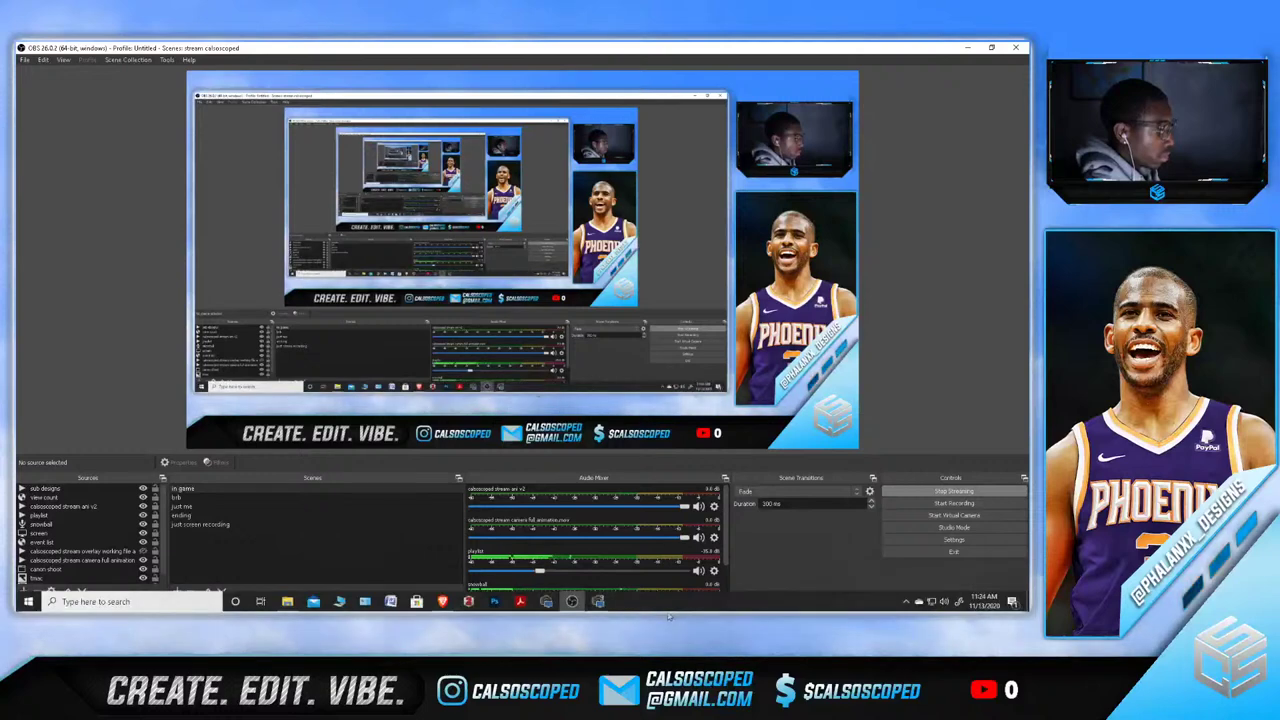
Switch to the browser, check the live stream's status in YouTube Studio, and close the open tabs
left_click(446, 603)
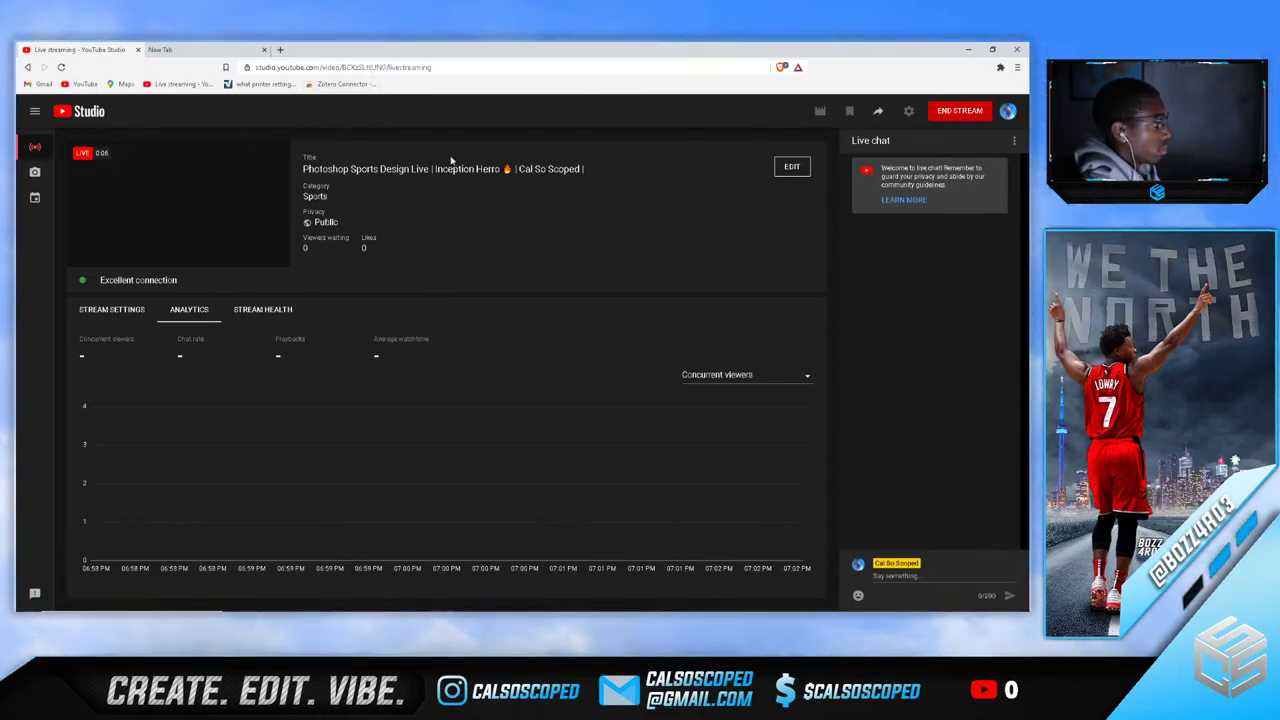
mouse_move(566, 612)
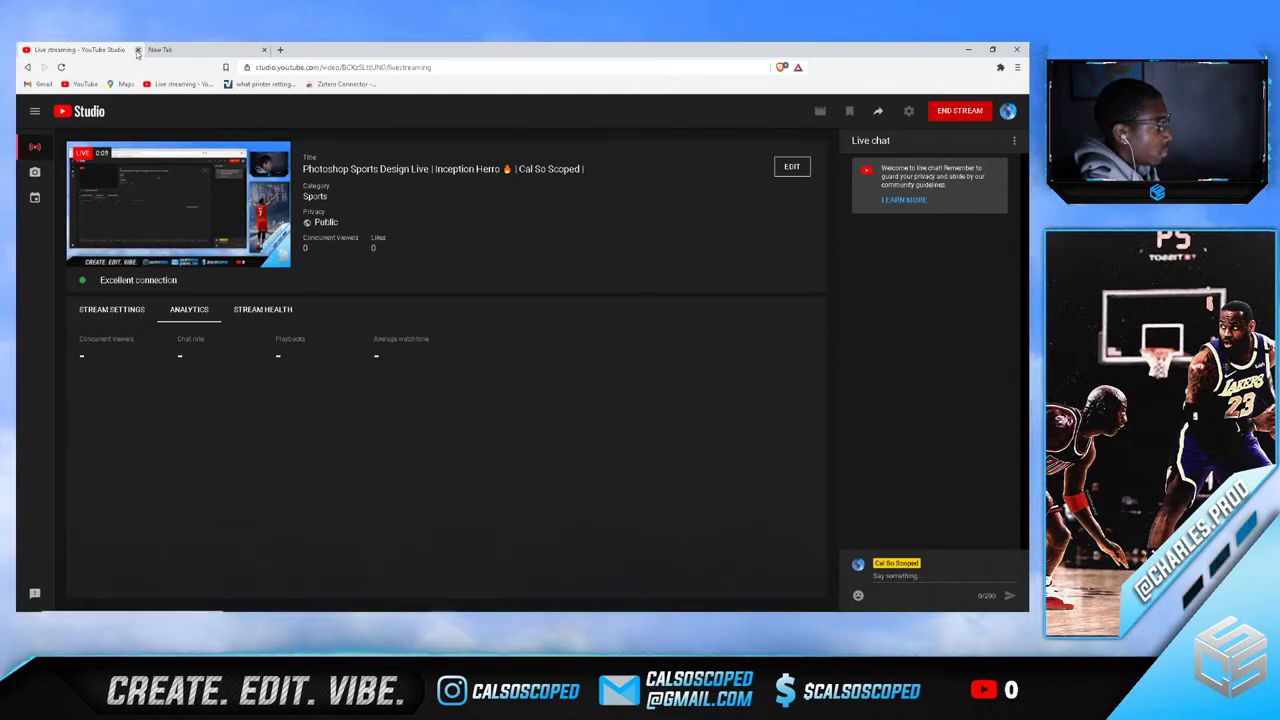
left_click(138, 50)
left_click(138, 50)
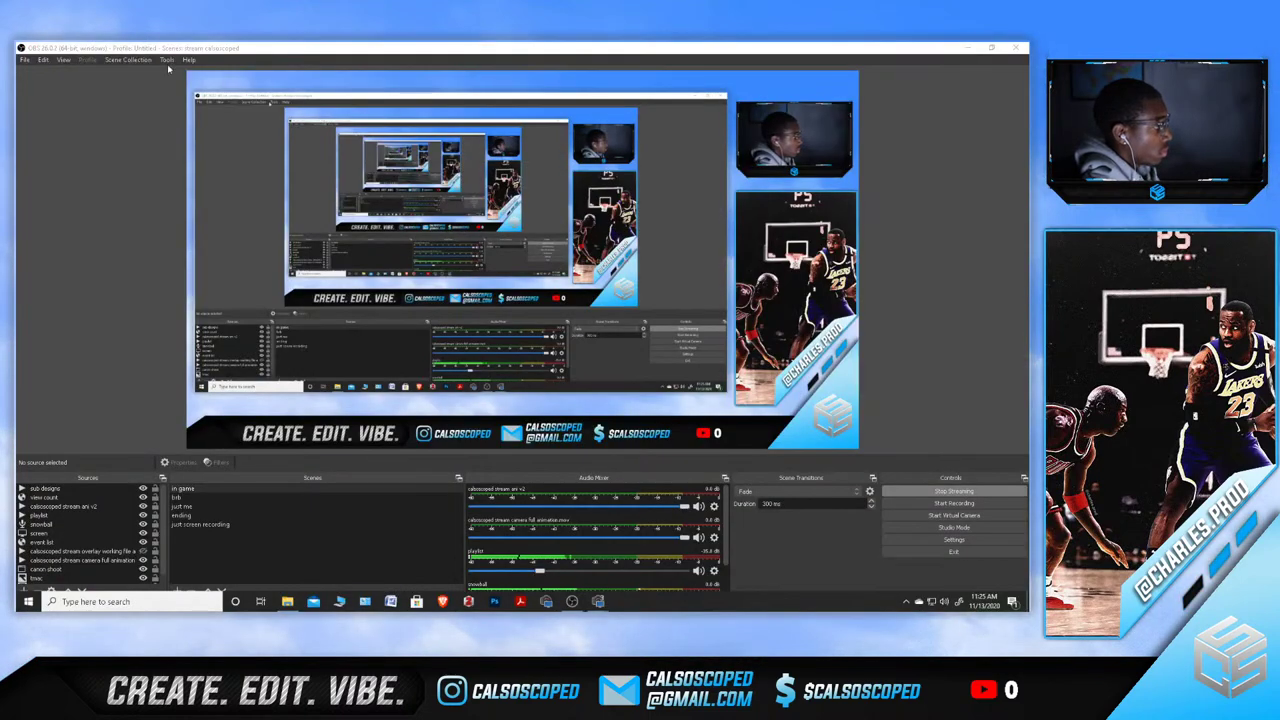
left_click(496, 601)
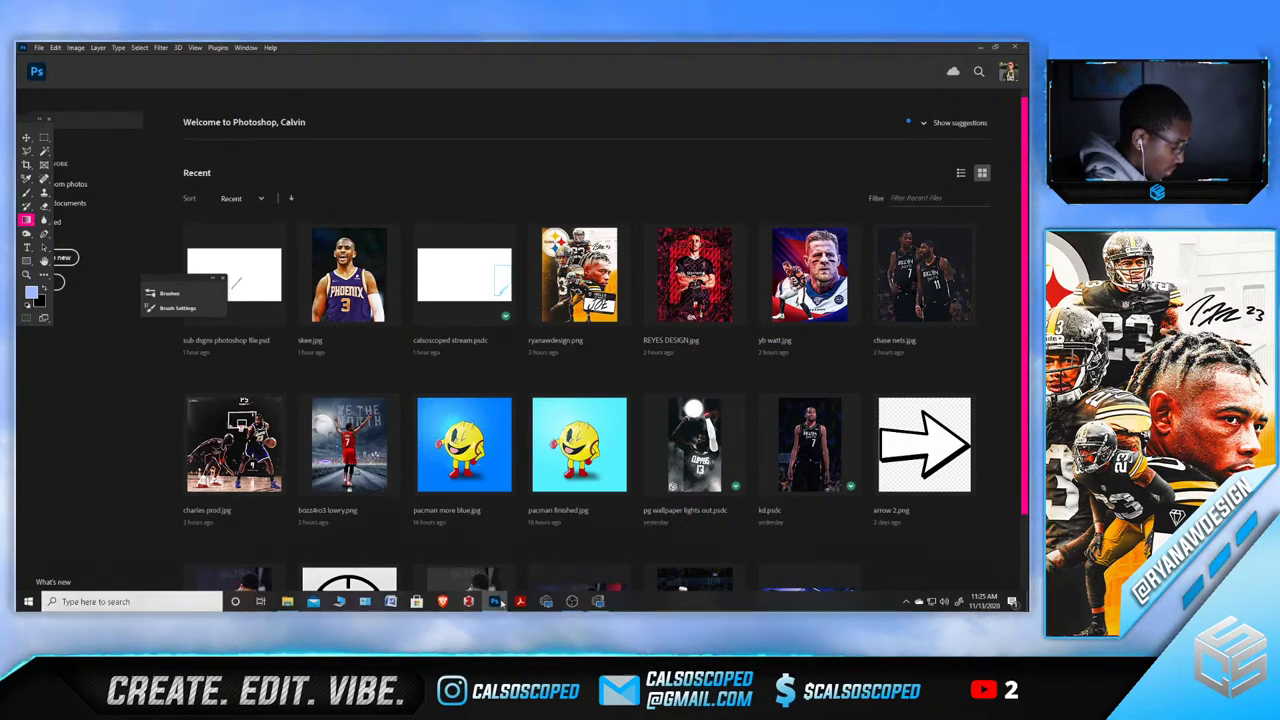
mouse_move(497, 602)
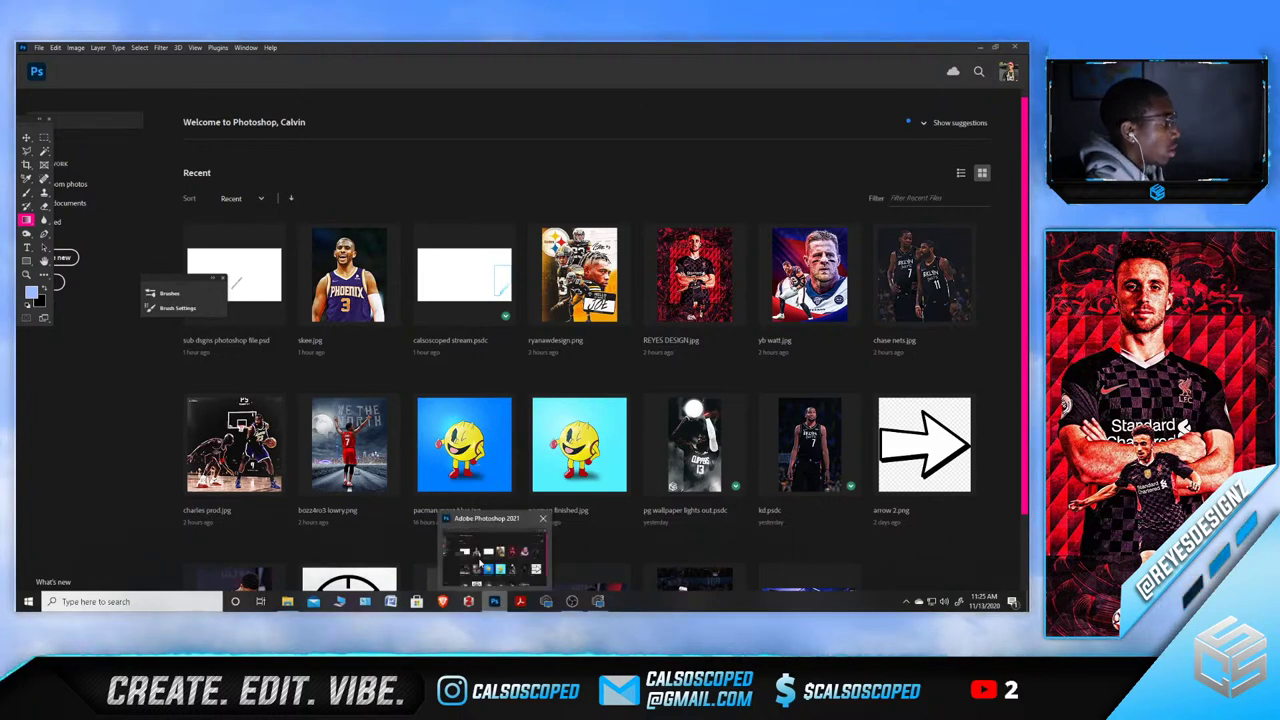
left_click(480, 563)
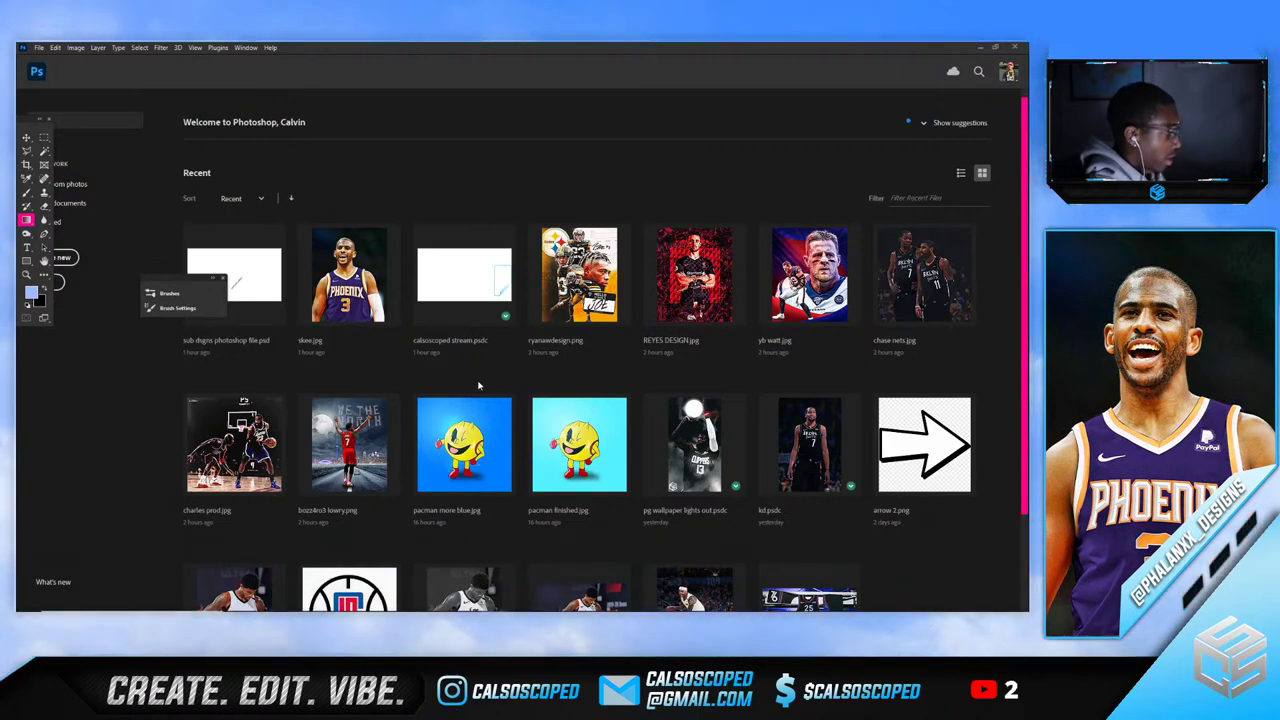
left_click(39, 47)
left_click(40, 48)
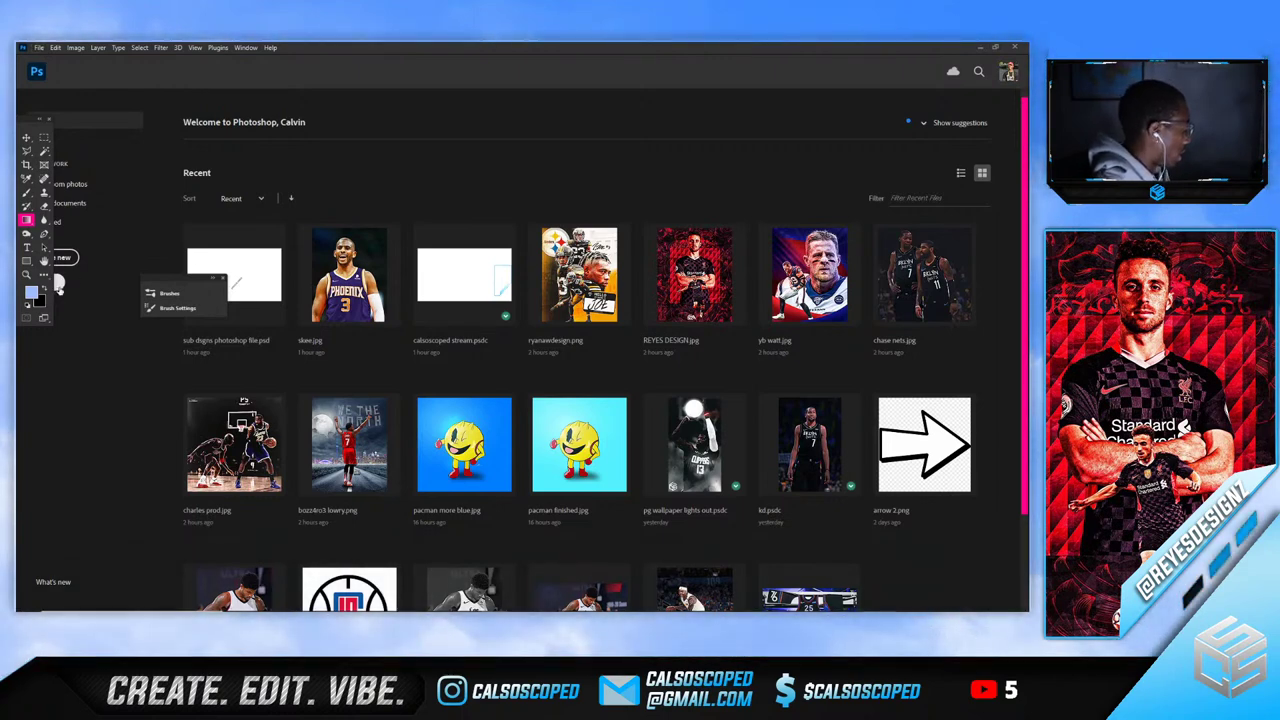
left_click(58, 285)
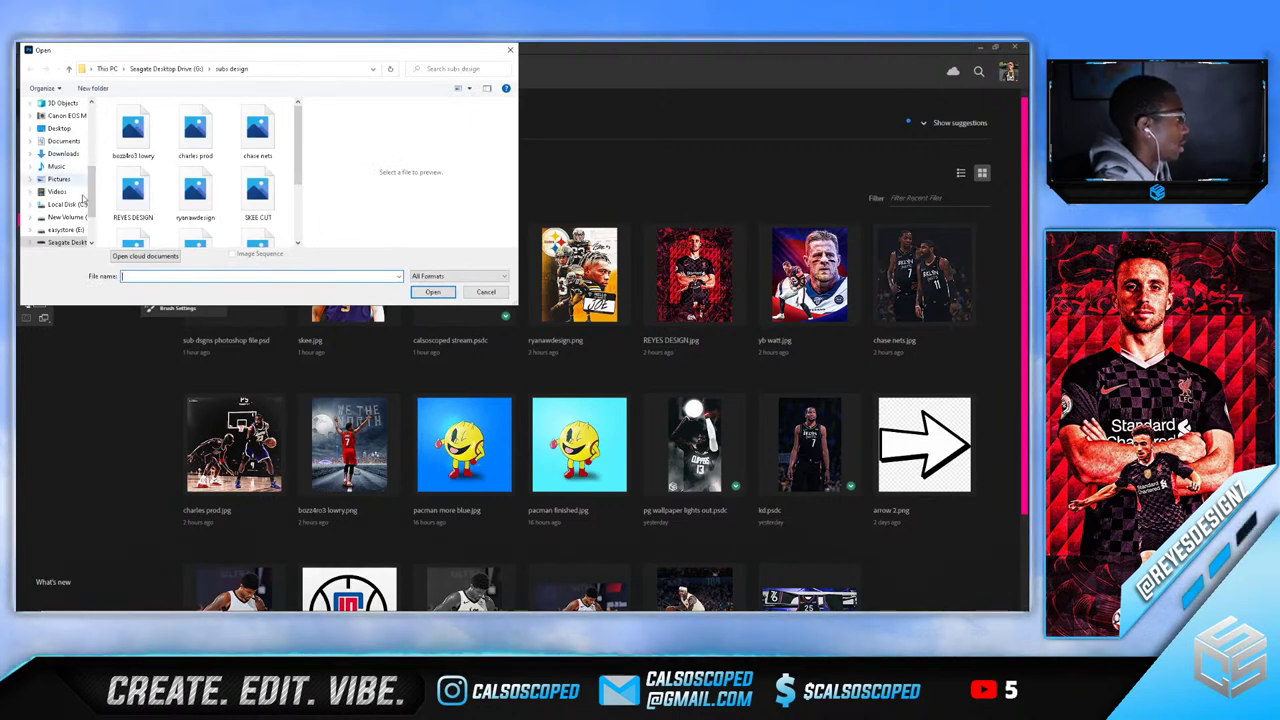
left_click(66, 242)
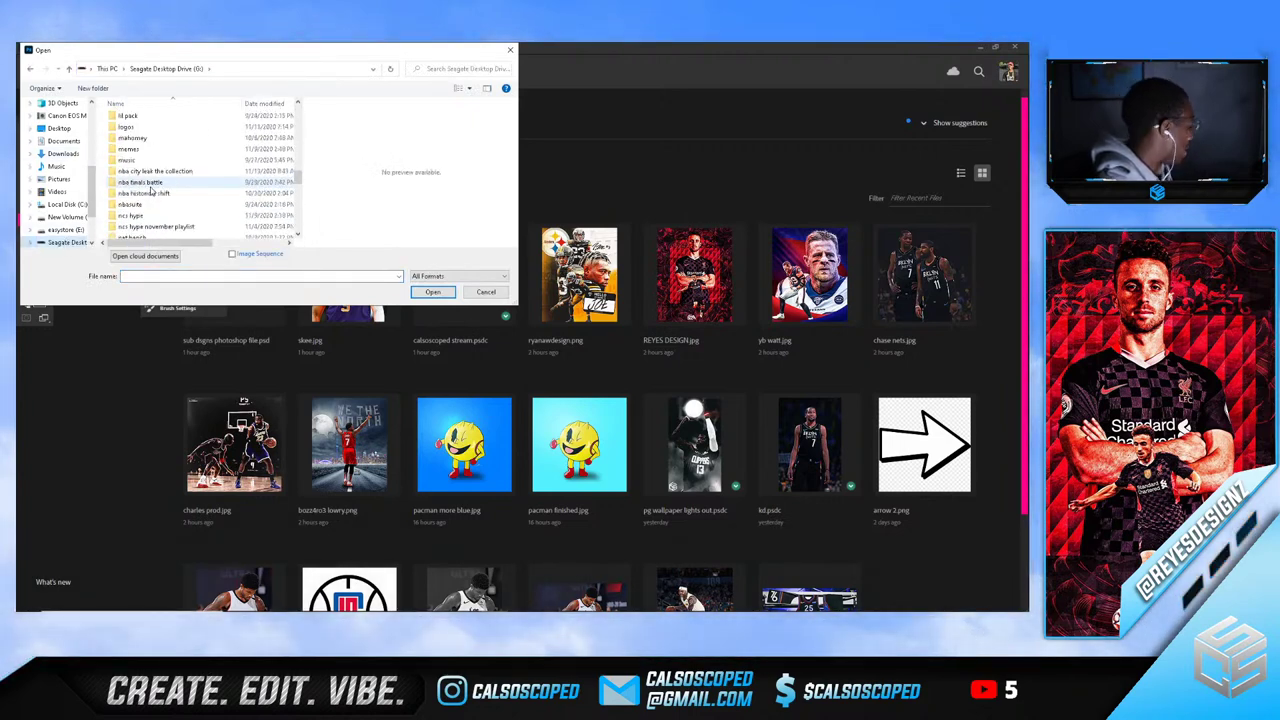
scroll(151, 190, "up", 2)
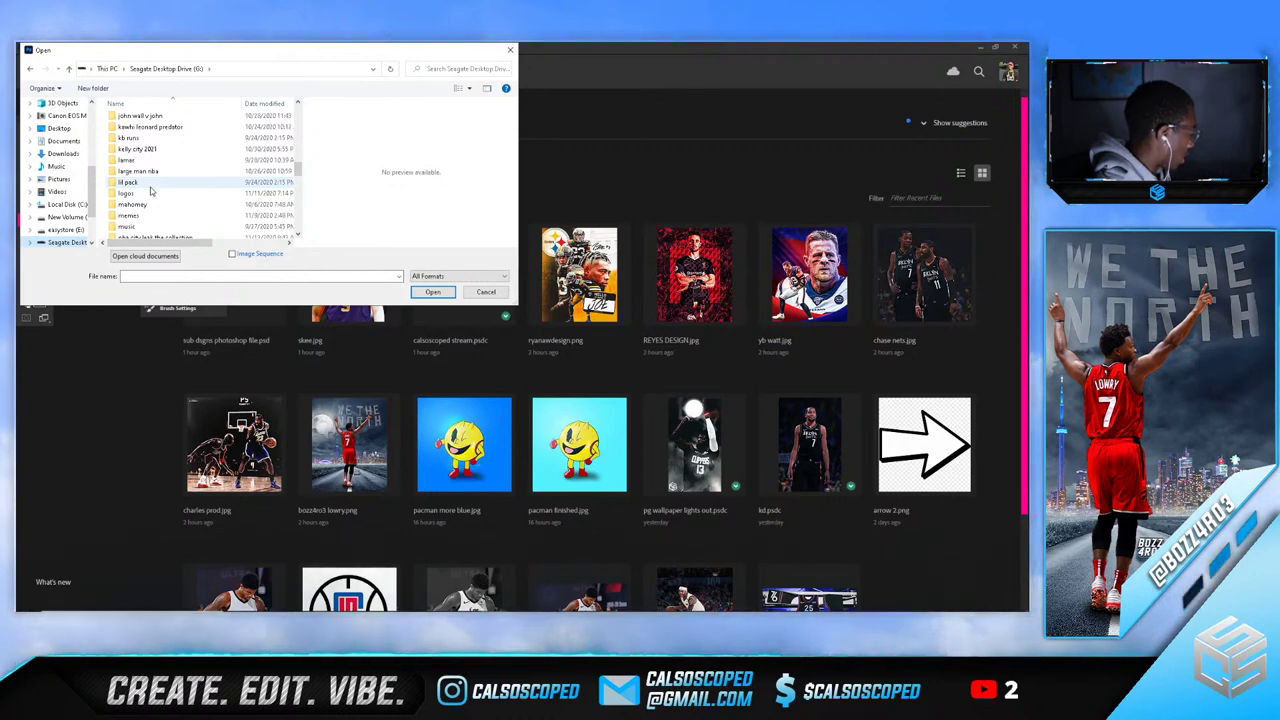
scroll(160, 195, "down", 6)
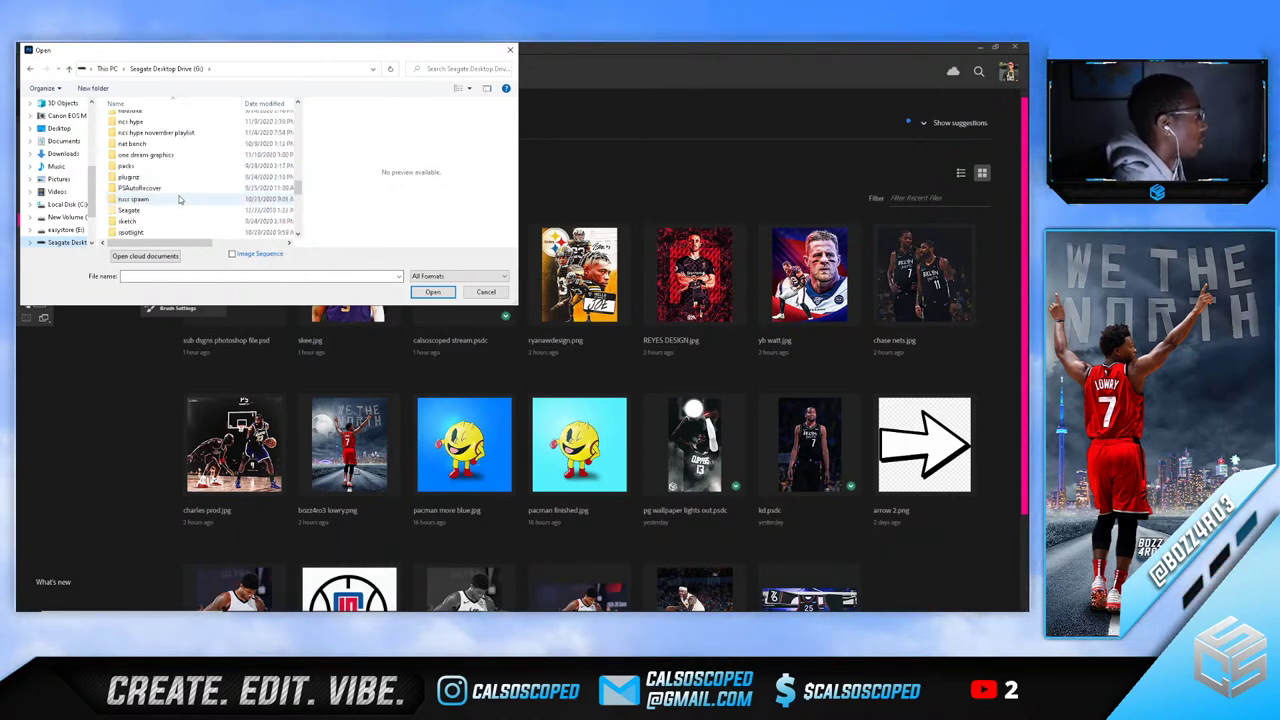
double_click(150, 222)
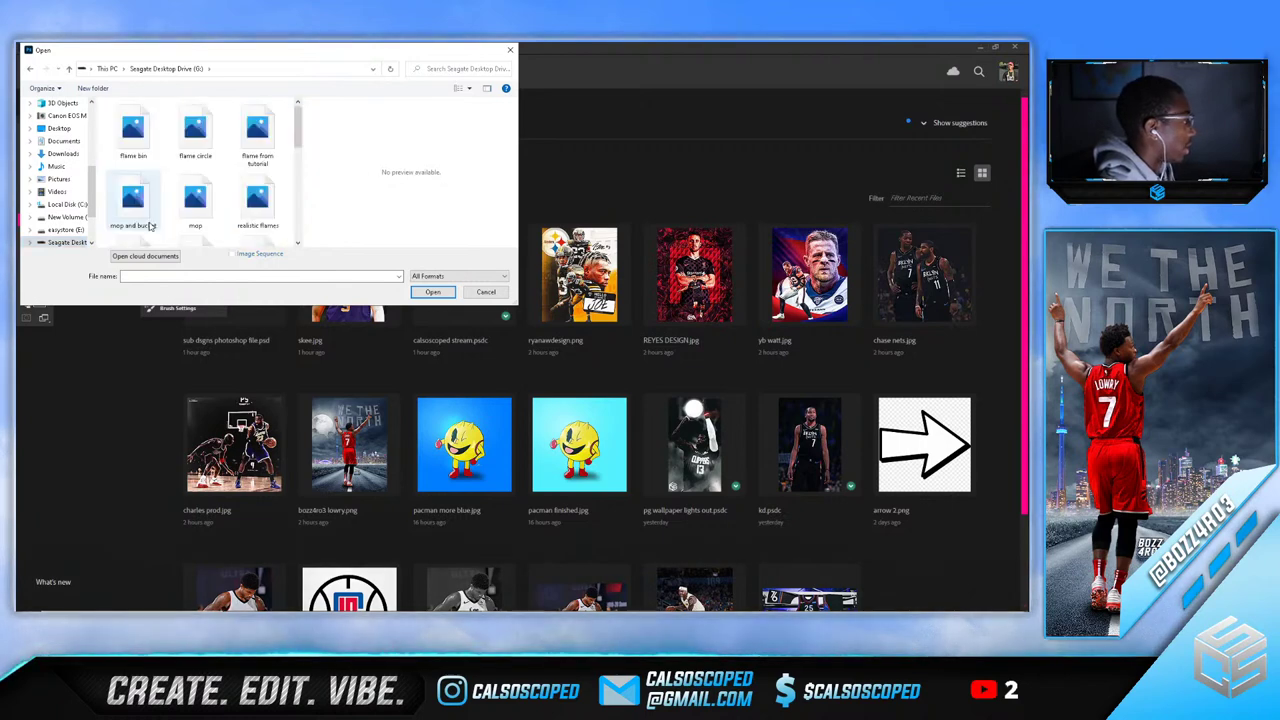
left_click(68, 68)
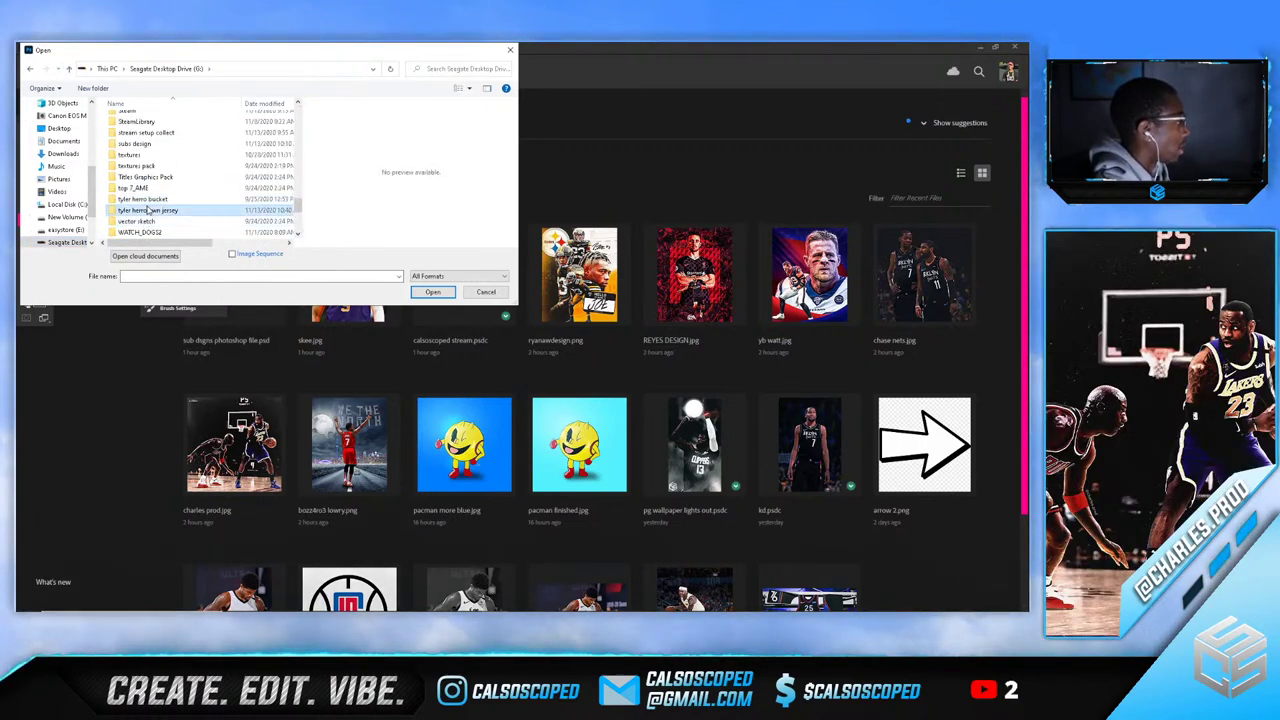
double_click(148, 211)
left_click(510, 49)
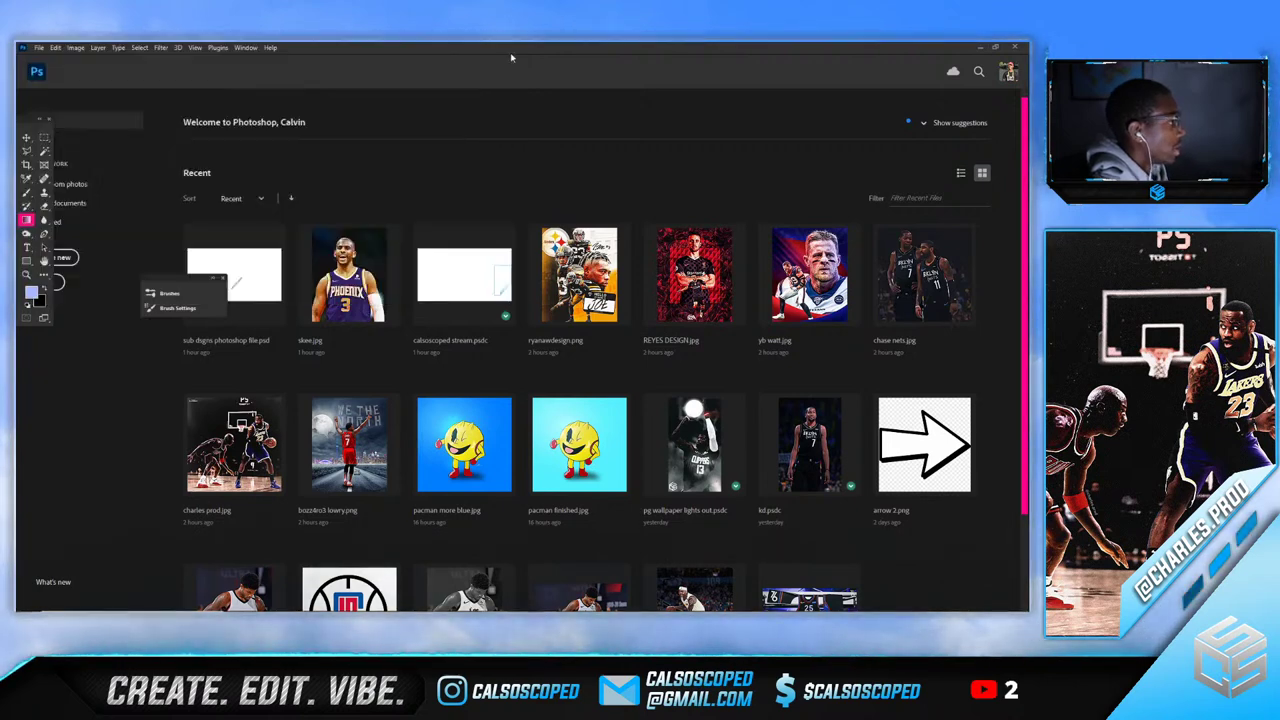
Switch to File Explorer and open the "tyler herro own jersey" folder
mouse_move(390, 612)
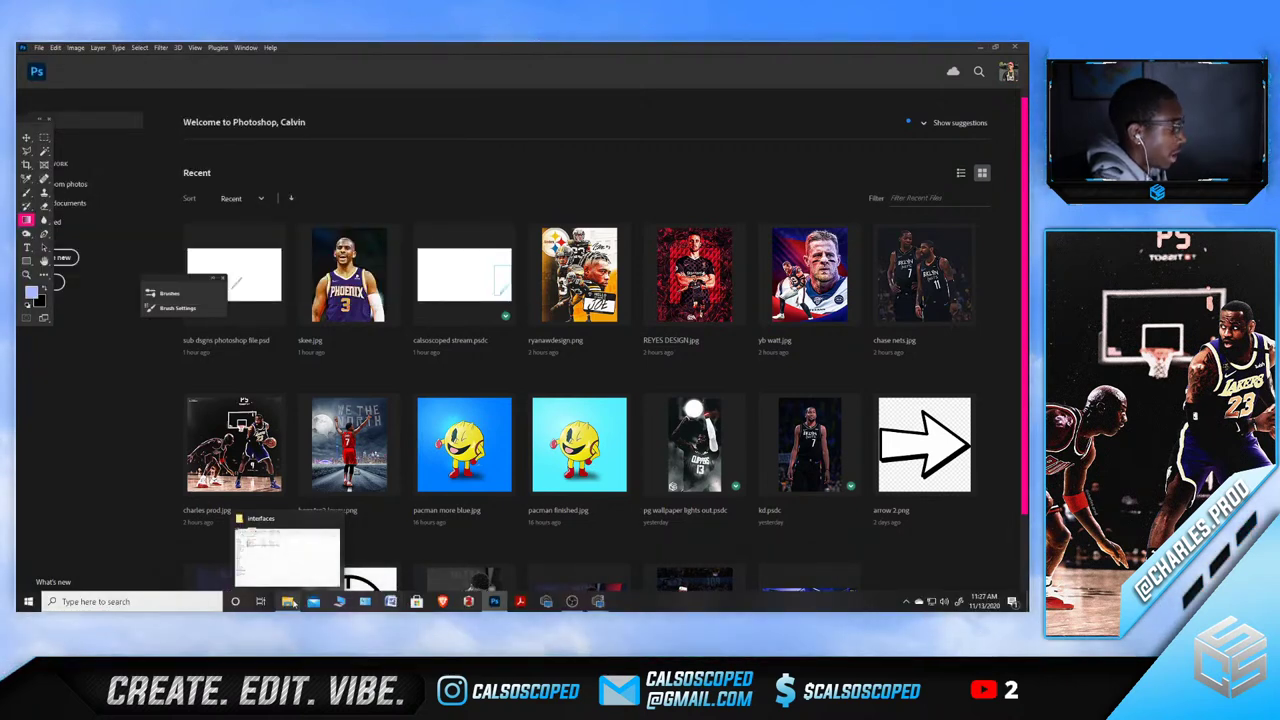
left_click(289, 602)
left_click(70, 255)
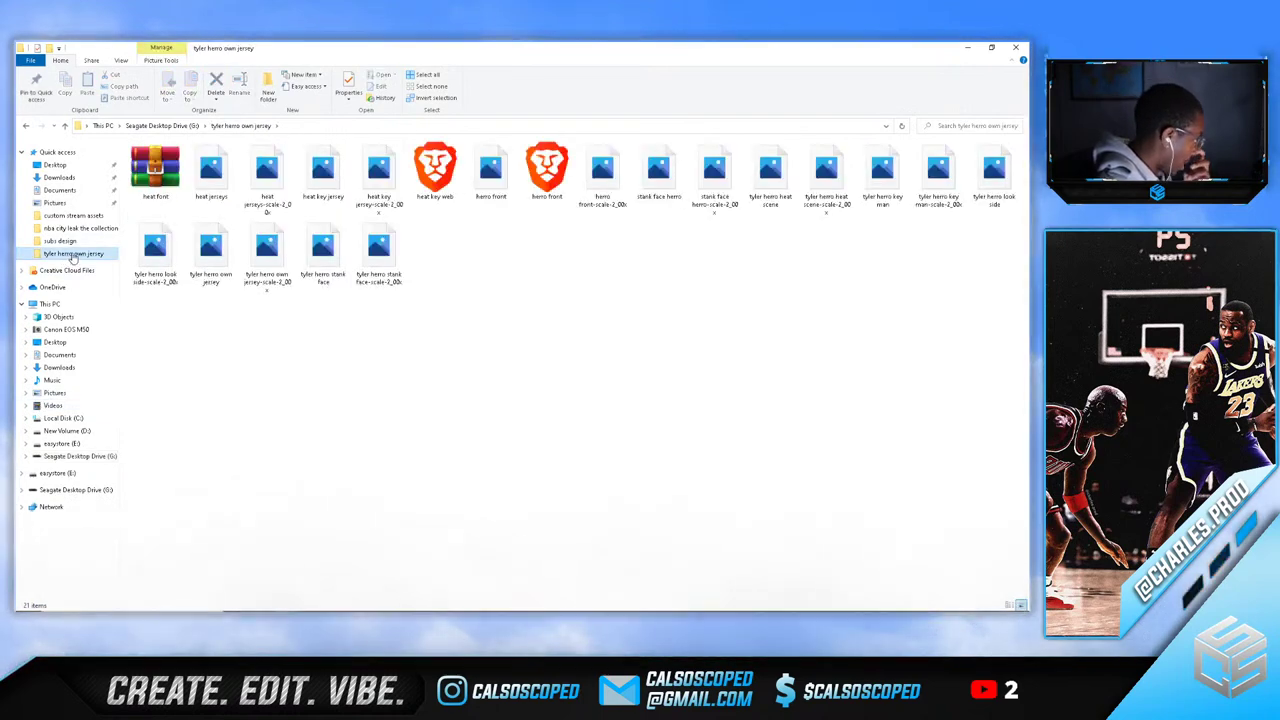
Switch to the Brave browser and search Google Images for "tyler herro wearing a shirt of himself"
mouse_move(340, 608)
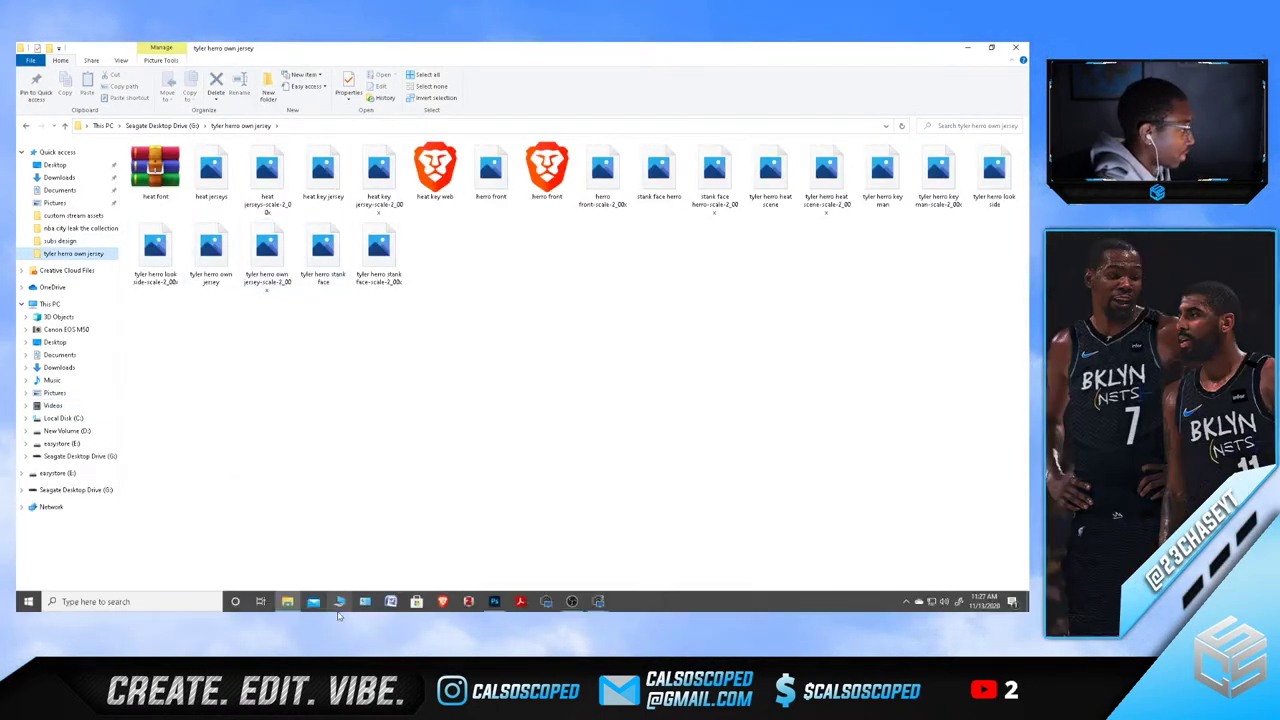
left_click(442, 601)
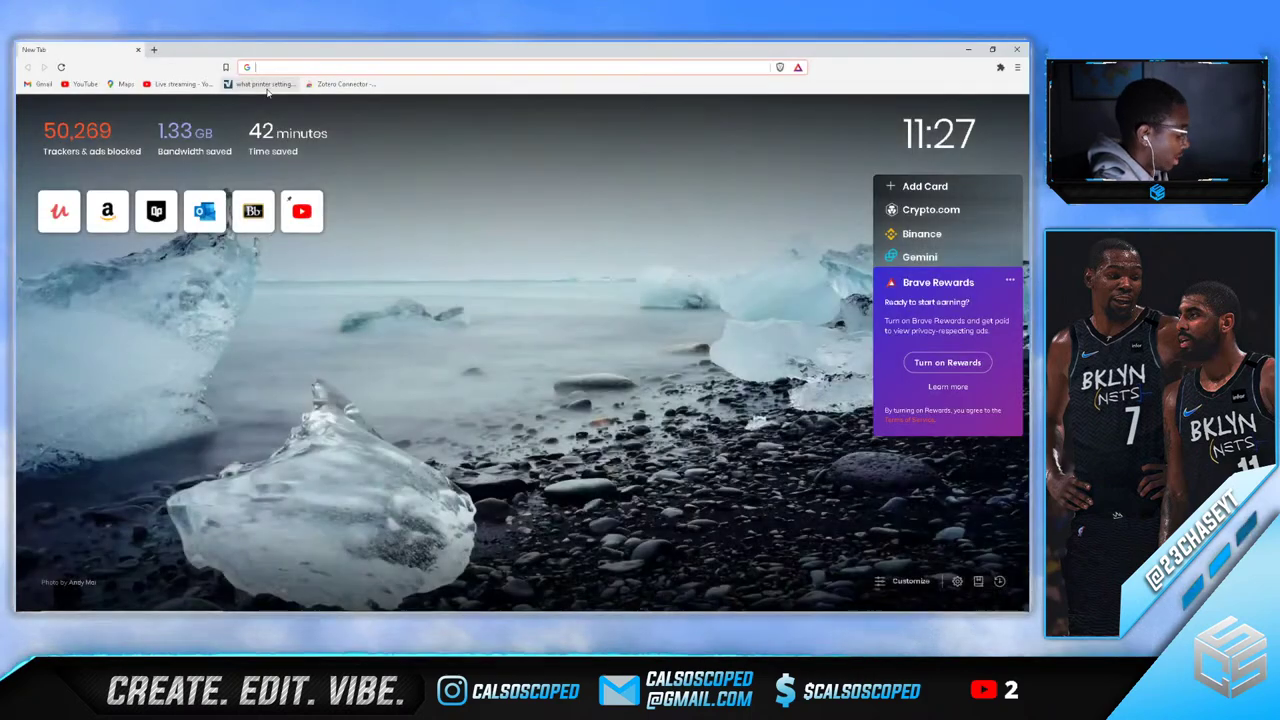
type("tyler he")
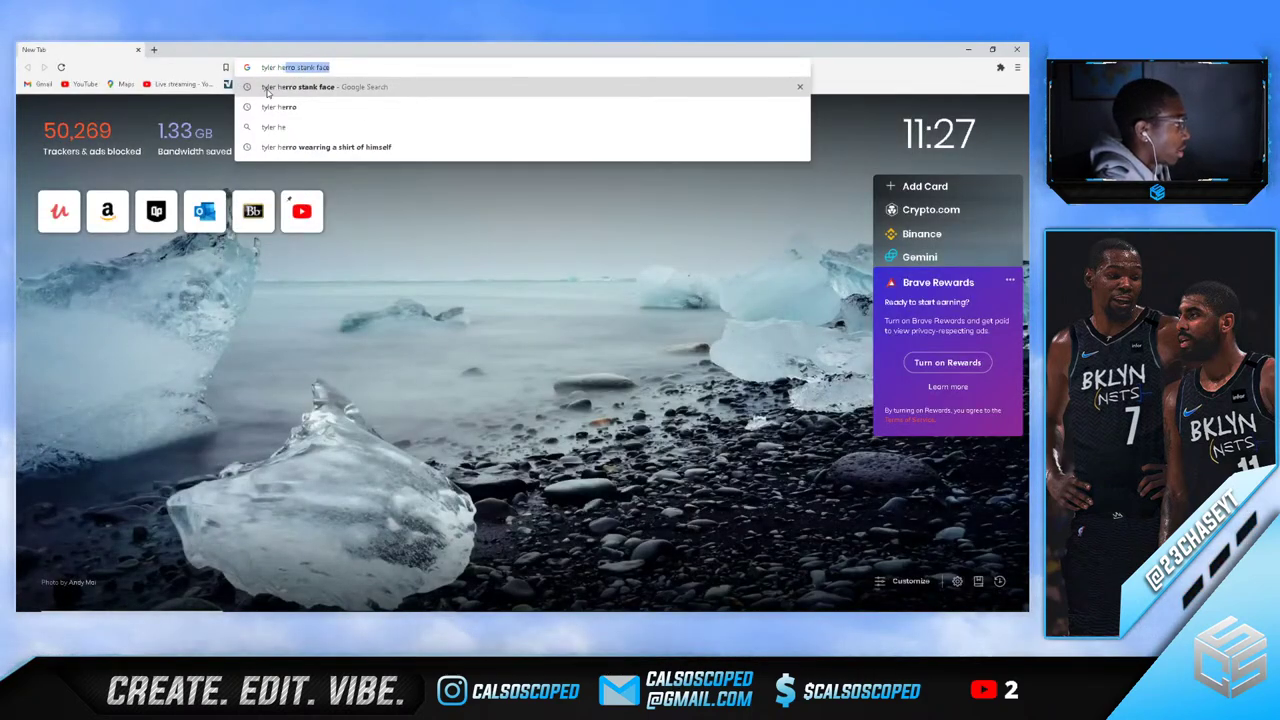
key("Down")
key("Down")
key("Down")
key("Return")
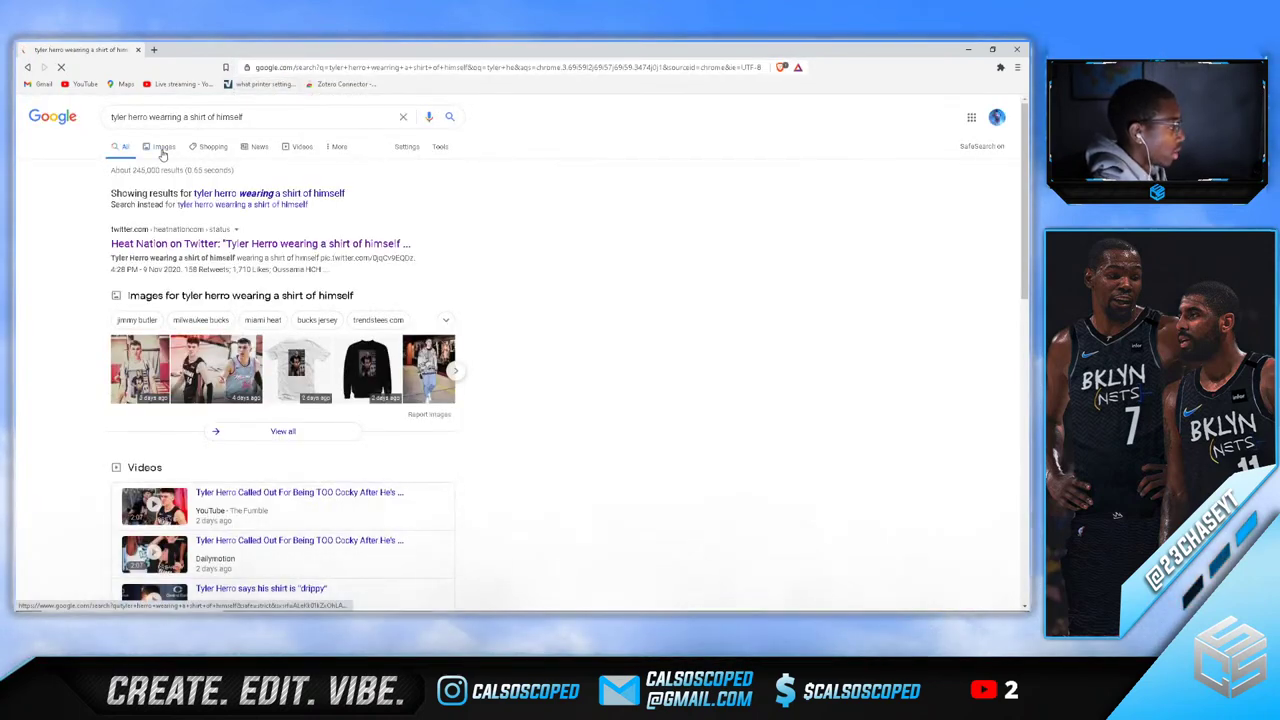
left_click(163, 147)
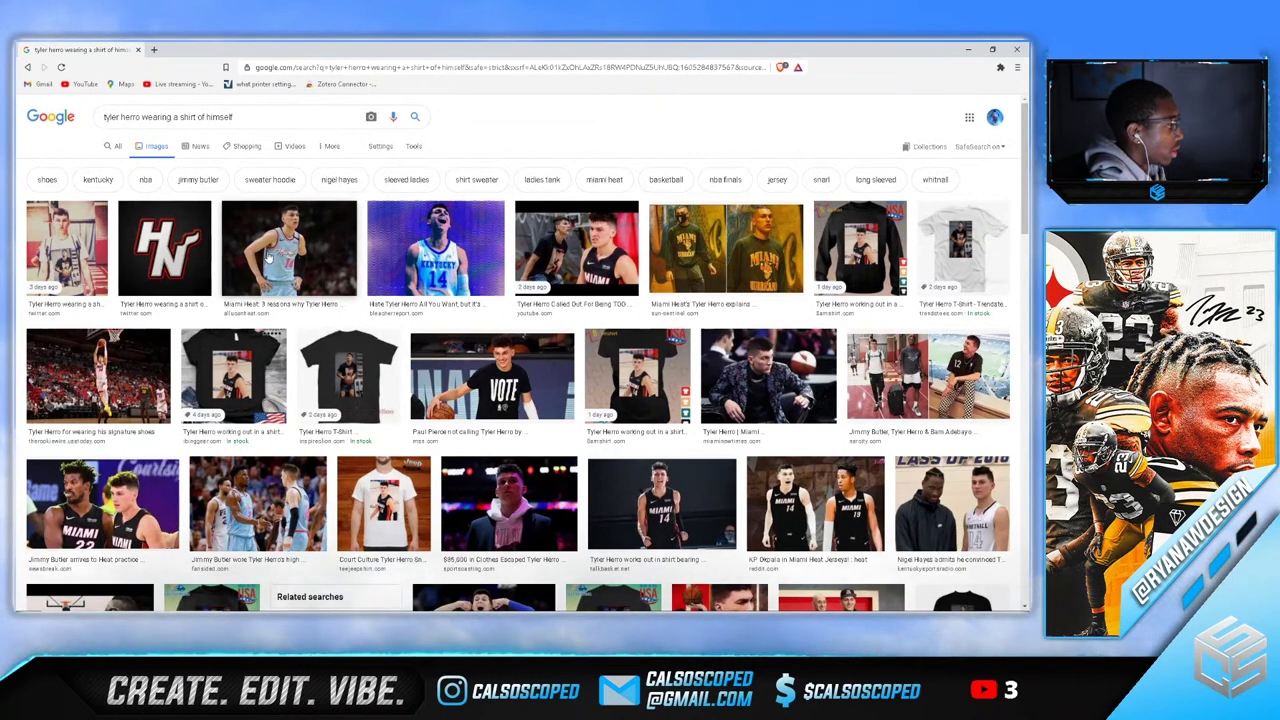
Save the first image result as a JPEG named "tyler shirt of self" in the "tyler herro own jersey" folder and close the search tab
left_click(102, 250)
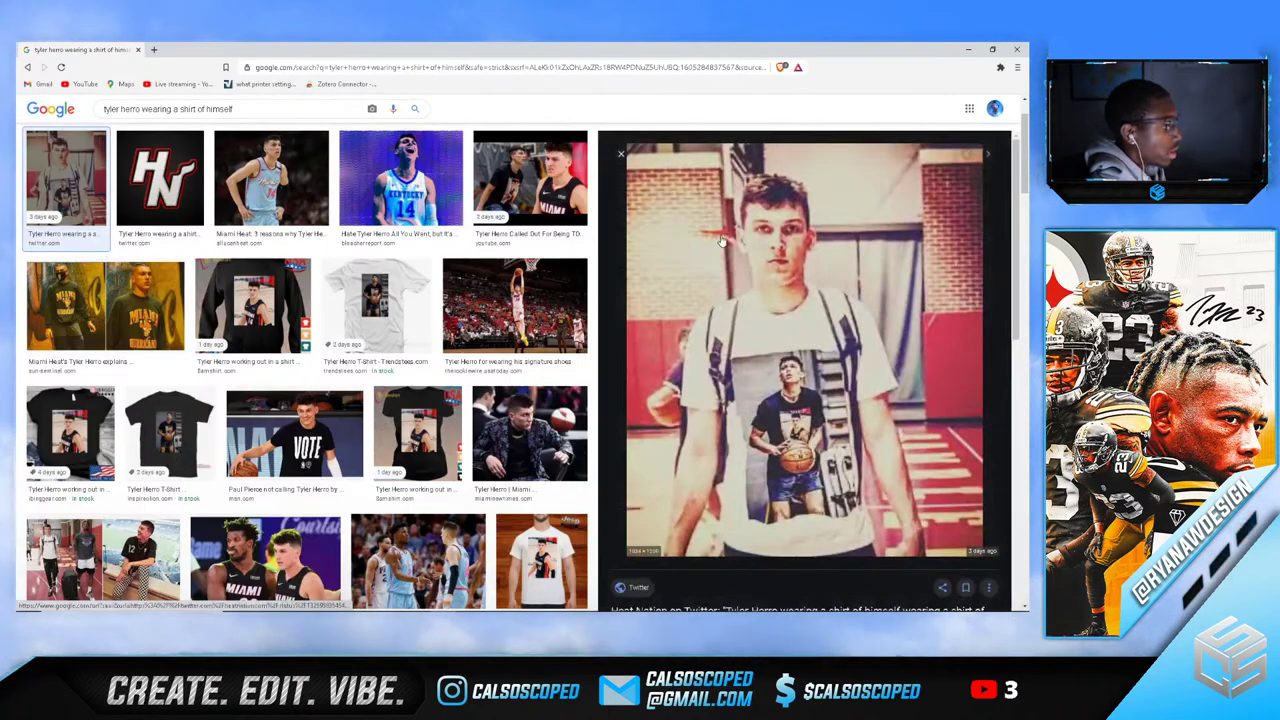
right_click(718, 236)
left_click(757, 340)
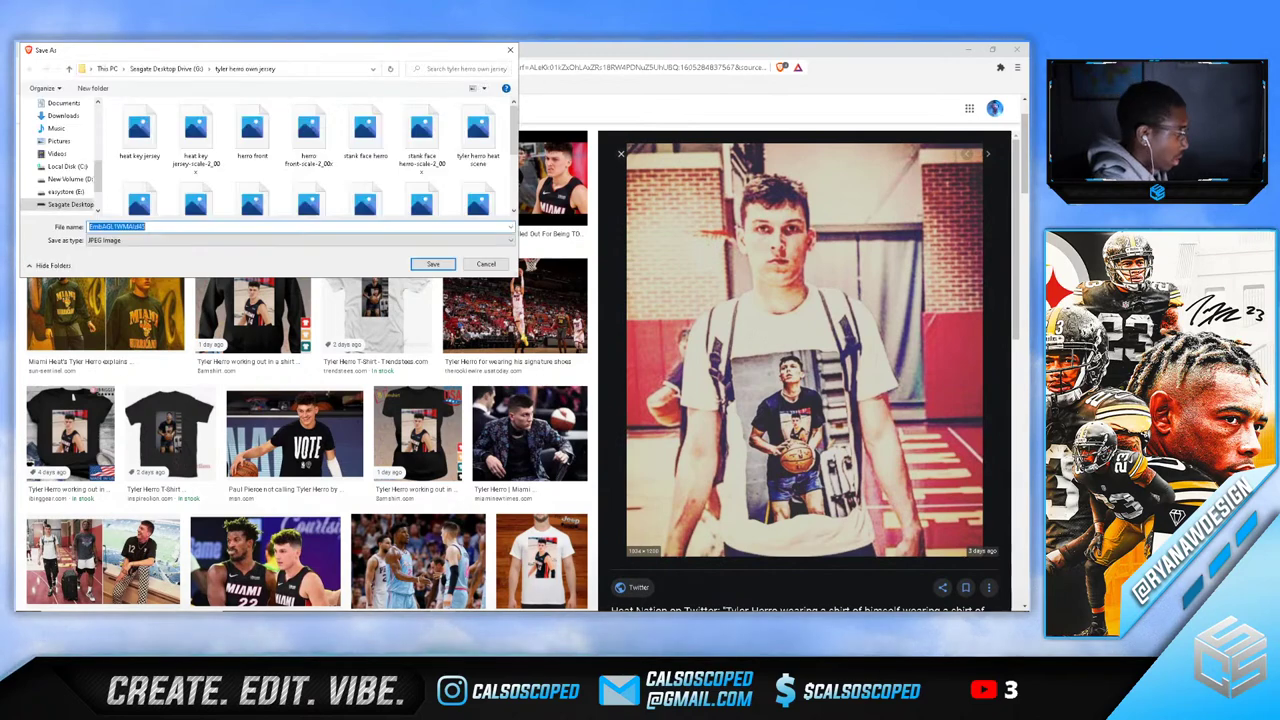
type("tyler shirt o")
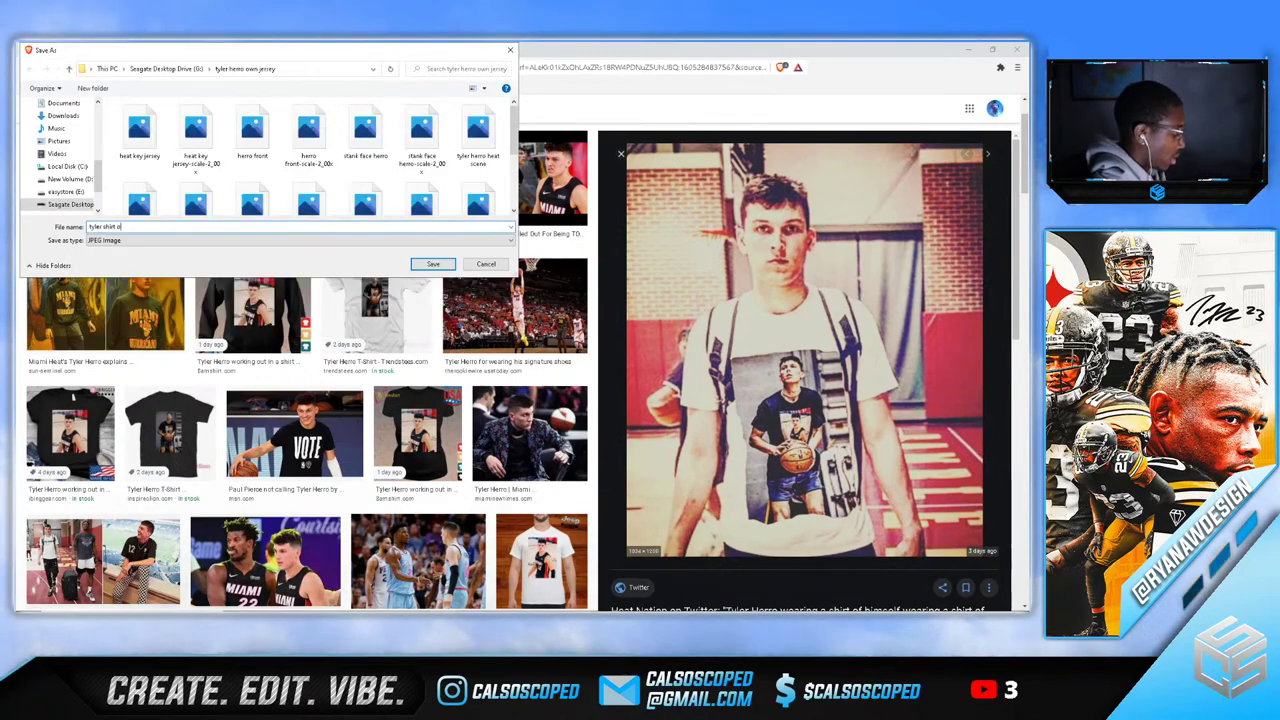
type("f self")
key("Return")
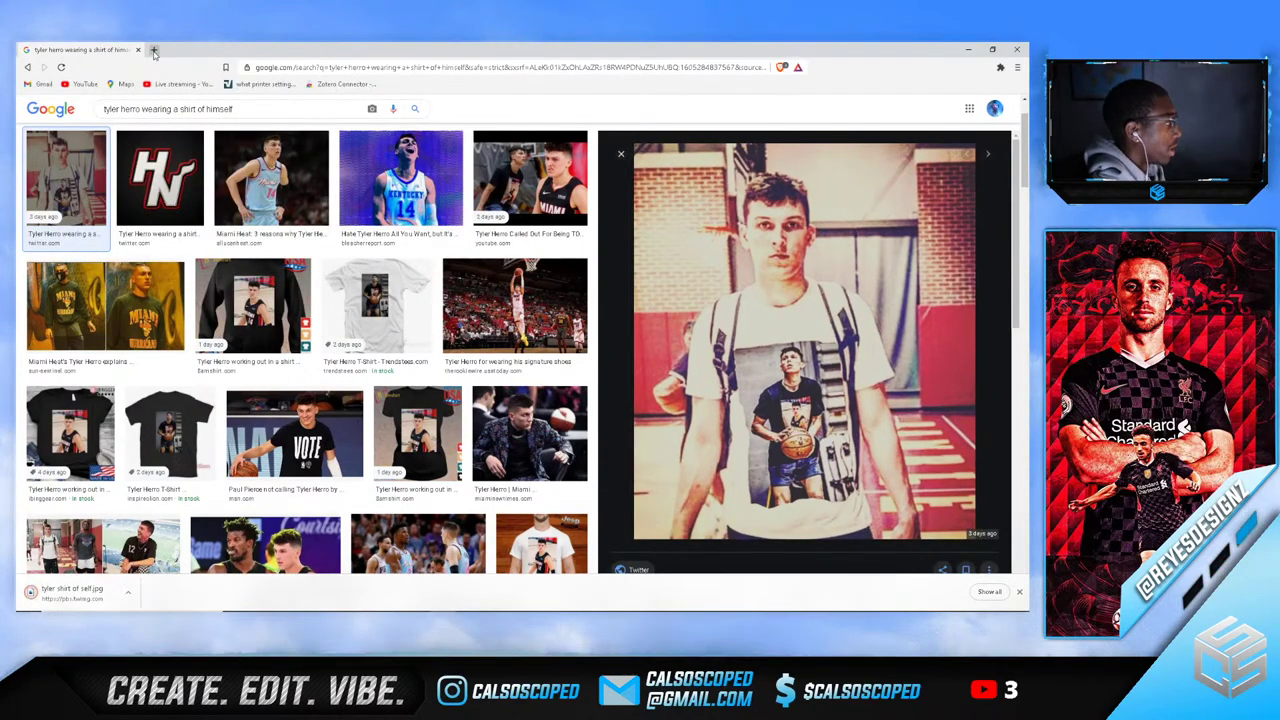
left_click(105, 305)
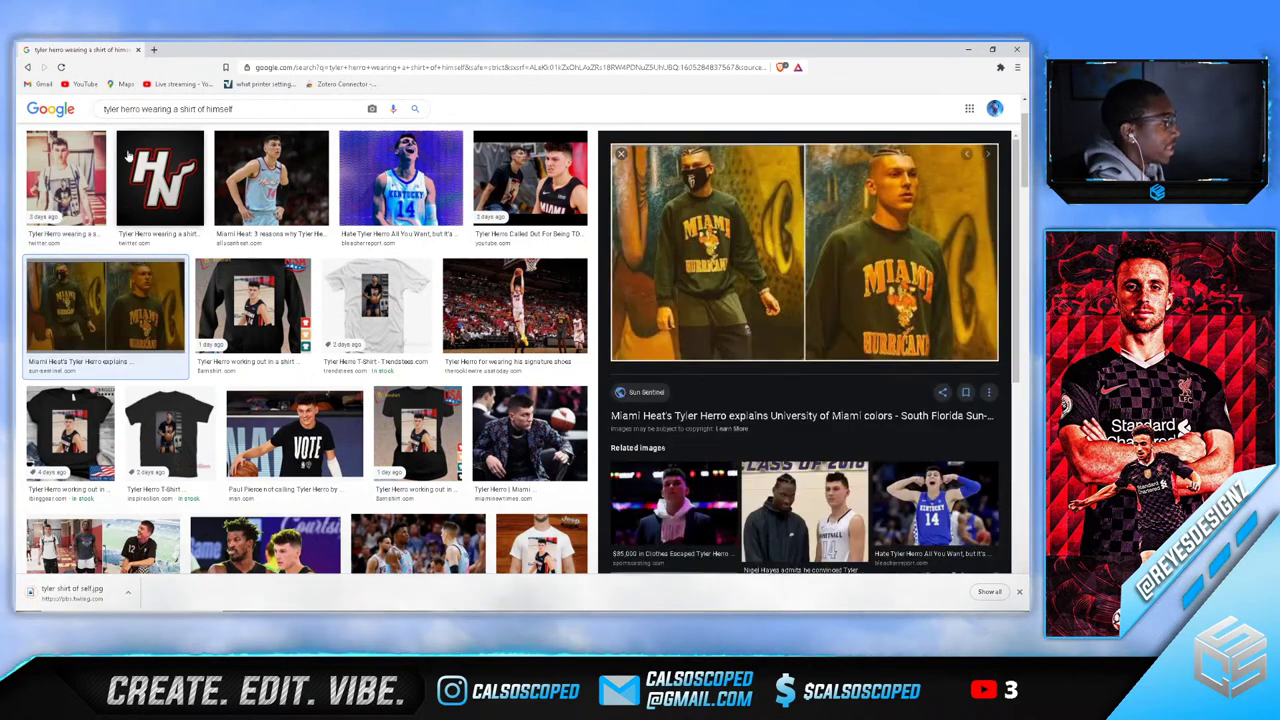
left_click(138, 50)
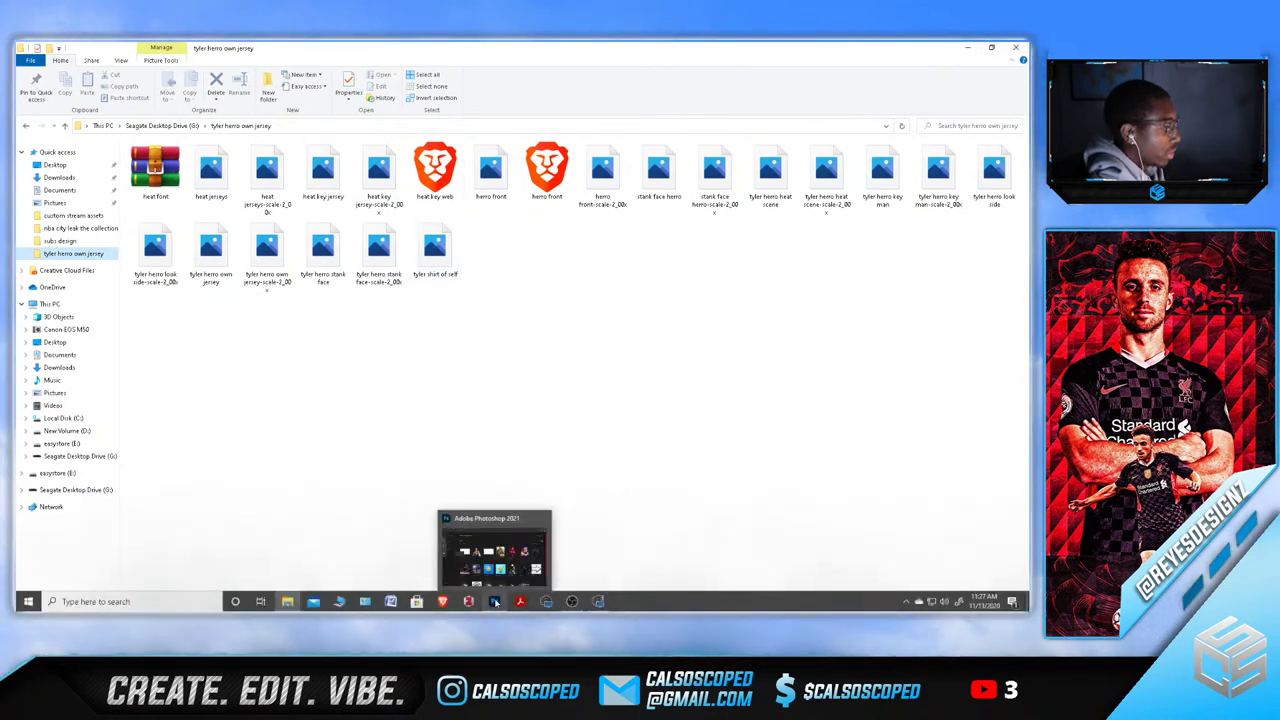
left_click(495, 601)
left_click(38, 47)
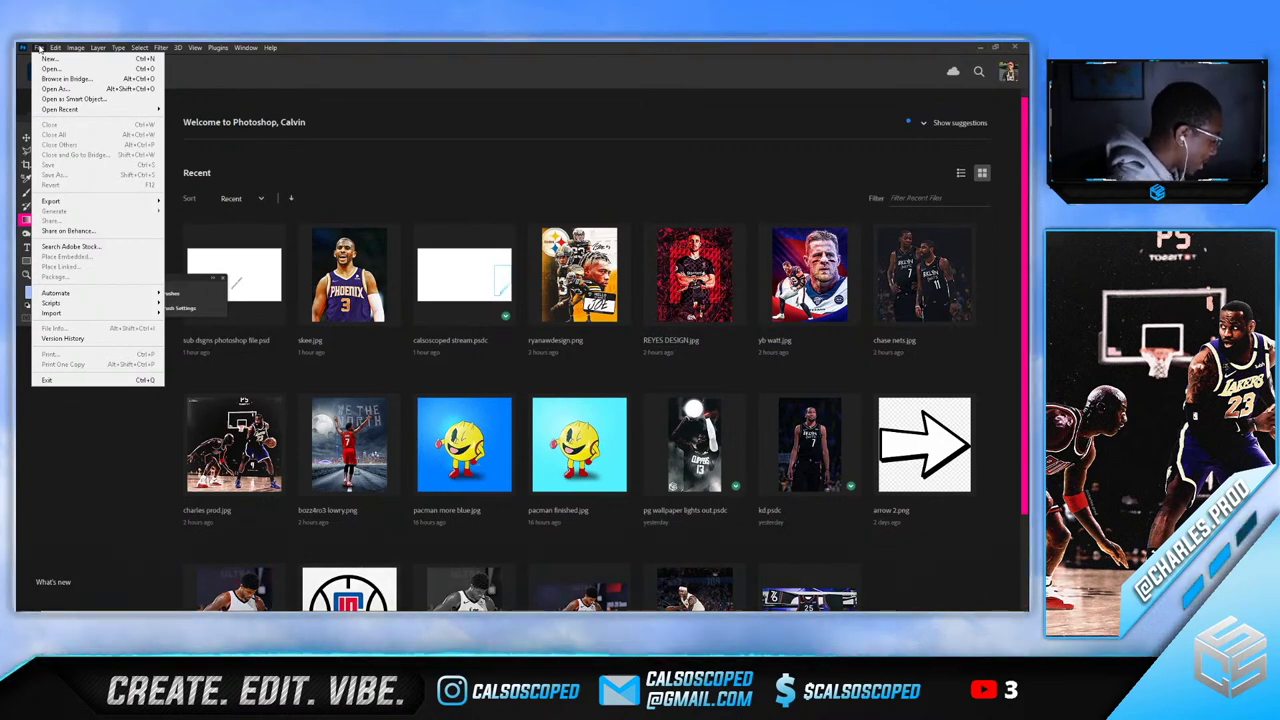
left_click(38, 48)
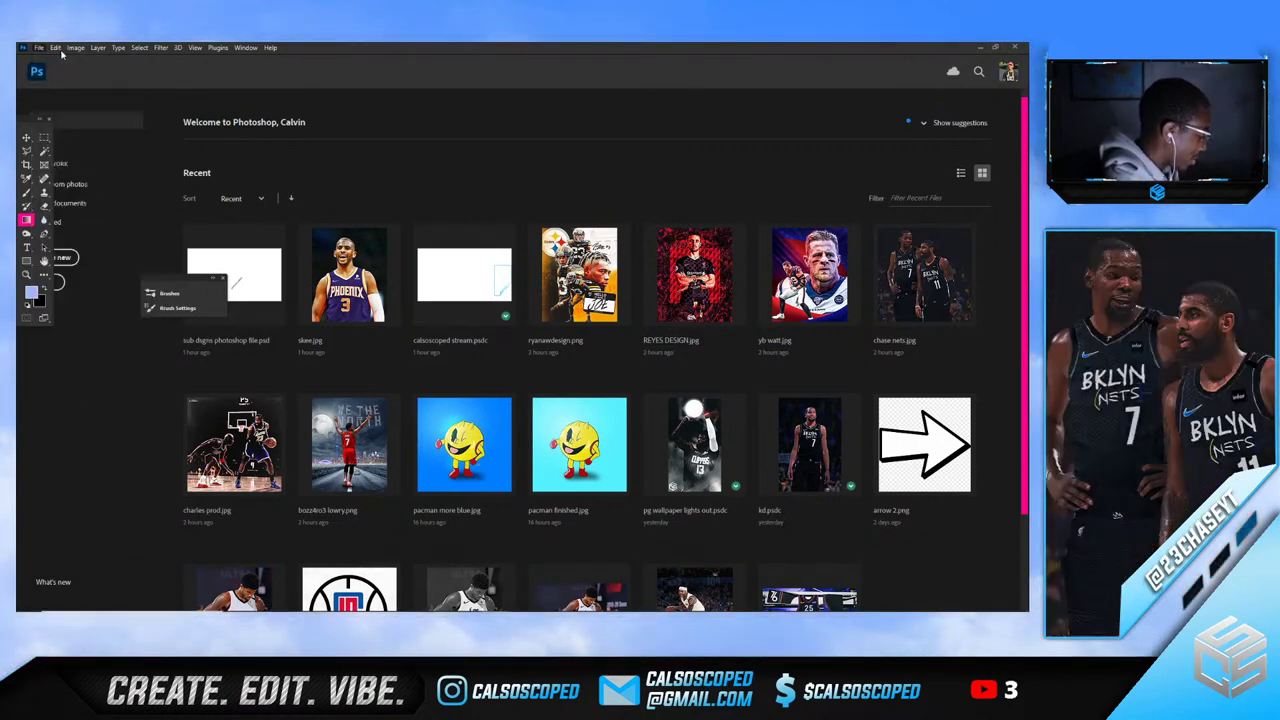
left_click(75, 47)
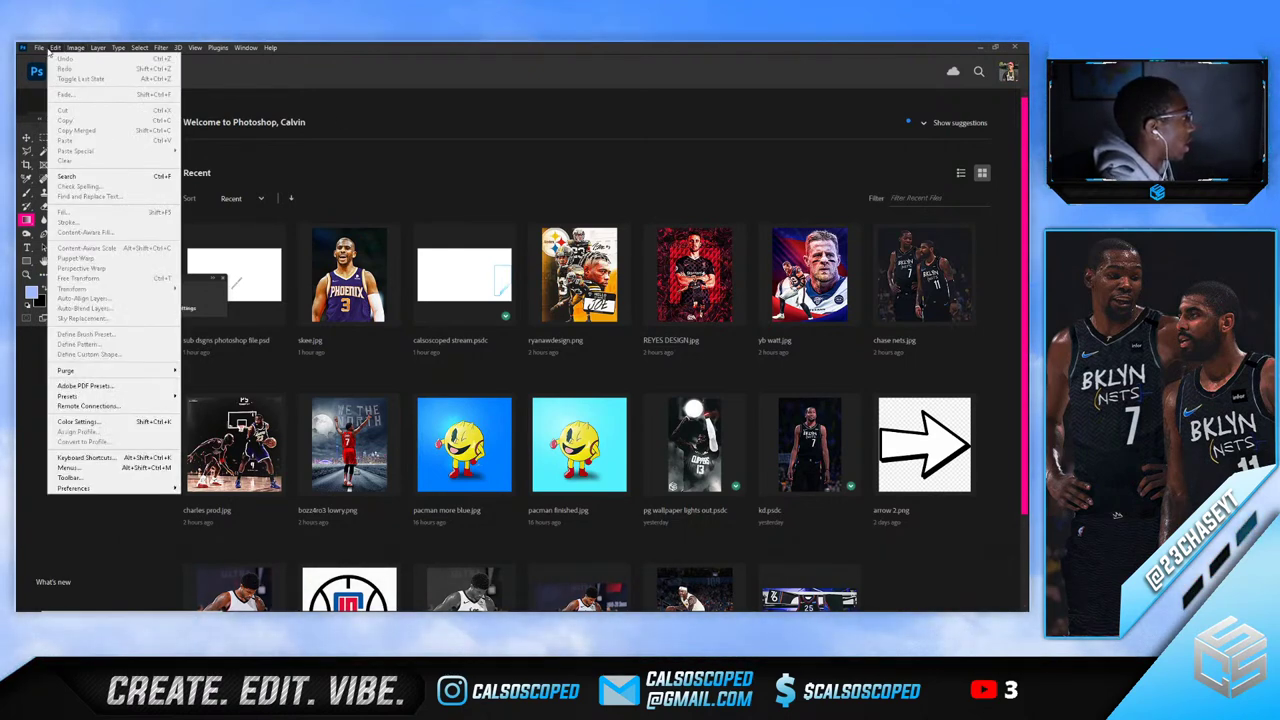
mouse_move(38, 47)
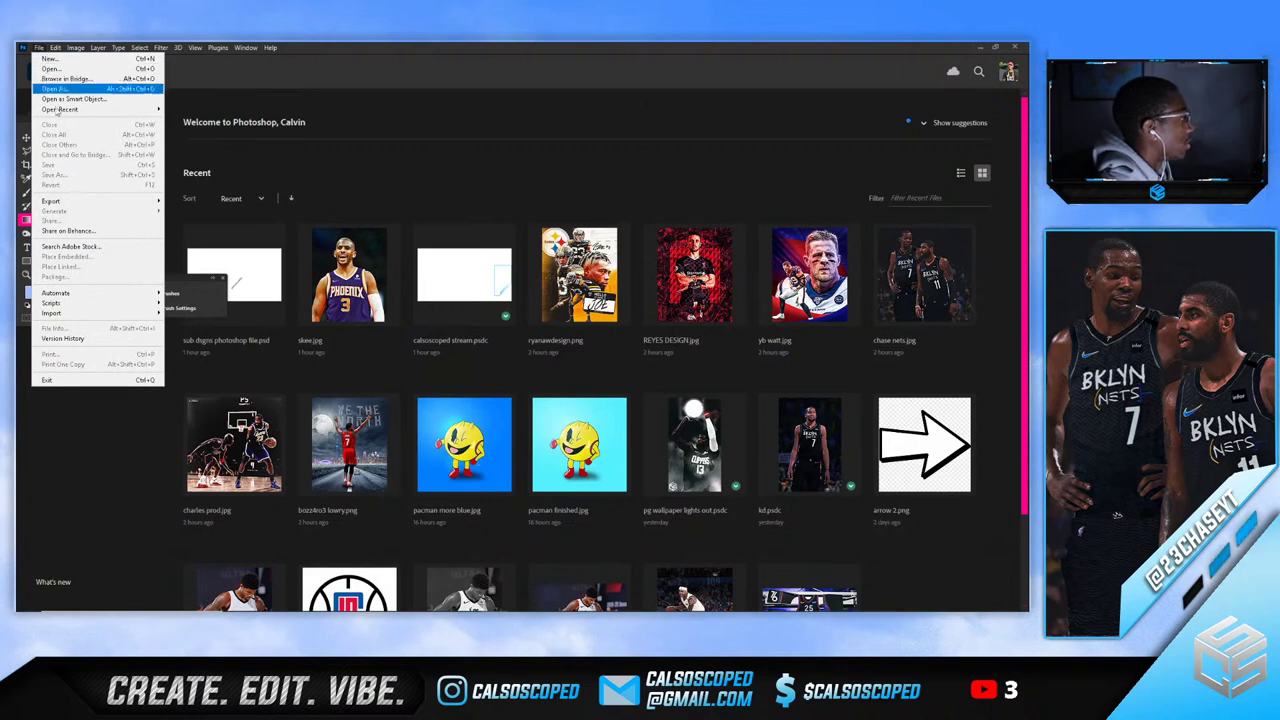
left_click(50, 68)
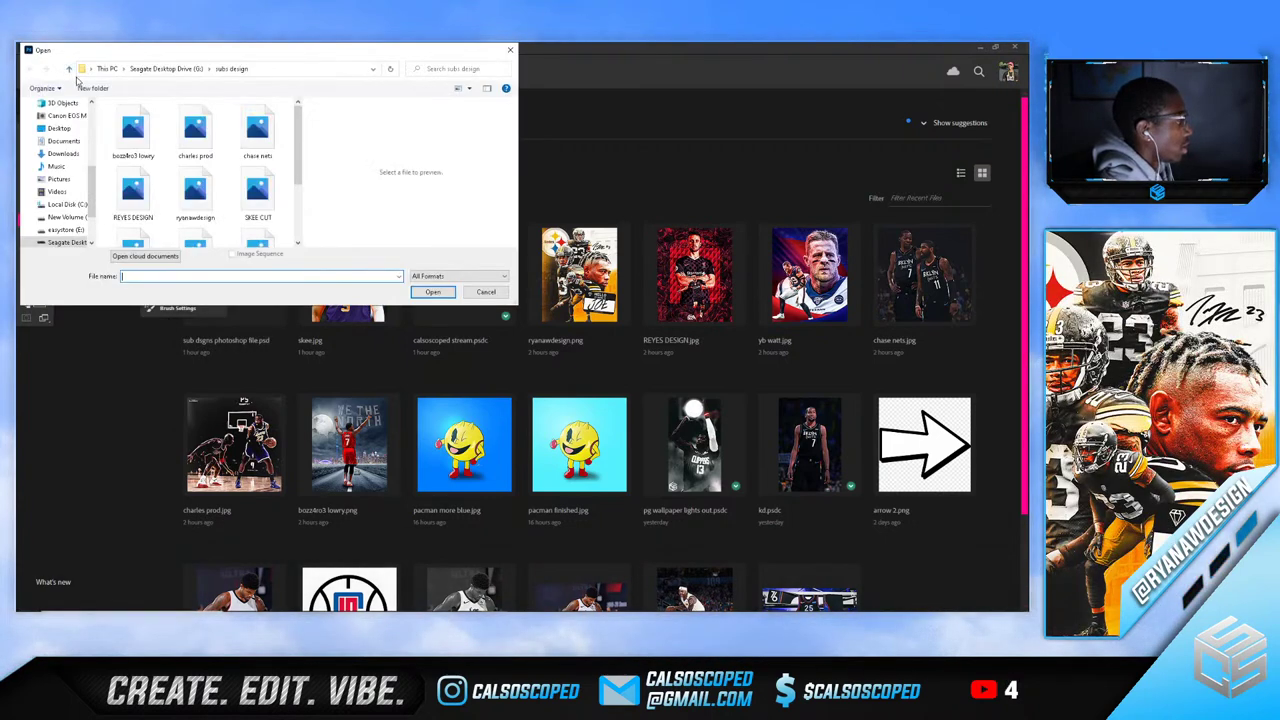
left_click(484, 293)
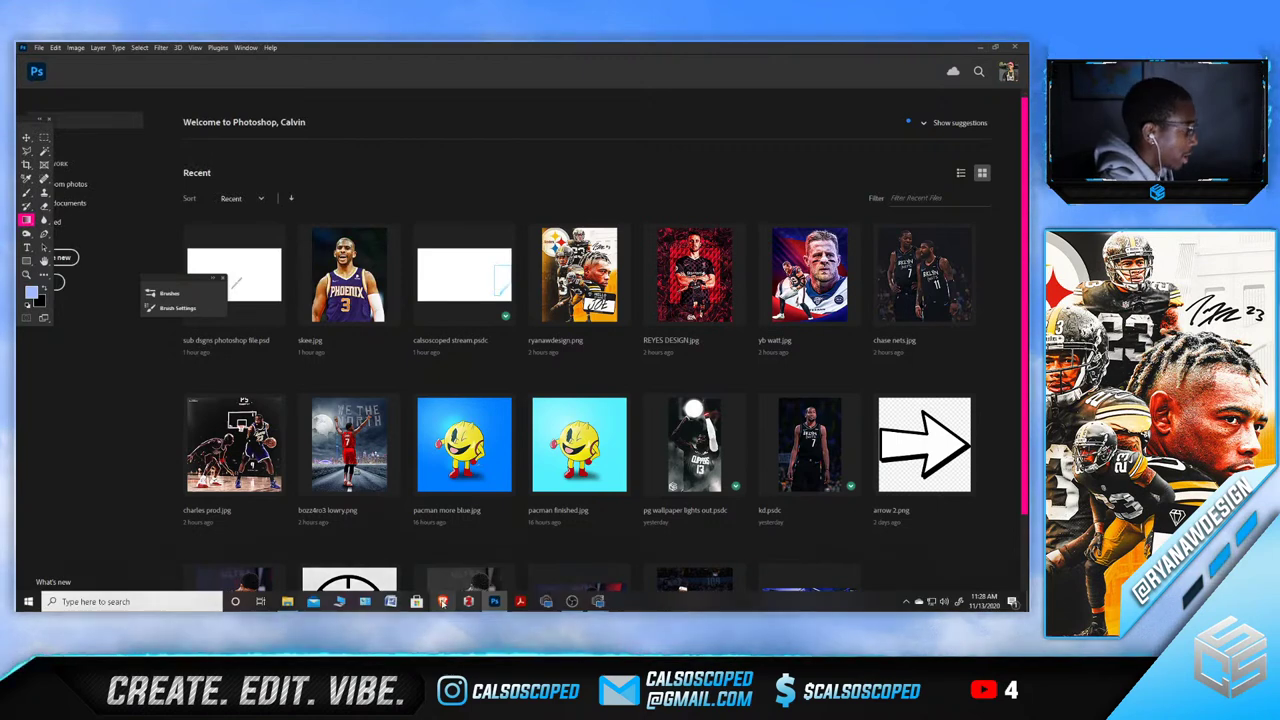
Switch to File Explorer, open "tyler shirt of self" and look through the folder's images for usable source photos, then close the viewer
left_click(287, 601)
left_click(443, 264)
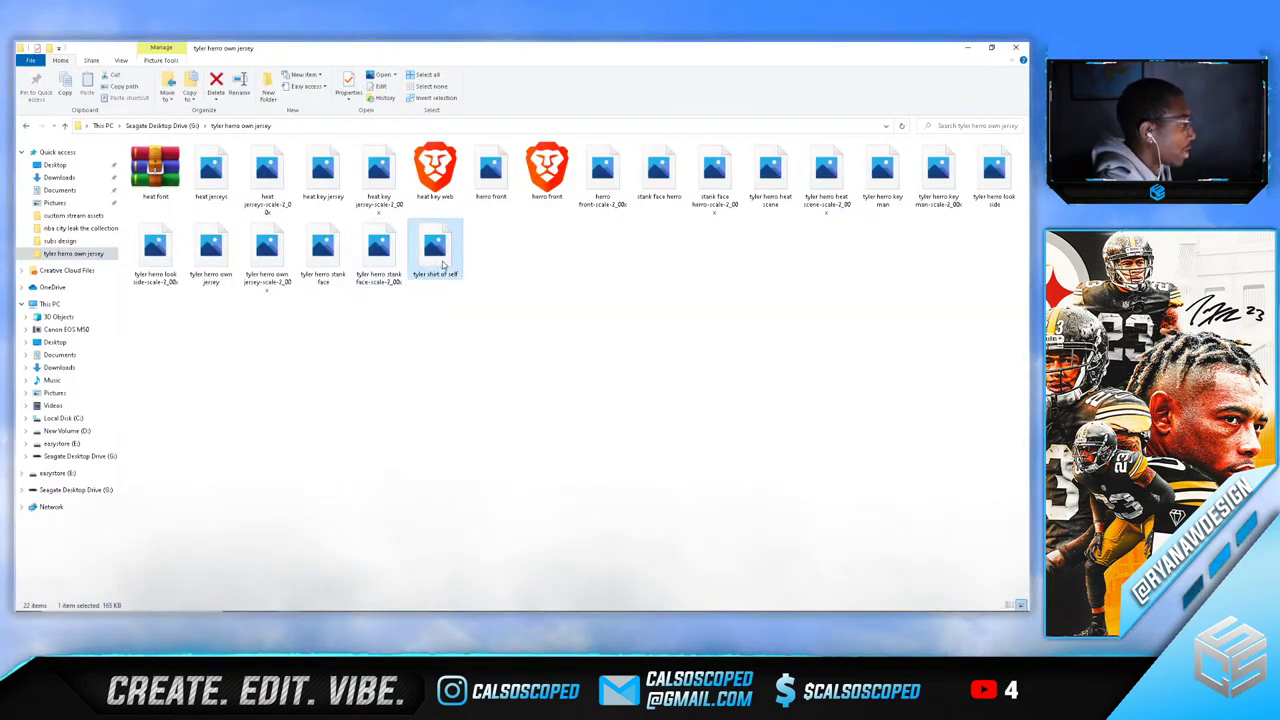
double_click(443, 264)
key("Left")
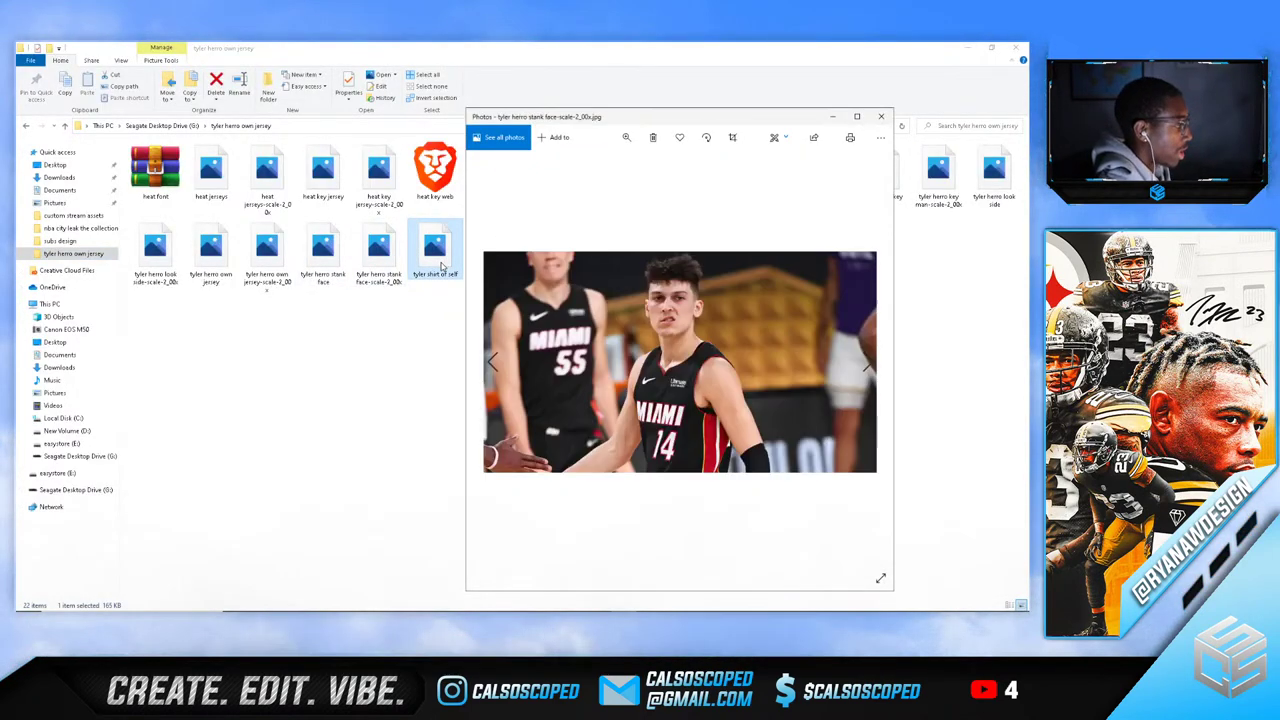
key("Left")
key("Right")
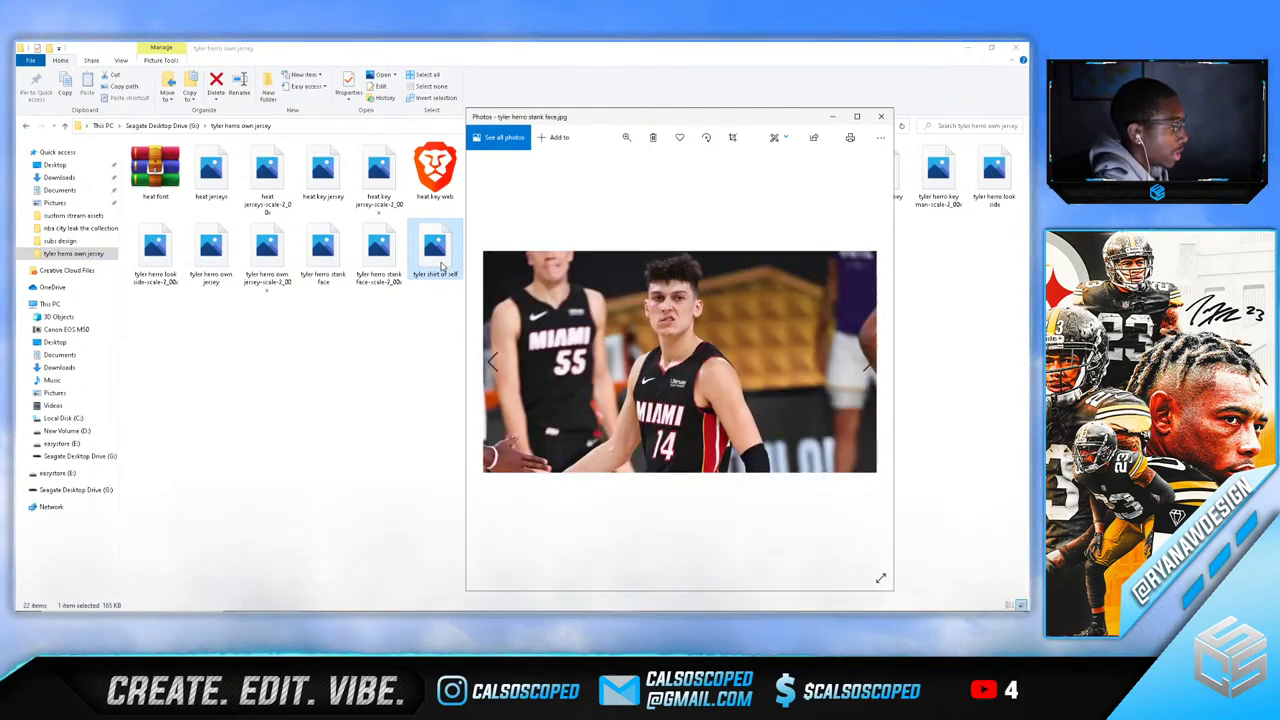
key("Left")
key("Left")
key("Left")
key("Left")
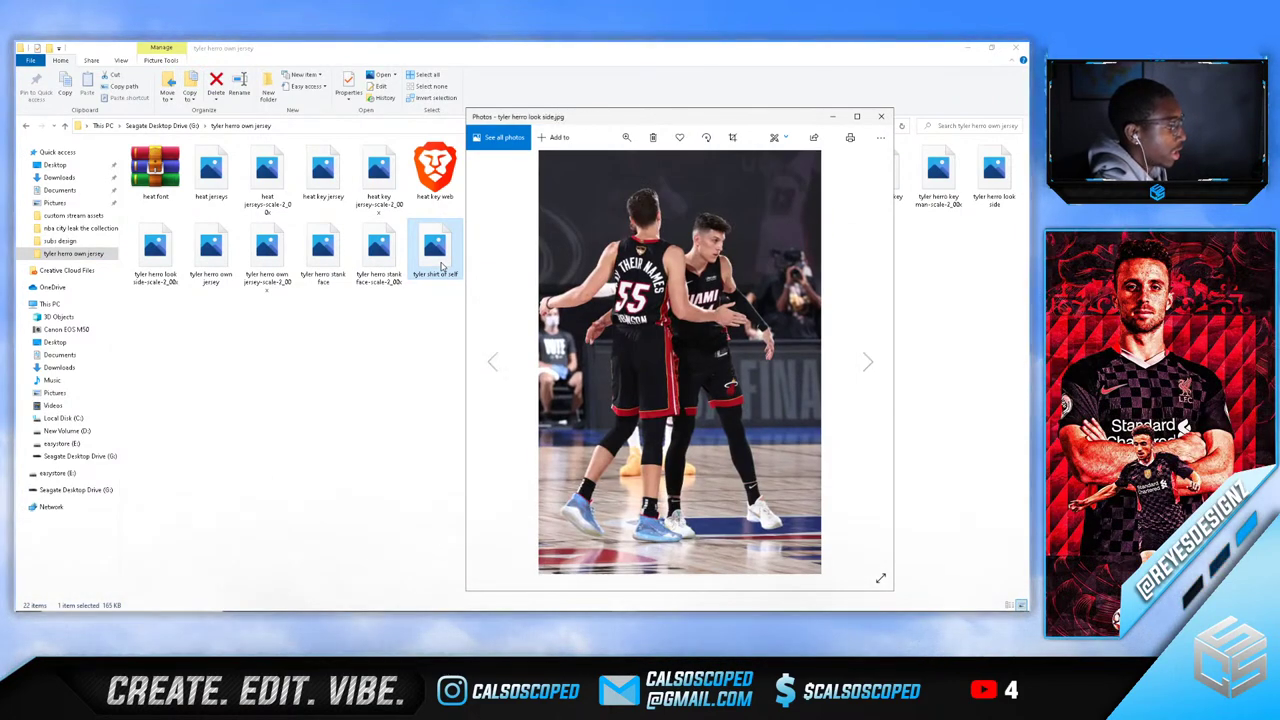
key("Left")
key("Left")
key("Left")
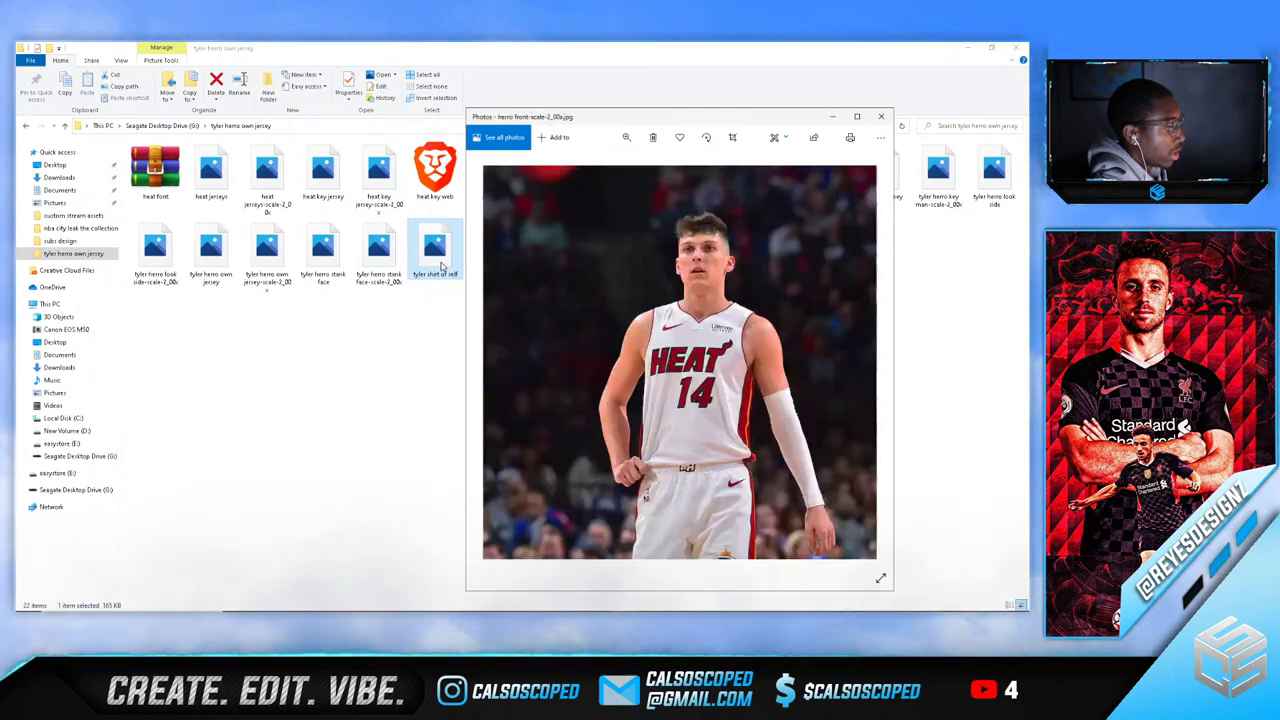
key("Left")
key("Left")
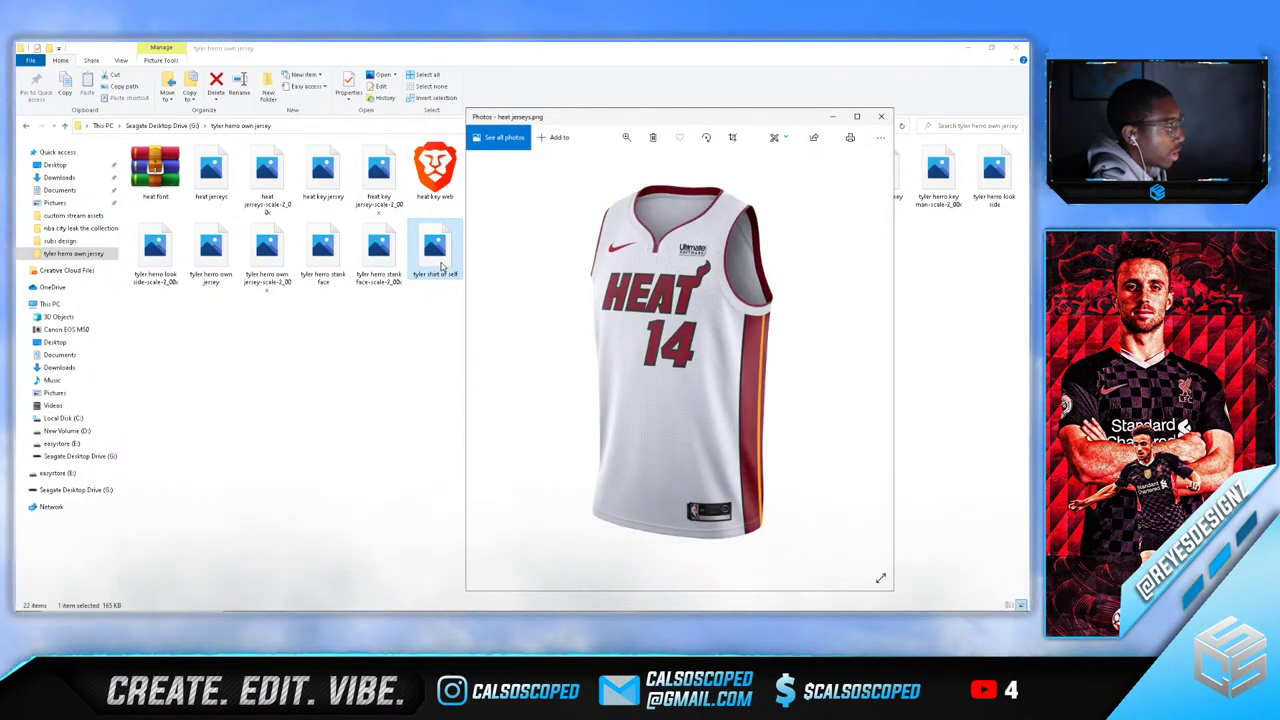
key("Left")
key("Left")
key("Left")
key("Left")
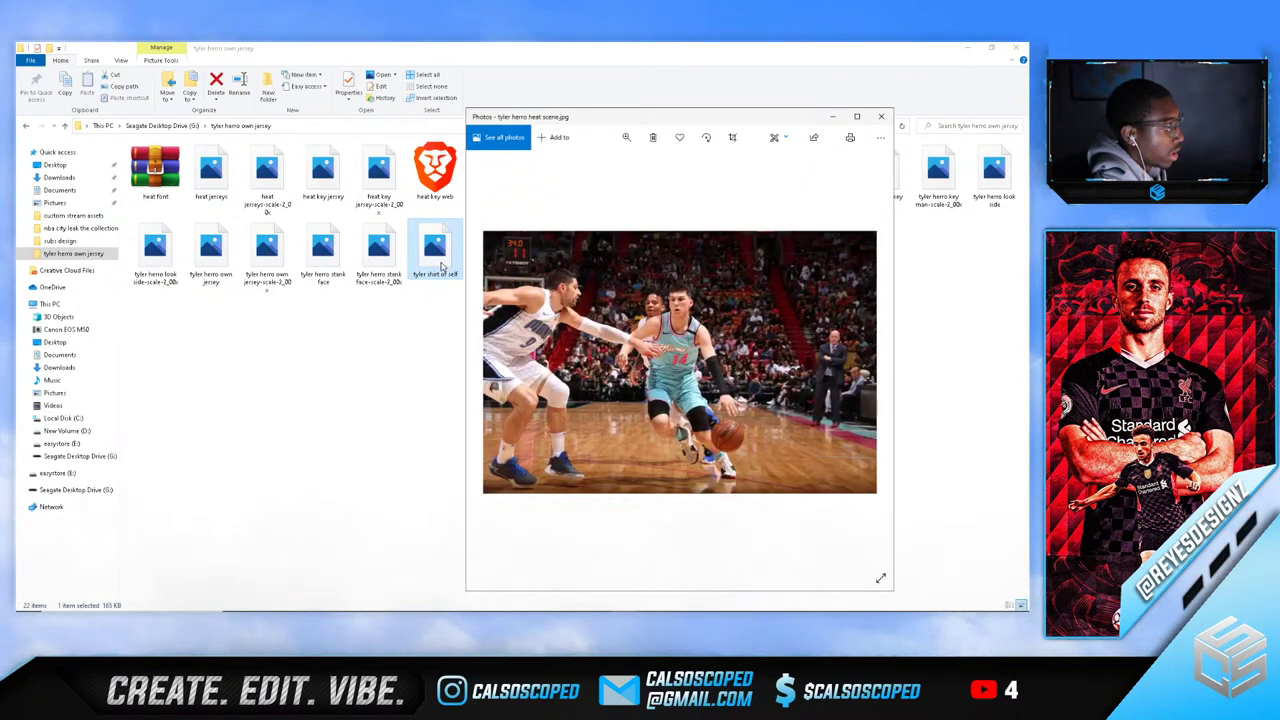
key("Left")
key("Left")
key("Left")
key("Left")
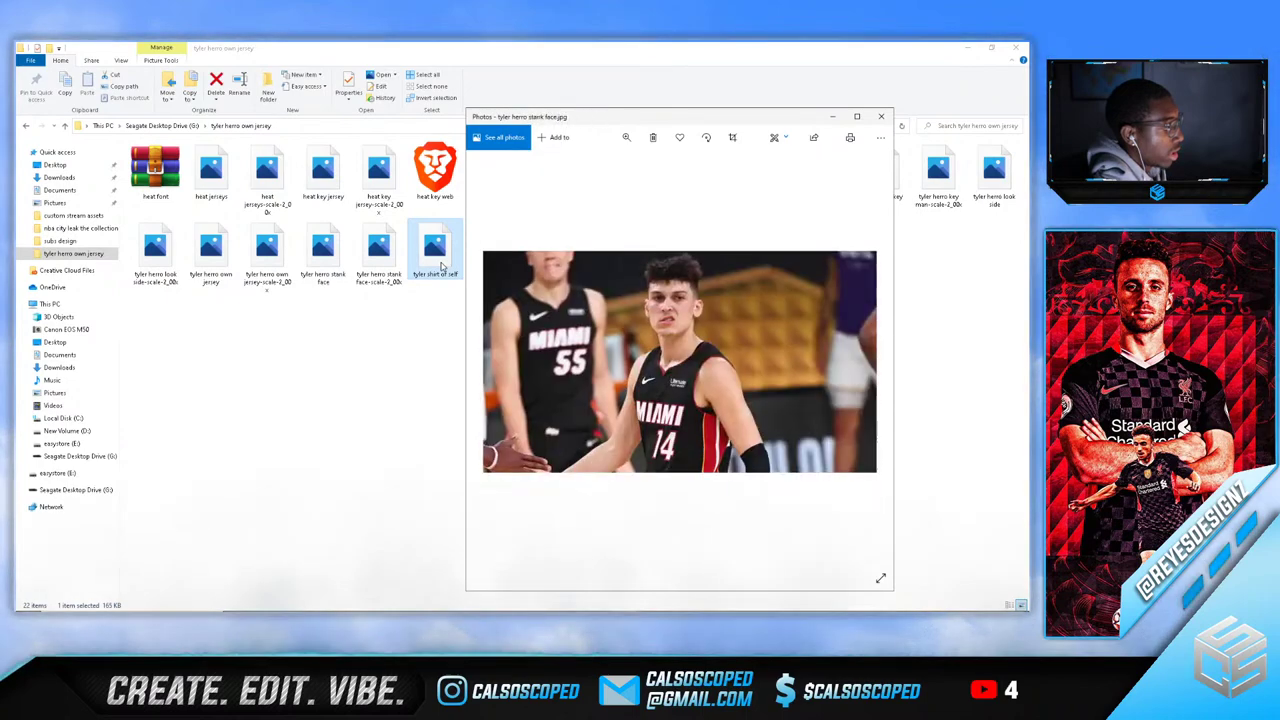
key("Left")
key("Left")
key("Left")
key("Left")
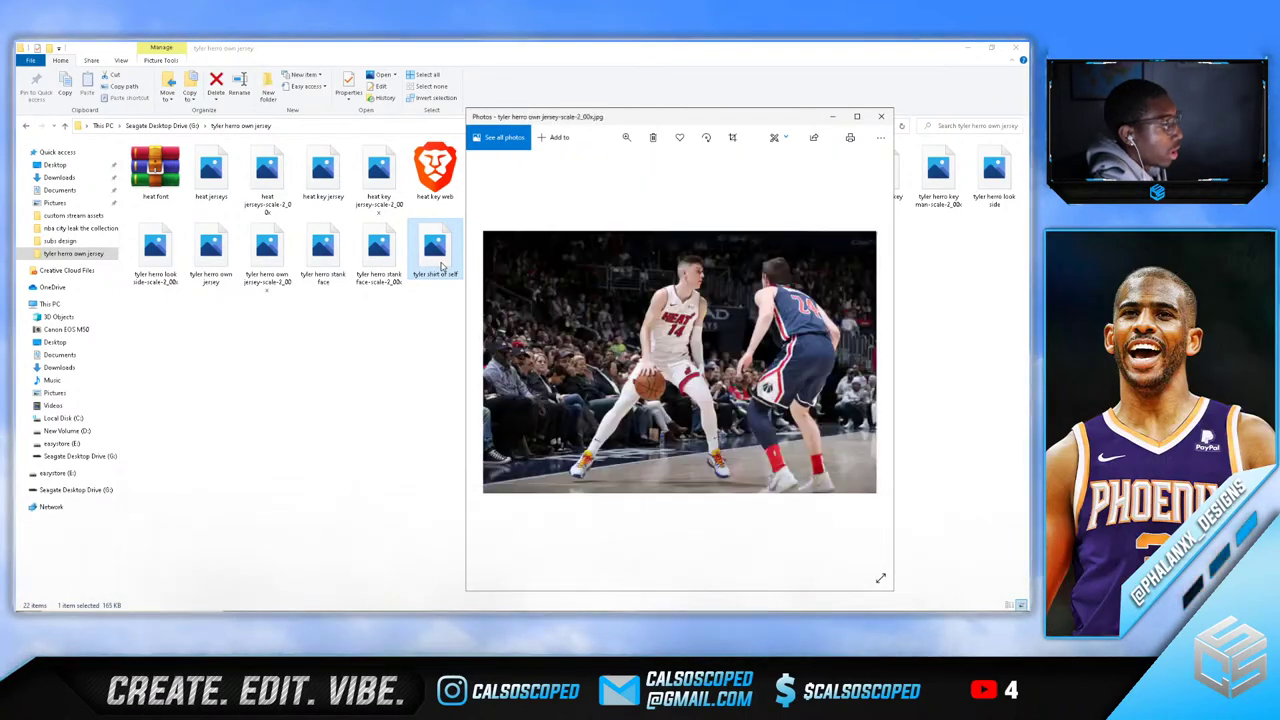
key("Left")
key("Left")
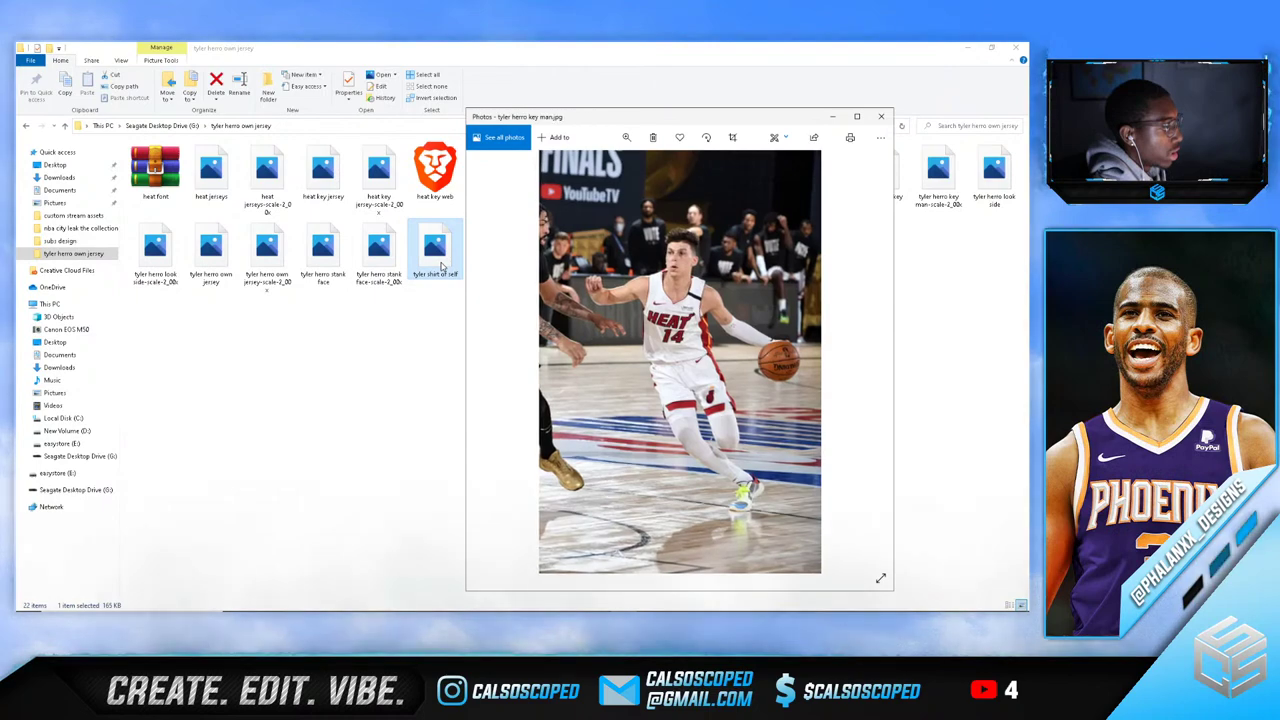
key("Left")
key("Left")
key("Right")
key("Right")
key("Right")
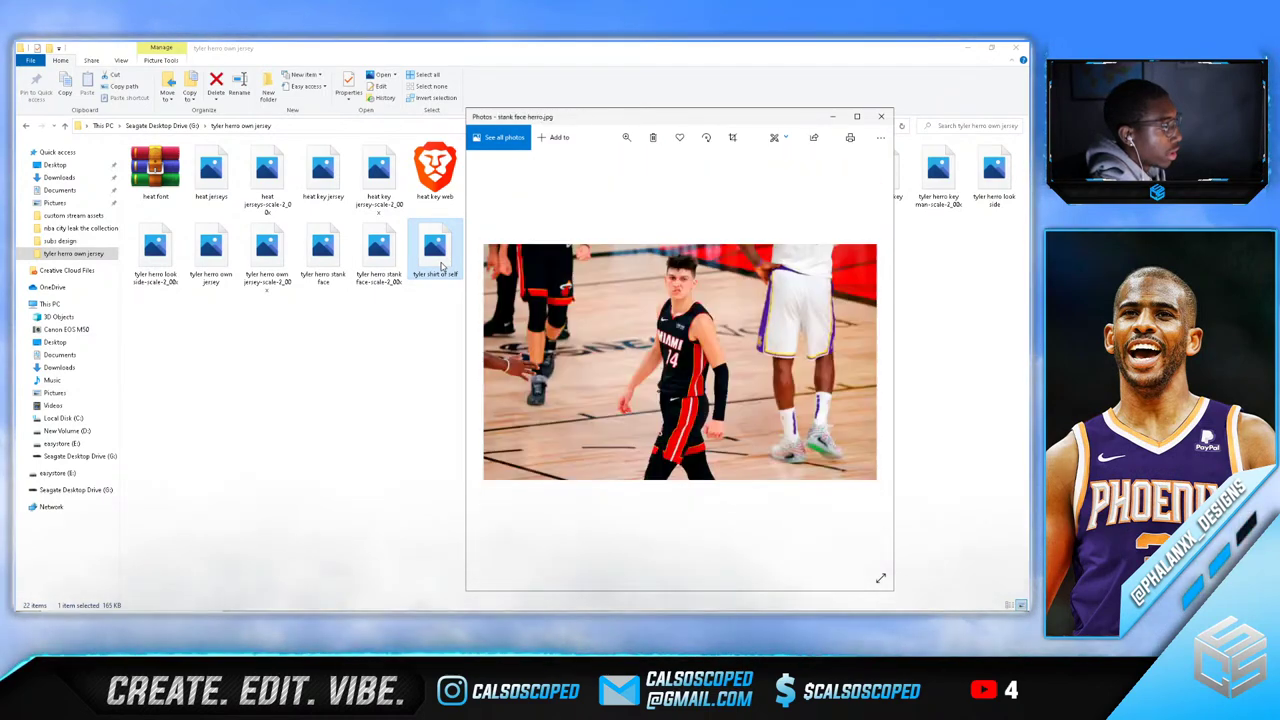
key("Left")
key("Left")
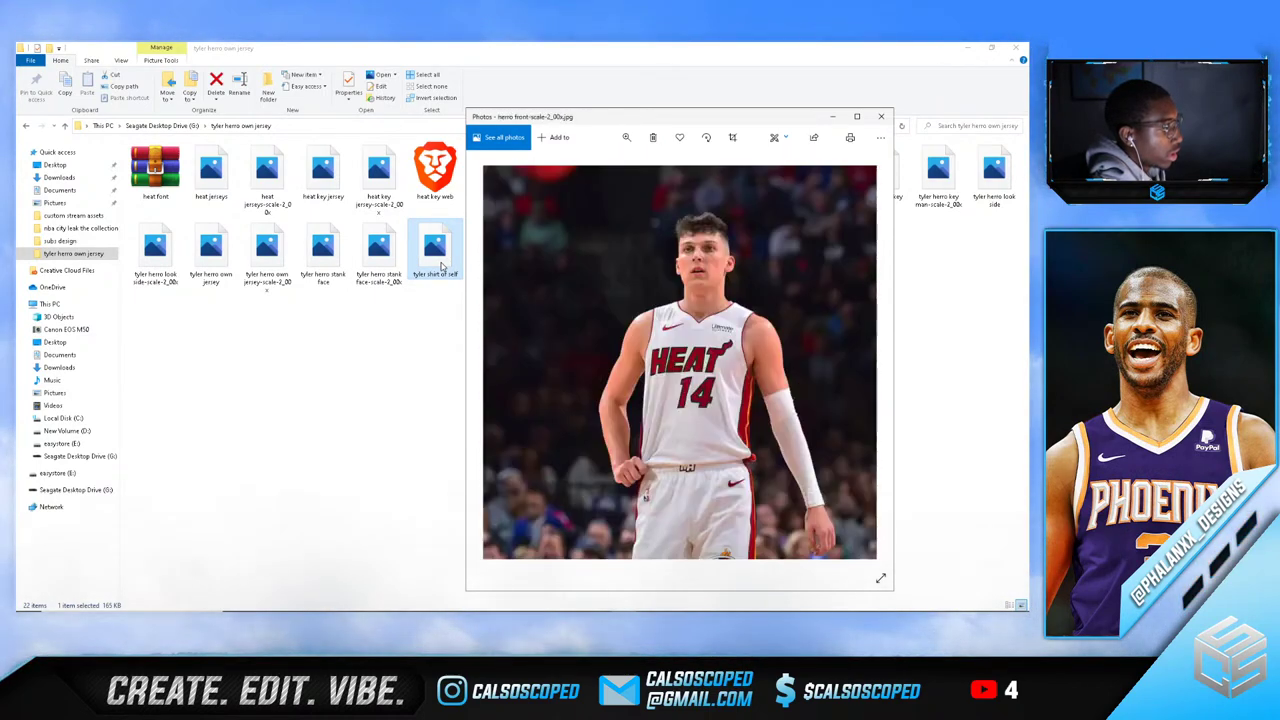
key("Left")
key("Left")
key("Left")
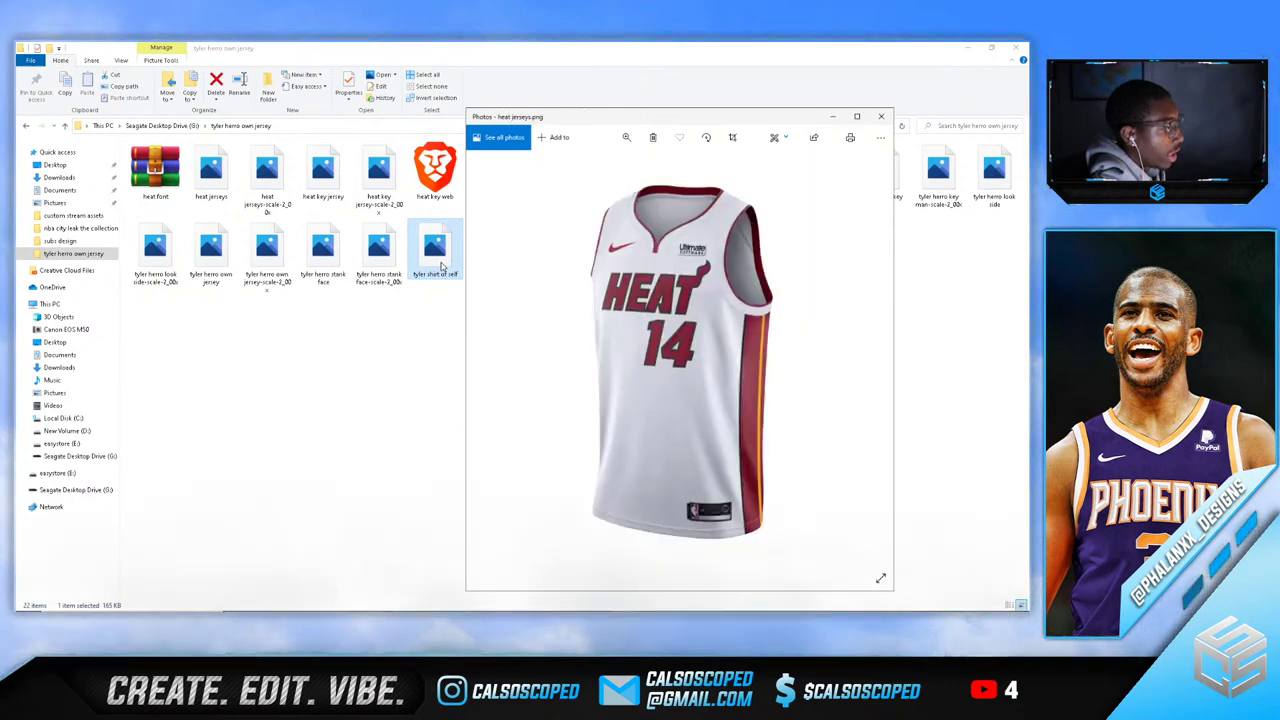
key("Right")
key("Right")
key("Right")
left_click(877, 118)
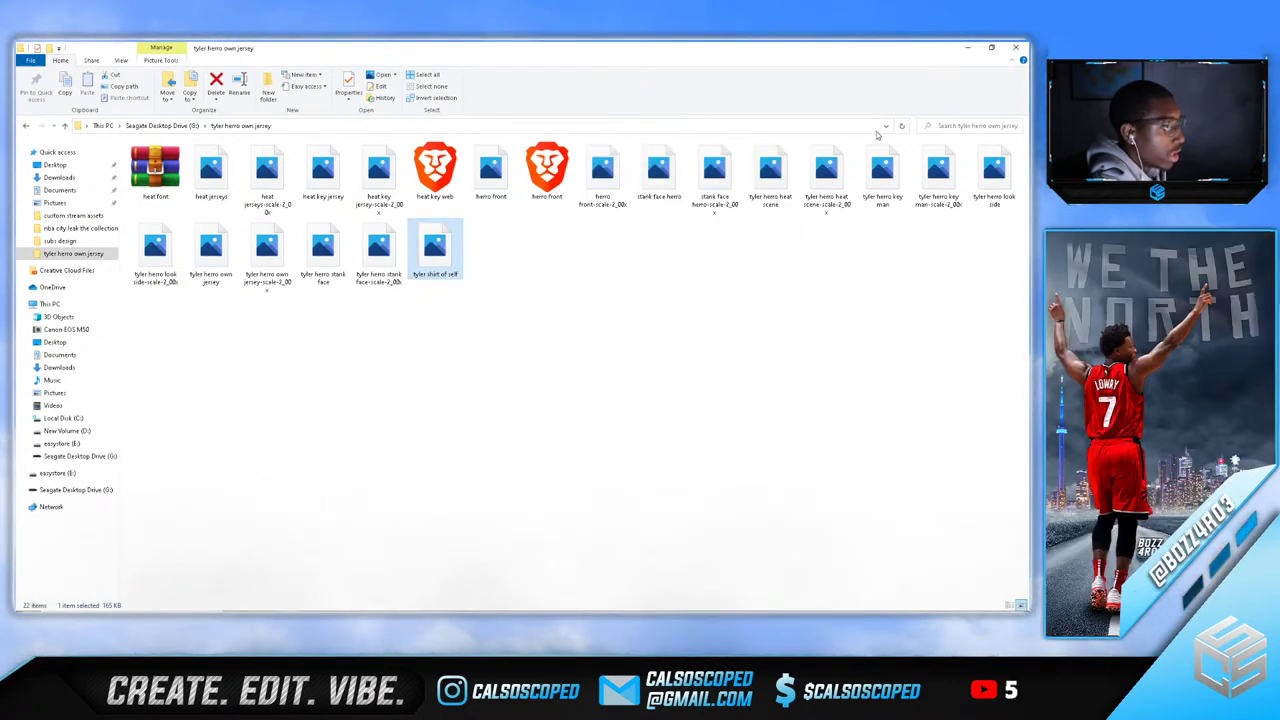
Preview the "tyler herro key man", "tyler herro stank face" and "tyler herro own jersey-scale-2_00x" images, then close the viewer
double_click(880, 172)
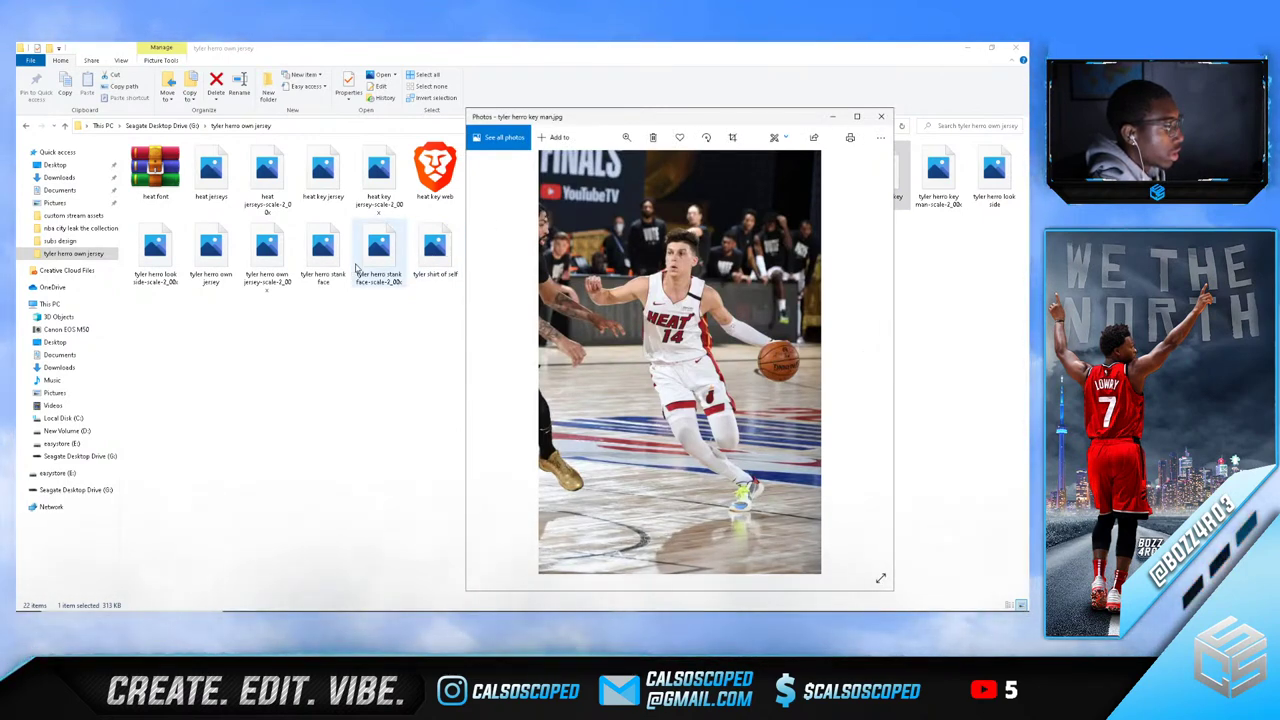
double_click(356, 268)
double_click(325, 268)
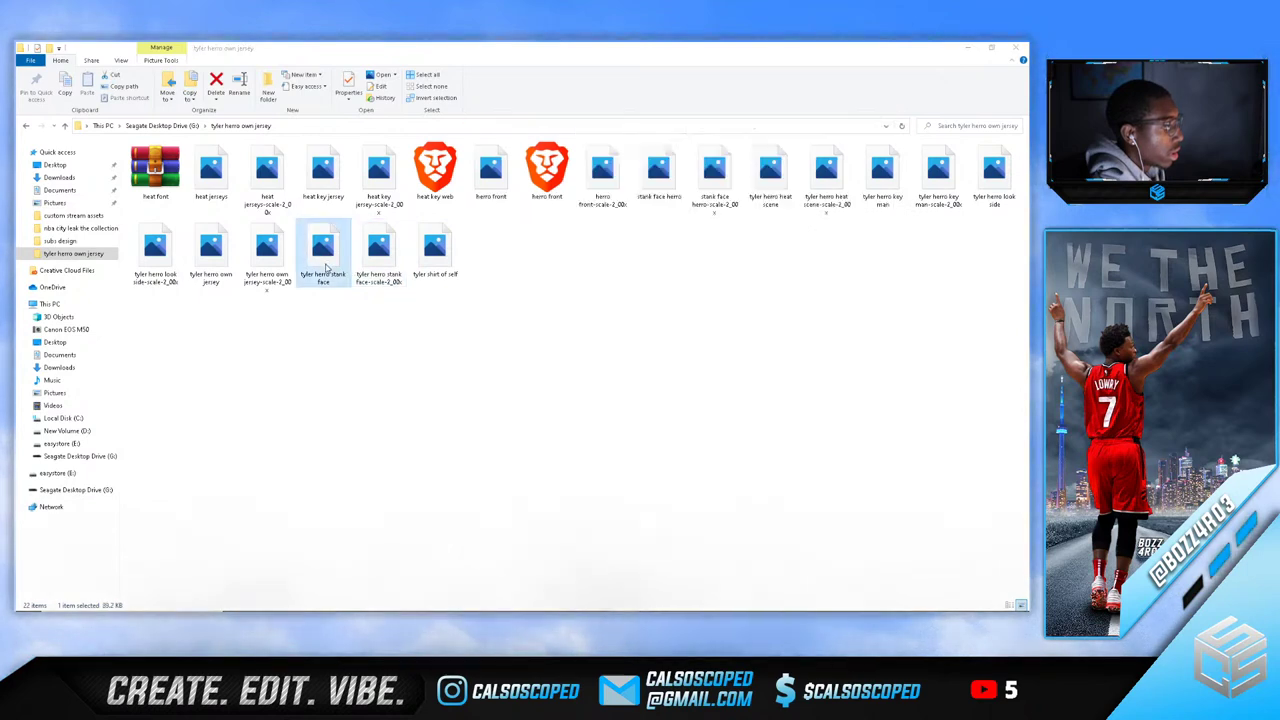
double_click(266, 250)
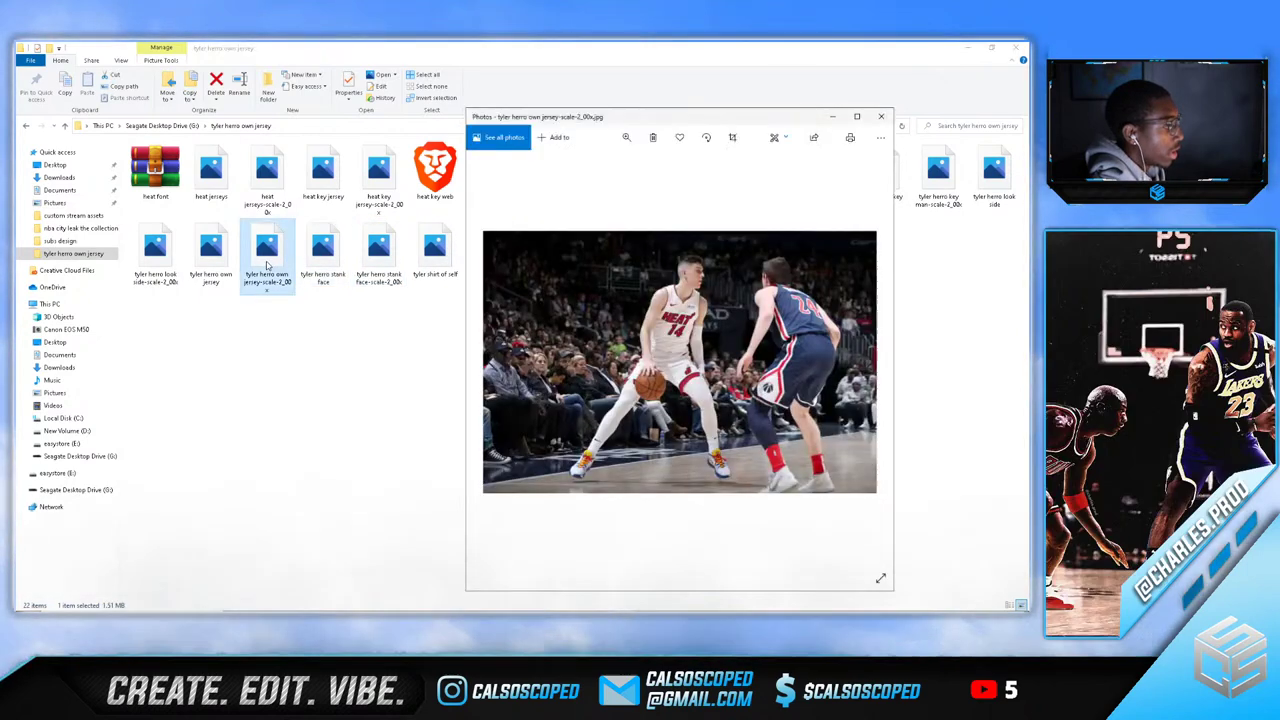
left_click(881, 116)
Open the "tyler herro stank face-scale-2_00x" image from the folder in Photoshop
left_click(366, 250)
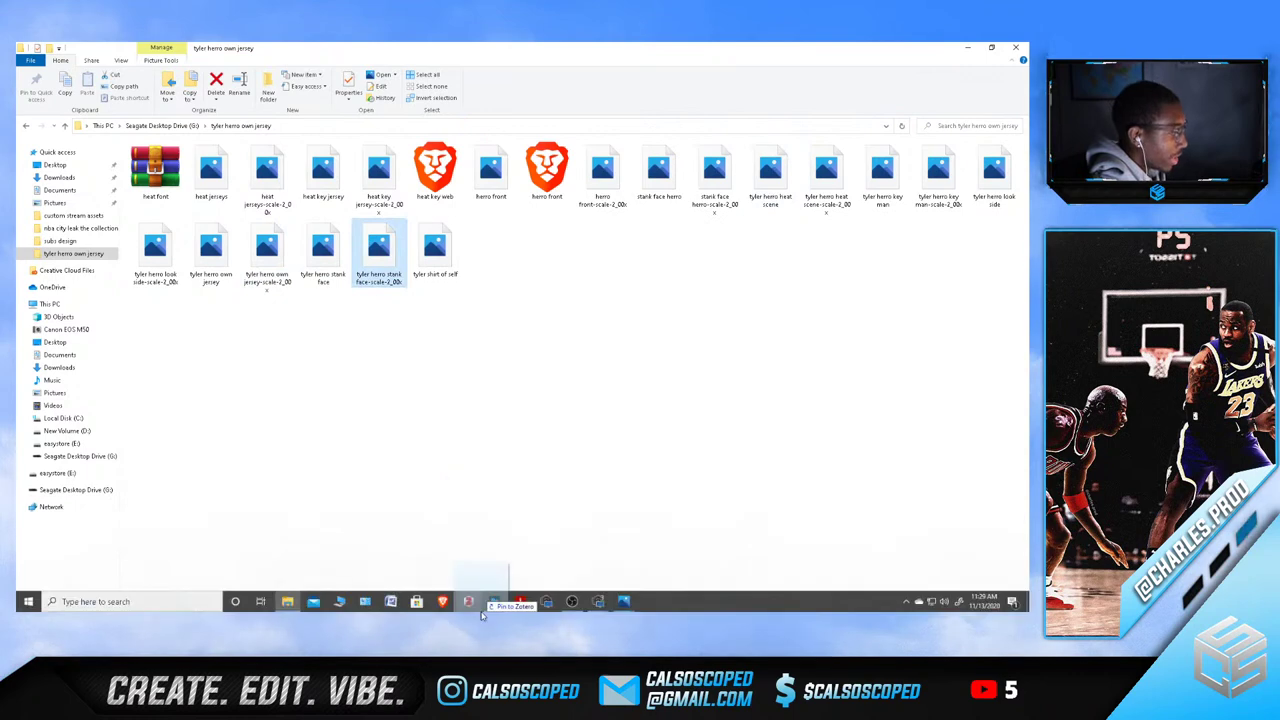
left_click(486, 604)
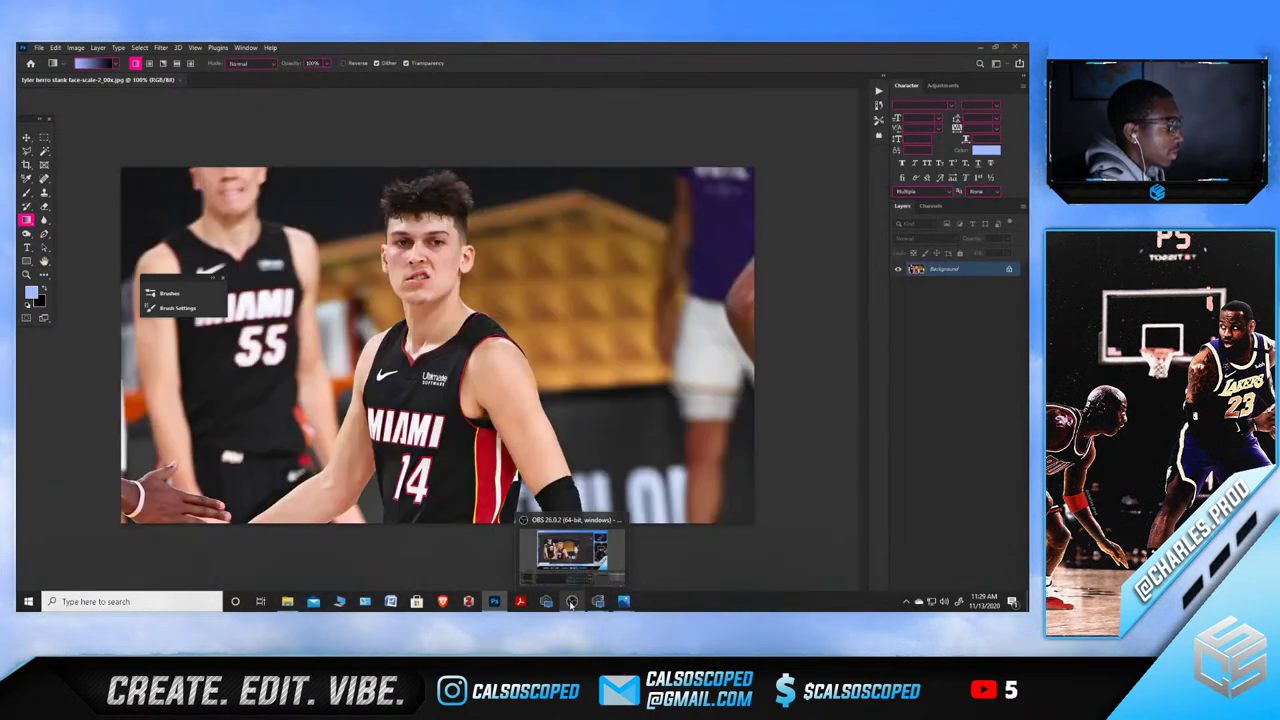
Check the live stream in OBS, minimise it, and close the "tyler herro own jersey" folder window
left_click(571, 603)
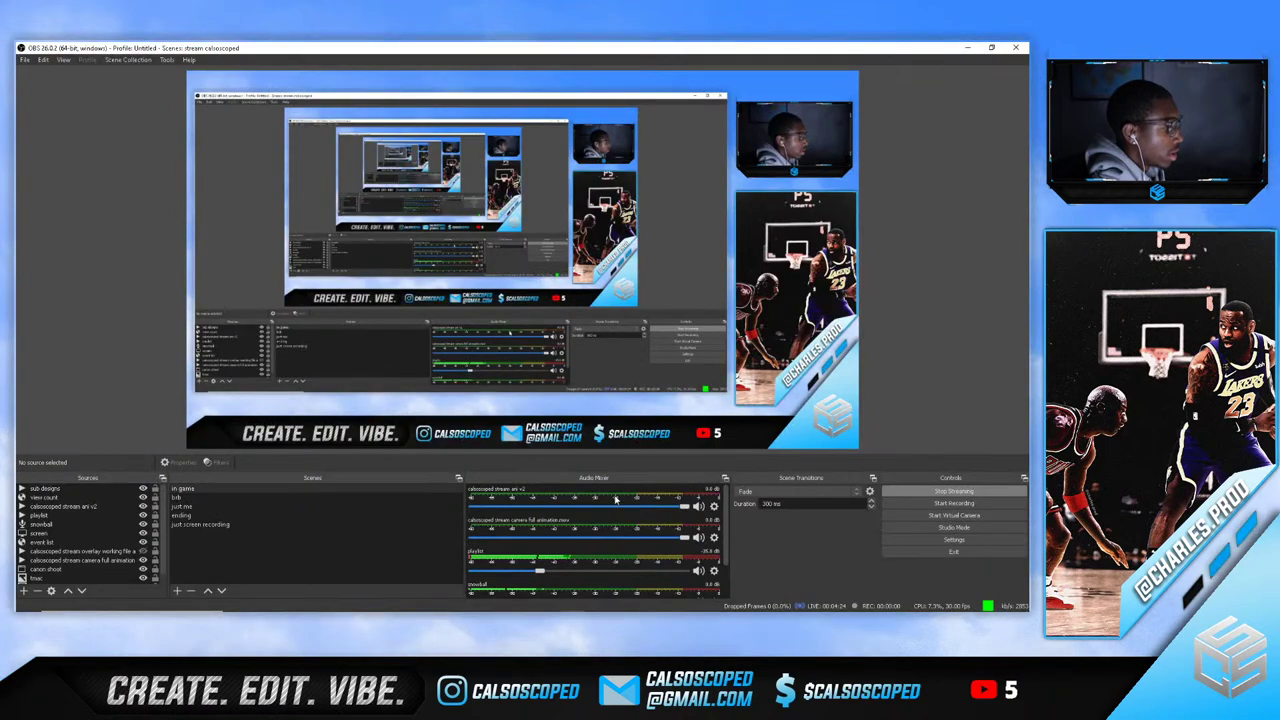
left_click(967, 48)
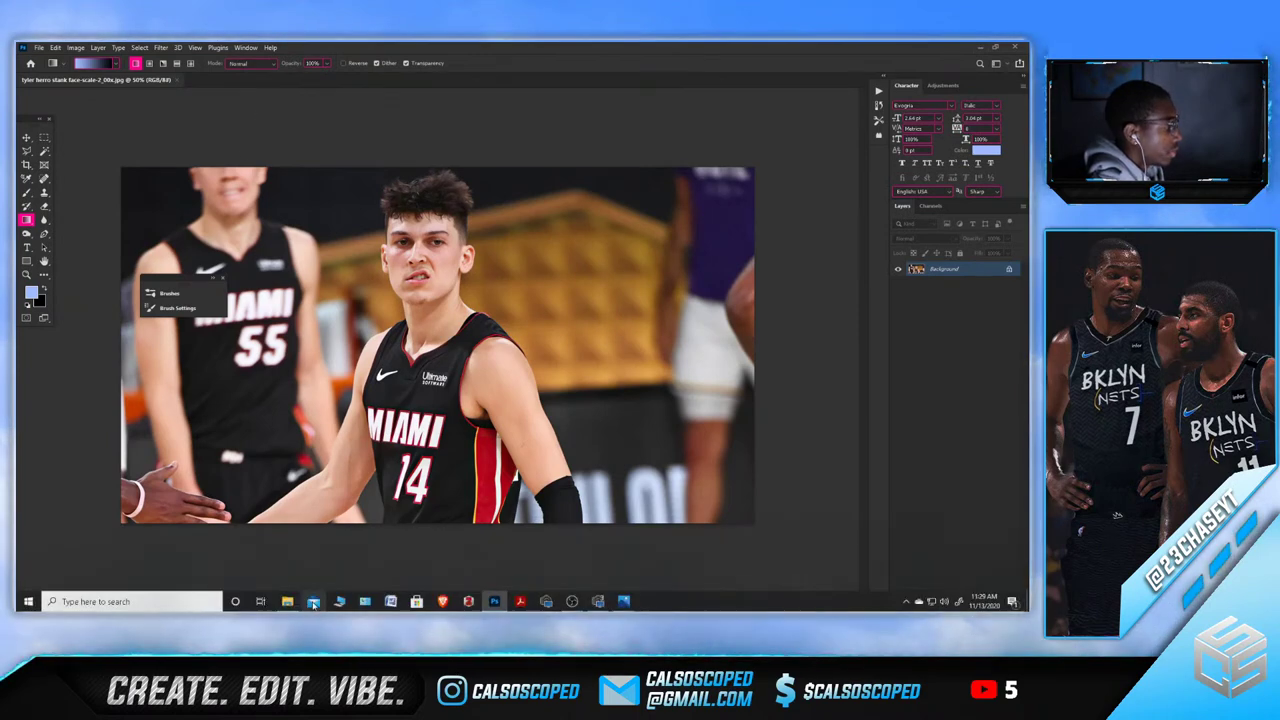
mouse_move(313, 603)
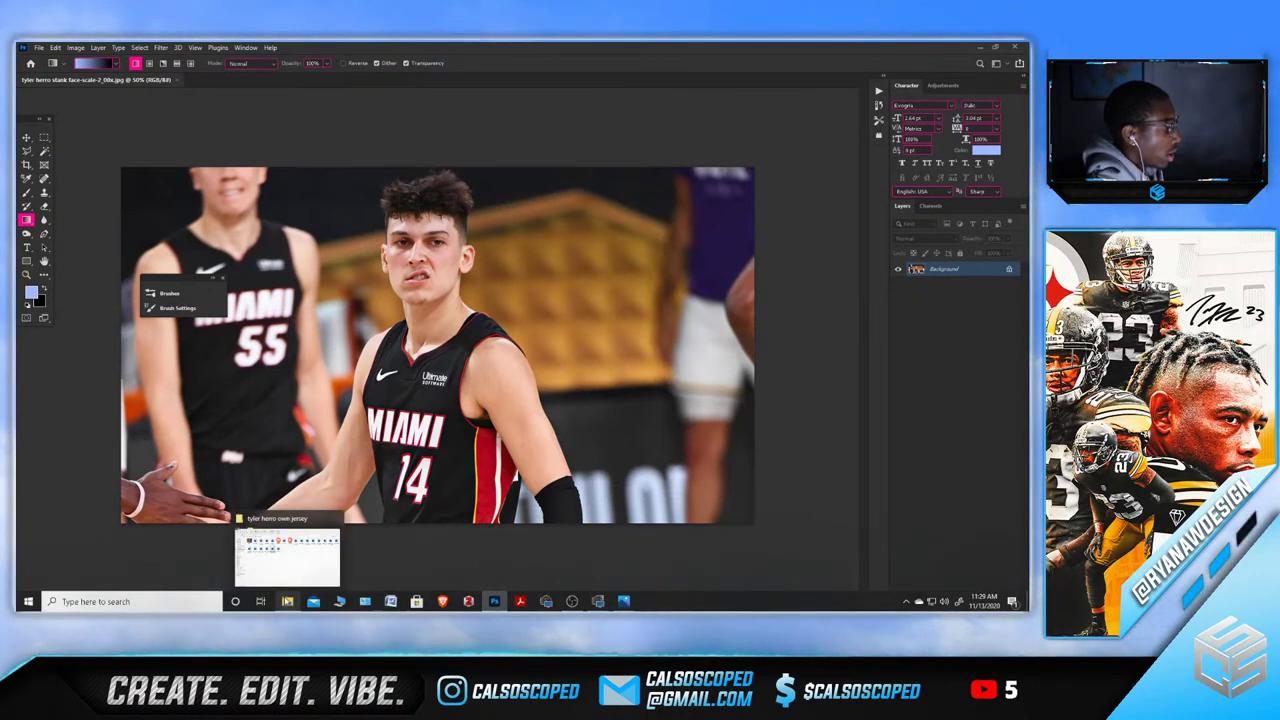
left_click(287, 601)
right_click(282, 597)
left_click(264, 579)
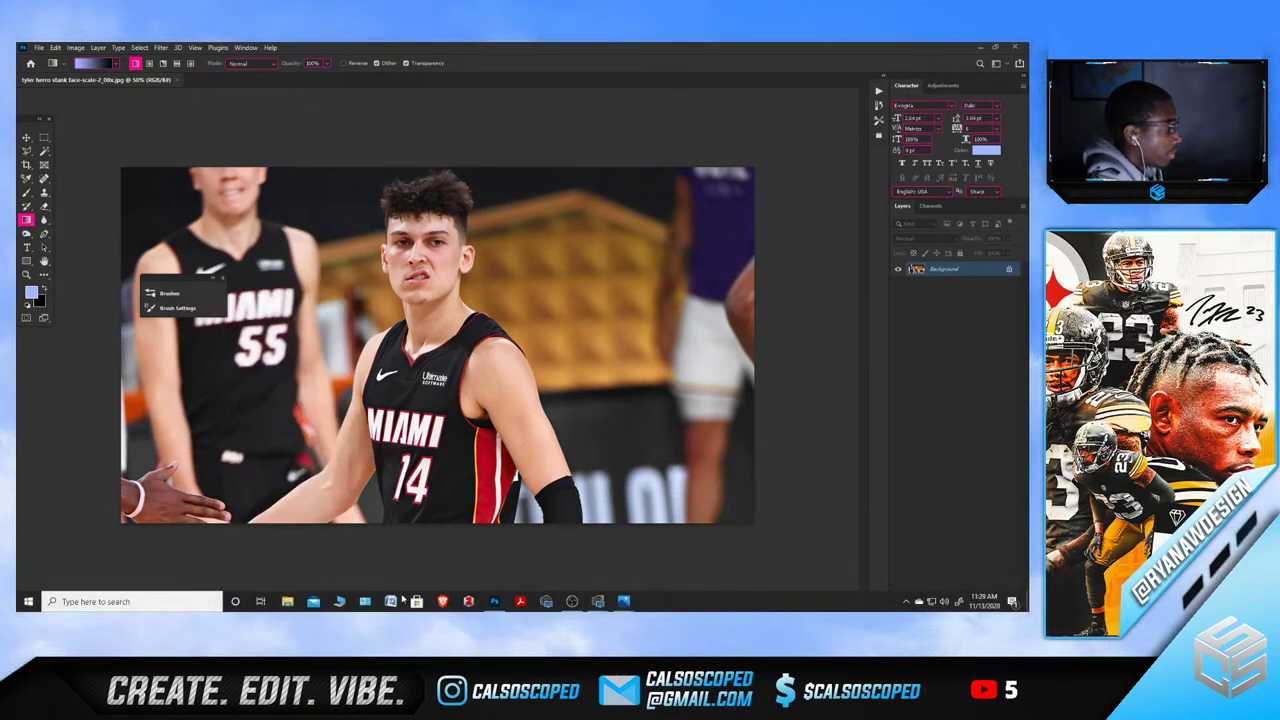
Switch to the Brave browser, open Getty Images, and search its editorial images for "tyler herro"
left_click(444, 601)
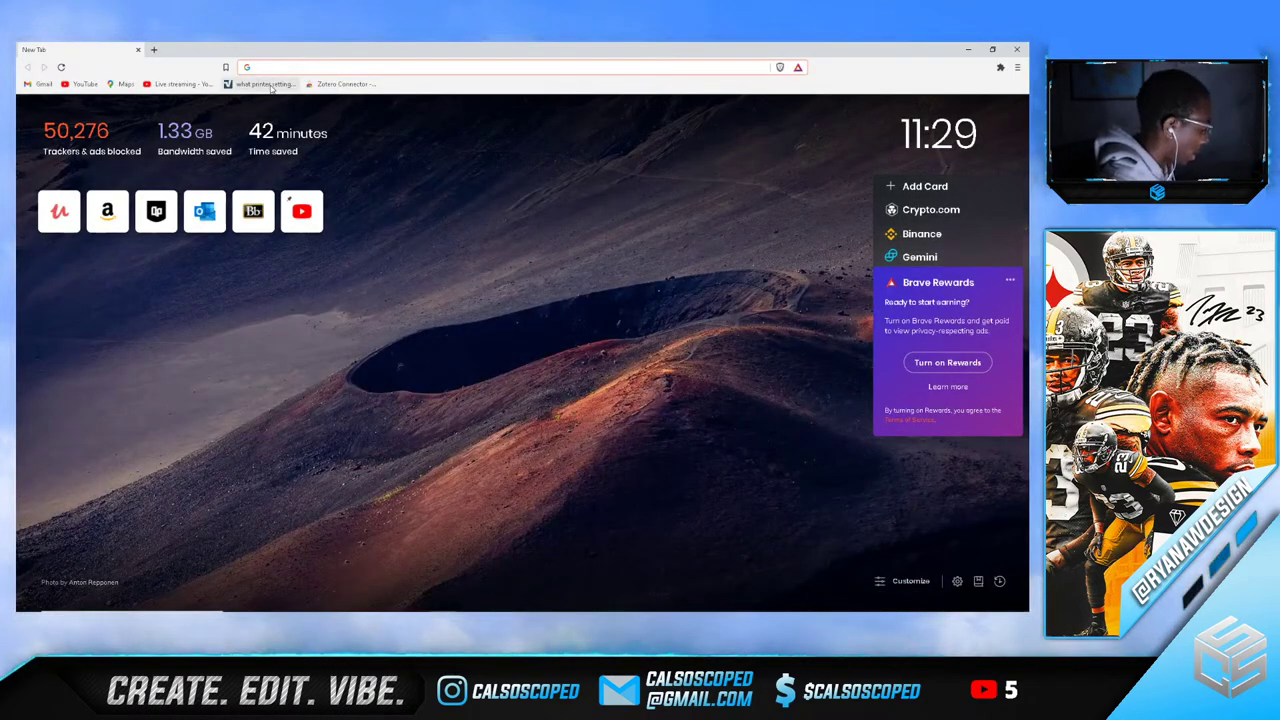
type("gettyimages")
key("Return")
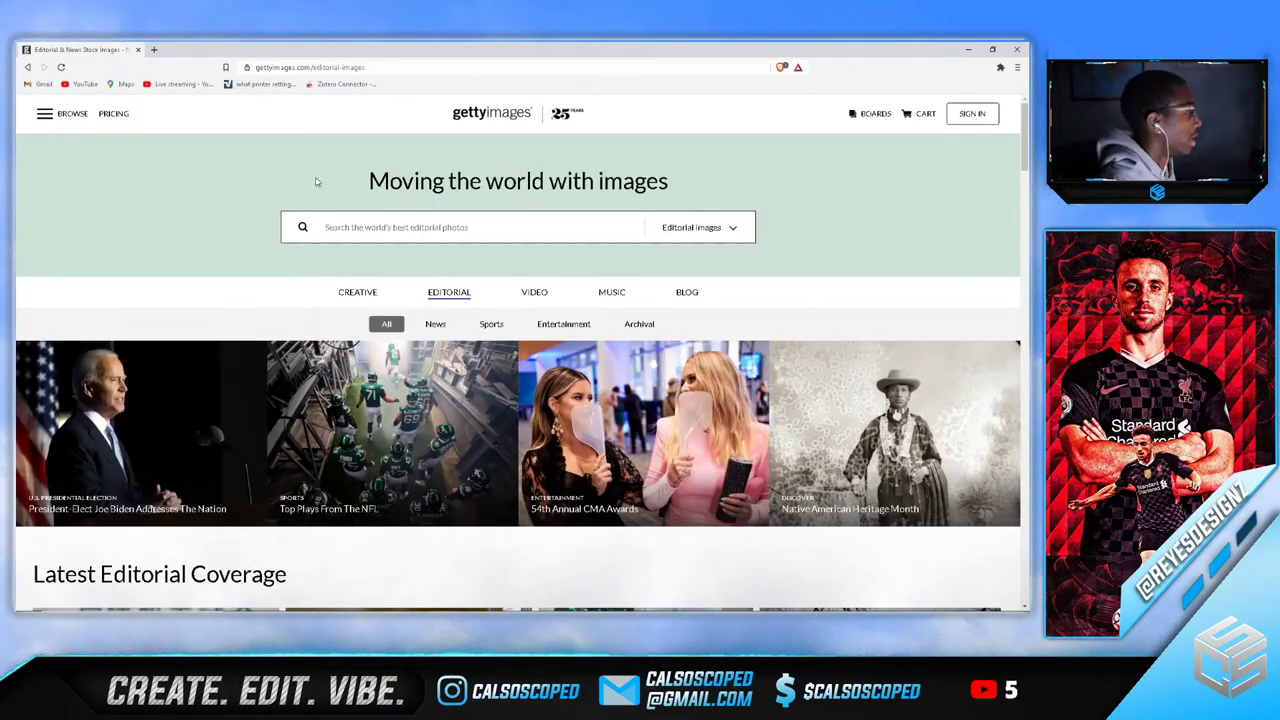
left_click(368, 222)
type("tyler herro")
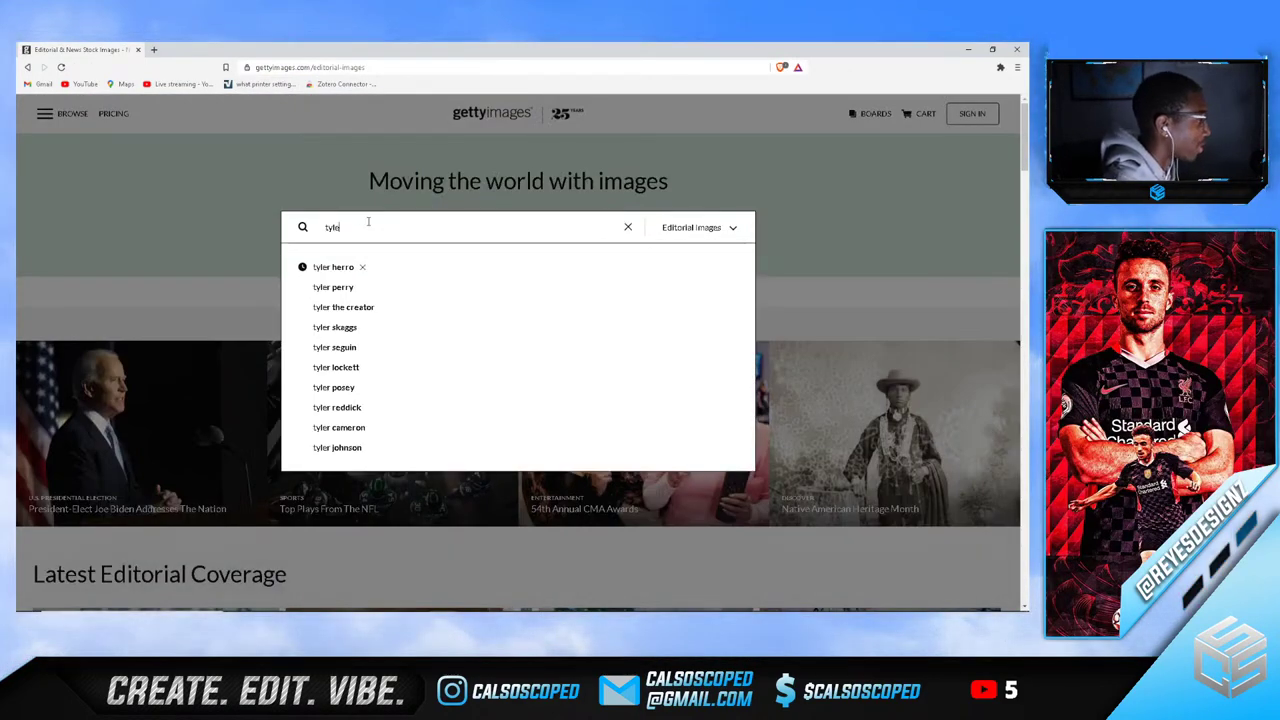
key("Return")
Look through the first page of the "tyler herro" editorial results for usable player photos
scroll(363, 234, "down", 10)
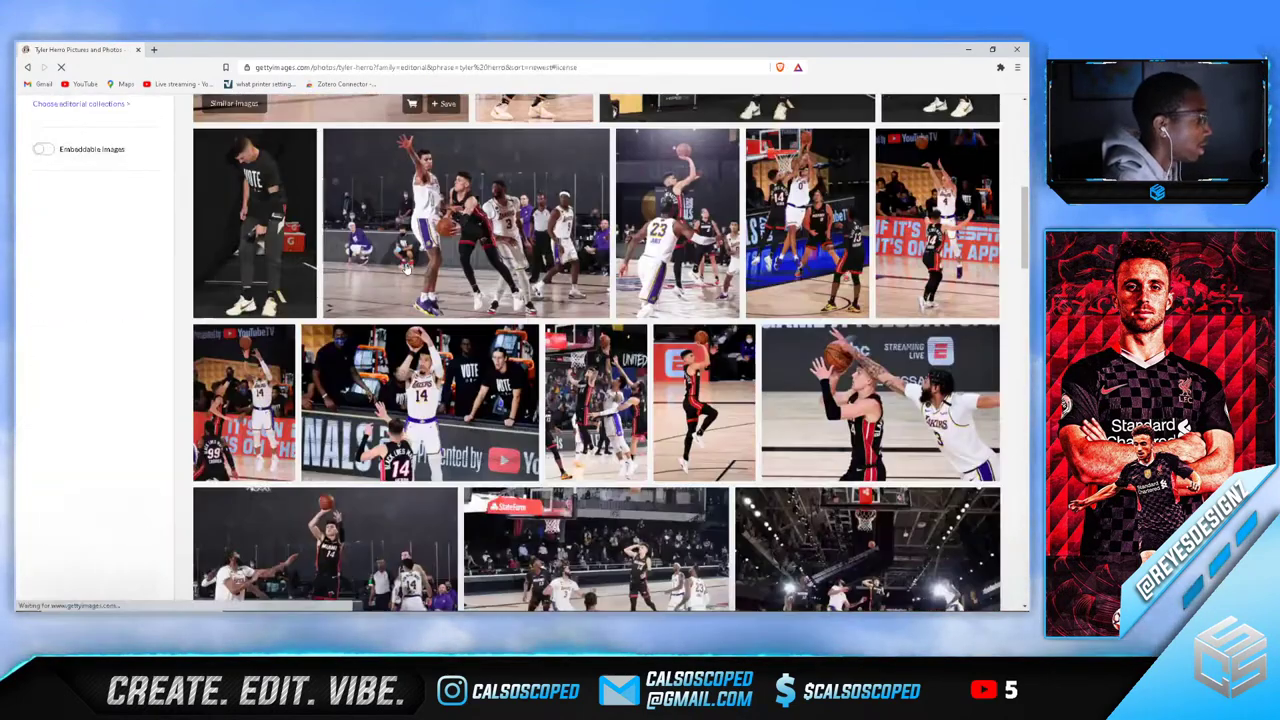
scroll(412, 285, "down", 10)
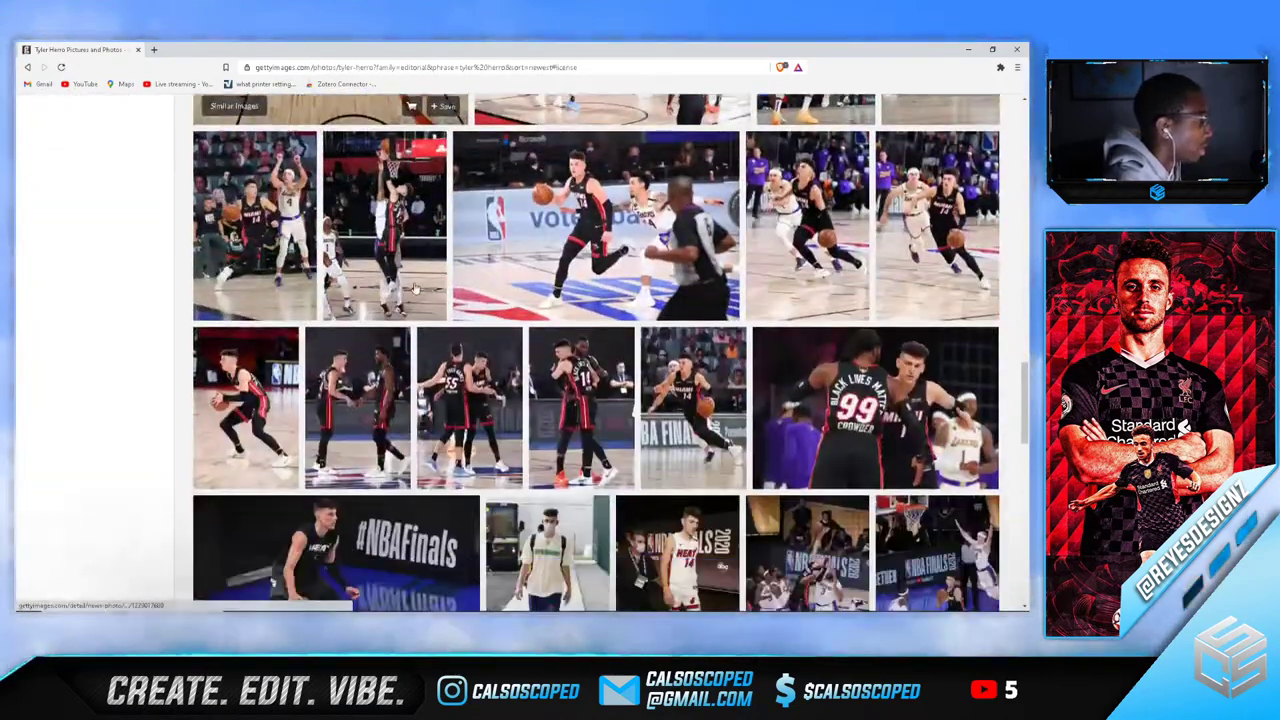
scroll(415, 287, "down", 10)
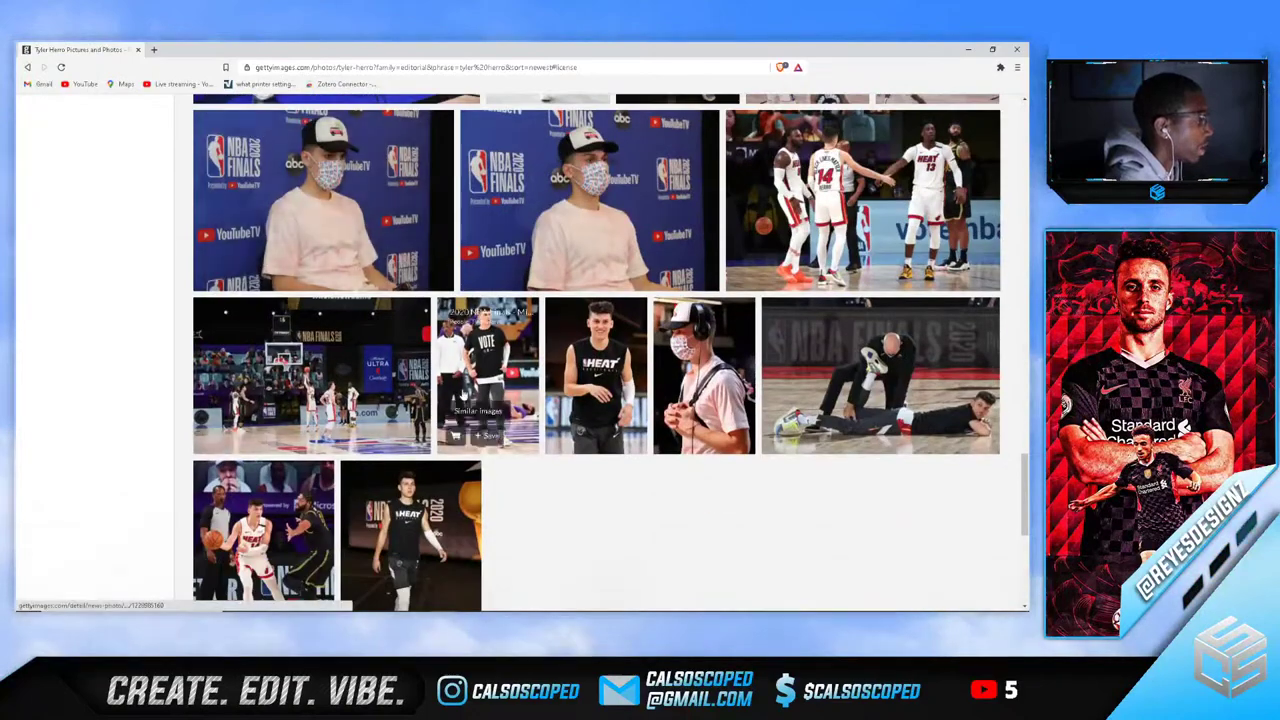
scroll(621, 563, "down", 3)
Open page 2 of the Tyler Herro results and look through all of its photos
left_click(634, 554)
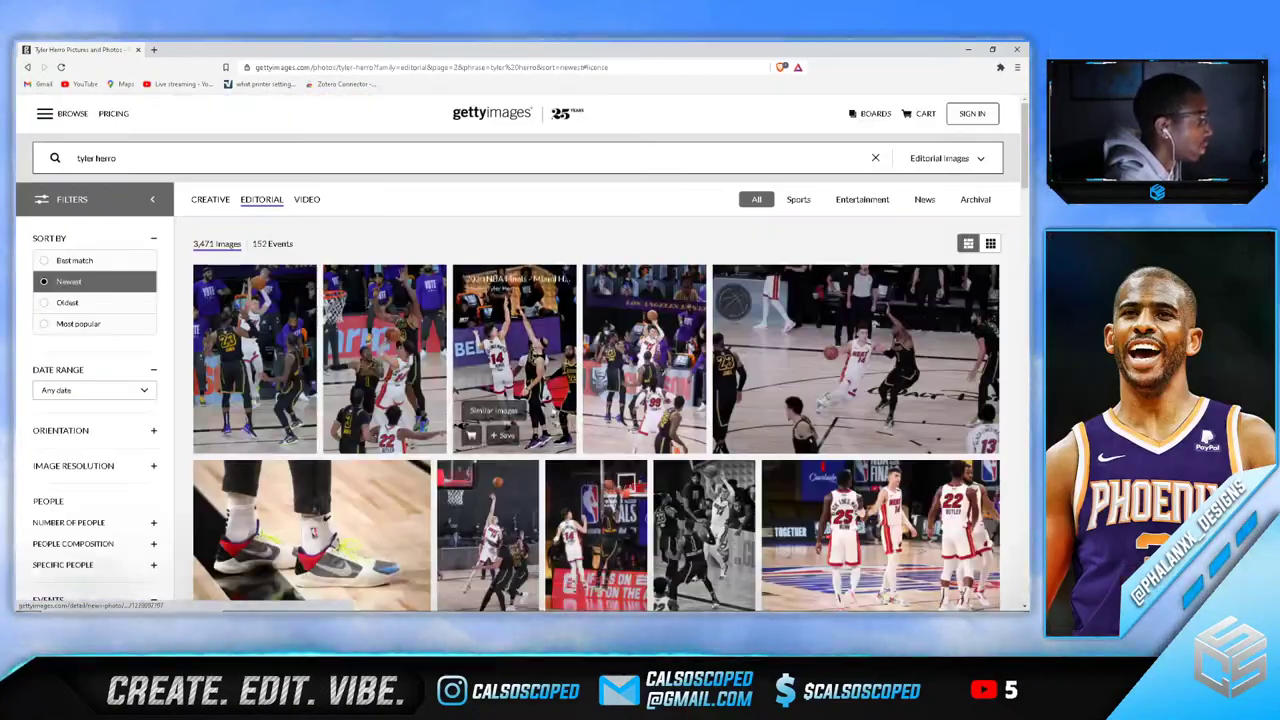
scroll(505, 372, "down", 3)
scroll(505, 372, "down", 6)
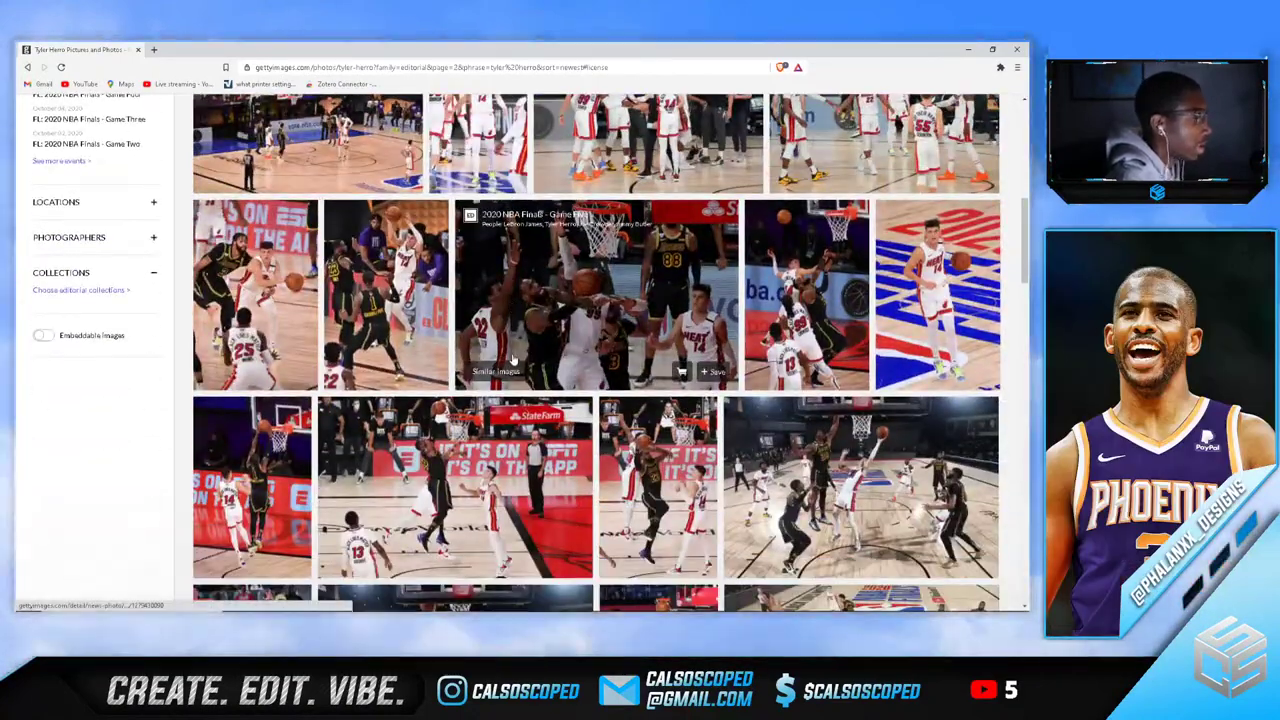
scroll(512, 357, "down", 3)
scroll(512, 357, "down", 4)
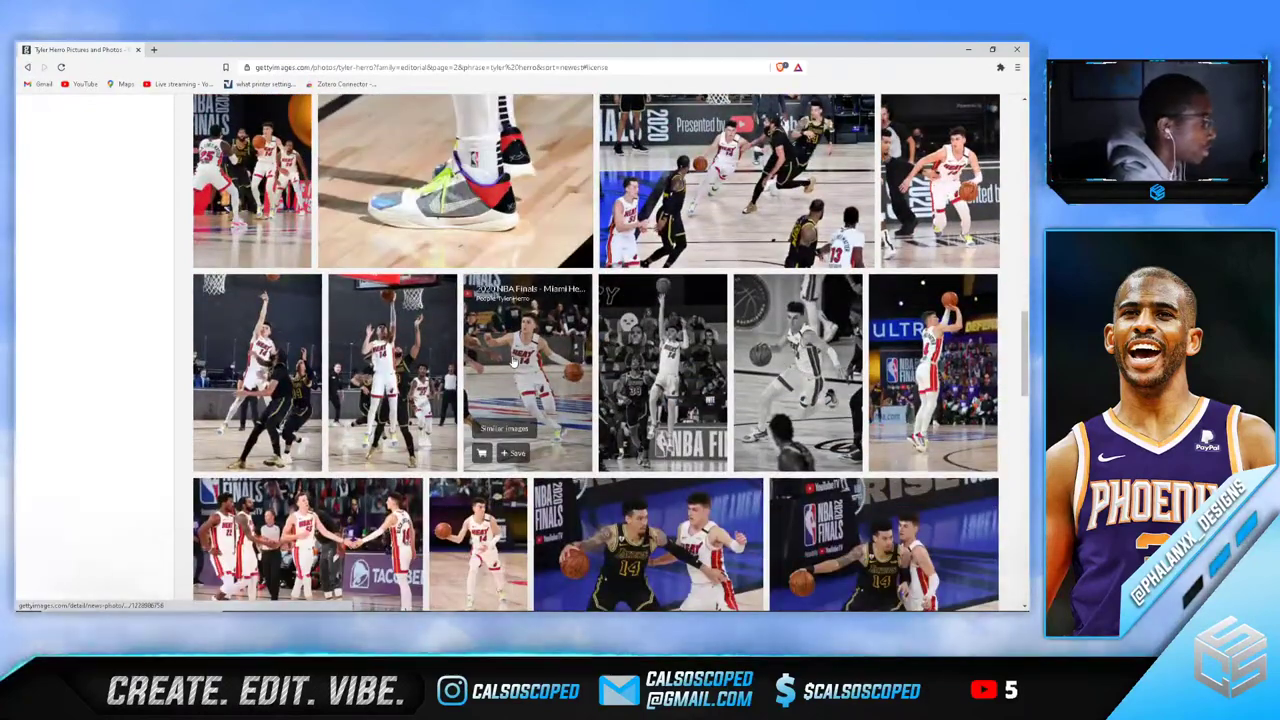
scroll(512, 363, "down", 15)
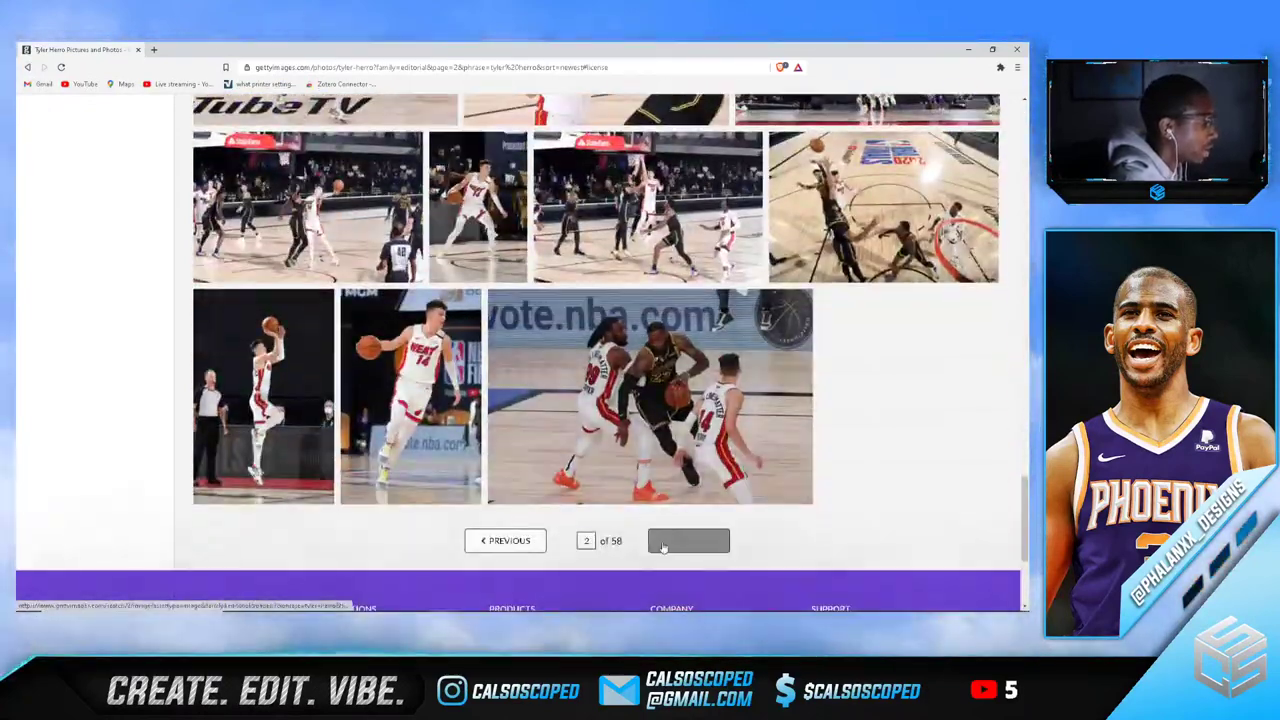
Go on to results page 3 and examine its Tyler Herro game and warm-up photos down to the end
left_click(663, 546)
scroll(598, 451, "down", 8)
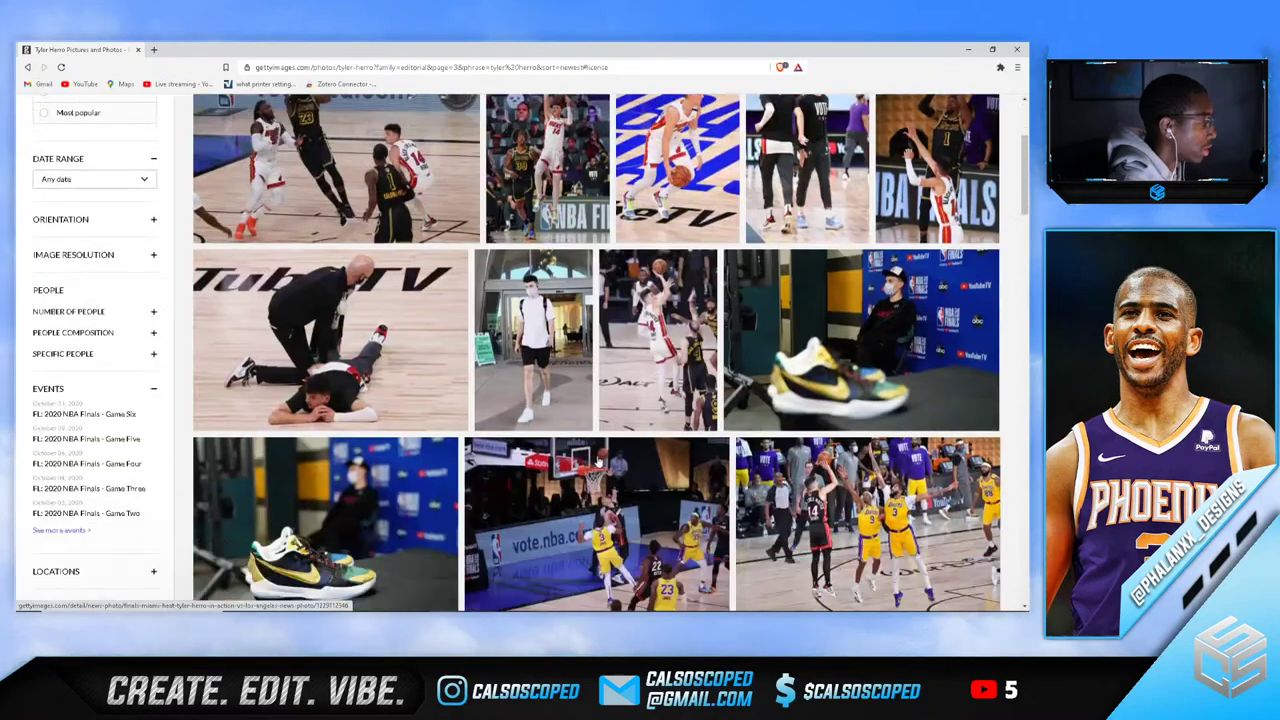
scroll(598, 451, "down", 4)
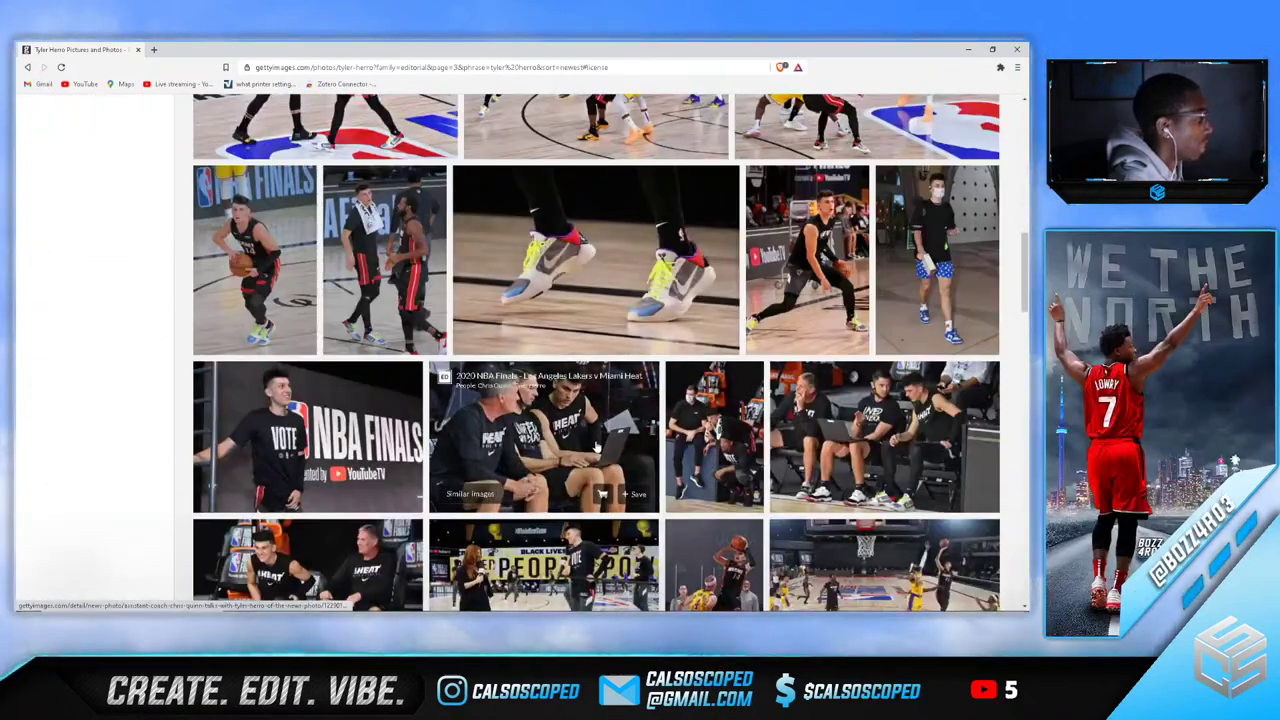
scroll(597, 447, "down", 10)
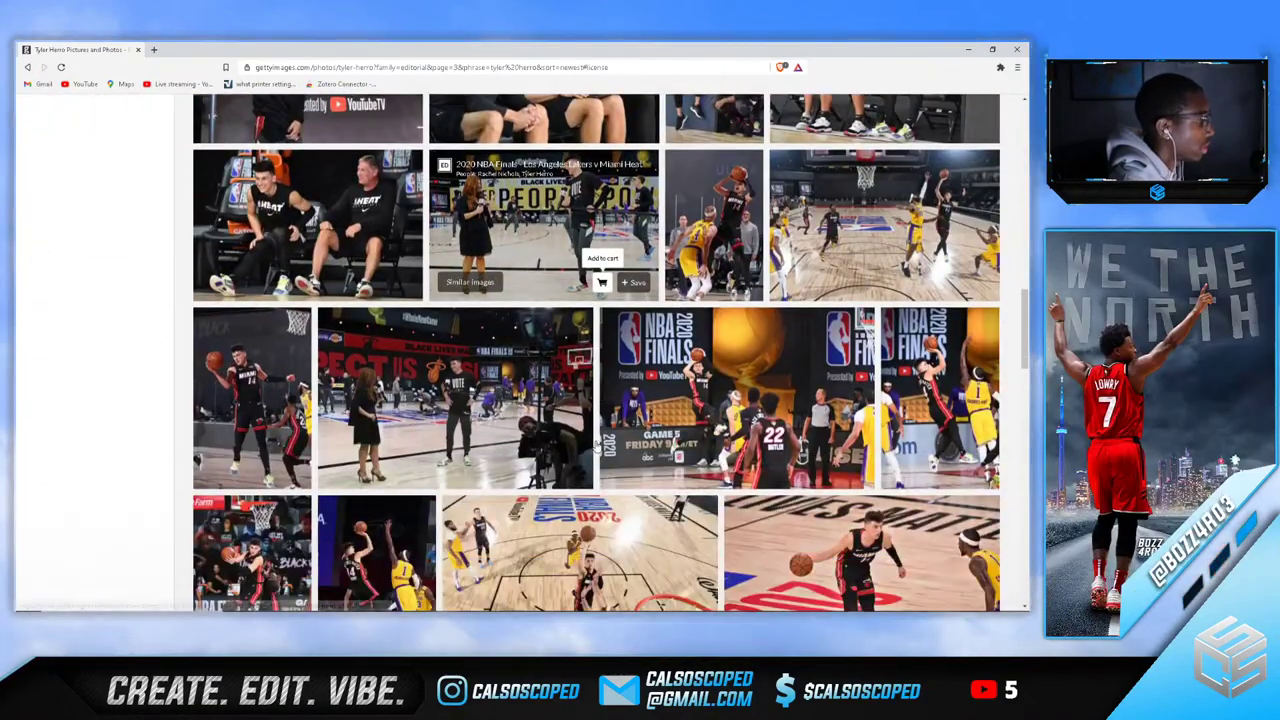
scroll(597, 447, "down", 7)
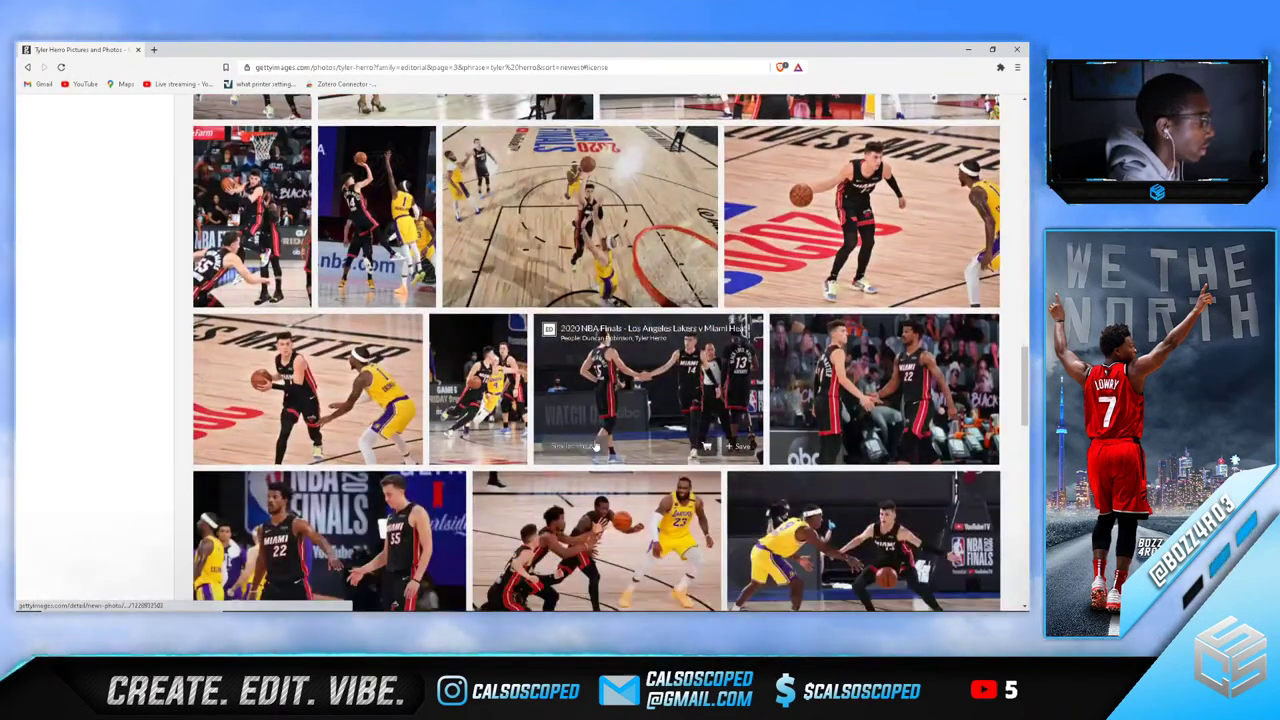
scroll(597, 447, "down", 8)
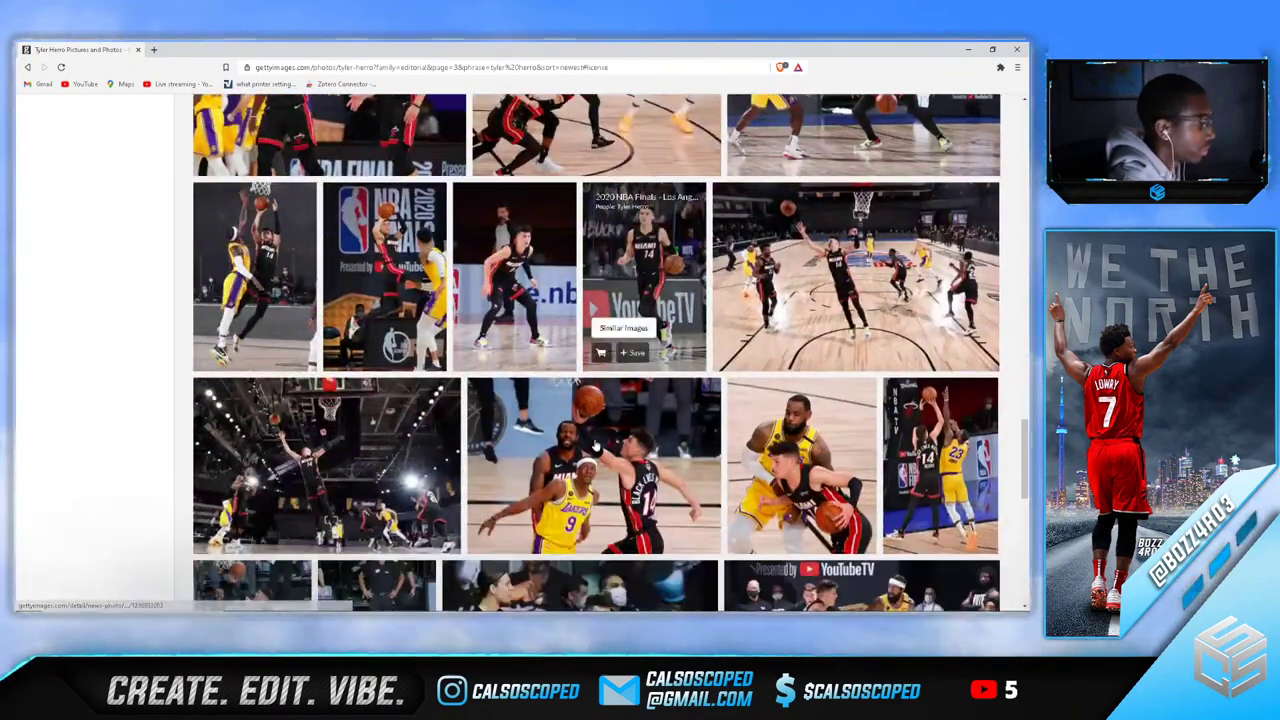
scroll(597, 447, "down", 5)
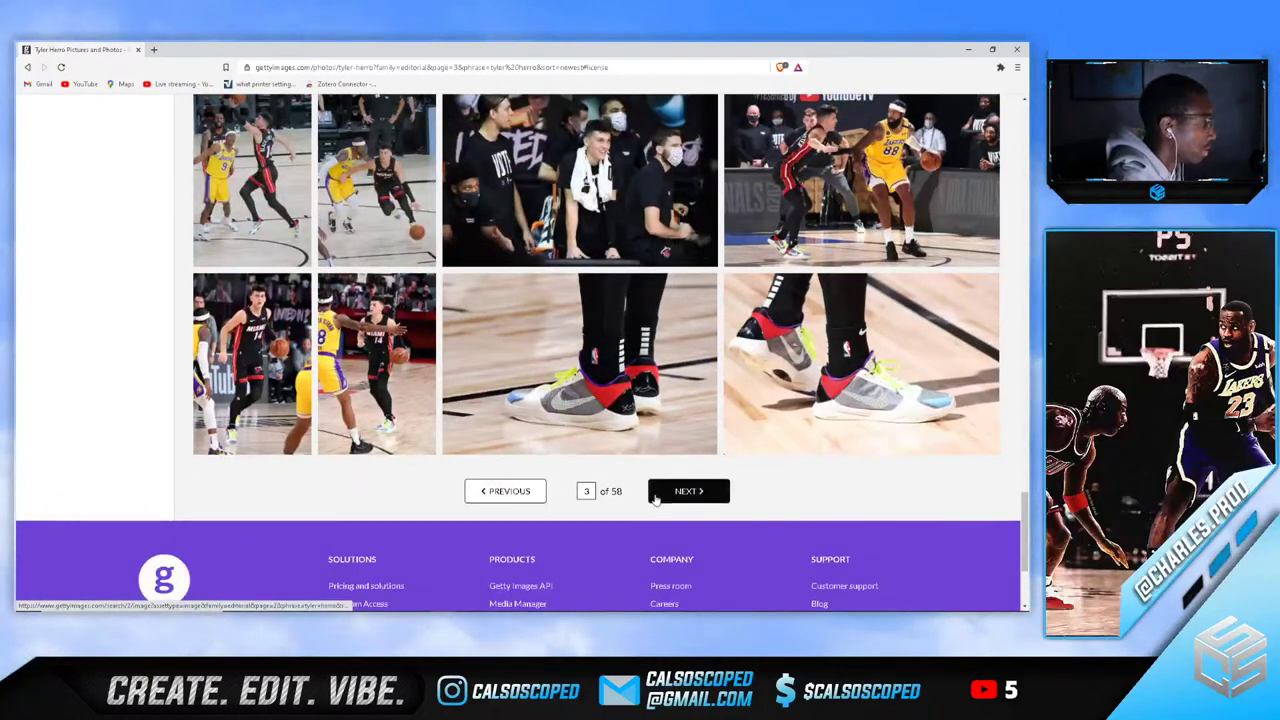
Open results page 4 and review its Tyler Herro photos for suitable poses
left_click(686, 492)
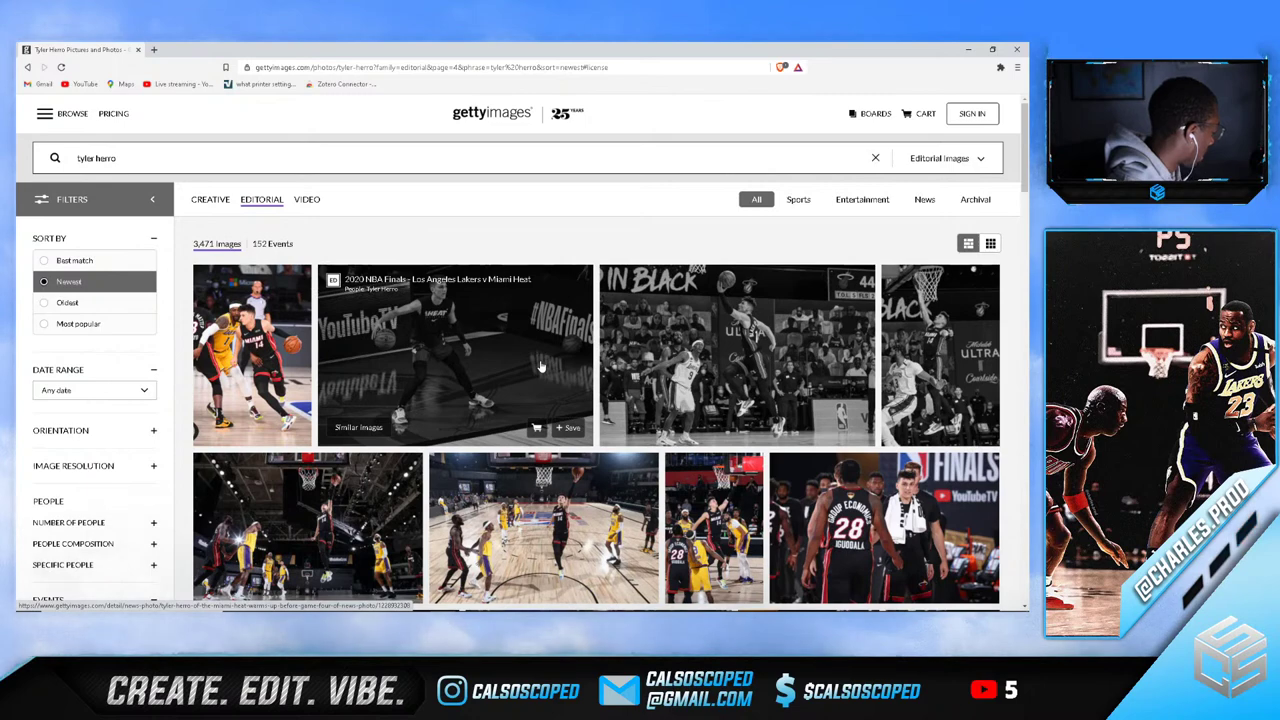
scroll(540, 367, "down", 5)
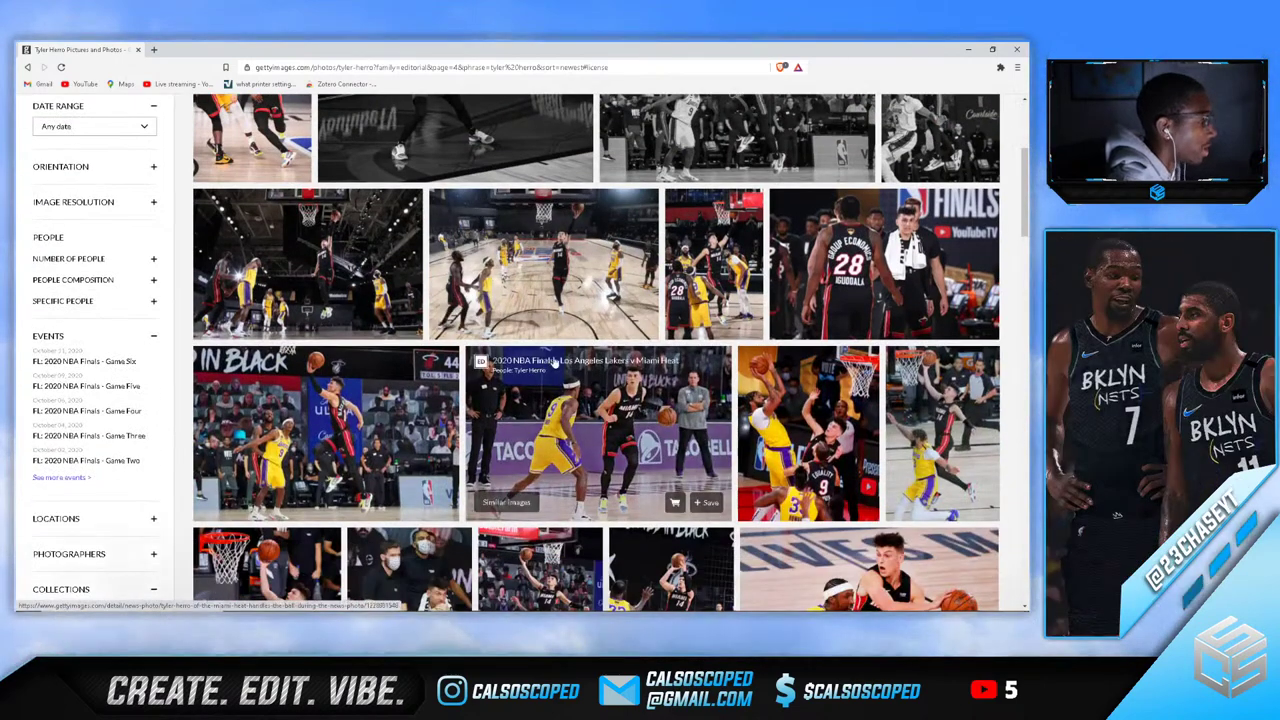
scroll(561, 368, "down", 4)
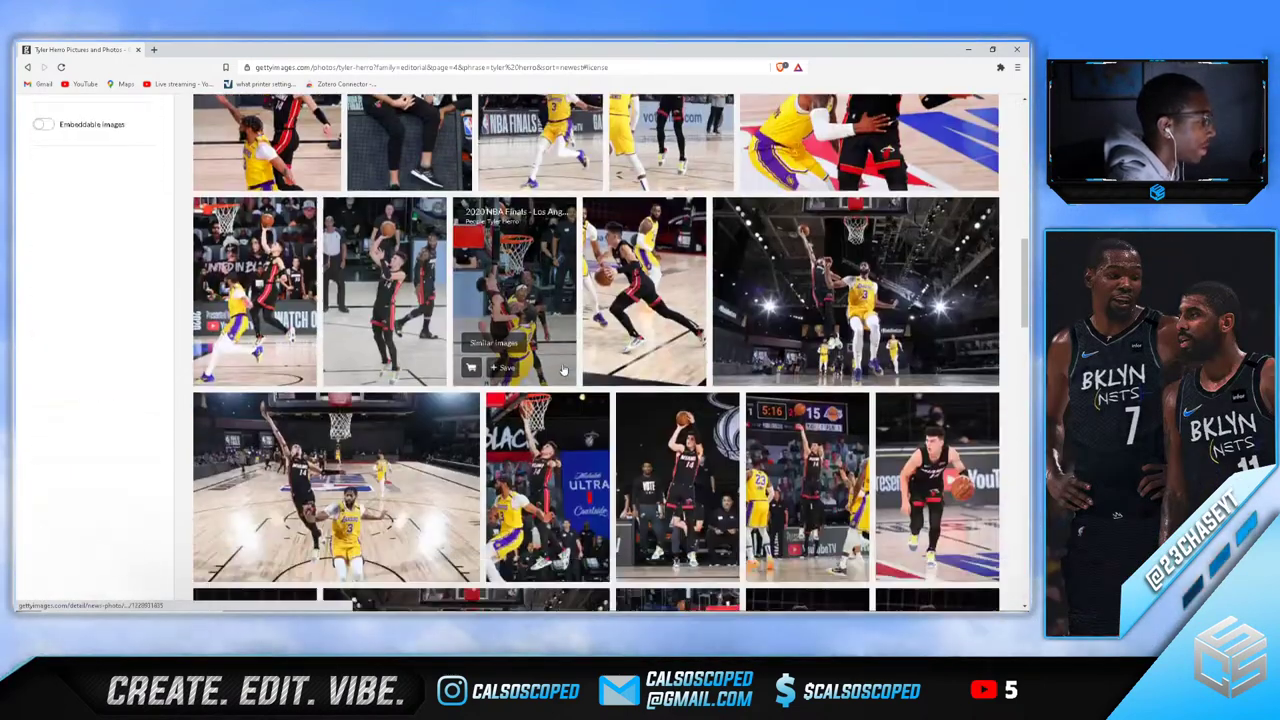
scroll(572, 368, "down", 10)
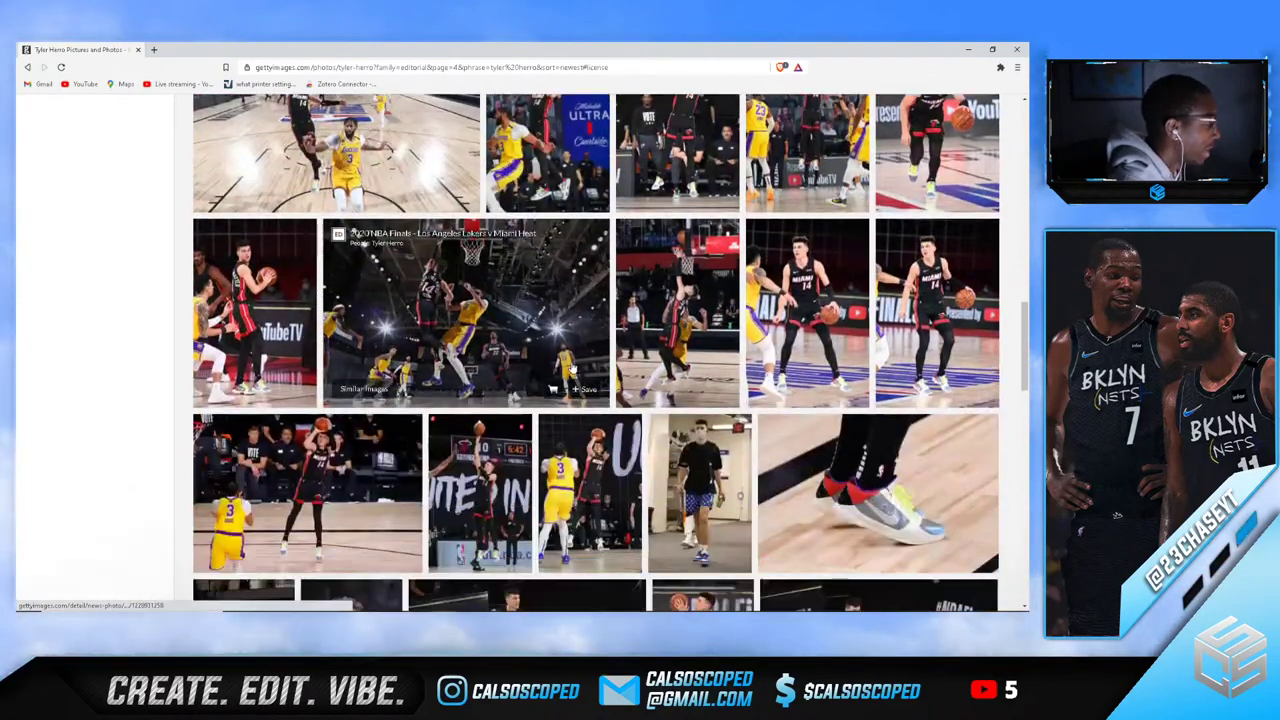
scroll(578, 414, "down", 8)
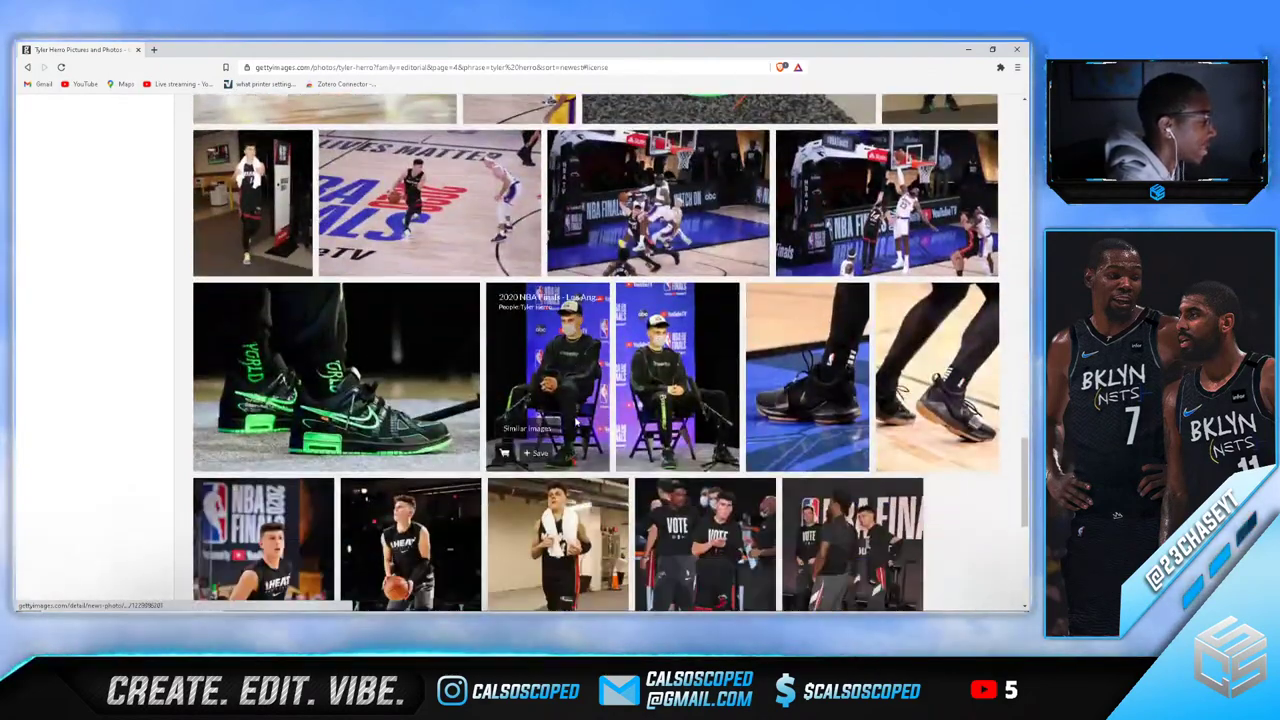
Advance to results page 5 and look over its Tyler Herro photos to the end of the page
left_click(700, 518)
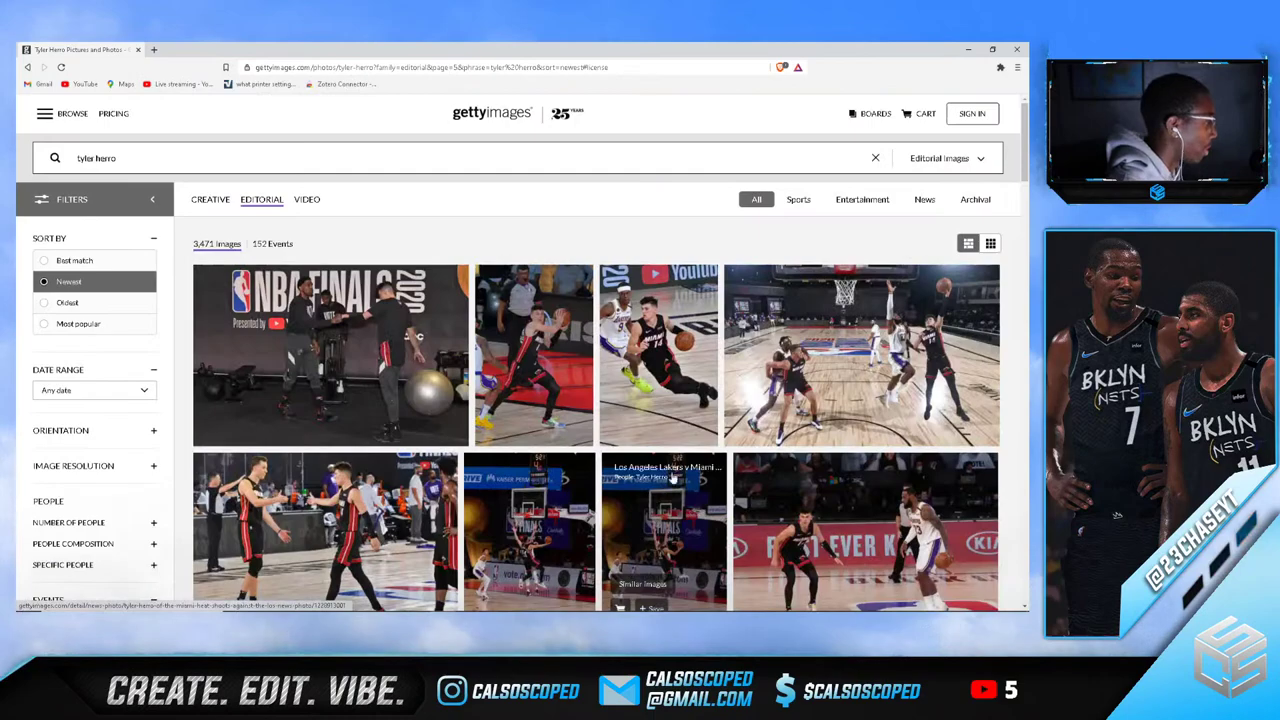
scroll(549, 387, "down", 10)
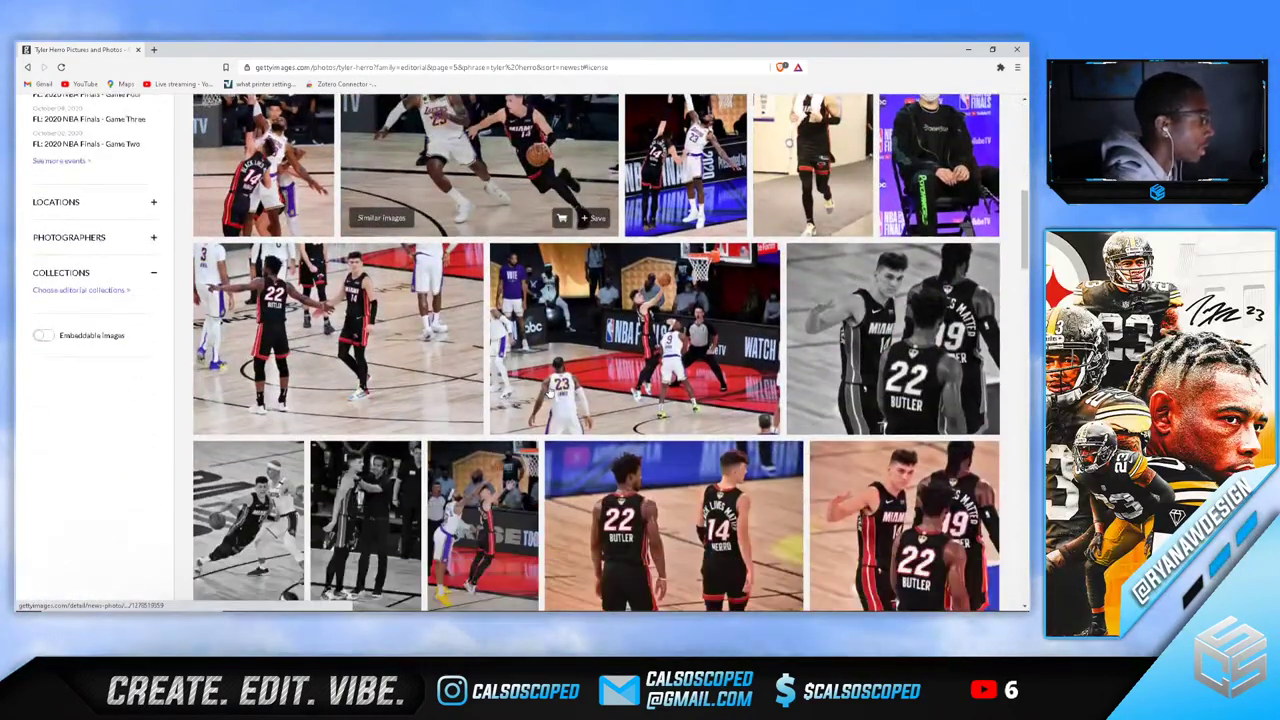
scroll(551, 400, "down", 8)
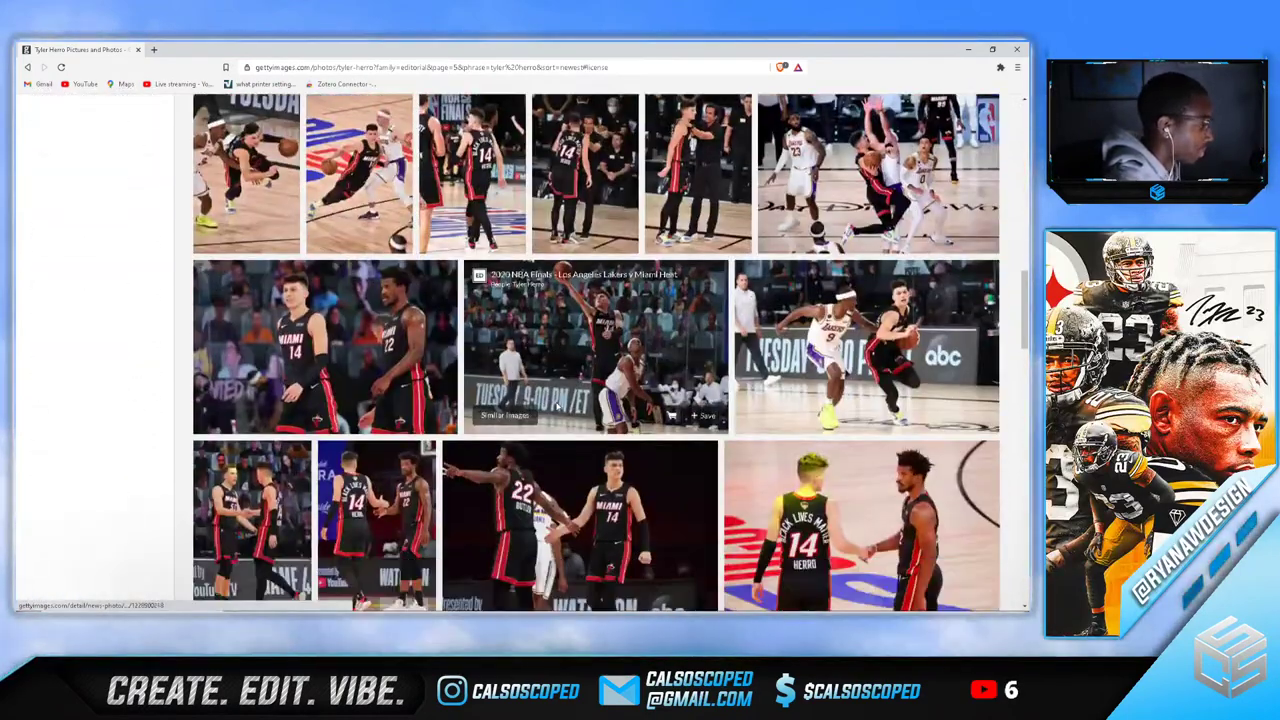
scroll(561, 412, "down", 1)
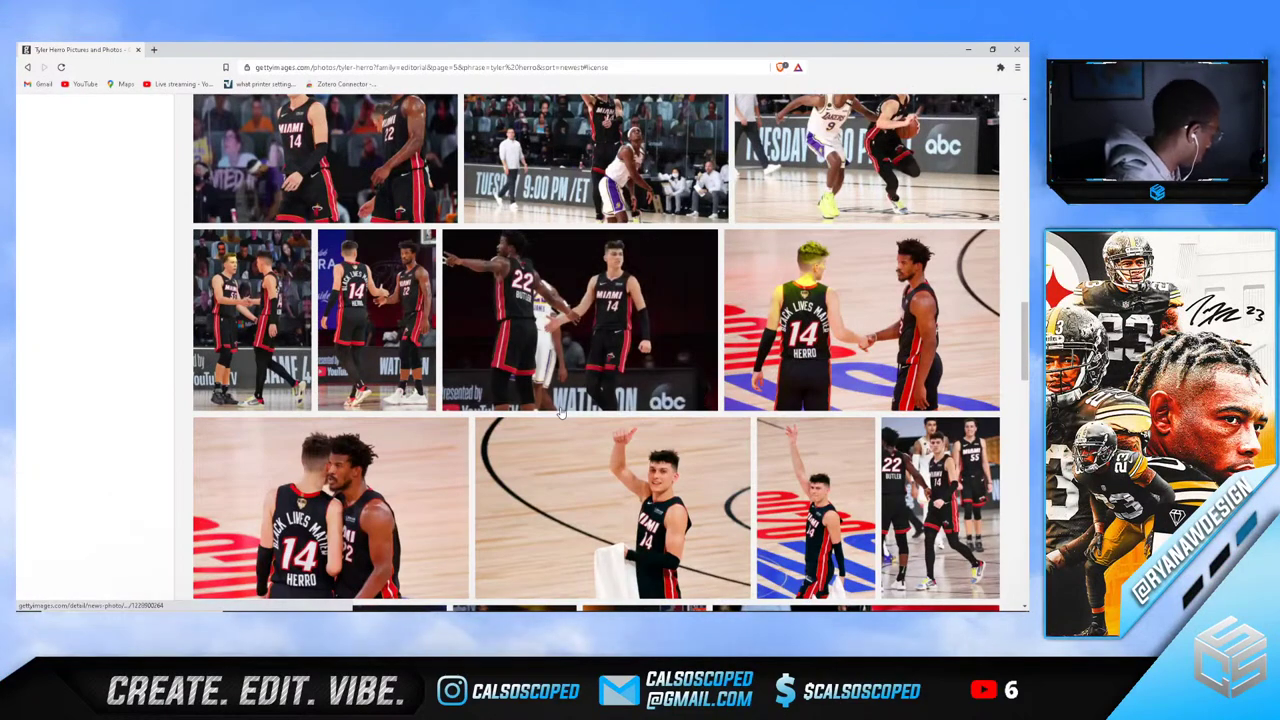
scroll(563, 416, "down", 8)
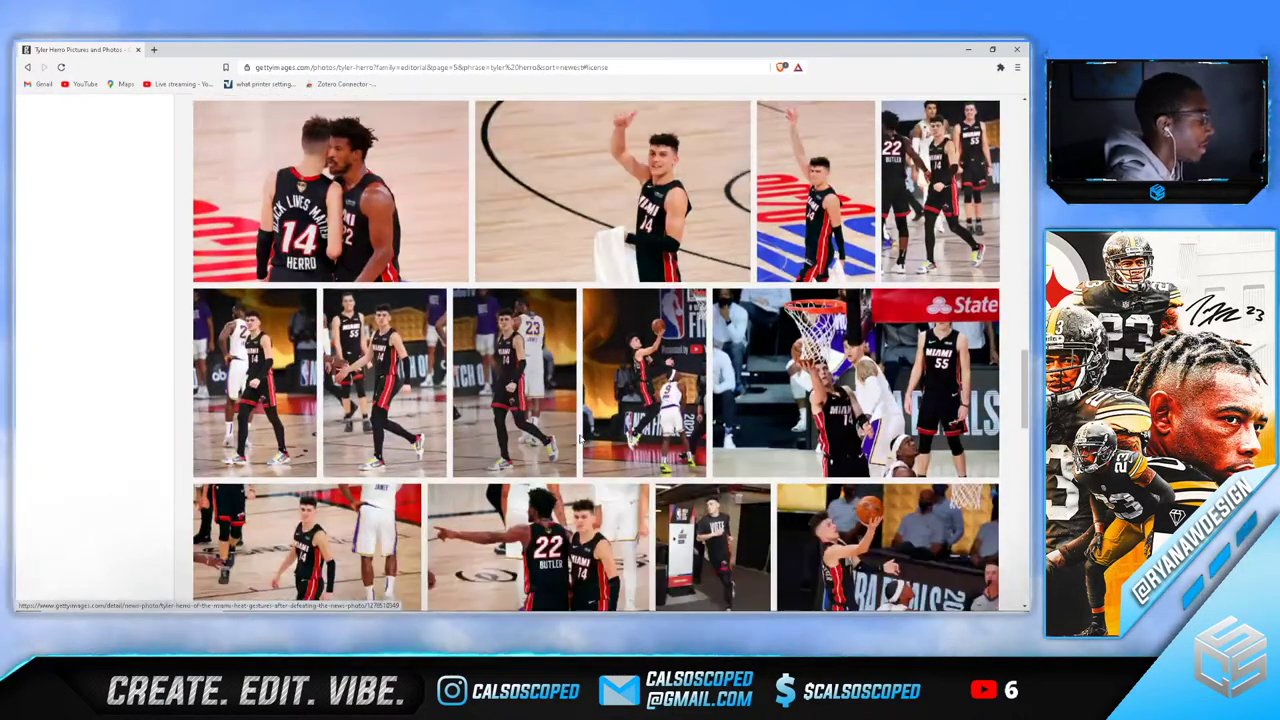
scroll(590, 508, "down", 6)
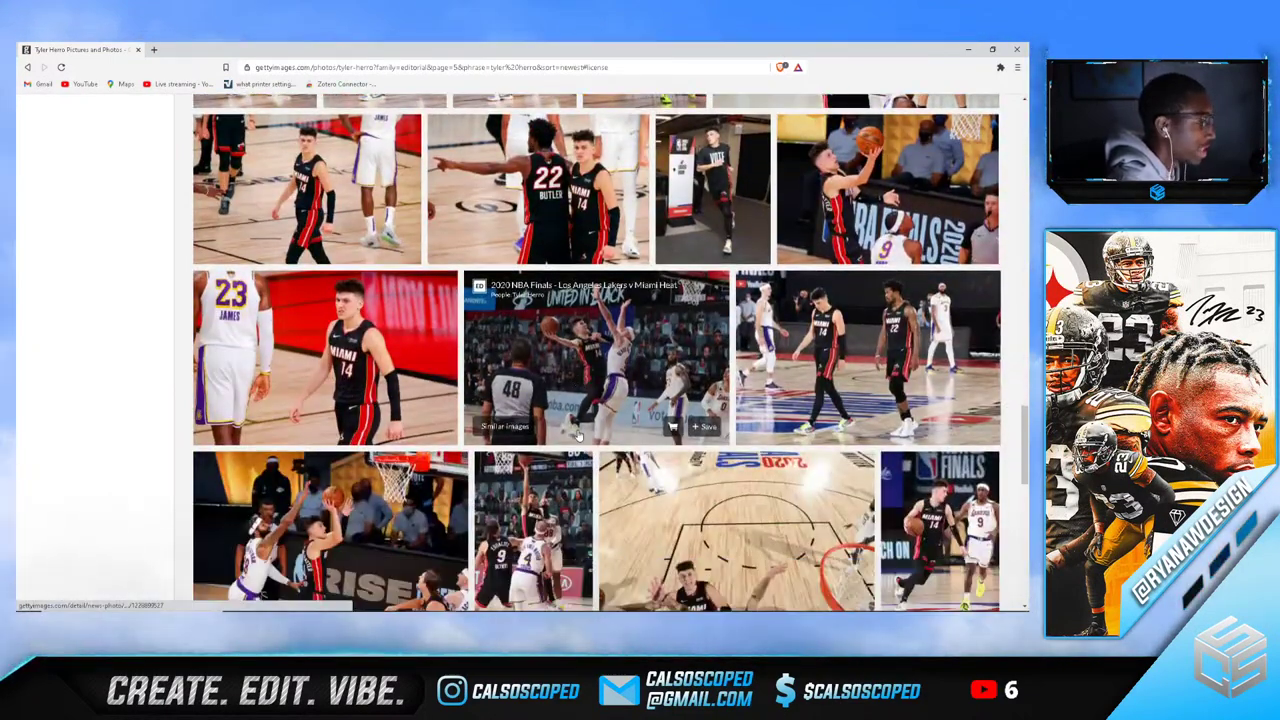
scroll(578, 434, "down", 8)
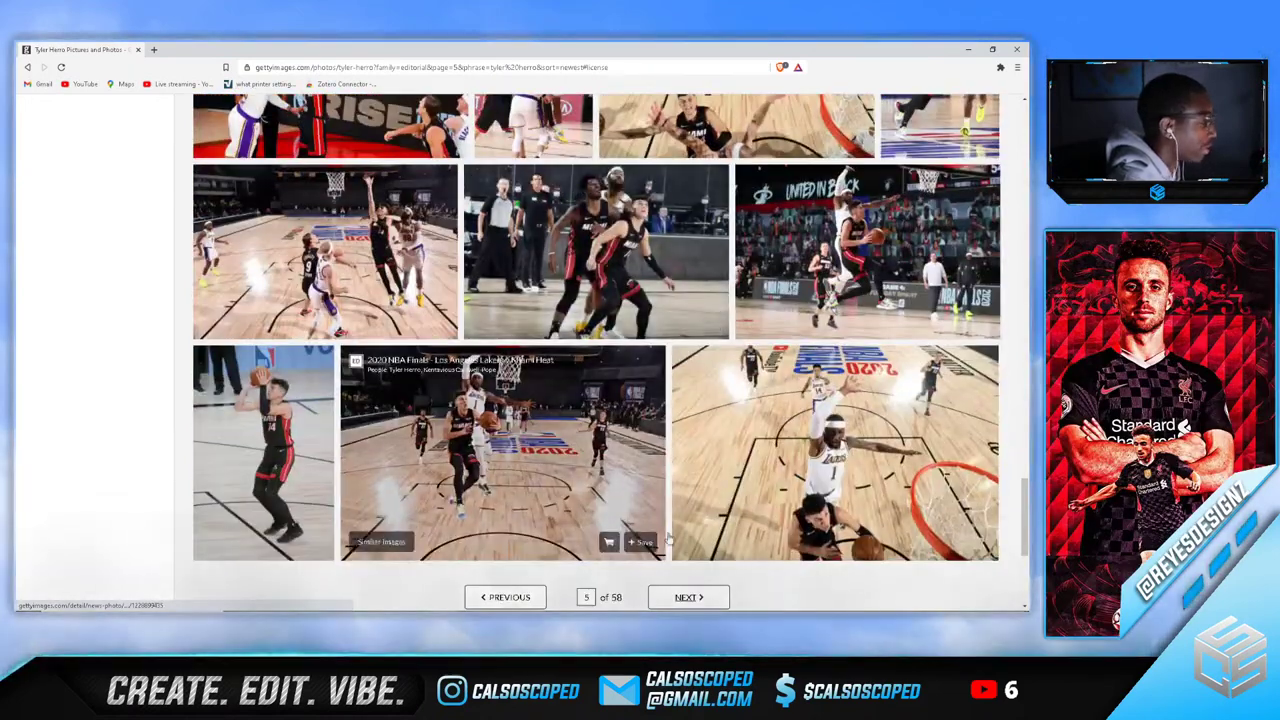
Open results page 6 and examine all of its Tyler Herro action, warm-up and close-up photos
left_click(695, 597)
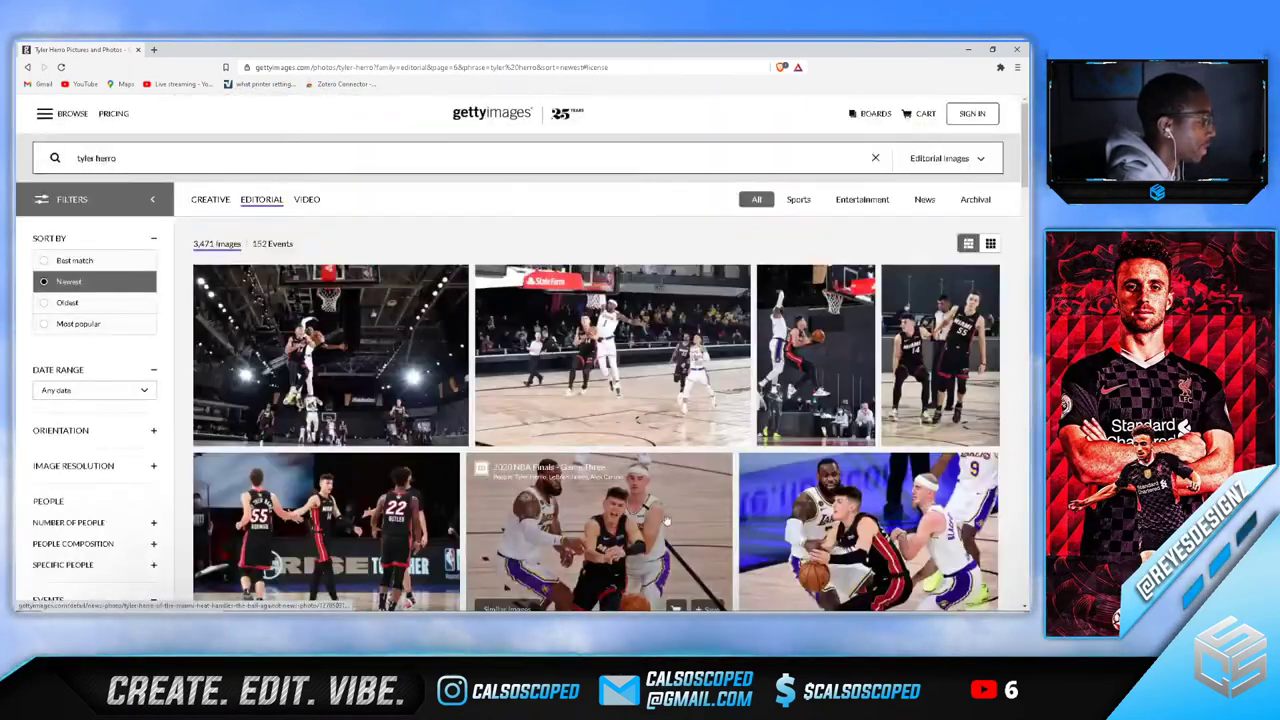
scroll(625, 458, "down", 6)
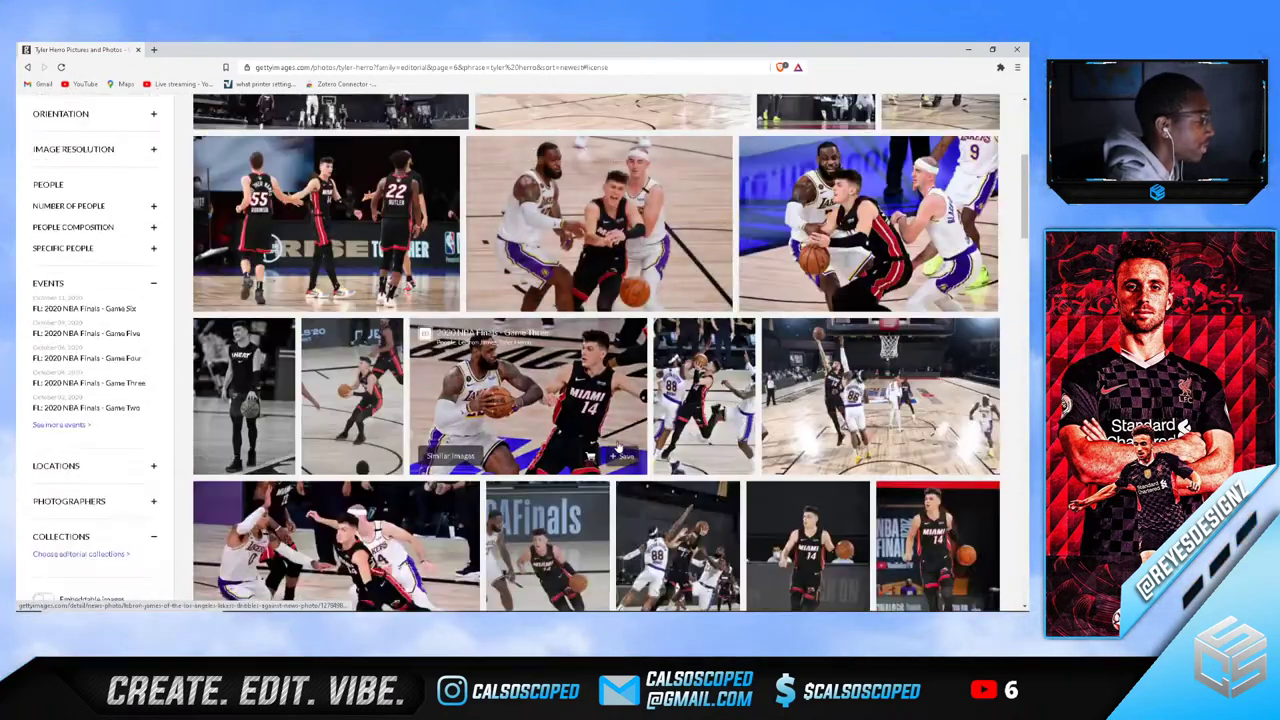
scroll(580, 415, "down", 2)
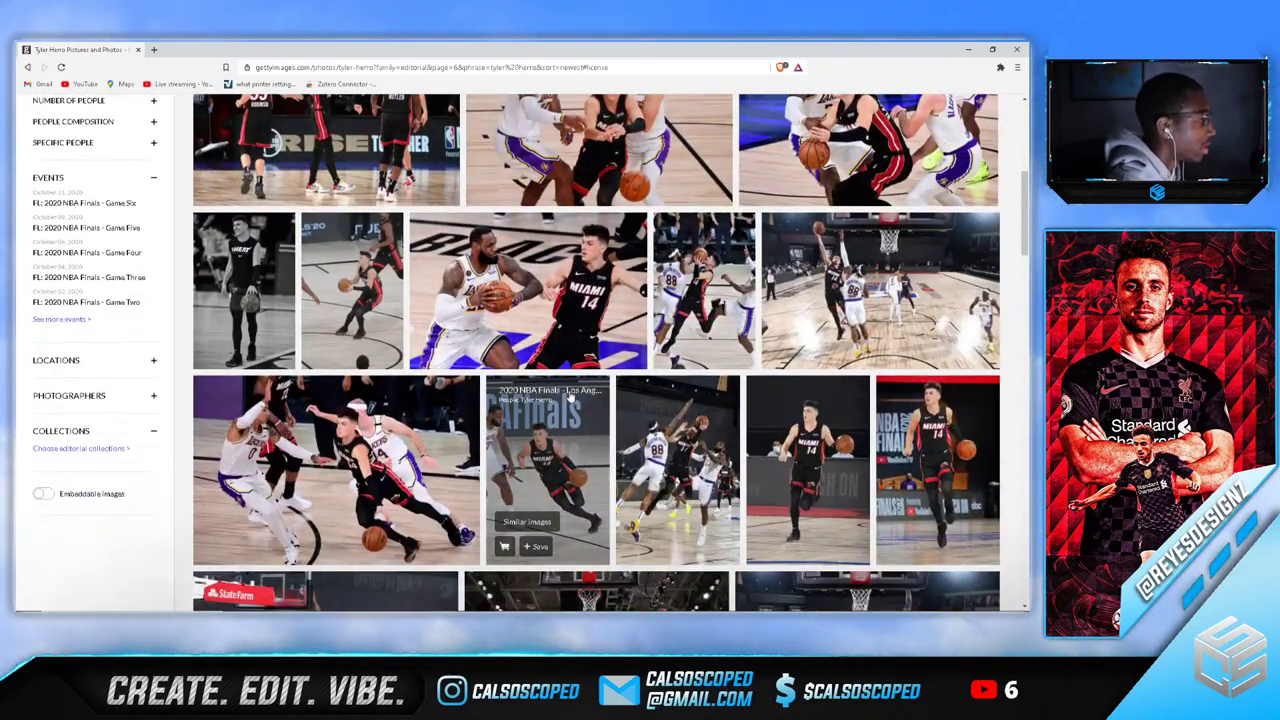
scroll(575, 402, "down", 6)
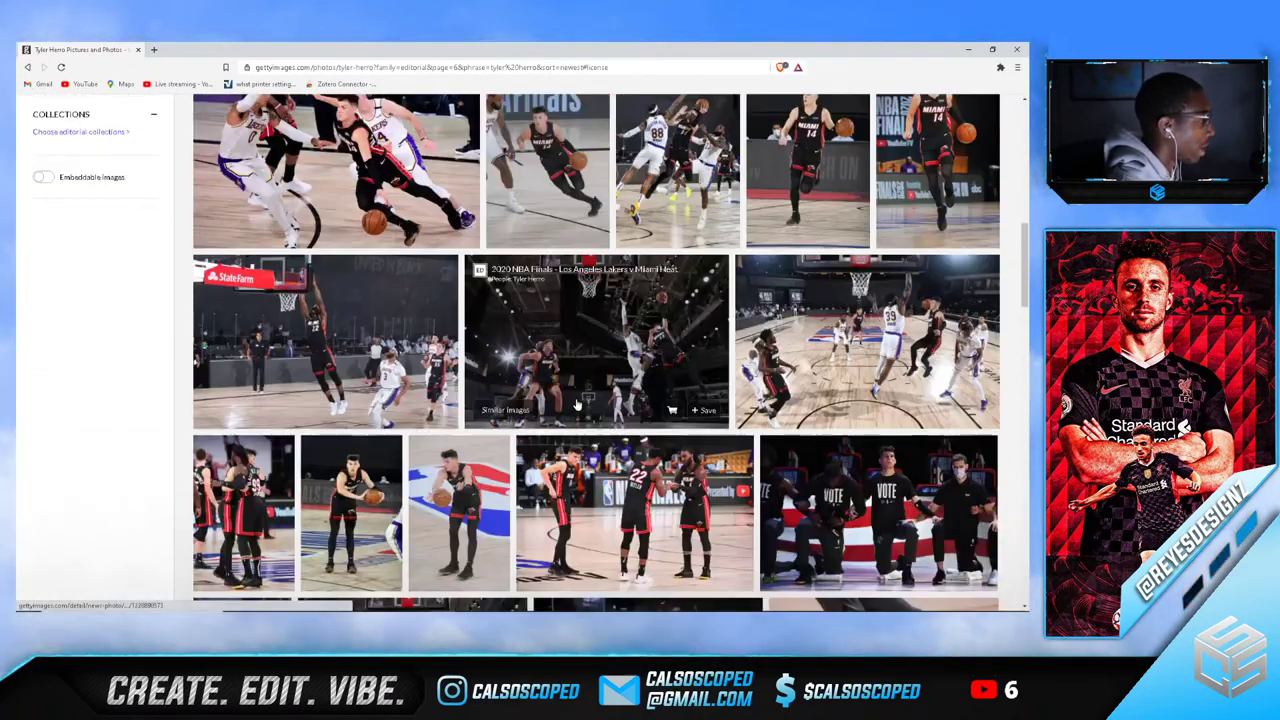
scroll(577, 402, "down", 6)
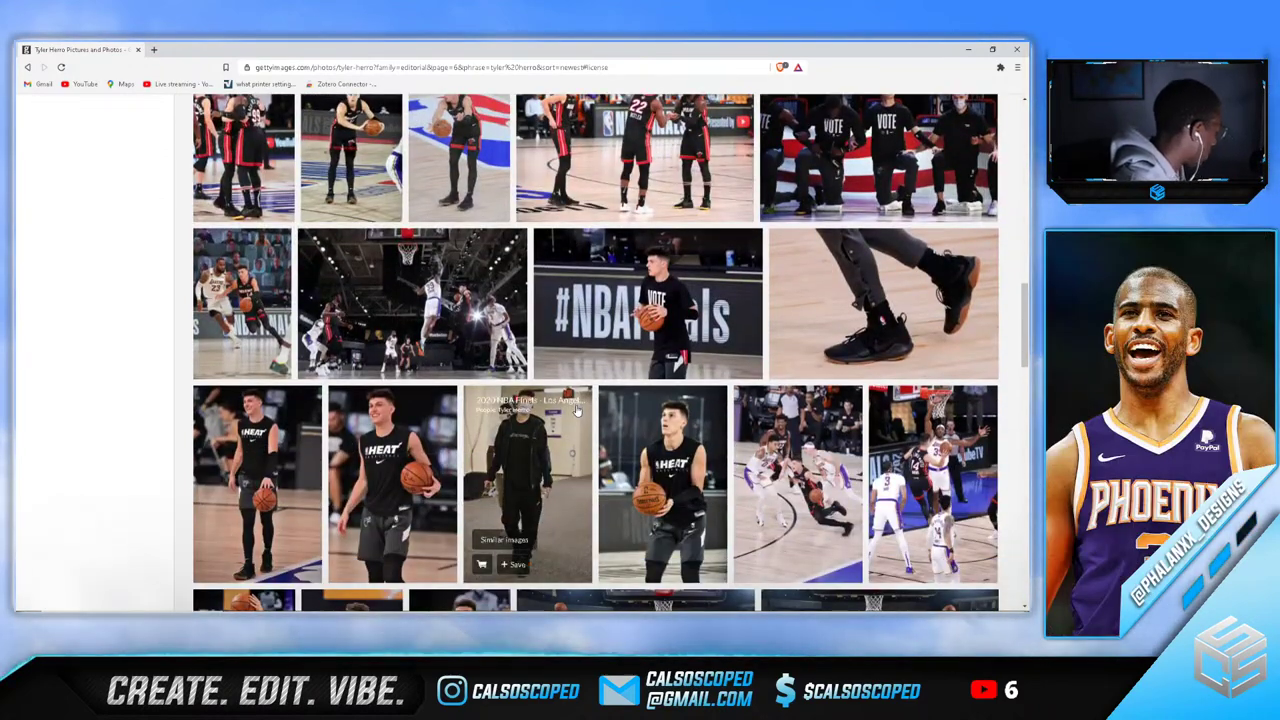
scroll(577, 410, "down", 2)
scroll(577, 410, "down", 2)
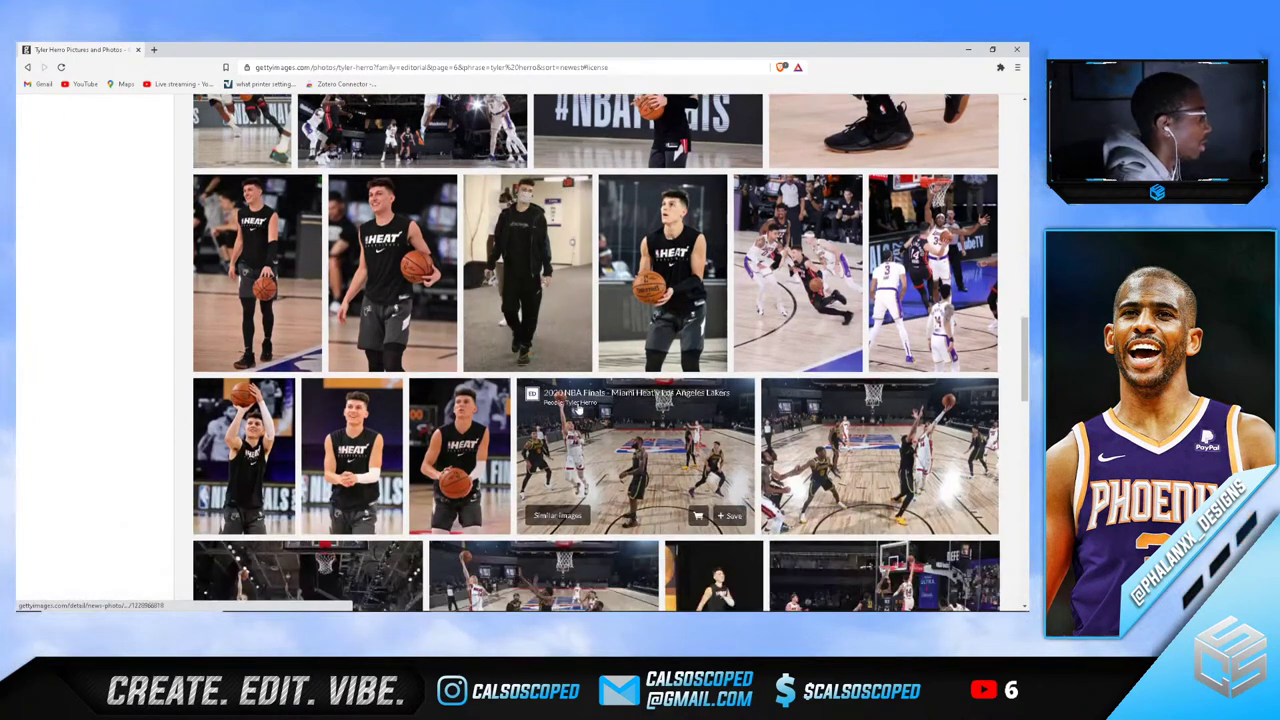
scroll(585, 400, "down", 2)
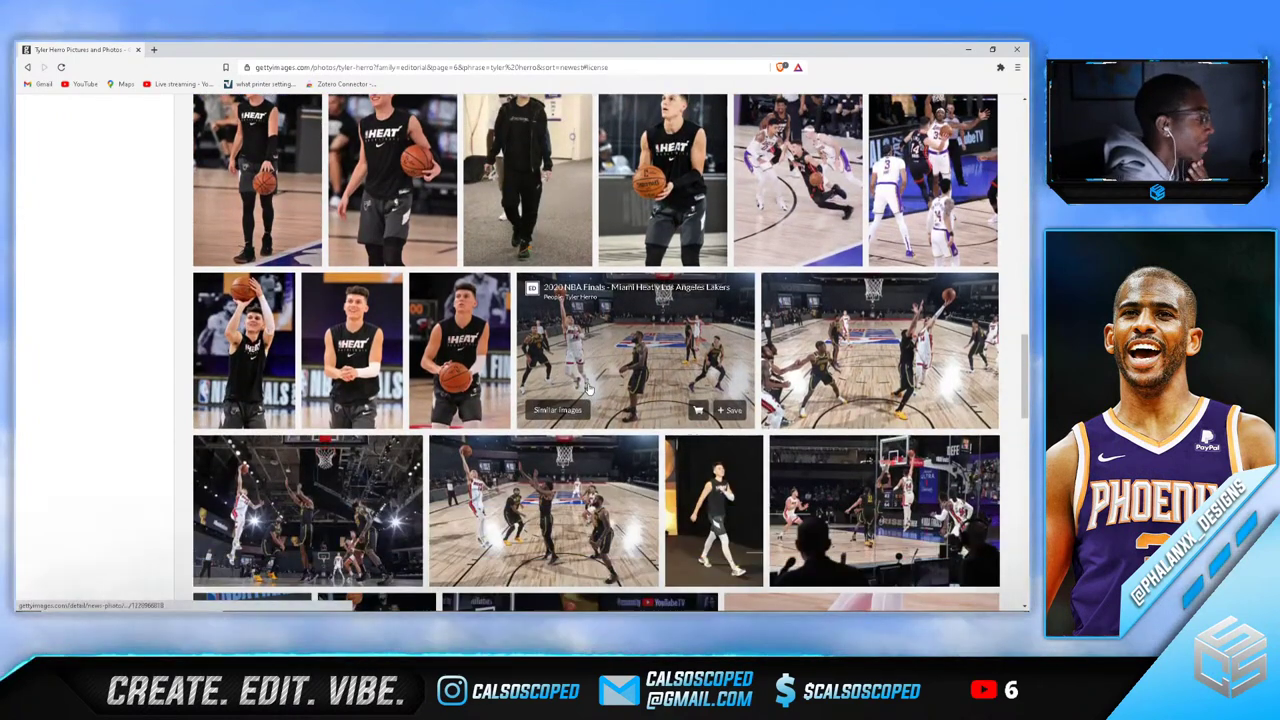
scroll(588, 388, "down", 6)
scroll(600, 395, "down", 2)
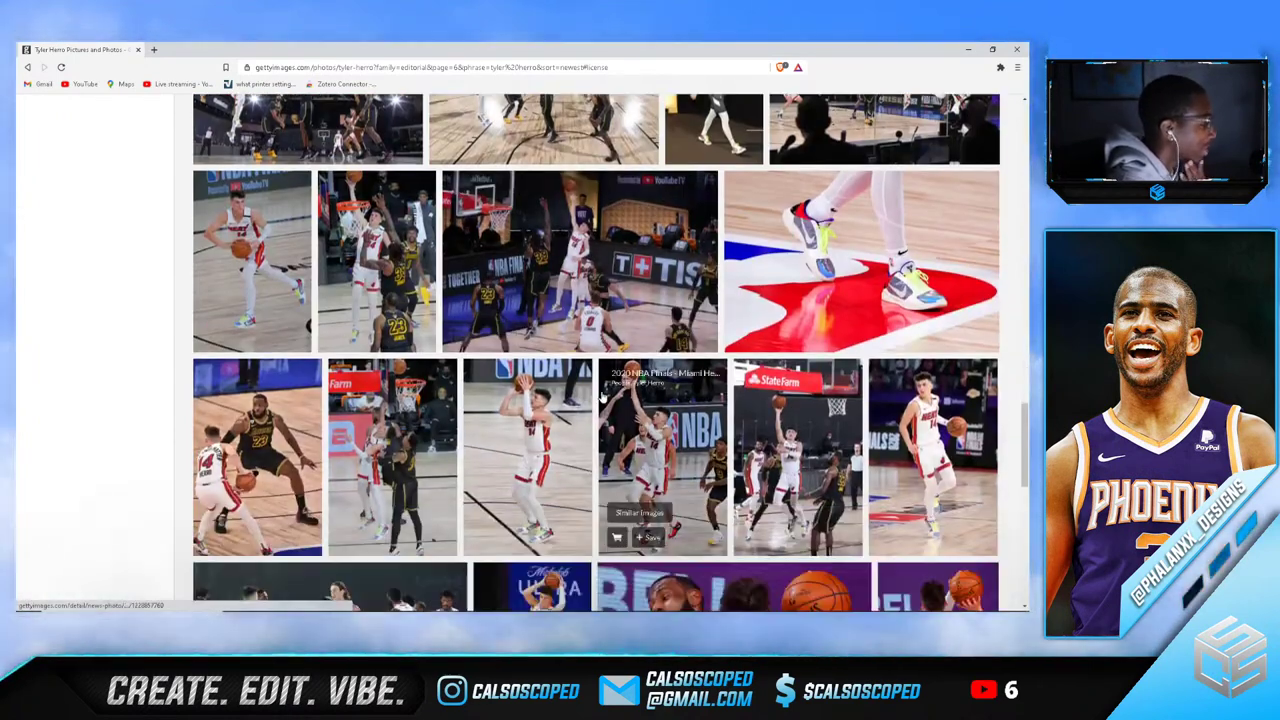
scroll(602, 397, "down", 8)
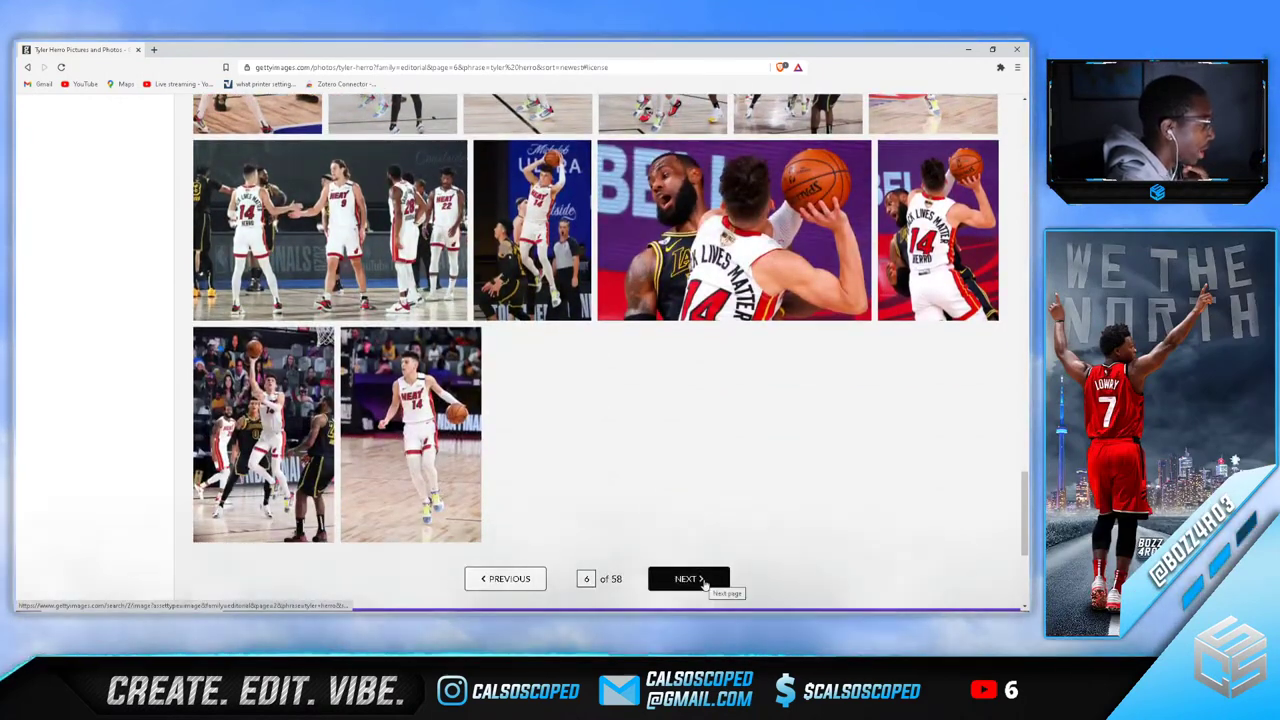
Open results page 7 and look through its Tyler Herro game, shoe, arrival and interview photos to the end
left_click(688, 579)
scroll(638, 462, "down", 2)
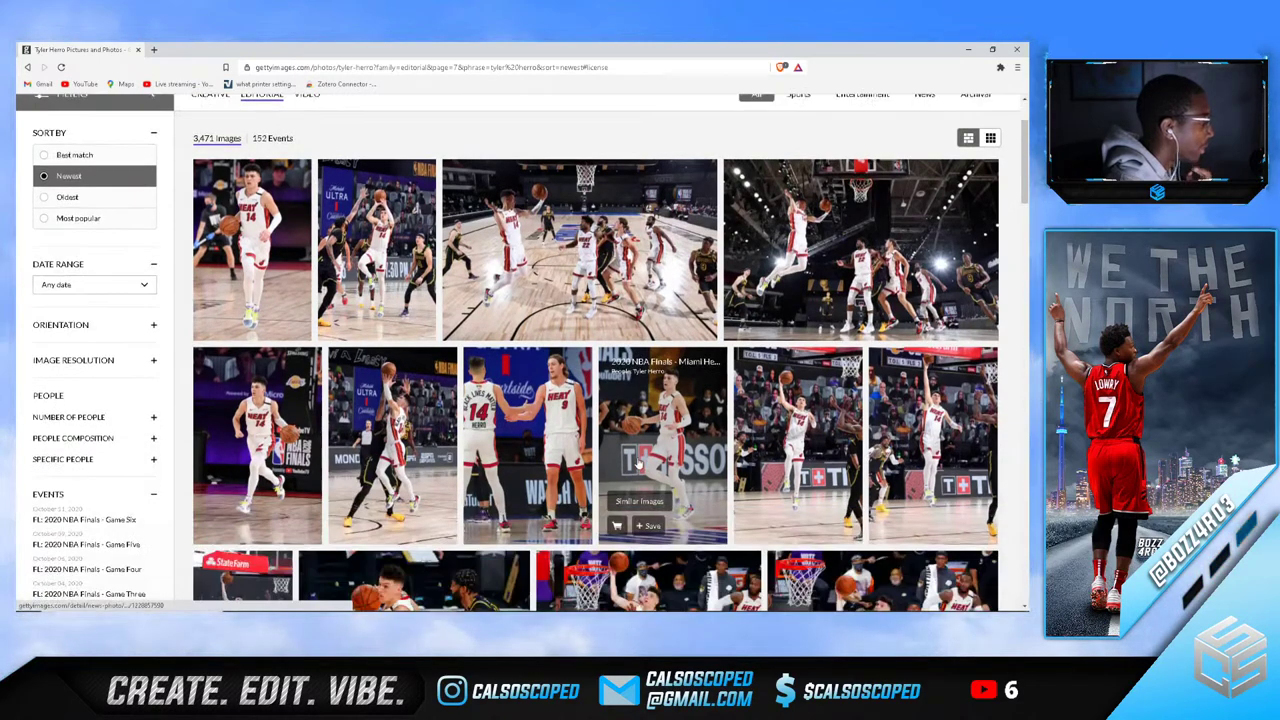
scroll(638, 462, "down", 14)
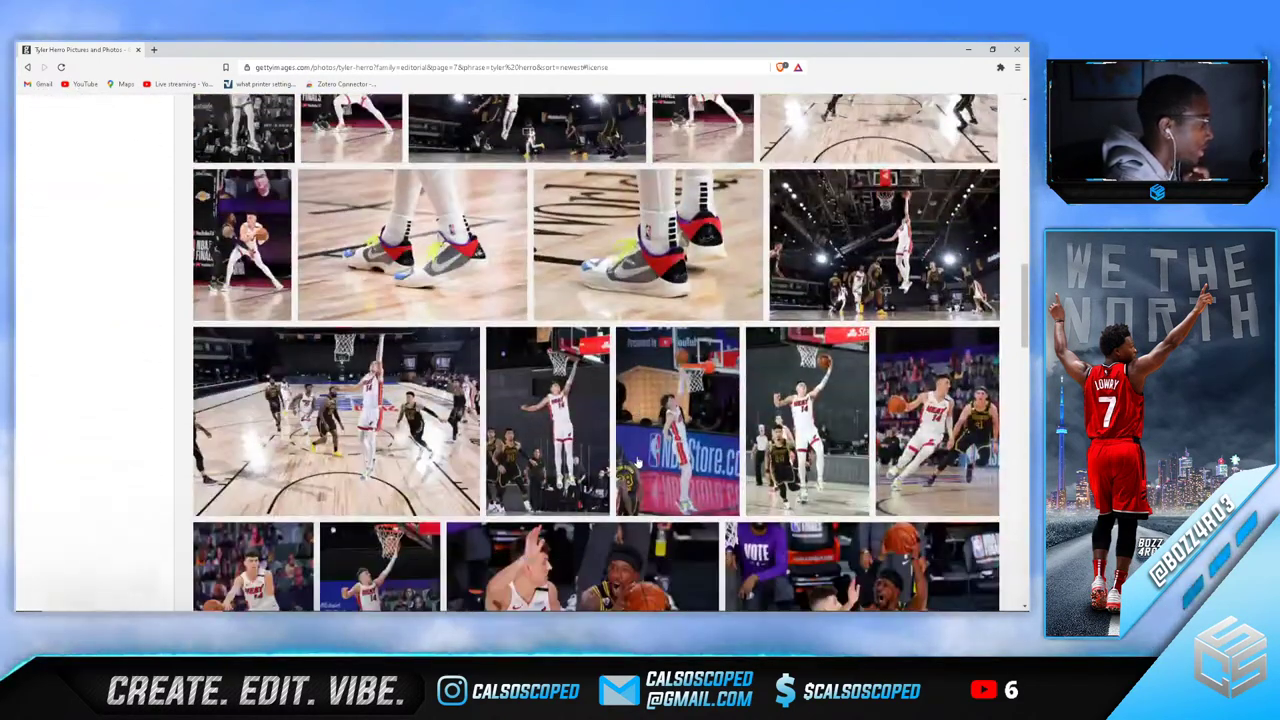
scroll(638, 462, "down", 14)
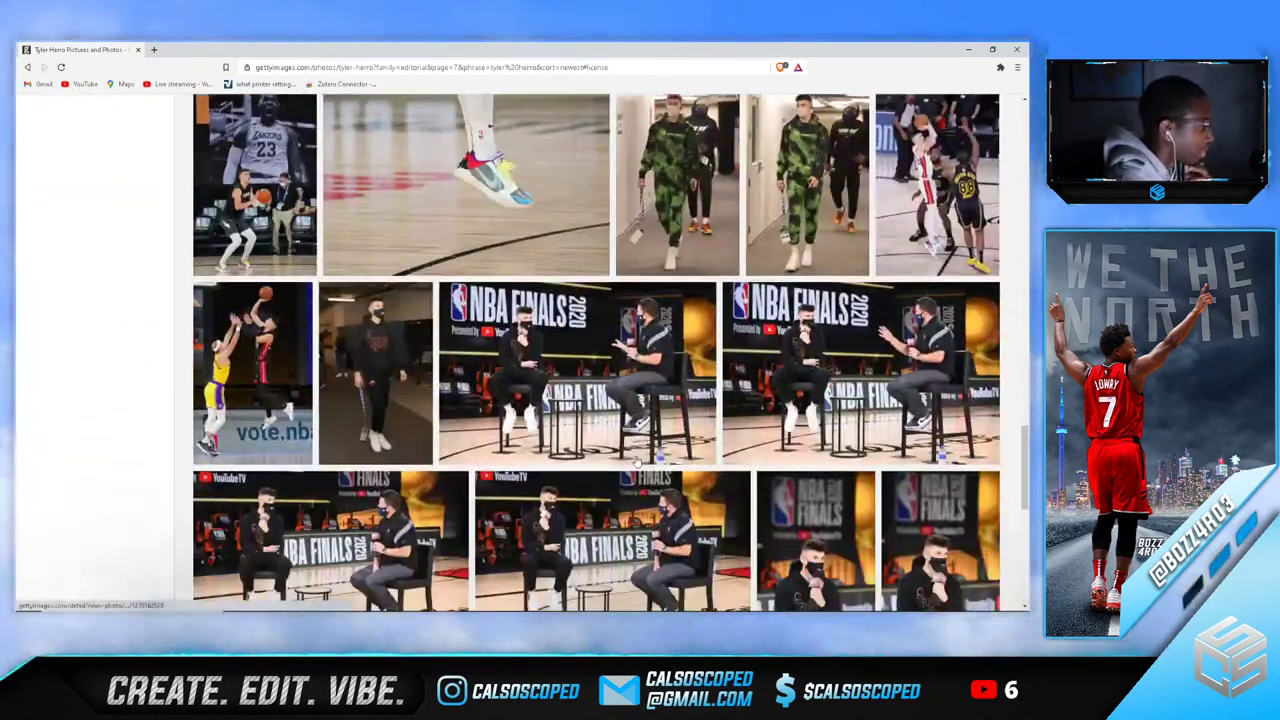
scroll(638, 462, "down", 10)
Open results page 8, skim its Tyler Herro photos to the end, and advance to page 9
left_click(690, 501)
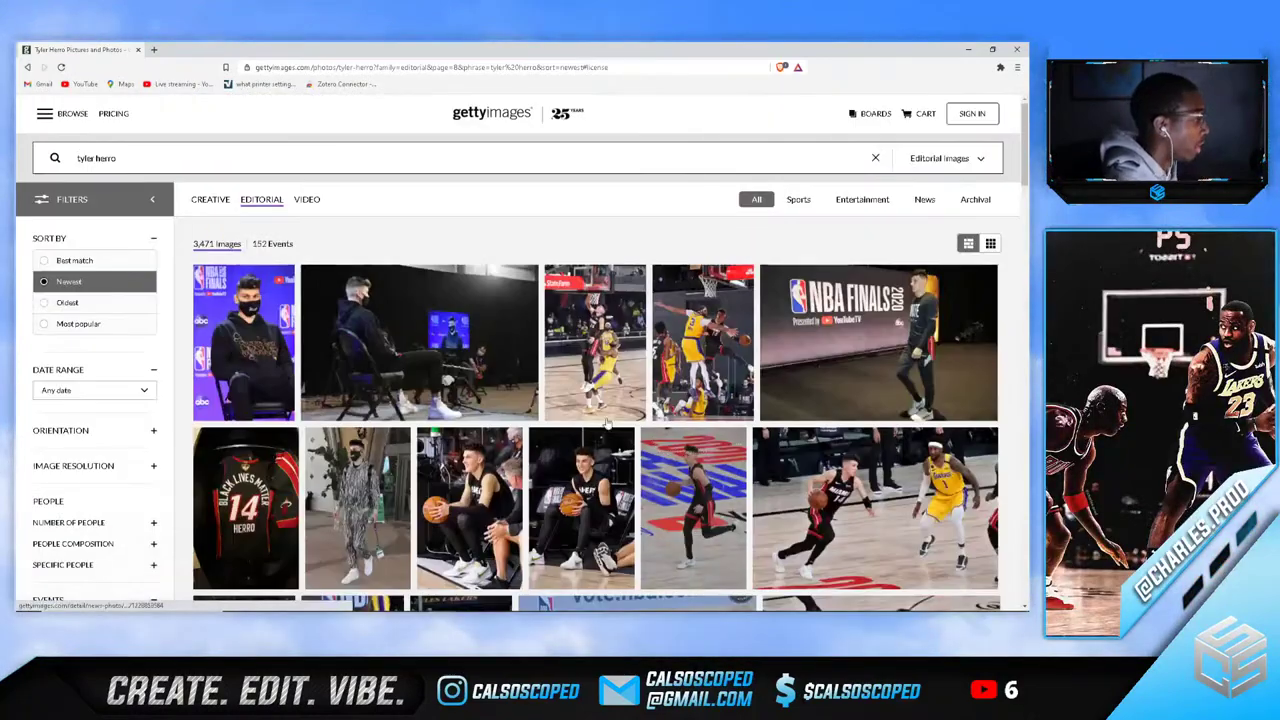
left_click_drag(1024, 172, 1029, 533)
scroll(567, 511, "down", 2)
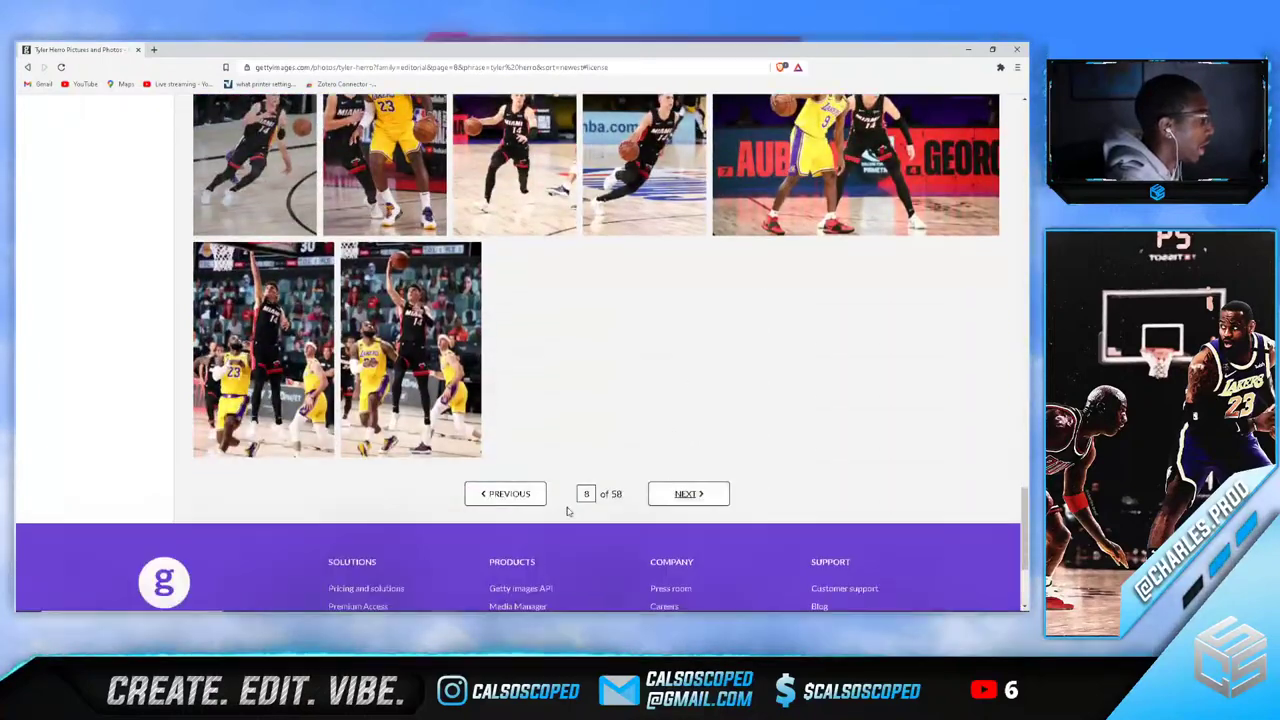
left_click(690, 494)
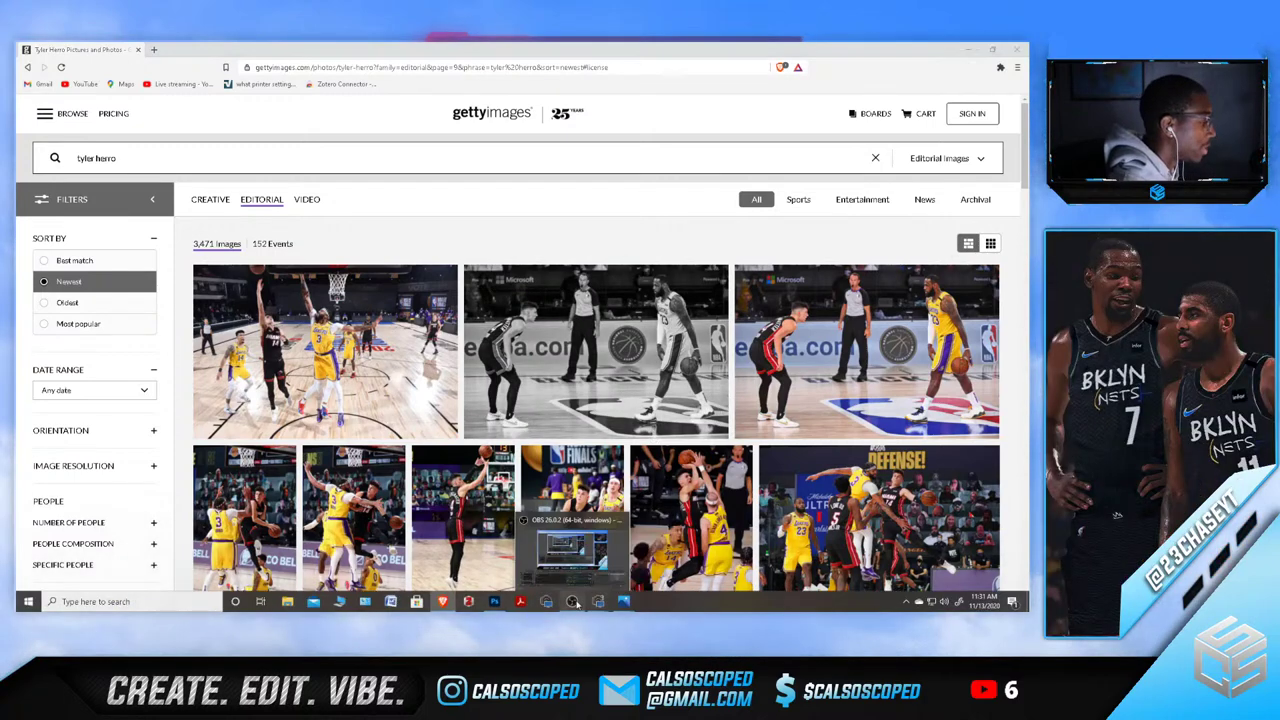
Switch to OBS and move the event list source to the top of the source order
left_click(574, 602)
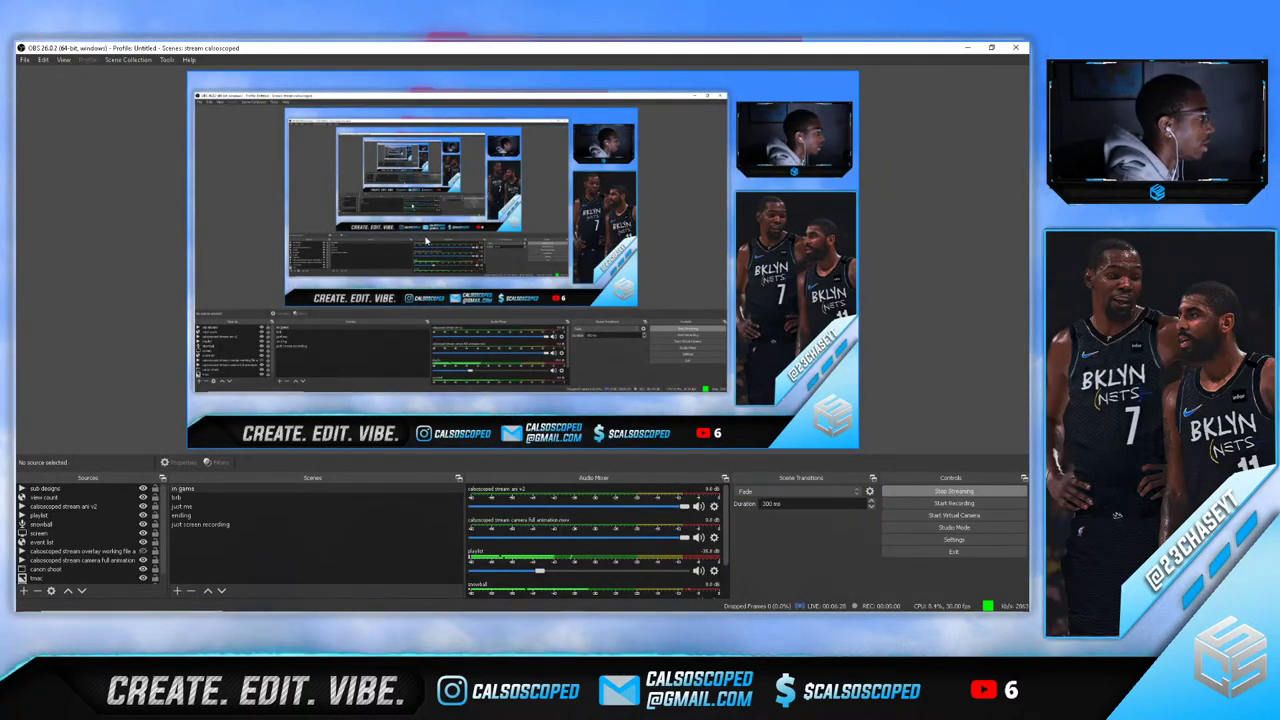
scroll(84, 563, "down", 1)
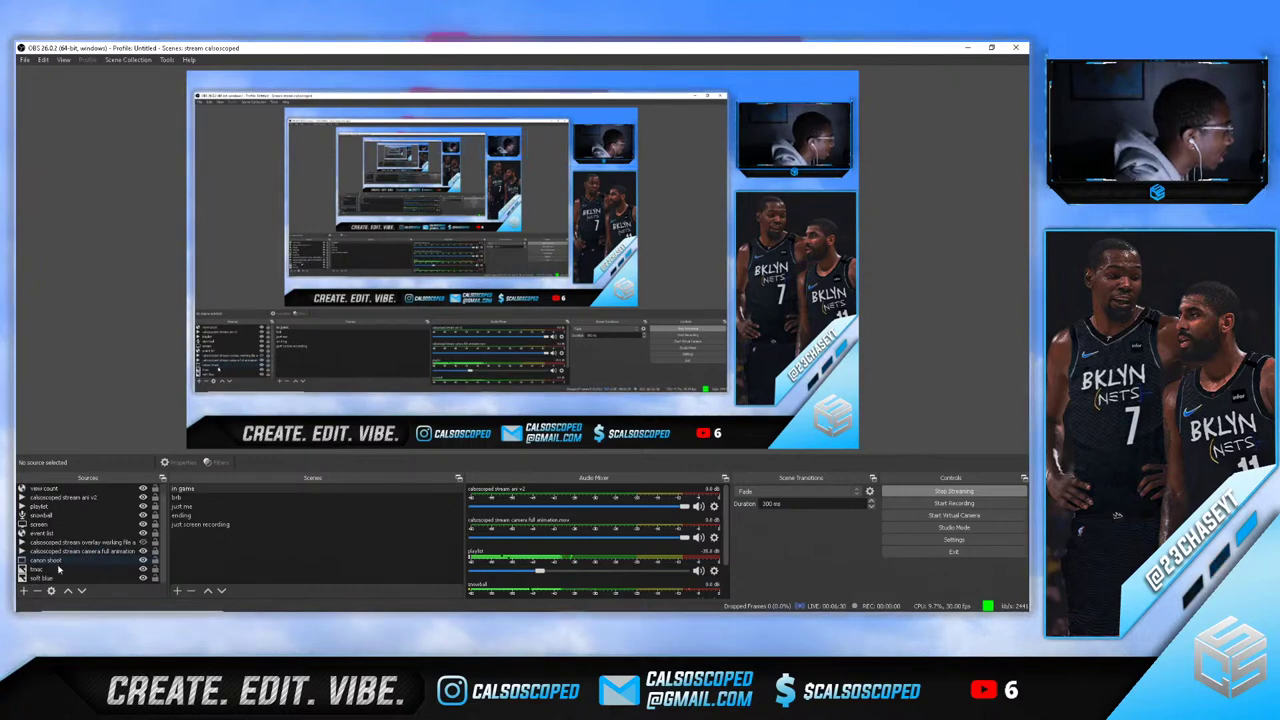
mouse_move(322, 184)
left_mouse_down()
mouse_move(334, 291)
mouse_move(343, 198)
left_mouse_up()
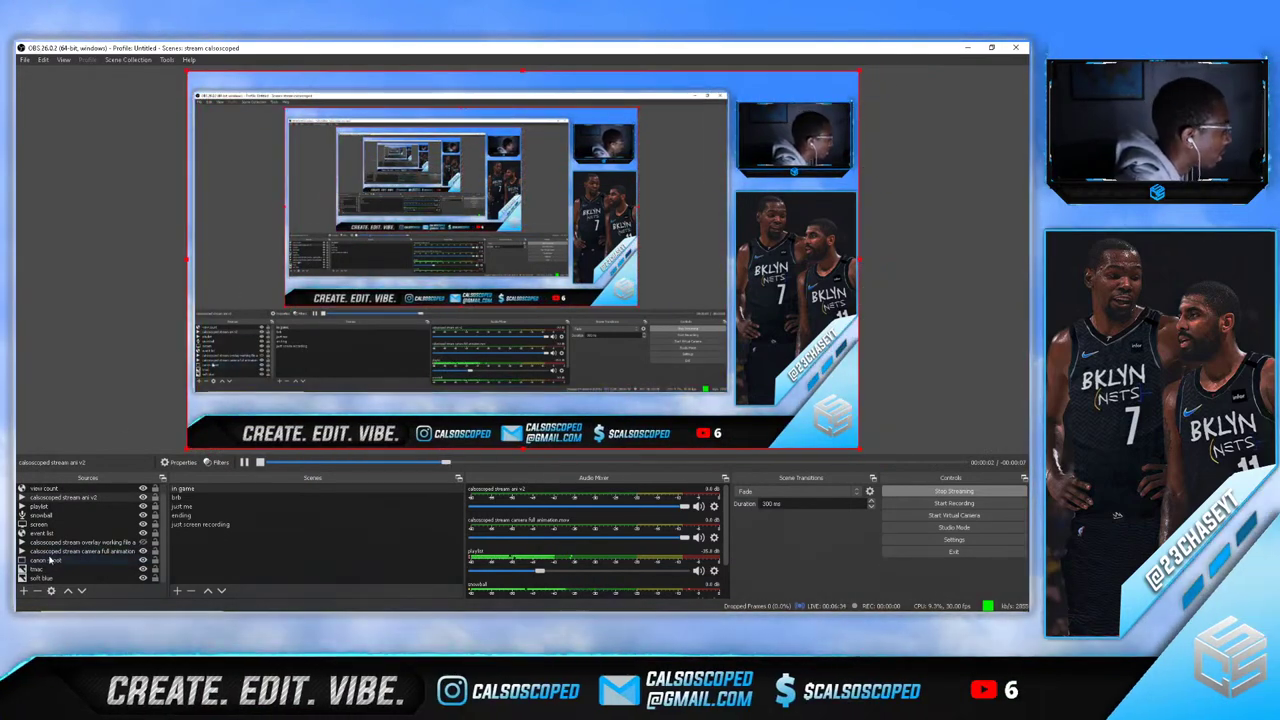
mouse_move(258, 610)
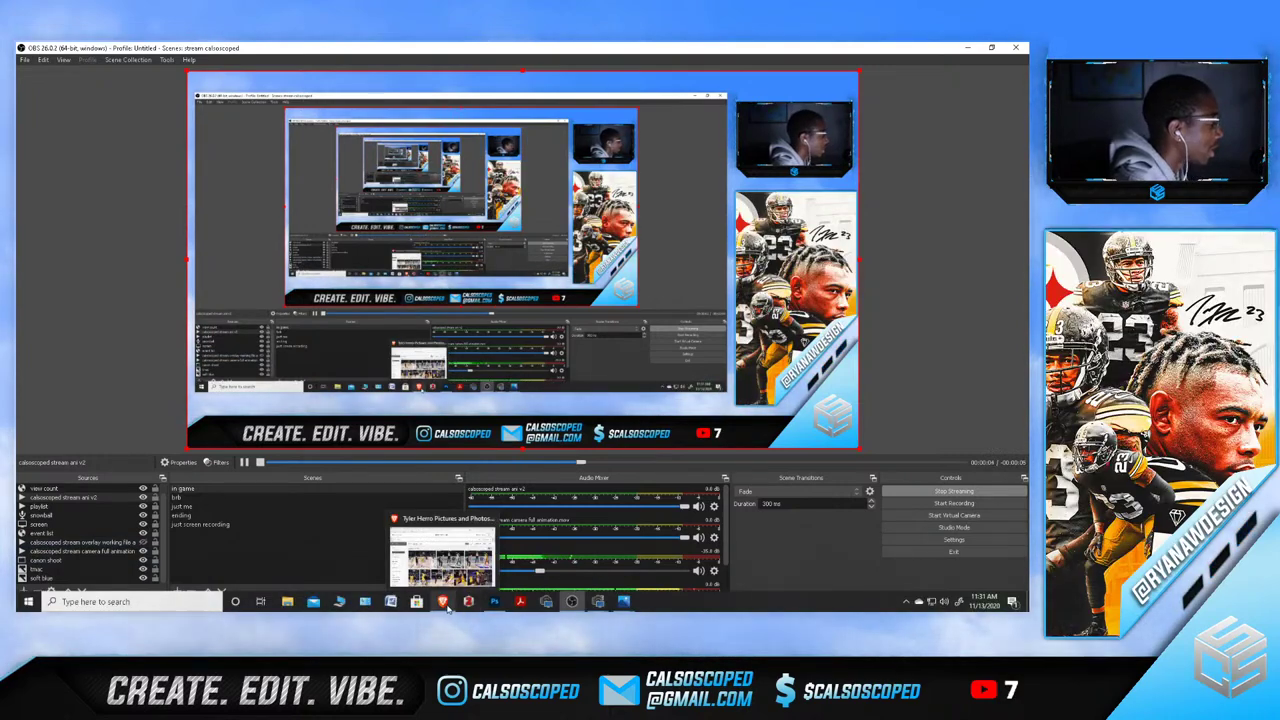
left_click(47, 534)
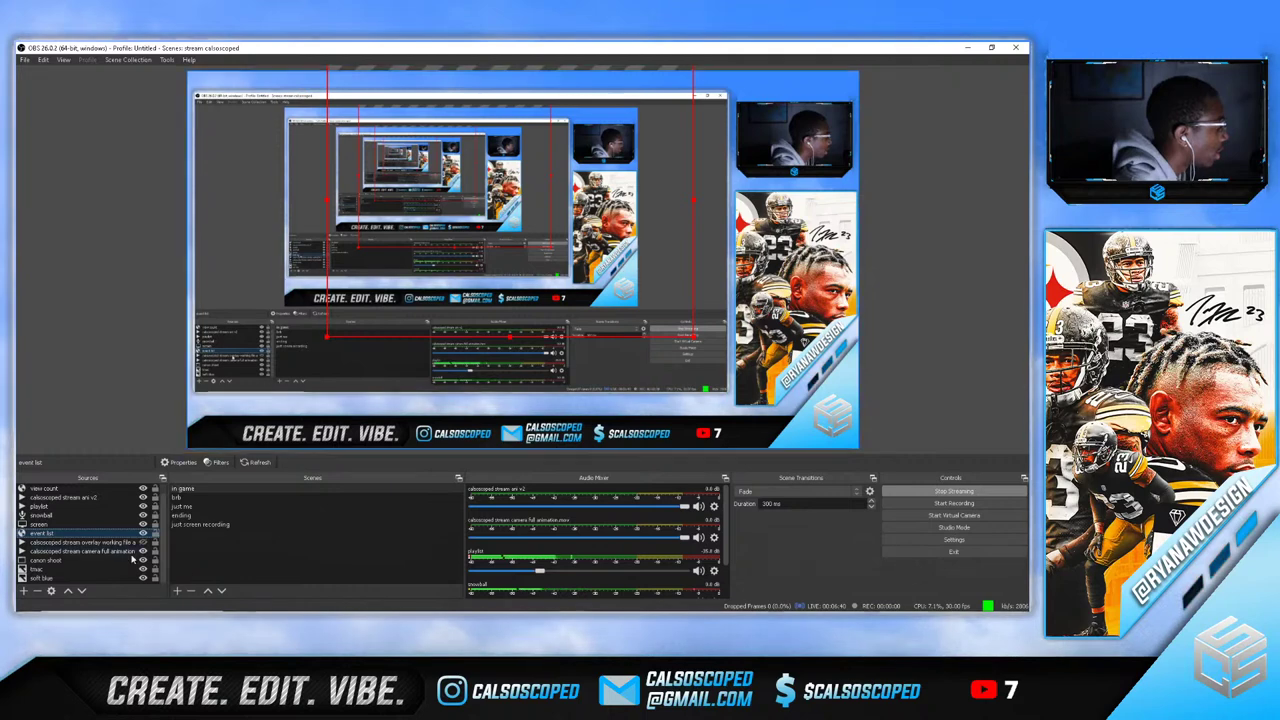
mouse_move(470, 610)
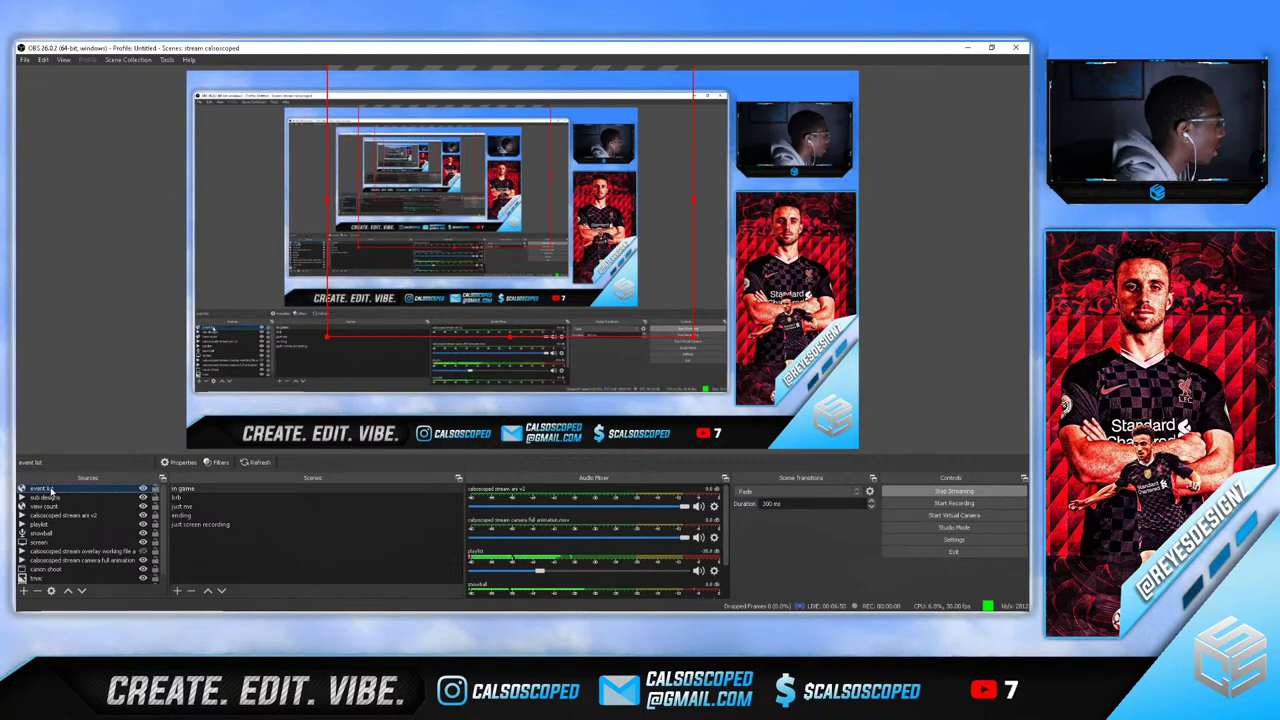
scroll(50, 488, "down", 1)
mouse_move(275, 612)
Return to the Getty Images results in Brave and review the Tyler Herro photos on page 9 to the end
left_click(467, 601)
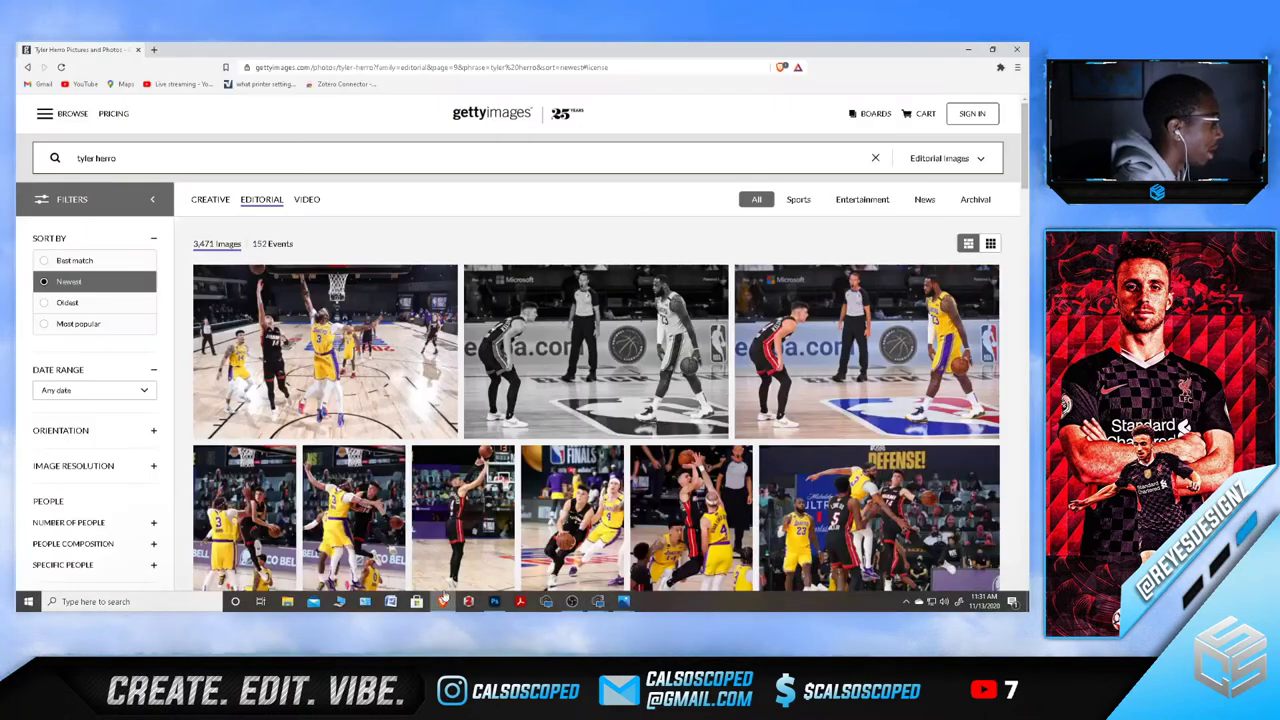
scroll(435, 401, "down", 1)
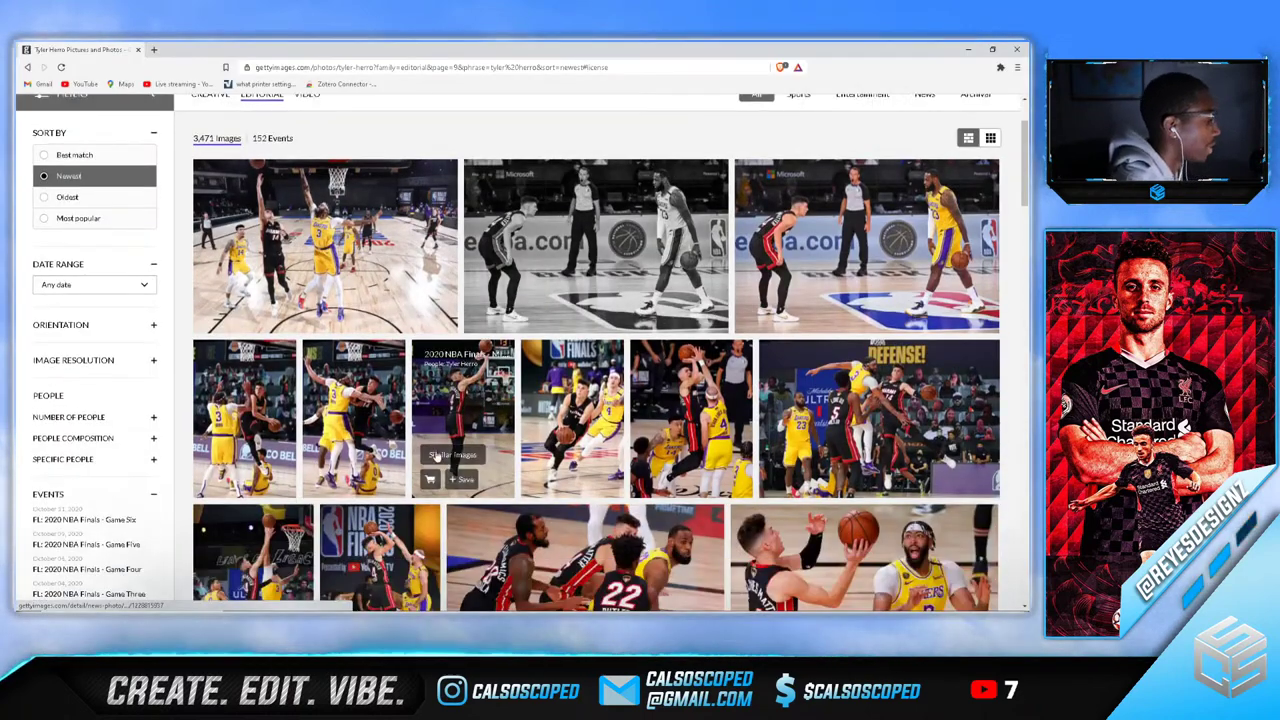
scroll(546, 412, "down", 10)
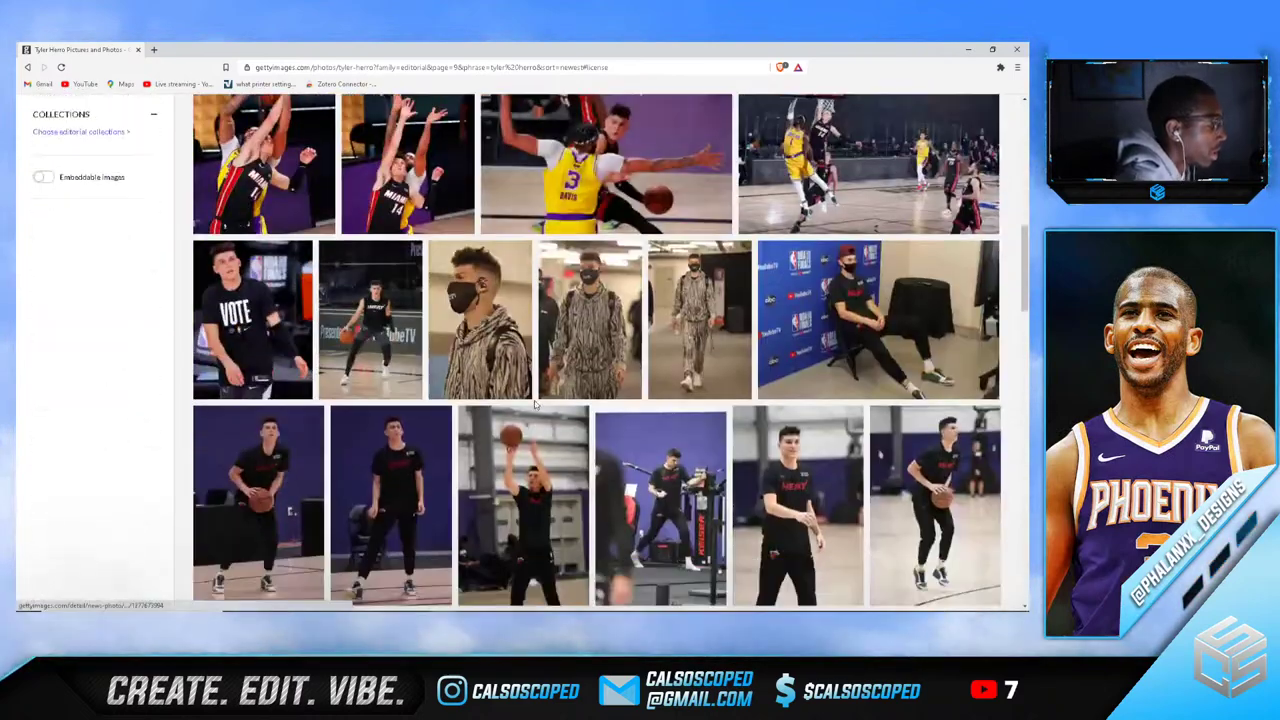
scroll(535, 402, "down", 12)
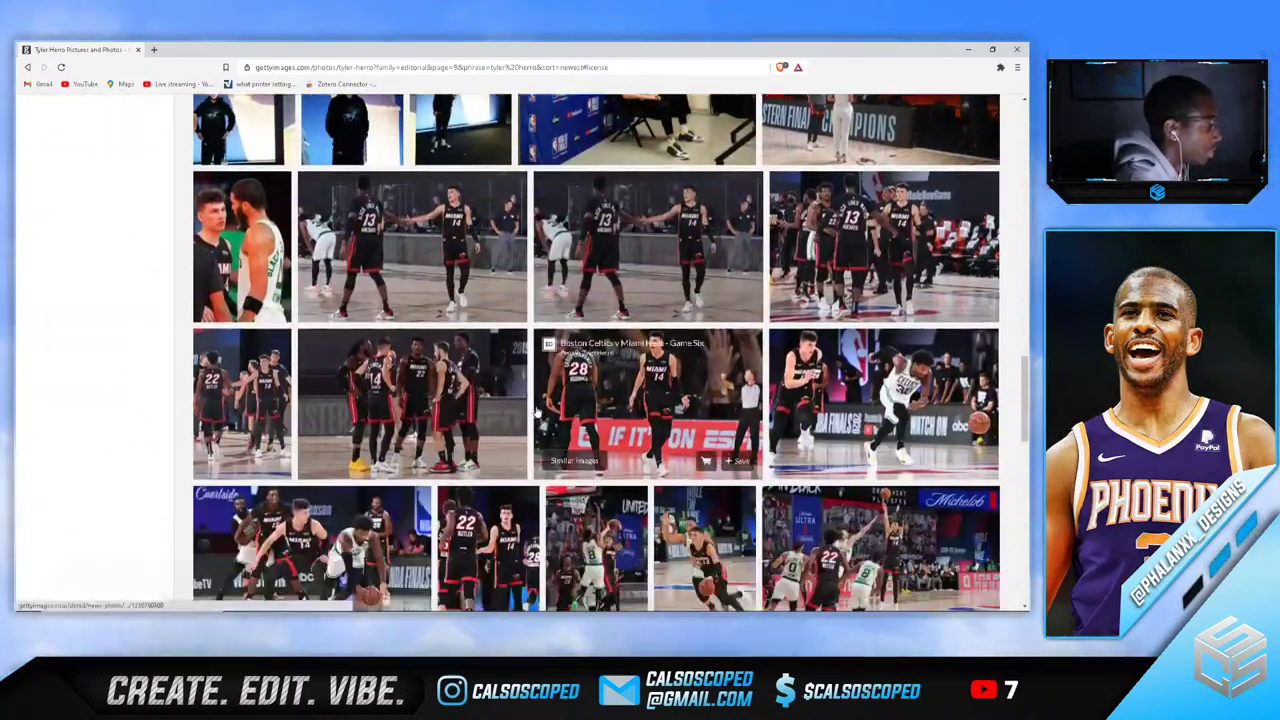
scroll(536, 415, "down", 3)
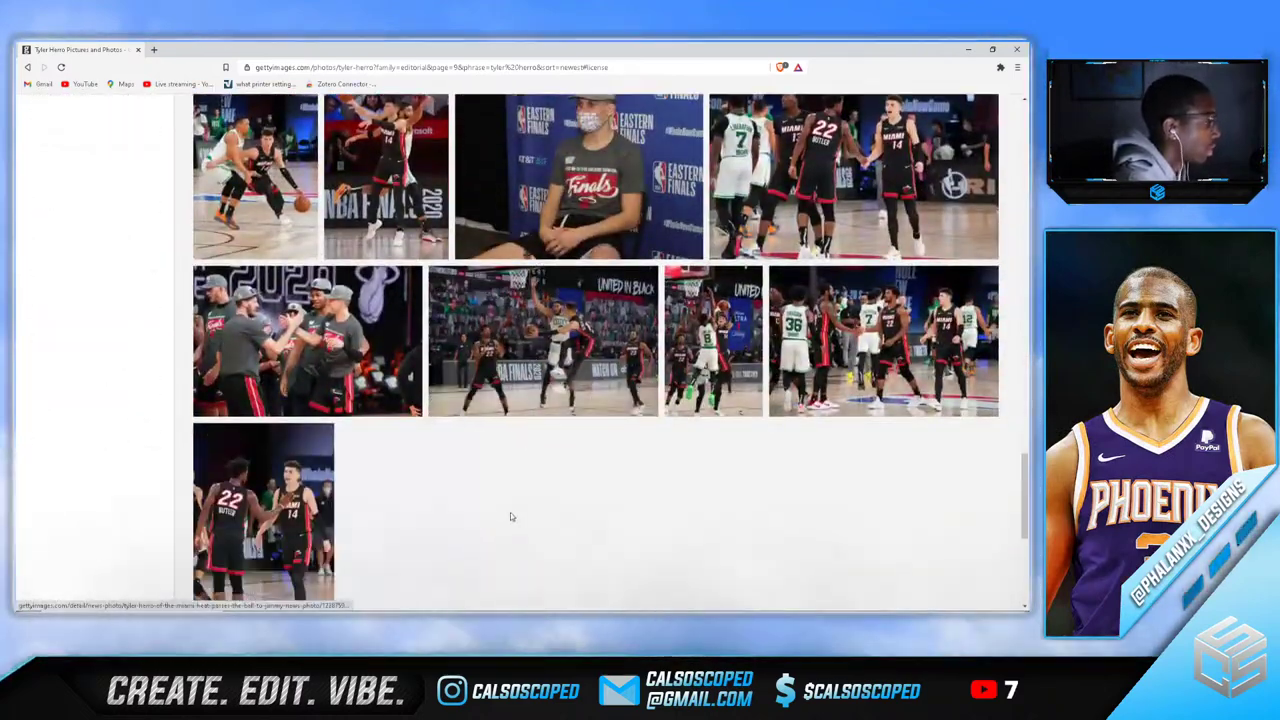
scroll(511, 517, "down", 2)
Open results page 10 and preview the front-facing photo of Herro in the black Miami jersey with both hands at his waist
left_click(684, 570)
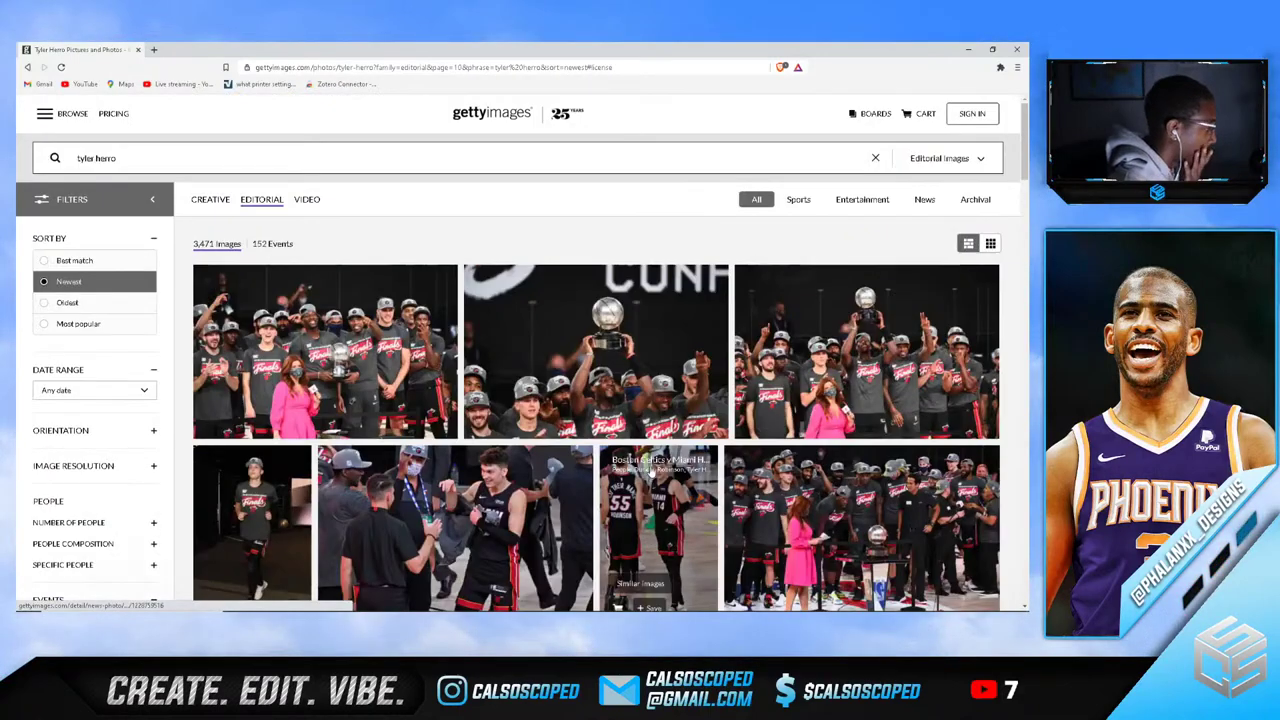
scroll(648, 470, "down", 5)
scroll(648, 468, "down", 1)
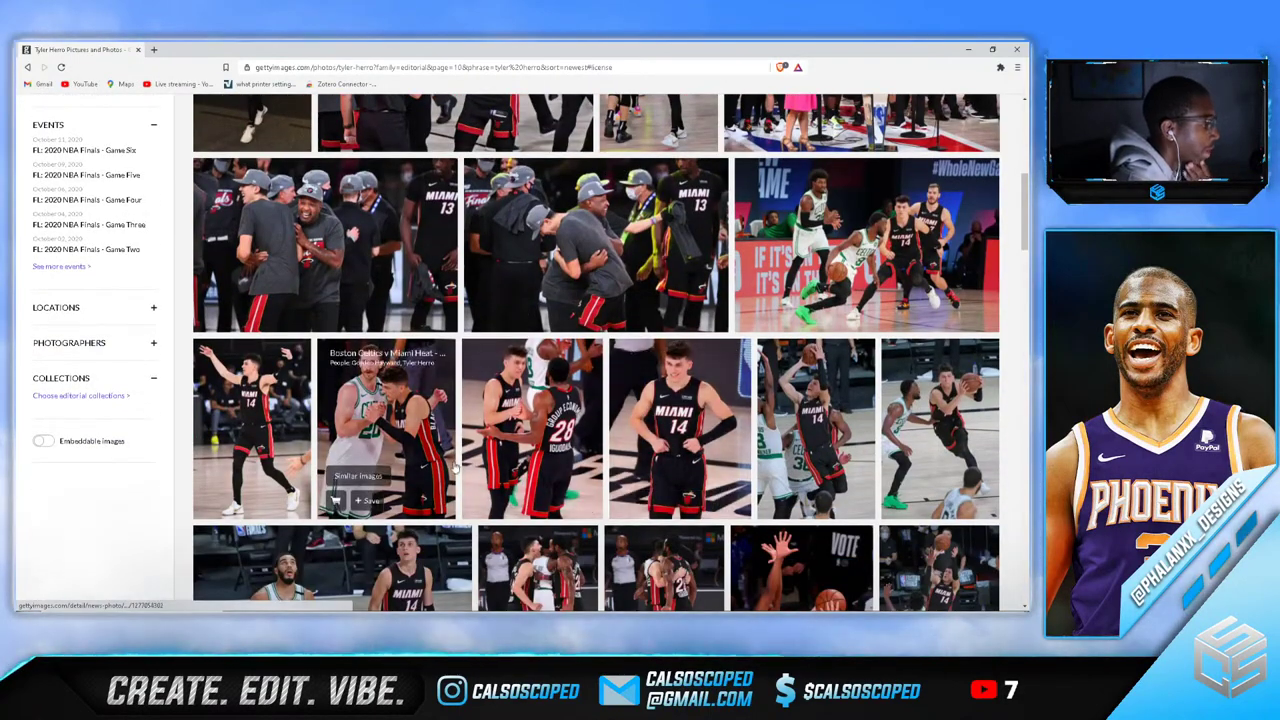
left_click(658, 425)
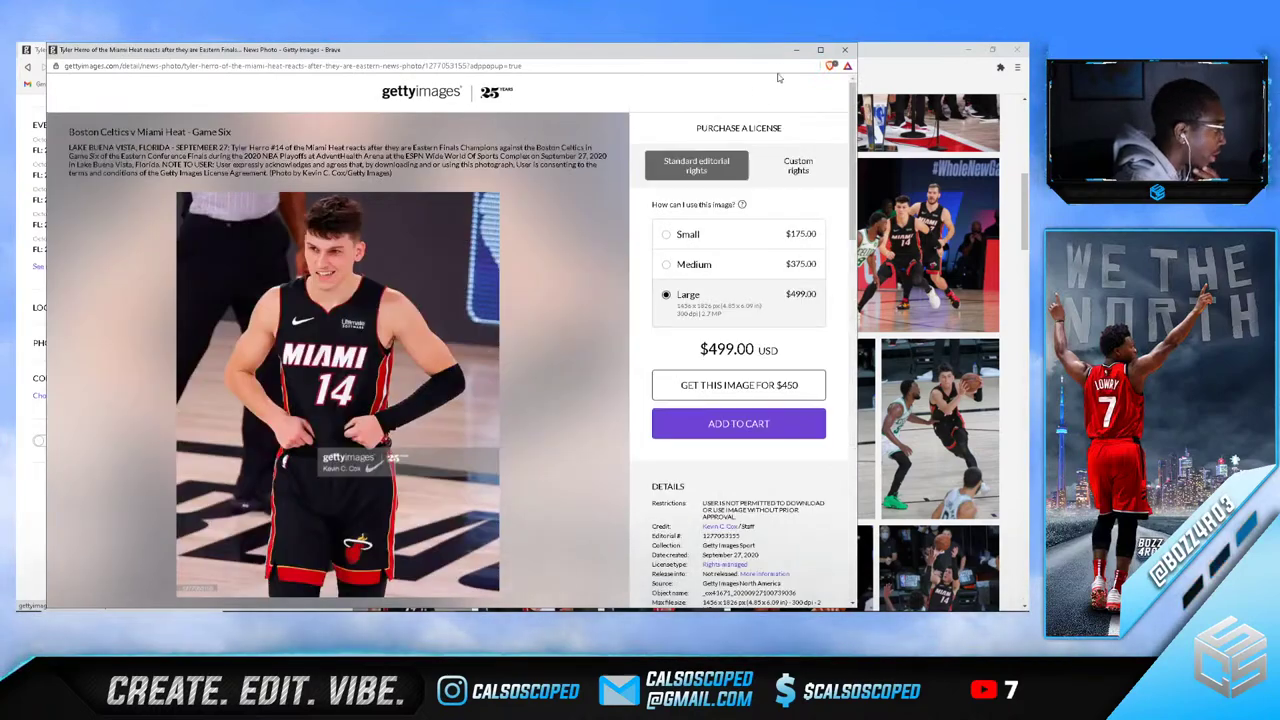
left_click(840, 52)
Review the remaining photos on page 10 and preview the last one, showing Herro dribbling in the black Miami jersey
scroll(535, 370, "down", 3)
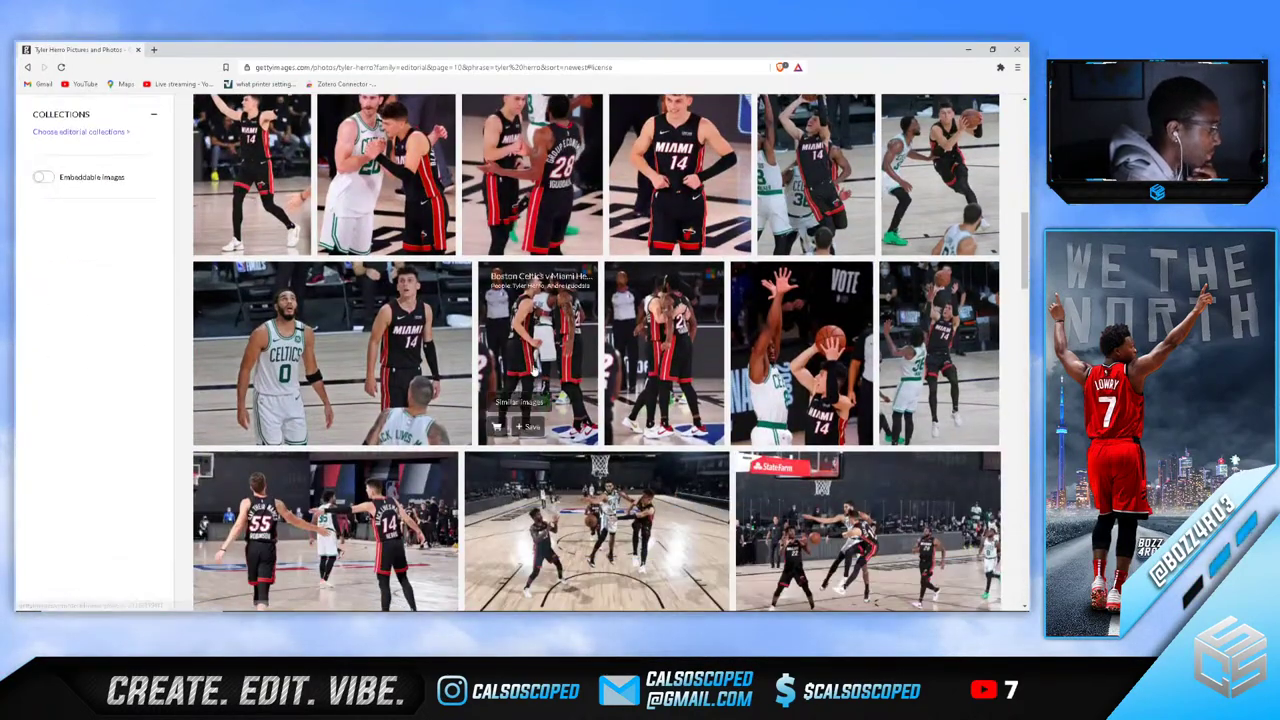
scroll(530, 378, "down", 3)
scroll(530, 378, "down", 10)
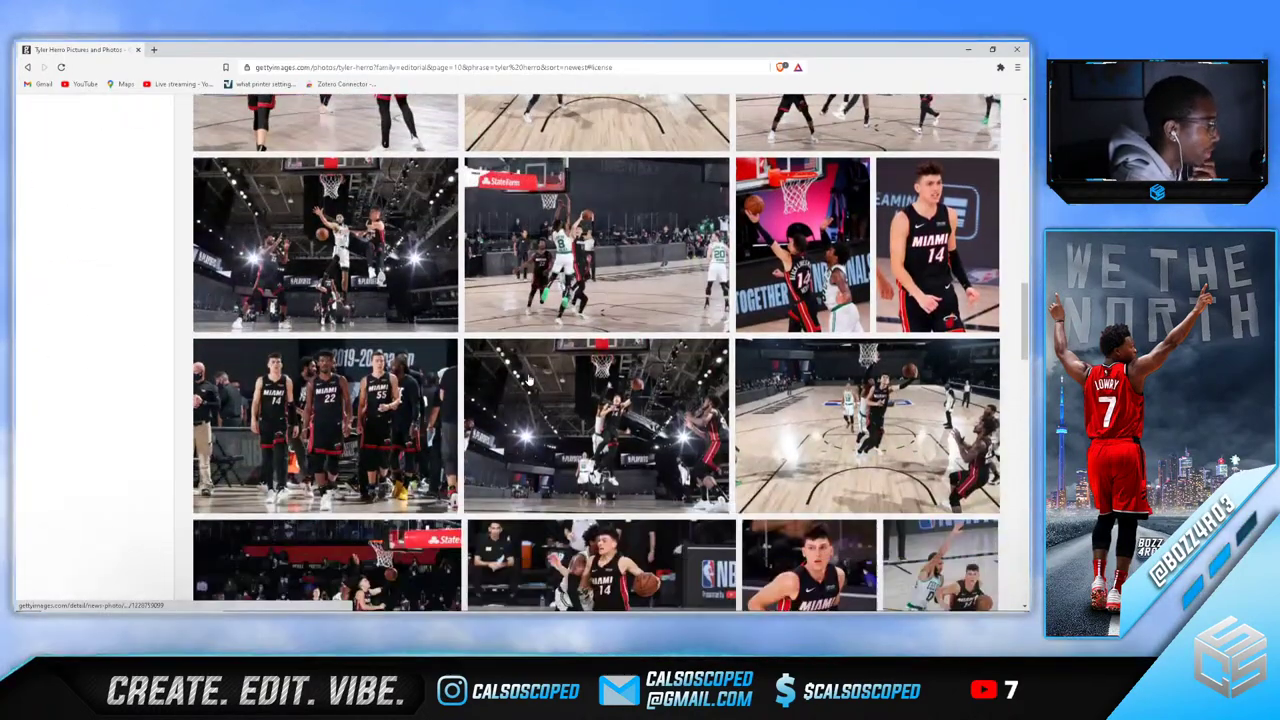
scroll(527, 378, "down", 10)
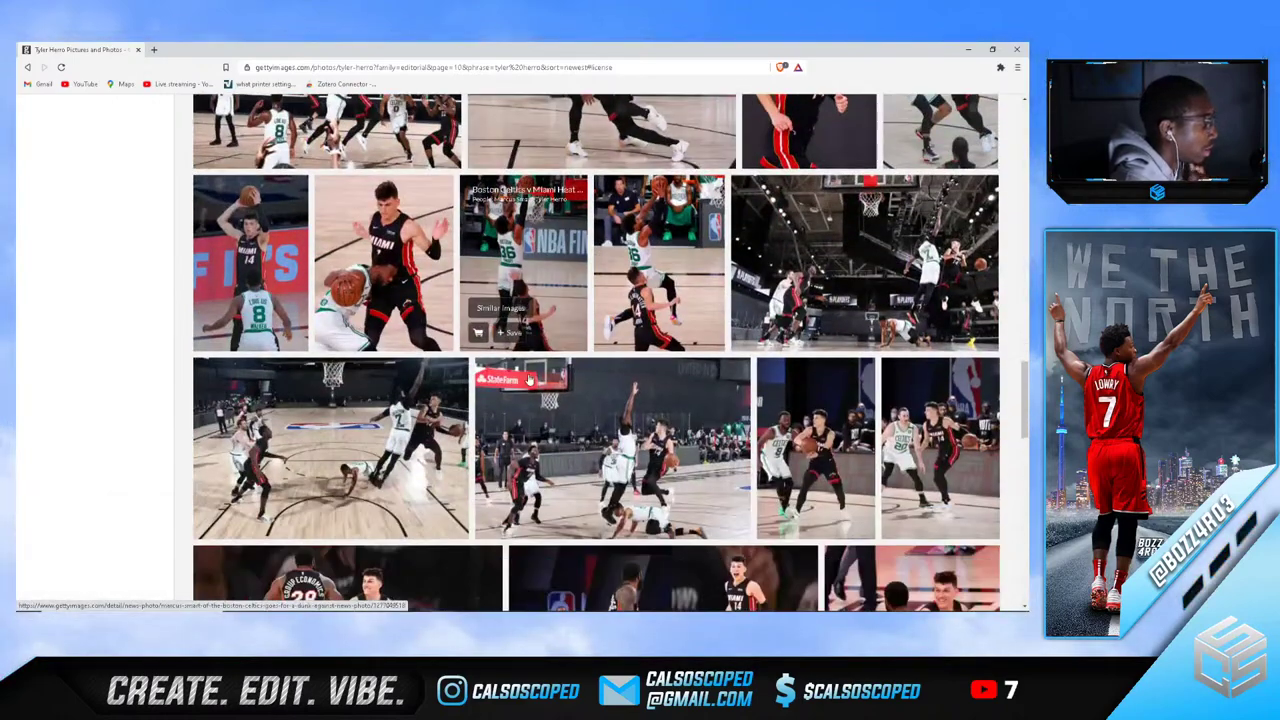
scroll(527, 378, "down", 5)
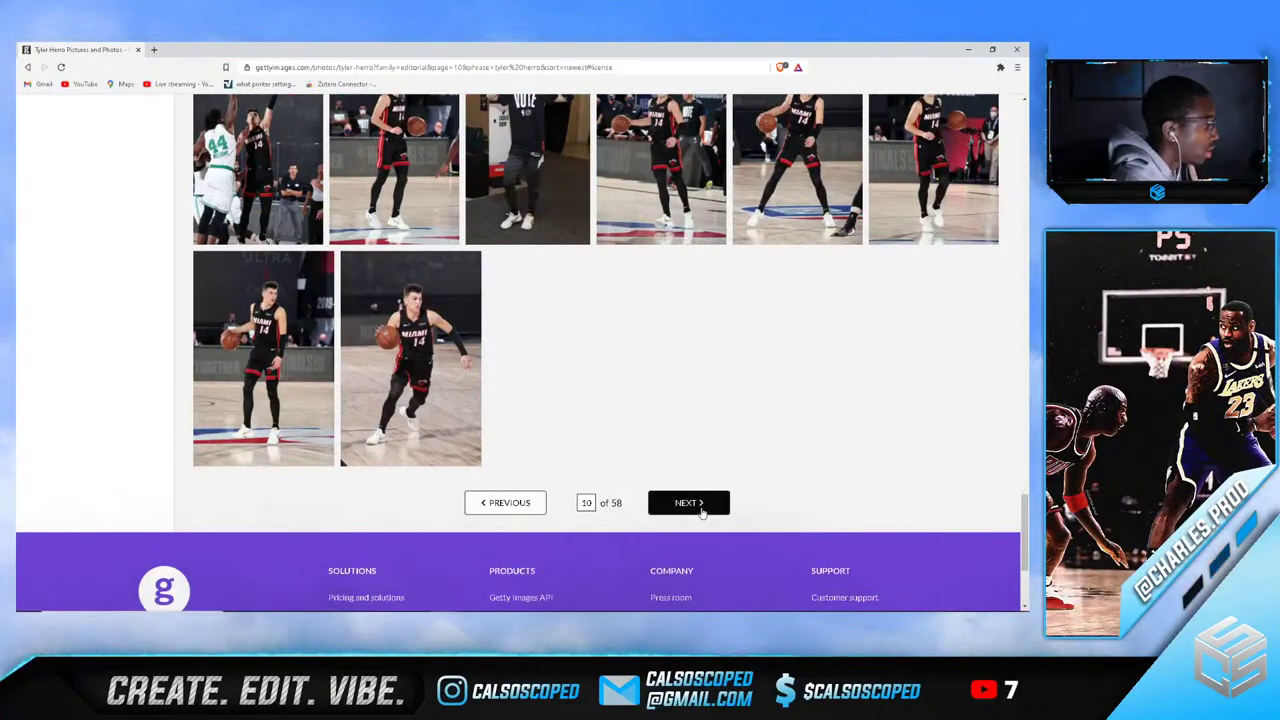
left_click(472, 396)
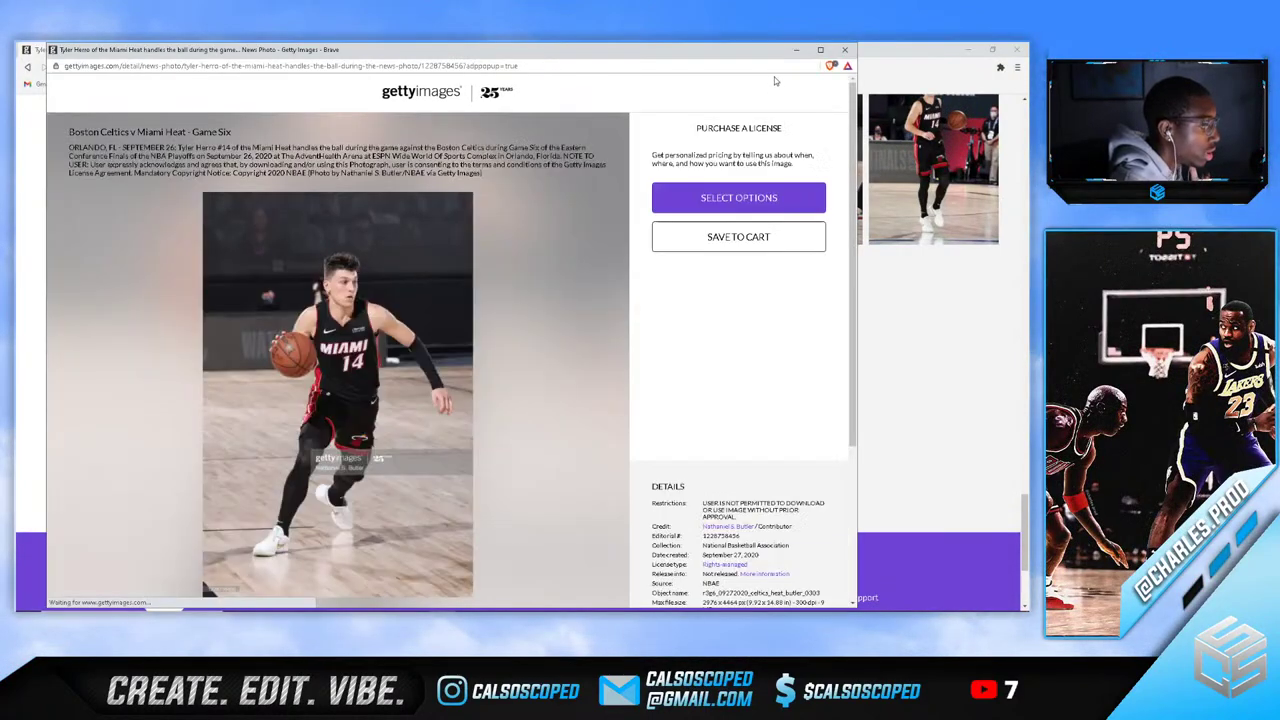
left_click(844, 50)
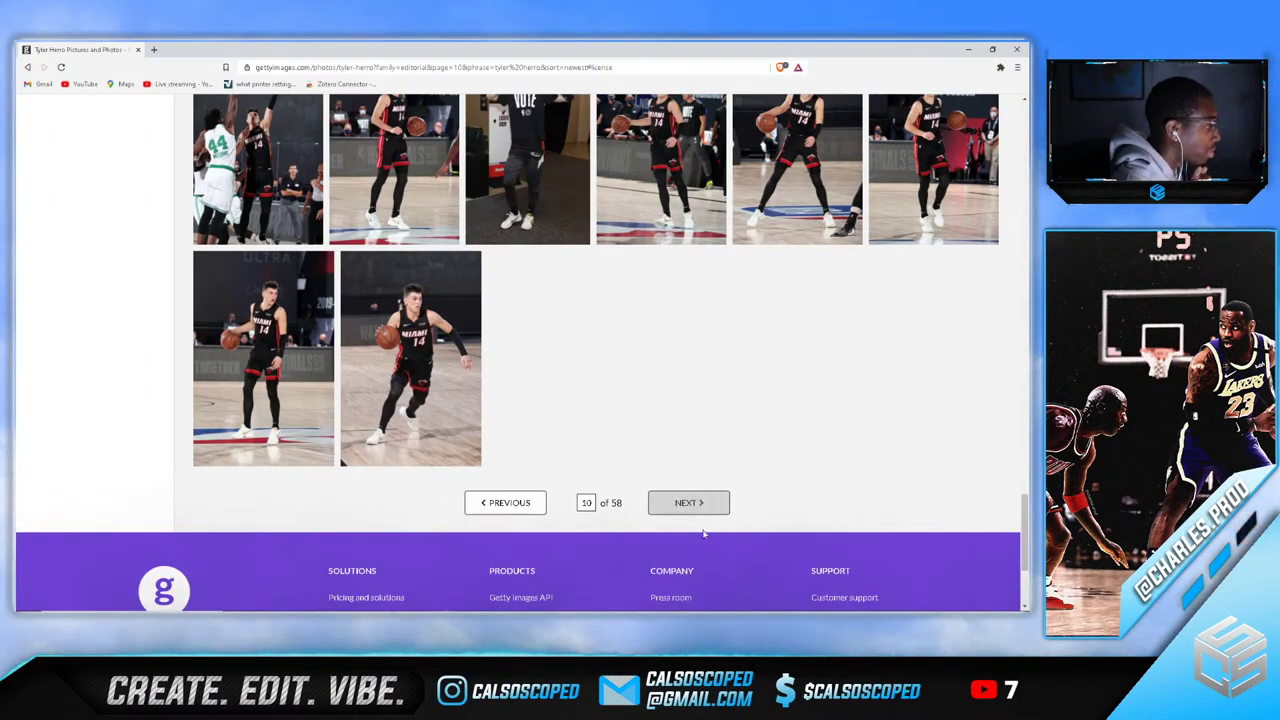
Advance to results page 11 and examine its Tyler Herro photos against the Celtics down to the end
left_click(688, 502)
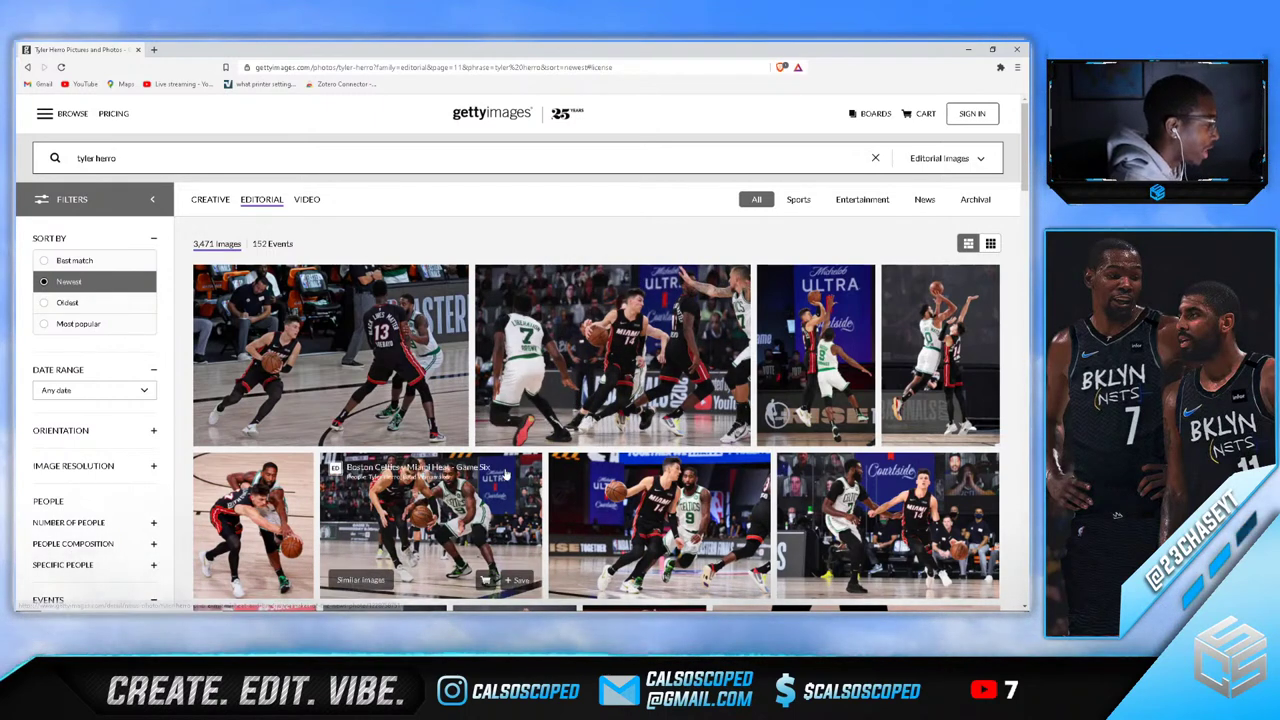
mouse_move(435, 413)
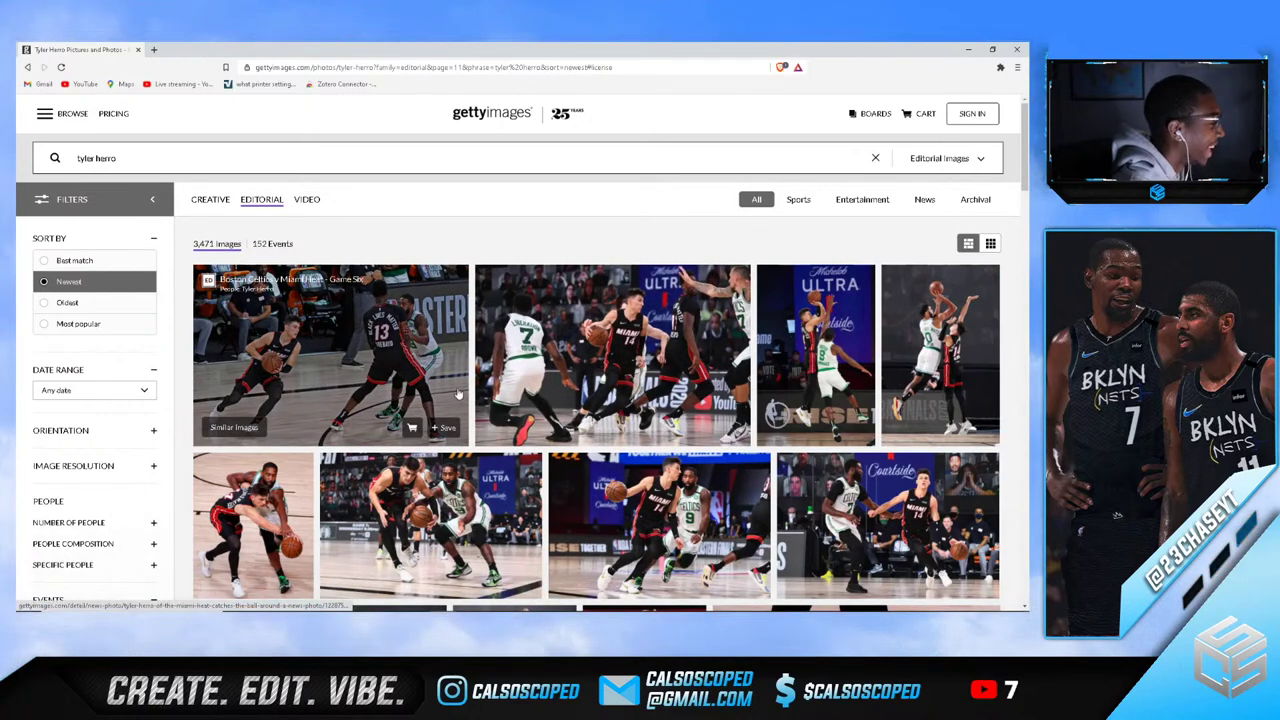
scroll(435, 413, "down", 3)
mouse_move(462, 394)
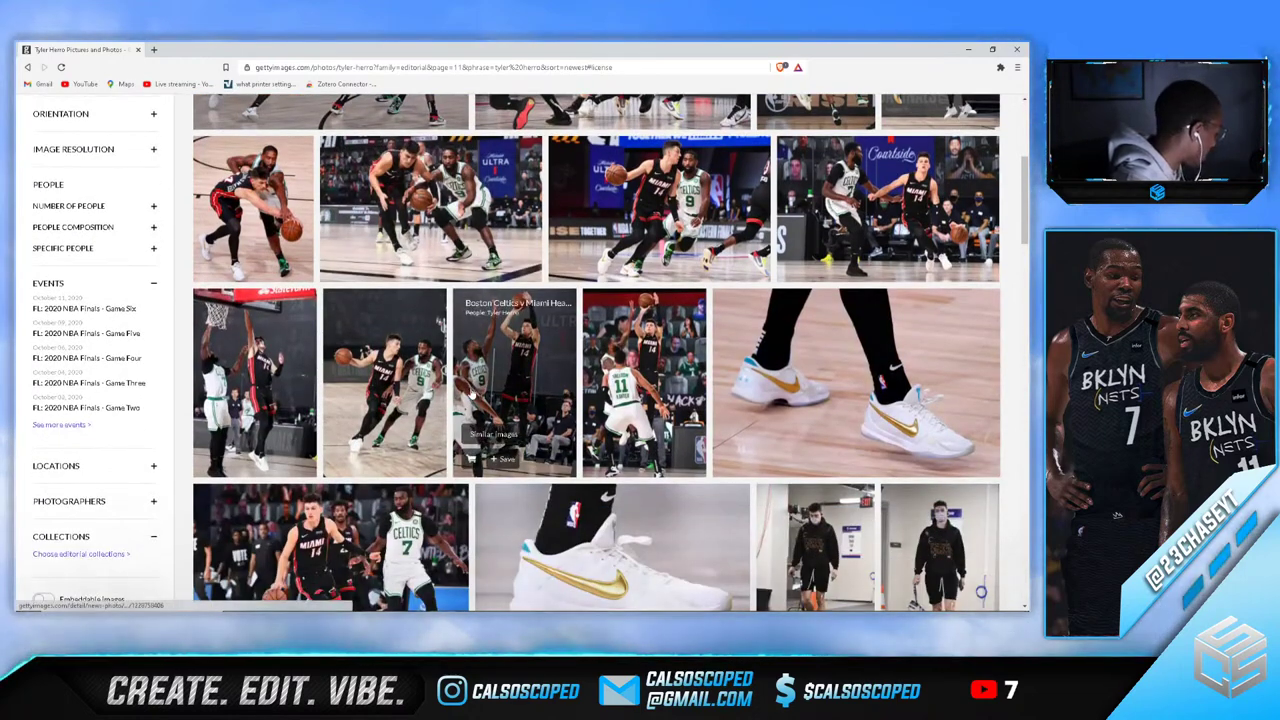
scroll(468, 395, "down", 4)
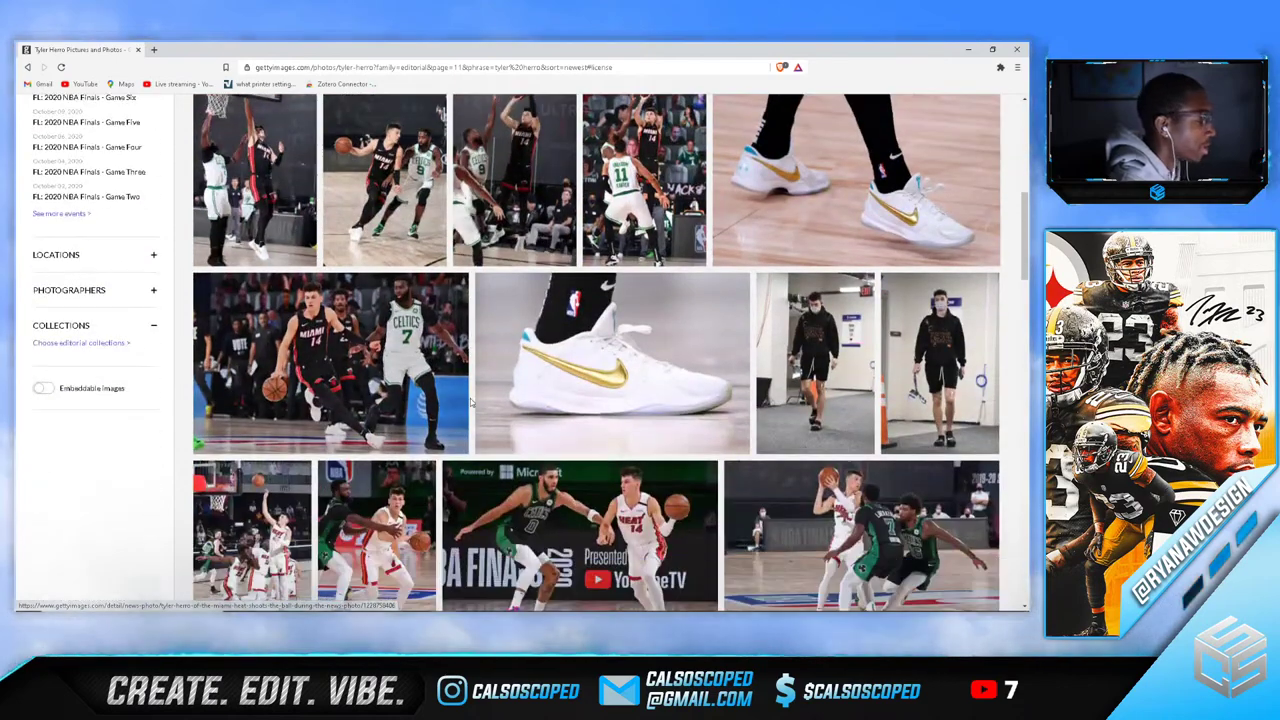
scroll(470, 403, "down", 10)
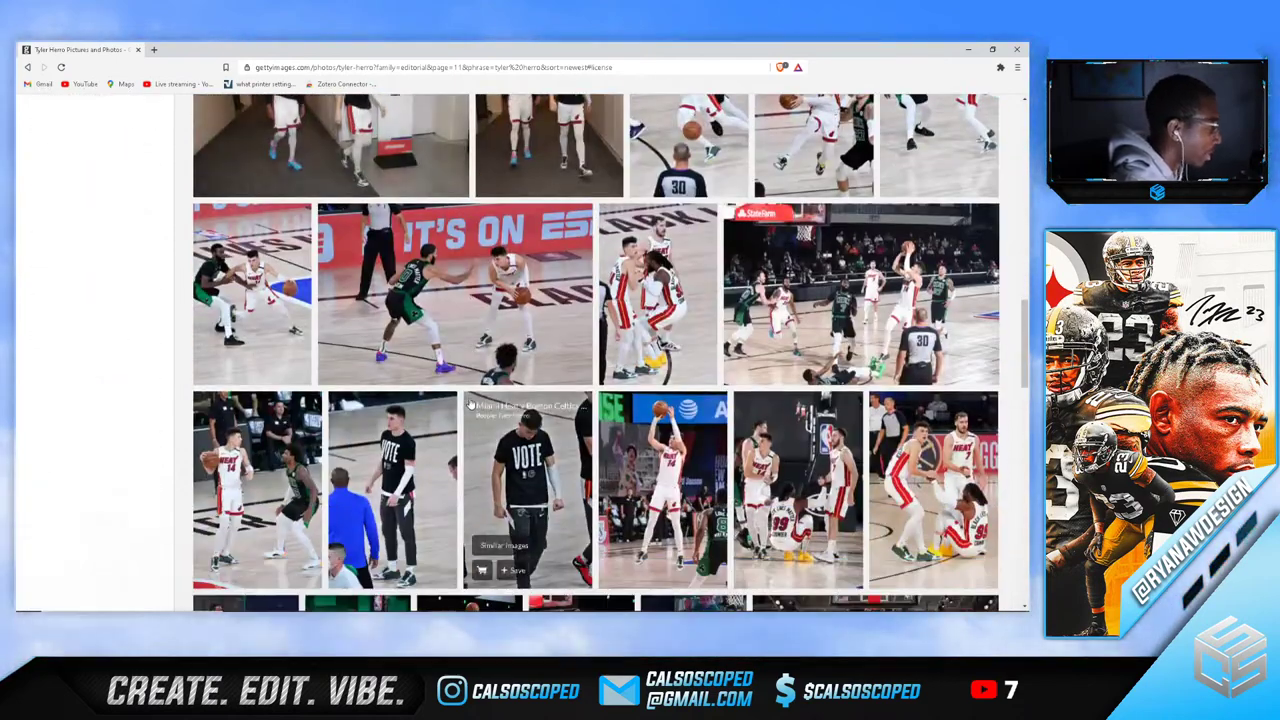
scroll(470, 400, "down", 10)
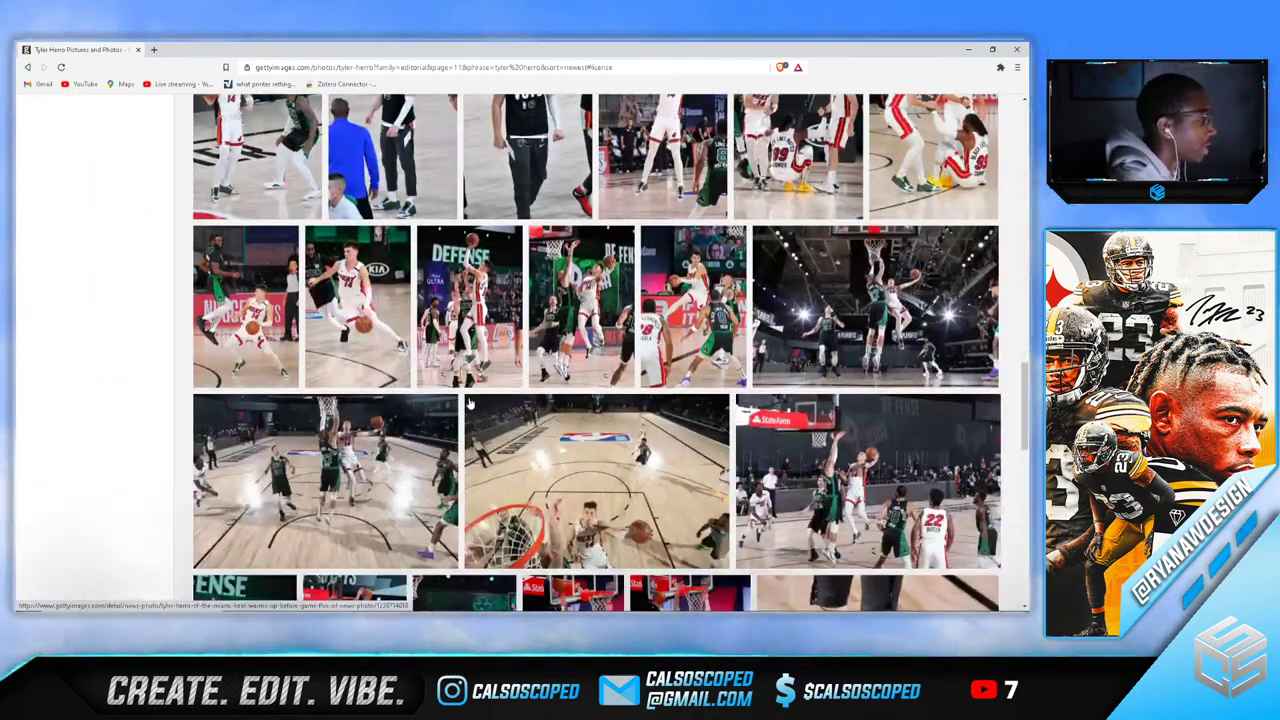
scroll(468, 403, "down", 5)
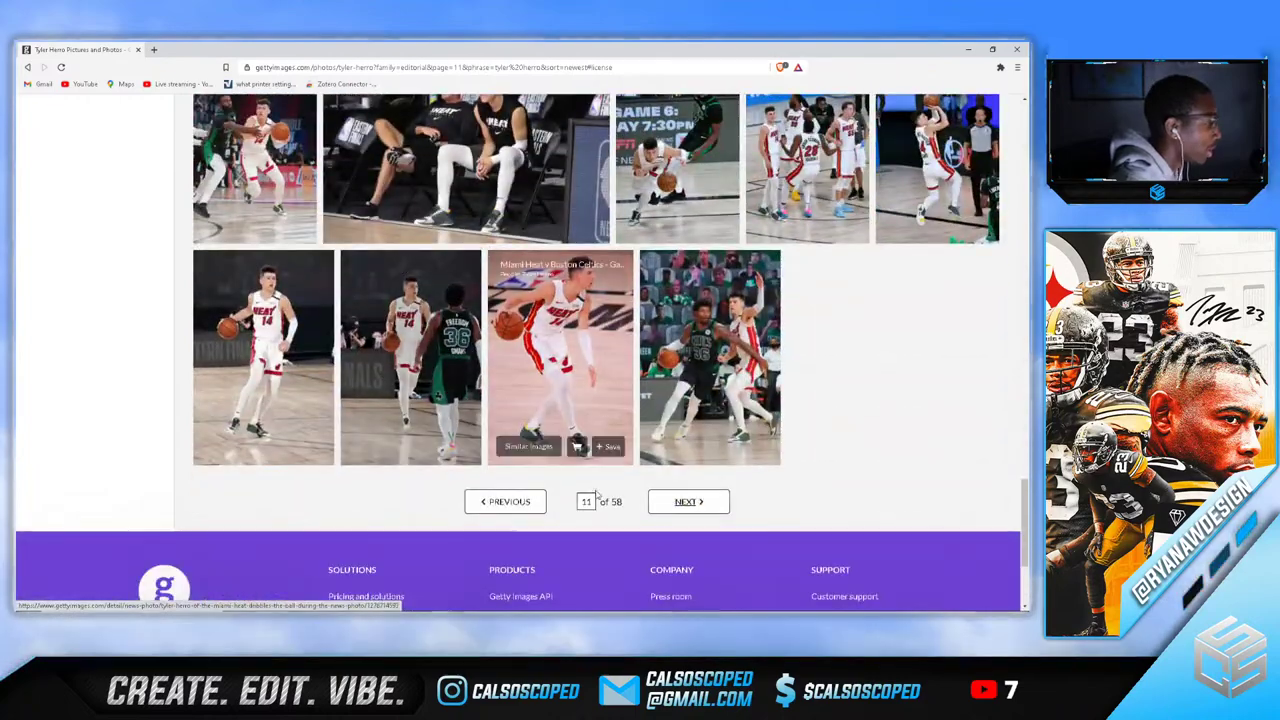
Advance to results page 12 and examine its Tyler Herro photos down to the end
left_click(683, 500)
scroll(531, 318, "down", 3)
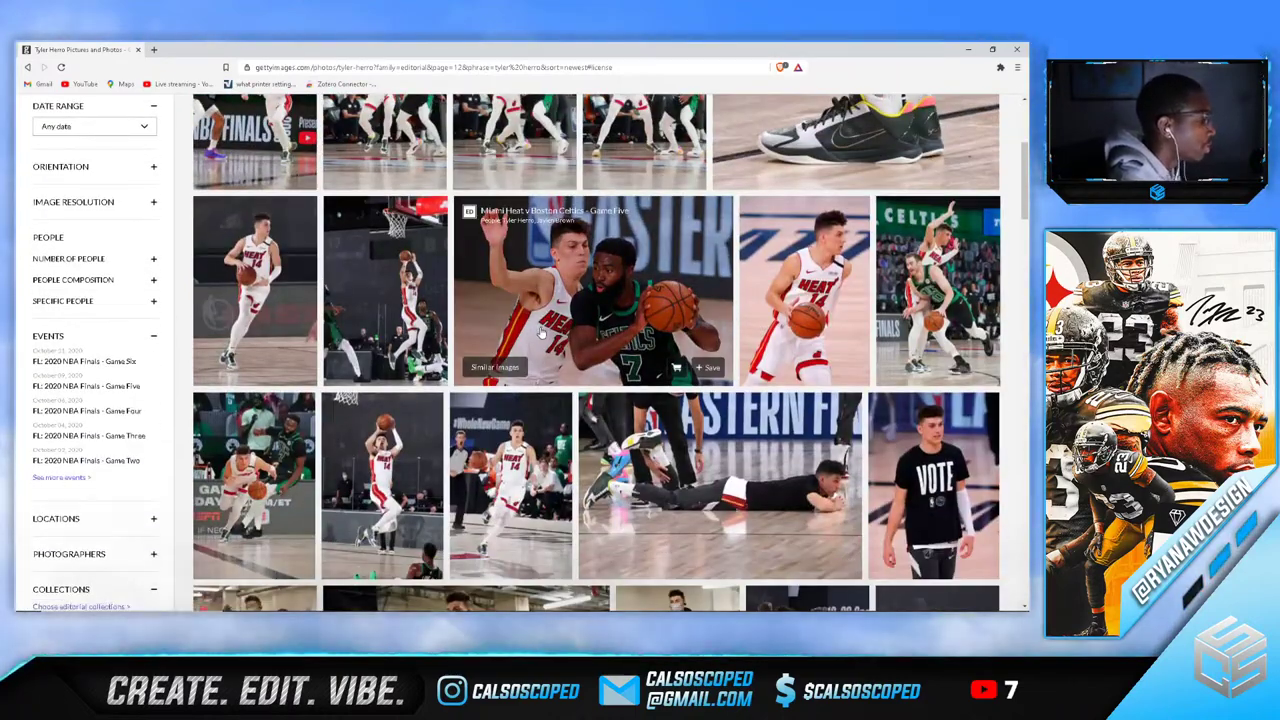
scroll(548, 337, "down", 5)
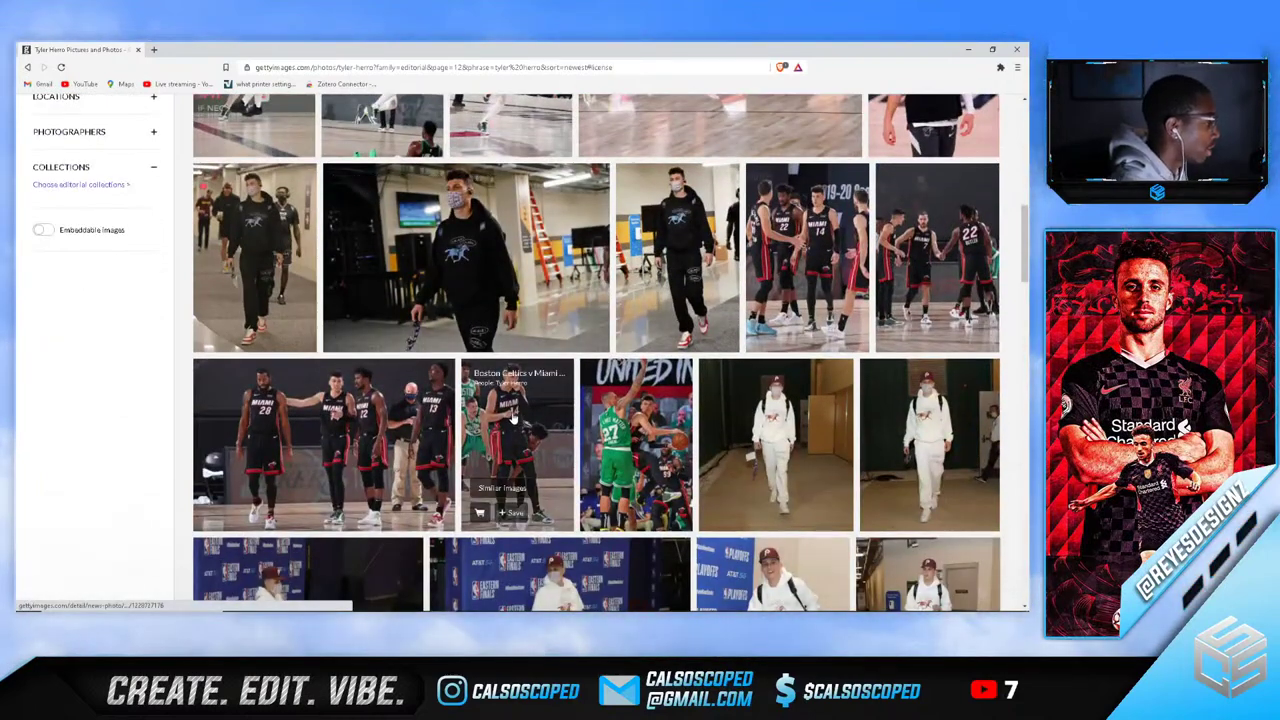
scroll(513, 420, "down", 6)
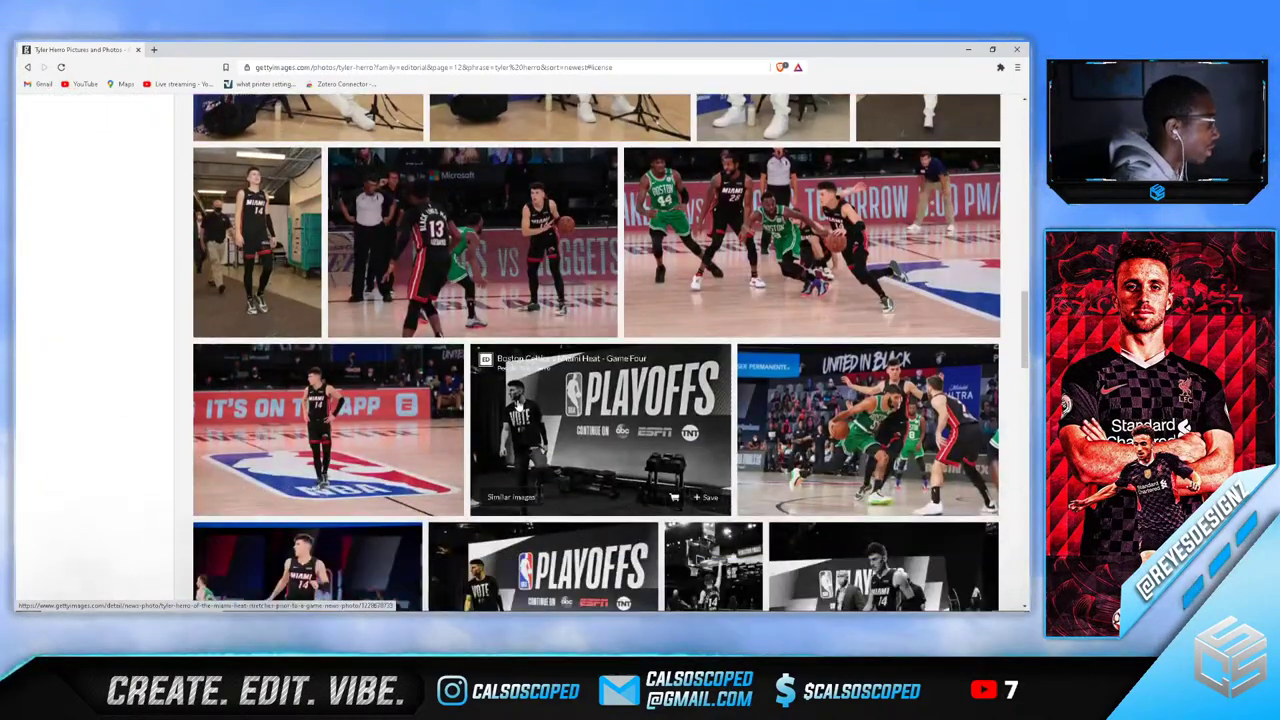
scroll(518, 405, "down", 8)
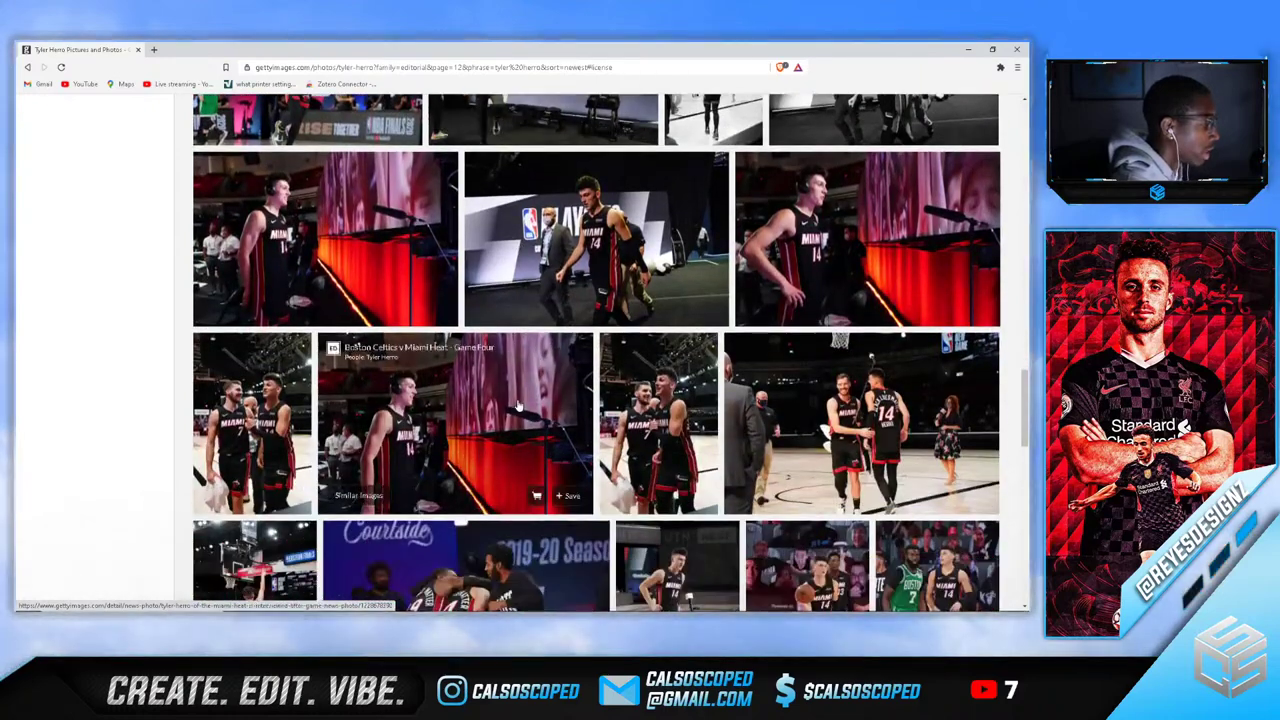
scroll(518, 405, "down", 3)
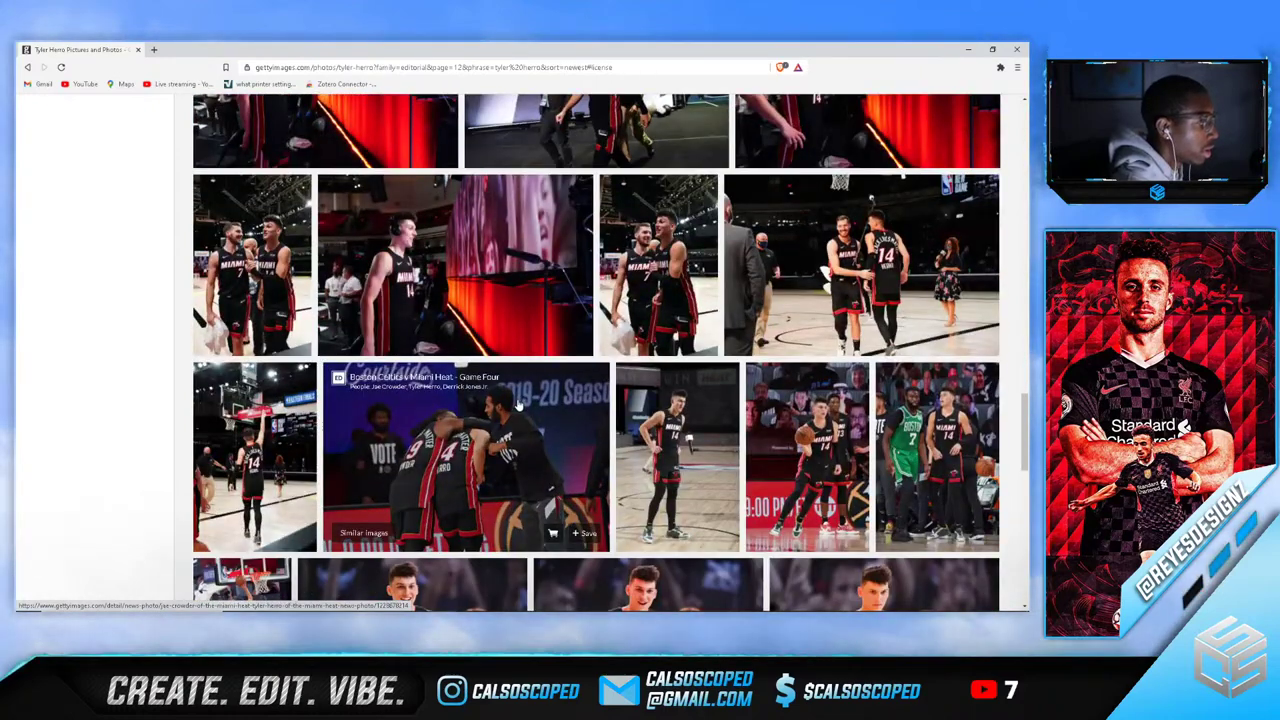
scroll(518, 405, "down", 10)
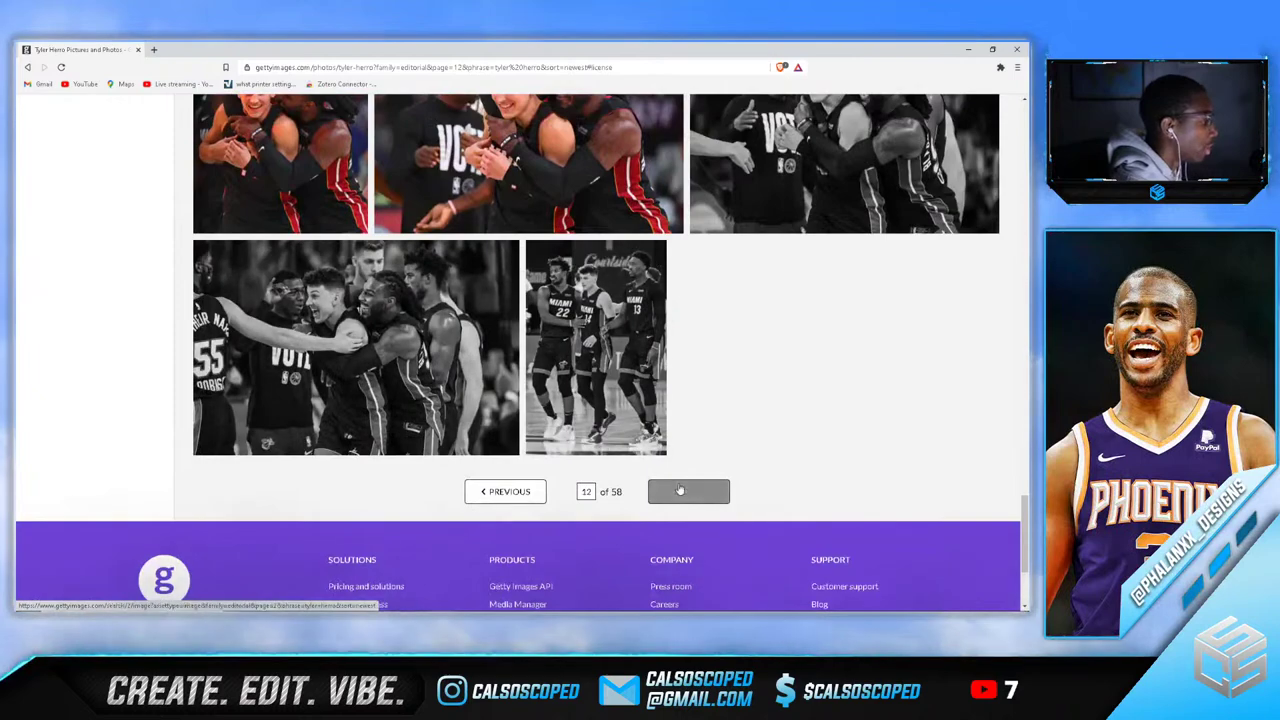
Open results page 13 and review the first half of its Herro photos from the Game Four matchup against the Celtics
left_click(688, 491)
scroll(680, 490, "down", 4)
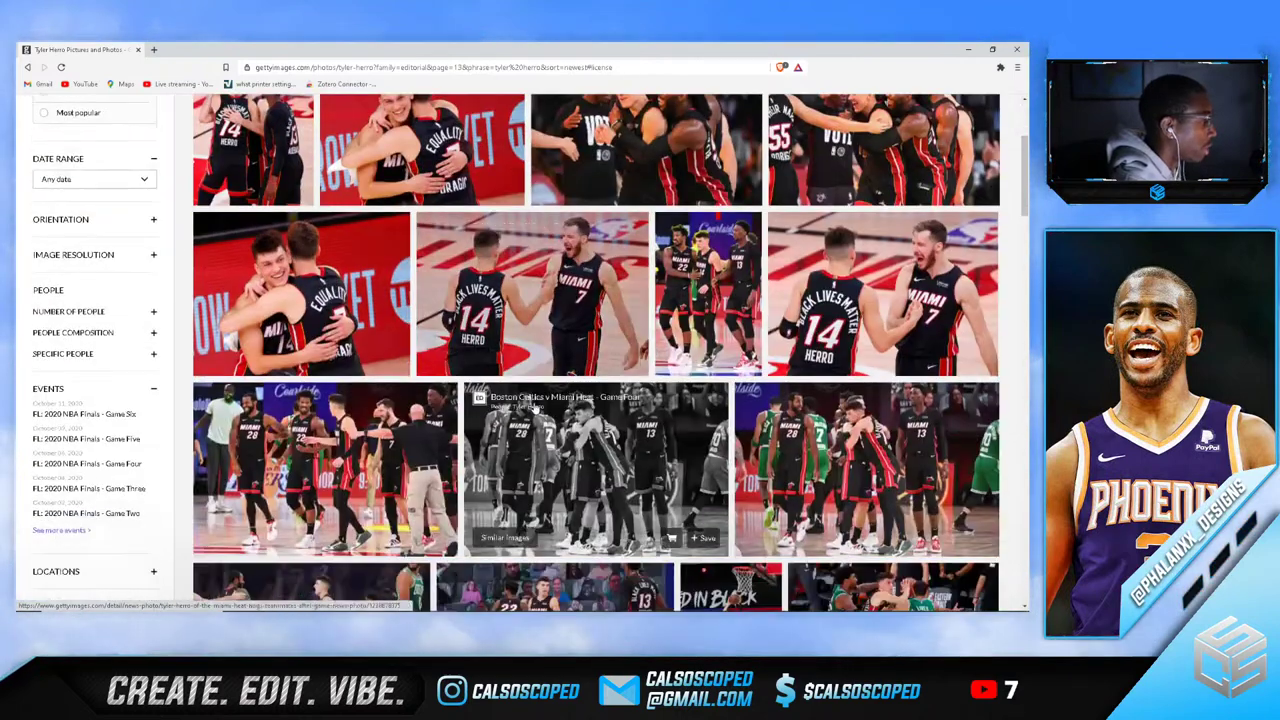
scroll(535, 407, "down", 3)
scroll(522, 404, "down", 3)
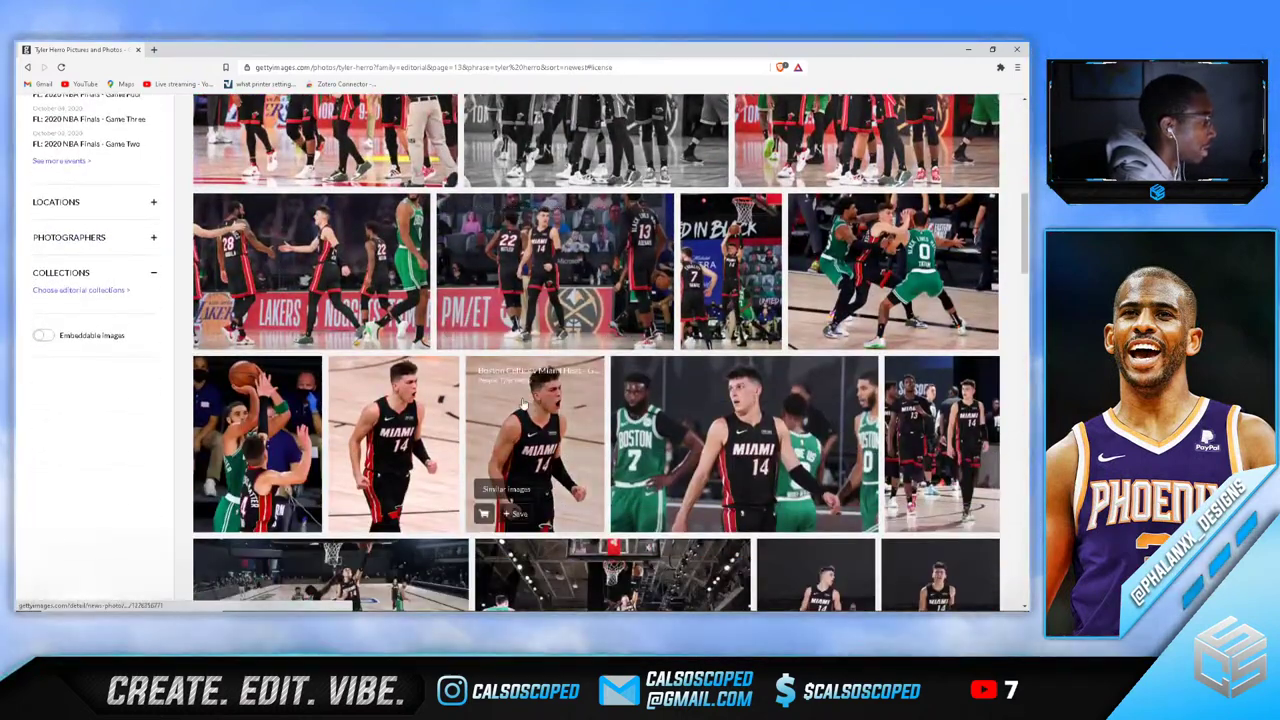
scroll(522, 404, "down", 6)
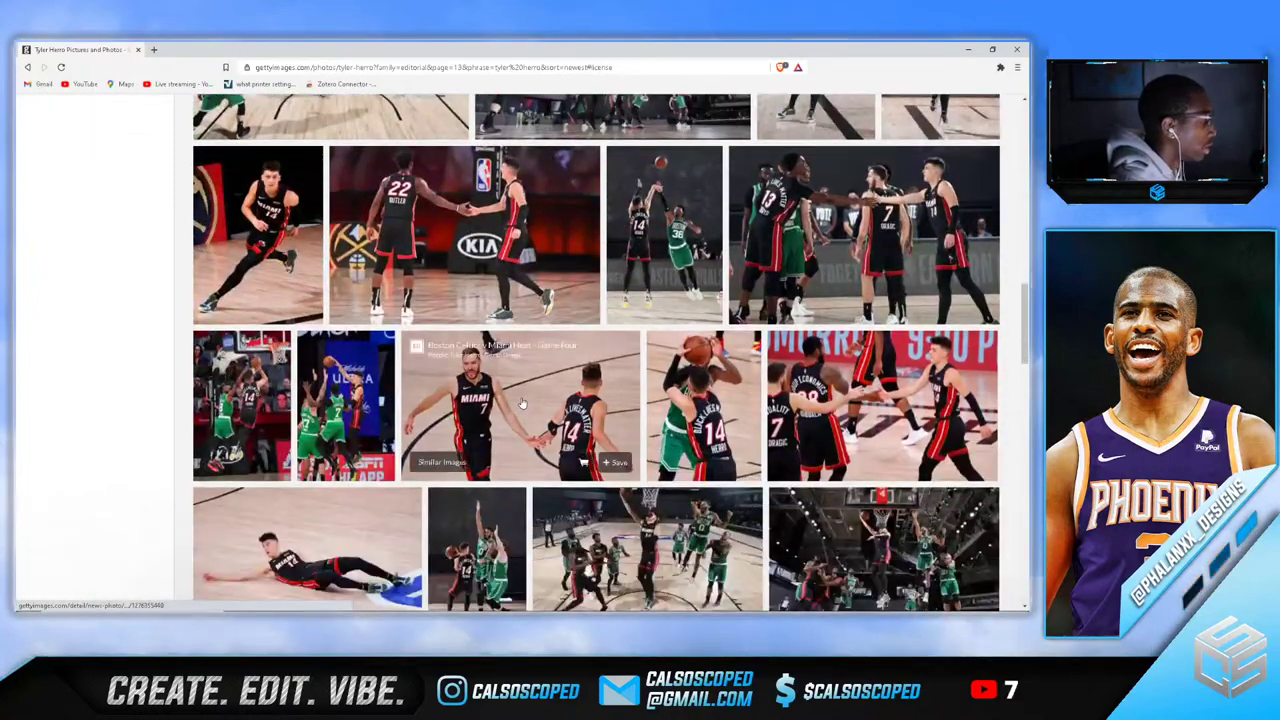
scroll(521, 403, "down", 1)
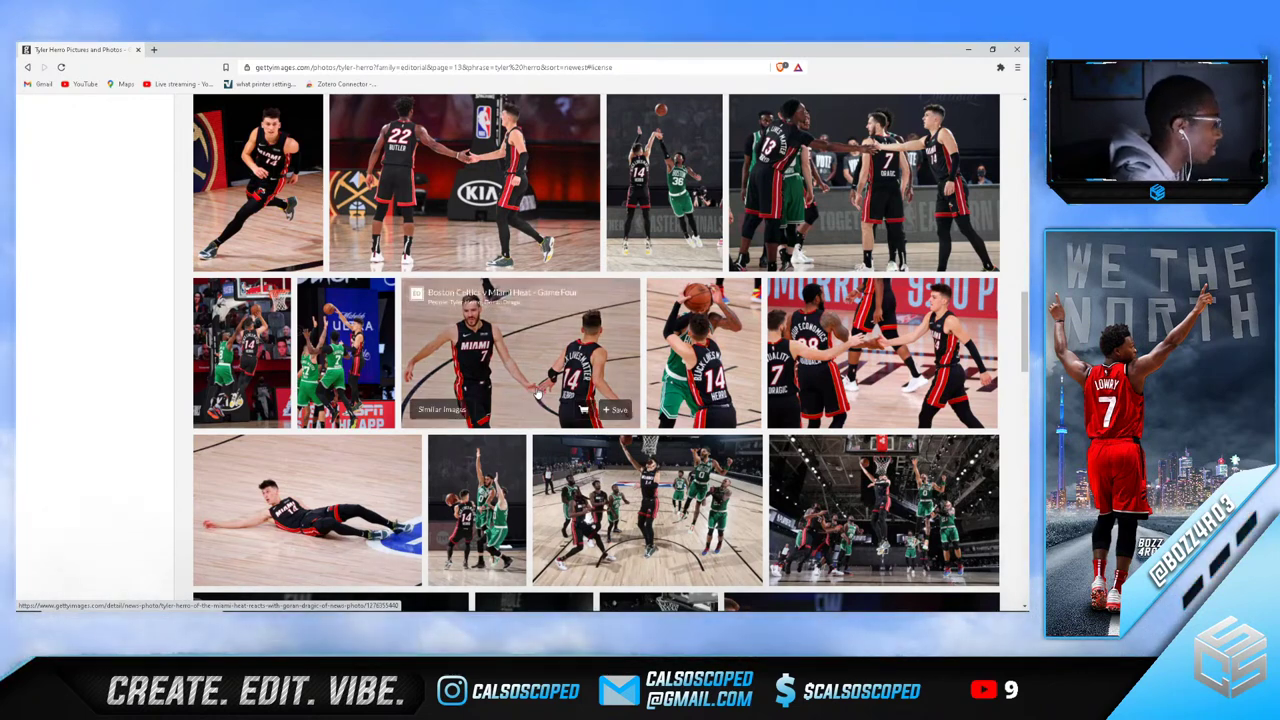
Review the remaining Tyler Herro photos on page 13 down to the page navigation
scroll(530, 398, "down", 3)
scroll(564, 380, "down", 1)
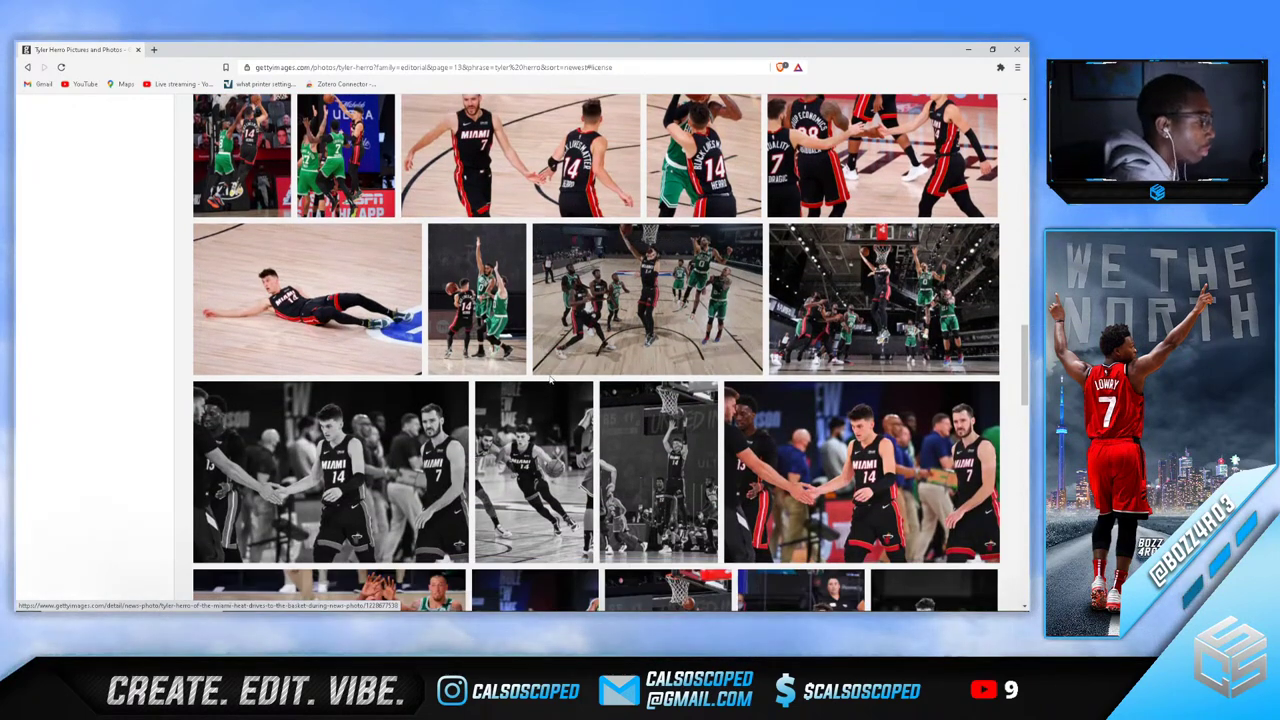
scroll(549, 378, "down", 4)
scroll(541, 362, "down", 4)
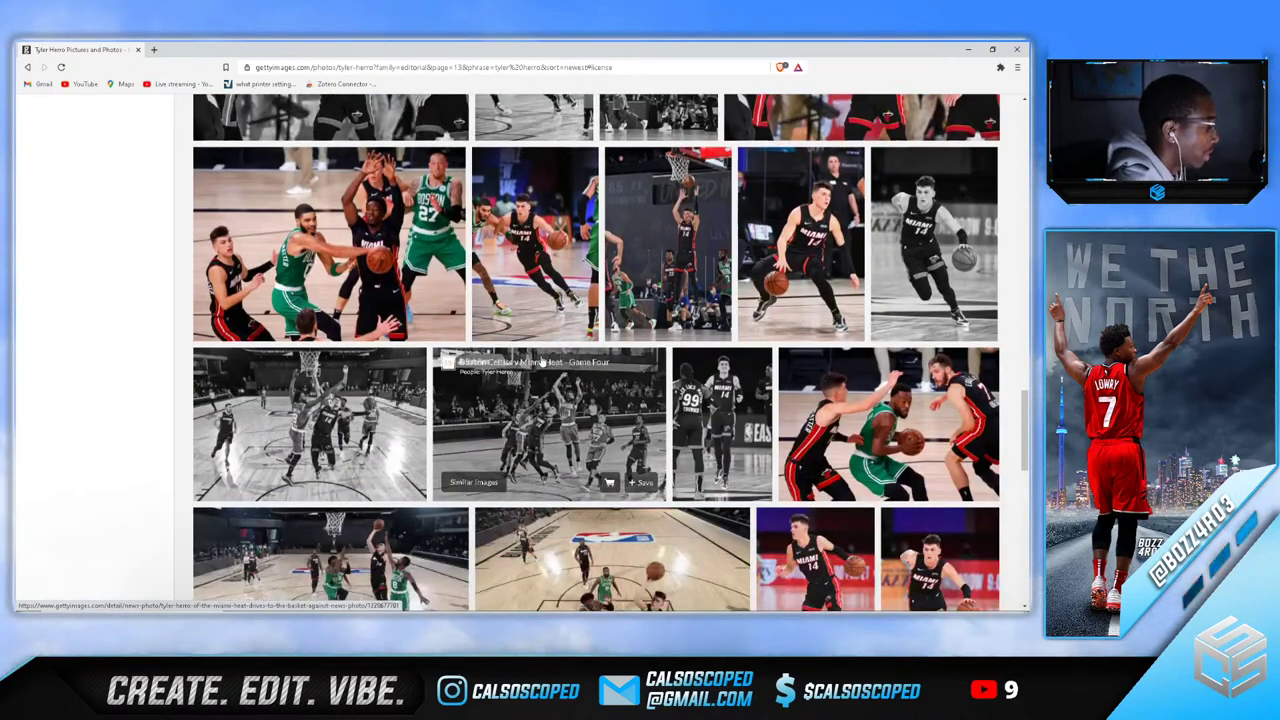
scroll(541, 362, "down", 4)
scroll(538, 370, "down", 4)
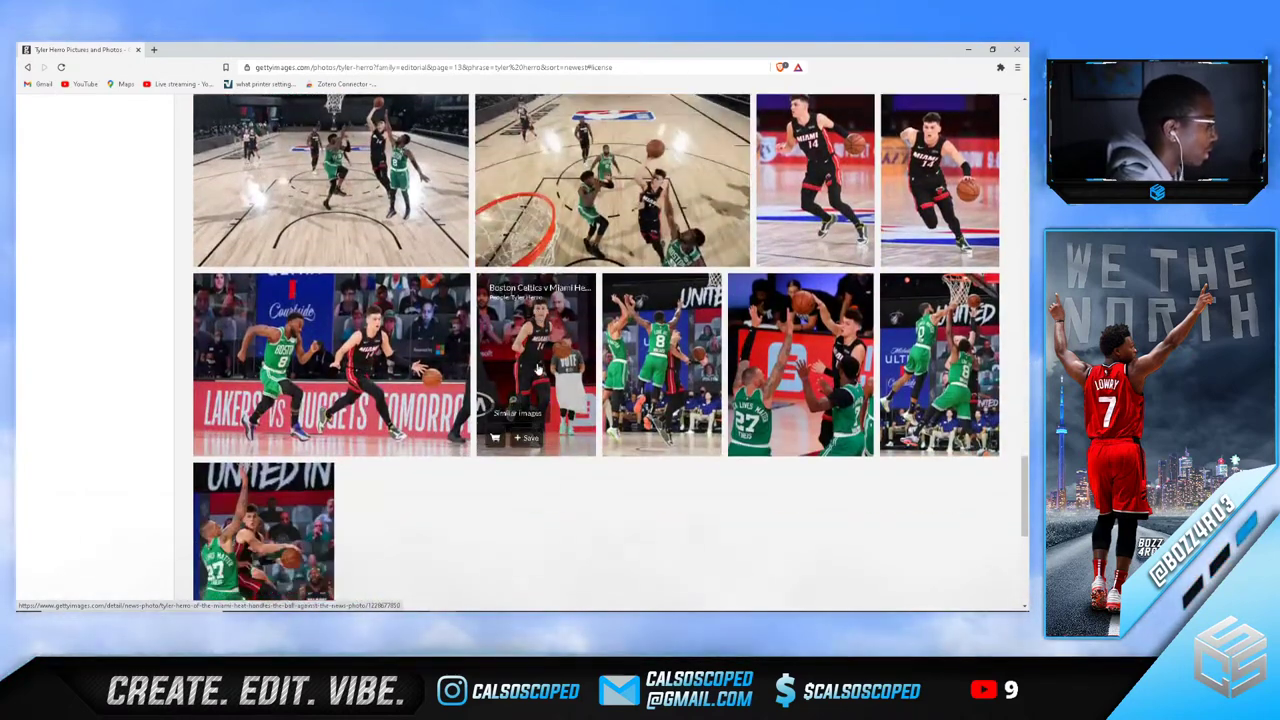
scroll(538, 372, "down", 4)
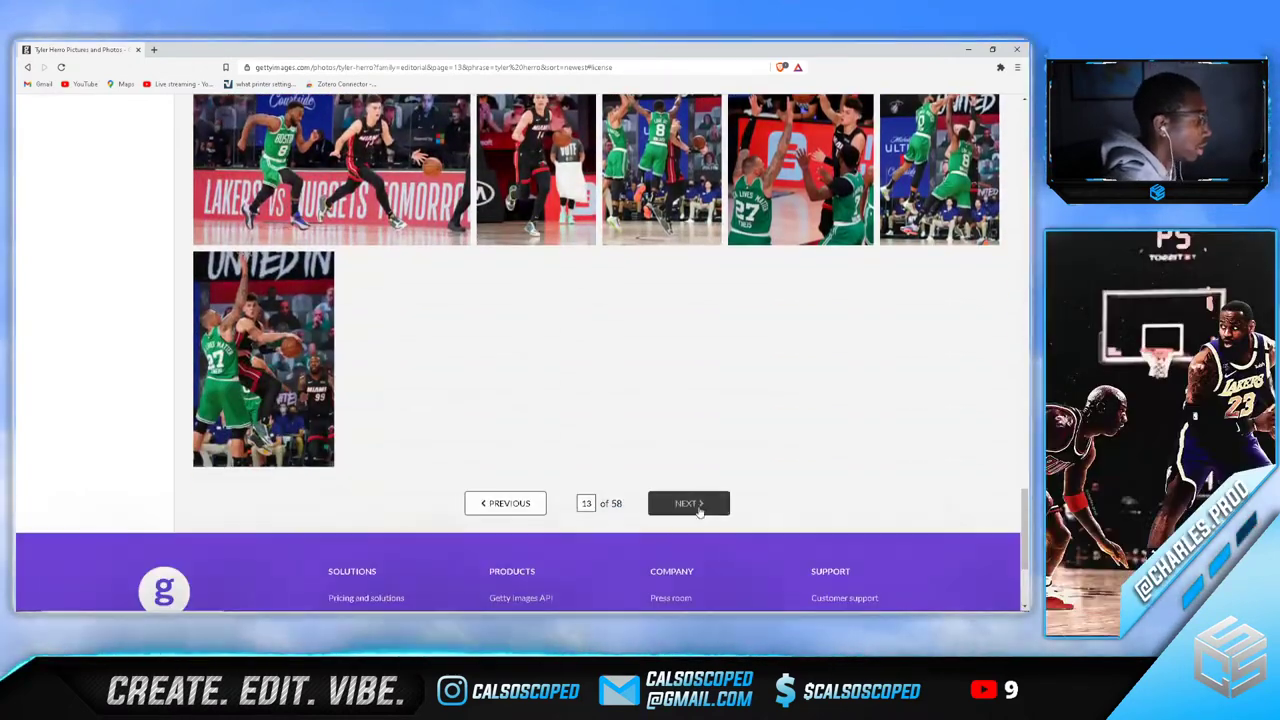
Advance to results page 14 and examine all of its Tyler Herro photos for a usable pose
left_click(689, 503)
scroll(532, 372, "down", 4)
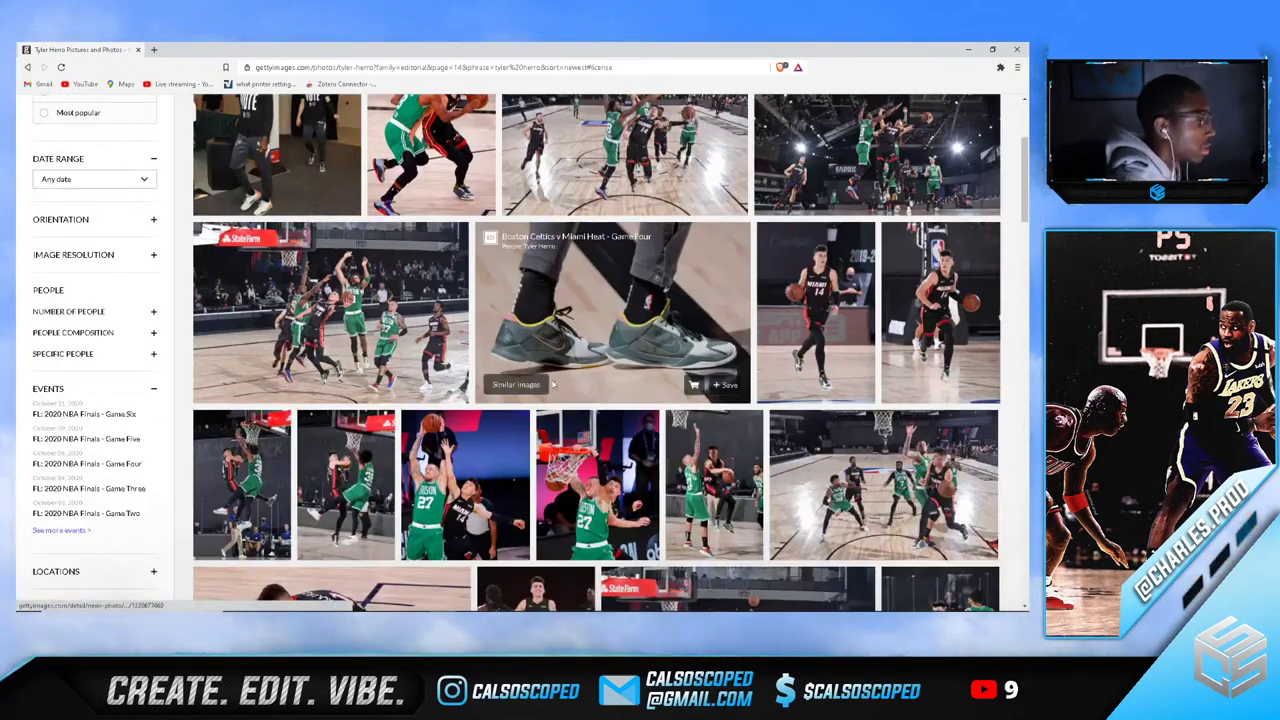
scroll(562, 386, "down", 3)
scroll(680, 370, "up", 3)
scroll(789, 350, "down", 3)
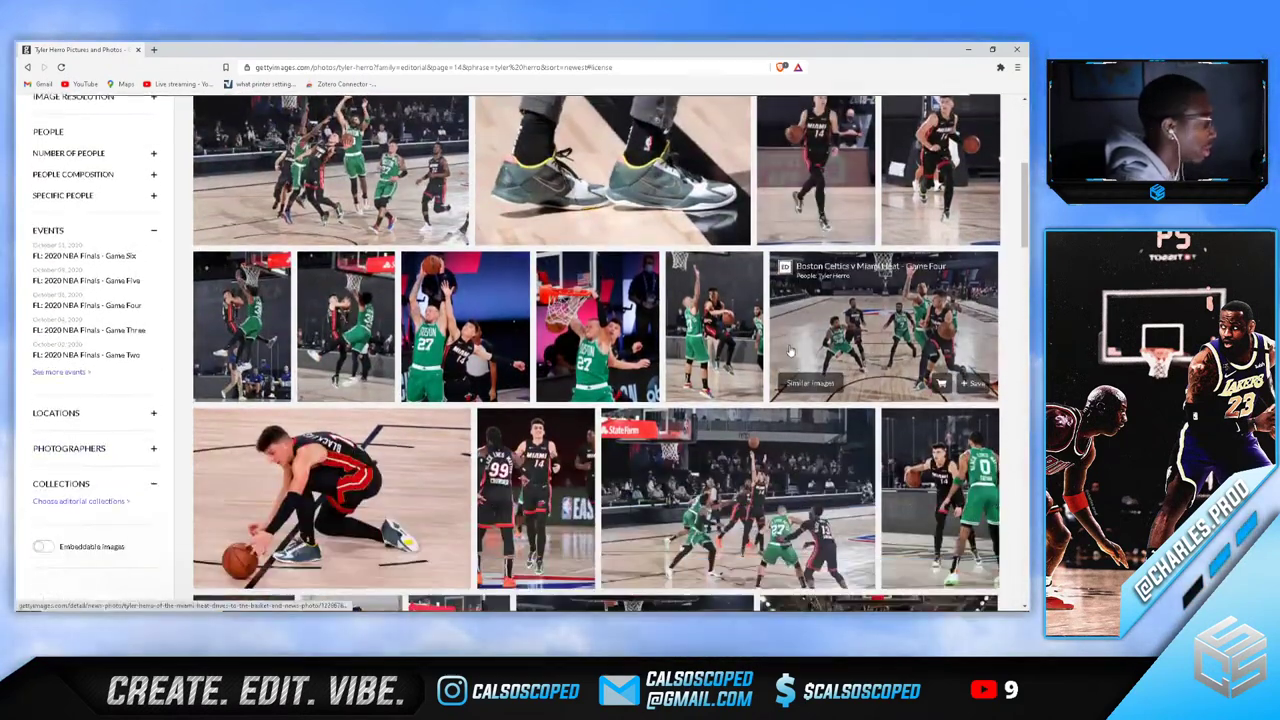
scroll(783, 354, "down", 9)
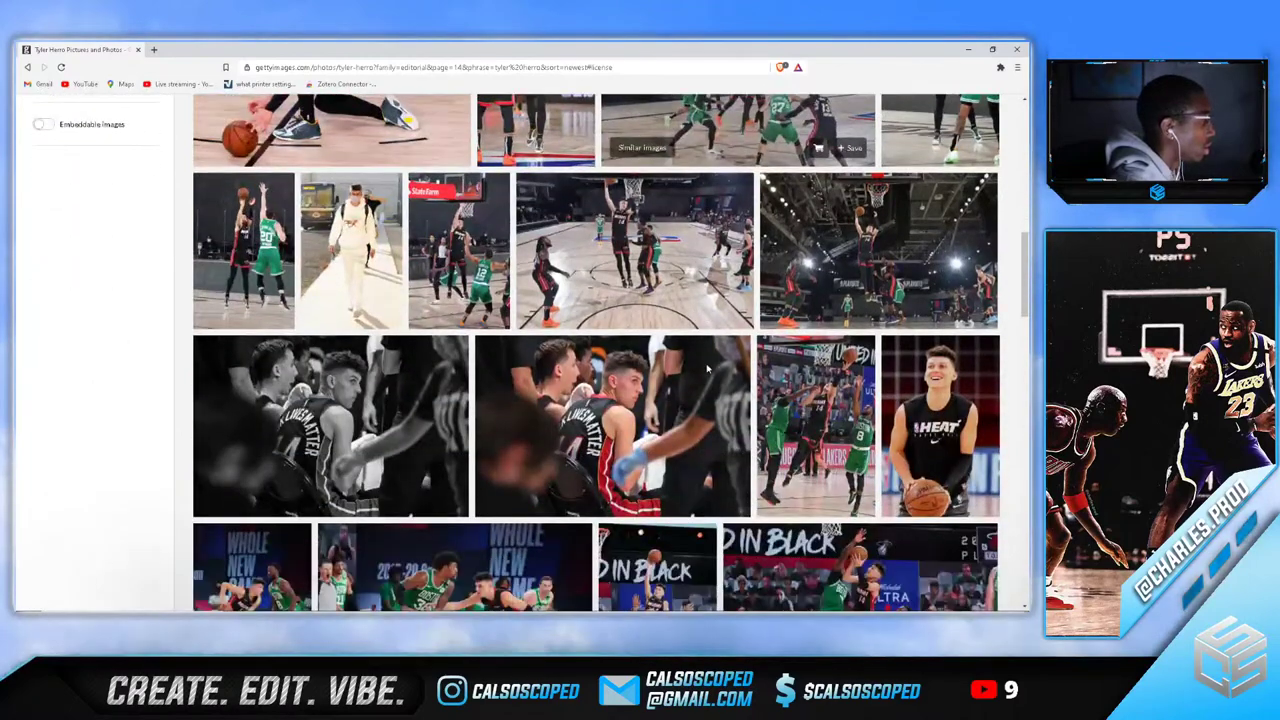
scroll(706, 370, "down", 4)
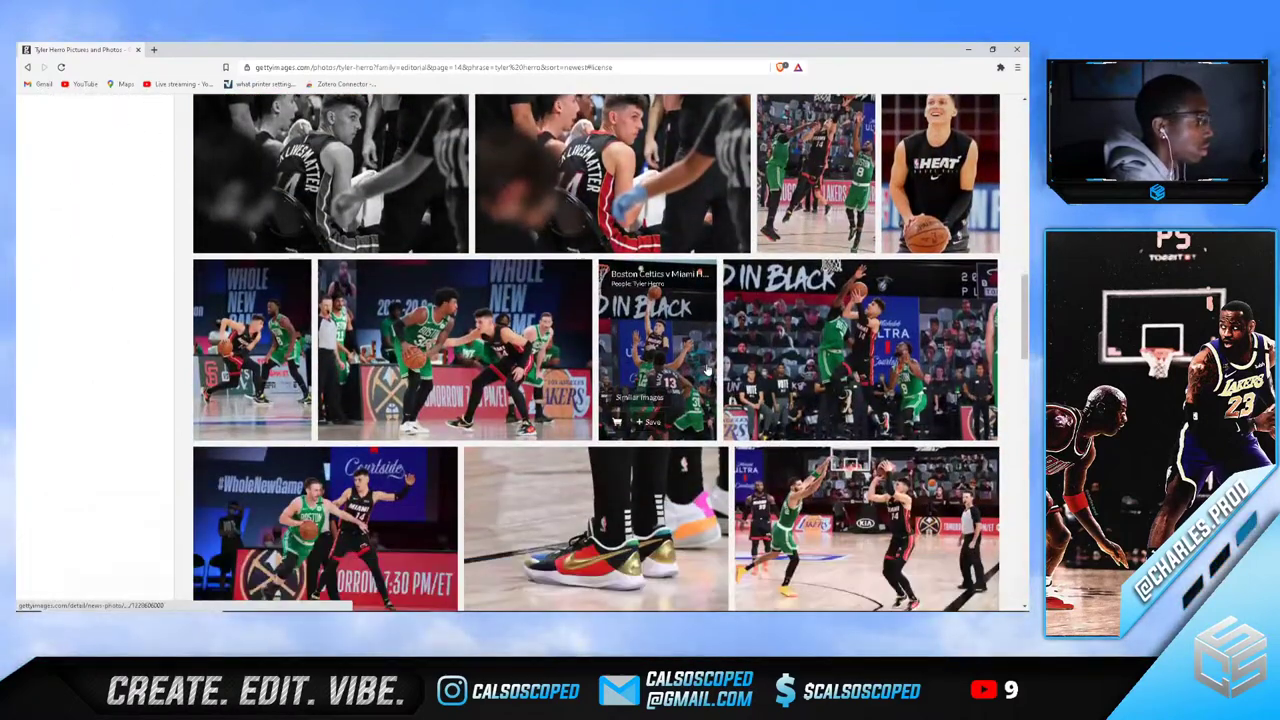
scroll(706, 370, "down", 3)
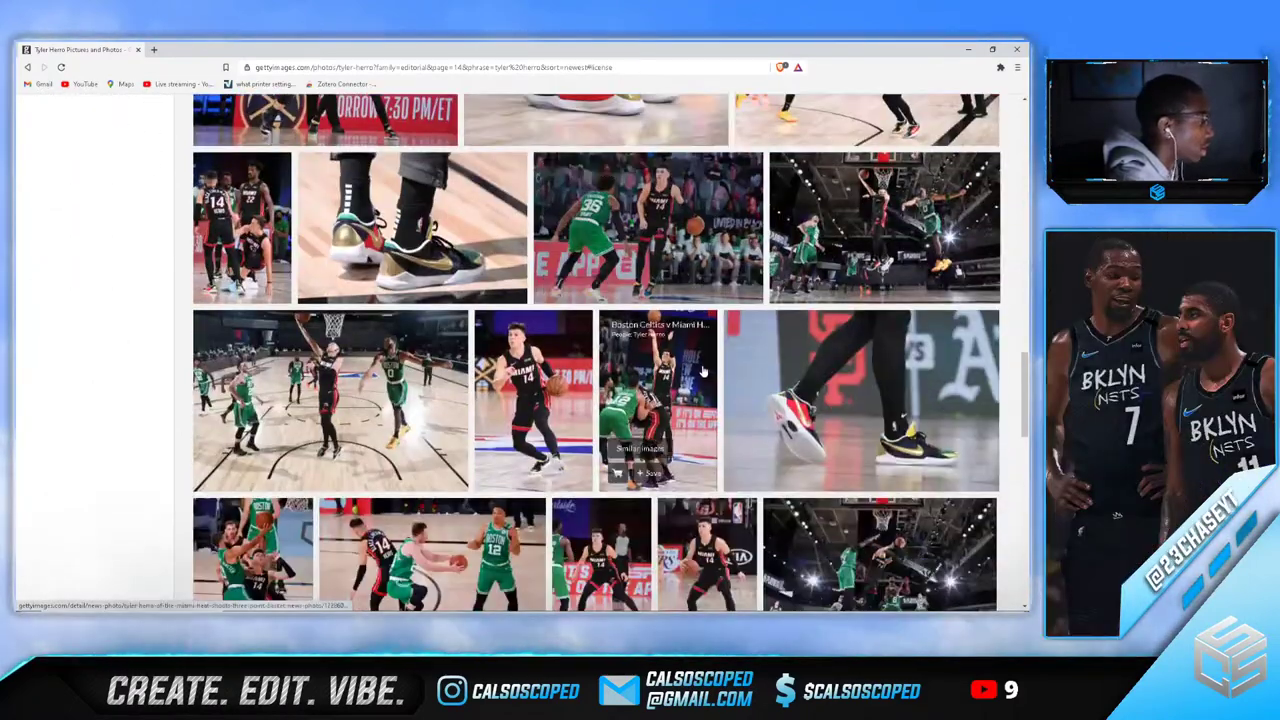
scroll(703, 370, "down", 4)
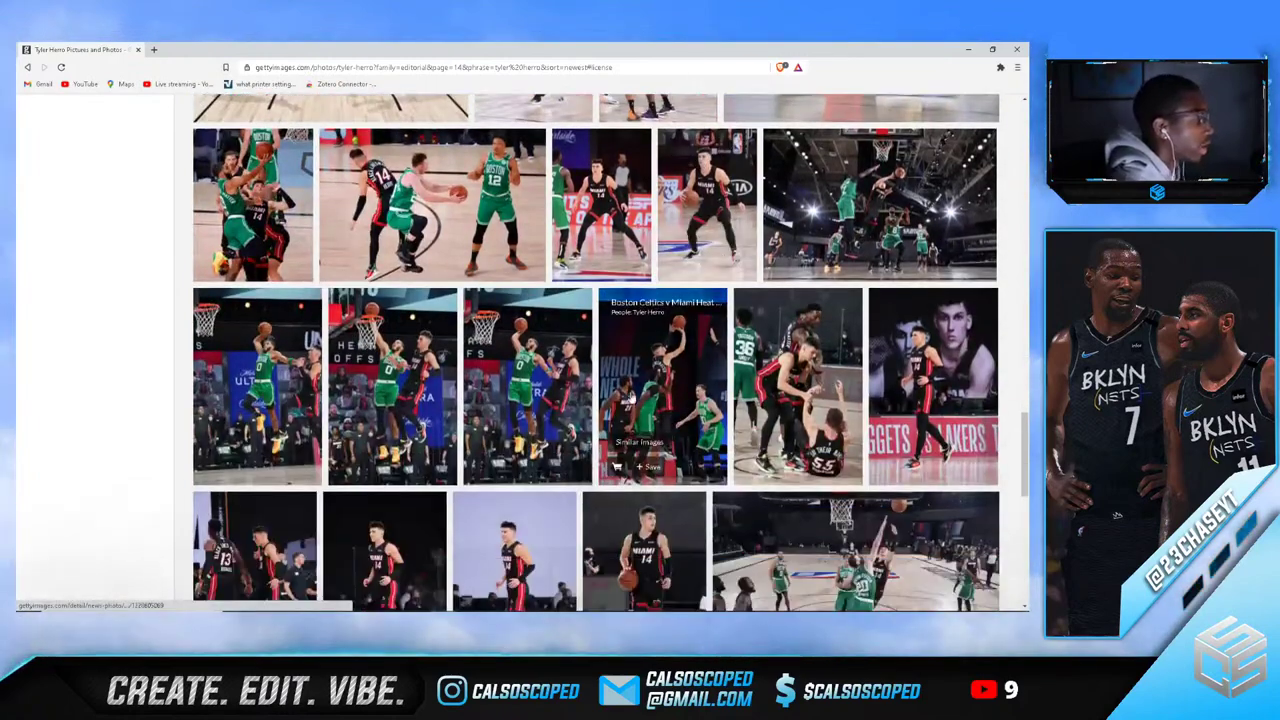
scroll(557, 398, "down", 4)
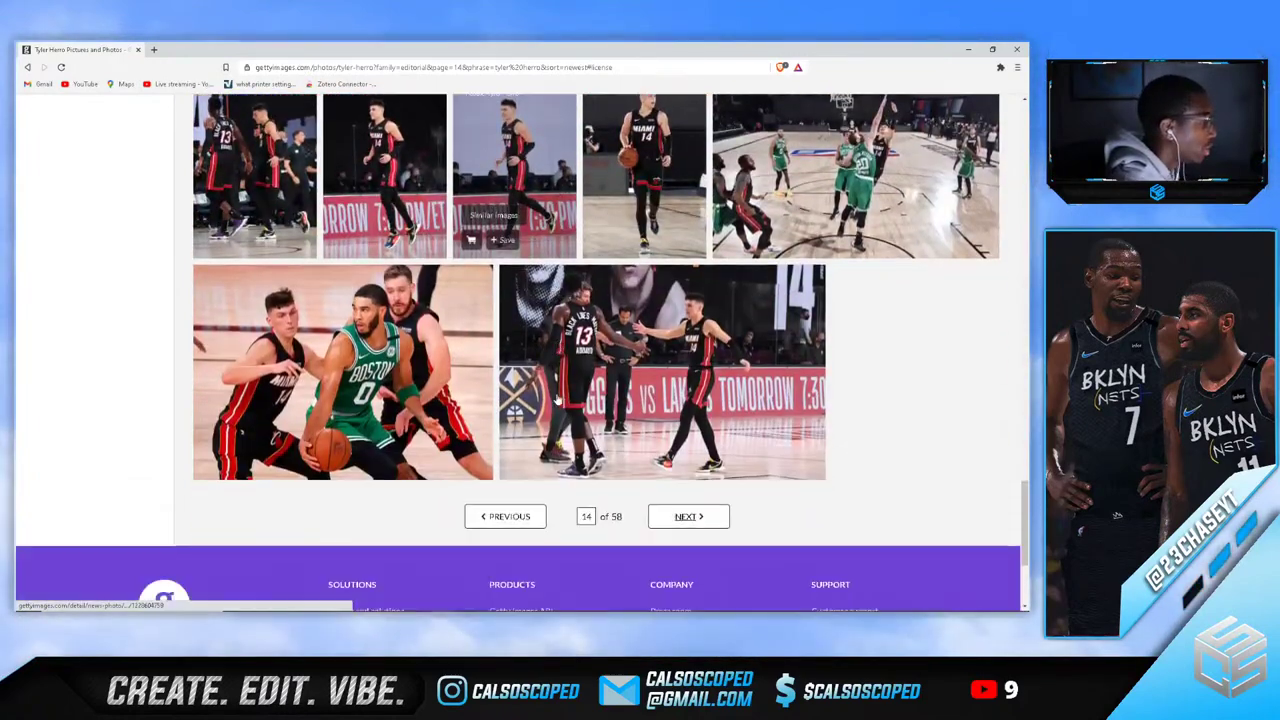
Open results page 15 and review the photos in its upper half
left_click(677, 512)
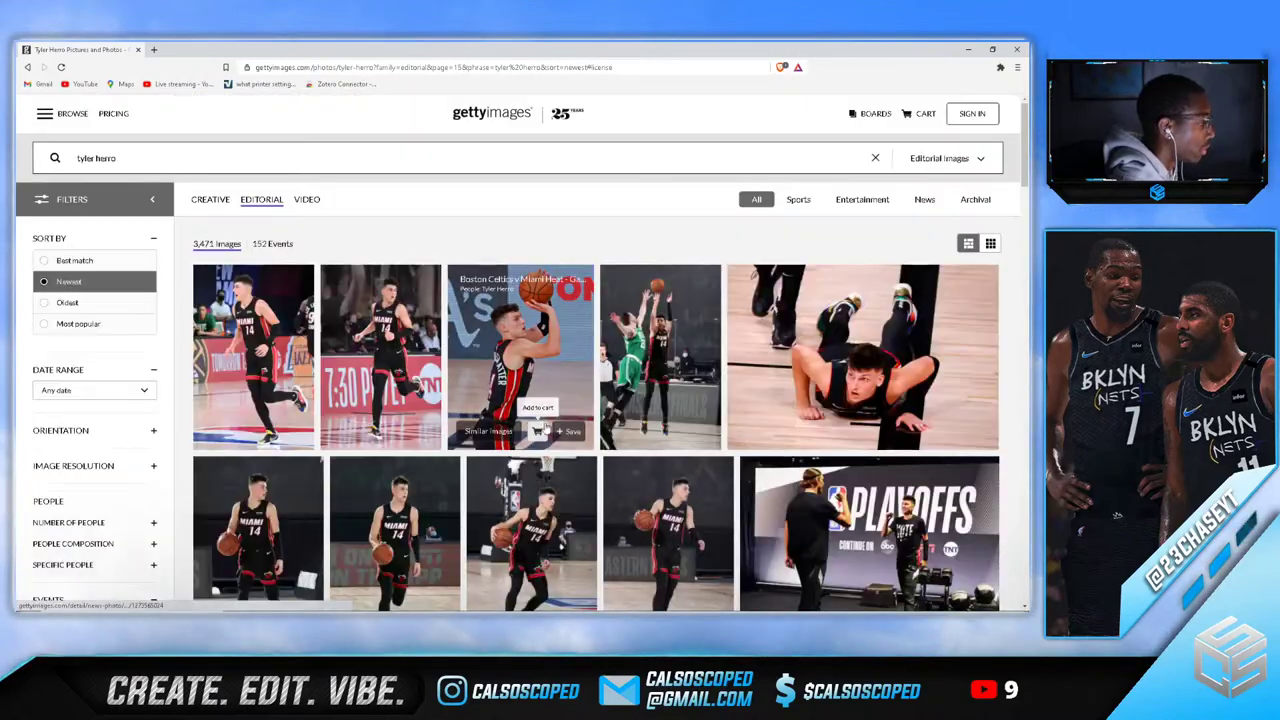
scroll(530, 415, "down", 15)
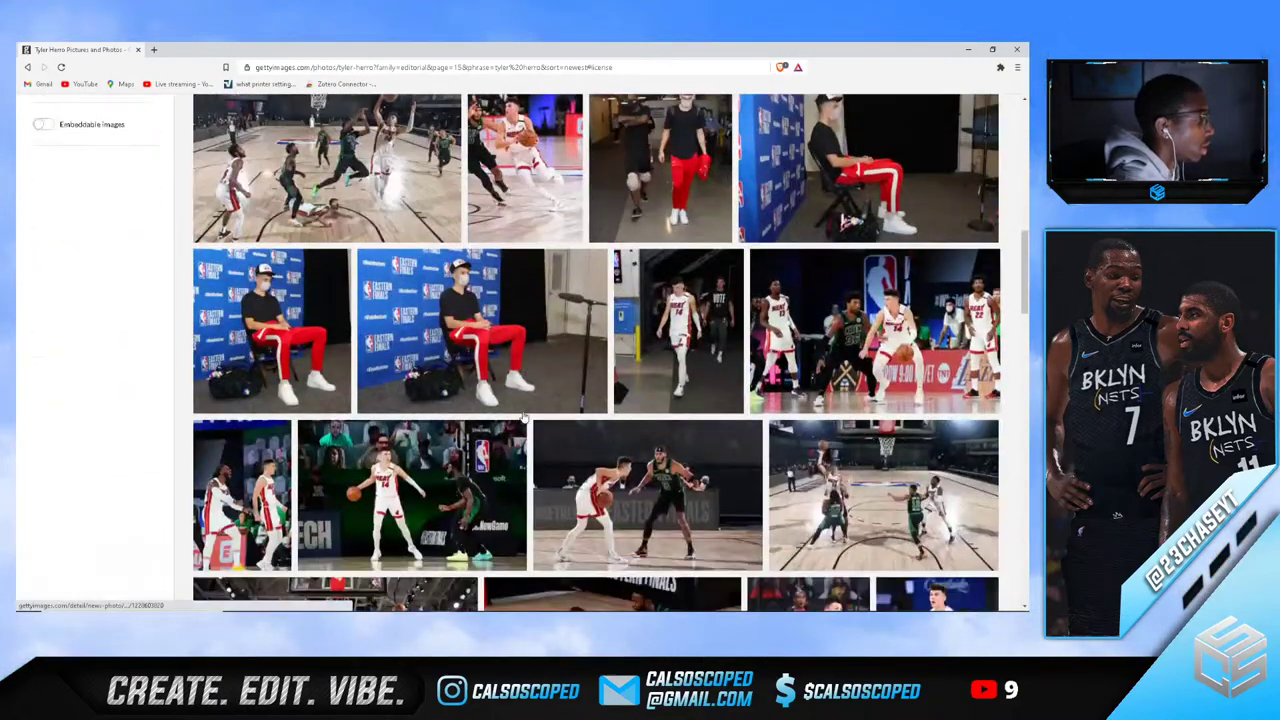
scroll(523, 416, "down", 1)
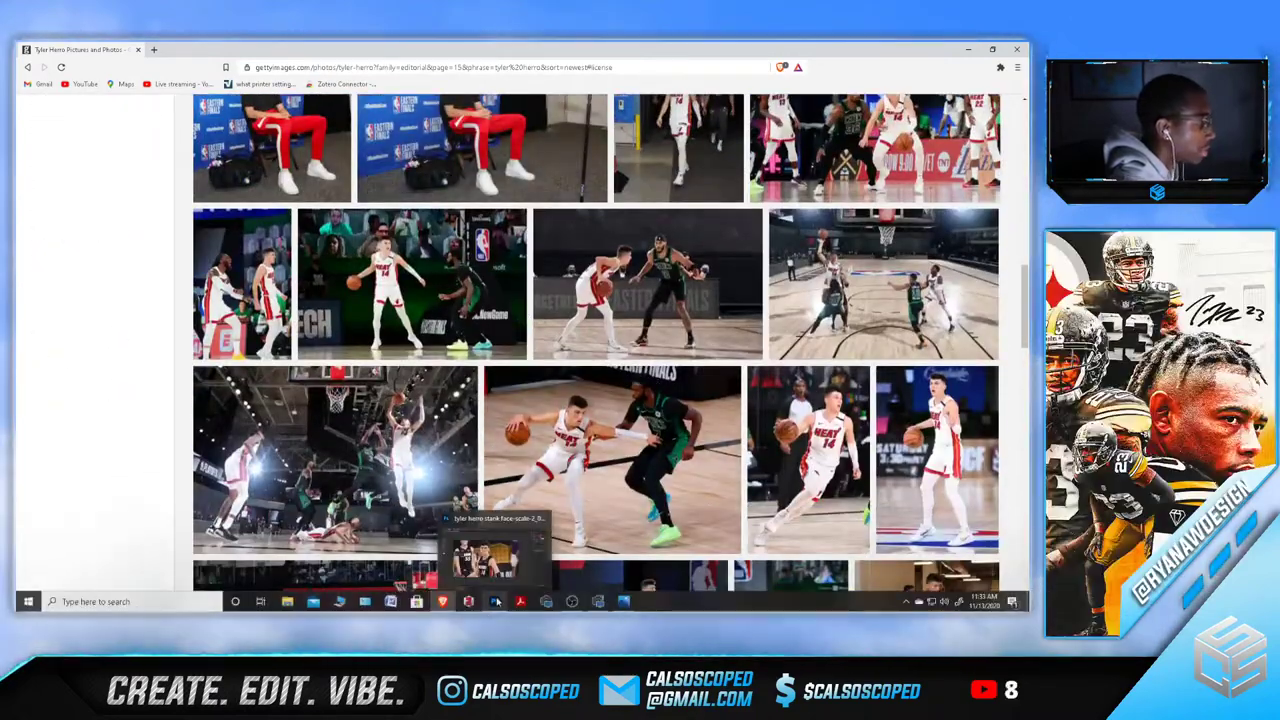
left_click(495, 601)
left_click(39, 47)
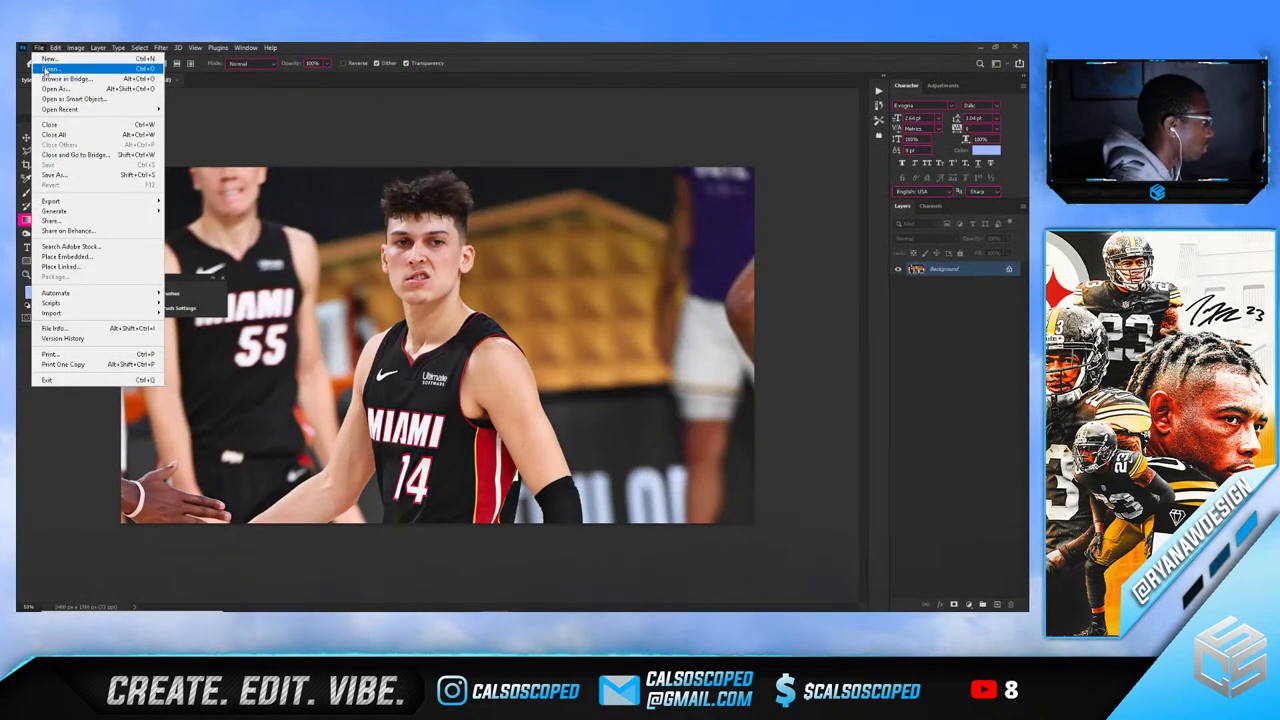
left_click(46, 68)
scroll(208, 174, "down", 1)
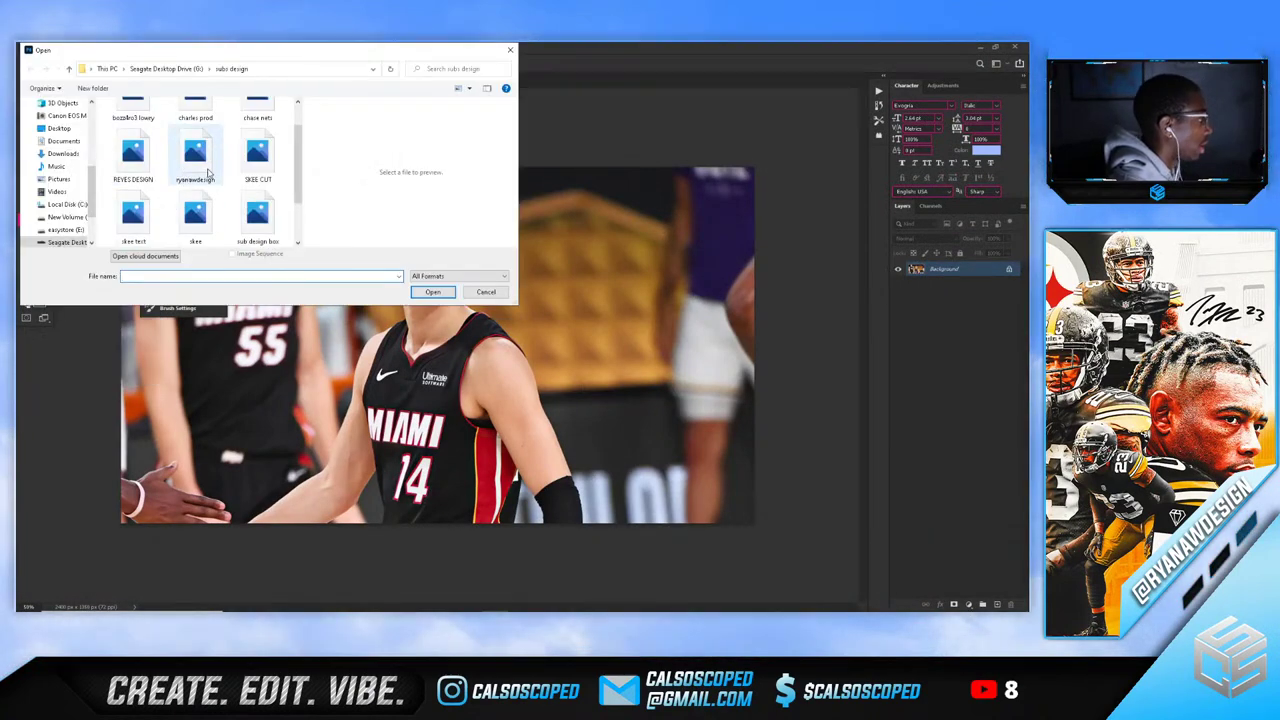
left_click(483, 291)
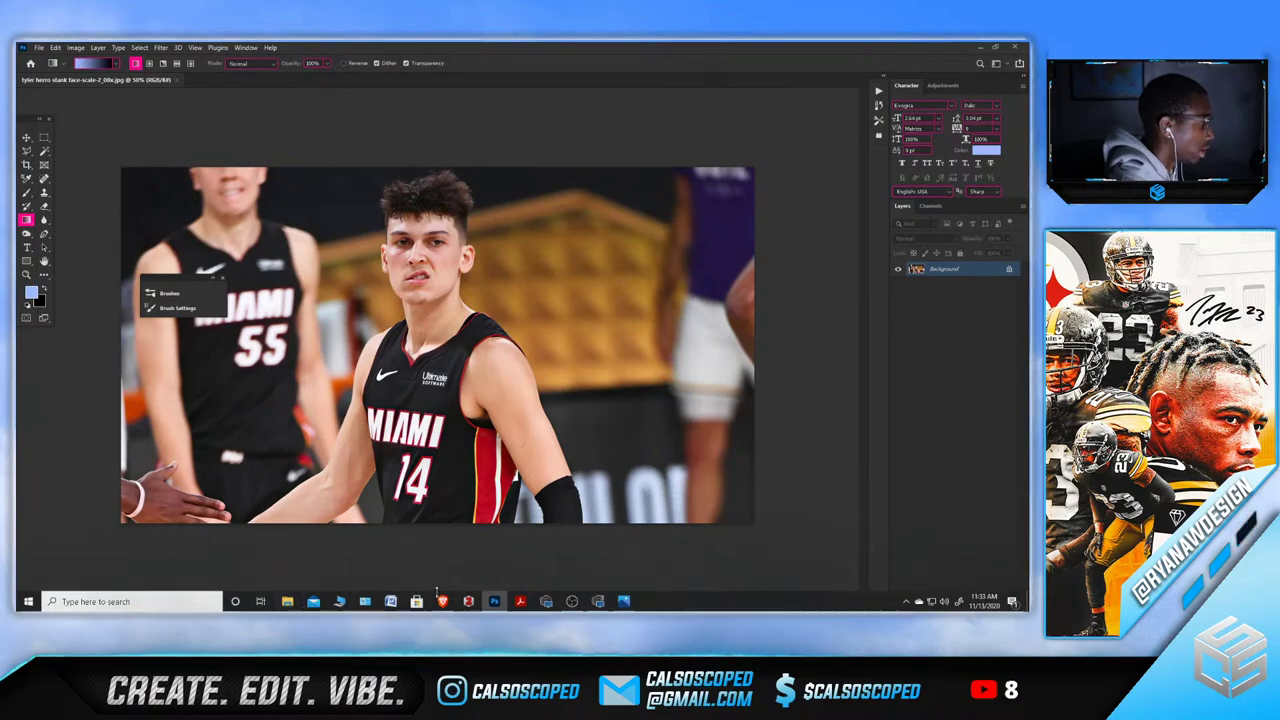
Return to the Getty Images results in Brave and review the rest of page 15
left_click(442, 601)
scroll(1025, 352, "down", 5)
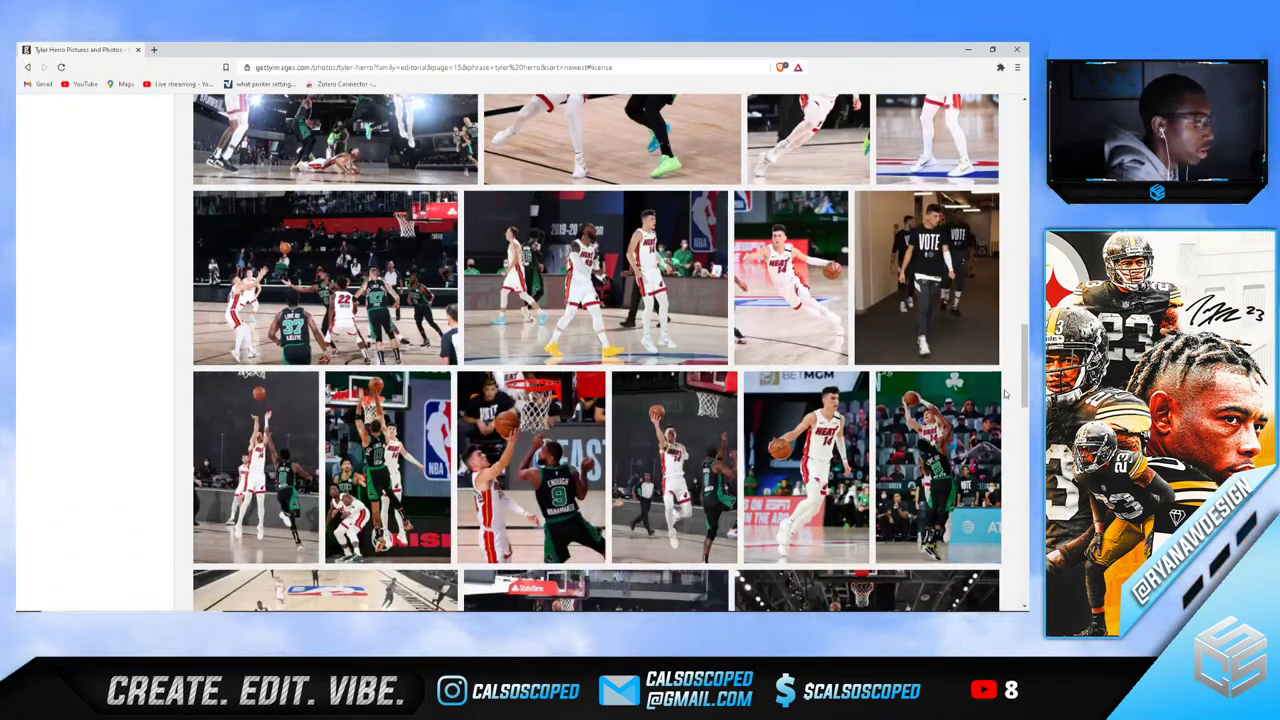
scroll(1025, 352, "down", 7)
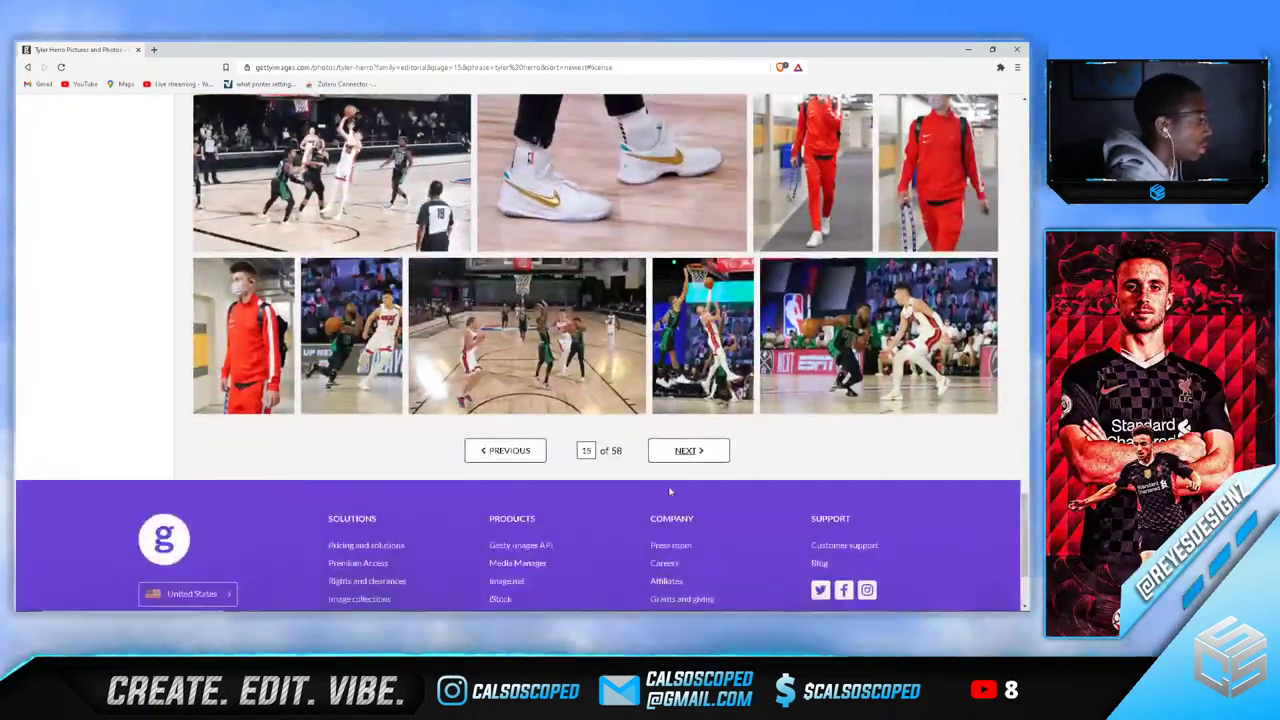
Open results page 16, preview the color photo of Herro shouting in the black Miami jersey, and minimize the preview window
left_click(675, 452)
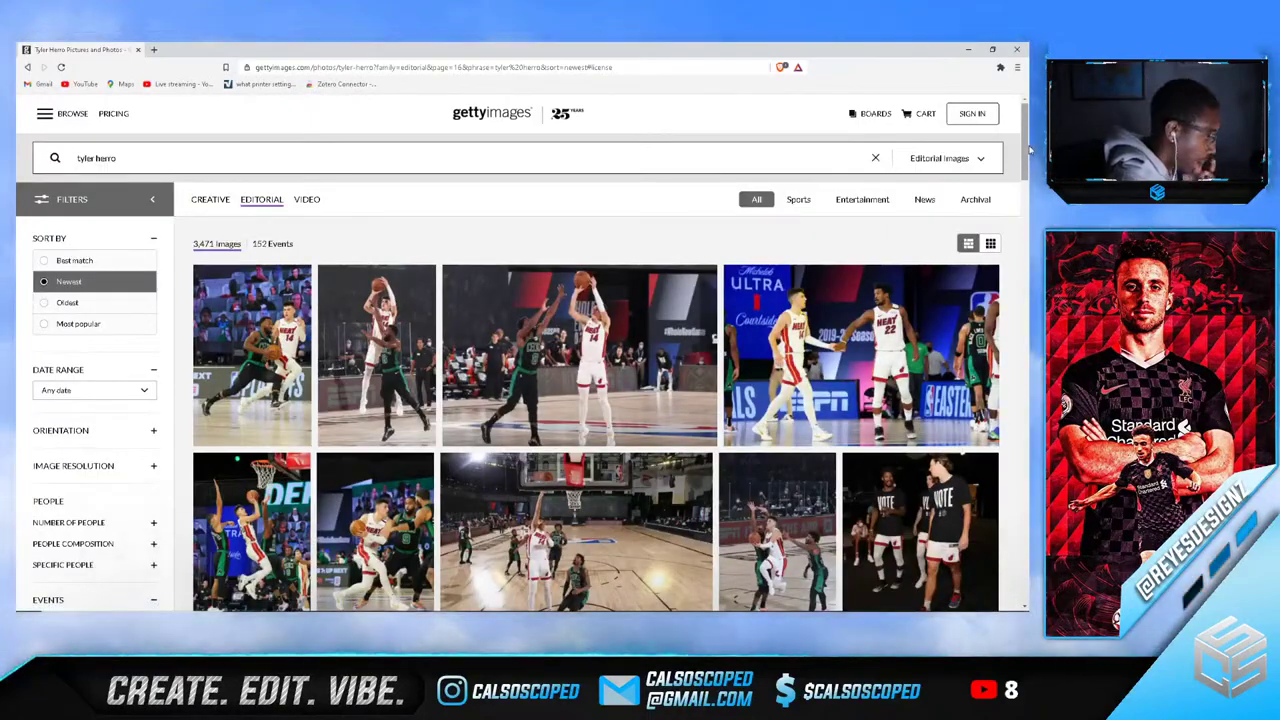
left_click_drag(1025, 127, 1023, 343)
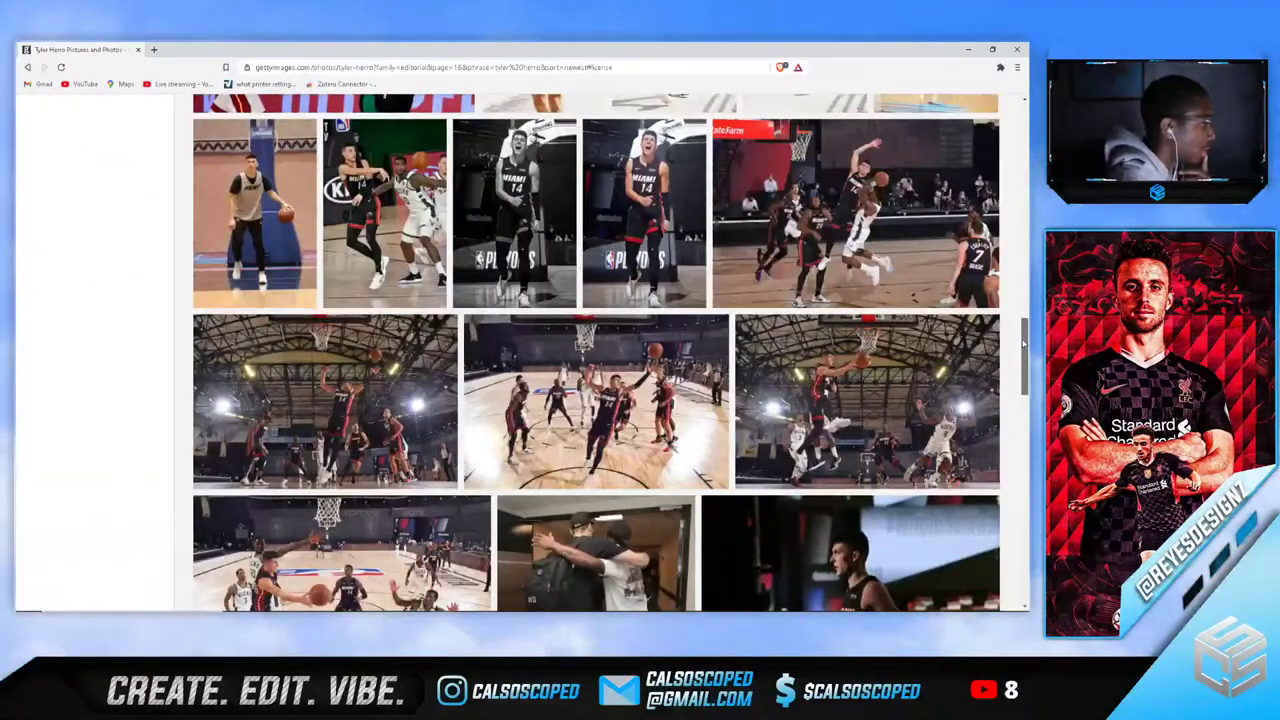
left_click(677, 180)
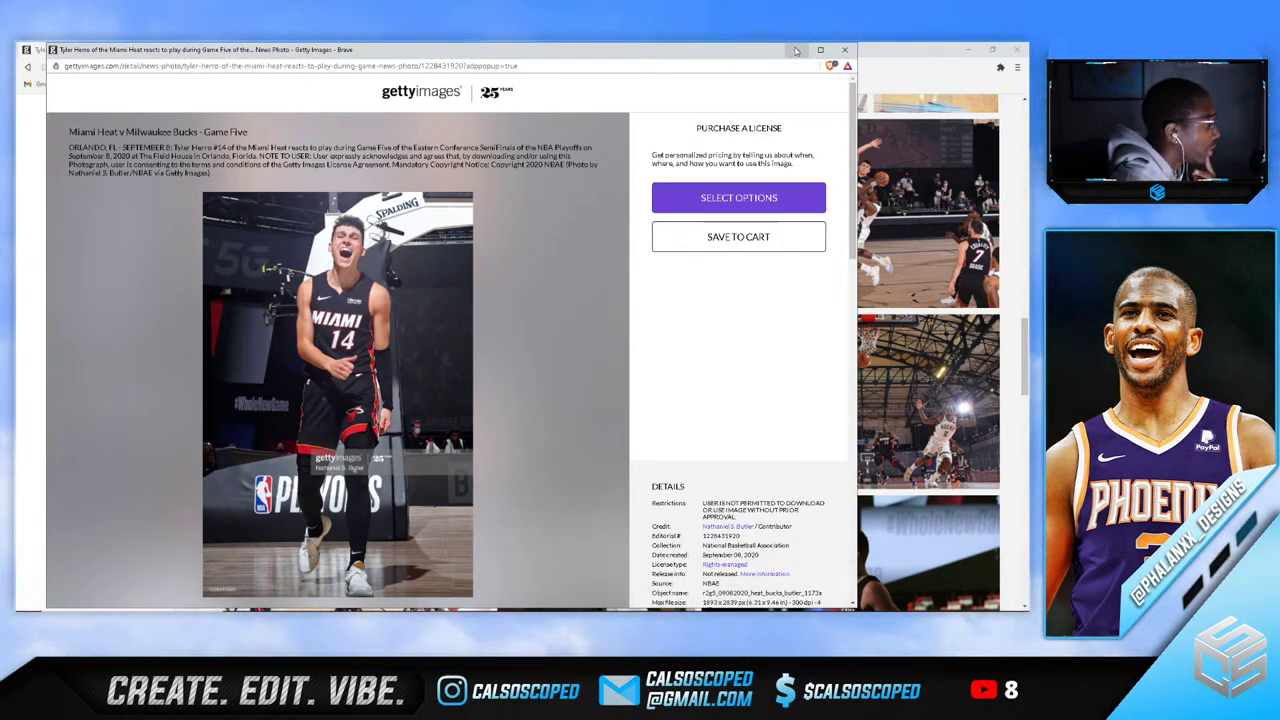
mouse_move(489, 592)
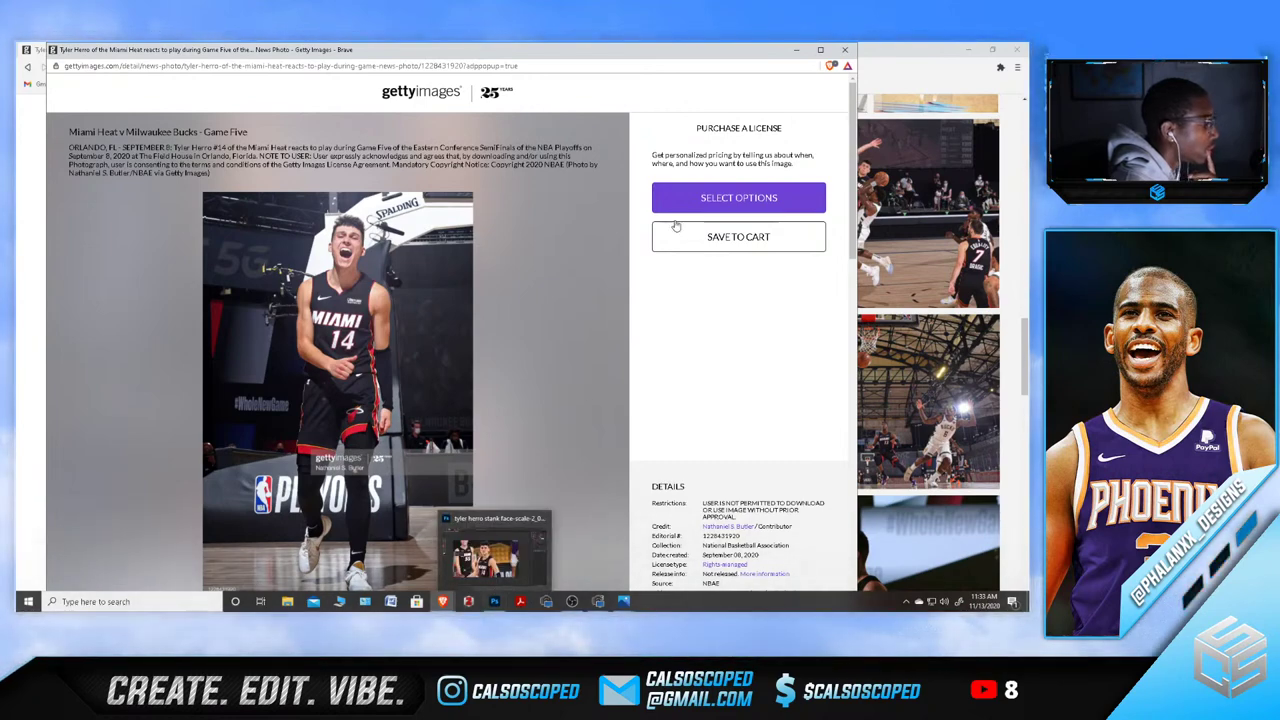
left_click(792, 51)
Review the remaining Herro photos against the Milwaukee Bucks on page 16
scroll(580, 305, "down", 3)
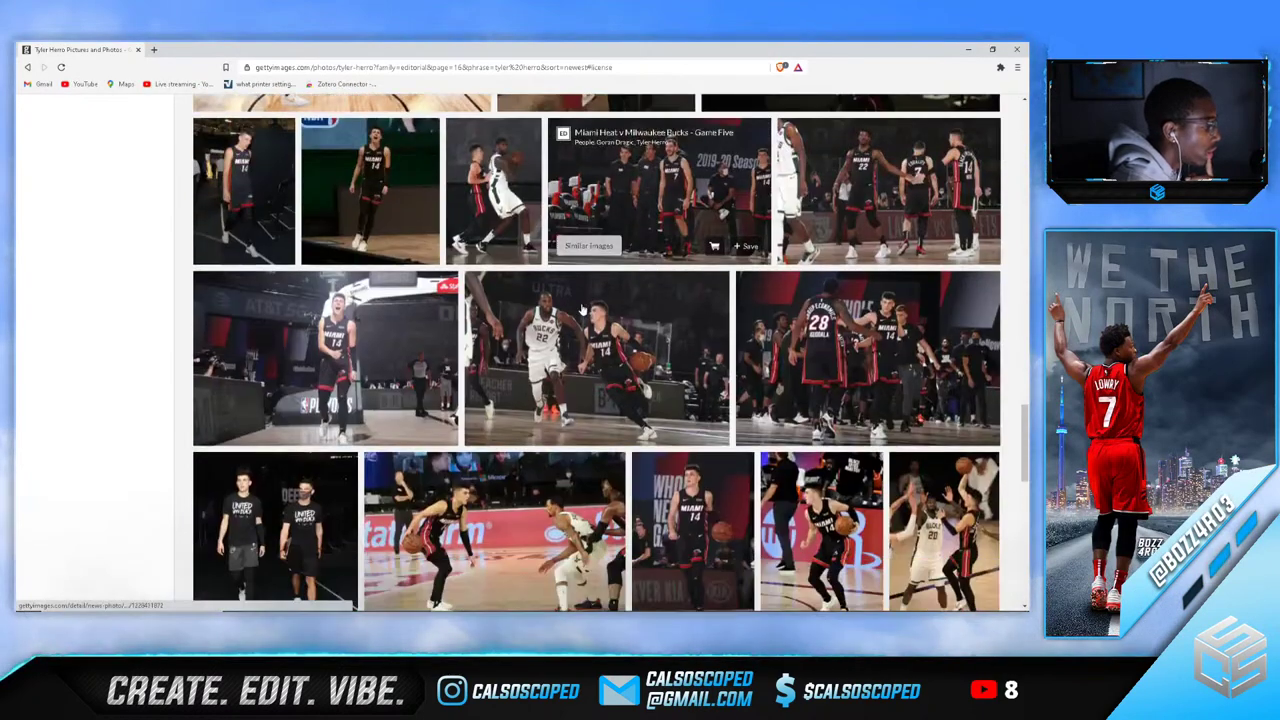
scroll(580, 310, "down", 1)
scroll(580, 310, "down", 4)
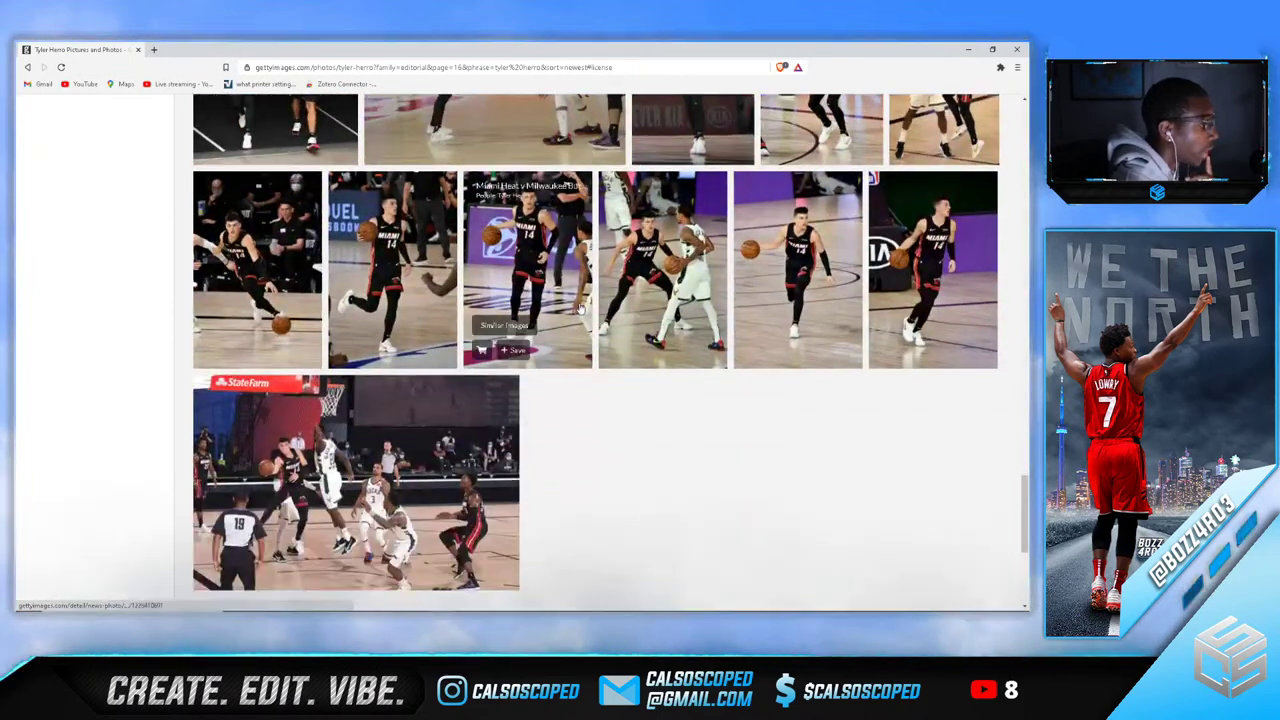
Open results page 17 and review its Herro photos through to the end of the page
left_click(688, 468)
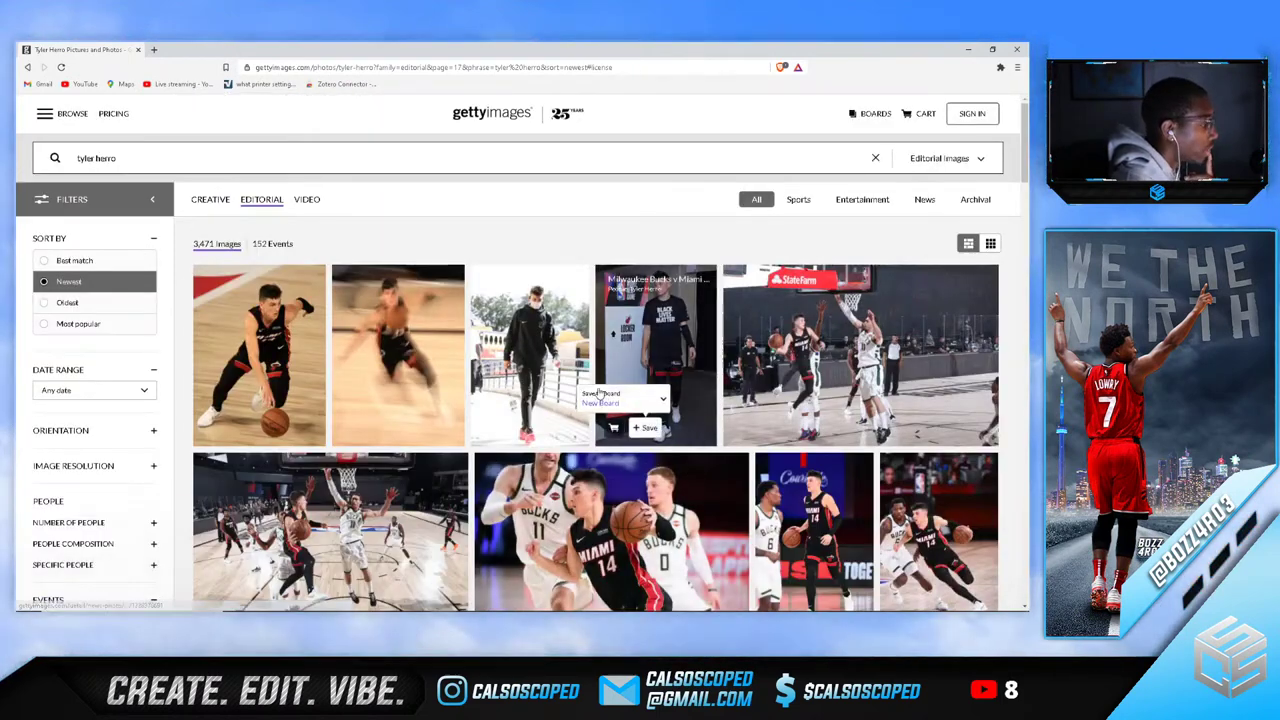
scroll(600, 390, "down", 2)
scroll(596, 378, "down", 3)
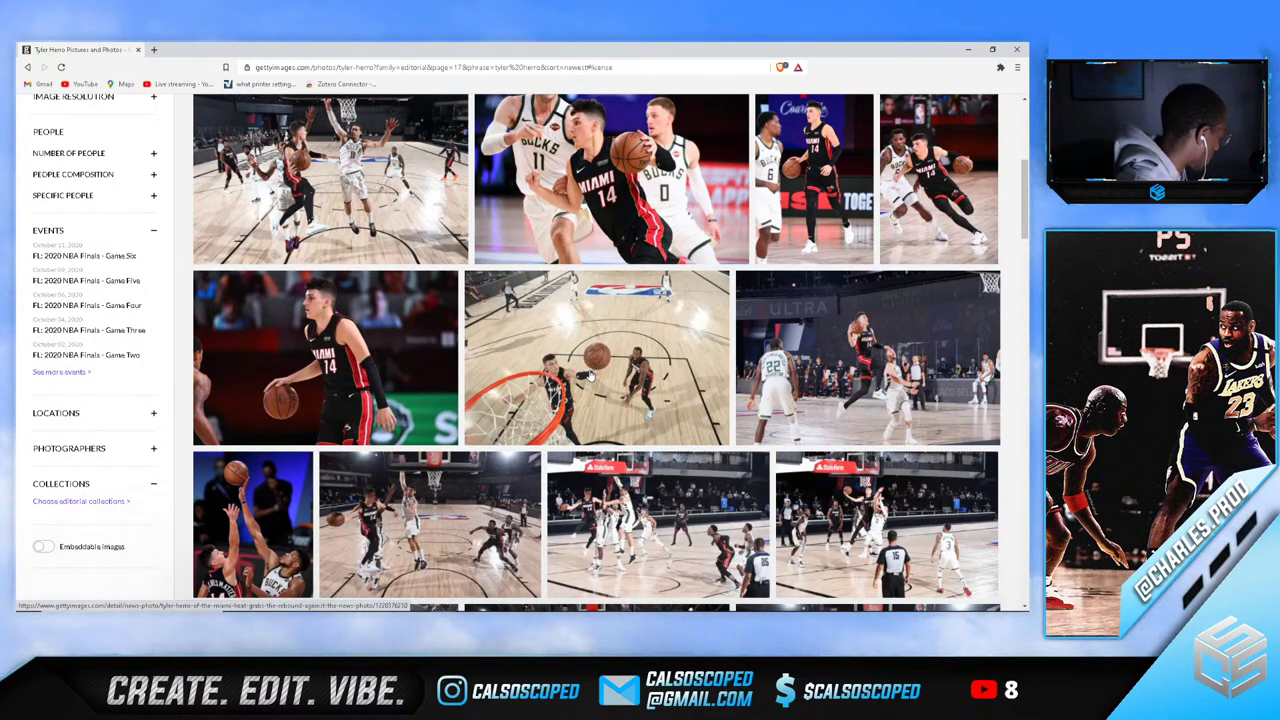
mouse_move(590, 375)
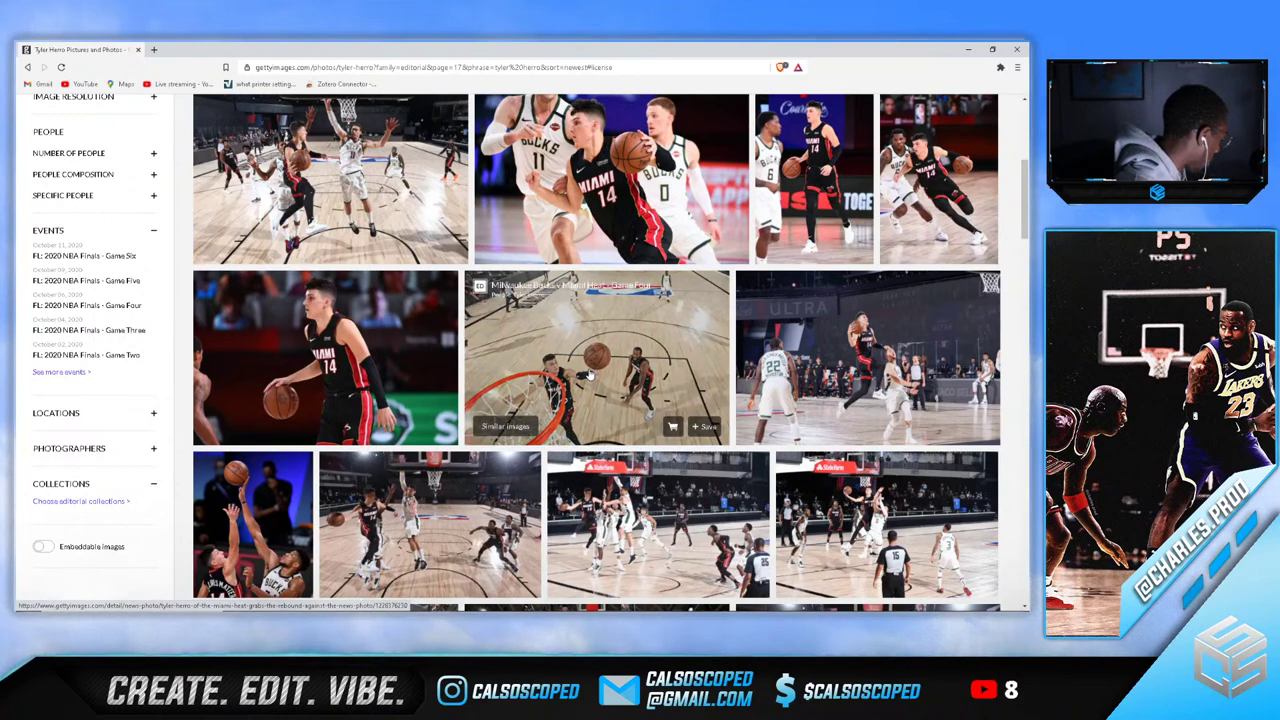
scroll(590, 370, "down", 8)
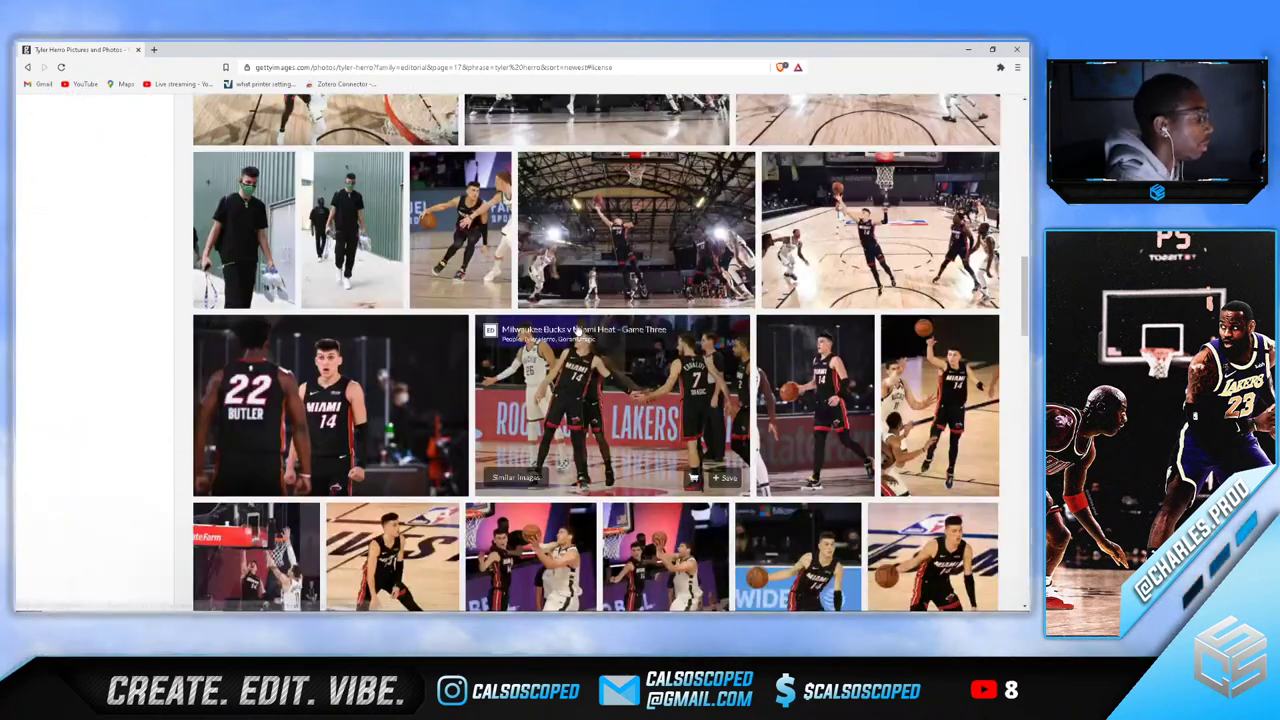
scroll(474, 345, "down", 2)
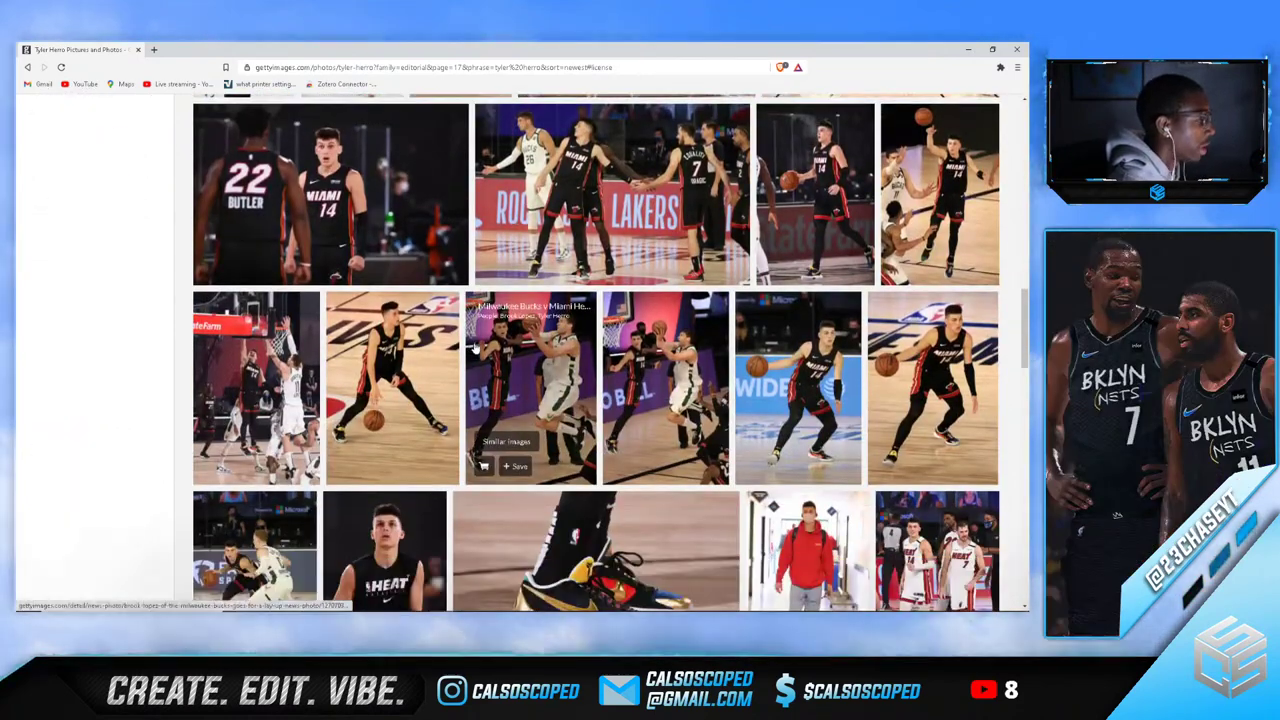
scroll(480, 345, "down", 3)
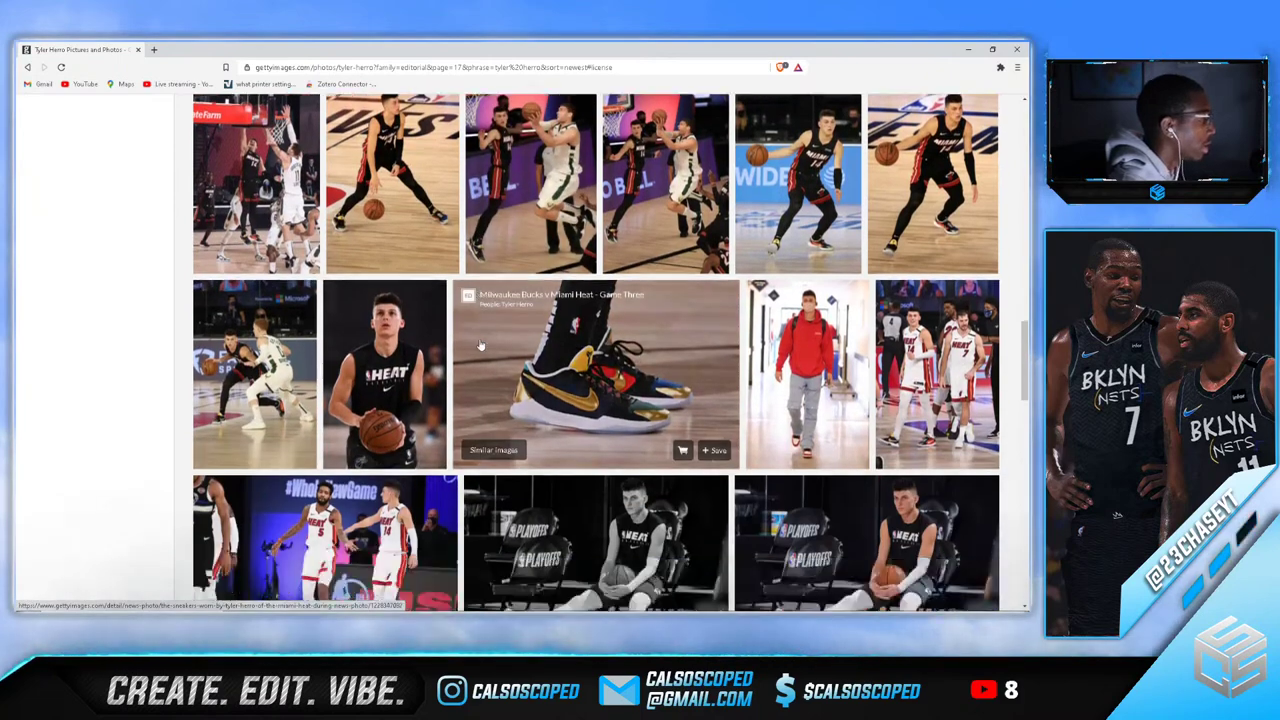
scroll(480, 345, "down", 5)
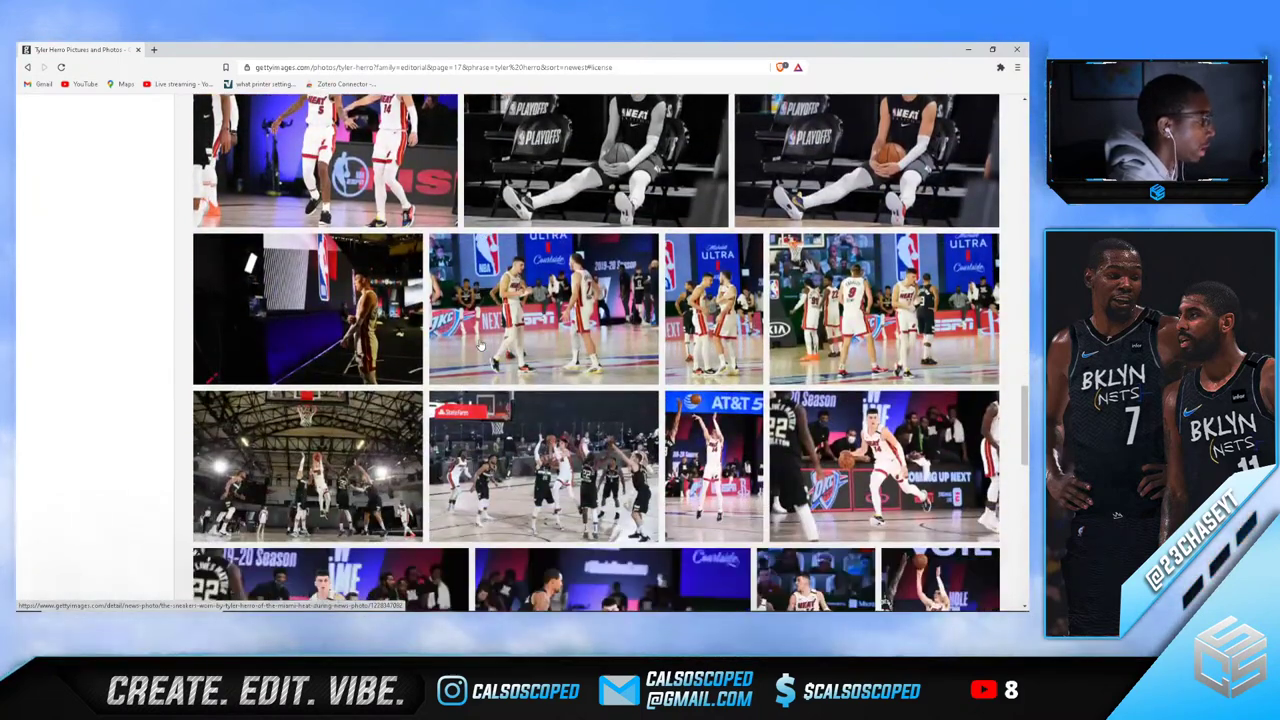
scroll(480, 345, "down", 8)
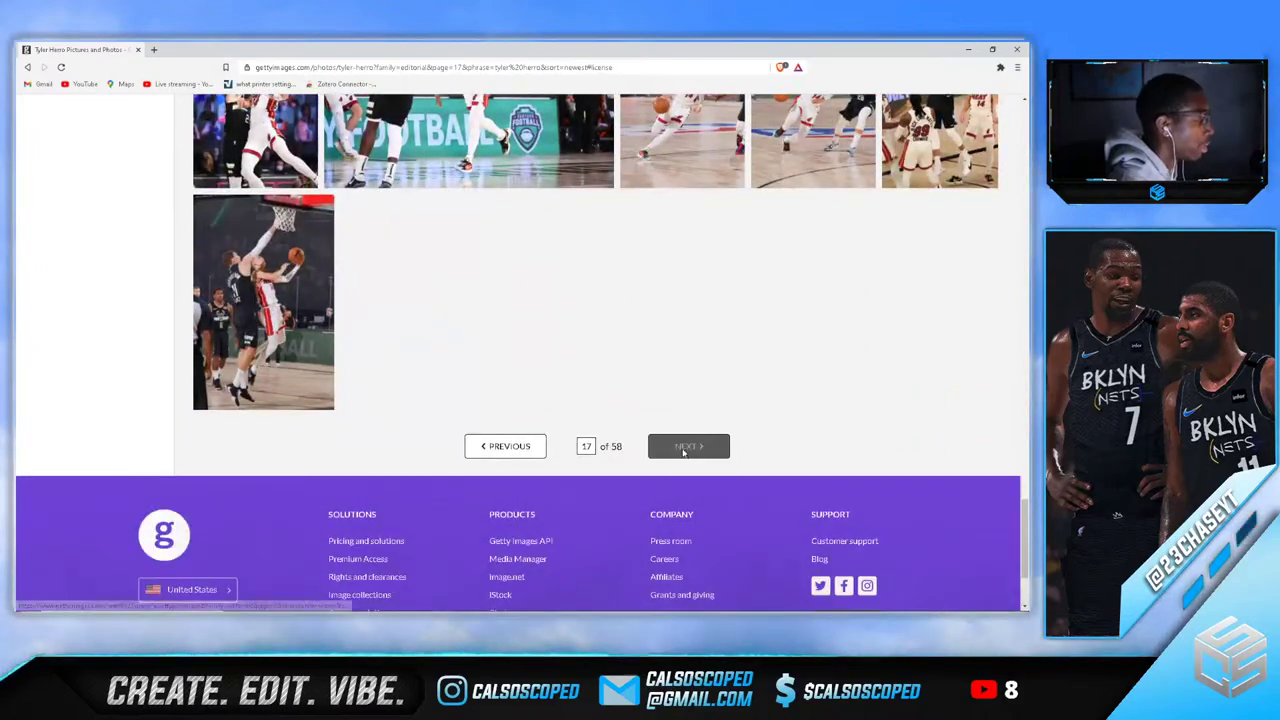
Open results page 18 and review its Herro photos against the Bucks and the Indiana Pacers
left_click(686, 447)
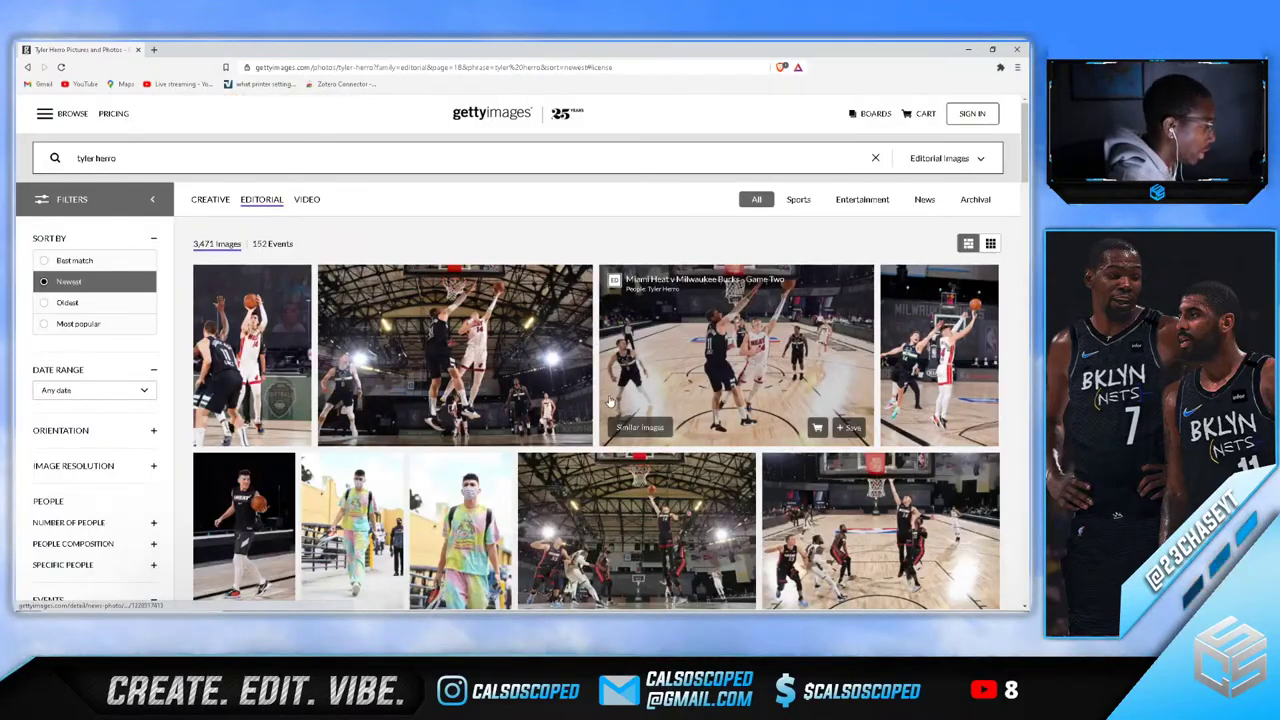
scroll(600, 390, "down", 4)
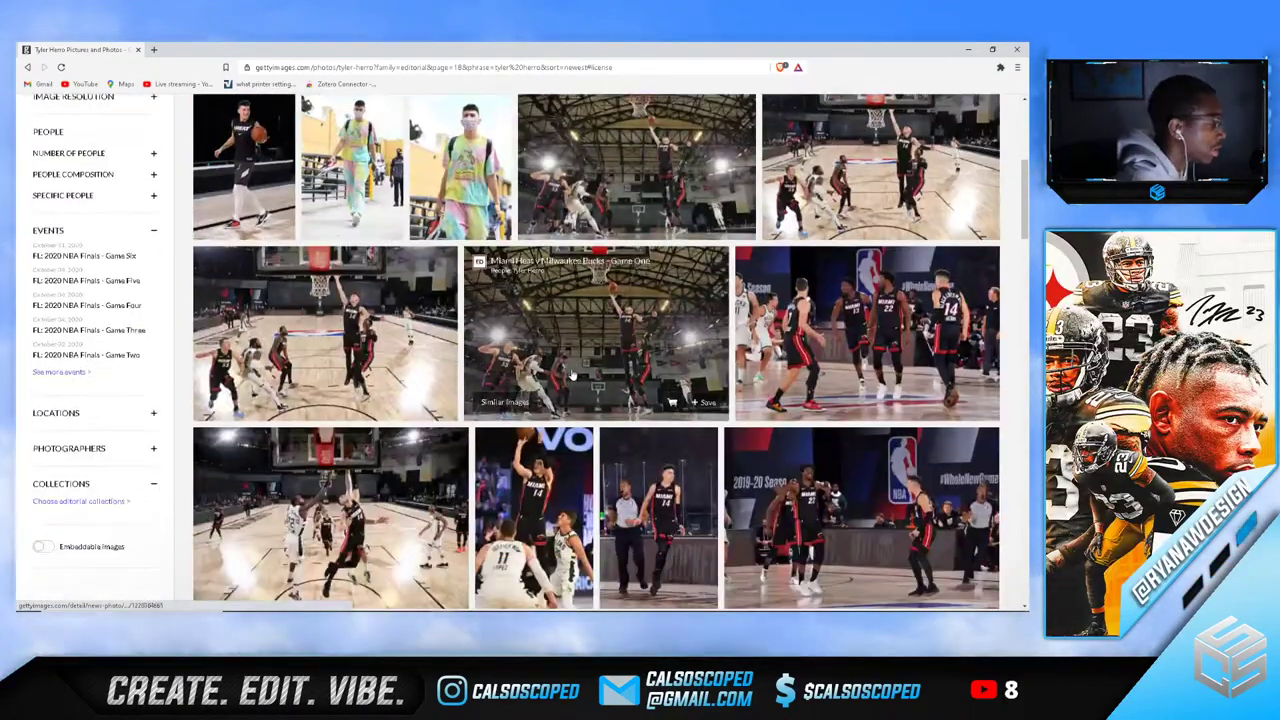
scroll(573, 375, "down", 8)
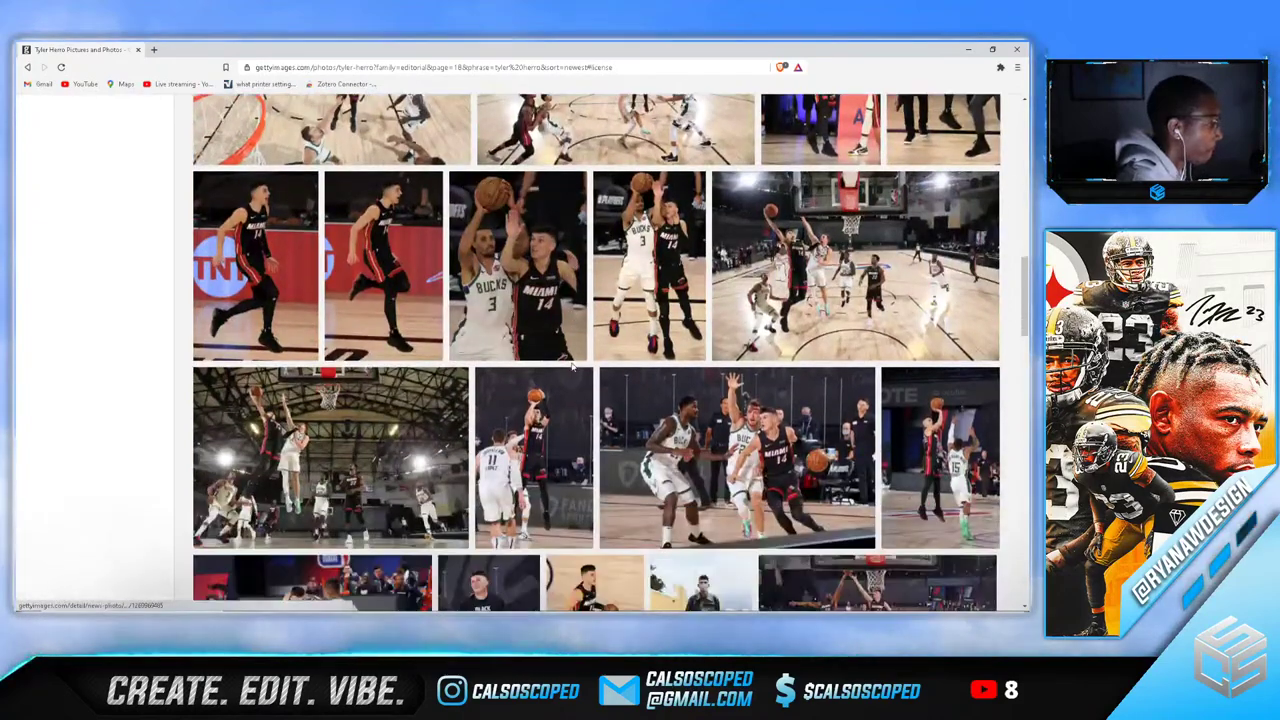
scroll(573, 367, "down", 8)
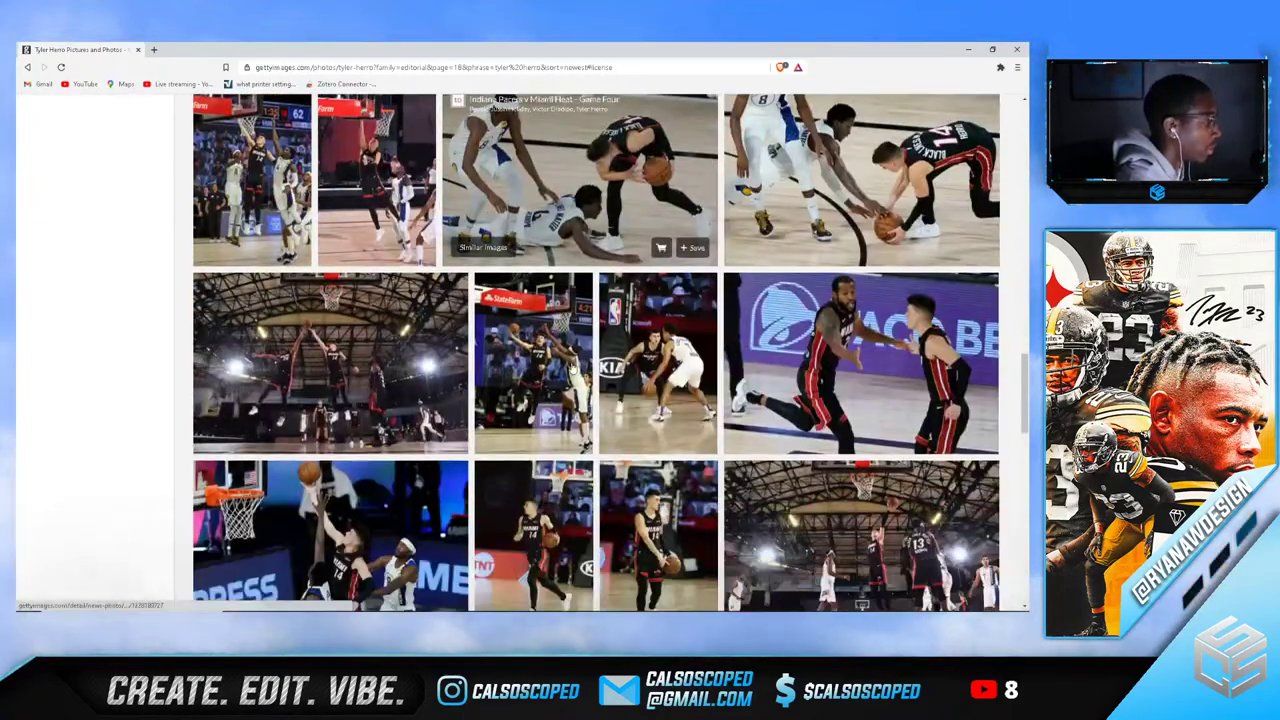
scroll(568, 370, "down", 1)
scroll(563, 370, "down", 8)
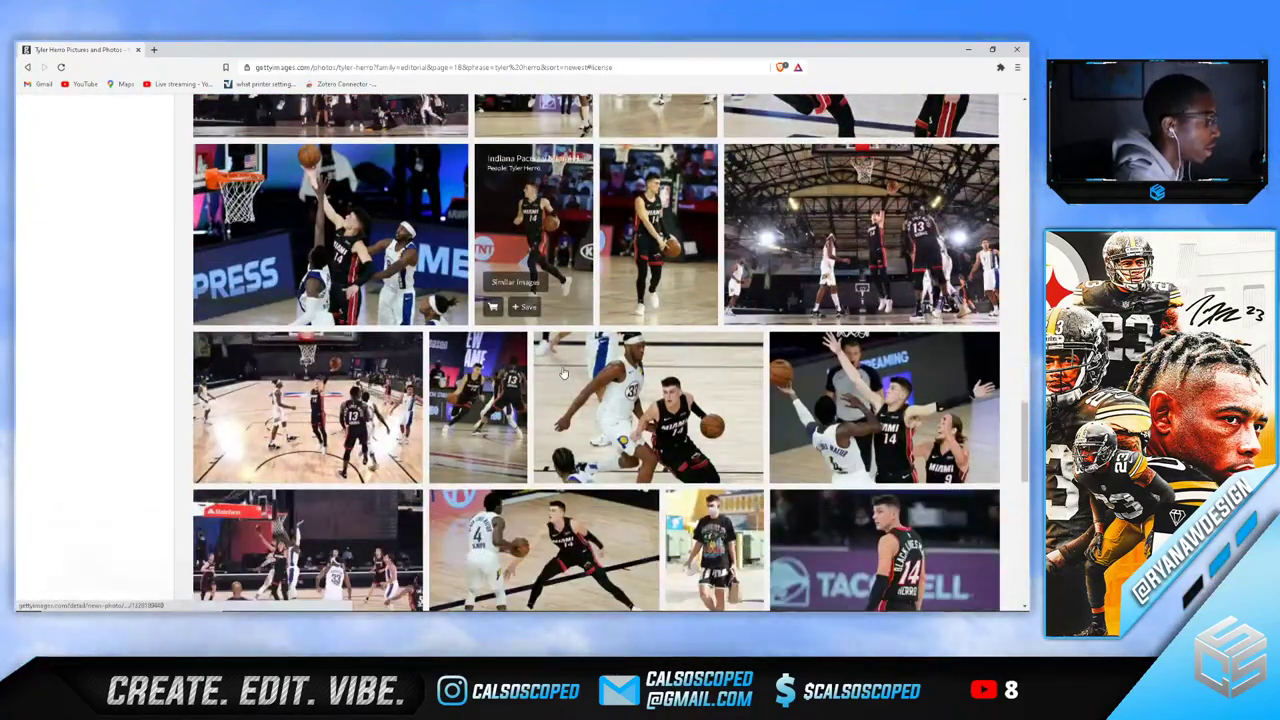
scroll(562, 372, "down", 2)
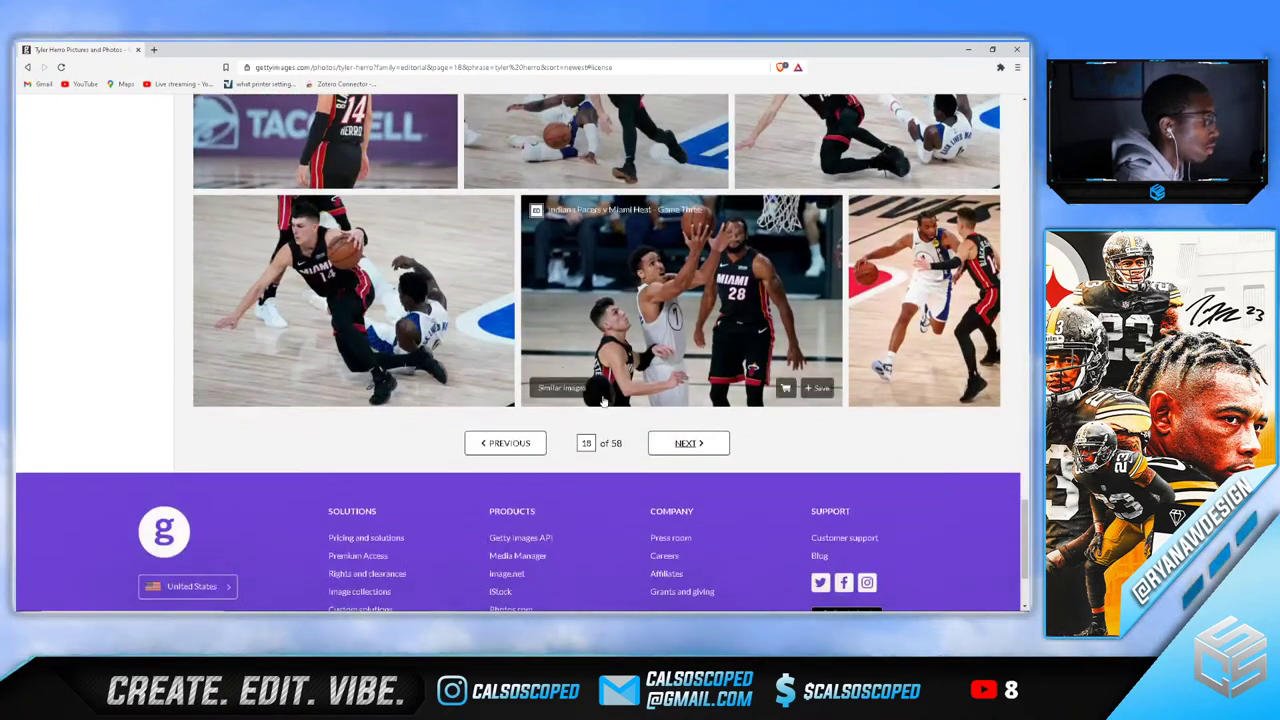
Open results page 19 and review all of its Herro photos from the Indiana Pacers games
left_click(678, 440)
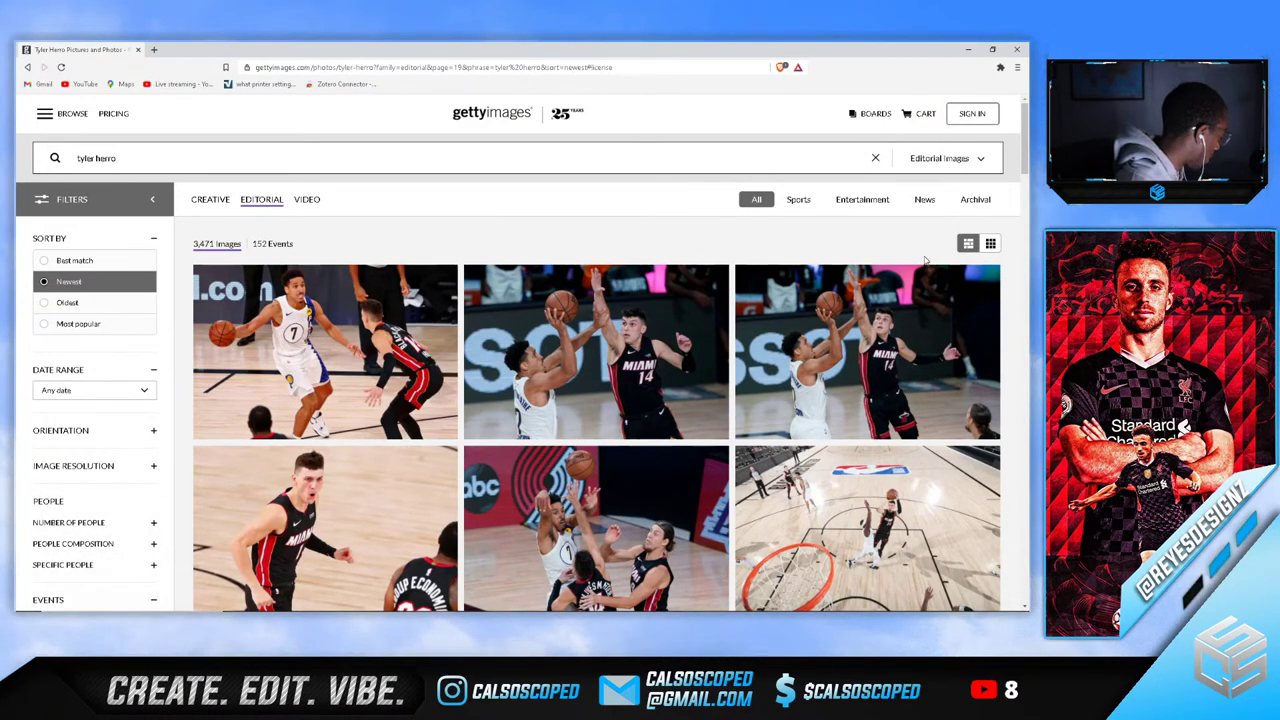
scroll(700, 268, "down", 1)
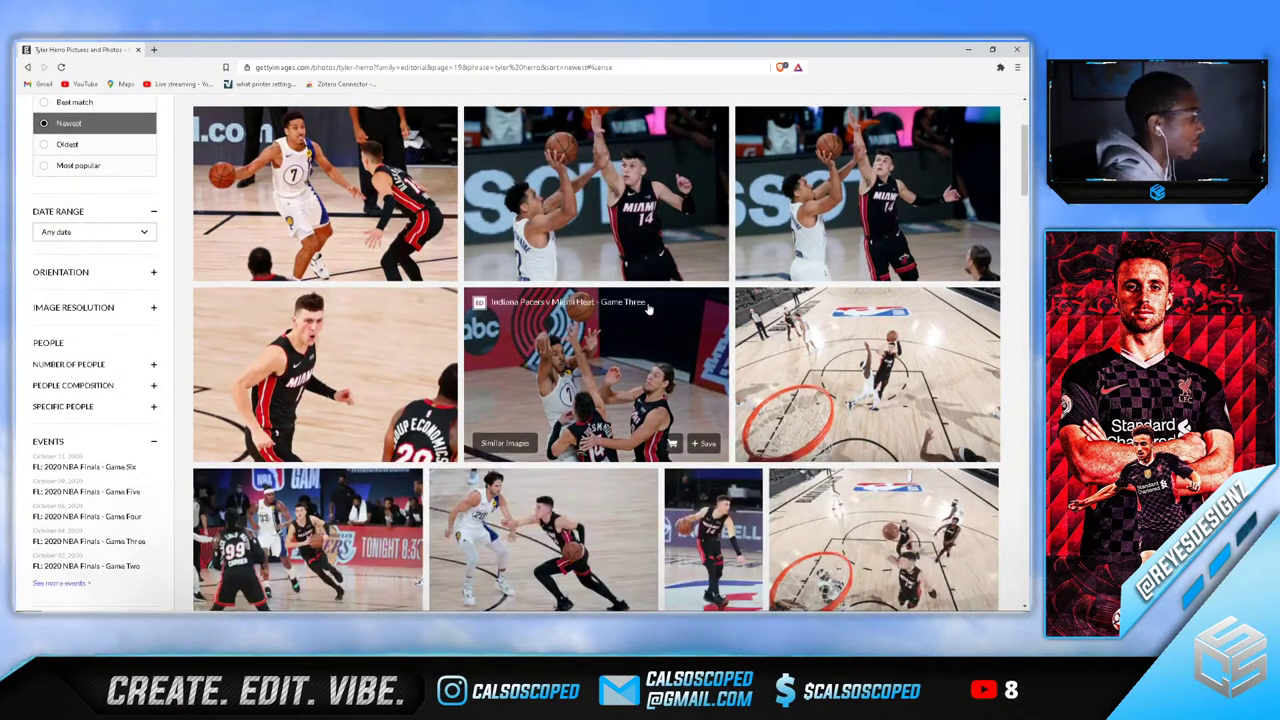
scroll(605, 268, "up", 1)
scroll(608, 269, "down", 4)
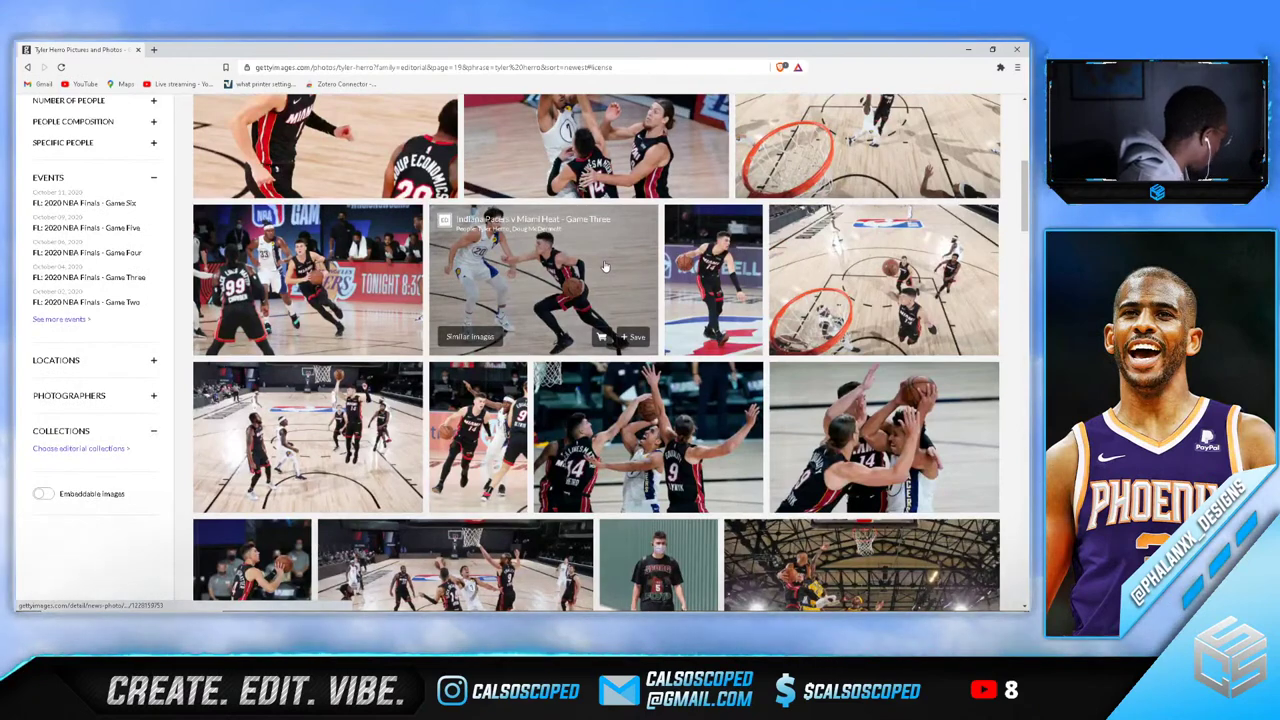
scroll(603, 266, "down", 1)
scroll(608, 280, "down", 5)
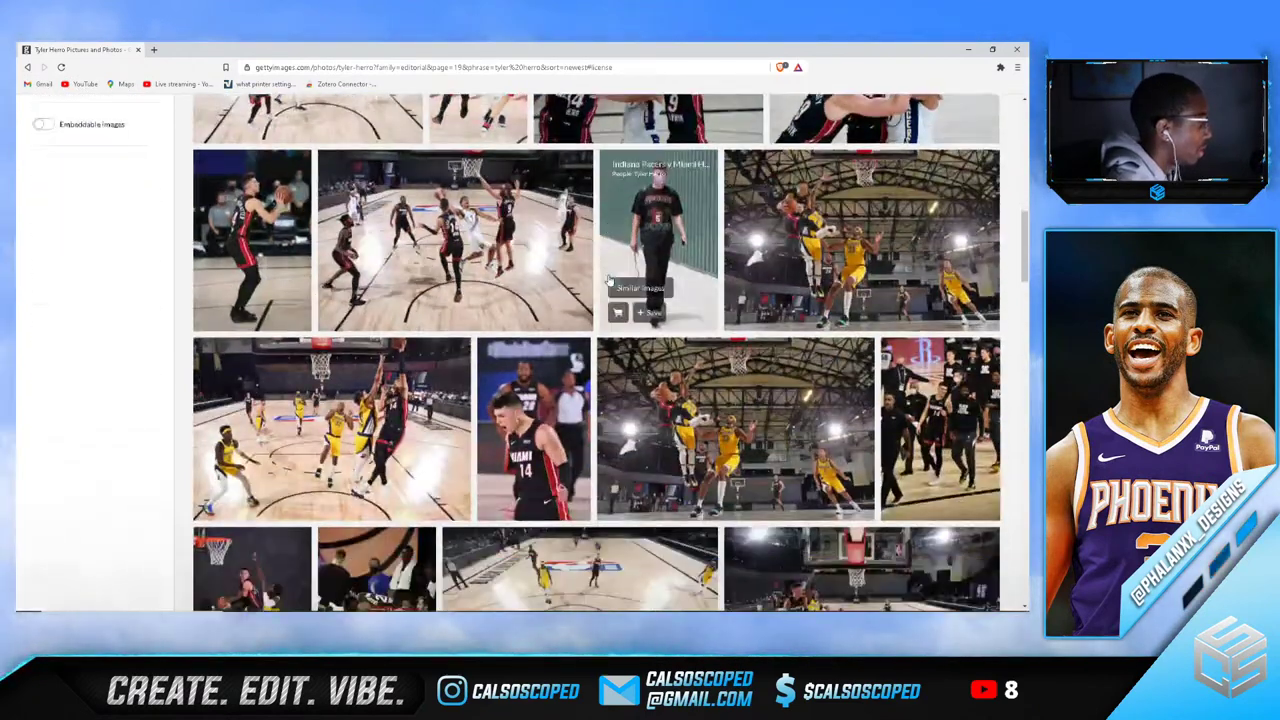
scroll(572, 316, "down", 15)
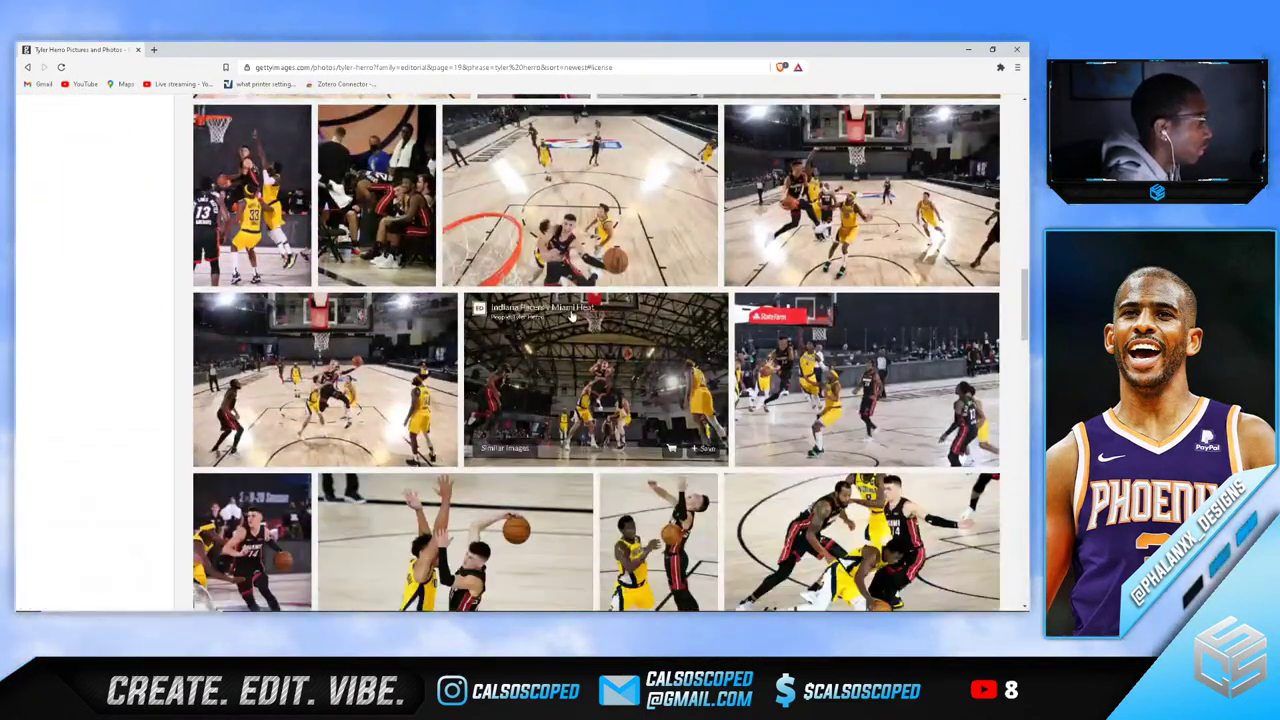
scroll(572, 316, "down", 10)
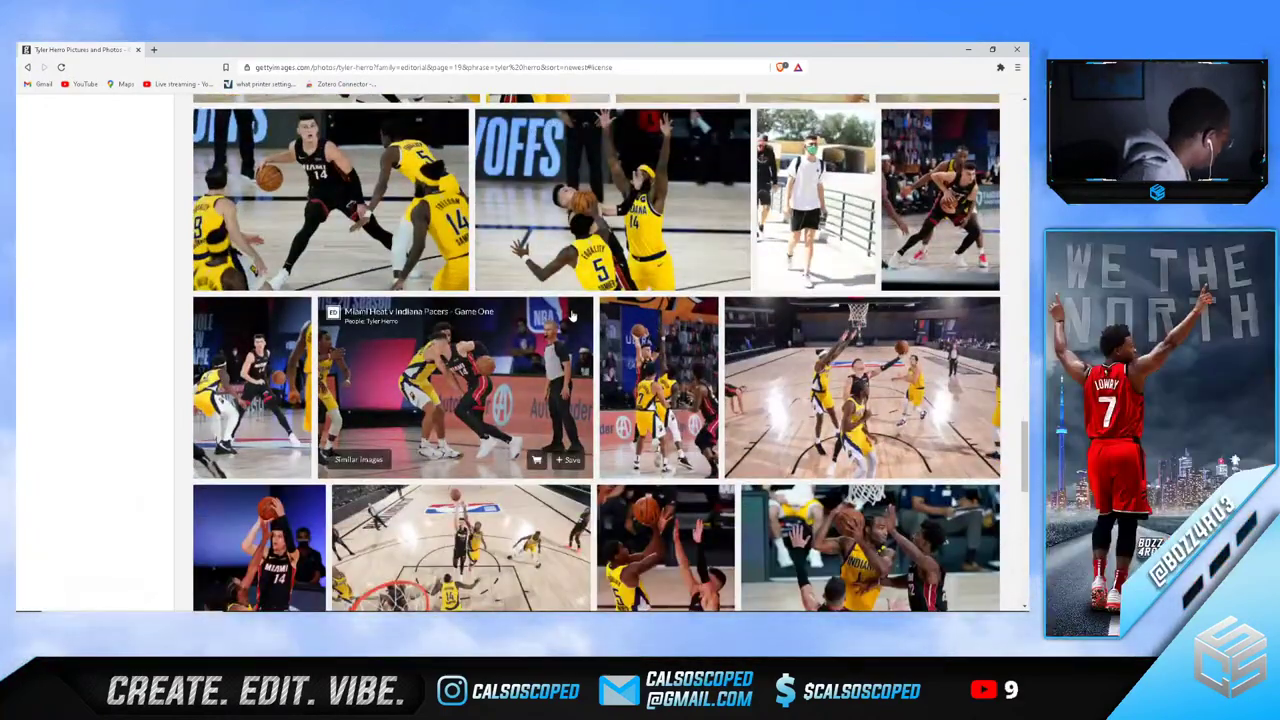
scroll(572, 316, "down", 4)
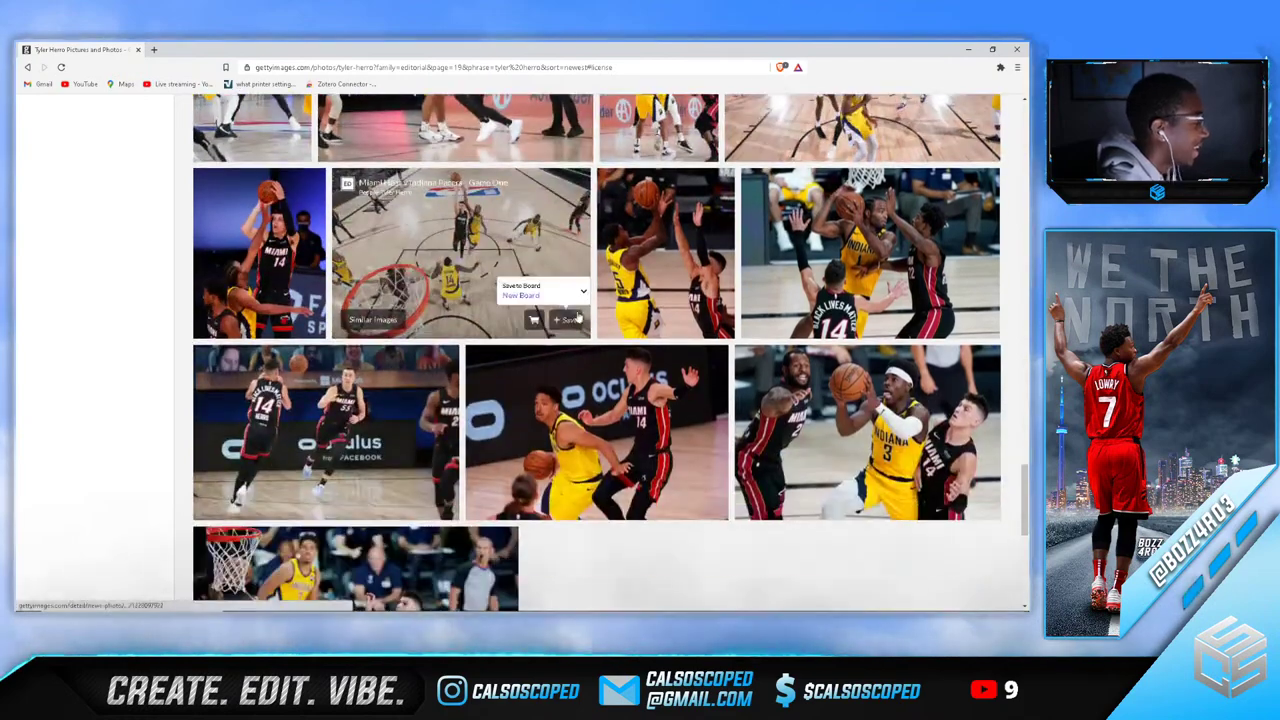
scroll(578, 314, "down", 4)
Open results page 20 and review its Herro photos in the black, white and light blue Miami jerseys
left_click(717, 511)
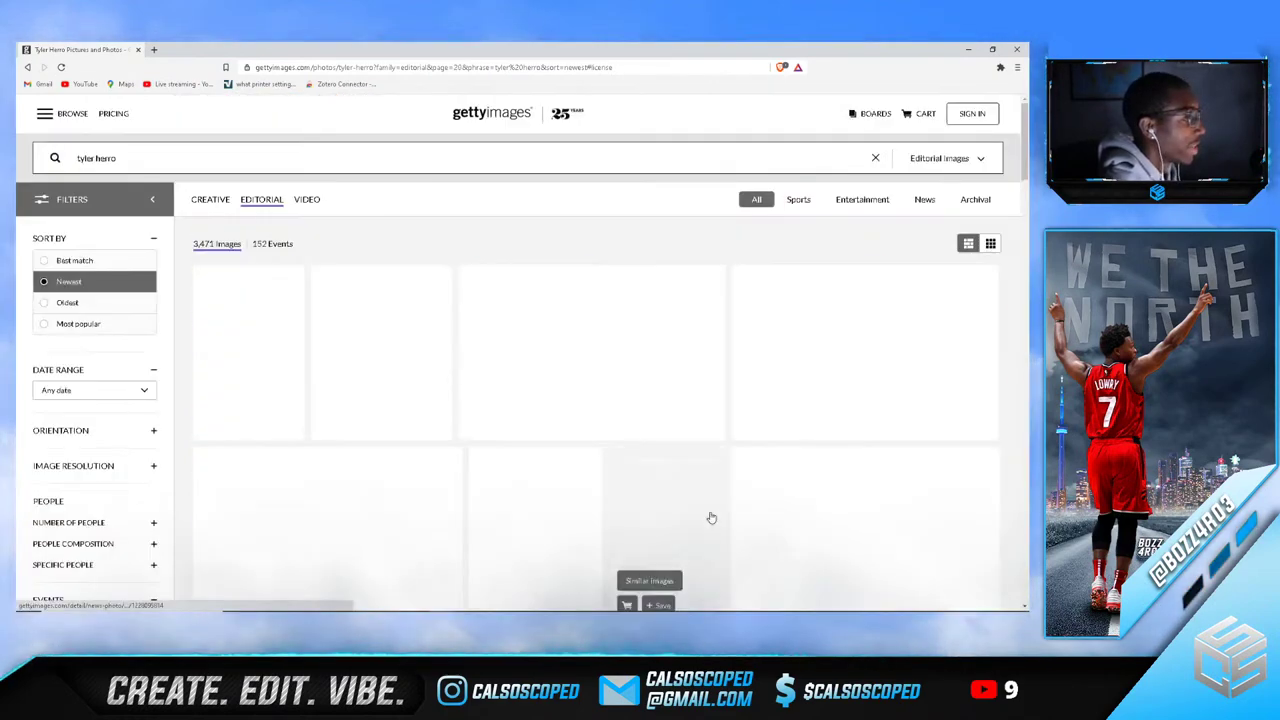
scroll(640, 405, "down", 10)
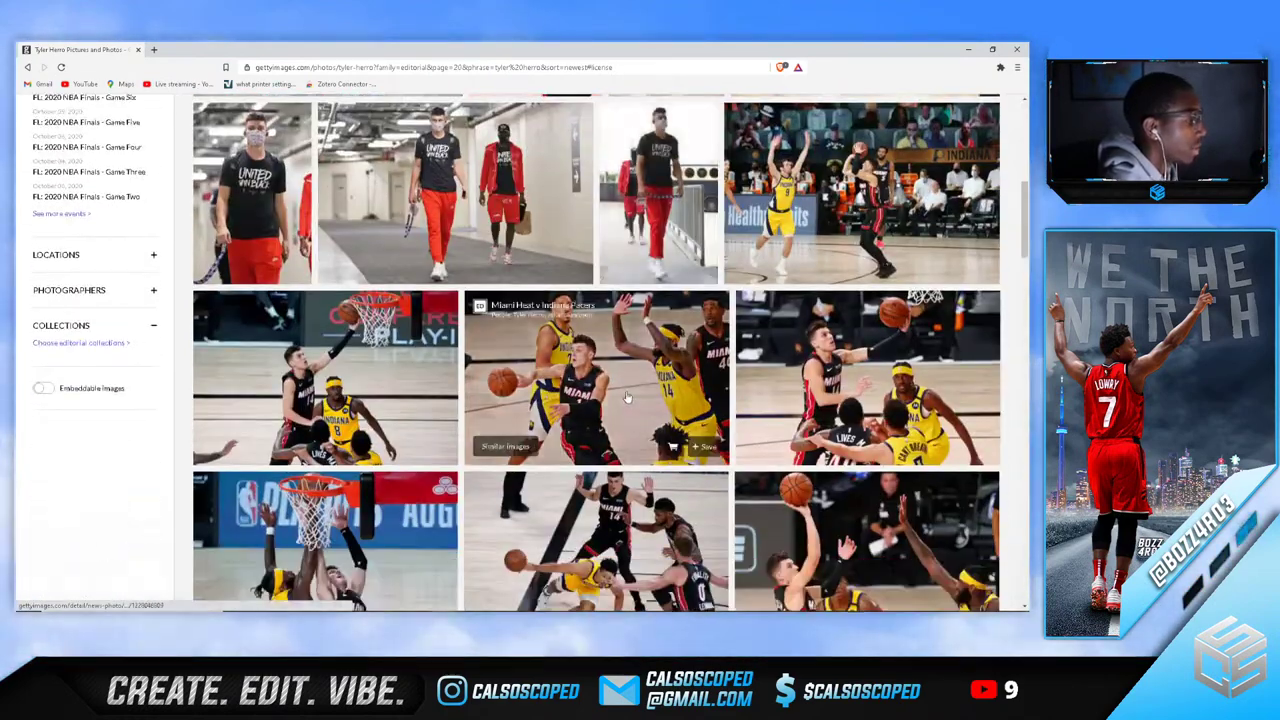
scroll(627, 397, "down", 10)
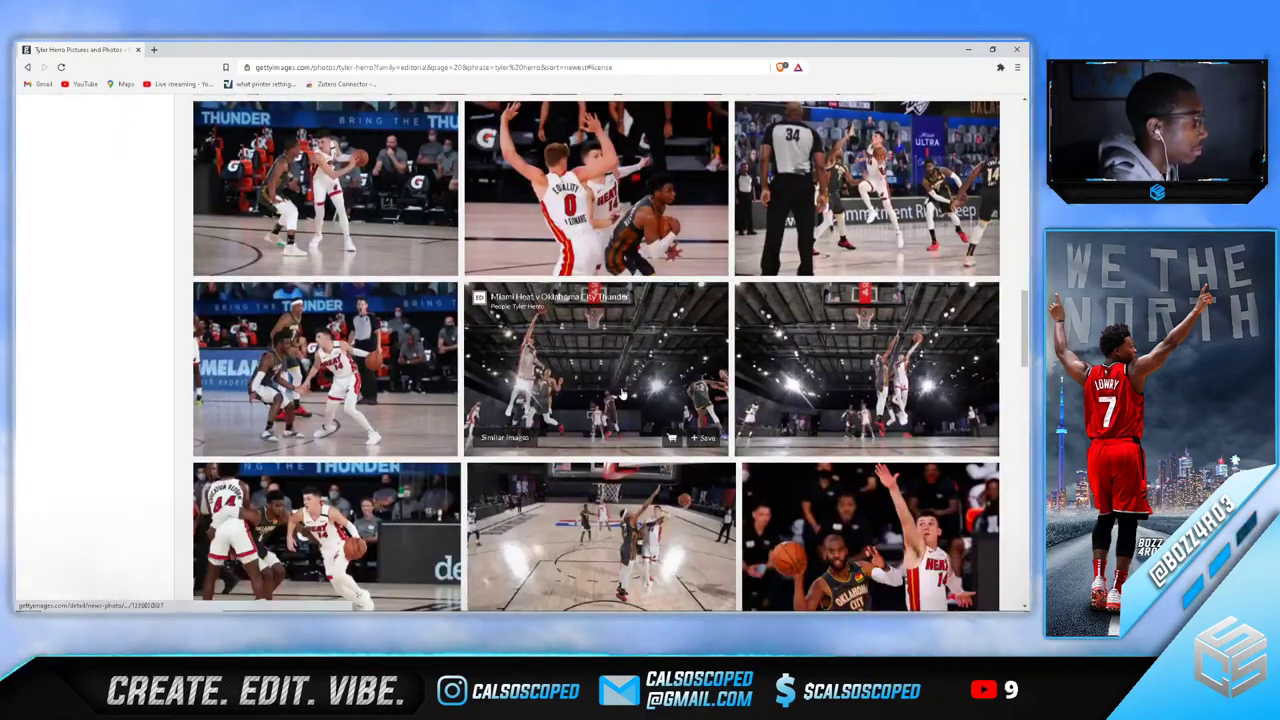
scroll(620, 393, "down", 10)
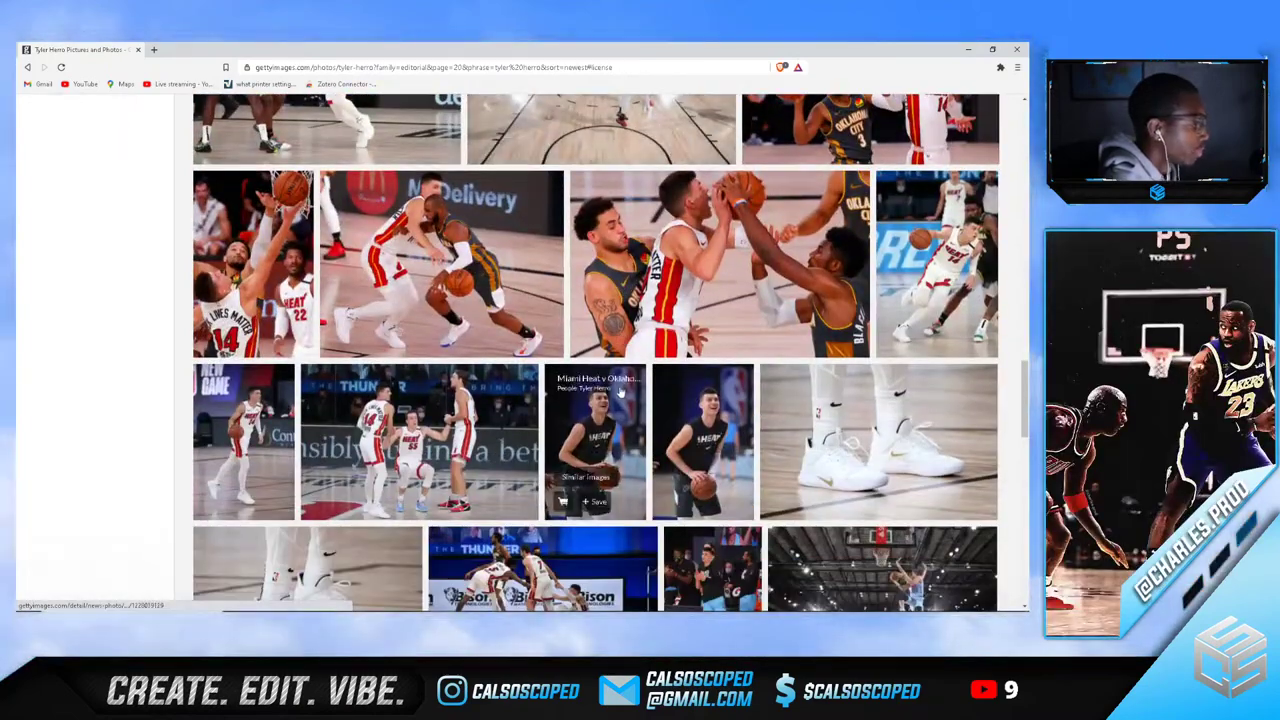
scroll(620, 394, "down", 5)
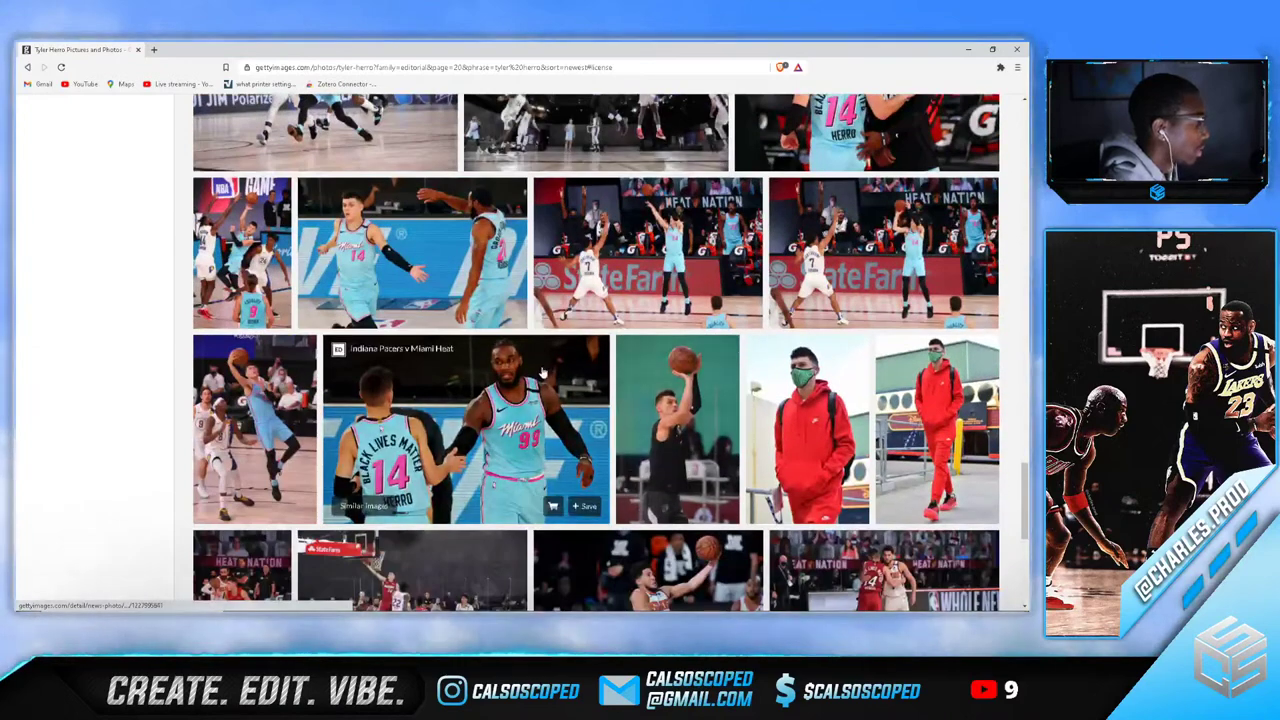
scroll(543, 373, "down", 5)
Open results page 21 and review the upper rows of Herro photos against the Phoenix Suns
left_click(689, 506)
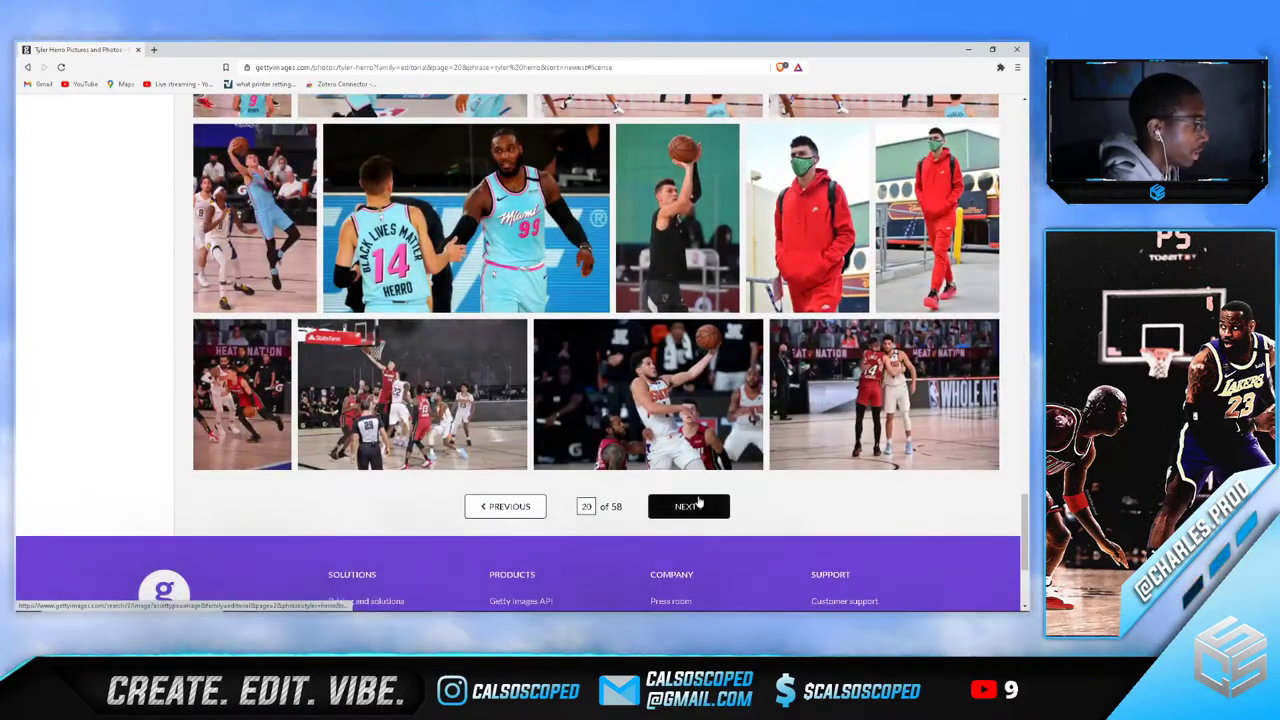
scroll(430, 340, "down", 1)
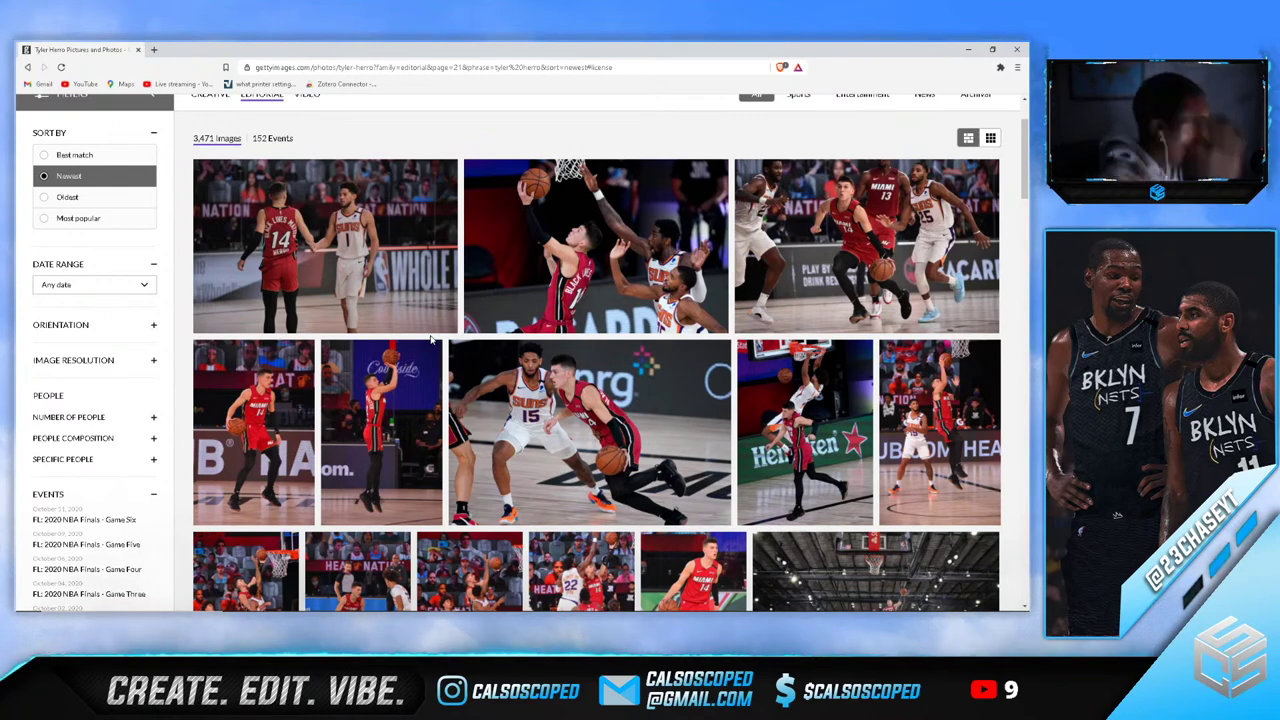
scroll(452, 344, "down", 3)
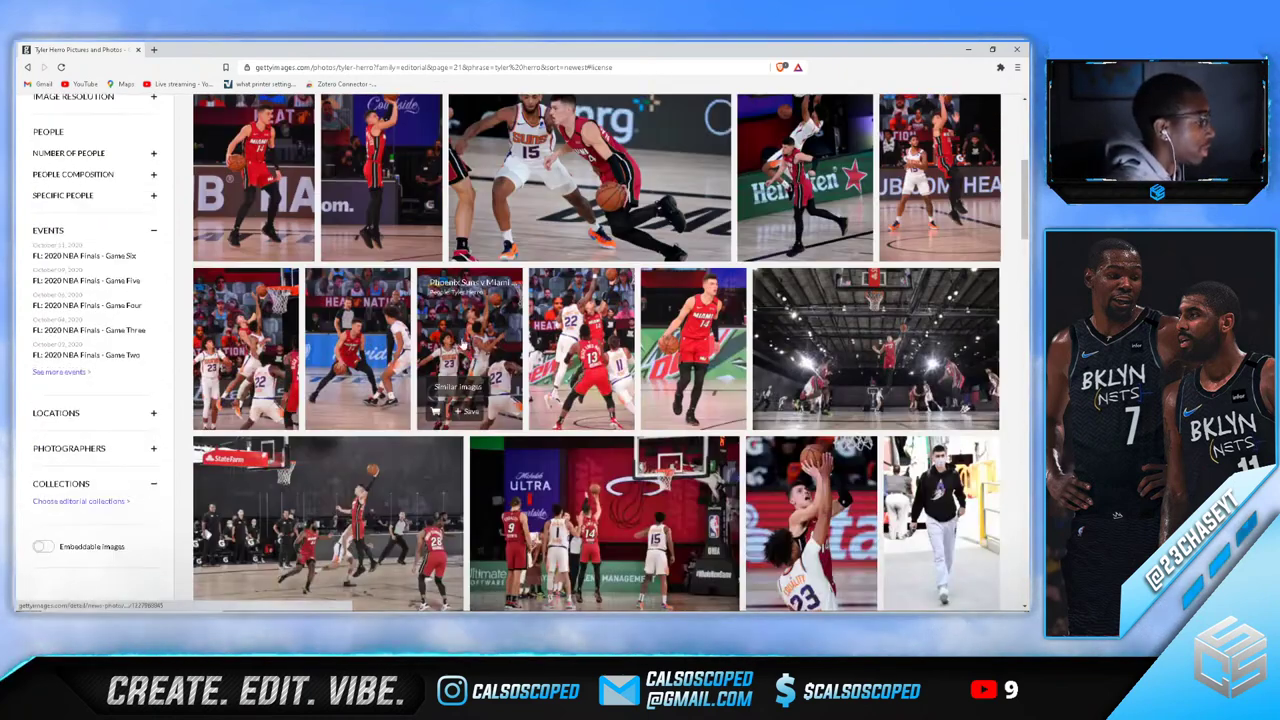
Preview the photo of Herro walking with the ball in the red Miami jersey, and close both the preview and the results tab
left_click(686, 326)
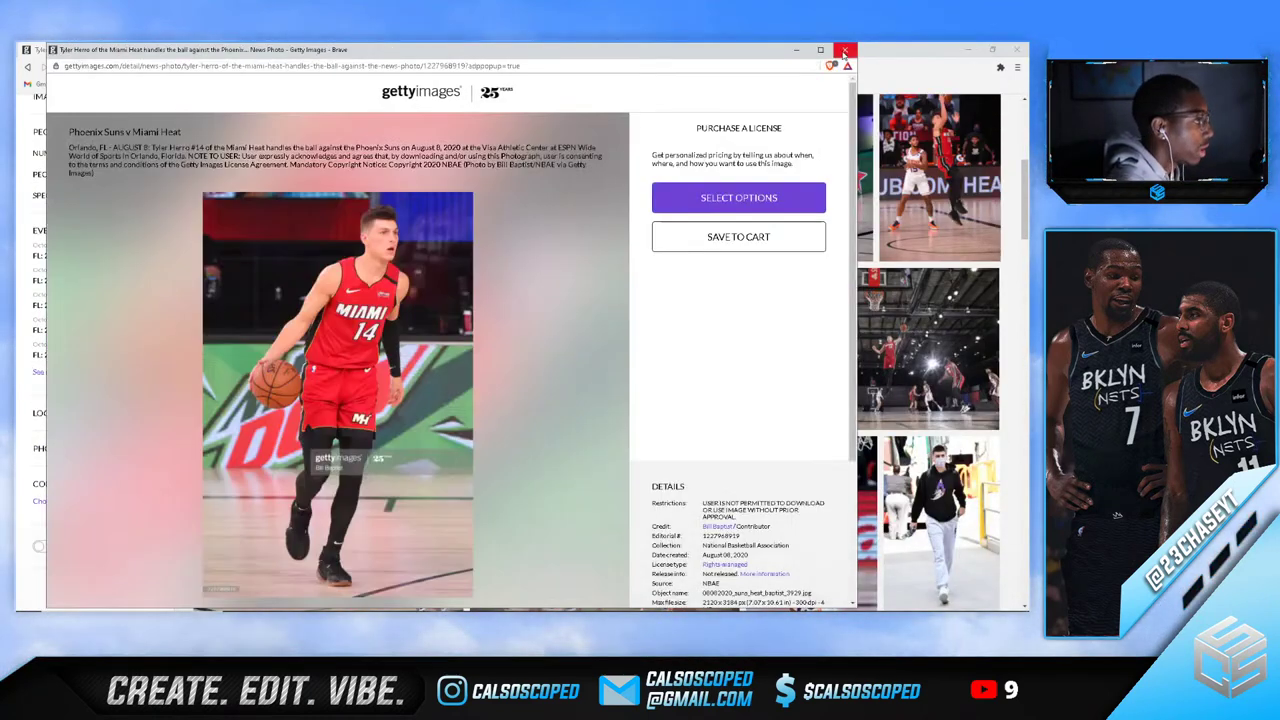
left_click(844, 50)
left_click(138, 50)
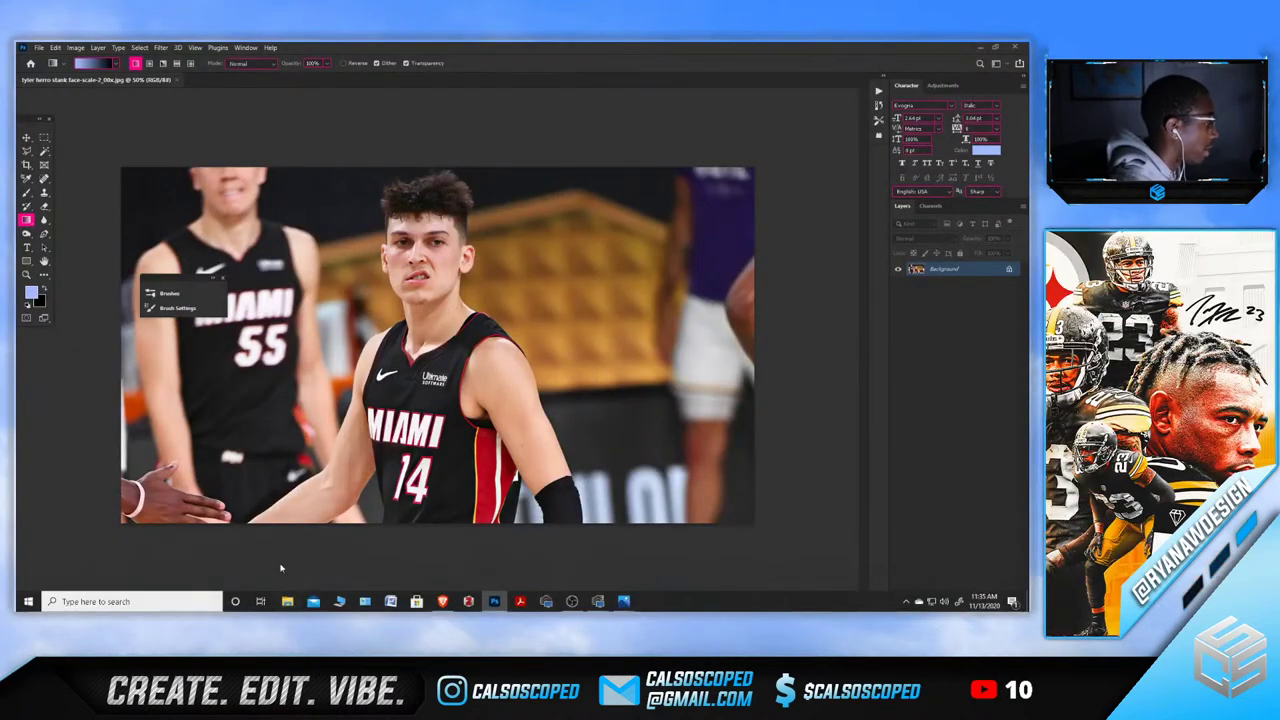
Switch to File Explorer, go to the "tyler herro own jersey" folder, and open the "heat jerseys" image in Photos
left_click(280, 600)
left_click(73, 253)
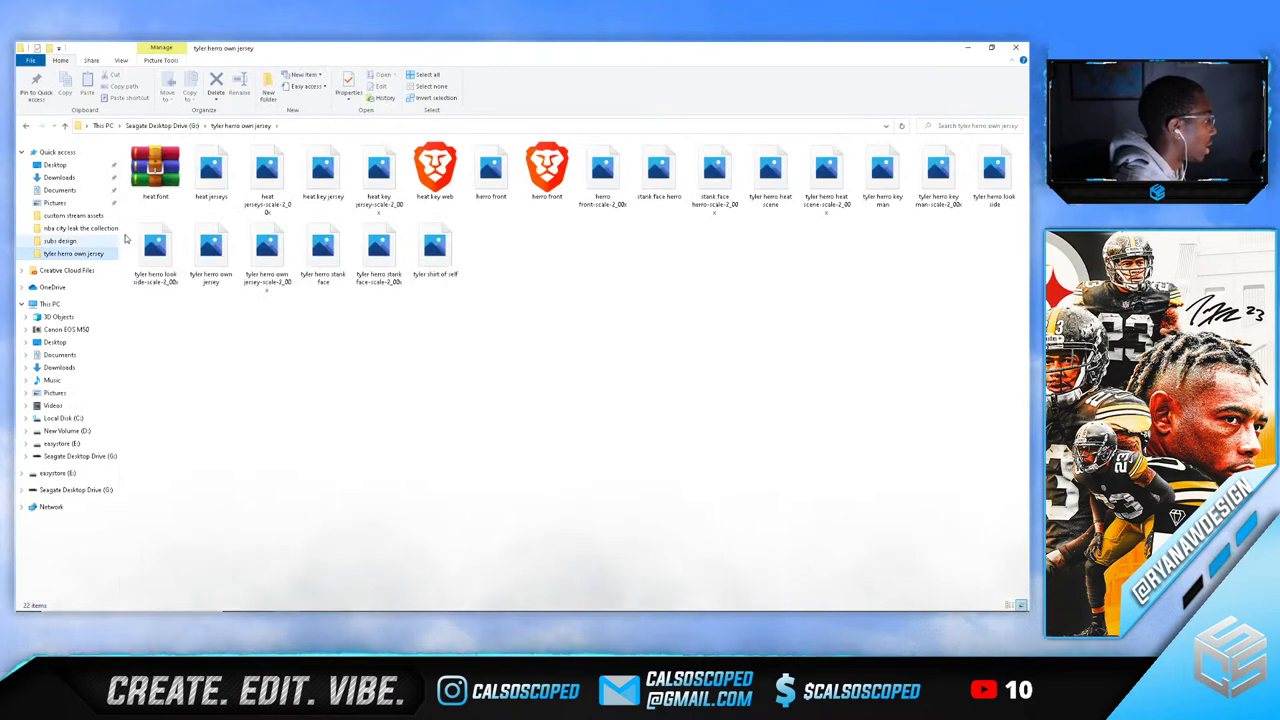
double_click(284, 205)
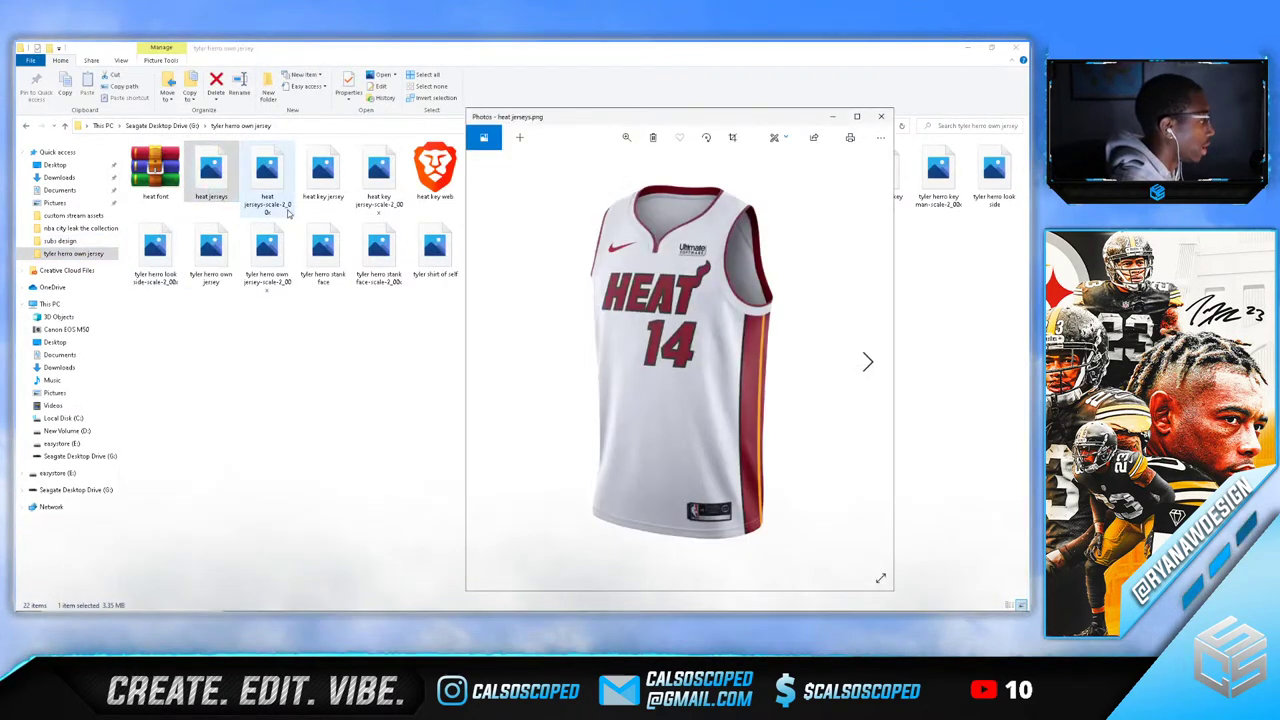
Browse through the folder's saved images from "heat jerseys" to the "tyler herro own jersey" photo
key("Right")
key("Right")
key("Right")
key("Right")
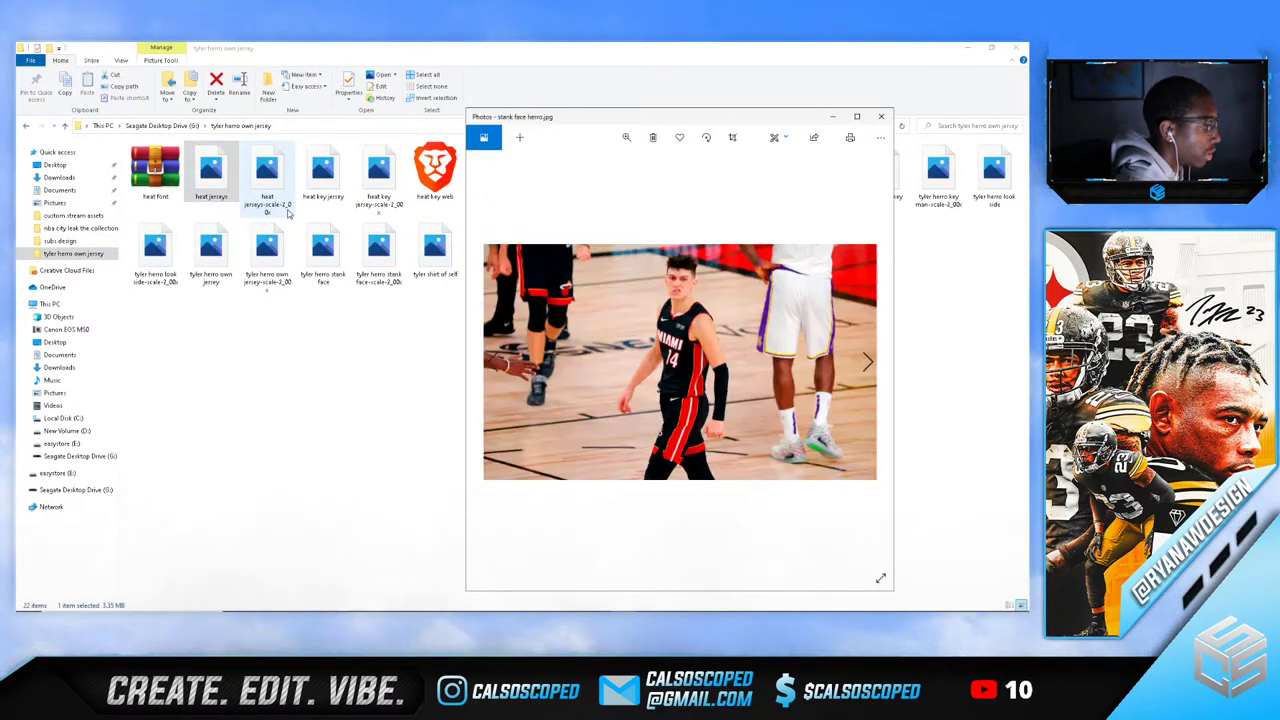
key("Right")
key("Right")
key("Right")
key("Right")
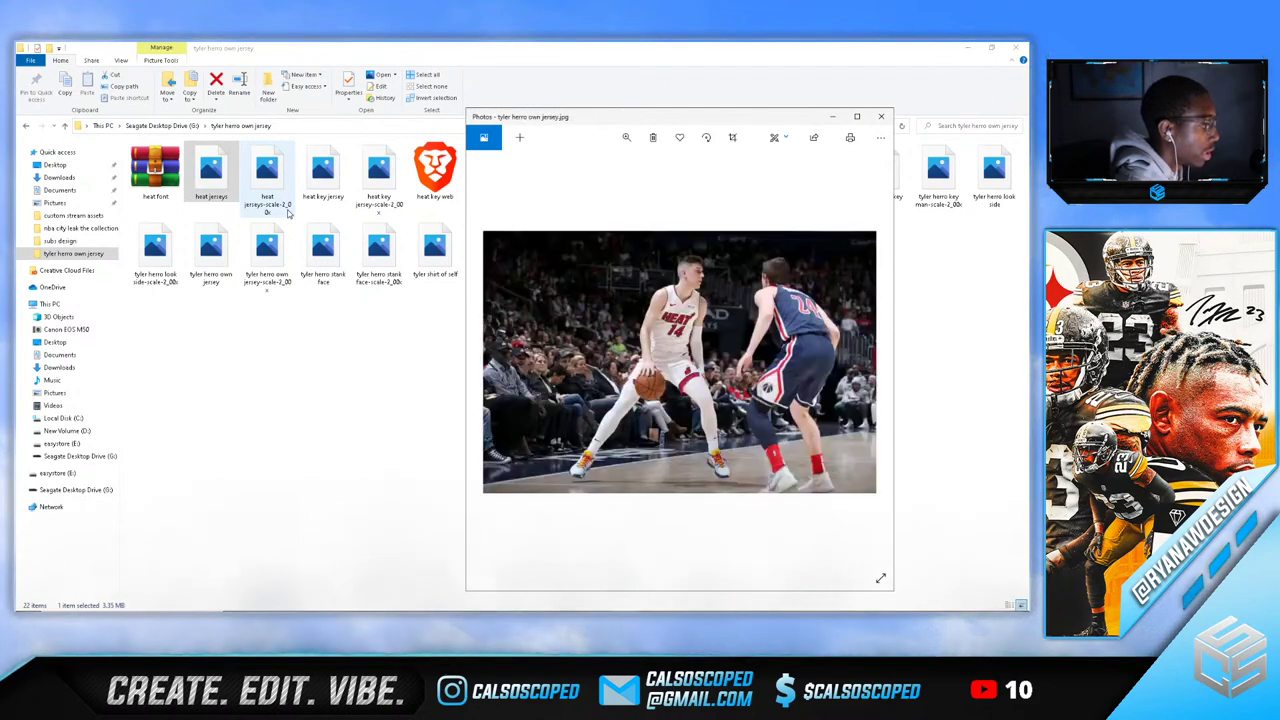
Flip through the saved Herro photos, including "tyler herro stank face", "tyler herro key man" and "tyler herro own jersey"
key("Right")
key("Right")
key("Right")
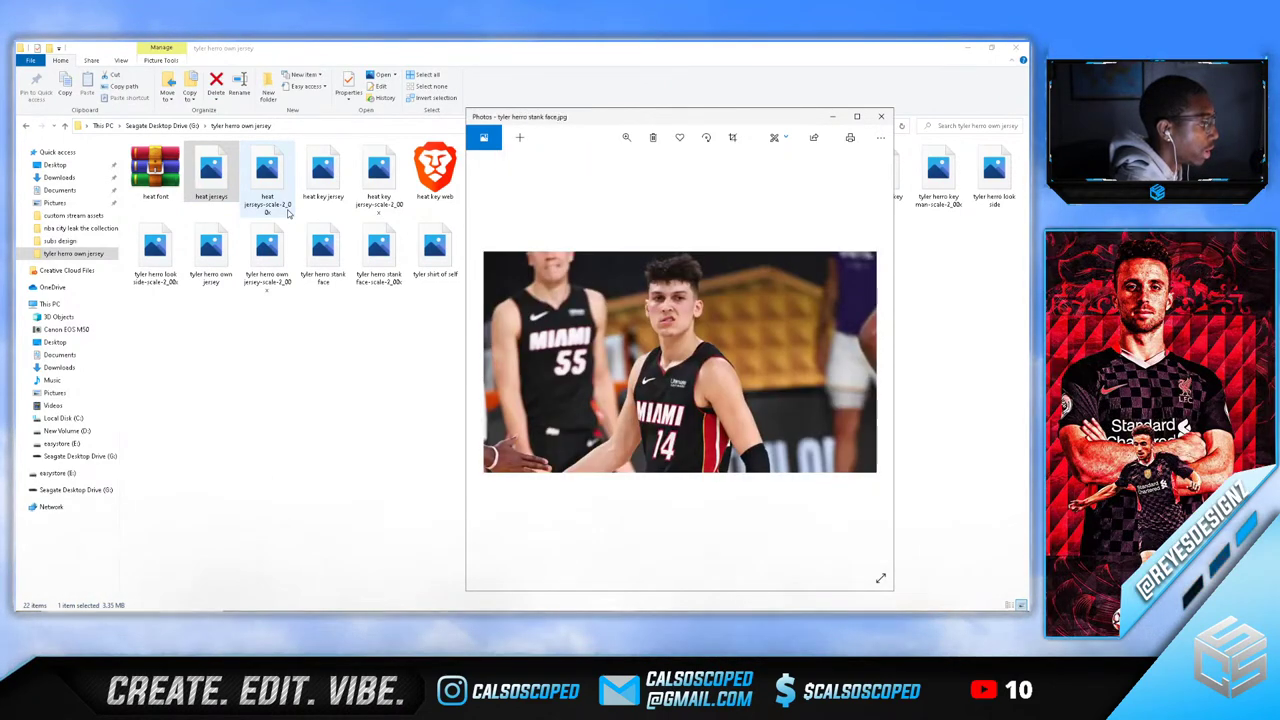
key("Left")
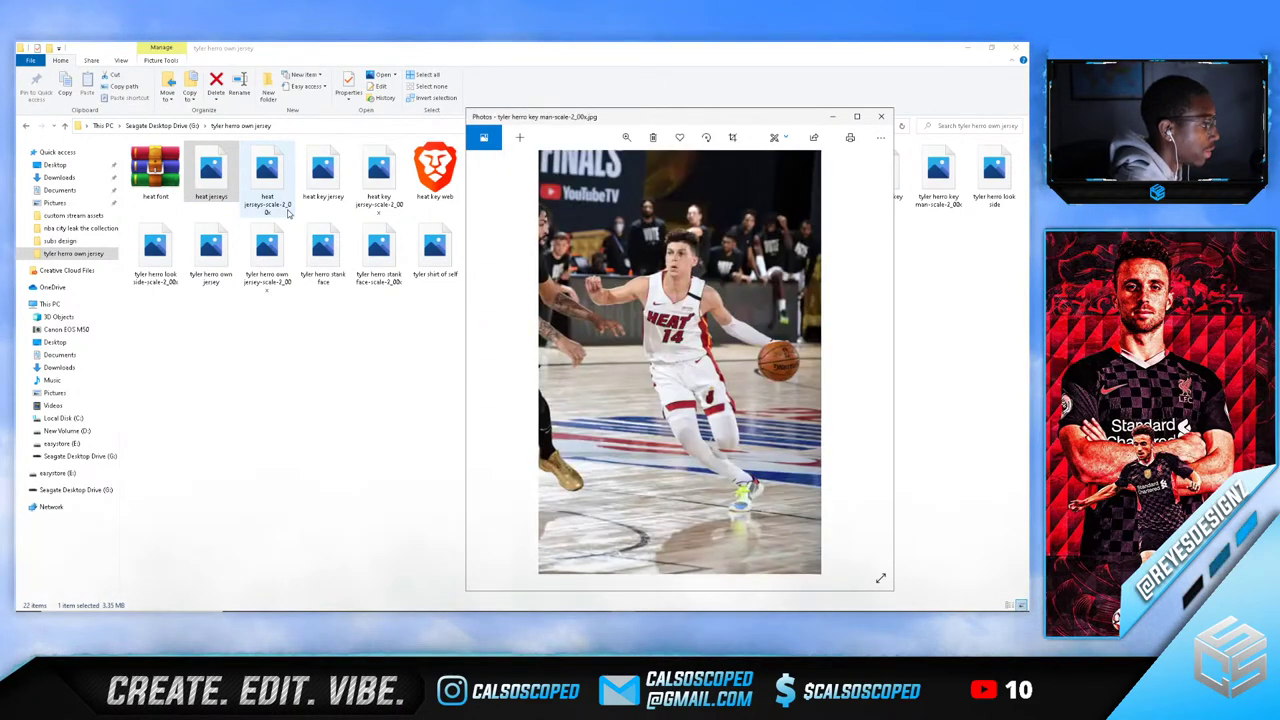
key("Right")
key("Right")
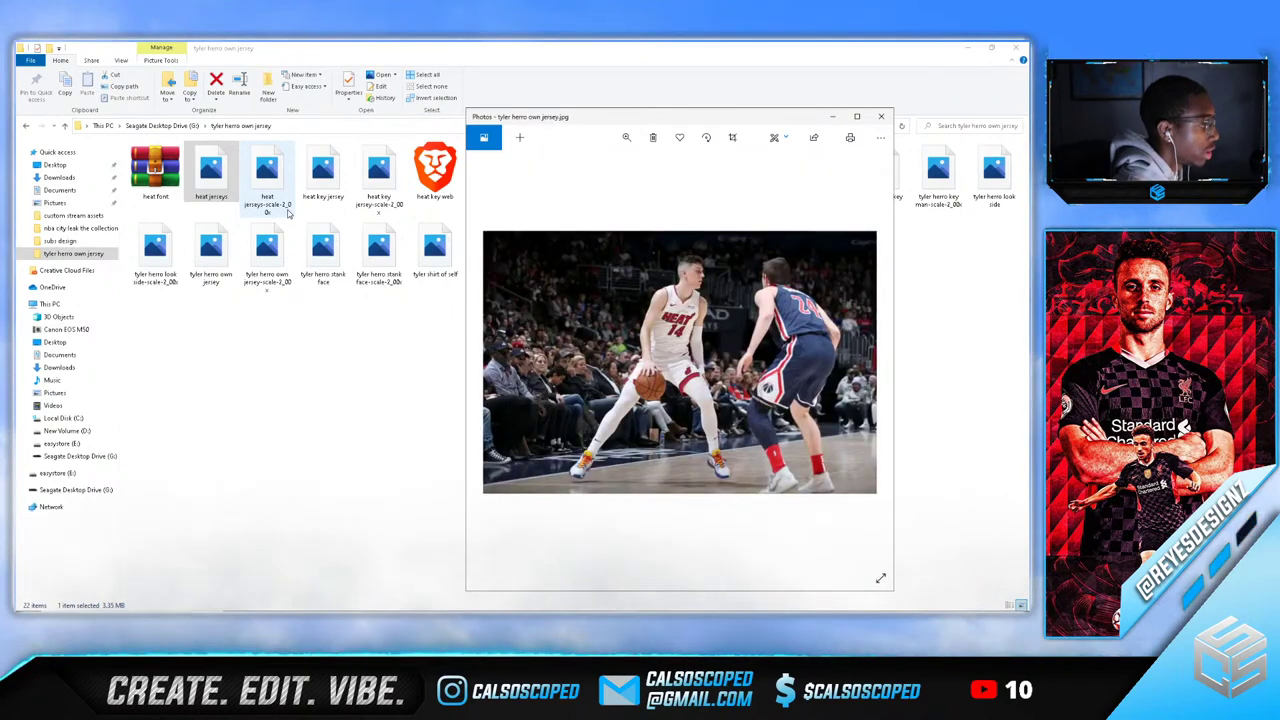
key("Right")
key("Right")
key("Right")
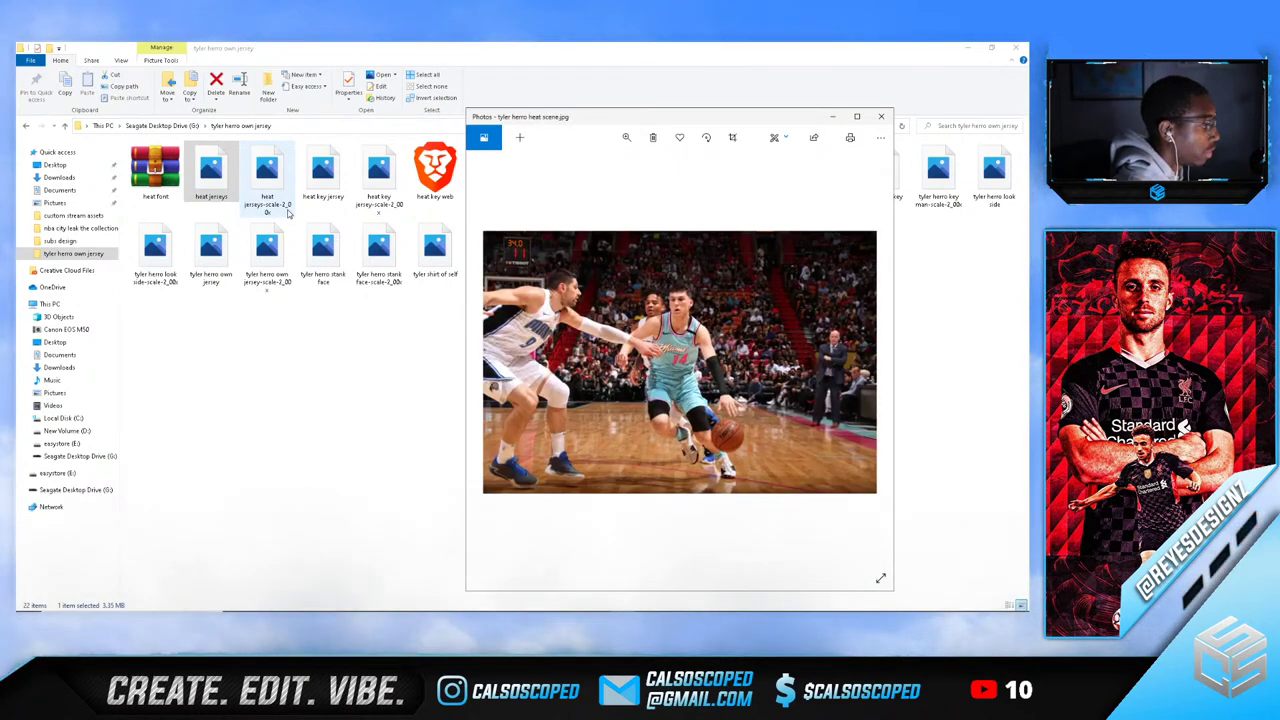
Compare the "tyler herro heat scene-scale-2_00x" photo with the adjacent "tyler herro key man" photo
key("Right")
key("Left")
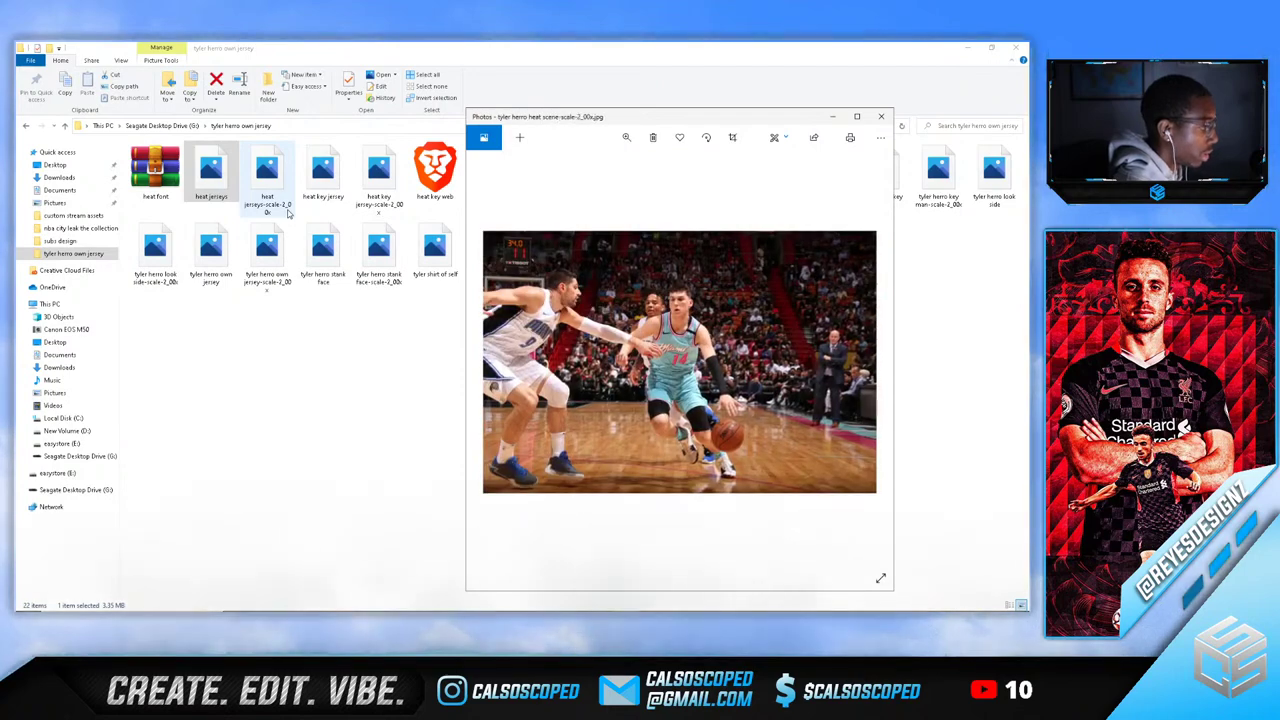
key("Right")
key("Left")
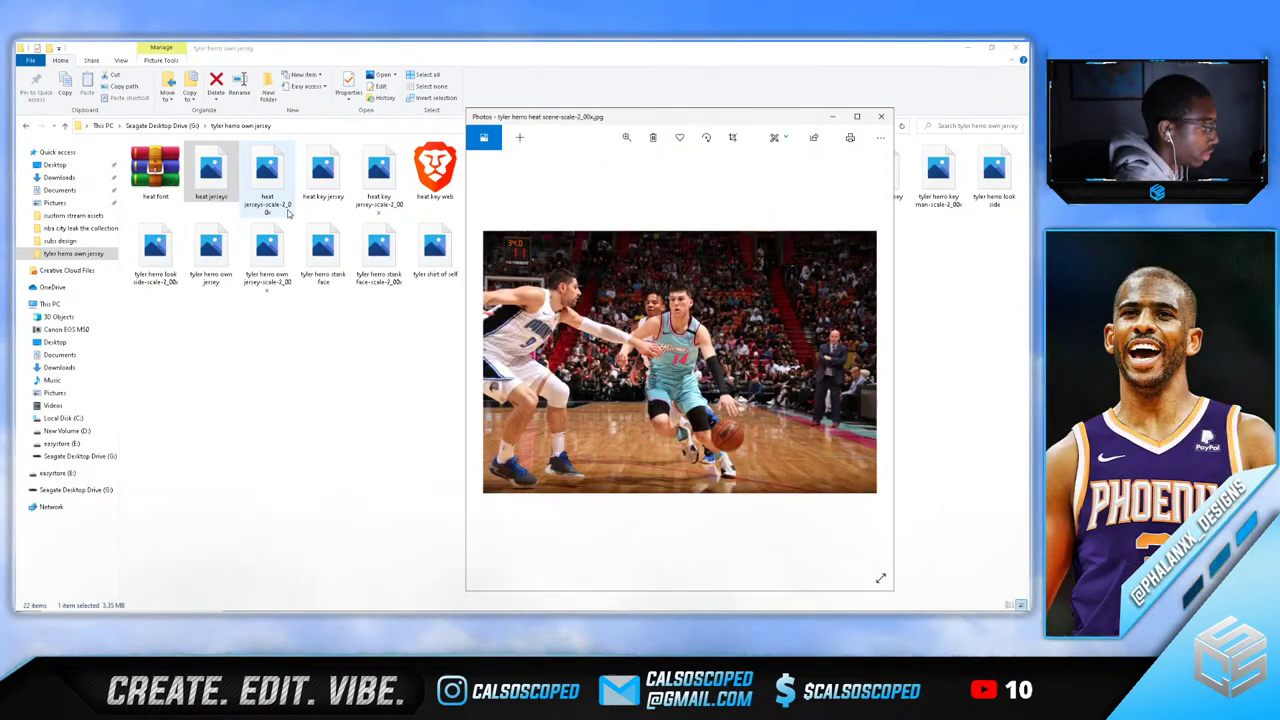
key("Right")
key("Left")
key("Right")
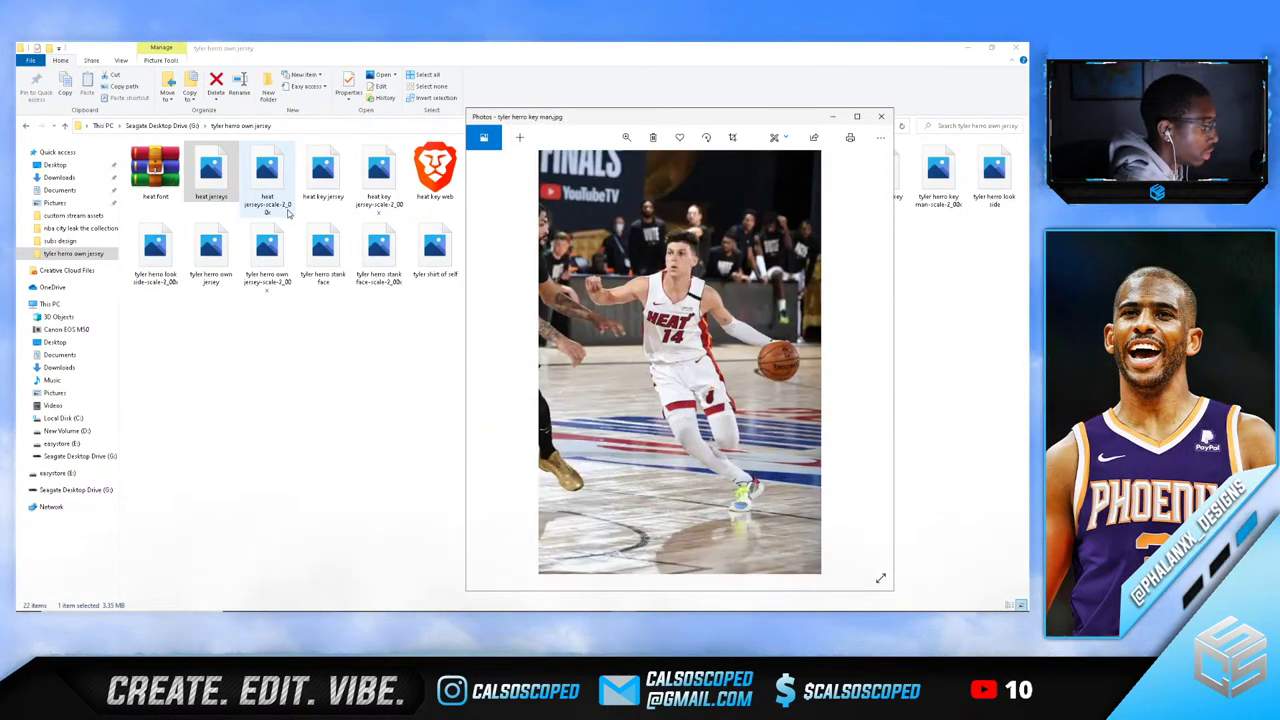
key("Left")
key("Right")
key("Left")
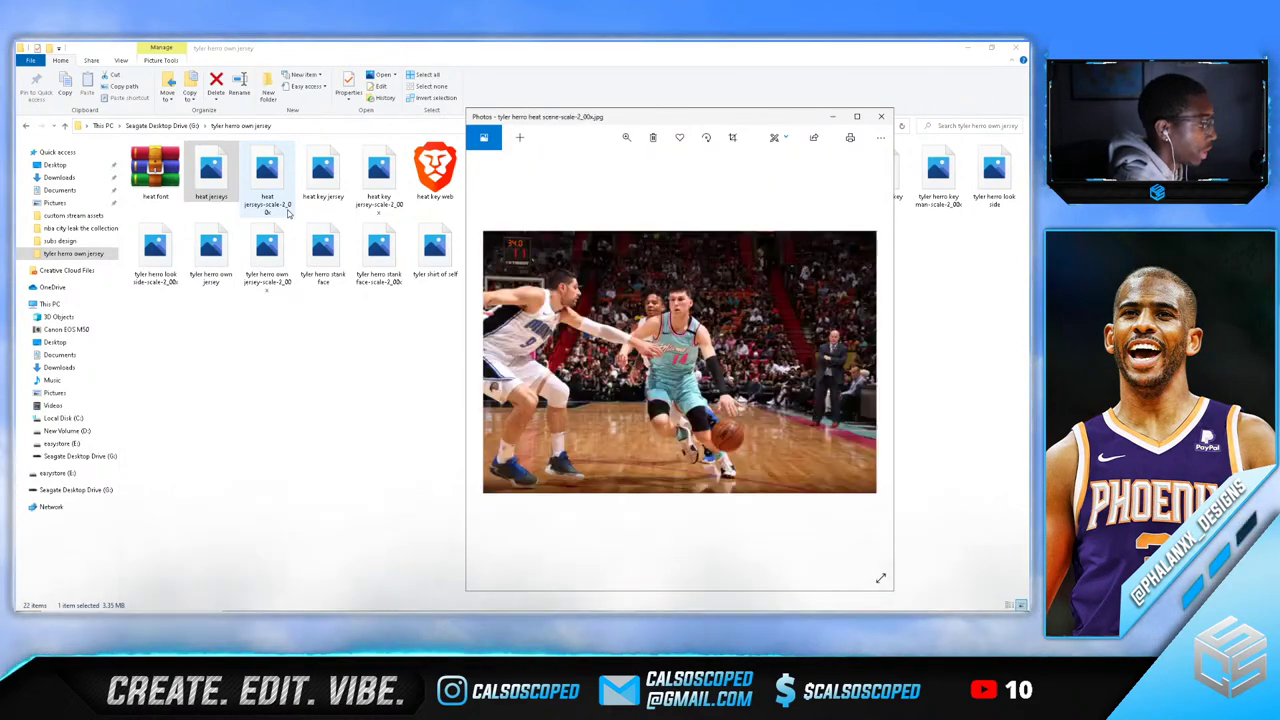
Review the images from "tyler herro own jersey-scale-2_00x" through "tyler shirt of self", and close the viewer
double_click(267, 252)
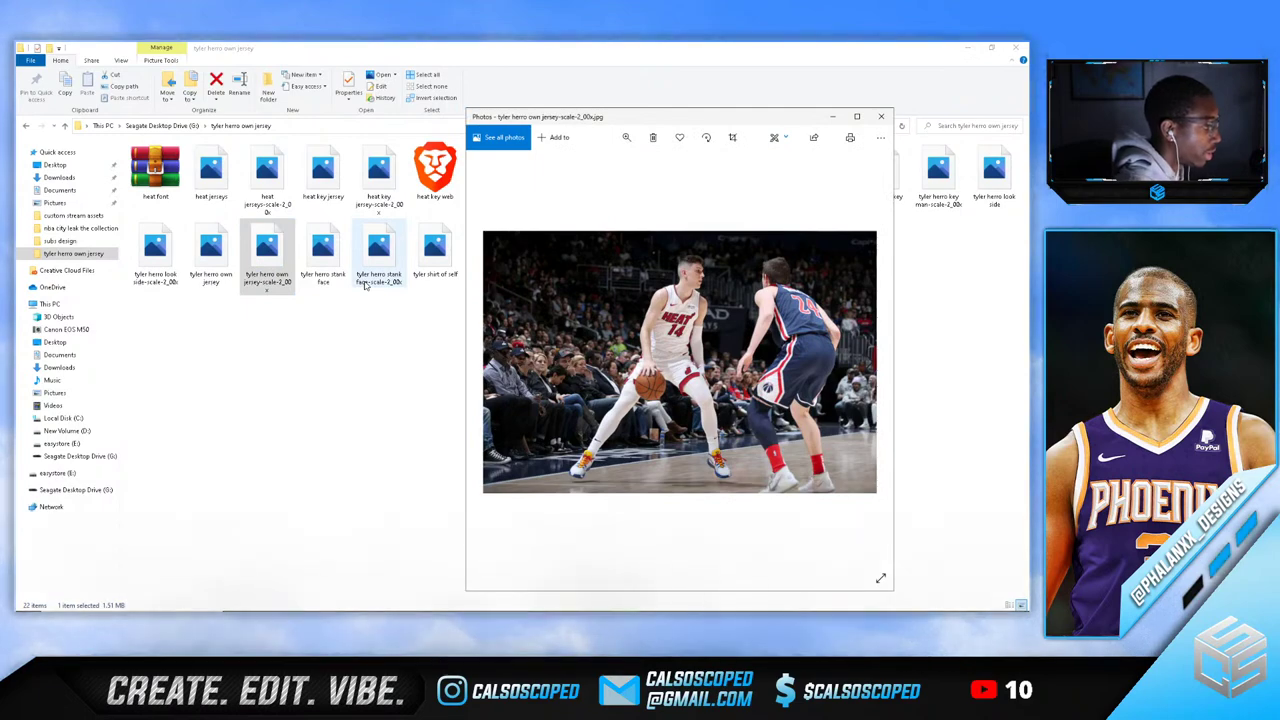
key("Right")
key("Right")
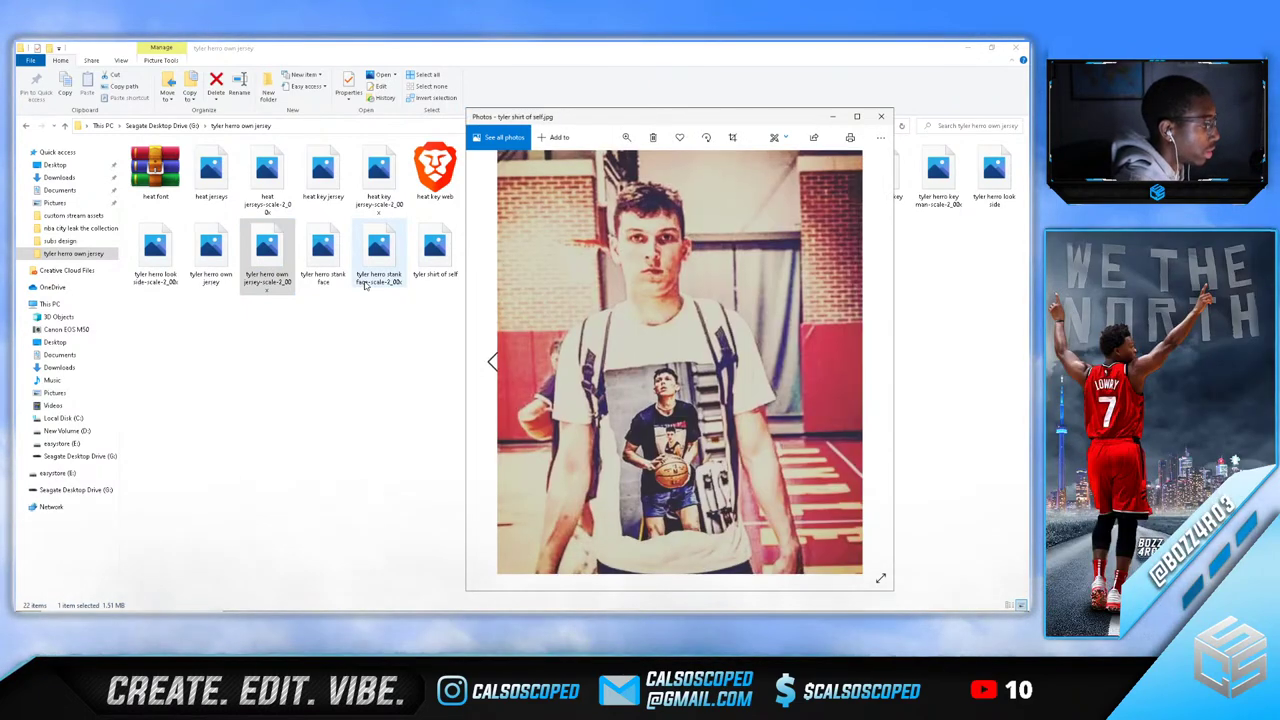
key("Left")
key("Left")
key("Right")
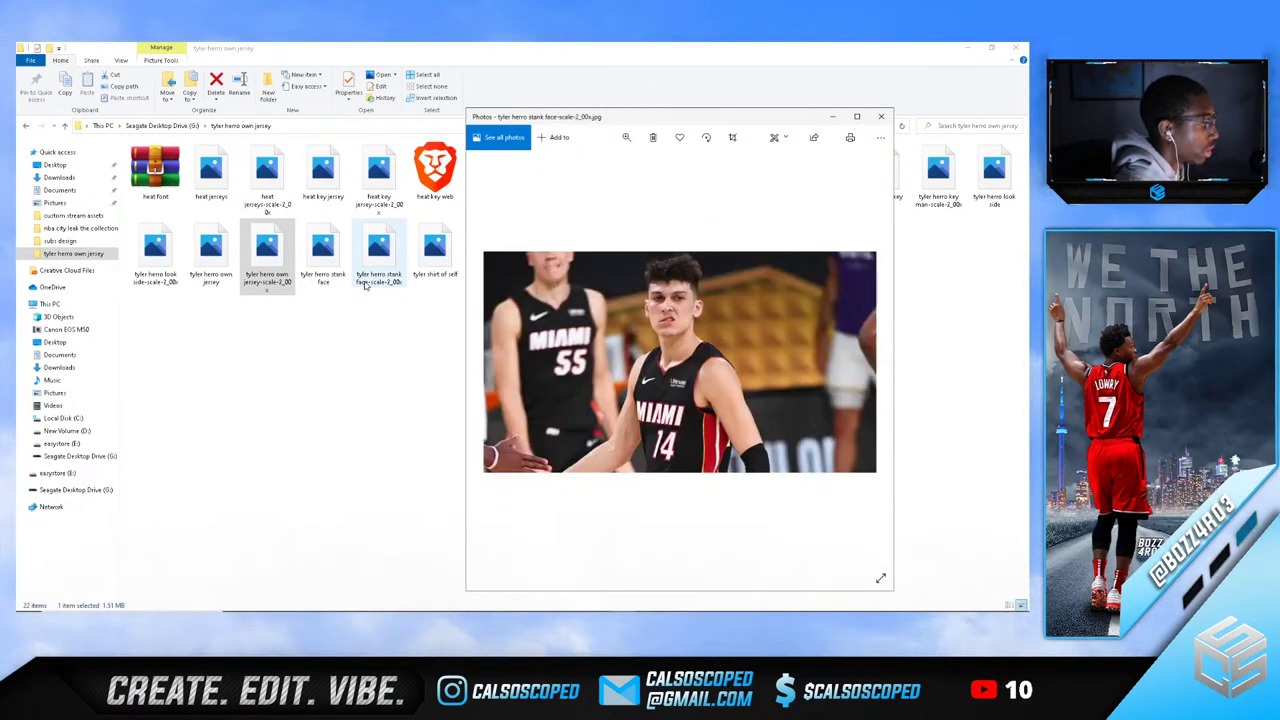
key("Right")
double_click(434, 252)
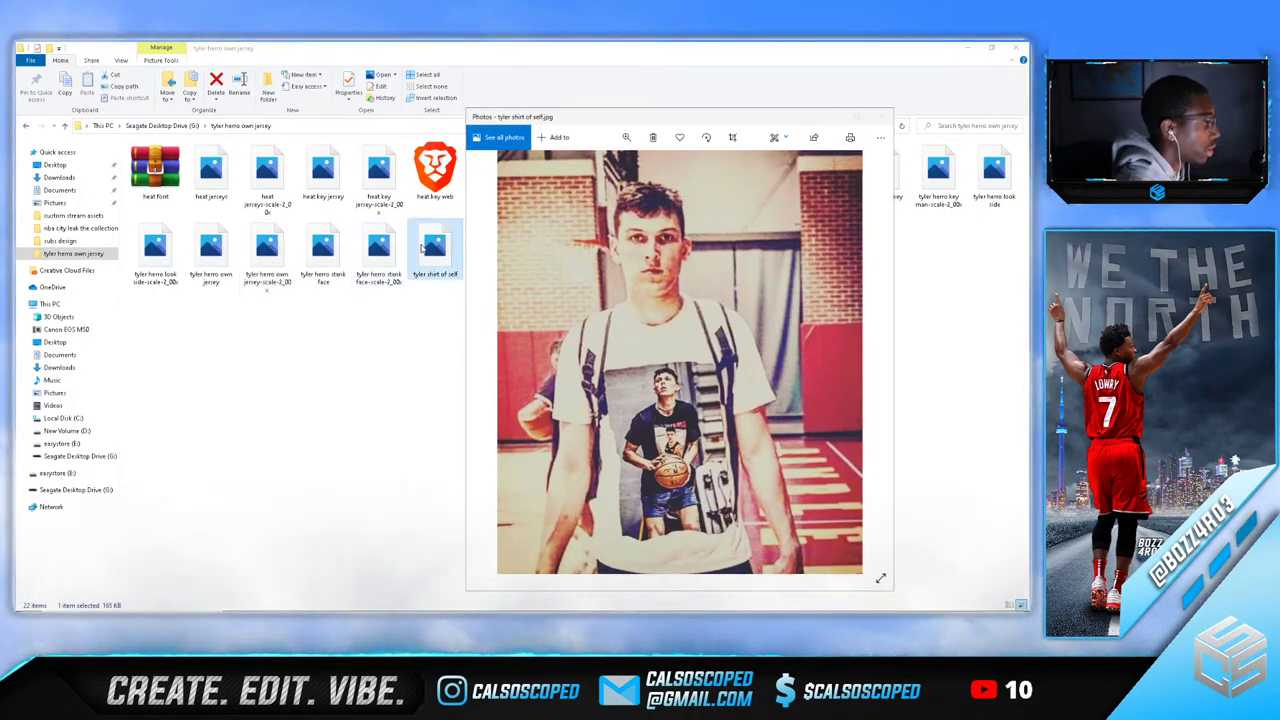
left_click(881, 116)
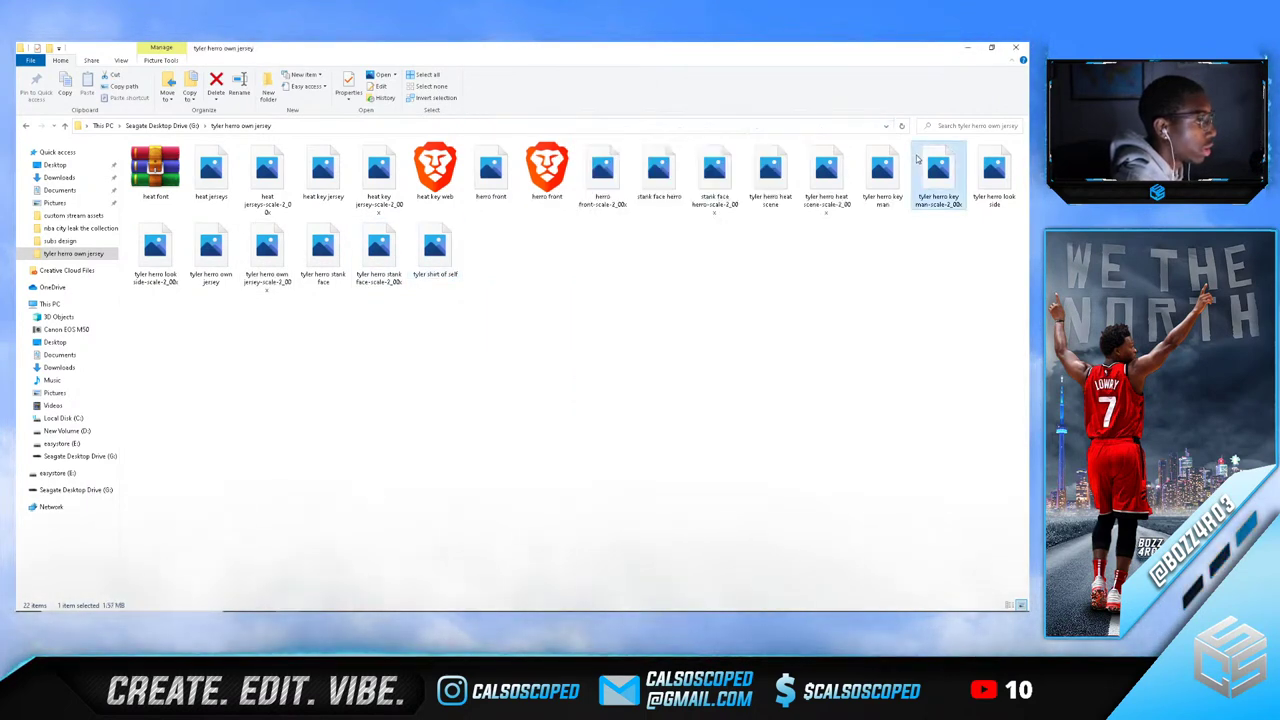
Preview the "tyler herro key man-scale-2_00x" image and close it
double_click(937, 172)
left_click(882, 135)
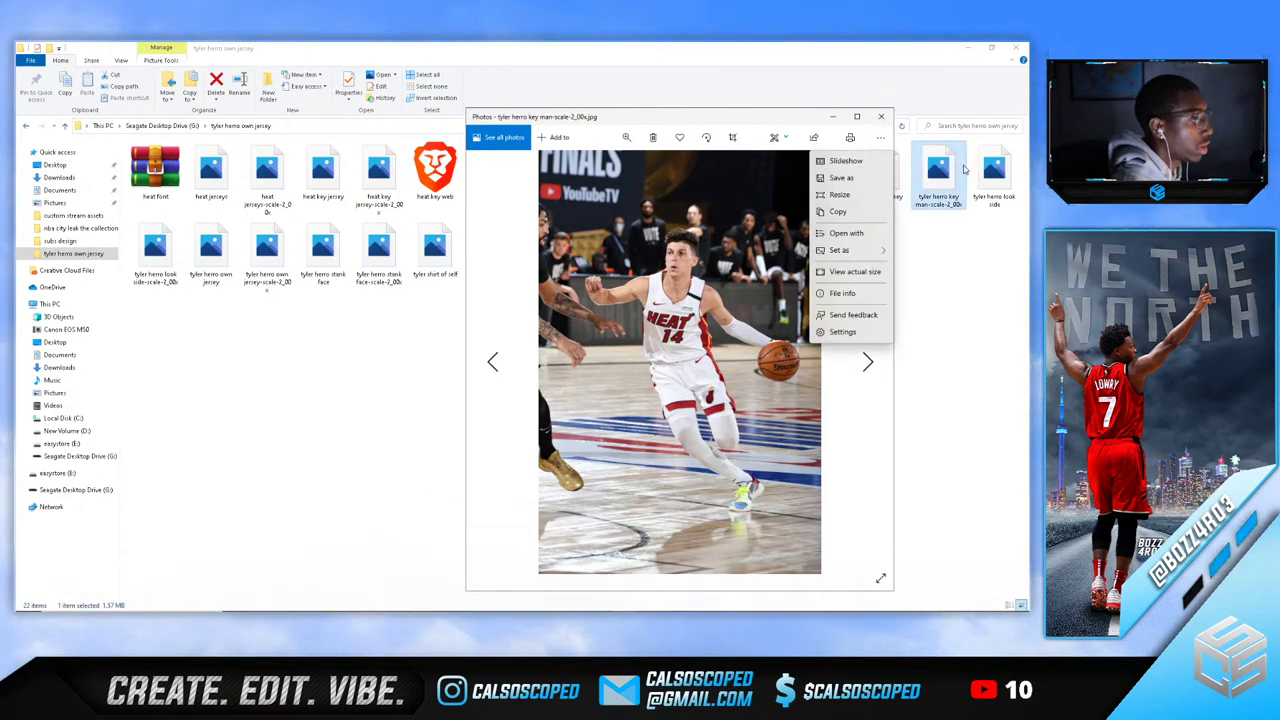
left_click(882, 117)
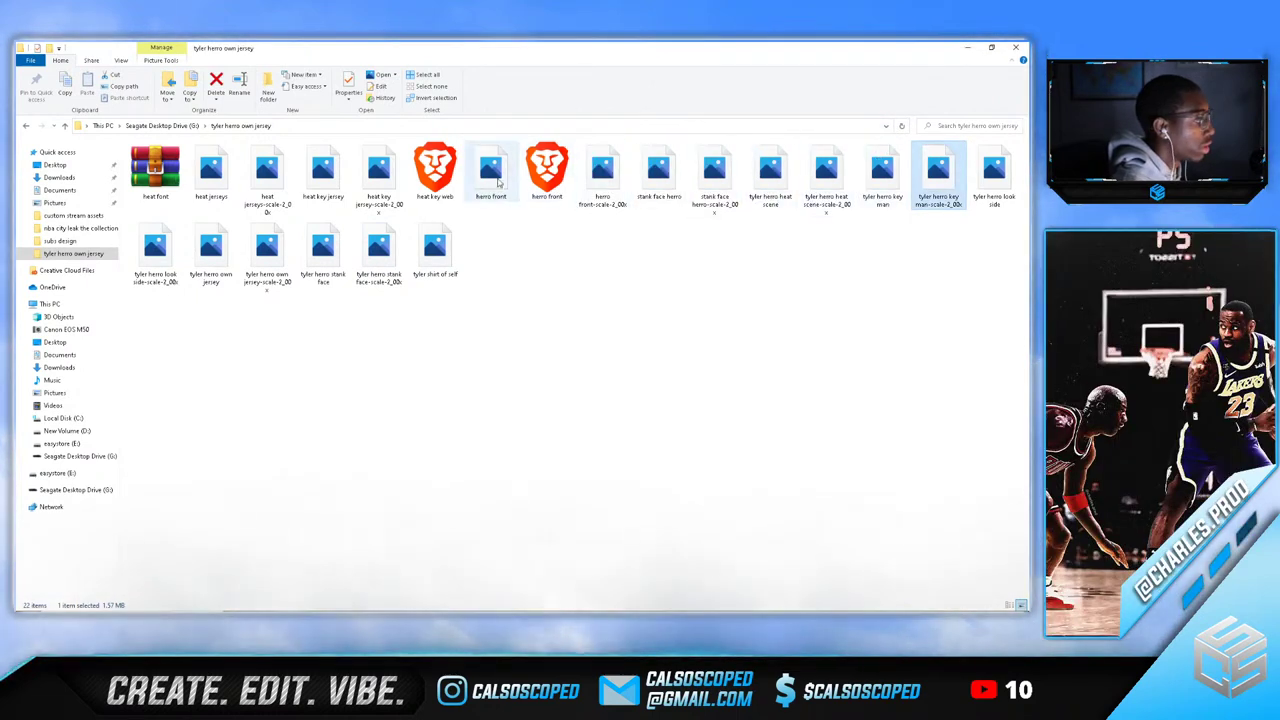
Compare the original "herro front" photo with its "herro front-scale-2_00x" version, closing each preview
left_click(602, 172)
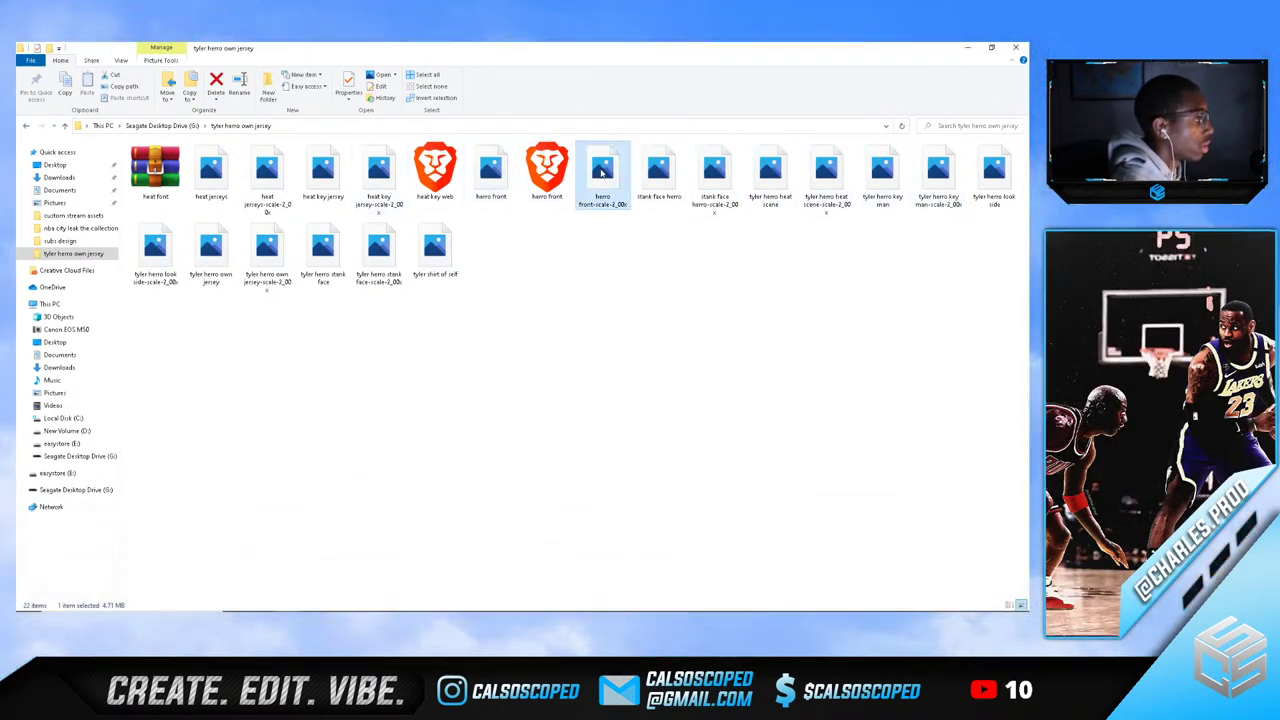
double_click(504, 174)
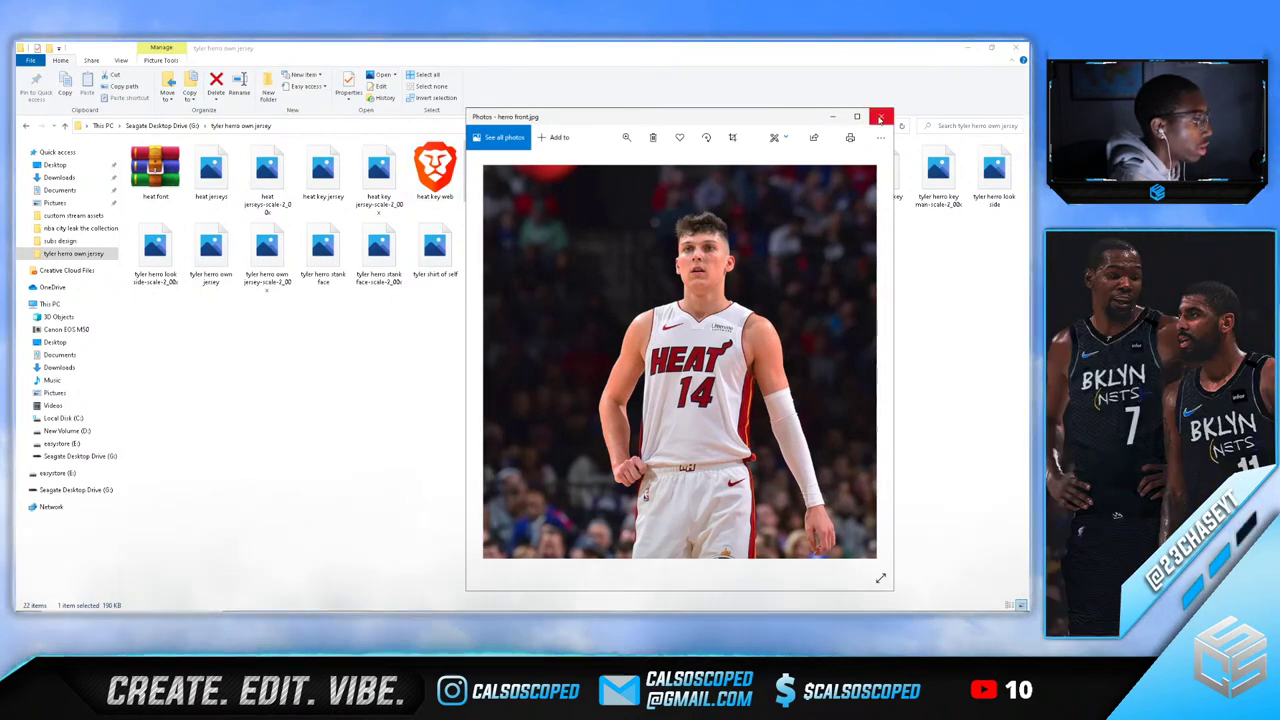
left_click(880, 118)
left_click(622, 172)
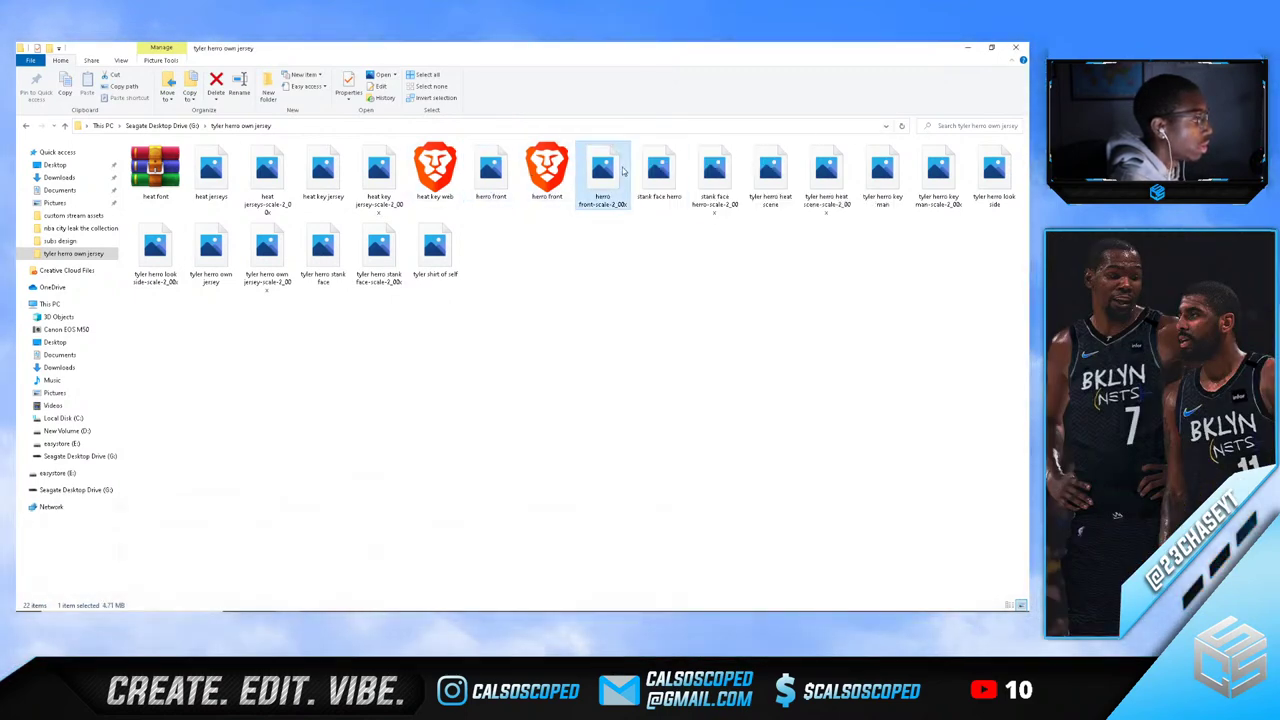
double_click(622, 172)
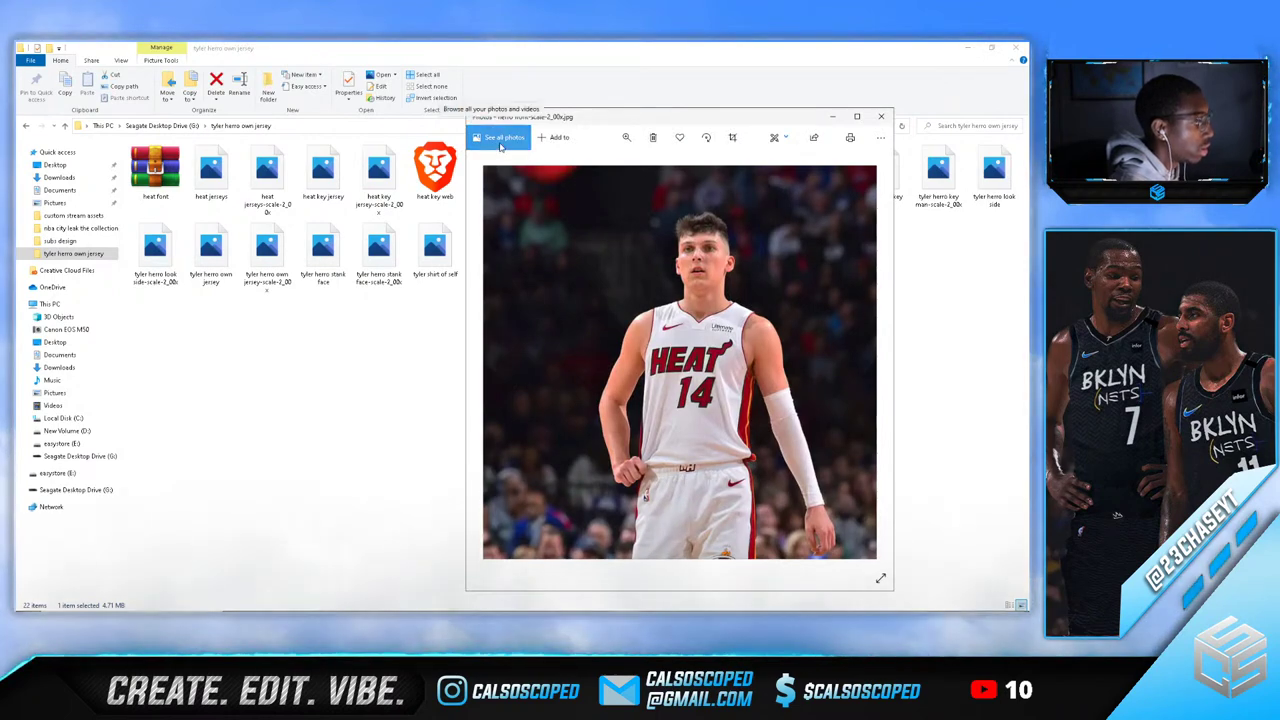
left_click(882, 117)
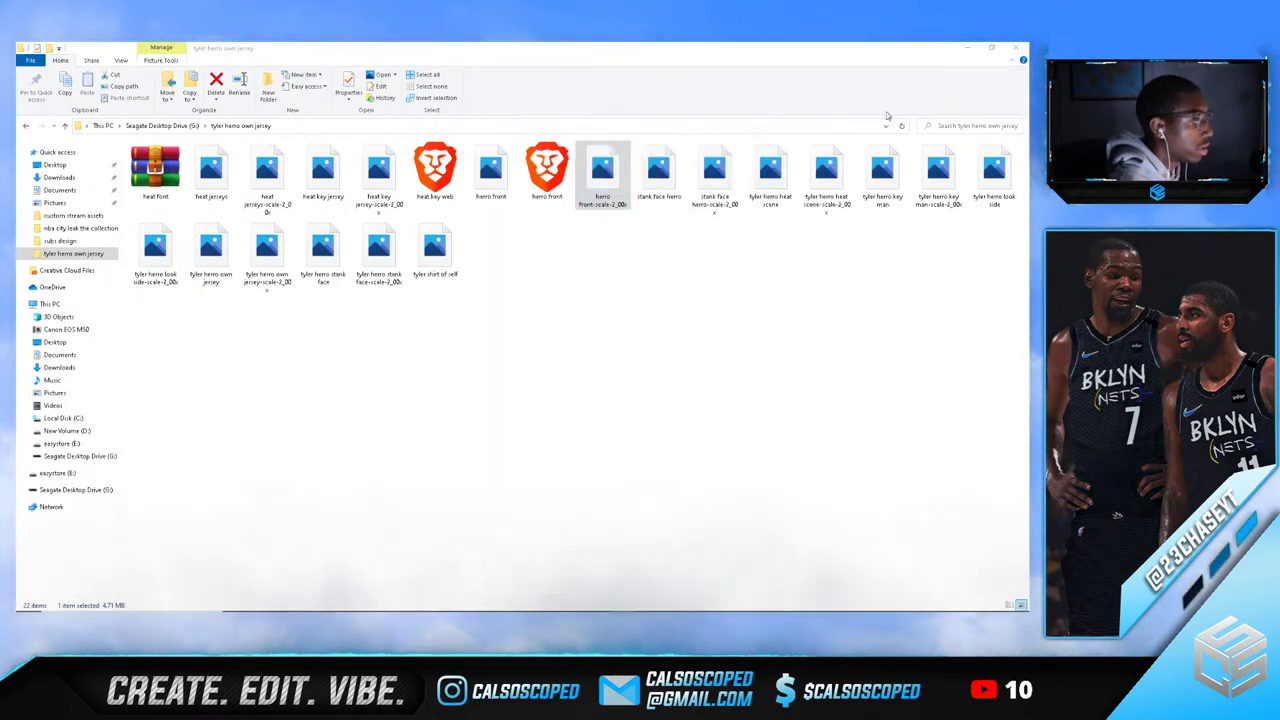
Open "herro front-scale-2_00x" as a new document in Photoshop, unlock its Background layer, and activate the Move tool
left_click_drag(605, 175, 497, 607)
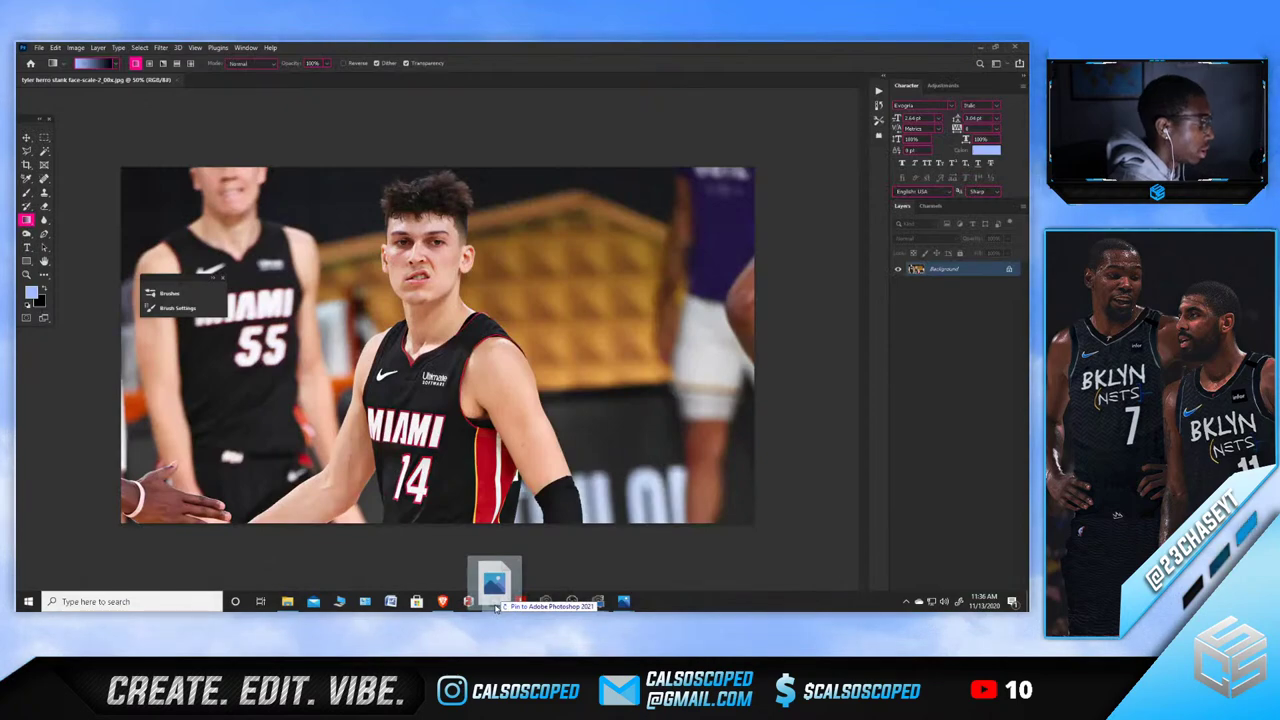
left_click_drag(243, 79, 243, 80)
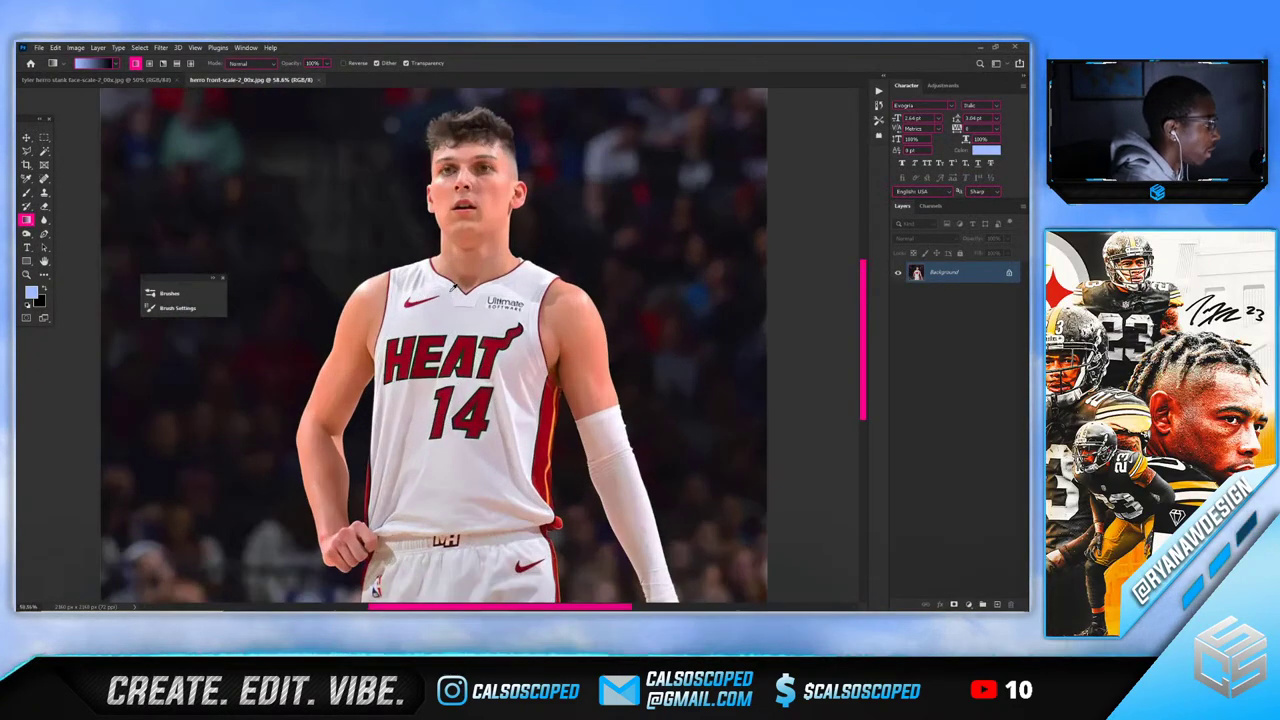
left_click(1009, 272)
scroll(565, 351, "down", 2)
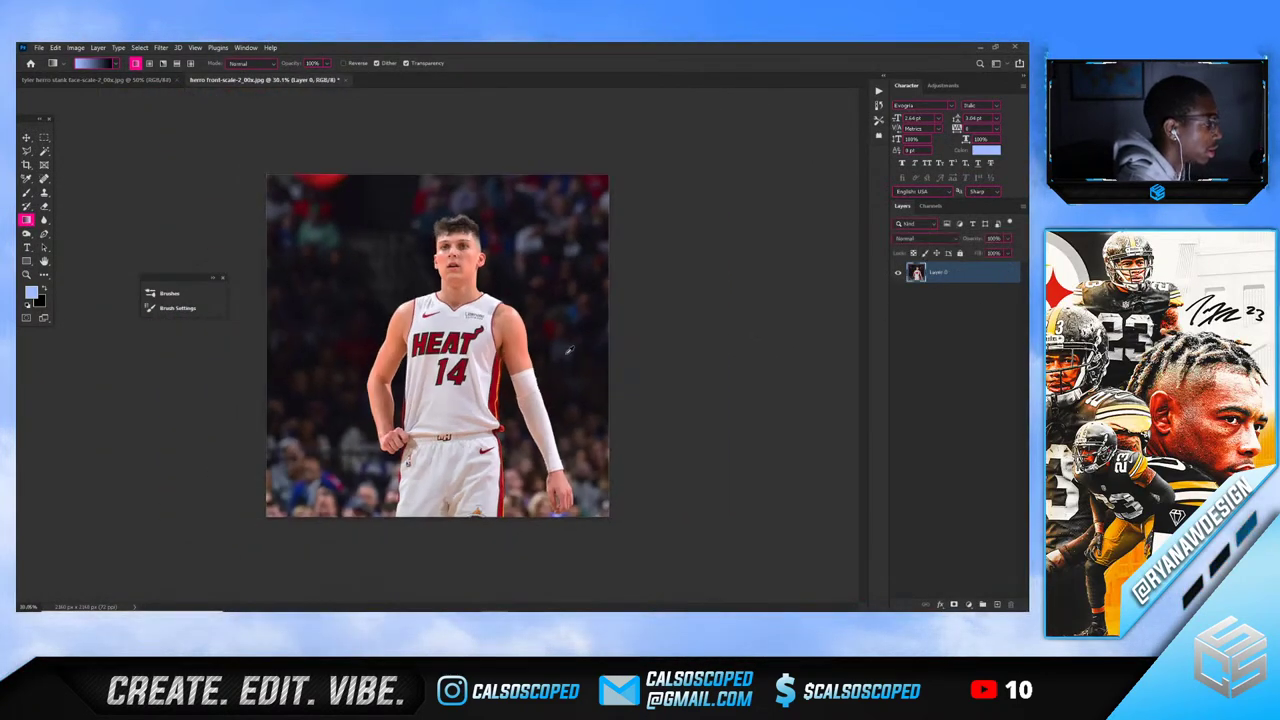
scroll(565, 351, "up", 1)
key("v")
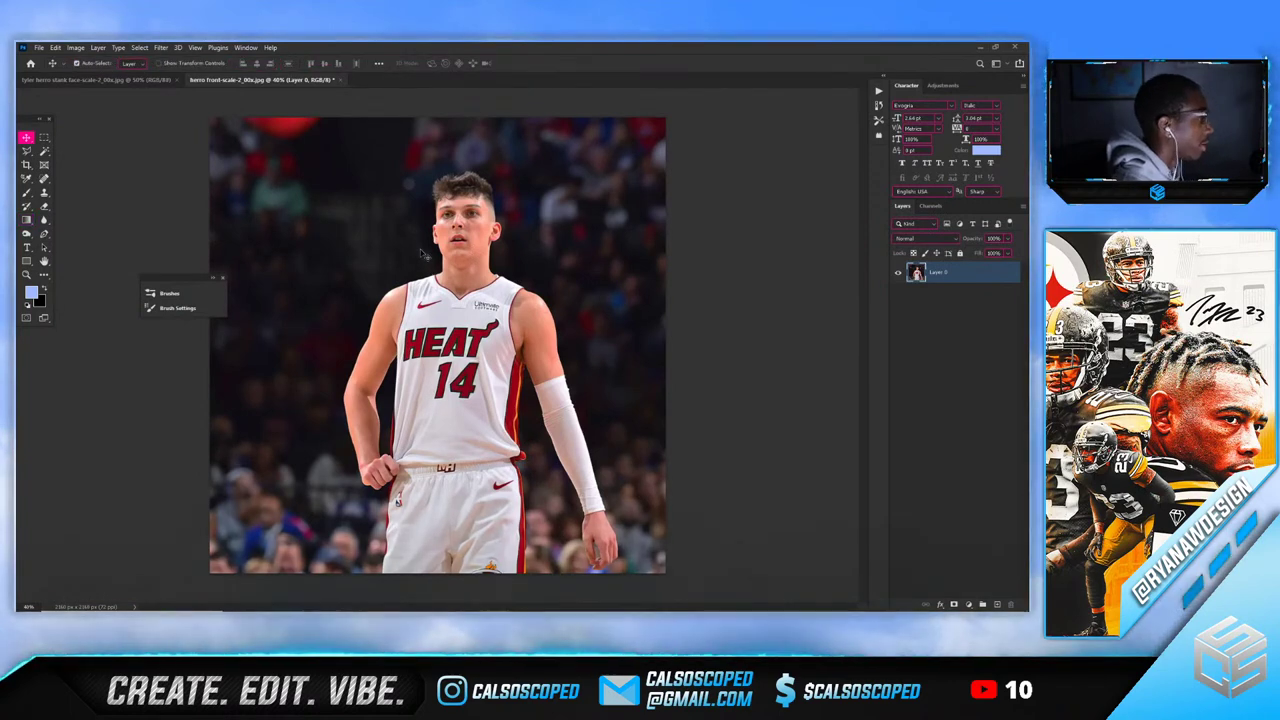
Duplicate the Herro photo layer and activate the Lasso tool over the jersey's HEAT lettering
scroll(424, 252, "up", 1)
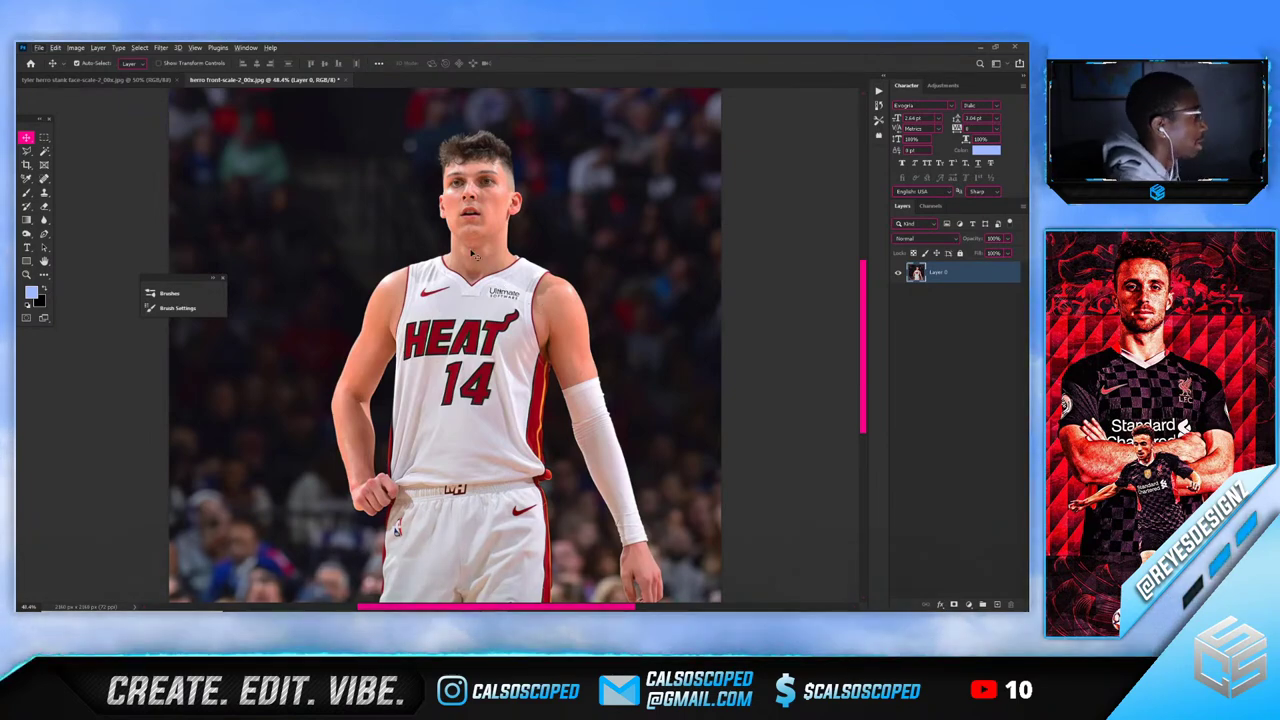
scroll(475, 255, "down", 1)
scroll(533, 292, "up", 1)
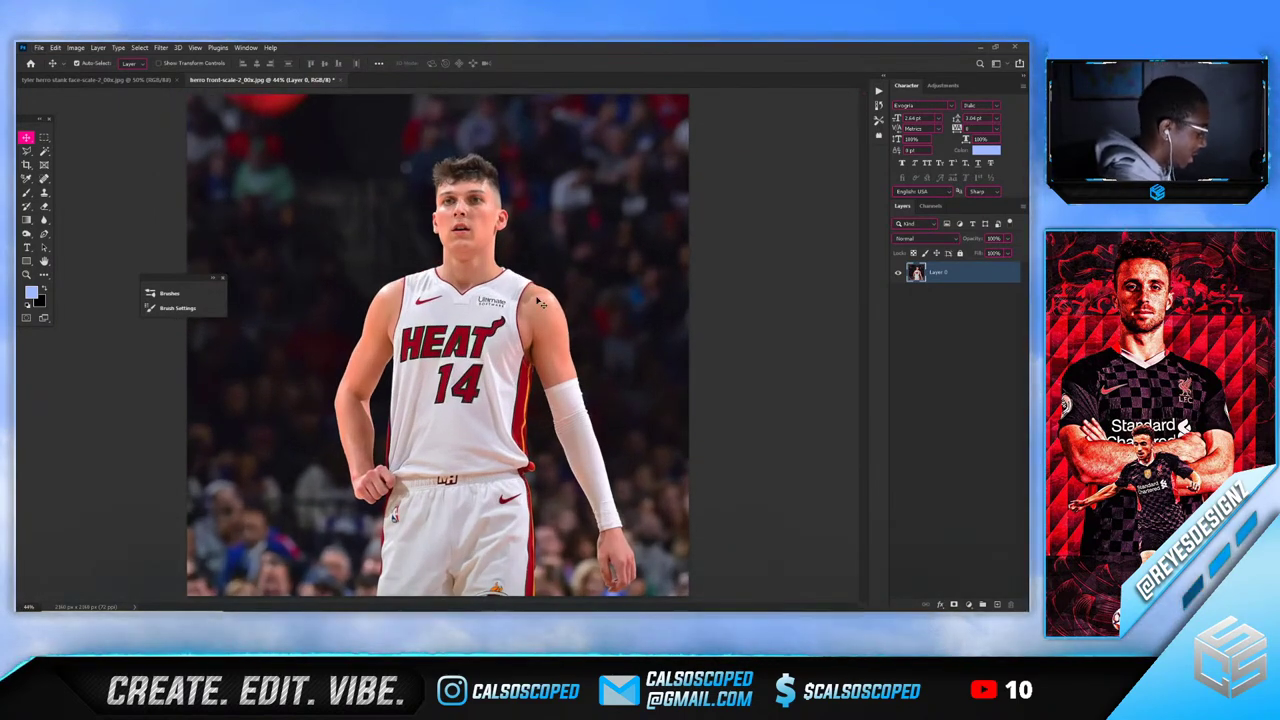
scroll(464, 355, "up", 3)
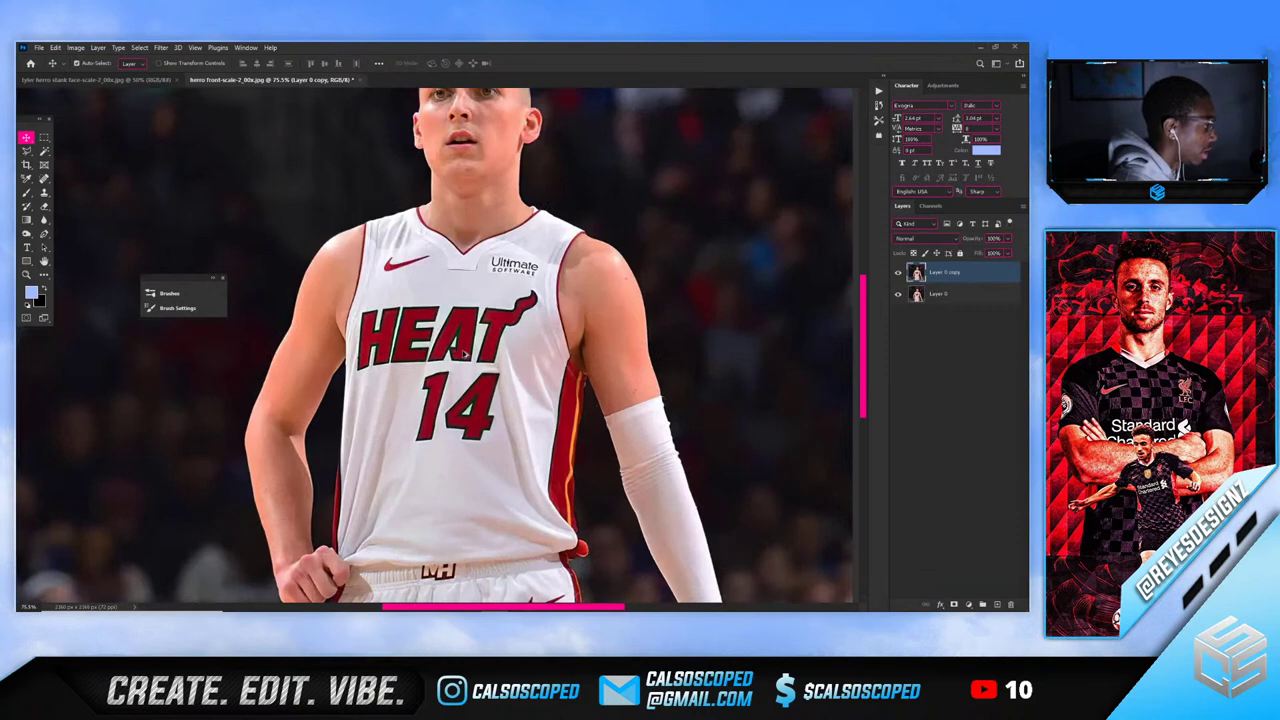
left_click(31, 152)
scroll(33, 154, "up", 1)
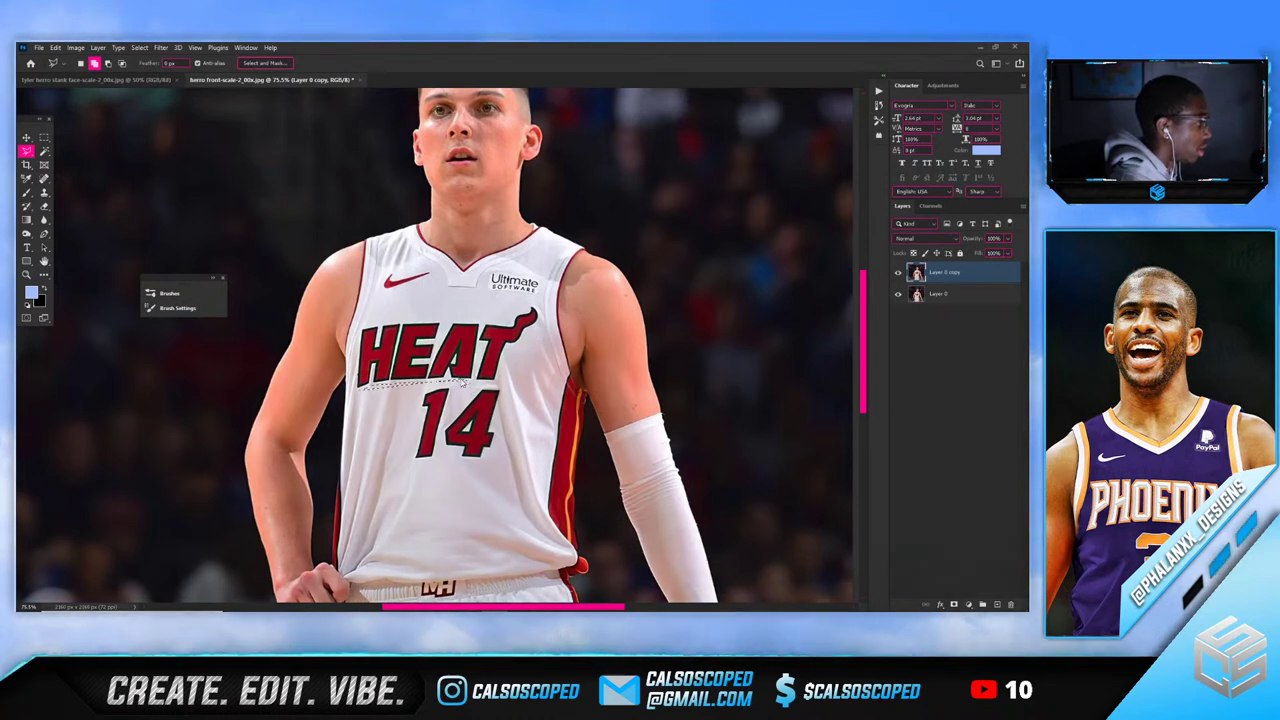
Save the document as a Photoshop file named "herro displacement map 1" in the "tyler herro own jersey" folder, accepting maximized compatibility
scroll(462, 377, "down", 3)
scroll(504, 381, "down", 1)
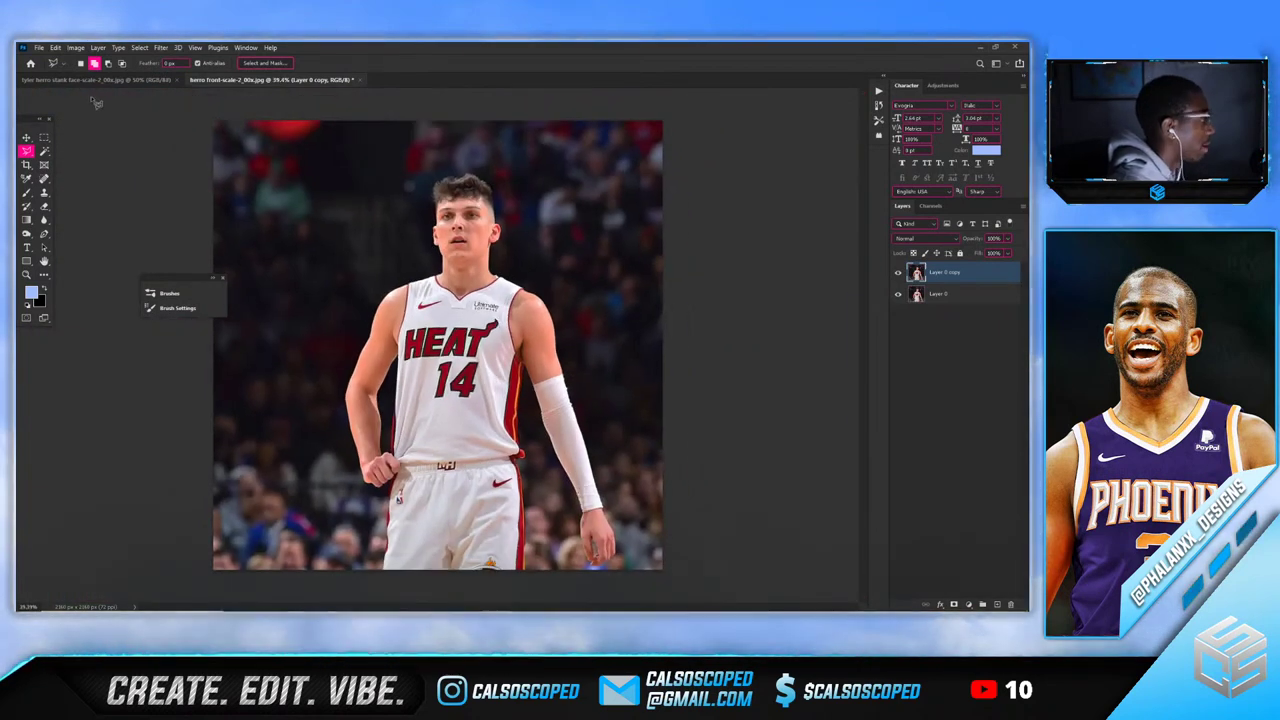
left_click(39, 47)
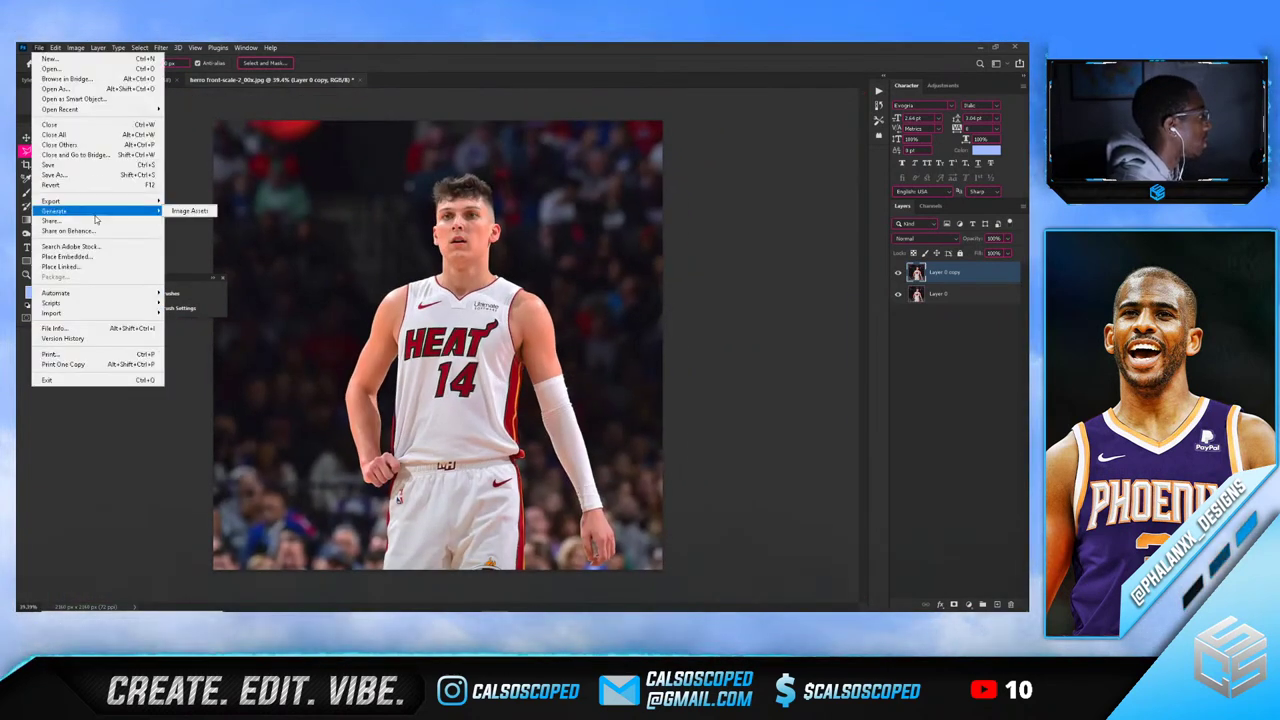
left_click(54, 174)
left_click(786, 428)
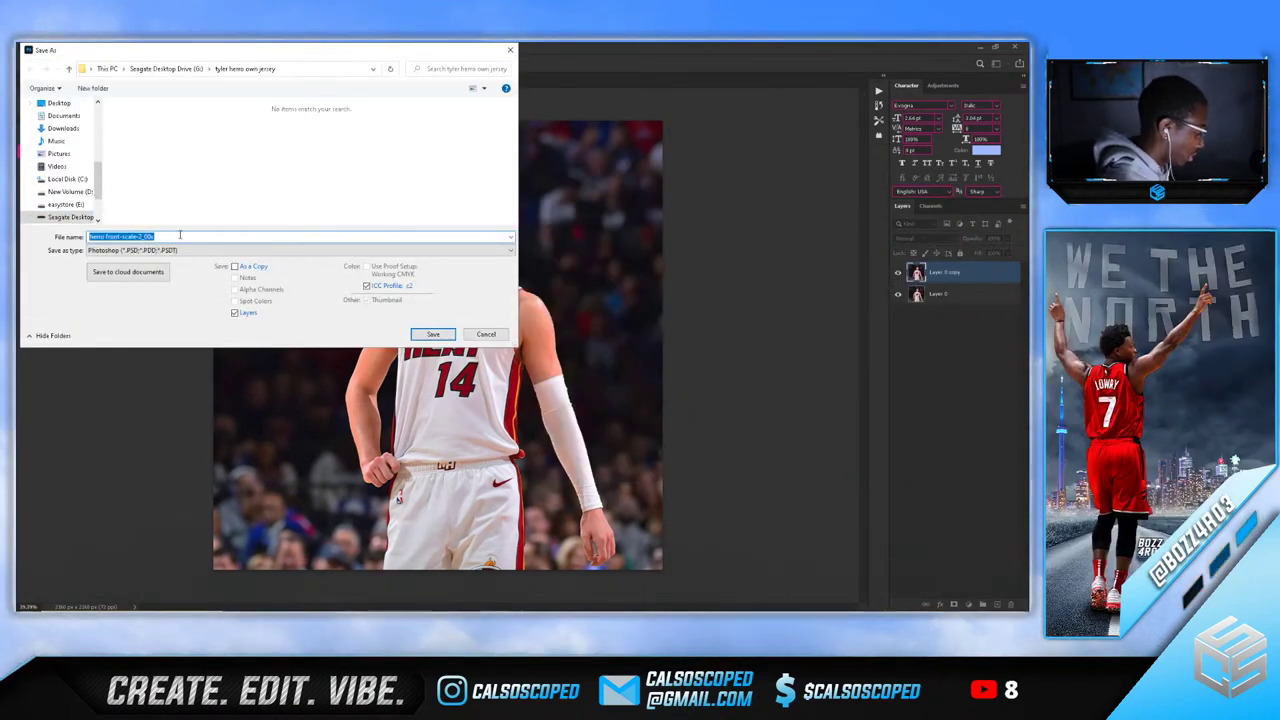
type("herro d")
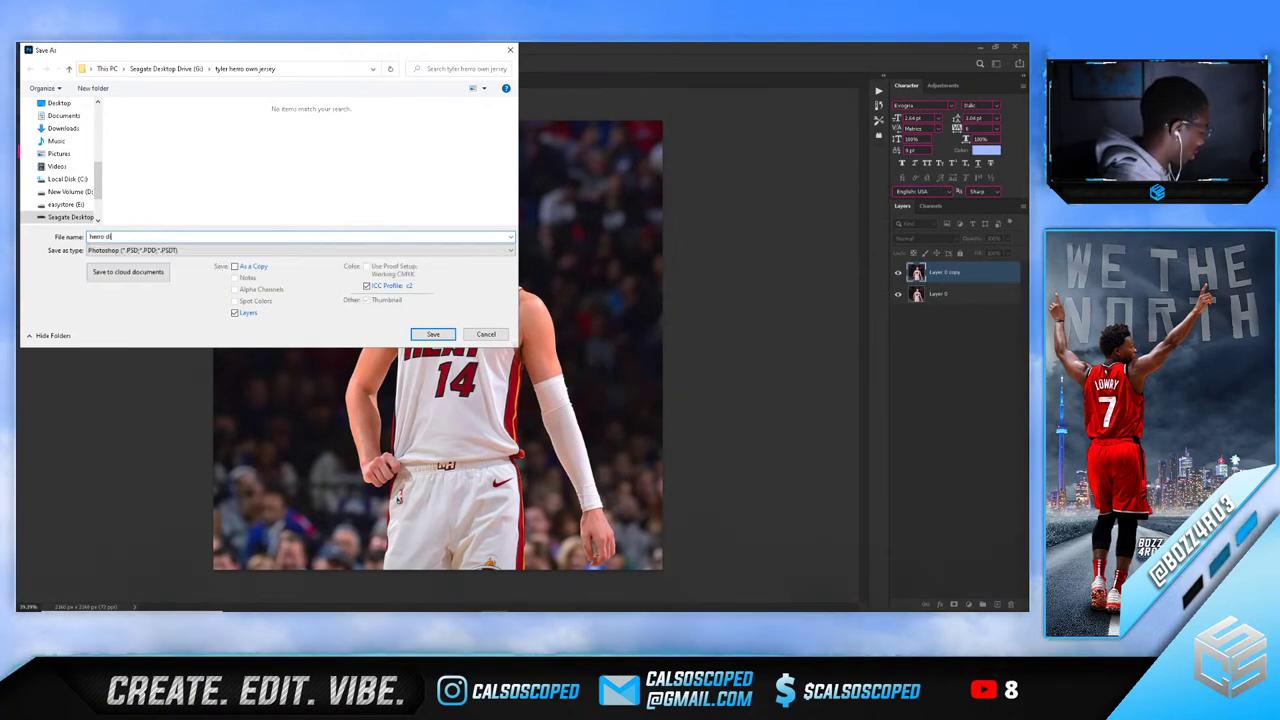
type("isplacement ma")
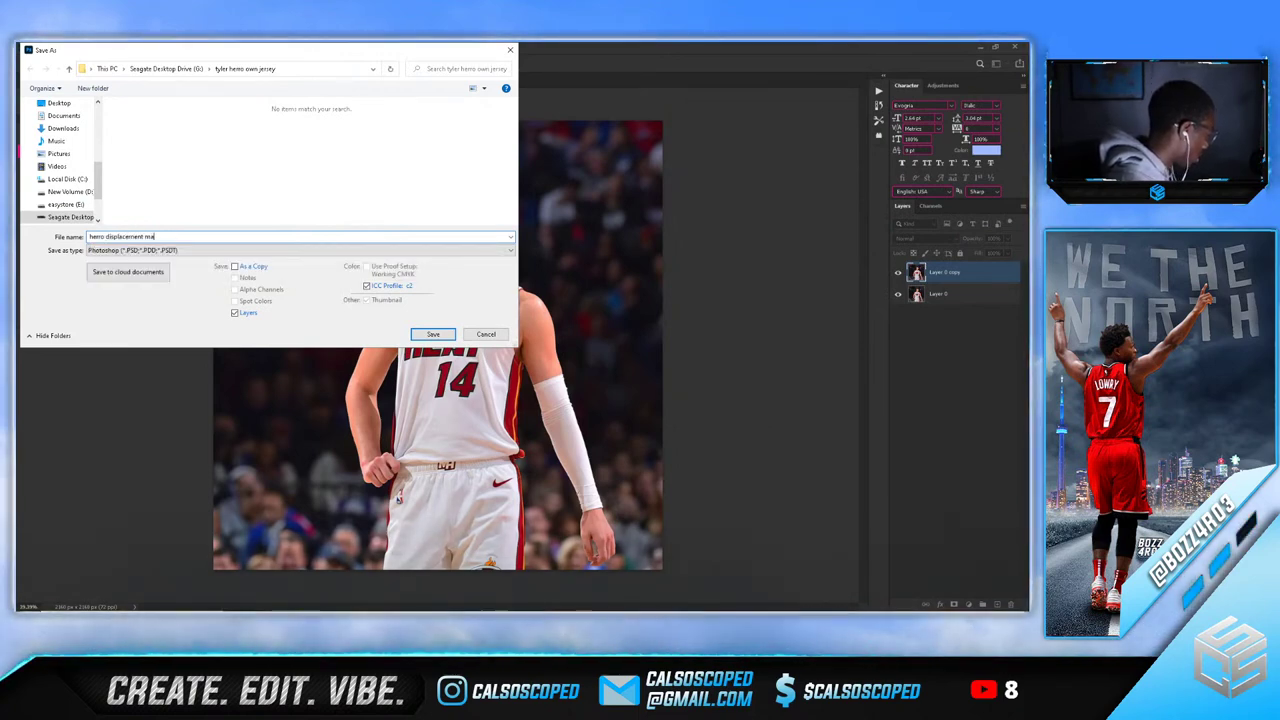
type("p")
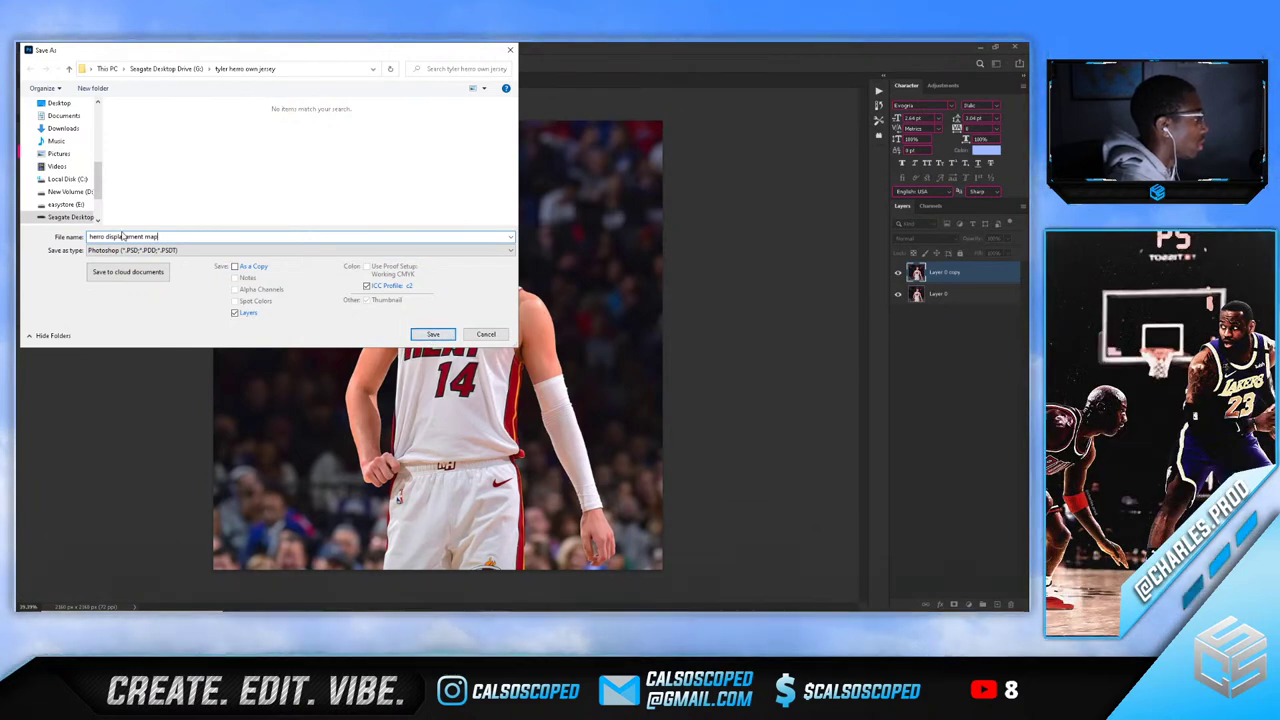
key("Return")
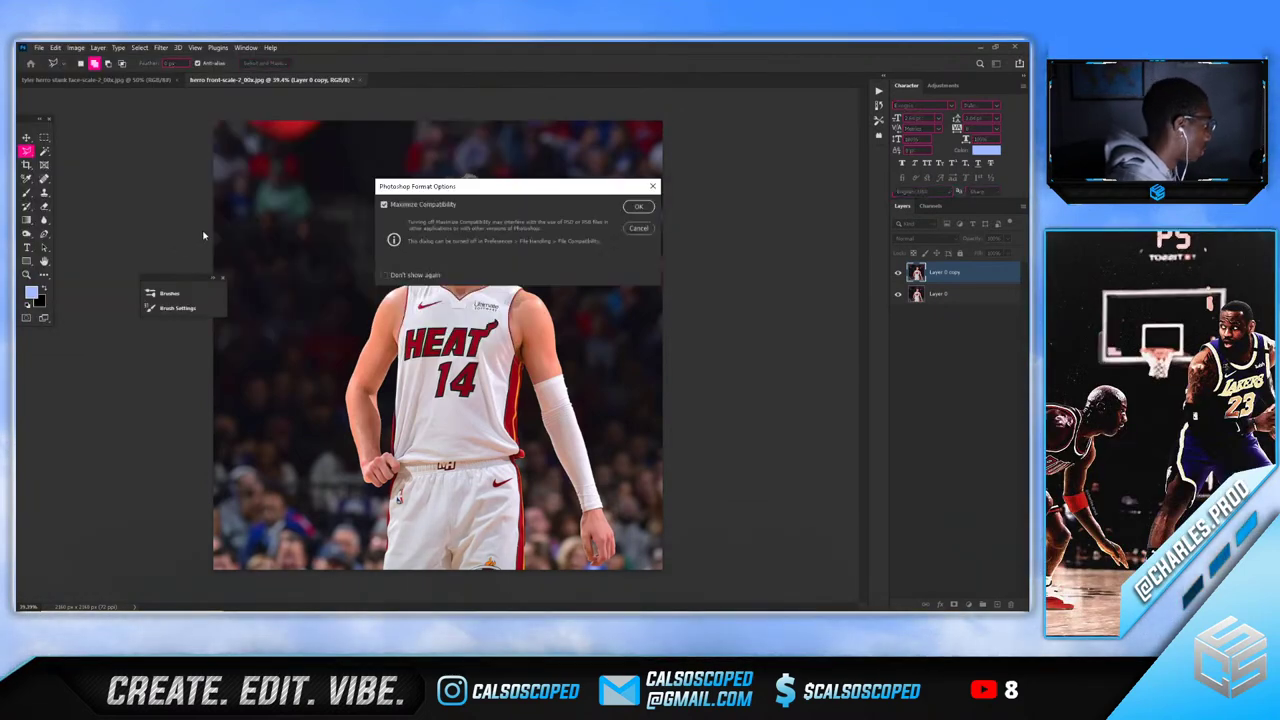
left_click(645, 216)
scroll(593, 309, "up", 1)
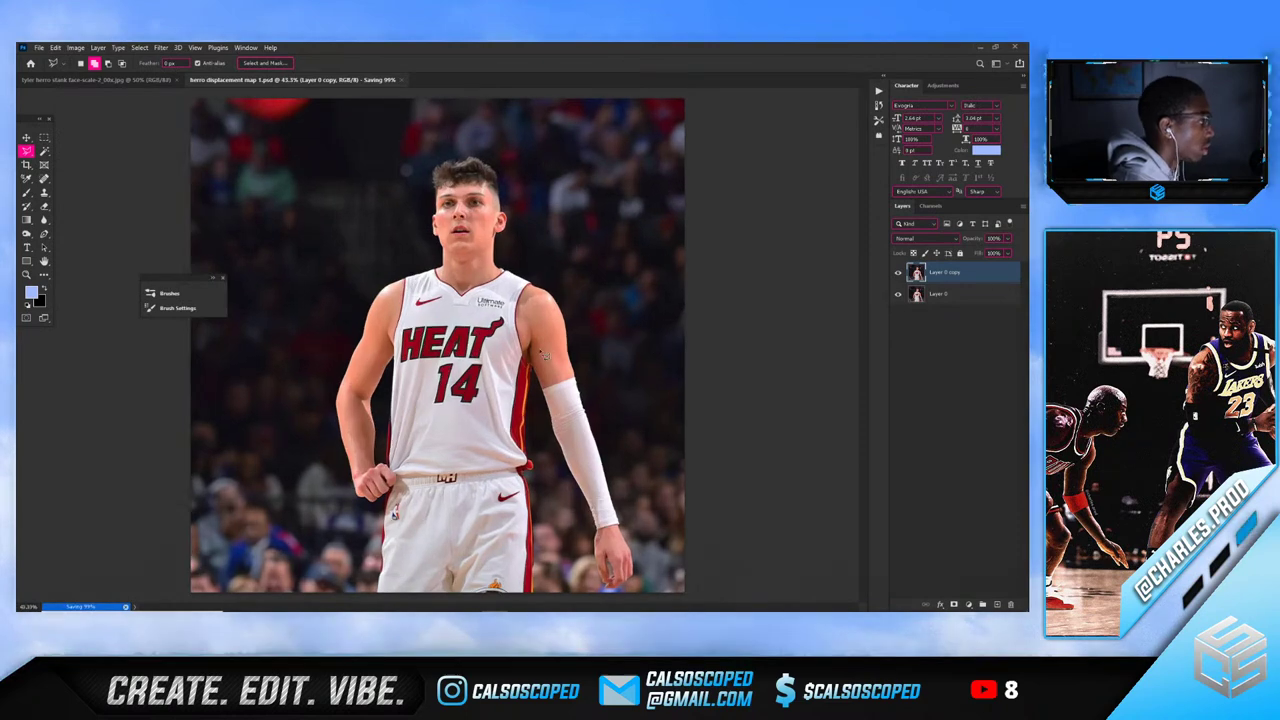
Switch to the Brave browser and open the gettyimages.com editorial images page in a new window
left_click(442, 601)
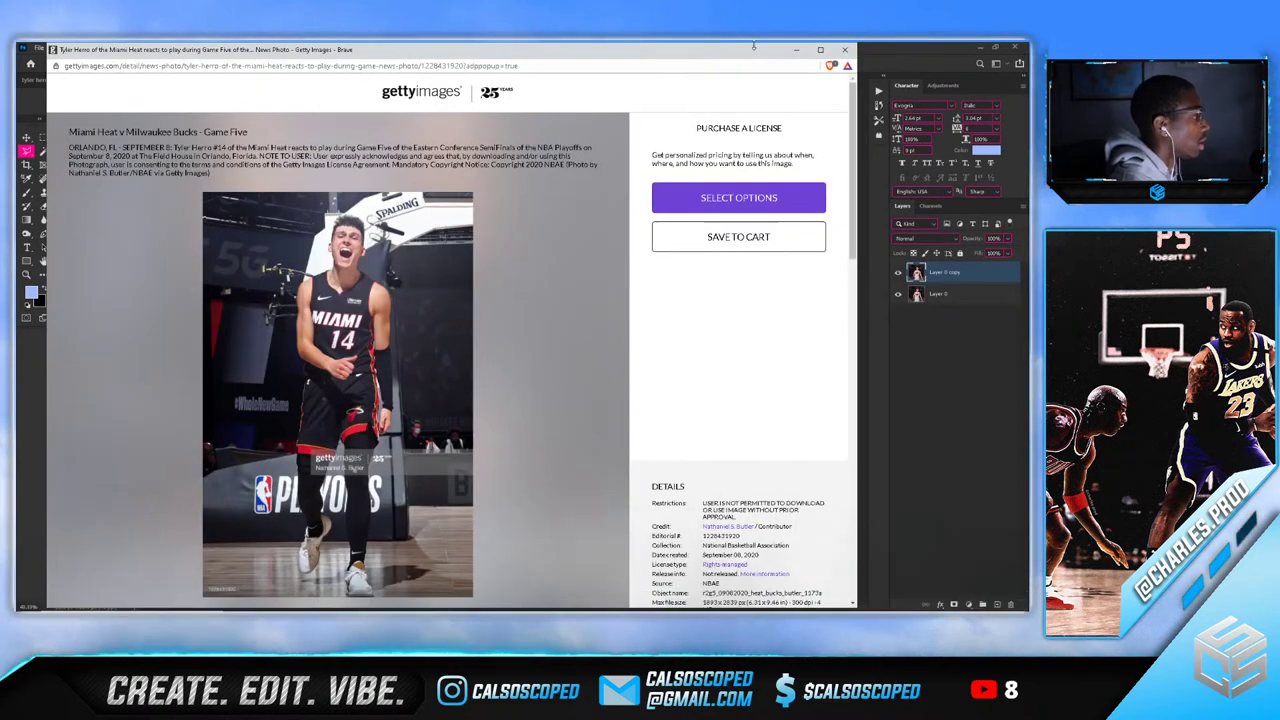
left_click(442, 601)
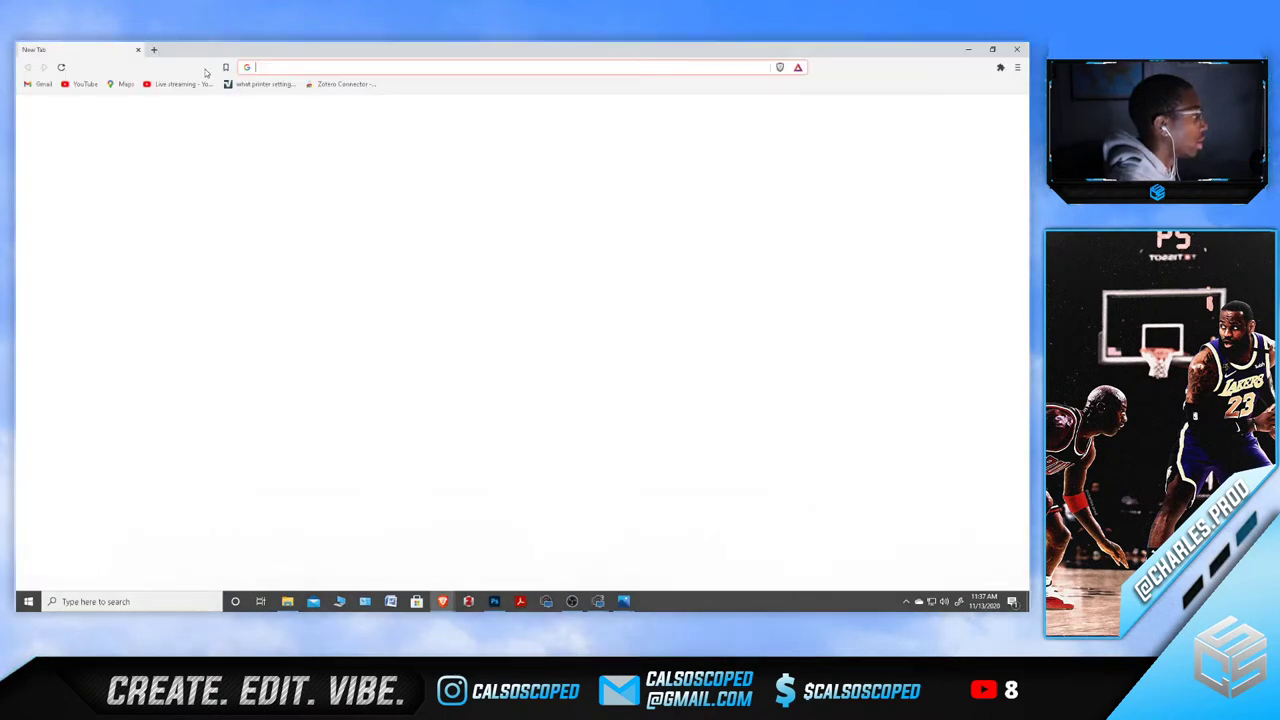
left_click(261, 69)
type("gettyimages.com")
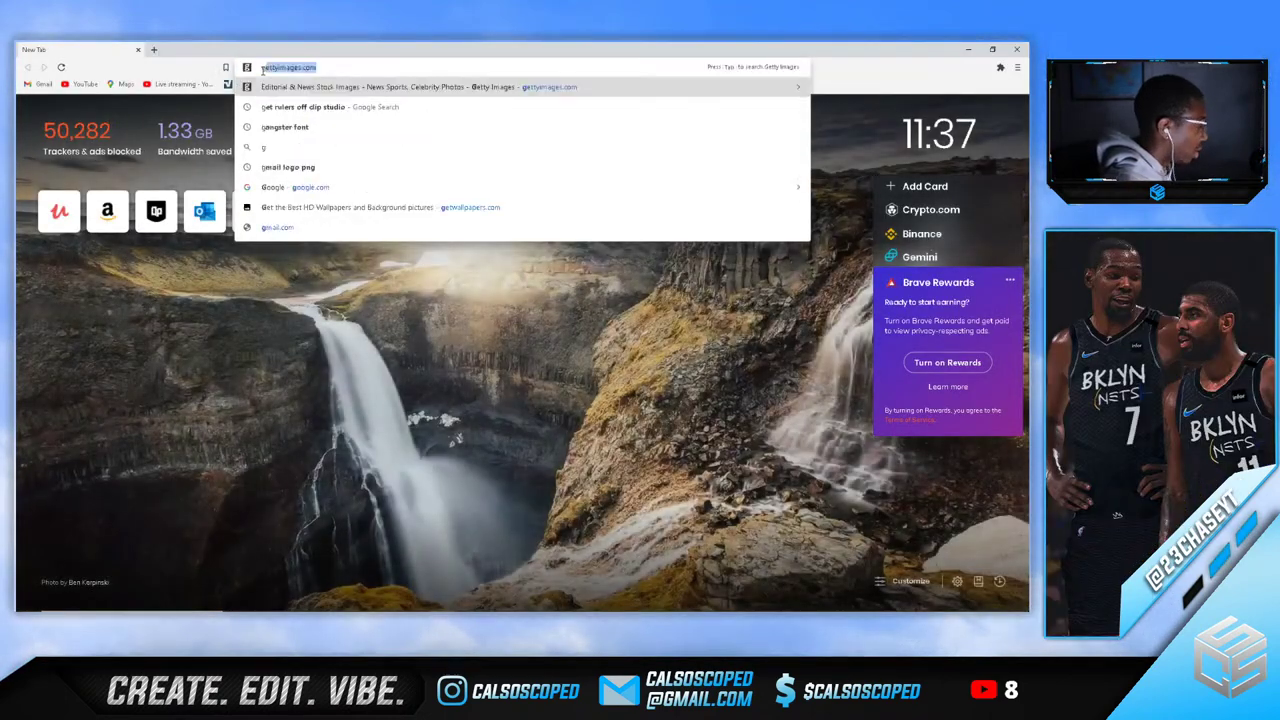
key("Return")
key("Return")
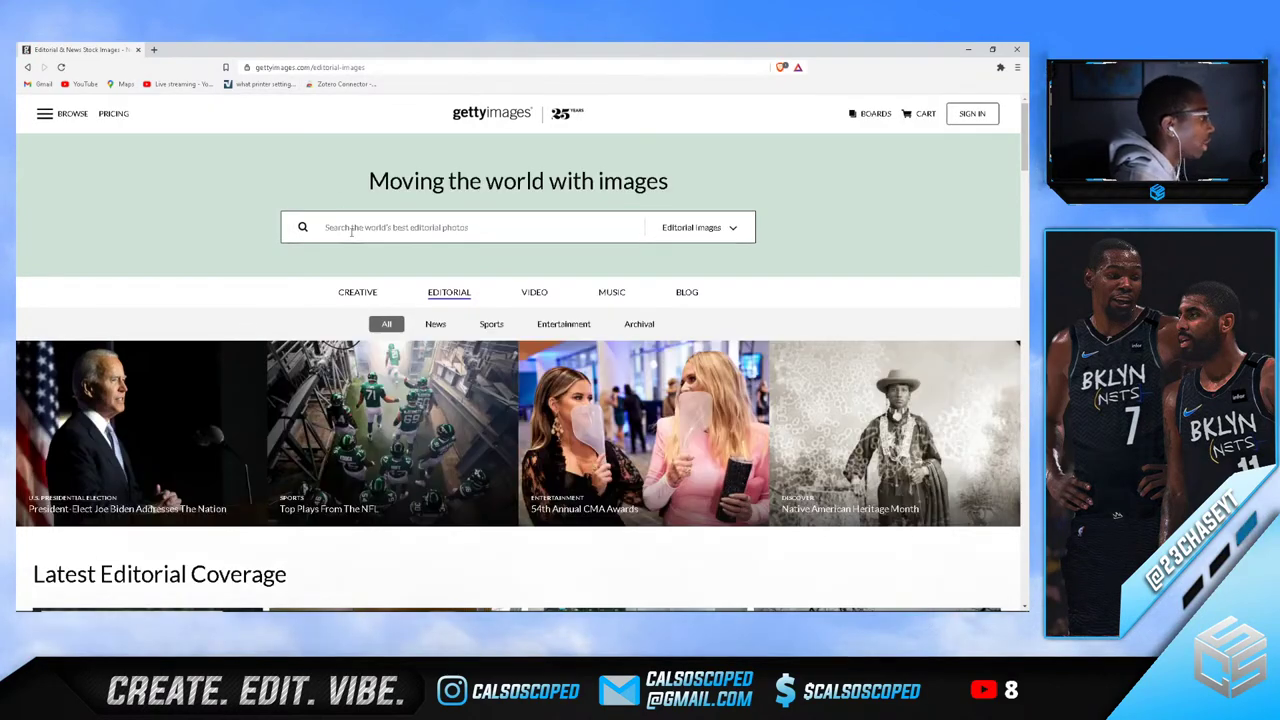
Search the Getty editorial images for "tyler herro" and filter the results to 16 MP and larger
left_click(352, 228)
type("tylere")
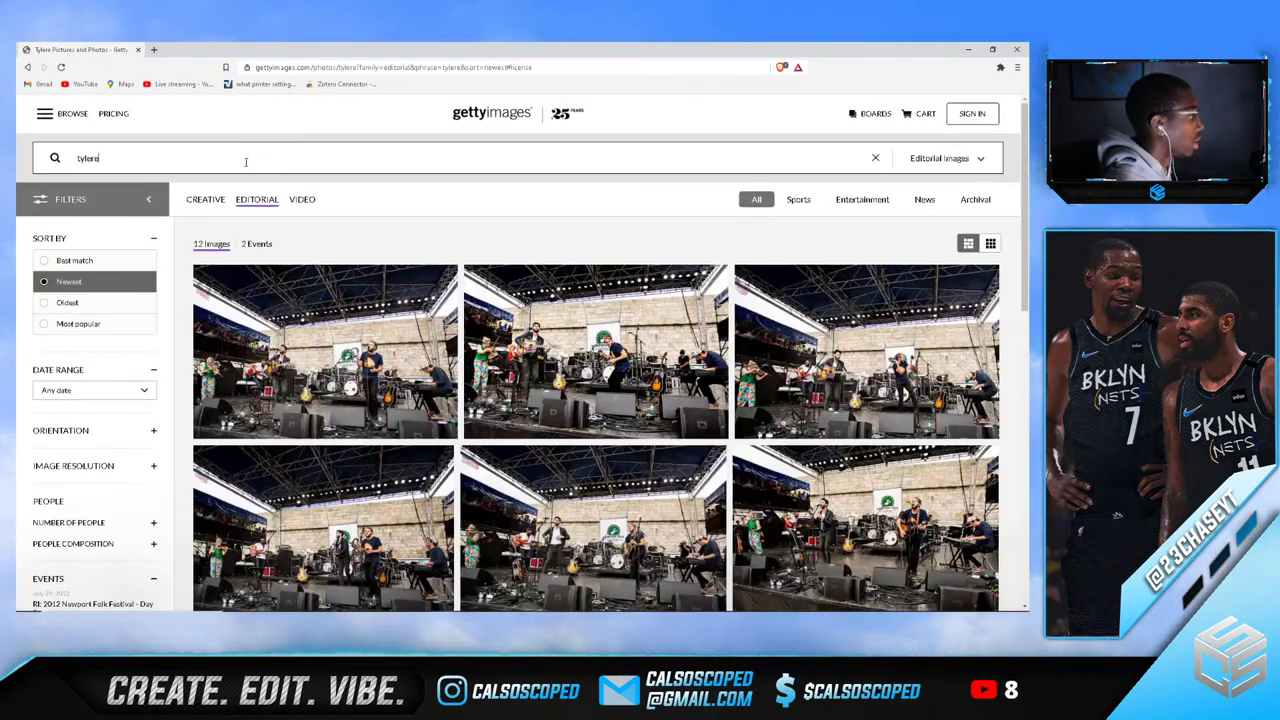
left_click(245, 161)
key("ctrl+a")
key("BackSpace")
type("t")
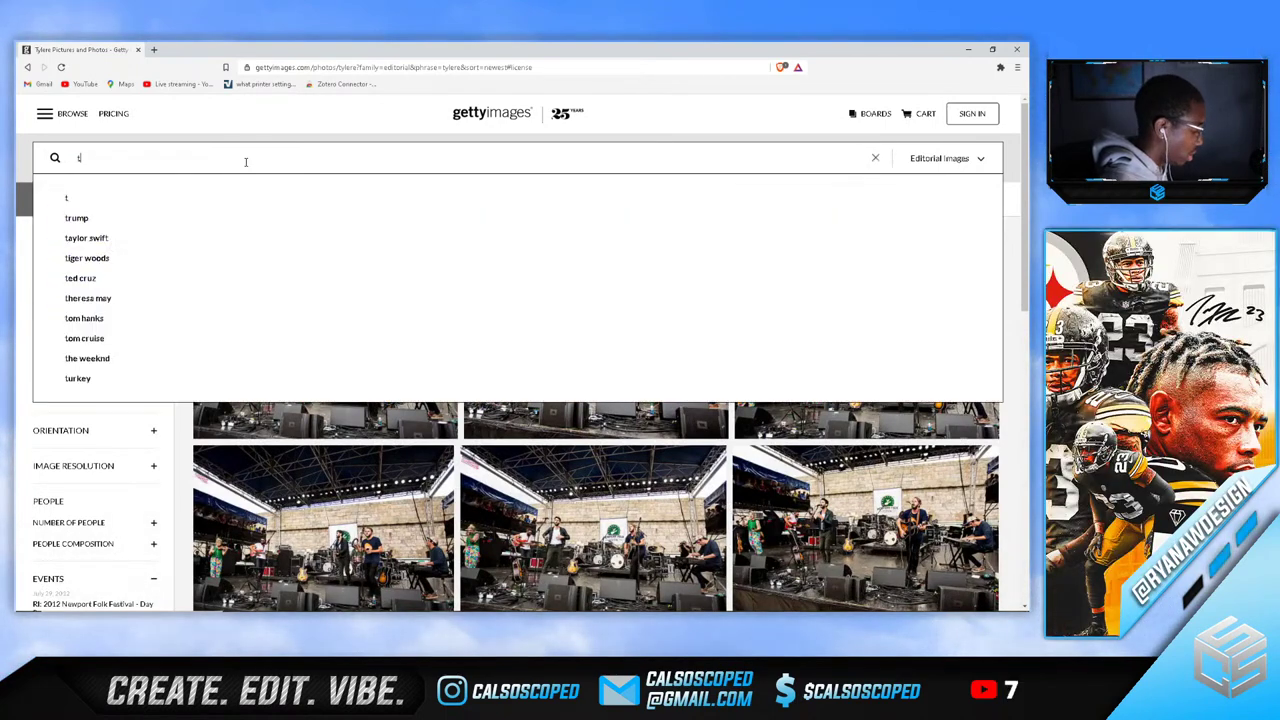
type("yler herro")
key("Return")
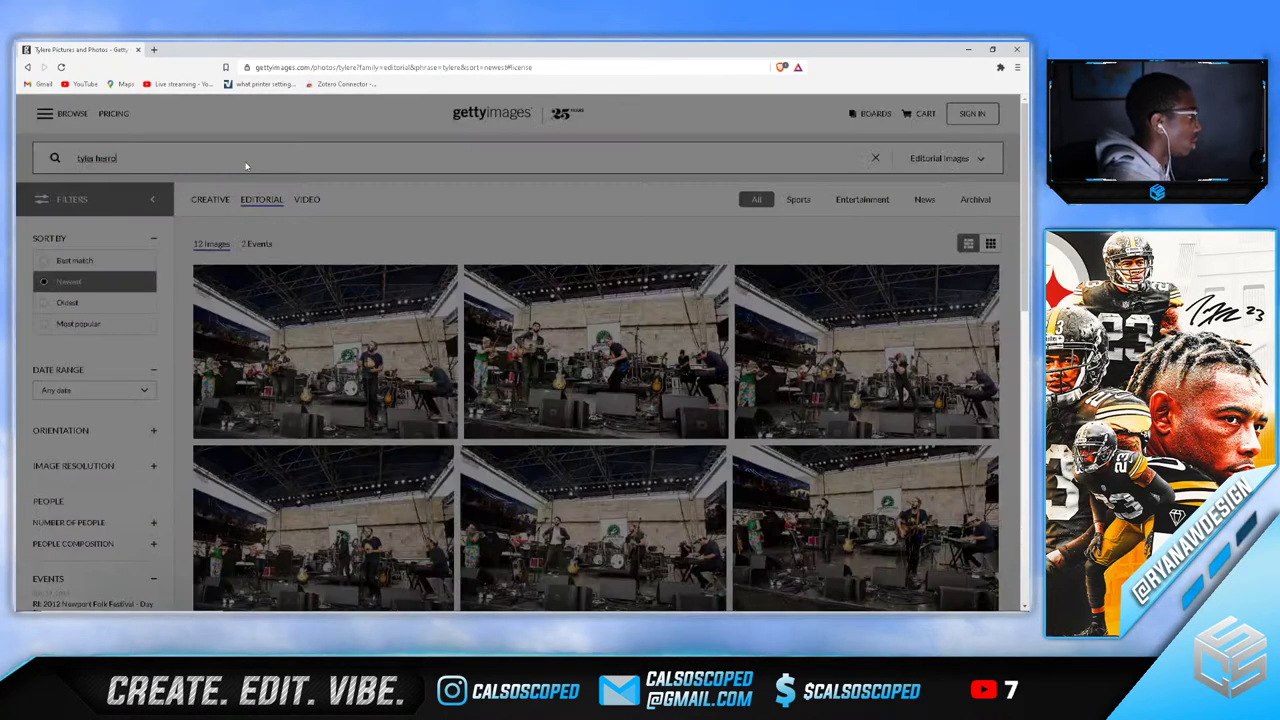
left_click(80, 468)
left_click(84, 530)
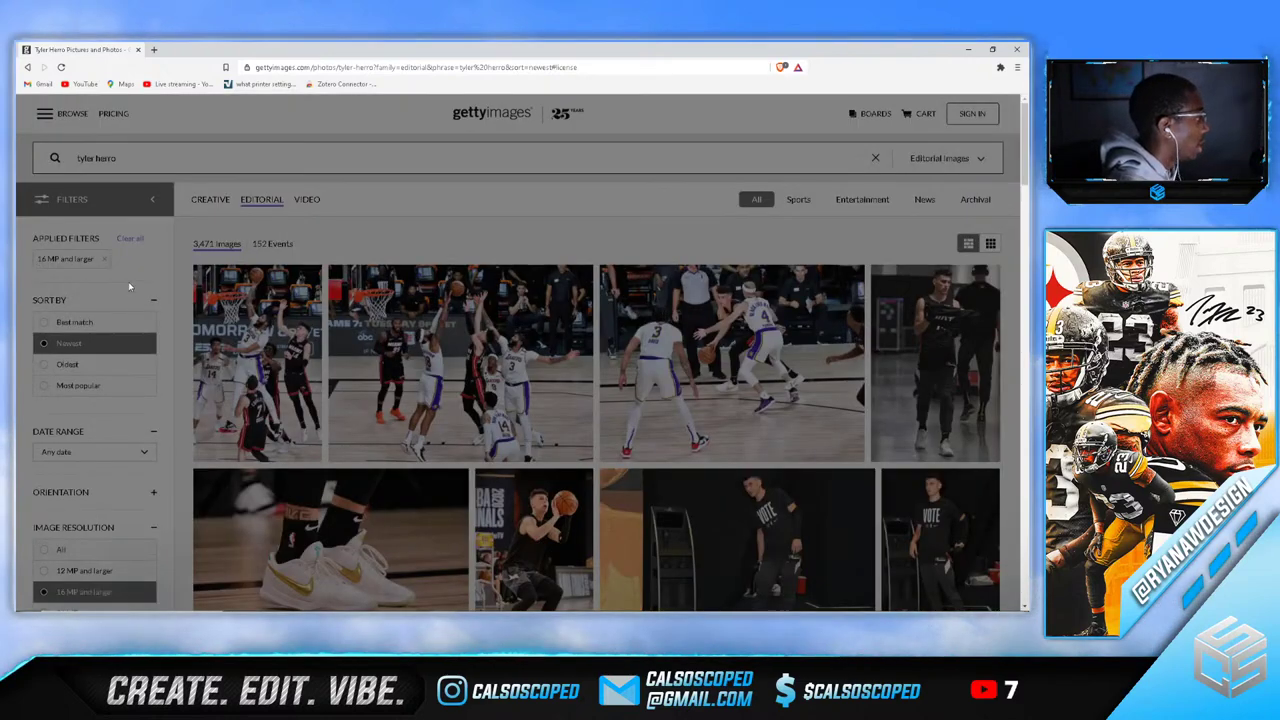
Look through the first two pages of Tyler Herro results for a suitable high-resolution photo
scroll(470, 367, "down", 2)
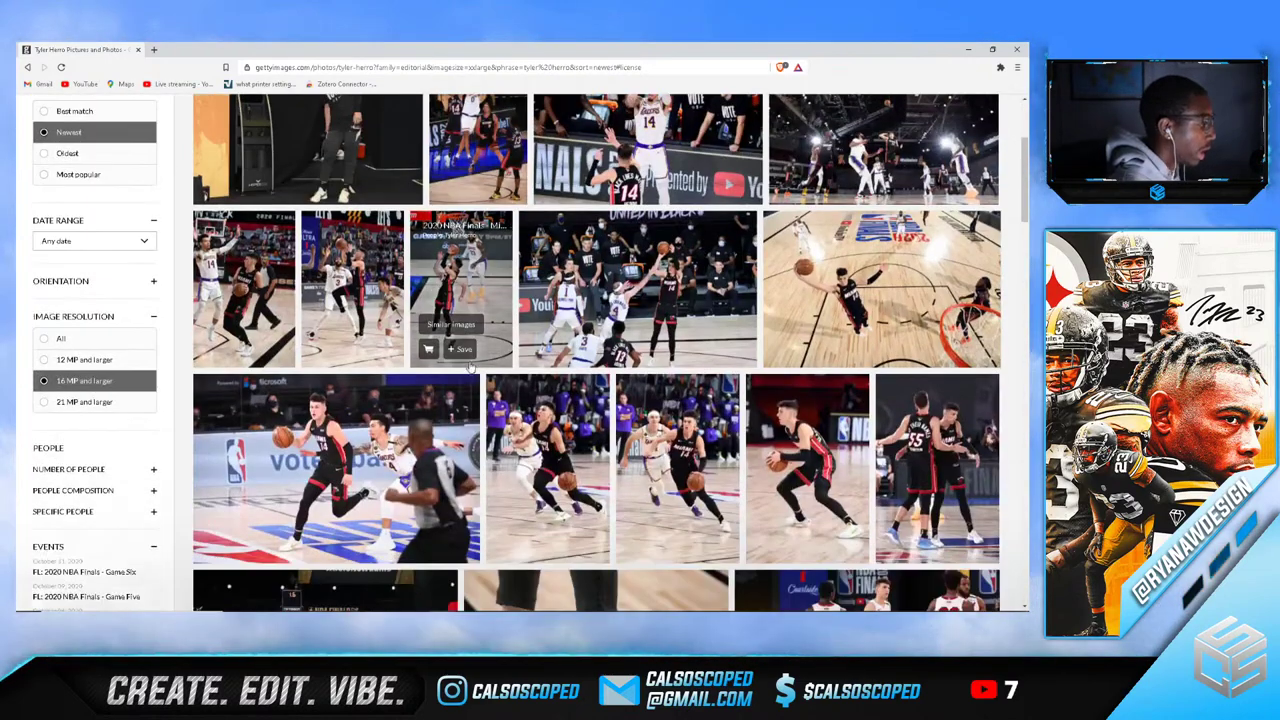
scroll(470, 367, "down", 8)
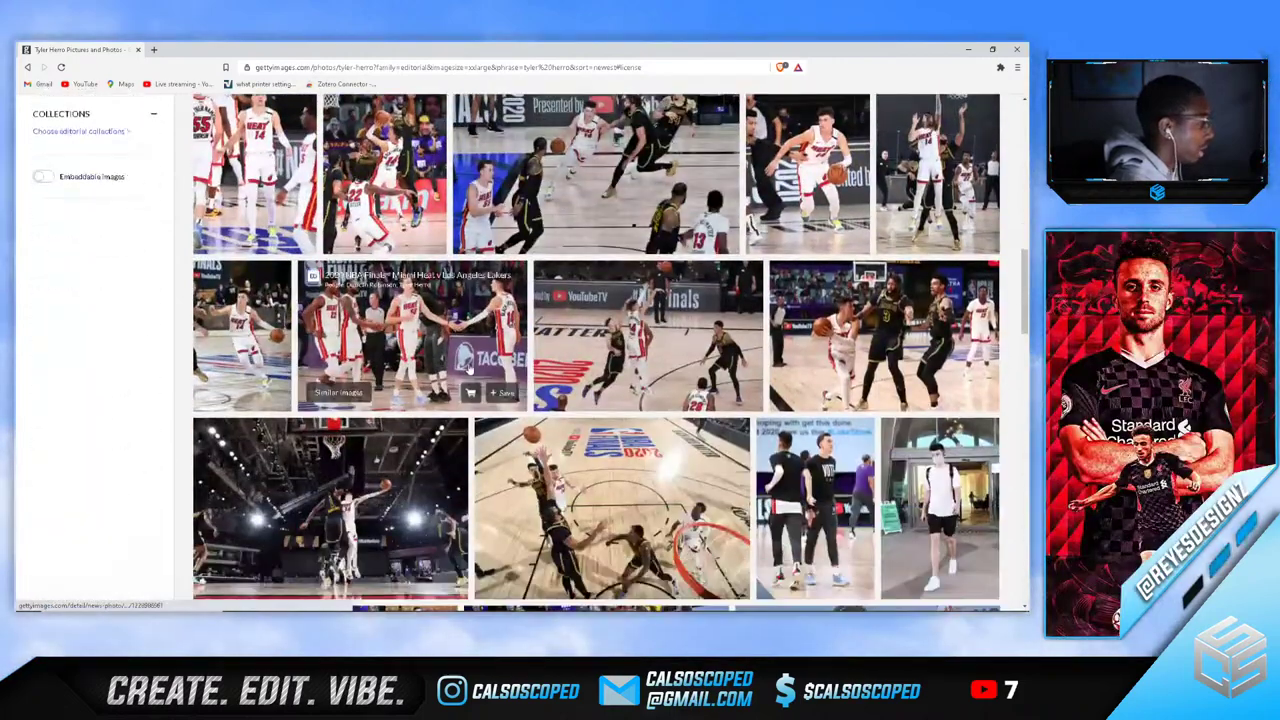
scroll(470, 370, "down", 10)
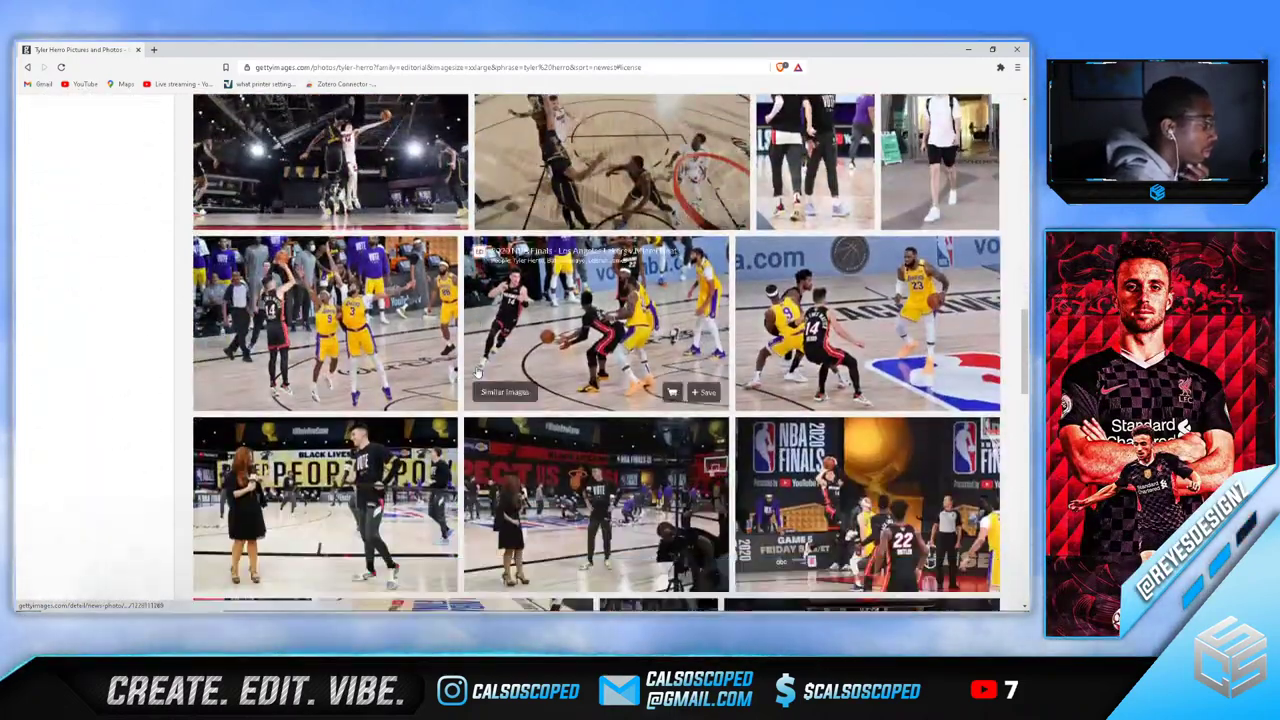
scroll(480, 372, "down", 10)
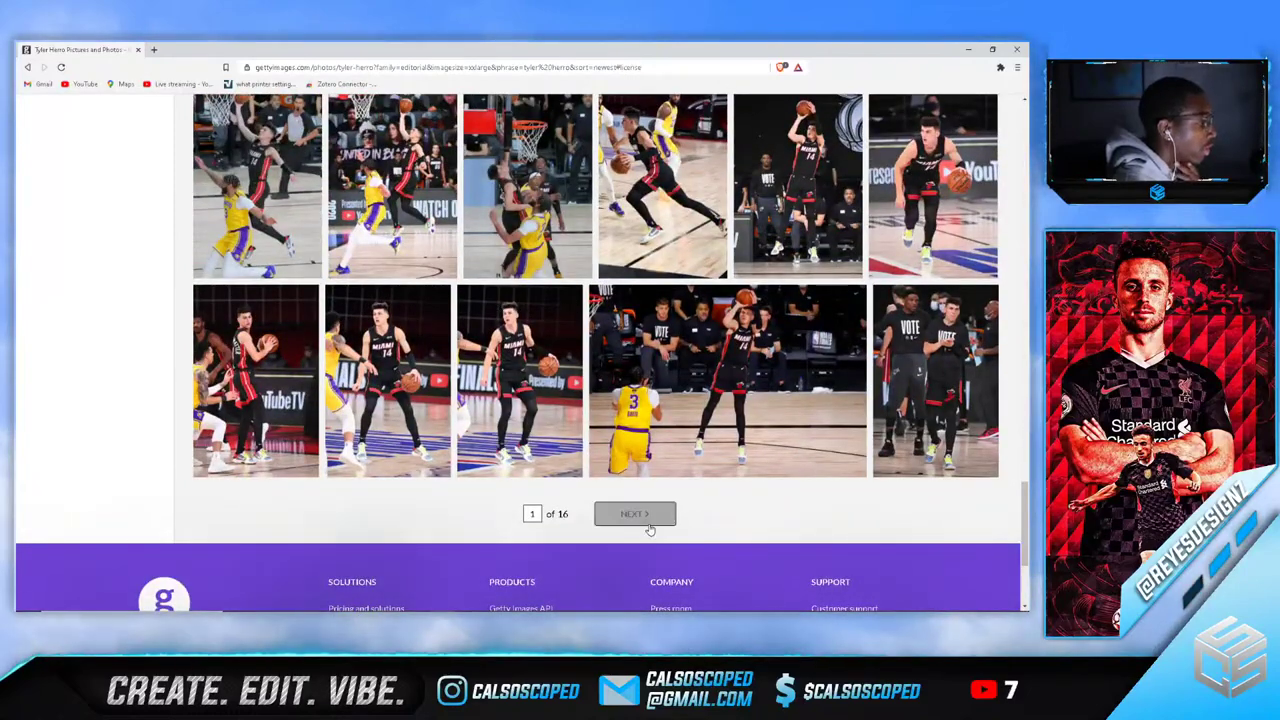
left_click(647, 524)
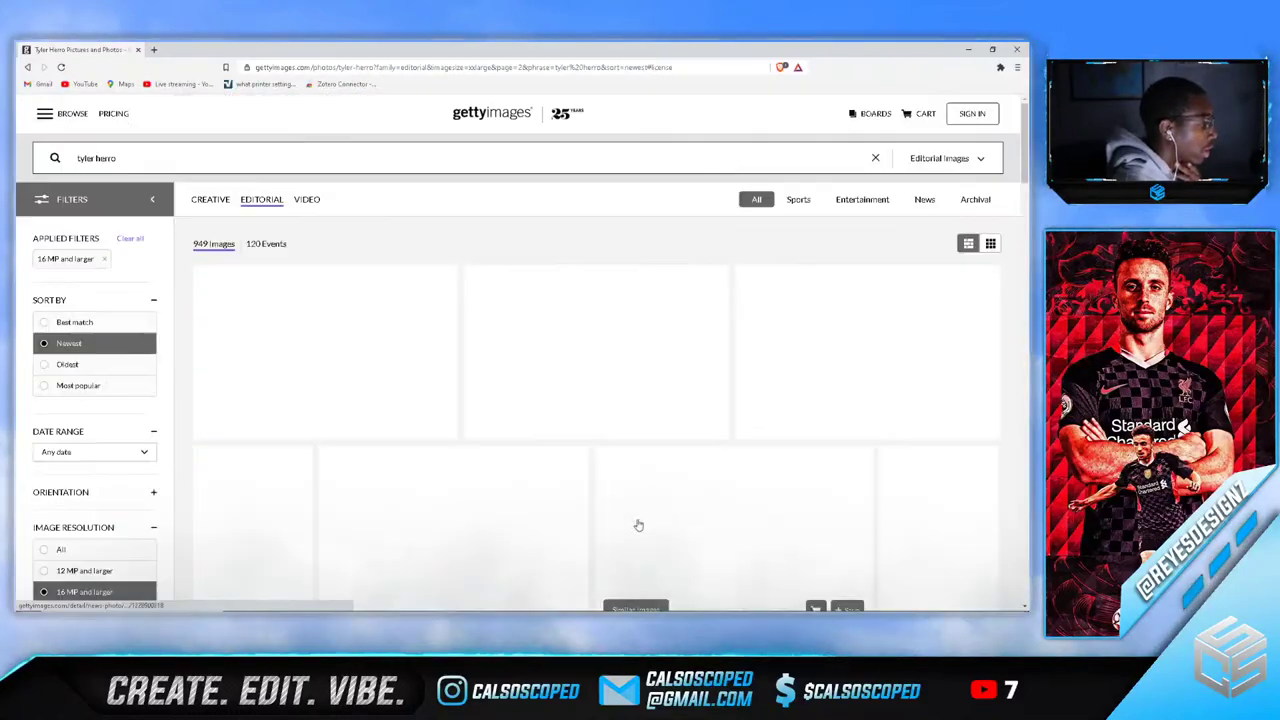
scroll(560, 460, "down", 5)
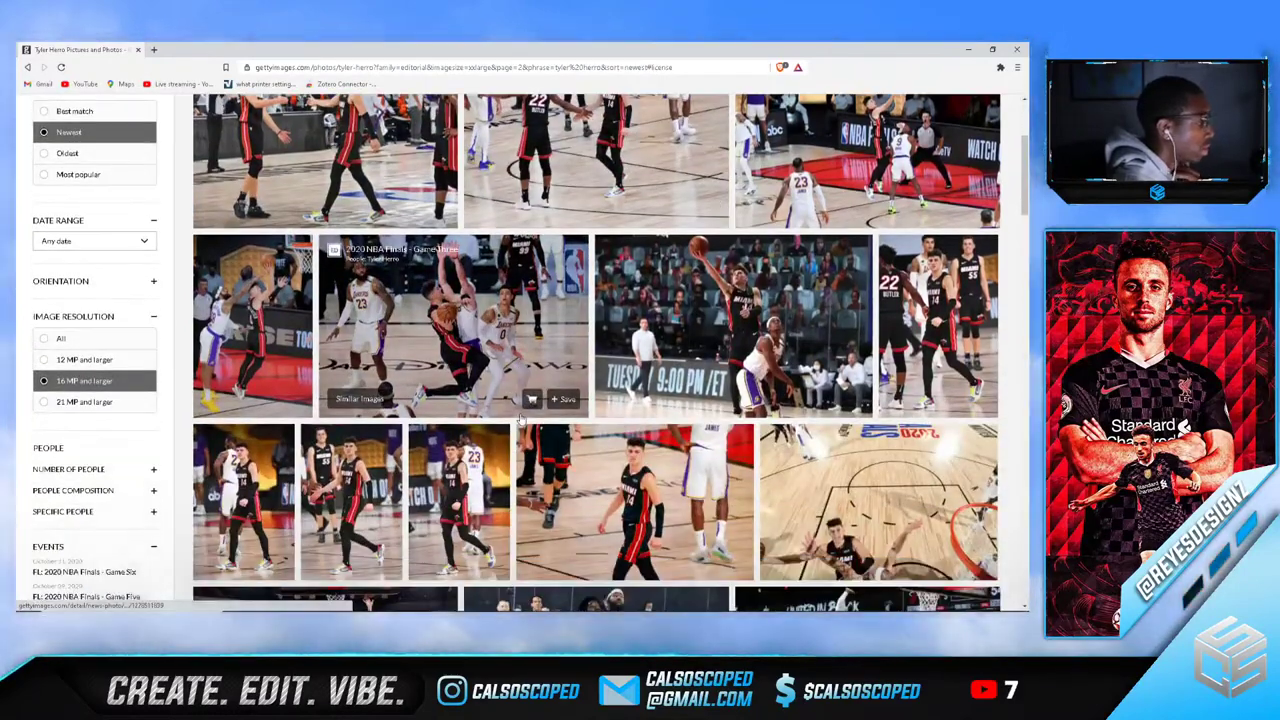
scroll(520, 420, "down", 6)
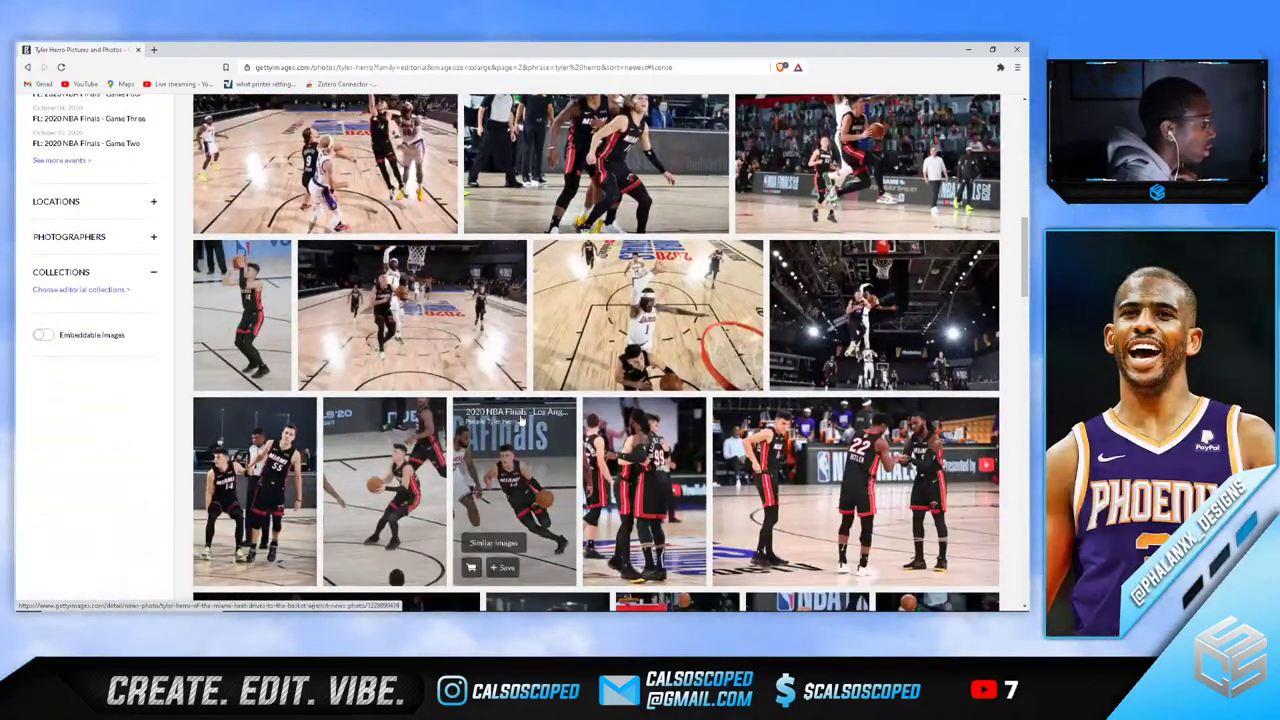
scroll(520, 420, "down", 6)
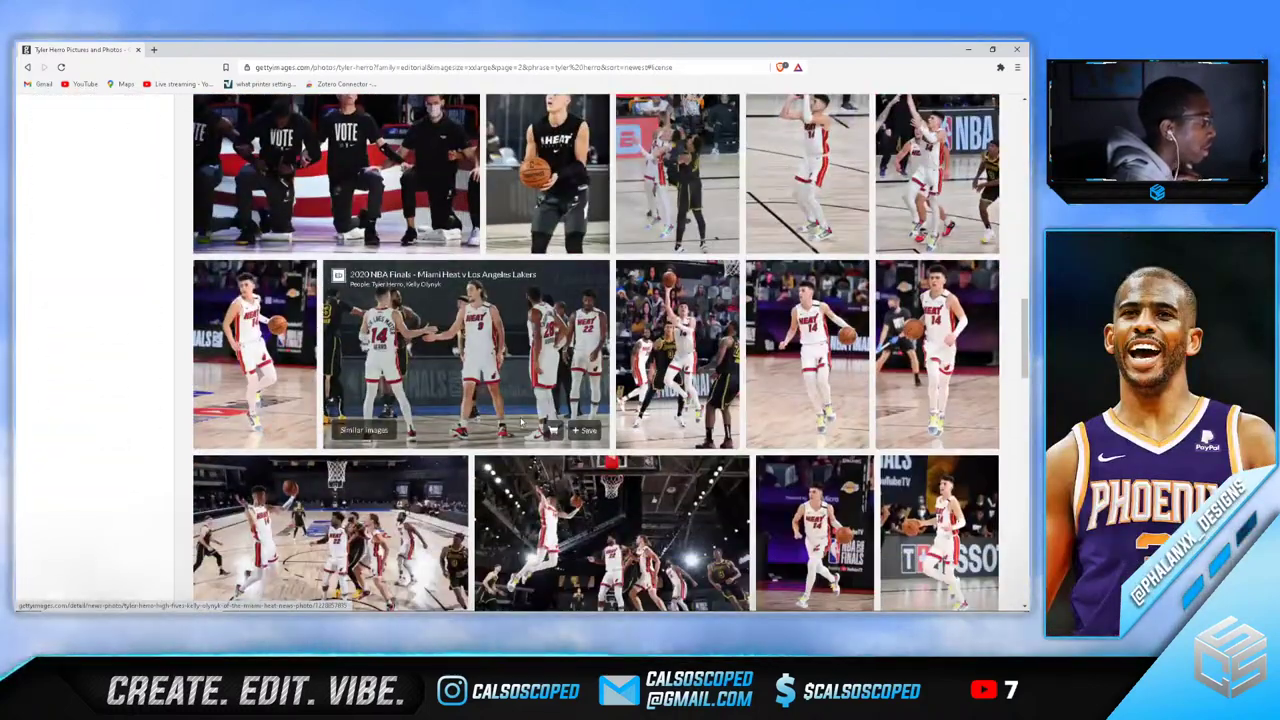
scroll(520, 424, "down", 6)
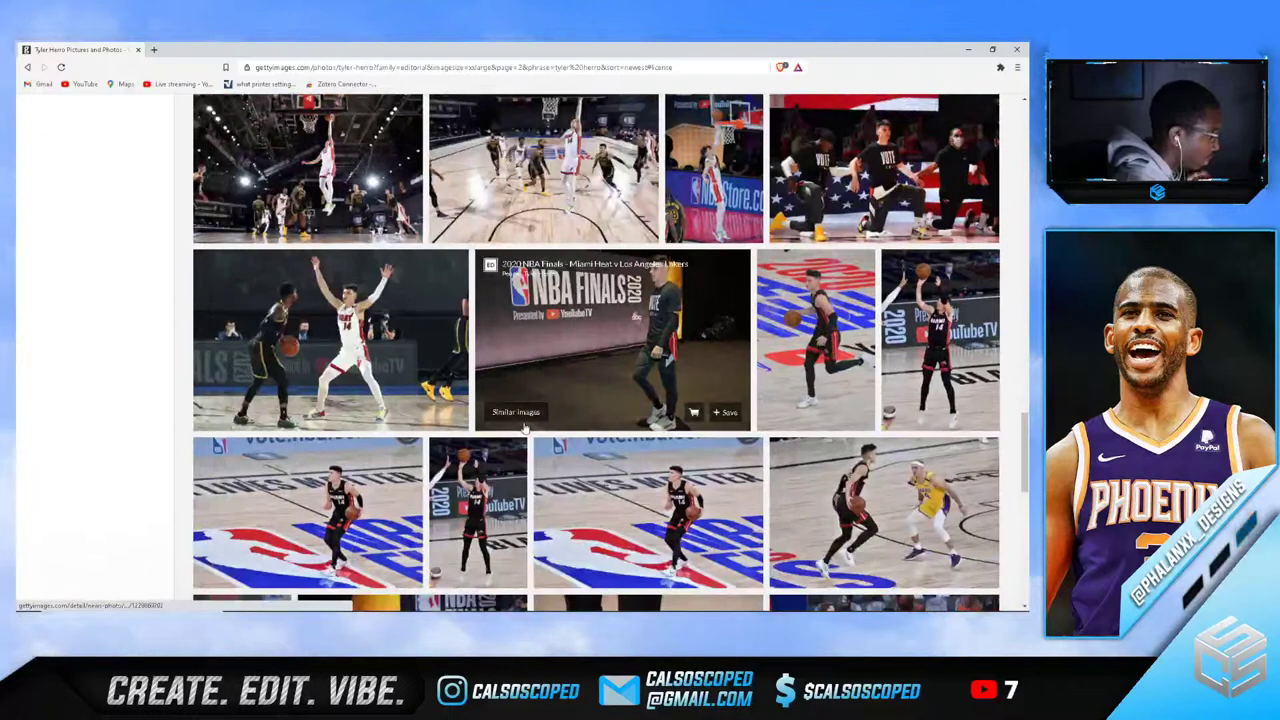
scroll(524, 428, "down", 10)
Continue examining the Tyler Herro photos on result pages 3 and 4 for a usable pose
left_click(680, 477)
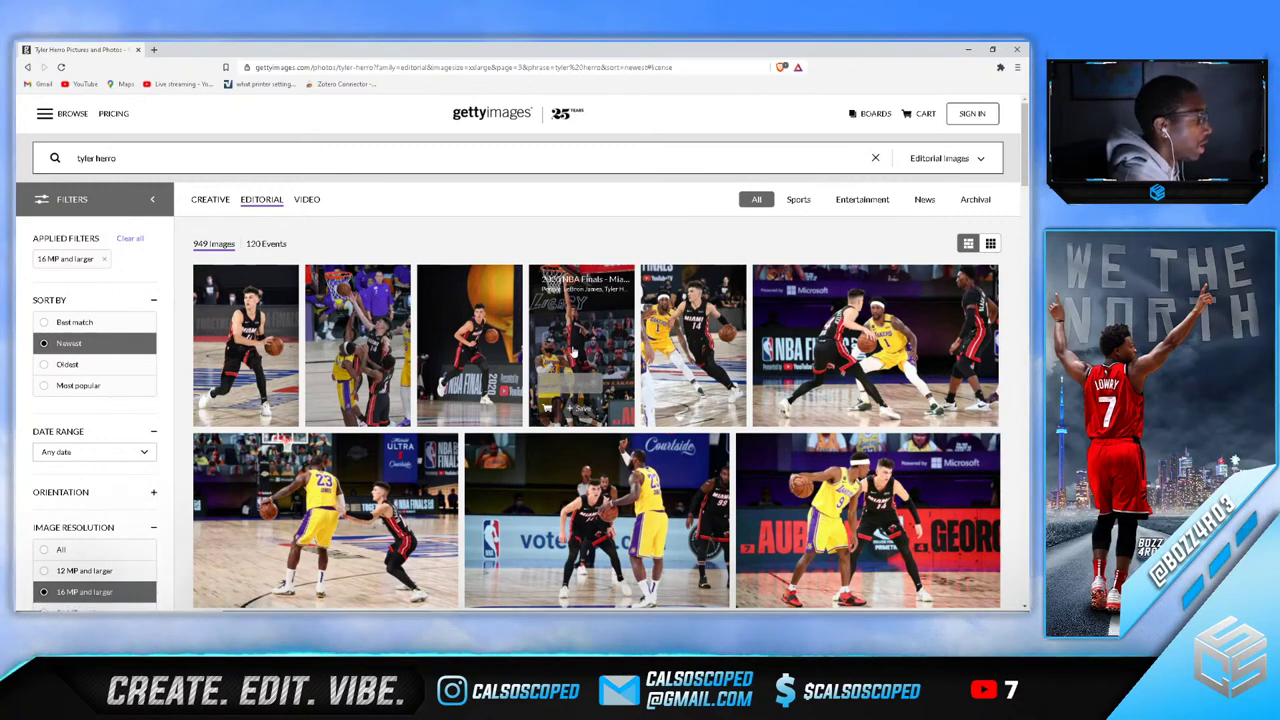
scroll(570, 347, "down", 5)
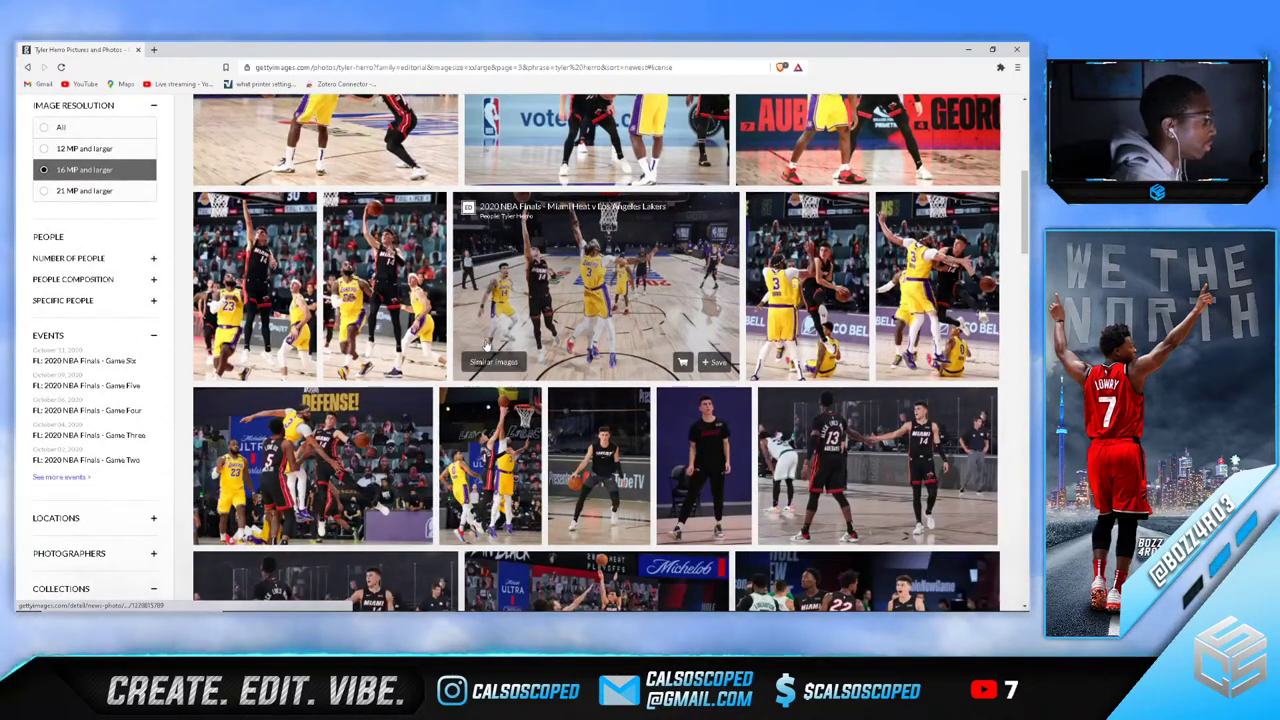
scroll(487, 345, "down", 8)
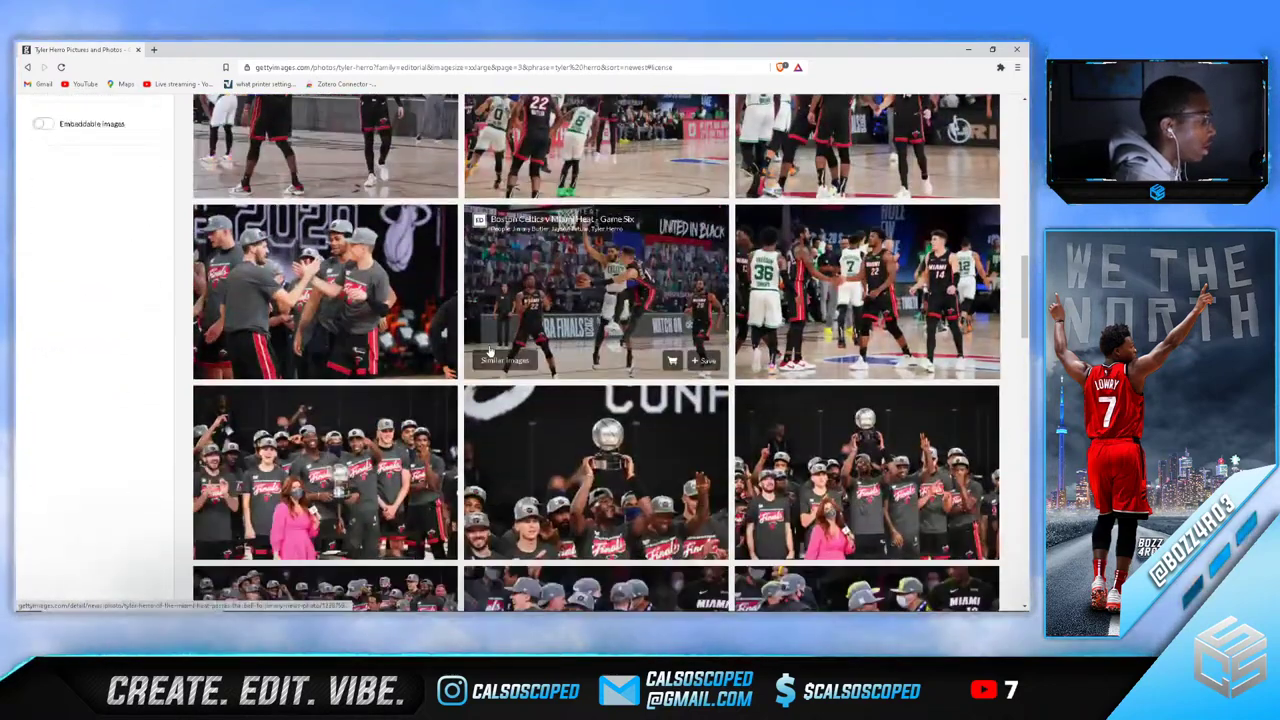
scroll(488, 351, "down", 5)
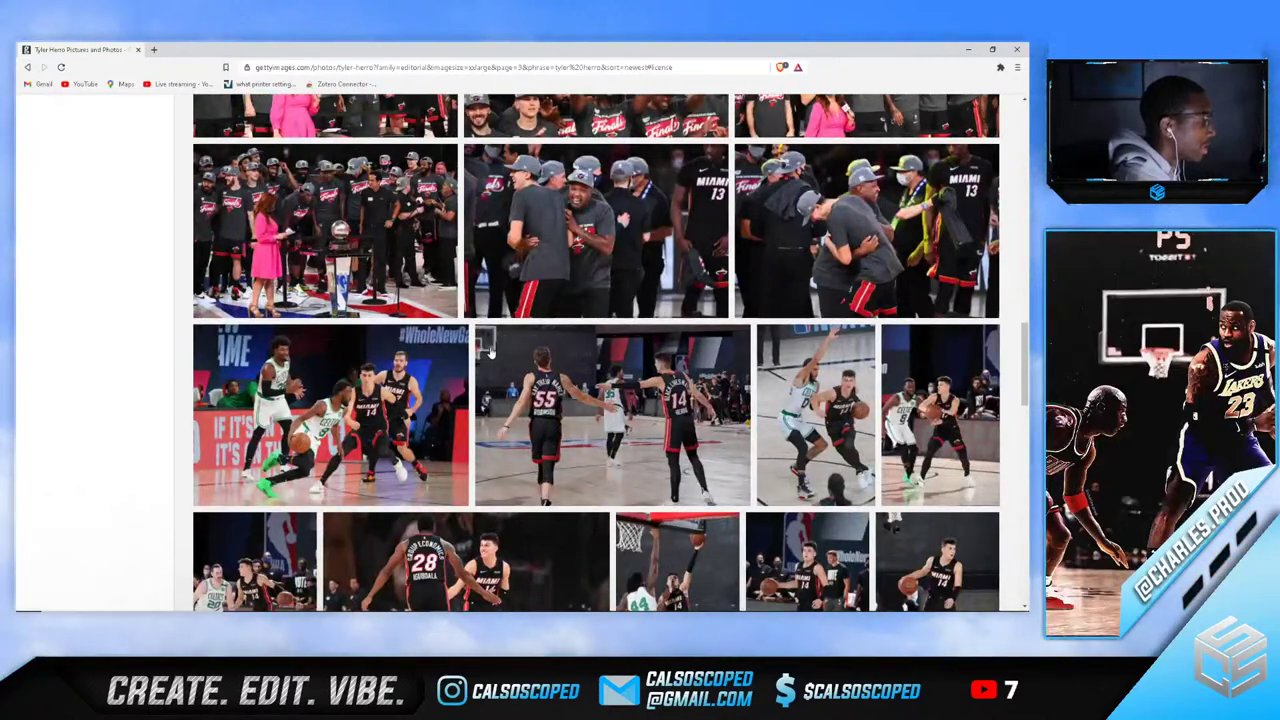
scroll(490, 350, "down", 5)
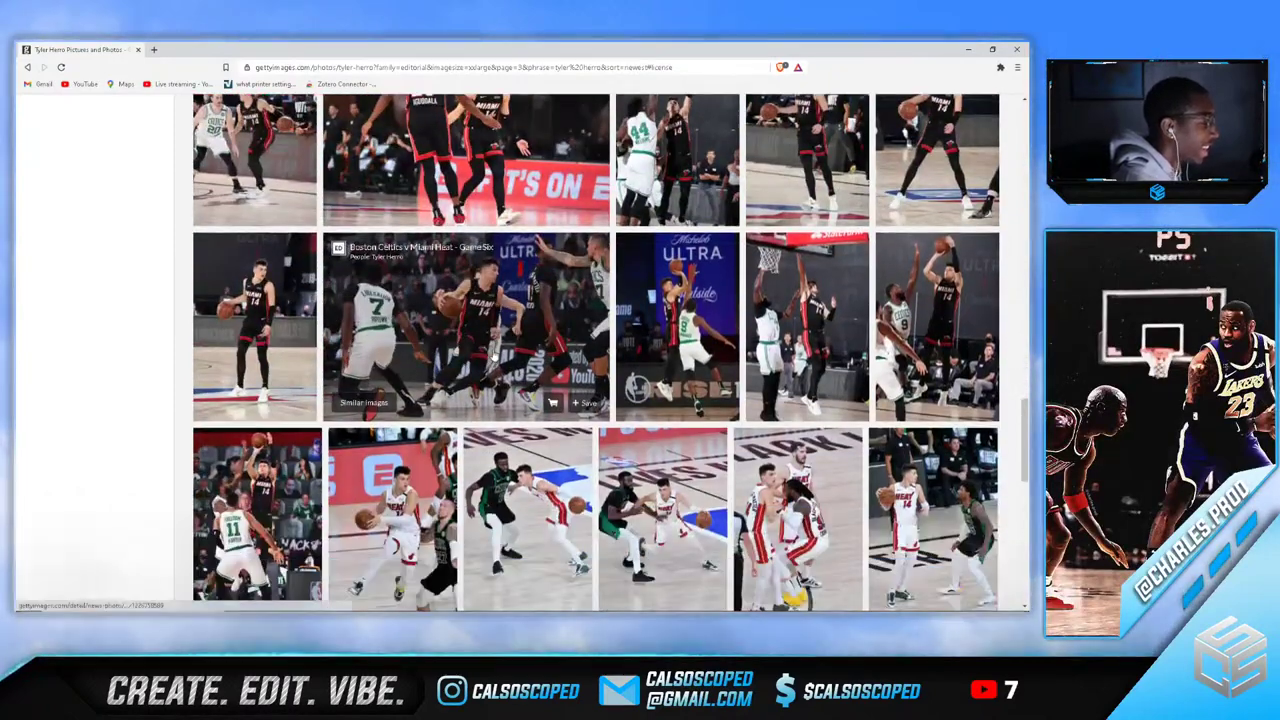
scroll(493, 352, "down", 5)
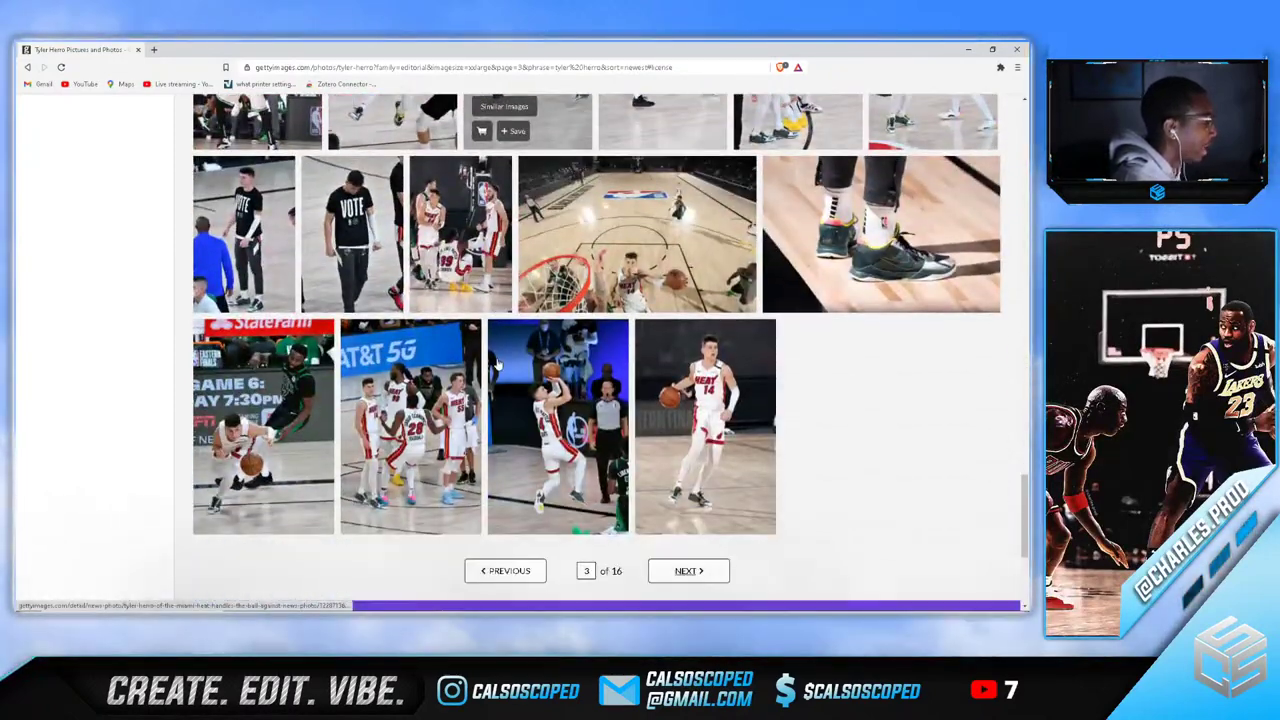
left_click(689, 570)
scroll(572, 436, "down", 2)
scroll(572, 436, "down", 4)
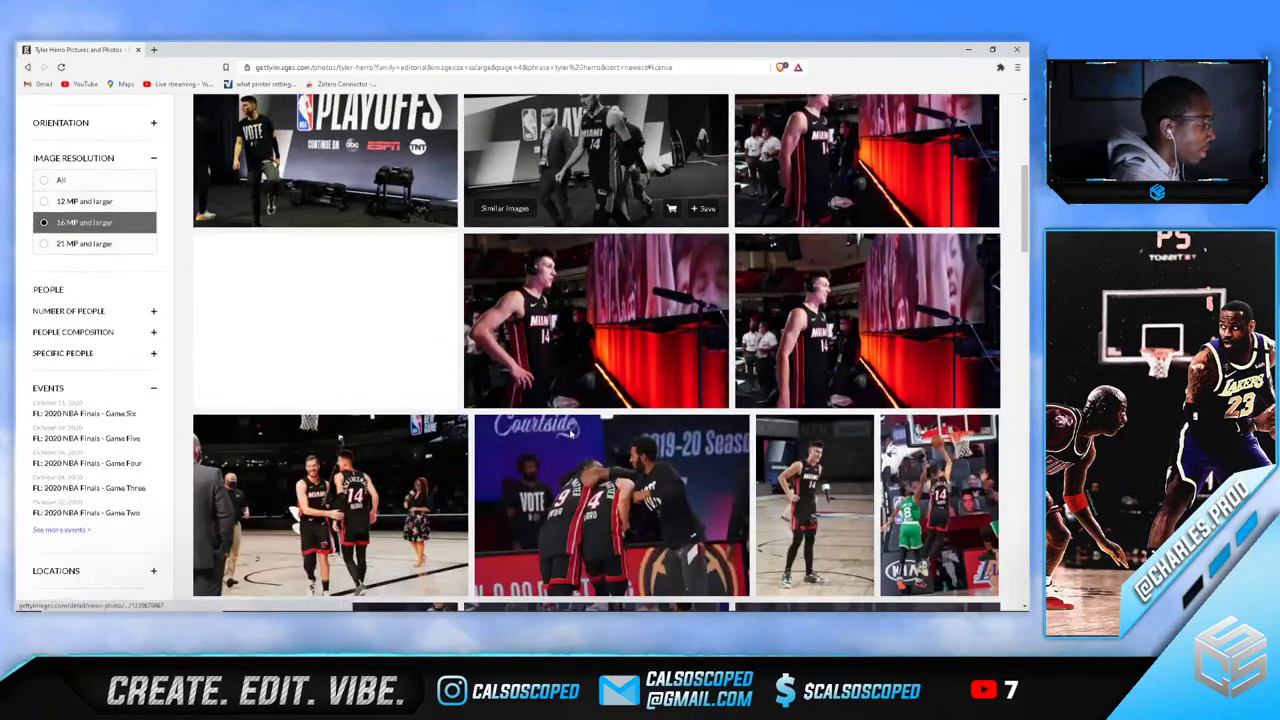
scroll(568, 436, "down", 2)
scroll(570, 436, "down", 2)
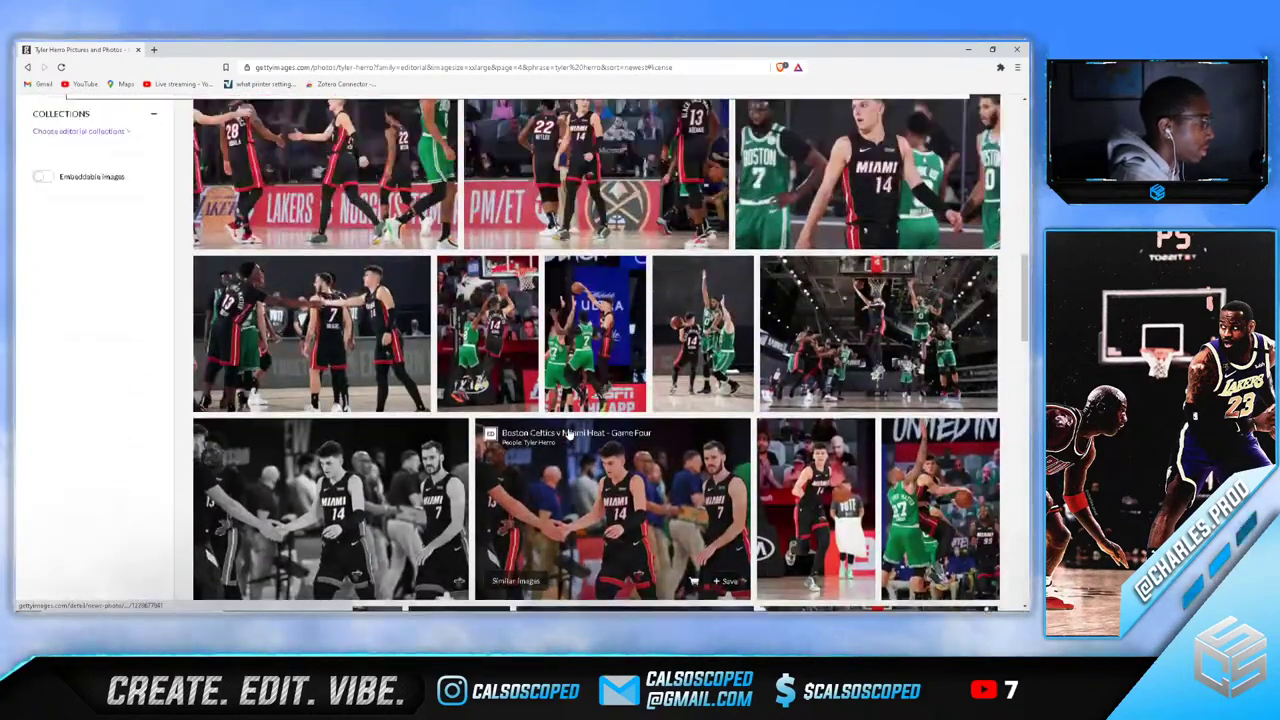
Open the Boston Celtics v Miami Heat Game Four photo of Herro in the black Miami jersey and copy its page address
scroll(570, 436, "up", 2)
left_click(834, 226)
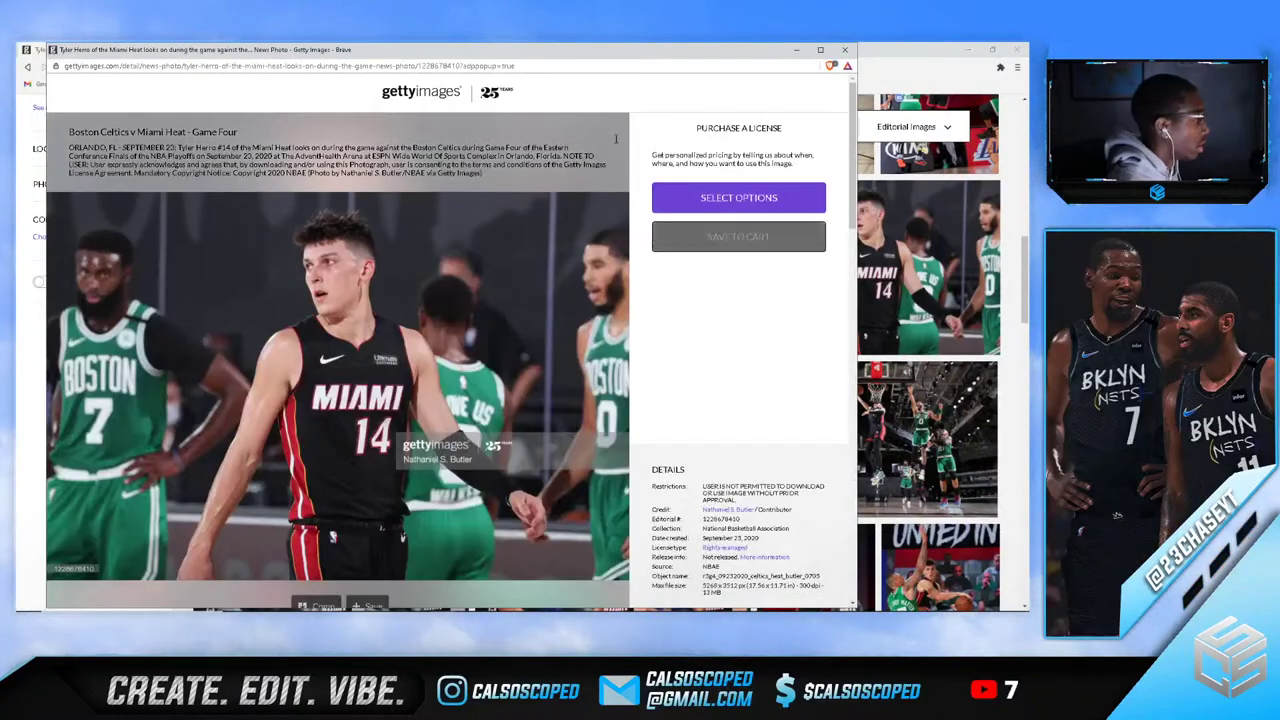
right_click(200, 67)
left_click(293, 102)
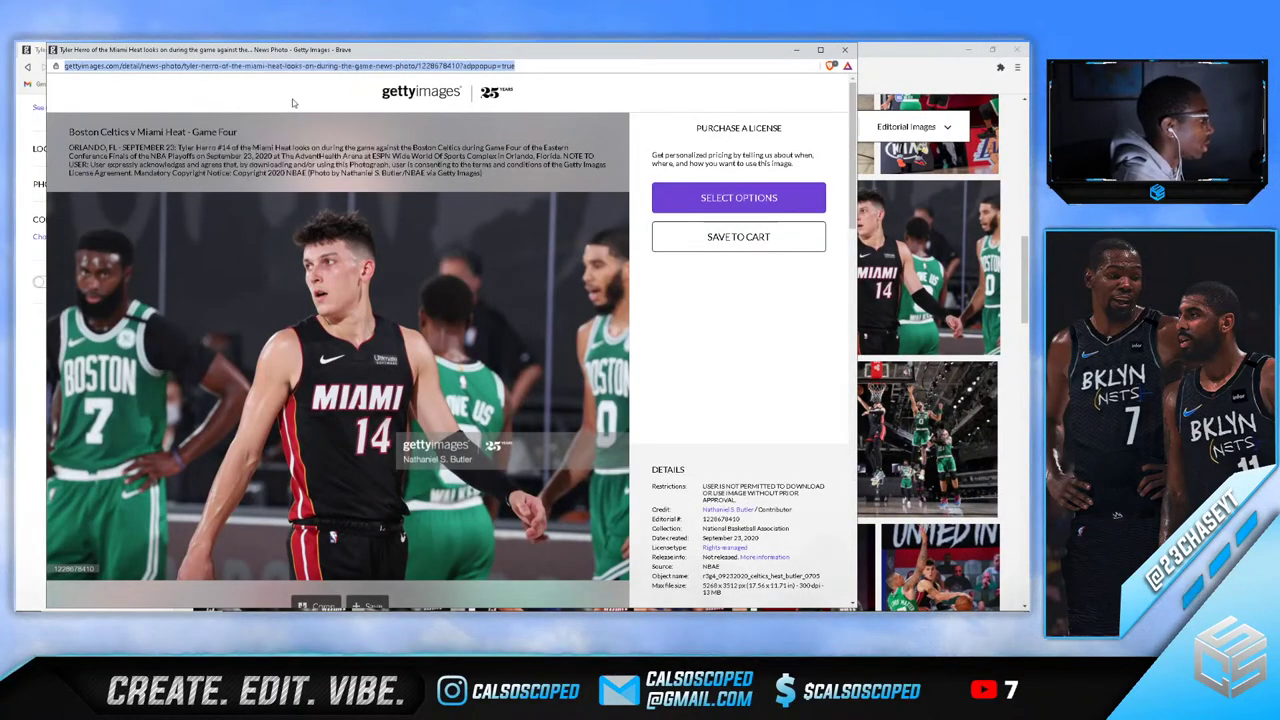
Close the photo's pop-up window and open the Gettyimages downloader on downloader.la in a new browser tab
left_click(797, 51)
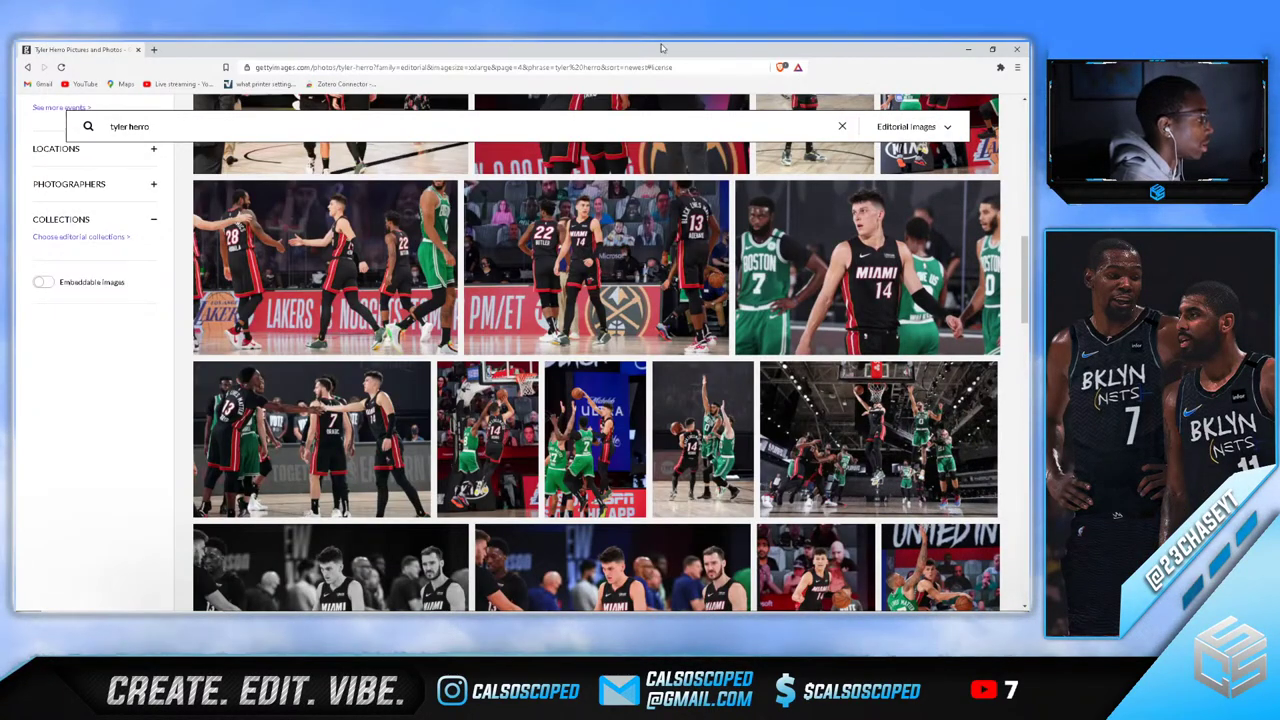
left_click(156, 49)
type("down")
key("Return")
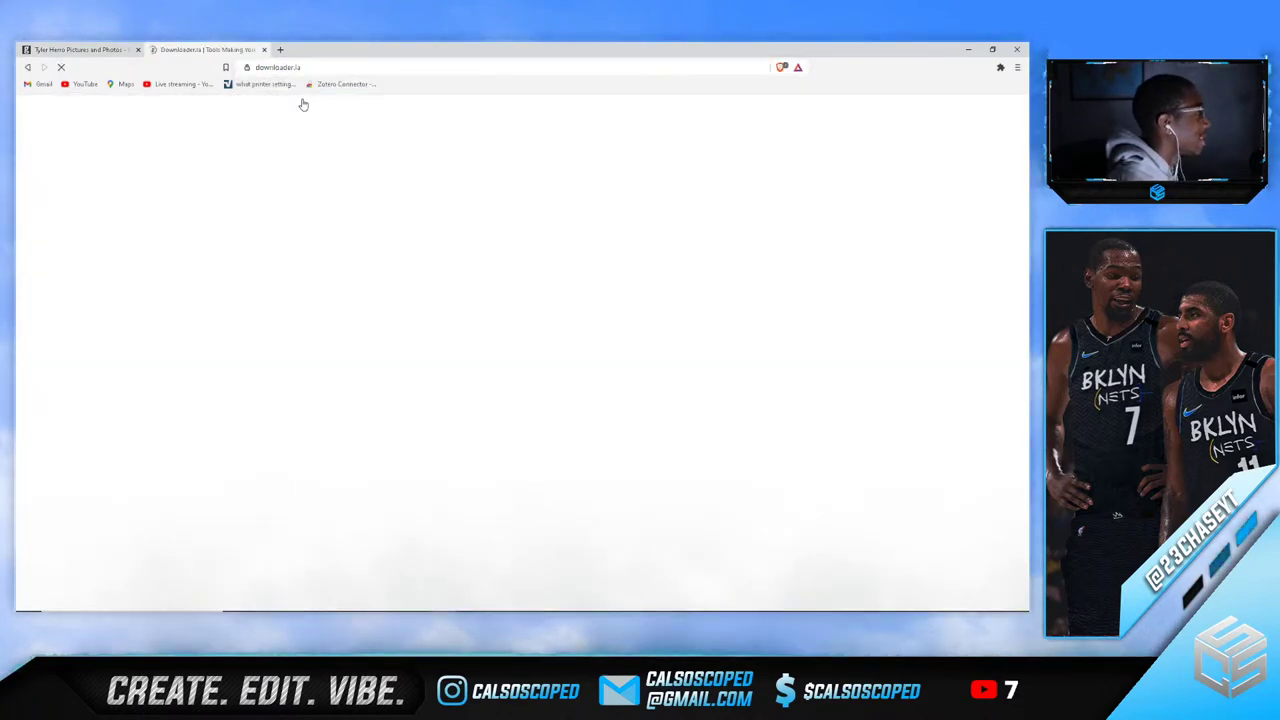
scroll(297, 465, "down", 3)
left_click(292, 470)
left_click(470, 316)
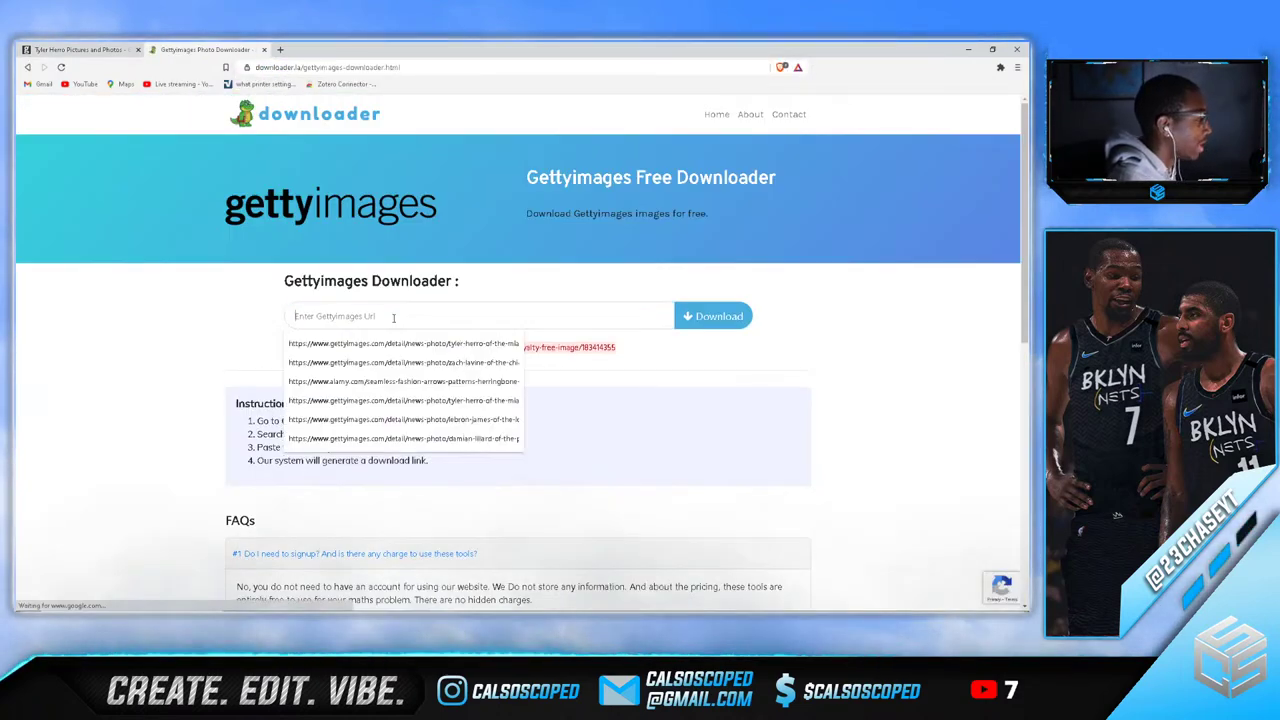
Submit the copied Getty page address of the Herro photo to generate its download link
key("ctrl+v")
left_click(745, 316)
left_click(88, 49)
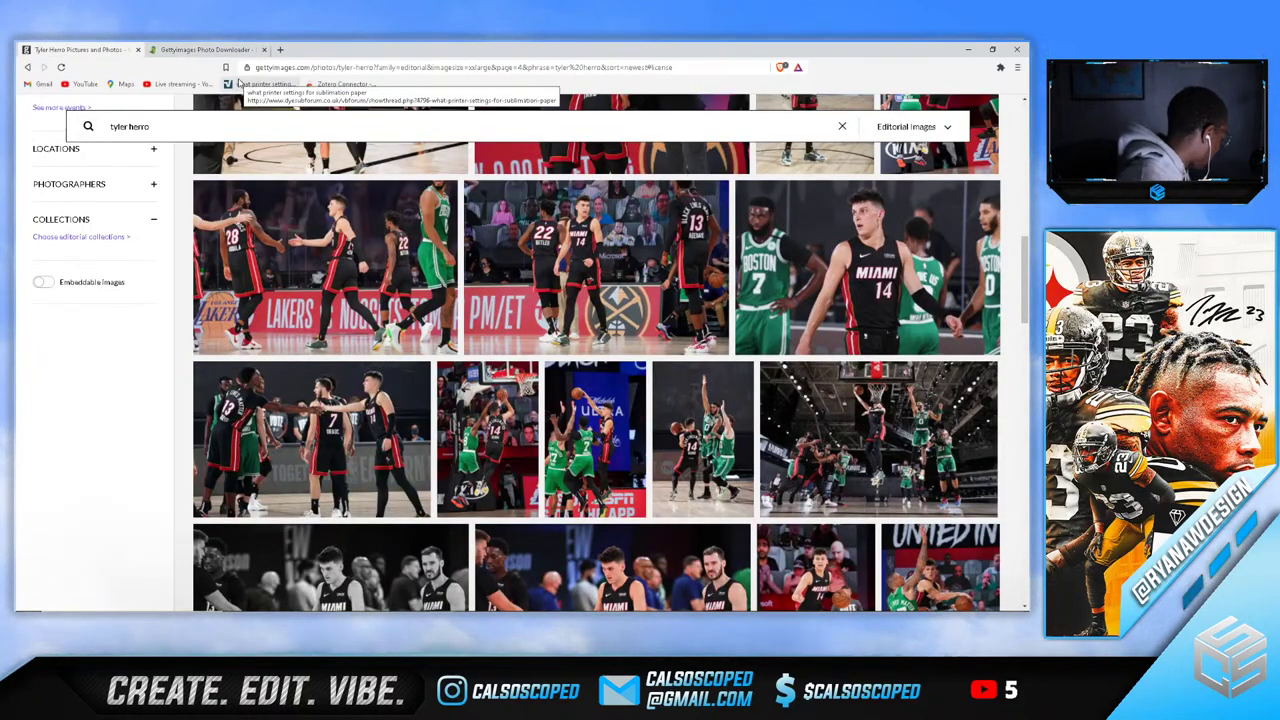
left_click(165, 50)
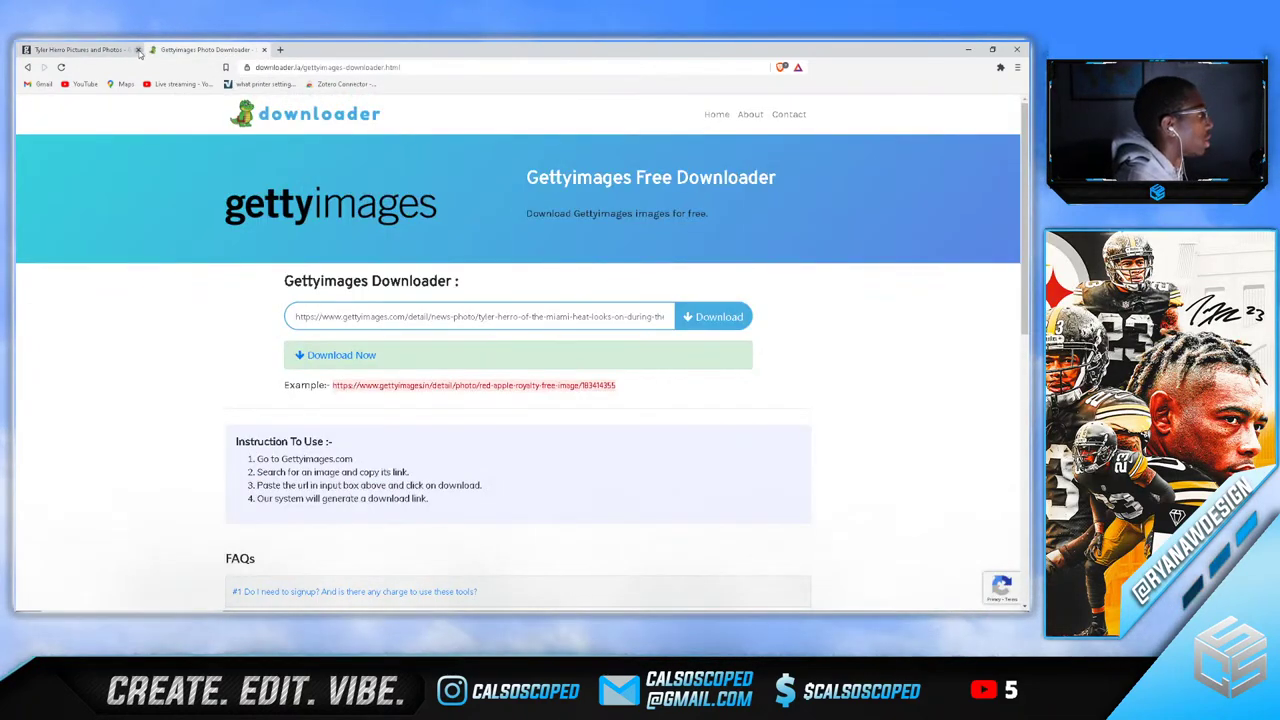
Save the generated photo as "herro use" in the tyler herro own jersey folder and close the Getty results tab
left_click(318, 355)
right_click(462, 298)
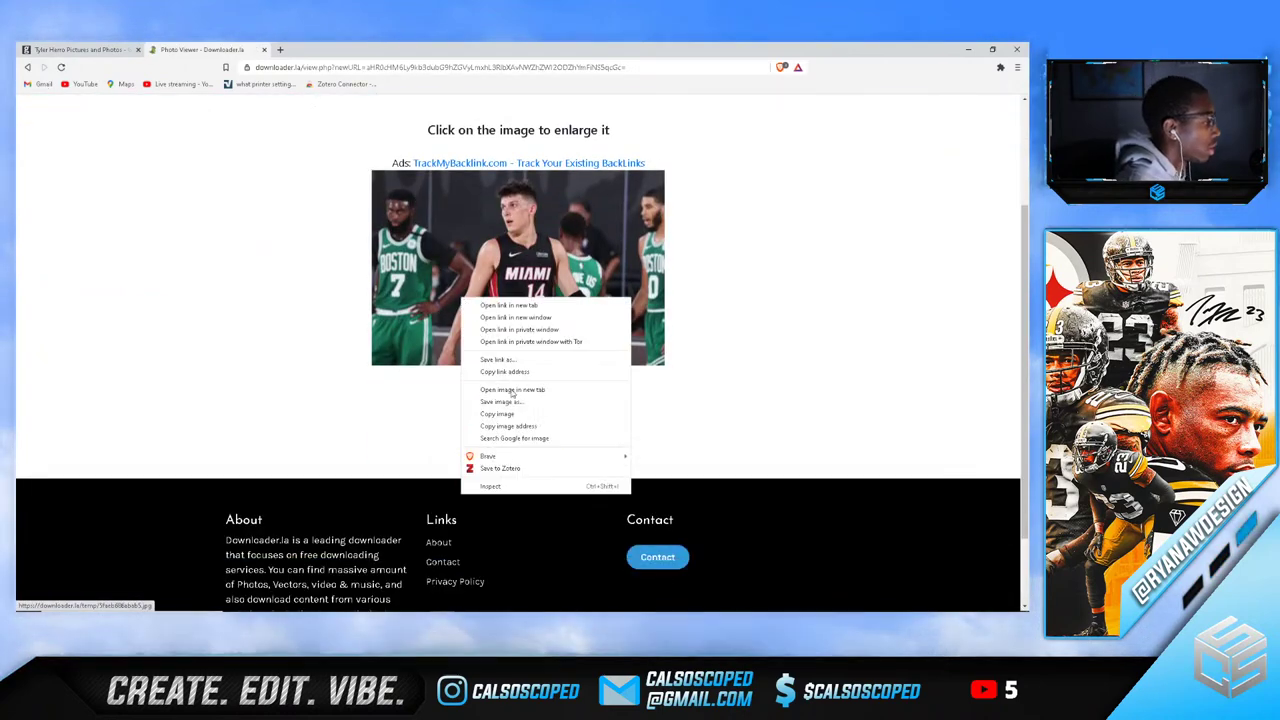
left_click(505, 401)
type("herro")
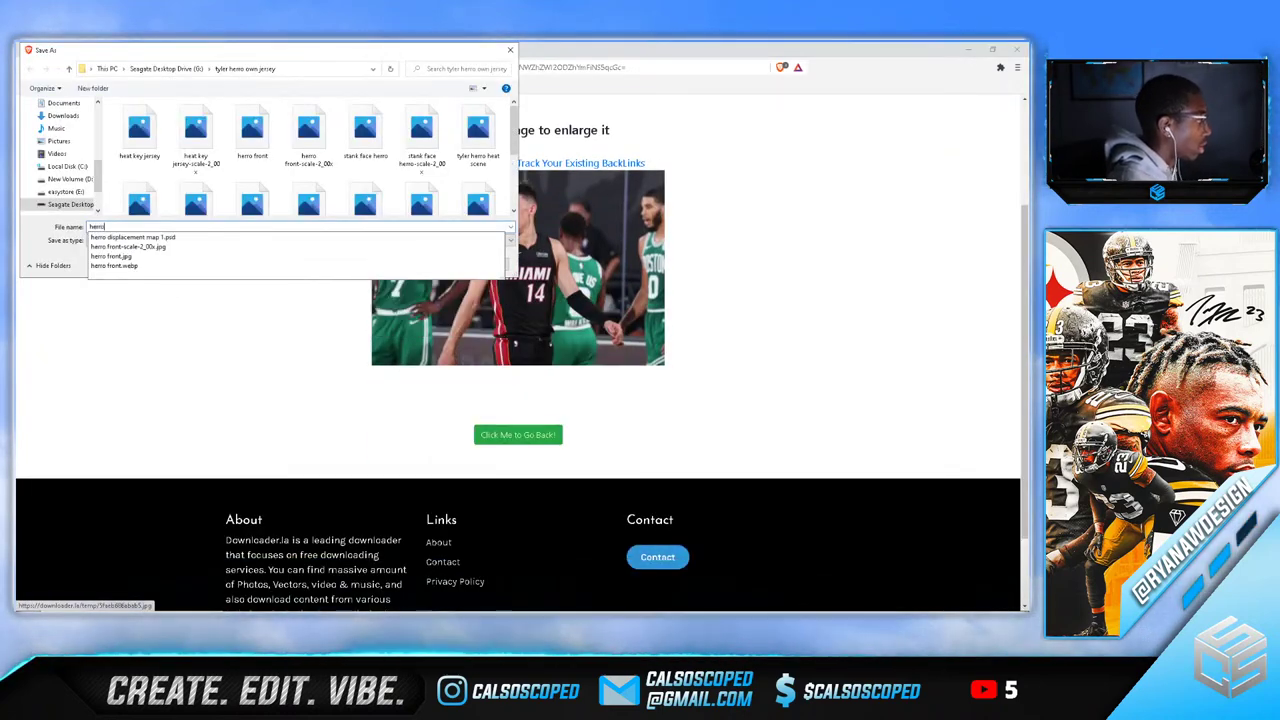
type(" us")
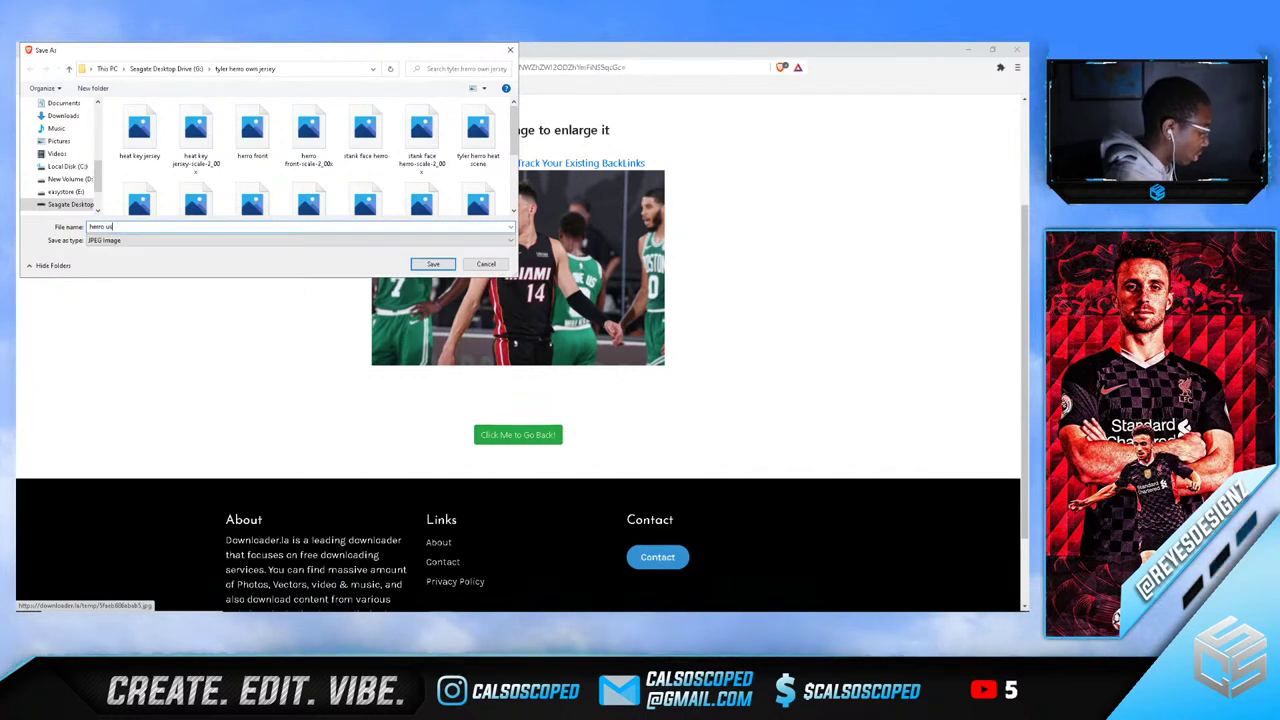
type("e")
key("Return")
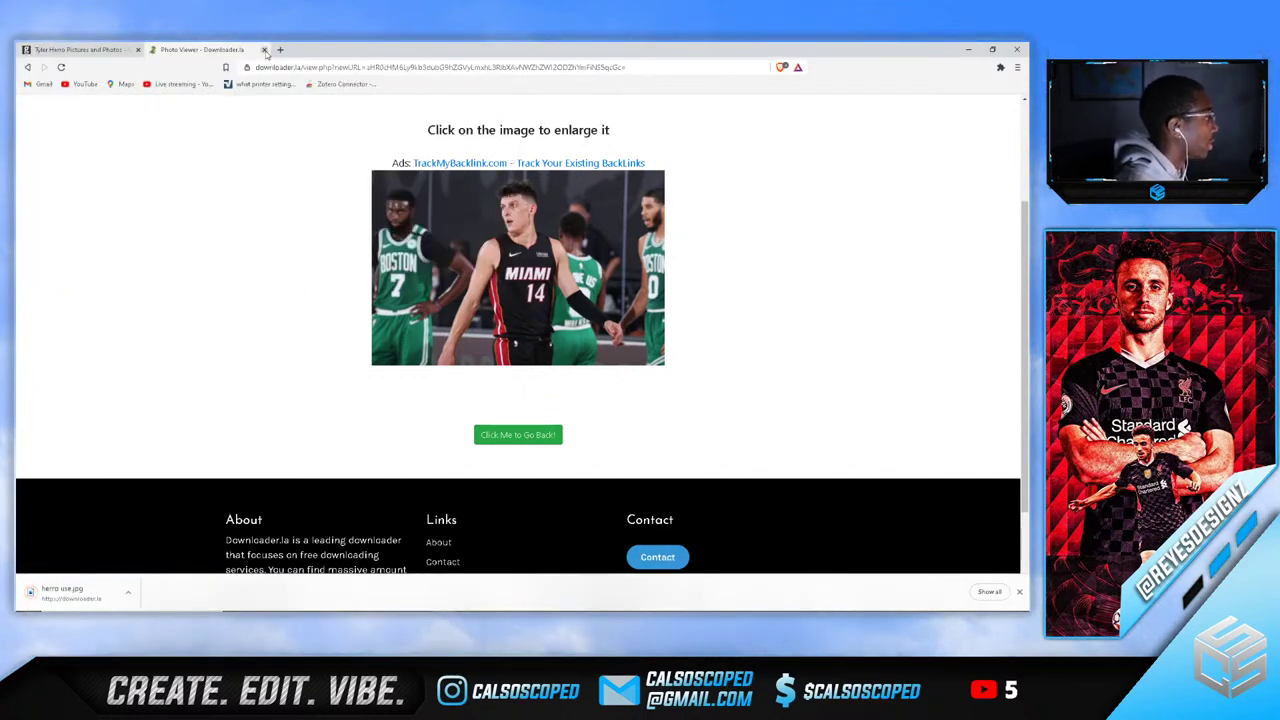
left_click(137, 50)
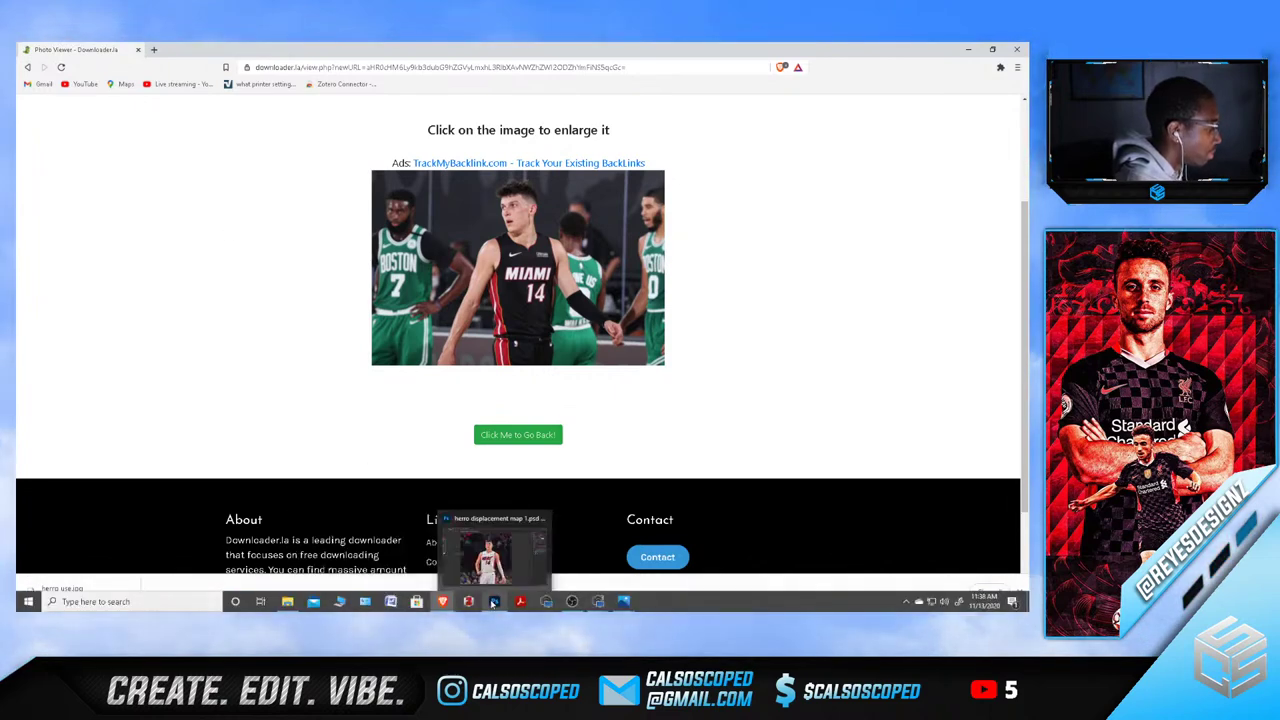
Switch to Photoshop, close both open Herro documents and minimize the program
left_click(493, 603)
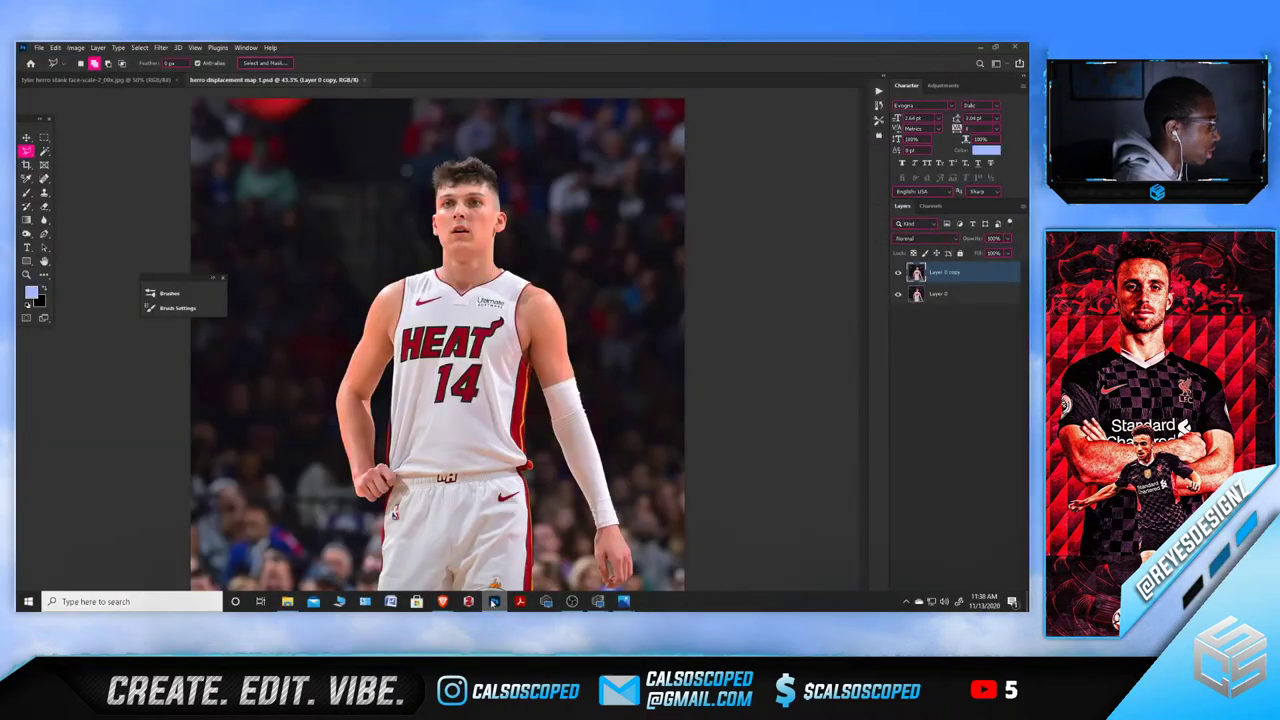
left_click(365, 80)
left_click(176, 79)
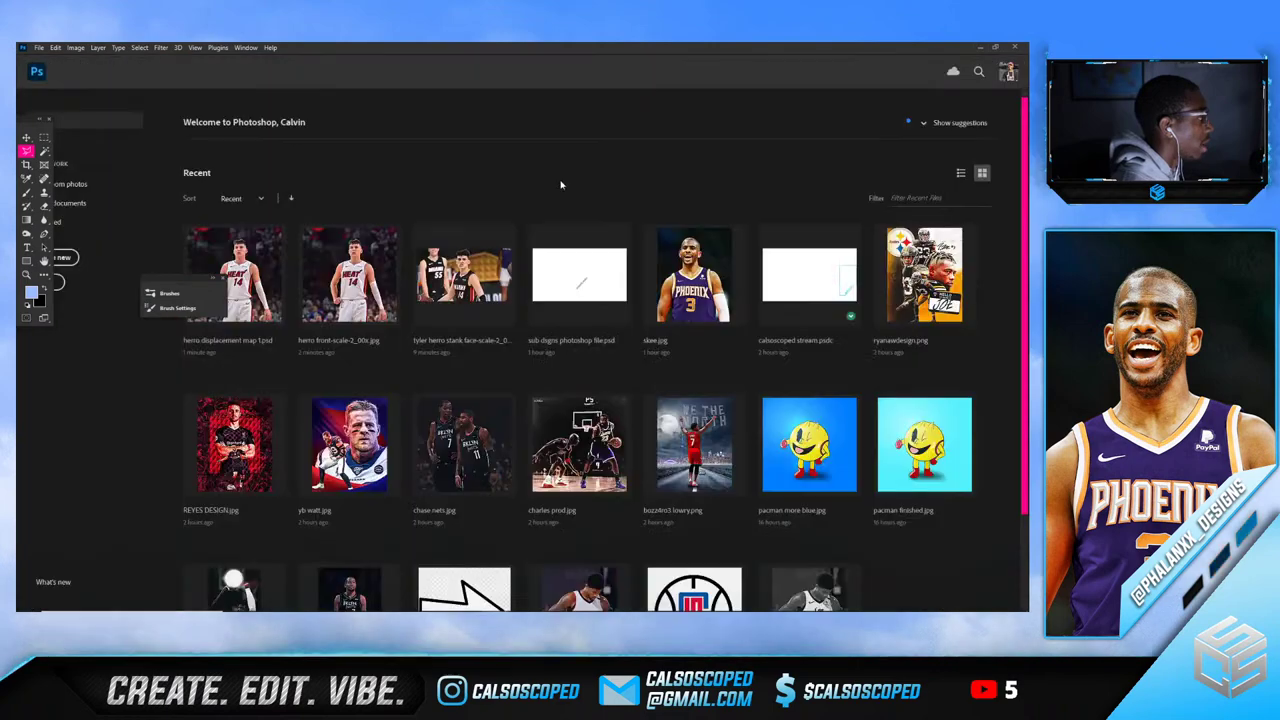
left_click(981, 47)
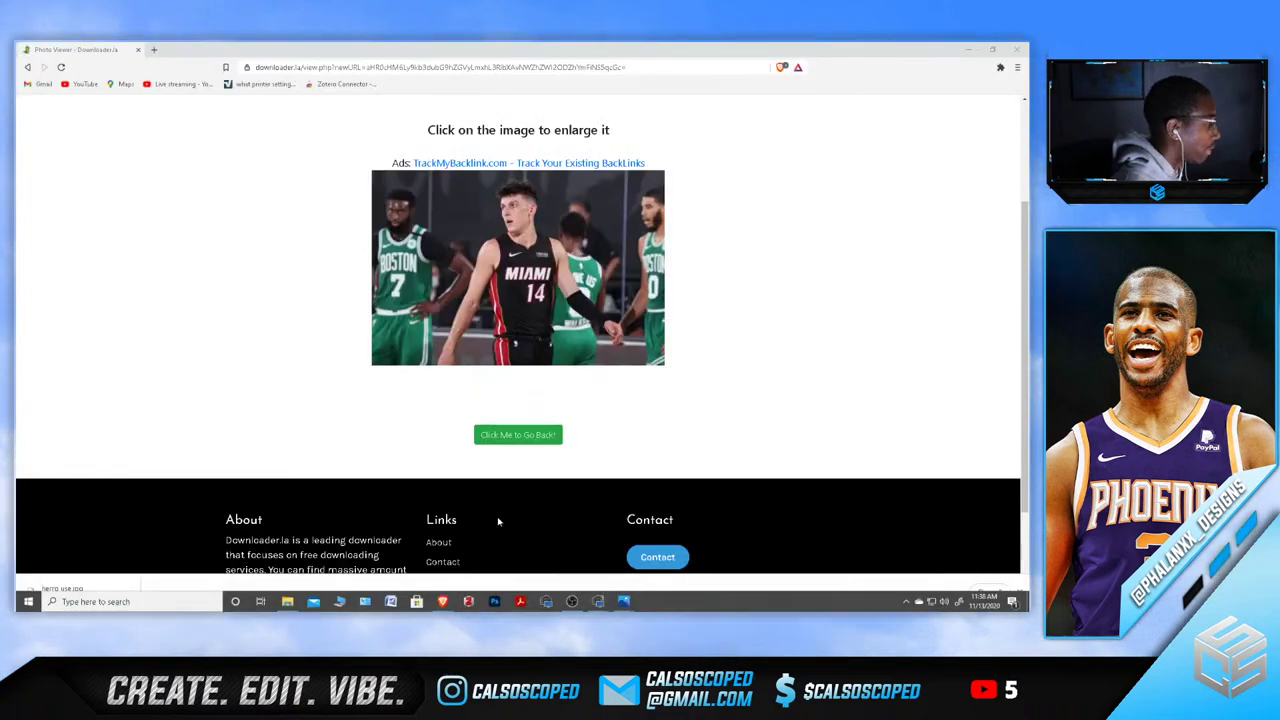
Close all five open Photos viewer windows
mouse_move(623, 601)
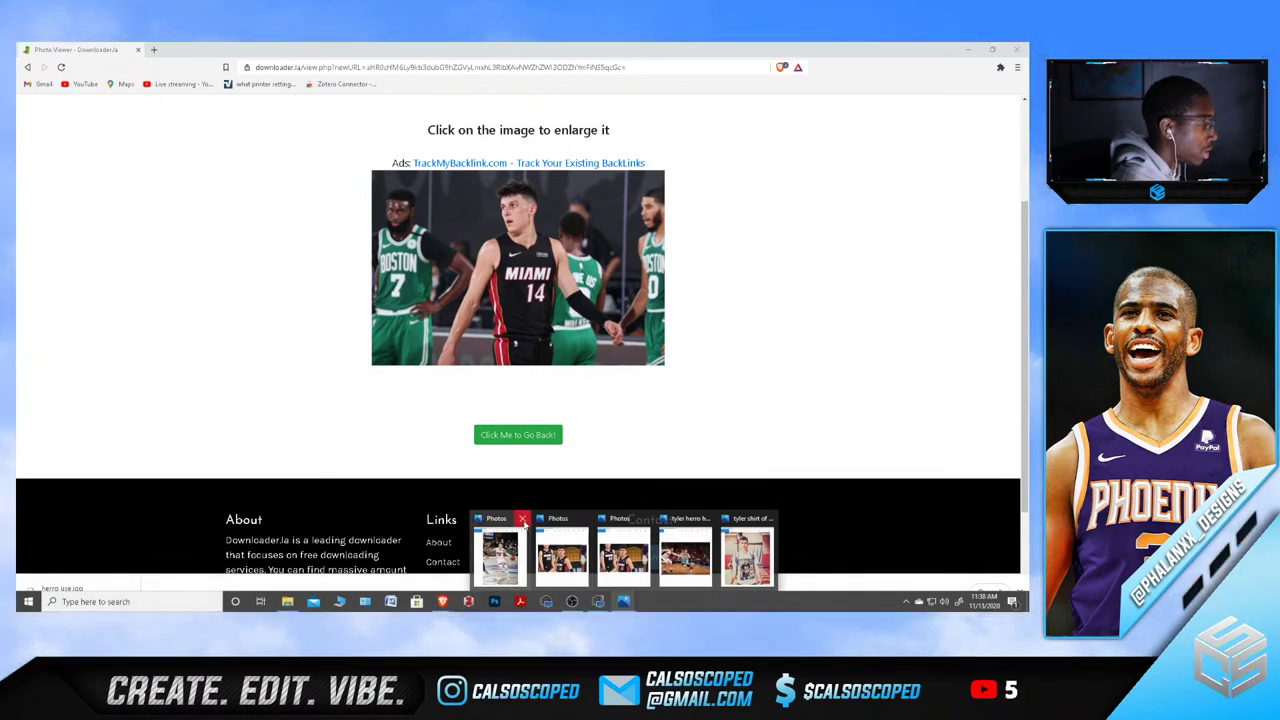
left_click(522, 520)
left_click(554, 520)
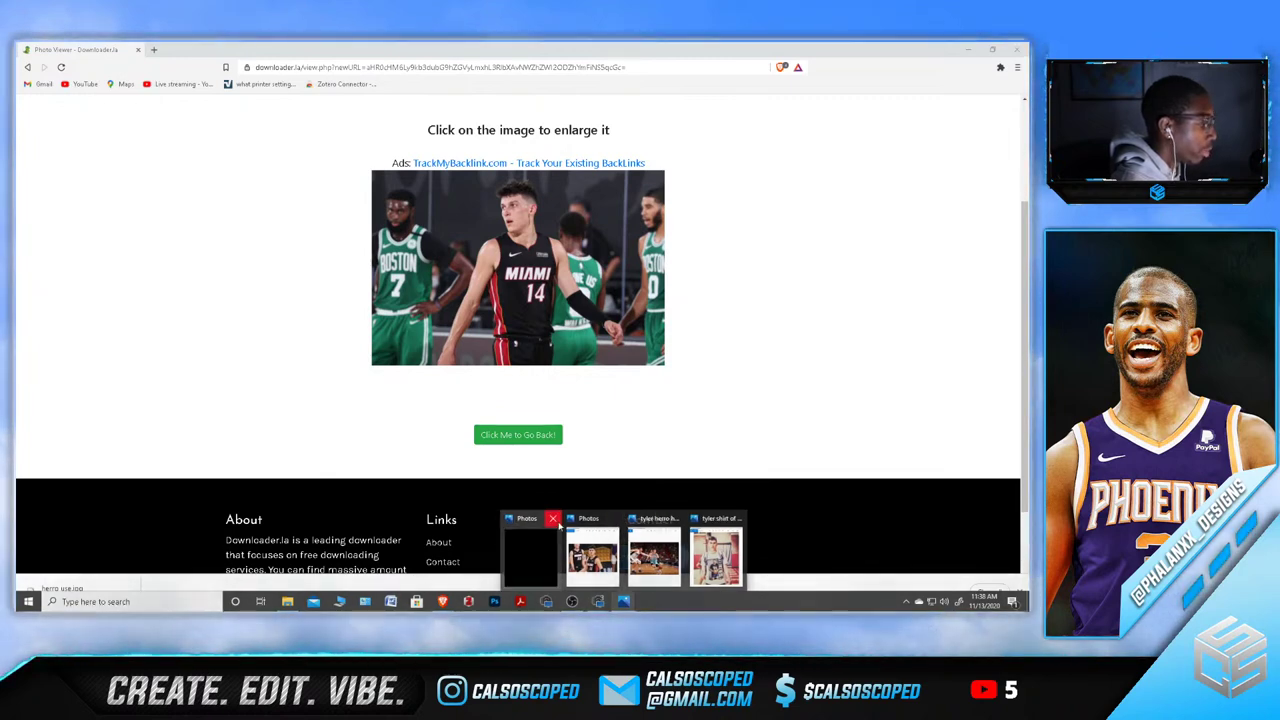
left_click(584, 519)
left_click(615, 519)
left_click(645, 519)
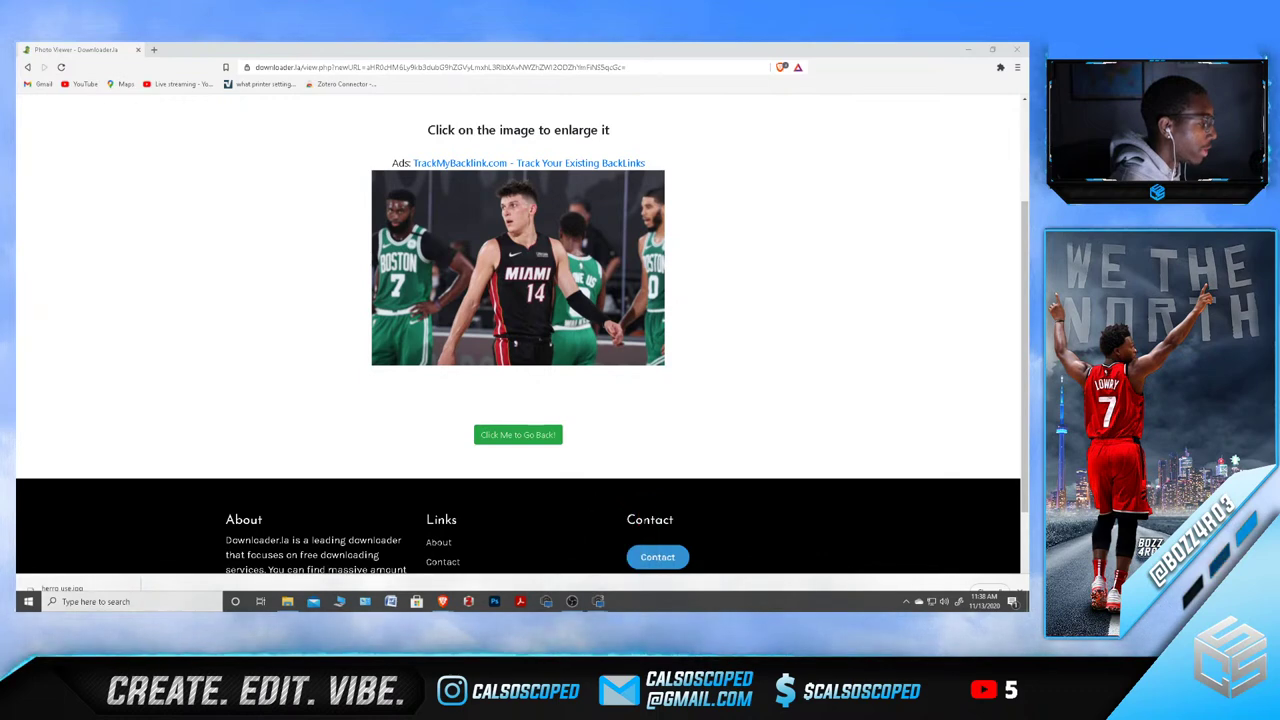
Find and launch Topaz Gigapixel AI
left_click(148, 601)
type("gig")
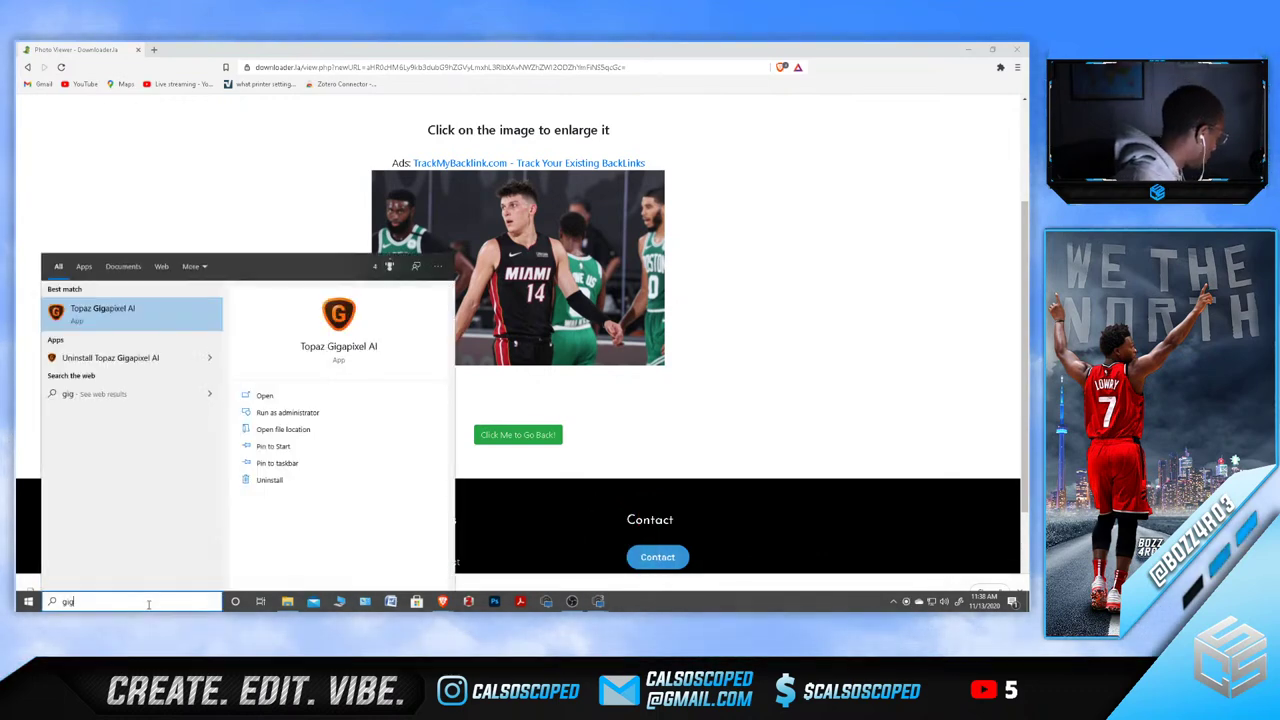
key("Return")
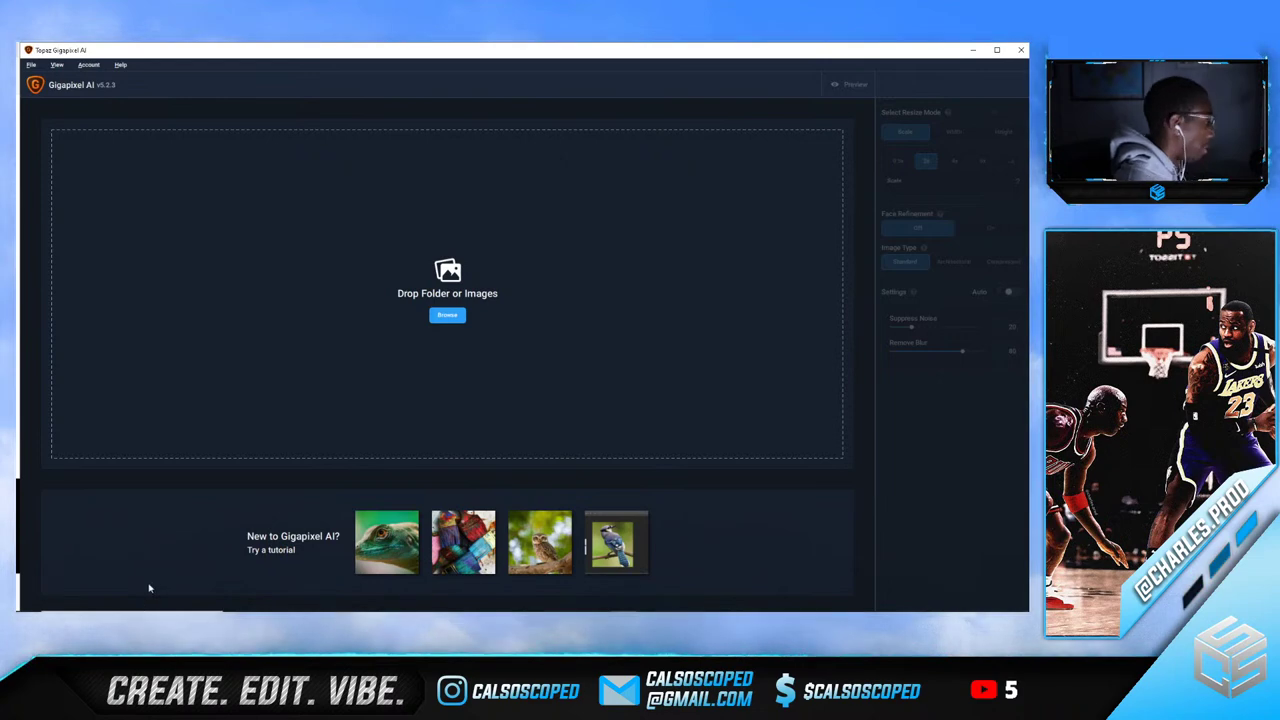
left_click(447, 316)
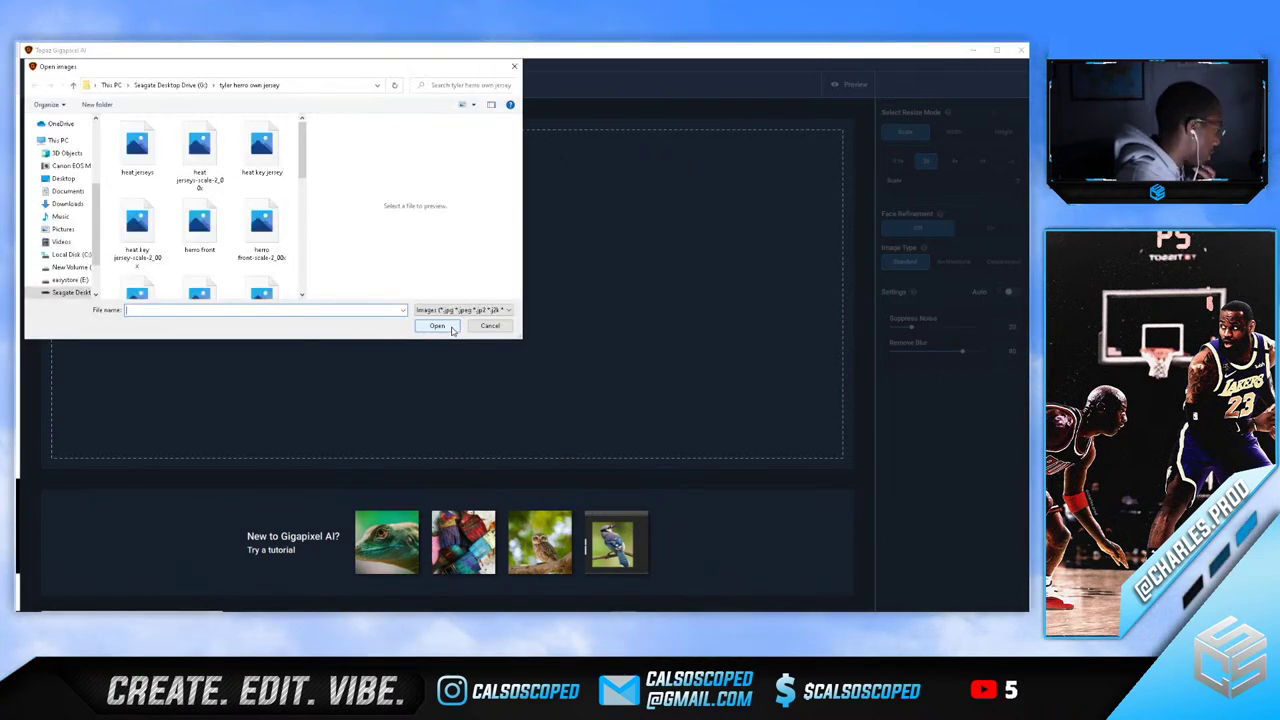
scroll(212, 228, "down", 5)
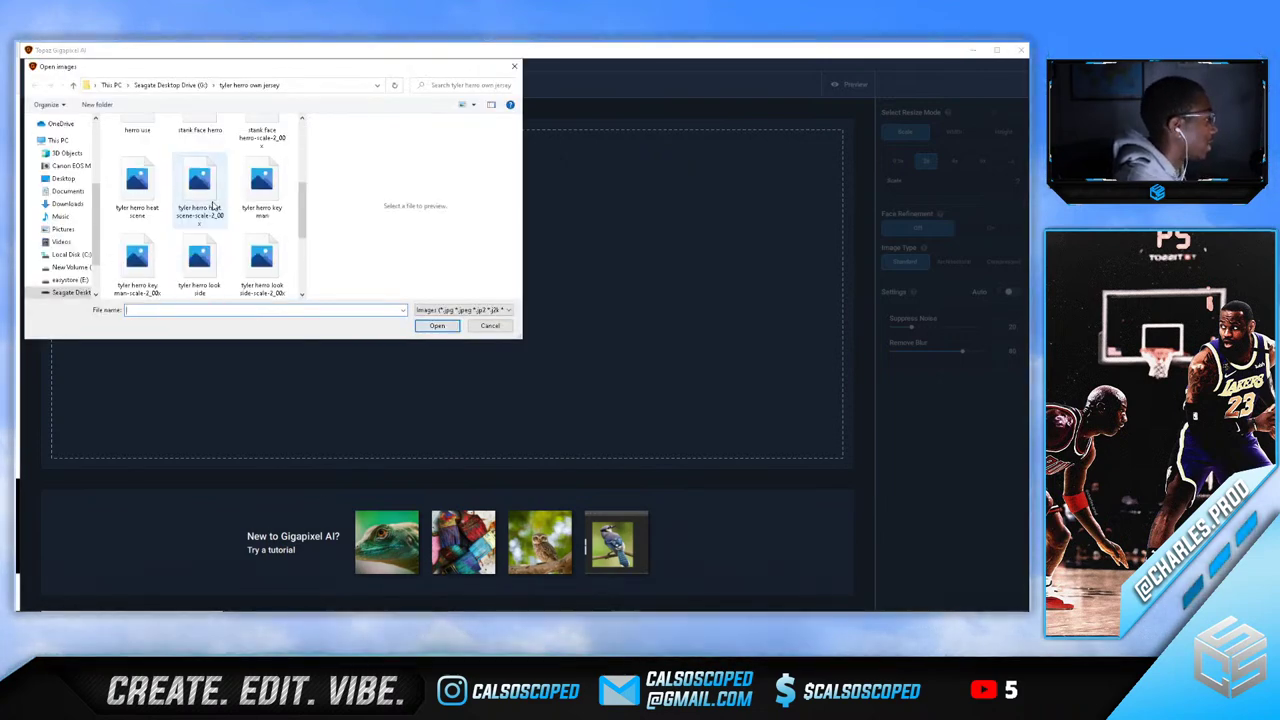
left_click(466, 89)
type("tyler")
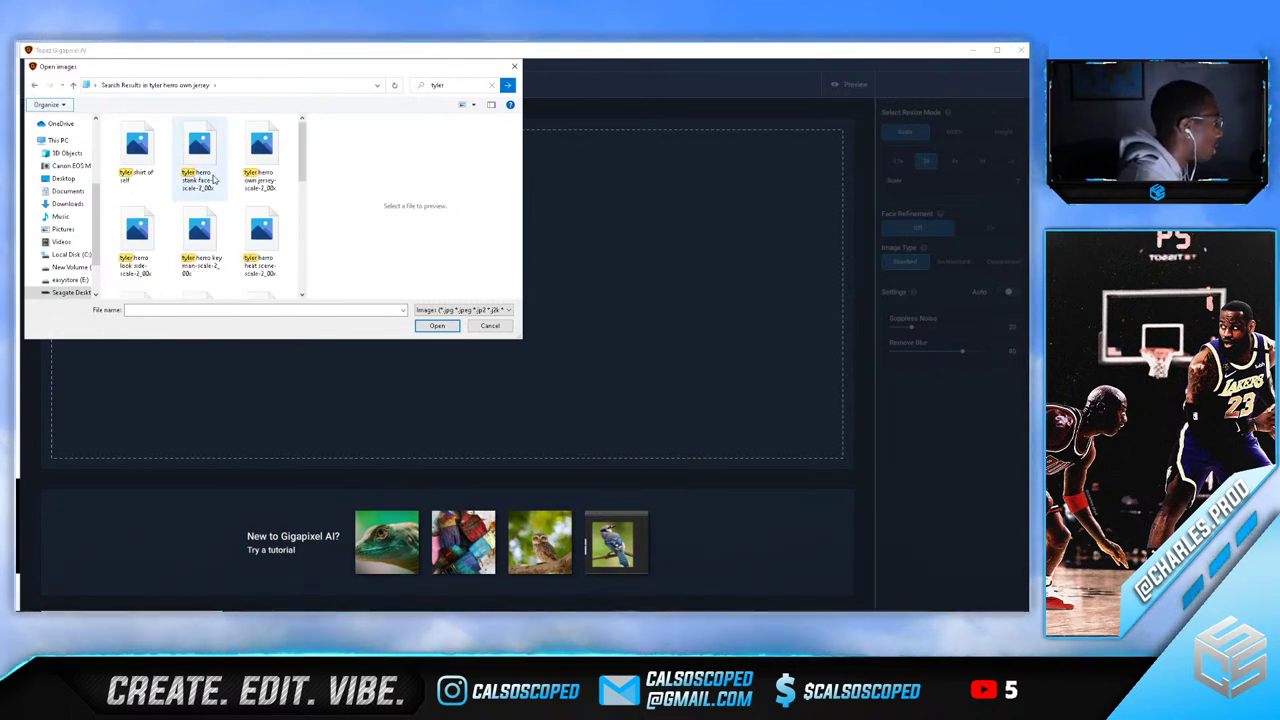
scroll(210, 185, "down", 2)
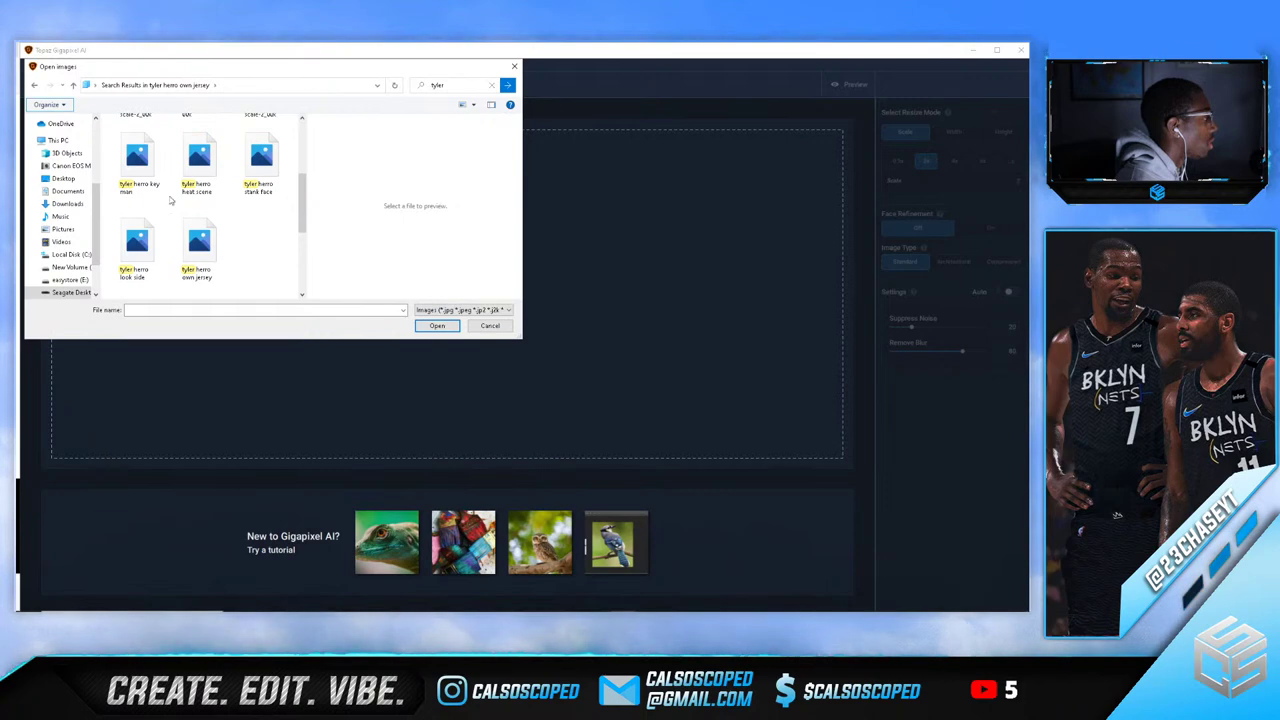
scroll(238, 196, "up", 1)
scroll(238, 196, "down", 1)
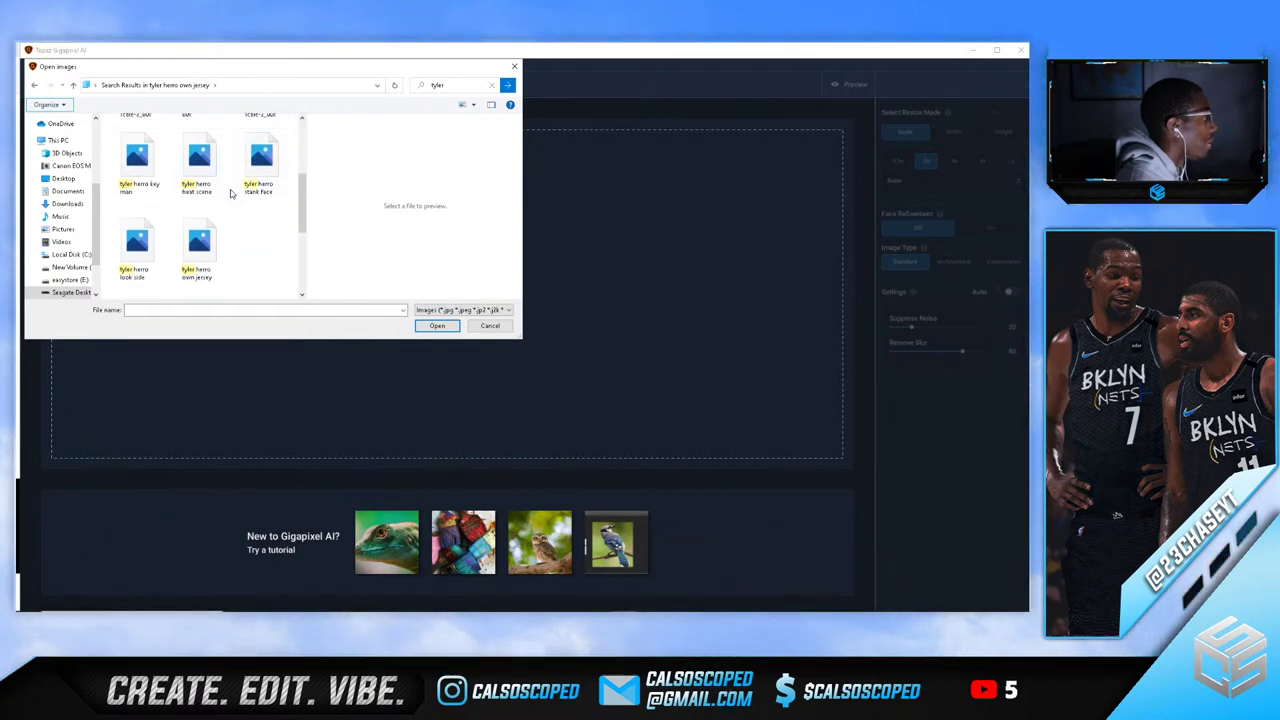
scroll(198, 240, "up", 2)
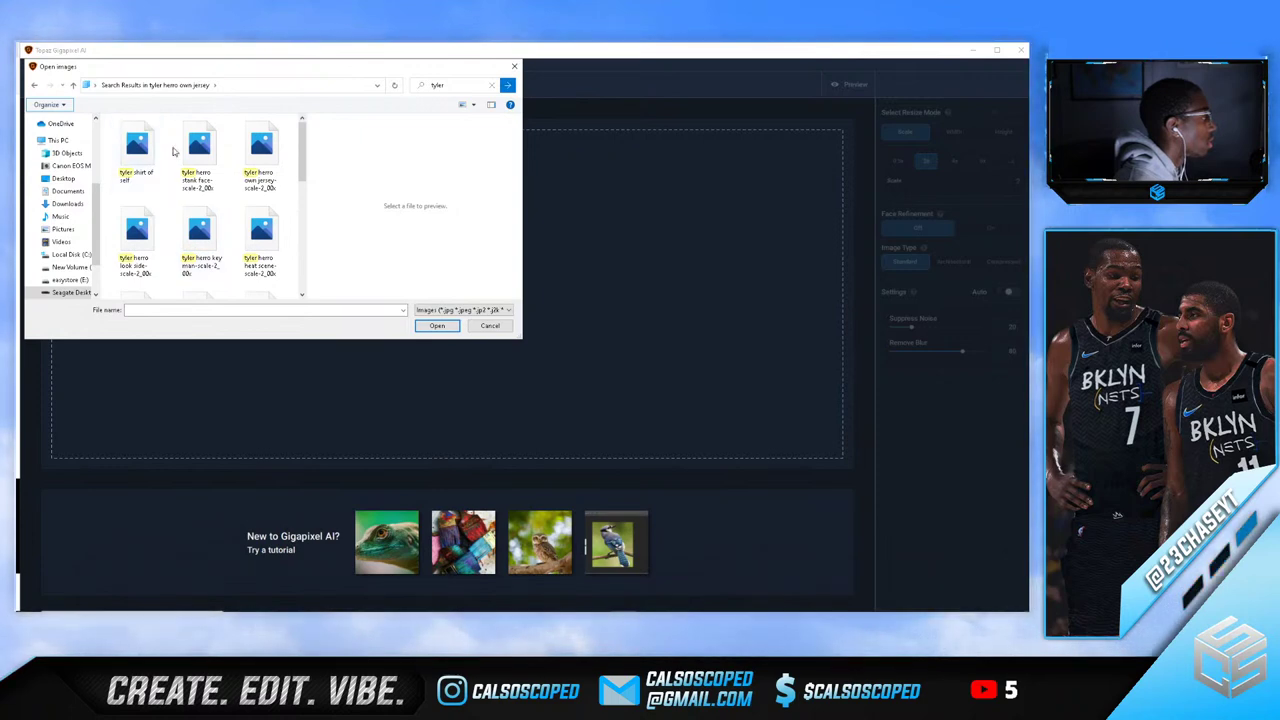
left_click(480, 327)
Check the downloaded photo's file name in the browser and load herro use.jpg into Topaz Gigapixel AI
mouse_move(442, 601)
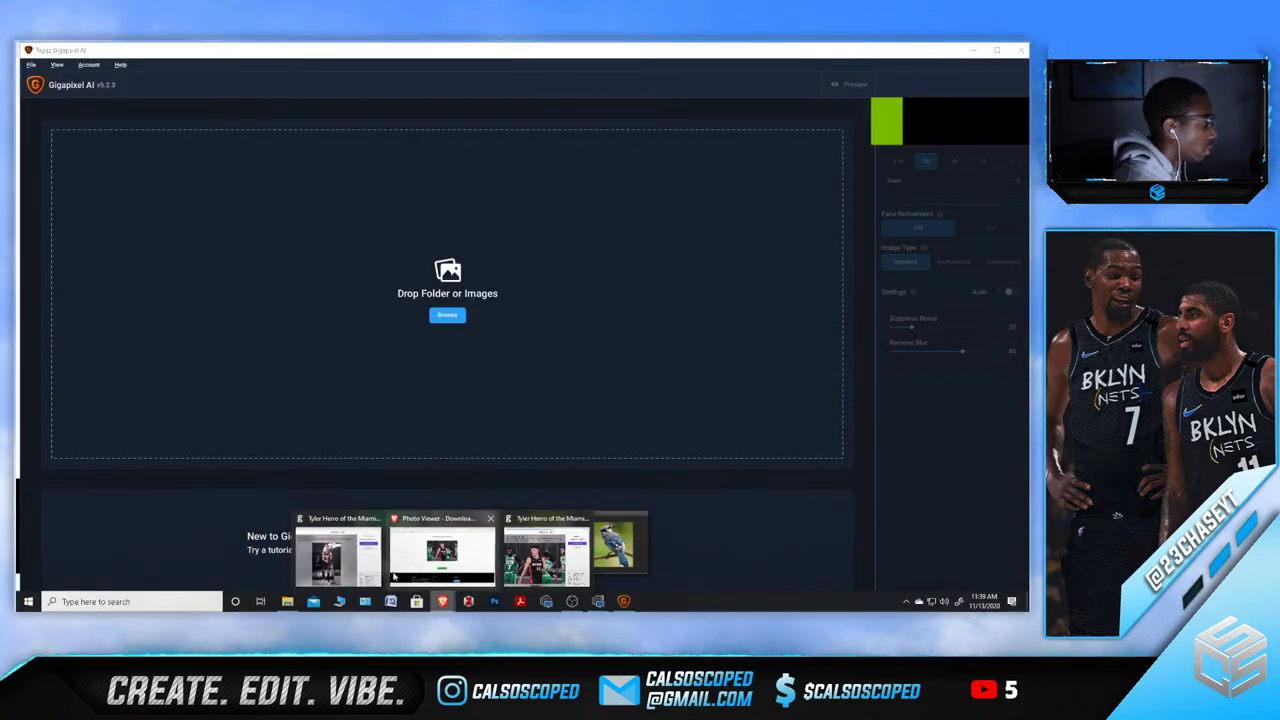
left_click(437, 542)
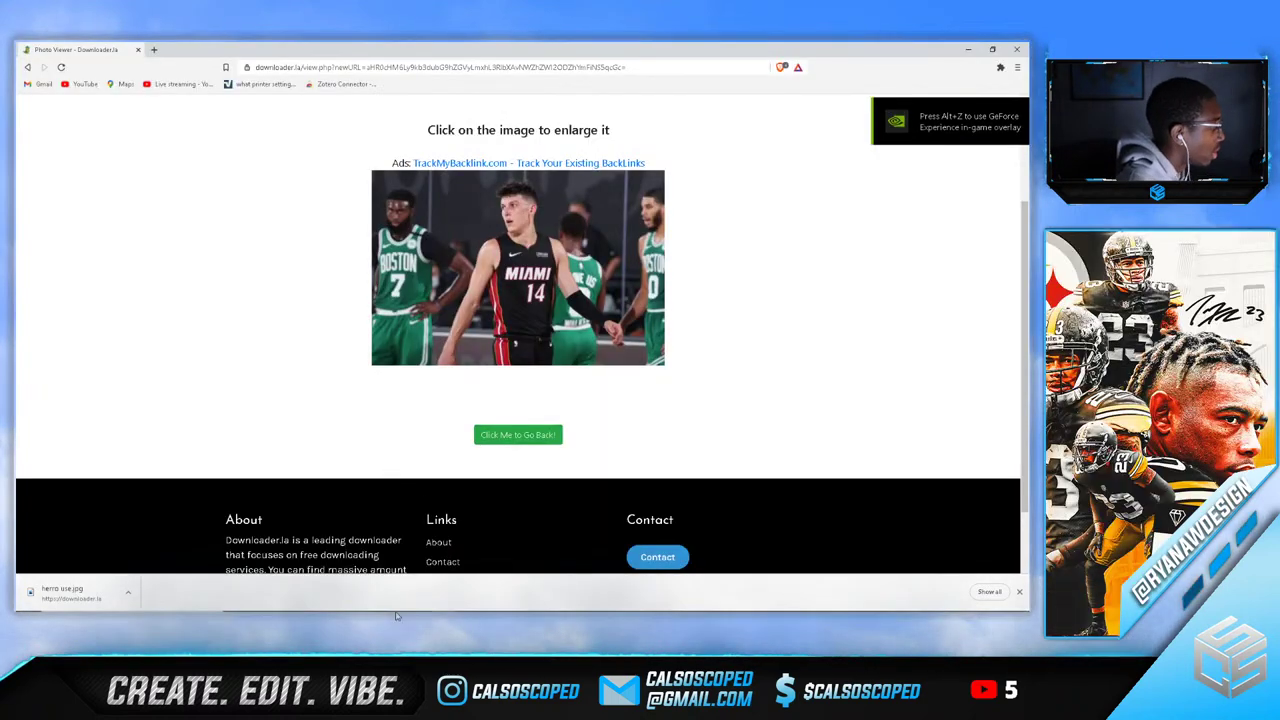
mouse_move(630, 603)
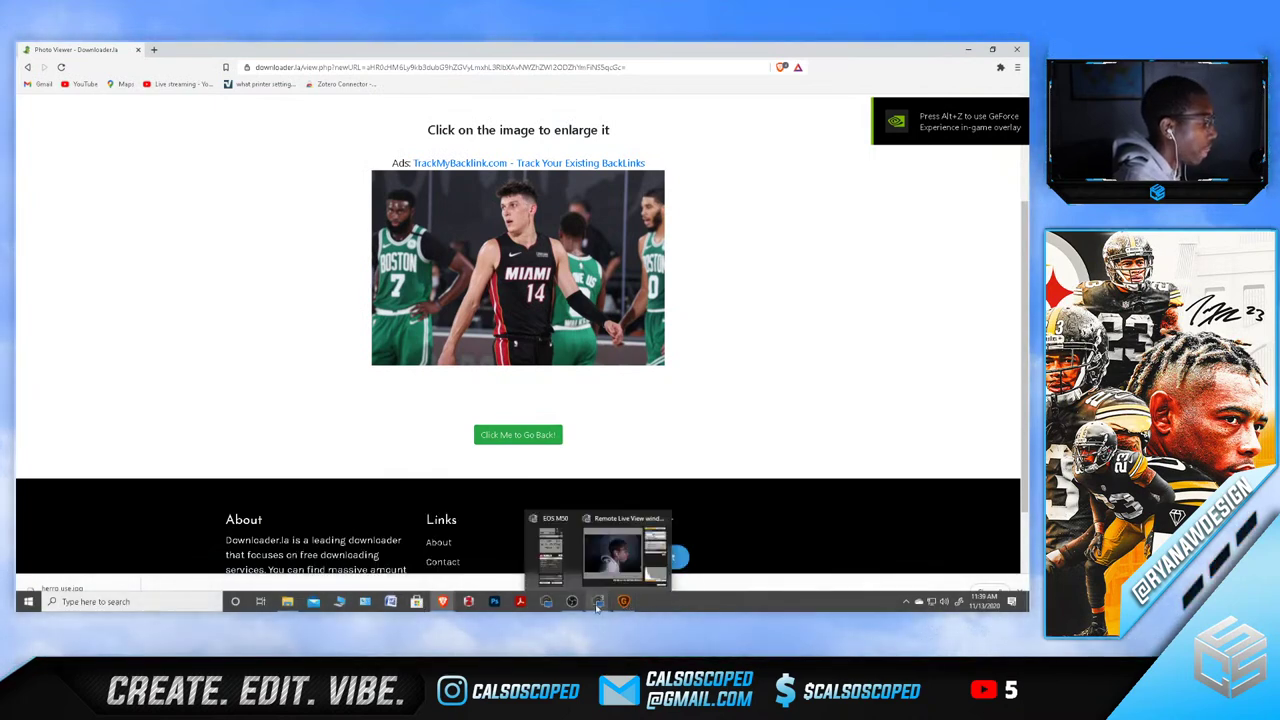
left_click(623, 601)
left_click(439, 320)
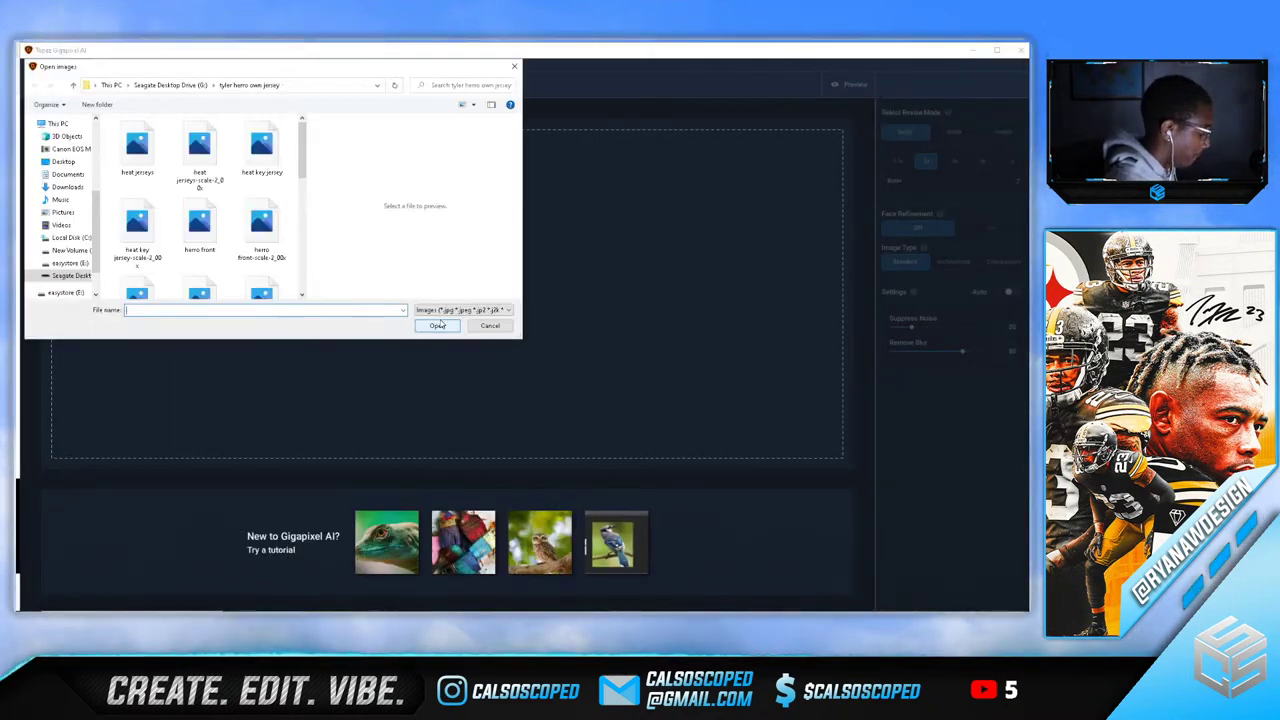
type("herro")
key("Down")
key("Down")
key("Down")
key("Down")
key("Down")
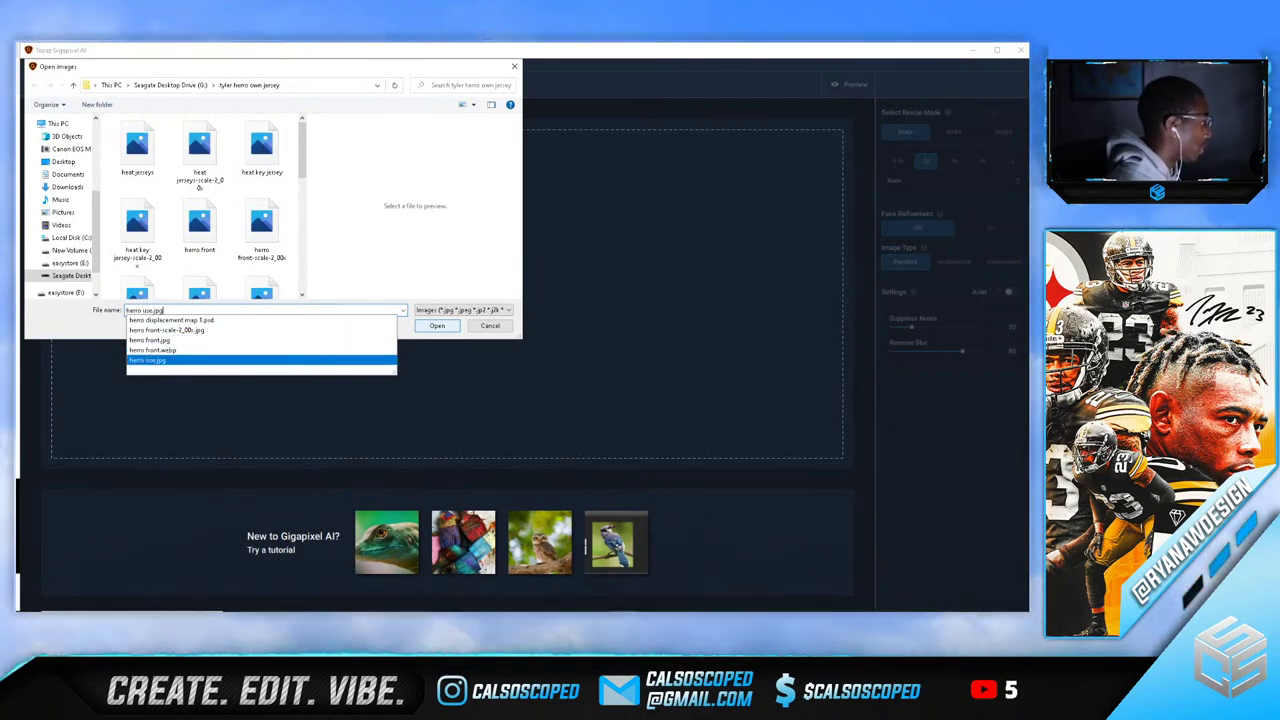
key("Return")
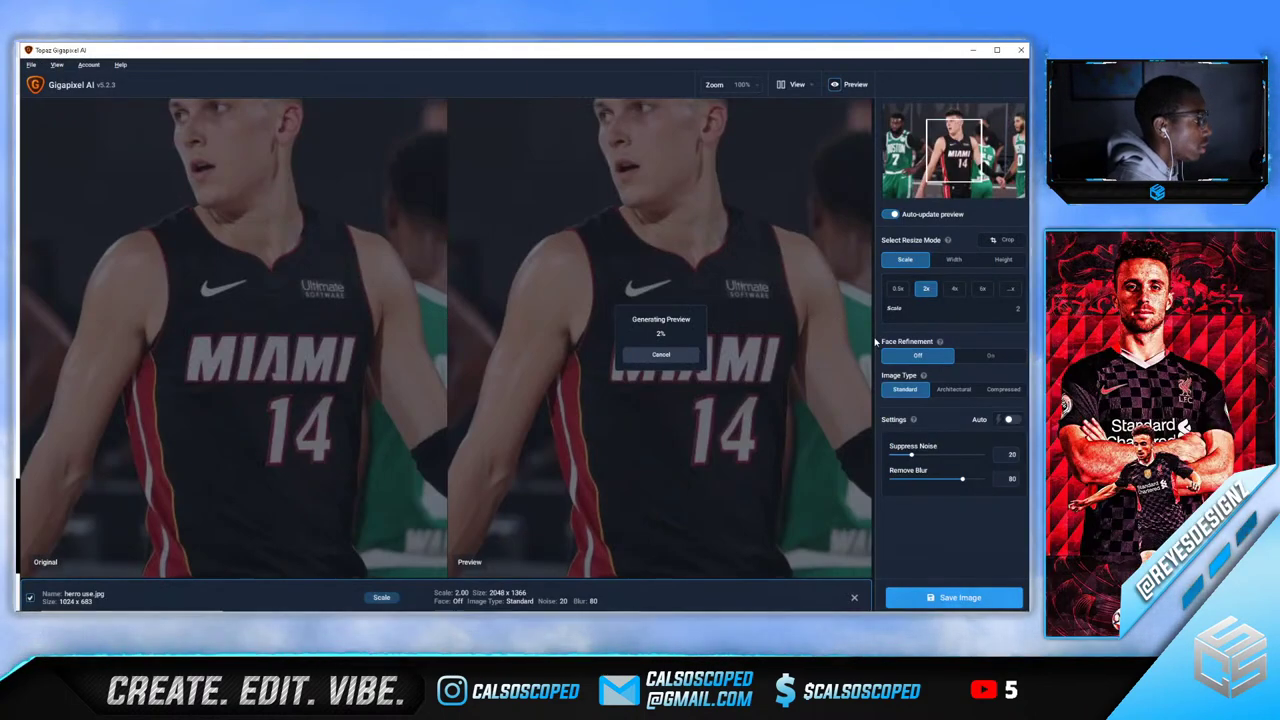
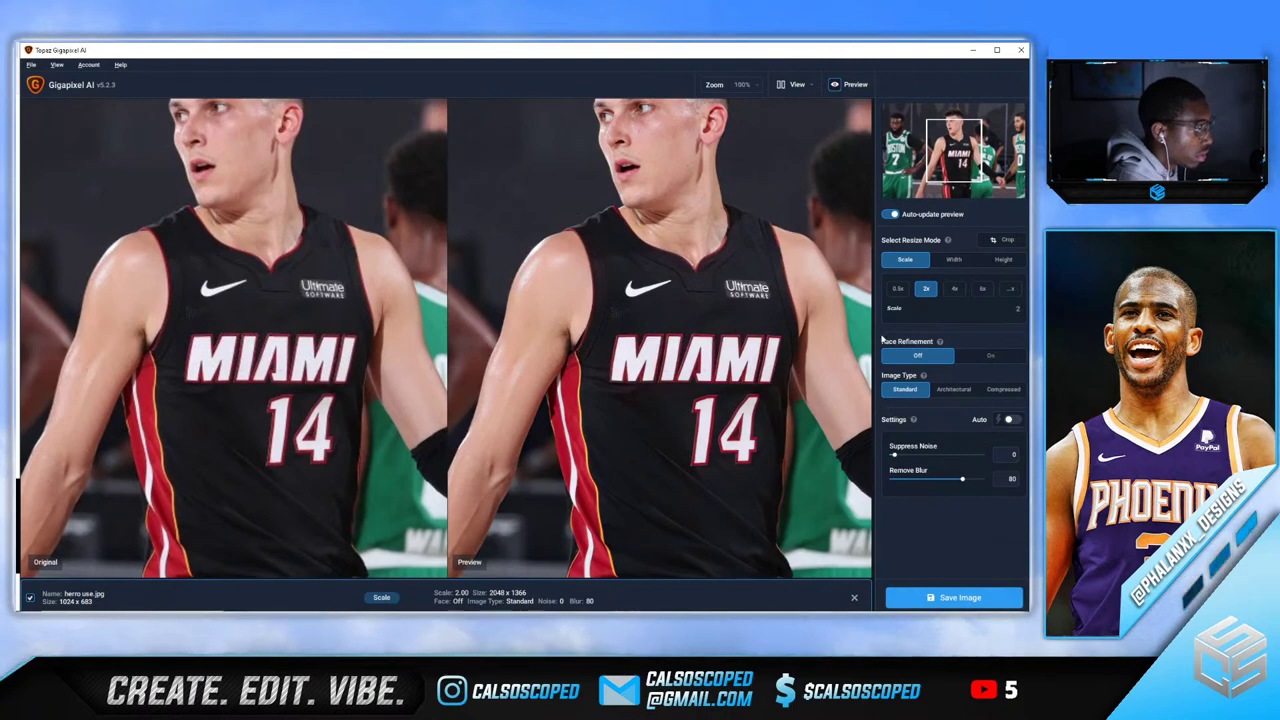
Save the 2x upscaled photo as herro use-scale-2_00x in the source directory, and close Gigapixel AI and the downloader page
left_click(945, 597)
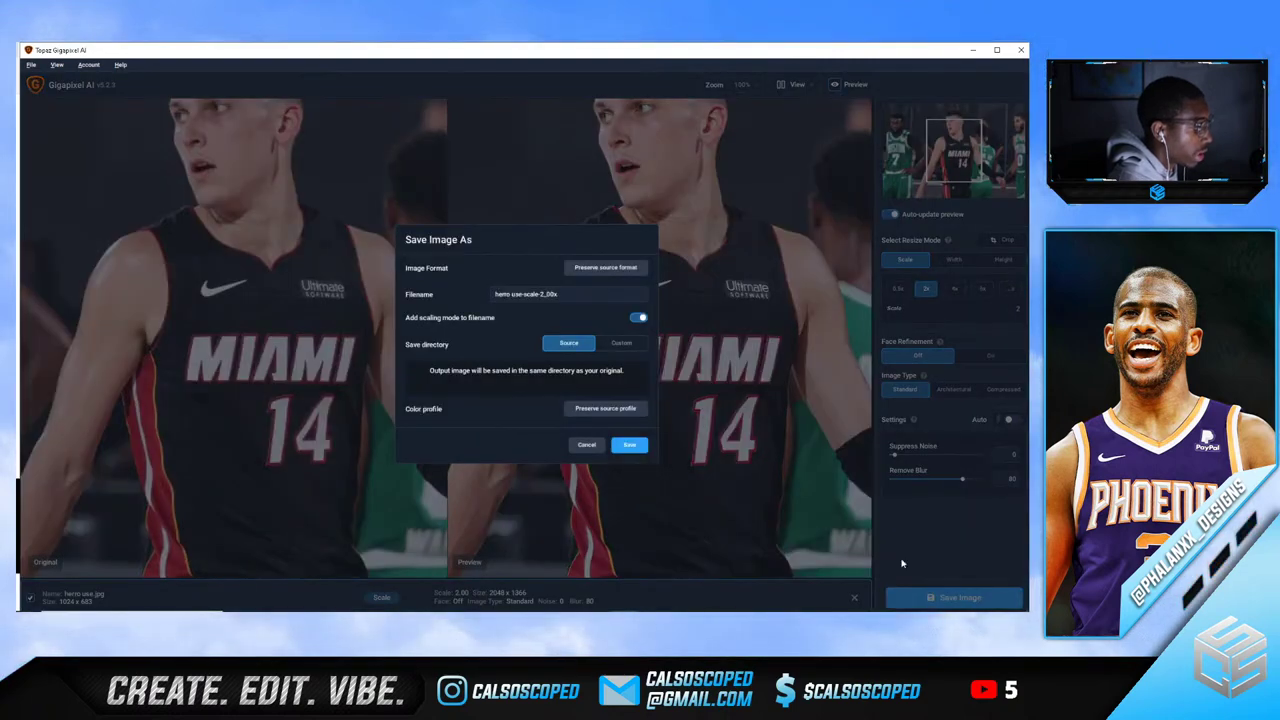
left_click(629, 445)
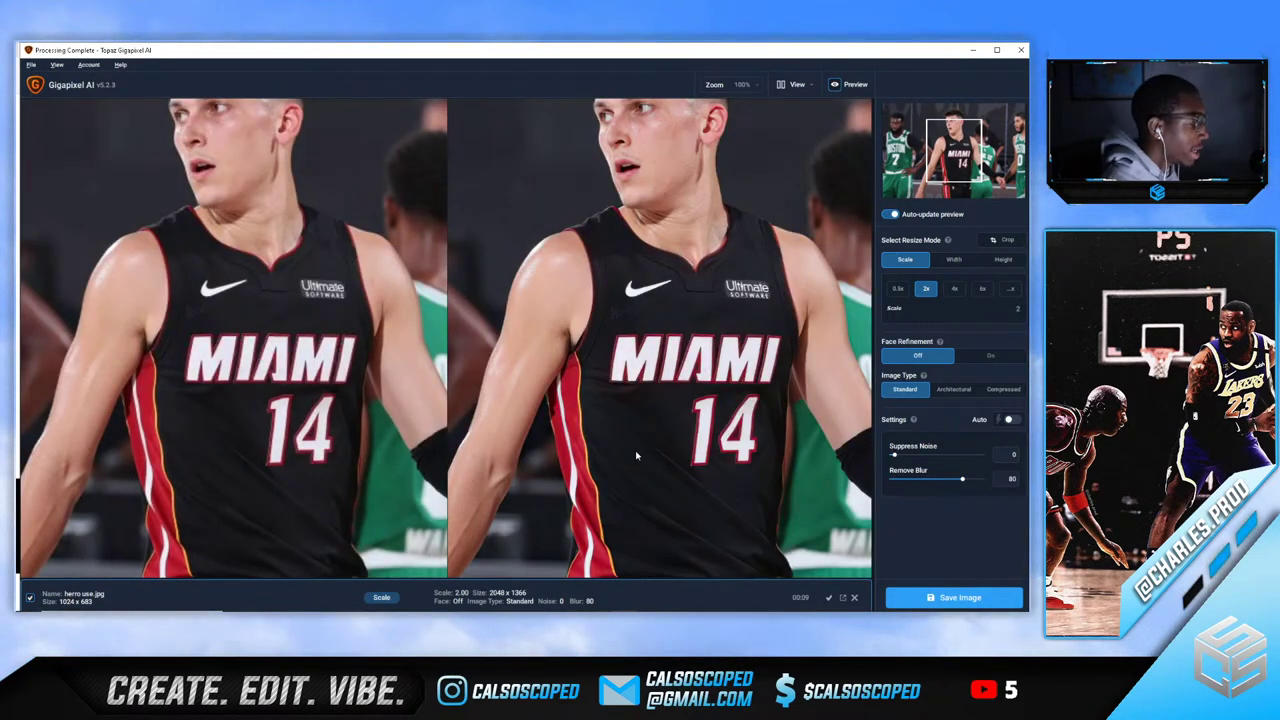
left_click(1019, 50)
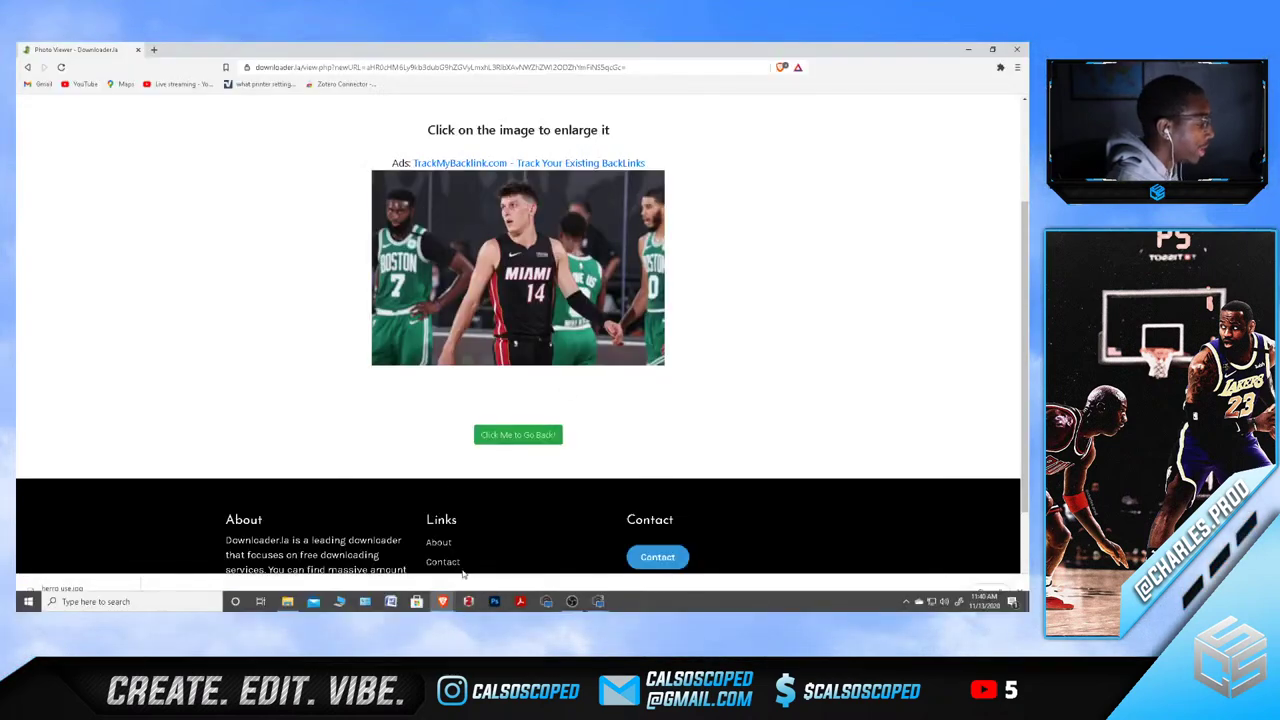
left_click(138, 50)
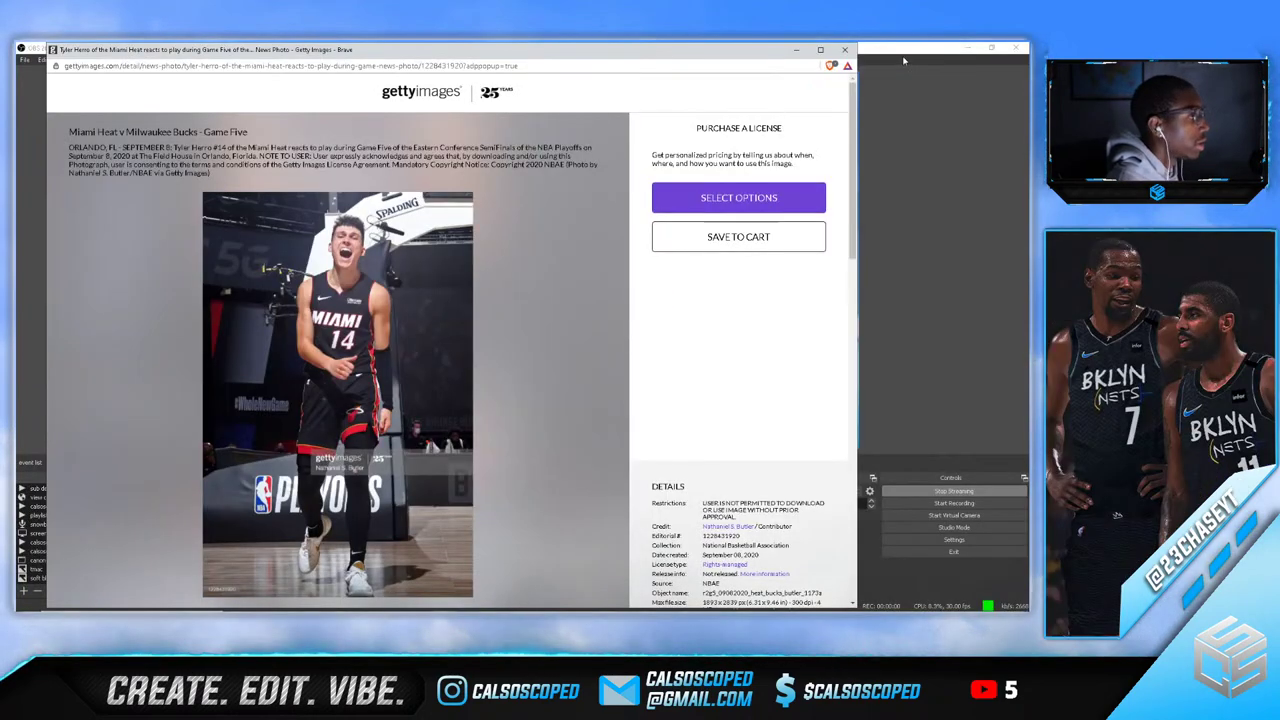
Close the Getty Images photo page, the remaining browser window and the File Explorer window
left_click(846, 49)
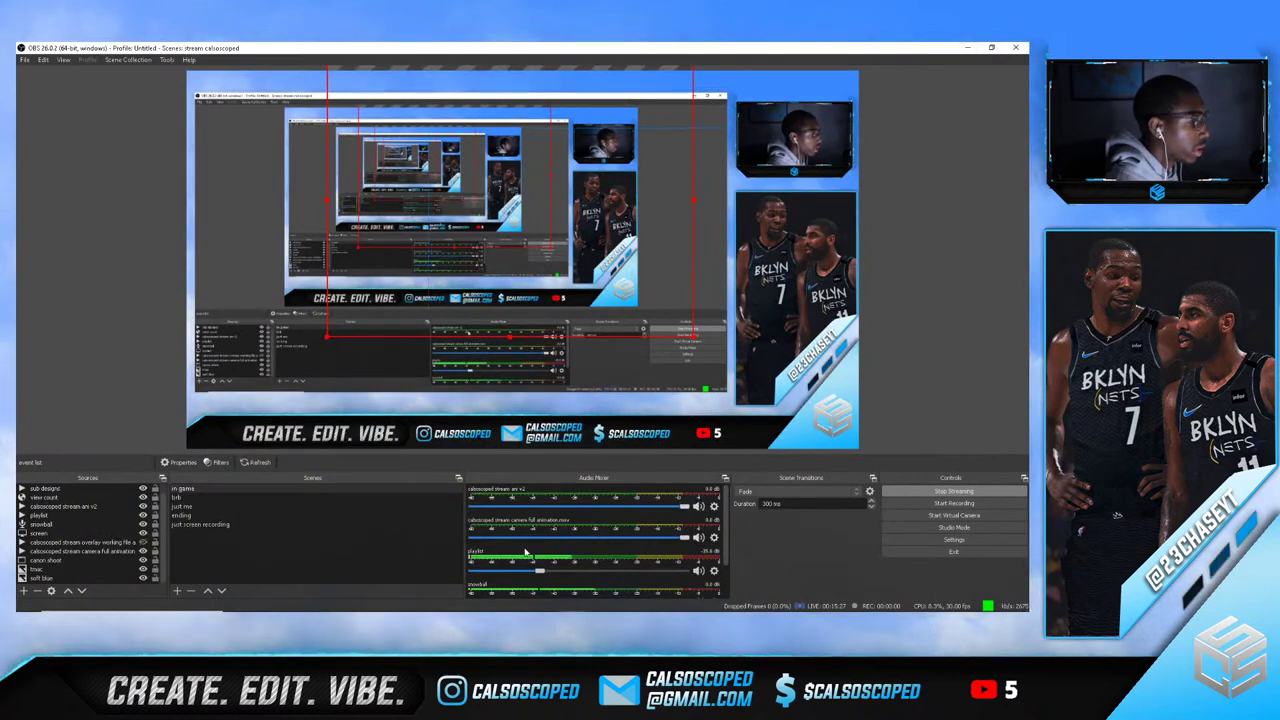
mouse_move(490, 606)
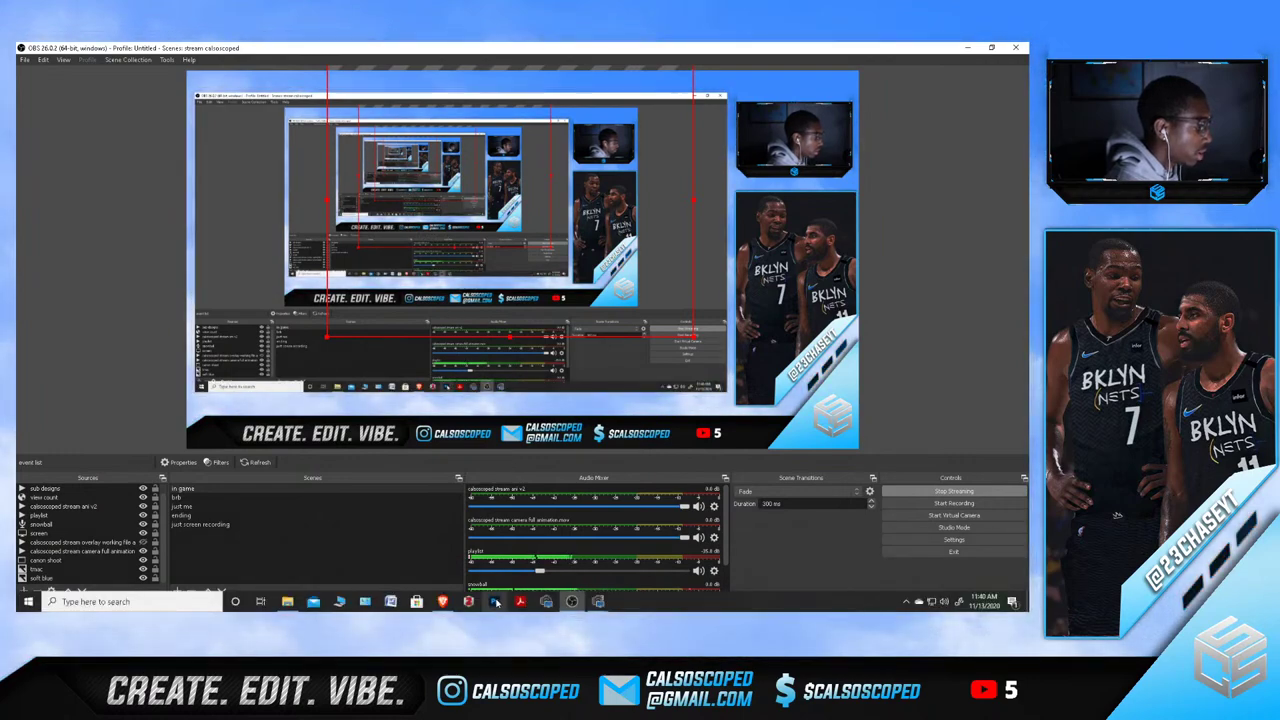
right_click(442, 601)
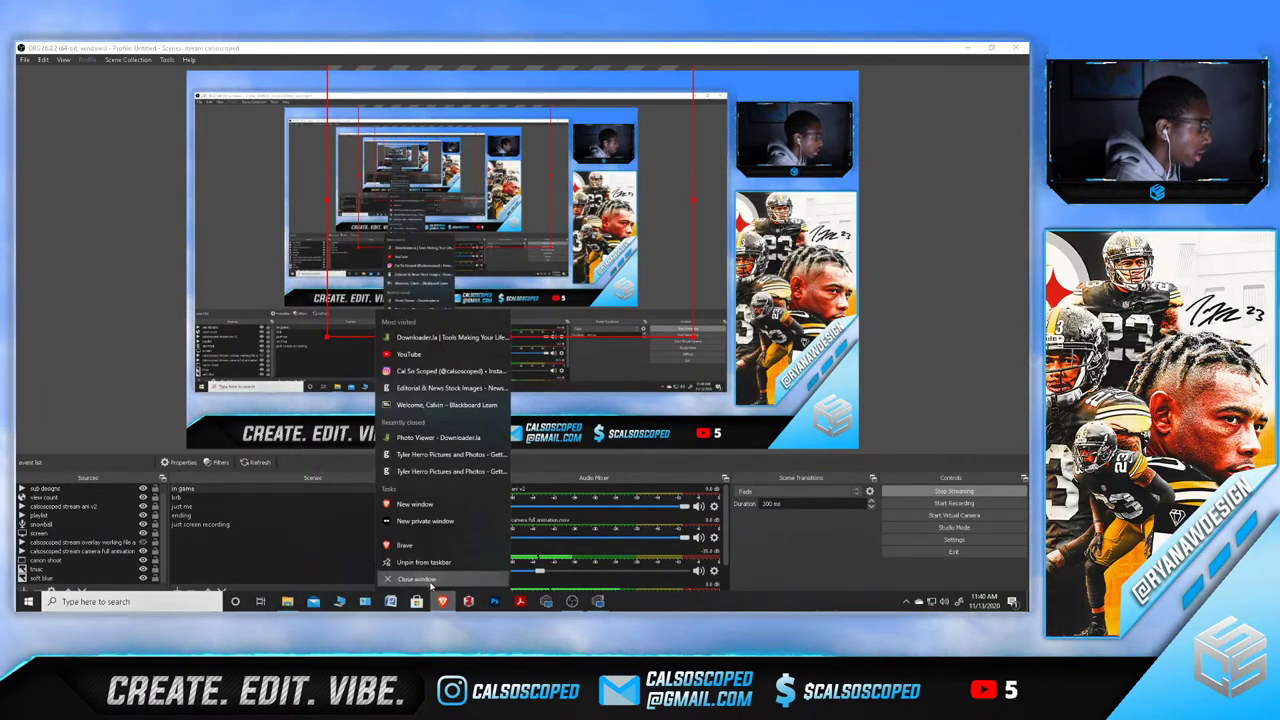
left_click(430, 582)
right_click(287, 601)
left_click(287, 580)
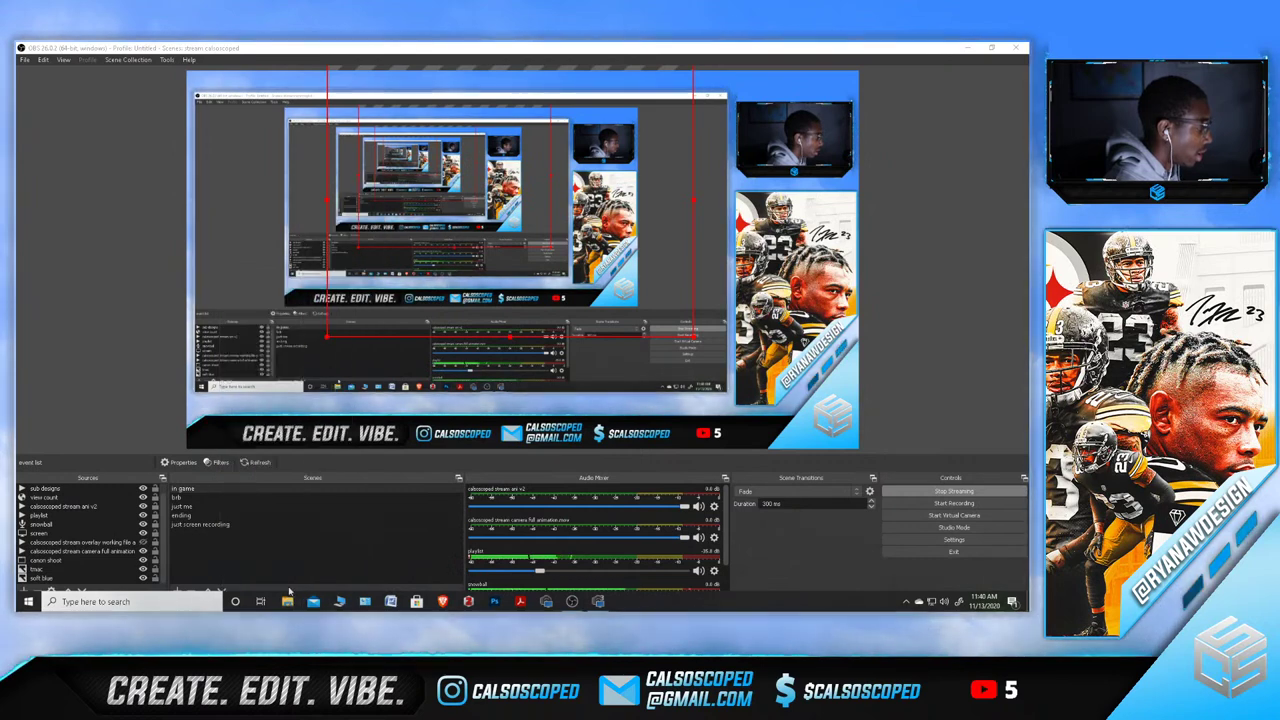
Switch to Photoshop and open herro use-scale-2_00x.jpg from the tyler herro own jersey folder
left_click(494, 609)
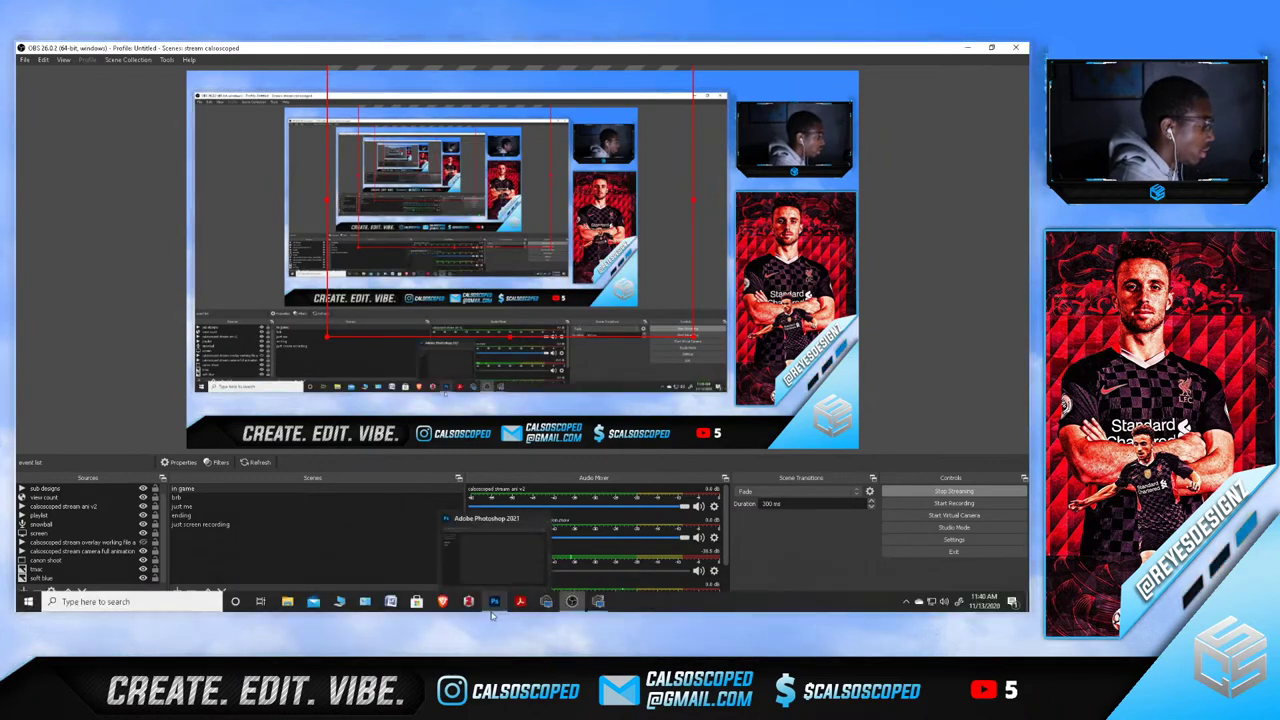
left_click(491, 603)
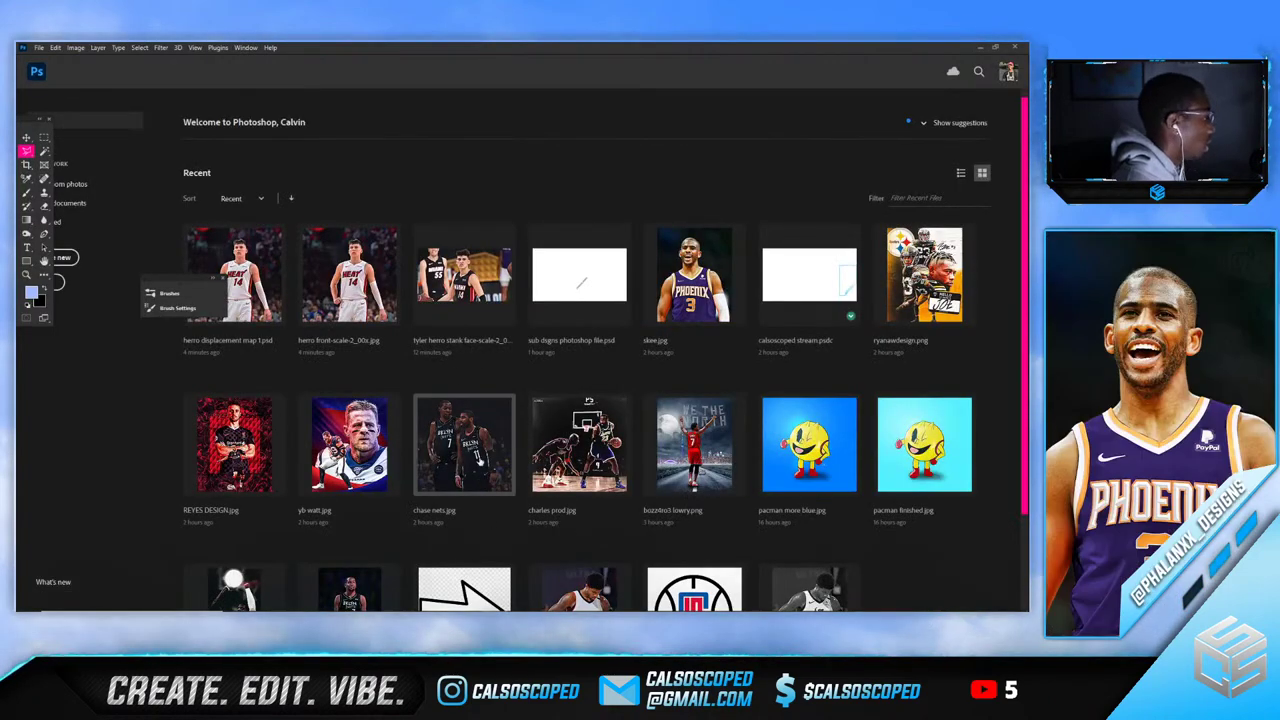
key("alt+f")
key("o")
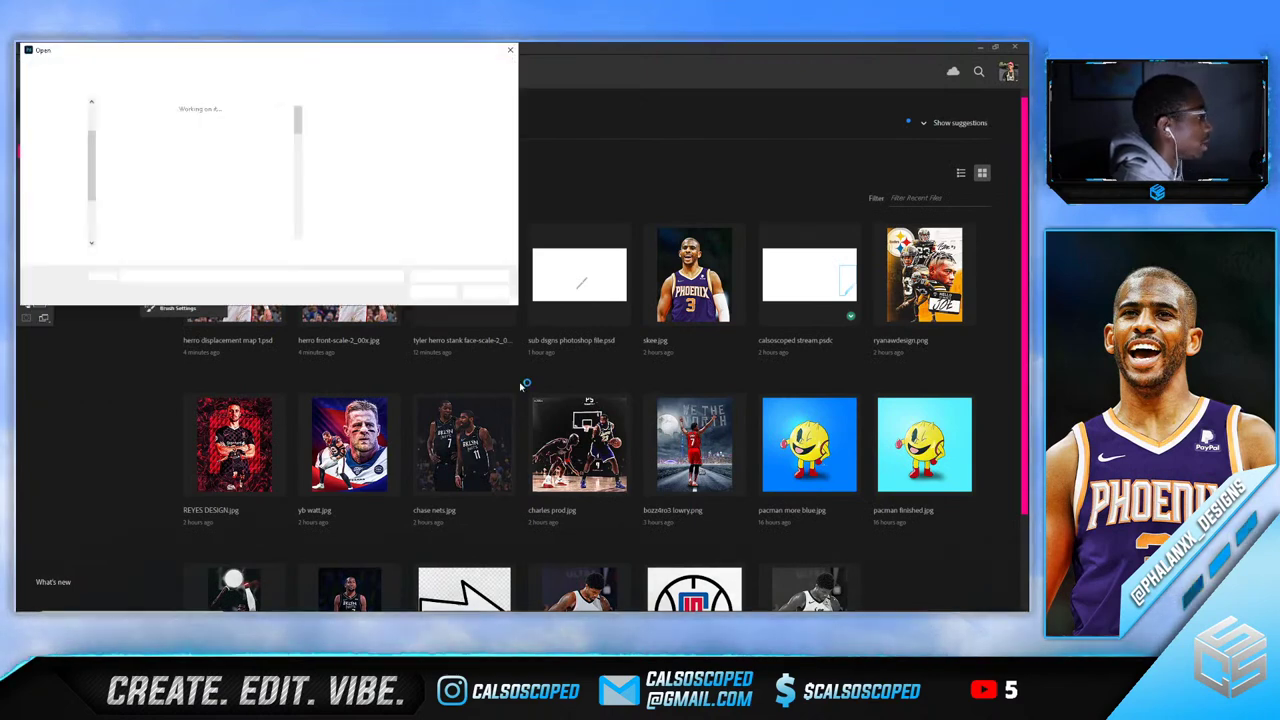
type("herr")
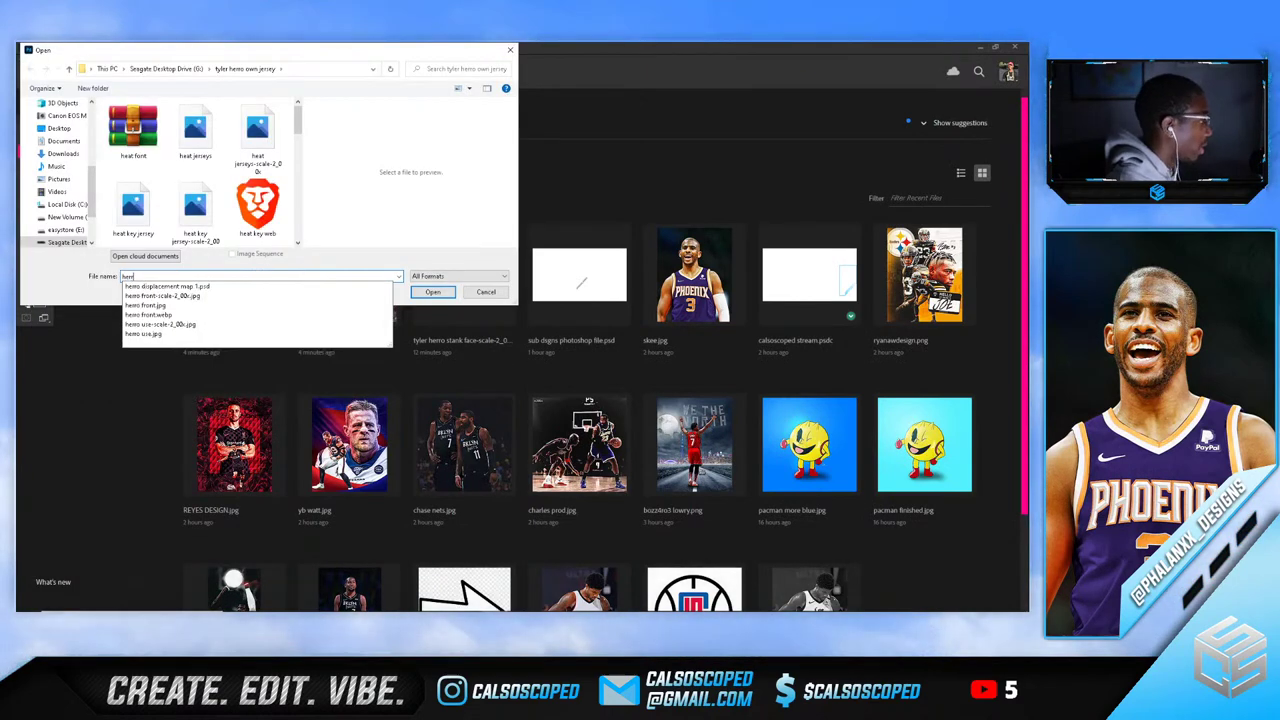
key("Down")
key("Down")
key("Down")
key("Down")
key("Down")
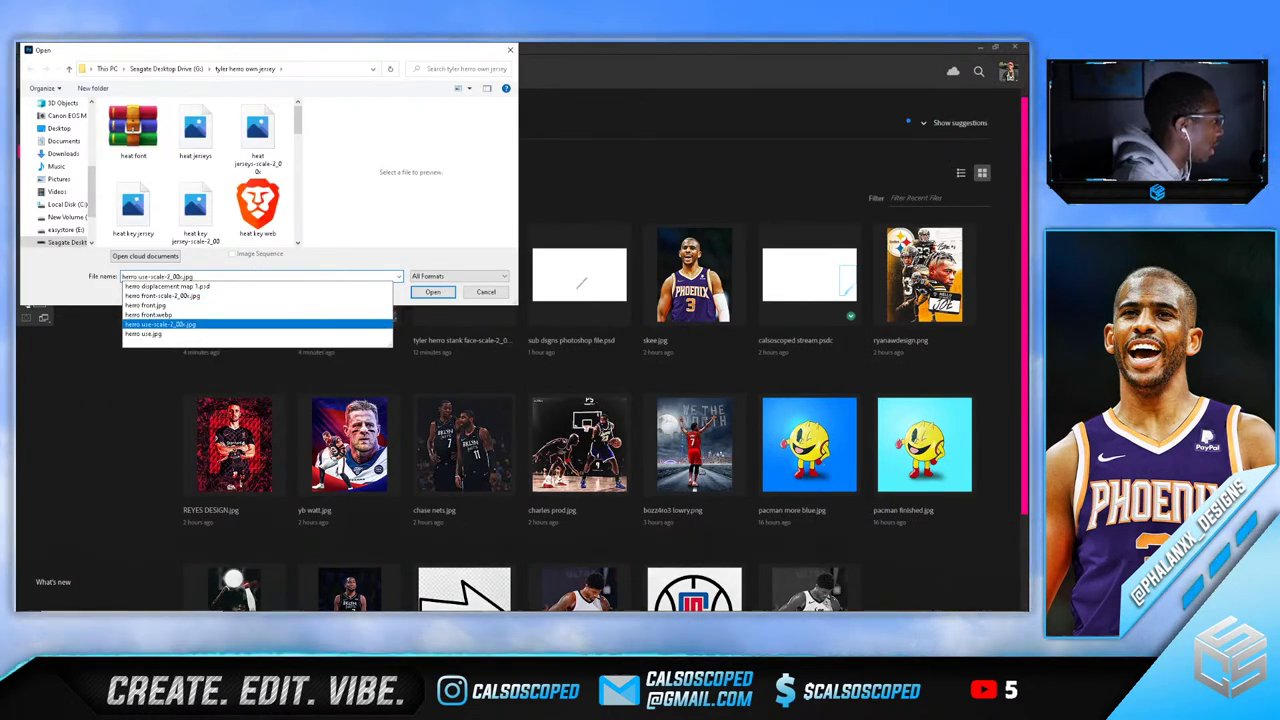
key("Return")
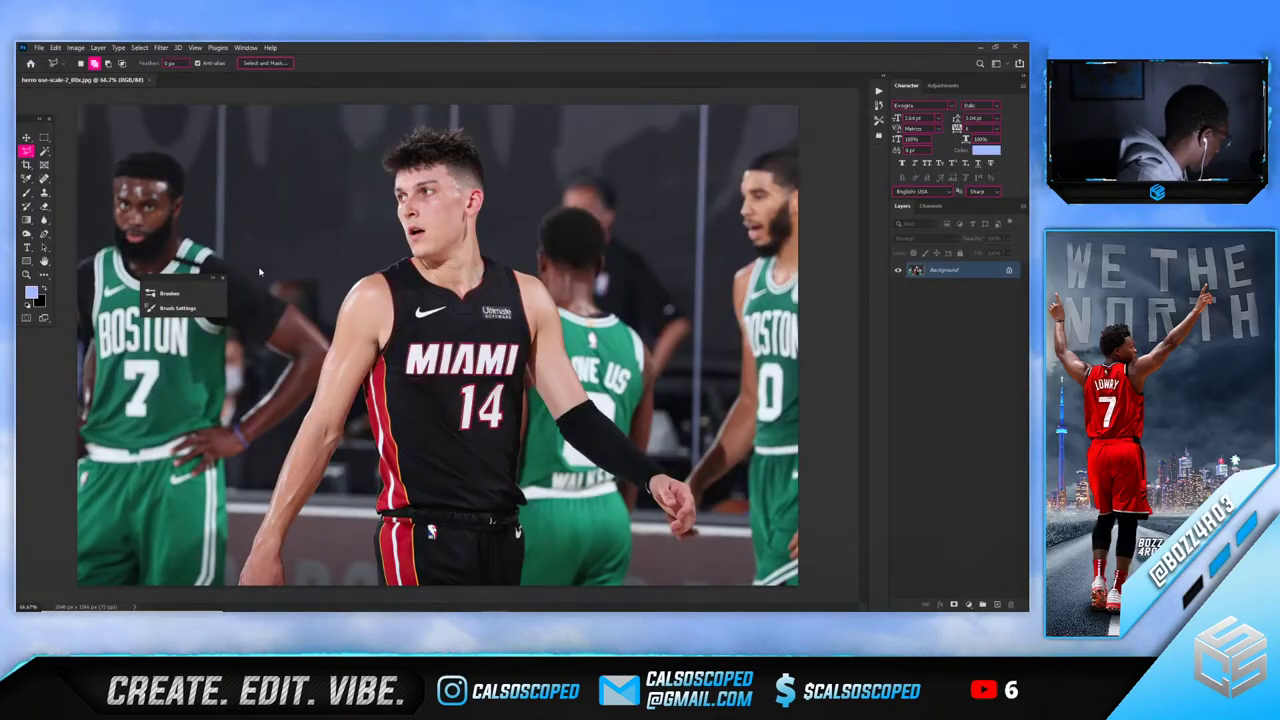
Make an automatic subject selection on the Background layer of the Herro photo
key("ctrl+minus")
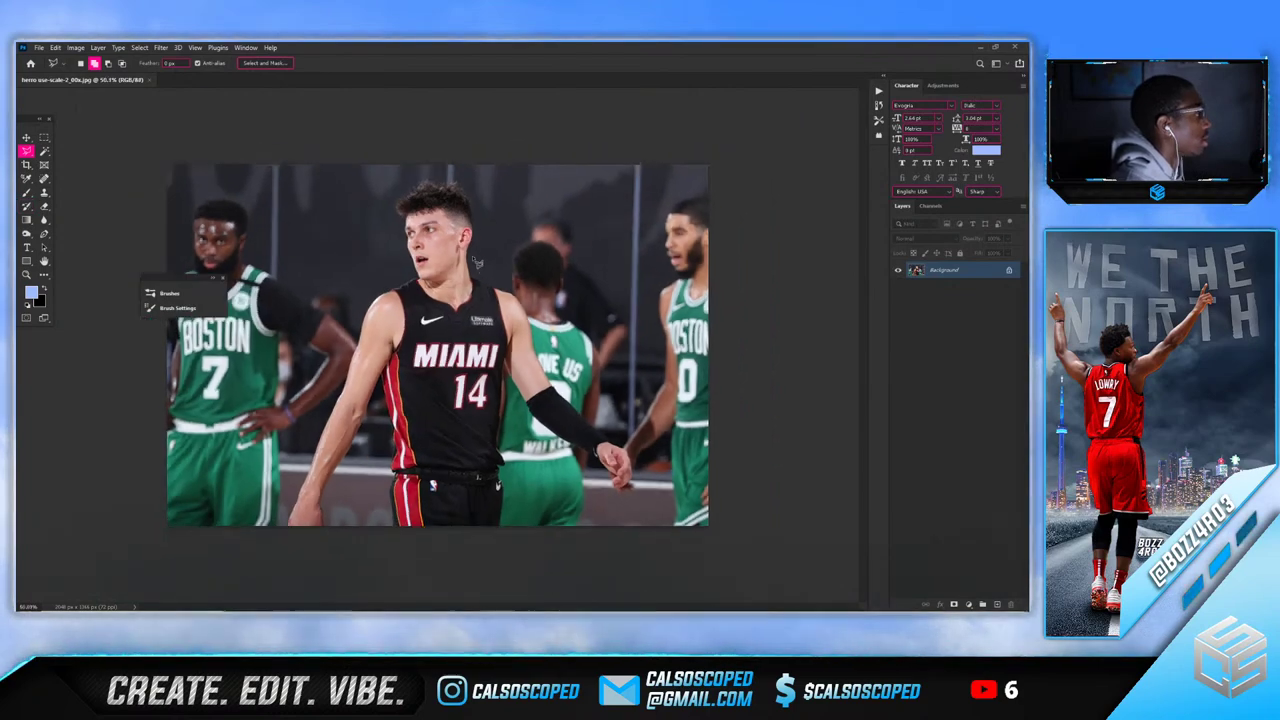
key("ctrl+0")
left_click(139, 47)
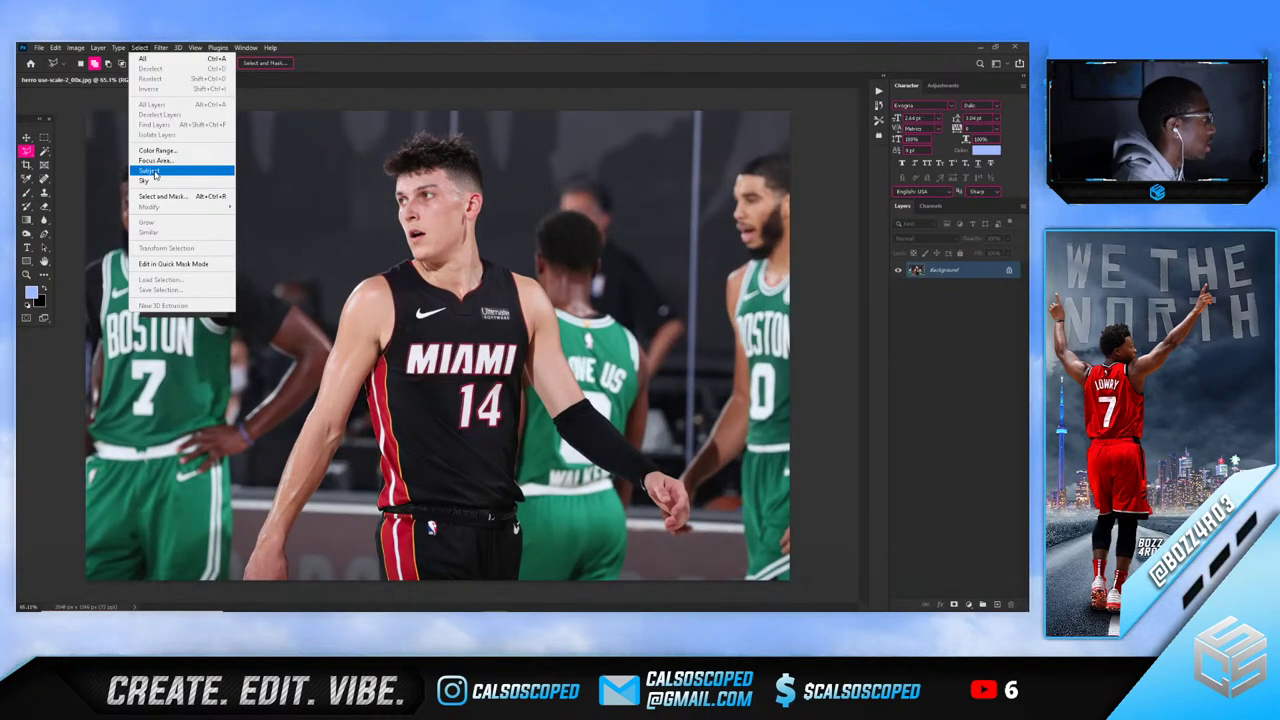
left_click(150, 171)
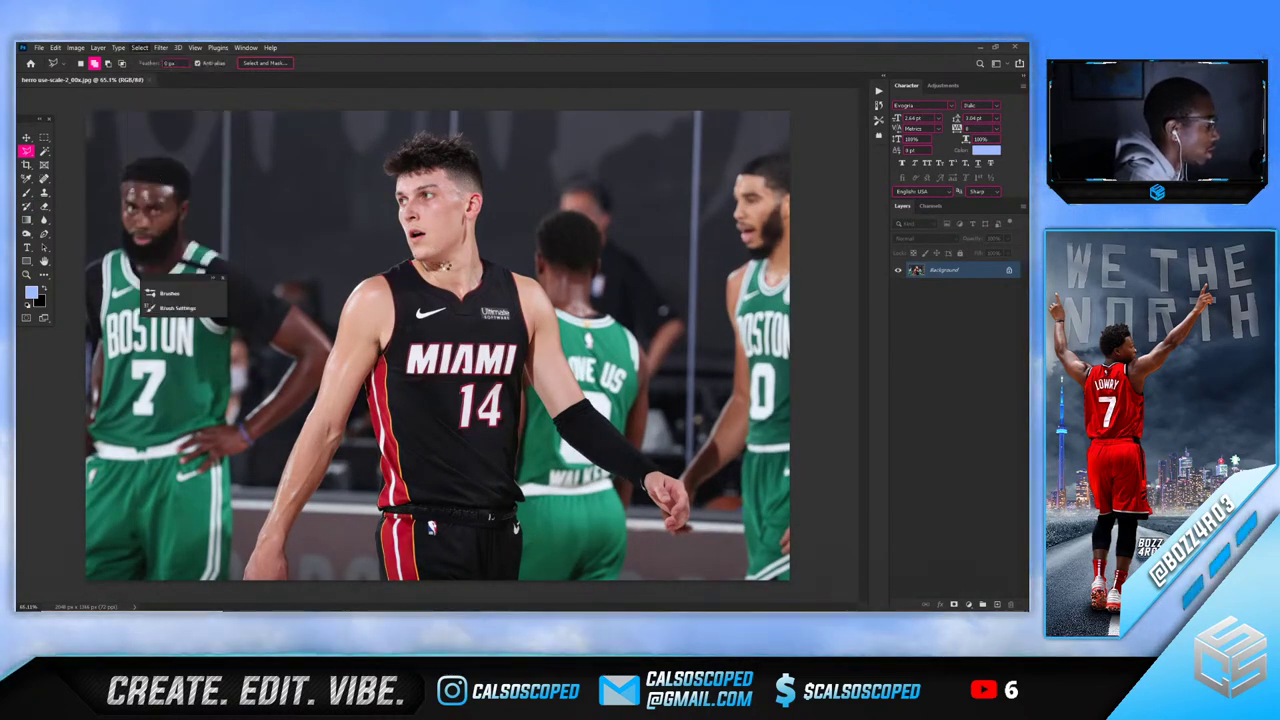
scroll(428, 400, "up", 2)
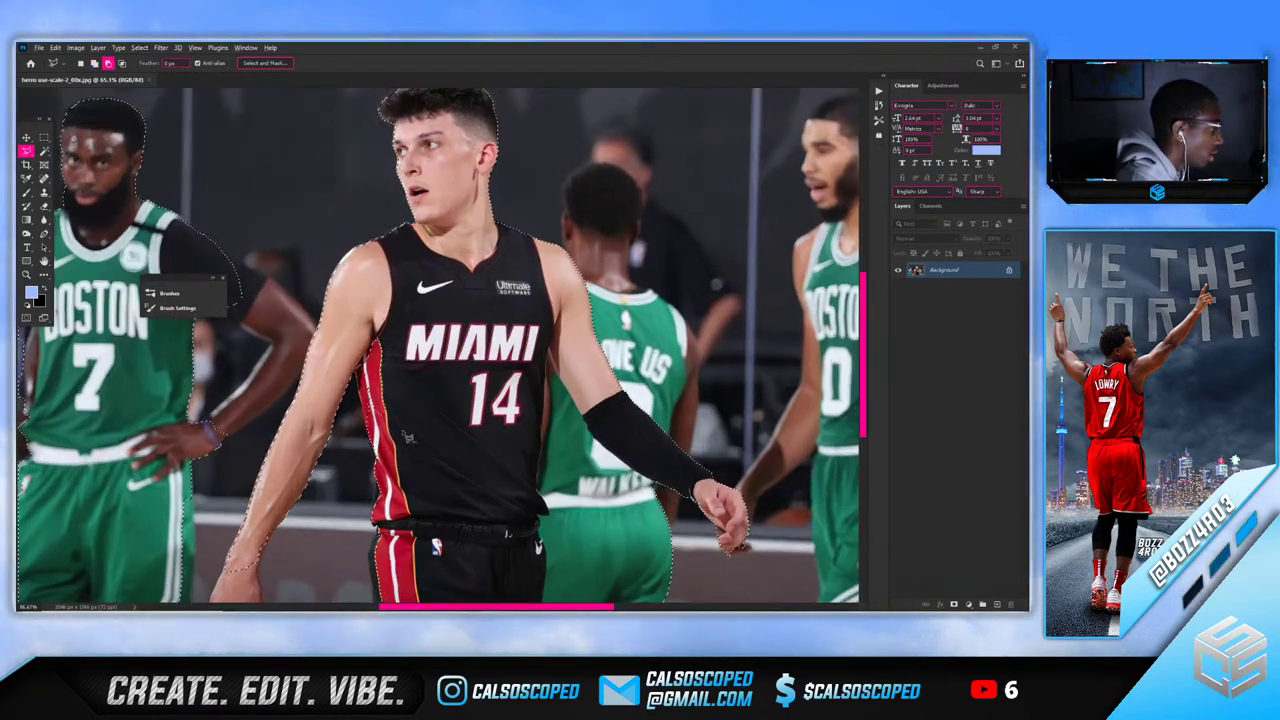
scroll(428, 400, "down", 3)
Subtract the Boston number 7 player from the selection with the freehand Lasso tool
left_click(68, 151)
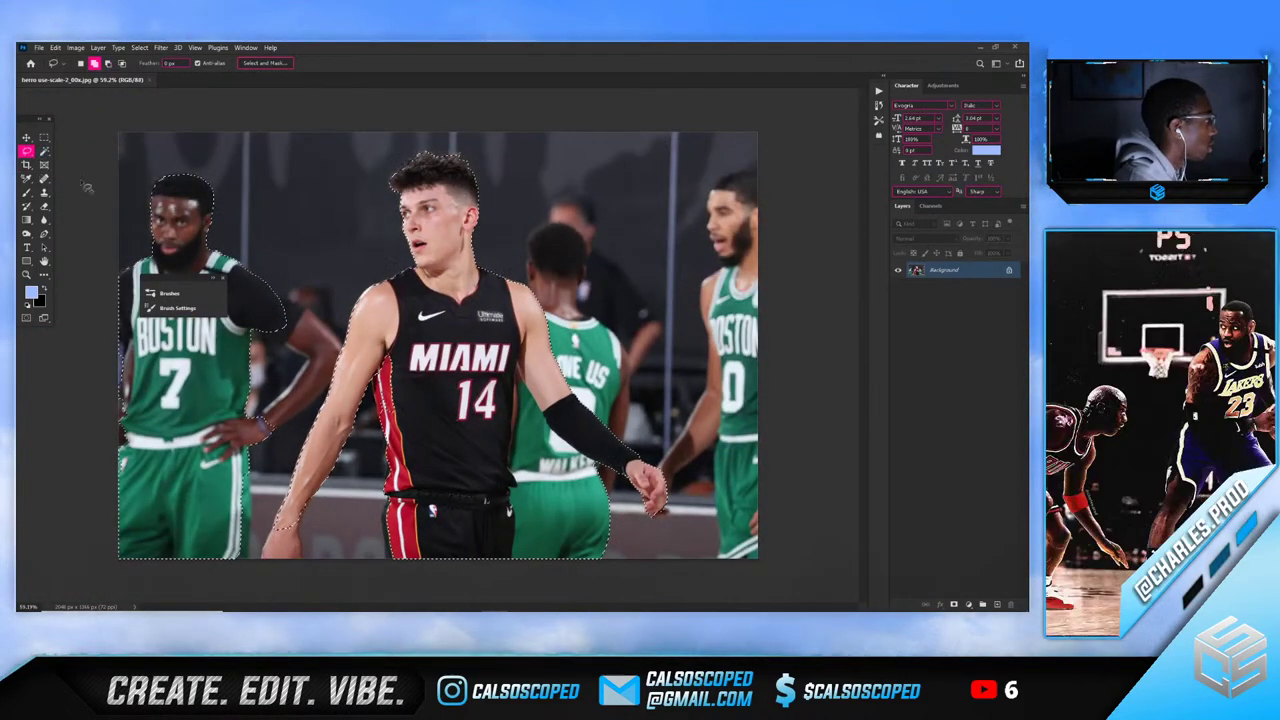
left_click_drag(230, 576, 314, 339)
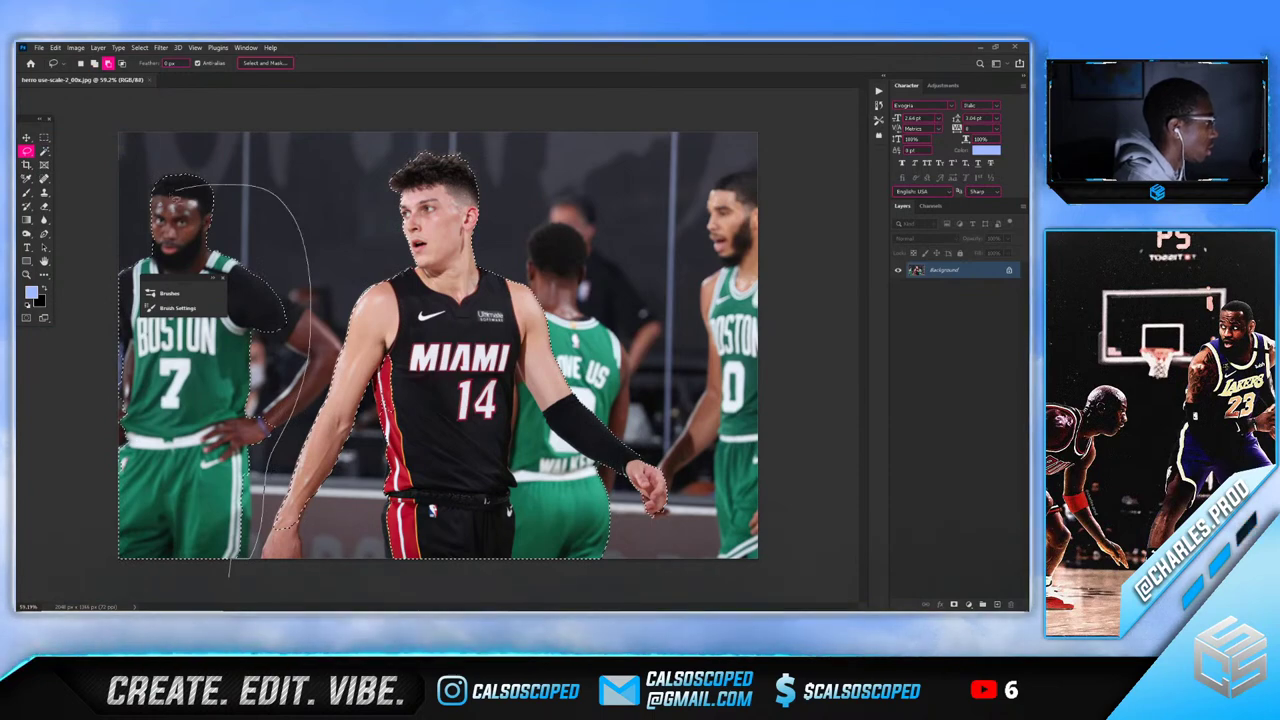
mouse_move(178, 189)
left_mouse_down()
mouse_move(89, 578)
mouse_move(150, 582)
left_mouse_up()
mouse_move(118, 170)
left_mouse_down()
mouse_move(262, 214)
mouse_move(285, 260)
left_mouse_up()
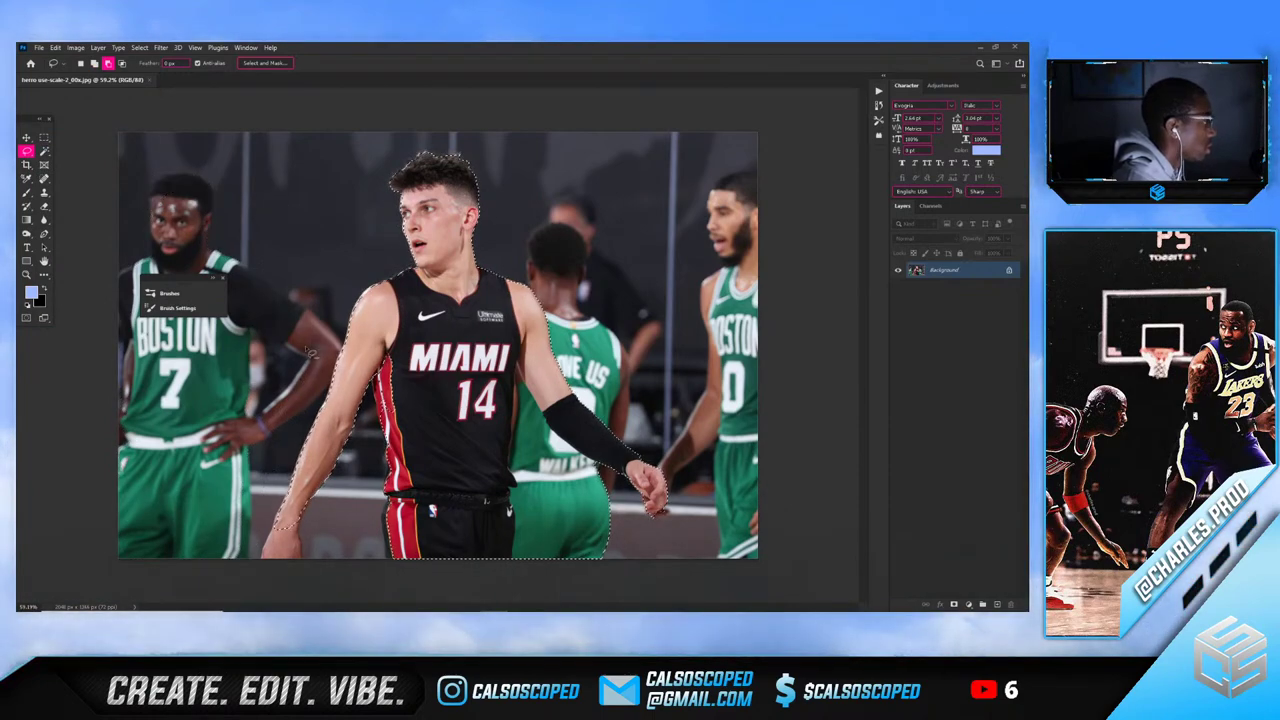
Add the missing red side stripe of the Miami jersey below the armpit to the selection with the Lasso
scroll(404, 228, "up", 6)
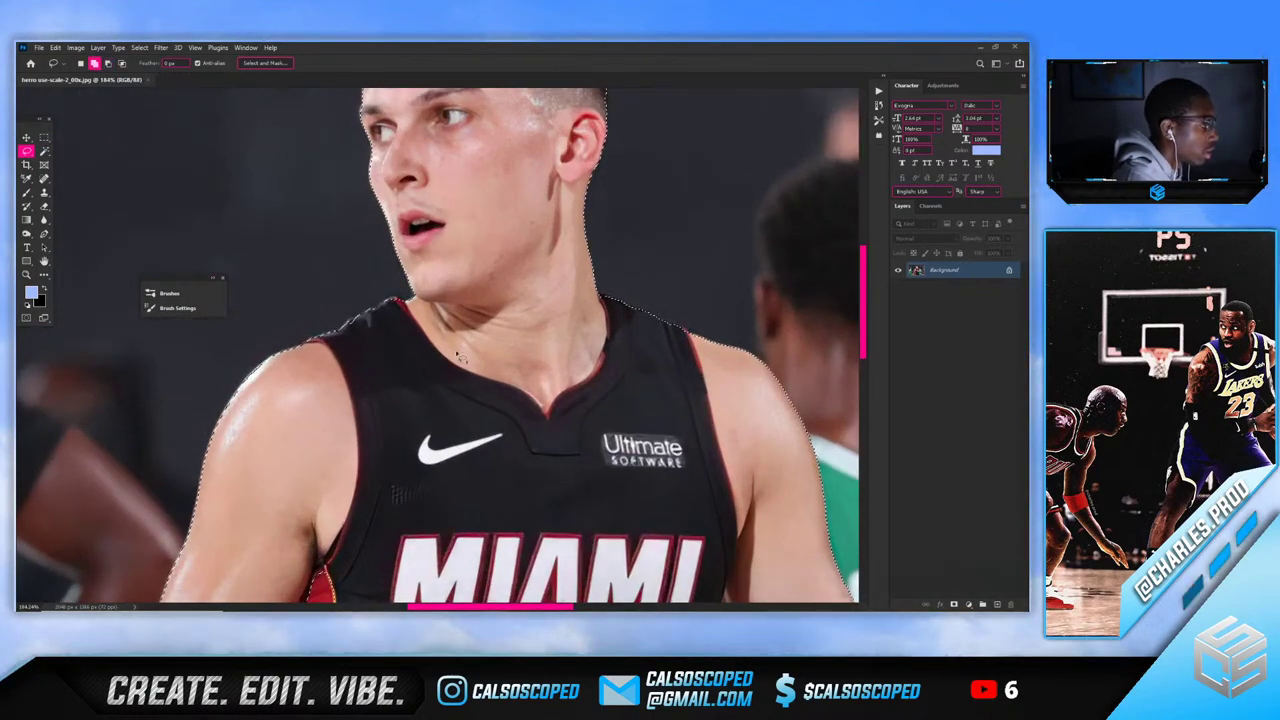
scroll(379, 298, "up", 3)
scroll(407, 316, "down", 3)
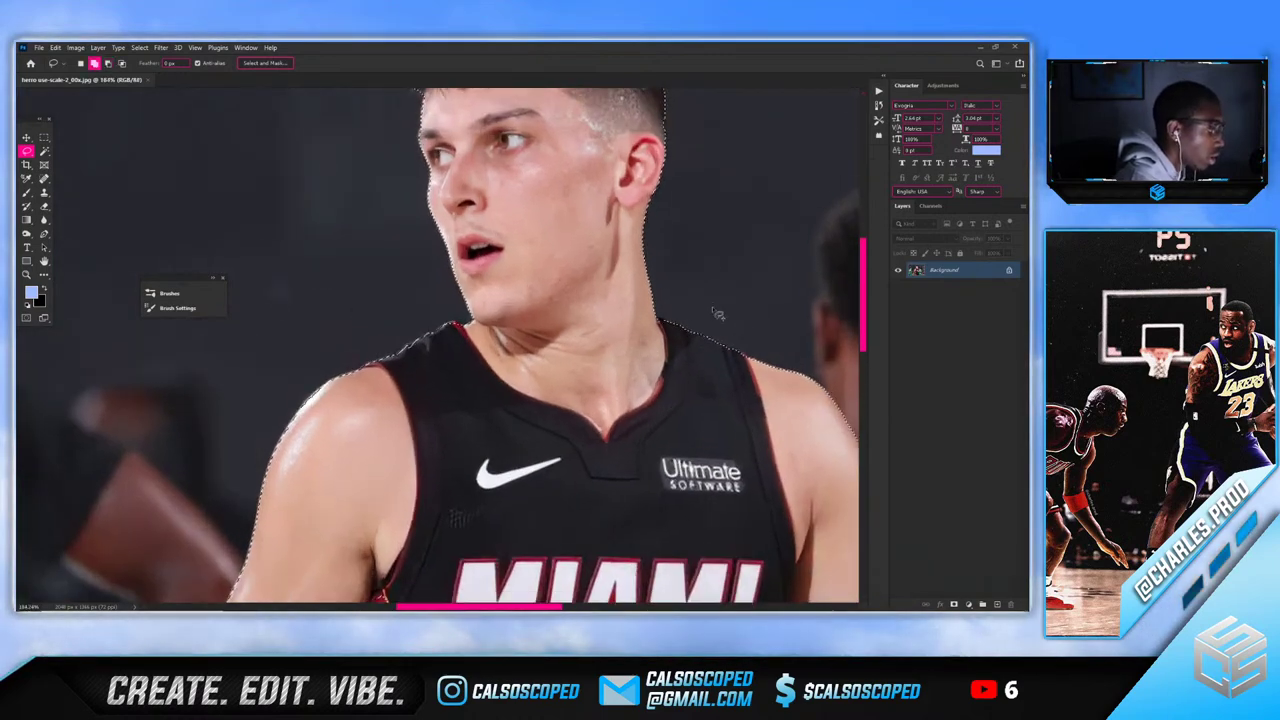
scroll(693, 340, "up", 4)
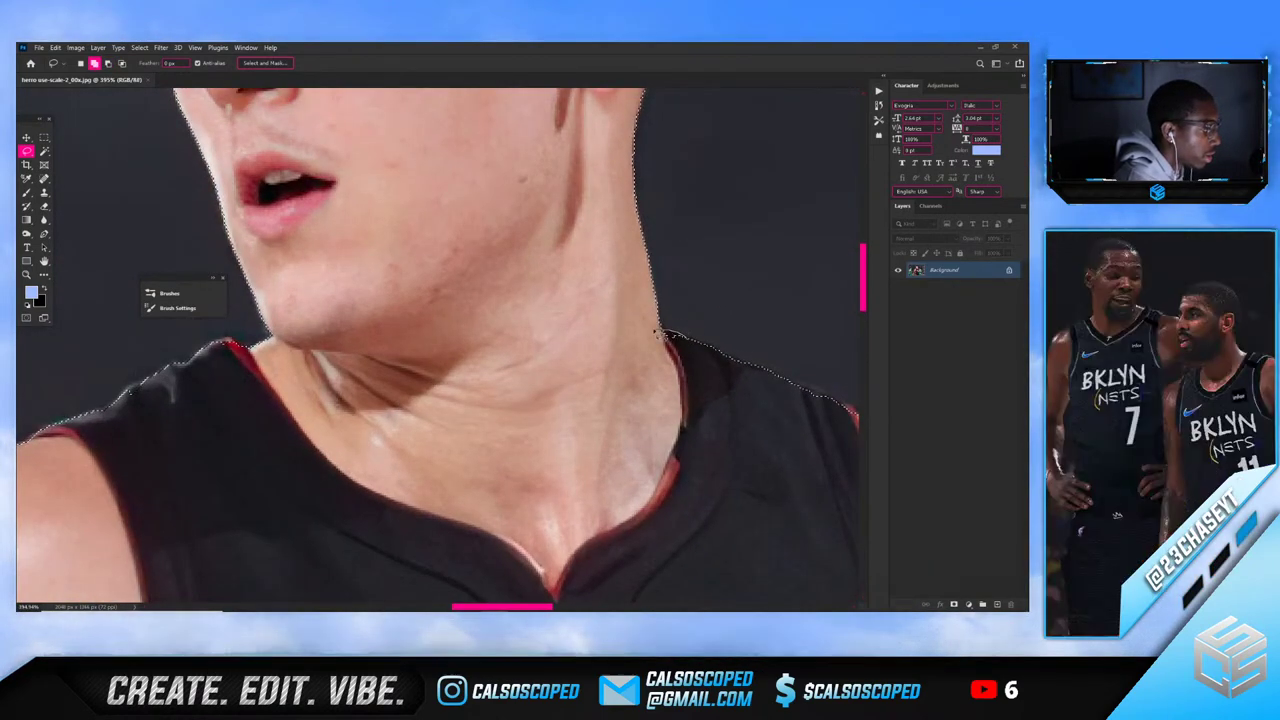
scroll(620, 412, "down", 5)
scroll(483, 377, "up", 6)
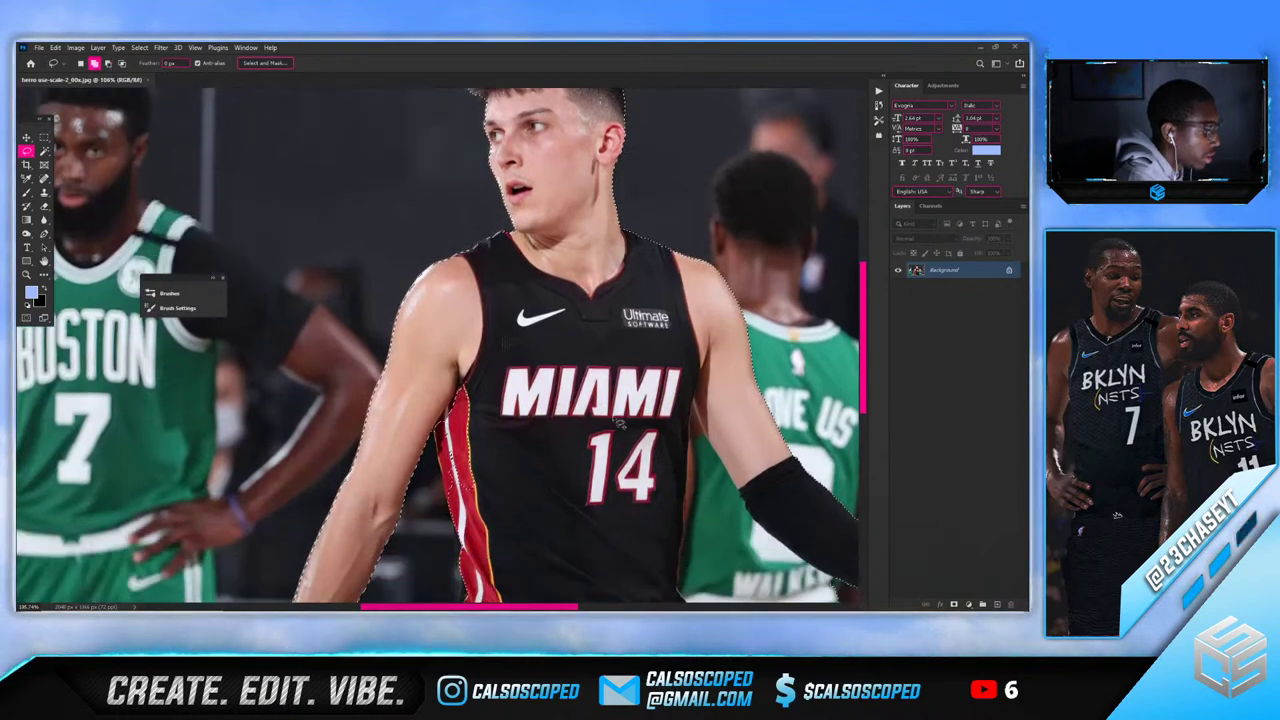
key("shift")
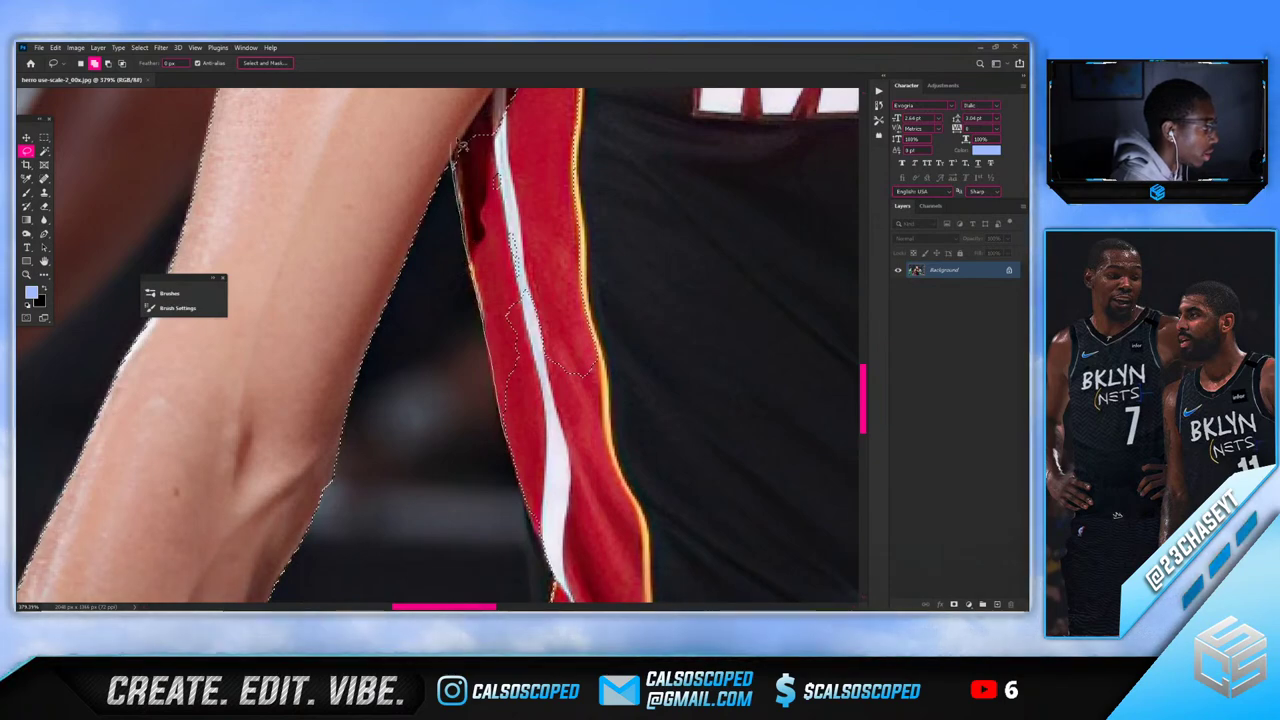
scroll(549, 183, "down", 2)
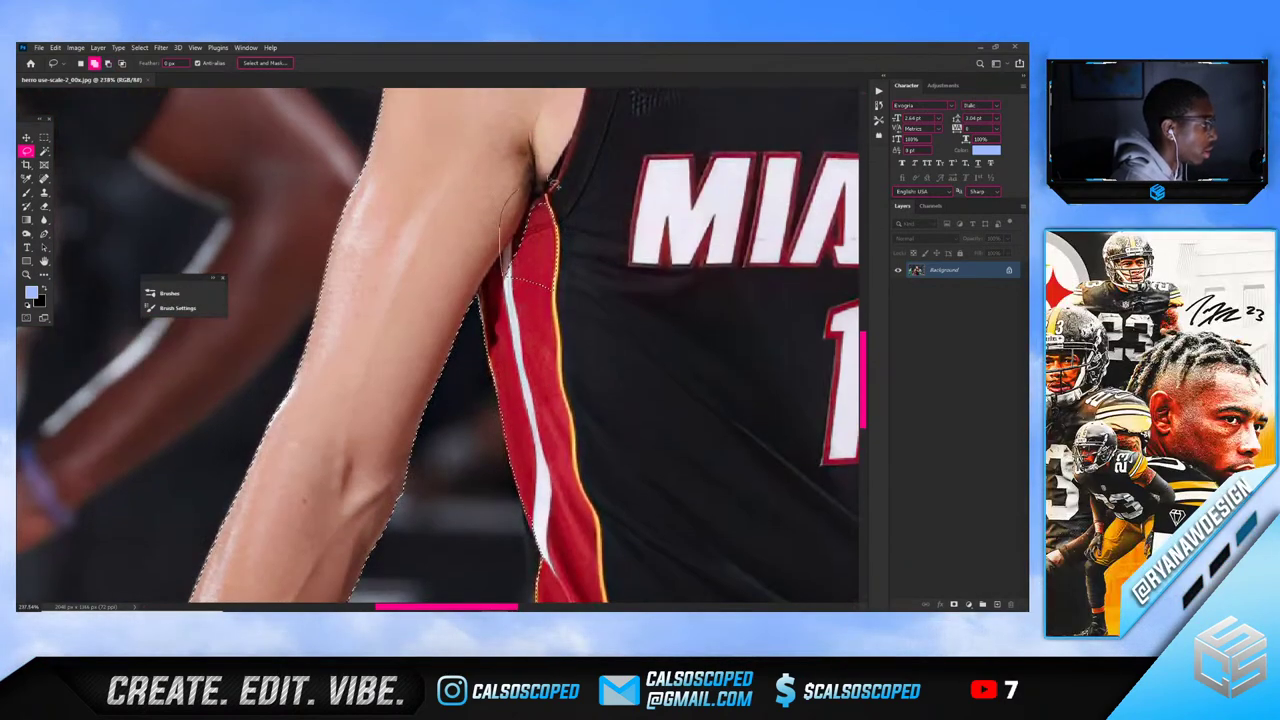
left_click_drag(549, 183, 541, 330)
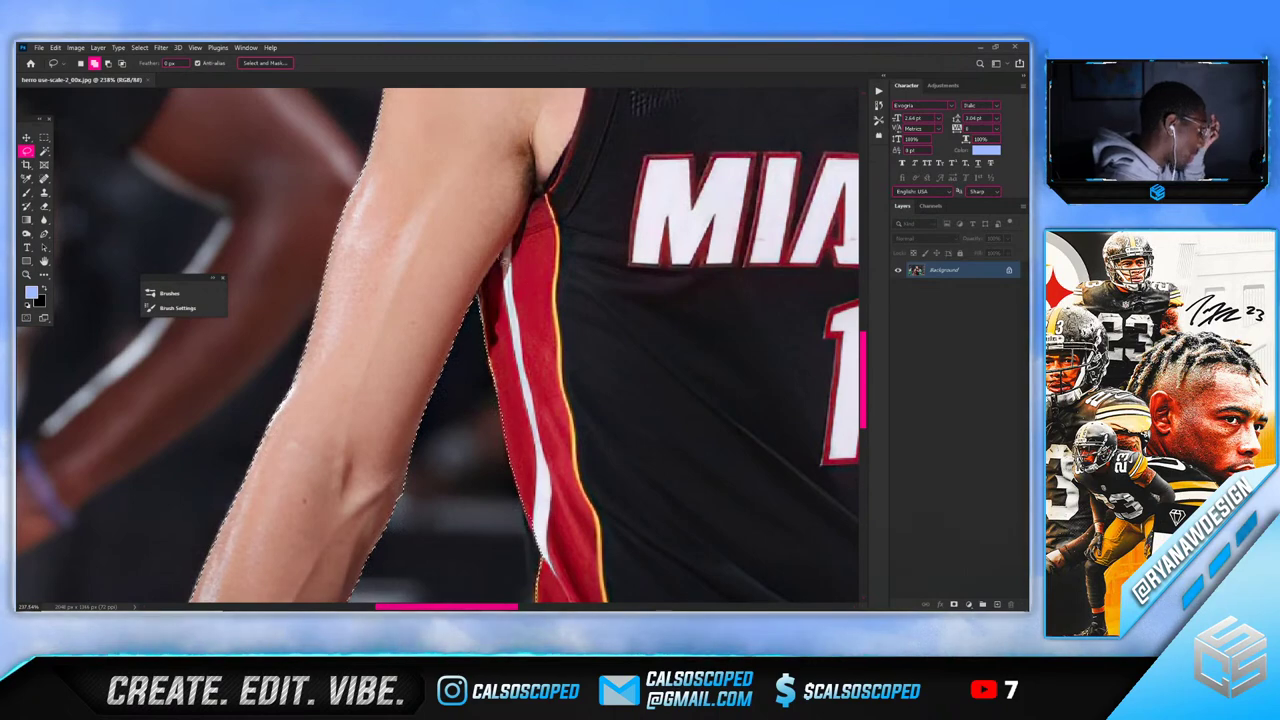
mouse_move(574, 252)
left_mouse_down()
mouse_move(524, 353)
mouse_move(553, 374)
left_mouse_up()
Refine the selection along the jersey's lower side edge just above the waistband with the Lasso
scroll(606, 470, "down", 1)
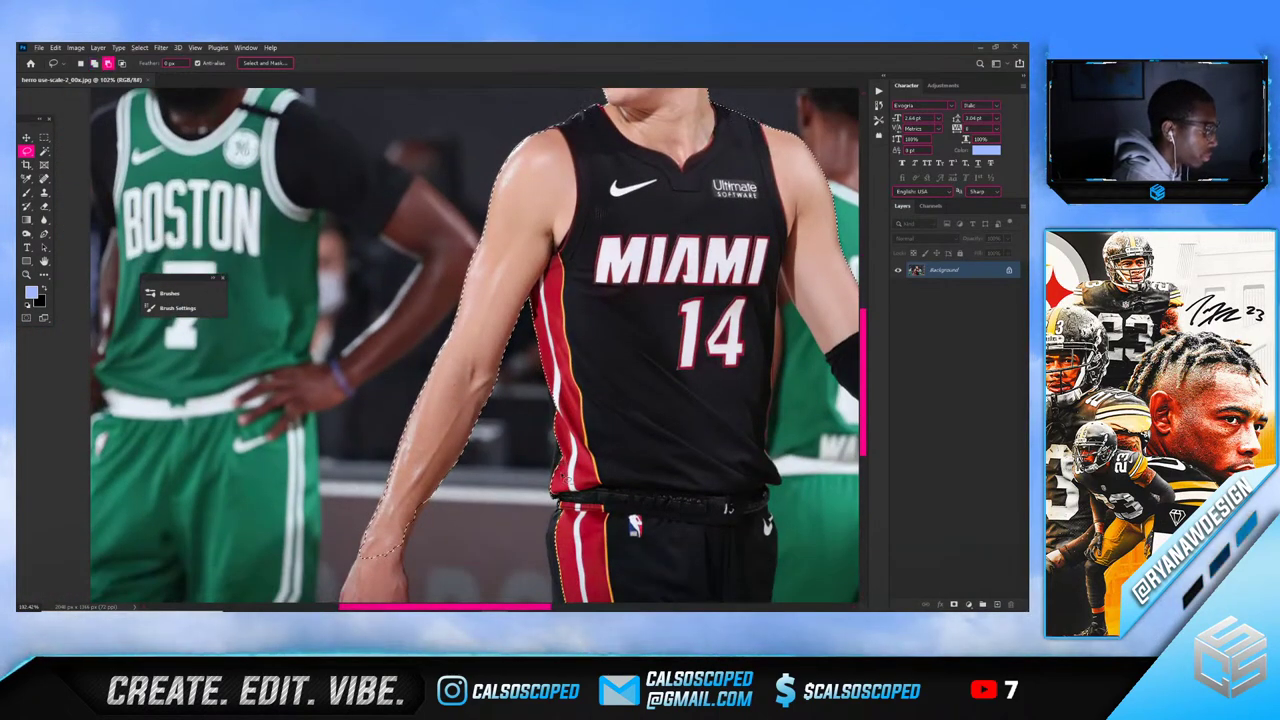
scroll(564, 471, "up", 9)
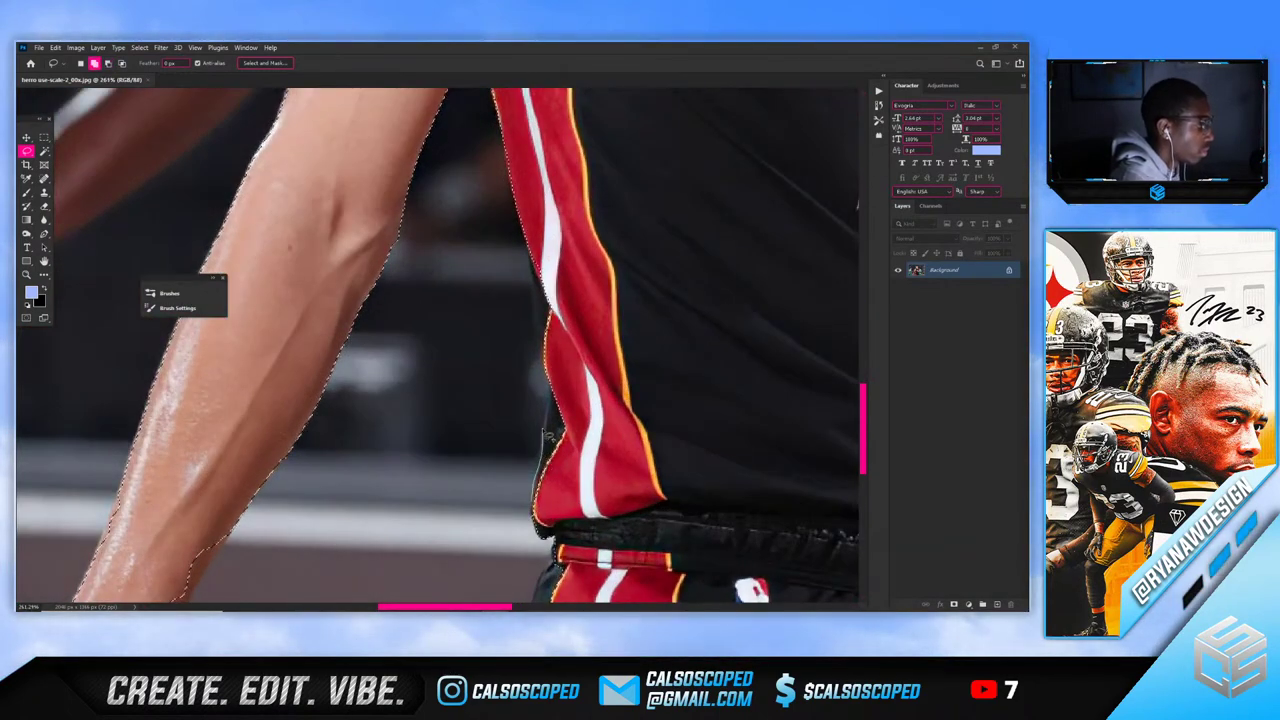
left_click_drag(577, 398, 572, 504)
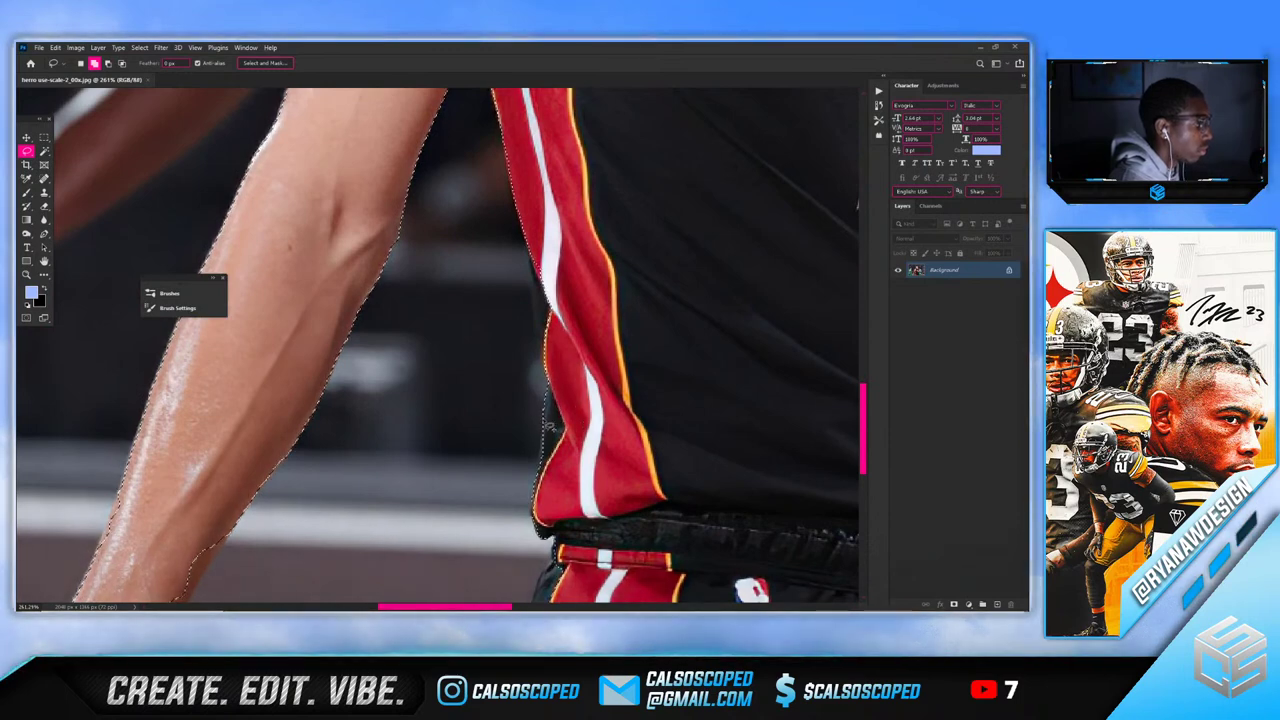
left_click_drag(535, 262, 543, 345)
Extend the selection with the Lasso to include the wrist and hand of the arm at the photo's lower edge
scroll(529, 439, "down", 6)
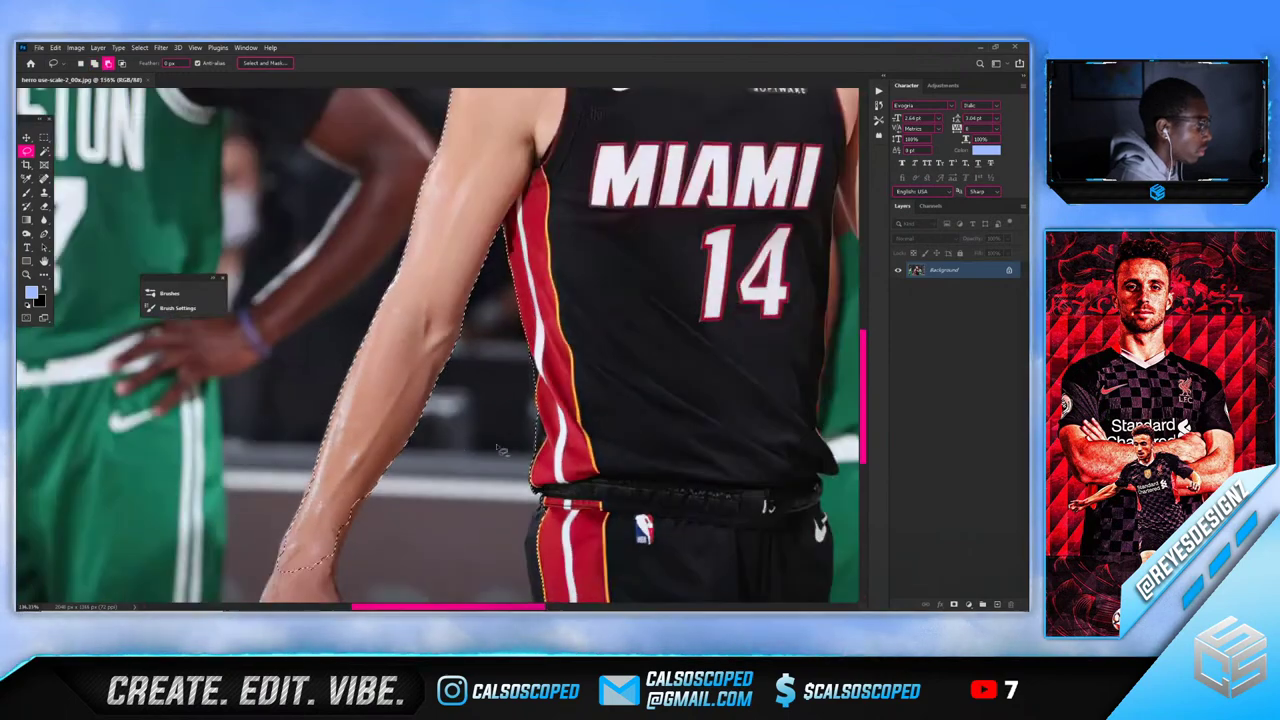
scroll(529, 439, "down", 2)
scroll(300, 518, "up", 3)
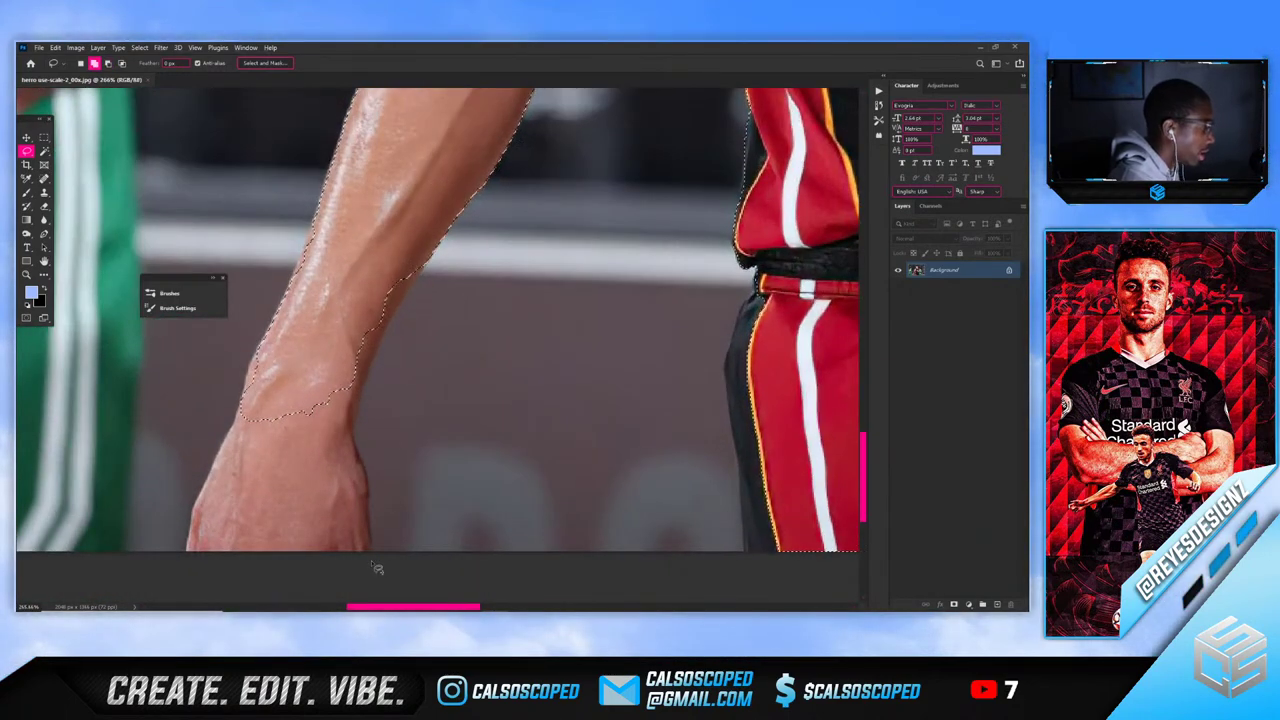
mouse_move(373, 511)
left_mouse_down()
mouse_move(354, 426)
mouse_move(408, 300)
left_mouse_up()
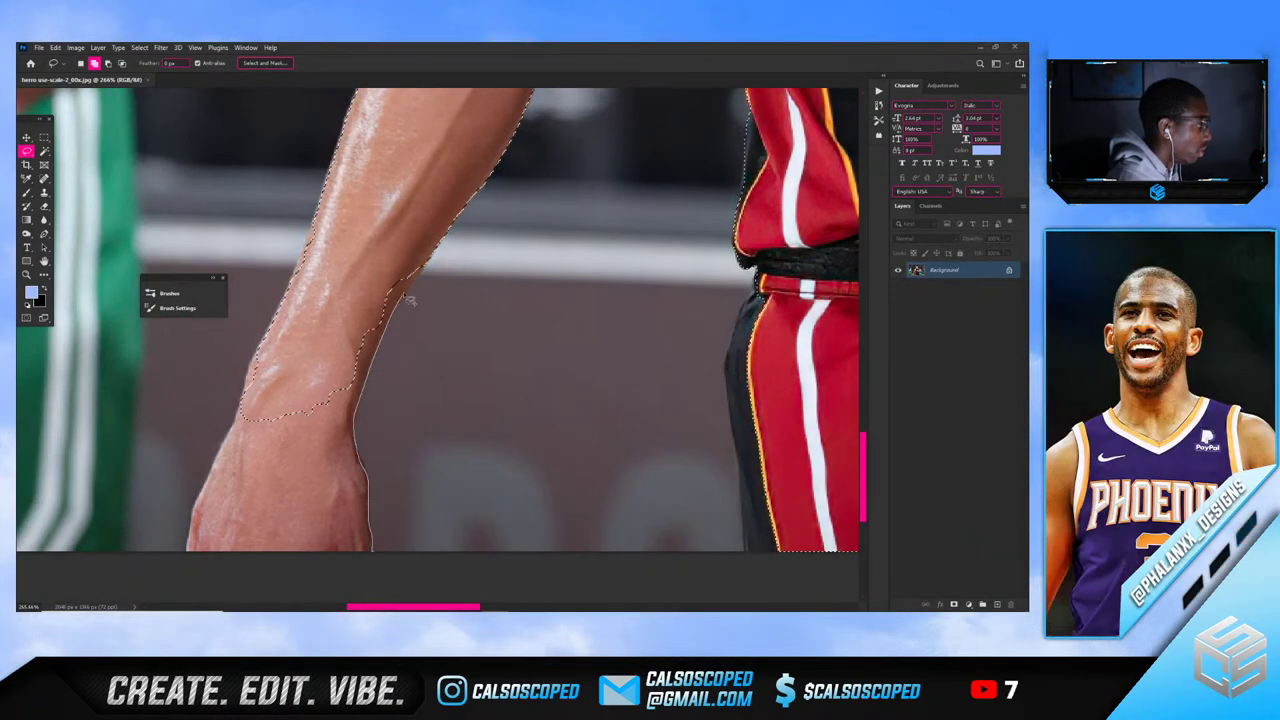
mouse_move(432, 256)
left_mouse_down()
mouse_move(261, 410)
mouse_move(242, 485)
mouse_move(300, 608)
left_mouse_up()
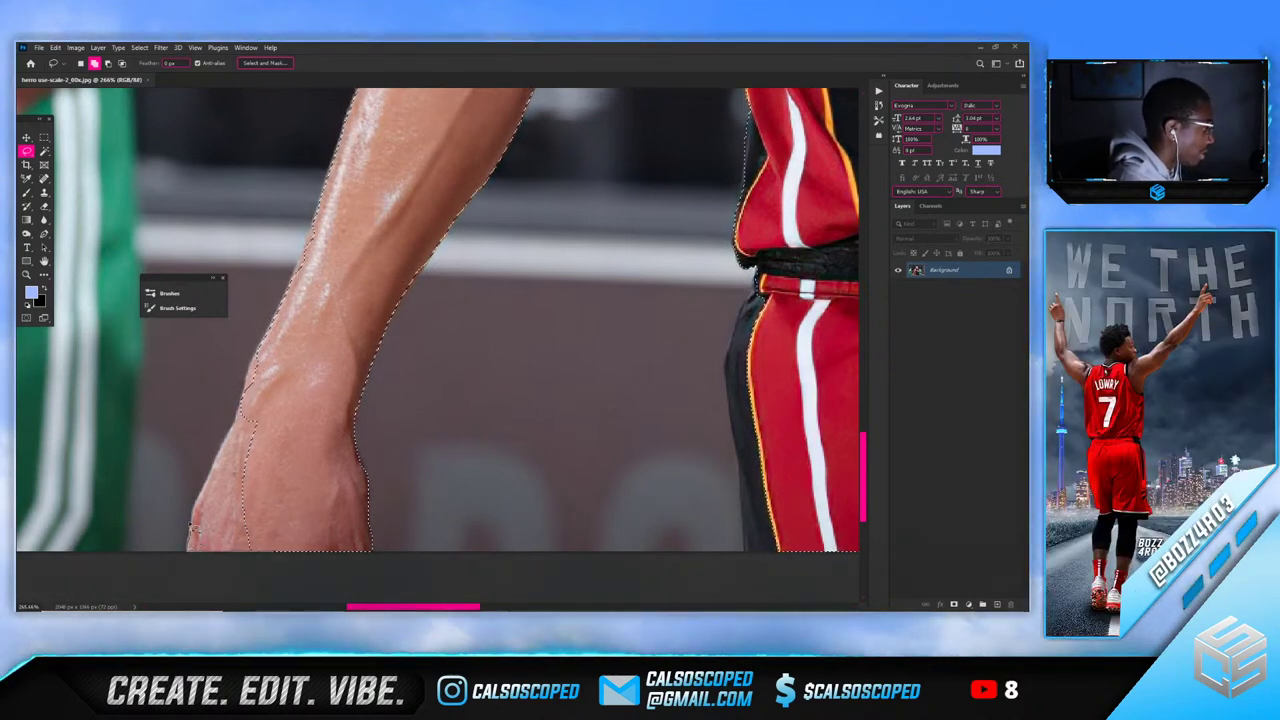
left_click_drag(192, 530, 247, 386)
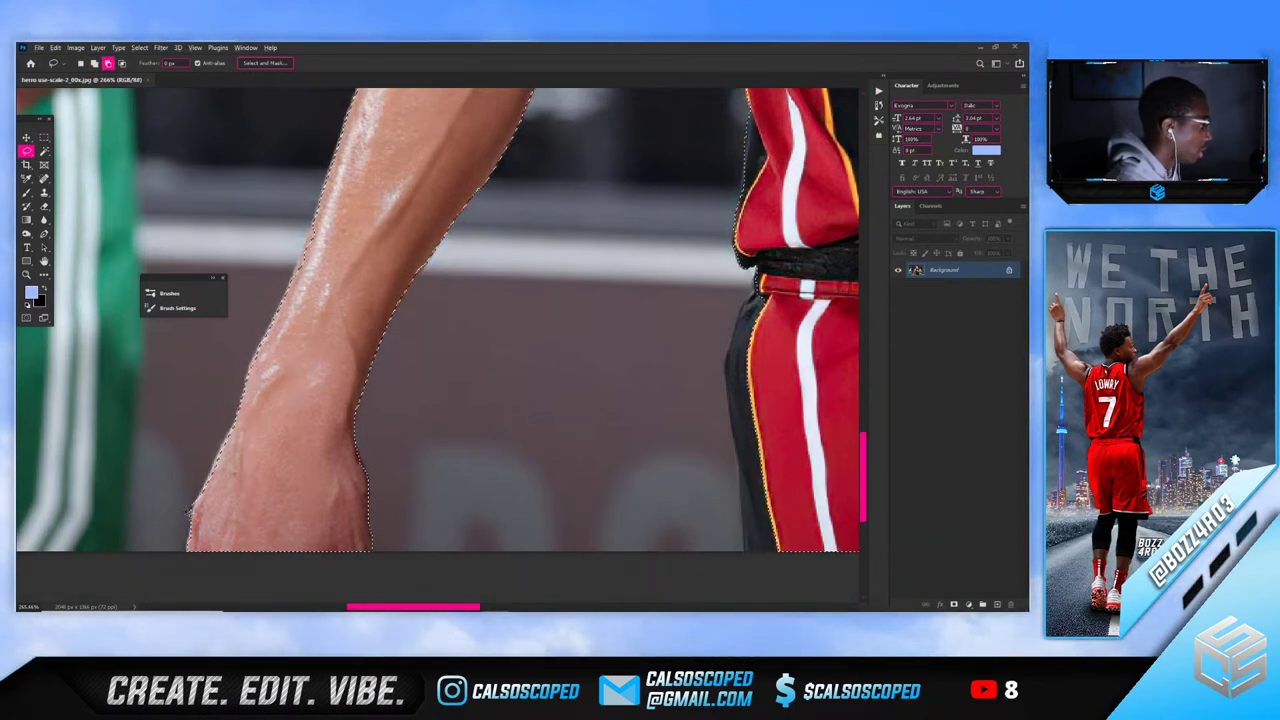
Trace the black outer side edge of the Miami shorts beside the red stripe, up to the waistband, as a Pen tool path
scroll(188, 507, "down", 8)
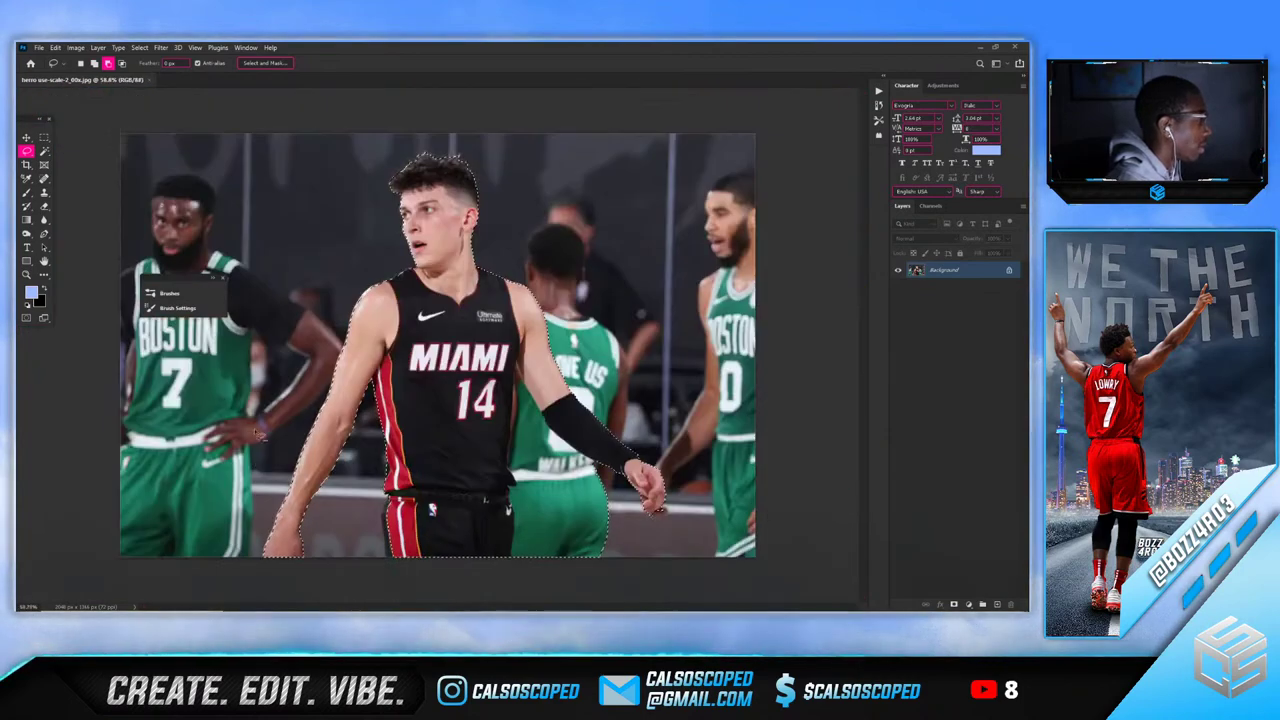
scroll(315, 408, "up", 3)
scroll(126, 298, "up", 3)
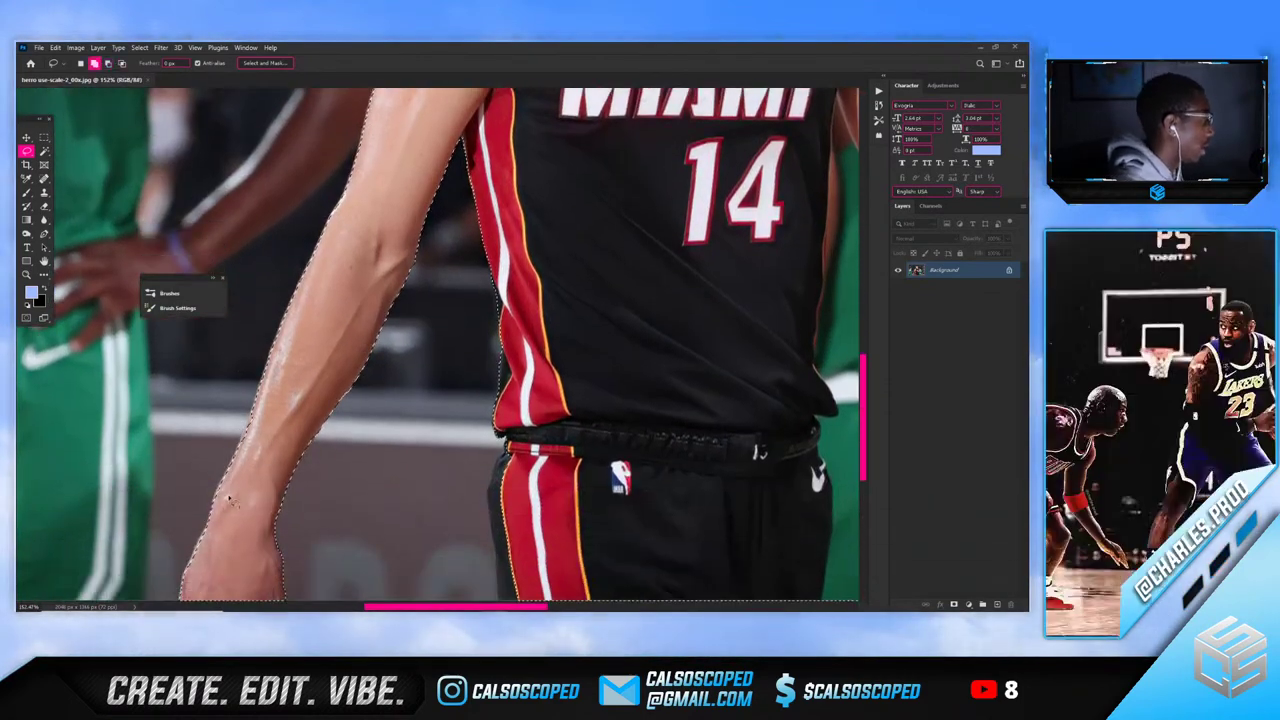
left_click(44, 235)
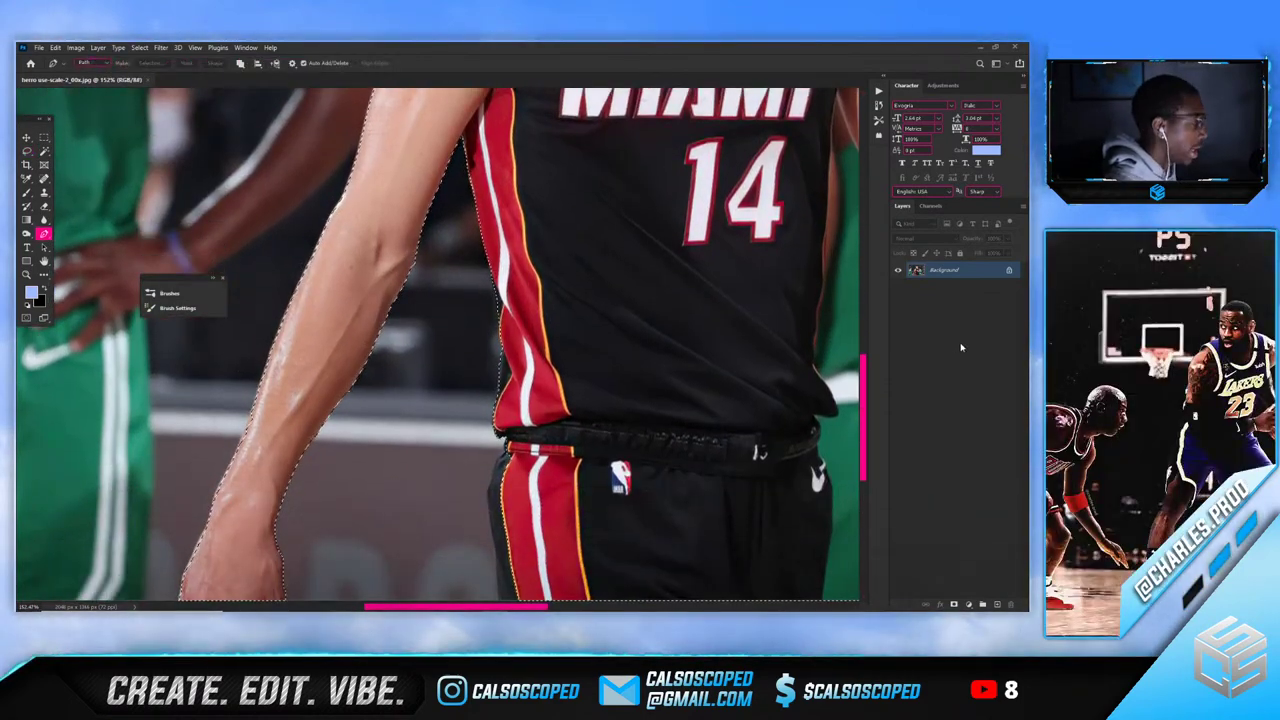
scroll(500, 565, "up", 2)
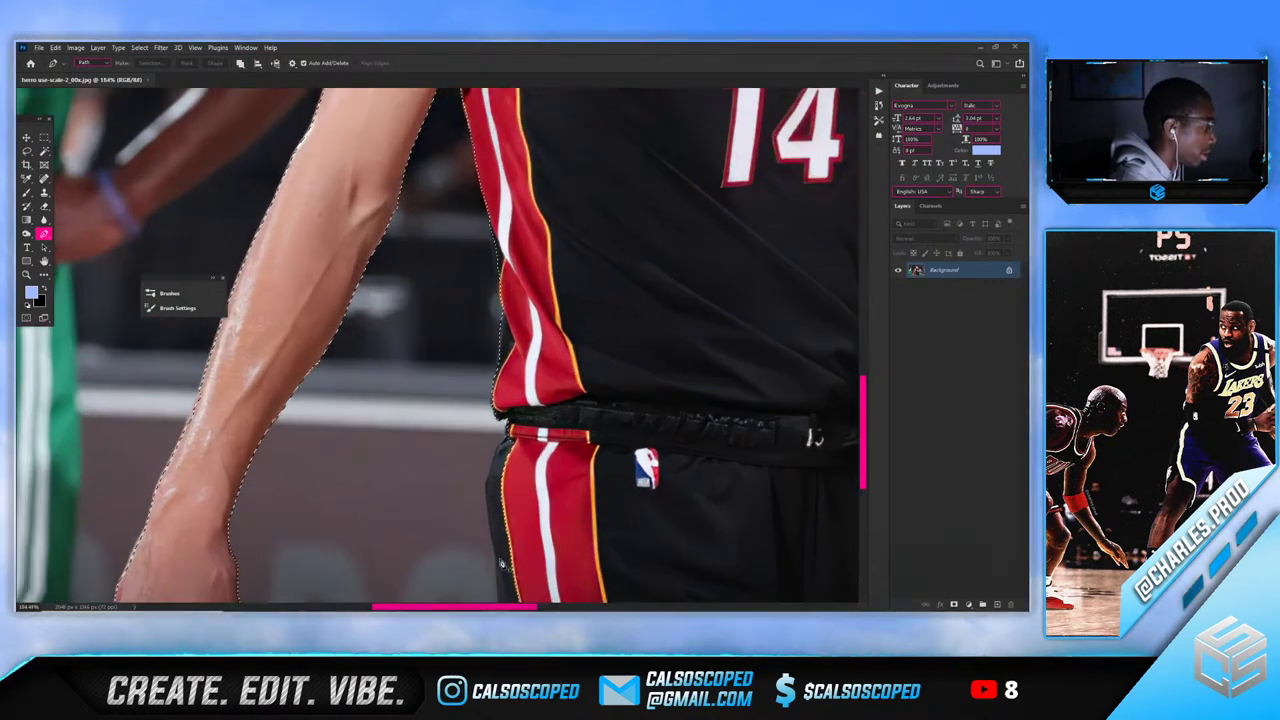
left_click(499, 561)
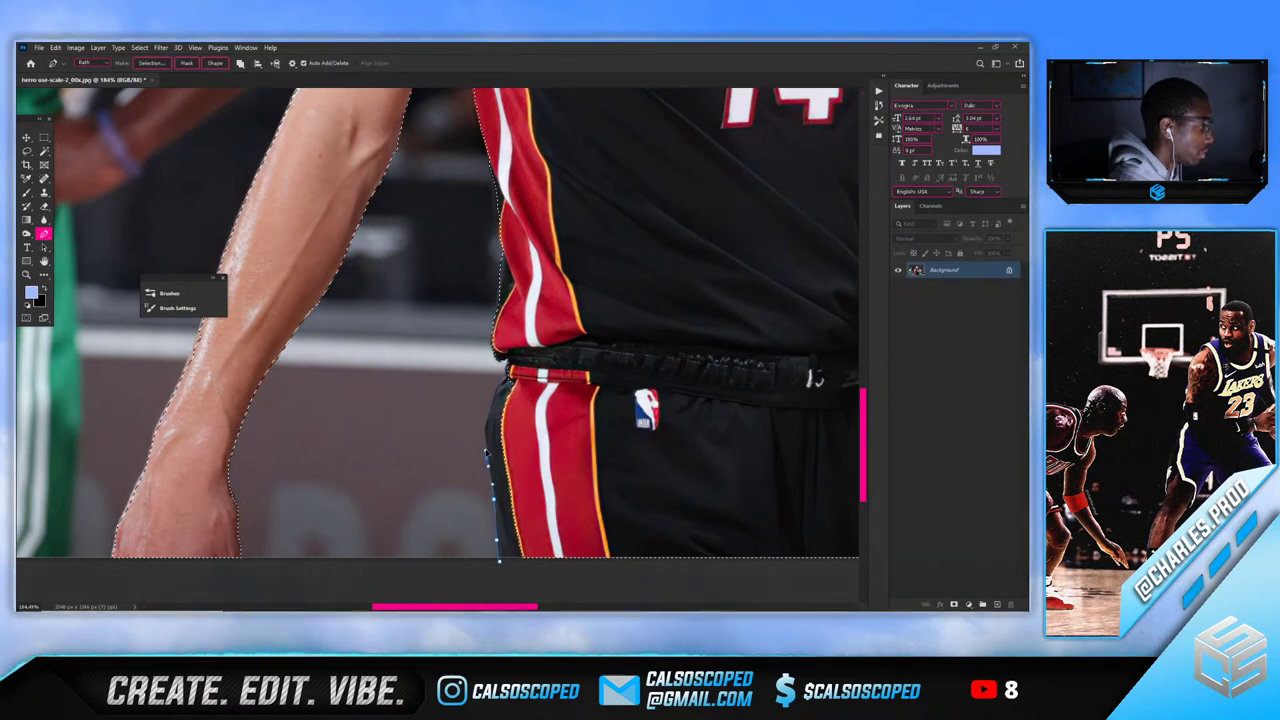
left_click(486, 427)
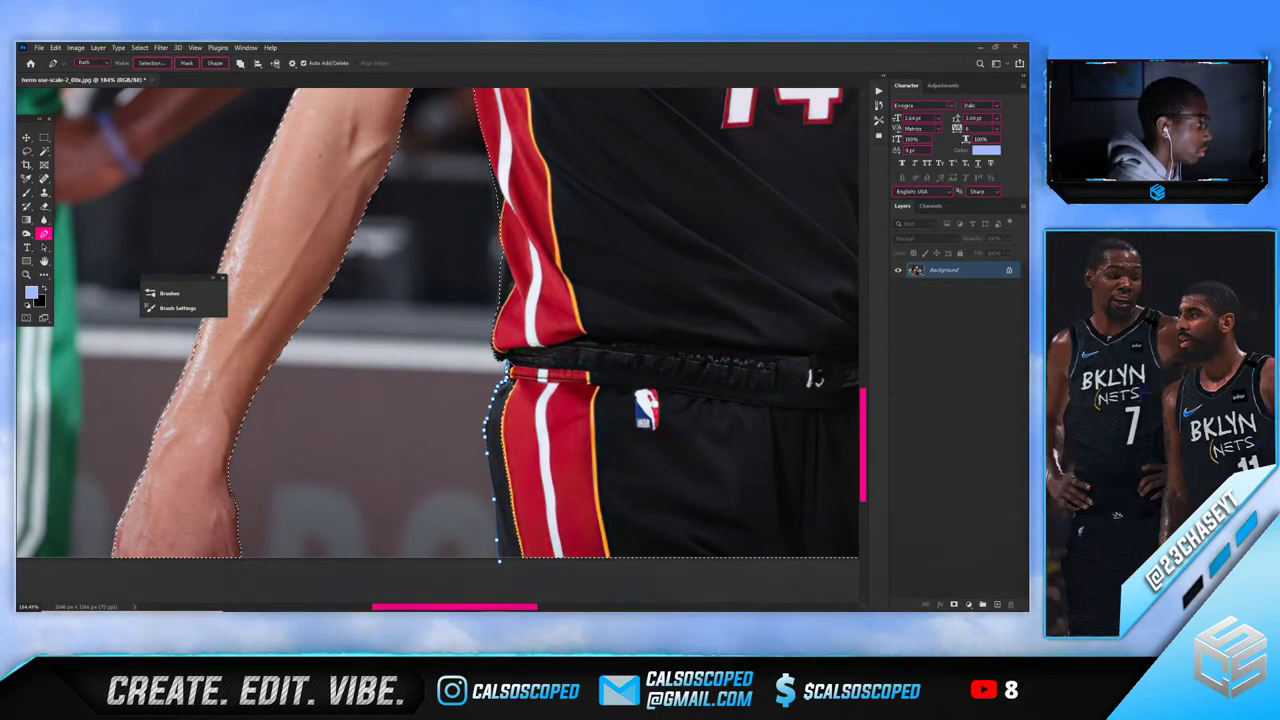
scroll(600, 485, "down", 2)
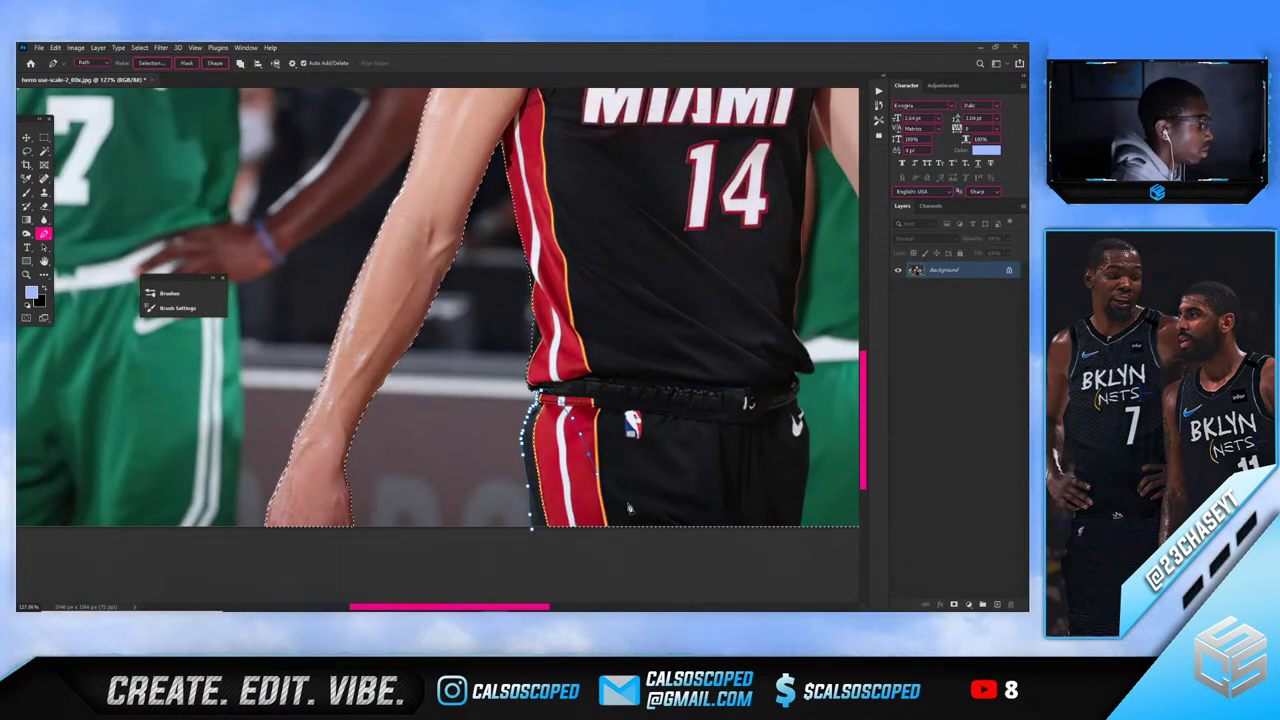
Convert the shorts path into a selection with a 0-pixel feather radius, using Add to Selection
right_click(622, 516)
left_click(655, 322)
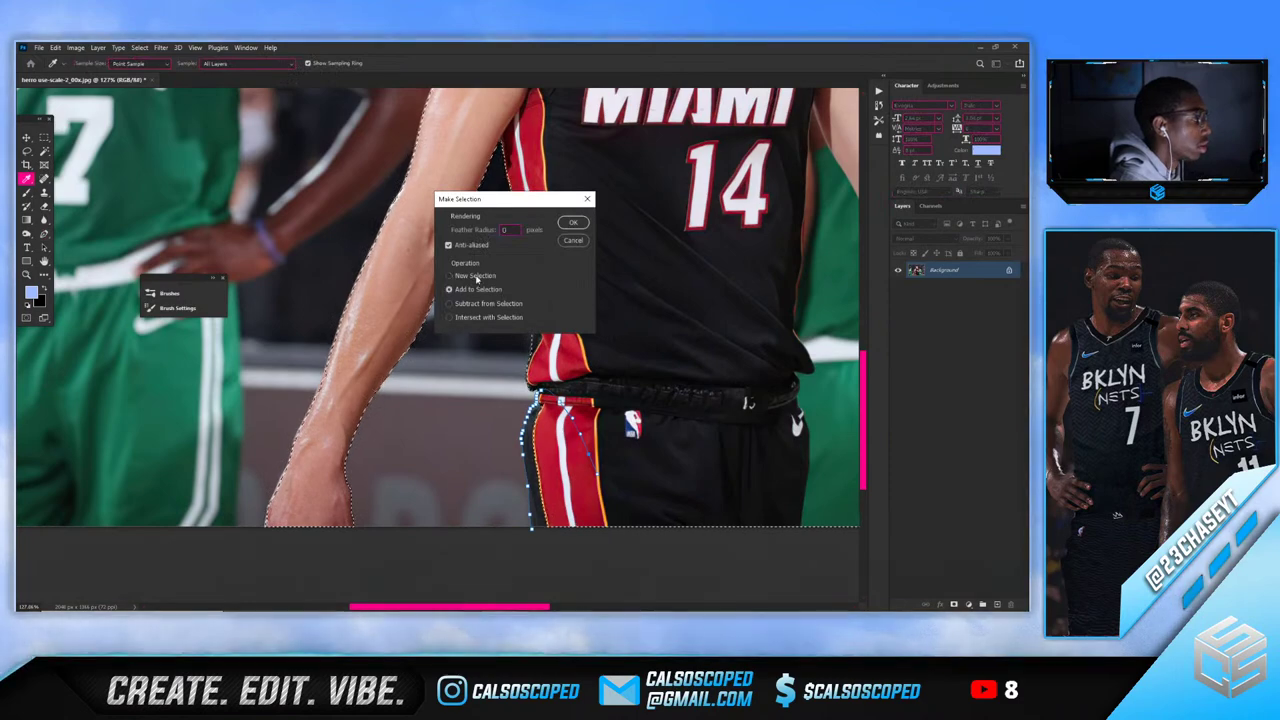
left_click(573, 222)
Trace the Miami jersey's side edge next to the number 14 up to the armpit with the Pen tool
scroll(545, 400, "down", 3)
scroll(541, 400, "up", 5)
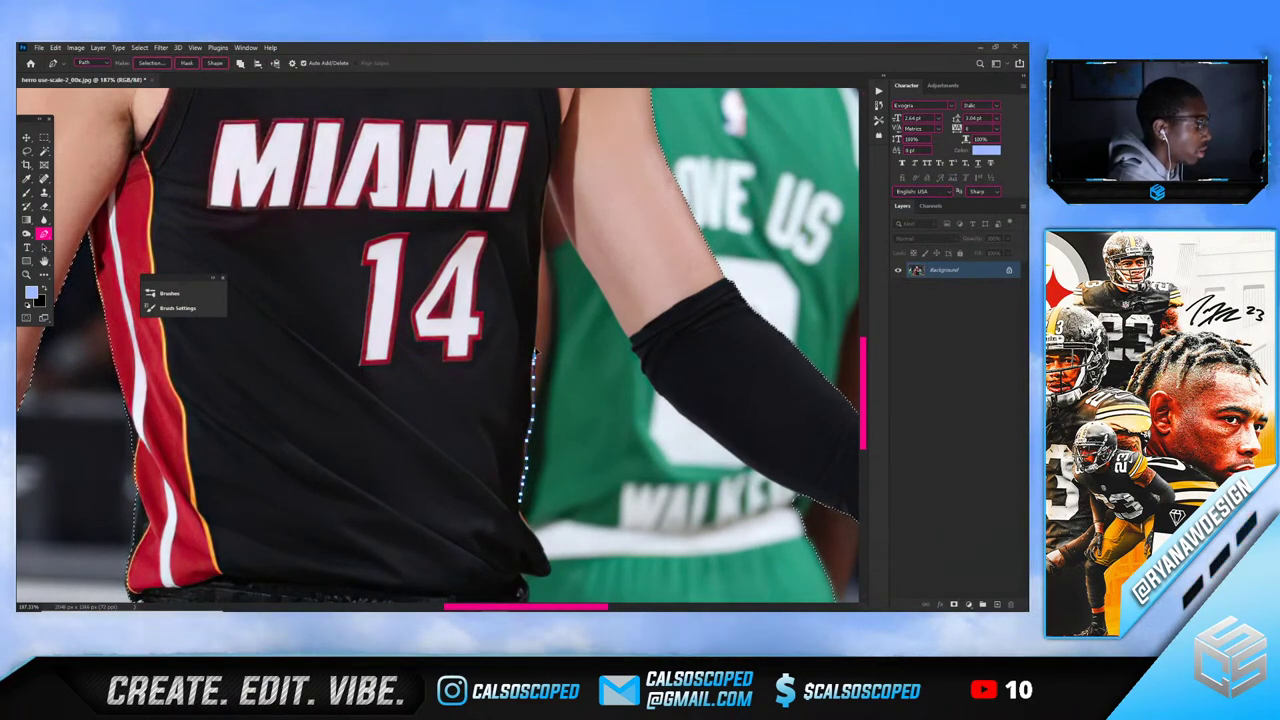
left_click(539, 276)
left_click(540, 262)
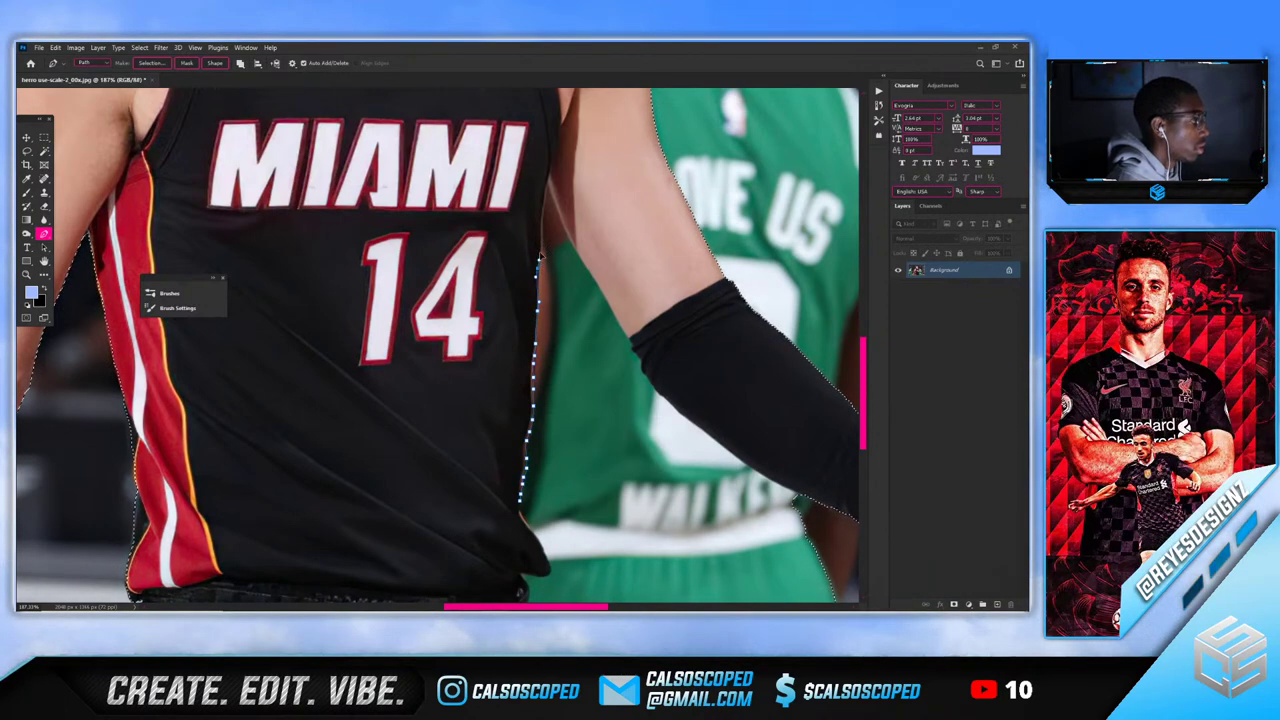
left_click(541, 248)
left_click(541, 234)
left_click(542, 220)
left_click(542, 206)
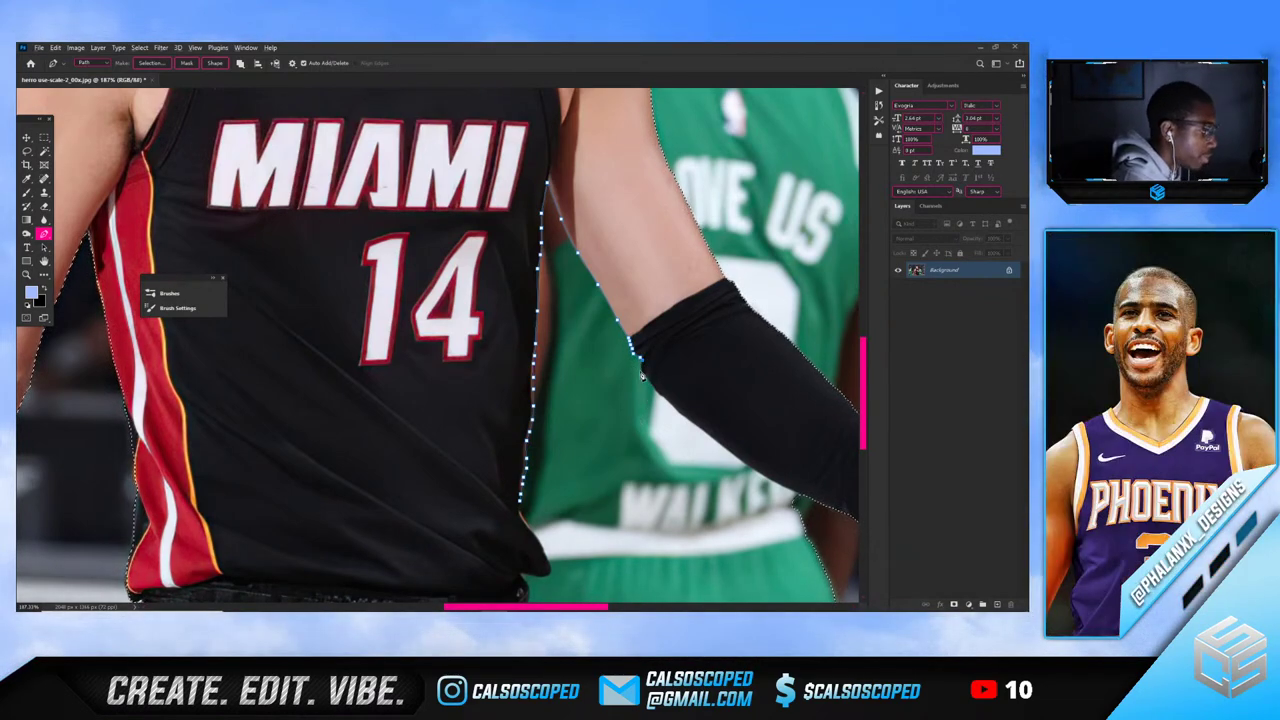
Continue the Pen path along the underside of the black arm sleeve and out past the green-jersey player's waist
scroll(642, 375, "up", 2)
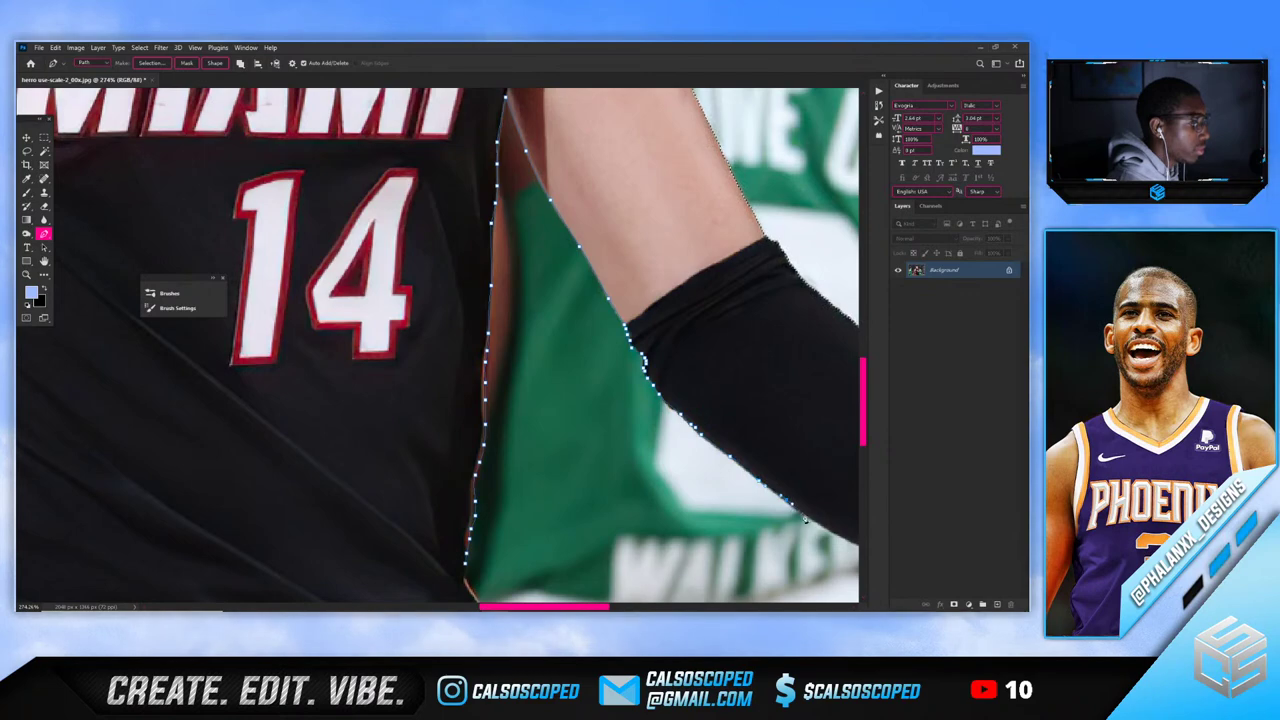
scroll(760, 490, "down", 4)
scroll(768, 470, "down", 1)
scroll(772, 455, "up", 3)
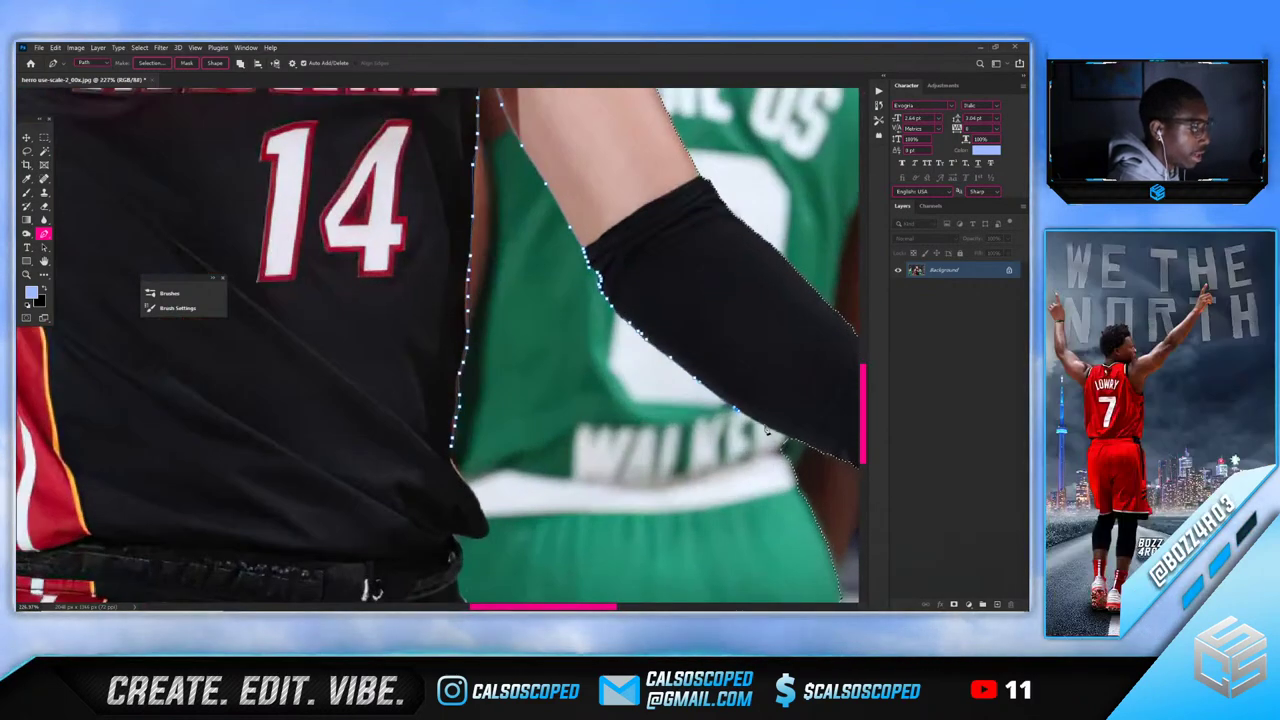
scroll(814, 425, "down", 2)
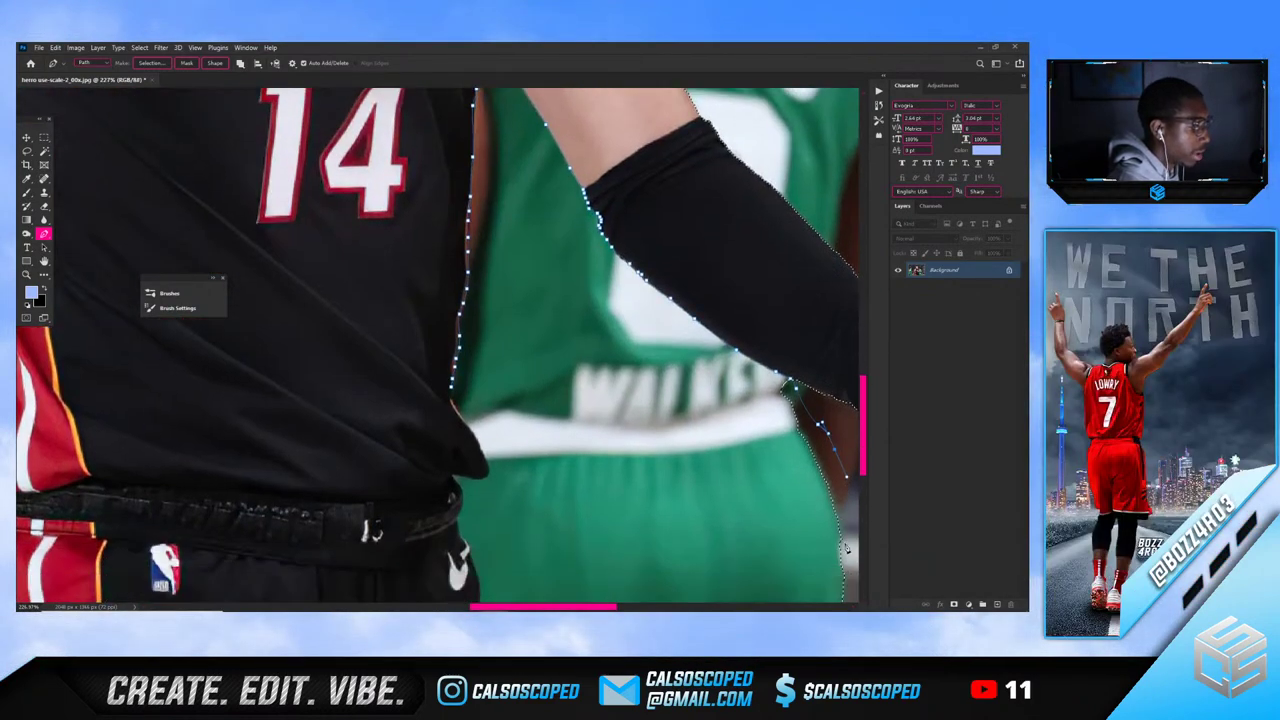
Extend the Pen path around the outside of the green shorts and back beneath the photo's lower edge
scroll(826, 538, "down", 3)
scroll(826, 538, "down", 4)
scroll(657, 588, "up", 3)
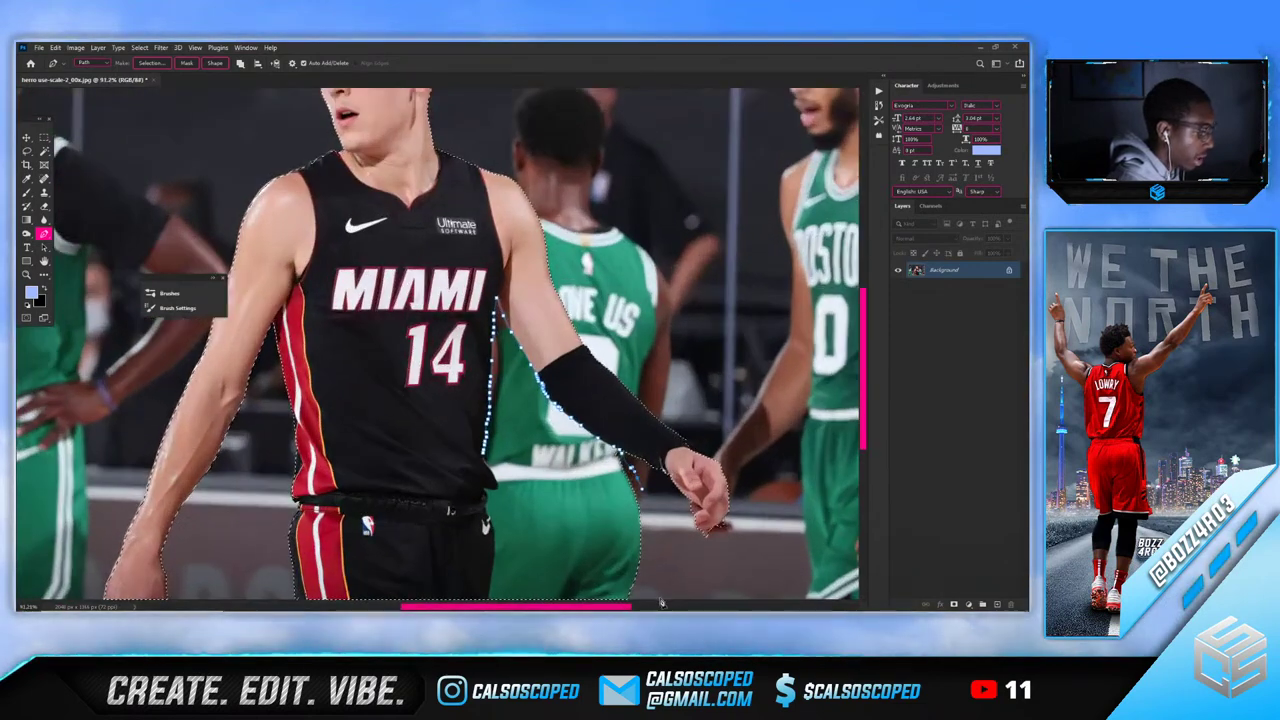
scroll(657, 588, "down", 1)
left_click(653, 557)
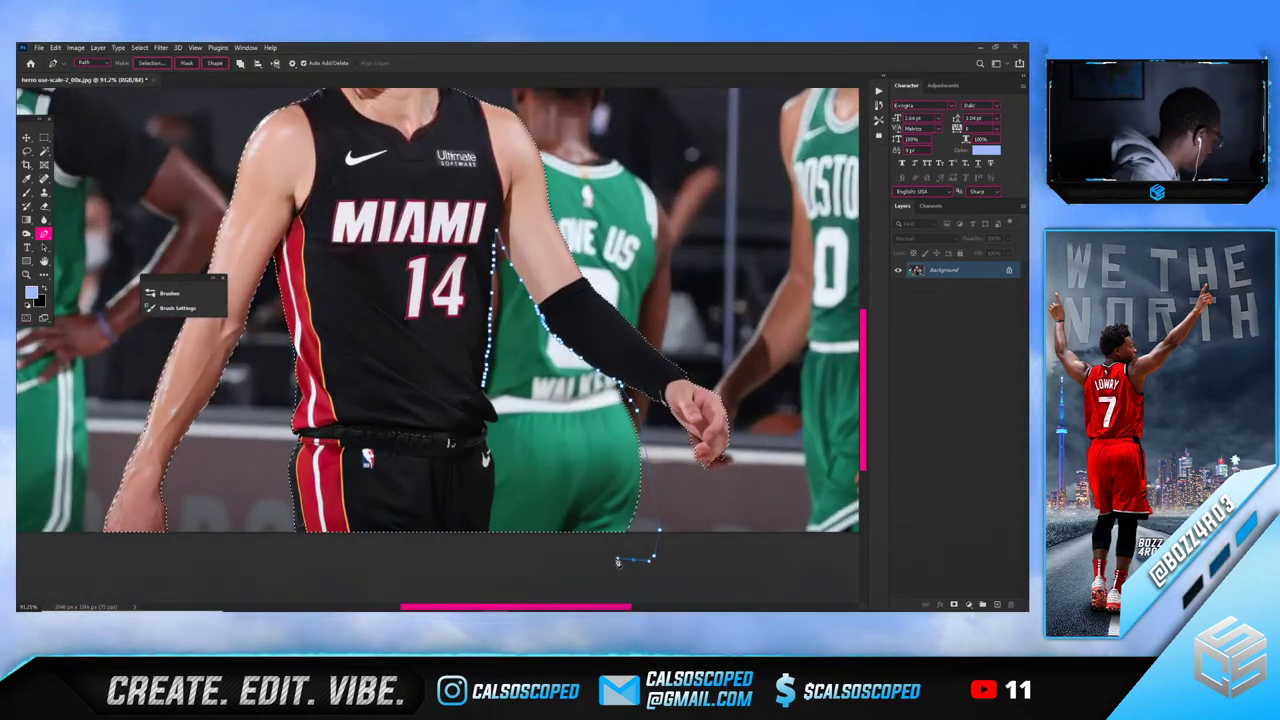
left_click(632, 558)
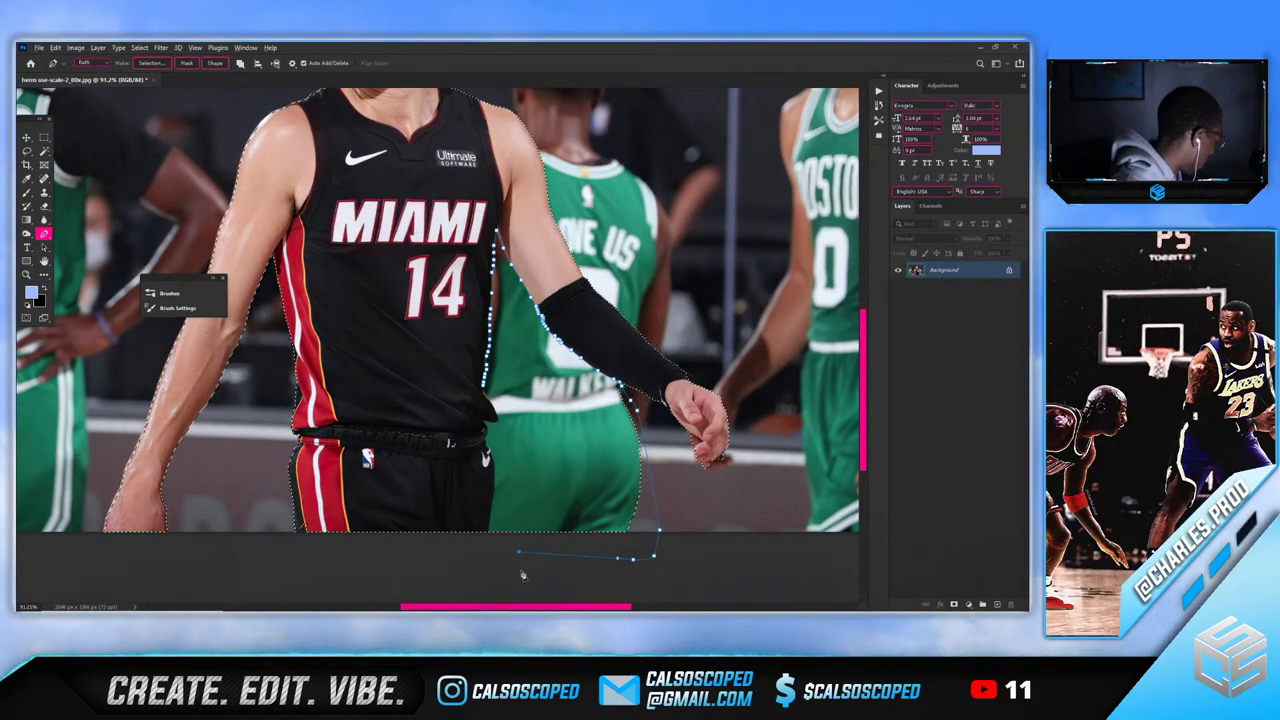
Trace the side edge of the Miami shorts from the photo's lower edge up to the Nike logo with the Pen tool
scroll(514, 557, "up", 2)
scroll(478, 570, "up", 4)
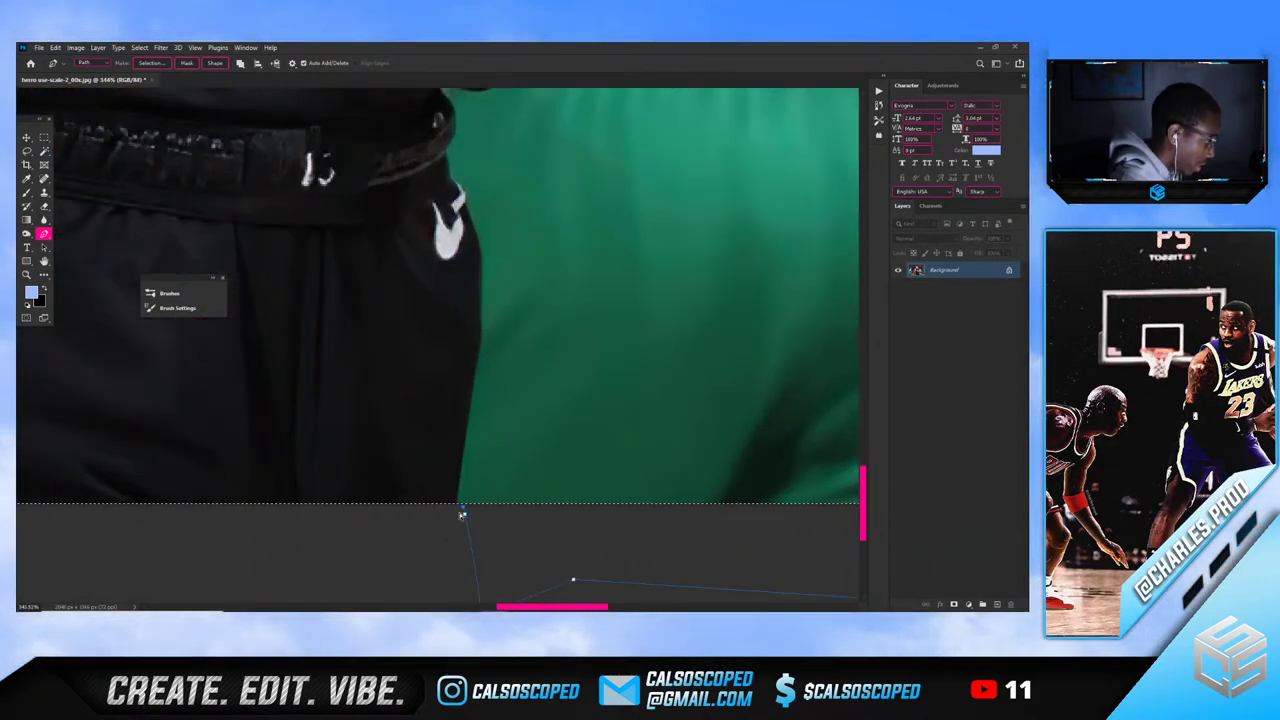
left_click_drag(457, 505, 457, 500)
left_click(470, 409)
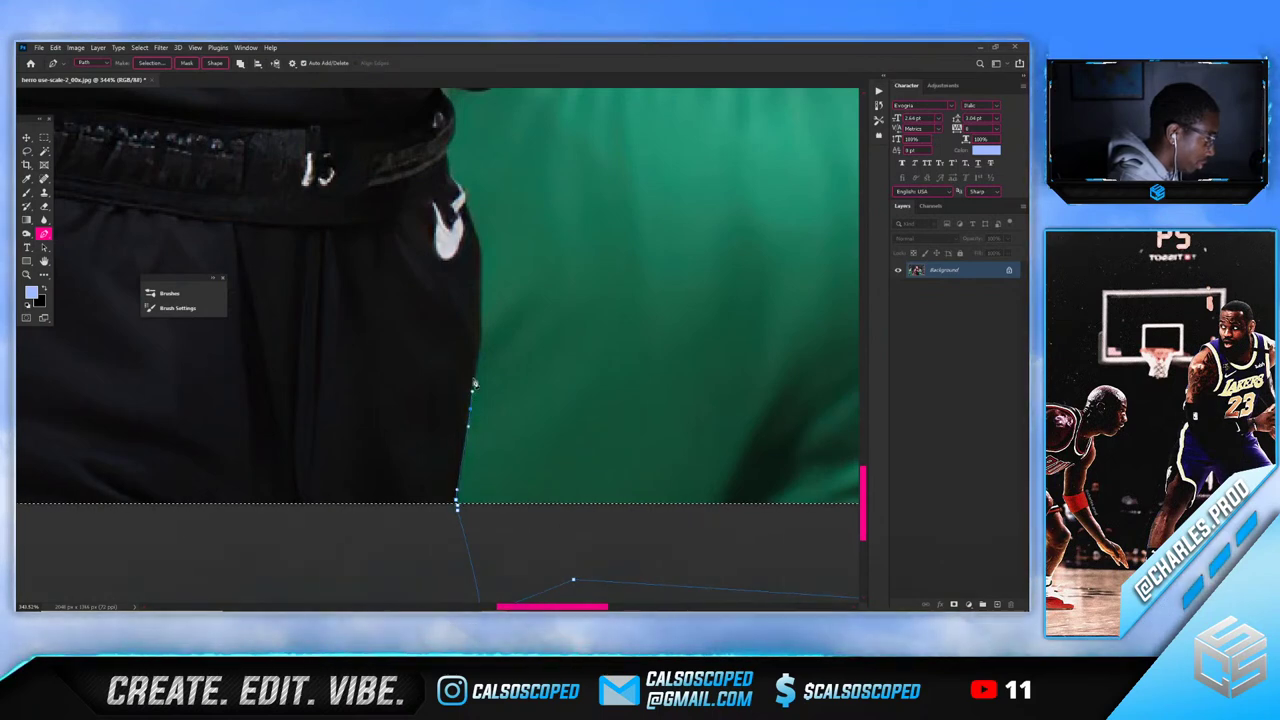
left_click_drag(478, 362, 482, 275)
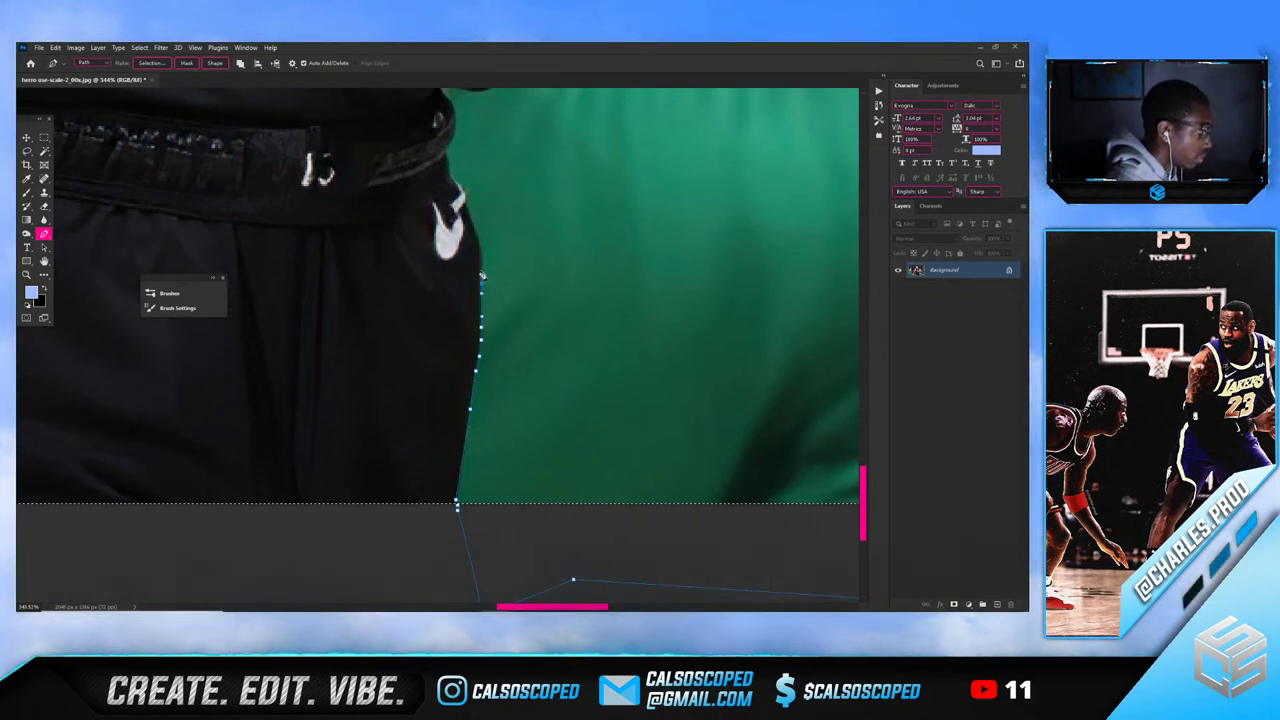
scroll(469, 268, "up", 2)
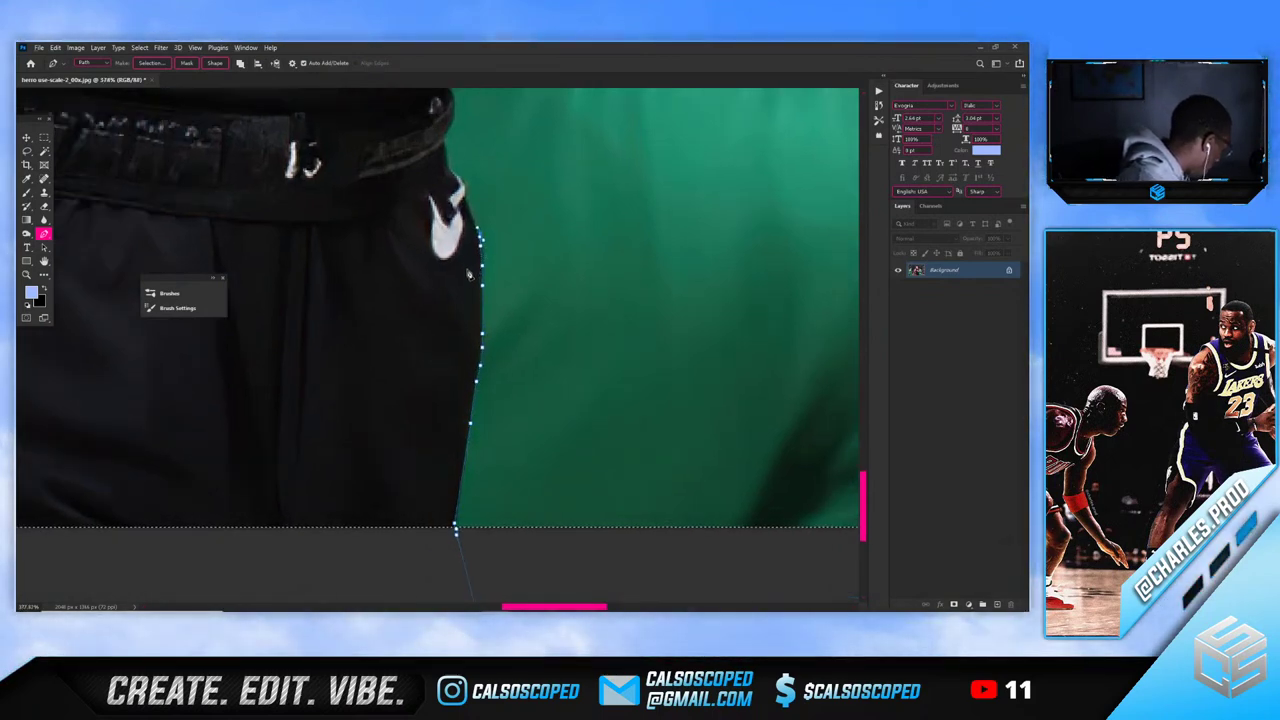
scroll(486, 286, "down", 4)
scroll(467, 279, "up", 2)
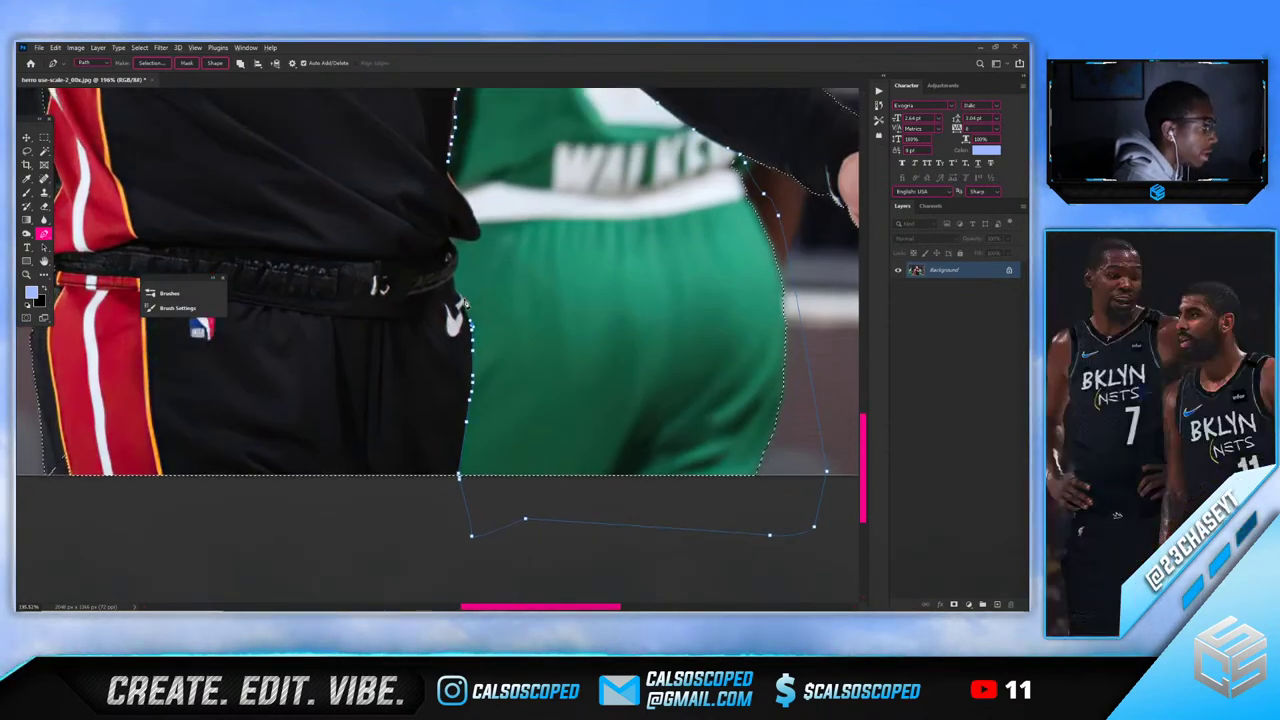
key("ctrl+z")
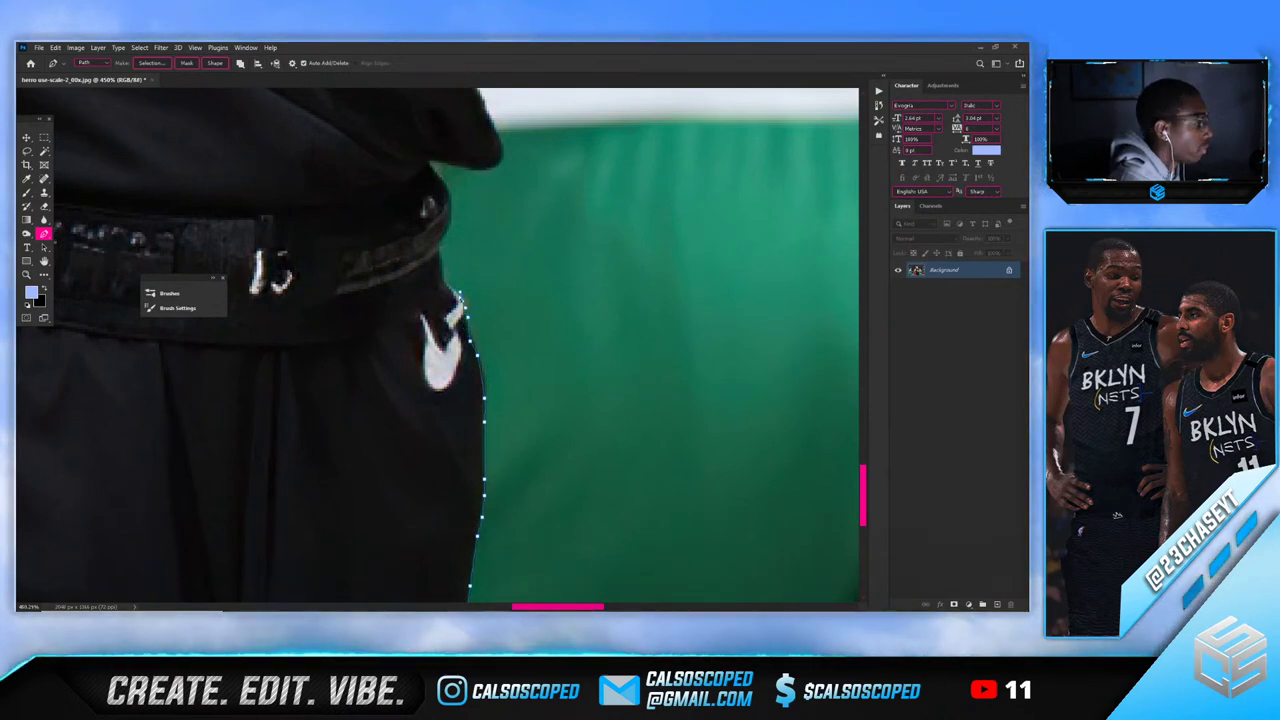
Continue the Pen path around the side of the waistband and the overhanging jersey hem
left_click(442, 277)
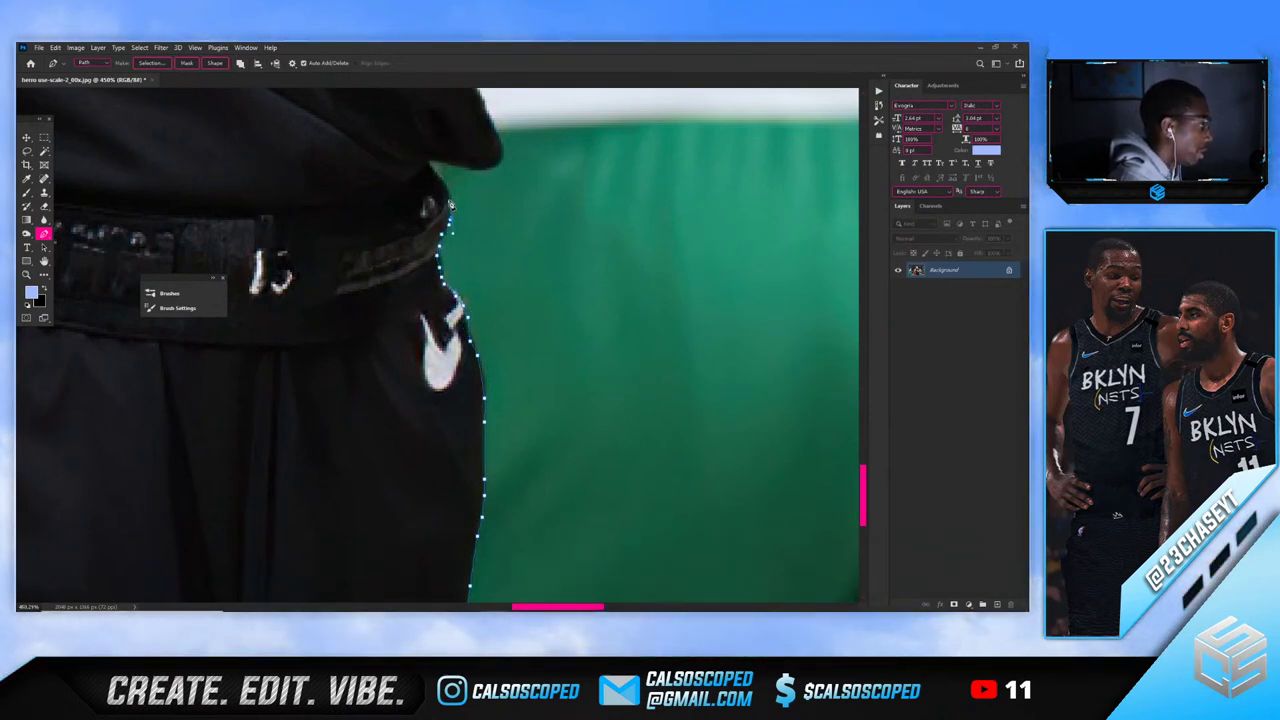
left_click(472, 169)
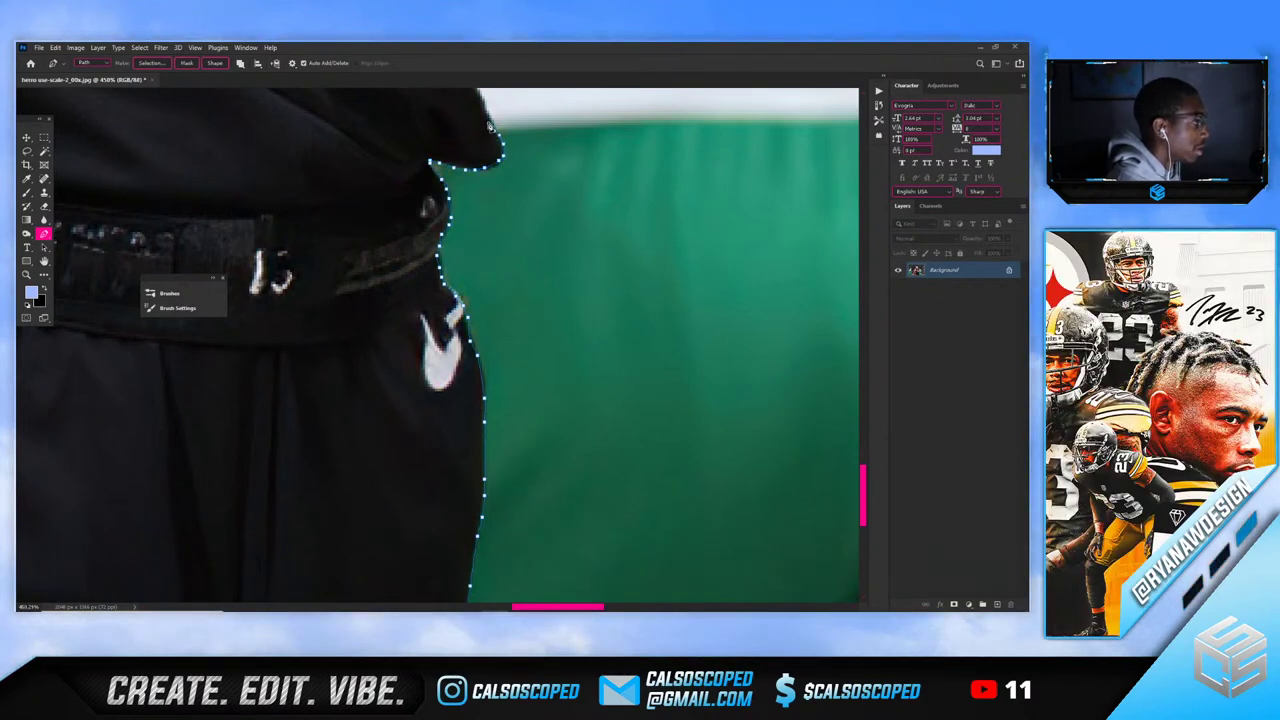
left_click(488, 127)
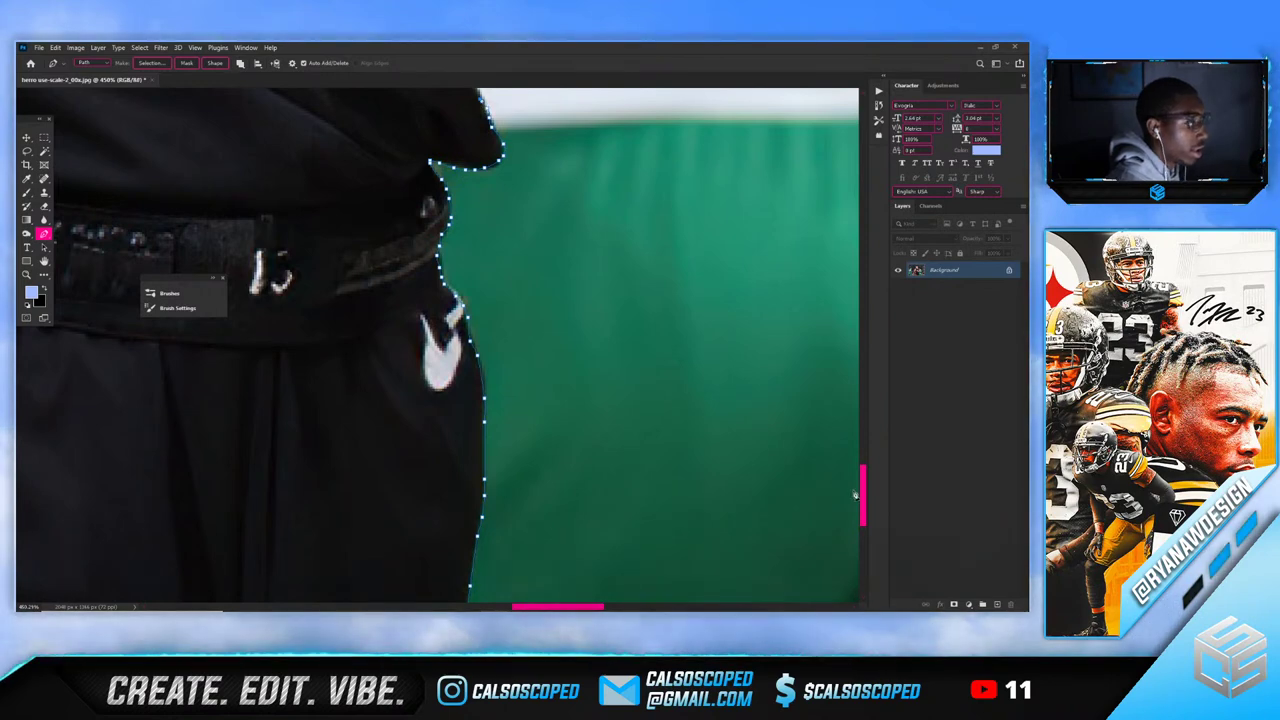
Close the Pen path along the jersey's lower side edge, from the hem up to the path's starting point
scroll(855, 493, "up", 5)
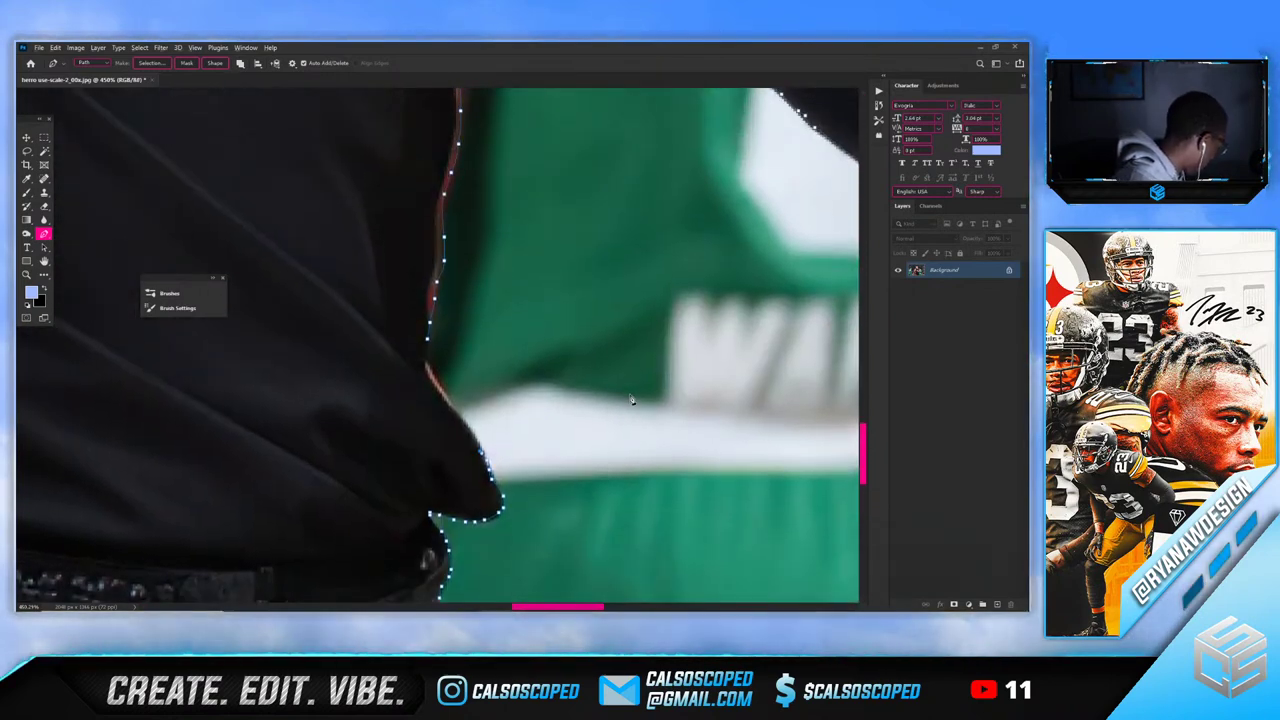
scroll(606, 405, "up", 1)
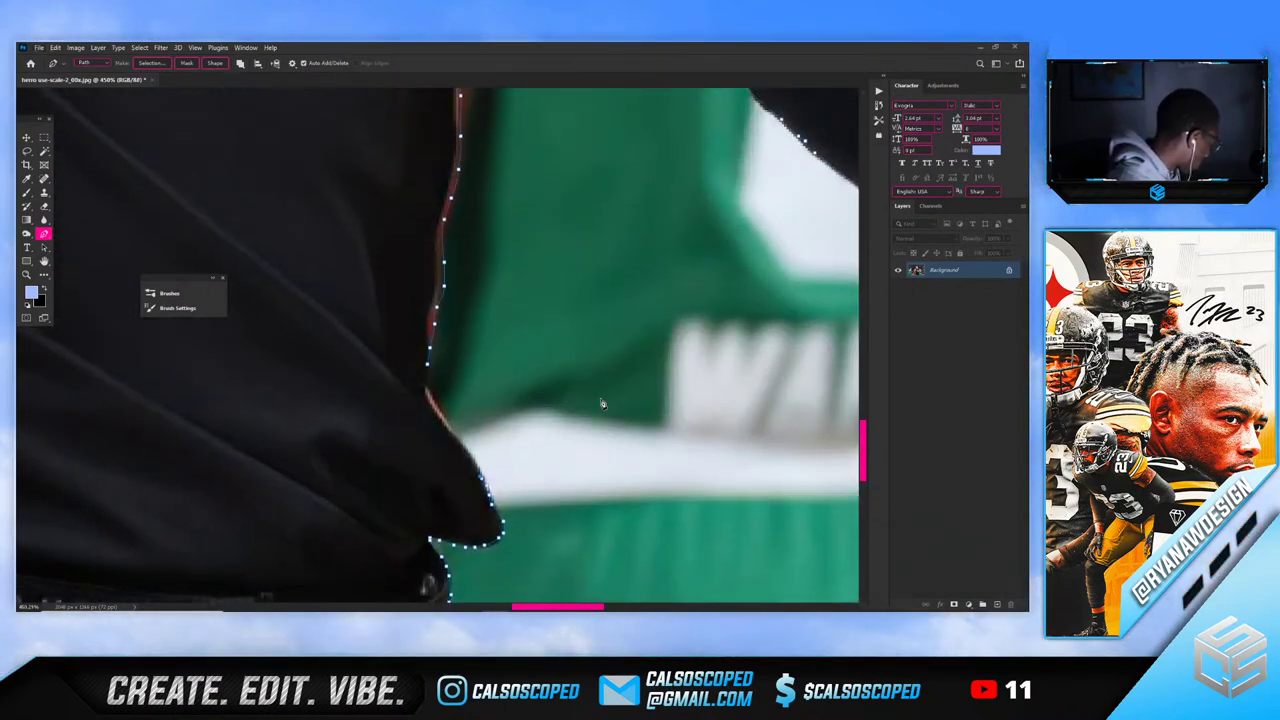
scroll(533, 373, "up", 6)
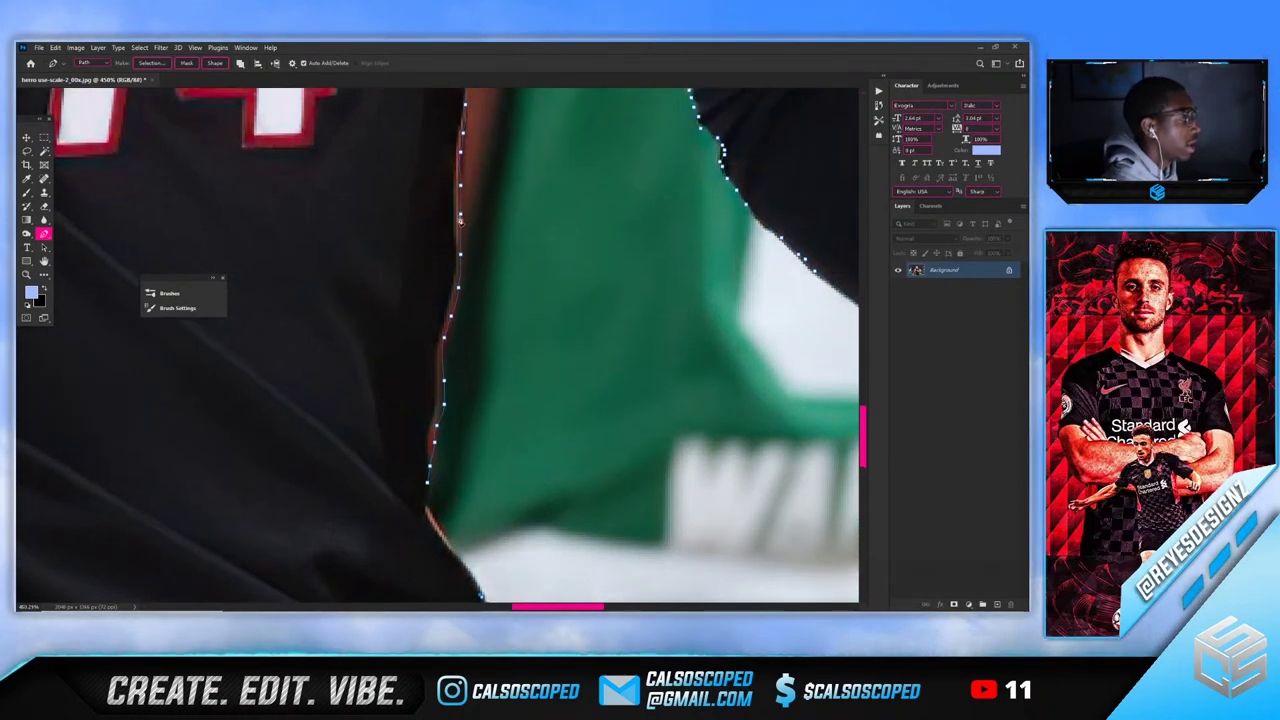
scroll(447, 320, "down", 5)
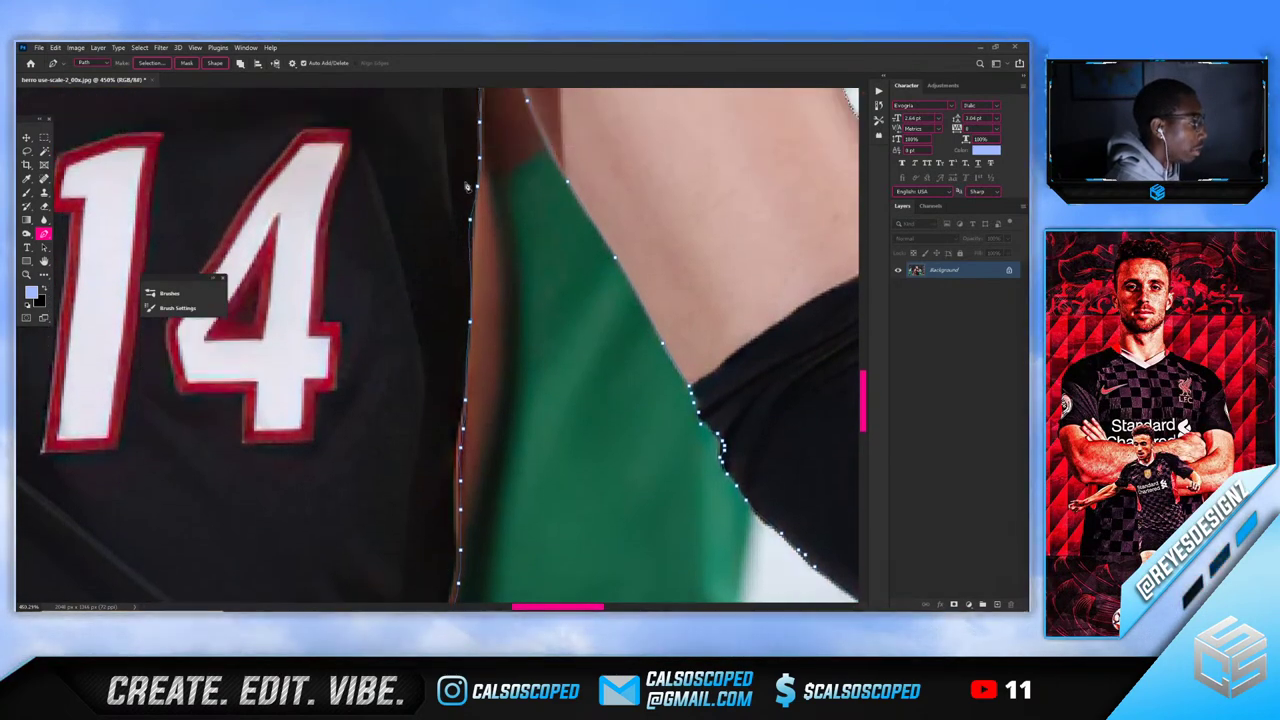
scroll(482, 341, "up", 5)
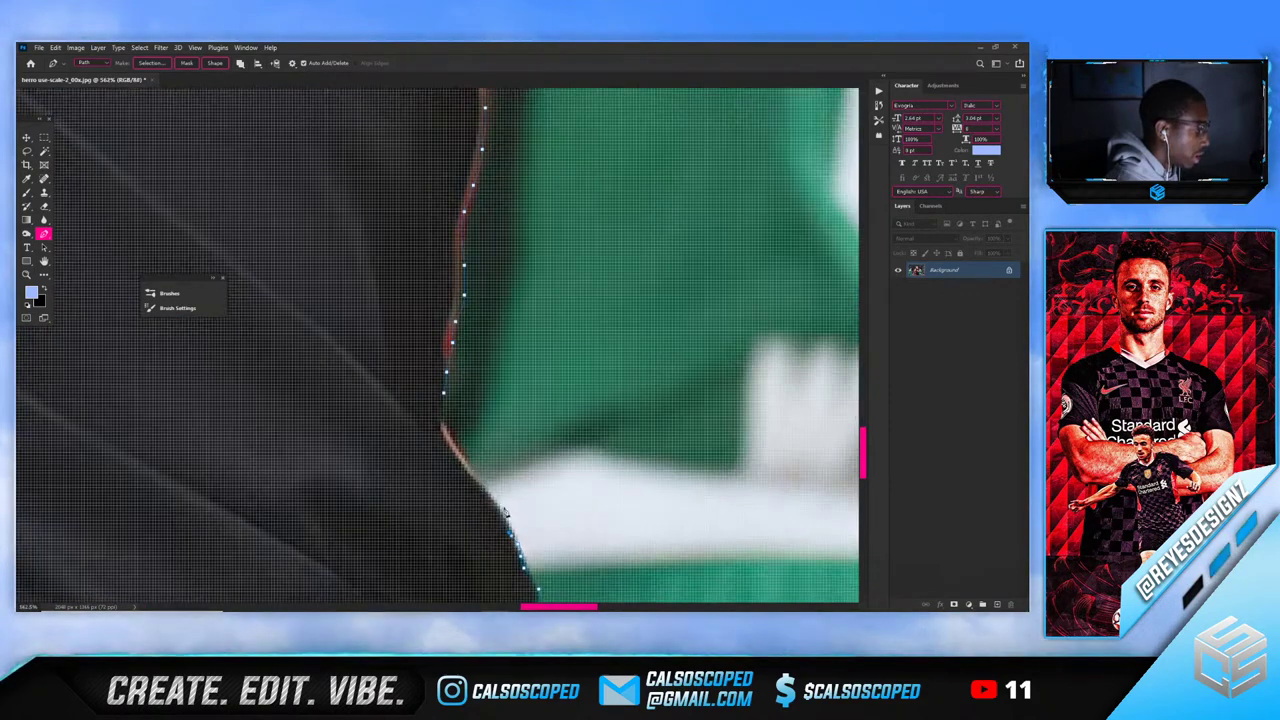
left_click(500, 508)
left_click(497, 500)
left_click(485, 488)
left_click(479, 482)
left_click(473, 476)
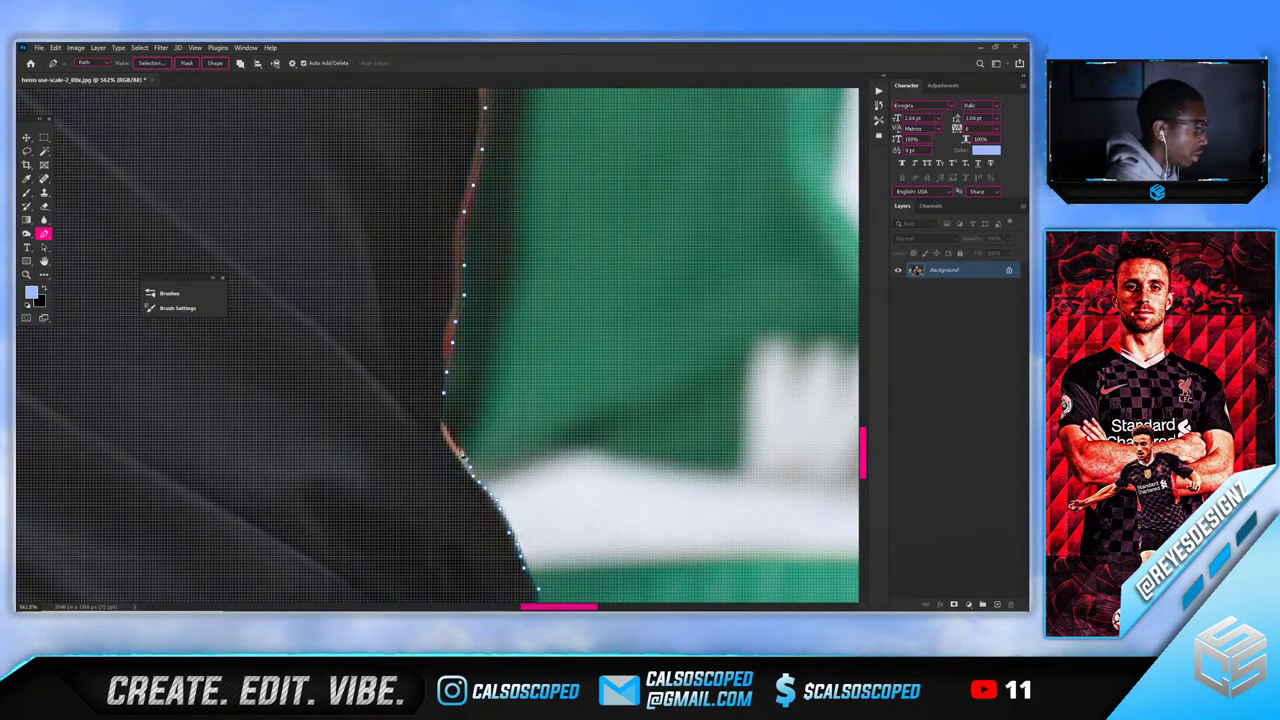
left_click(461, 455)
left_click(455, 446)
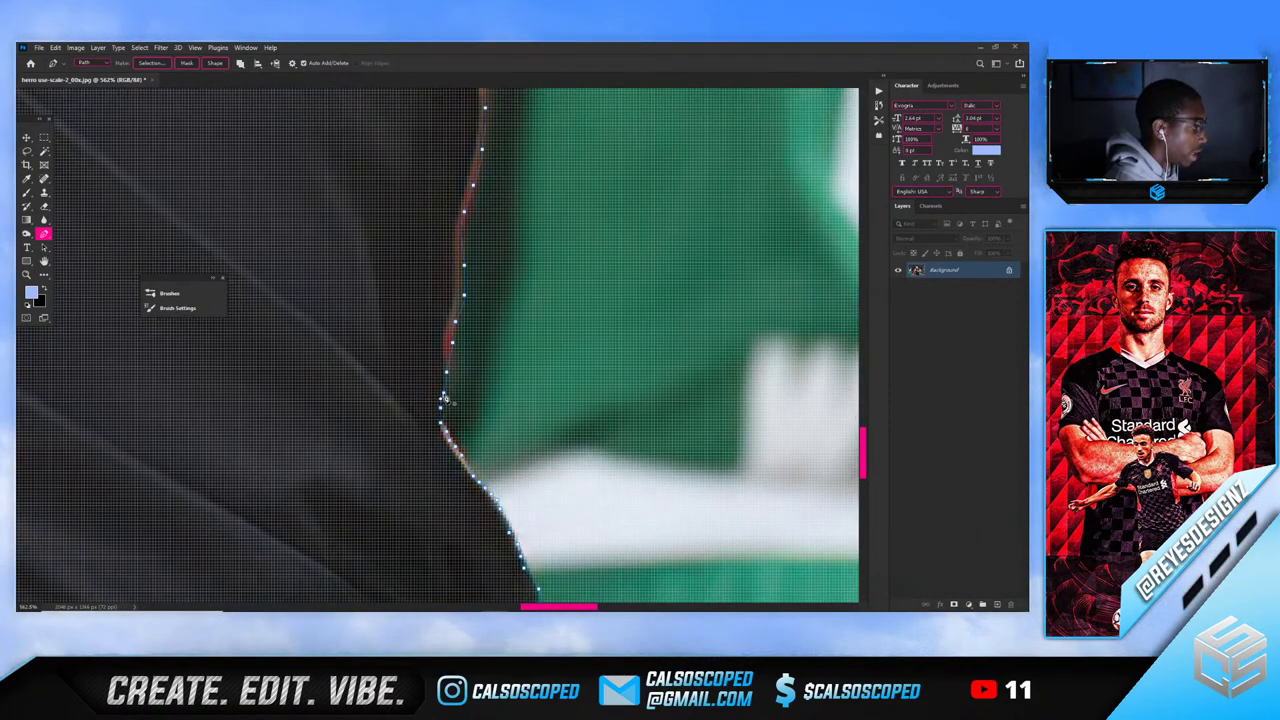
Convert the closed path around the green-jersey player into a selection with a 0-pixel feather radius
right_click(470, 380)
left_click(505, 421)
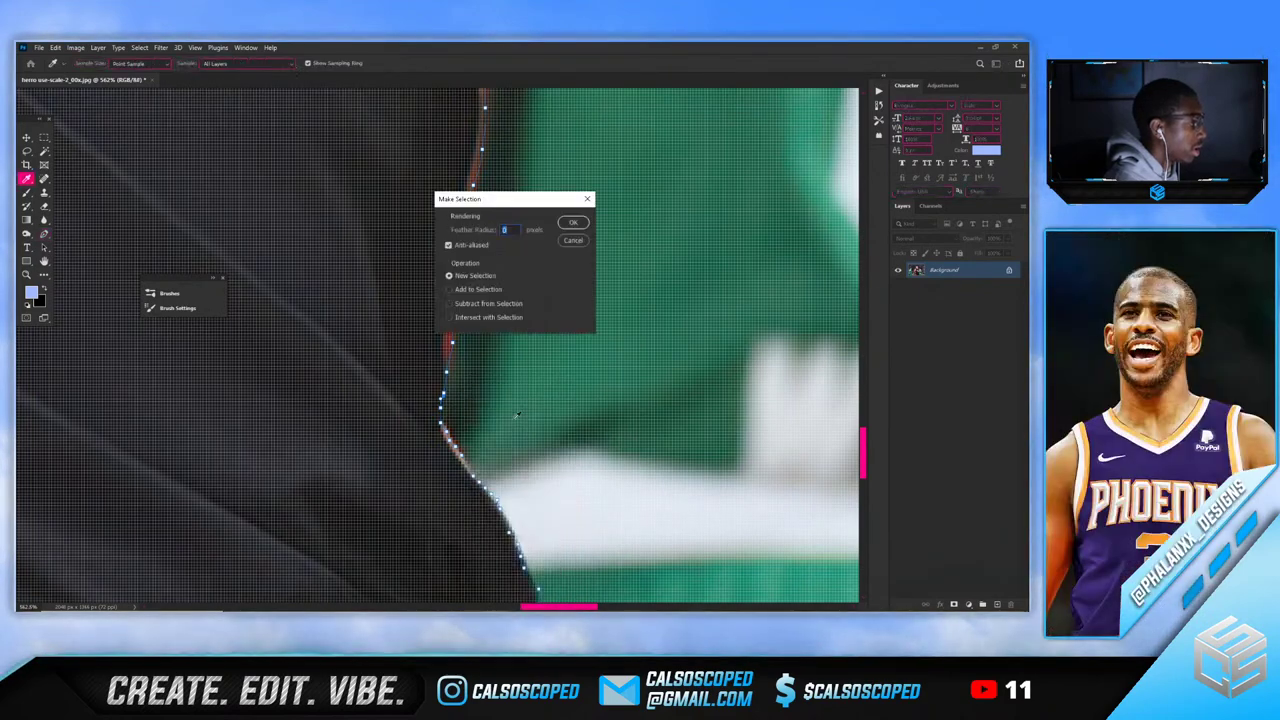
left_click(572, 228)
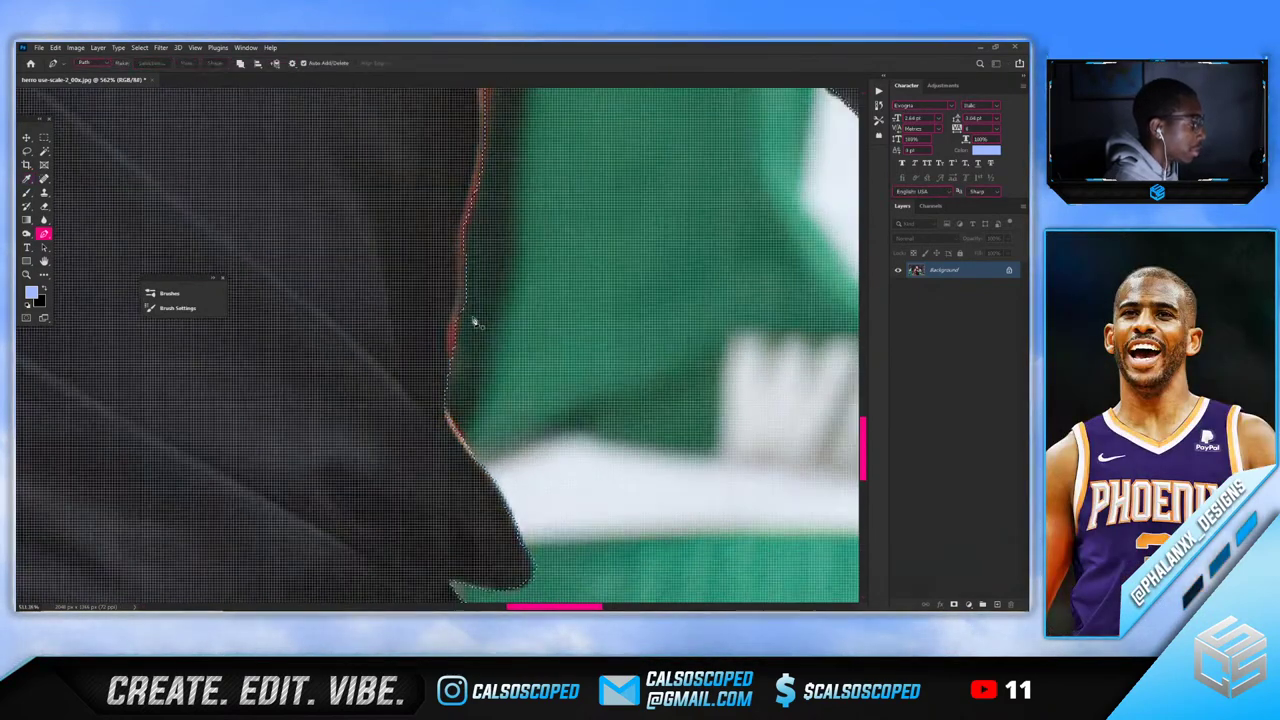
Add the loose hair strands at the front of the head, above the forehead, to the selection with the Lasso tool
scroll(471, 320, "down", 6)
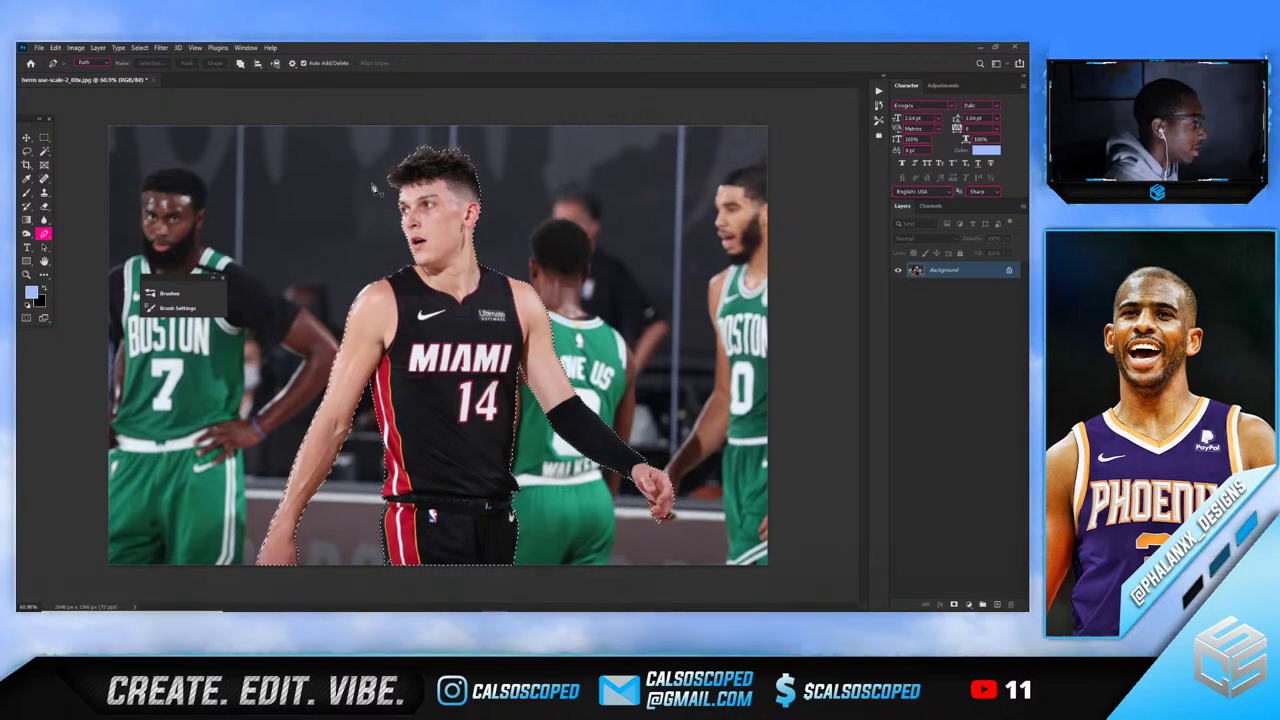
scroll(435, 235, "up", 3)
scroll(443, 210, "up", 3)
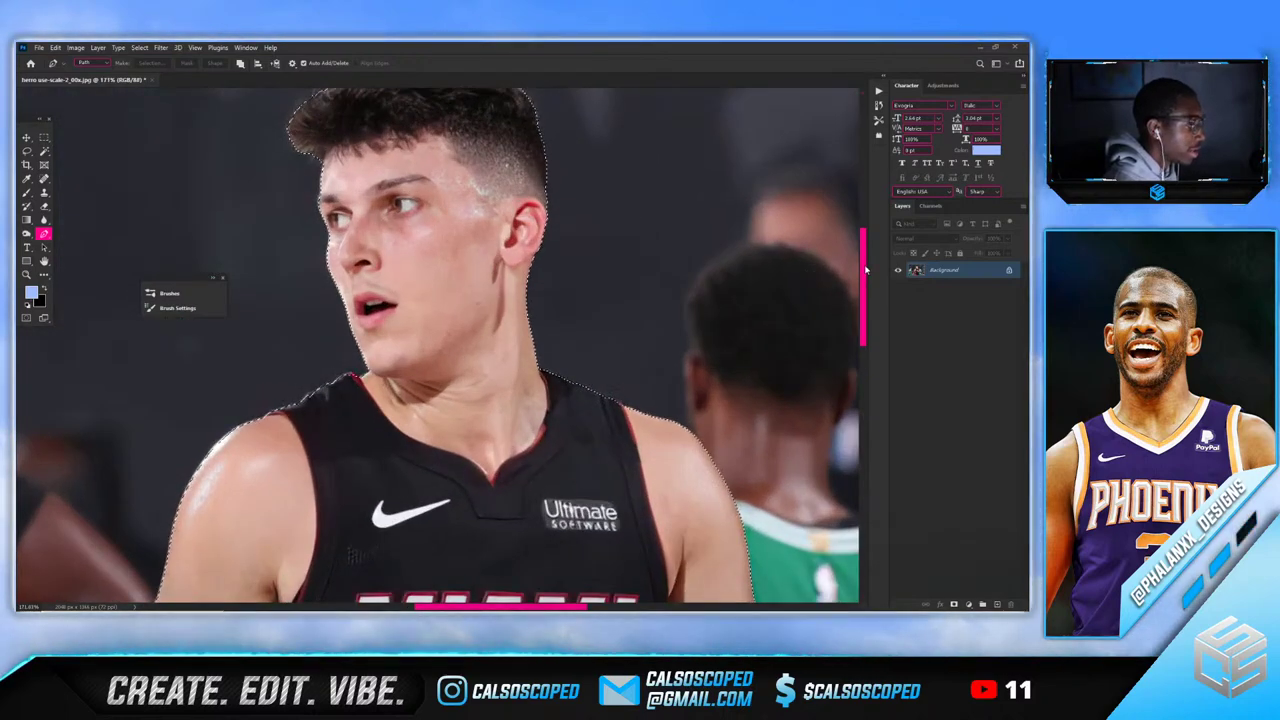
scroll(763, 240, "up", 3)
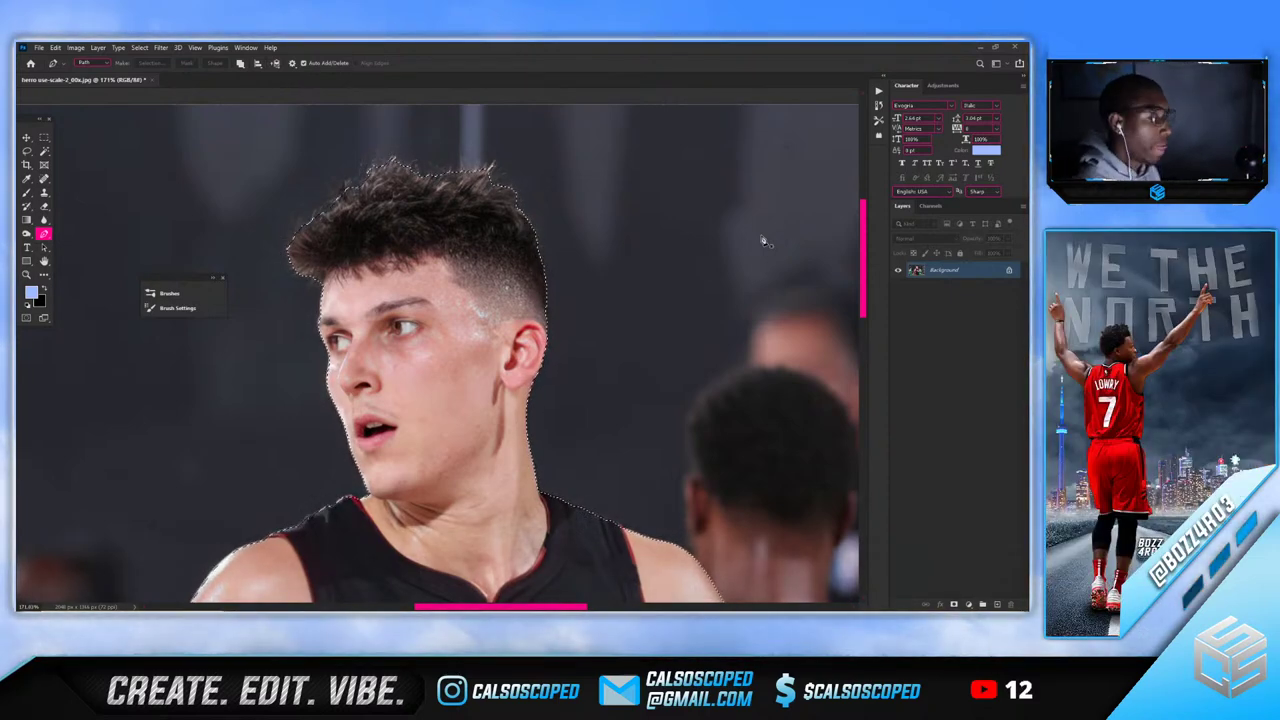
scroll(298, 268, "up", 4)
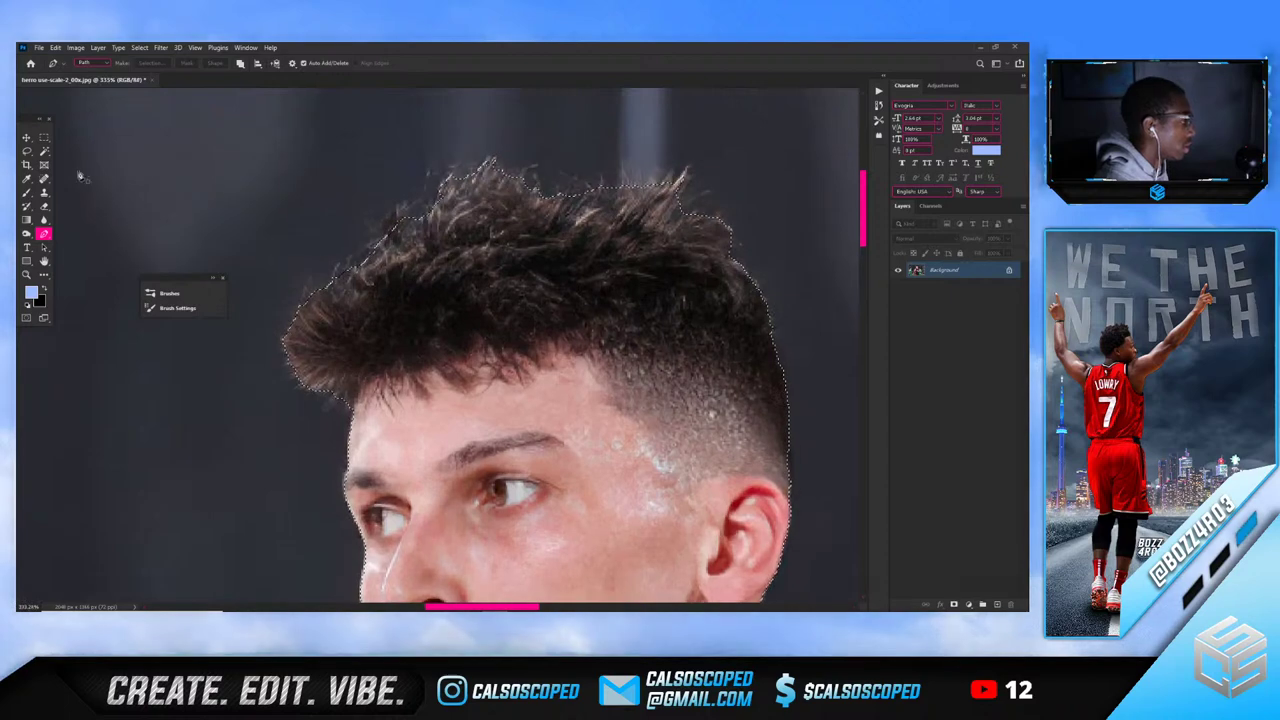
left_click(26, 150)
right_click(26, 150)
left_click(75, 160)
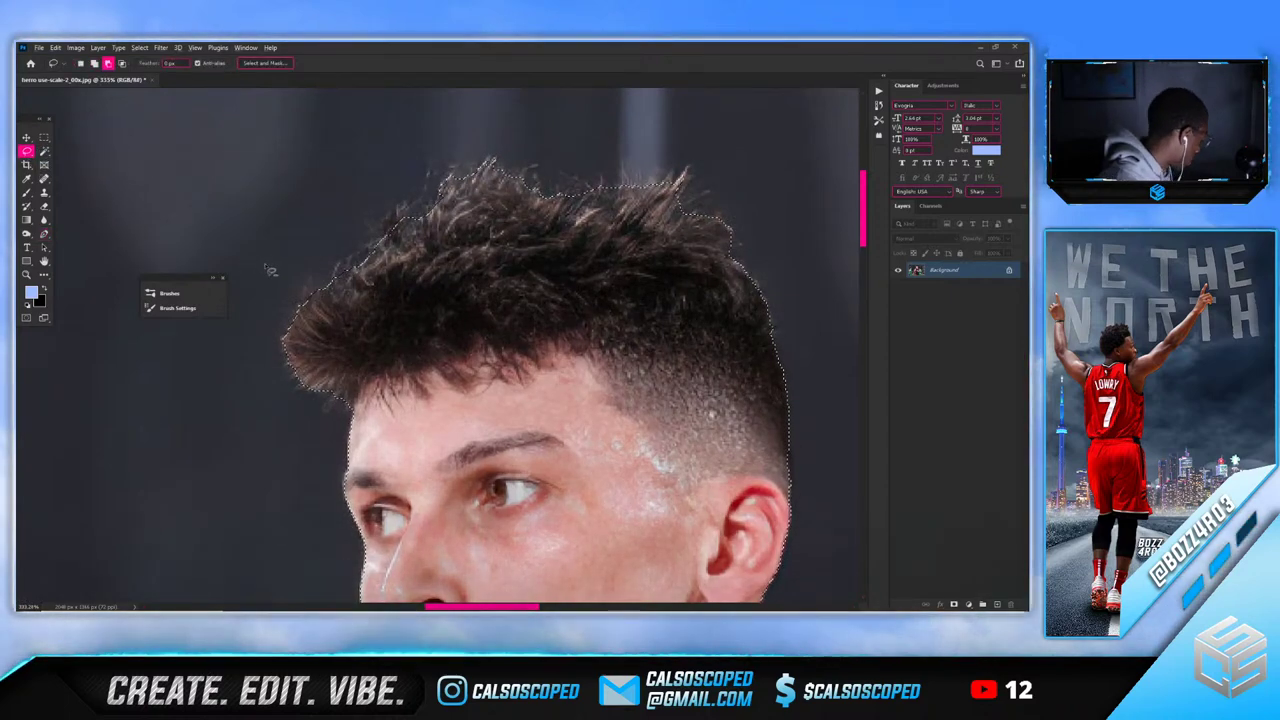
scroll(300, 275, "up", 2)
scroll(310, 300, "up", 1)
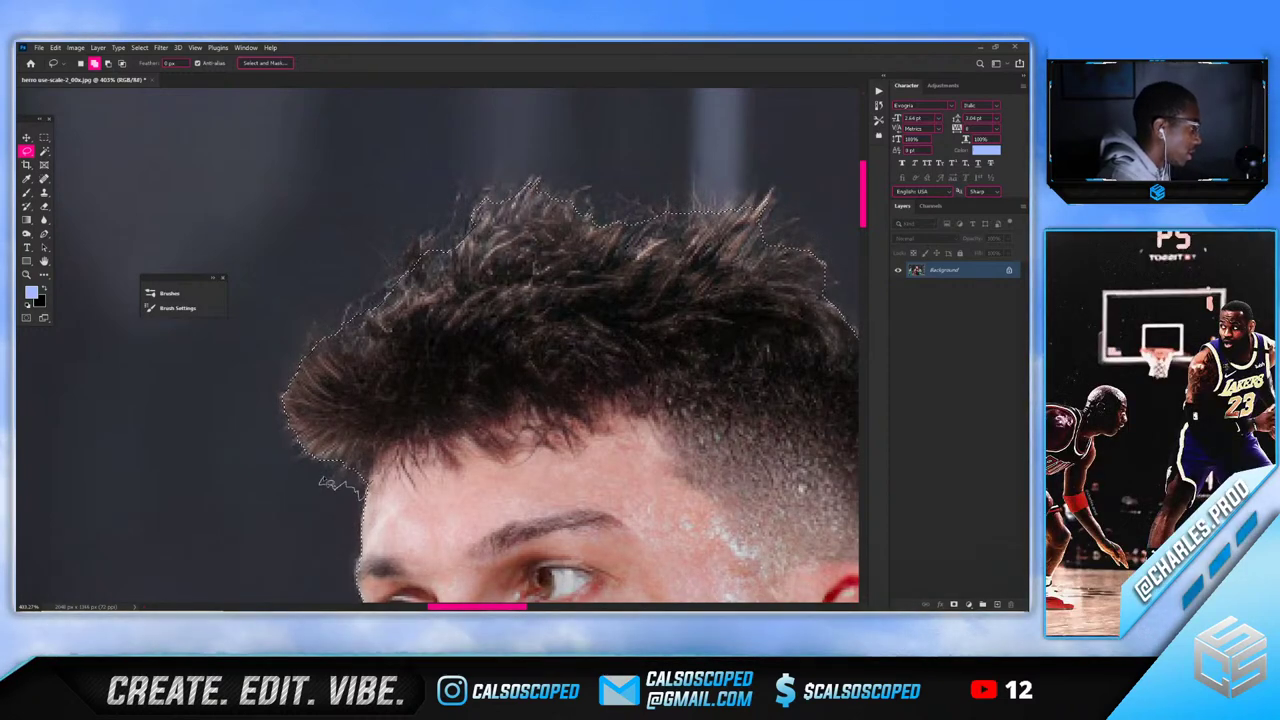
mouse_move(321, 485)
left_mouse_down()
mouse_move(285, 432)
mouse_move(293, 371)
mouse_move(320, 325)
mouse_move(363, 326)
left_mouse_up()
scroll(366, 326, "up", 2)
left_click_drag(334, 384, 346, 368)
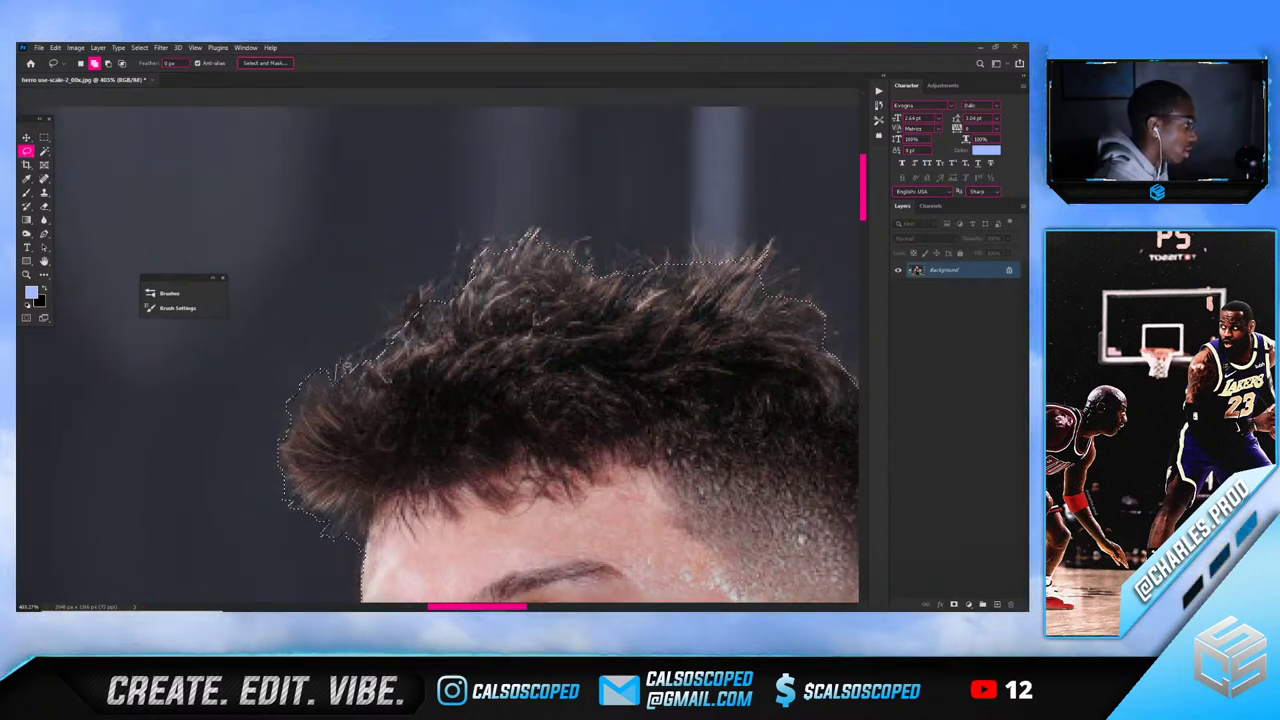
Extend the selection with the Lasso around the spiky strands along the top of the hair toward the back
mouse_move(376, 325)
left_mouse_down()
mouse_move(404, 308)
mouse_move(455, 365)
mouse_move(440, 372)
mouse_move(455, 299)
mouse_move(598, 292)
mouse_move(624, 312)
left_mouse_up()
scroll(445, 360, "up", 2)
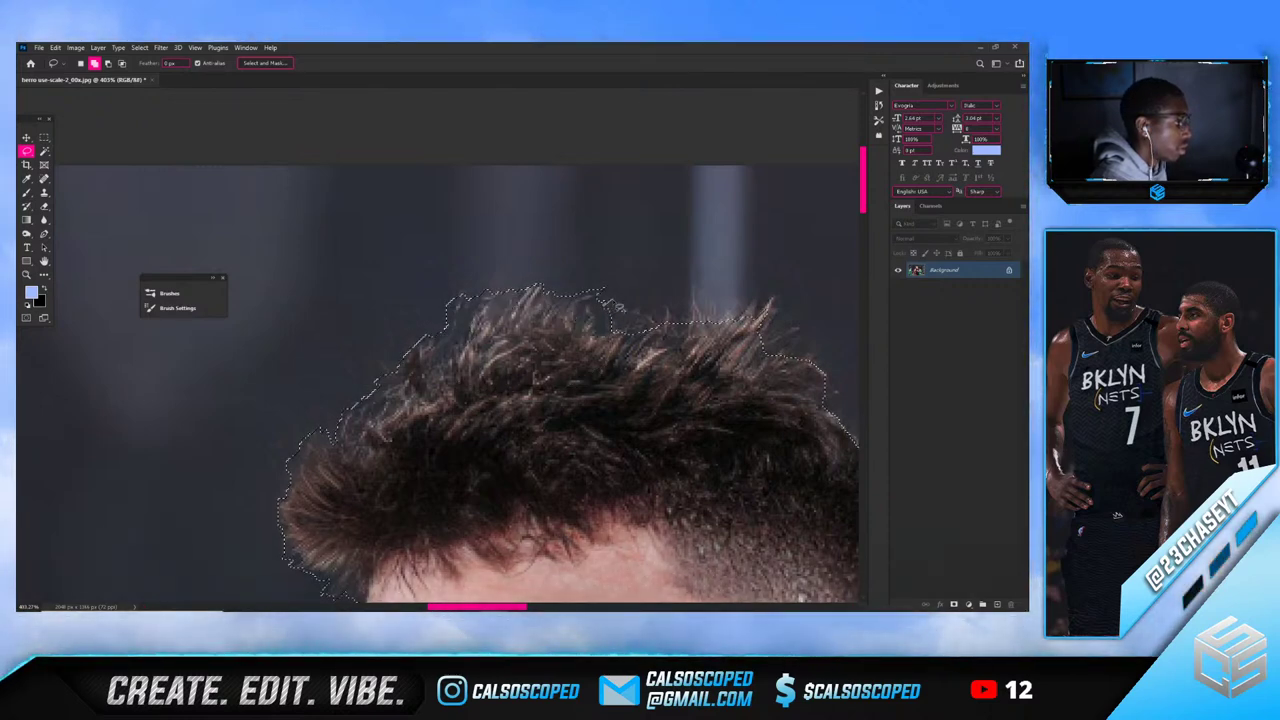
left_click_drag(621, 381, 695, 303)
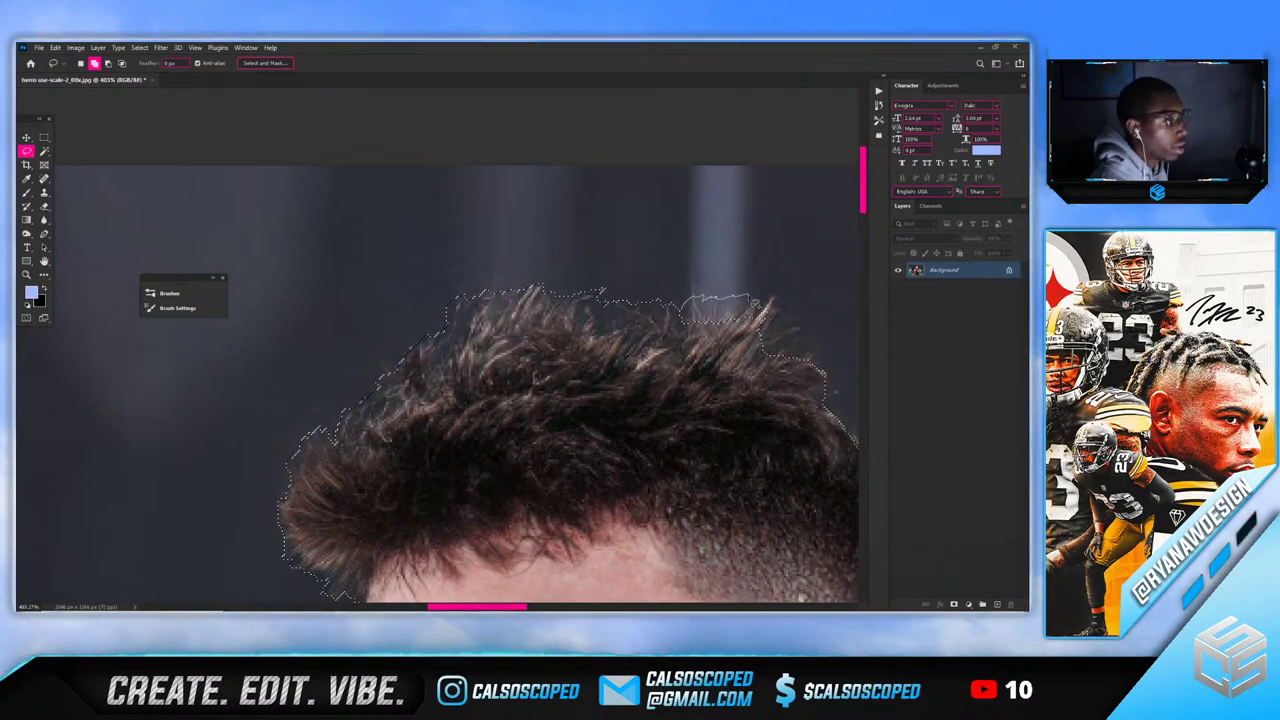
mouse_move(788, 298)
left_mouse_down()
mouse_move(790, 325)
mouse_move(830, 372)
mouse_move(822, 386)
mouse_move(846, 408)
mouse_move(797, 402)
left_mouse_up()
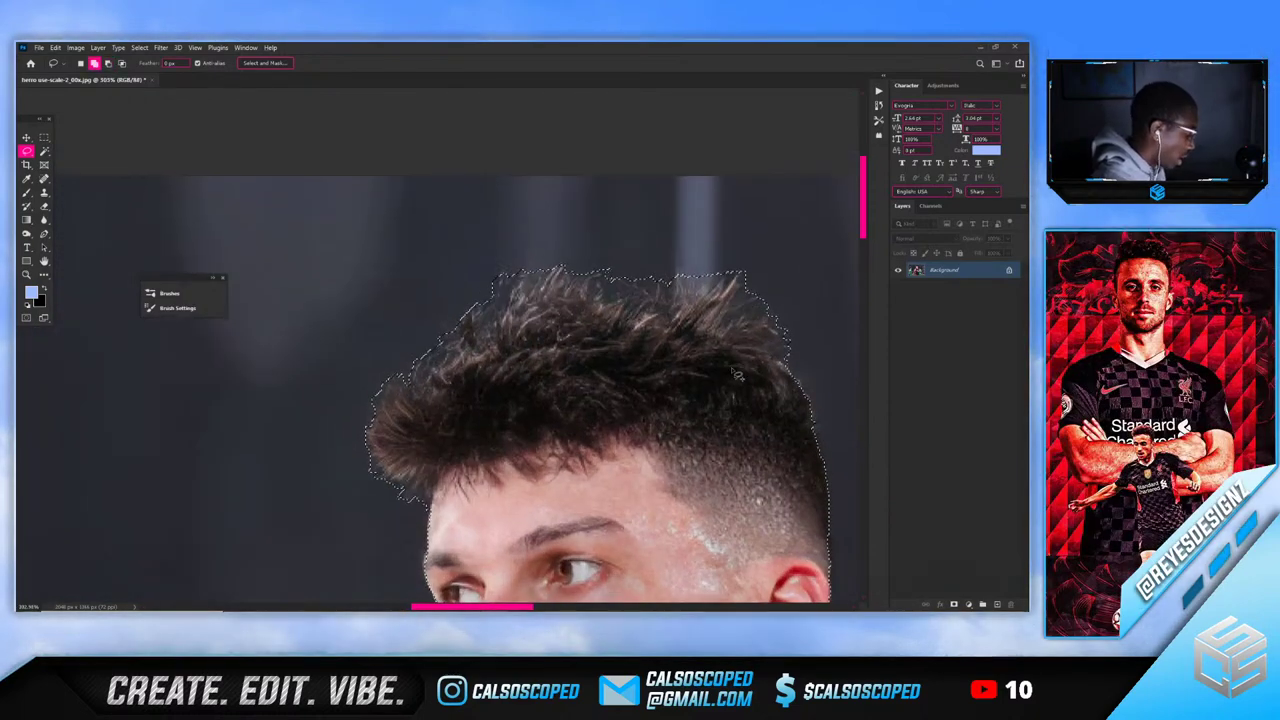
Add the hair edge at the back of the head, above the ear, to the selection with the Lasso
key("space")
left_click_drag(733, 360, 520, 305)
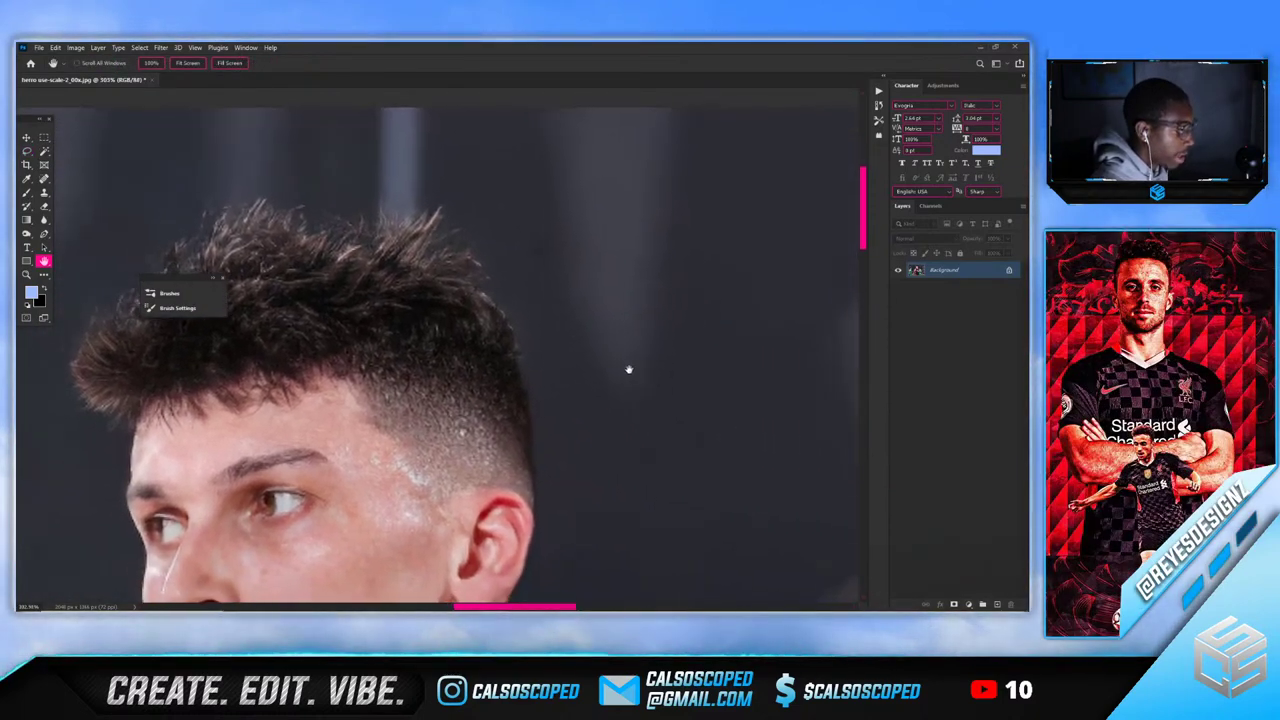
key("l")
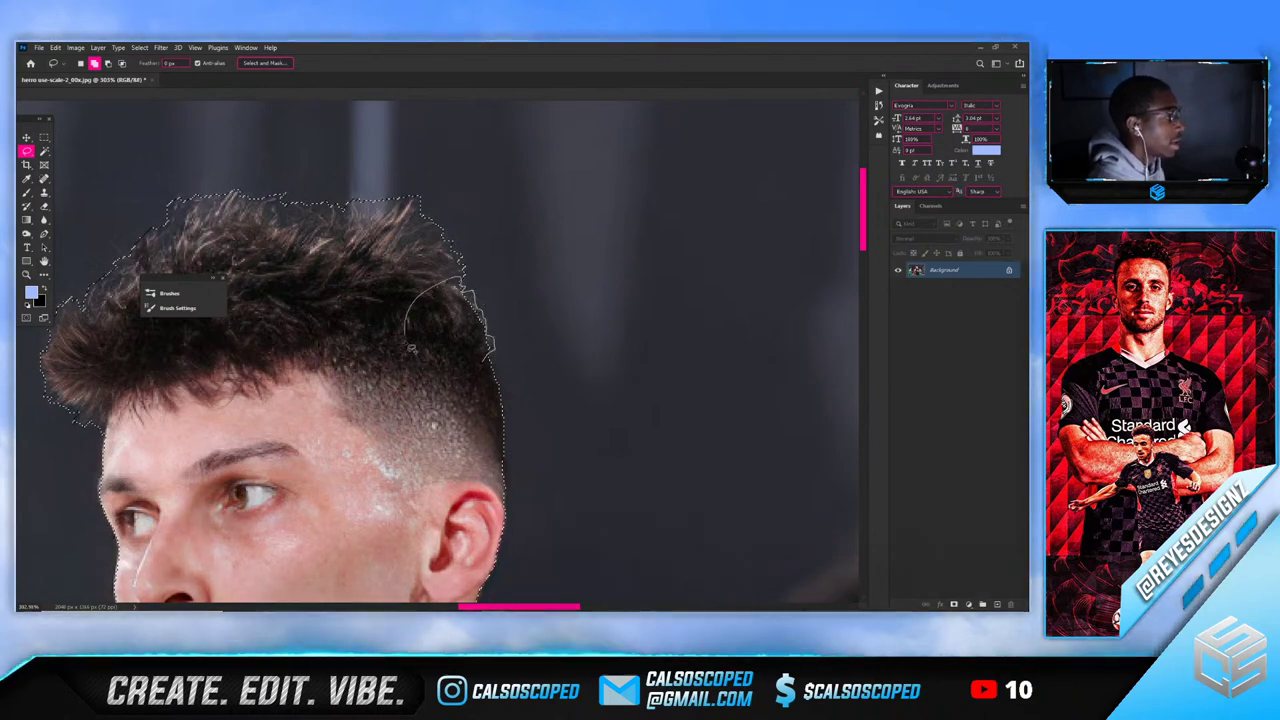
left_click_drag(411, 348, 430, 372)
Add the missed jersey edge on the shoulder beside the Ultimate Software patch side of the neck to the selection
scroll(430, 372, "down", 5, "alt")
scroll(430, 372, "down", 3)
scroll(270, 268, "up", 1, "alt")
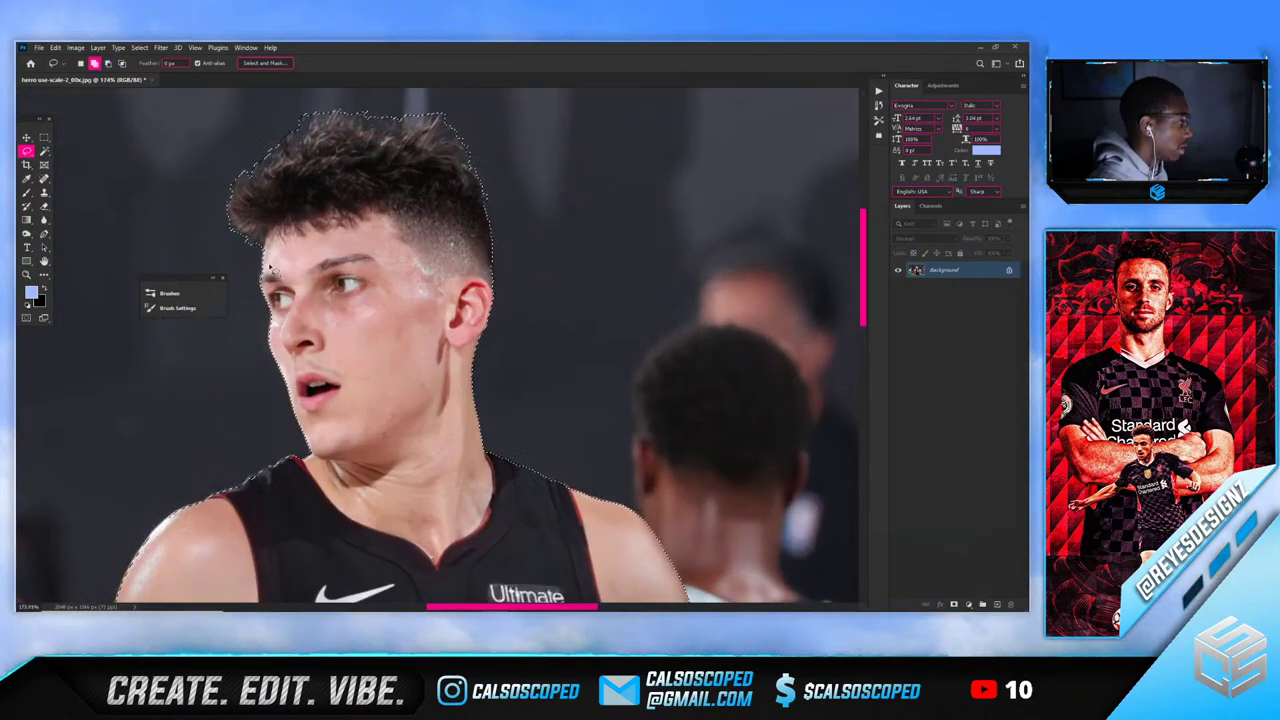
scroll(269, 268, "down", 2)
scroll(622, 368, "up", 3)
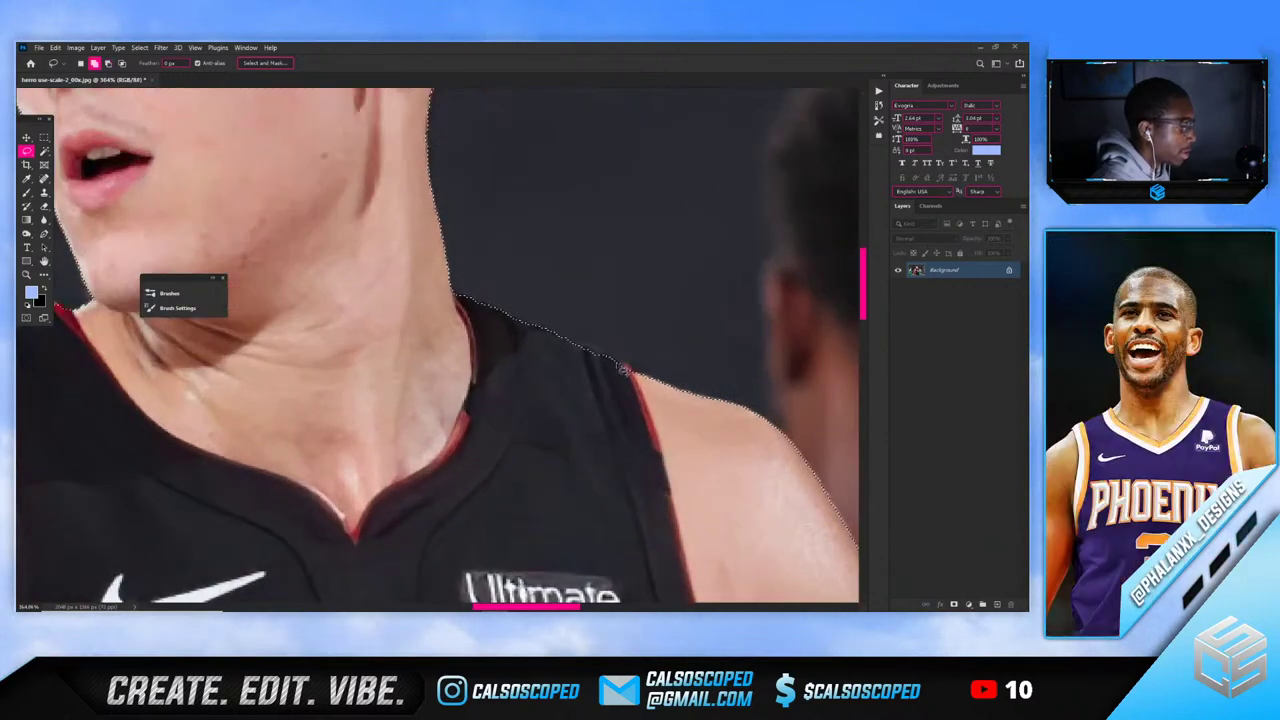
left_click_drag(617, 357, 558, 342)
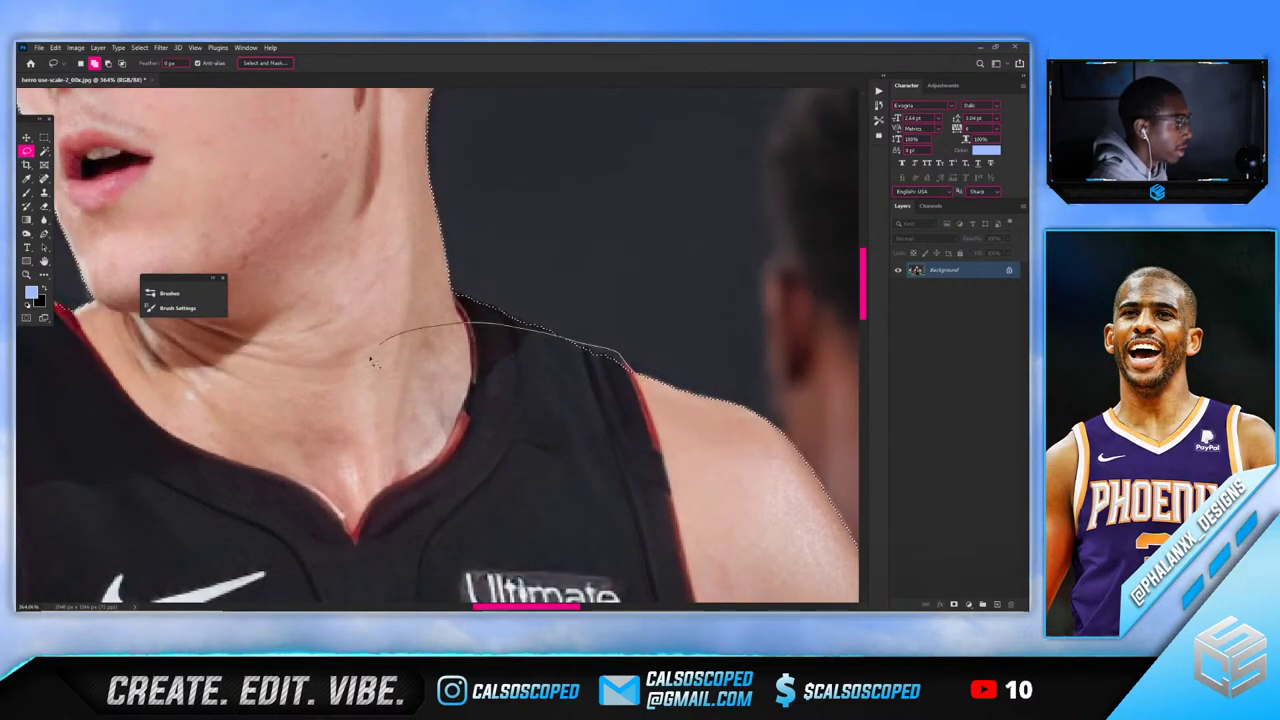
left_click_drag(371, 360, 362, 370)
Examine the selection outline around the shorts, the jersey's side, the inner arm, the black sleeve and the hand
scroll(247, 341, "down", 4)
scroll(305, 358, "down", 4)
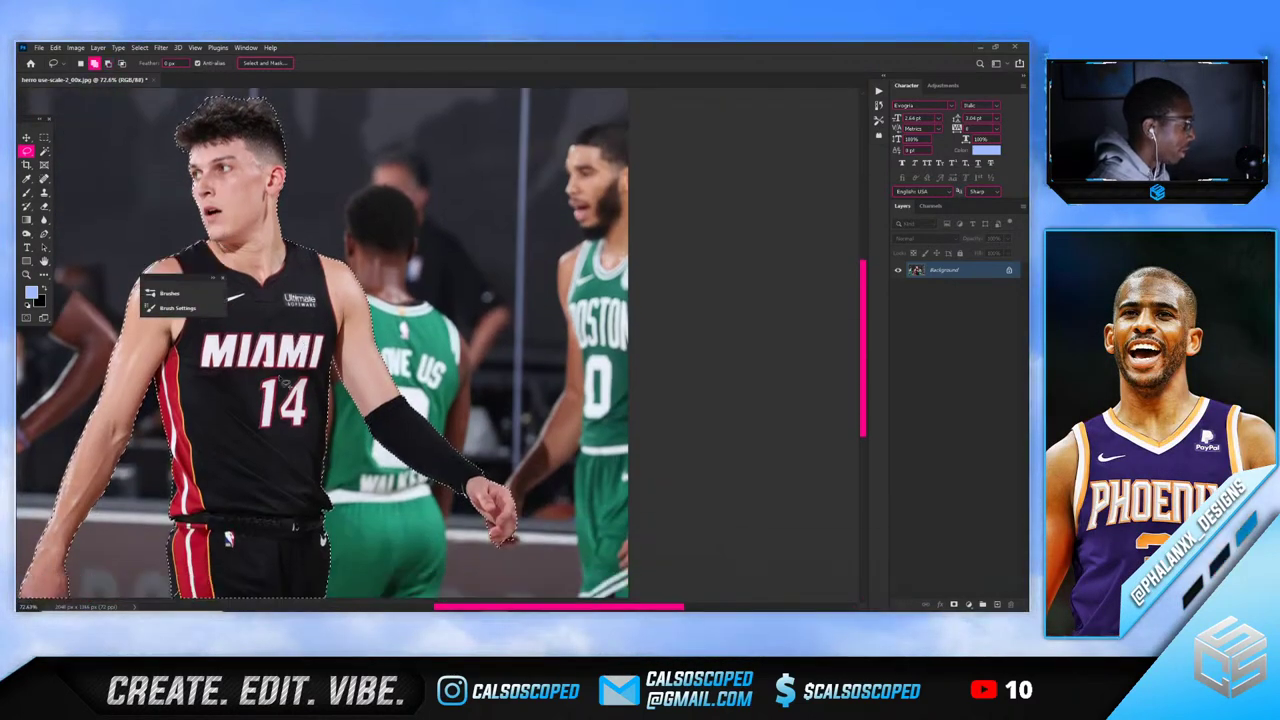
scroll(200, 400, "up", 3)
scroll(165, 465, "up", 3)
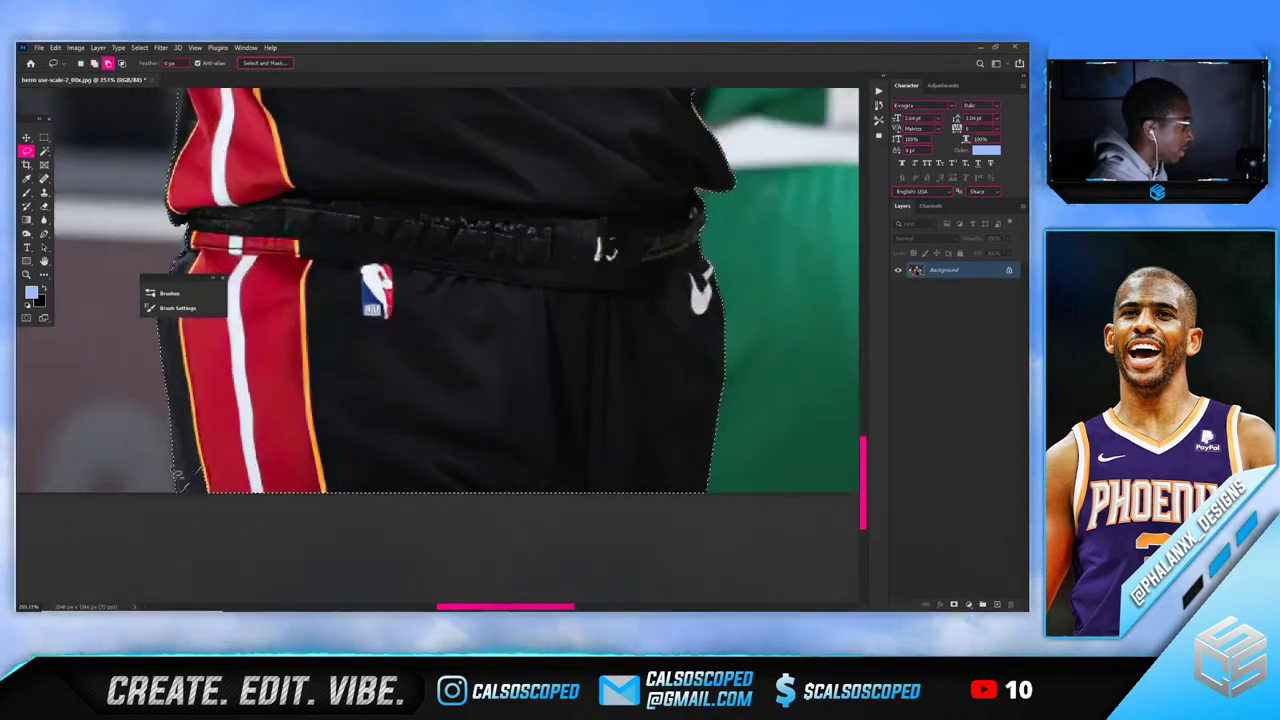
scroll(175, 458, "down", 2)
scroll(416, 378, "down", 3)
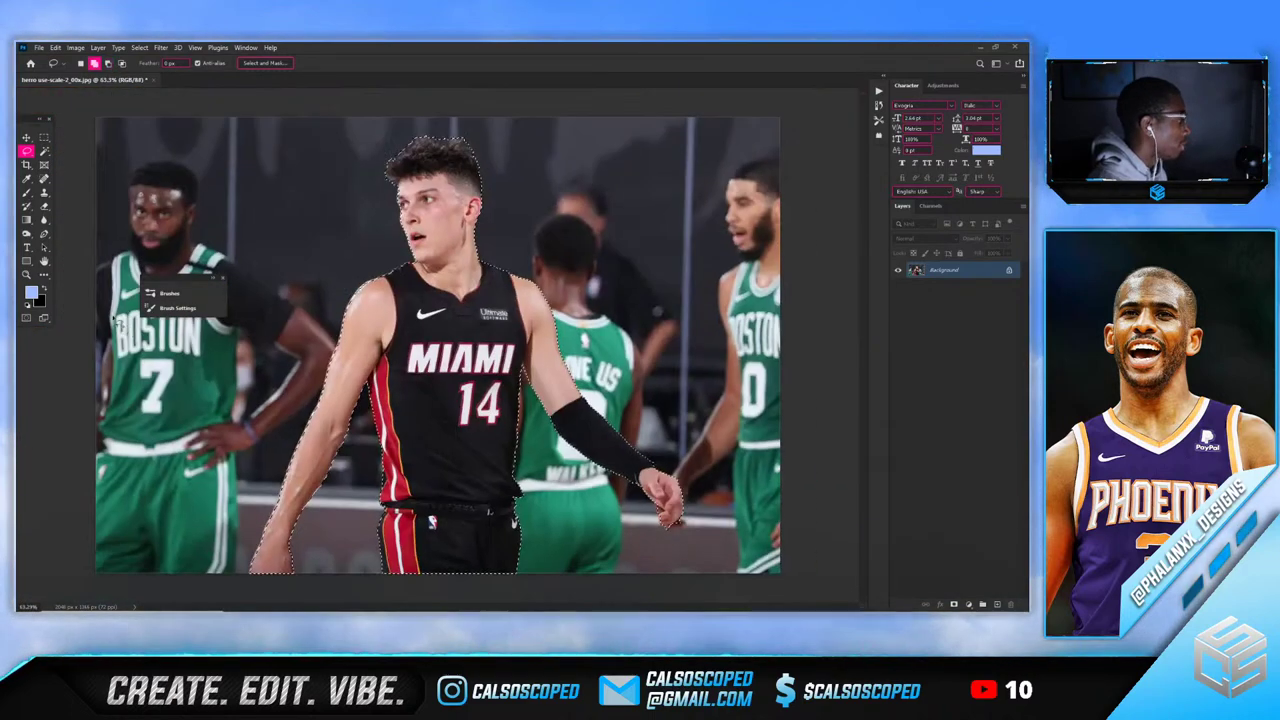
scroll(416, 378, "up", 4)
scroll(605, 398, "down", 2)
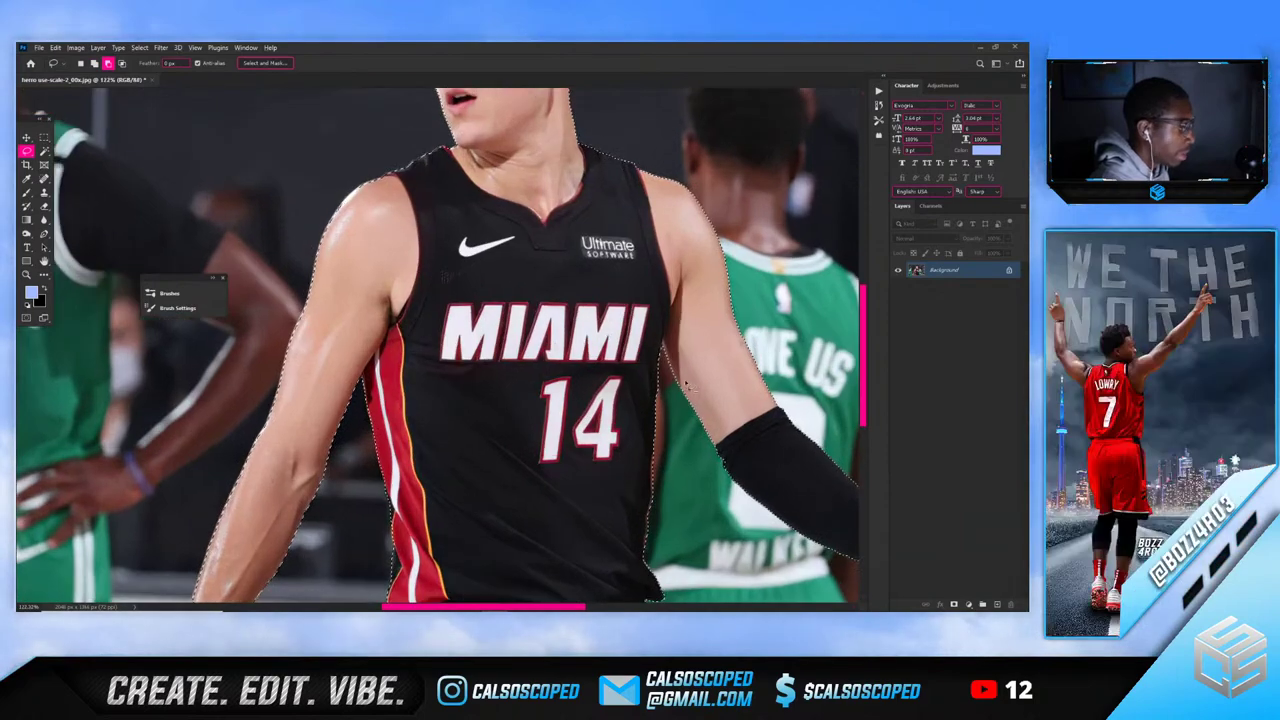
scroll(640, 420, "up", 4)
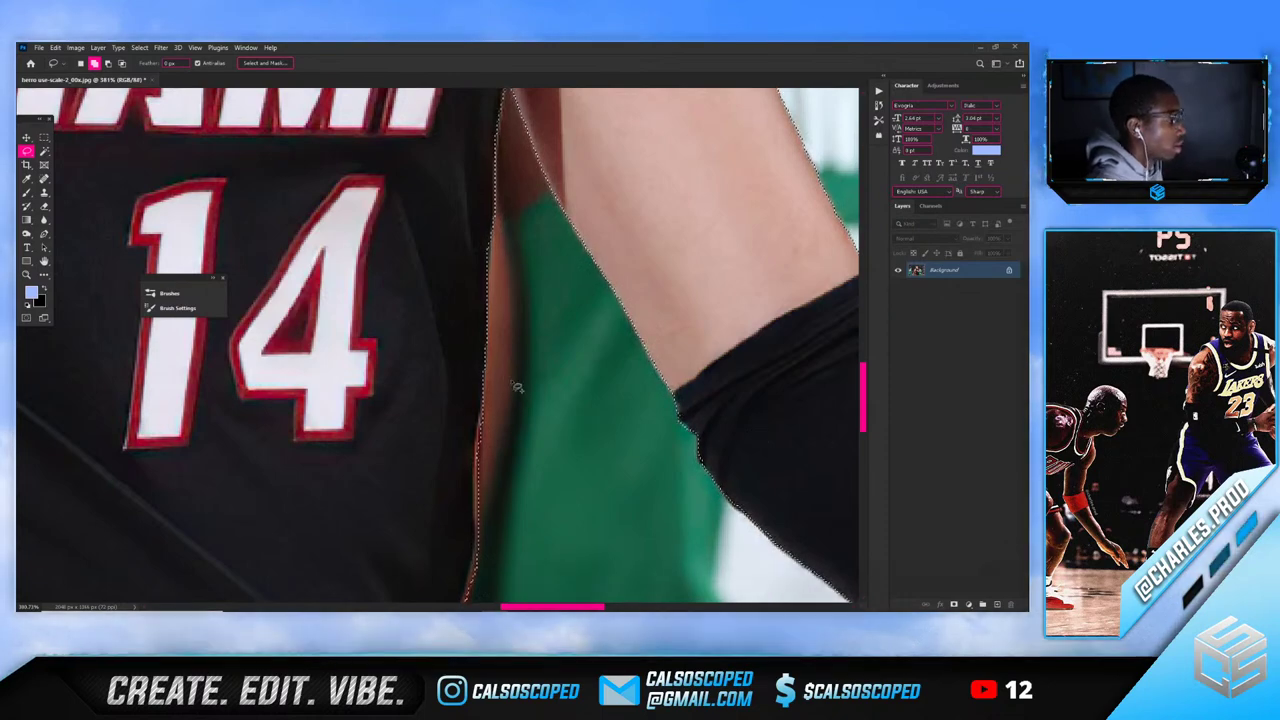
scroll(640, 408, "down", 5)
scroll(661, 420, "up", 7)
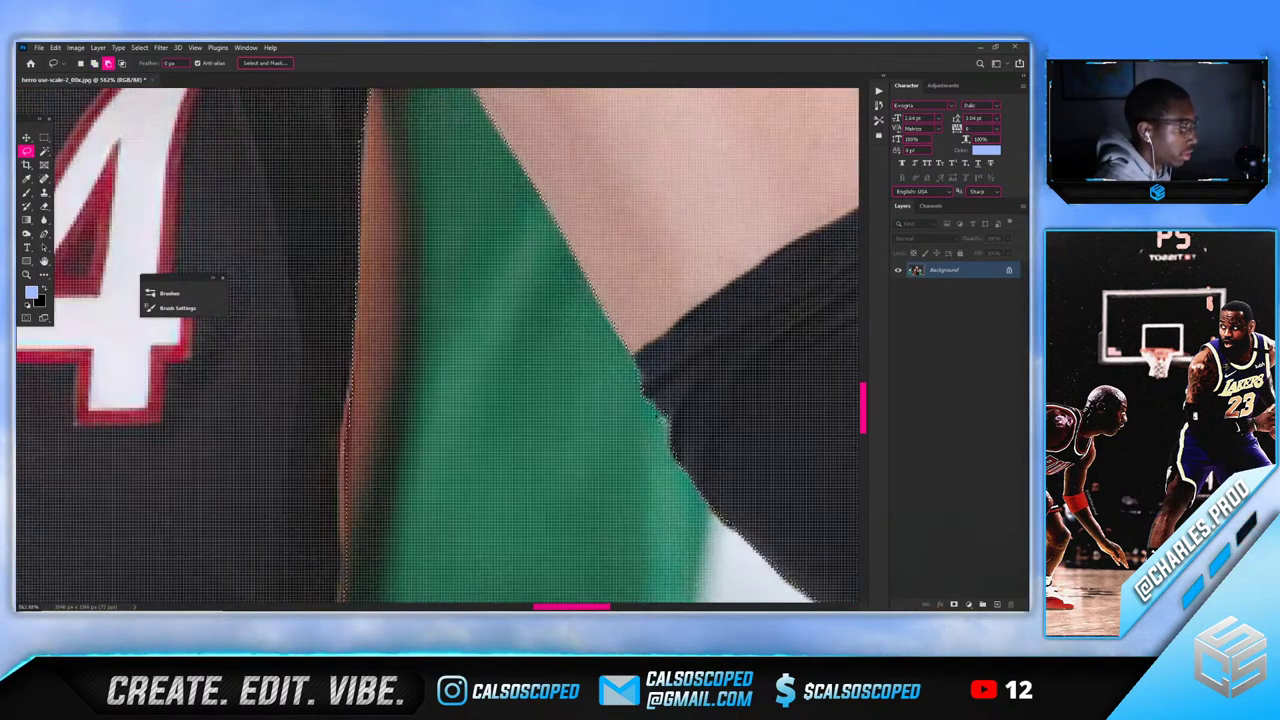
scroll(606, 412, "down", 6)
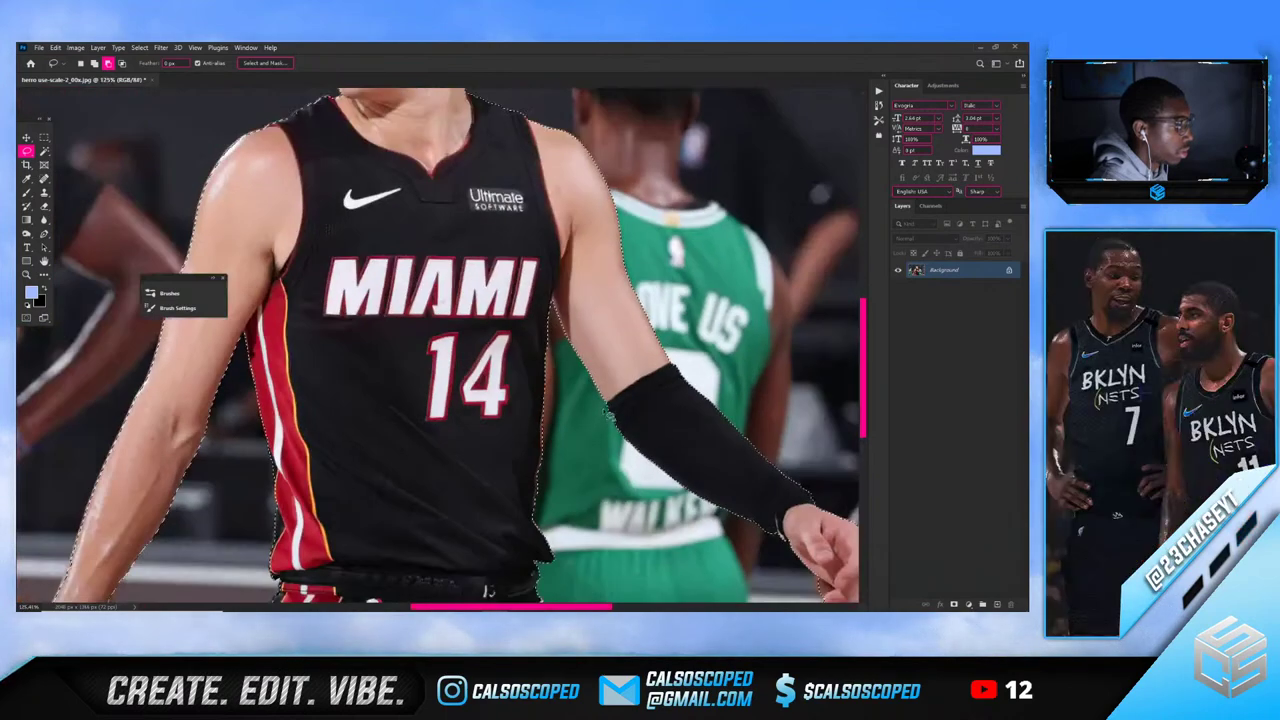
scroll(602, 405, "up", 6)
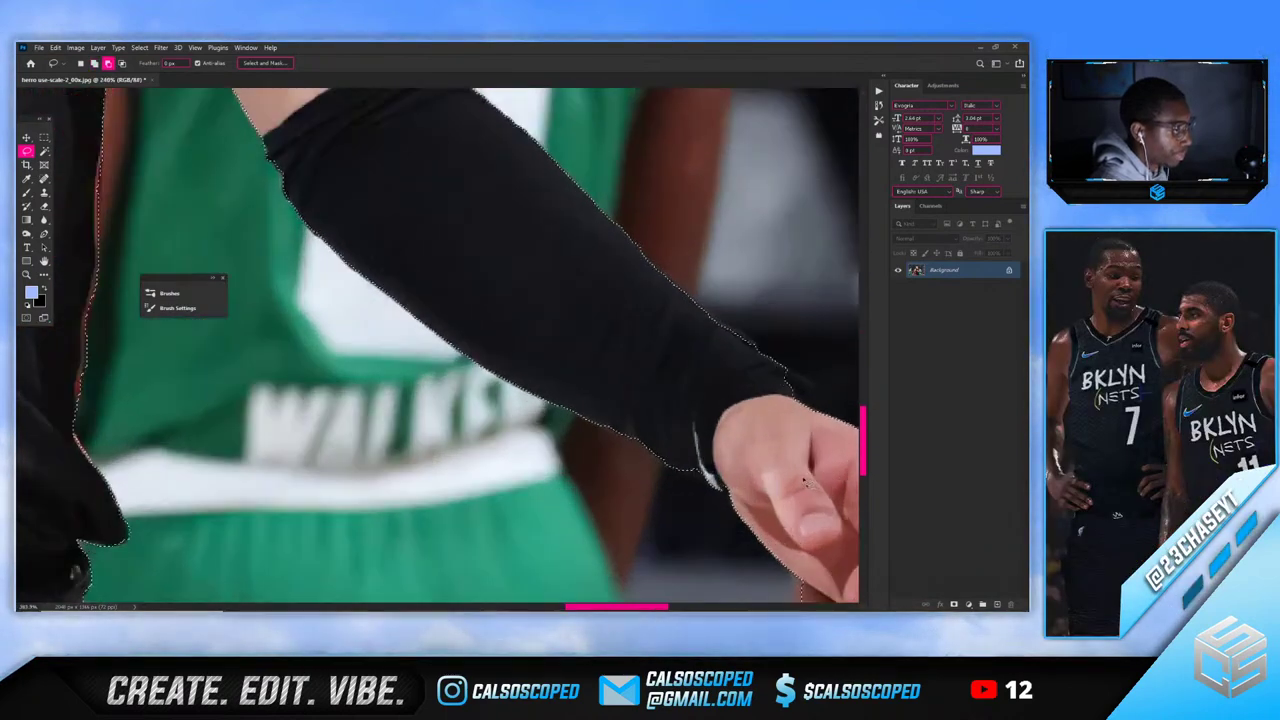
Extend the lasso selection along the upper edge of the black sleeve cuff beside the wrist
scroll(787, 410, "down", 2)
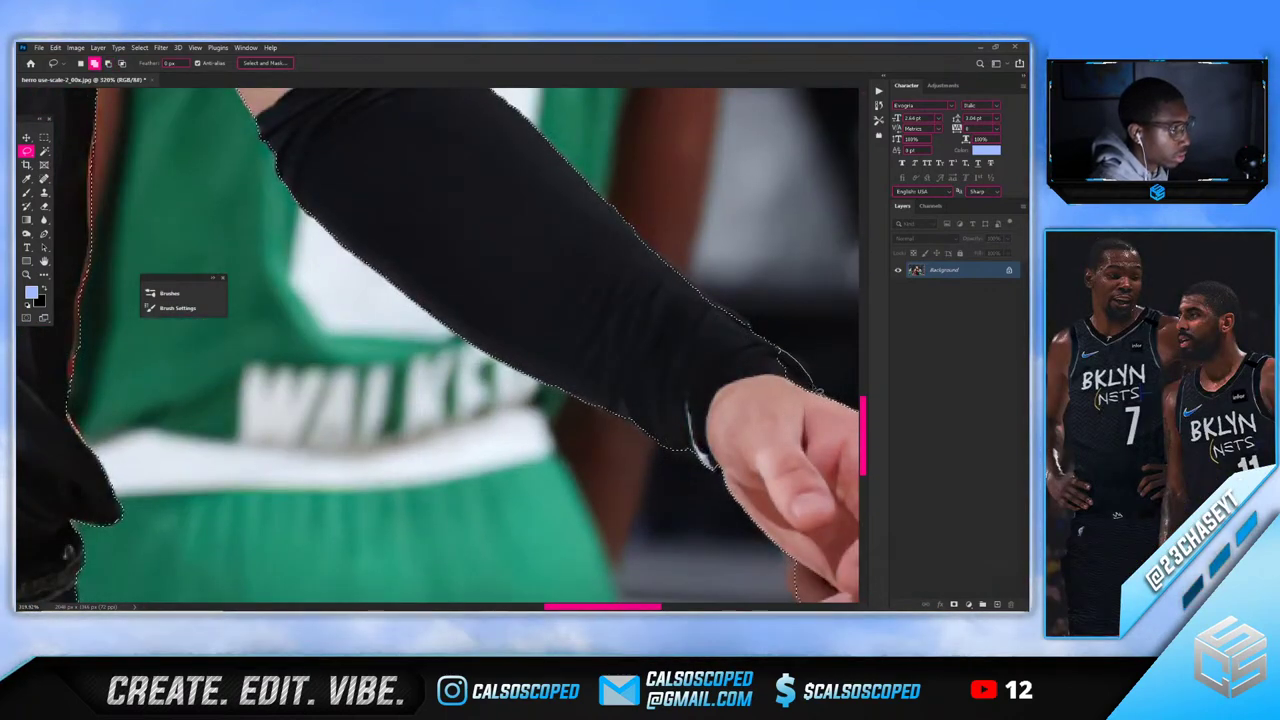
left_click_drag(818, 390, 682, 335)
scroll(787, 385, "down", 4)
scroll(760, 390, "up", 3)
key("space")
mouse_move(714, 394)
left_mouse_down()
mouse_move(628, 406)
mouse_move(595, 428)
left_mouse_up()
scroll(600, 430, "down", 1)
scroll(598, 496, "up", 3)
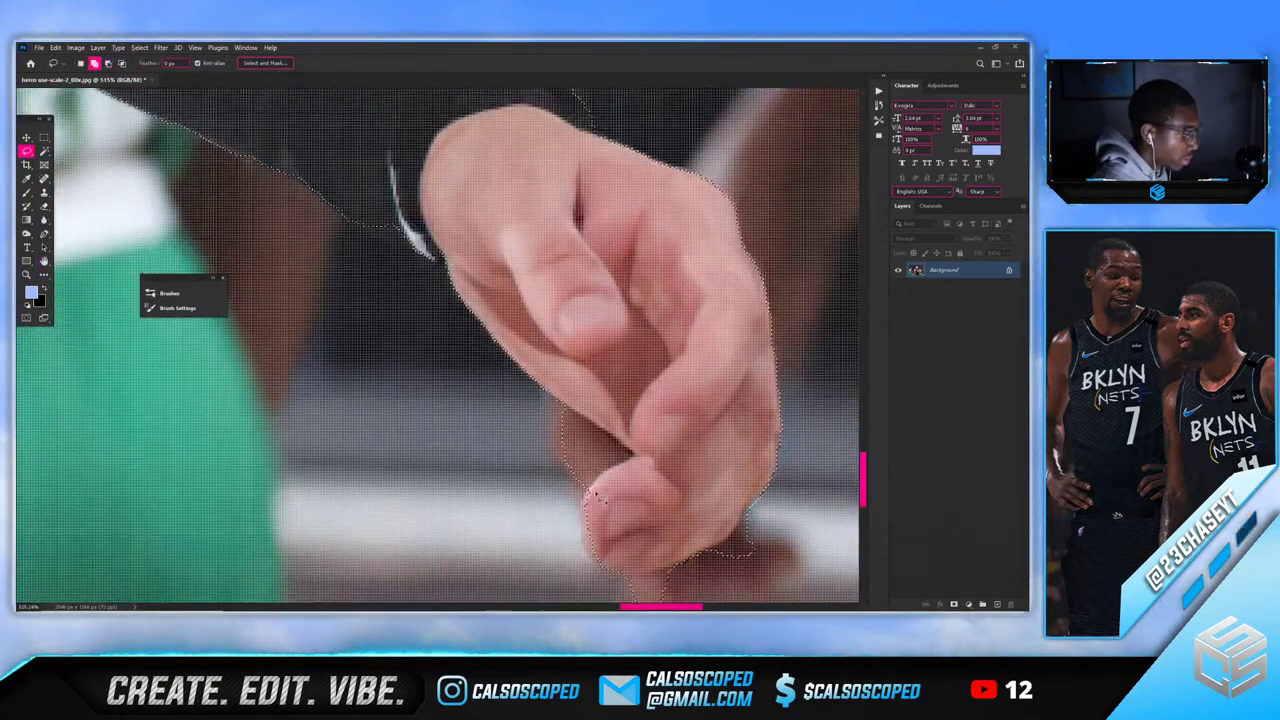
Subtract the background person's fingers behind and below the player's hand from the lasso selection
scroll(596, 497, "down", 2)
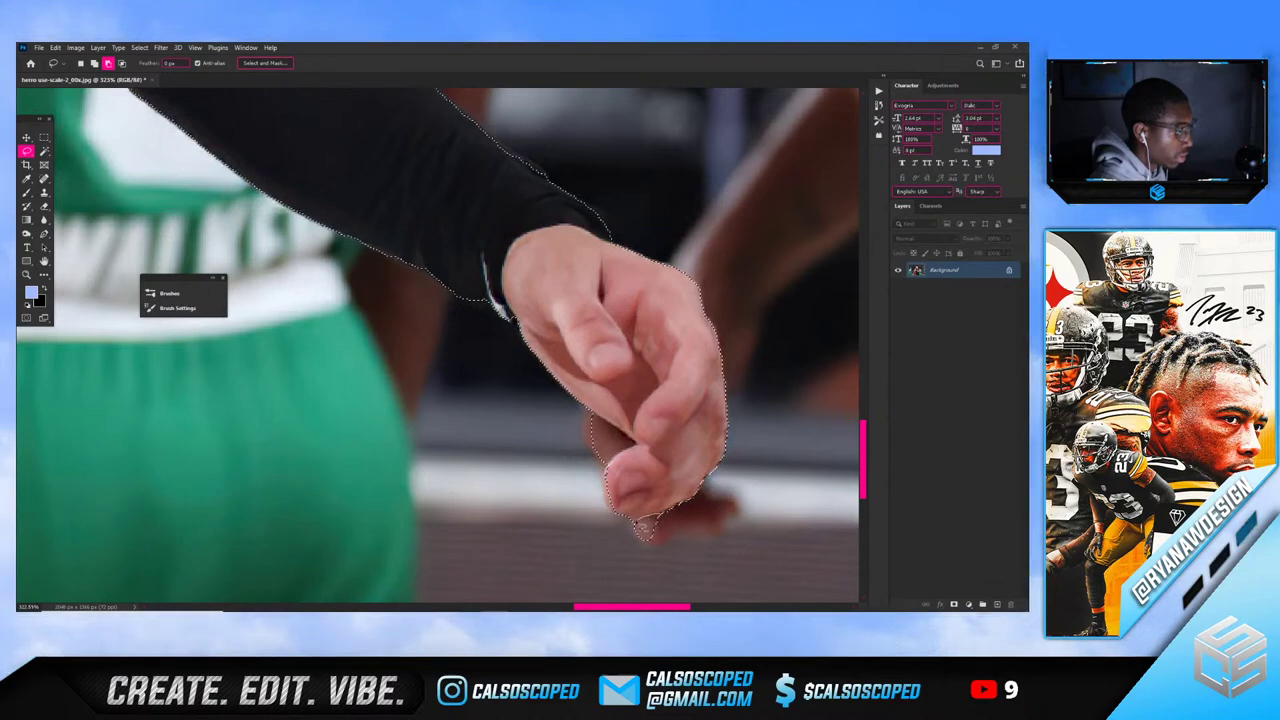
scroll(716, 535, "down", 2)
scroll(690, 500, "up", 4)
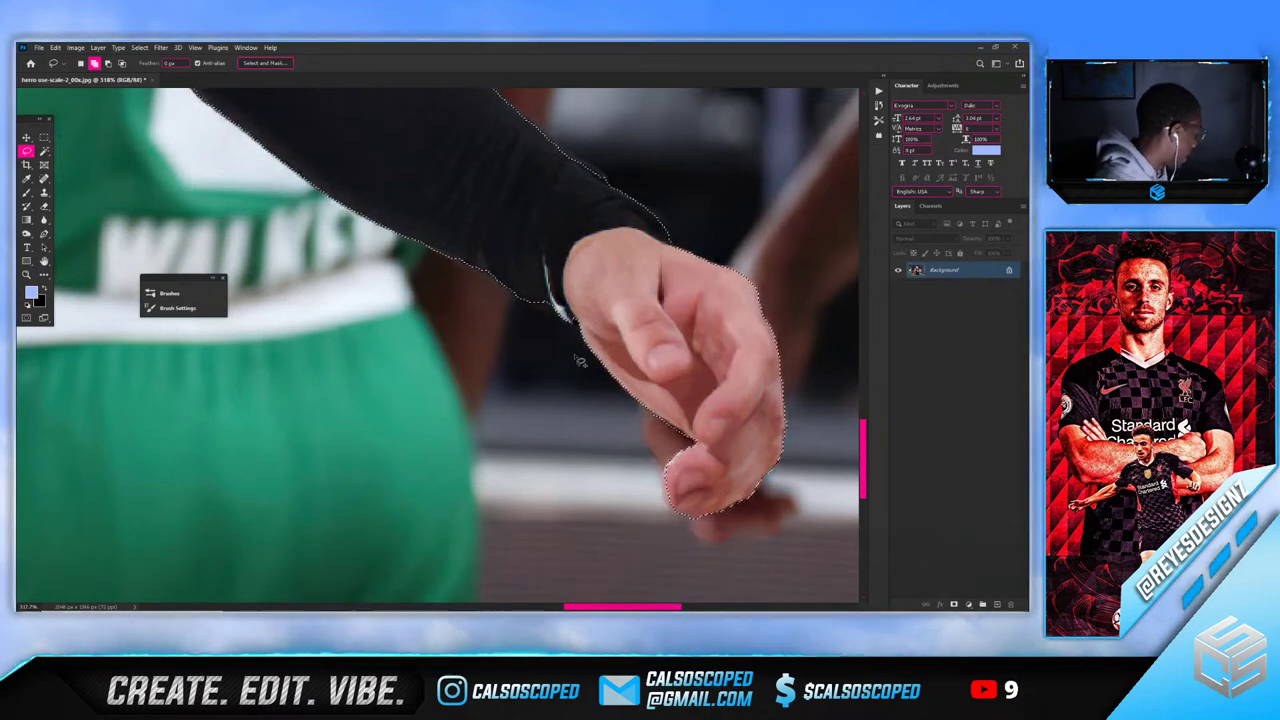
Add the lower edge of the wrist beside the sleeve cuff to the selection with the lasso
scroll(600, 385, "up", 3)
scroll(630, 400, "down", 1)
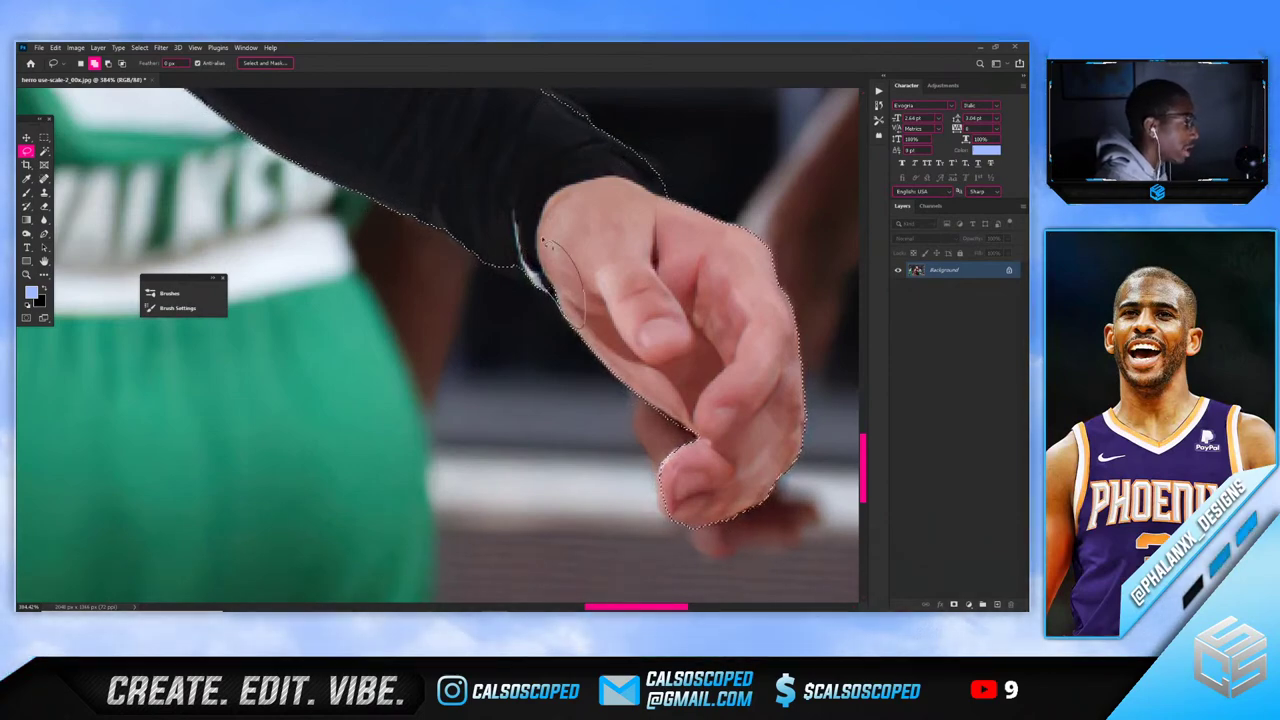
left_click_drag(543, 240, 545, 252)
scroll(562, 285, "down", 5)
scroll(590, 310, "down", 3)
scroll(618, 327, "up", 5)
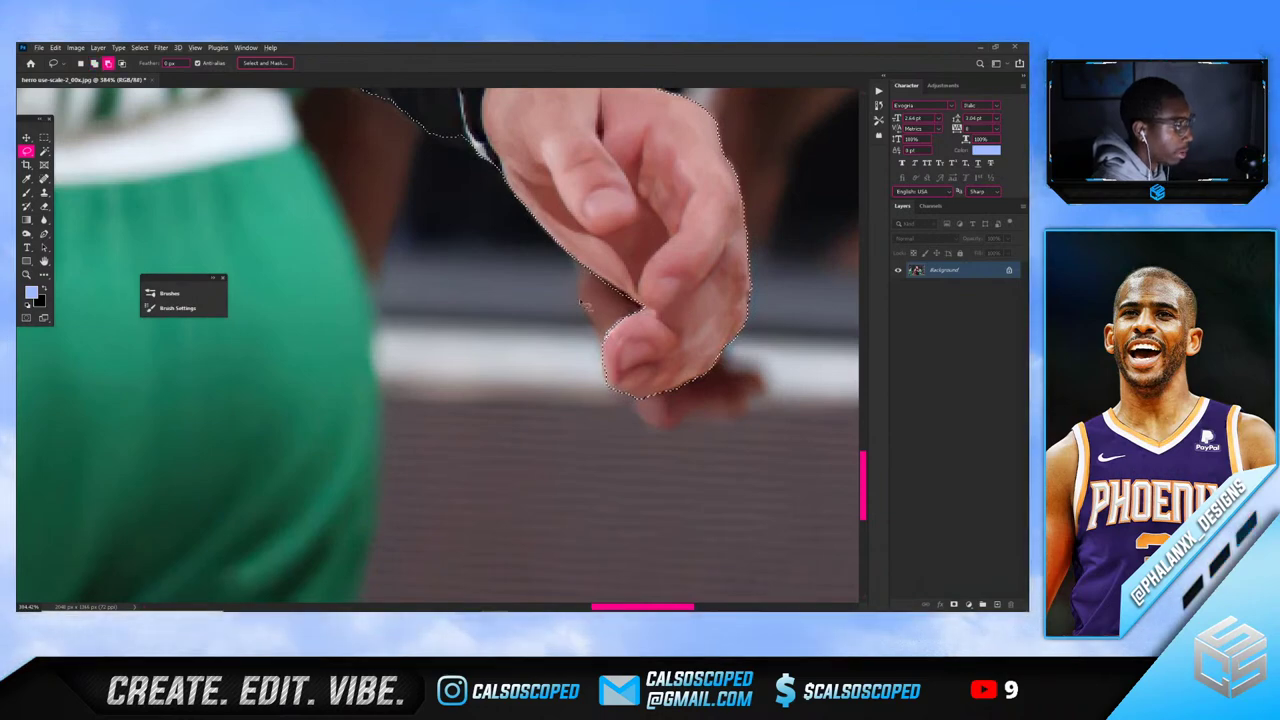
Examine the selection outline around the whole player, from the hair and shoulders to the arms and shorts
scroll(355, 293, "down", 3)
scroll(355, 293, "down", 3)
scroll(320, 288, "up", 2)
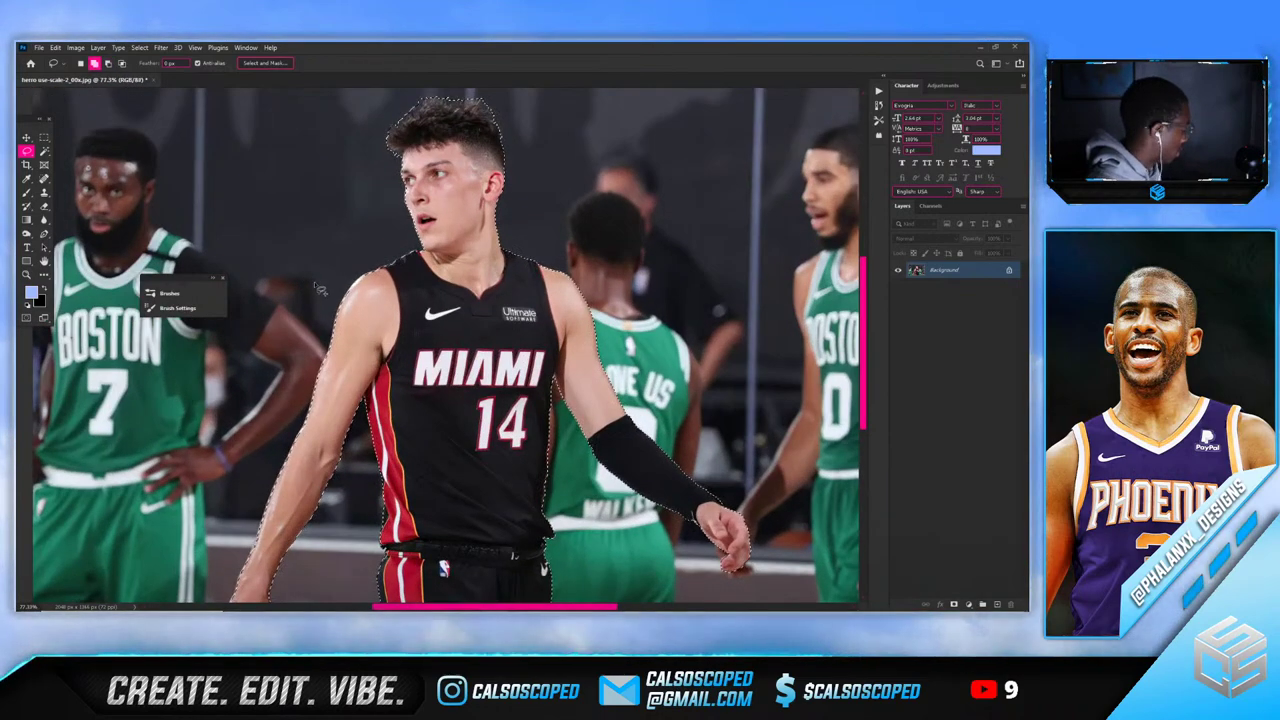
scroll(528, 358, "up", 2)
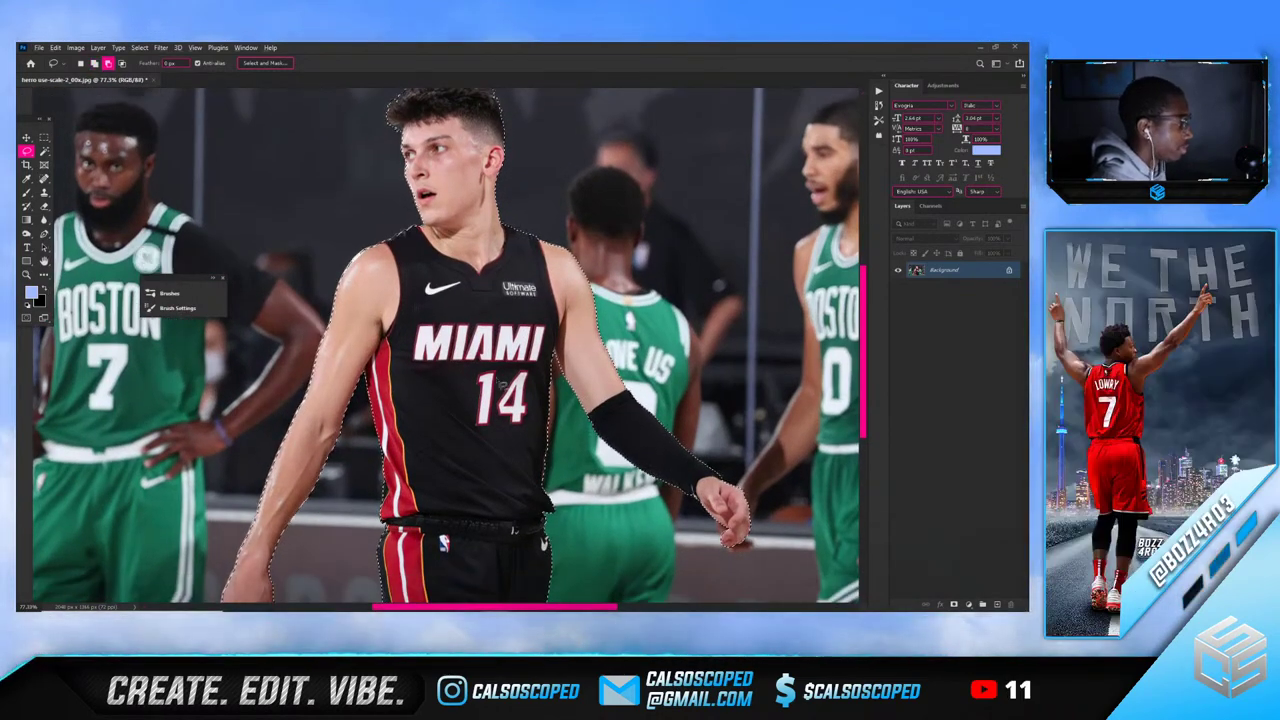
scroll(530, 357, "up", 2)
scroll(410, 260, "up", 4)
scroll(415, 280, "up", 1)
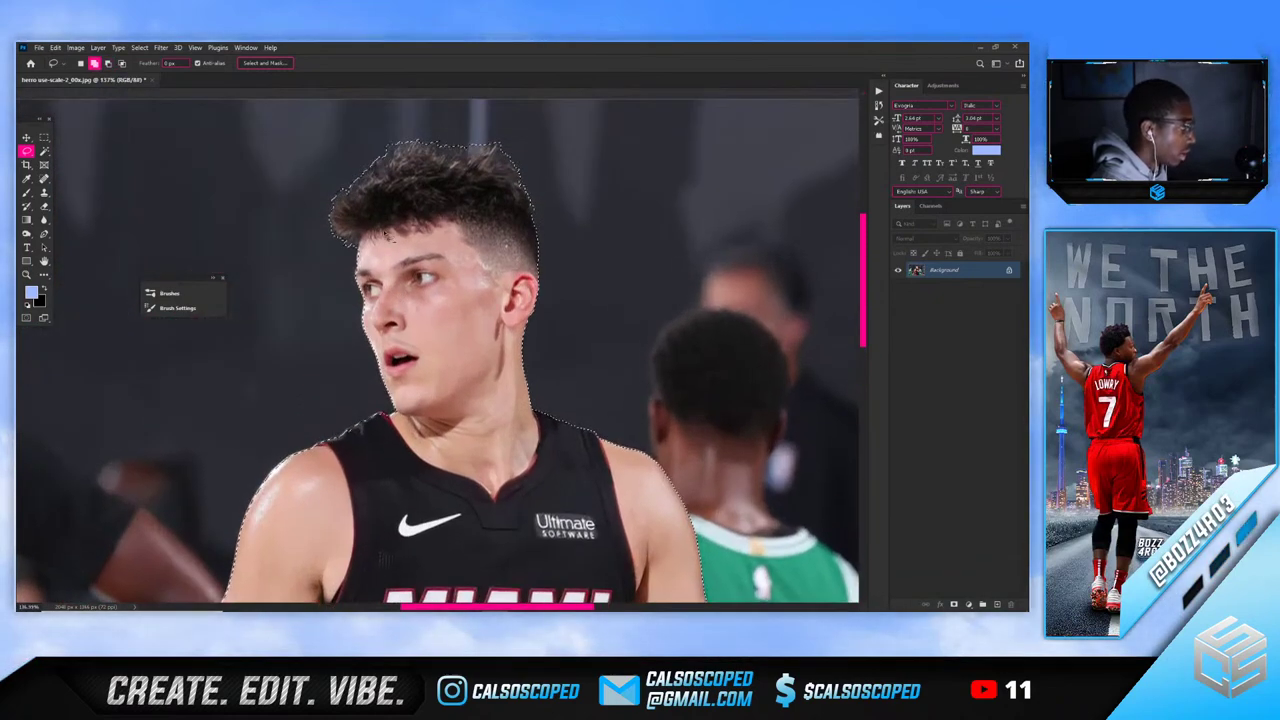
scroll(423, 308, "down", 5)
scroll(432, 315, "down", 5)
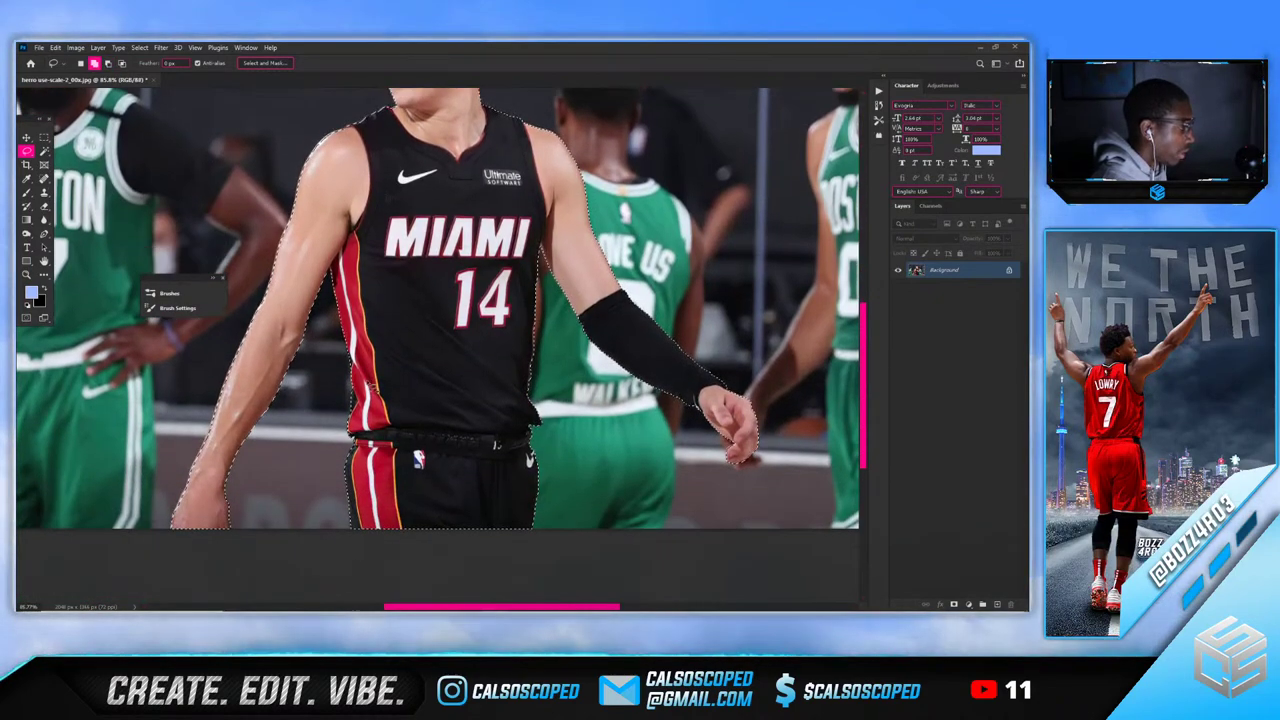
scroll(248, 447, "up", 2)
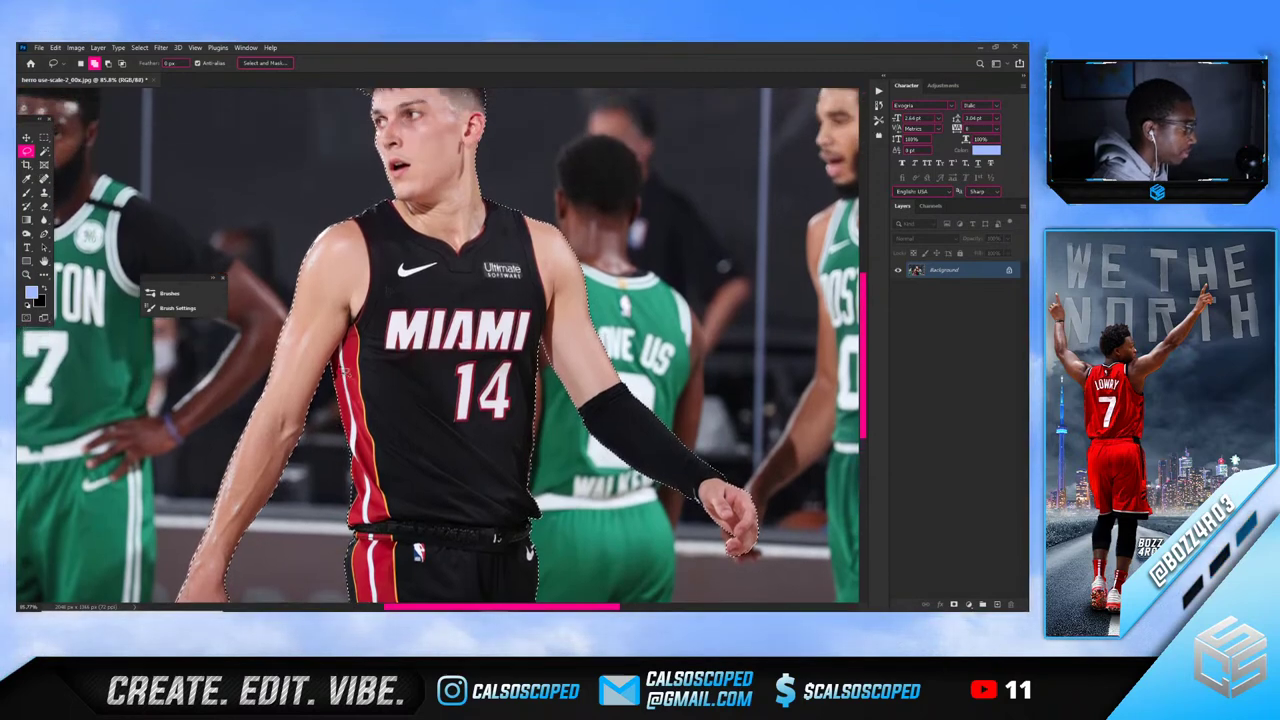
scroll(256, 415, "up", 3)
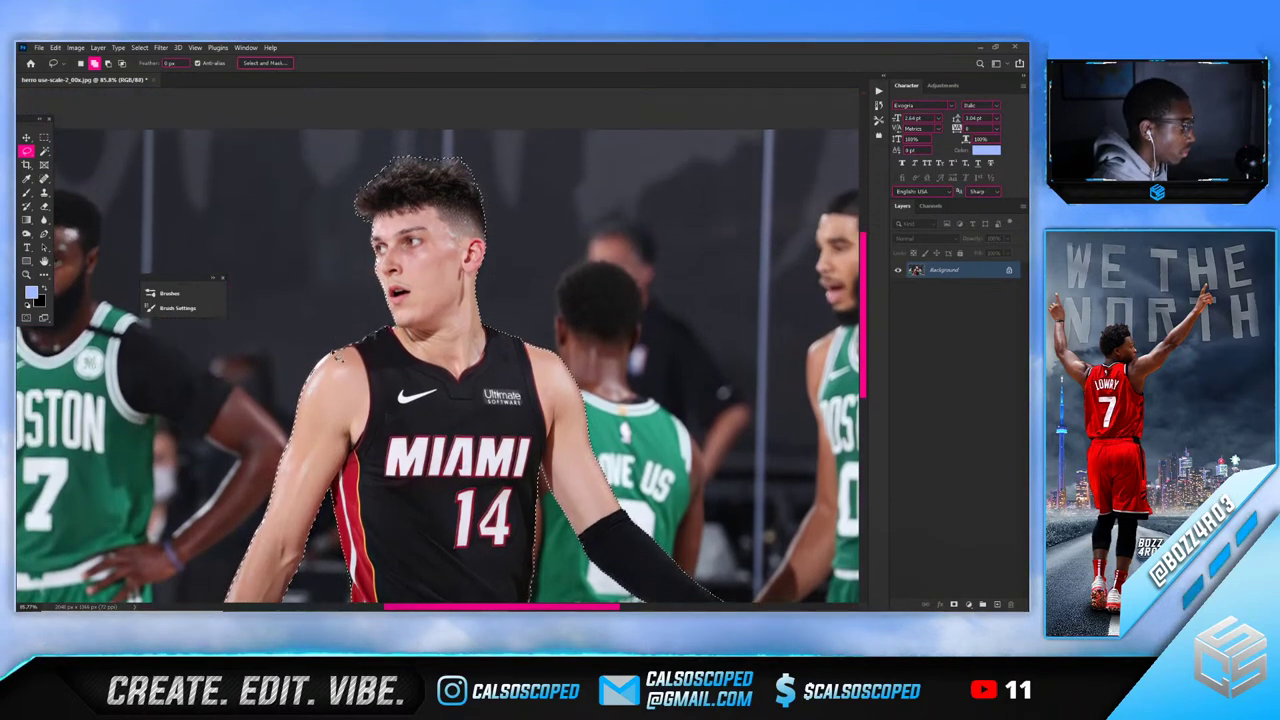
Add a layer mask from the selection to cut the player out of the background
scroll(418, 155, "up", 2)
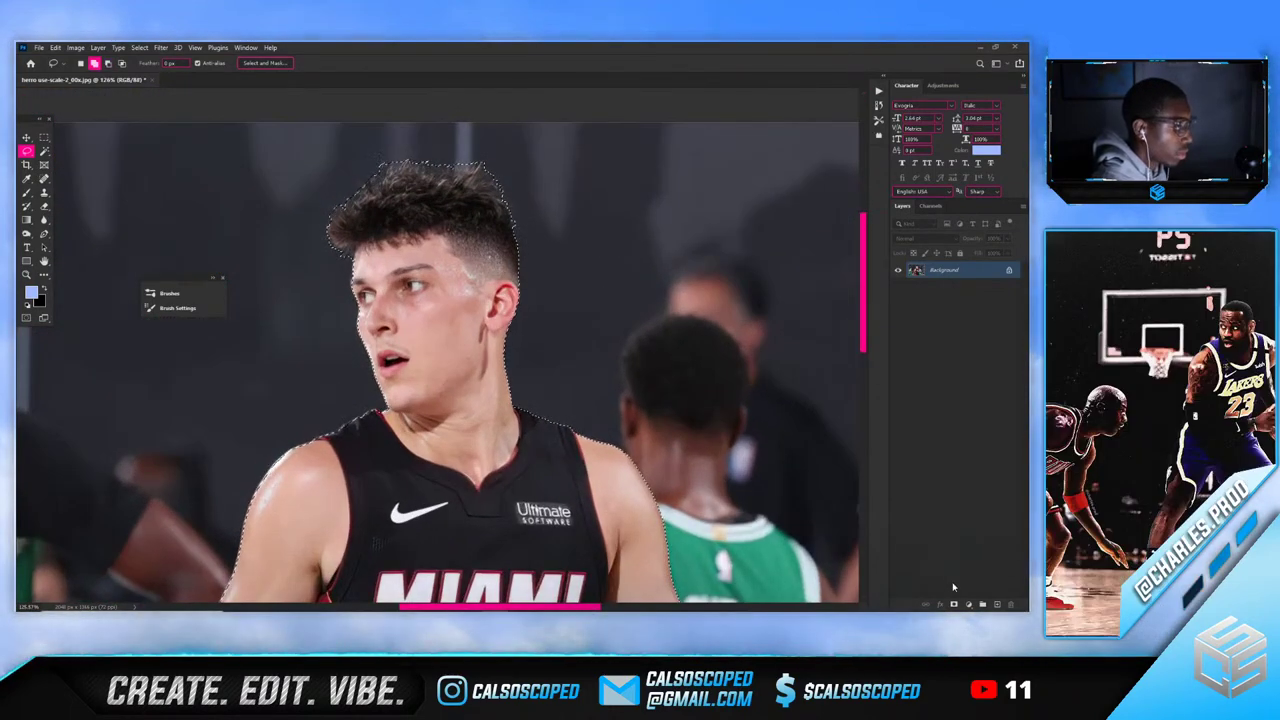
left_click(954, 604)
scroll(492, 366, "down", 5)
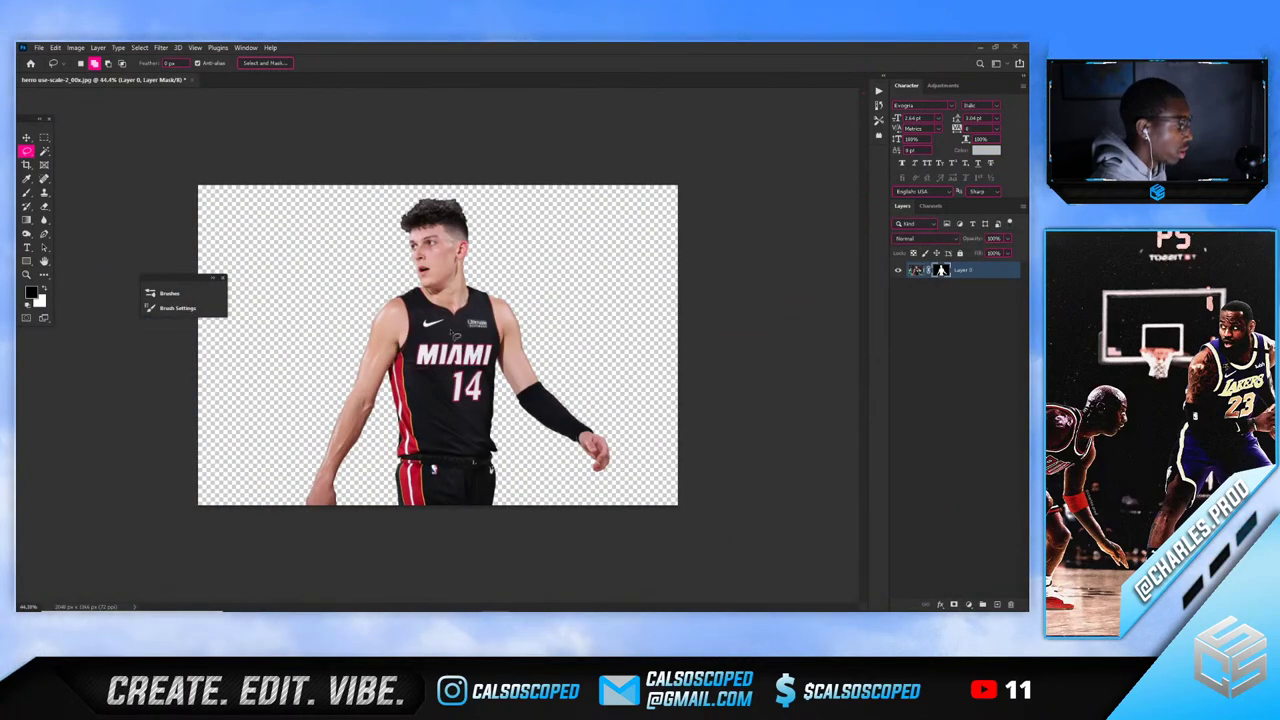
Open the player's layer mask in Select and Mask and apply Refine Hair
double_click(940, 272)
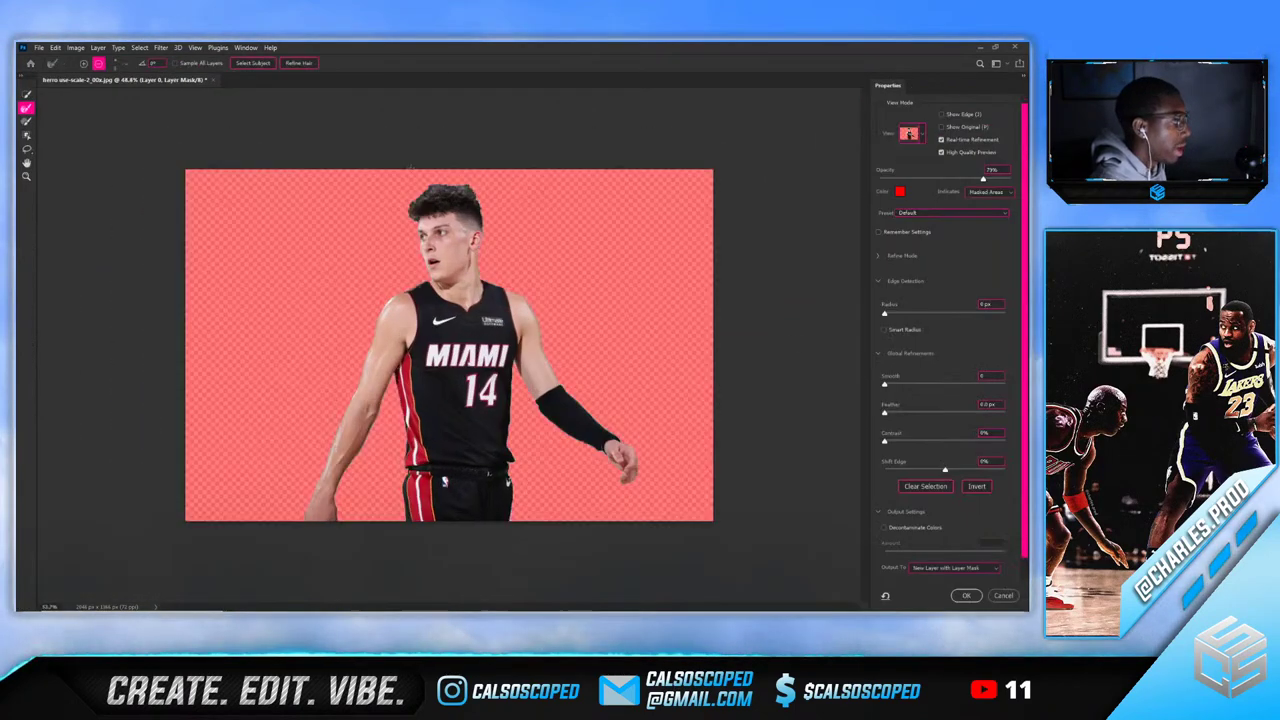
scroll(397, 204, "up", 4)
scroll(397, 204, "up", 2)
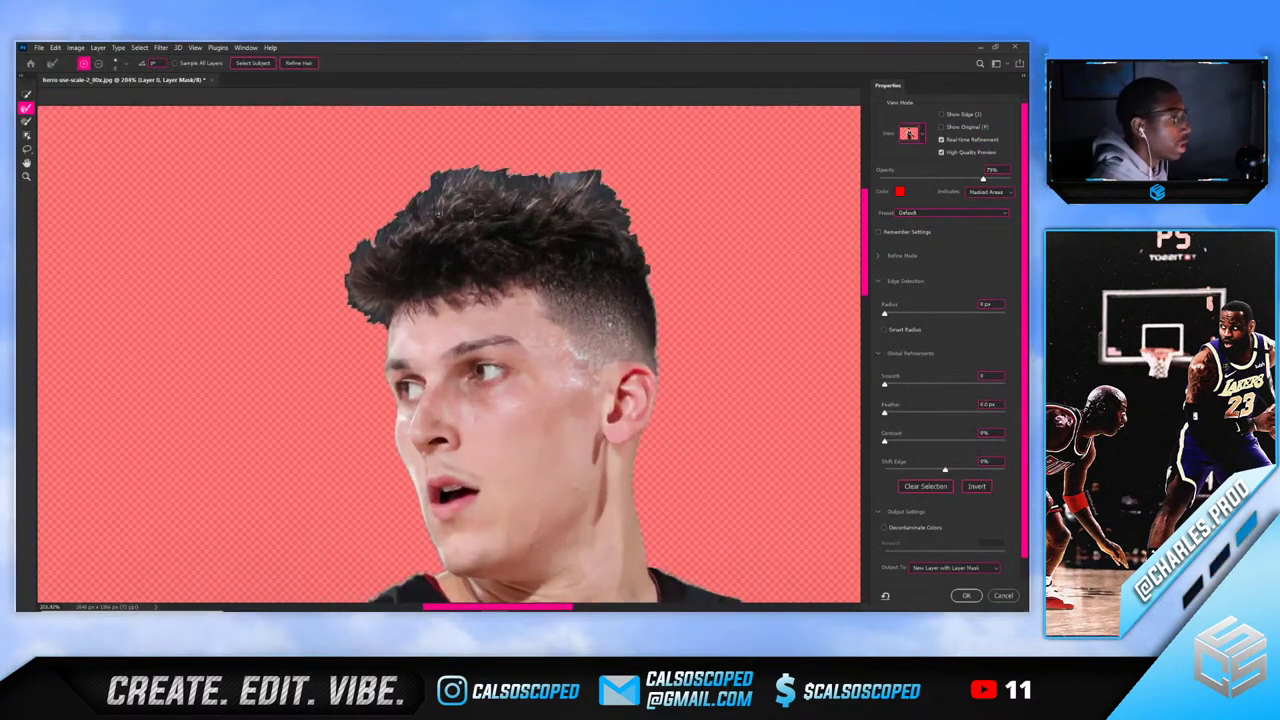
left_click(300, 63)
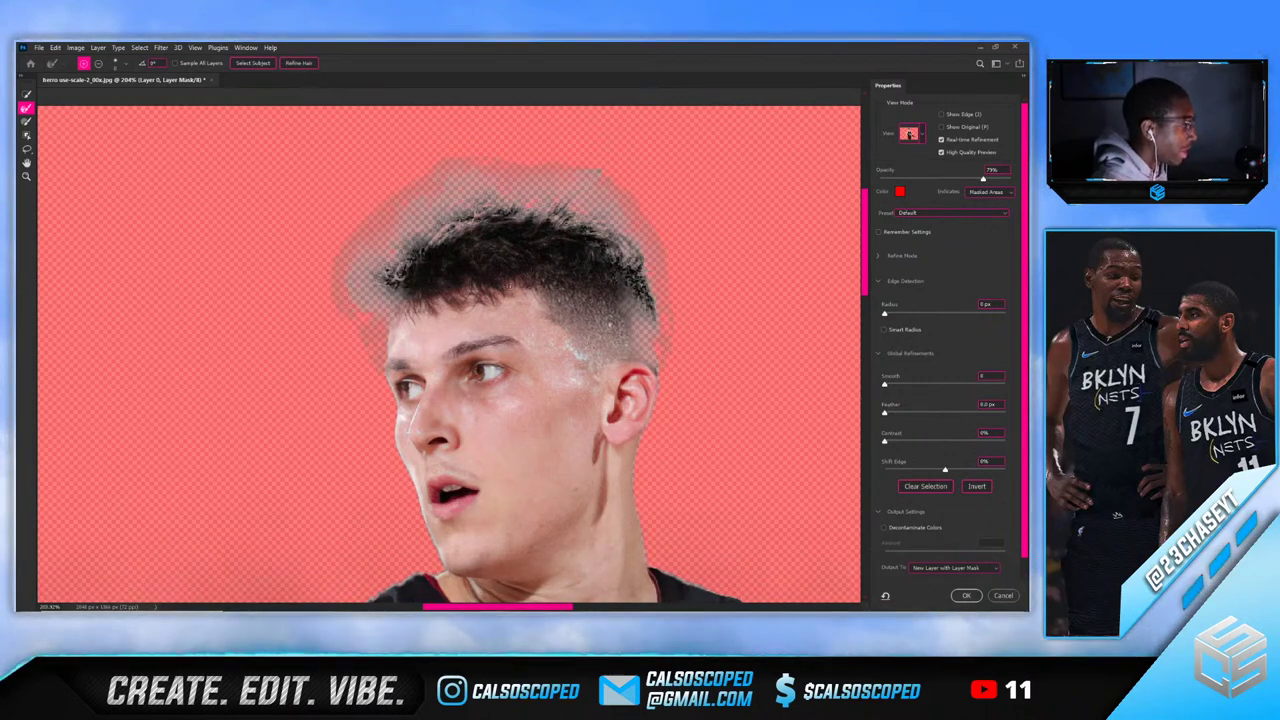
right_click(593, 305, "alt")
left_click_drag(596, 304, 609, 334)
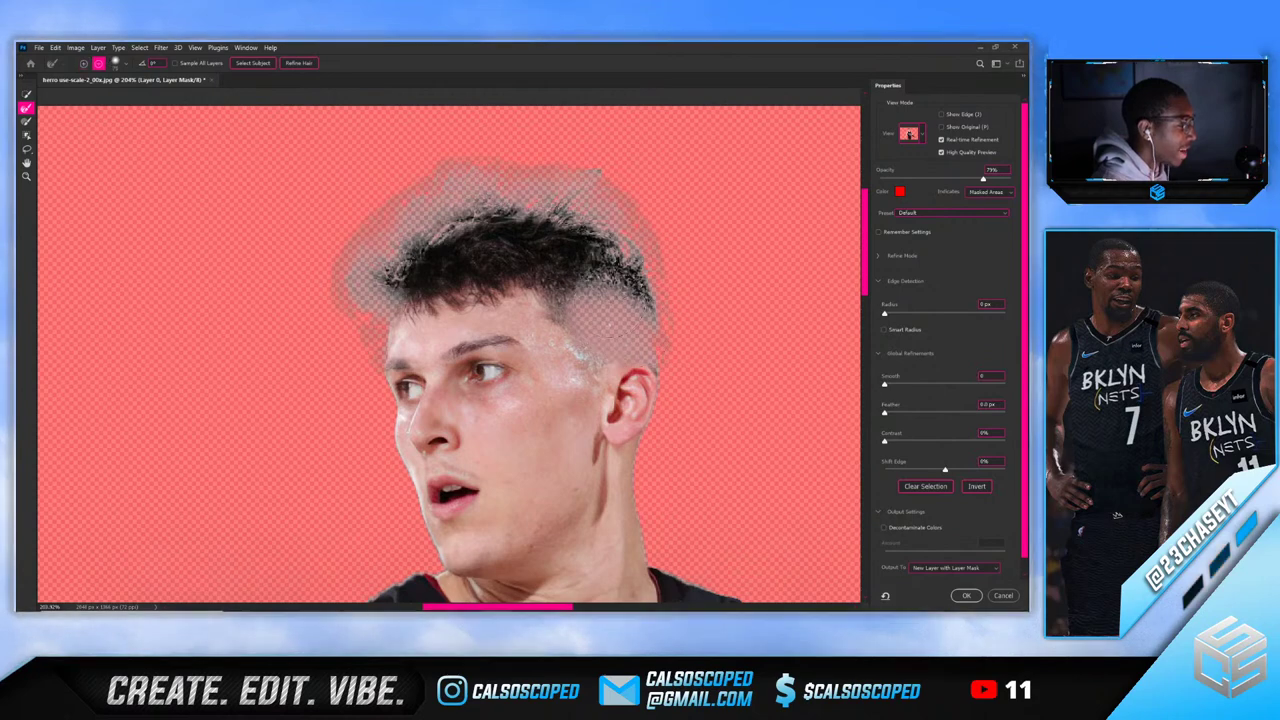
key("ctrl+z")
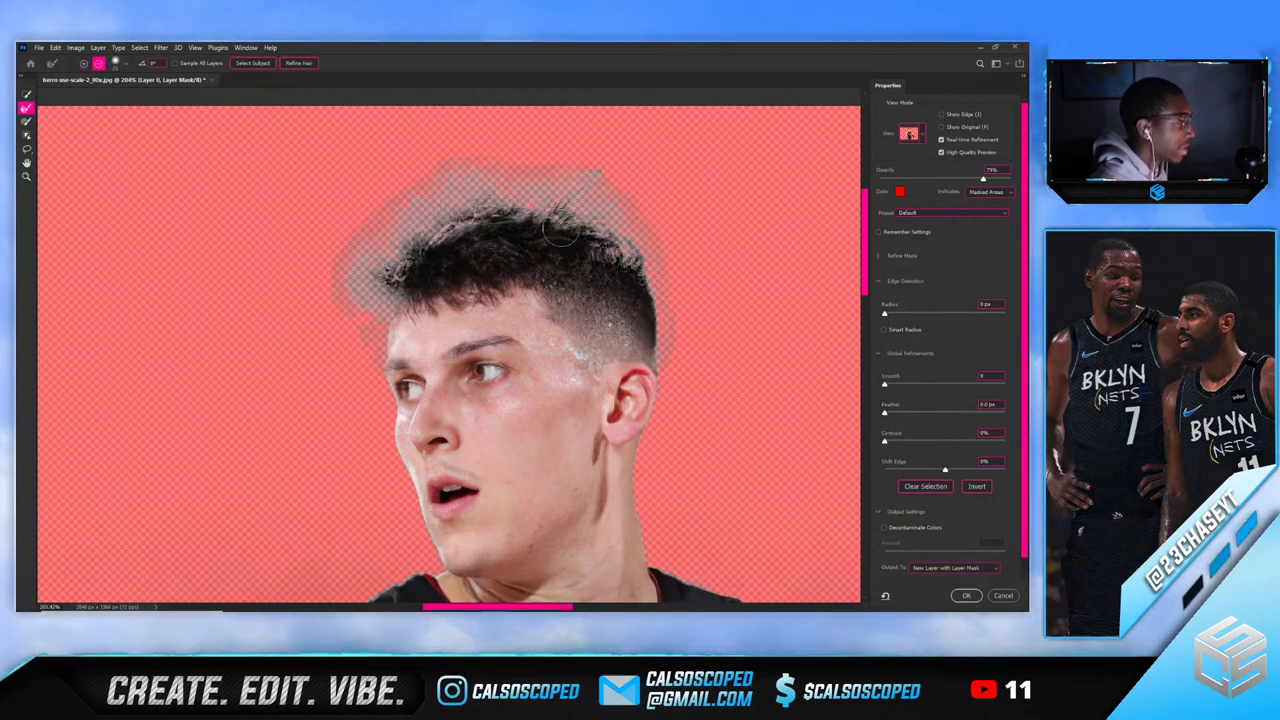
Restore the player's hair along the top and front with the Refine Edge Brush in subtract mode, reducing the brush size for finer strokes
mouse_move(560, 232)
left_mouse_down()
mouse_move(450, 190)
mouse_move(420, 240)
mouse_move(425, 275)
left_mouse_up()
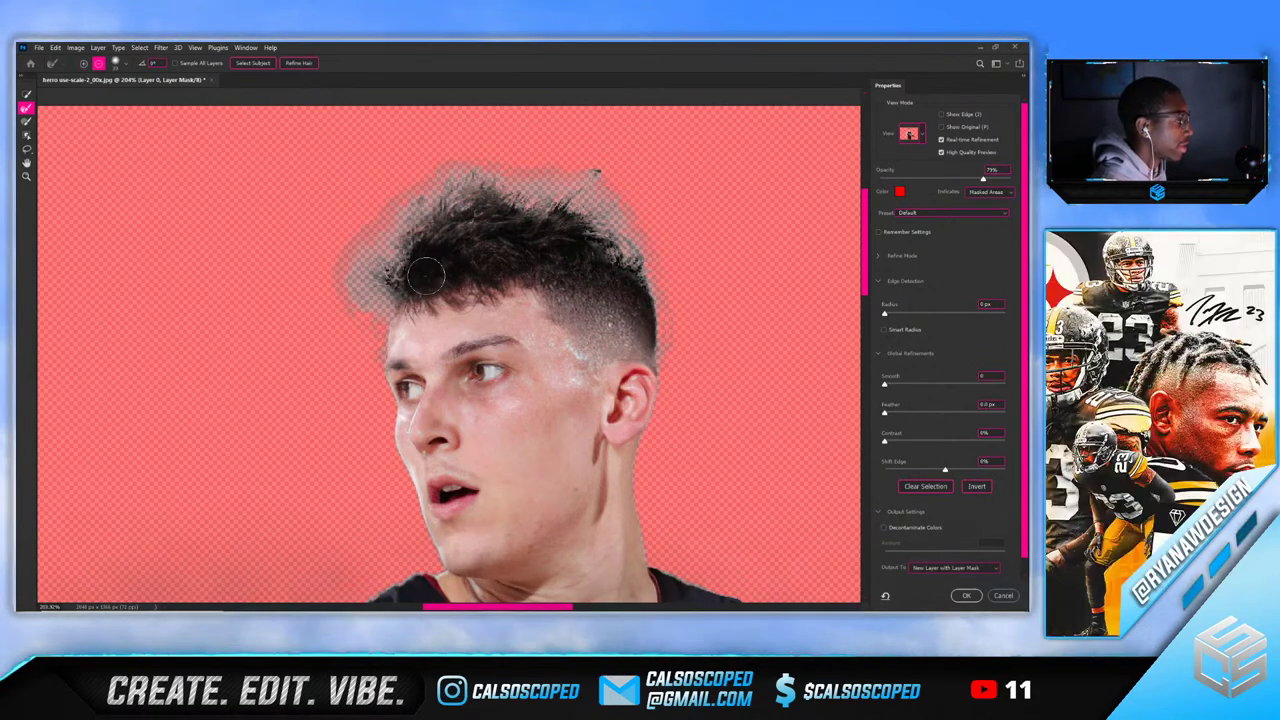
key("bracketleft")
key("bracketleft")
key("bracketleft")
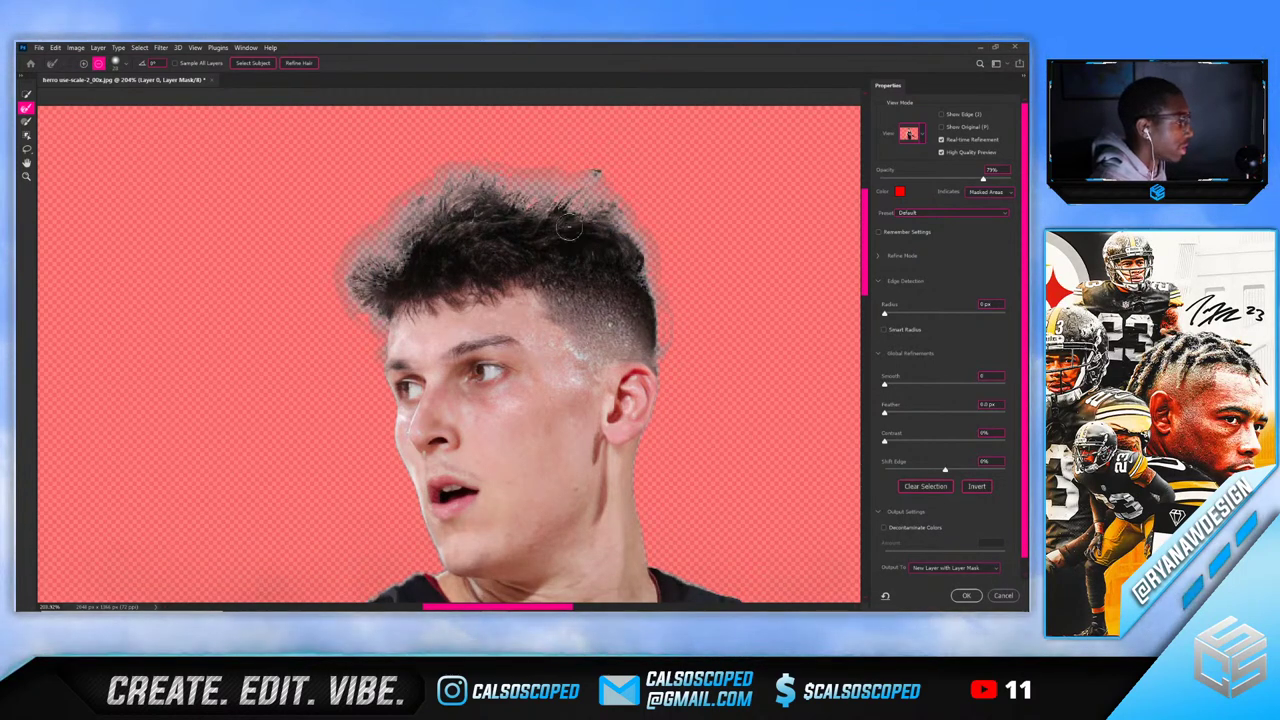
mouse_move(568, 226)
left_mouse_down()
mouse_move(491, 207)
mouse_move(389, 283)
mouse_move(393, 251)
left_mouse_up()
scroll(389, 302, "down", 4)
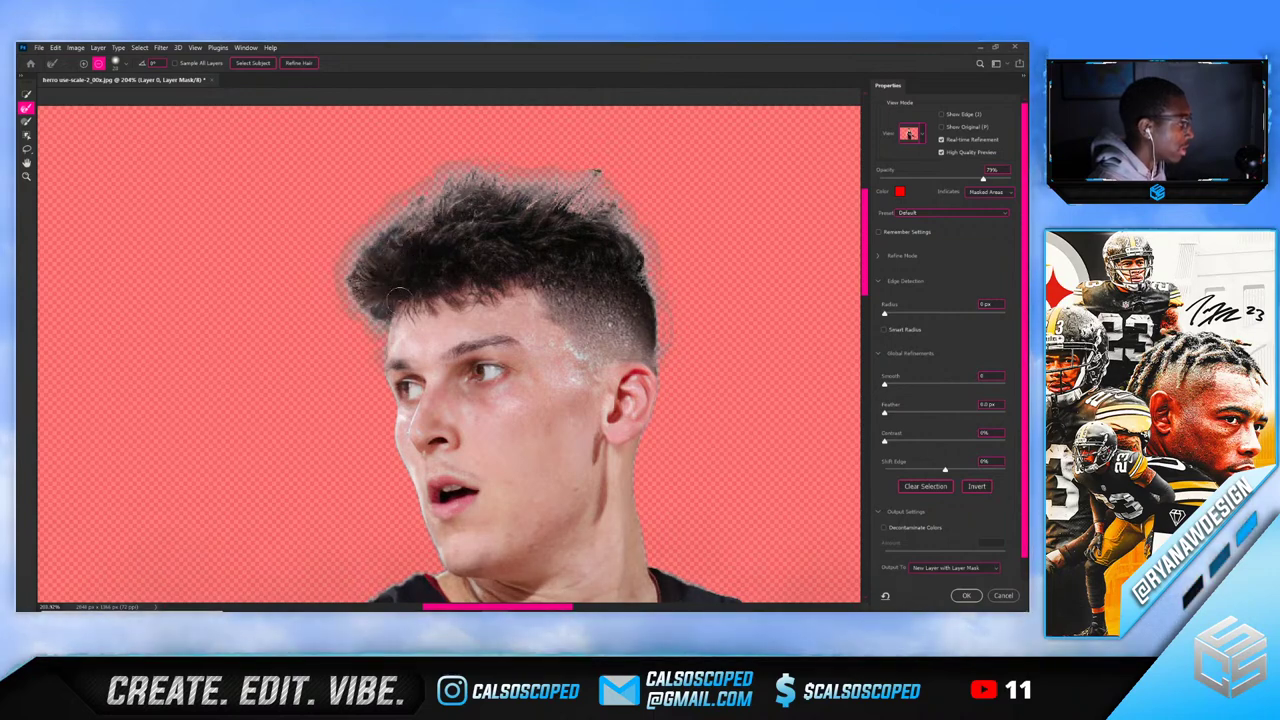
scroll(551, 226, "up", 3)
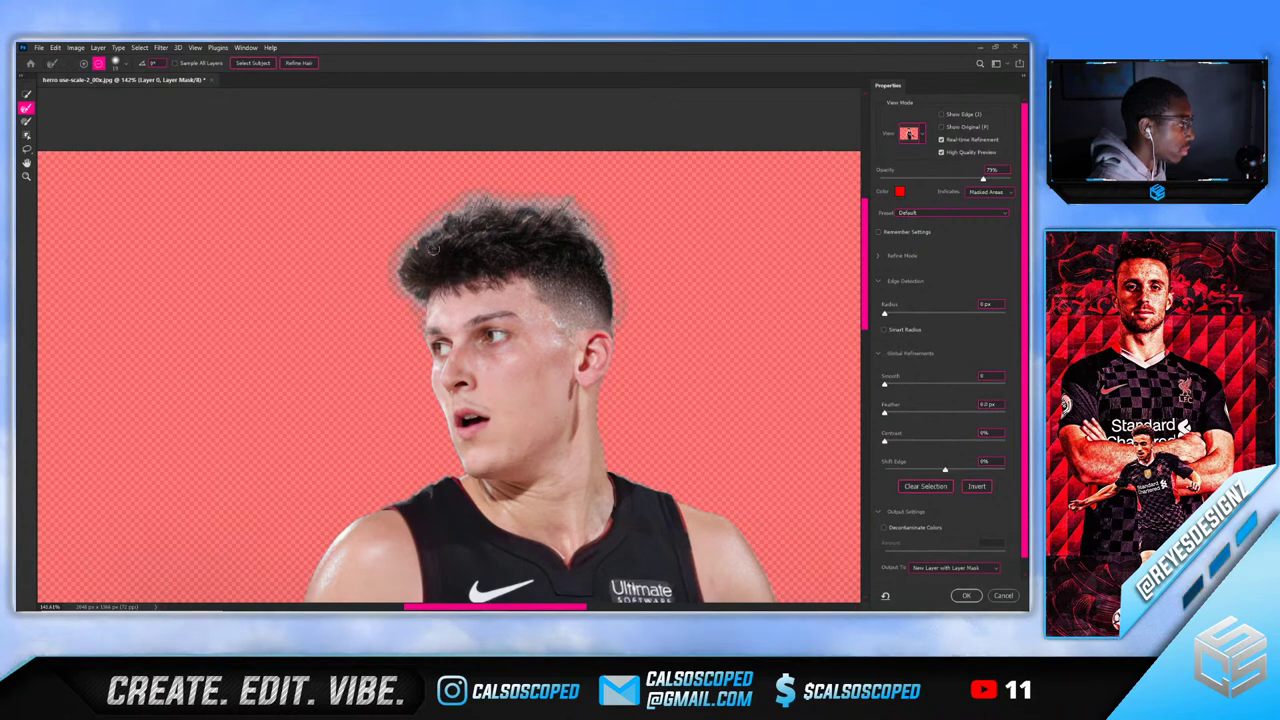
Touch up the hair edge above the player's forehead with the Refine Edge Brush in subtract mode
scroll(433, 249, "down", 4)
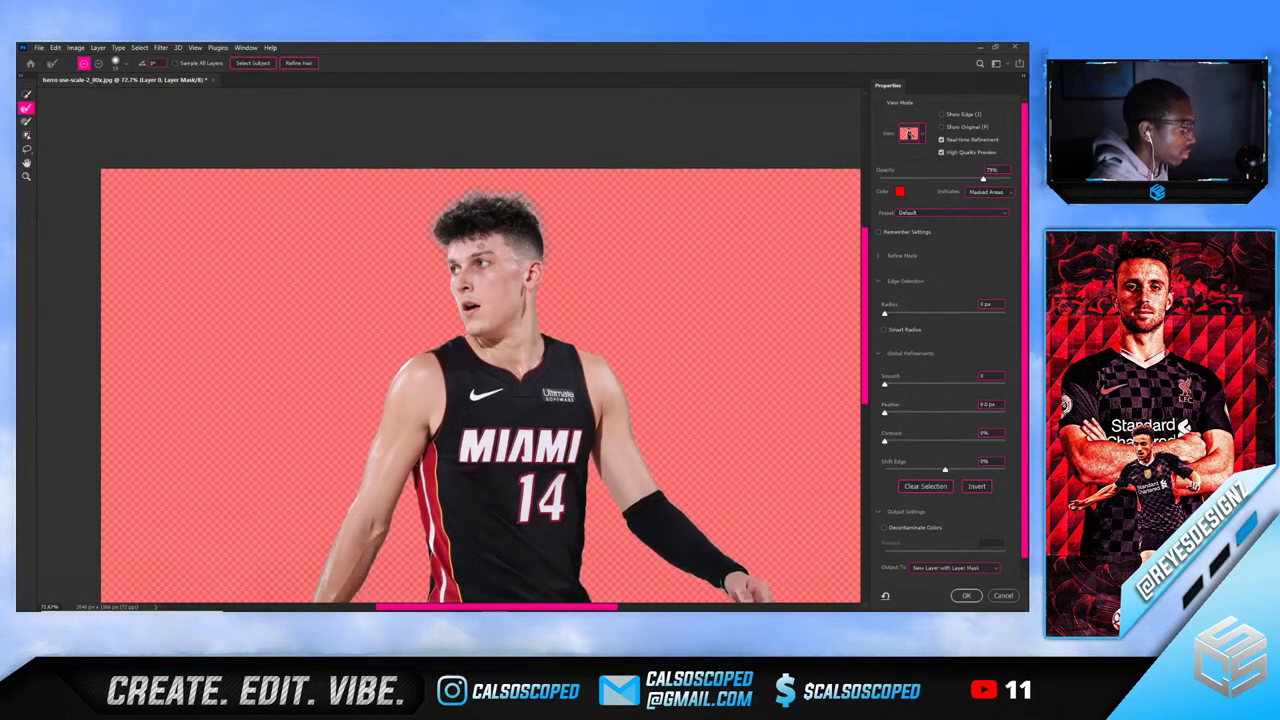
scroll(480, 246, "down", 1)
scroll(450, 183, "up", 6)
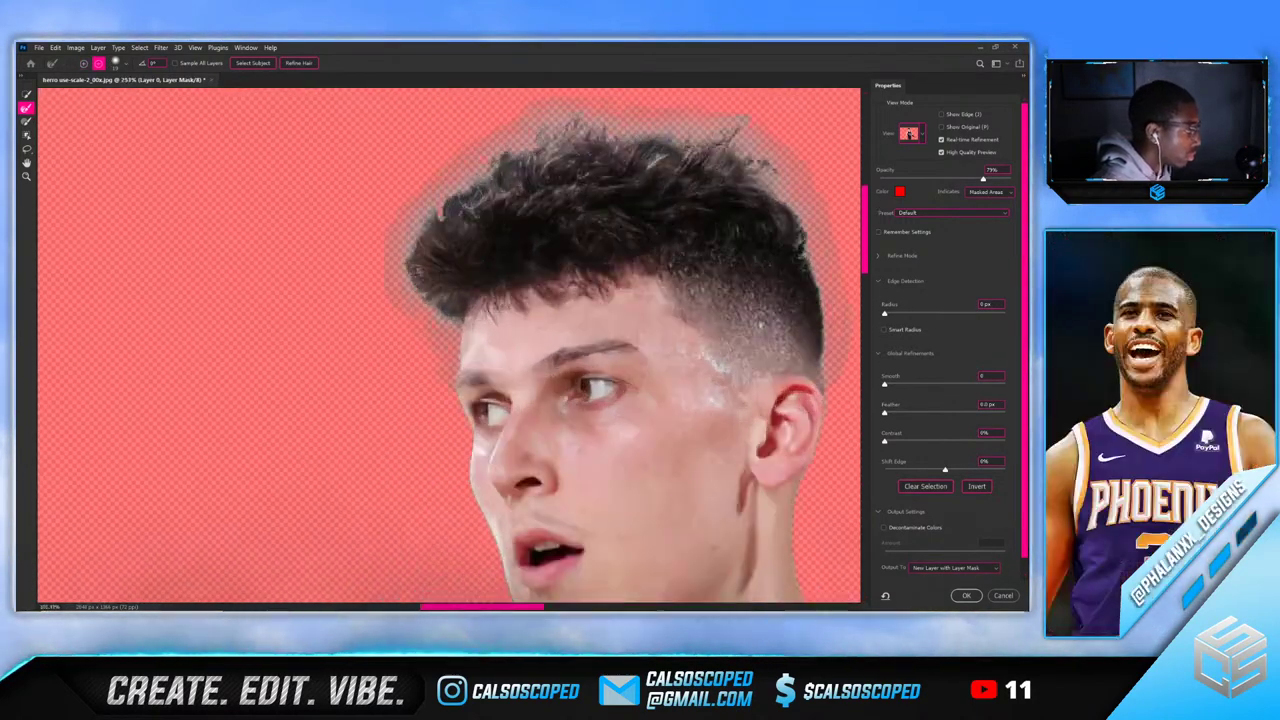
left_click_drag(451, 186, 442, 217, "alt")
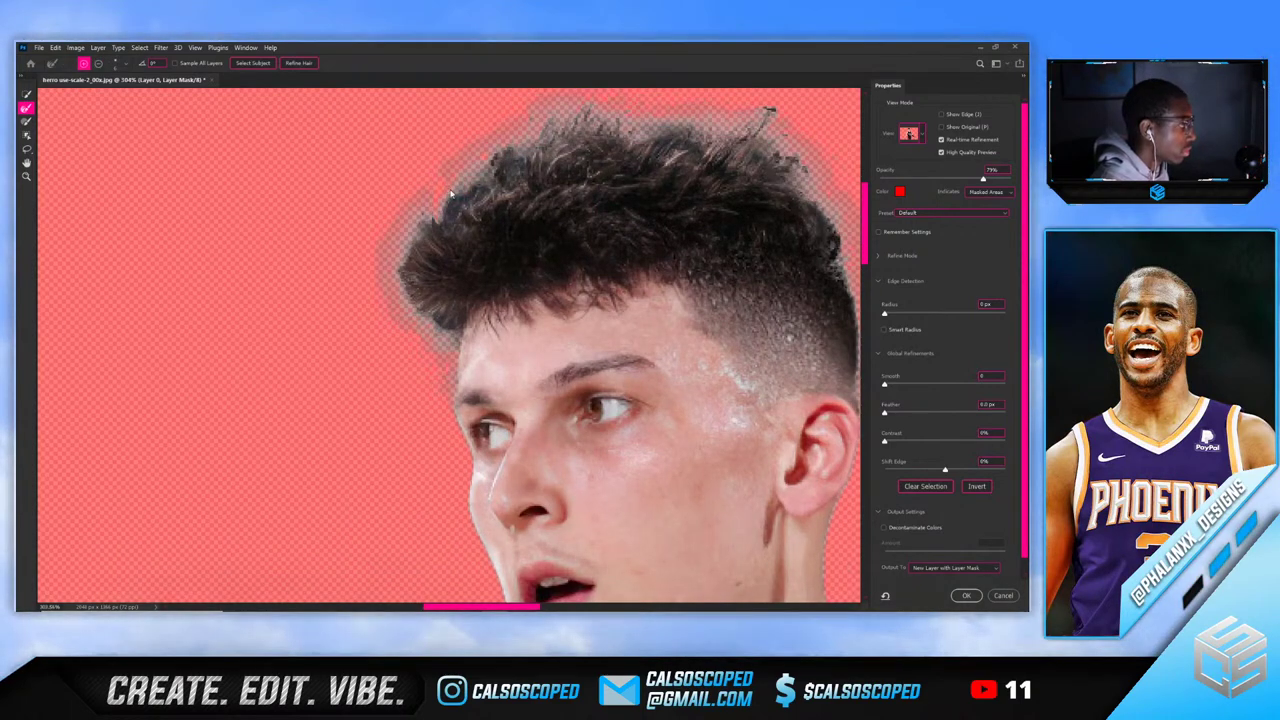
key("alt")
Enable Decontaminate Colors at 74% and output the refined cutout to a new layer with a layer mask
scroll(534, 207, "down", 6)
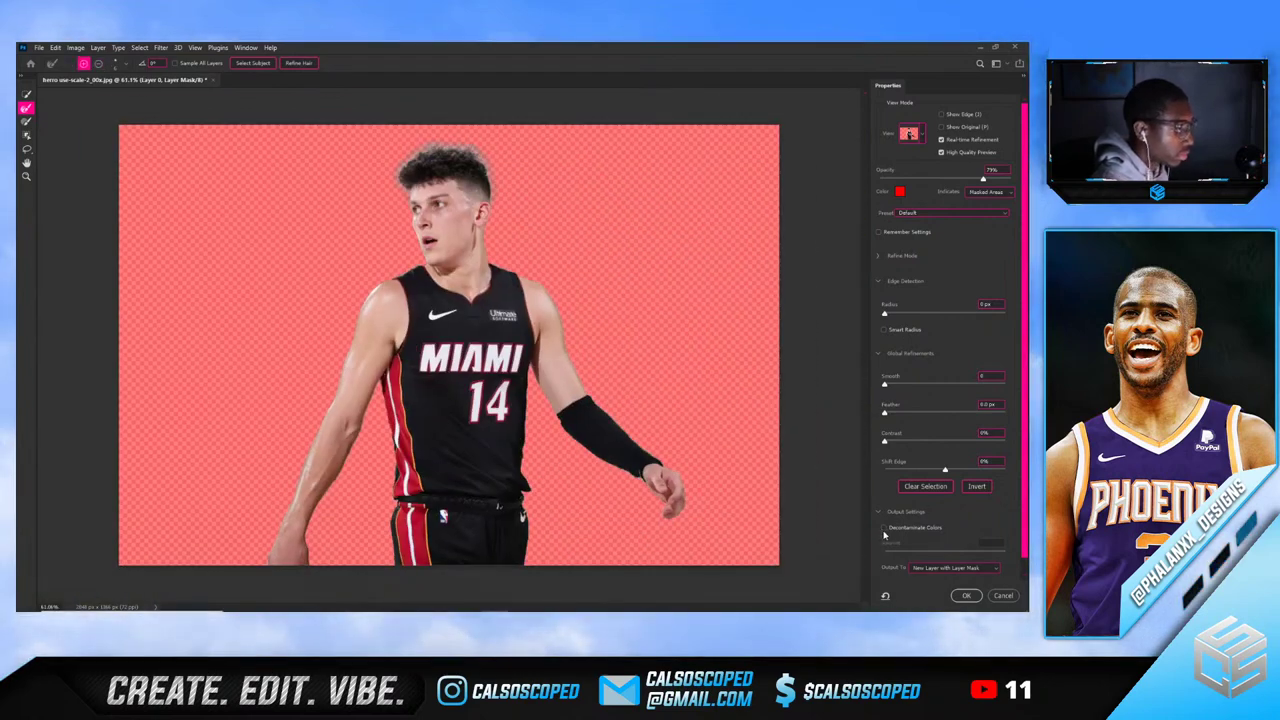
left_click(883, 528)
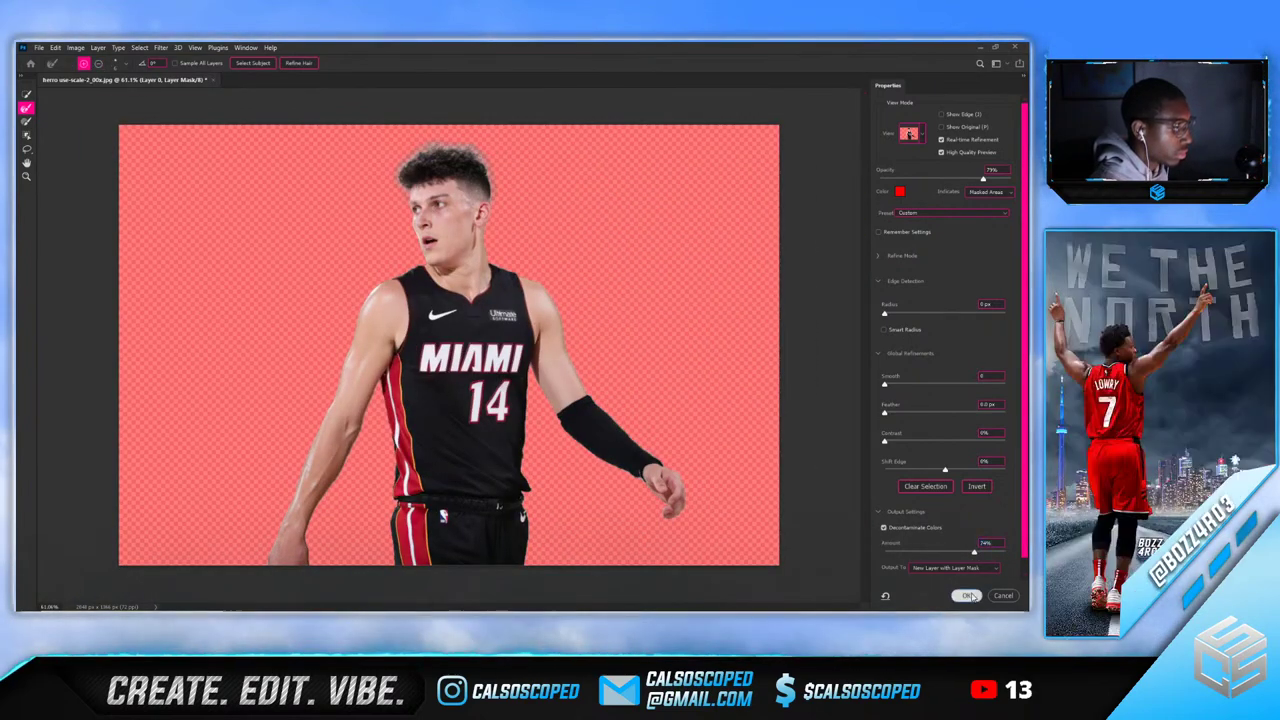
left_click(967, 596)
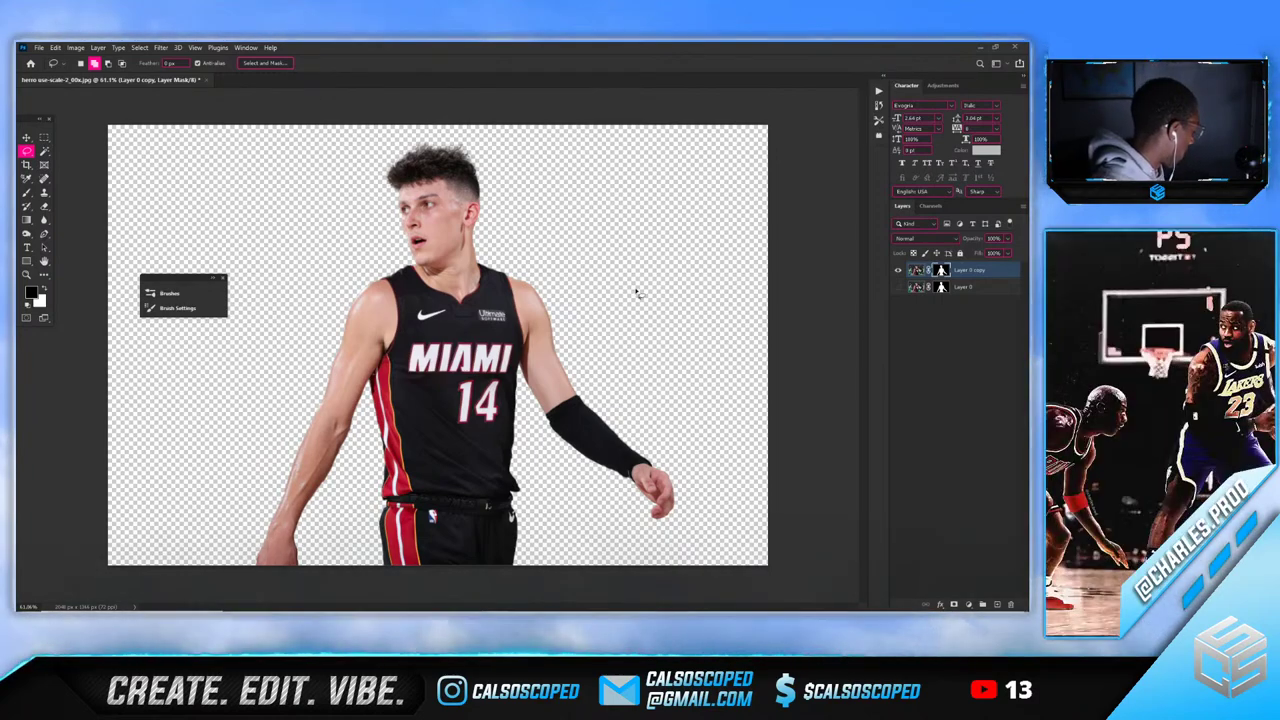
key("ctrl+minus")
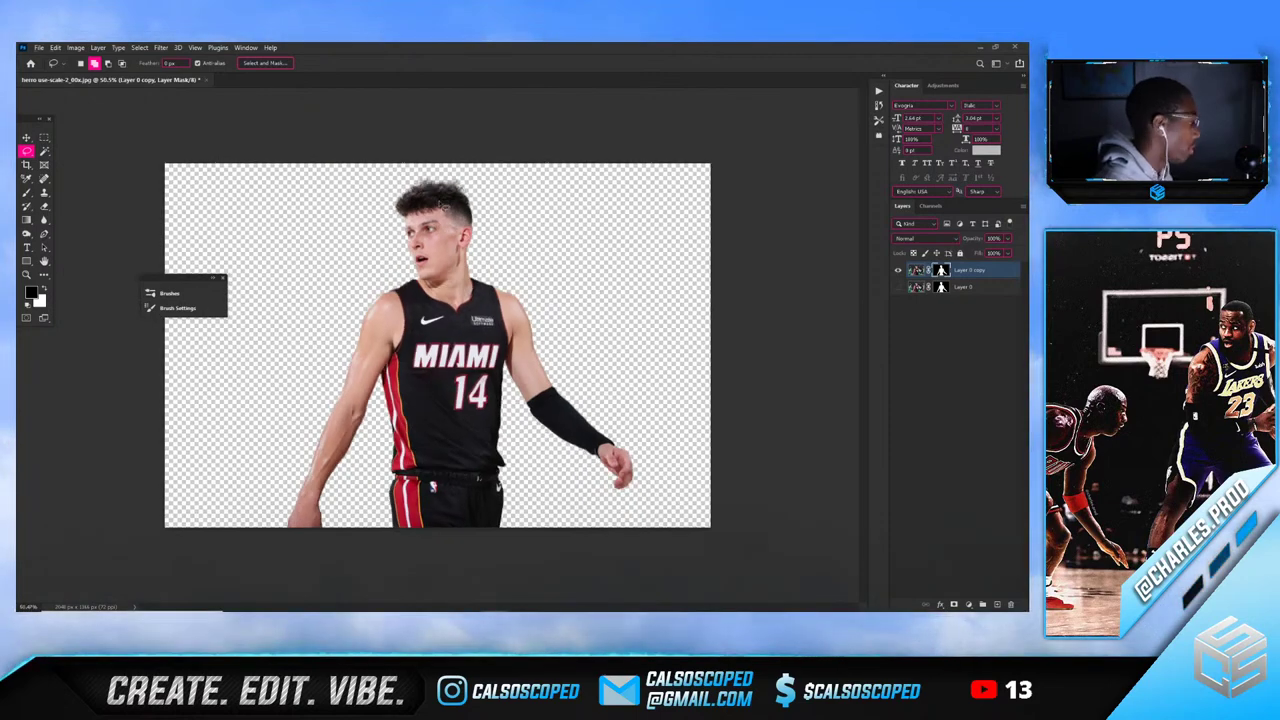
key("ctrl+plus")
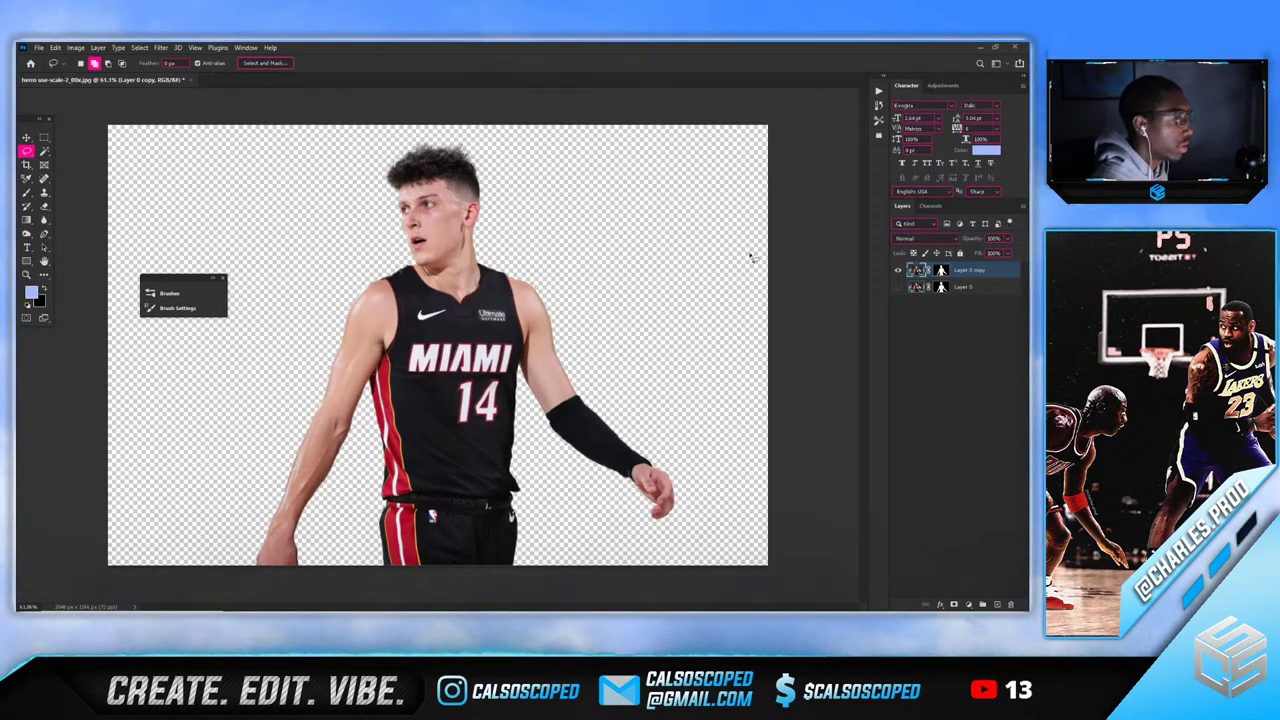
key("v")
scroll(386, 223, "down", 4)
scroll(386, 223, "up", 5)
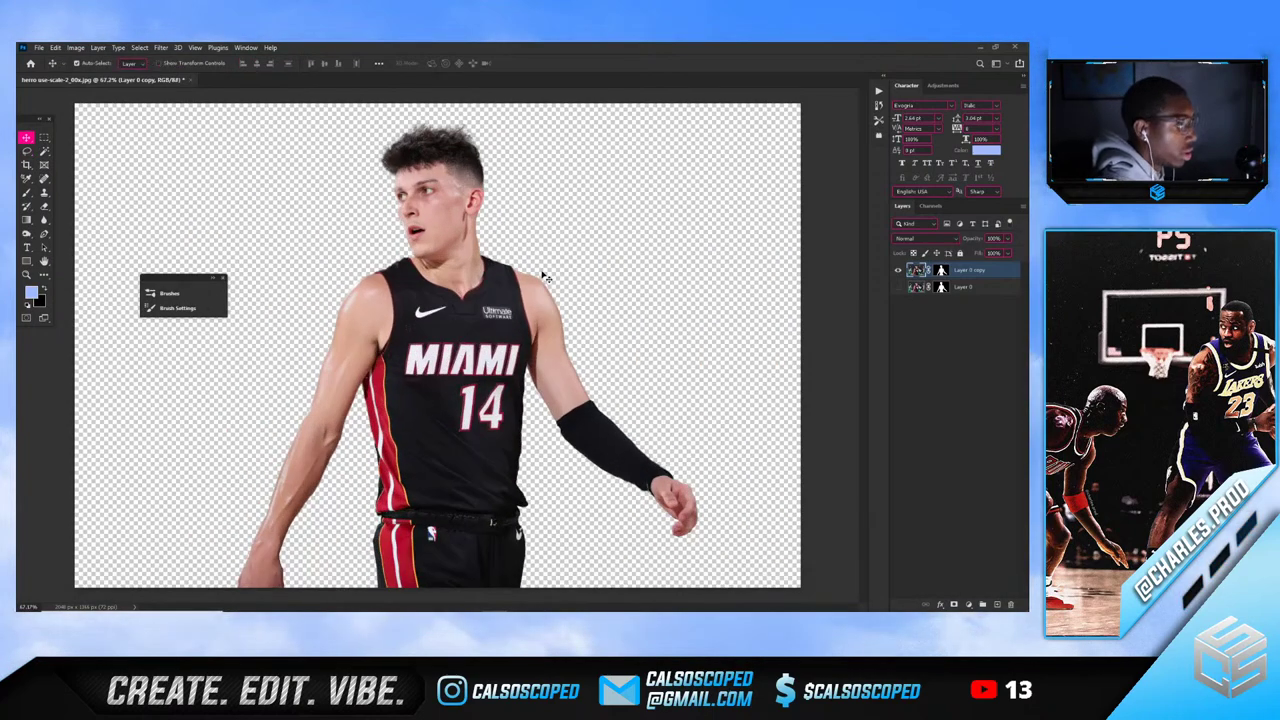
Set the image resolution to 300 pixels/inch with Resample enabled
left_click(75, 47)
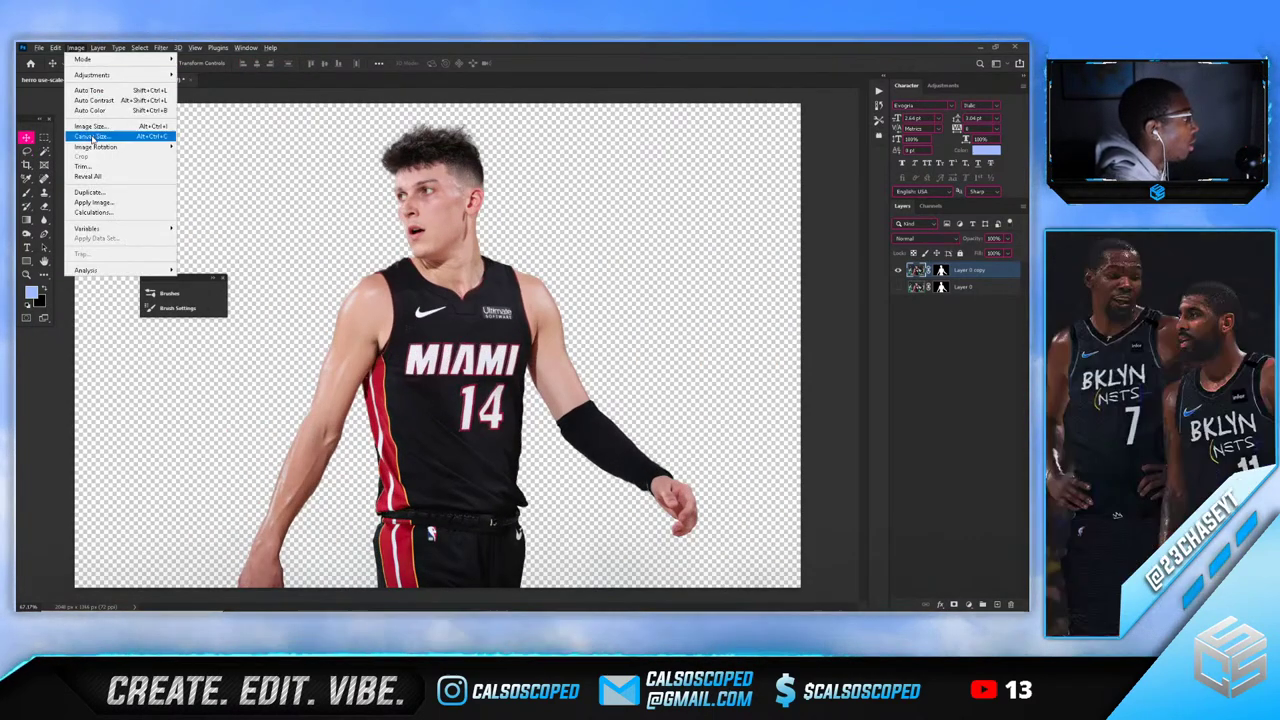
left_click(95, 128)
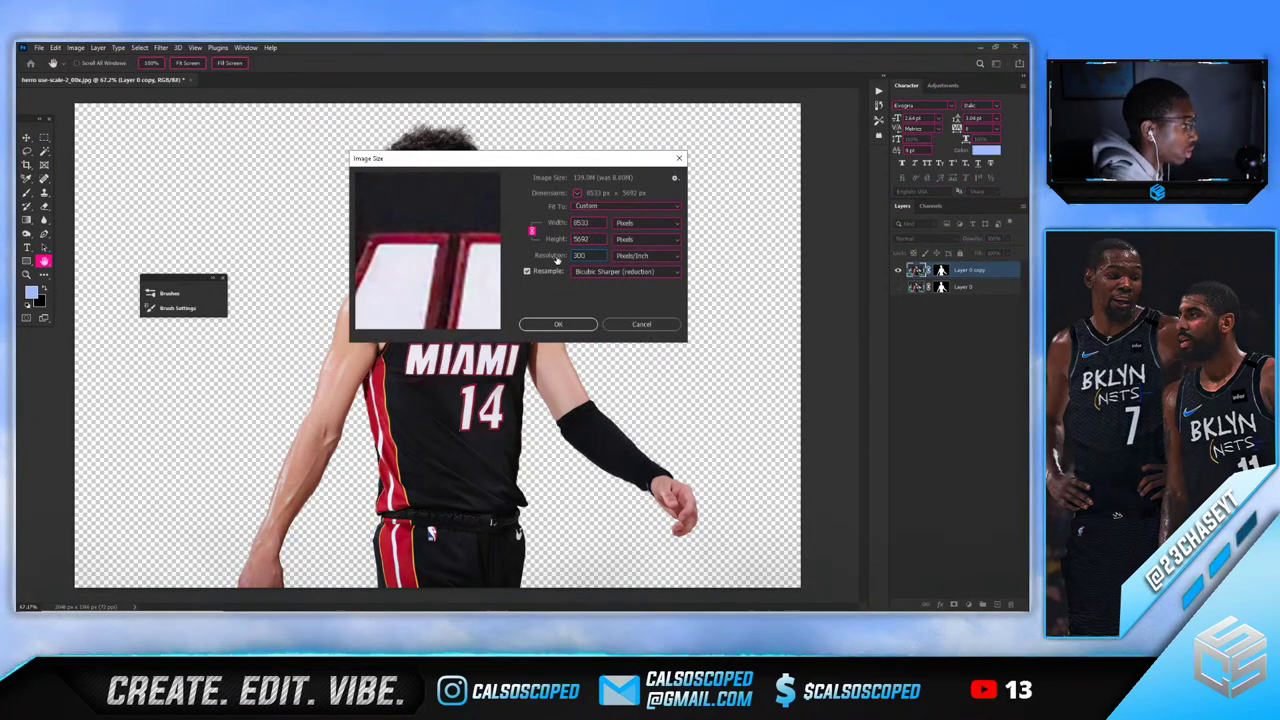
left_click(559, 325)
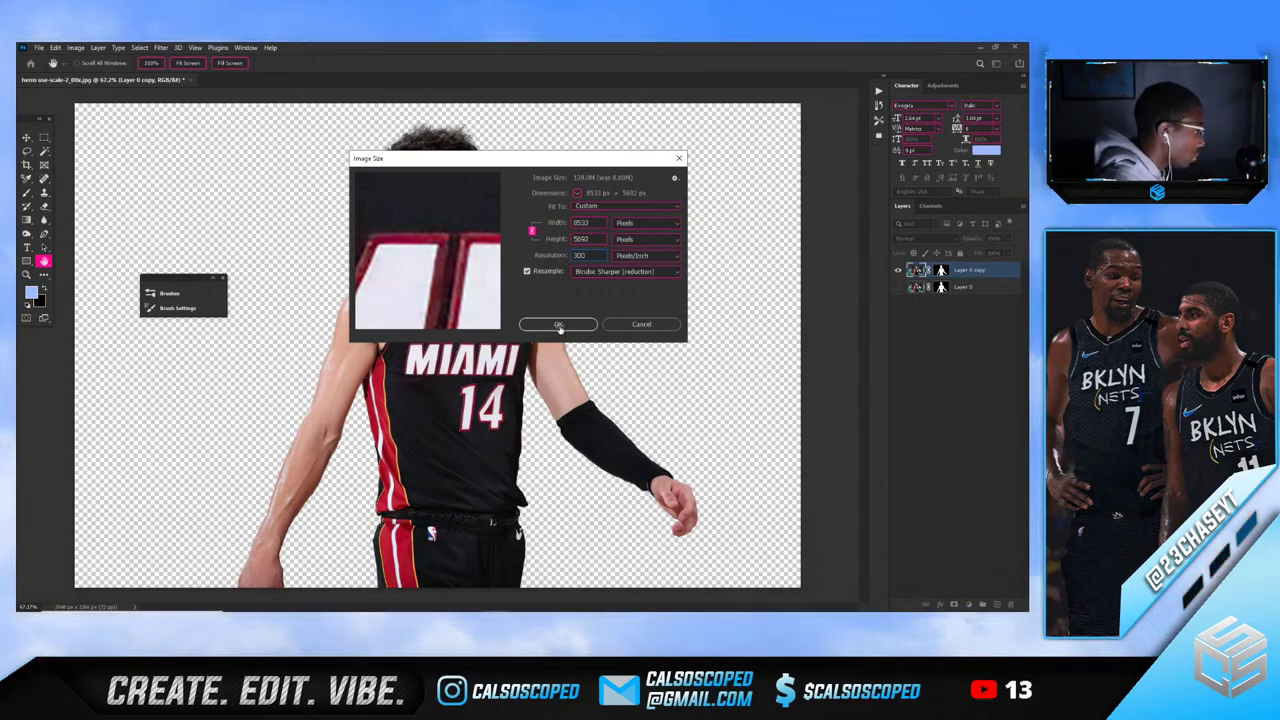
Crop the canvas to a 4:5 (8:10) portrait frame around the player, cutting off the hand beyond the black arm sleeve
key("ctrl+0")
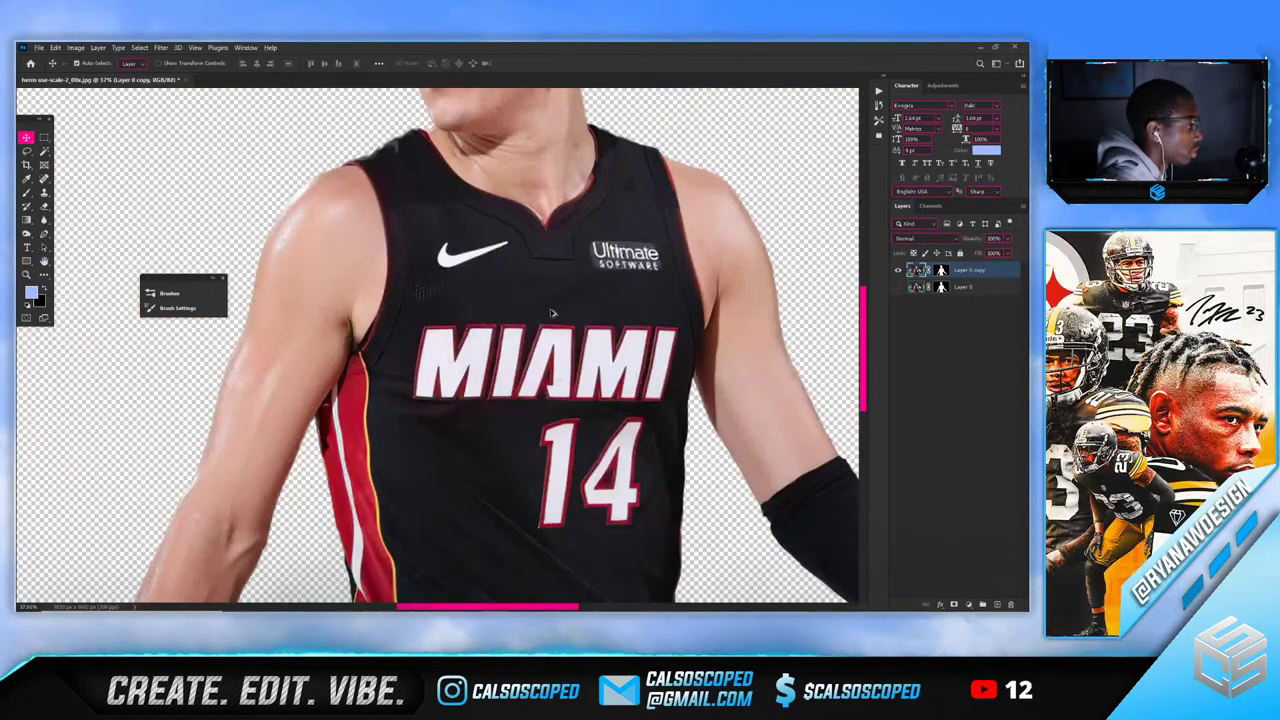
key("c")
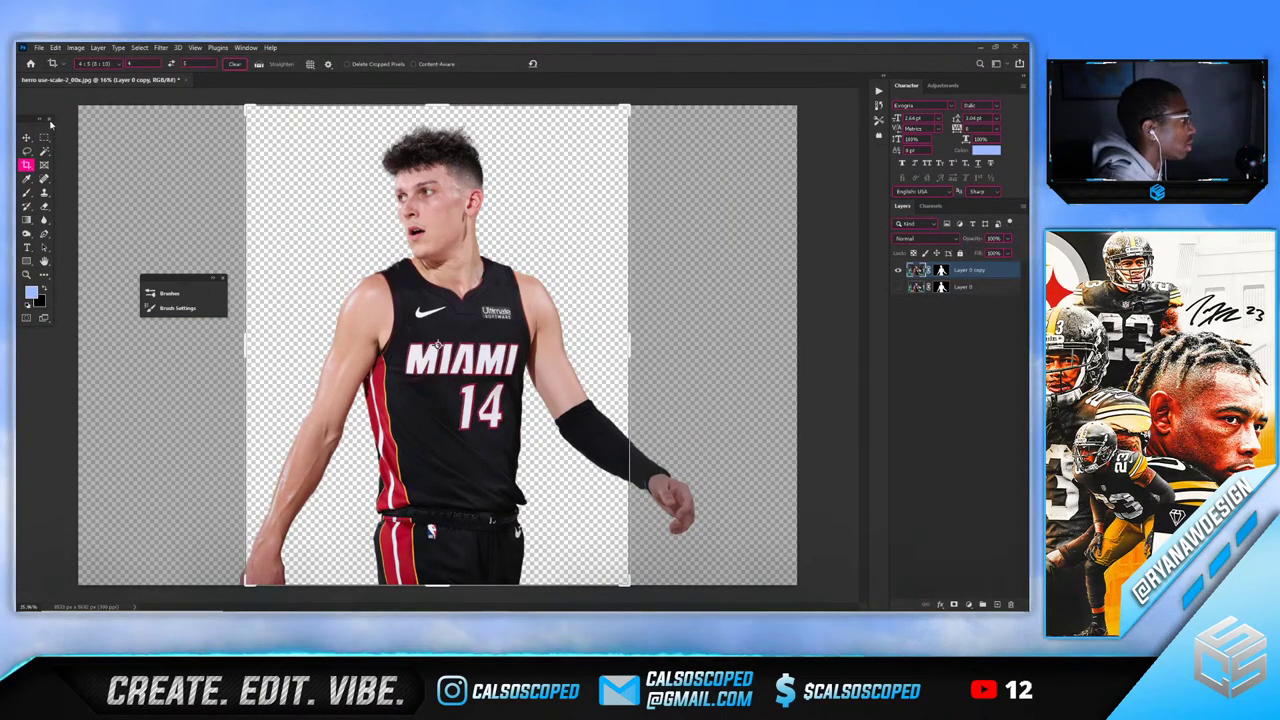
left_click(330, 153)
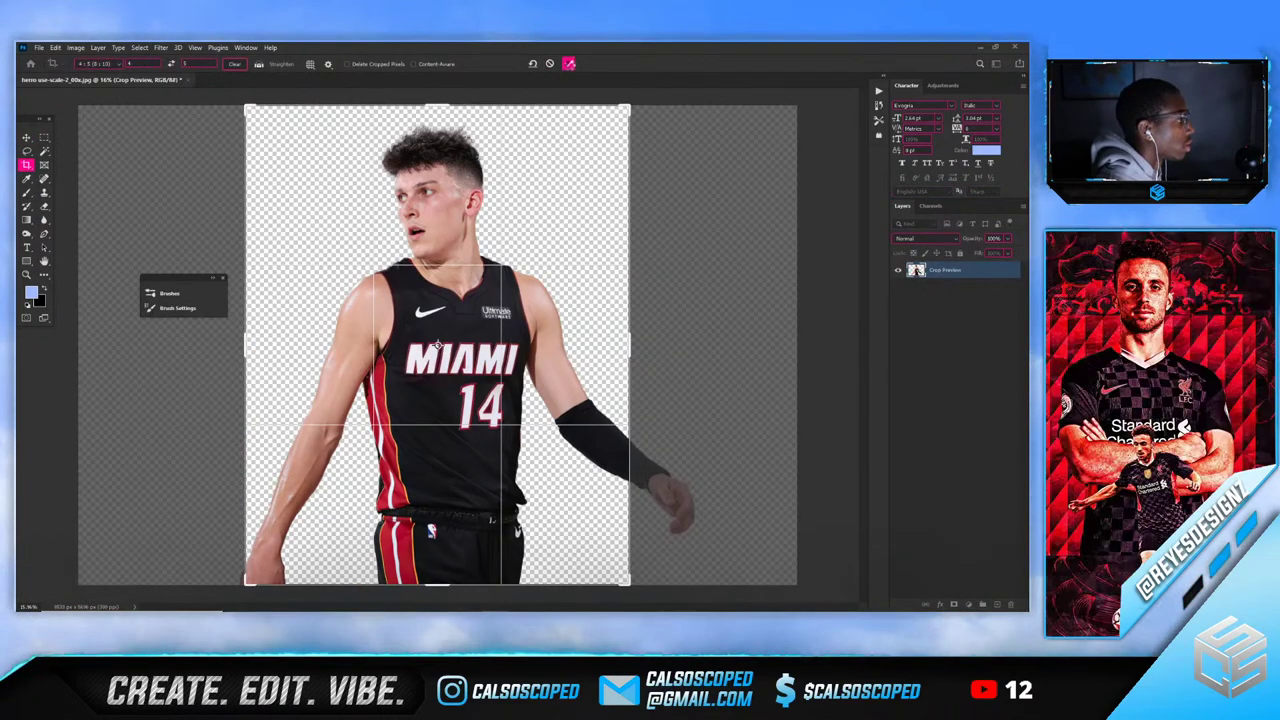
left_click(567, 64)
Resize the cropped image to 1400 × 1750 pixels with Resample enabled
left_click(75, 47)
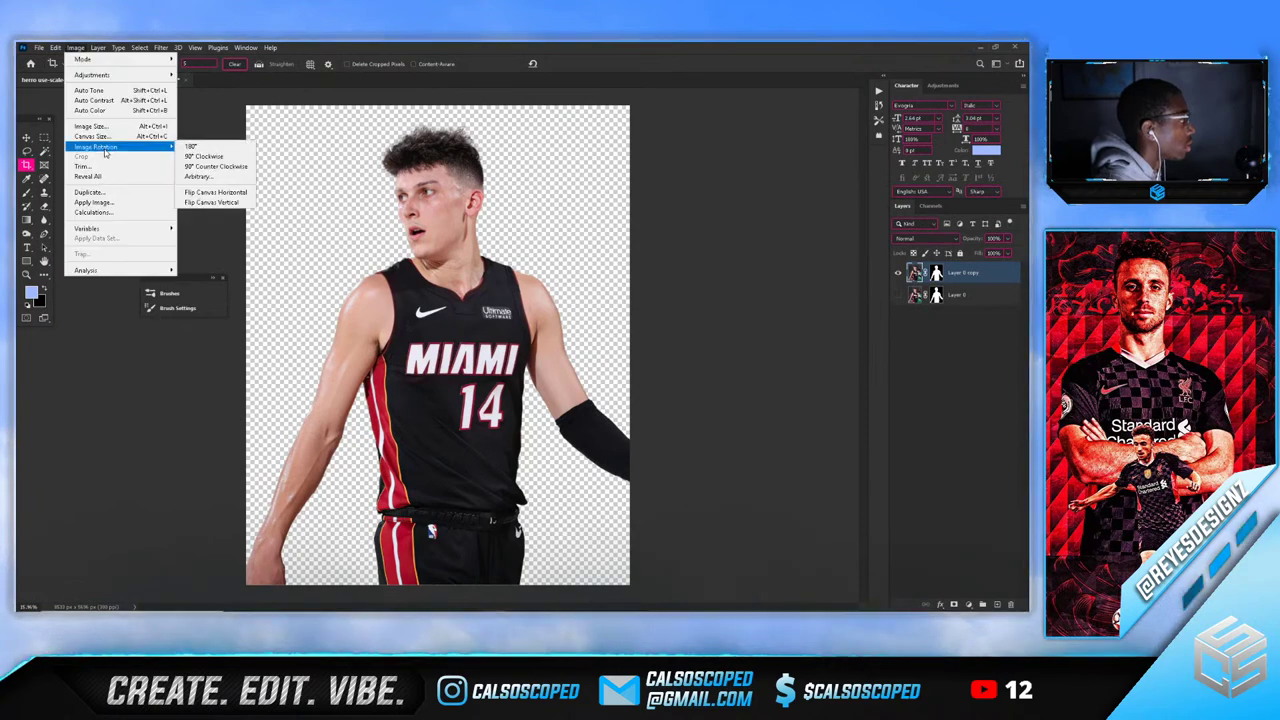
left_click(114, 126)
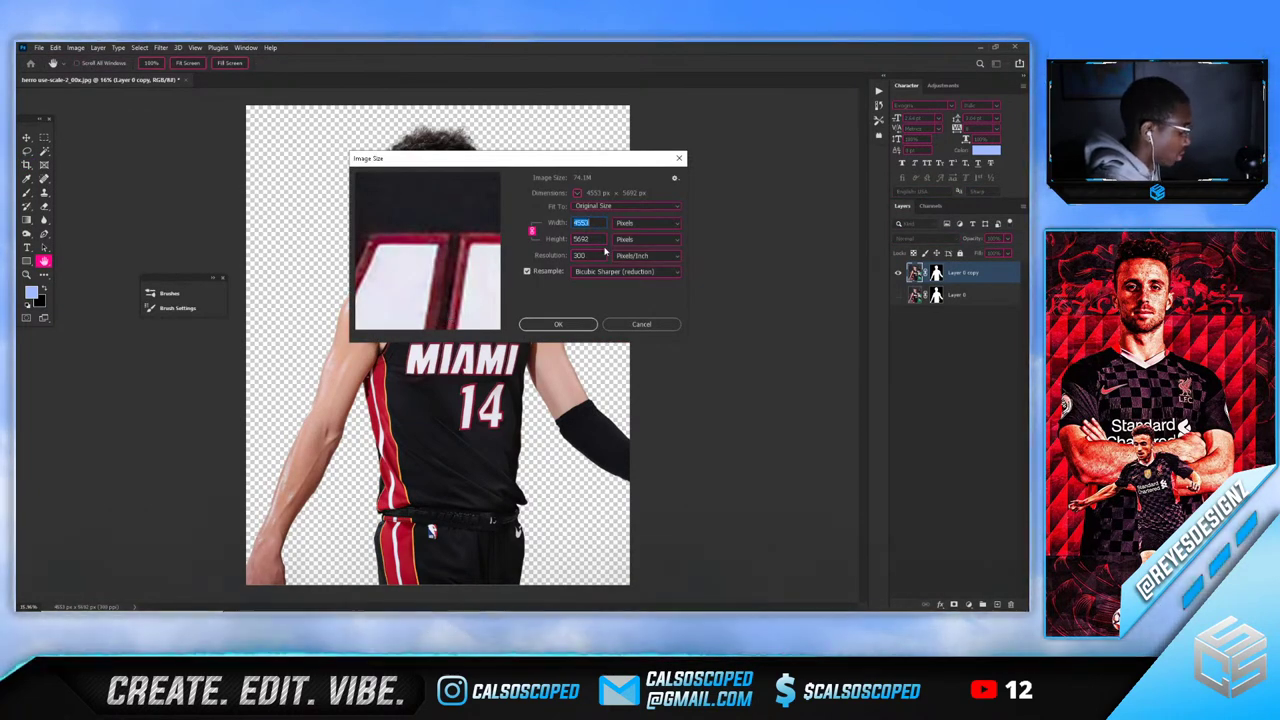
type("1000")
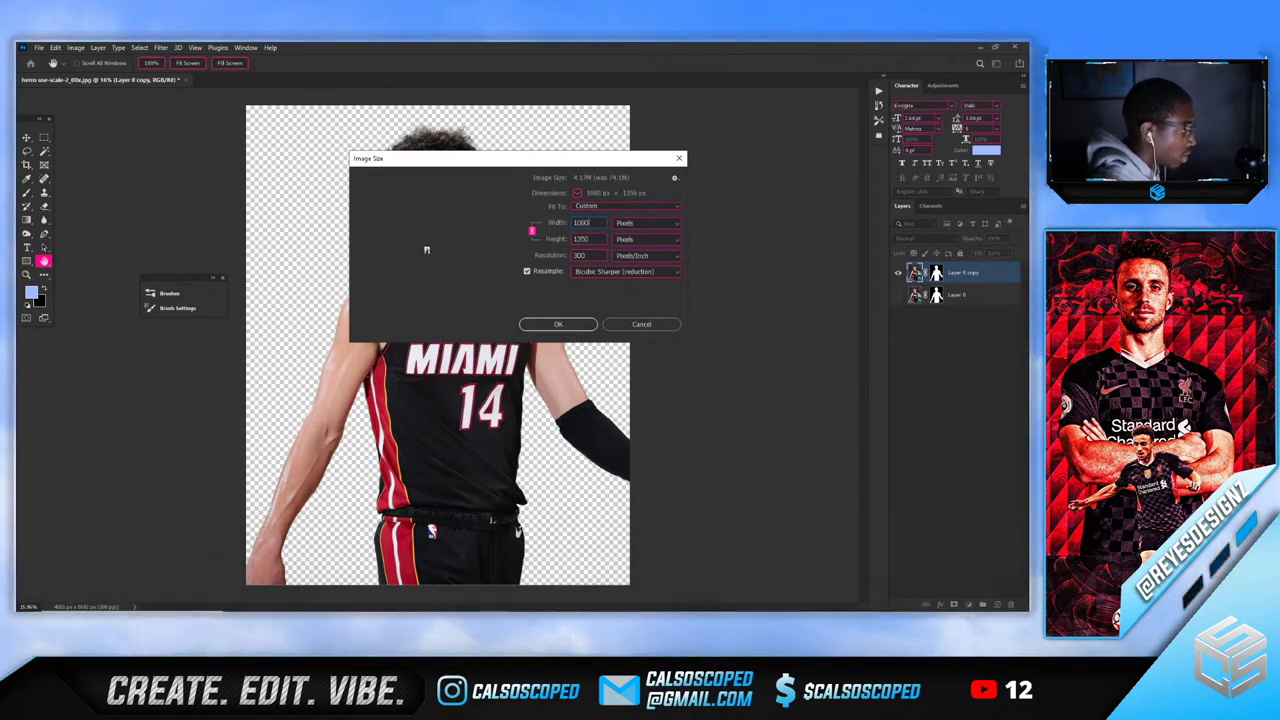
key("BackSpace")
key("BackSpace")
key("BackSpace")
key("BackSpace")
type("3")
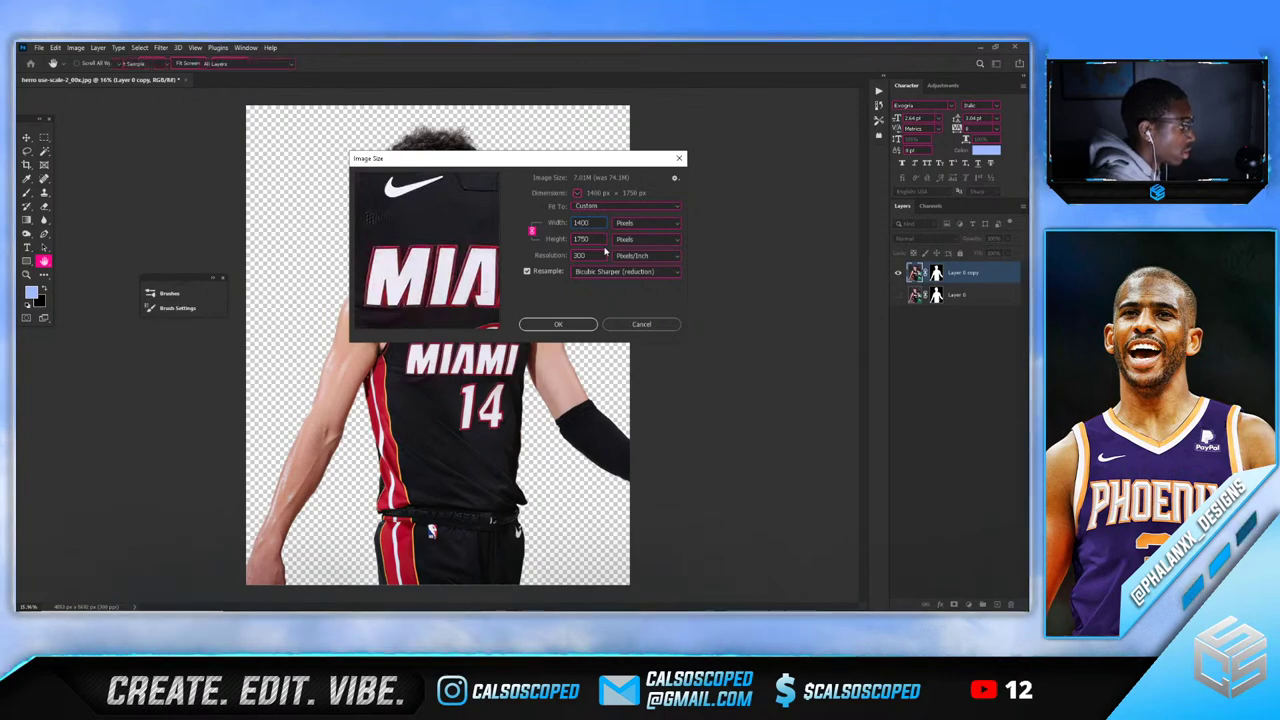
key("Escape")
key("c")
key("ctrl+minus")
key("ctrl+minus")
key("ctrl+minus")
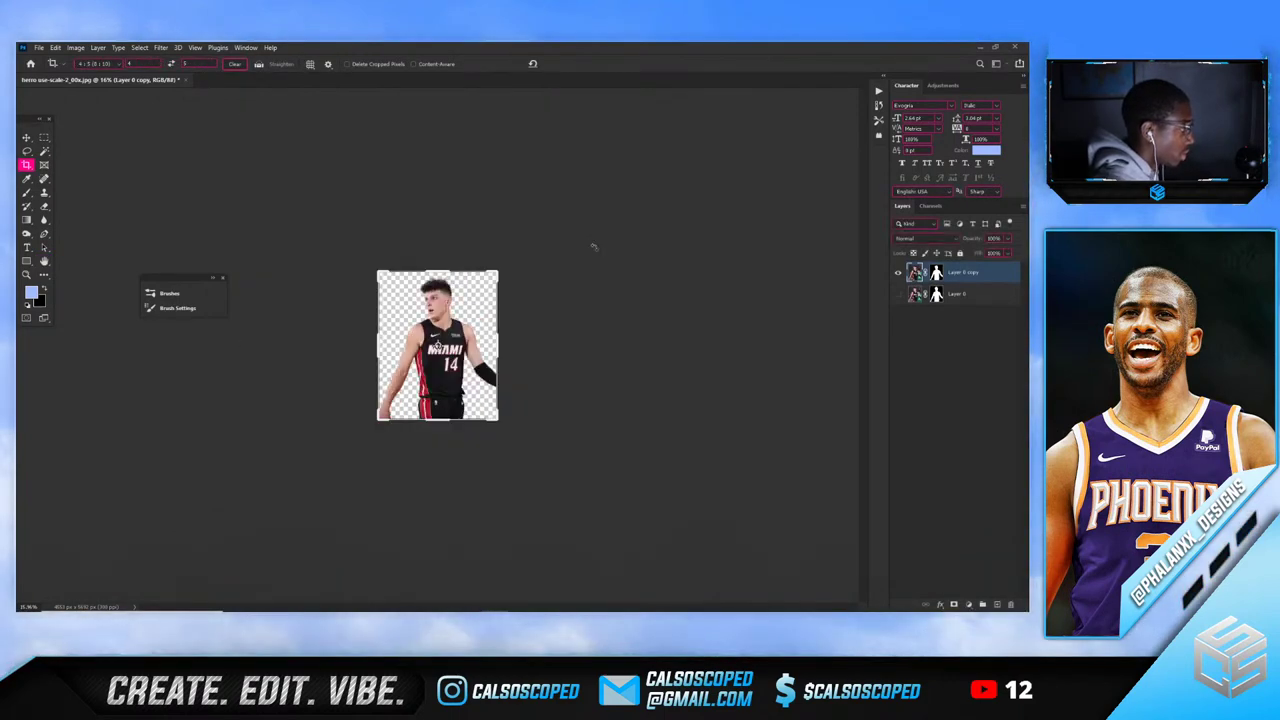
left_click(25, 139)
scroll(389, 264, "up", 12)
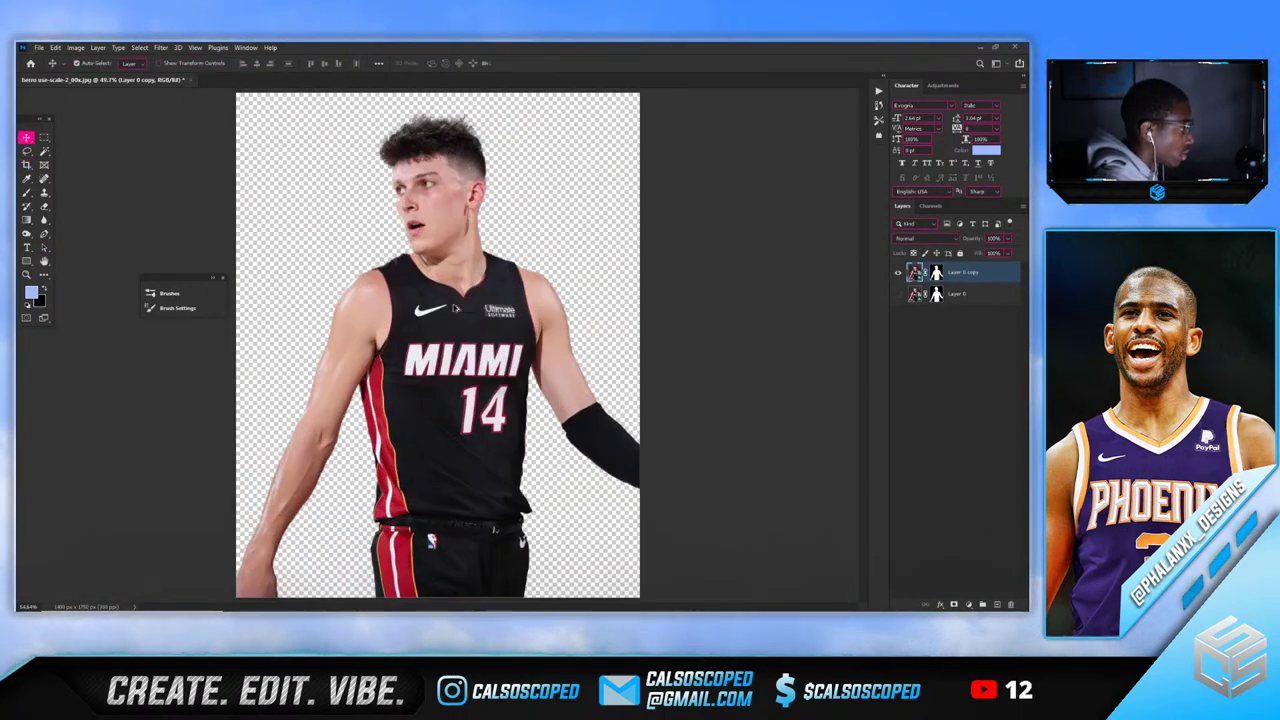
scroll(470, 300, "down", 3)
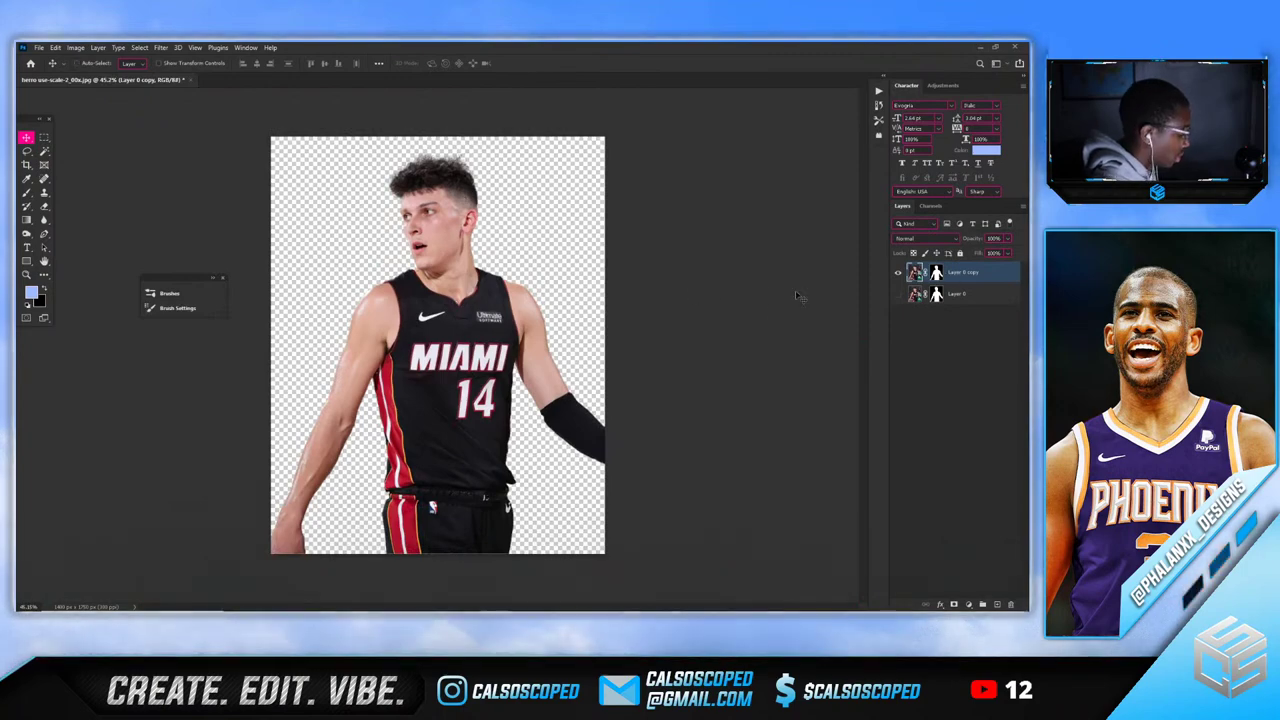
key("ctrl+t")
mouse_move(483, 293)
left_mouse_down()
mouse_move(494, 222)
mouse_move(450, 293)
mouse_move(373, 296)
mouse_move(653, 271)
mouse_move(470, 272)
left_mouse_up()
key("ctrl+z")
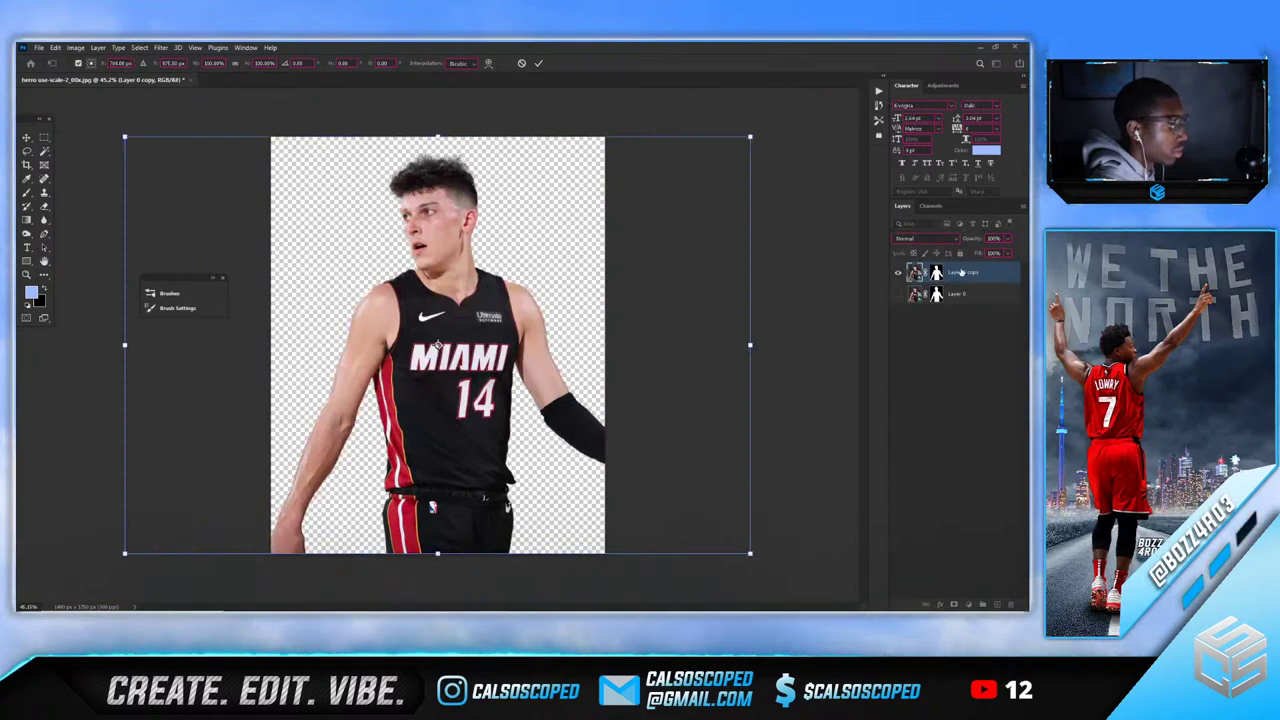
key("Return")
scroll(563, 277, "down", 3)
scroll(563, 277, "up", 4)
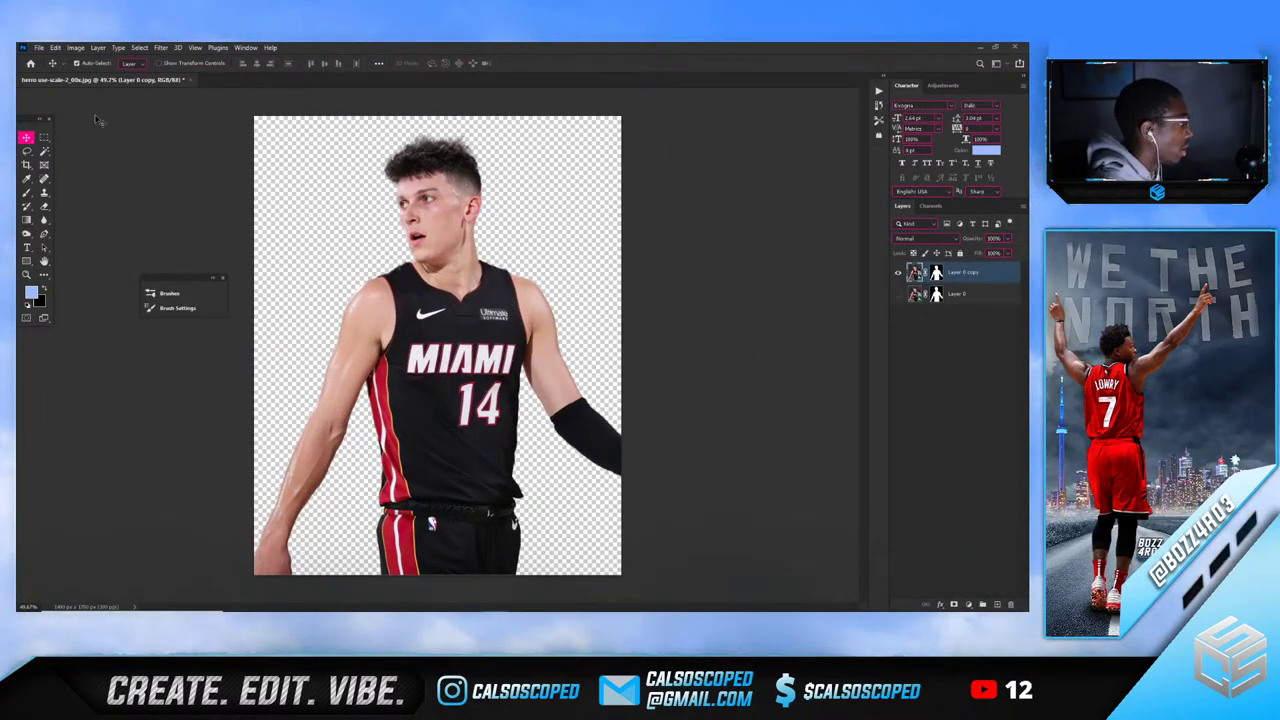
Duplicate the masked cutout layer and apply the layer mask on the duplicate
scroll(443, 238, "up", 3)
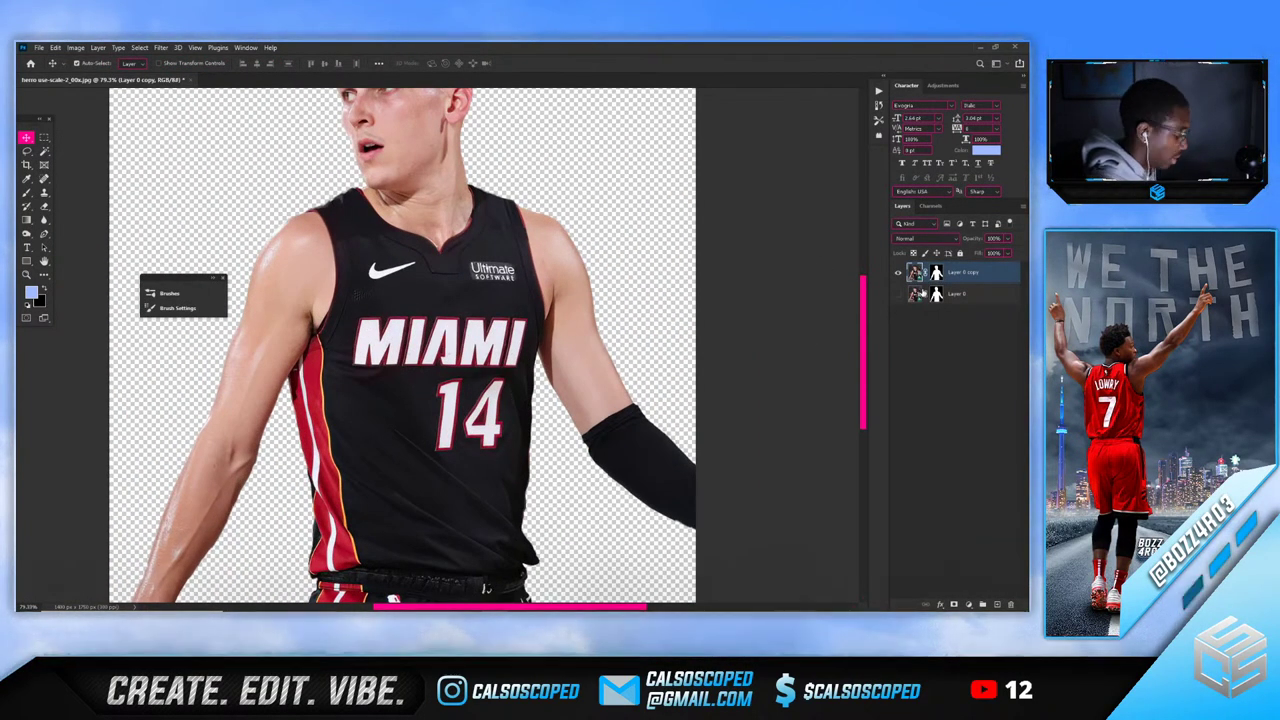
key("ctrl+j")
right_click(938, 274)
left_click(943, 307)
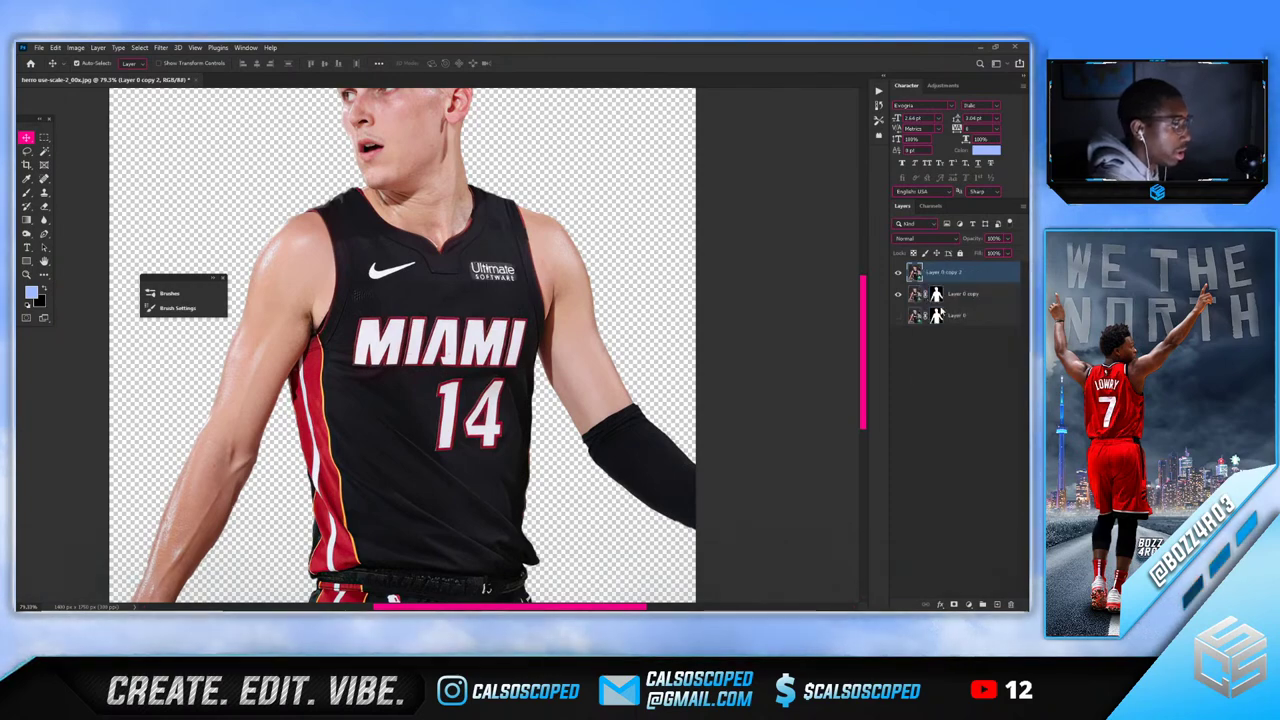
Select the MIAMI lettering on the jersey with the Polygonal Lasso Tool, tracing closely around the word
scroll(380, 431, "up", 3)
left_click(28, 150)
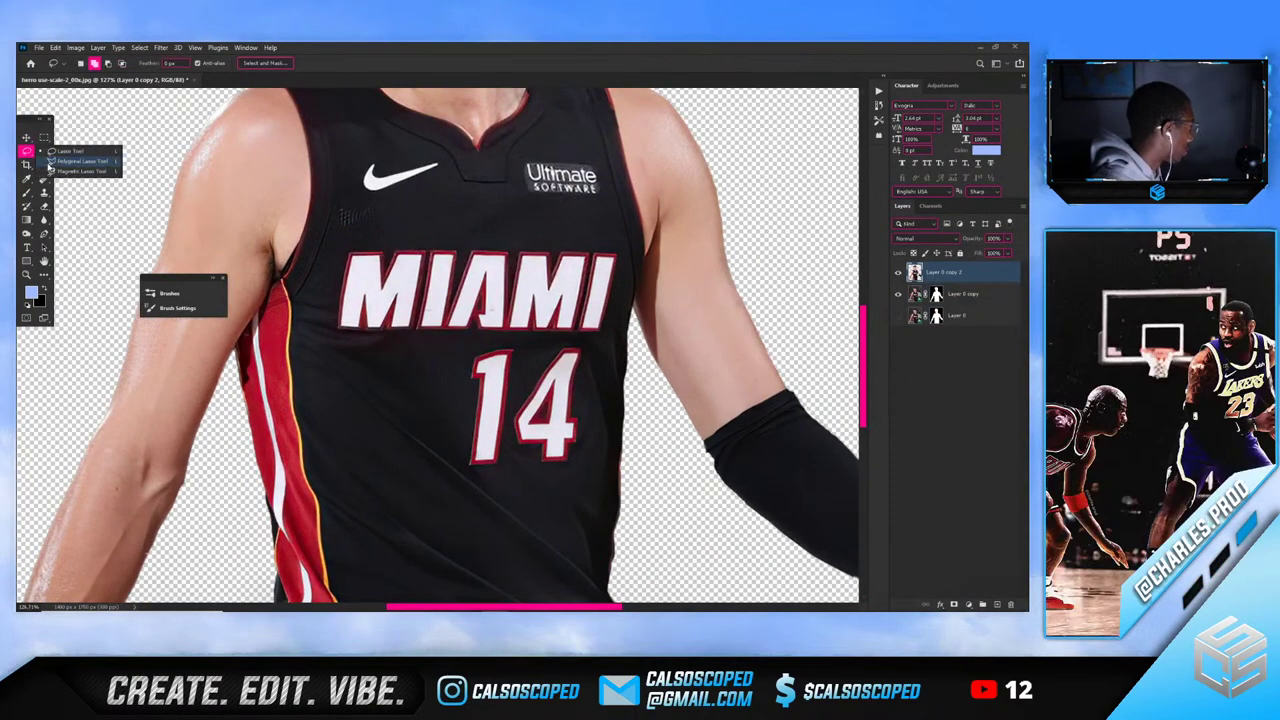
left_click(68, 163)
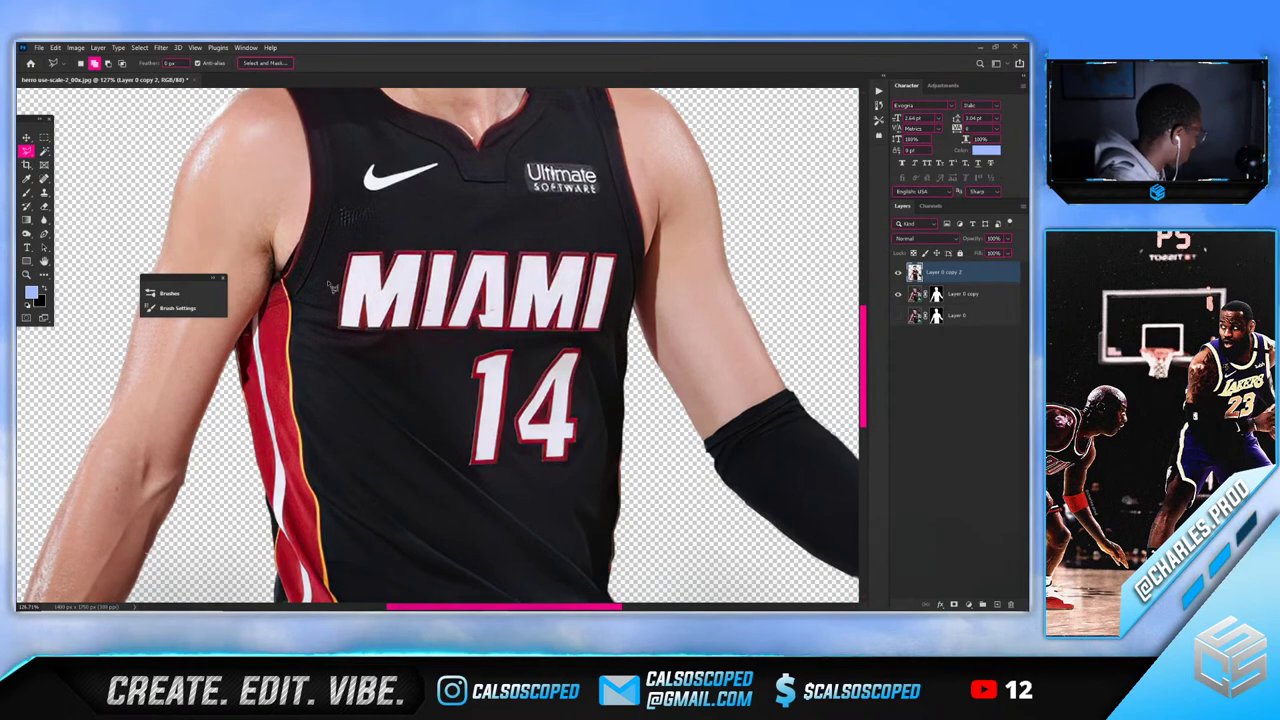
scroll(333, 287, "up", 1)
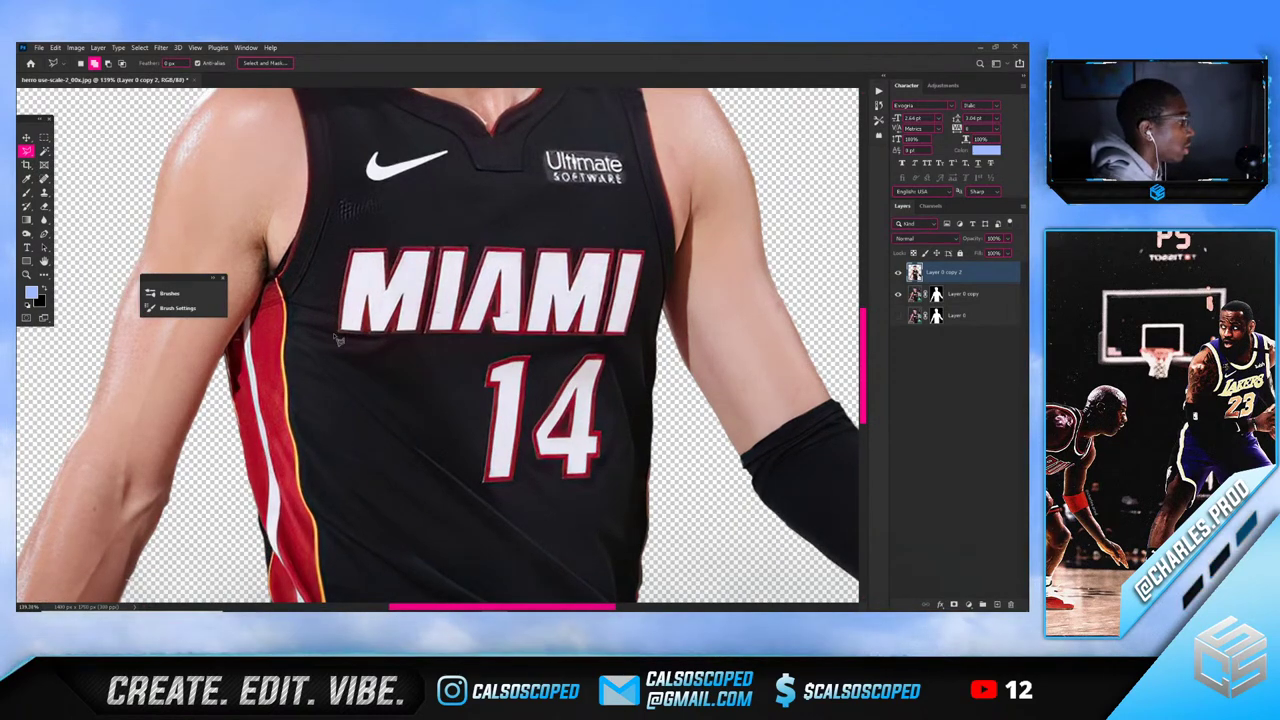
left_click(630, 337)
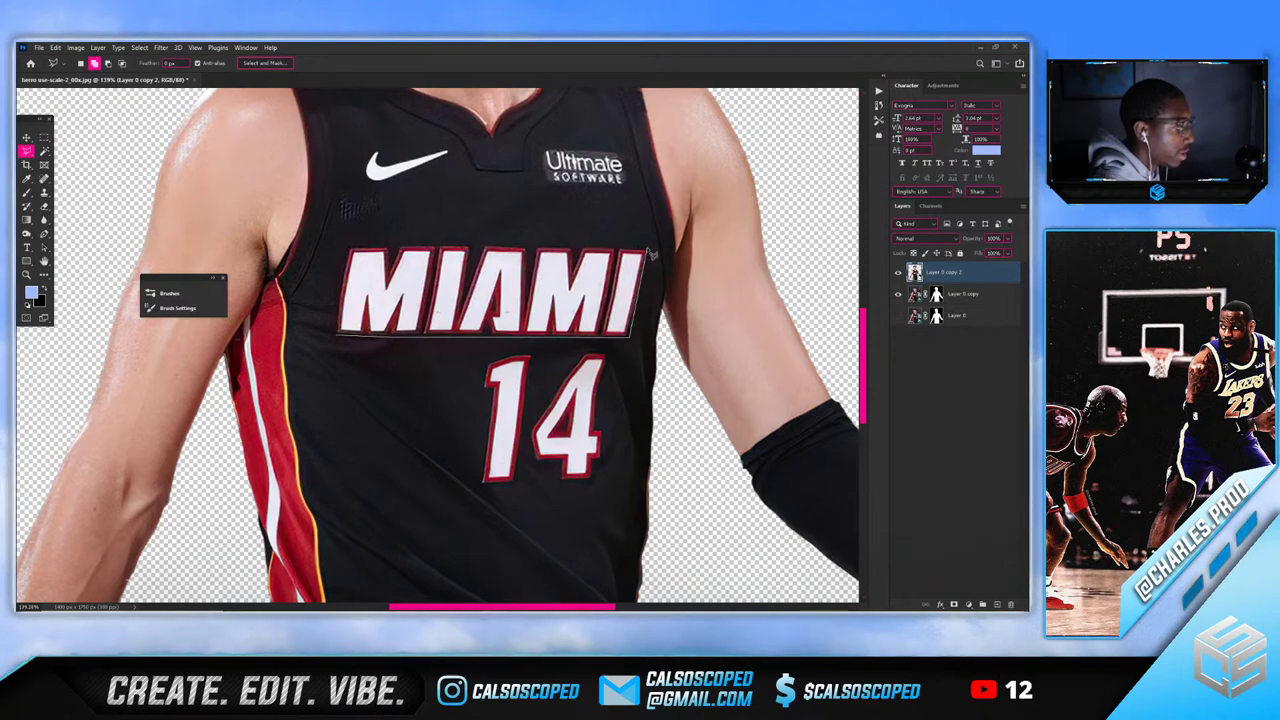
left_click(646, 248)
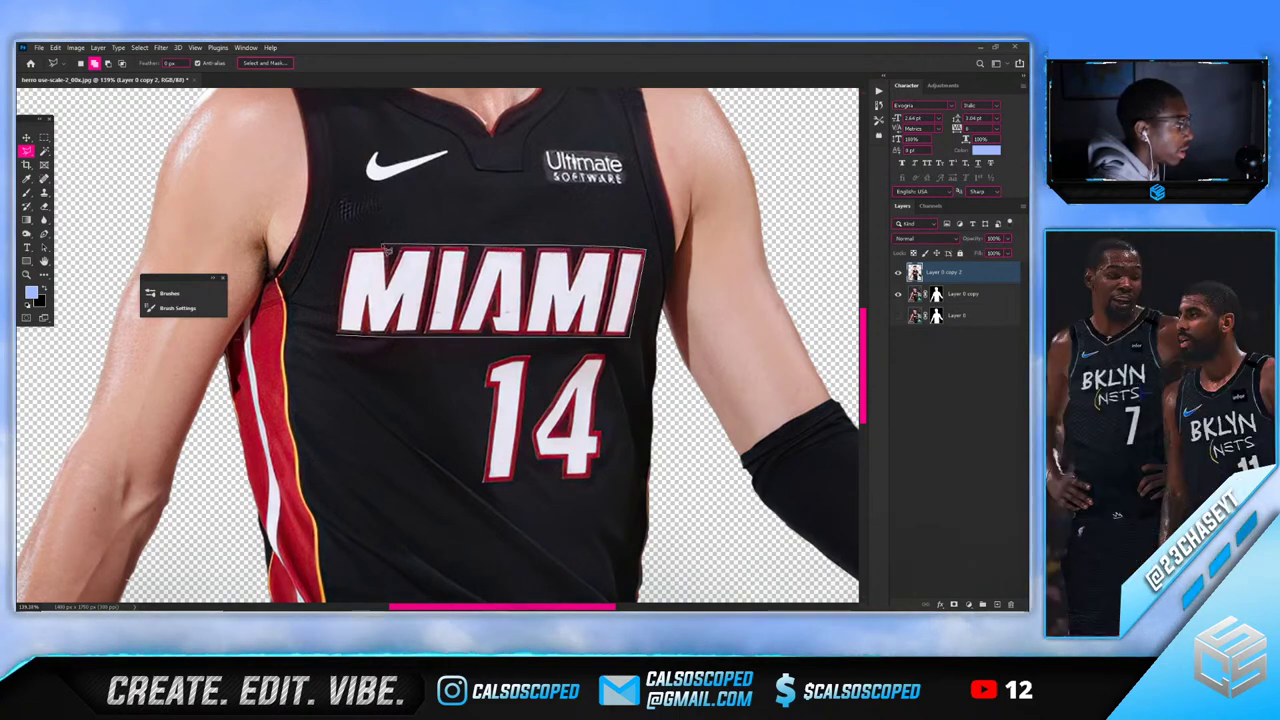
left_click(350, 247)
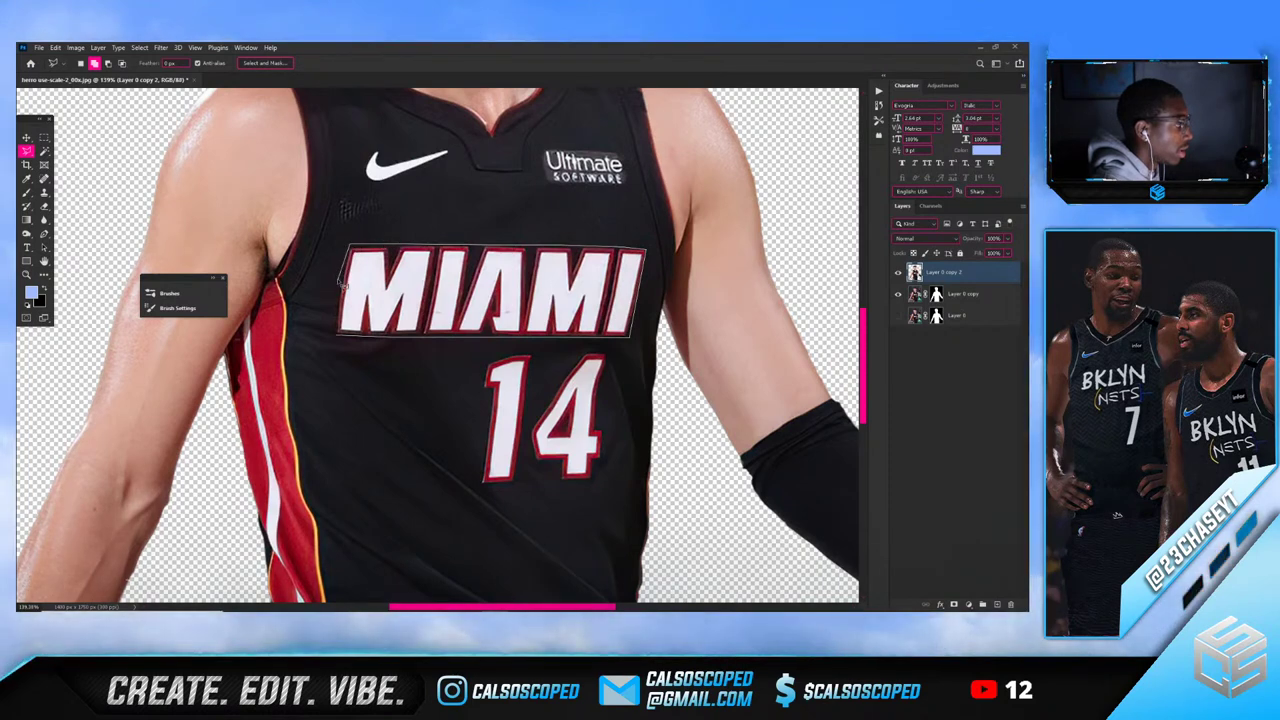
Add both digits of the jersey number 14 to the selection with the Polygonal Lasso Tool
left_click(484, 372)
left_click(499, 357)
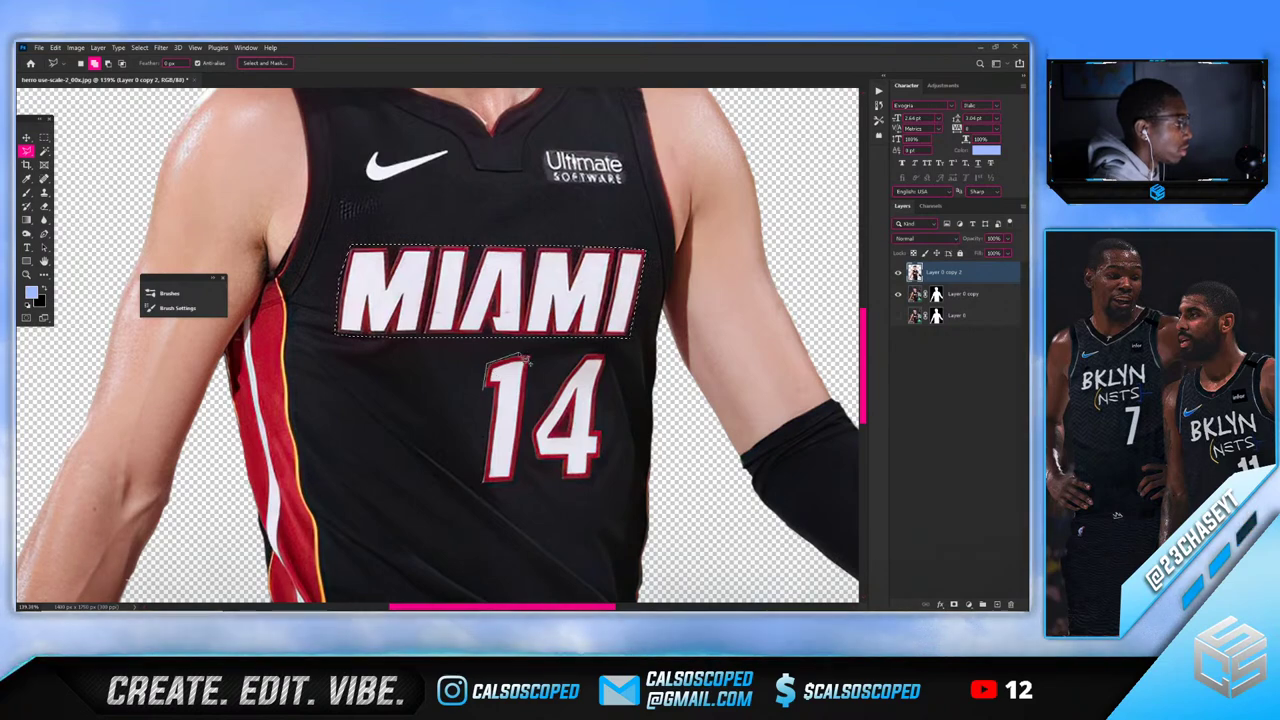
left_click(520, 353)
left_click(537, 356)
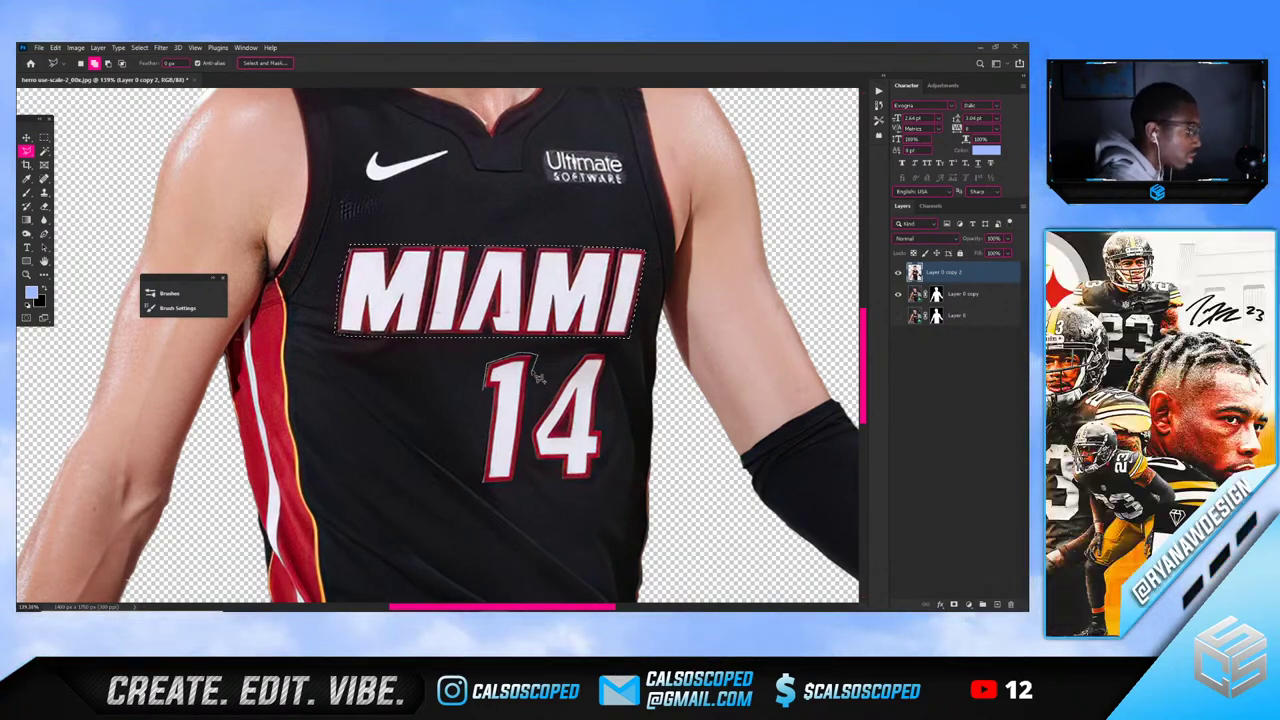
left_click(517, 484)
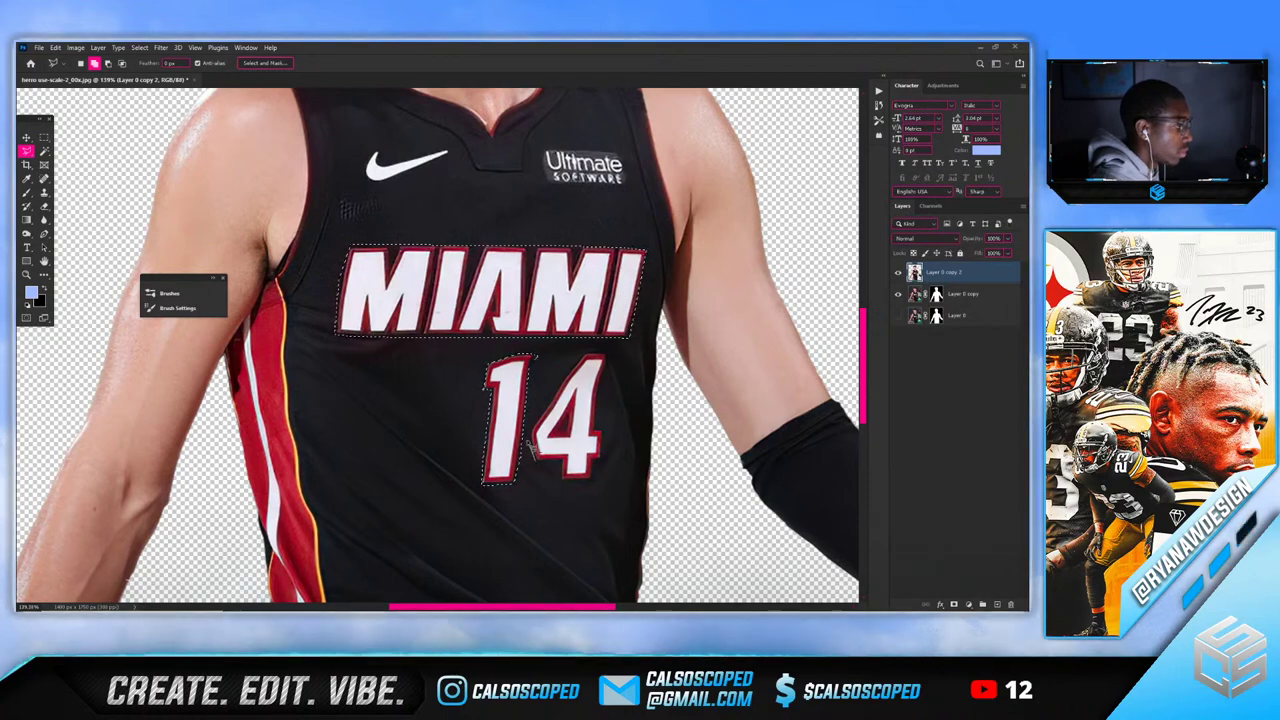
left_click(585, 354)
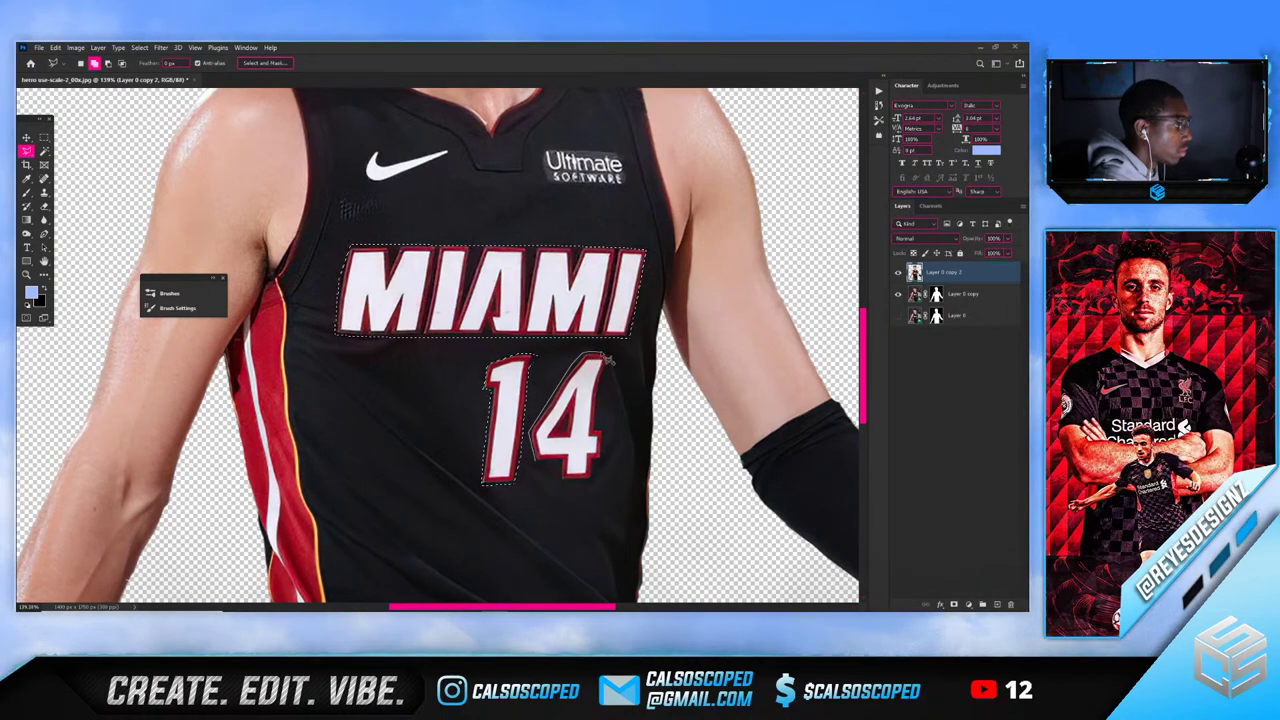
left_click(594, 457)
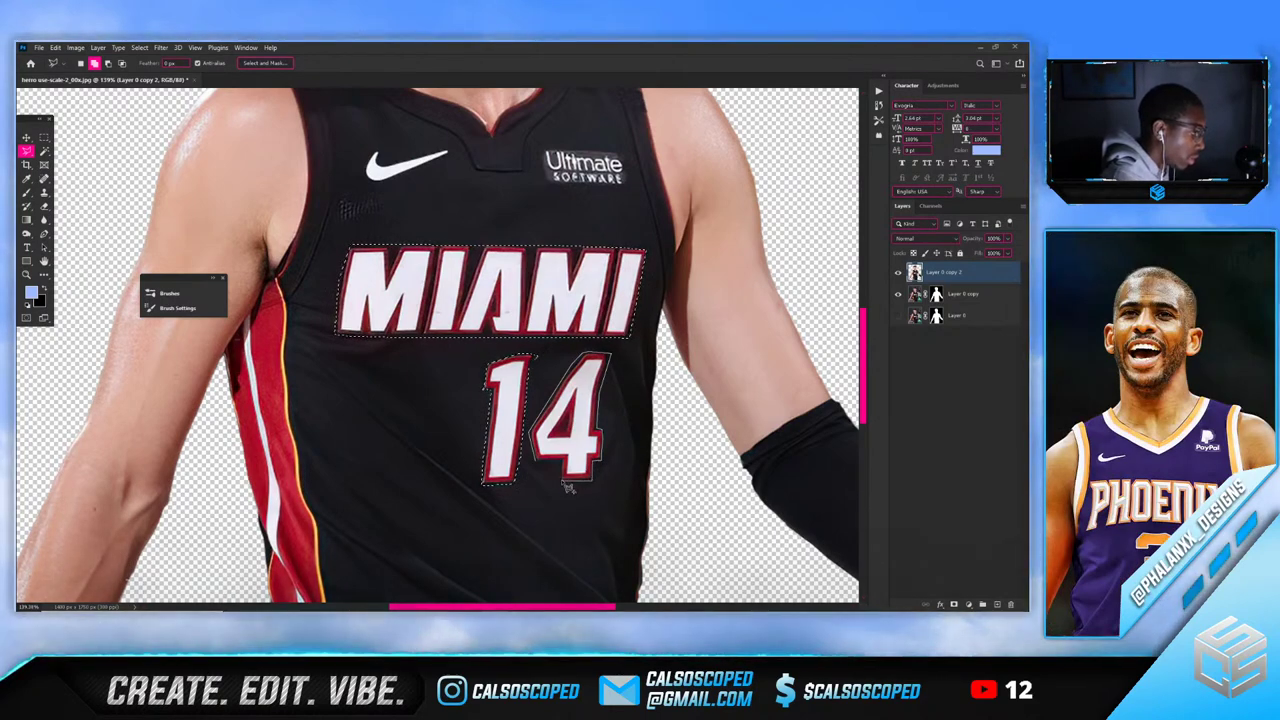
left_click(537, 462)
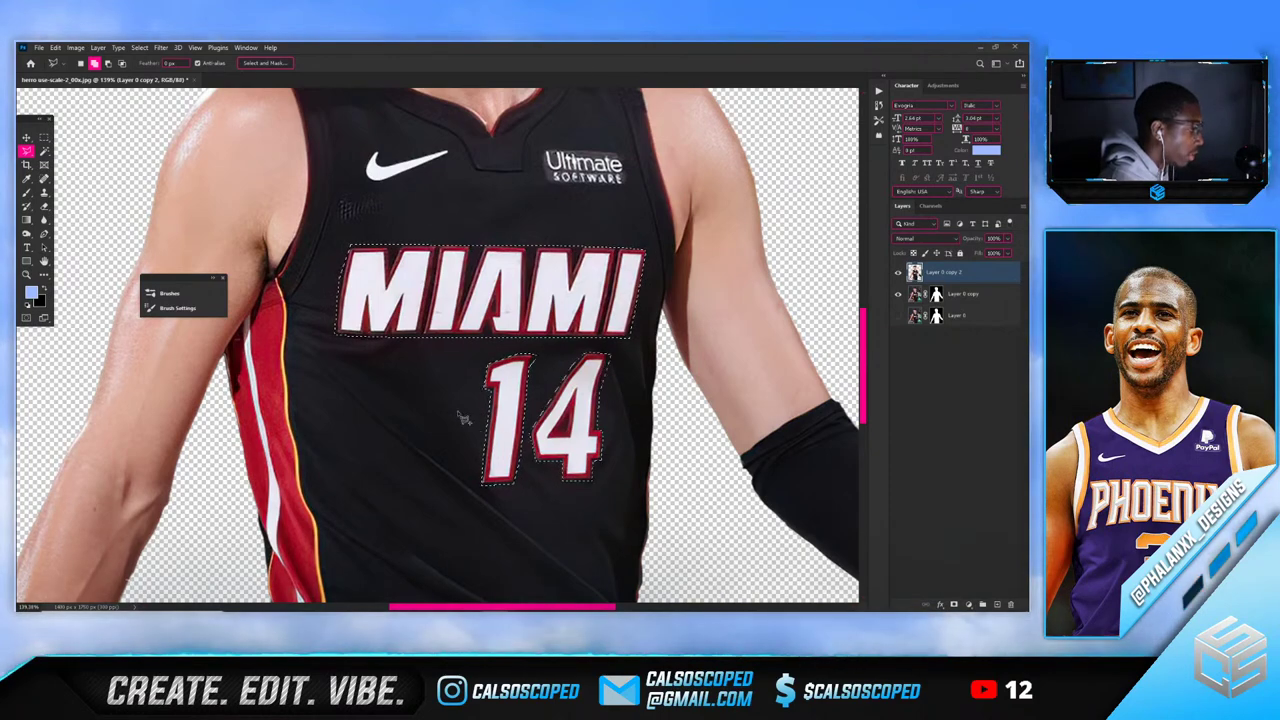
Add the Nike swoosh and the Ultimate Software patch on the jersey's chest to the selection
scroll(440, 370, "down", 6)
scroll(433, 336, "up", 8)
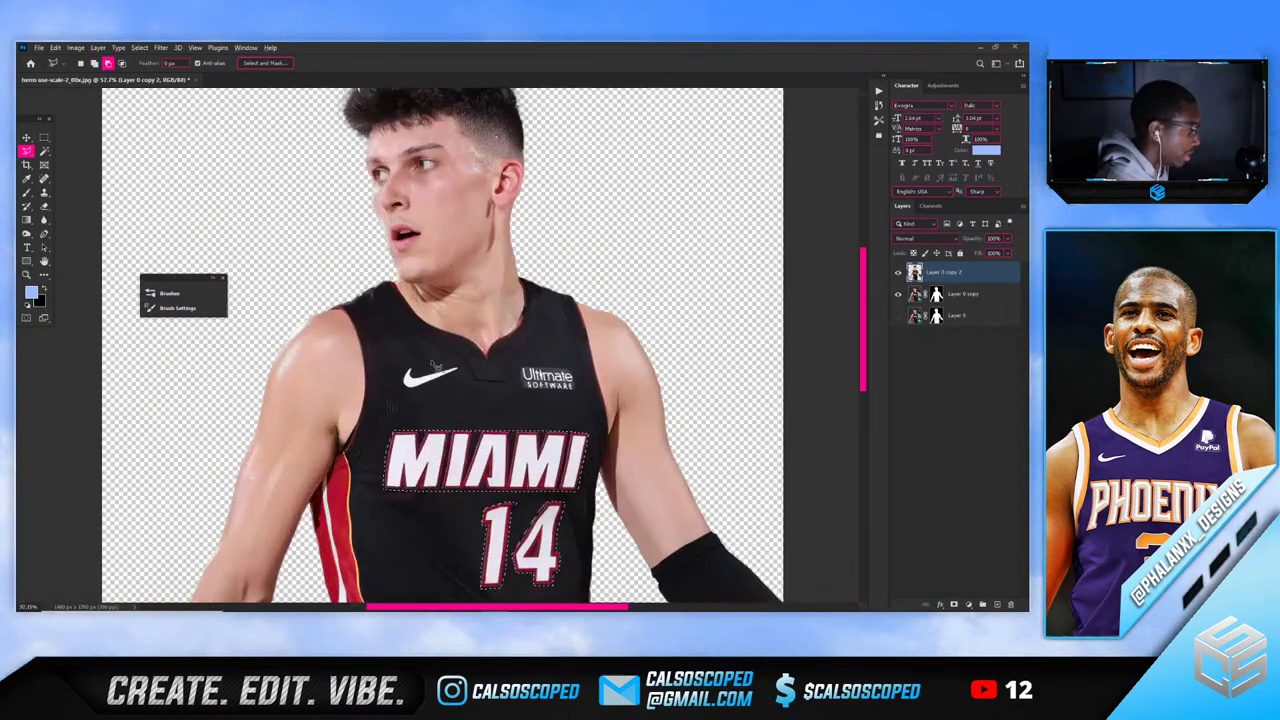
scroll(408, 425, "up", 2)
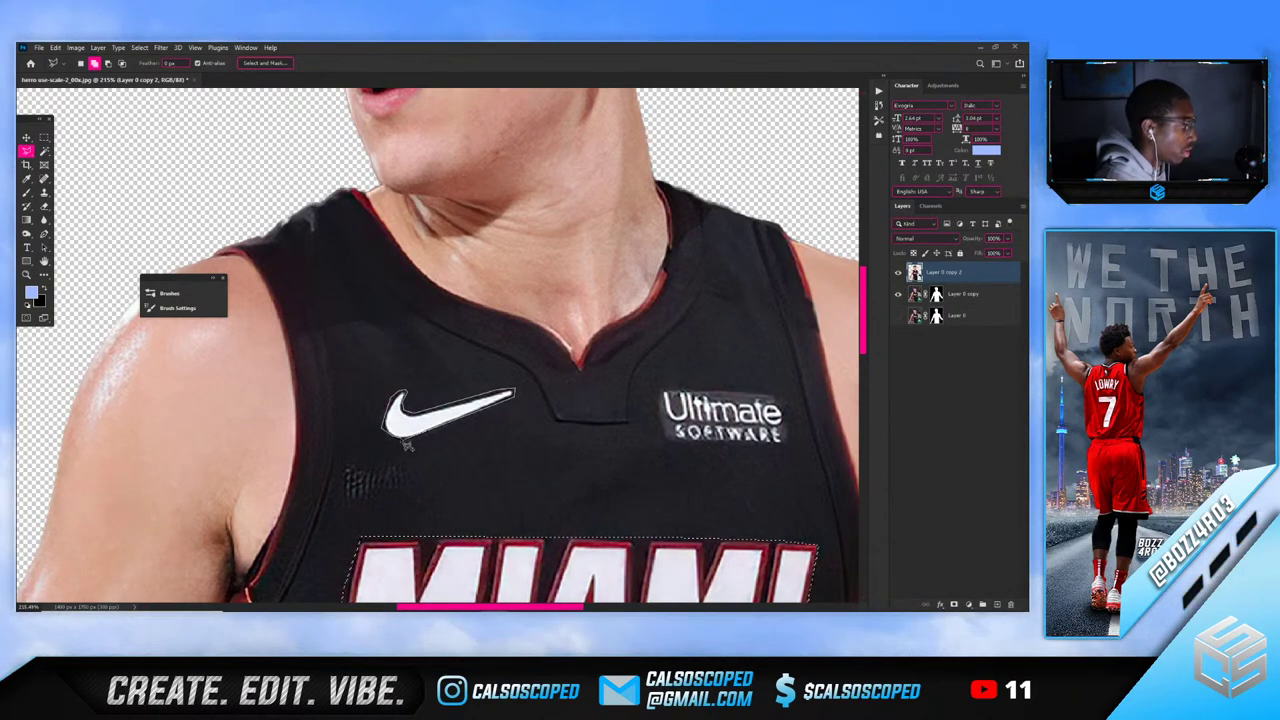
left_click(404, 440)
scroll(443, 418, "down", 6)
scroll(580, 420, "up", 5)
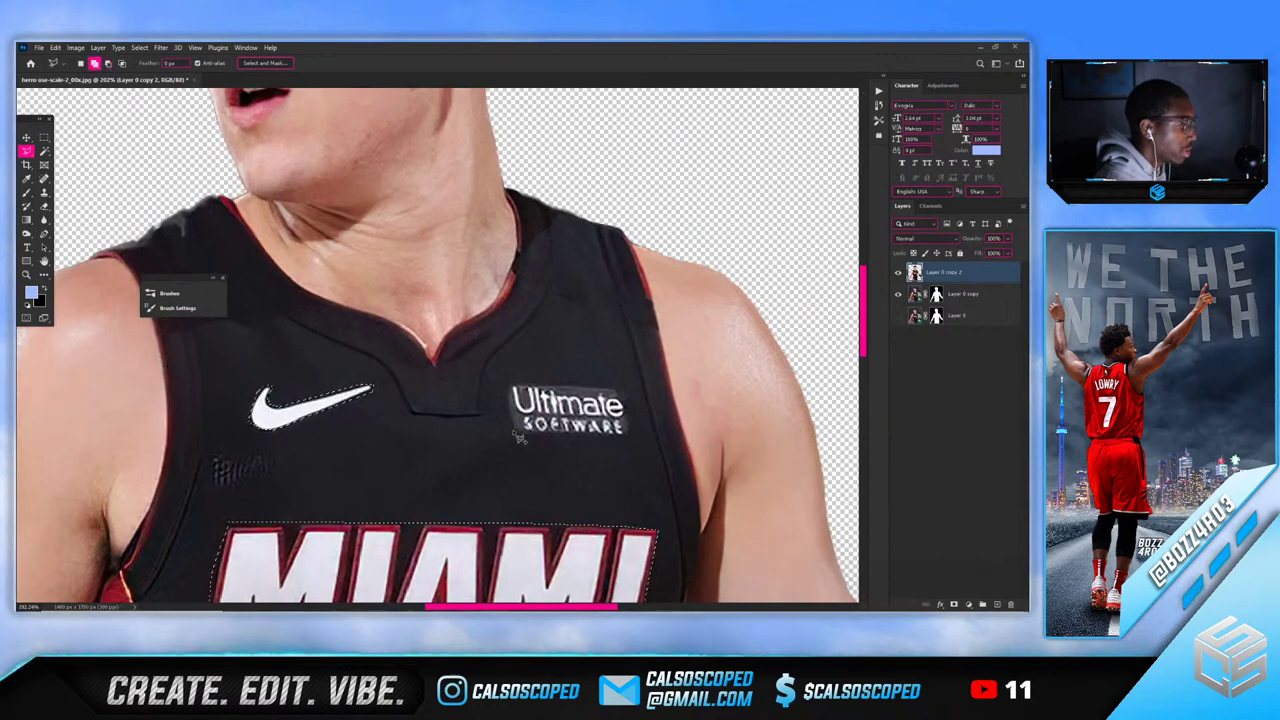
left_click(618, 386)
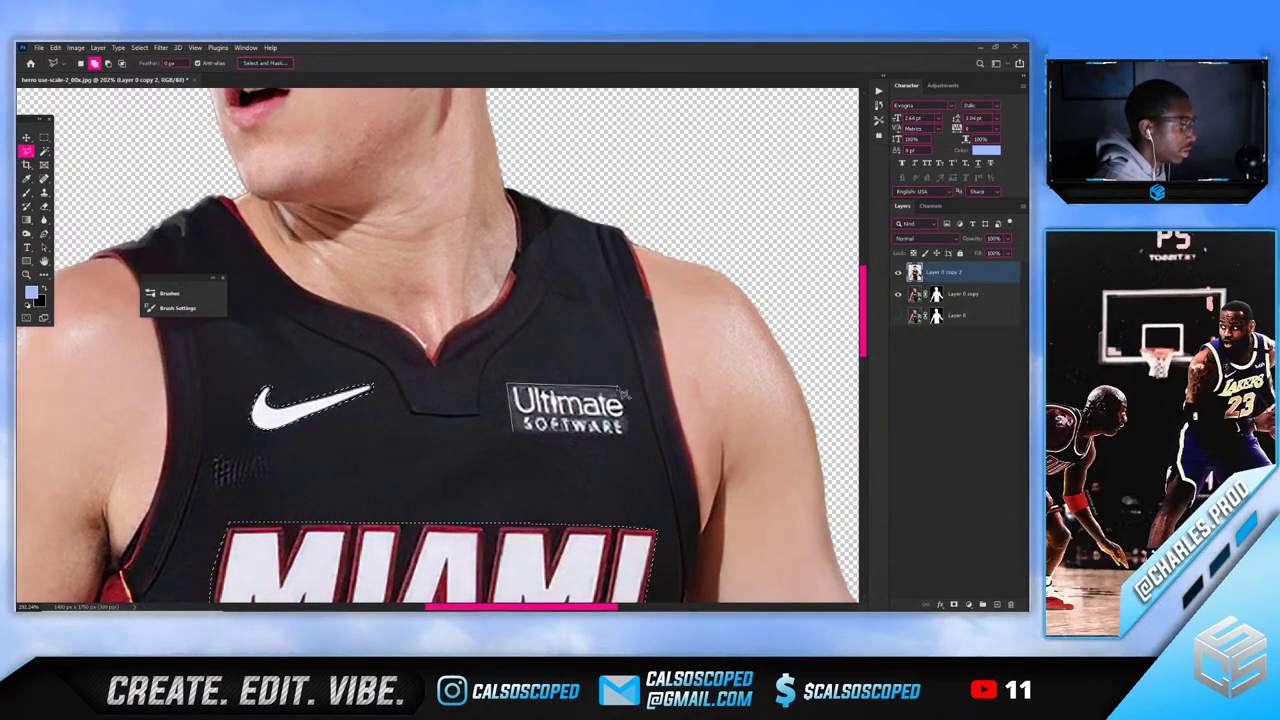
left_click_drag(636, 446, 515, 440)
Add the NBA logo and the Nike swoosh on the shorts to the selection
scroll(515, 440, "down", 4)
scroll(443, 424, "down", 3)
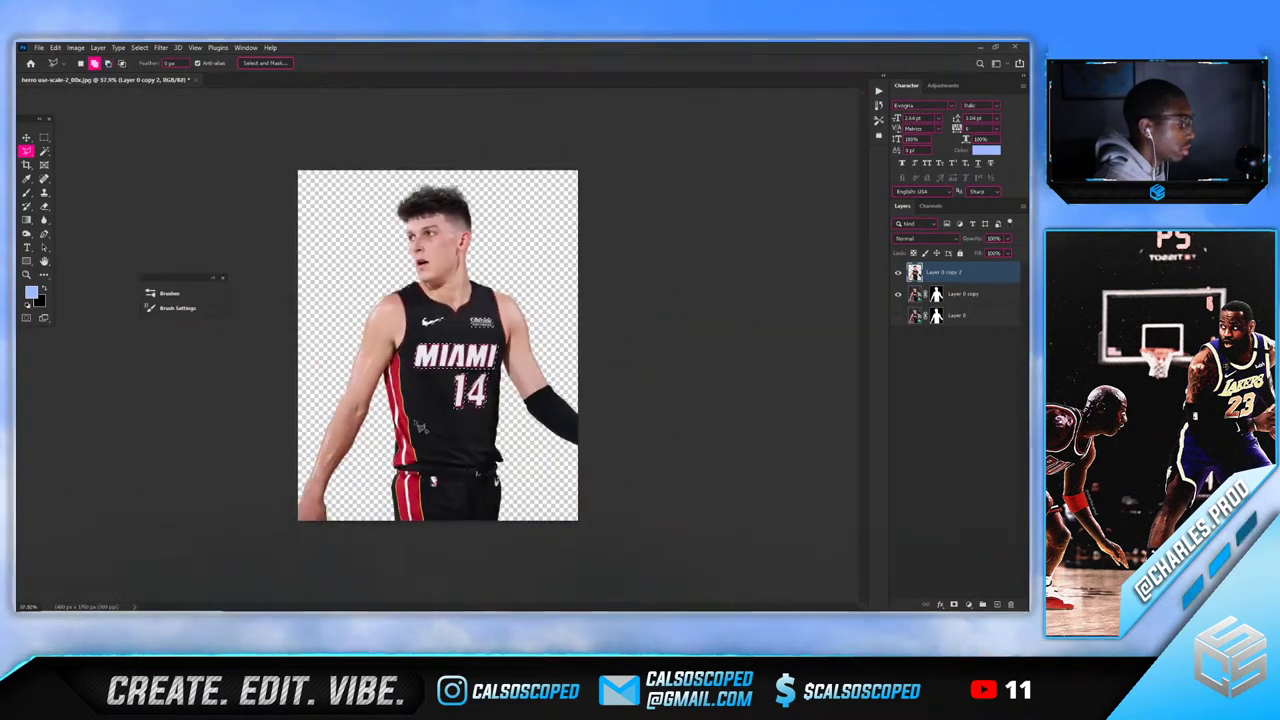
scroll(453, 391, "up", 2)
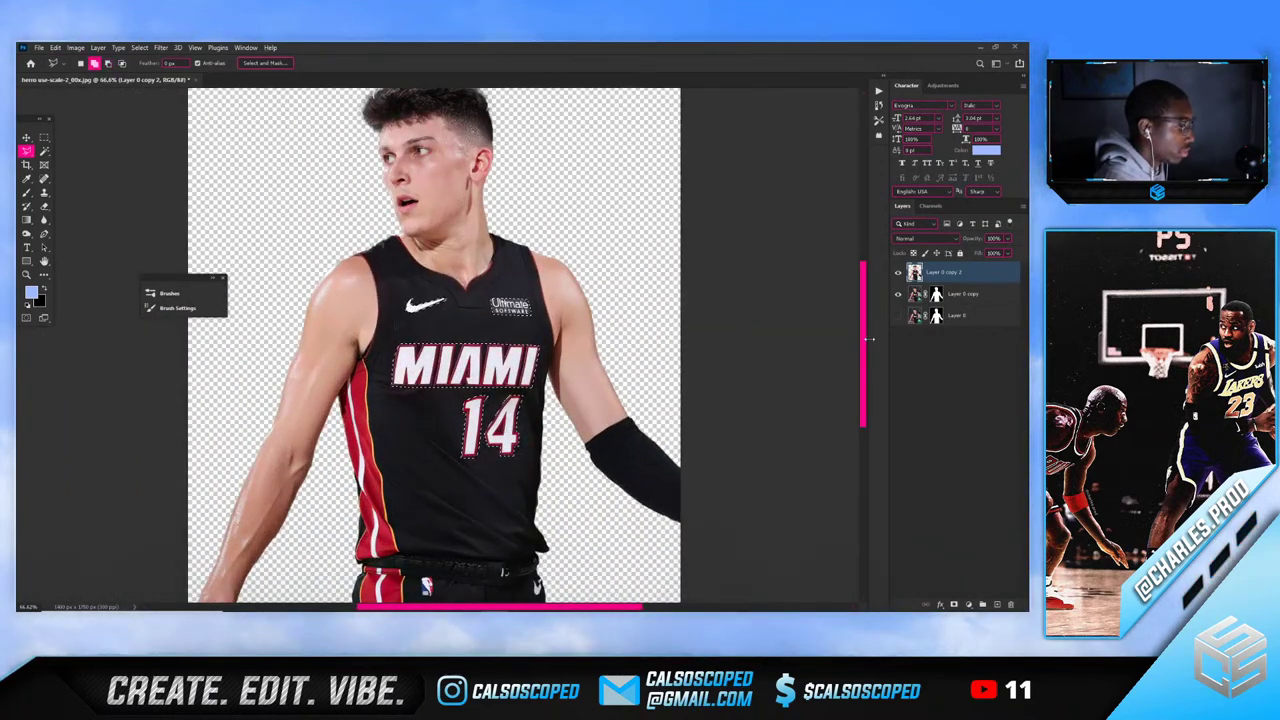
scroll(410, 490, "up", 5)
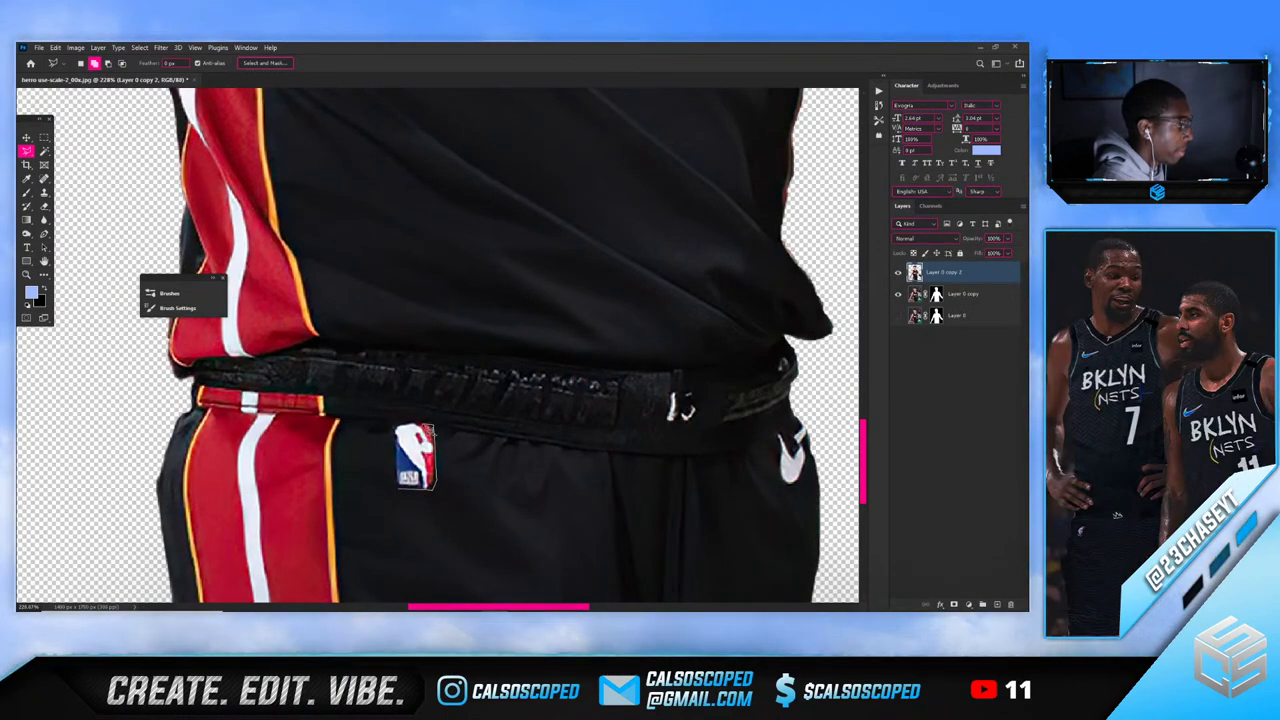
left_click(397, 424)
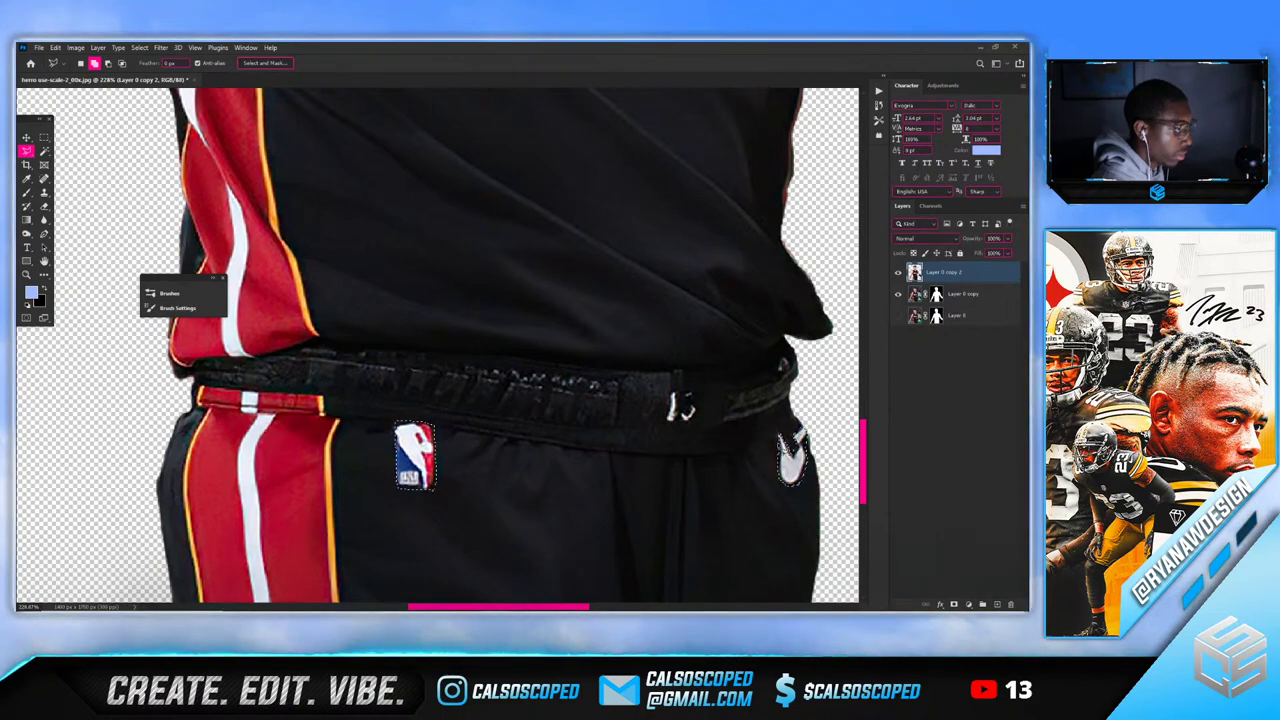
key("ctrl+minus")
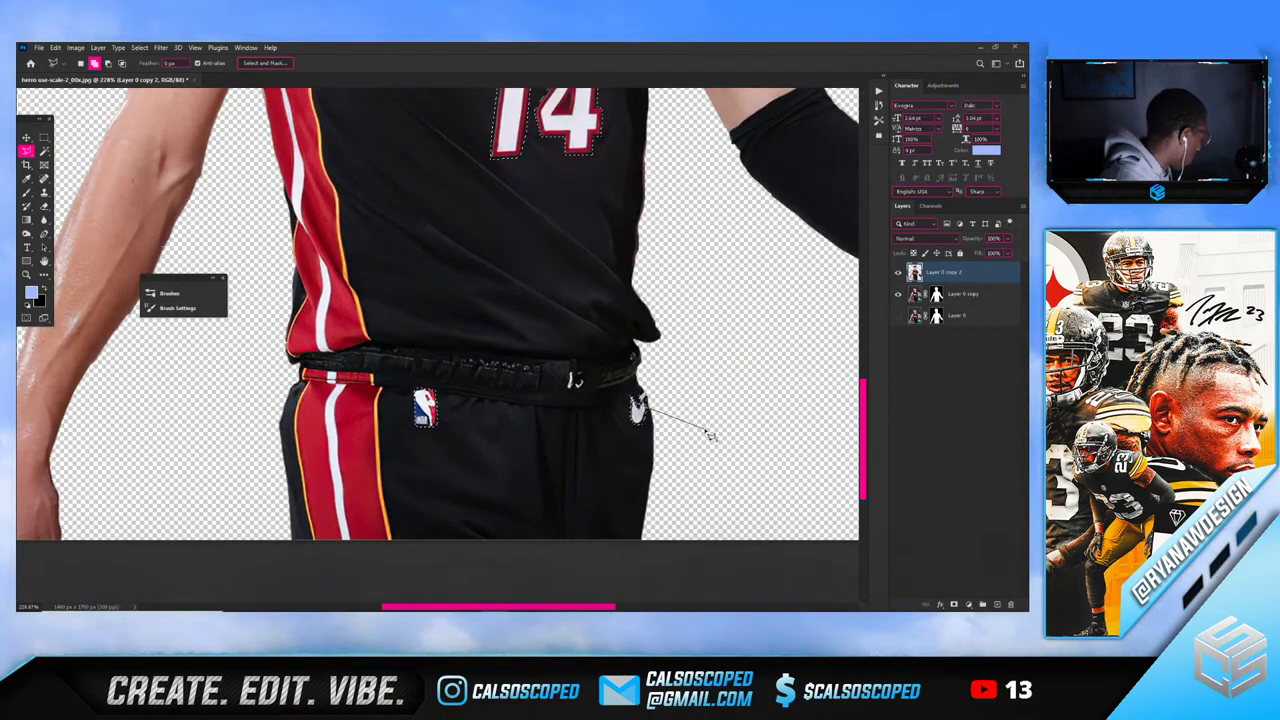
Remove the selected lettering, number and logos from the uniform with a Content-Aware fill, and clear the selection
key("ctrl+minus")
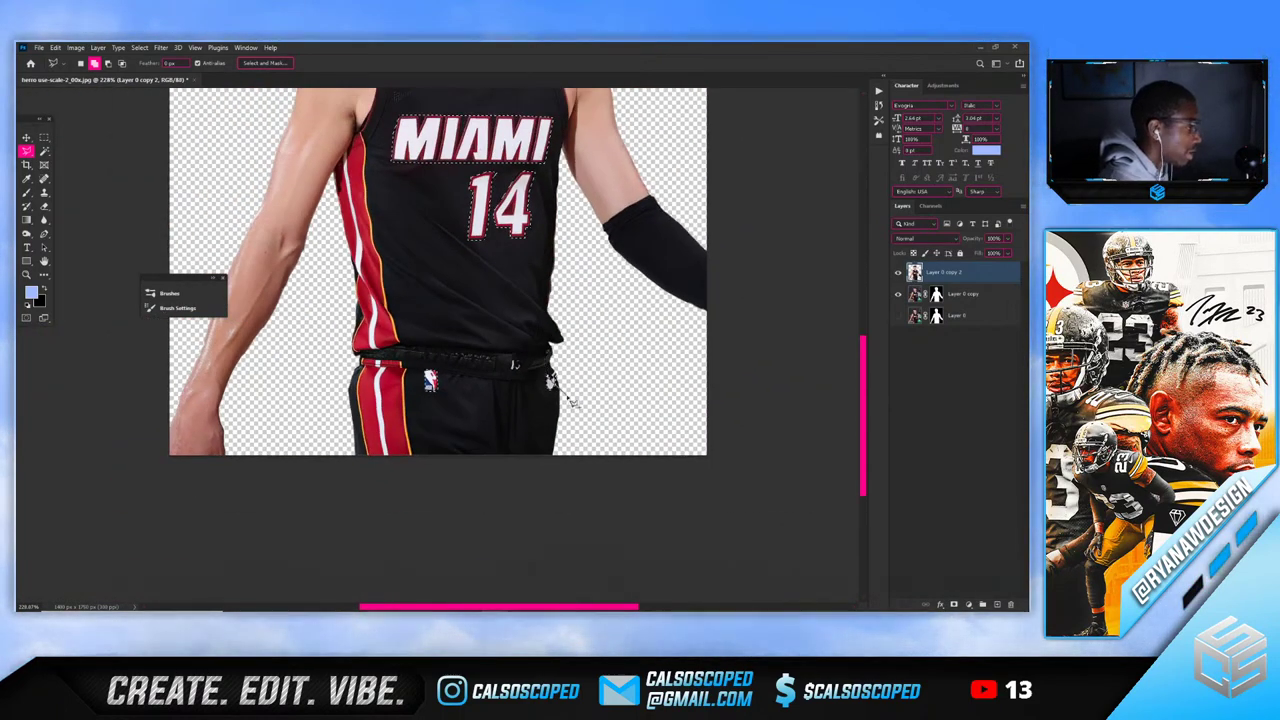
scroll(550, 380, "up", 2)
scroll(515, 350, "down", 4)
scroll(505, 348, "up", 5)
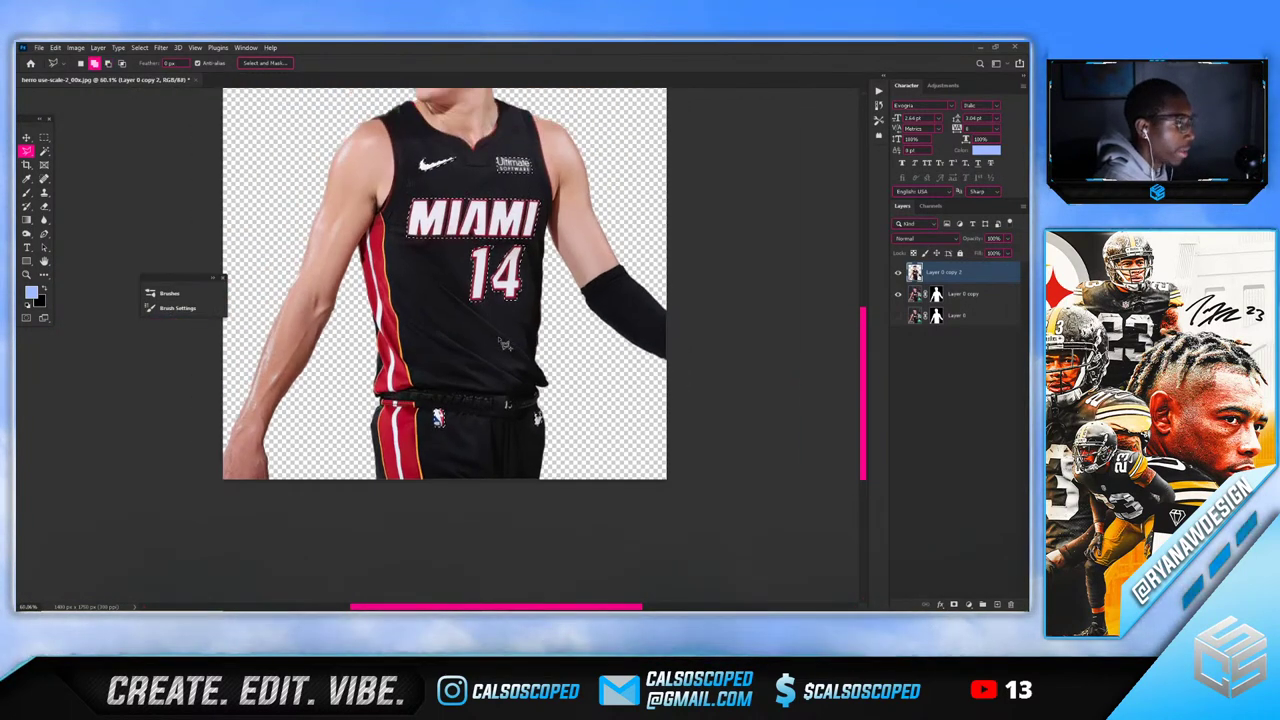
scroll(494, 337, "down", 2)
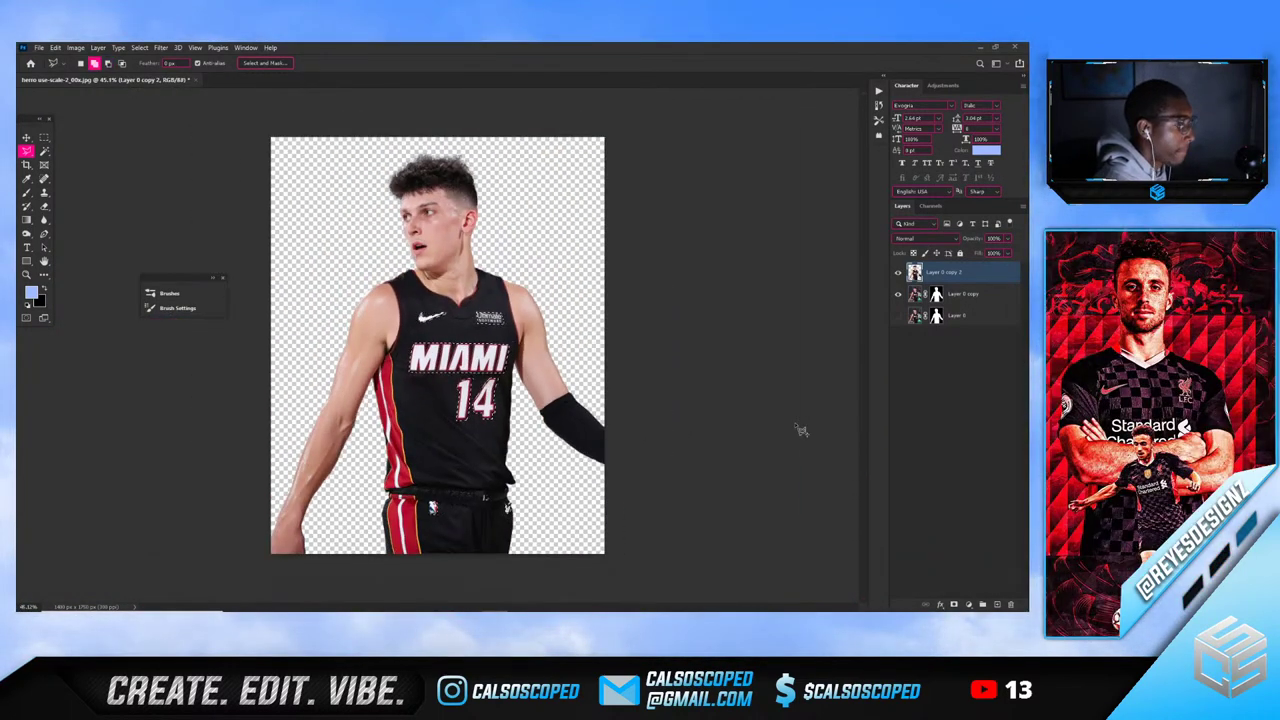
key("shift+F5")
key("Return")
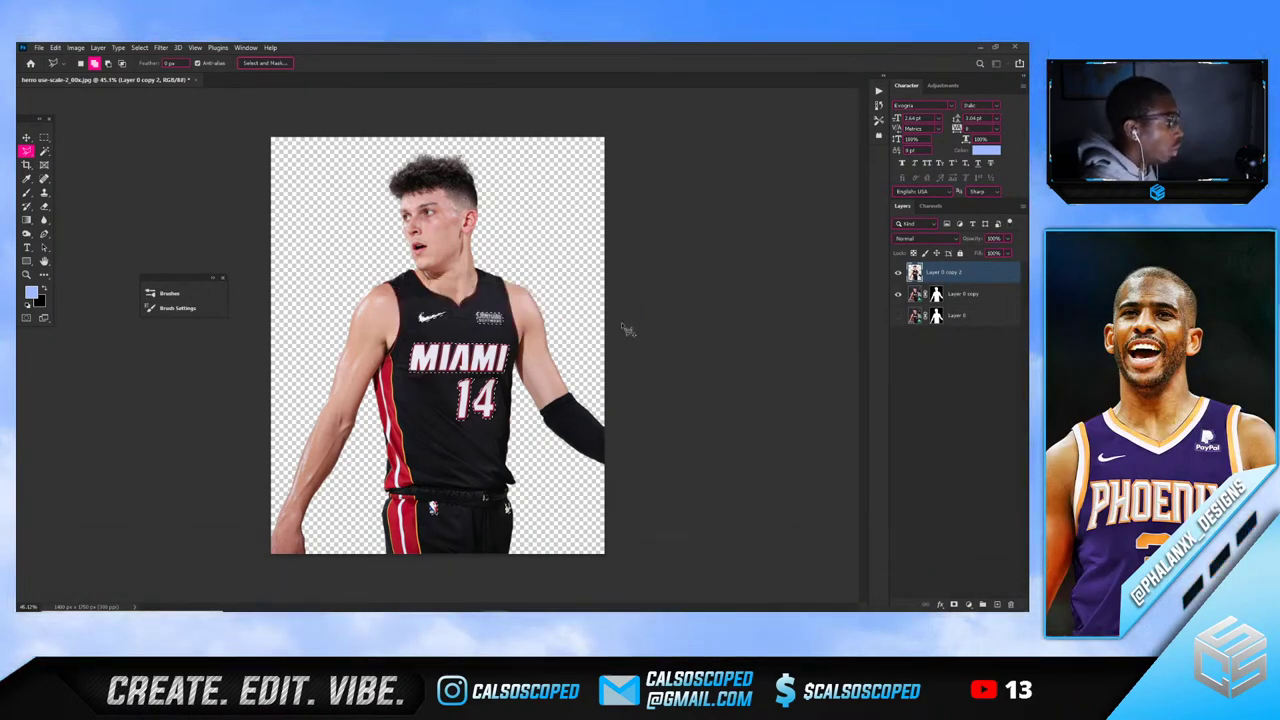
scroll(489, 372, "down", 4)
scroll(458, 382, "up", 6)
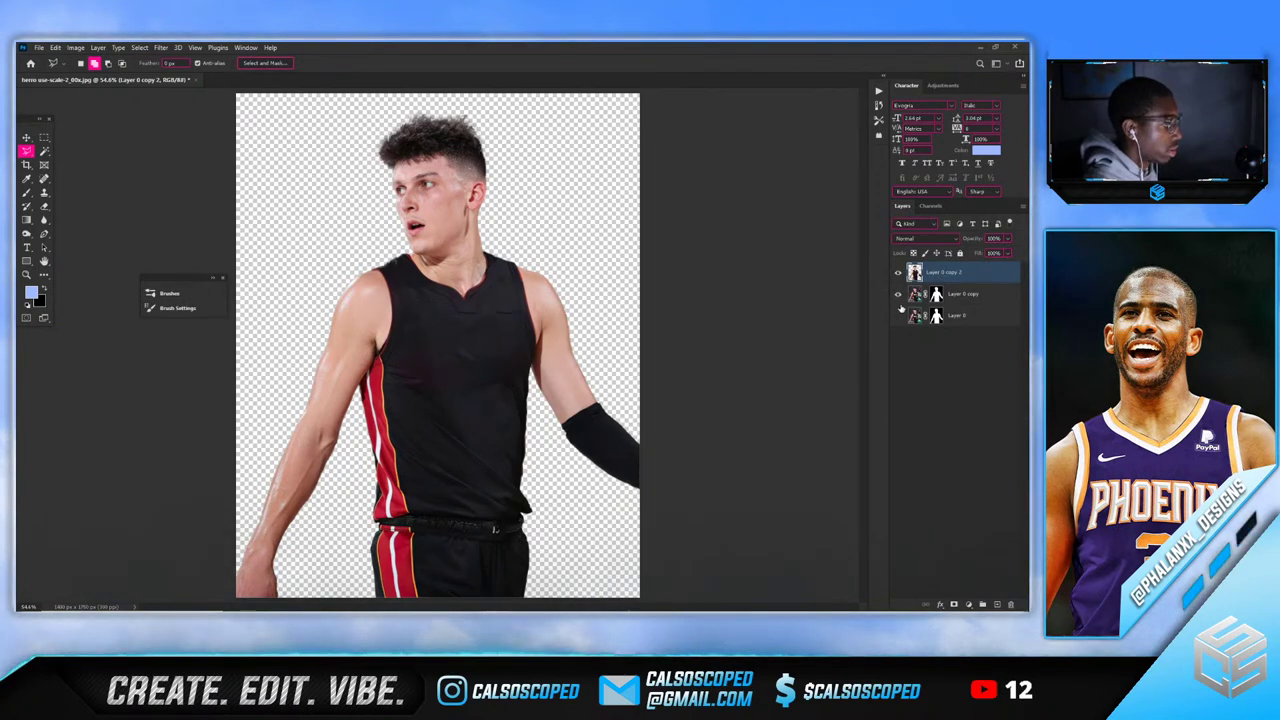
key("x")
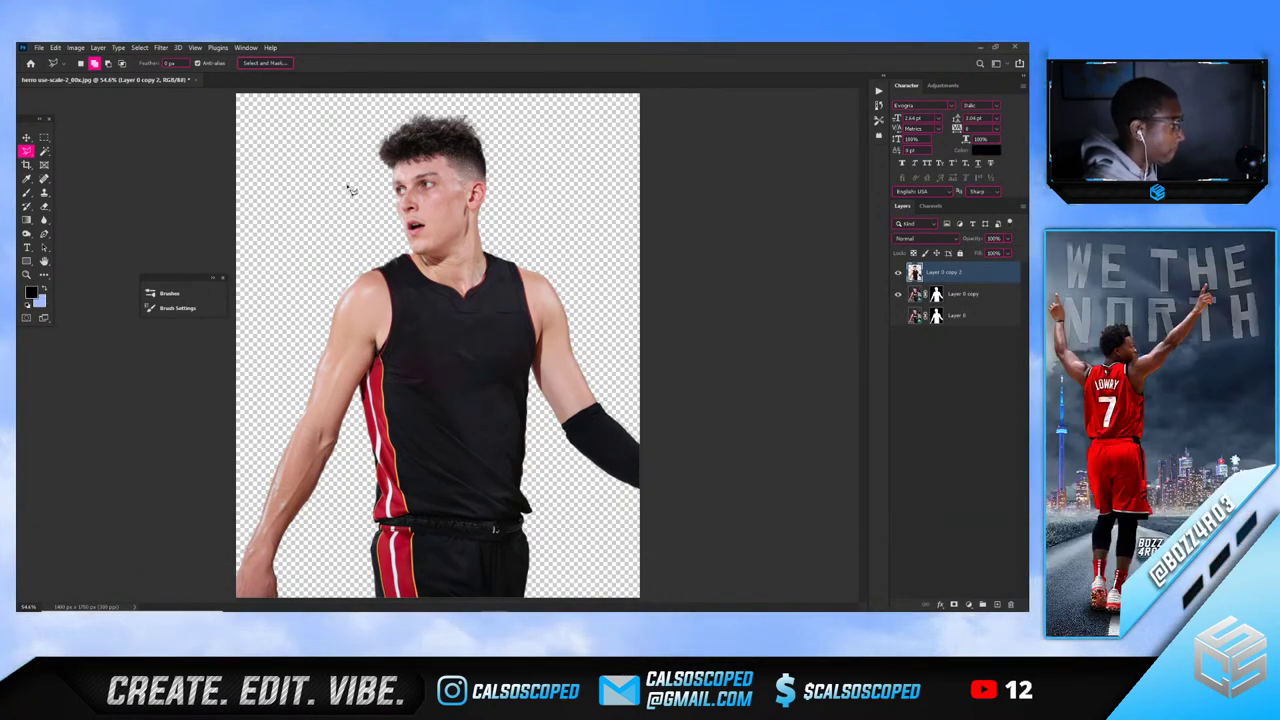
key("c")
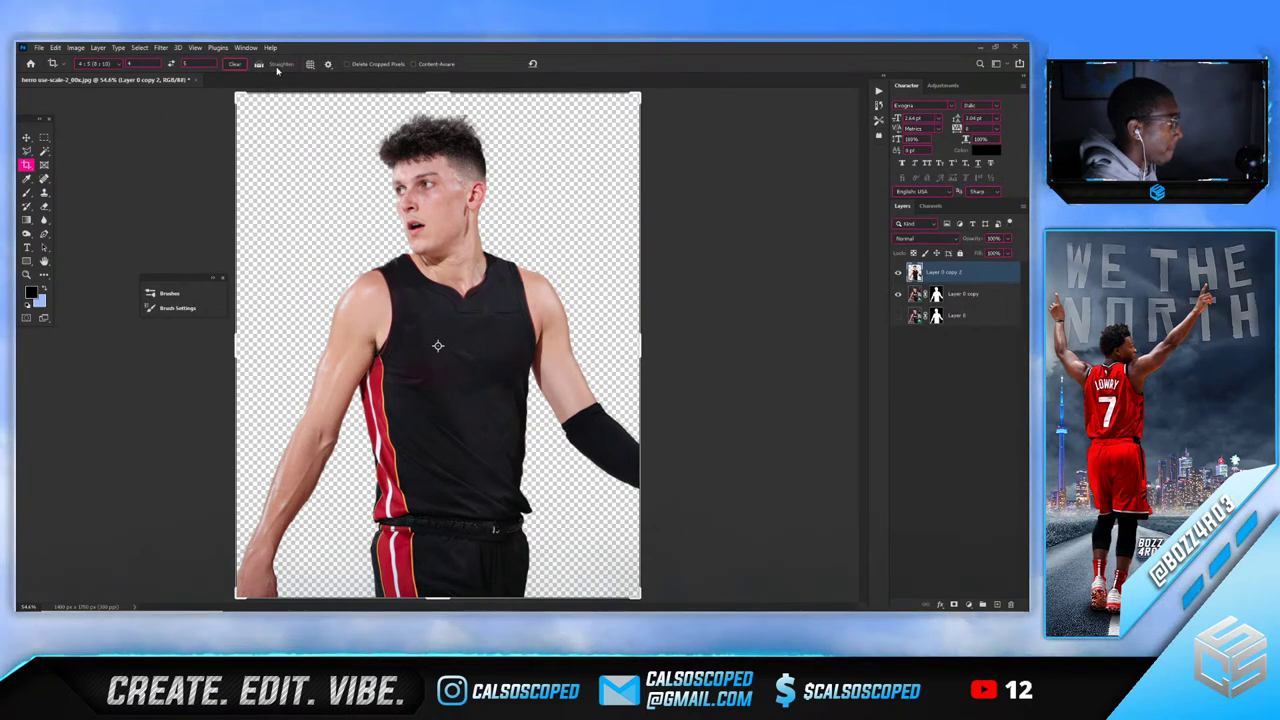
left_click(27, 137)
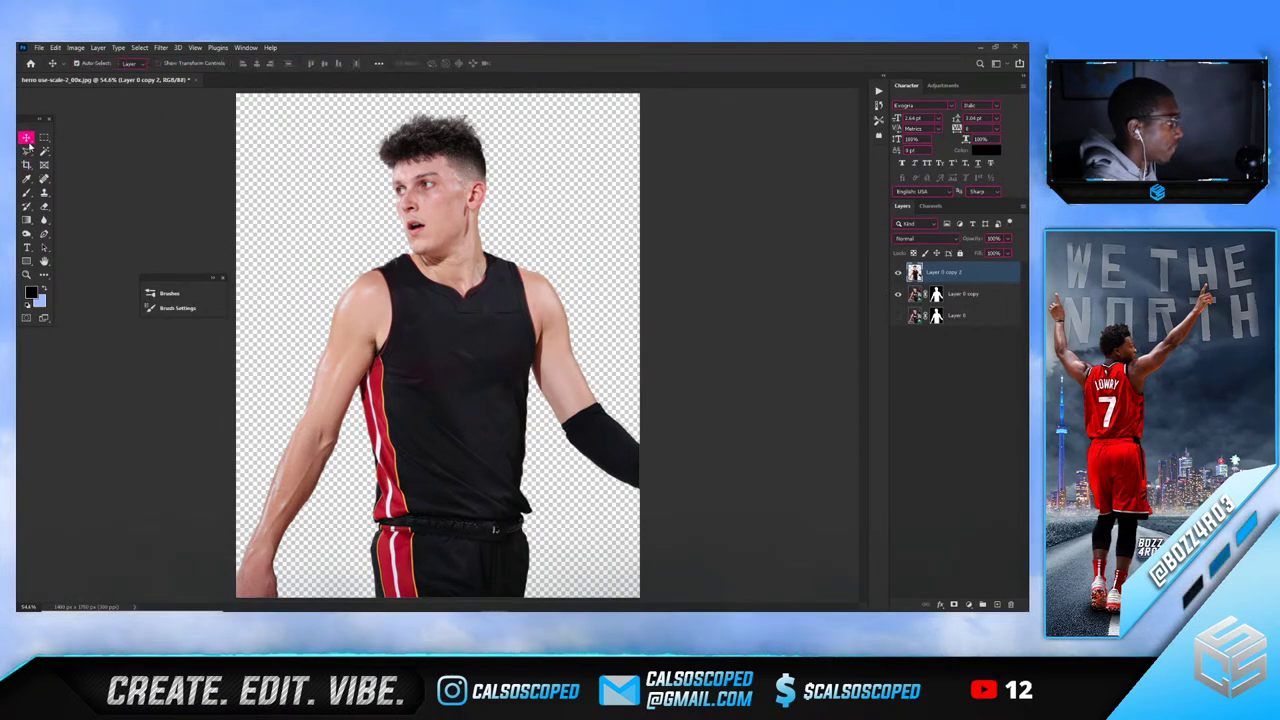
scroll(286, 191, "down", 4)
scroll(427, 290, "up", 1)
scroll(427, 290, "up", 2)
left_click_drag(462, 326, 286, 270)
key("ctrl+z")
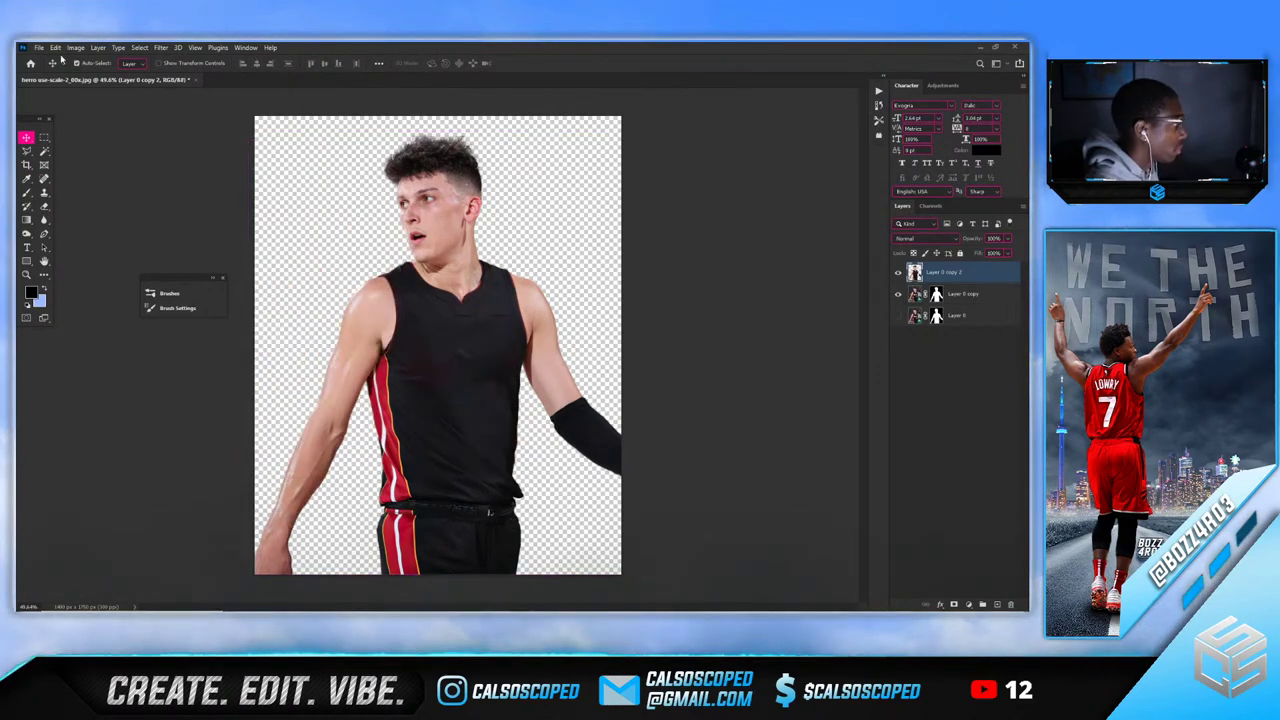
Check the pixel dimensions and resolution of the player image without changing them
left_click(38, 47)
left_click(495, 229)
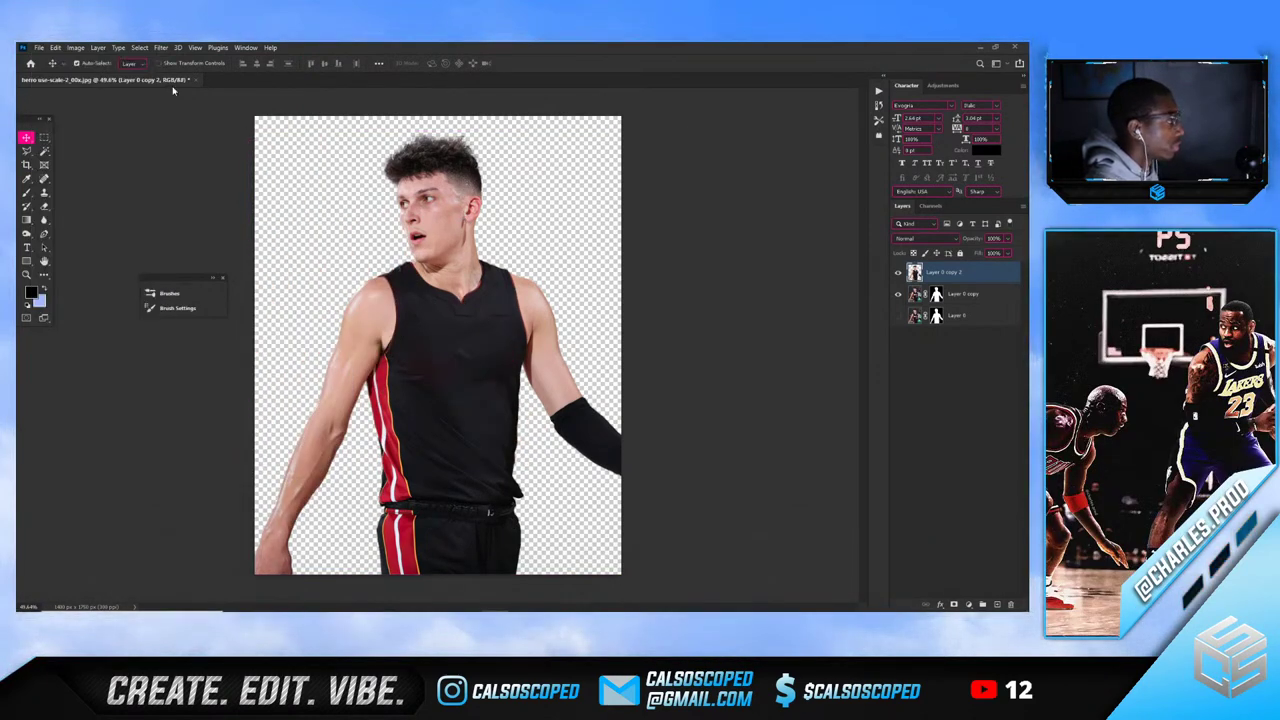
left_click(74, 48)
left_click(90, 127)
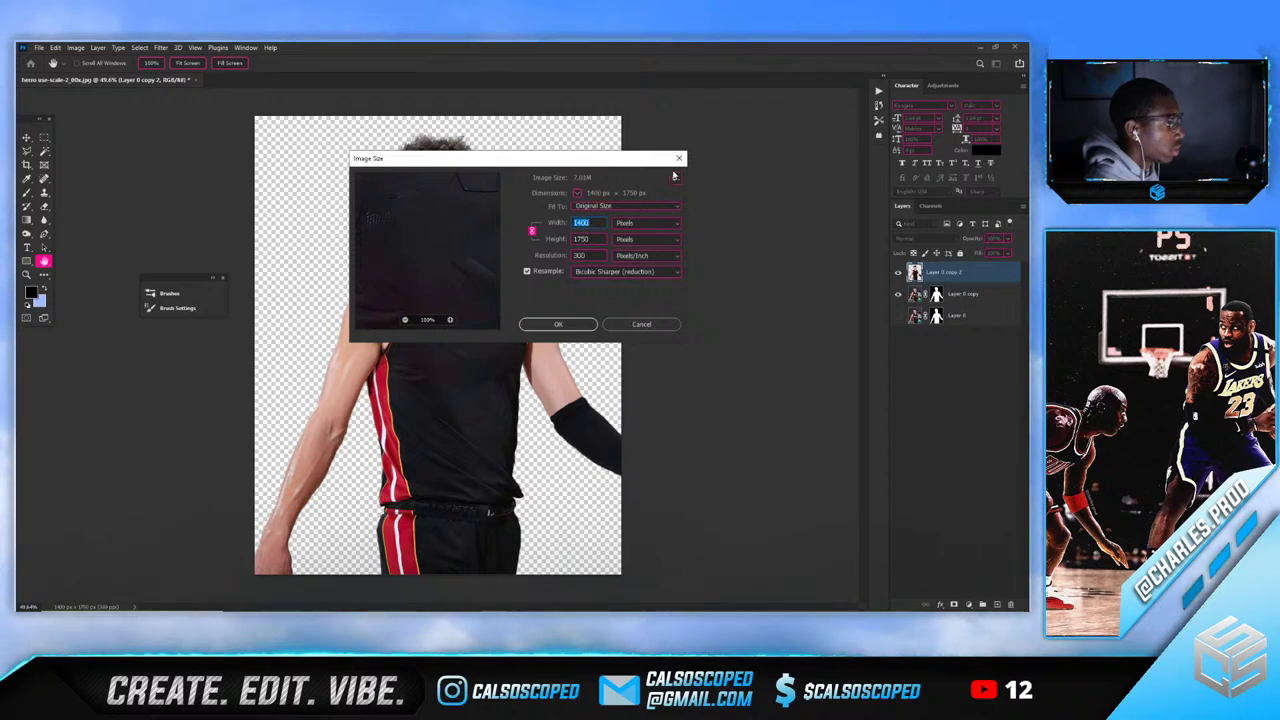
left_click(679, 158)
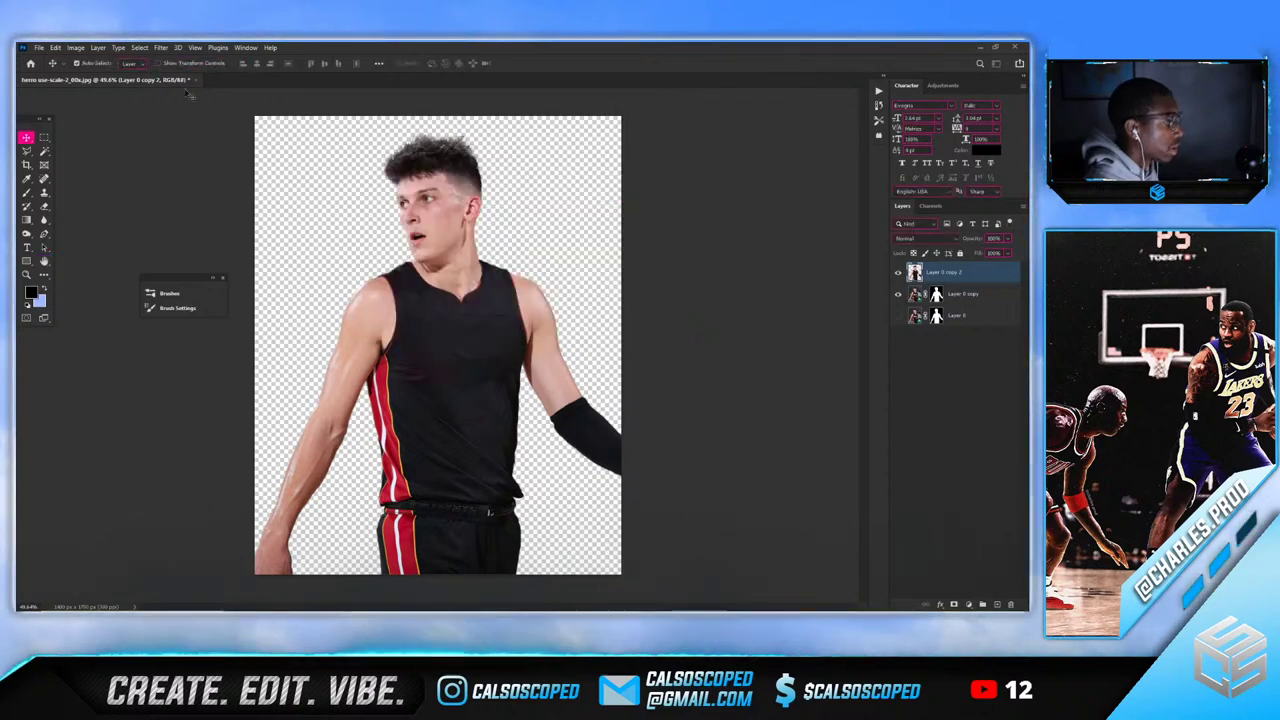
Create a new document from the recent 1080 × 1350 px, 300 ppi preset and resize it to 1400 × 1750 pixels
left_click(39, 47)
left_click(55, 59)
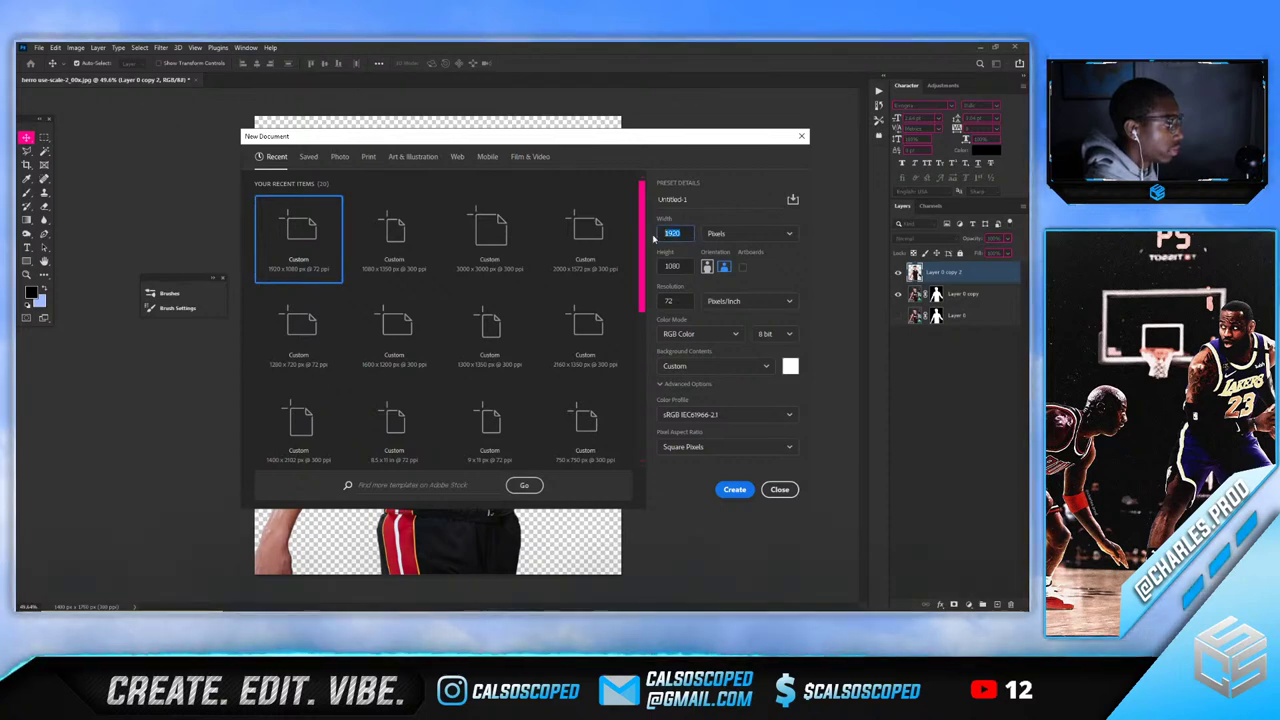
double_click(392, 250)
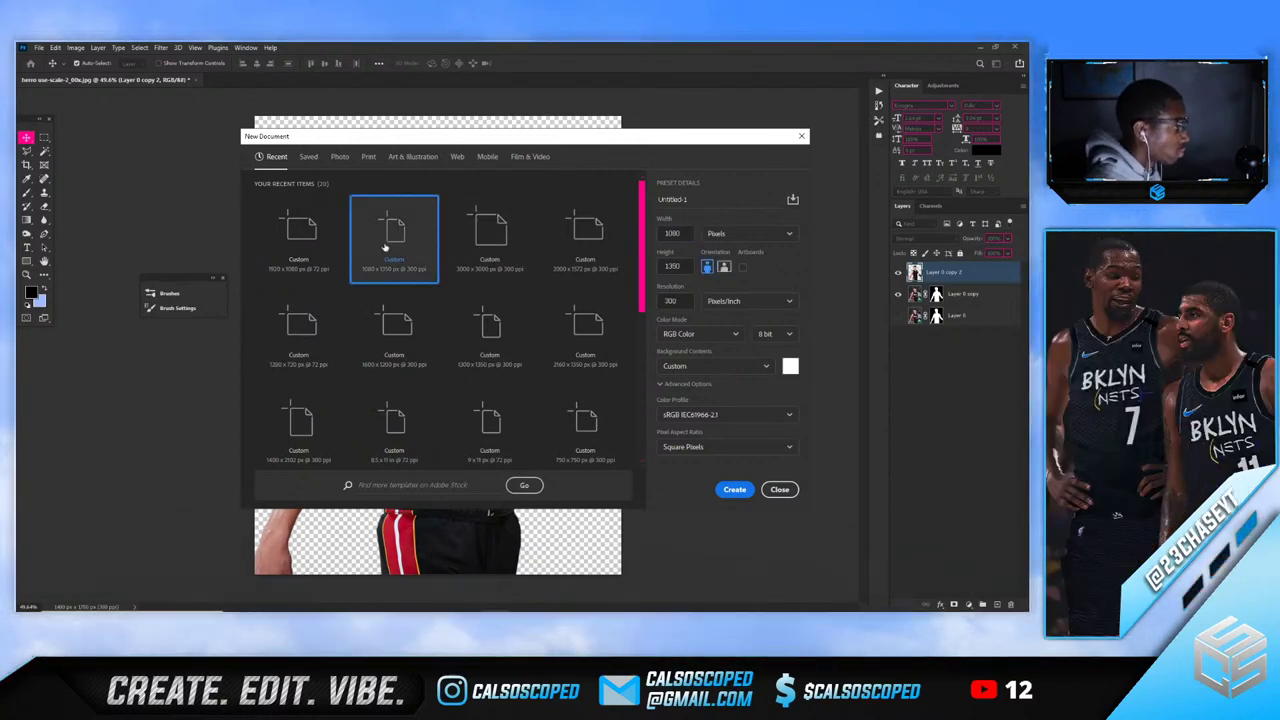
left_click(75, 47)
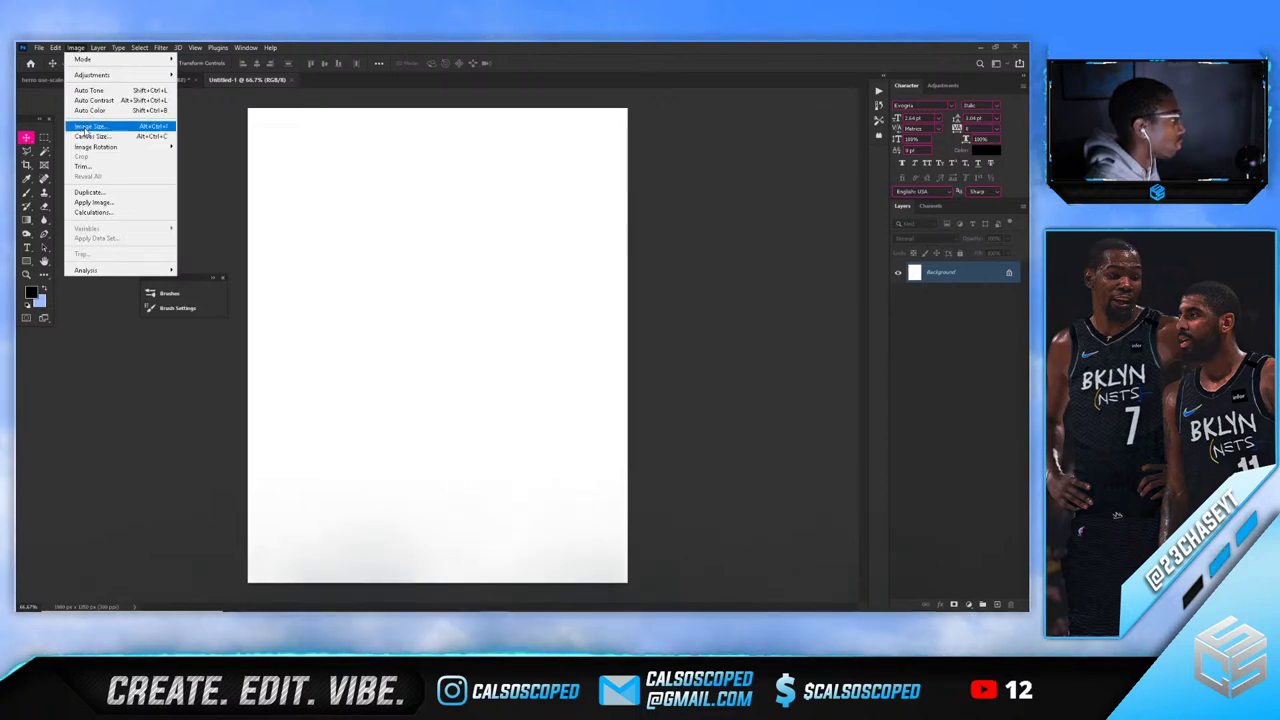
left_click(95, 135)
type("1400")
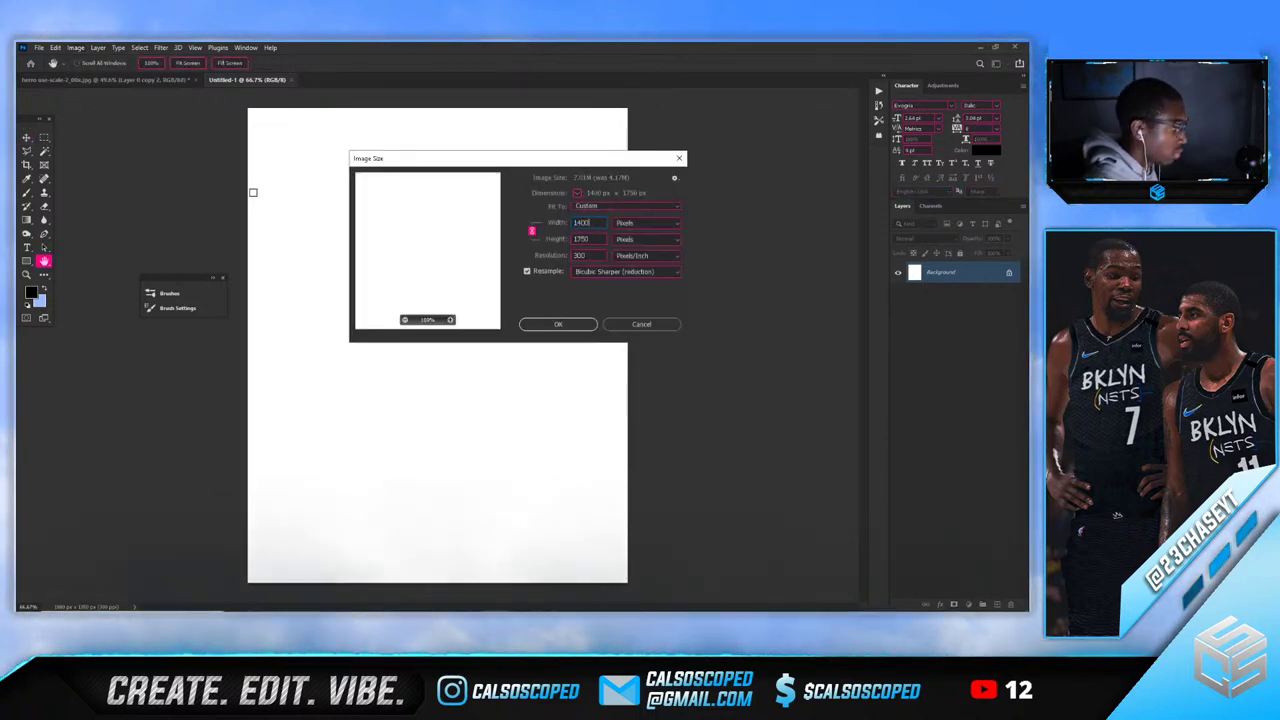
key("Return")
Copy the cleaned-up player layer into the new document and position it so the shorts meet the canvas's lower edge
left_click(68, 79)
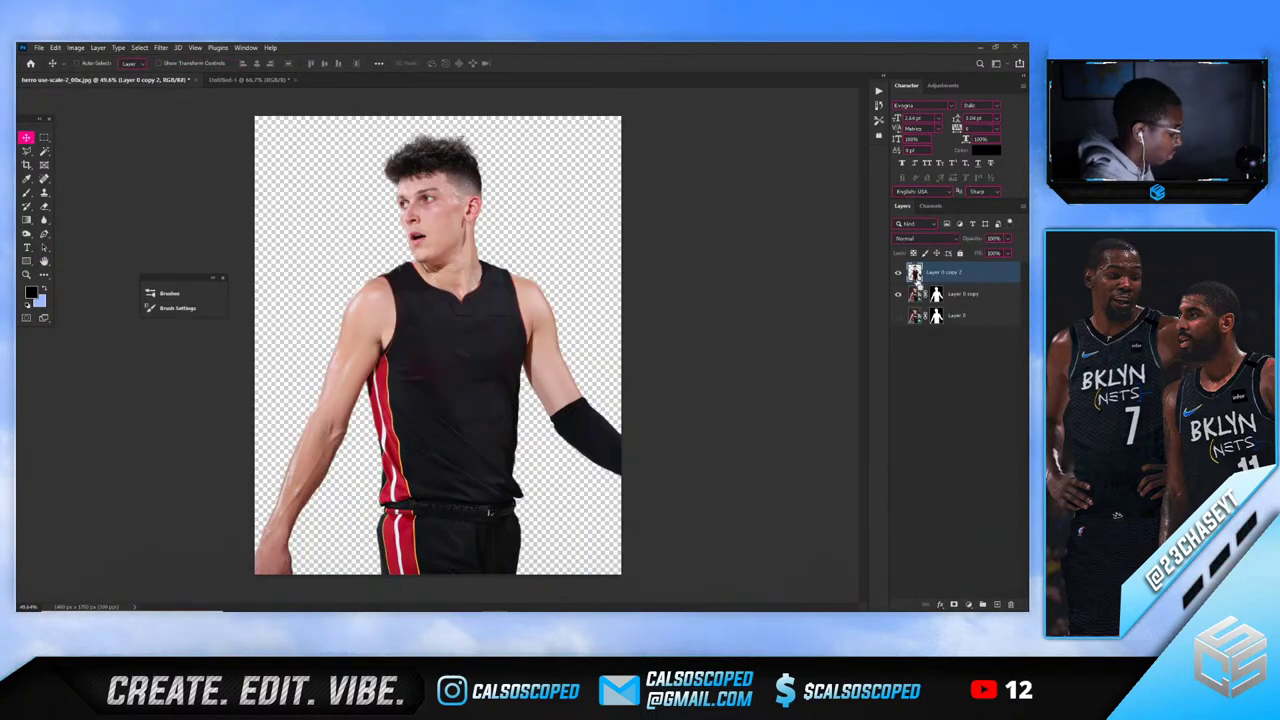
left_click_drag(257, 90, 437, 278)
scroll(487, 278, "down", 3)
left_click(77, 63)
left_click(105, 80)
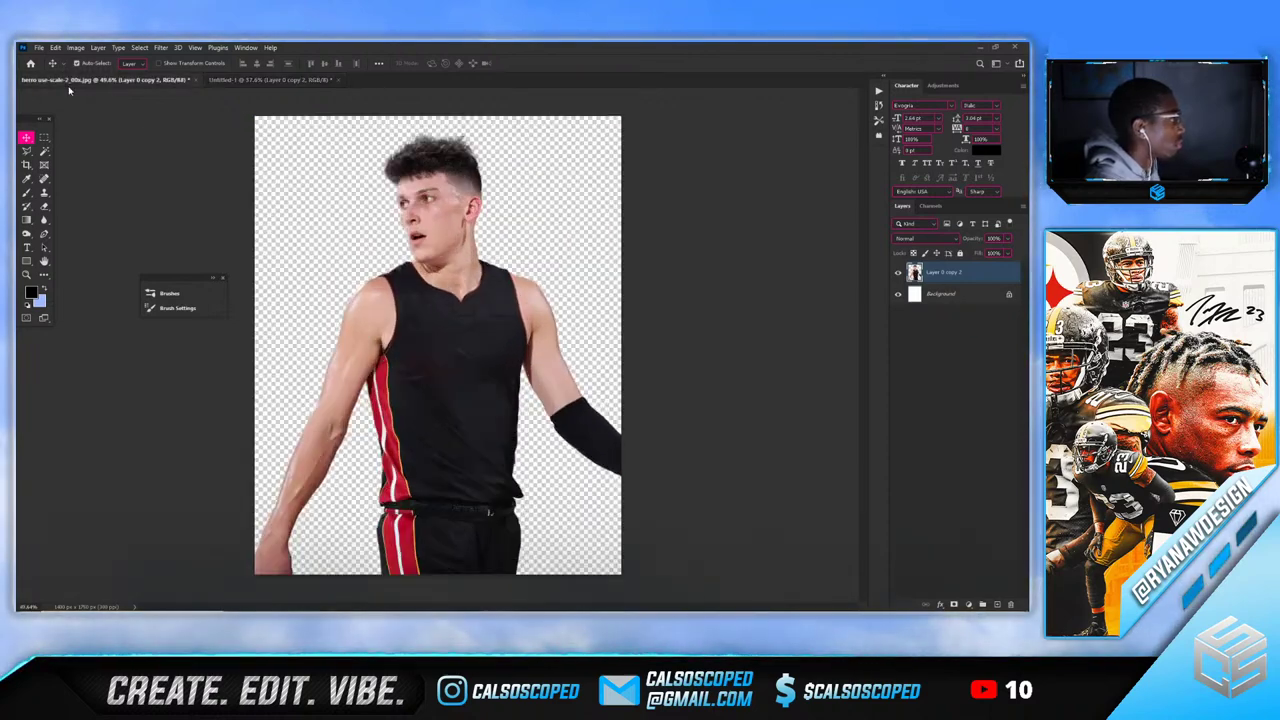
left_click(266, 80)
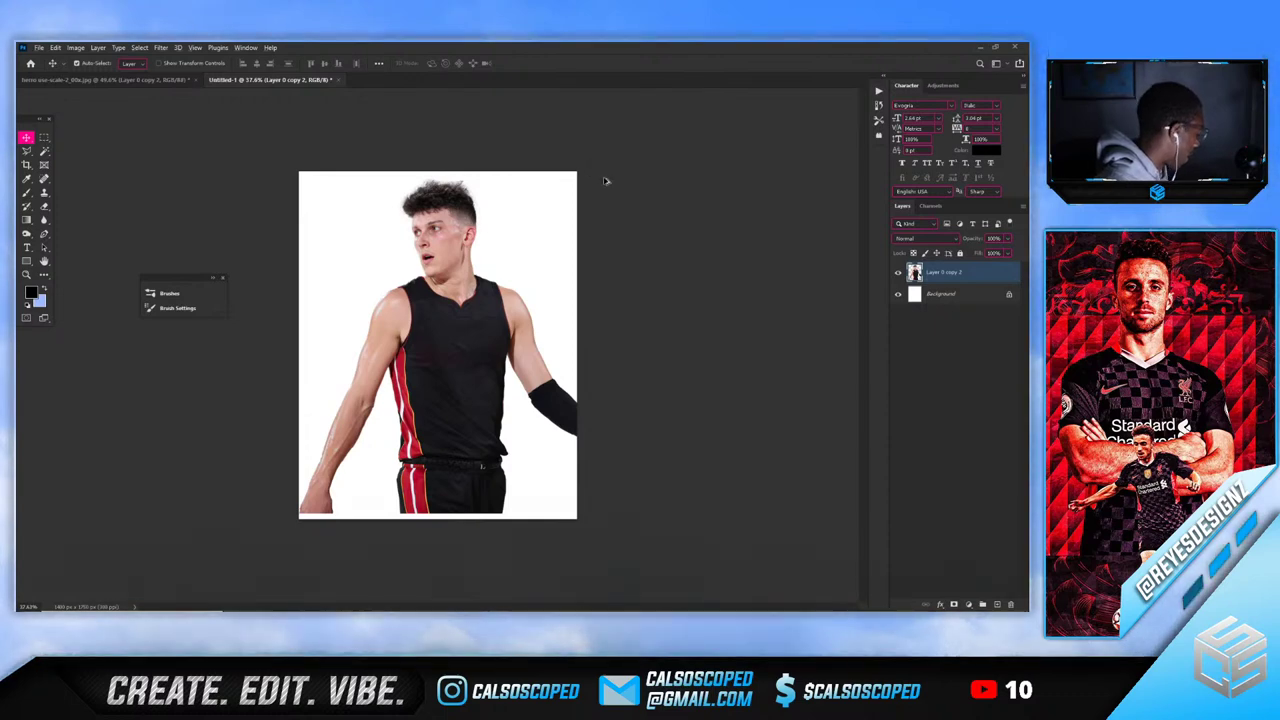
left_click_drag(467, 307, 446, 311)
Clean up the streaks on the jersey's chest and the stray seam line beside the neckline with the Clone Stamp Tool
scroll(458, 258, "up", 4)
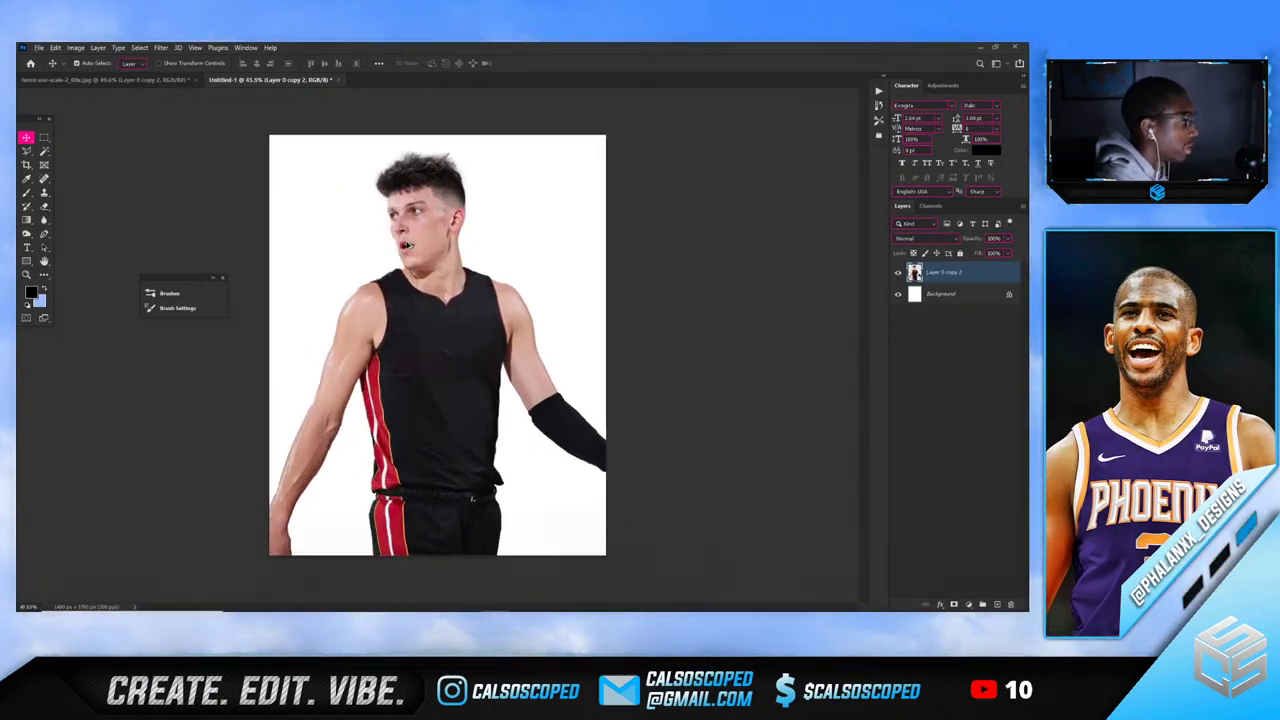
scroll(437, 417, "up", 2)
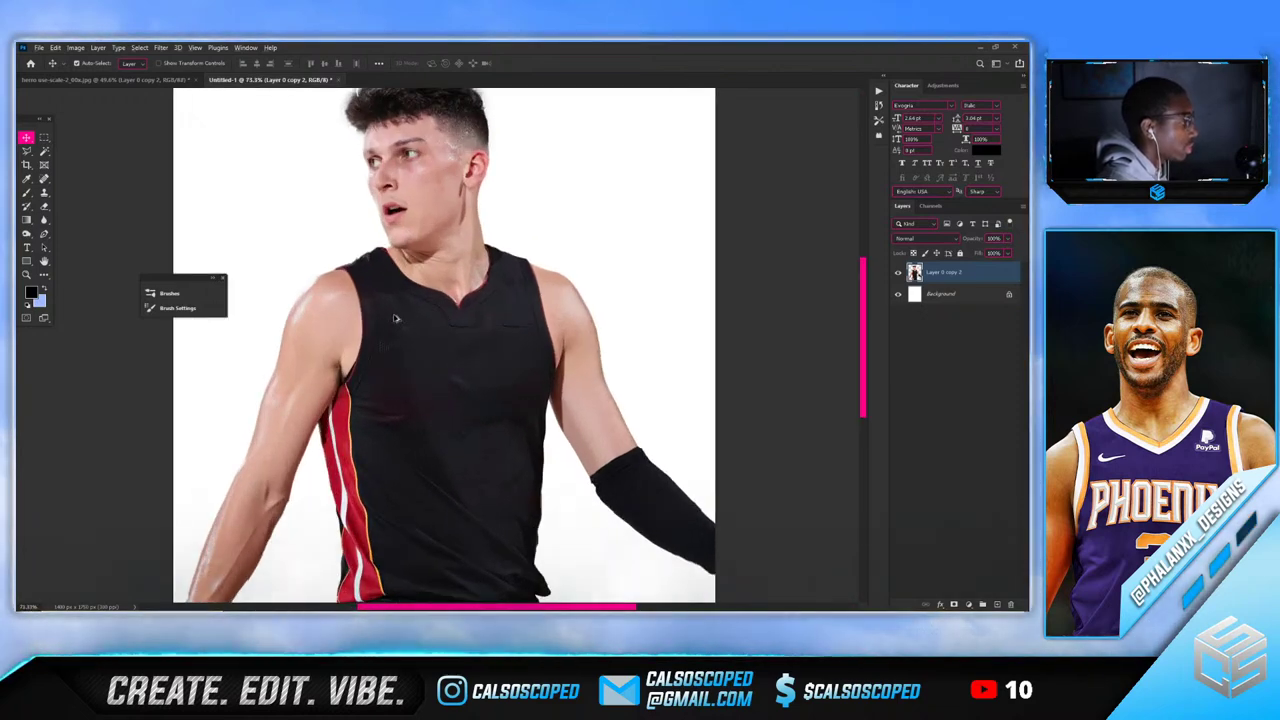
scroll(400, 320, "up", 2)
scroll(412, 338, "up", 2)
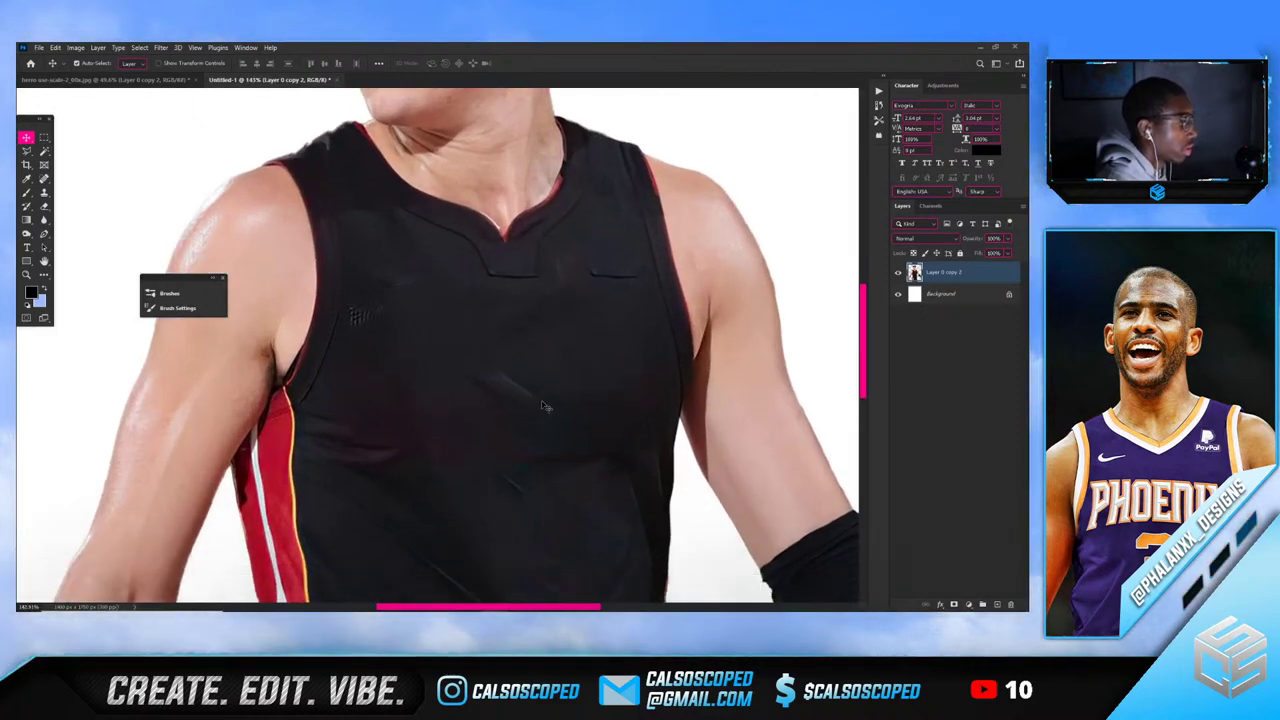
left_click(44, 194)
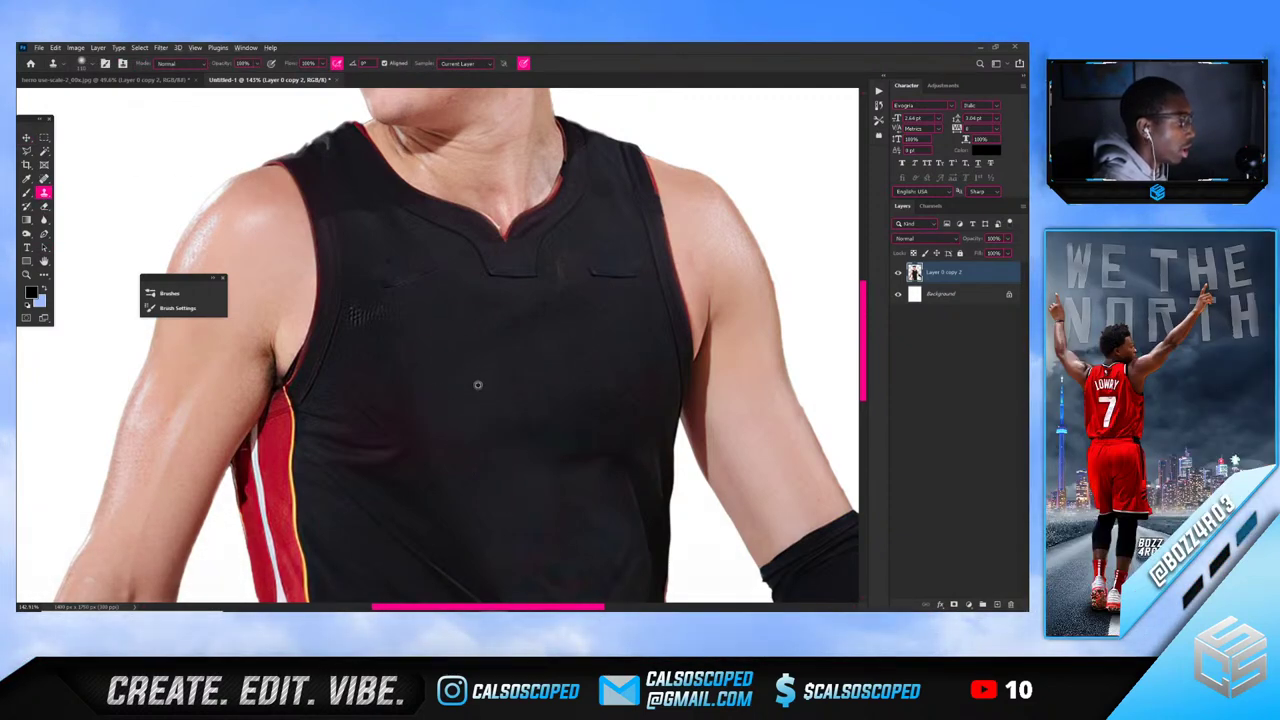
scroll(477, 384, "down", 3)
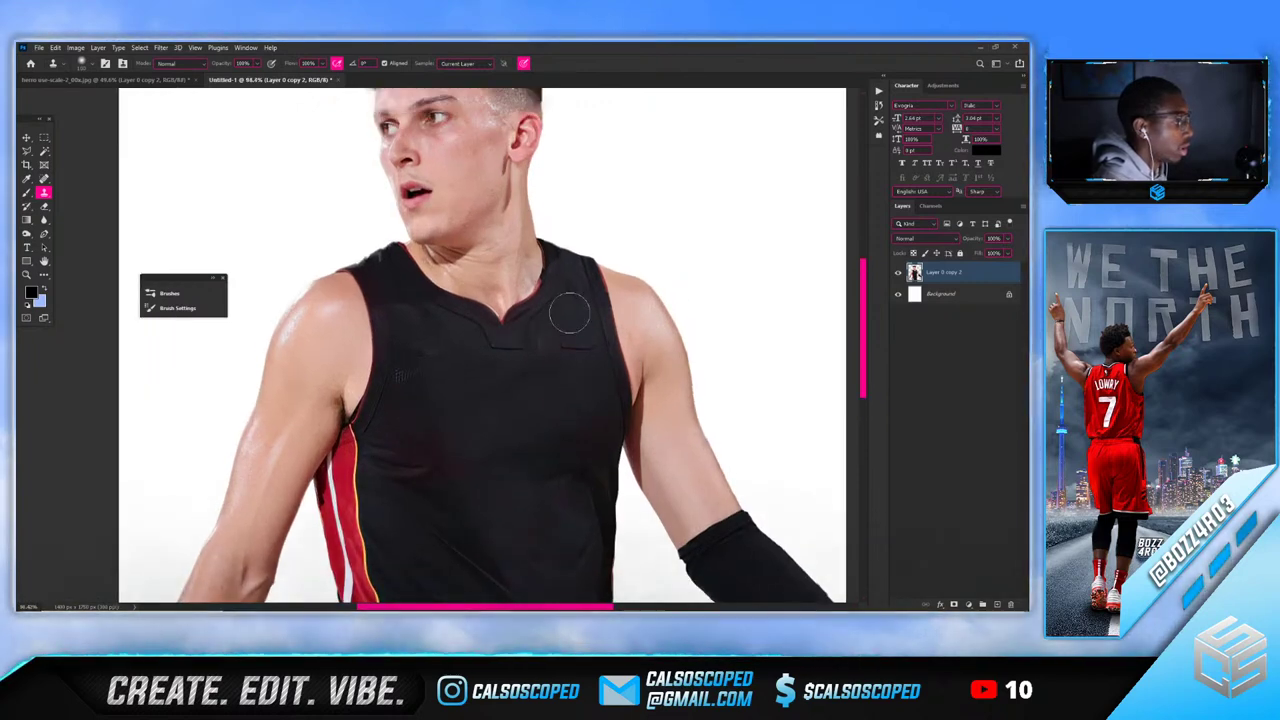
mouse_move(566, 342)
left_mouse_down()
mouse_move(574, 351)
mouse_move(549, 353)
left_mouse_up()
right_click(553, 369, "alt")
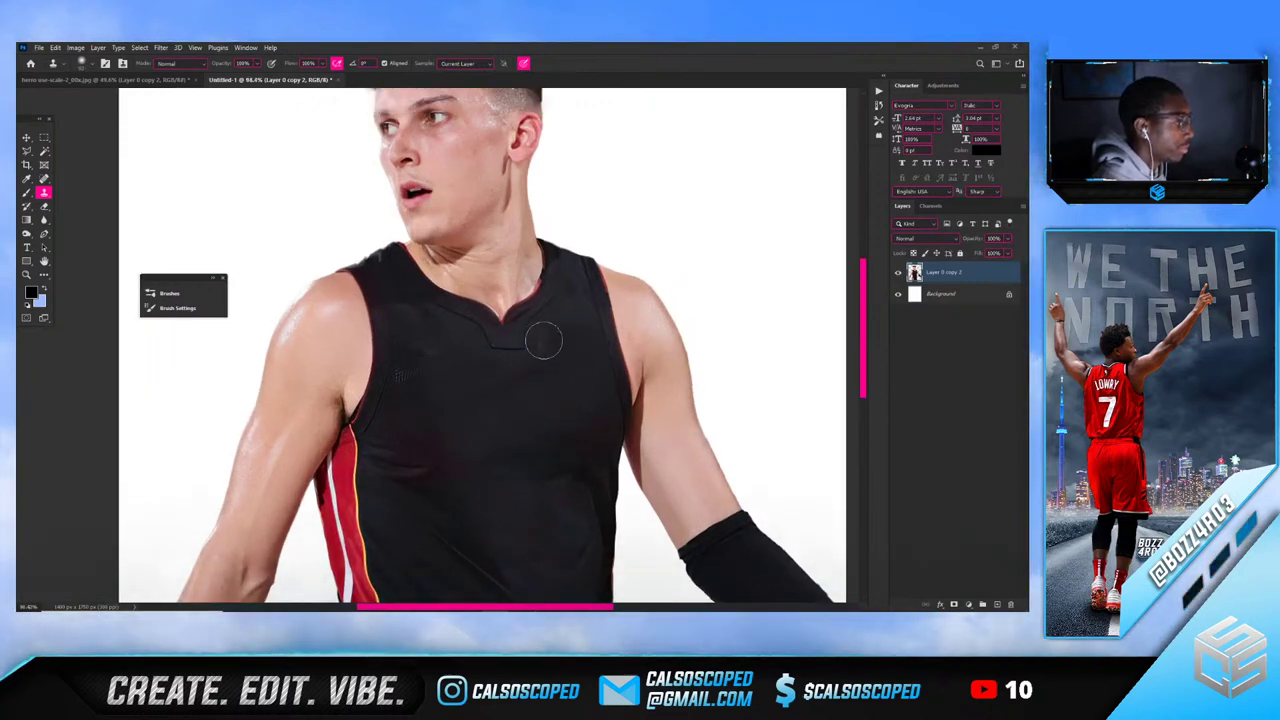
Clone plain fabric over the leftover mesh patch and marks on the chest near the striped side of the jersey
scroll(424, 383, "up", 3)
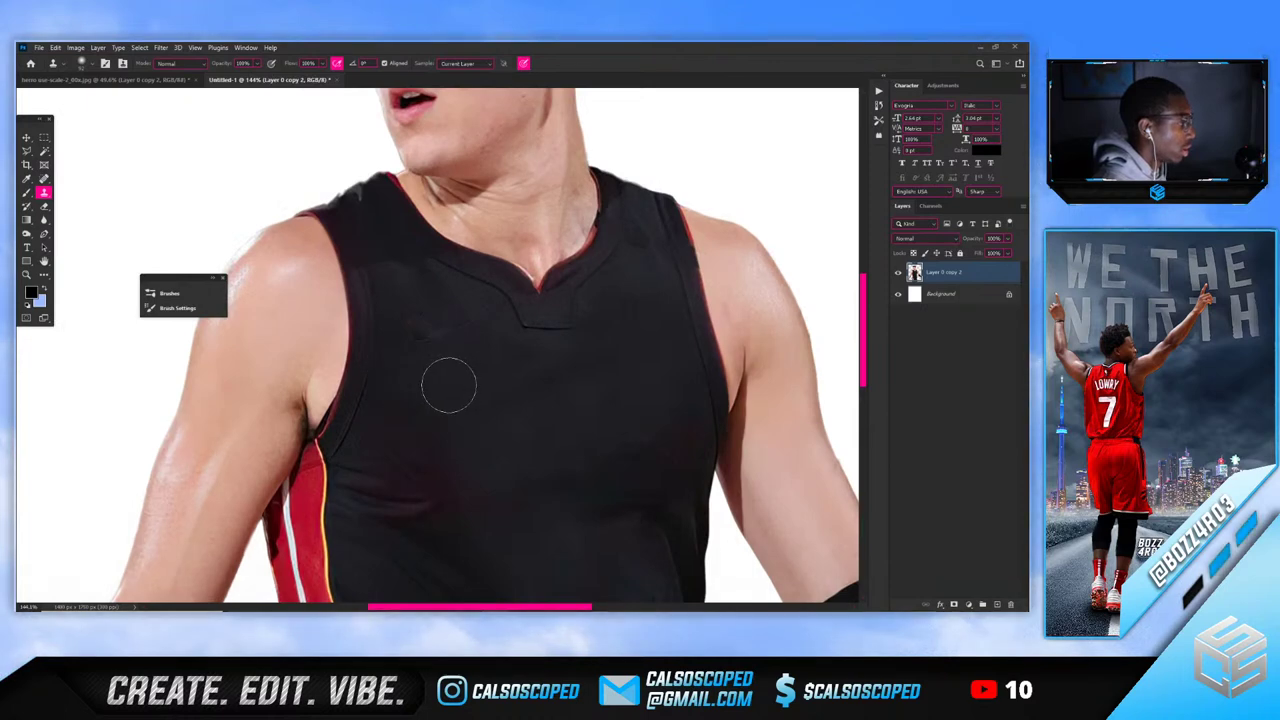
right_click(448, 384, "alt")
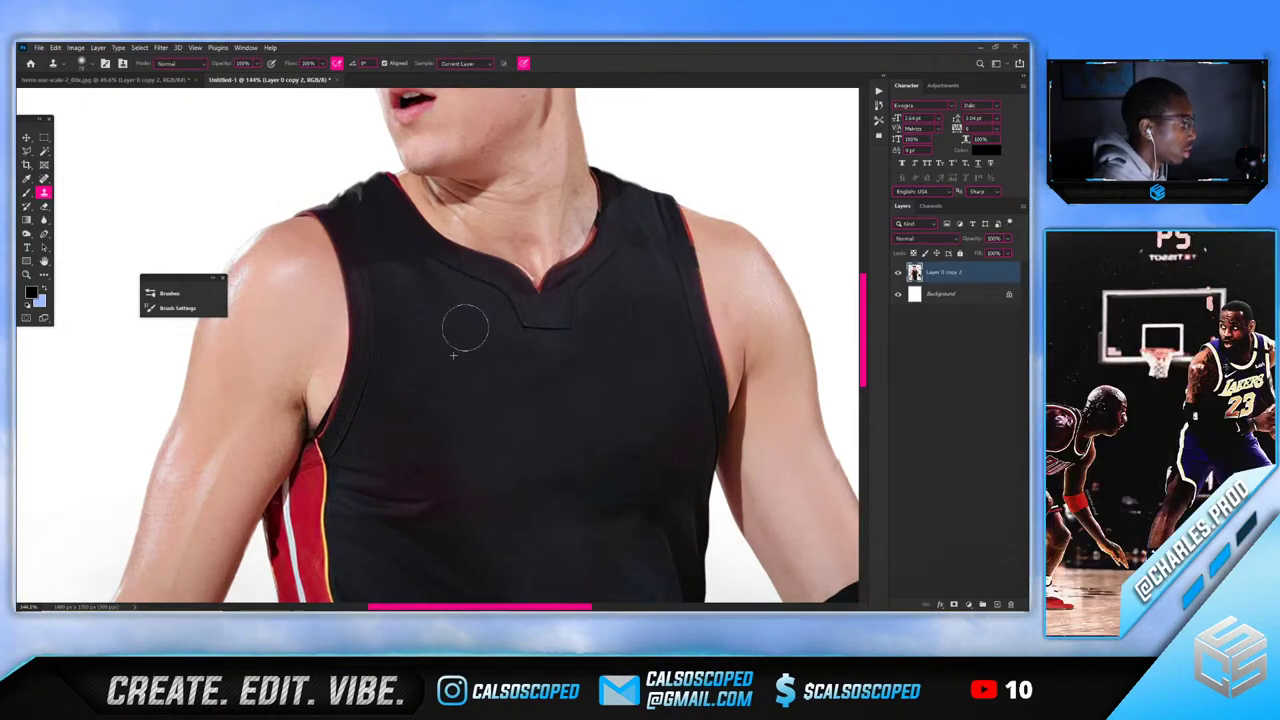
scroll(423, 313, "down", 5)
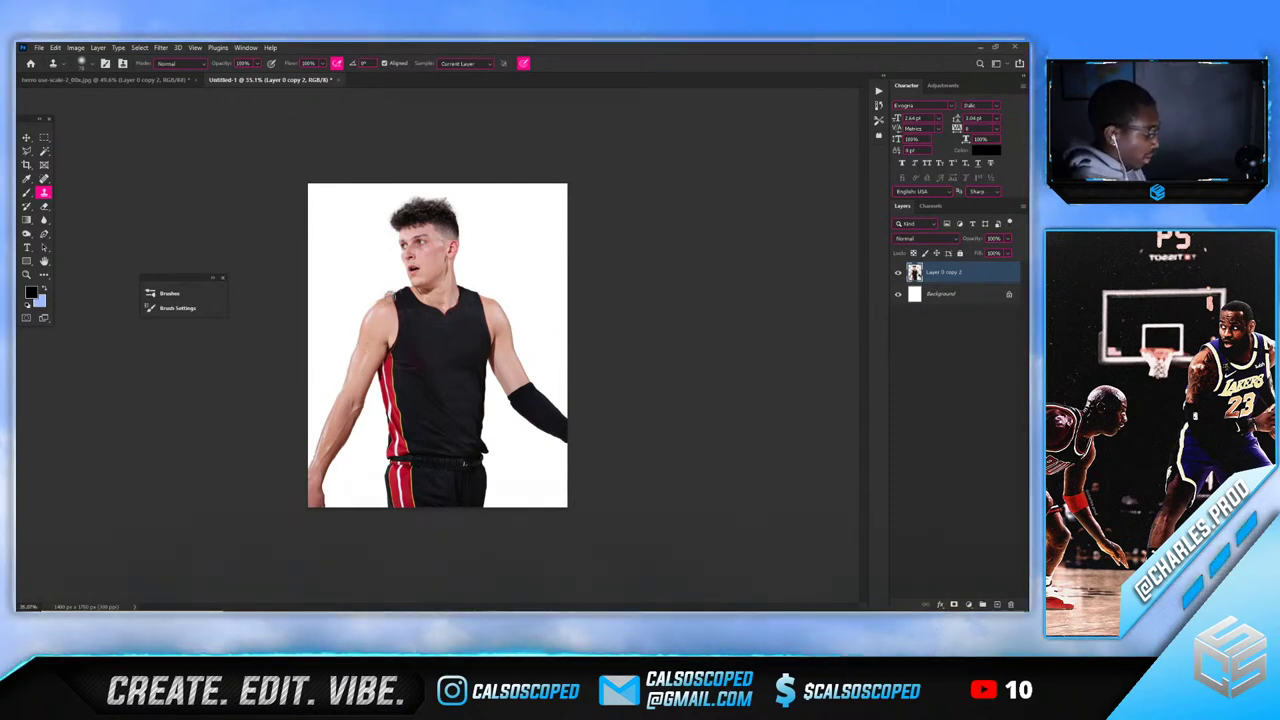
key("v")
key("ctrl+0")
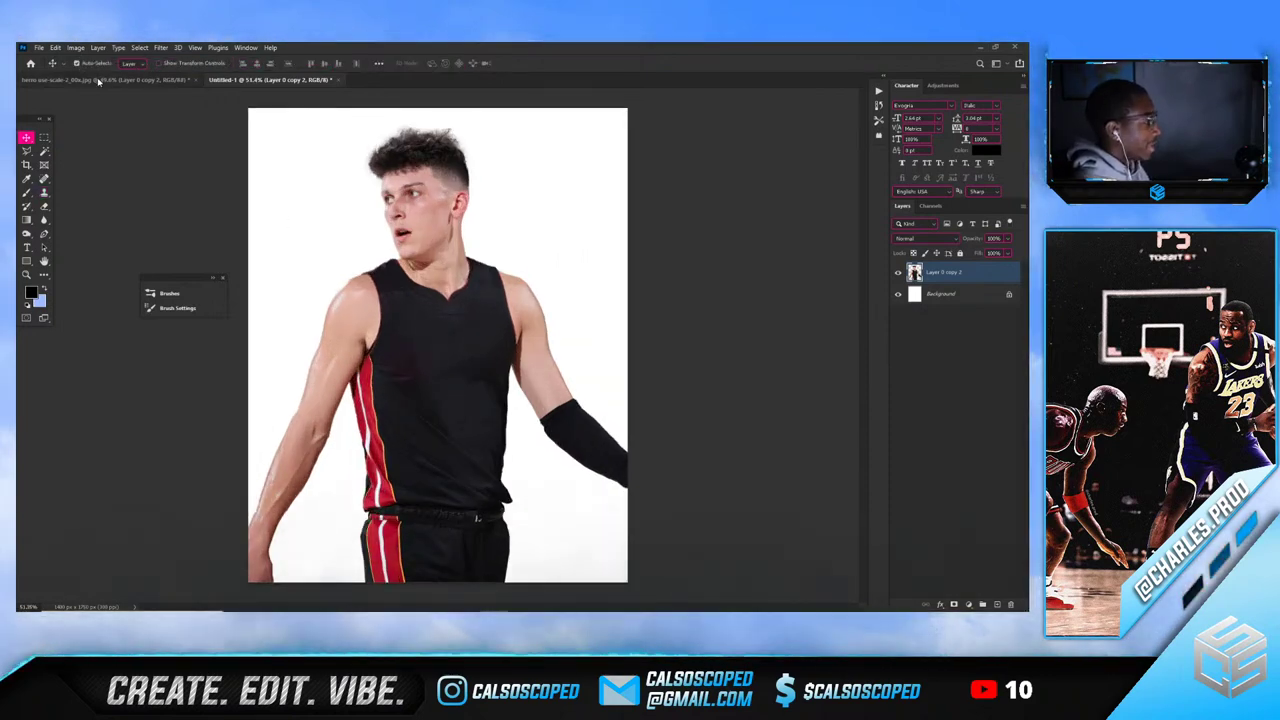
Compare the retouched player with the original document and toggle the white Background layer to check the cutout against transparency
left_click(118, 80)
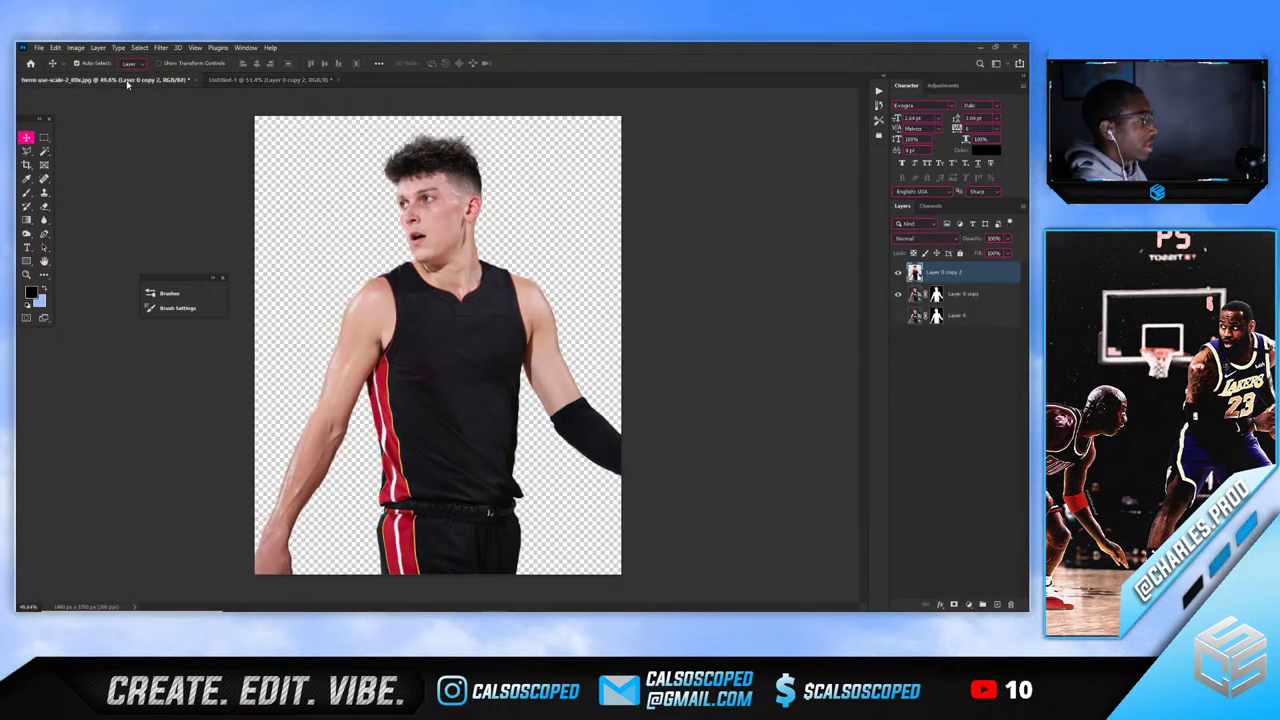
left_click(265, 80)
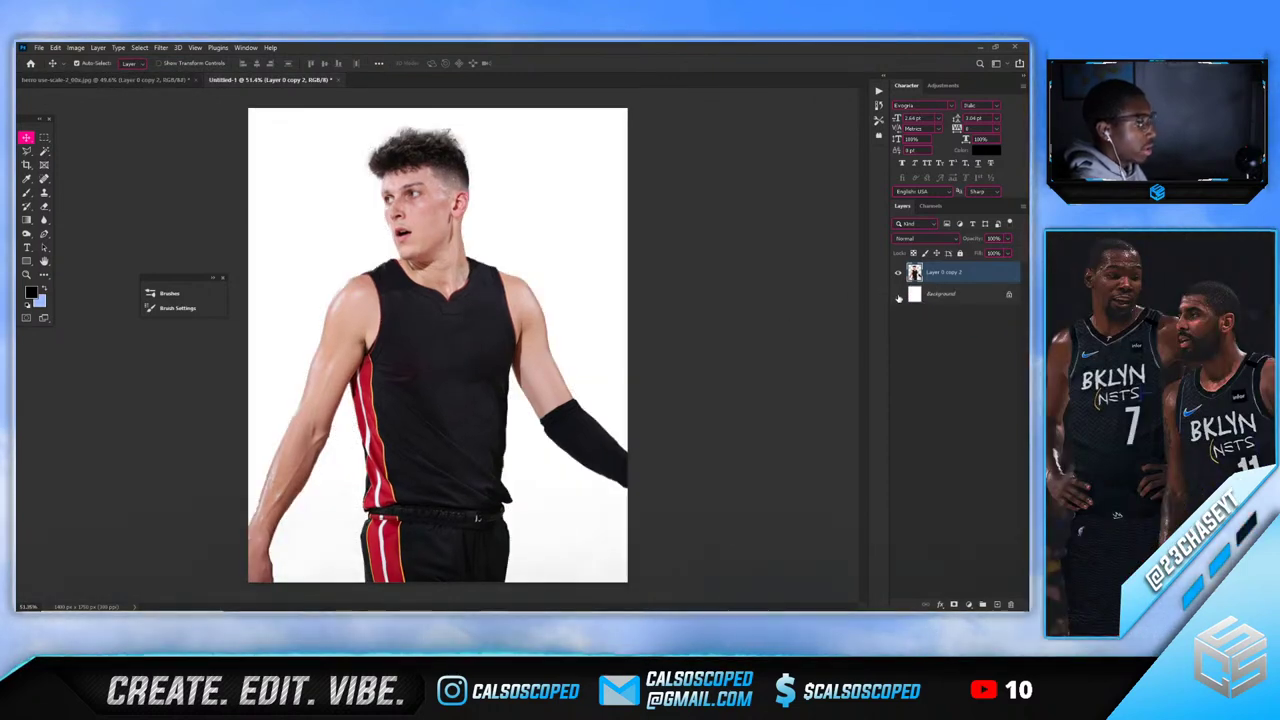
left_click(898, 295)
left_click(898, 295)
left_click(898, 295)
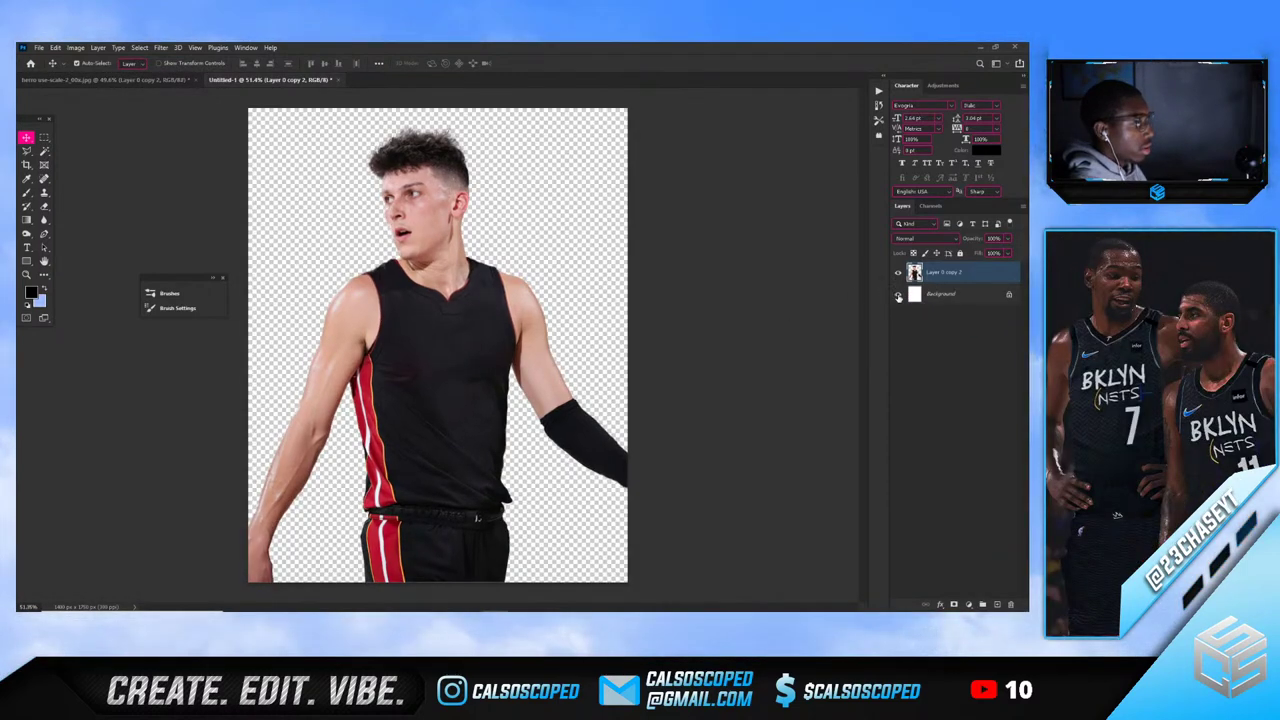
left_click(898, 295)
In the original photo document, duplicate the hidden Layer 0 and delete the layer mask from the copy
left_click(118, 80)
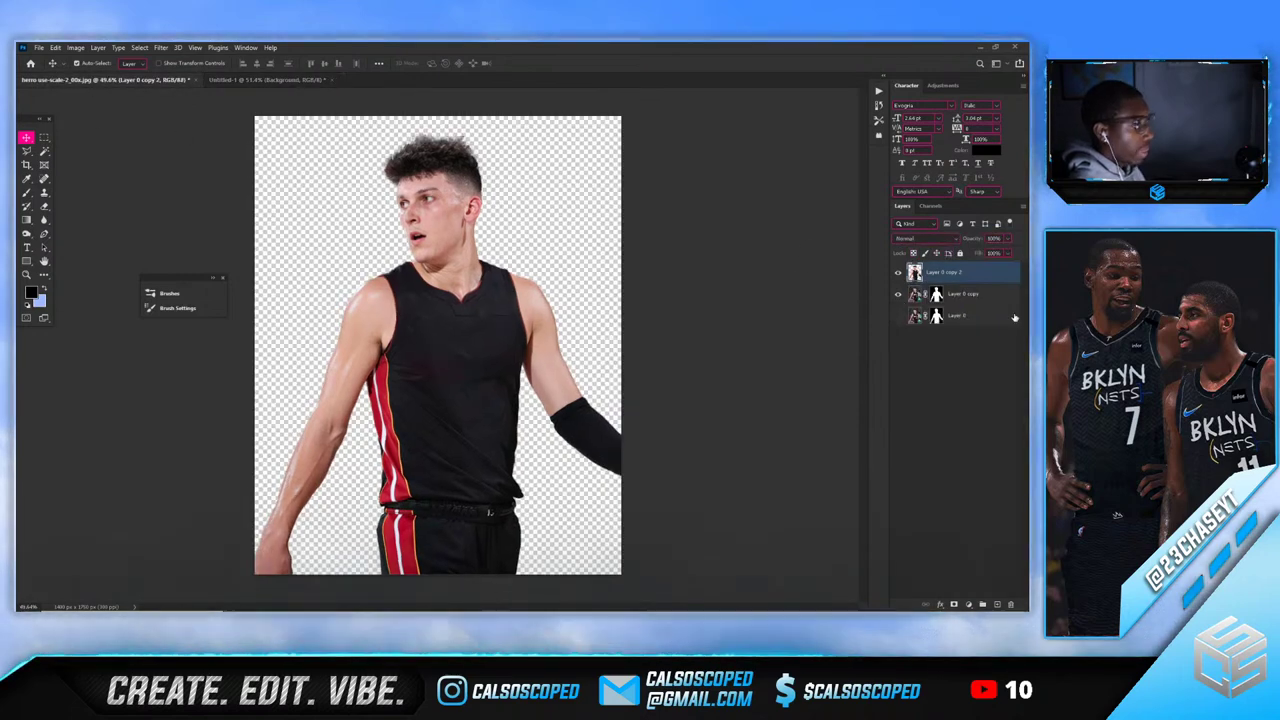
left_click(955, 316)
key("ctrl+j")
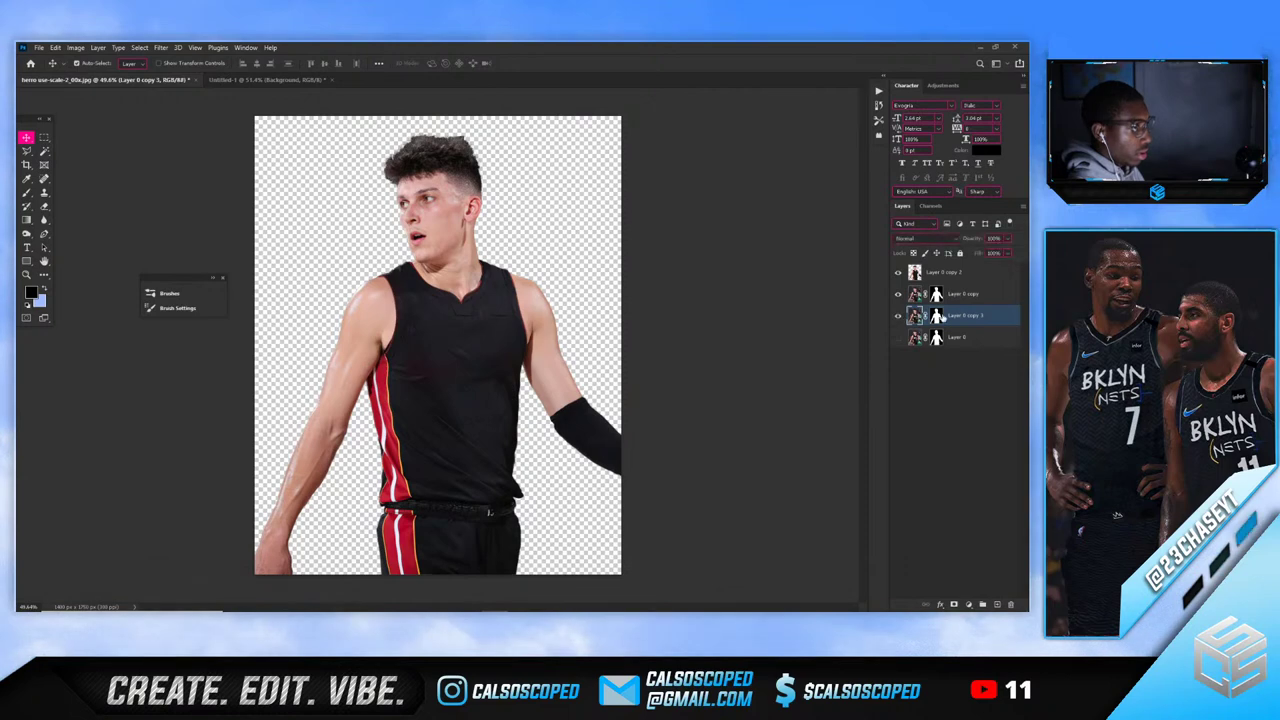
right_click(938, 316)
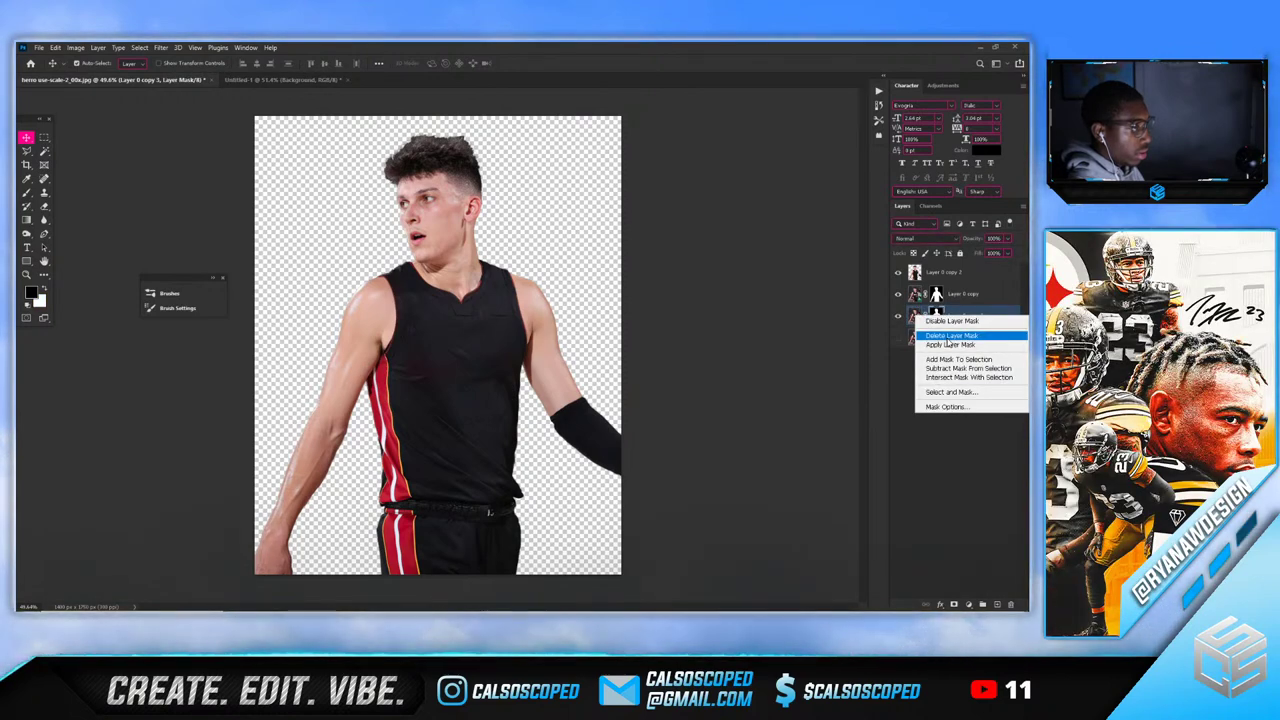
left_click(950, 335)
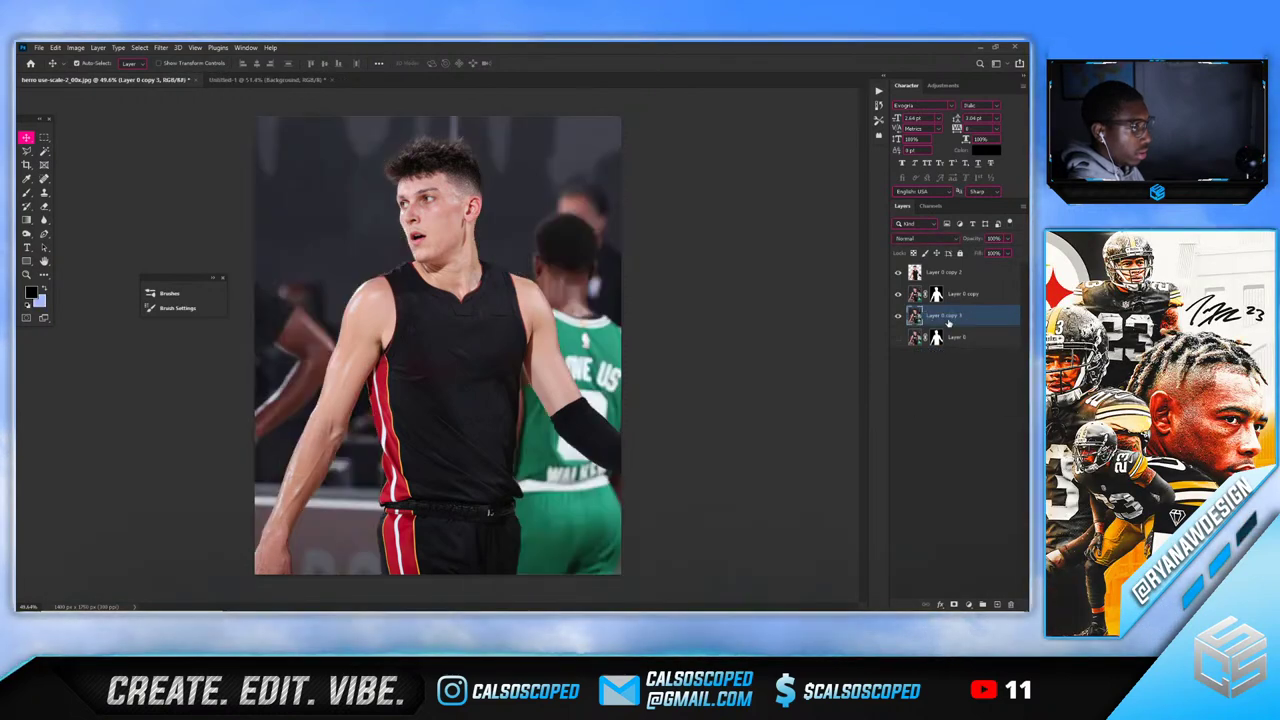
Copy the unmasked photo layer into the new document beneath the cutout and align its player with the retouched player
left_click(237, 79)
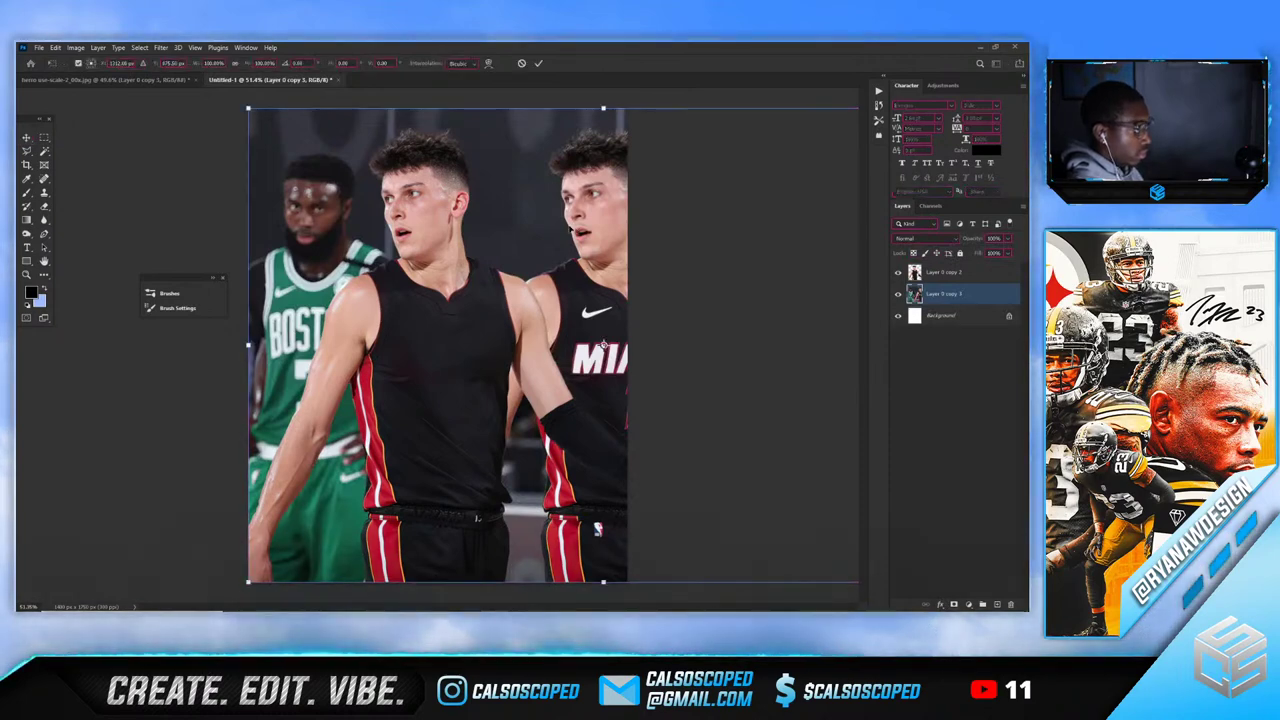
key("ctrl+t")
left_click_drag(574, 230, 397, 222)
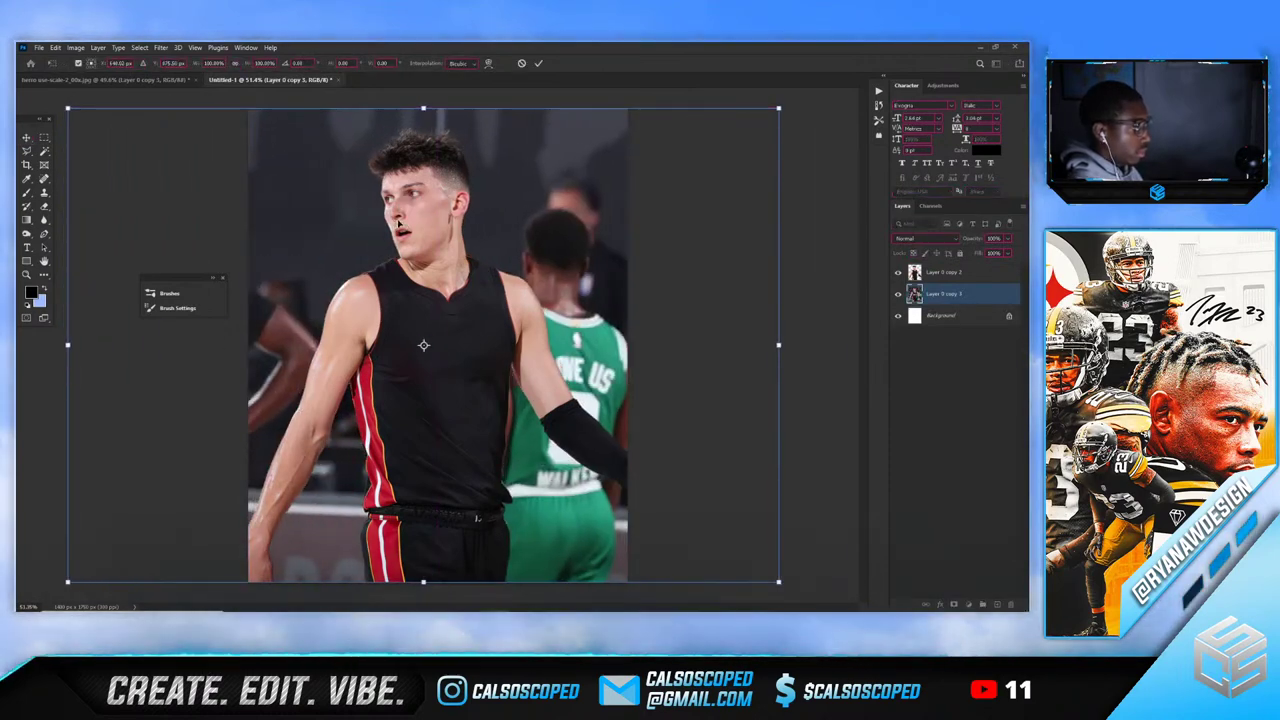
key("Return")
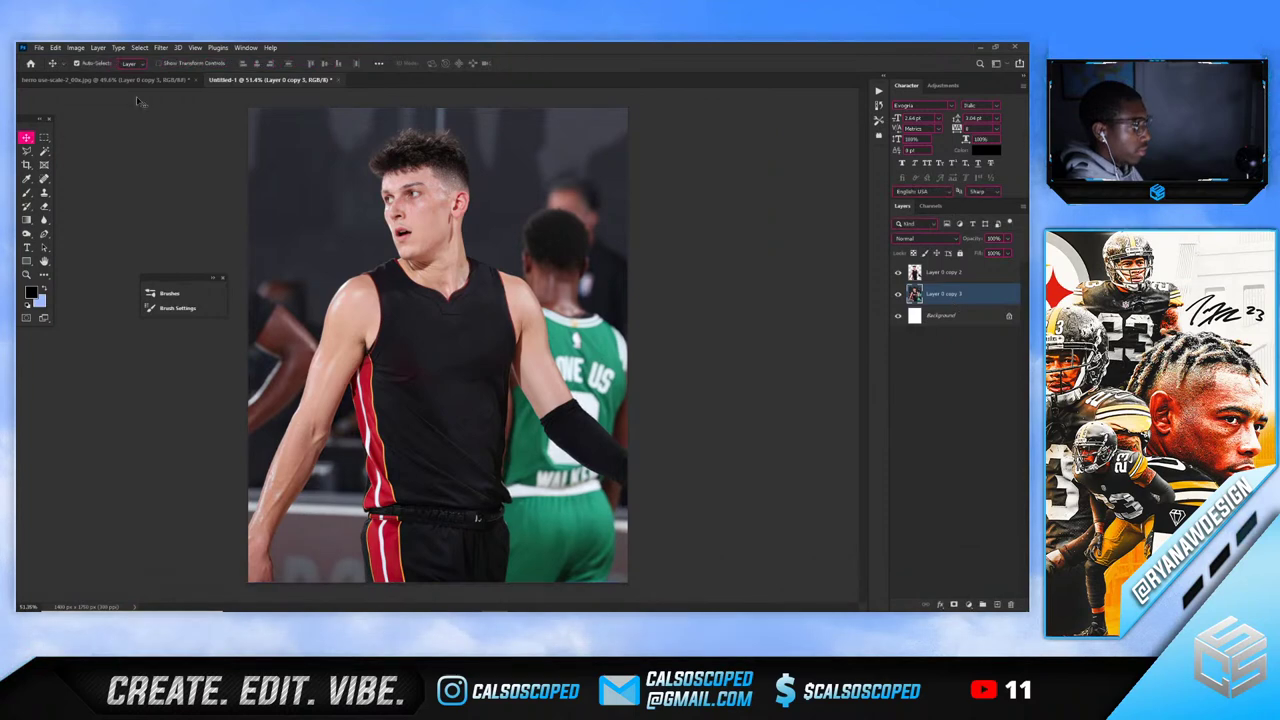
Save the new document to the computer as a Photoshop file named "tyler herro displacement map use" in the tyler herro own jersey folder
left_click(38, 47)
left_click(58, 175)
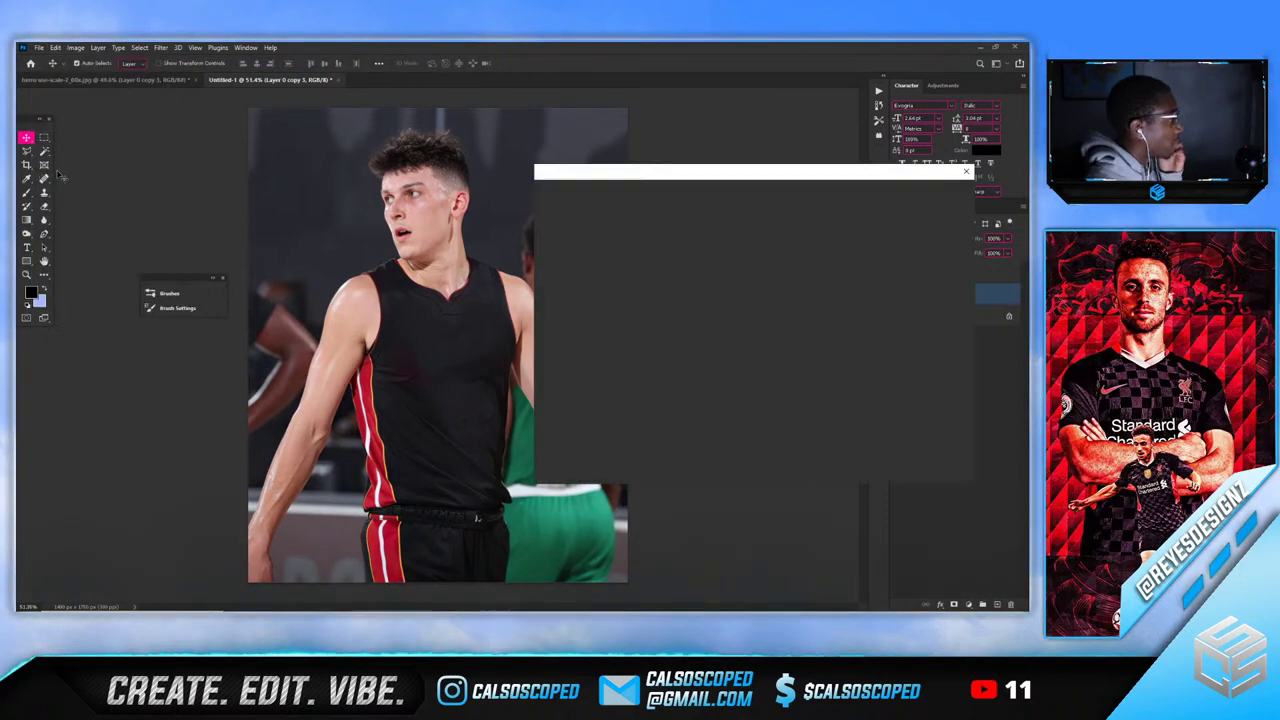
left_click(816, 428)
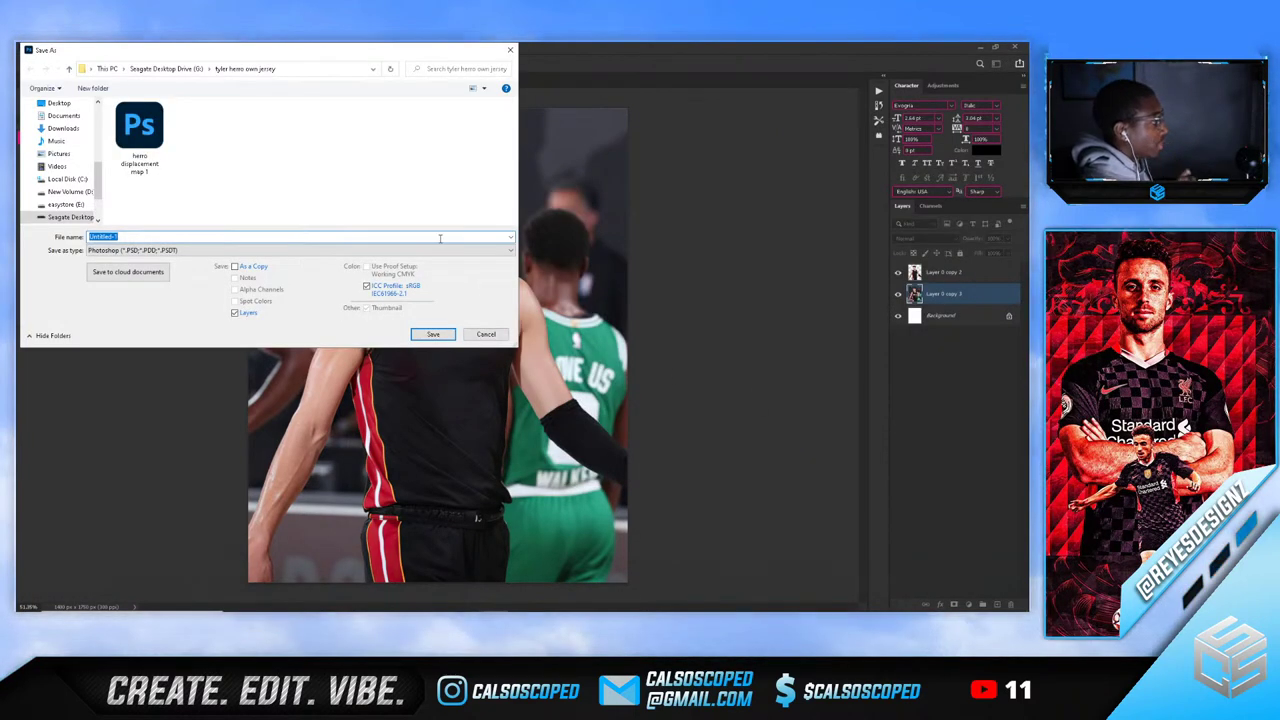
type("tyler her")
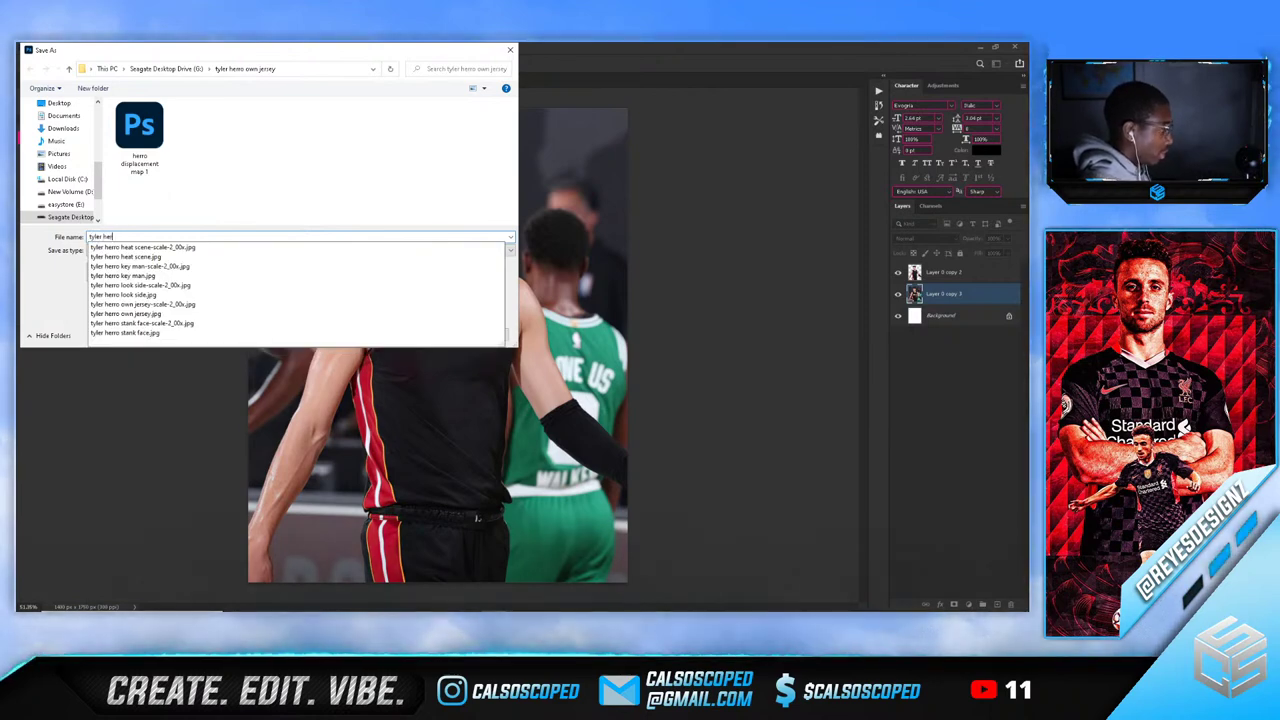
type("ro displacement map use")
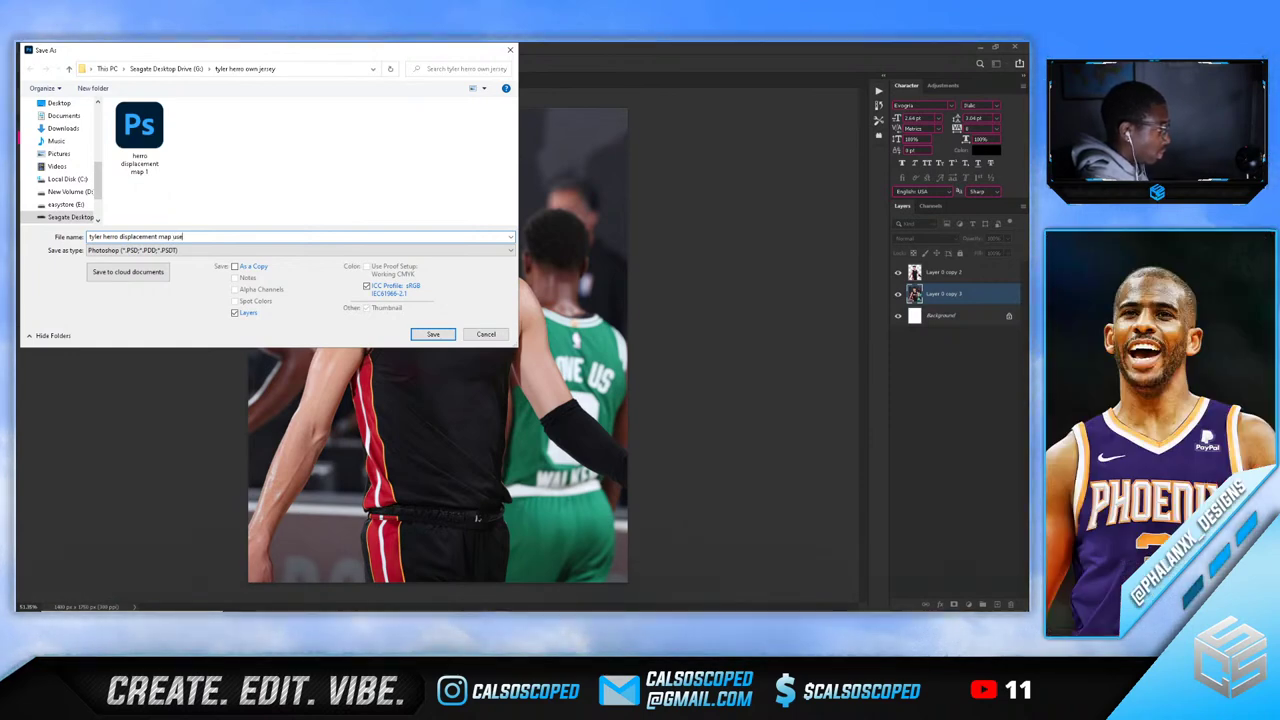
key("Return")
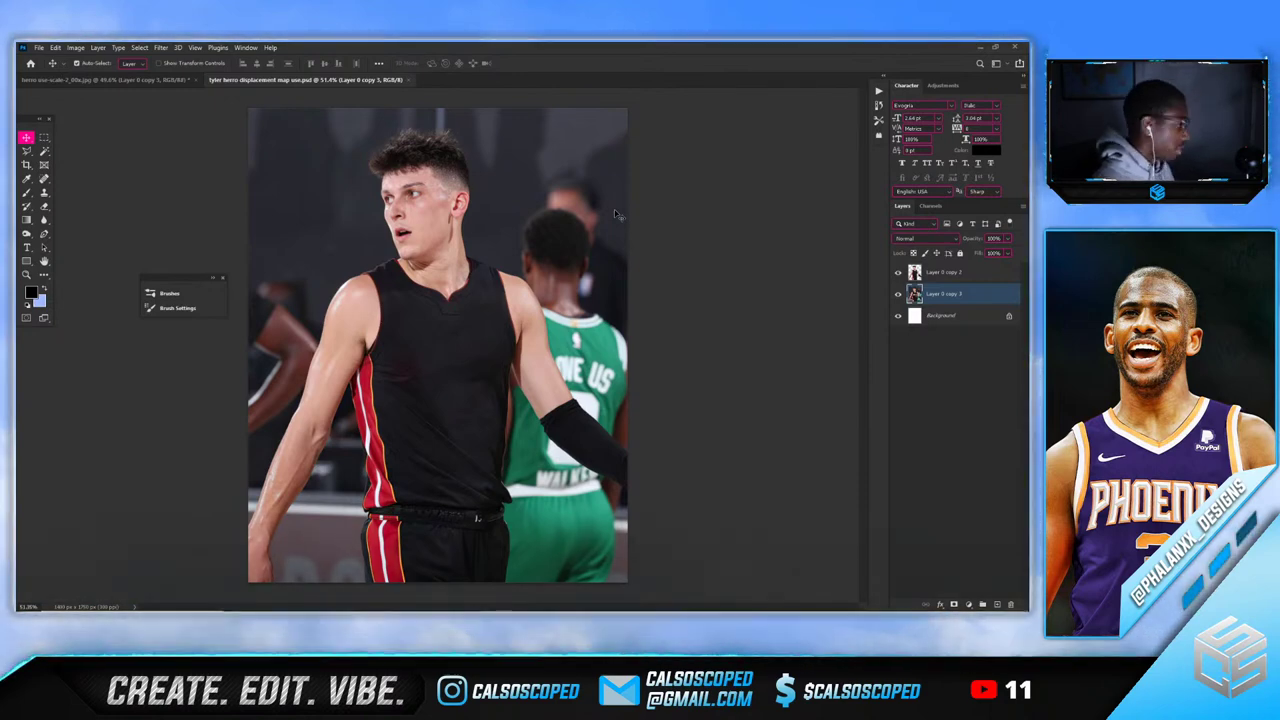
Toggle the visibility of the arena photo layer to compare the player on white with the player in the original scene
scroll(455, 282, "up", 2)
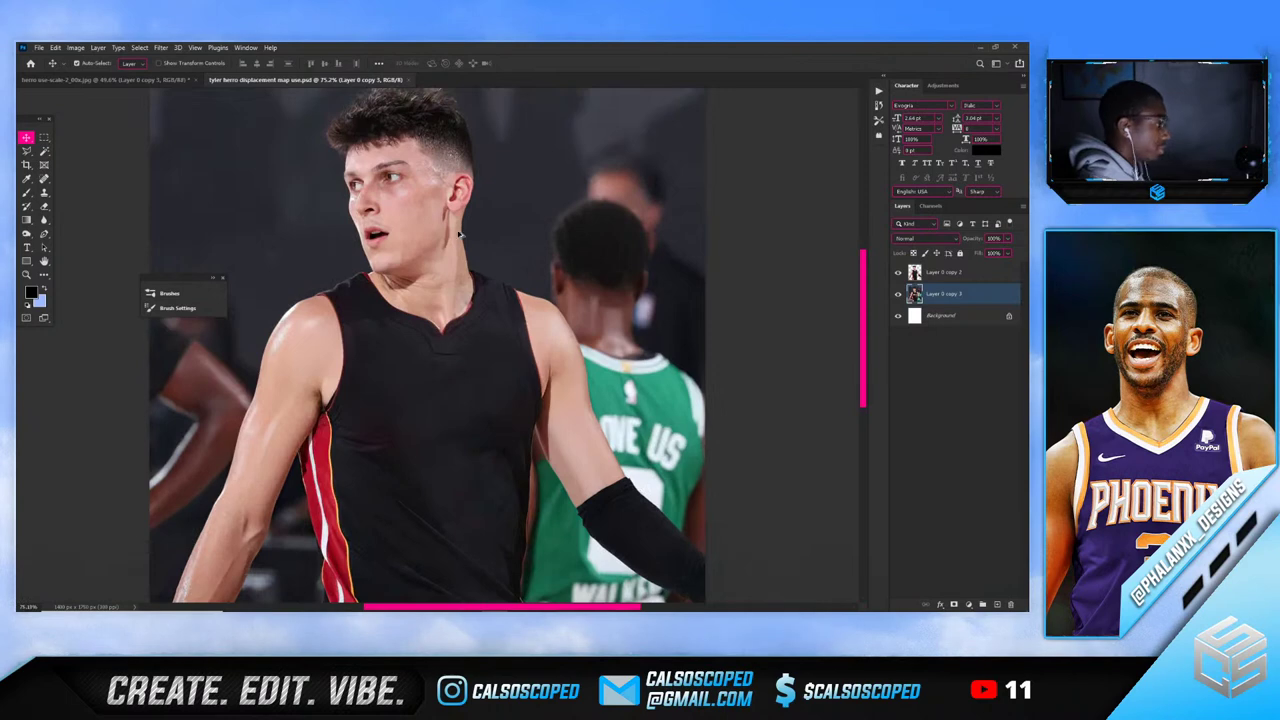
scroll(455, 268, "down", 2)
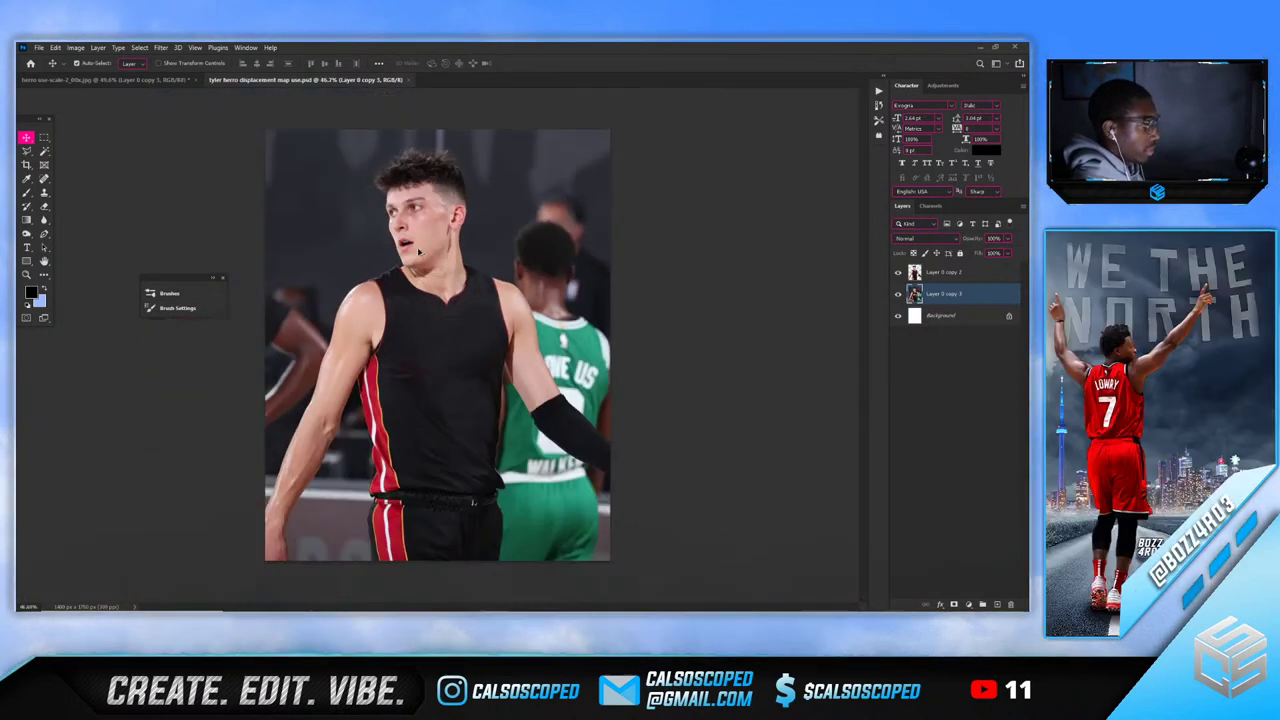
scroll(800, 308, "up", 3)
left_click(897, 293)
left_click(897, 293)
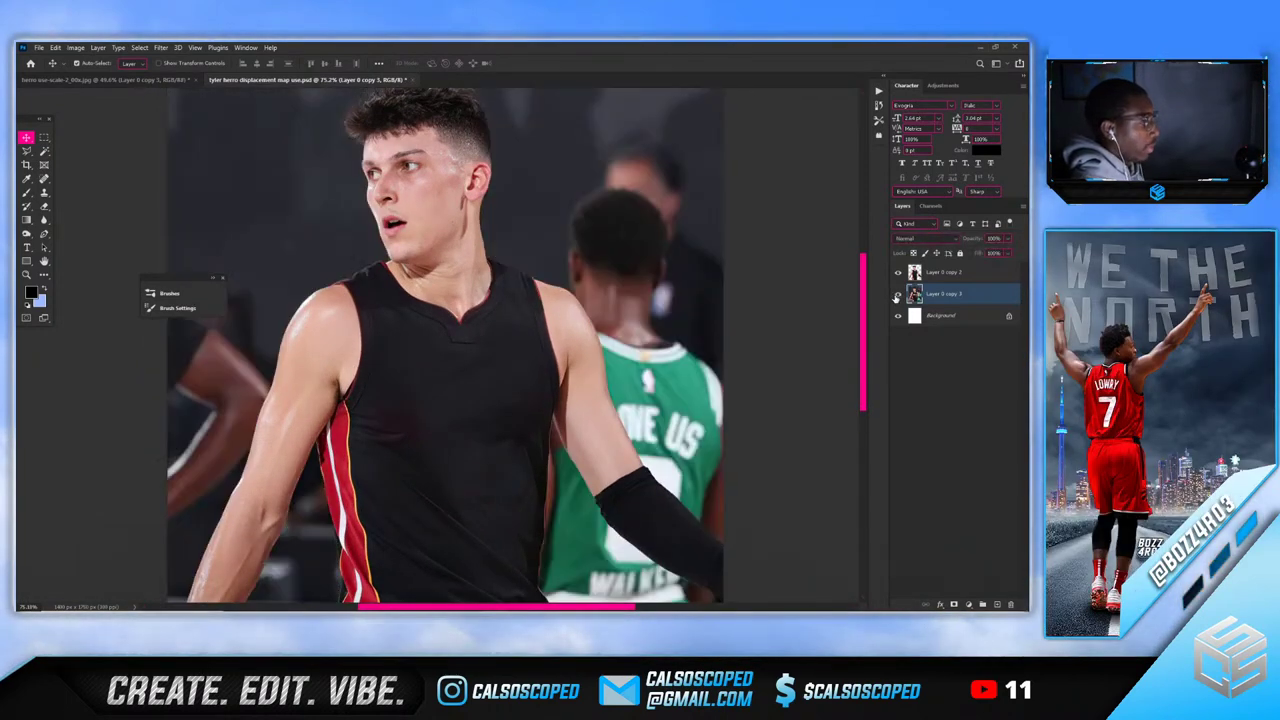
left_click(897, 293)
left_click(897, 293)
left_click(897, 293)
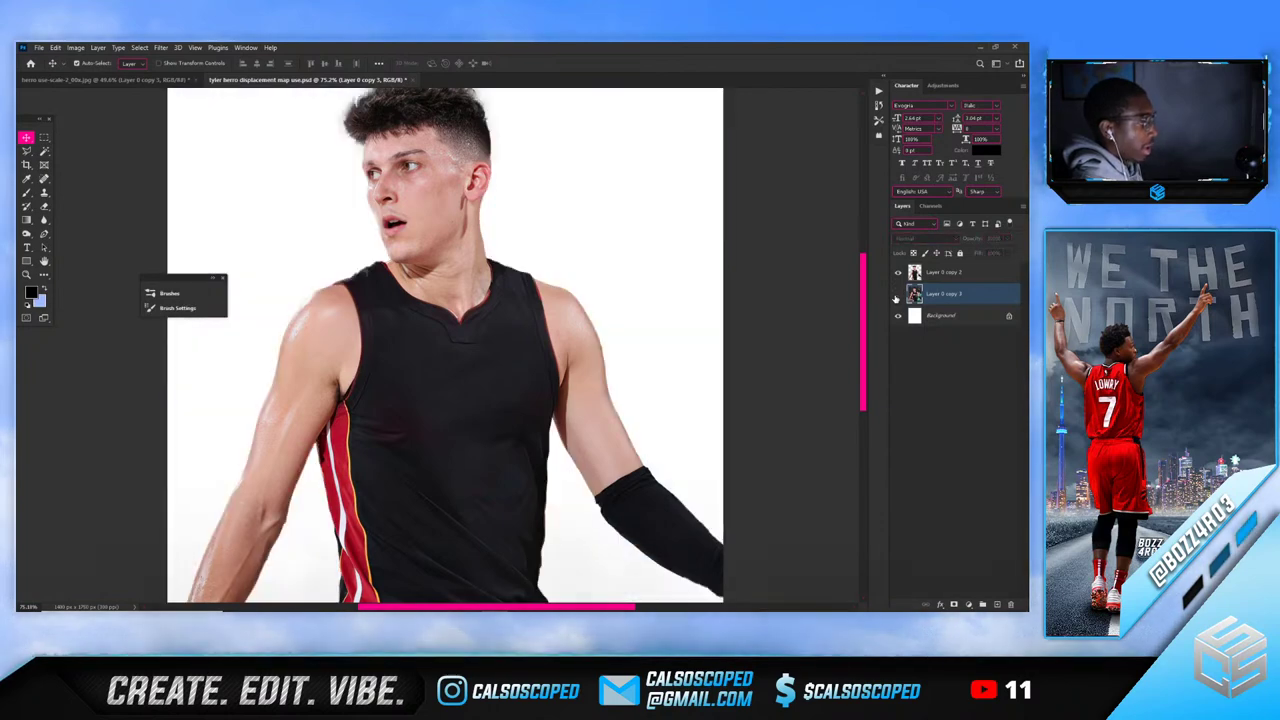
left_click(897, 293)
left_click(897, 293)
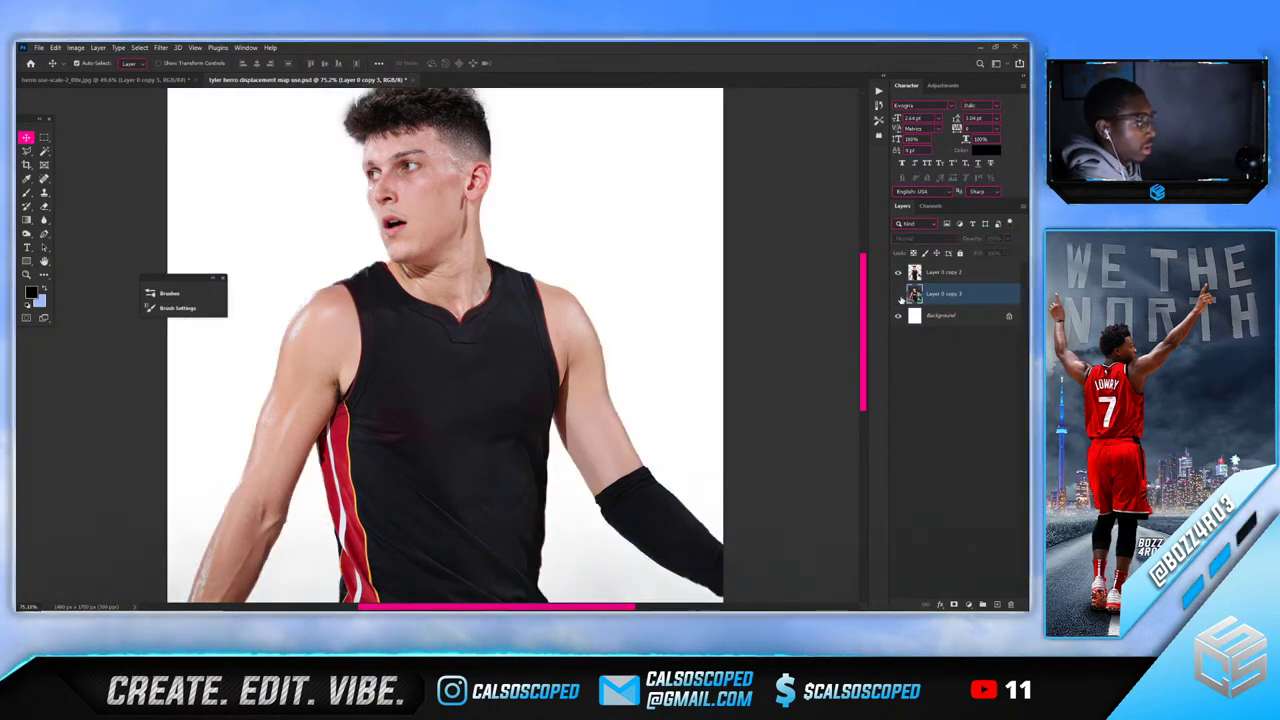
left_click(898, 294)
scroll(737, 288, "down", 6)
scroll(737, 288, "up", 4)
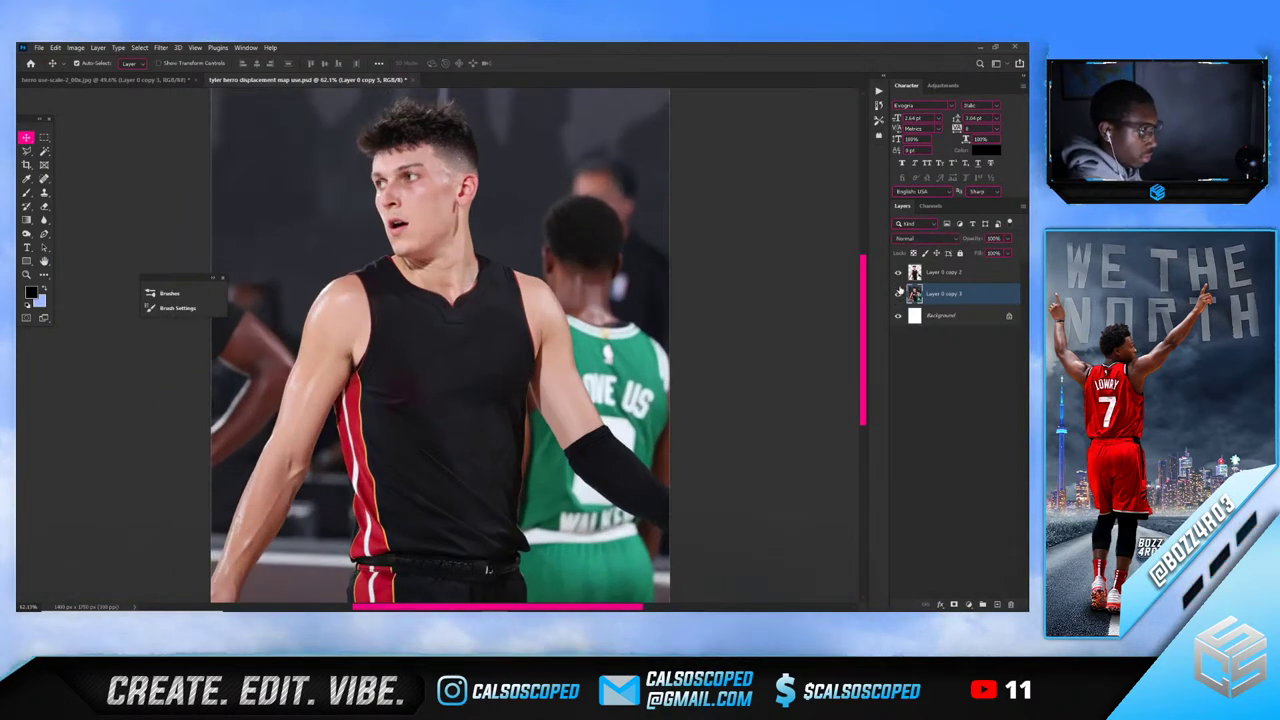
left_click(899, 293)
left_click(899, 293)
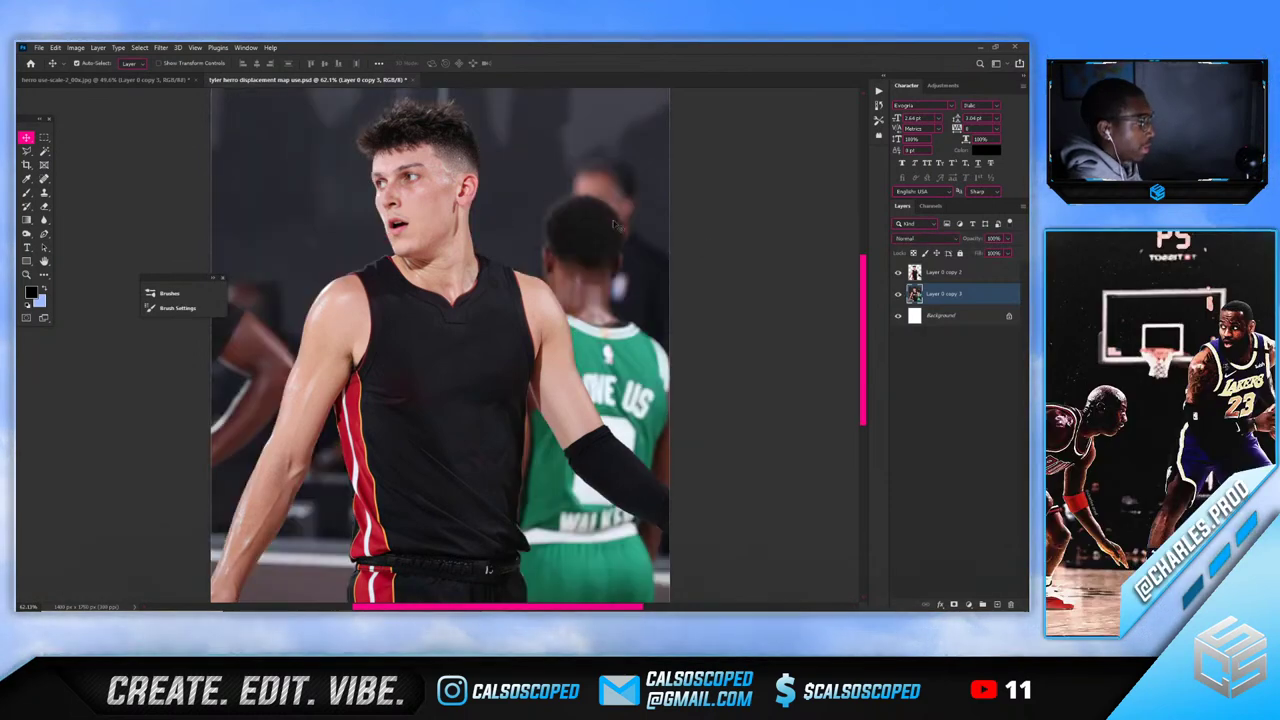
scroll(403, 425, "up", 3)
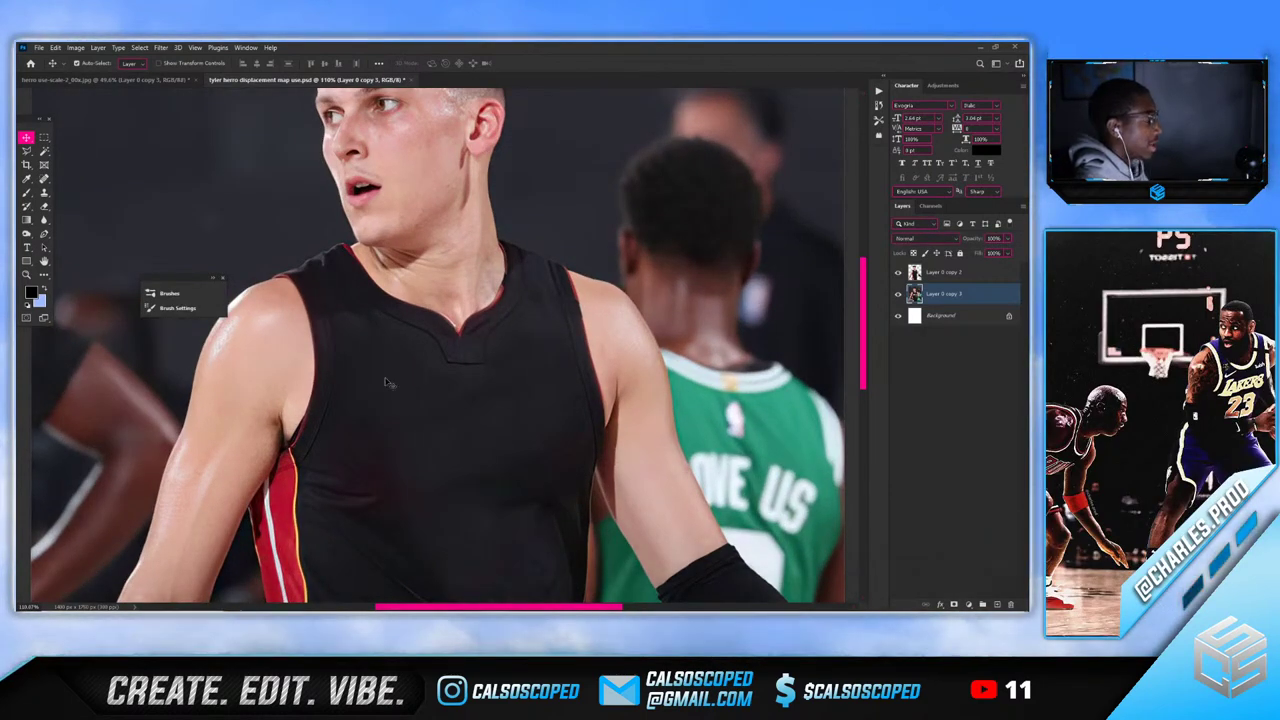
Open the "tyler shirt of self" image from File Explorer as a separate Photoshop document
left_click(117, 82)
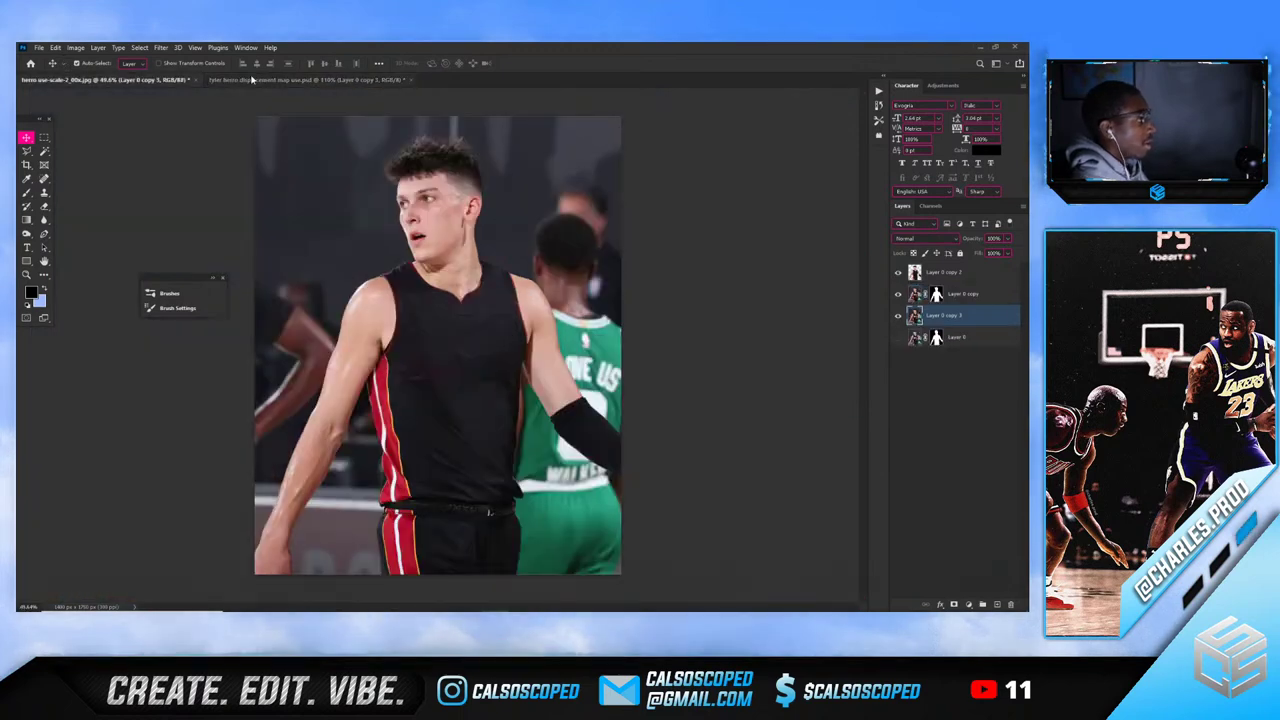
left_click(251, 81)
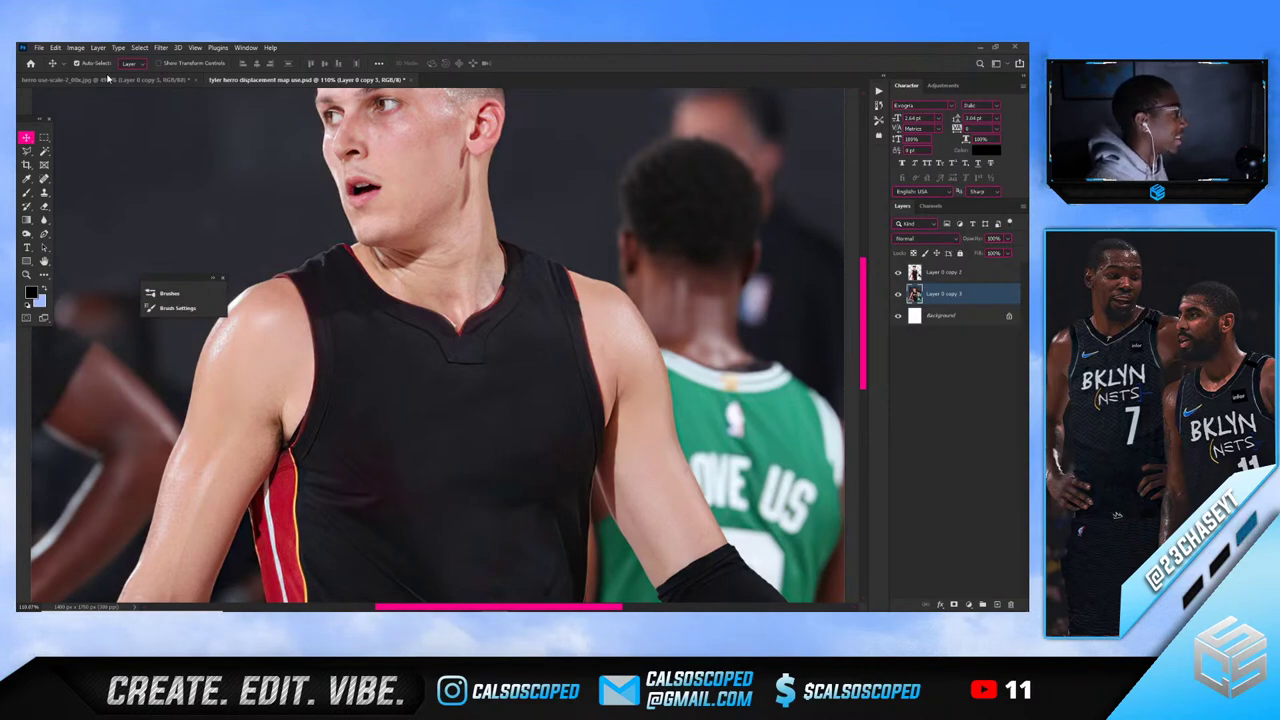
left_click(39, 47)
left_click(39, 47)
mouse_move(285, 605)
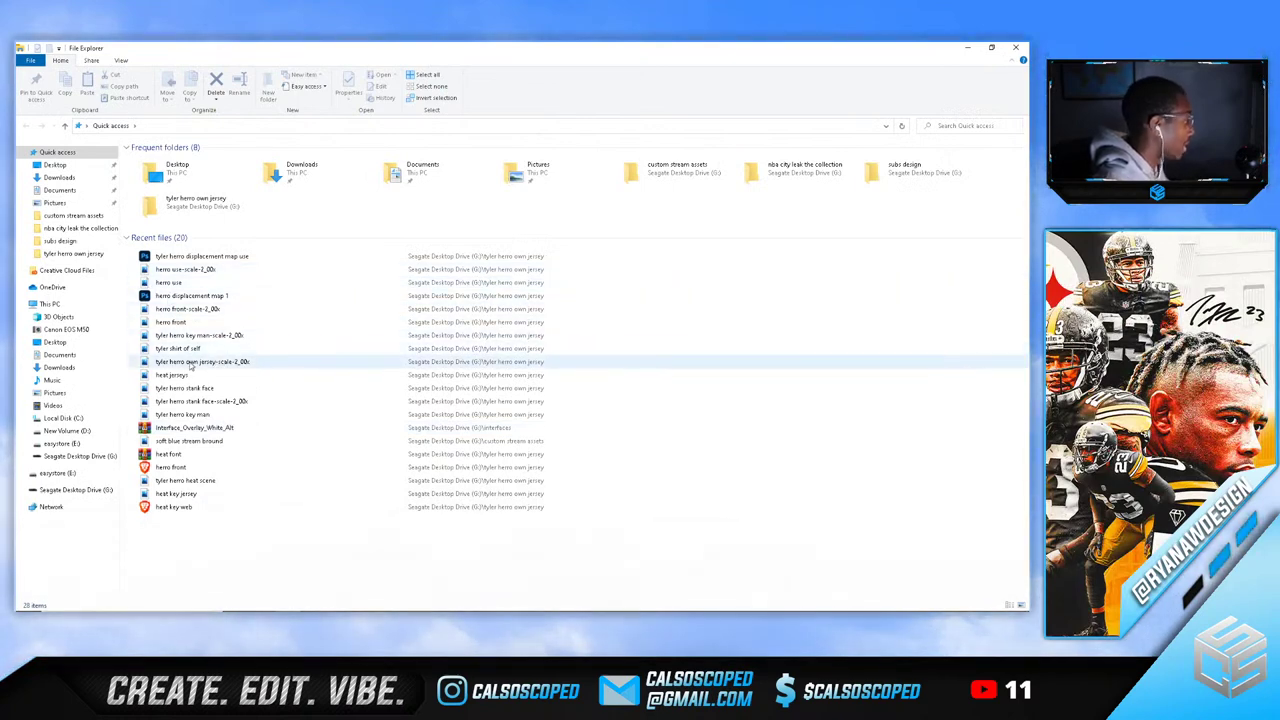
left_click_drag(183, 348, 382, 78)
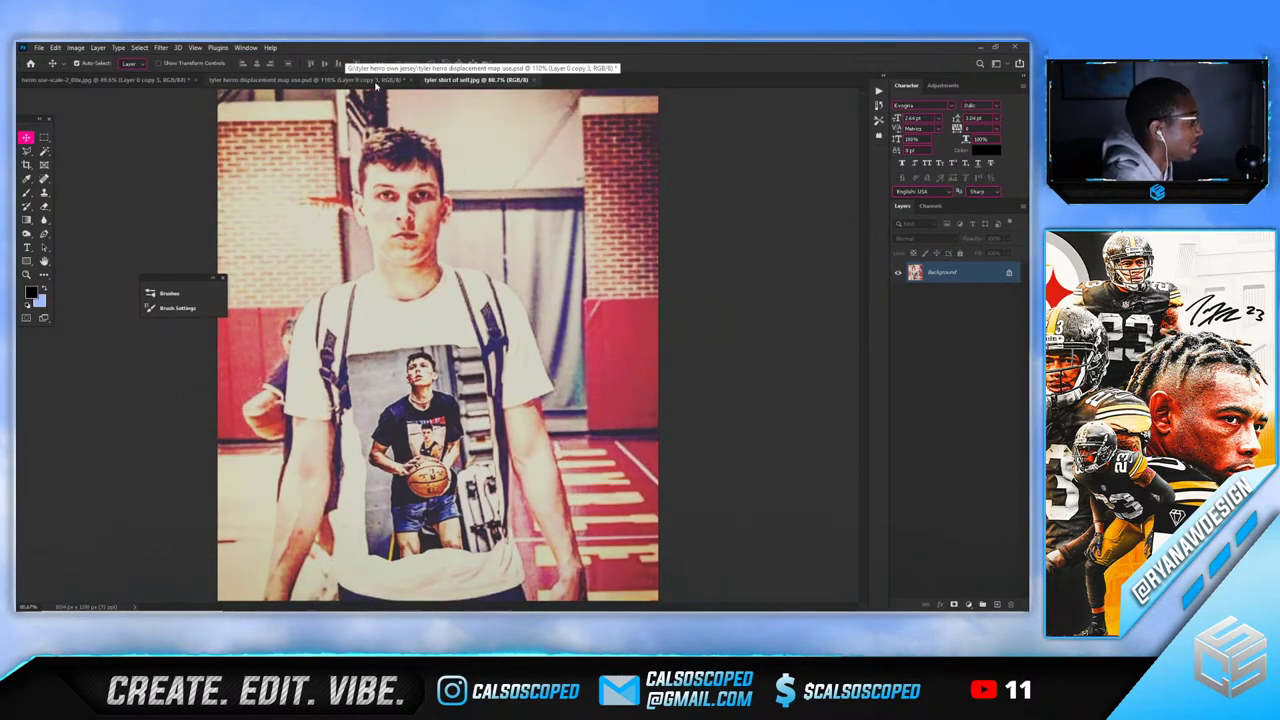
Open "heat key jersey-scale-2_00x" from the tyler herro own jersey folder and examine the HEAT lettering and logo on it
left_click(305, 80)
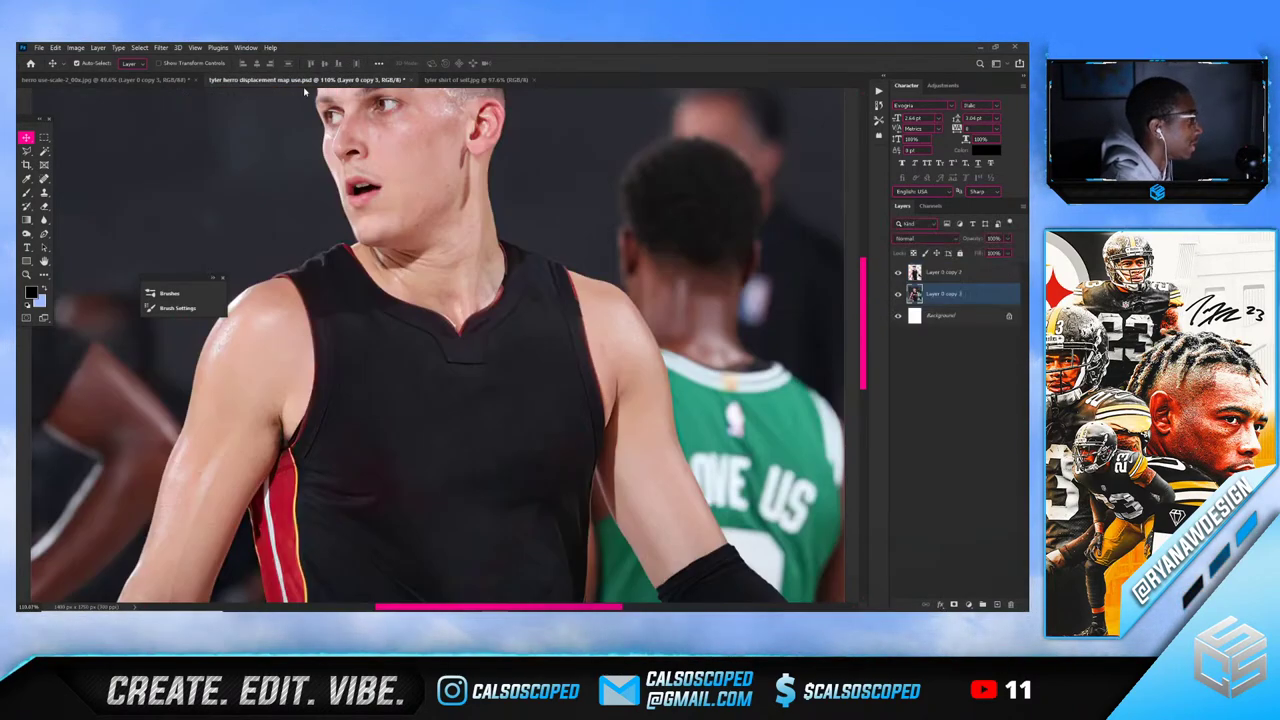
scroll(443, 323, "down", 5)
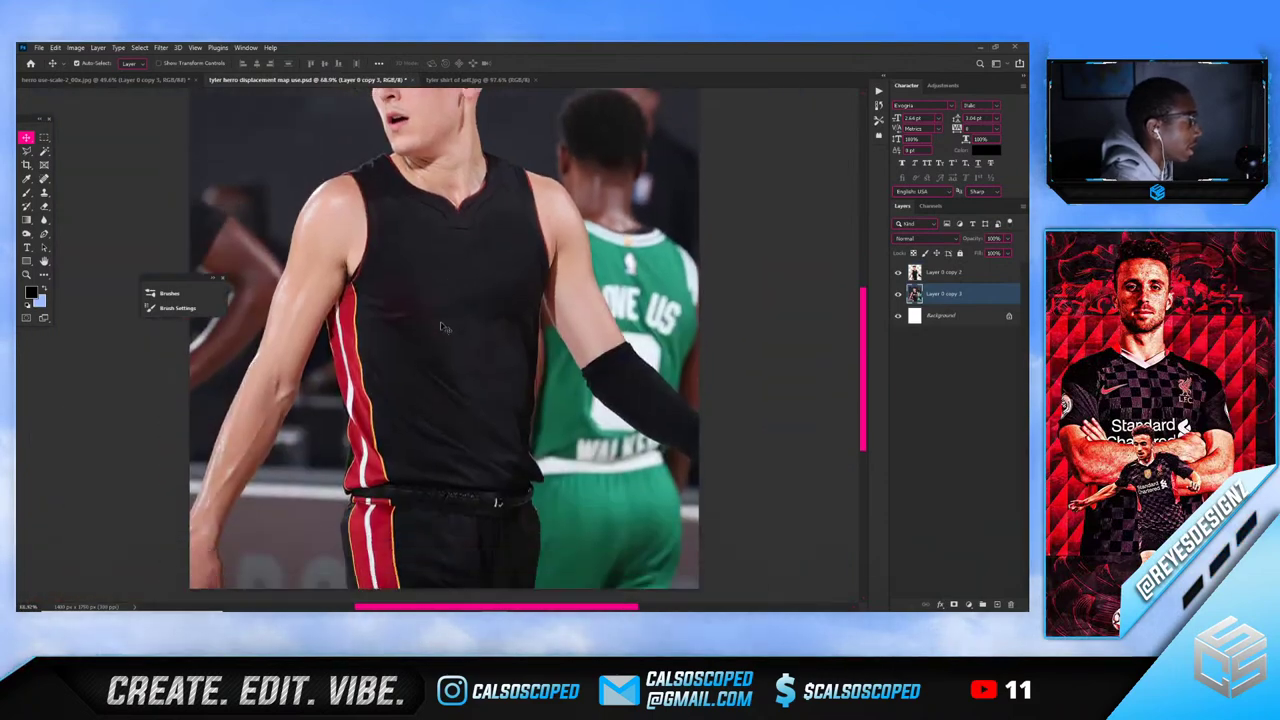
left_click(470, 78)
left_click(143, 78)
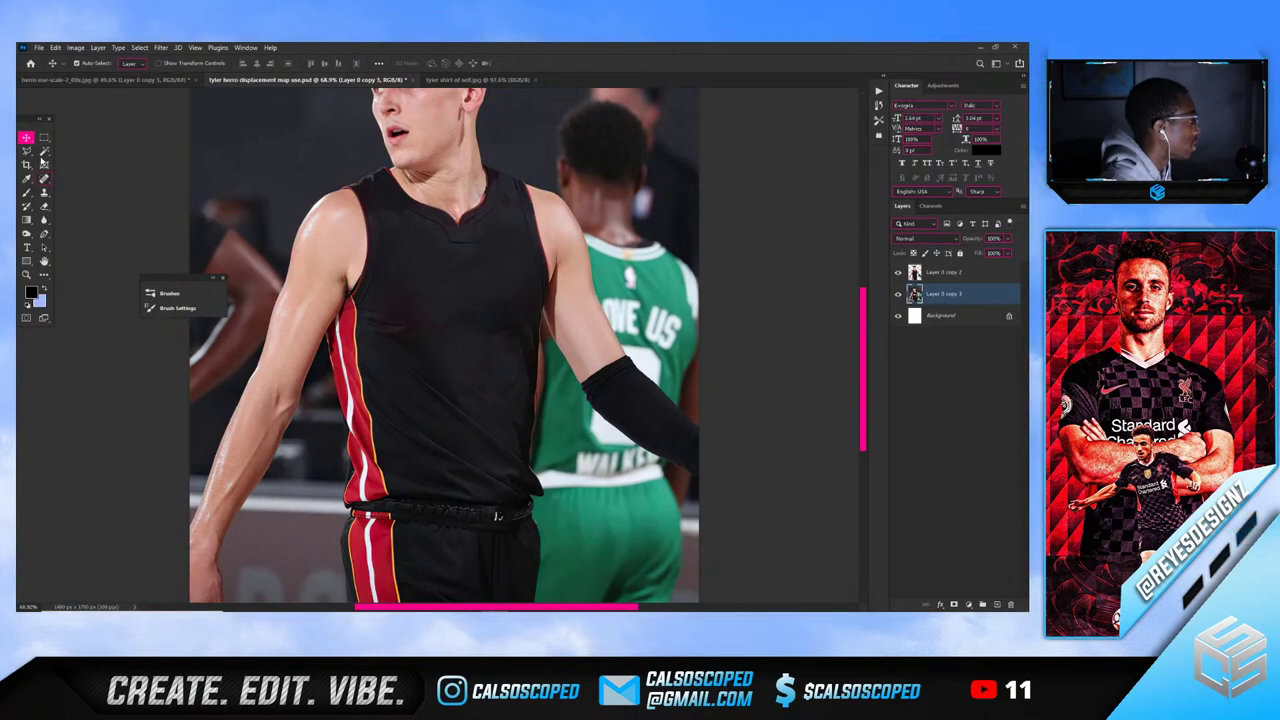
left_click(37, 47)
left_click(55, 66)
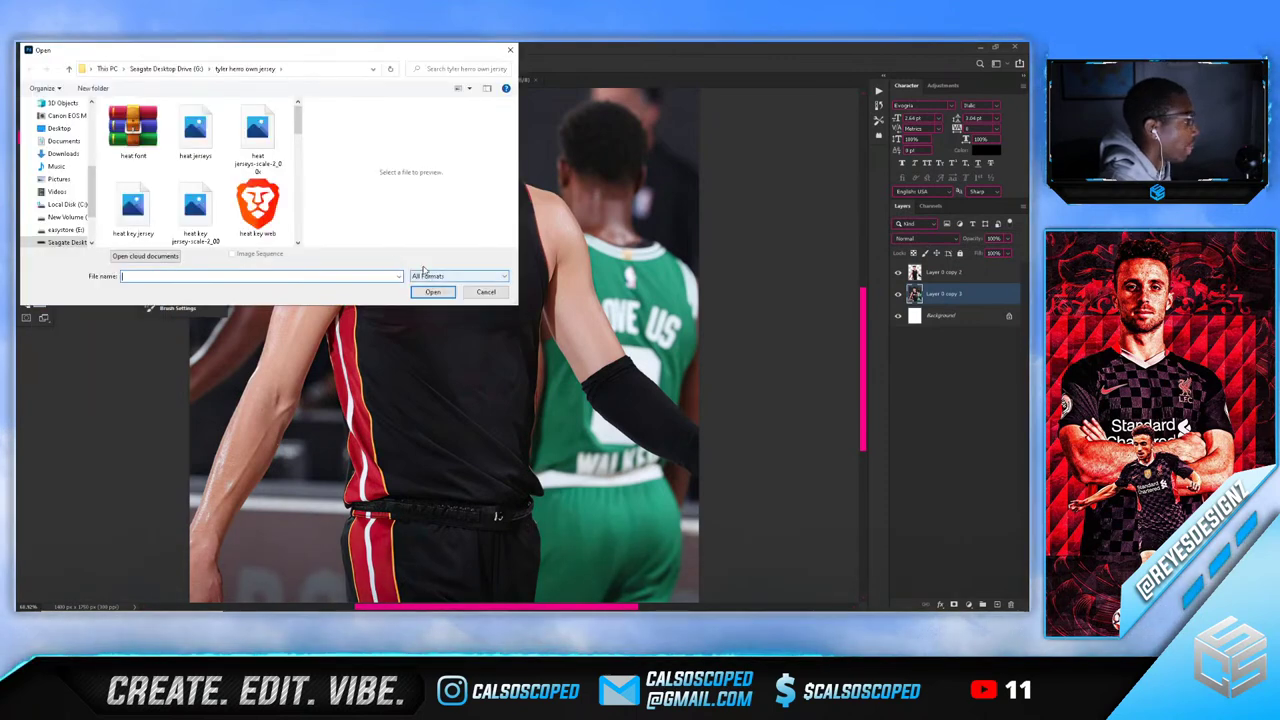
double_click(195, 205)
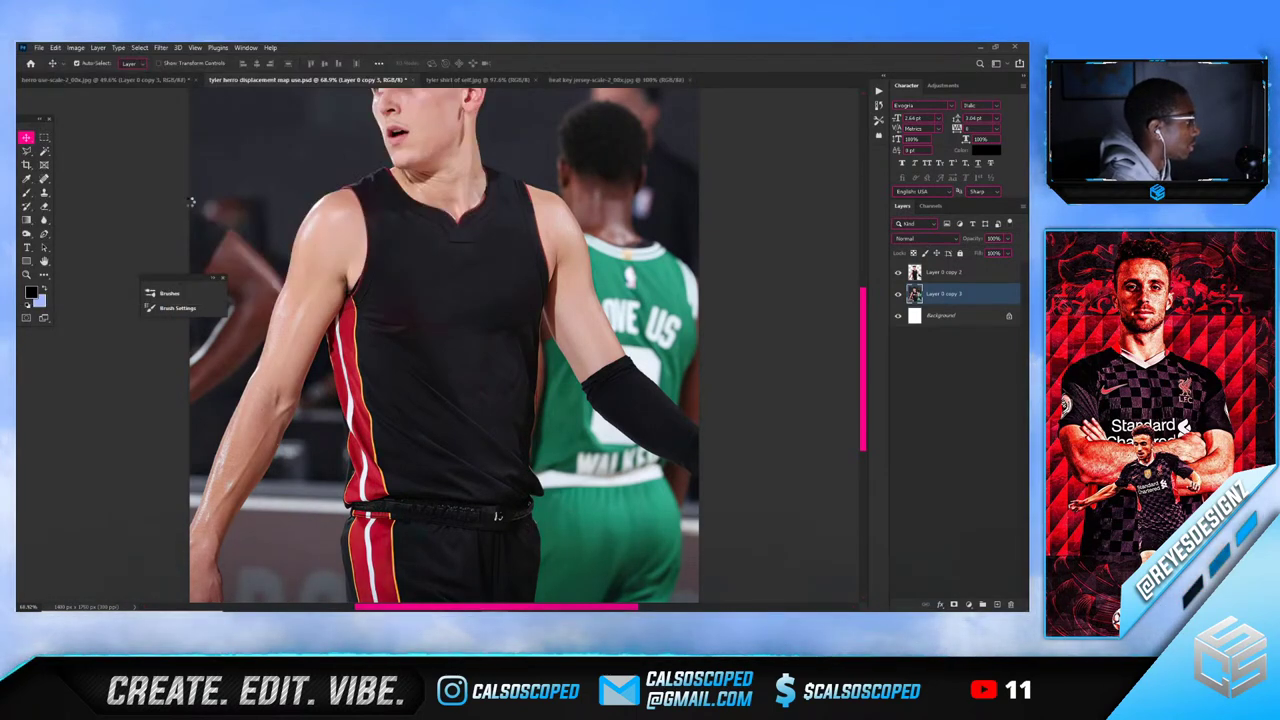
scroll(412, 330, "up", 4)
scroll(412, 330, "down", 2)
scroll(415, 335, "up", 2)
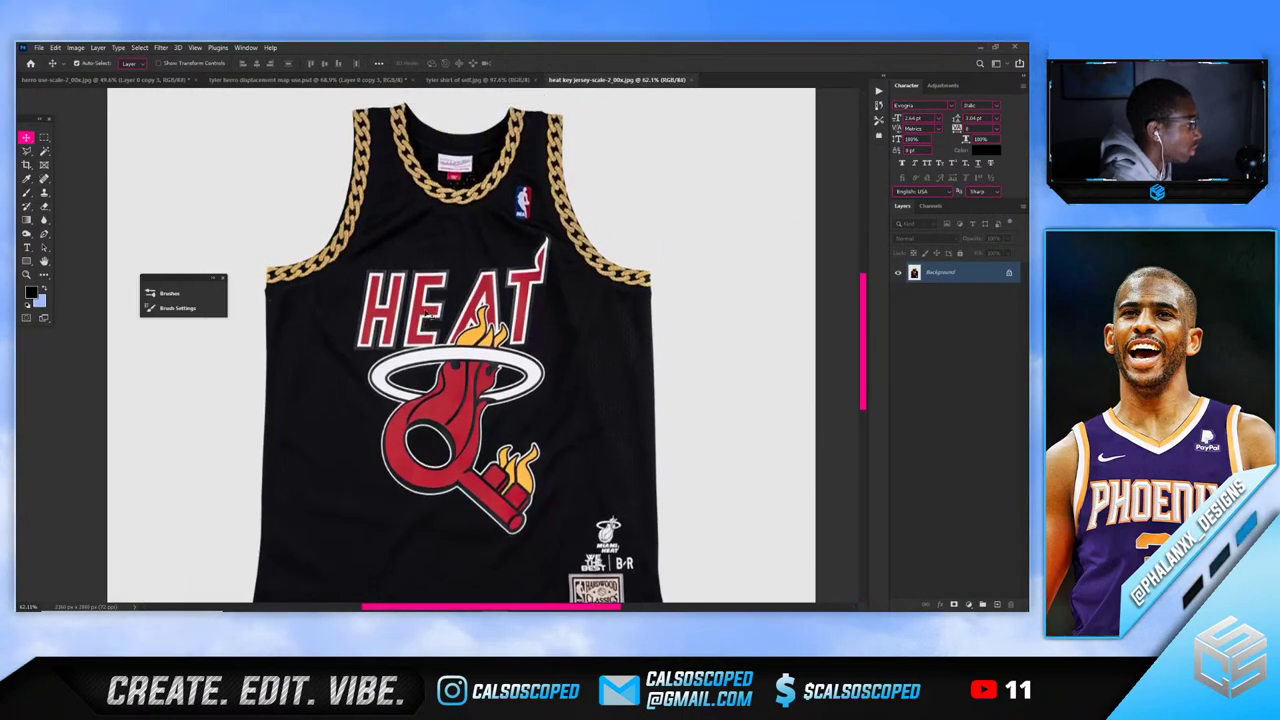
scroll(425, 348, "up", 2)
scroll(427, 347, "up", 1)
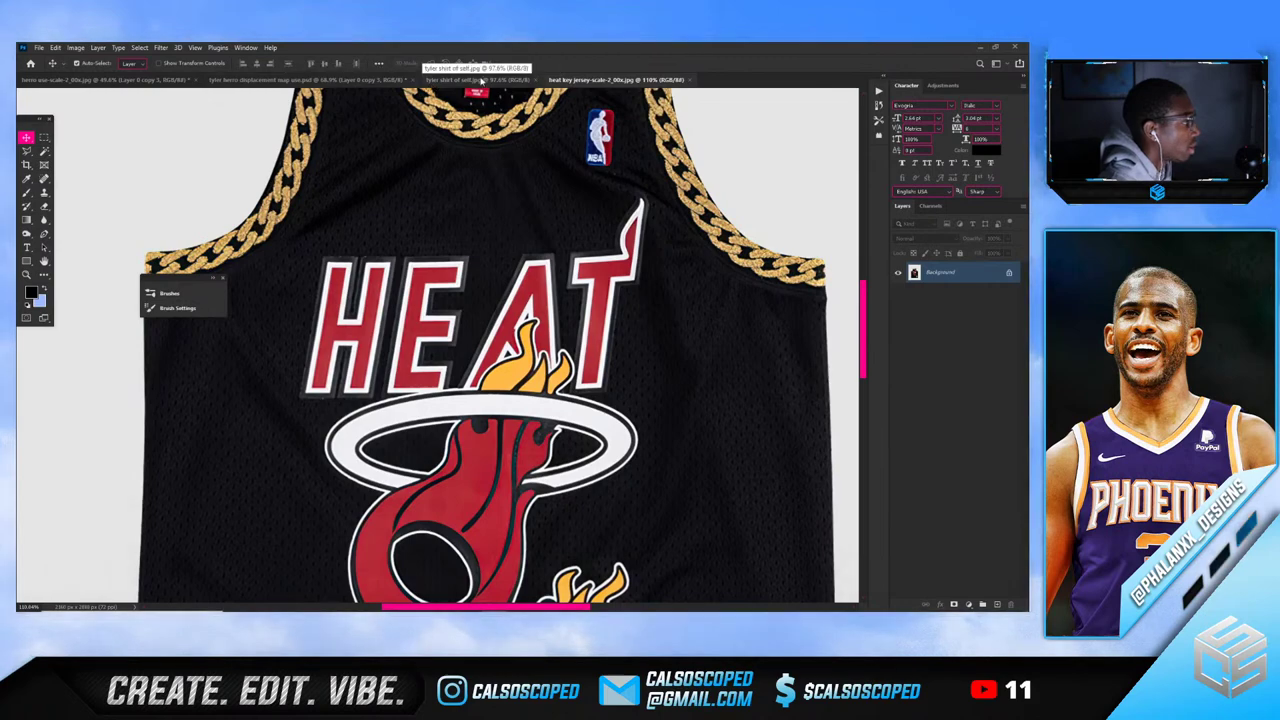
In the original herro photo document, duplicate the retouched cutout layer, Layer 0 copy 2
left_click(124, 81)
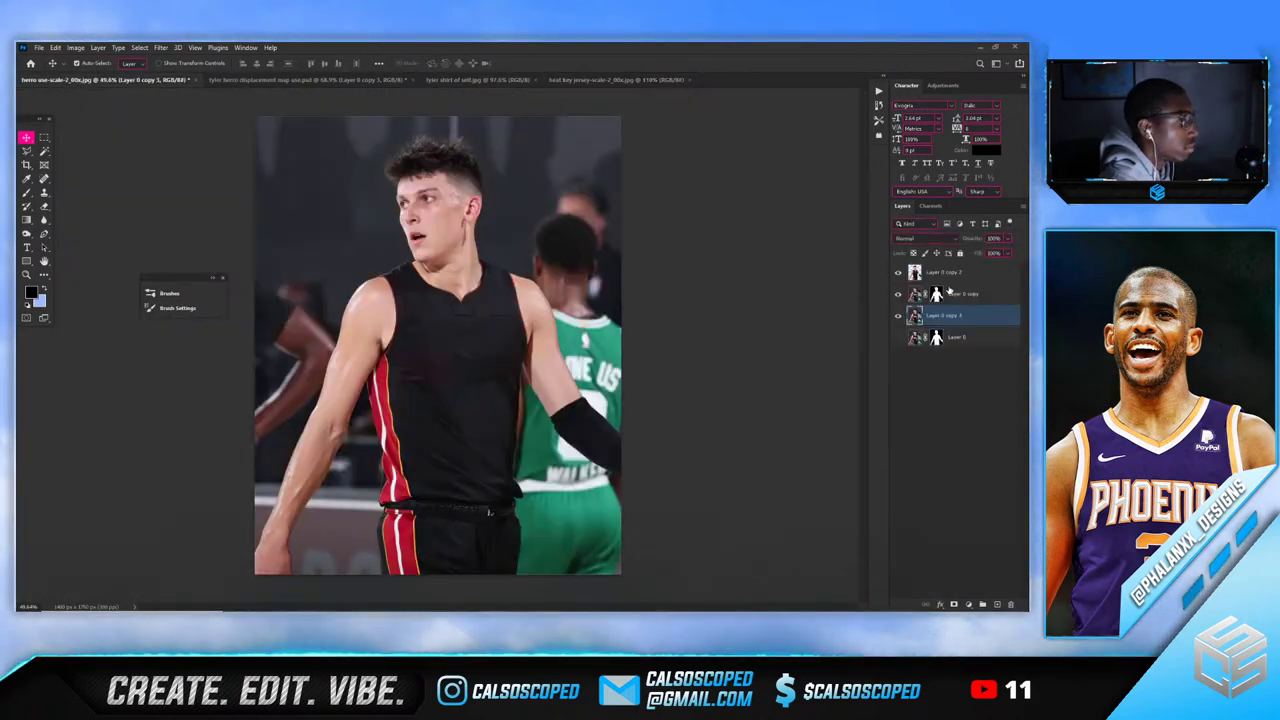
left_click(945, 274)
key("t")
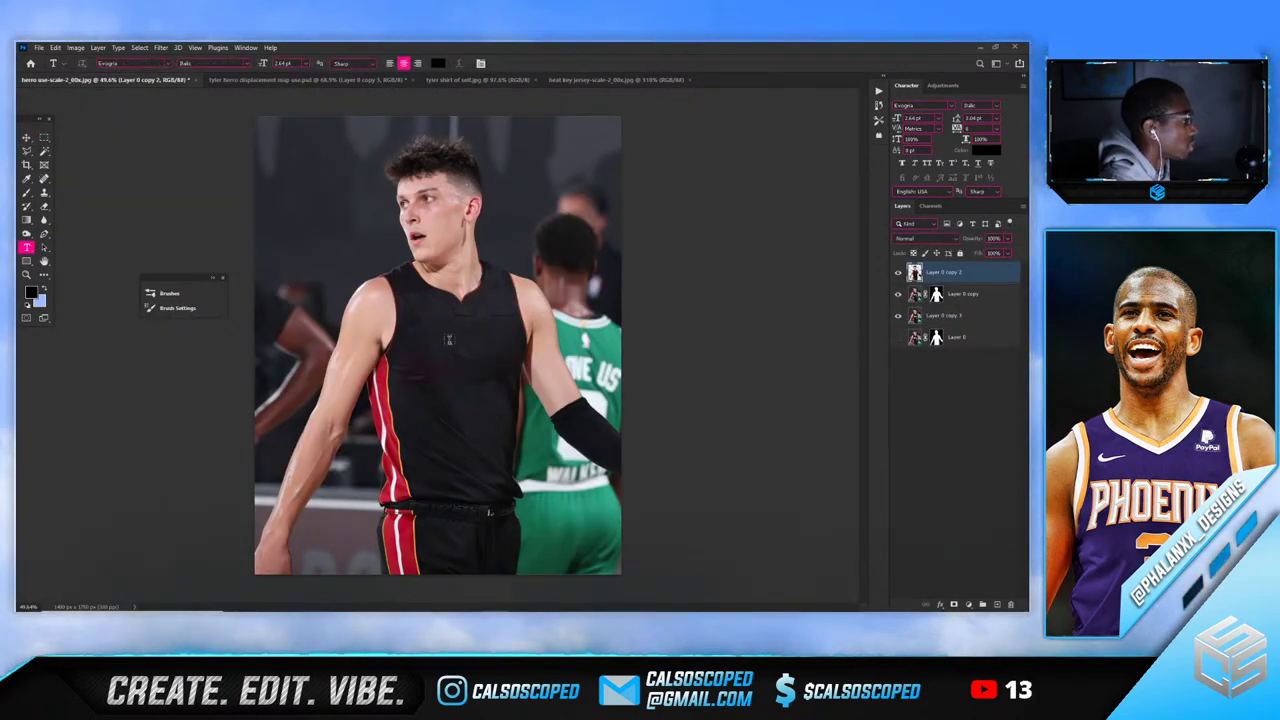
key("v")
scroll(500, 342, "up", 3)
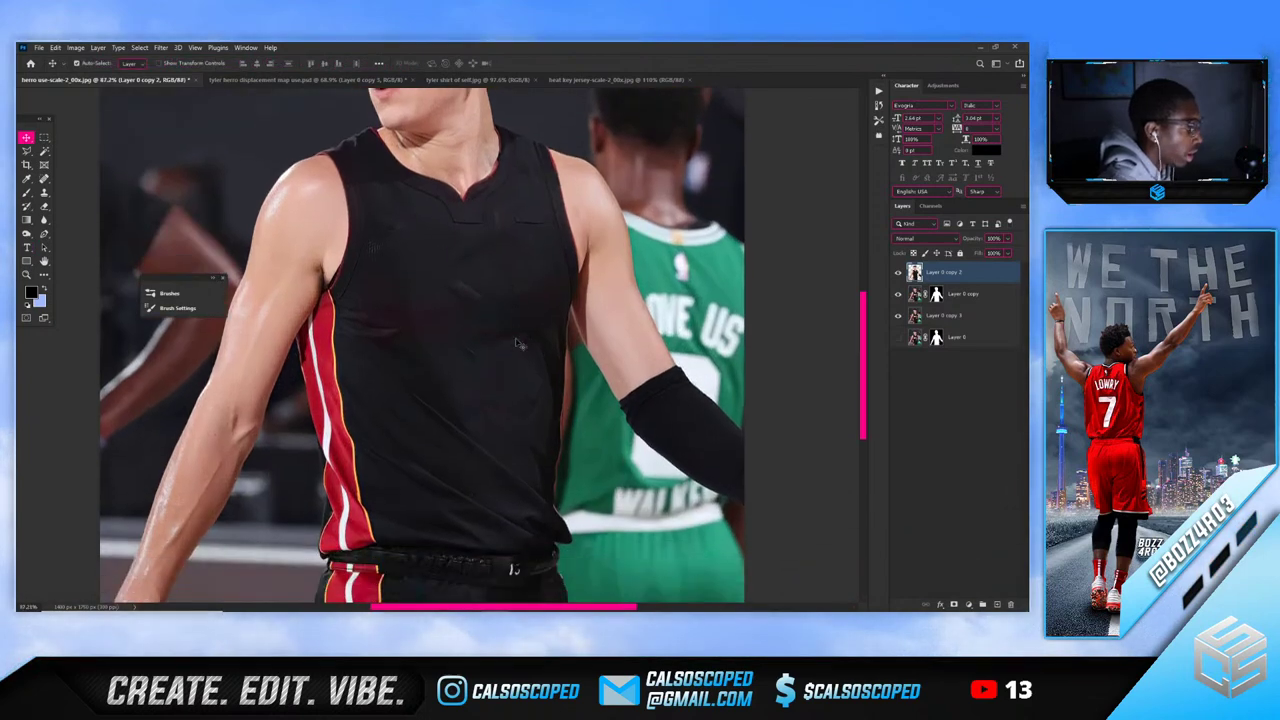
key("ctrl+j")
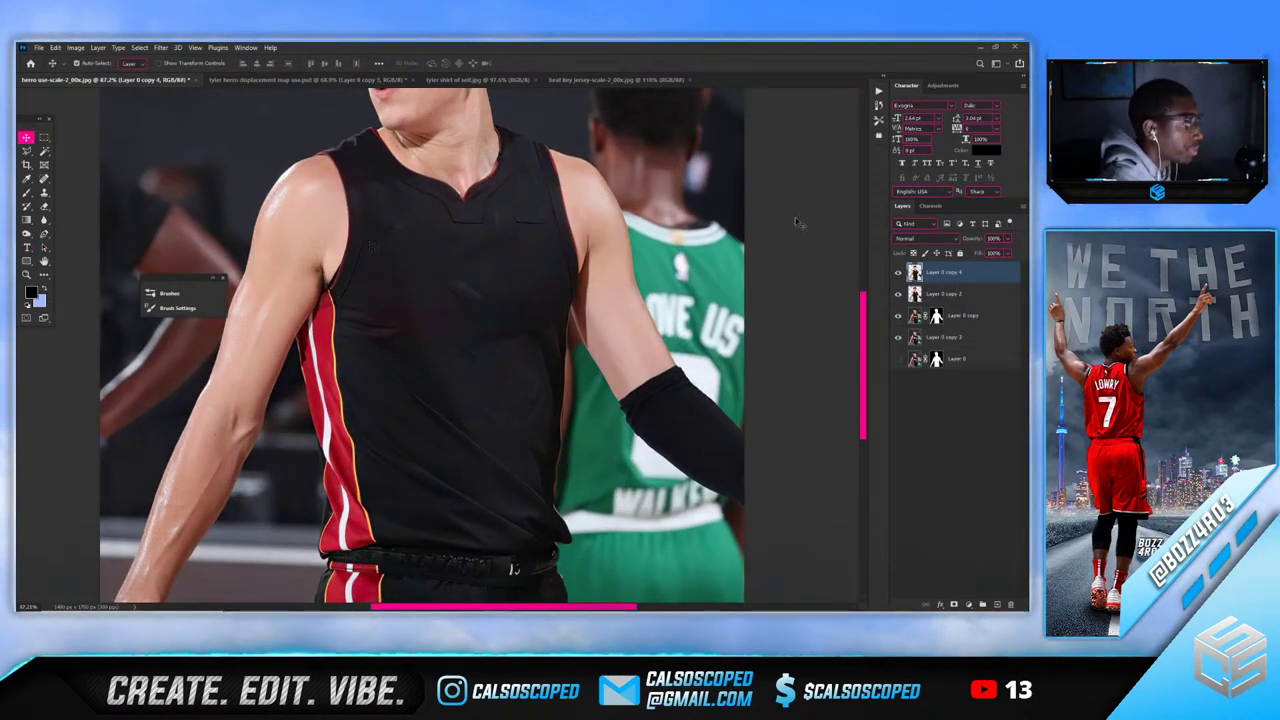
Copy the "tyler shirt of self" photo into the original herro photo document as a new layer
left_click(468, 79)
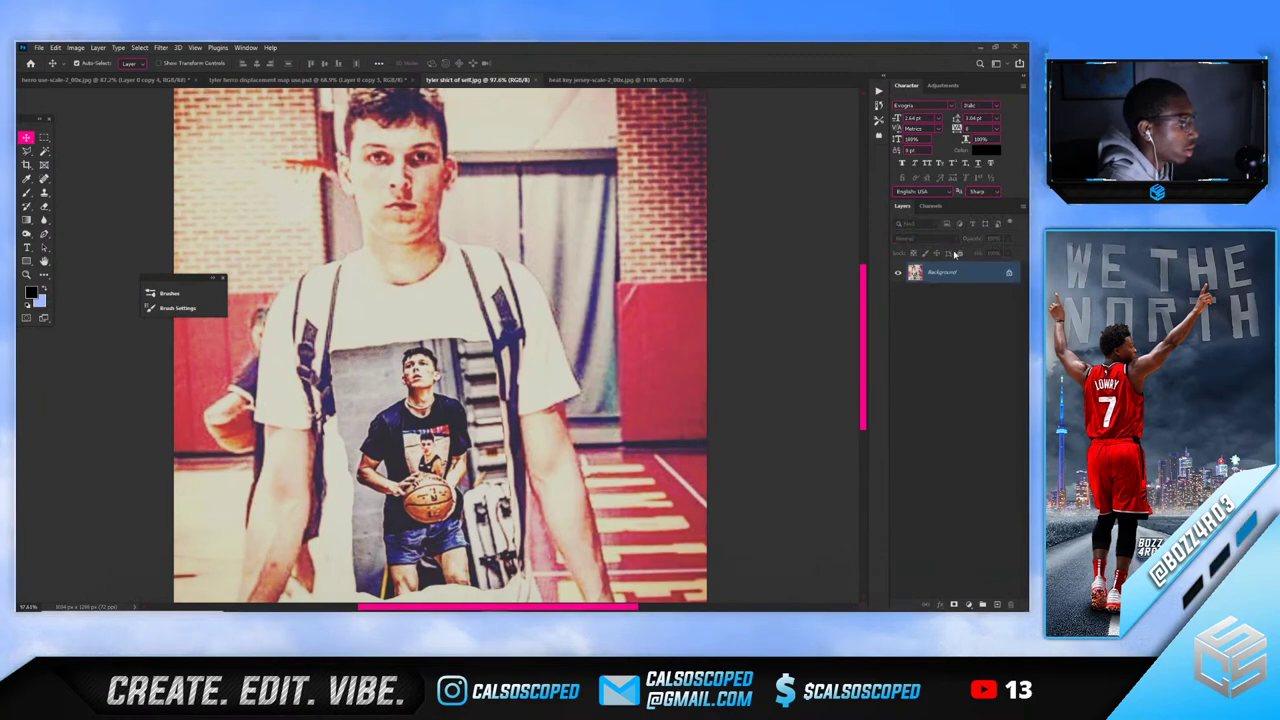
left_click(145, 80)
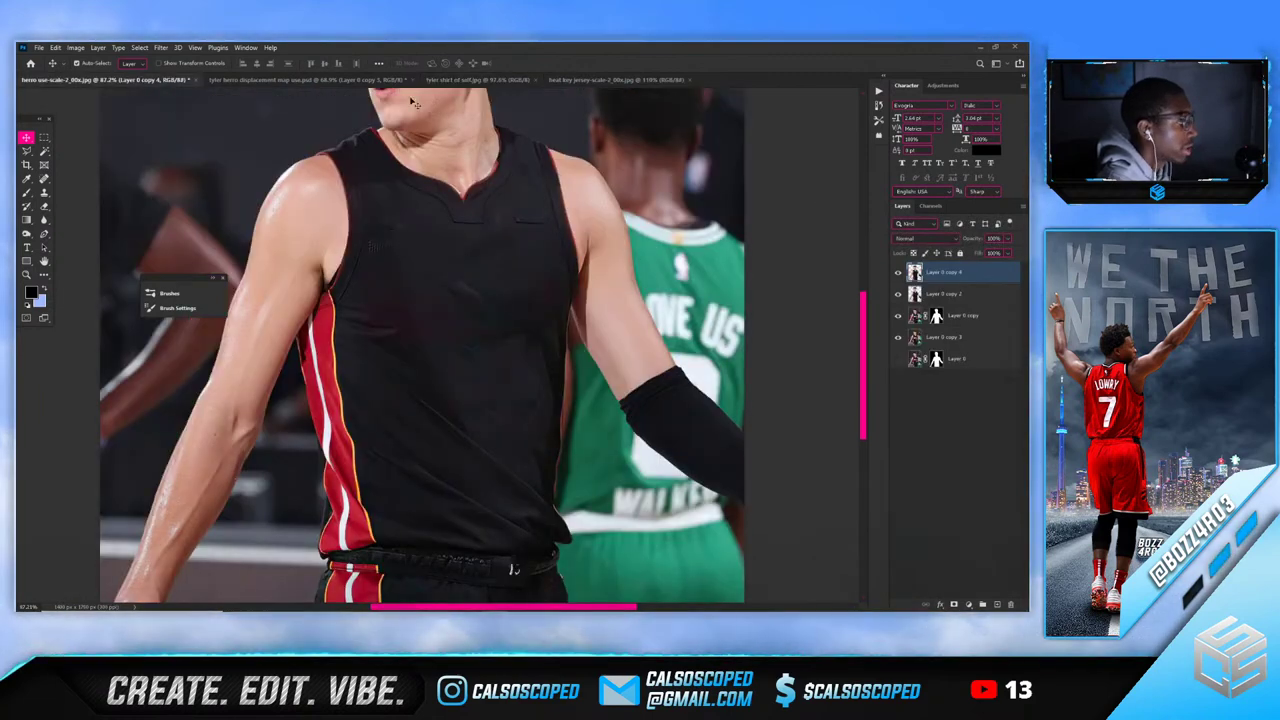
left_click(468, 79)
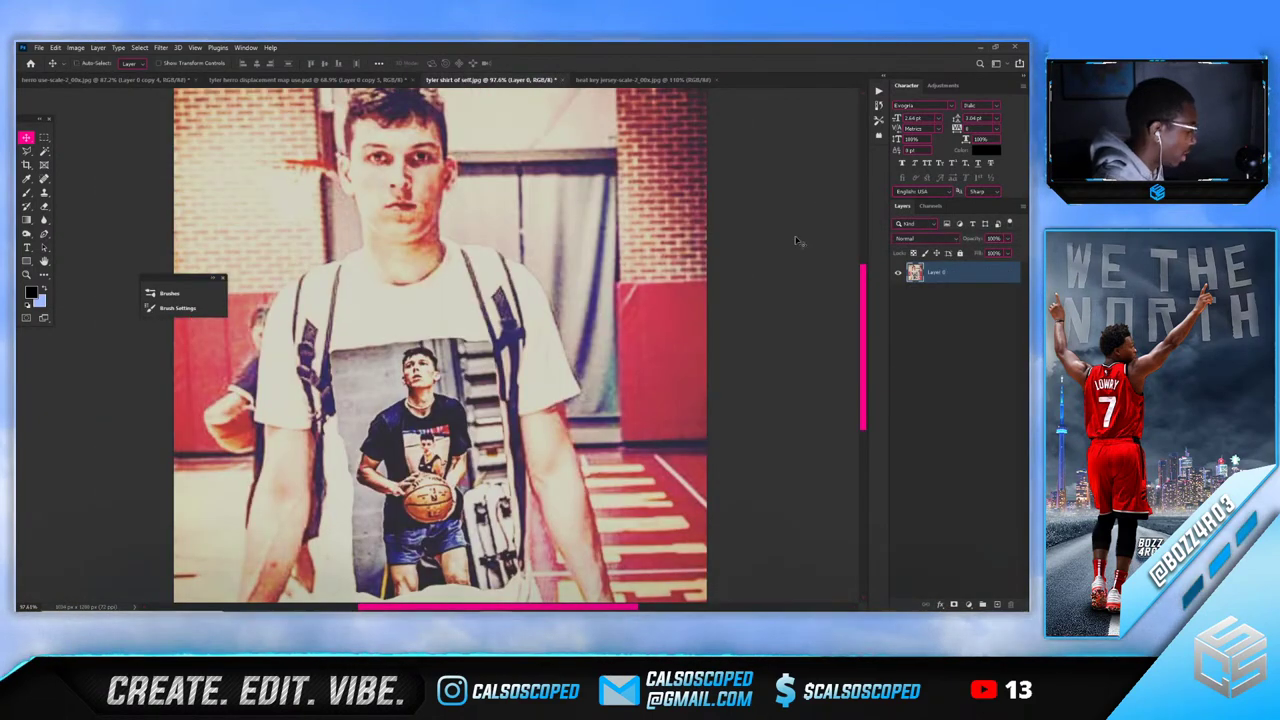
left_click(113, 80)
key("ctrl+v")
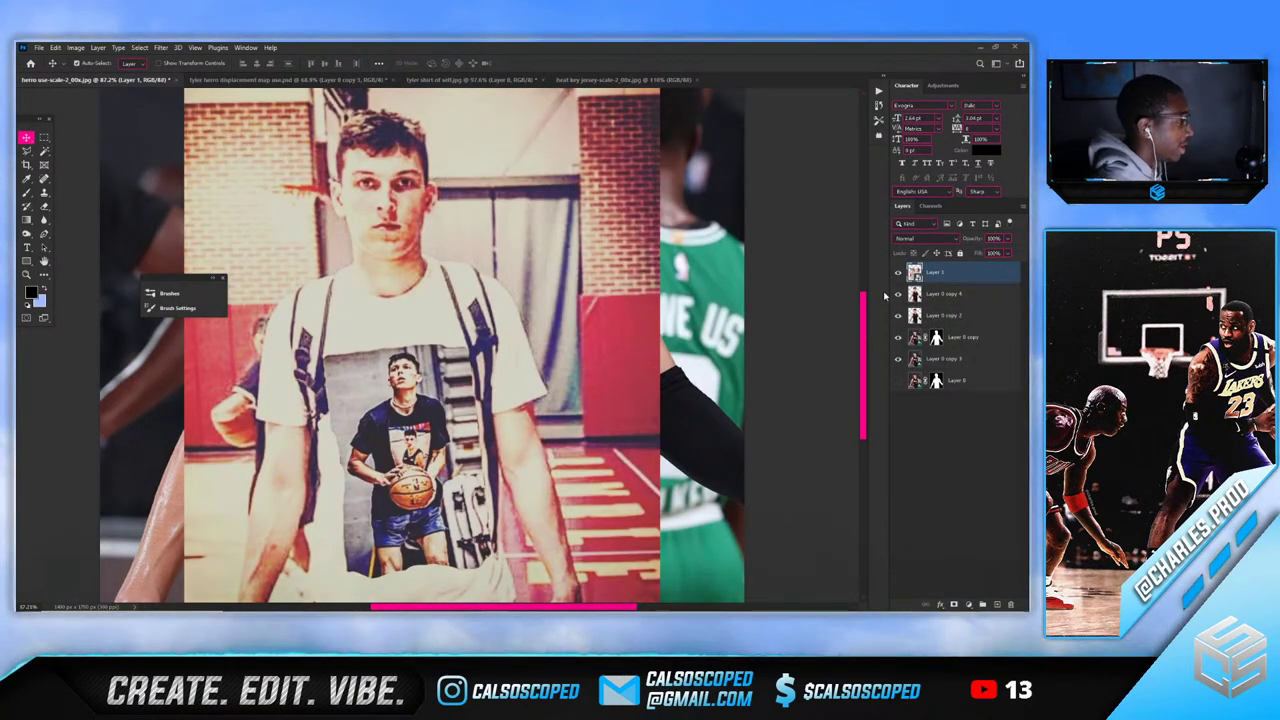
Shrink the pasted shirt photo into the upper-left corner of the arena image, and close its source document without saving
key("ctrl+t")
left_click_drag(660, 345, 322, 344)
left_click_drag(275, 278, 204, 203)
left_click_drag(255, 274, 237, 257)
key("Return")
left_click(537, 80)
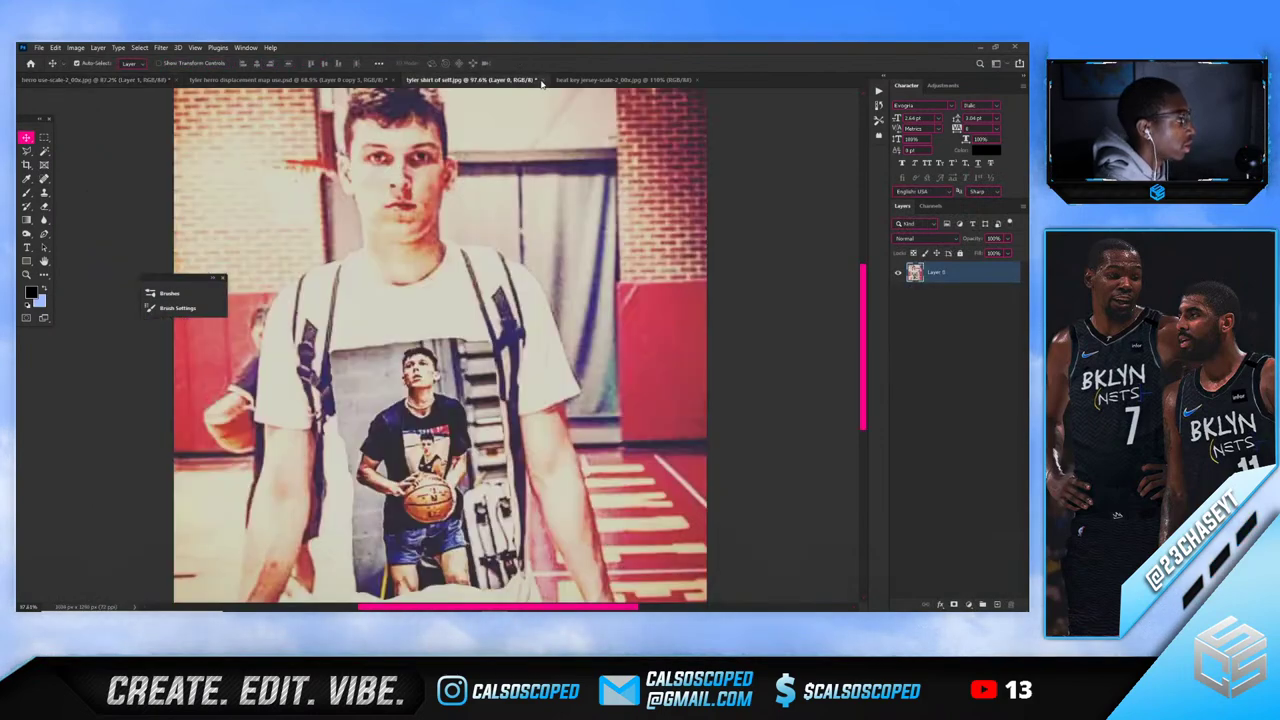
key("n")
Copy the reduced shirt photo layer into the tyler herro displacement map document and place it in the canvas's upper-left corner
left_click(251, 81)
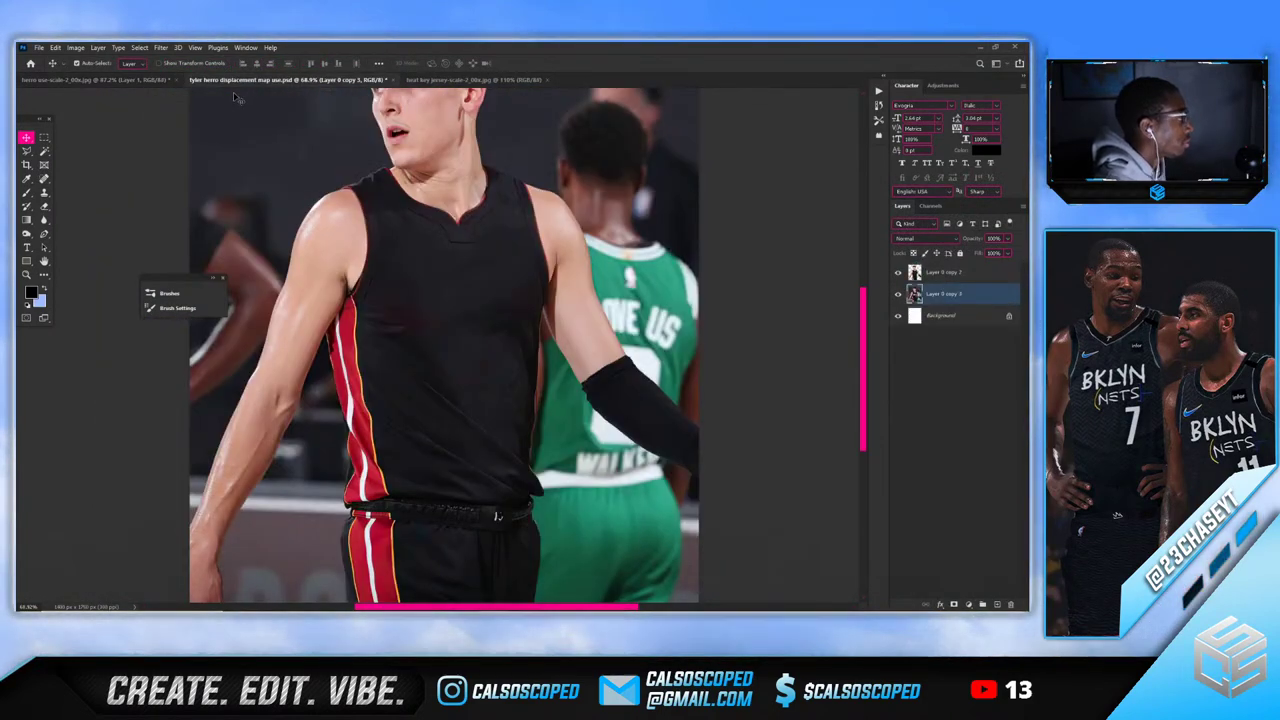
left_click(102, 81)
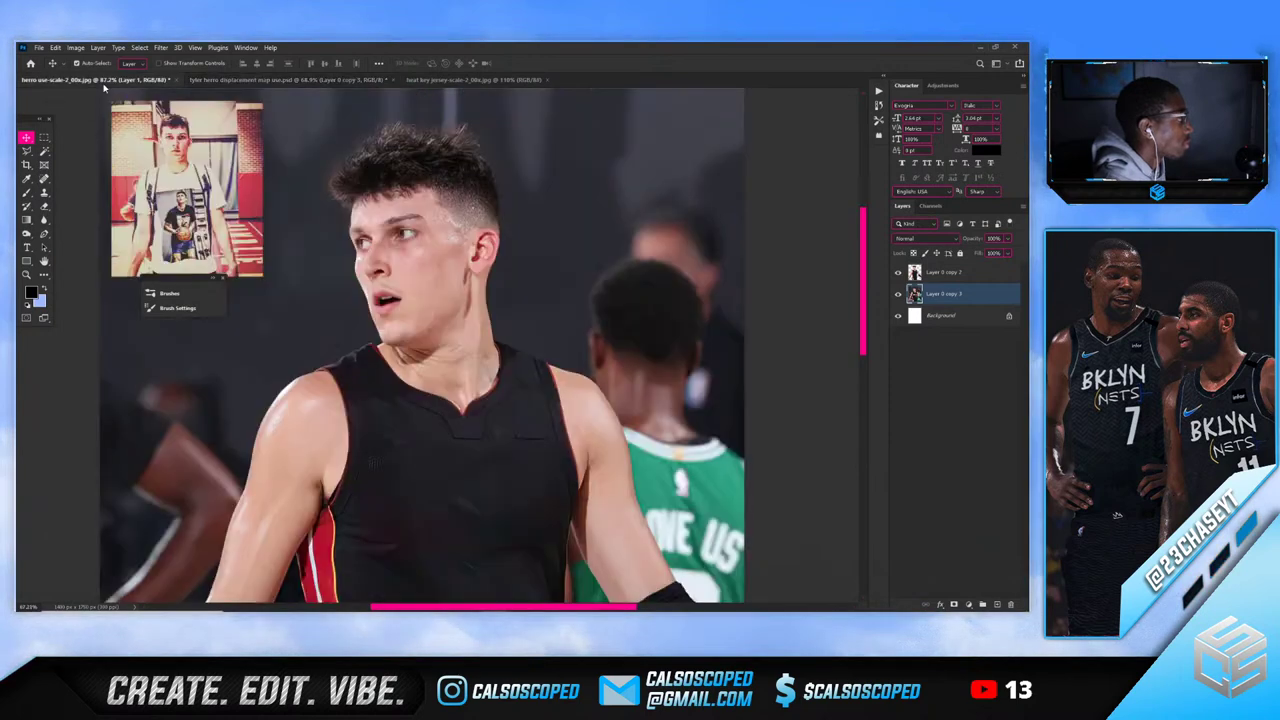
left_click(260, 82)
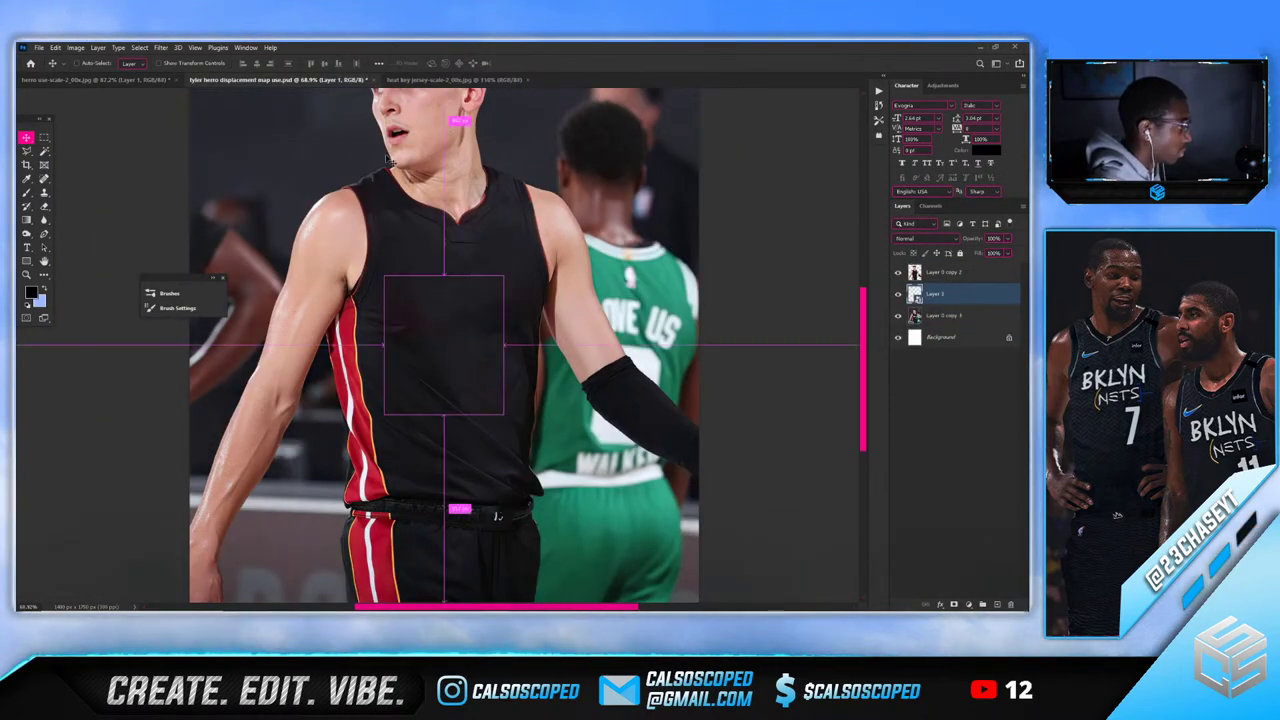
key("ctrl+t")
left_click_drag(459, 344, 283, 221)
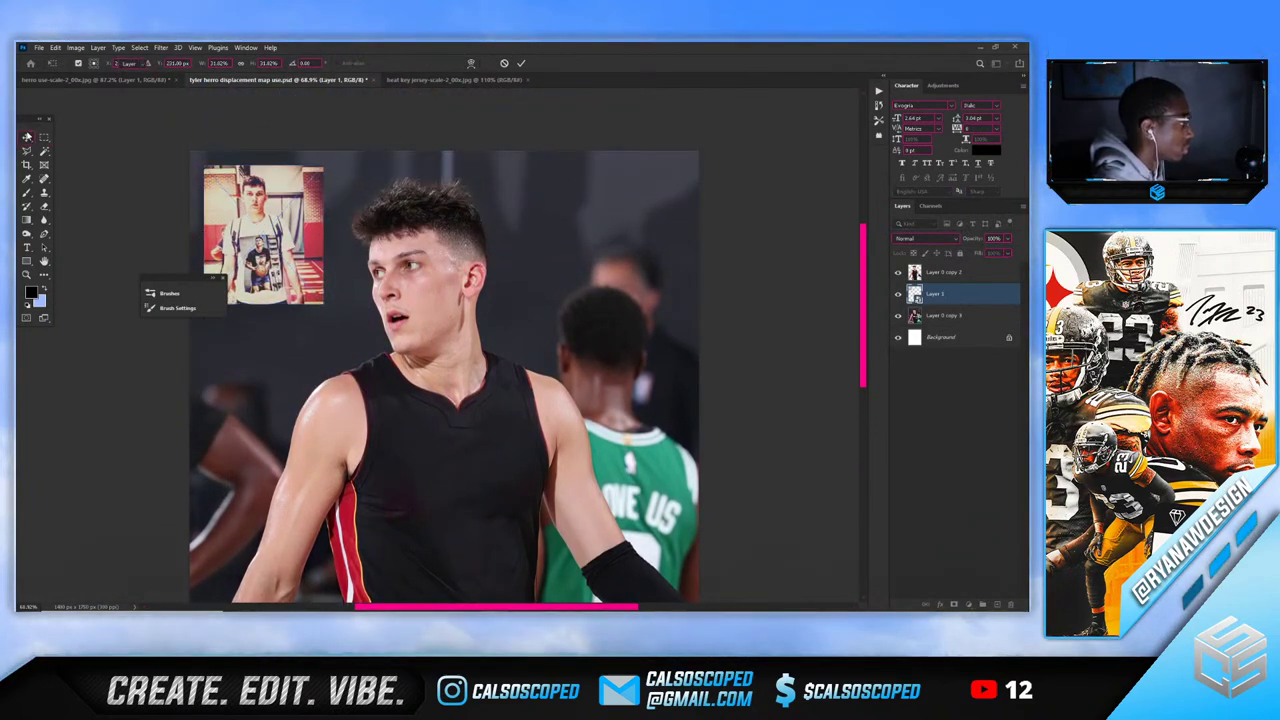
left_click(27, 136)
Duplicate the retouched player cutout, Layer 0 copy 2, in the displacement map document and activate the Pen tool
scroll(454, 355, "down", 6)
scroll(454, 355, "up", 4)
left_click(454, 355)
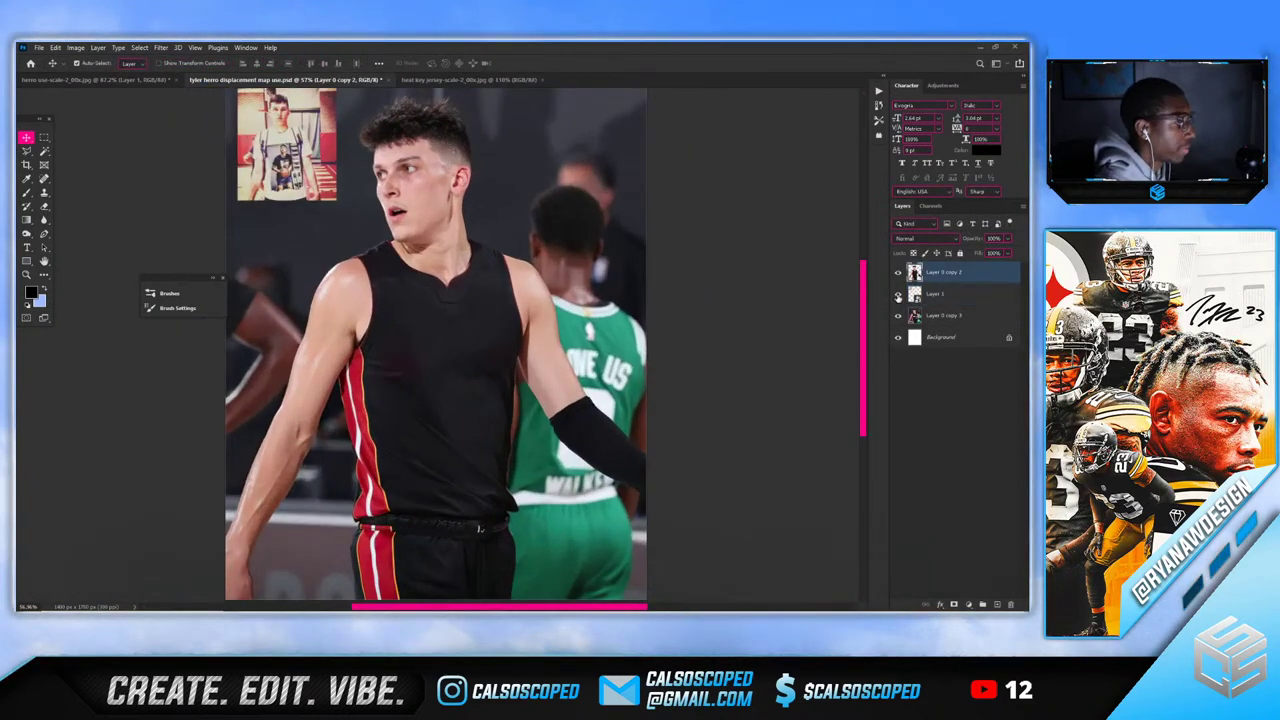
scroll(437, 345, "up", 2)
left_click(44, 233)
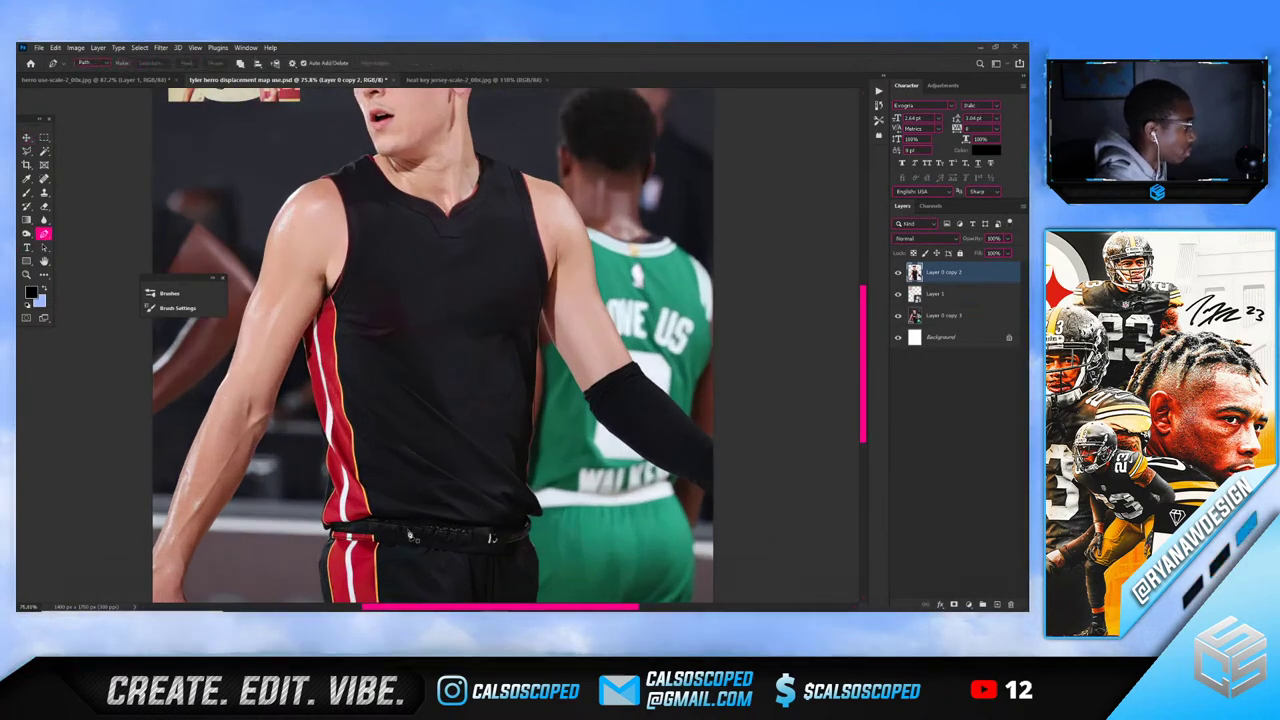
scroll(405, 518, "up", 3)
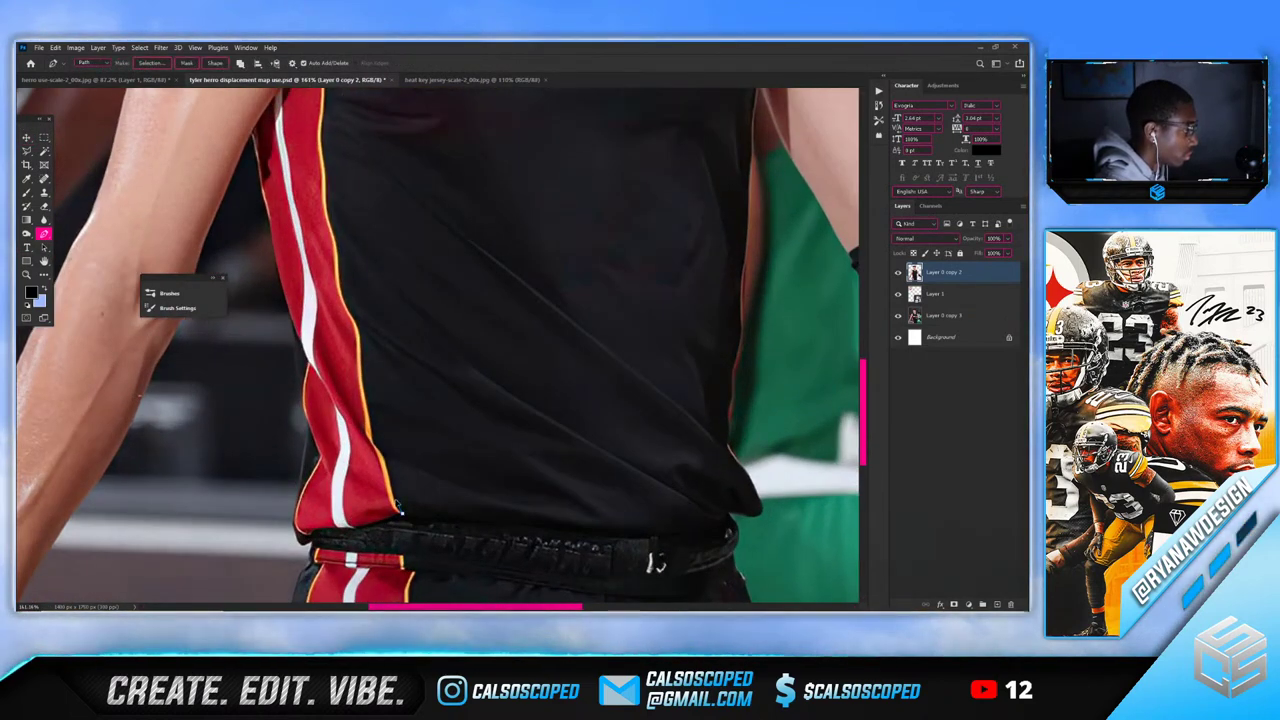
left_click(396, 505)
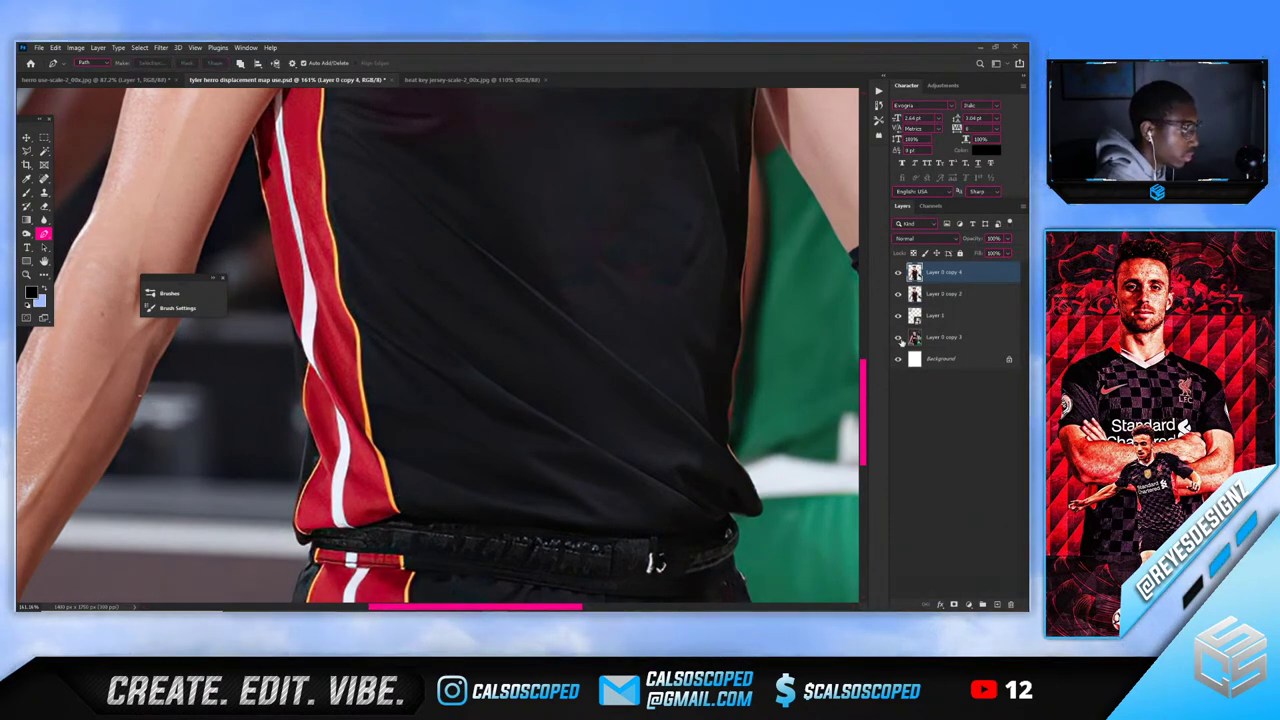
Rename the Layer 0 copy 2 layer as "tyler herro mask"
double_click(944, 294)
type("ty")
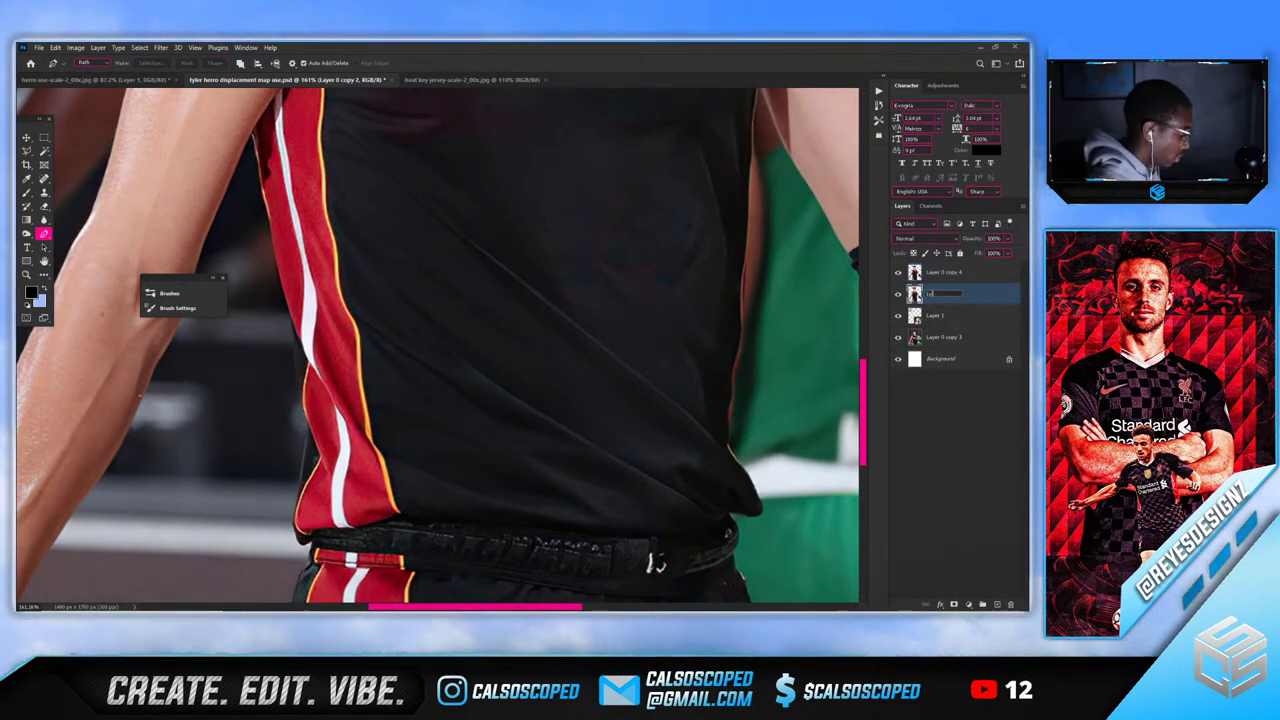
type("ler herro")
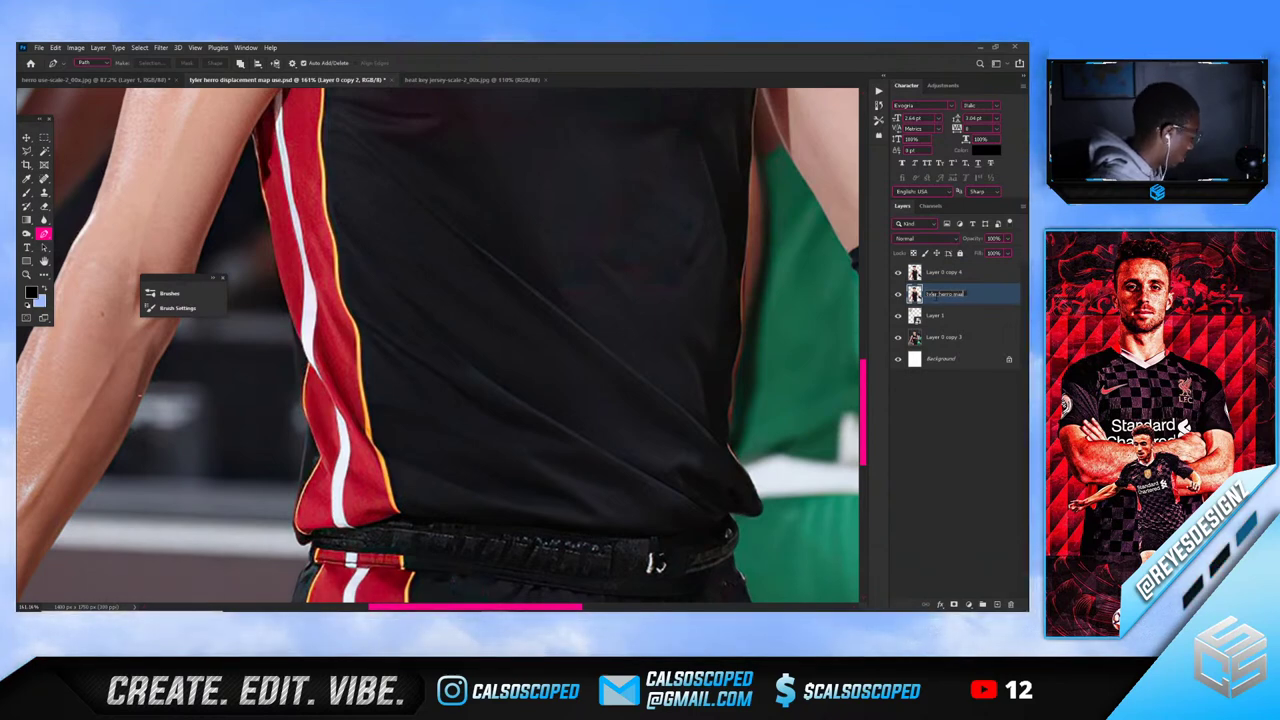
type(" mask")
key("Return")
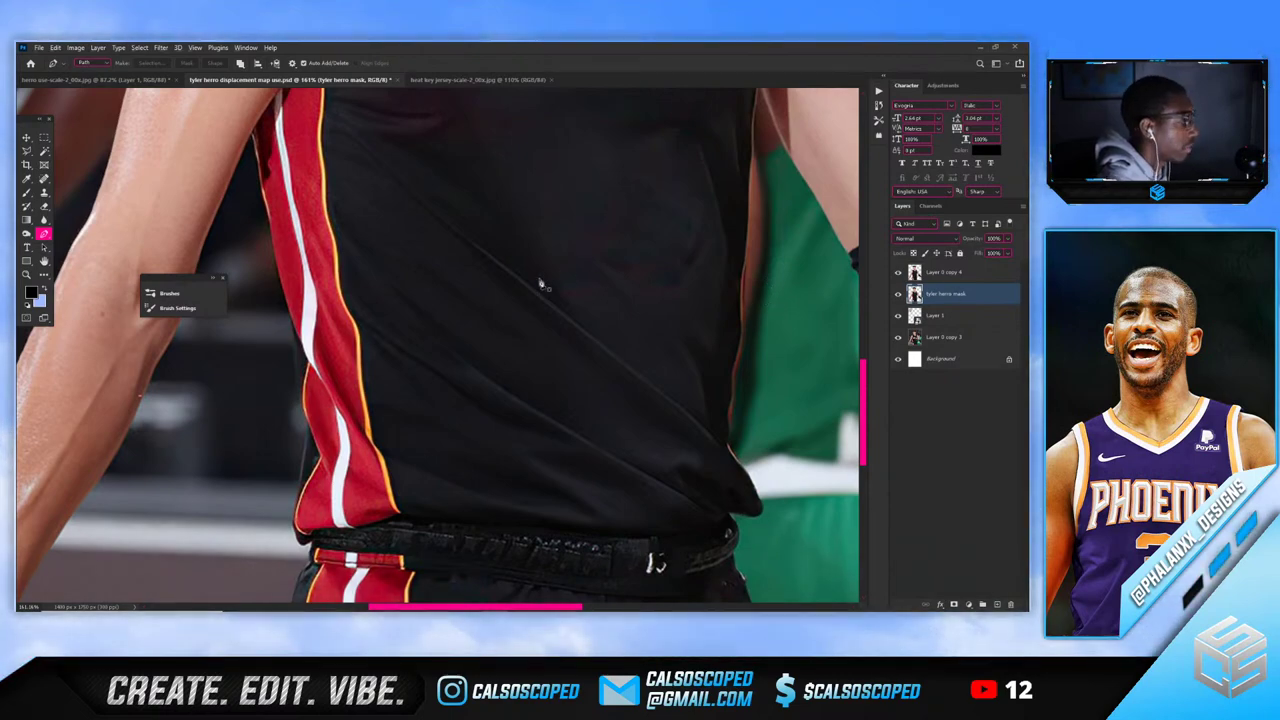
Rename the top cutout layer, Layer 0 copy 4, as "tyler herro jersey mask"
scroll(540, 284, "down", 10)
scroll(478, 242, "up", 3)
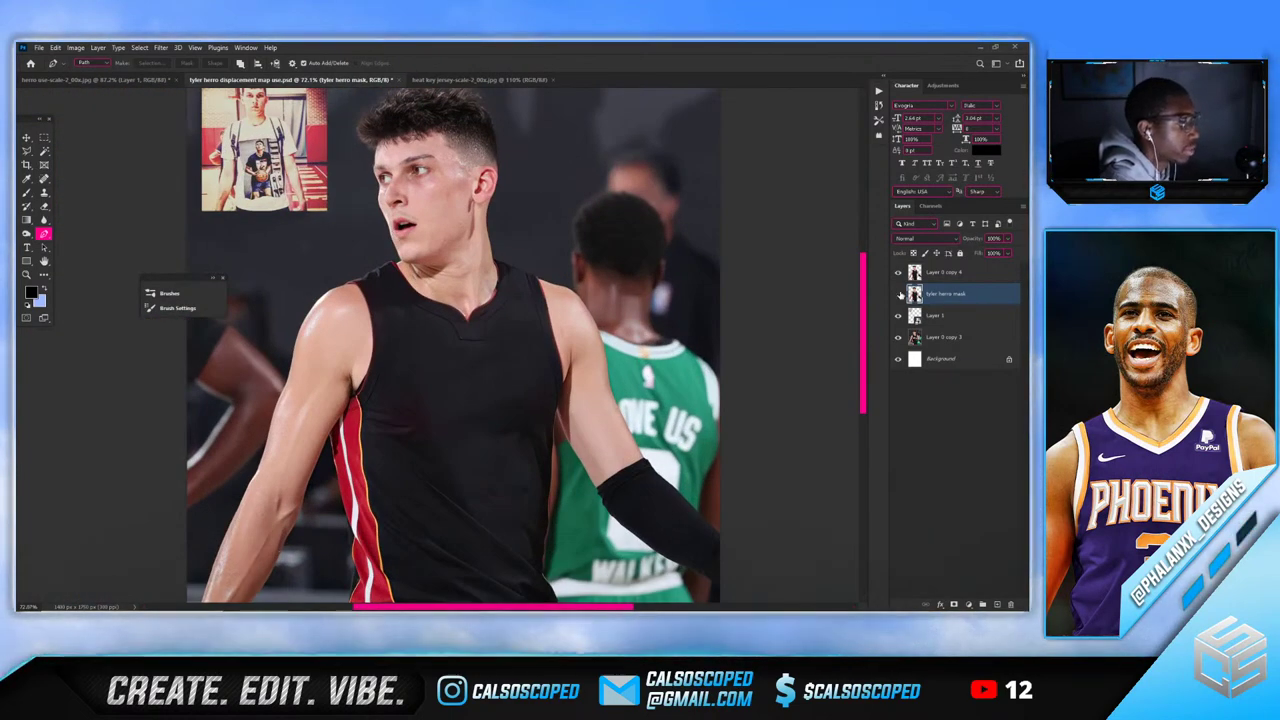
left_click(946, 274)
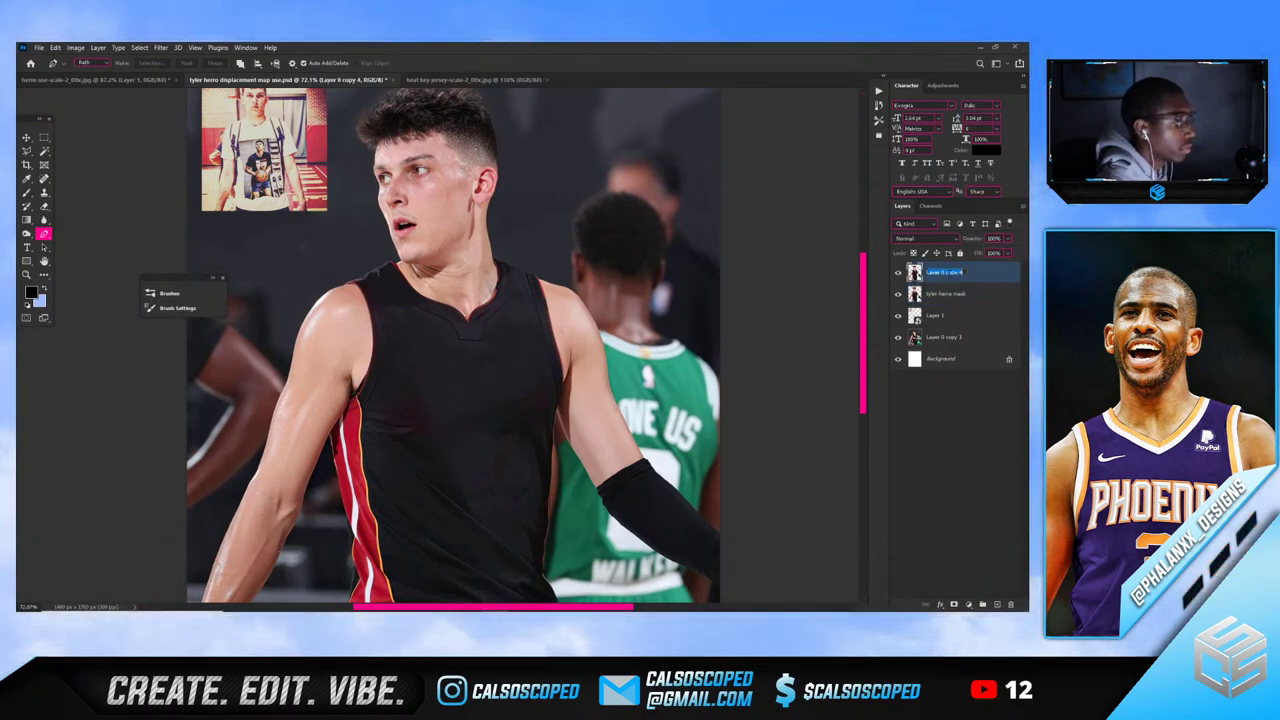
type("tyler")
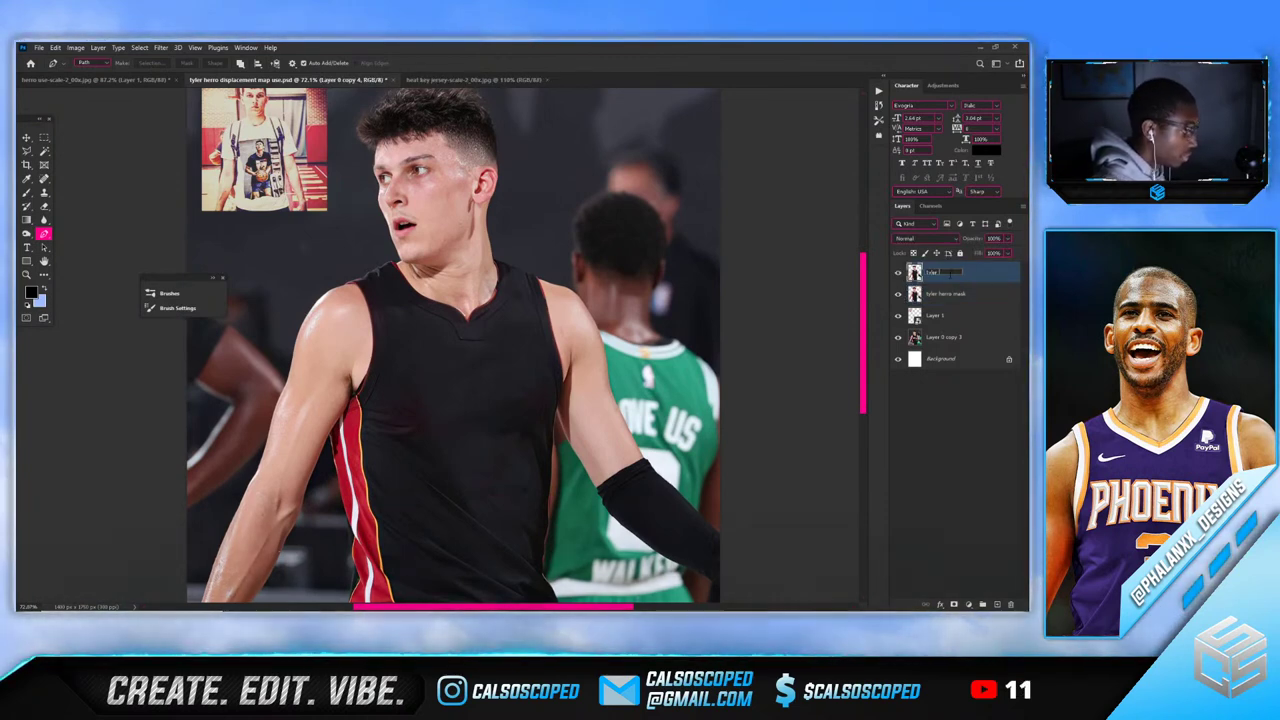
type(" herro text")
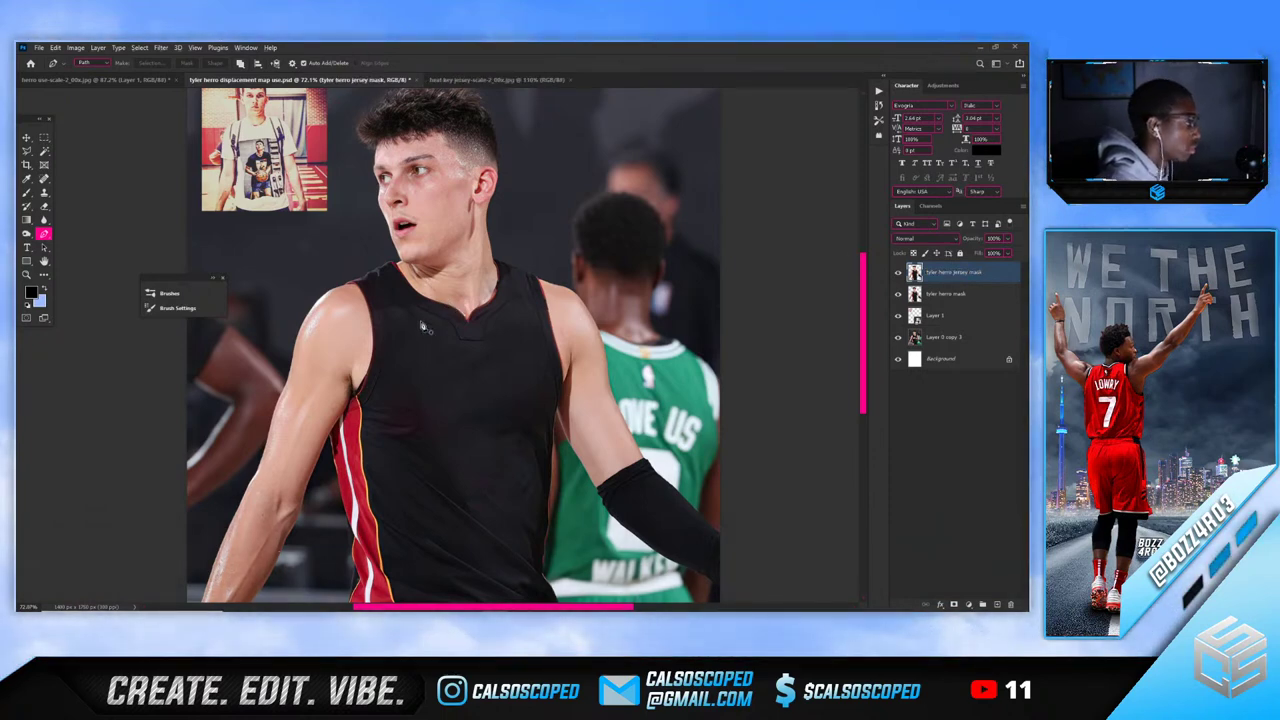
Start a Pen path on the jersey's armhole edge on the red-striped side and trace it up to the shoulder
scroll(422, 327, "up", 3)
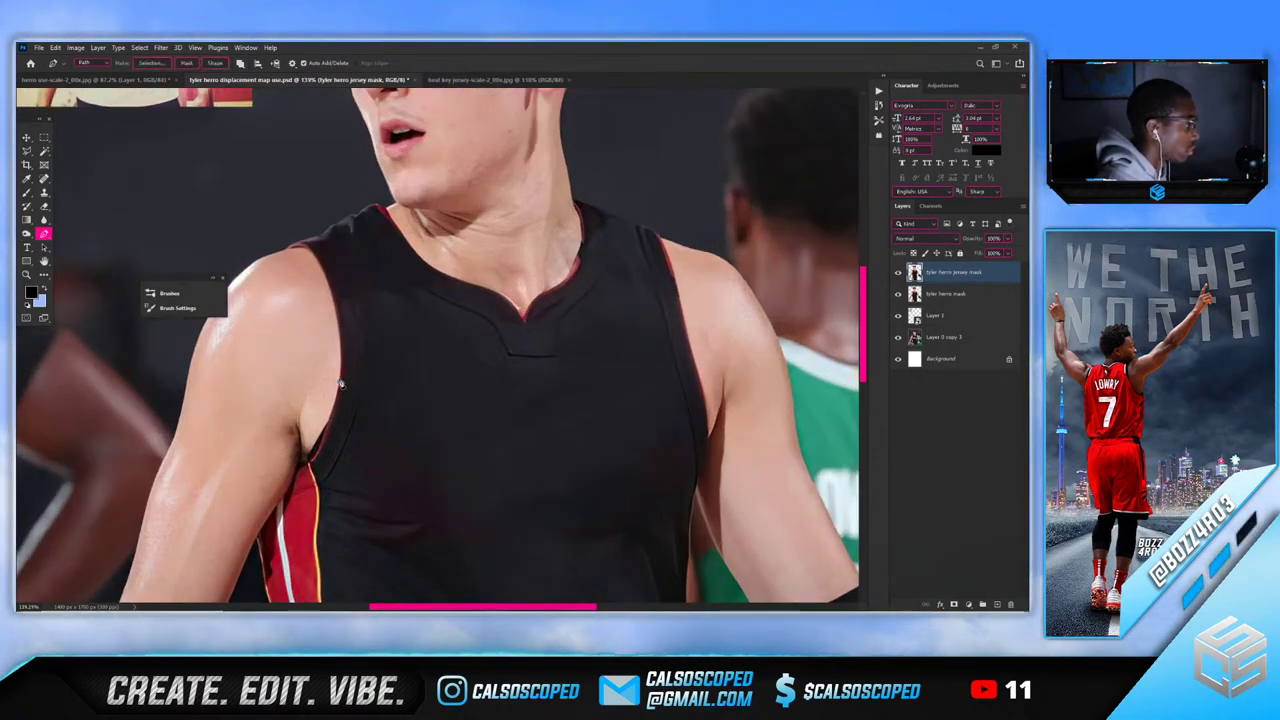
left_click(340, 341)
left_click(324, 276)
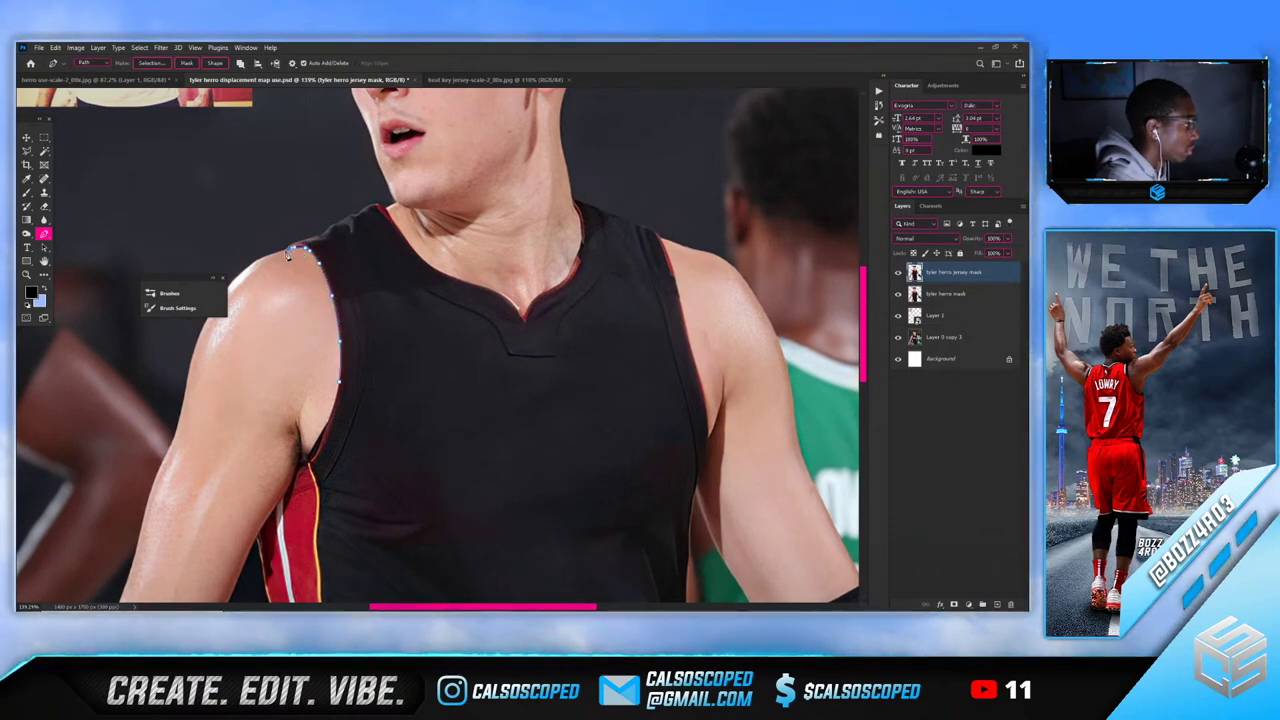
left_click(288, 248)
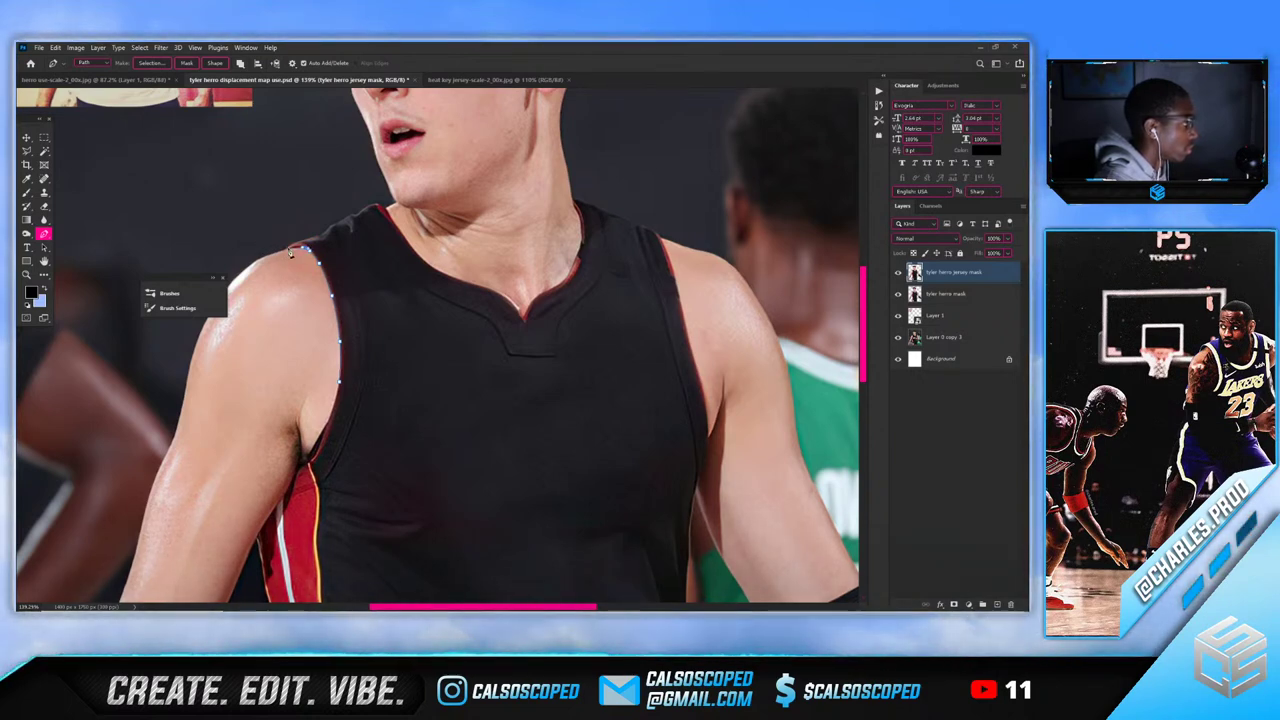
Continue the path loosely outside the shoulder, then closely down the collar edge to the point of the V-neck
left_click(271, 248)
left_click(287, 228)
left_click(324, 200)
left_click(353, 189)
left_click(365, 192)
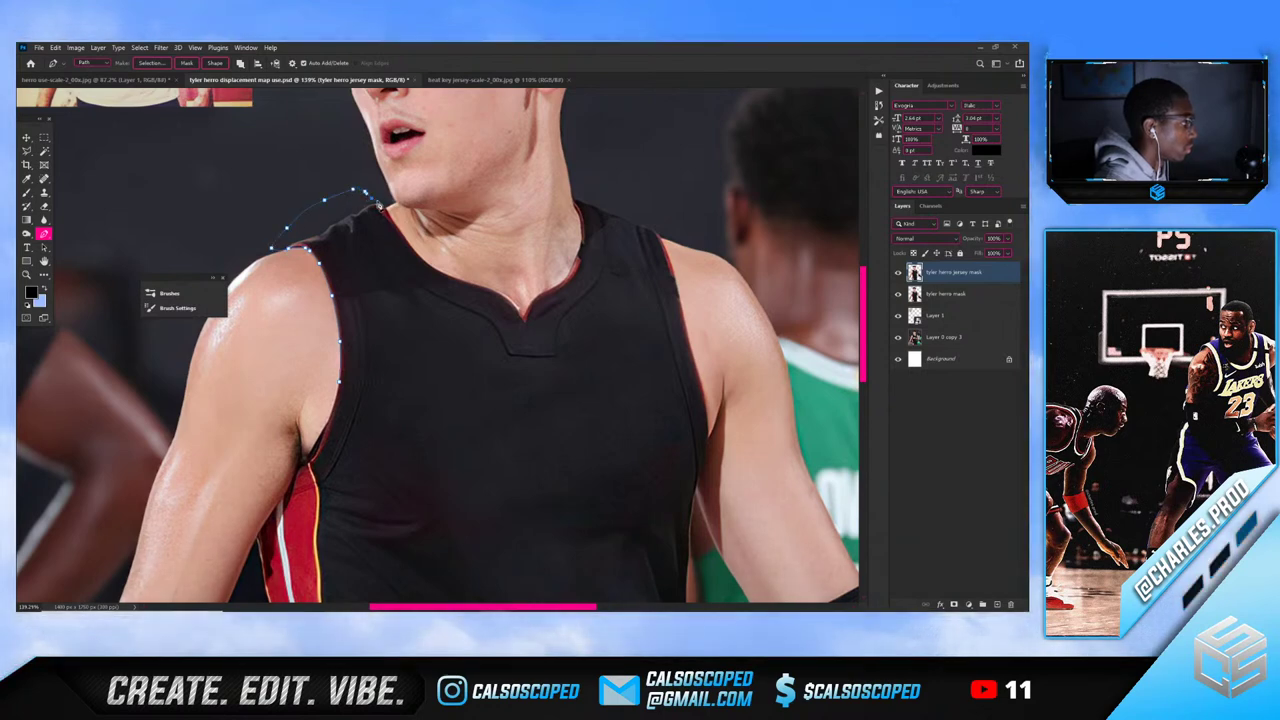
left_click(418, 256)
left_click(441, 272)
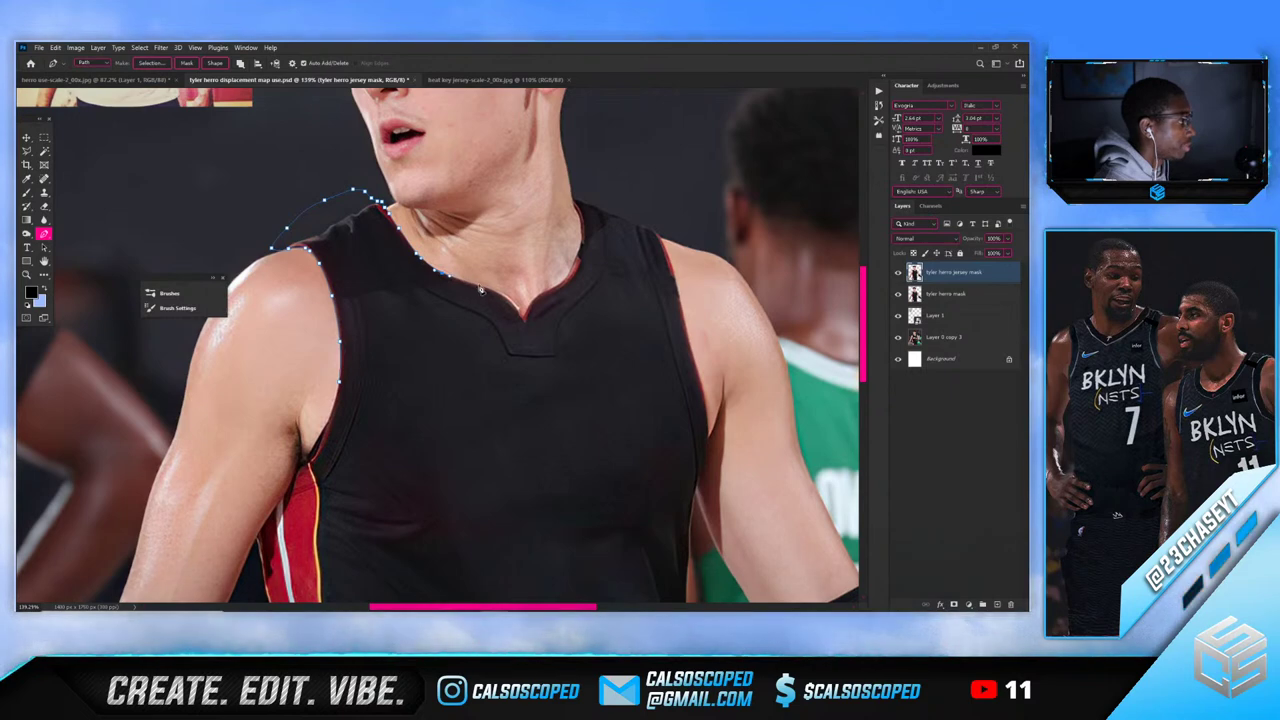
left_click_drag(480, 290, 487, 292)
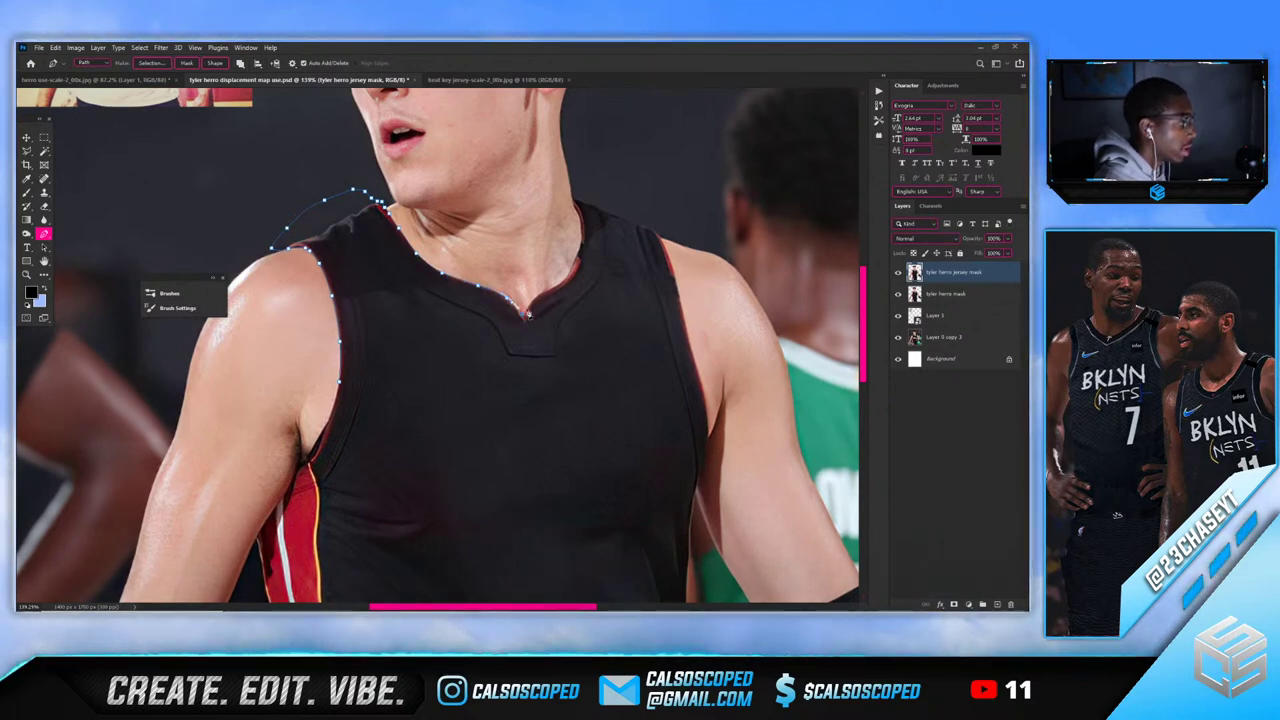
Trace the other half of the collar, loop outside the opposite shoulder, and follow that armhole down to the jersey's side
left_click_drag(541, 296, 630, 214)
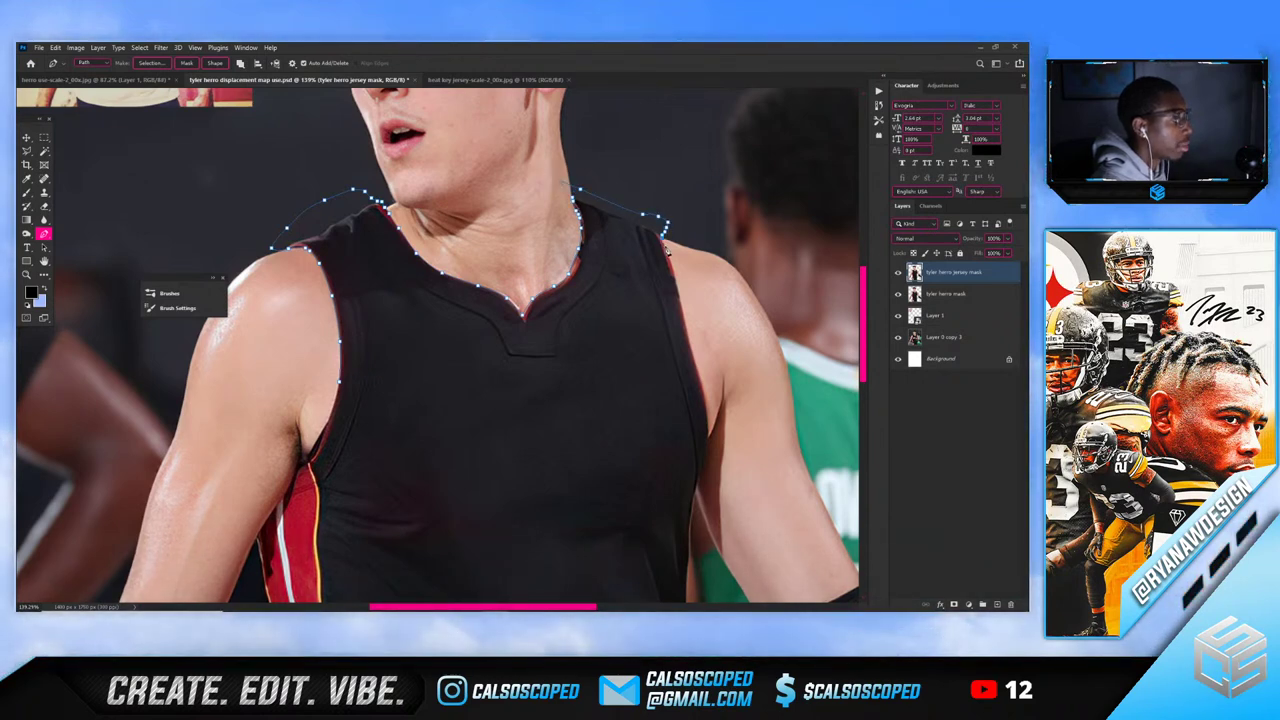
left_click(682, 310)
left_click_drag(697, 359, 700, 382)
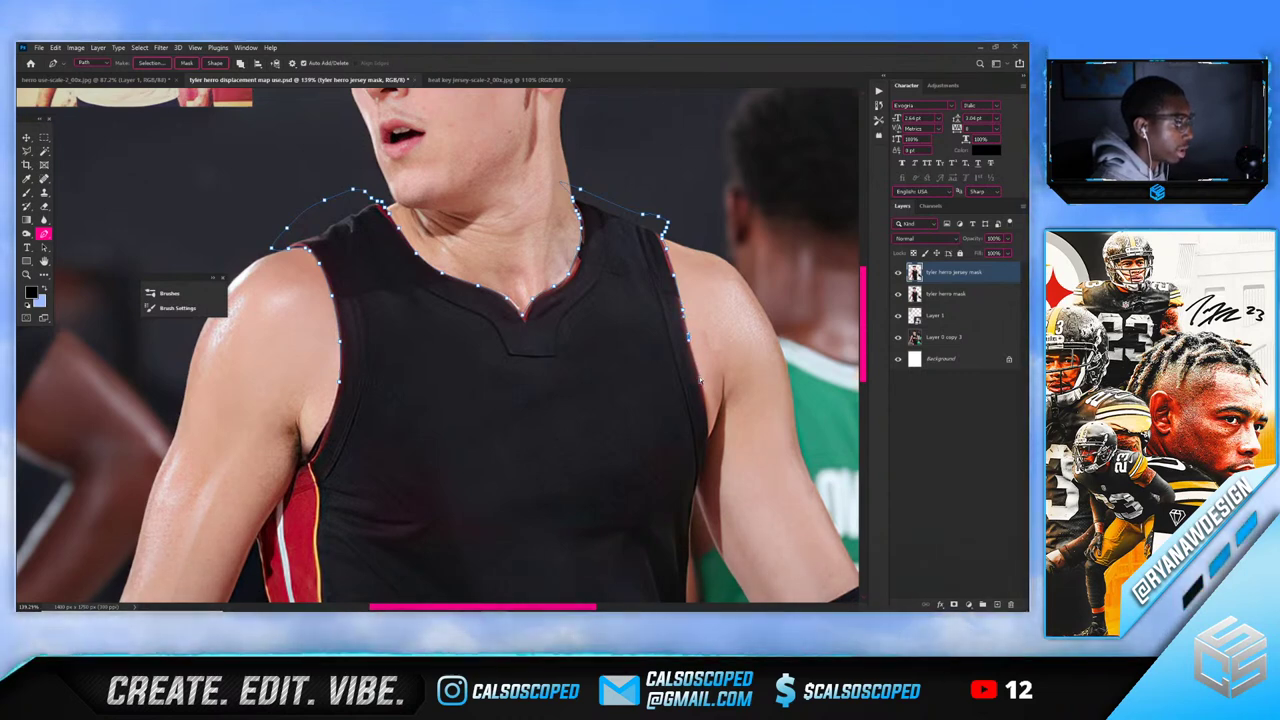
left_click_drag(700, 381, 711, 432)
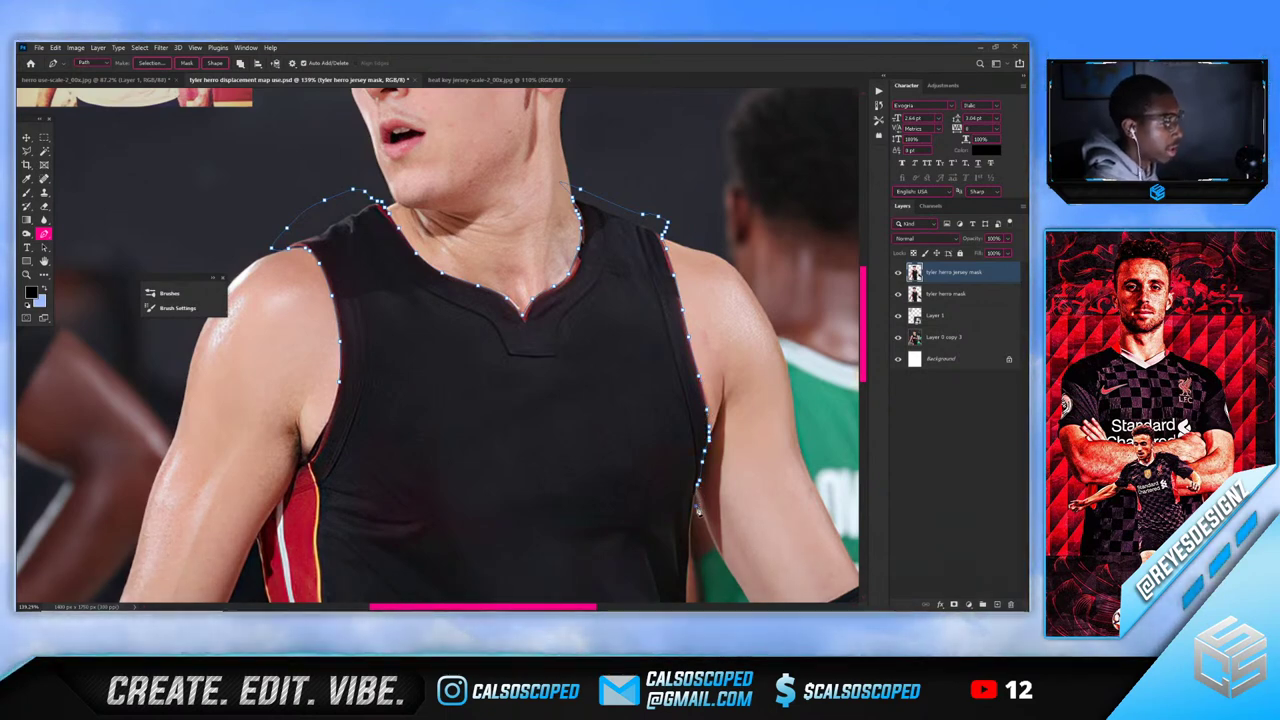
mouse_move(692, 537)
left_mouse_down()
mouse_move(692, 553)
mouse_move(707, 530)
left_mouse_up()
Carry the path loosely around the lower jersey and shorts, below the canvas edge, and up the gap beside the red stripe
scroll(690, 540, "down", 3)
scroll(688, 500, "down", 5)
left_click(712, 574)
left_click(699, 595)
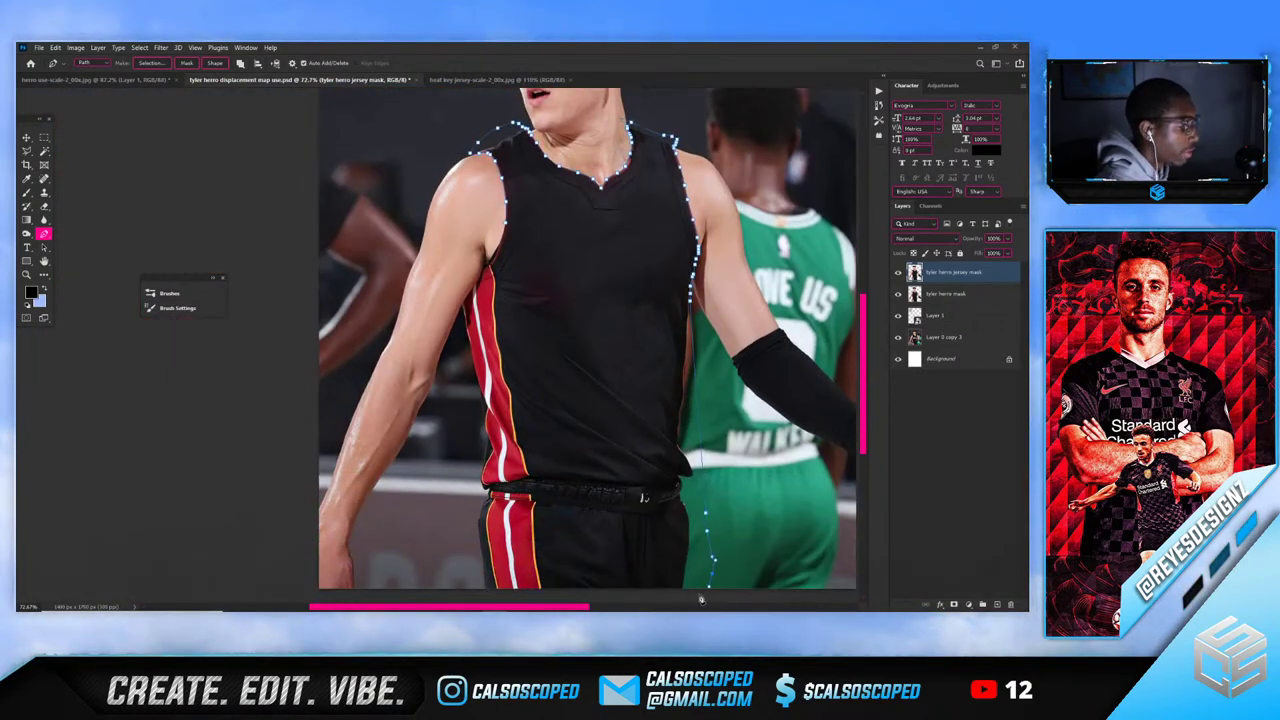
scroll(697, 590, "down", 2)
left_click(673, 556)
left_click(591, 546)
left_click(497, 531)
left_click_drag(458, 519, 455, 509)
left_click_drag(451, 468, 445, 396)
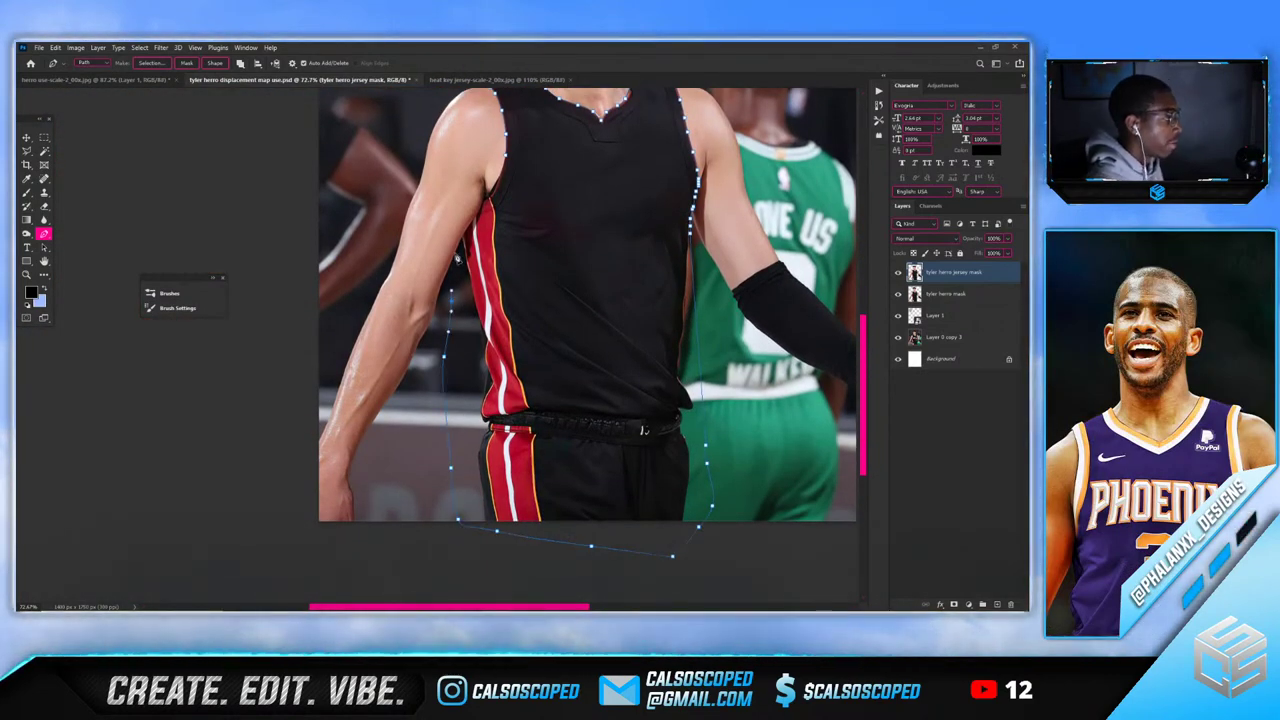
Trace the path along the inner arm to the armpit and up the armhole edge to close it at its starting point
scroll(457, 258, "up", 5)
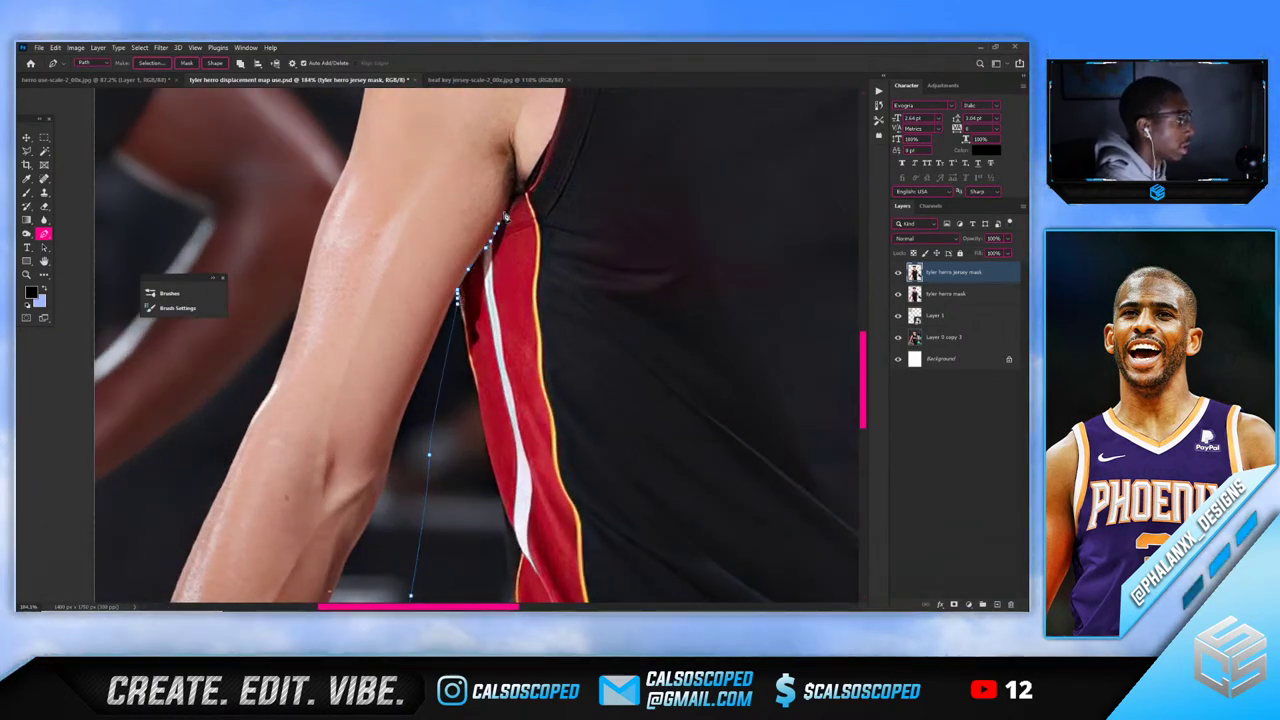
left_click(505, 211)
left_click(509, 198)
left_click(514, 197)
left_click(523, 193)
left_click(528, 189)
left_click(536, 177)
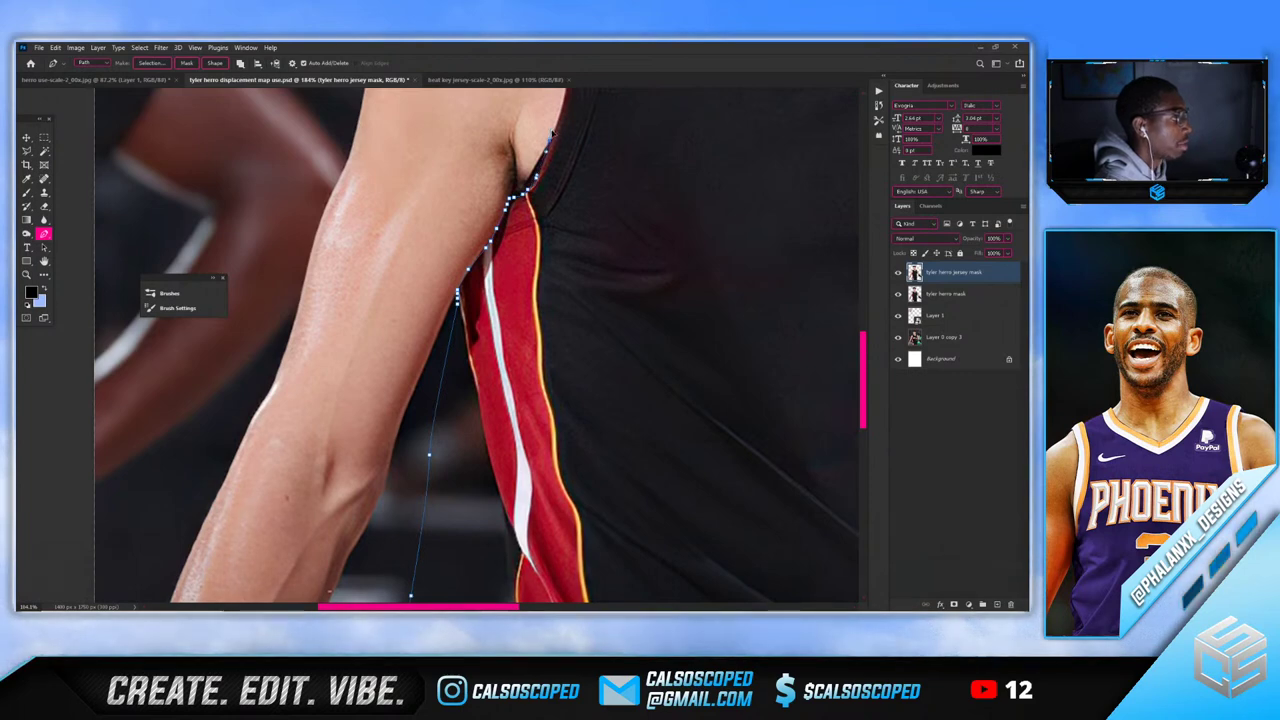
left_click_drag(551, 134, 566, 112)
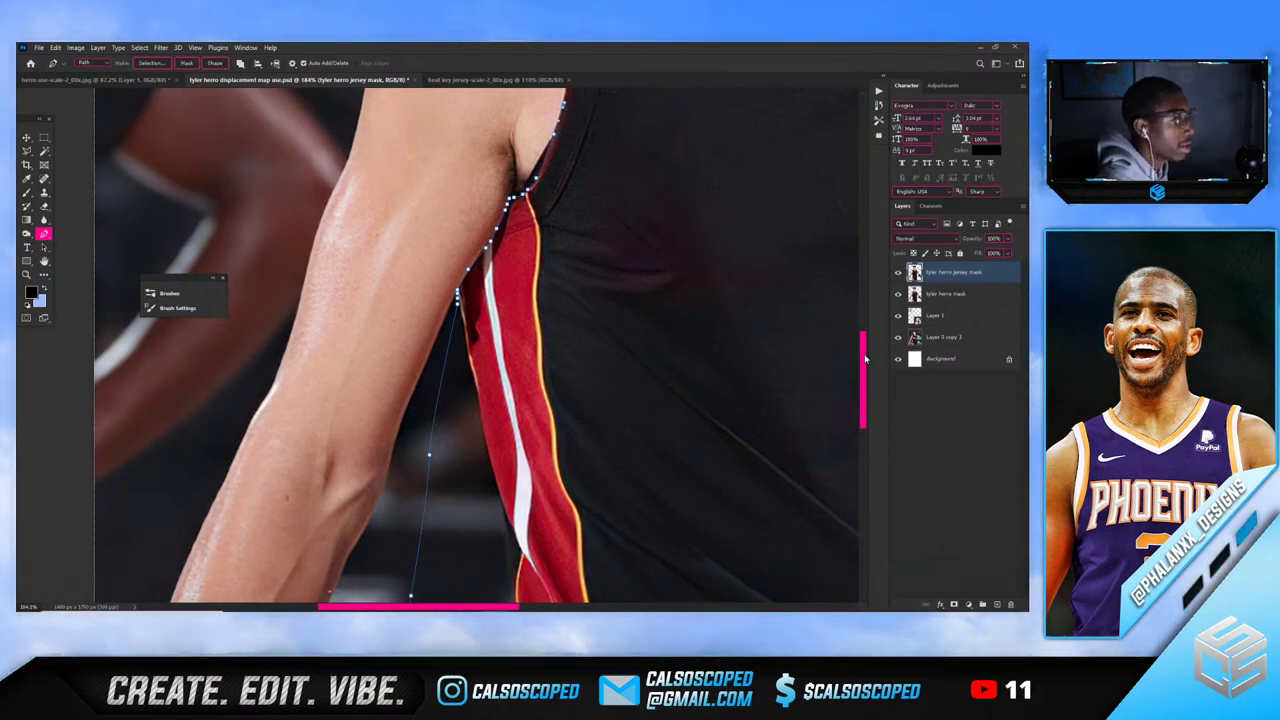
Convert the finished jersey path into a new anti-aliased selection
left_click_drag(865, 359, 865, 323)
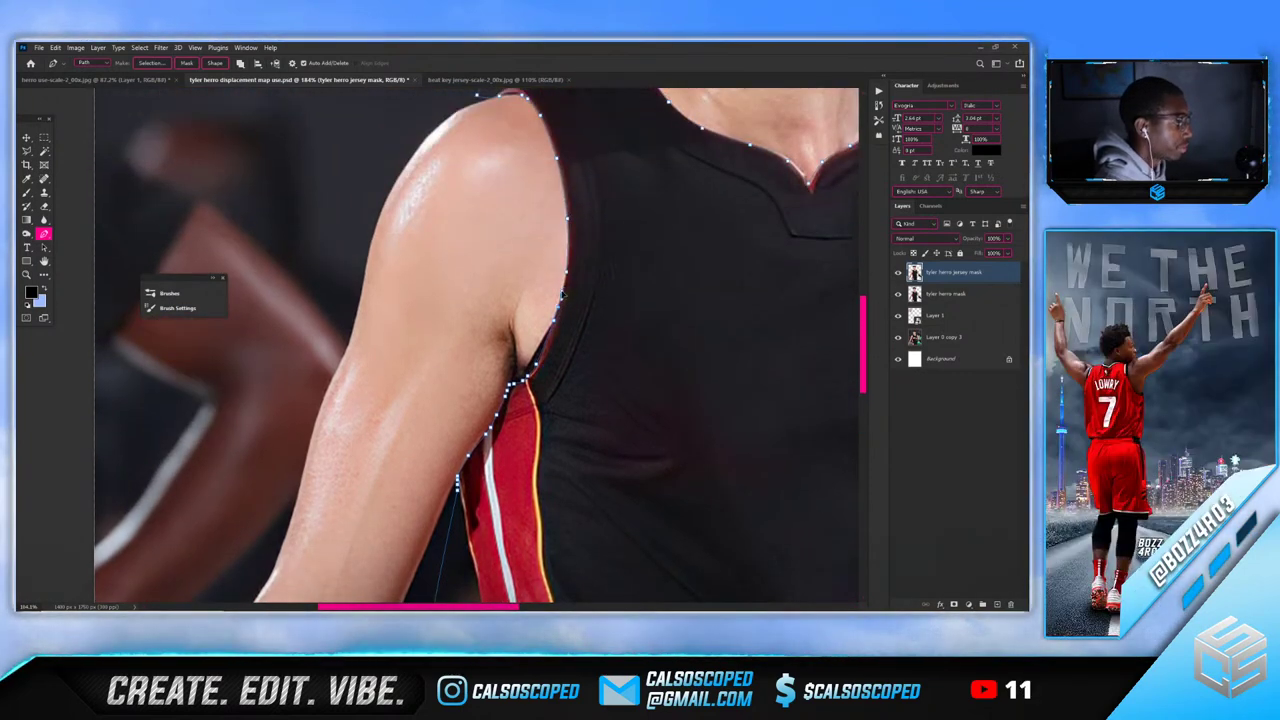
scroll(568, 275, "down", 6)
right_click(597, 263)
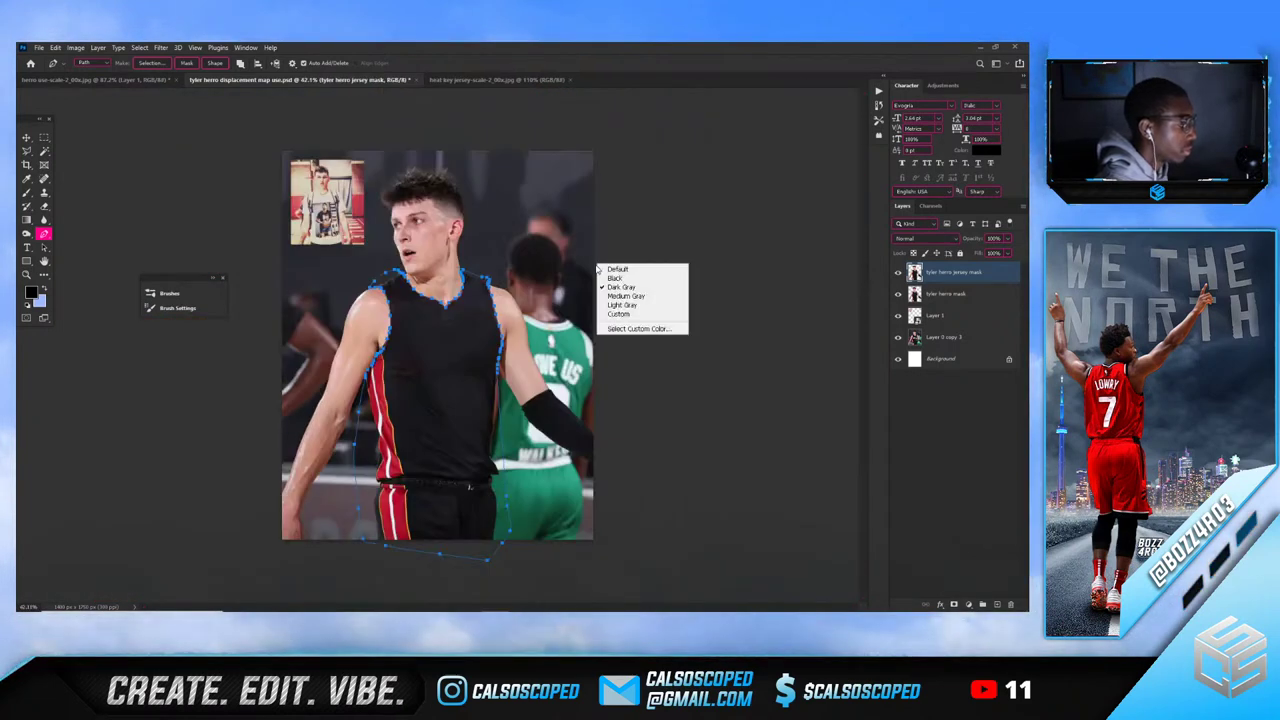
left_click(459, 295)
right_click(467, 295)
left_click(482, 338)
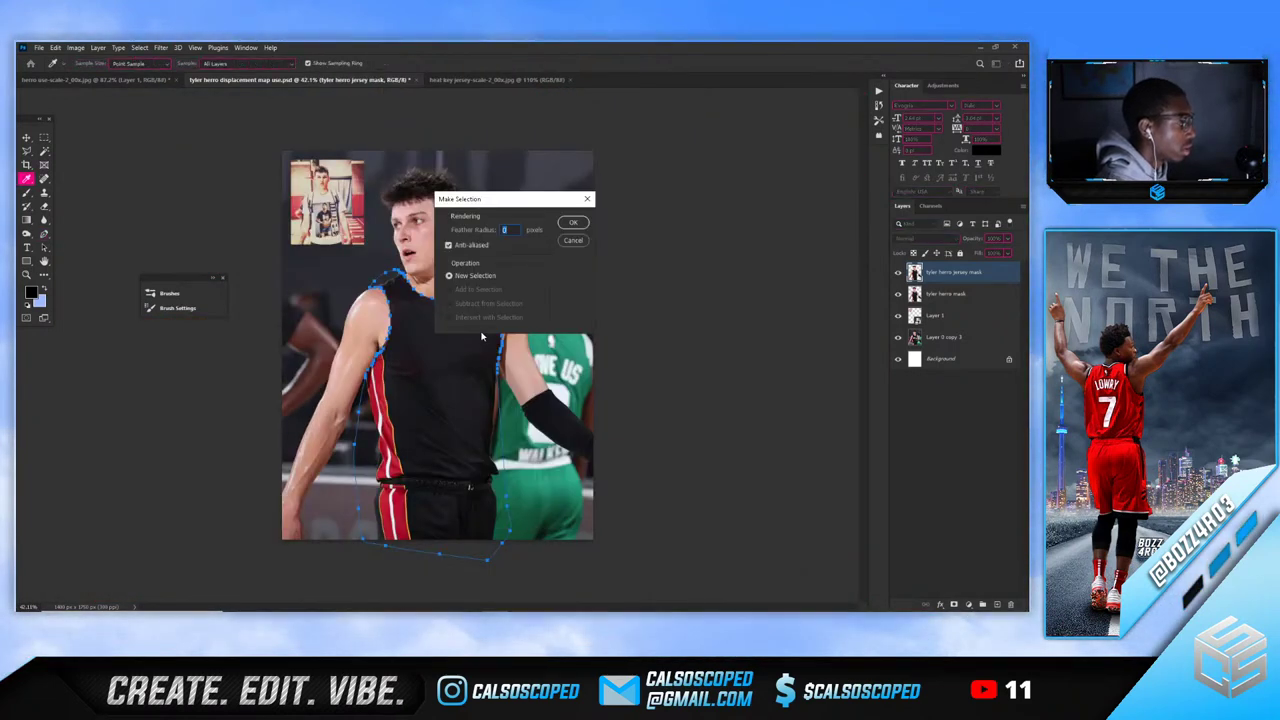
left_click(572, 222)
Try to trace a Pen path along the upper cuff edge of the black arm sleeve
key("p")
scroll(465, 372, "up", 2)
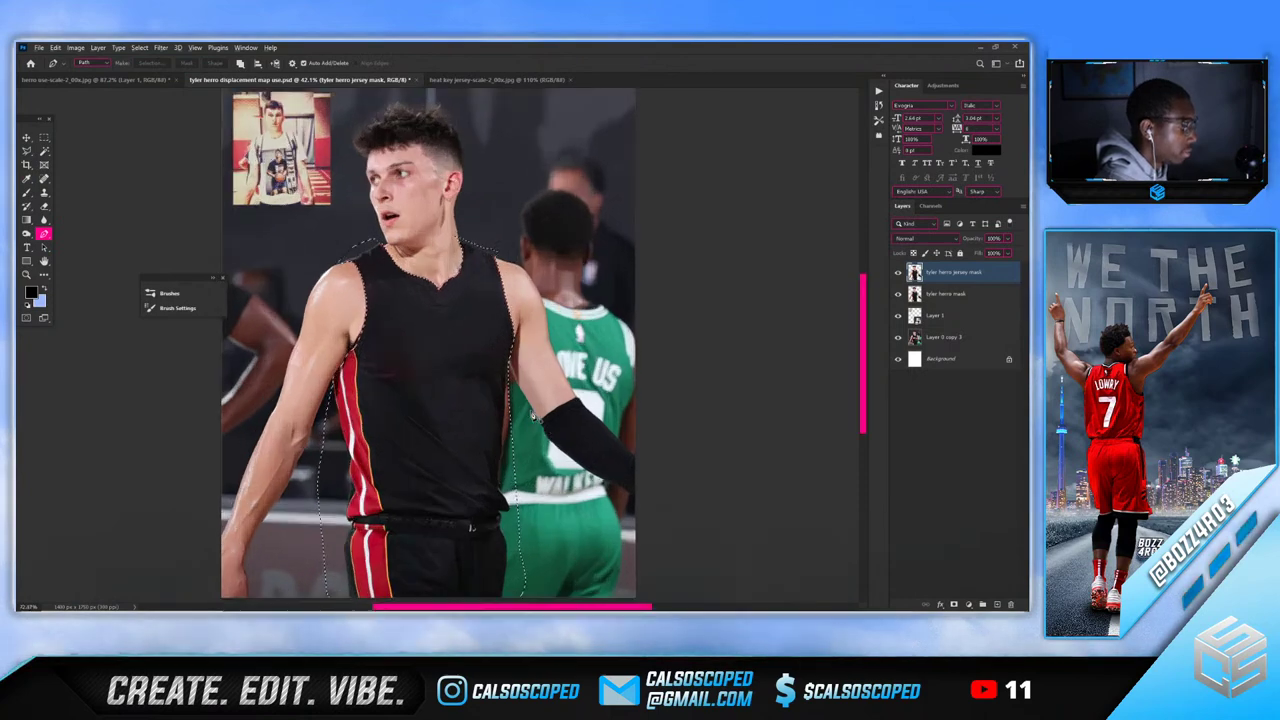
scroll(536, 418, "up", 5)
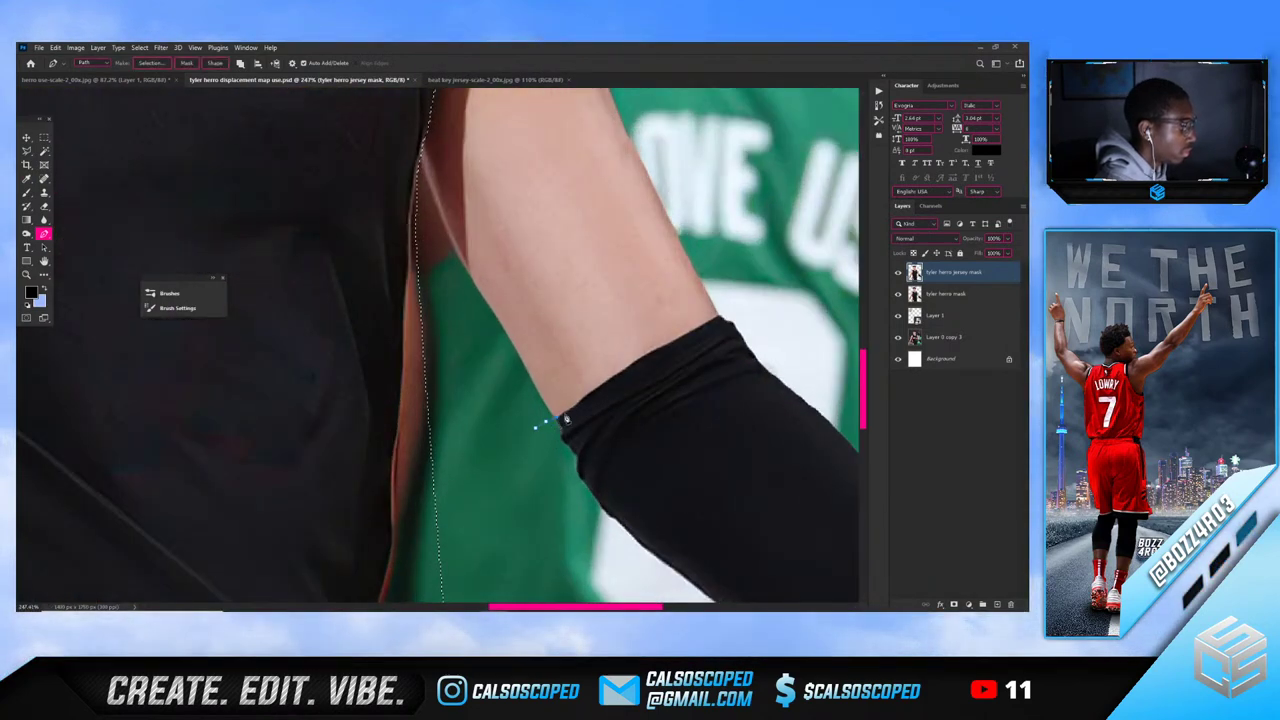
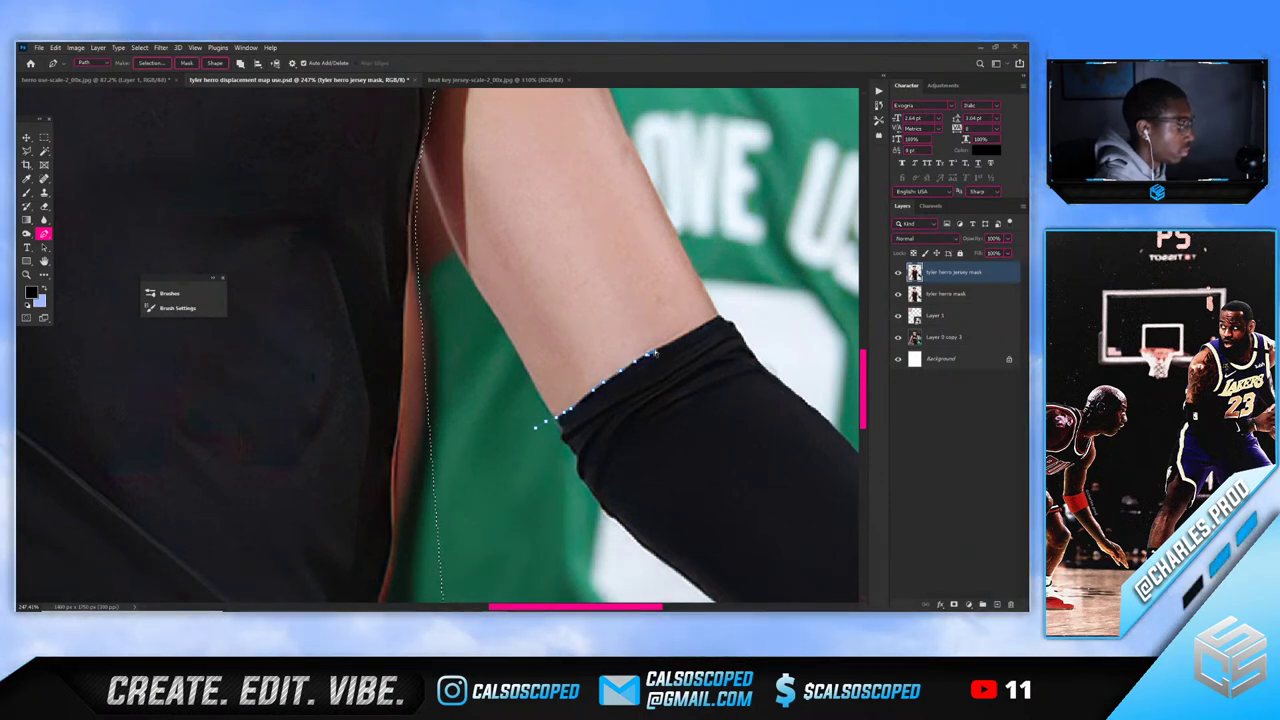
left_click(661, 348)
left_click(670, 343)
left_click(681, 338)
left_click(693, 332)
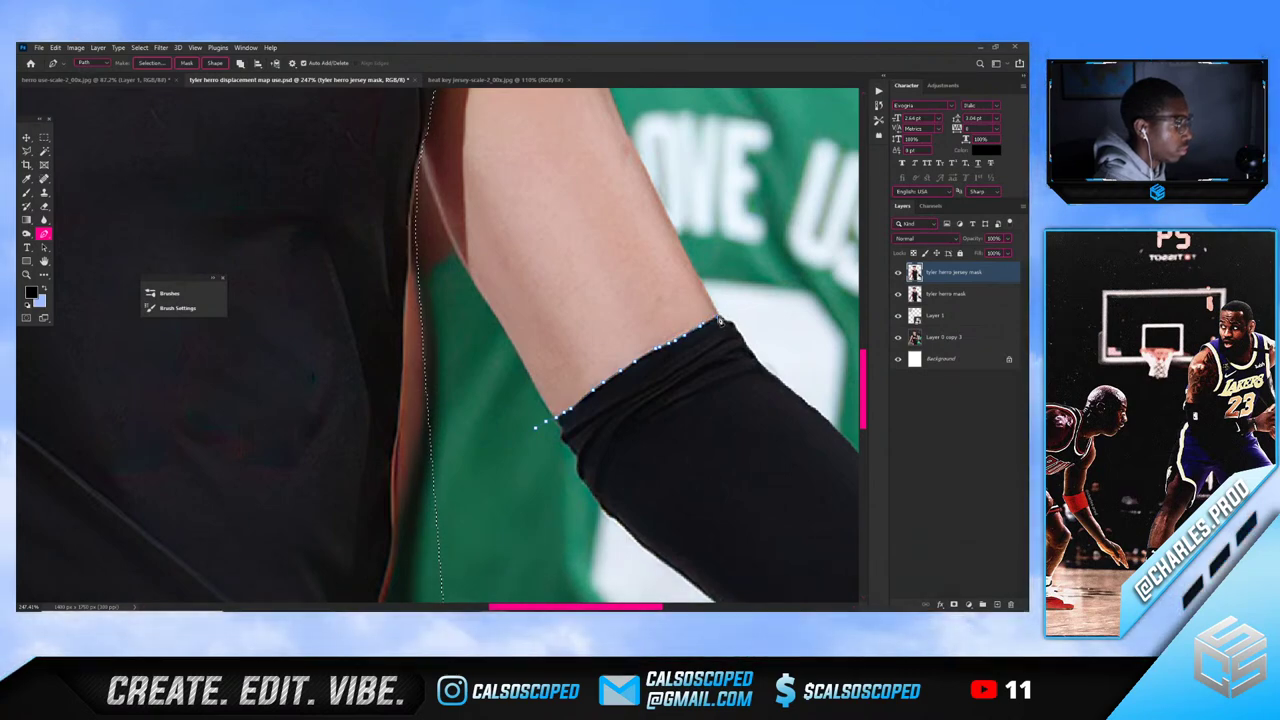
scroll(767, 349, "down", 8)
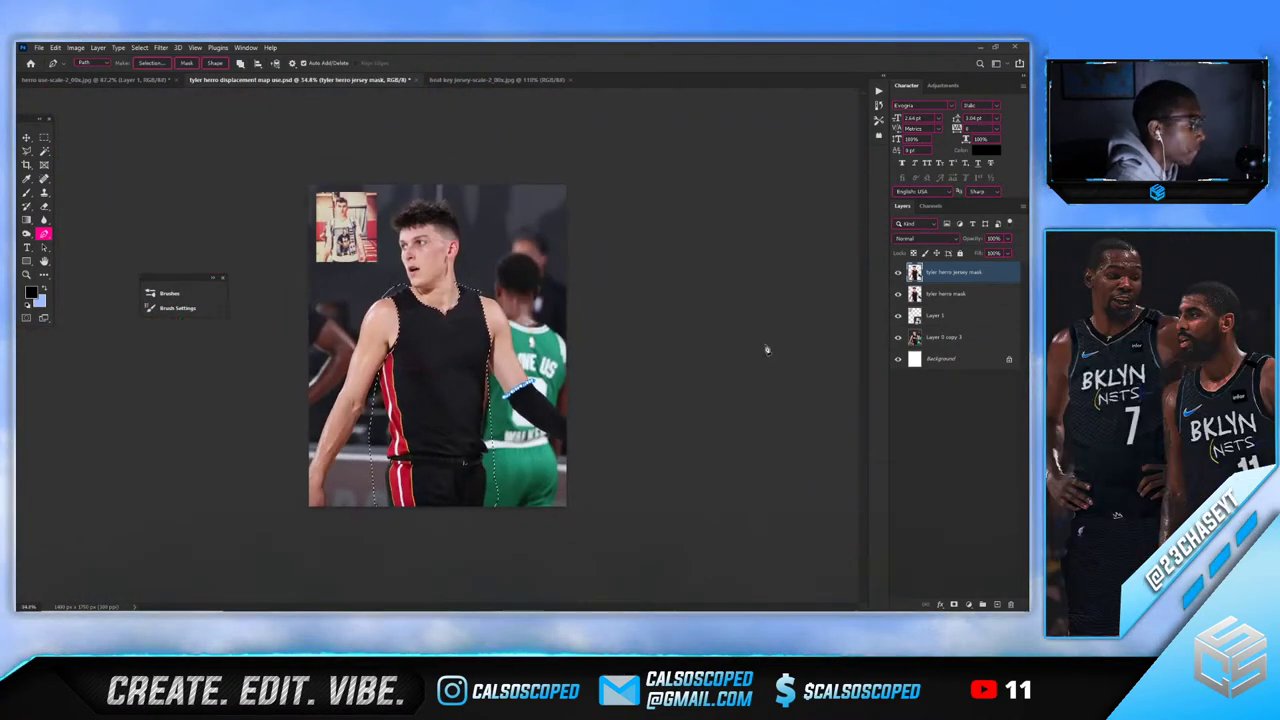
Try to loop the sleeve path outside the canvas edge and back below the sleeve
scroll(767, 349, "up", 3)
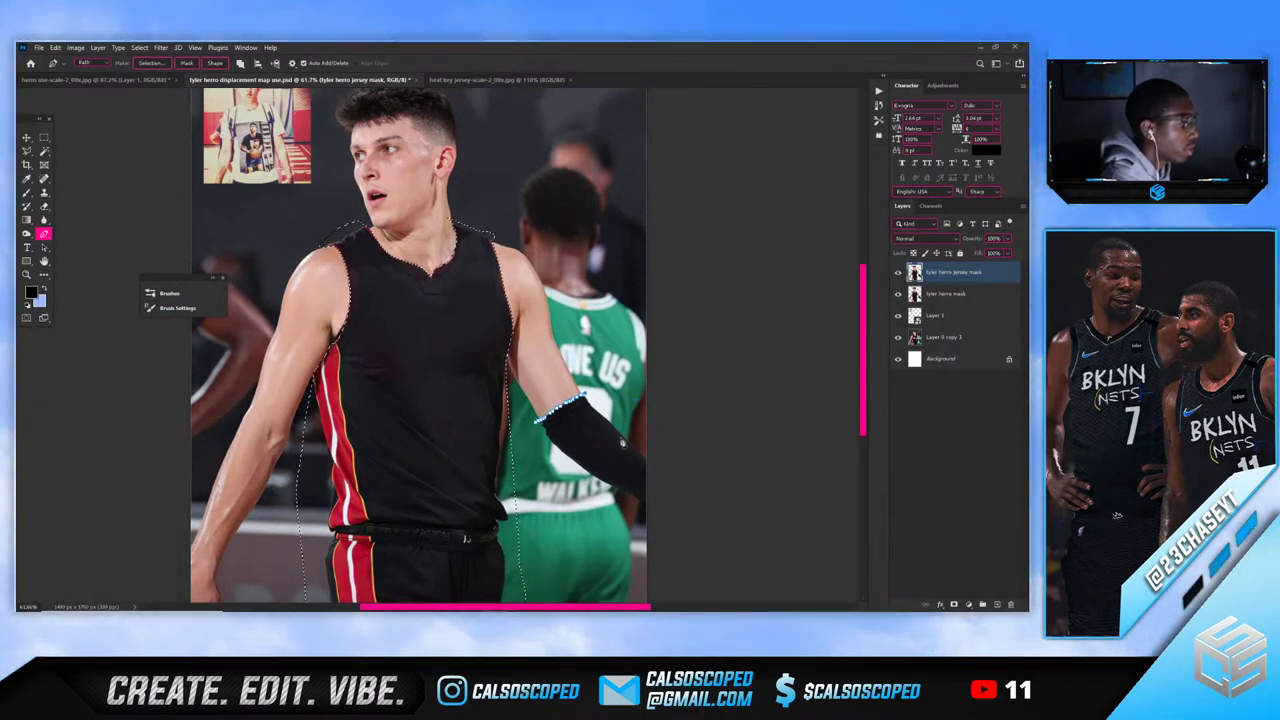
left_click_drag(673, 490, 677, 481)
key("ctrl+z")
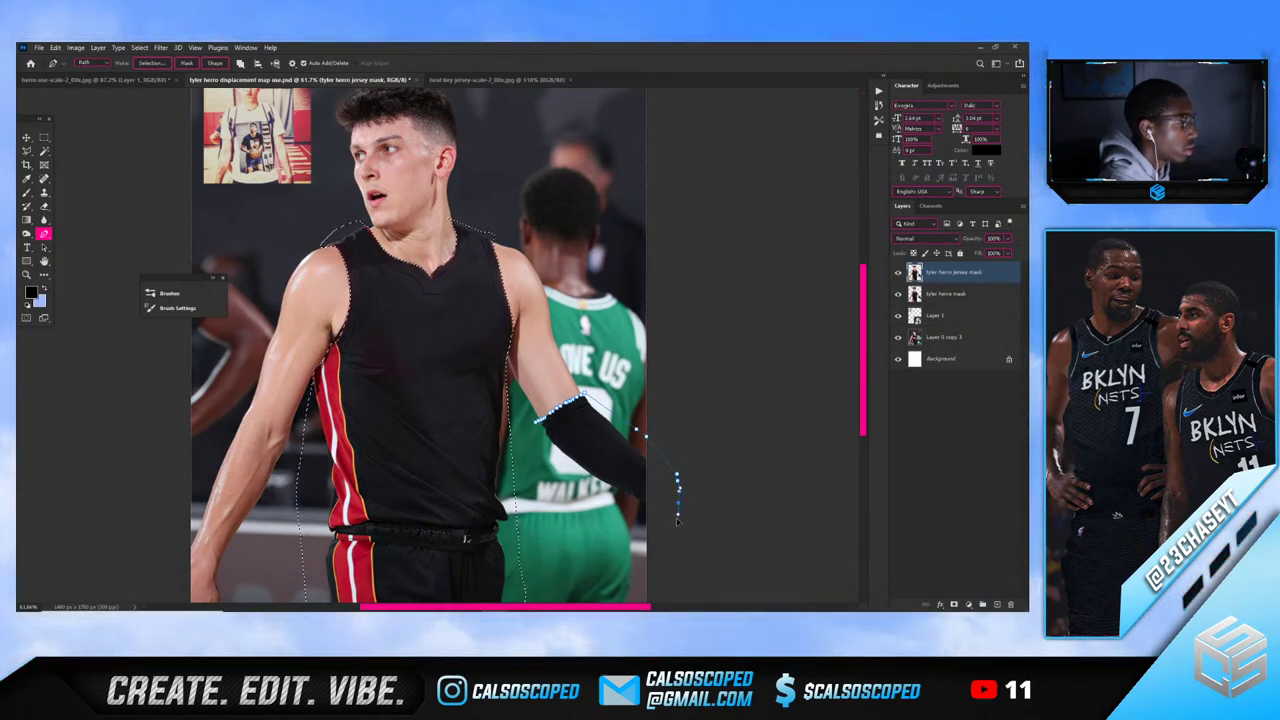
left_click(675, 521)
left_click_drag(655, 538, 634, 542)
left_click_drag(593, 533, 574, 514)
key("ctrl+z")
key("ctrl+z")
key("ctrl+z")
key("ctrl+z")
key("ctrl+z")
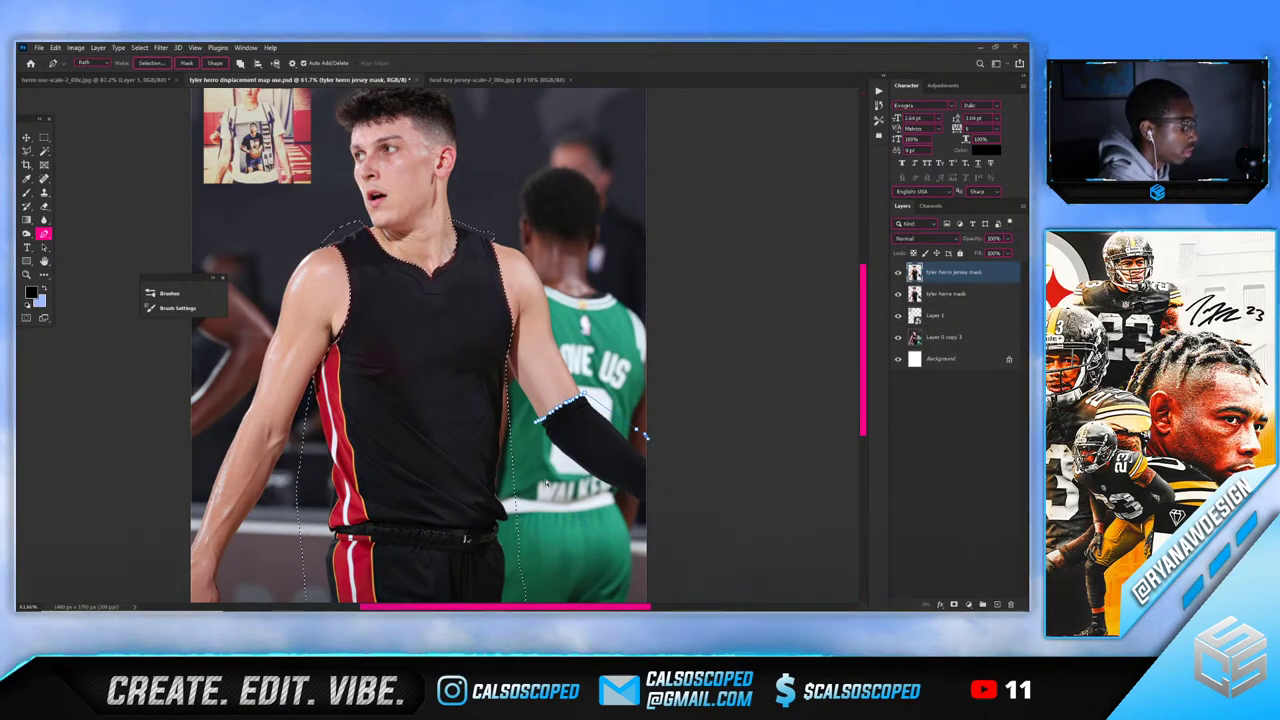
Discard the arm sleeve path while keeping the jersey selection
right_click(533, 444)
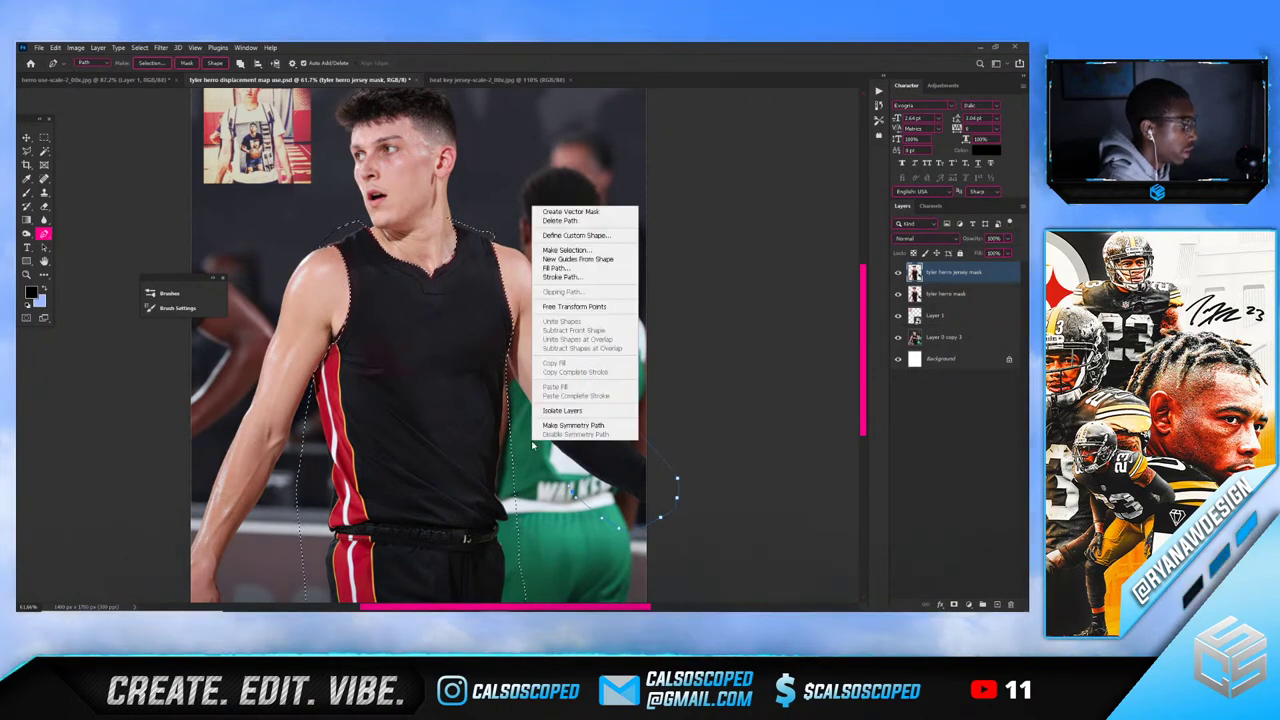
left_click(523, 455)
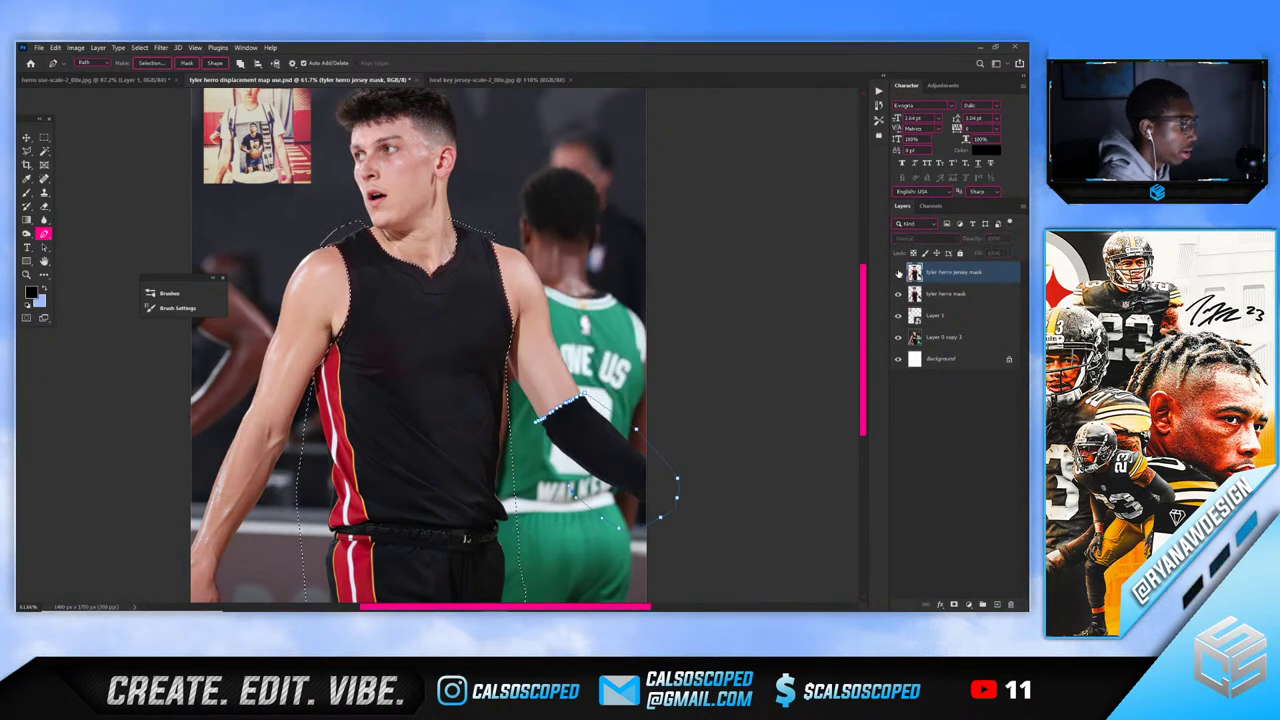
right_click(651, 329)
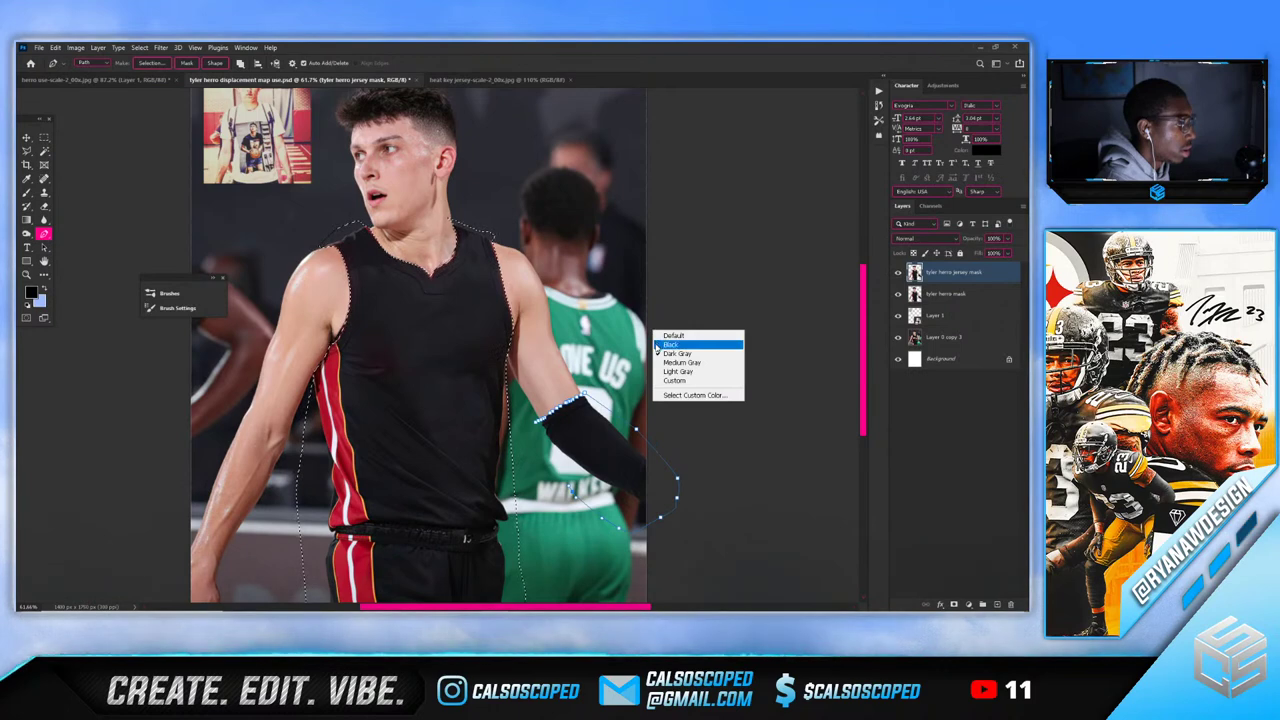
right_click(569, 400)
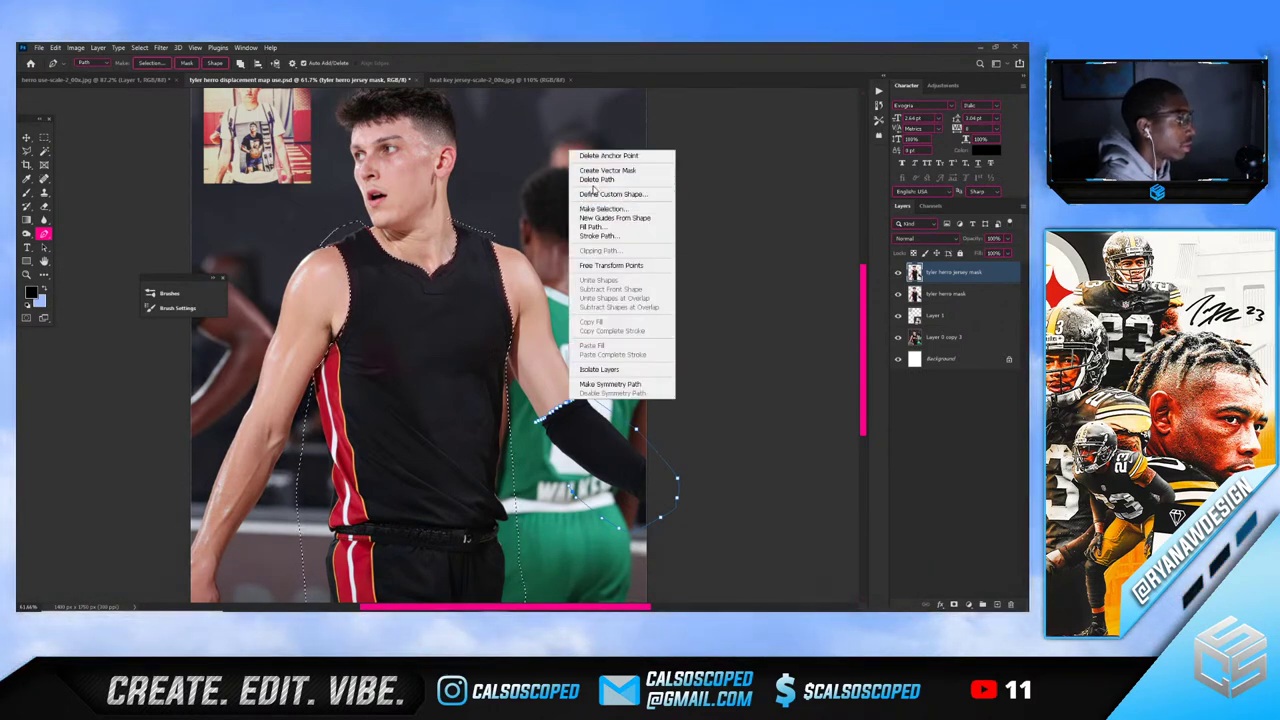
key("Escape")
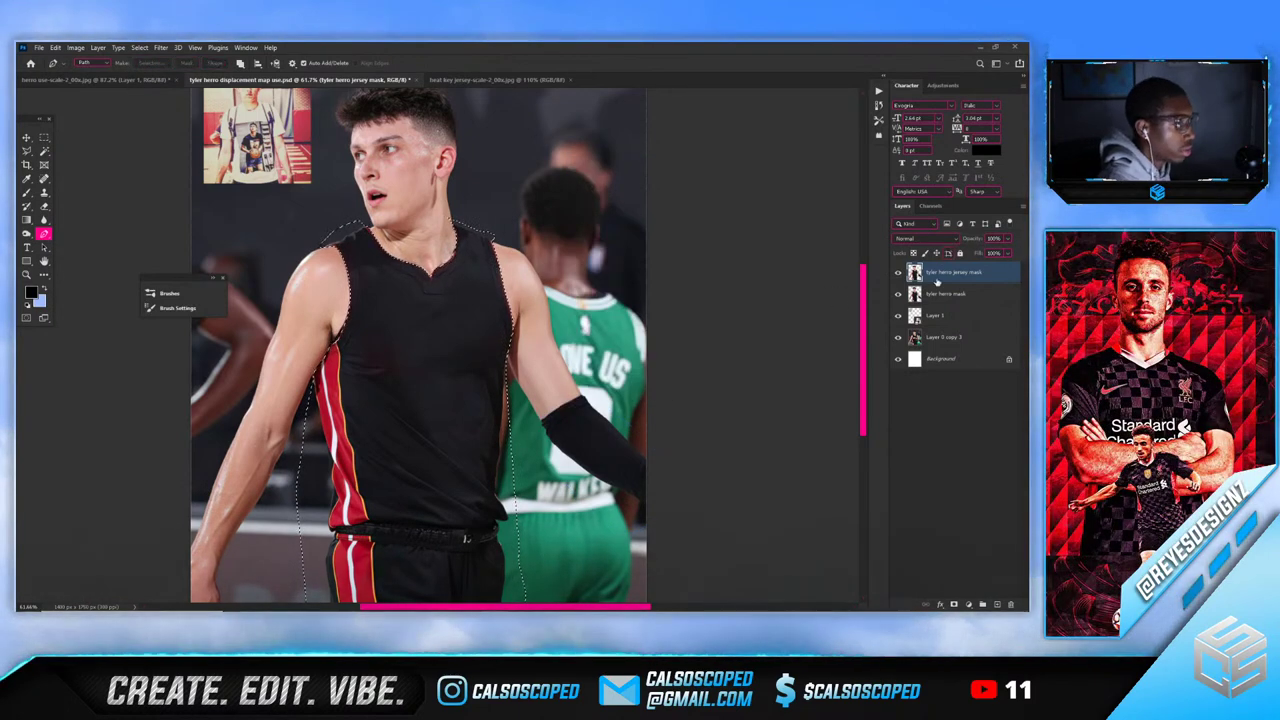
Mask the tyler herro jersey mask layer with the jersey selection and add a Channel Mixer adjustment layer above it
left_click(954, 604)
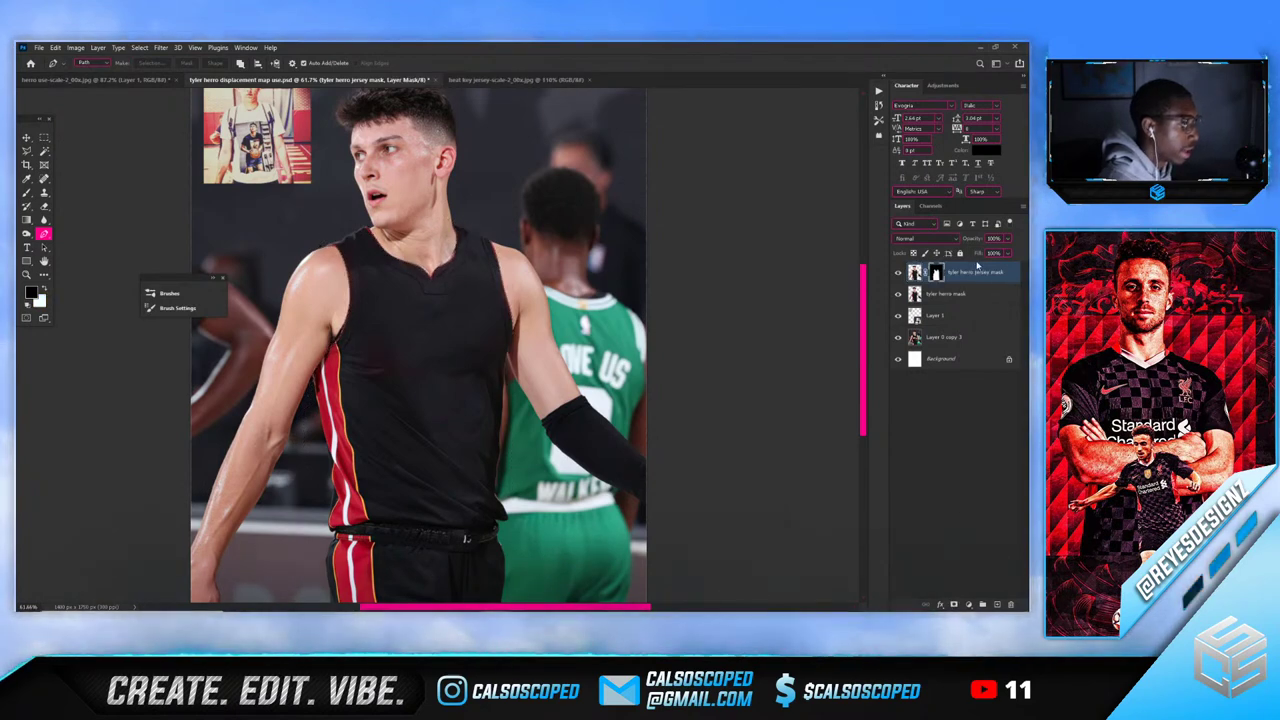
left_click(972, 276)
left_click(968, 604)
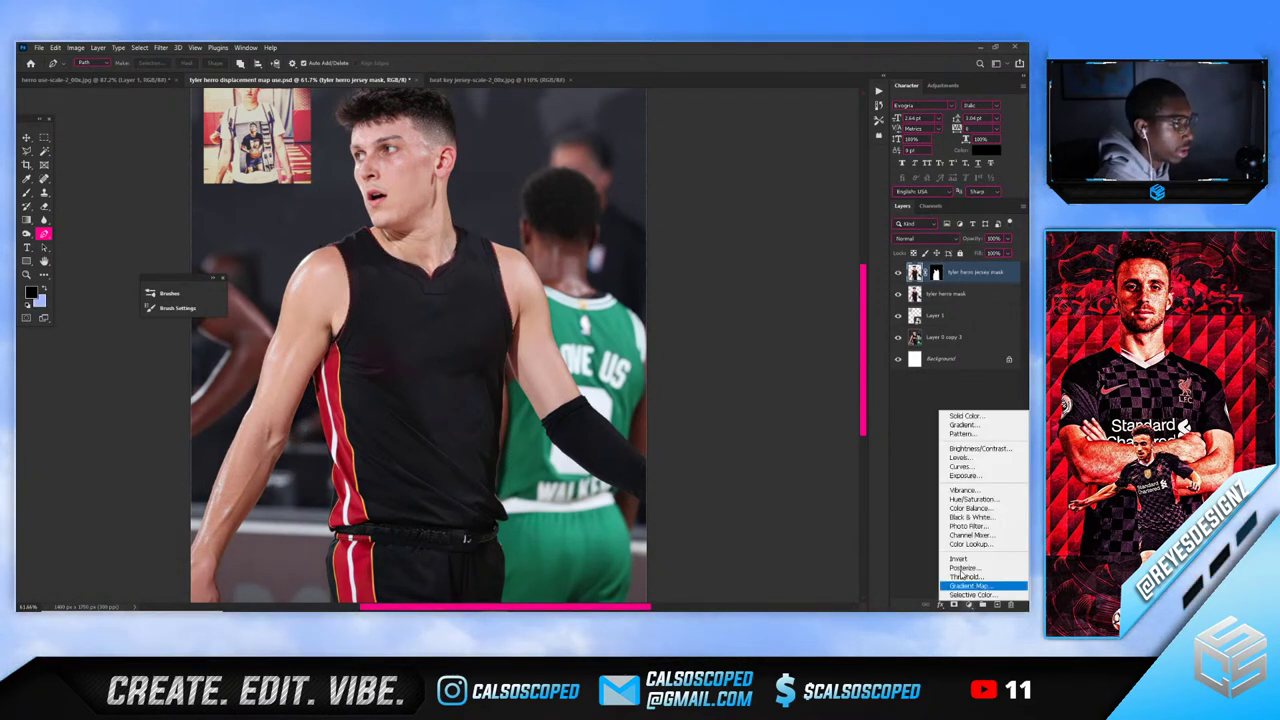
left_click(975, 530)
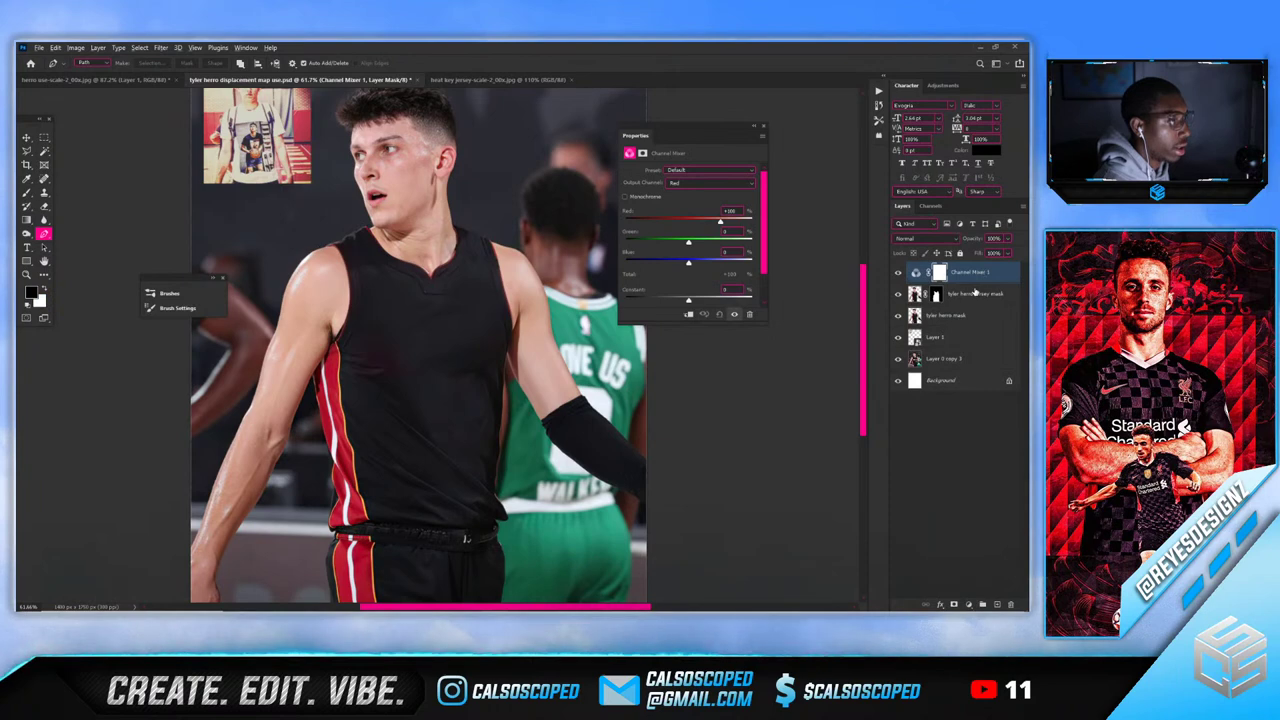
Clip the Channel Mixer to the jersey layer, make it monochrome and lower its Red amount slightly
left_click(626, 197)
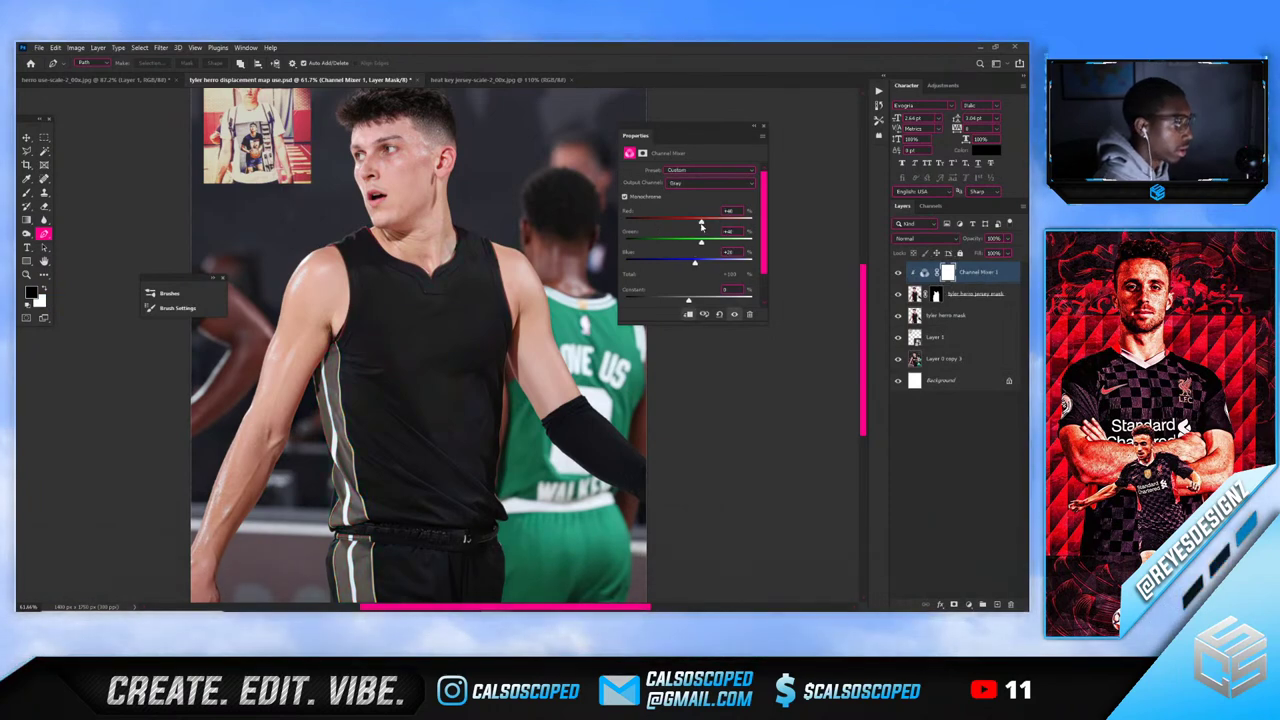
left_click_drag(701, 222, 697, 225)
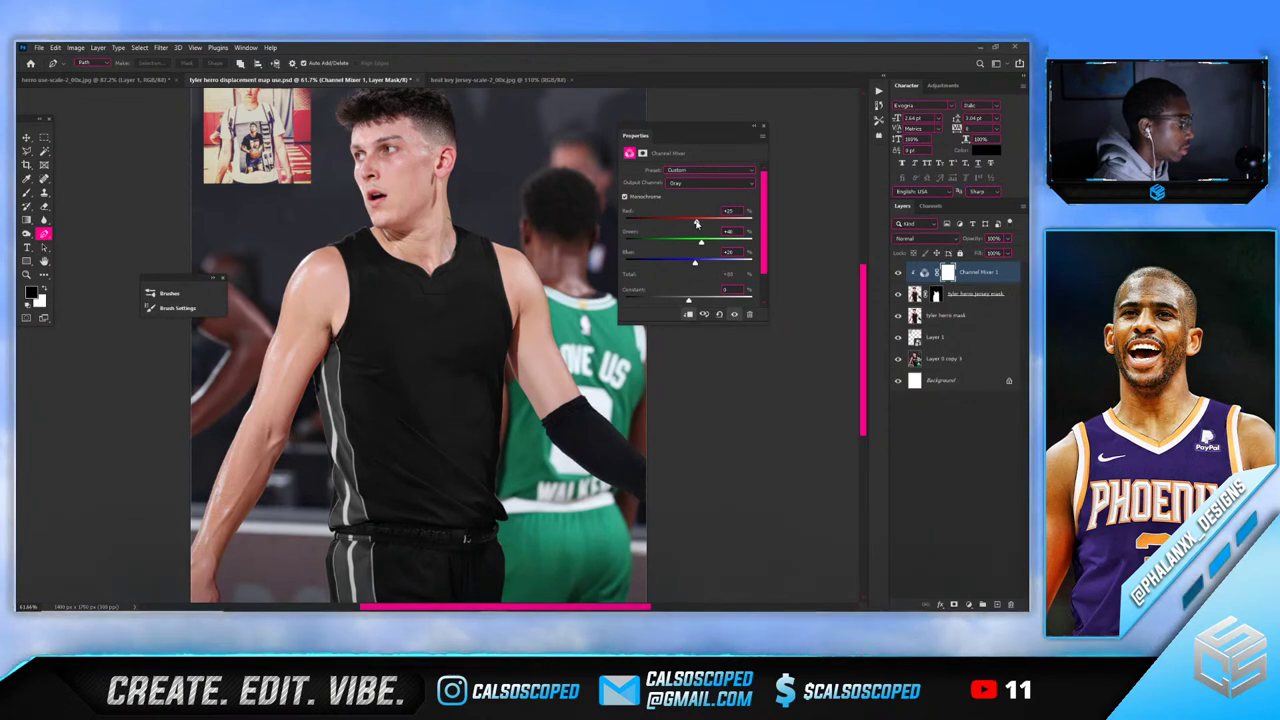
left_click(760, 132)
scroll(767, 380, "up", 2)
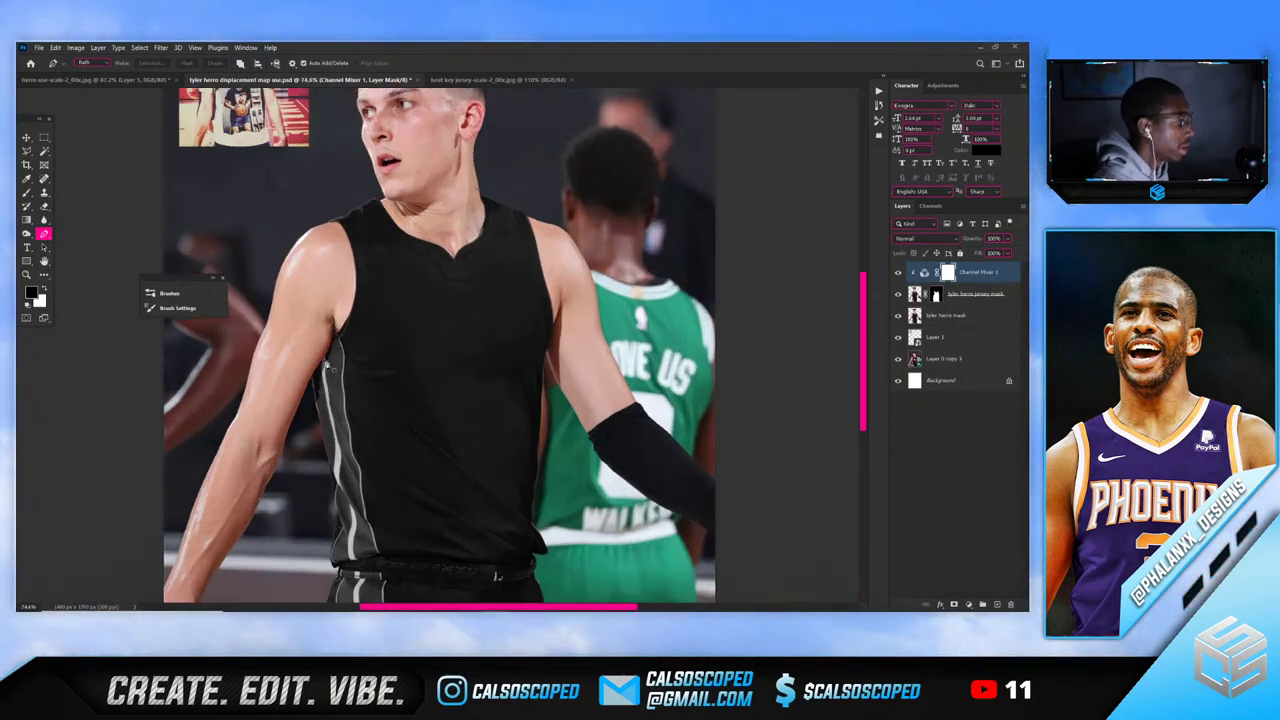
Combine the Channel Mixer and the masked jersey layer into one layer named jersey mask
left_click(978, 292, "shift")
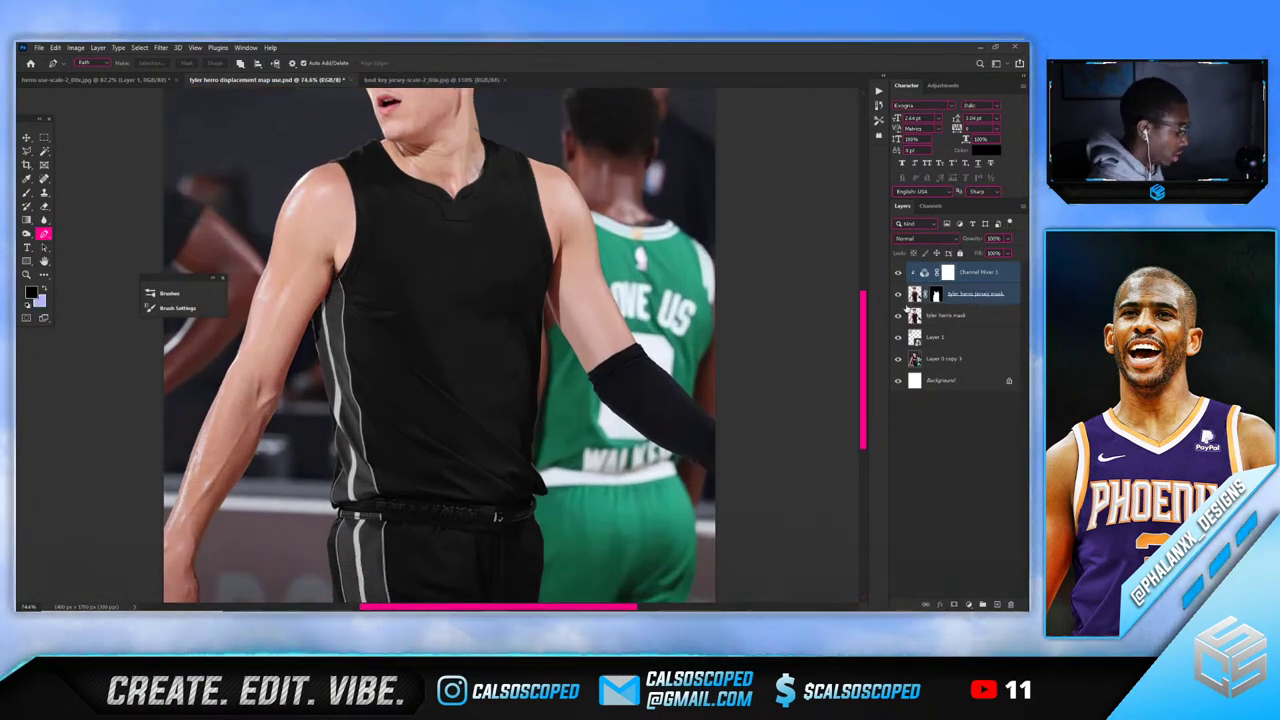
key("ctrl+e")
type("textur")
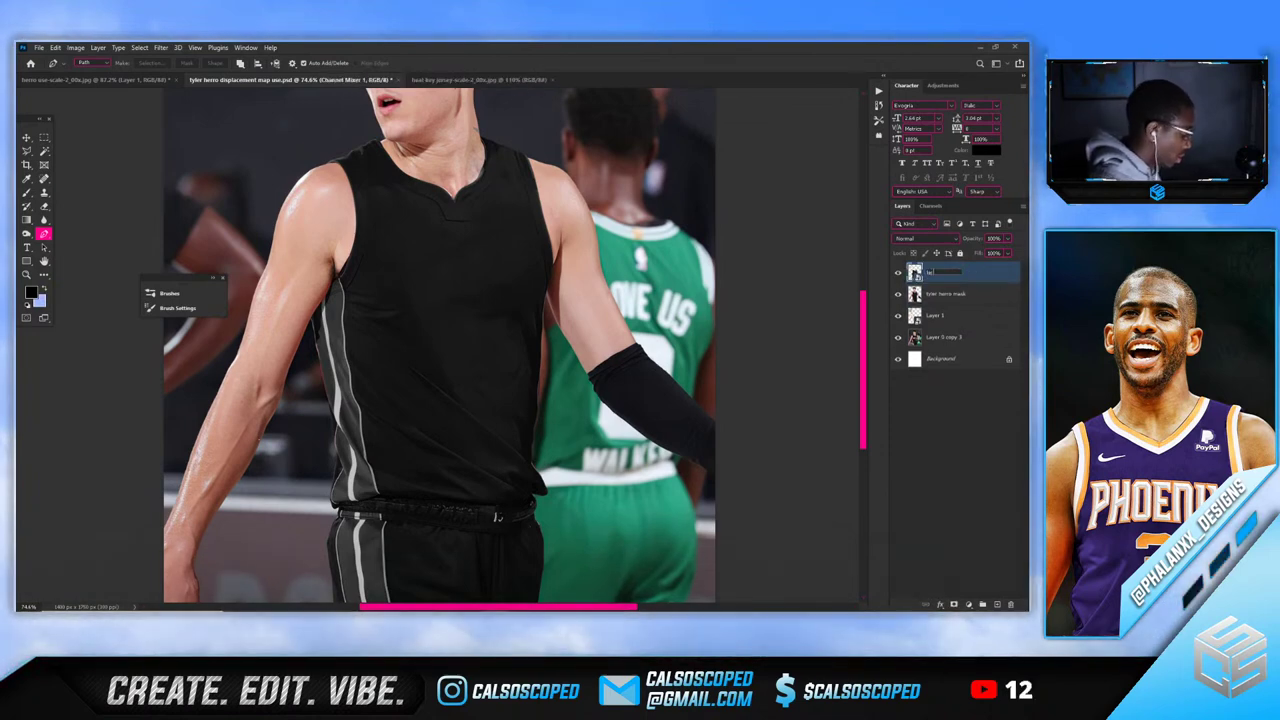
key("Return")
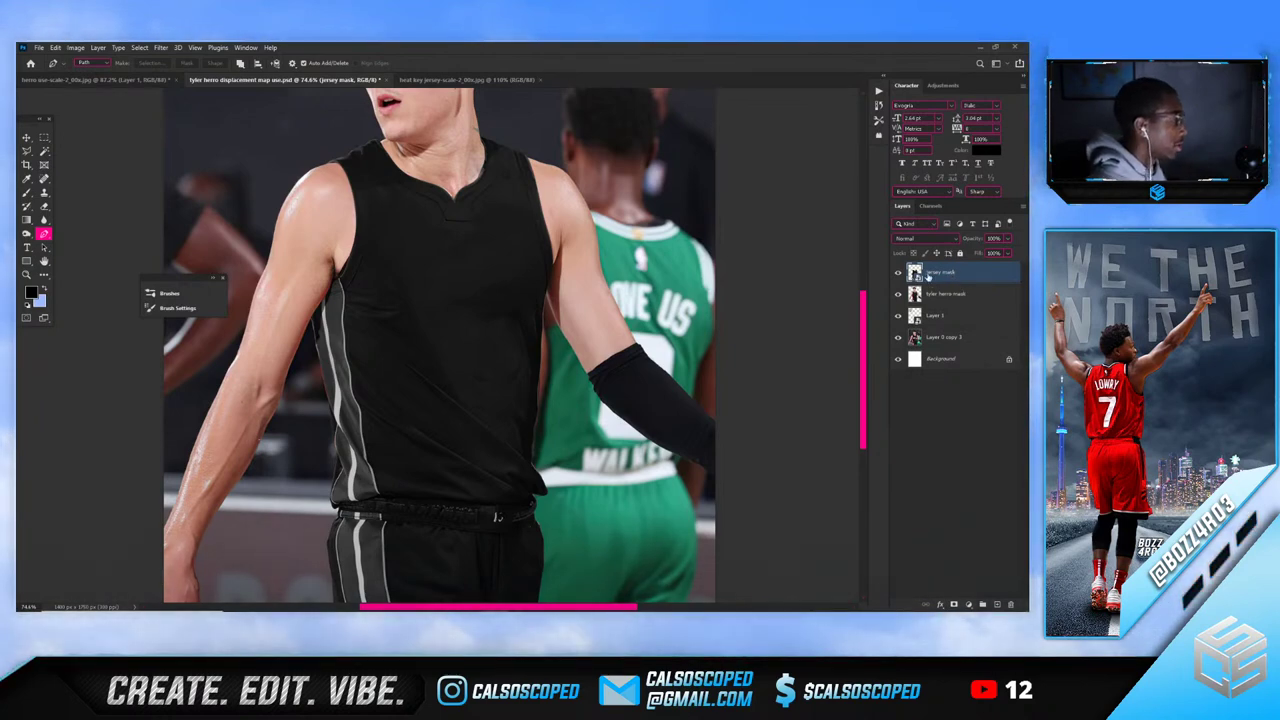
Rename Layer 1 as reference photo and Layer 0 copy 3 as main background
key("v")
scroll(380, 245, "down", 3)
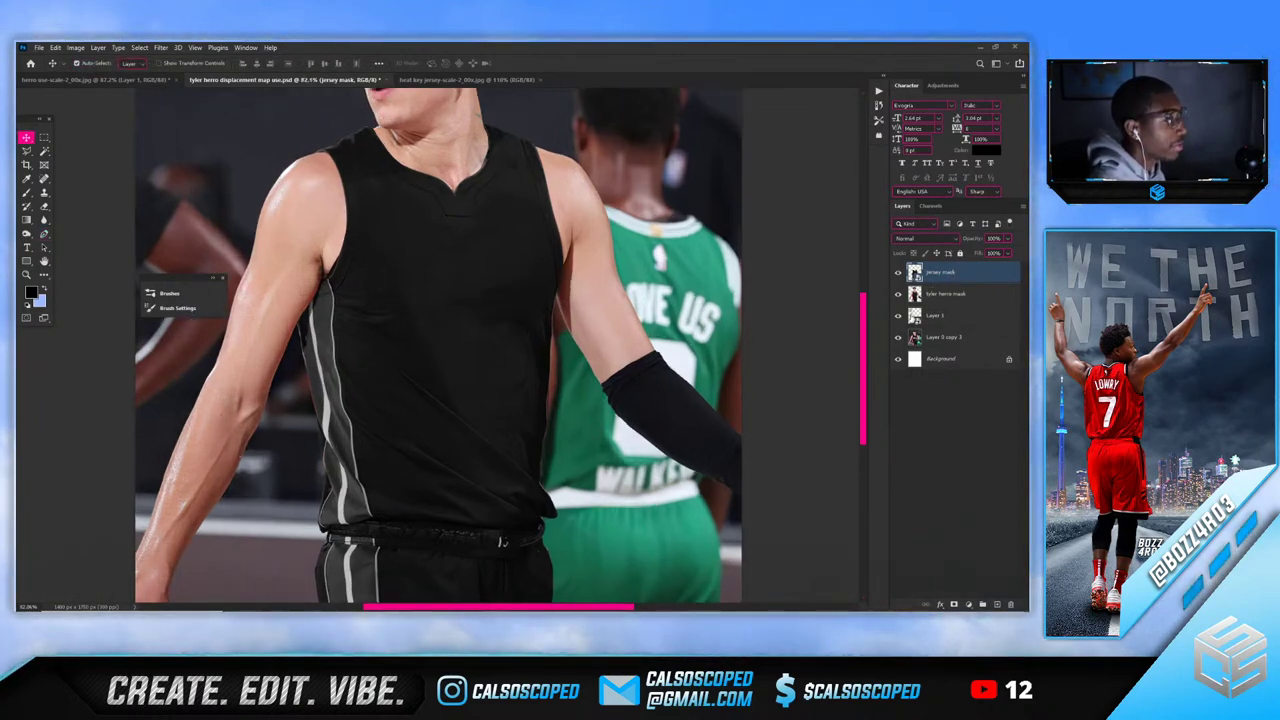
left_click(897, 315)
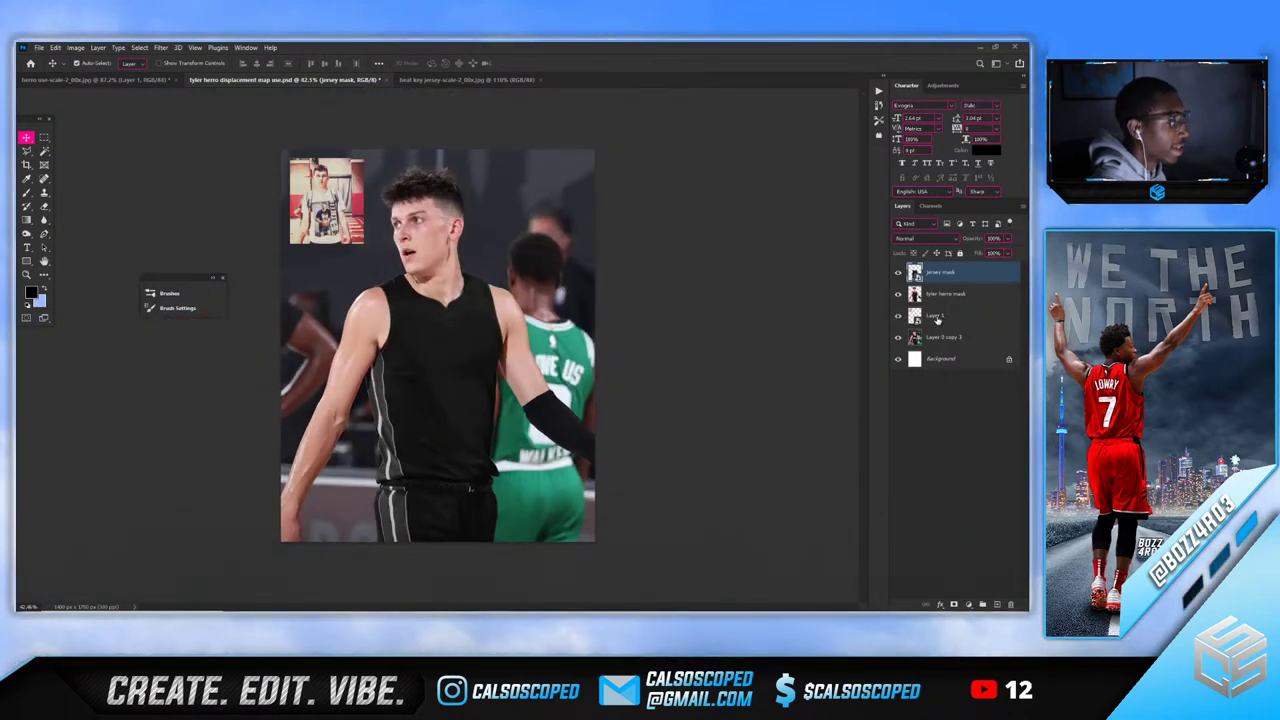
double_click(935, 315)
type("rreference photo")
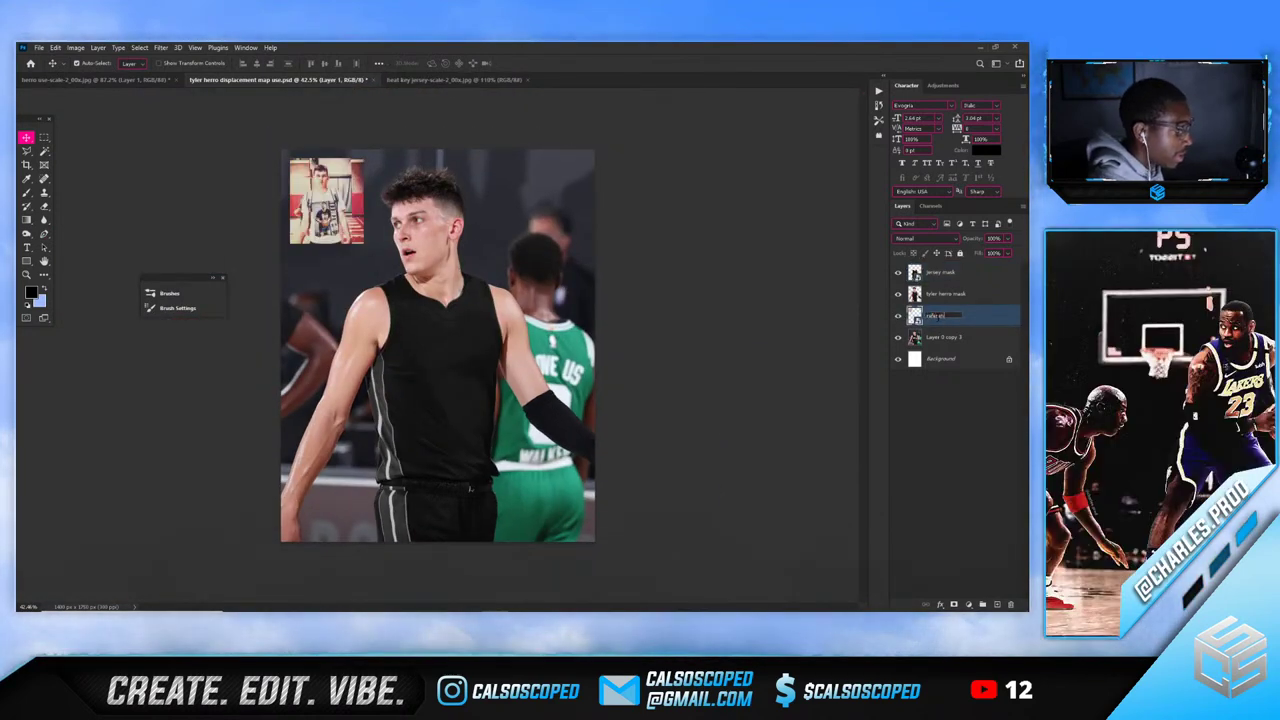
key("Return")
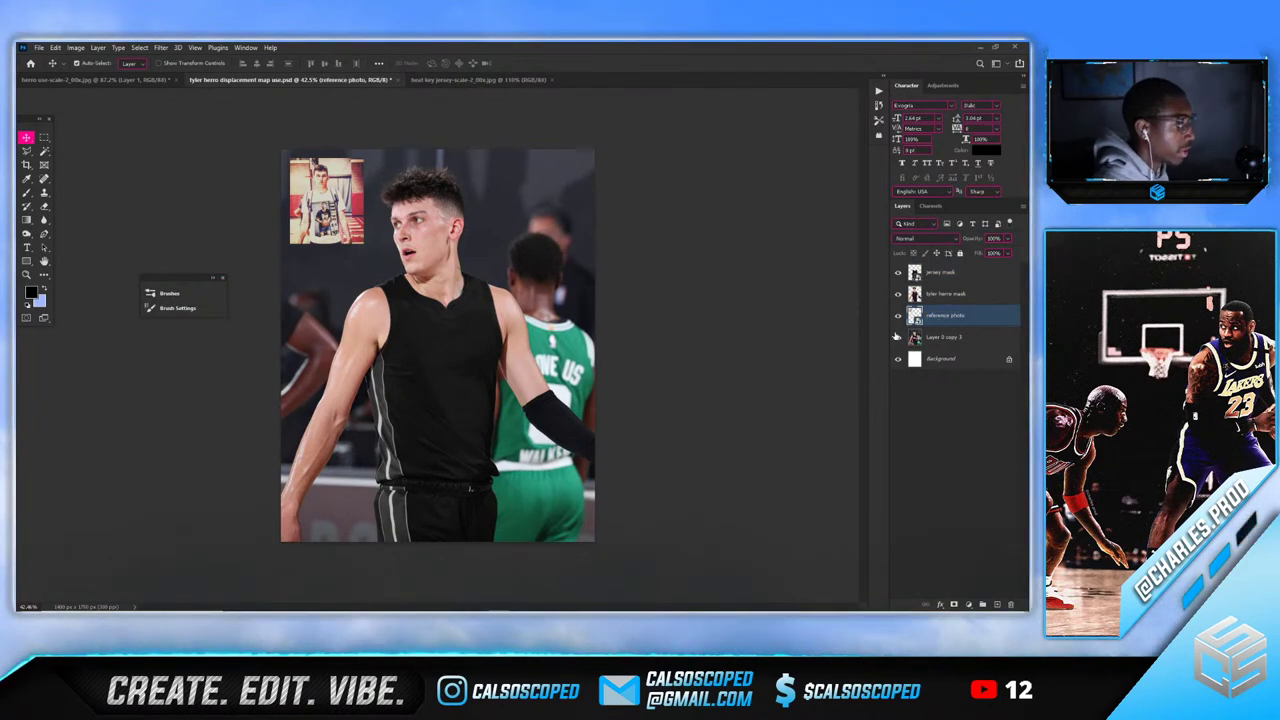
double_click(936, 337)
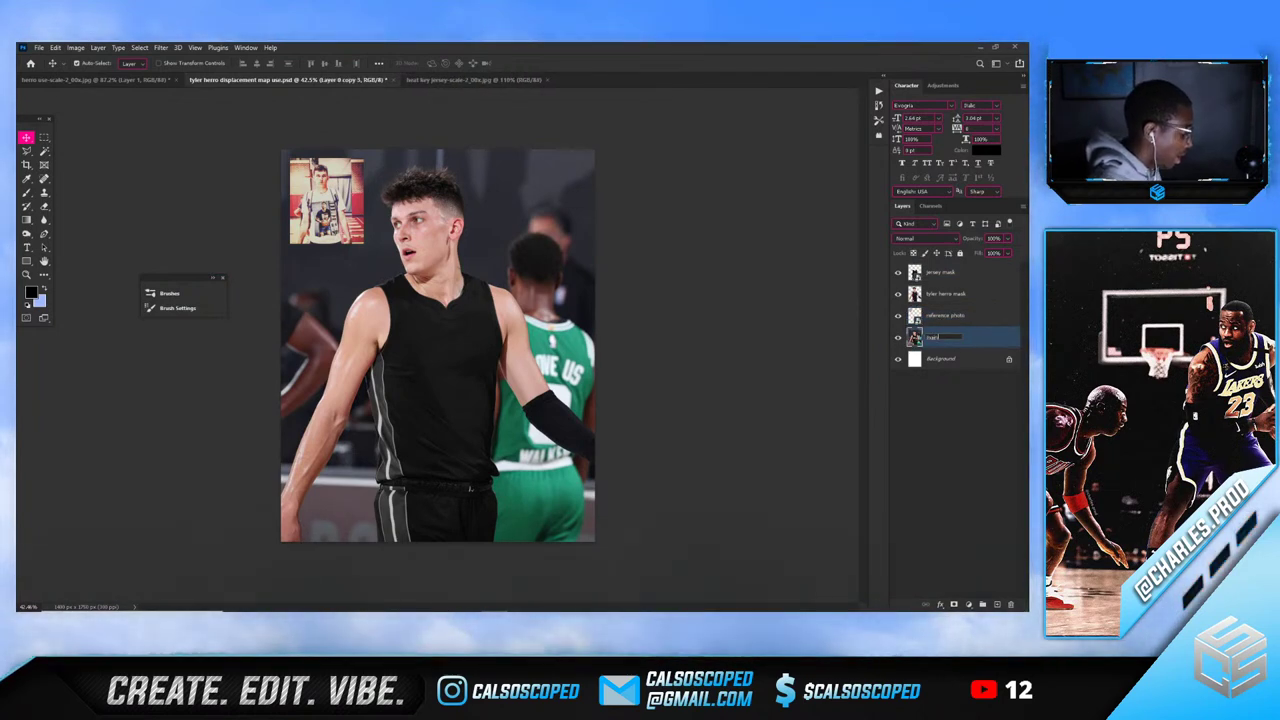
type("main background")
key("Return")
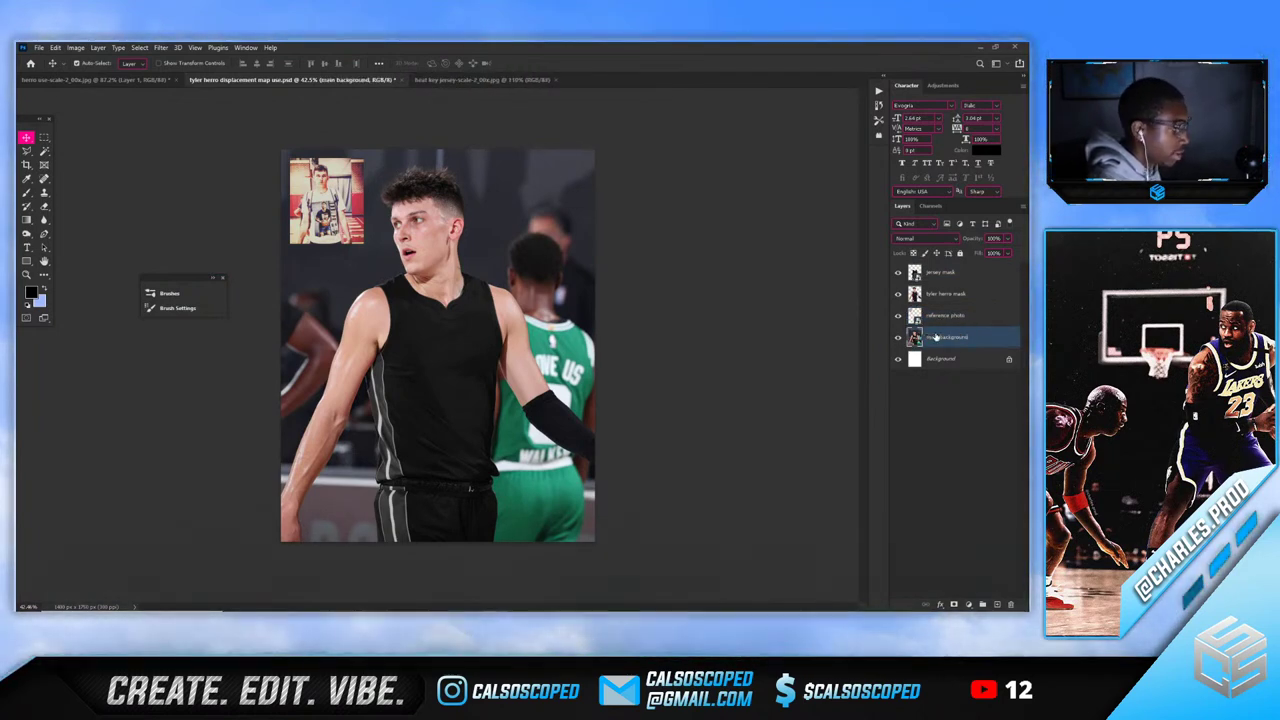
Duplicate the main background layer, place the copy beneath the original and give it a red color label
key("ctrl+j")
right_click(930, 365)
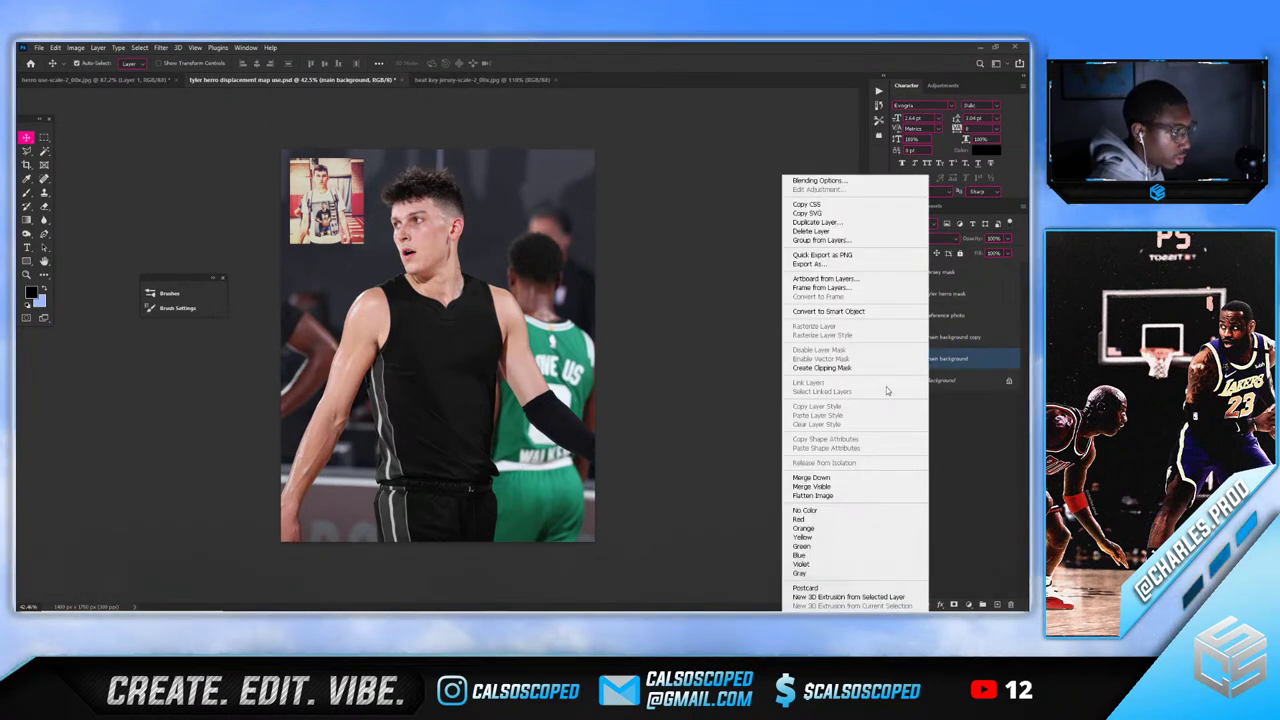
left_click(962, 340)
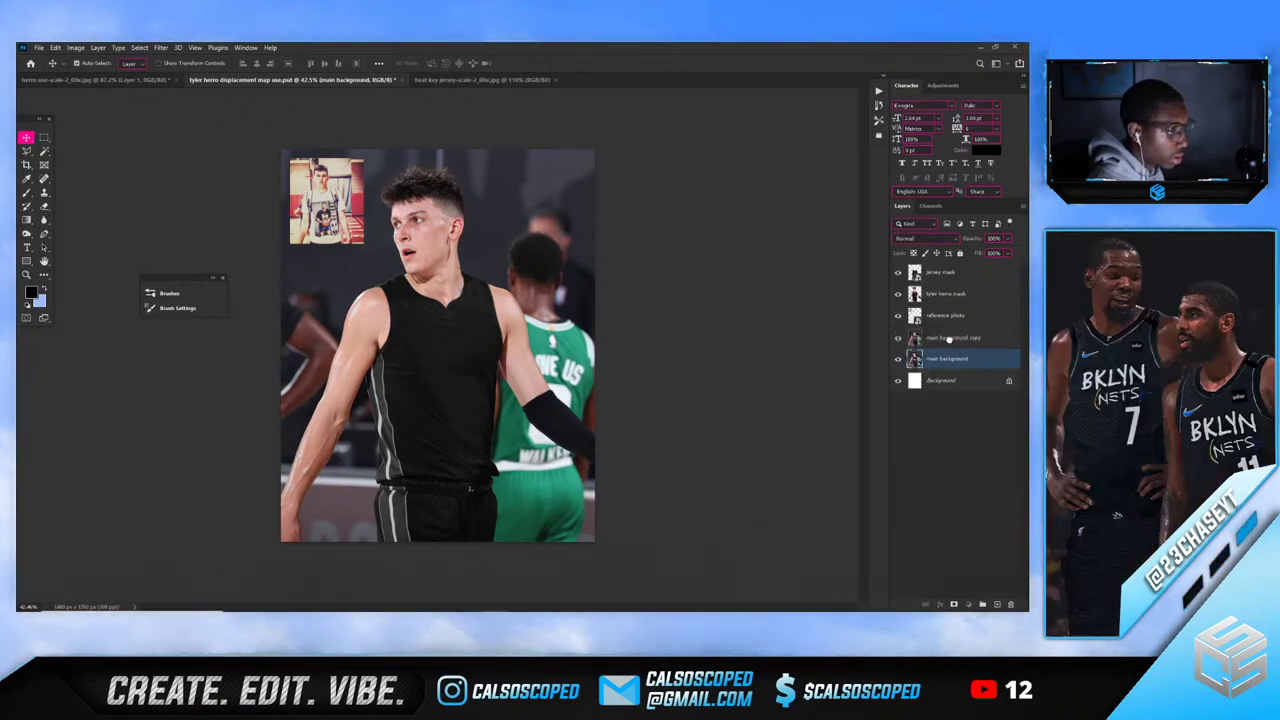
left_click_drag(949, 339, 954, 371)
right_click(945, 365)
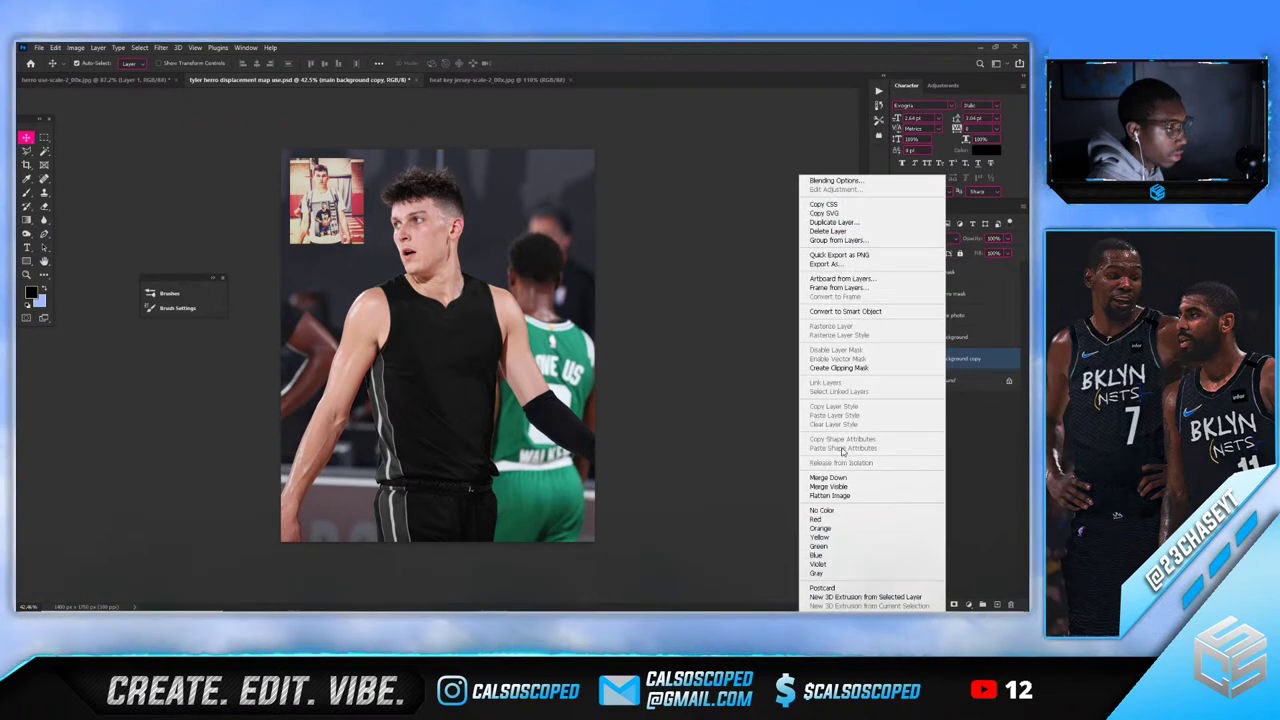
left_click(820, 566)
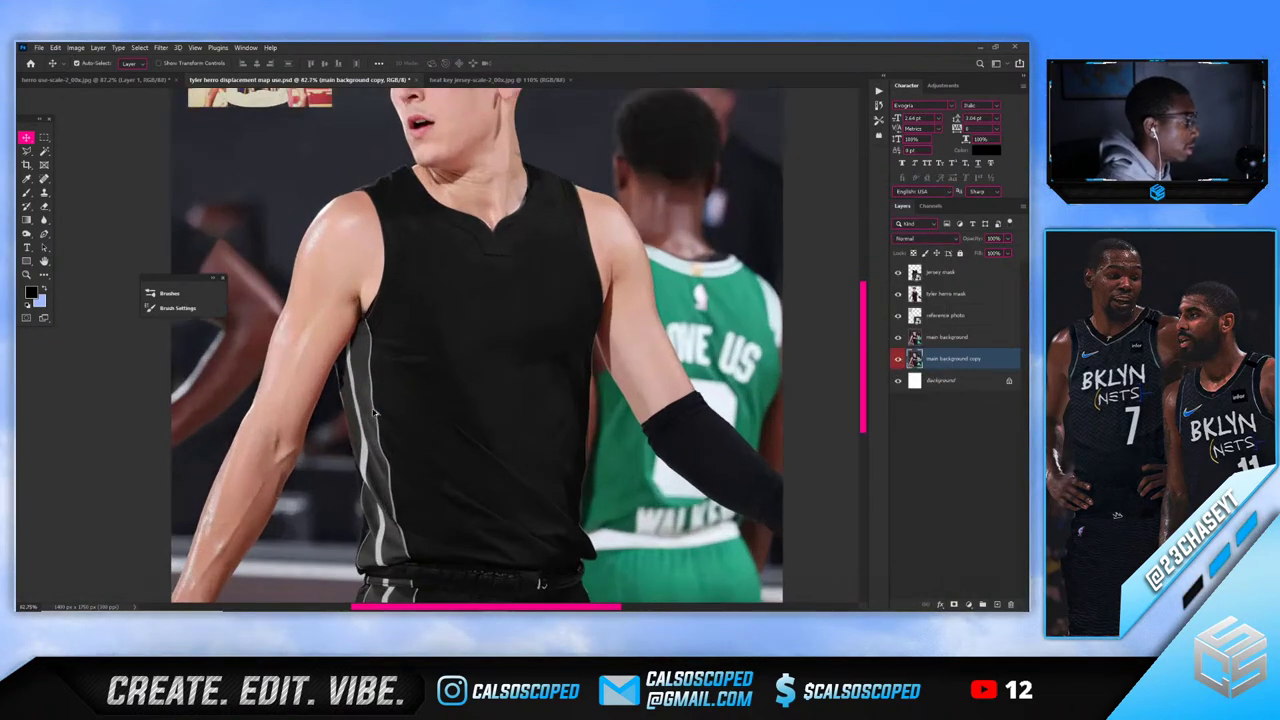
Duplicate the jersey mask layer
scroll(371, 314, "up", 5)
scroll(371, 314, "up", 3)
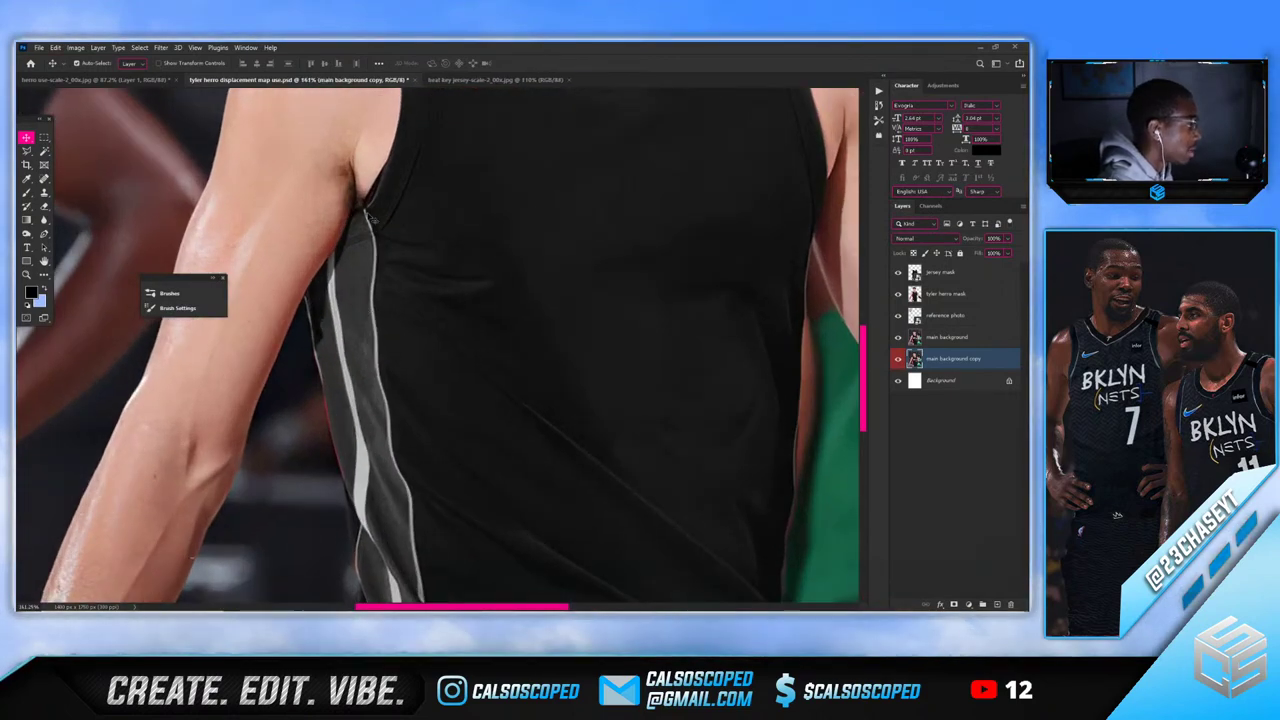
left_click(228, 205)
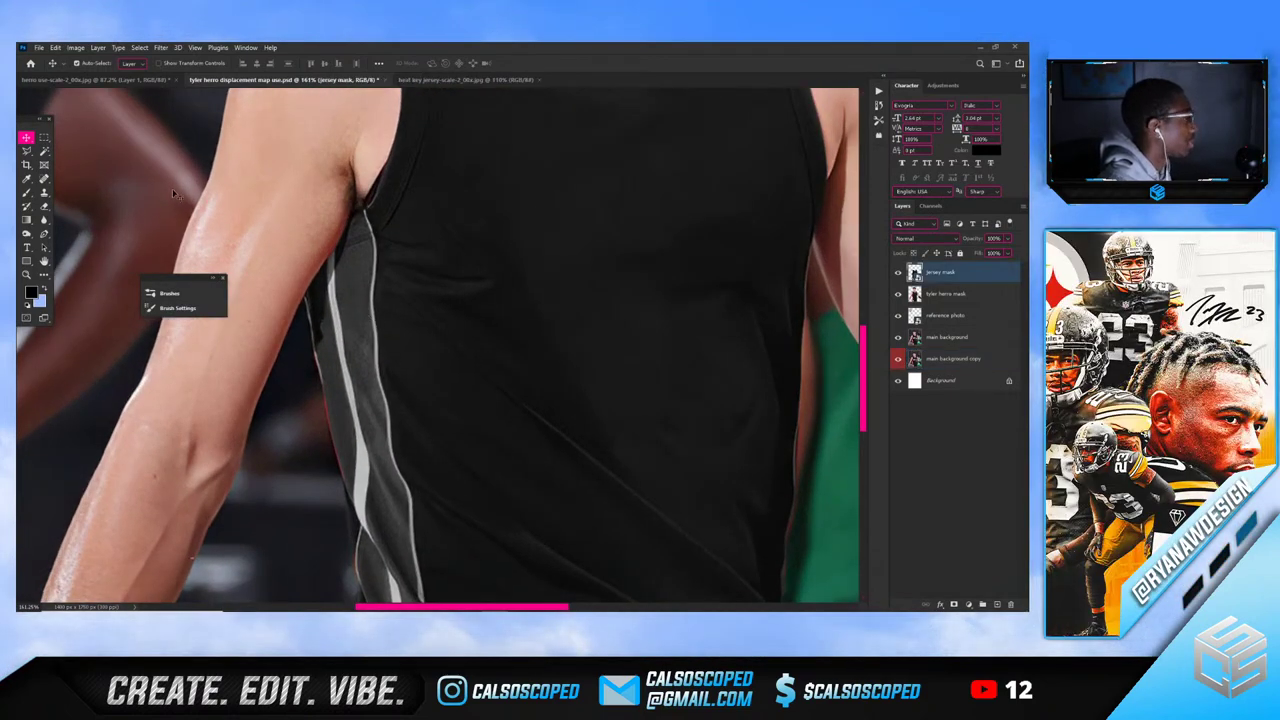
key("ctrl+j")
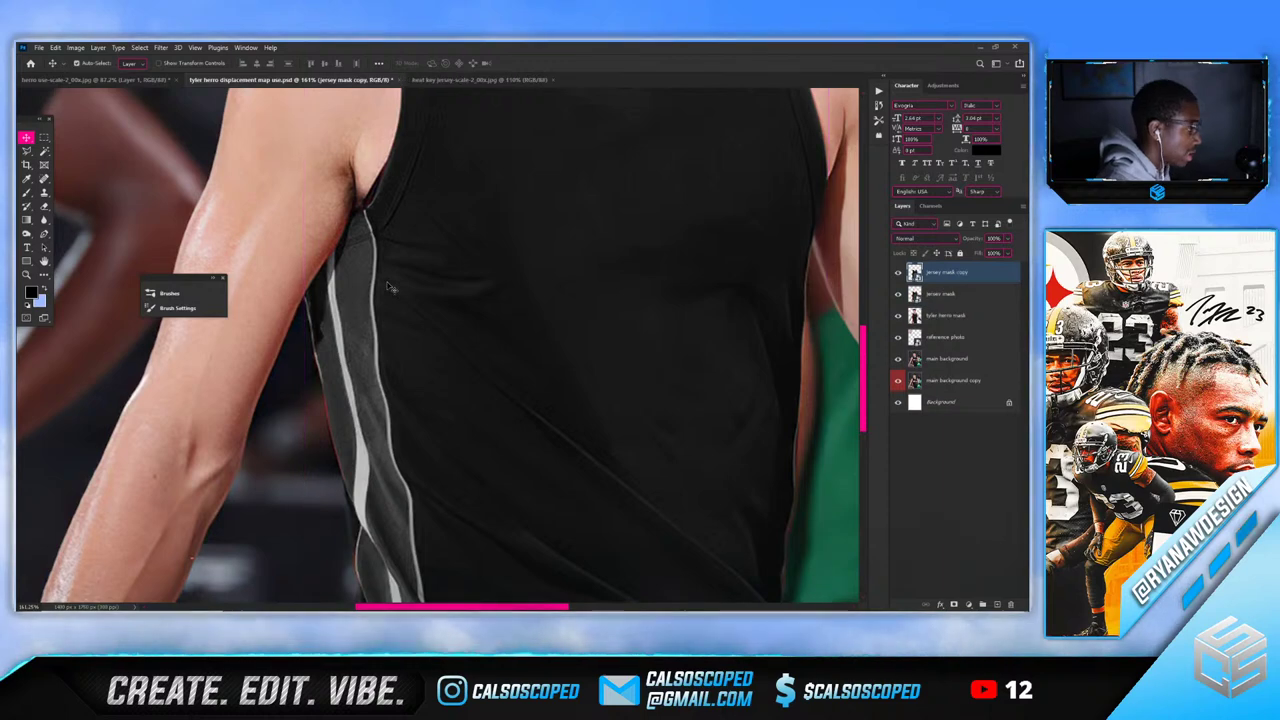
Trace the inner seam of the jersey's striped side panel with a Pen path from the armpit down to the hem corner
key("p")
scroll(345, 220, "up", 2)
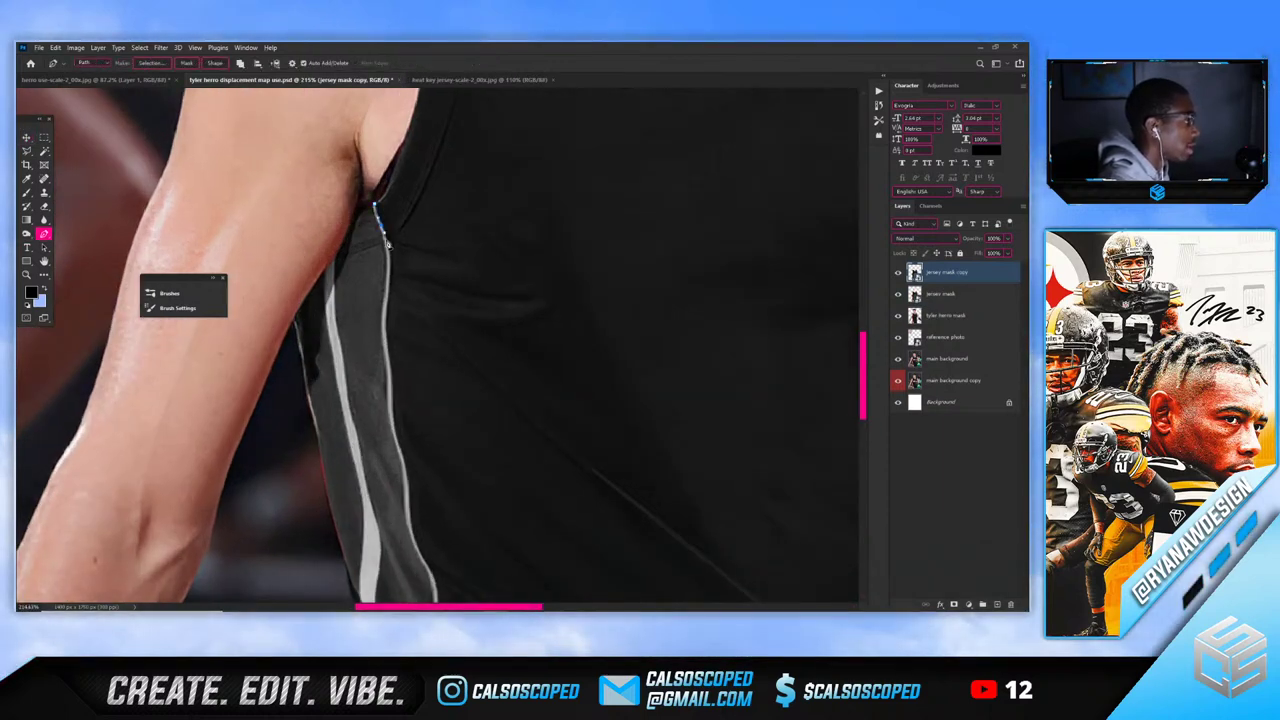
left_click_drag(392, 272, 391, 291)
key("ctrl+z")
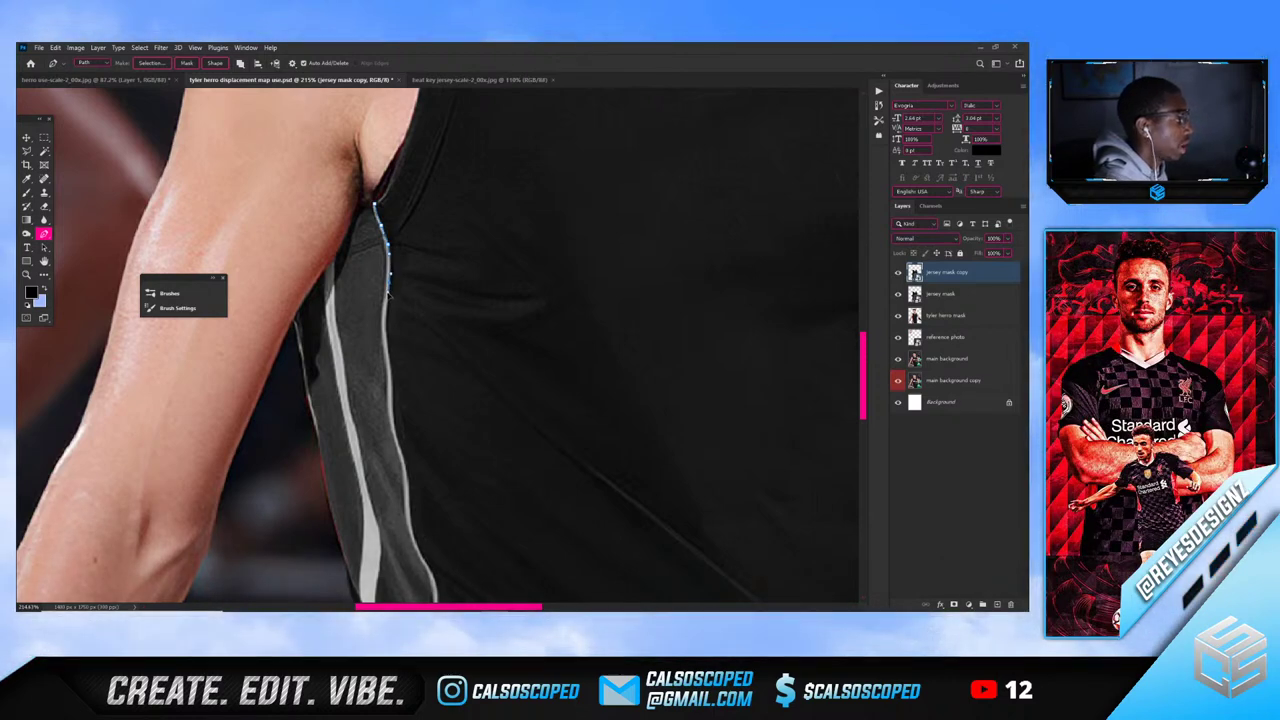
left_click(391, 360)
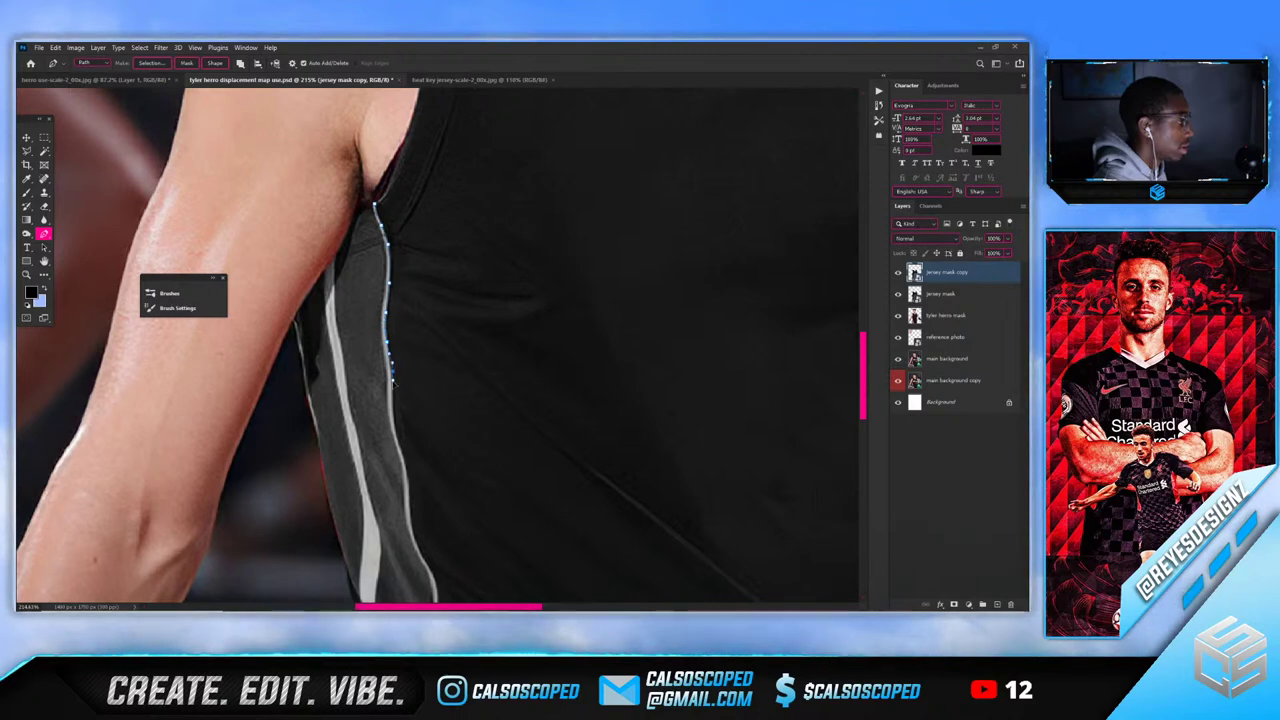
key("ctrl+z")
left_click_drag(393, 380, 393, 391)
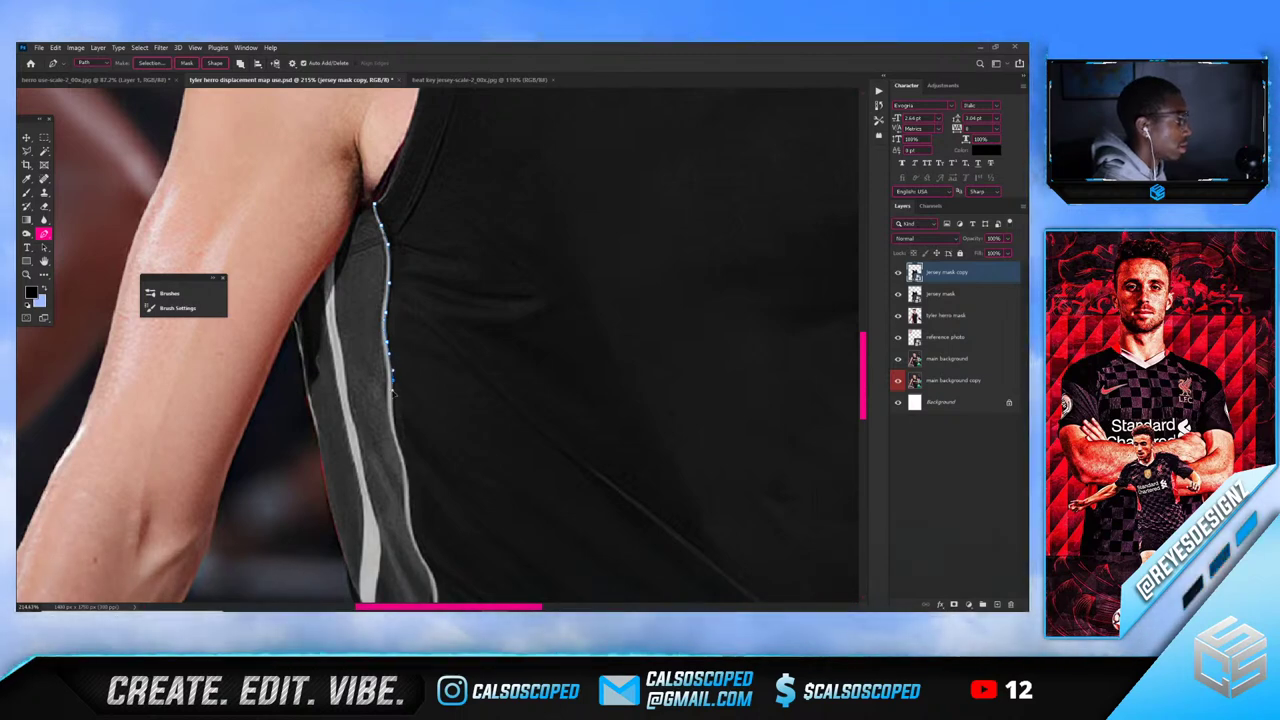
scroll(427, 371, "down", 2)
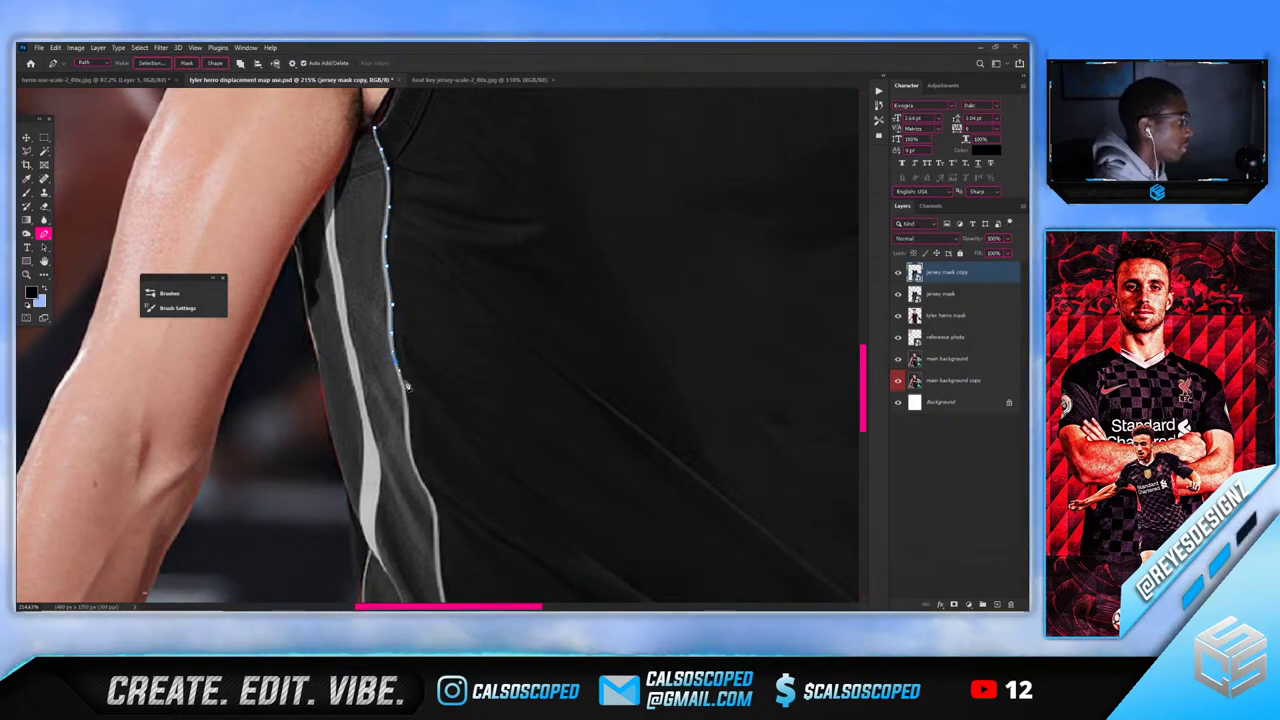
left_click(398, 368)
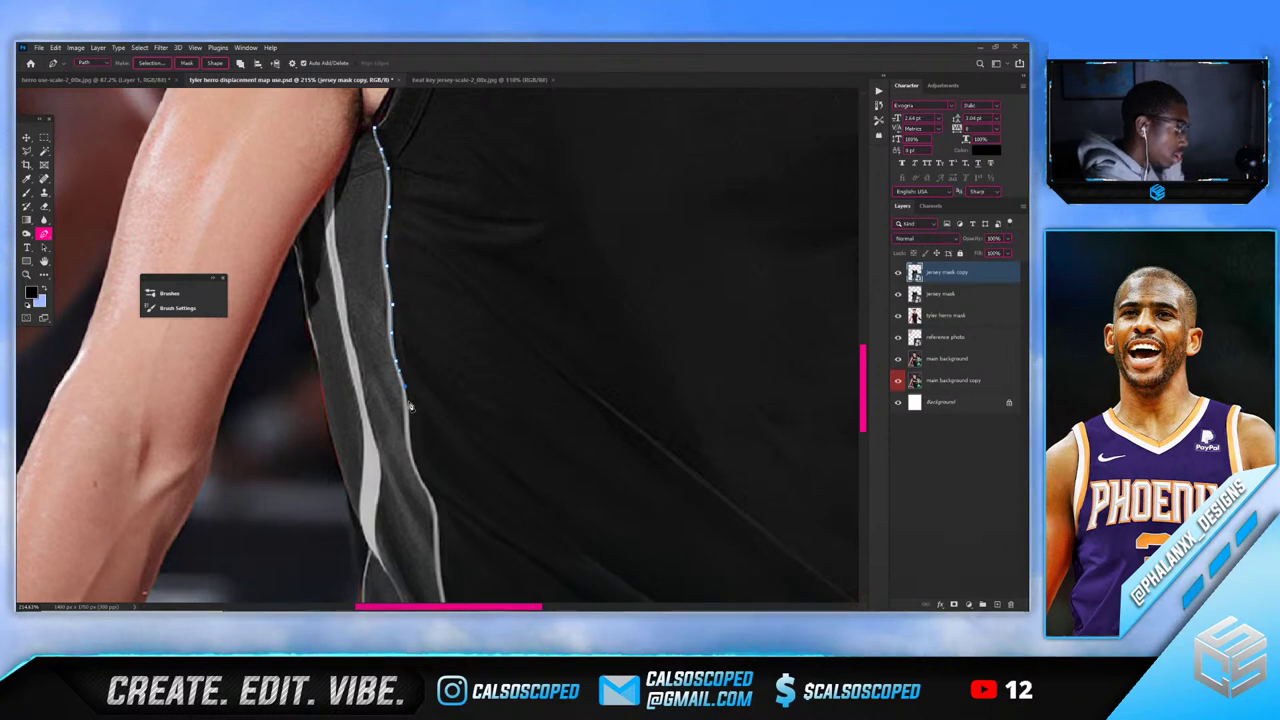
left_click(410, 428)
left_click(412, 452)
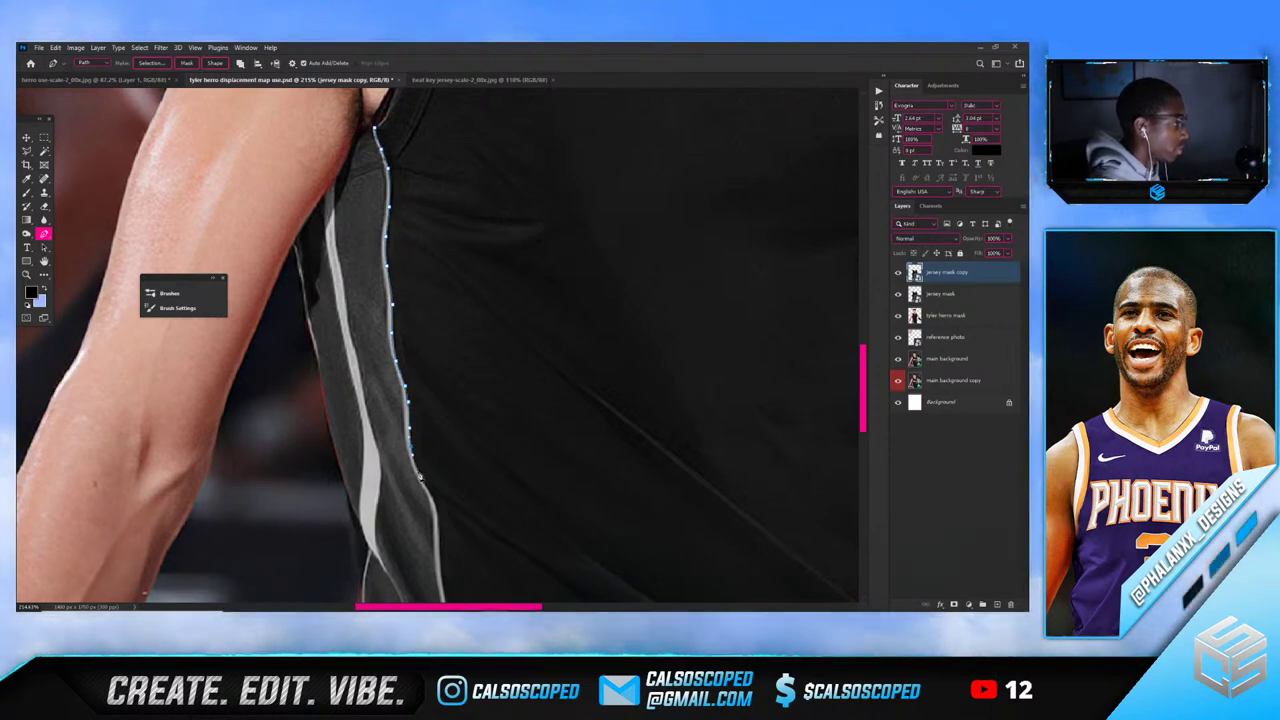
scroll(440, 535, "down", 2)
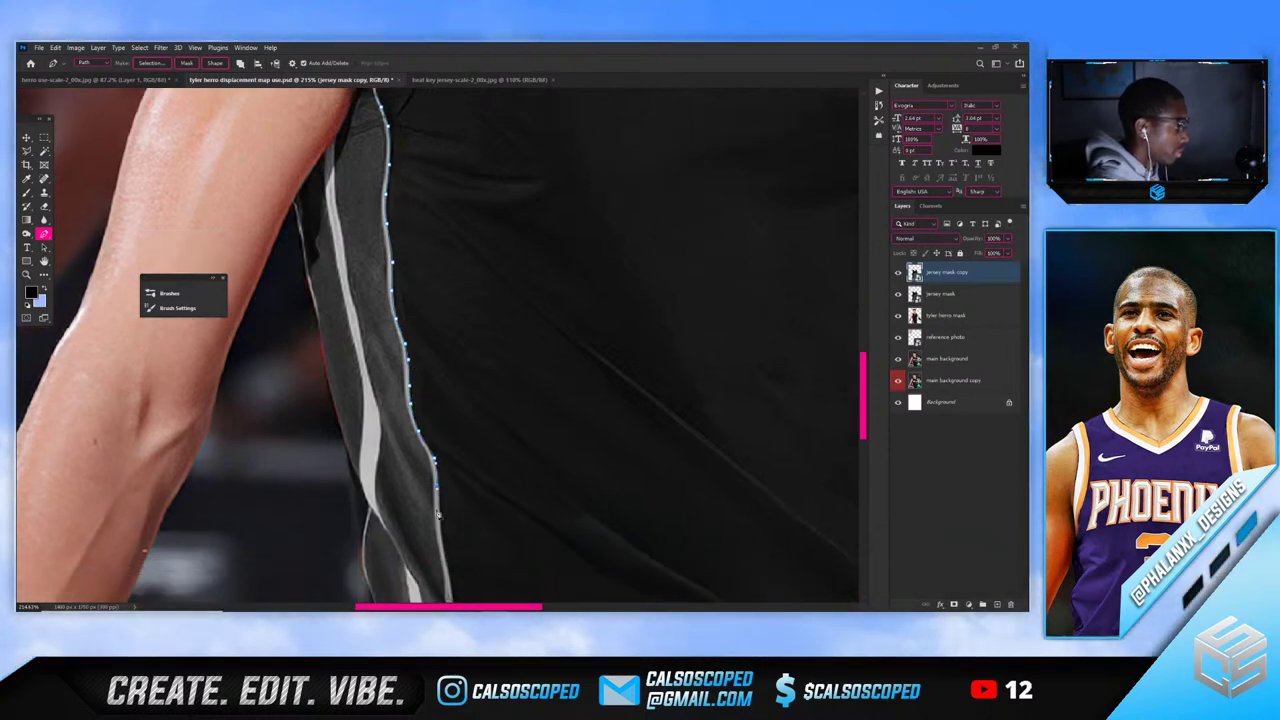
left_click_drag(441, 480, 442, 489)
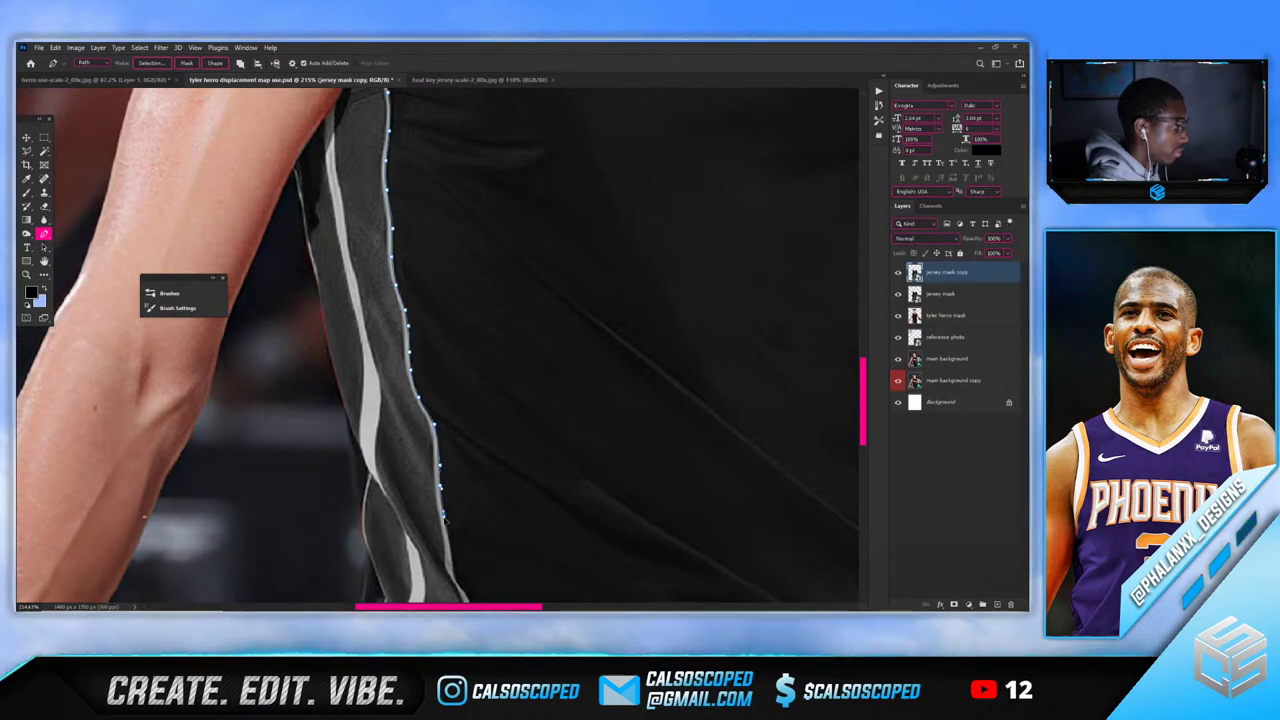
left_click(450, 546)
scroll(450, 548, "down", 2)
left_click(454, 499)
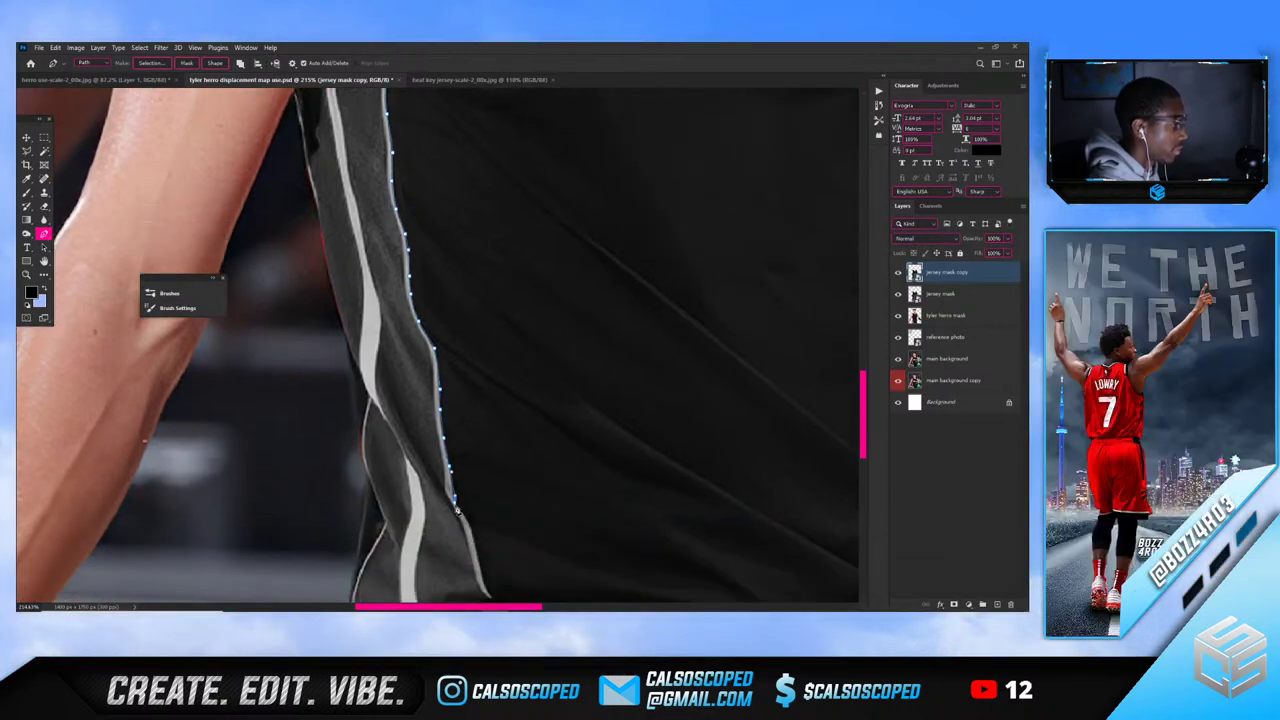
left_click(460, 513)
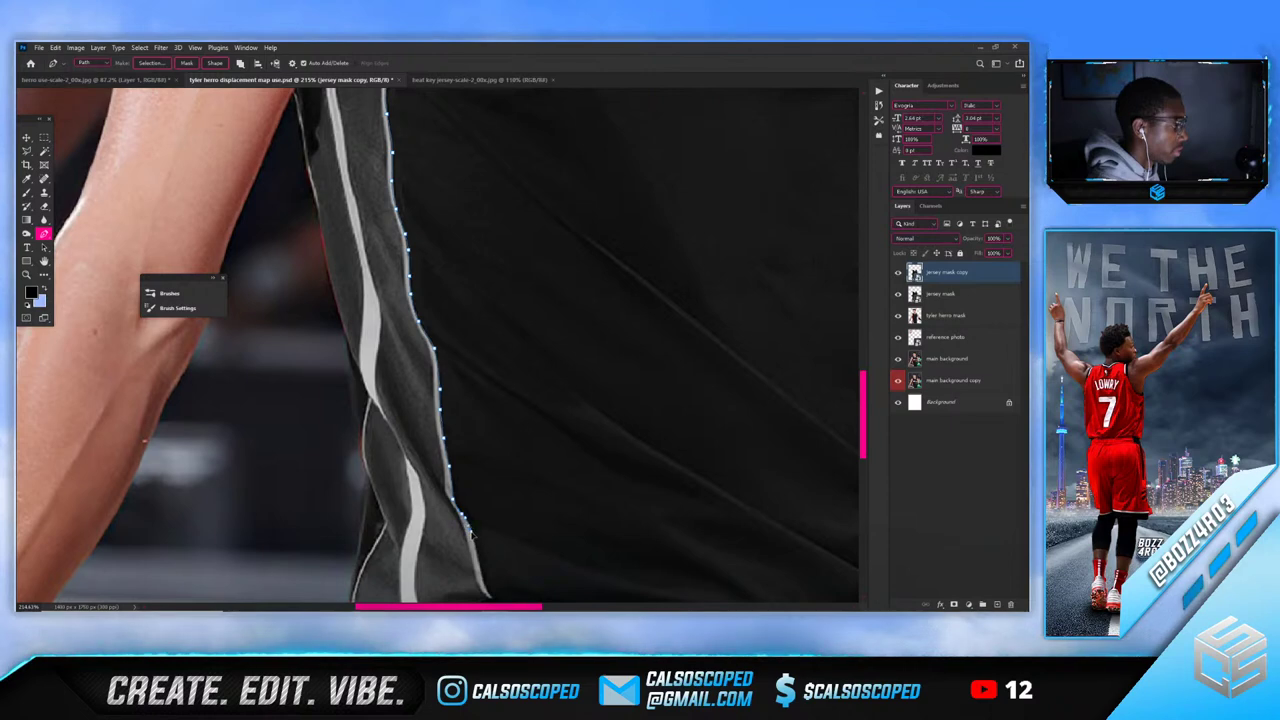
left_click_drag(478, 556, 480, 566)
scroll(481, 566, "down", 2)
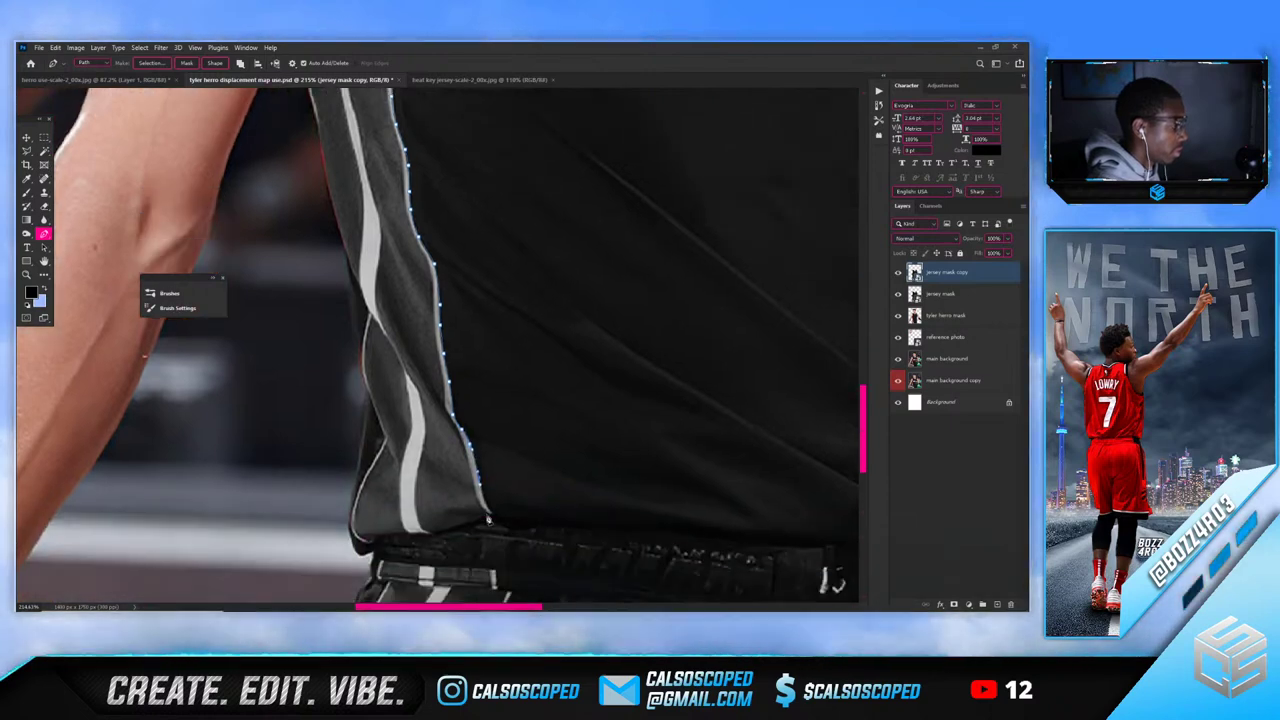
left_click(493, 518)
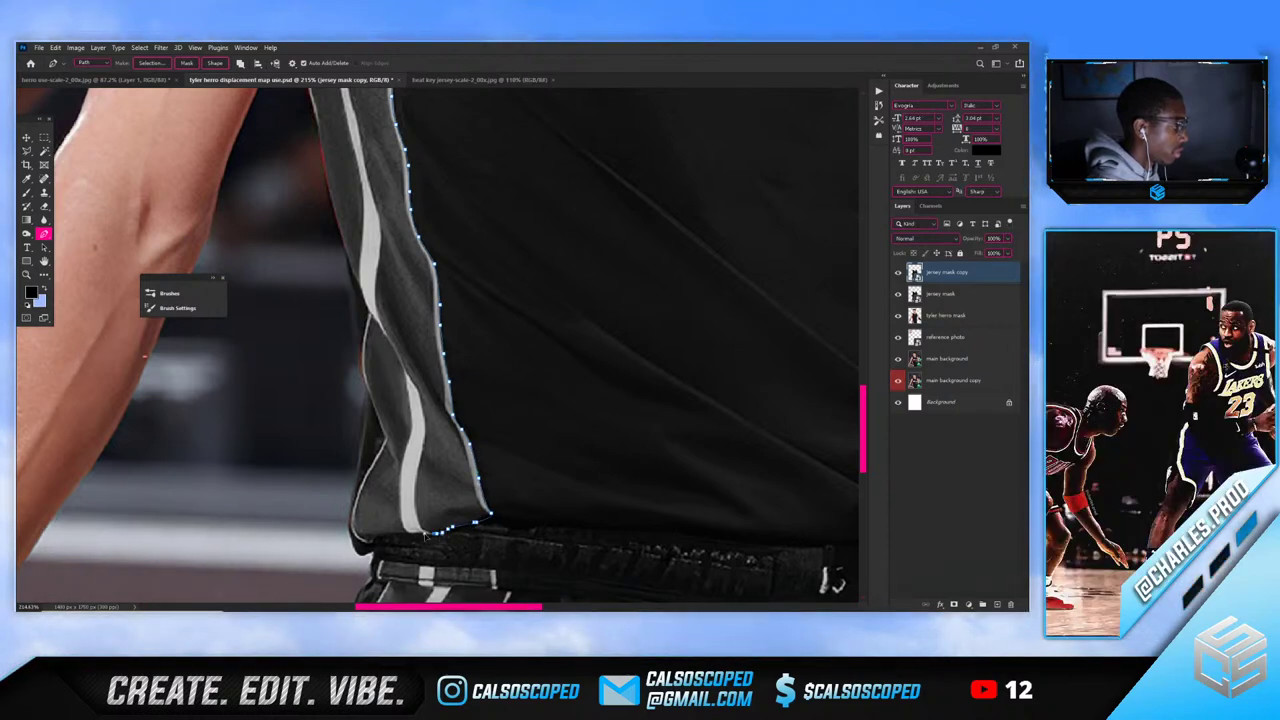
Continue the Pen path along the side panel's bottom hem and up the lower part of its outer edge
left_click(421, 535)
left_click(380, 536)
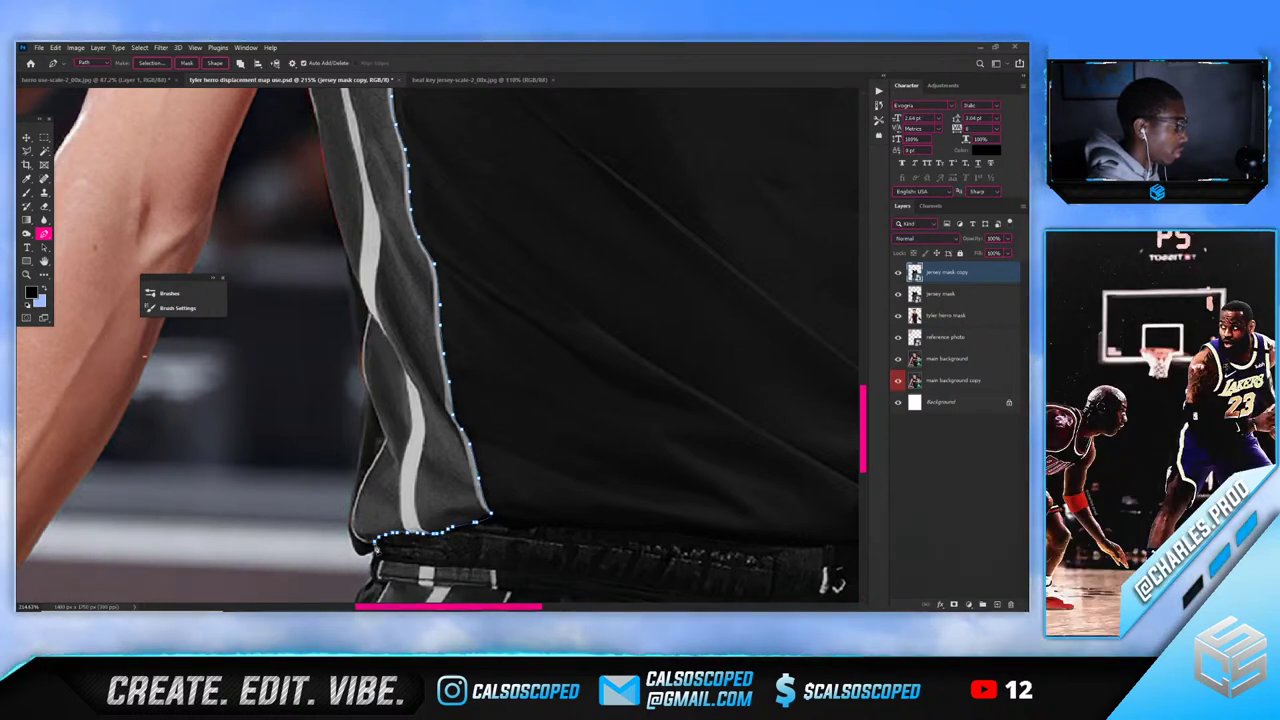
left_click(353, 542)
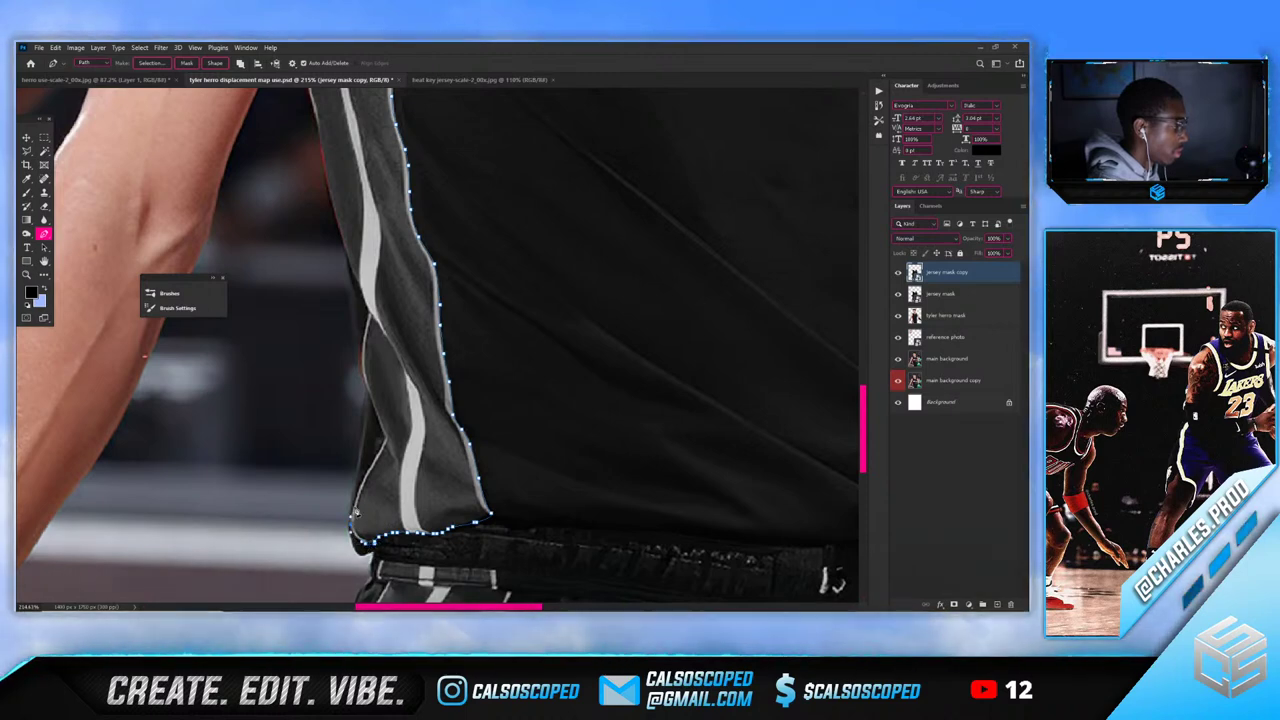
left_click(358, 494)
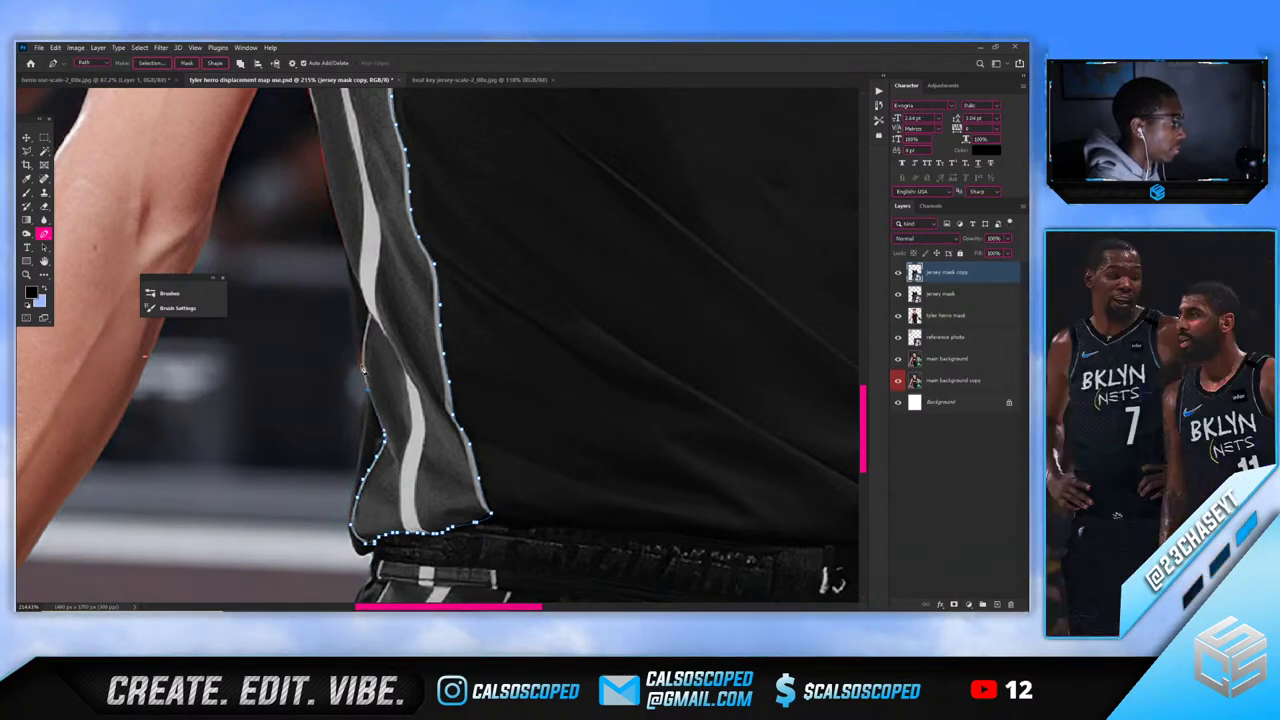
left_click(364, 348)
left_click(368, 324)
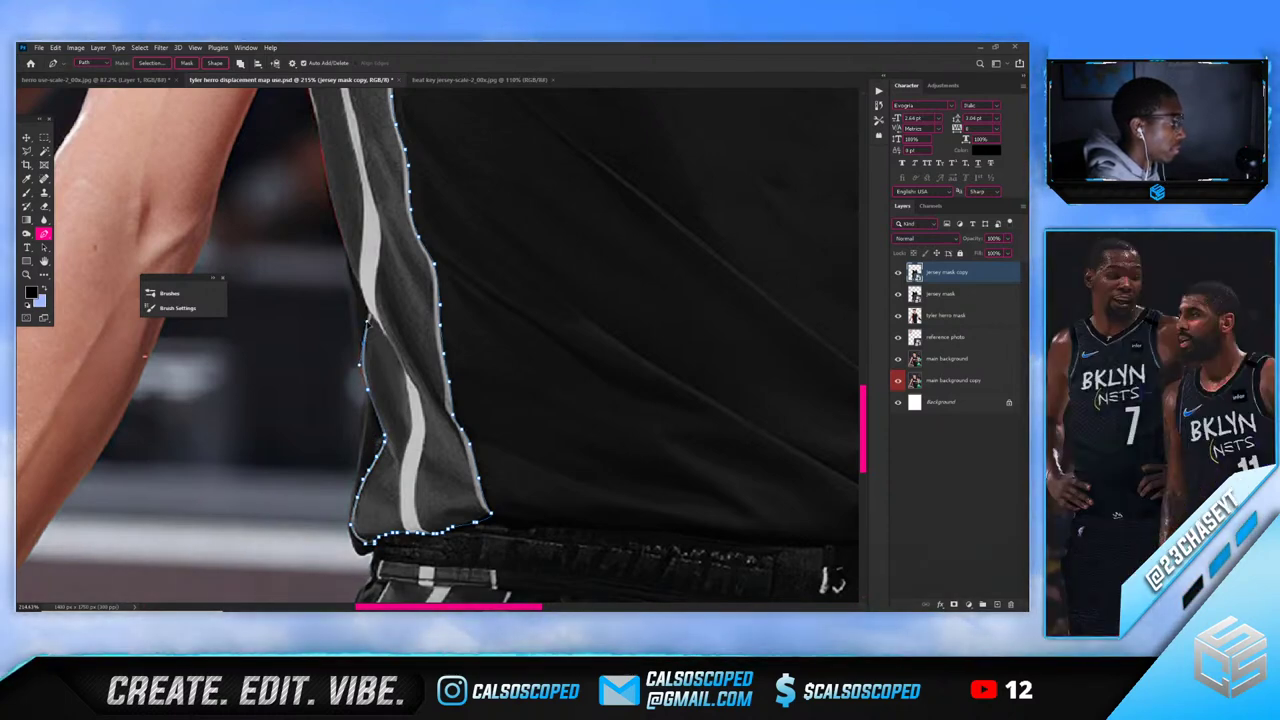
left_click(361, 290)
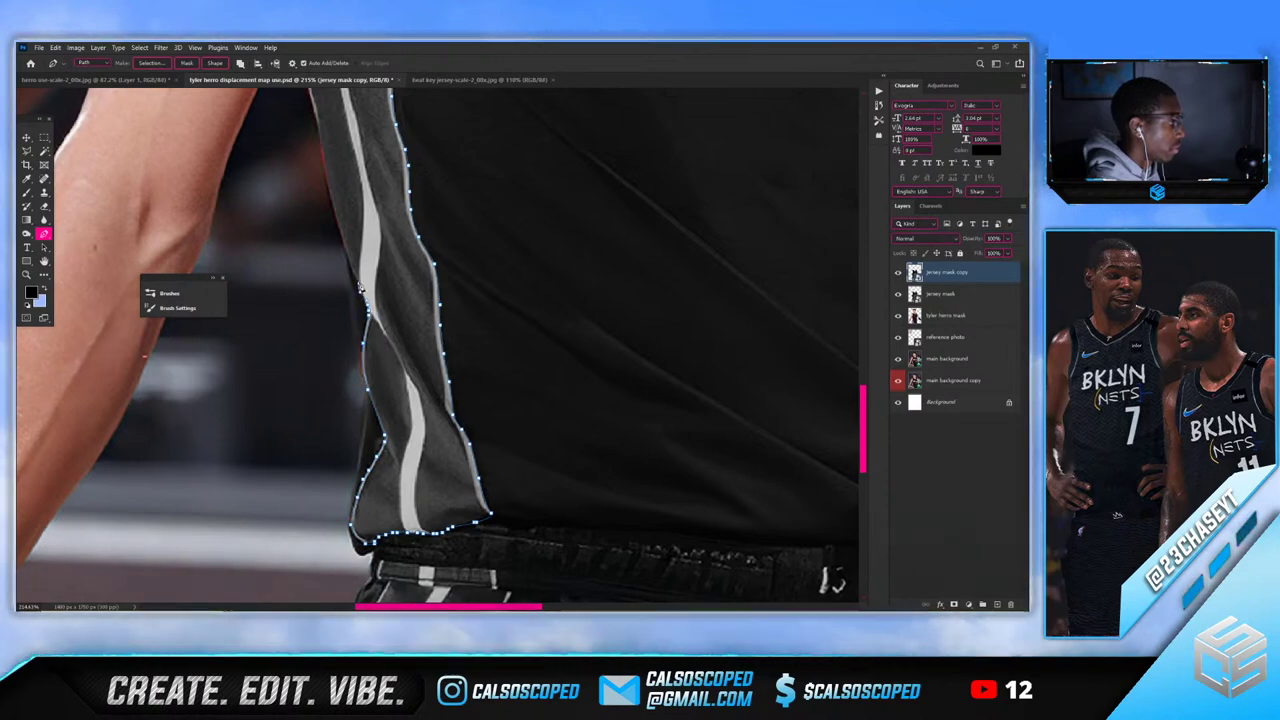
left_click(345, 246)
Carry the Pen path up beside the arm along the panel's upper outer edge and close it at the armpit
scroll(341, 232, "down", 6)
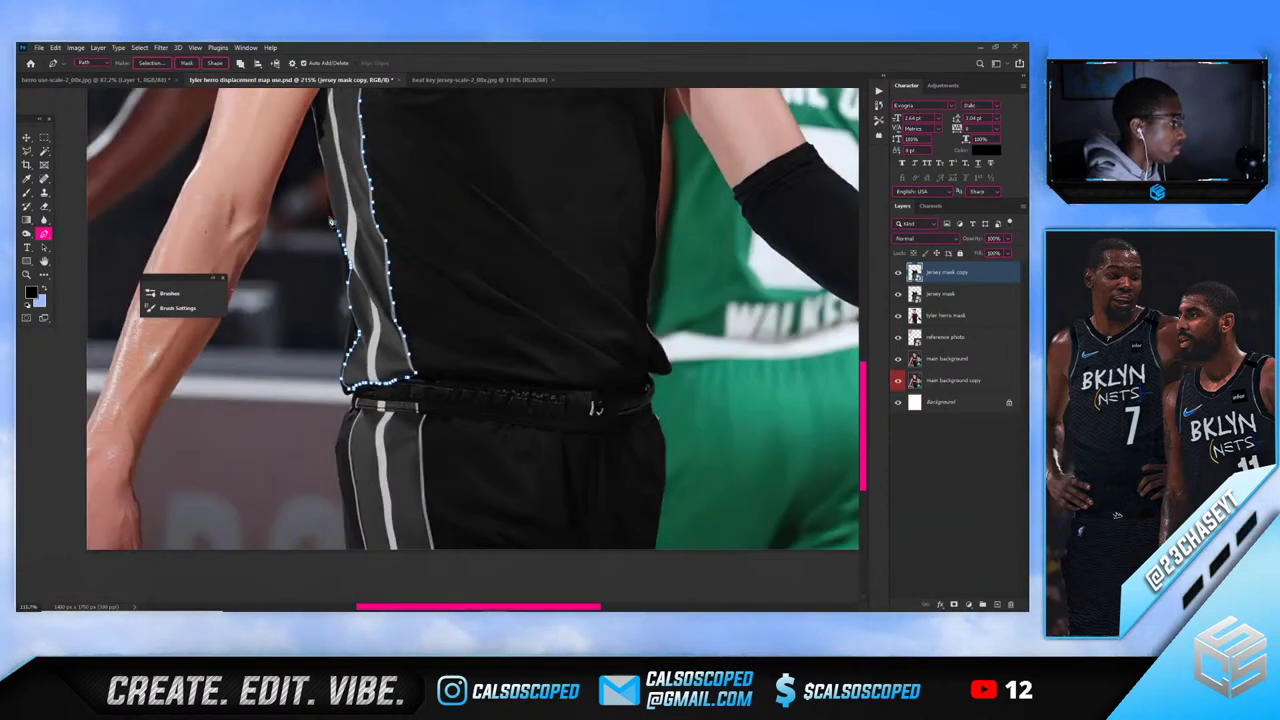
scroll(345, 300, "up", 4)
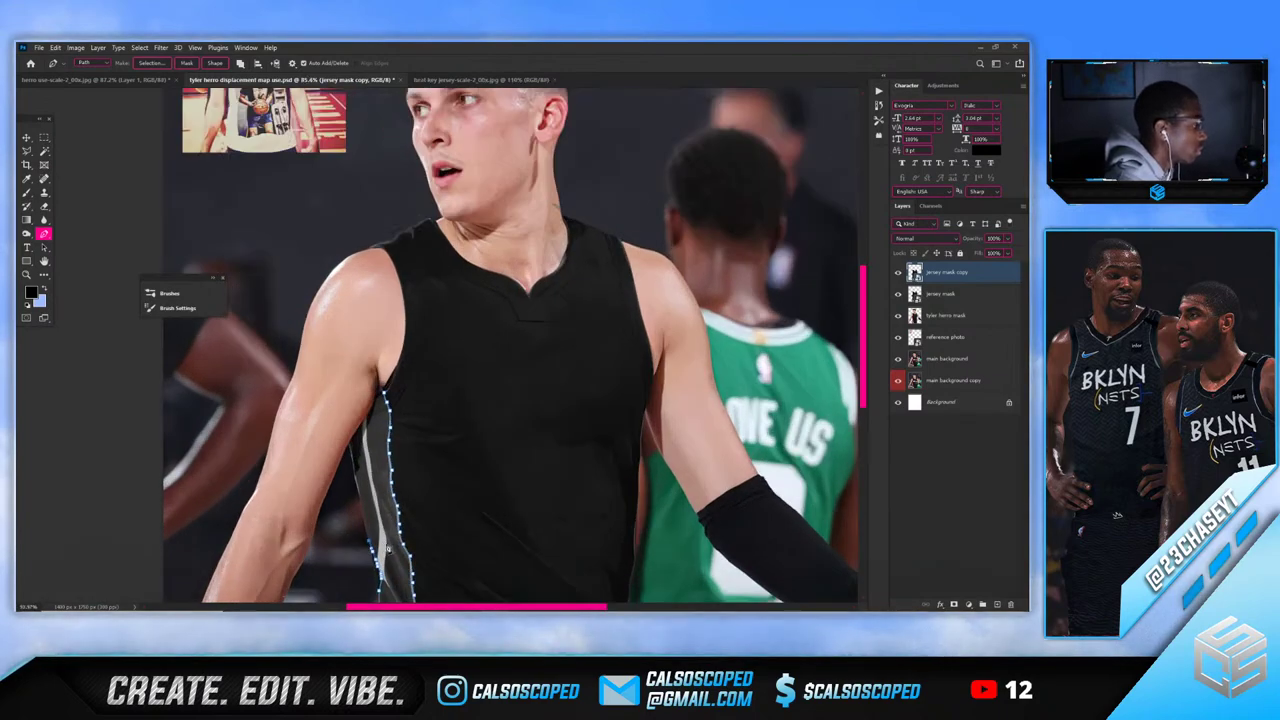
scroll(347, 452, "up", 4)
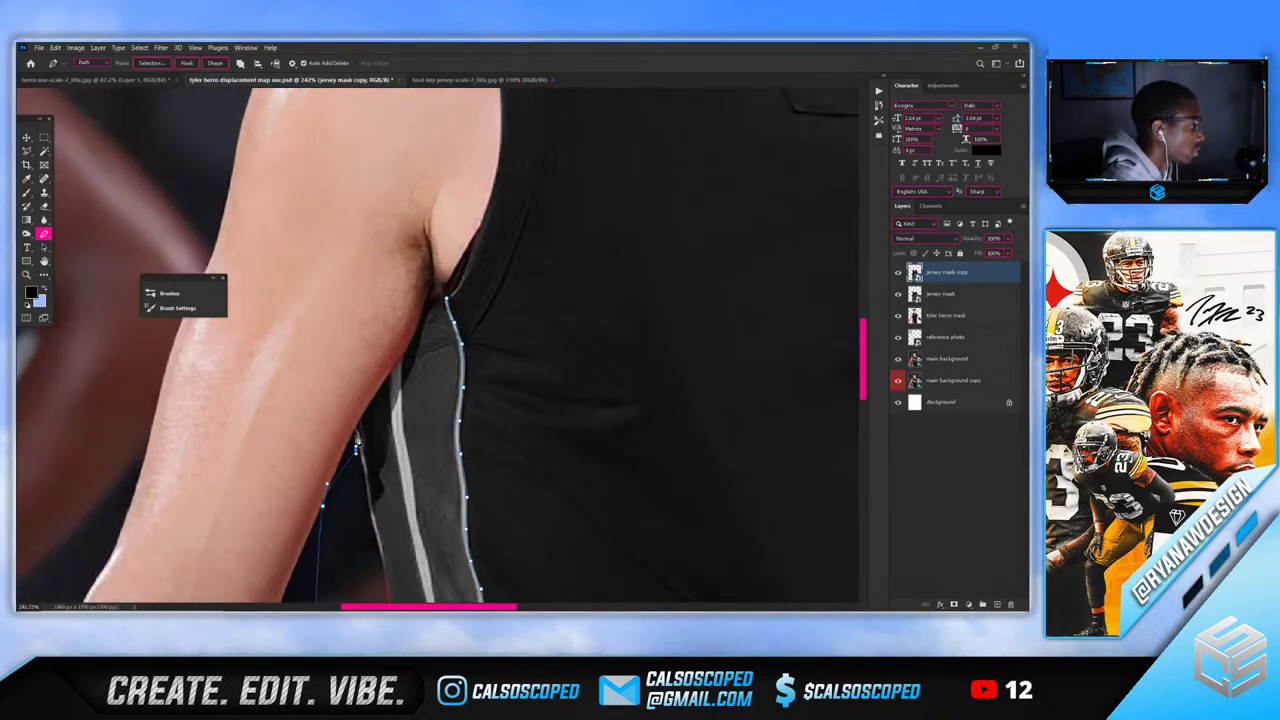
left_click(389, 375)
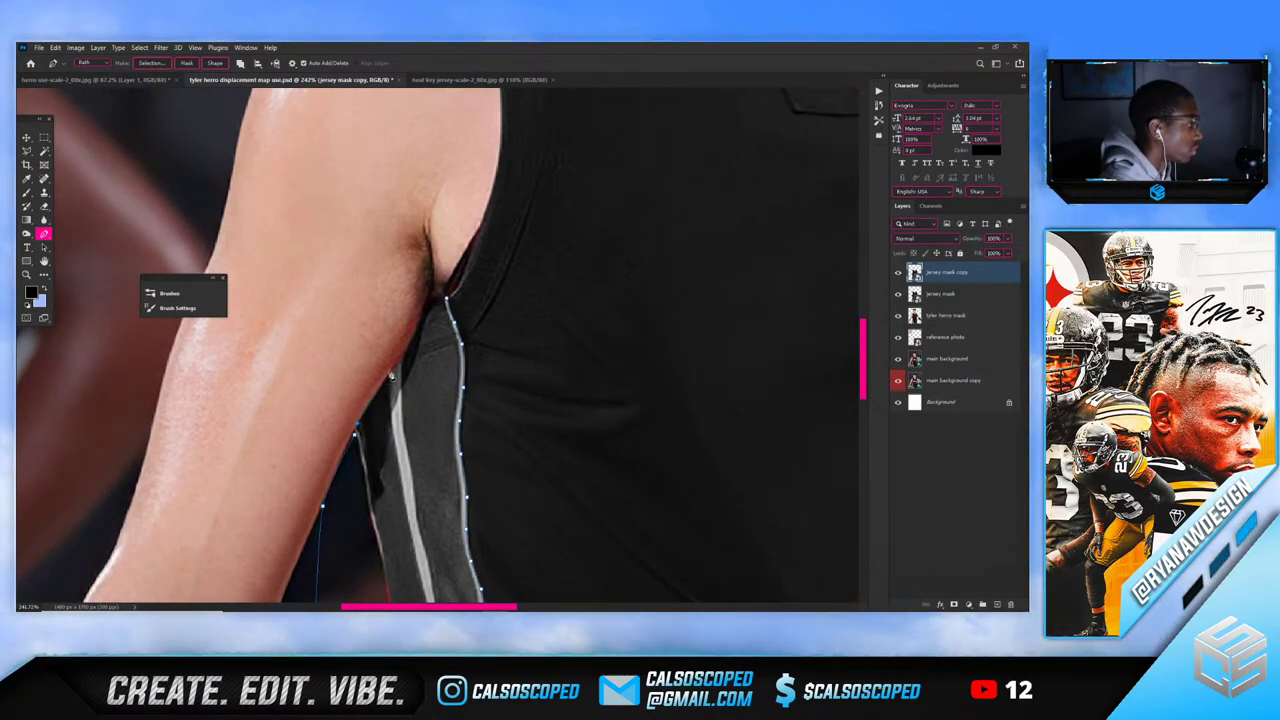
left_click(406, 350)
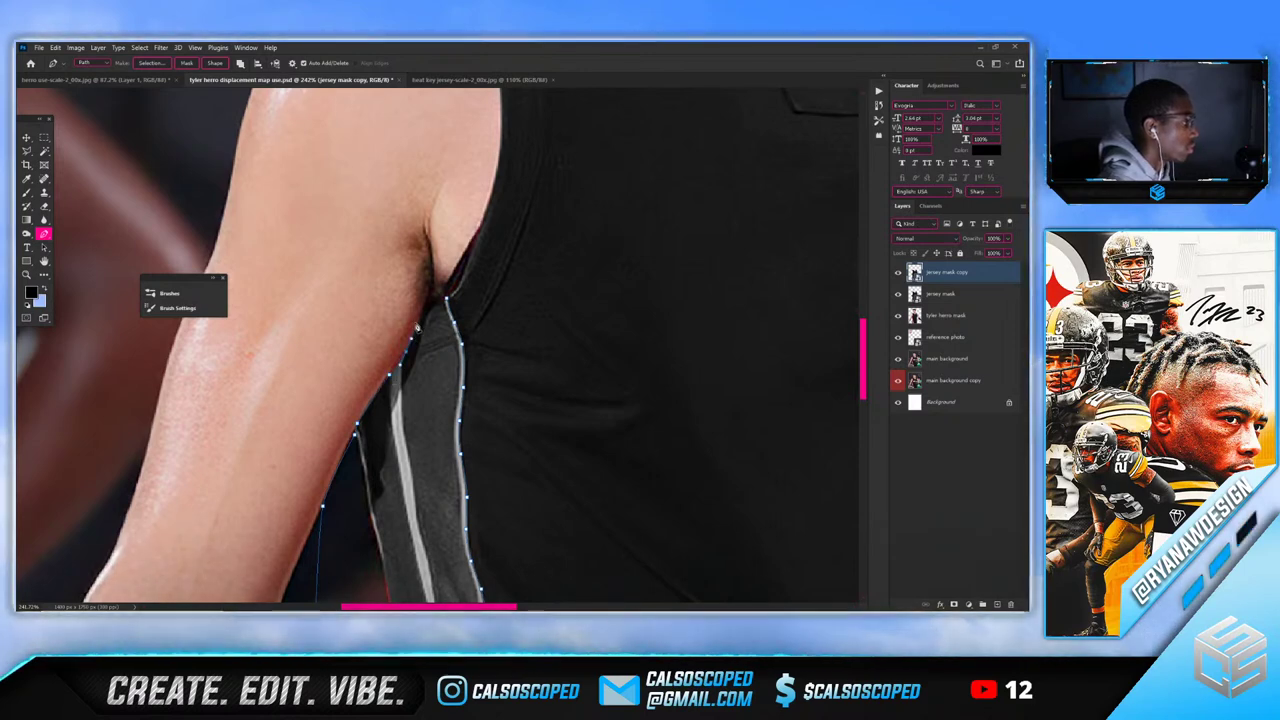
left_click(423, 307)
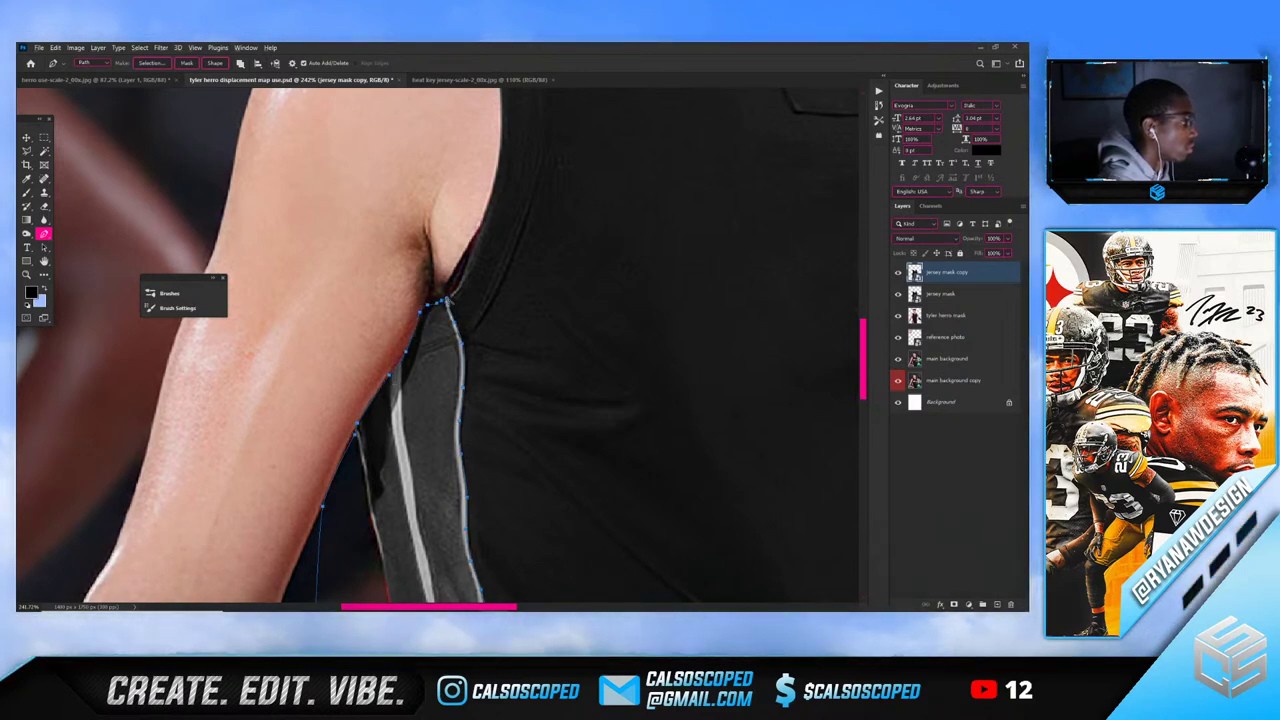
Convert the side panel path to a new selection and use it to mask the jersey mask copy layer
scroll(447, 300, "down", 4)
right_click(551, 312)
left_click(583, 355)
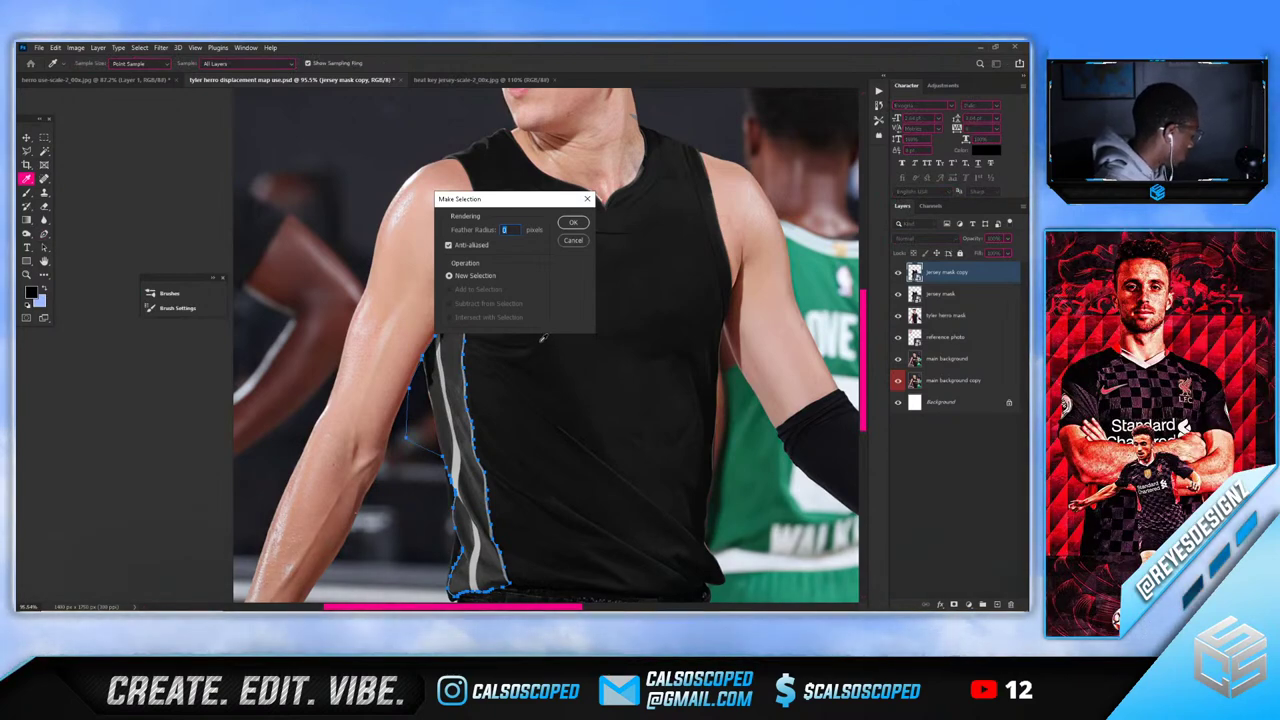
key("Return")
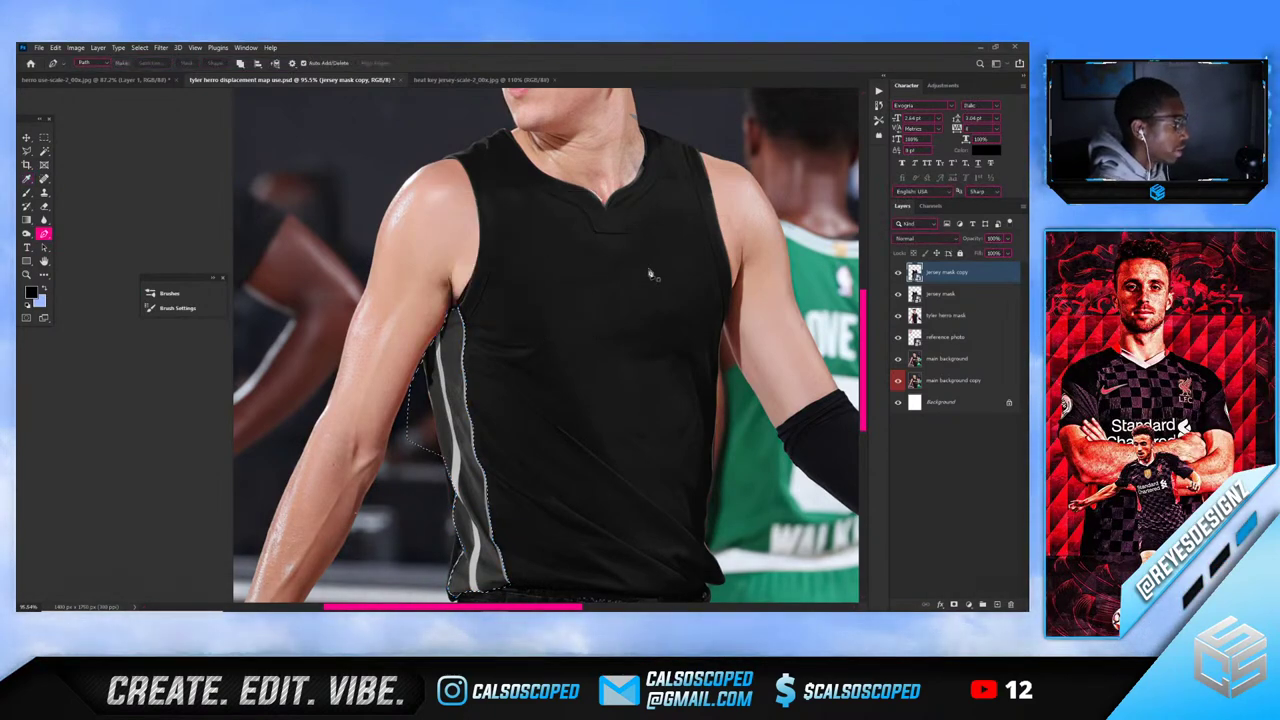
left_click(954, 604)
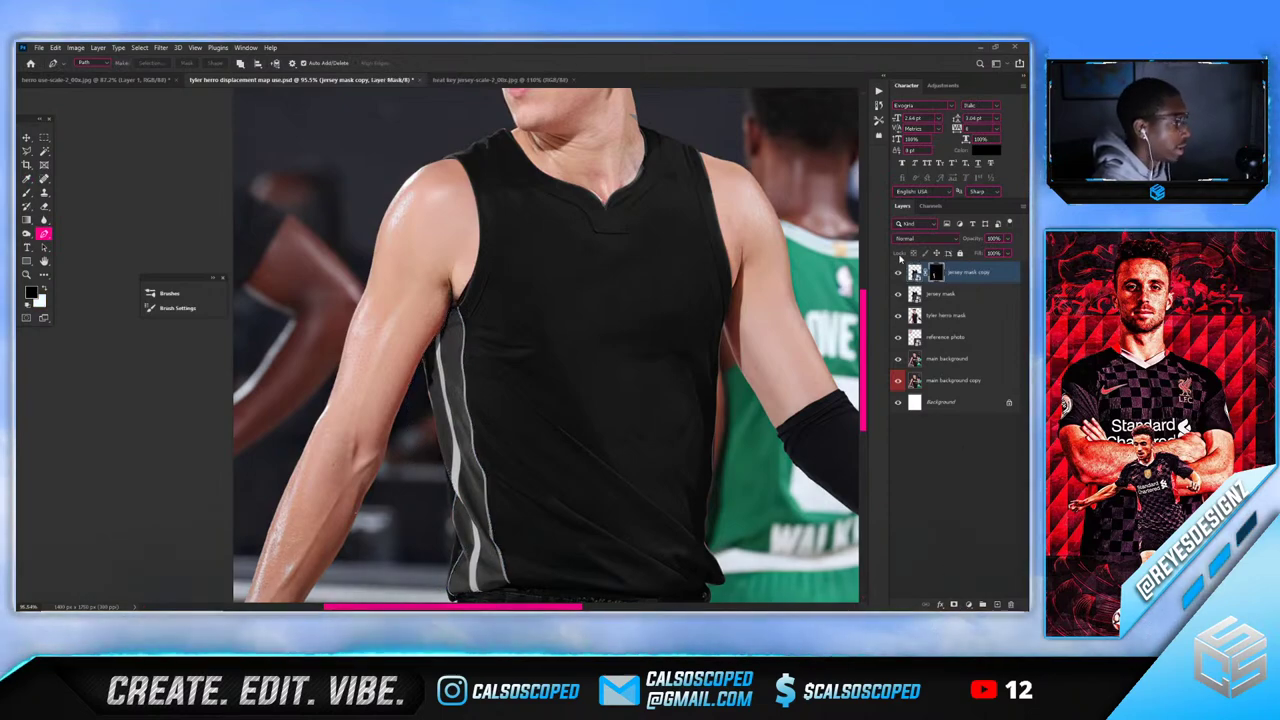
left_click(914, 272)
scroll(437, 390, "down", 6)
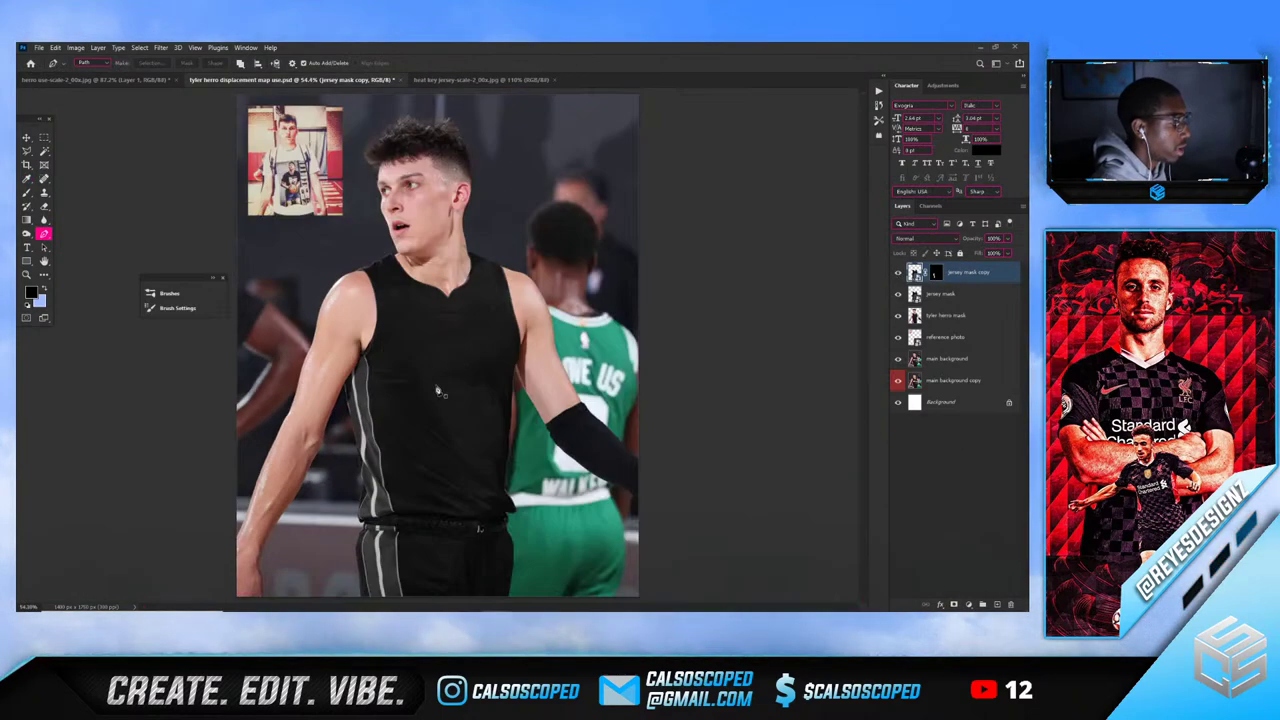
Trace the outer edge of the shorts' striped side panel with a Pen path from the image's bottom edge up to the waistband
scroll(437, 390, "up", 3)
scroll(335, 374, "down", 1)
scroll(389, 369, "down", 3)
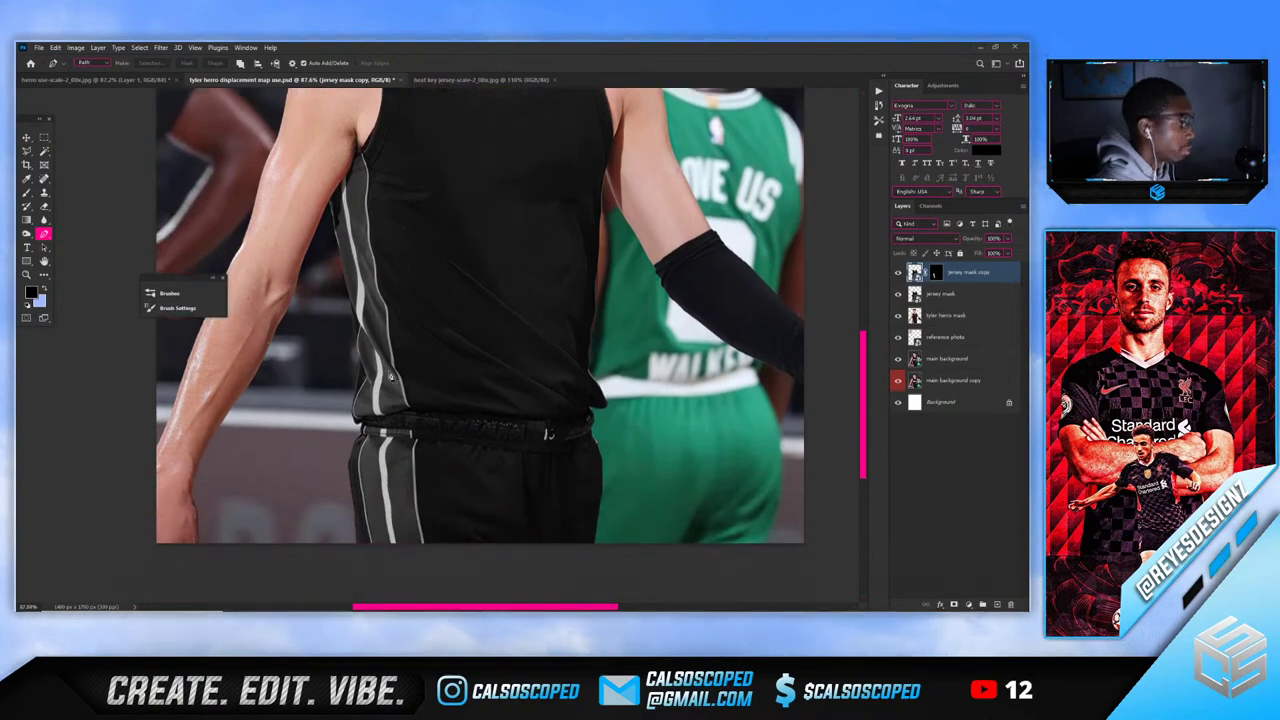
scroll(360, 419, "up", 3)
scroll(360, 419, "down", 1)
scroll(385, 458, "up", 2)
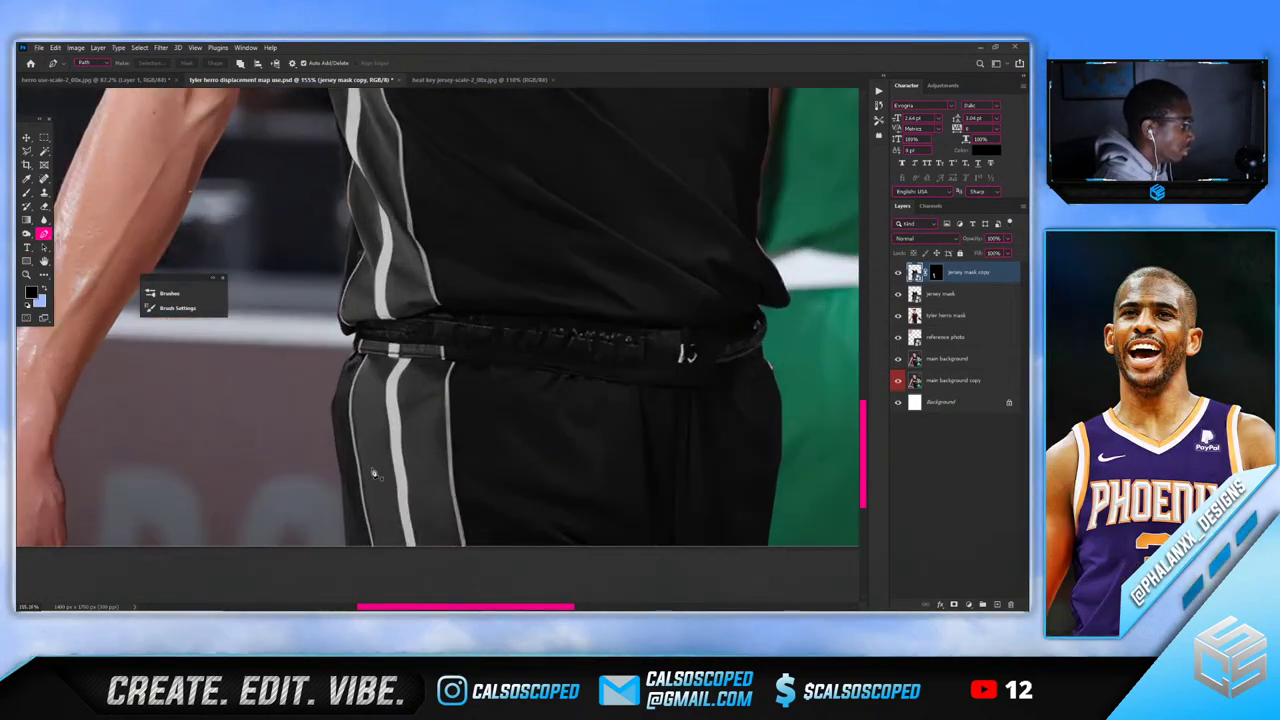
scroll(370, 537, "up", 3)
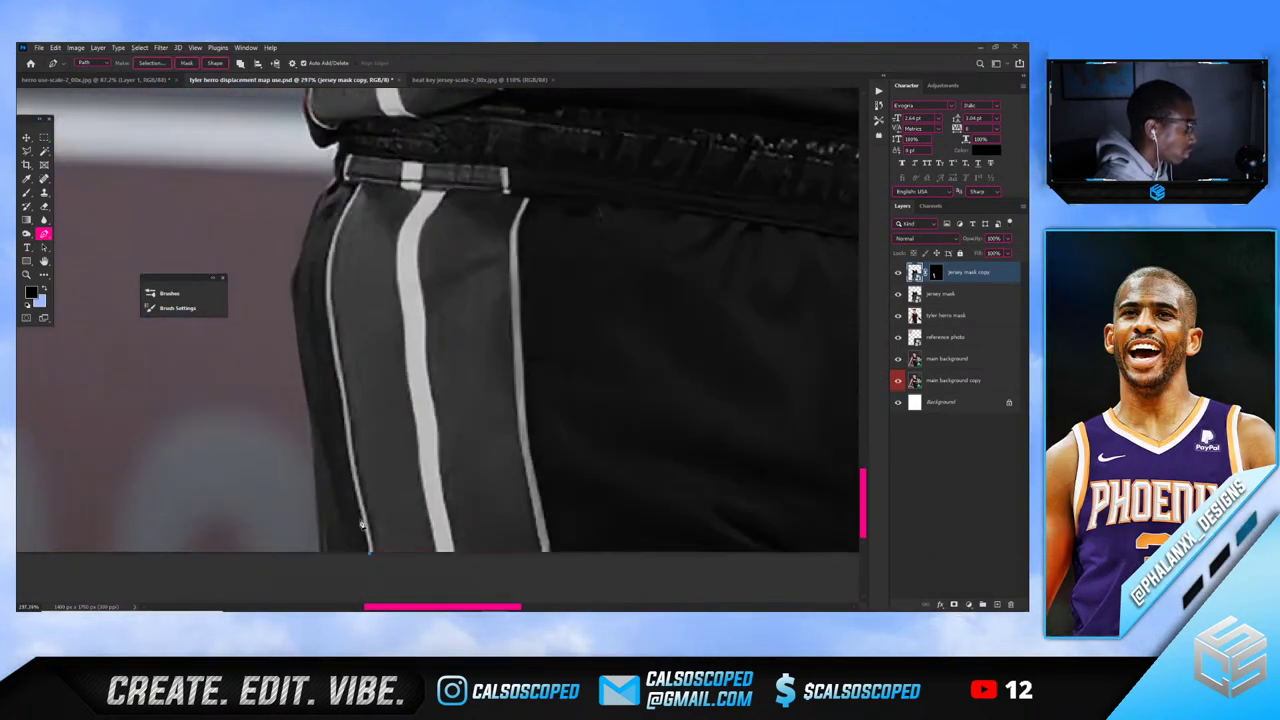
left_click_drag(358, 501, 358, 497)
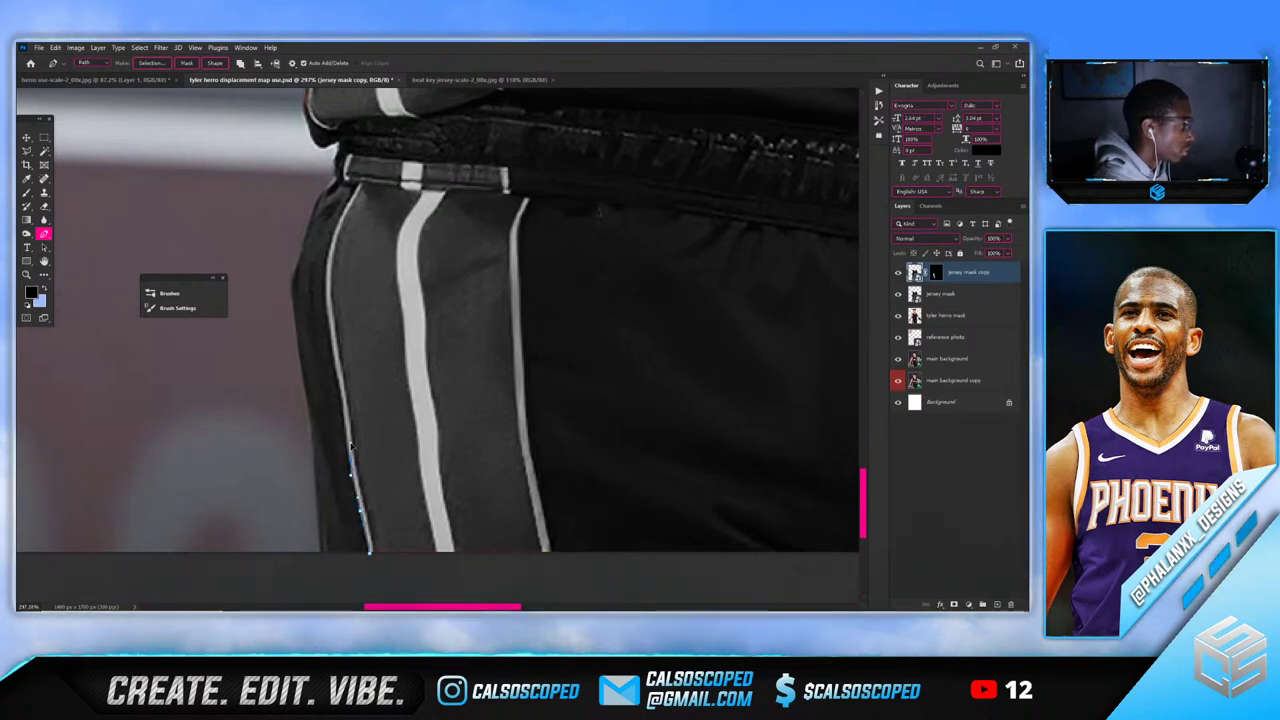
left_click_drag(348, 449, 346, 423)
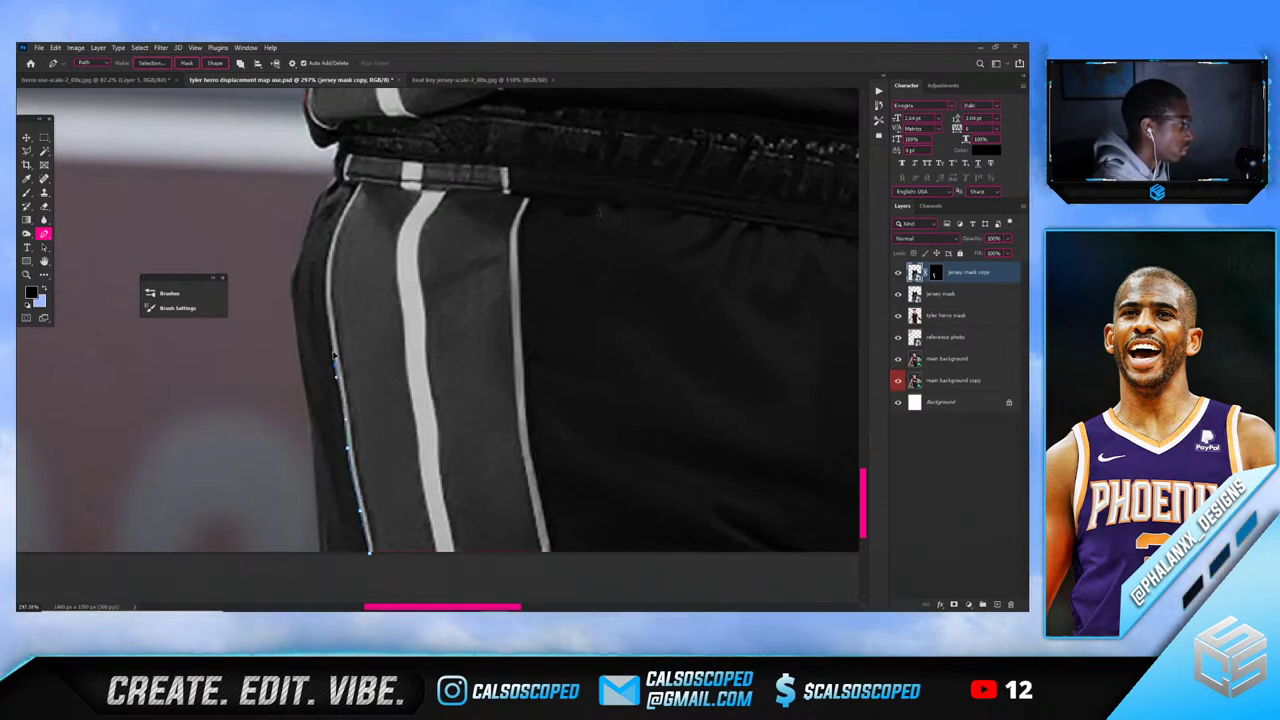
left_click(335, 237)
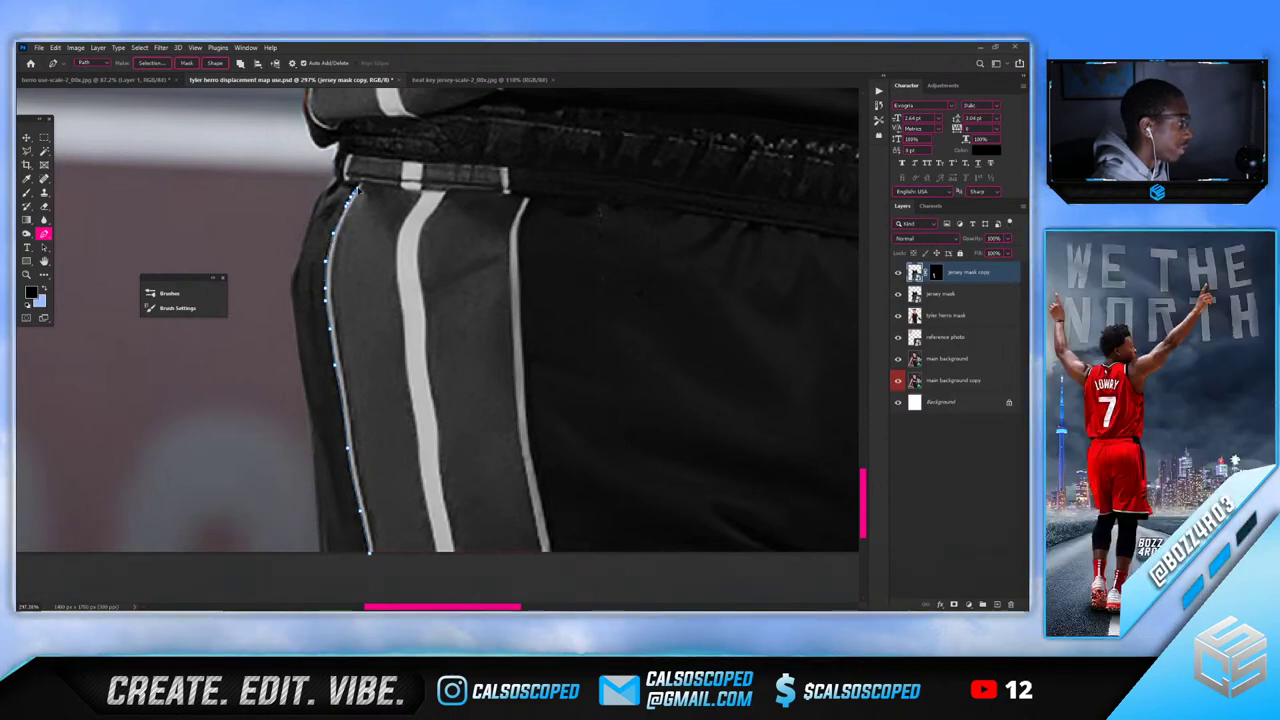
Continue the Pen path around the striped waistband piece to the upper inner corner of the shorts' side panel
left_click(345, 176)
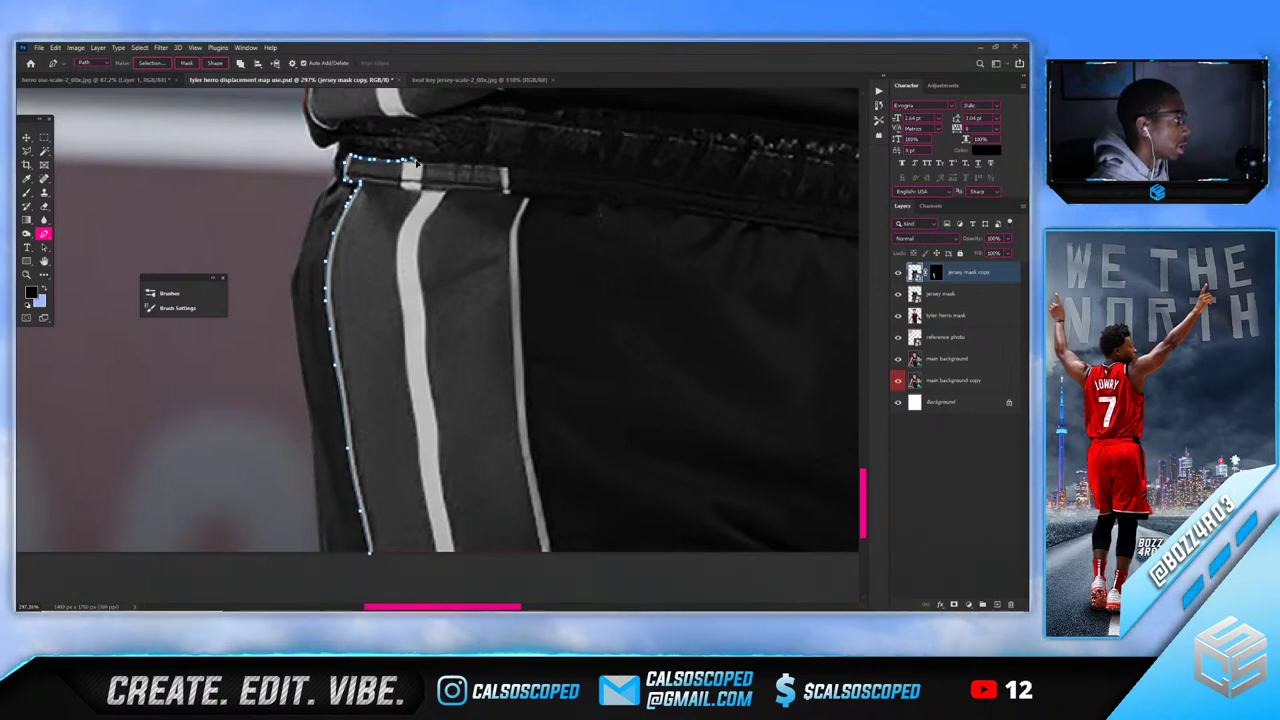
left_click(507, 167)
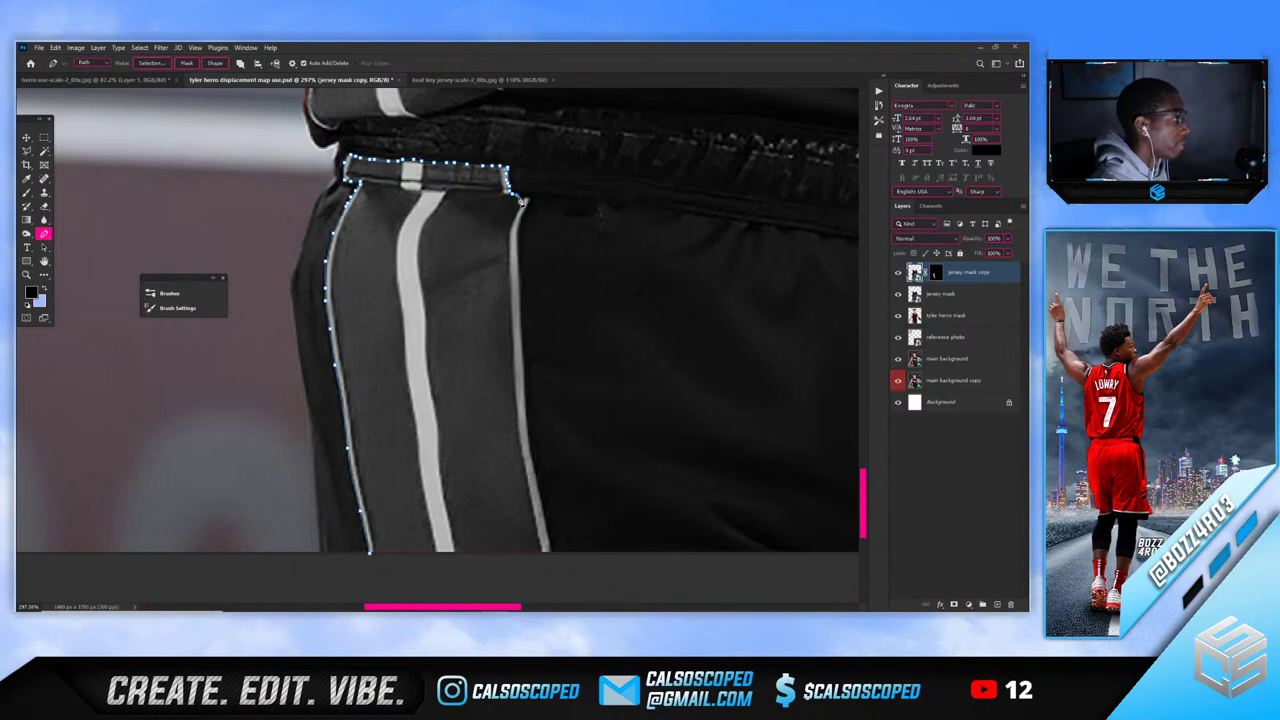
left_click(530, 203)
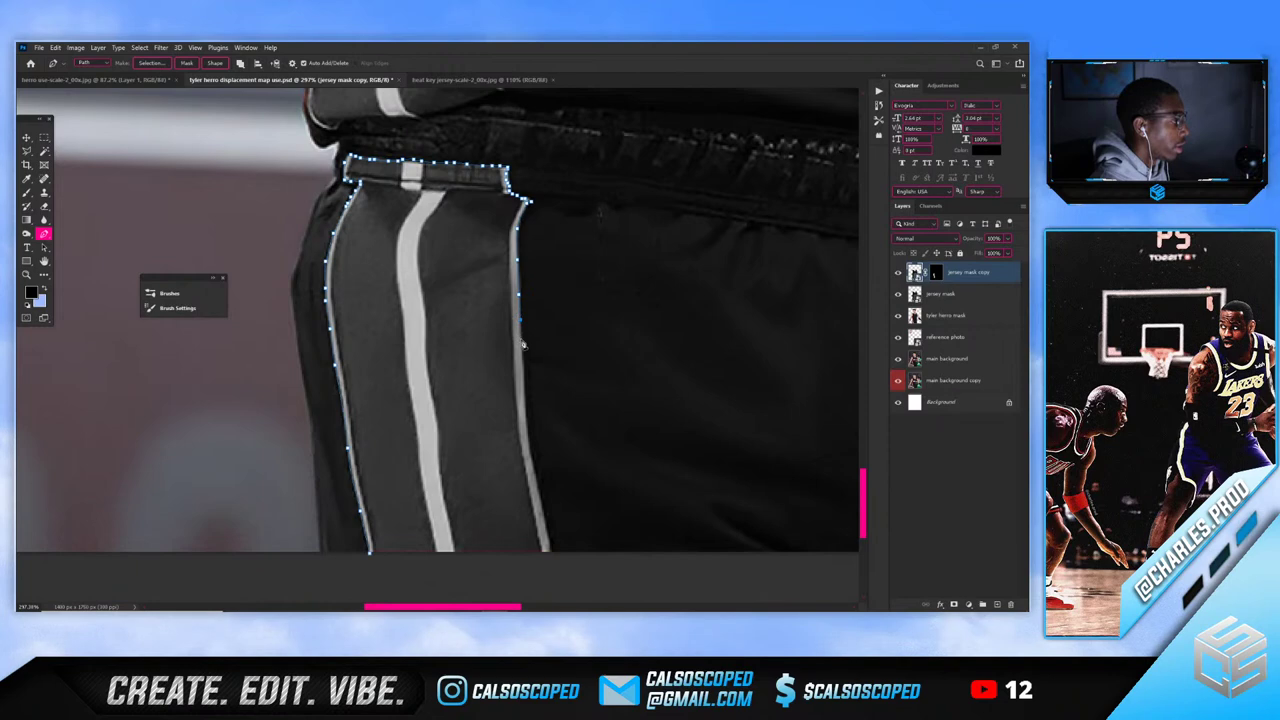
Carry the Pen path down the shorts panel's inner edge to the bottom of the image and close it below
left_click(524, 398)
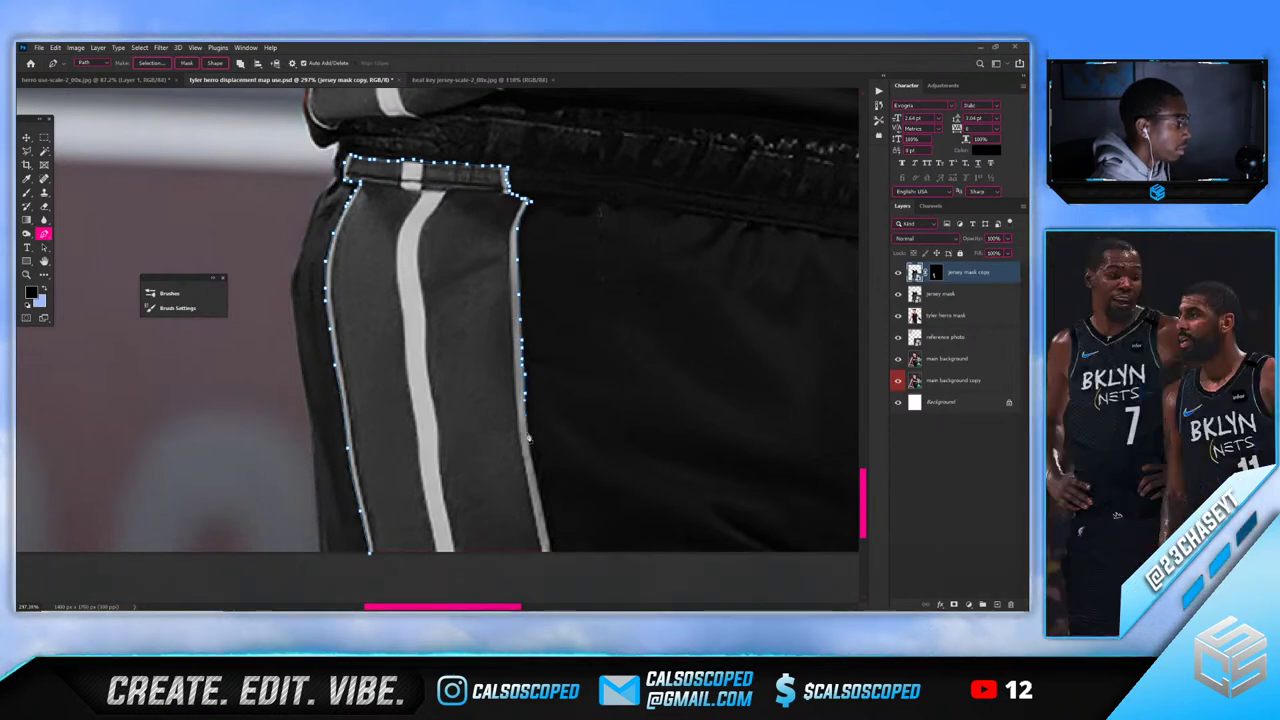
left_click(532, 466)
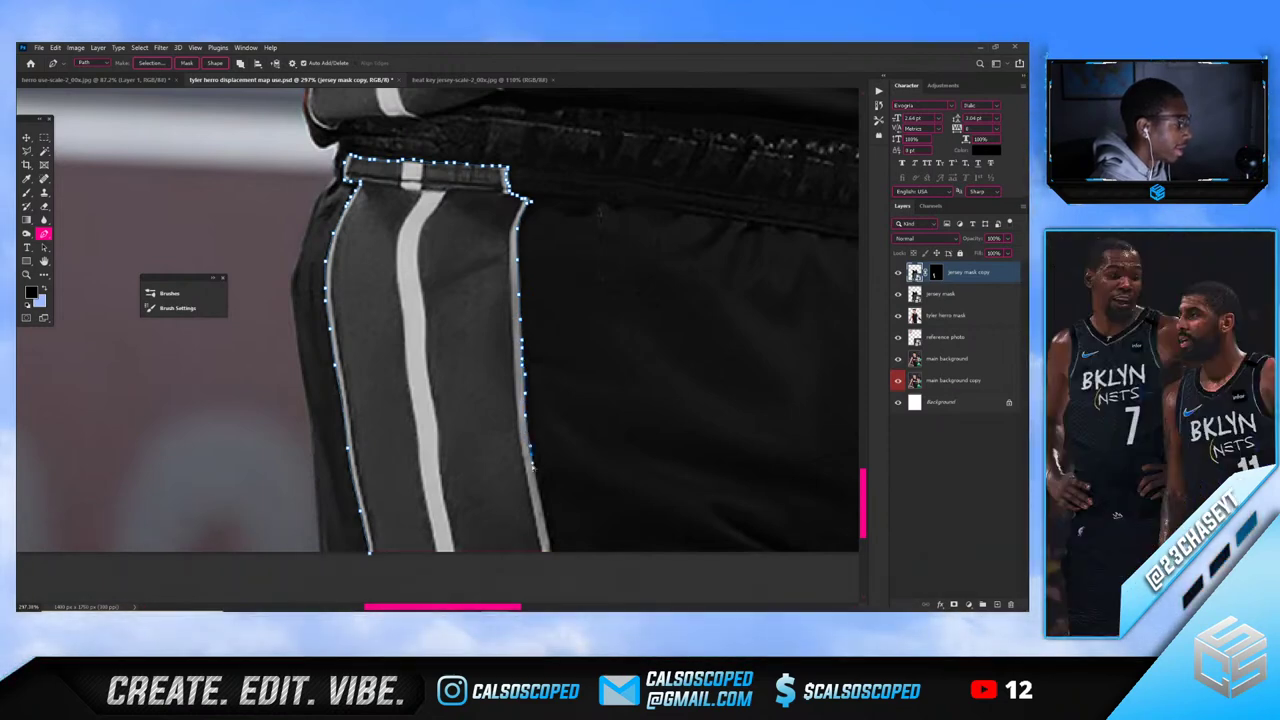
left_click(540, 491)
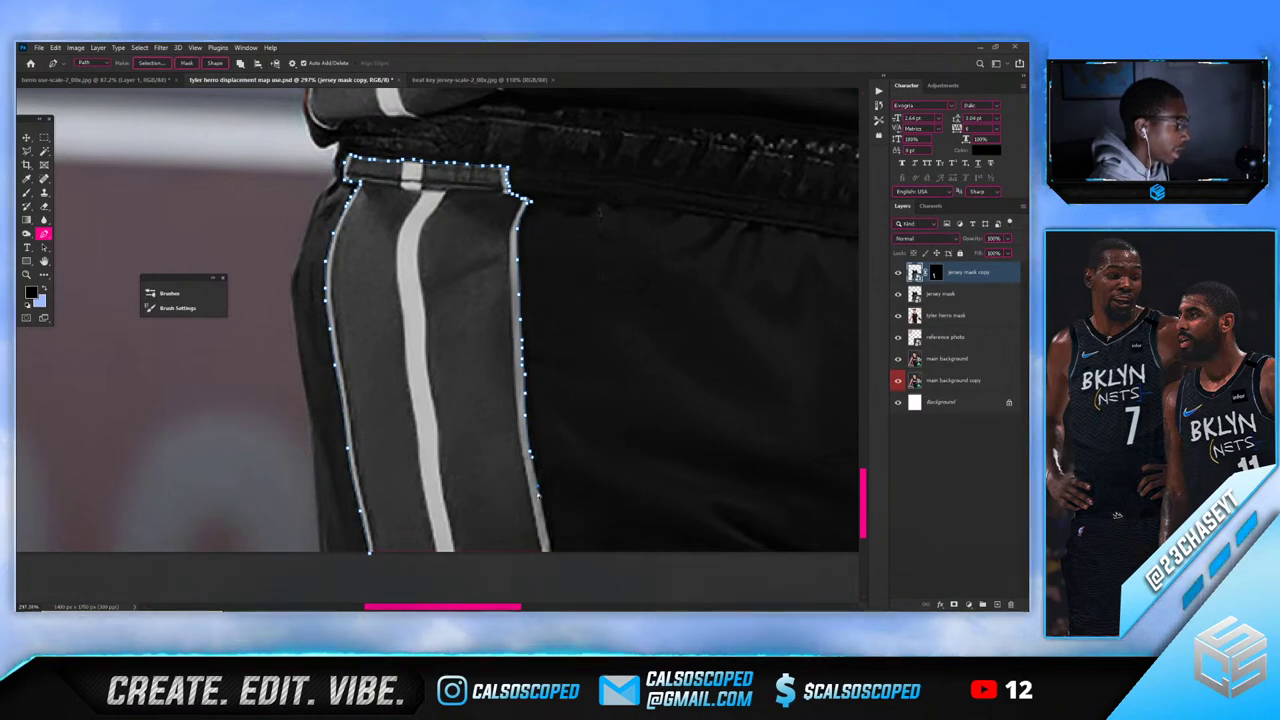
left_click(550, 552)
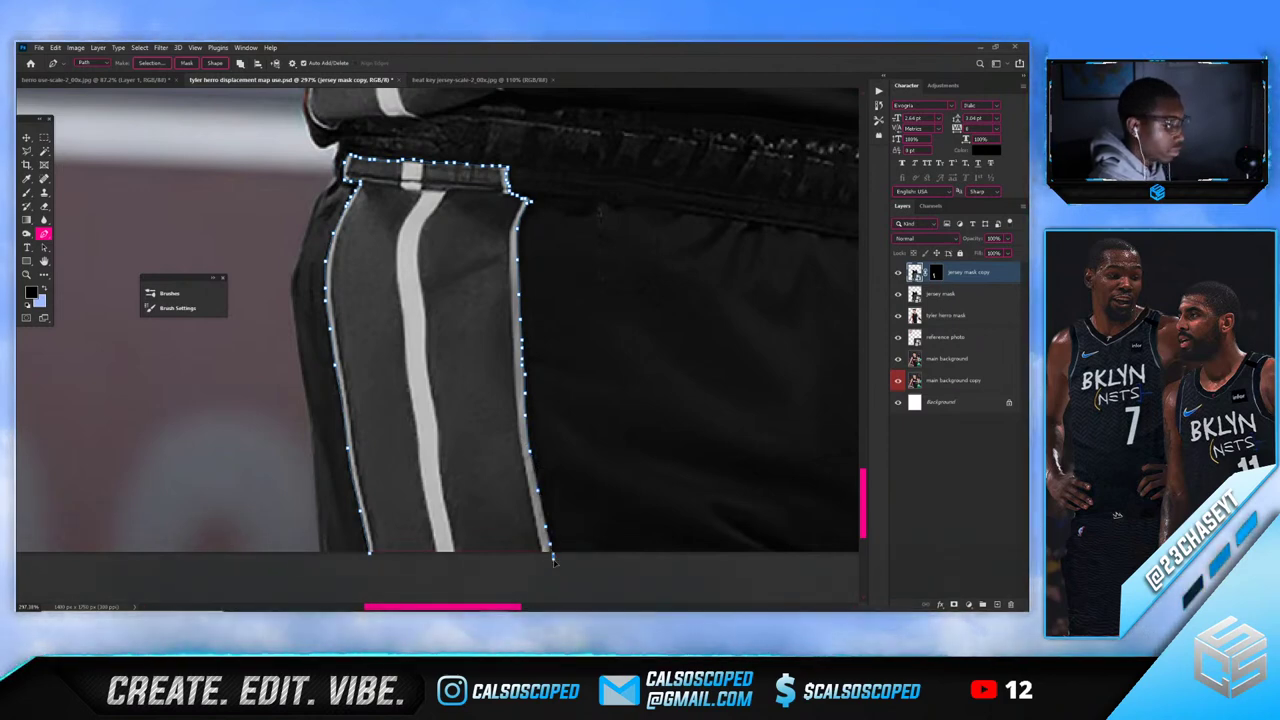
Try to convert the shorts panel path to a selection, and toggle the jersey mask layer's visibility to check it
right_click(436, 432)
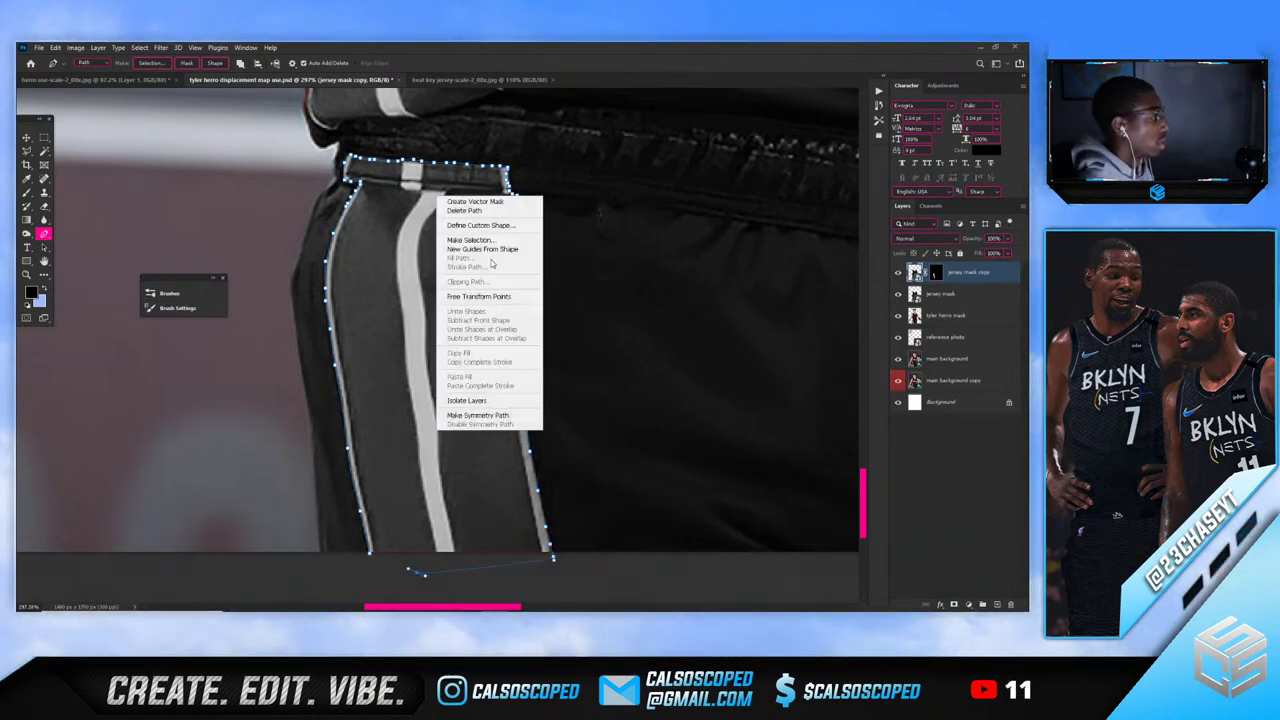
left_click(470, 242)
left_click(574, 222)
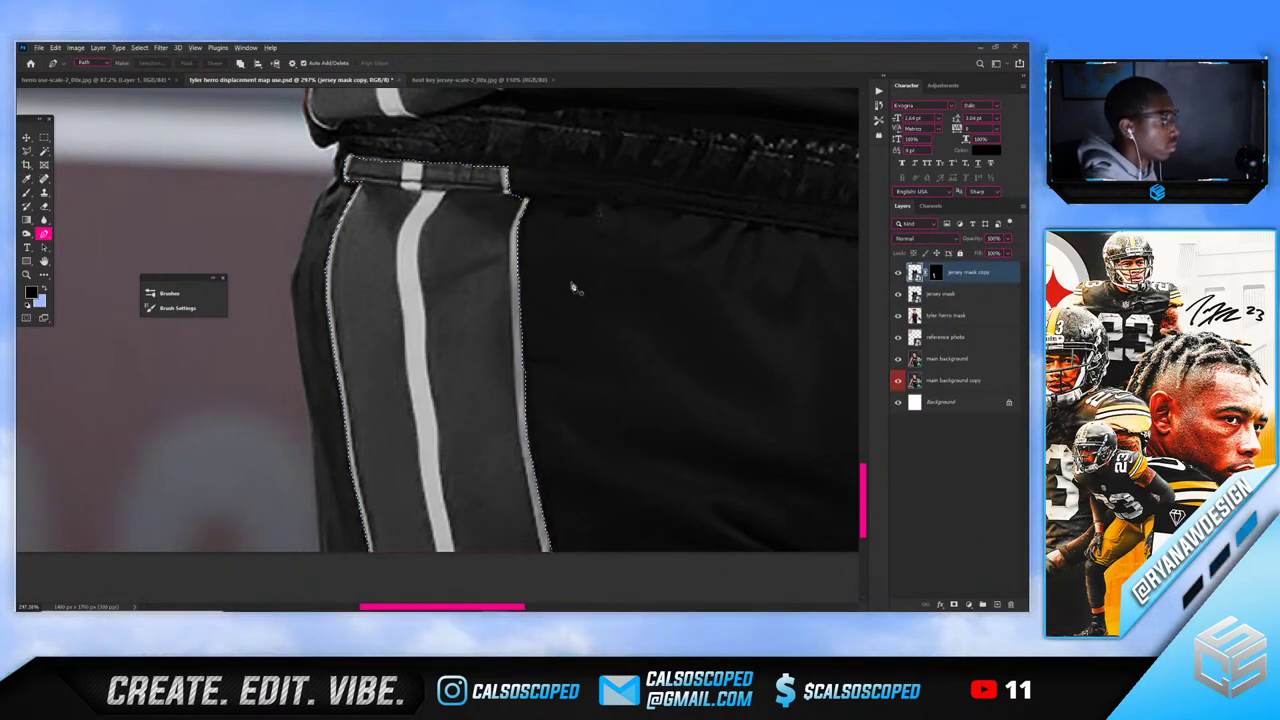
scroll(572, 288, "down", 5)
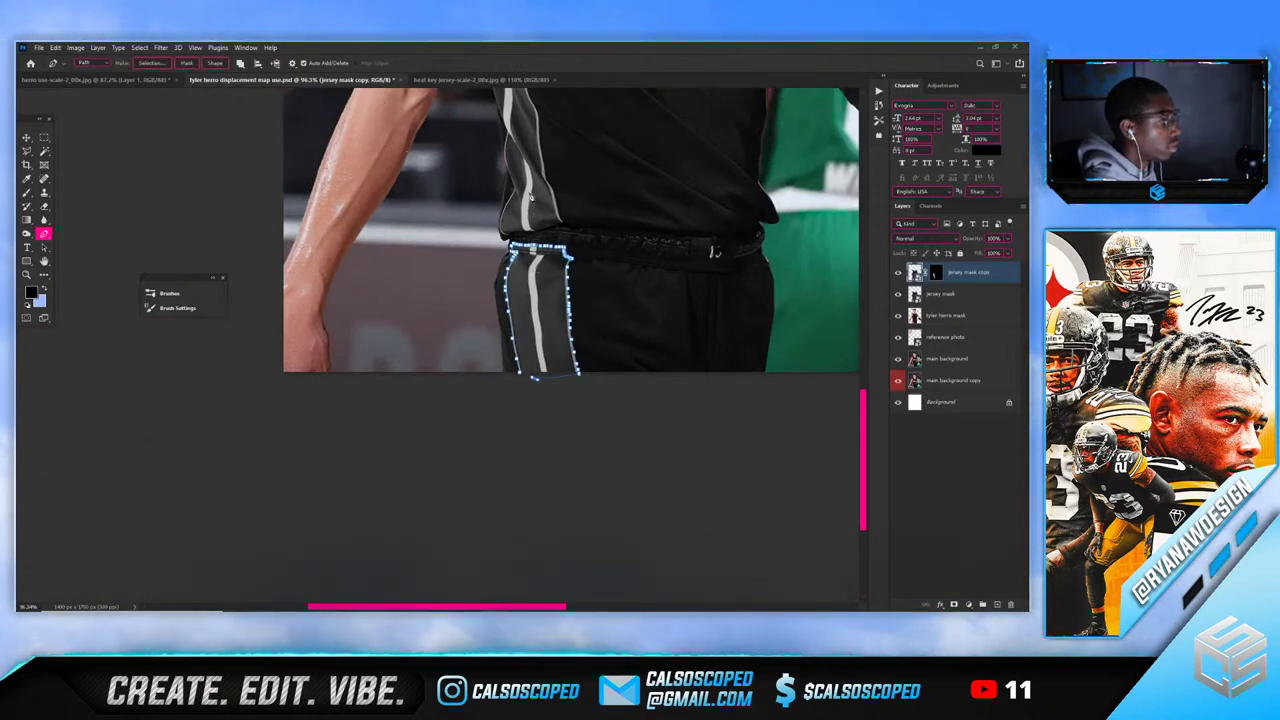
scroll(486, 251, "up", 4)
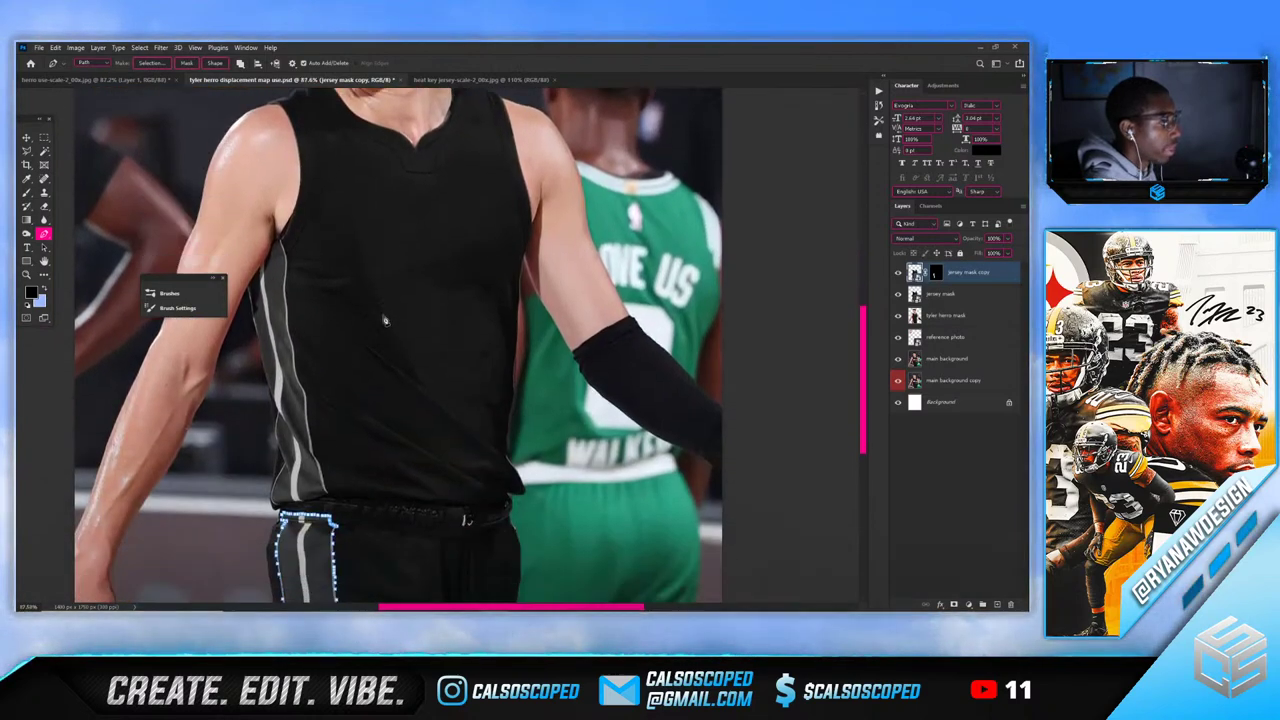
scroll(410, 322, "down", 2)
left_click(898, 295)
left_click(898, 295)
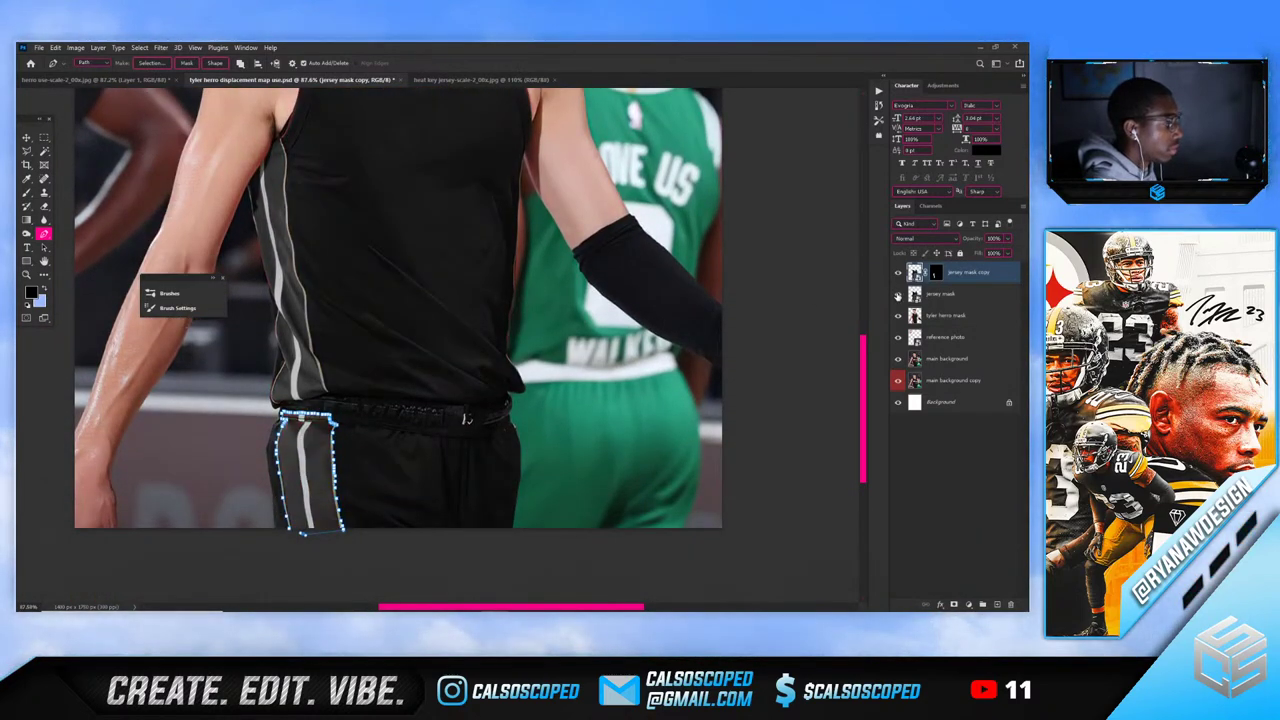
Target the jersey mask copy layer's mask and convert the shorts panel path to a selection
left_click(940, 293)
left_click(935, 272)
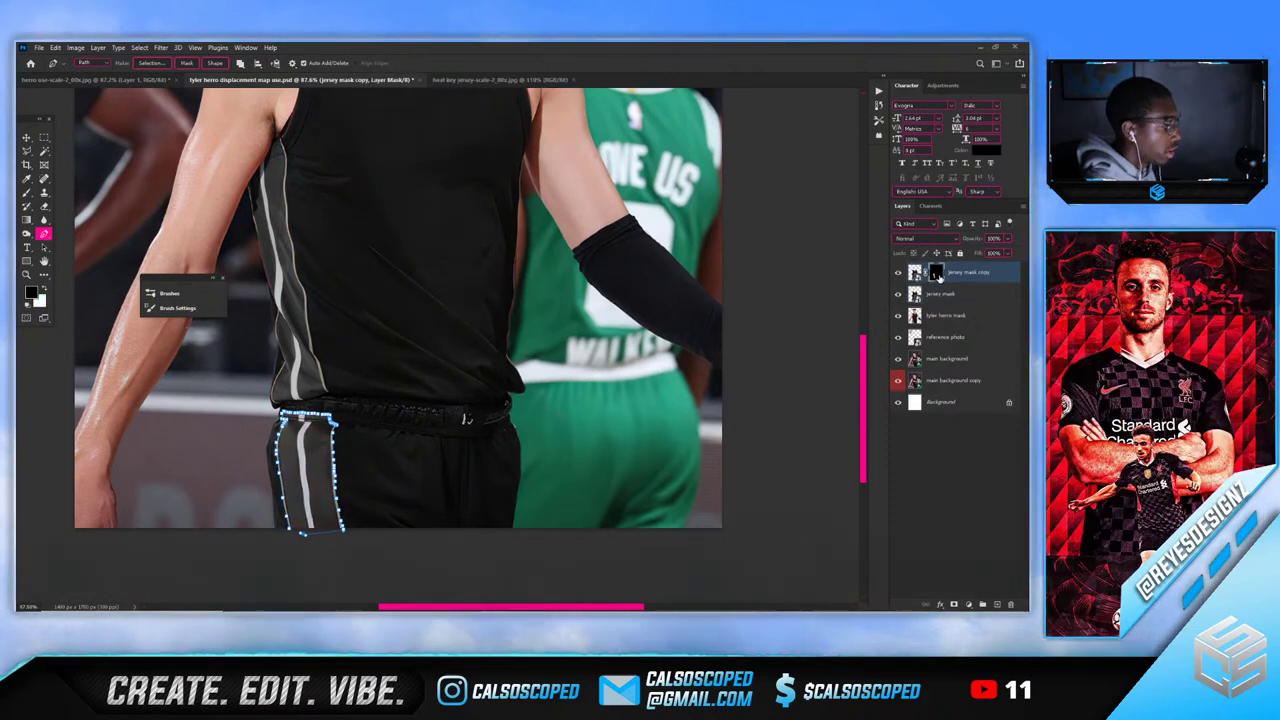
right_click(293, 455)
left_click(340, 258)
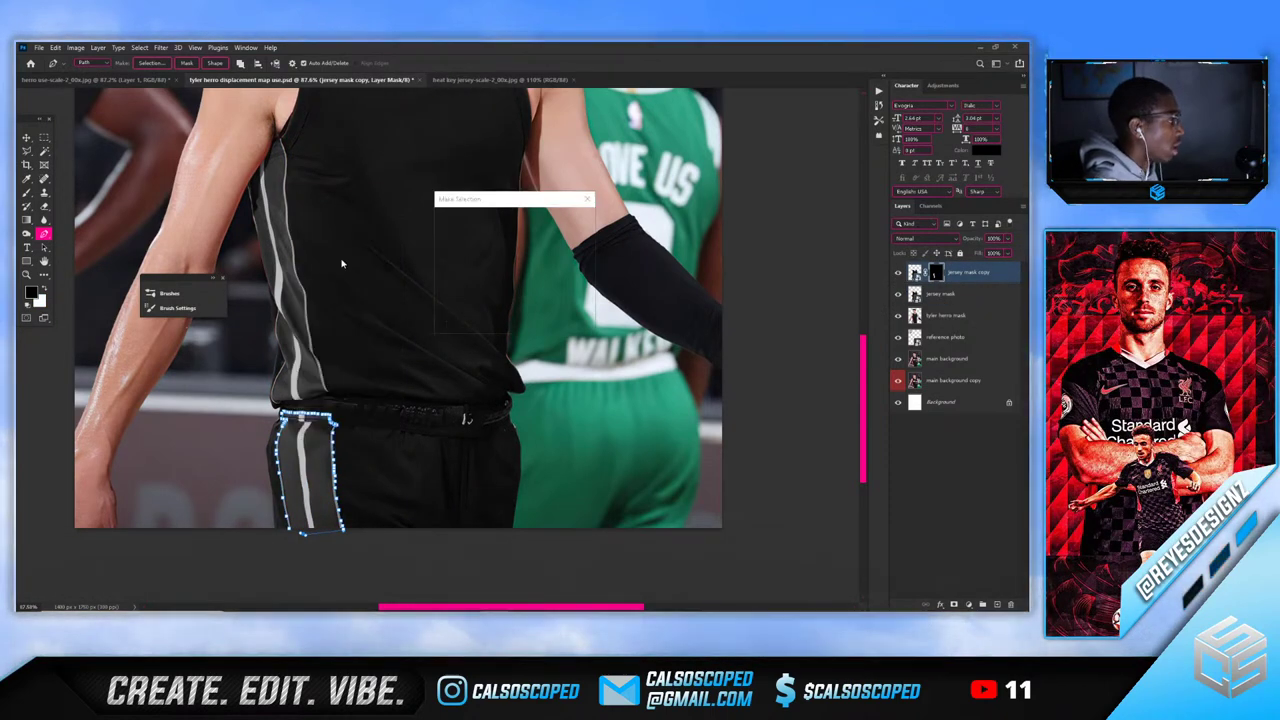
left_click(572, 220)
Set up the Brush with a white foreground color and a hard round tip at 100% hardness
key("b")
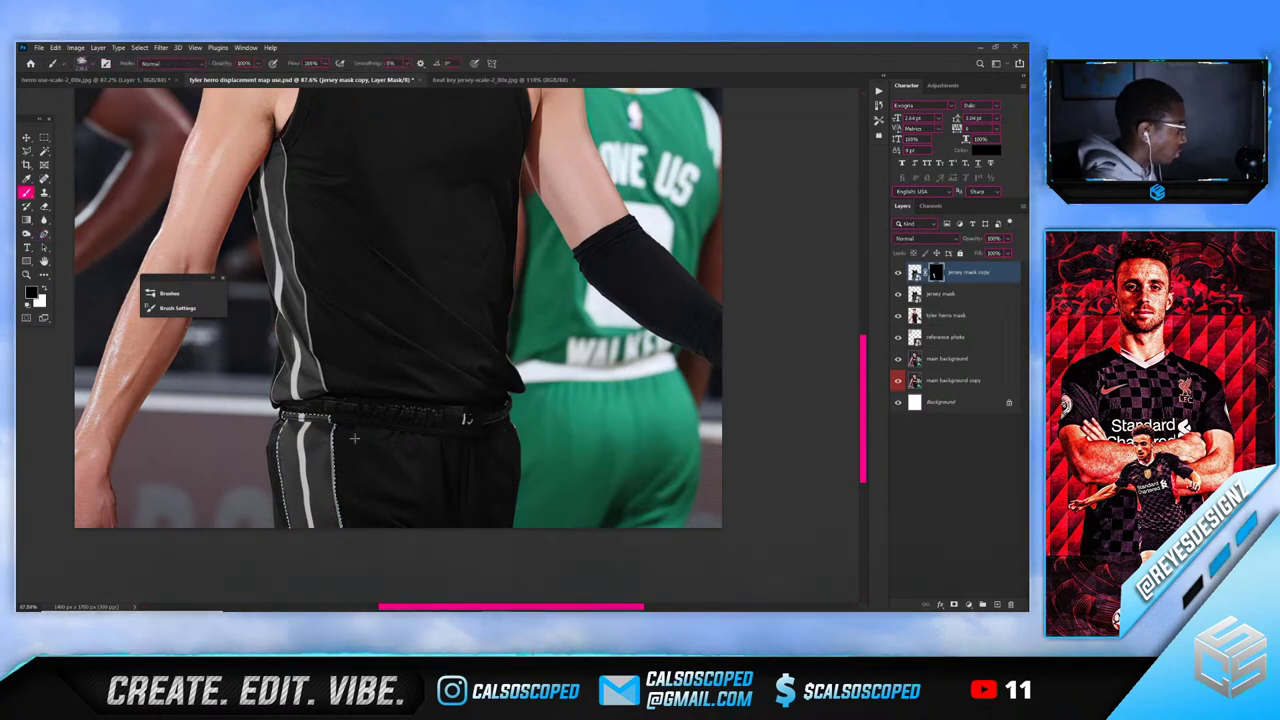
left_click_drag(428, 370, 232, 368)
left_click_drag(492, 358, 311, 309)
left_click_drag(367, 191, 369, 371)
left_click_drag(410, 269, 352, 283)
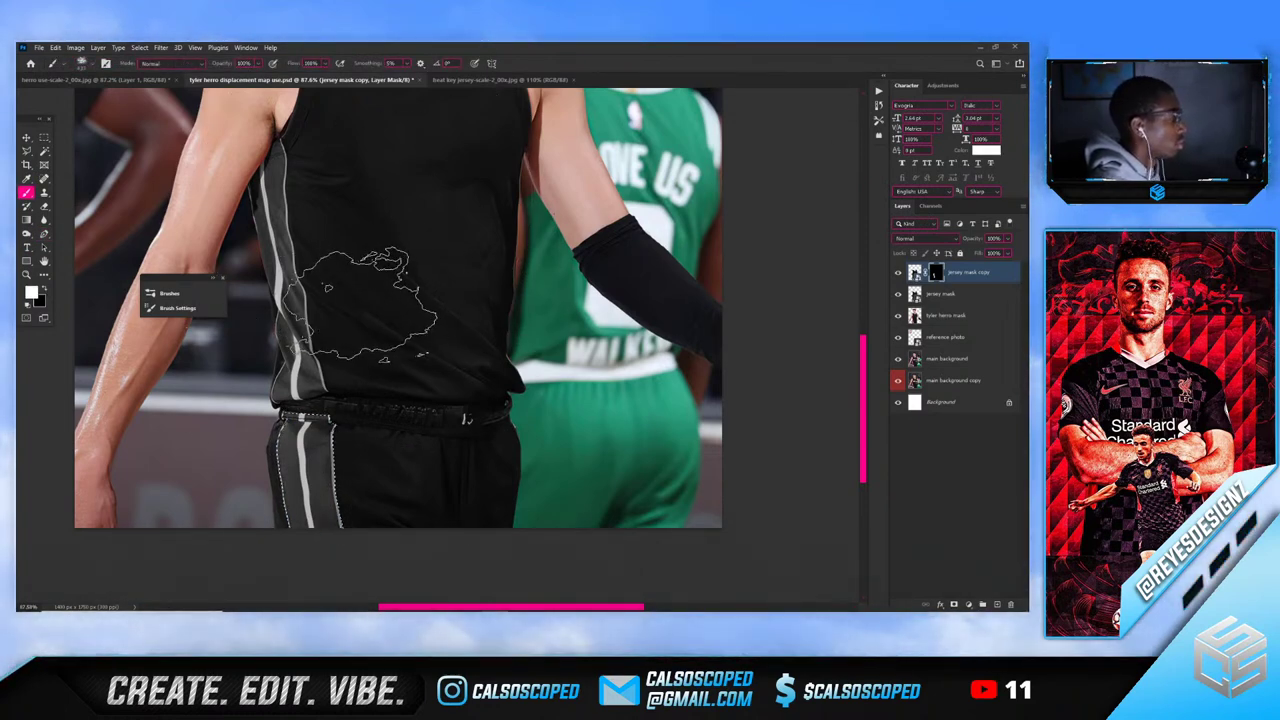
key("F5")
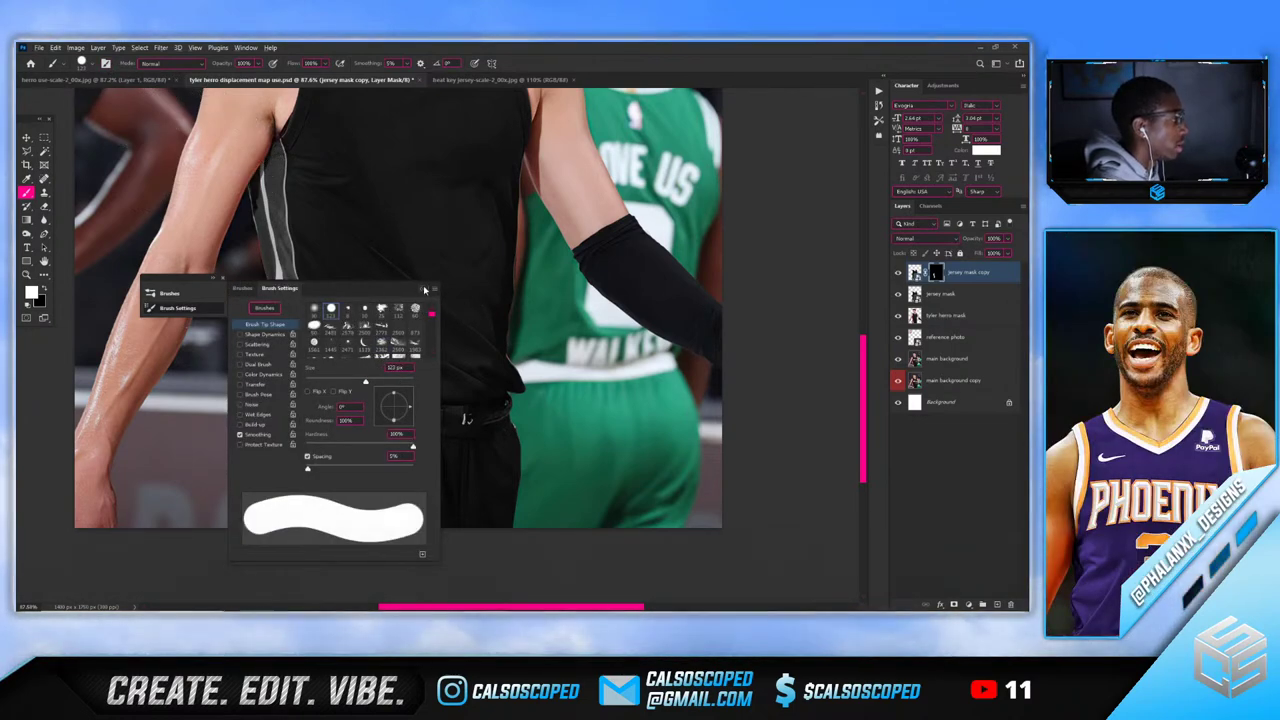
key("F5")
Paint the selected shorts side panel white on the jersey mask copy layer's mask and clear the selection
left_click_drag(384, 289, 394, 386)
left_click_drag(384, 340, 398, 342)
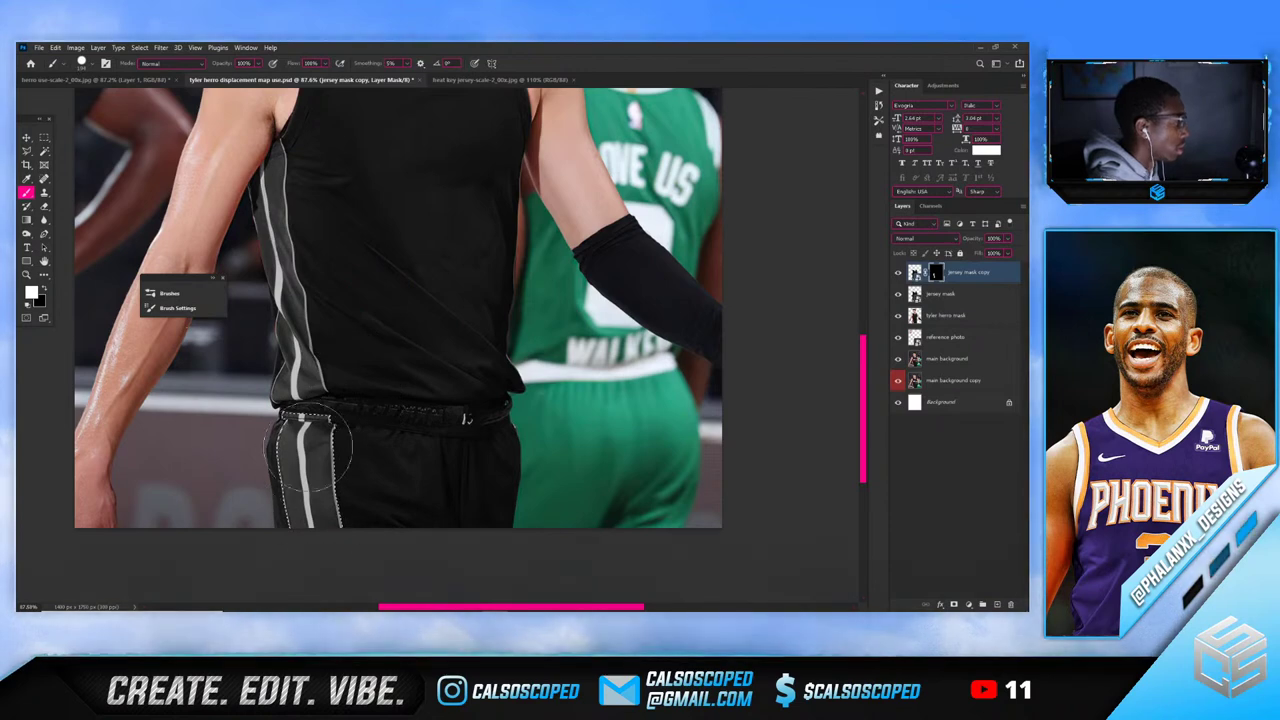
scroll(318, 295, "down", 2)
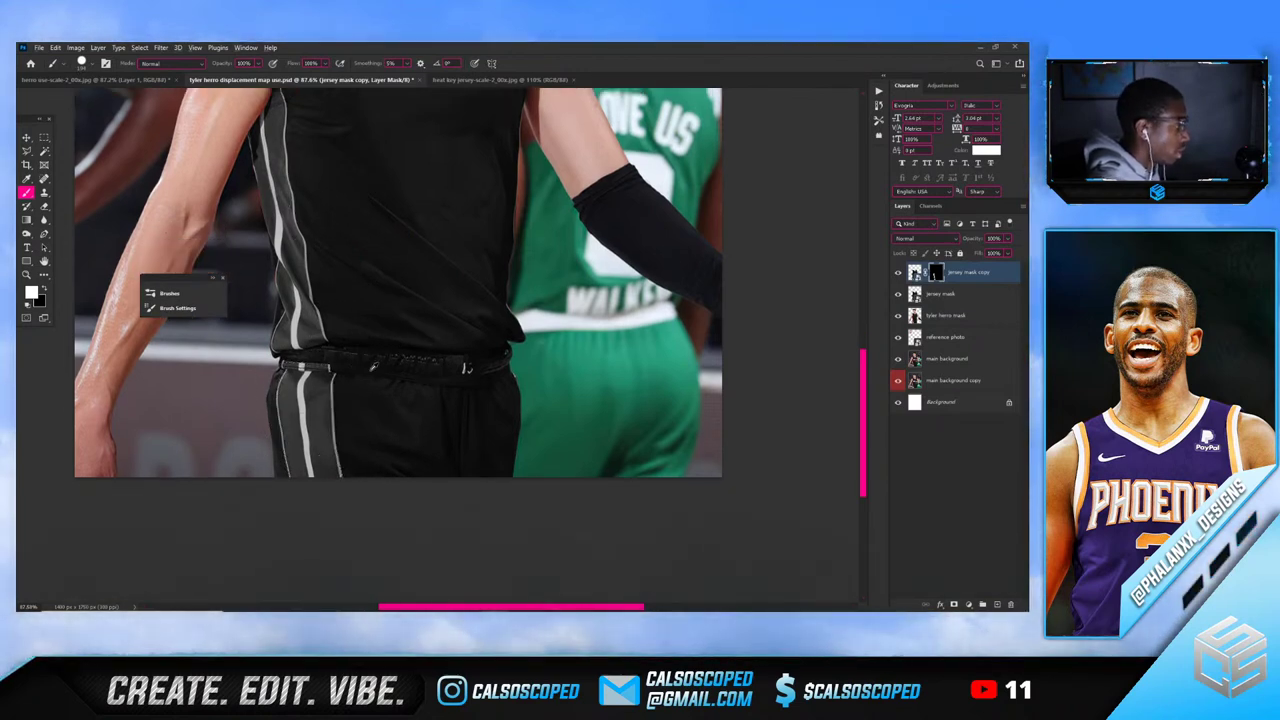
Duplicate the jersey mask copy layer together with its mask
scroll(373, 367, "down", 4)
scroll(350, 400, "up", 3)
key("v")
scroll(356, 410, "up", 8)
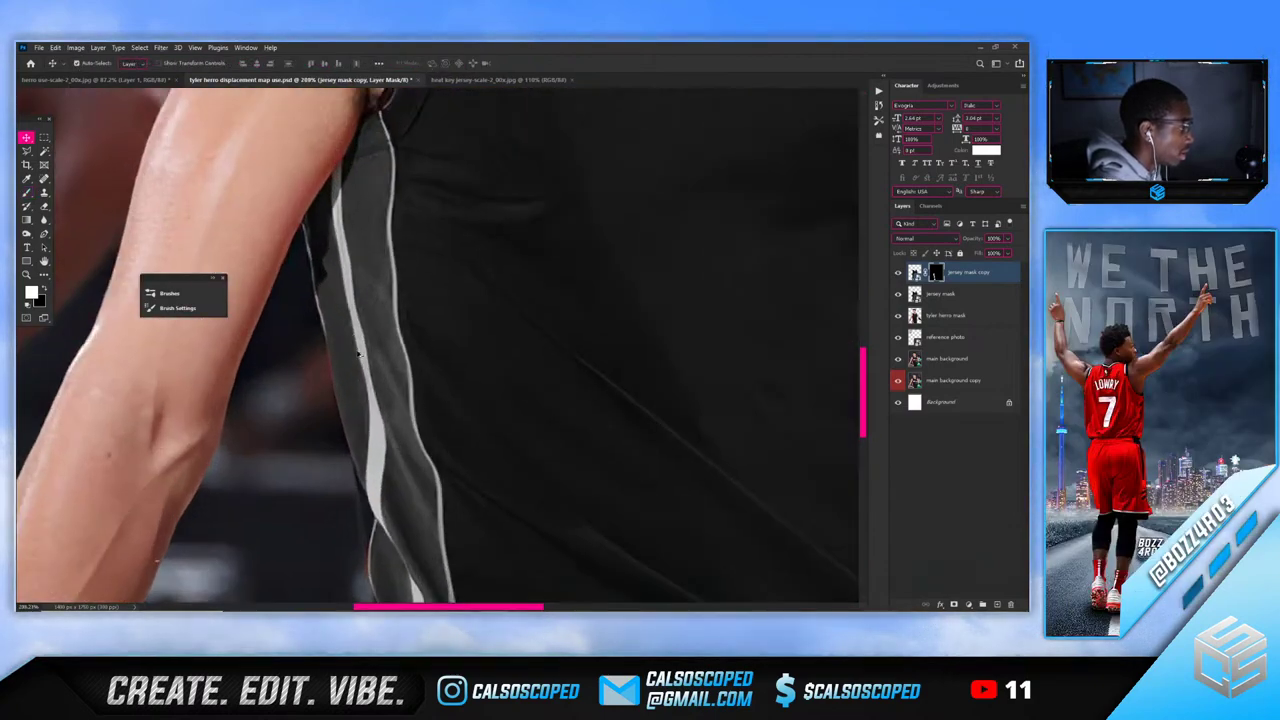
scroll(368, 225, "down", 3)
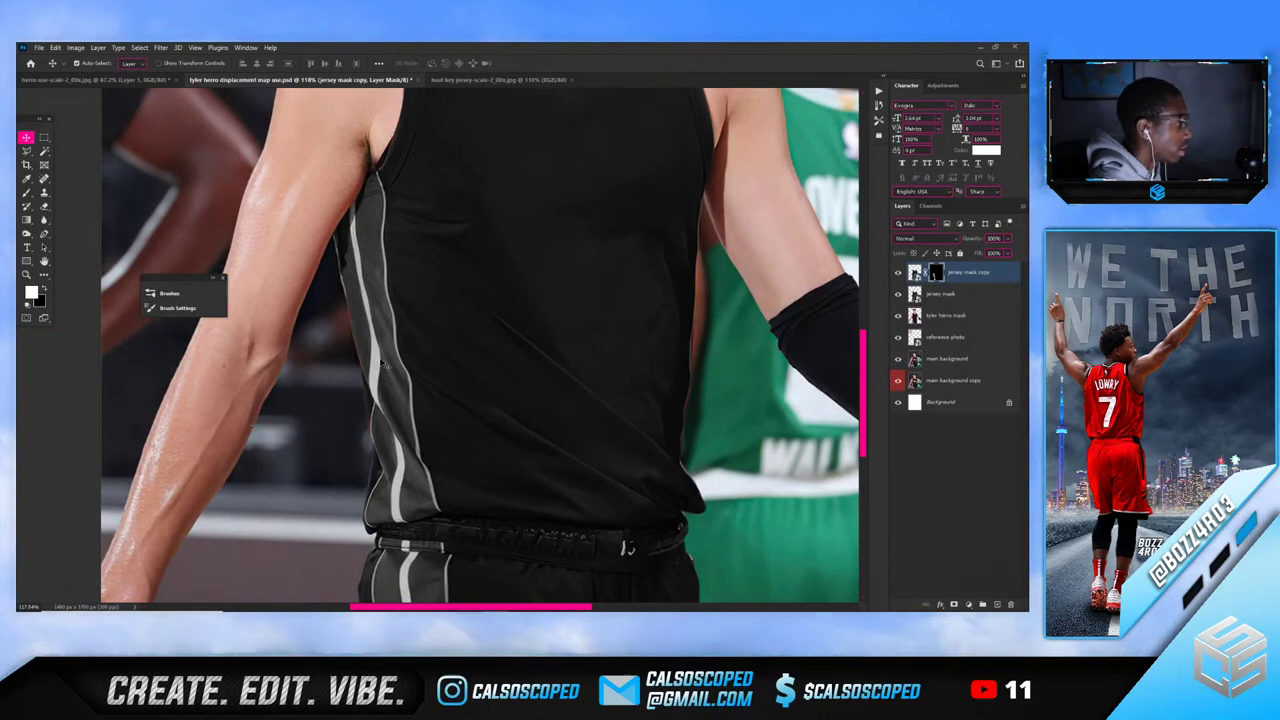
left_click(965, 279)
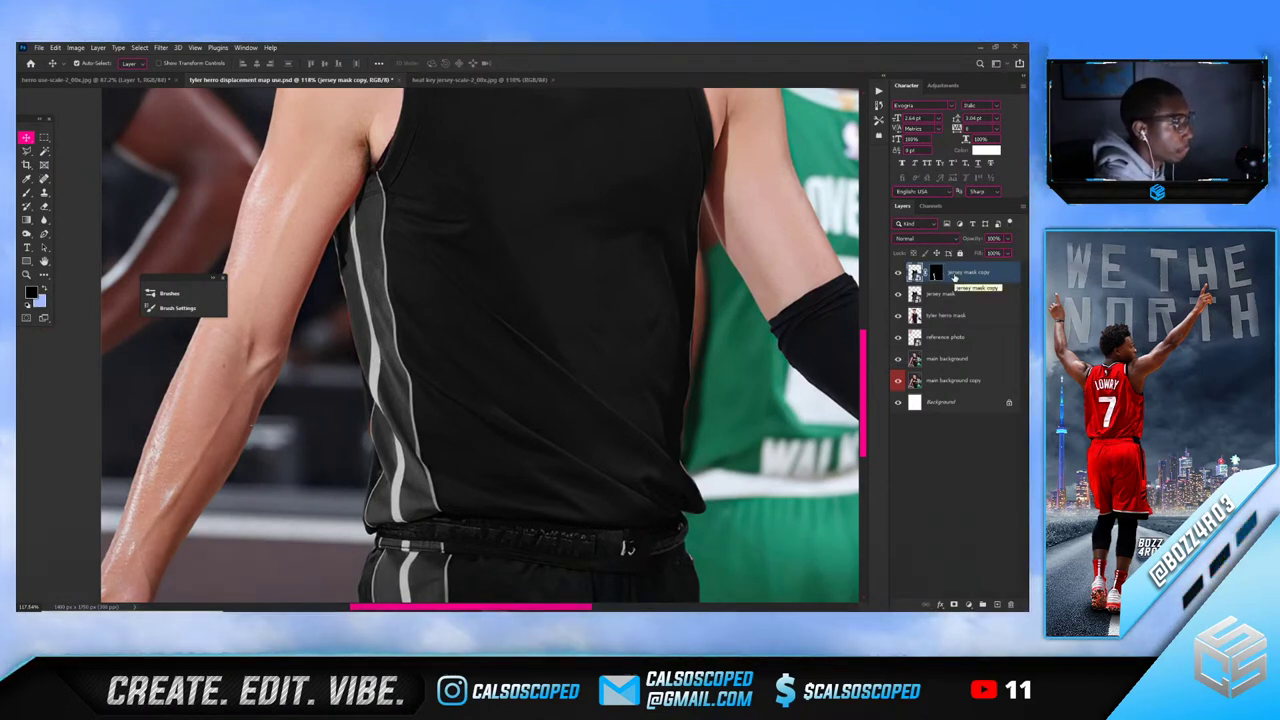
key("ctrl+j")
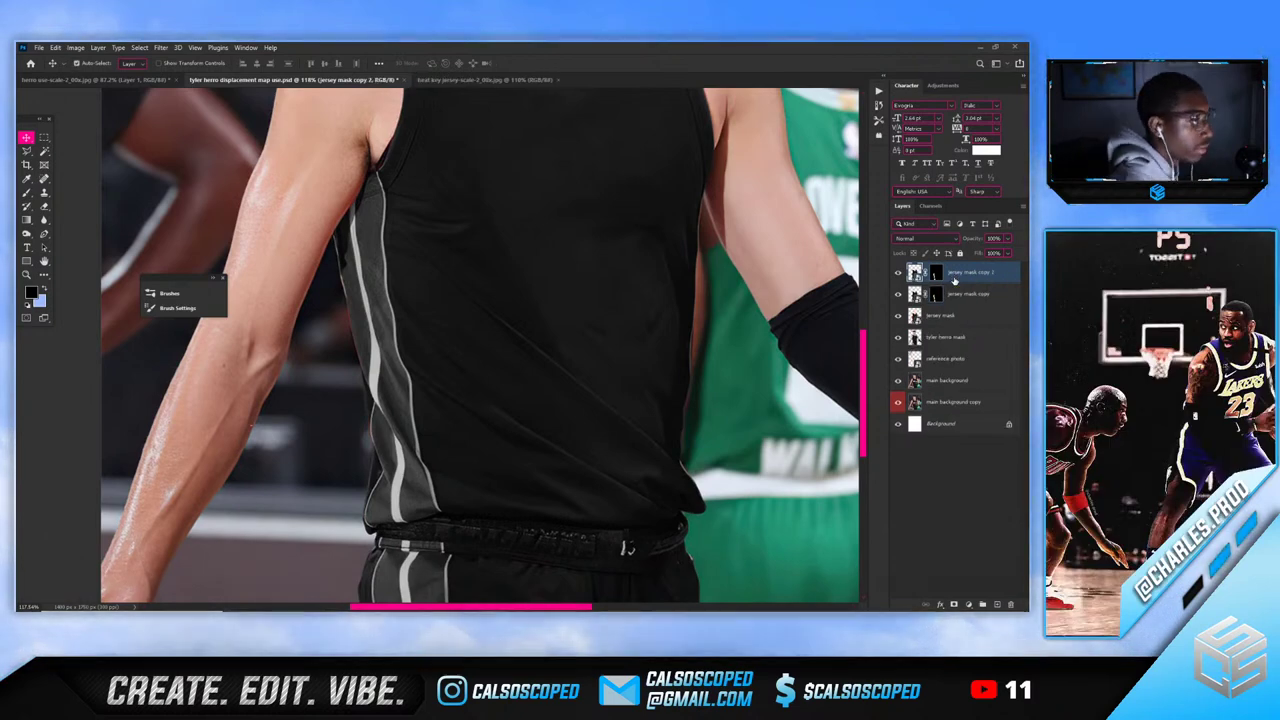
Rename the original jersey mask copy layer as "jersey side trim 1"
double_click(969, 294)
type("je")
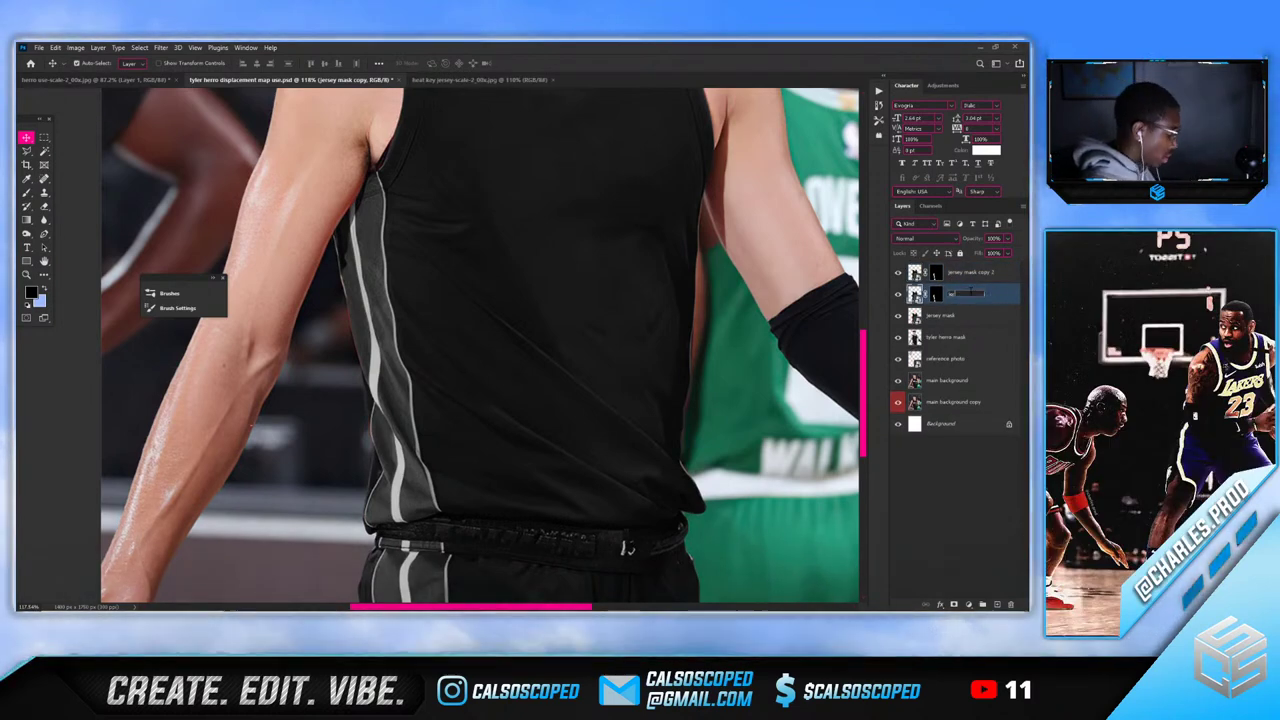
type("rsey side trim")
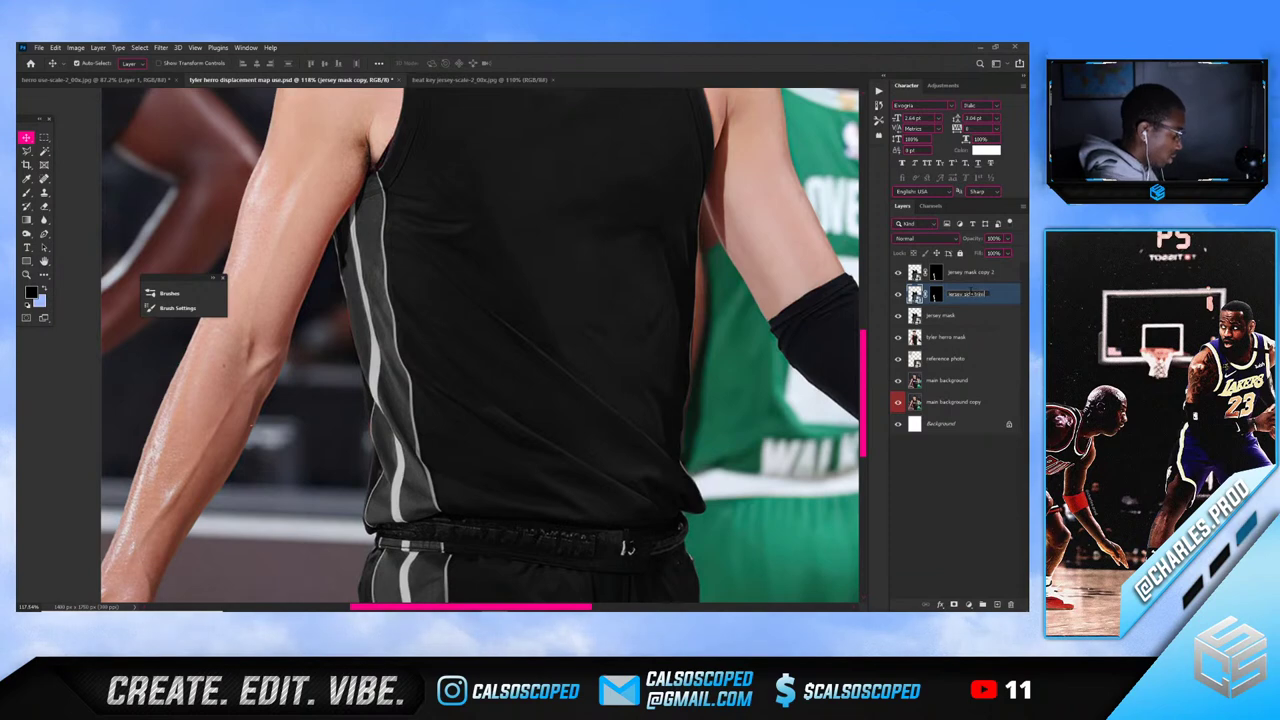
type(" 1")
key("Return")
Rename the duplicated top layer as "jersey white side trim"
left_click(970, 275)
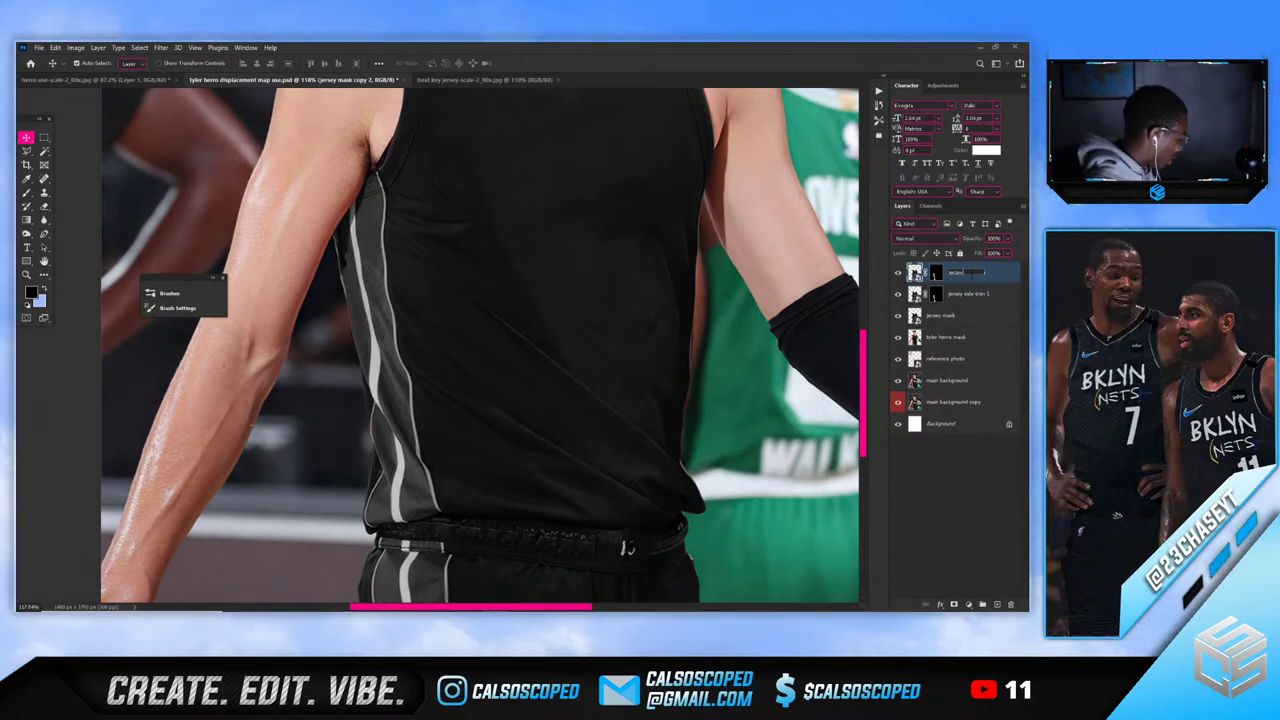
key("Return")
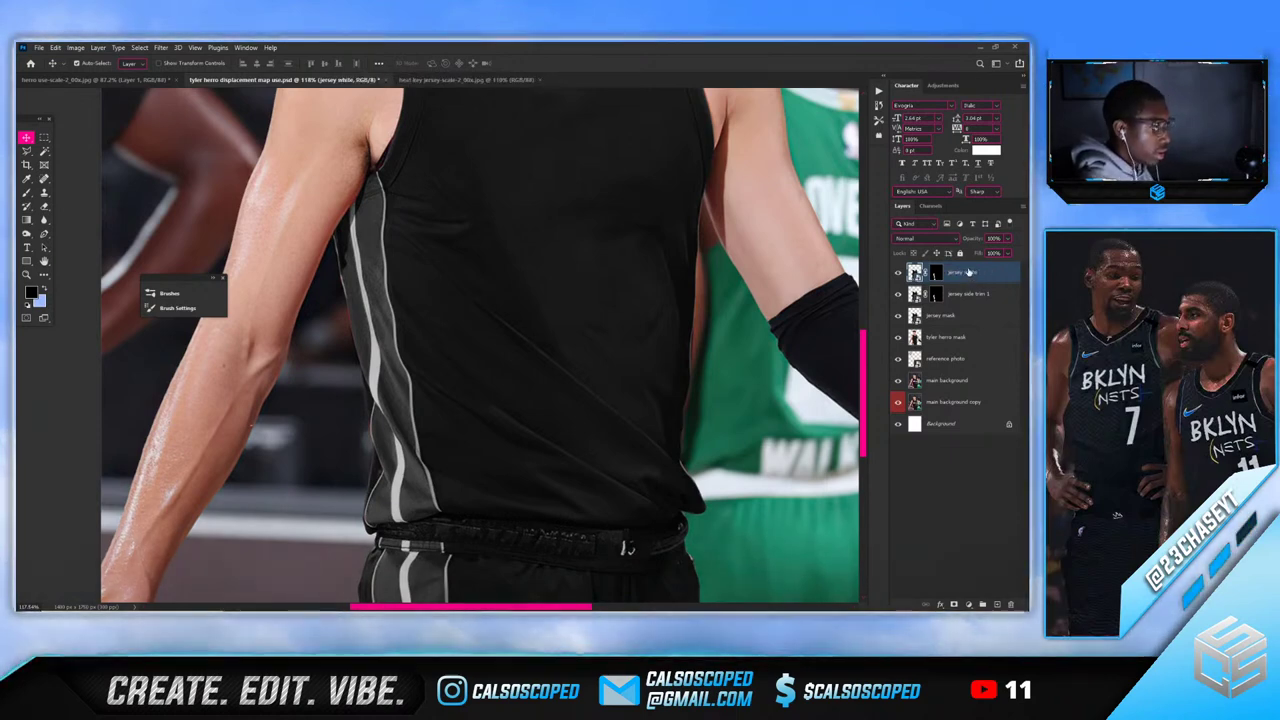
left_click(981, 271)
type("1 side ")
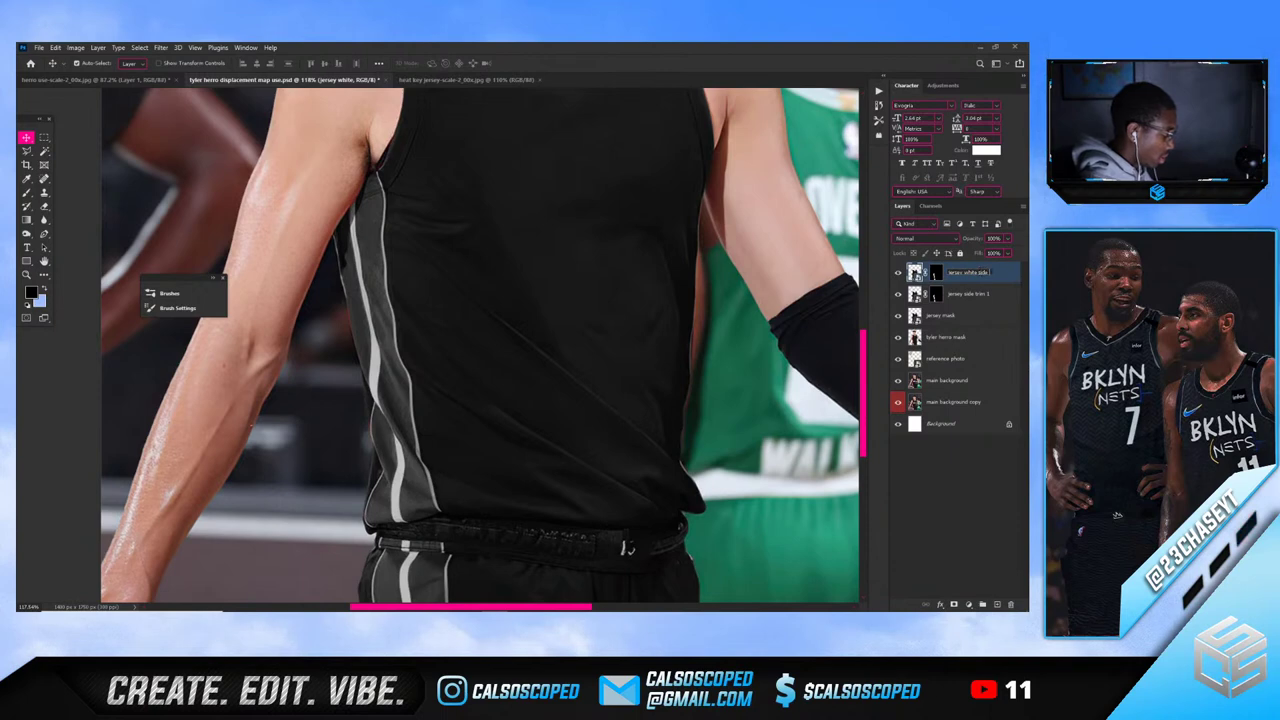
type("trim")
key("Return")
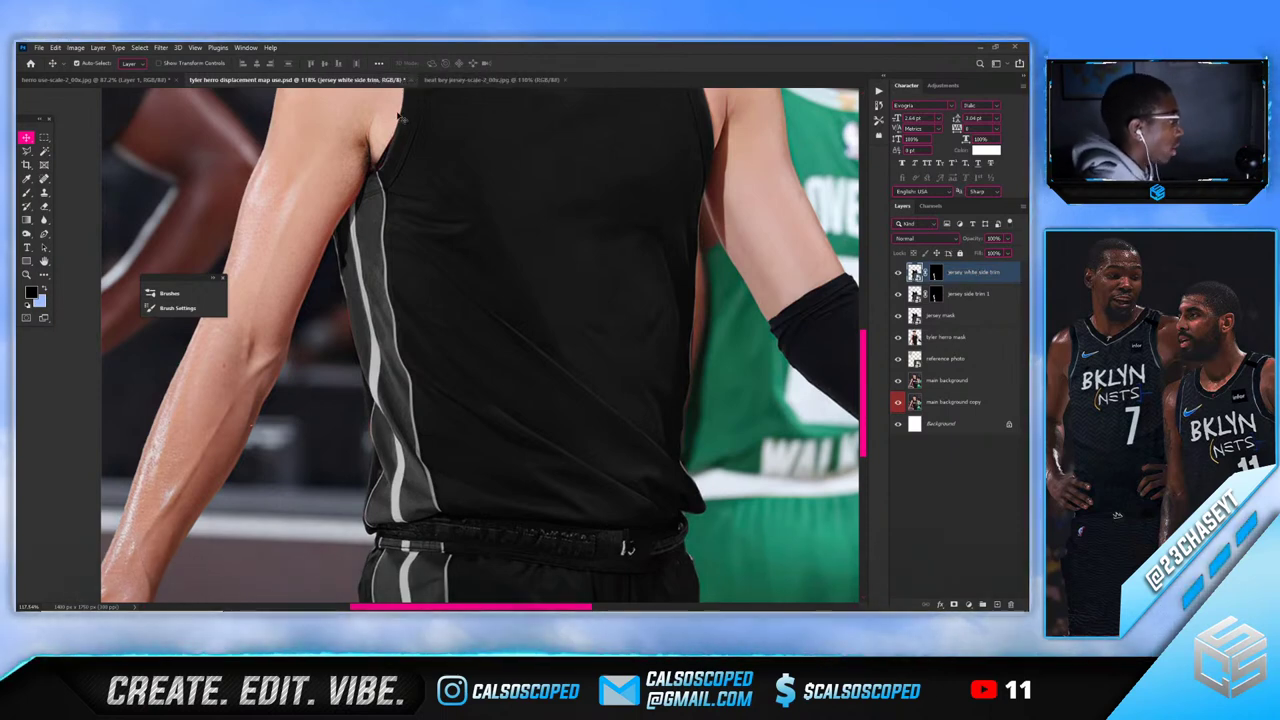
Select both segments of the white centre stripe on the jersey's side panel with the Magic Wand
key("w")
left_click(355, 230)
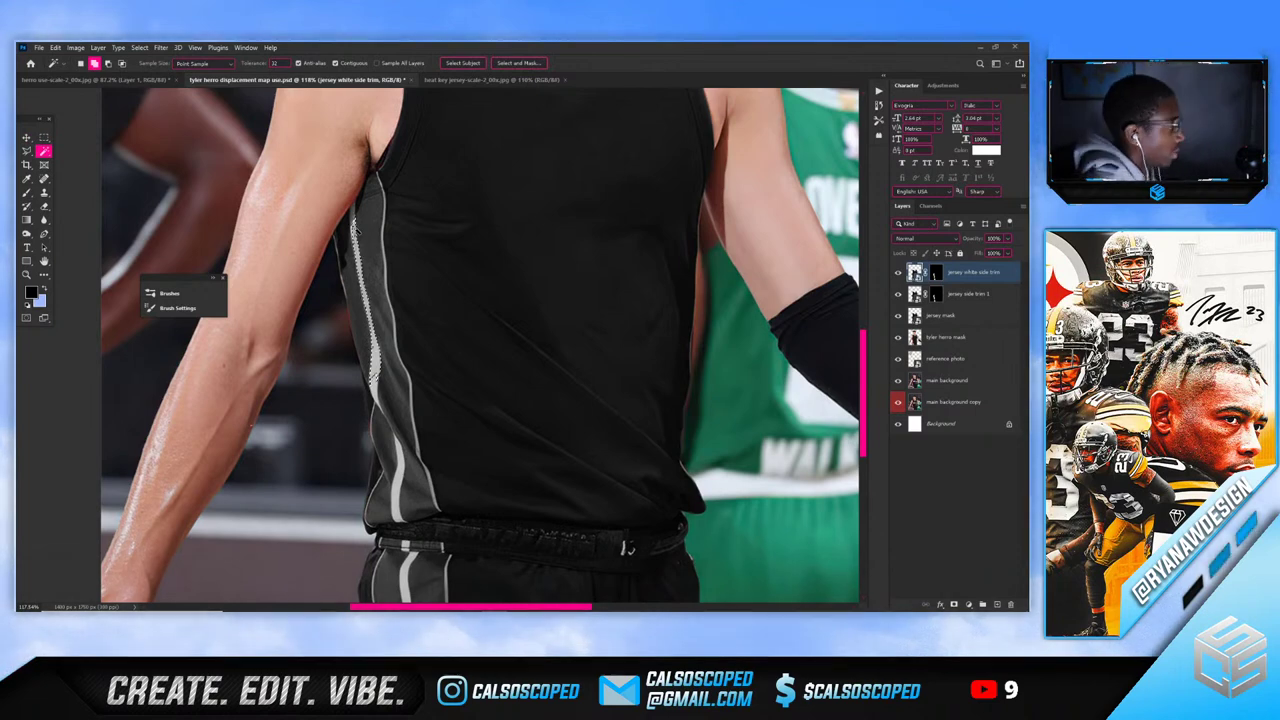
scroll(339, 213, "up", 5)
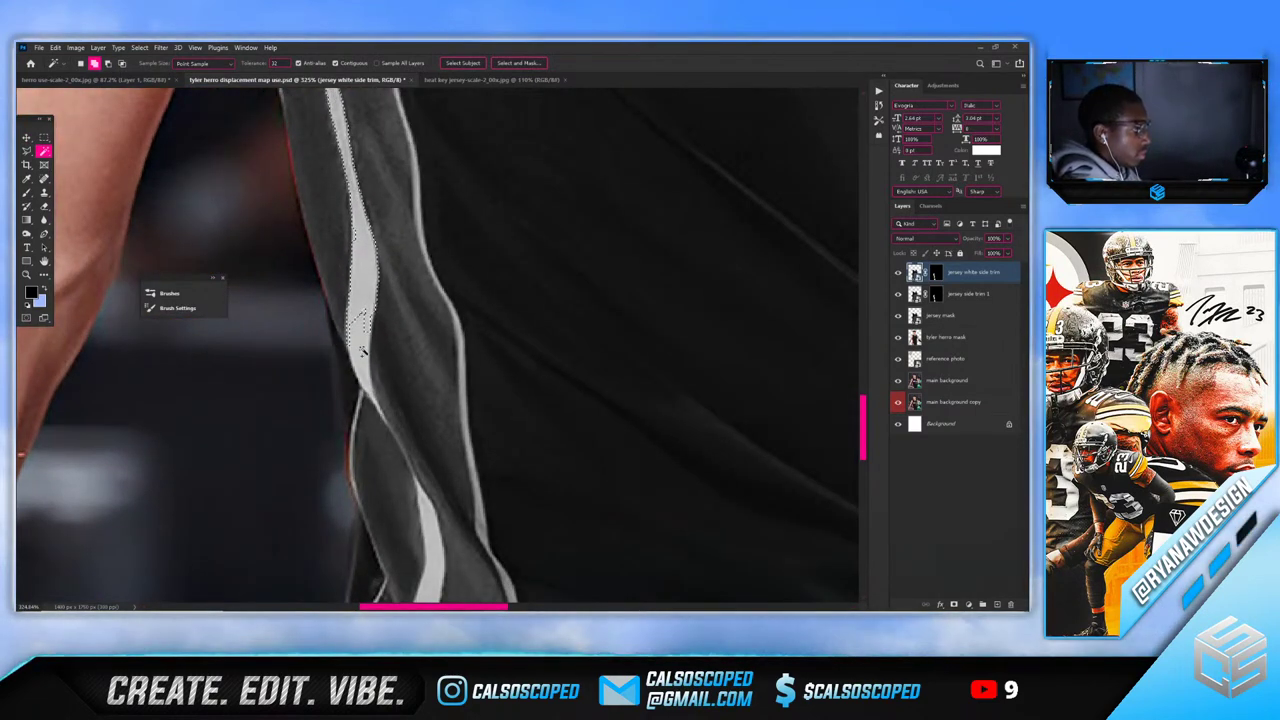
scroll(426, 503, "down", 1)
left_click(427, 482)
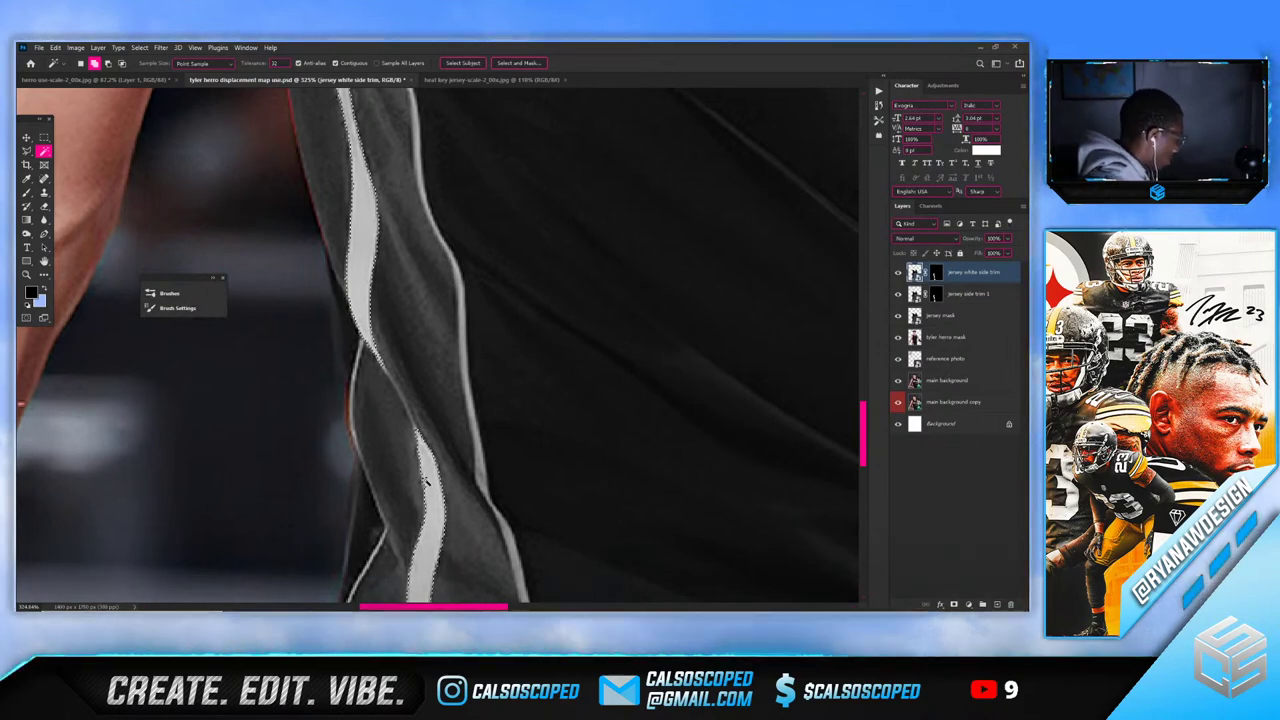
scroll(426, 480, "down", 3)
scroll(426, 470, "down", 4)
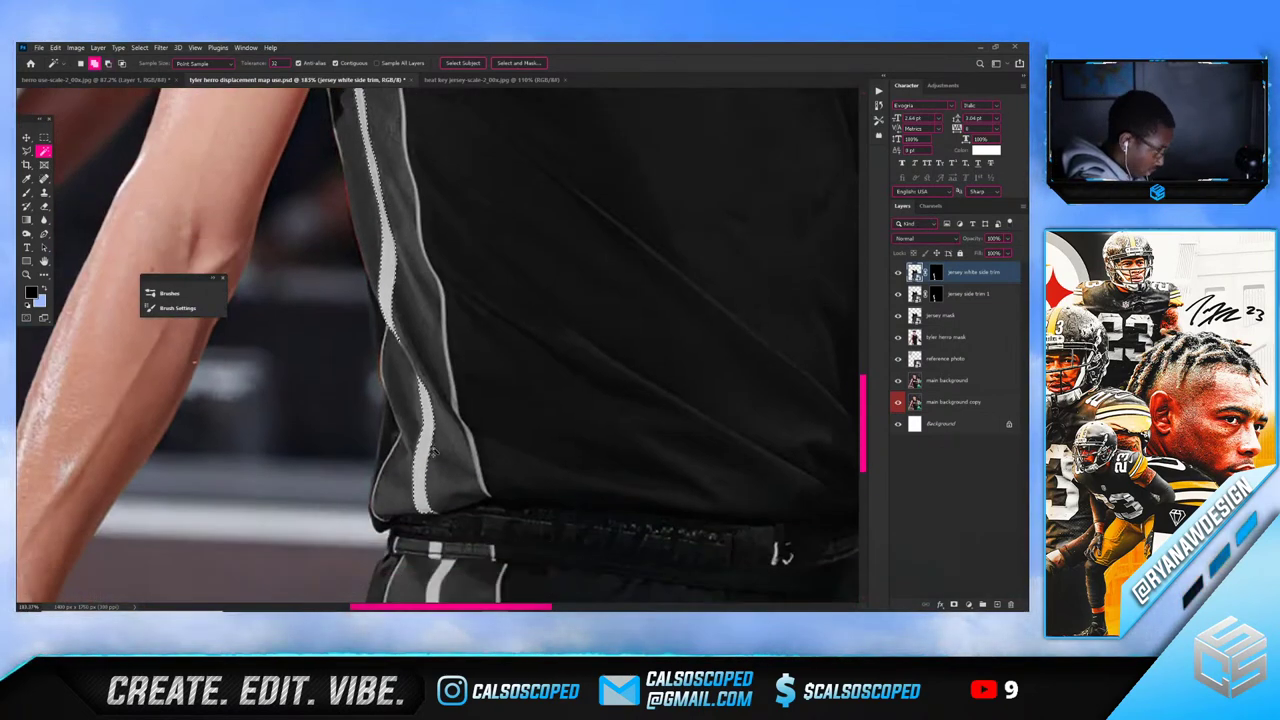
Add the white waistband pieces, the centre stripe and both edge stripes of the shorts side panel to the selection
scroll(426, 450, "up", 3)
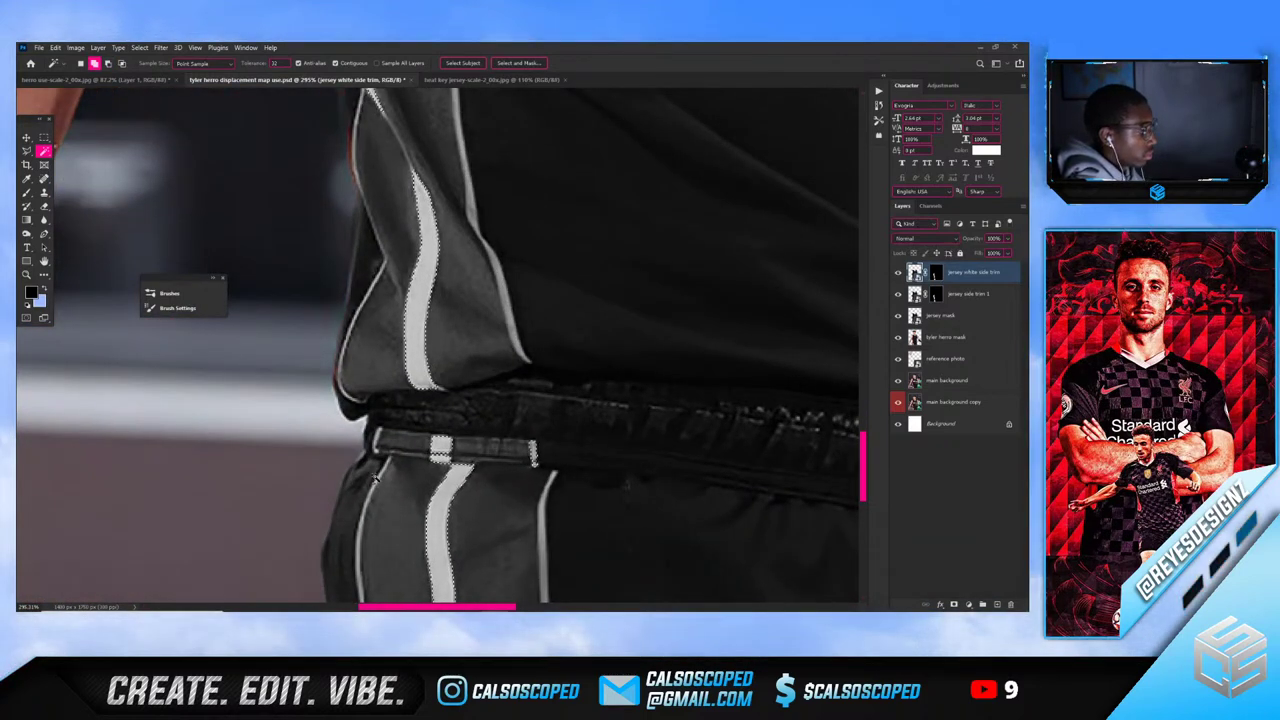
scroll(430, 495, "down", 5)
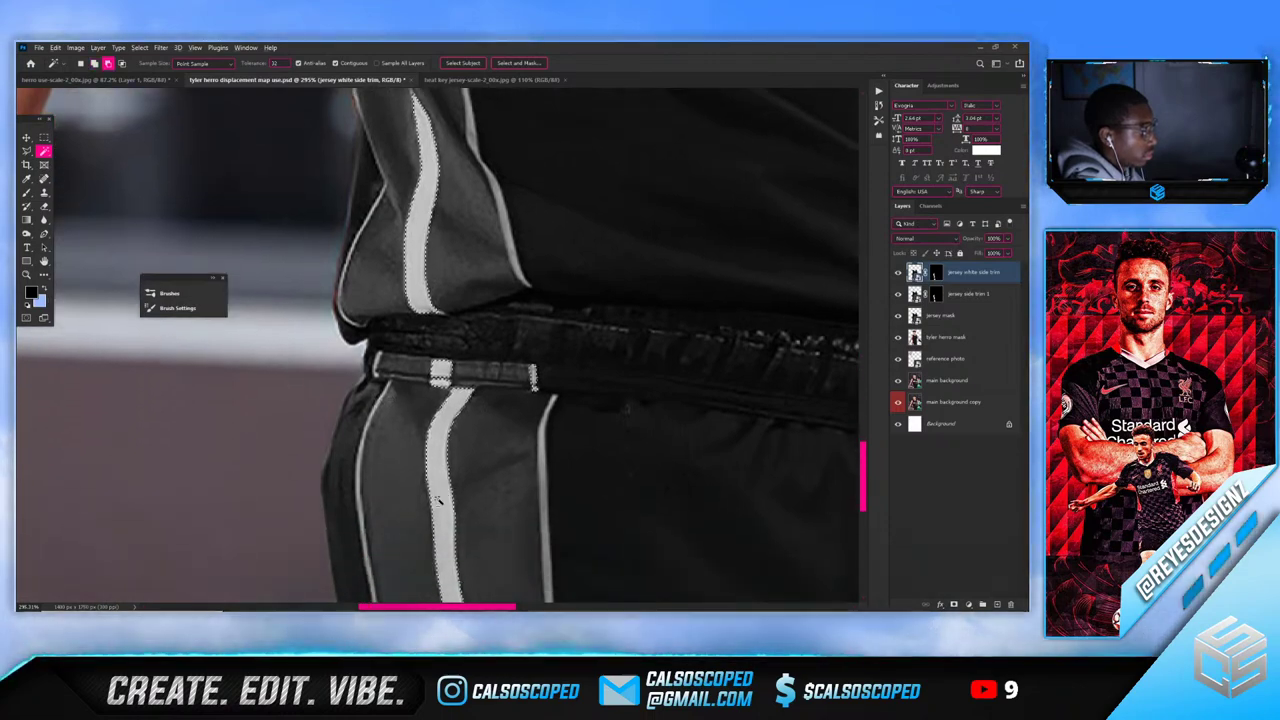
scroll(485, 413, "up", 5)
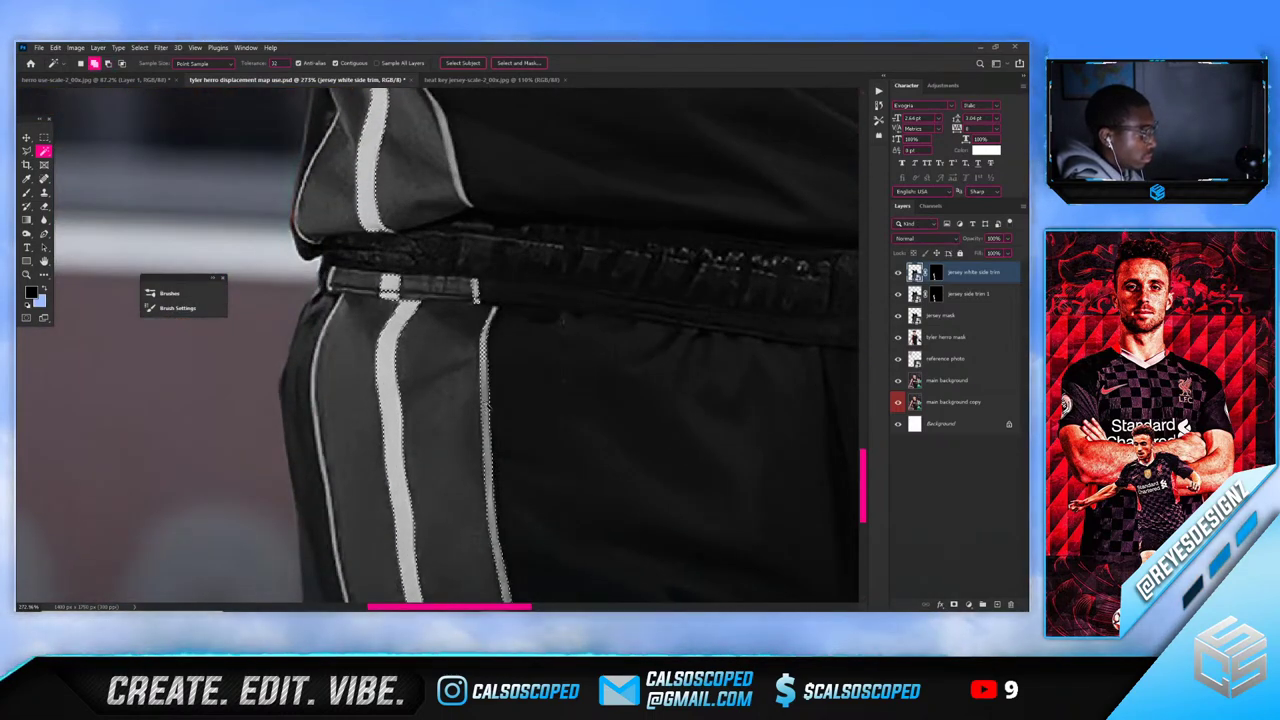
left_click(485, 413, "shift")
scroll(471, 329, "up", 3)
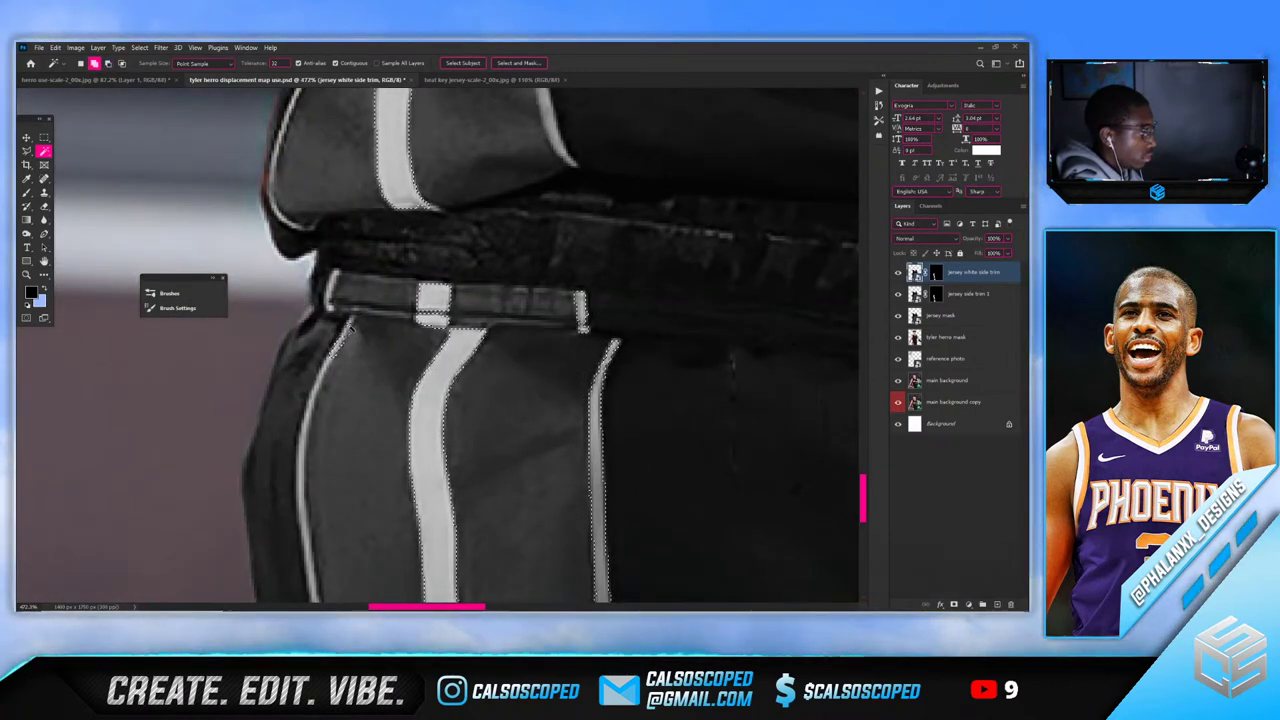
left_click(342, 338, "shift")
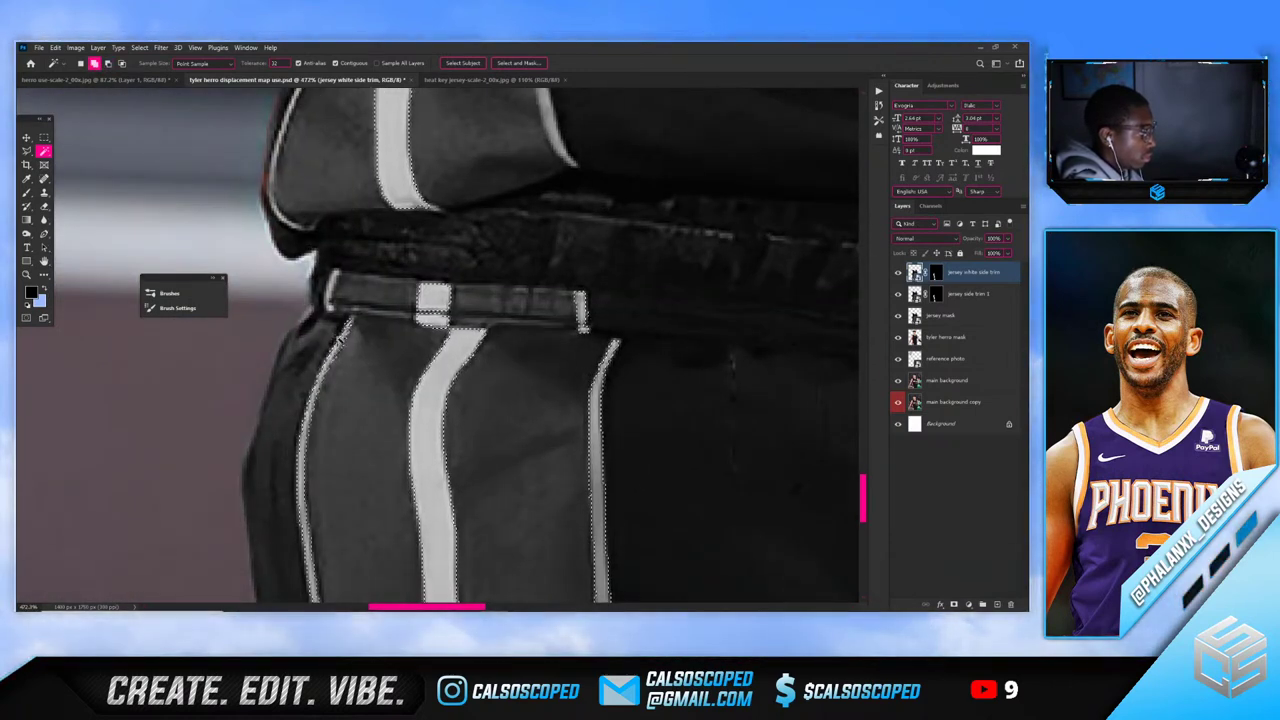
scroll(330, 360, "down", 3)
scroll(312, 393, "down", 5)
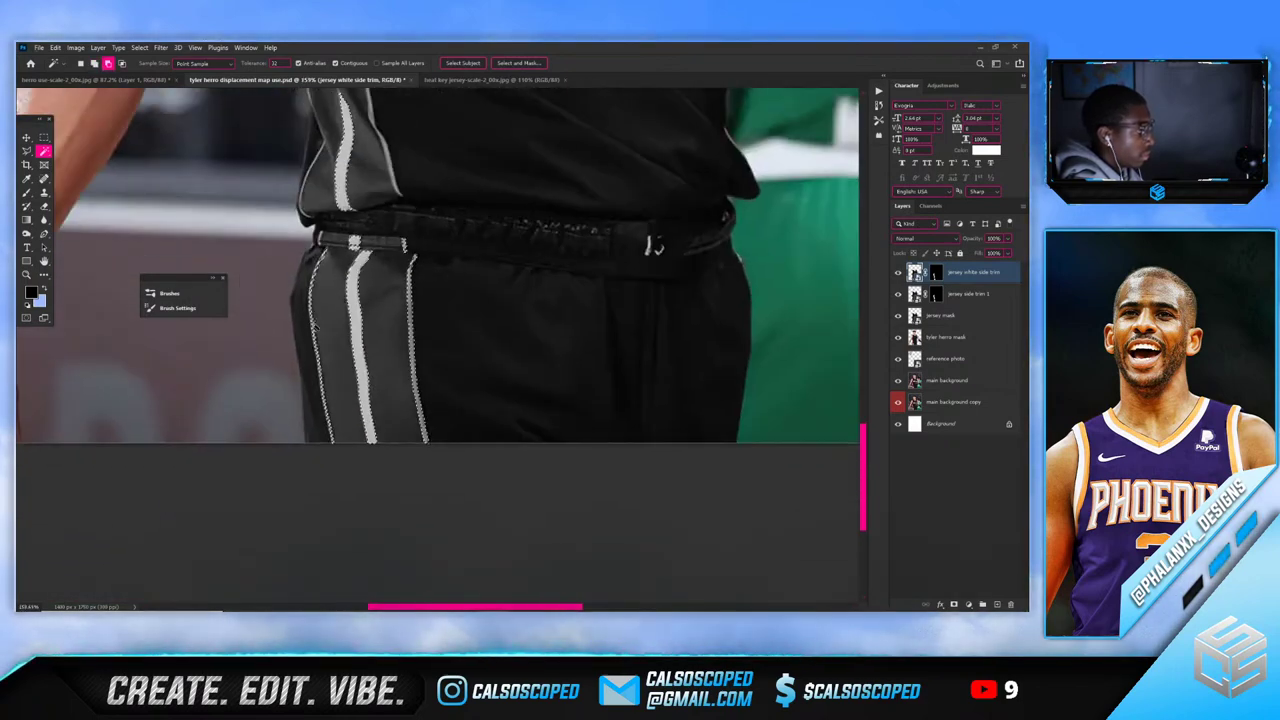
Add the white piping along the jersey side panel's inner edge and its lower outer edge to the selection
scroll(306, 300, "up", 2)
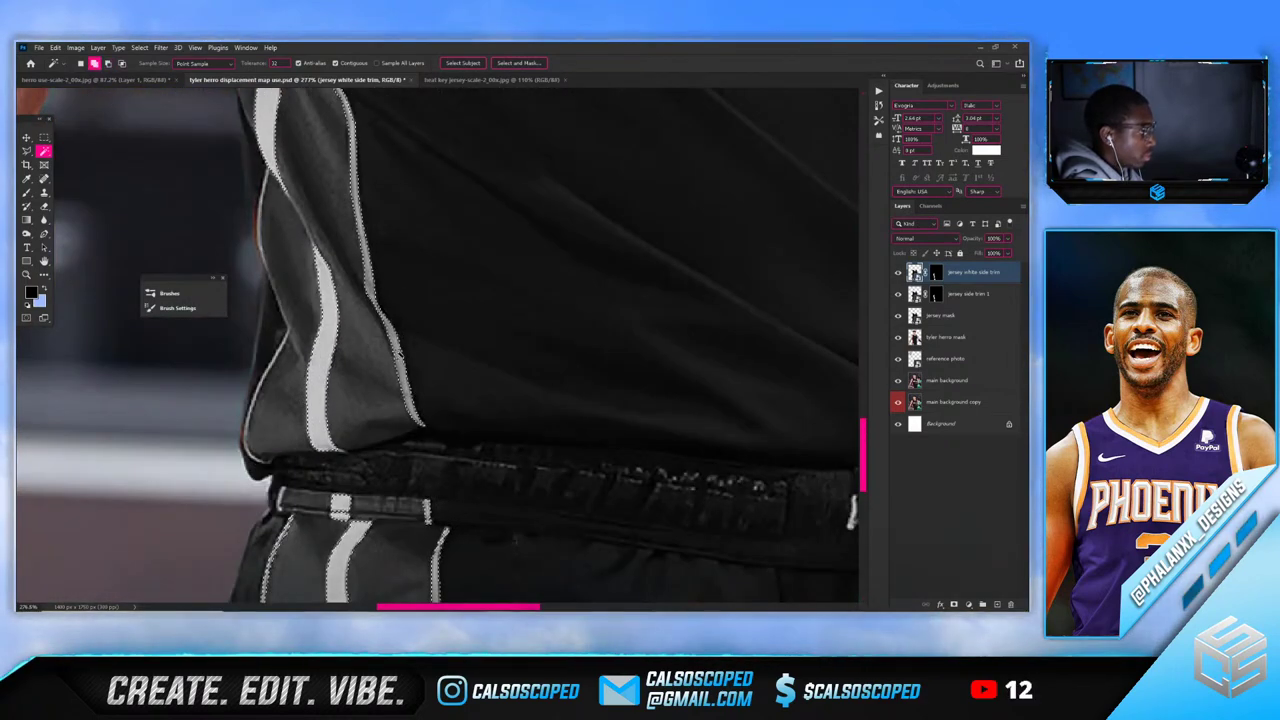
scroll(340, 258, "up", 4)
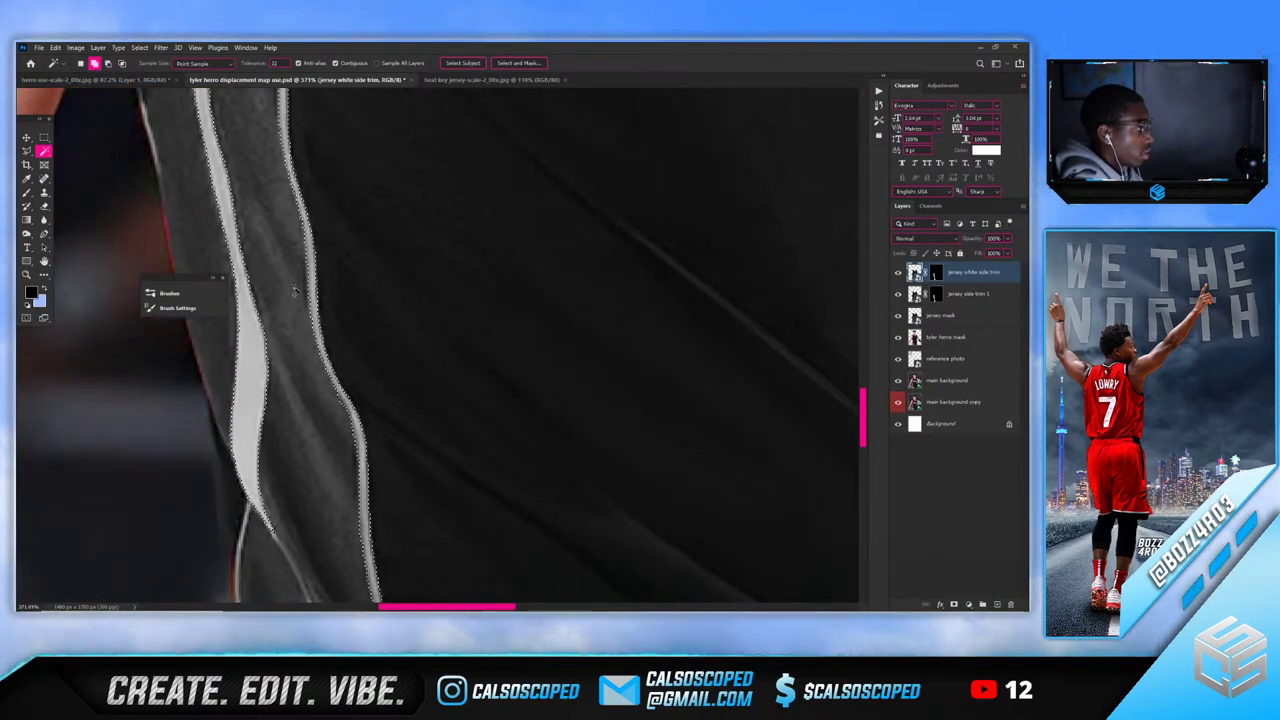
scroll(280, 302, "down", 2)
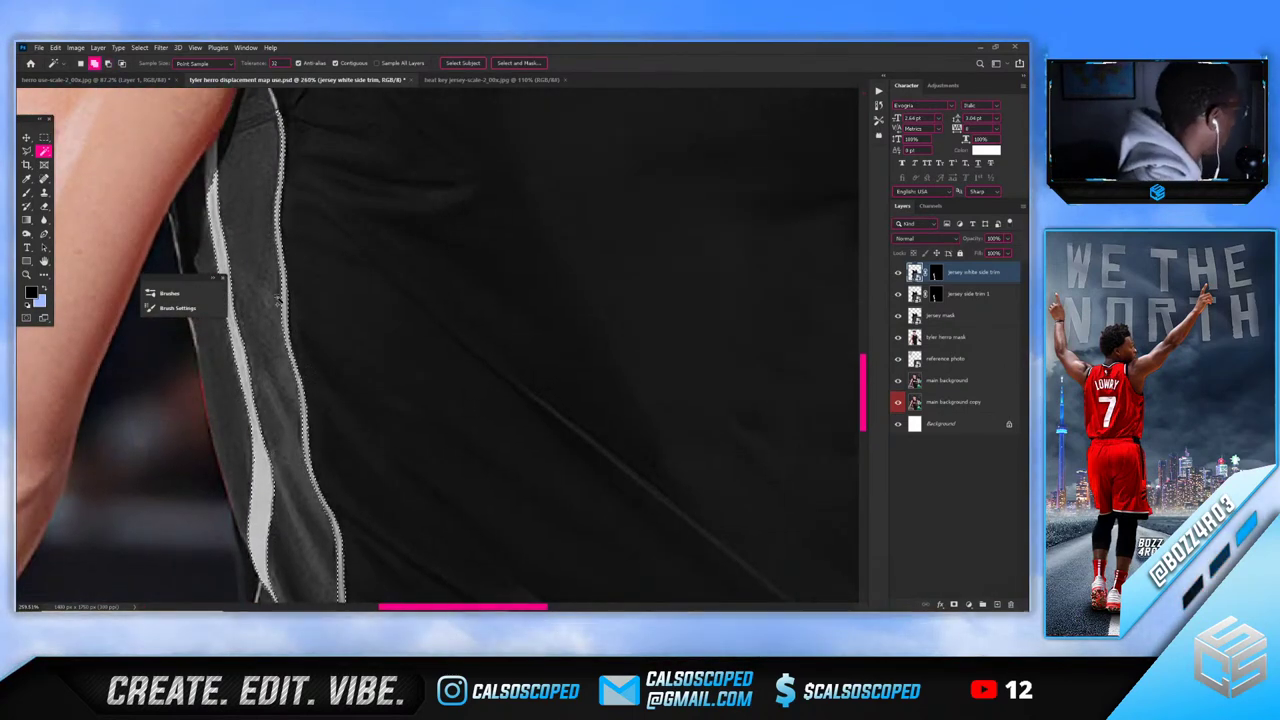
scroll(279, 300, "up", 1)
scroll(277, 298, "up", 2)
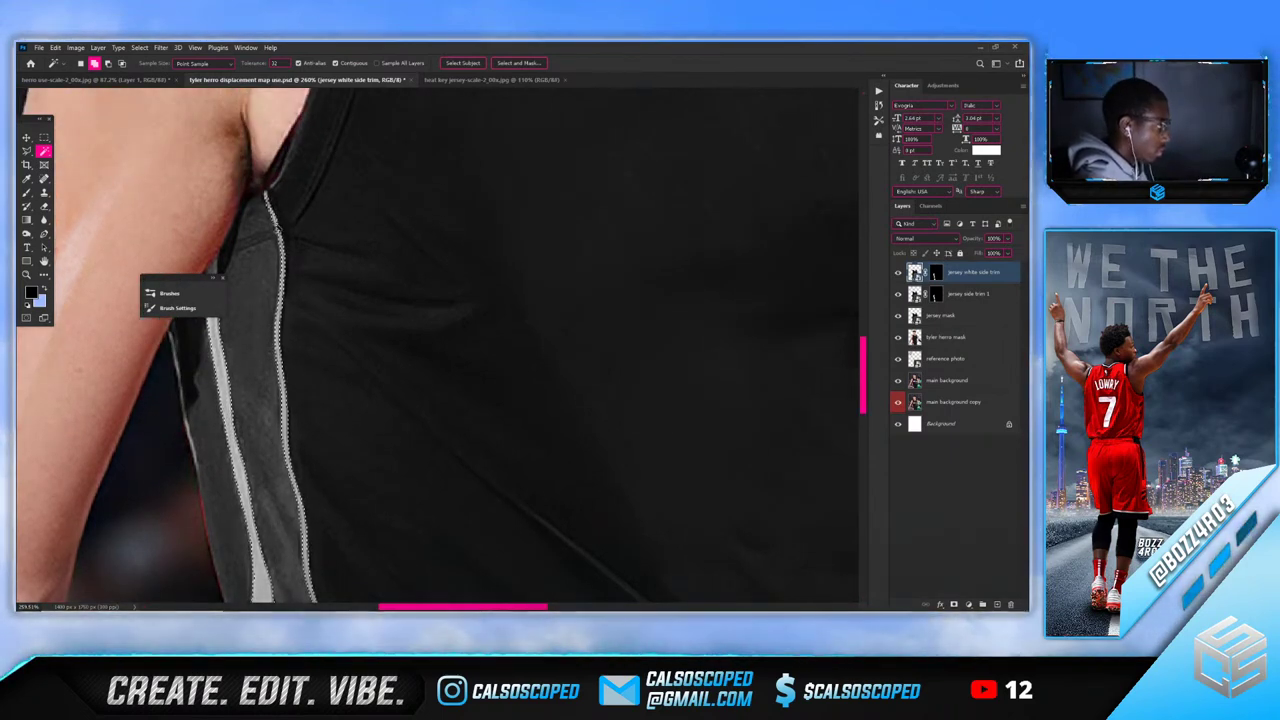
scroll(263, 214, "down", 3)
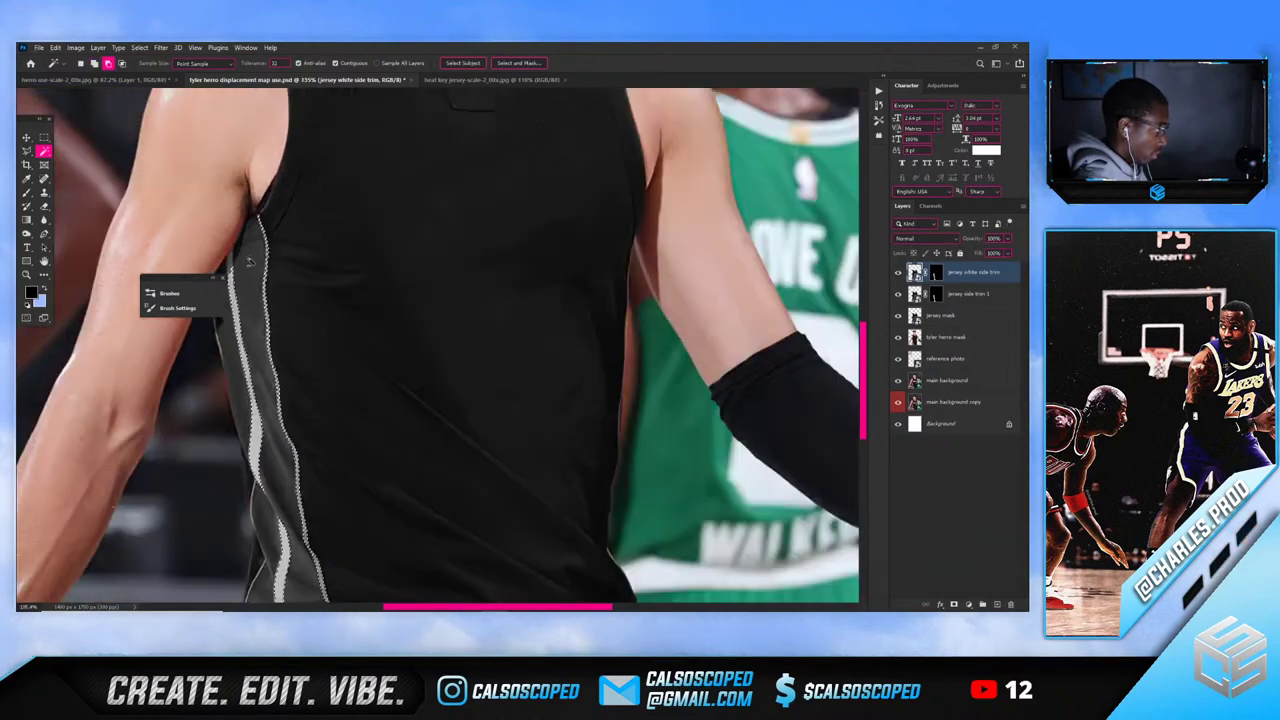
scroll(258, 240, "down", 2)
scroll(250, 268, "down", 3)
scroll(247, 330, "up", 2)
scroll(241, 413, "up", 4)
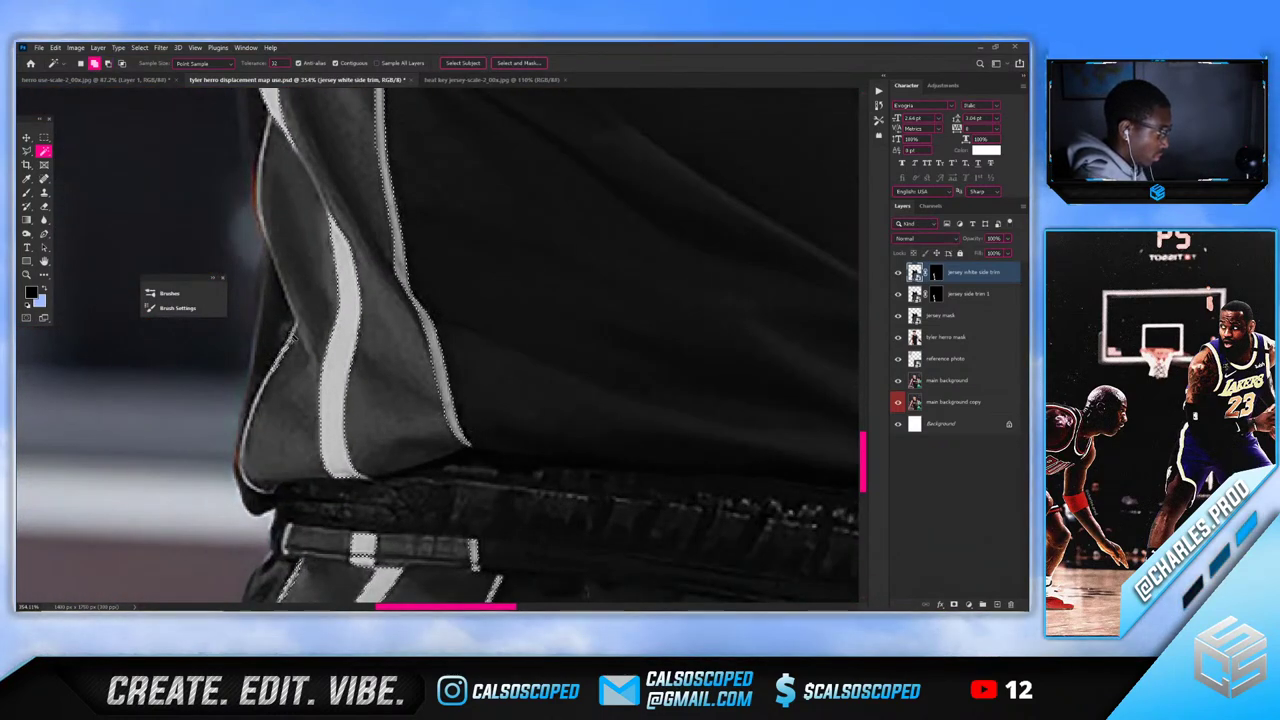
left_click(266, 386)
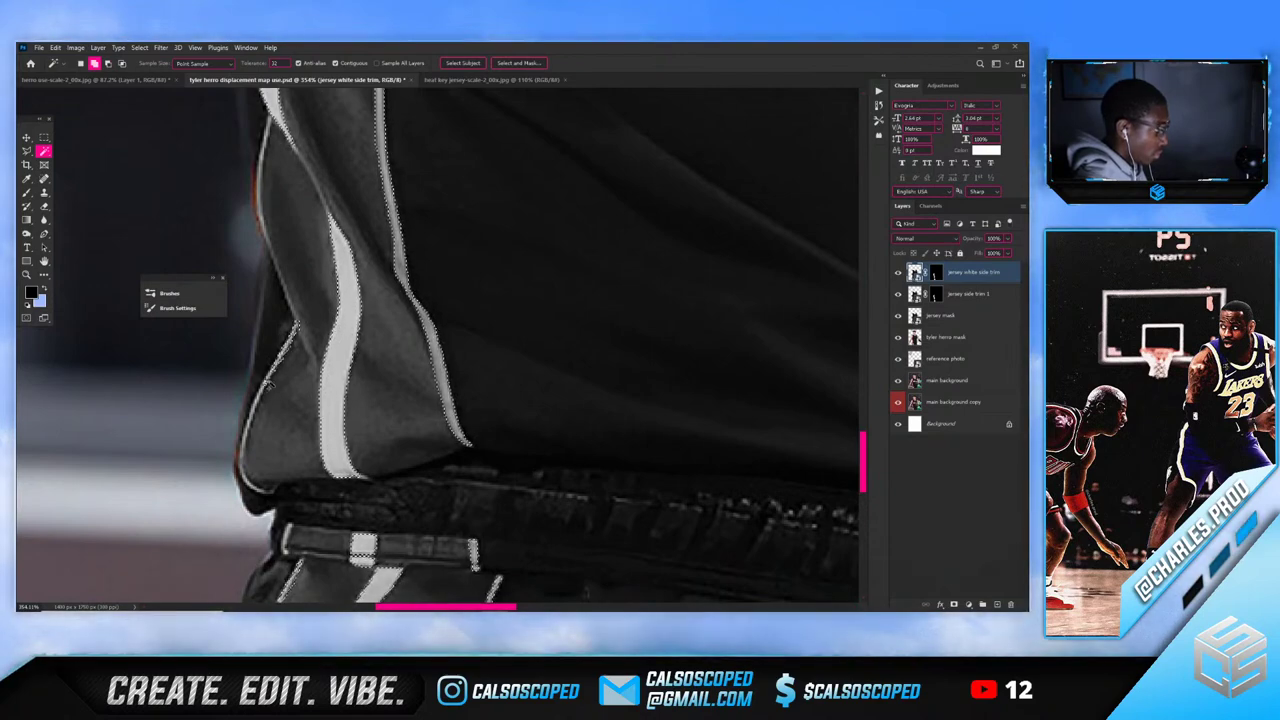
Extend the selection with the Lasso tool over the remaining white piping around the jersey panel's lower outer corner
left_click(26, 151)
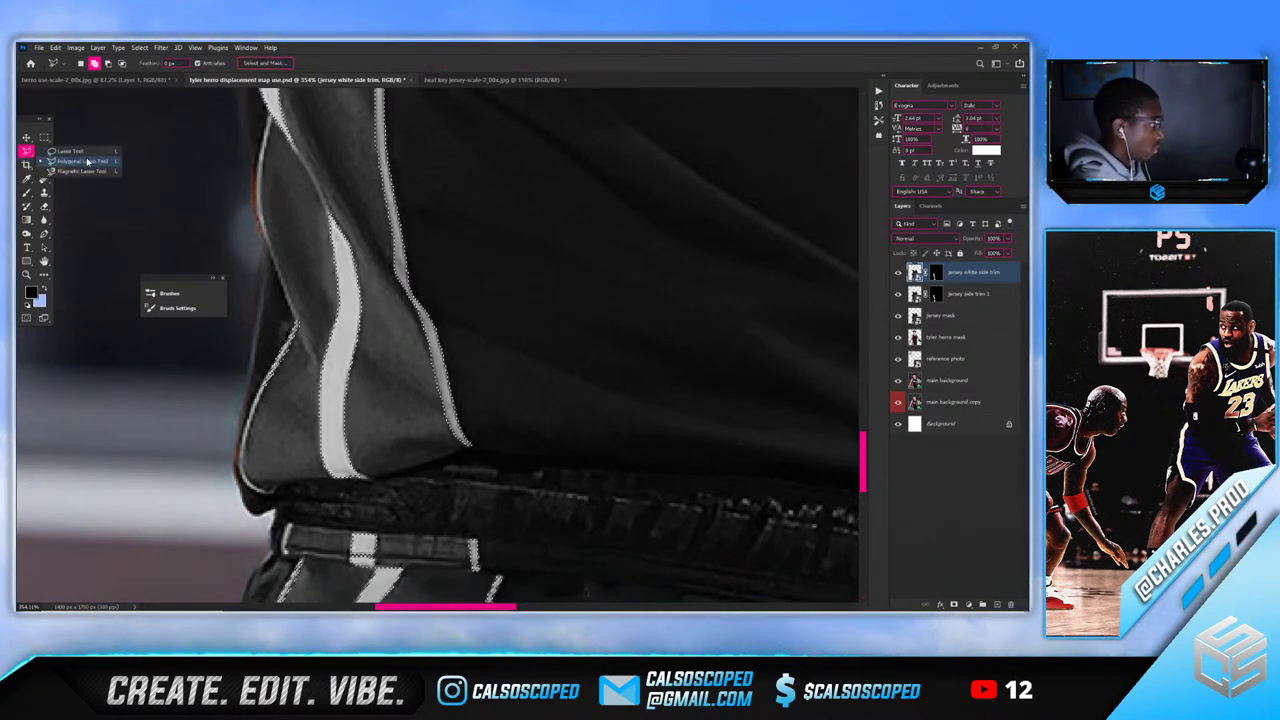
scroll(287, 378, "up", 2)
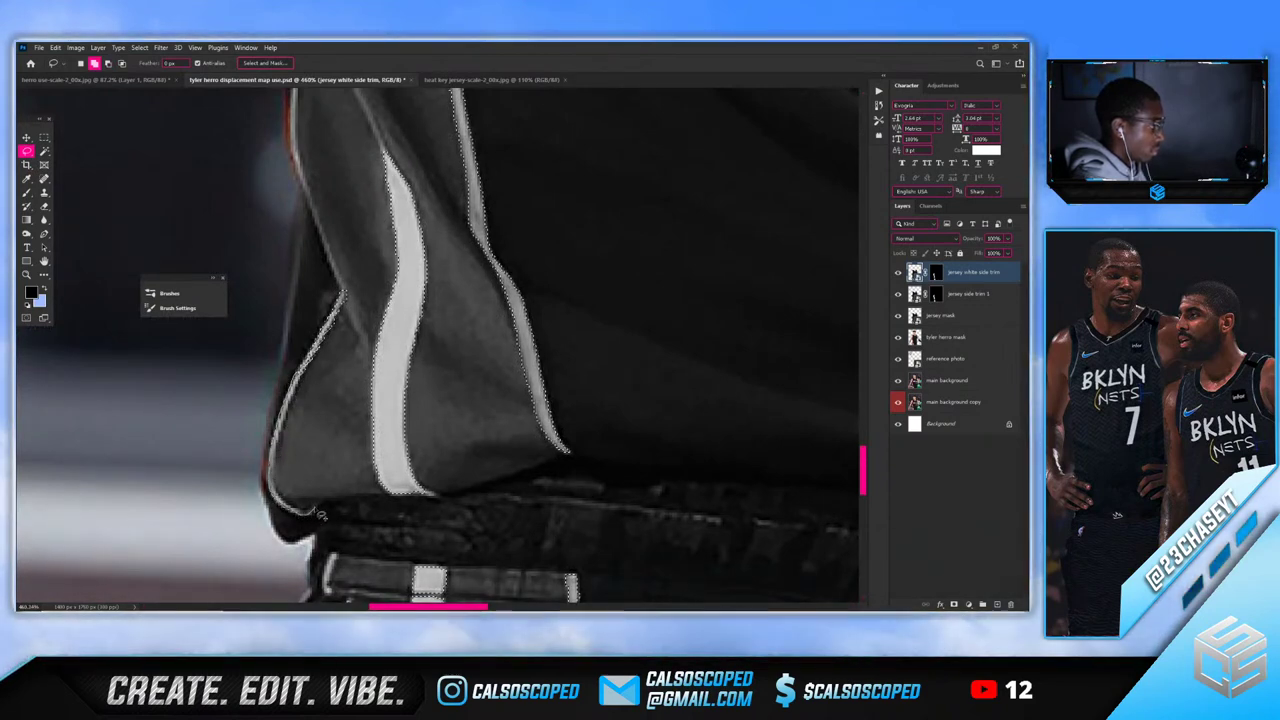
left_click_drag(314, 510, 283, 497)
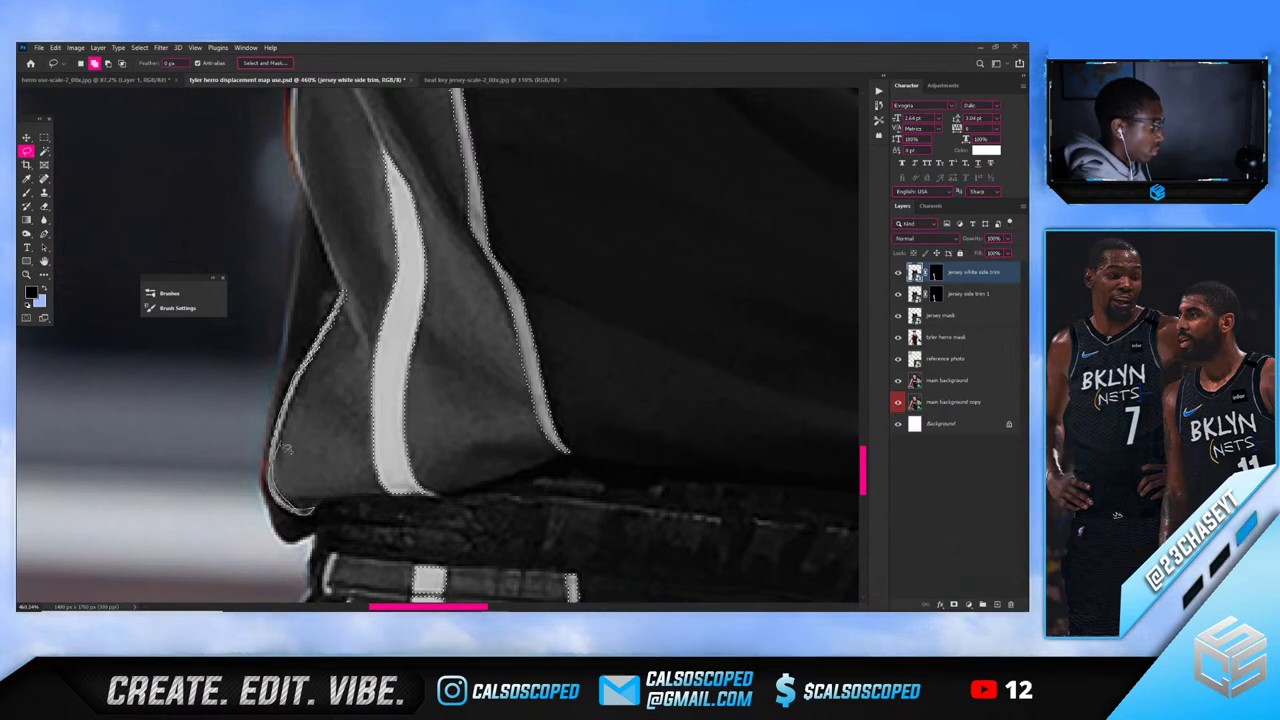
left_click_drag(306, 385, 303, 374)
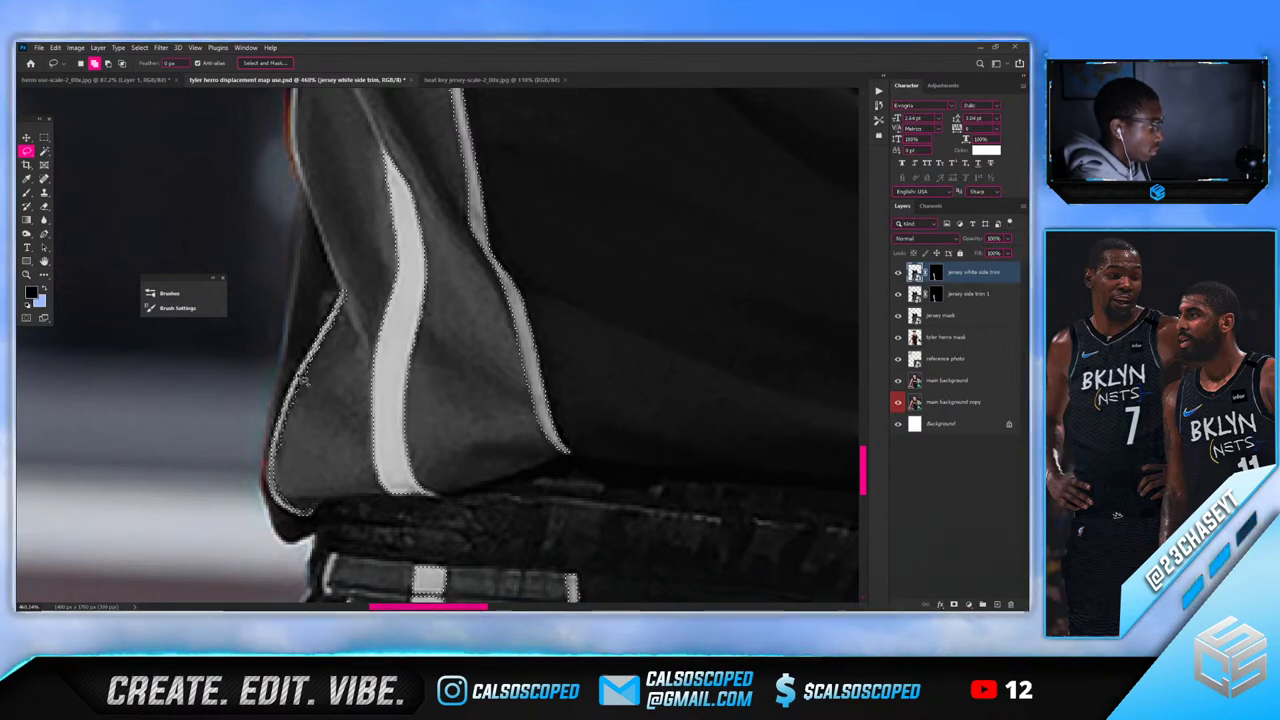
key("alt")
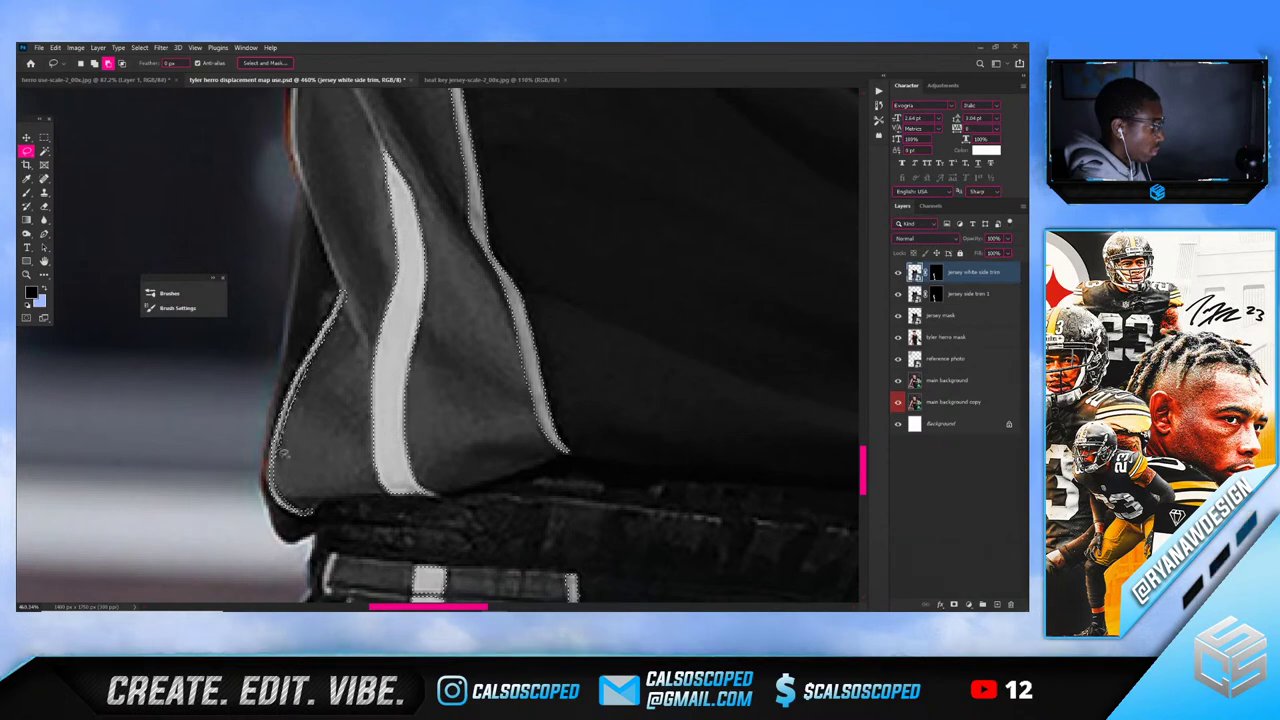
scroll(340, 408, "down", 12)
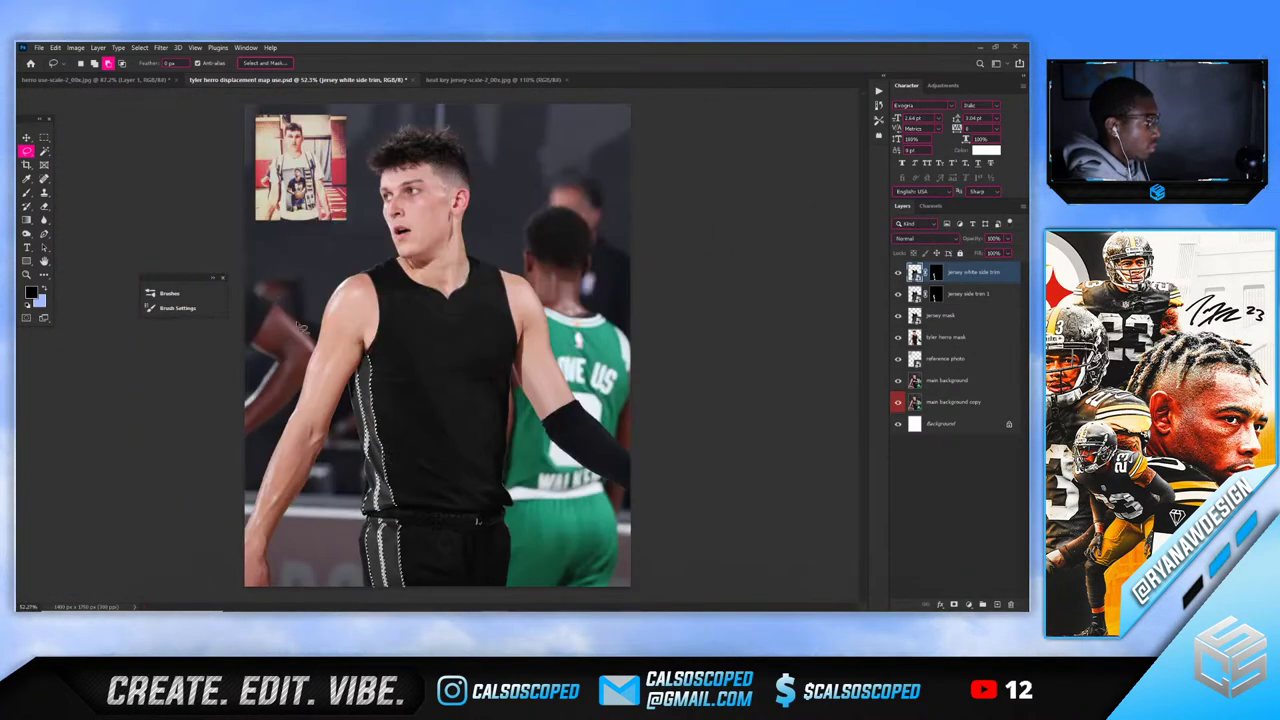
Replace the "jersey white side trim" layer's mask with a new mask made from the white trim selection
right_click(935, 273)
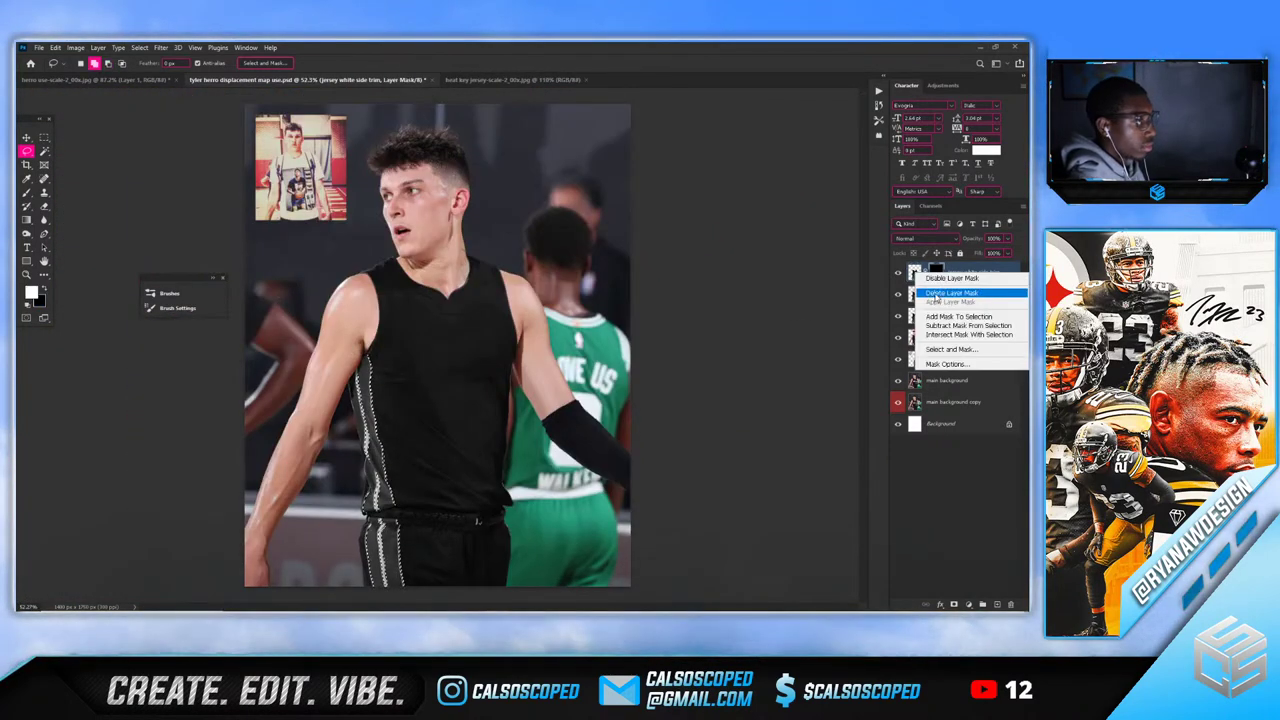
left_click(938, 279)
right_click(936, 272)
left_click(940, 291)
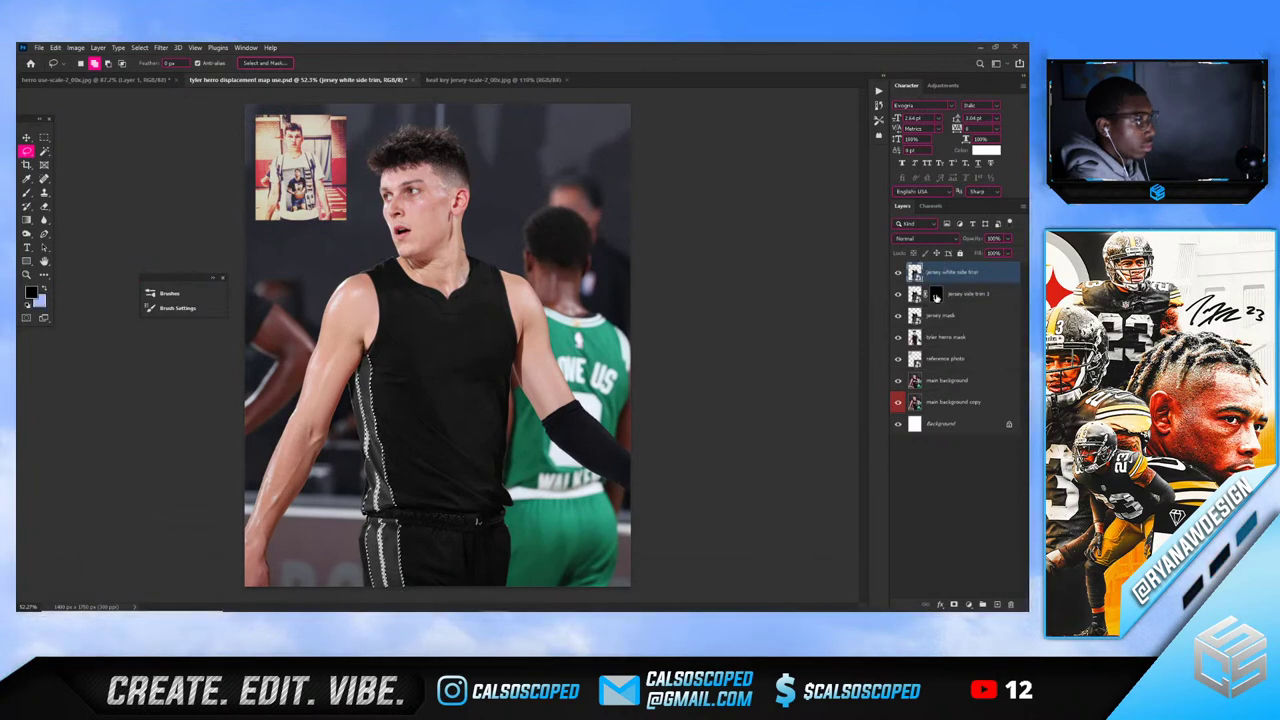
left_click(955, 603)
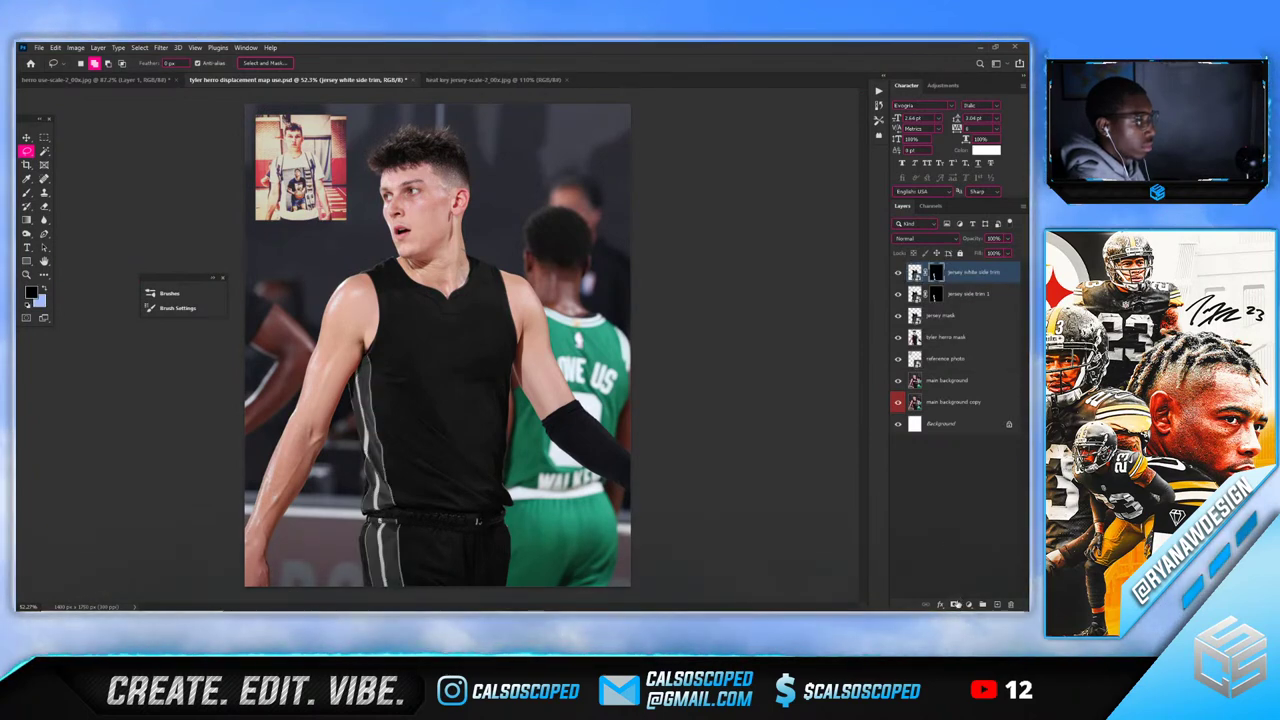
Check the masked white trim with the grey jersey layers hidden and shown, and inspect the contents of its smart object
left_click(898, 294)
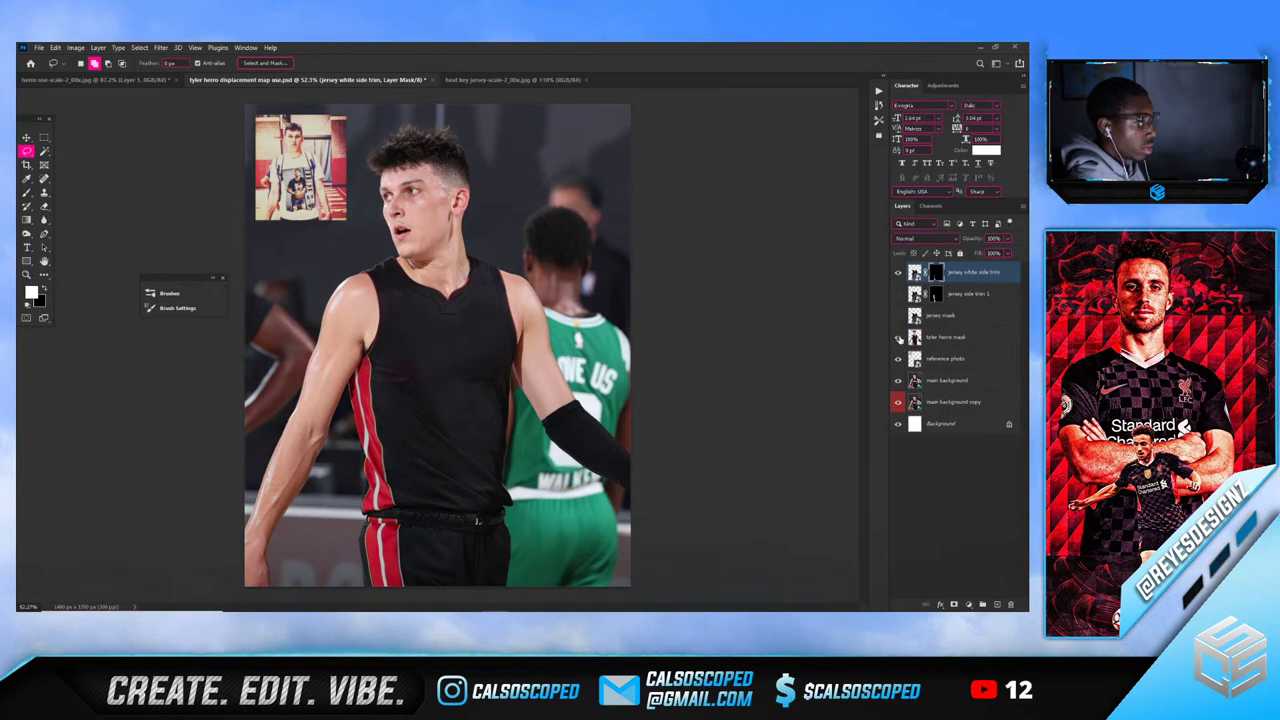
left_click(898, 340)
left_click(898, 340)
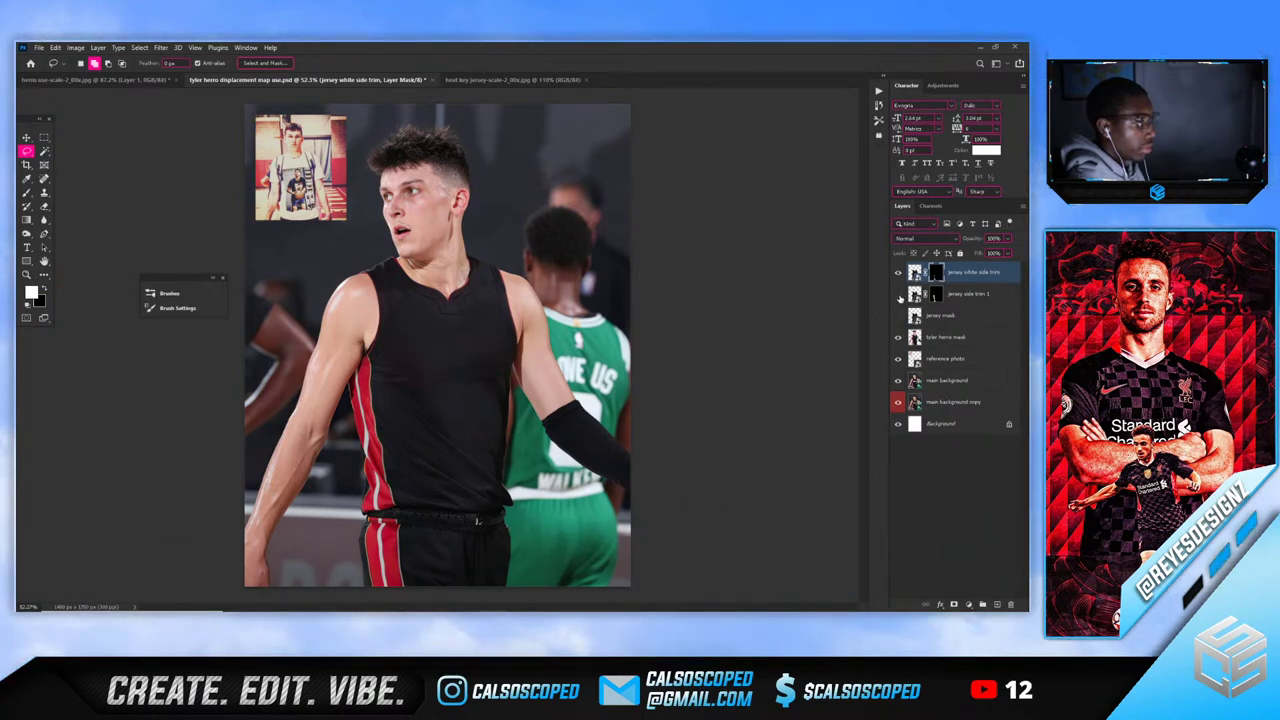
left_click(898, 294)
double_click(915, 280)
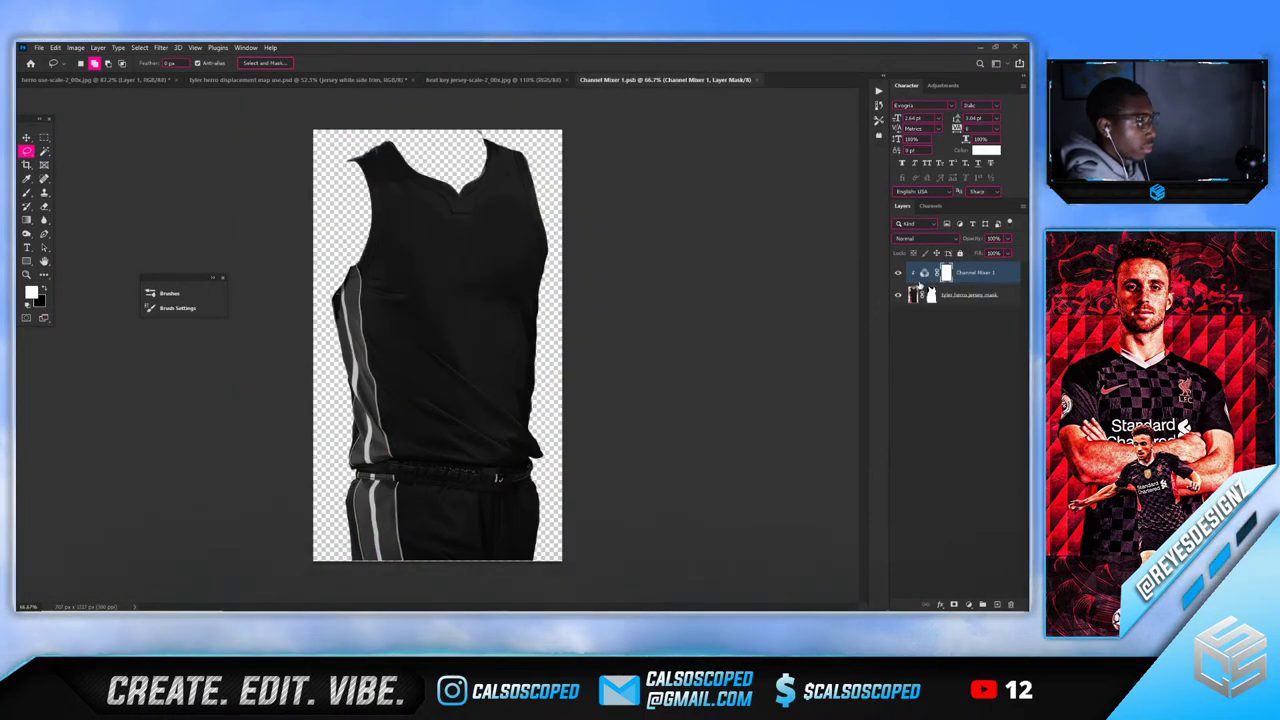
left_click(756, 80)
scroll(380, 352, "up", 3)
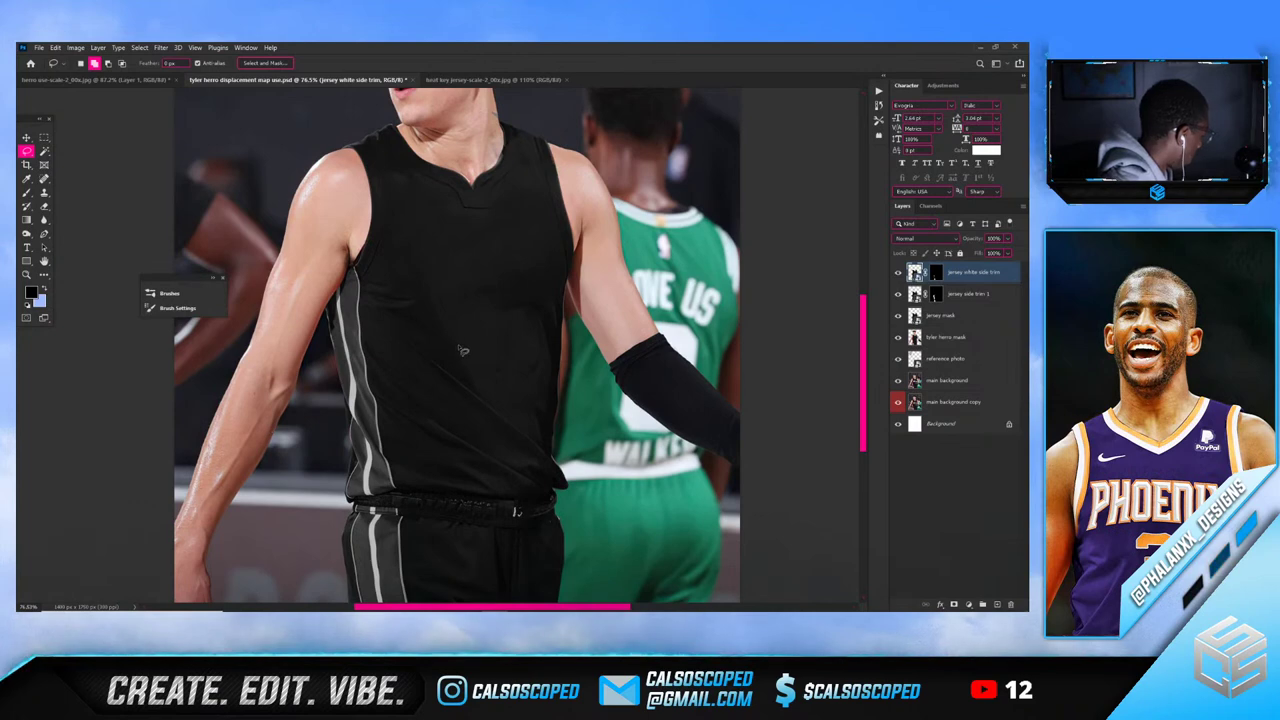
key("v")
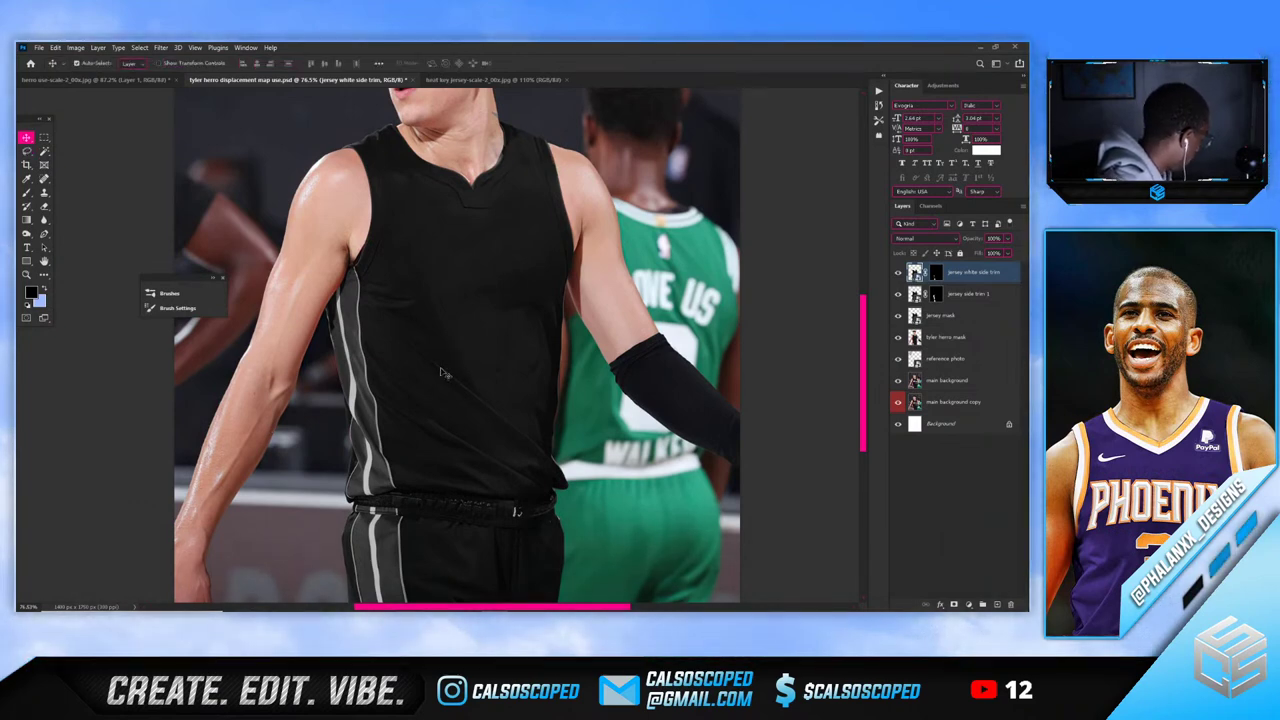
scroll(387, 372, "up", 2)
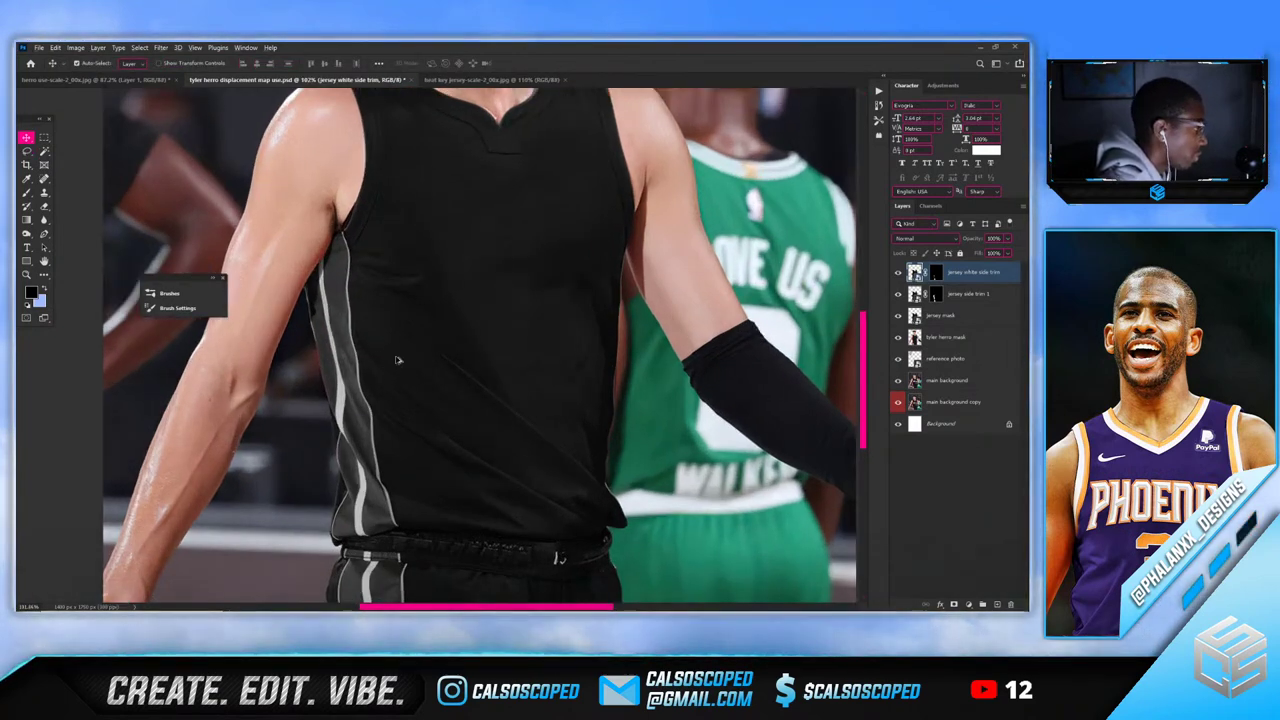
scroll(397, 360, "down", 3)
scroll(397, 360, "up", 3)
scroll(355, 458, "up", 1)
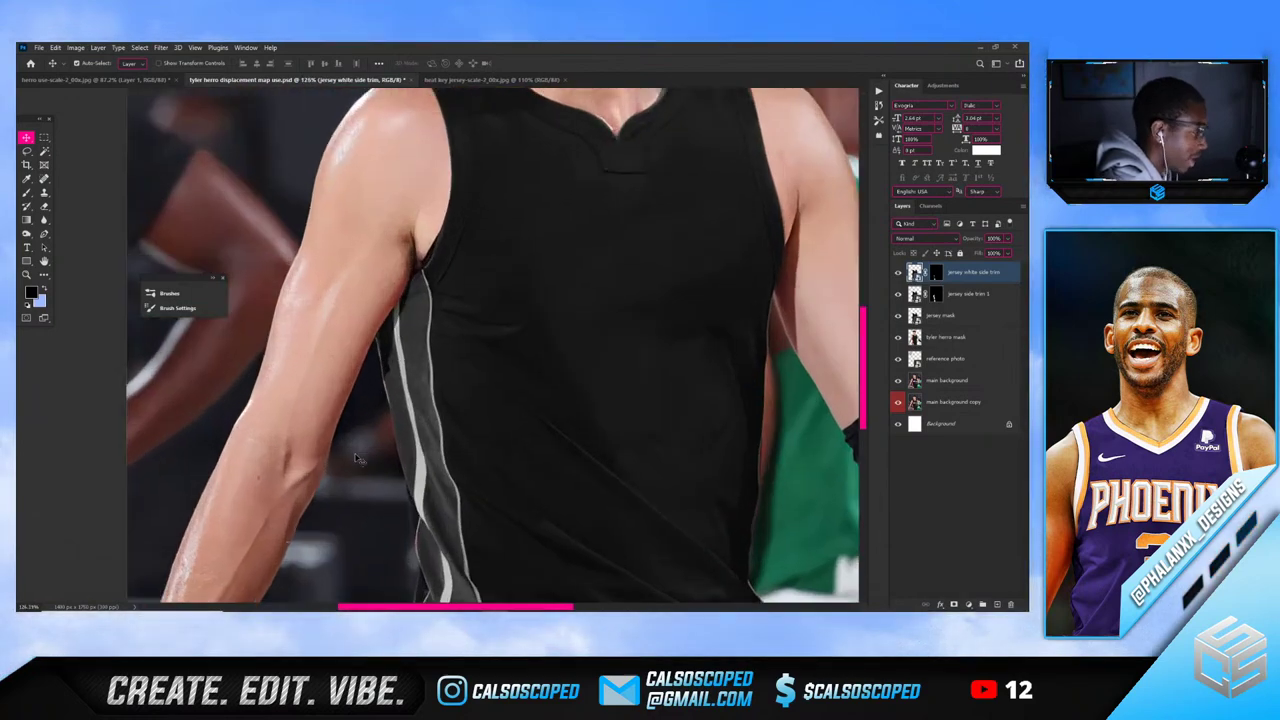
left_click_drag(355, 458, 376, 438)
key("ctrl+z")
scroll(376, 438, "down", 3)
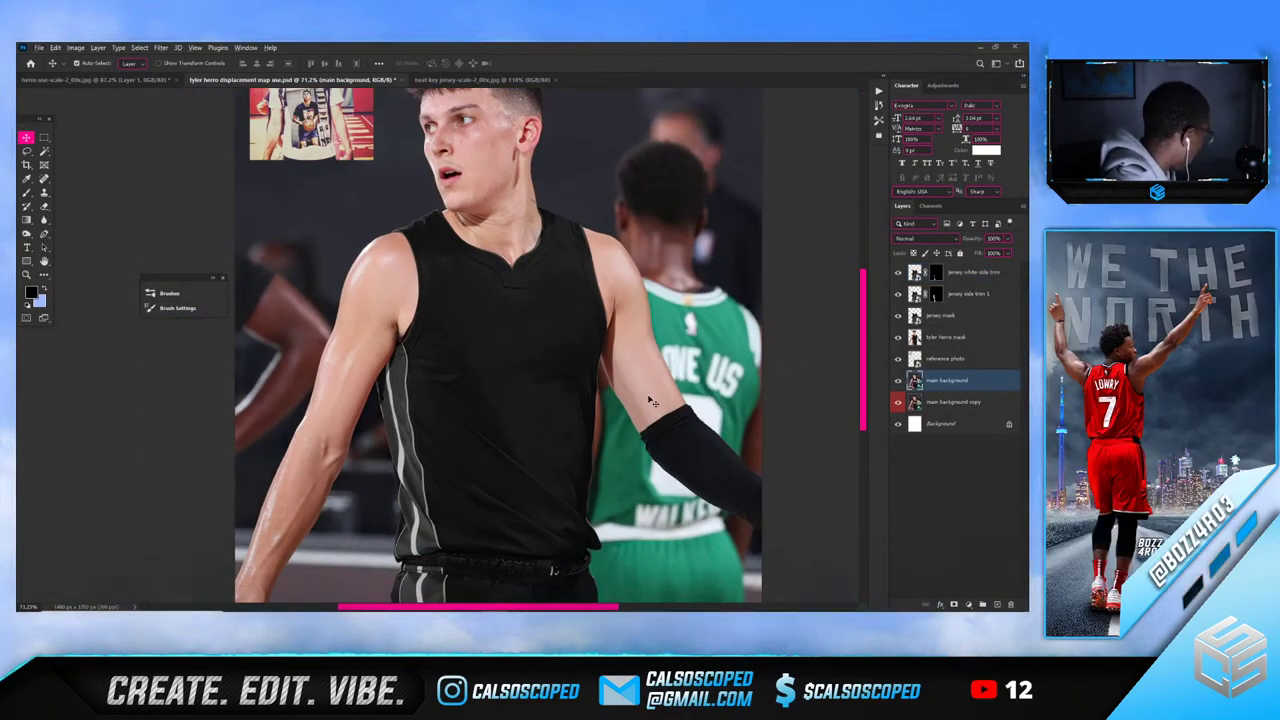
scroll(525, 403, "down", 2)
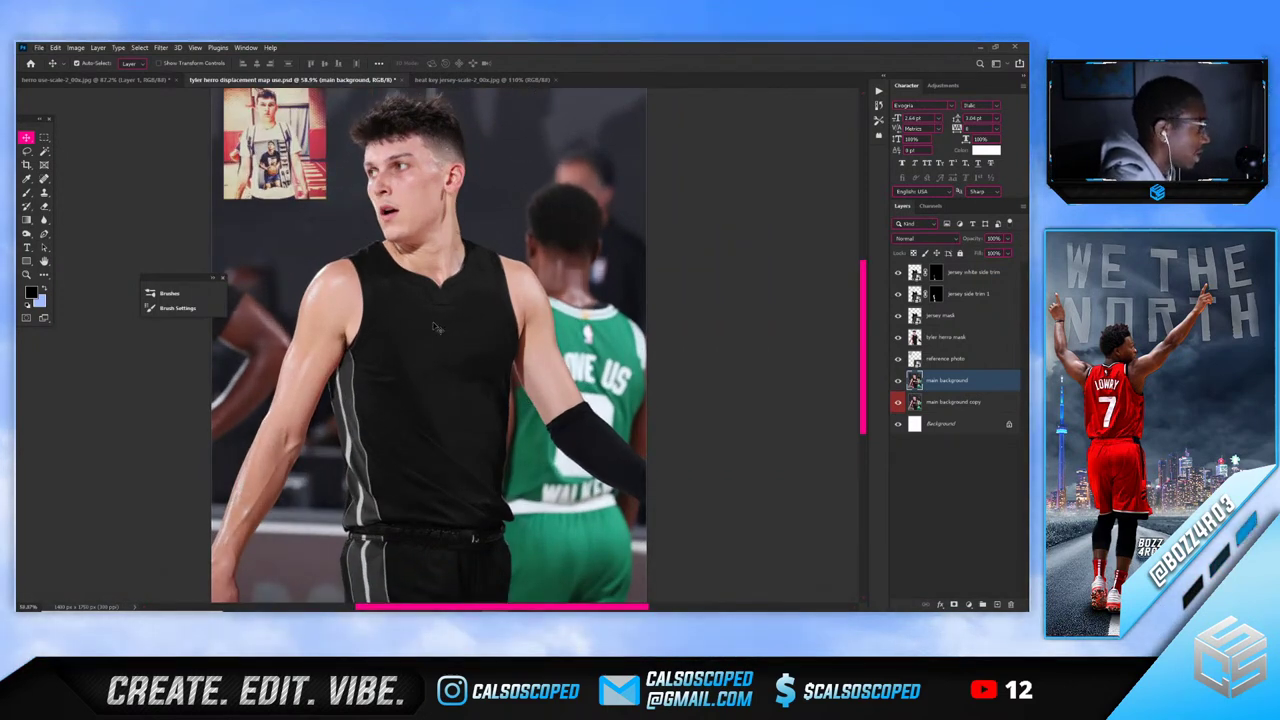
scroll(436, 327, "up", 2)
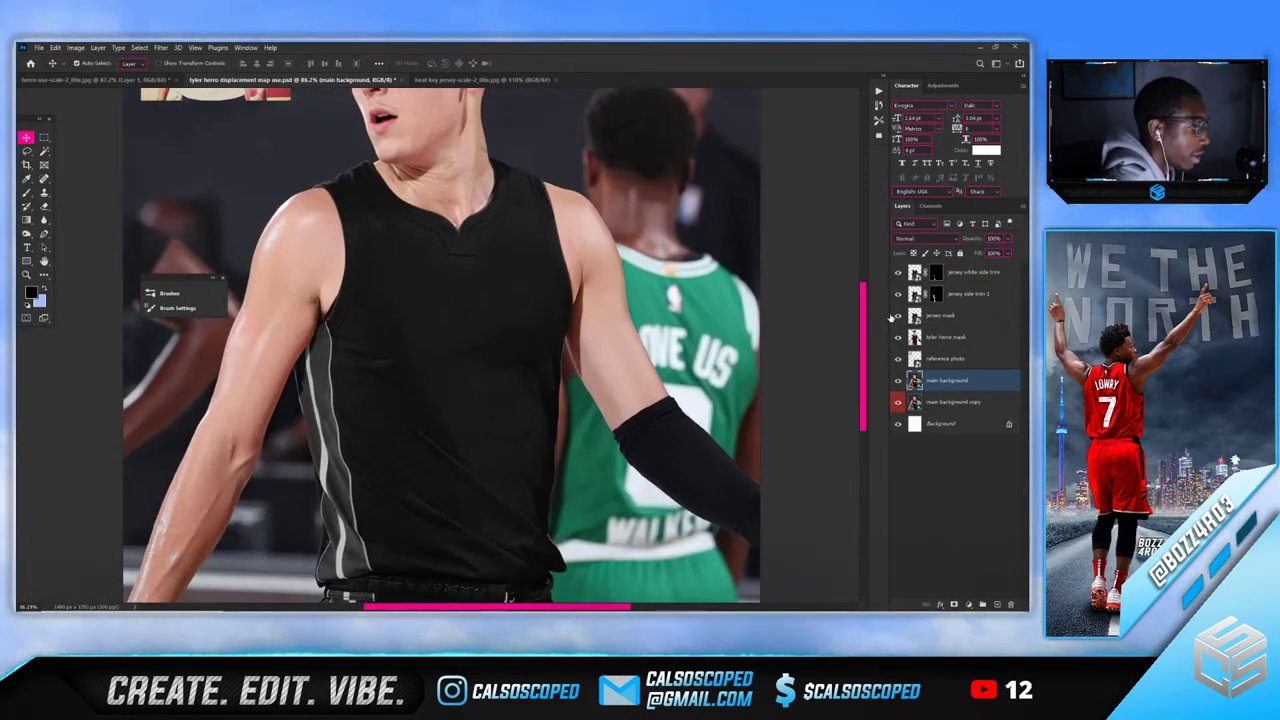
scroll(352, 313, "down", 2)
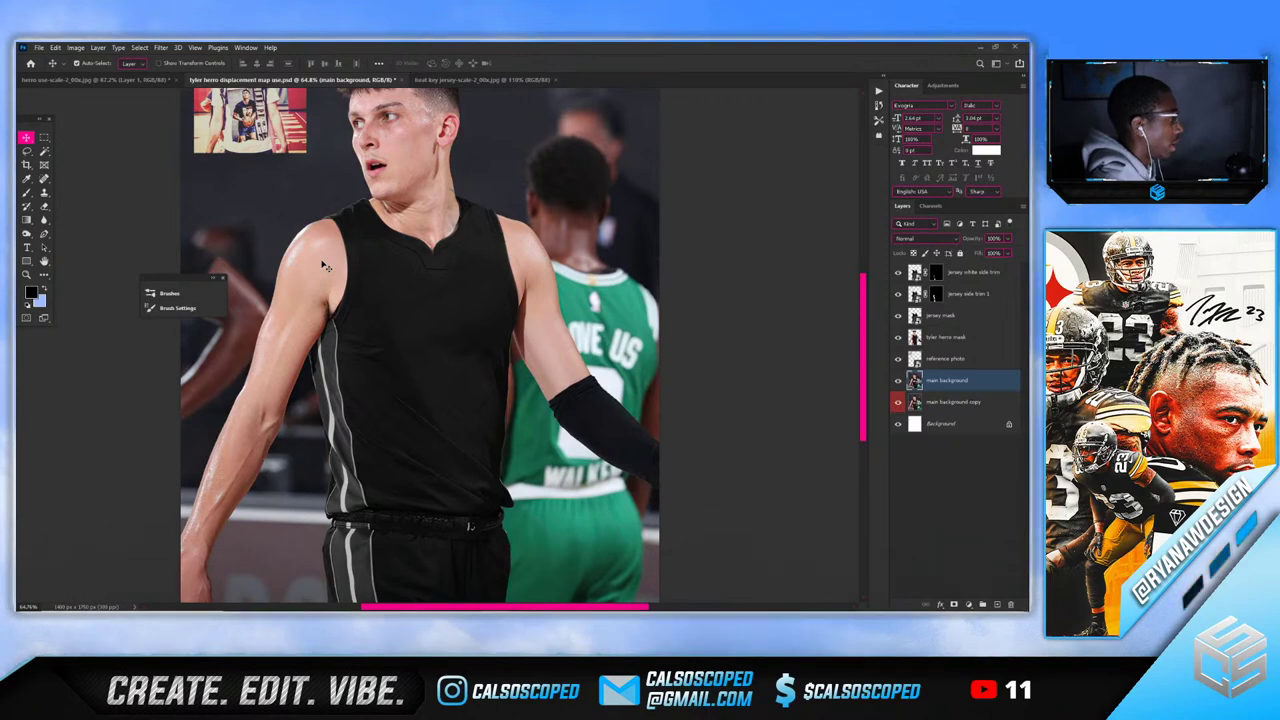
scroll(341, 353, "up", 1)
scroll(341, 353, "up", 1)
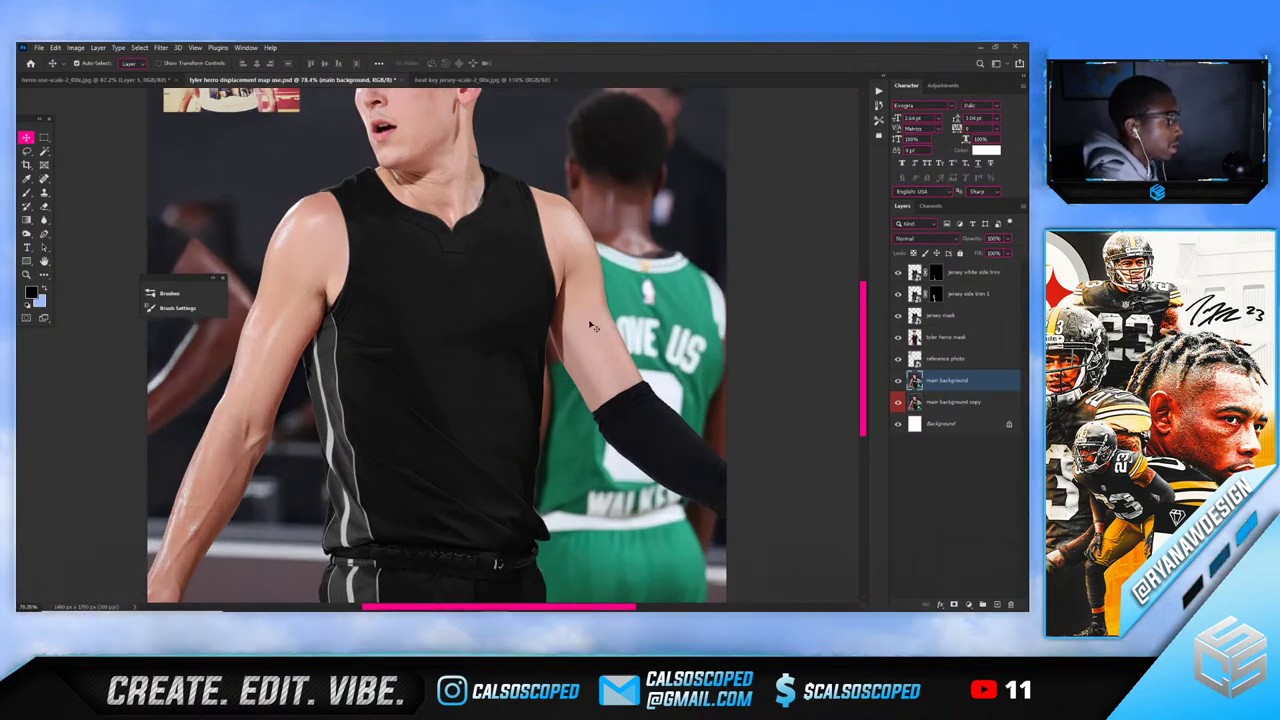
scroll(338, 353, "up", 4)
left_click_drag(336, 353, 386, 337)
key("ctrl+z")
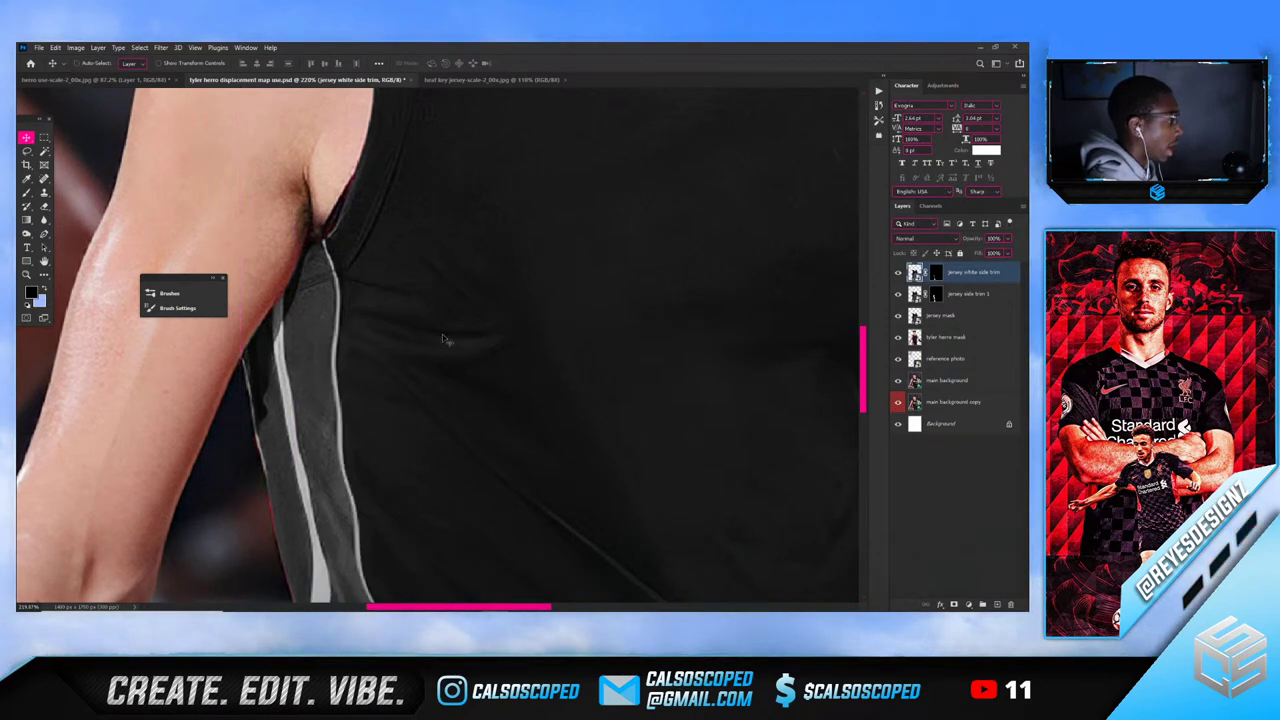
Add a black Solid Color fill layer above "jersey side trim 1" and clip it to that layer
left_click(955, 293)
left_click(925, 316)
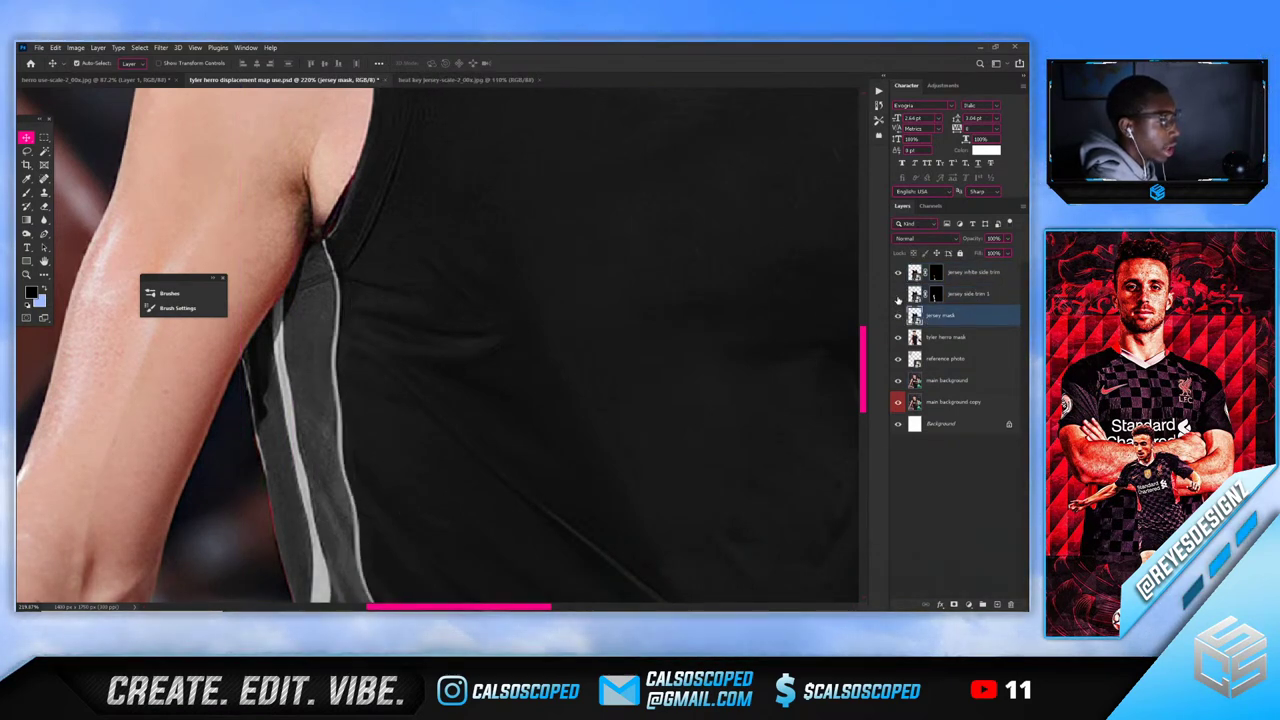
left_click(948, 294)
left_click(968, 604)
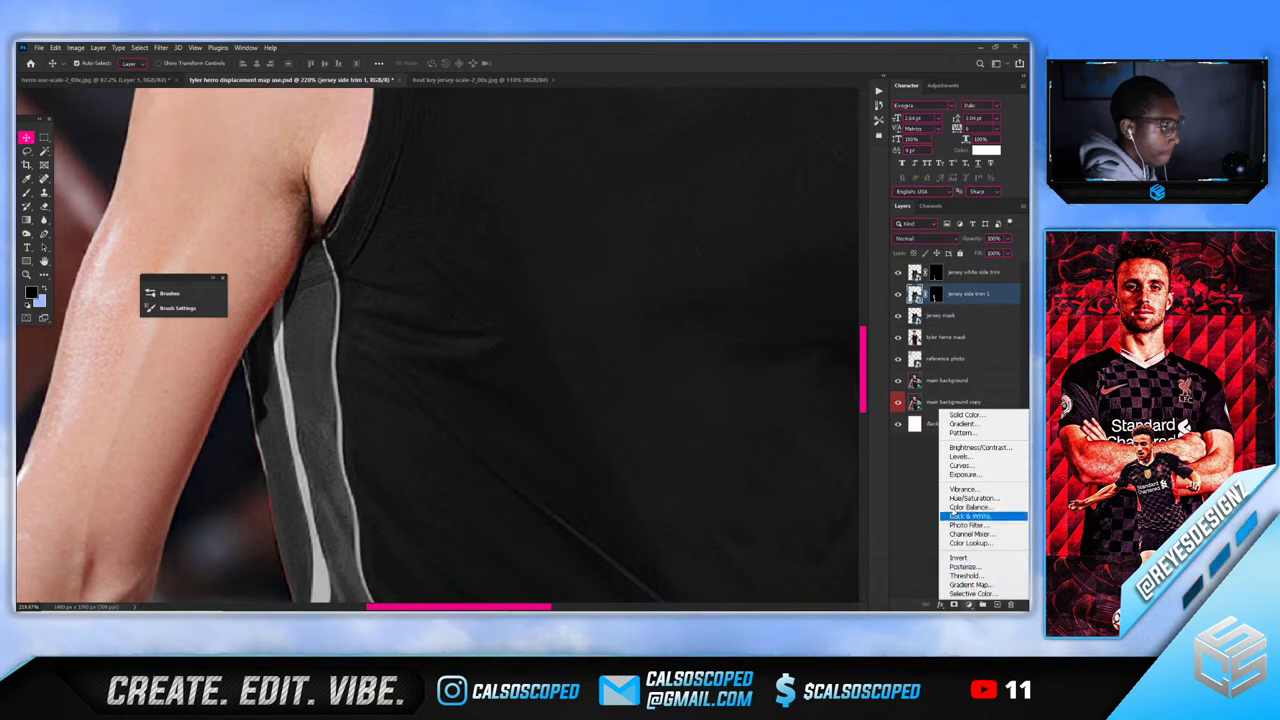
left_click(965, 414)
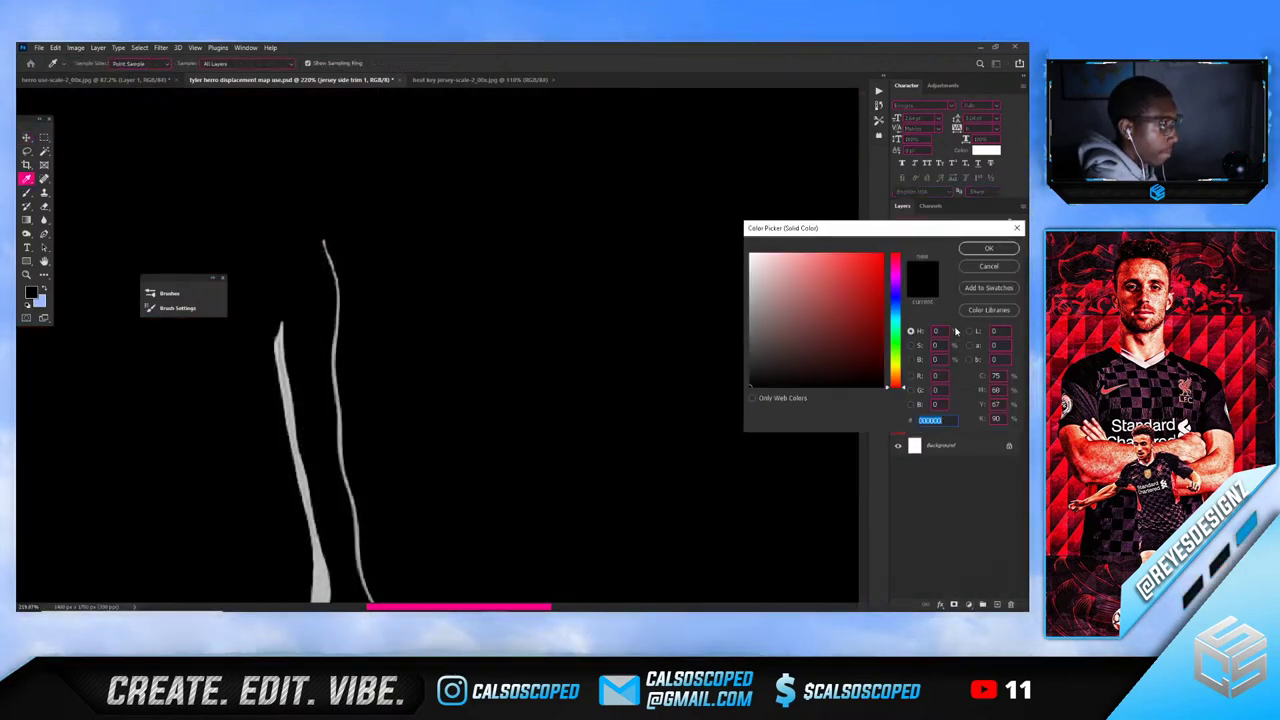
left_click(982, 250)
left_click(969, 303, "alt")
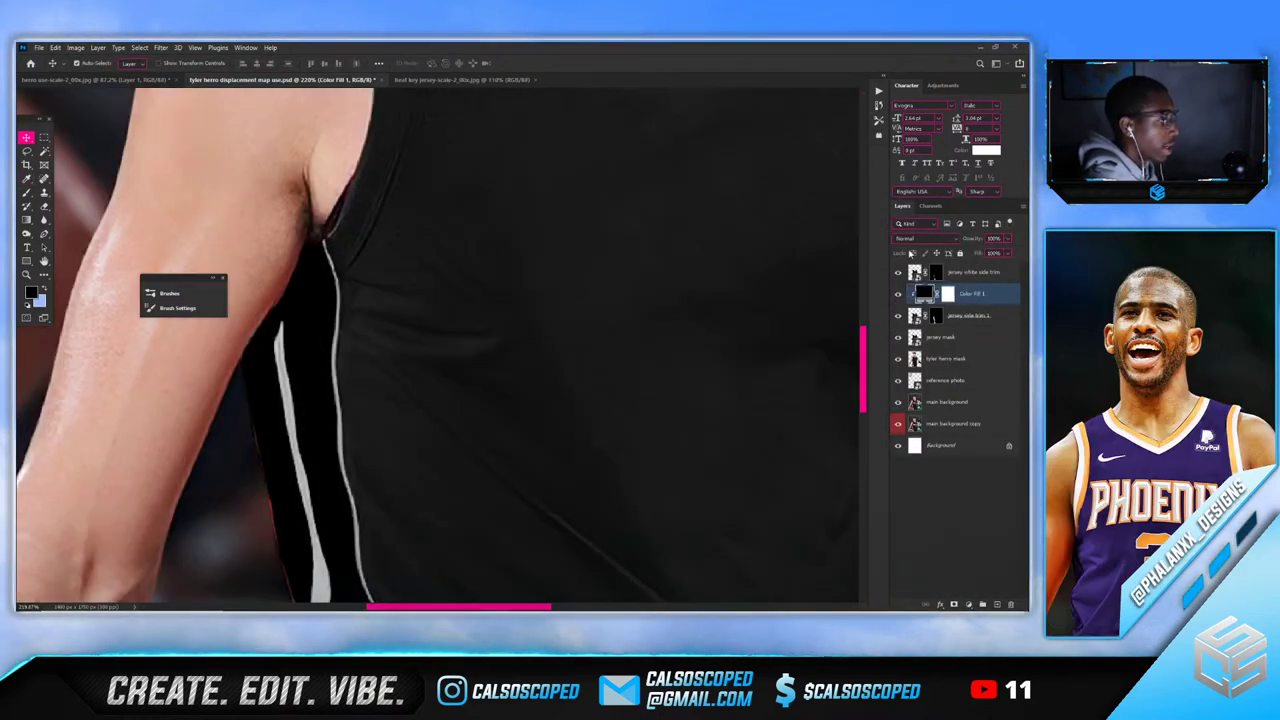
Set the clipped side trim fill to Linear Light blending and change its colour to mid grey #767676
left_click(915, 239)
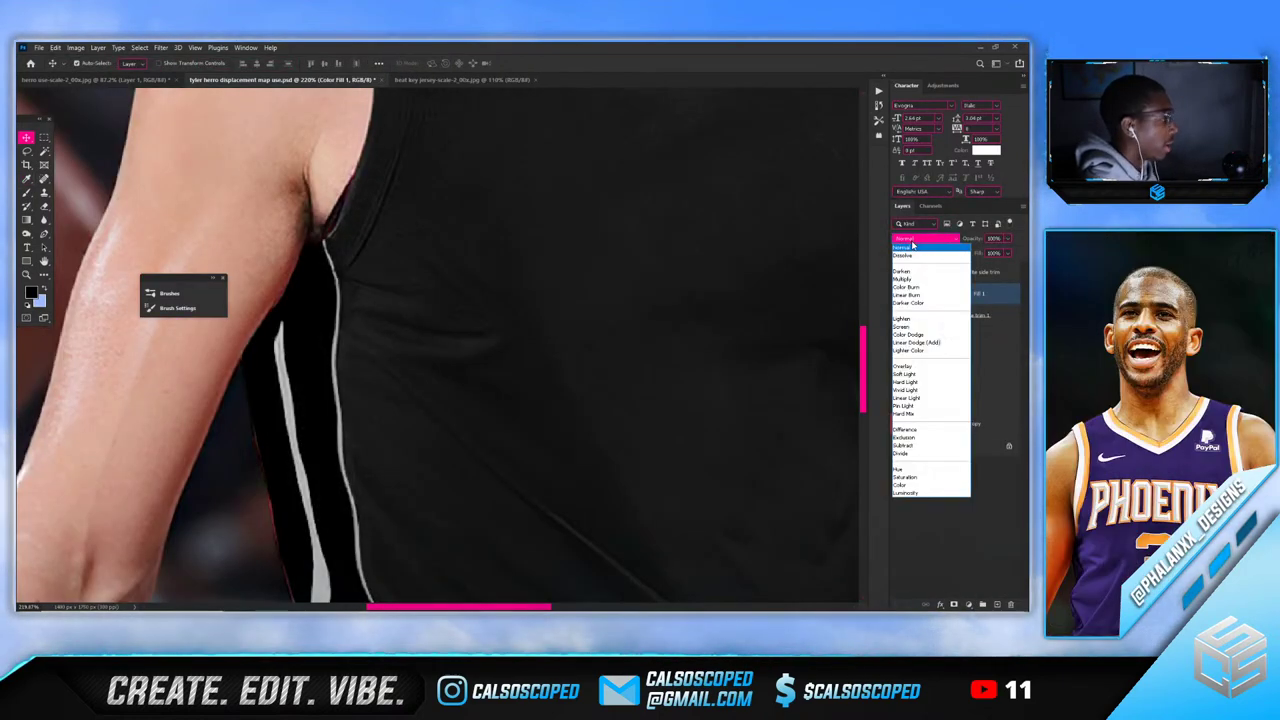
left_click(918, 399)
double_click(922, 295)
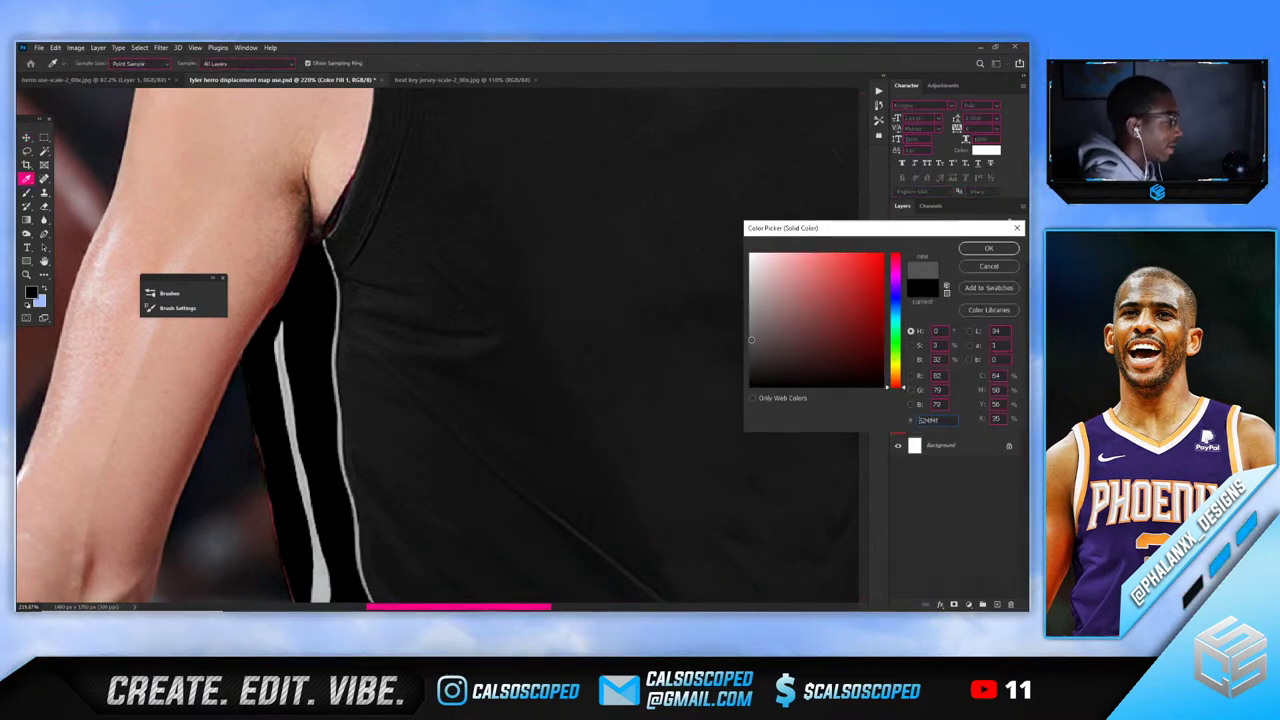
mouse_move(751, 340)
left_mouse_down()
mouse_move(751, 318)
mouse_move(736, 322)
left_mouse_up()
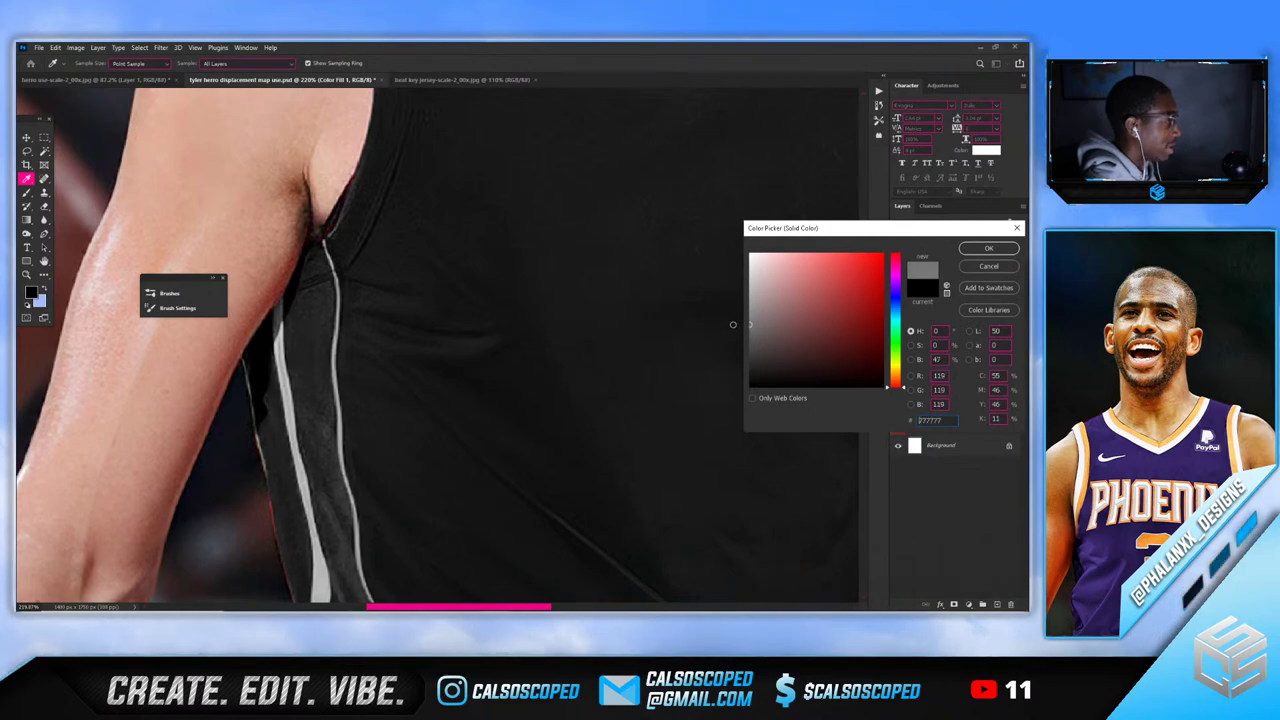
left_click(985, 248)
scroll(368, 335, "down", 7)
scroll(368, 335, "up", 6)
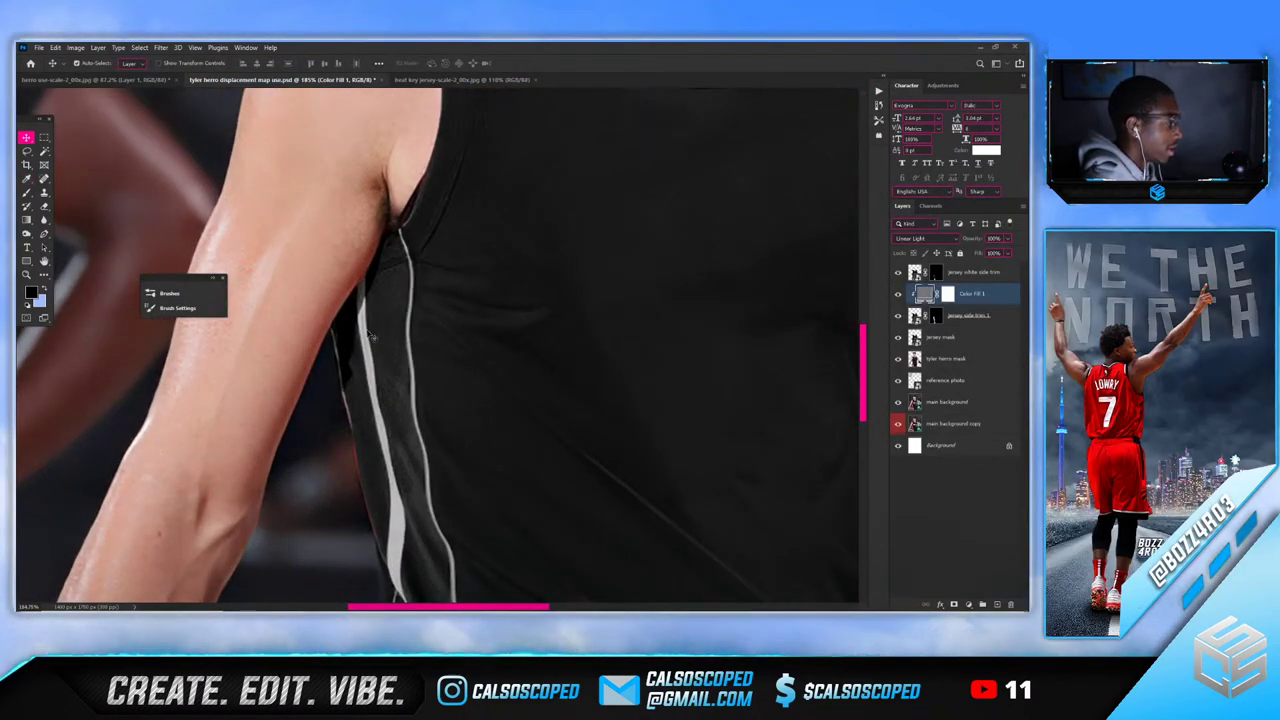
Copy the grey fill above "jersey white side trim" as a clipped layer and darken its colour to #464646
left_click(917, 273)
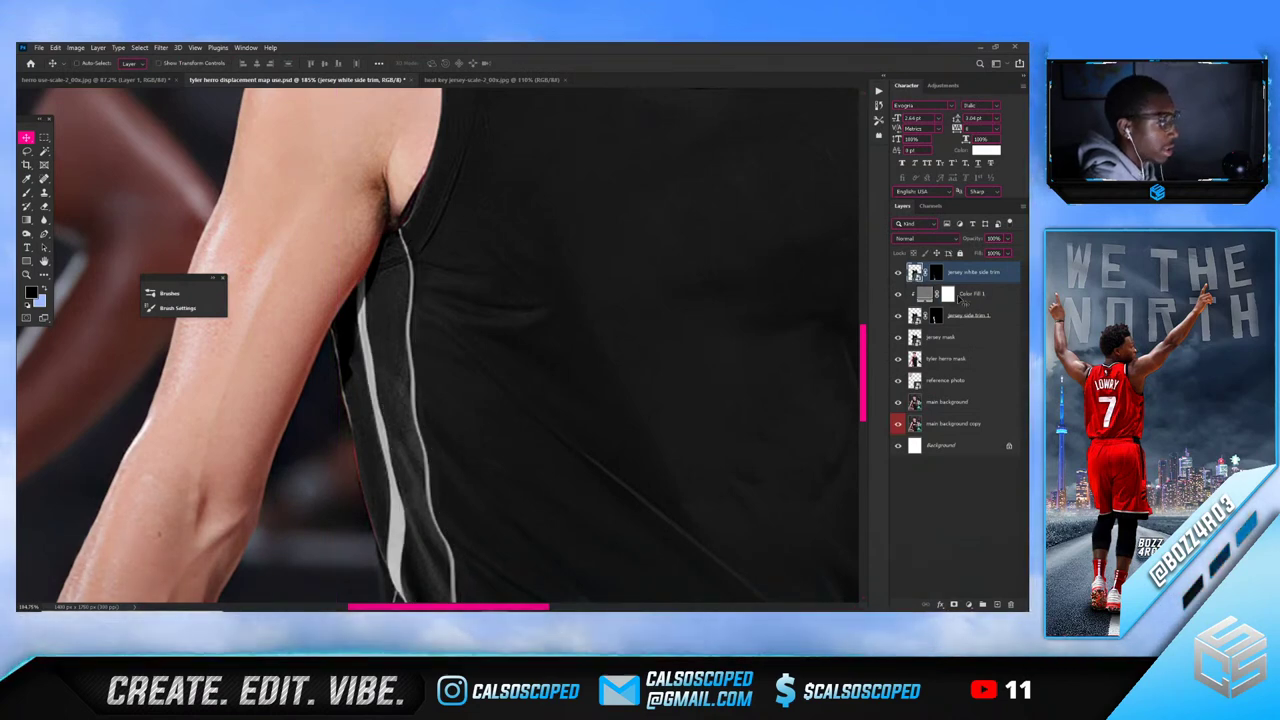
left_click_drag(958, 298, 940, 272)
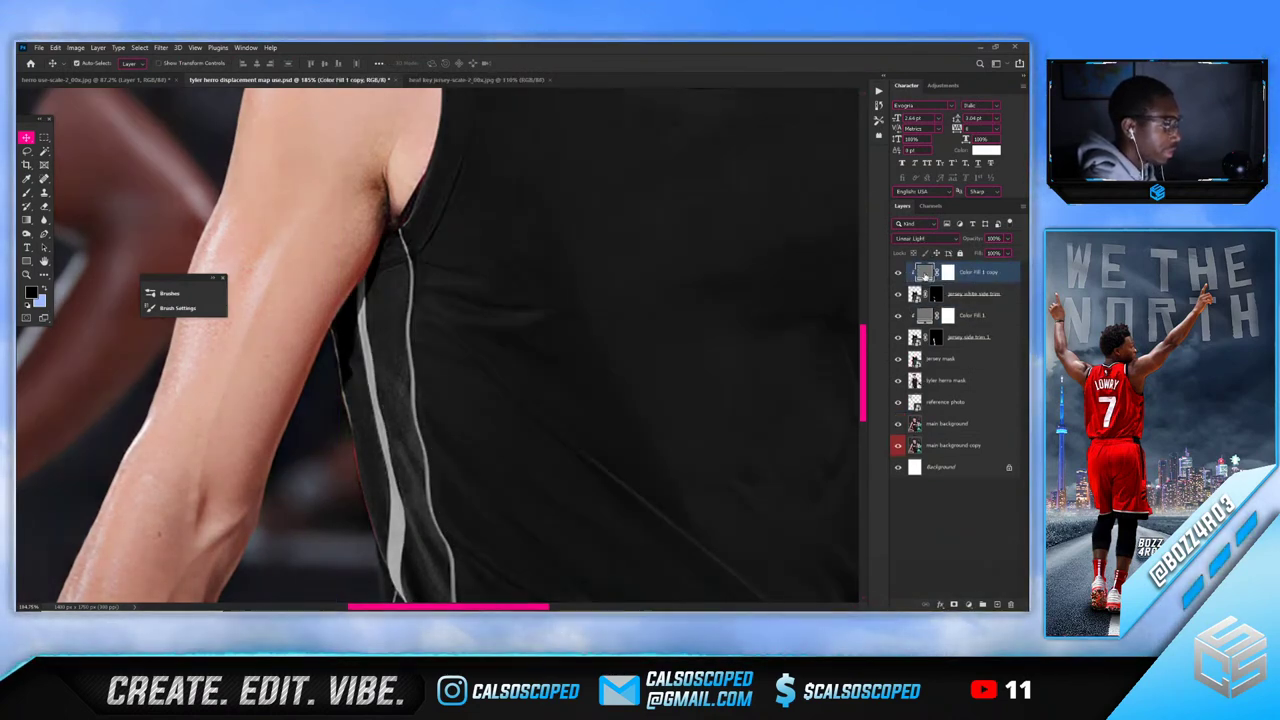
double_click(925, 275)
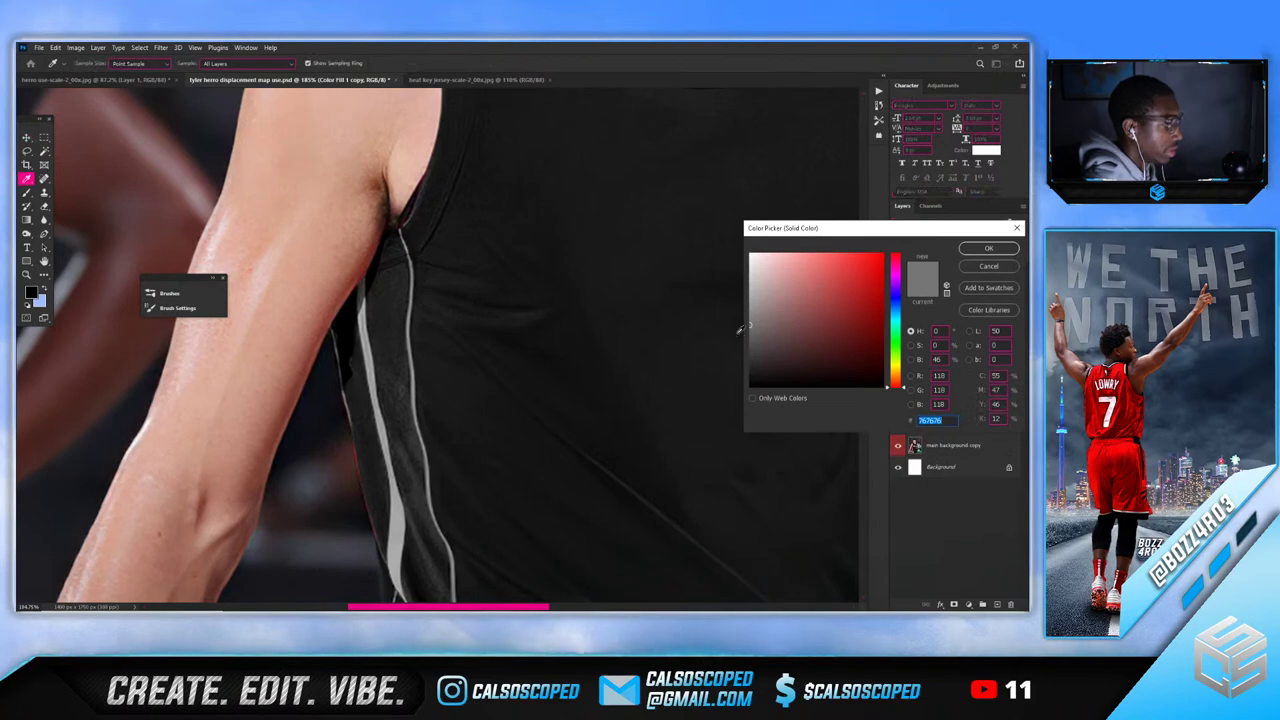
left_click_drag(753, 337, 741, 351)
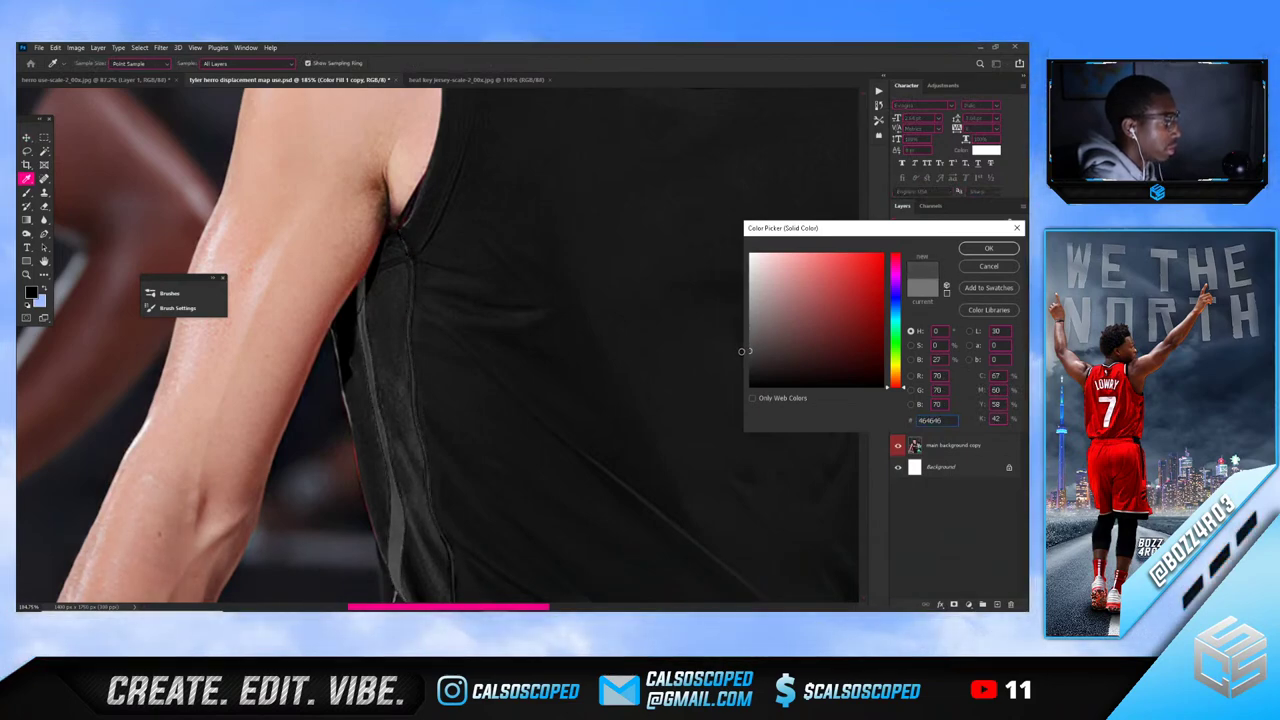
key("Return")
scroll(337, 333, "down", 6)
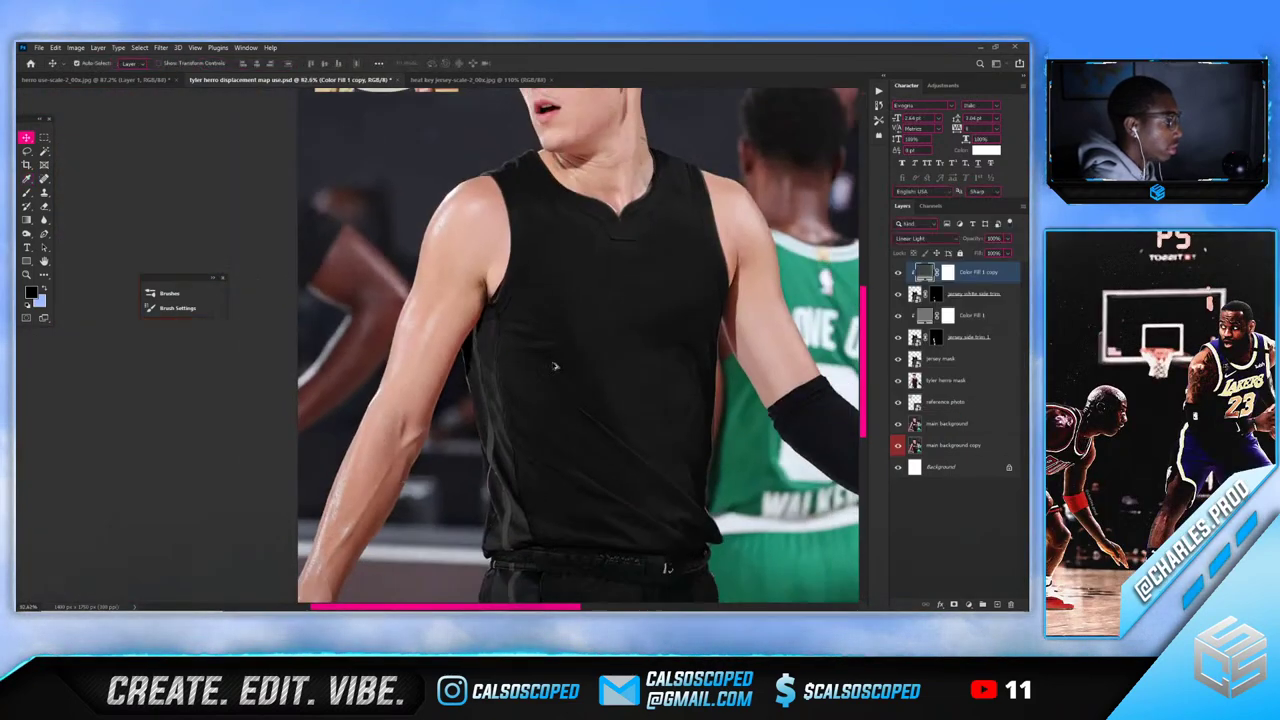
Darken the colour fill clipped to "jersey side trim 1" to #6a6a6a
scroll(337, 334, "up", 5)
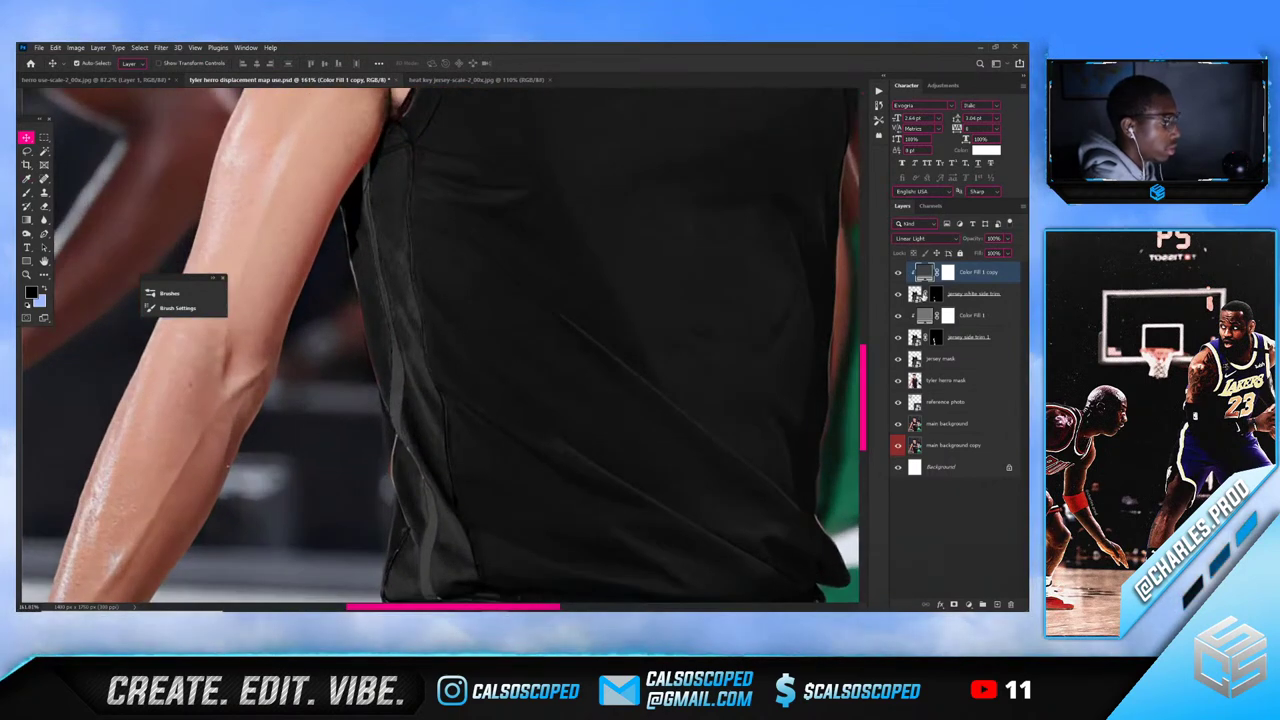
double_click(921, 315)
left_click_drag(752, 340, 736, 331)
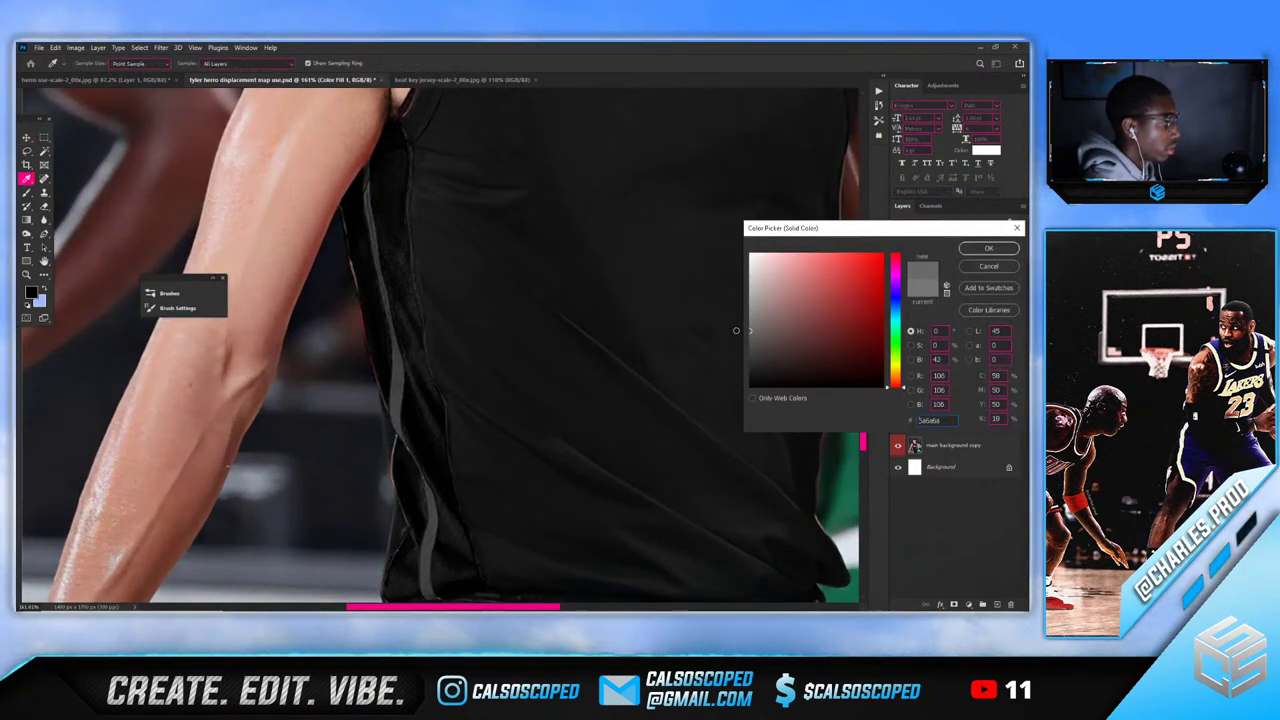
left_click(988, 248)
key("v")
scroll(397, 310, "down", 4)
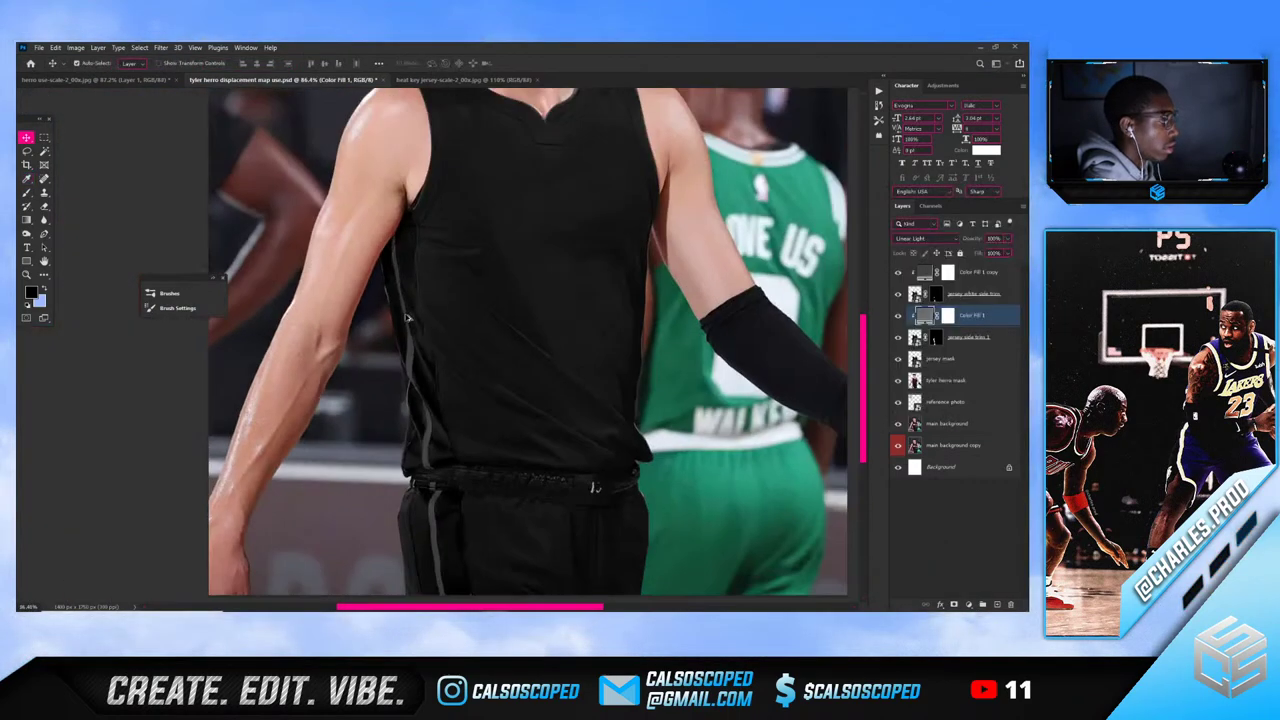
Darken the colour fill clipped to "jersey white side trim" to #2d2d2d so the piping blends into the black jersey
scroll(470, 286, "up", 2)
double_click(921, 272)
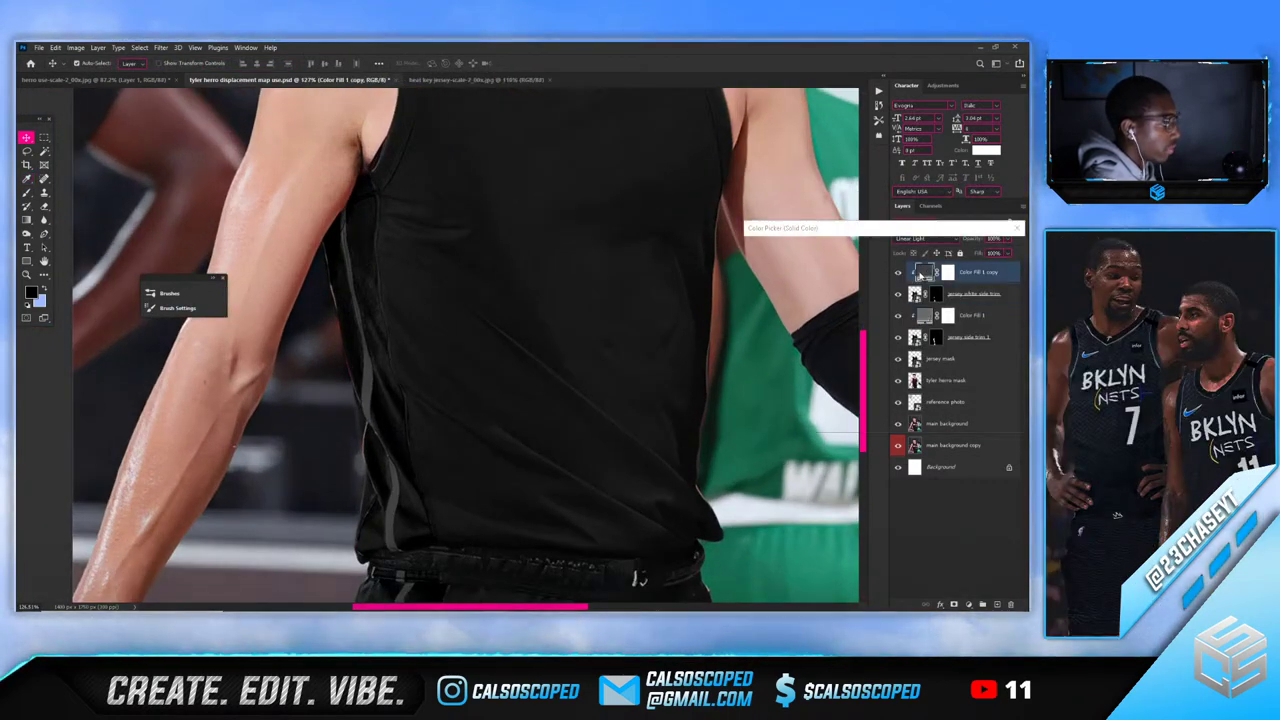
left_click(744, 362)
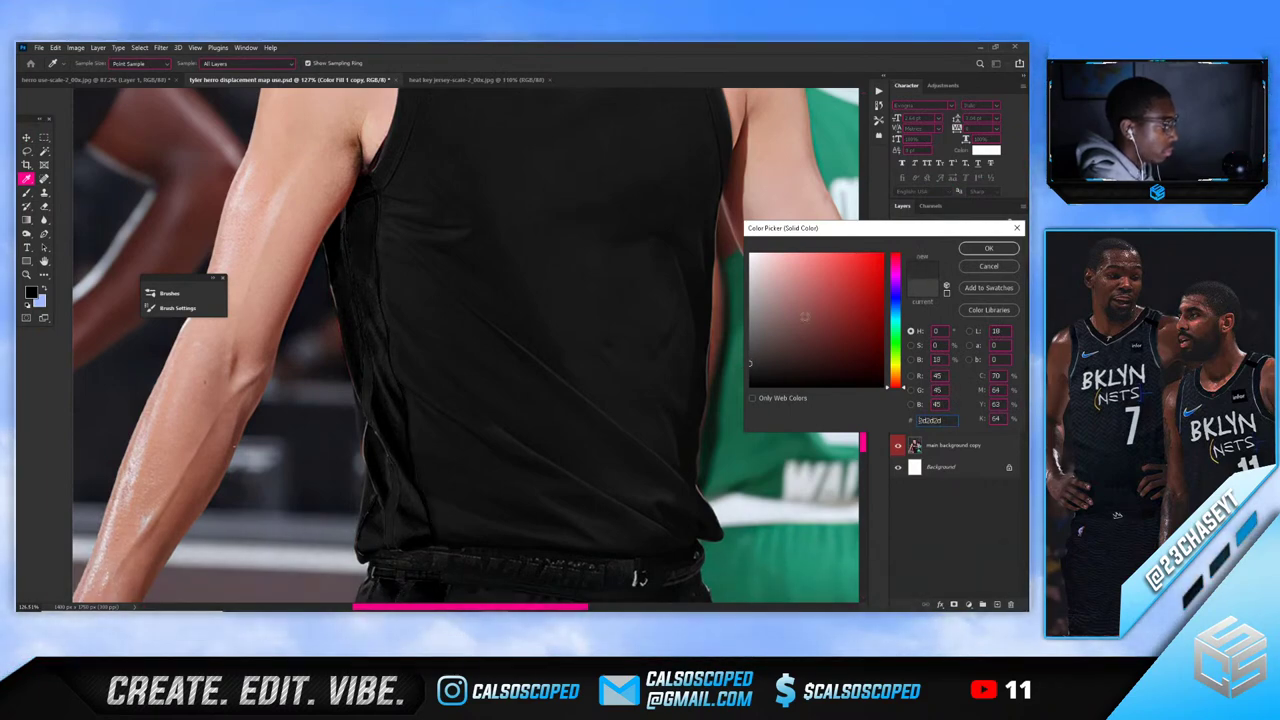
left_click(988, 248)
key("v")
scroll(395, 355, "down", 3)
scroll(395, 355, "up", 2)
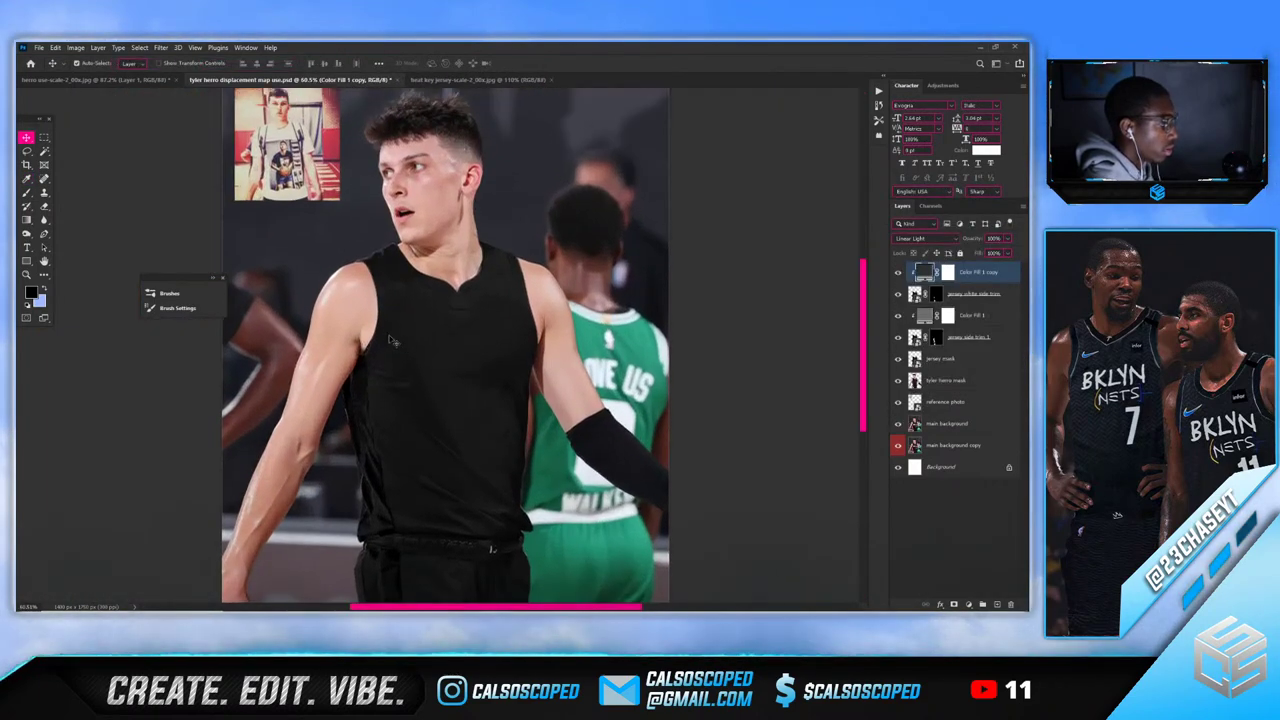
Group the "jersey mask" layer, both side trim layers and their clipped colour fills
scroll(395, 355, "up", 1)
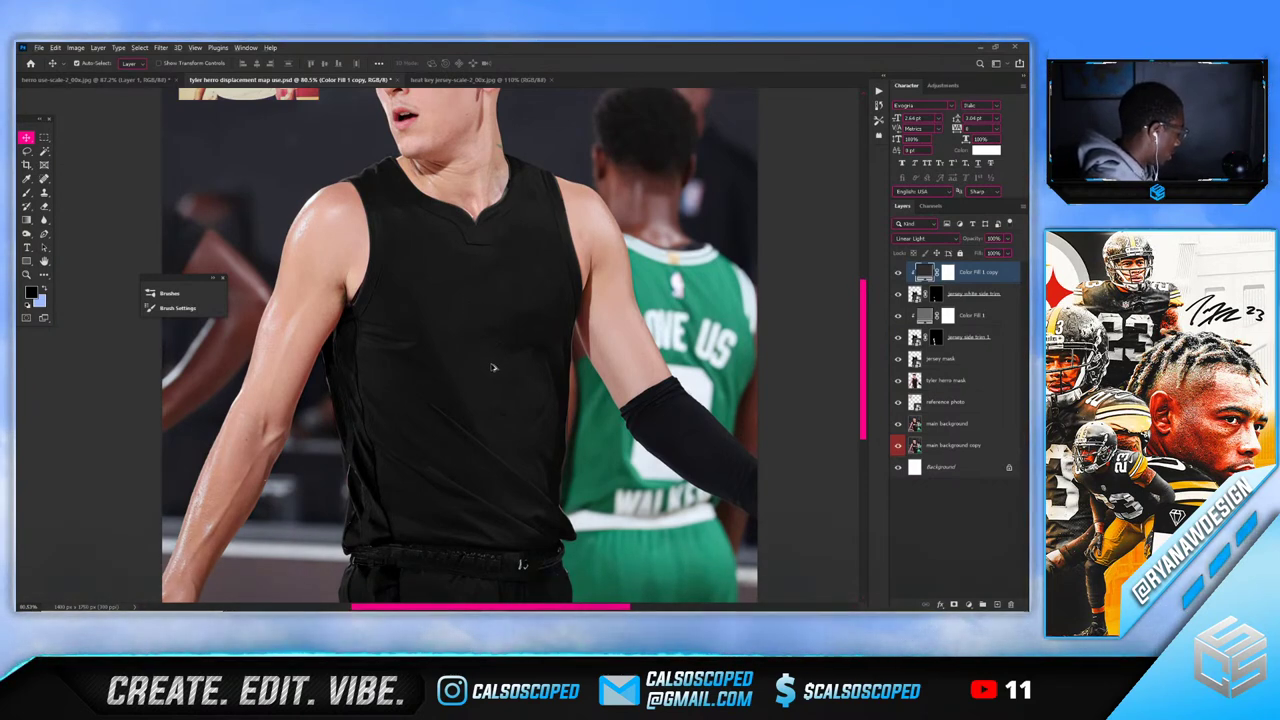
scroll(434, 371, "down", 6)
scroll(410, 371, "up", 8)
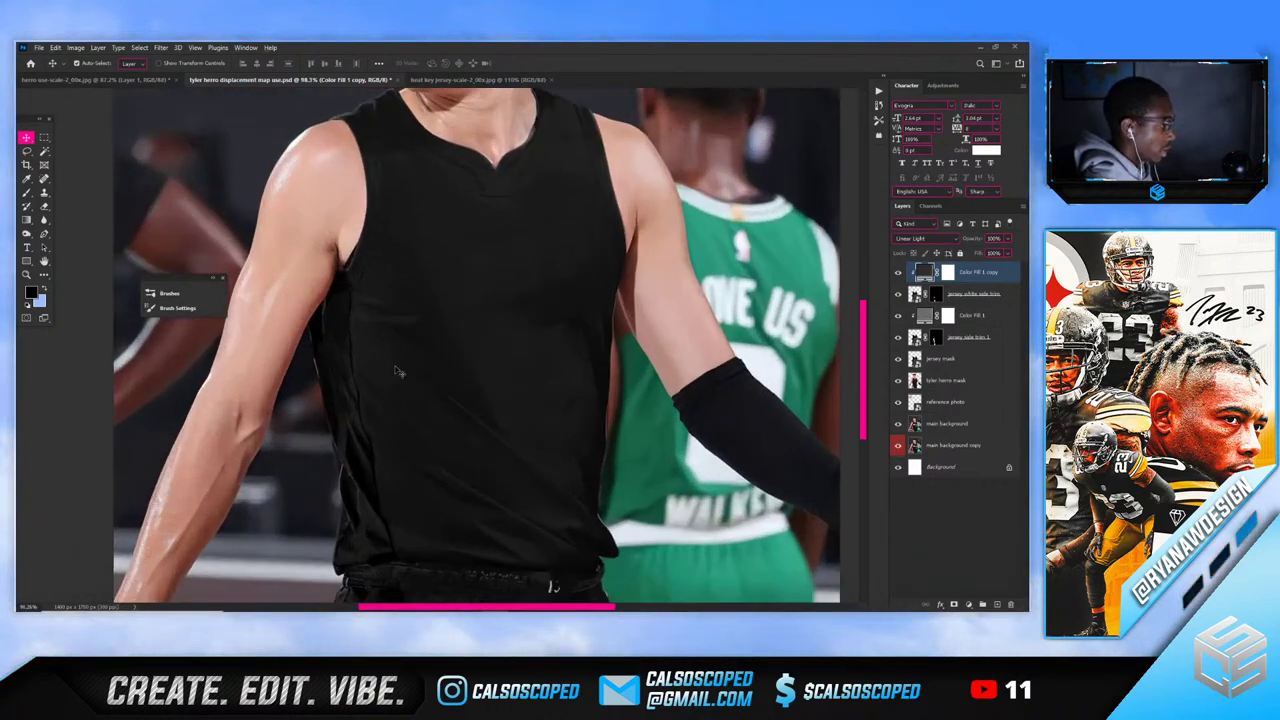
scroll(397, 370, "up", 2)
left_click(397, 291, "ctrl")
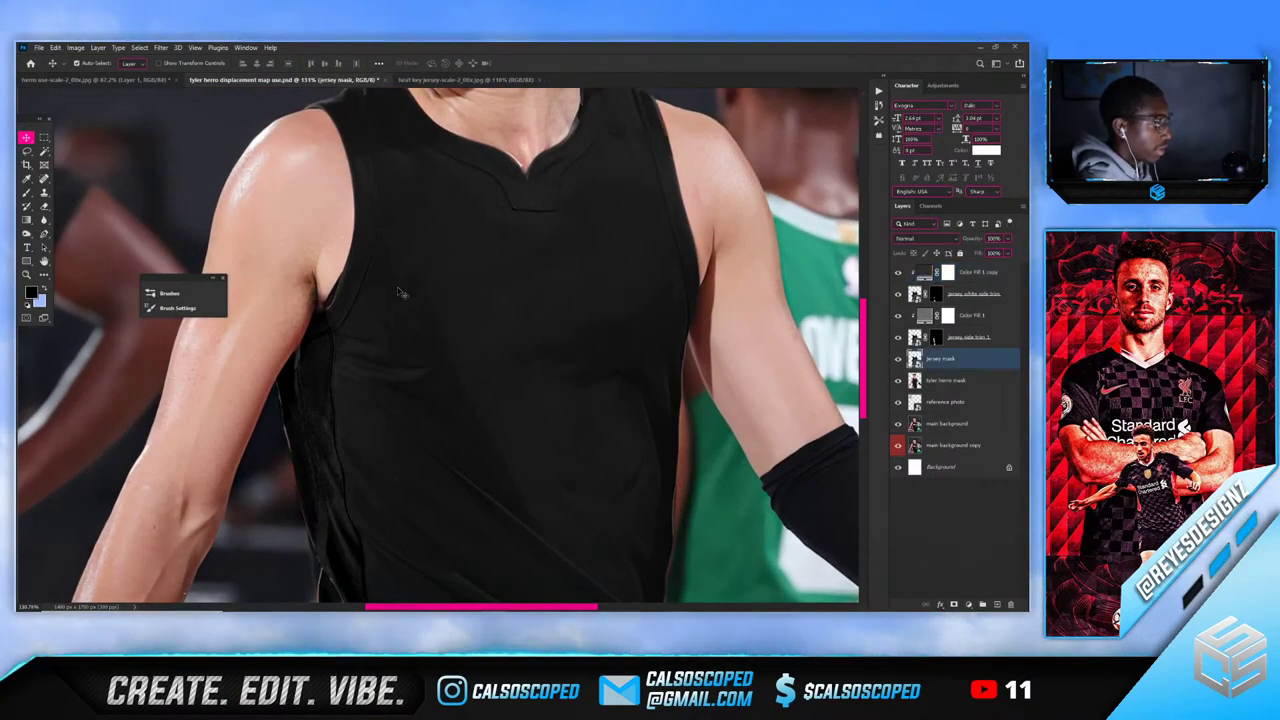
left_click(971, 272)
left_click(945, 360, "shift")
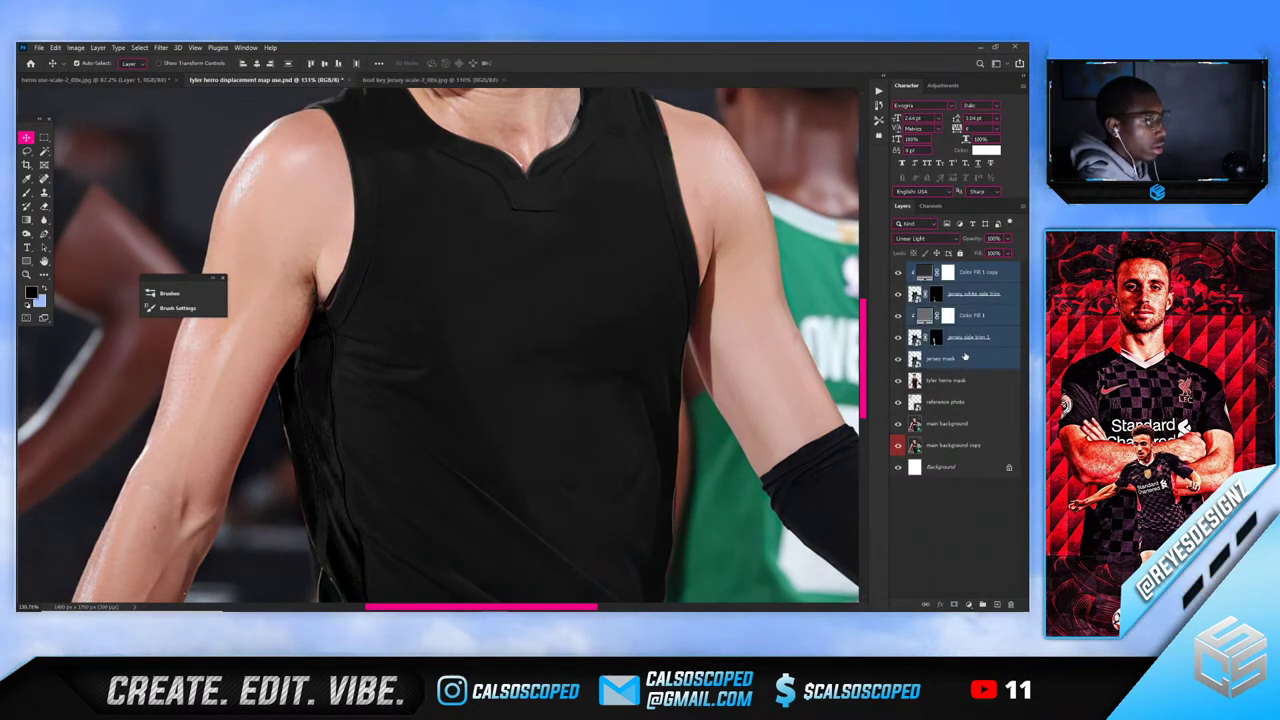
key("ctrl+g")
Duplicate the jersey group and merge the duplicate into a single layer
scroll(471, 348, "down", 5)
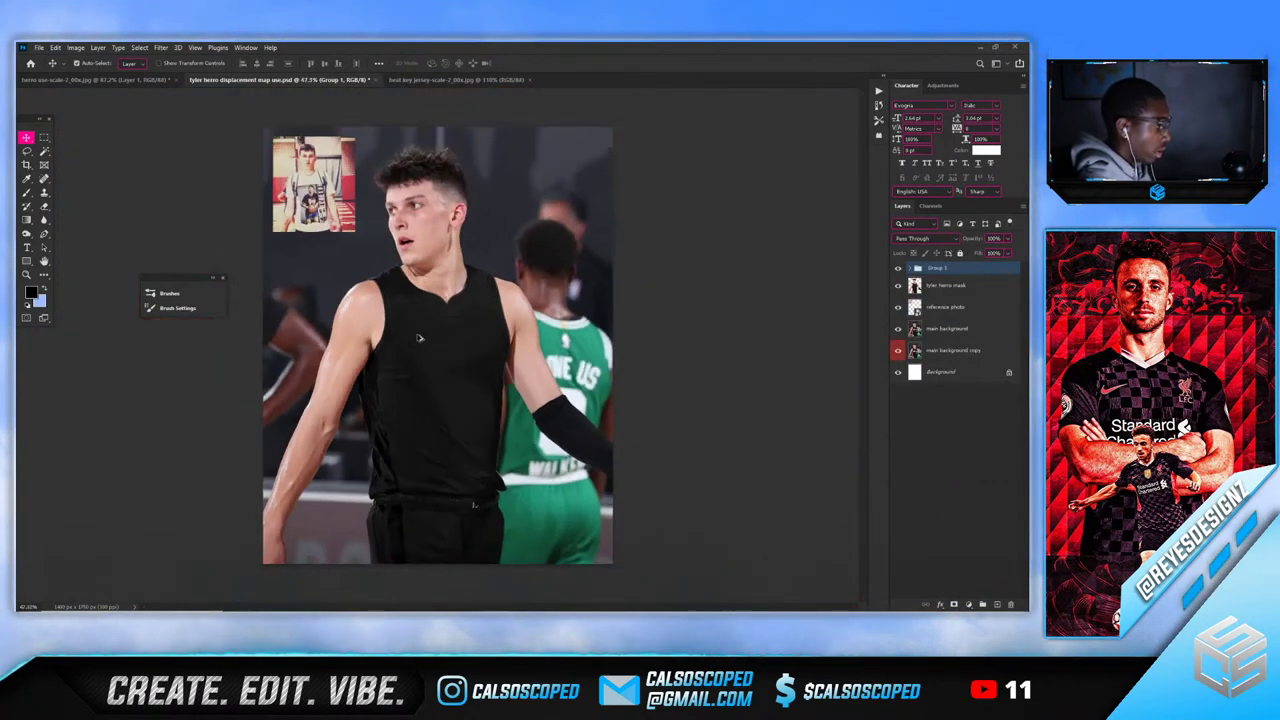
scroll(355, 400, "up", 4)
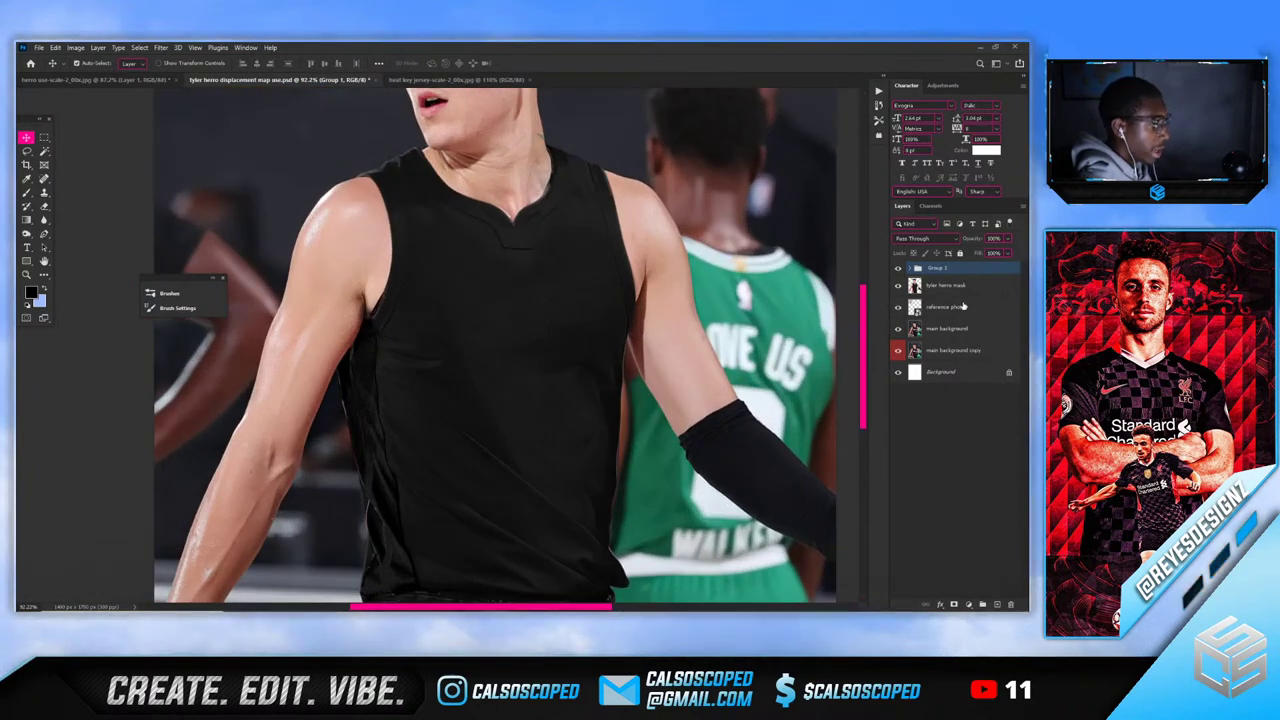
key("ctrl+j")
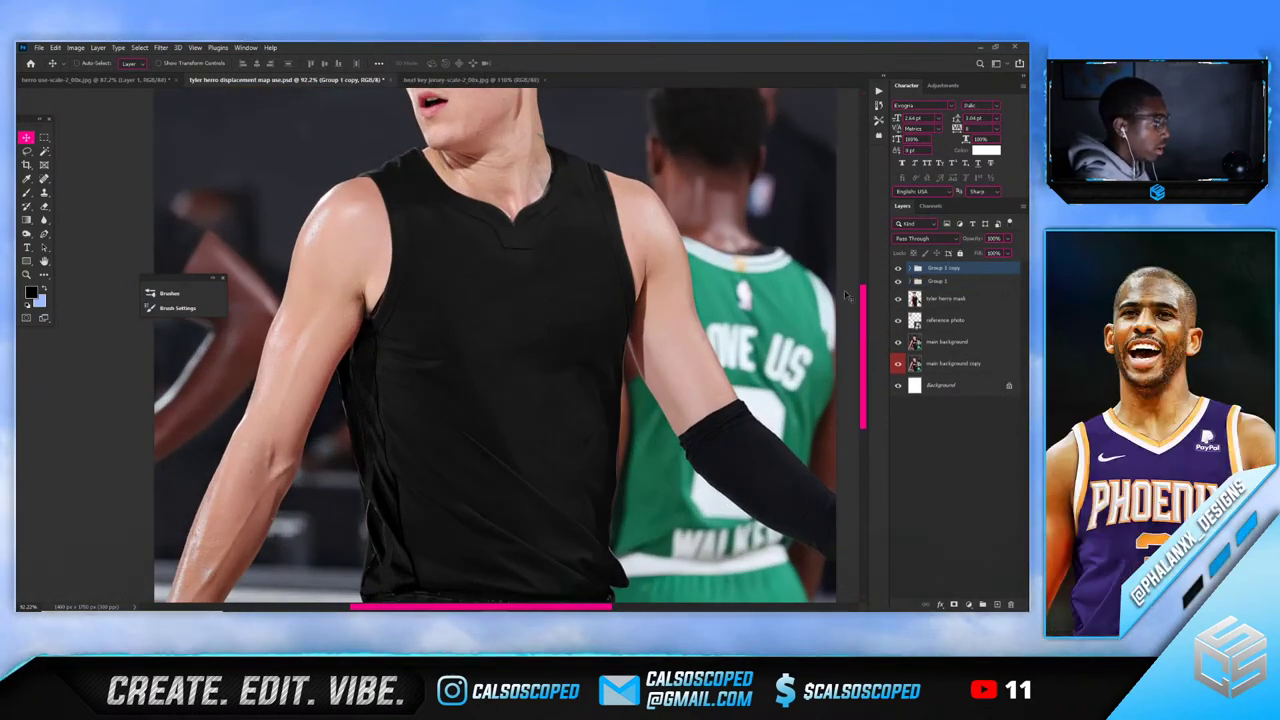
key("ctrl+e")
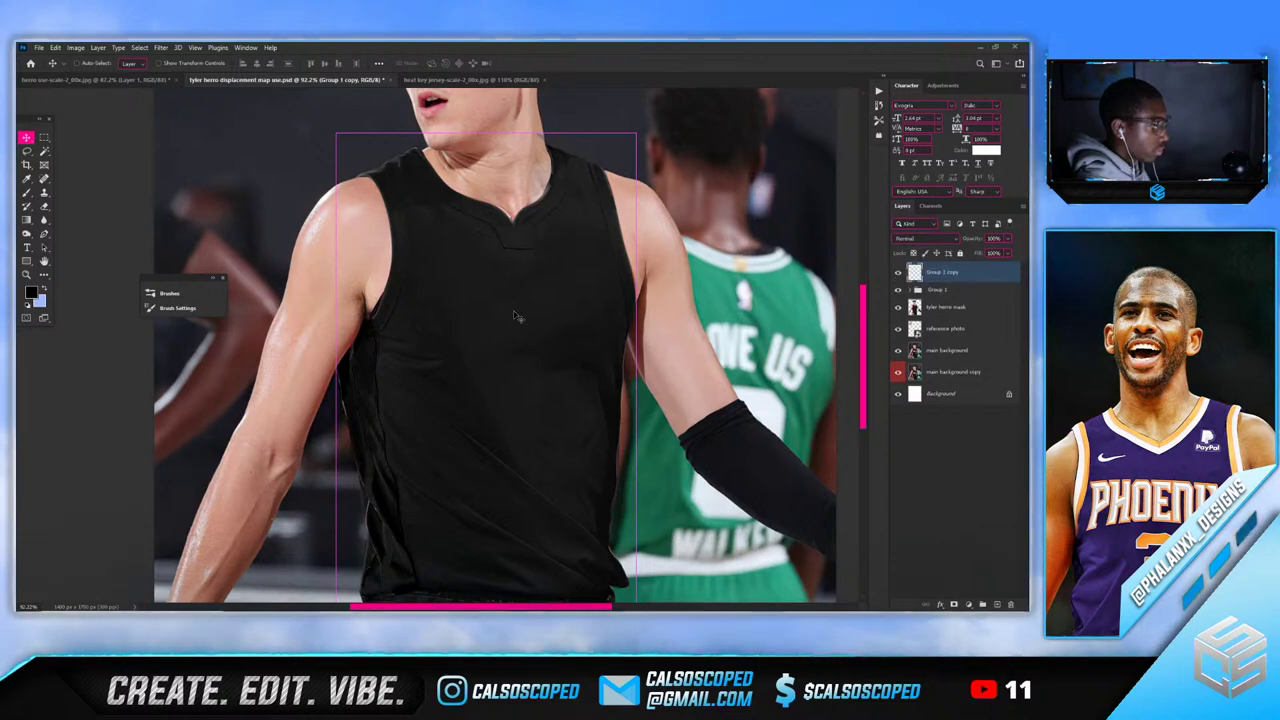
Rename the group of jersey layers as "all blank jersey elements"
double_click(935, 290)
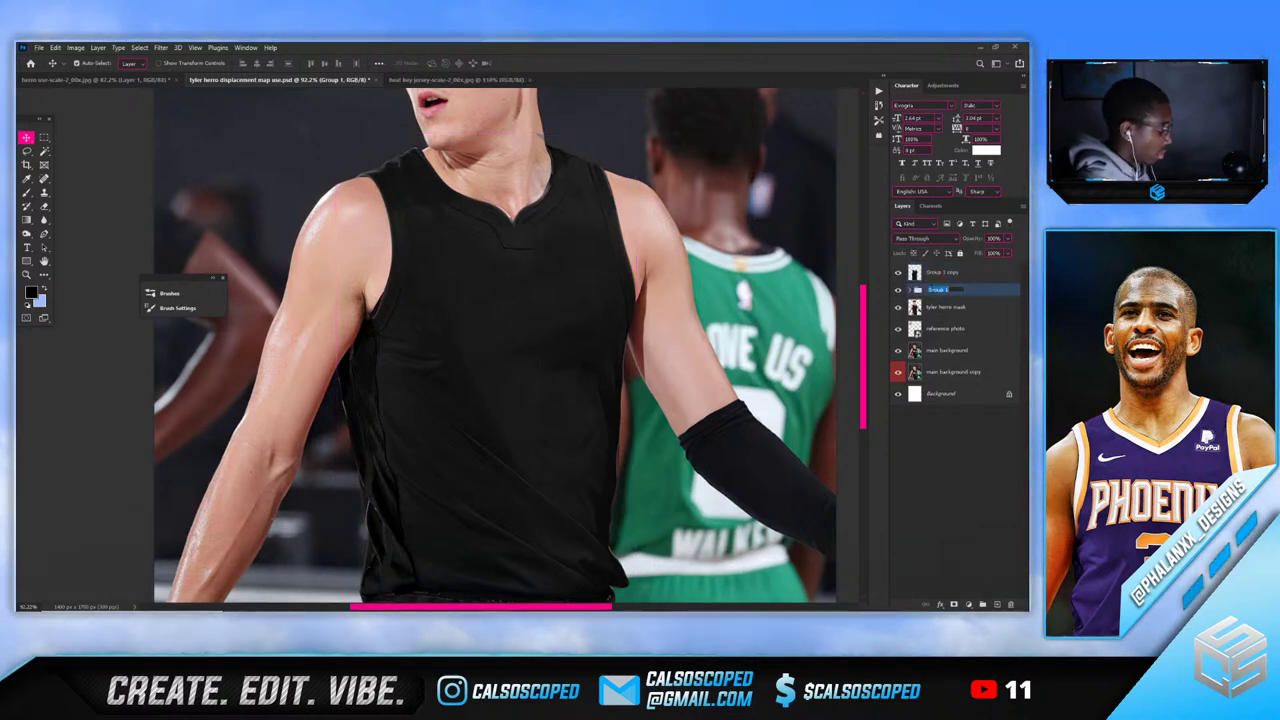
type("jll b")
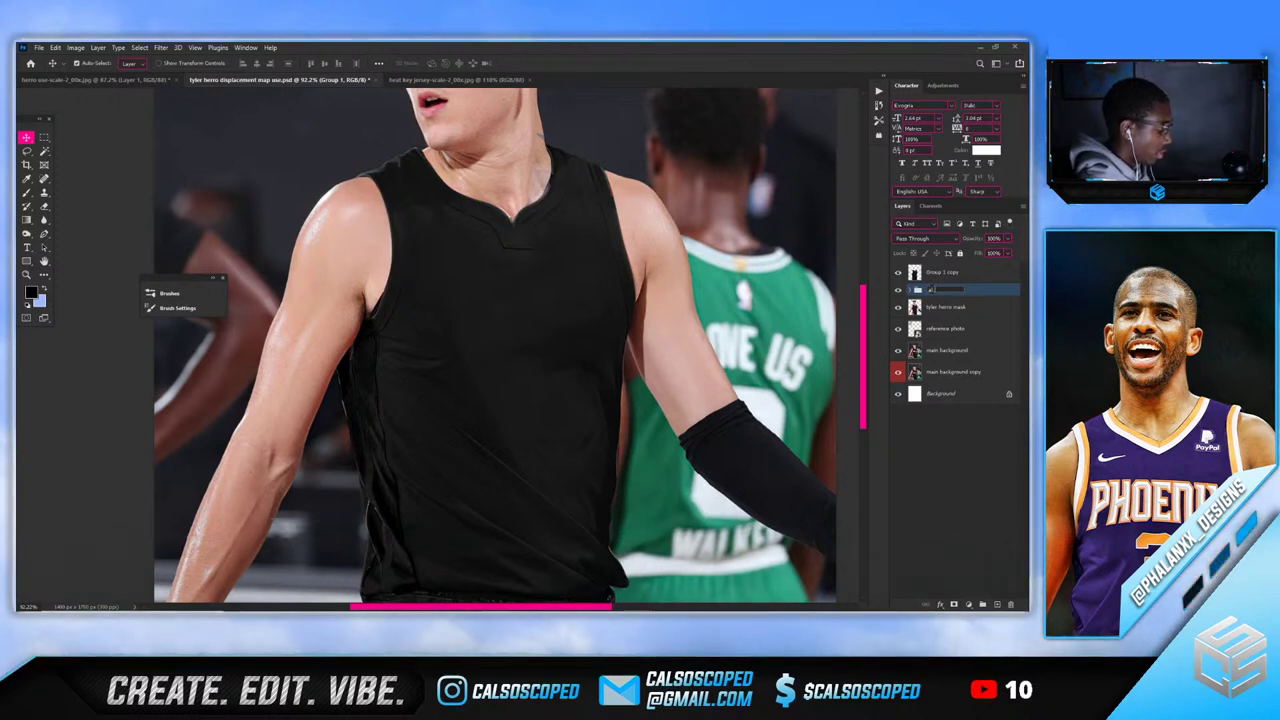
type(" black jersey elements")
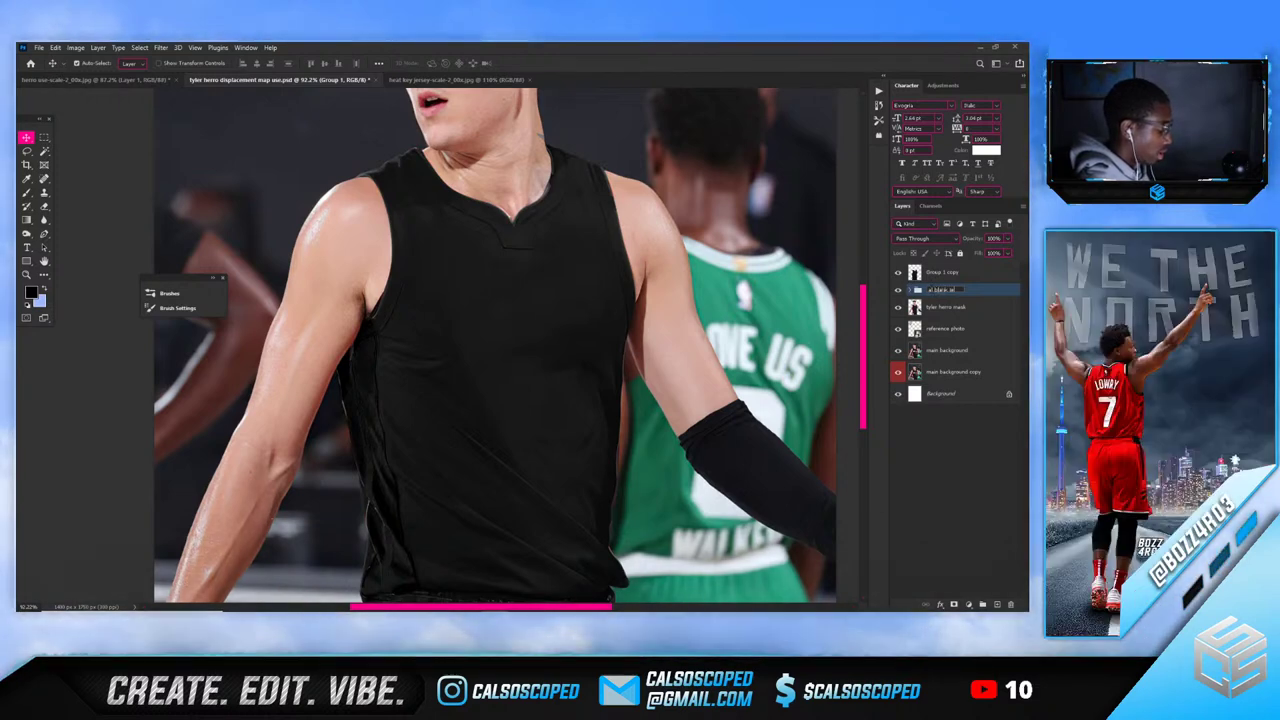
Rename the merged jersey layer as "blank black jersey"
double_click(942, 272)
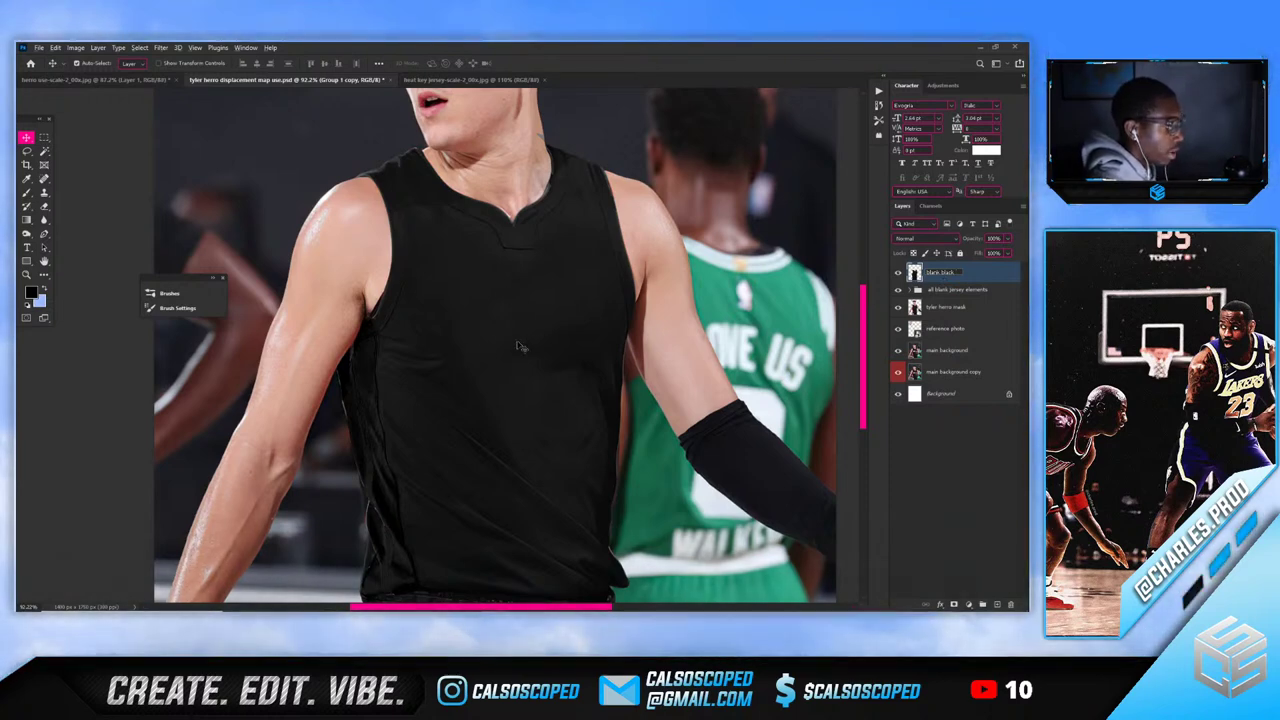
type("j")
key("alt+e")
key("r")
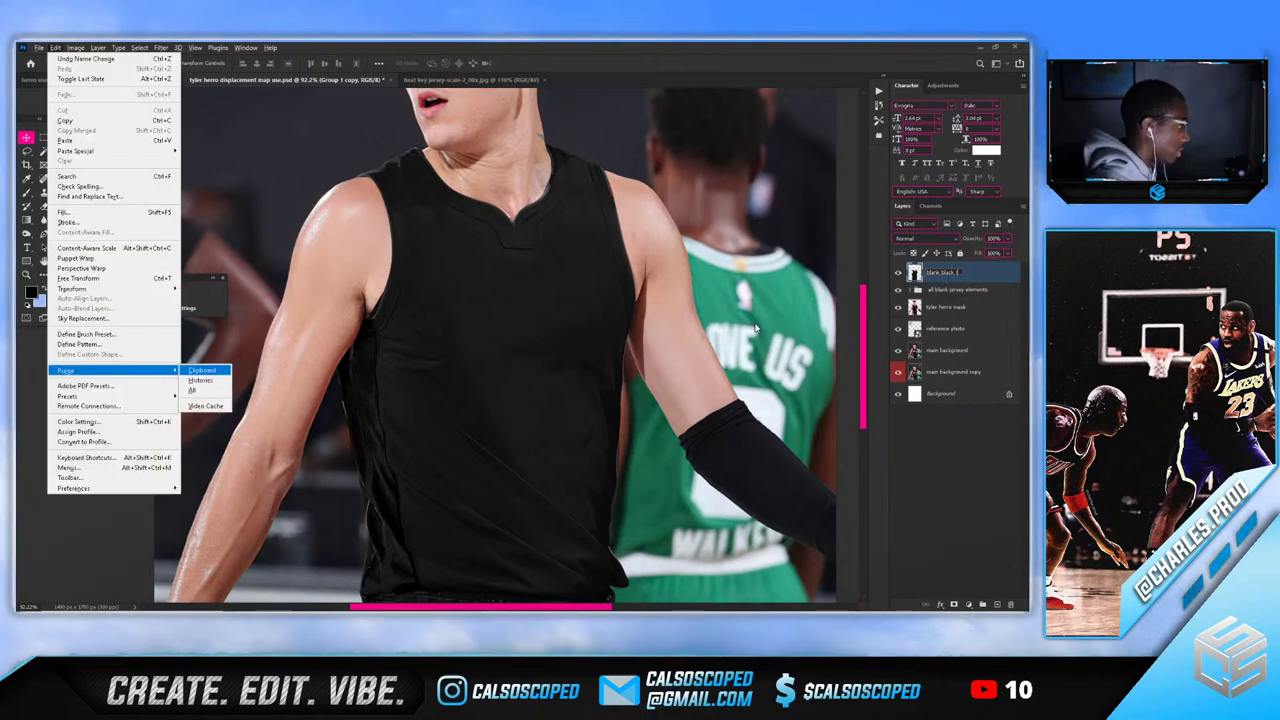
key("Return")
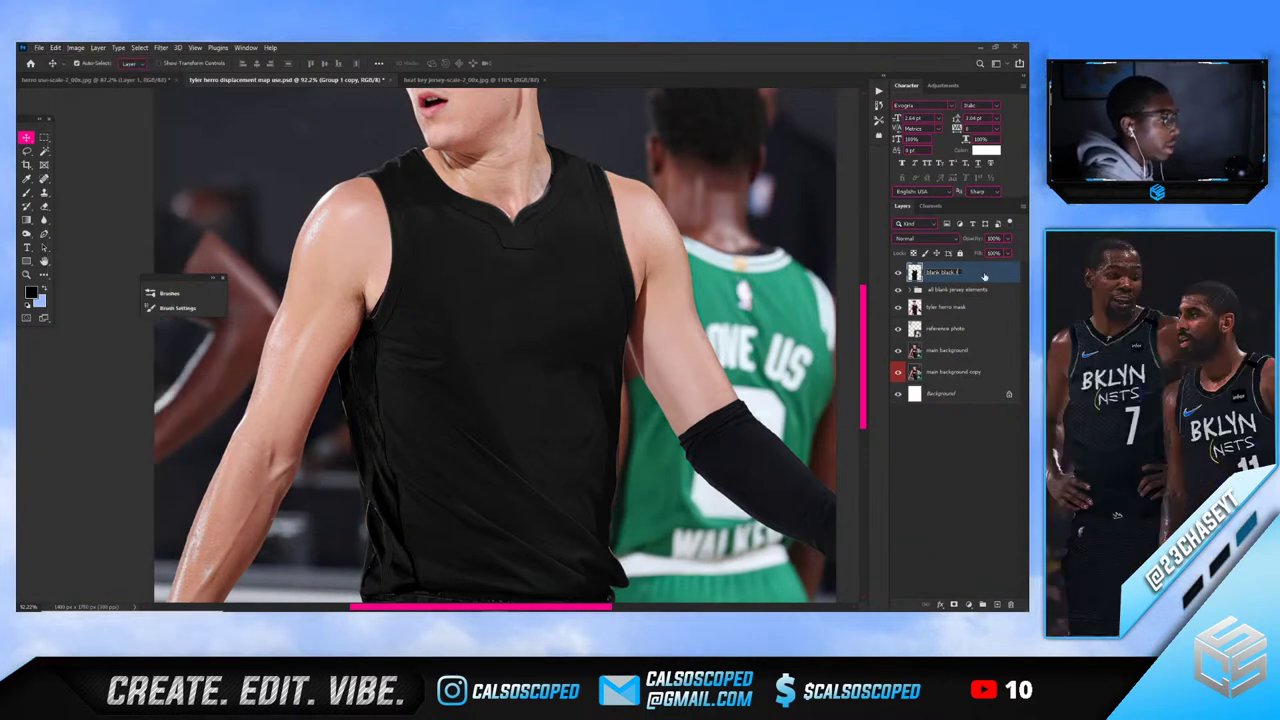
type("rsey")
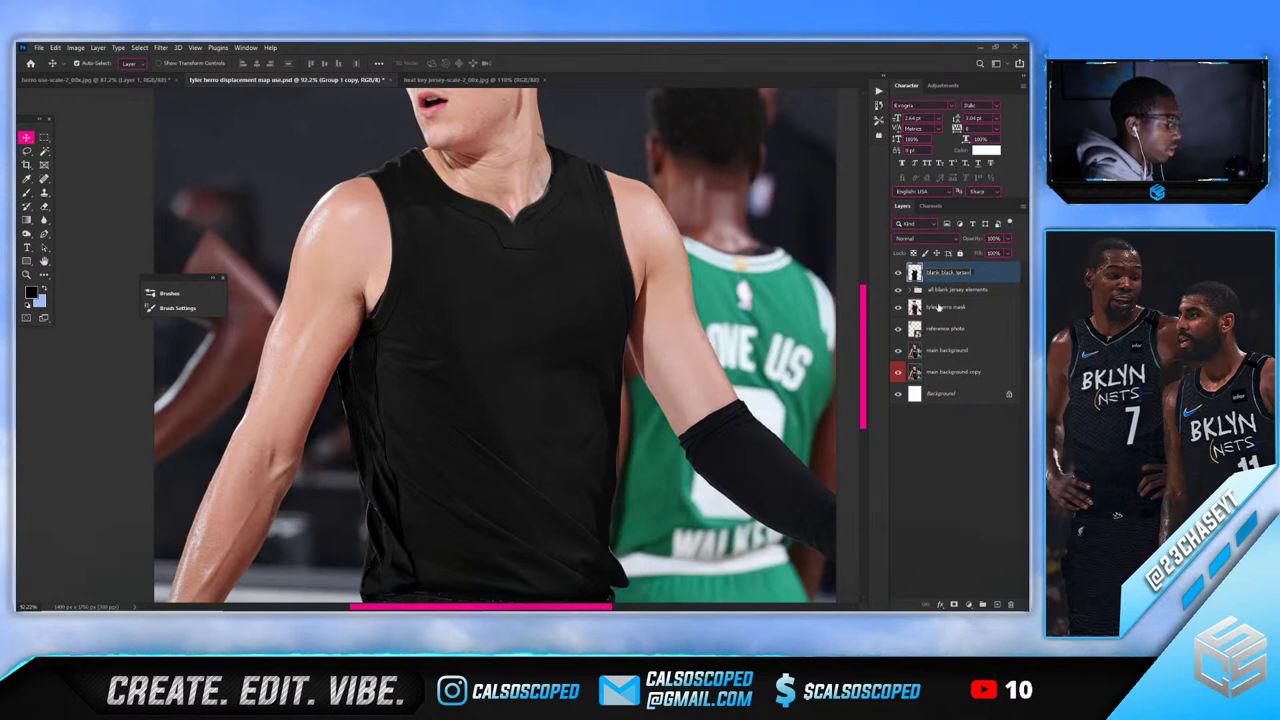
left_click(992, 270)
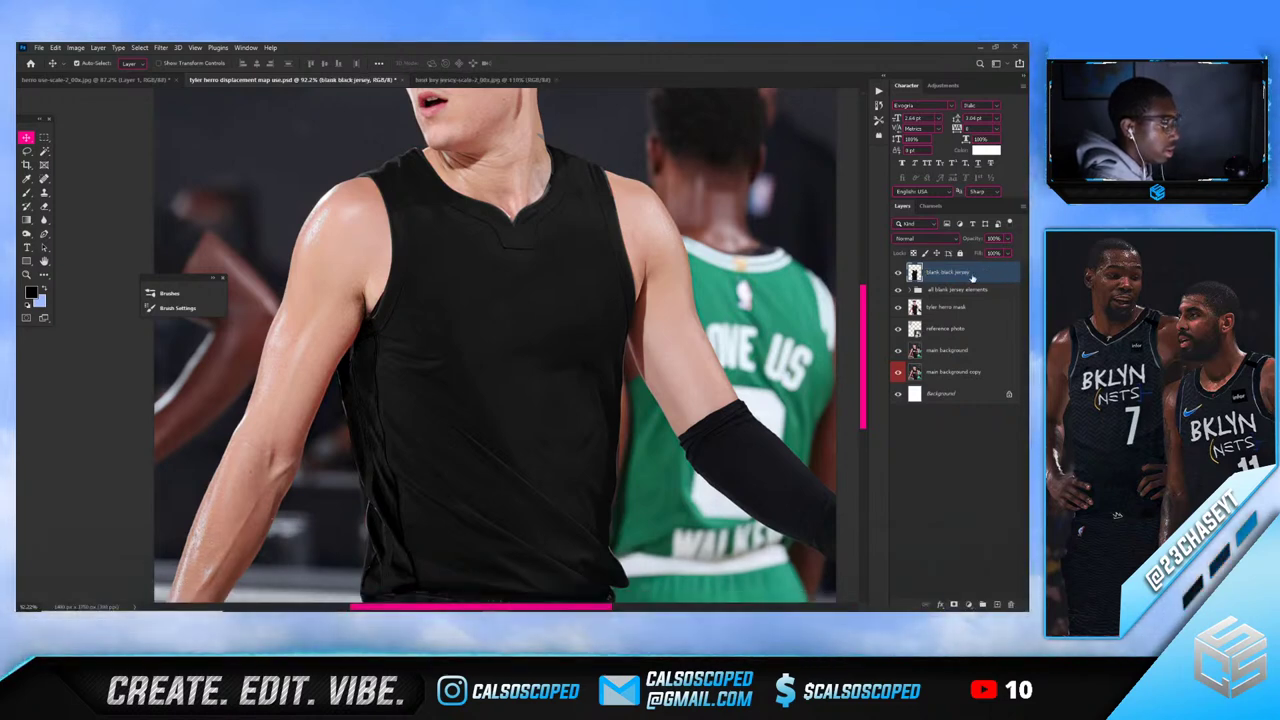
Try to cover the dark side seam below the armpit with the Clone Stamp, sampling the adjacent plain jersey fabric
scroll(381, 349, "up", 3)
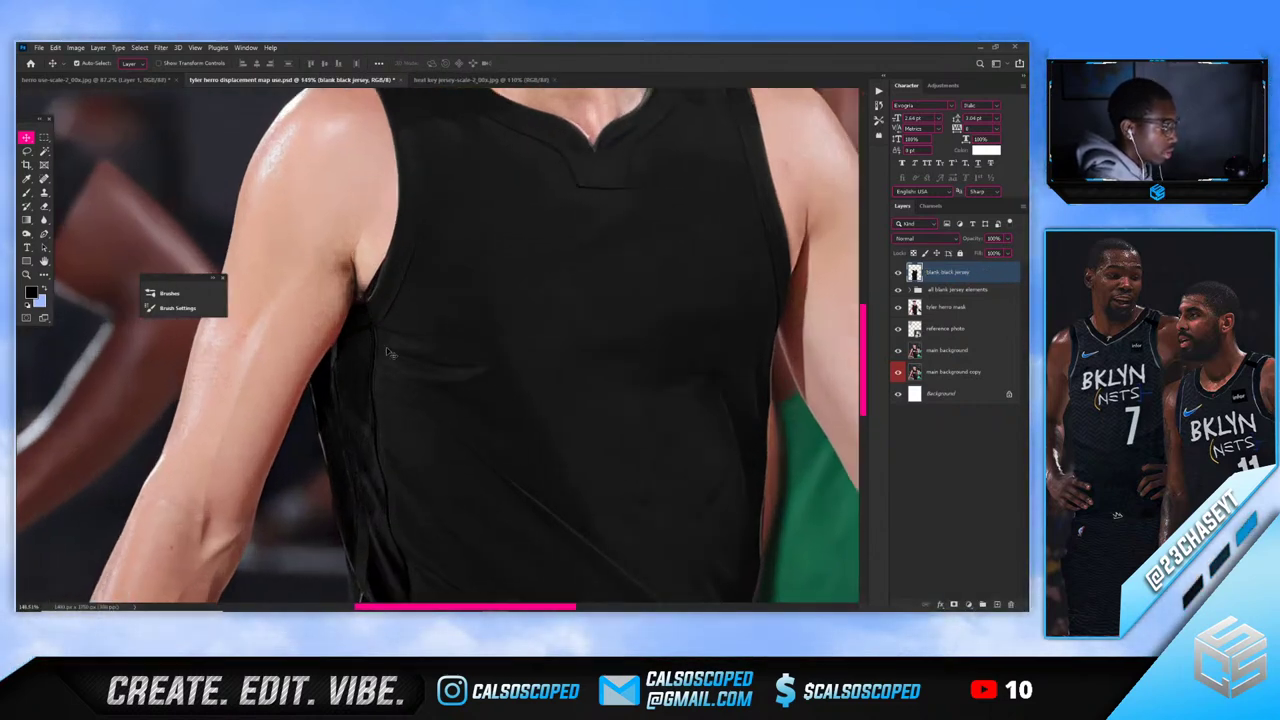
left_click(44, 192)
scroll(370, 395, "up", 2)
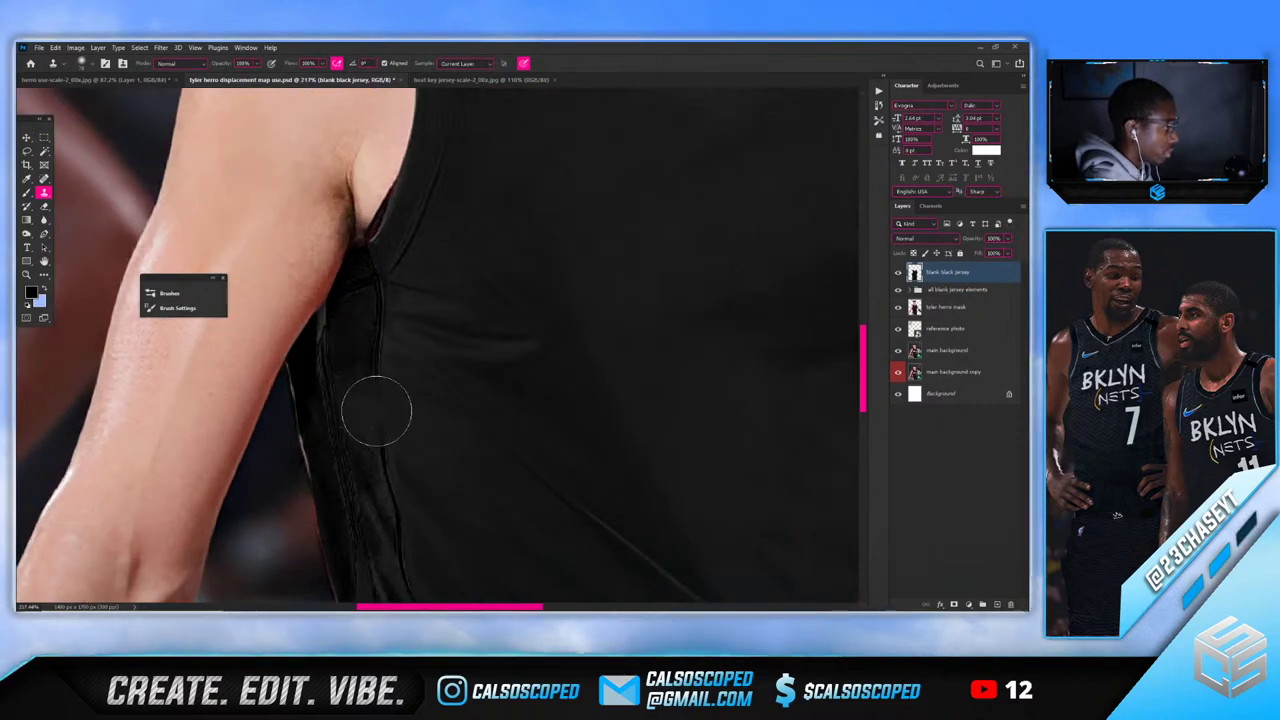
left_click(423, 424, "alt")
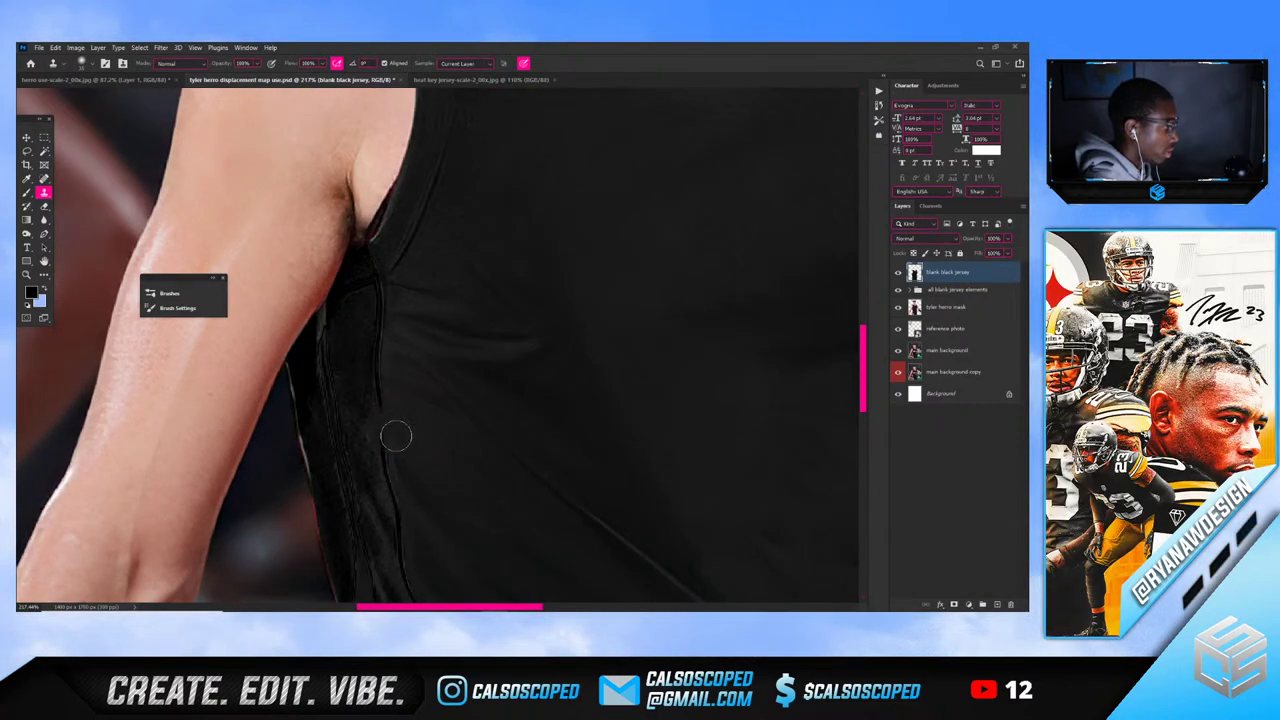
left_click_drag(380, 400, 380, 368)
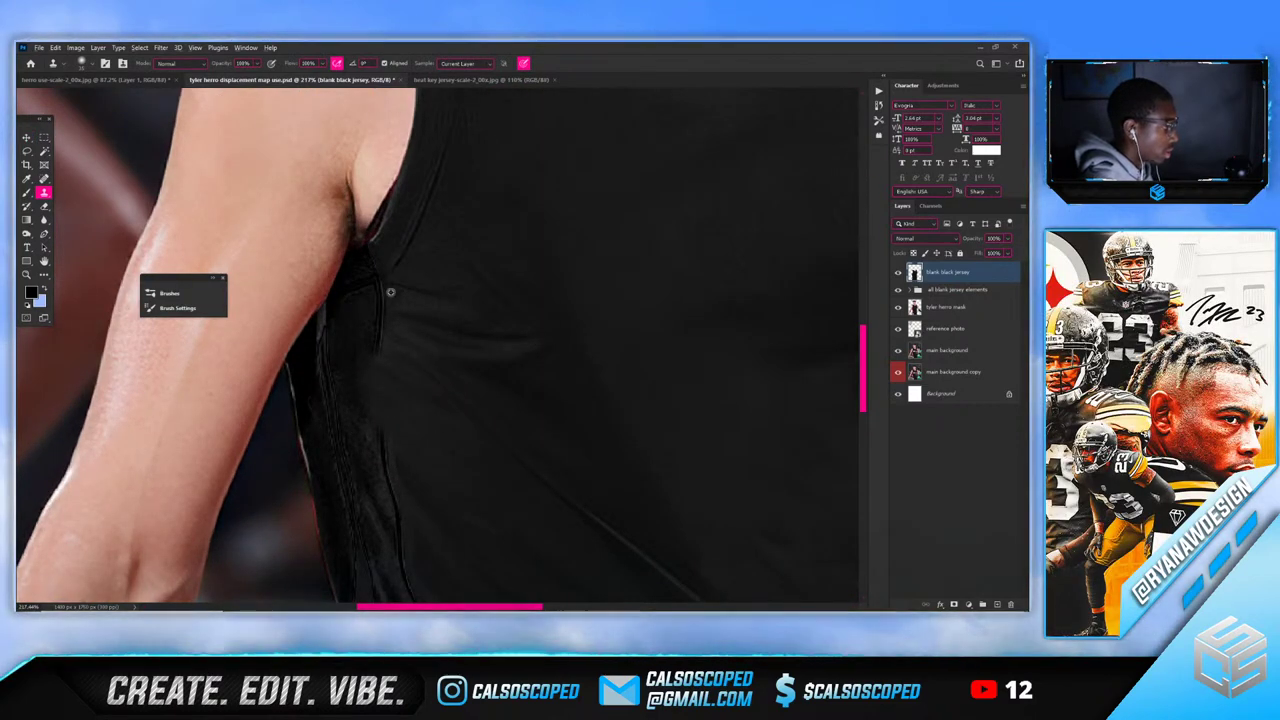
scroll(432, 337, "down", 1)
scroll(429, 334, "down", 2)
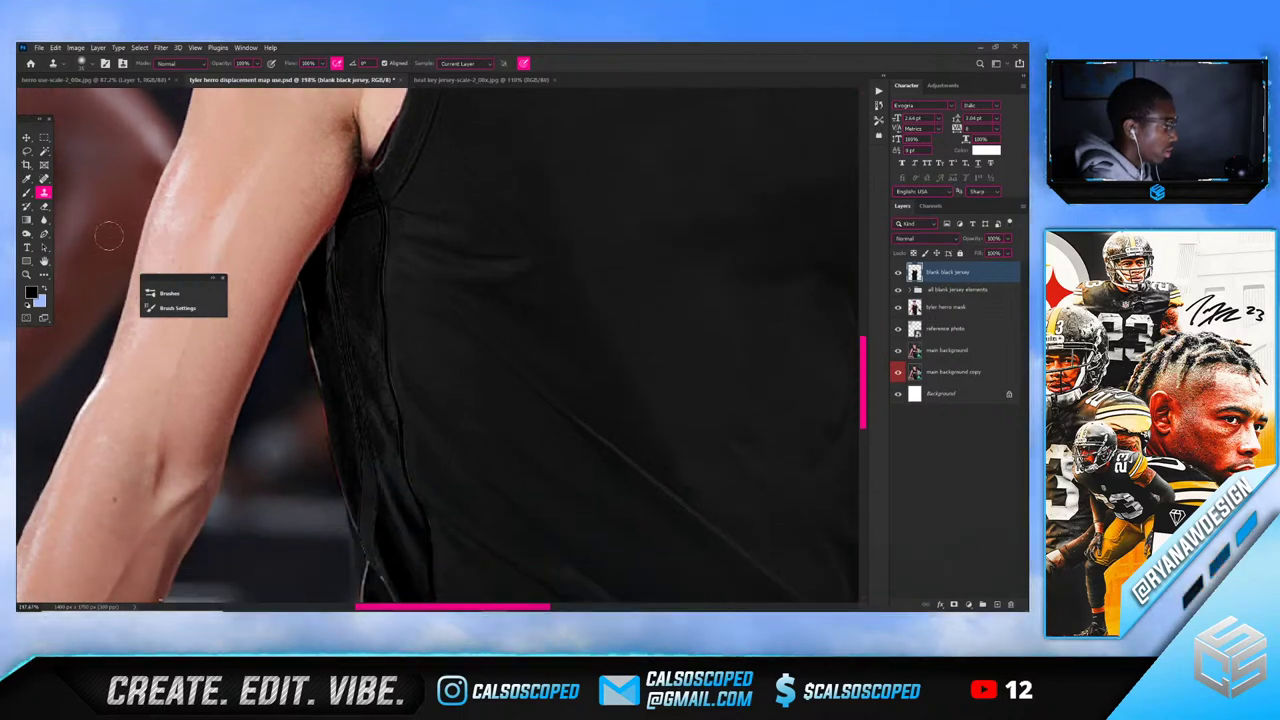
Smooth away the upper side seam below the armpit on the "blank black jersey" layer with the Mixer Brush
right_click(26, 191)
left_click(80, 225)
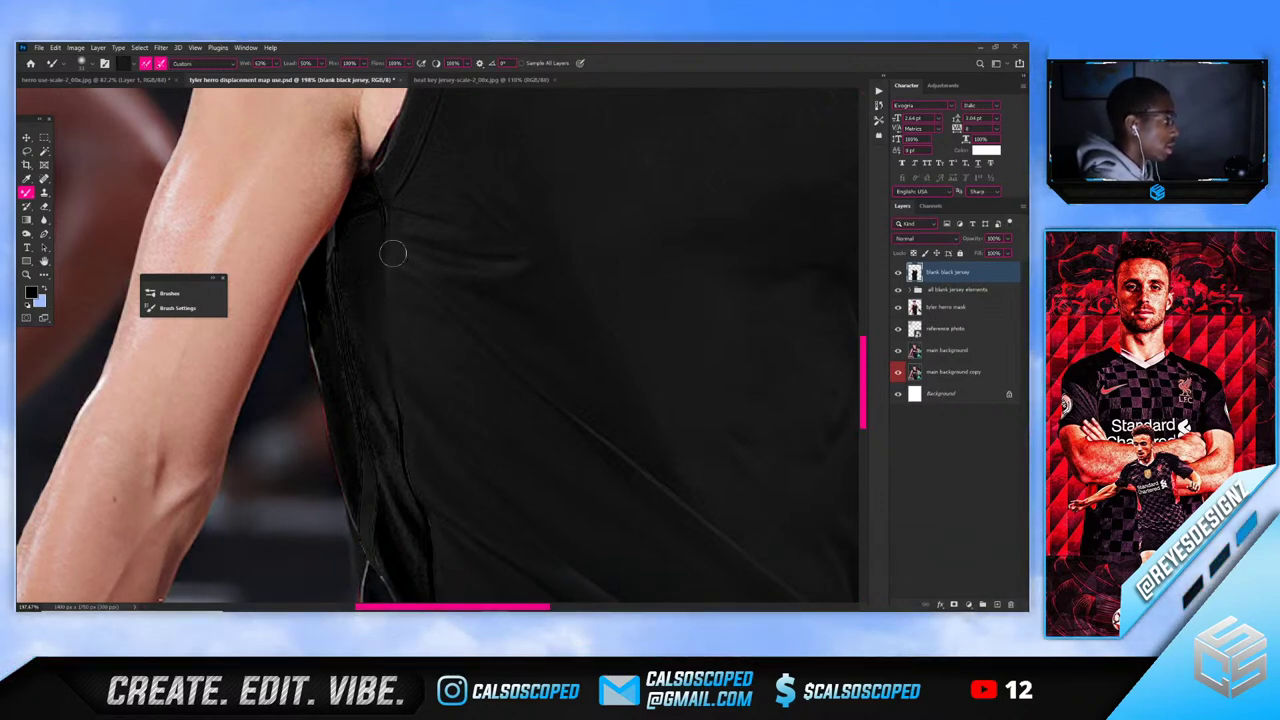
scroll(400, 197, "down", 6)
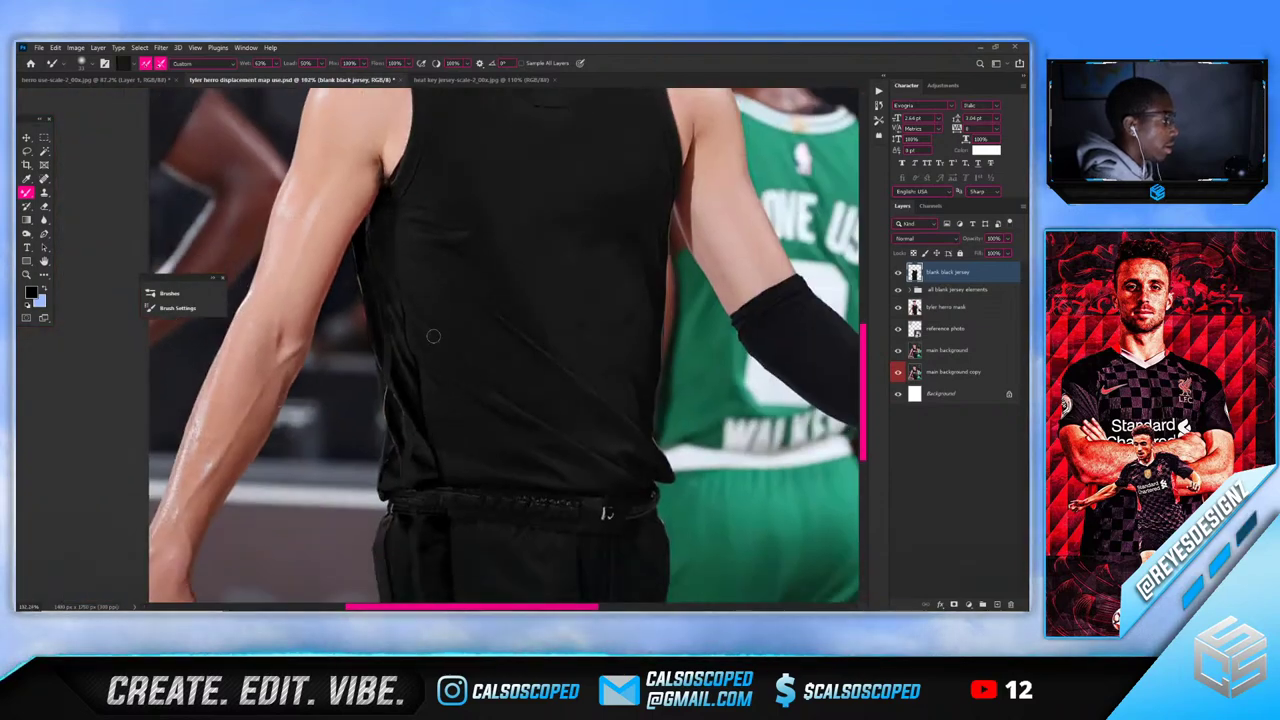
scroll(431, 330, "up", 3)
left_click_drag(431, 320, 451, 320)
left_click_drag(451, 295, 431, 299)
Blend the lower stretch of the side seam into the jersey front, down towards the hem
scroll(398, 318, "up", 5)
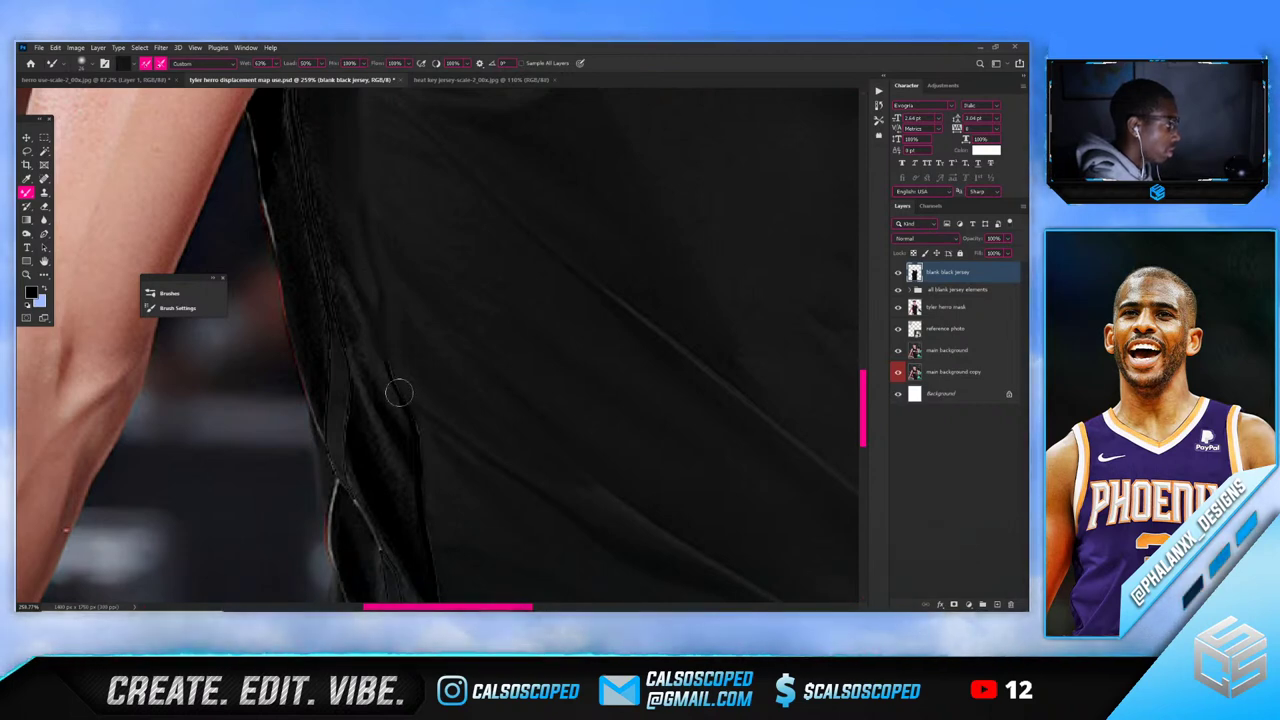
scroll(401, 385, "down", 2)
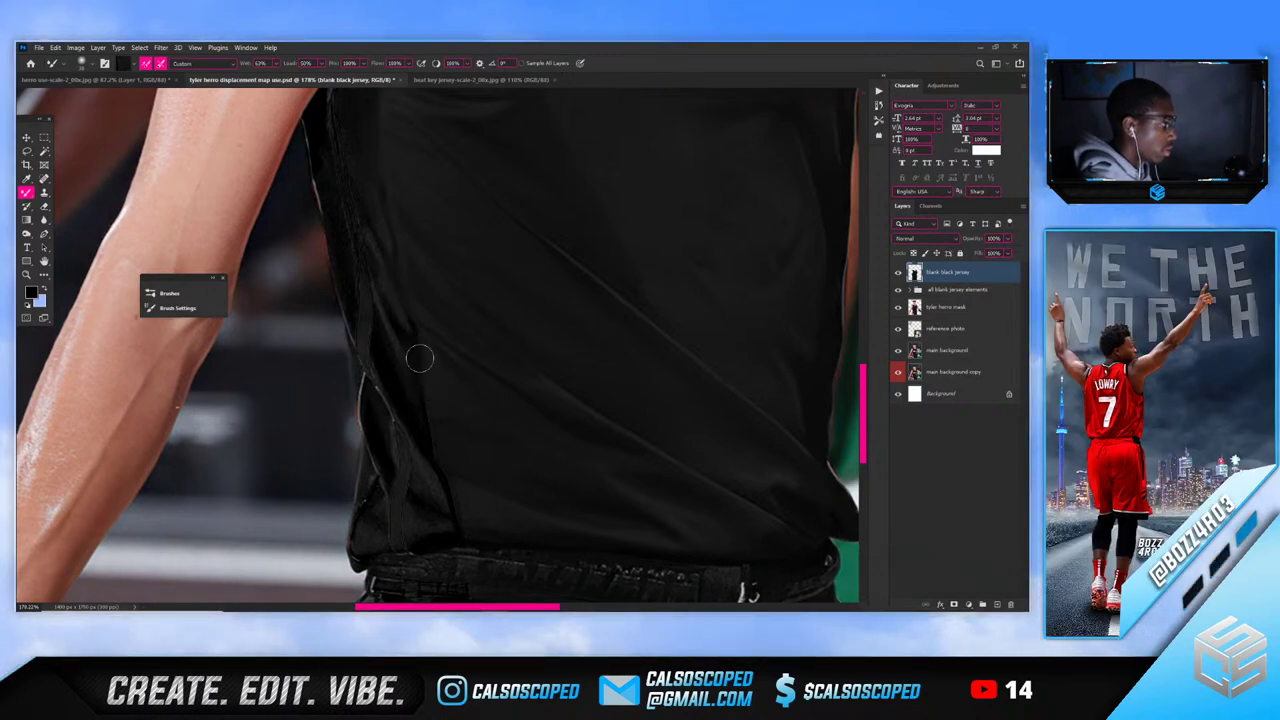
scroll(450, 358, "down", 2)
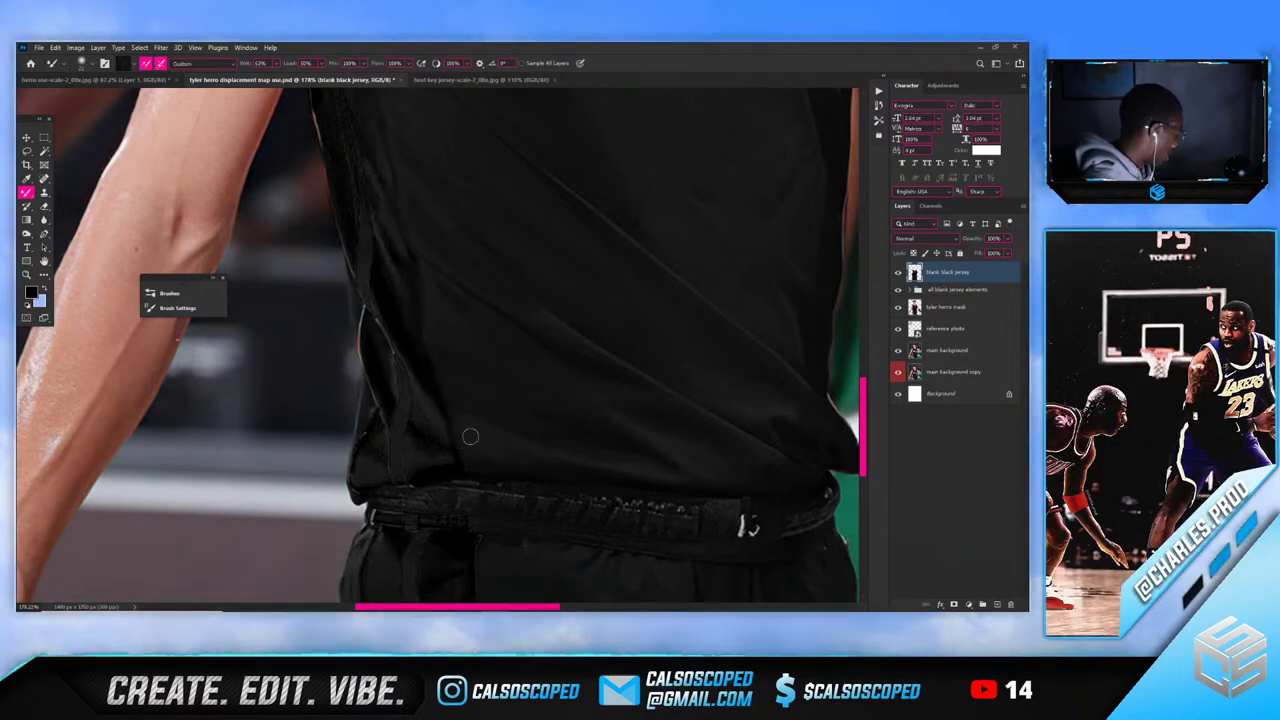
scroll(474, 394, "down", 2)
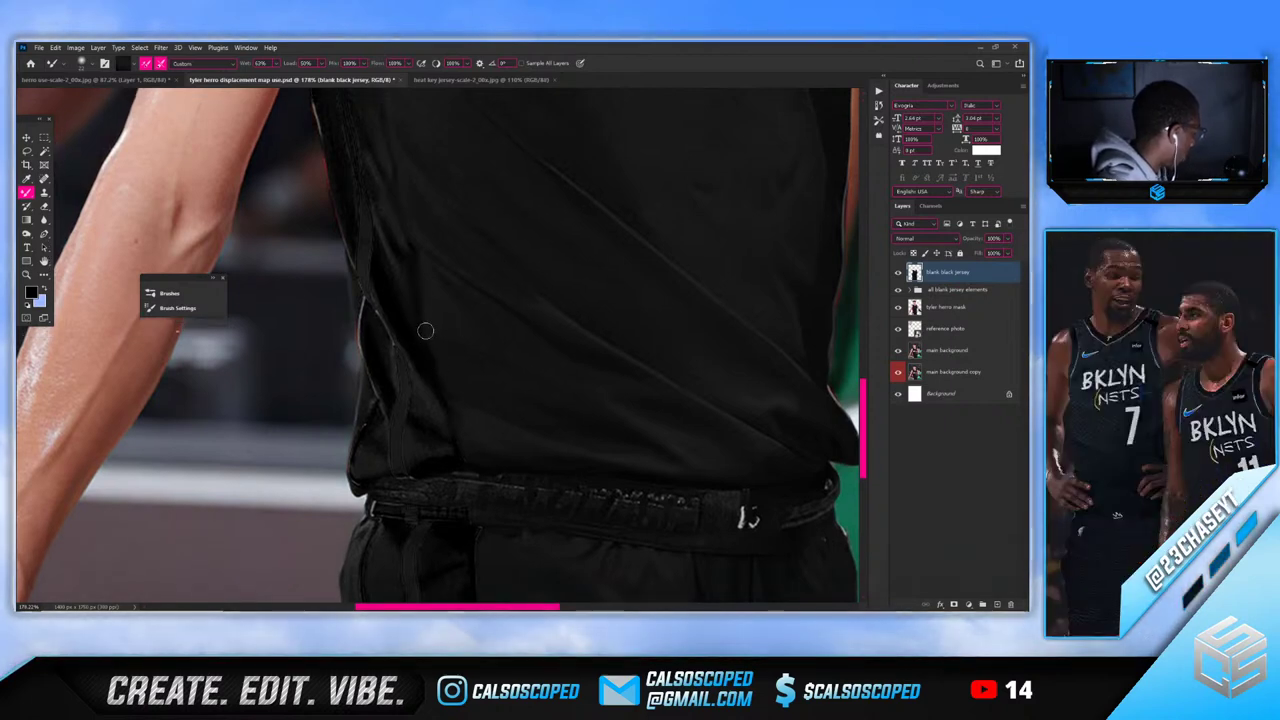
Resize the Mixer Brush and blend the seam and side piping at the jersey's lower corner above the waistband
scroll(443, 403, "up", 1)
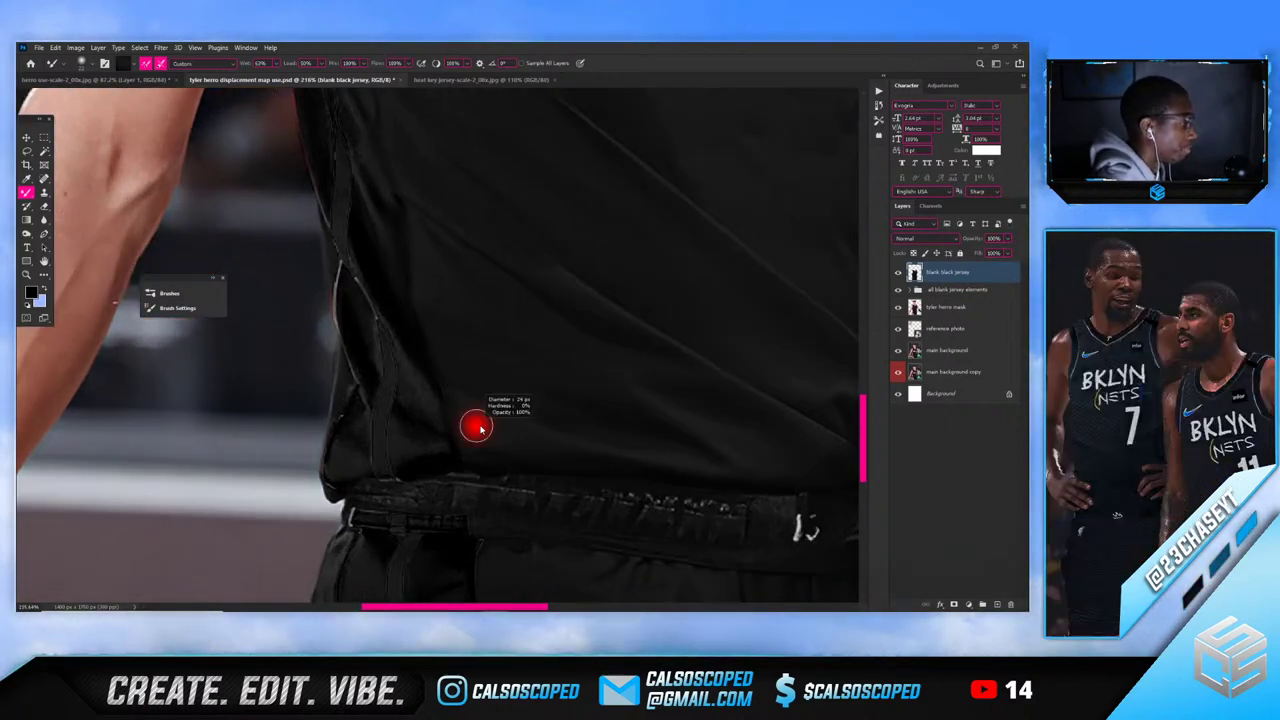
right_click(420, 409, "alt")
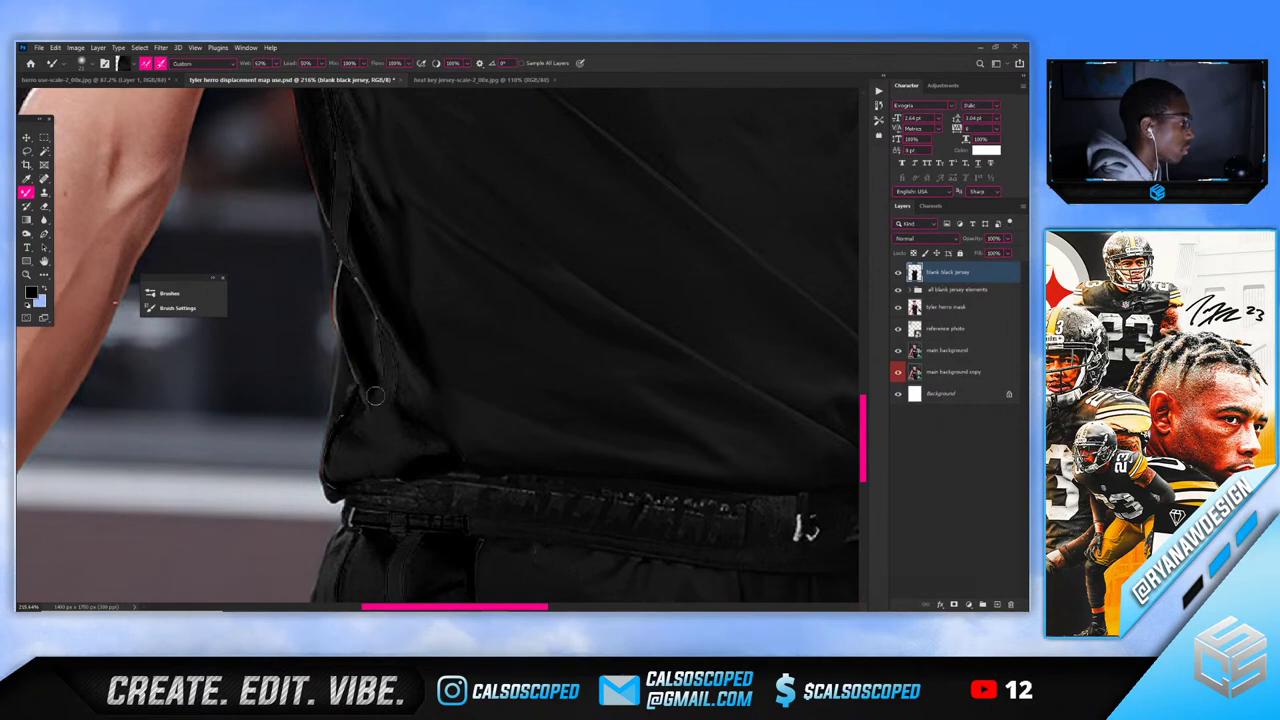
scroll(397, 400, "down", 5)
left_click_drag(573, 459, 574, 526)
scroll(389, 429, "up", 5)
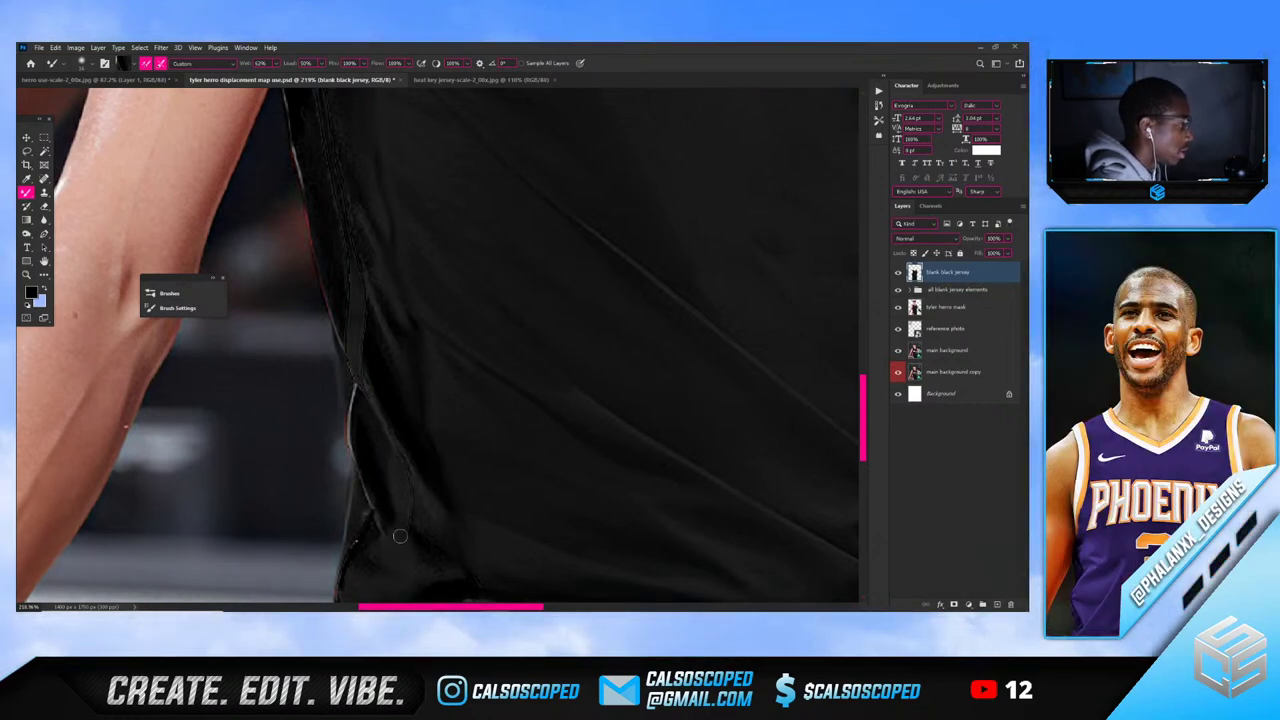
Load the jersey's outline as a selection and smooth the rough side panel texture inside its edge with the Mixer Brush
scroll(374, 424, "down", 5)
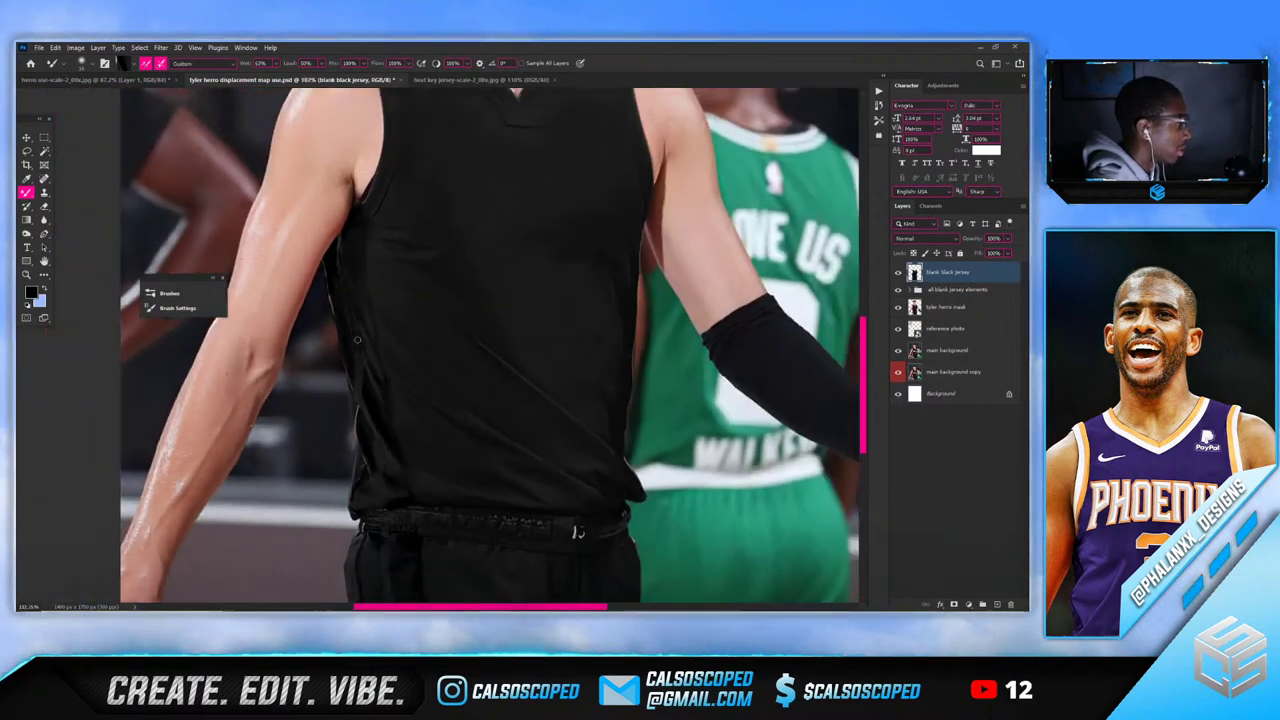
scroll(341, 378, "up", 5)
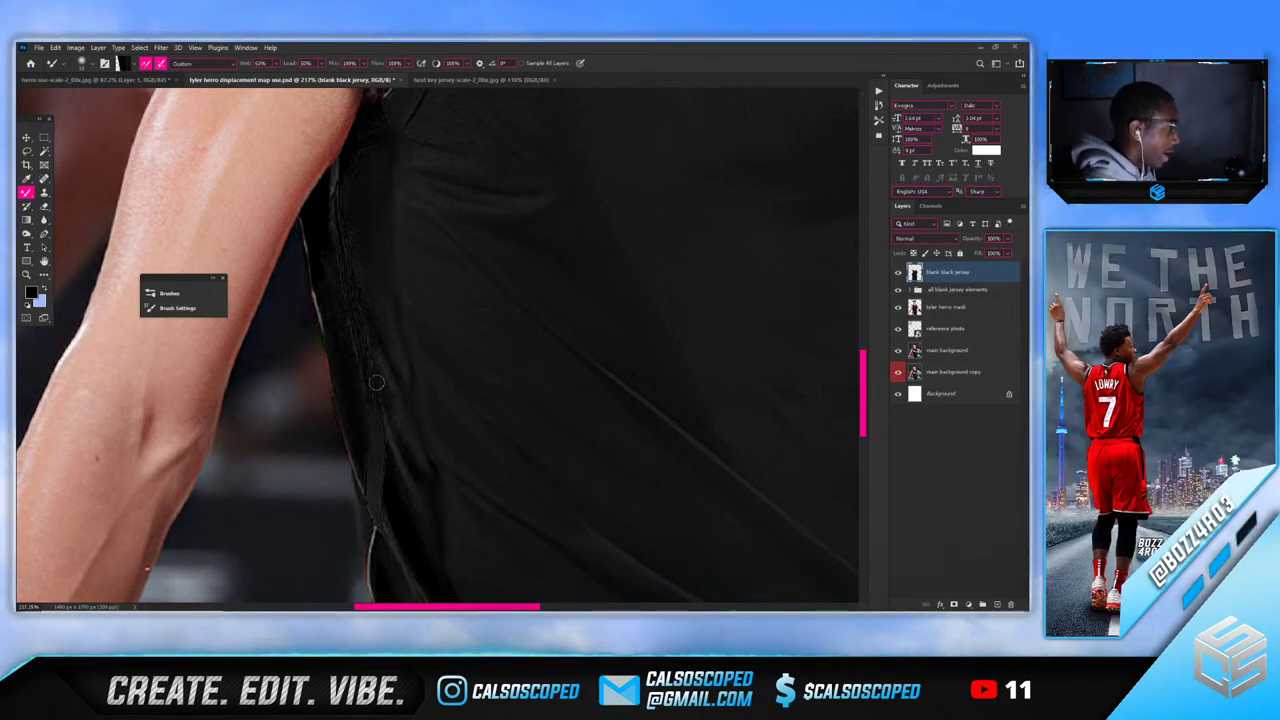
scroll(394, 383, "up", 3)
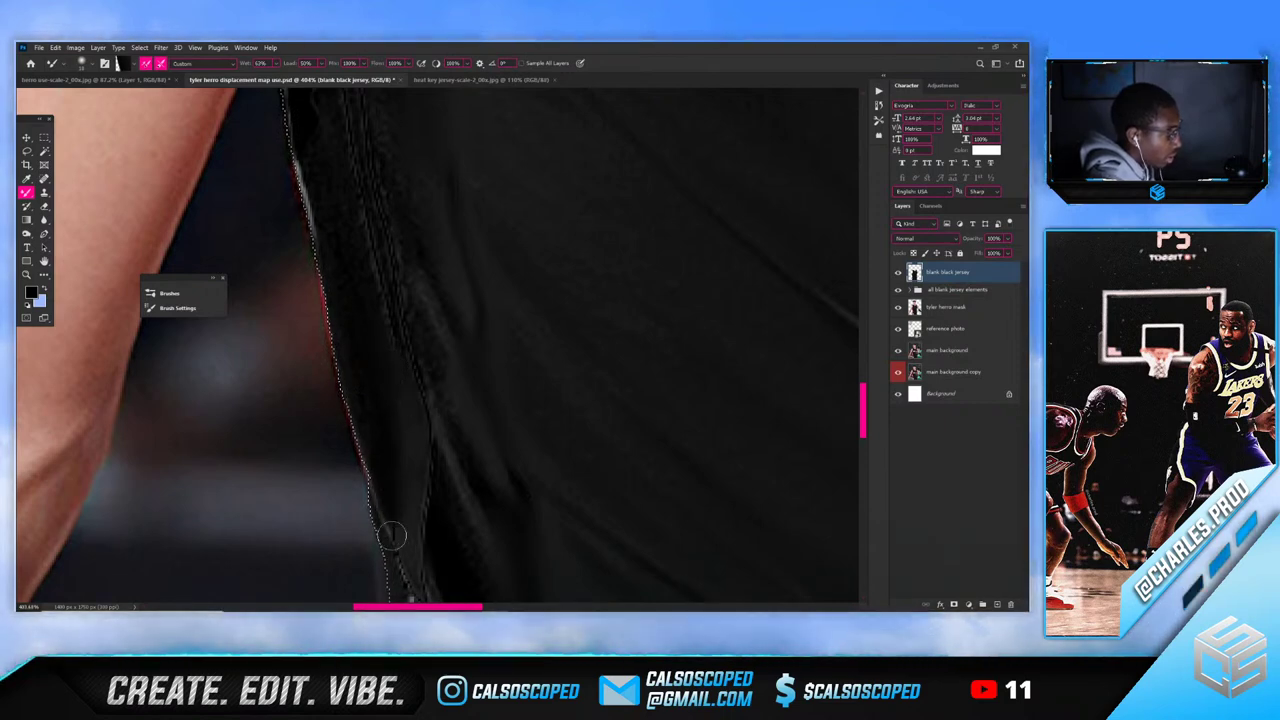
scroll(354, 382, "down", 4)
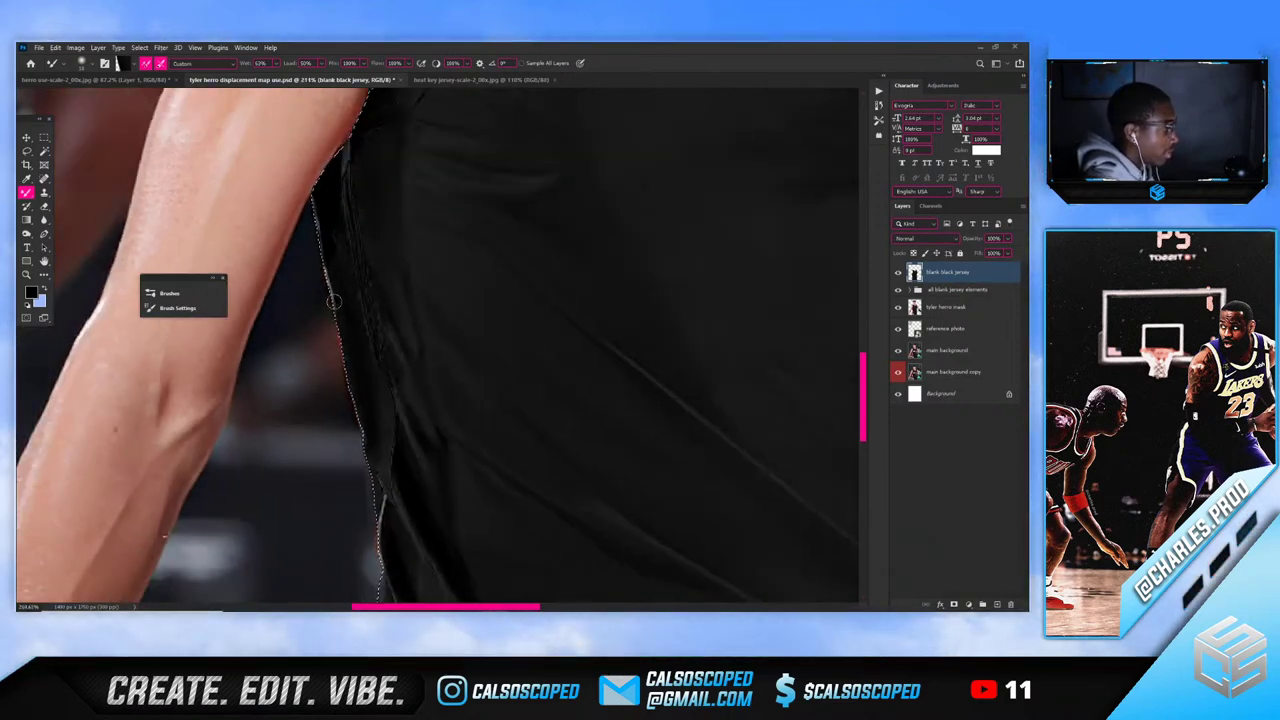
scroll(330, 306, "up", 2)
mouse_move(330, 319)
left_mouse_down()
mouse_move(349, 313)
mouse_move(328, 310)
left_mouse_up()
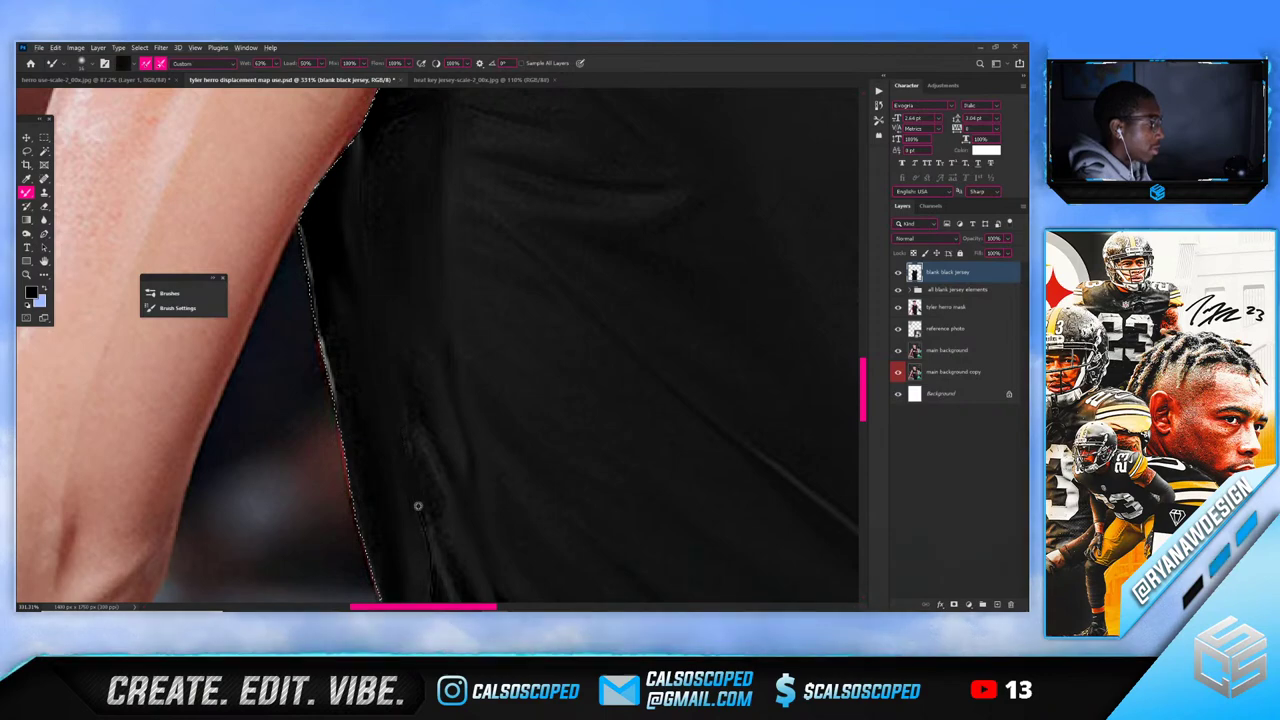
scroll(413, 525, "down", 8)
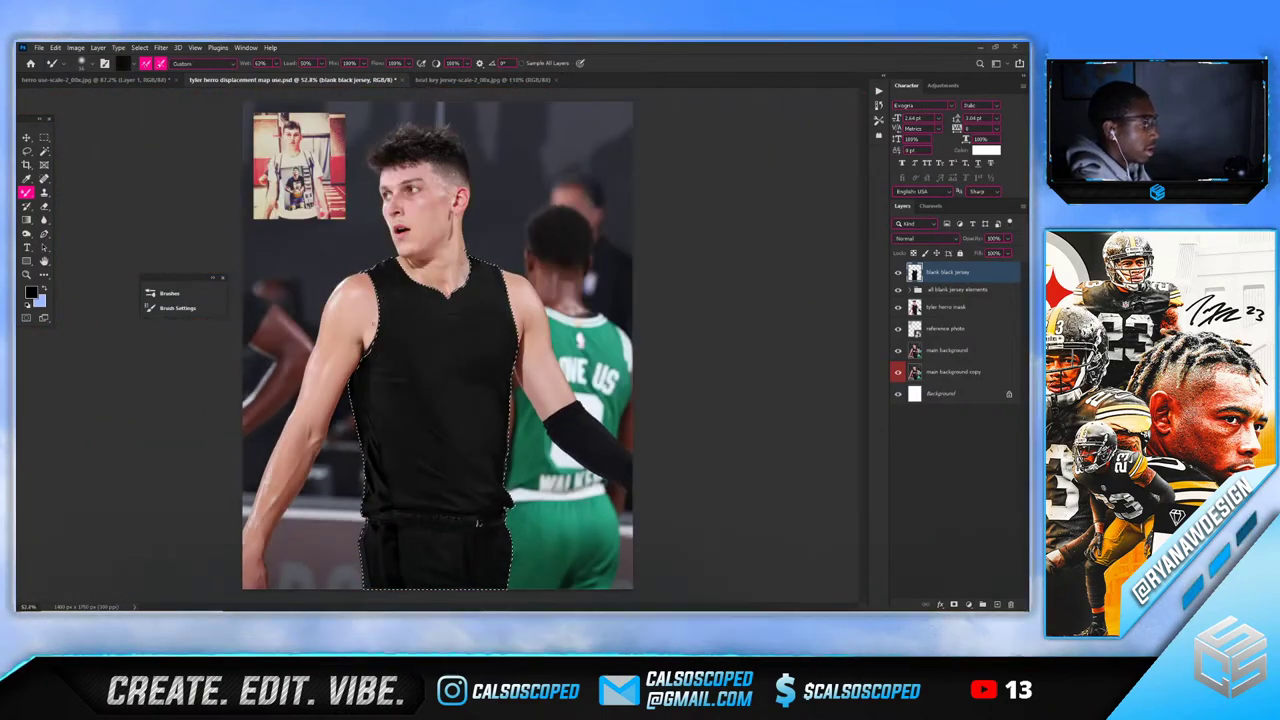
Blend the remaining trim texture just below the armpit, staying within the jersey selection
scroll(372, 340, "up", 5)
scroll(363, 390, "up", 1)
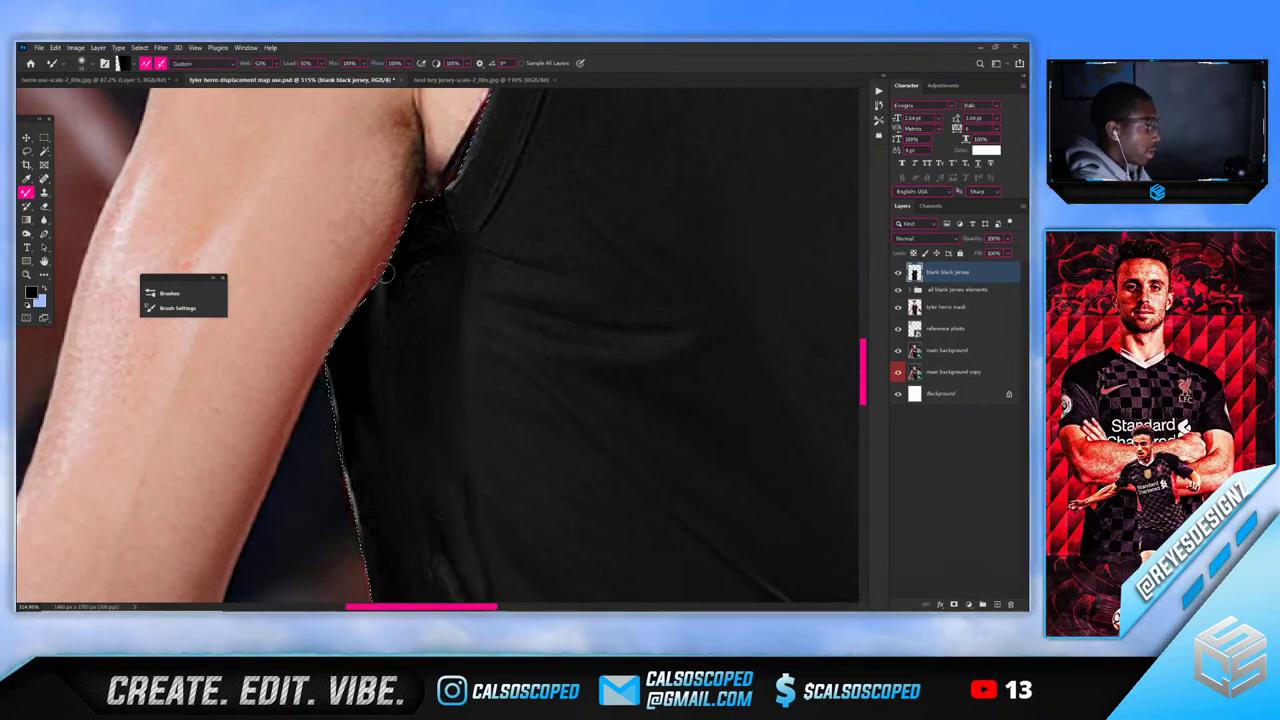
scroll(384, 272, "down", 6)
Blend the thin piping lines and light edge on the lower side panel into the surrounding black fabric
scroll(394, 330, "up", 3)
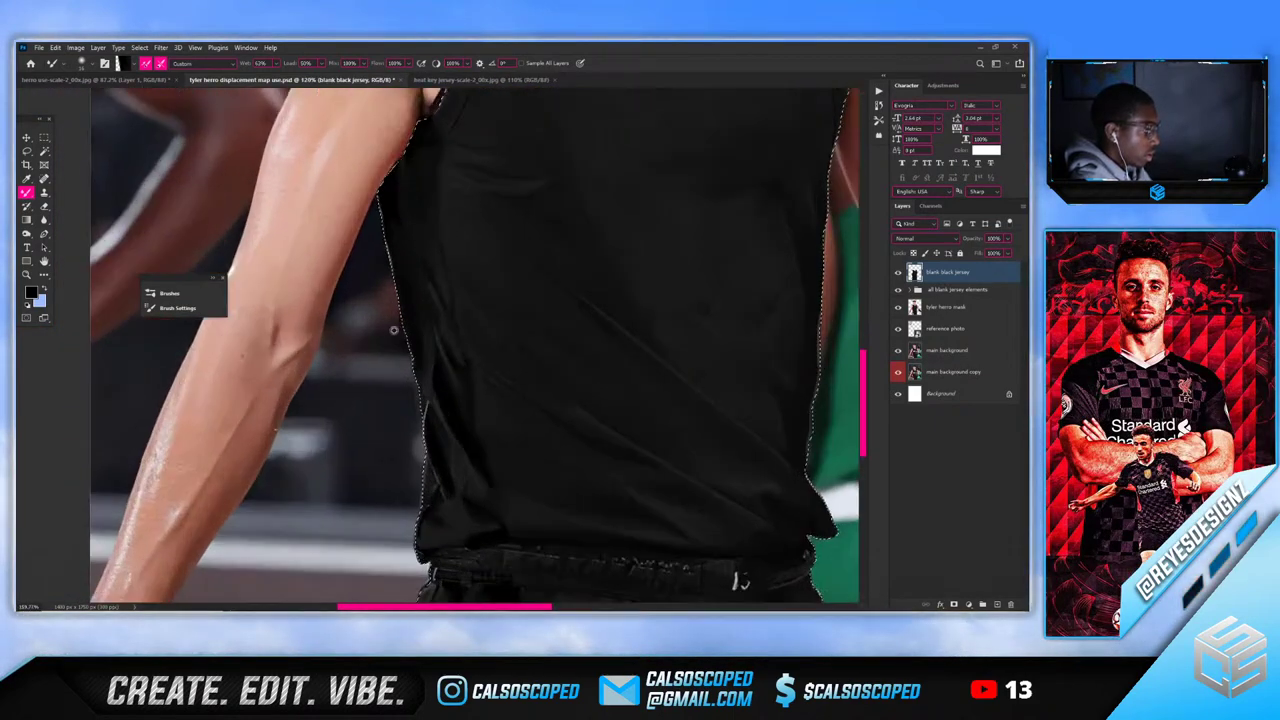
scroll(394, 330, "up", 3)
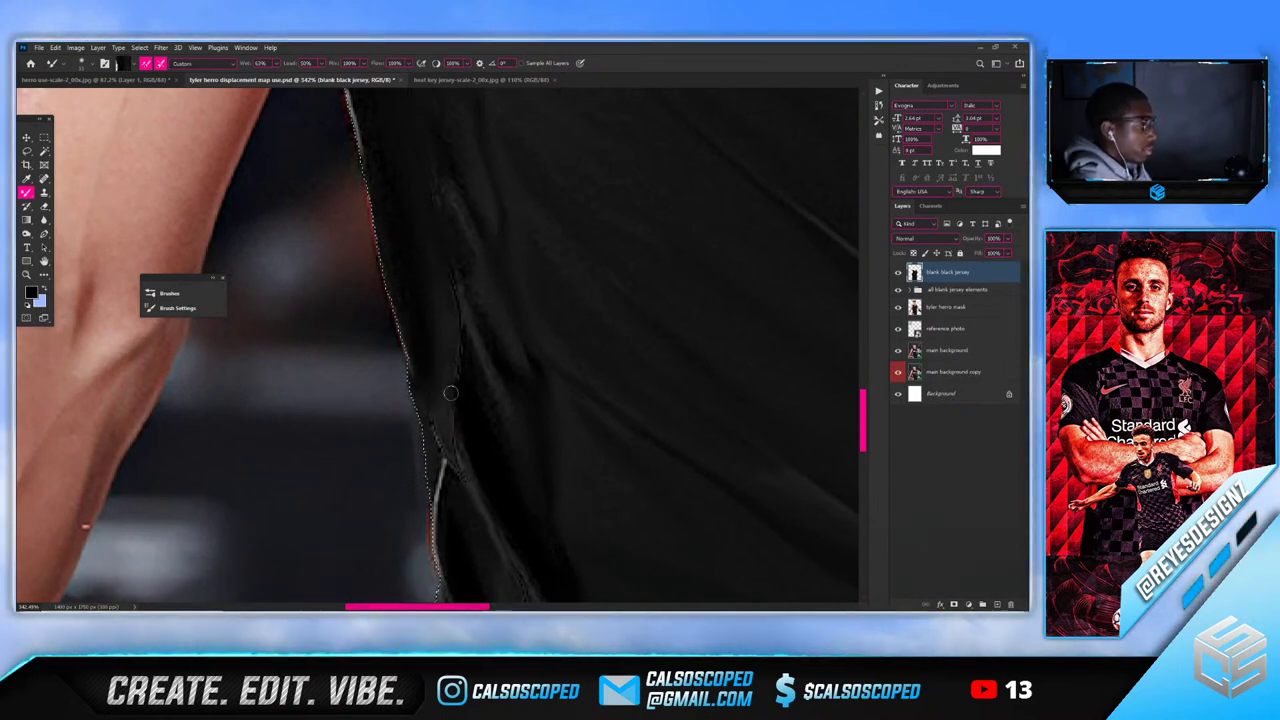
left_click_drag(450, 393, 449, 357)
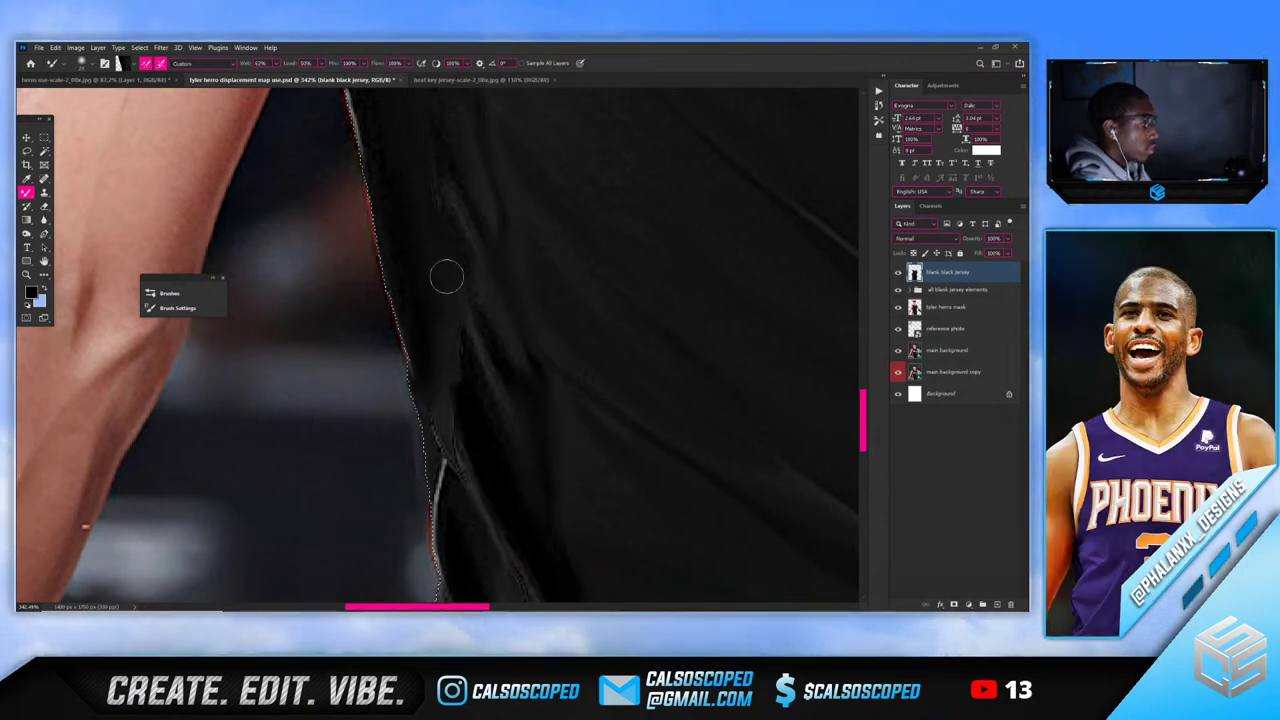
scroll(447, 277, "up", 2)
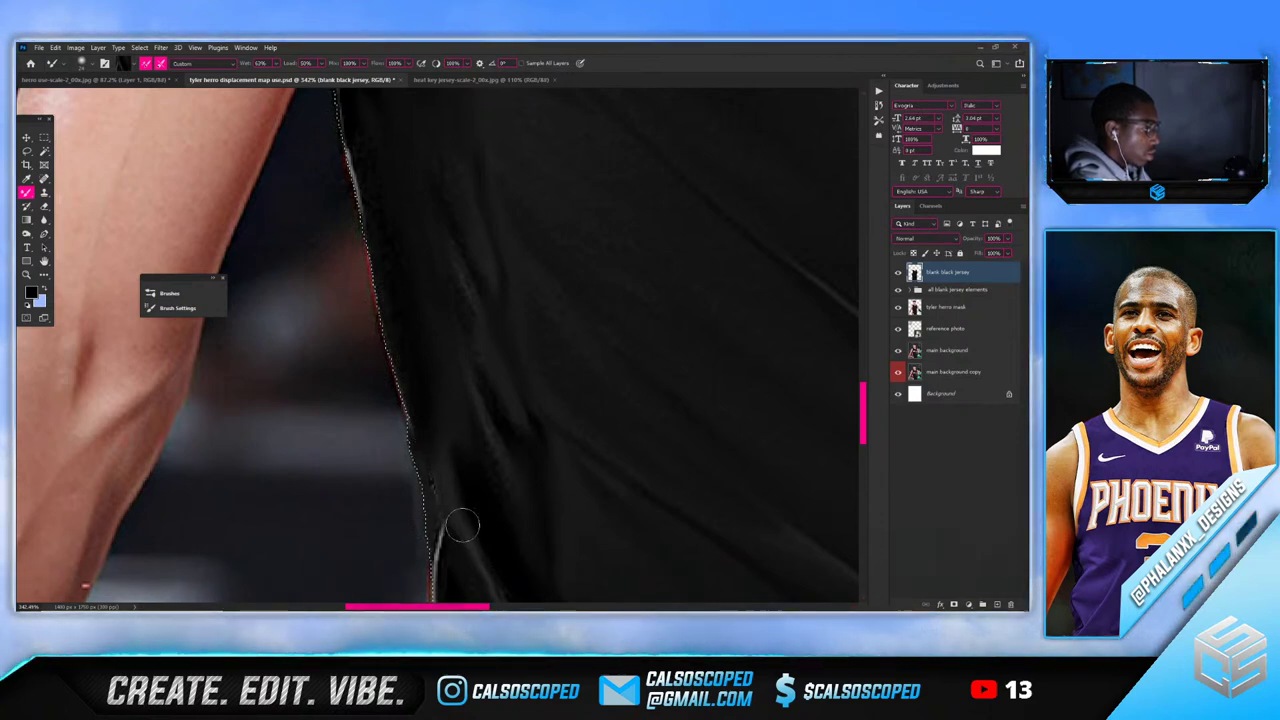
scroll(450, 500, "down", 3)
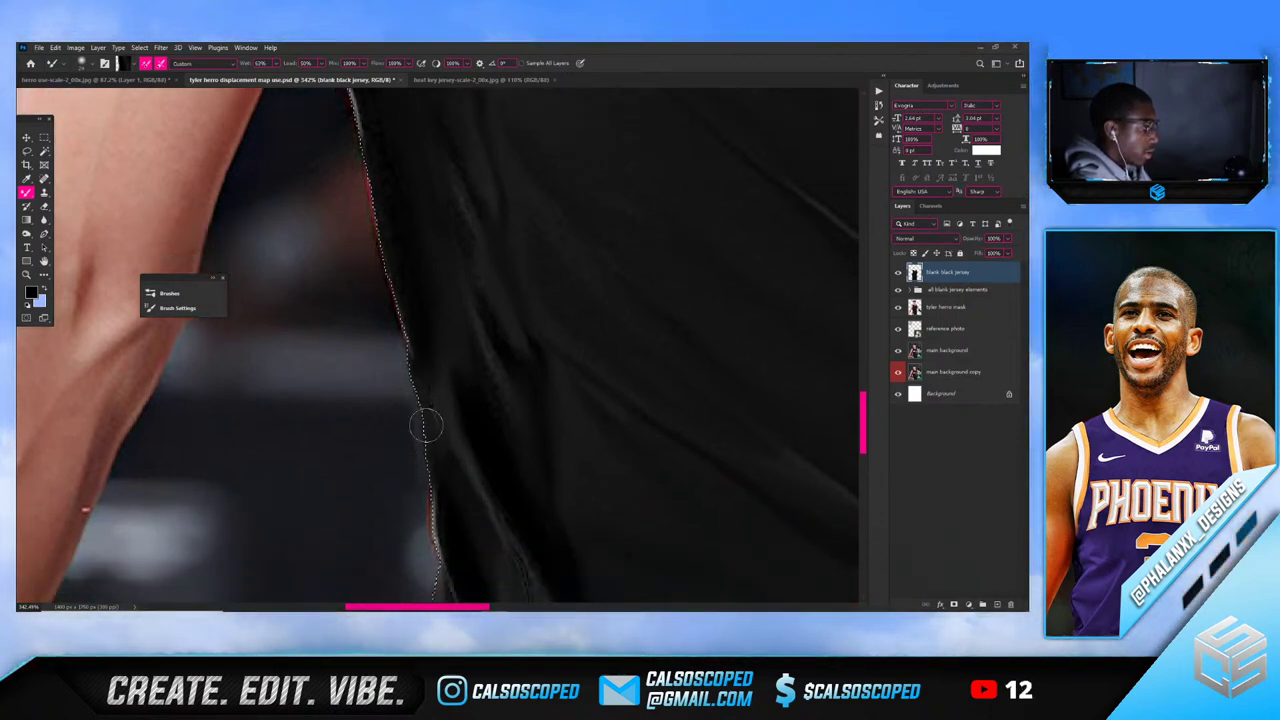
scroll(415, 375, "down", 10)
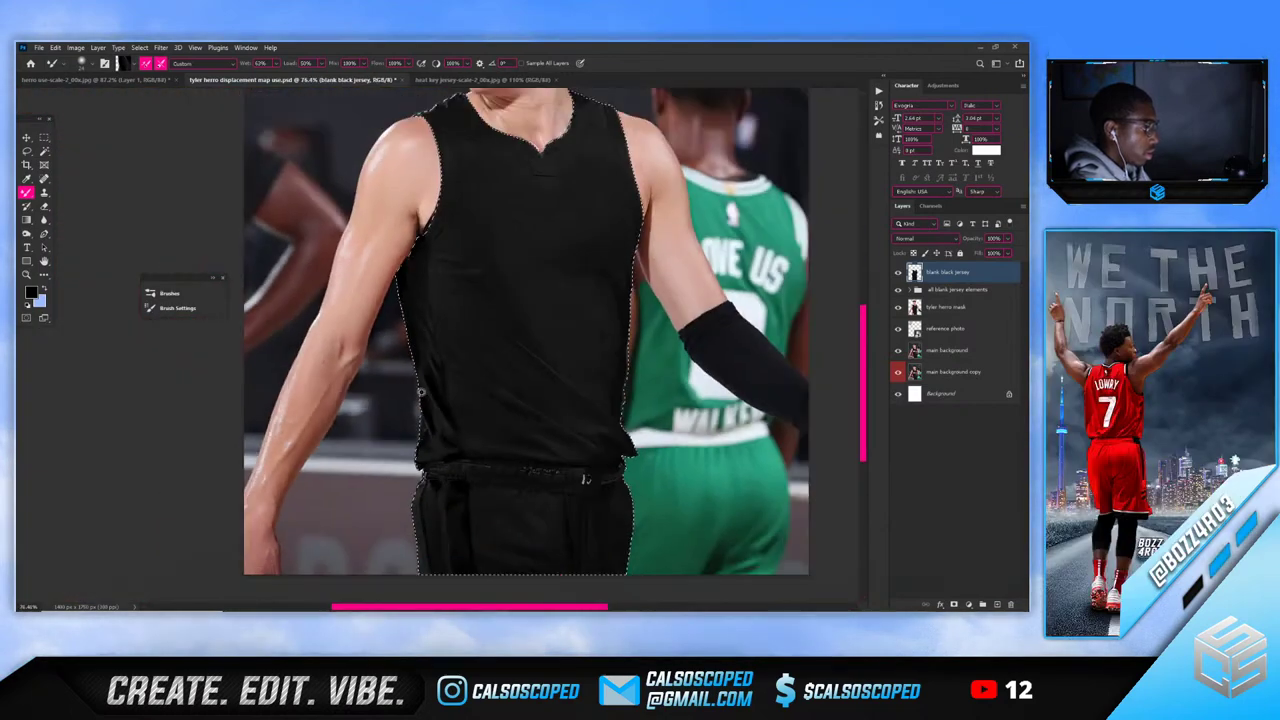
Enlarge the Mixer Brush and blend the vertical side trim on the shorts just below the waistband into the black fabric
scroll(352, 330, "up", 8)
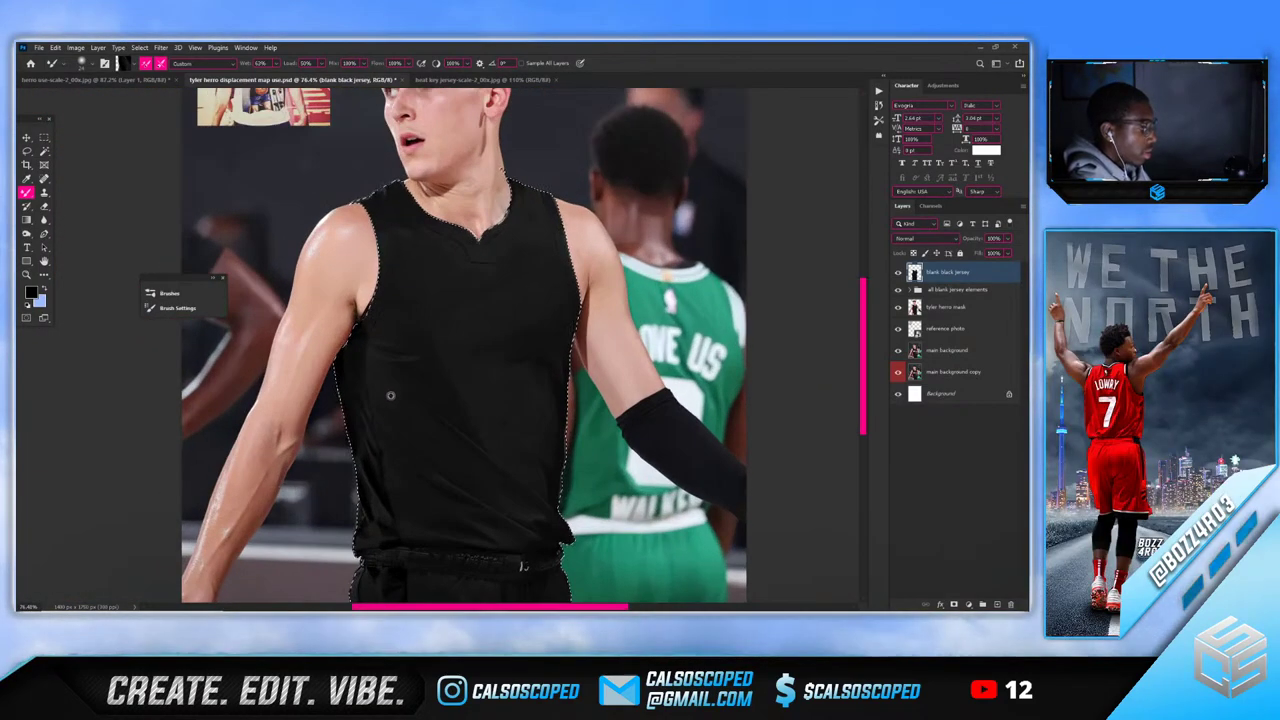
scroll(360, 367, "down", 3)
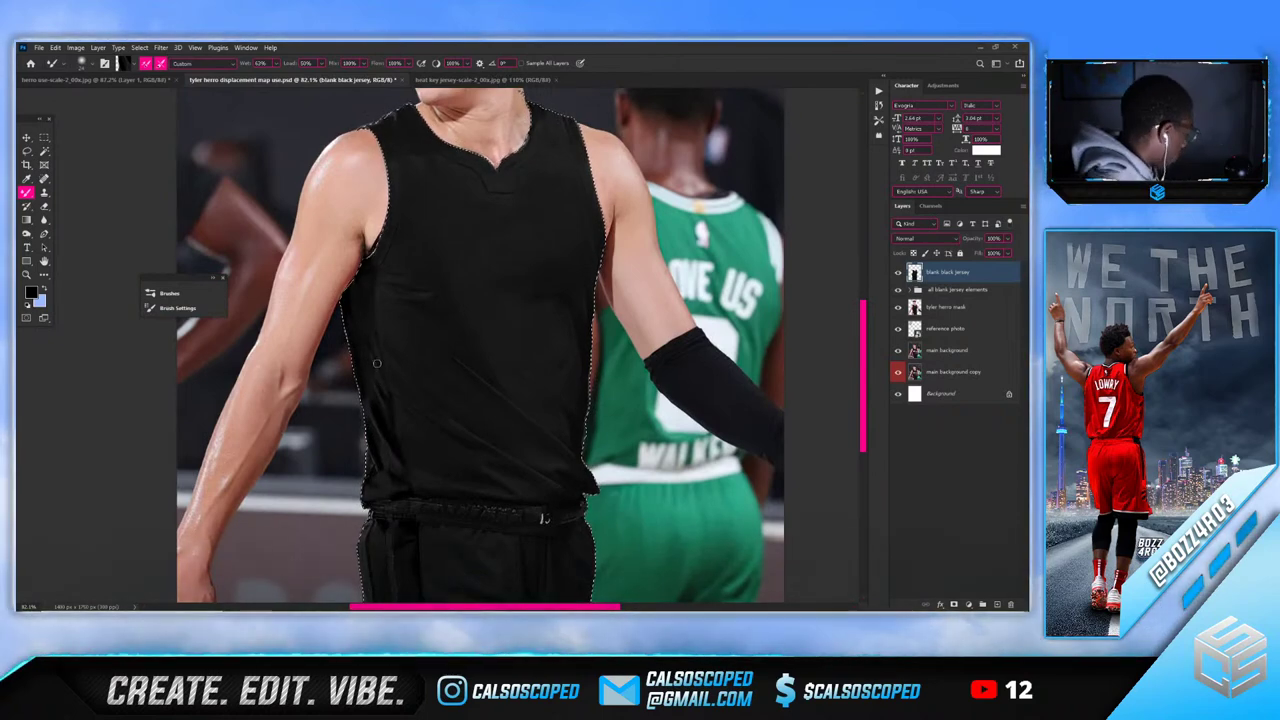
scroll(387, 343, "up", 3)
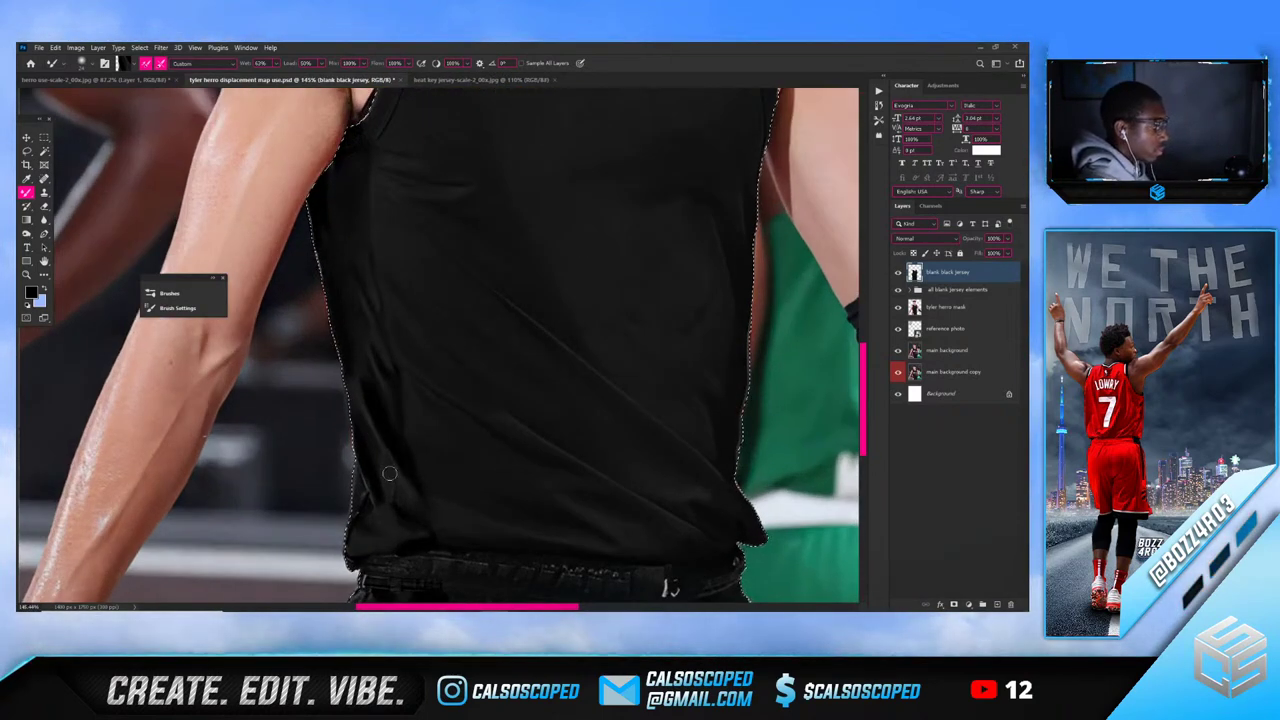
scroll(389, 473, "up", 2)
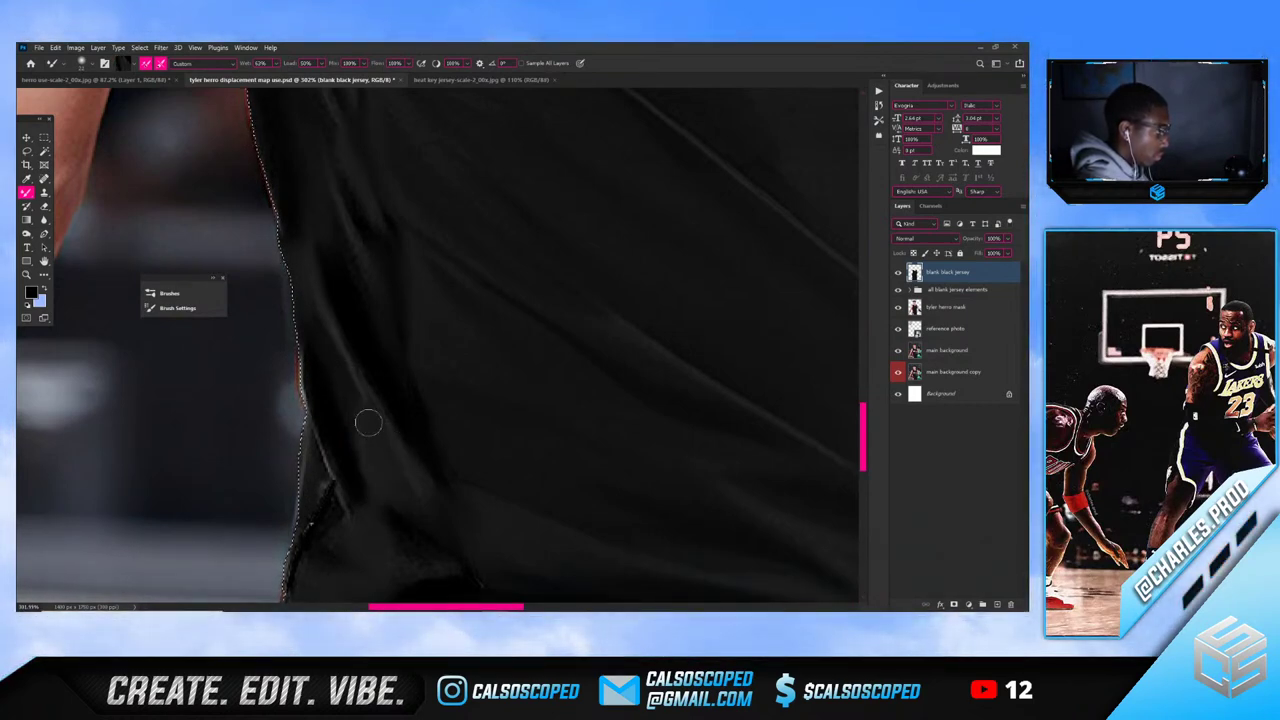
key("ctrl+0")
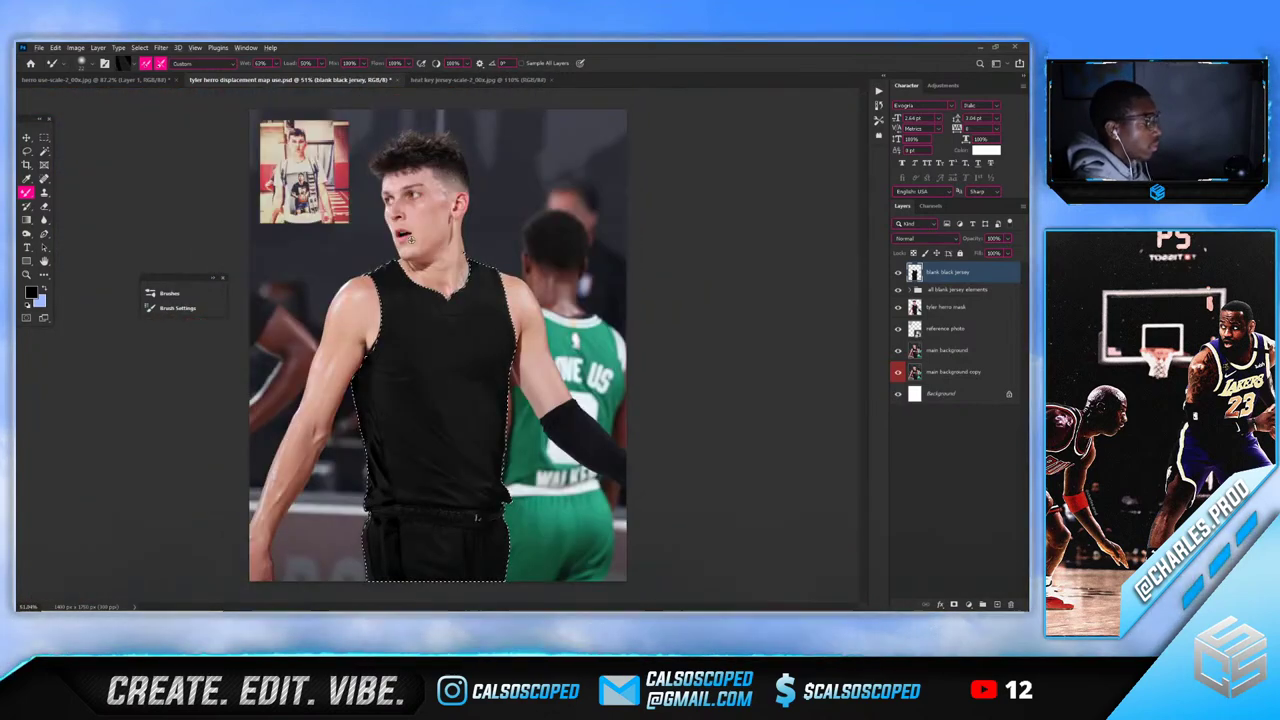
scroll(490, 420, "up", 2)
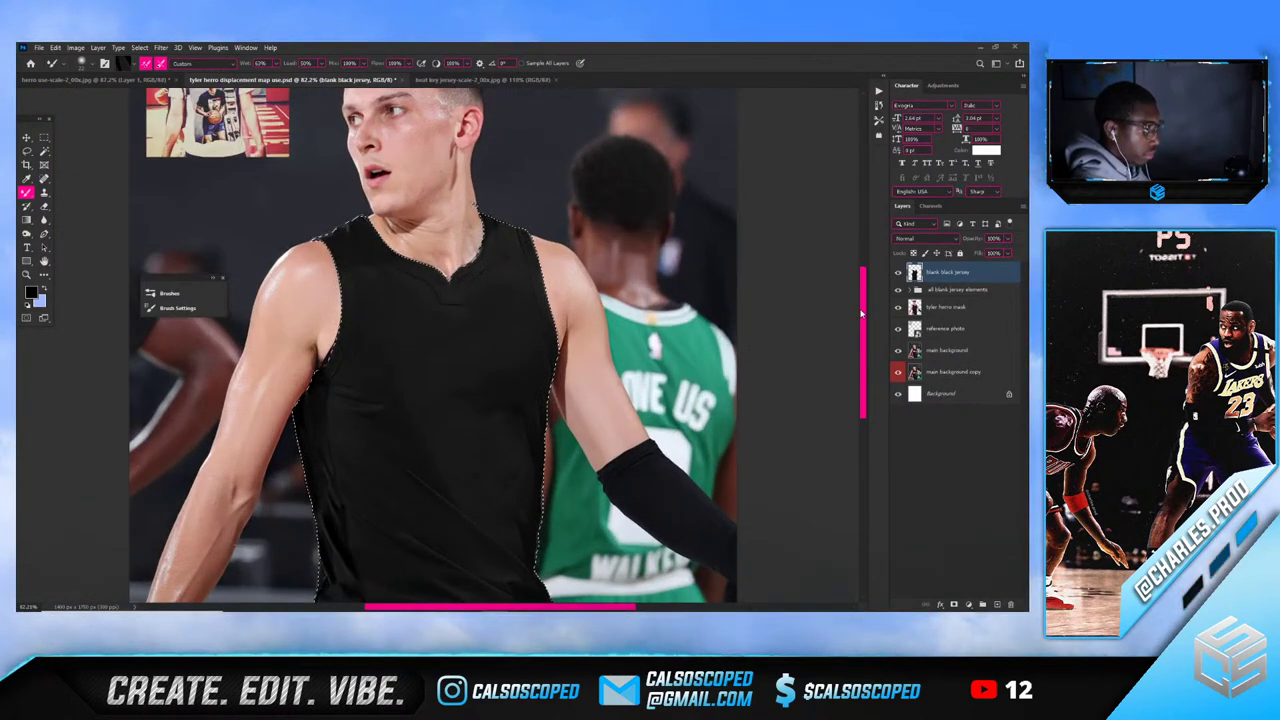
left_click_drag(862, 314, 862, 392)
scroll(355, 408, "up", 5)
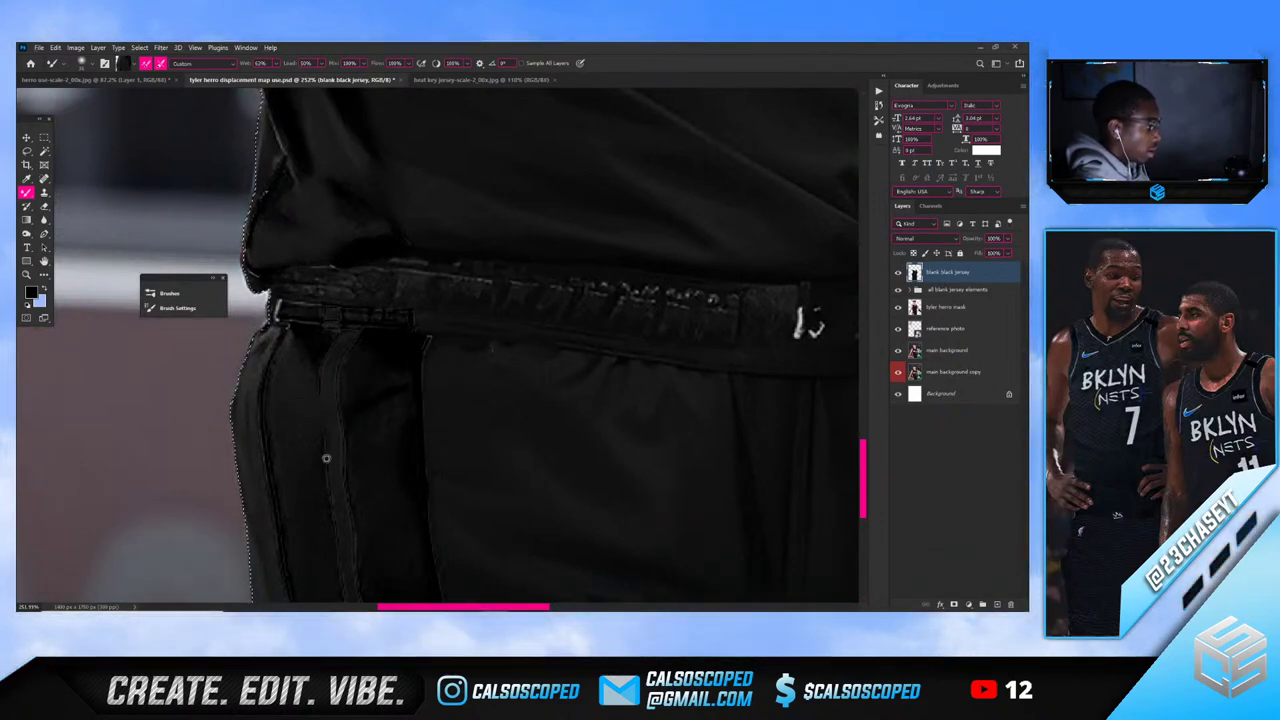
right_click(323, 463, "alt")
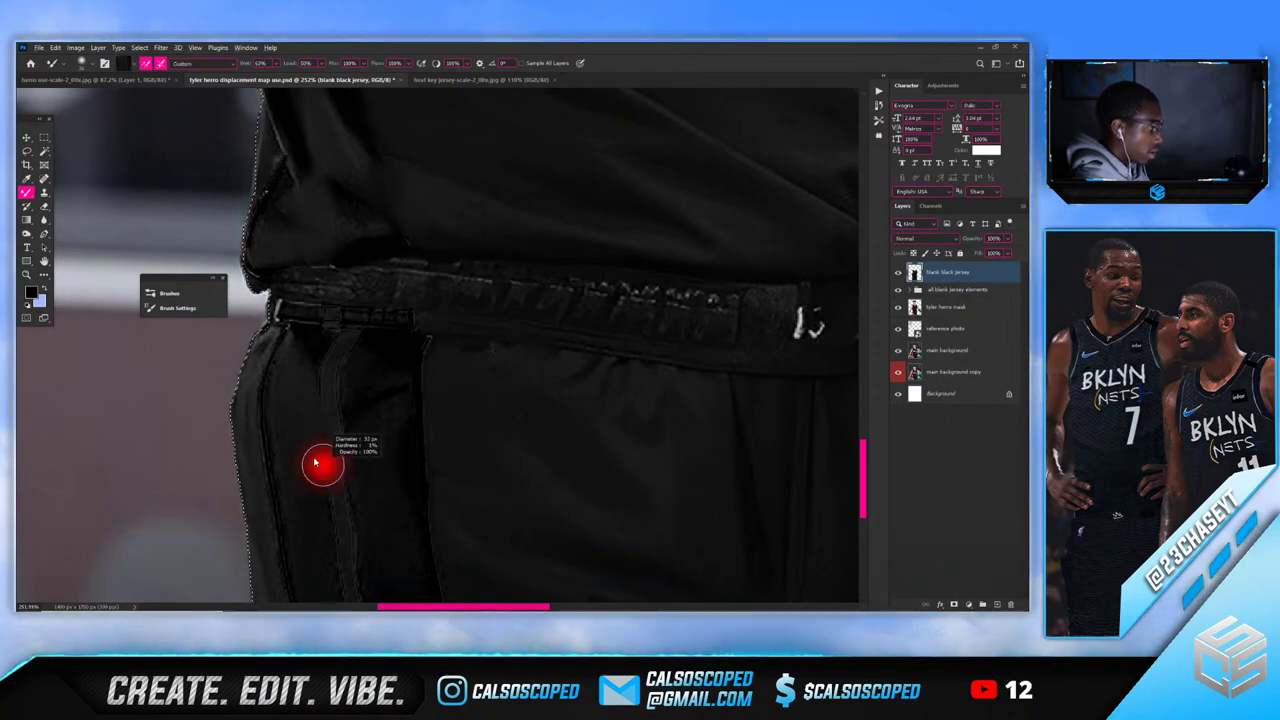
left_click_drag(321, 478, 344, 611)
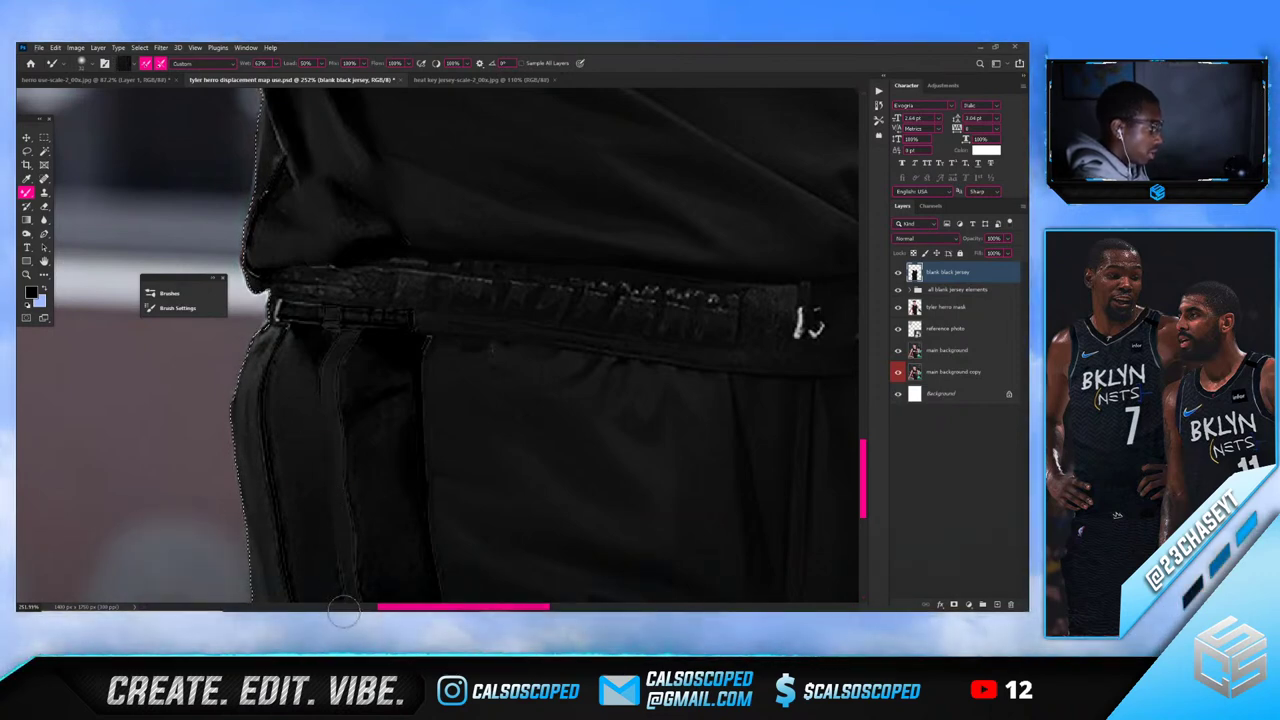
scroll(326, 454, "down", 4)
scroll(314, 434, "down", 2)
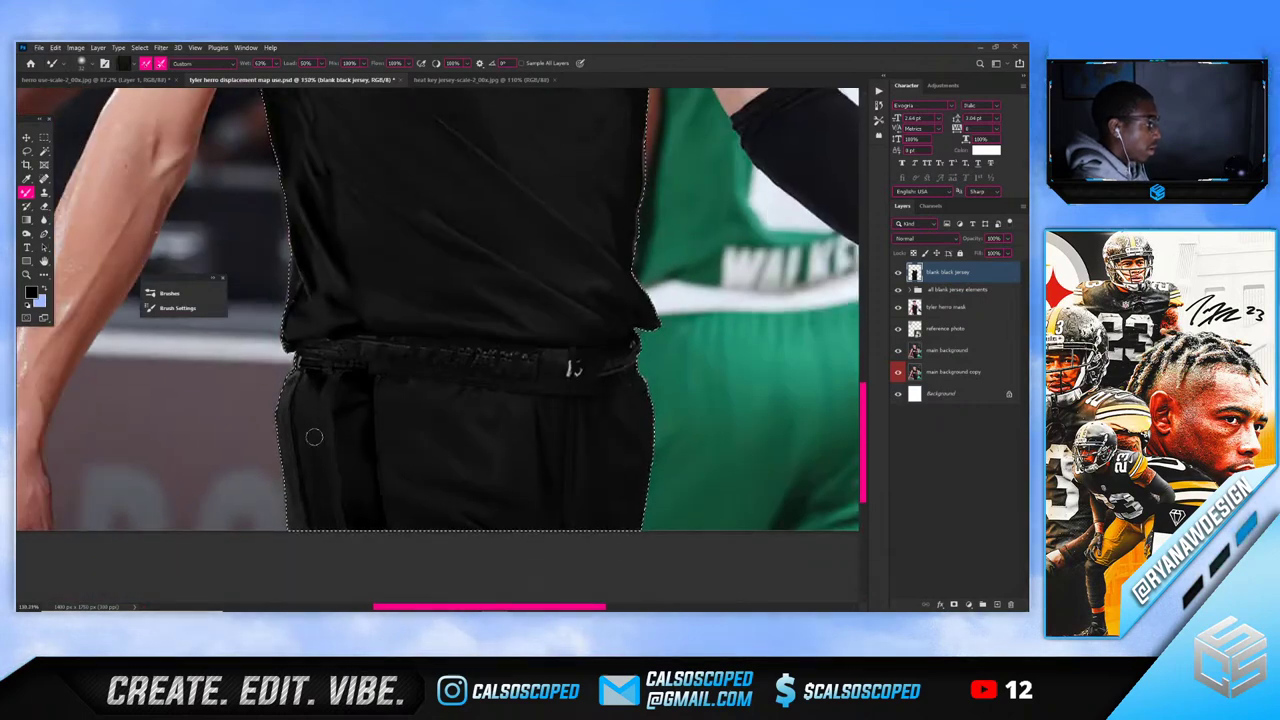
Blend away the dark seam lines and harsh streaks below the waistband on the shorts' left side with the Mixer Brush
scroll(303, 400, "up", 4)
left_click_drag(299, 382, 293, 381, "alt")
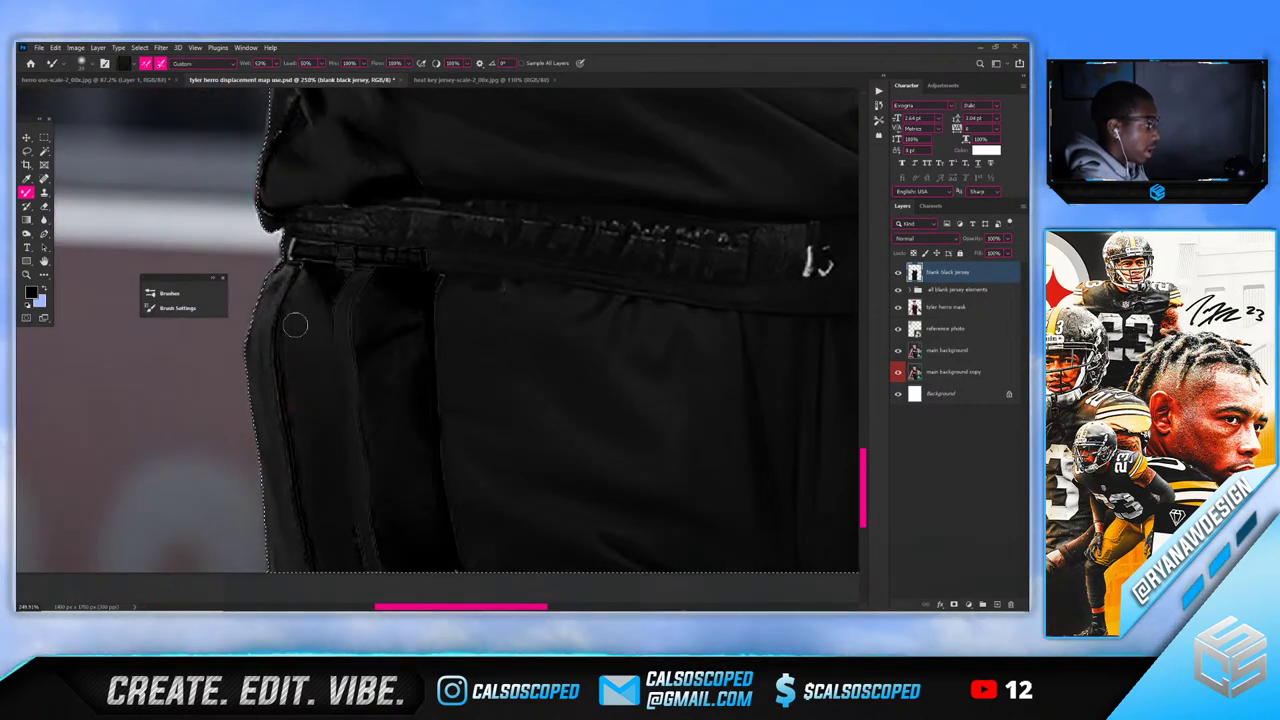
mouse_move(271, 327)
left_mouse_down()
mouse_move(281, 370)
mouse_move(291, 272)
left_mouse_up()
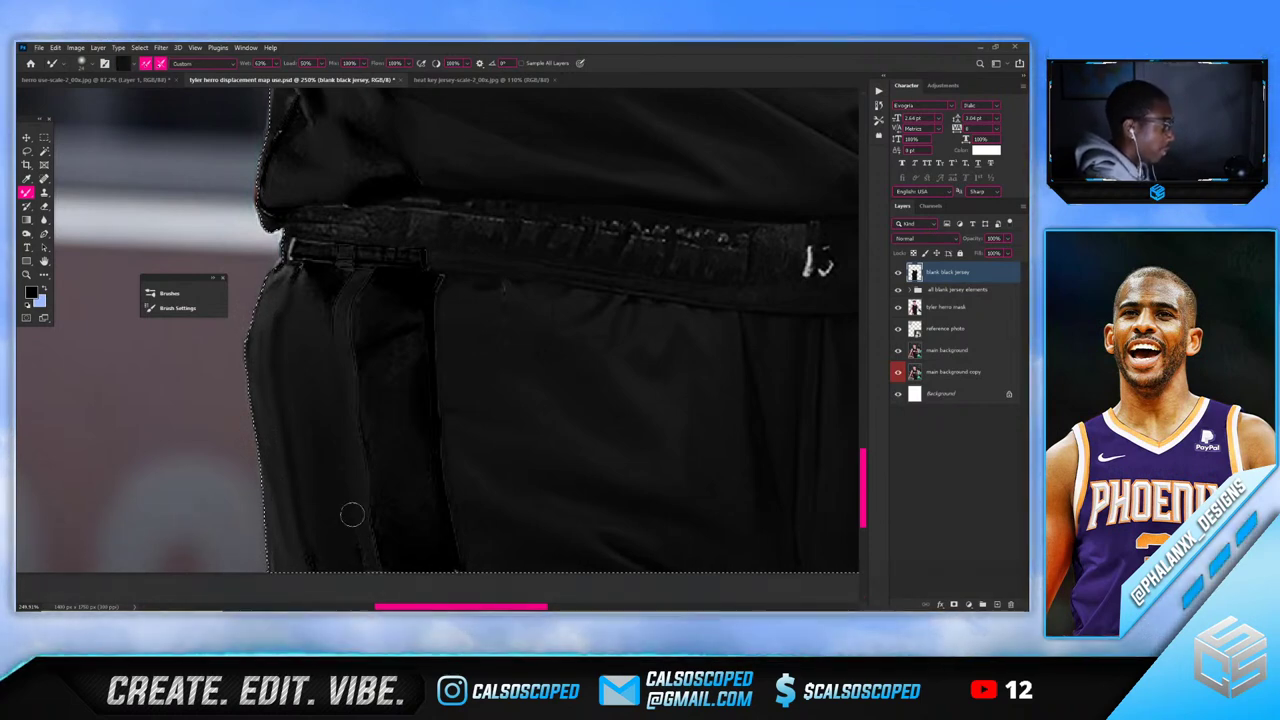
scroll(308, 478, "down", 3)
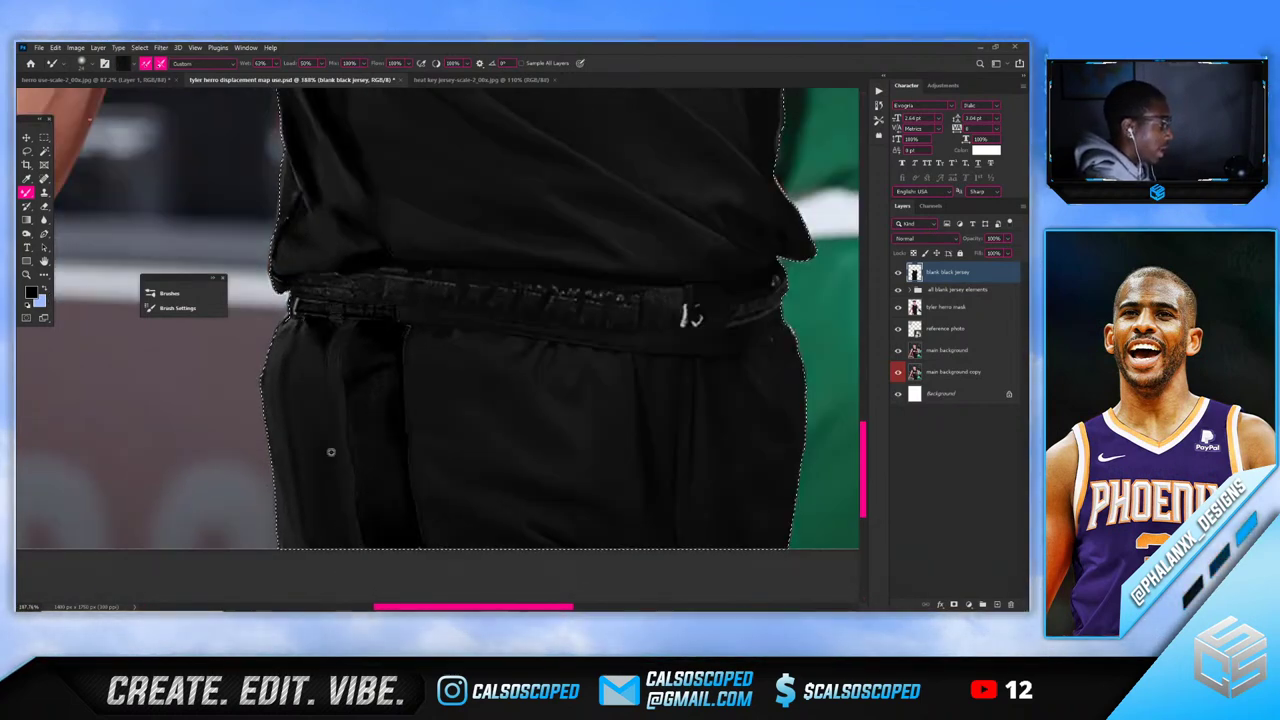
scroll(326, 456, "up", 3)
right_click(326, 457, "alt")
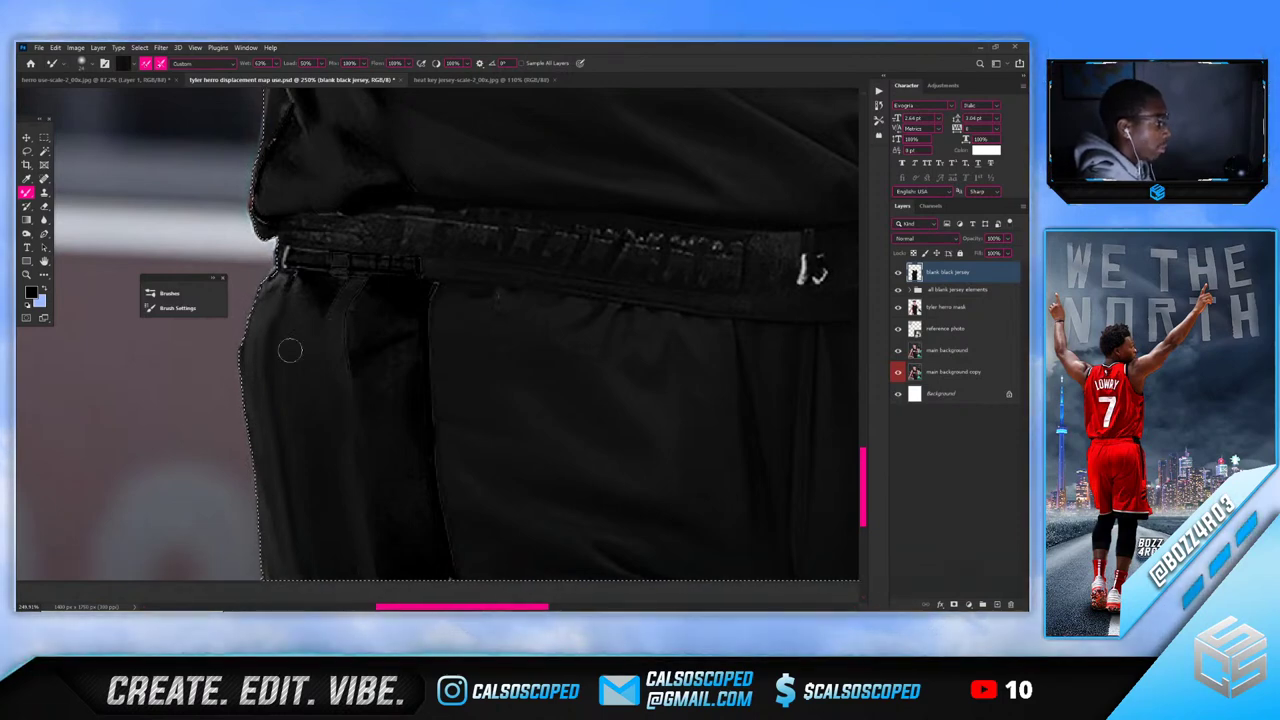
scroll(292, 352, "down", 7)
scroll(300, 368, "up", 6)
right_click(318, 342, "alt")
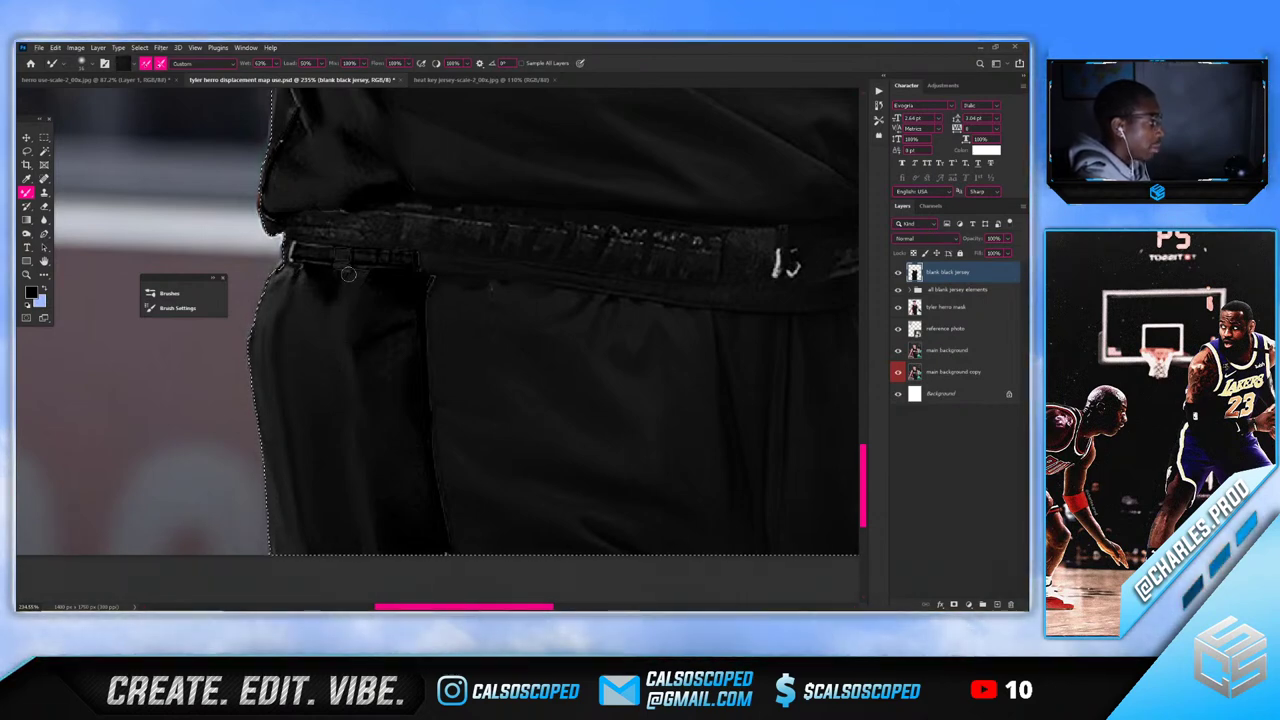
Examine the retouched blank black jersey in the whole photo and up close around the neckline and chest
scroll(338, 303, "down", 6)
scroll(353, 249, "up", 1)
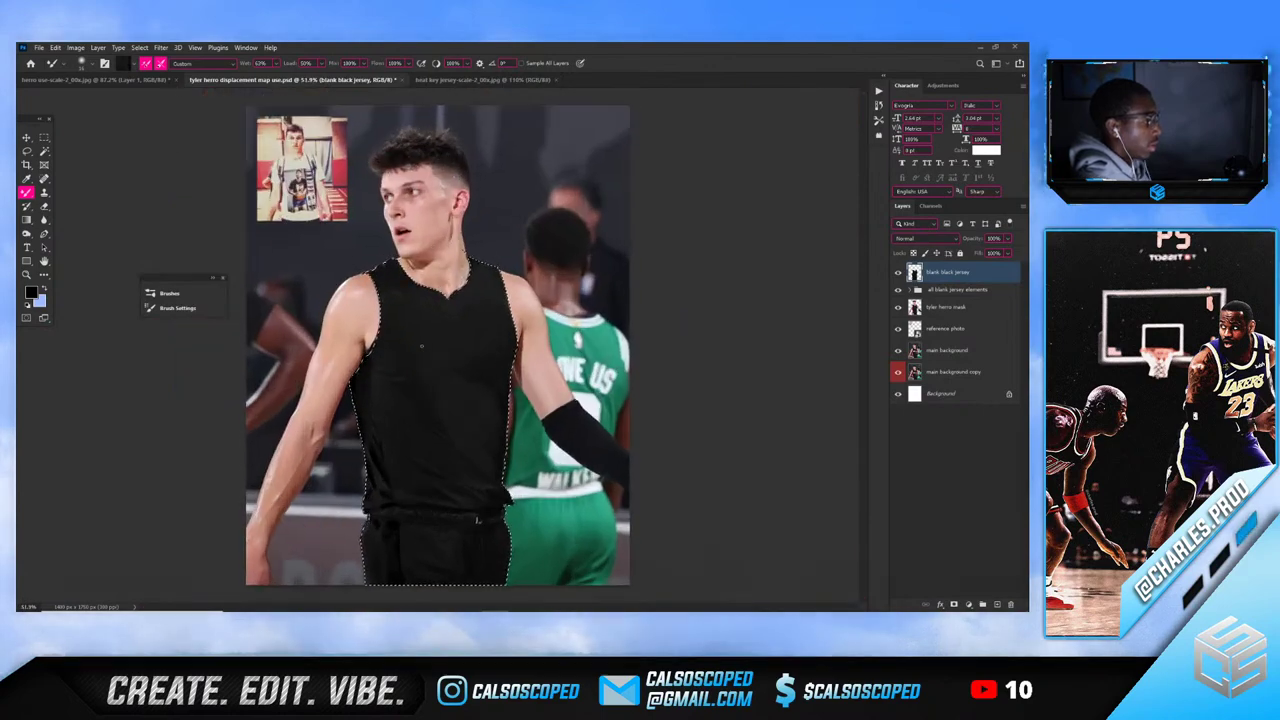
scroll(438, 229, "up", 2)
scroll(438, 229, "down", 1)
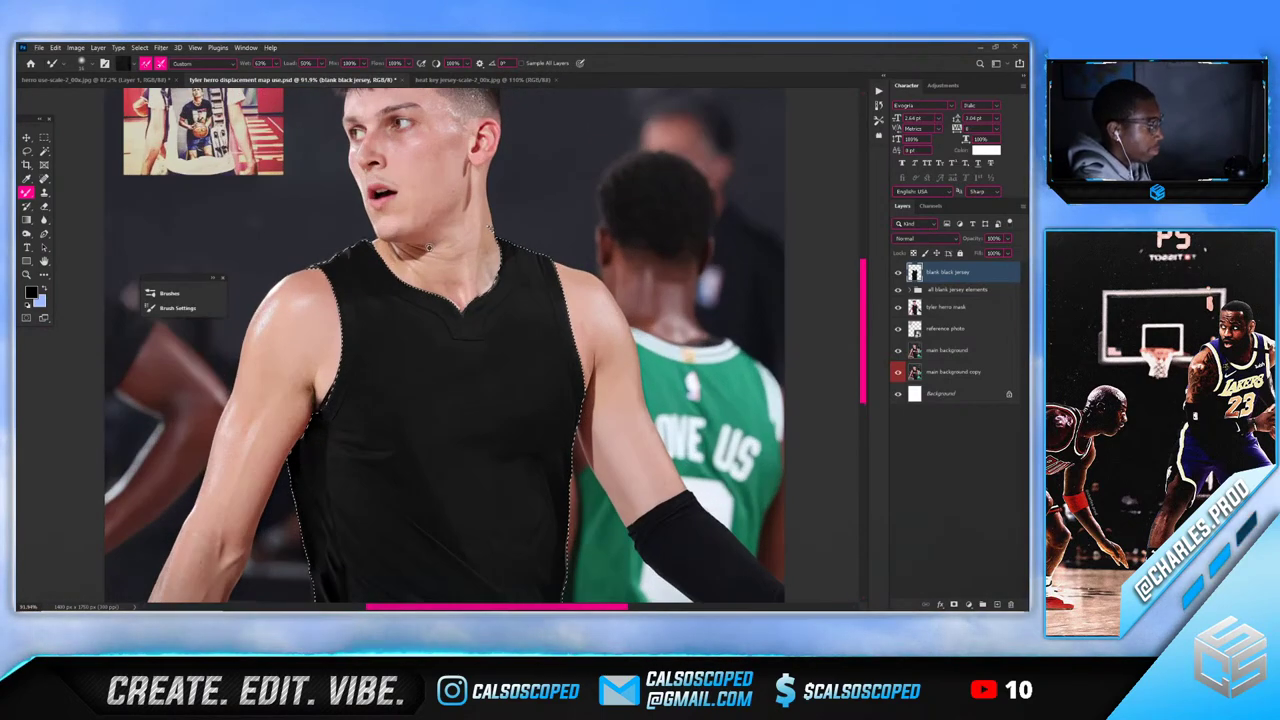
scroll(440, 273, "down", 1)
scroll(440, 273, "up", 6)
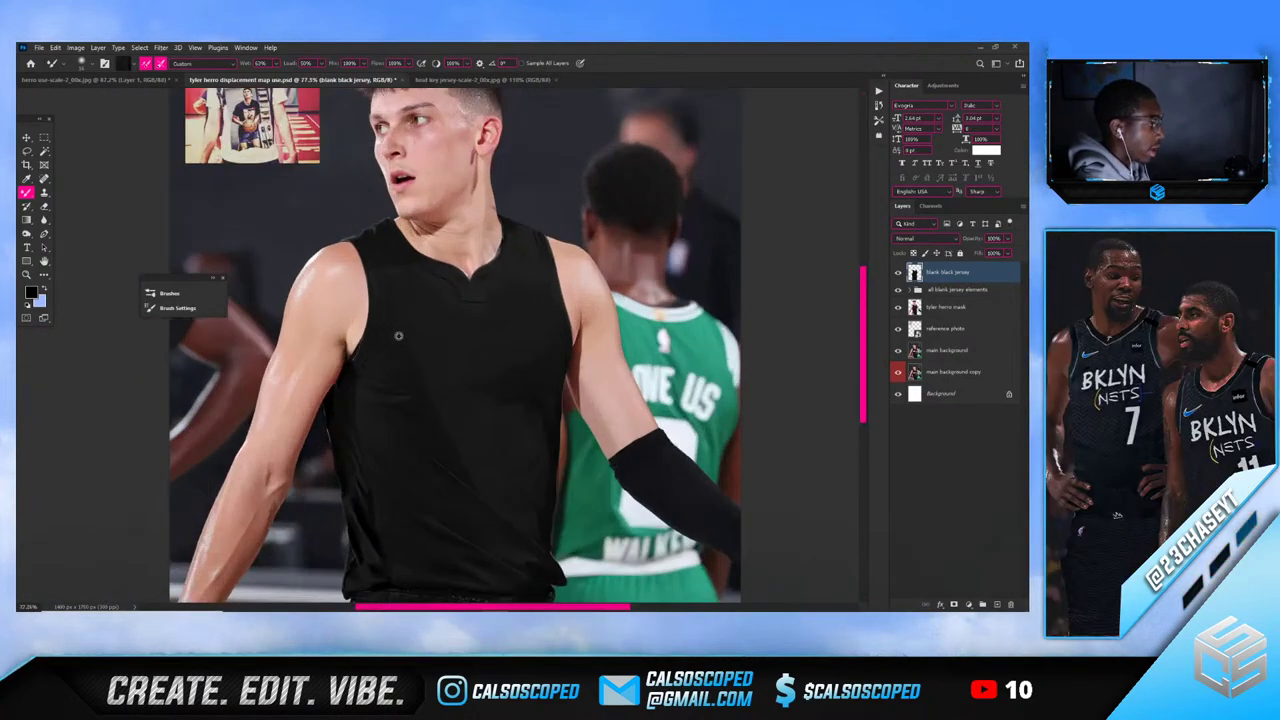
scroll(400, 287, "down", 6)
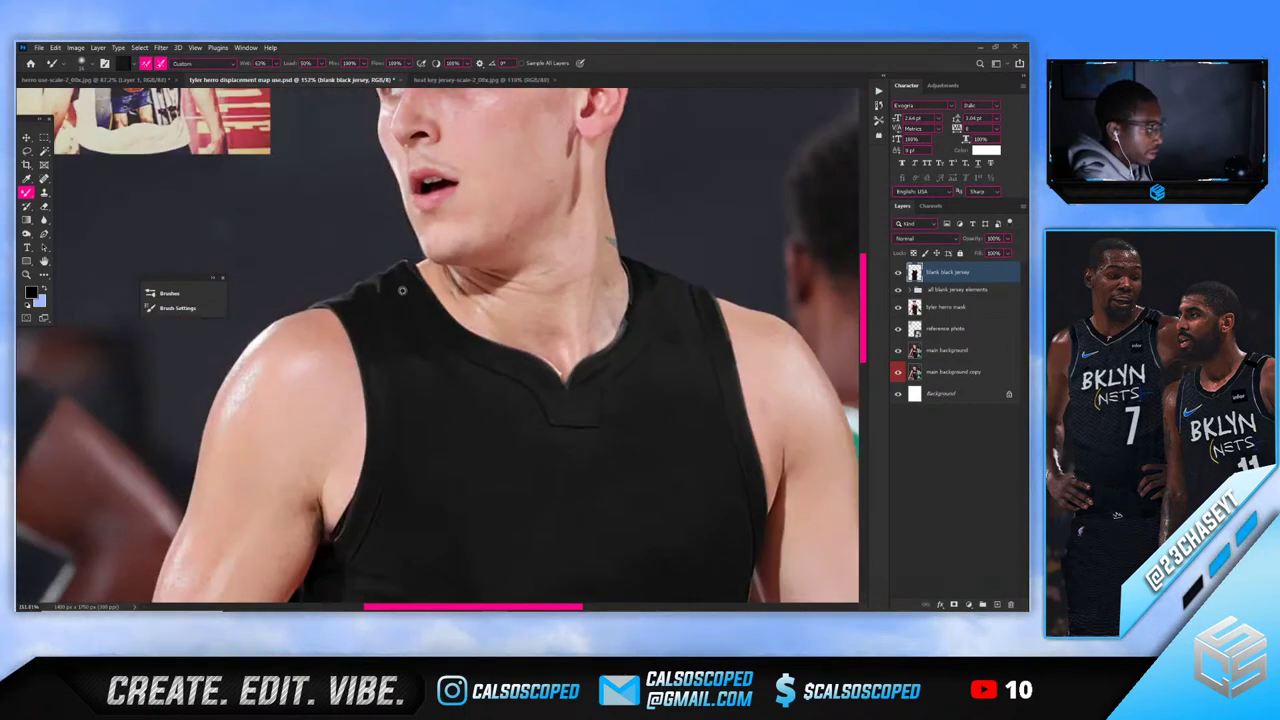
key("v")
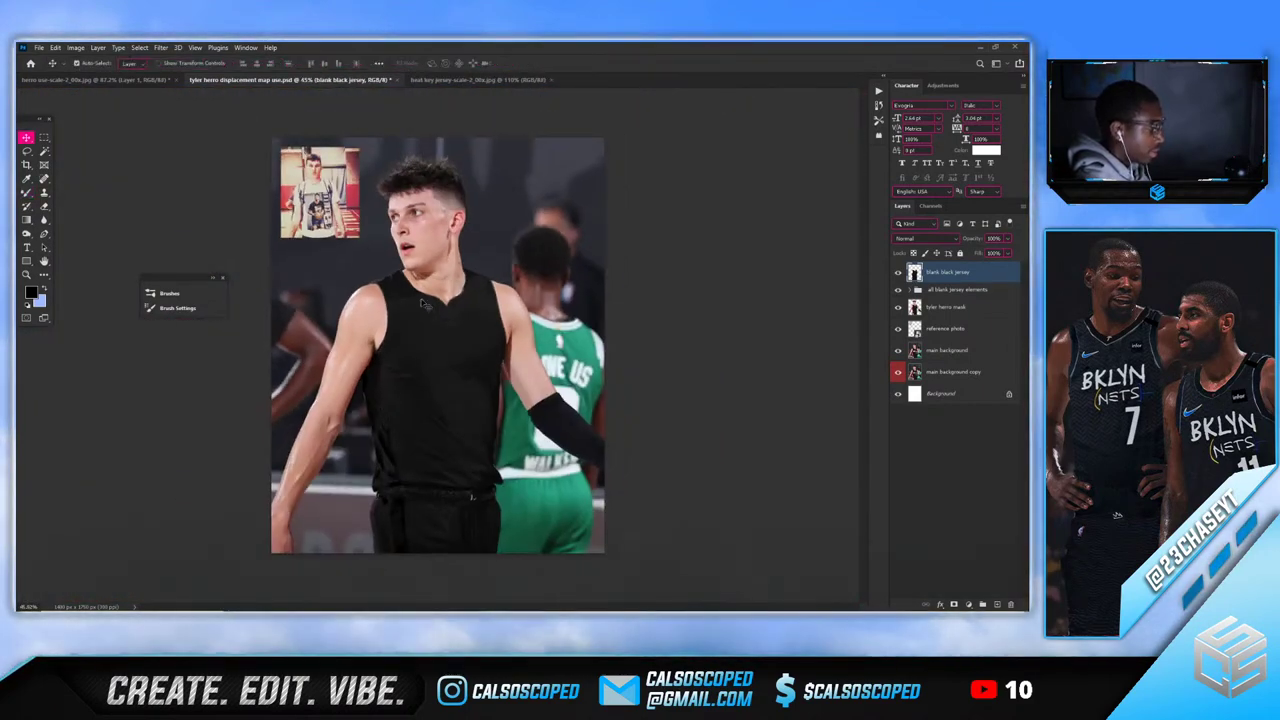
scroll(449, 316, "up", 2)
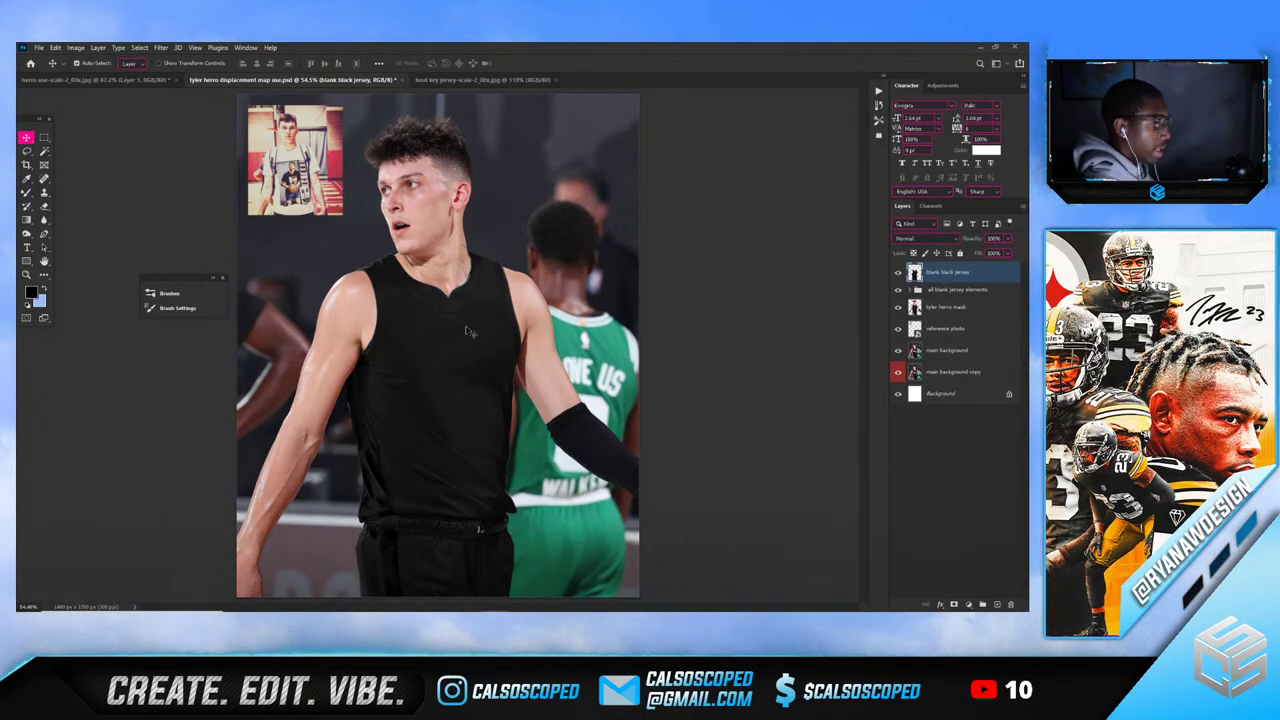
scroll(416, 268, "up", 5)
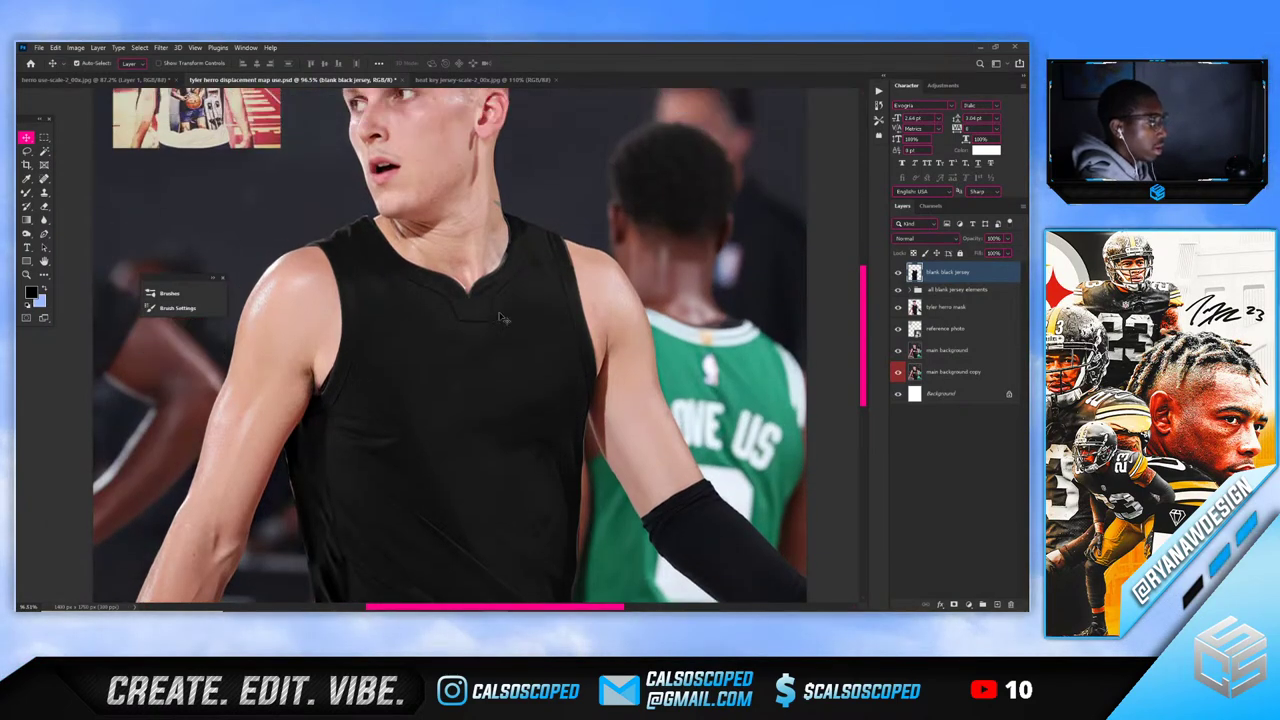
scroll(495, 265, "up", 2)
scroll(488, 264, "down", 6)
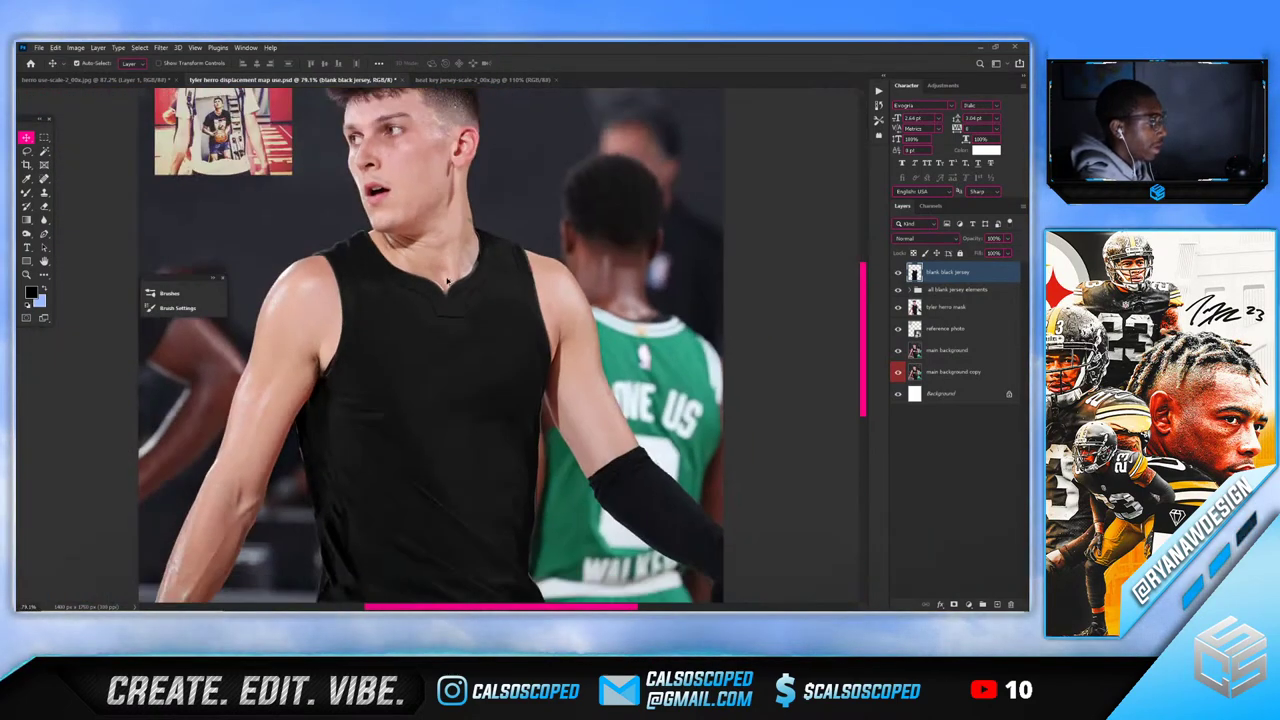
scroll(449, 289, "up", 2)
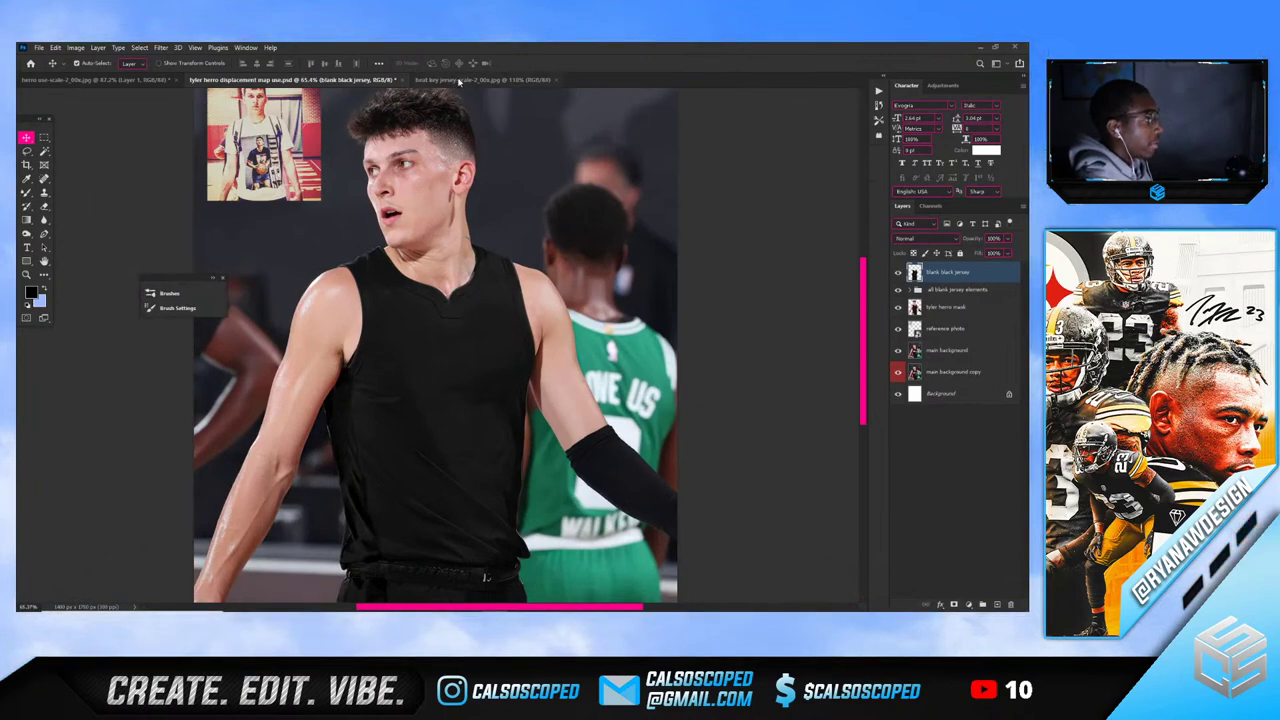
Compare the chest lettering on the heat key jersey reference image with the blank black jersey in the player photo
left_click(459, 82)
left_click(411, 80)
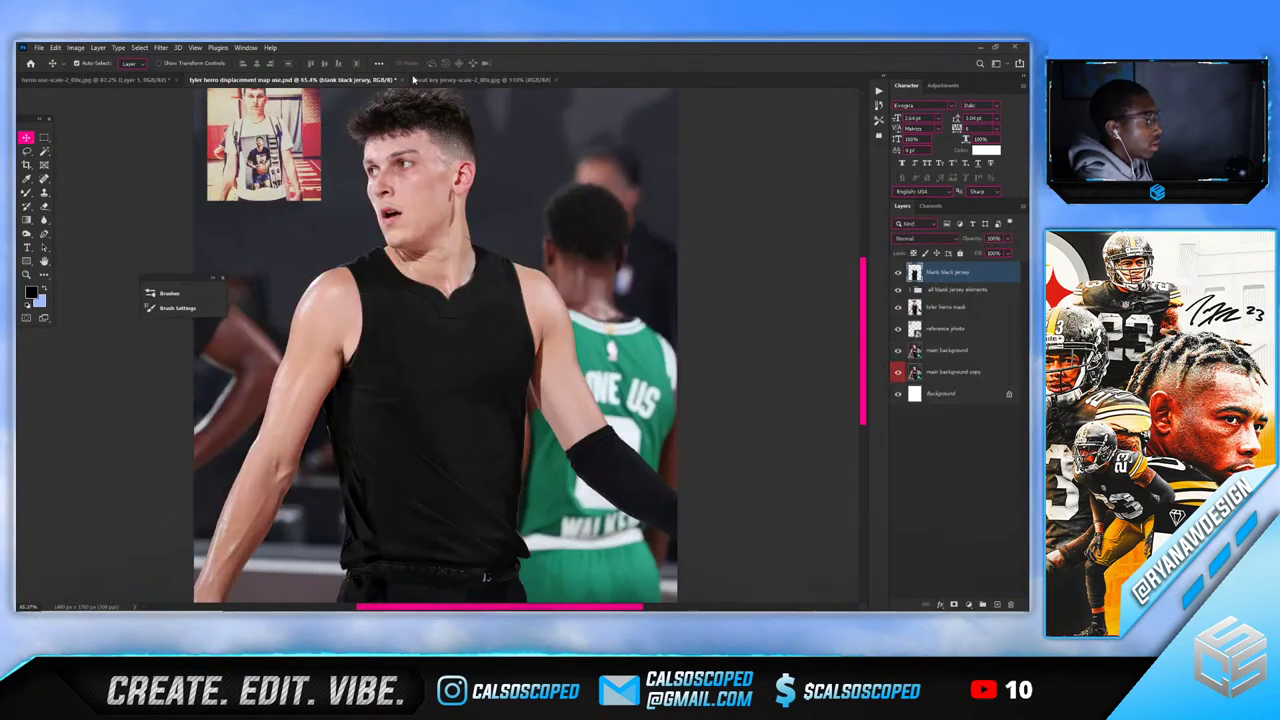
left_click(425, 80)
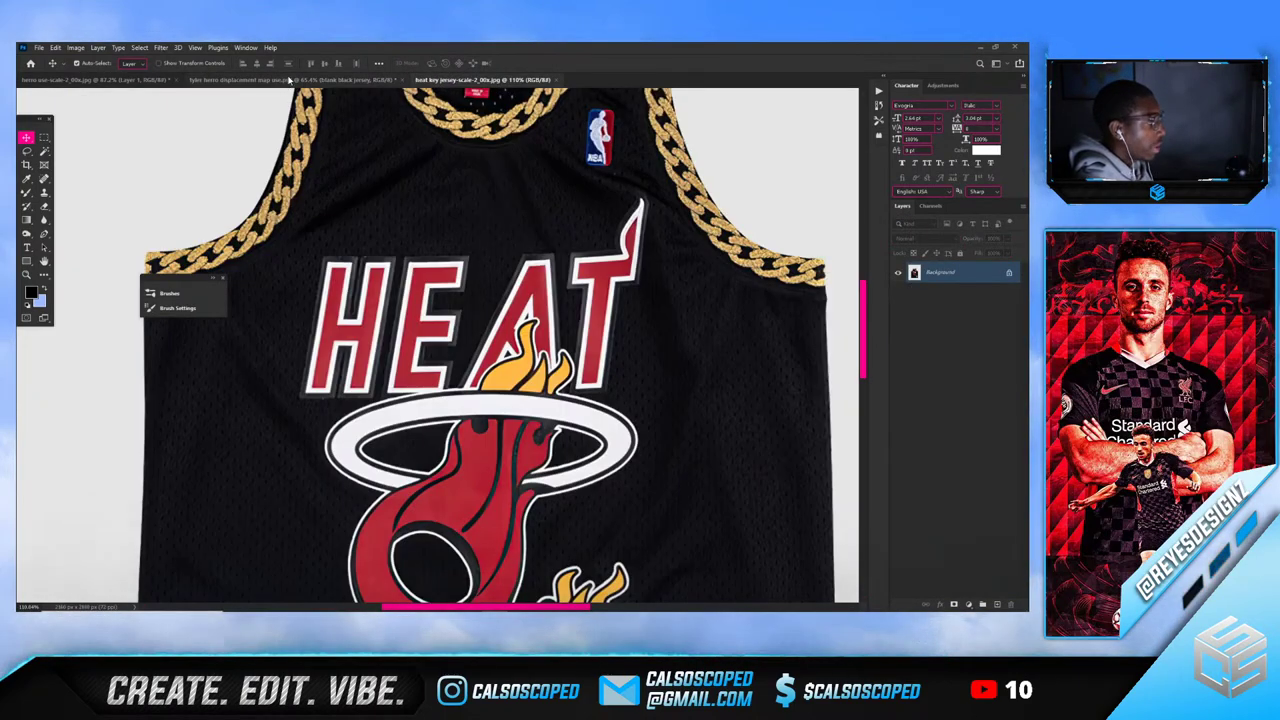
left_click(290, 80)
scroll(505, 130, "up", 2)
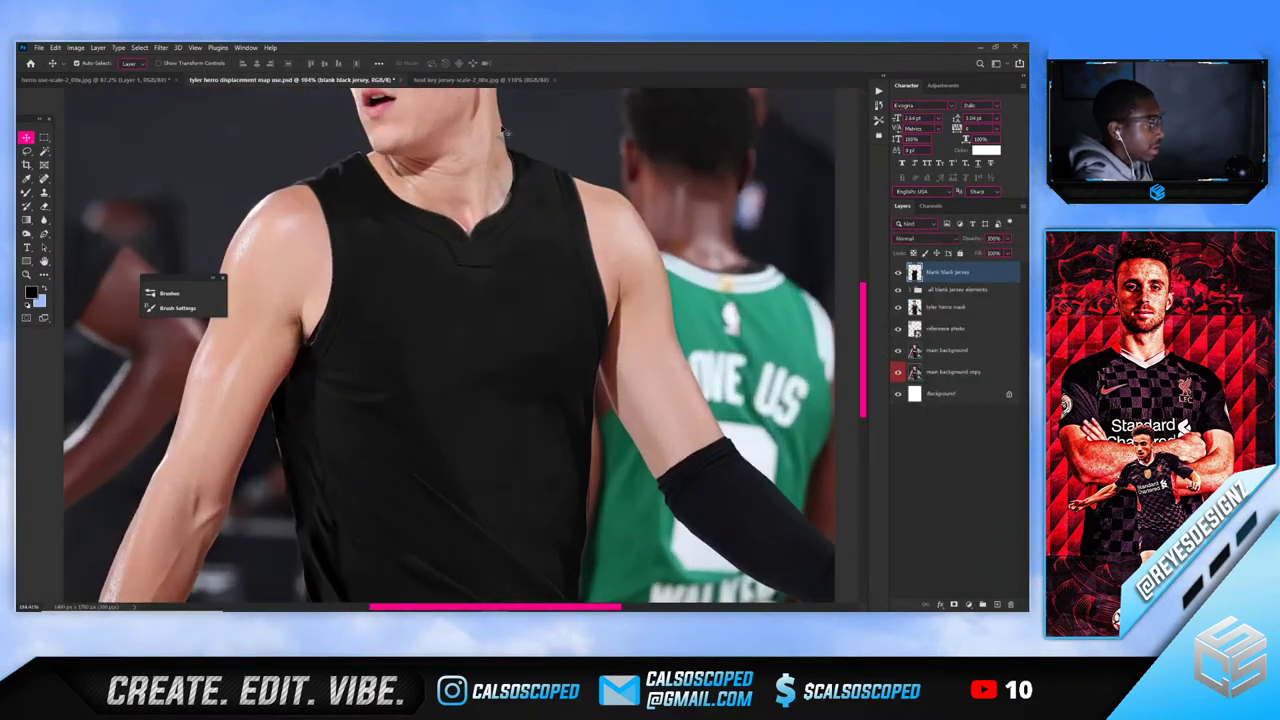
left_click(483, 80)
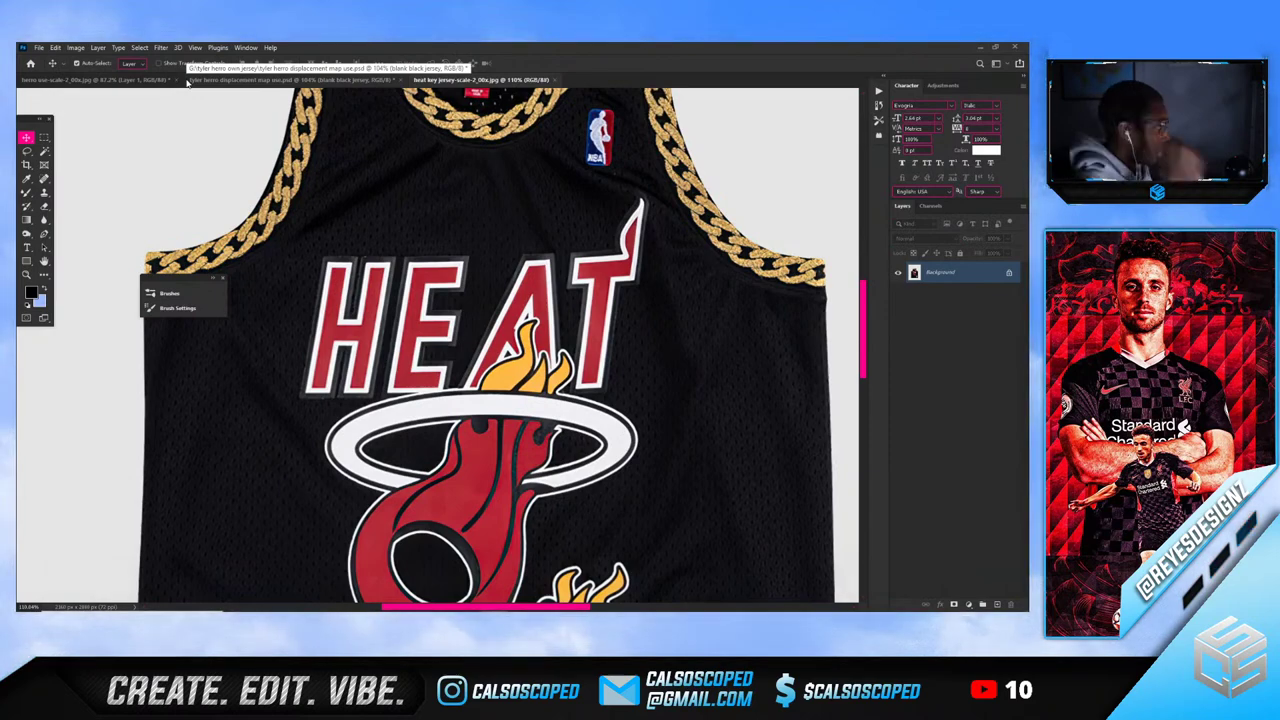
left_click(222, 80)
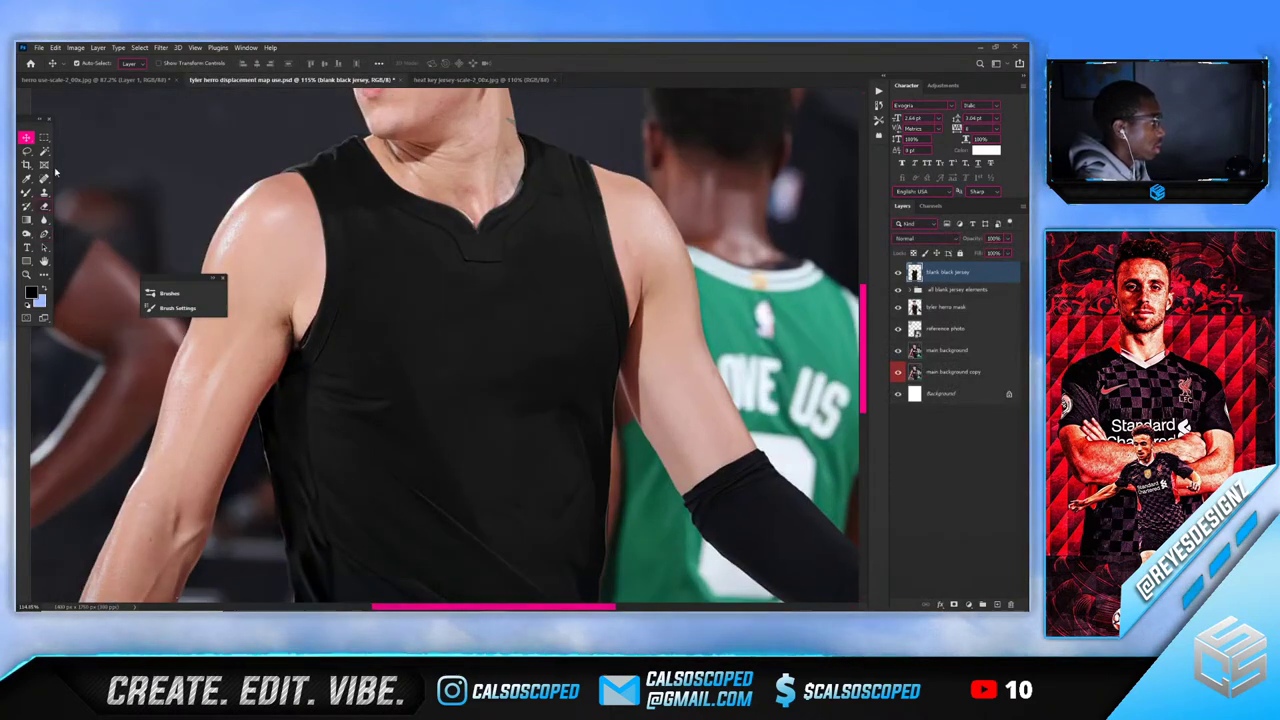
Open the heat jerseys-scale-2_00x.png image from the tyler herro own jersey folder
left_click(42, 47)
left_click(50, 74)
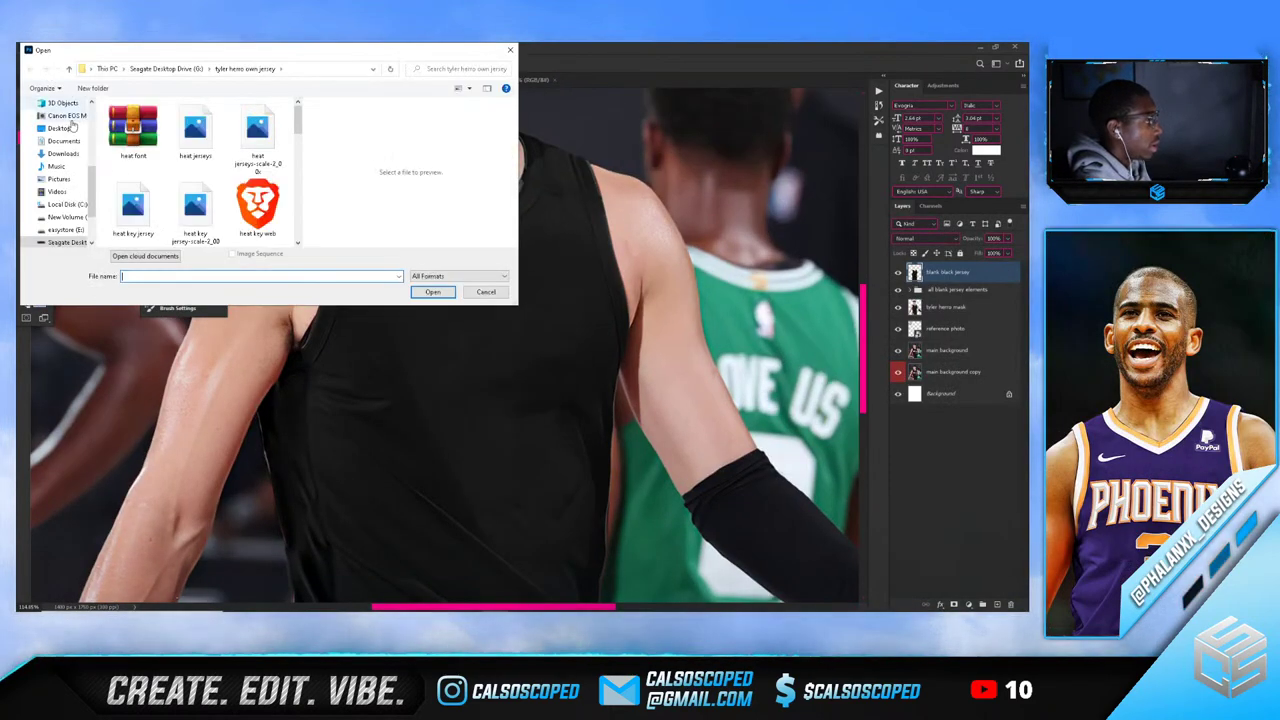
scroll(200, 190, "down", 1)
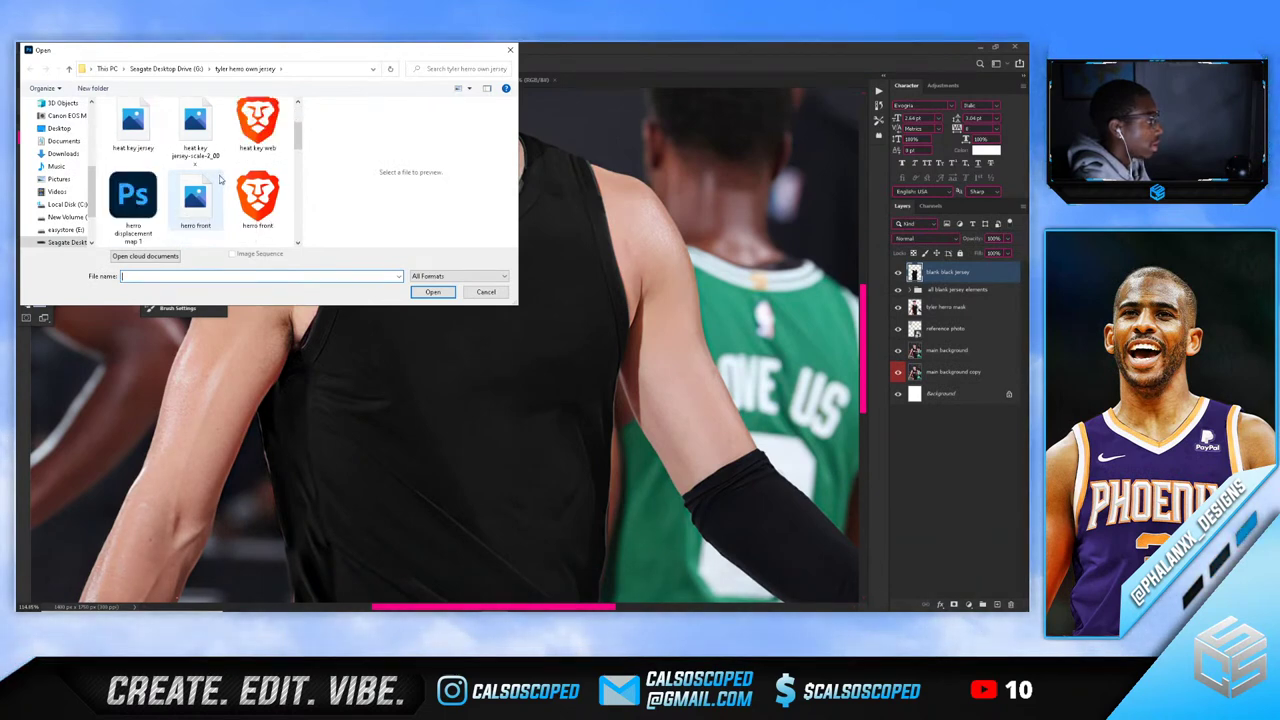
scroll(221, 173, "down", 2)
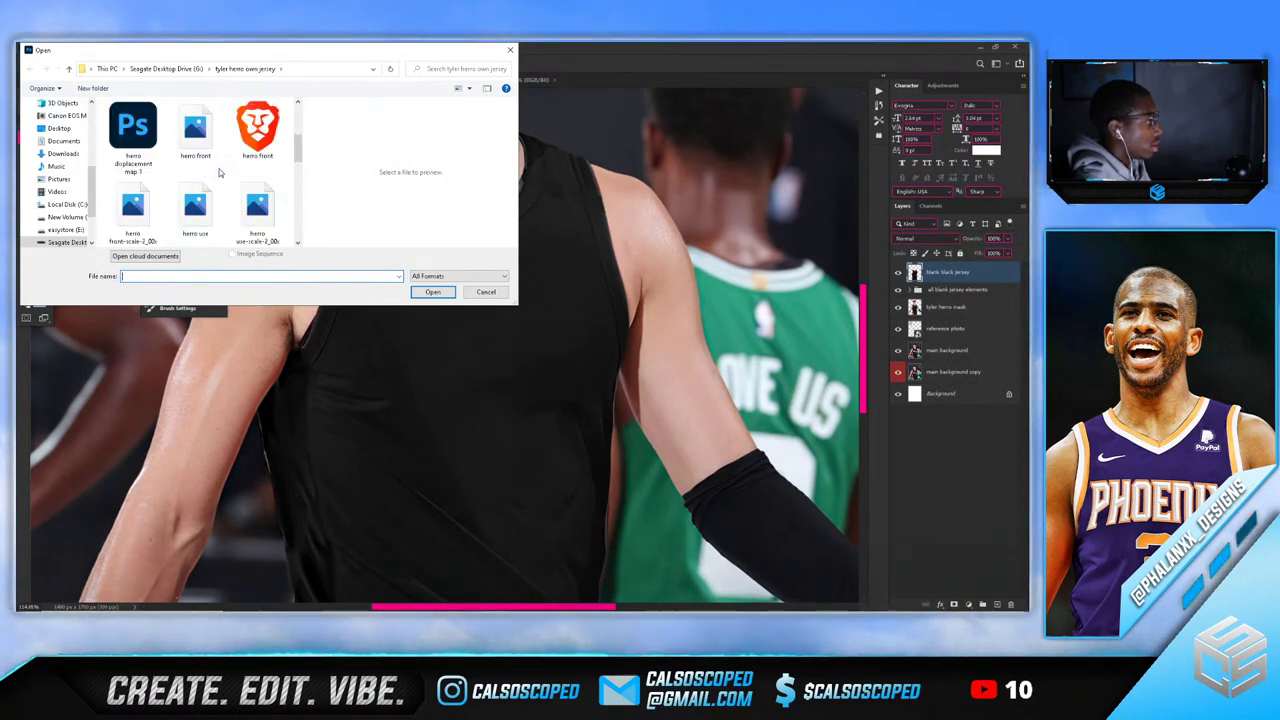
scroll(221, 173, "down", 2)
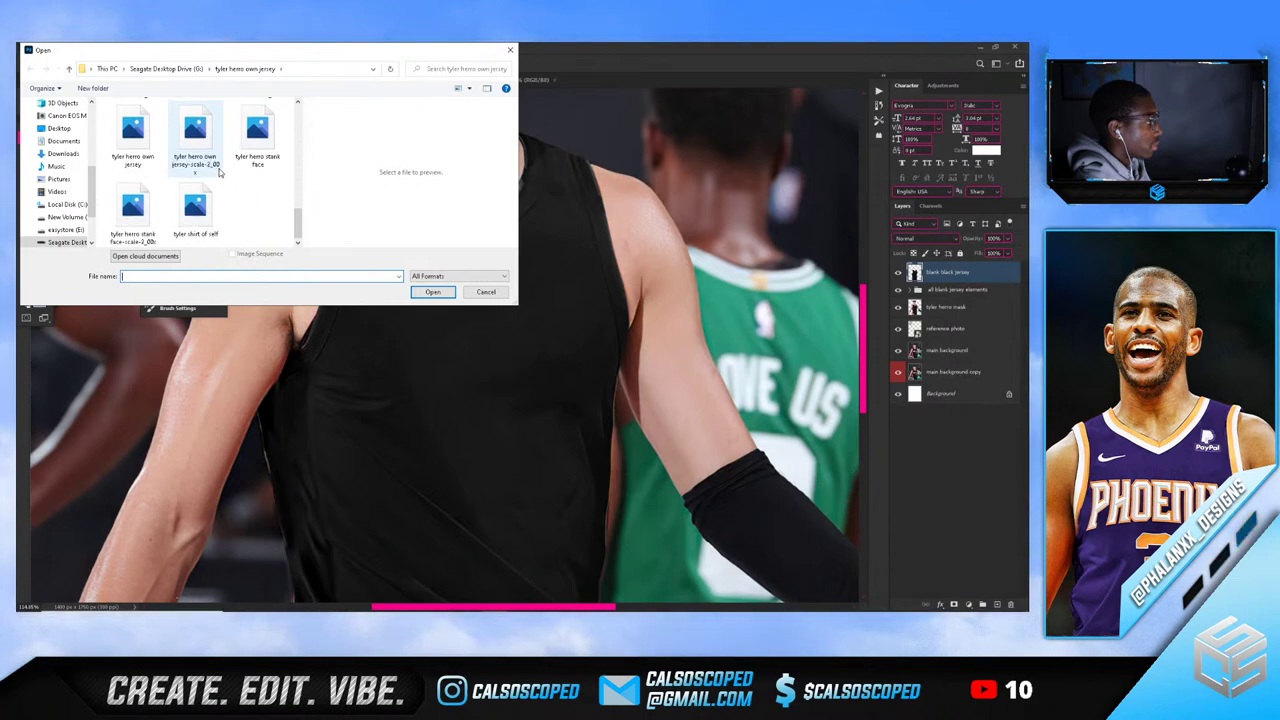
scroll(218, 172, "up", 5)
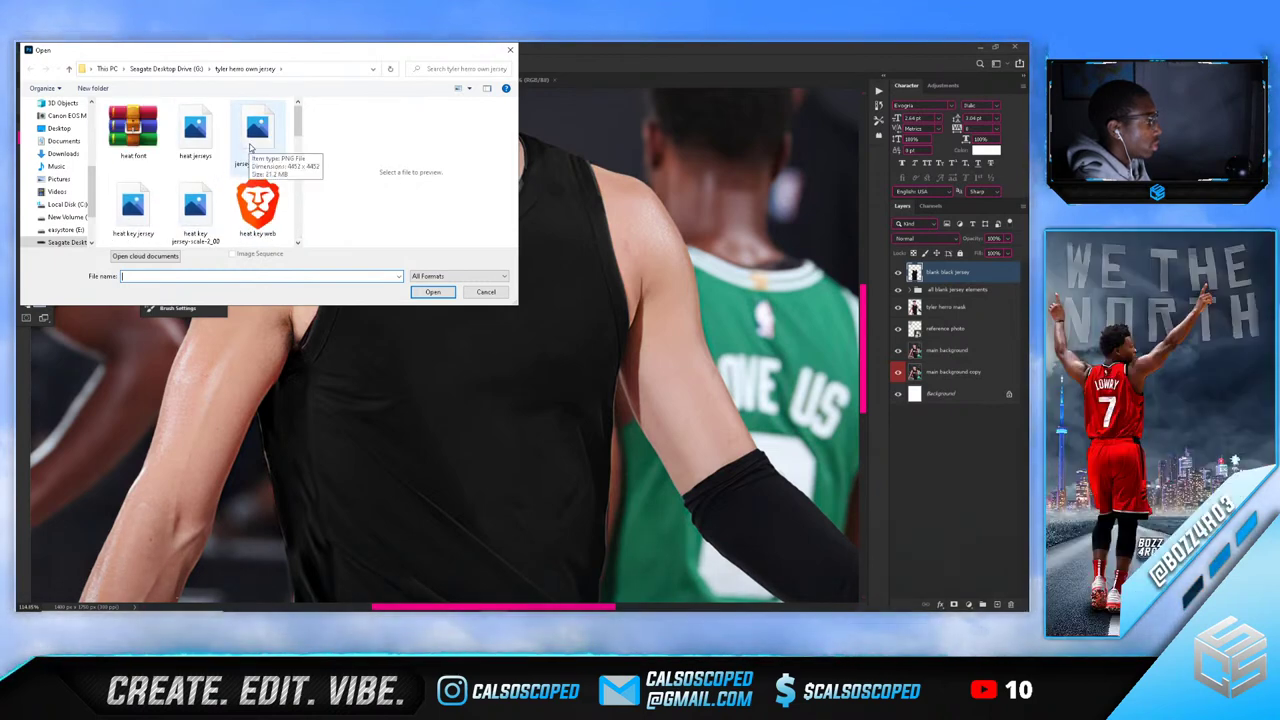
double_click(258, 135)
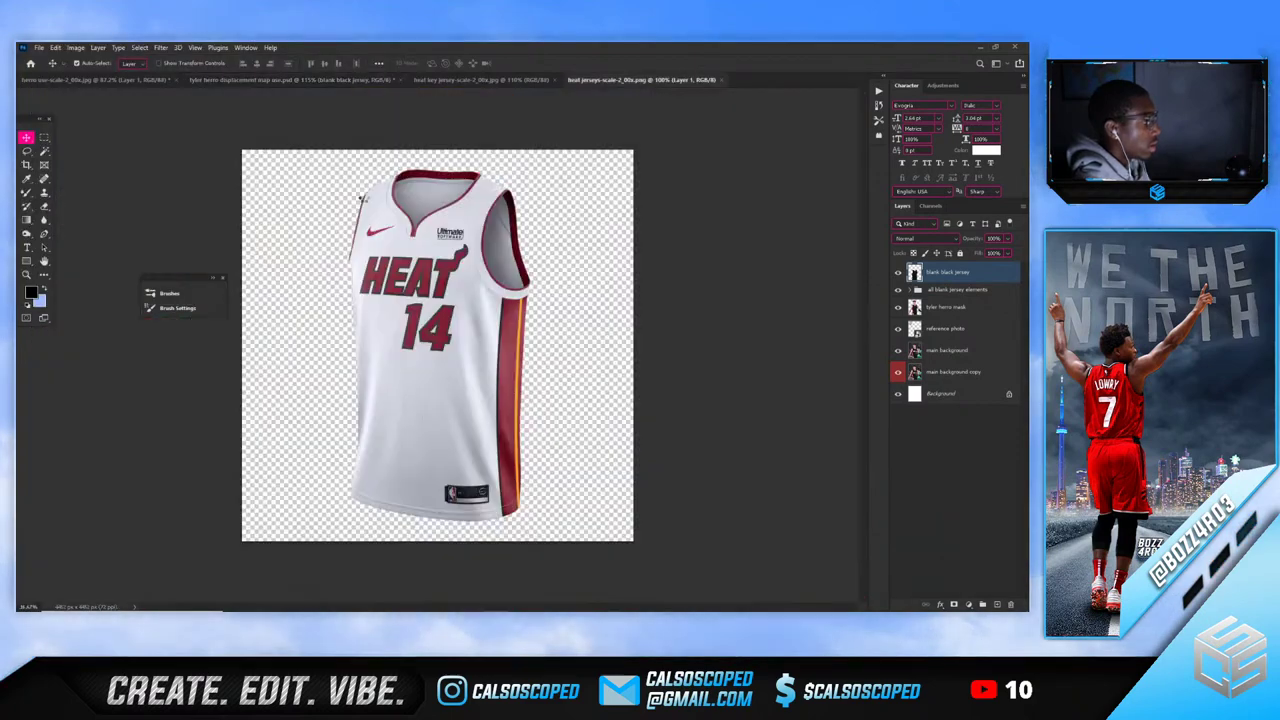
scroll(413, 267, "up", 3)
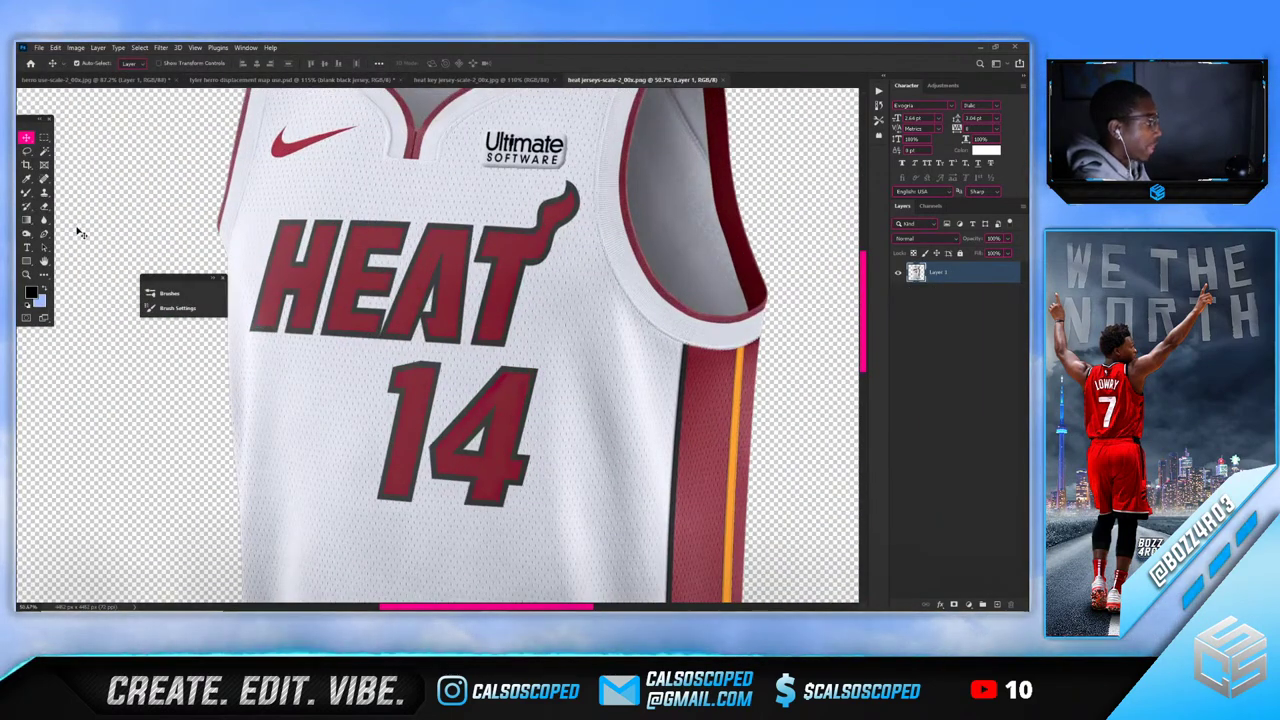
Outline the letters HE of the HEAT wordmark with the Polygonal Lasso, copy them to a new layer and deselect
left_click(26, 151)
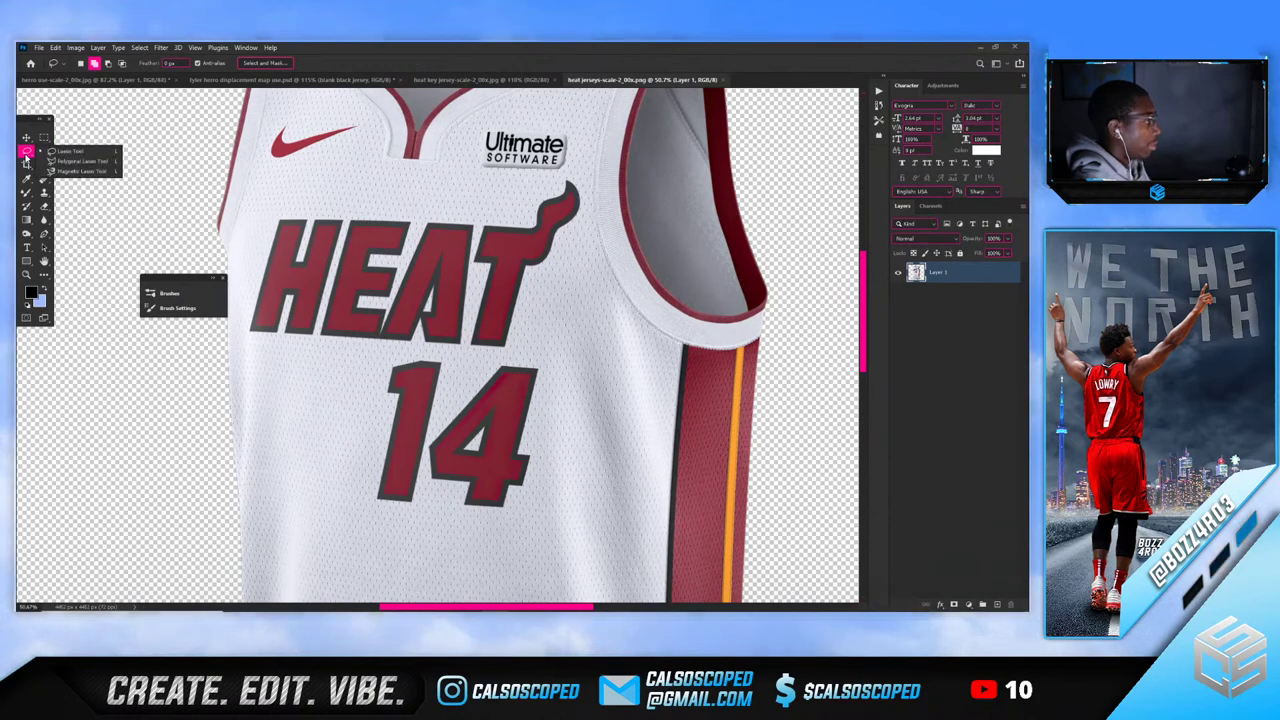
left_click(83, 162)
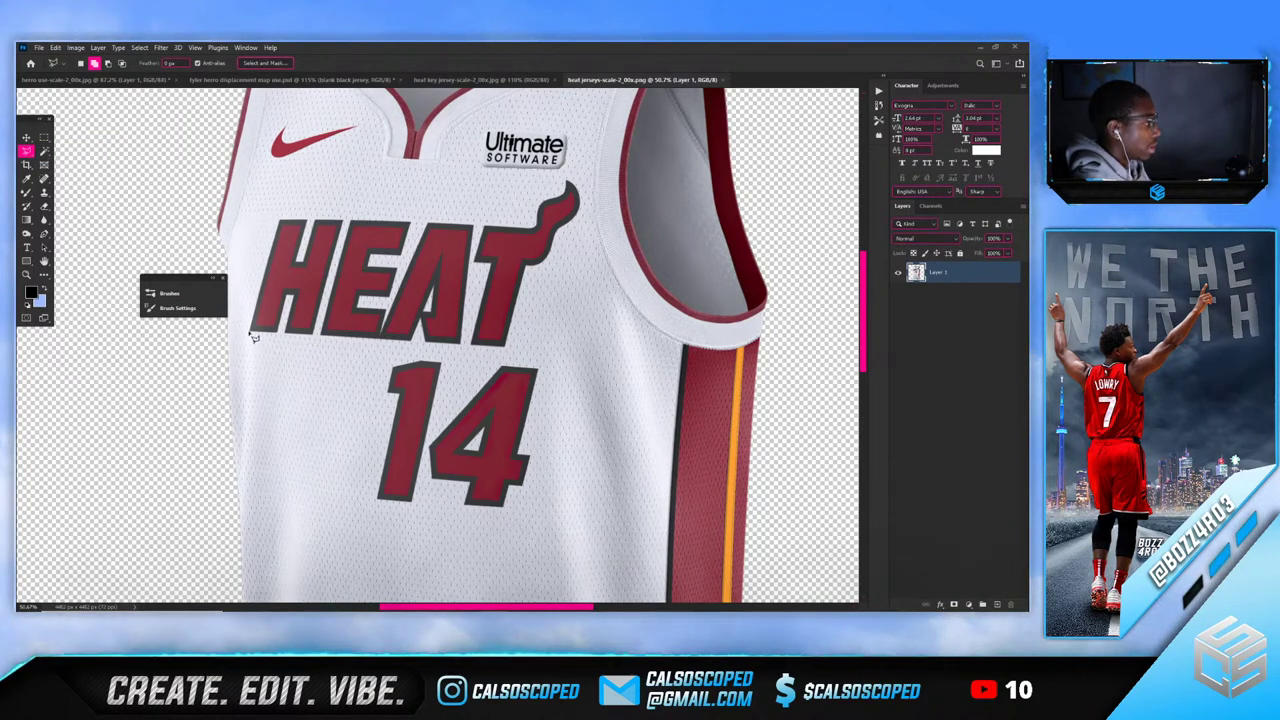
left_click(251, 333)
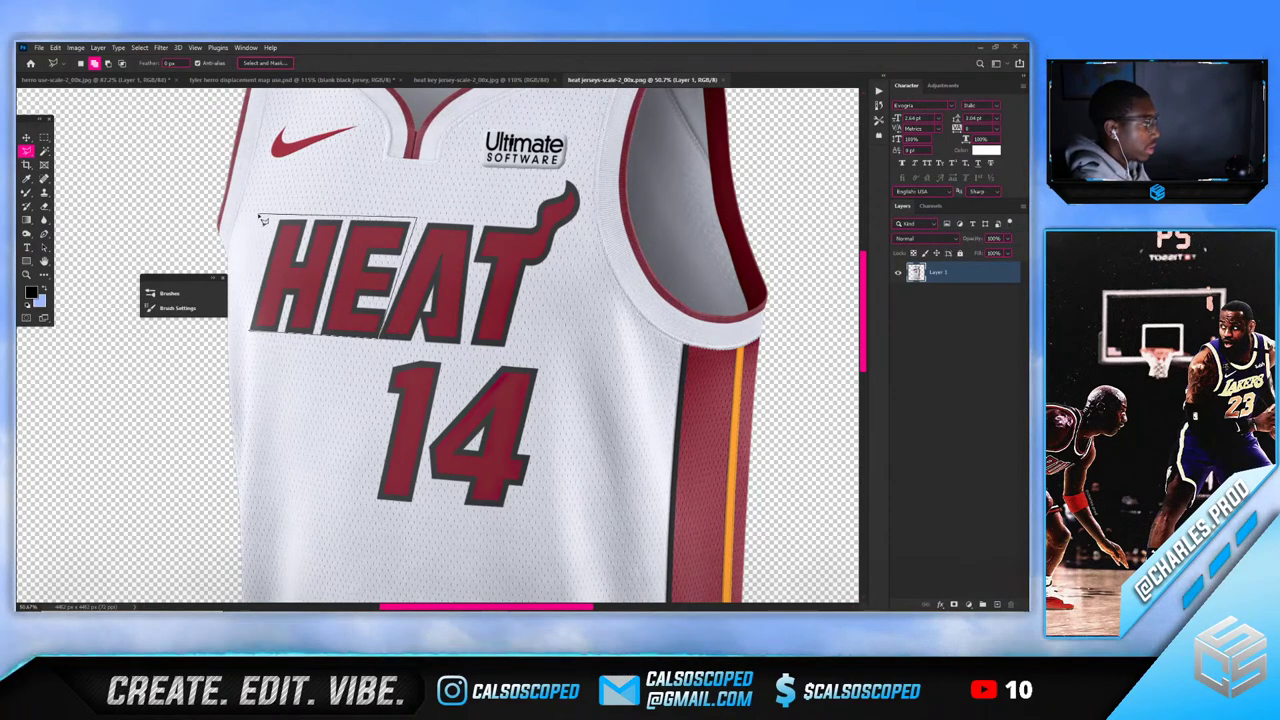
left_click(254, 338)
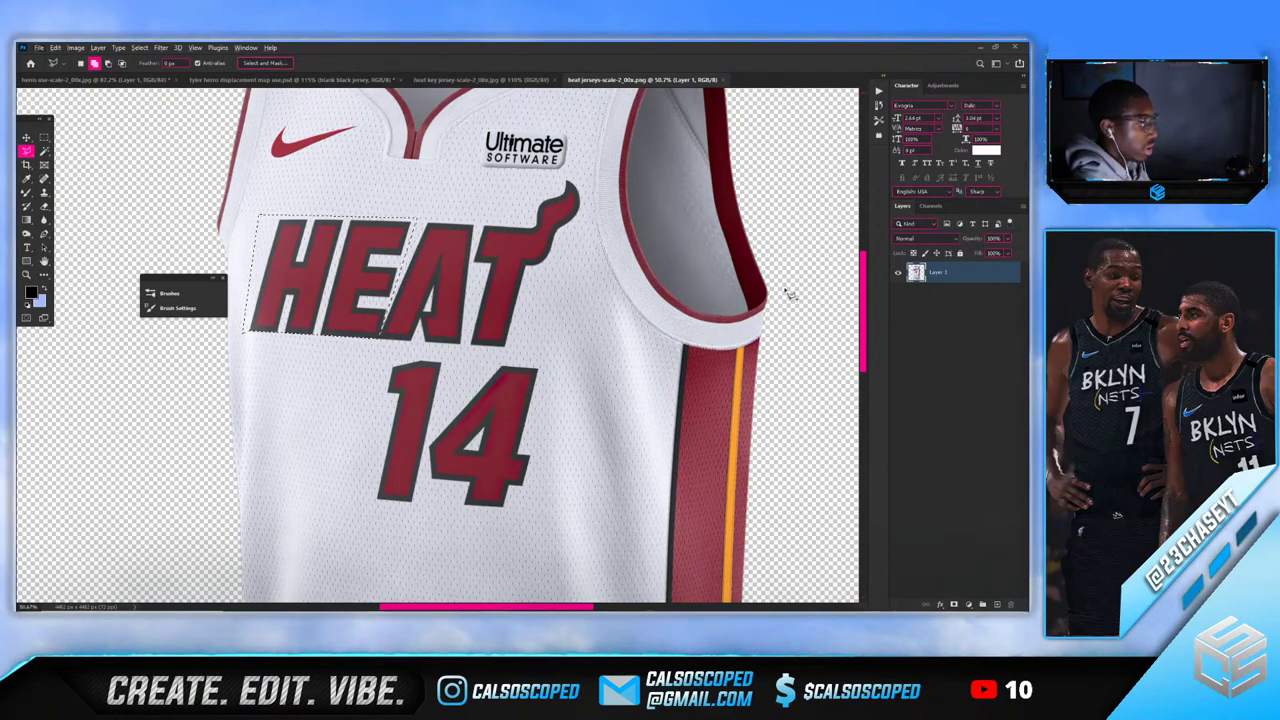
key("ctrl+j")
key("ctrl+d")
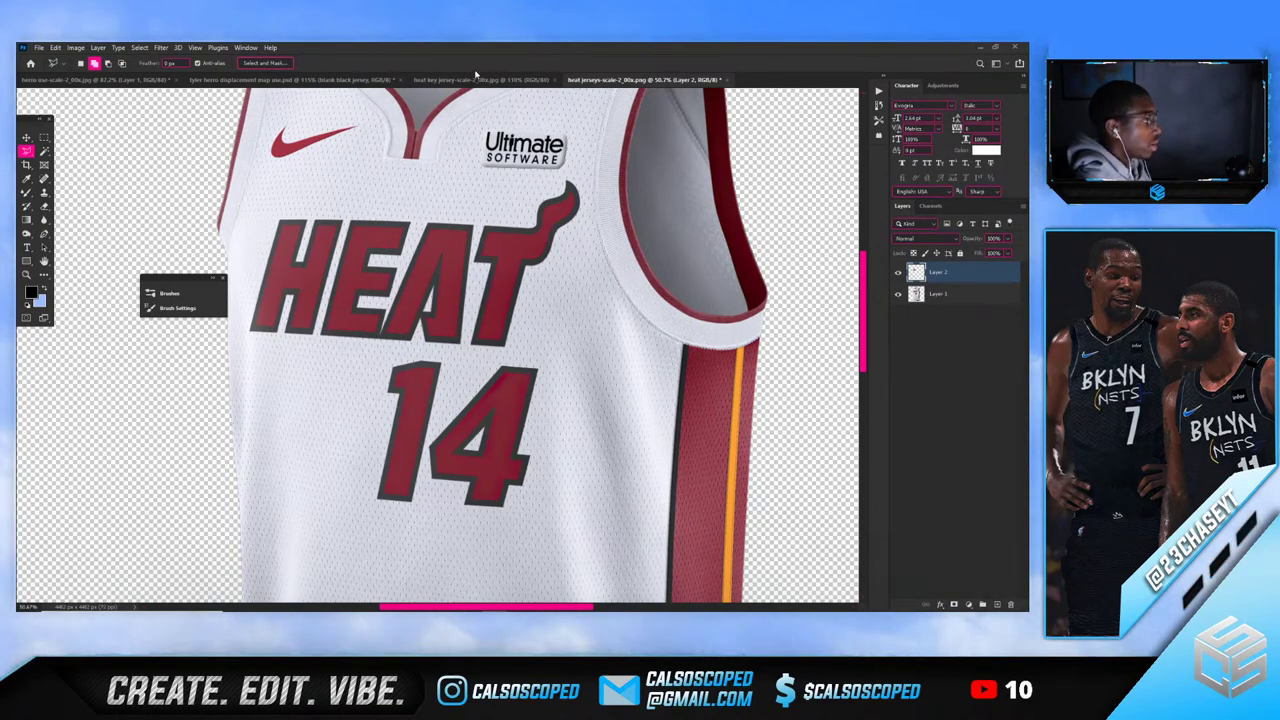
Paste the copied HE letters into the tyler herro displacement map document above the blank black jersey layer
left_click(478, 79)
left_click(220, 79)
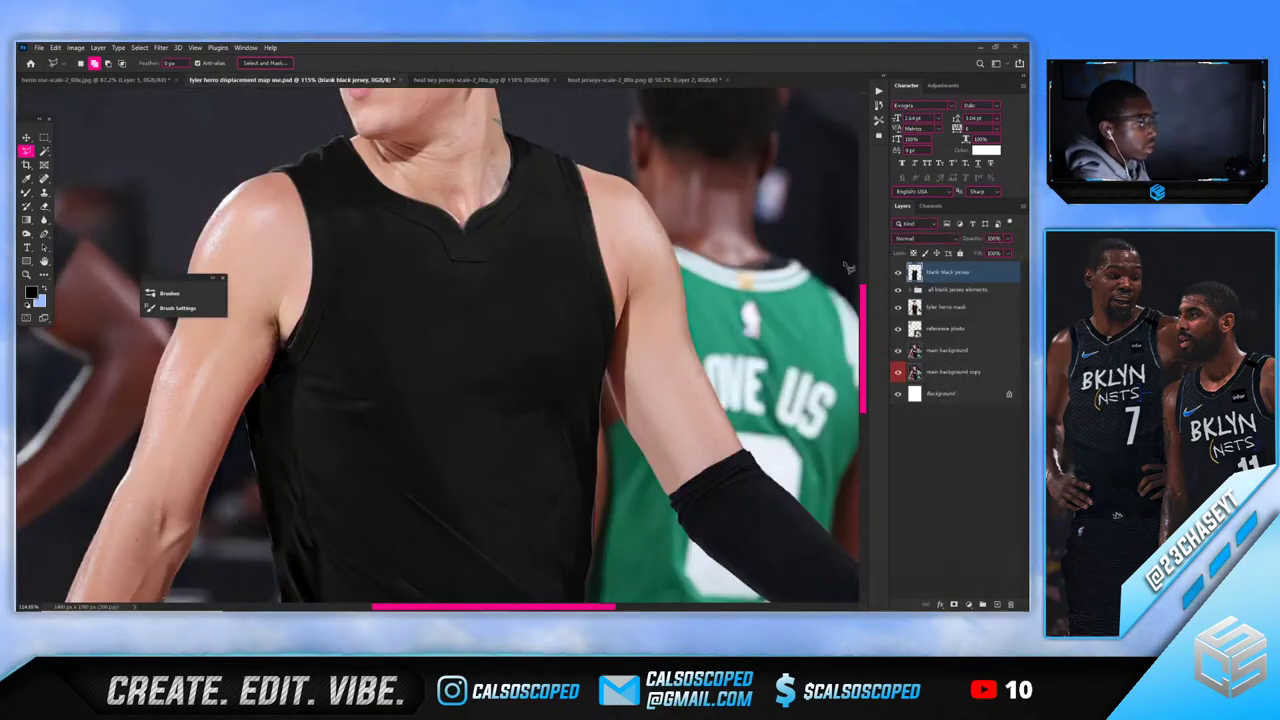
key("ctrl+v")
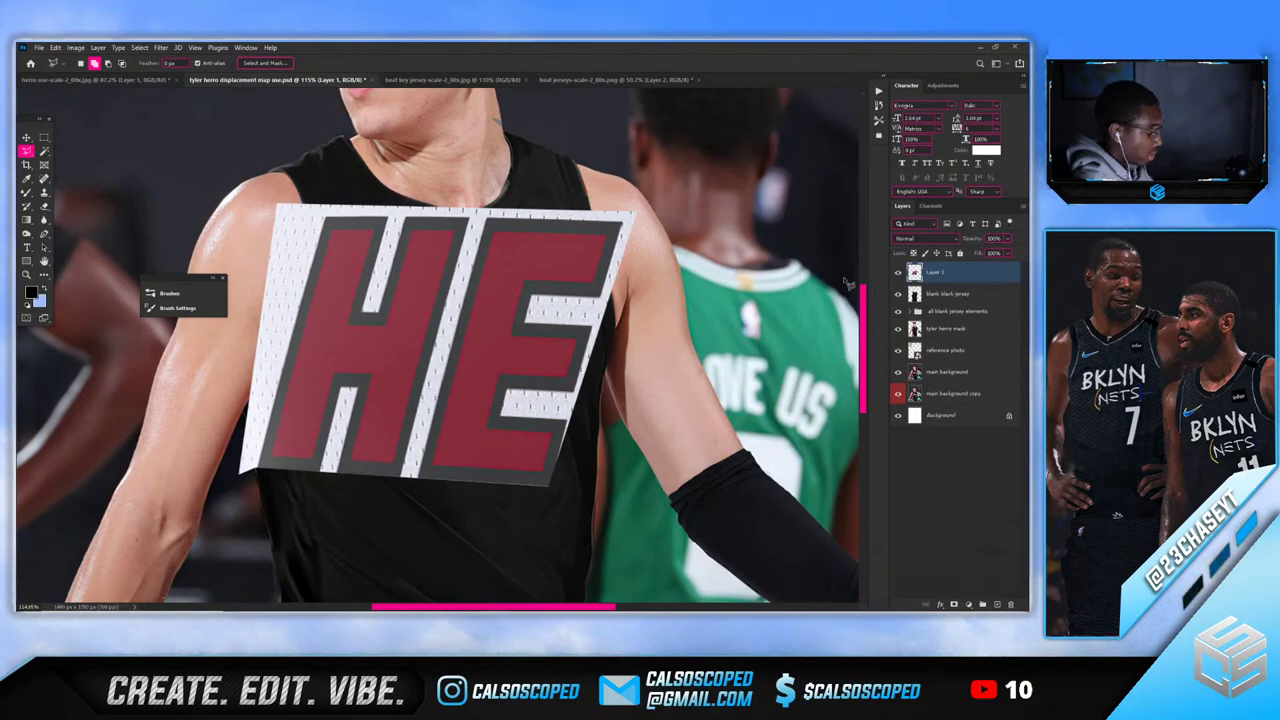
Scale the pasted HE letters down to about 41% and place them on the player's chest below the collar
key("ctrl+t")
left_click_drag(636, 206, 458, 290)
left_click_drag(405, 400, 390, 287)
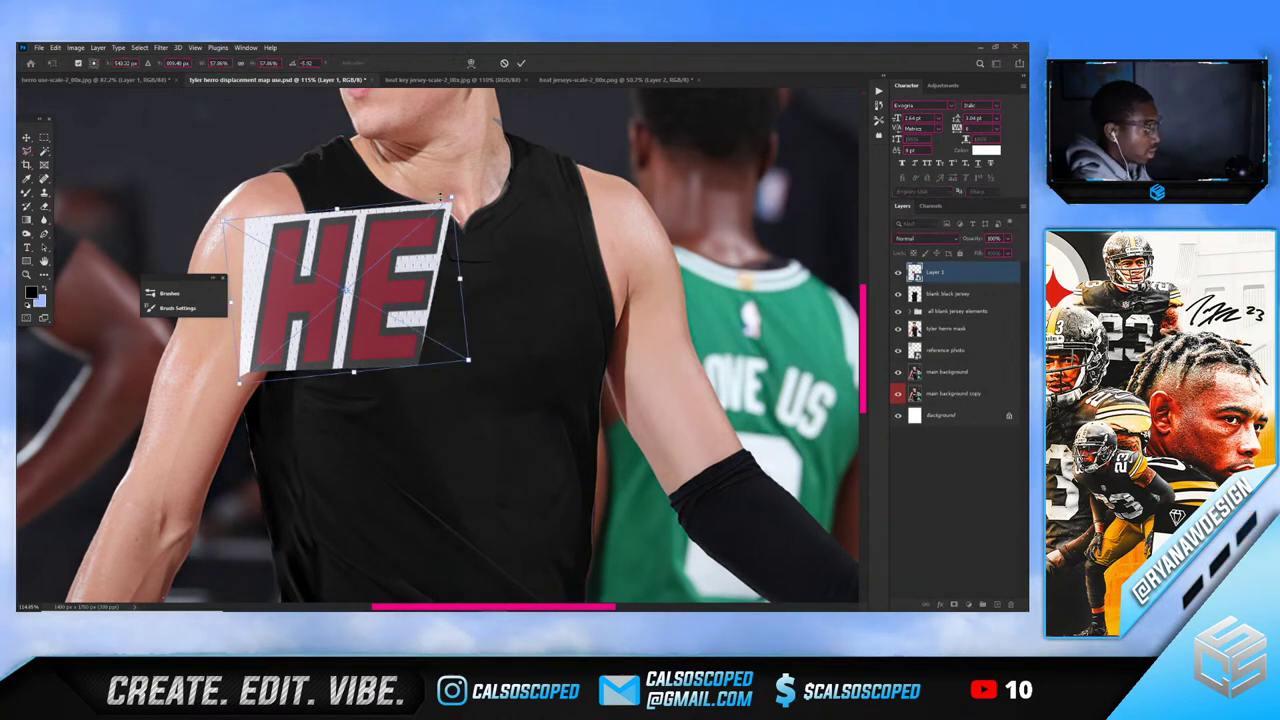
left_click_drag(449, 197, 470, 285)
left_click_drag(416, 320, 408, 336)
scroll(408, 336, "up", 6)
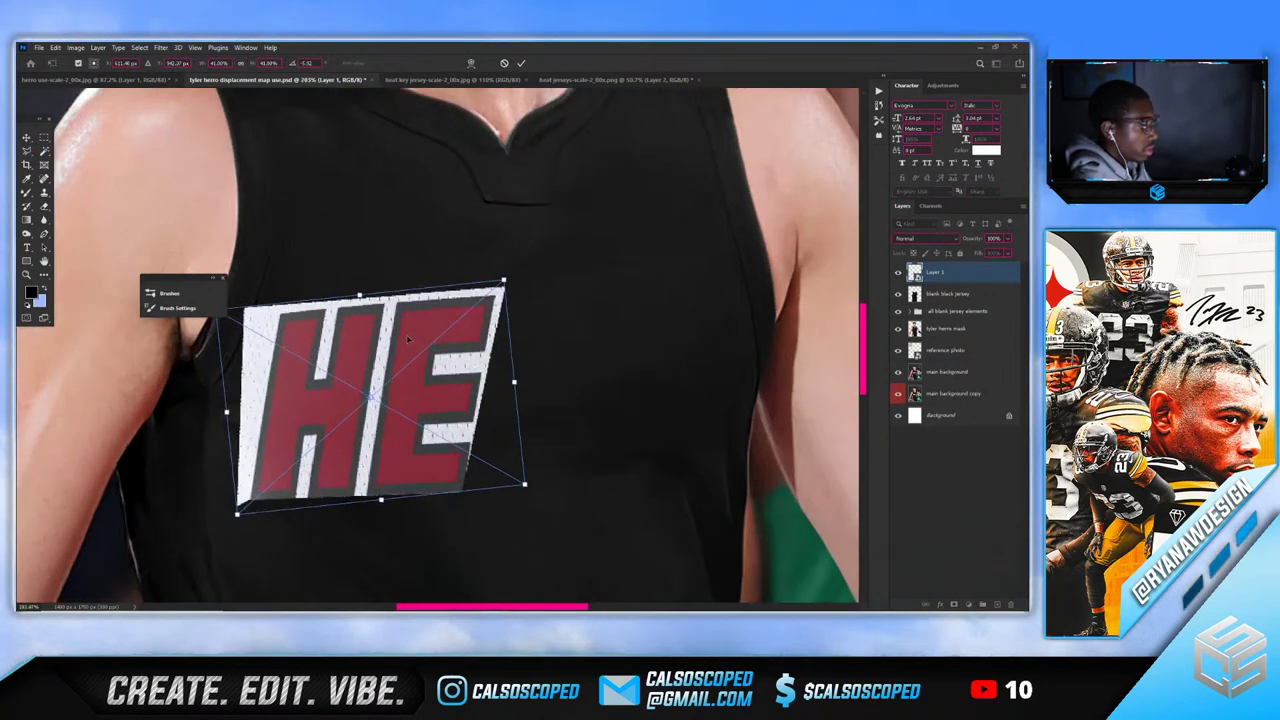
key("l")
Lower the white This Layer limit in the HE layer's Blend If settings to hide the white fabric around the letters
right_click(913, 270)
left_click(917, 282)
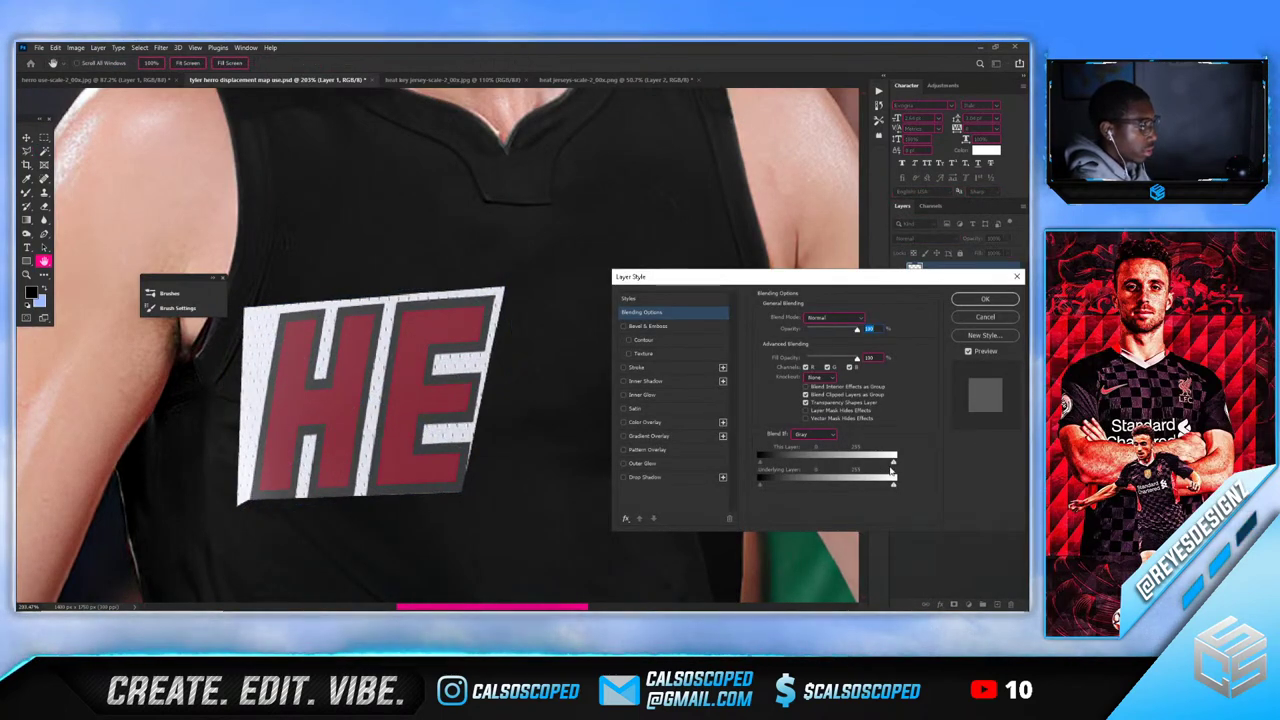
left_click_drag(893, 461, 801, 467)
left_click(984, 300)
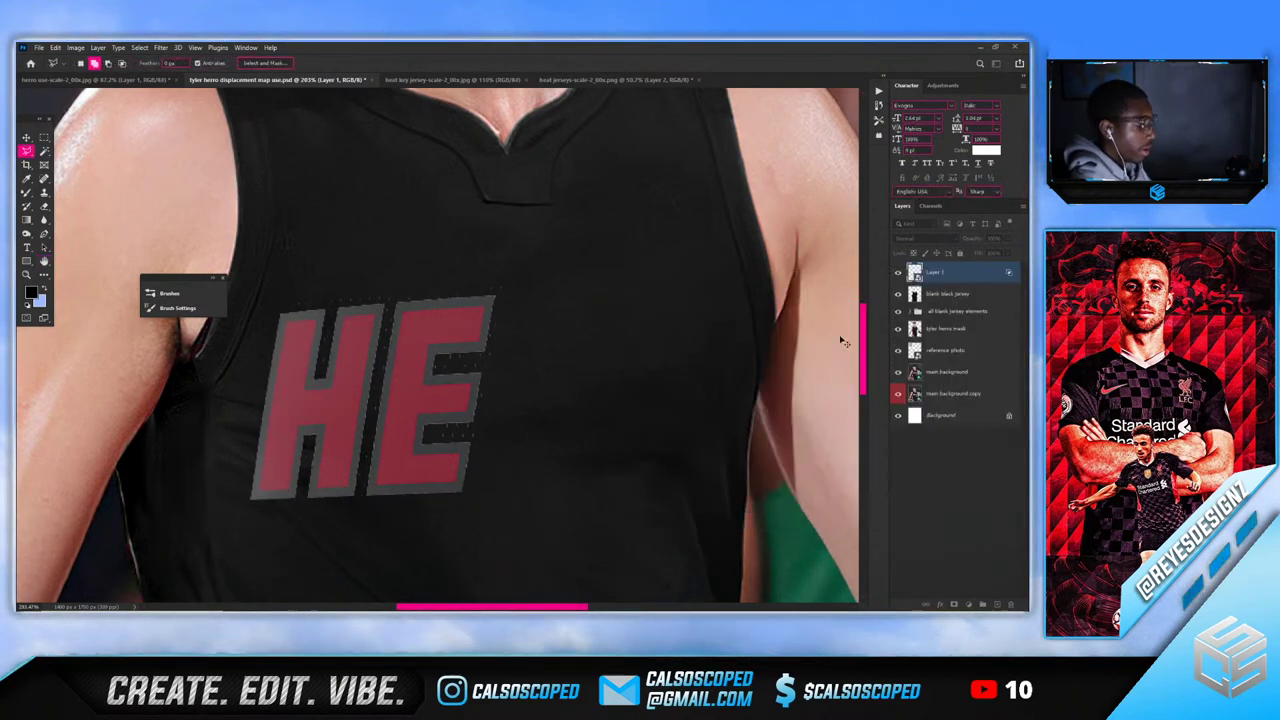
Move the HE letters higher on the chest and reshape them by pulling the corners on the E side inward
key("ctrl+t")
key("Return")
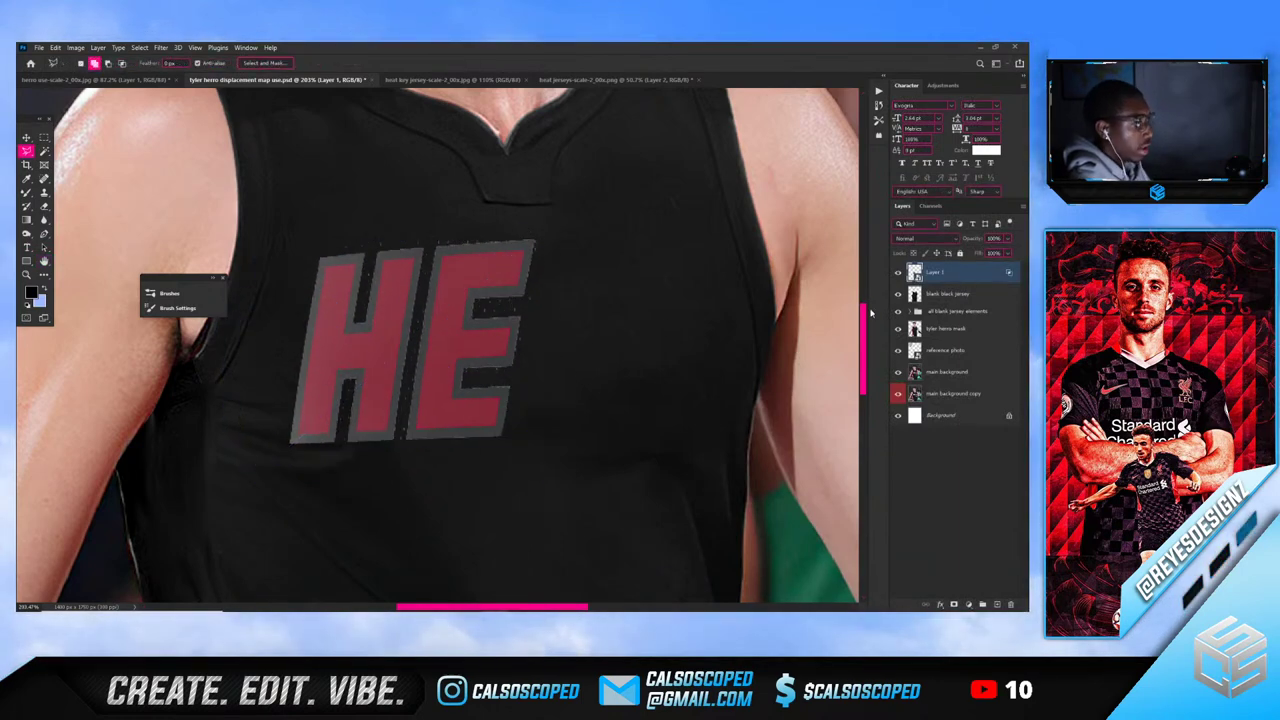
key("ctrl+t")
right_click(482, 324)
left_click(500, 382)
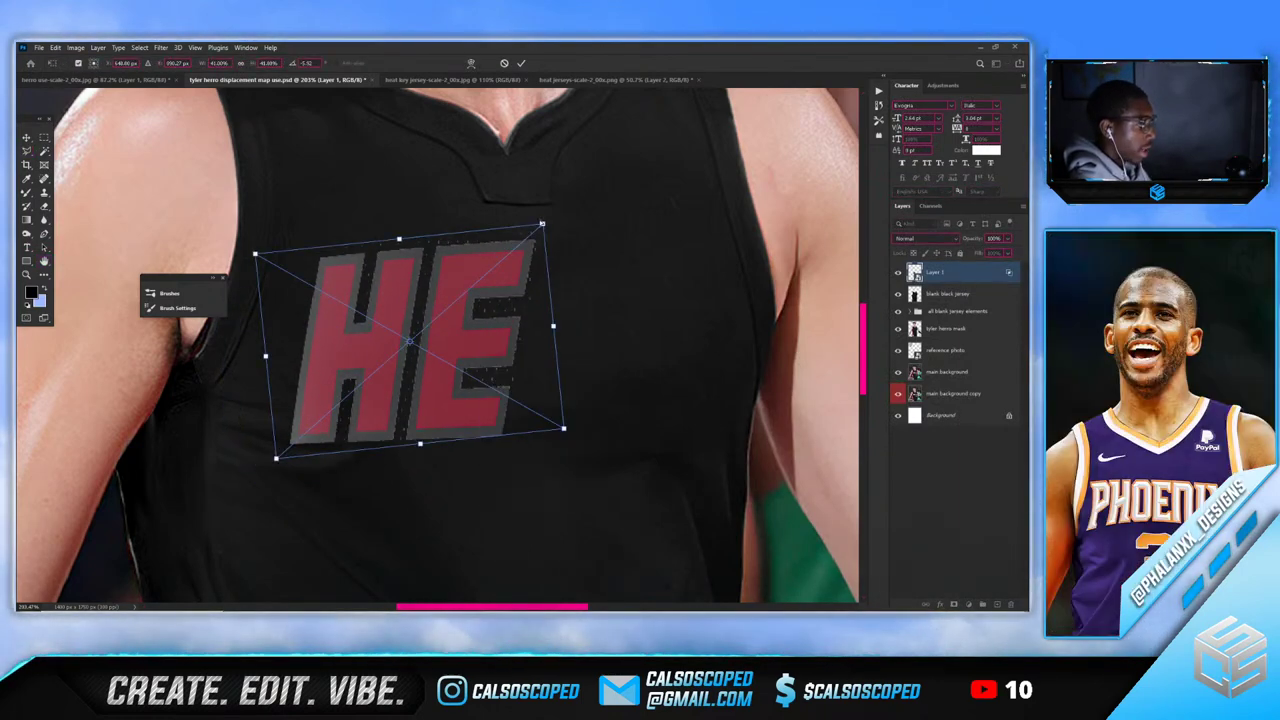
mouse_move(543, 224)
left_mouse_down()
mouse_move(525, 250)
mouse_move(525, 239)
left_mouse_up()
left_click_drag(564, 428, 514, 440)
key("Return")
key("l")
scroll(451, 372, "down", 6)
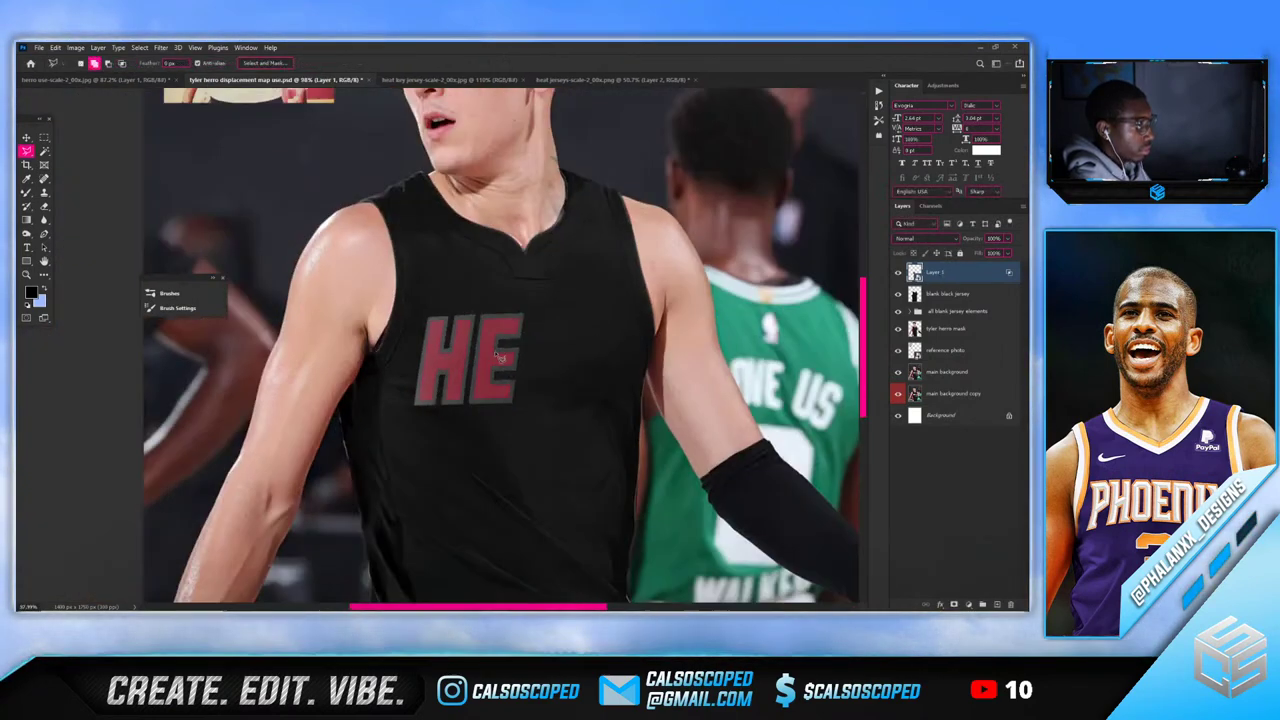
scroll(451, 372, "up", 6)
key("v")
left_click_drag(494, 345, 484, 338)
Set the Type tool's font to NBA Heat South Beach Regular
key("t")
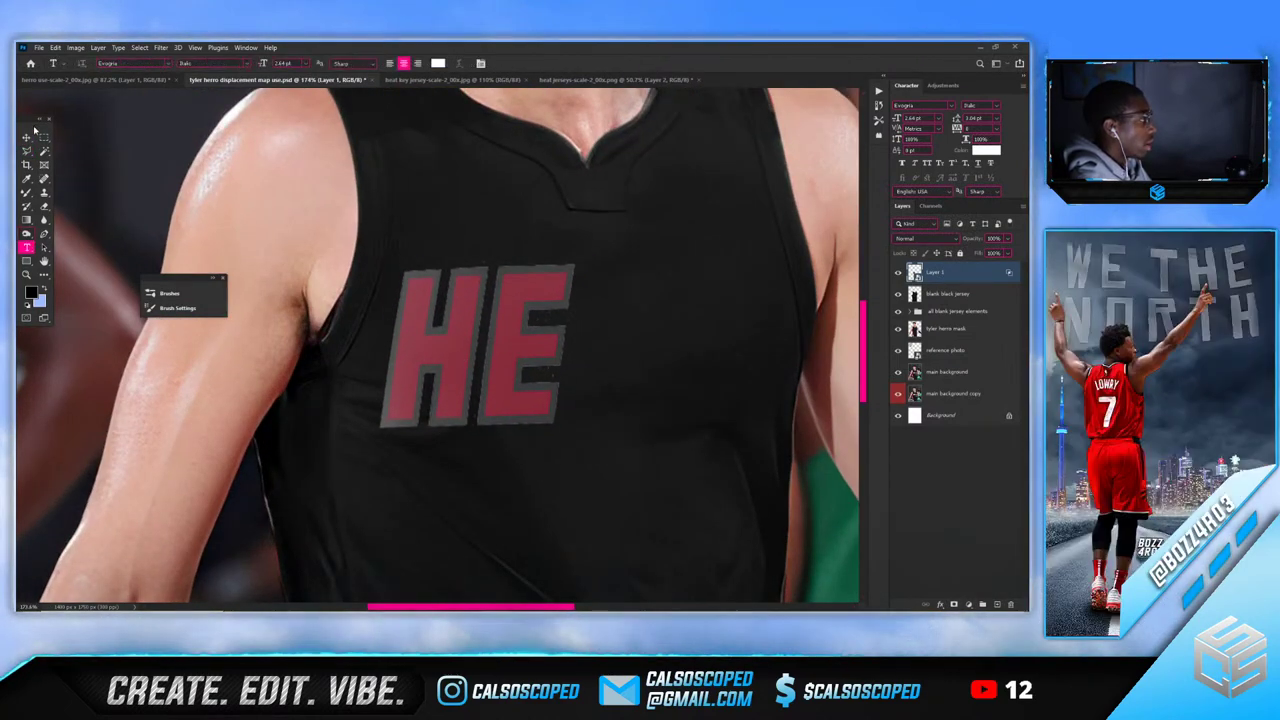
left_click(152, 66)
type("mi")
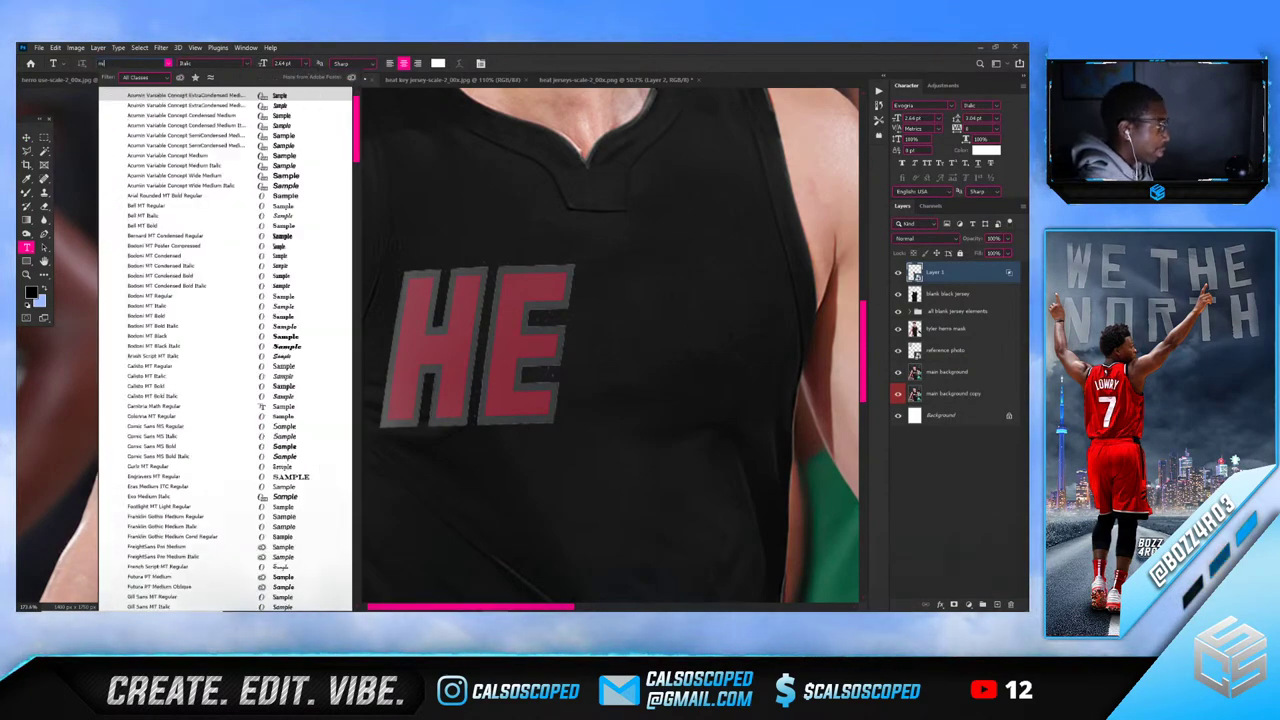
key("BackSpace")
key("BackSpace")
type("heat")
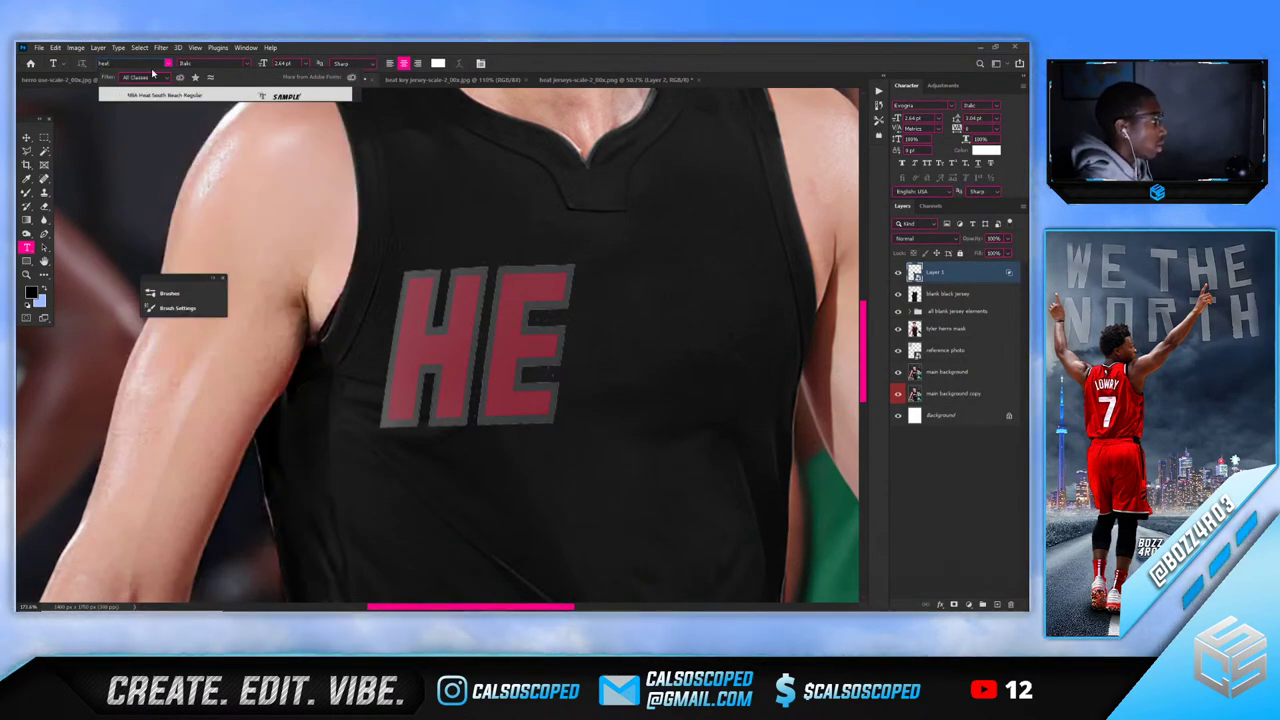
key("Return")
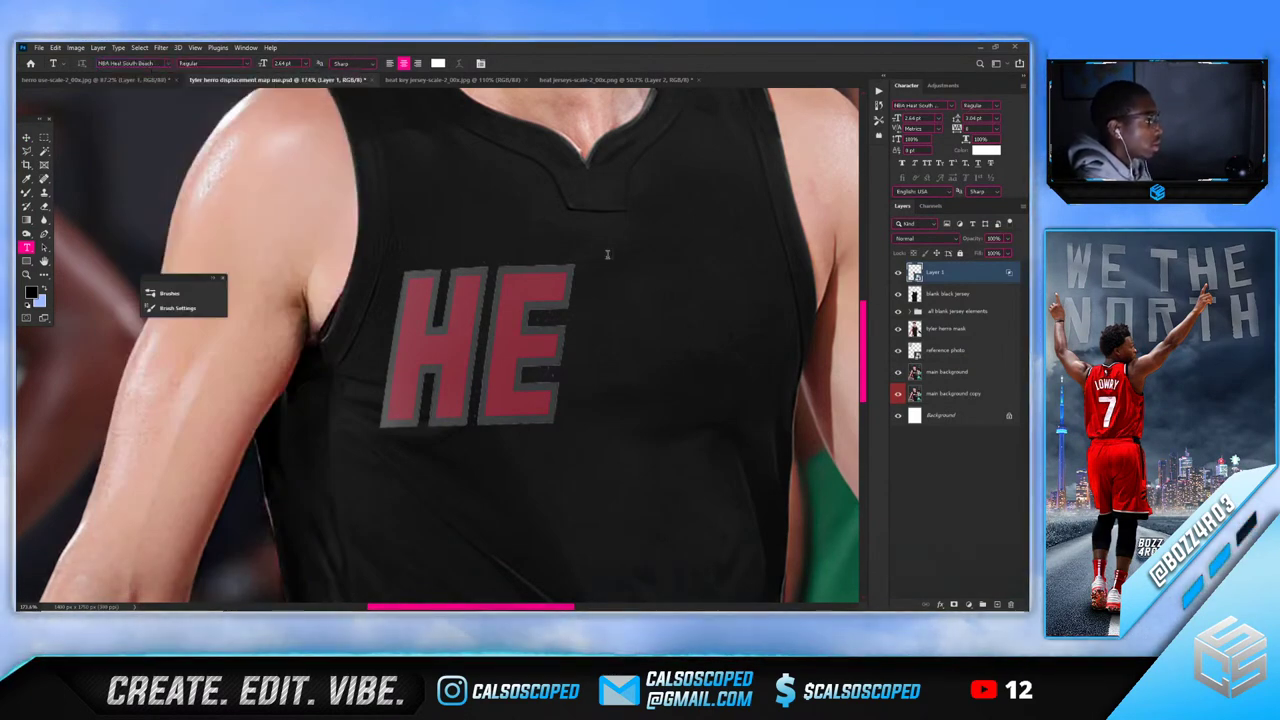
Add the text HEAT on the jersey, enlarge it to span the chest and lay it over the HE reference letters
left_click(607, 300)
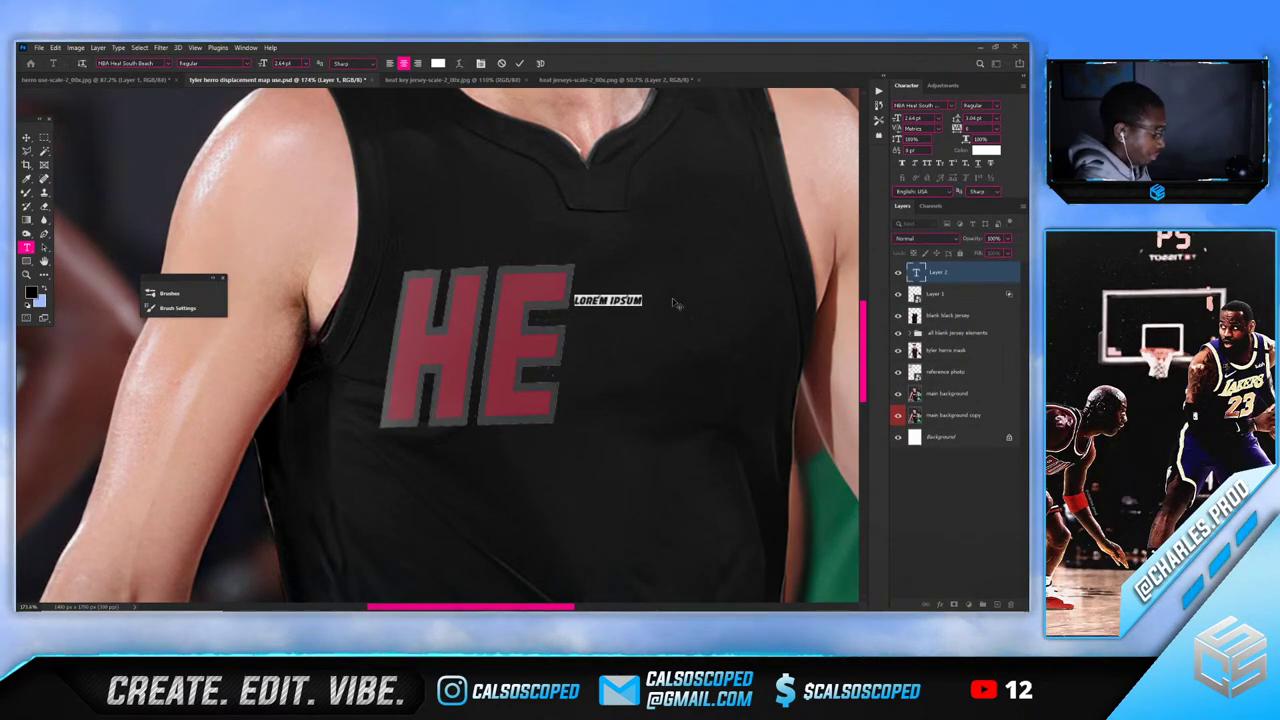
type("HEAT")
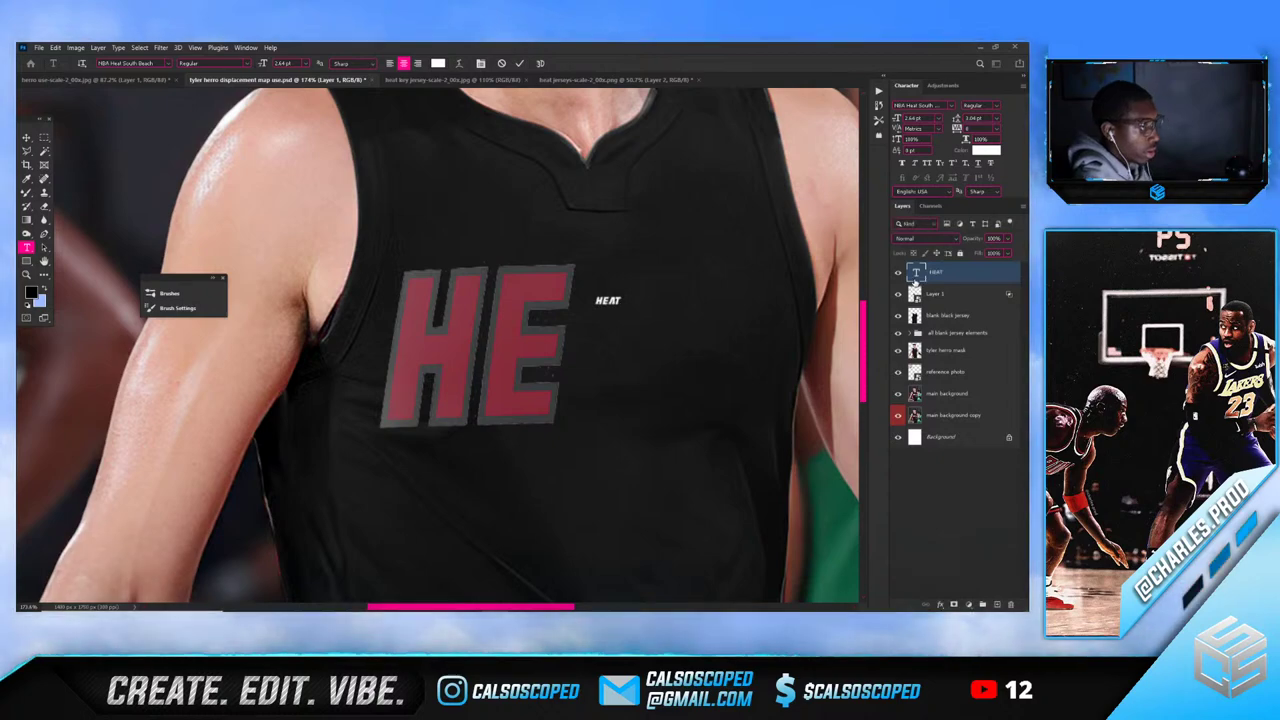
key("ctrl+t")
left_click_drag(624, 308, 772, 512)
scroll(643, 394, "down", 5)
scroll(374, 387, "up", 4)
left_click_drag(758, 408, 543, 326)
left_click_drag(671, 326, 596, 325)
left_click_drag(522, 310, 540, 336)
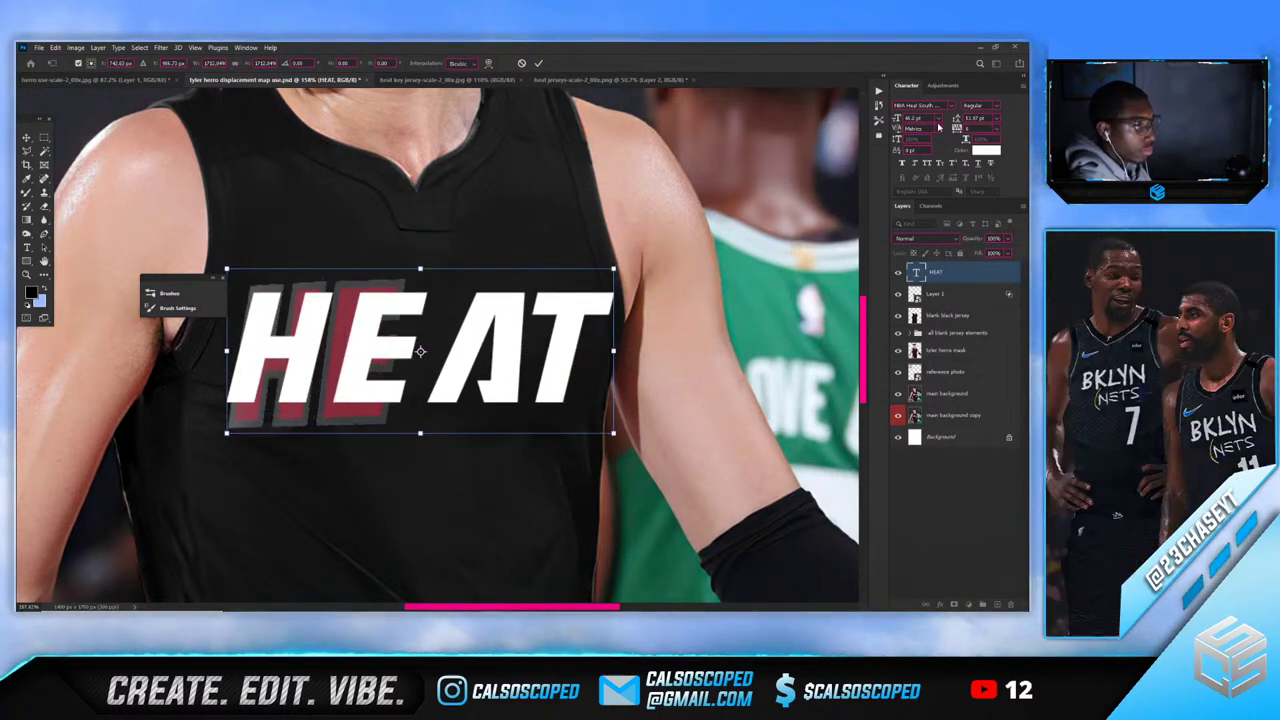
Change the chest text from HEAT to HERRO
double_click(916, 272)
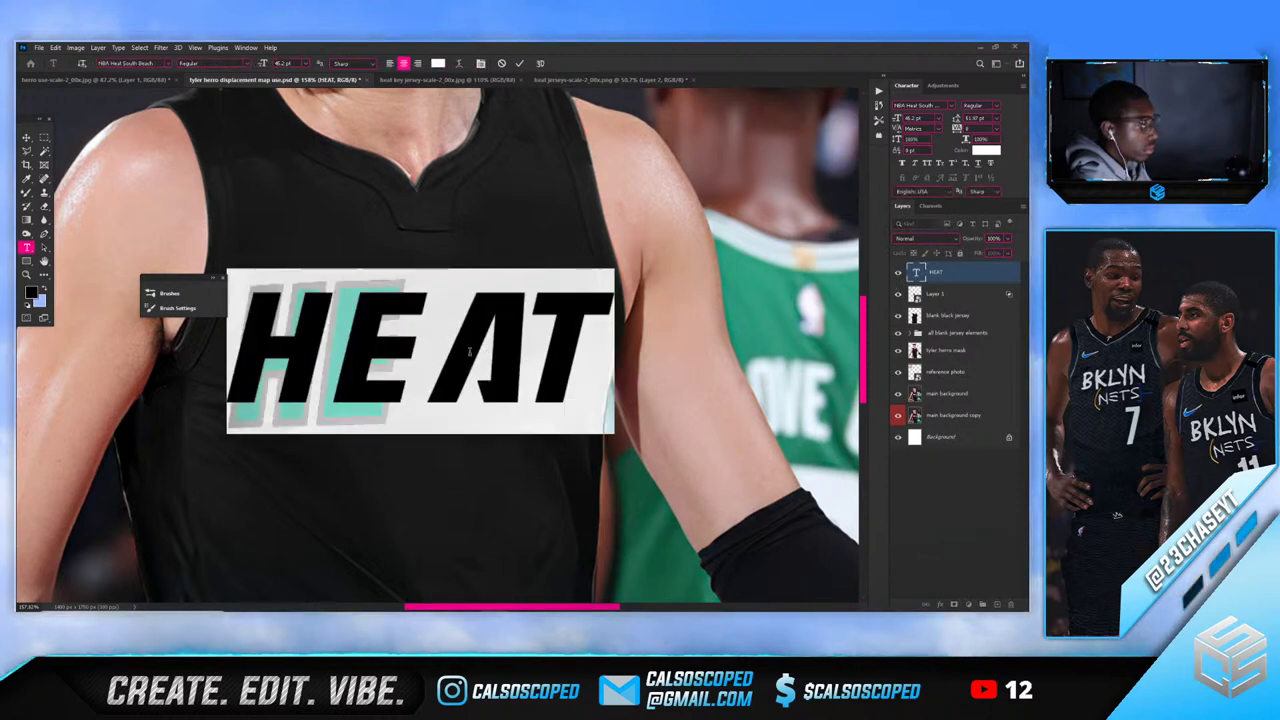
left_click(443, 349)
type("RRO")
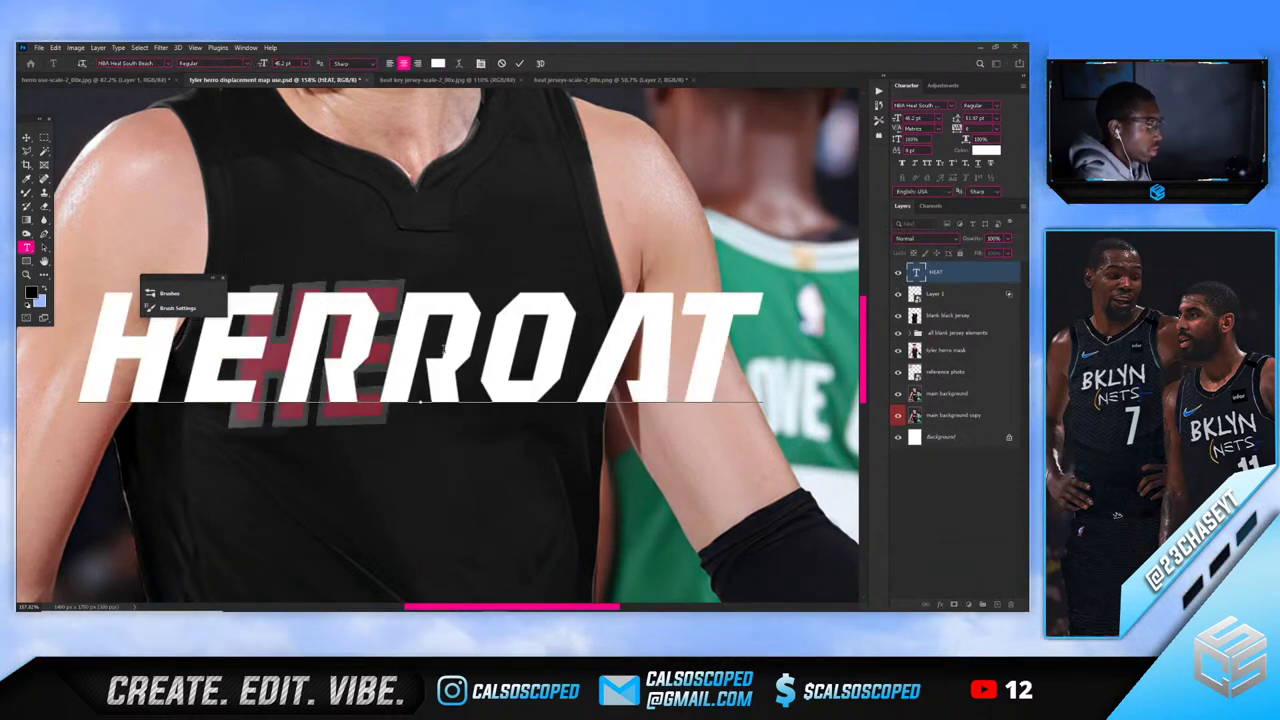
left_click_drag(580, 344, 803, 338)
key("BackSpace")
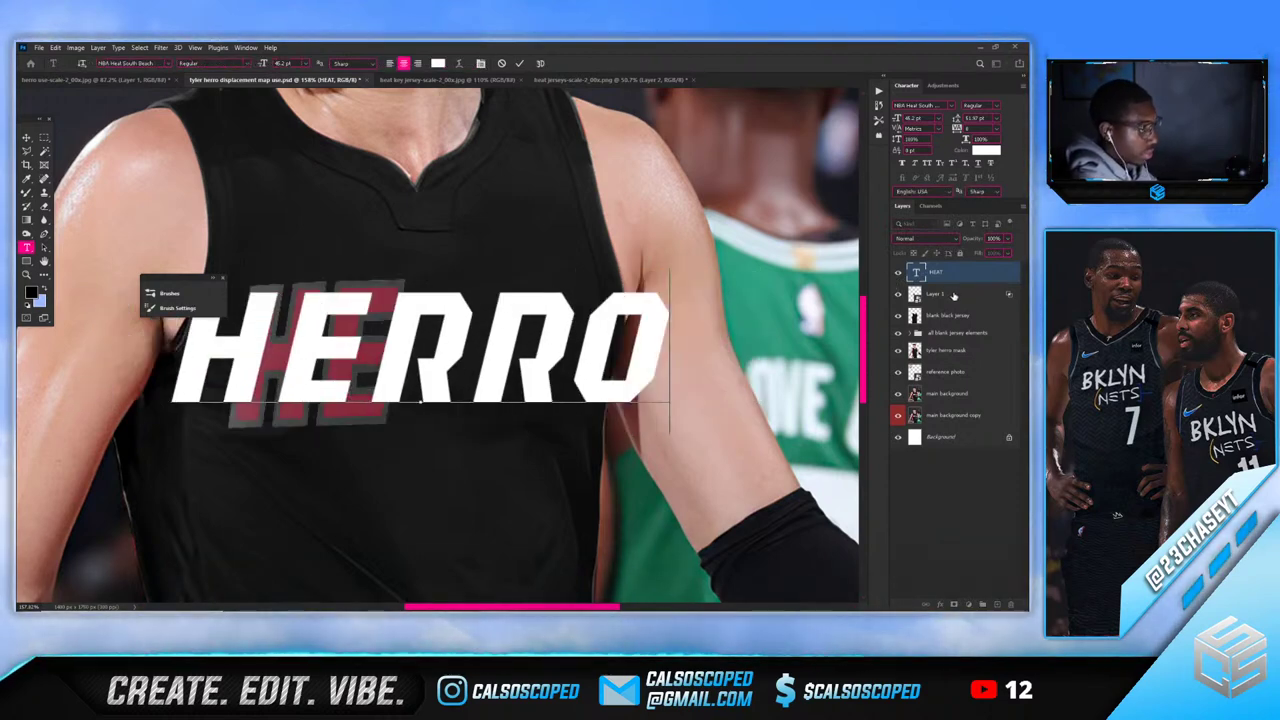
Resize the HERRO text over the HE reference letters and stretch it vertically to nearly match their height
key("v")
left_click_drag(511, 340, 543, 316)
key("ctrl+t")
left_click_drag(704, 328, 568, 340)
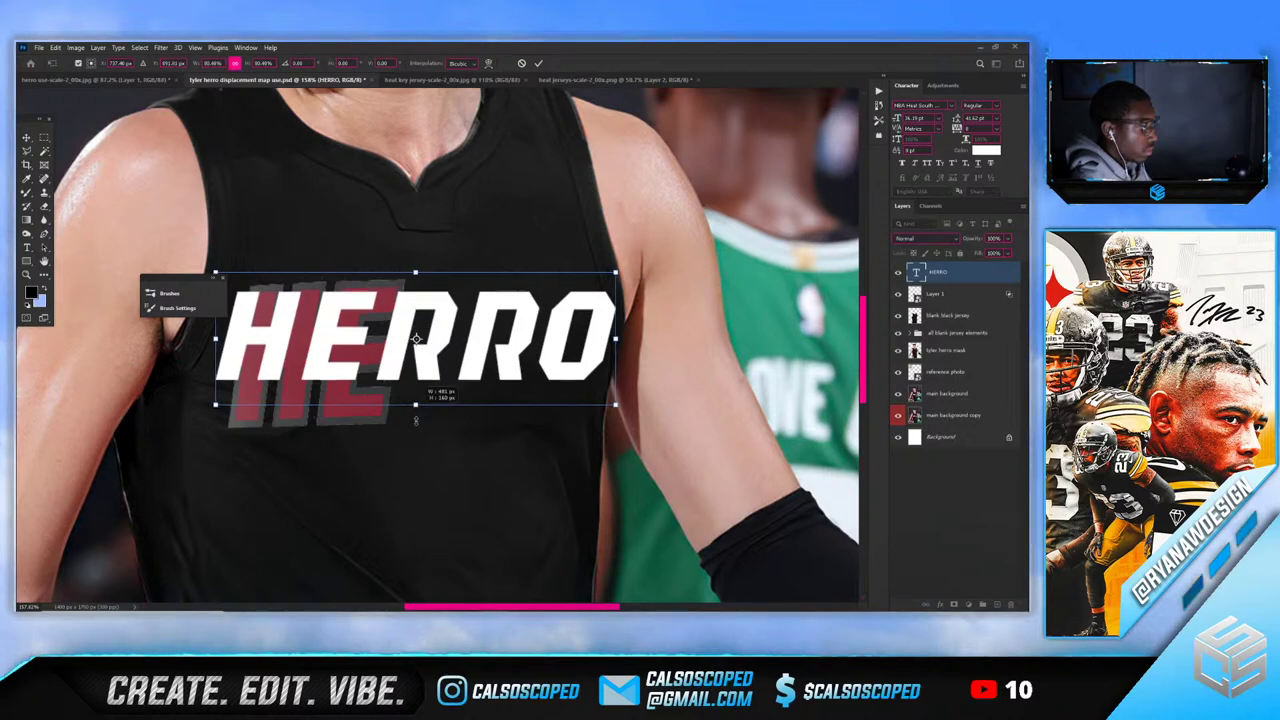
left_click_drag(415, 404, 427, 457)
key("ctrl+z")
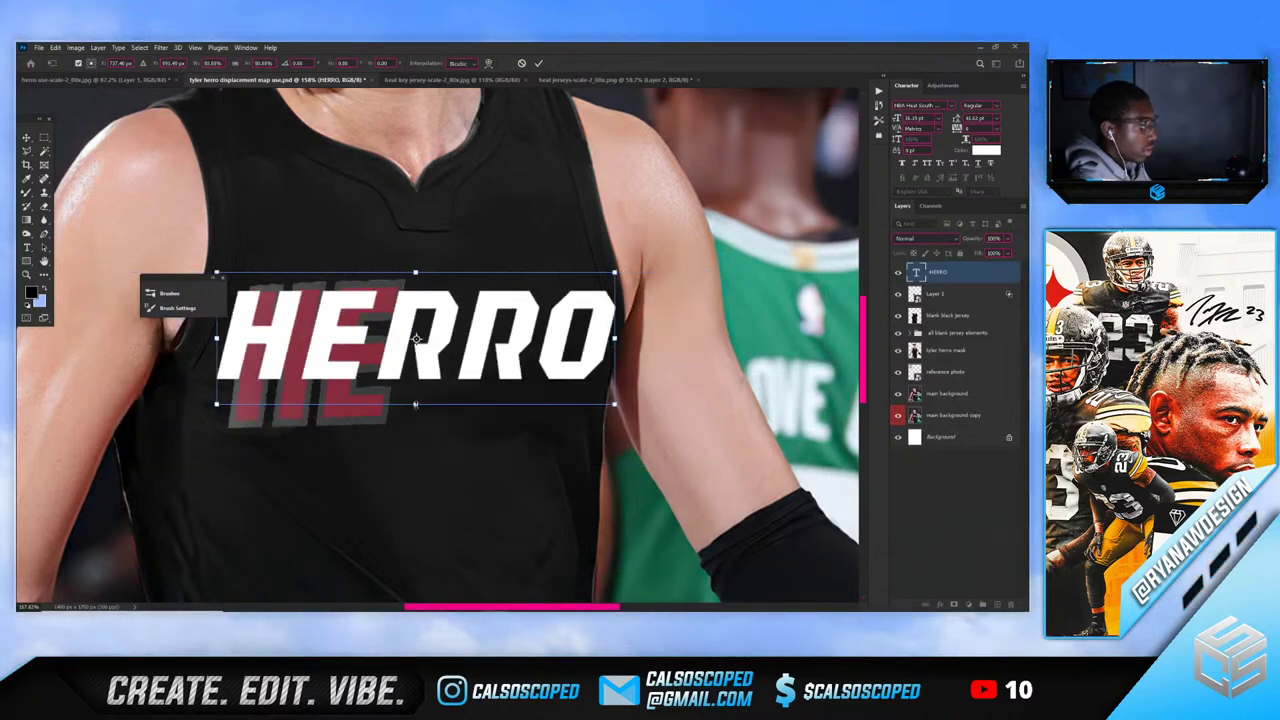
left_click_drag(415, 404, 418, 450)
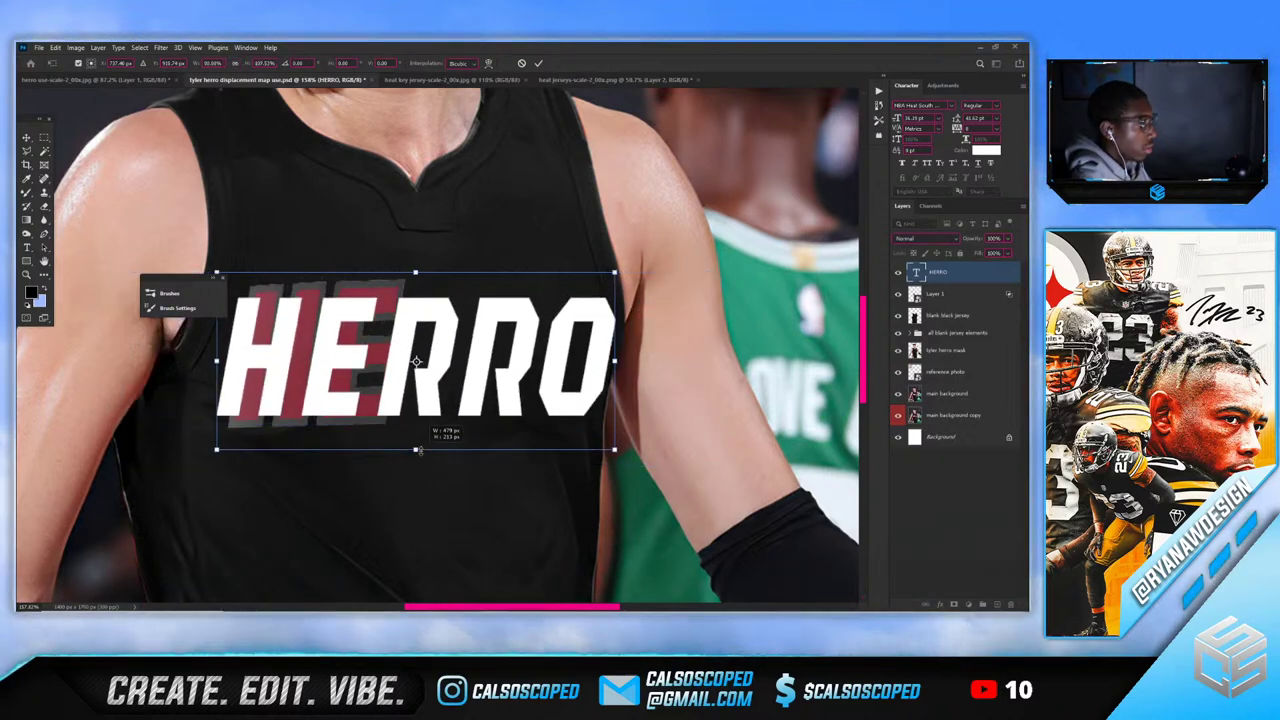
left_click_drag(211, 357, 165, 358)
left_click_drag(327, 348, 379, 348)
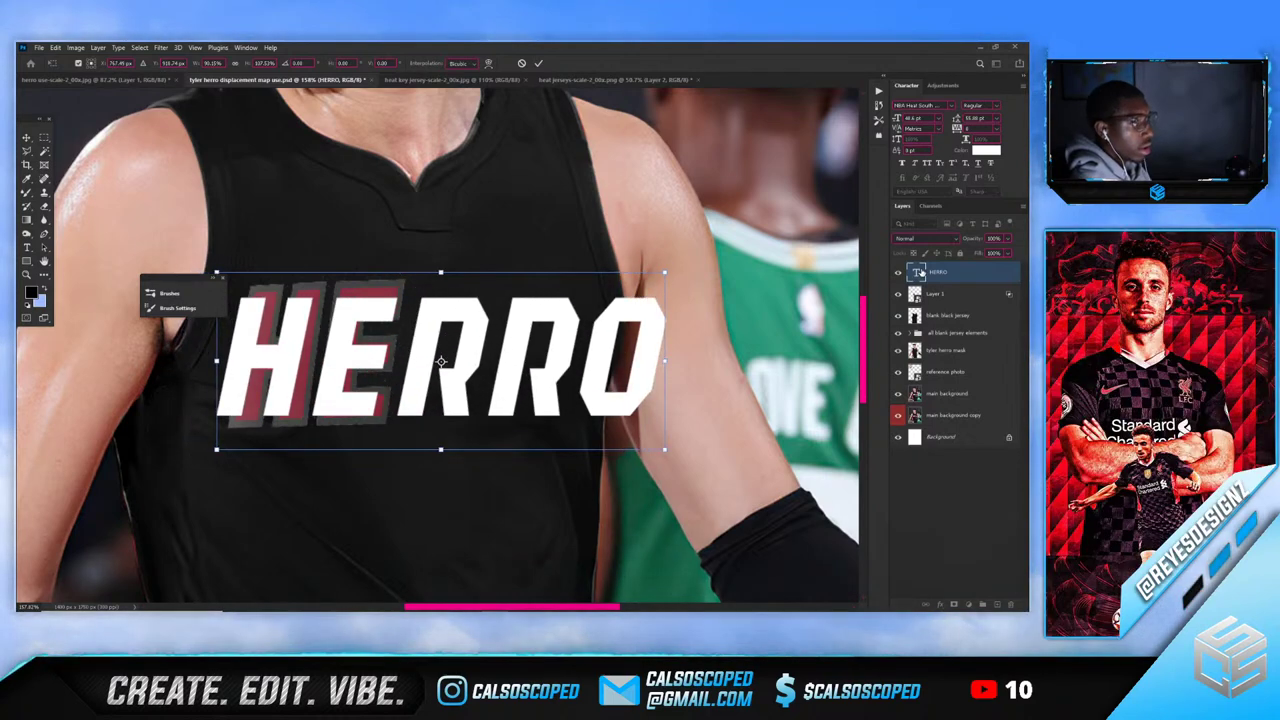
key("Return")
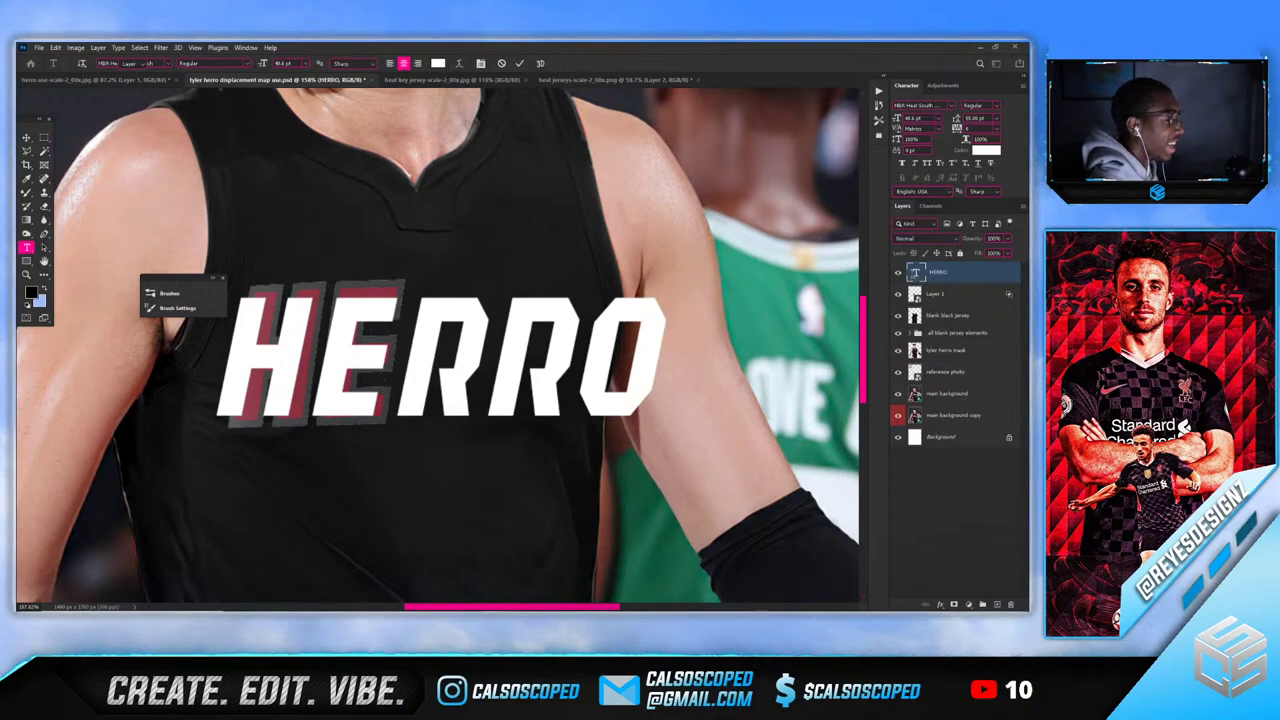
Tighten the tracking of the HERRO text to -100
double_click(914, 272)
left_click(996, 129)
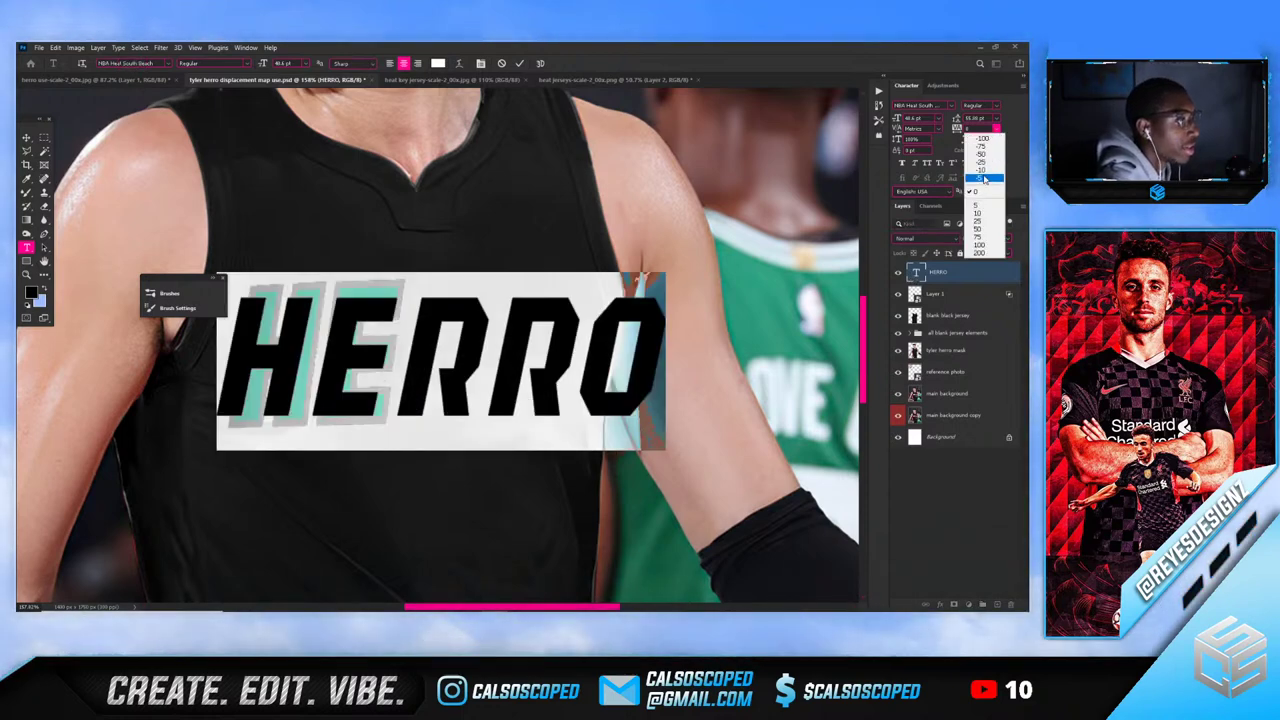
left_click(985, 178)
left_click(996, 130)
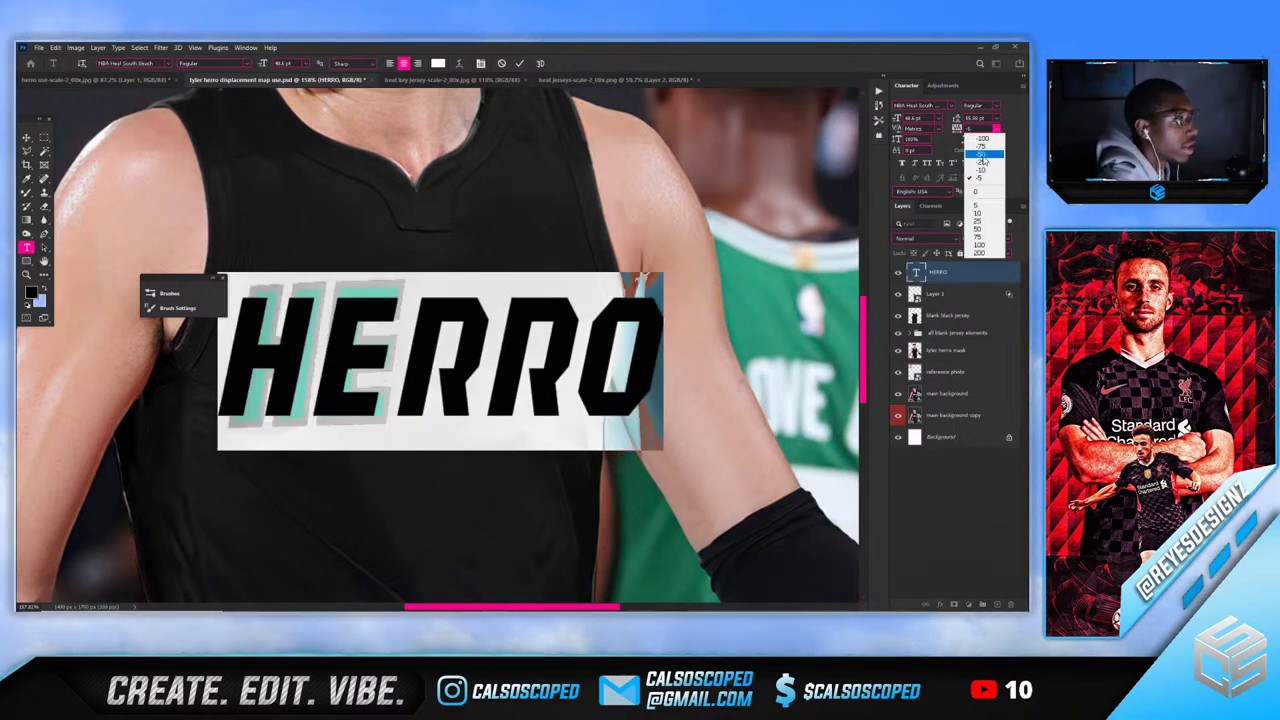
left_click(984, 157)
left_click(996, 130)
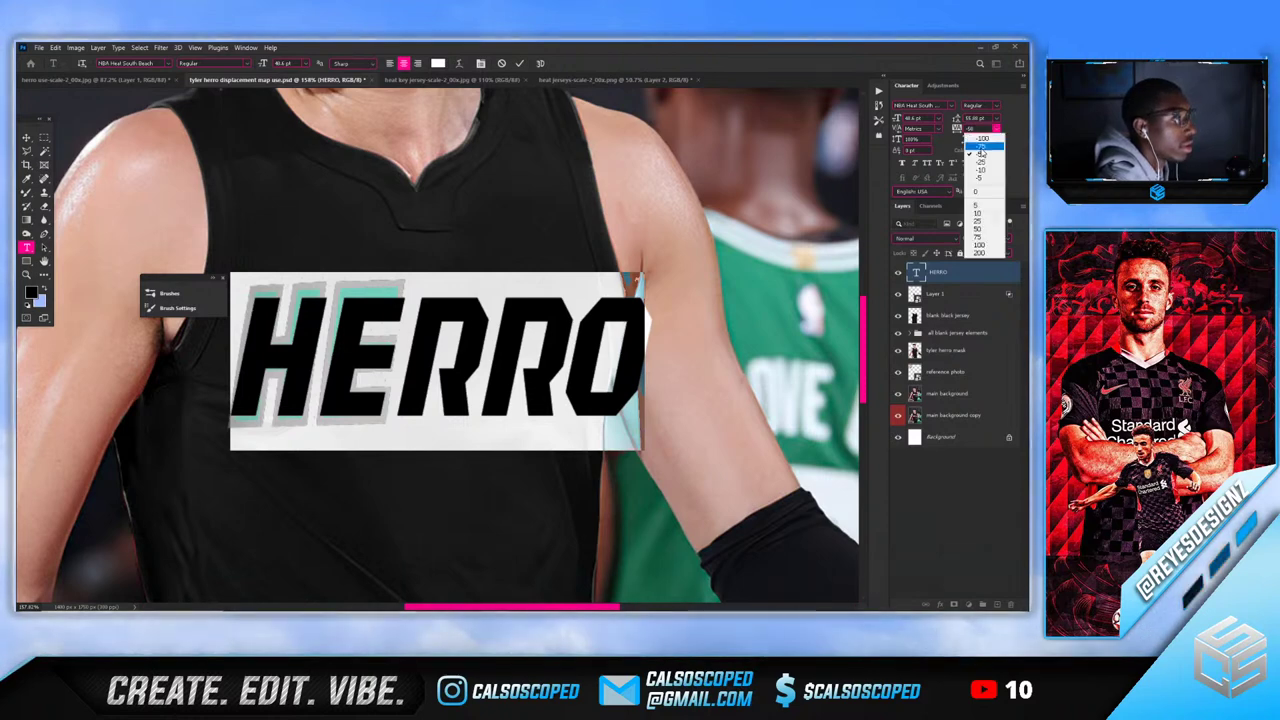
left_click(978, 150)
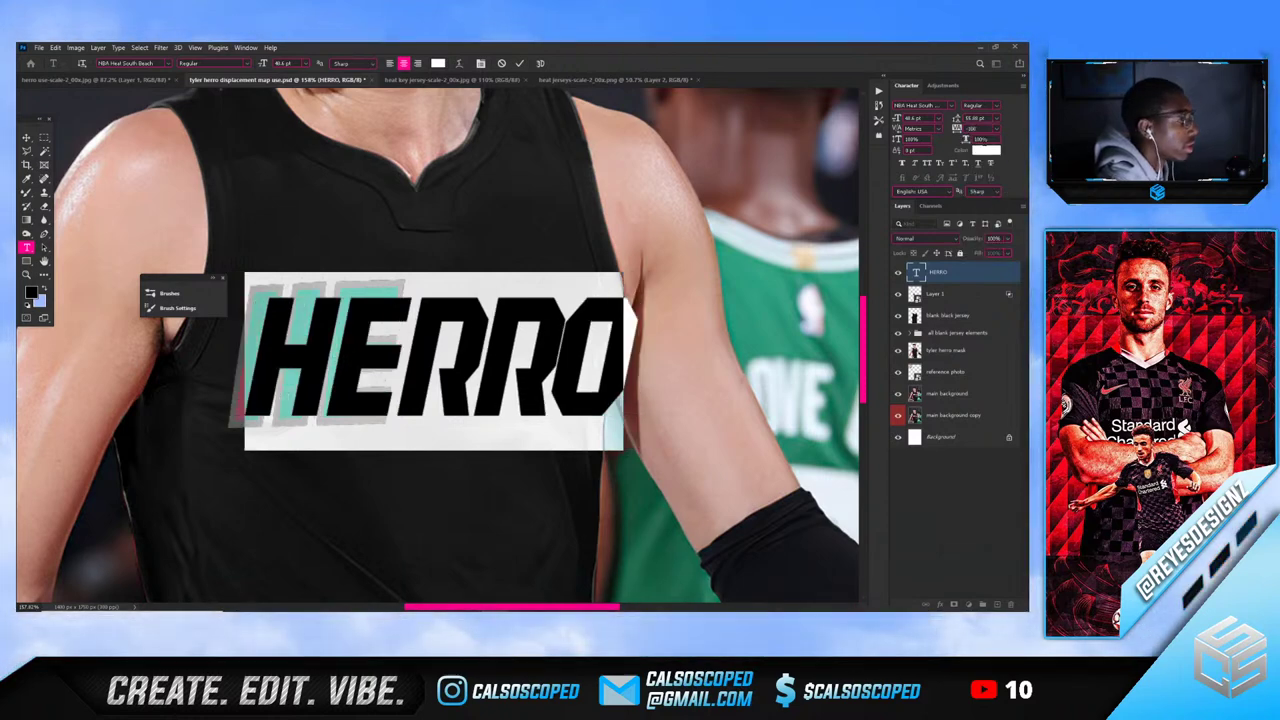
Shift the HERRO text back over the HE reference letters and enlarge it slightly across the chest
left_click(938, 281)
key("v")
key("ctrl+t")
left_click_drag(474, 357, 445, 356)
left_click_drag(415, 287, 455, 279)
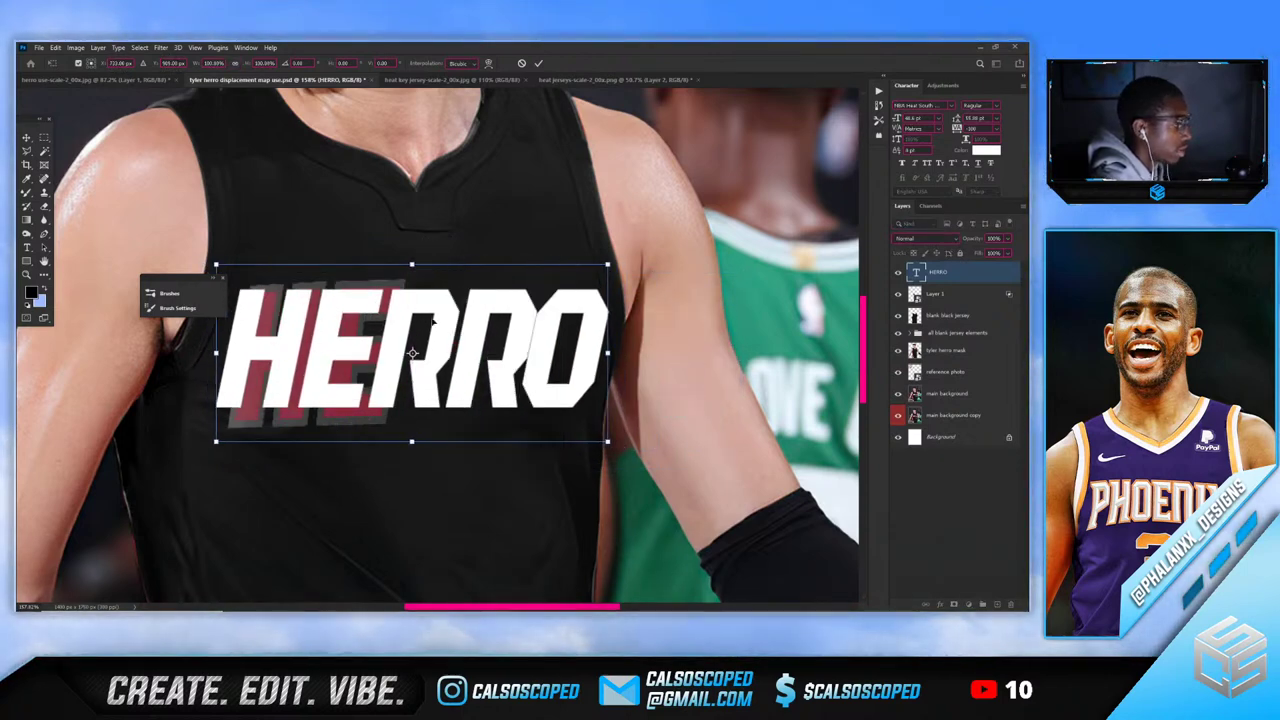
left_click(942, 274)
scroll(417, 300, "down", 4)
scroll(334, 271, "up", 3)
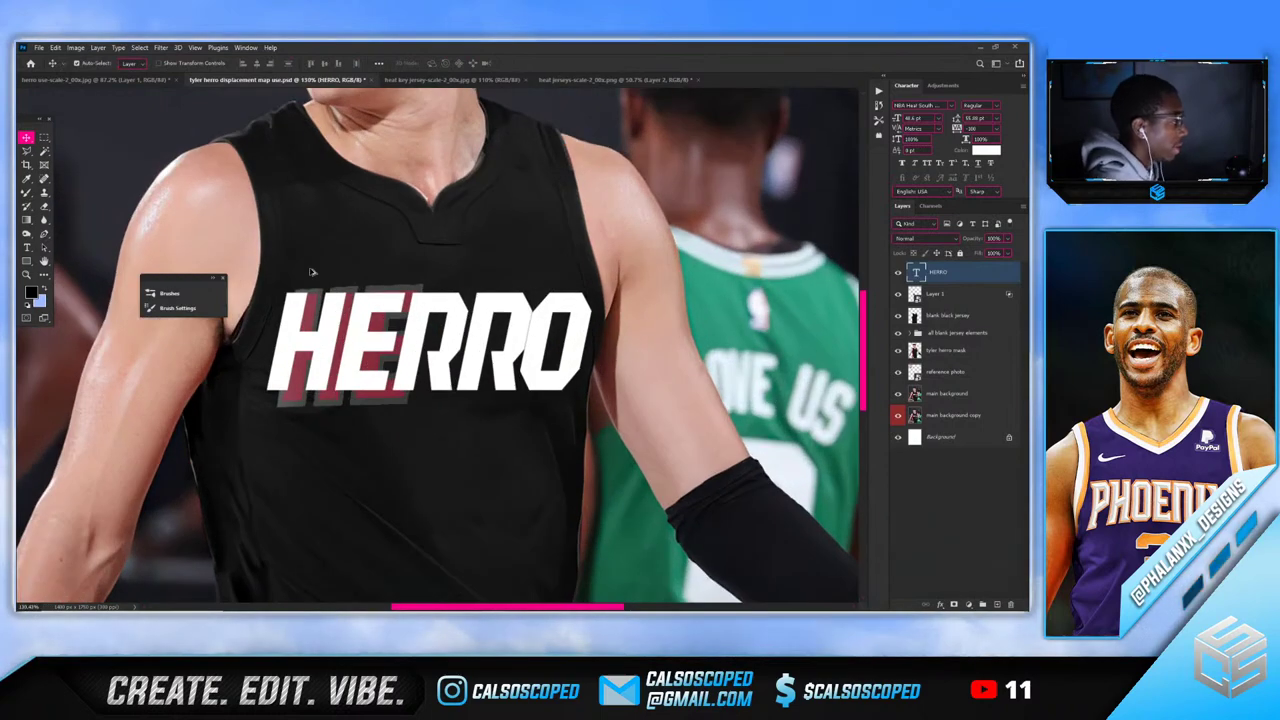
scroll(317, 268, "up", 1)
In the white HEAT jersey image, start a Pen path along the outer edge of the flame on the letter T
left_click(396, 77)
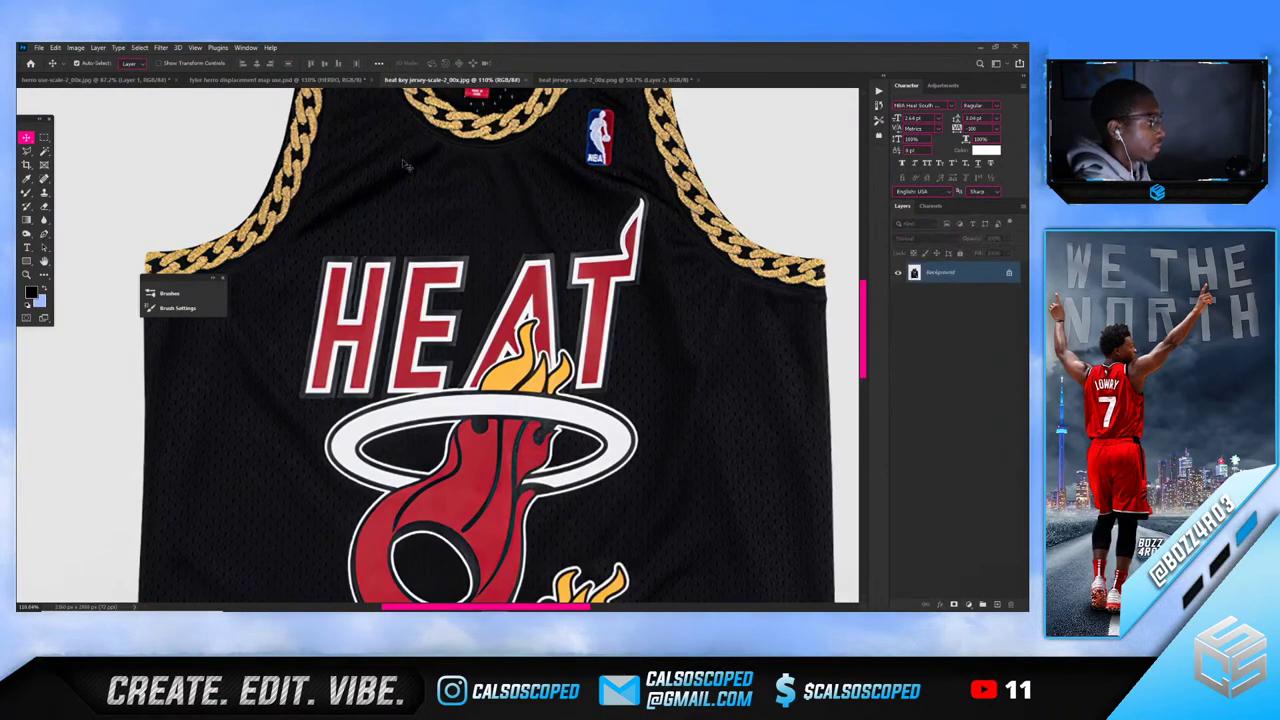
left_click(600, 79)
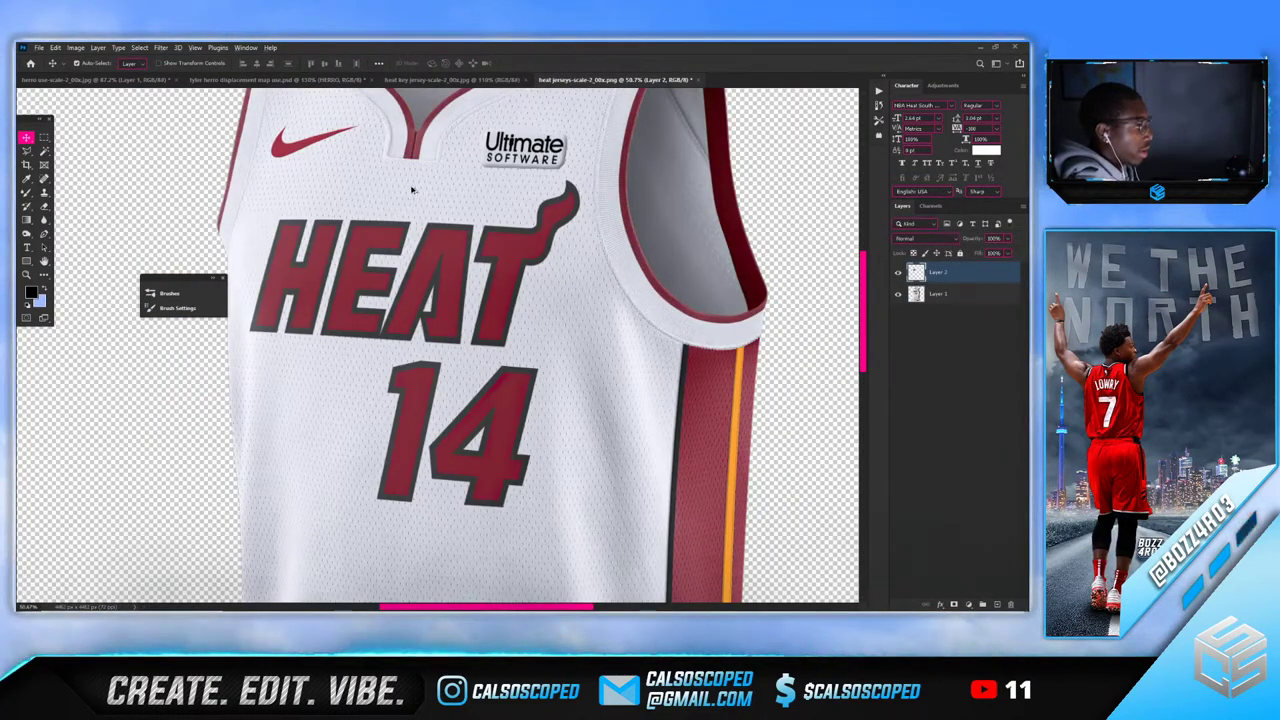
scroll(411, 190, "up", 2)
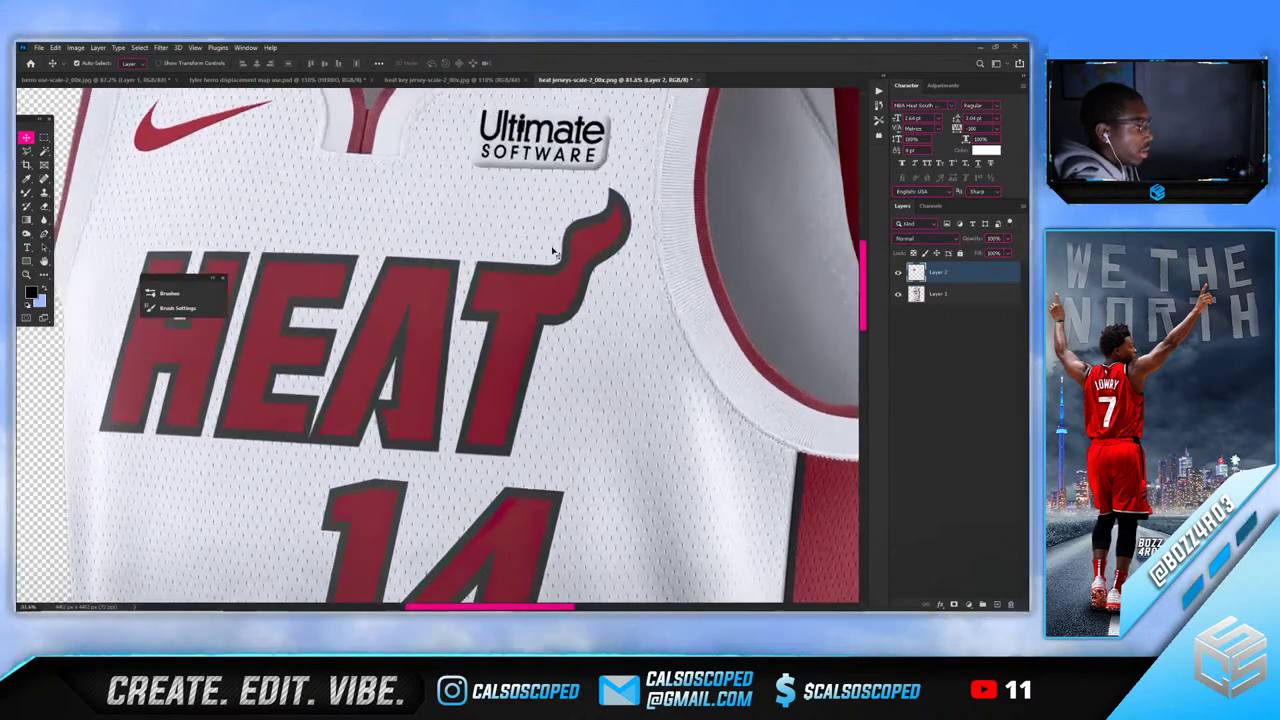
left_click(43, 234)
scroll(605, 337, "up", 3)
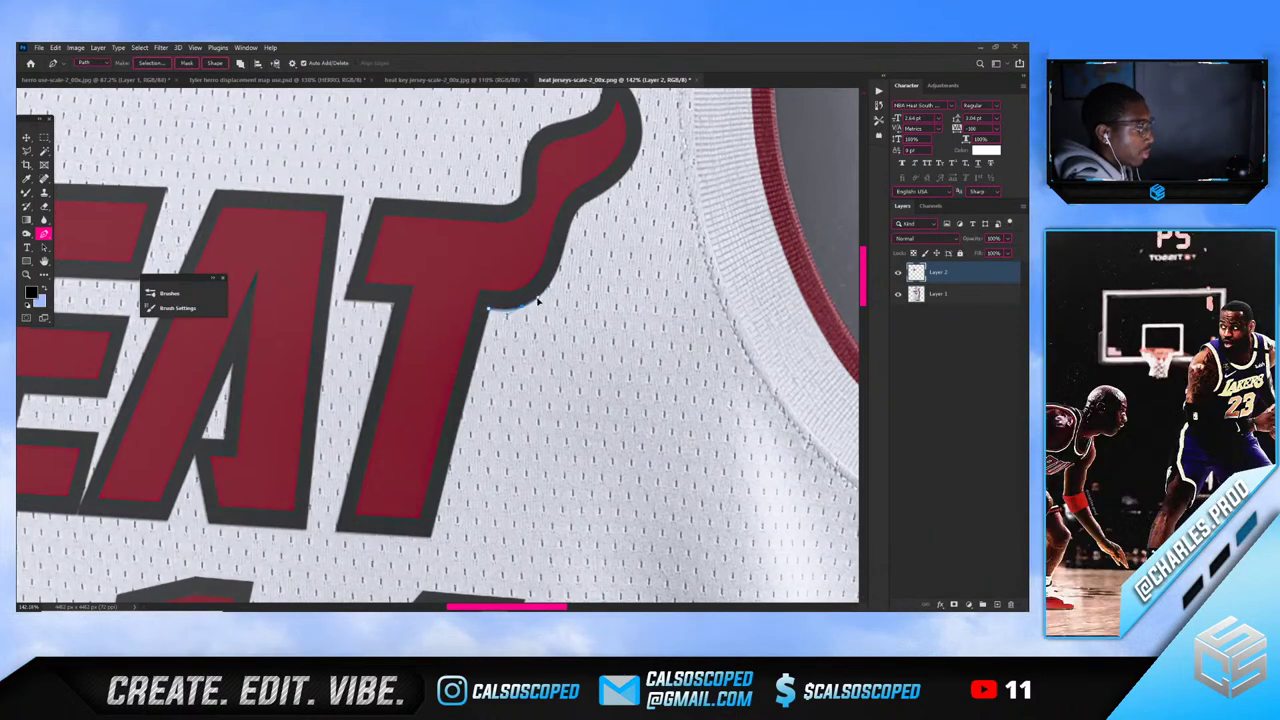
left_click(569, 229)
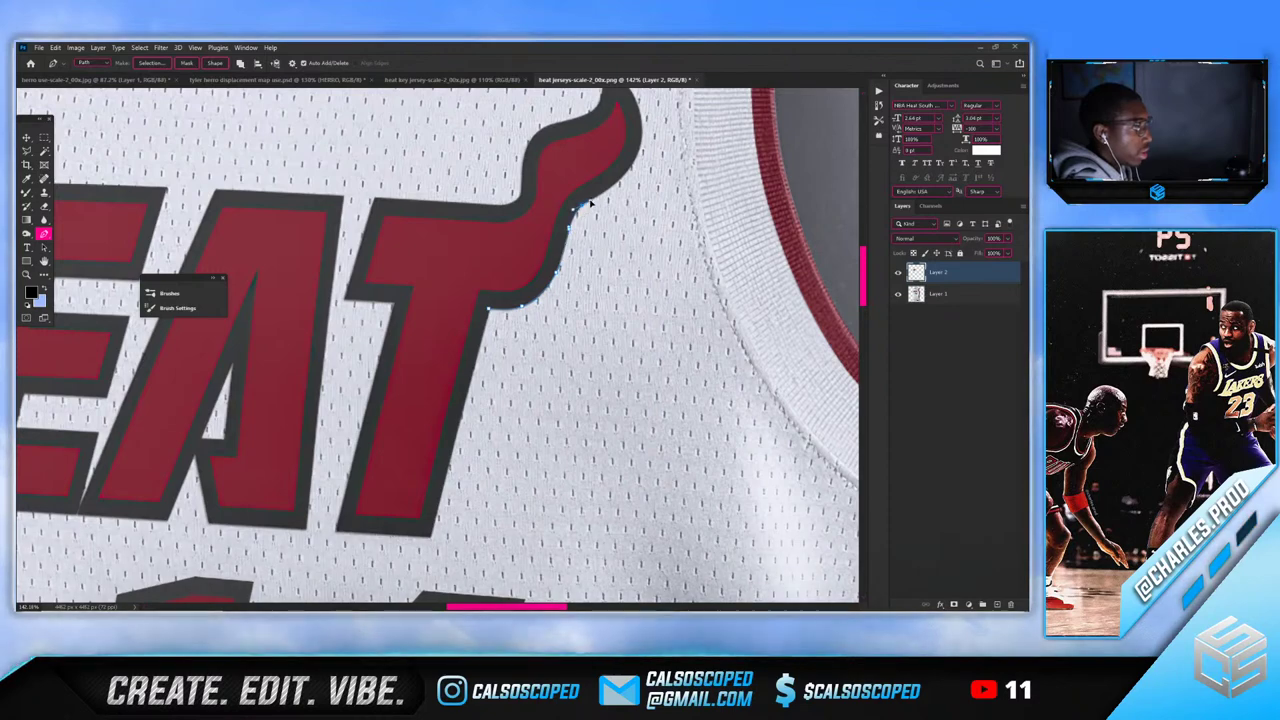
left_click(620, 190)
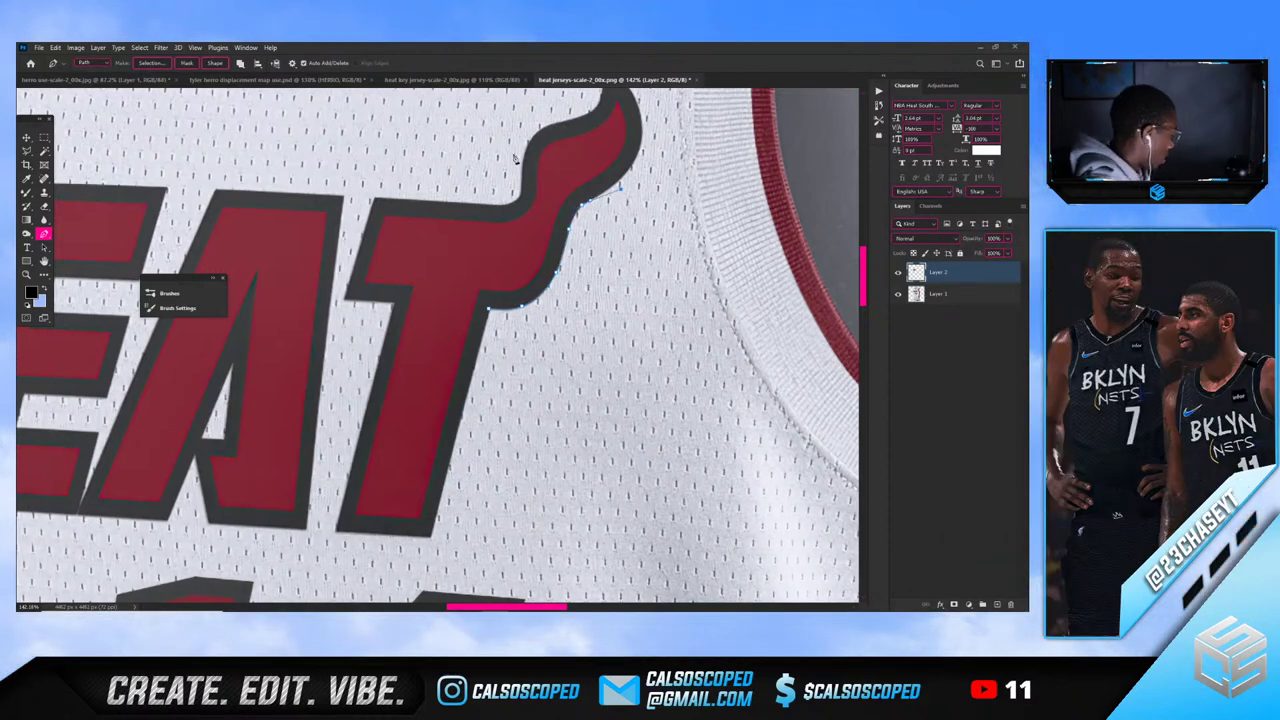
scroll(598, 234, "up", 2)
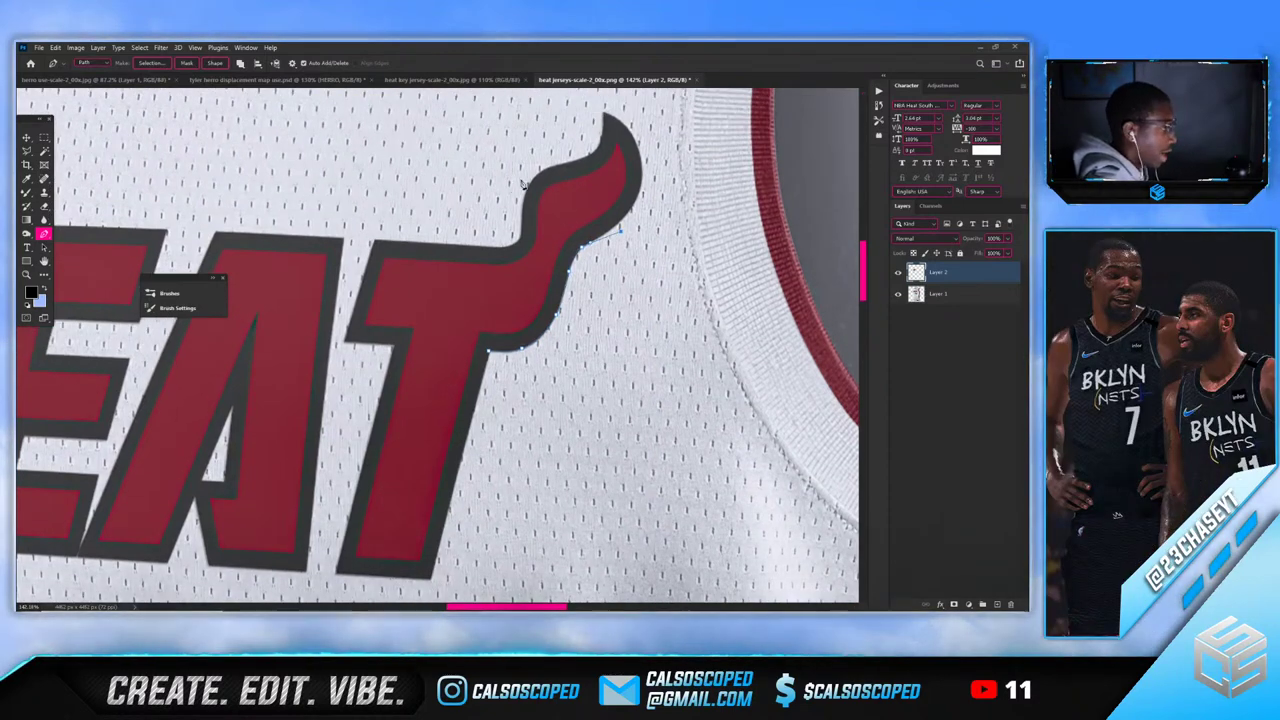
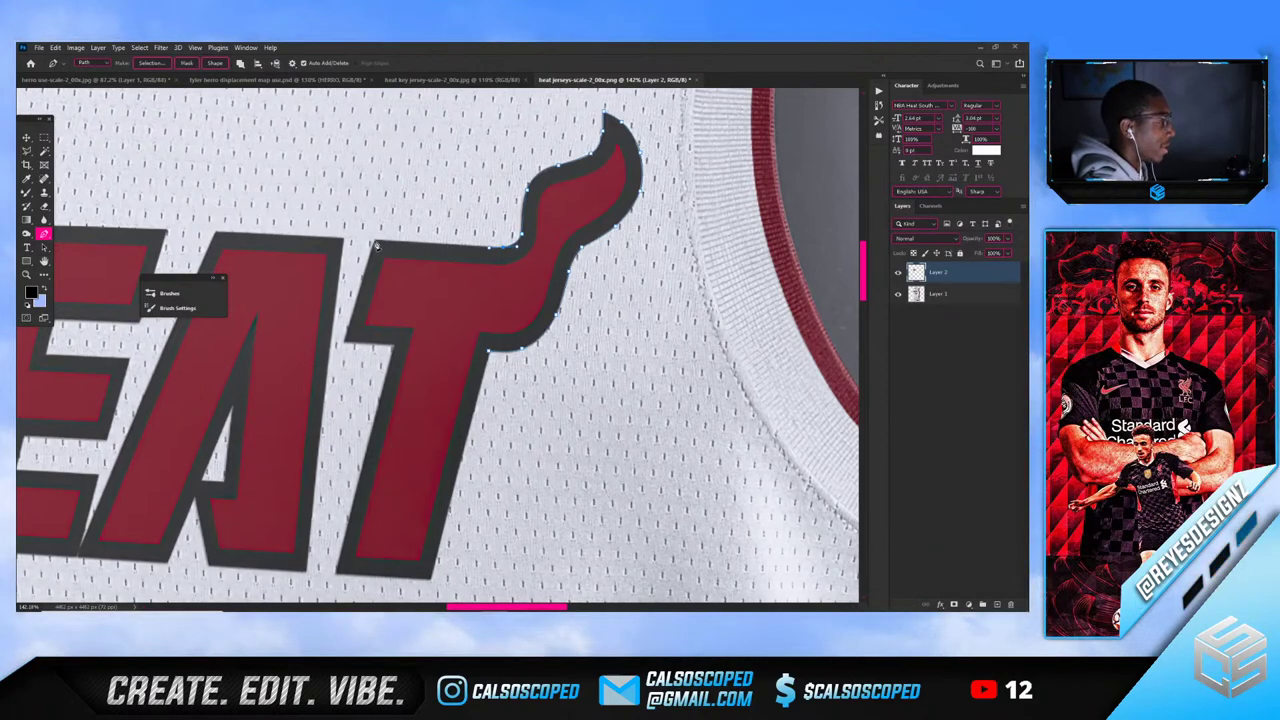
Close the flame path through the body of the T, rounding it back to the starting anchor under the crossbar
left_click(435, 343)
left_click(439, 360)
left_click(452, 369)
left_click(473, 365)
left_click(485, 348)
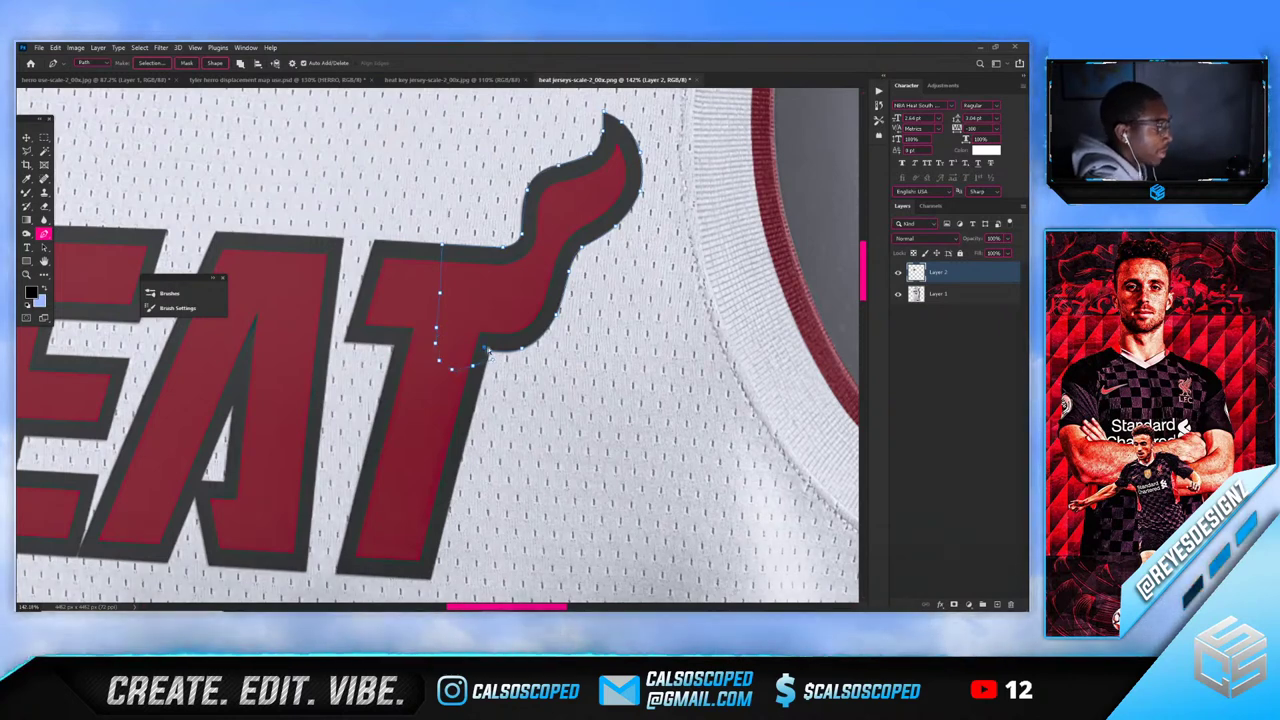
Convert the flame path to a new anti-aliased selection and mask the white jersey layer with it
right_click(466, 281)
left_click(501, 334)
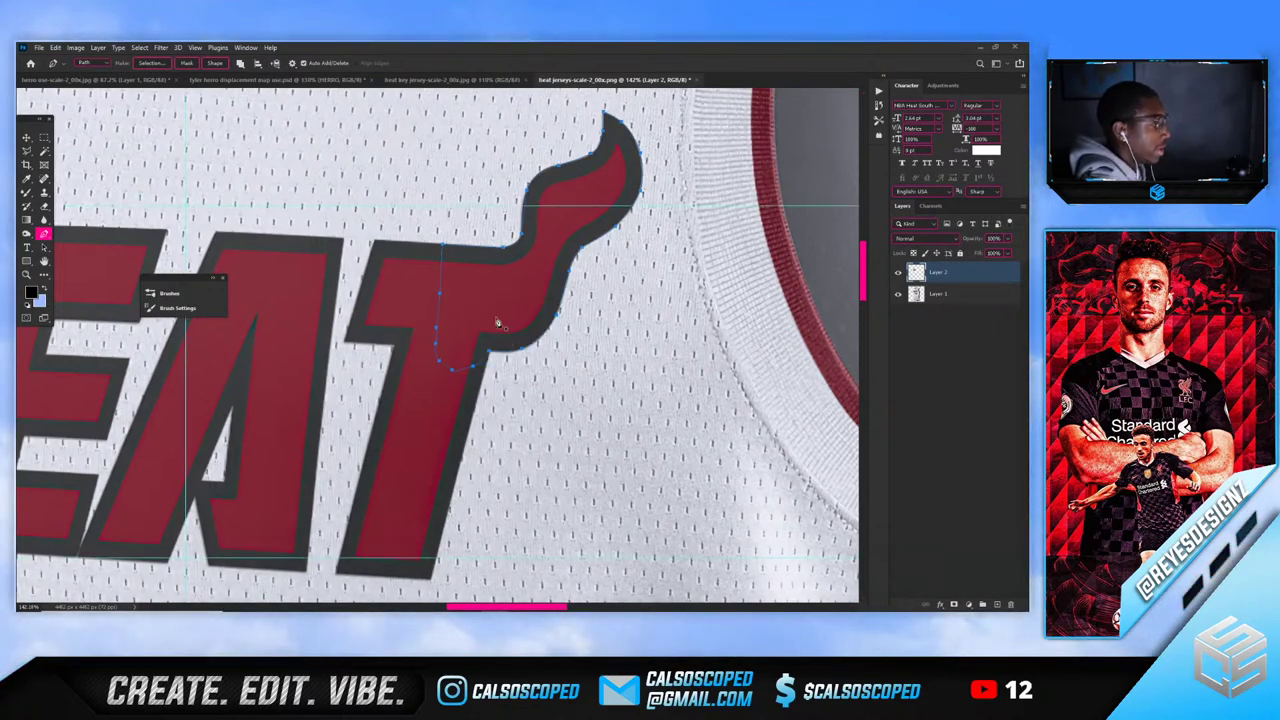
right_click(495, 315)
left_click(535, 358)
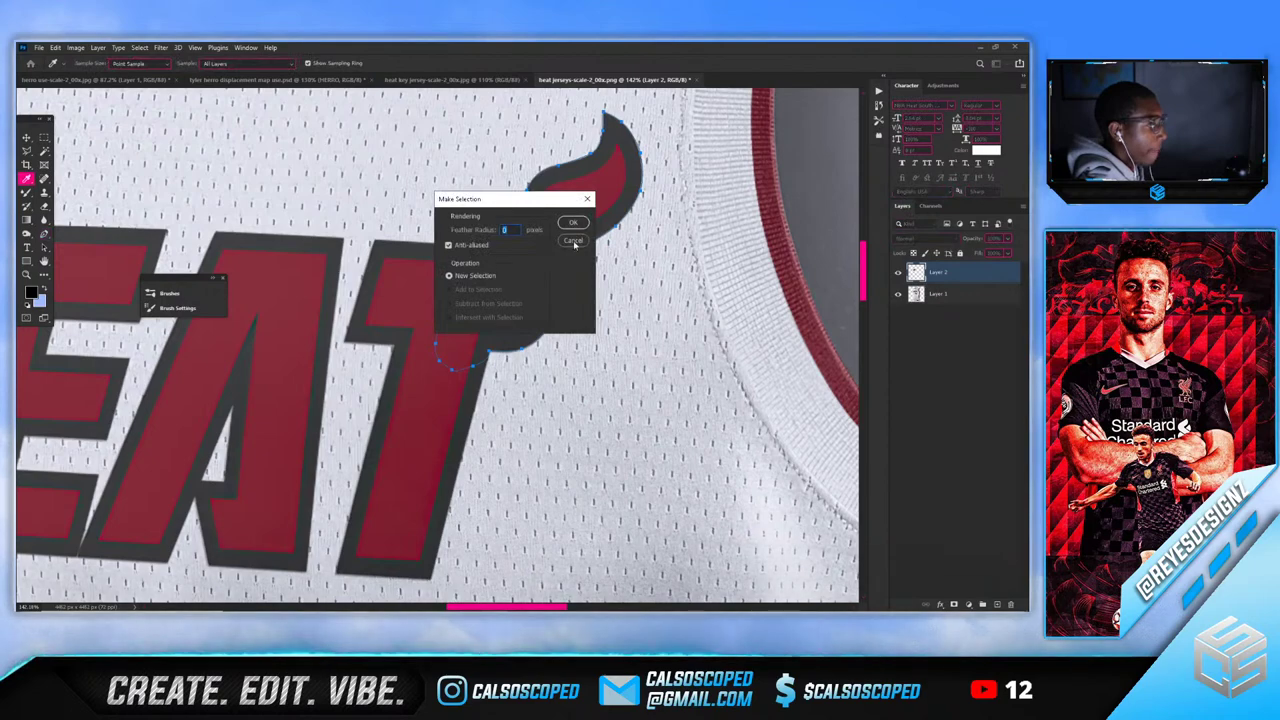
left_click(572, 222)
left_click(938, 293)
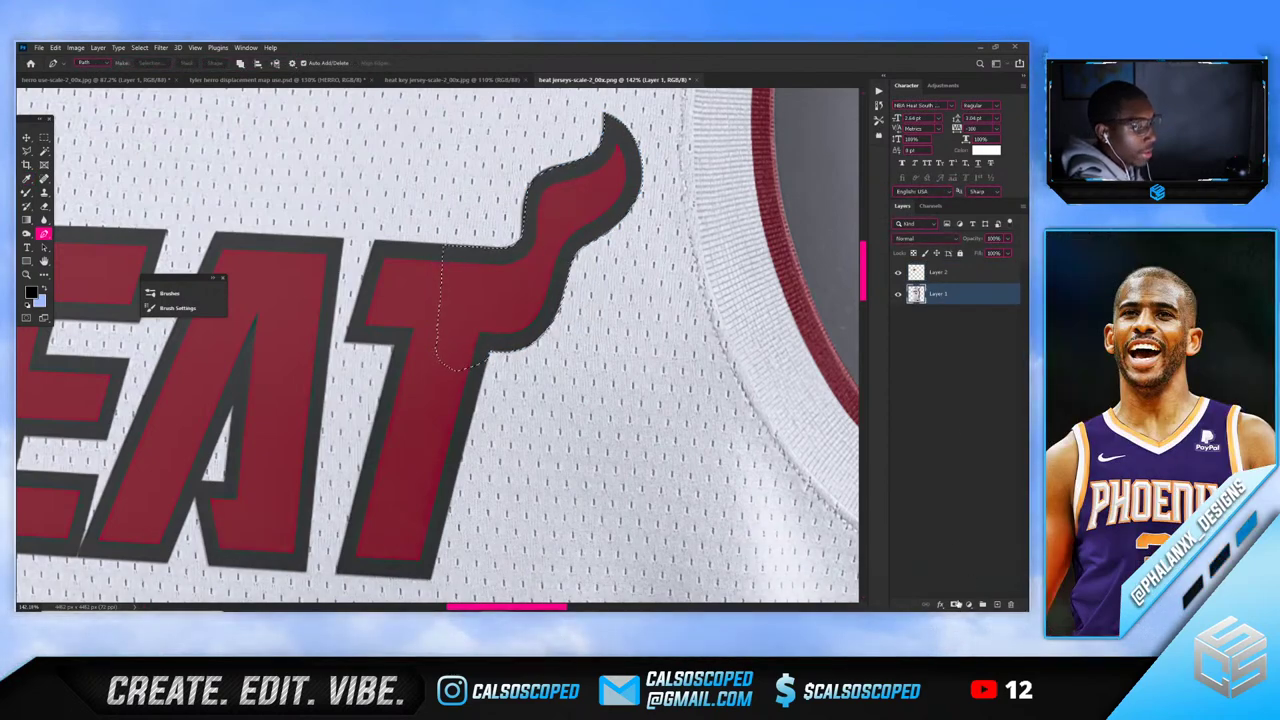
left_click(954, 605)
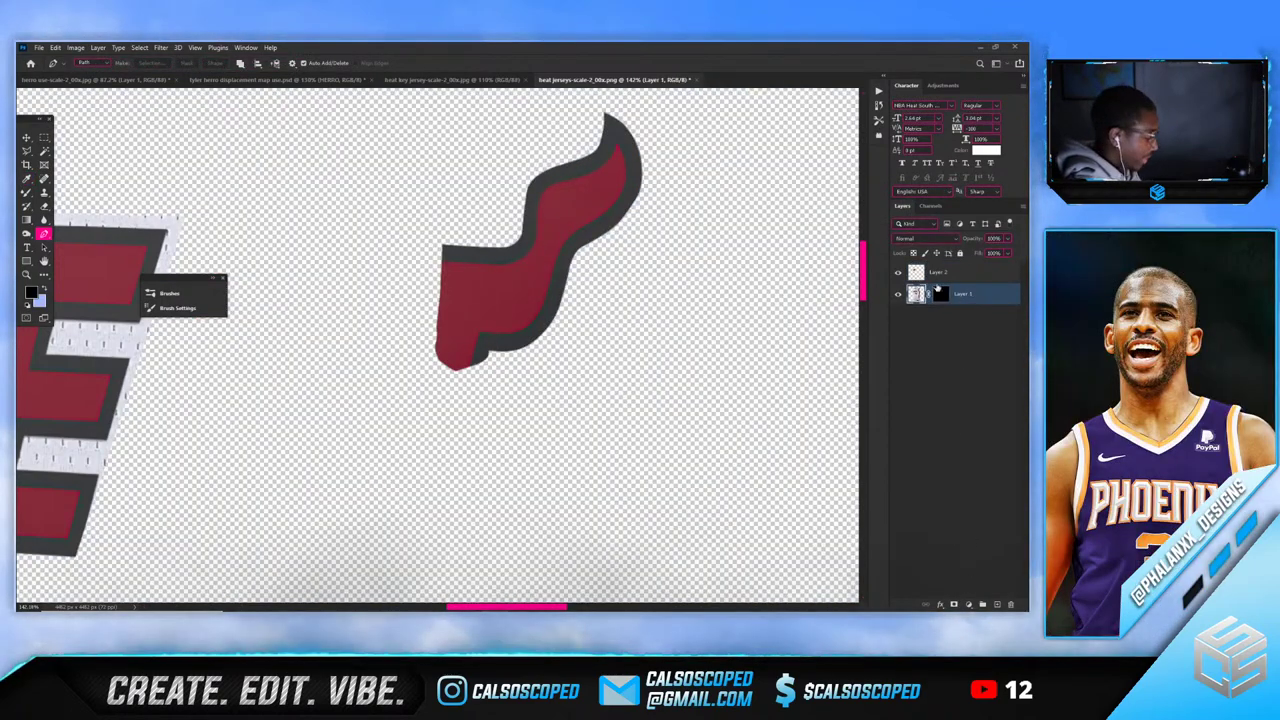
Paste the masked flame into the tyler herro displacement map document above the HERRO text and make it a smart object
left_click(452, 79)
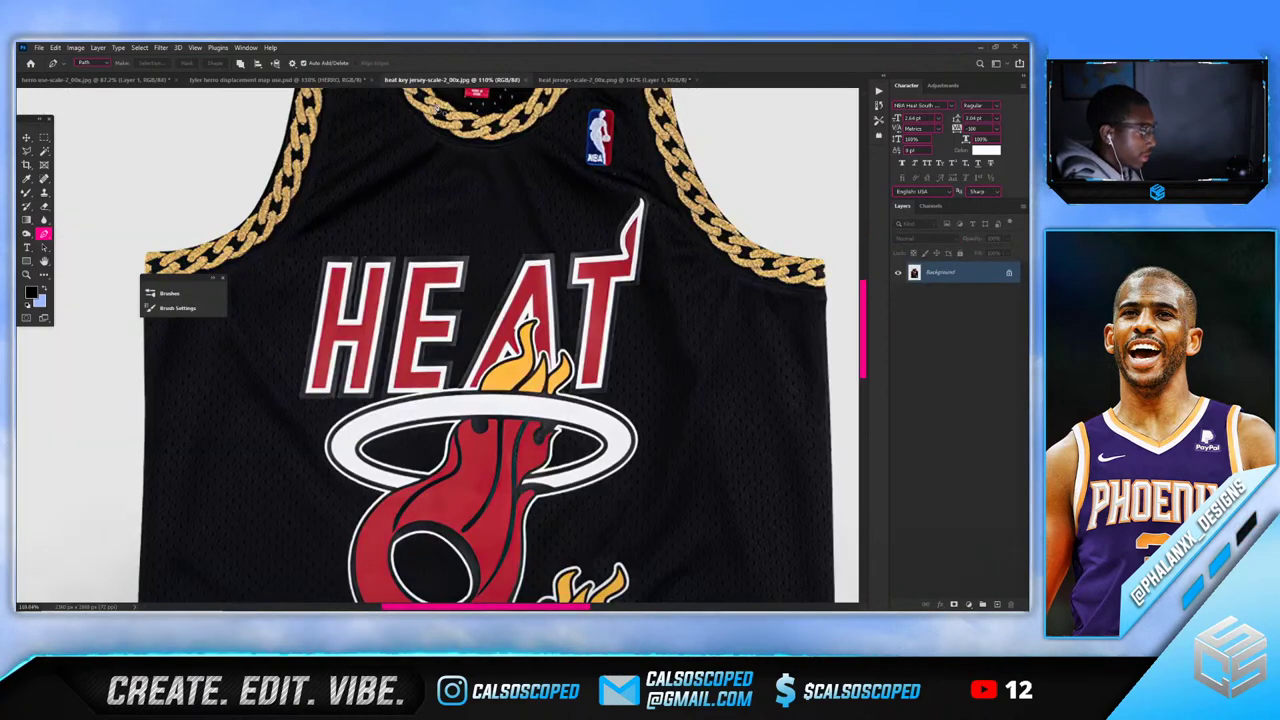
left_click(205, 79)
key("ctrl+v")
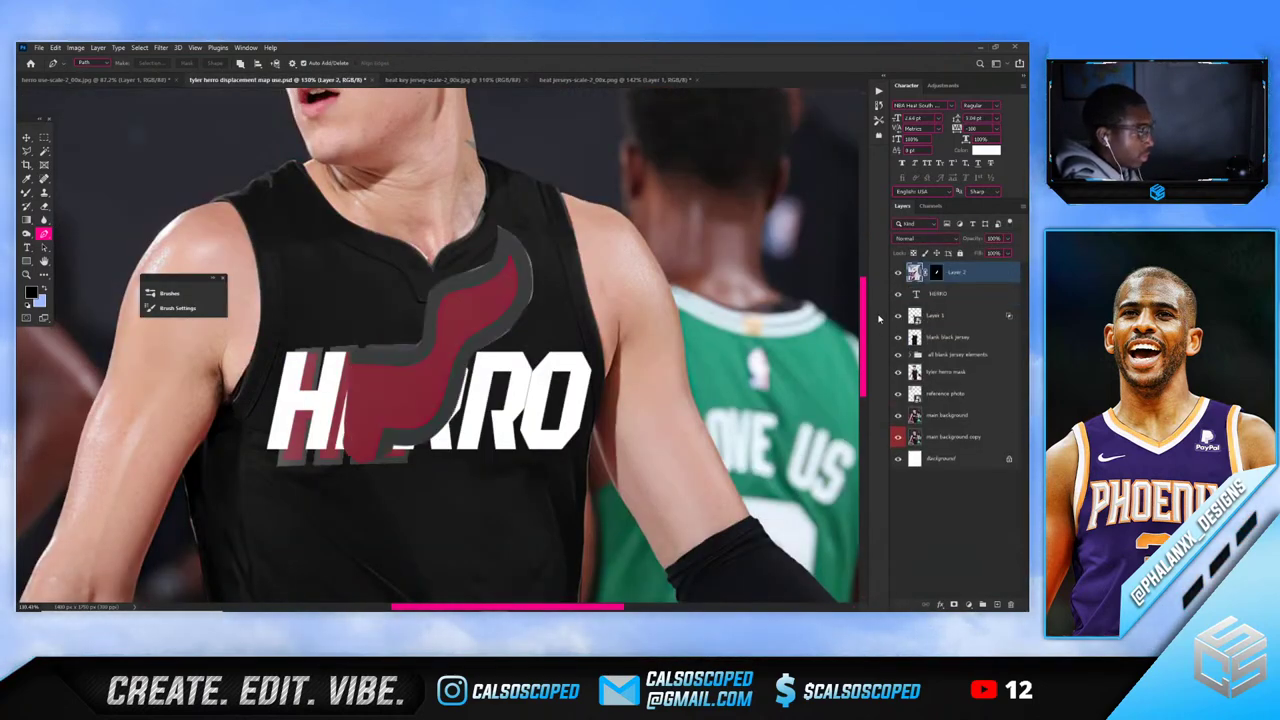
Scale the flame down to about 27% and place it at the upper end of the O in HERRO
key("ctrl+t")
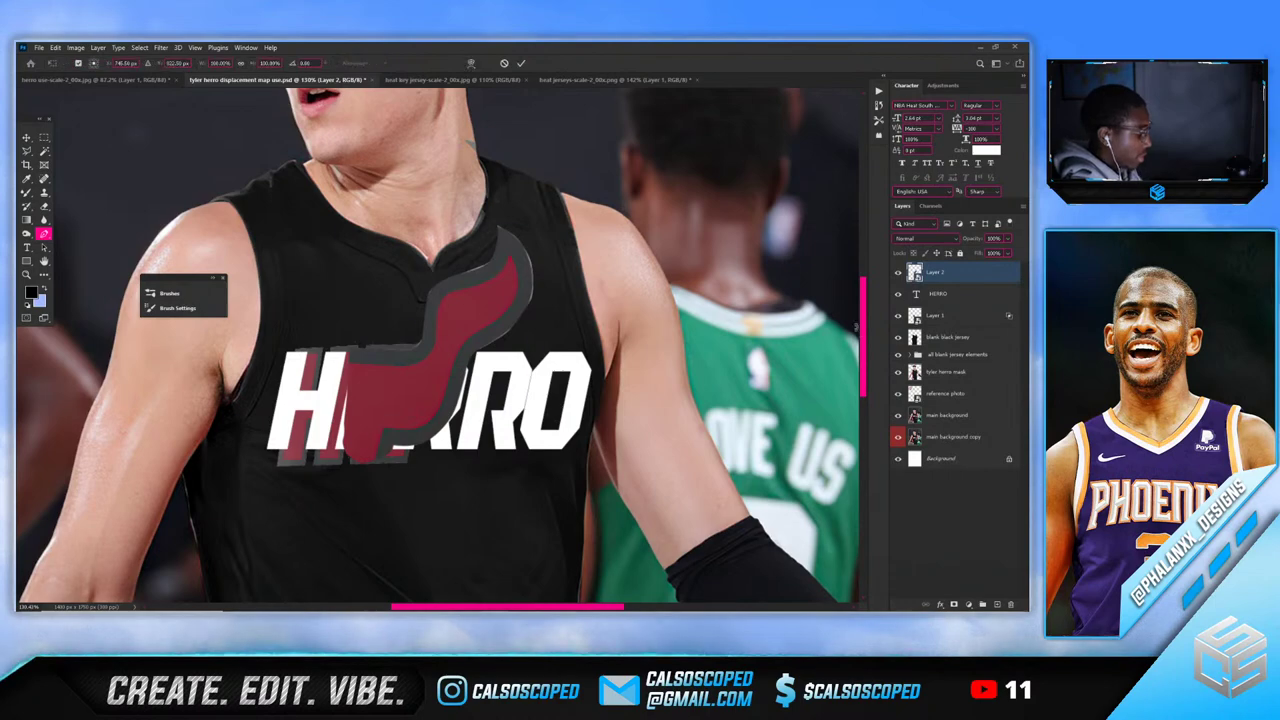
left_click_drag(437, 226, 429, 347)
scroll(430, 347, "up", 5)
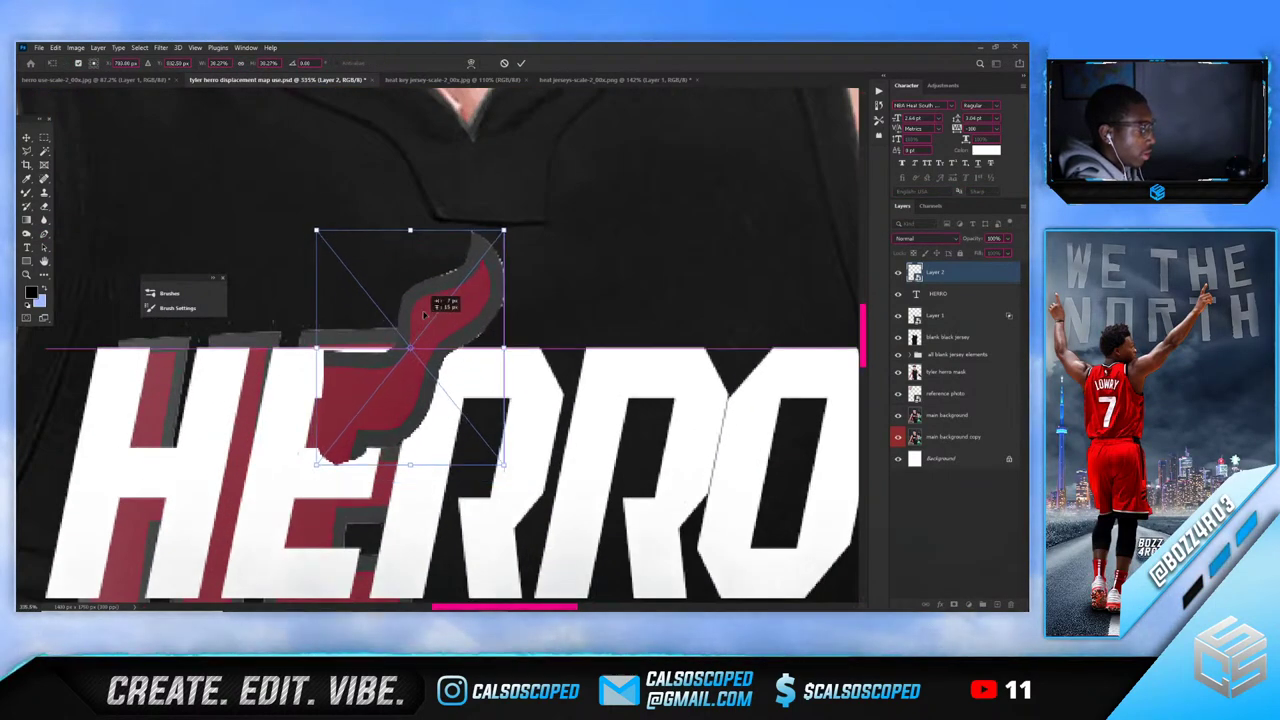
left_click_drag(424, 203, 428, 269)
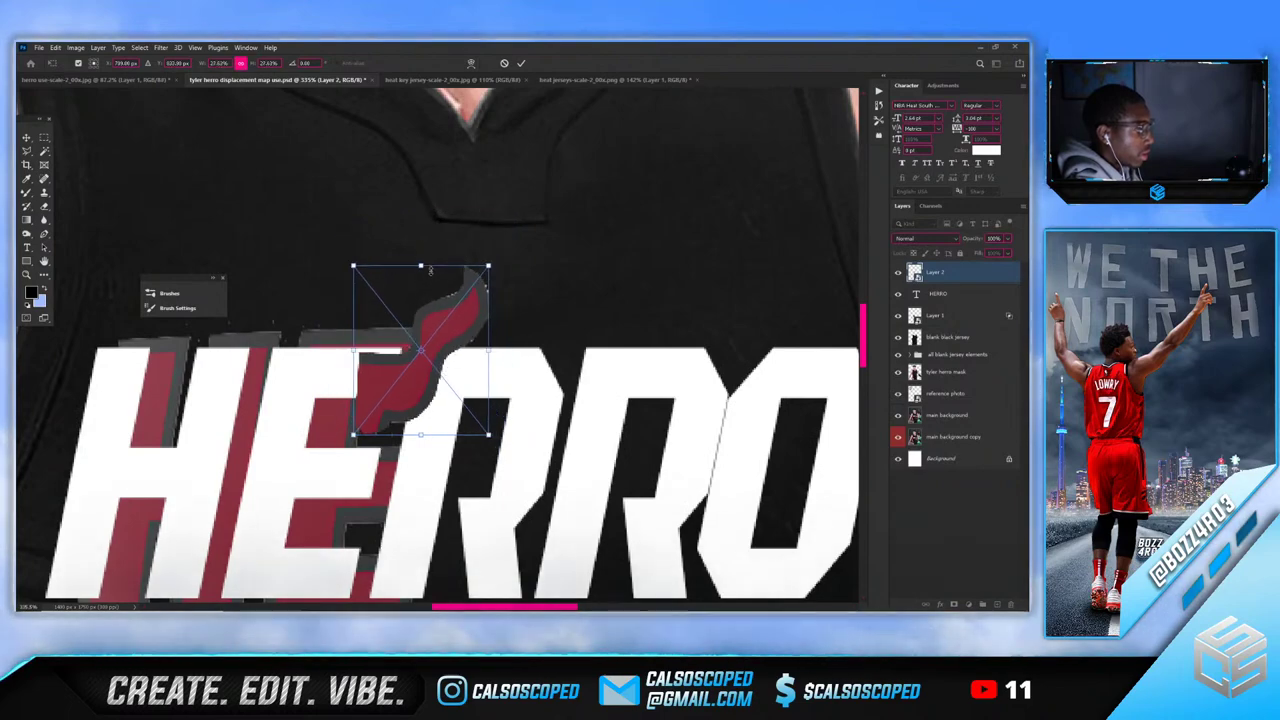
left_click_drag(441, 318, 670, 313)
scroll(540, 292, "down", 3)
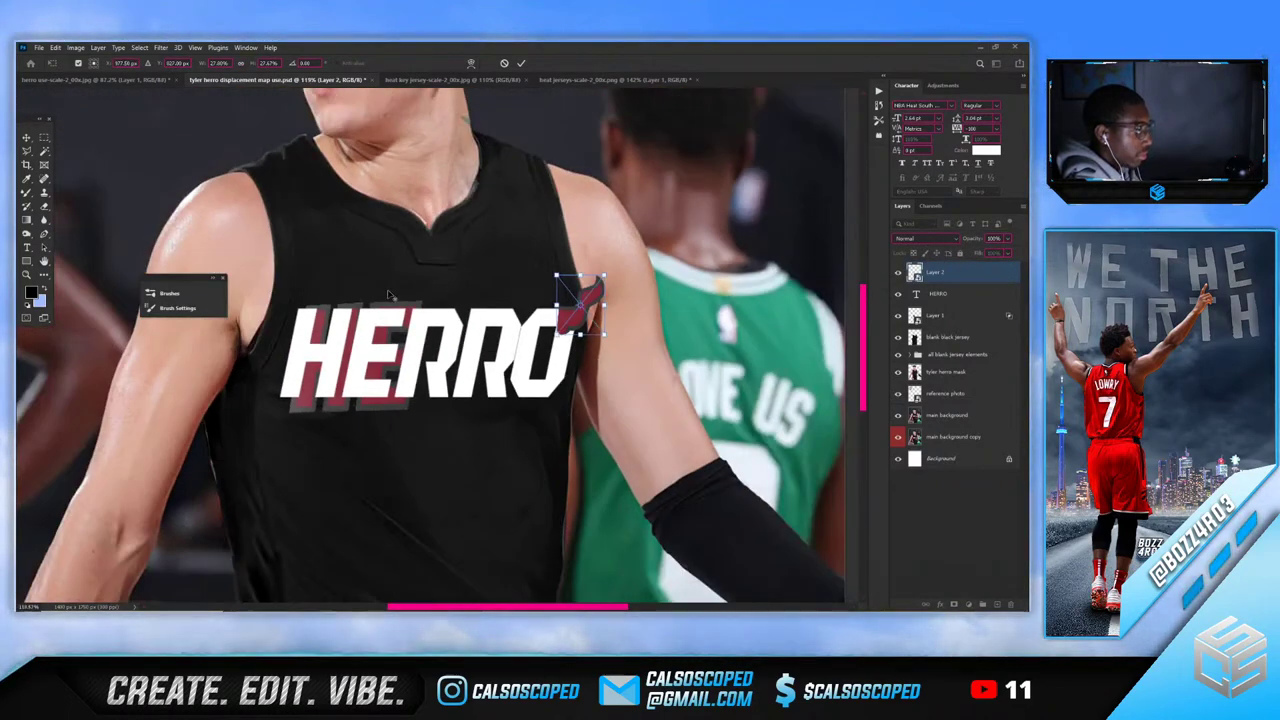
scroll(390, 298, "up", 2)
scroll(380, 302, "up", 1)
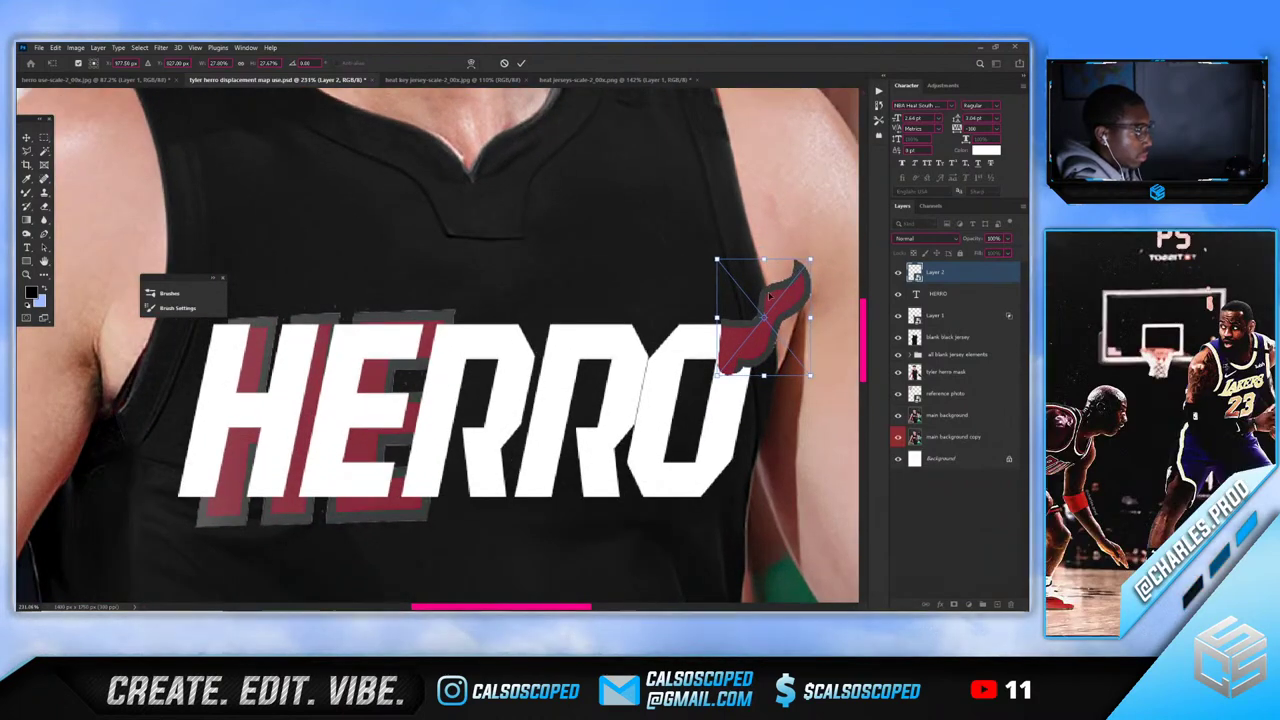
key("Return")
key("p")
Move the flame onto the upper end of the E in HERRO and reduce it to about 24%
key("ctrl+t")
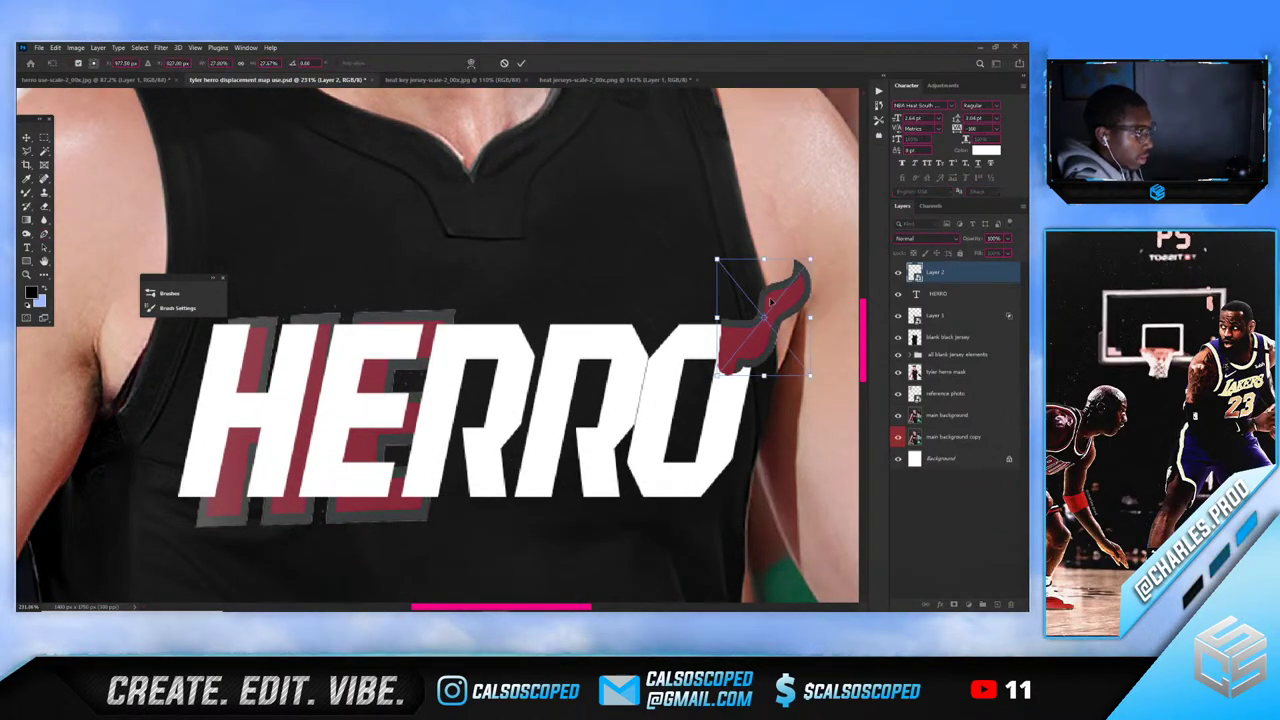
left_click_drag(760, 300, 428, 370)
scroll(399, 324, "up", 5)
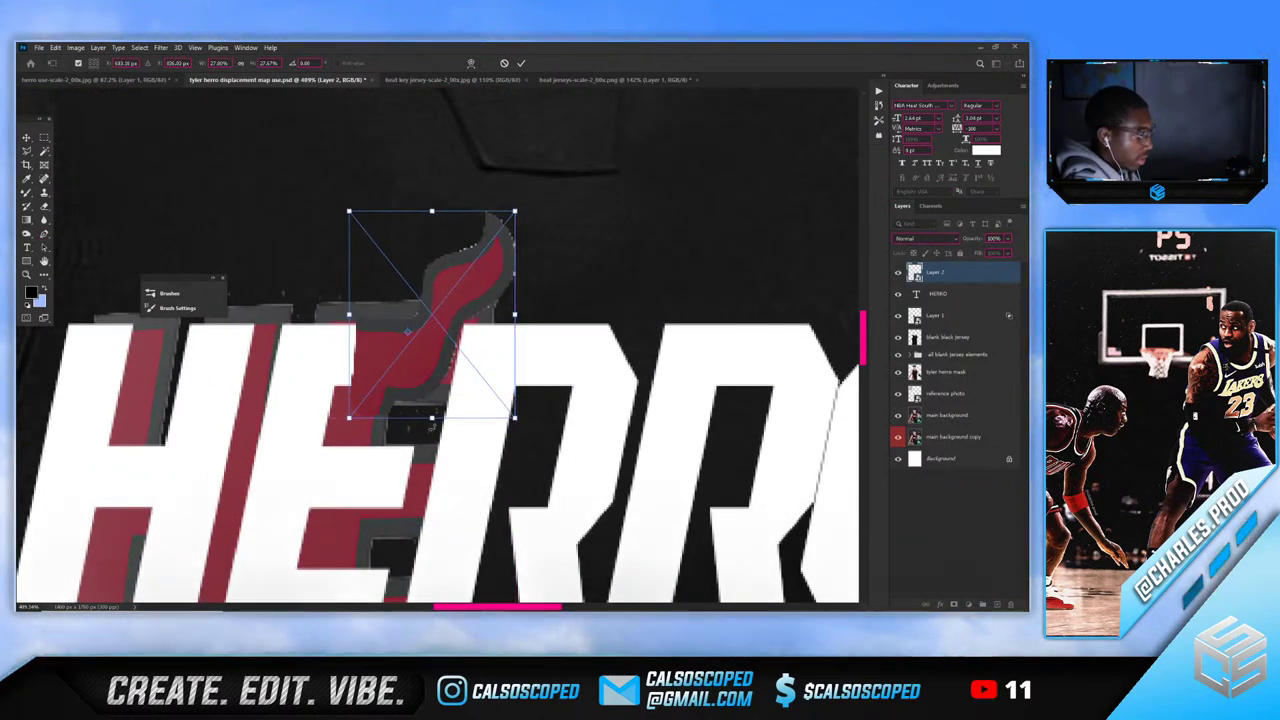
left_click_drag(432, 427, 430, 388)
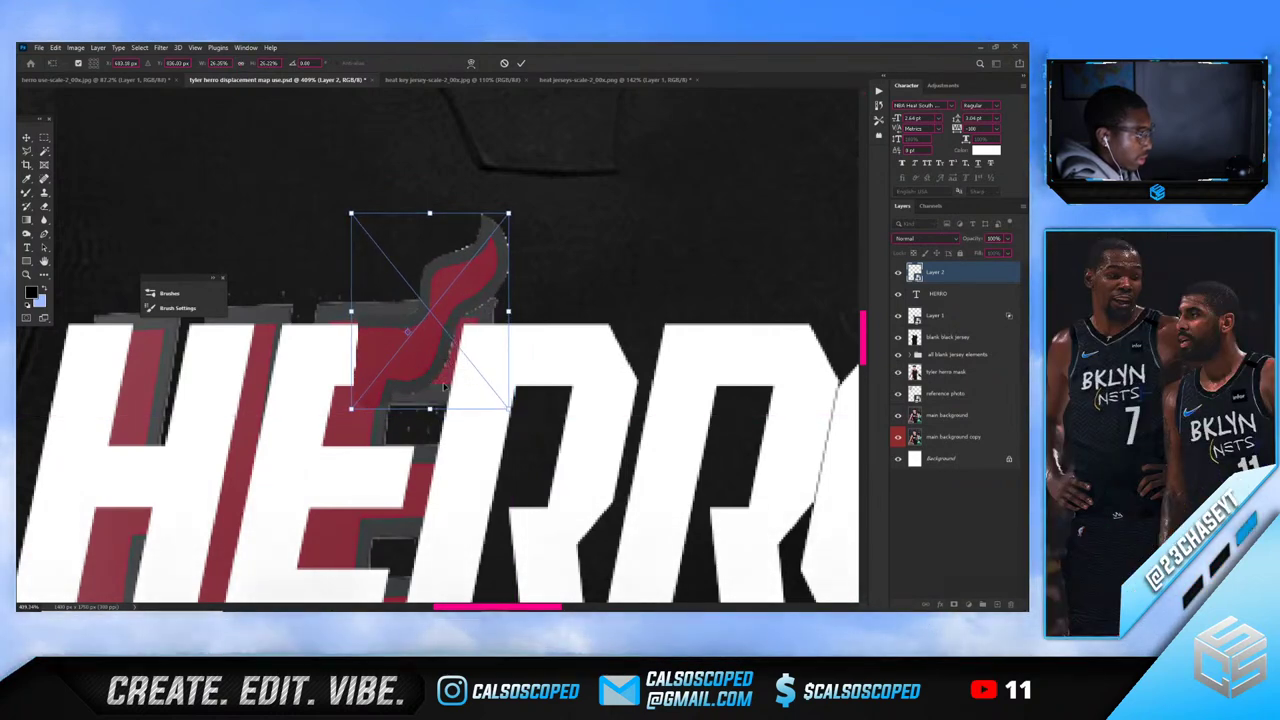
left_click_drag(431, 212, 432, 222)
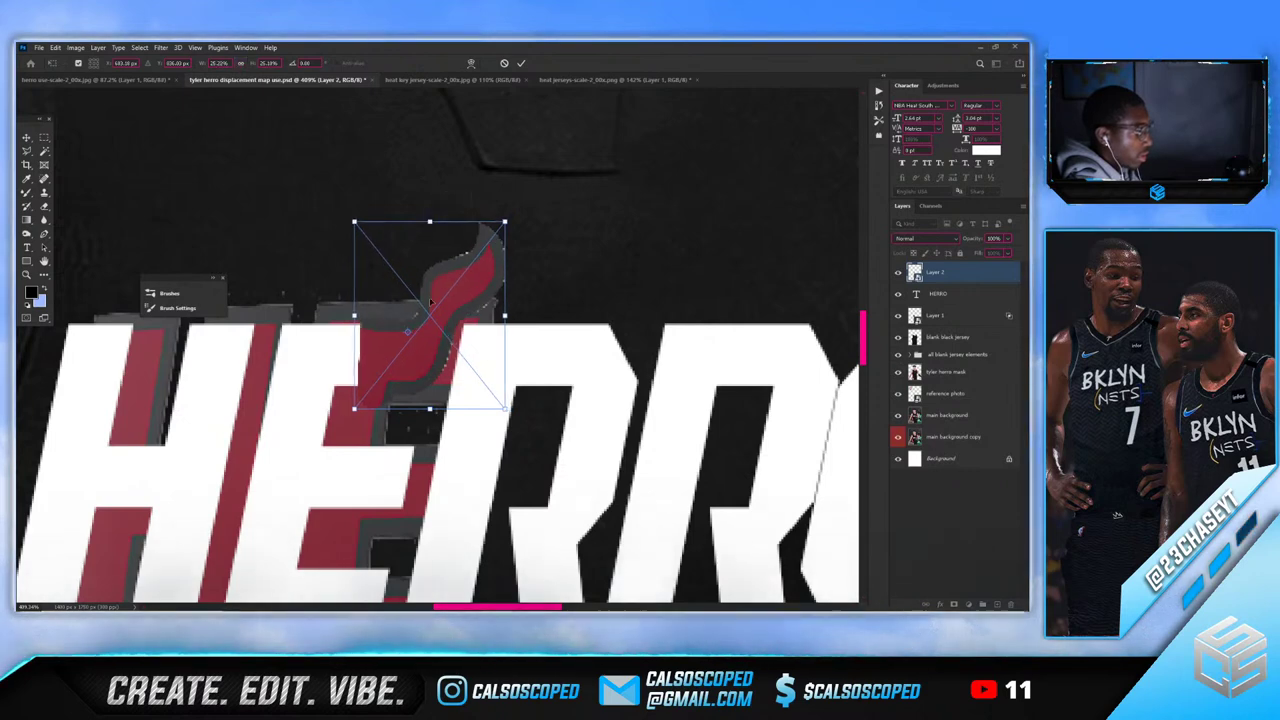
left_click_drag(426, 342, 418, 349)
left_click_drag(347, 415, 419, 383)
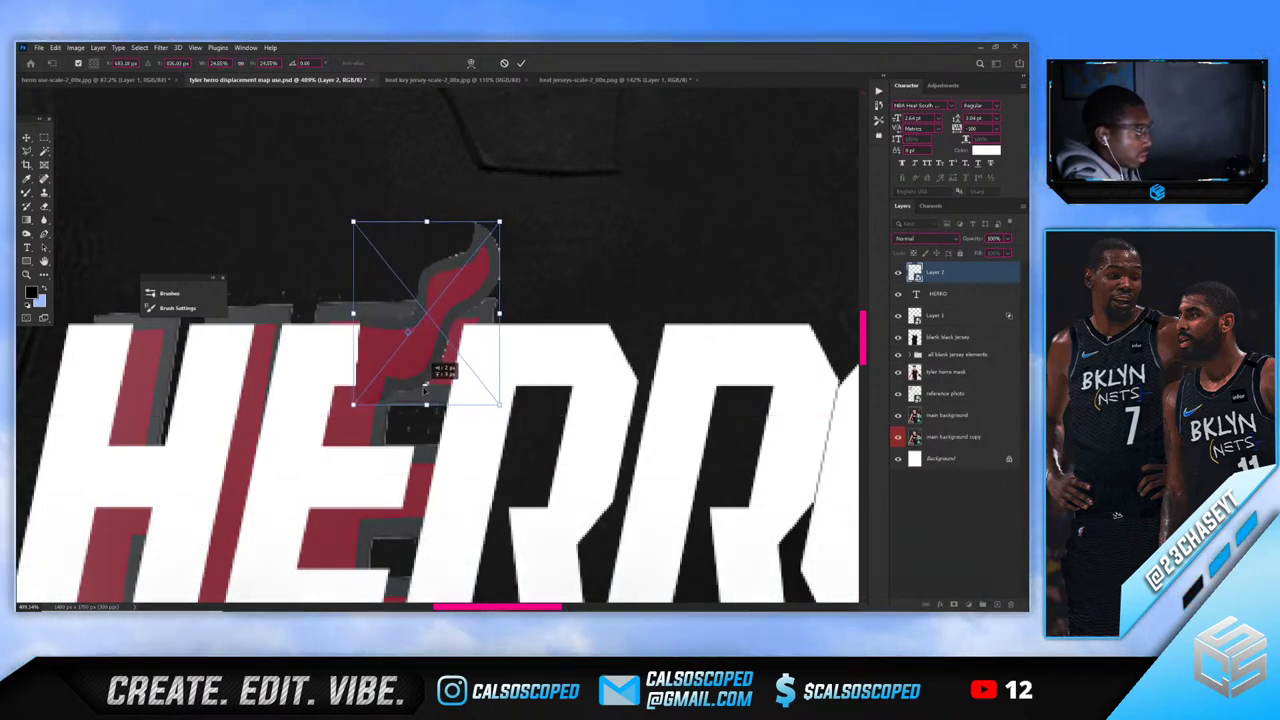
key("Return")
key("p")
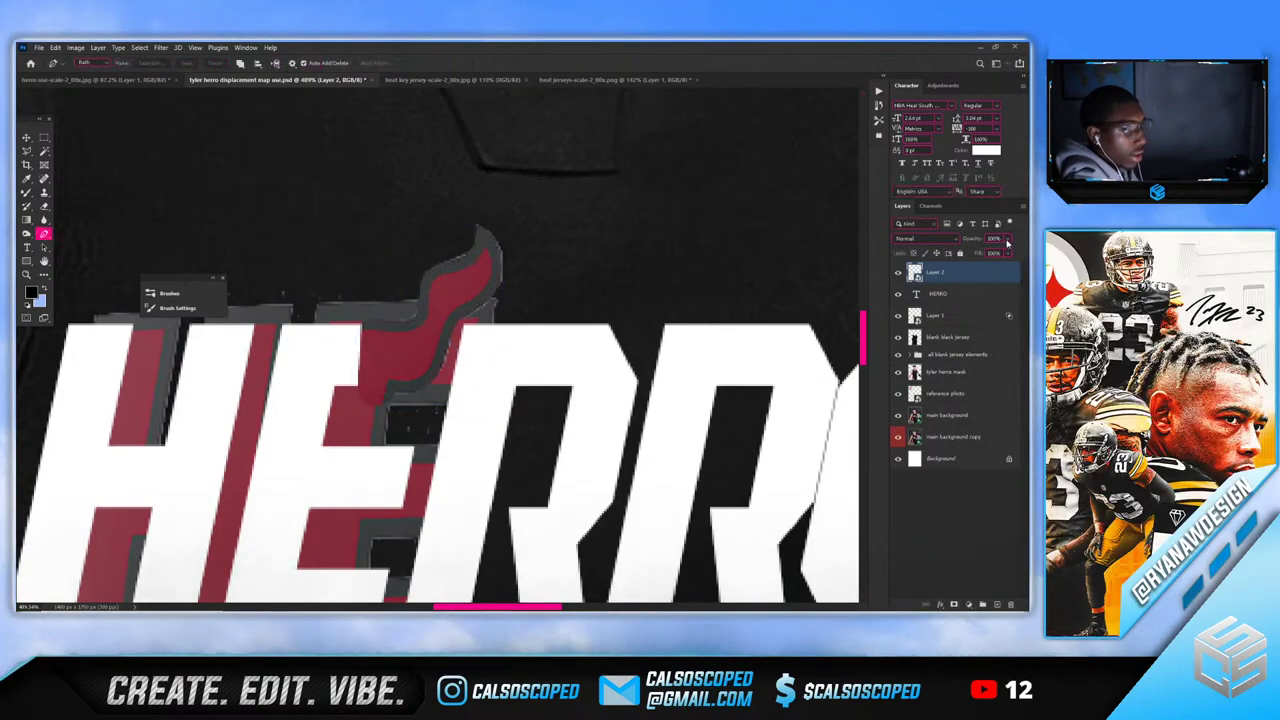
Set the flame layer's opacity to 47% and nudge the flame slightly to align with the top arm of the E
key("4")
key("7")
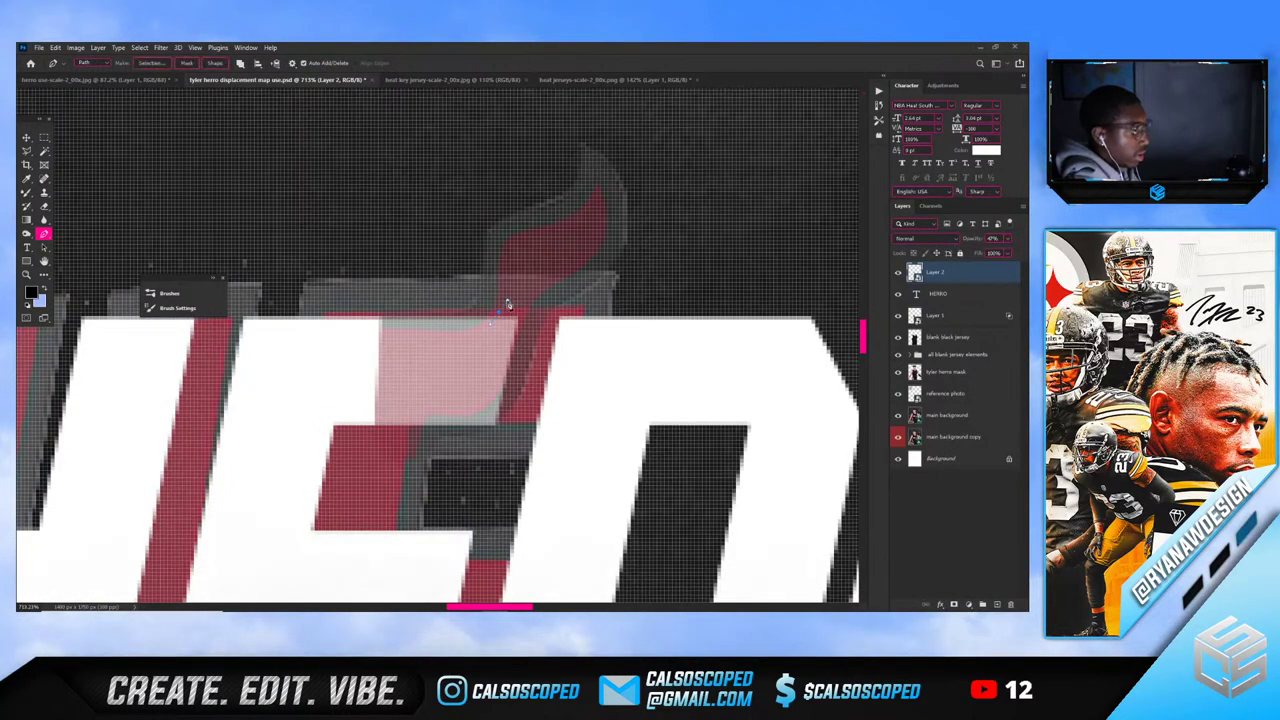
key("v")
left_click_drag(508, 303, 516, 305)
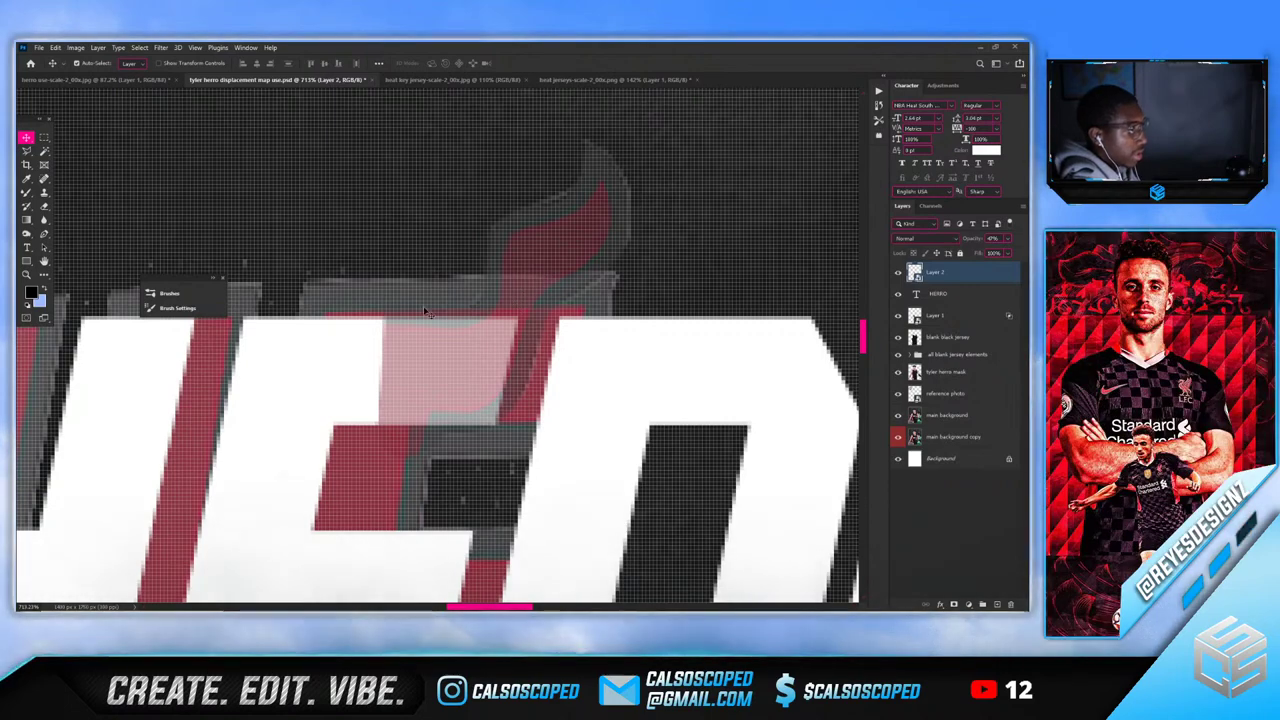
scroll(478, 299, "down", 5)
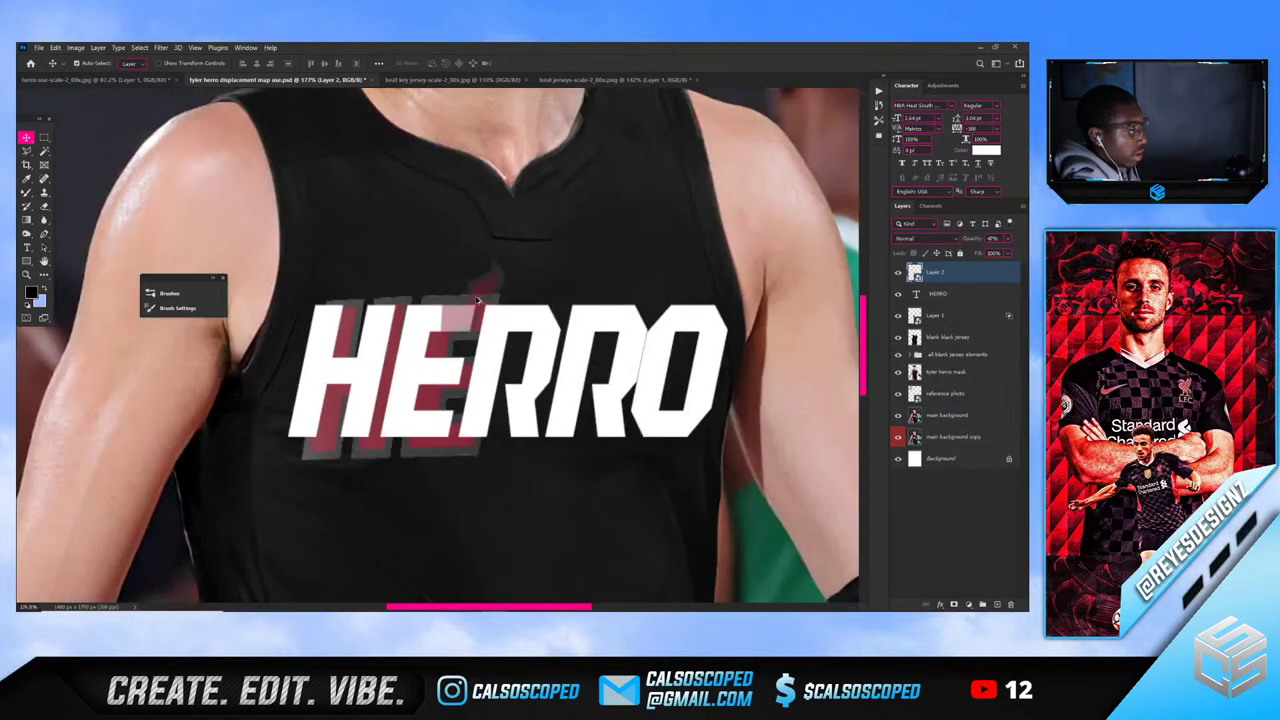
scroll(452, 295, "up", 4)
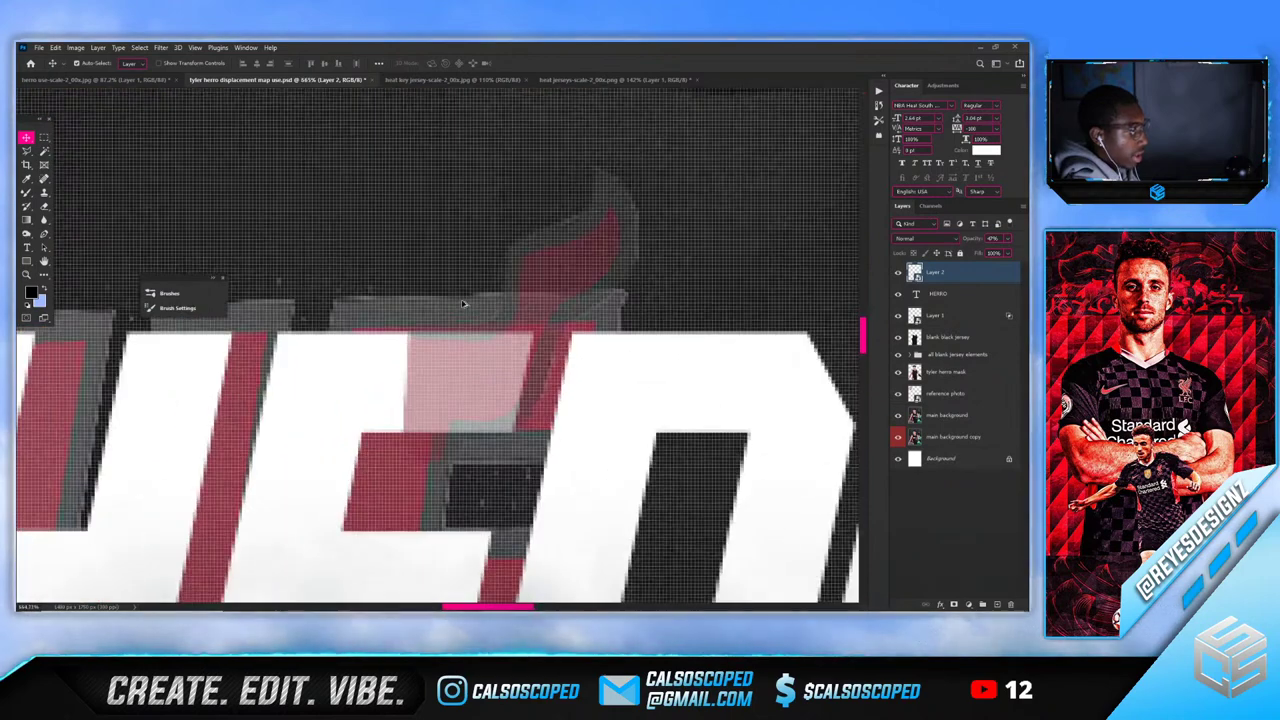
scroll(604, 374, "down", 2)
scroll(600, 366, "up", 1)
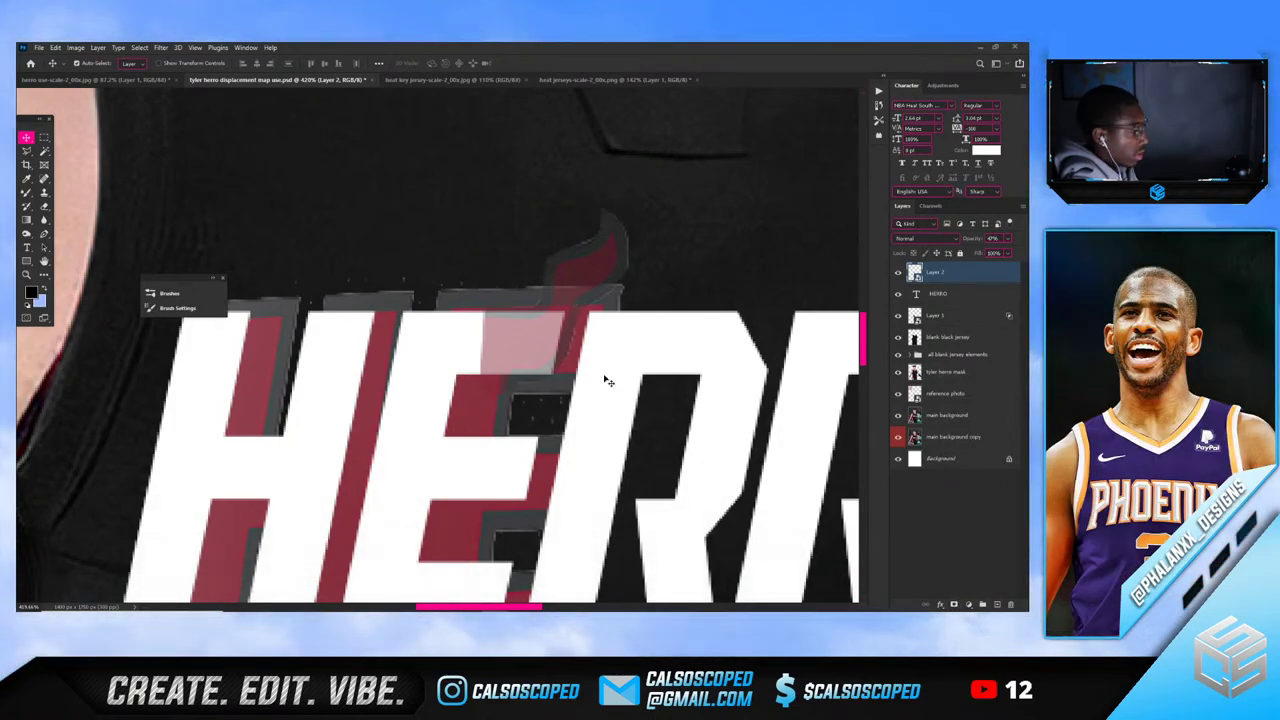
Select the excess areas beside and above the flame's base with the Polygonal Lasso and add a layer mask from the selection
left_click(26, 150)
scroll(467, 349, "up", 3)
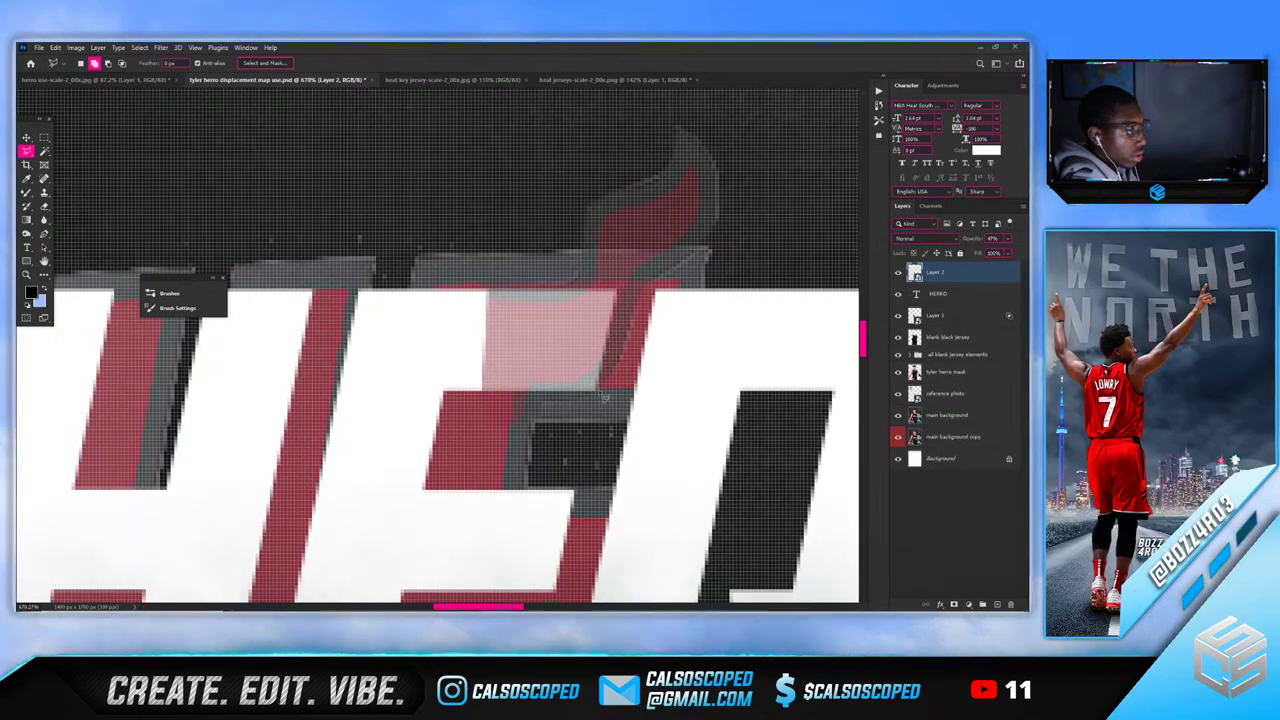
left_click(617, 289)
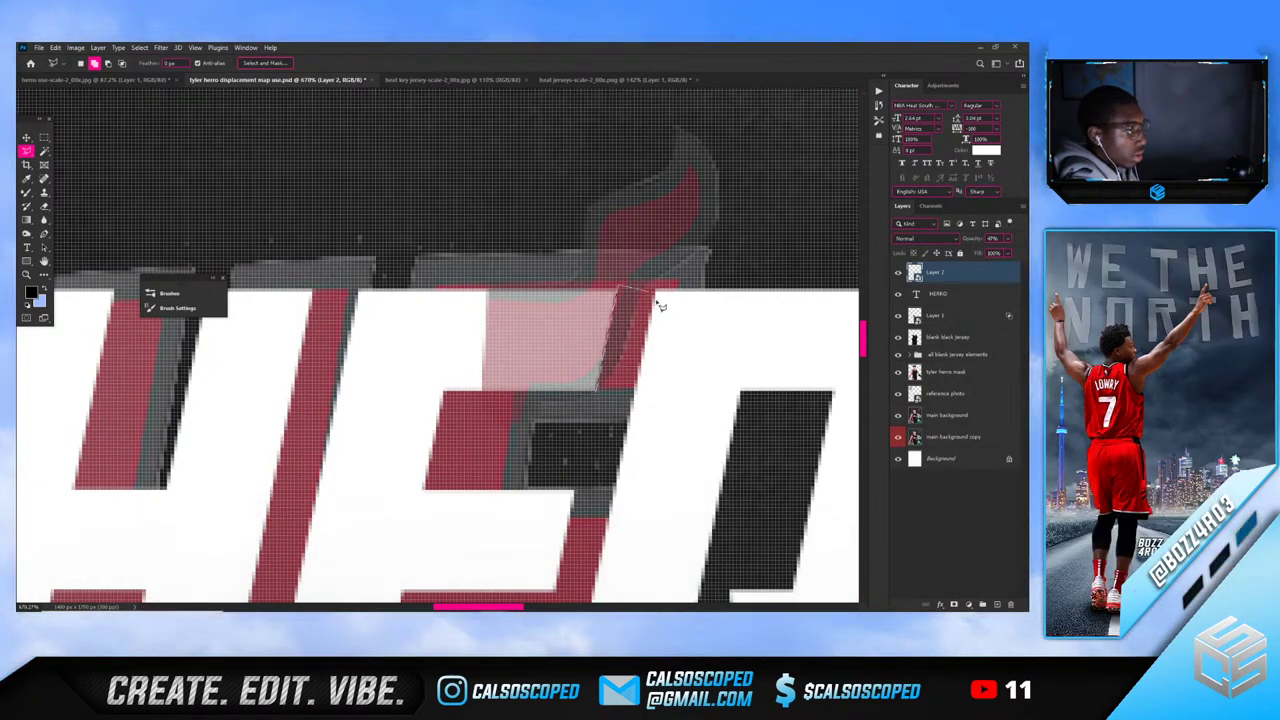
double_click(570, 436)
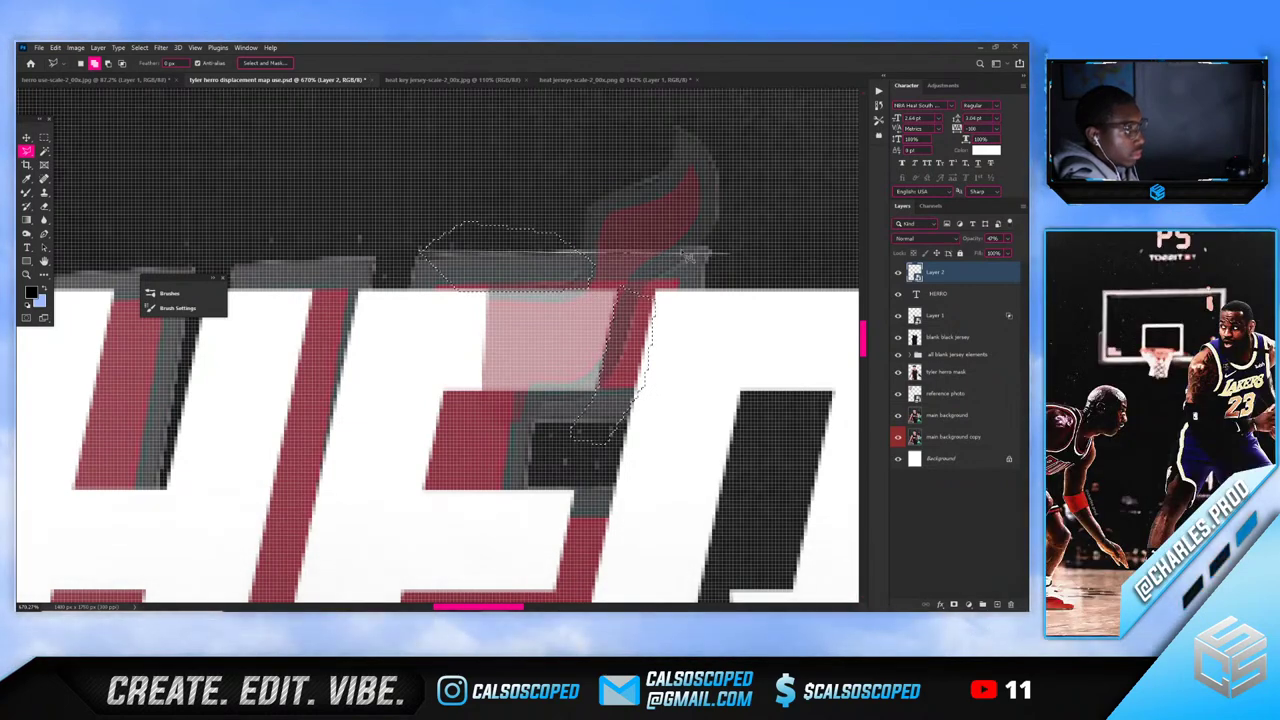
double_click(420, 251)
left_click(954, 604)
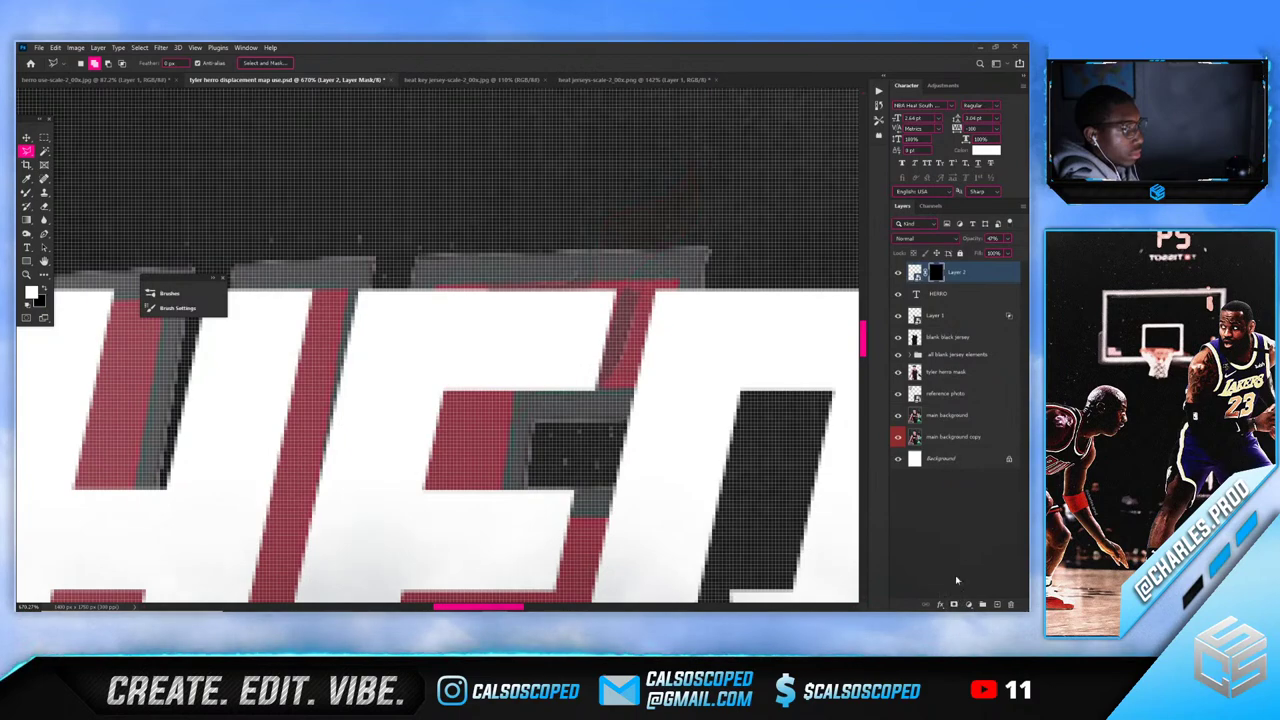
Invert the flame's layer mask and restore the flame layer's opacity to 100%
key("ctrl+i")
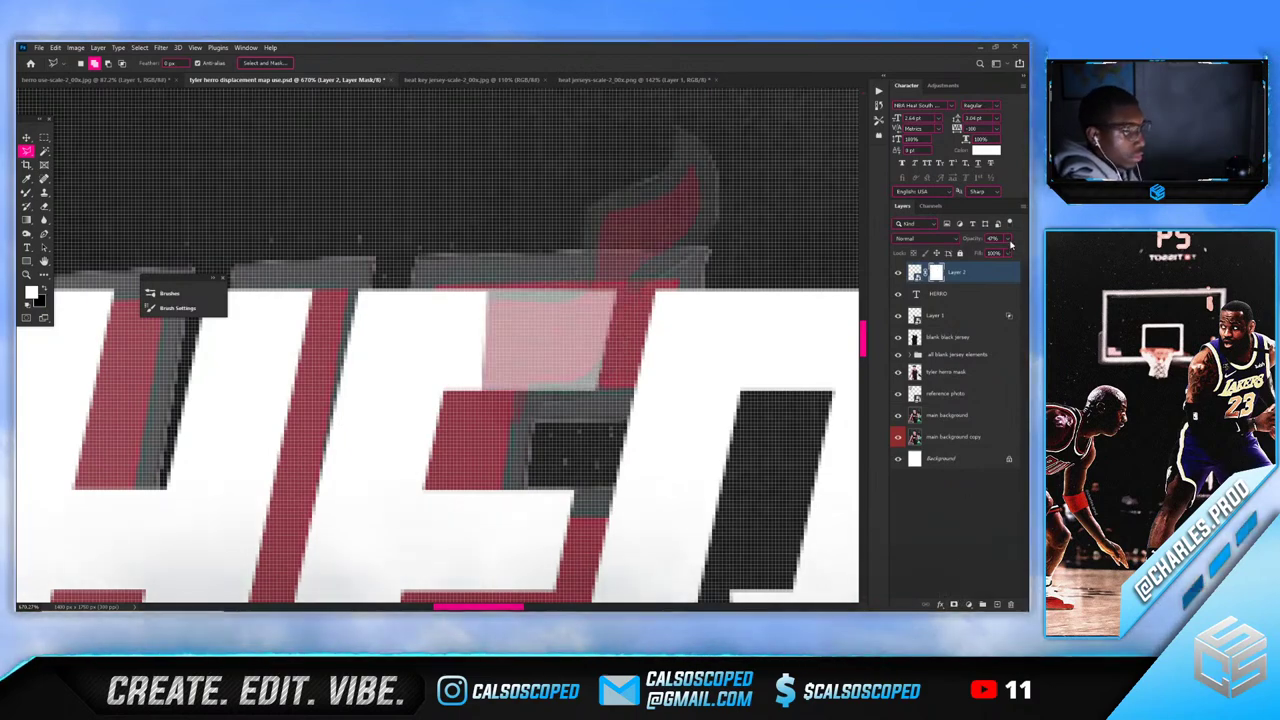
scroll(630, 350, "down", 6)
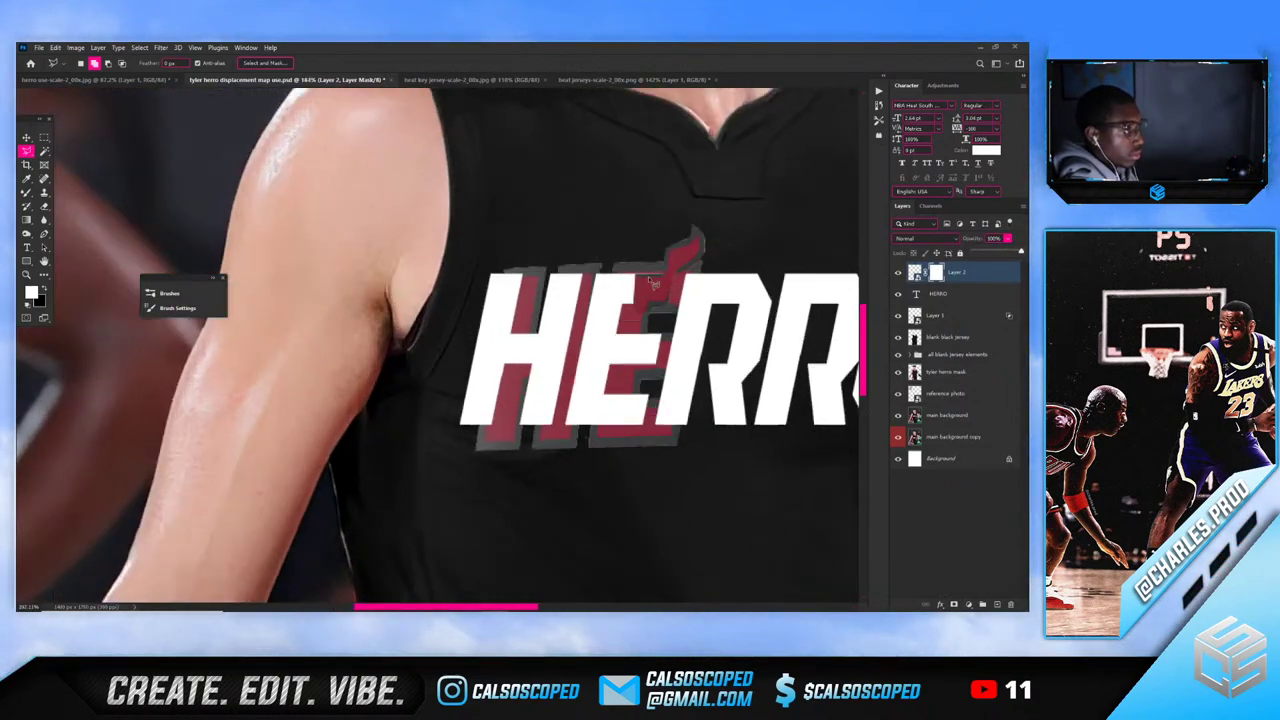
scroll(655, 298, "up", 5)
scroll(679, 290, "down", 2)
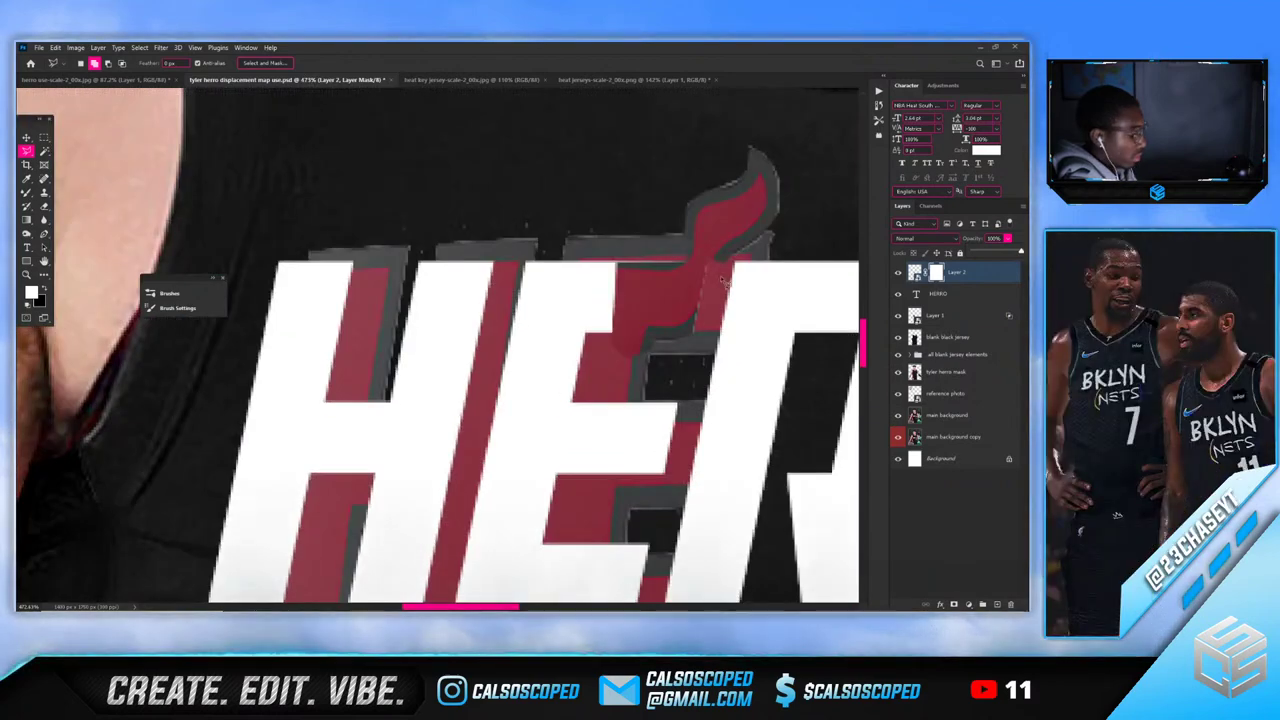
Lasso the dark outline along the outer right edge of the flame and hide Layer 1 with the reference wordmark
key("b")
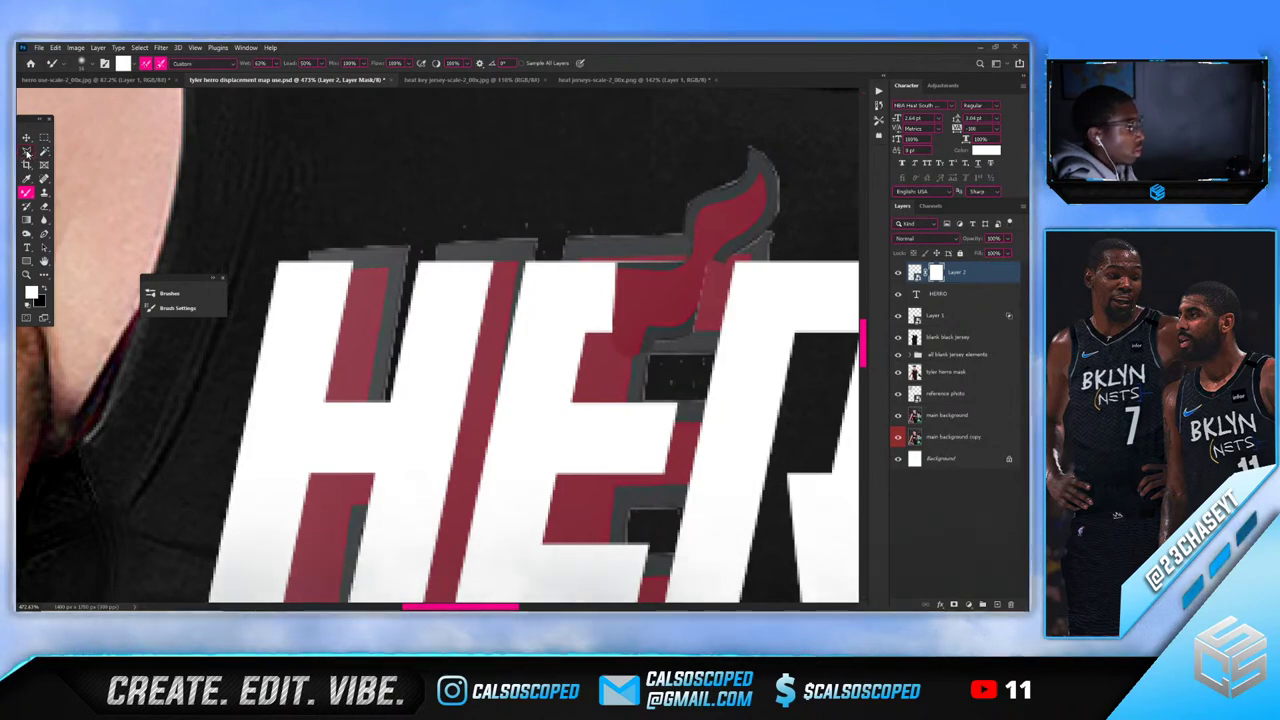
left_click(27, 151)
right_click(27, 151)
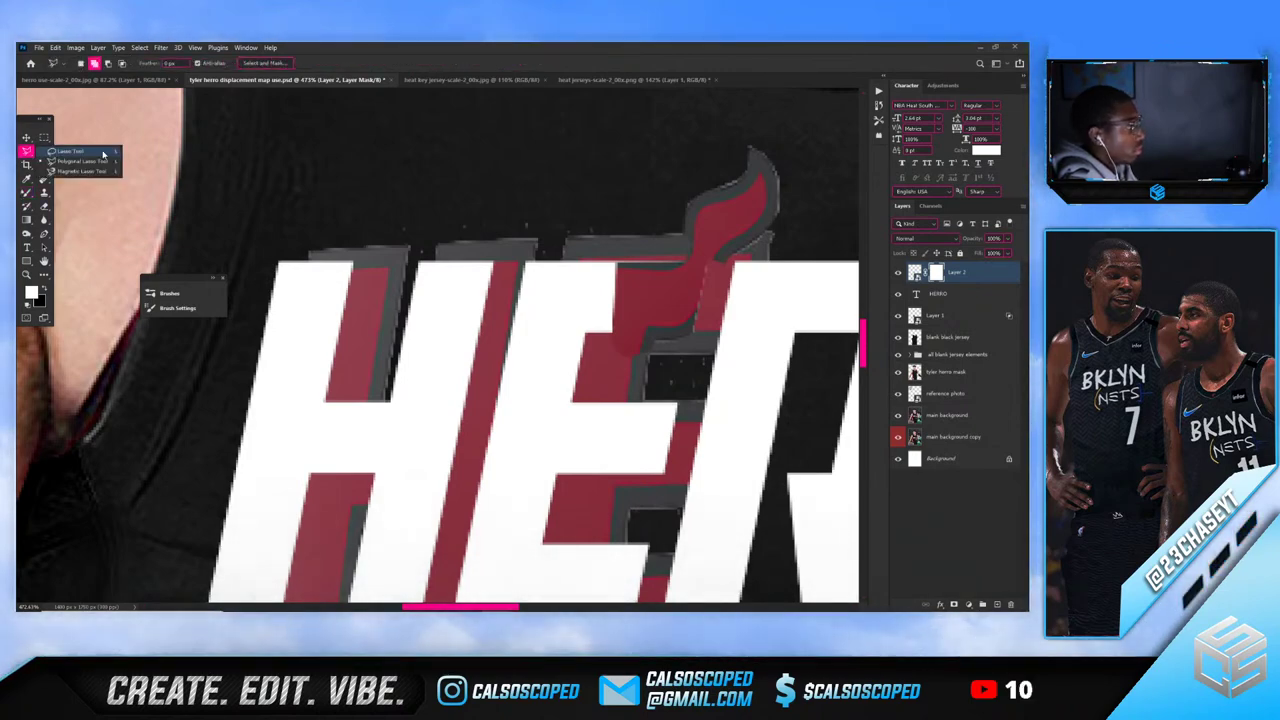
left_click(118, 153)
scroll(728, 268, "up", 4)
scroll(823, 255, "down", 6)
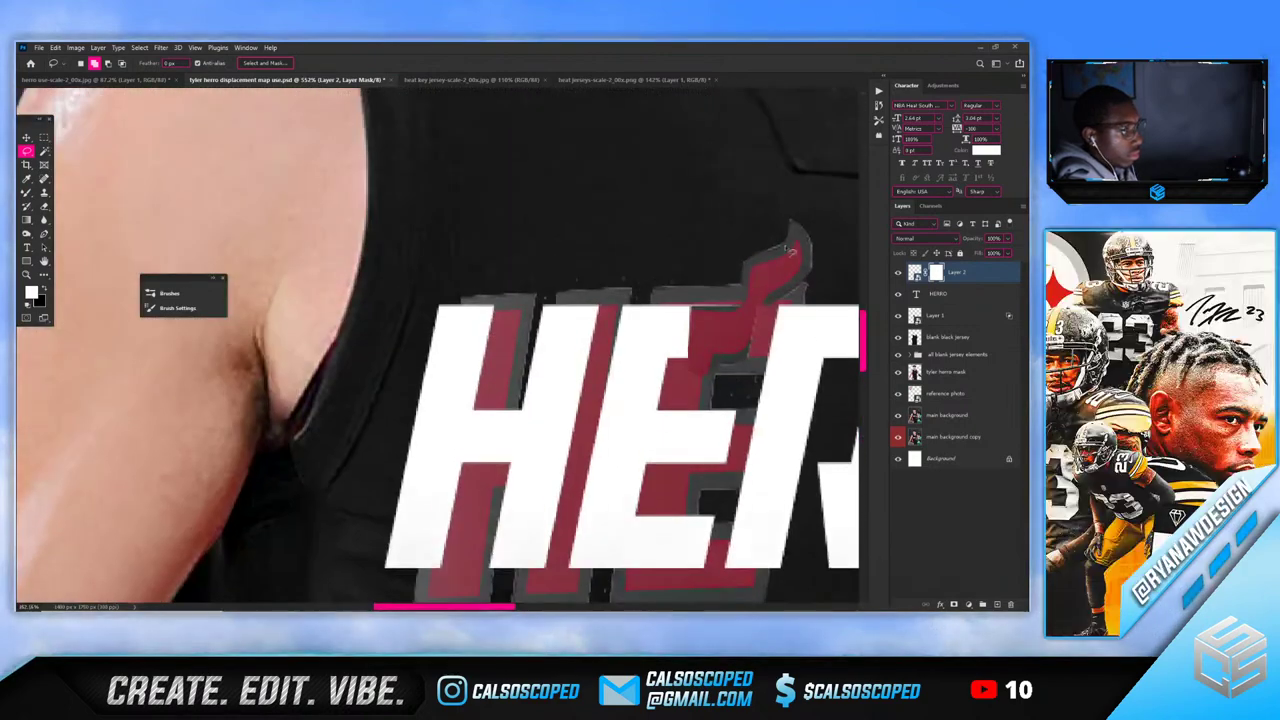
scroll(820, 266, "up", 6)
scroll(788, 273, "up", 2)
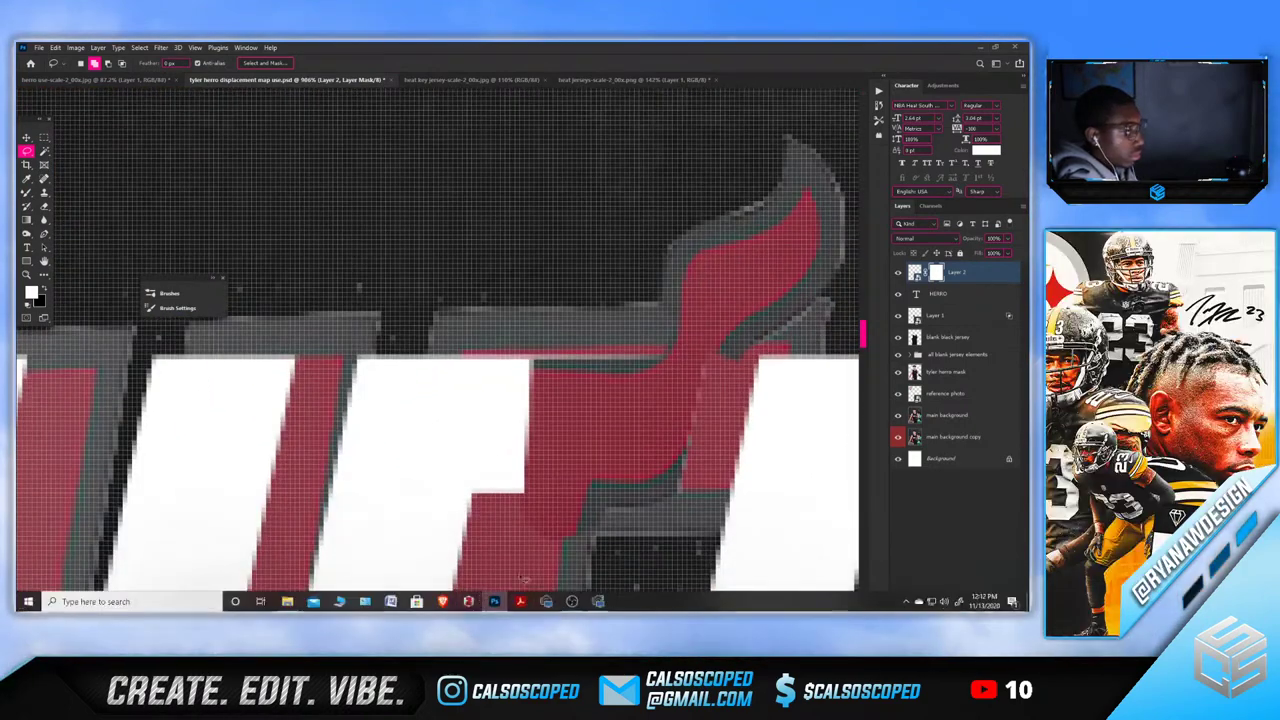
mouse_move(718, 354)
left_mouse_down()
mouse_move(814, 274)
mouse_move(812, 160)
left_mouse_up()
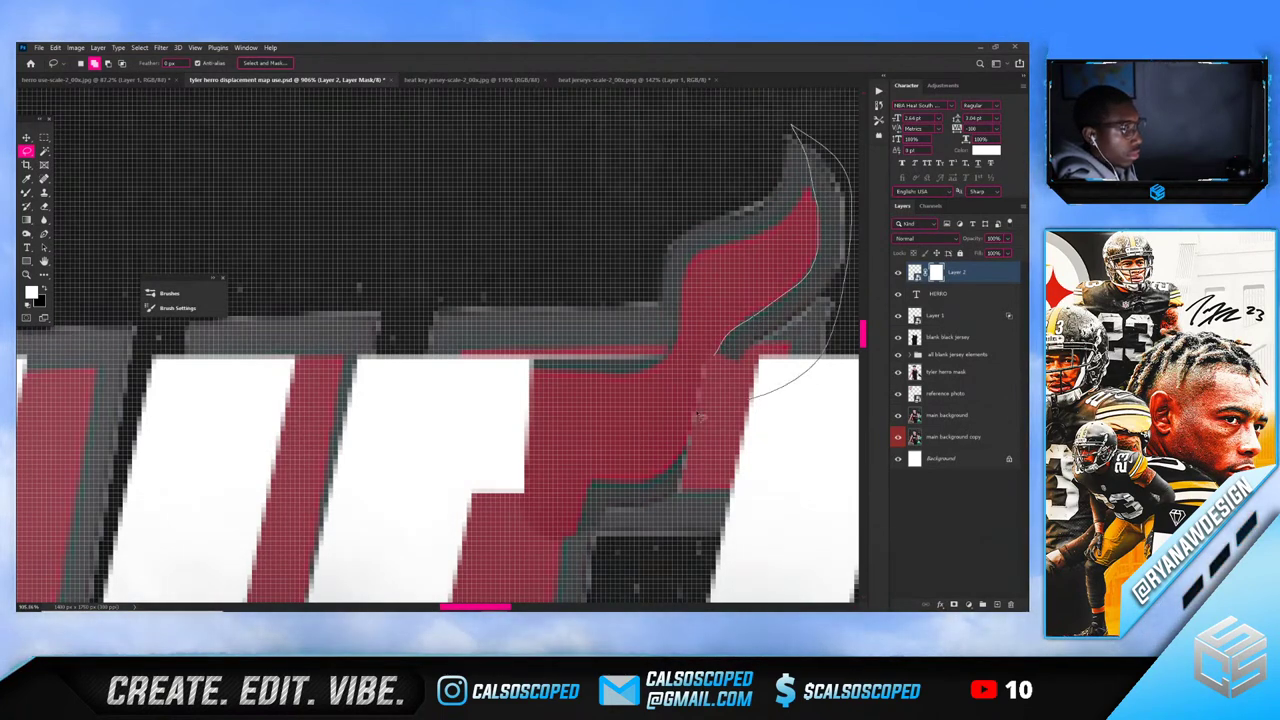
scroll(615, 340, "down", 5)
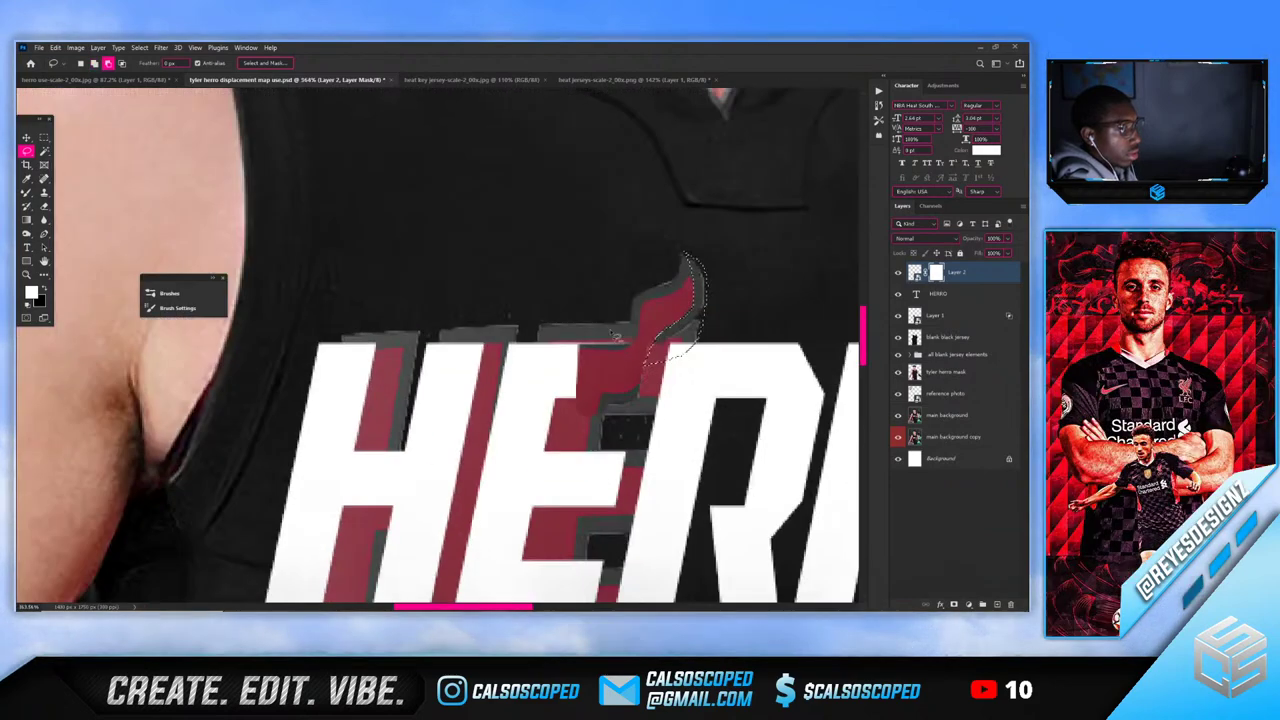
scroll(564, 347, "up", 1)
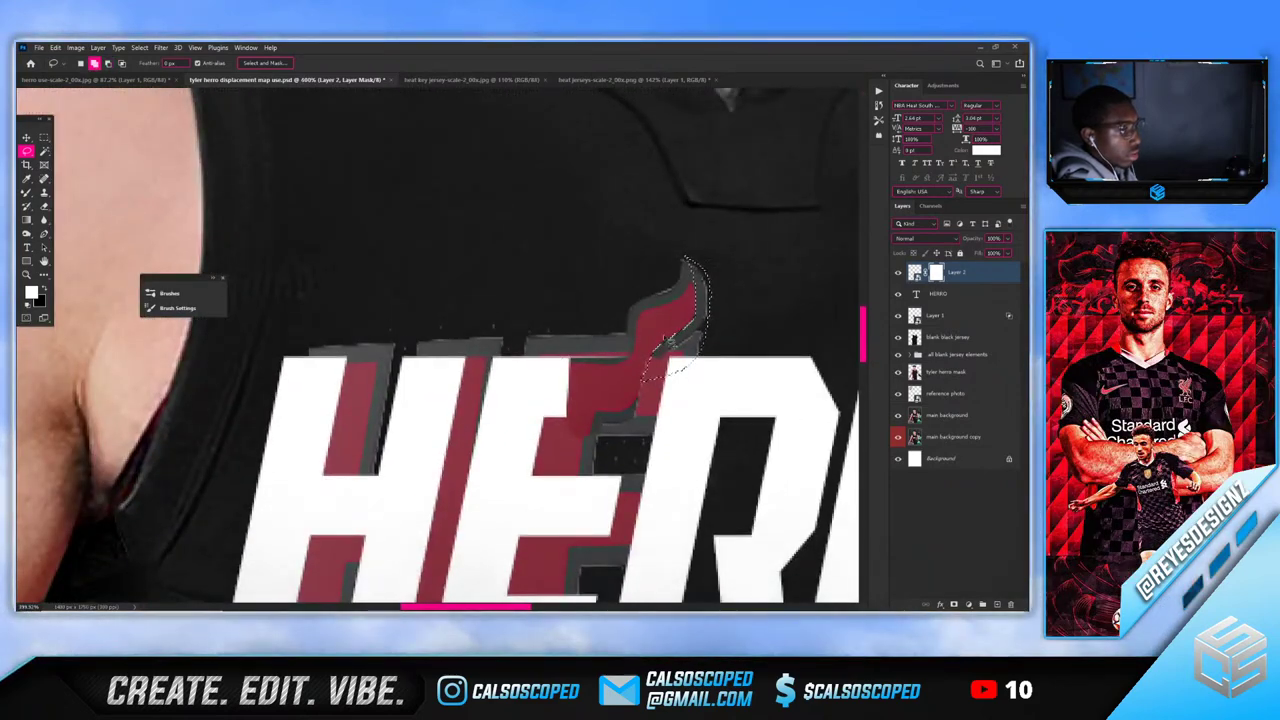
scroll(666, 343, "up", 3)
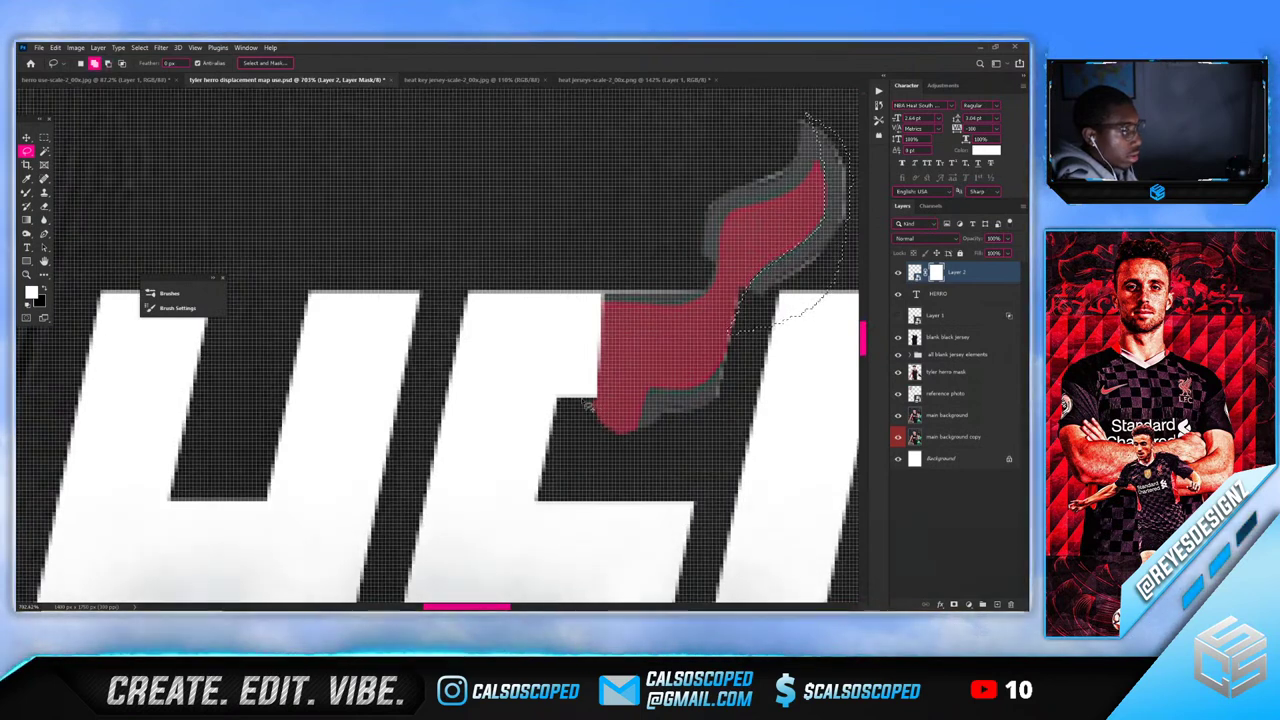
Add the flame's overhang below the E's top arm to the selection with the Polygonal Lasso
left_click(52, 152)
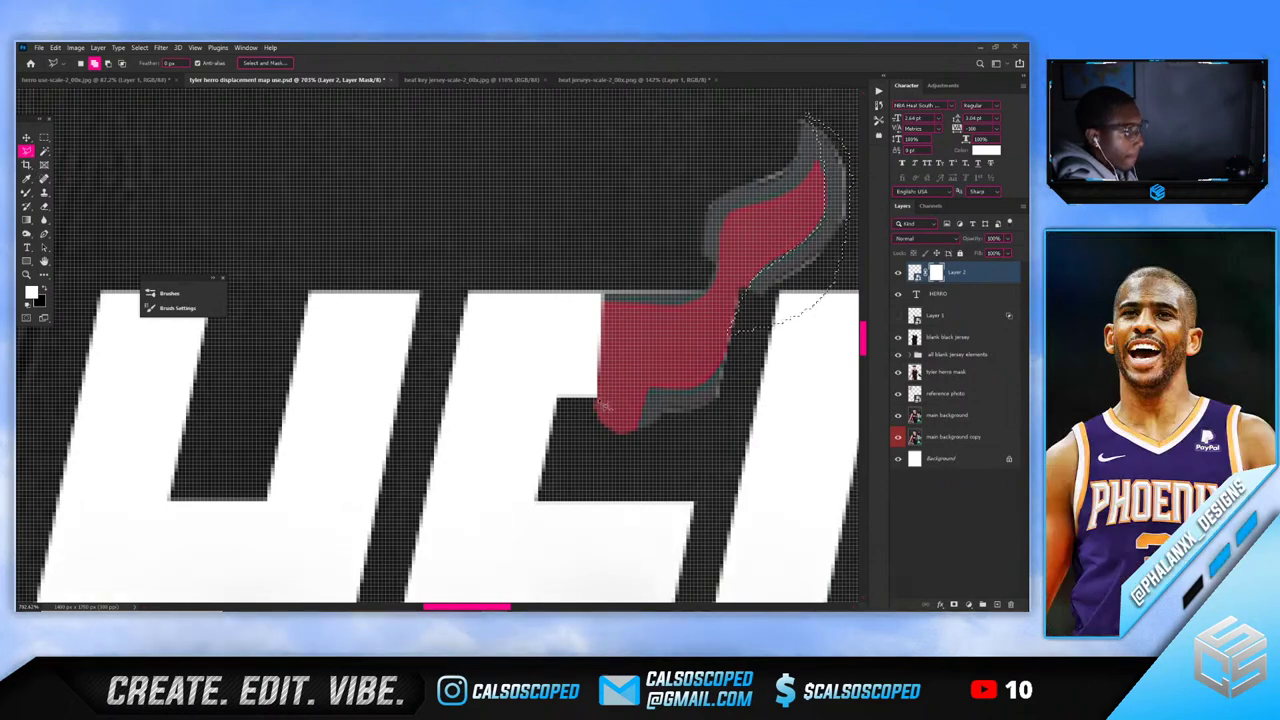
mouse_move(591, 402)
left_mouse_down()
mouse_move(560, 397)
mouse_move(727, 403)
mouse_move(712, 420)
mouse_move(573, 427)
left_mouse_up()
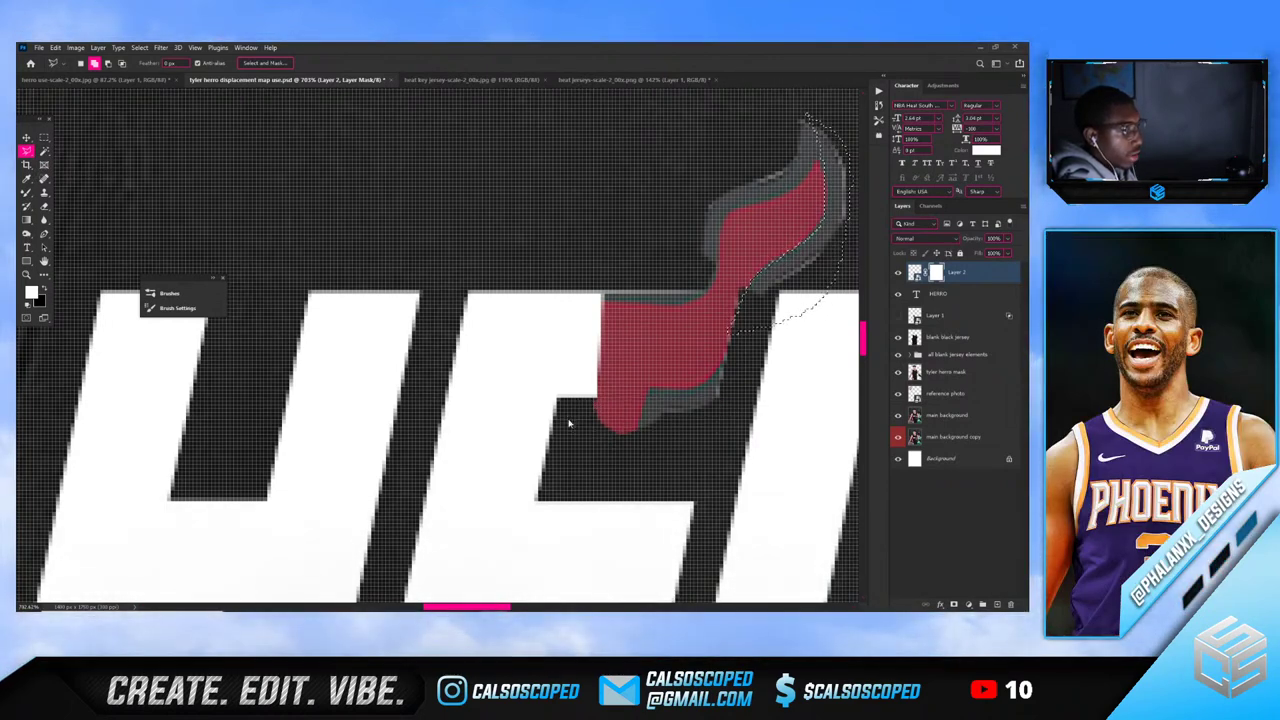
left_click(582, 419)
left_click(663, 419)
left_click(684, 442)
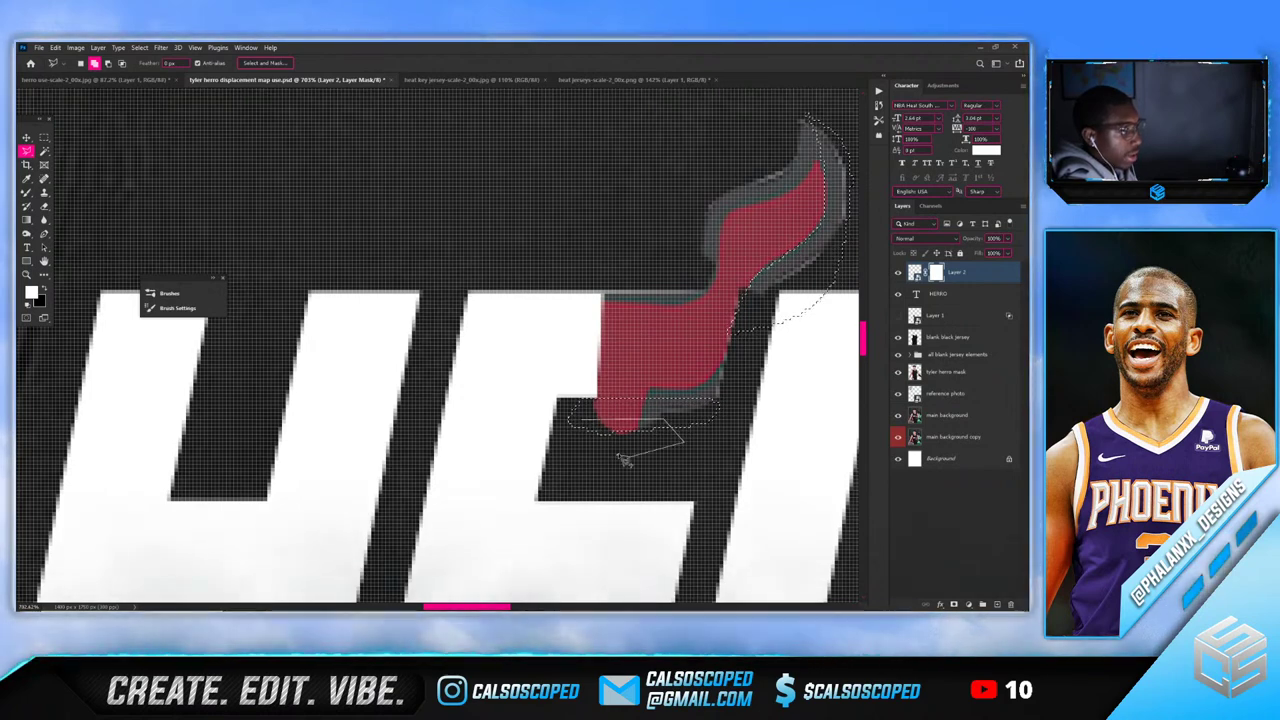
double_click(622, 458)
Paint black on the flame's mask with the Brush tool inside the selection to hide the right outline and lower overhang
key("b")
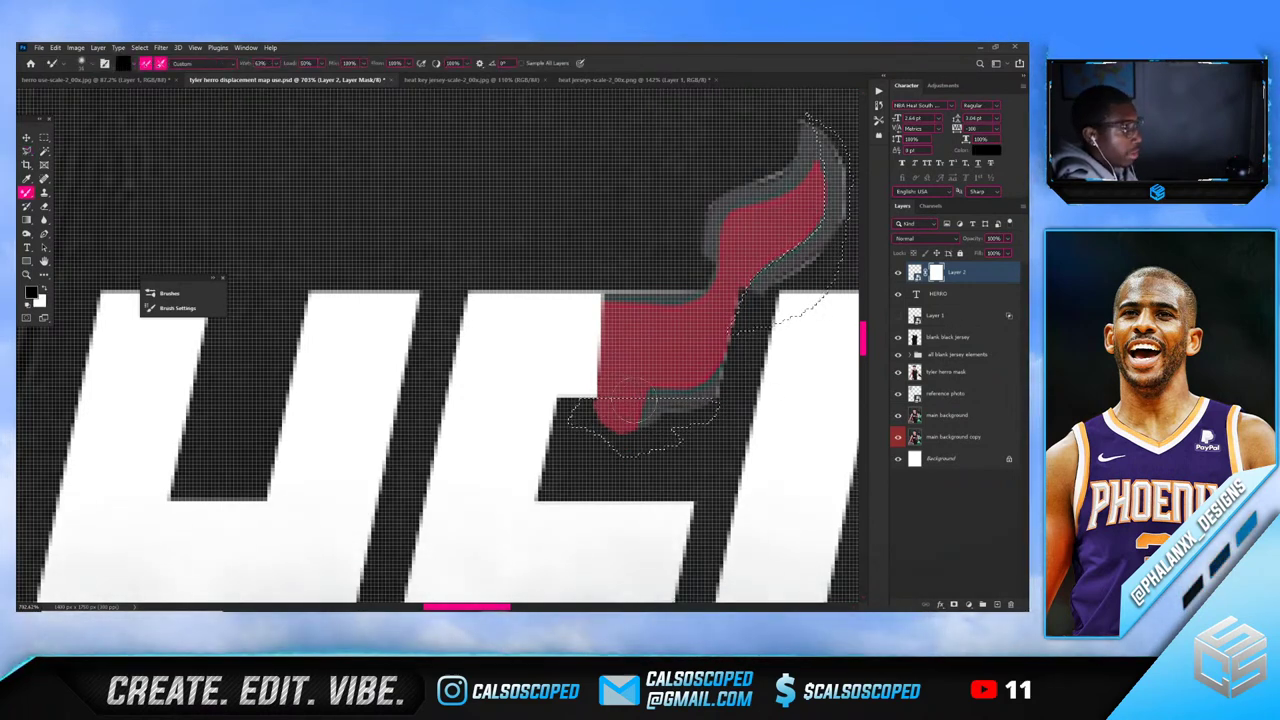
left_click(30, 194, "alt")
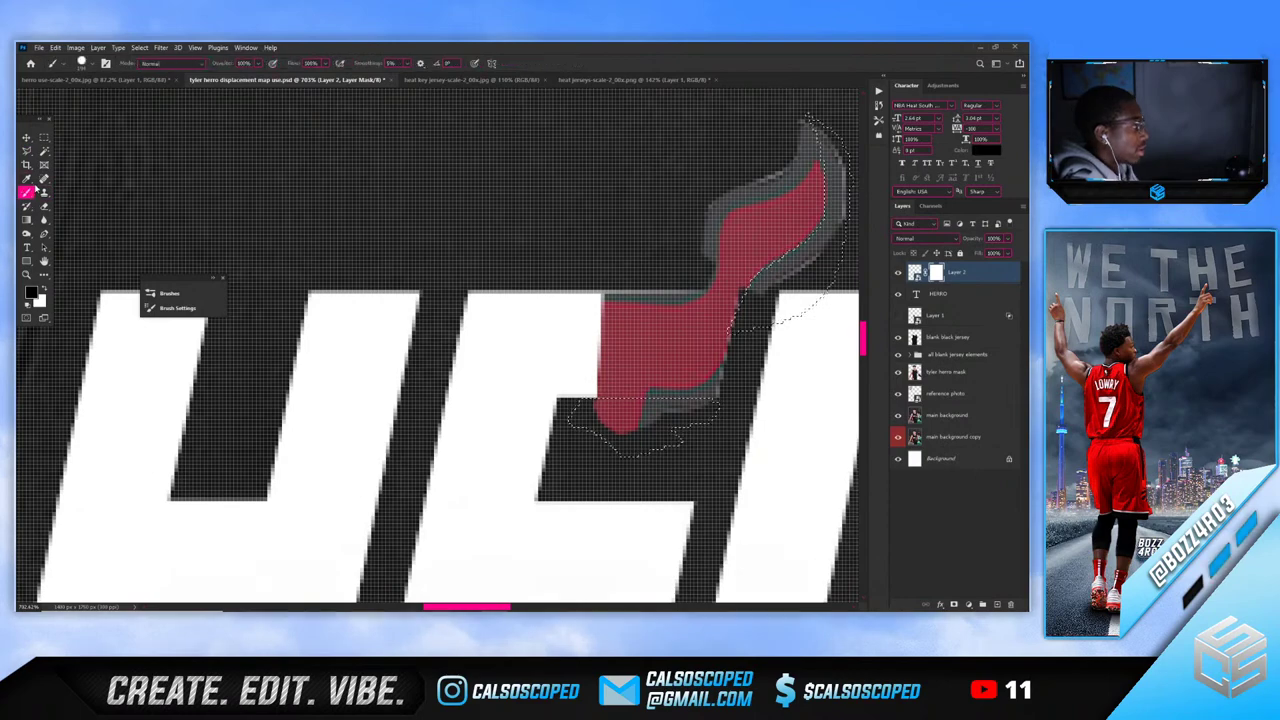
mouse_move(400, 228)
left_mouse_down()
mouse_move(423, 422)
mouse_move(405, 422)
left_mouse_up()
left_click(714, 432)
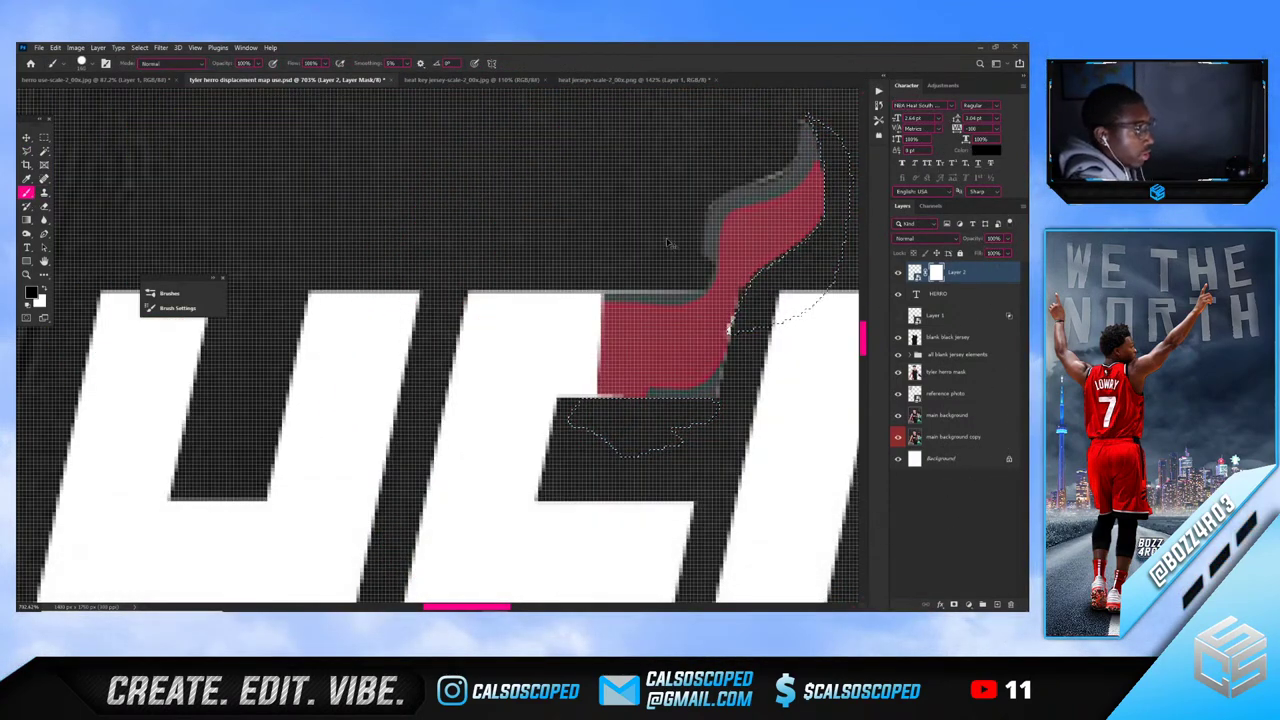
scroll(670, 243, "down", 3)
scroll(686, 238, "up", 2)
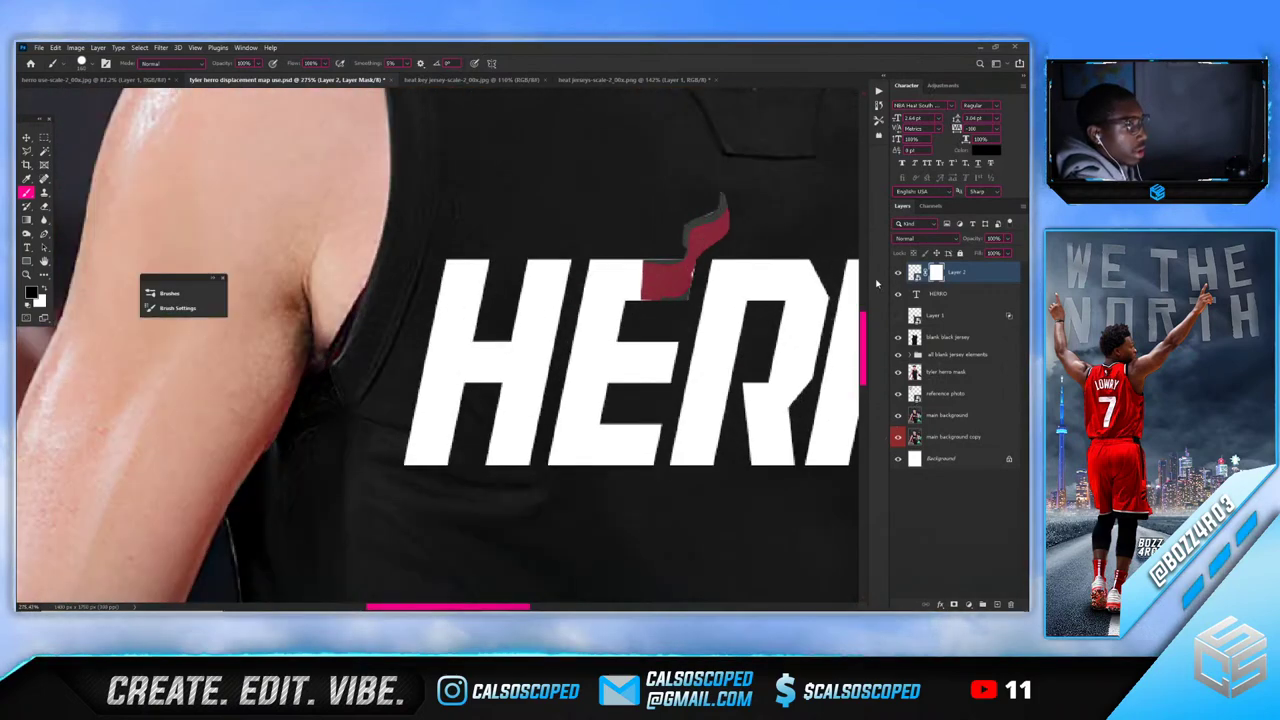
Add a white Color Overlay effect to the flame layer
left_click(914, 272)
left_click(941, 604)
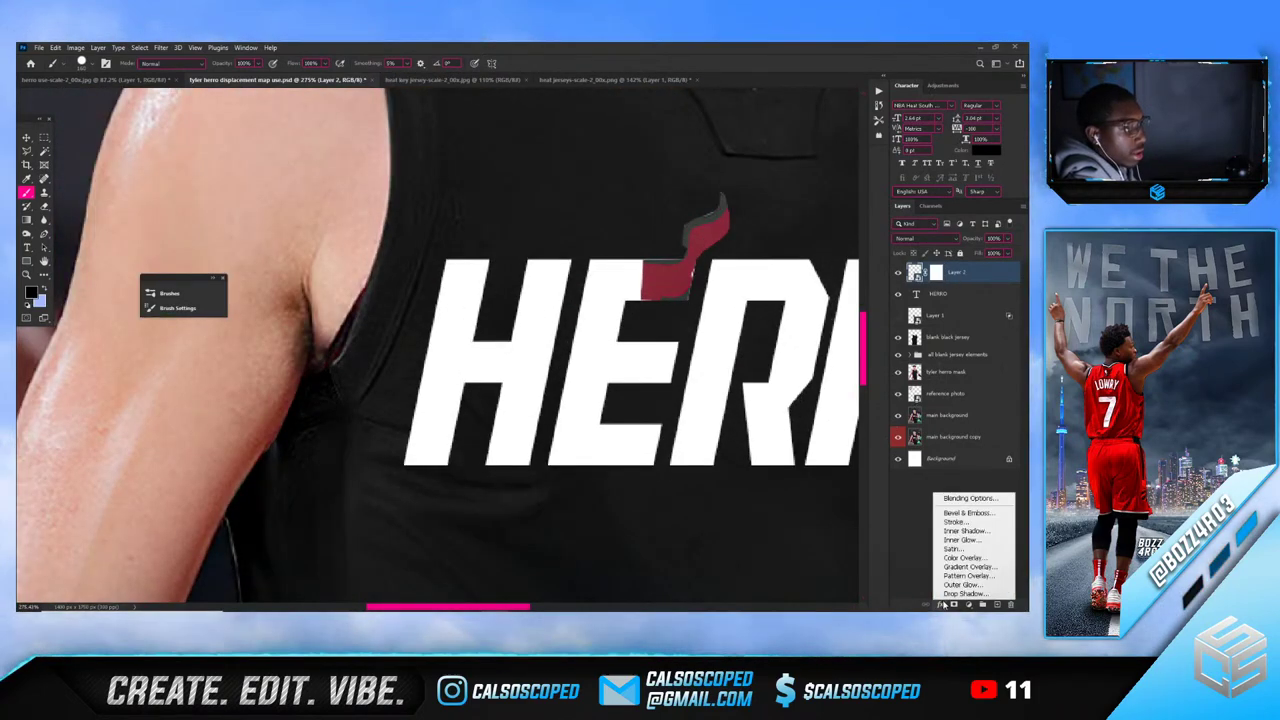
left_click(962, 557)
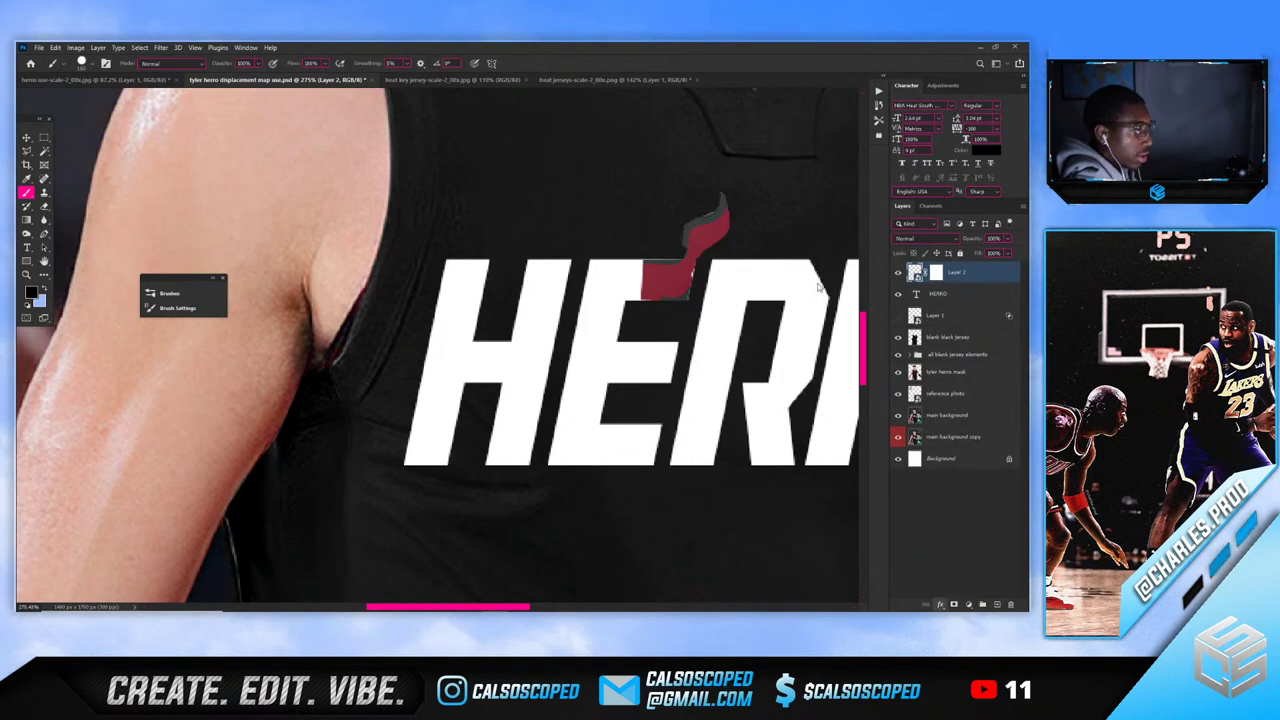
left_click(866, 318)
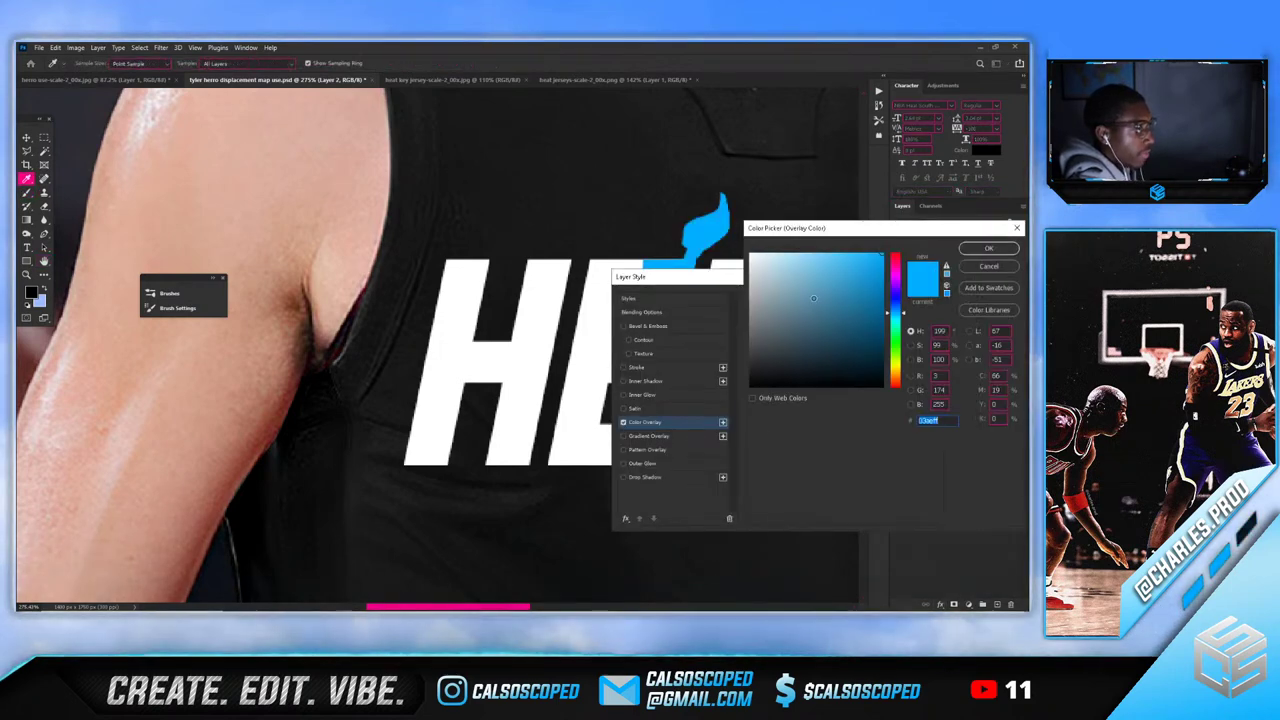
left_click(752, 254)
left_click(988, 249)
left_click(983, 298)
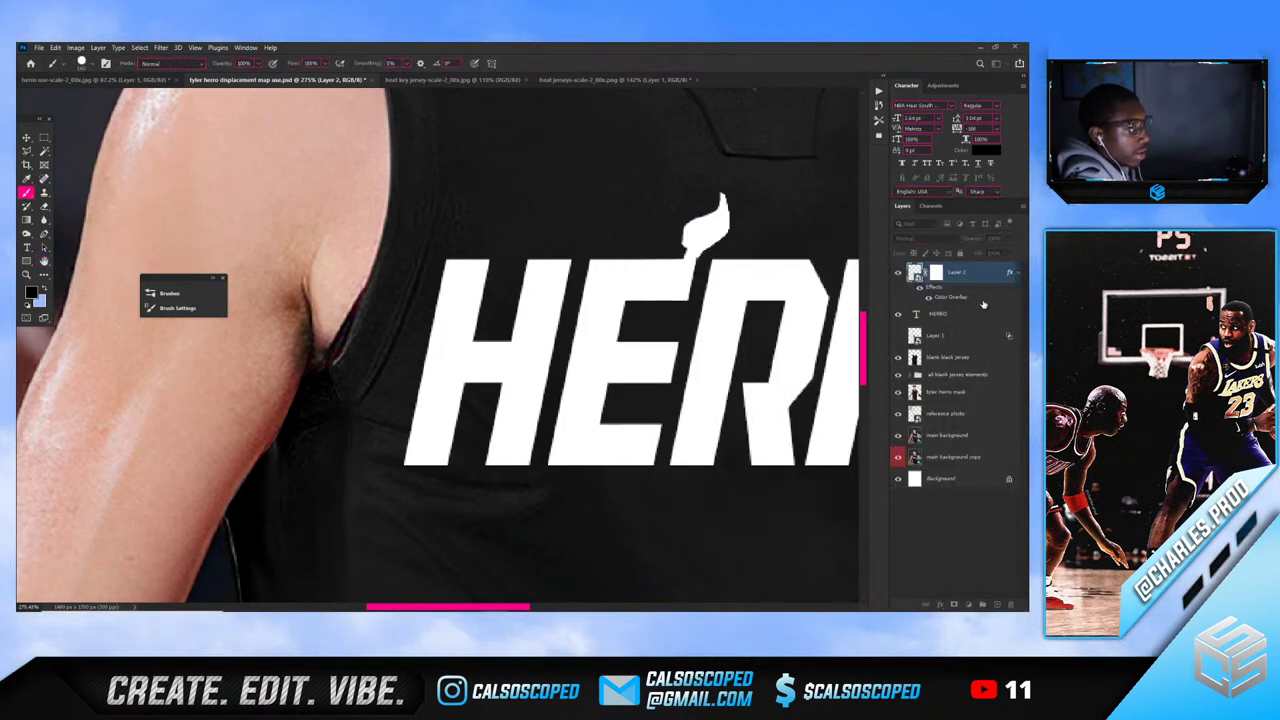
Check the flame against the reference jersey files and move it slightly down and left on the E's top arm
scroll(469, 291, "down", 8)
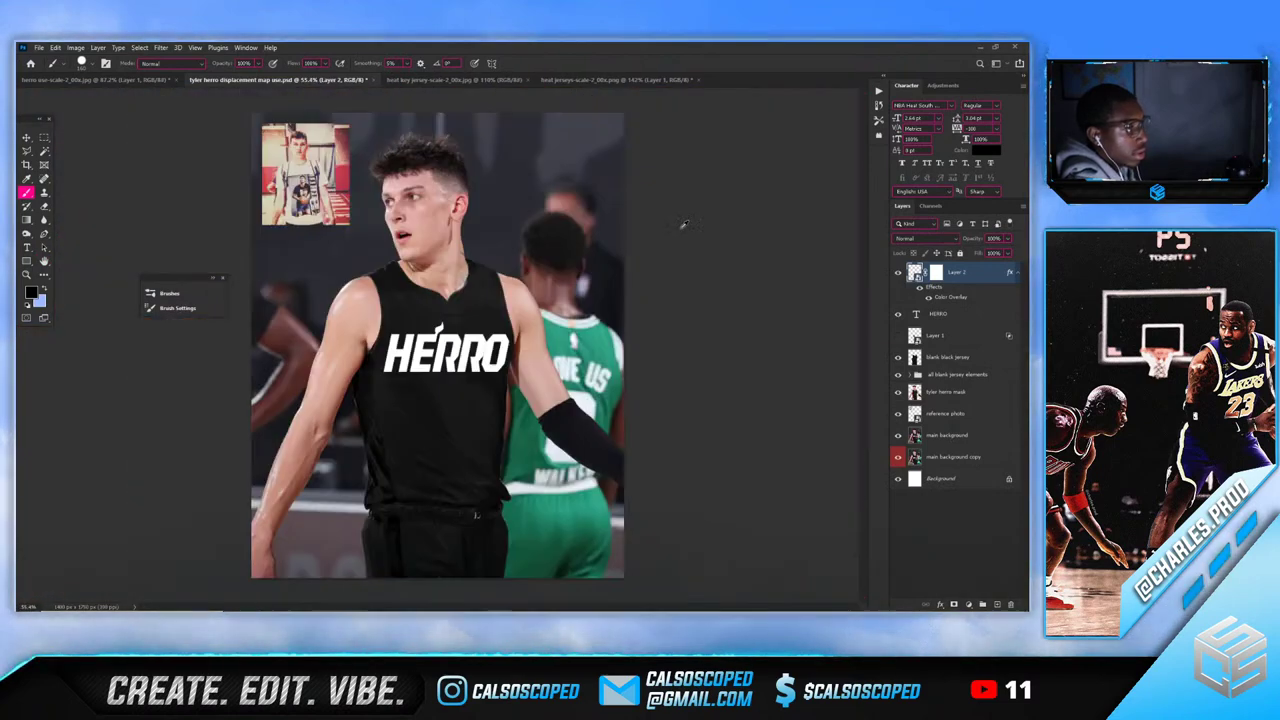
scroll(470, 292, "up", 8)
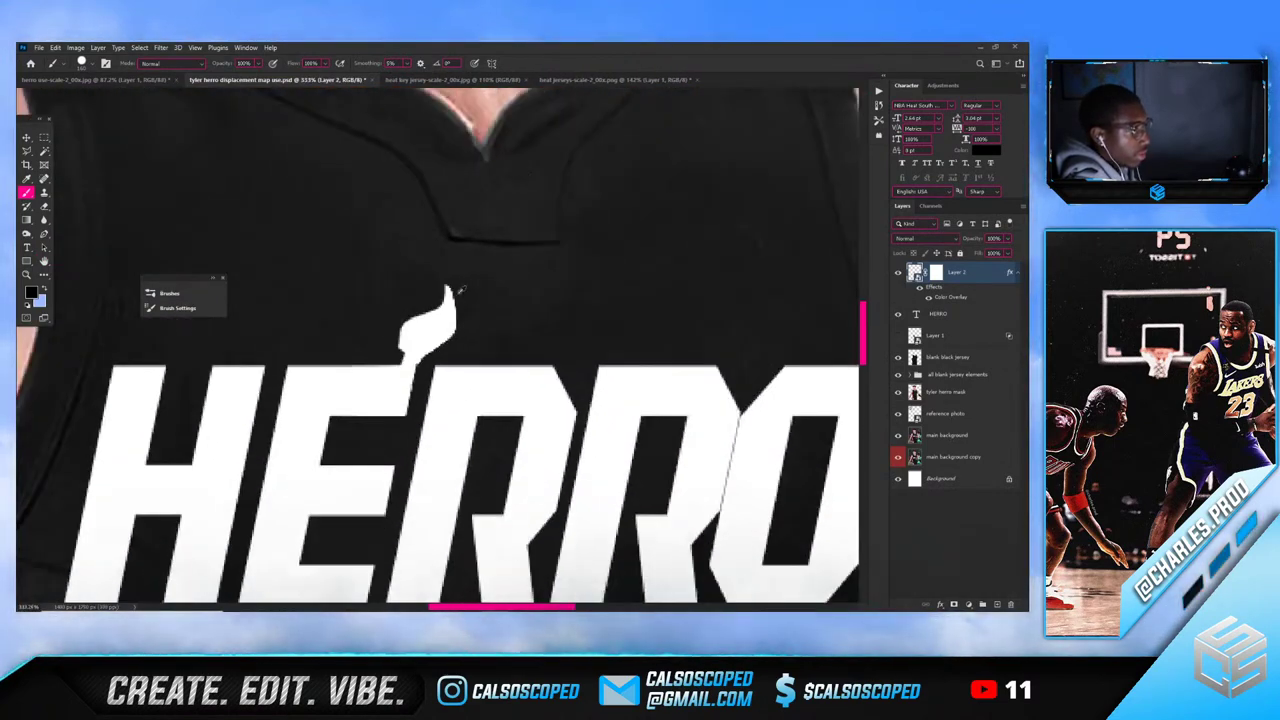
left_click(603, 80)
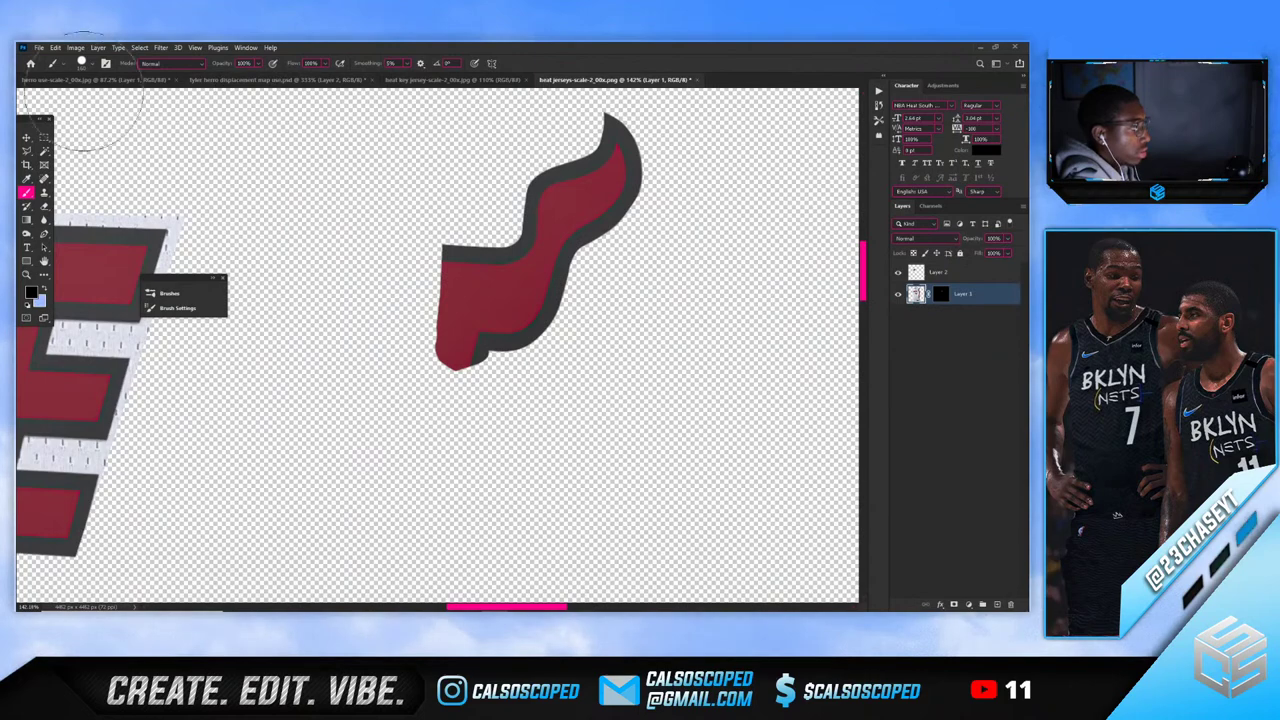
left_click(73, 80)
left_click(278, 80)
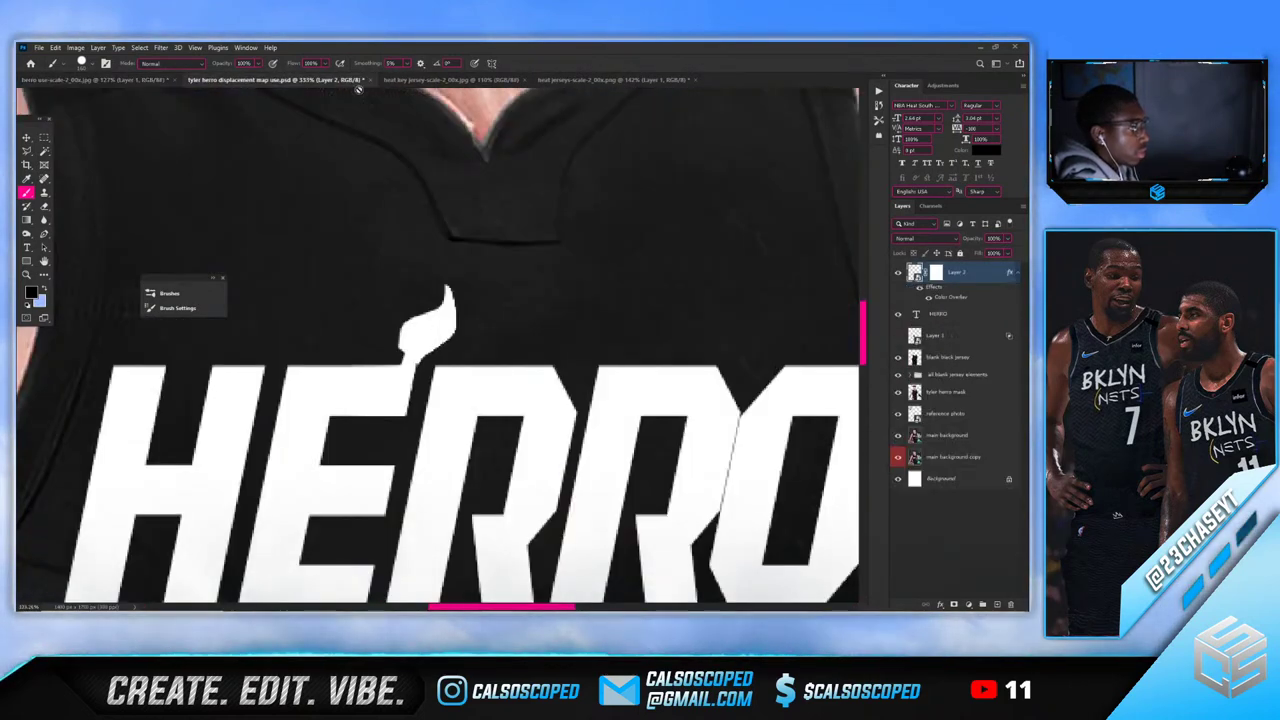
left_click_drag(425, 322, 426, 339)
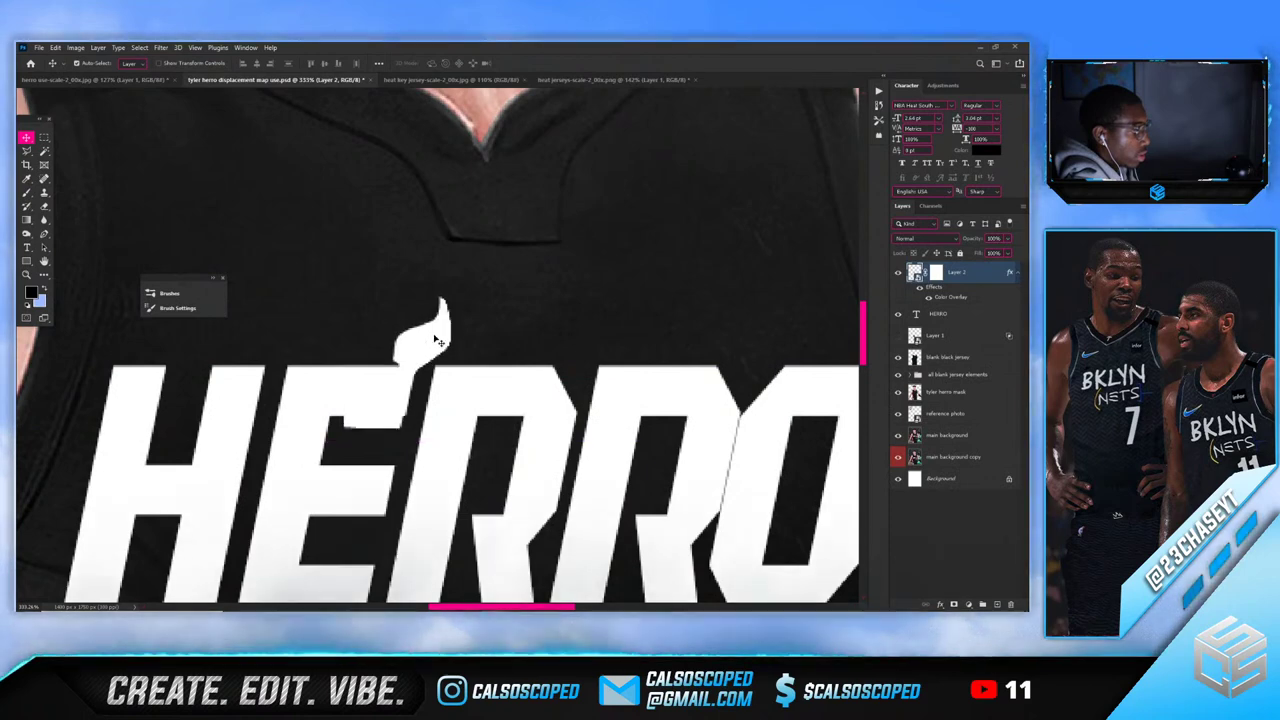
Mask out the part of the flame hanging below the E's top arm using a much smaller black brush
left_click(936, 274)
key("b")
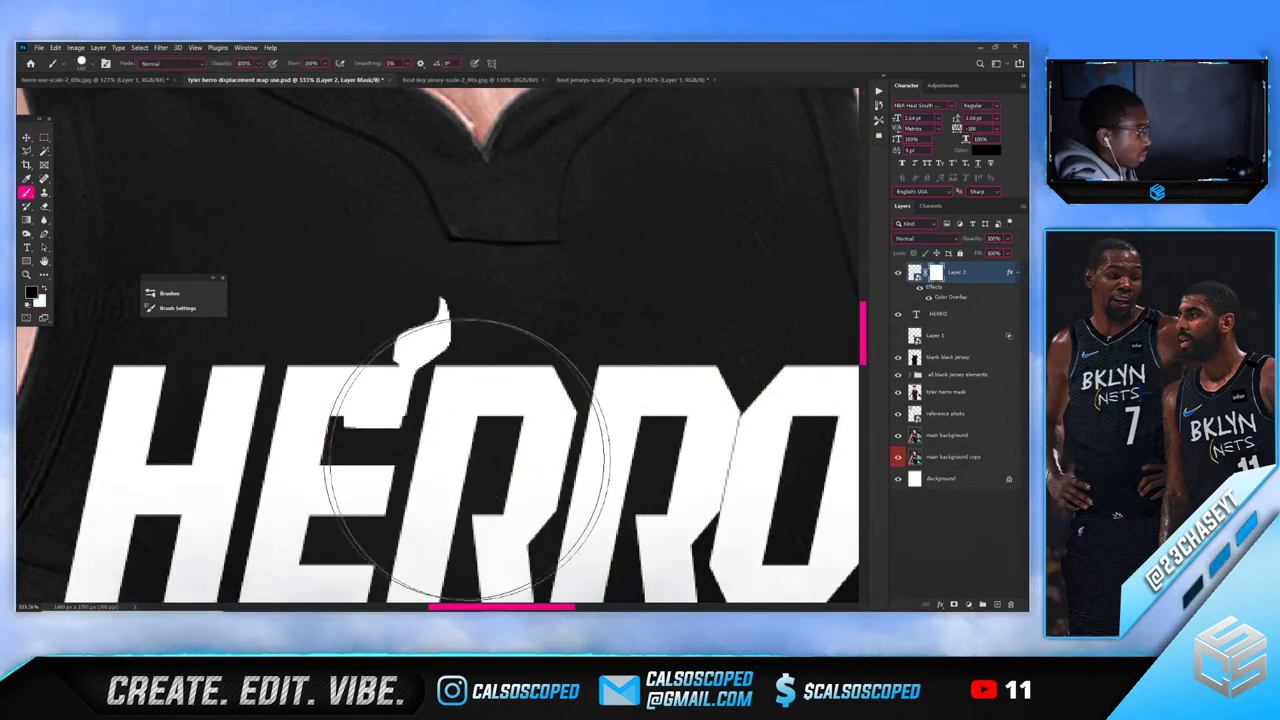
left_click_drag(470, 460, 438, 461)
right_click(404, 430)
key("Escape")
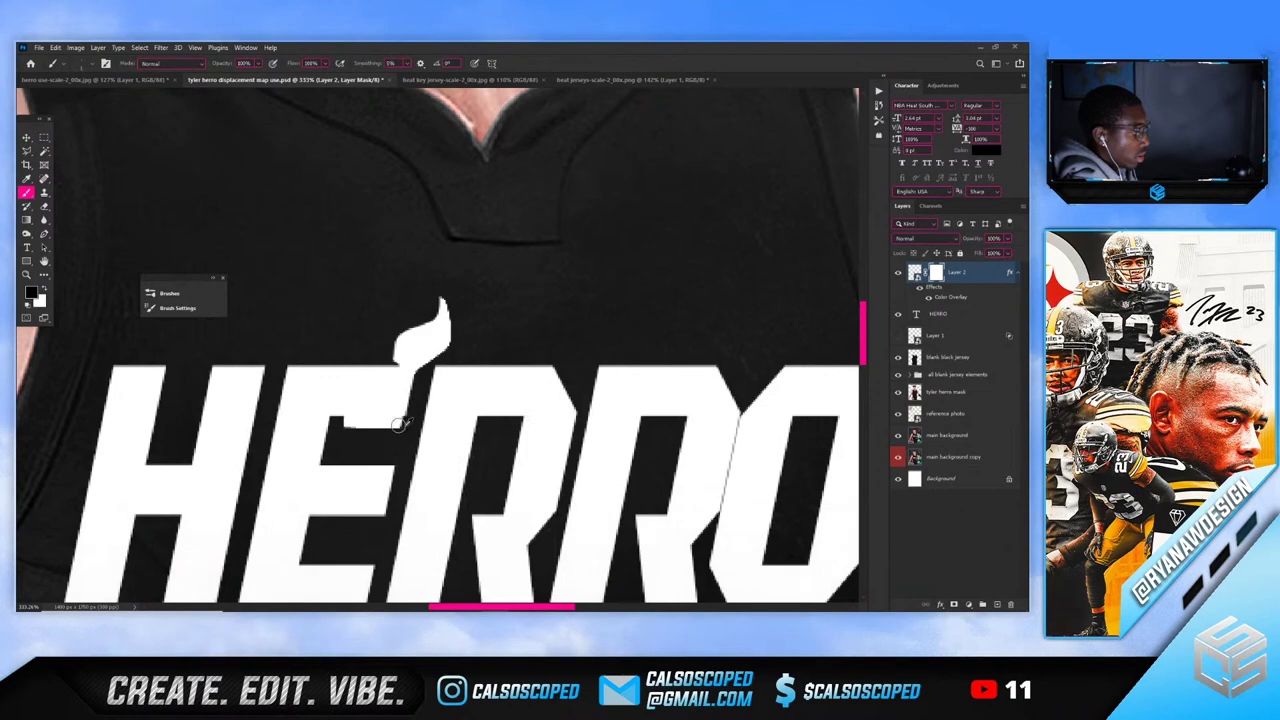
scroll(334, 424, "down", 10)
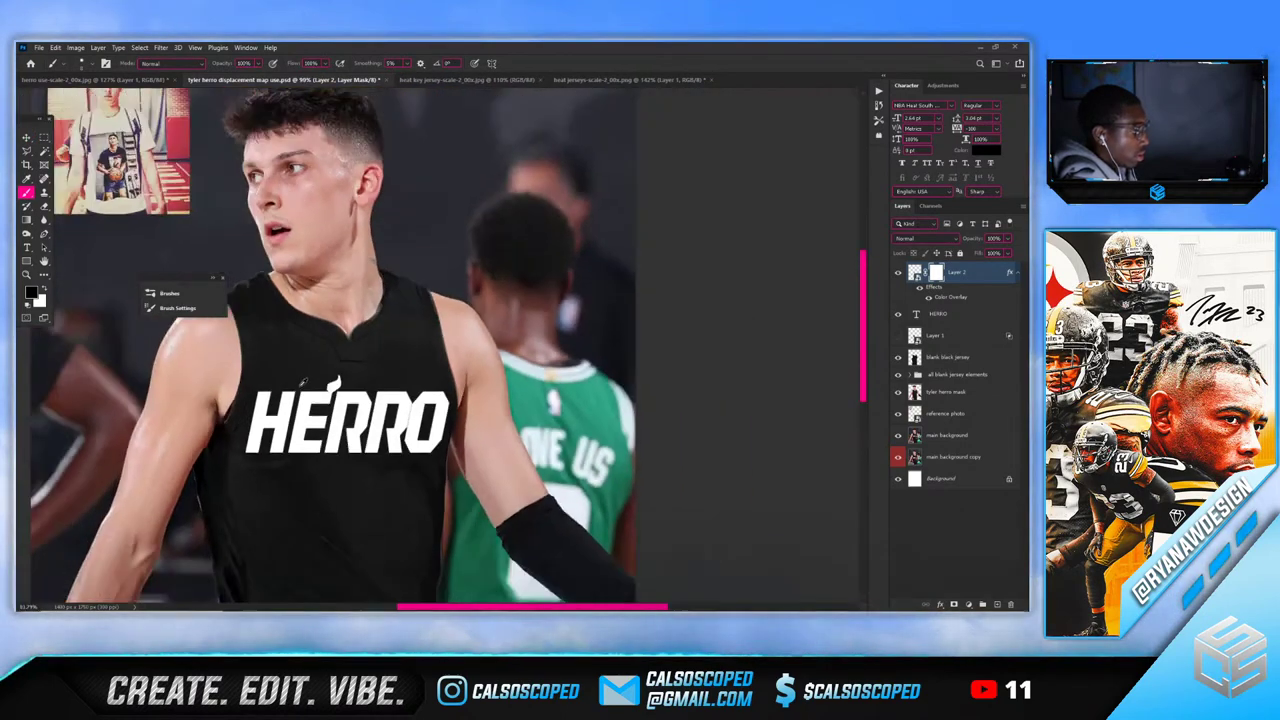
Group the flame layer with the HERRO text layer
key("v")
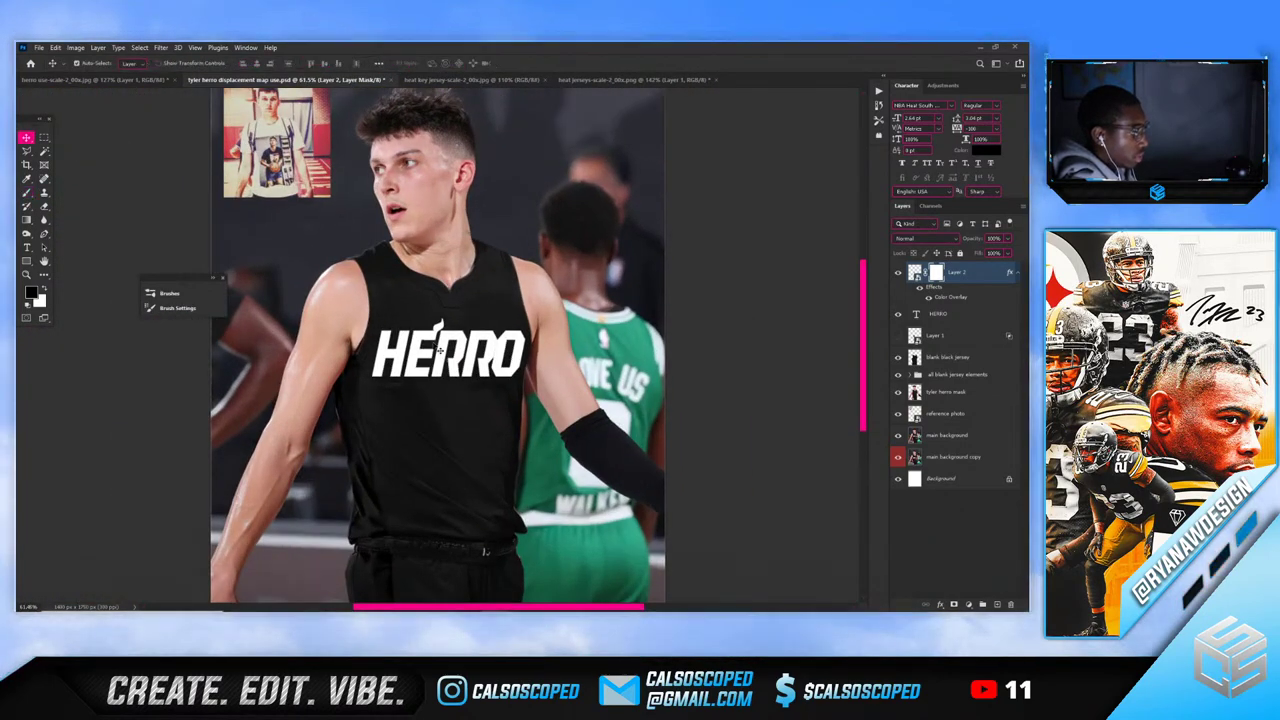
scroll(425, 370, "up", 5)
scroll(425, 370, "up", 2)
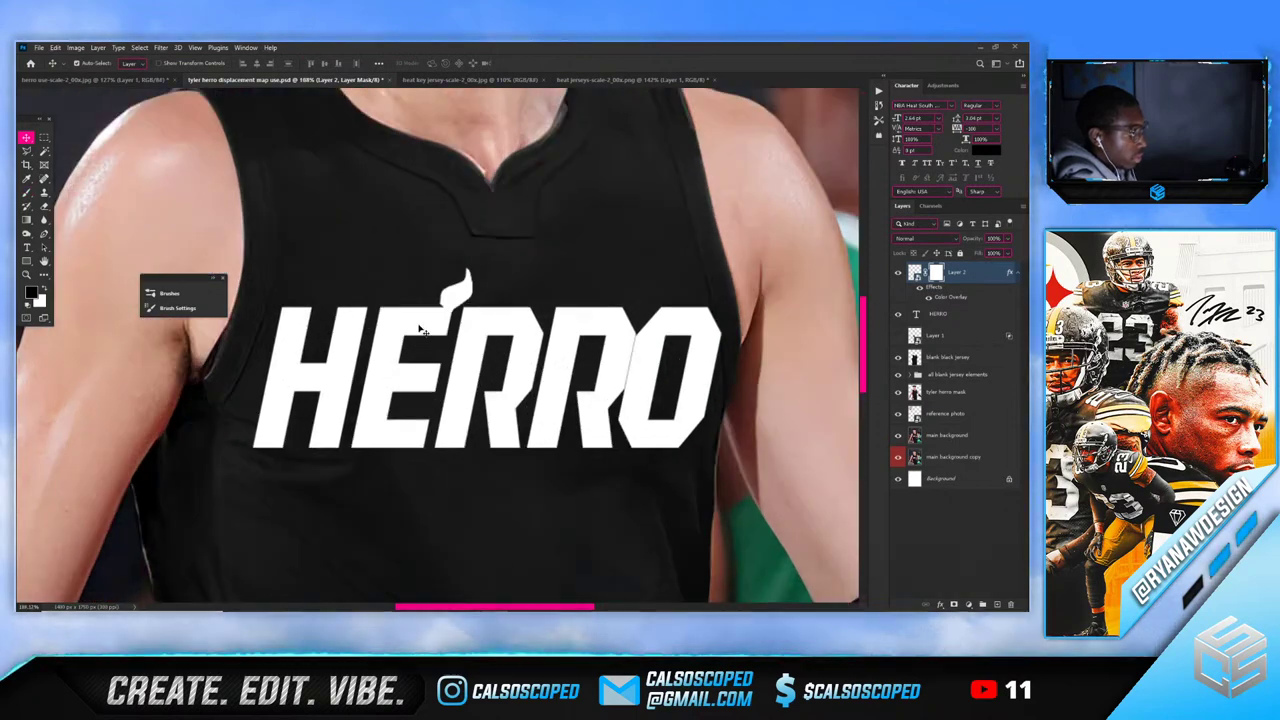
left_click(938, 314, "shift")
key("ctrl+g")
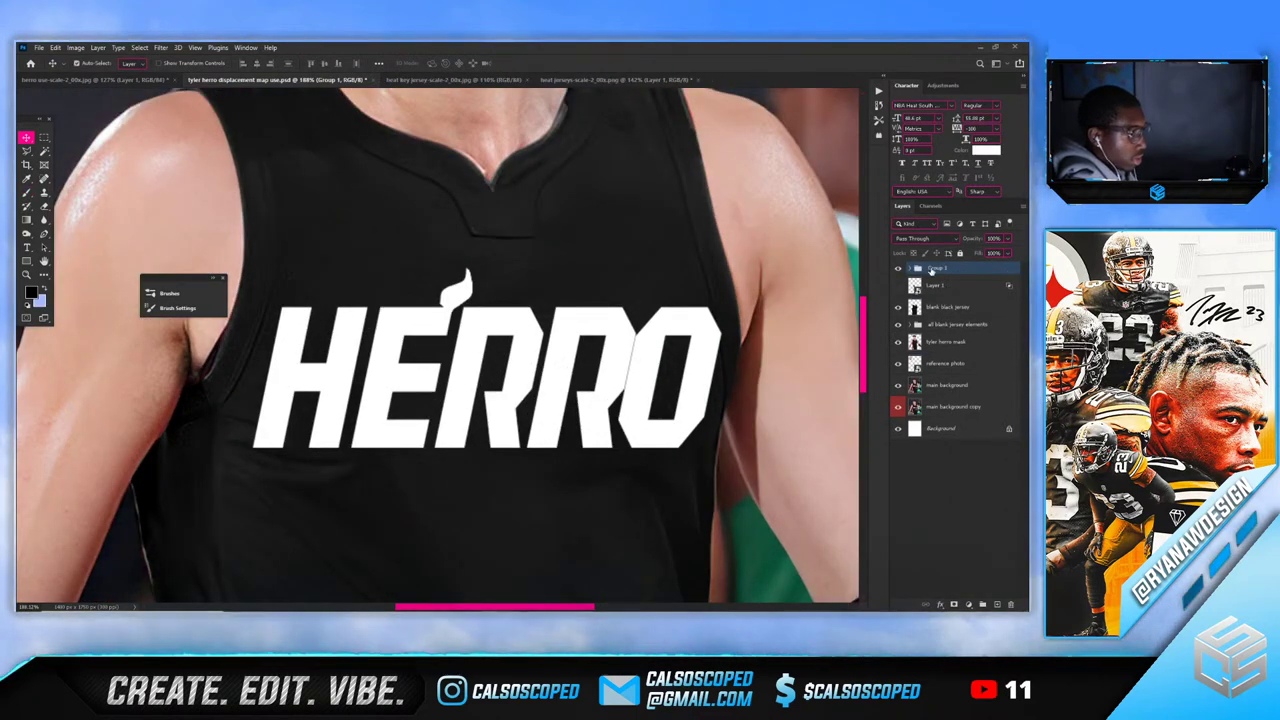
Duplicate the lettering group as "herro text", hide the original group and merge the copy into a single layer
key("ctrl+j")
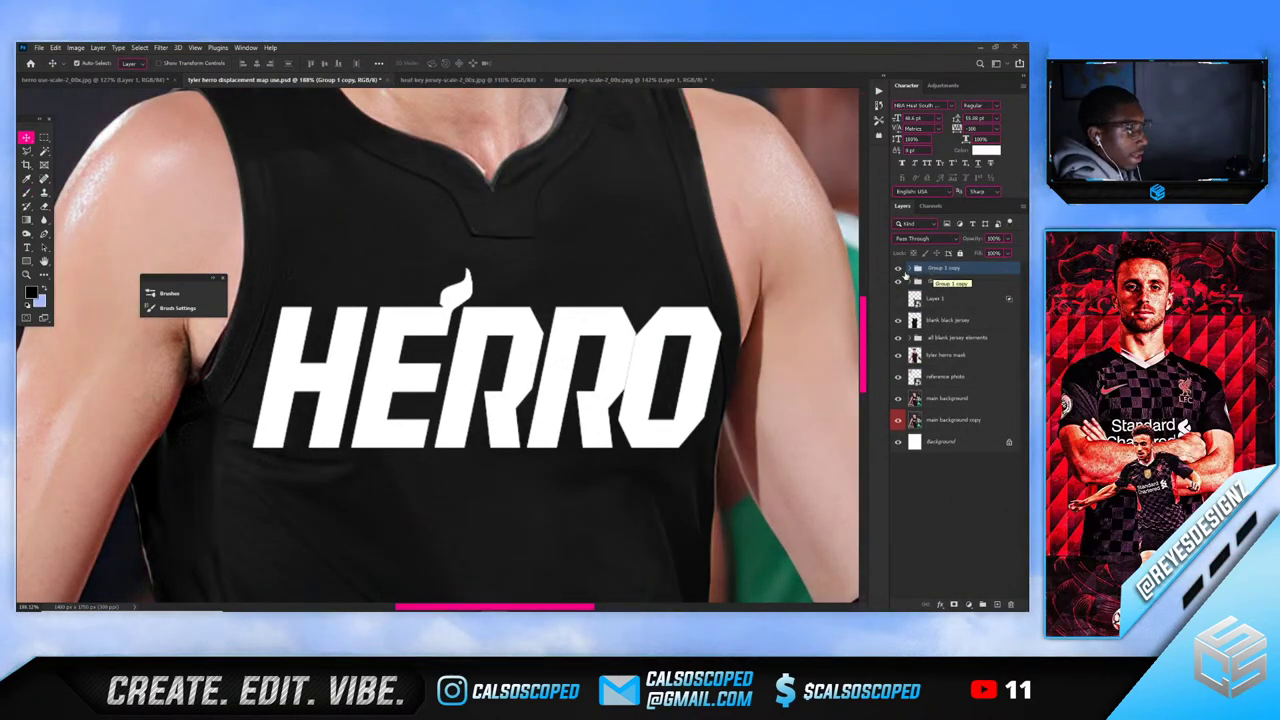
double_click(936, 269)
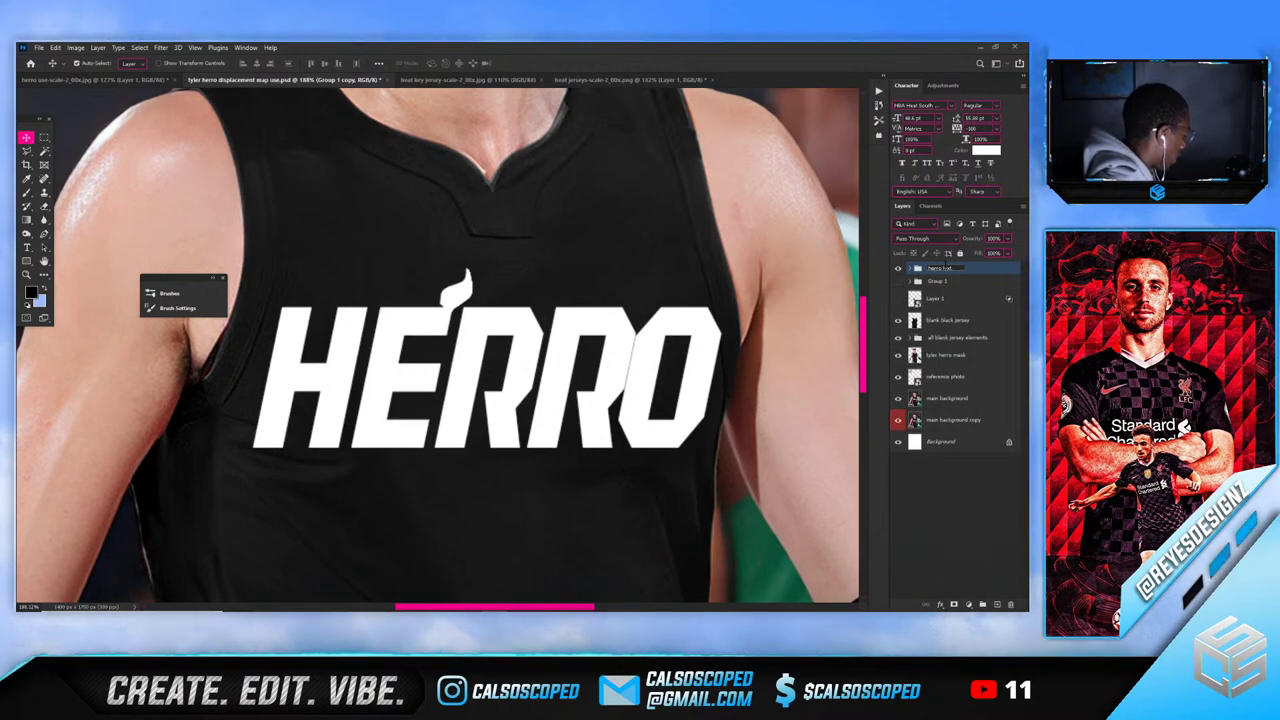
key("Return")
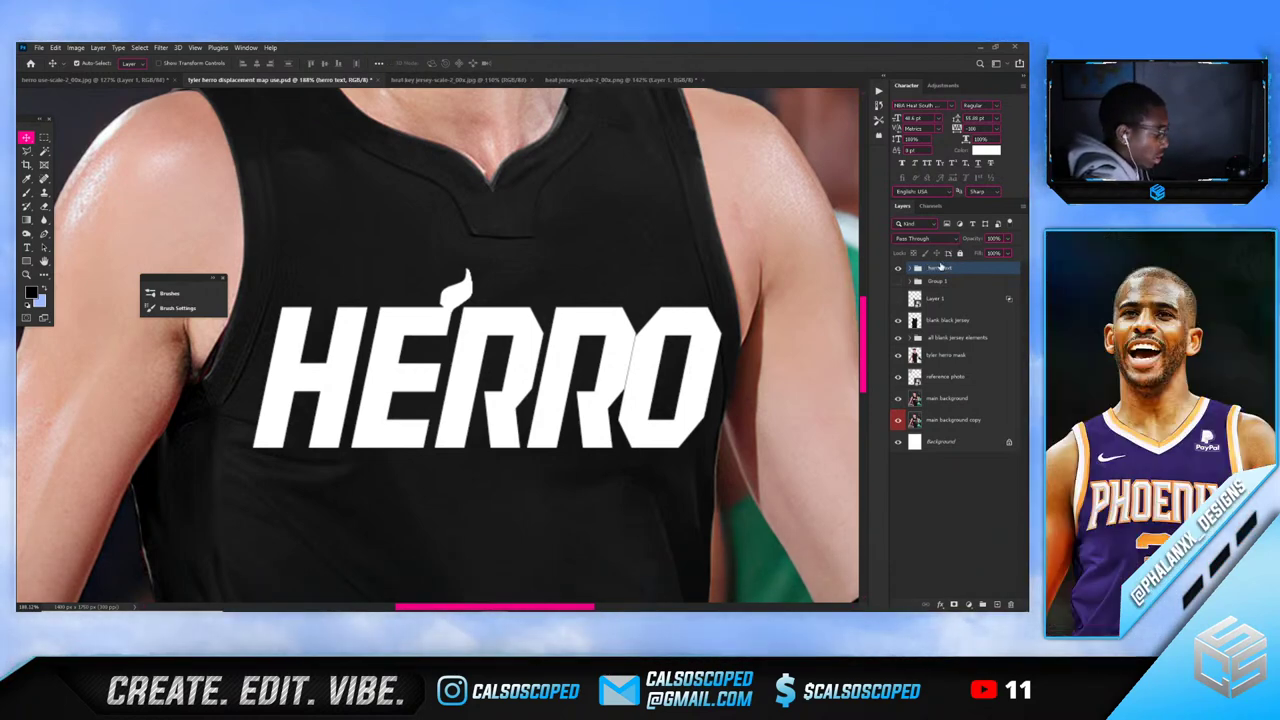
key("ctrl+e")
Scale the herro text layer down slightly around its centre
key("ctrl+t")
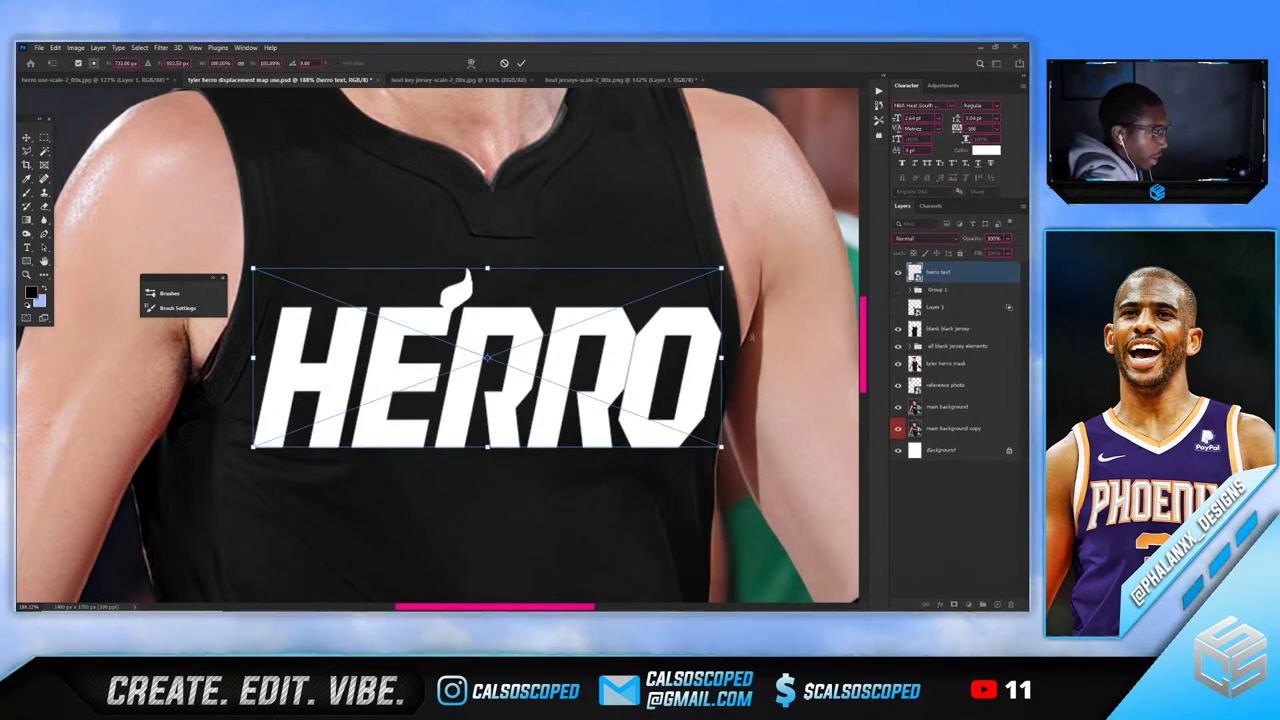
left_click_drag(721, 357, 749, 336)
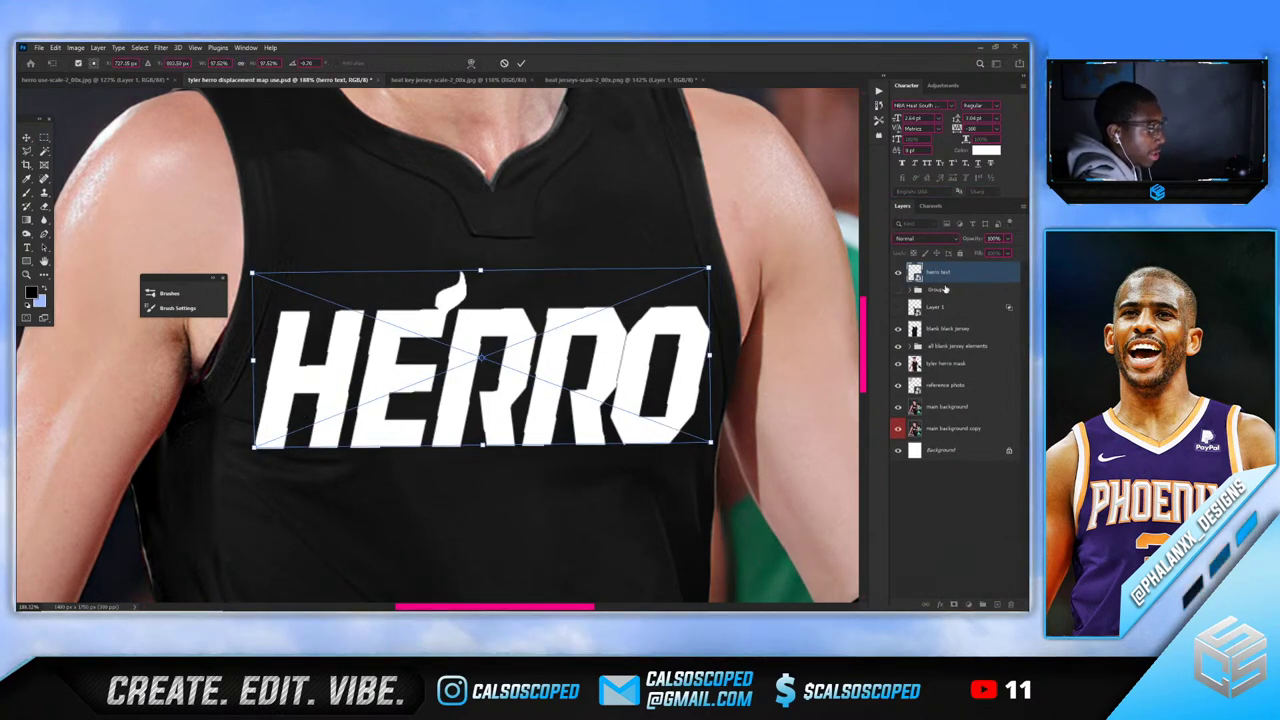
key("Return")
scroll(537, 344, "down", 3)
scroll(452, 343, "up", 3)
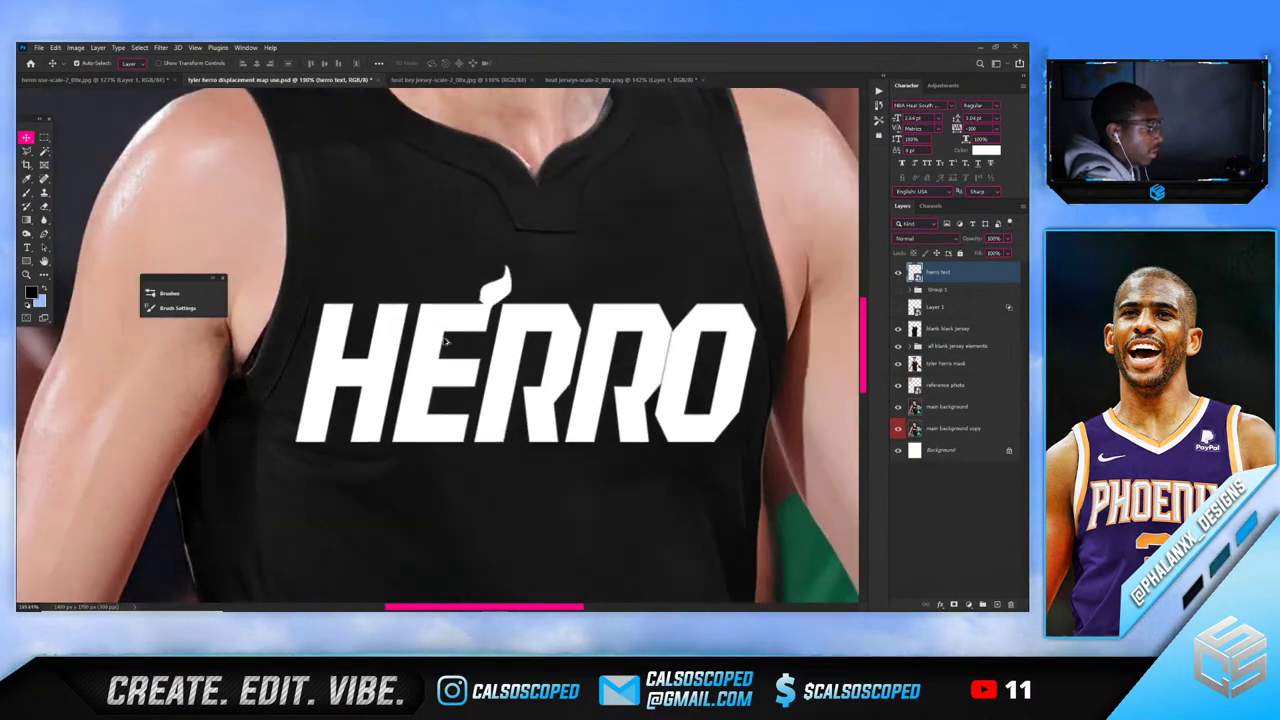
scroll(446, 342, "down", 1)
Move the herro text up to just below the collar and scale it down to about 91%
left_click_drag(446, 342, 448, 216)
key("ctrl+z")
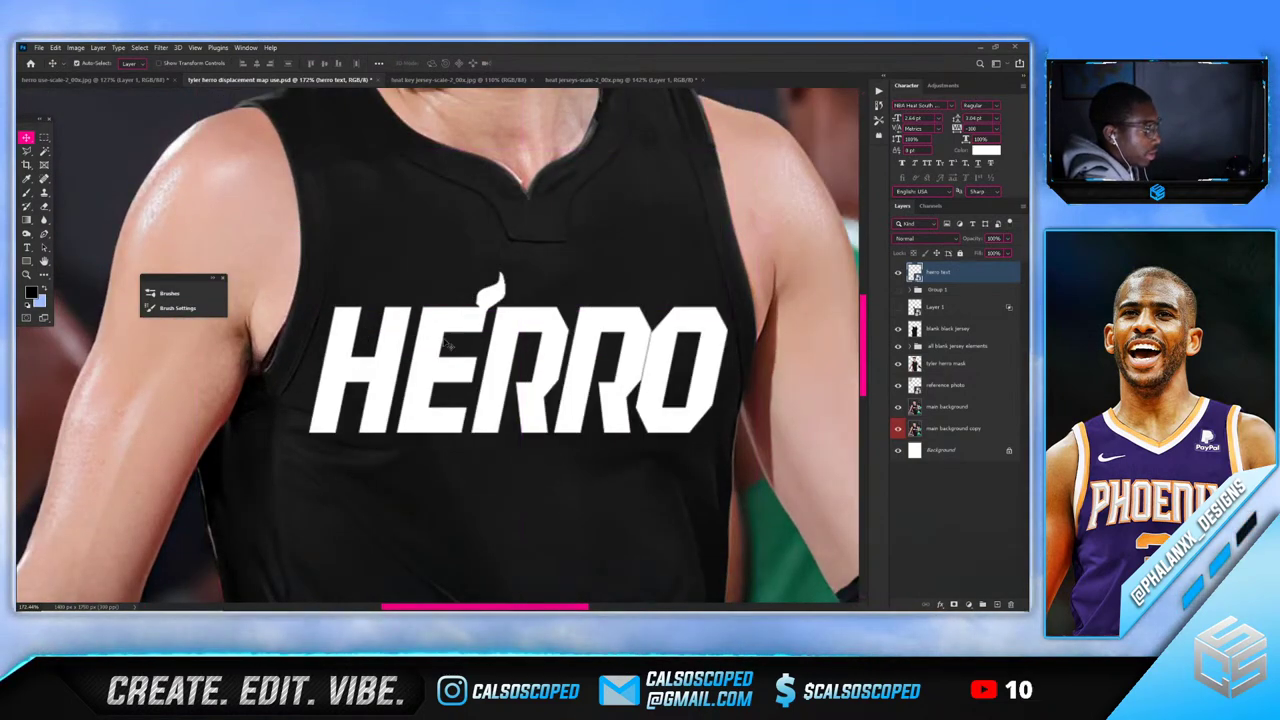
left_click_drag(447, 341, 429, 289)
key("ctrl+t")
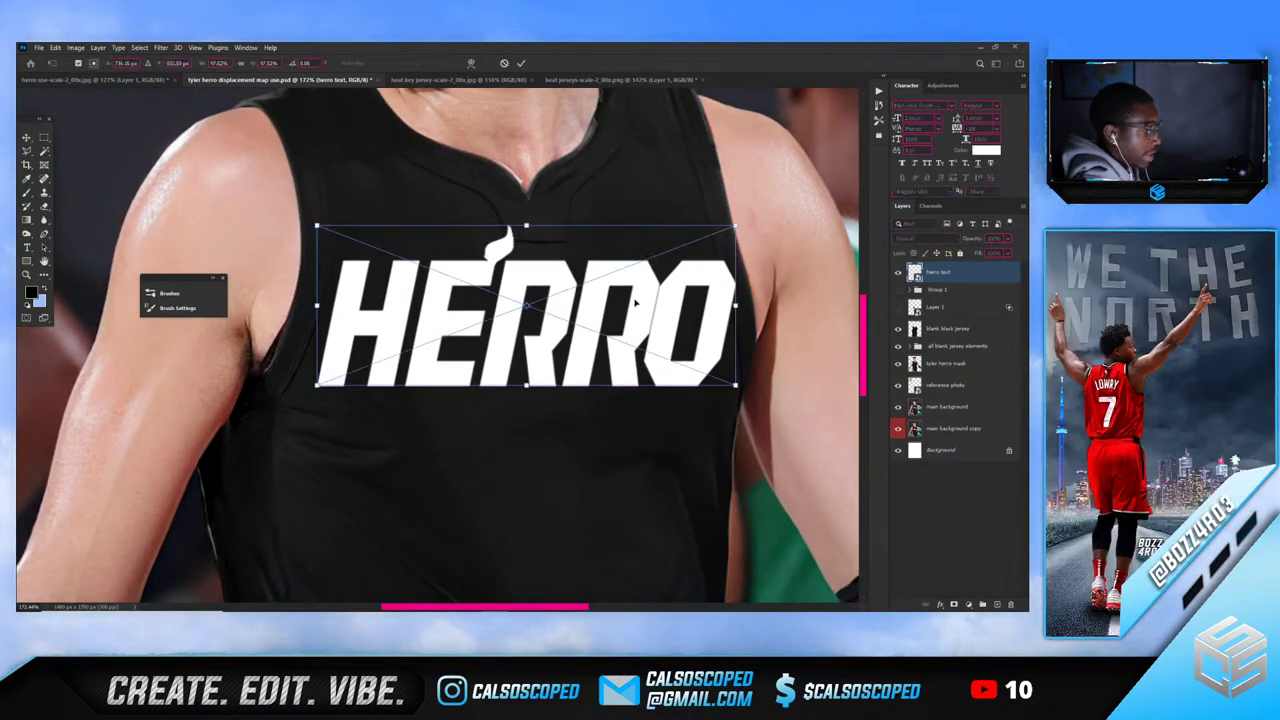
left_click_drag(736, 306, 694, 318)
key("Return")
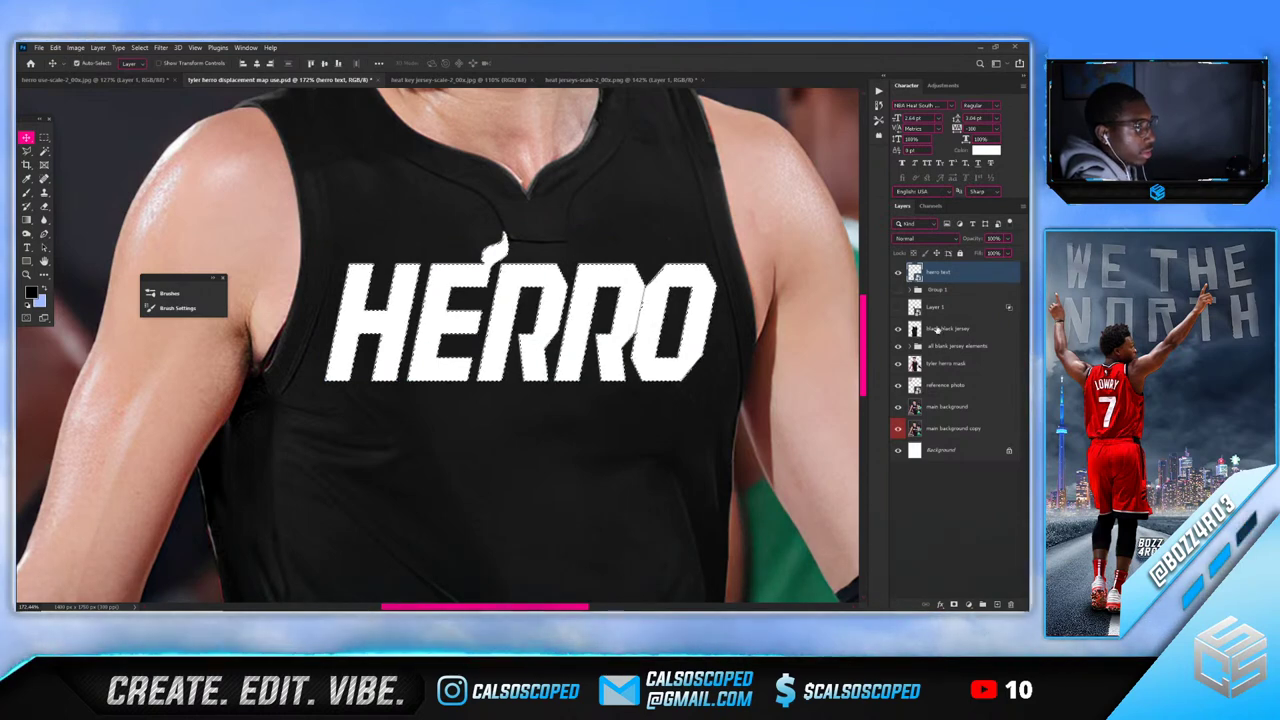
Copy the lettering-shaped area of the blank black jersey to a new layer directly below herro text, and hide herro text
left_click(943, 330)
key("ctrl+shift+alt+n")
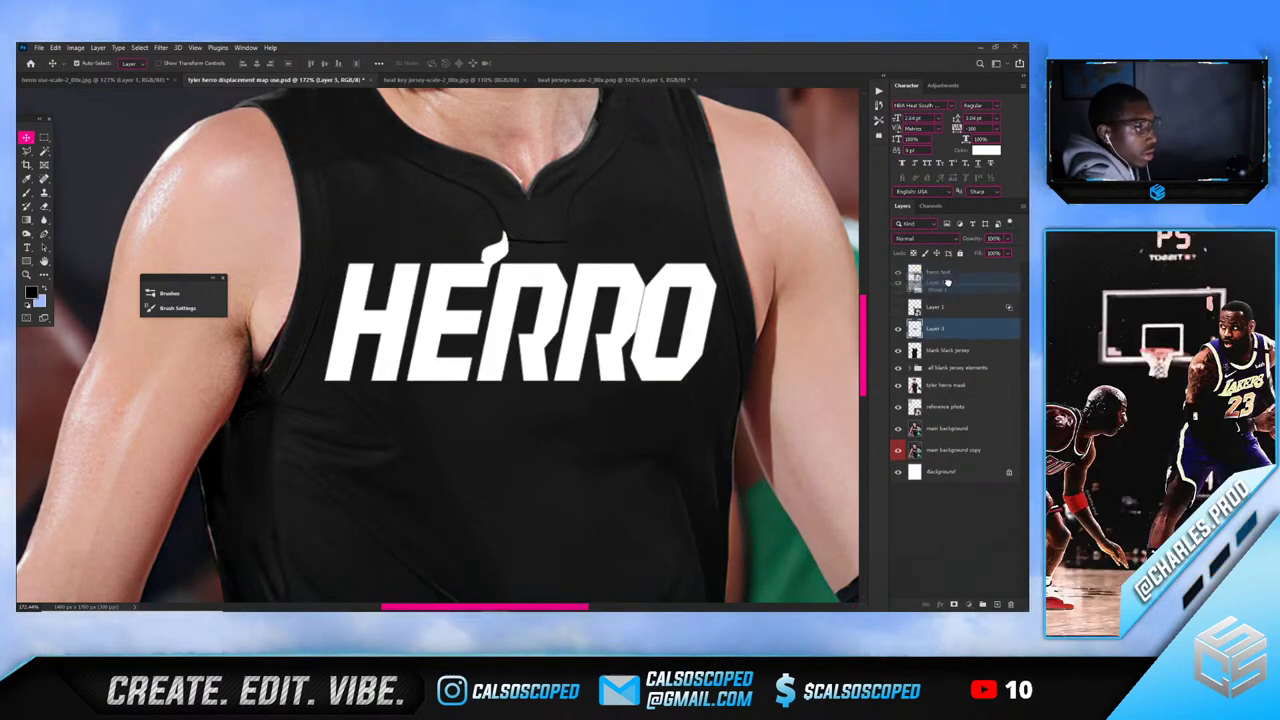
left_click_drag(947, 283, 896, 284)
left_click(898, 272)
scroll(623, 297, "up", 2)
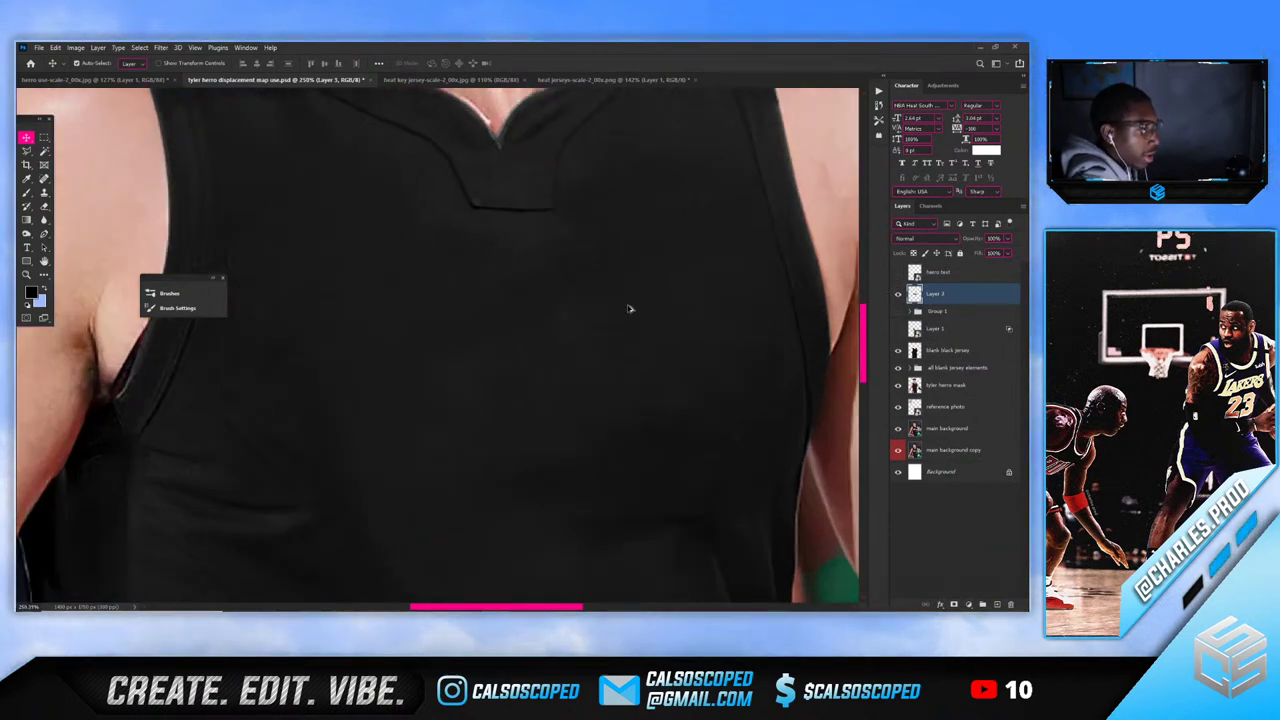
scroll(455, 244, "down", 3)
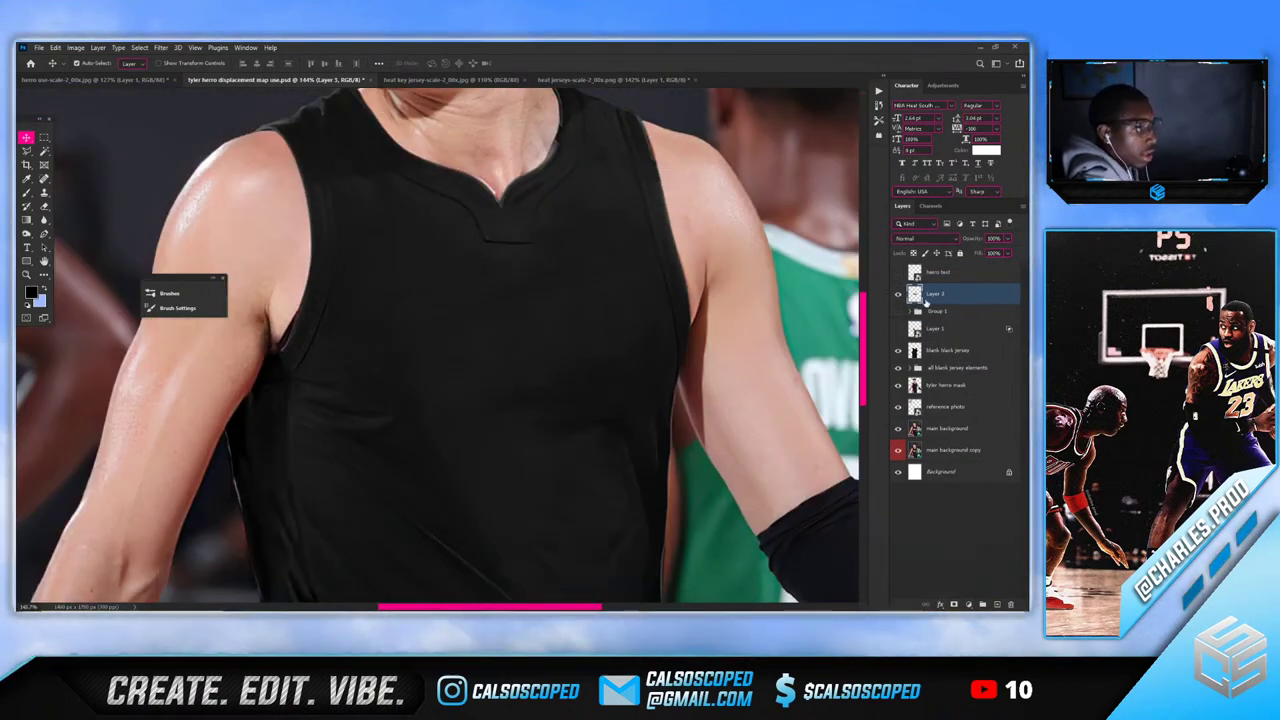
Add a light red Solid Color fill layer clipped to the lettering-shaped jersey copy
left_click(967, 604)
left_click(970, 420)
left_click(834, 276)
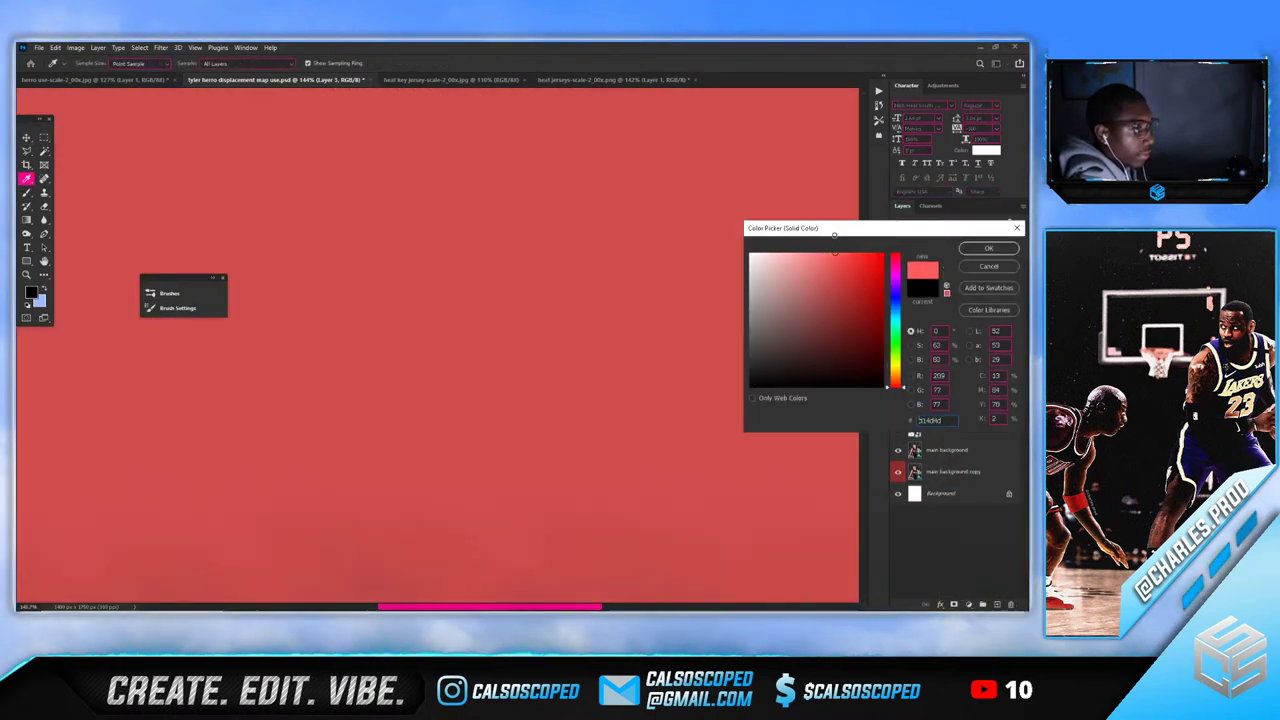
mouse_move(834, 234)
left_mouse_down()
mouse_move(884, 240)
mouse_move(752, 245)
mouse_move(812, 245)
left_mouse_up()
left_click(988, 248)
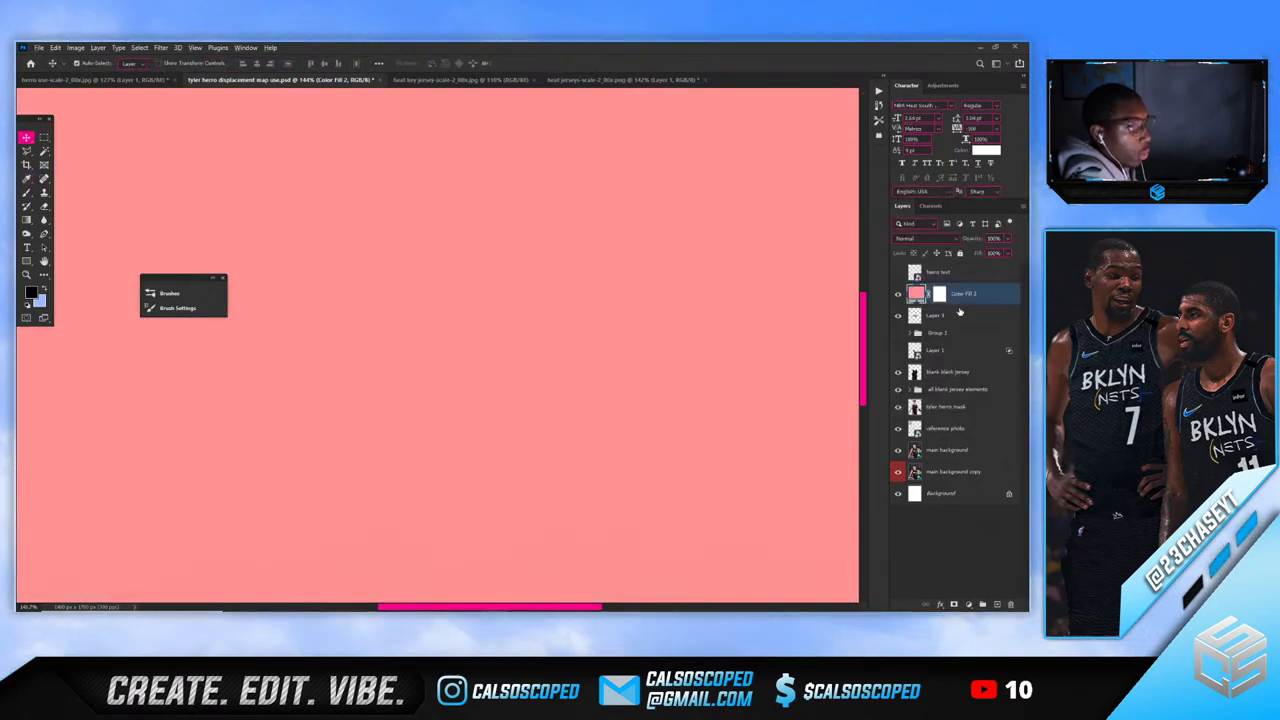
left_click(962, 303, "alt")
Set the colour fill's blend mode to Linear Light and darken its colour to a deeper red
left_click(925, 238)
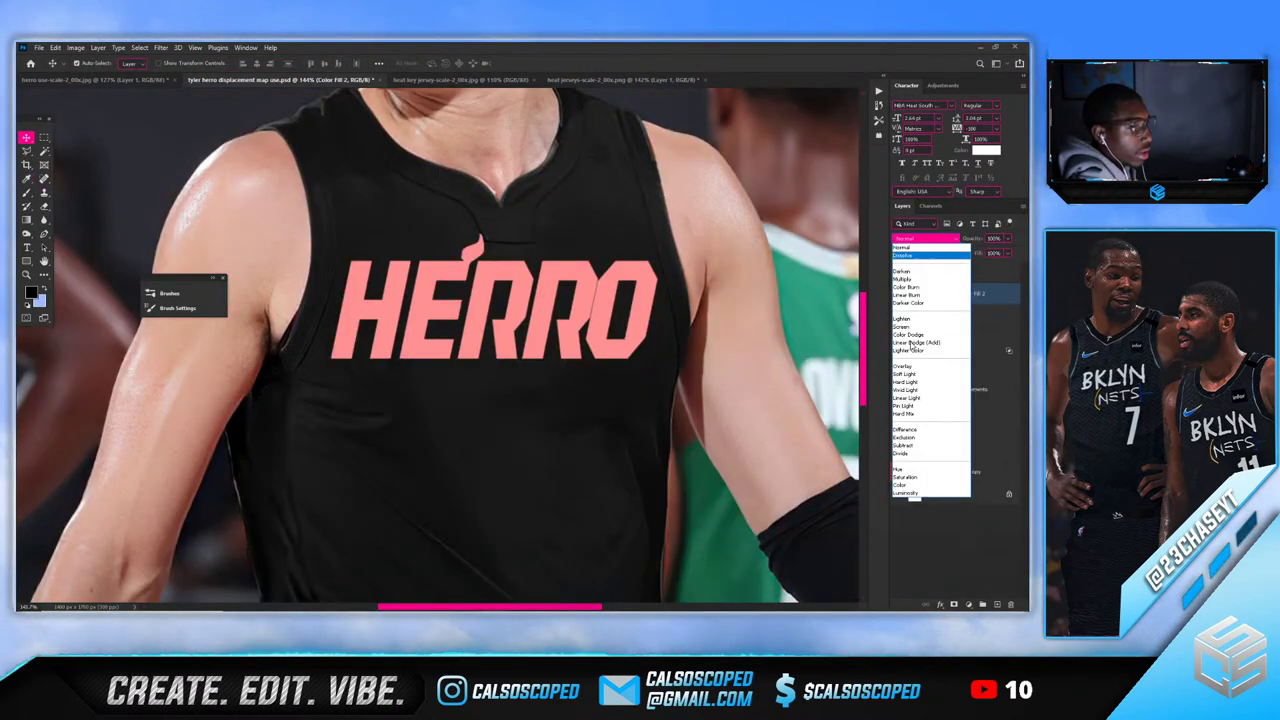
left_click(911, 398)
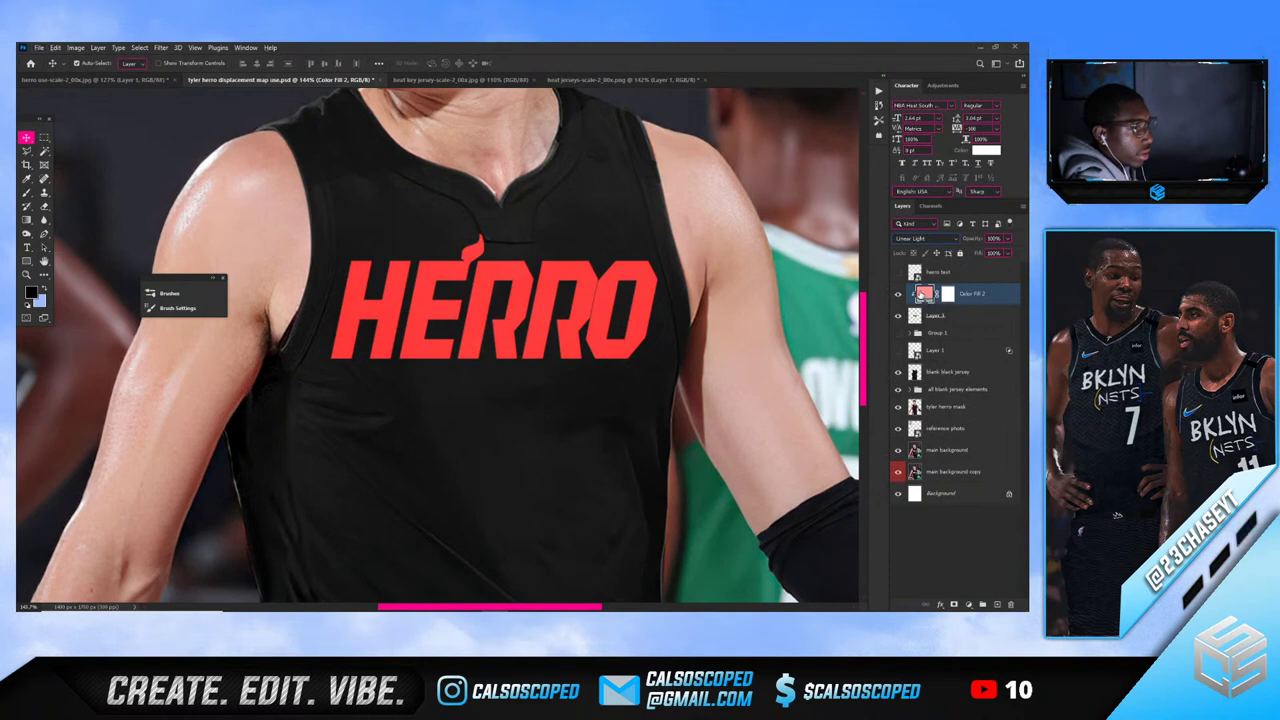
double_click(923, 294)
mouse_move(812, 318)
left_mouse_down()
mouse_move(814, 271)
mouse_move(832, 300)
mouse_move(847, 268)
mouse_move(816, 320)
mouse_move(816, 271)
left_mouse_up()
left_click(985, 251)
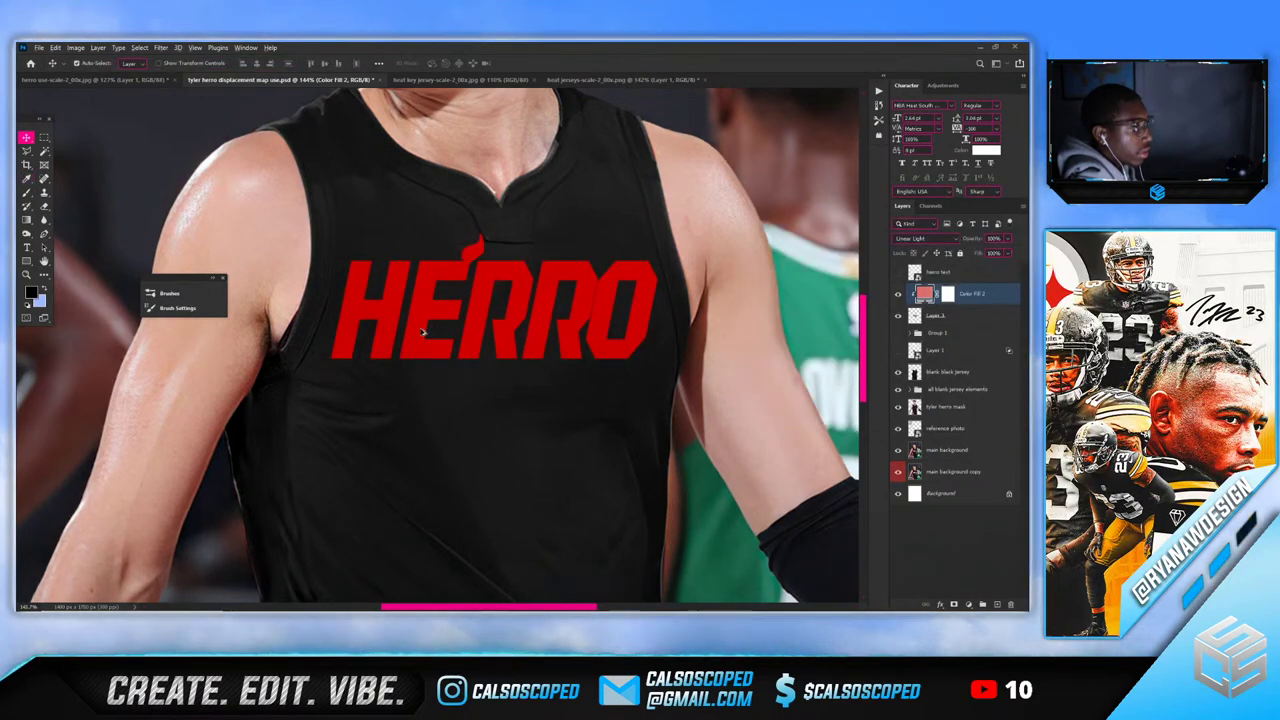
Compare the red lettering with the reference jersey file and shift the fill to a darker, more orange hue
scroll(431, 354, "down", 3)
scroll(431, 354, "up", 2)
scroll(431, 354, "down", 5)
scroll(431, 354, "up", 4)
scroll(432, 355, "up", 2)
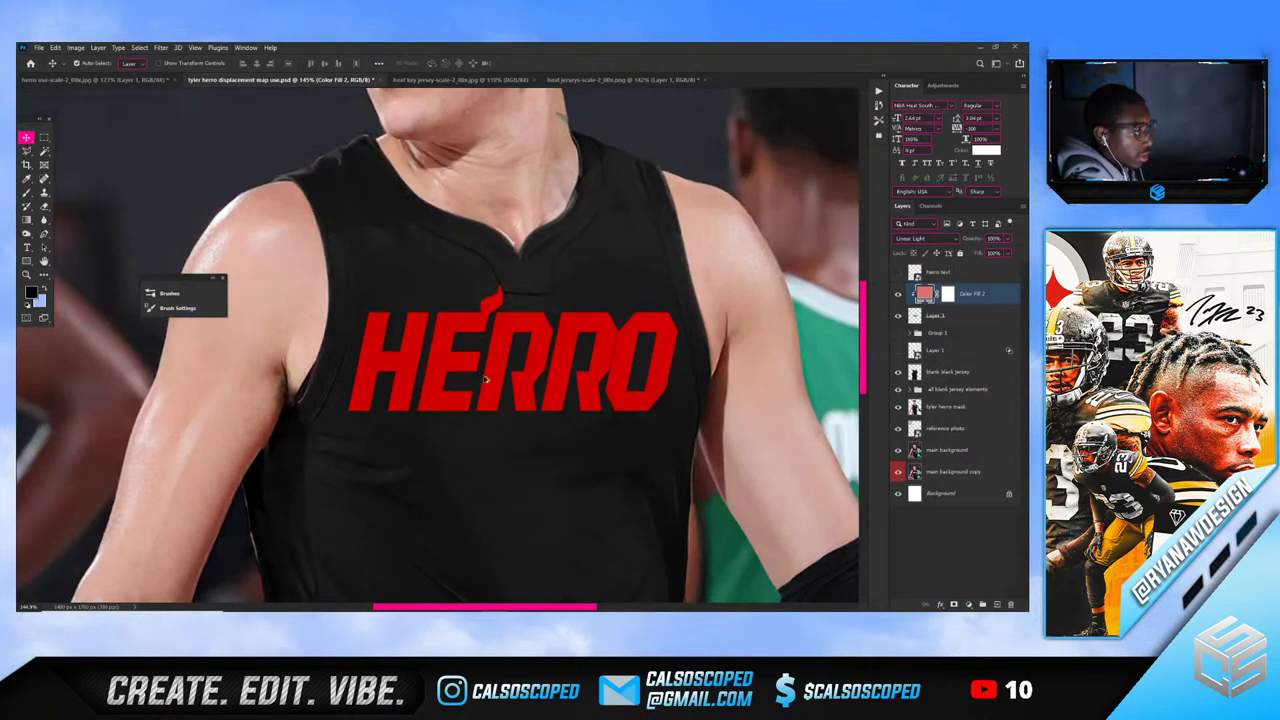
scroll(596, 418, "up", 1)
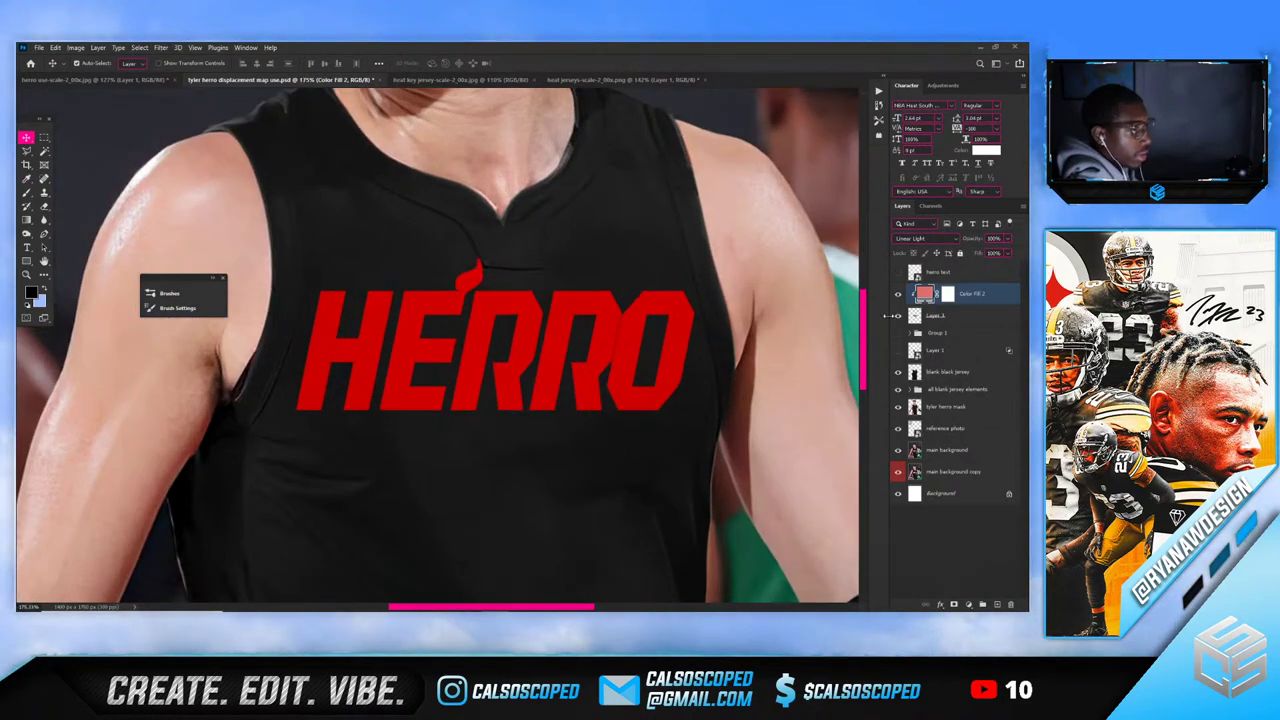
left_click(600, 79)
left_click(225, 80)
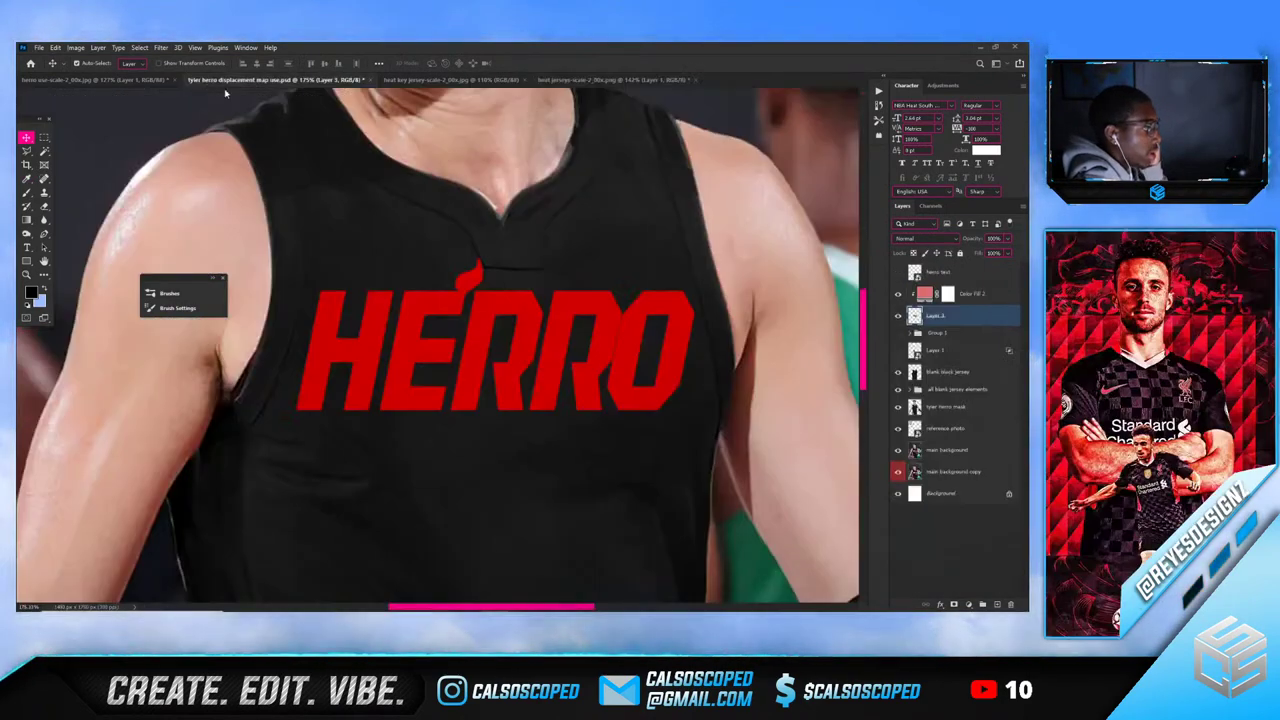
key("alt+bracketright")
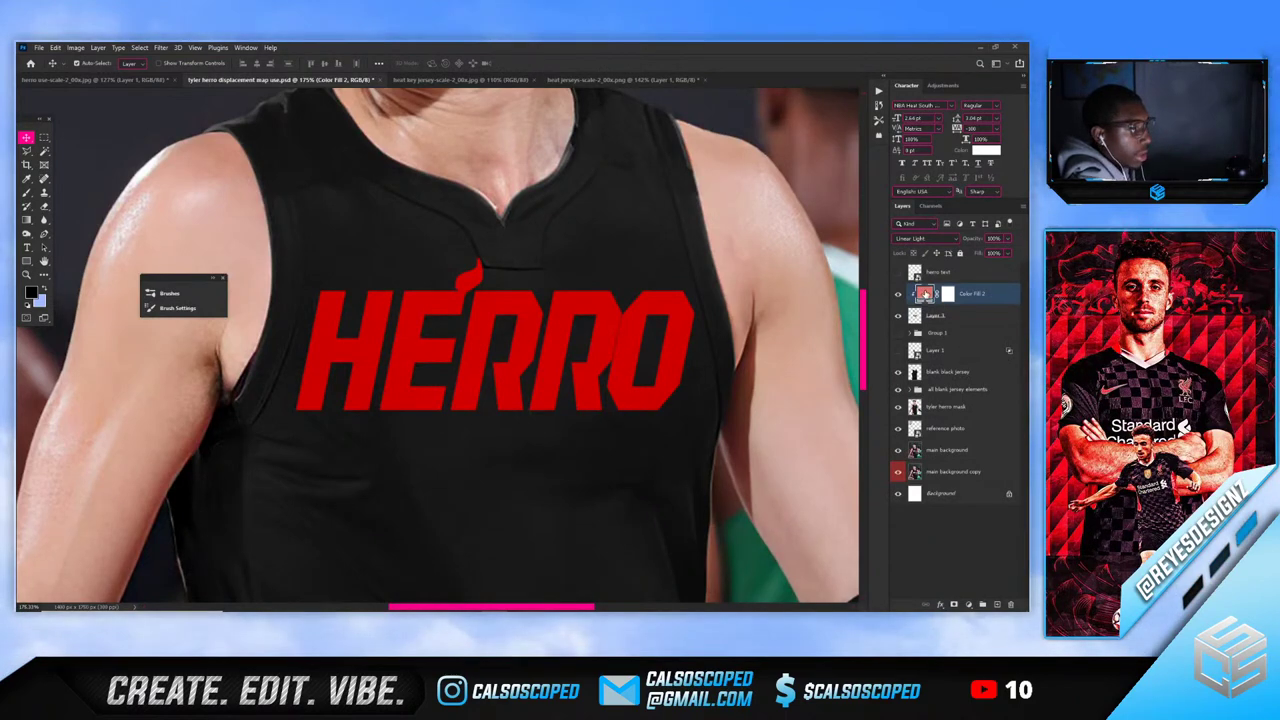
double_click(924, 292)
mouse_move(816, 271)
left_mouse_down()
mouse_move(821, 291)
mouse_move(840, 284)
left_mouse_up()
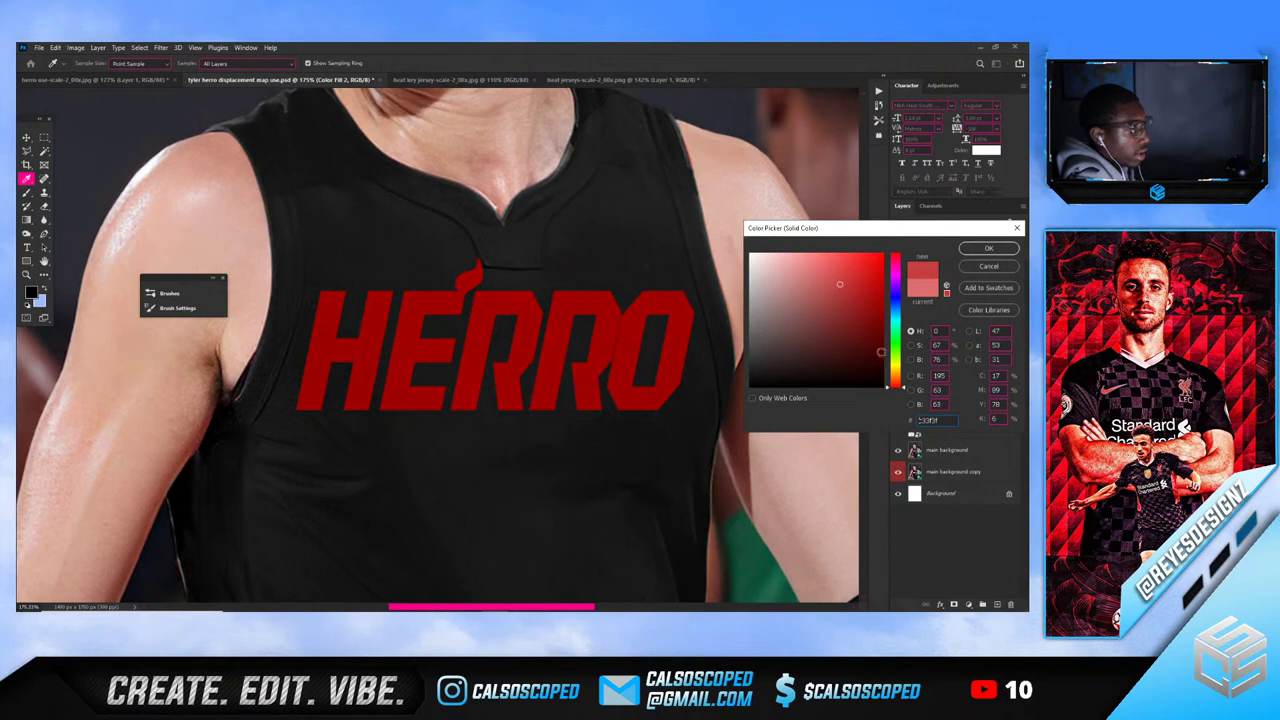
mouse_move(896, 385)
left_mouse_down()
mouse_move(897, 369)
mouse_move(897, 381)
left_mouse_up()
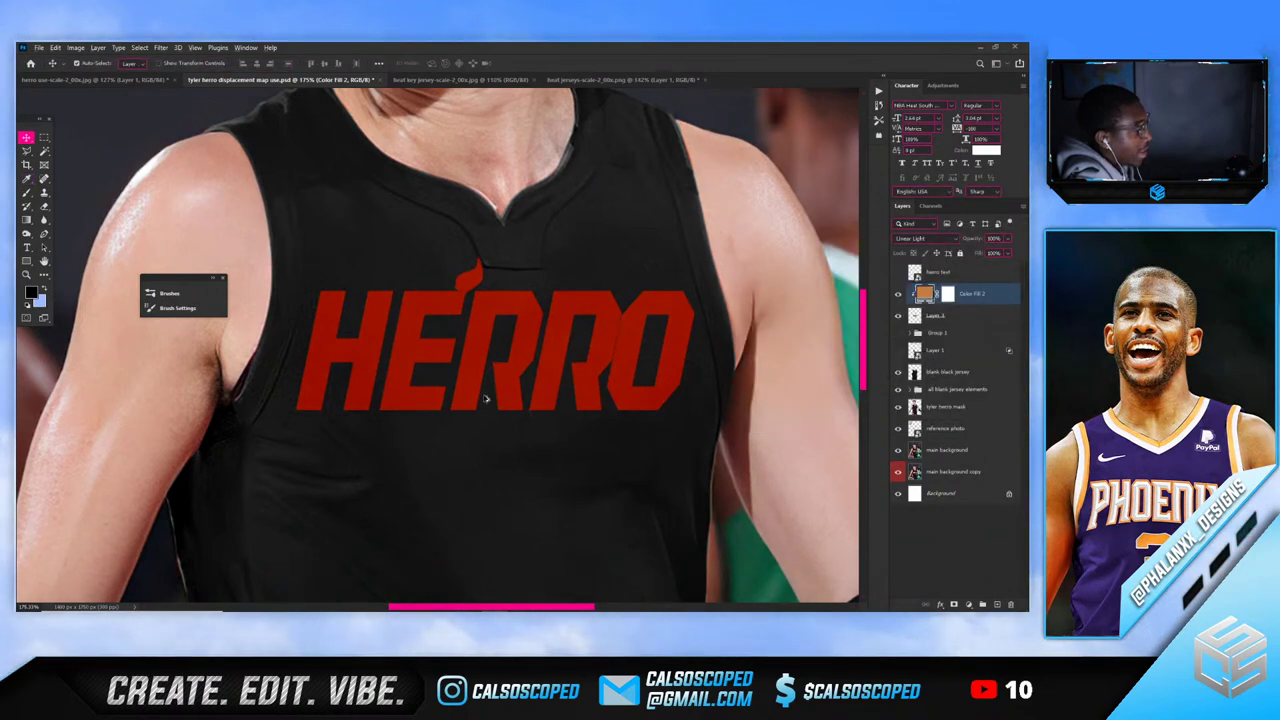
Show the white herro text layer and scale it down, keeping it centred on the red lettering with matching baselines
scroll(485, 398, "up", 2)
left_click(955, 318)
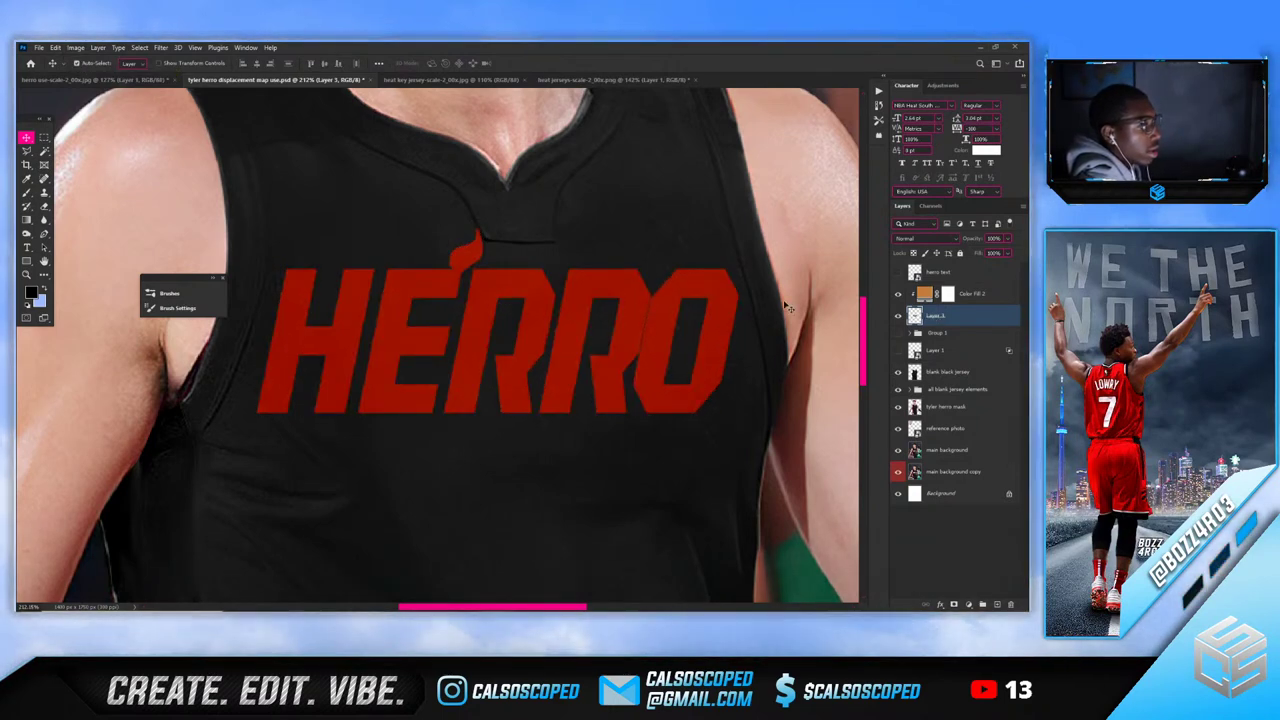
key("alt+bracketright")
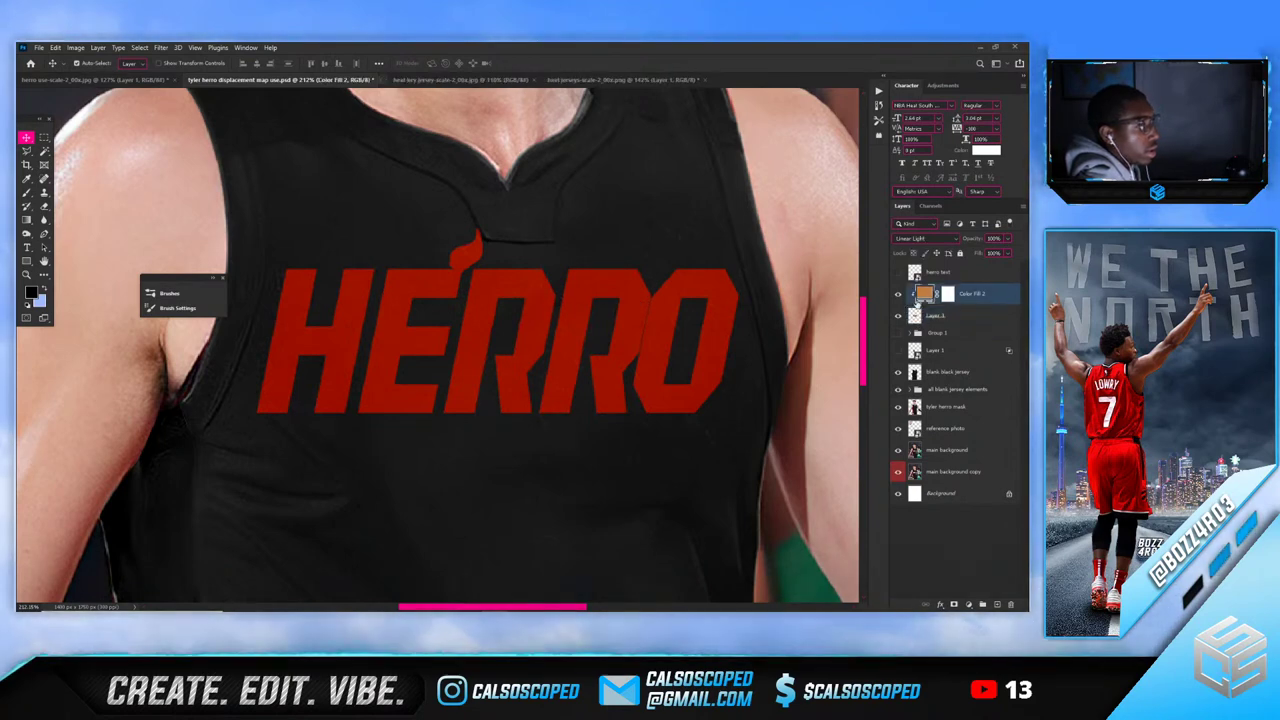
left_click(950, 318)
left_click(898, 272)
left_click(944, 279)
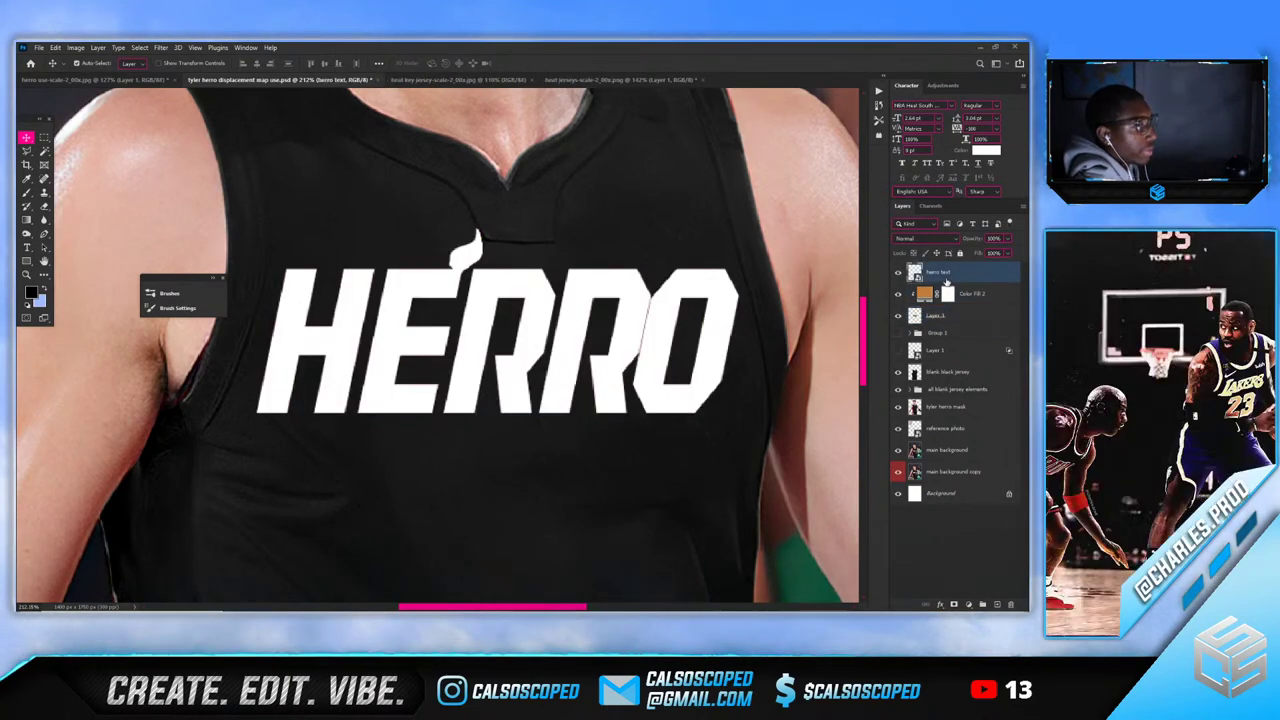
key("ctrl+t")
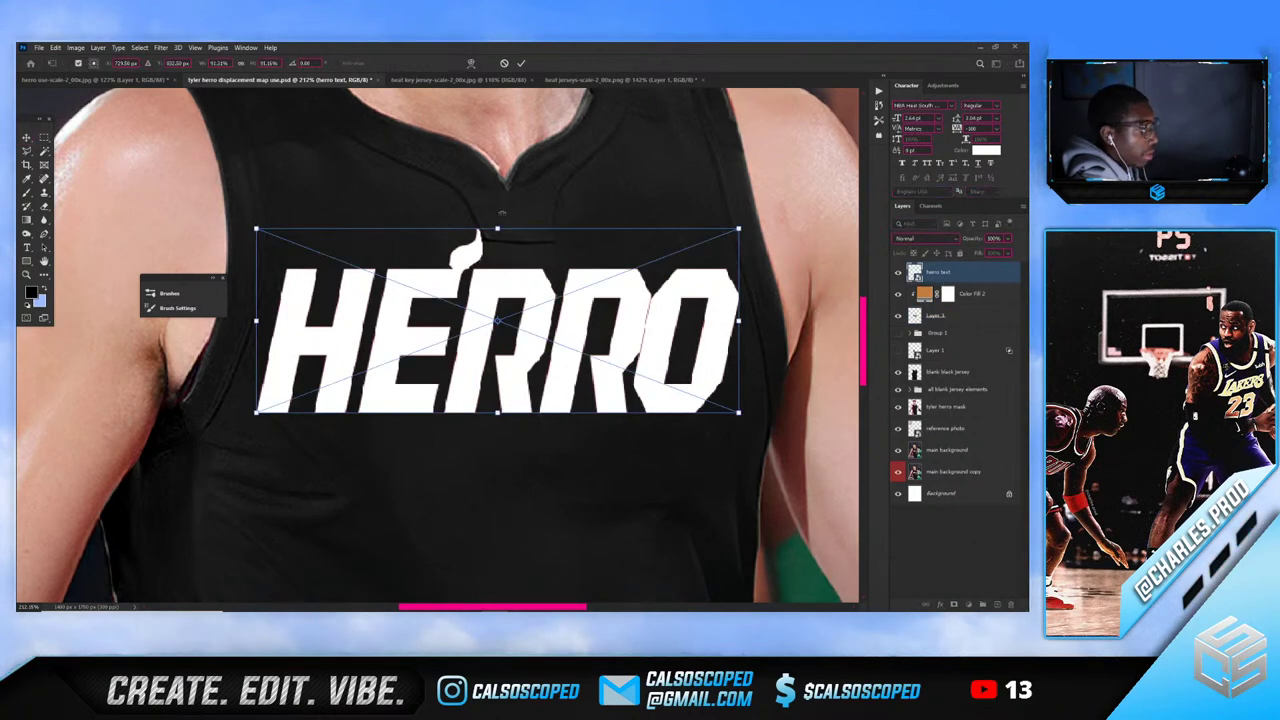
left_click_drag(497, 230, 497, 245)
left_click_drag(532, 312, 532, 312)
key("Return")
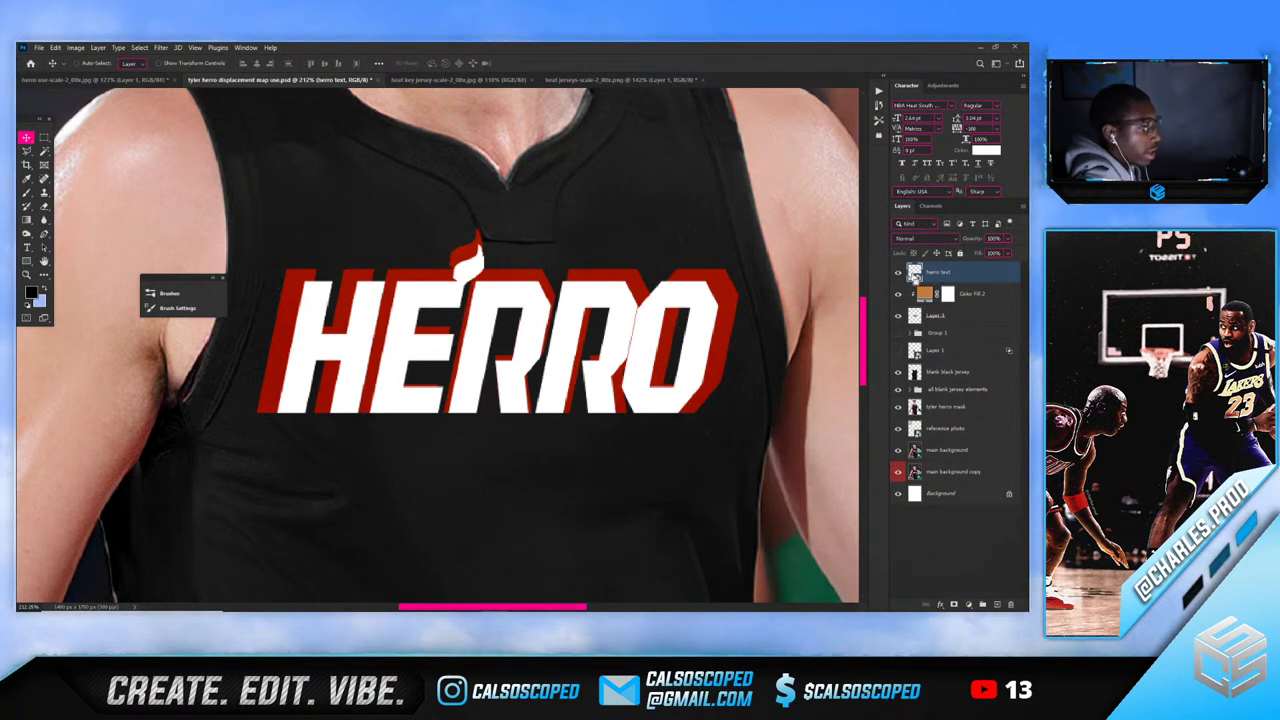
Load the white herro text's outline as a selection and expand it by a few pixels
left_click(139, 47)
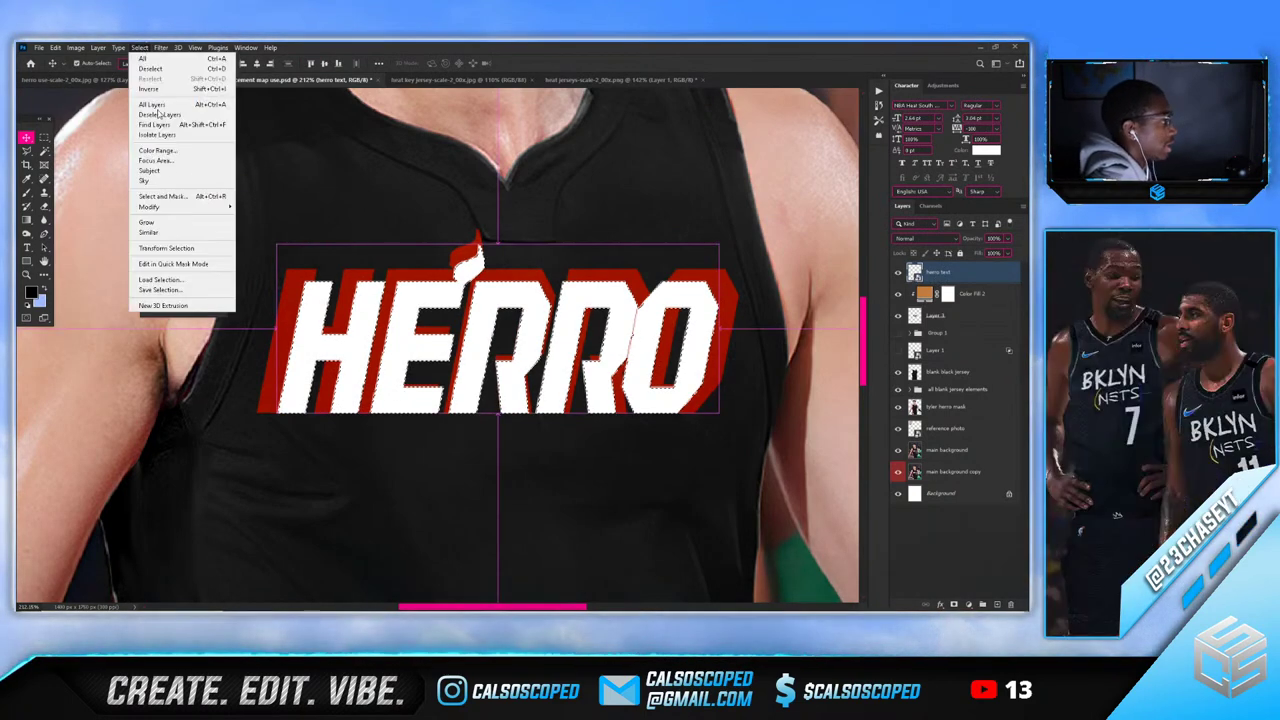
mouse_move(175, 208)
left_click(255, 226)
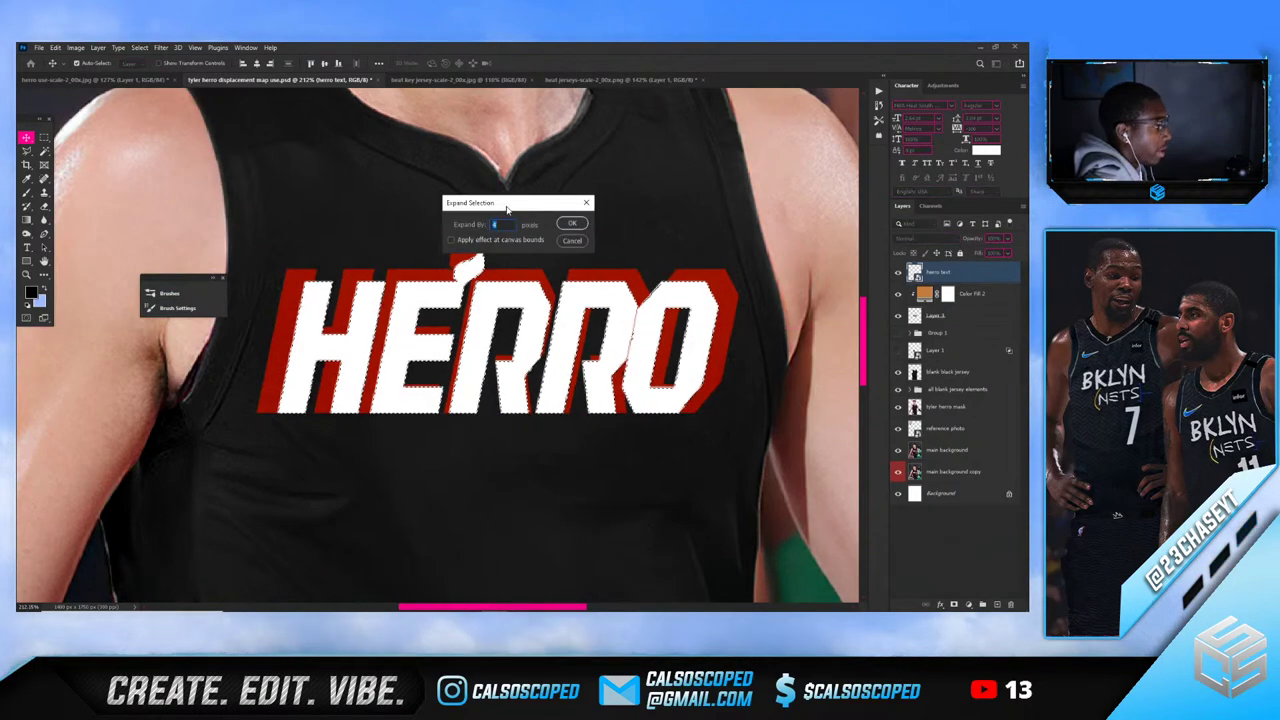
key("Return")
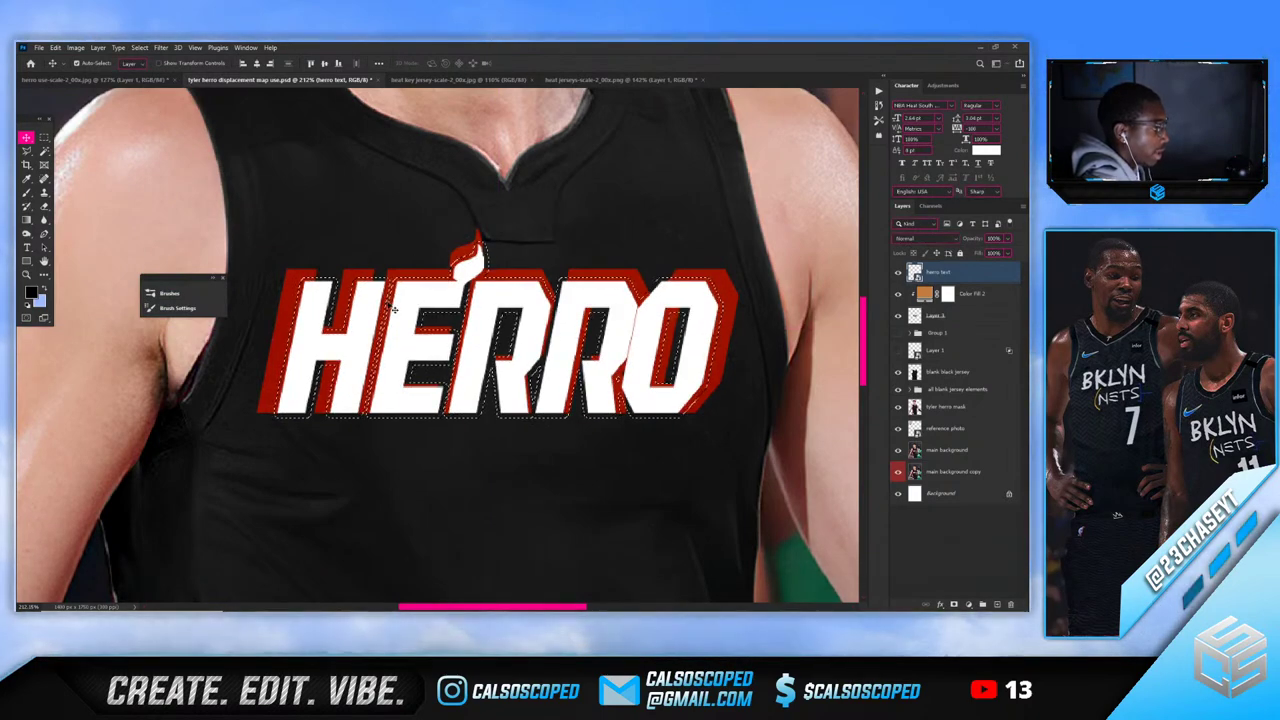
Check the reference jersey files and copy the expanded selection from the blank black jersey to a new layer
scroll(390, 303, "up", 2)
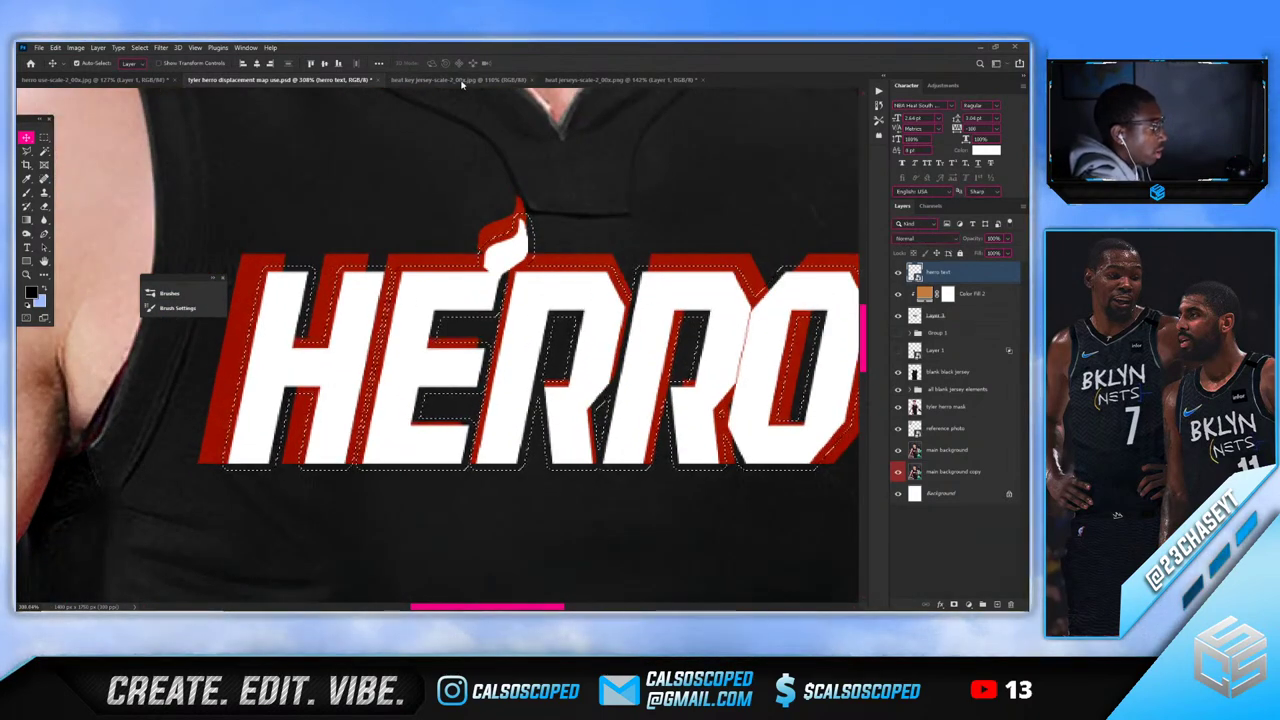
left_click(567, 80)
left_click(118, 80)
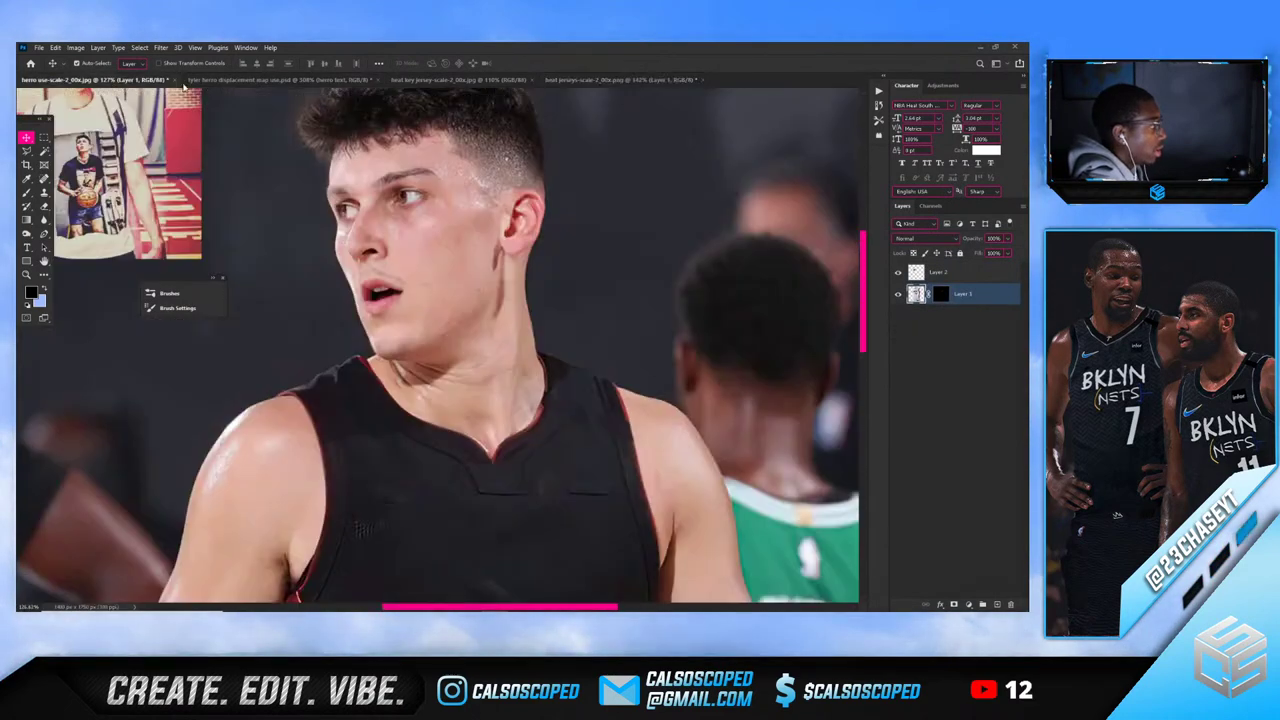
left_click(280, 80)
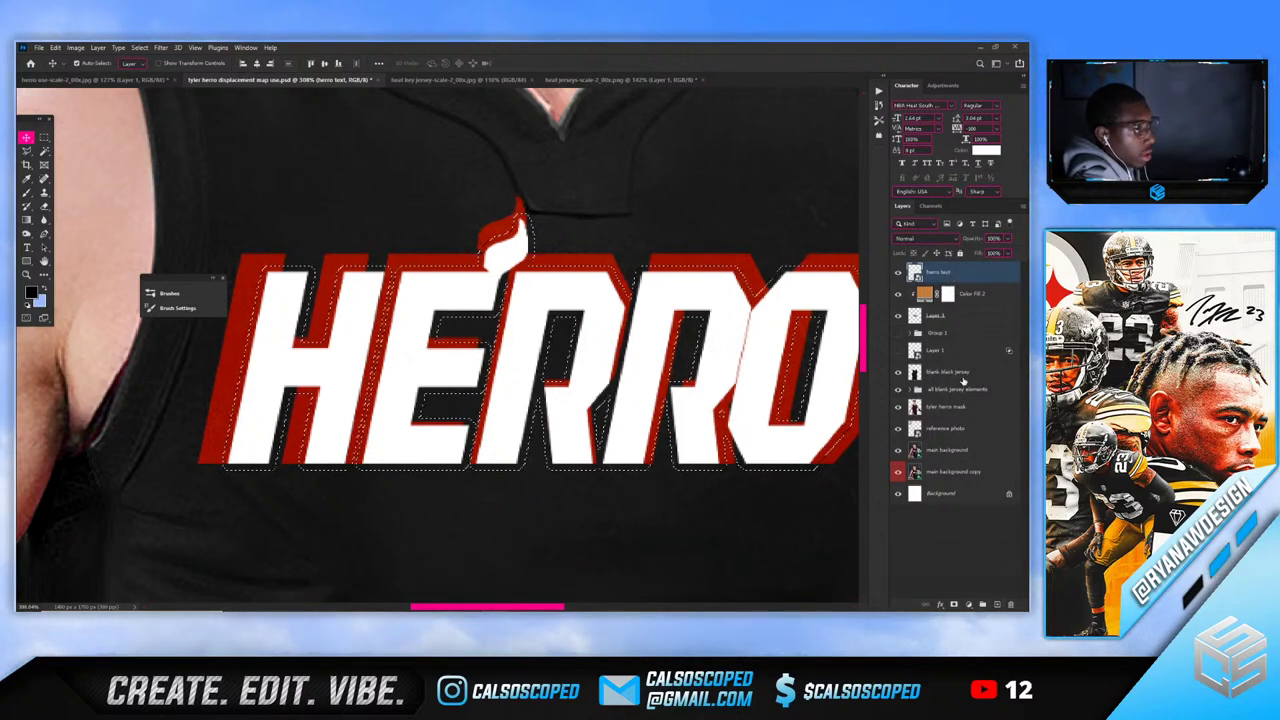
left_click(955, 372)
key("ctrl+j")
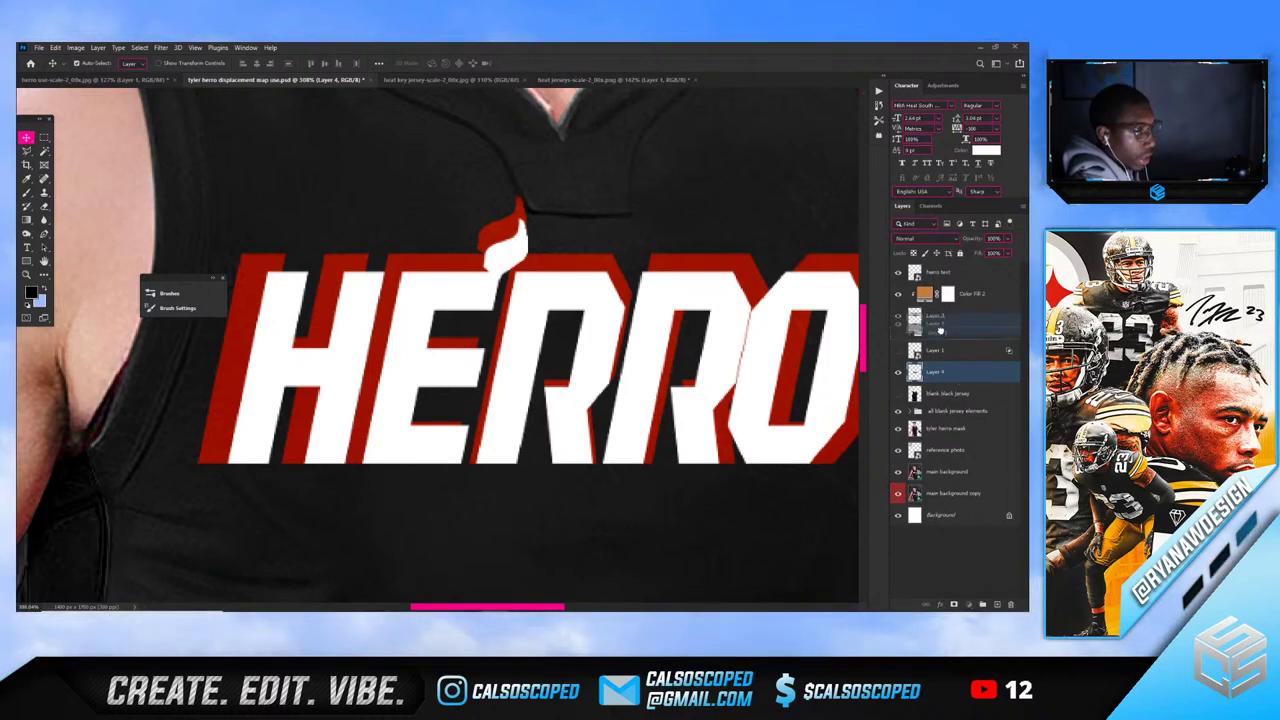
Try backing the red lettering with the expanded jersey copy, hiding the white text and clipping on a duplicate colour fill set to white
left_click_drag(940, 330, 938, 326)
left_click(898, 272)
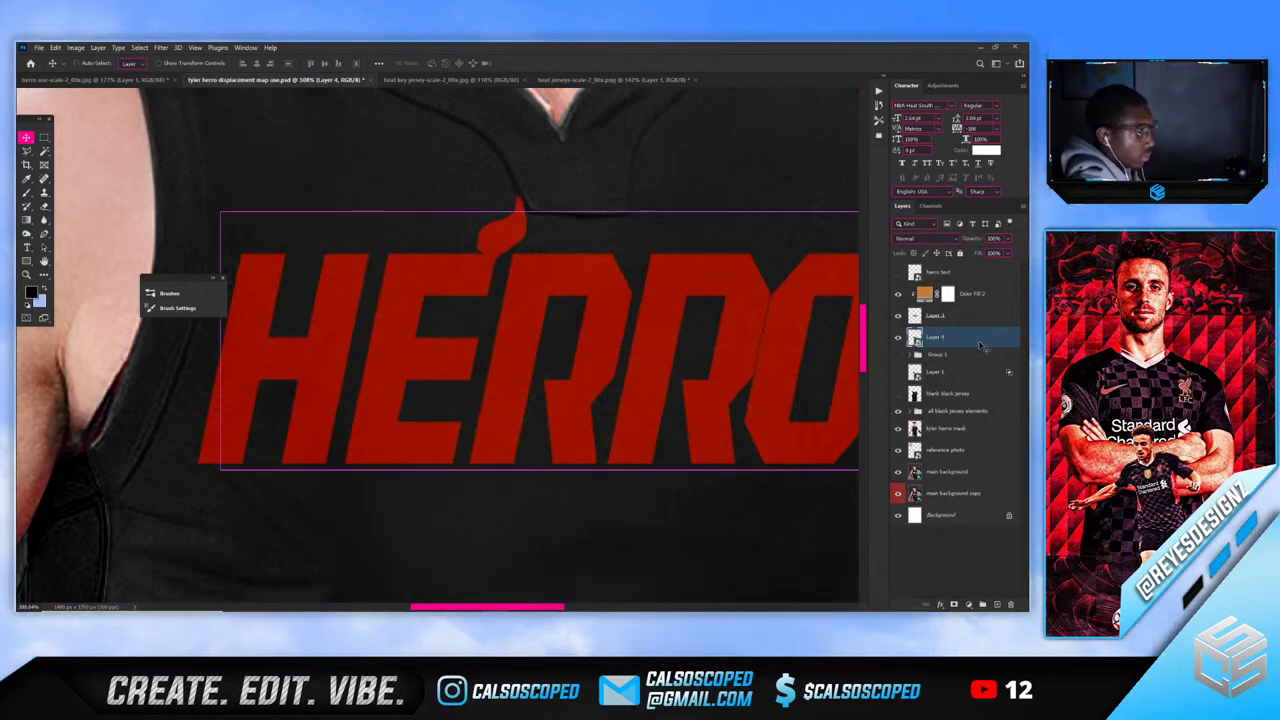
left_click_drag(966, 300, 966, 341)
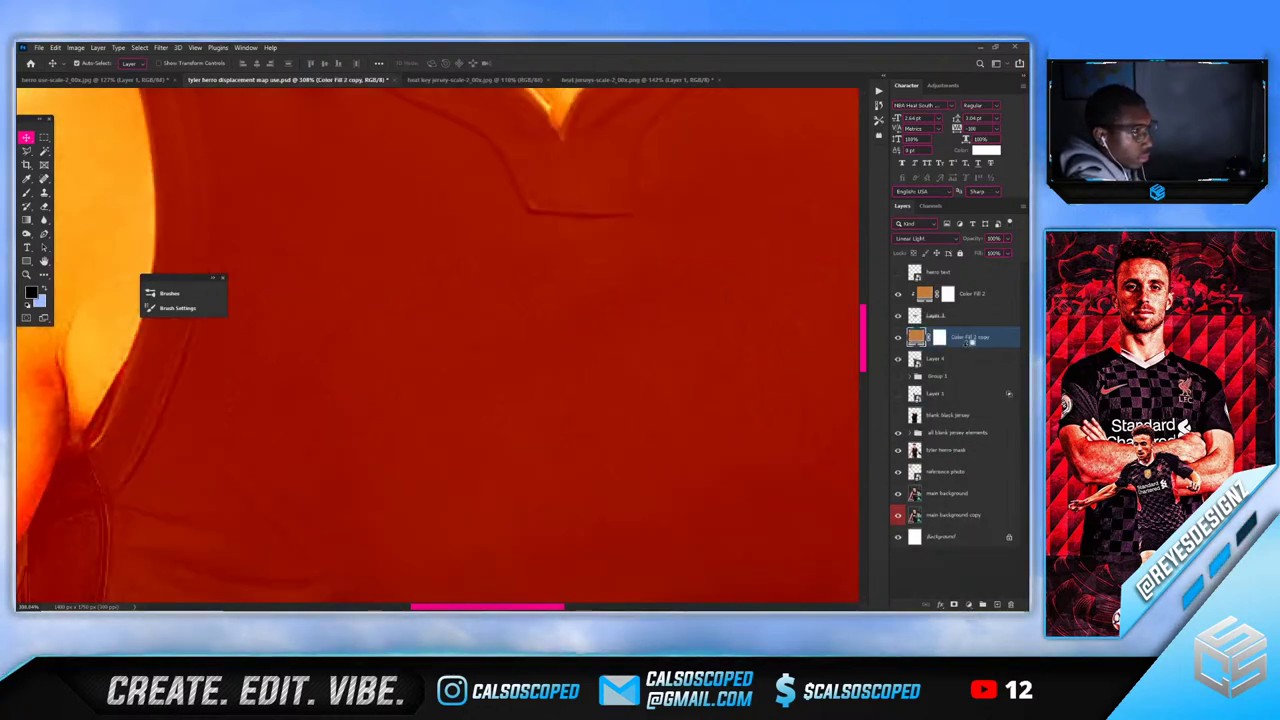
left_click(968, 344, "alt")
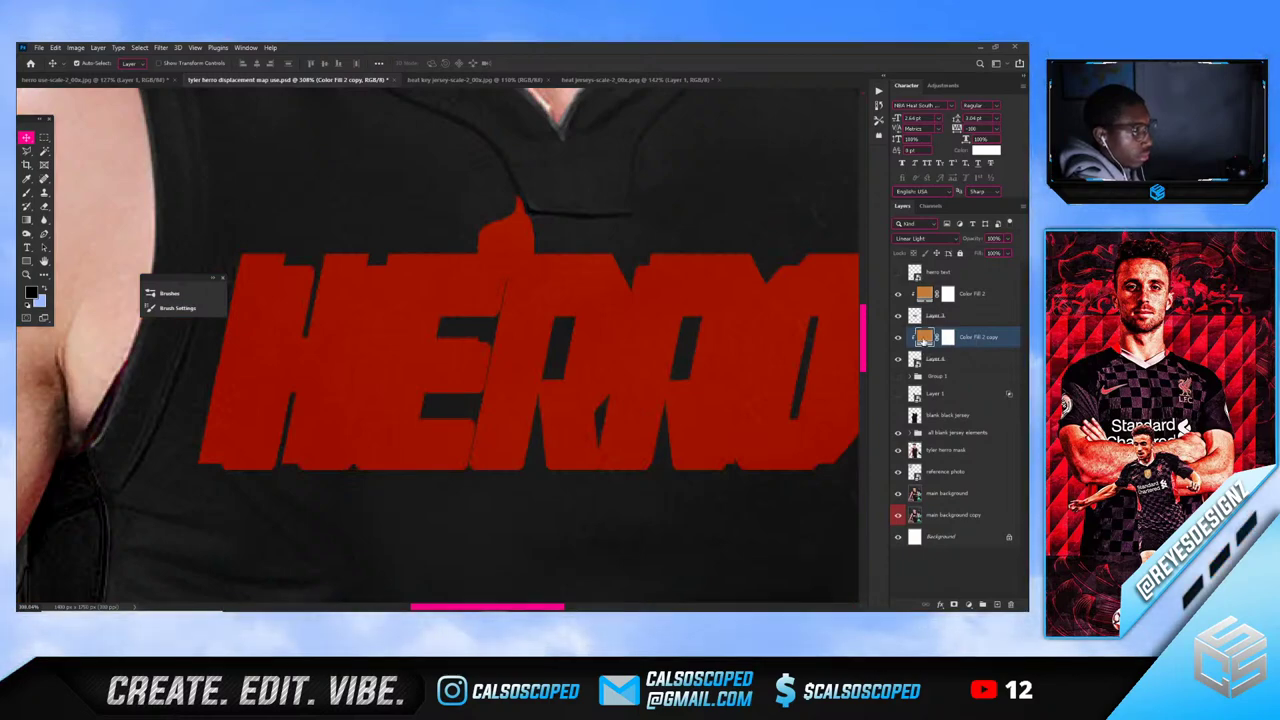
double_click(924, 338)
left_click_drag(783, 301, 749, 252)
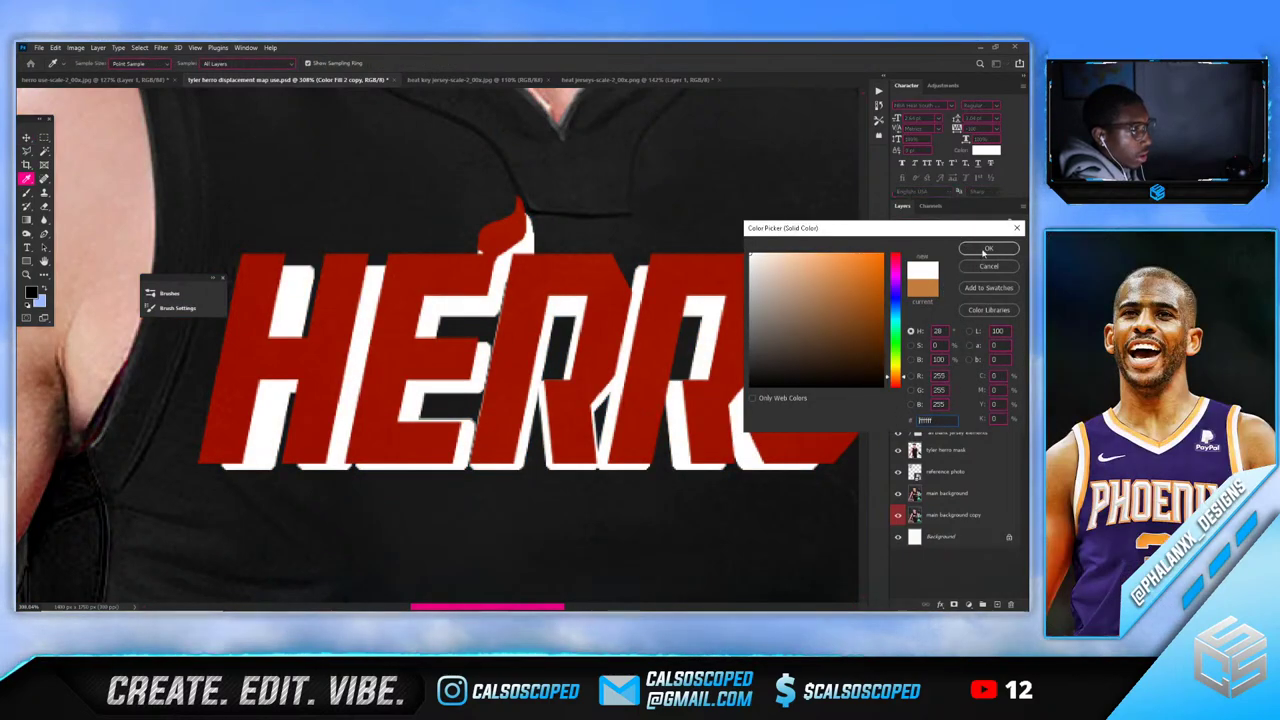
left_click(986, 248)
scroll(362, 333, "down", 5)
scroll(352, 335, "down", 2)
scroll(334, 366, "up", 3)
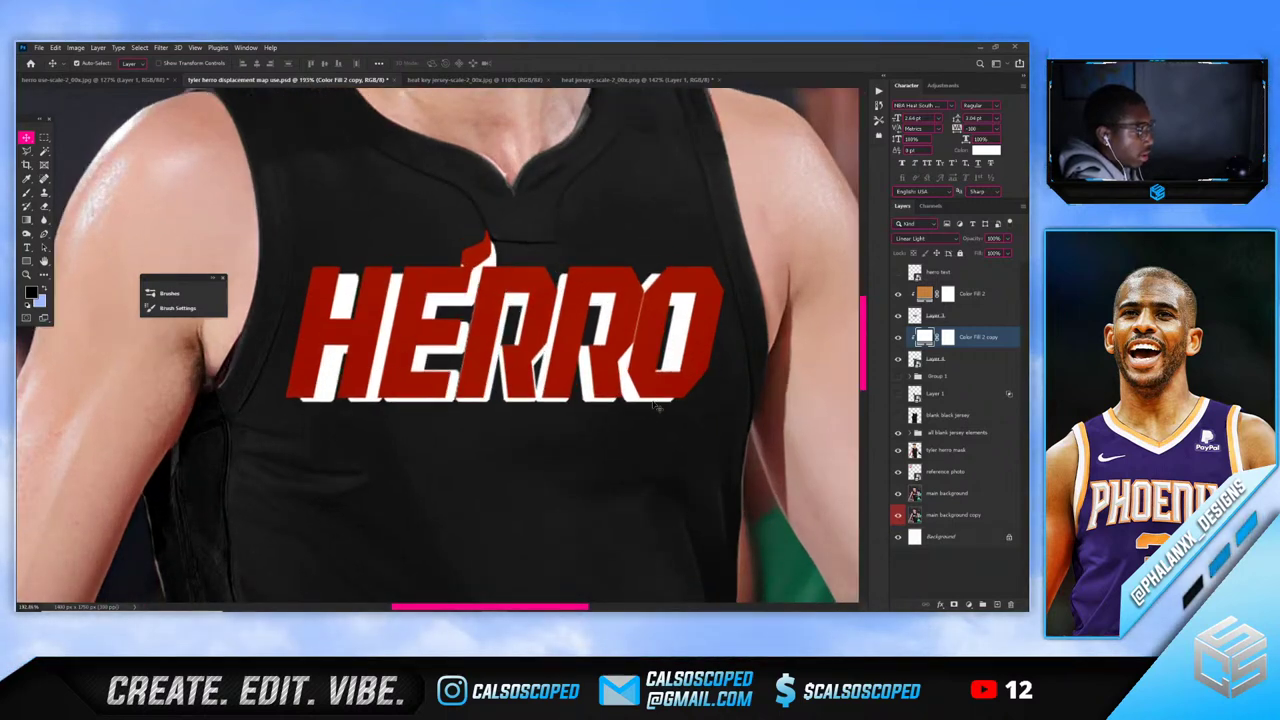
Try nudging the white backing layer to the left behind the red lettering and review the overall look
left_click(940, 358)
key("ctrl+t")
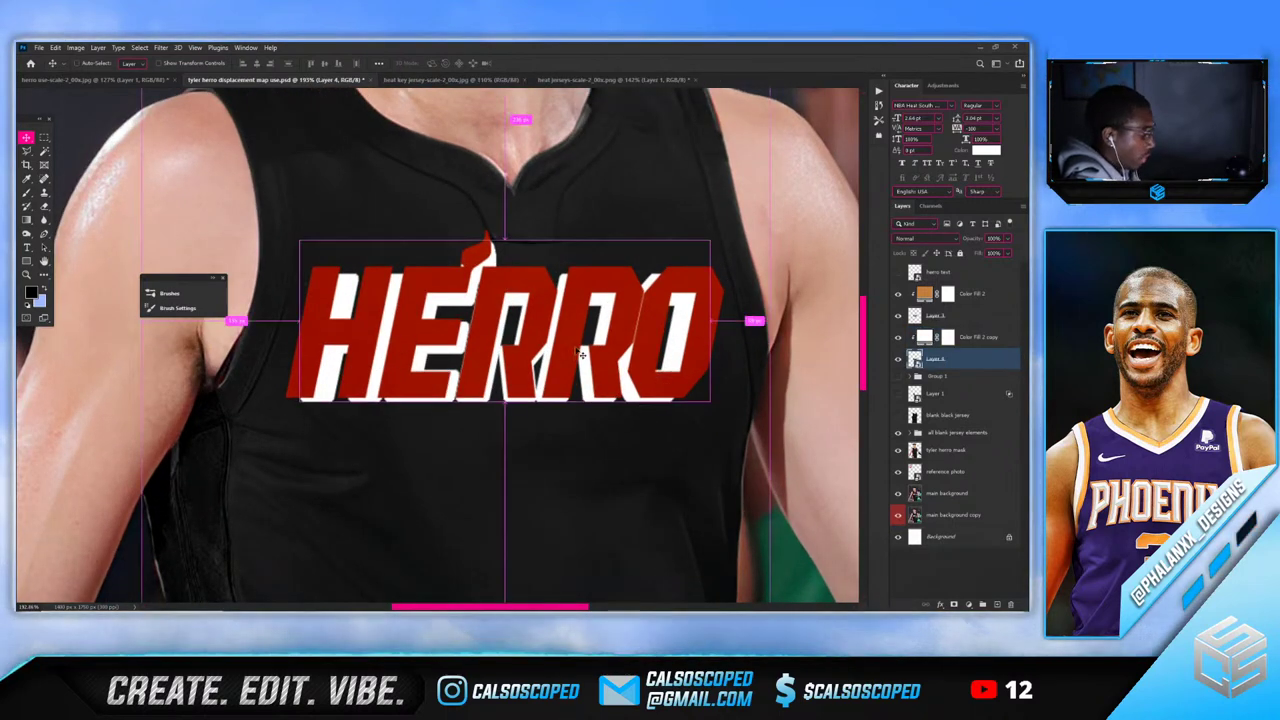
left_click_drag(462, 301, 452, 302)
scroll(362, 318, "up", 1)
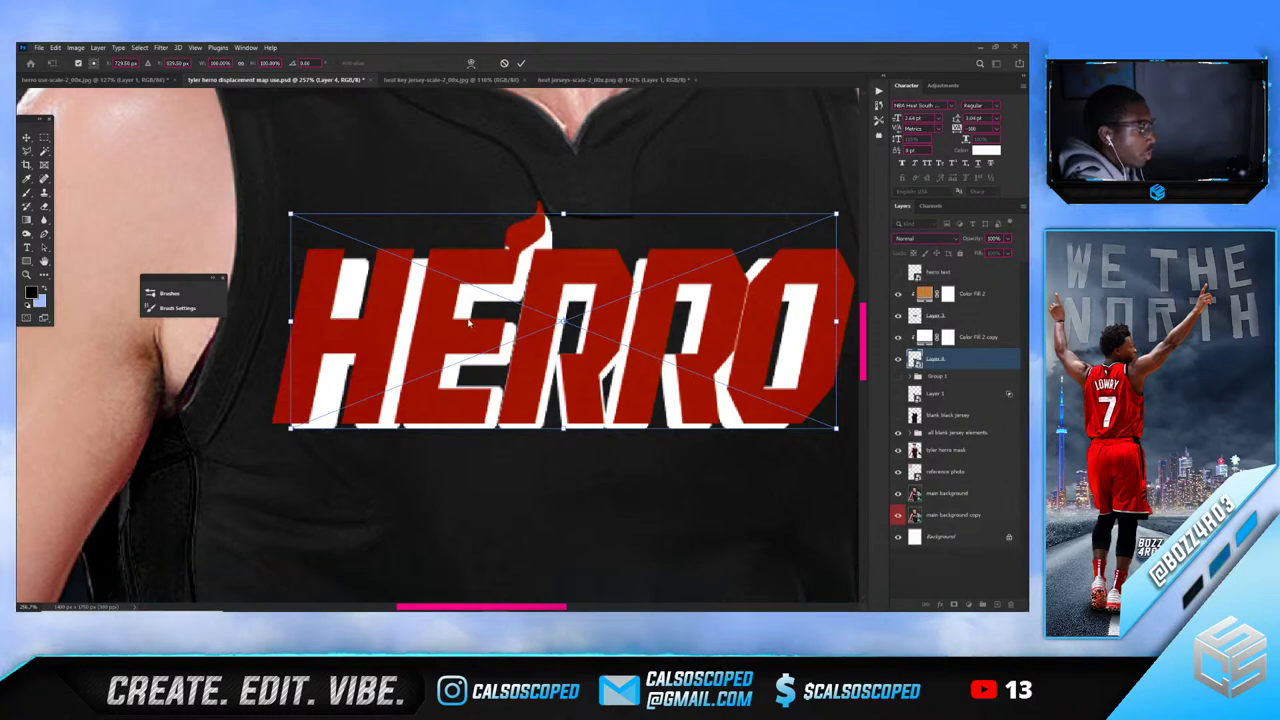
key("Left")
key("Left")
key("Left")
key("Left")
key("Left")
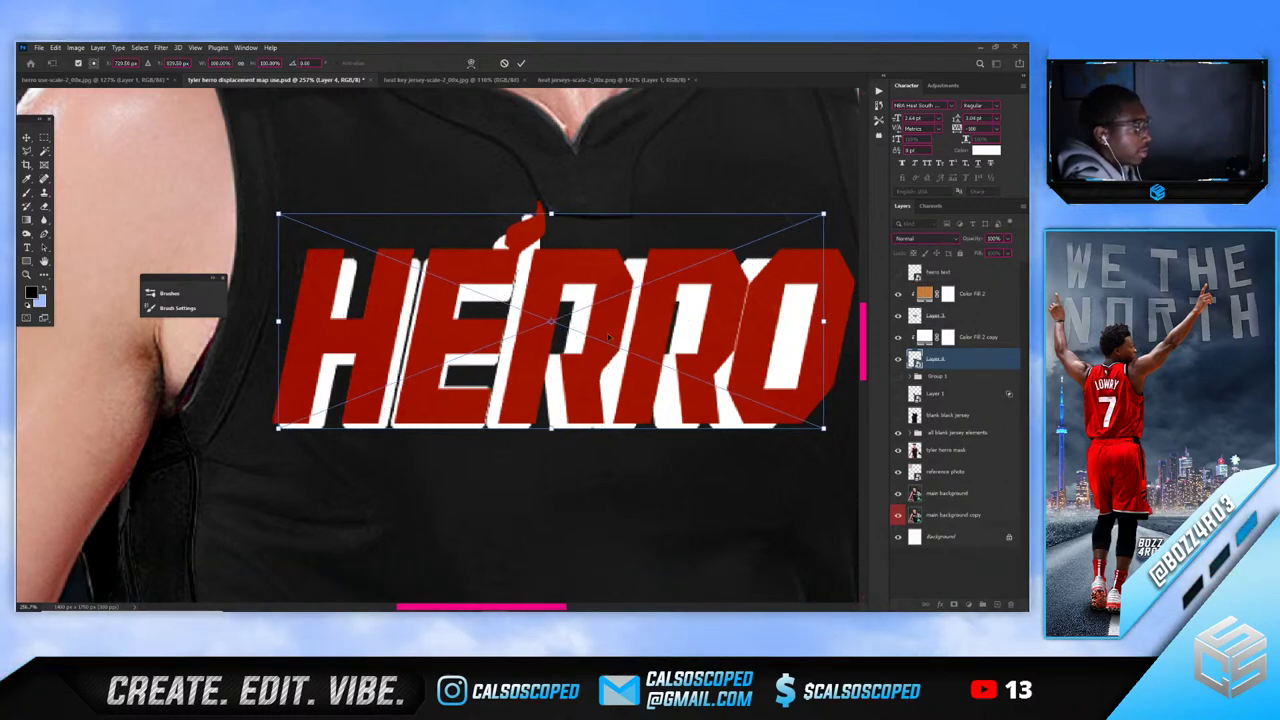
scroll(643, 345, "down", 2)
scroll(598, 346, "up", 1)
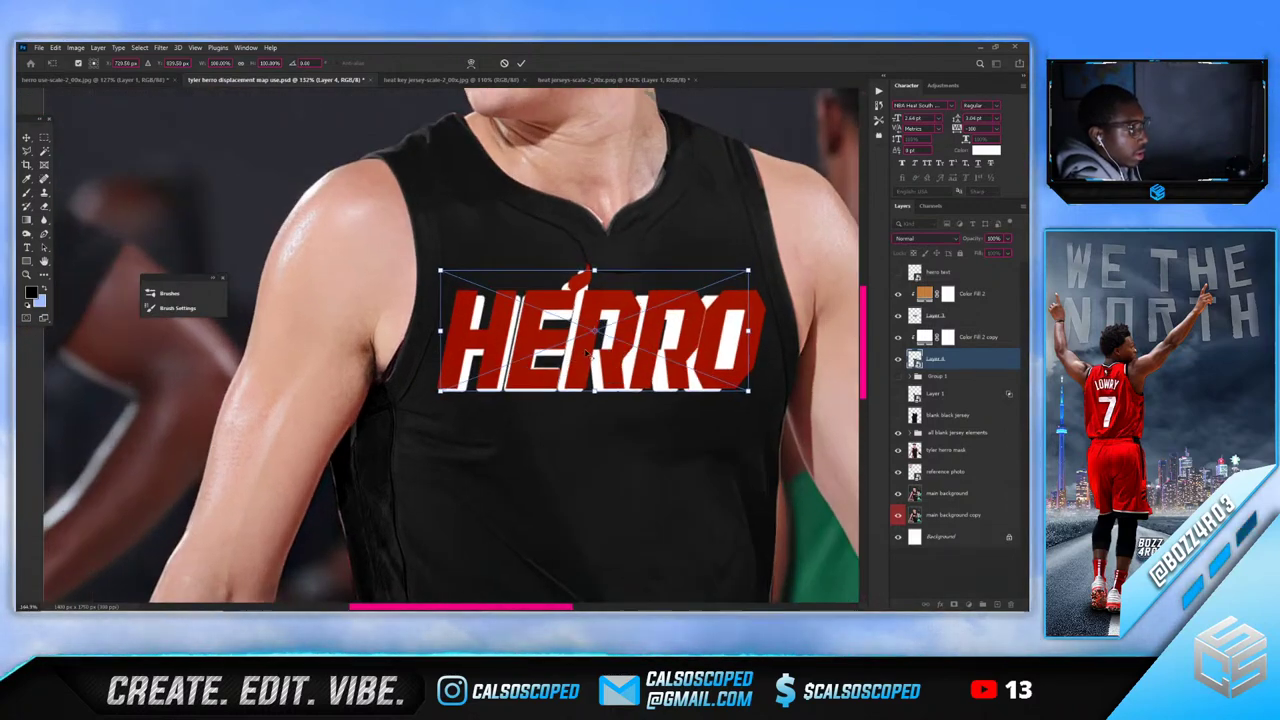
key("Return")
scroll(823, 363, "down", 2)
scroll(700, 366, "up", 3)
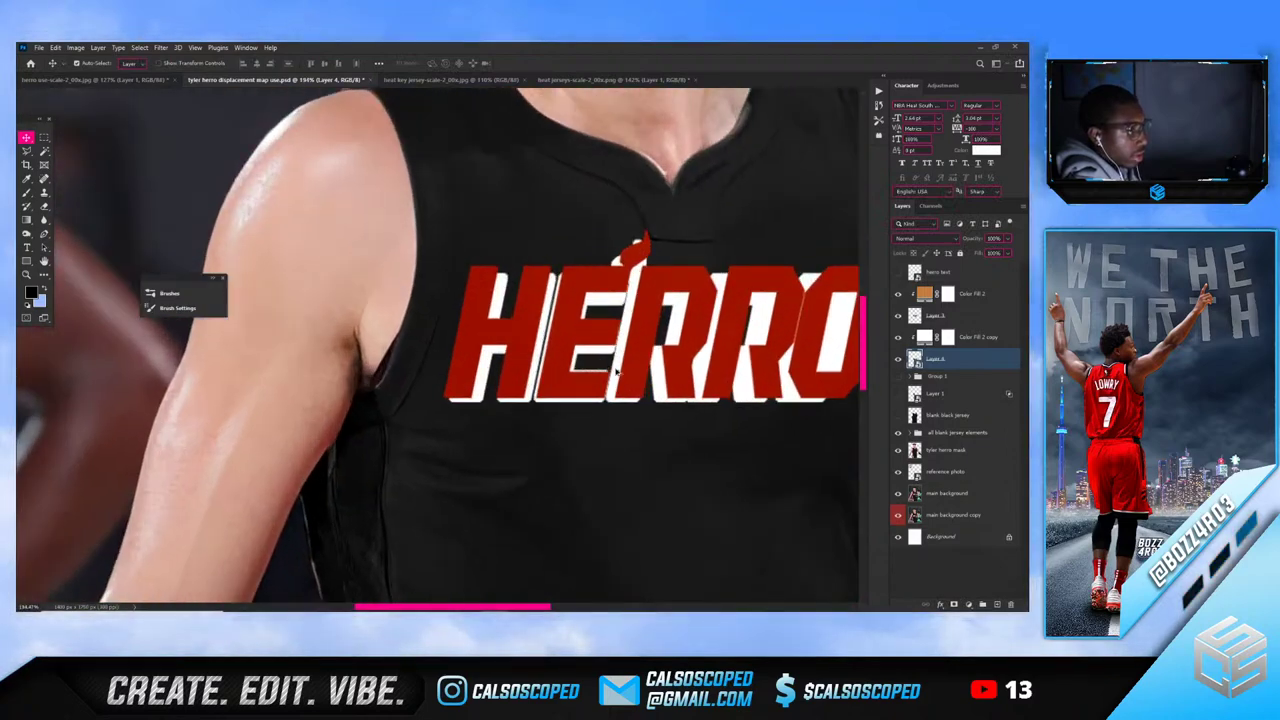
scroll(603, 368, "down", 1)
scroll(603, 368, "down", 4)
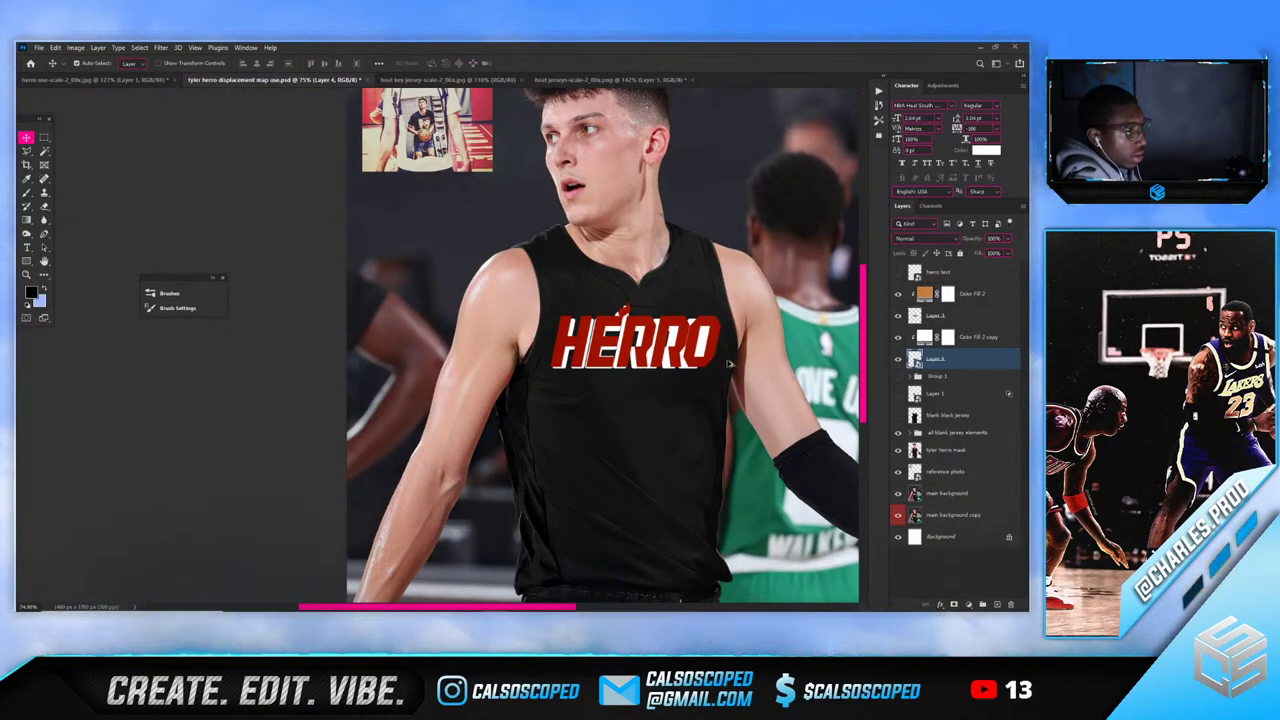
Undo the white backing, the selection work and the scaling of the white herro text
scroll(700, 358, "up", 5)
key("ctrl+z")
key("ctrl+z")
key("ctrl+z")
key("ctrl+z")
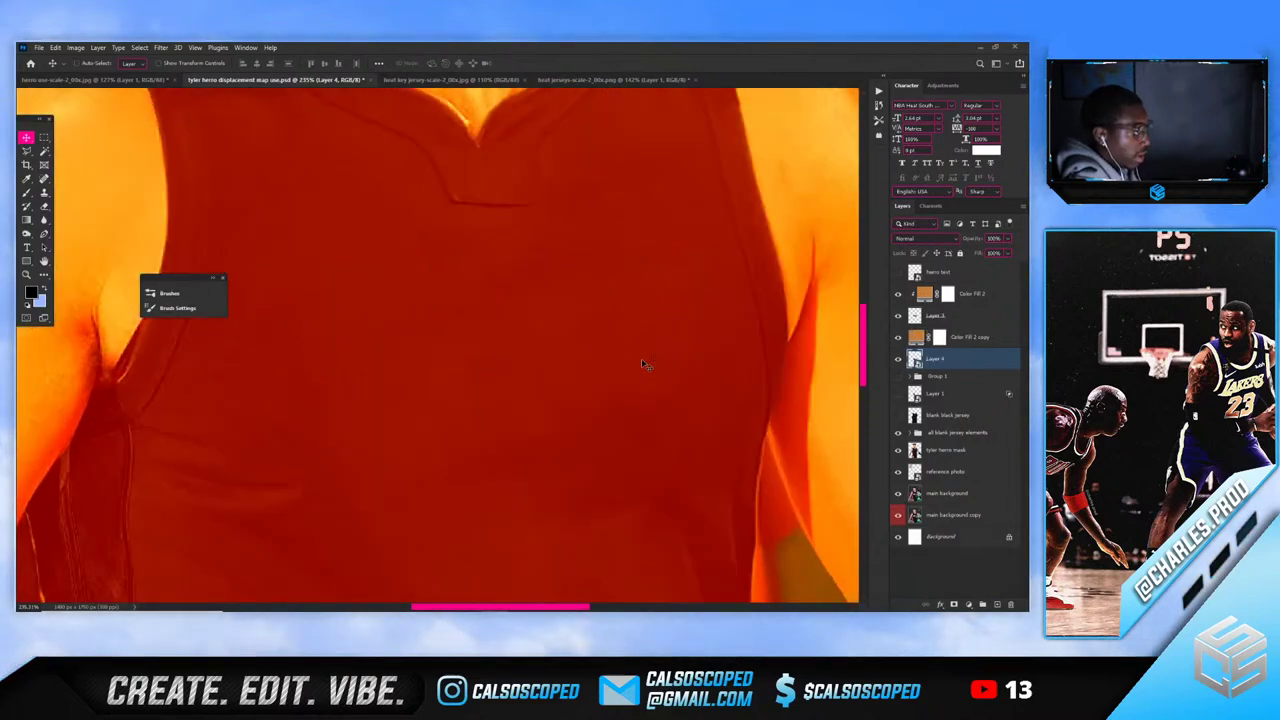
key("ctrl+shift+z")
key("ctrl+z")
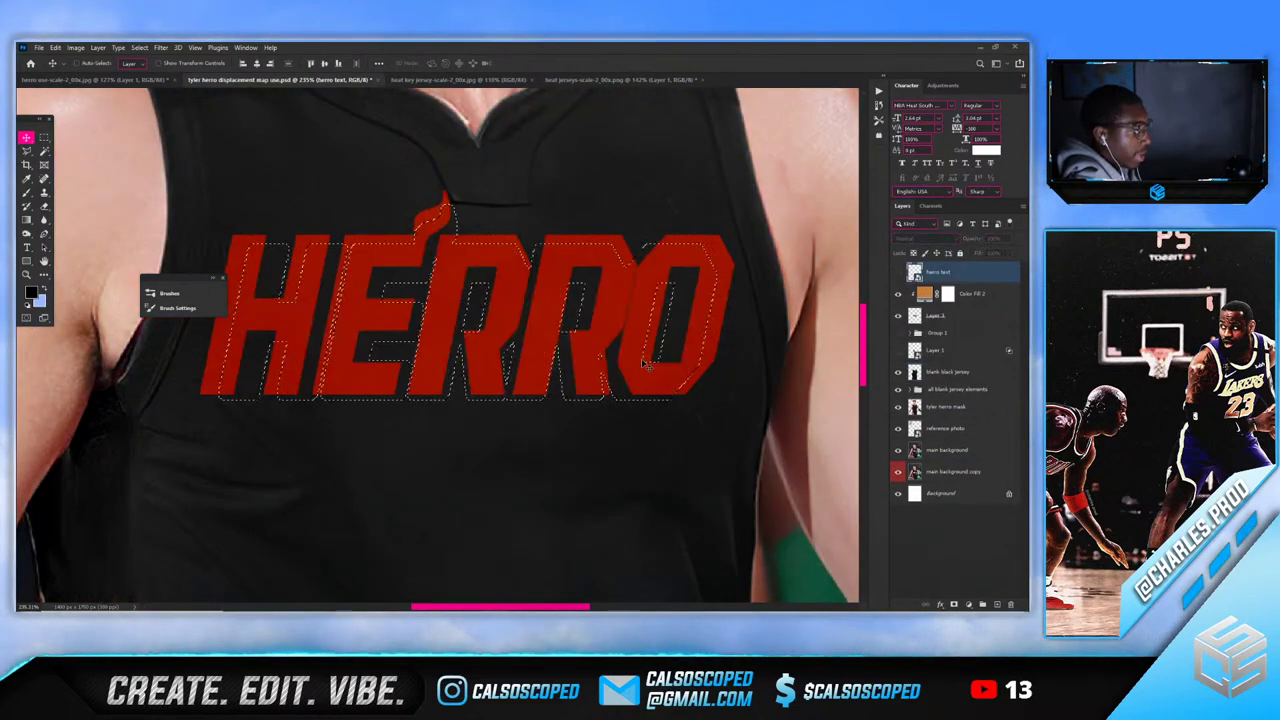
key("ctrl+shift+z")
key("ctrl+shift+z")
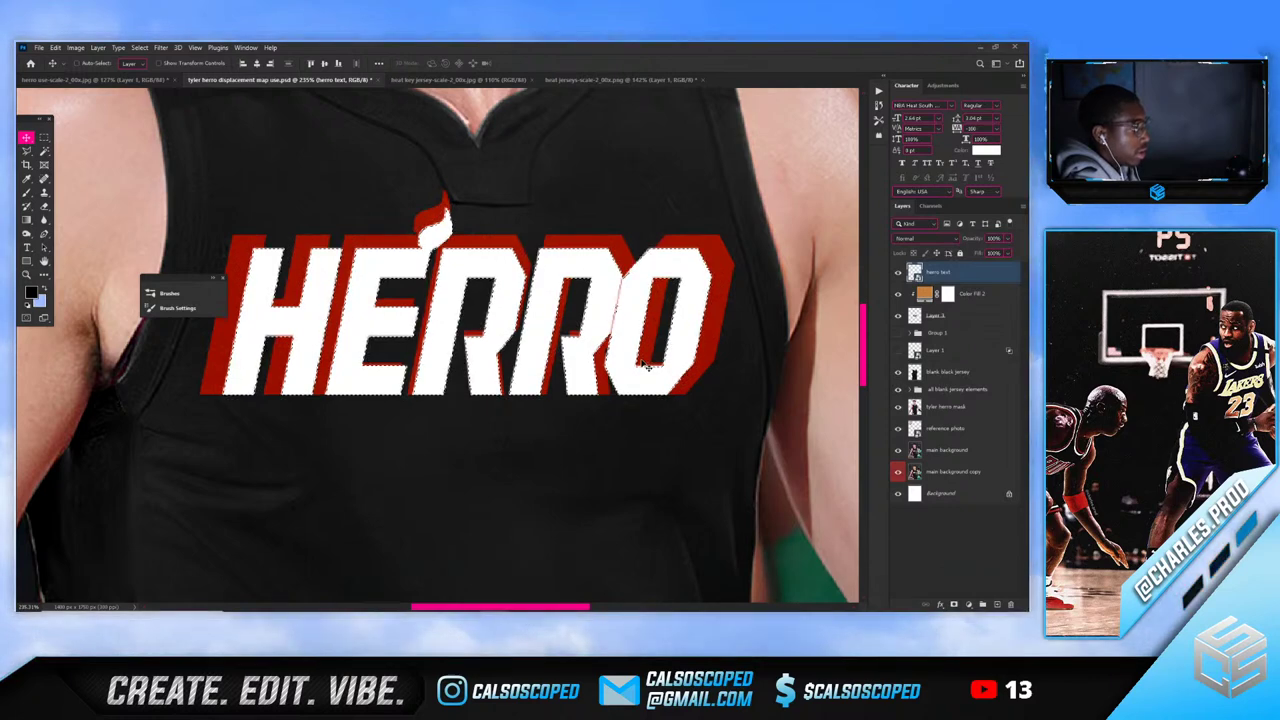
key("ctrl+d")
key("ctrl+z")
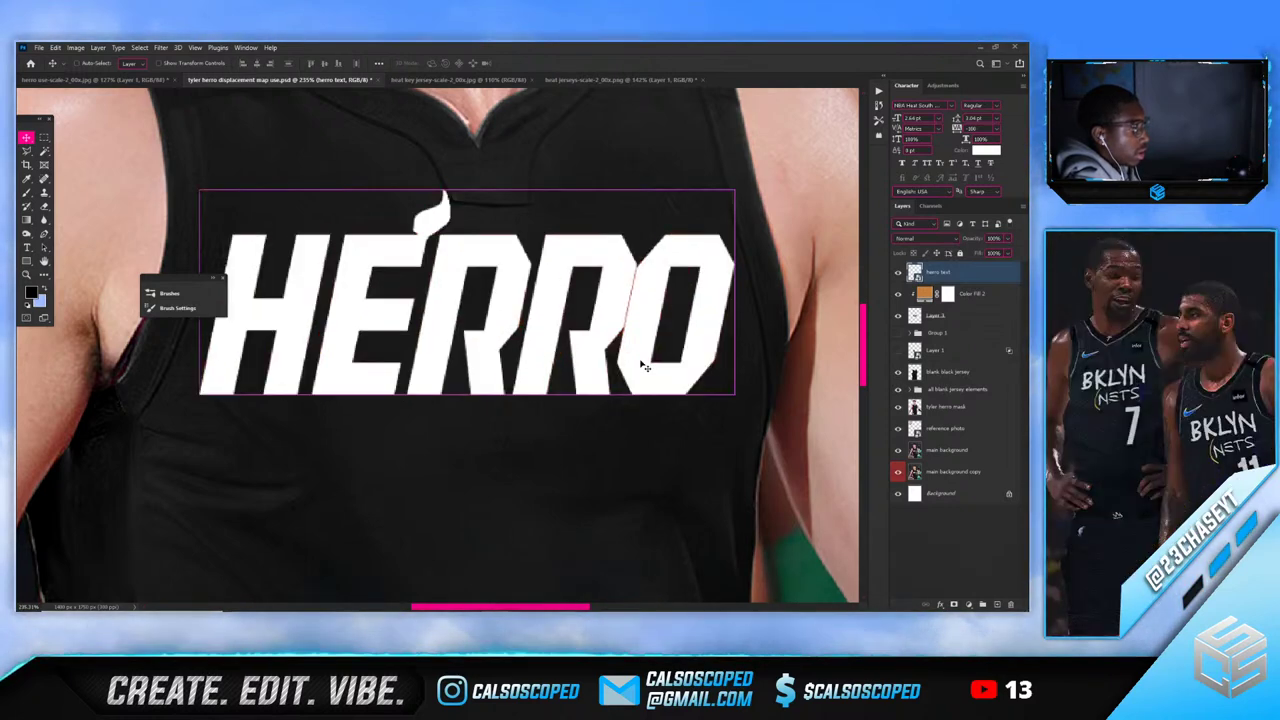
key("ctrl+shift+z")
key("ctrl+z")
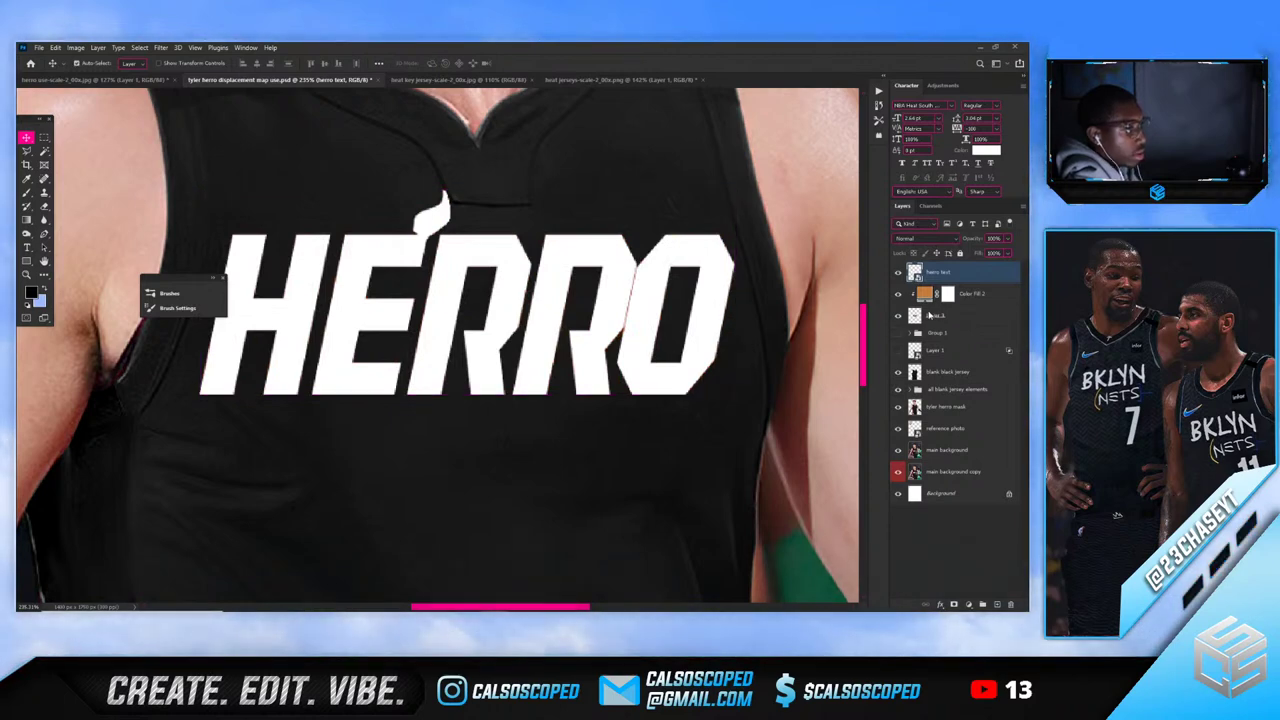
Move the white herro text and the red lettering layer together slightly lower on the chest
left_click(900, 316)
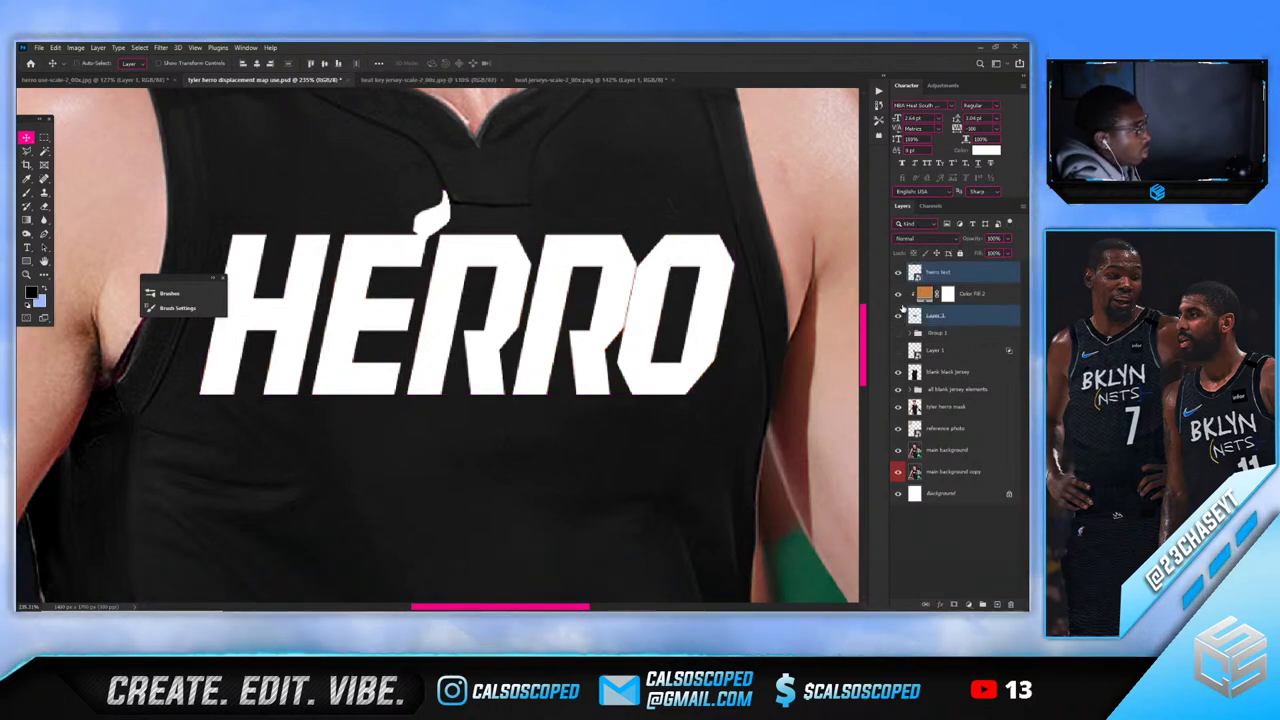
key("ctrl+t")
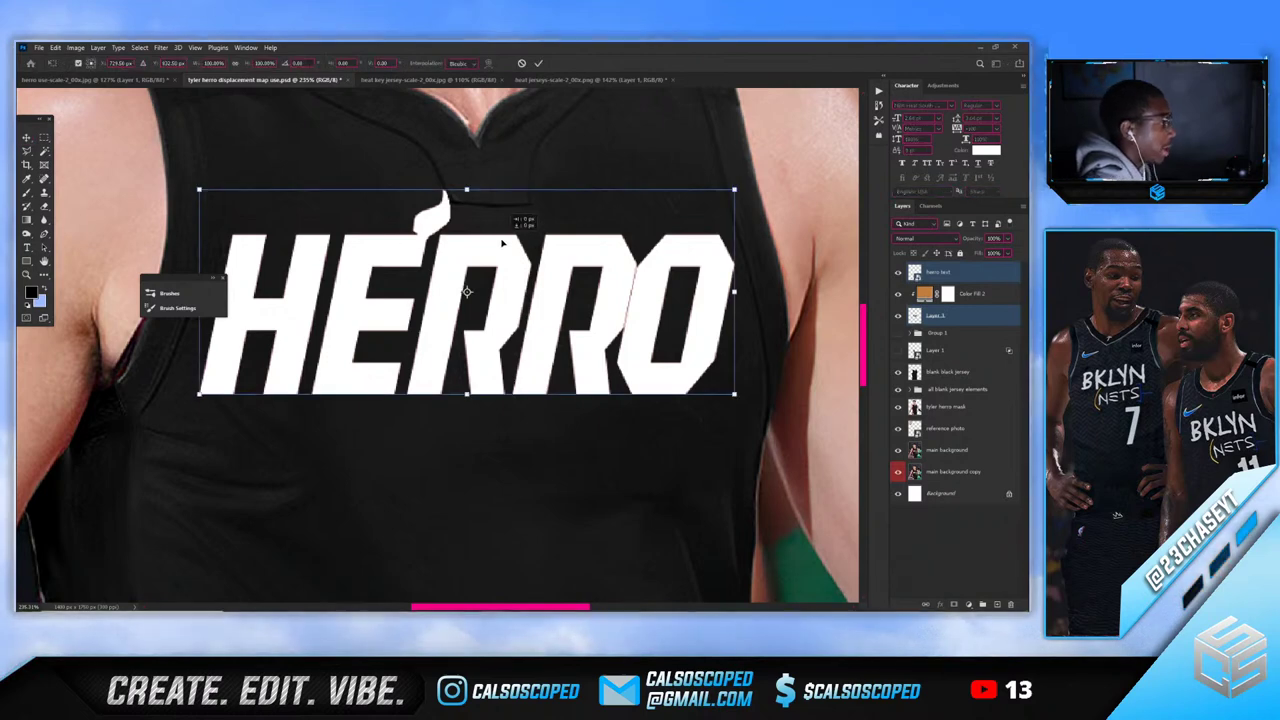
left_click_drag(498, 242, 498, 262)
key("Return")
Load the full-size white herro text's outline as a selection and expand it
left_click(925, 313)
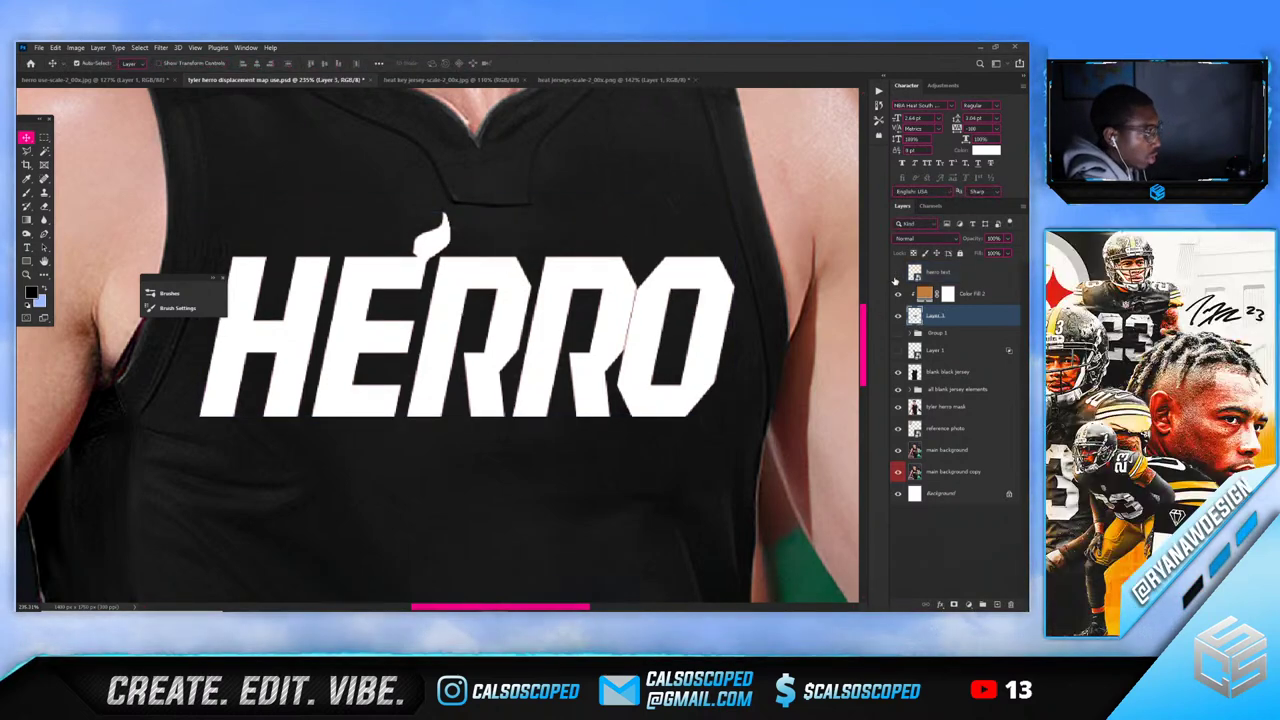
left_click(898, 273)
left_click(898, 273)
left_click(916, 272)
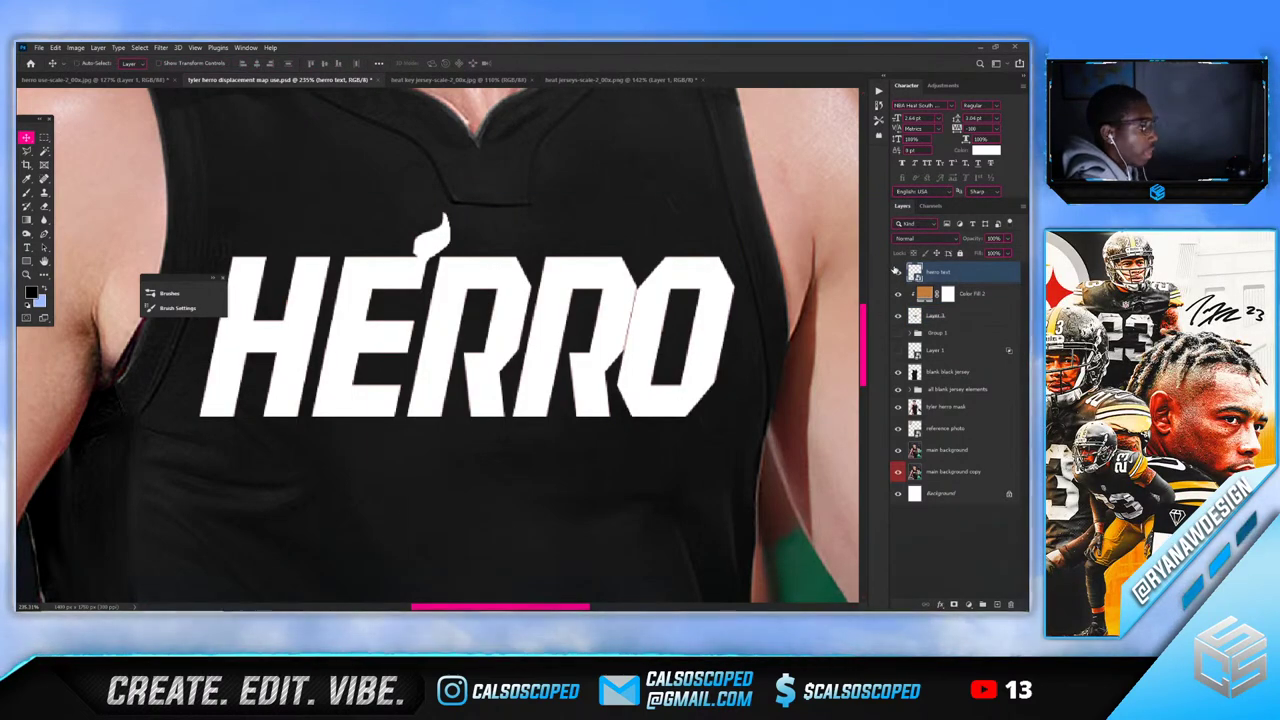
left_click(914, 272, "ctrl")
left_click(140, 47)
mouse_move(150, 206)
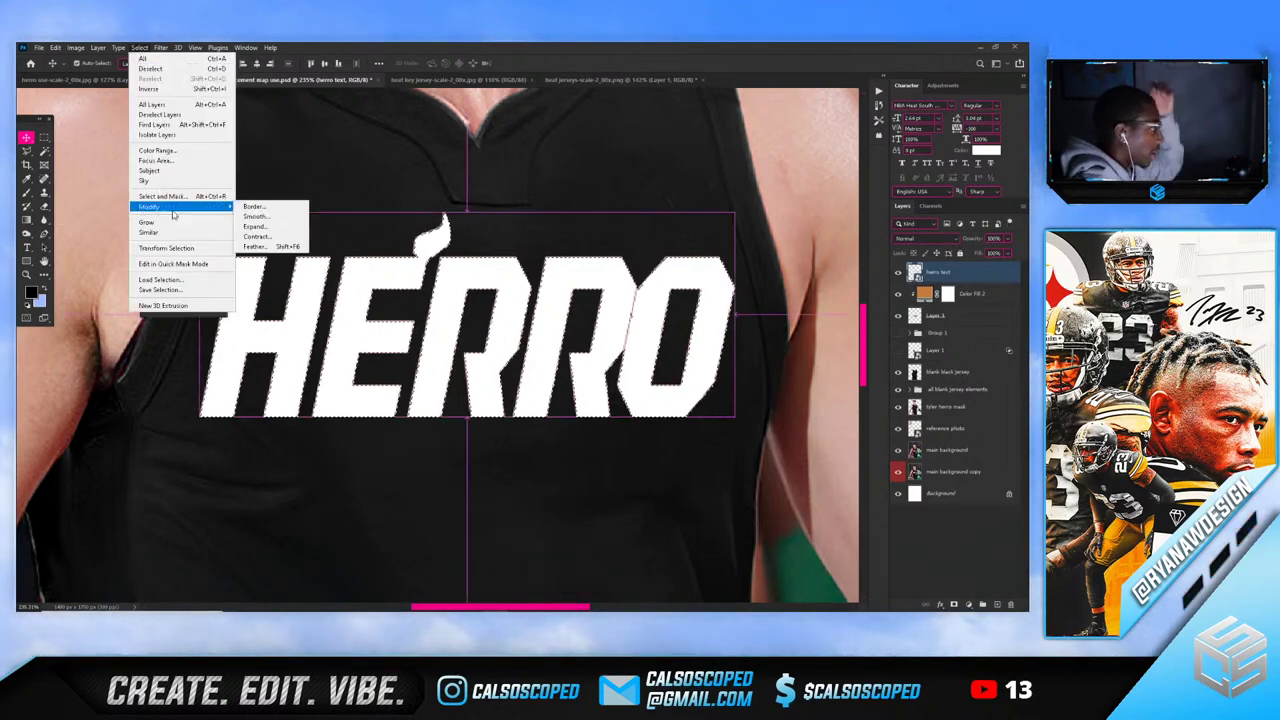
left_click(255, 216)
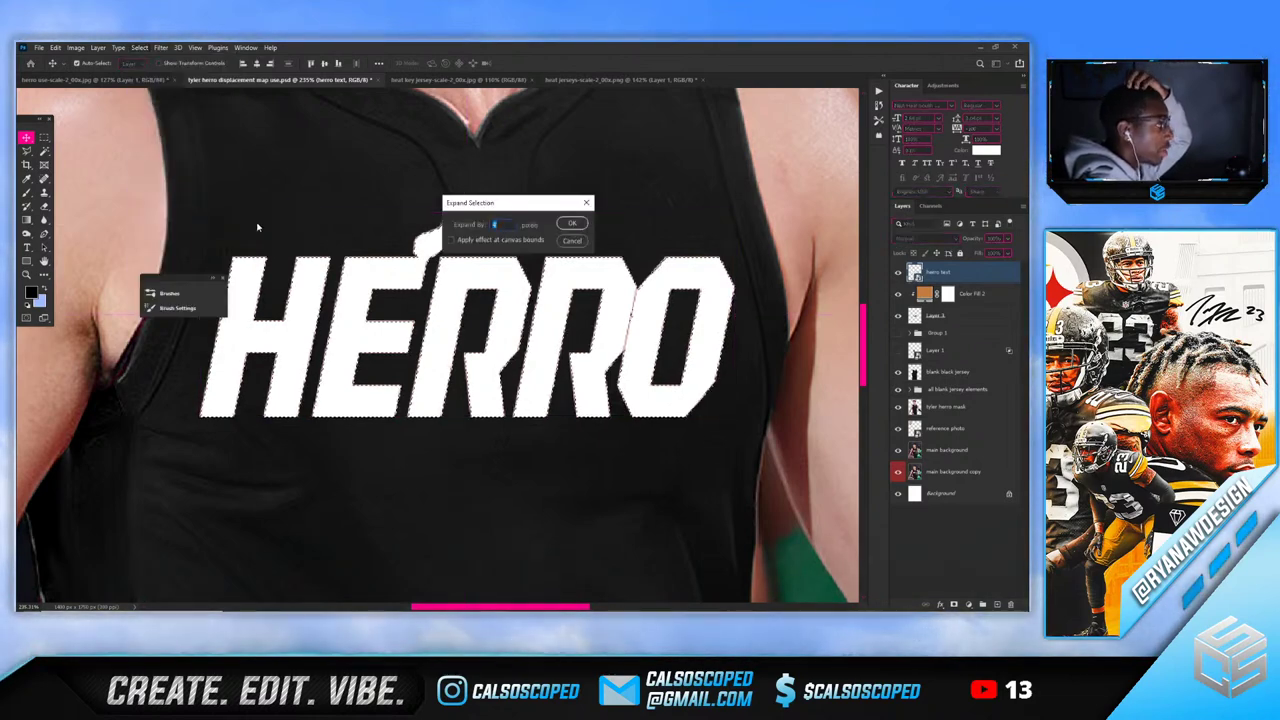
key("Return")
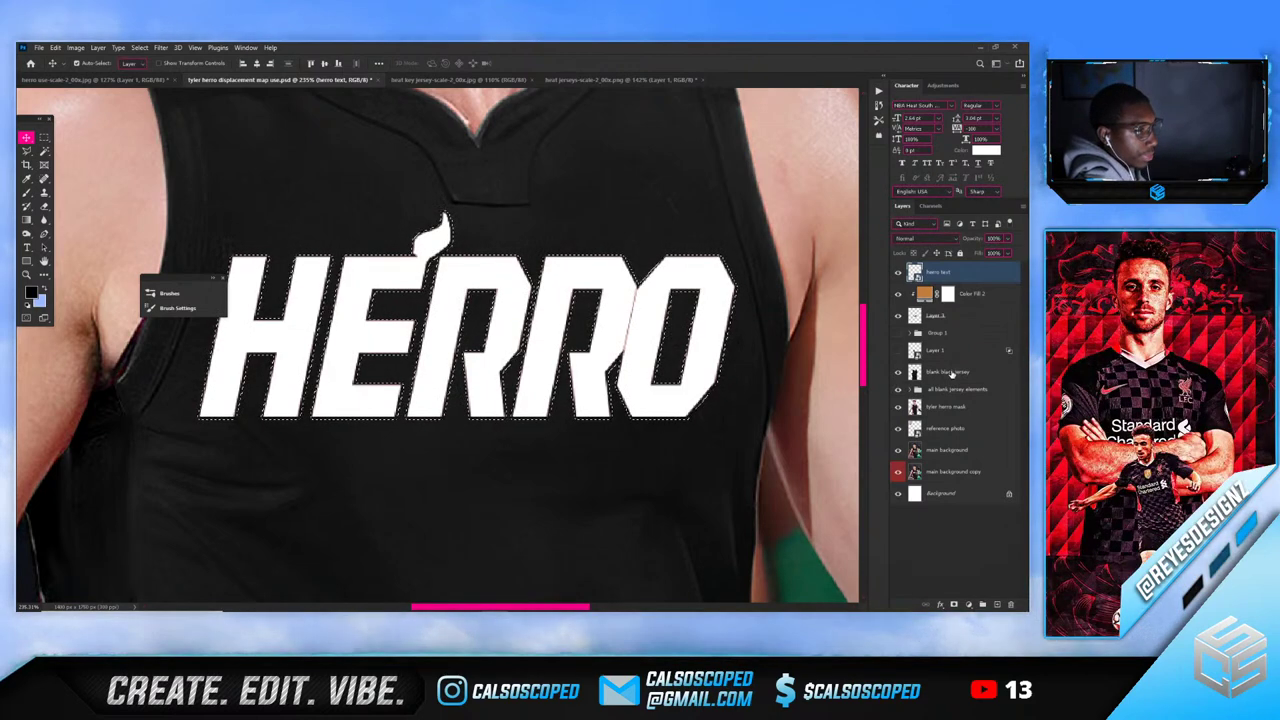
Copy the expanded selection from the blank black jersey to a new layer and delete the unused hidden Layer 1
left_click(954, 371)
key("ctrl+j")
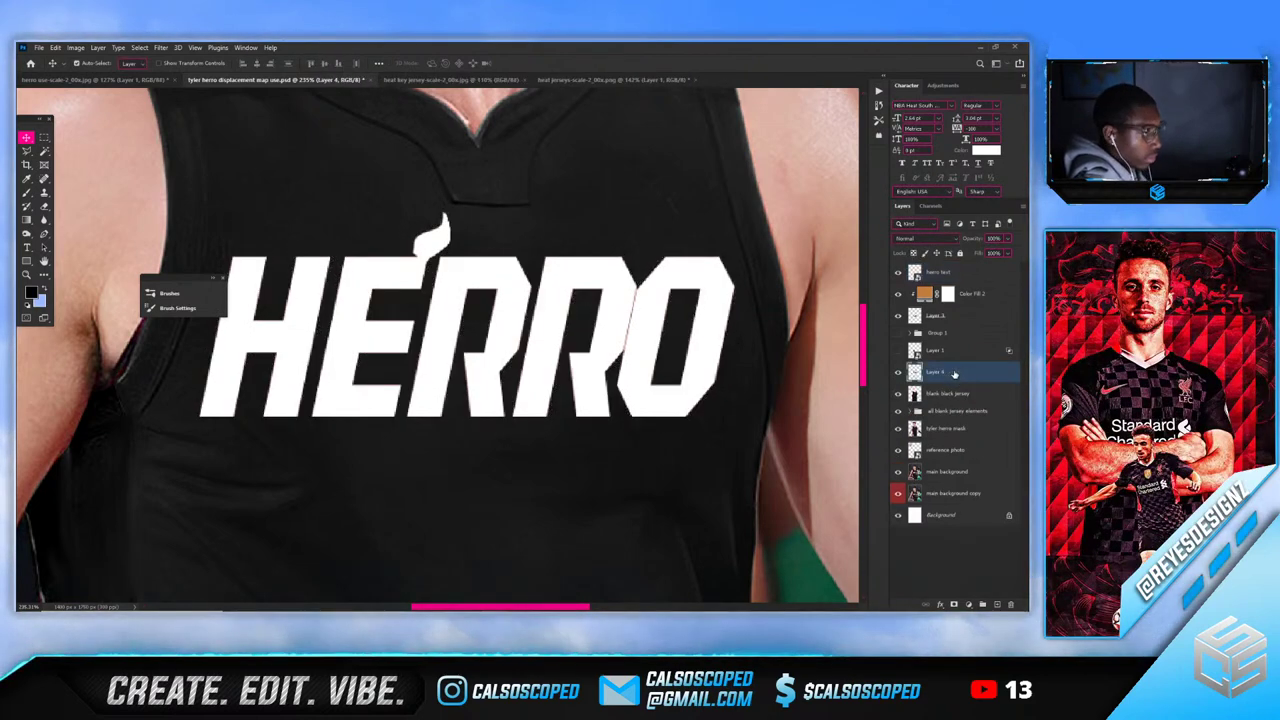
left_click(897, 350)
left_click(897, 350)
left_click(963, 353)
key("Delete")
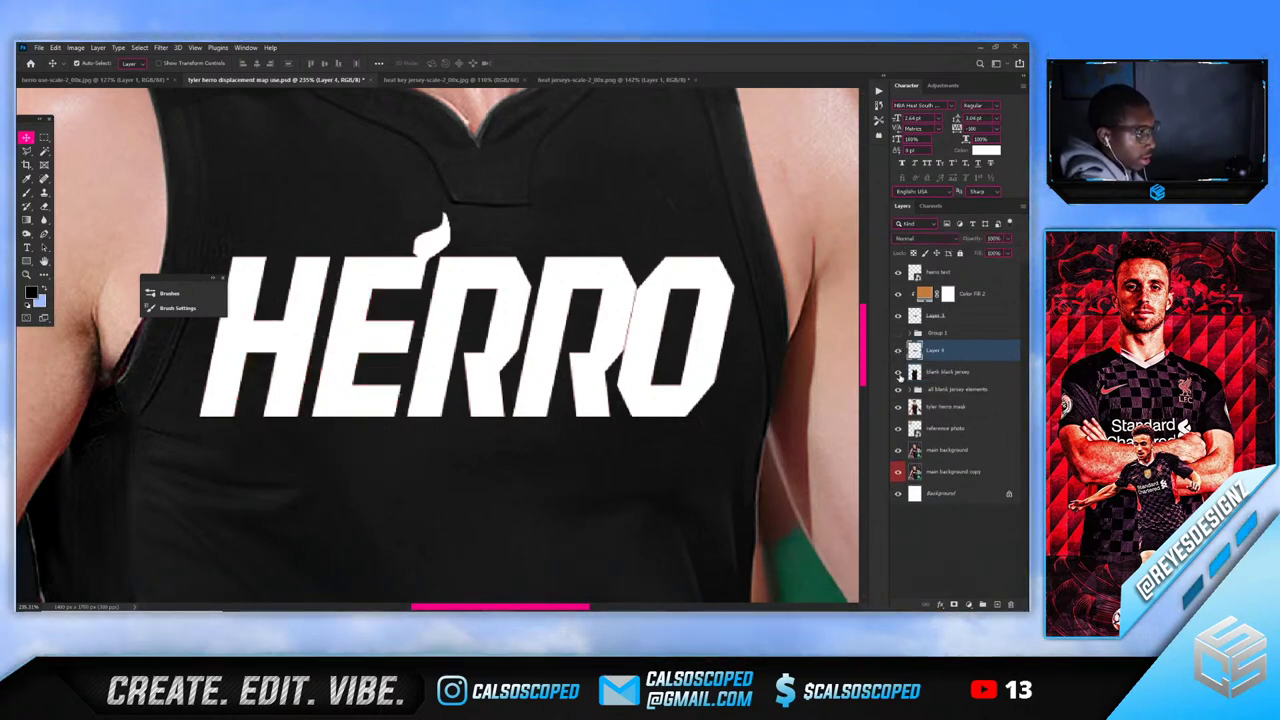
Hide the white herro text and place the expanded jersey copy directly beneath the red lettering layer
left_click_drag(935, 350, 913, 280)
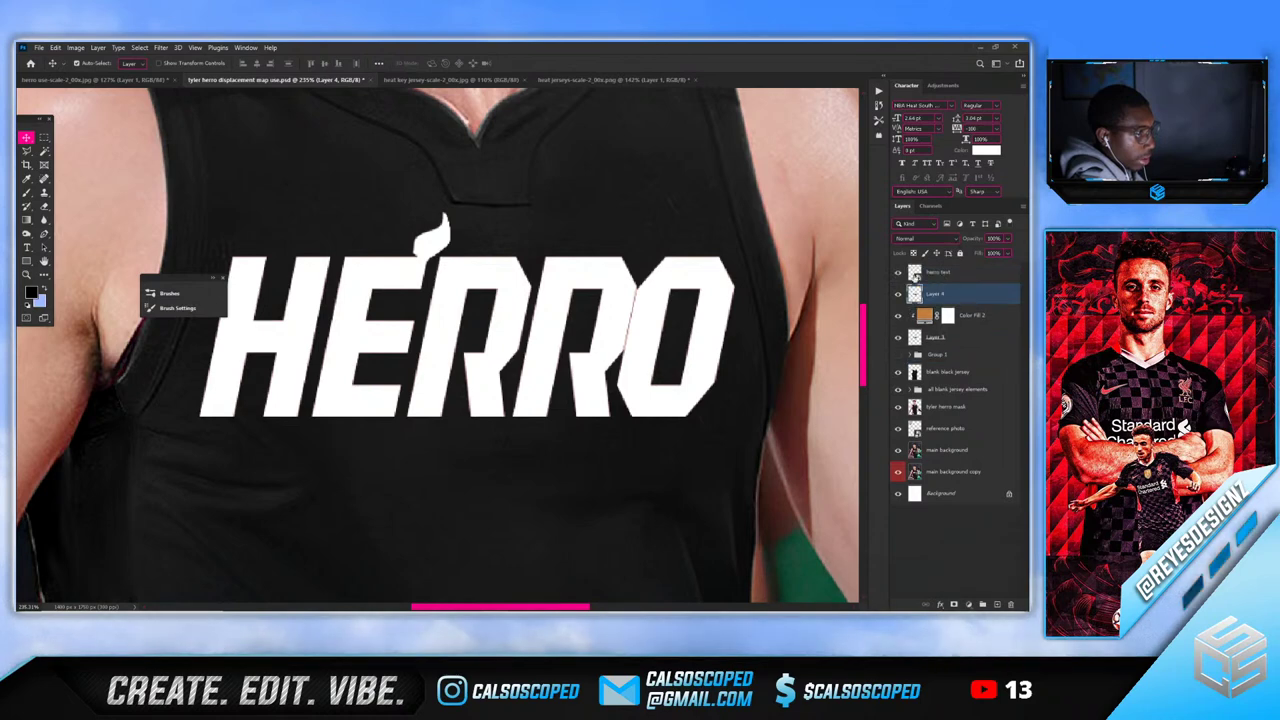
left_click(897, 272)
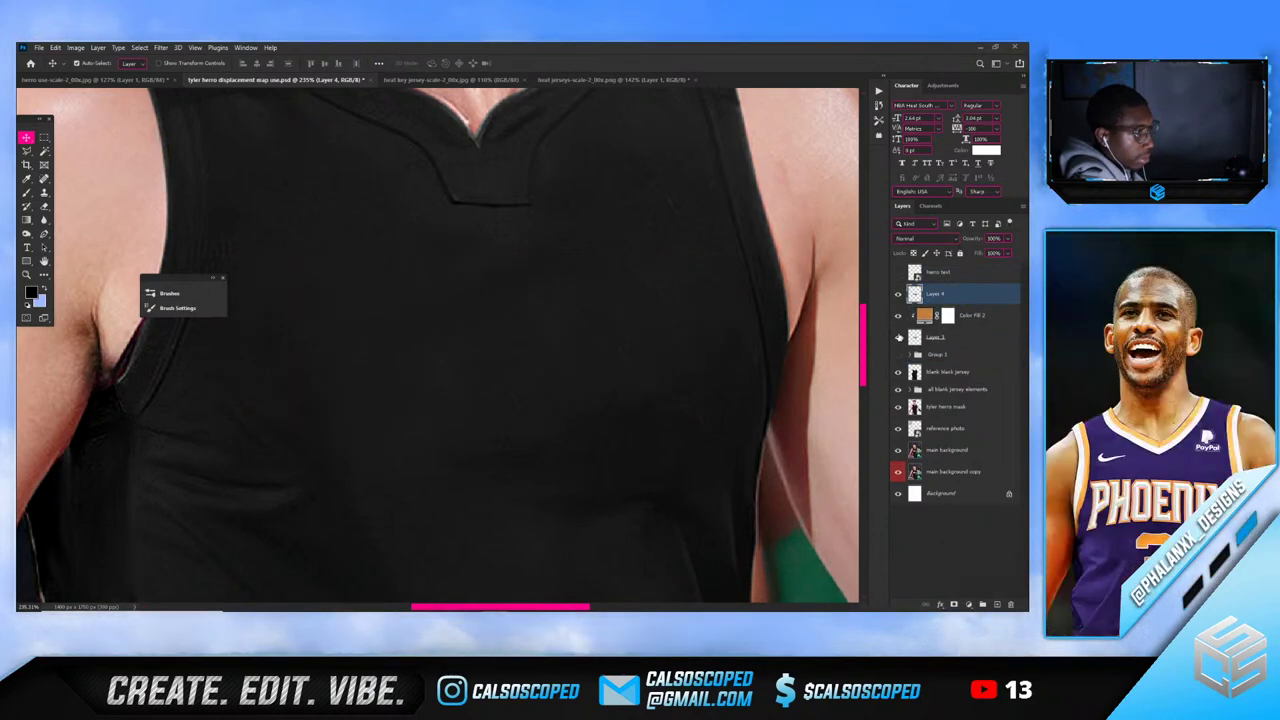
left_click(971, 315)
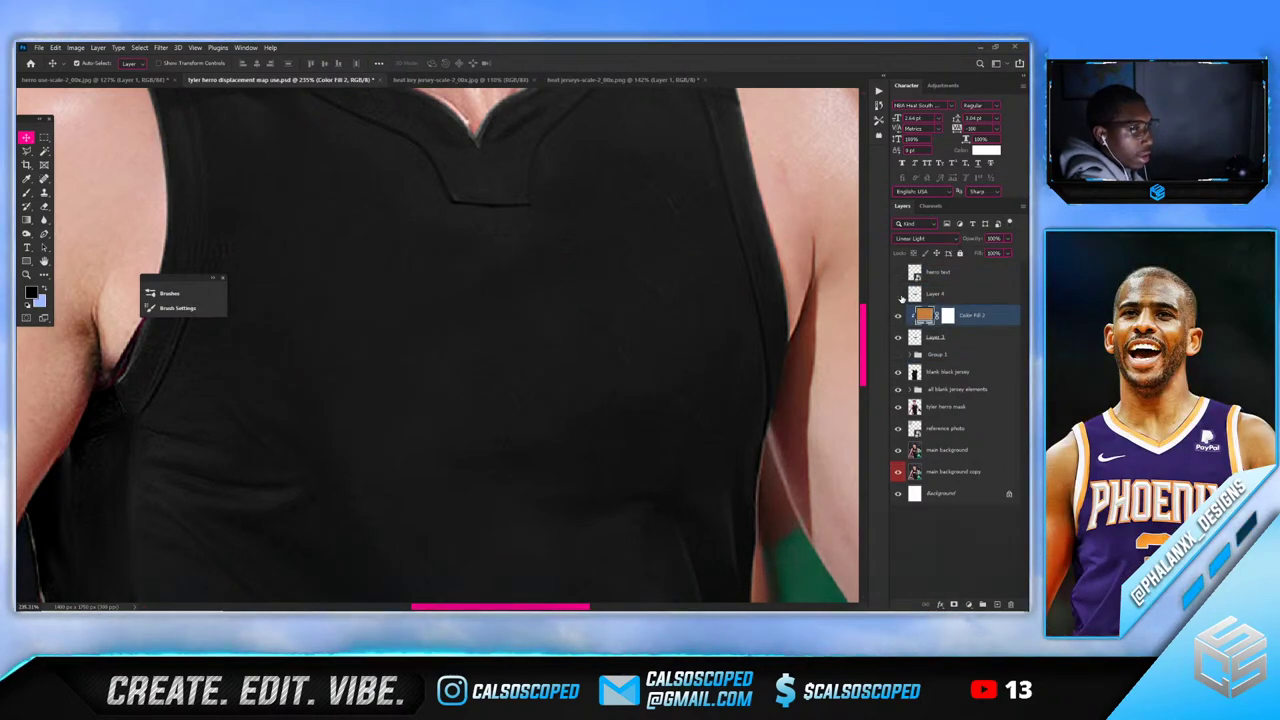
left_click(898, 294)
left_click_drag(952, 294, 952, 345)
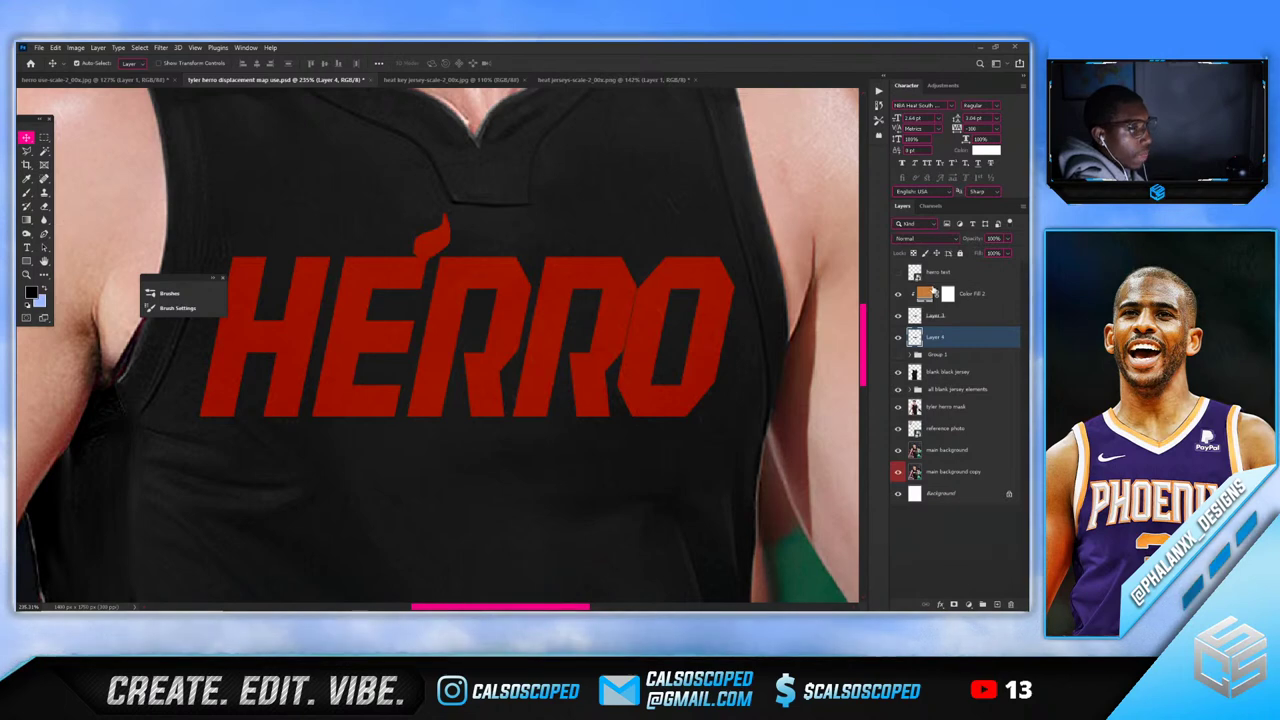
Add a white solid colour fill clipped to the expanded copy to outline the red lettering
left_click(968, 604)
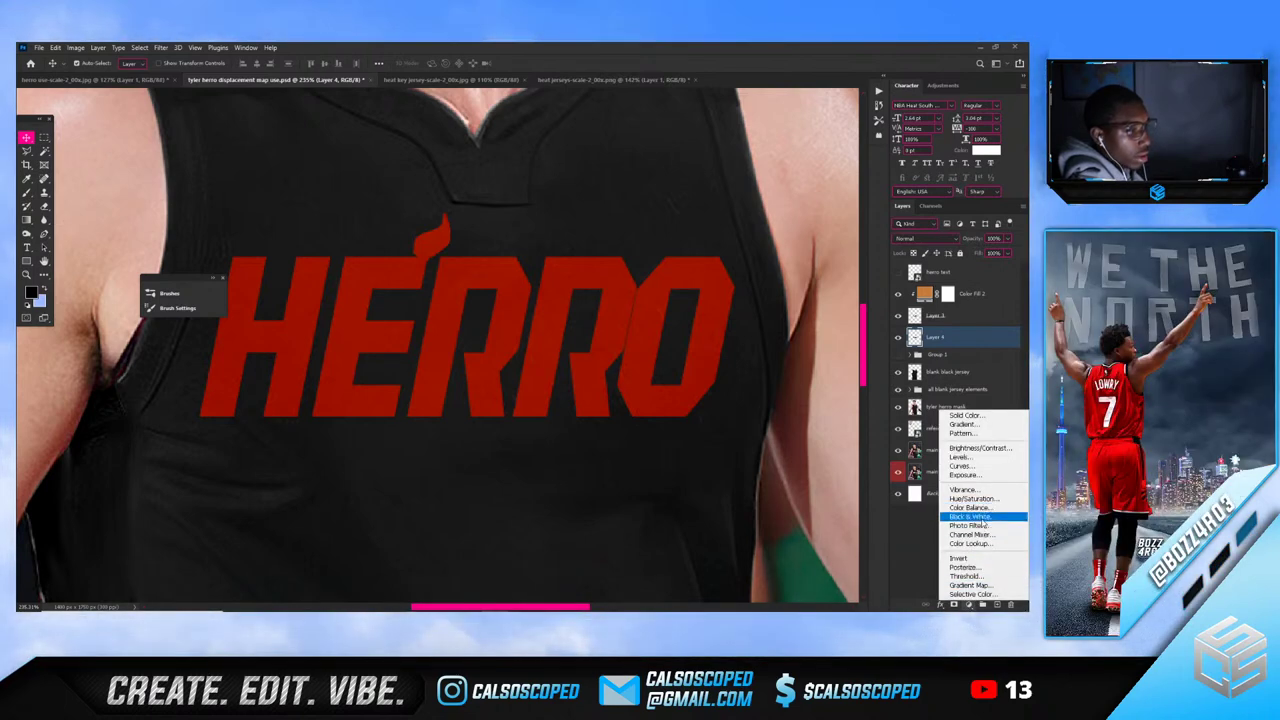
left_click(965, 414)
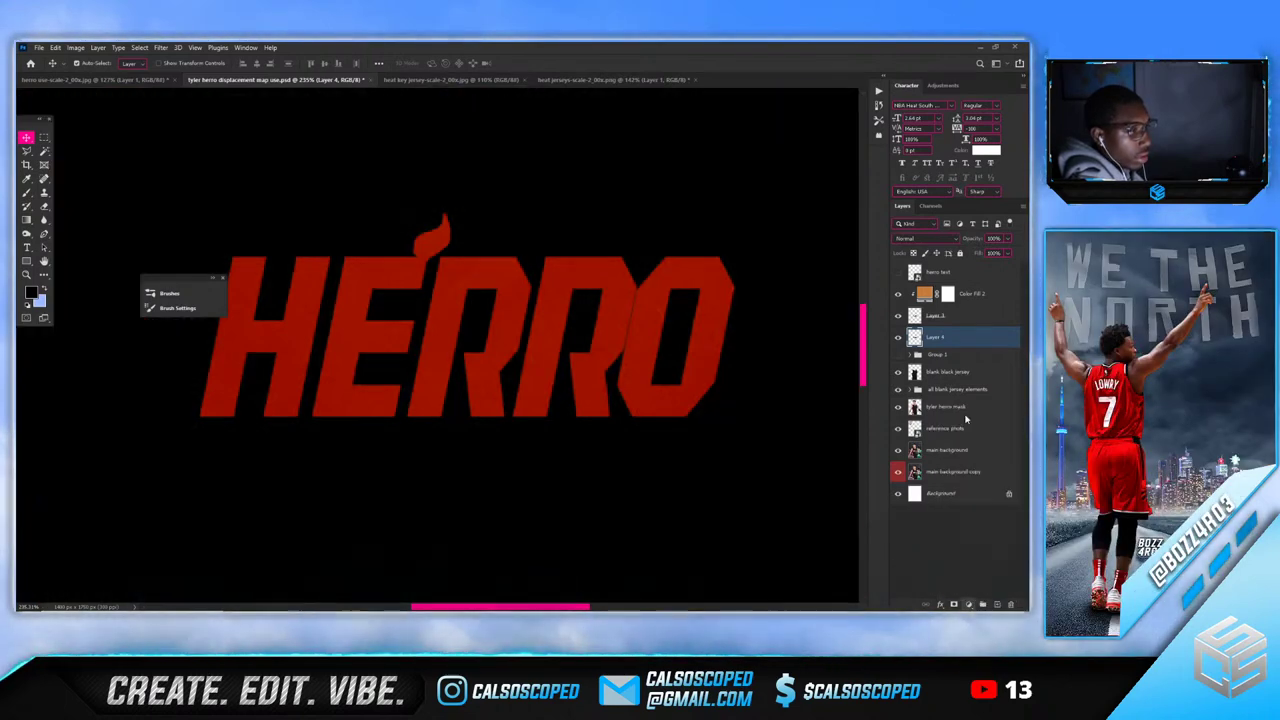
left_click_drag(760, 275, 749, 253)
left_click(986, 248)
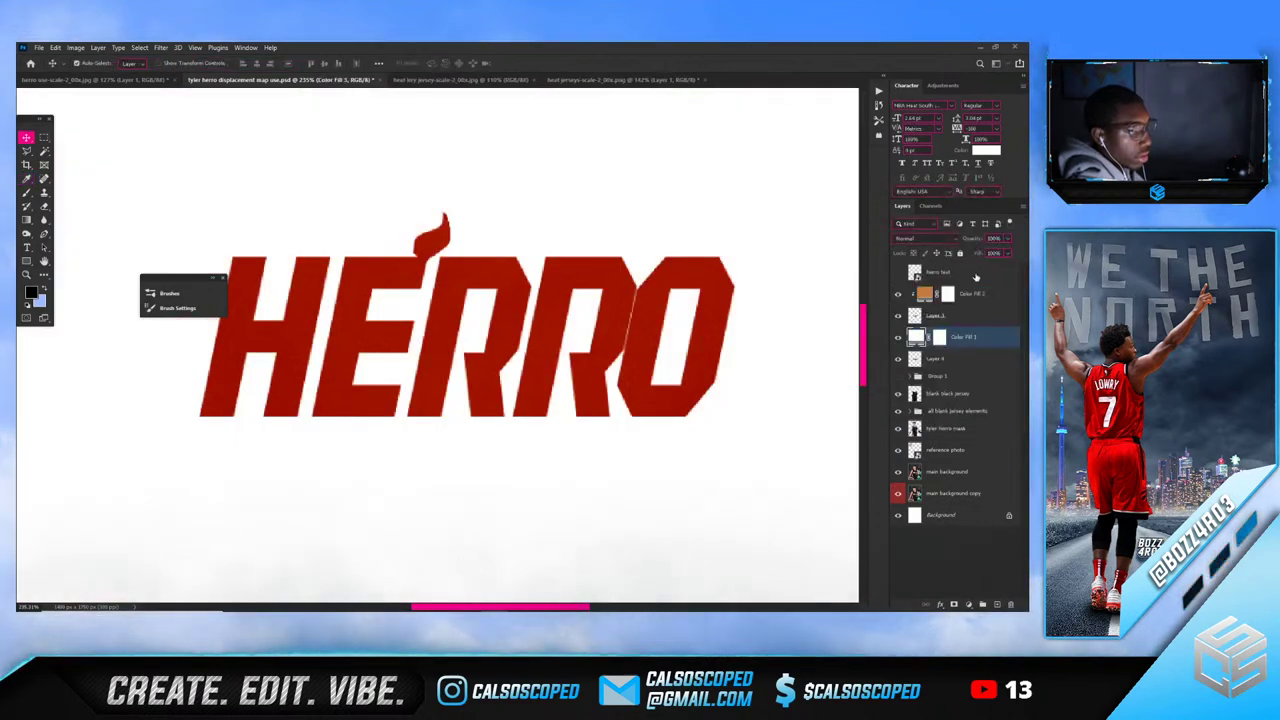
left_click(961, 346, "alt")
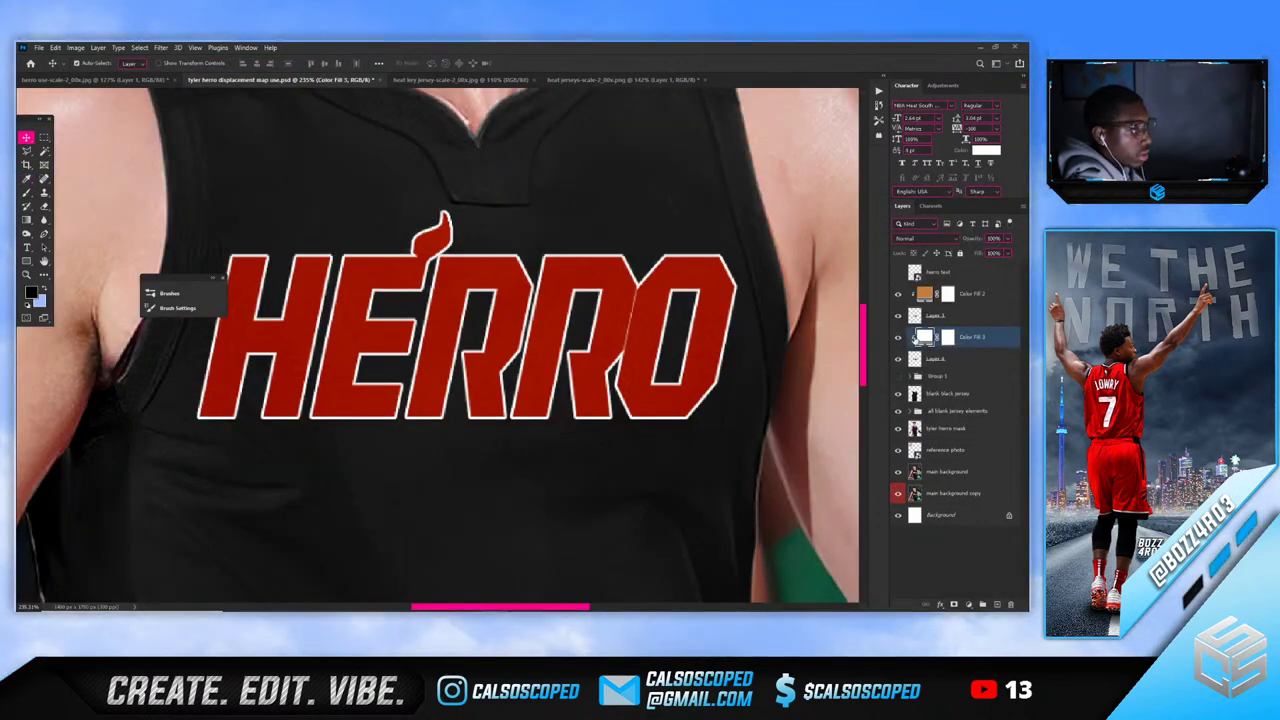
Set the white outline fill's blend mode to Linear Light and darken its colour to light grey dbdbdb
right_click(925, 338)
left_click(922, 332)
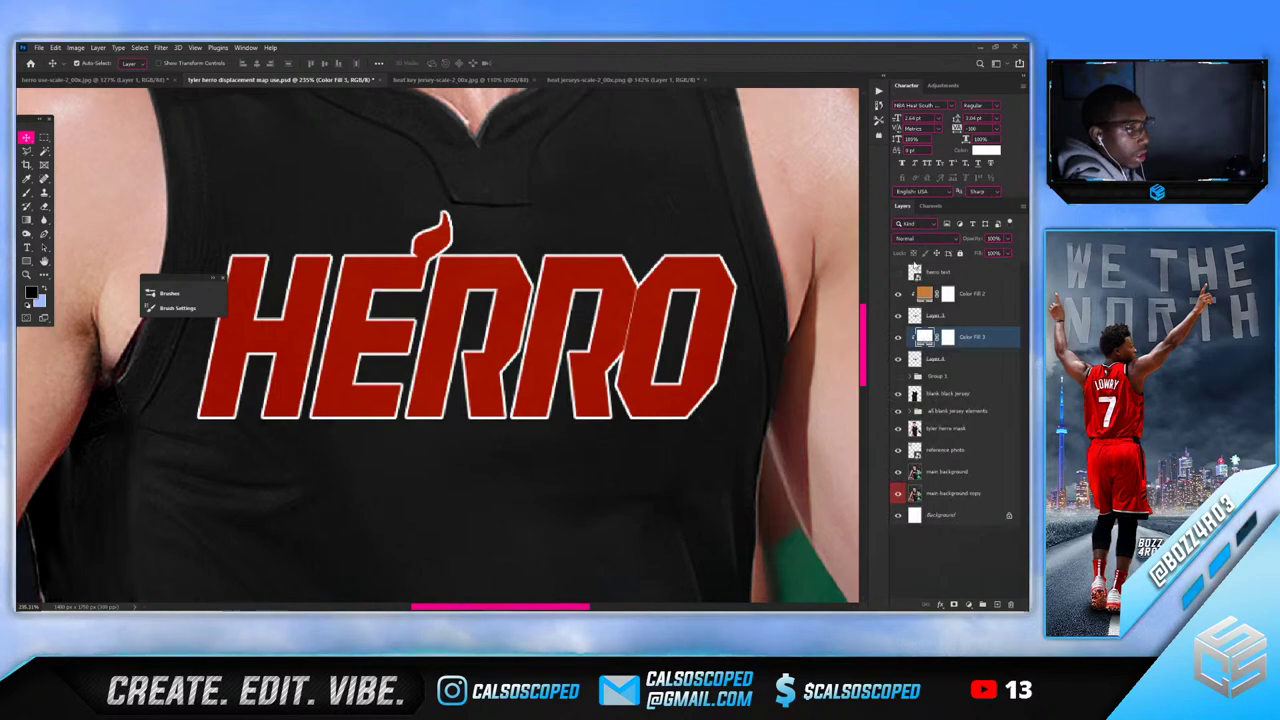
left_click(918, 238)
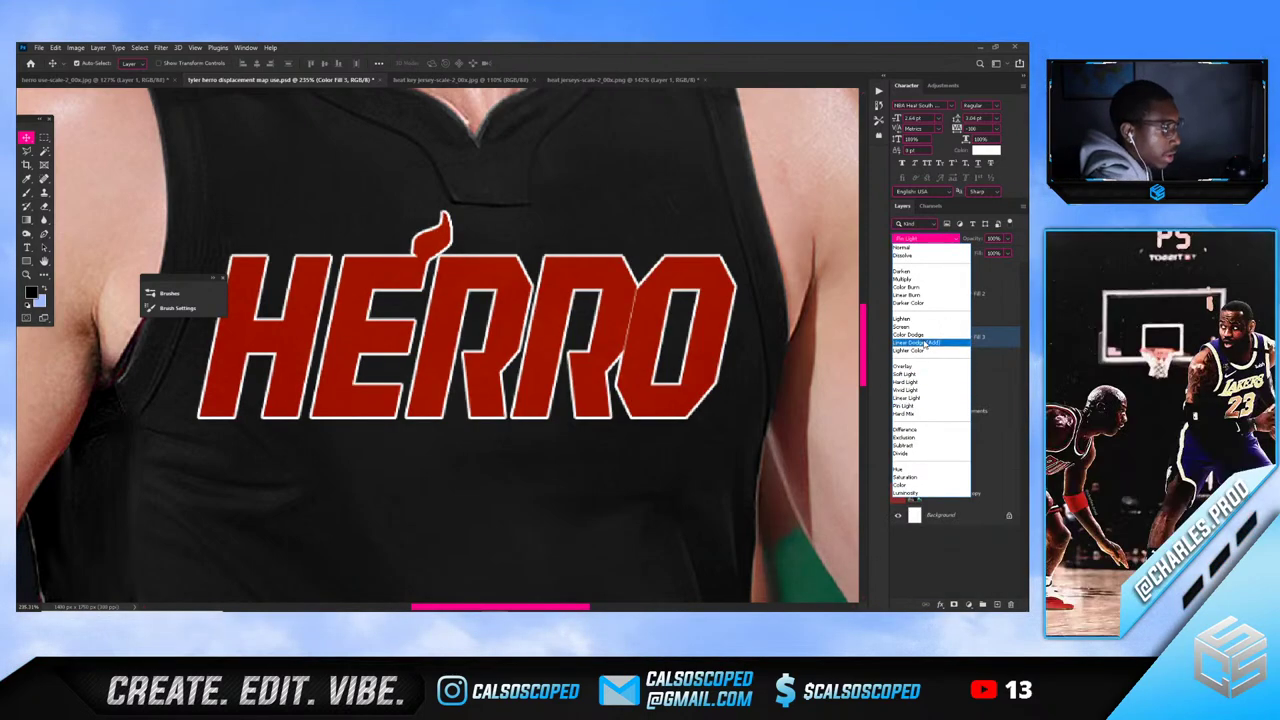
left_click(917, 397)
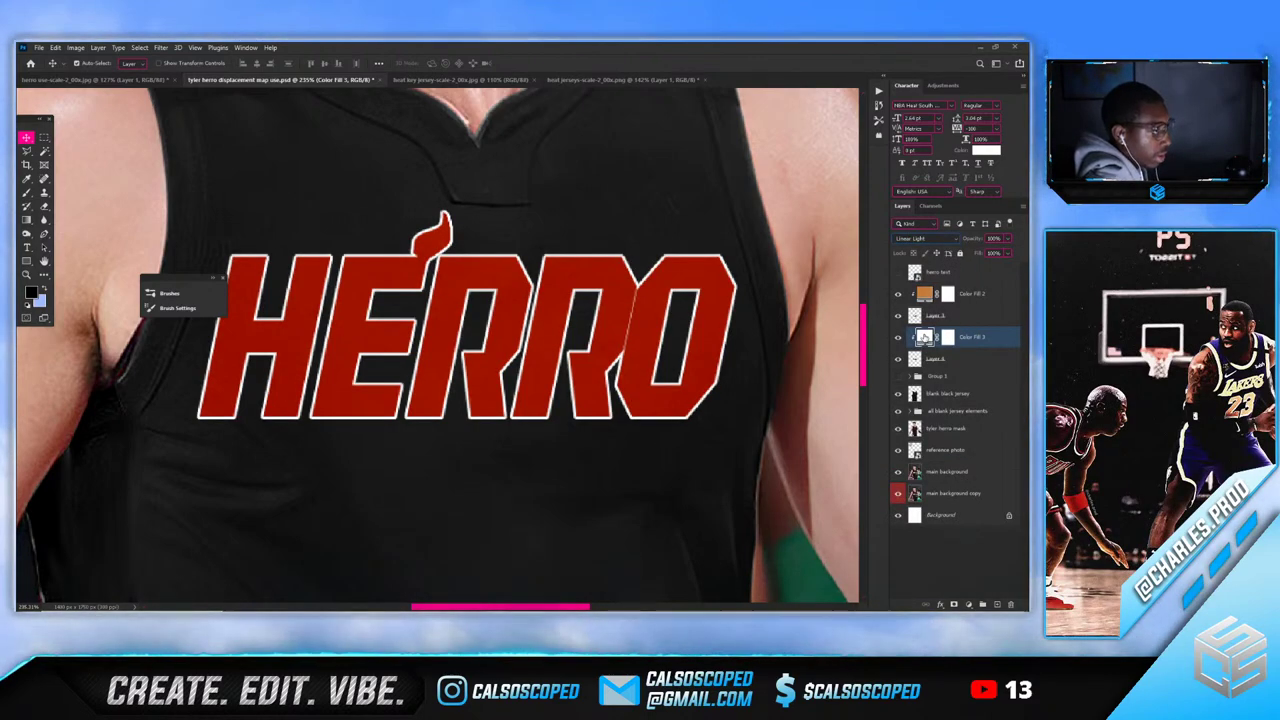
double_click(924, 338)
left_click_drag(787, 277, 744, 271)
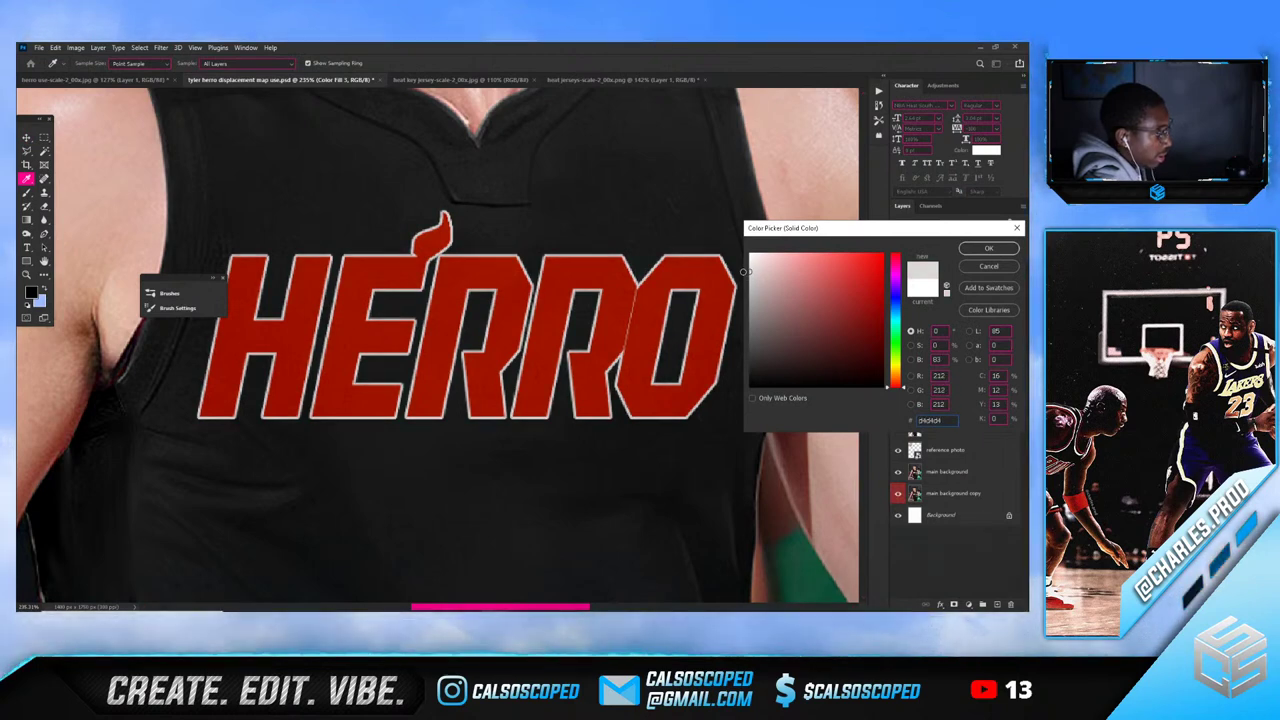
key("Return")
Offset the outline copy, Layer 4, slightly down and to the right to form a block shadow behind the red lettering
left_click(951, 360)
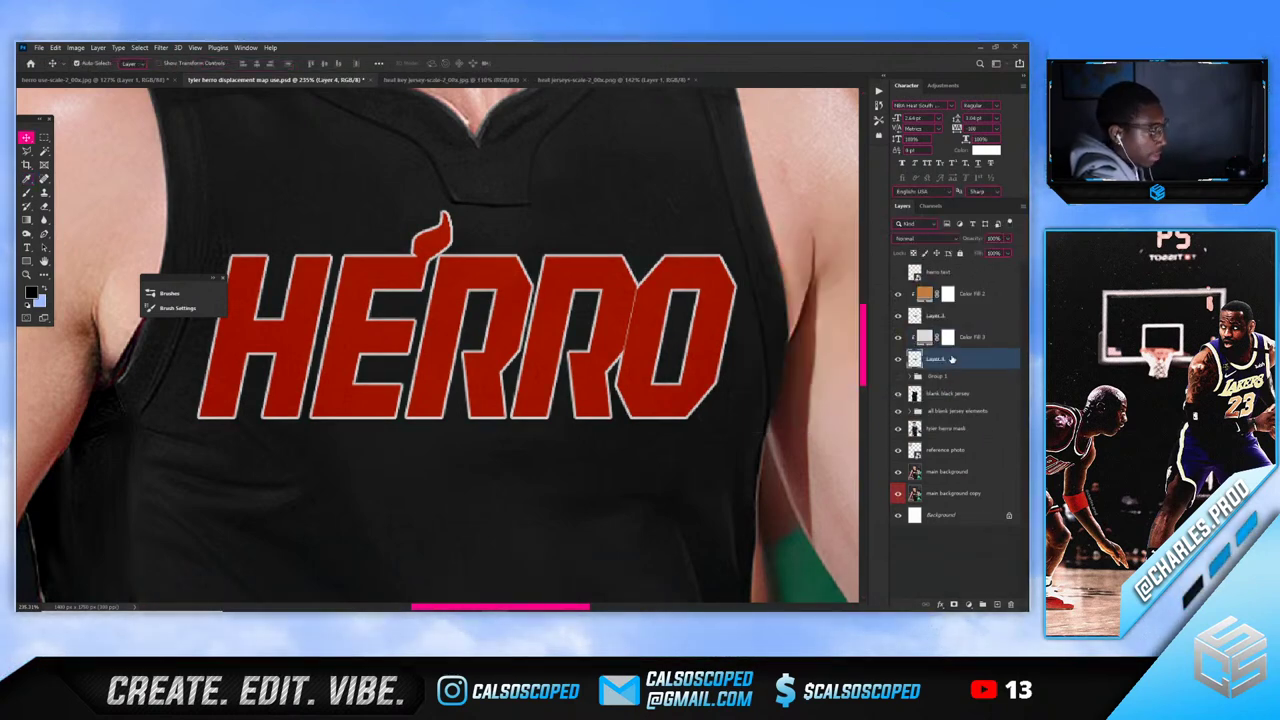
key("ctrl+t")
left_click_drag(588, 291, 590, 298)
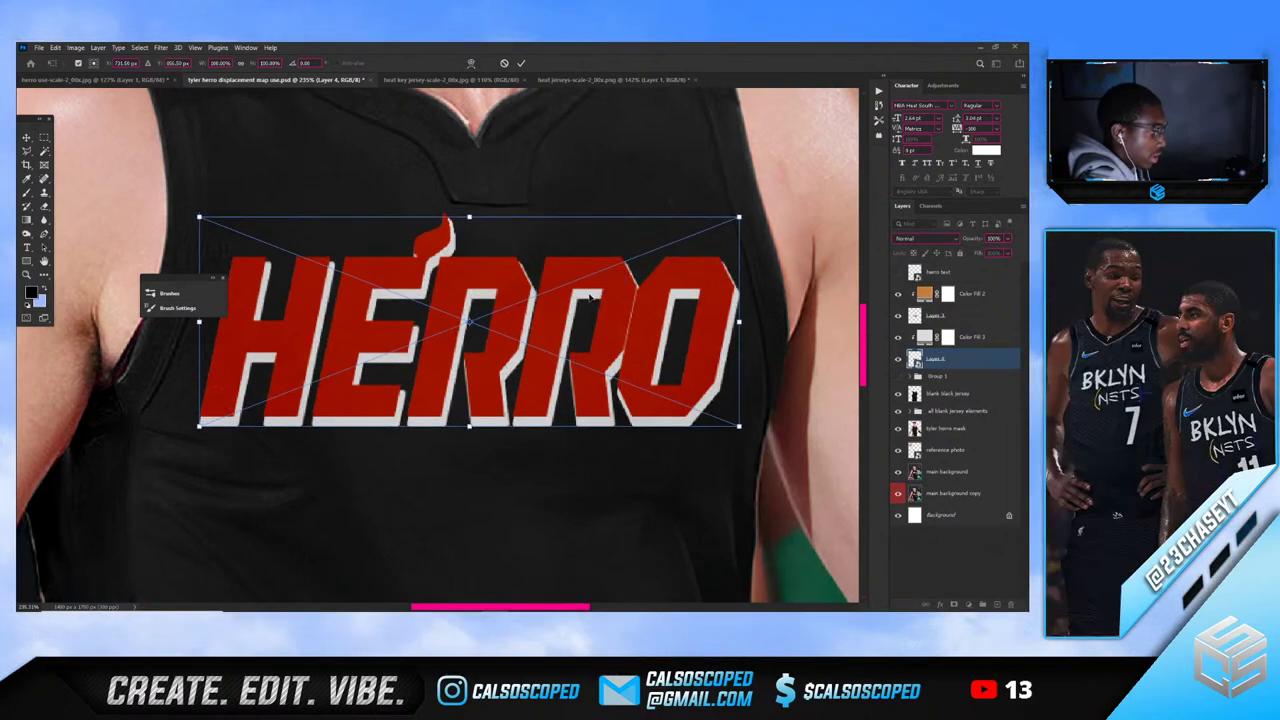
scroll(560, 300, "down", 3)
scroll(428, 316, "up", 3)
scroll(428, 316, "up", 2)
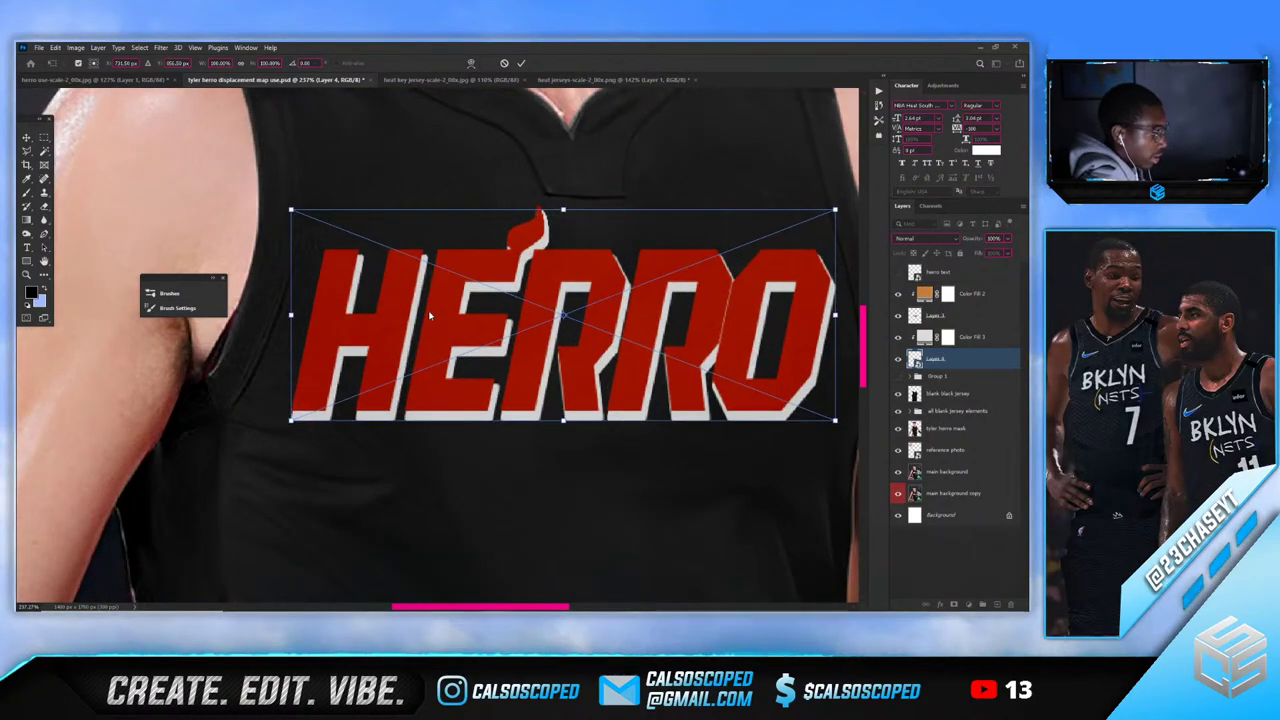
key("alt+space")
key("Escape")
left_click_drag(561, 332, 567, 332)
key("Left")
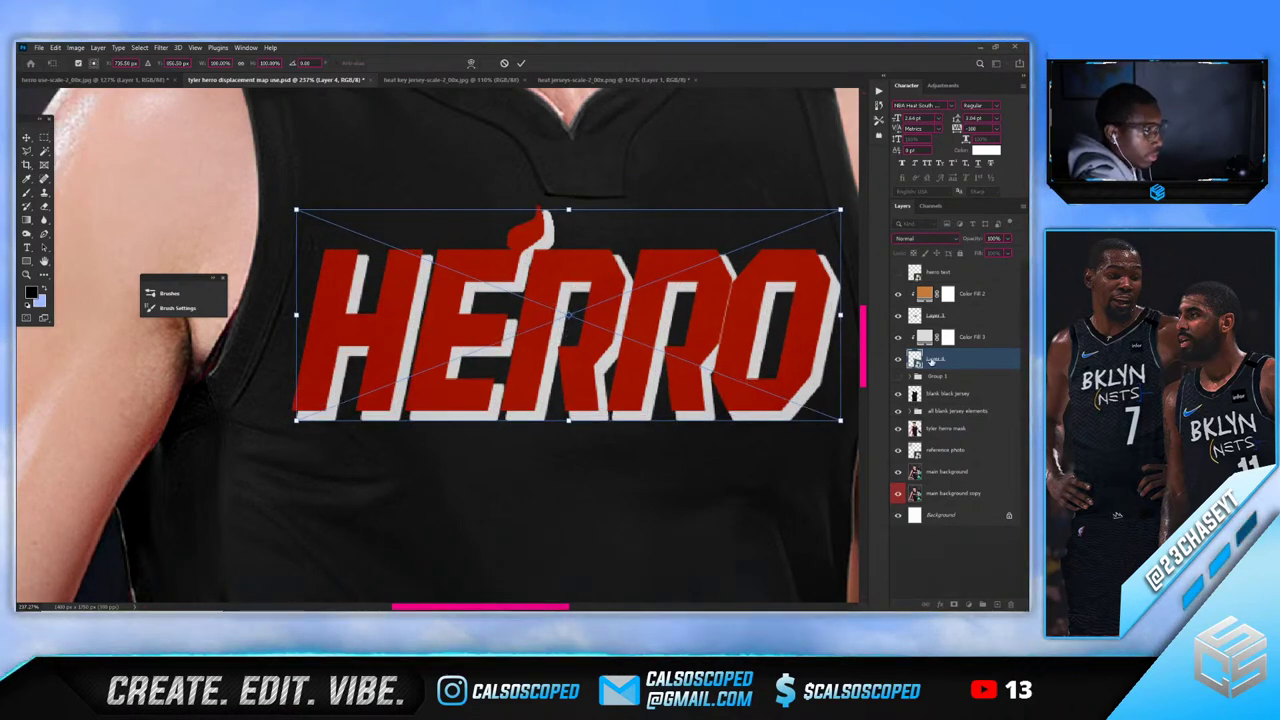
key("Return")
Brighten the block shadow's fill colour to ebebeb
double_click(924, 337)
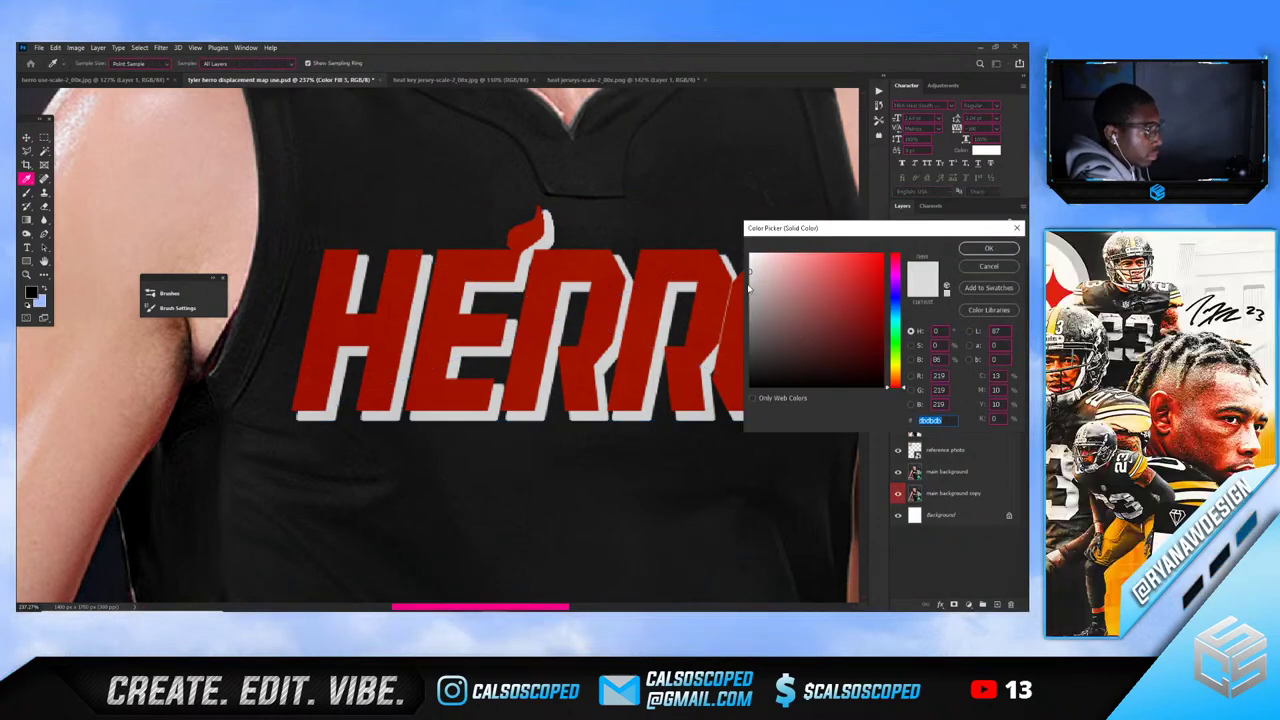
left_click_drag(749, 268, 747, 263)
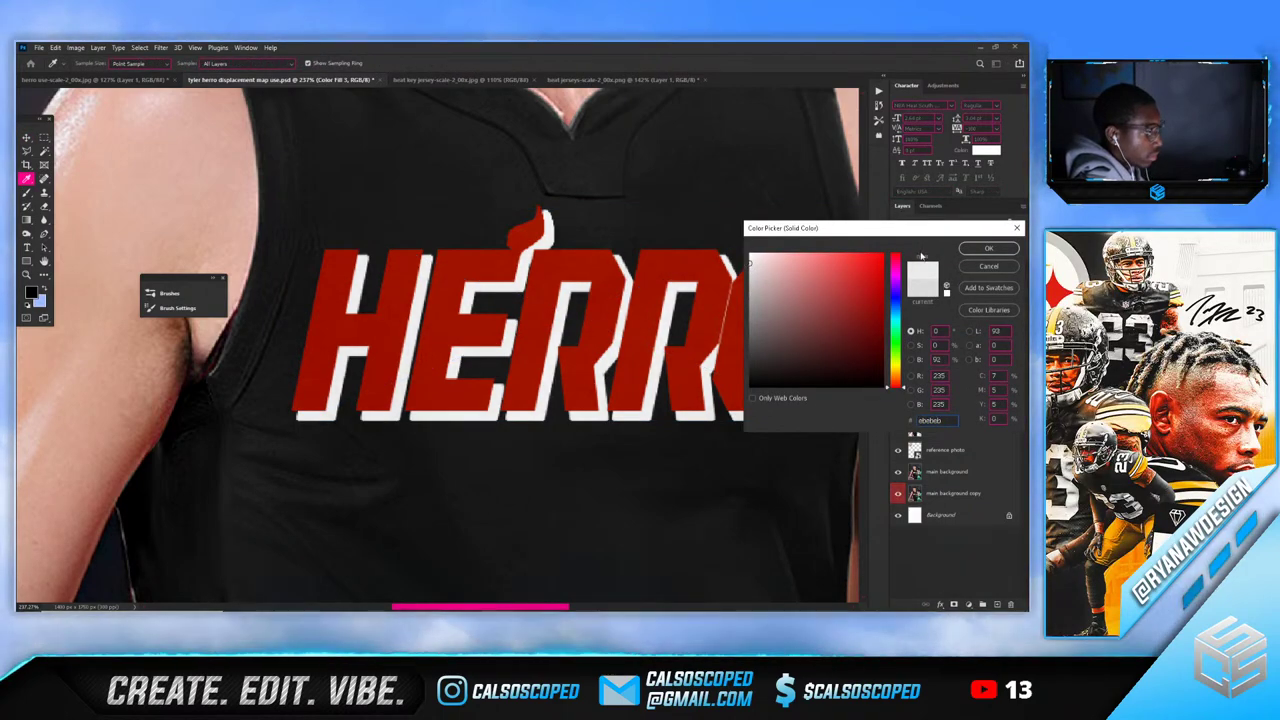
left_click(988, 248)
scroll(534, 295, "down", 10)
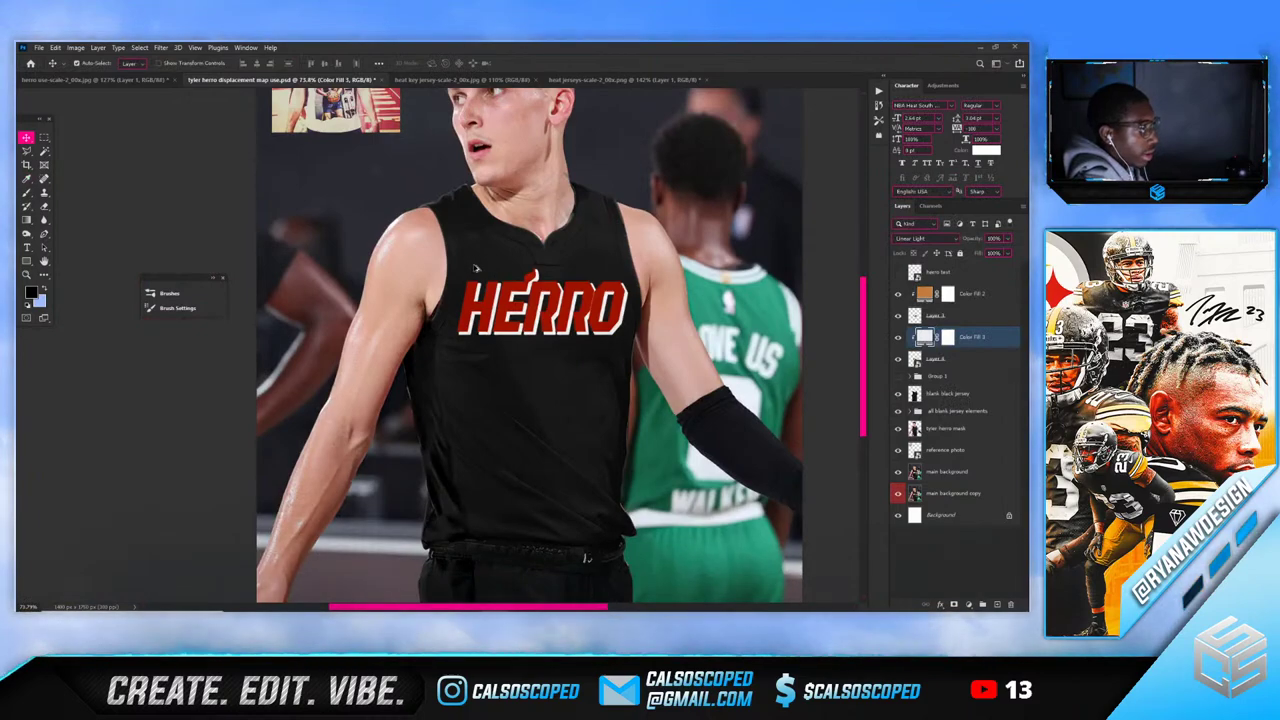
scroll(476, 268, "down", 2)
scroll(454, 388, "up", 5)
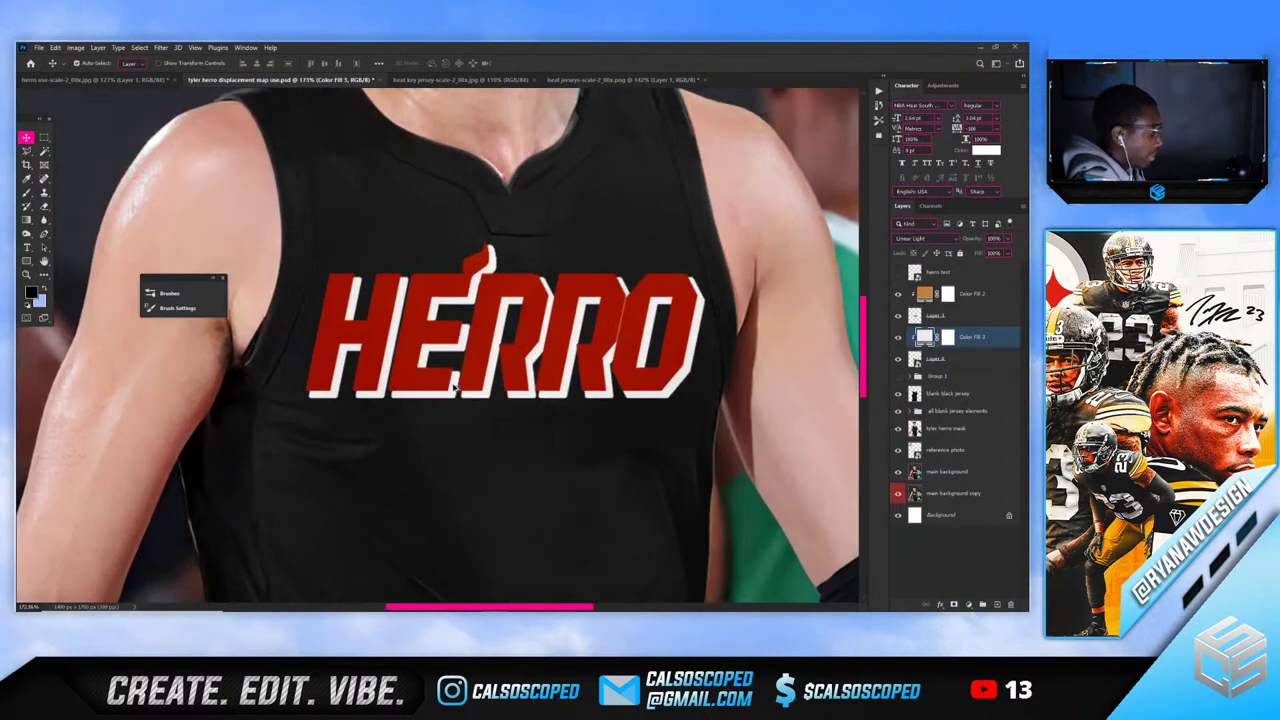
scroll(454, 388, "up", 2)
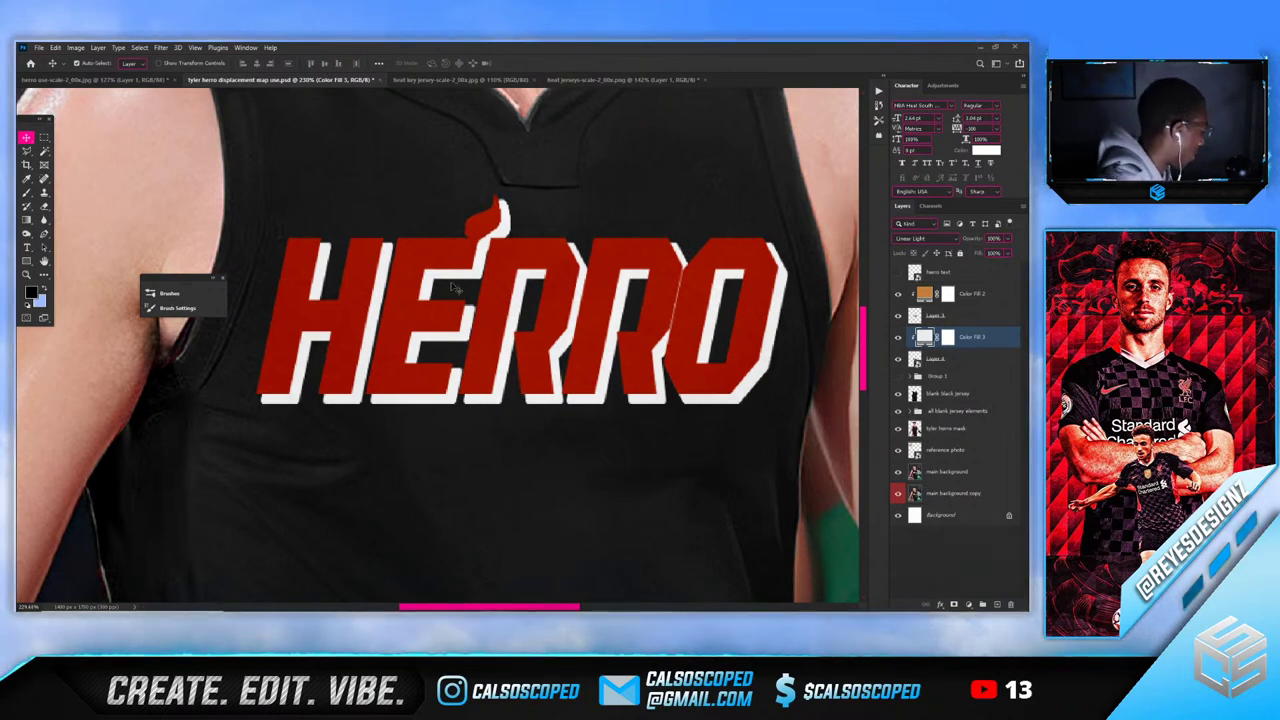
Rasterize the shadow's smart object, Layer 4
left_click(942, 360)
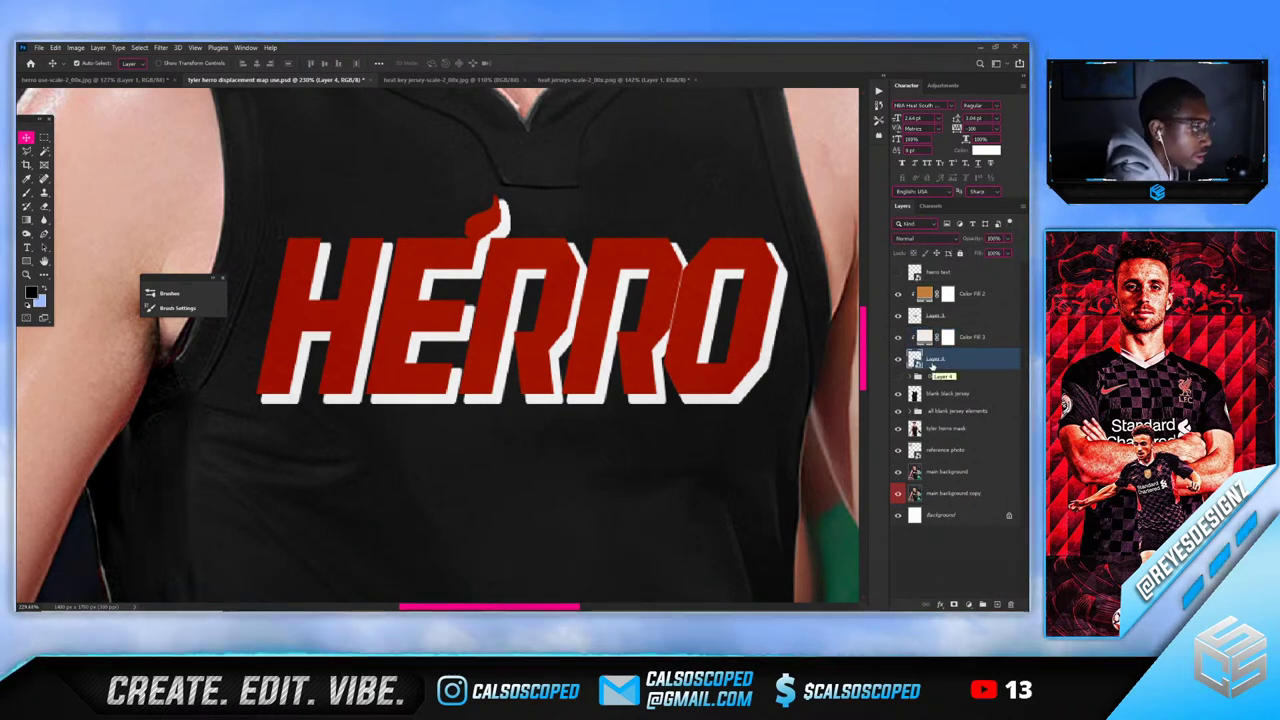
right_click(932, 365)
left_click(830, 350)
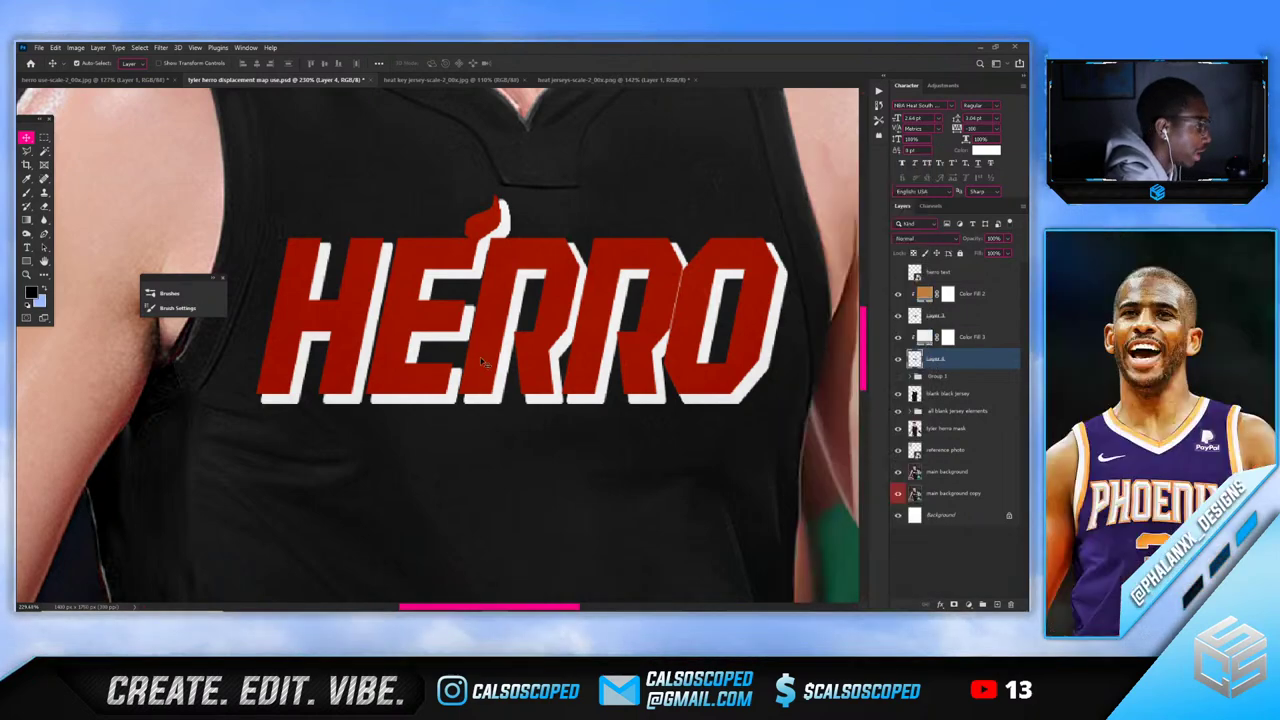
Lasso the gaps between the red H and its white shadow at the lower-left foot and the tops of both stems
scroll(298, 416, "up", 3)
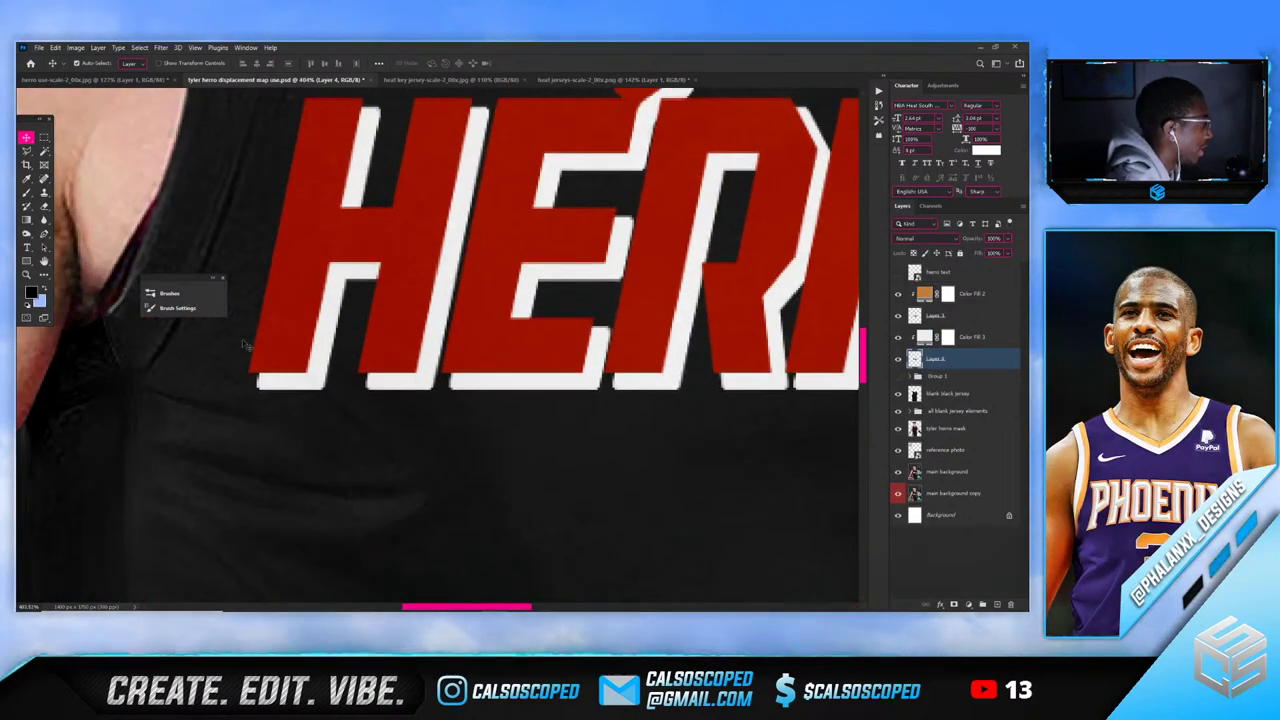
key("l")
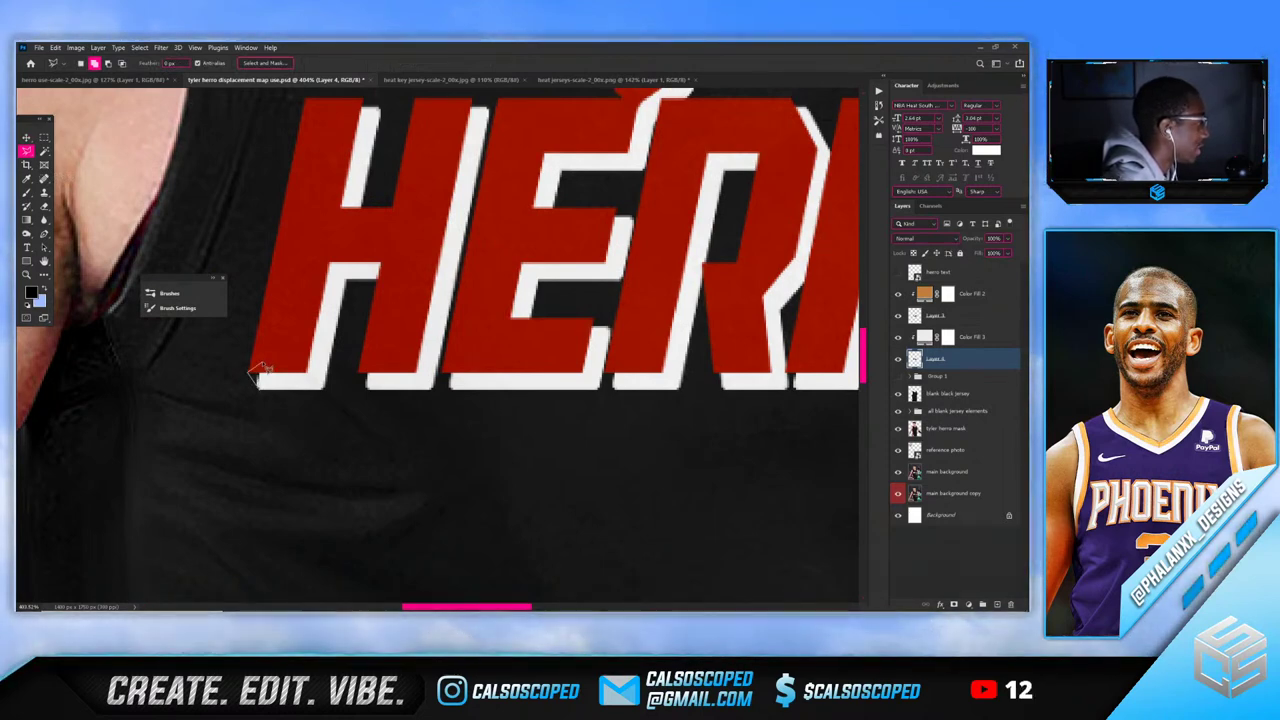
scroll(262, 382, "down", 3)
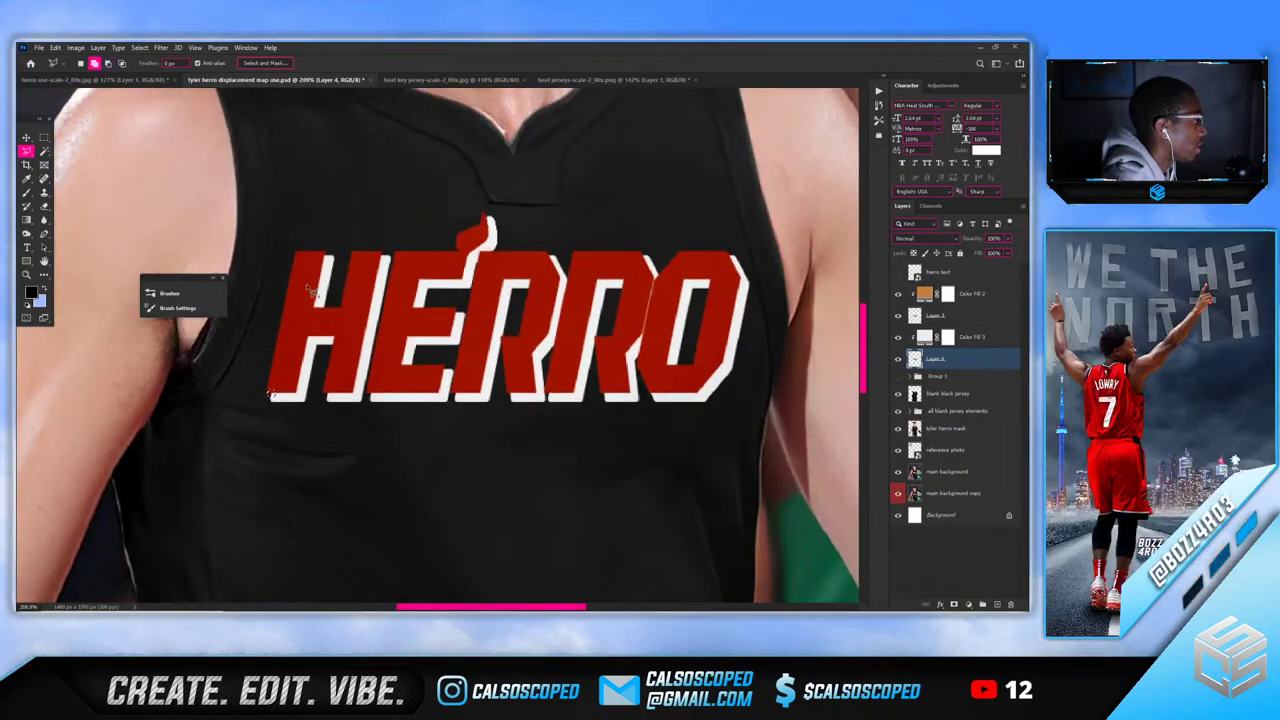
scroll(365, 302, "up", 5)
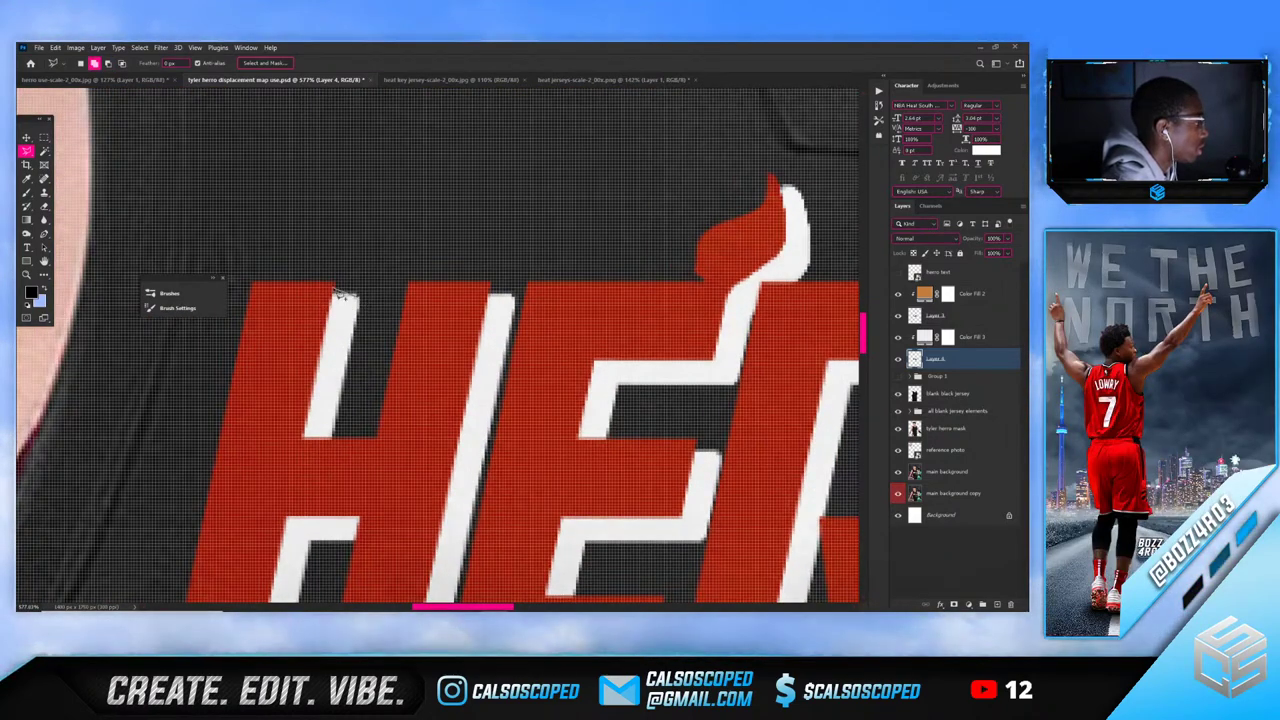
left_click(307, 296)
left_click(348, 291)
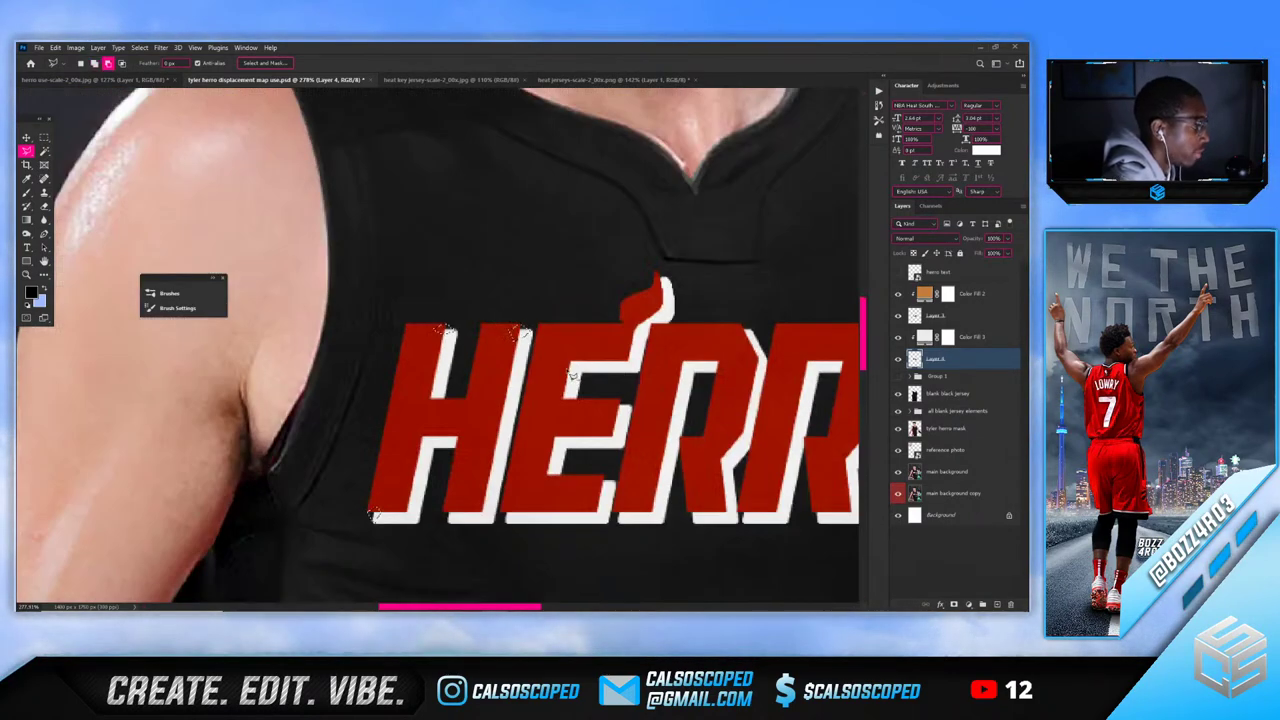
Add the shadow gaps at the E's corners, the H's right foot and the first R's feet to the lasso selection
scroll(649, 380, "up", 6)
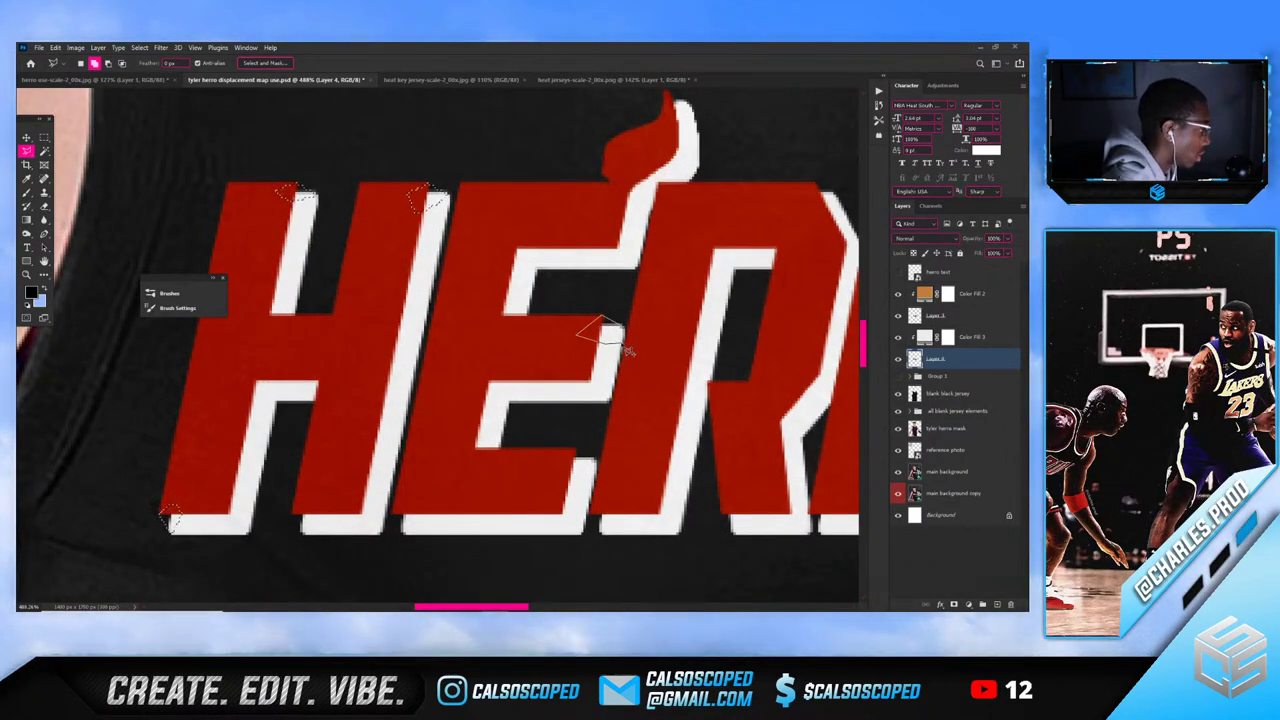
scroll(610, 355, "down", 3)
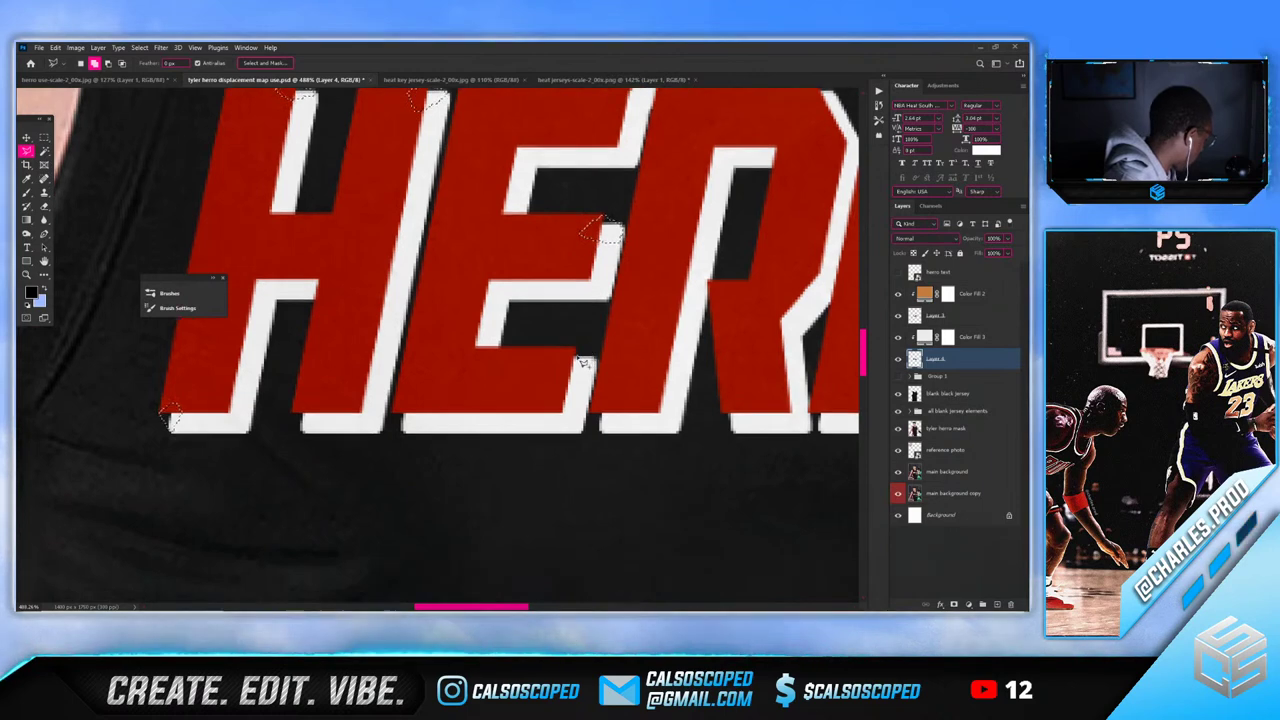
scroll(578, 360, "down", 1)
scroll(548, 355, "down", 3)
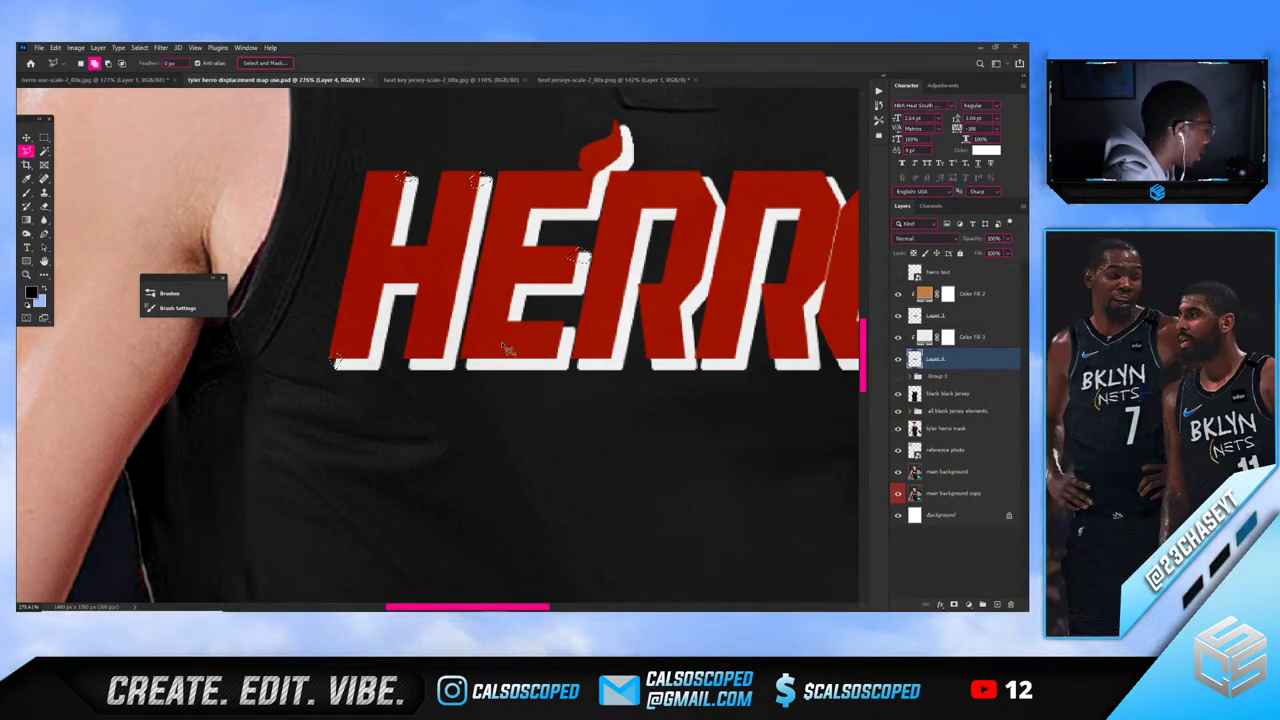
scroll(481, 310, "down", 1)
scroll(418, 356, "up", 3)
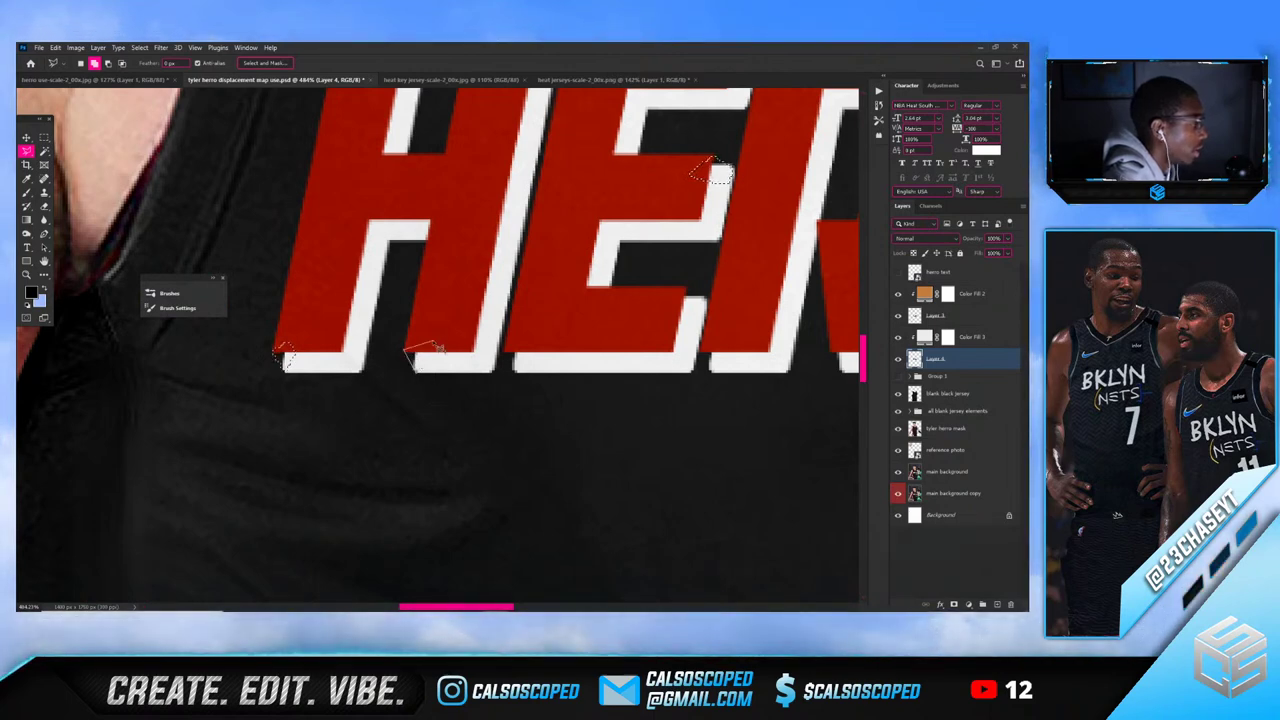
scroll(440, 355, "down", 2)
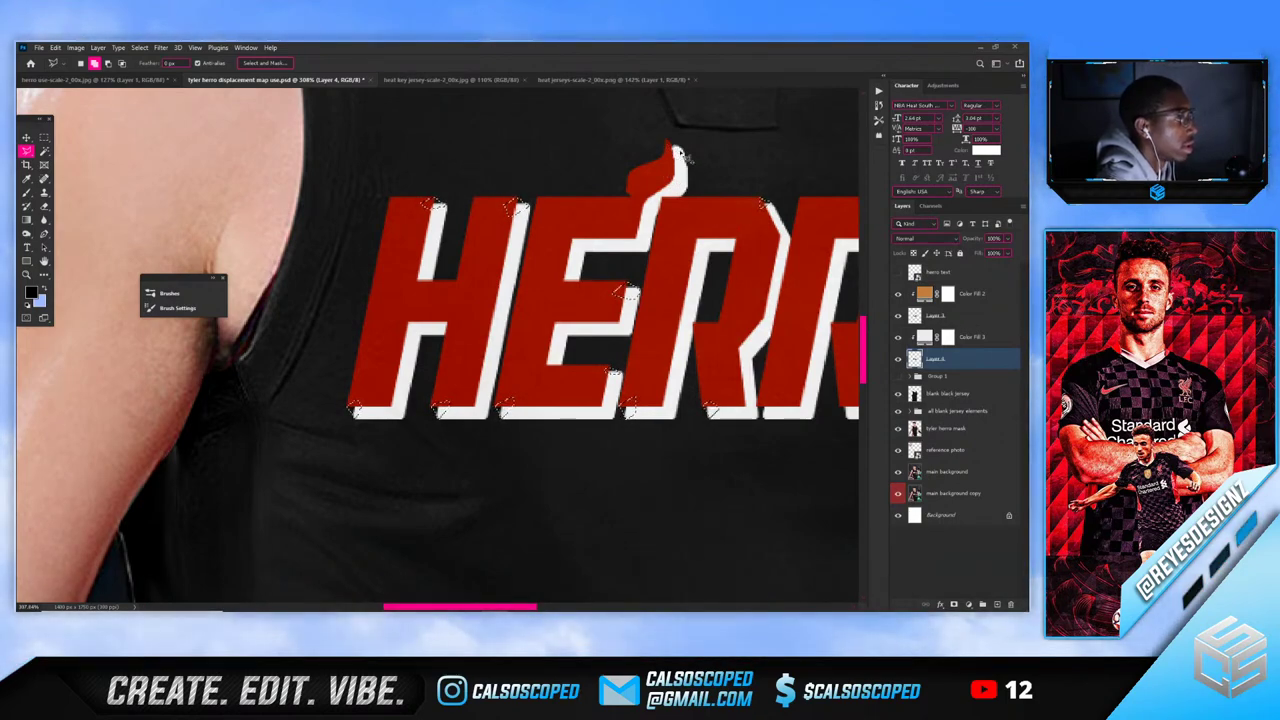
Extend the lasso selection with the shadow gaps at the flame tip, the second R's feet, both R tops and the O's upper-right corner
scroll(716, 231, "down", 5)
scroll(738, 318, "up", 5)
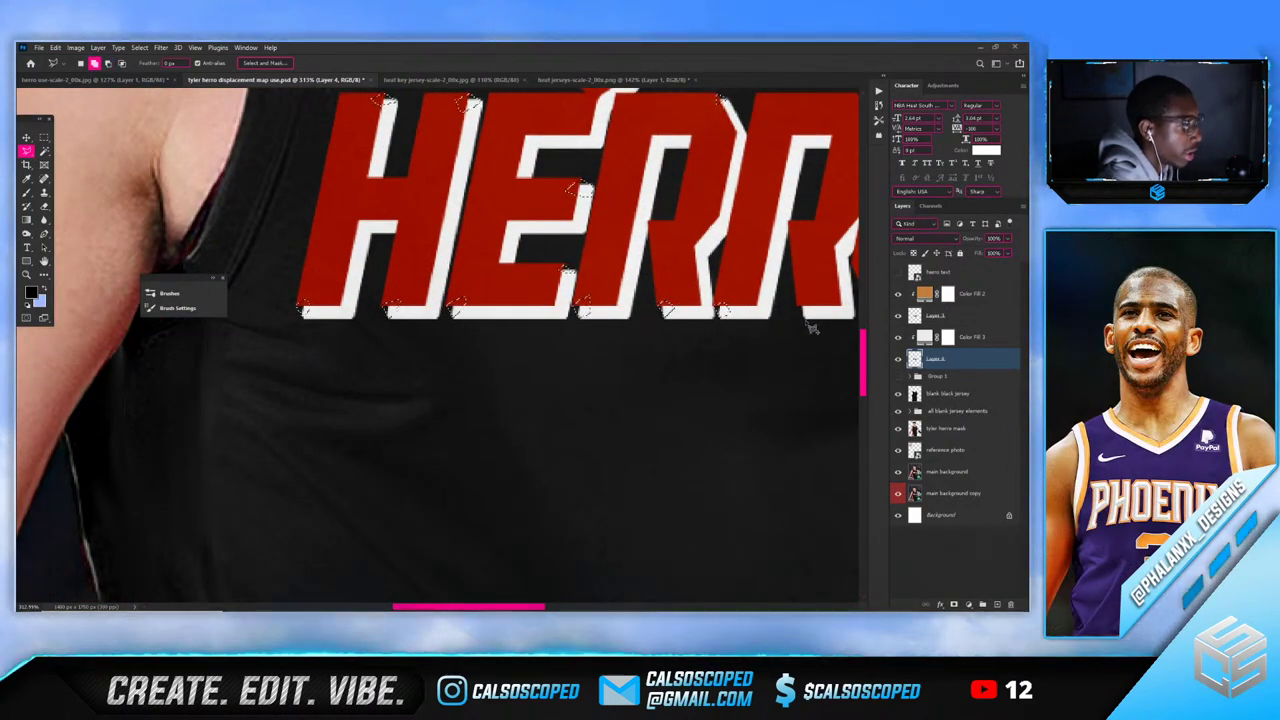
scroll(812, 328, "down", 5)
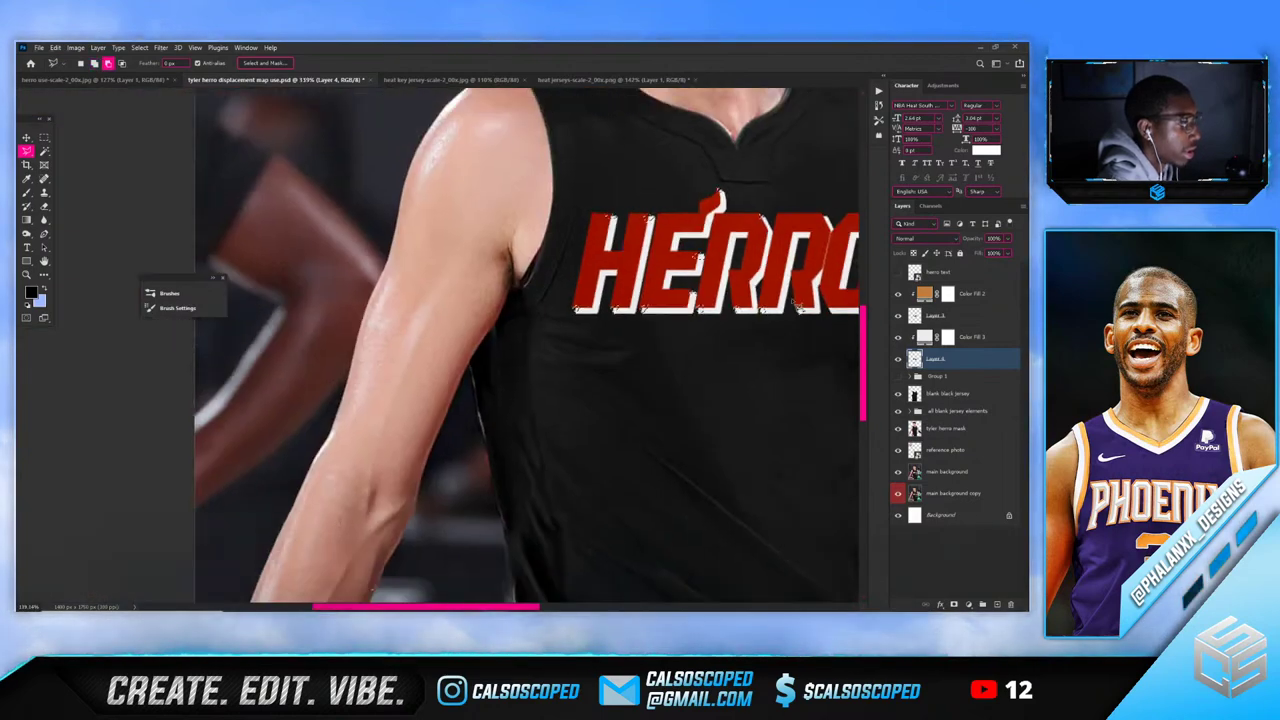
scroll(800, 306, "up", 5)
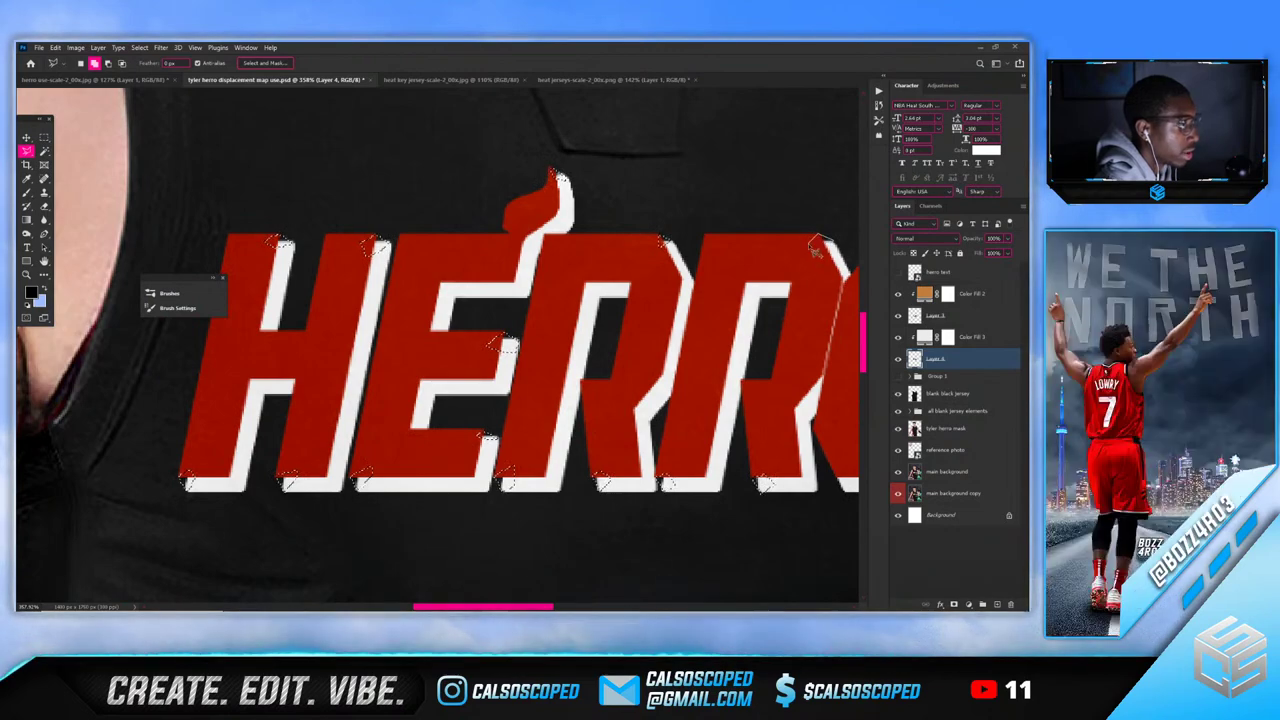
scroll(808, 255, "down", 2)
key("h")
left_click_drag(803, 263, 530, 248)
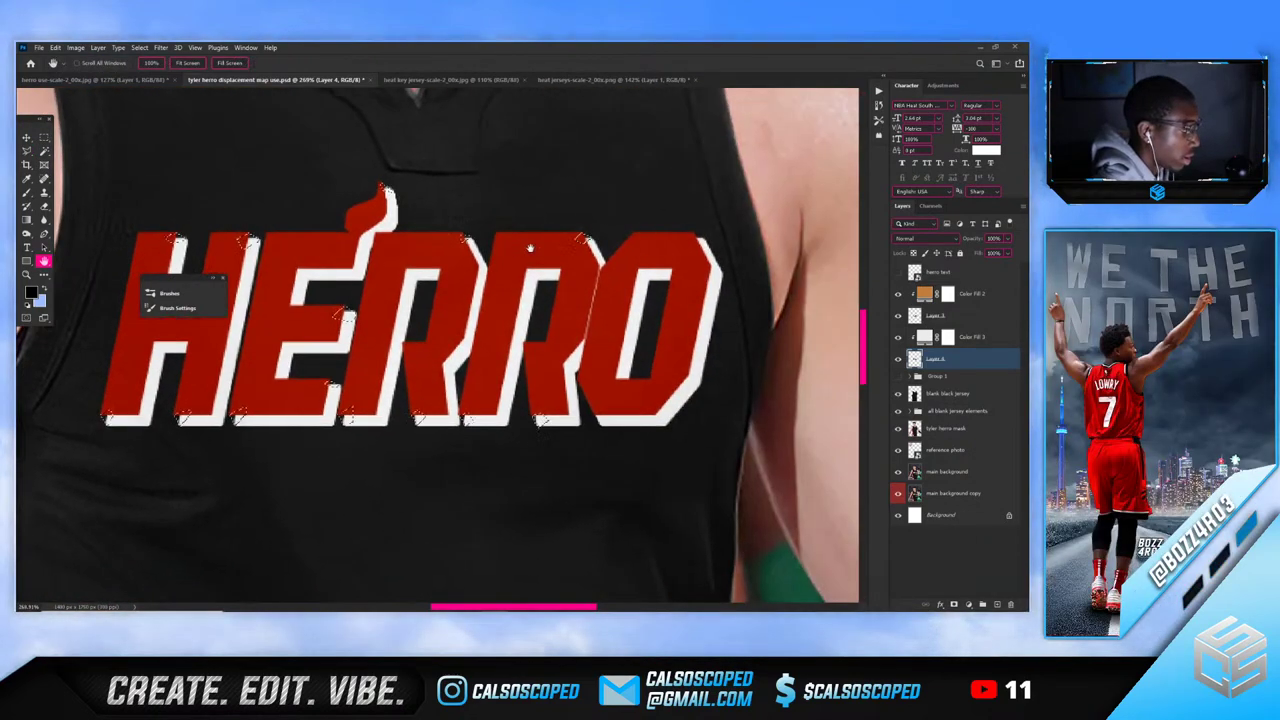
key("l")
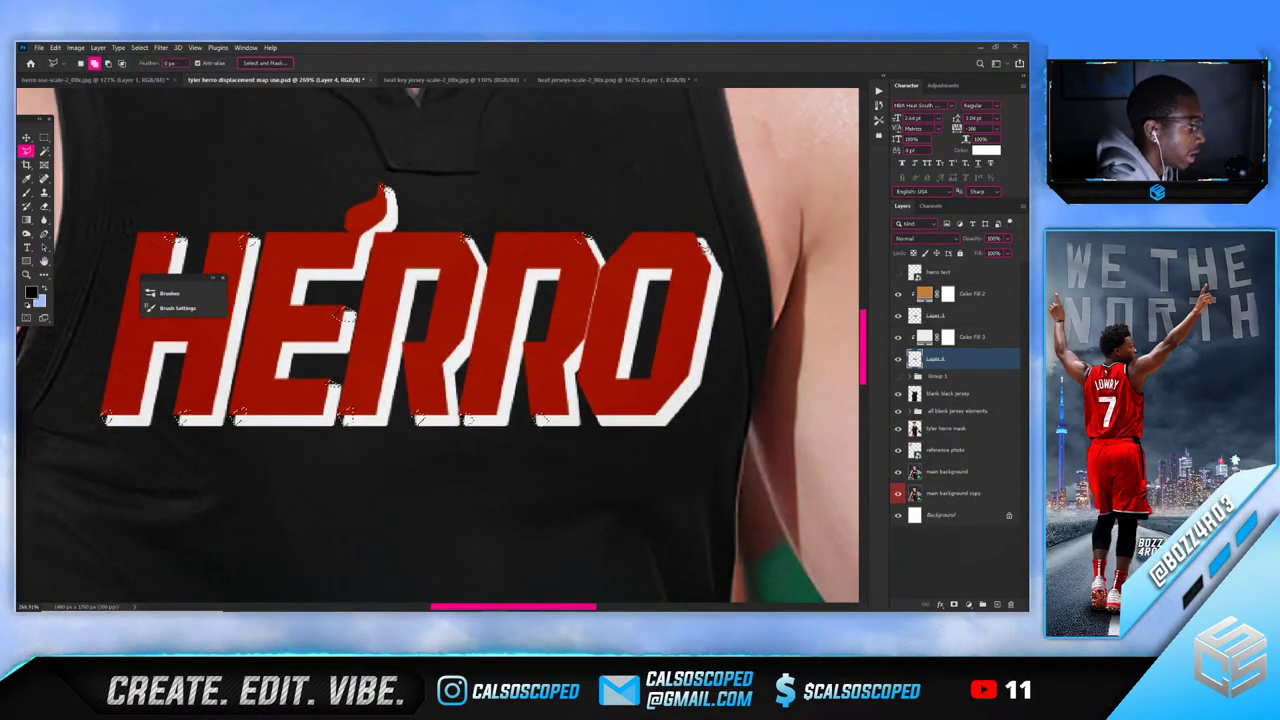
mouse_move(697, 240)
left_mouse_down()
mouse_move(672, 237)
mouse_move(708, 252)
left_mouse_up()
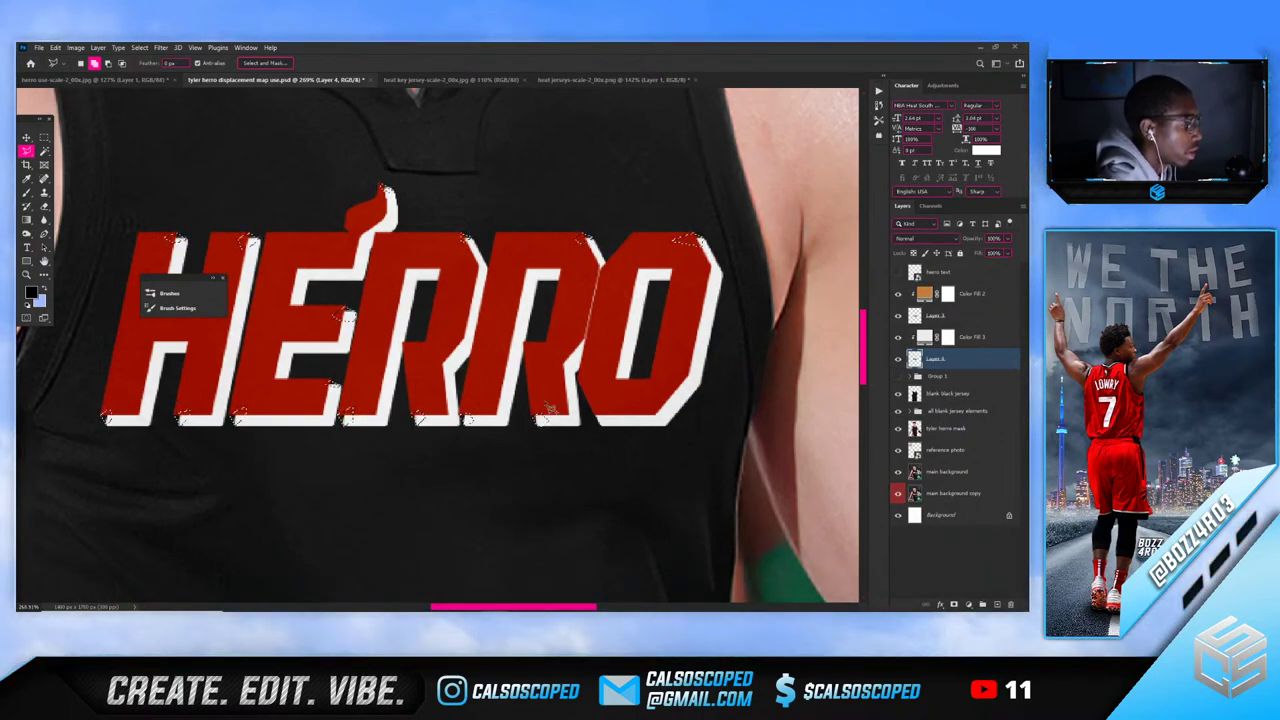
Fill the selected corner gaps on Layer 4 to connect the white shadow to the red letters
scroll(505, 385, "down", 5)
scroll(420, 382, "up", 3)
scroll(480, 382, "down", 4)
scroll(368, 378, "up", 4)
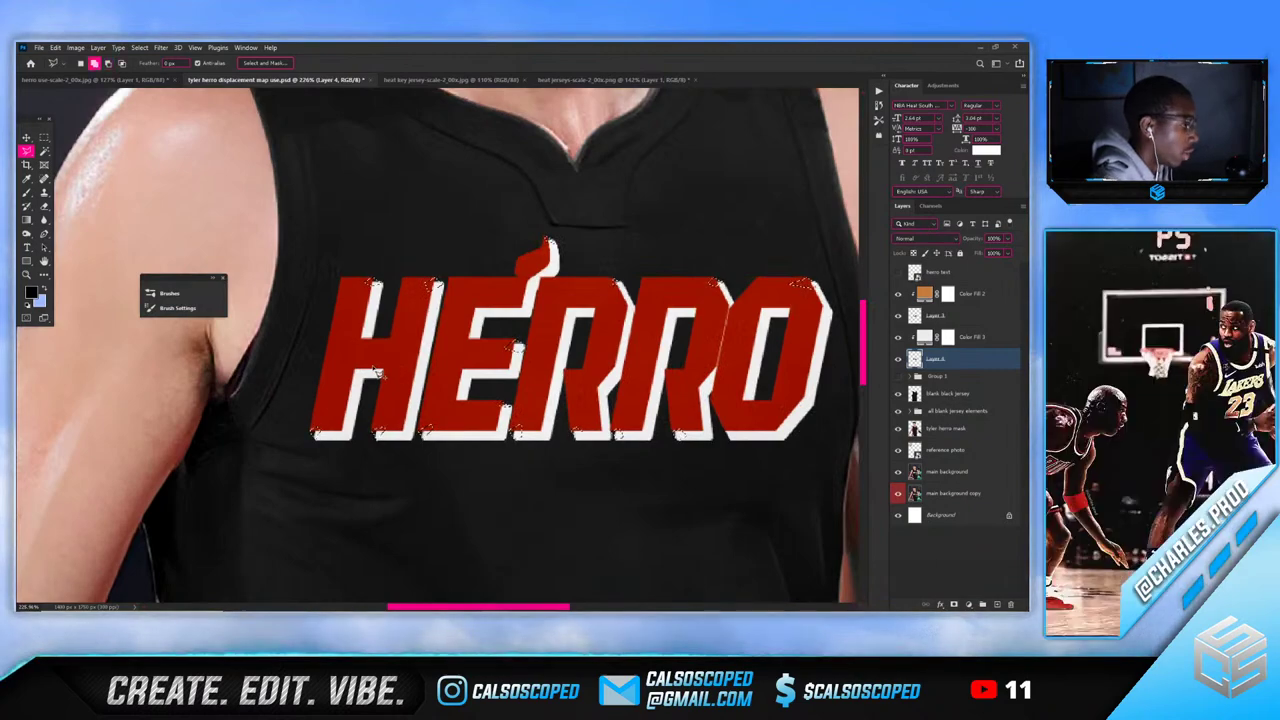
key("shift+BackSpace")
key("Return")
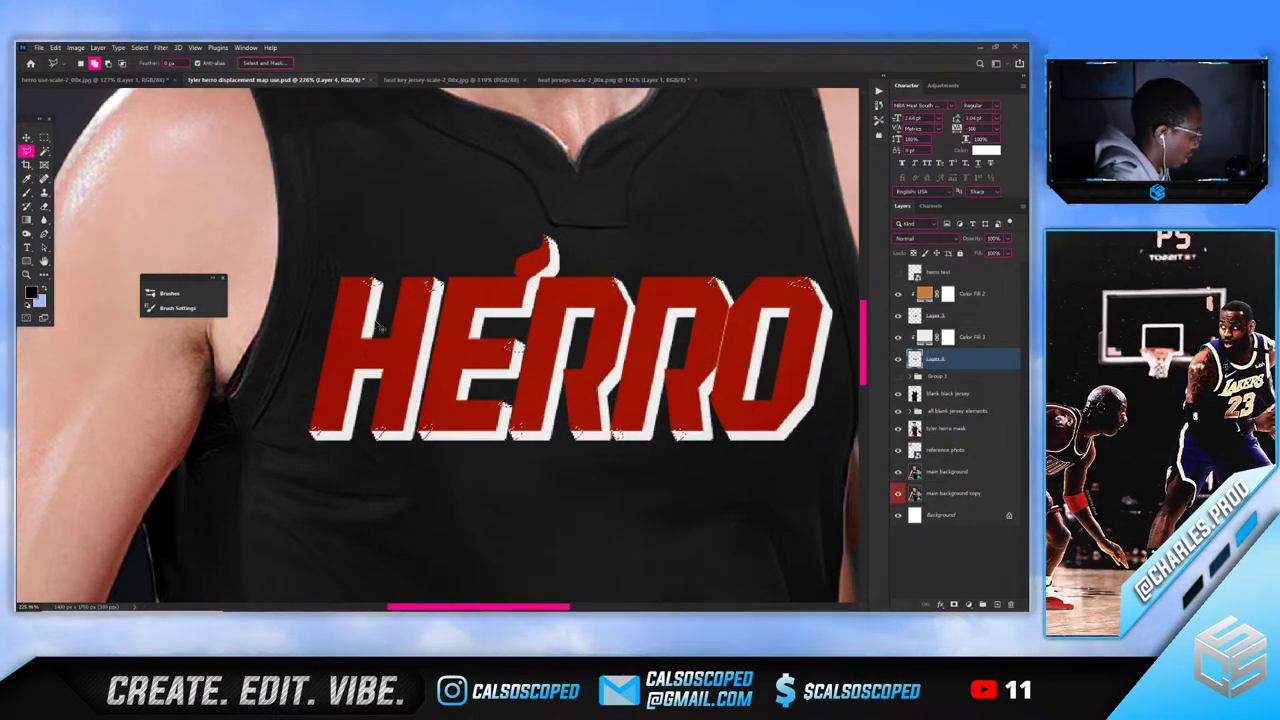
scroll(378, 328, "down", 5)
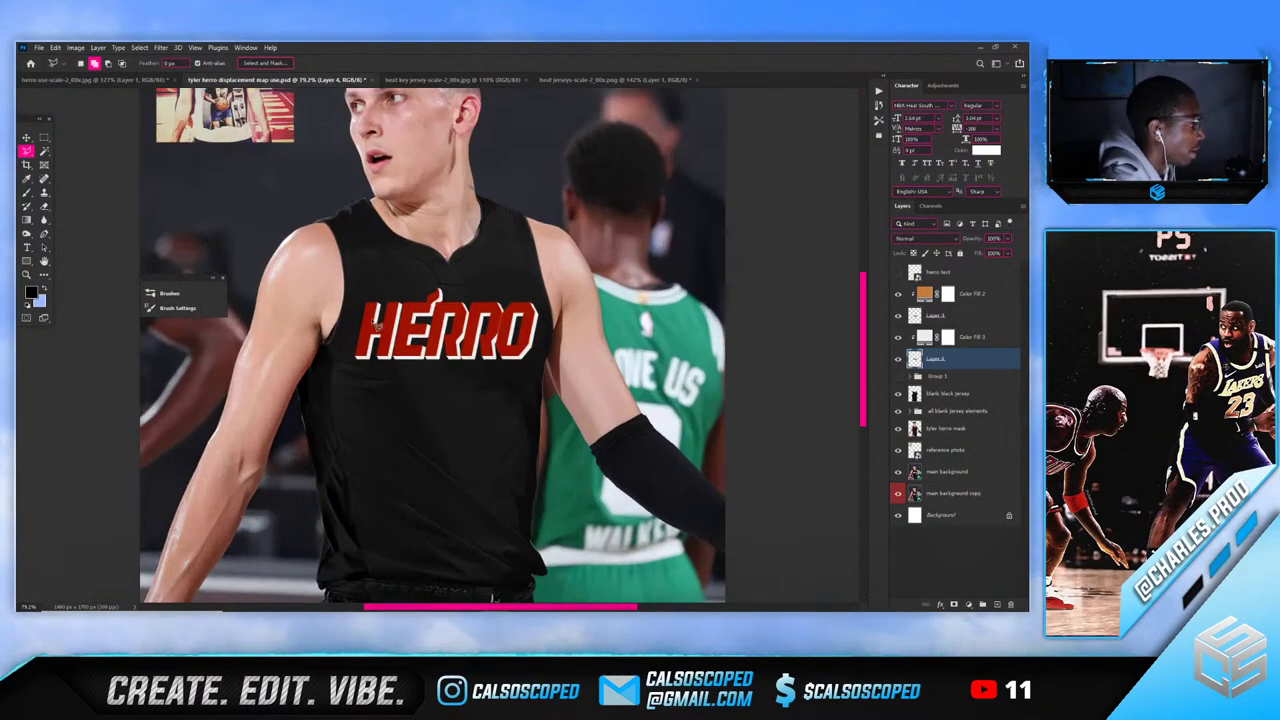
scroll(377, 326, "up", 3)
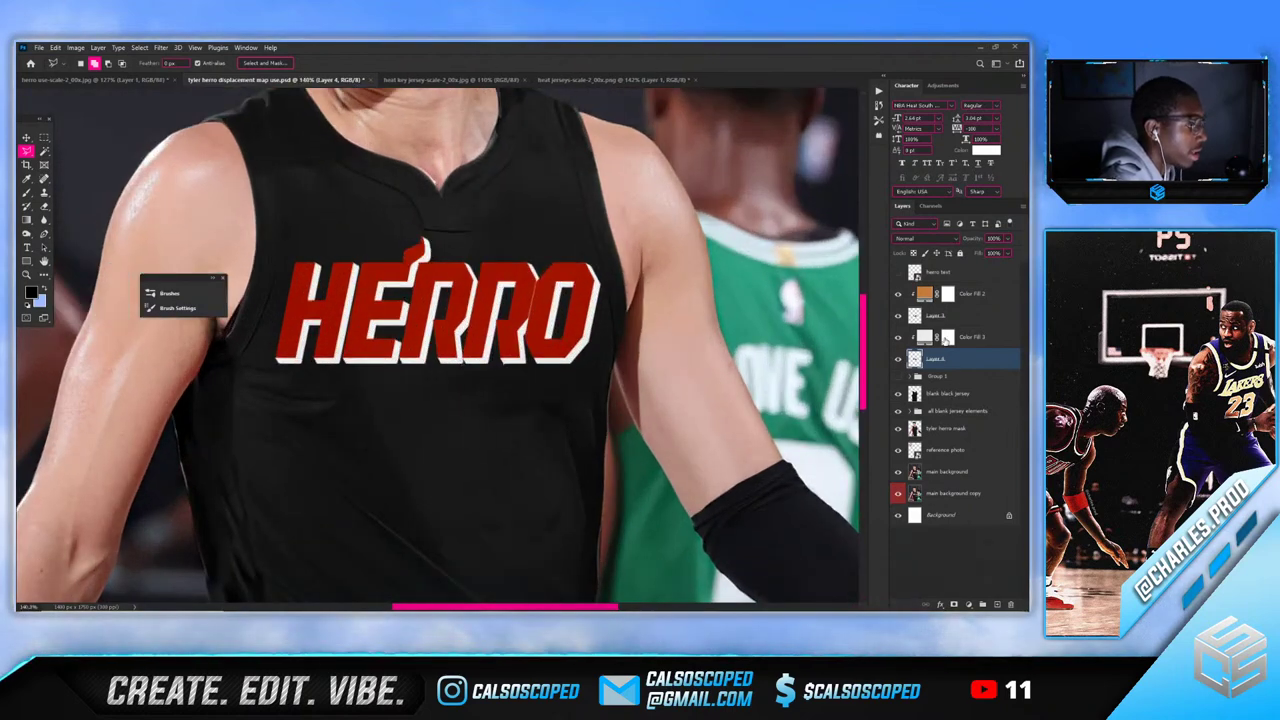
Rename the hidden Group 1 as "herro text group draft" and give it a red color label
left_click(955, 294)
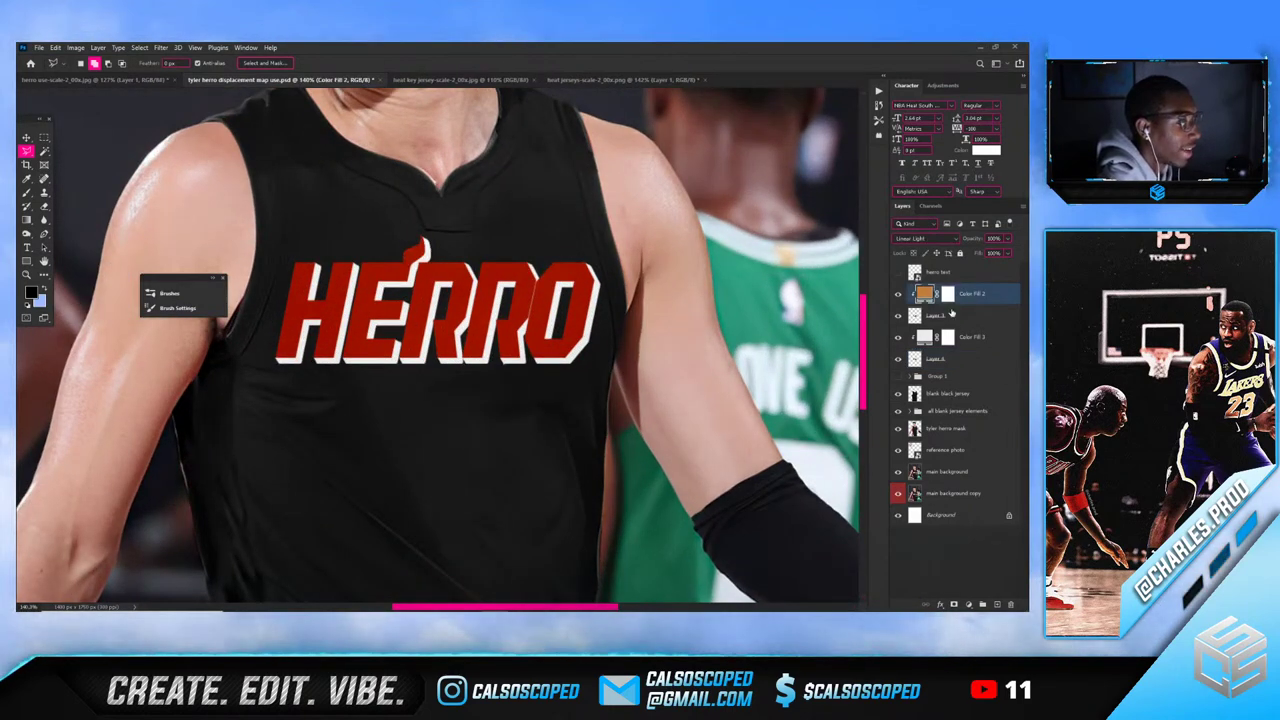
left_click(898, 377)
left_click(898, 377)
double_click(937, 376)
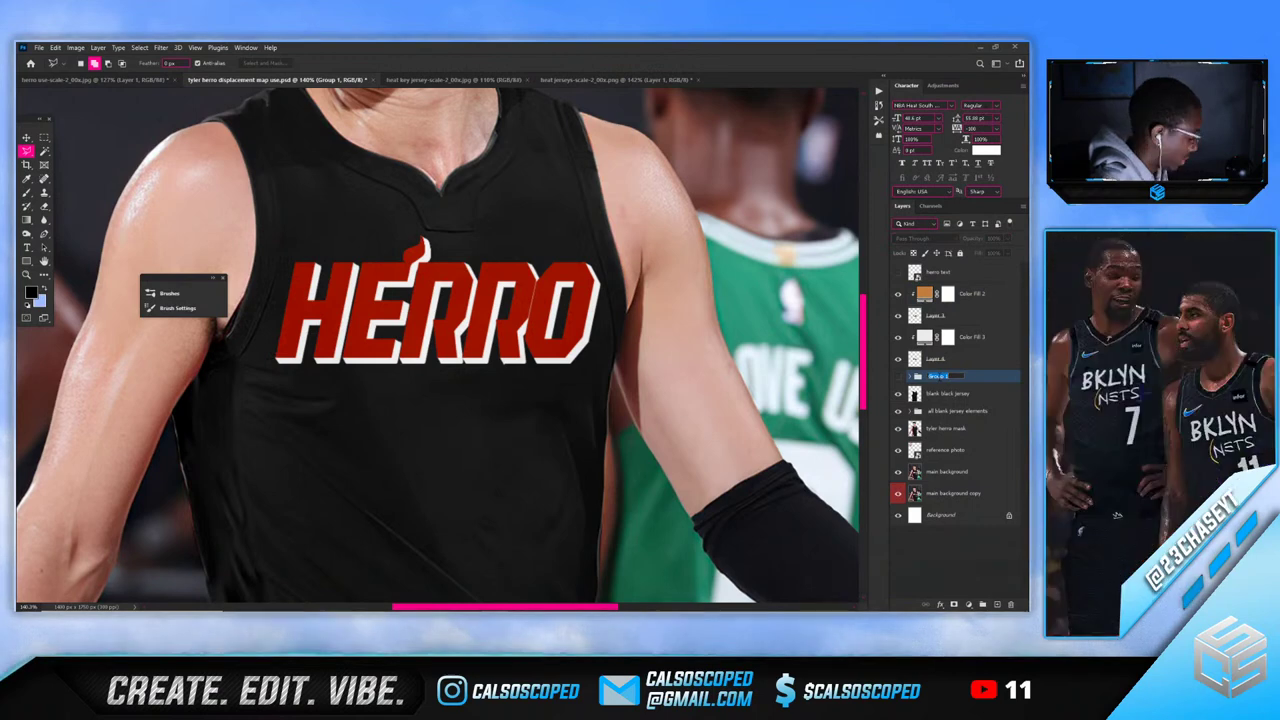
type("herro te")
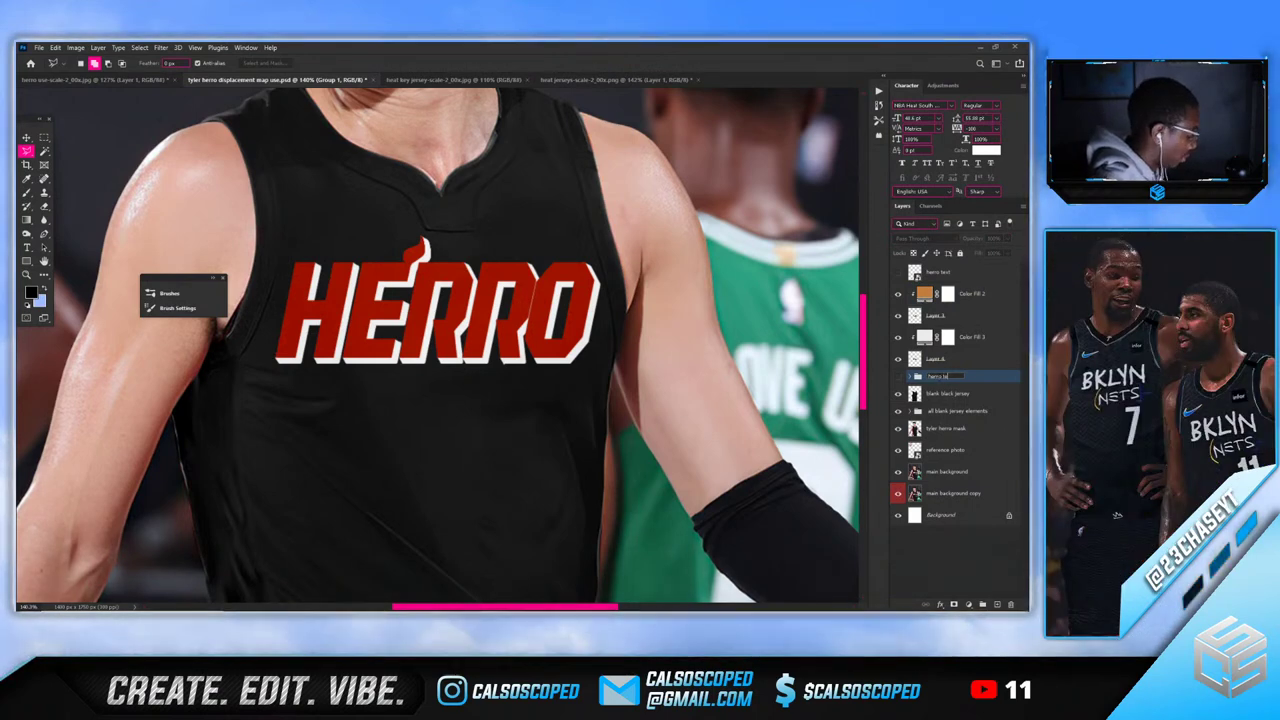
type("xt group draft")
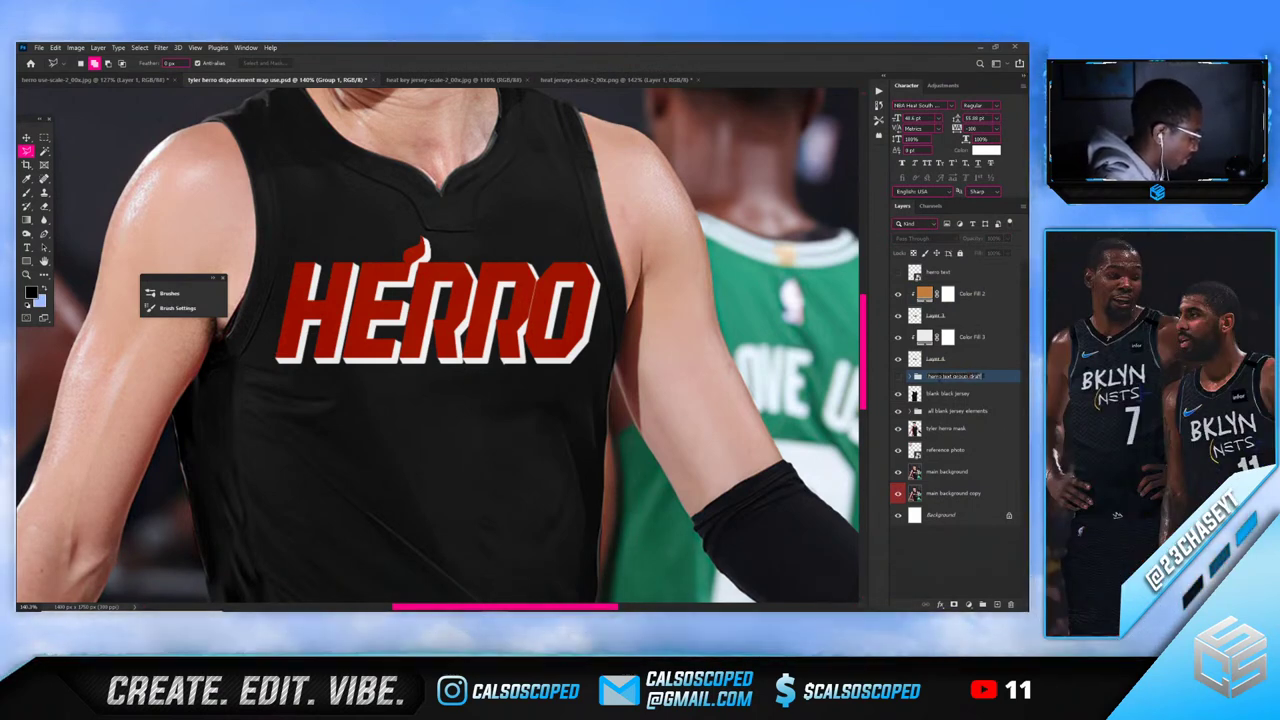
key("Return")
right_click(945, 376)
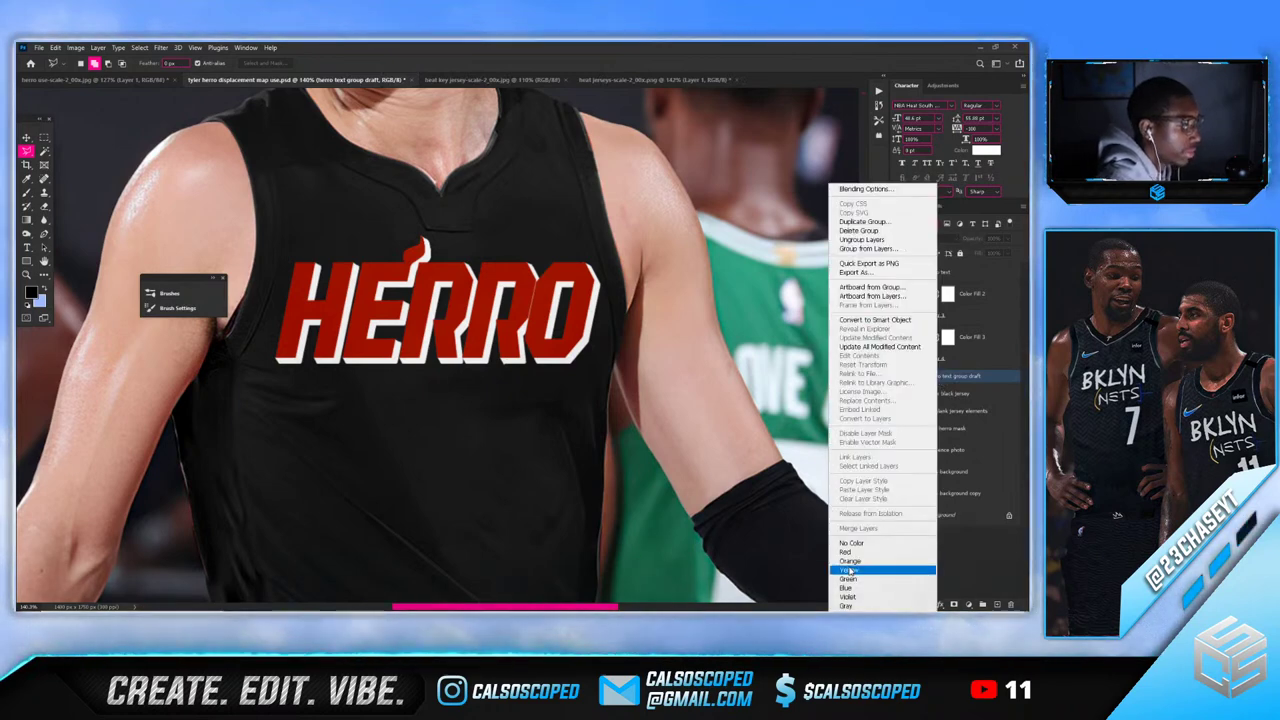
left_click(846, 552)
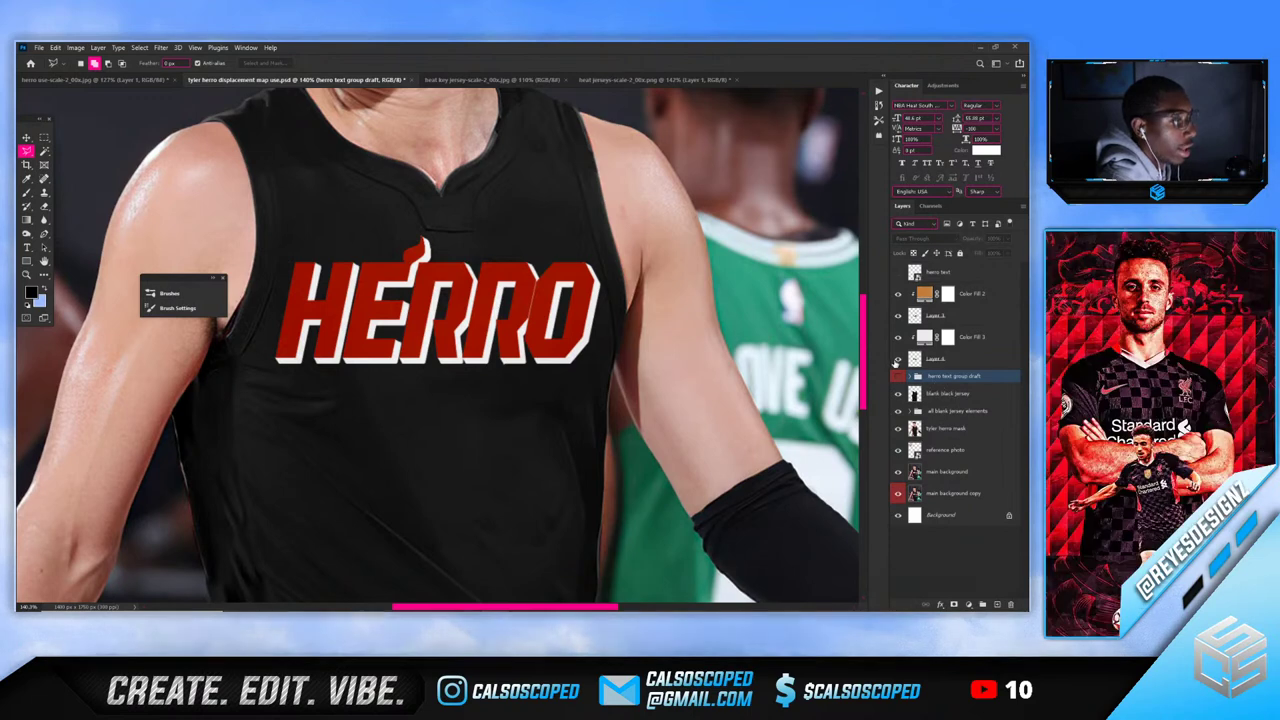
Combine the red lettering layer, the white shadow layer and their two color fills into a single smart object
left_click(958, 300)
left_click(945, 362, "shift")
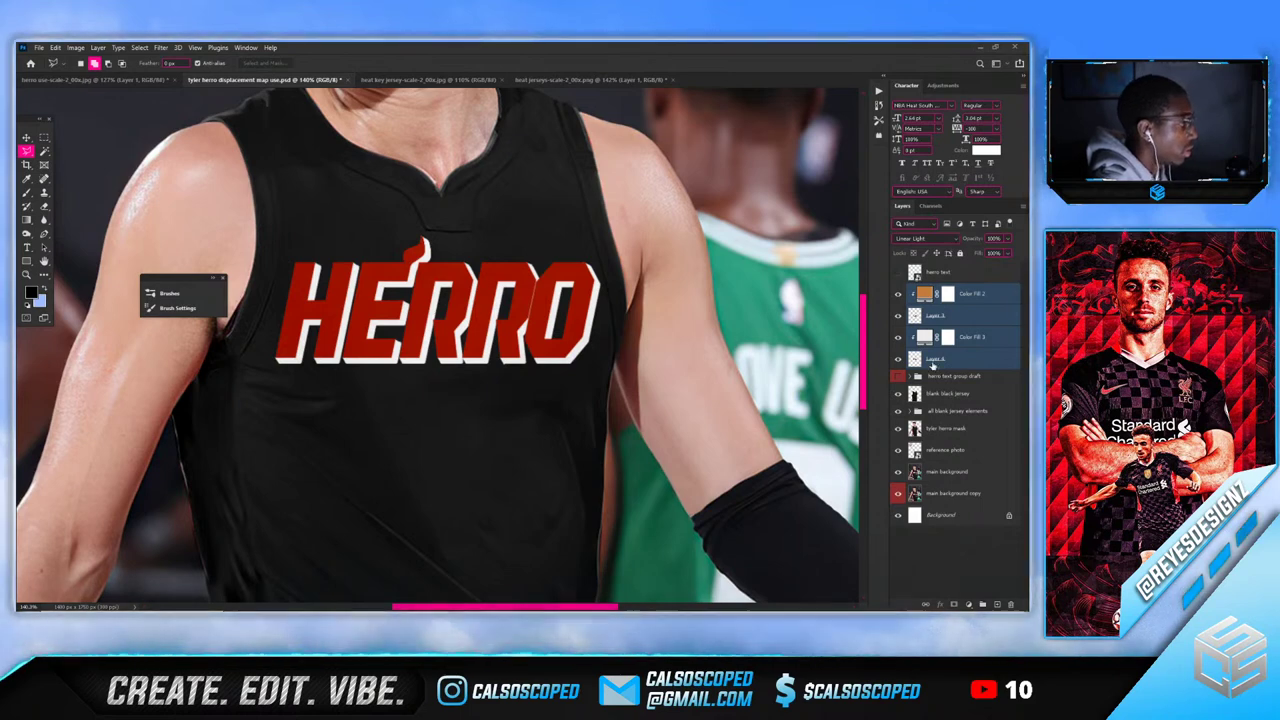
key("ctrl+e")
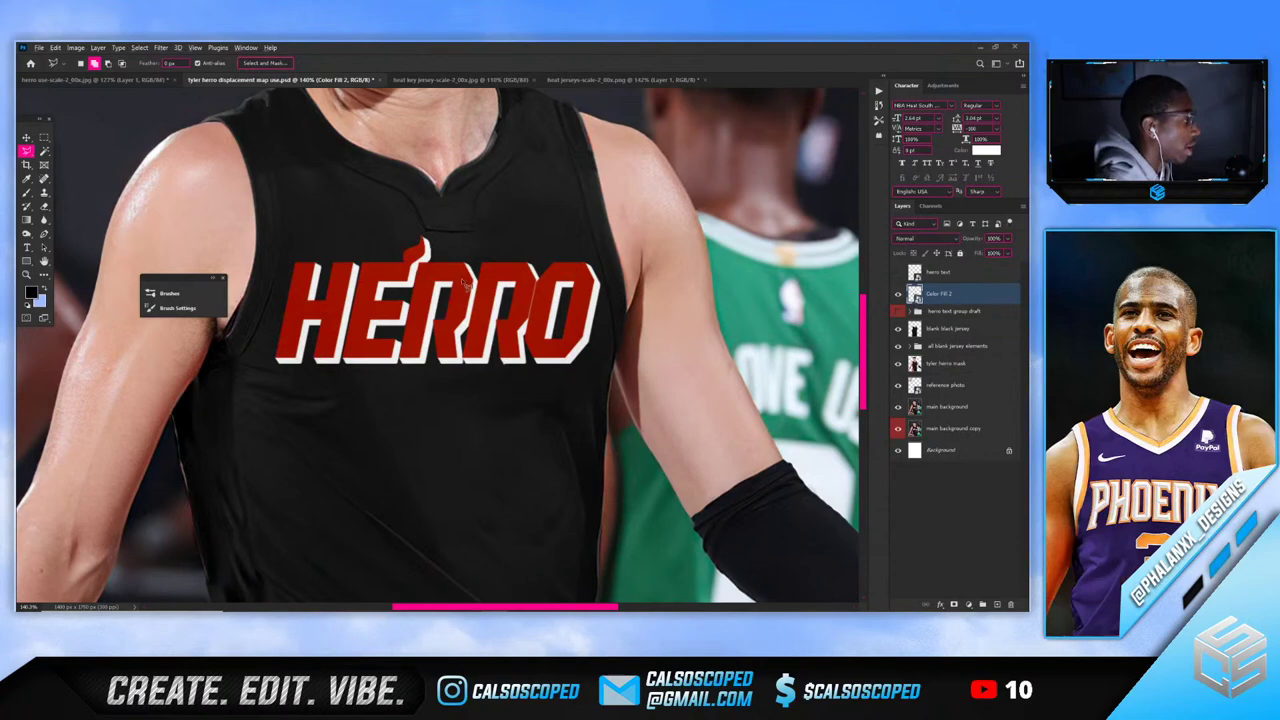
Examine how the HERRO lettering sits on the jersey, from the whole figure to the chest, against the reference photo
key("ctrl+0")
scroll(263, 140, "up", 5)
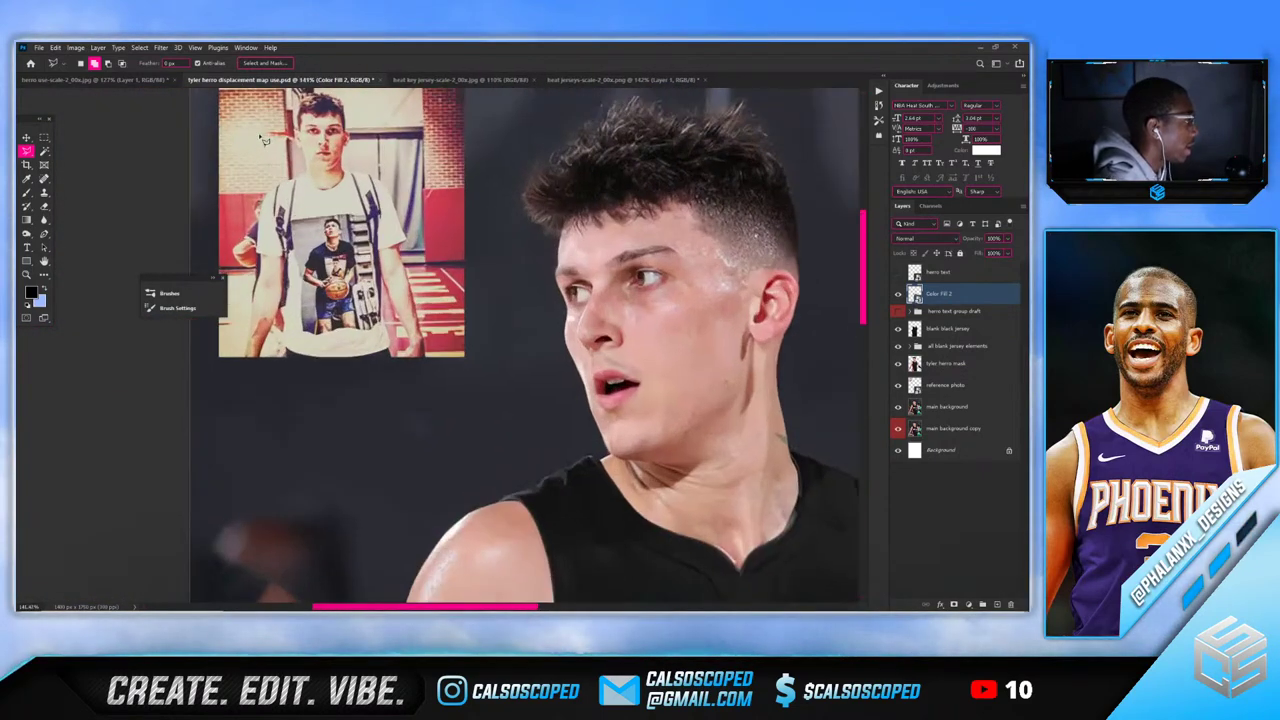
scroll(343, 358, "down", 2)
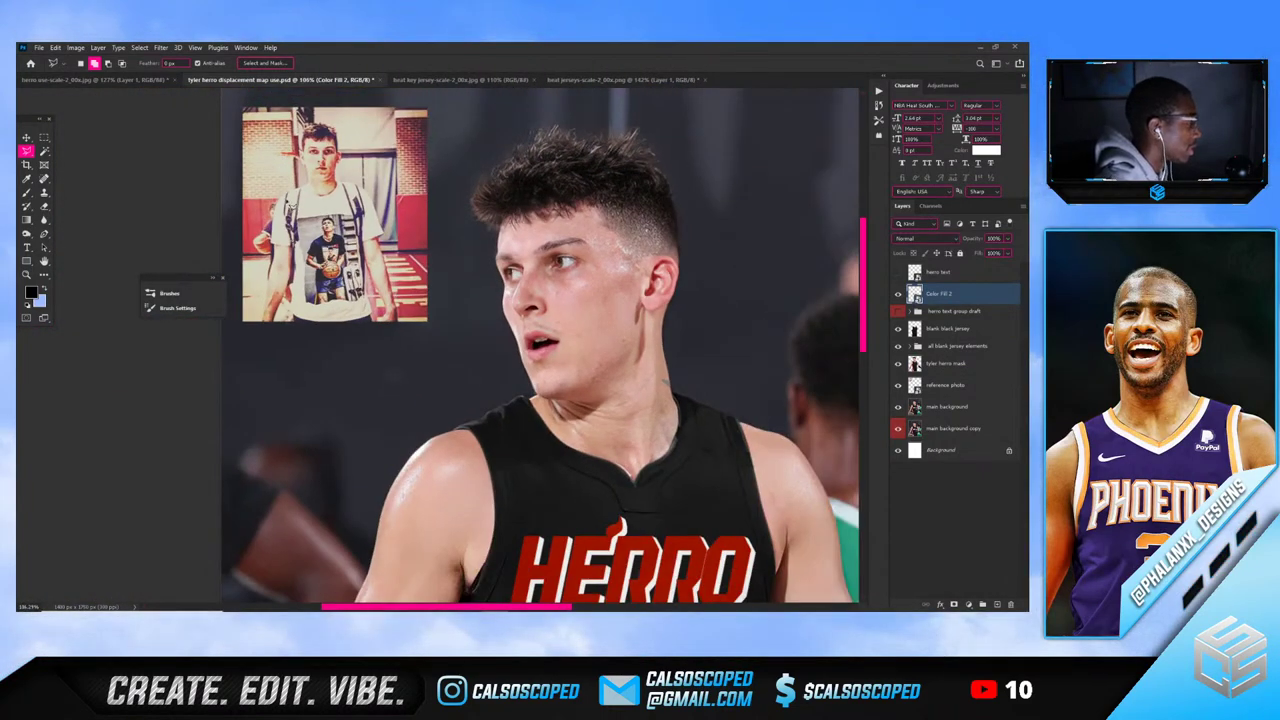
scroll(292, 206, "down", 2)
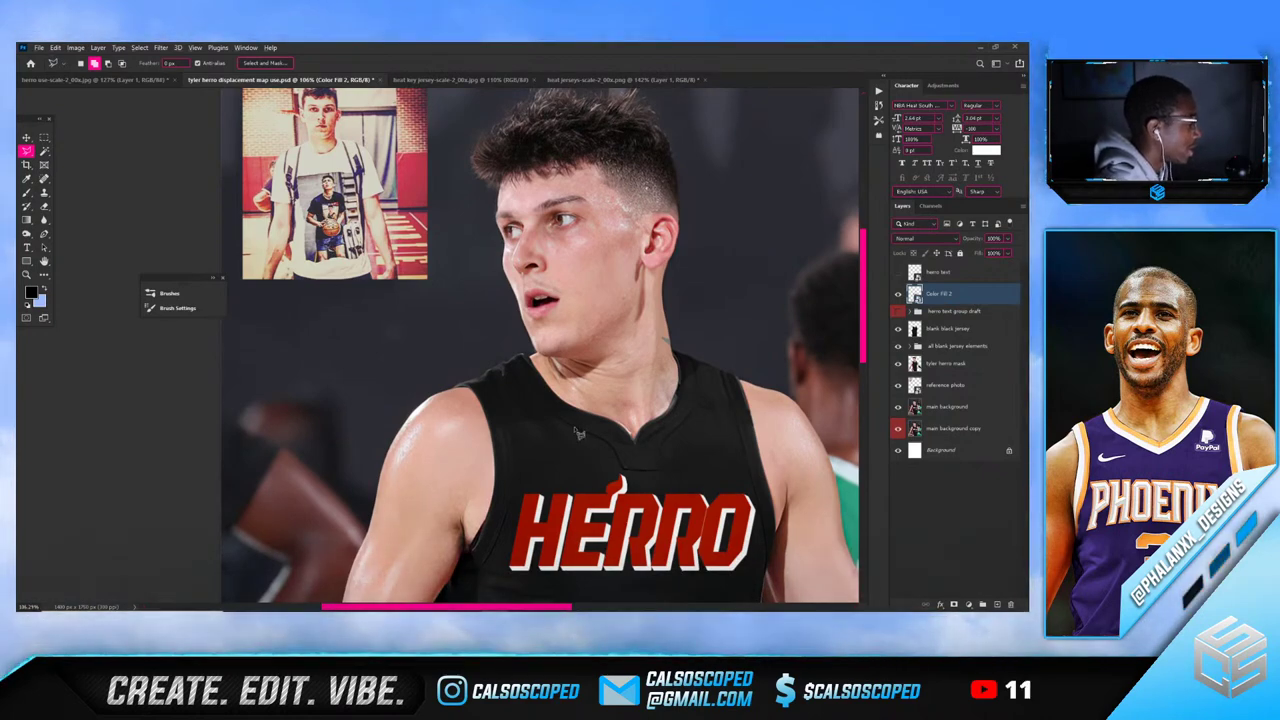
scroll(579, 433, "up", 2)
scroll(580, 428, "down", 6)
scroll(641, 410, "up", 1)
scroll(666, 428, "up", 4)
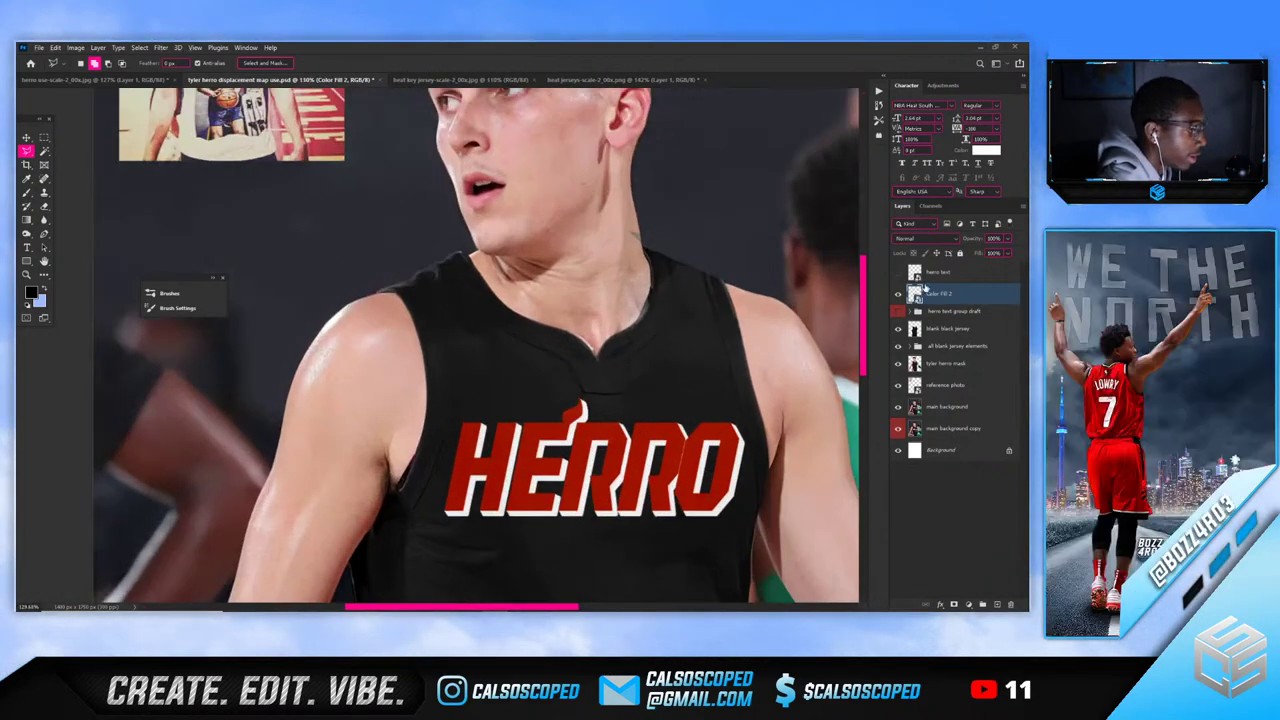
key("ctrl+t")
scroll(701, 380, "down", 5)
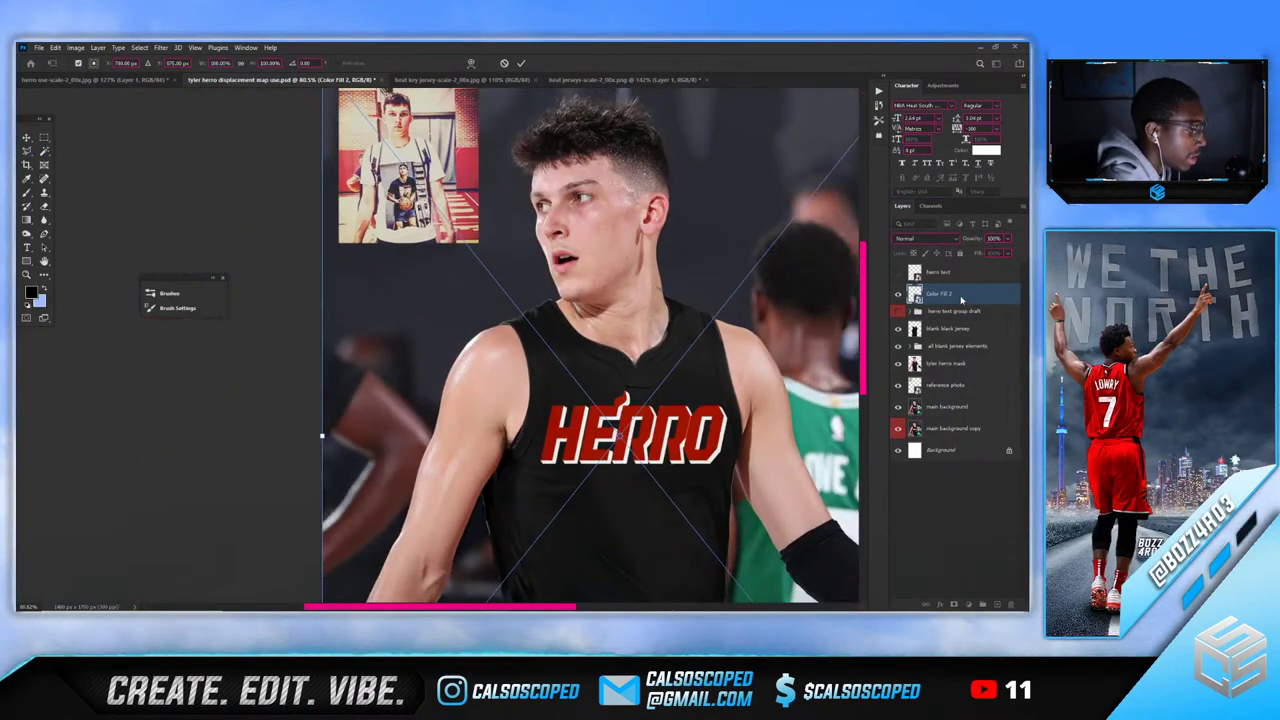
key("Escape")
key("ctrl+t")
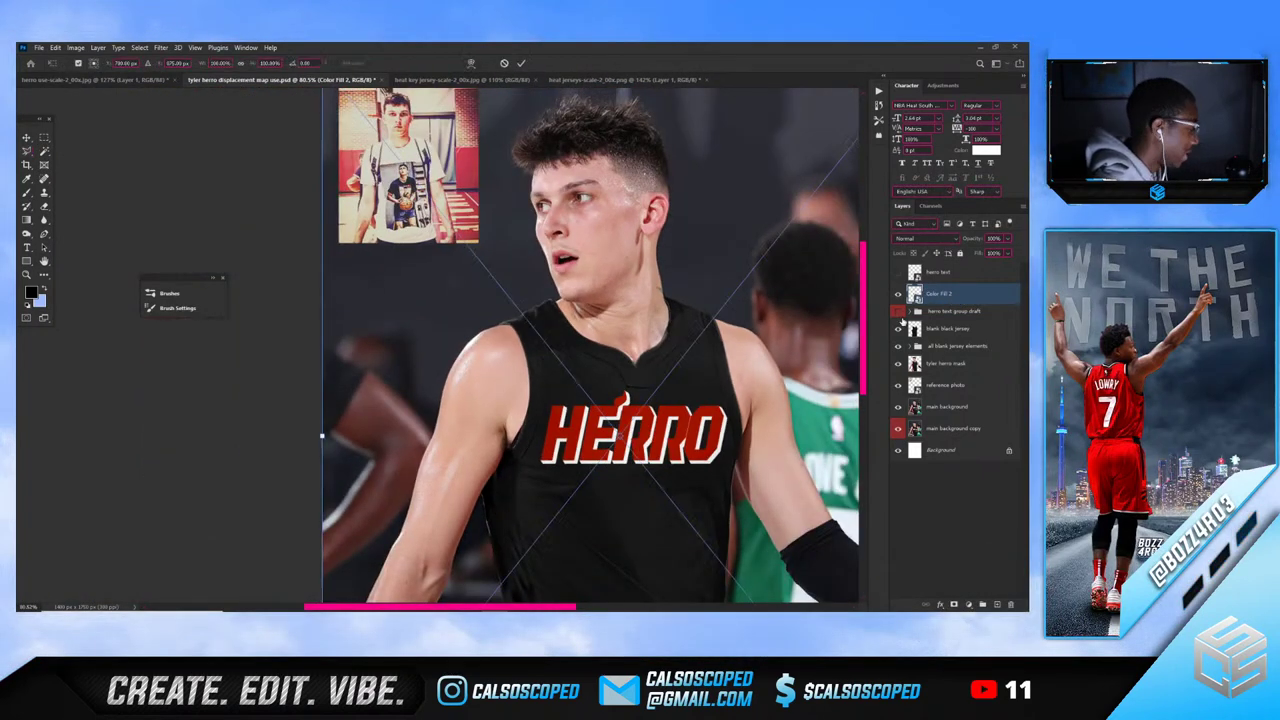
key("l")
left_click(897, 294)
left_click(897, 294)
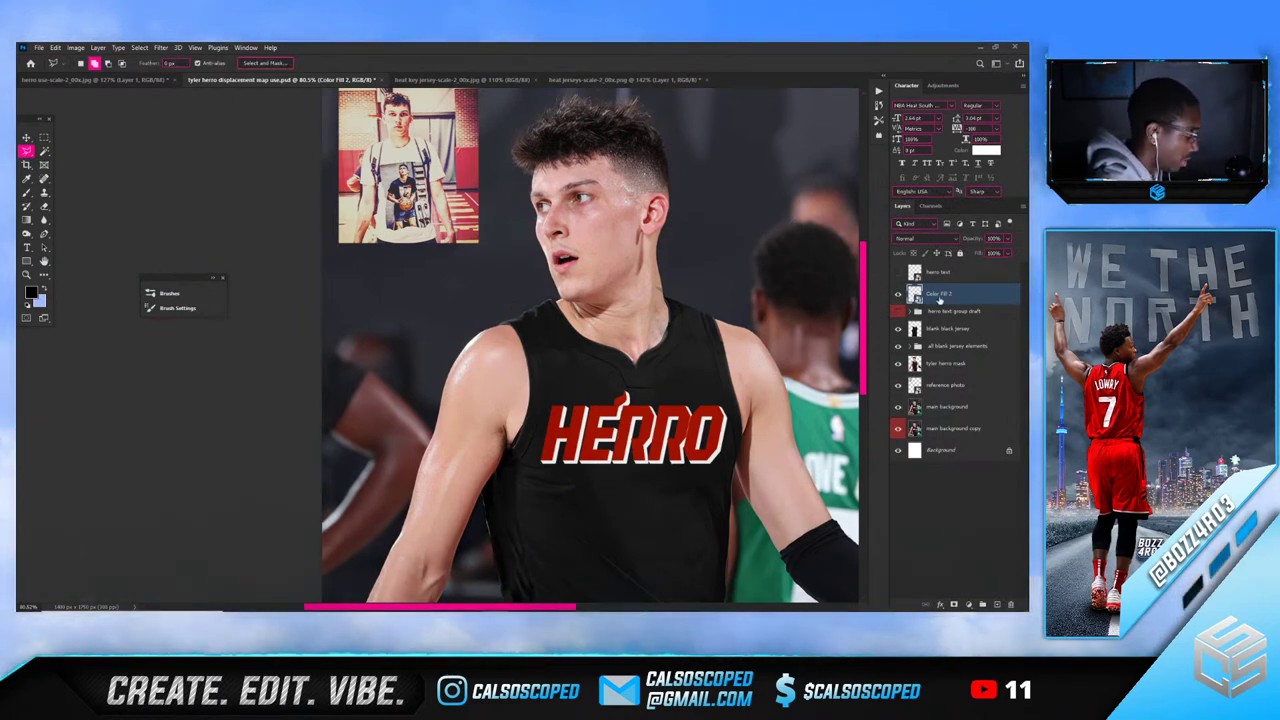
Rebuild the combined HERRO layer as a smart object so that its transform bounds fit the lettering
key("ctrl+t")
key("ctrl+0")
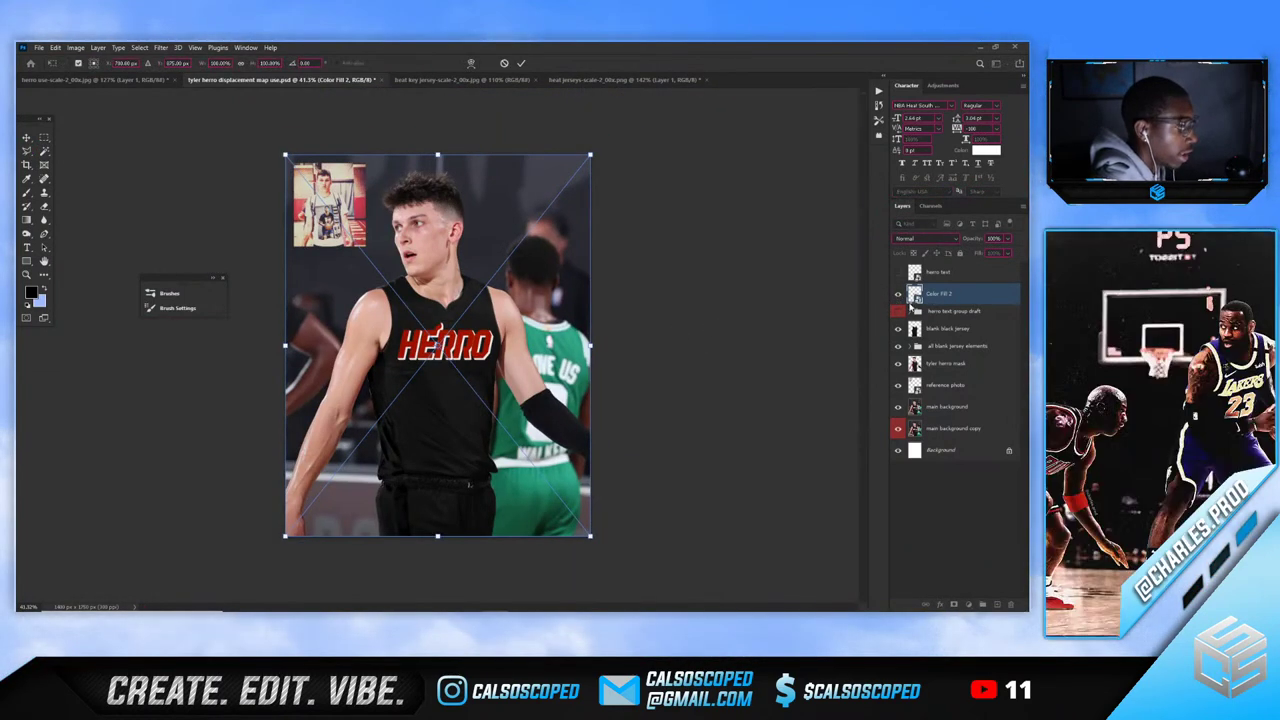
left_click_drag(503, 327, 480, 262)
key("Return")
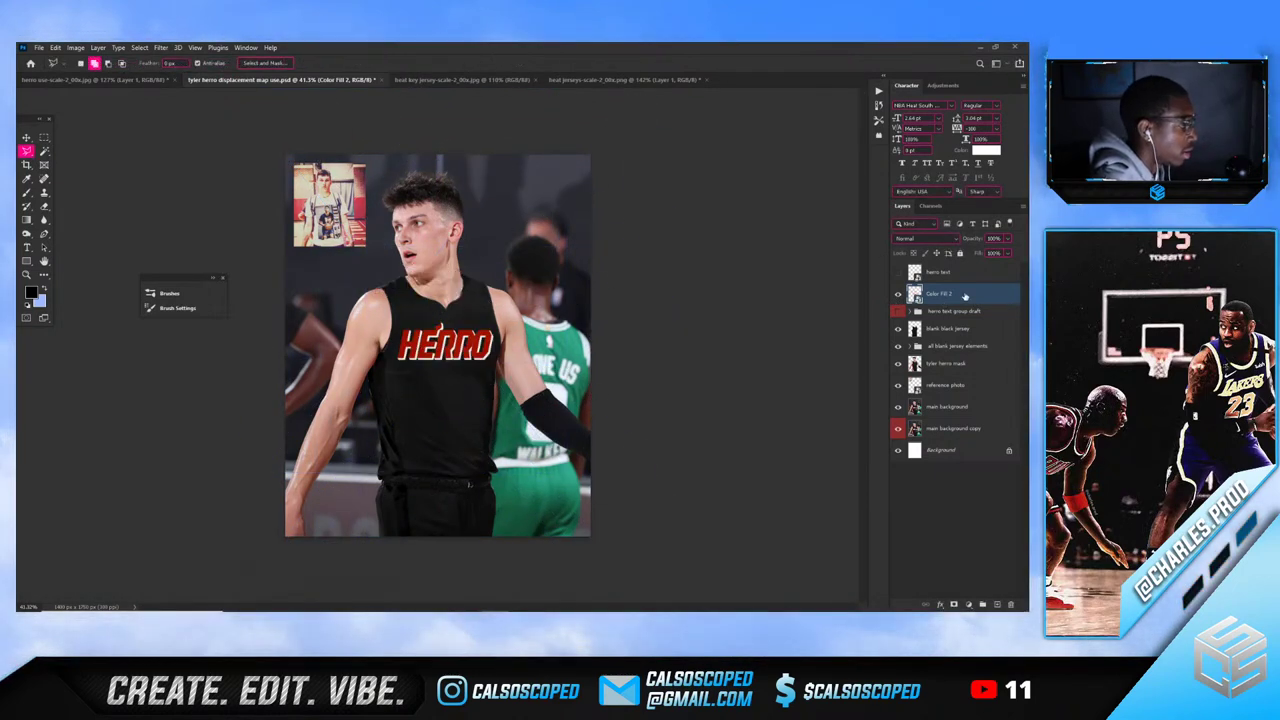
right_click(963, 292)
left_click(866, 258)
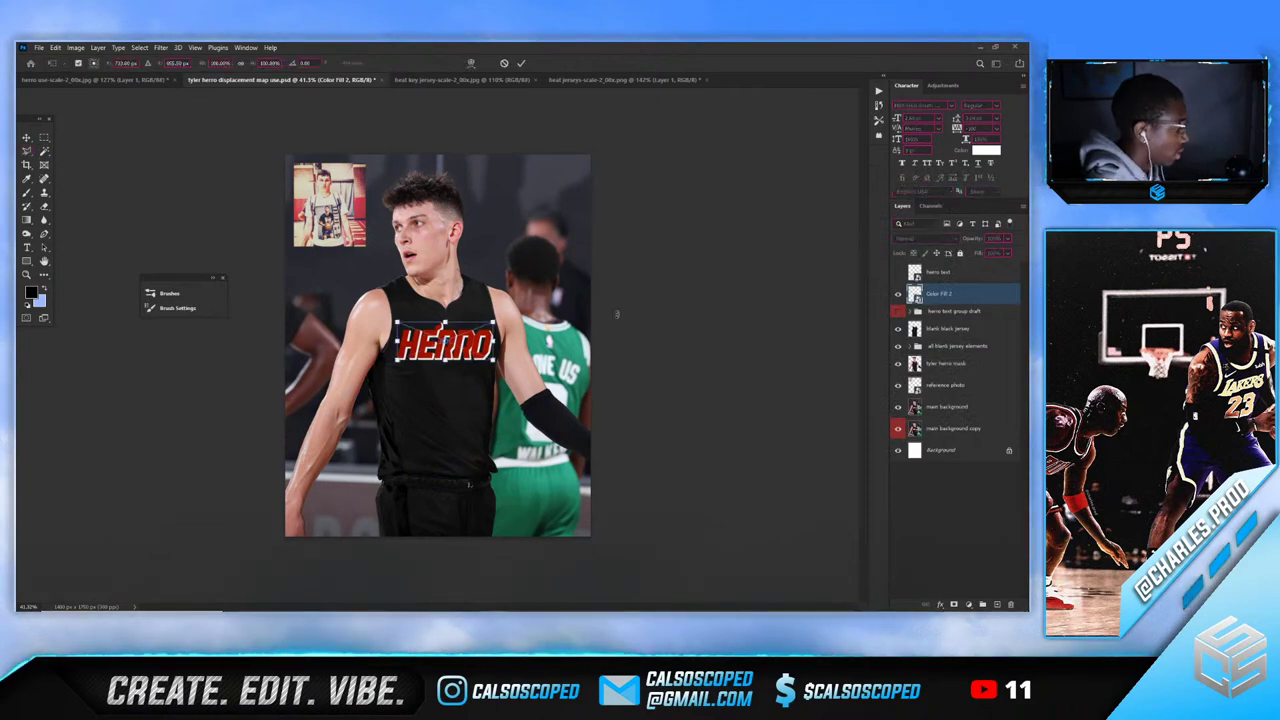
Distort the HERRO lettering by pulling its upper-right corner inward and its upper-left corner slightly down
key("ctrl+t")
scroll(475, 330, "up", 5)
right_click(543, 312)
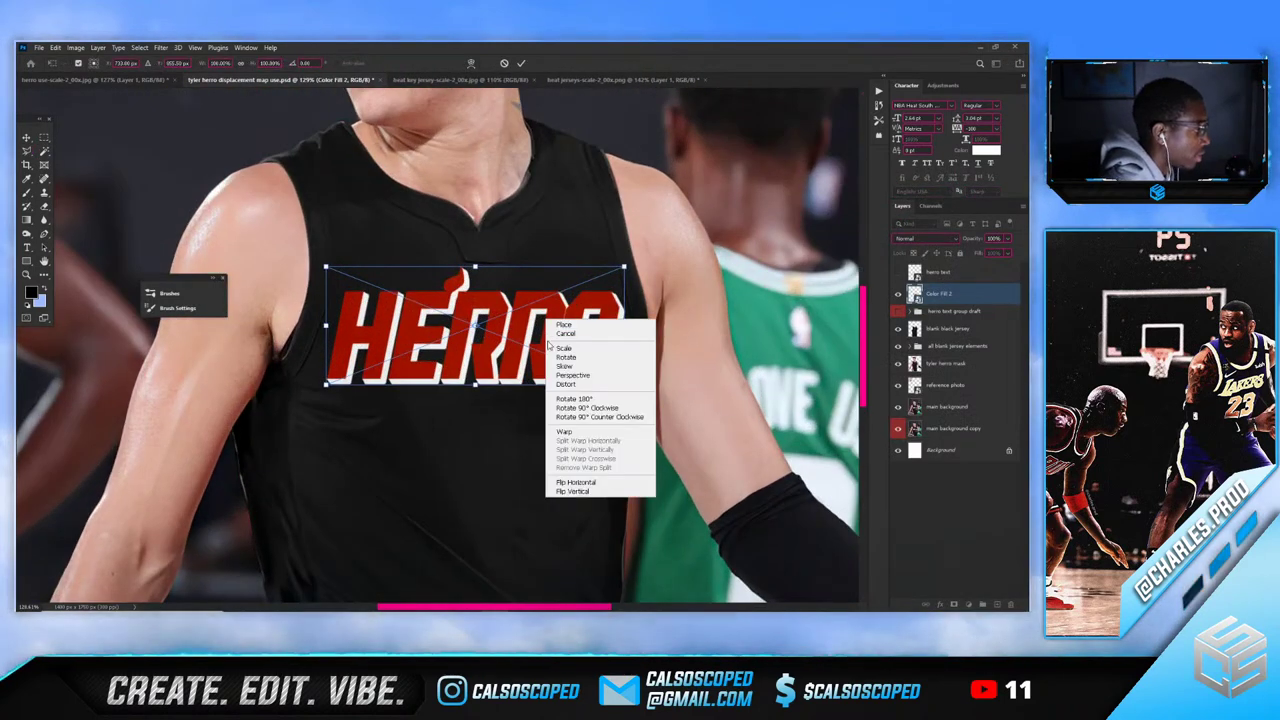
left_click(572, 385)
left_click_drag(625, 267, 603, 271)
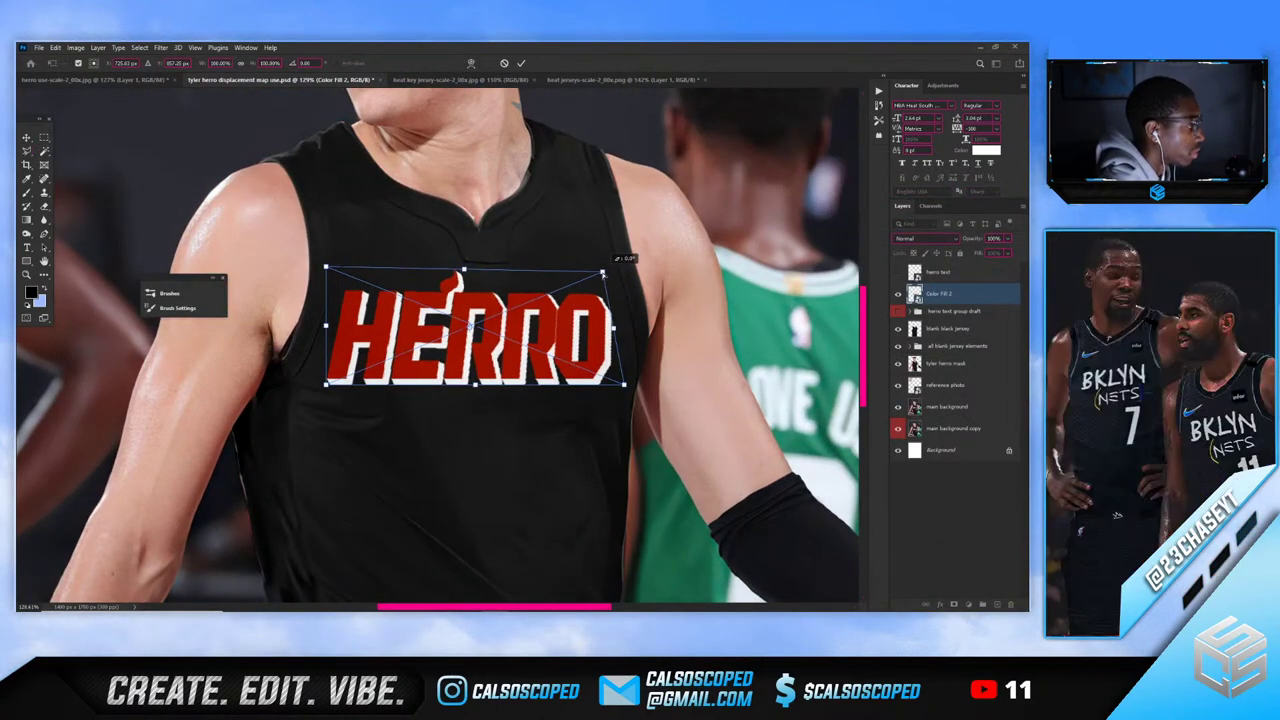
left_click_drag(326, 269, 330, 277)
left_click_drag(624, 384, 623, 384)
Refine the distortion by lowering the lettering's top edge and moving the lower-left corner inward to follow the chest, and apply it
right_click(467, 327)
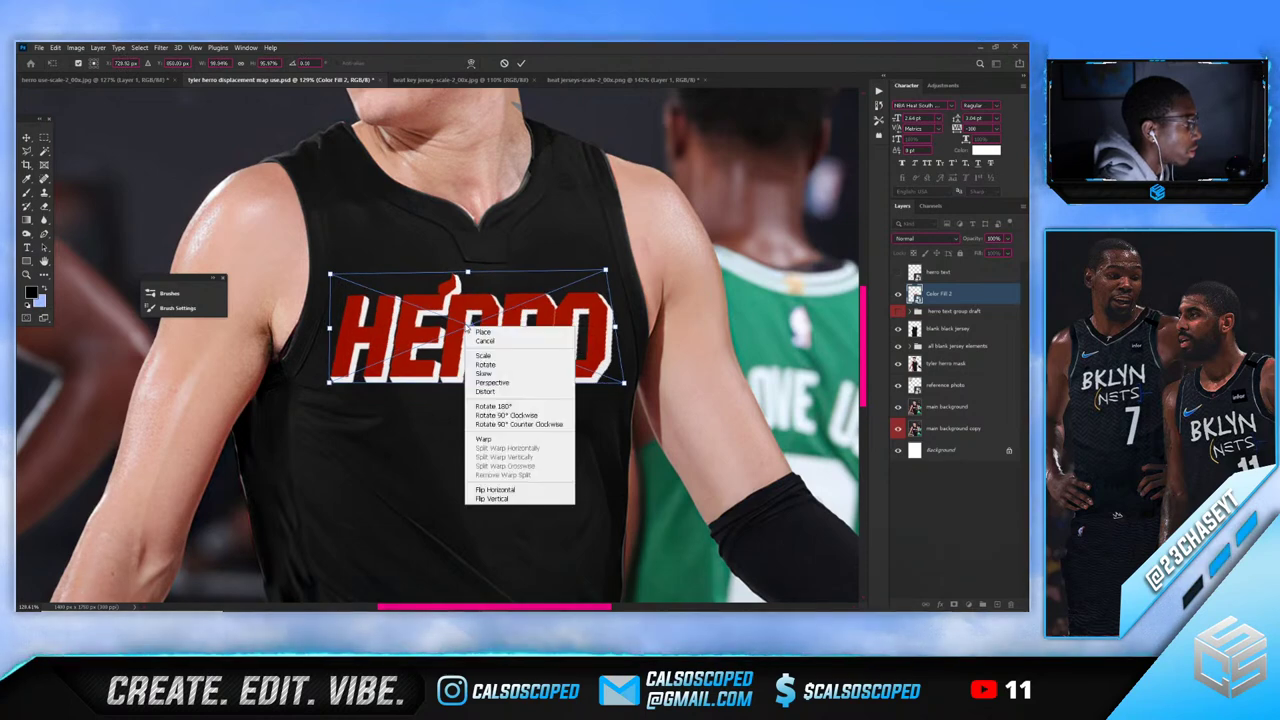
left_click(311, 281)
left_click_drag(330, 274, 329, 279)
left_click_drag(605, 270, 599, 275)
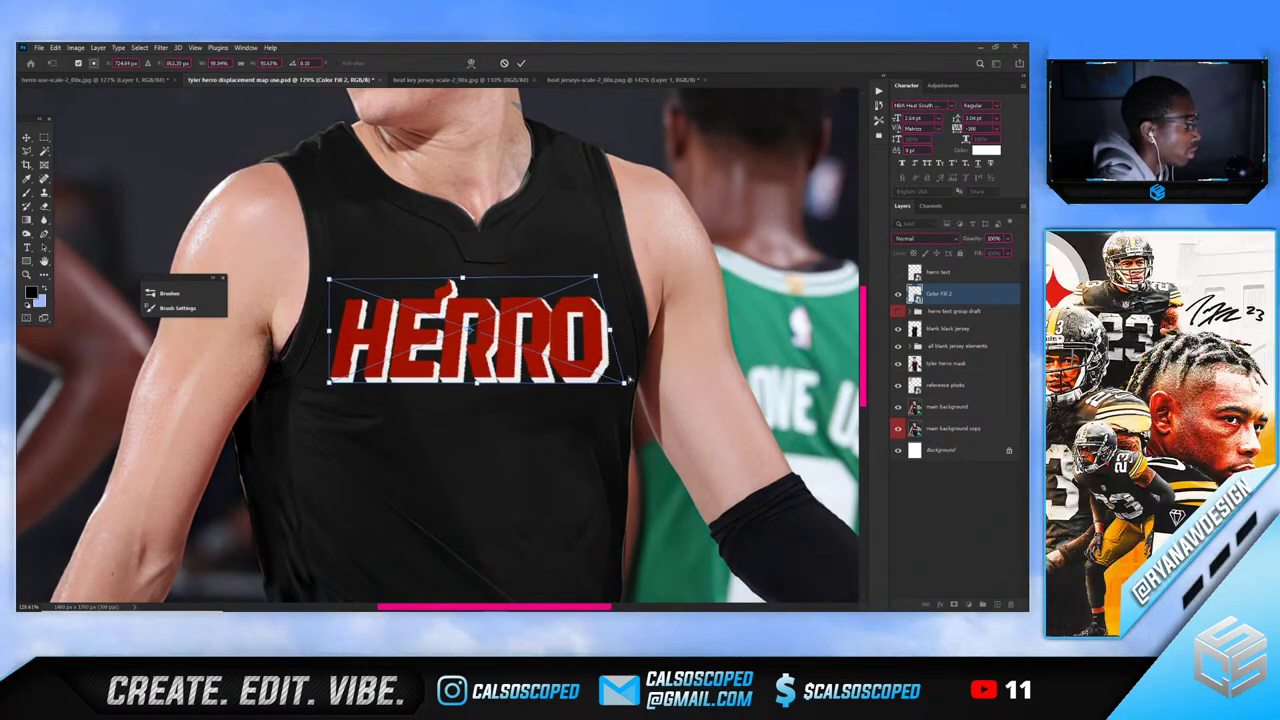
left_click_drag(624, 383, 627, 381)
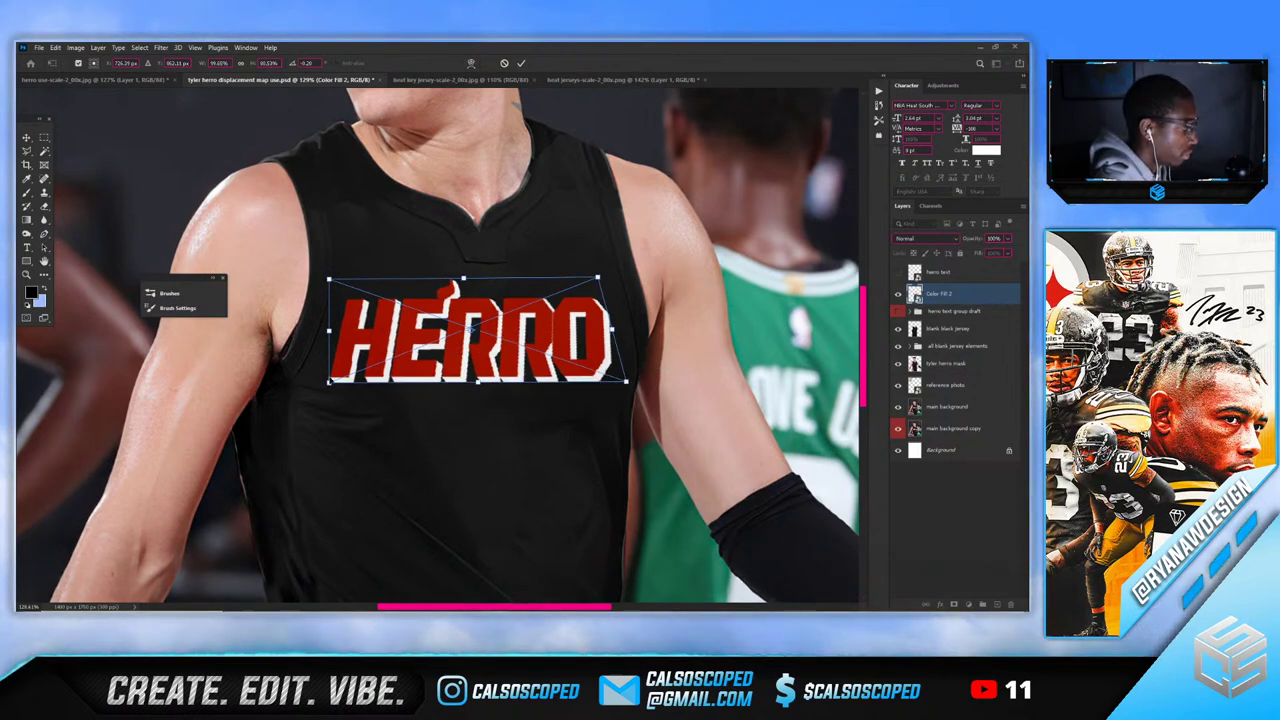
left_click_drag(329, 381, 337, 383)
left_click_drag(328, 281, 327, 277)
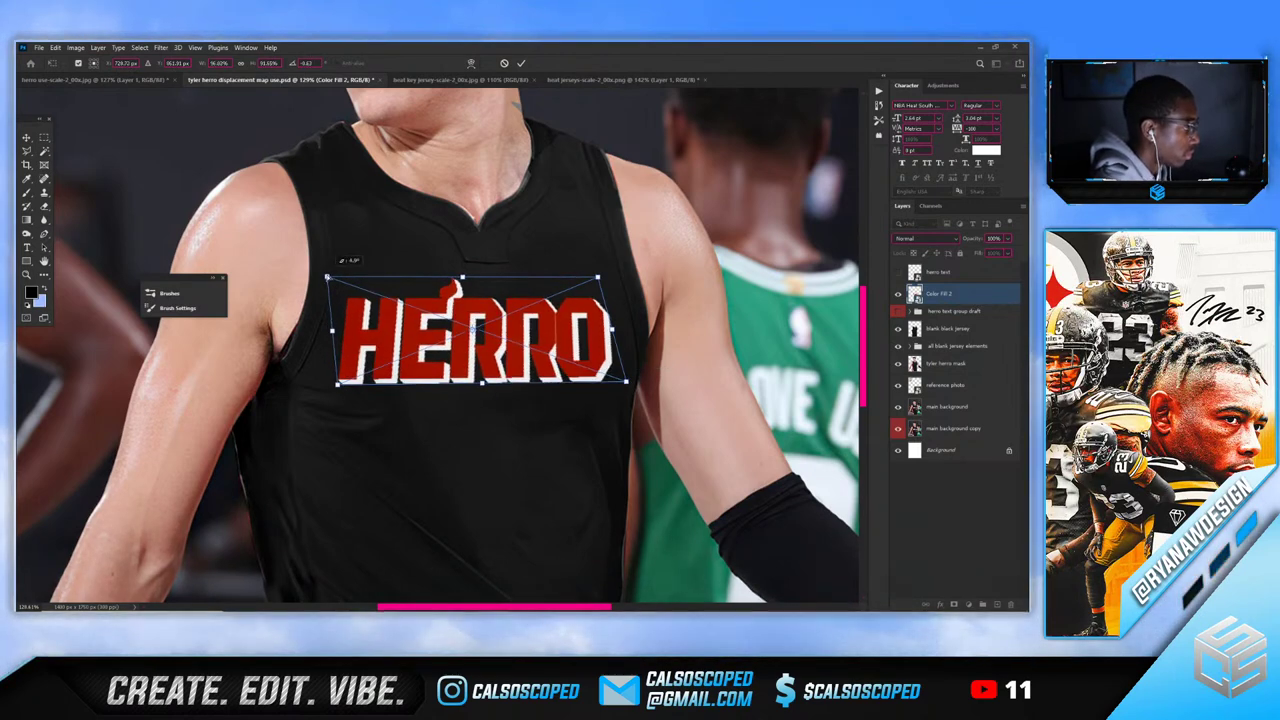
key("Return")
key("l")
Rotate the HERRO lettering slightly counterclockwise to match the tilt of the player's chest
scroll(457, 342, "down", 2)
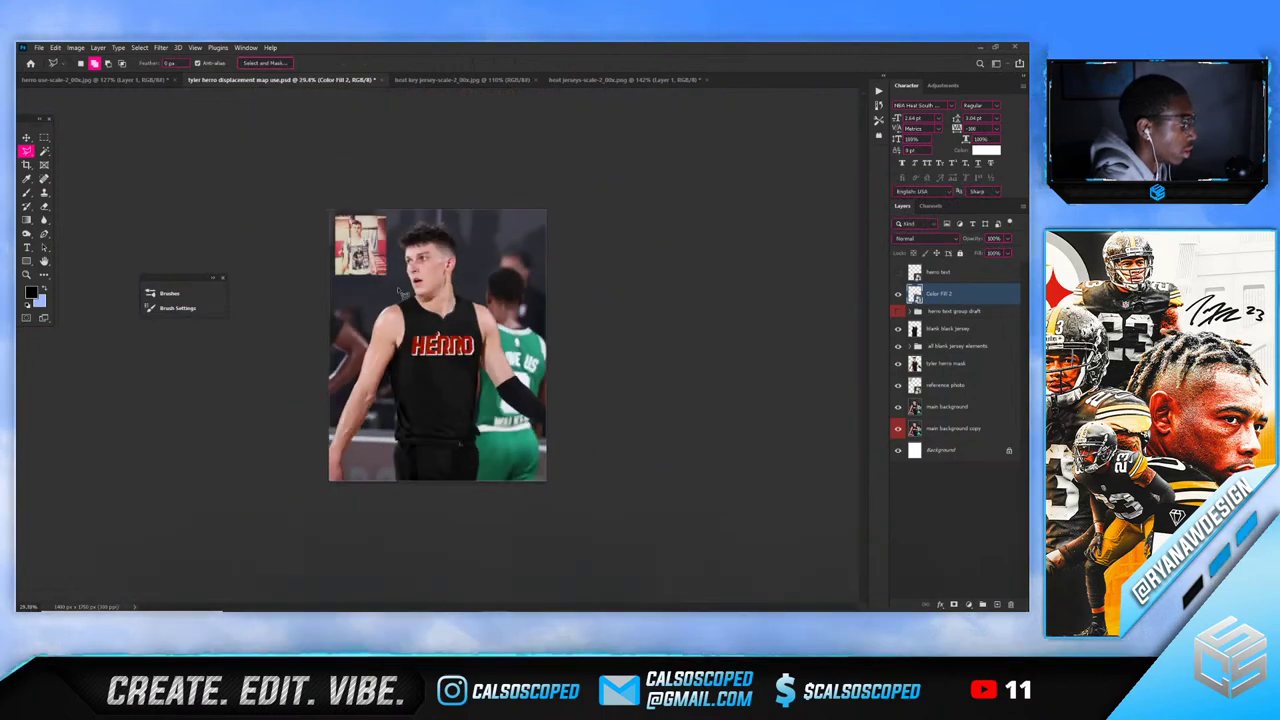
scroll(457, 342, "up", 3)
key("ctrl+t")
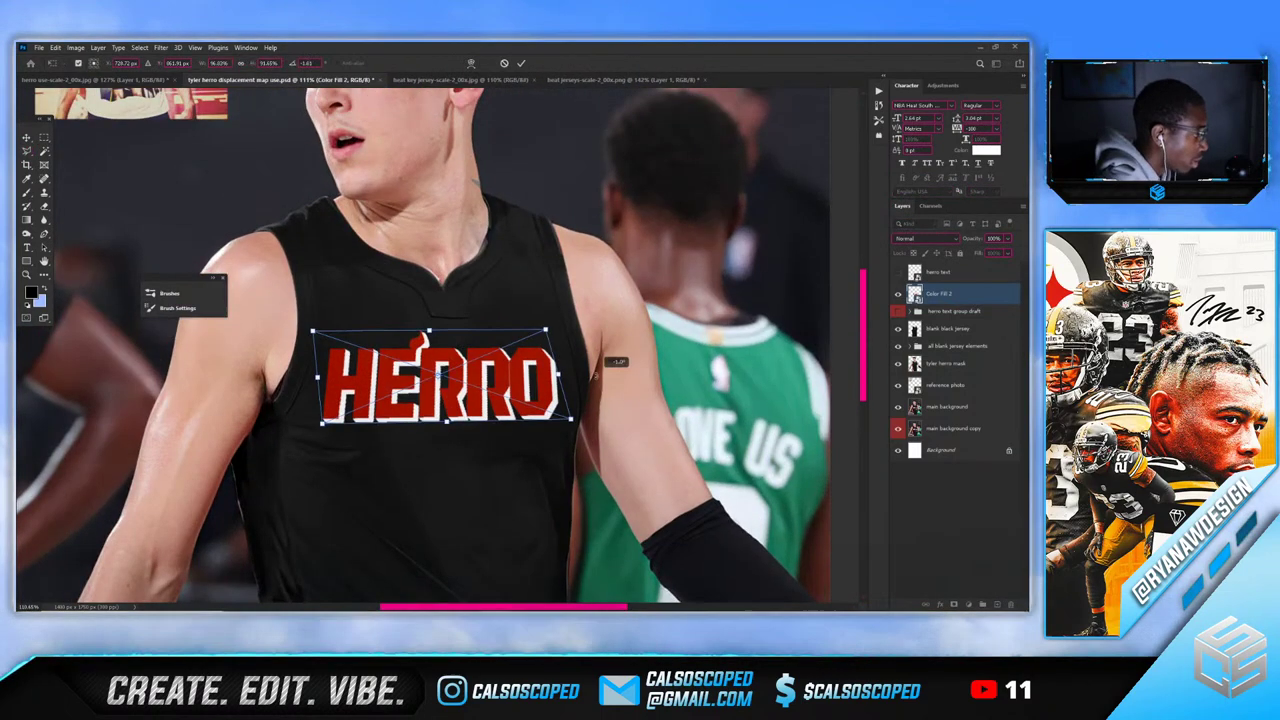
key("Return")
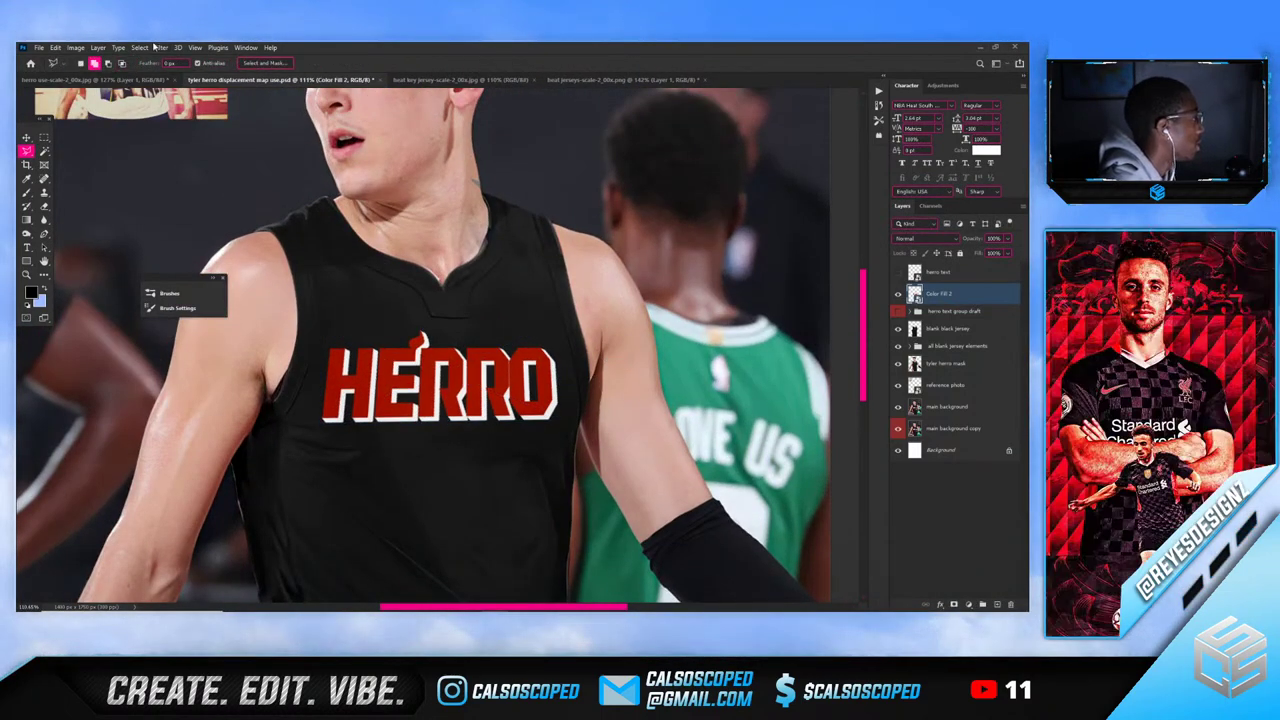
Apply a Displace filter to the HERRO lettering using the "tyler herro displacement map use" file, with Stretch To Fit and Repeat Edge Pixels
left_click(160, 47)
mouse_move(218, 204)
left_click(310, 203)
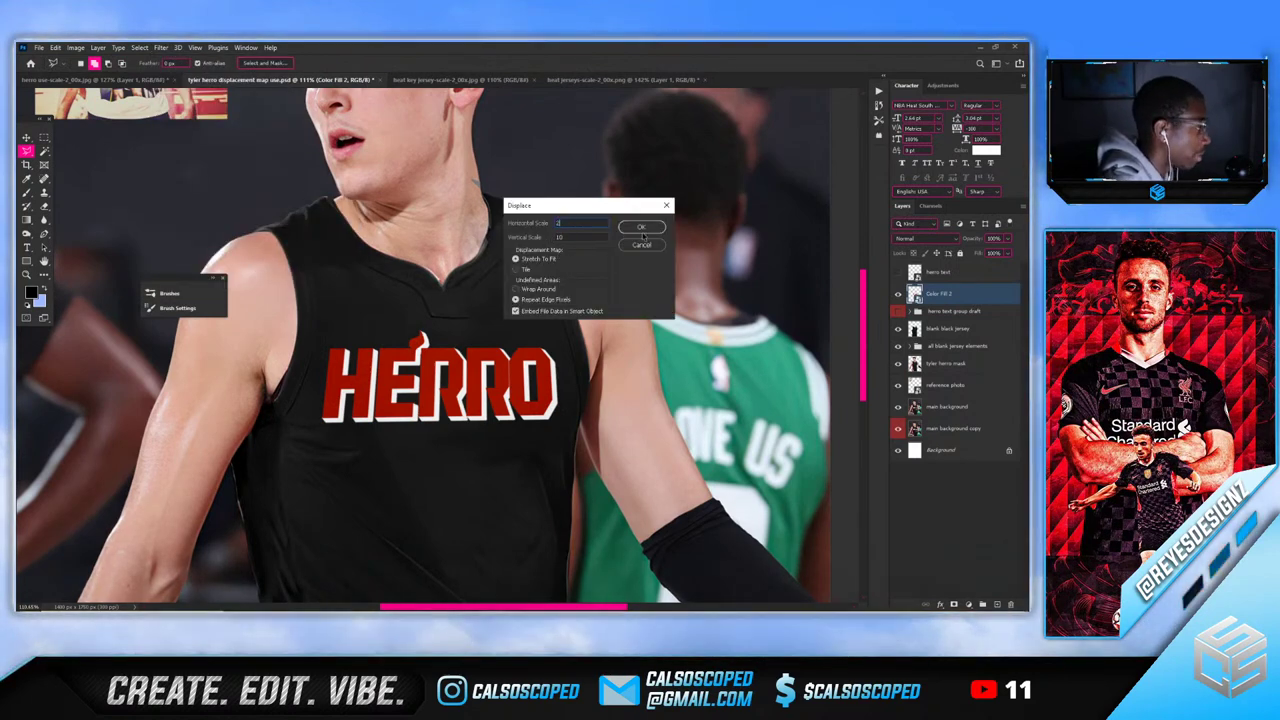
key("Return")
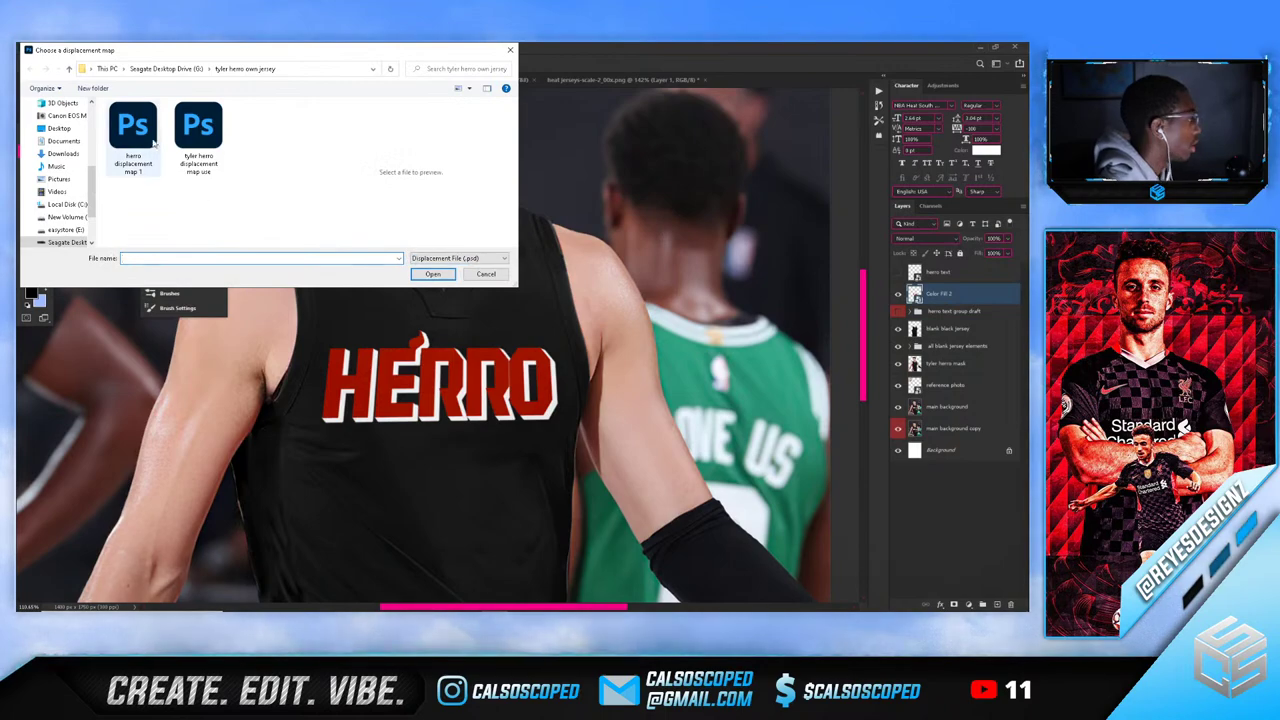
double_click(190, 137)
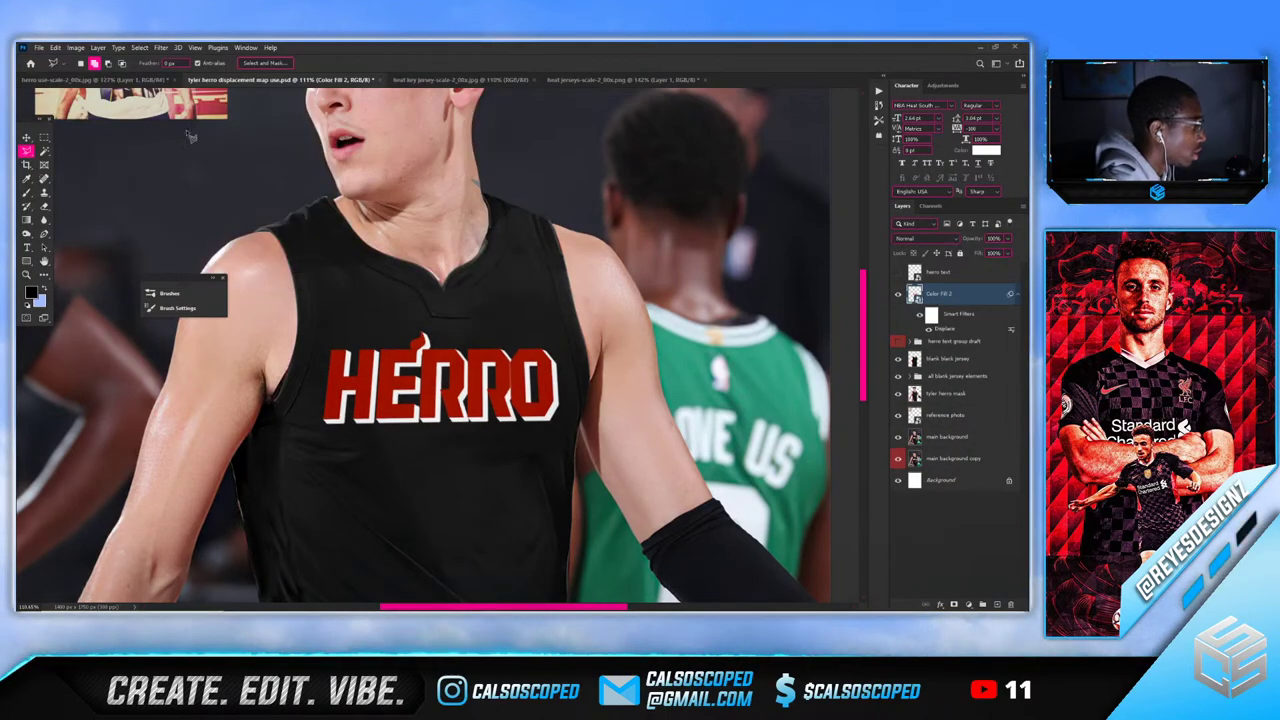
Edit the lettering's Displace smart filter with new horizontal and vertical scales and reuse the "tyler herro displacement map use" file
scroll(429, 460, "up", 3)
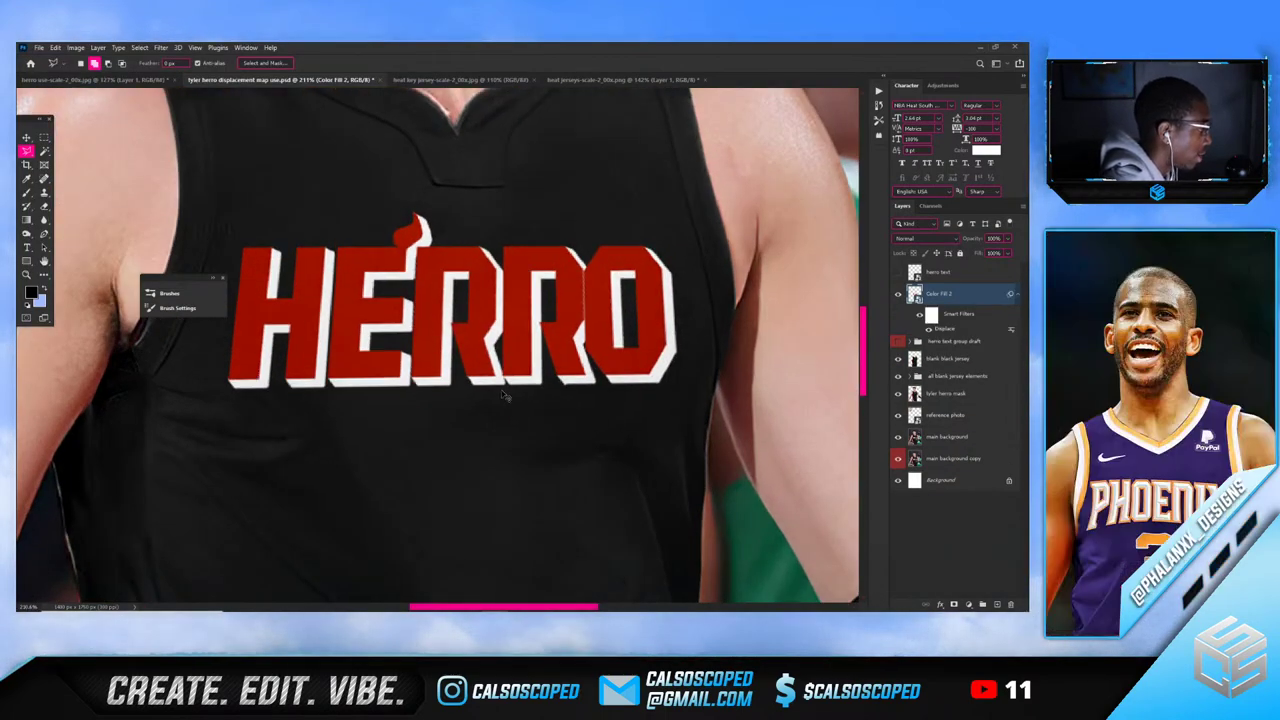
double_click(944, 328)
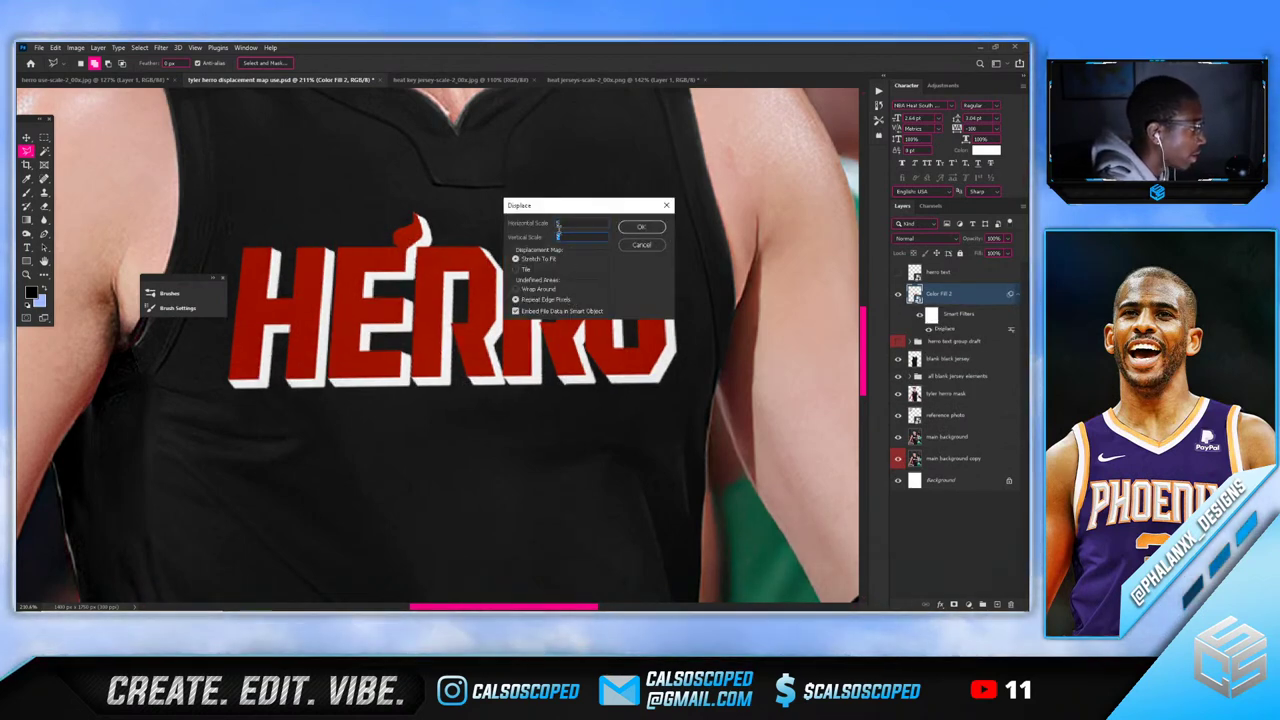
left_click(641, 227)
double_click(200, 135)
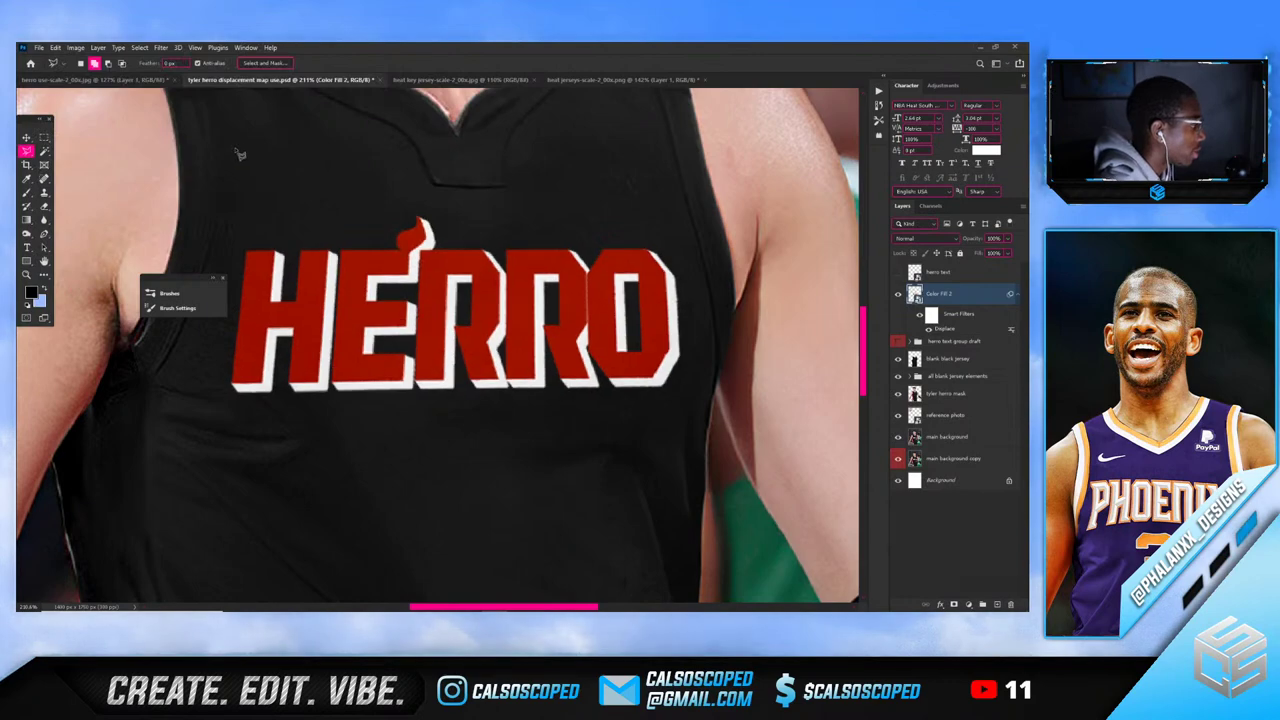
scroll(482, 322, "down", 6)
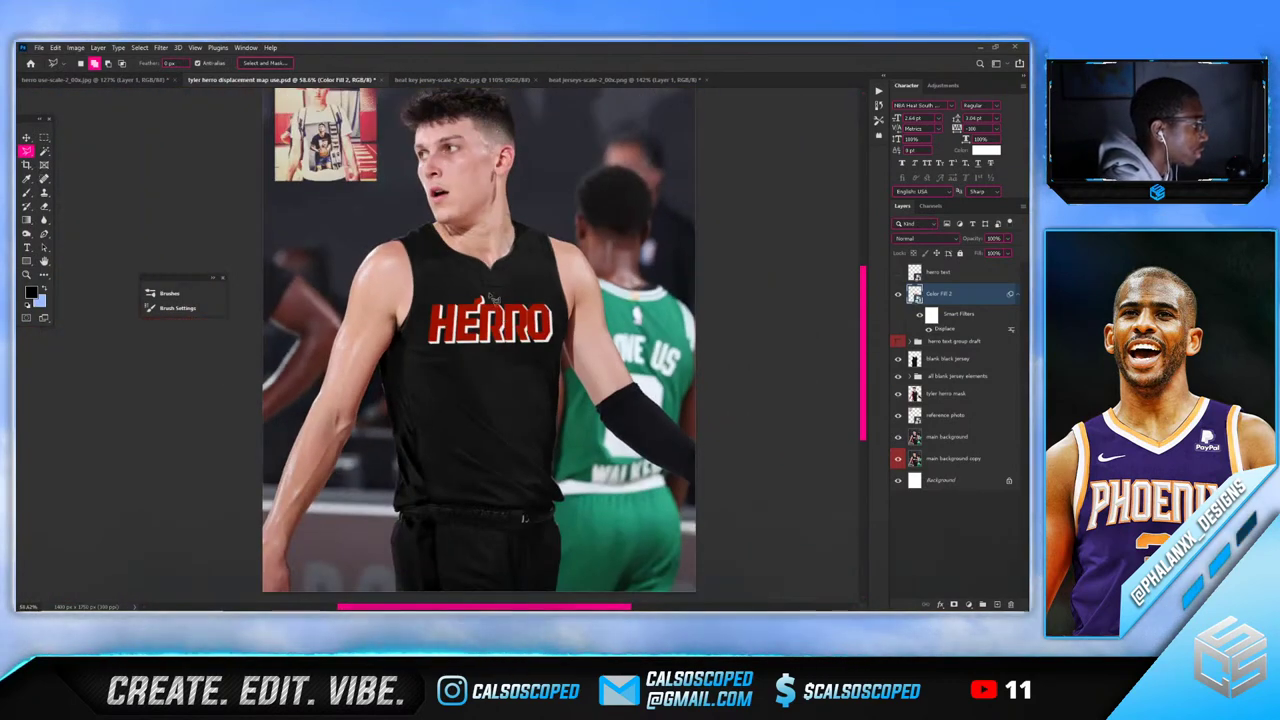
scroll(504, 306, "up", 5)
right_click(909, 293)
left_click(918, 306)
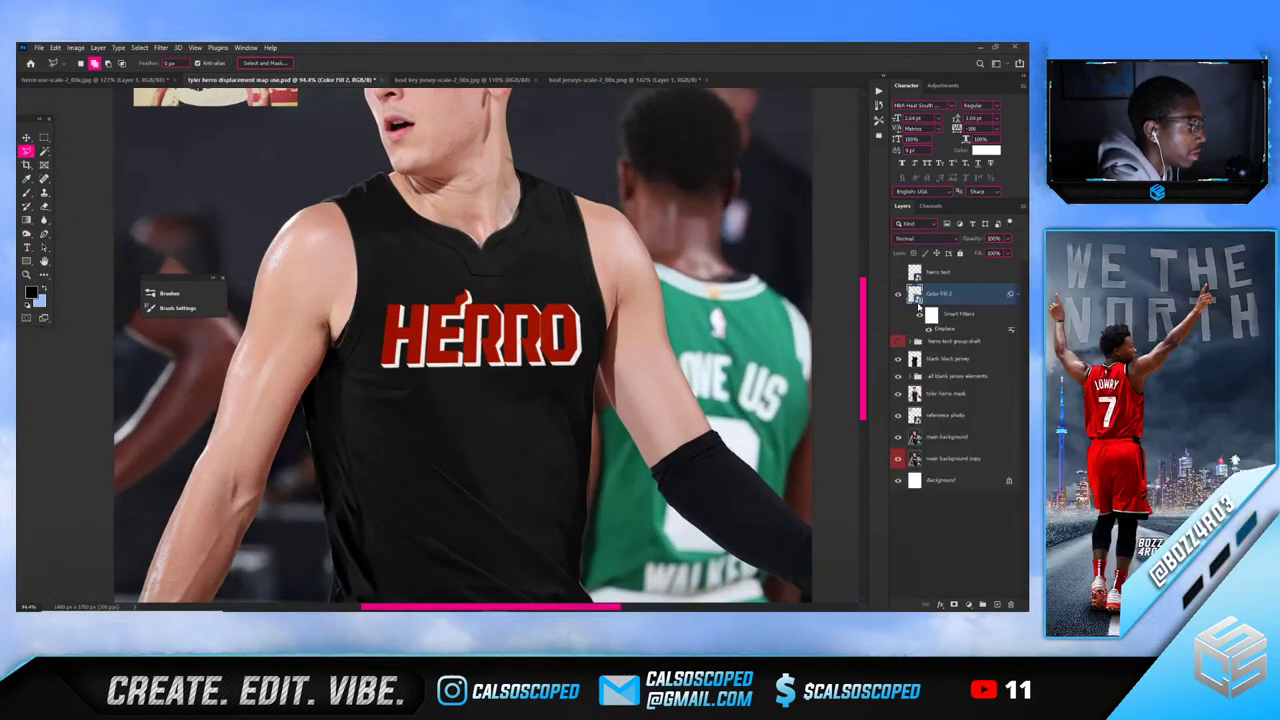
Split the lettering's Blend If Underlying Layer shadow slider so the jersey's dark fabric texture shows through, and apply it
double_click(907, 316)
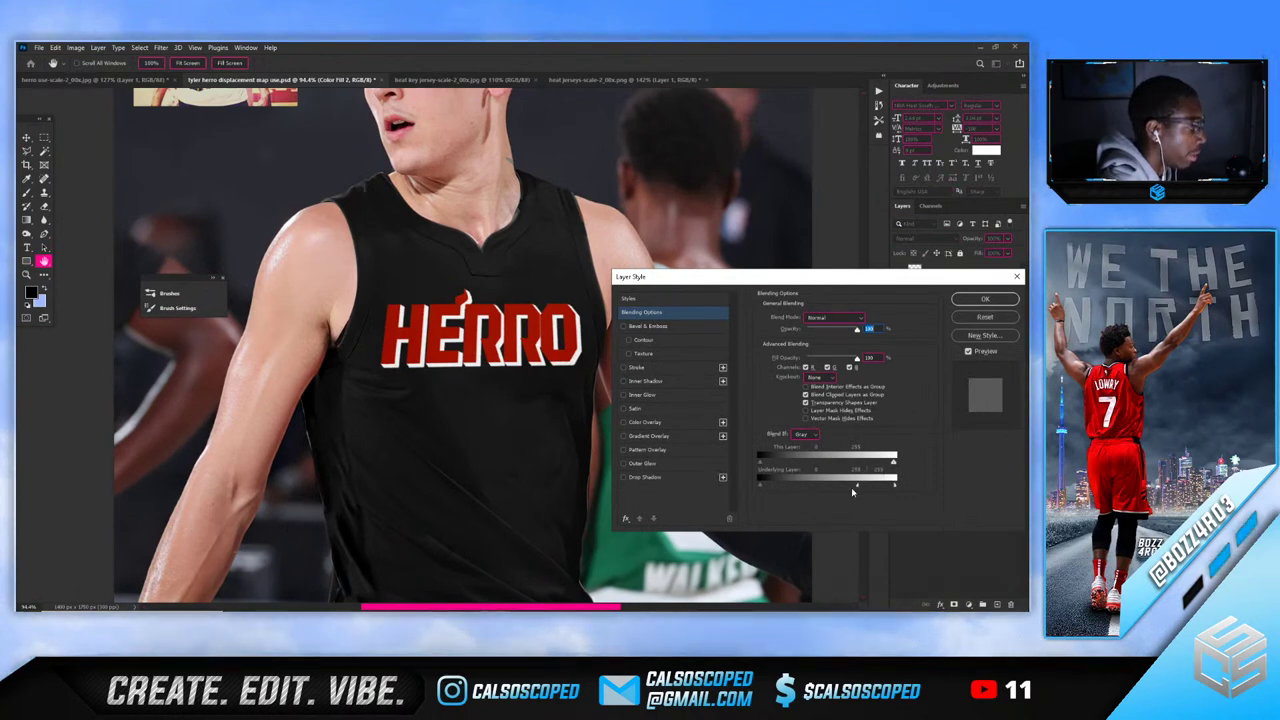
mouse_move(789, 490)
left_mouse_down()
mouse_move(818, 490)
mouse_move(770, 490)
left_mouse_up()
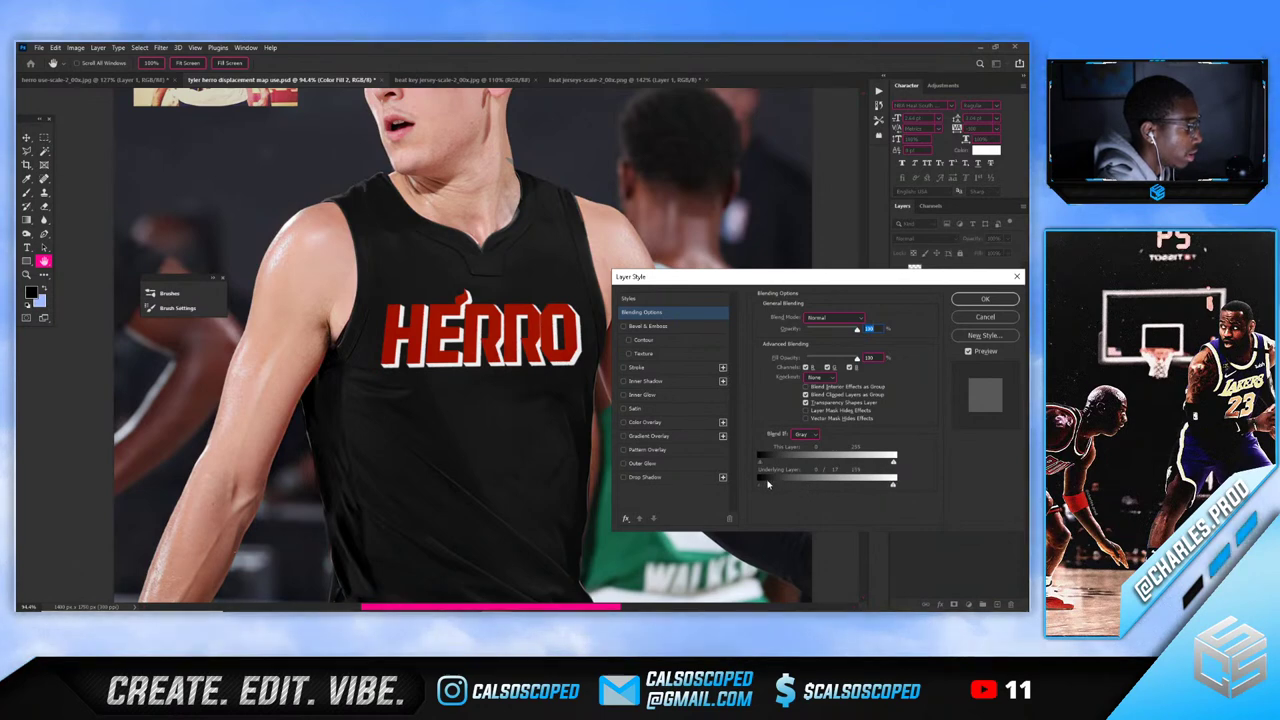
mouse_move(768, 484)
left_mouse_down()
mouse_move(812, 487)
mouse_move(778, 492)
left_mouse_up()
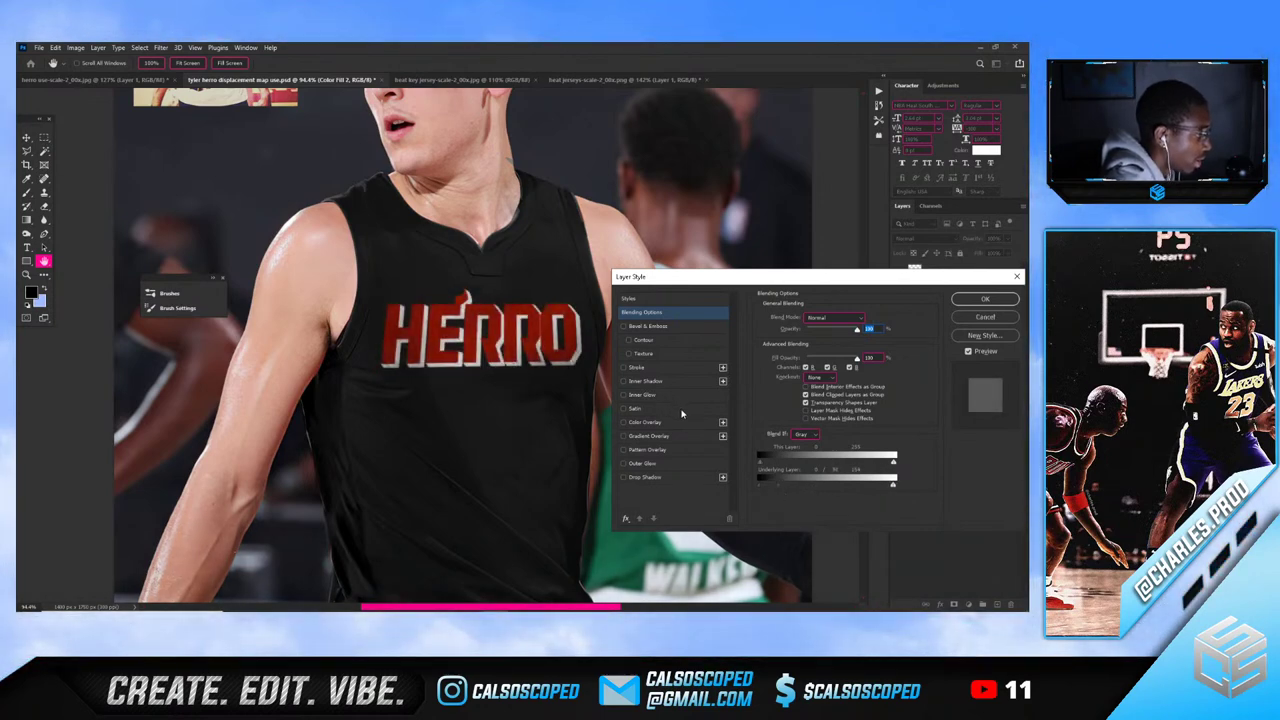
mouse_move(782, 490)
left_mouse_down()
mouse_move(768, 489)
mouse_move(778, 485)
left_mouse_up()
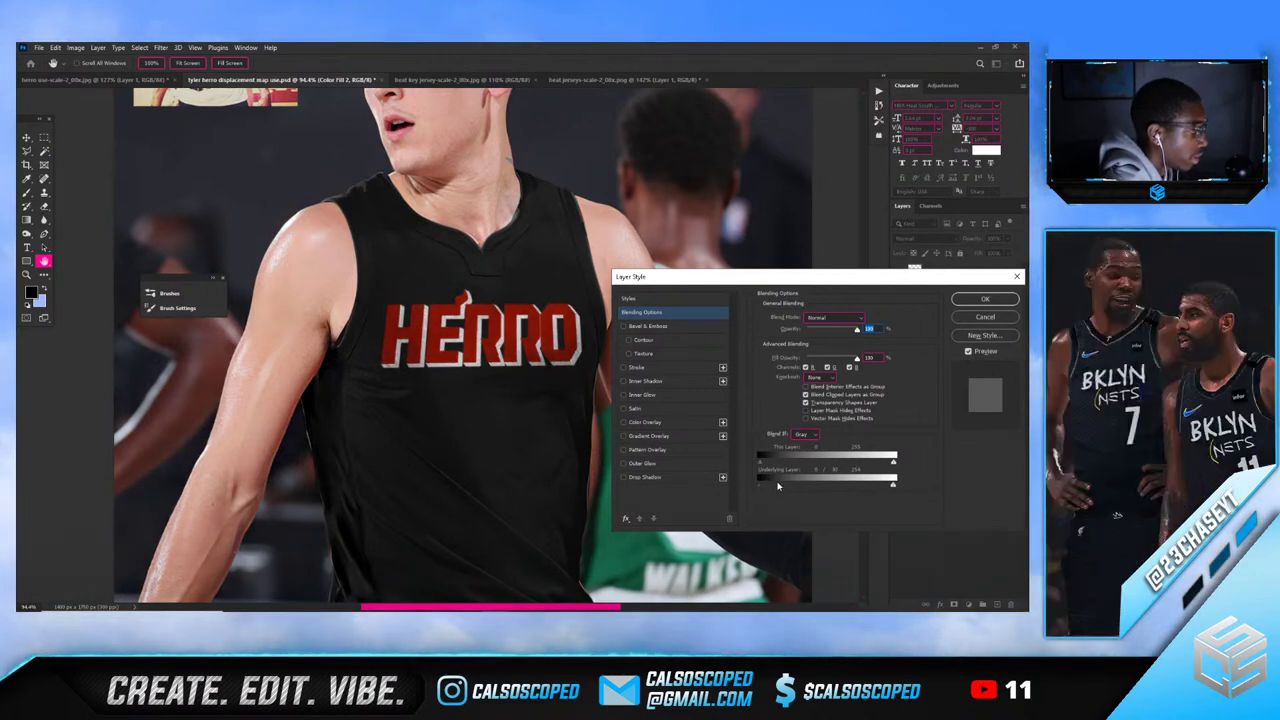
left_click(985, 298)
scroll(505, 376, "up", 4)
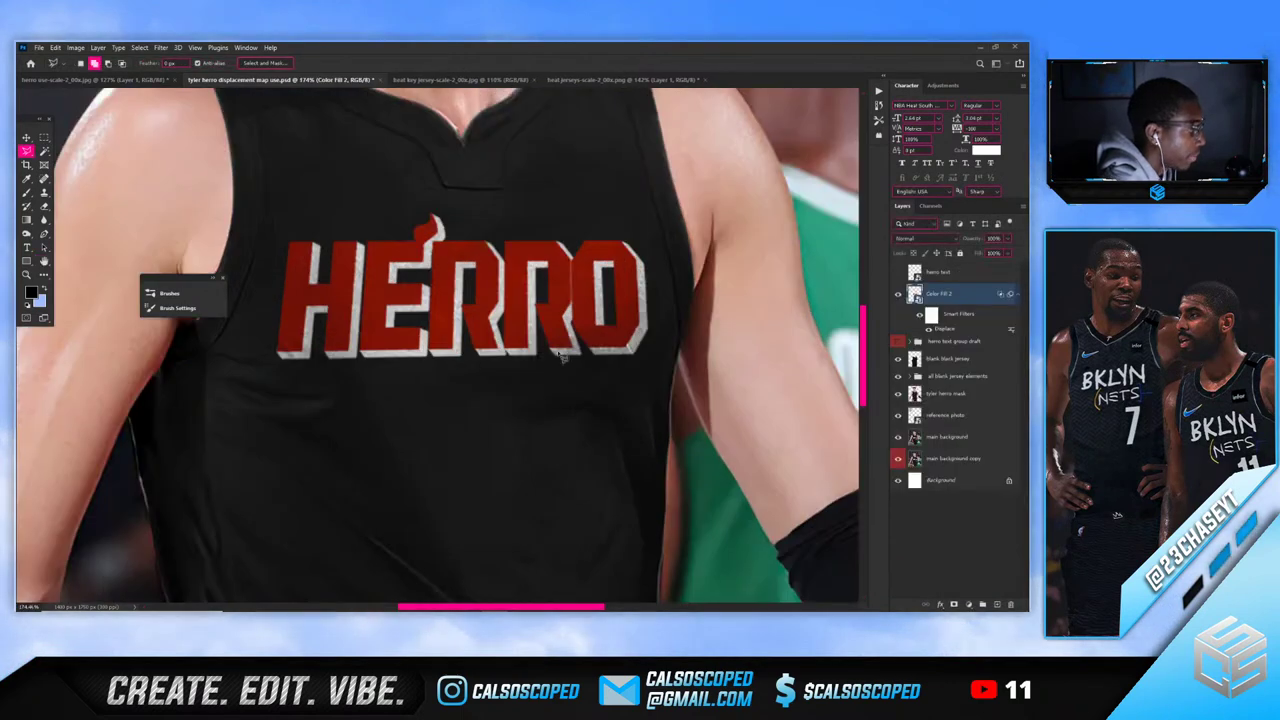
Add an Exposure adjustment layer above the HERRO lettering and lower its exposure until the lettering is almost black
key("ctrl+j")
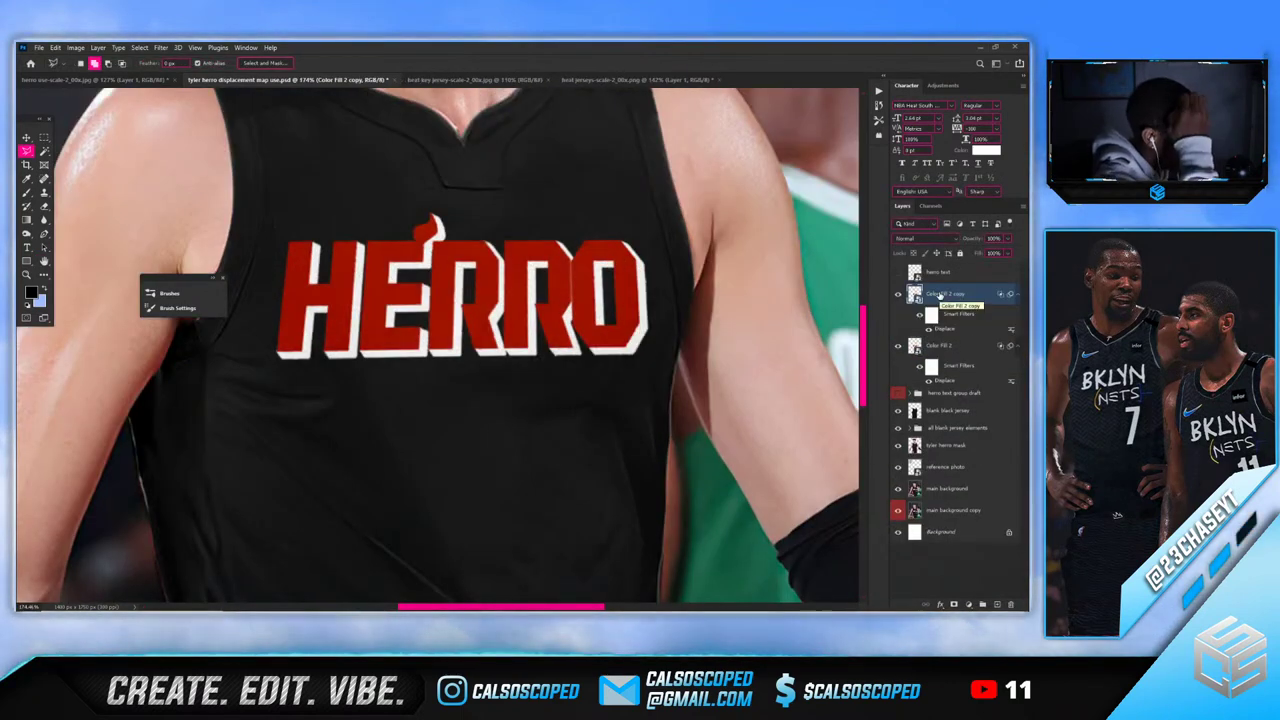
key("ctrl+z")
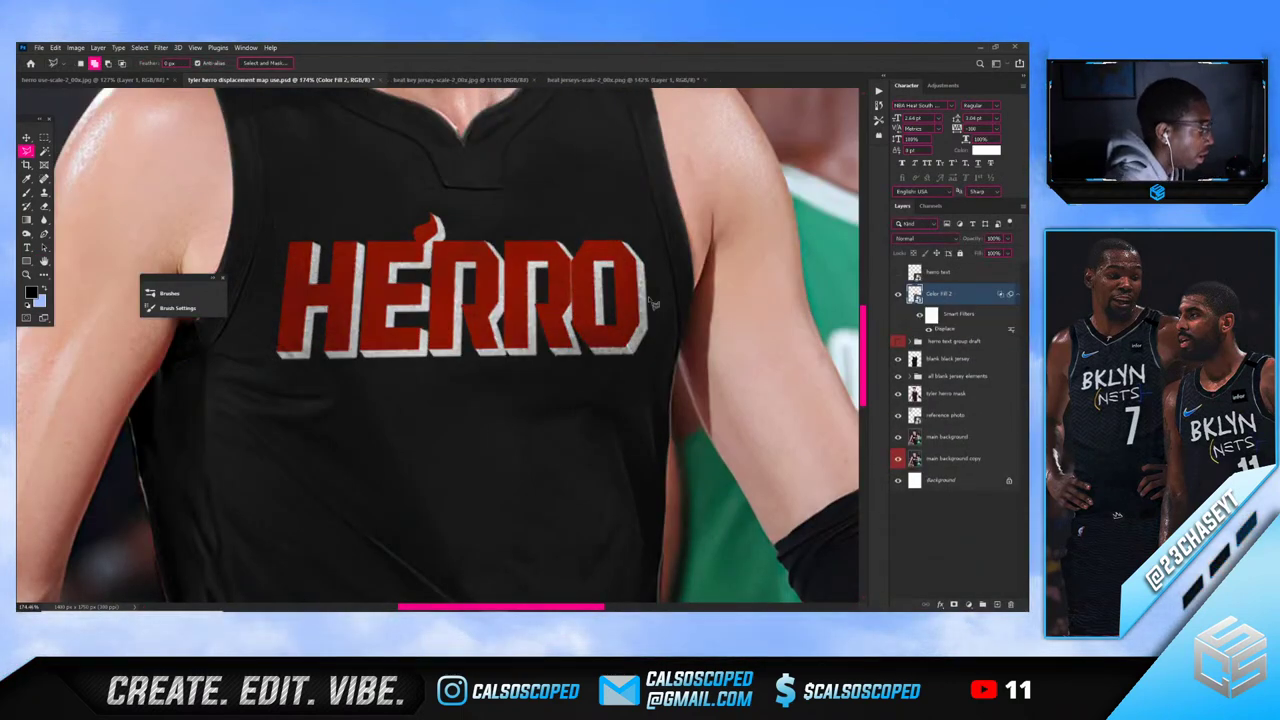
left_click(968, 604)
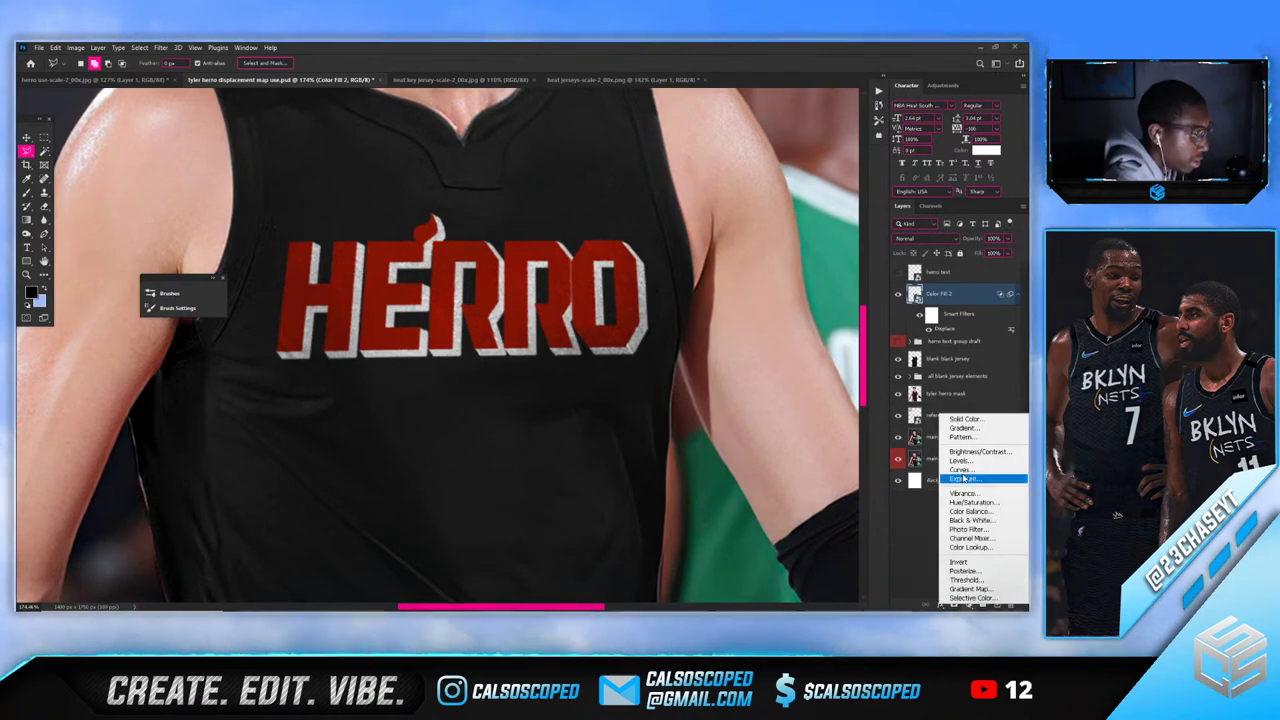
left_click(965, 463)
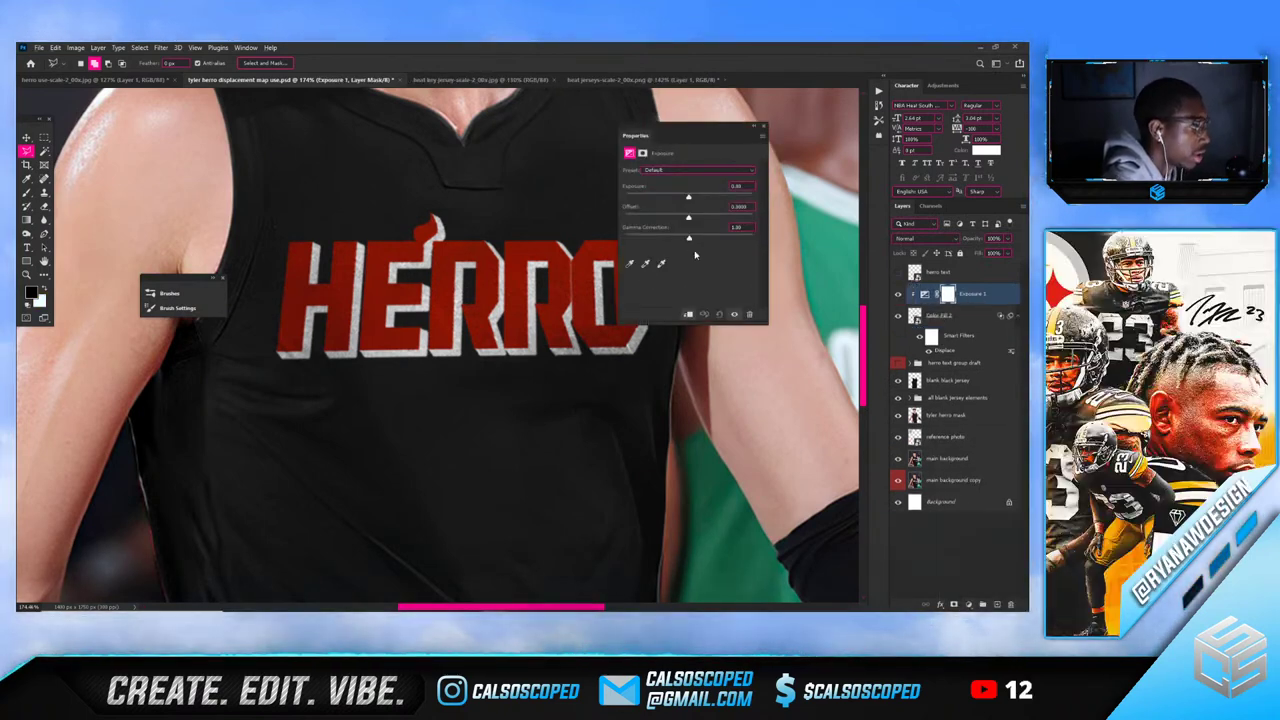
left_click_drag(690, 199, 676, 199)
left_click_drag(655, 200, 645, 201)
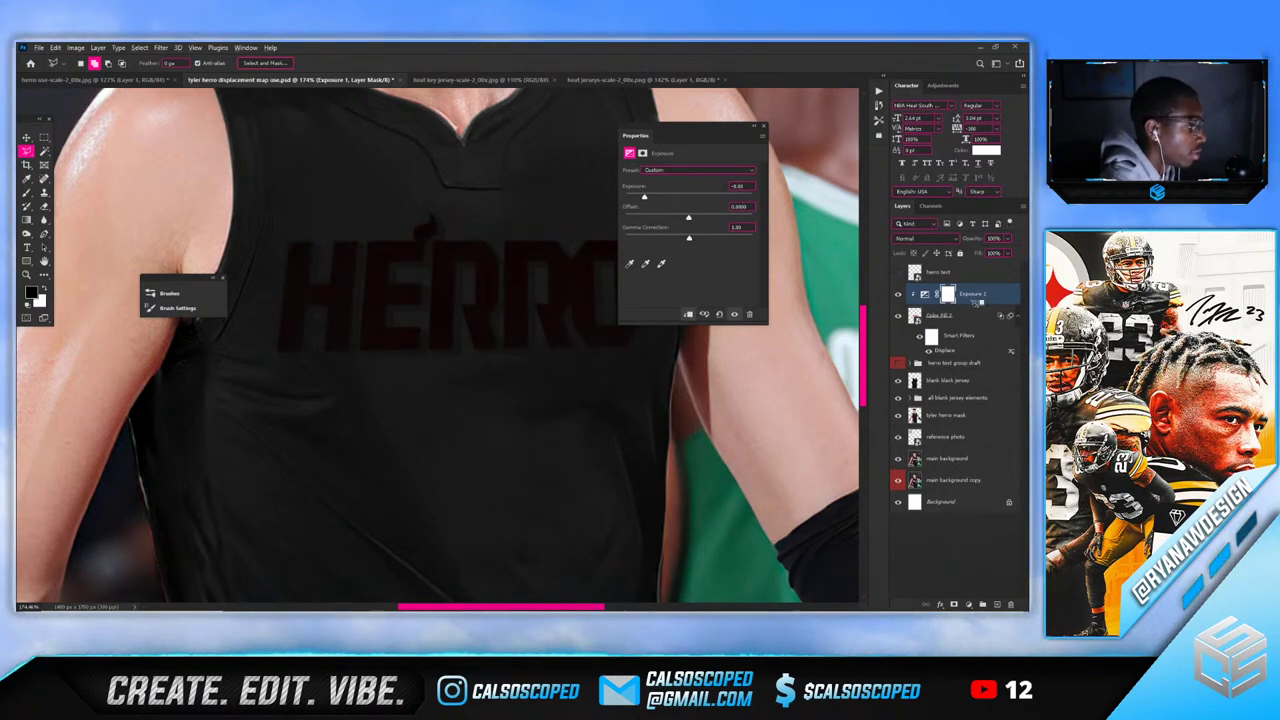
Release the Exposure layer's clipping and invert its mask to black, ready for painting shadows with the Brush
left_click(976, 302, "alt")
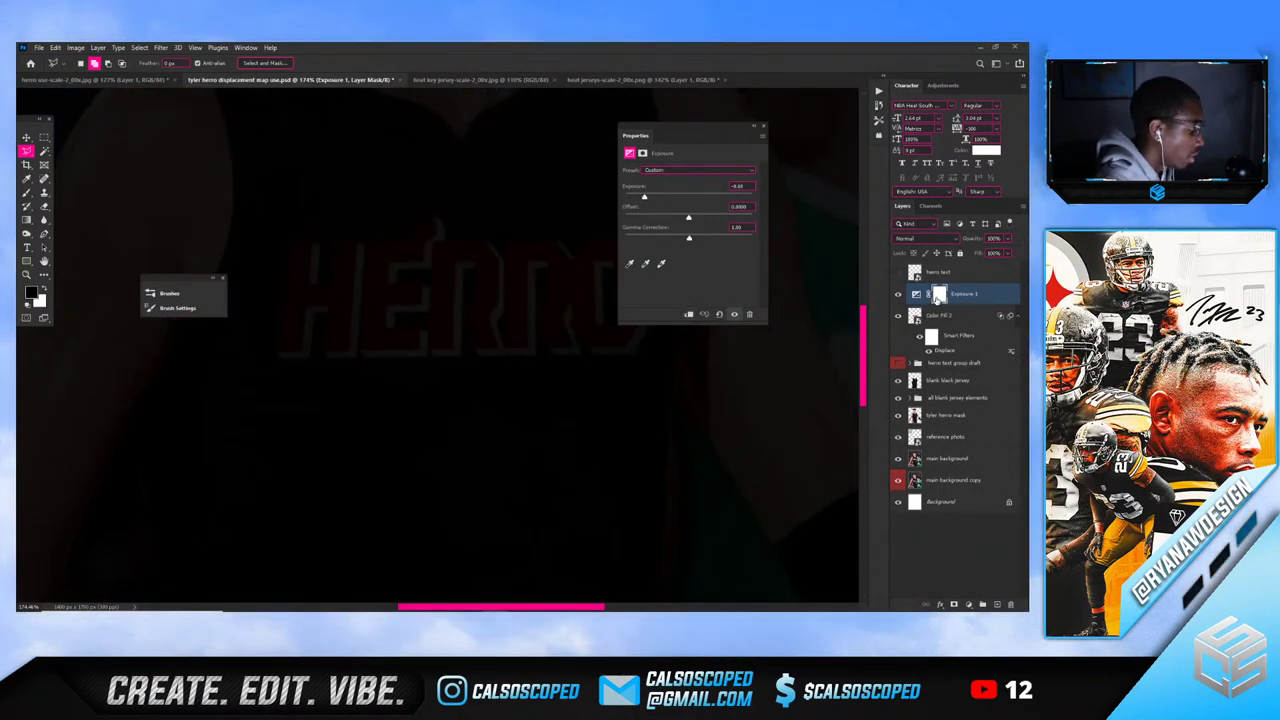
key("ctrl+i")
key("b")
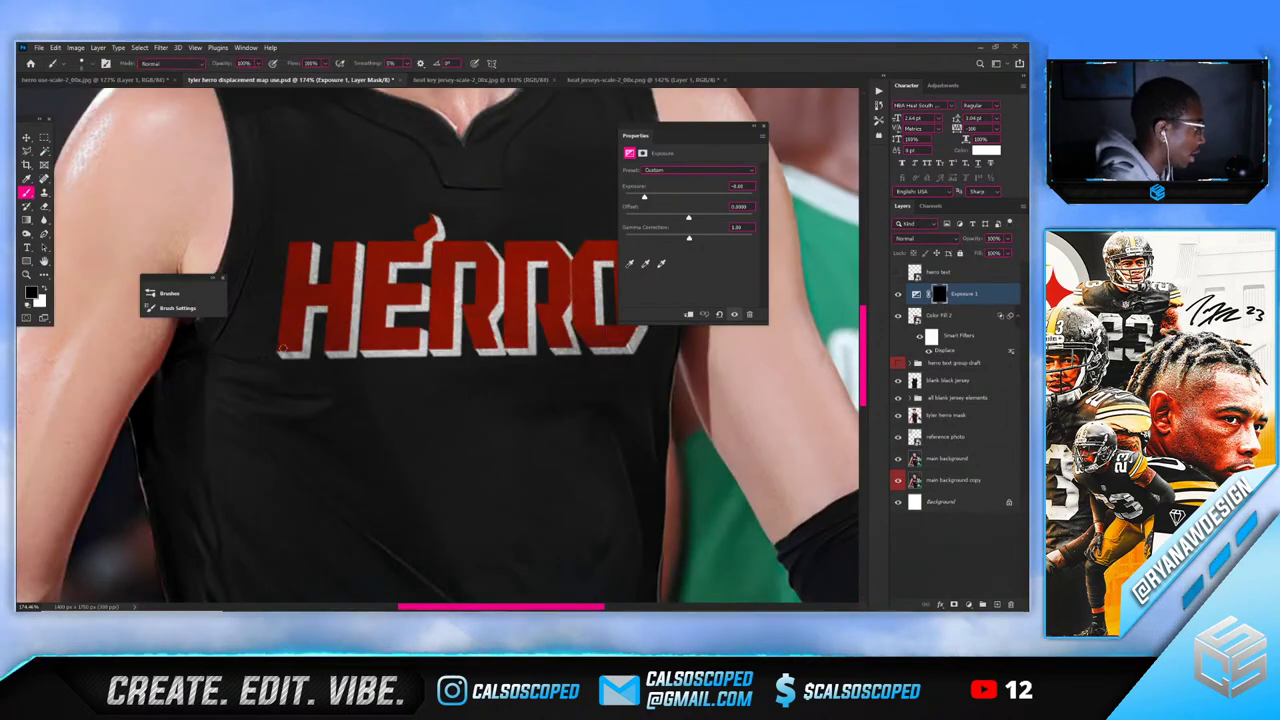
Try to paint shadow on the H's lower-left corner in the Exposure mask at full and reduced brush flow
scroll(283, 348, "up", 5)
key("x")
left_click_drag(273, 330, 294, 356)
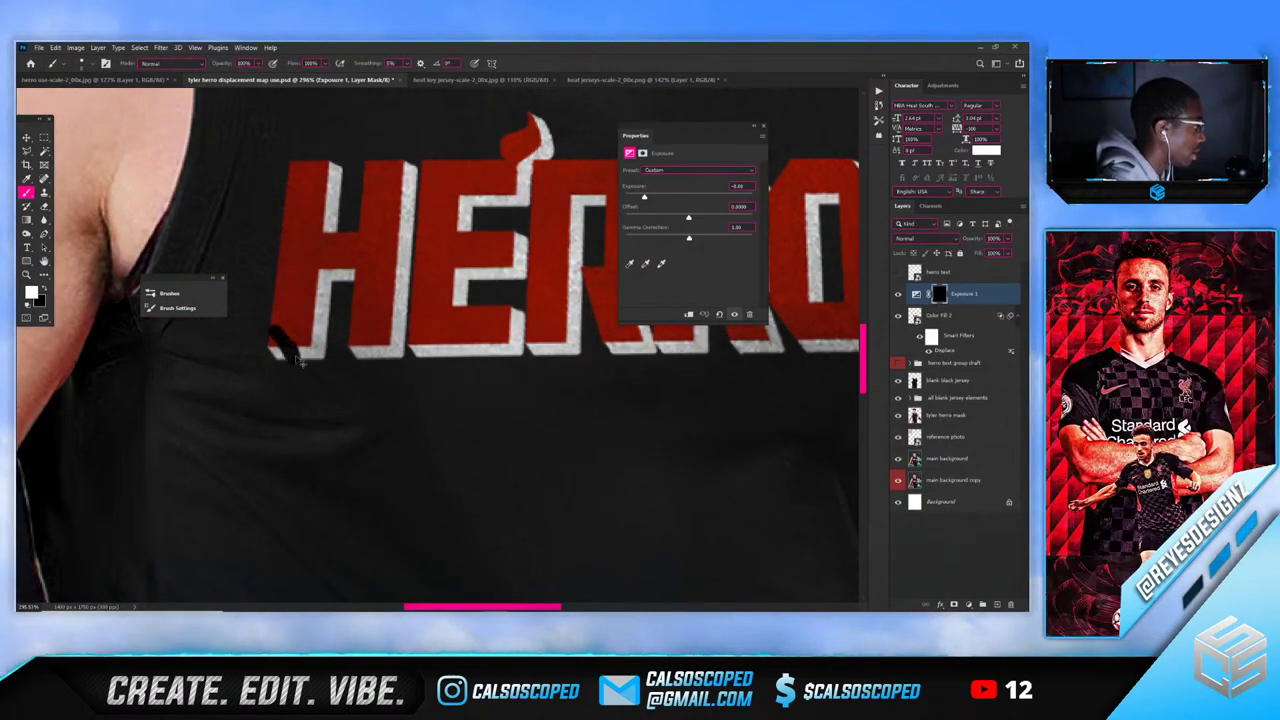
key("ctrl+z")
right_click(277, 362, "alt")
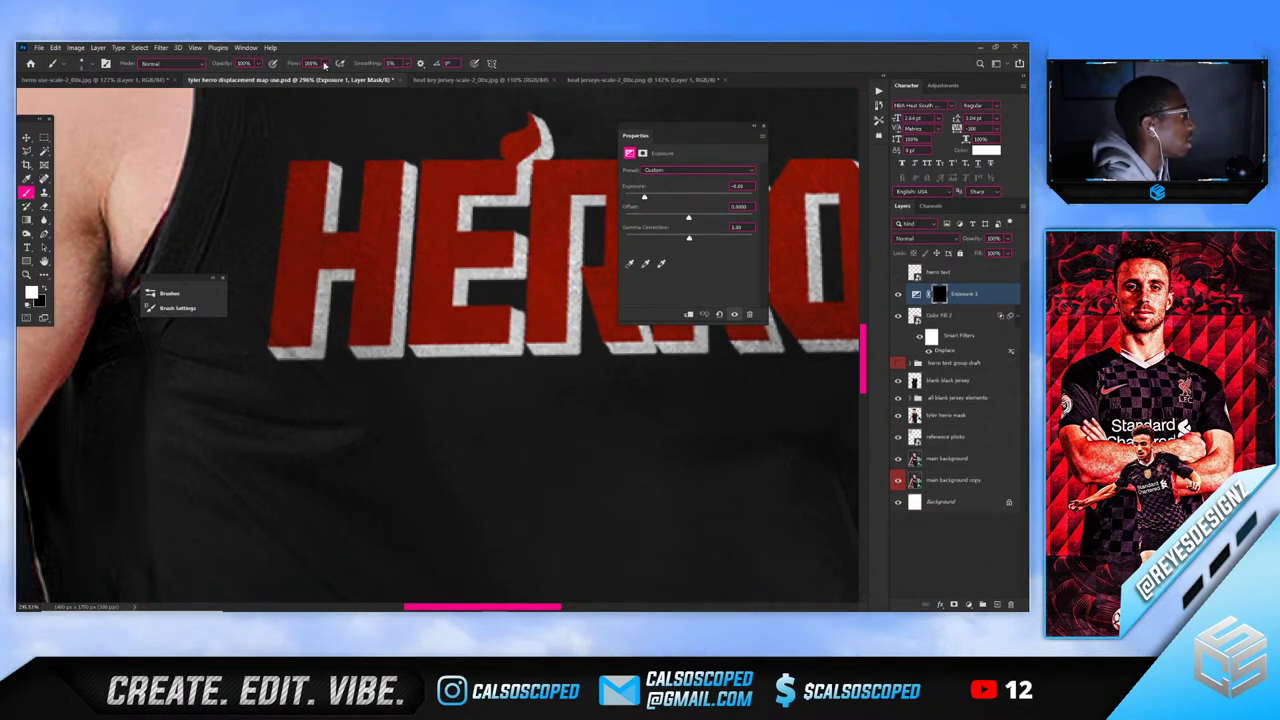
left_click_drag(287, 76, 285, 76)
right_click(277, 314, "alt")
mouse_move(278, 332)
left_mouse_down()
mouse_move(289, 350)
mouse_move(331, 346)
left_mouse_up()
key("ctrl+z")
key("ctrl+z")
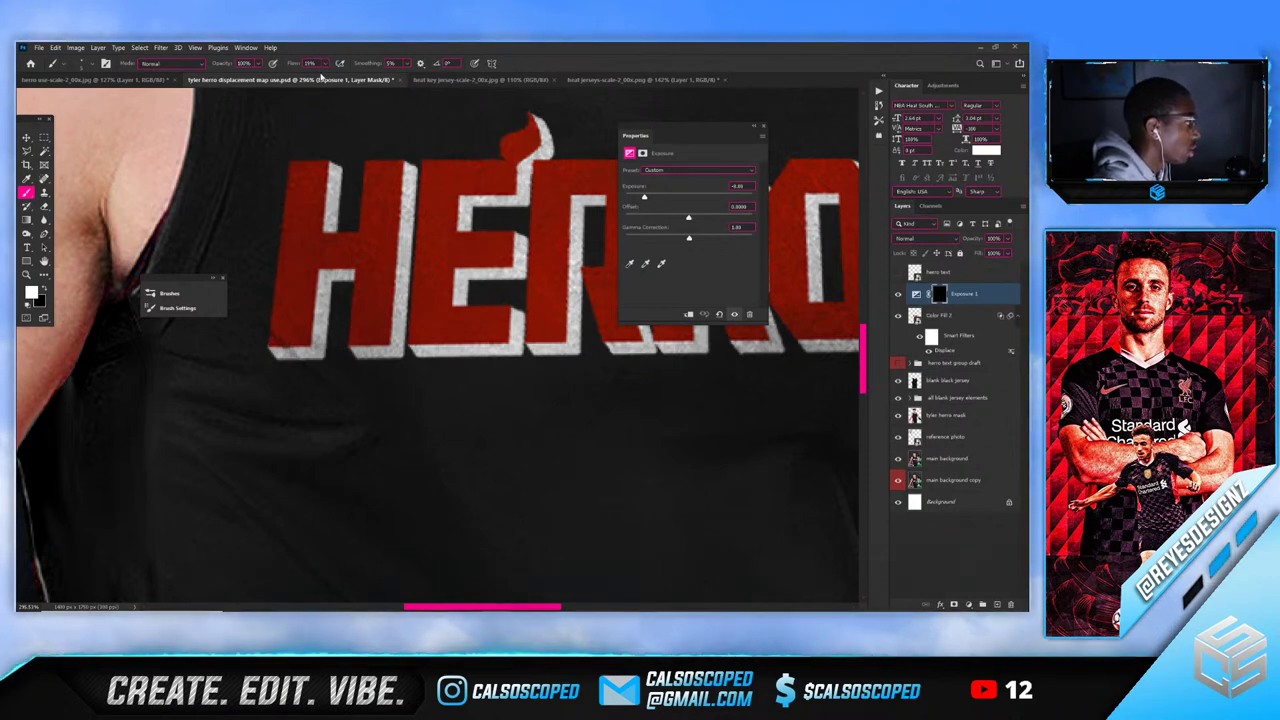
Lower the brush flow to 2% and paint soft shadows over the H and E in the Exposure mask
right_click(291, 307, "alt")
right_click(291, 147, "alt")
left_click(325, 65)
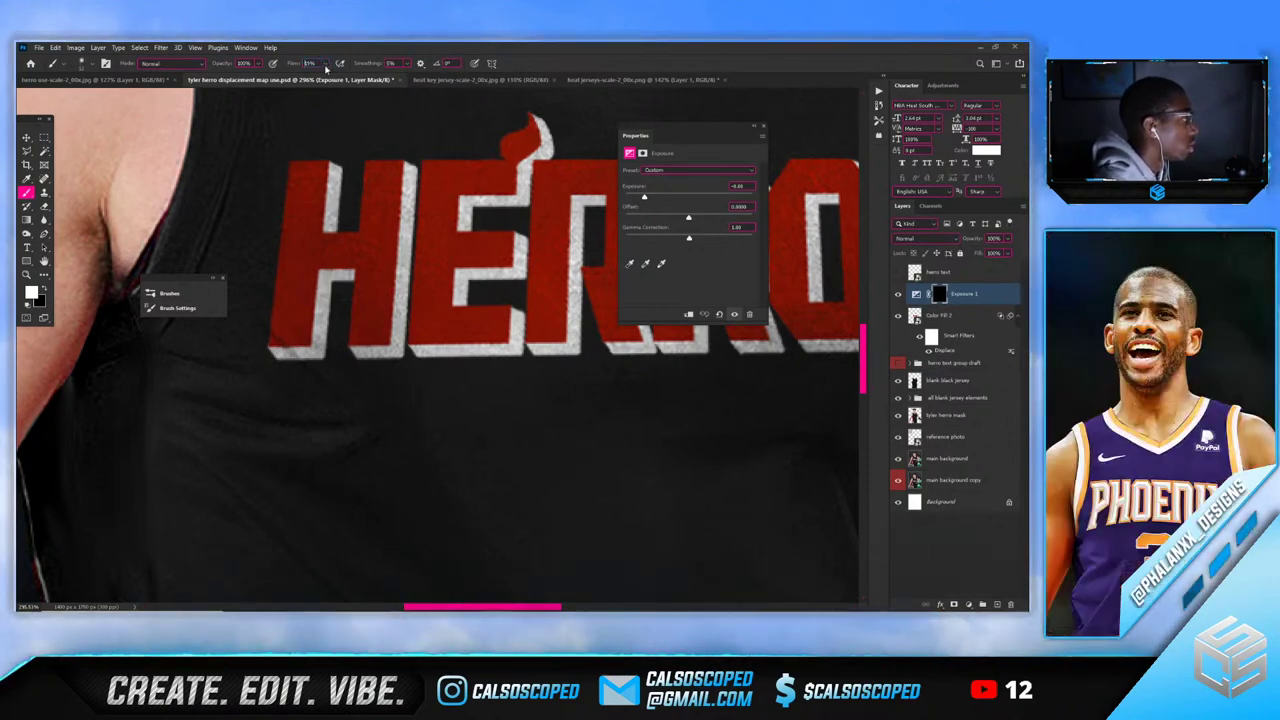
left_click(325, 64)
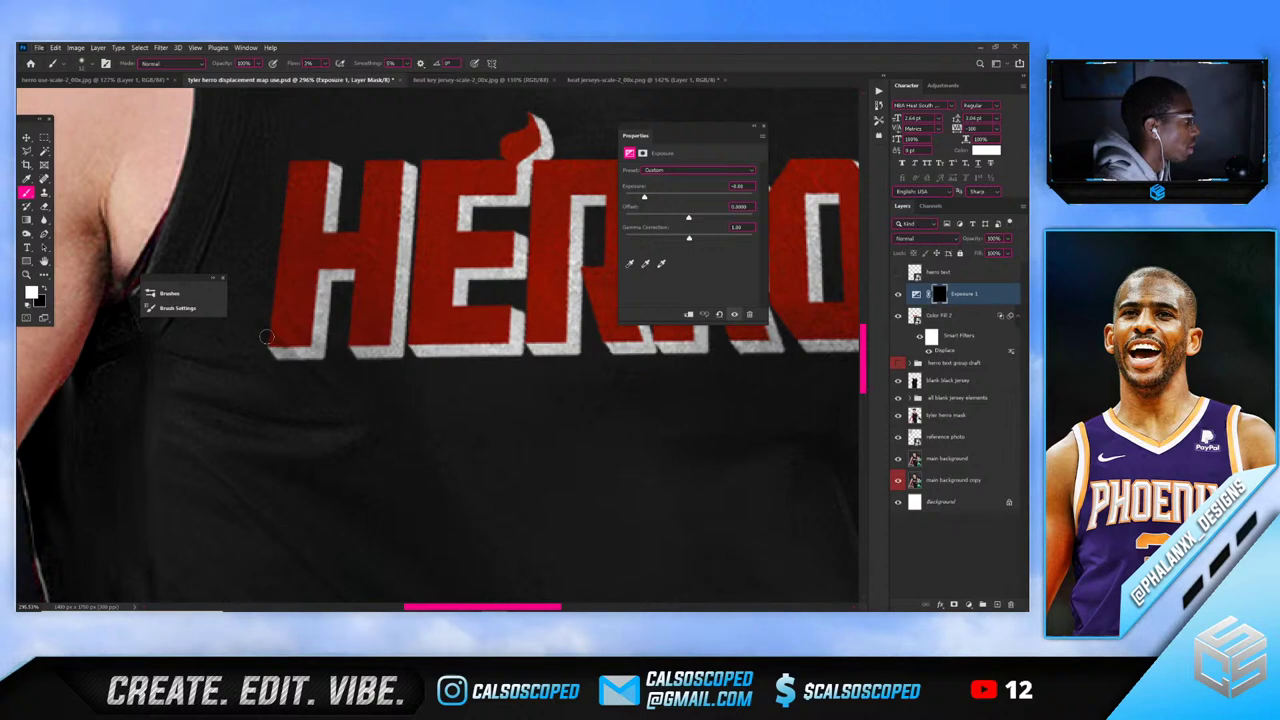
right_click(281, 369, "alt")
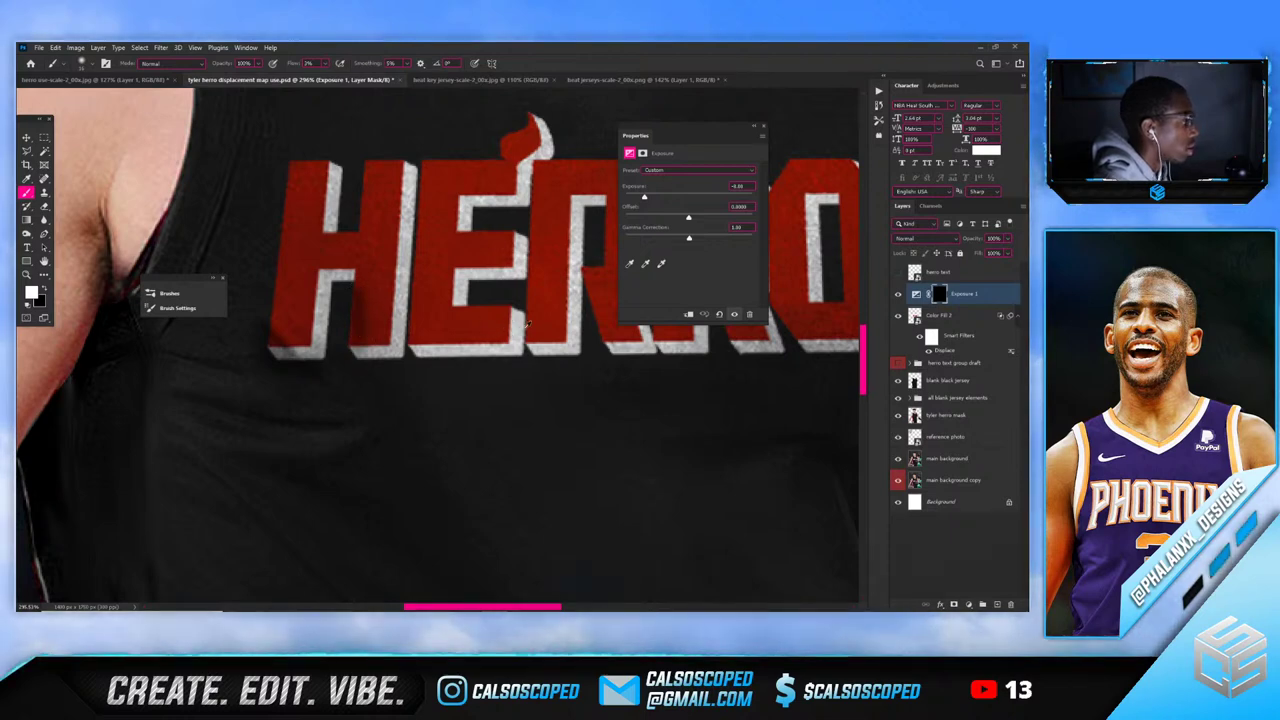
scroll(352, 282, "down", 2)
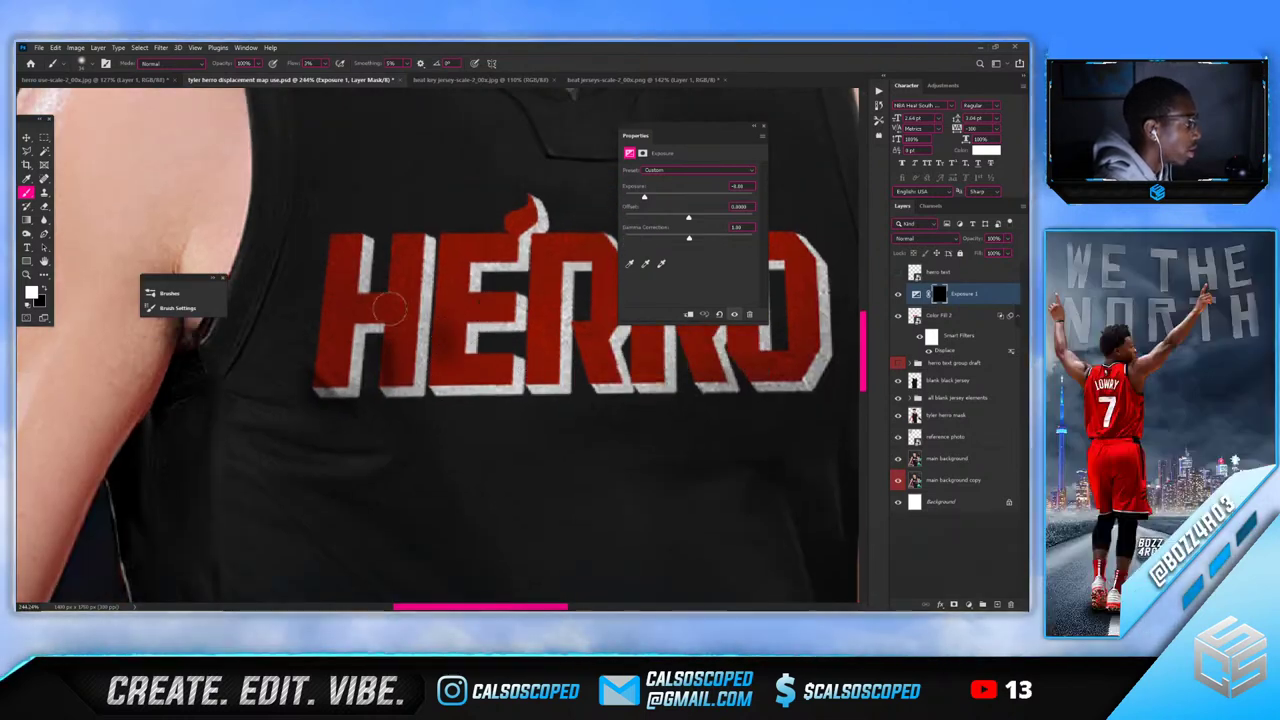
right_click(361, 304, "alt")
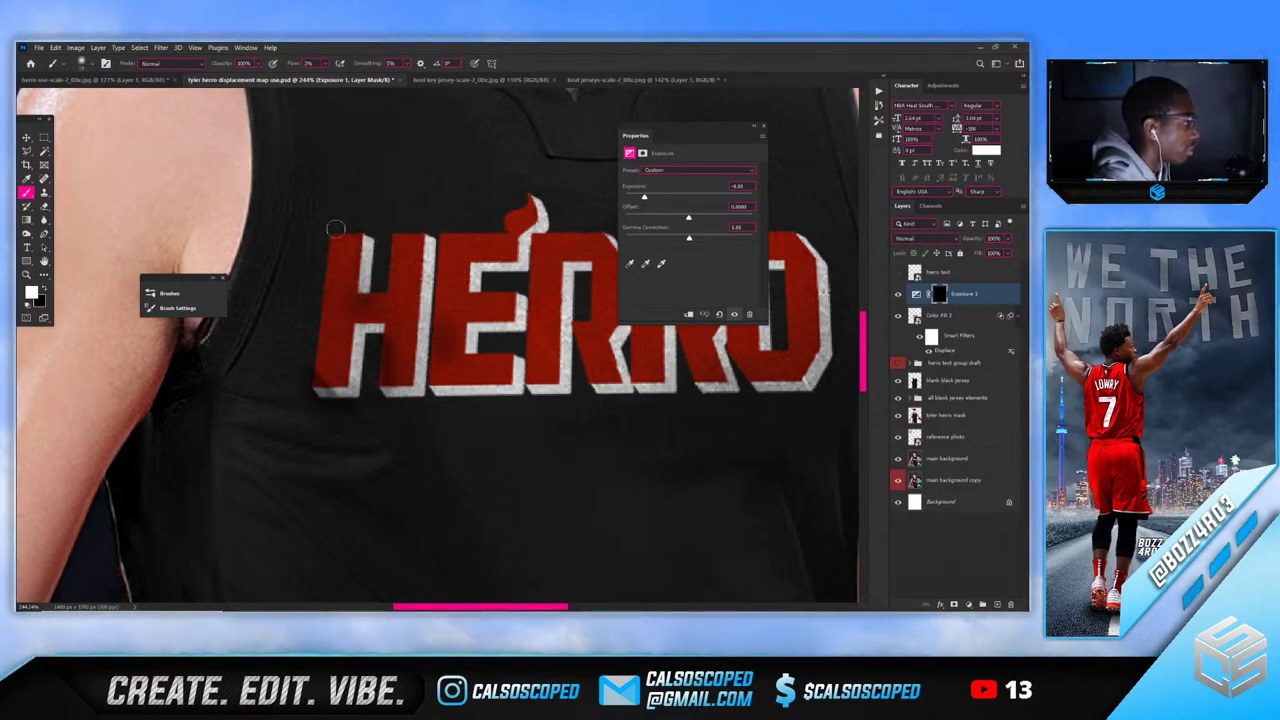
Paint and touch up soft shadows on the final O and its lower edge in the Exposure mask
scroll(336, 292, "down", 7)
scroll(508, 300, "up", 6)
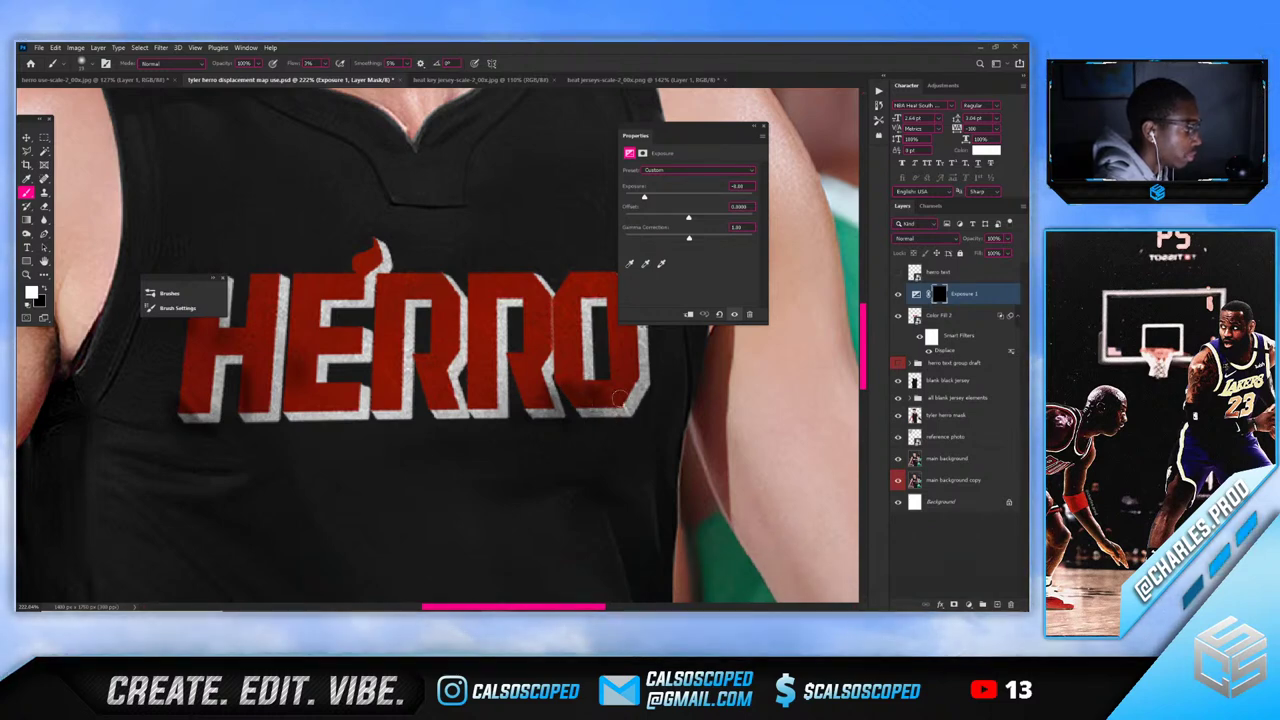
scroll(579, 379, "down", 2)
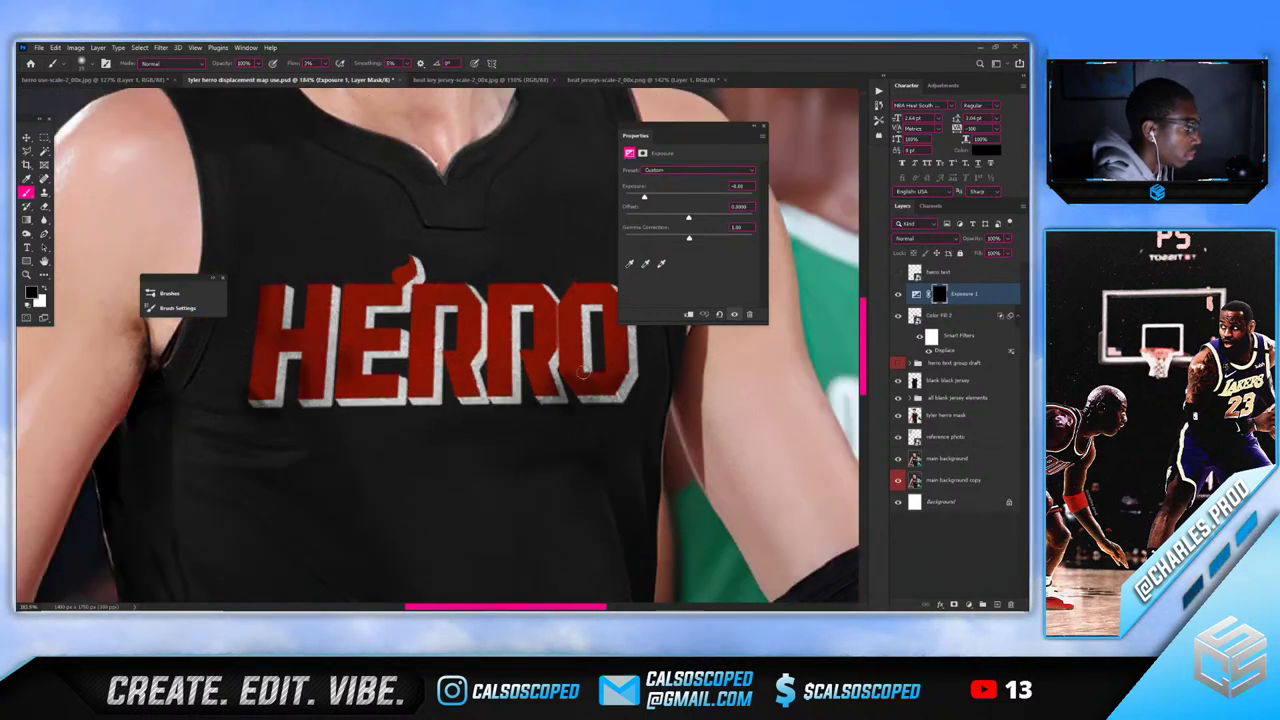
key("x")
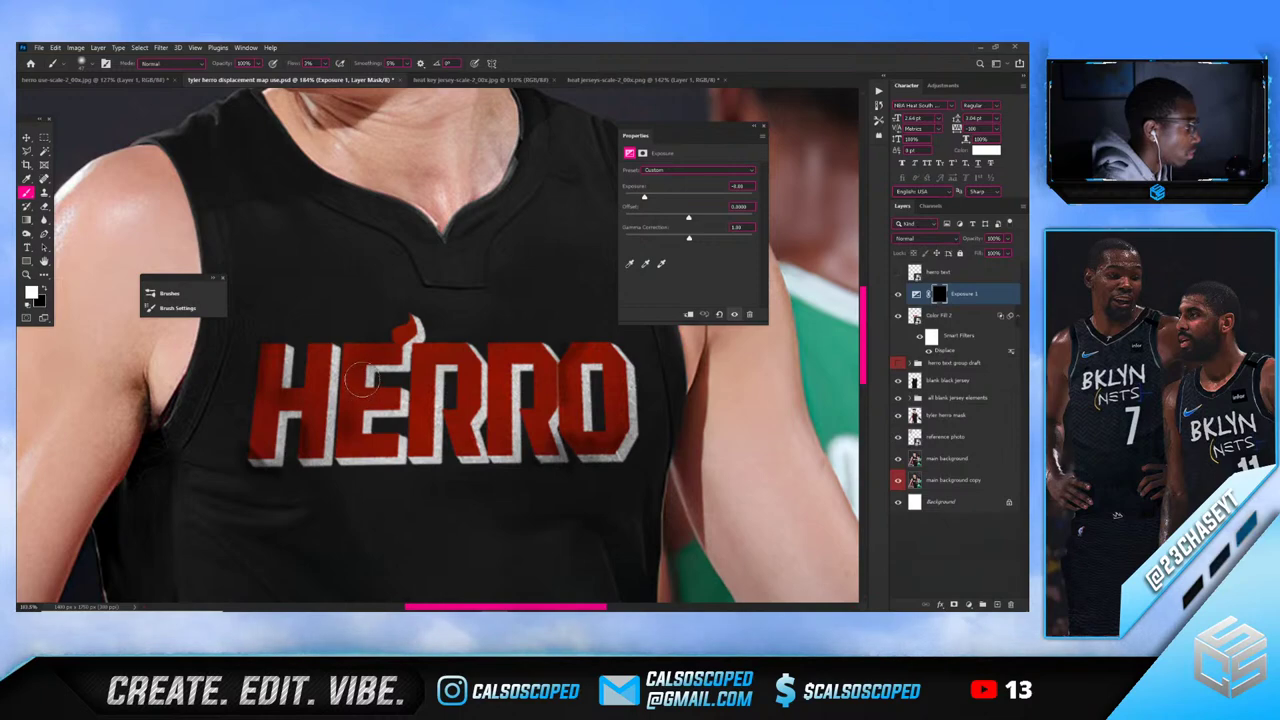
Narrow the lettering's Blend If Underlying Layer shadow split so less of the dark fabric shows through
scroll(361, 380, "down", 3)
right_click(941, 318)
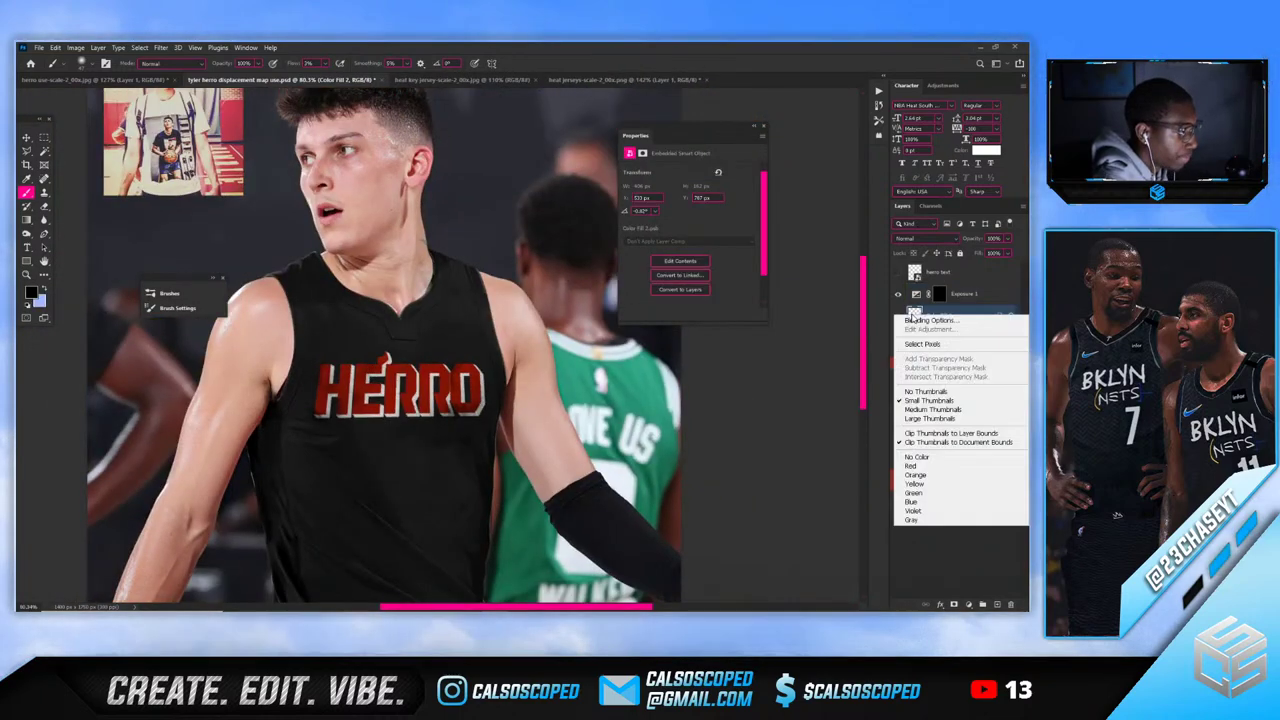
left_click(950, 322)
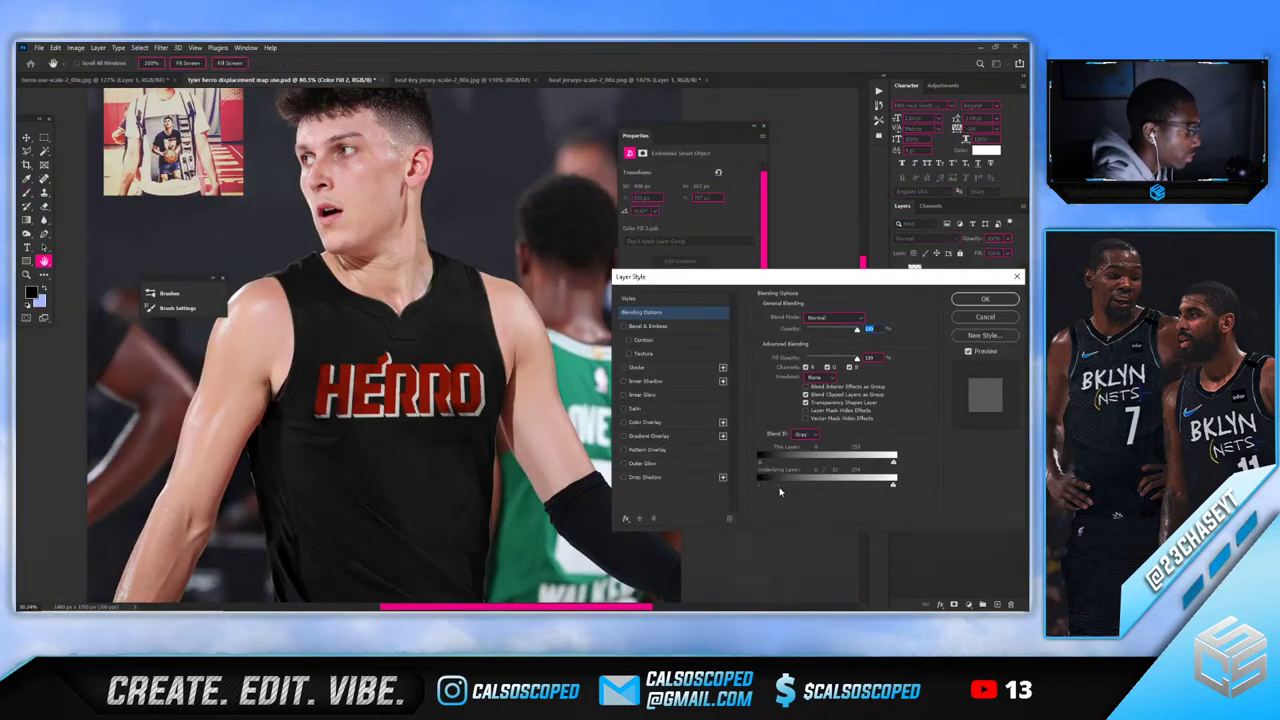
left_click_drag(780, 491, 768, 490)
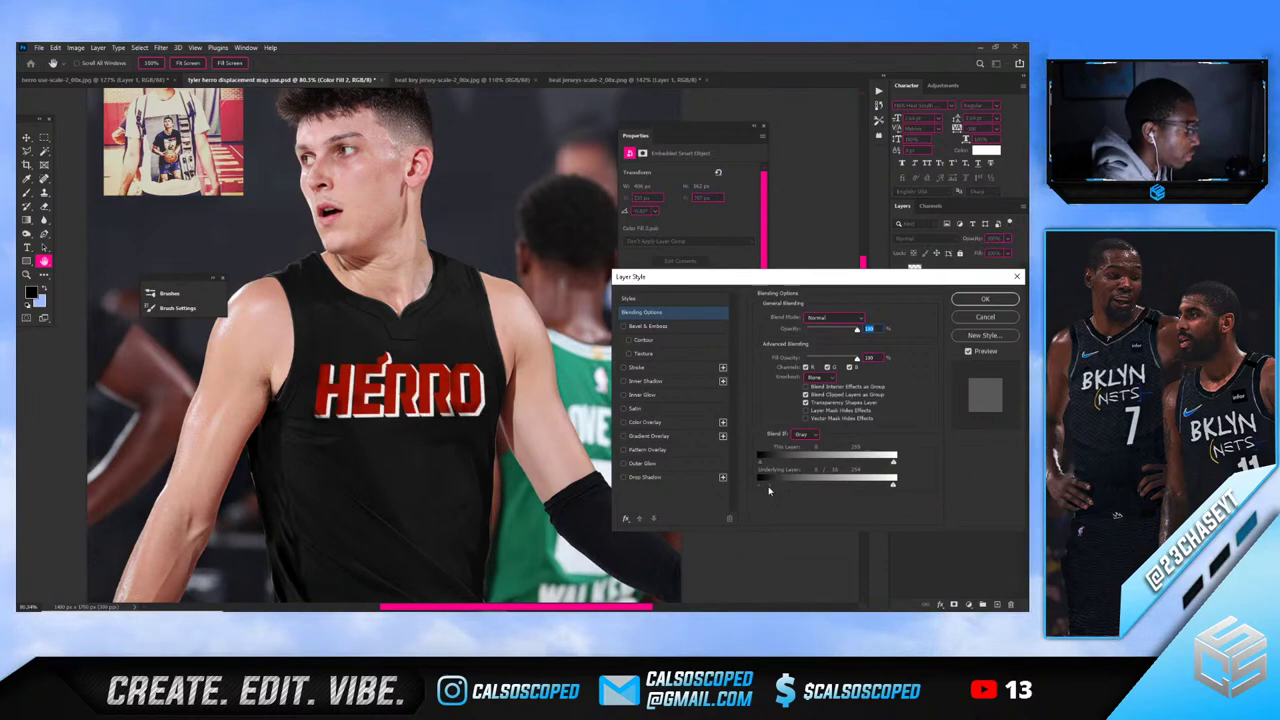
left_click(970, 302)
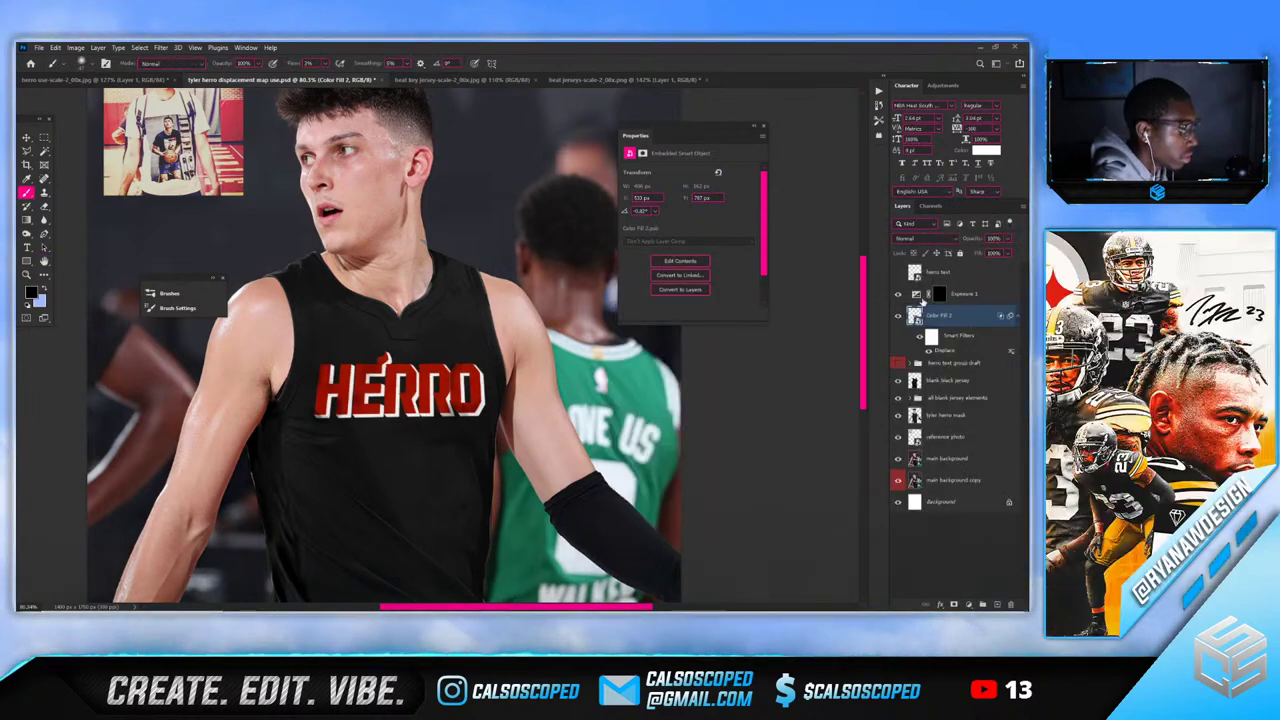
Split the Exposure layer's Blend If Underlying Layer shadow slider to soften the painted shading, and apply it
right_click(900, 296)
left_click(930, 303)
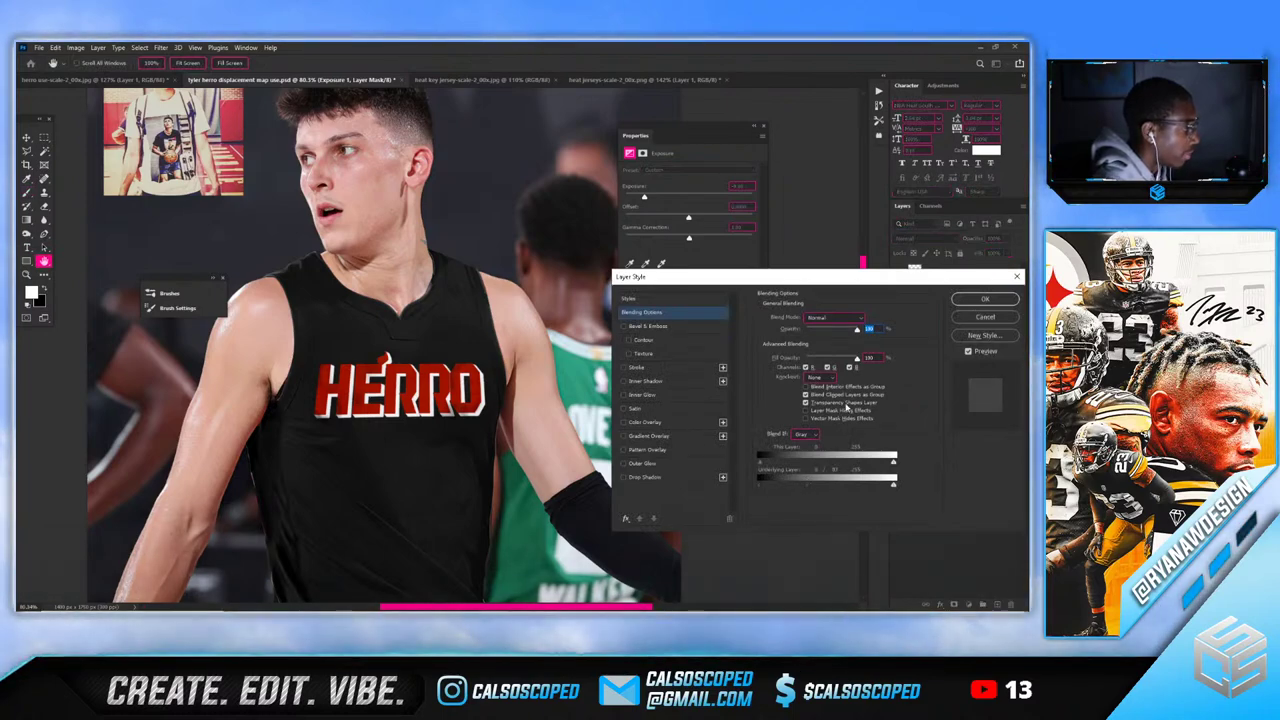
left_click(983, 300)
Refine the painted shadows around the O in the Exposure layer's mask, alternating between black and white
scroll(570, 388, "up", 5)
key("b")
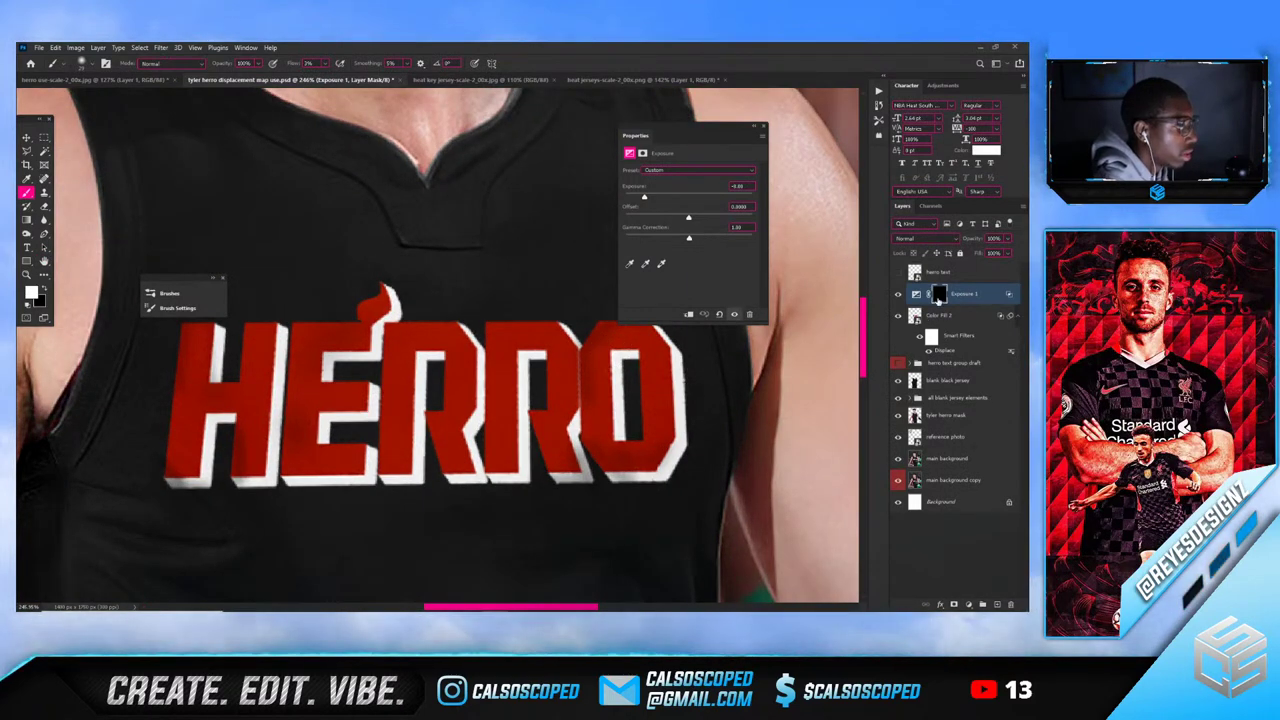
left_click(939, 295)
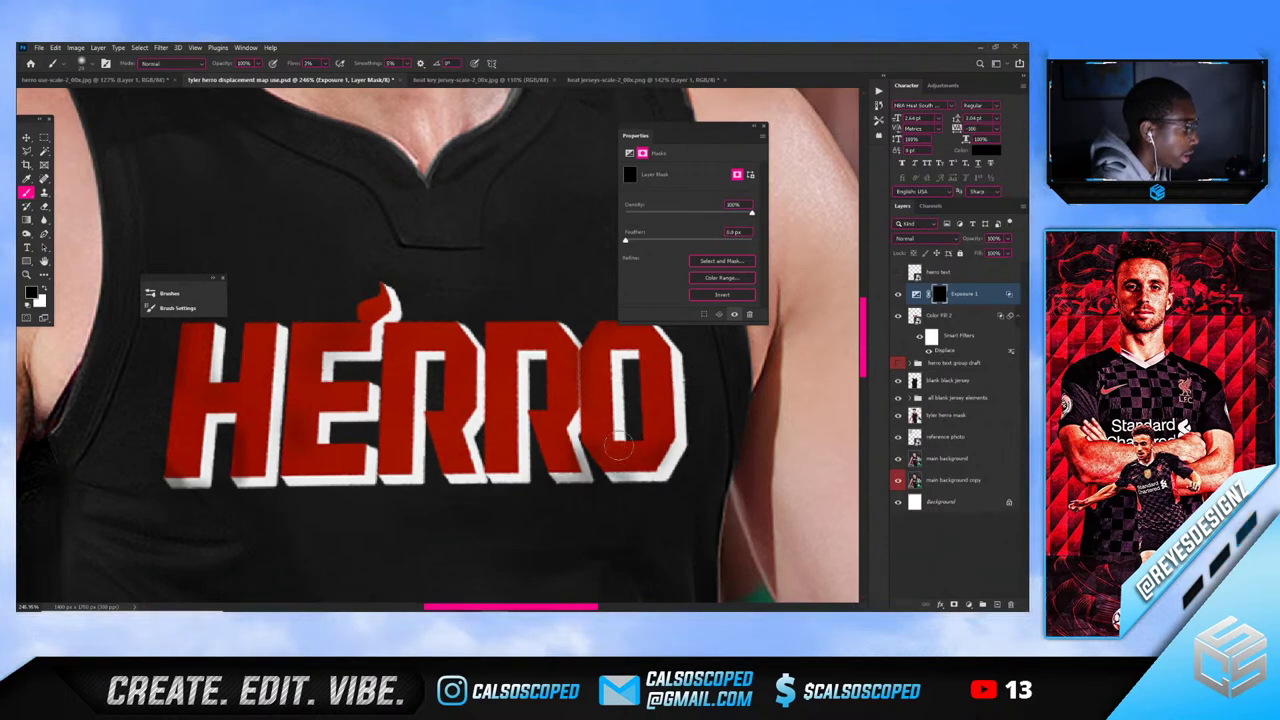
key("x")
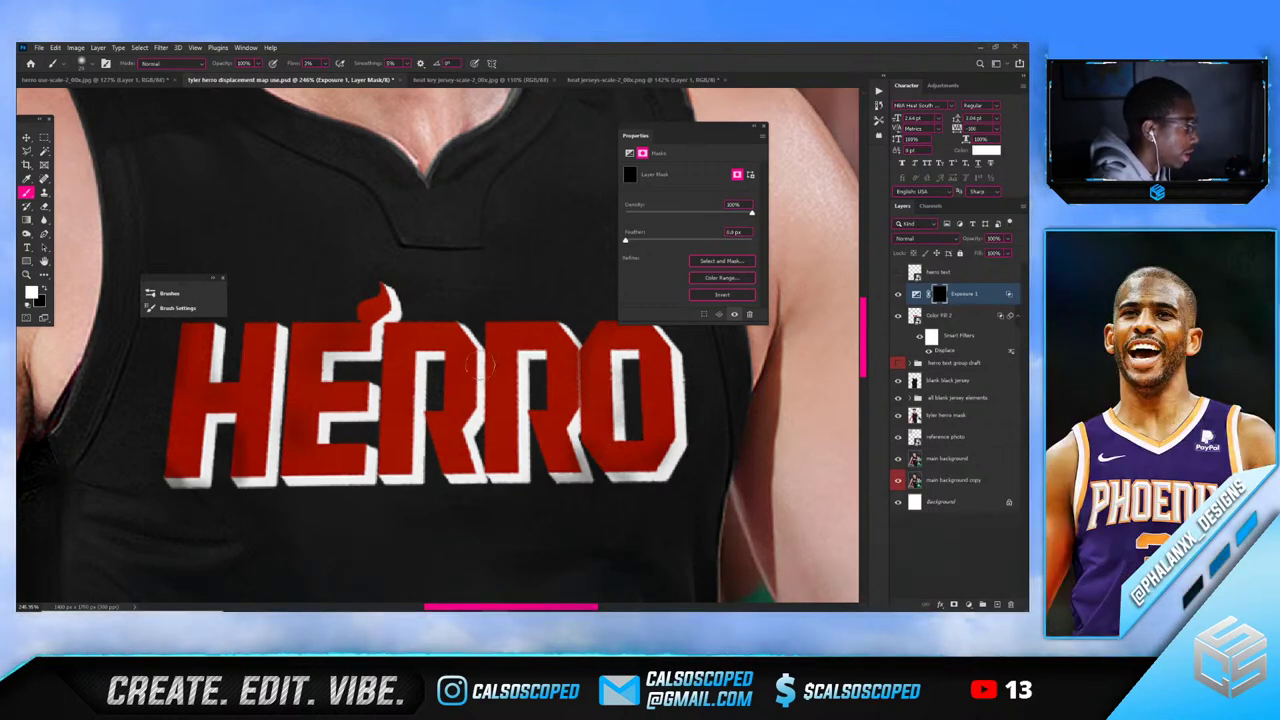
Inspect the painted shading across the HERRO lettering up close and at full-image scale, and close the mask properties
scroll(355, 272, "down", 3)
scroll(340, 326, "down", 3)
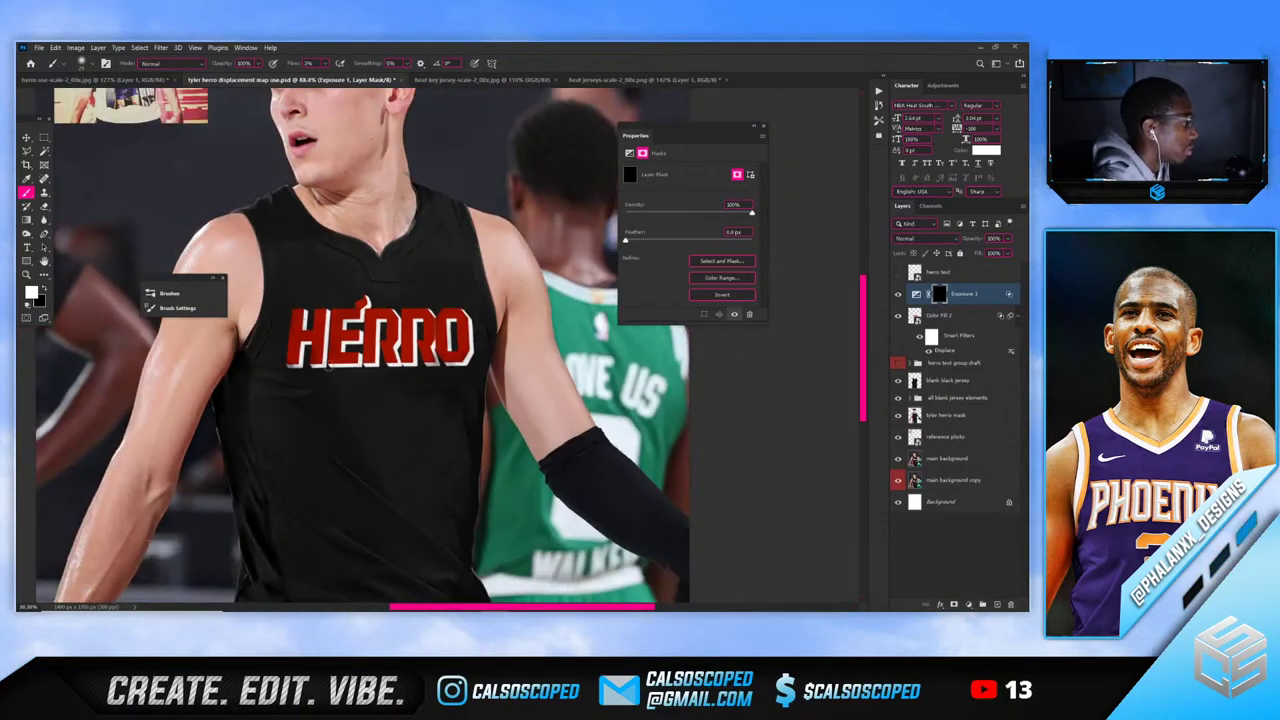
scroll(380, 312, "up", 5)
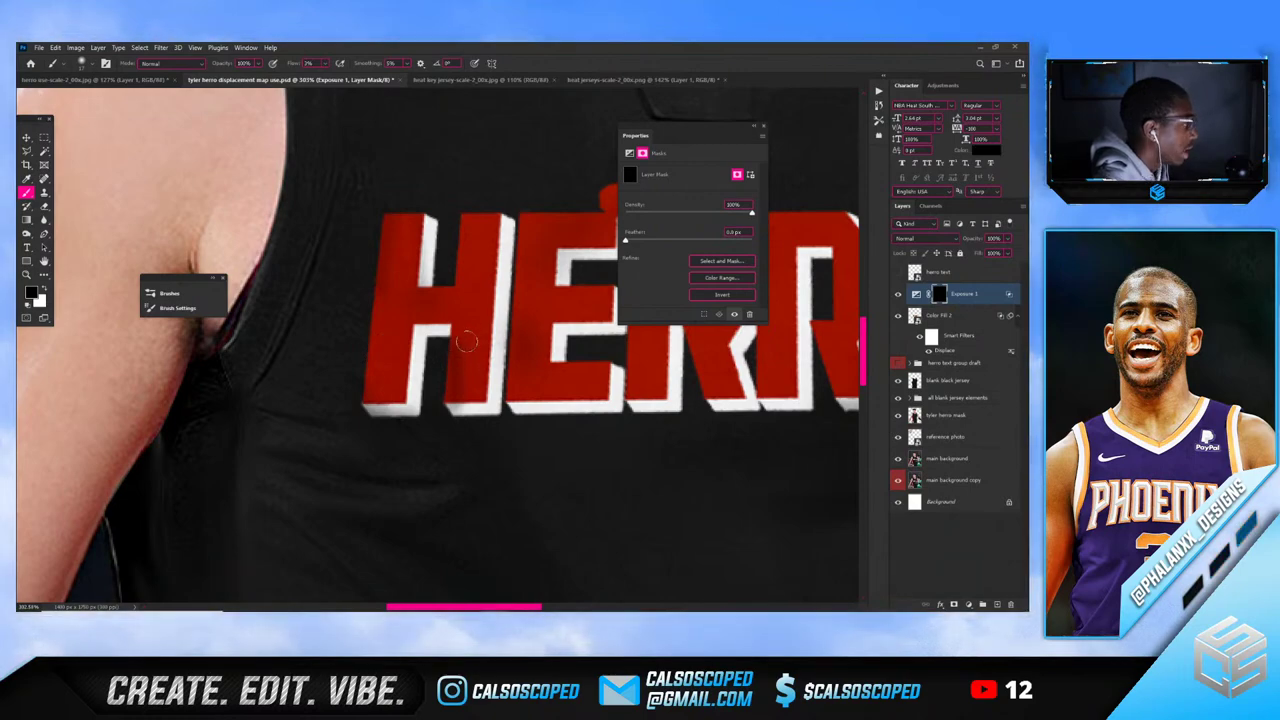
scroll(461, 371, "down", 3)
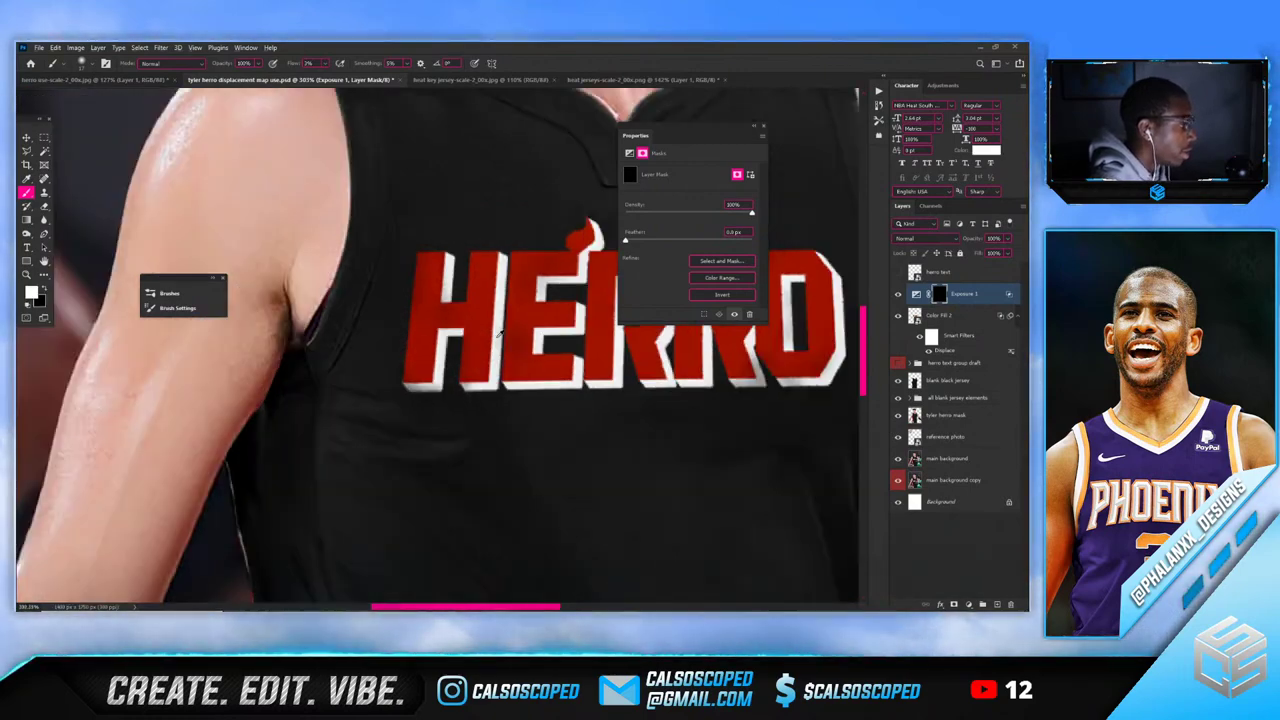
scroll(497, 335, "up", 3)
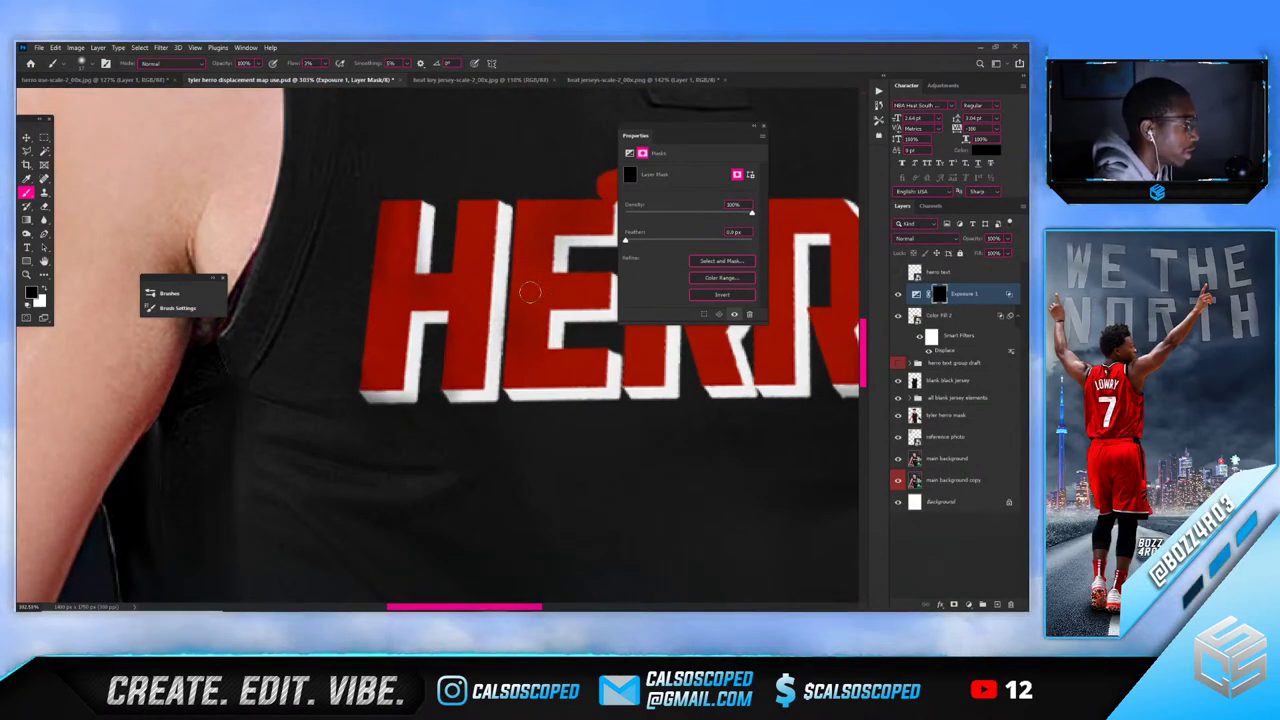
key("ctrl+0")
scroll(512, 355, "up", 5)
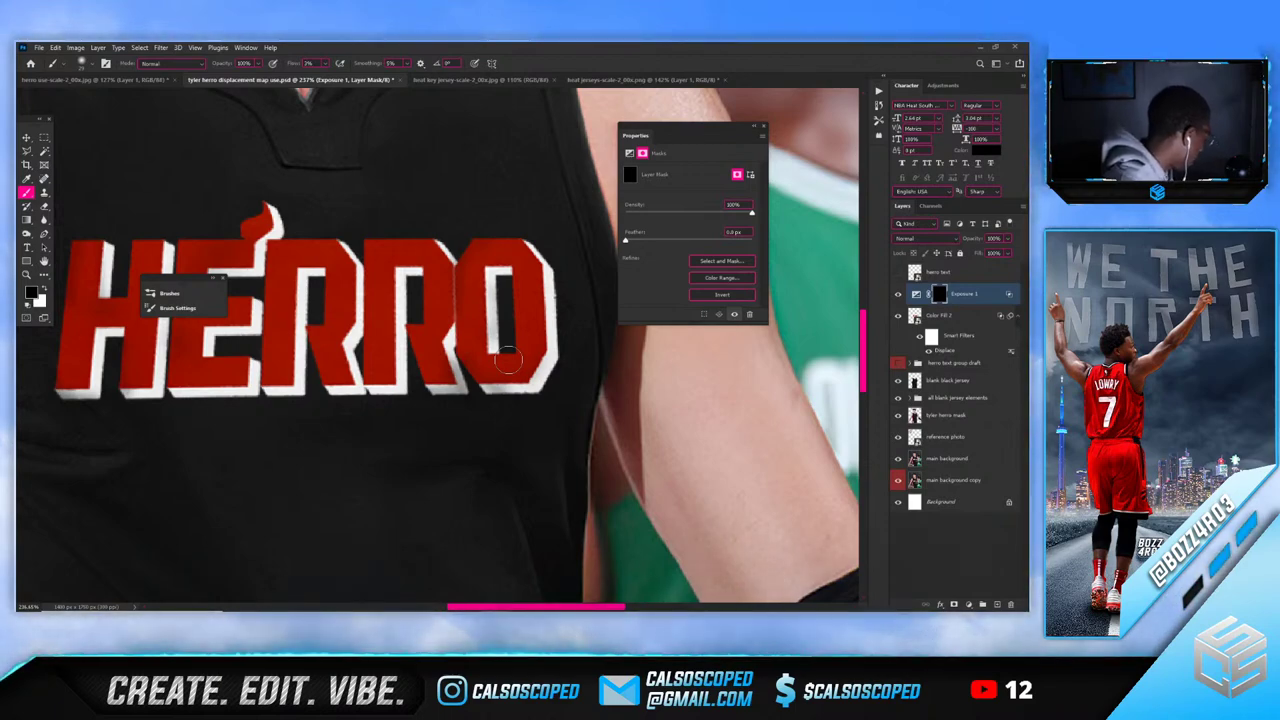
scroll(327, 322, "down", 5)
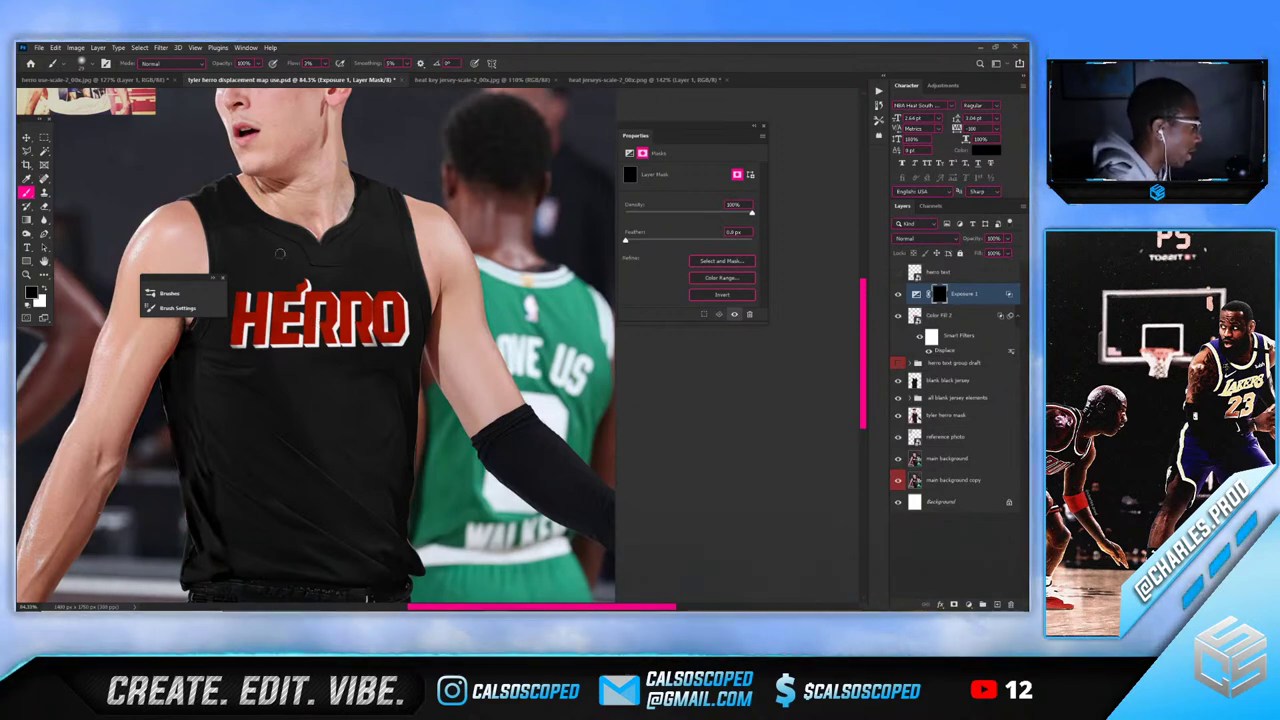
key("v")
scroll(422, 297, "down", 3)
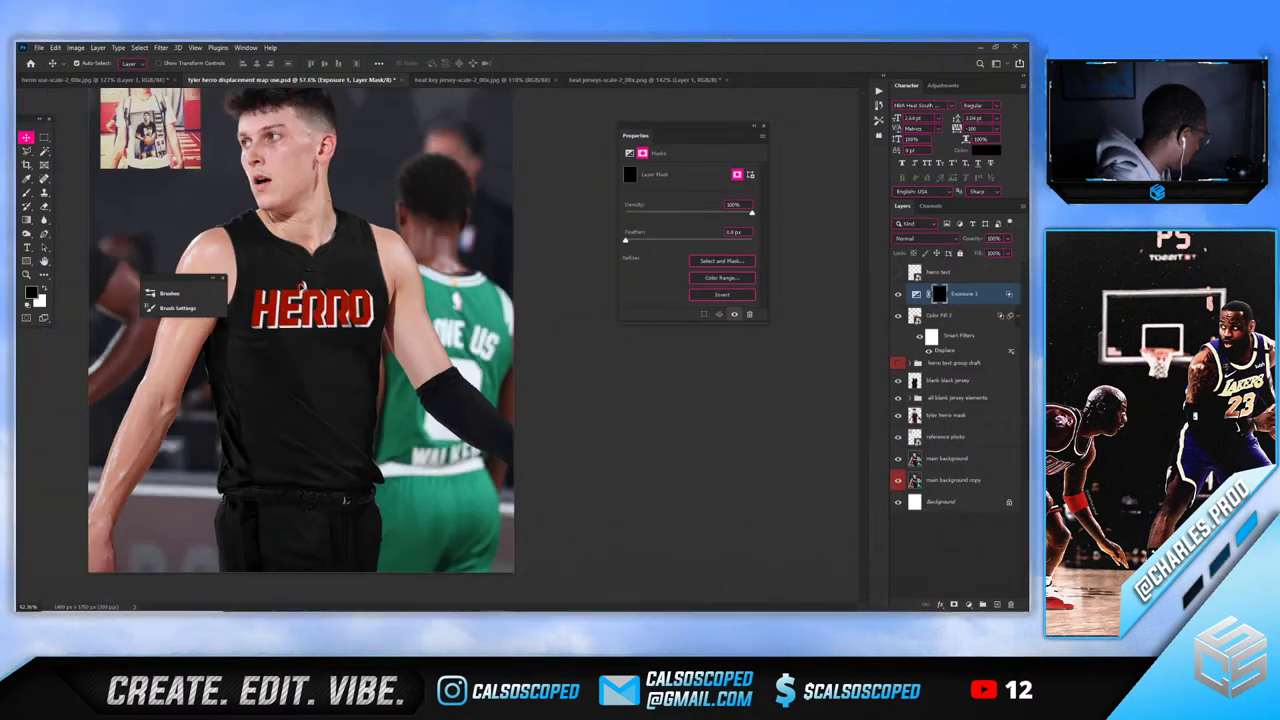
scroll(425, 300, "up", 4)
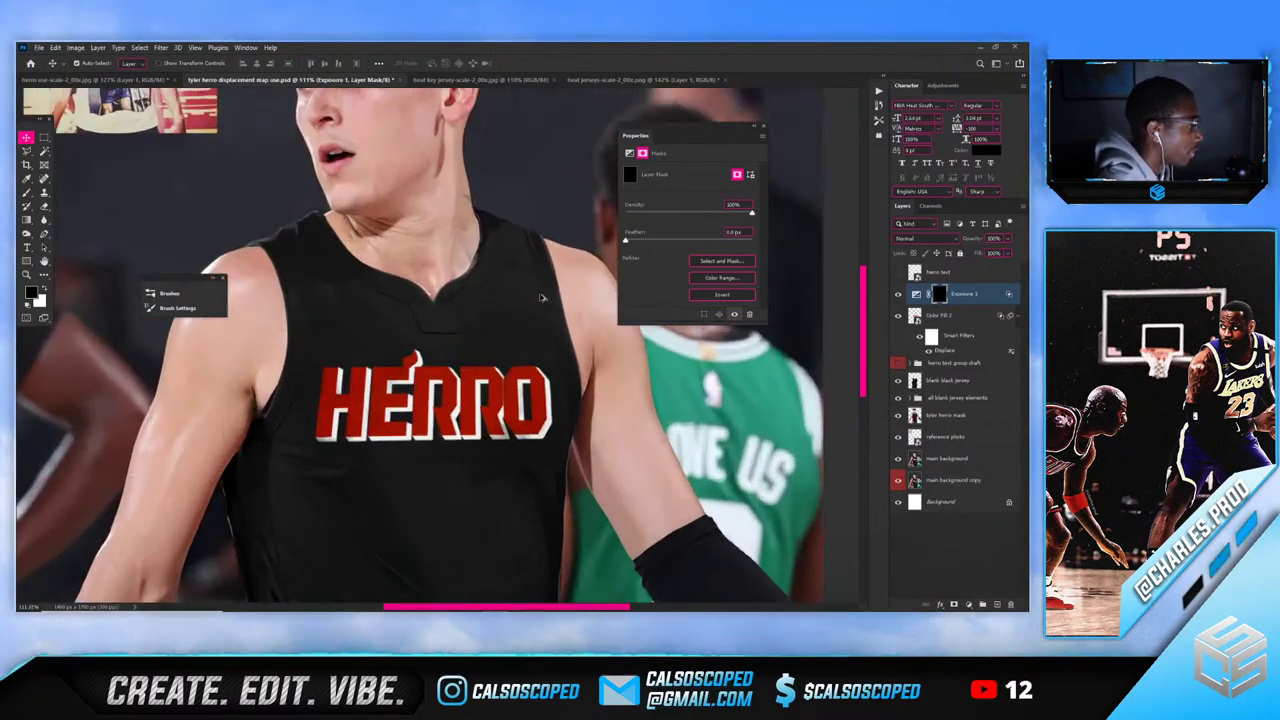
left_click(762, 131)
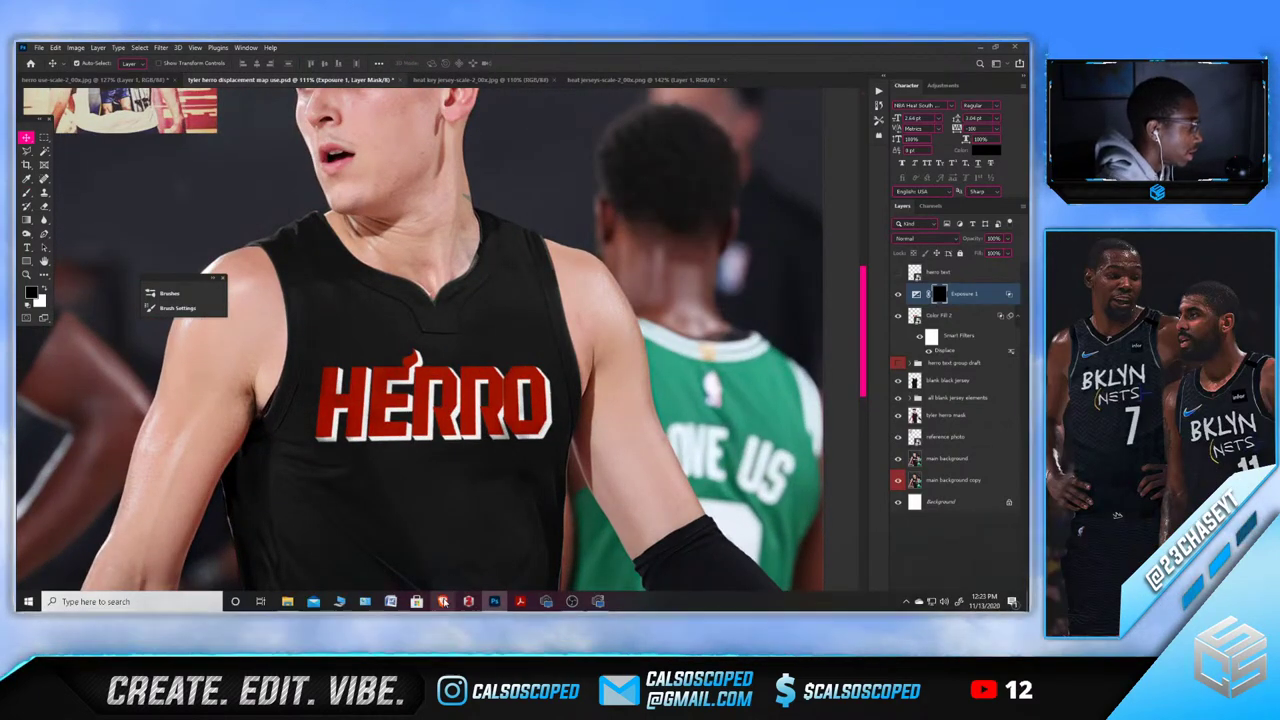
Switch to the Brave browser, search for "new orleans pelican city jersey" and open the article on the leaked 2020-21 City jerseys
left_click(443, 601)
type("new")
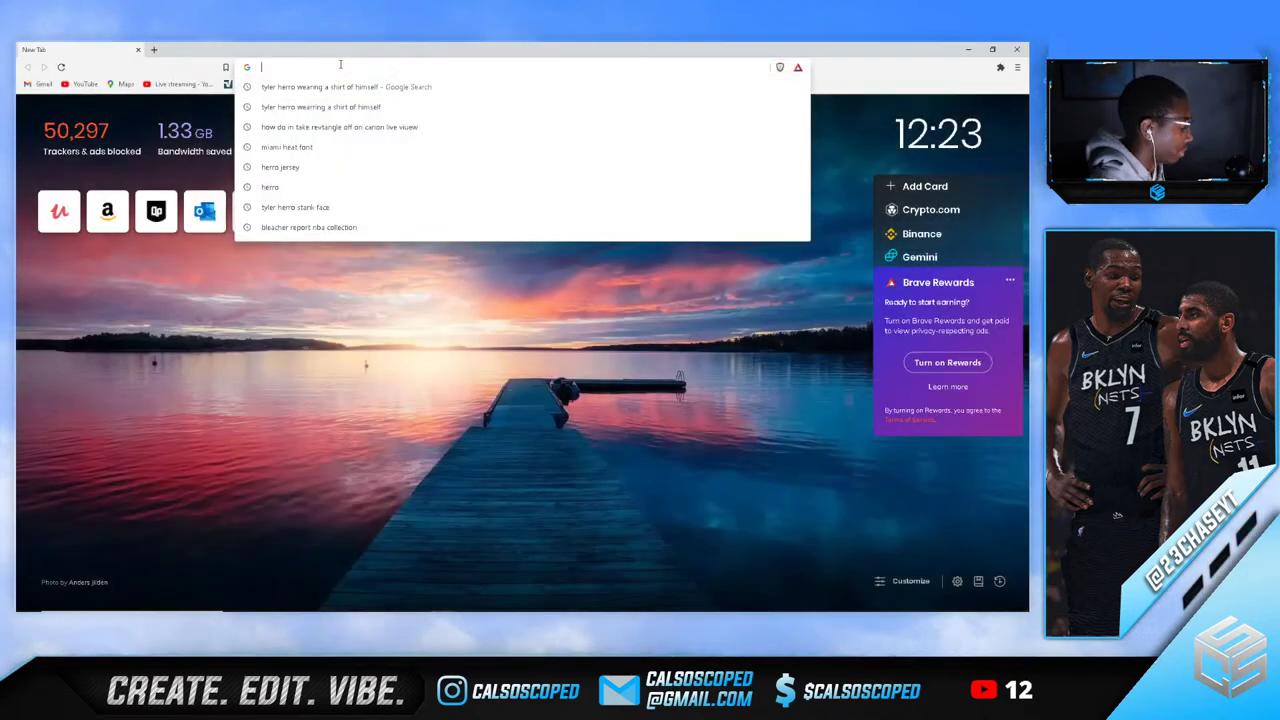
type(" orlean")
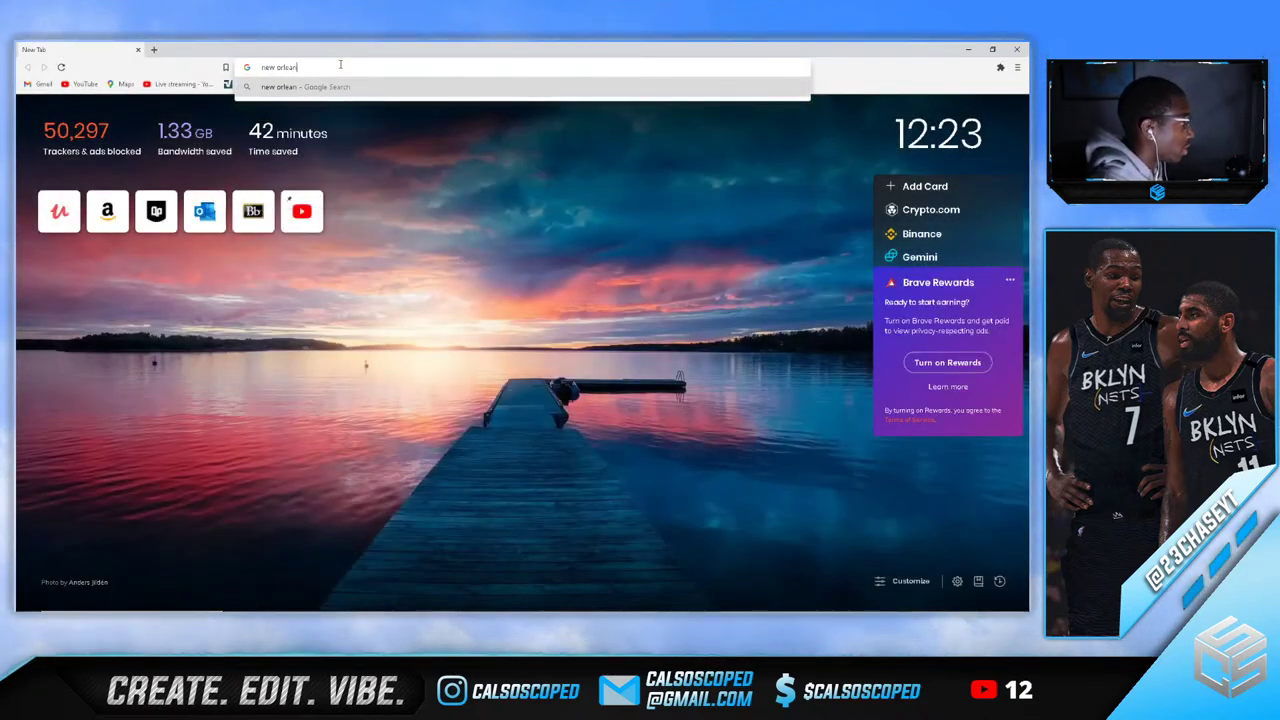
type("s pelican city jersey")
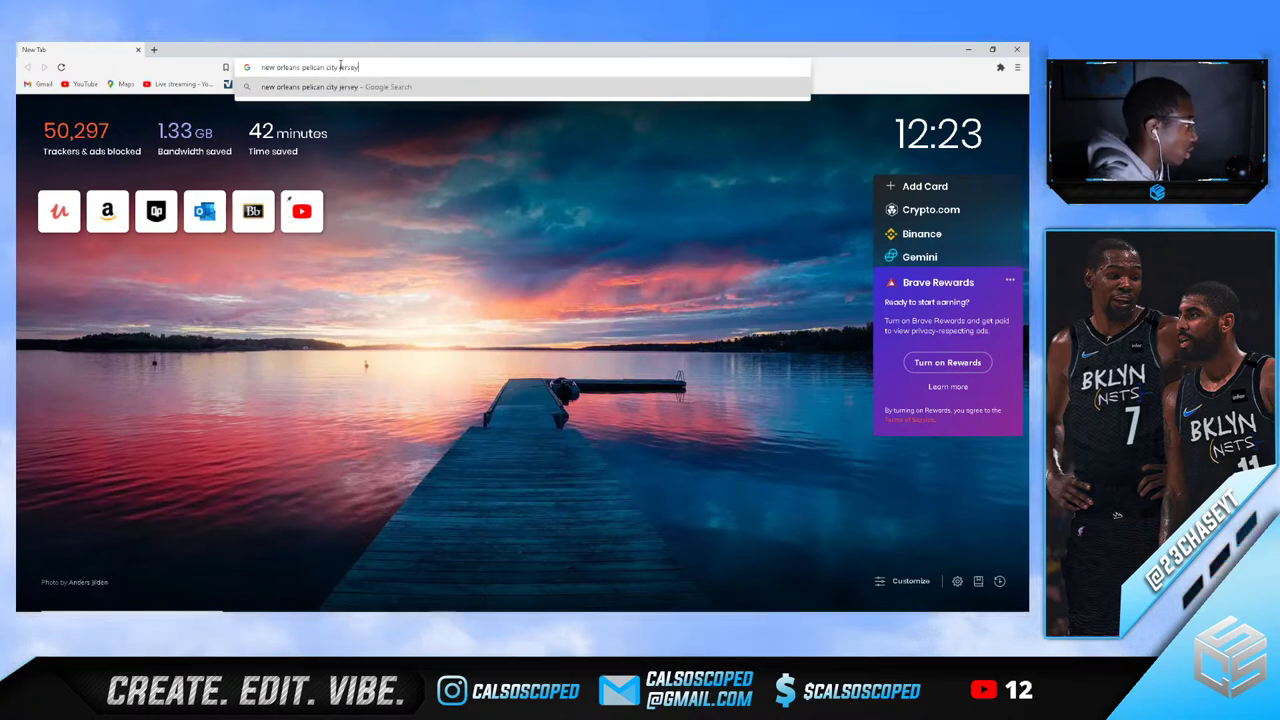
key("Return")
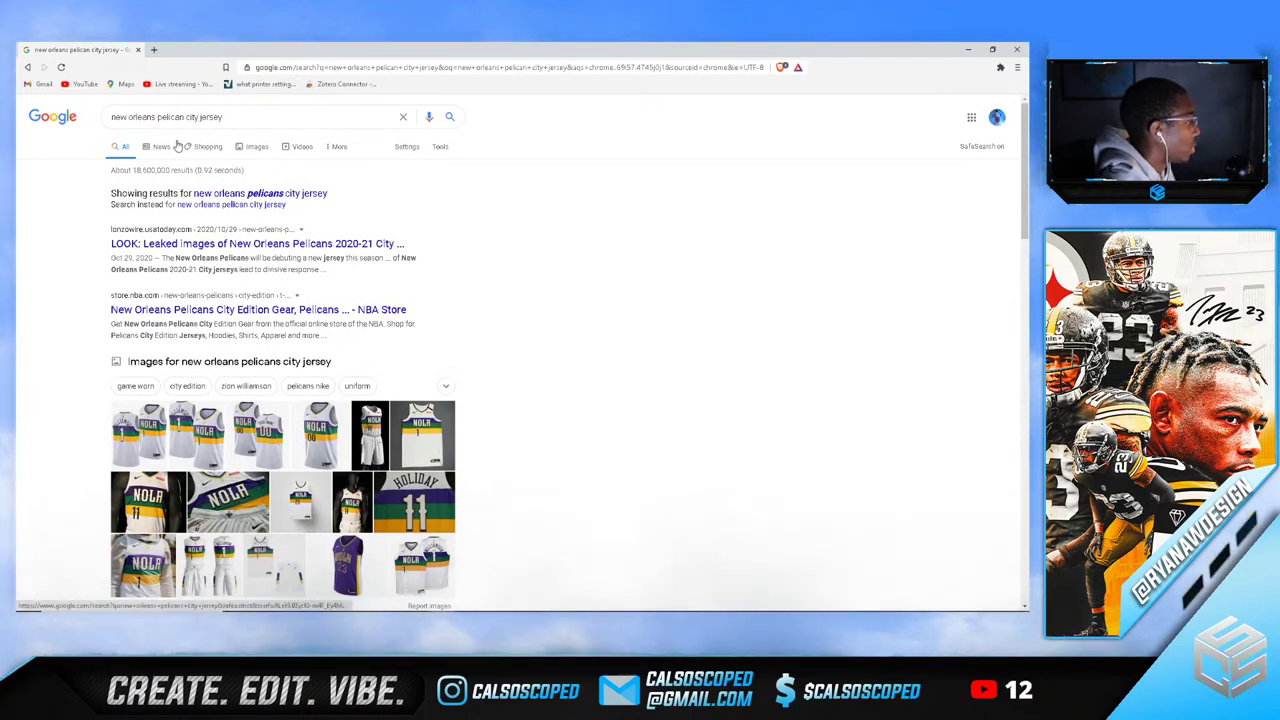
left_click(263, 243)
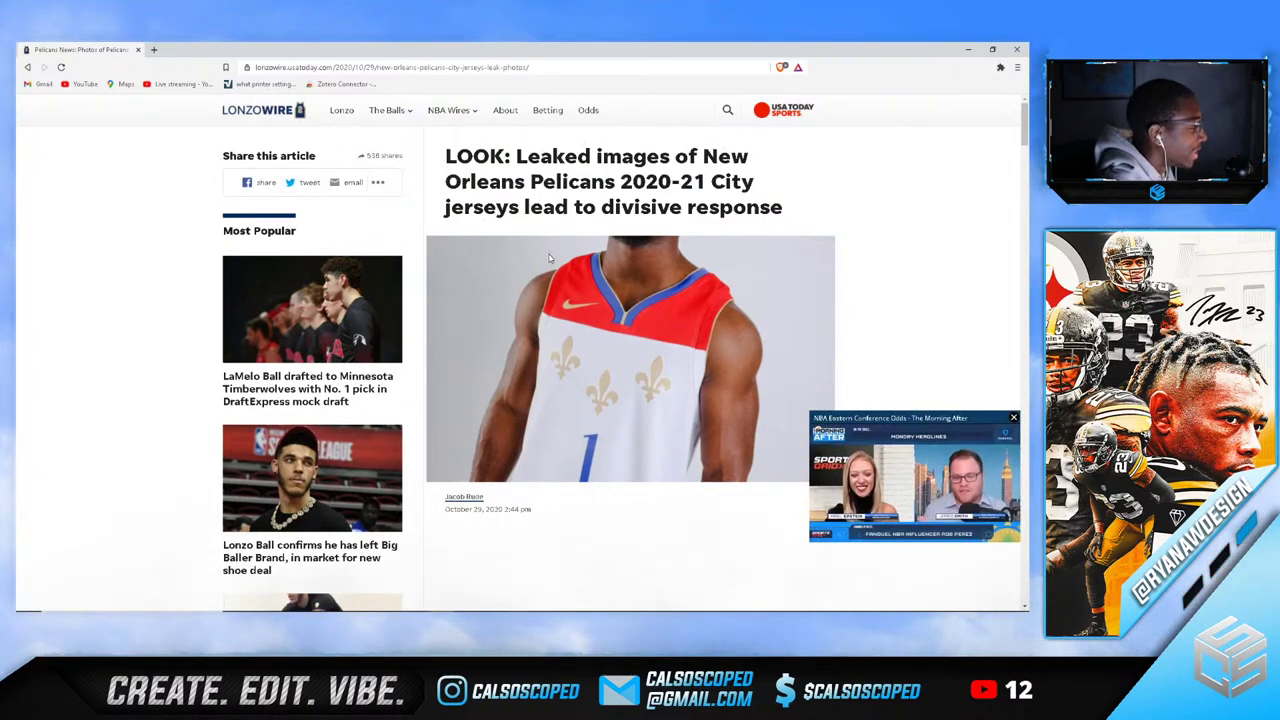
Return to Photoshop and rename the Color Fill 2 layer to "herro"
key("alt+Tab")
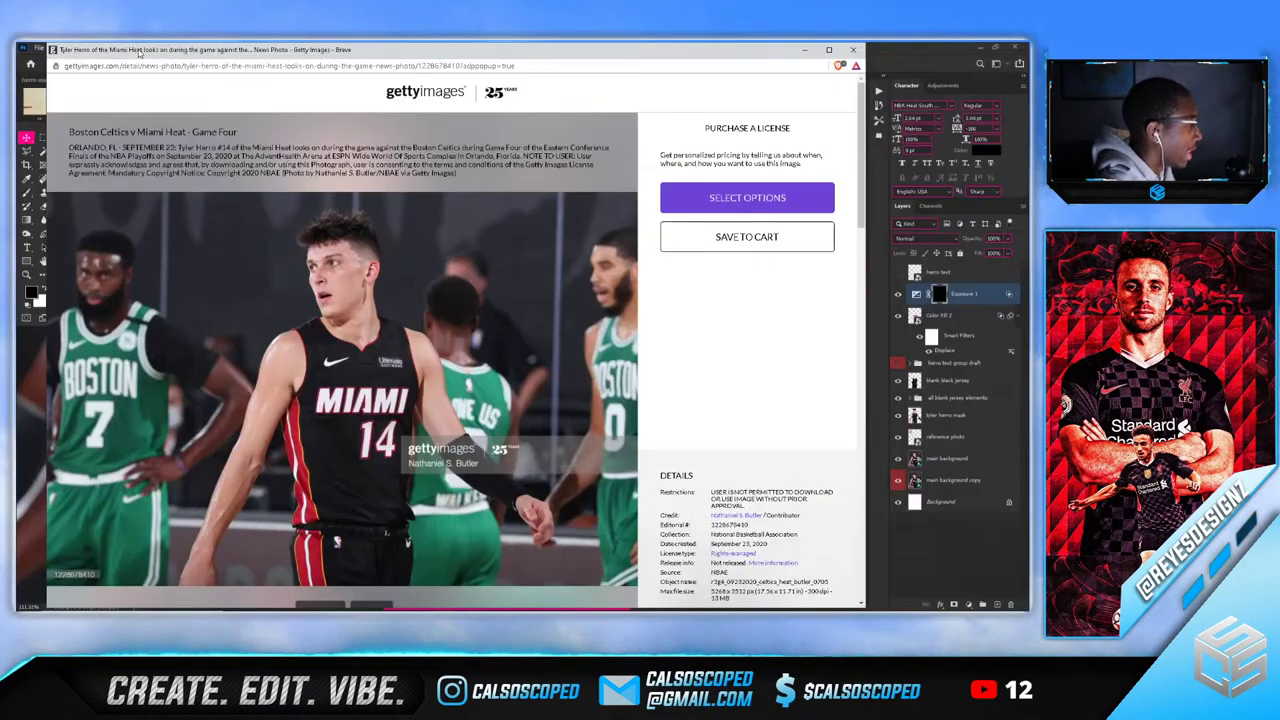
left_click(805, 49)
scroll(357, 381, "down", 6)
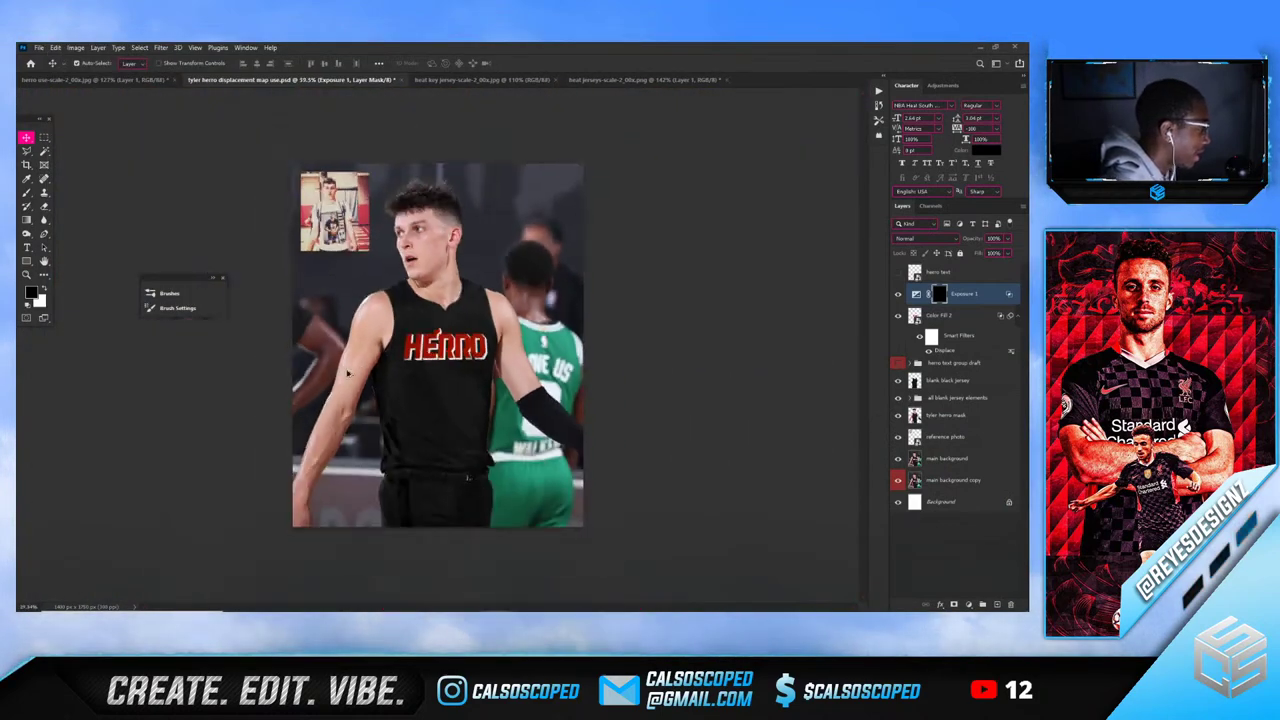
scroll(410, 388, "up", 3)
scroll(453, 417, "up", 2)
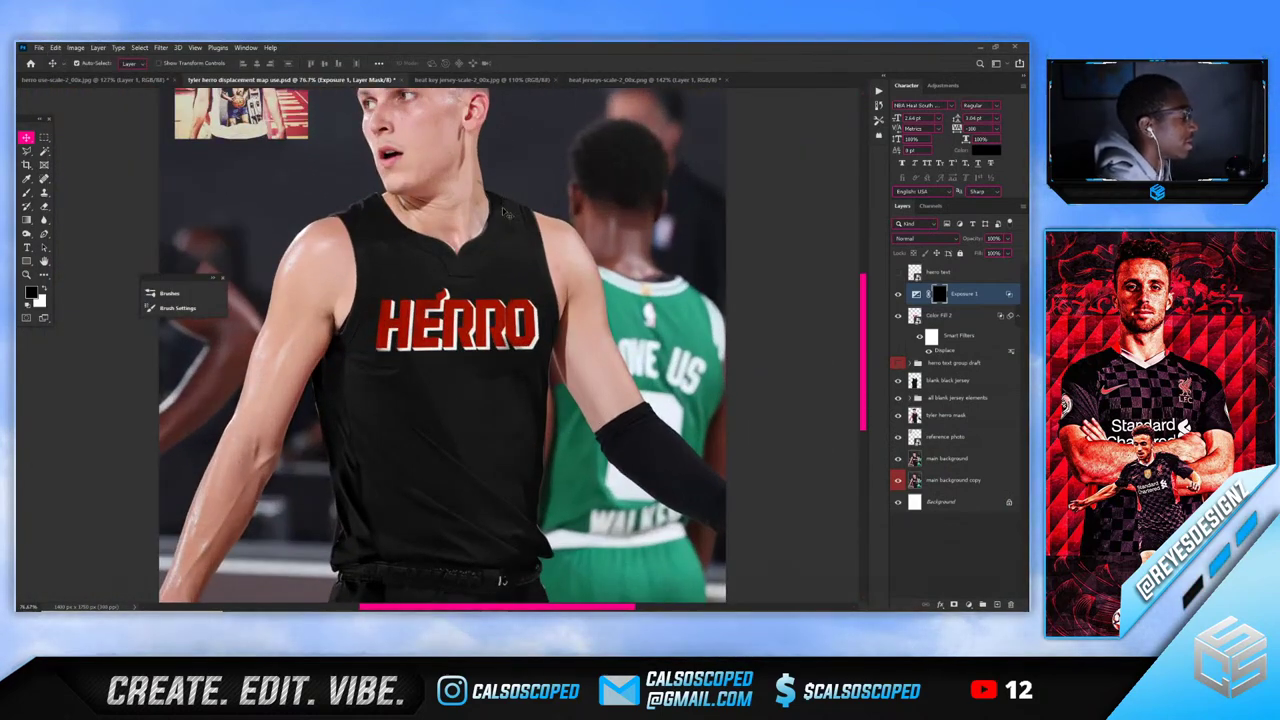
scroll(447, 287, "up", 4)
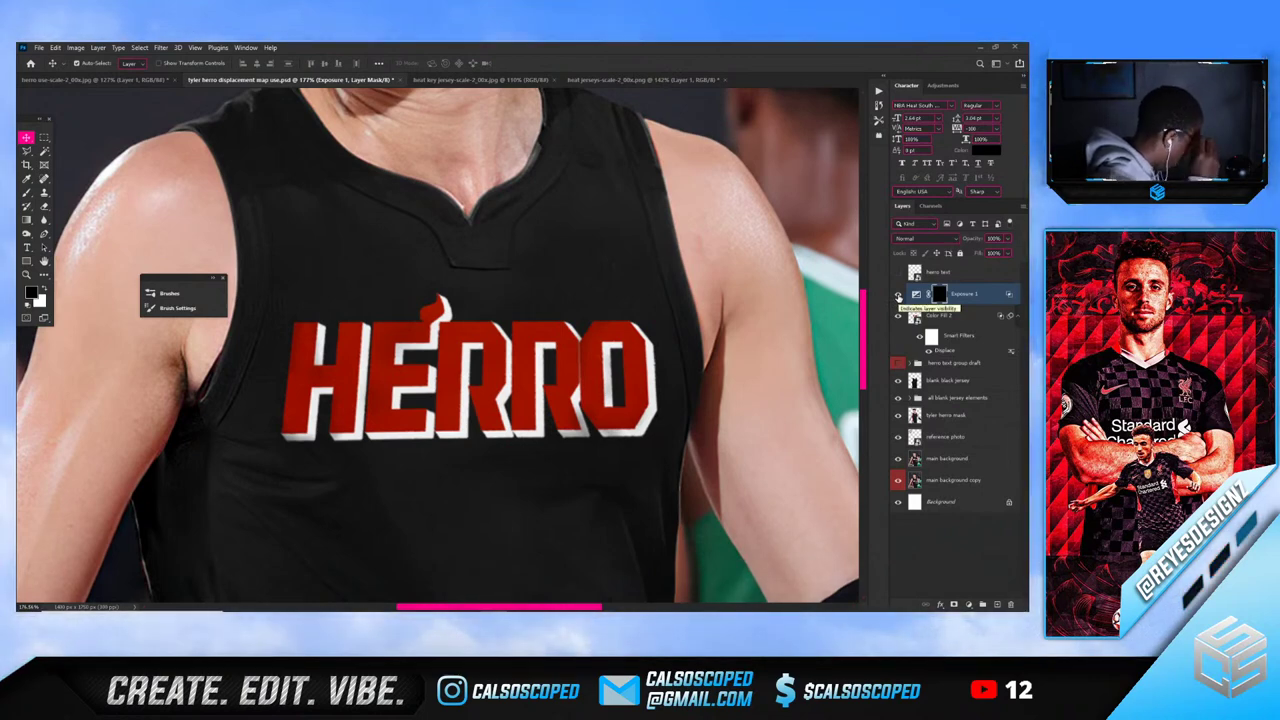
left_click(948, 317)
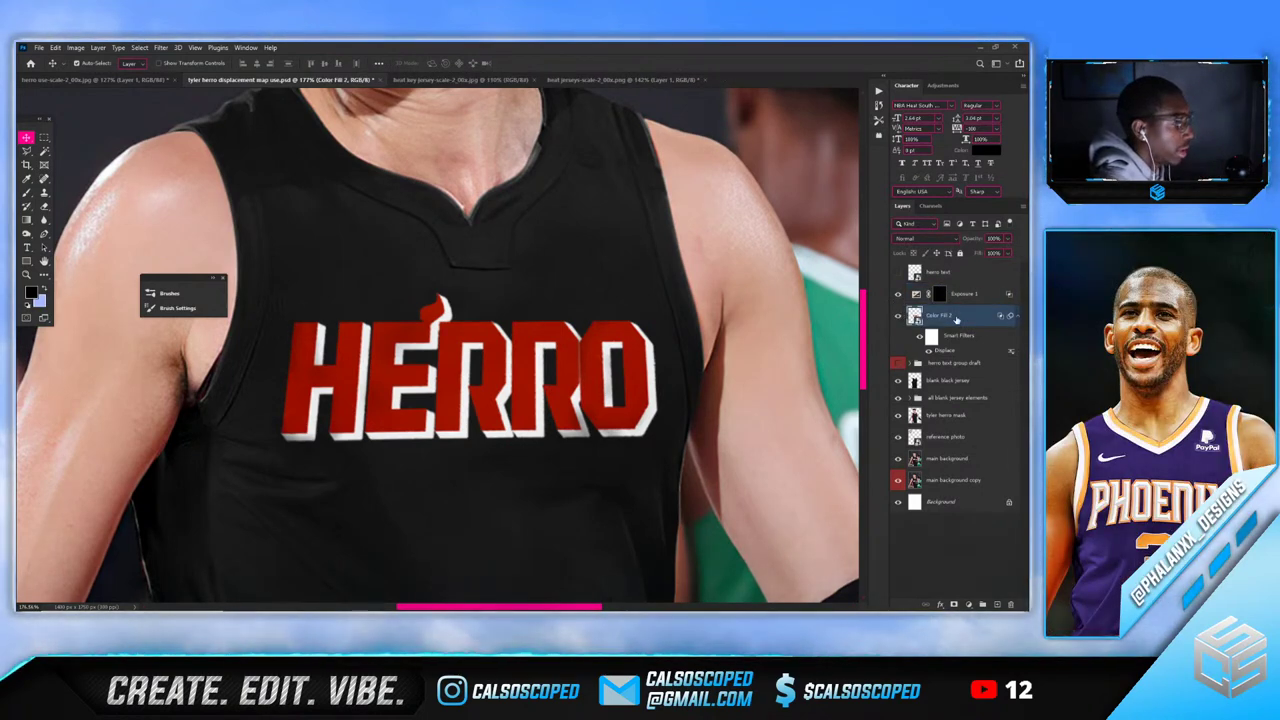
double_click(941, 316)
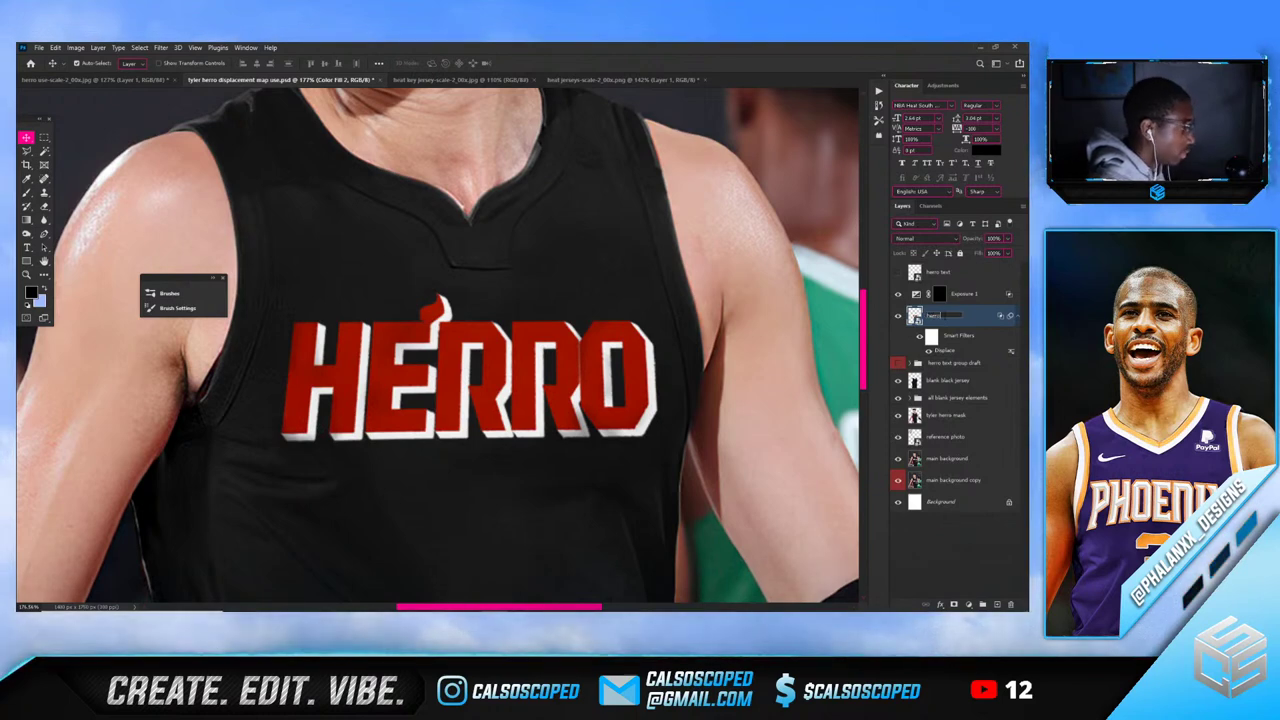
Apply an Add Noise smart filter with Gaussian distribution at 1% to the herro layer
left_click(160, 47)
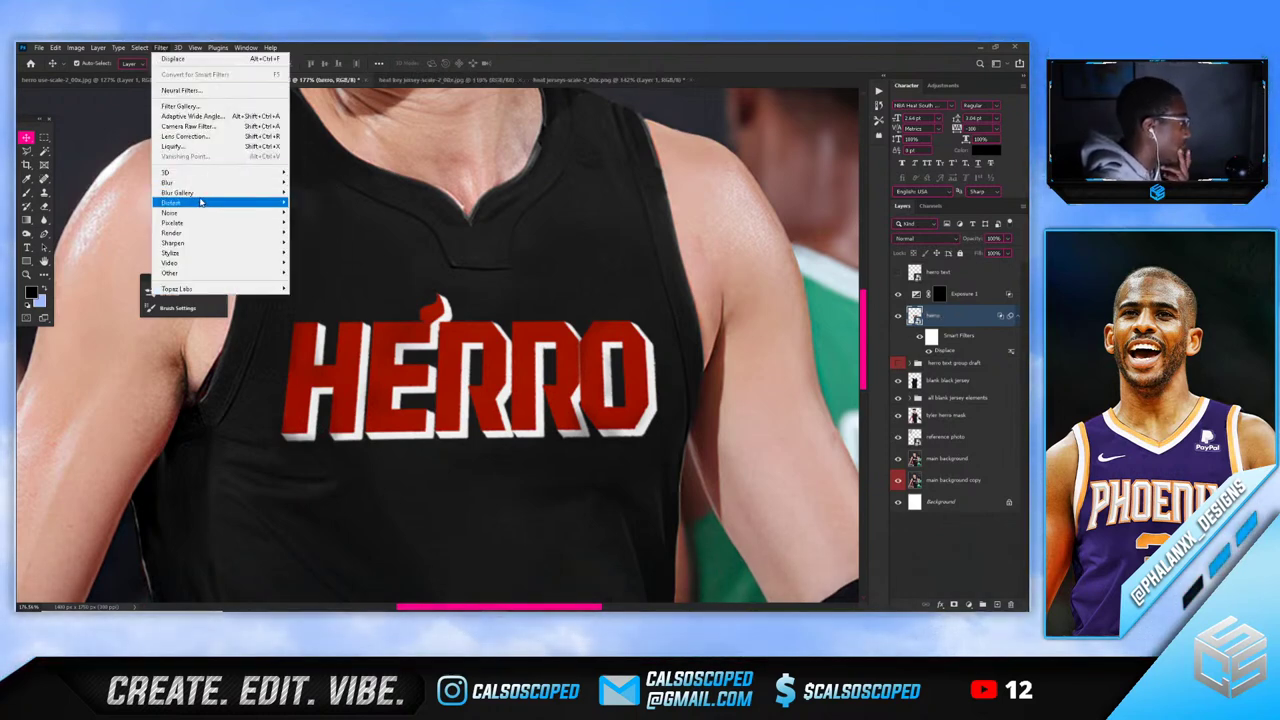
mouse_move(175, 213)
left_click(310, 213)
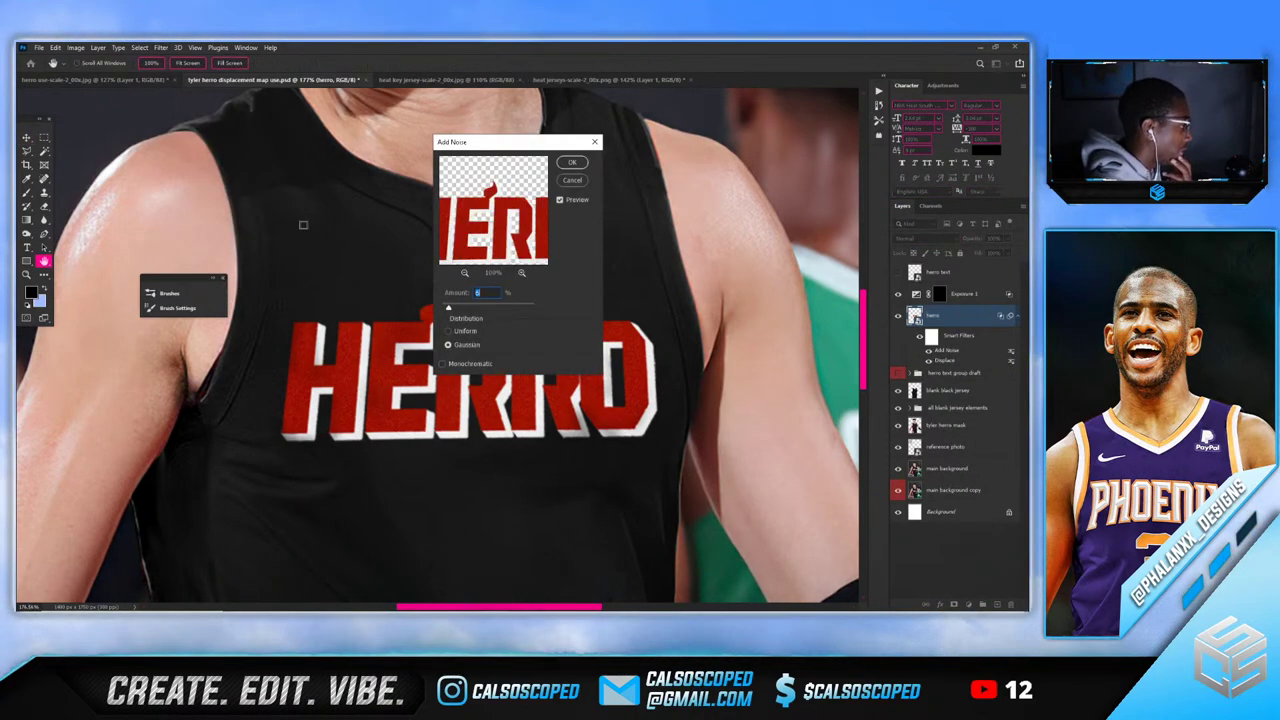
left_click_drag(446, 307, 445, 308)
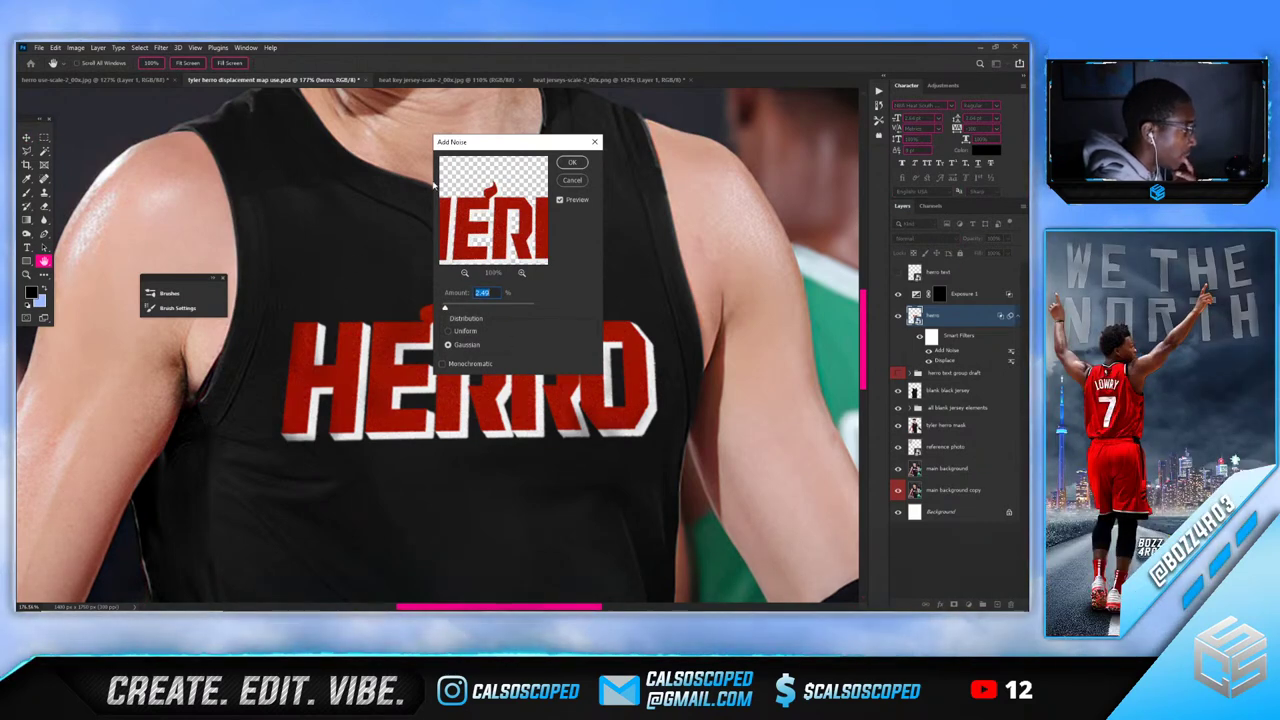
type("1")
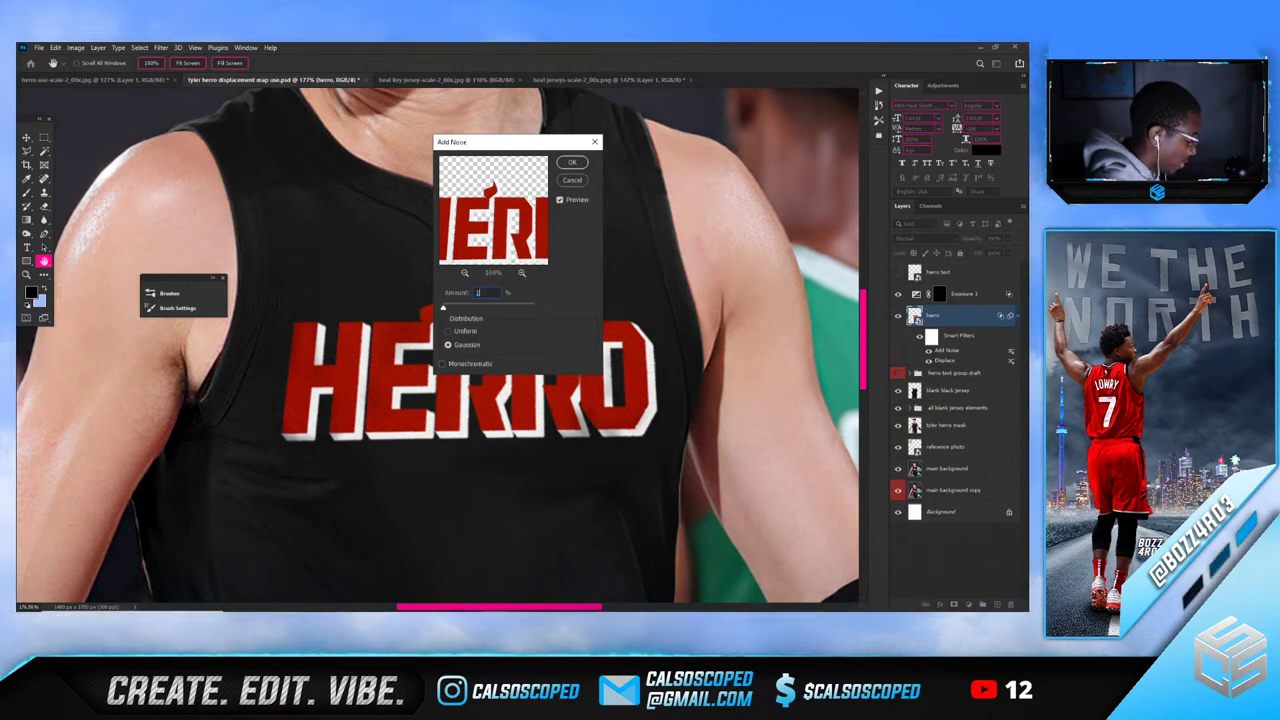
key("Return")
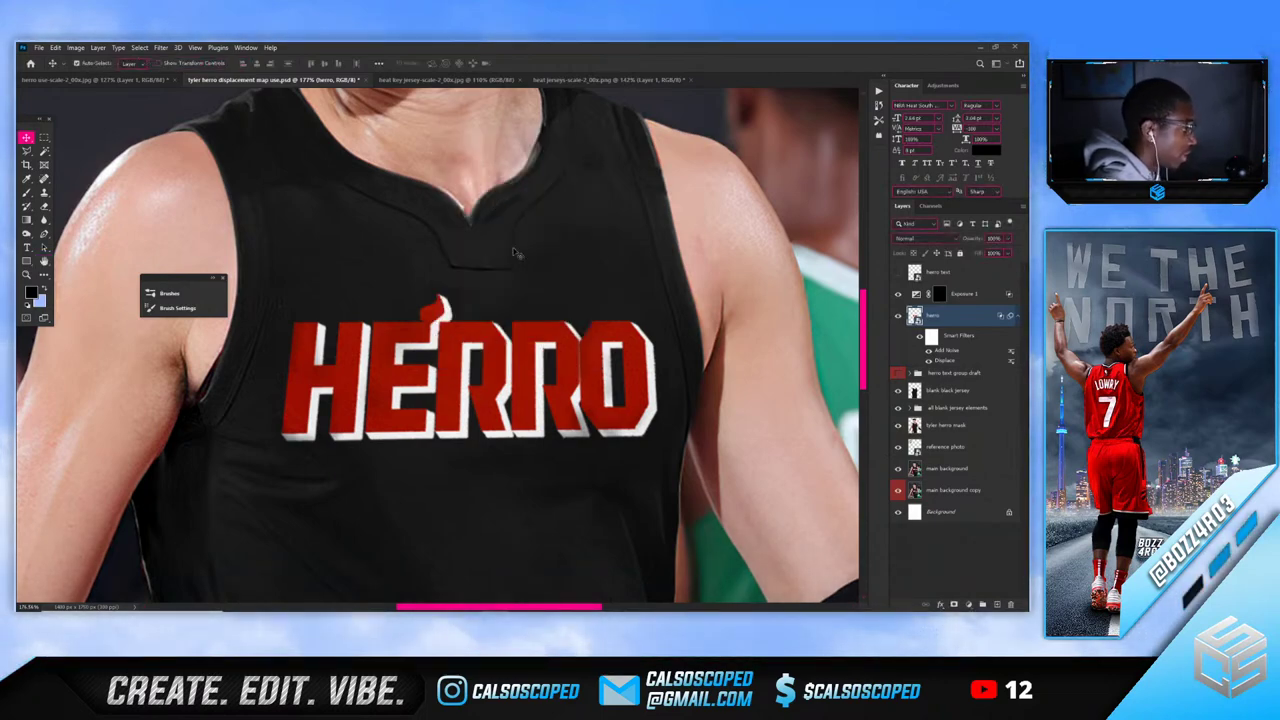
scroll(513, 253, "up", 2)
scroll(513, 368, "down", 5)
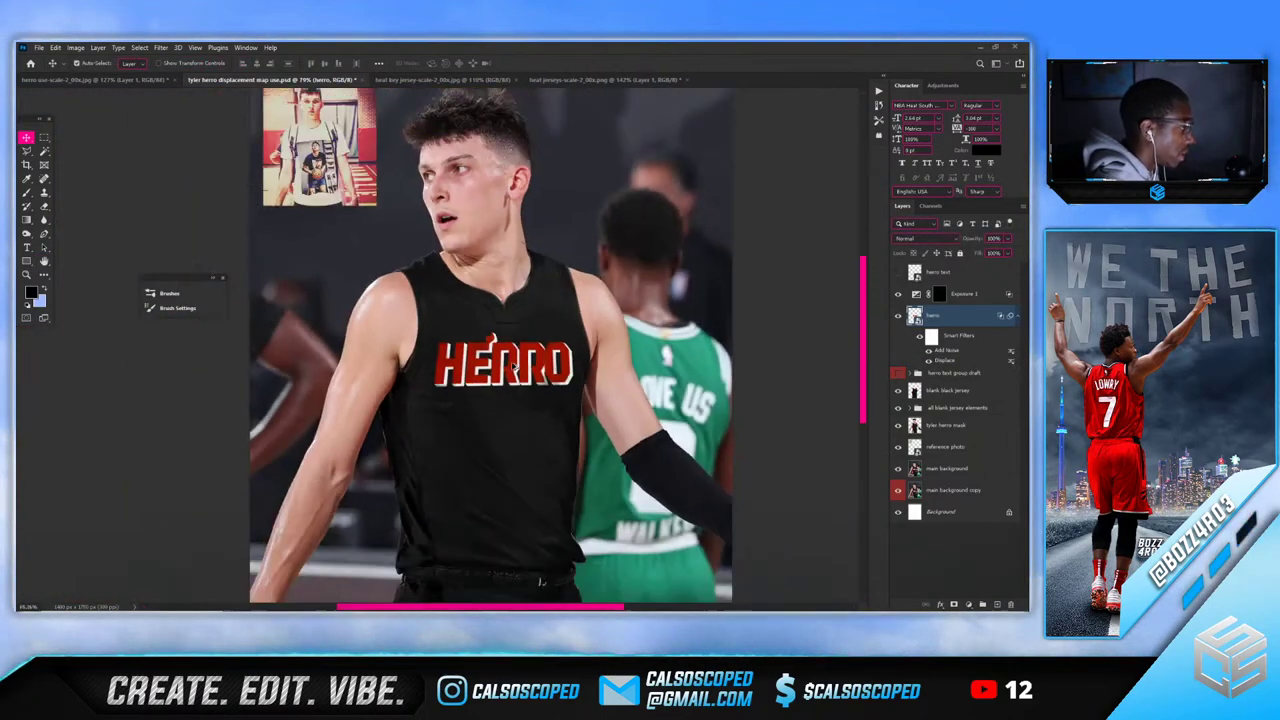
scroll(513, 368, "down", 1)
scroll(519, 380, "up", 2)
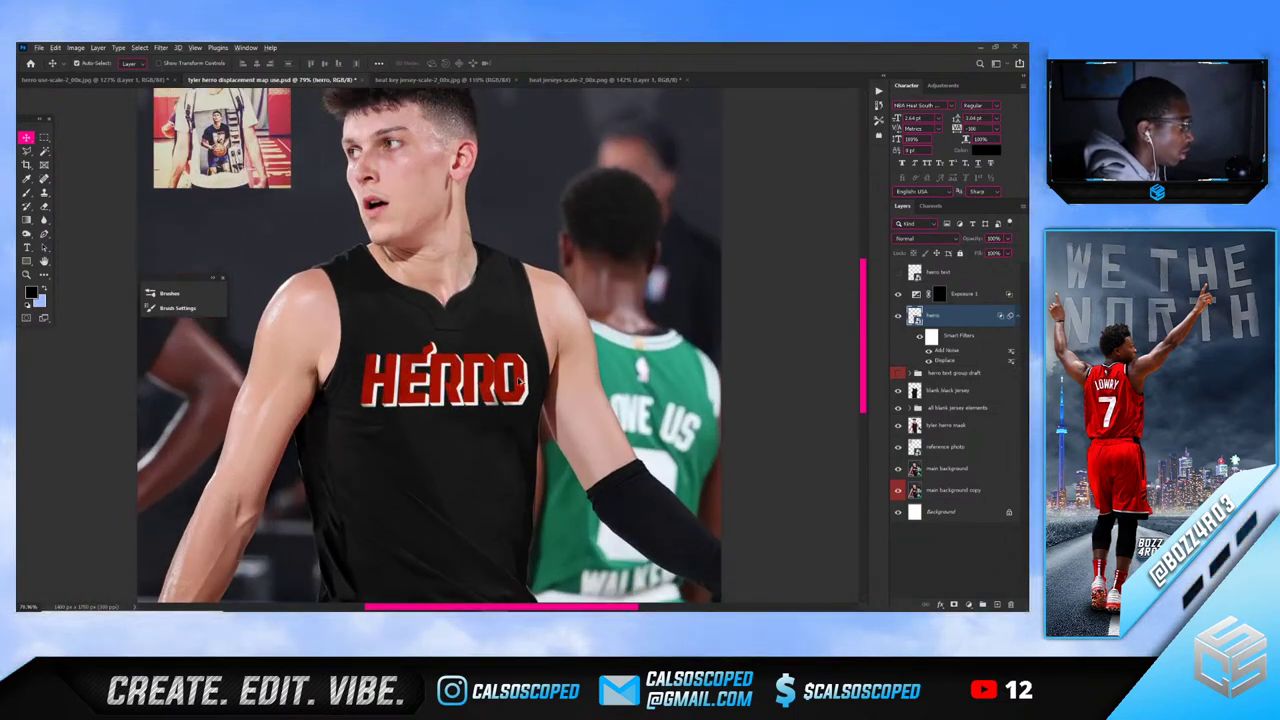
scroll(519, 380, "up", 1)
key("ctrl+t")
scroll(508, 393, "up", 1)
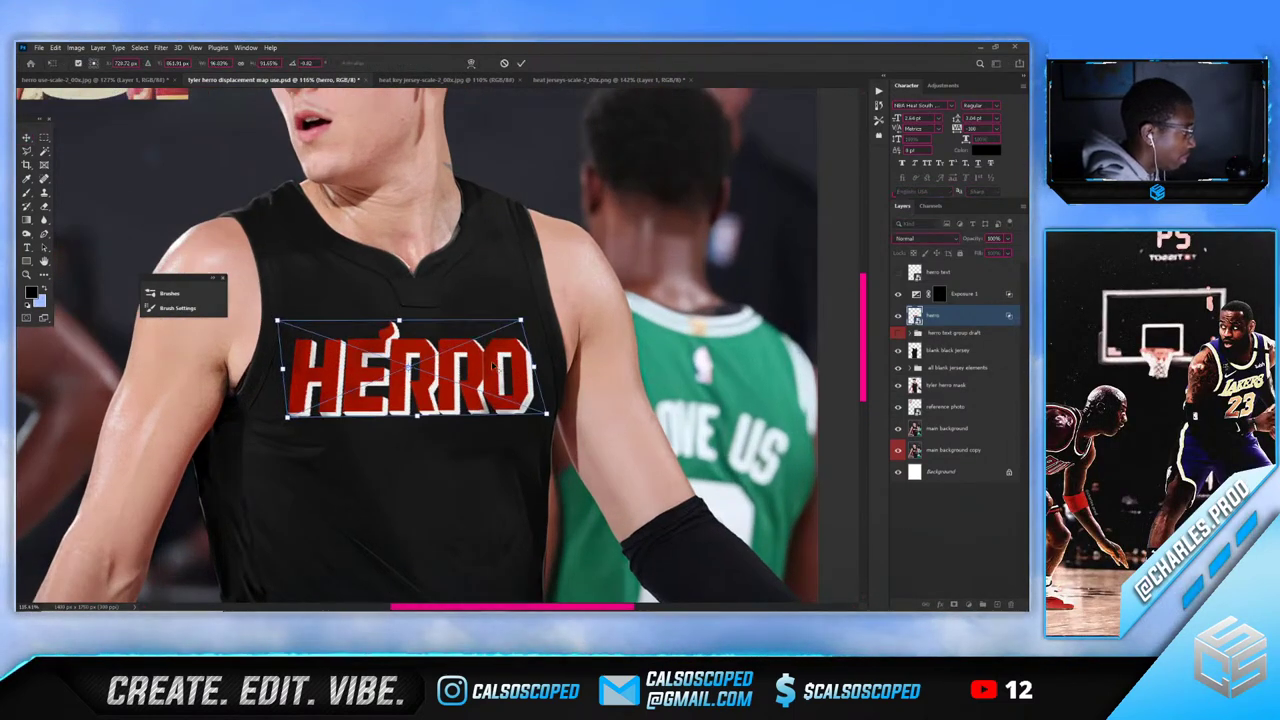
right_click(505, 356)
left_click(517, 405)
key("Return")
key("Return")
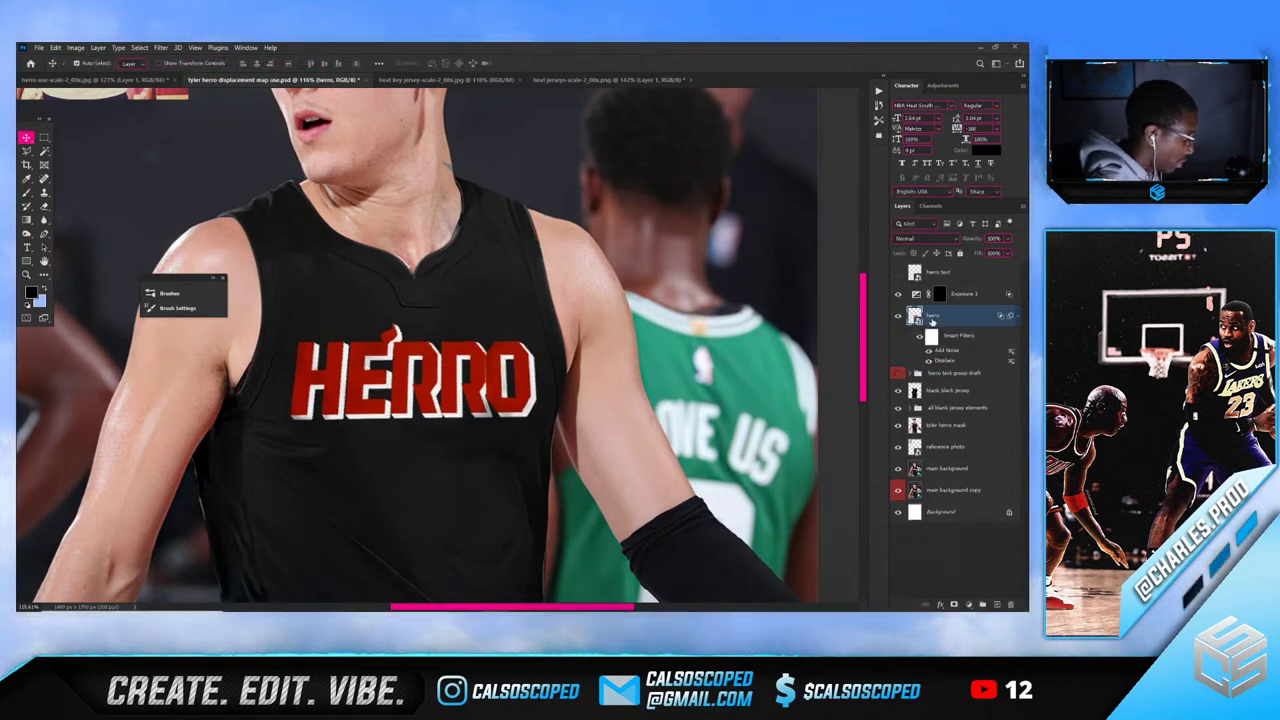
Transform the herro lettering, pulling the corners beside the O slightly inward to follow the jersey's perspective
key("ctrl+t")
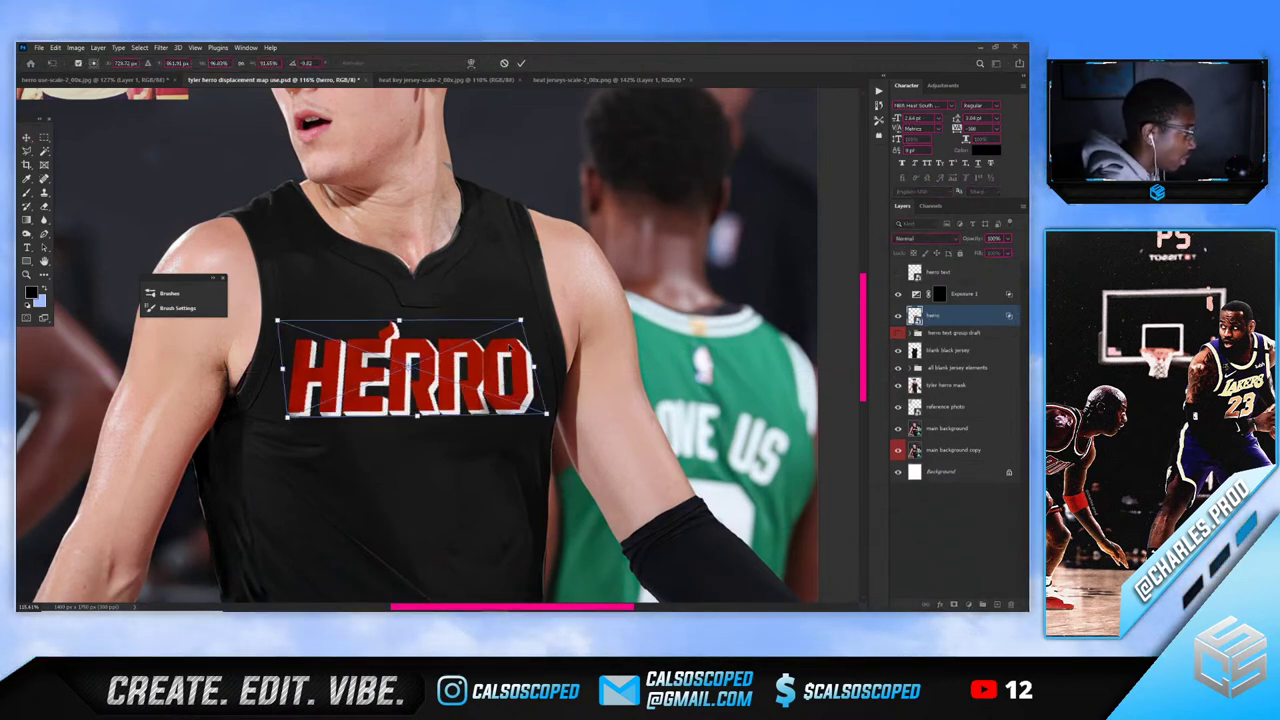
right_click(510, 346)
left_click(966, 315)
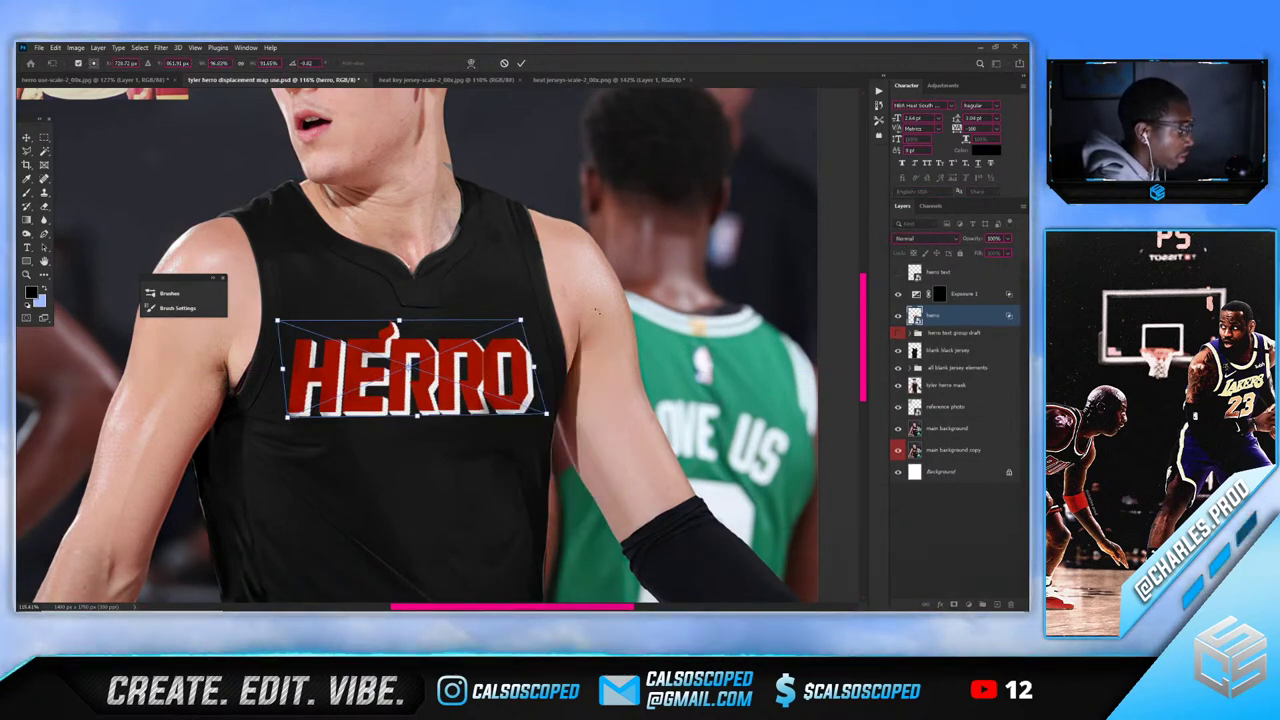
right_click(488, 345)
left_click(540, 408)
left_click_drag(520, 320, 519, 323)
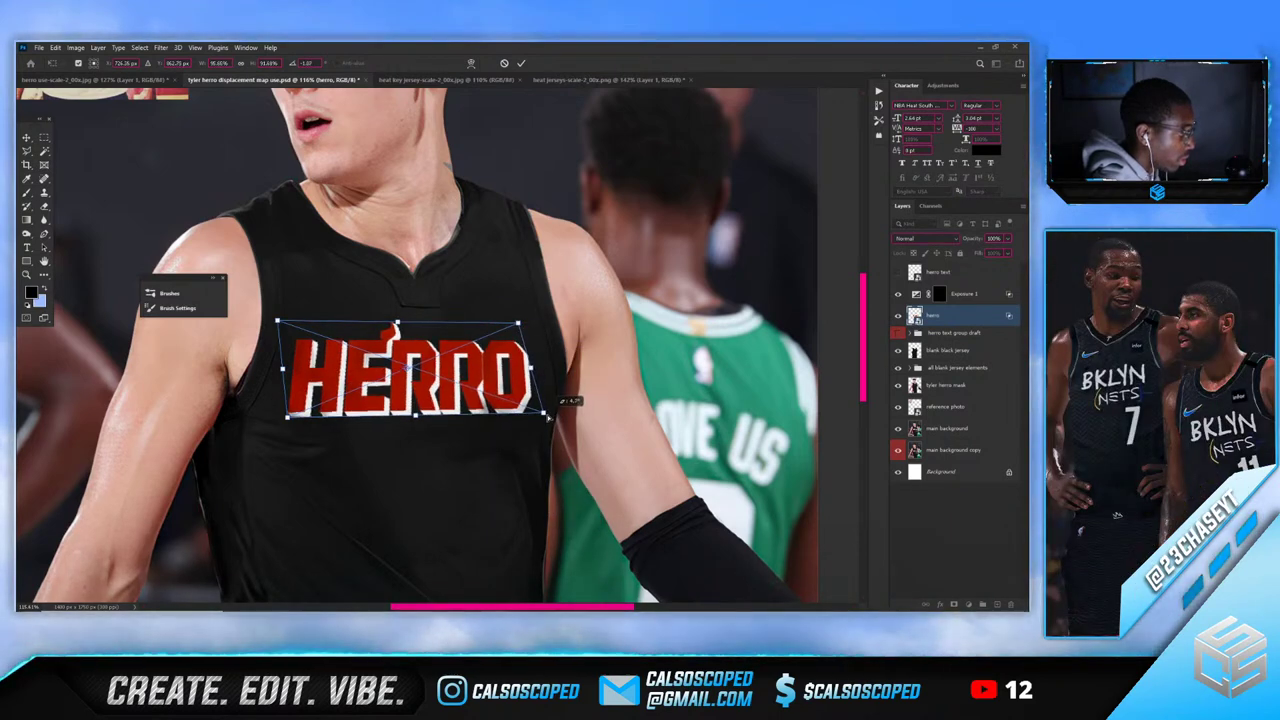
Warp the herro lettering with a vertical split through the second R, bend the O end slightly inward, and apply the transform
right_click(517, 392)
left_click(533, 502)
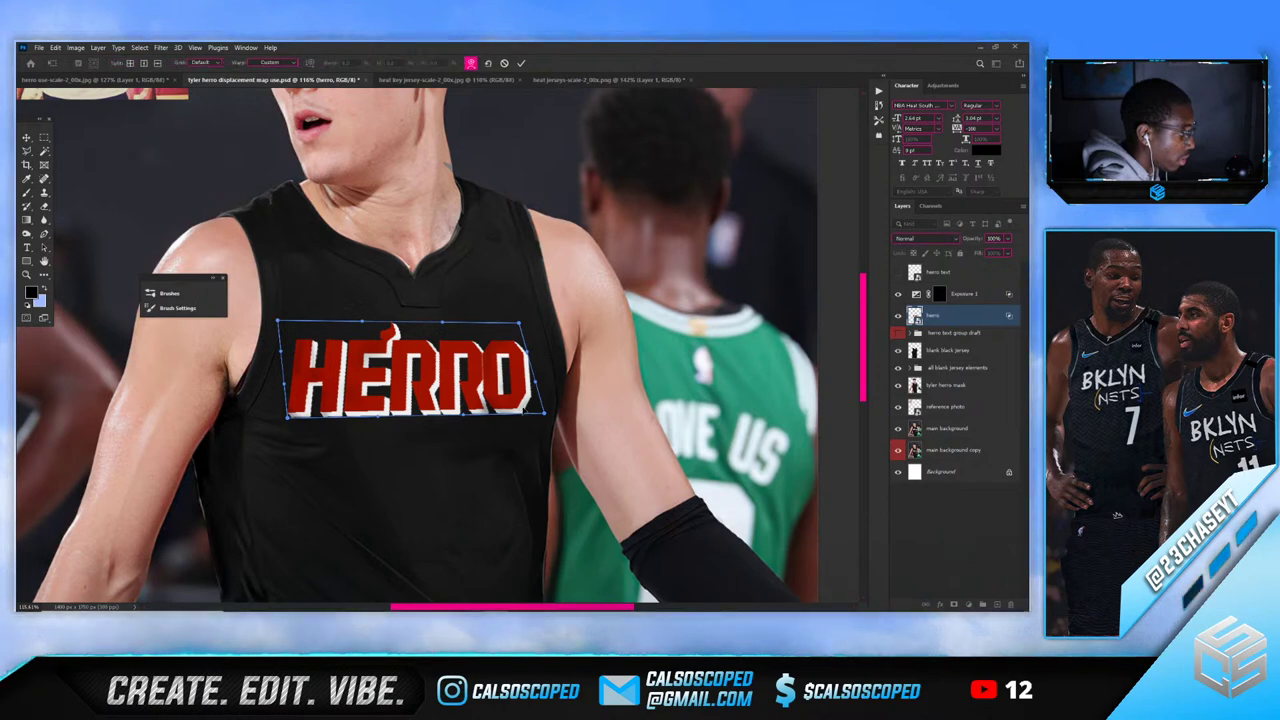
left_click(441, 392)
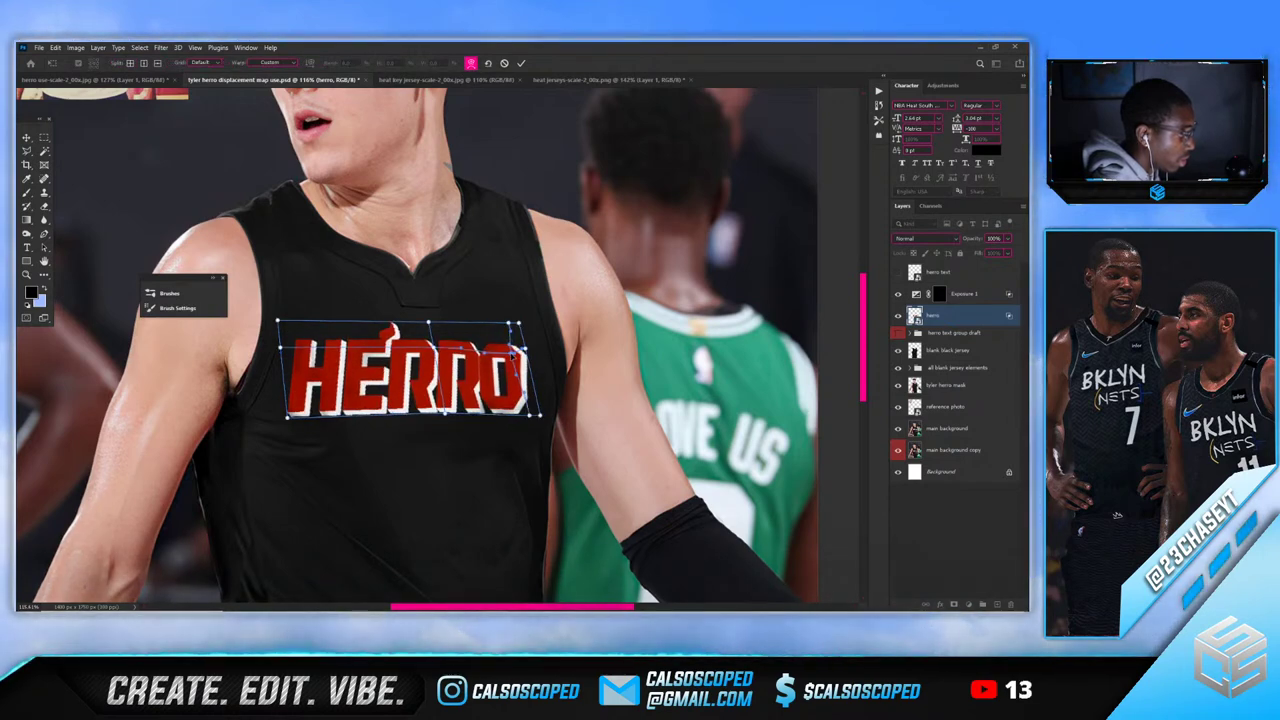
key("Return")
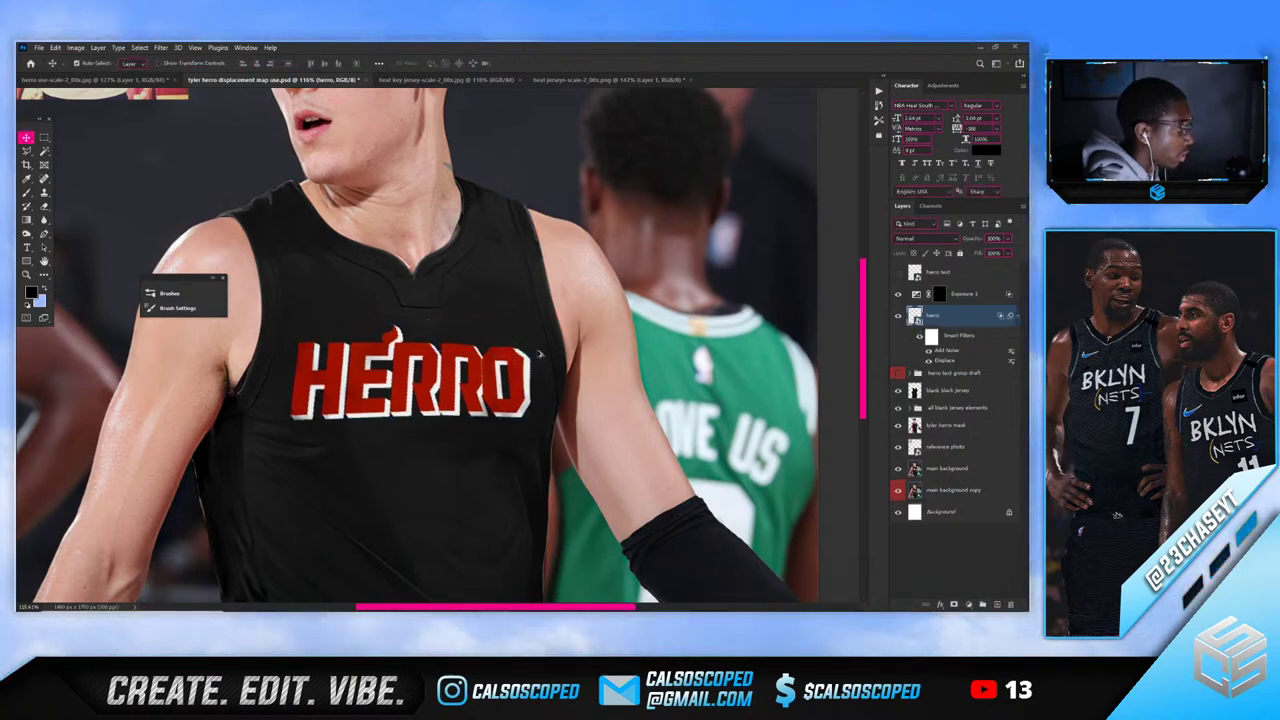
scroll(516, 313, "down", 5)
scroll(447, 322, "up", 2)
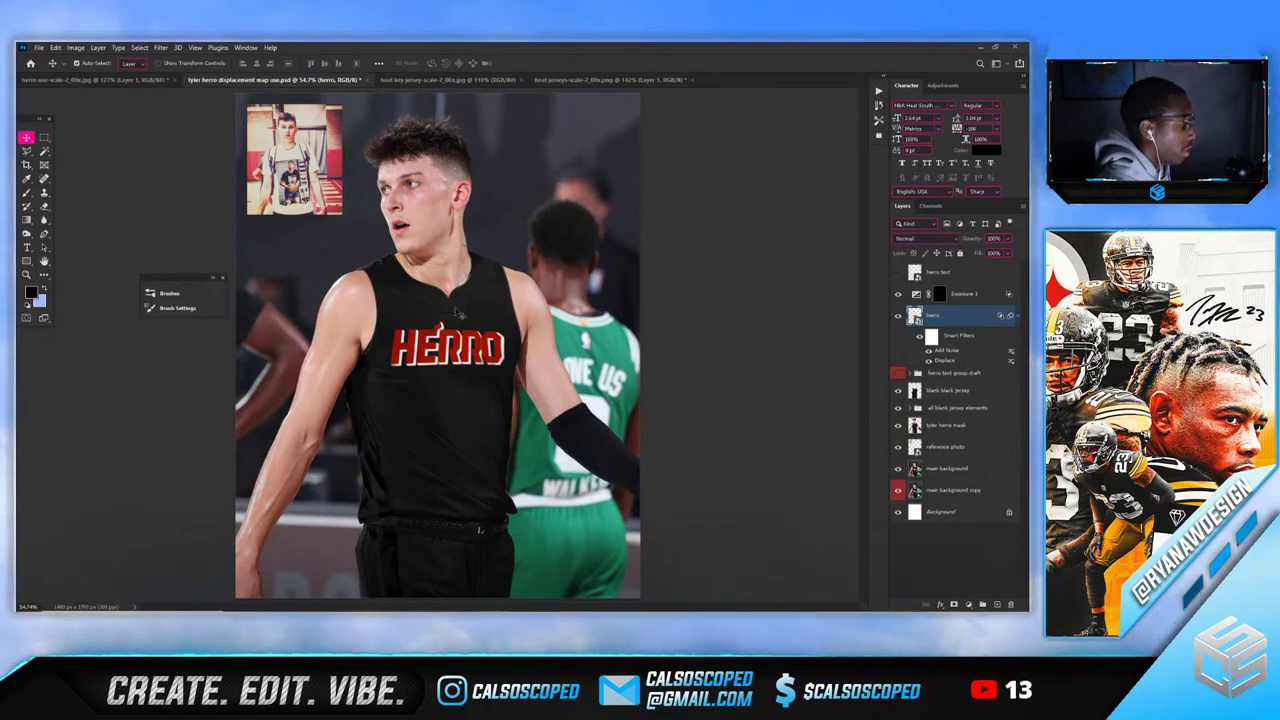
scroll(514, 430, "up", 2)
left_click_drag(861, 330, 843, 389)
scroll(449, 426, "up", 3)
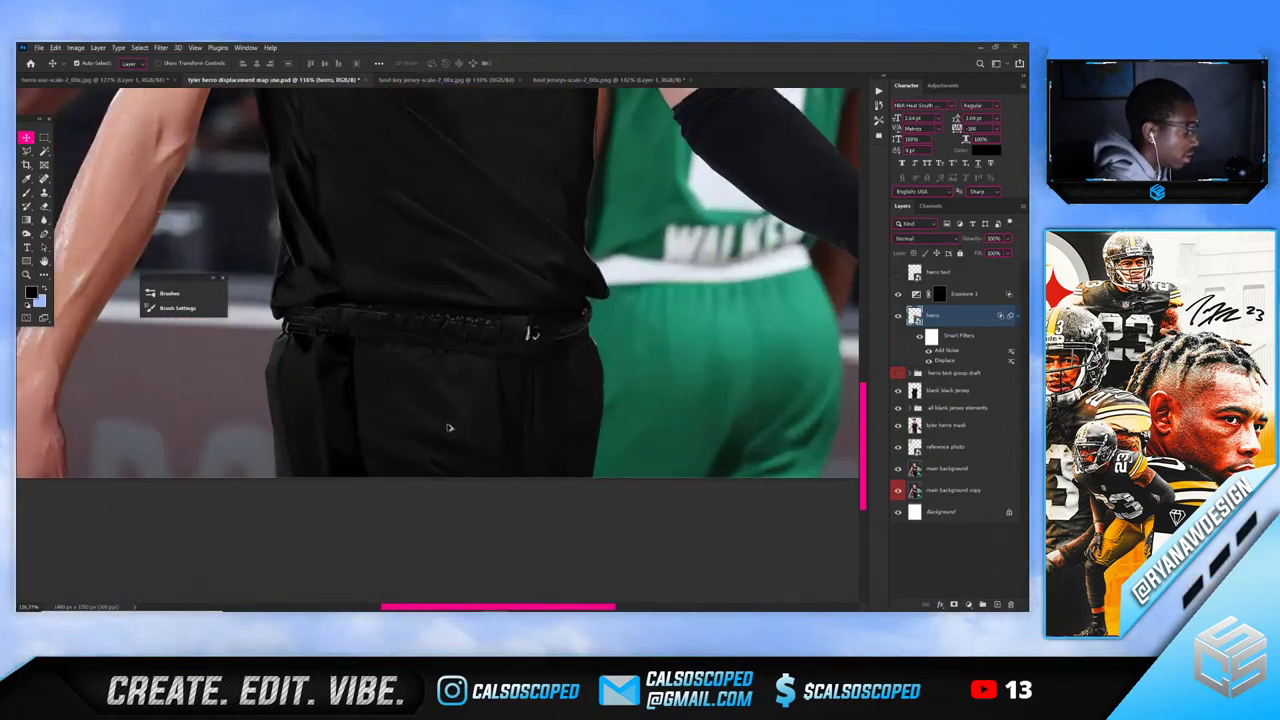
Switch to the heat key jersey image and start a Pen path along the upper-left outer edge of the logo's white ring
left_click(399, 78)
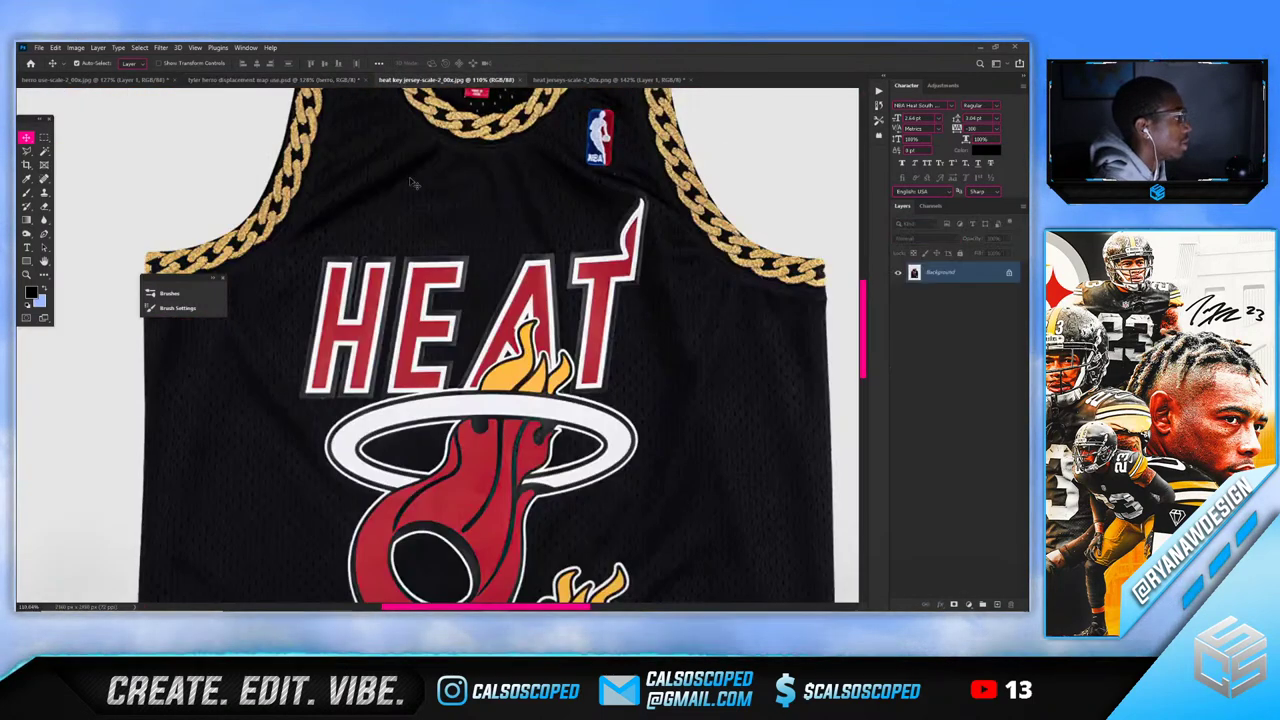
scroll(497, 395, "down", 2)
scroll(497, 395, "up", 3)
scroll(495, 393, "down", 3)
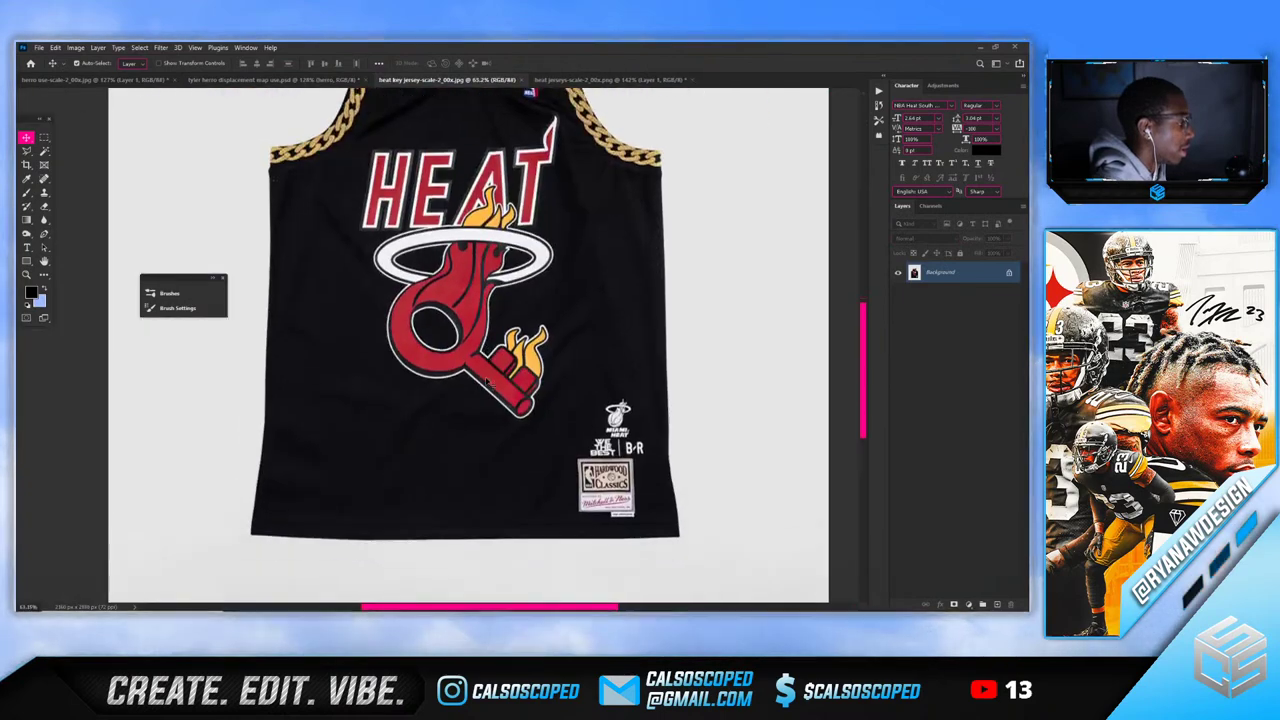
key("p")
scroll(590, 397, "up", 3)
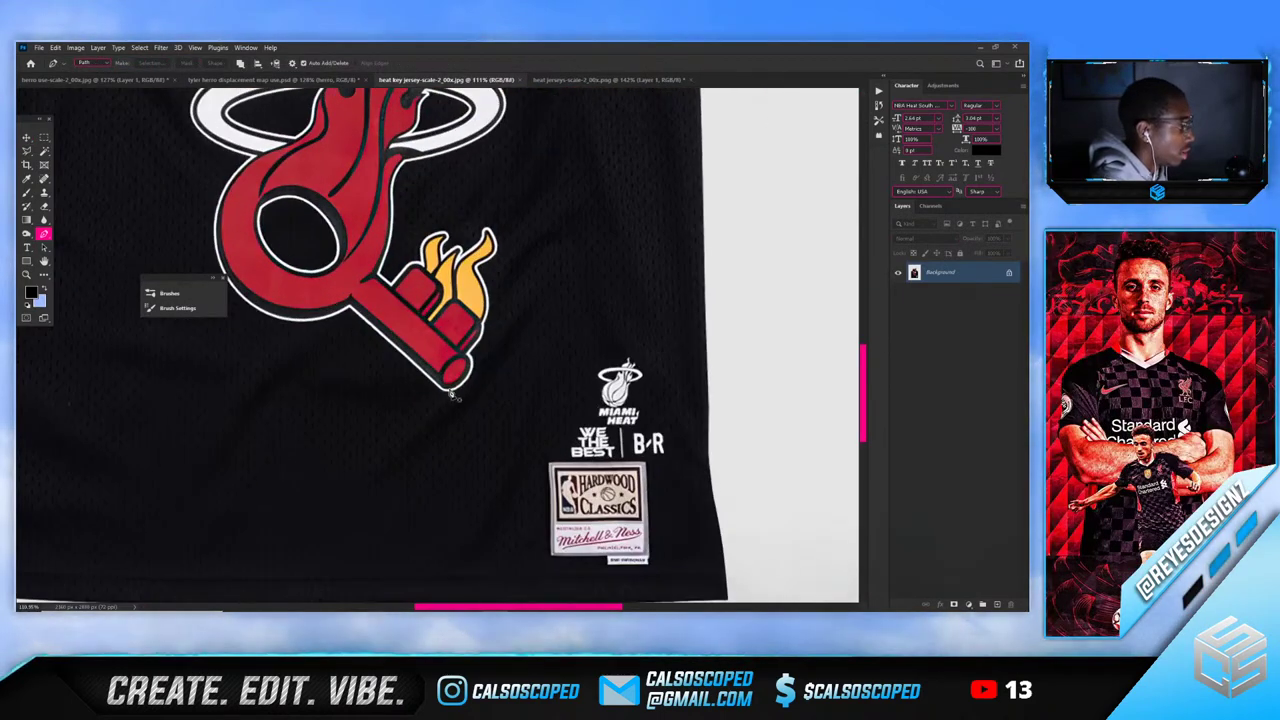
scroll(446, 393, "down", 3)
scroll(268, 352, "up", 2)
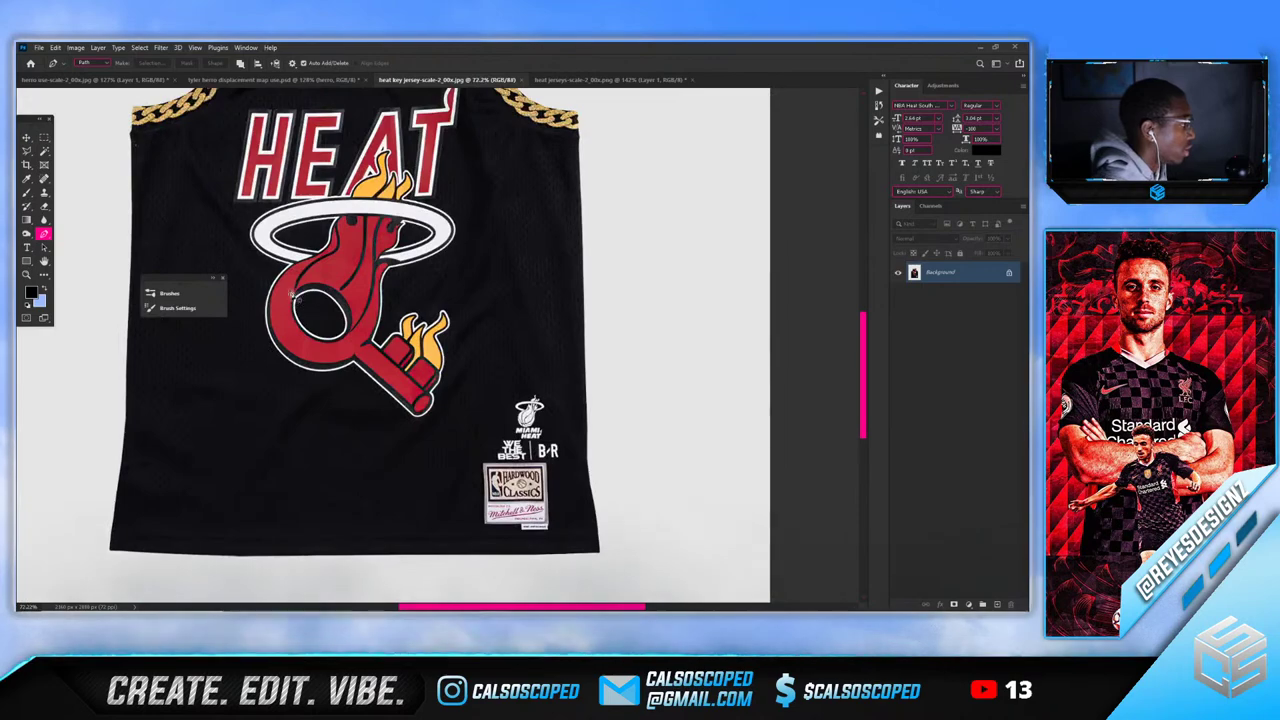
scroll(268, 352, "up", 5)
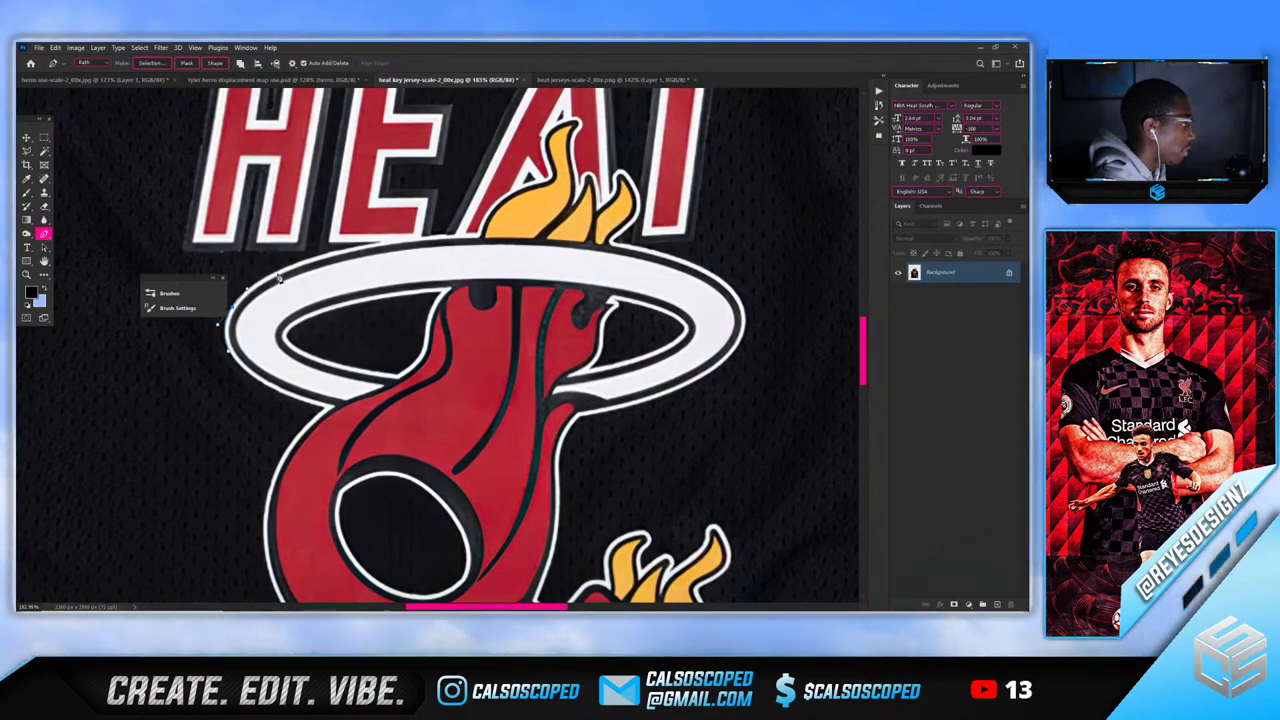
left_click(378, 245)
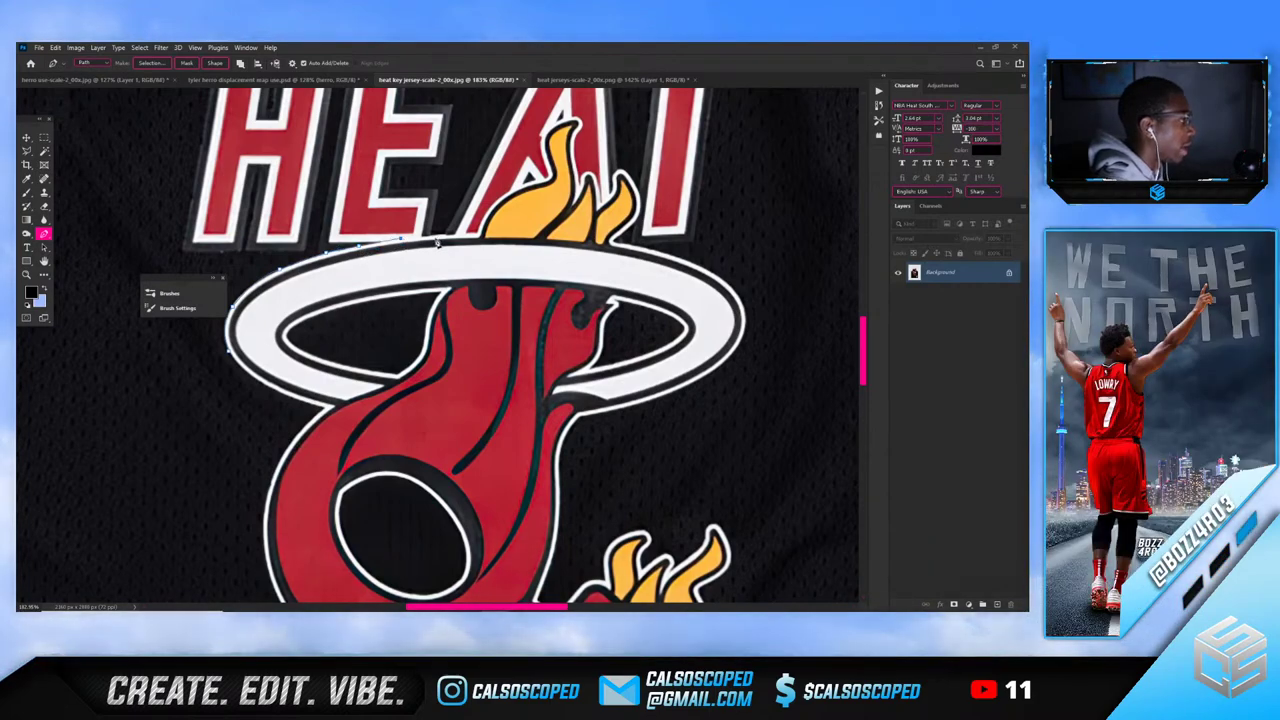
scroll(447, 238, "down", 4)
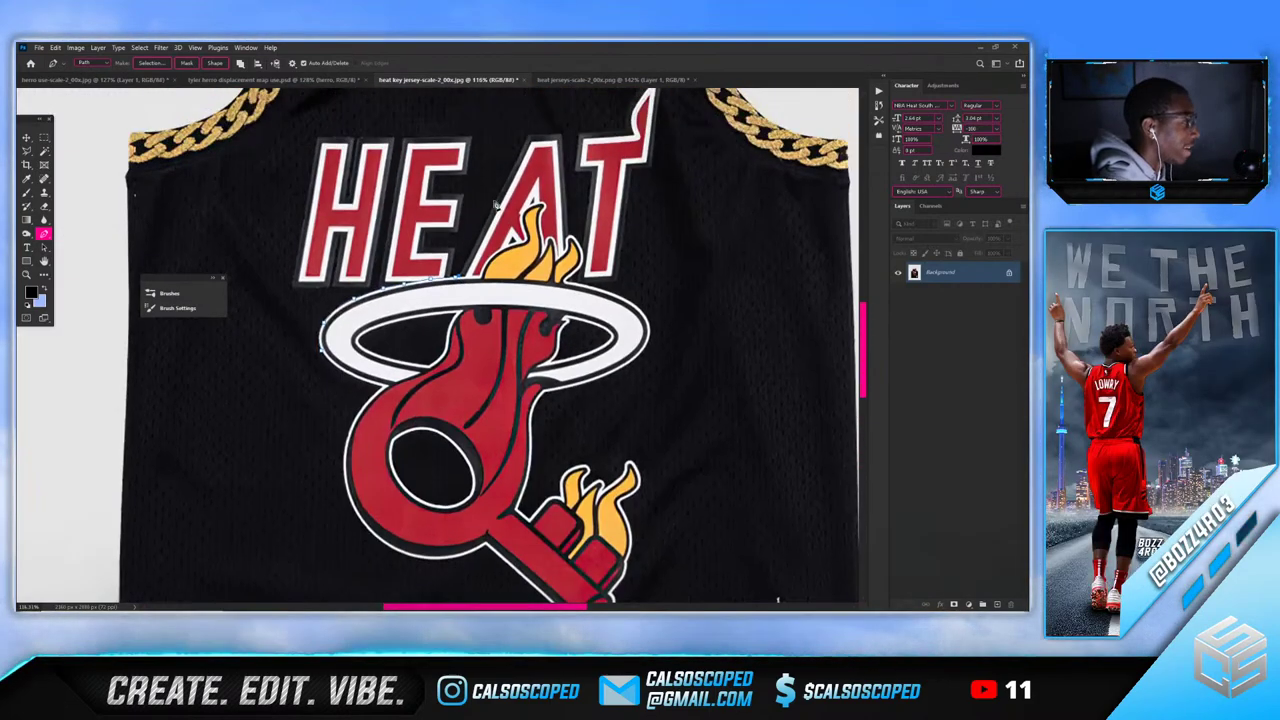
Continue the path around the yellow flames above the ring, following their white outline
scroll(460, 295, "up", 5)
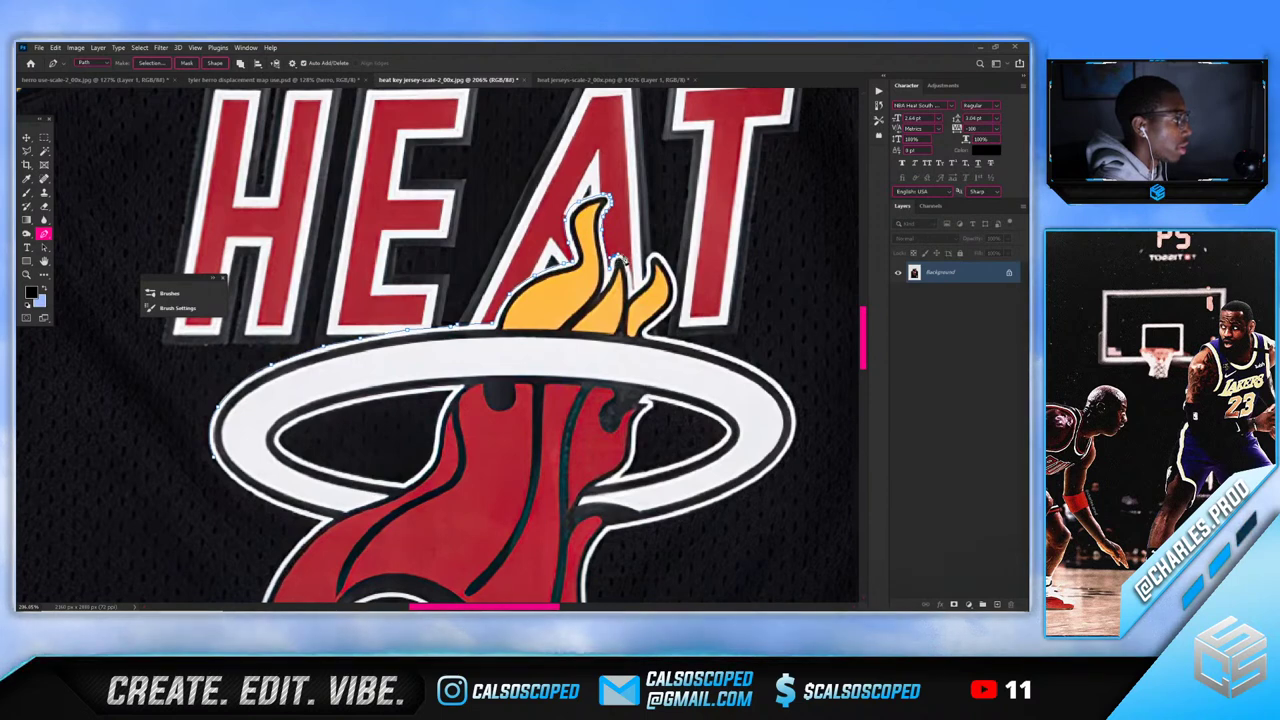
left_click(628, 272)
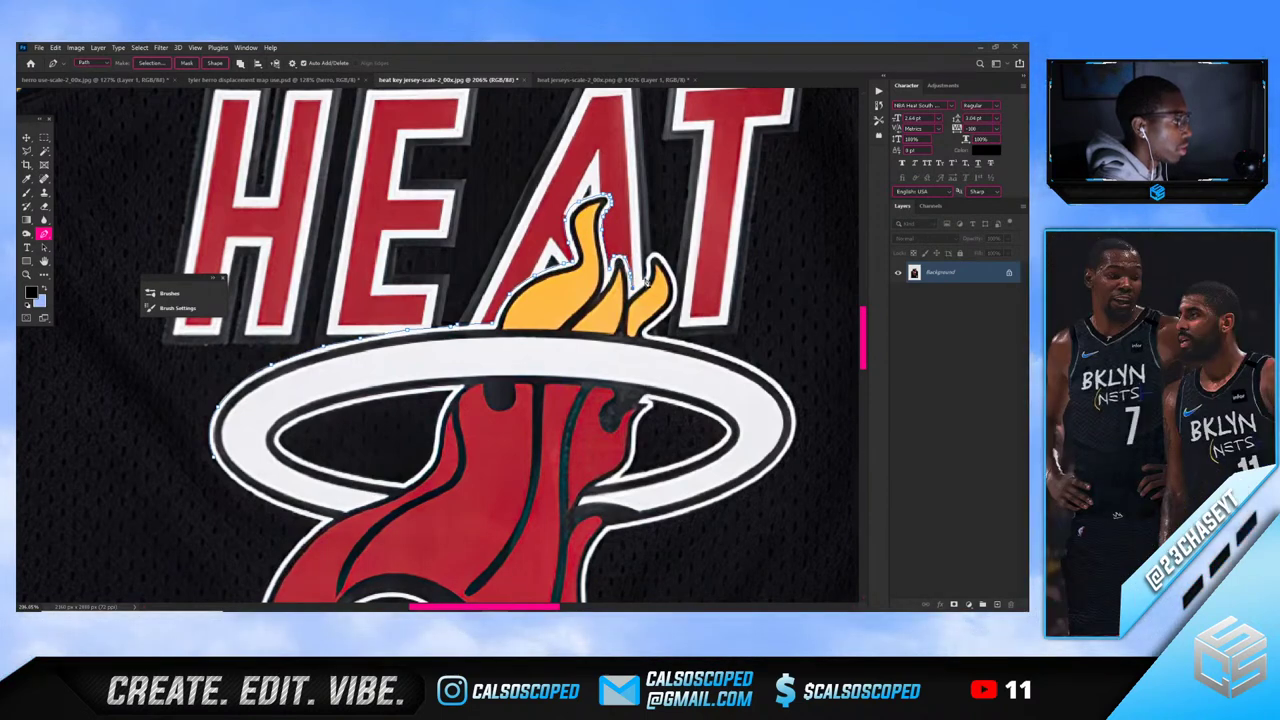
left_click(648, 260)
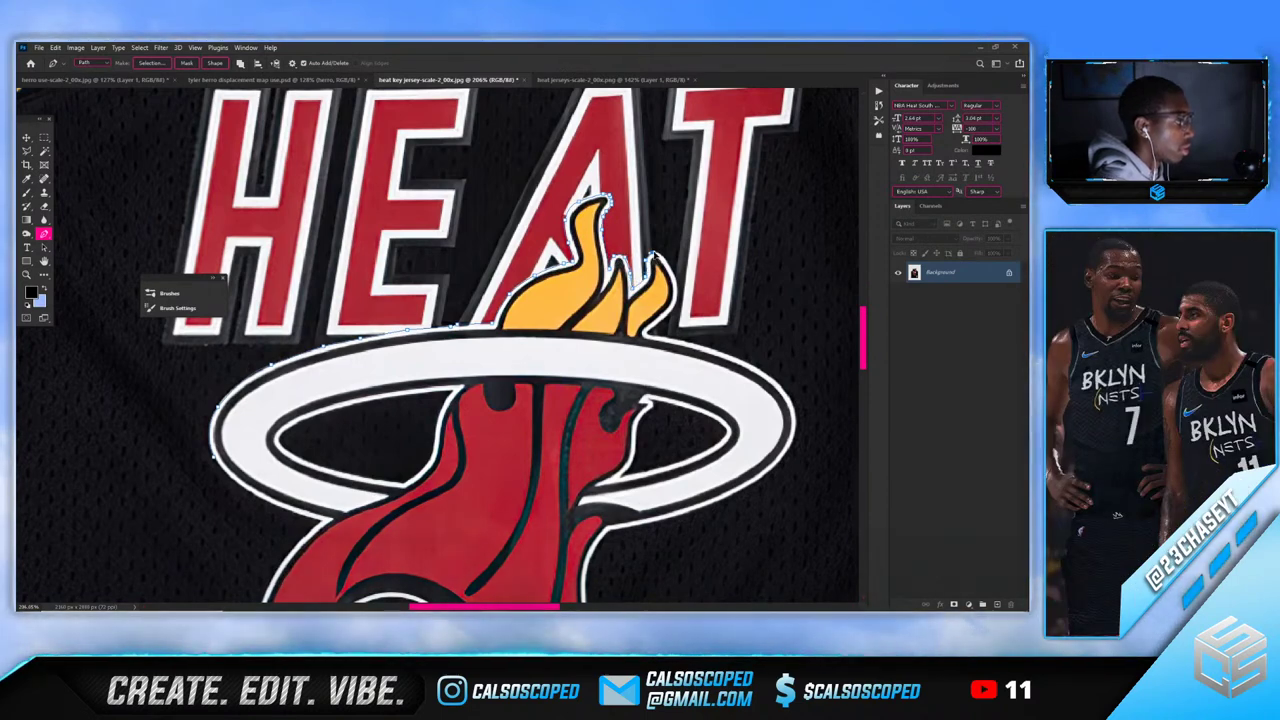
left_click(656, 254)
left_click(666, 261)
left_click(676, 284)
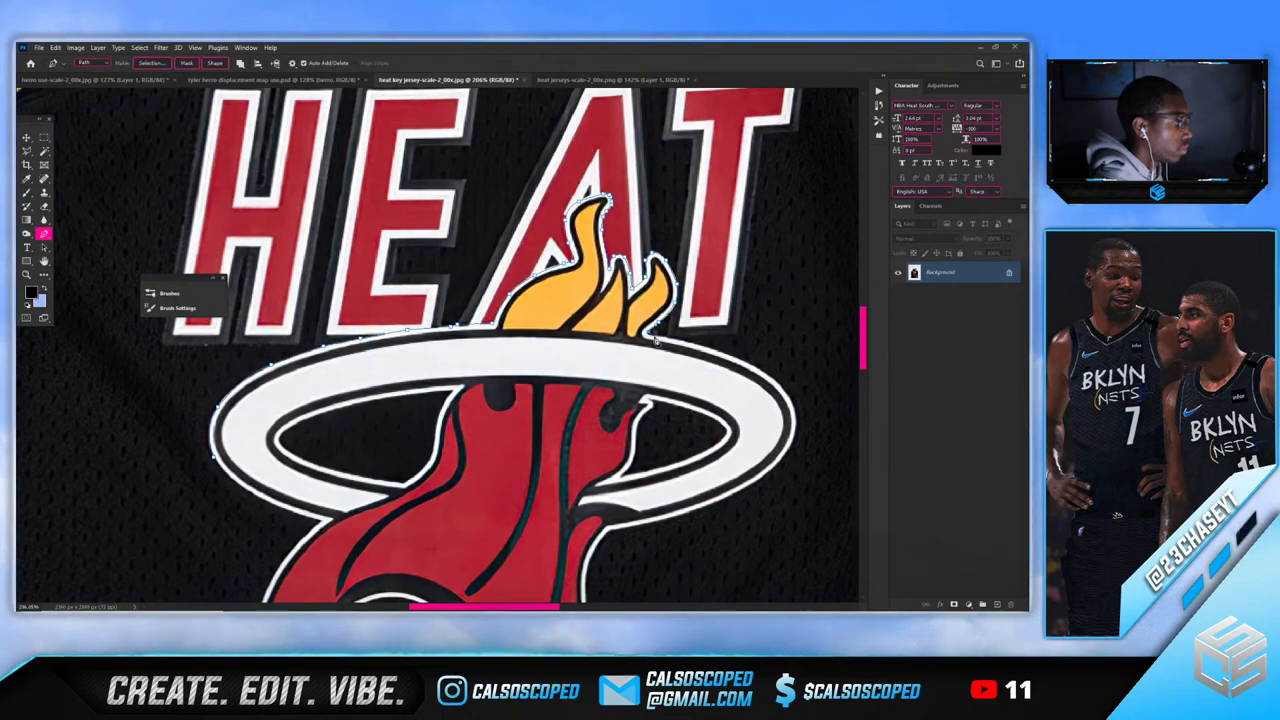
Extend the path around the ring's right end and underside to the outer edge of the red stem
left_click(762, 369)
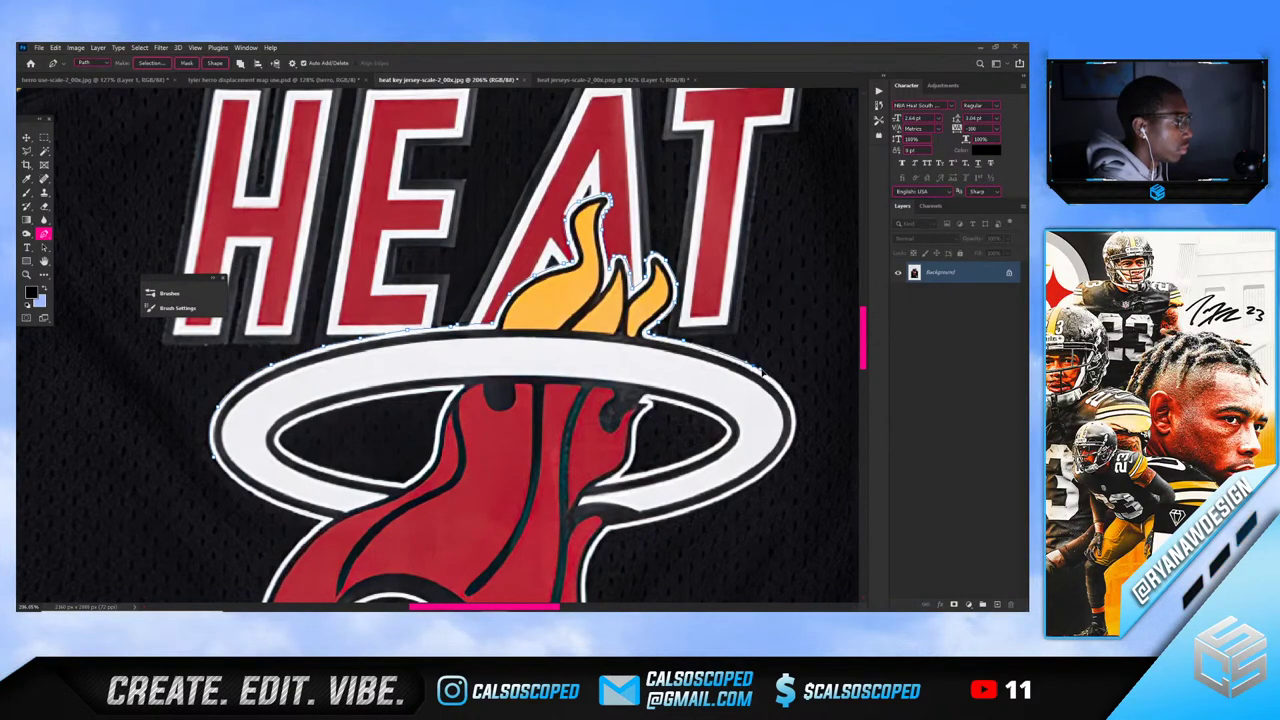
left_click(769, 377)
left_click(792, 406)
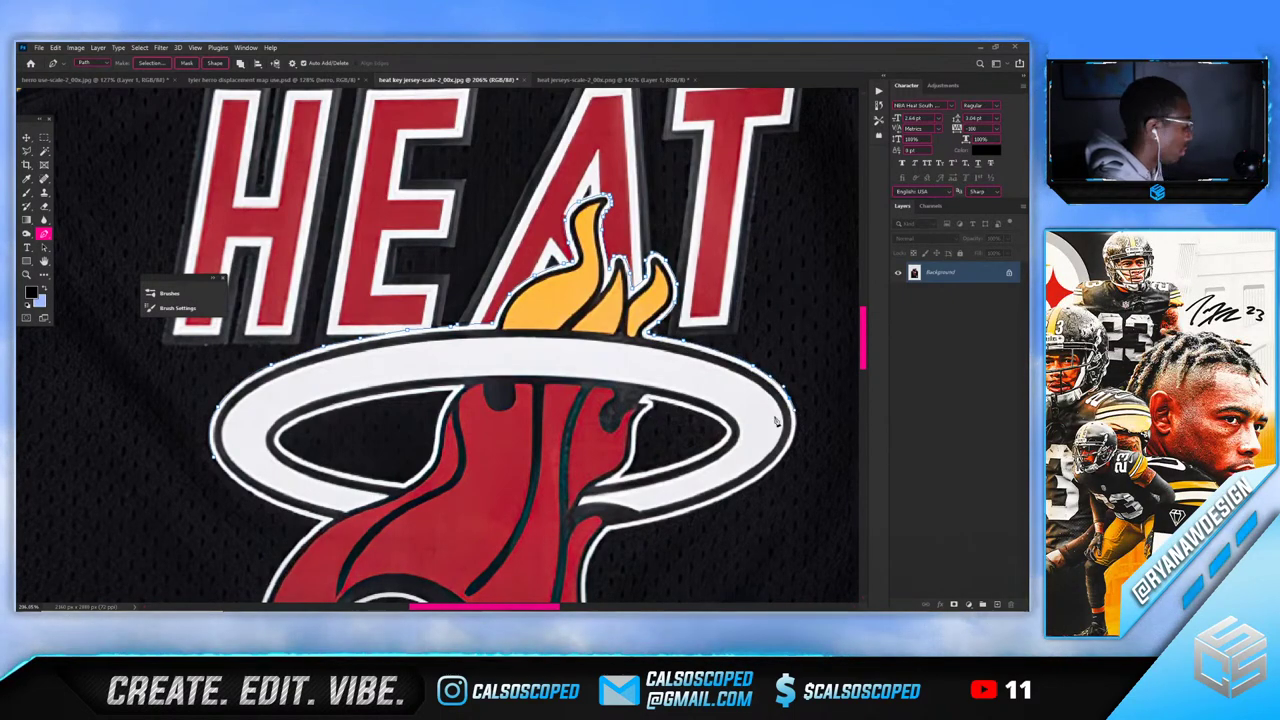
scroll(795, 398, "down", 1)
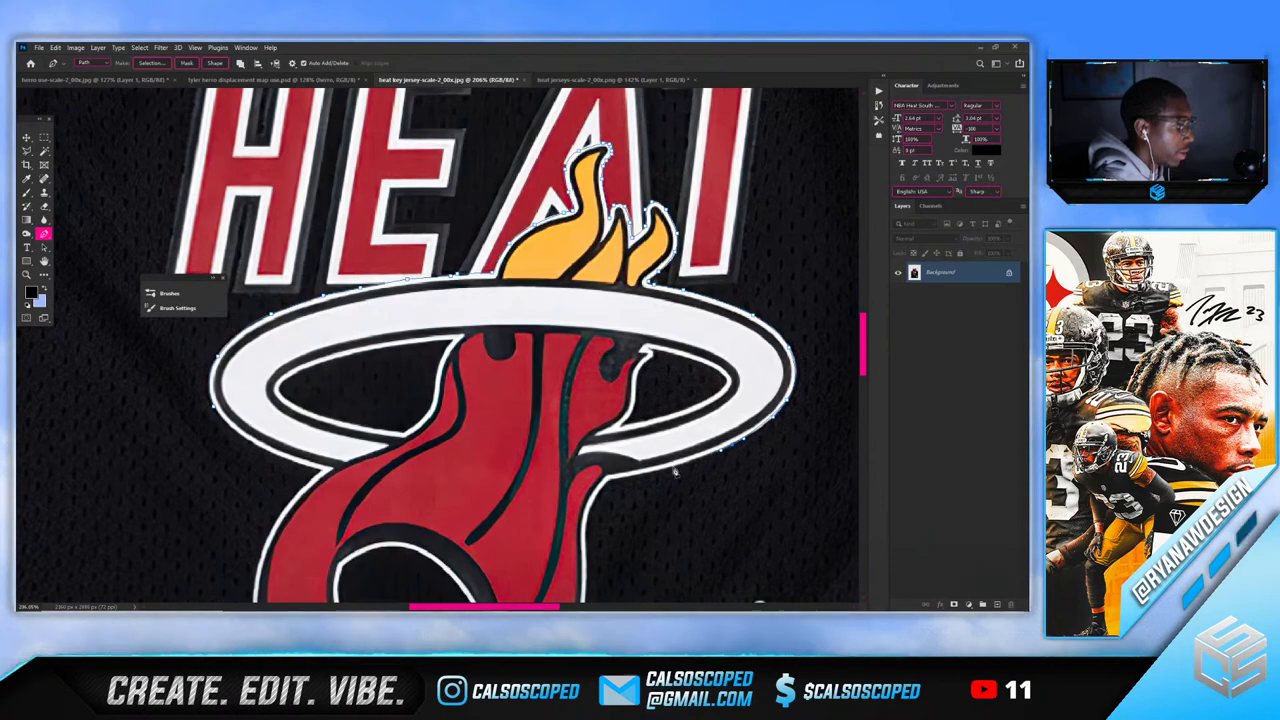
scroll(600, 440, "down", 2)
left_click(588, 468)
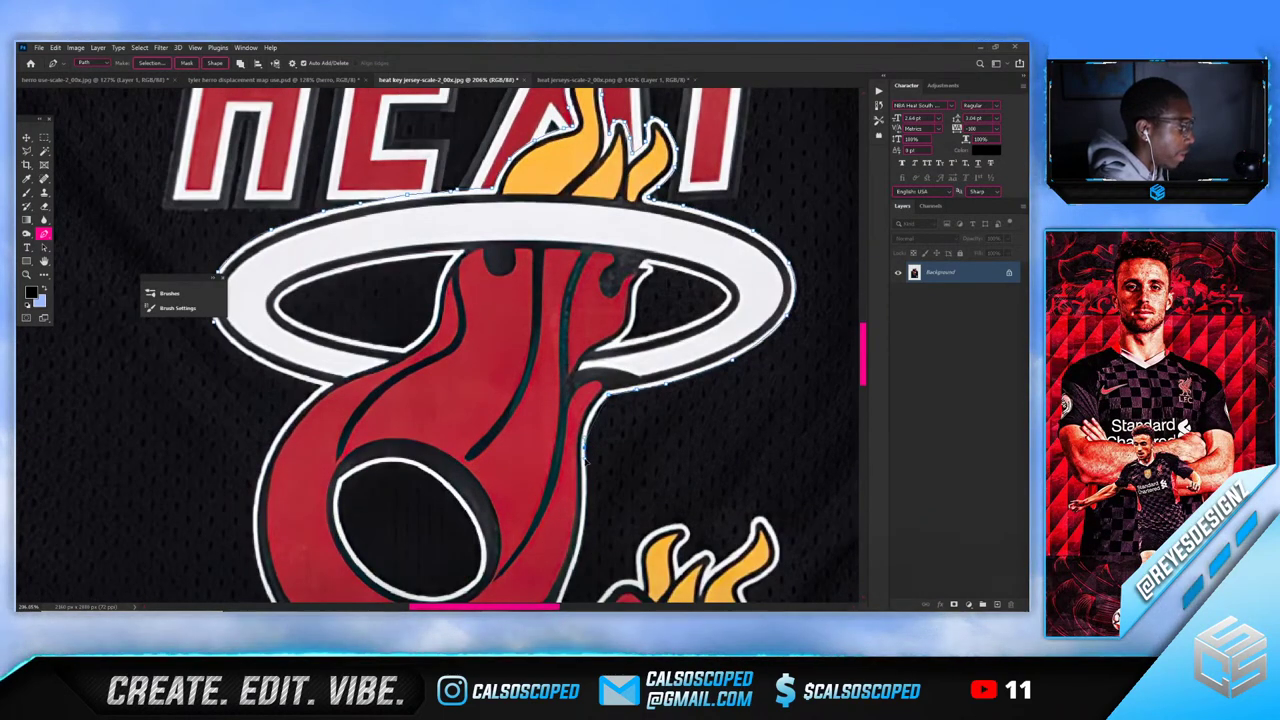
Extend the path down the red stem, over the first key tooth and around the tips of the small flames
scroll(588, 470, "down", 3)
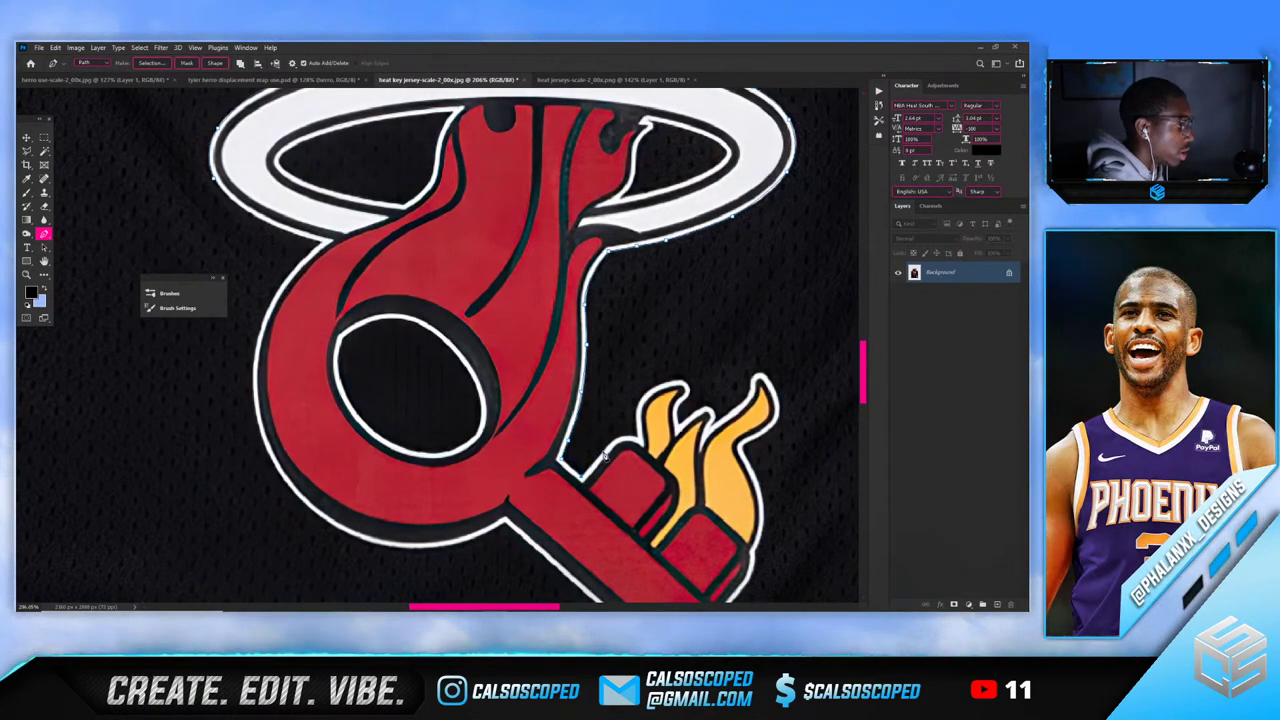
left_click_drag(621, 437, 630, 439)
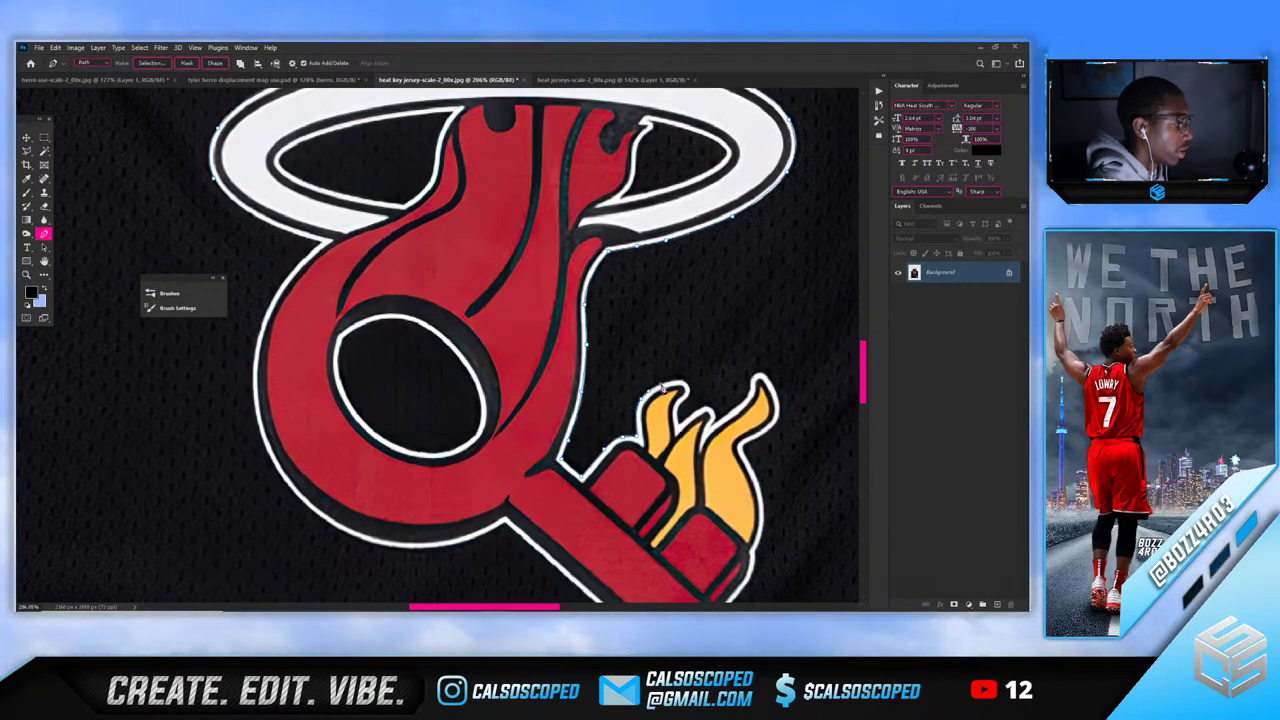
left_click_drag(676, 383, 683, 386)
left_click(681, 426)
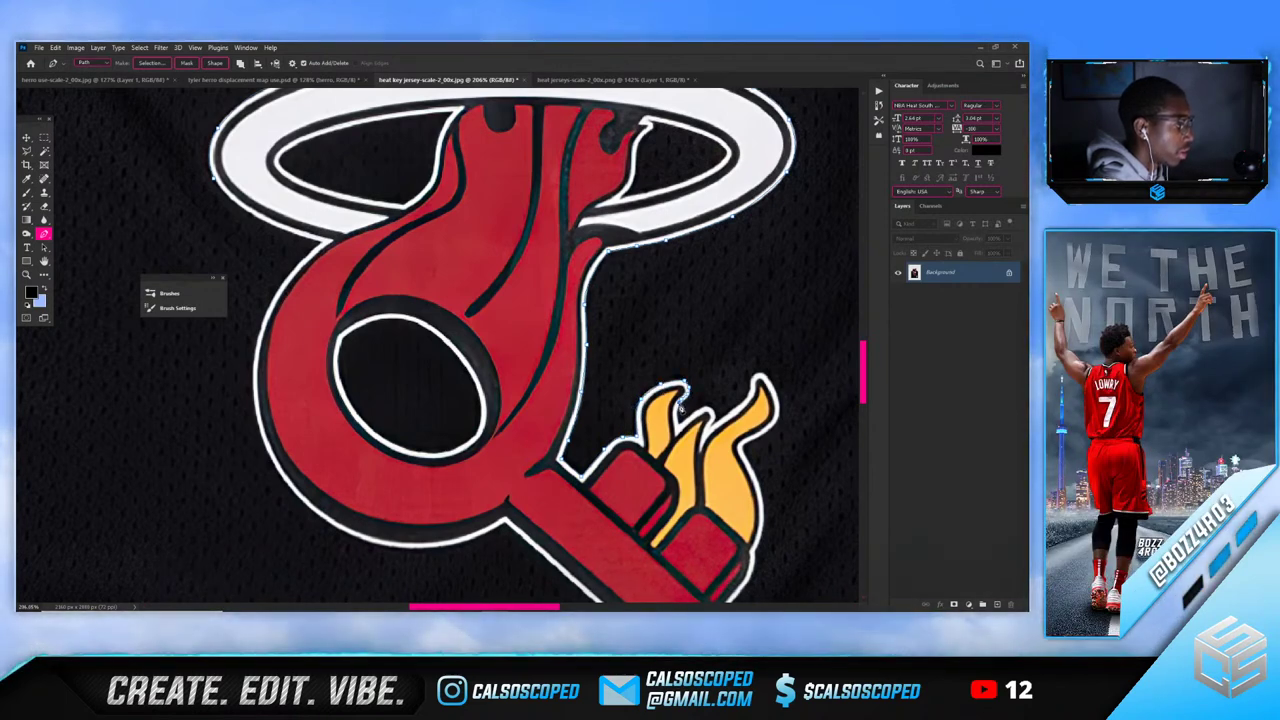
left_click(697, 411)
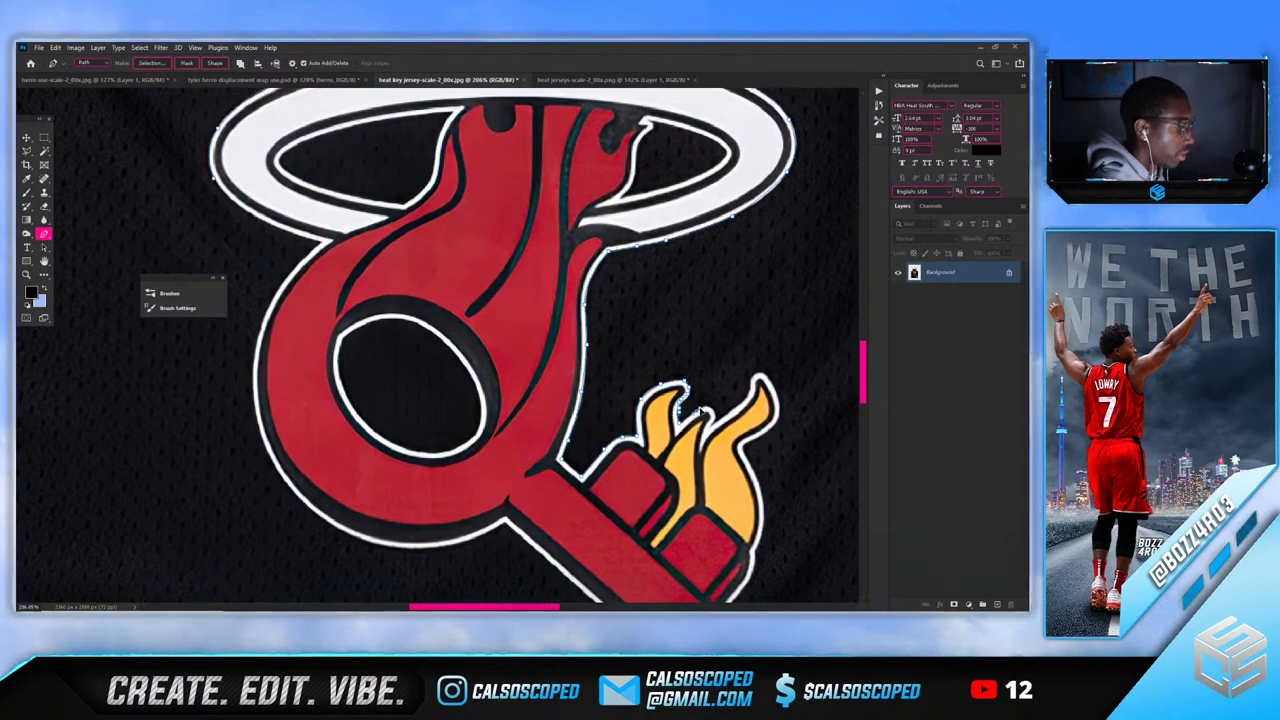
left_click(712, 412)
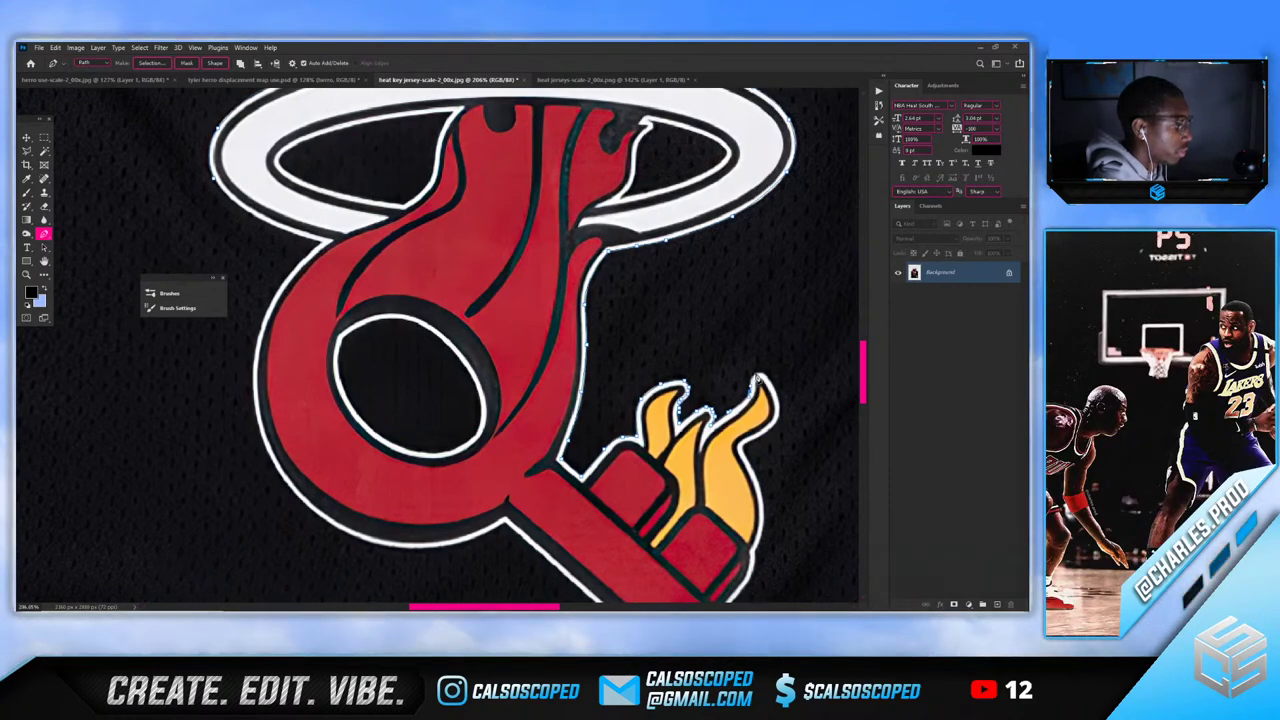
left_click(763, 379)
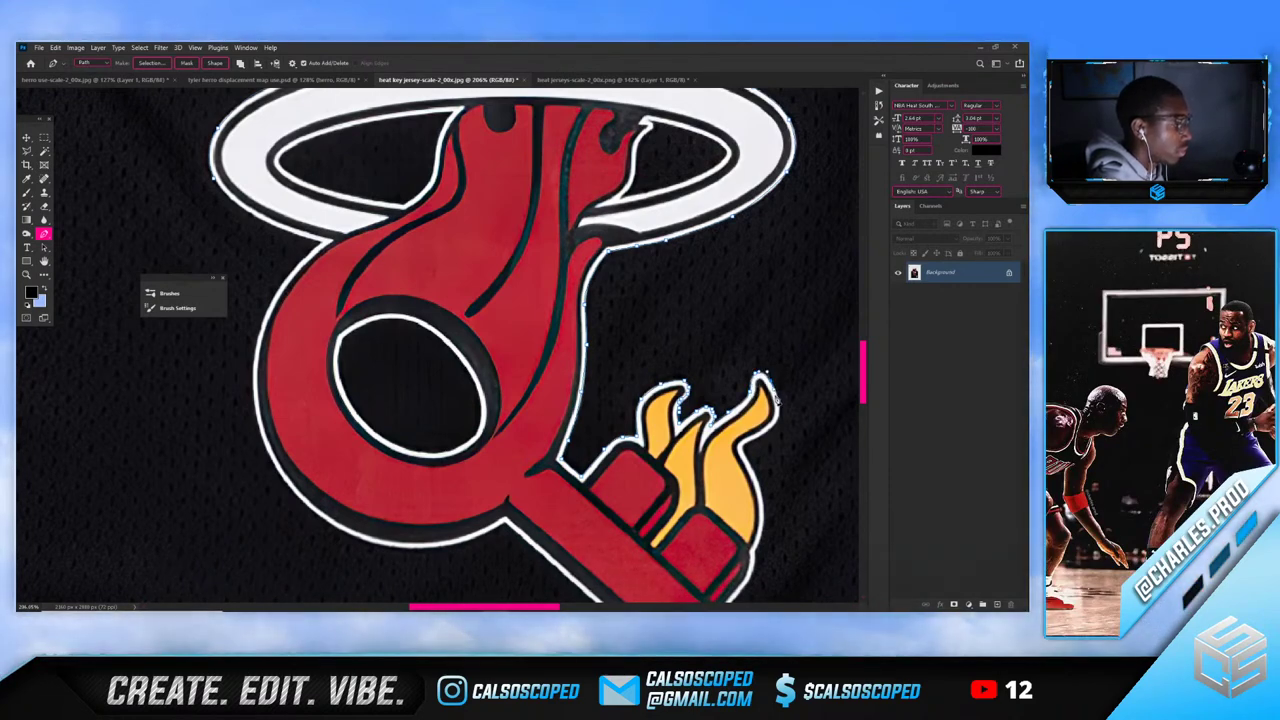
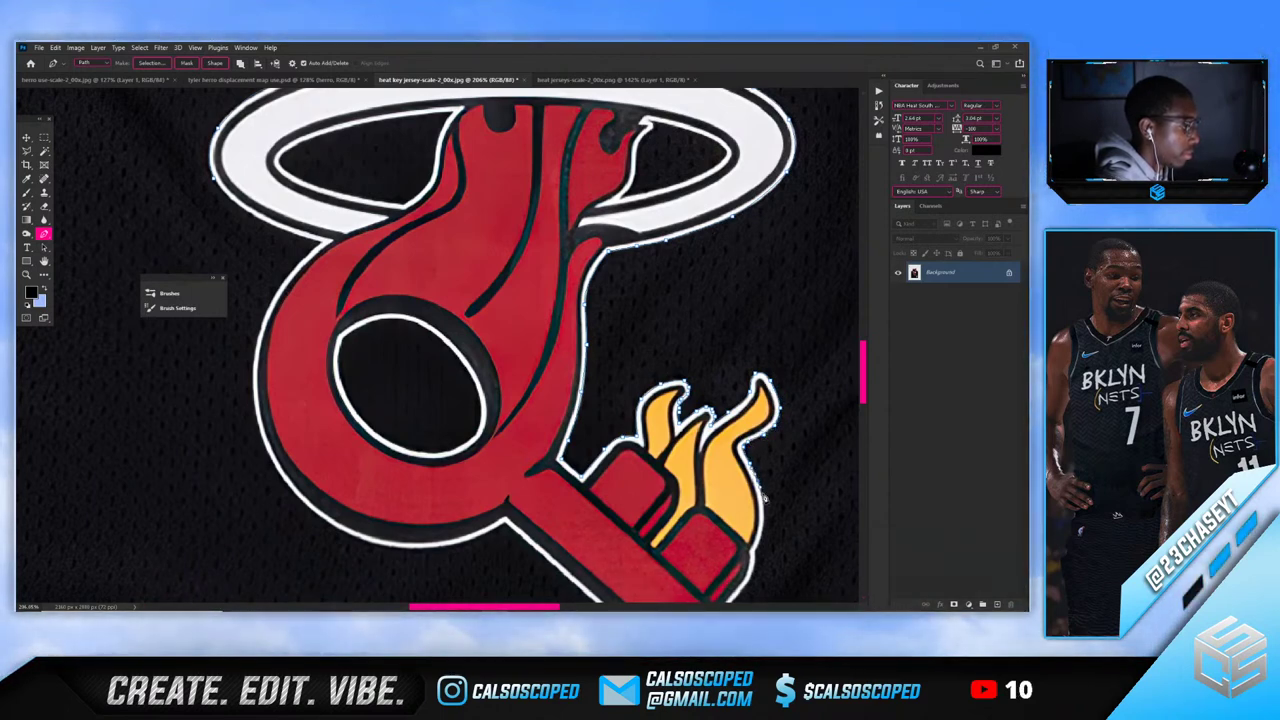
Continue the path around the key's tip and back up the lower edge of its shaft
scroll(765, 497, "down", 2)
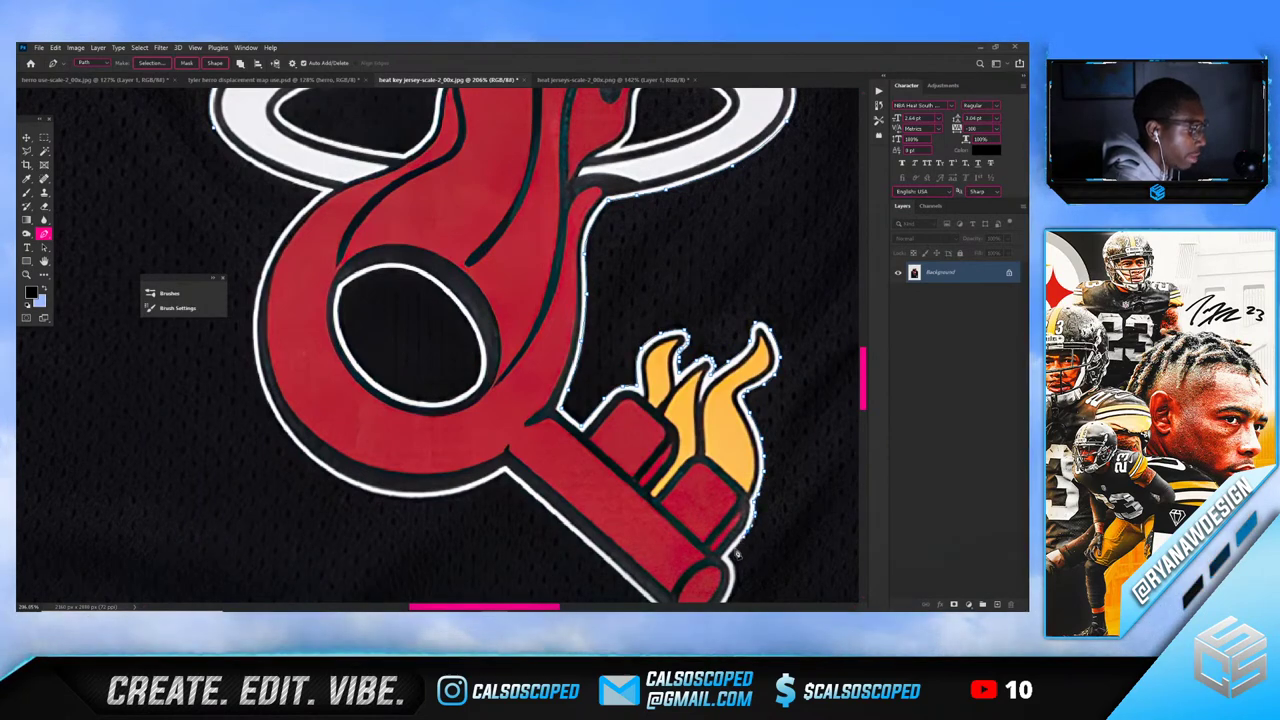
scroll(735, 575, "down", 2)
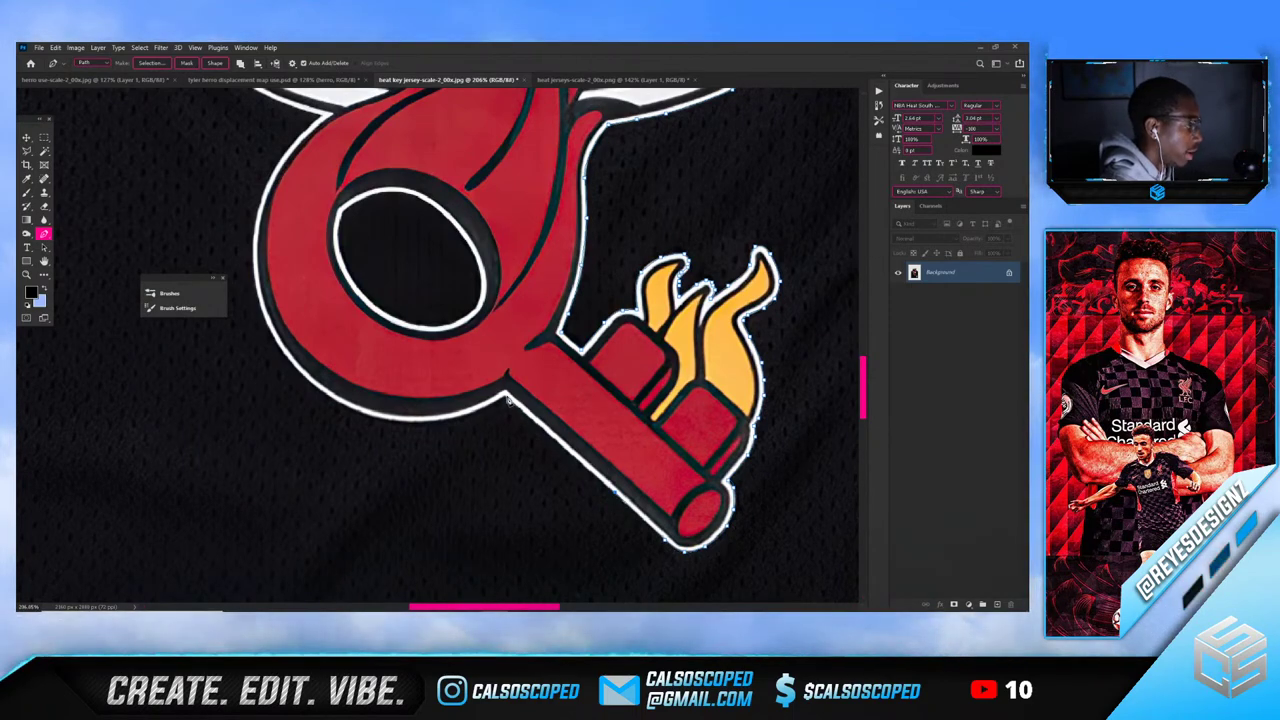
scroll(508, 398, "down", 6)
scroll(414, 292, "up", 5)
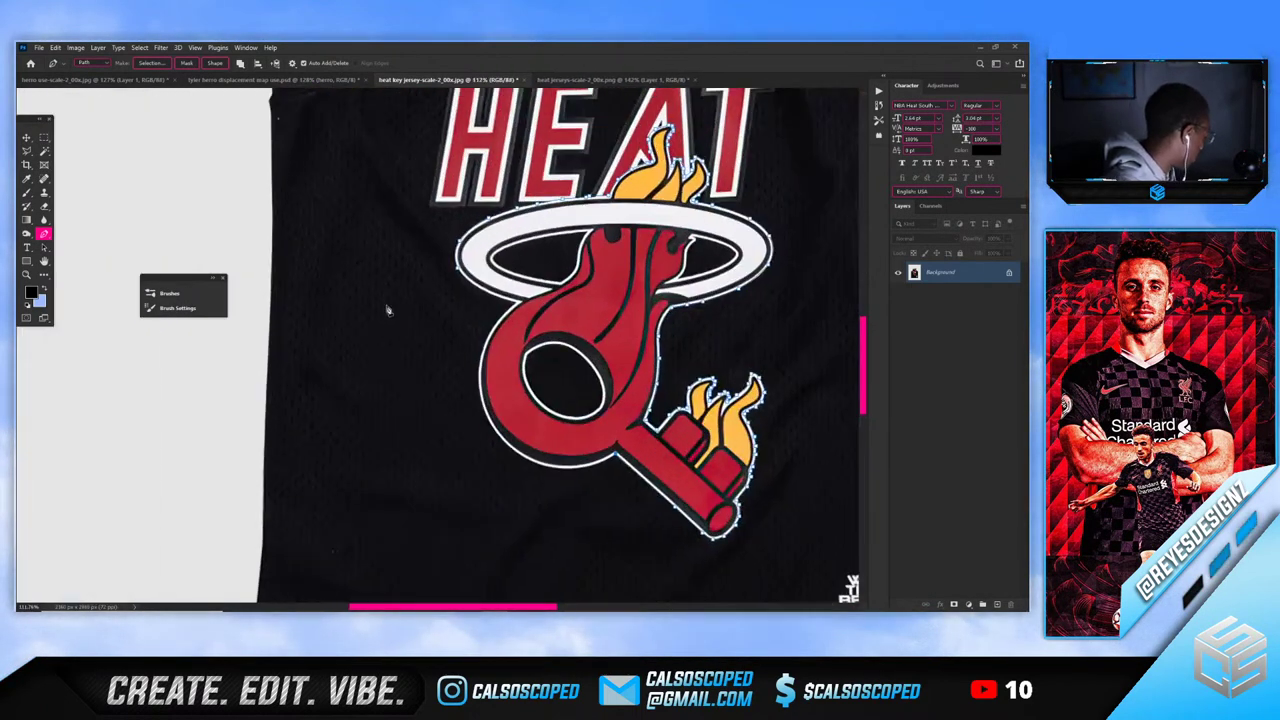
Trace the round outer curve of the red key head back up to the ring, redoing the misplaced anchor point
scroll(577, 510, "up", 2)
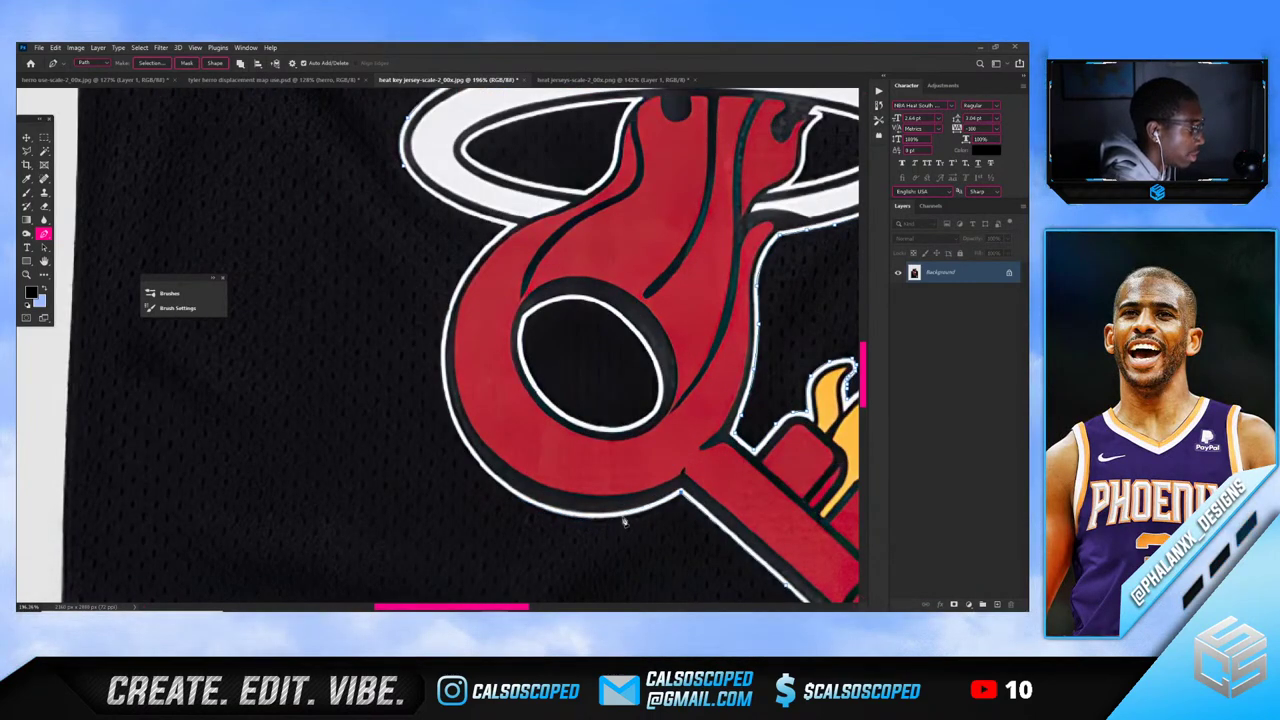
left_click_drag(621, 517, 495, 478)
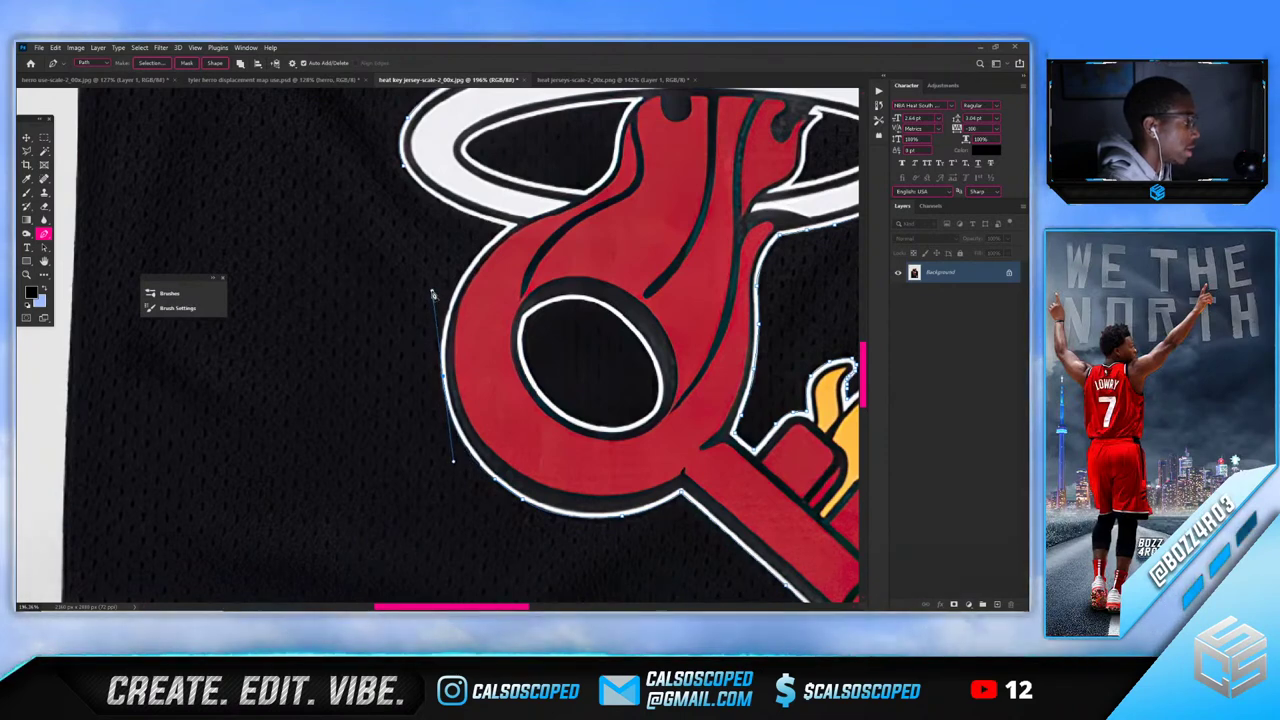
key("ctrl+z")
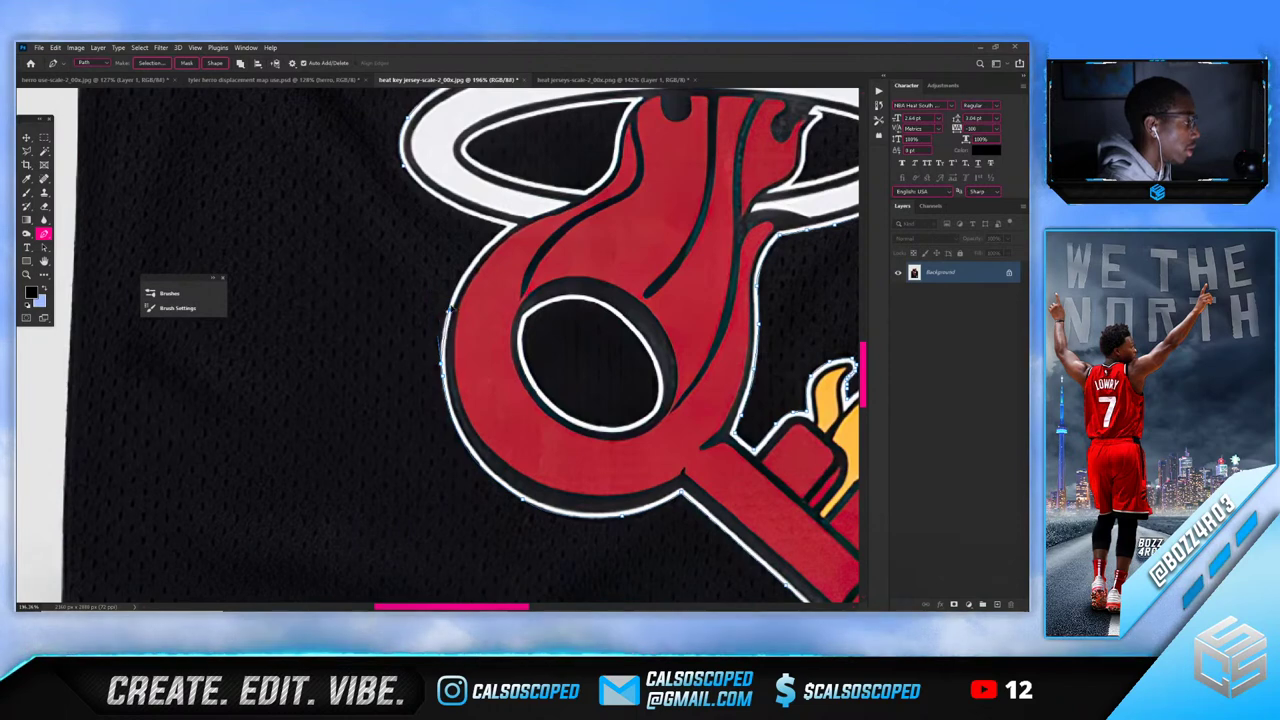
left_click_drag(459, 279, 469, 264)
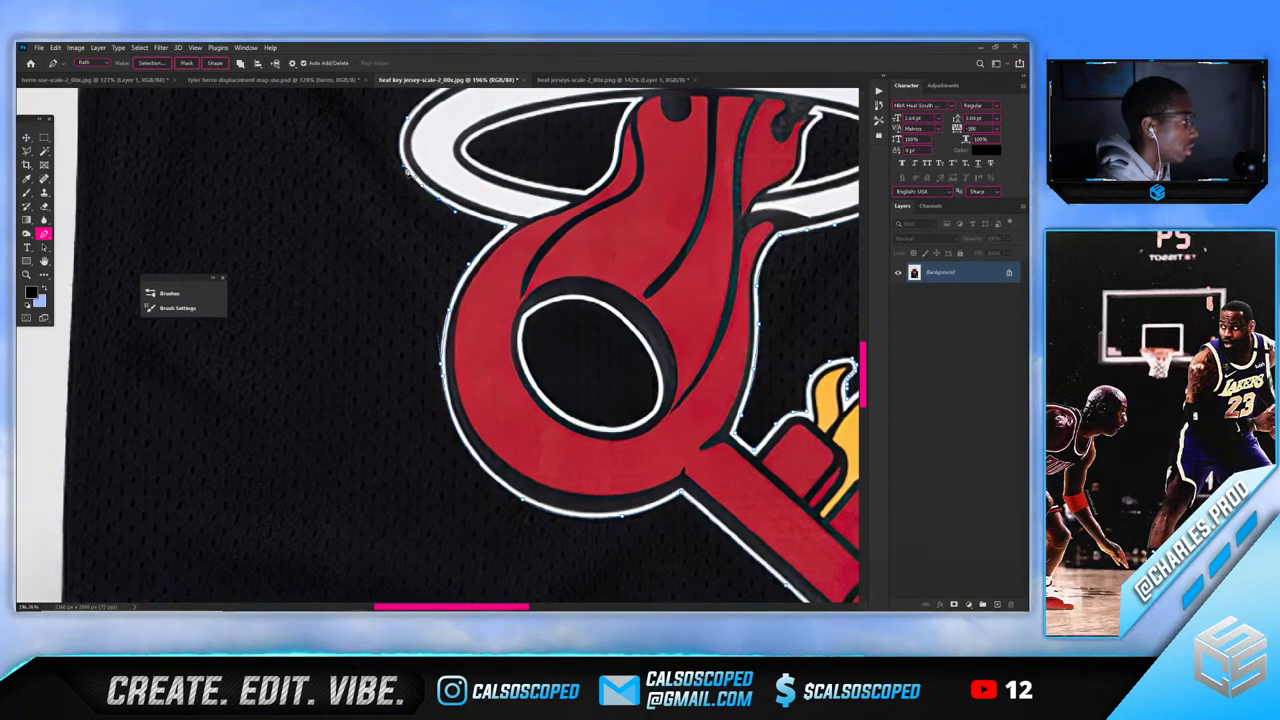
Convert the finished logo outline path into a new anti-aliased selection with a feather radius of 0 pixels
scroll(410, 172, "down", 5)
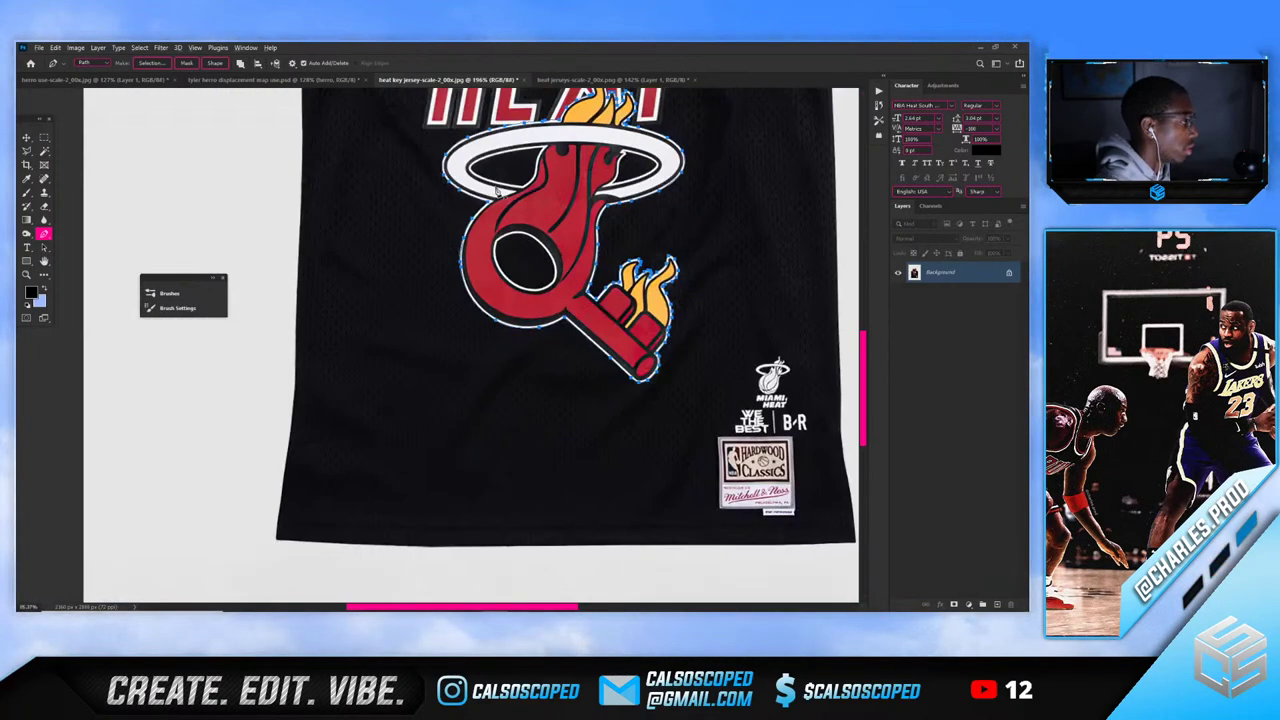
right_click(550, 158)
left_click(581, 202)
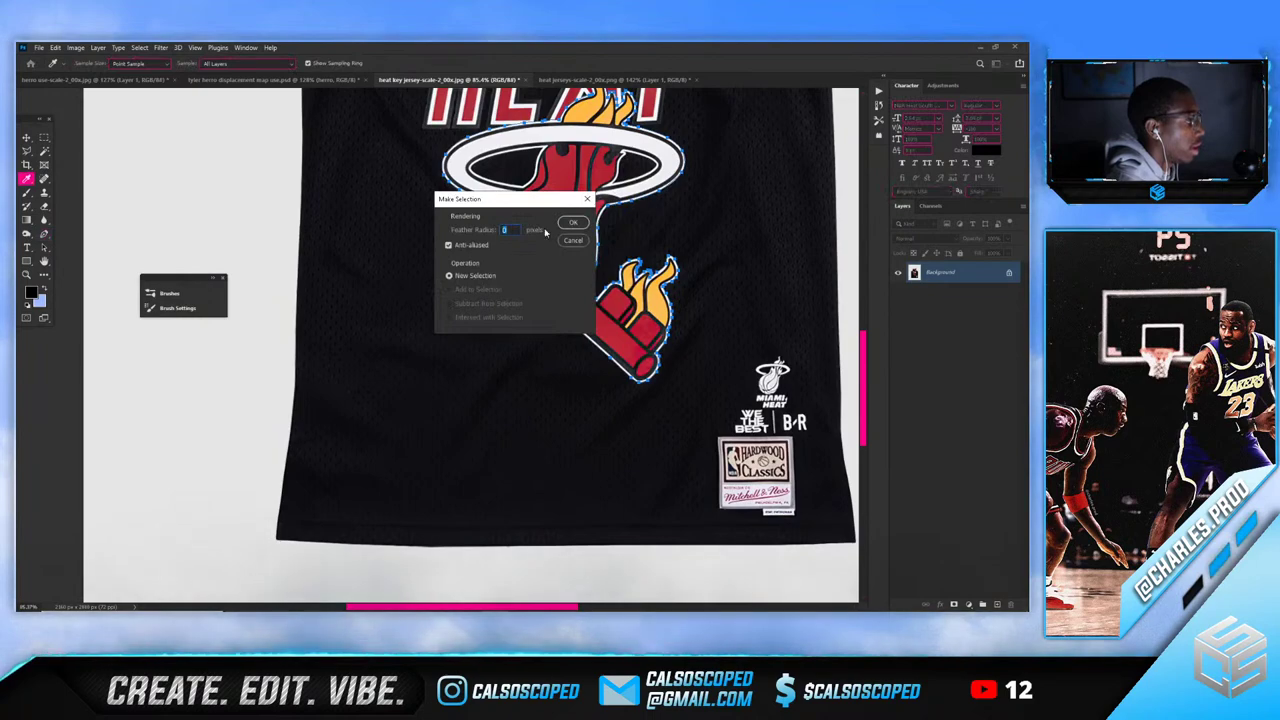
key("Return")
Trace a closed path around the black gap inside the white ring, on the left side of the red stem
scroll(524, 157, "up", 5)
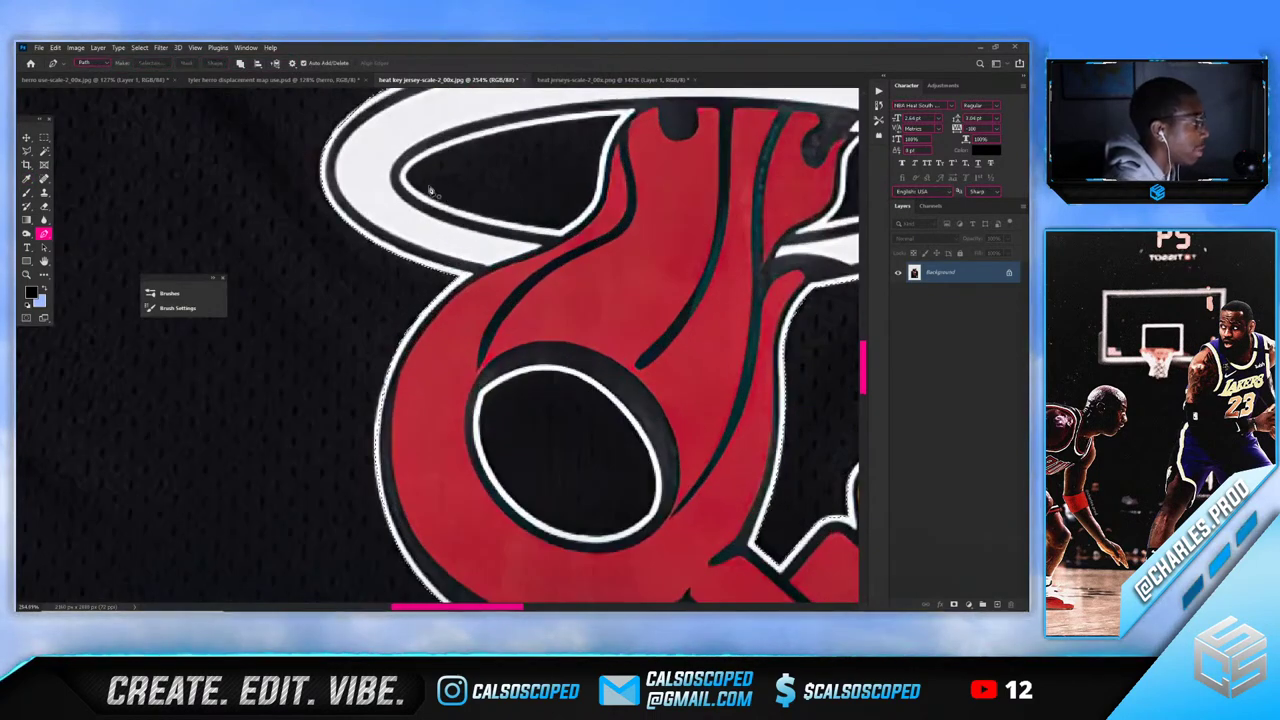
left_click(407, 174)
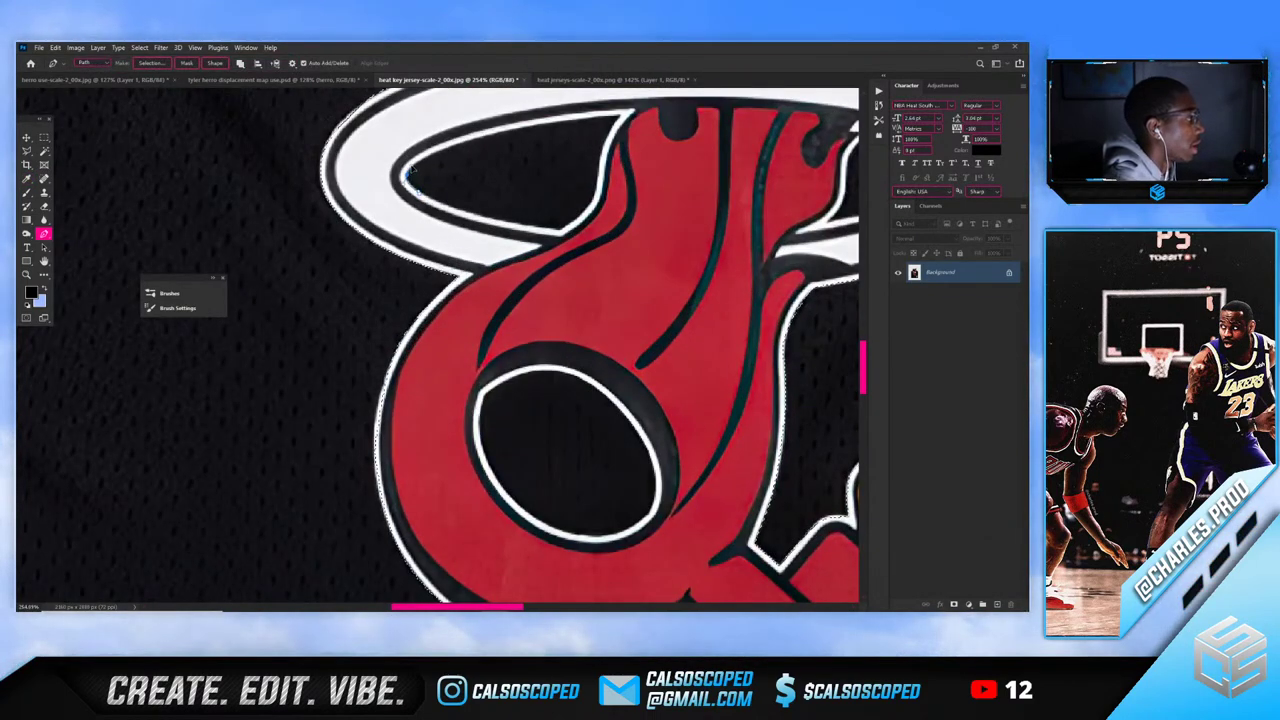
left_click_drag(444, 149, 455, 145)
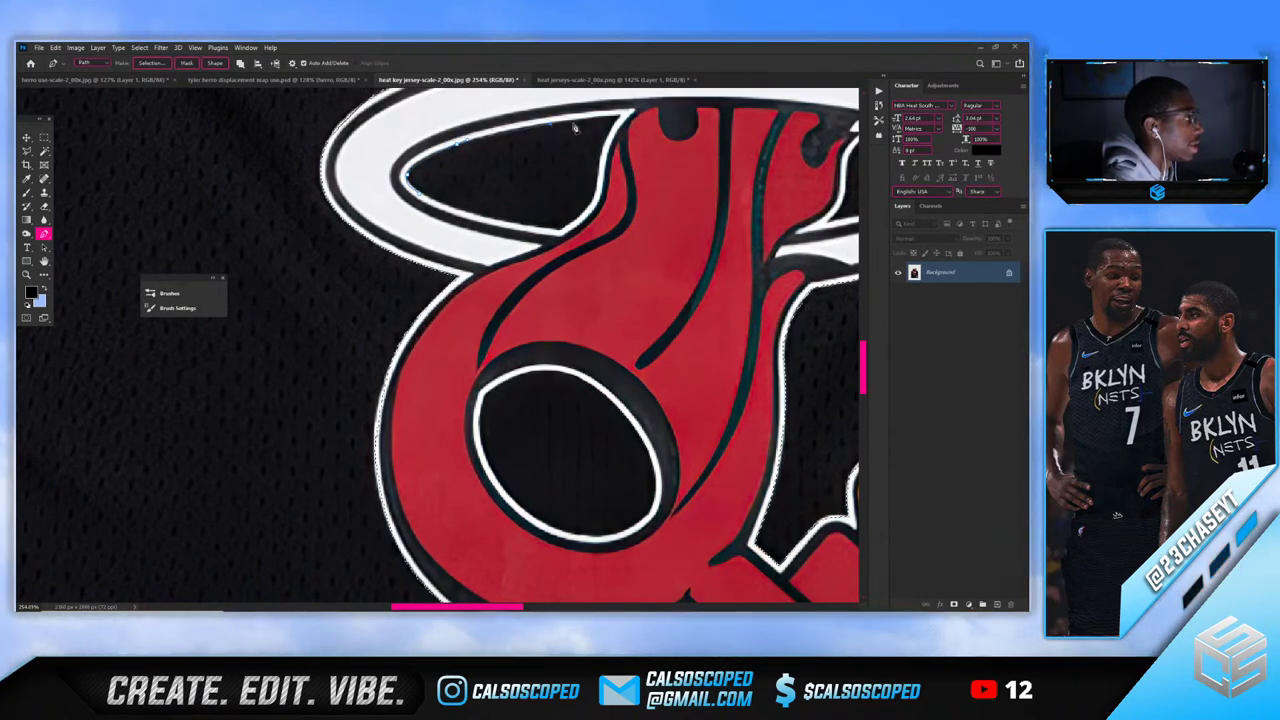
left_click(619, 120)
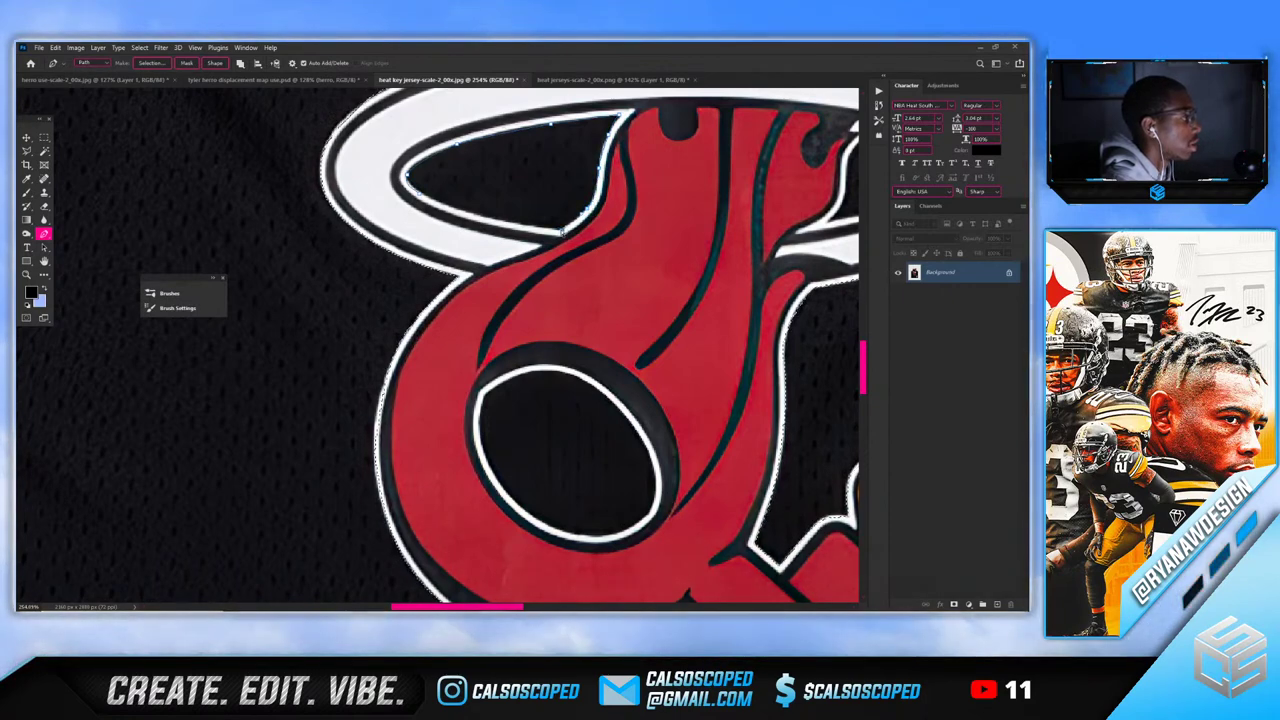
Convert the left gap's path into a selection and subtract it from the logo selection
right_click(430, 174)
left_click(477, 230)
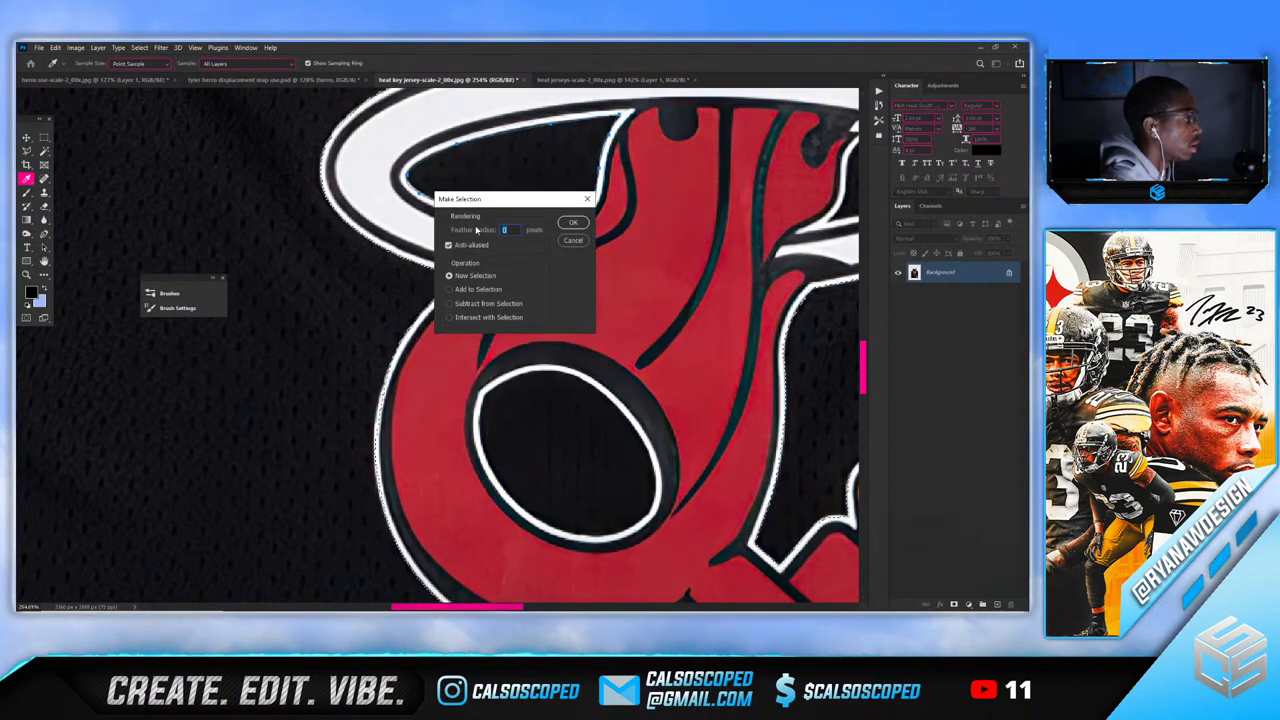
left_click(481, 304)
left_click(567, 222)
Trace the black gap inside the white ring on the right side of the red stem with the Pen tool
scroll(575, 215, "down", 6)
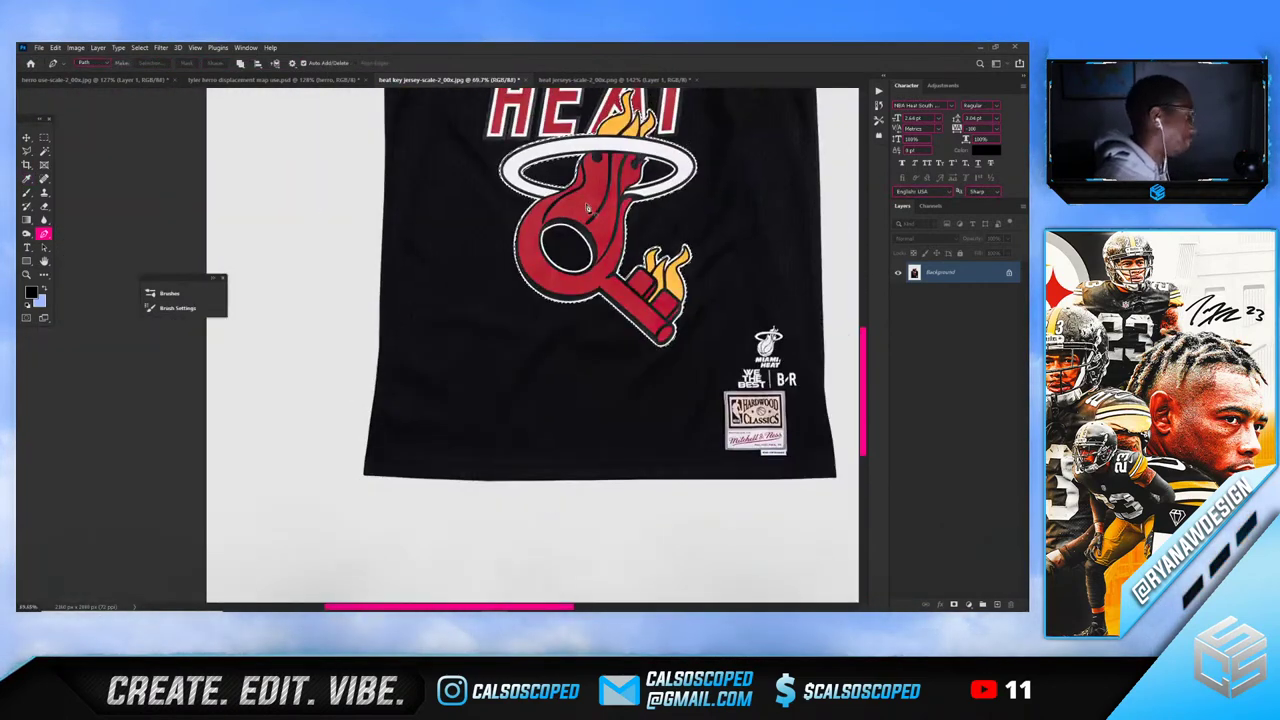
scroll(600, 230, "up", 6)
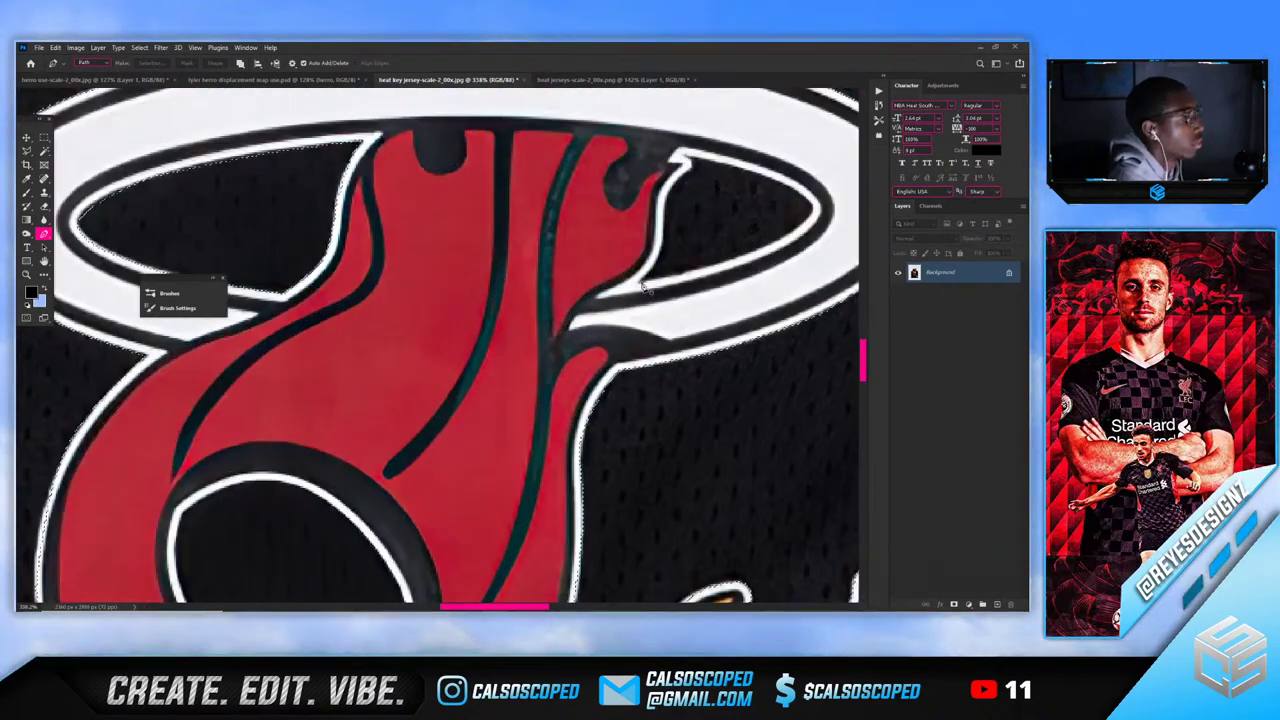
left_click(638, 284)
left_click_drag(694, 270, 757, 249)
left_click(792, 232)
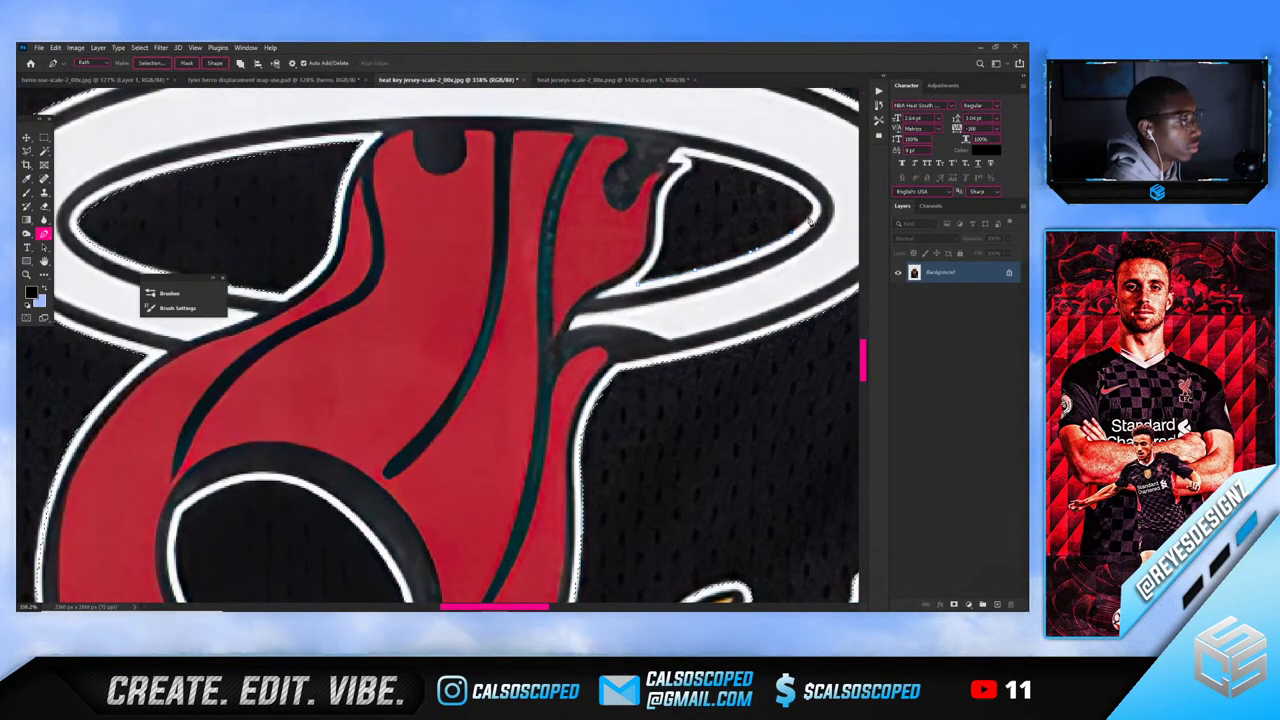
left_click(810, 214)
left_click_drag(777, 183, 768, 180)
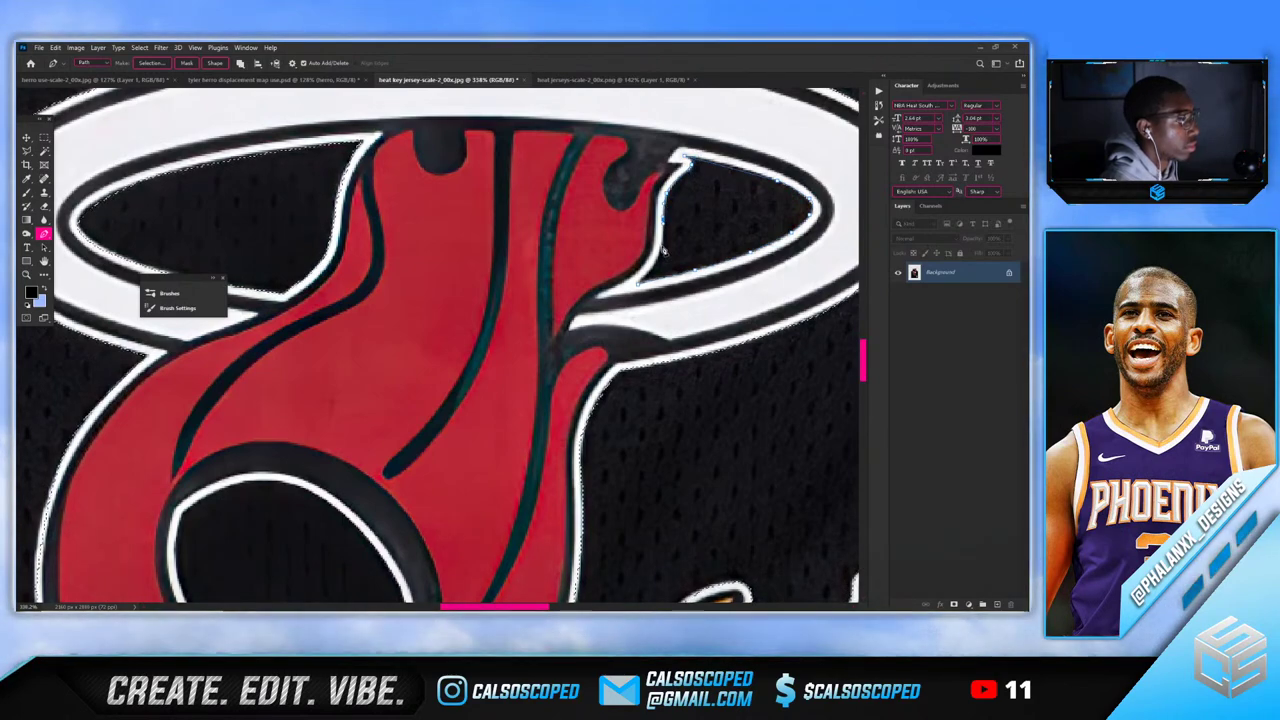
Subtract the right gap's path from the logo selection
scroll(663, 252, "down", 5)
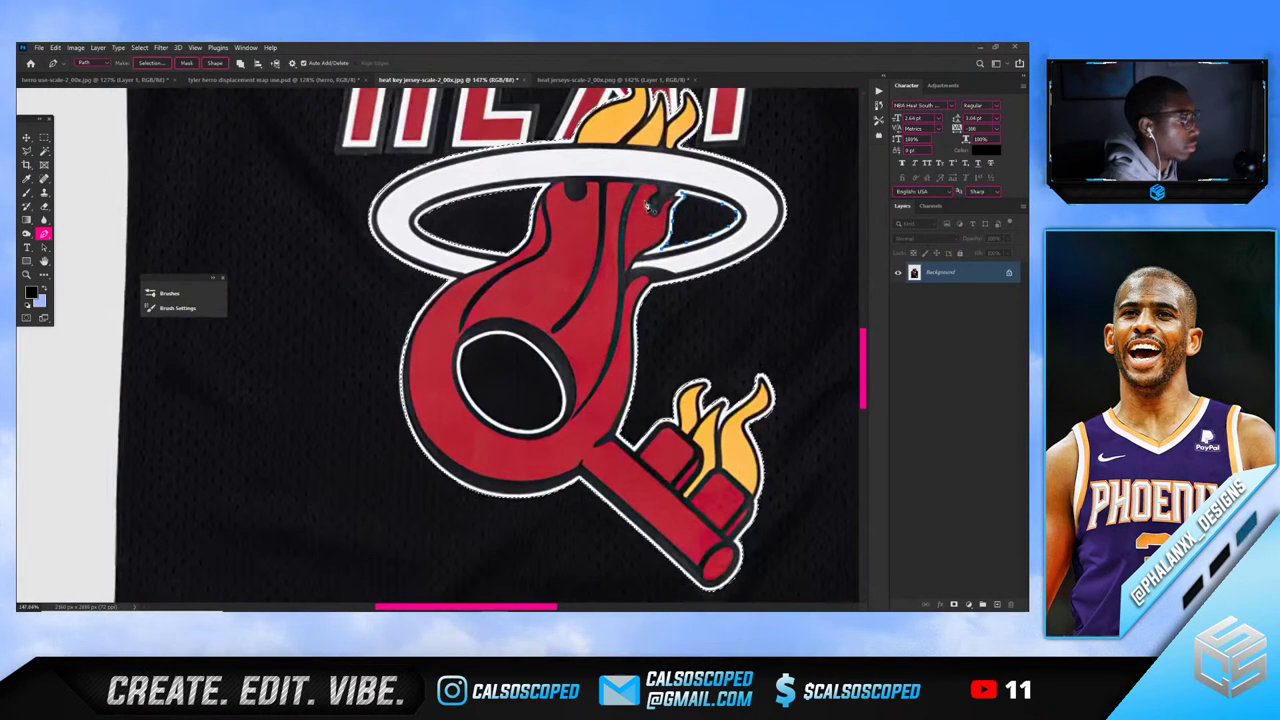
right_click(646, 205)
left_click(682, 253)
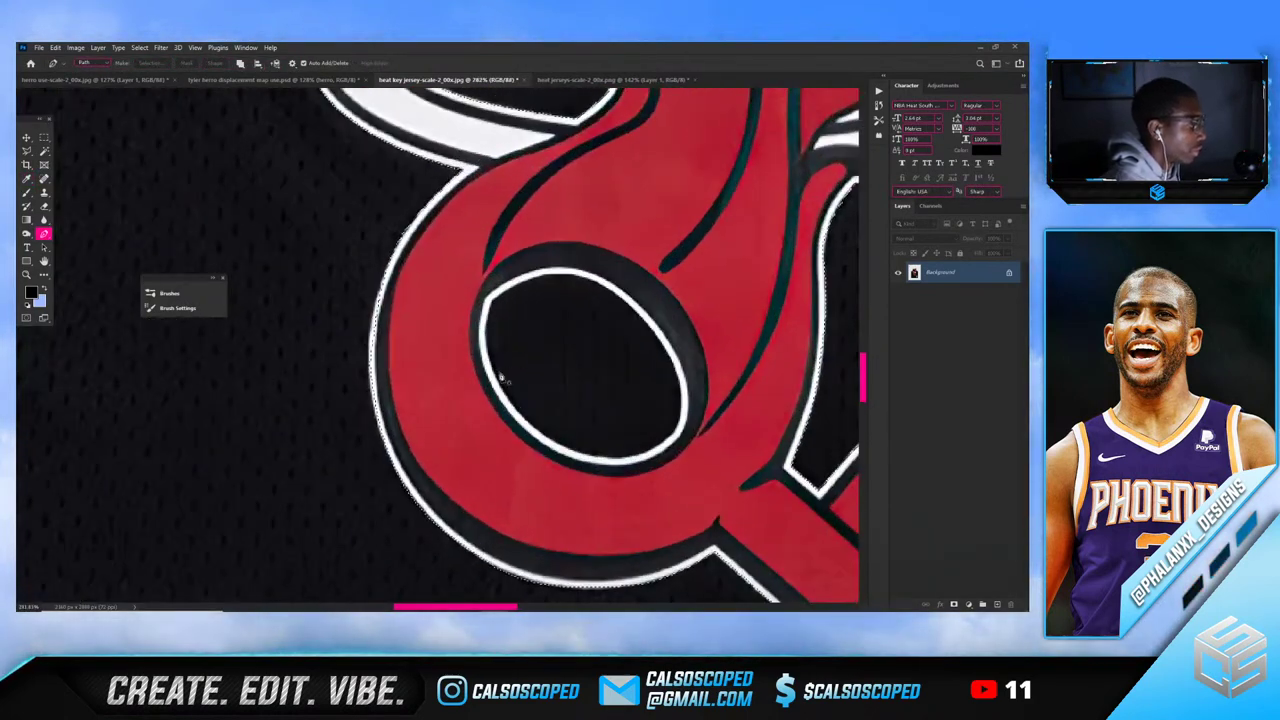
Switch to the player composite and save it as a cloud document named "herro all over"
left_click(258, 79)
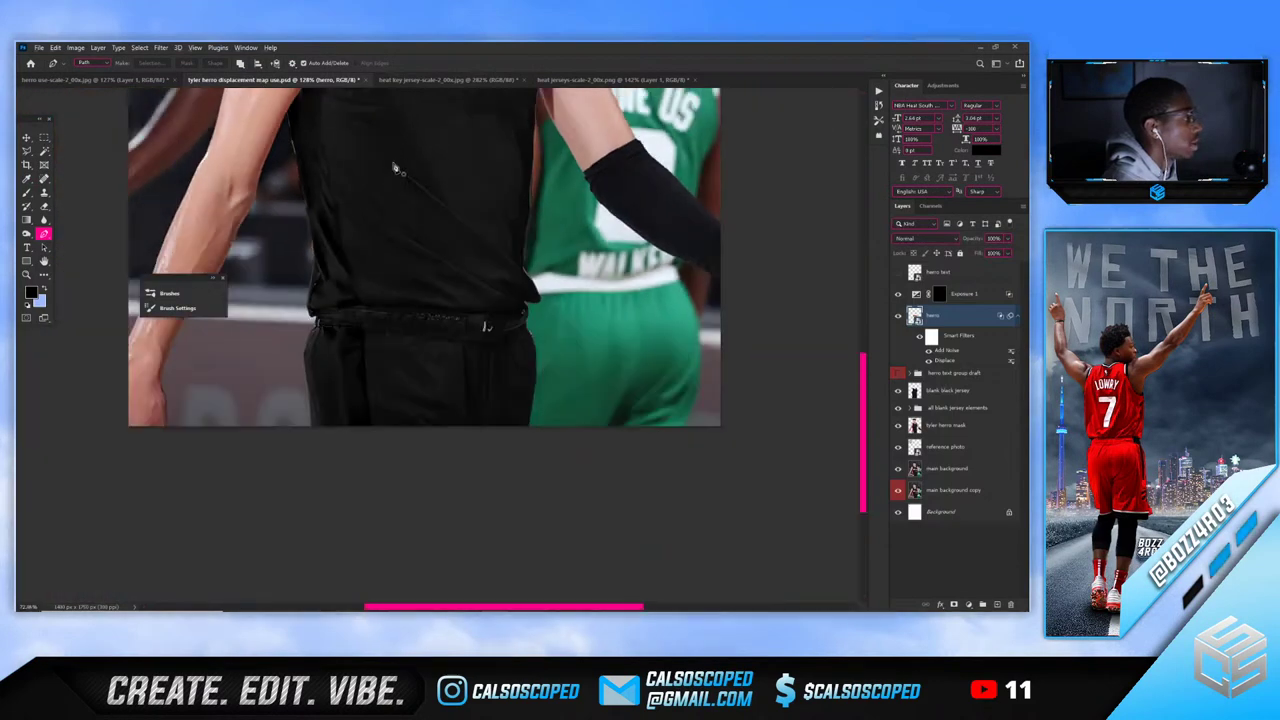
key("ctrl+0")
left_click(38, 47)
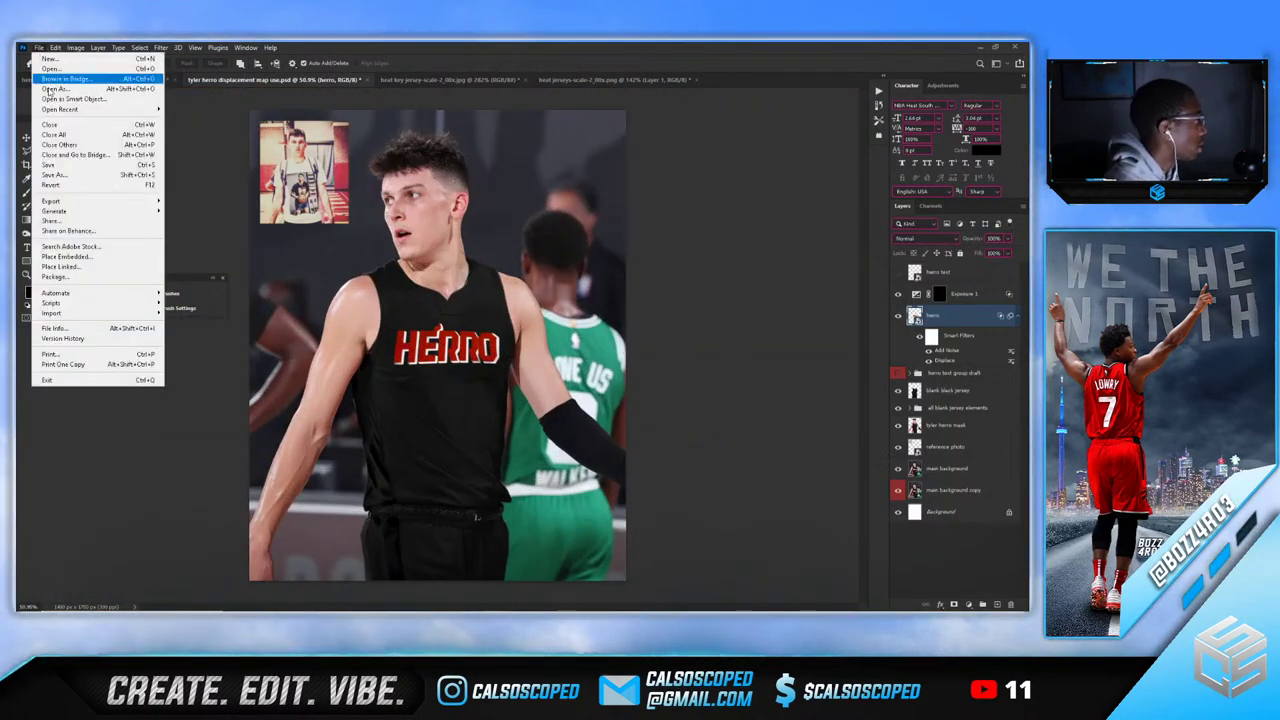
left_click(55, 174)
left_click(612, 430)
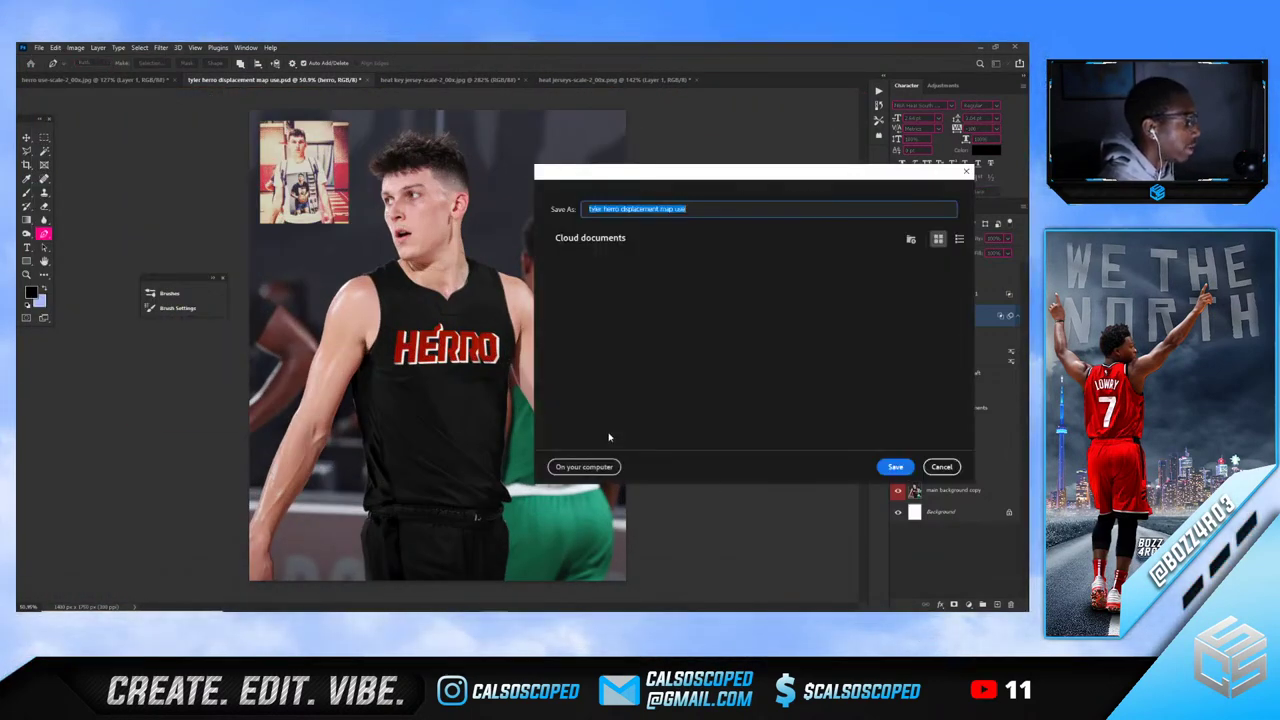
key("BackSpace")
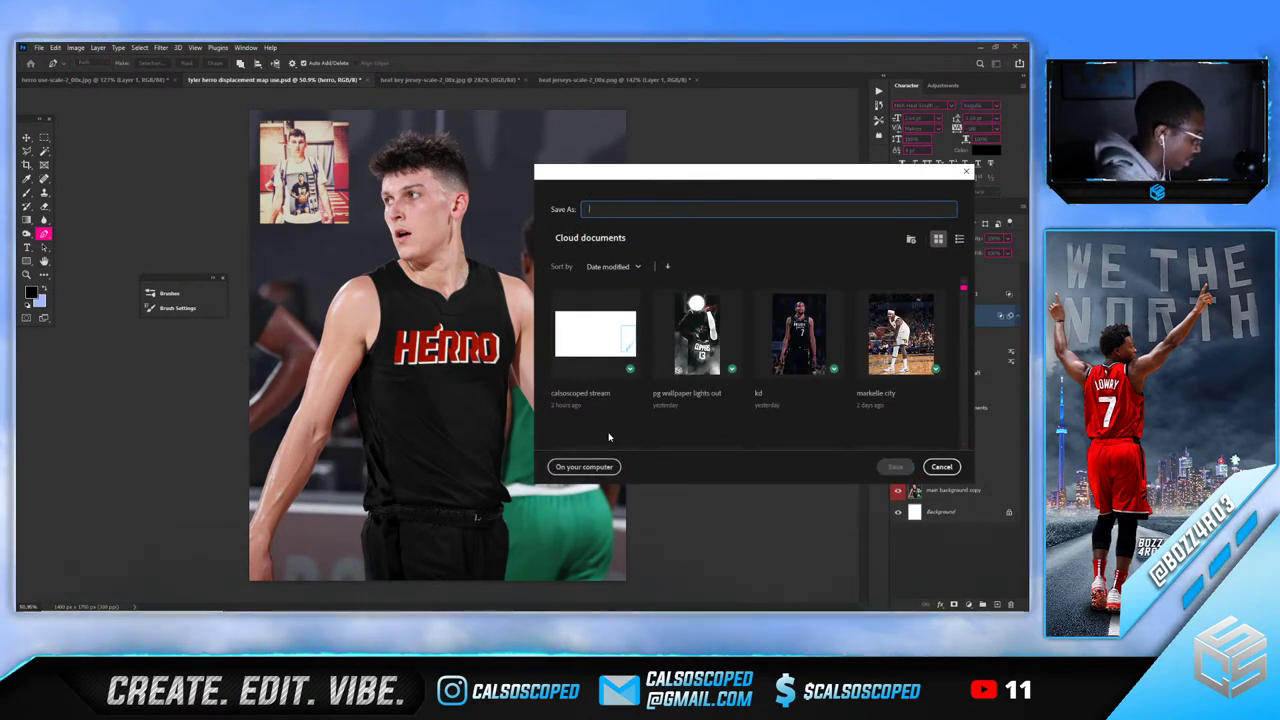
type("herro al")
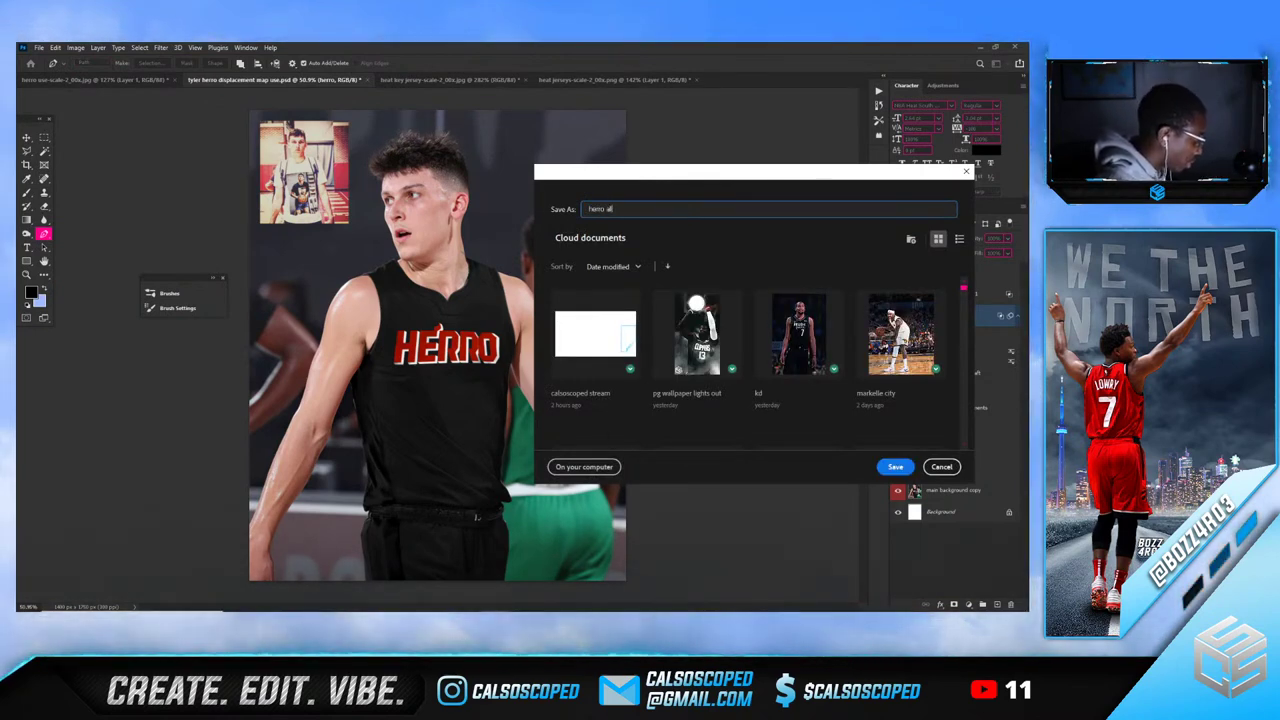
type(" ov")
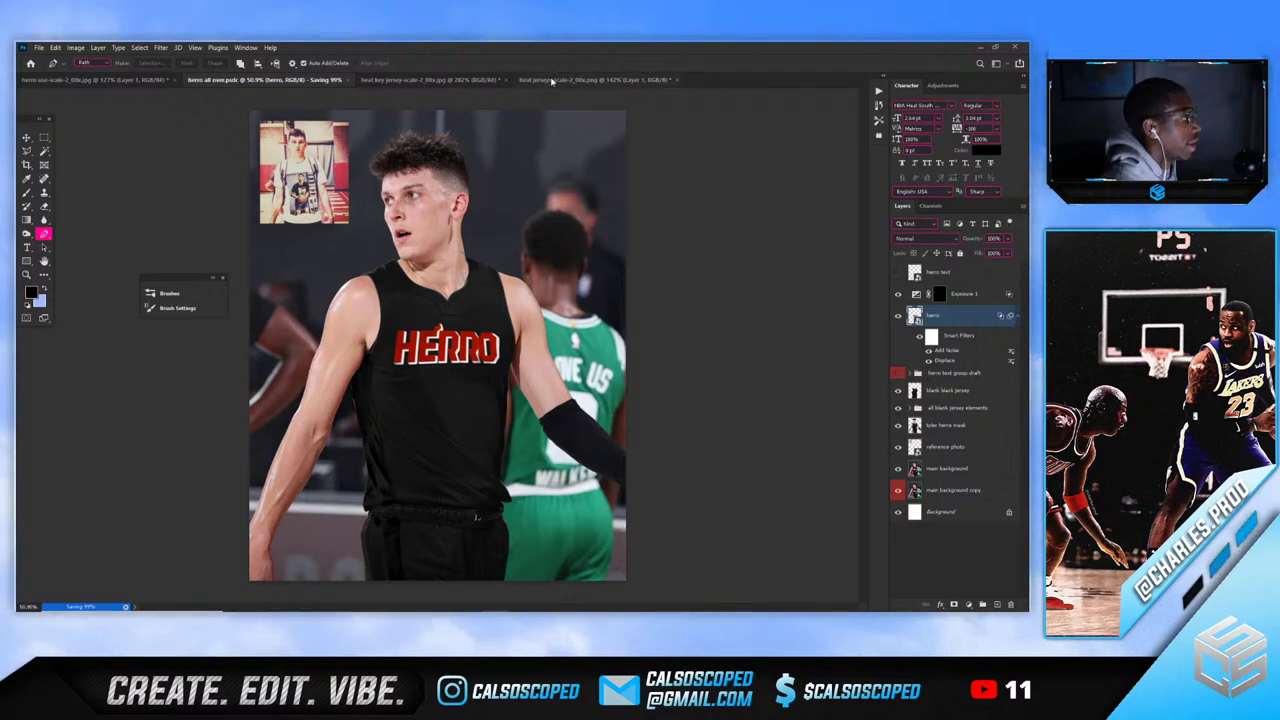
Return to the heat key jersey reference and start tracing the inner edge of the hole in the key head
left_click(551, 80)
left_click(413, 80)
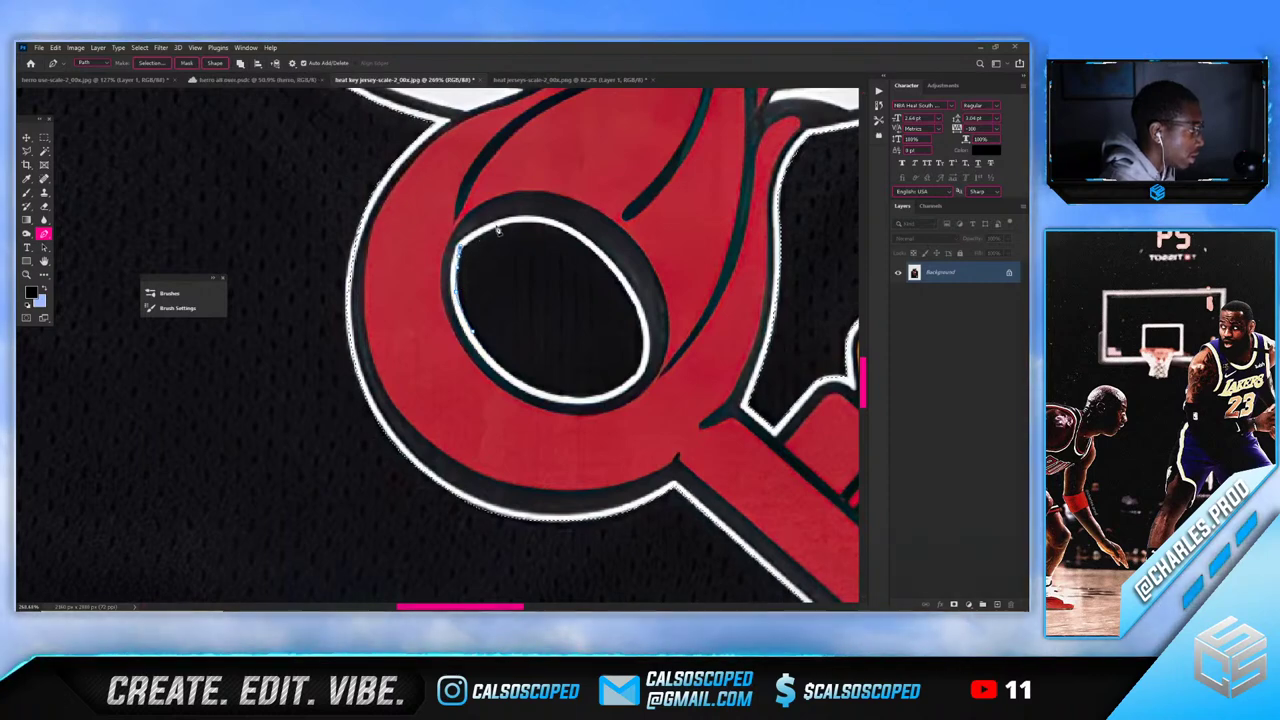
Complete the closed Pen path along the white inner edge of the key logo's round hole
left_click_drag(507, 225, 579, 241)
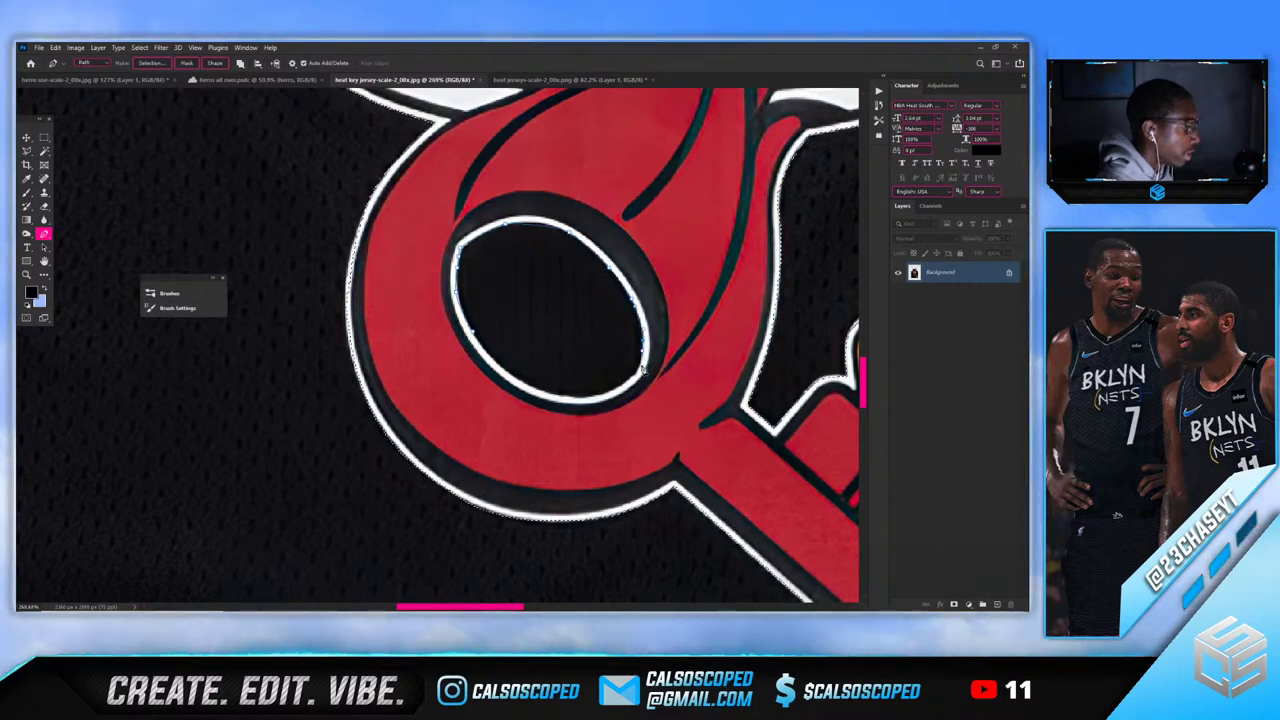
left_click_drag(621, 386, 572, 400)
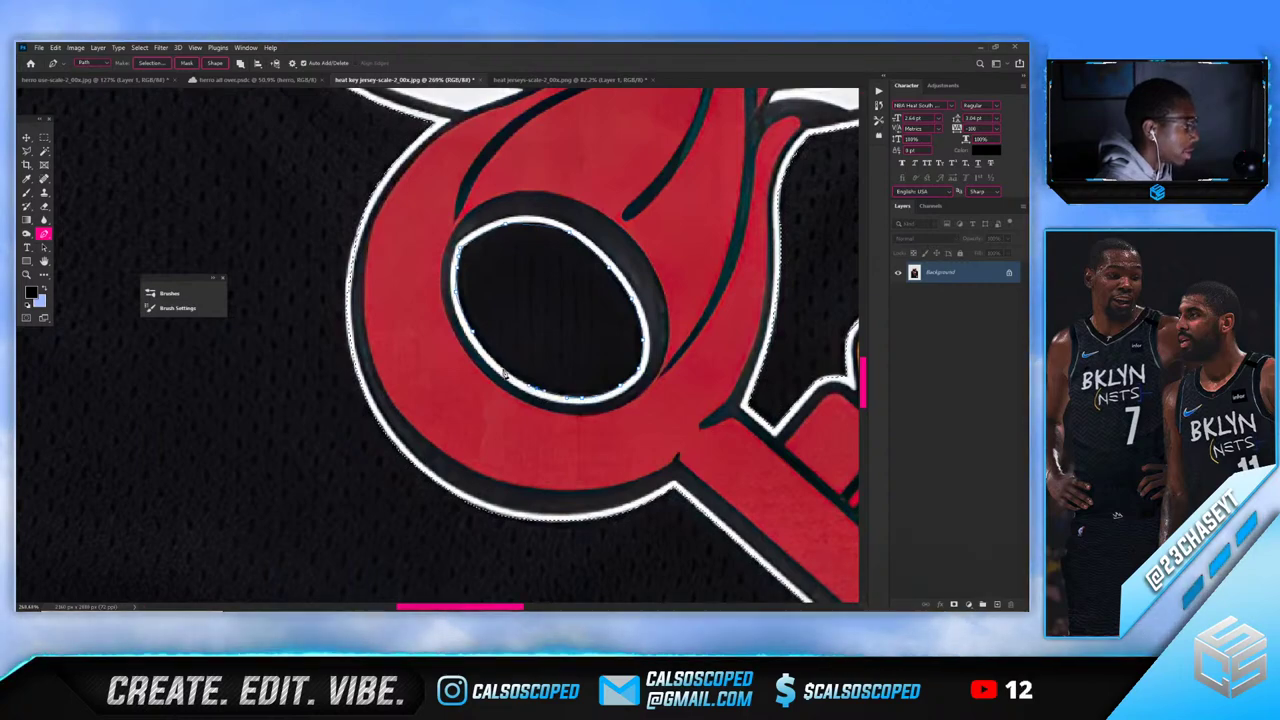
left_click(485, 355)
Subtract the traced hole from the logo selection with 0 px feather and mask the layer with the result
right_click(481, 299)
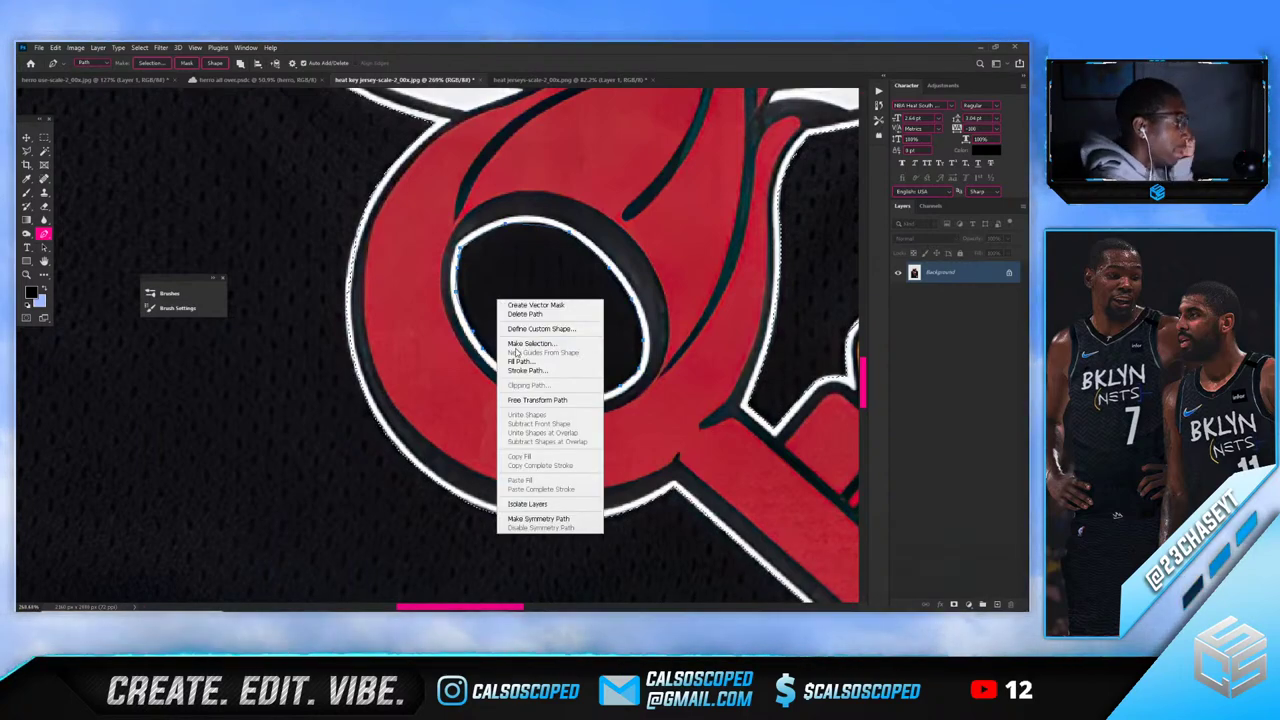
left_click(495, 330)
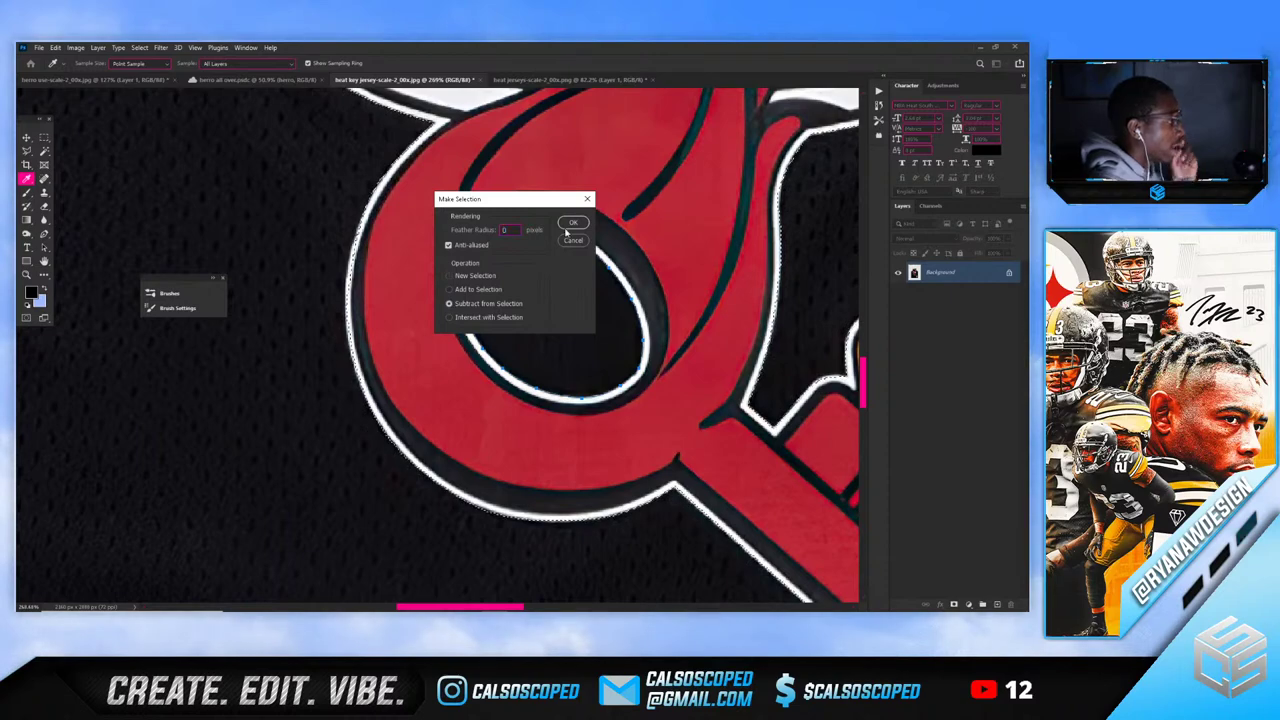
left_click(568, 224)
left_click(954, 604)
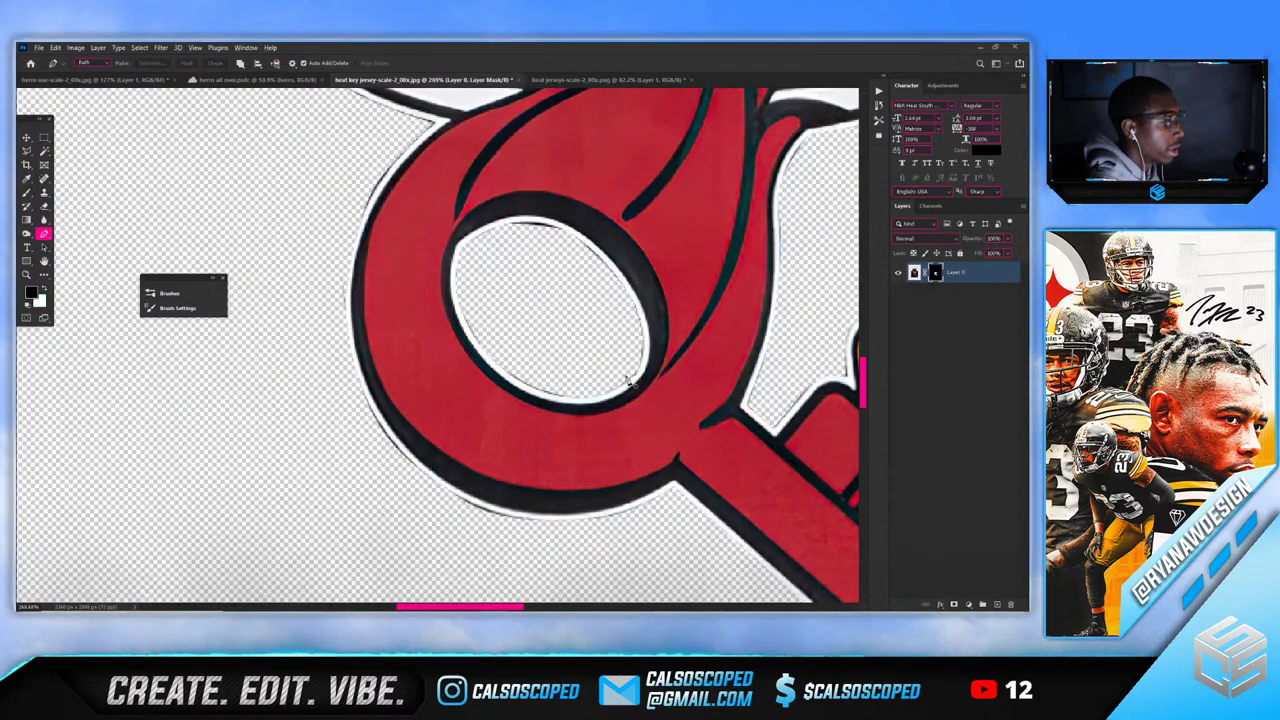
scroll(610, 374, "down", 6)
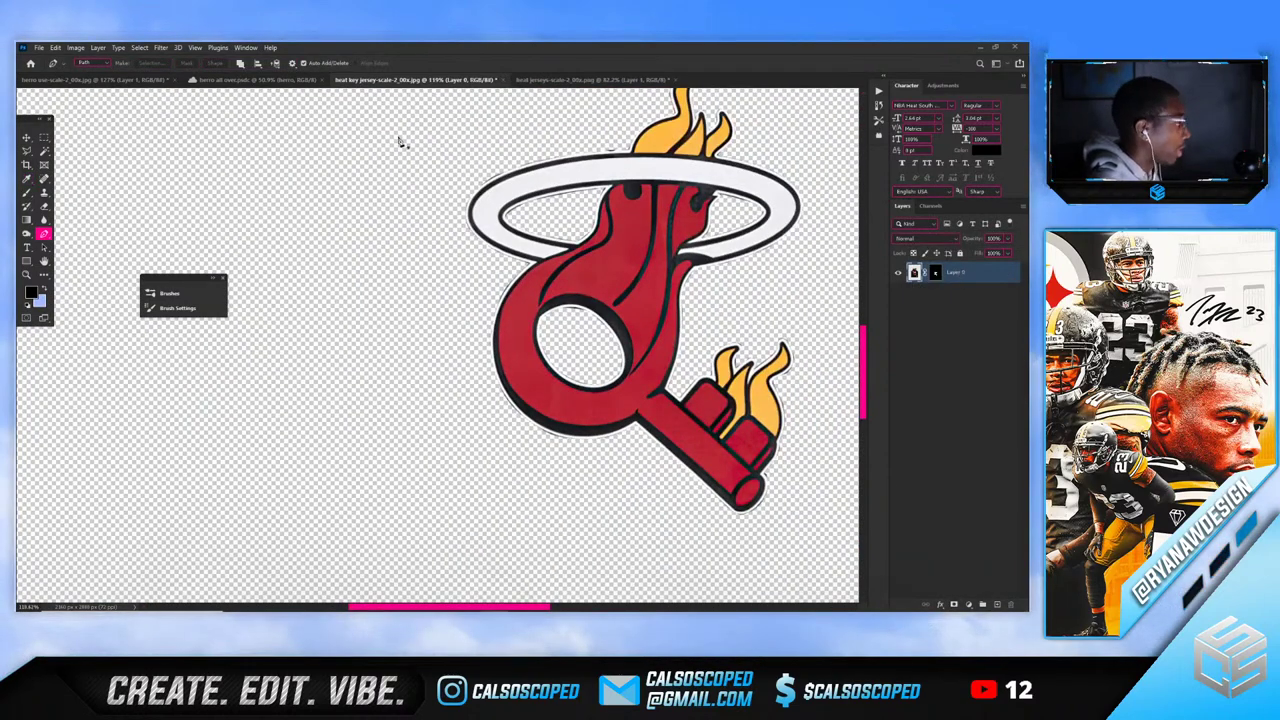
Paste the masked key logo into the "herro all over" document, above the "all blank jersey elements" group
left_click(252, 79)
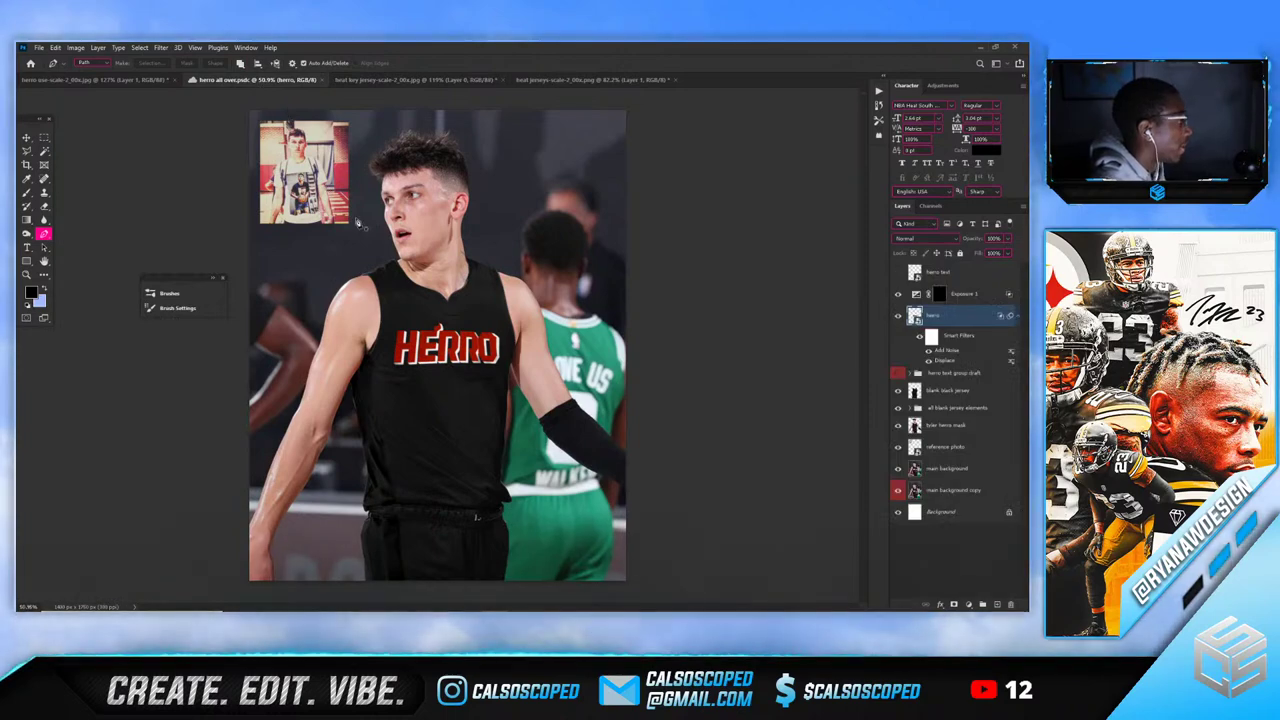
left_click(897, 316)
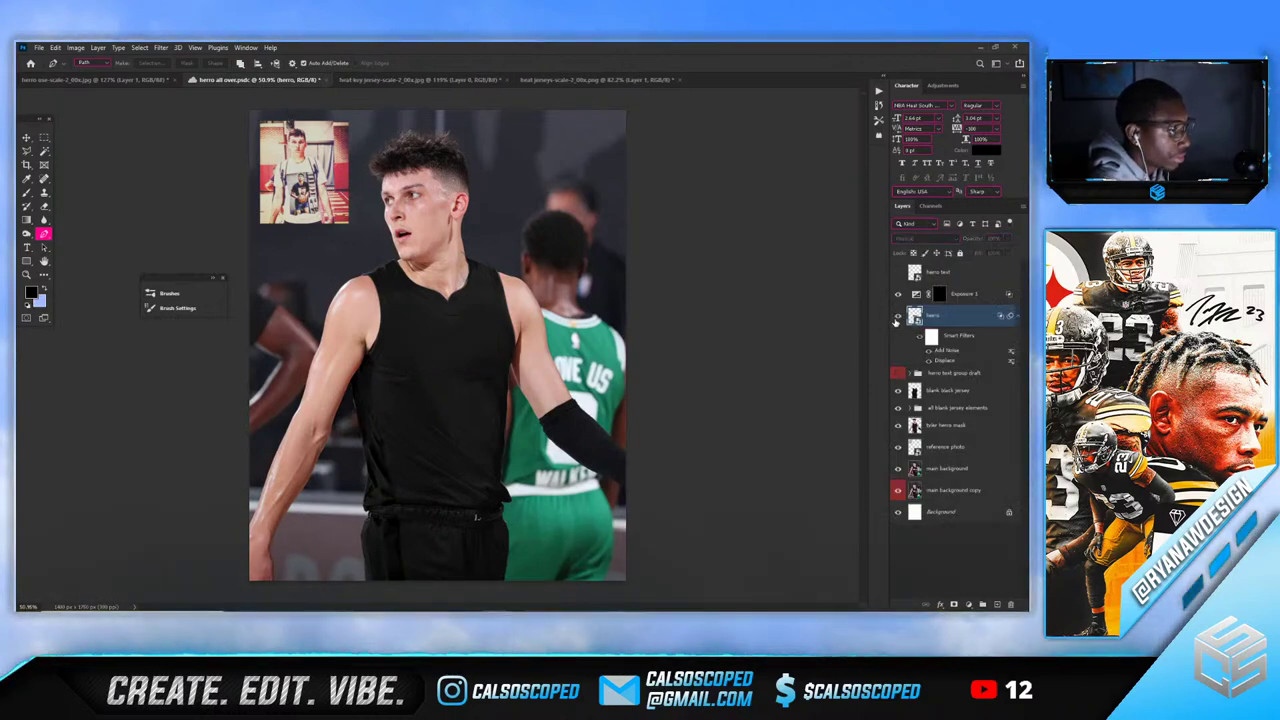
left_click(897, 316)
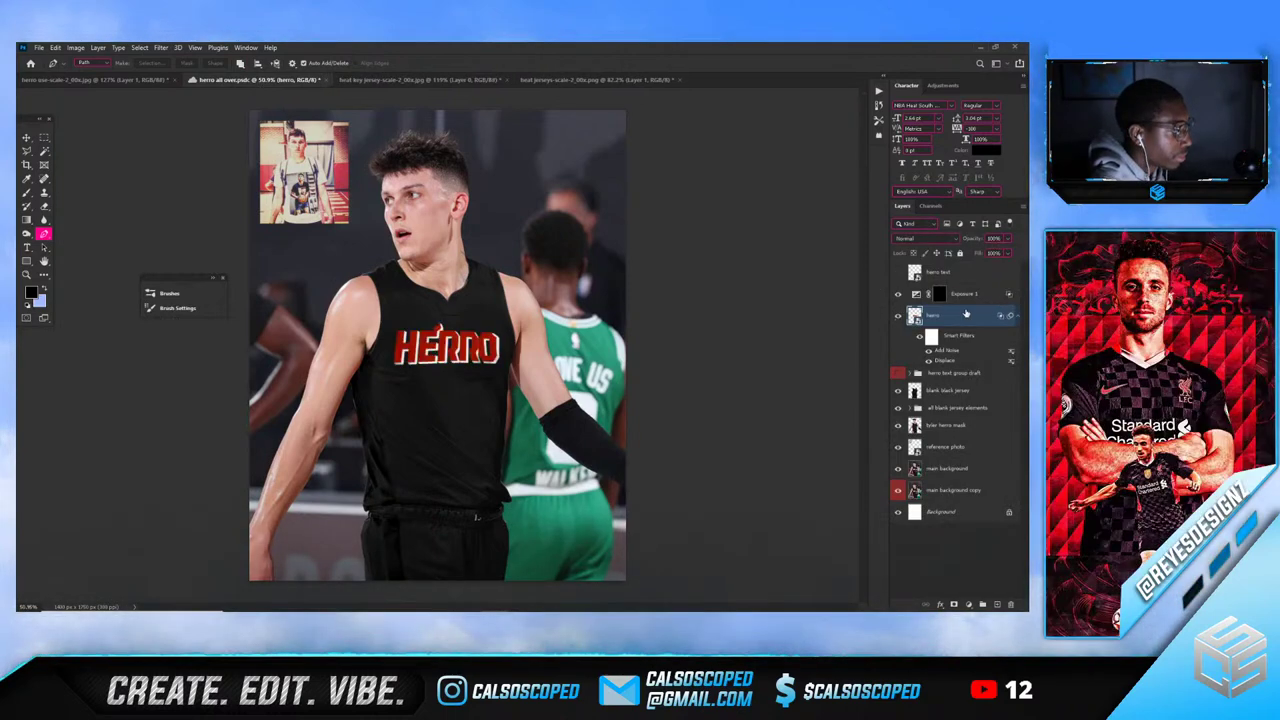
left_click(950, 411)
key("ctrl+v")
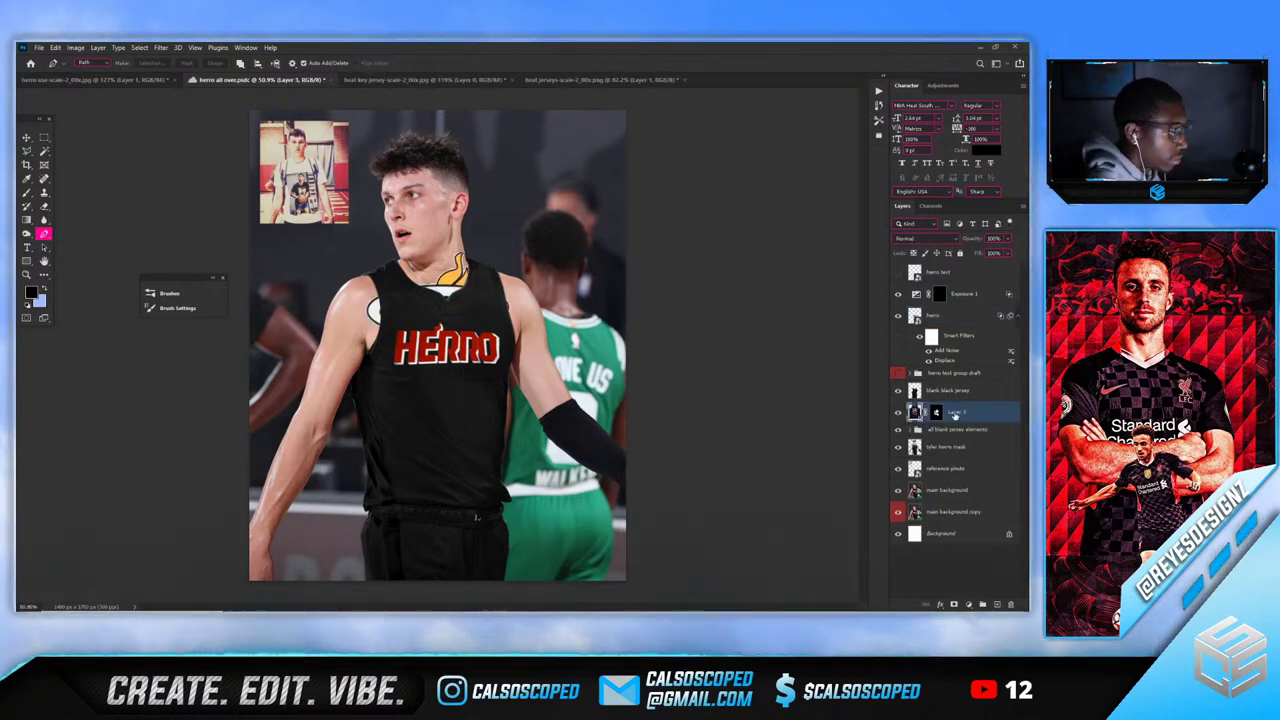
Move the logo layer above the blank black jersey layer and fit the logo on the torso below the HERRO lettering
left_click_drag(980, 351, 957, 411)
key("ctrl+t")
left_click_drag(485, 300, 428, 268)
left_click_drag(959, 417, 982, 382)
key("ctrl+t")
left_click_drag(443, 280, 461, 407)
key("Return")
scroll(481, 484, "up", 5)
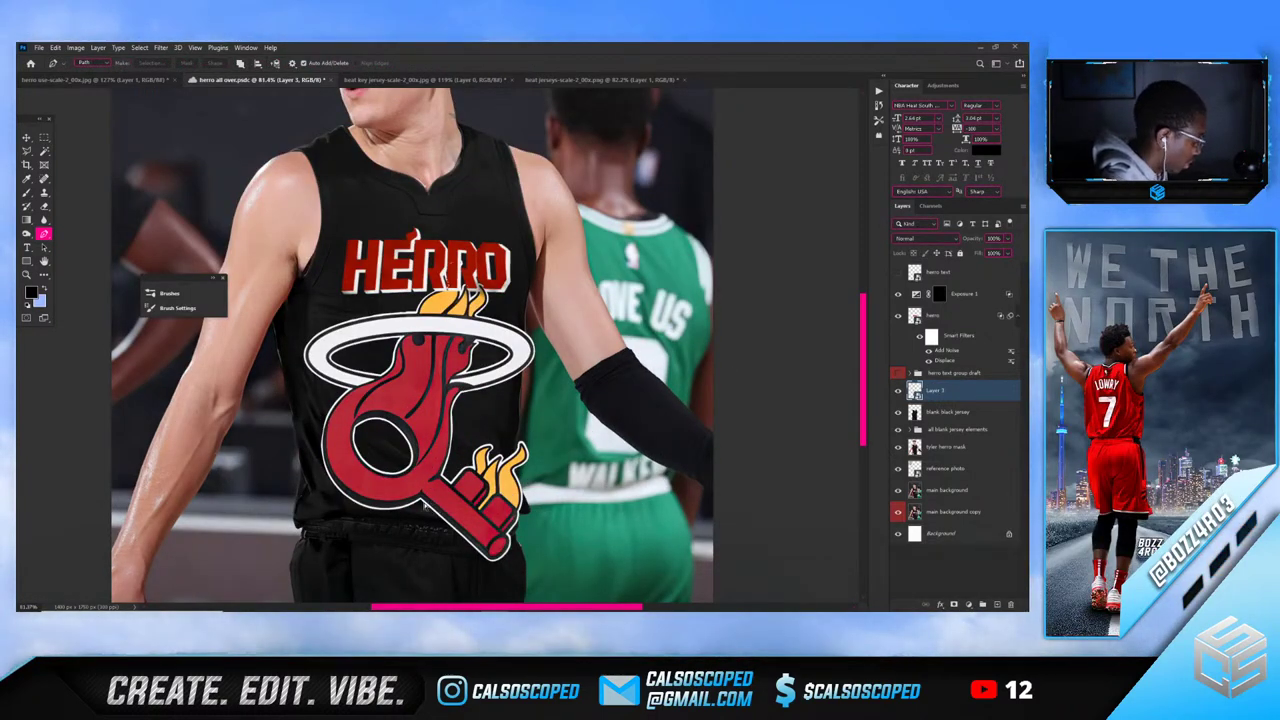
Scale the logo down to a small emblem and move it onto the front of the black shorts
key("ctrl+t")
left_click_drag(534, 410, 435, 405)
scroll(432, 380, "down", 3)
left_click_drag(425, 270, 408, 485)
scroll(400, 465, "up", 2)
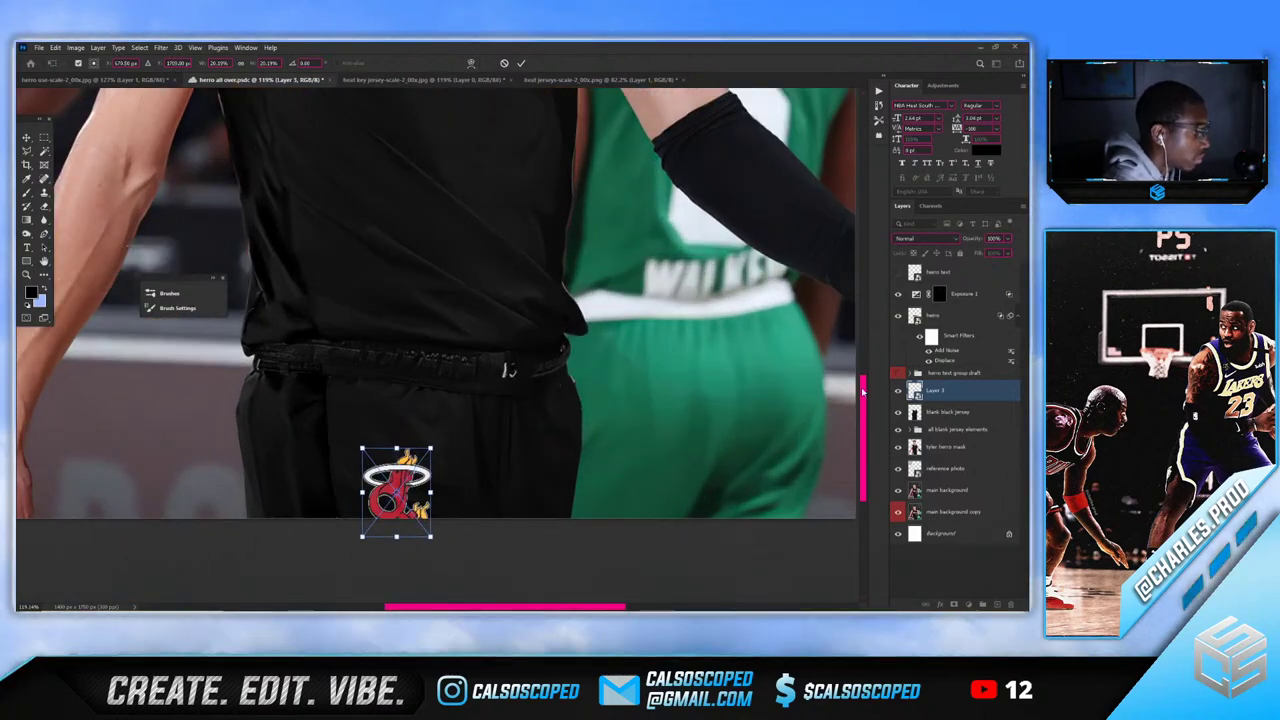
Position the small logo near the outer edge of the shorts leg, partly cut off by the image's lower edge, and save the document
left_click_drag(862, 391, 861, 422)
left_click_drag(398, 353, 564, 396)
left_click_drag(549, 391, 549, 397)
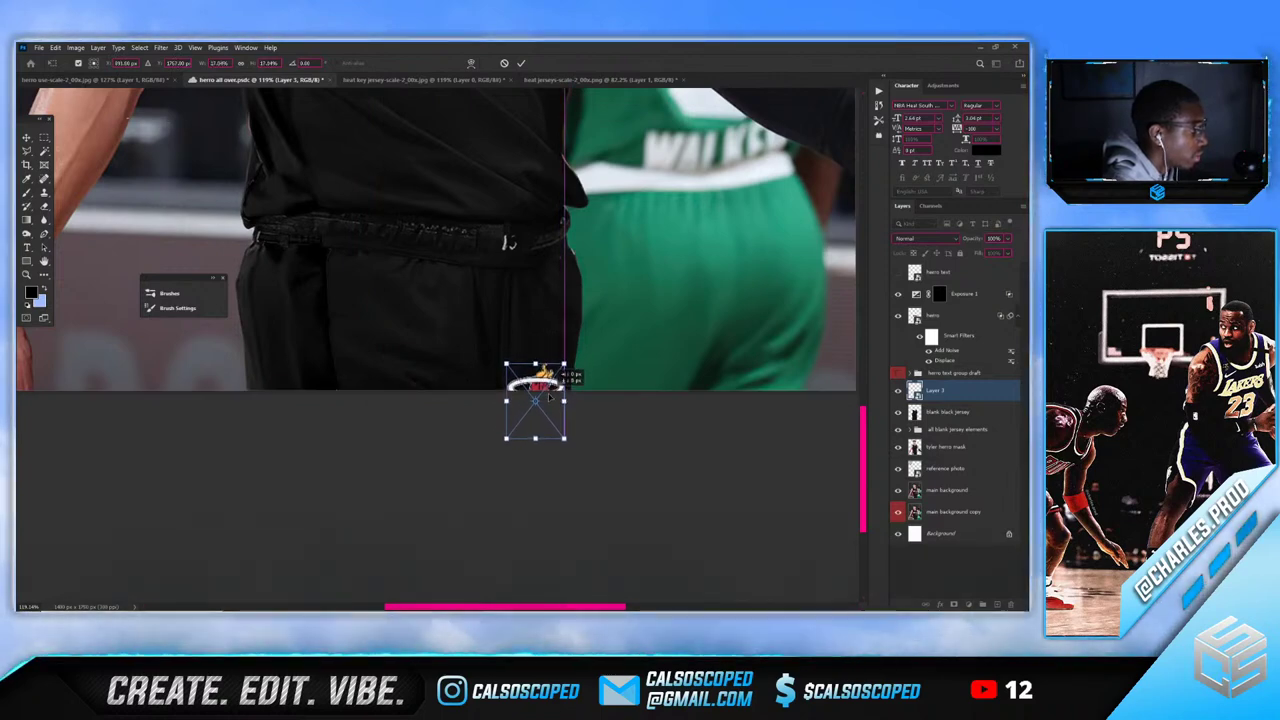
scroll(548, 397, "up", 3)
key("Return")
key("p")
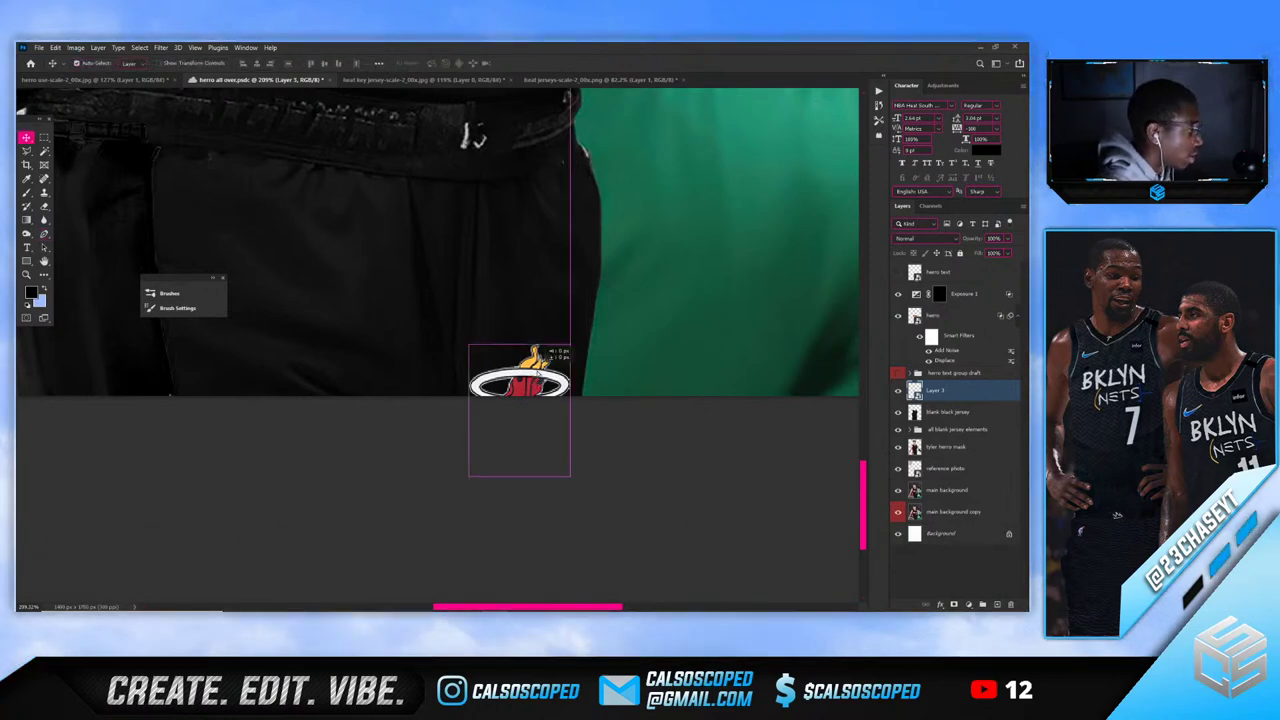
left_click_drag(540, 362, 546, 362)
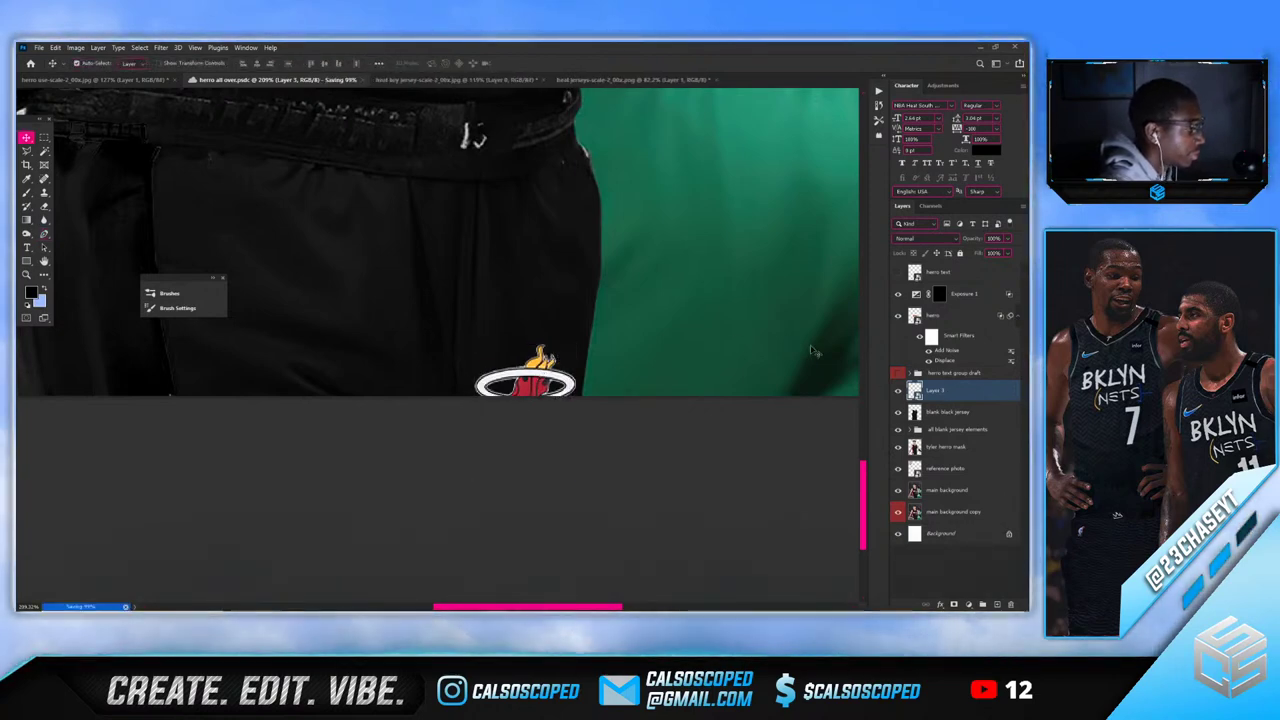
Distort the logo by pulling its outer corners inward to follow the perspective of the shorts leg
scroll(530, 380, "down", 3)
scroll(522, 385, "up", 3)
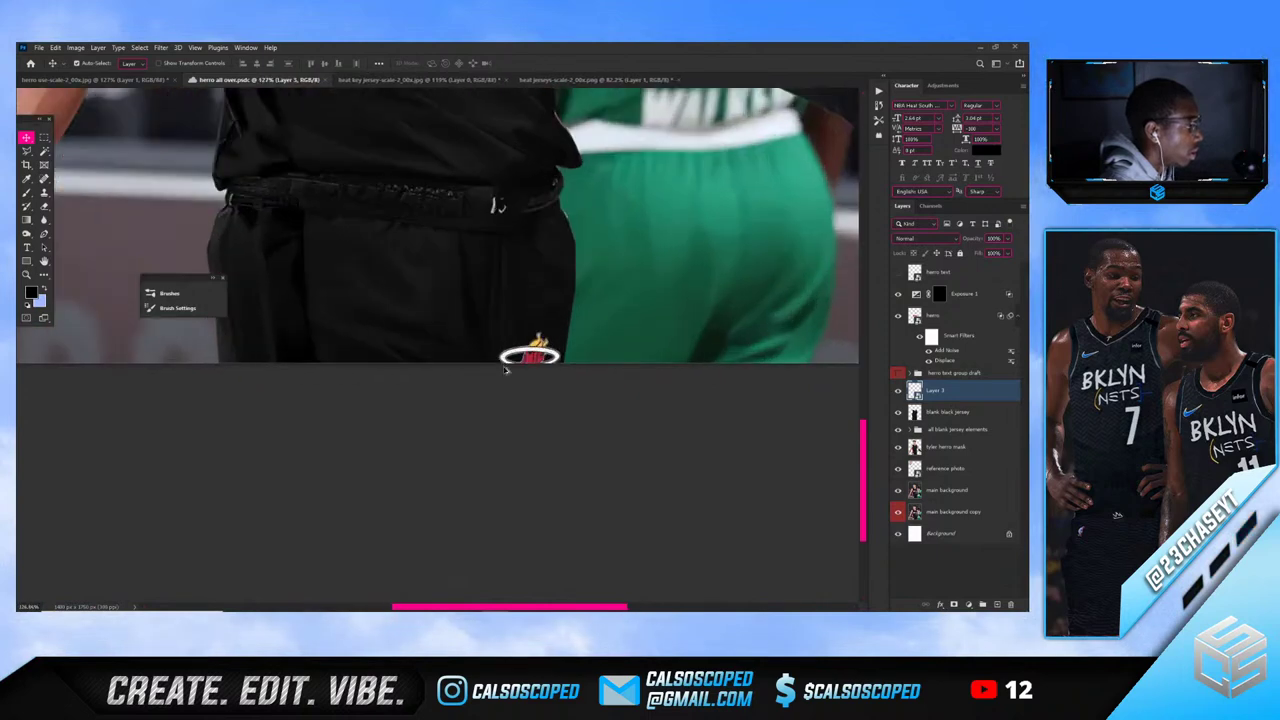
key("ctrl+t")
right_click(535, 296)
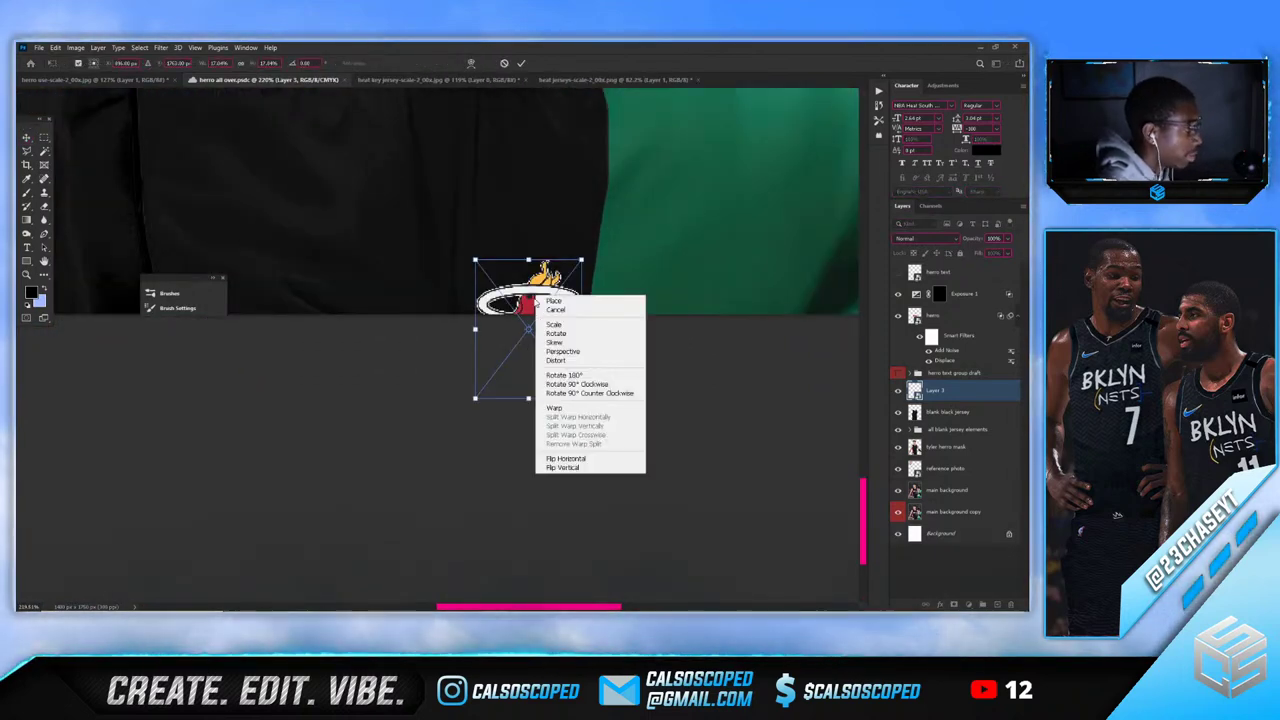
left_click(556, 360)
left_click_drag(581, 261, 562, 270)
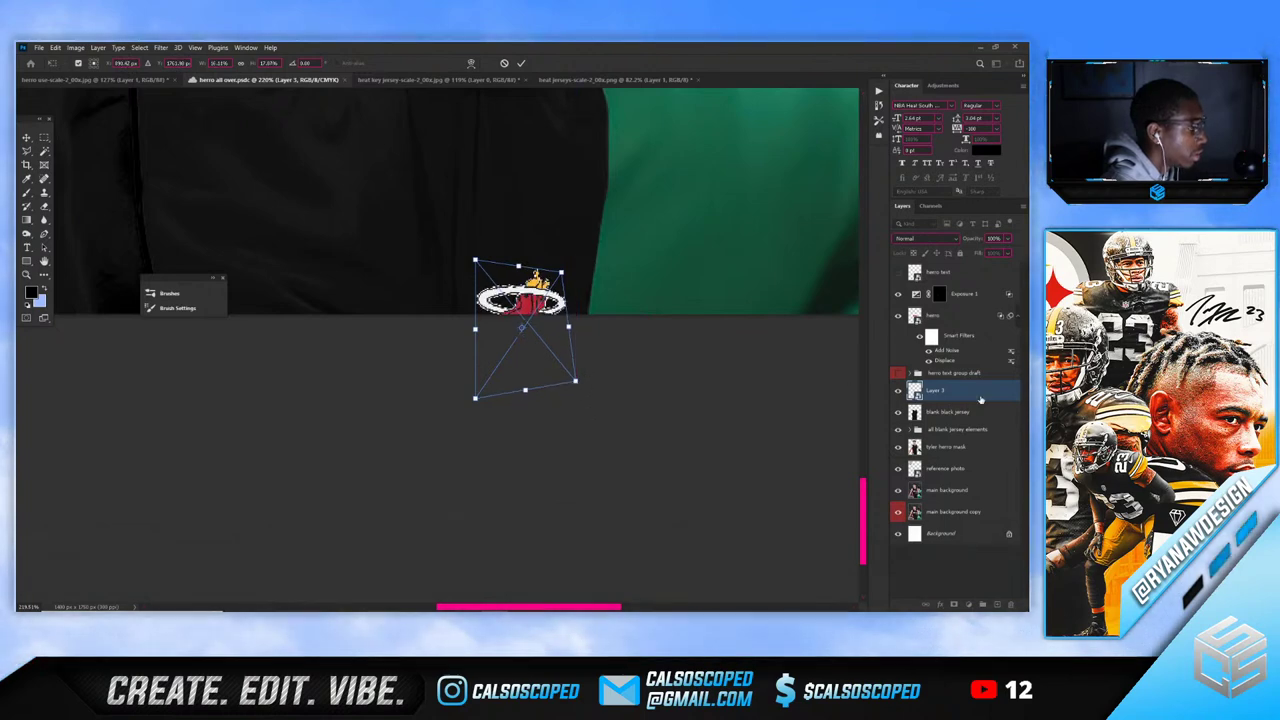
key("Return")
scroll(603, 354, "down", 4)
scroll(497, 334, "up", 3)
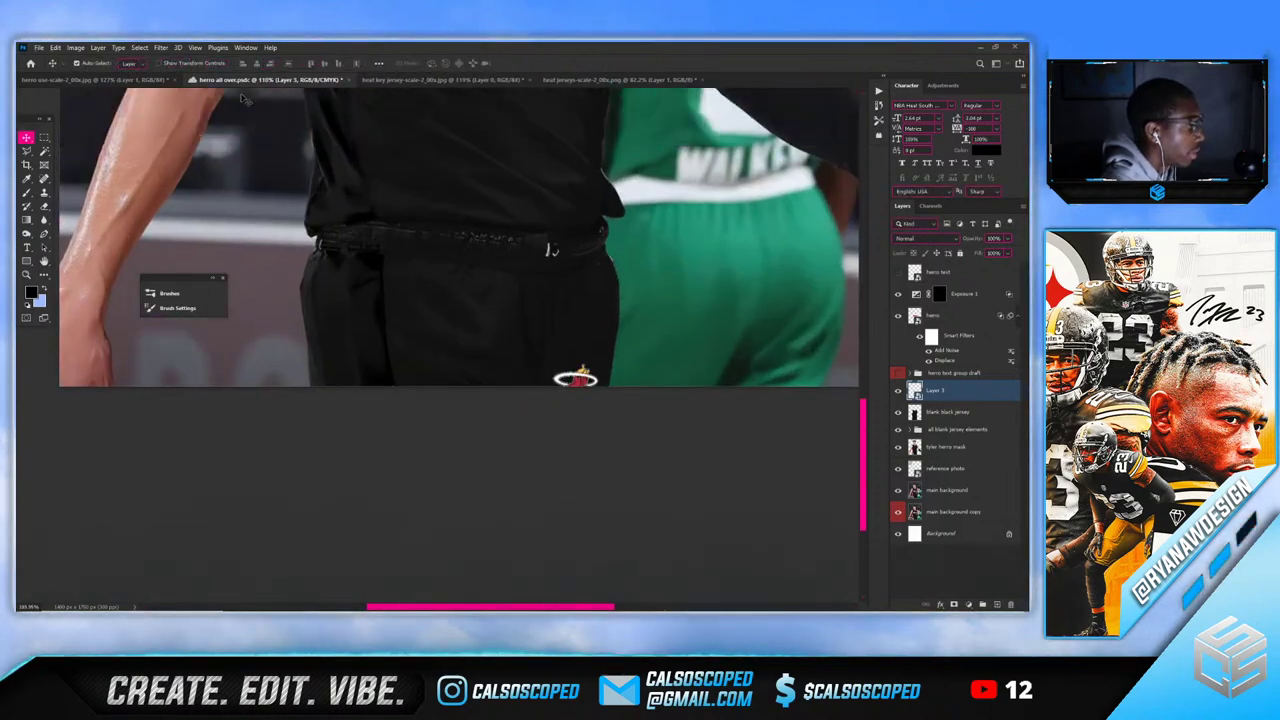
Apply a Displace filter to the logo with stretch to fit and repeat edge pixels, using the "tyler herro displacement map use" file
left_click(160, 47)
mouse_move(229, 200)
left_click(320, 202)
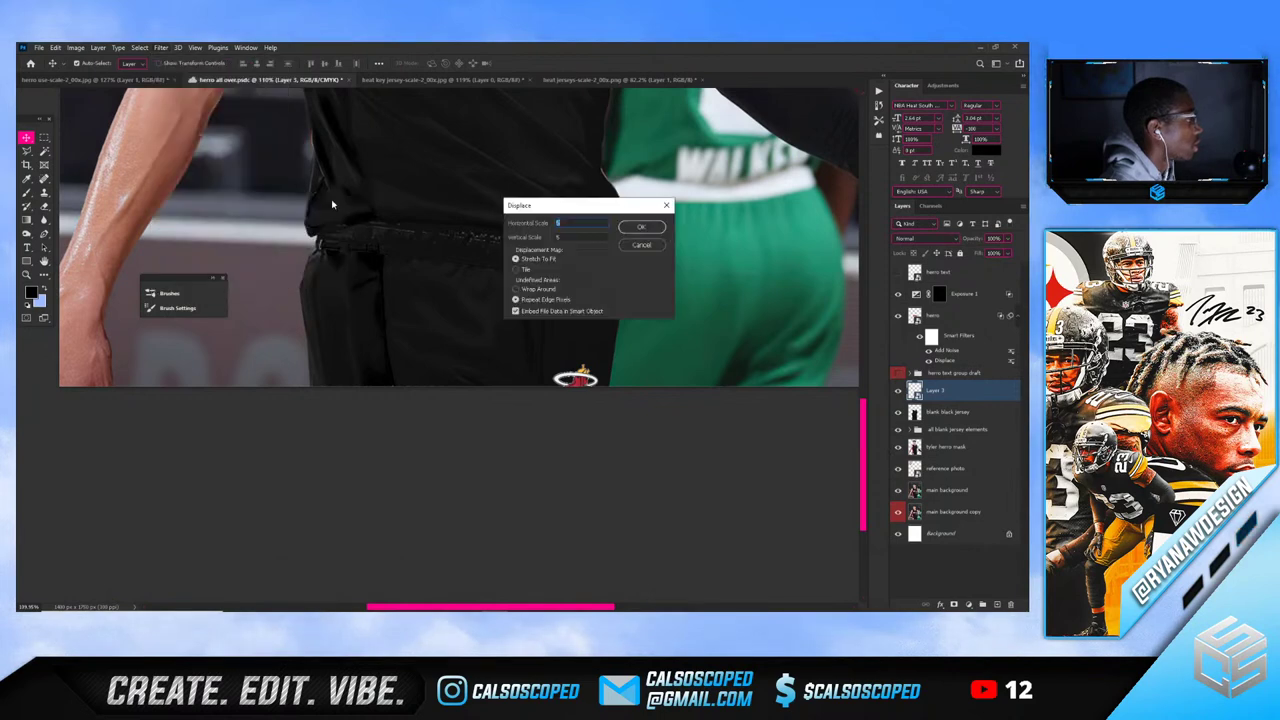
left_click(640, 228)
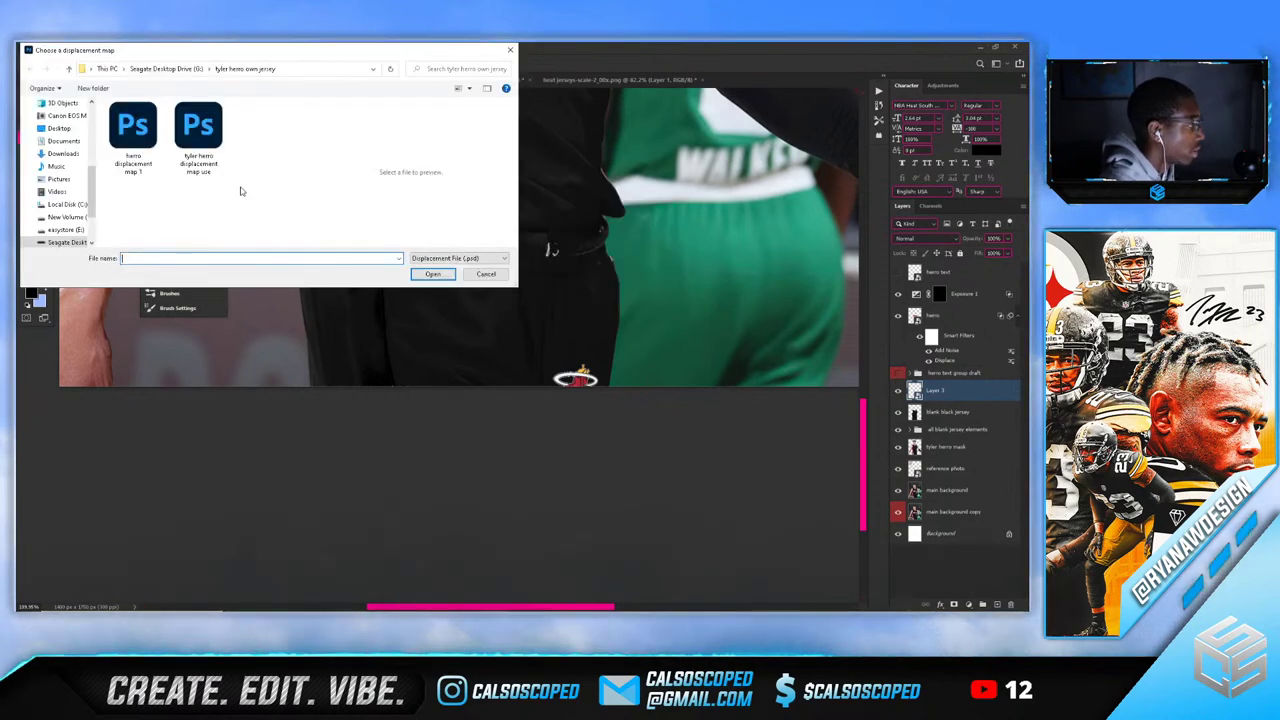
double_click(196, 125)
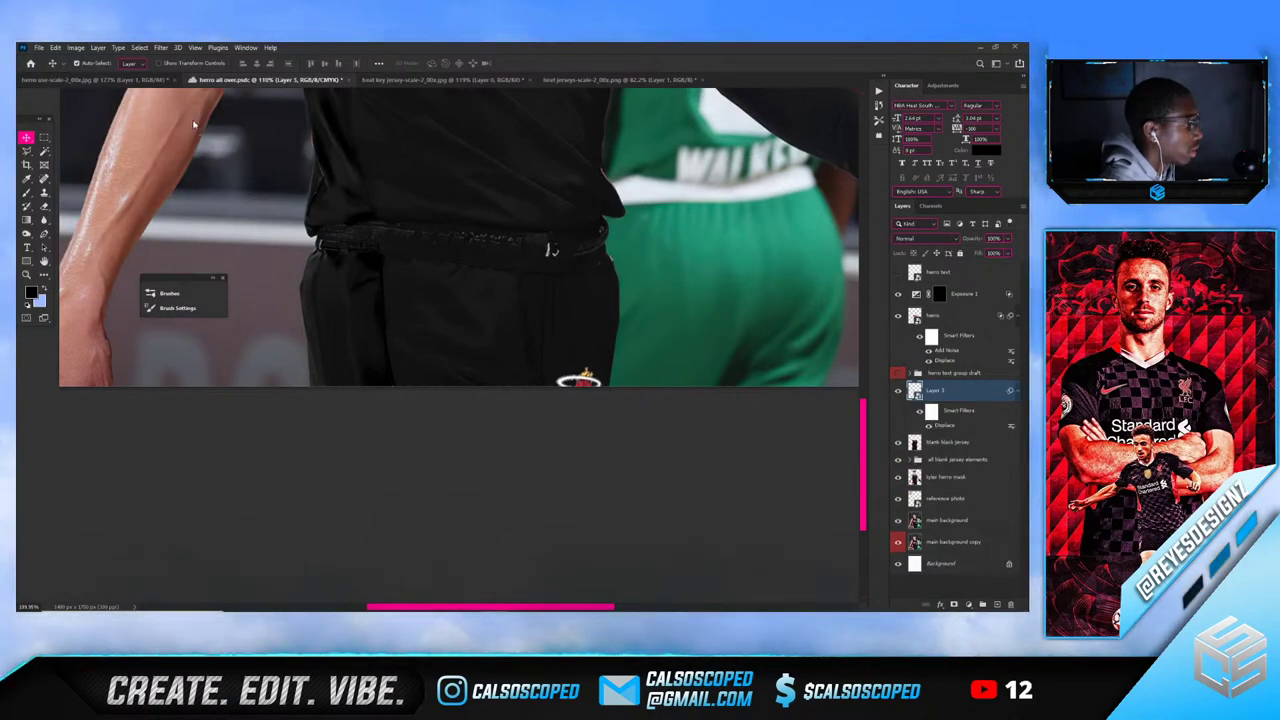
Try moving the displaced logo higher up the shorts leg and undo the move
scroll(556, 368, "up", 3)
left_click_drag(602, 392, 589, 292)
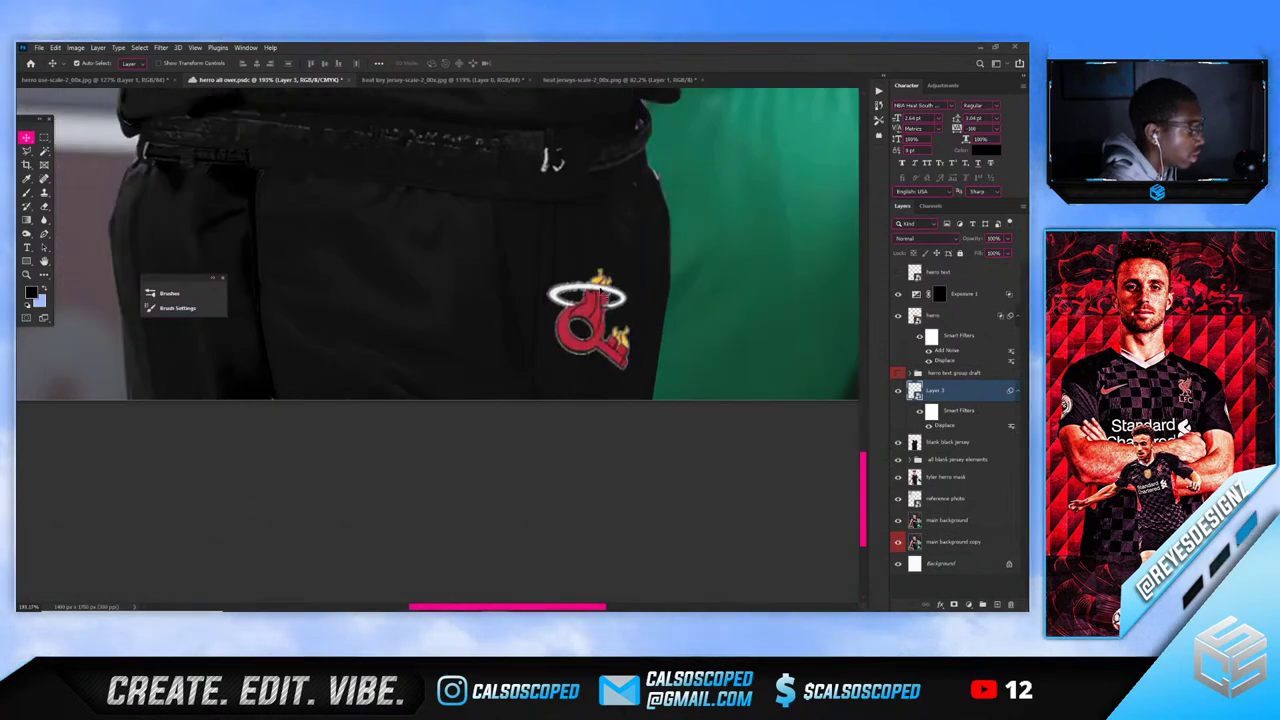
key("ctrl+z")
scroll(603, 352, "down", 1)
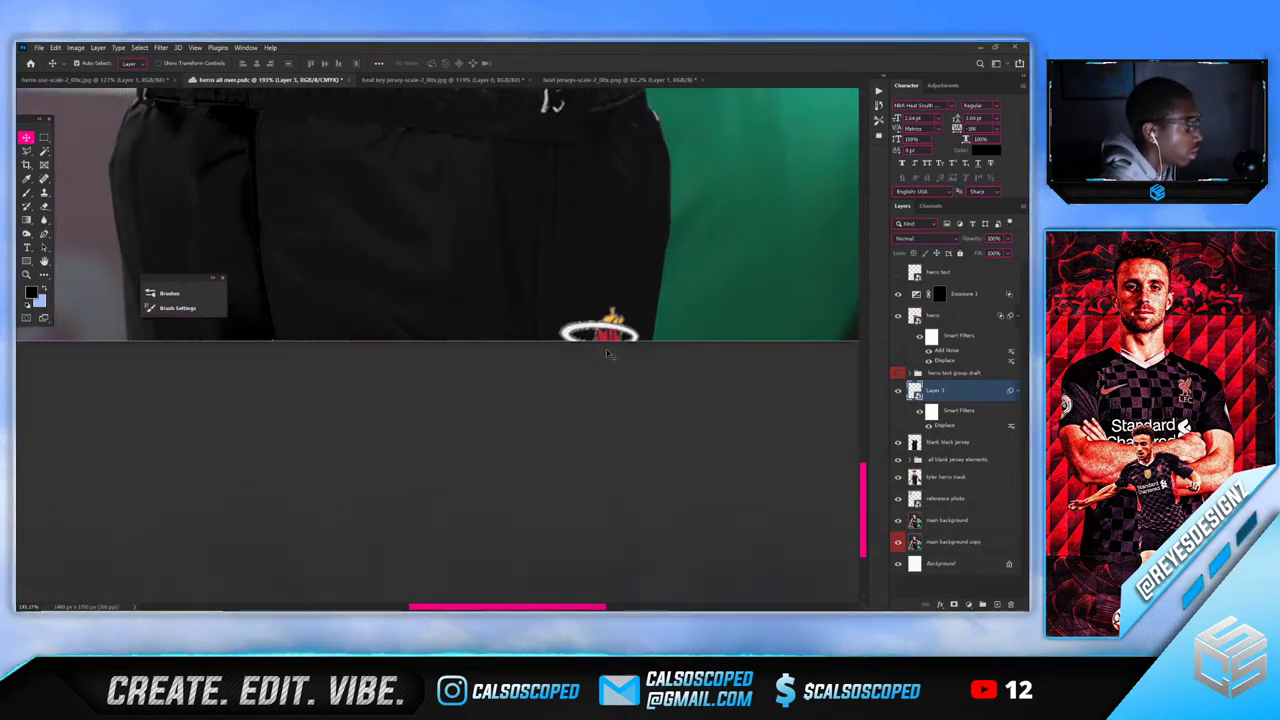
scroll(606, 357, "down", 6)
scroll(499, 436, "up", 2)
scroll(632, 437, "down", 2)
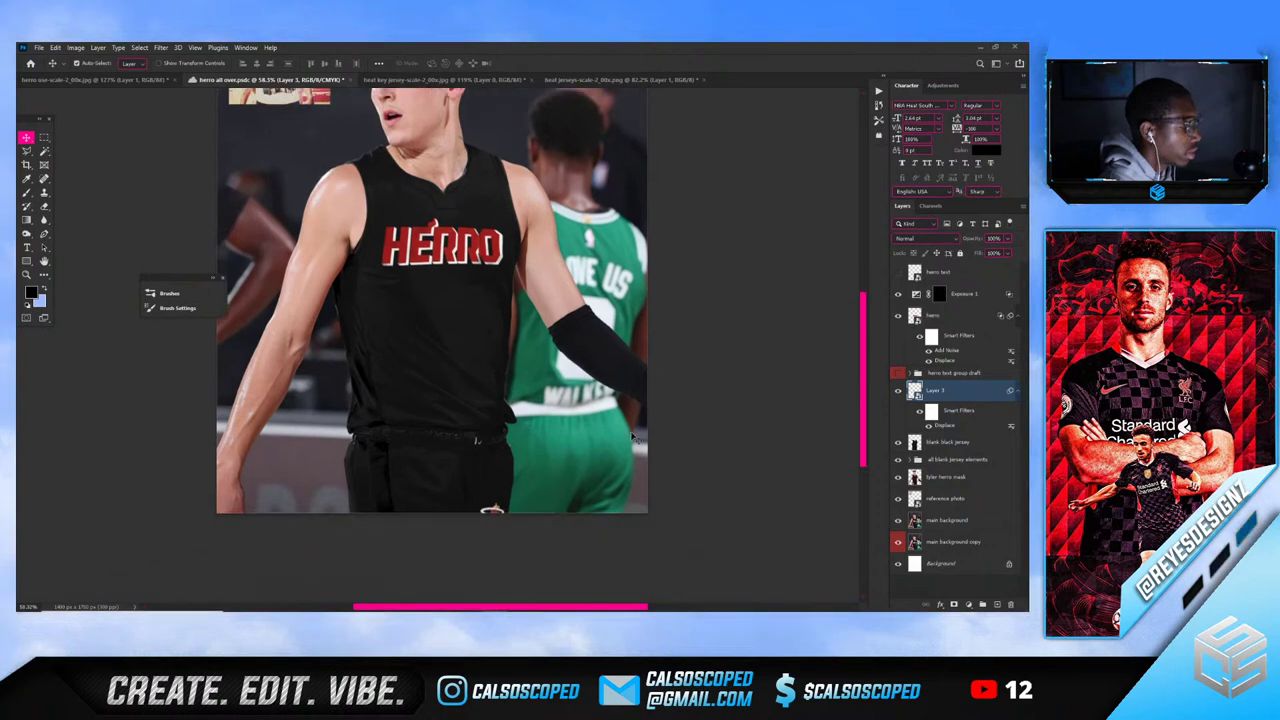
Split the Underlying Layer shadow slider in the logo's Blend If settings to blend it into the shorts fabric
right_click(909, 390)
left_click(813, 164)
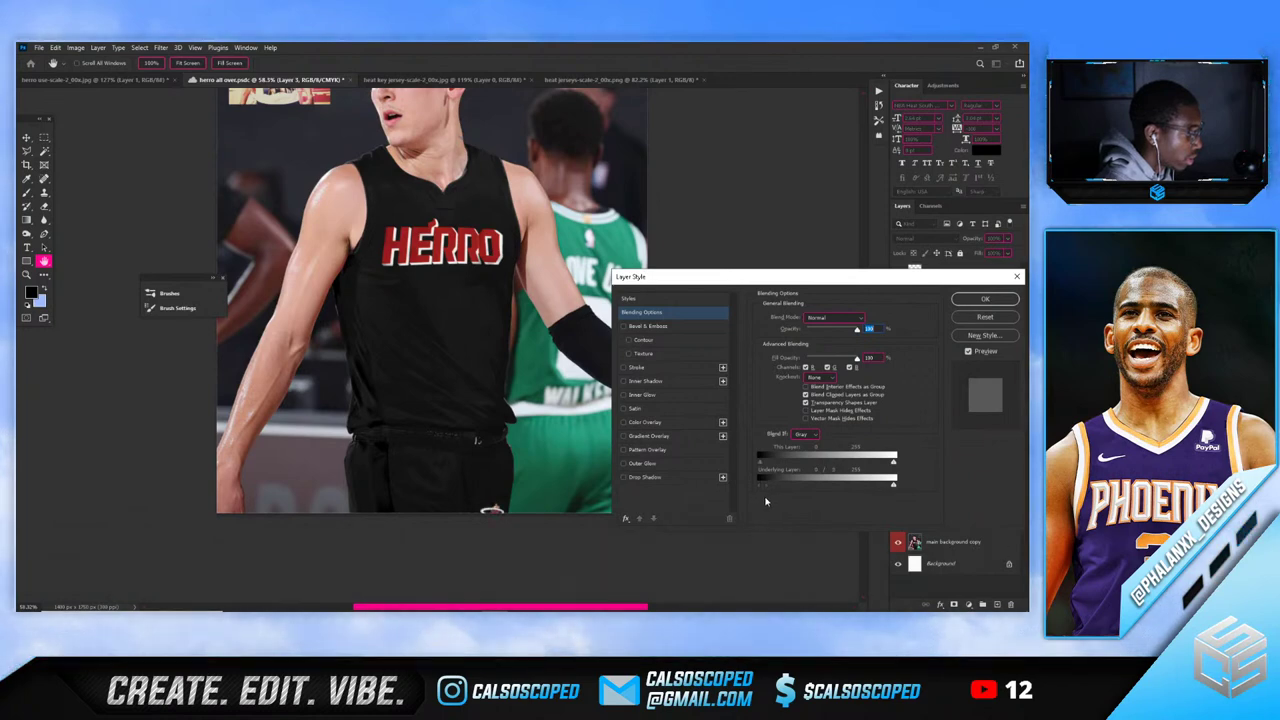
left_click(980, 300)
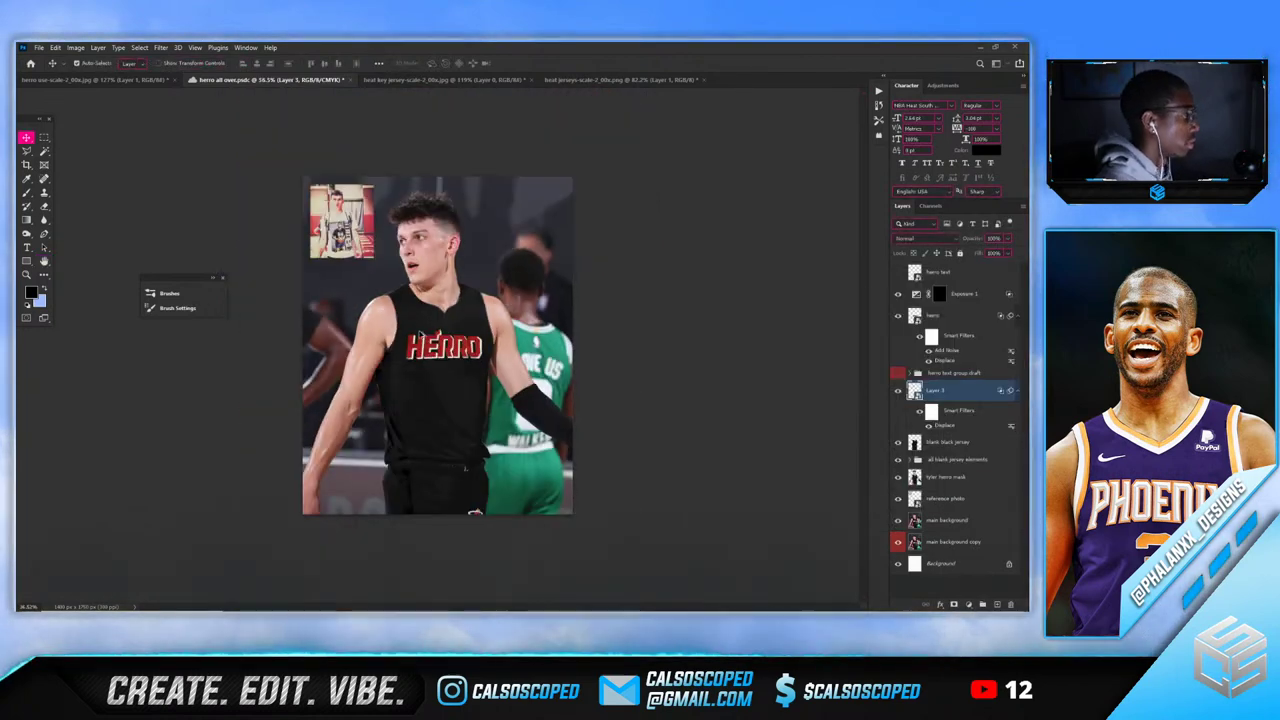
scroll(421, 331, "up", 2)
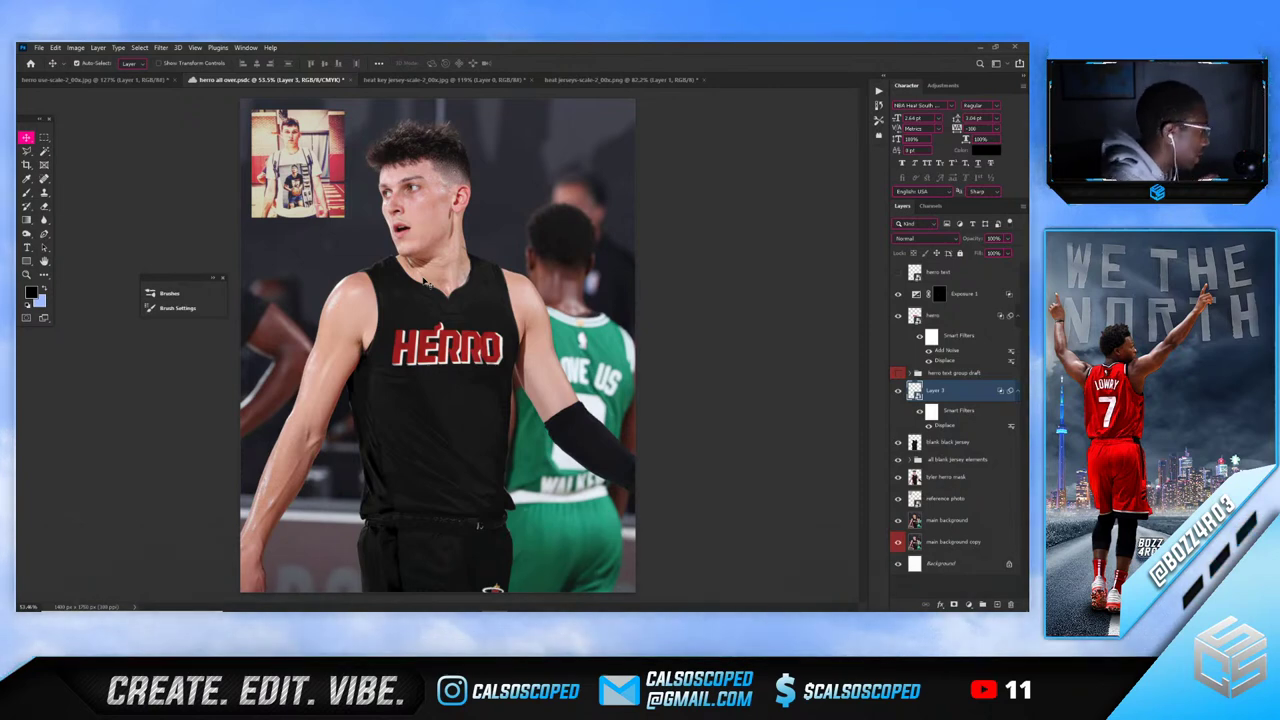
scroll(421, 270, "down", 3)
scroll(410, 267, "up", 4)
scroll(400, 265, "down", 1)
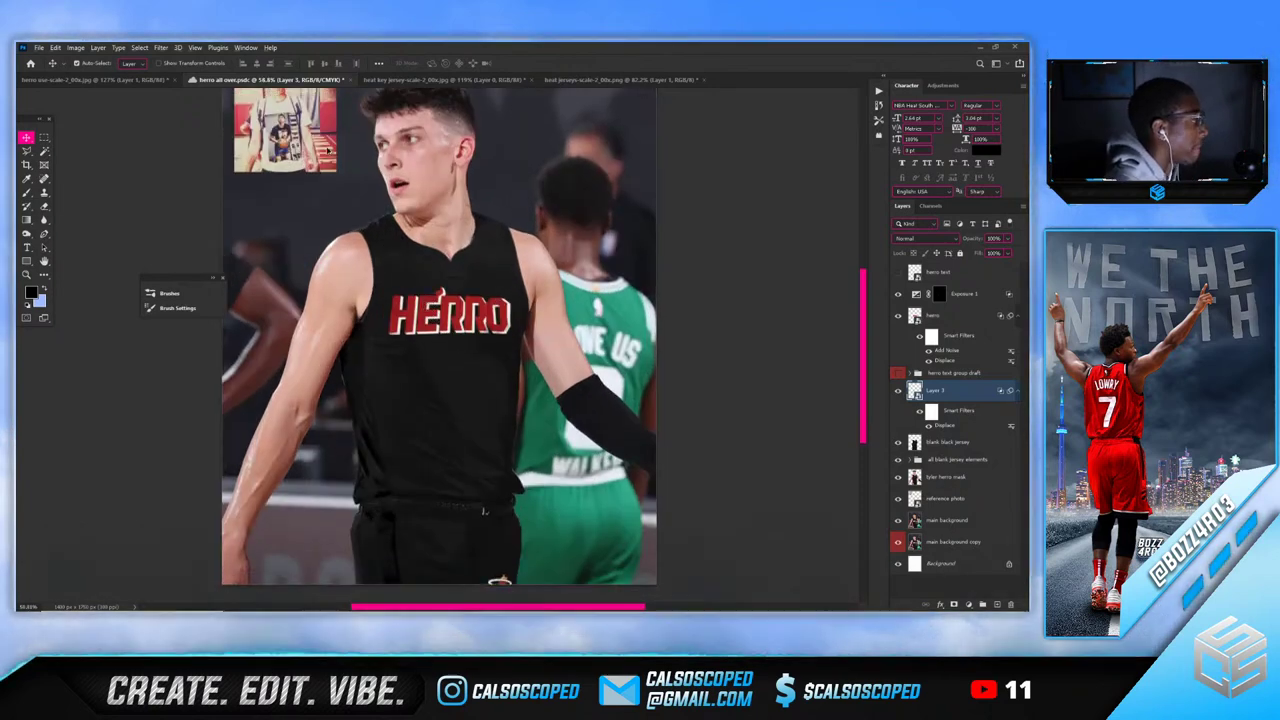
scroll(386, 262, "down", 3)
scroll(386, 262, "up", 2)
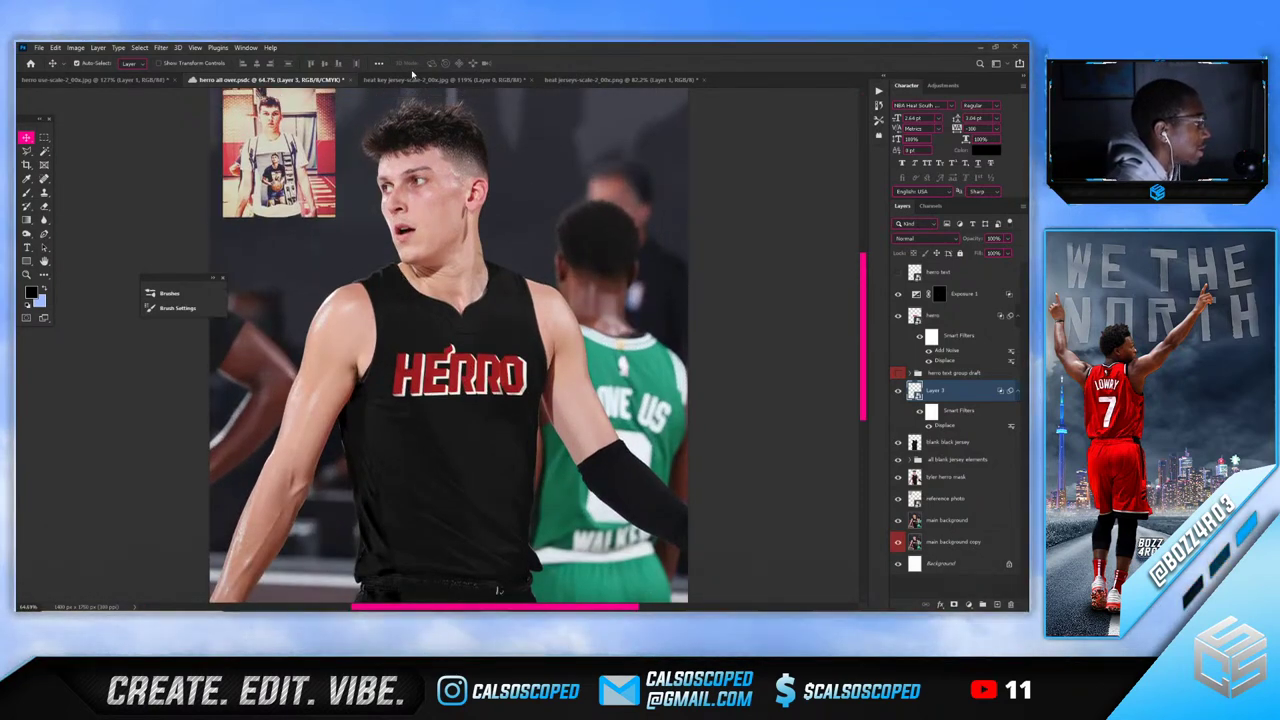
left_click(440, 80)
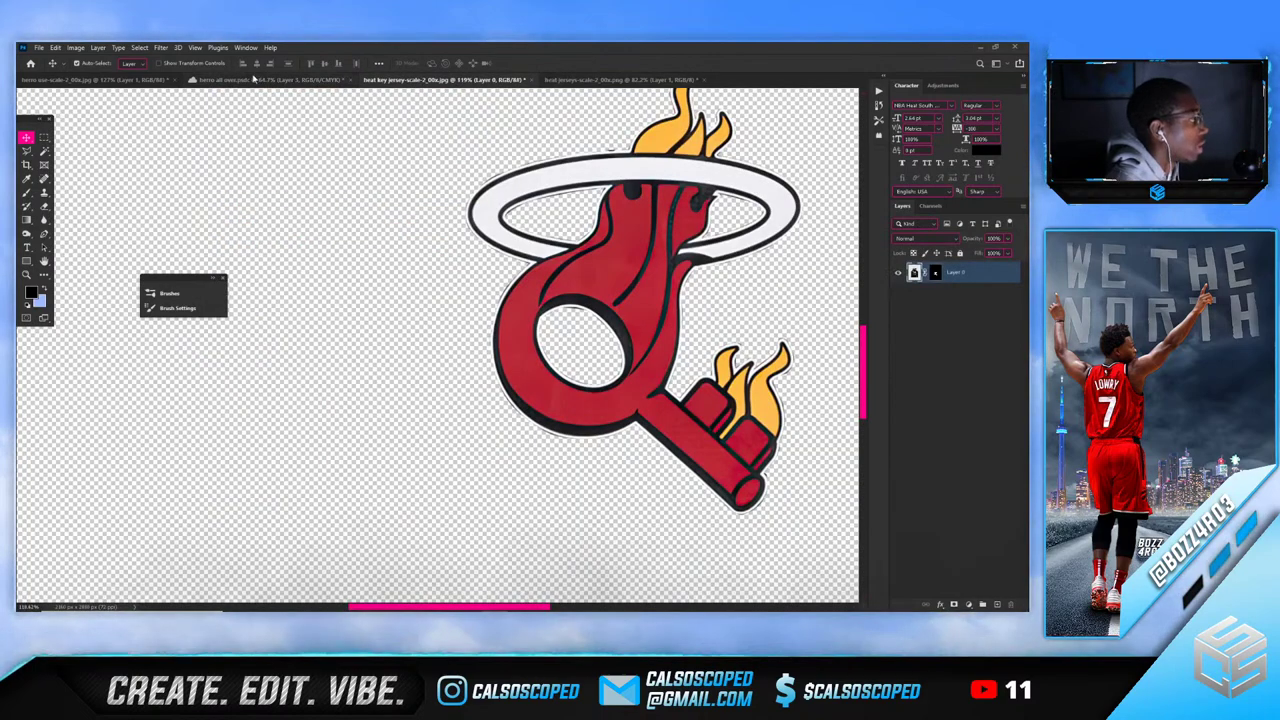
left_click(298, 80)
left_click(39, 47)
left_click(52, 68)
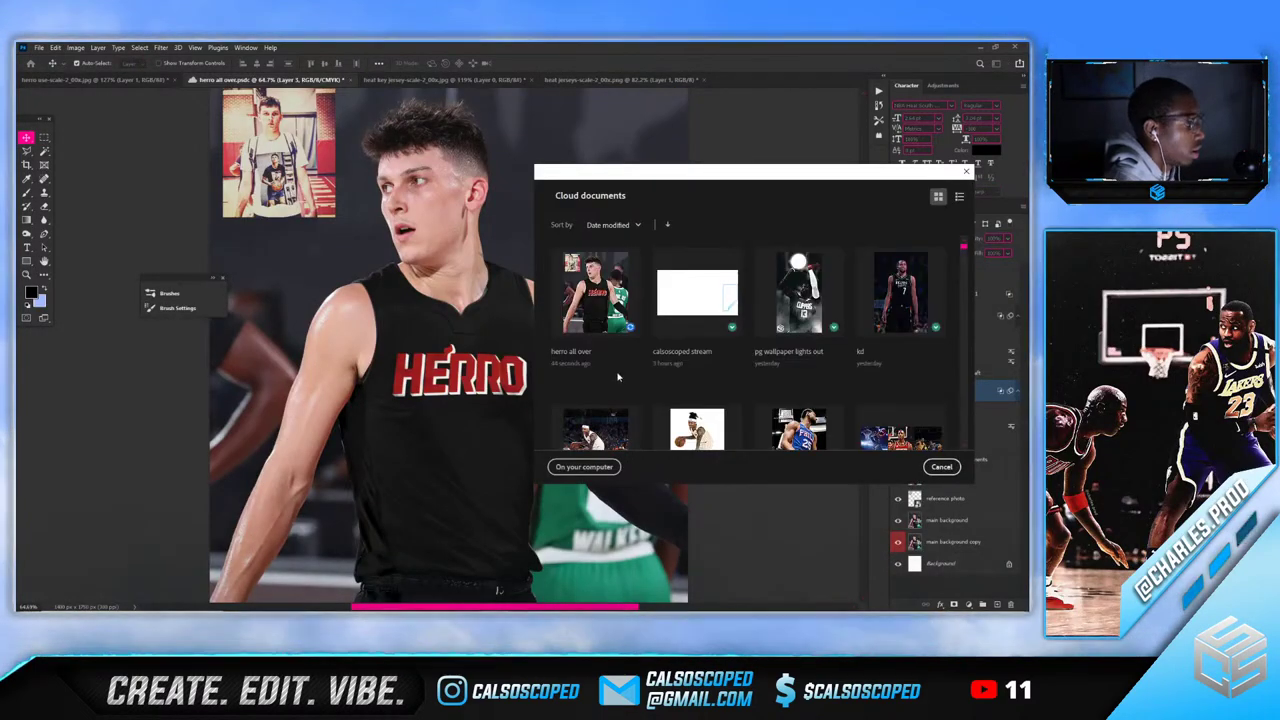
left_click(586, 463)
left_click(486, 293)
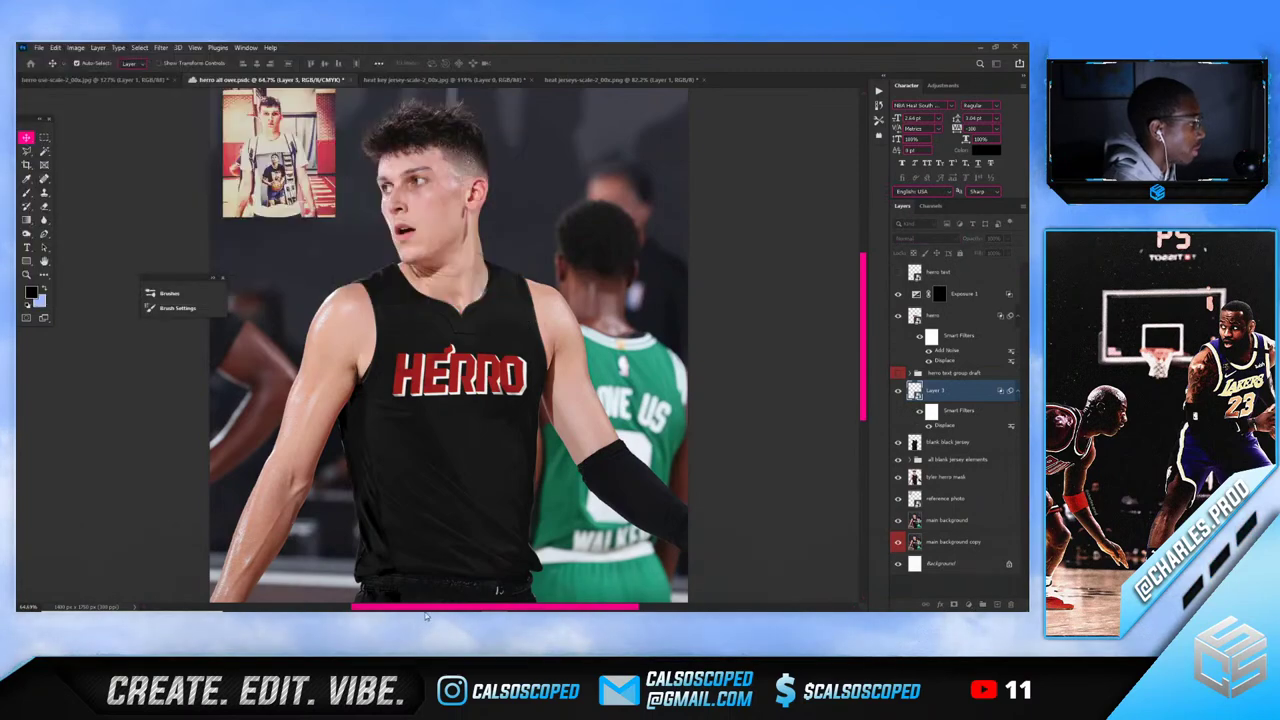
Switch to File Explorer and dismiss the Getty Images photo window covering it
left_click(313, 601)
left_click(444, 540)
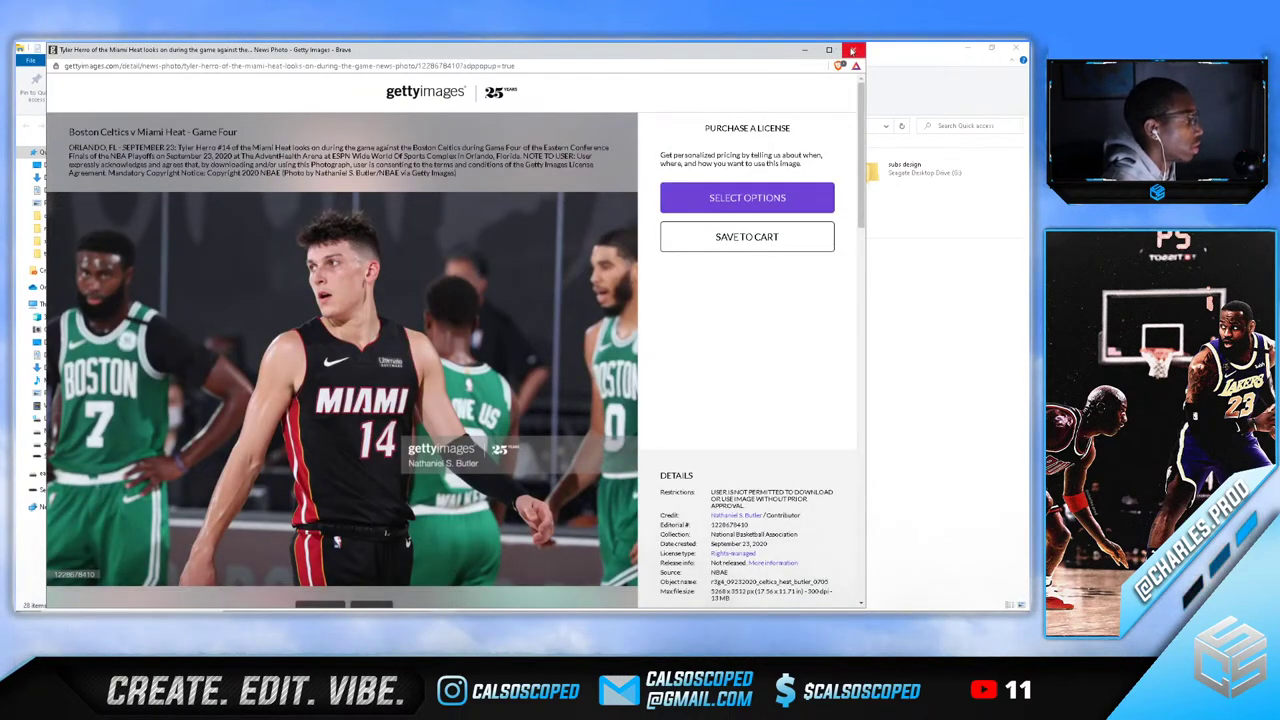
left_click(806, 52)
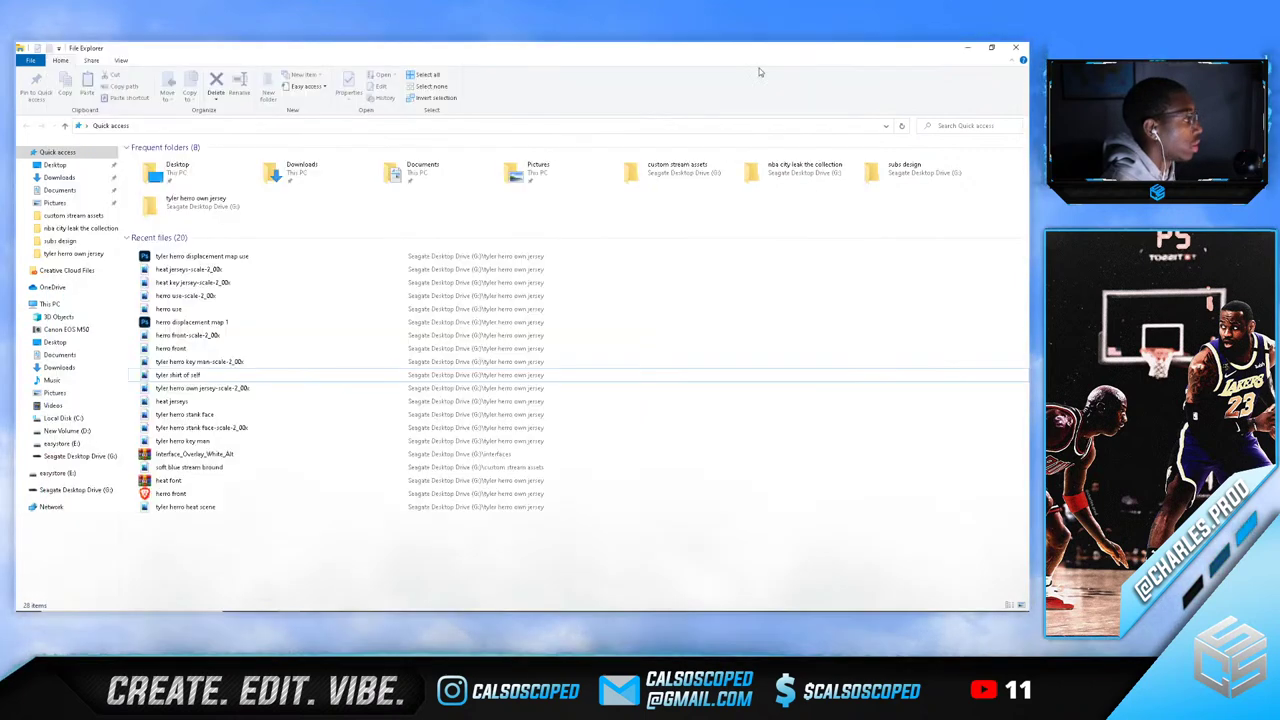
Reopen the recently closed Getty Images page of the player photo in Brave, view it and close it
right_click(445, 601)
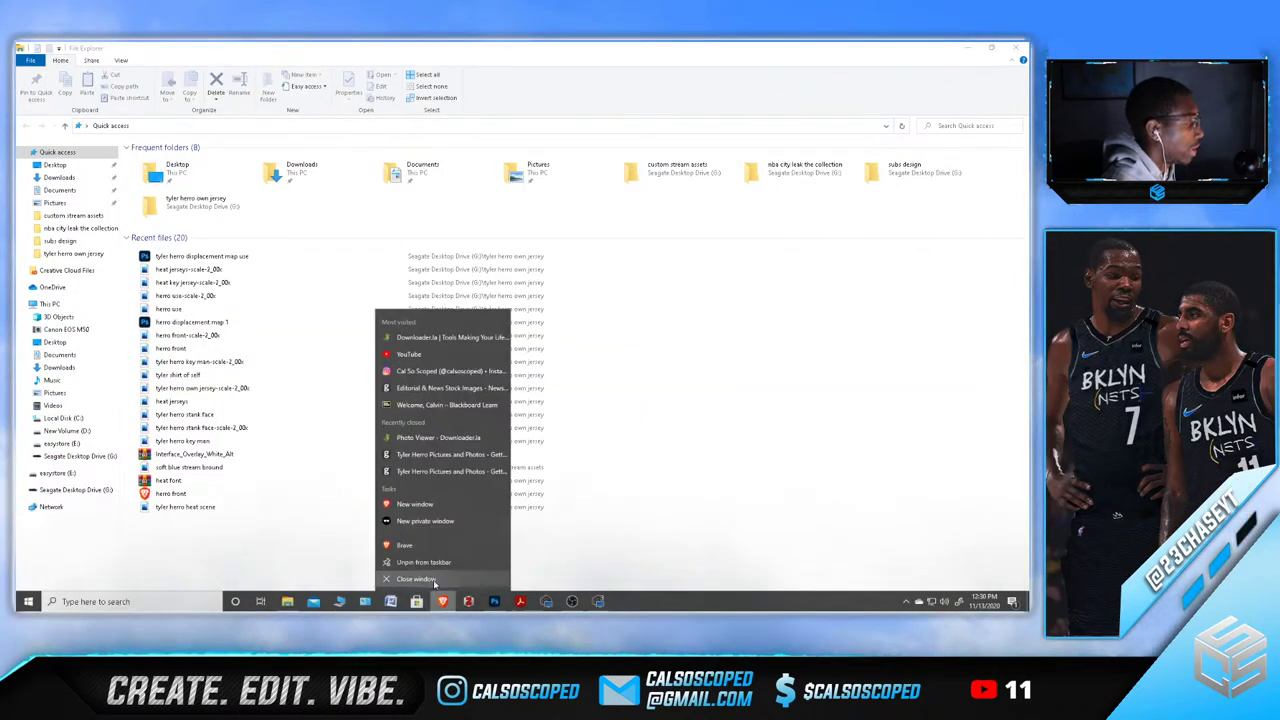
left_click(398, 473)
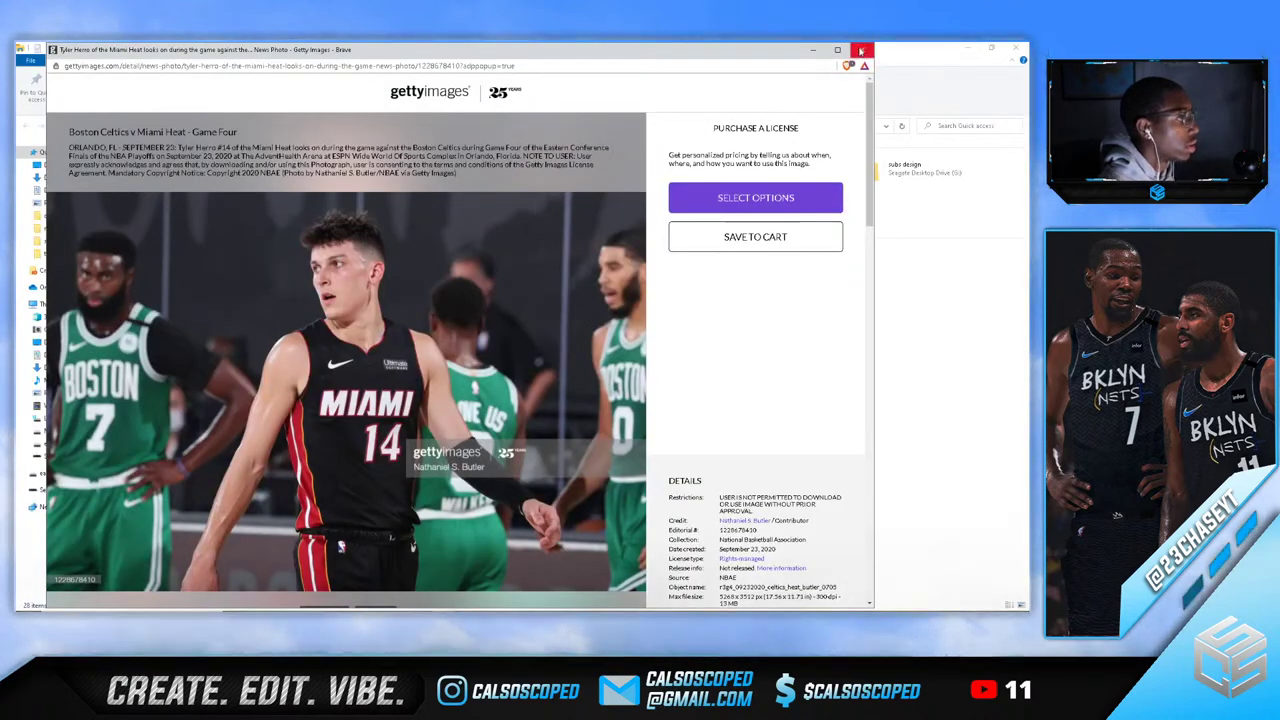
left_click(861, 50)
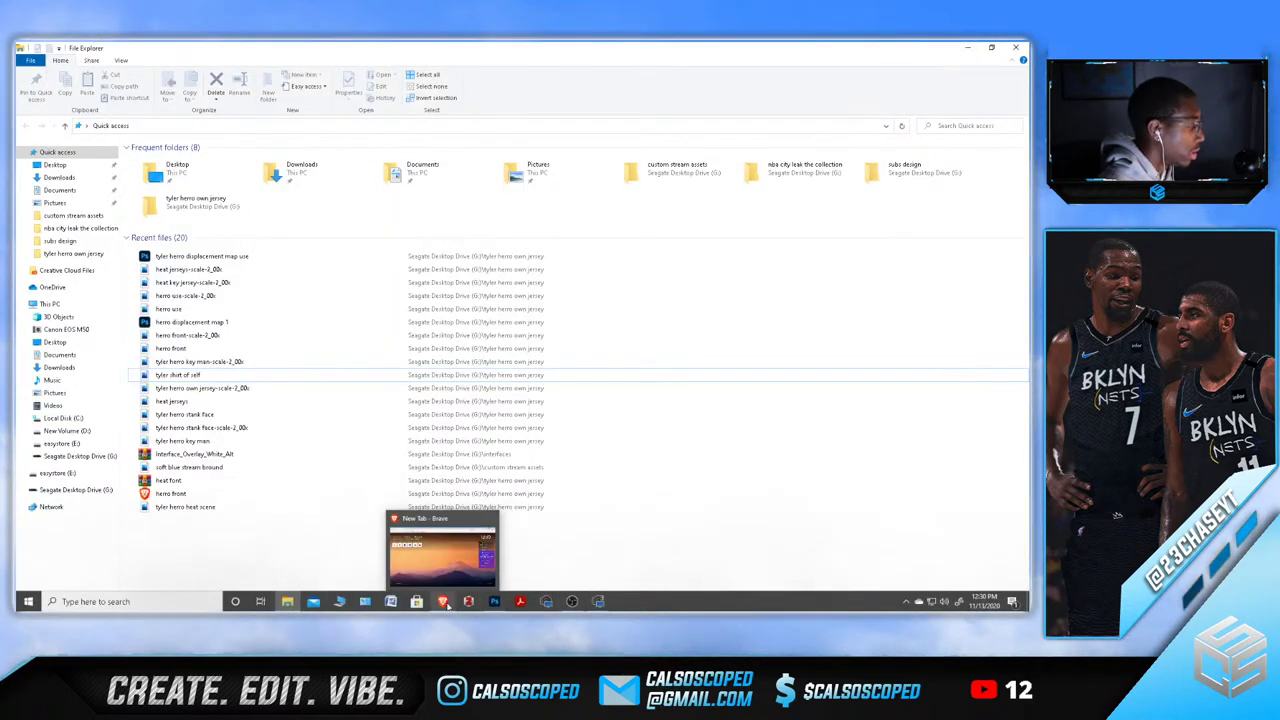
Search the web in Brave for "charlotte hornet city jersey"
left_click(445, 602)
type("tyler h")
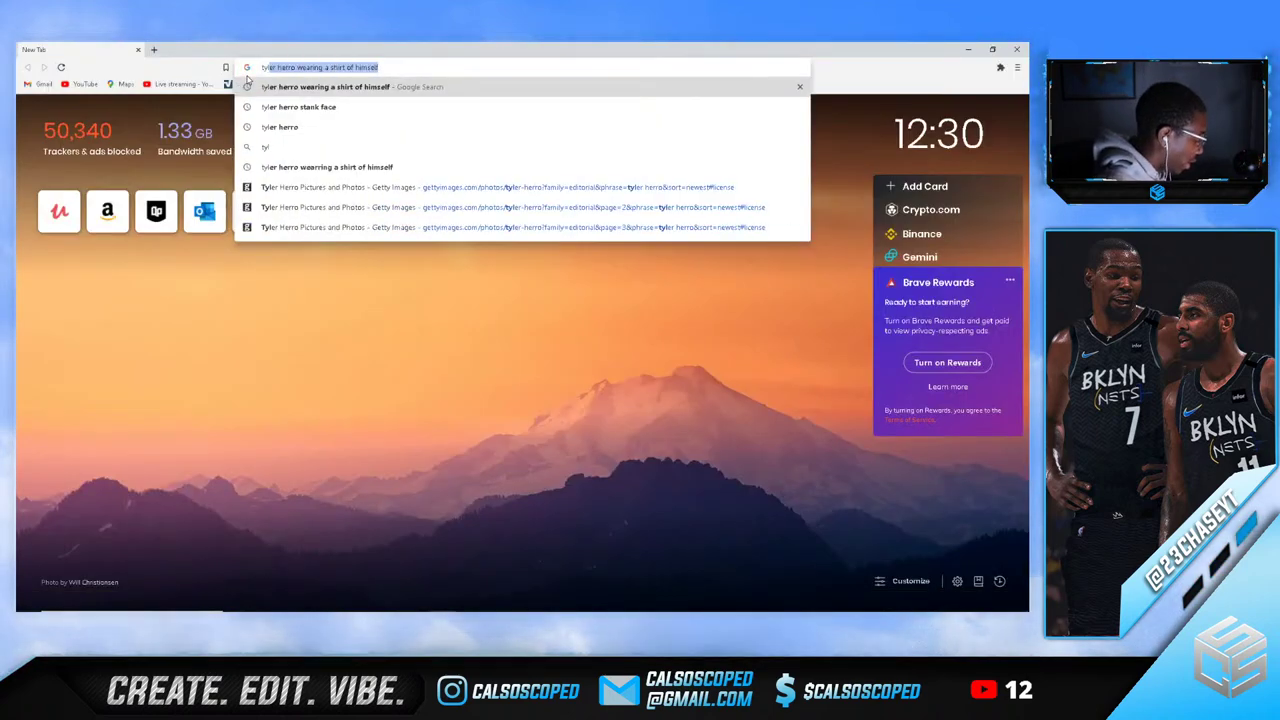
key("BackSpace")
key("BackSpace")
key("BackSpace")
key("BackSpace")
key("BackSpace")
key("BackSpace")
key("BackSpace")
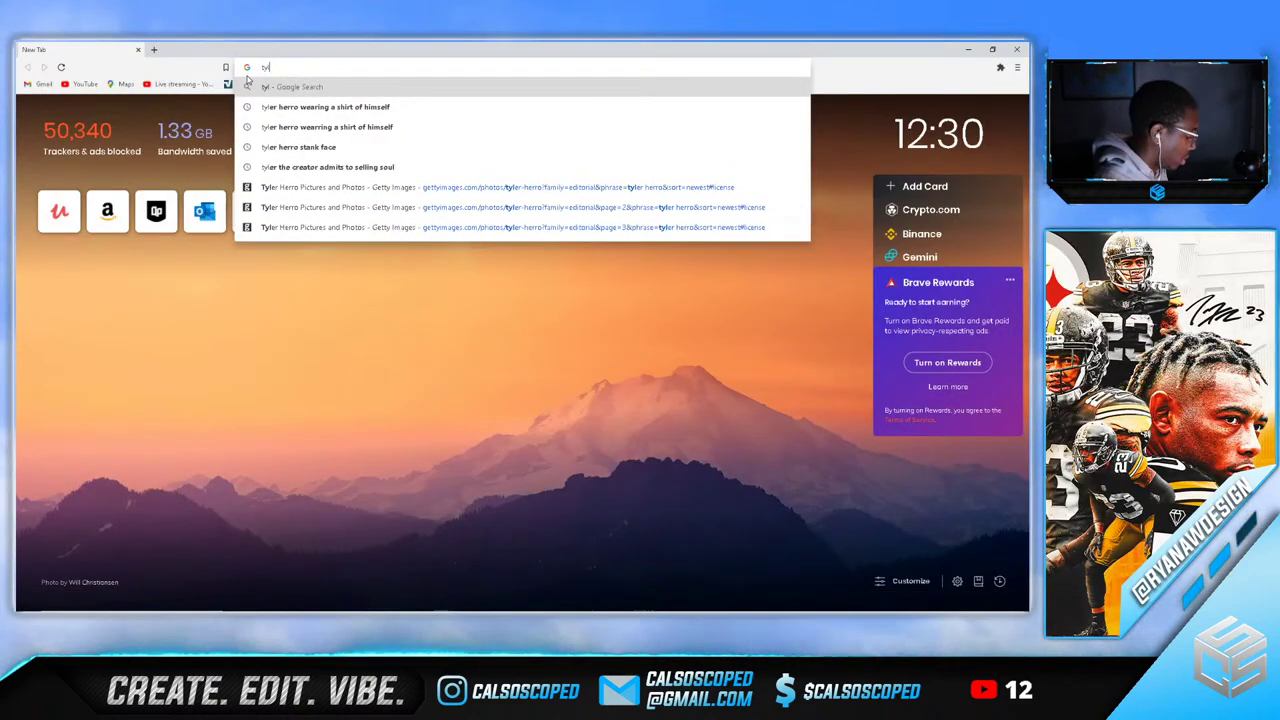
type("charlotte h")
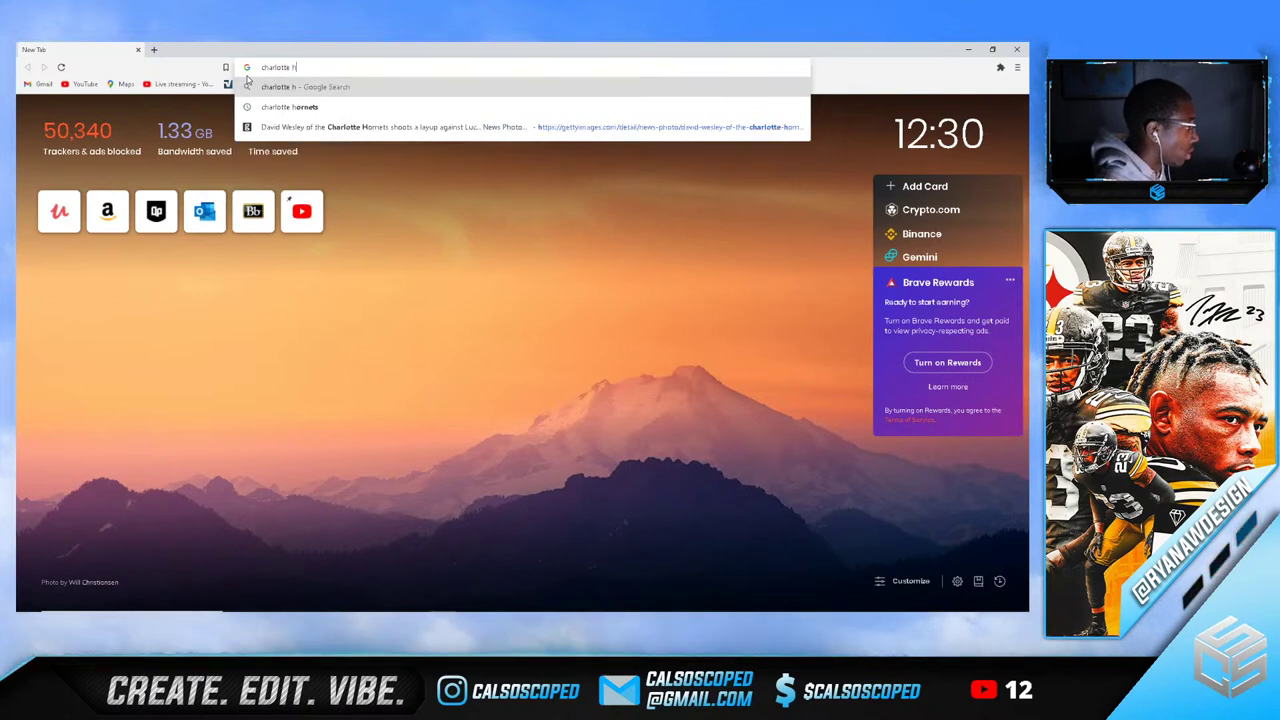
type("ornet city jer")
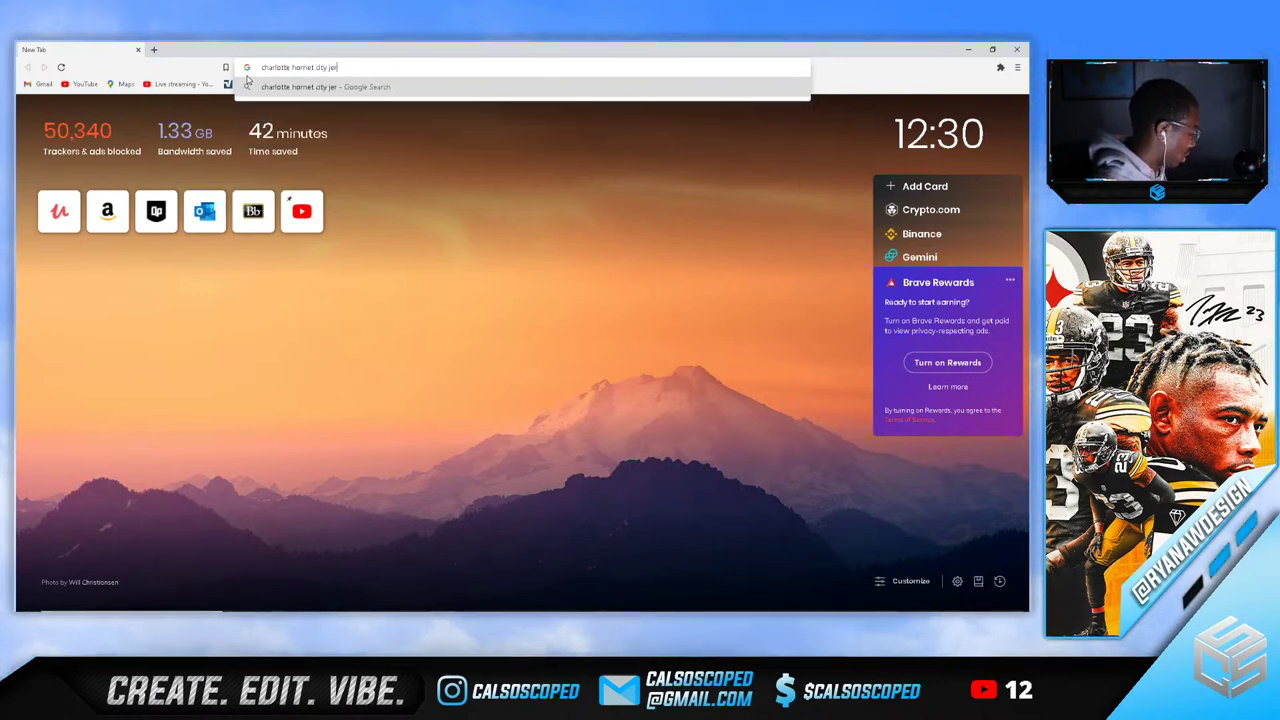
type("sey")
key("Return")
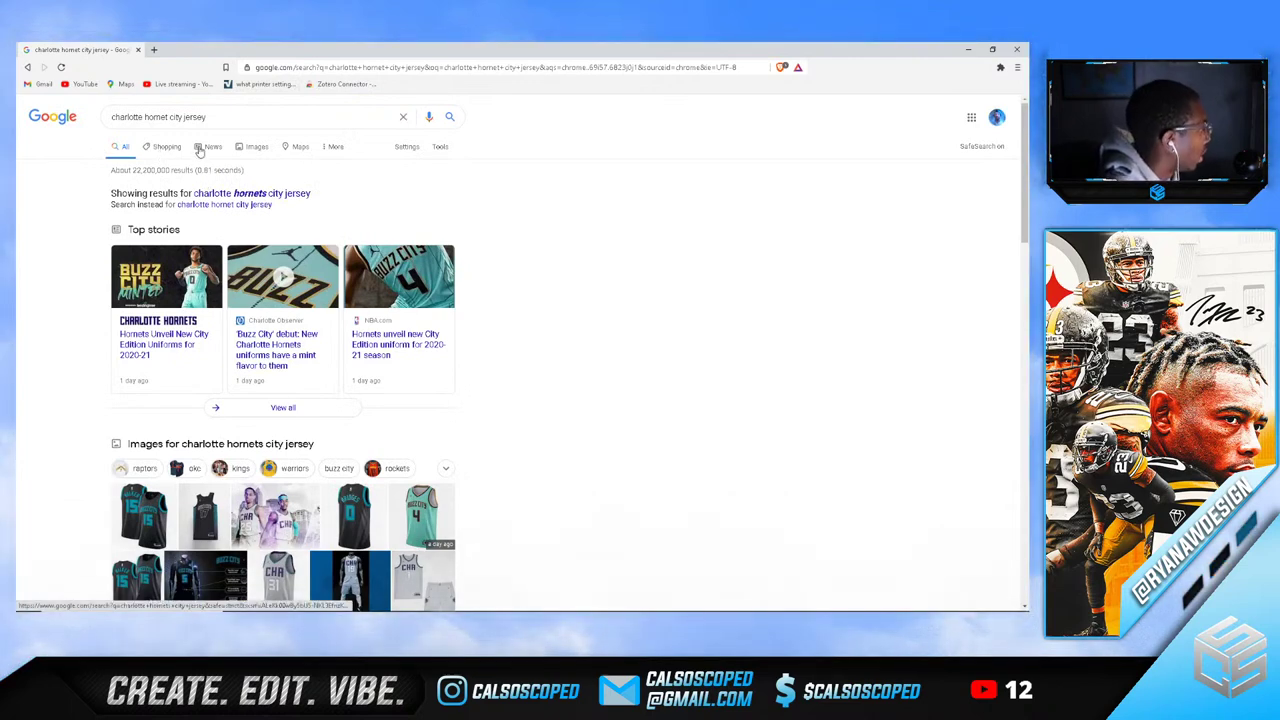
View the mint Buzz City number 4 jersey among the image results and close the browser
left_click(254, 147)
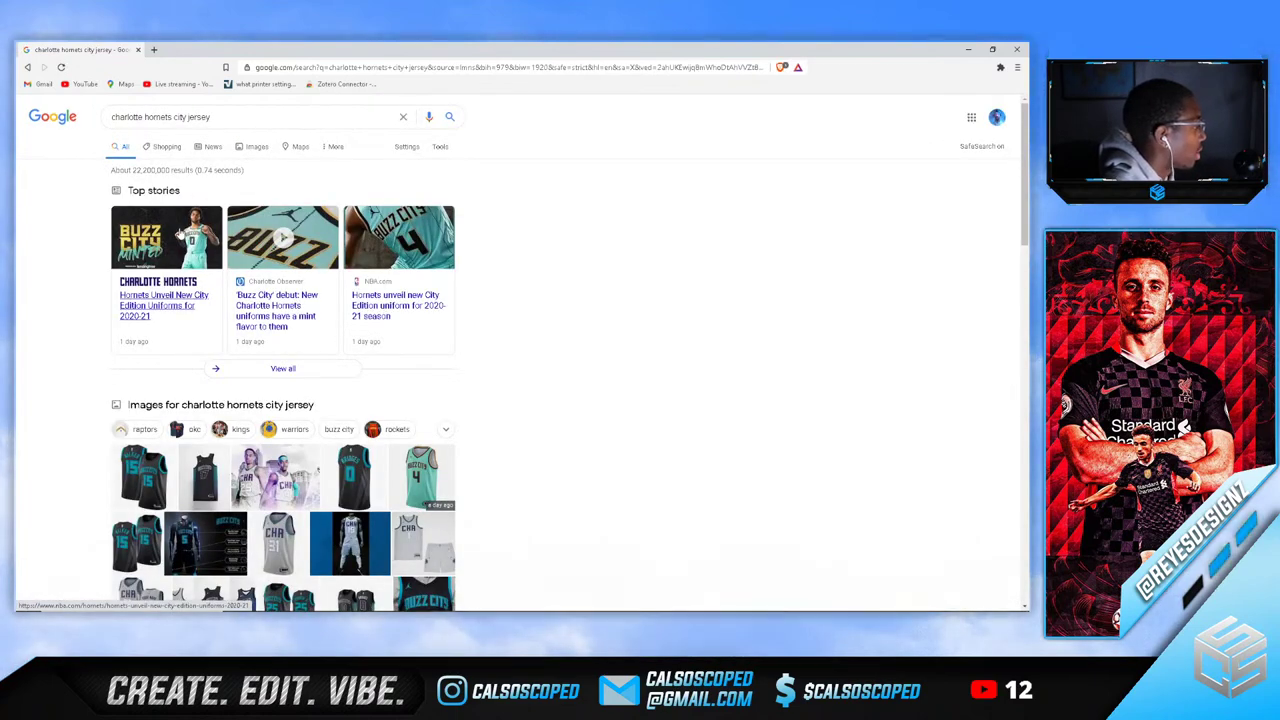
scroll(382, 306, "down", 2)
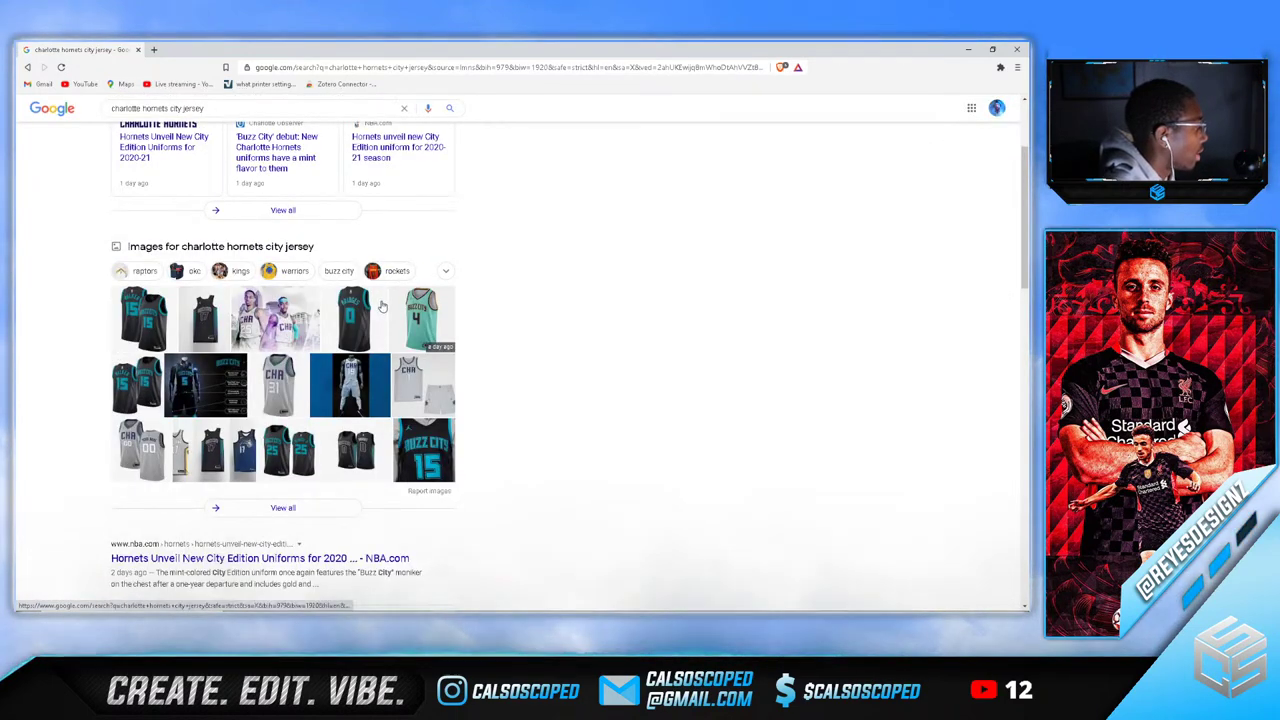
left_click(444, 308)
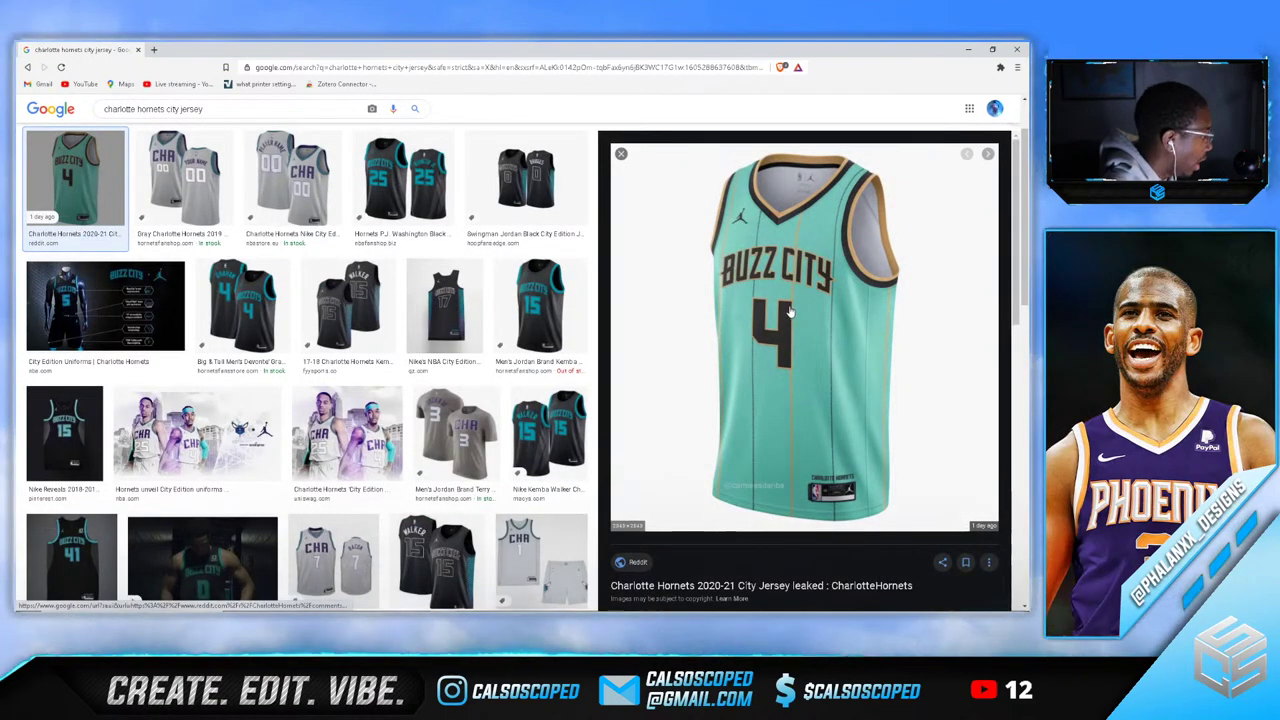
left_click(867, 291)
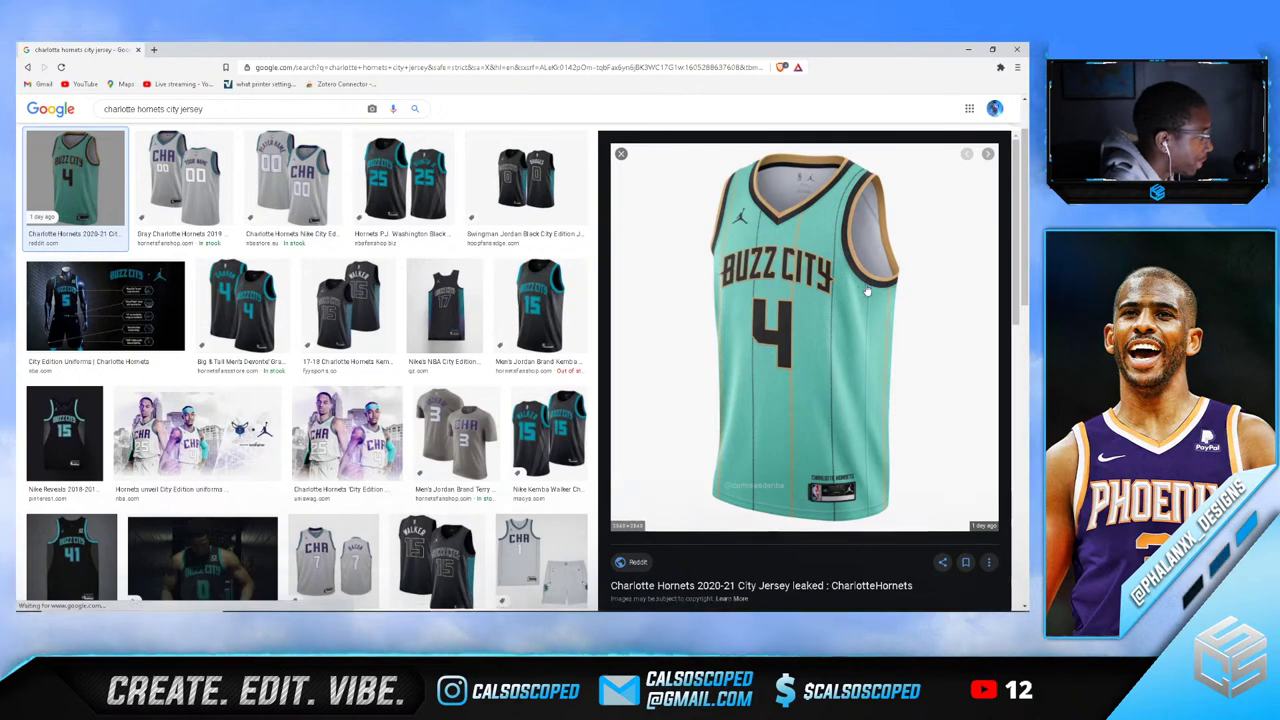
left_click(140, 50)
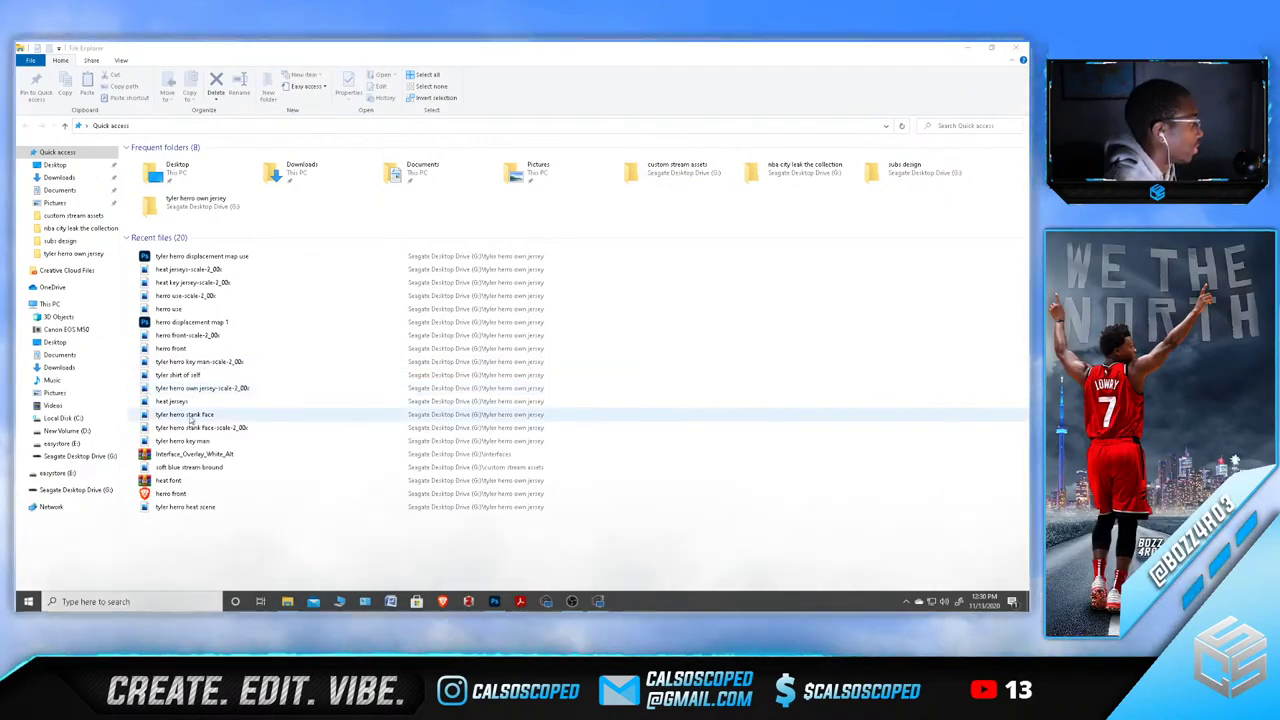
Preview the recent files "heat jerseys-scale-2_00x", "herro use-scale-2_00x" and "tyler herro heat scene" in File Explorer
double_click(190, 270)
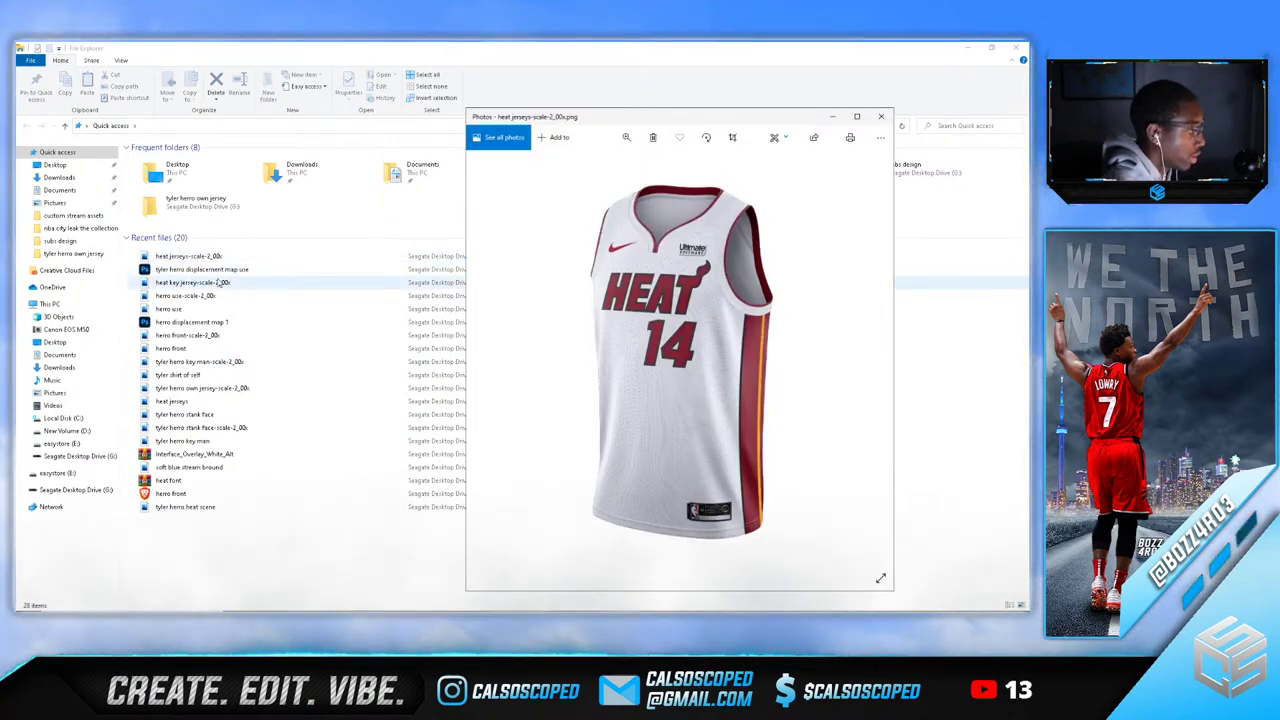
double_click(198, 296)
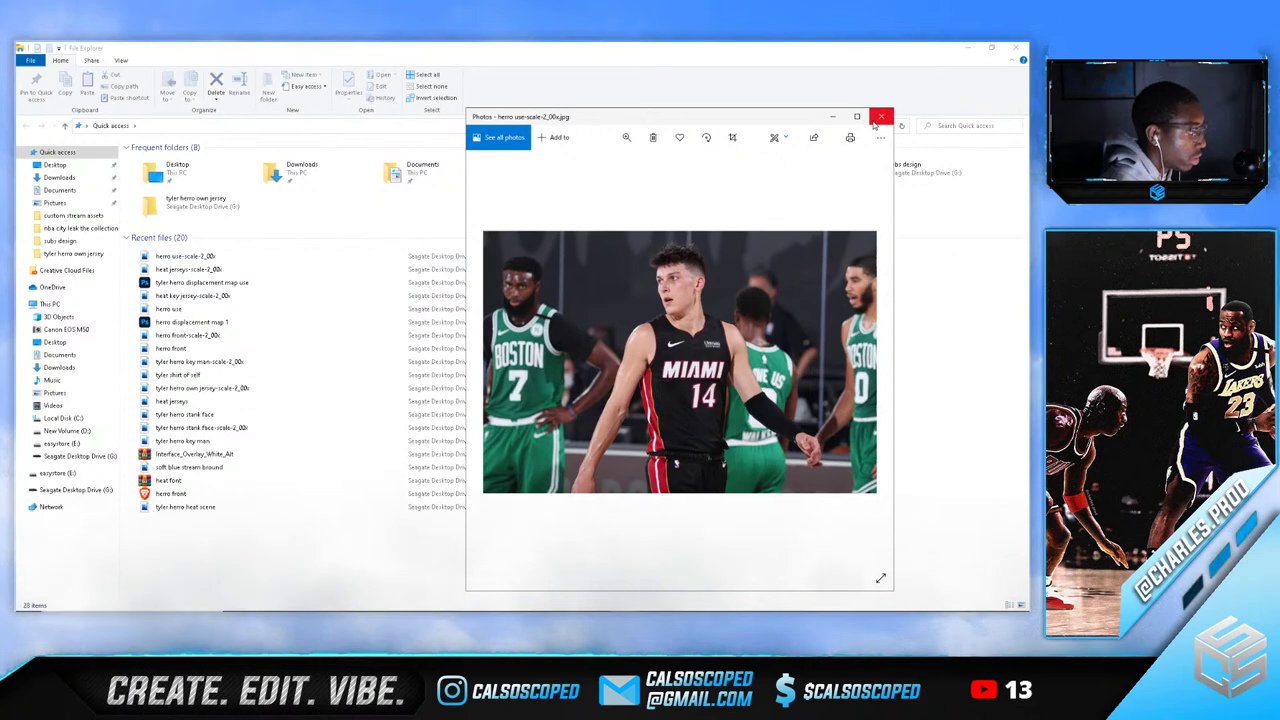
left_click(881, 116)
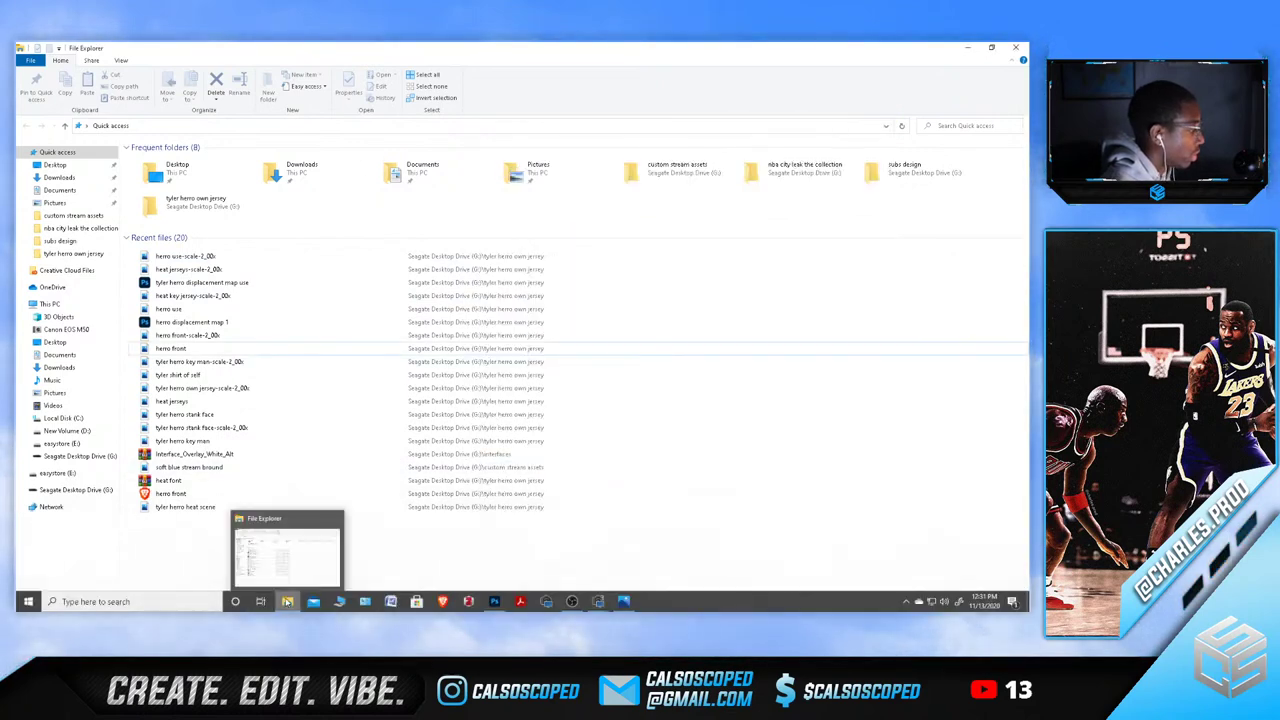
double_click(190, 507)
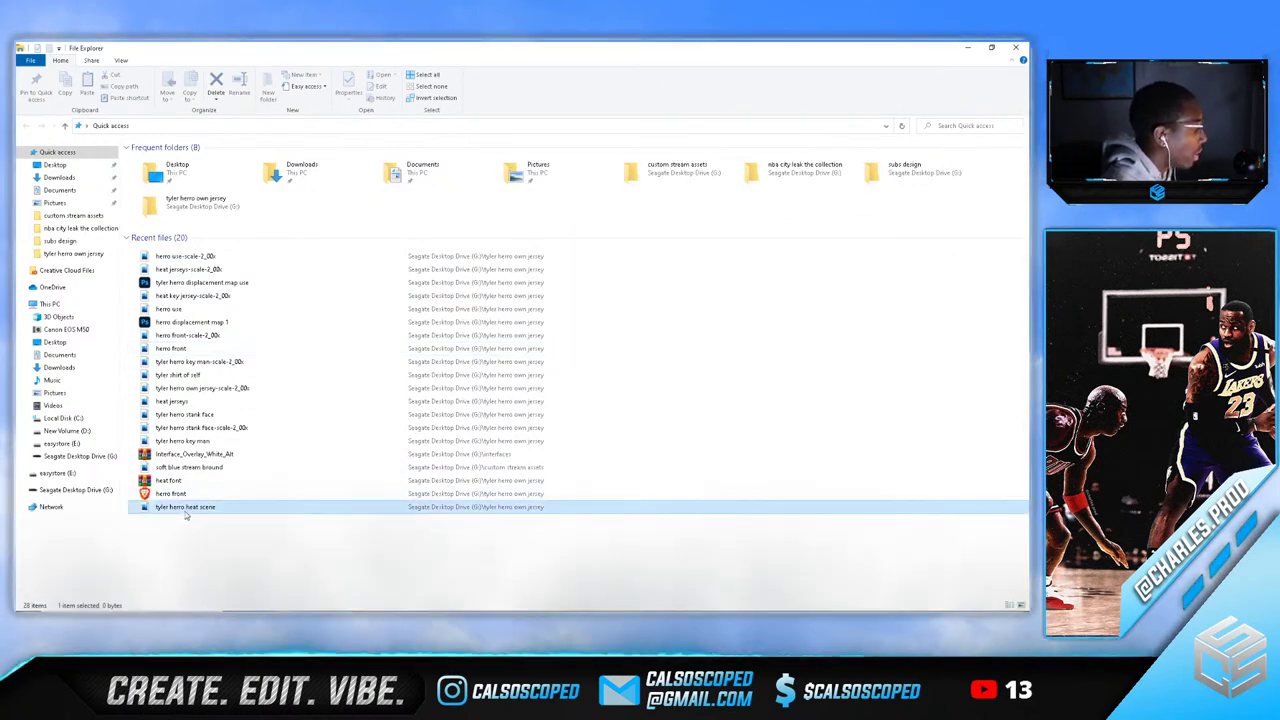
left_click(881, 116)
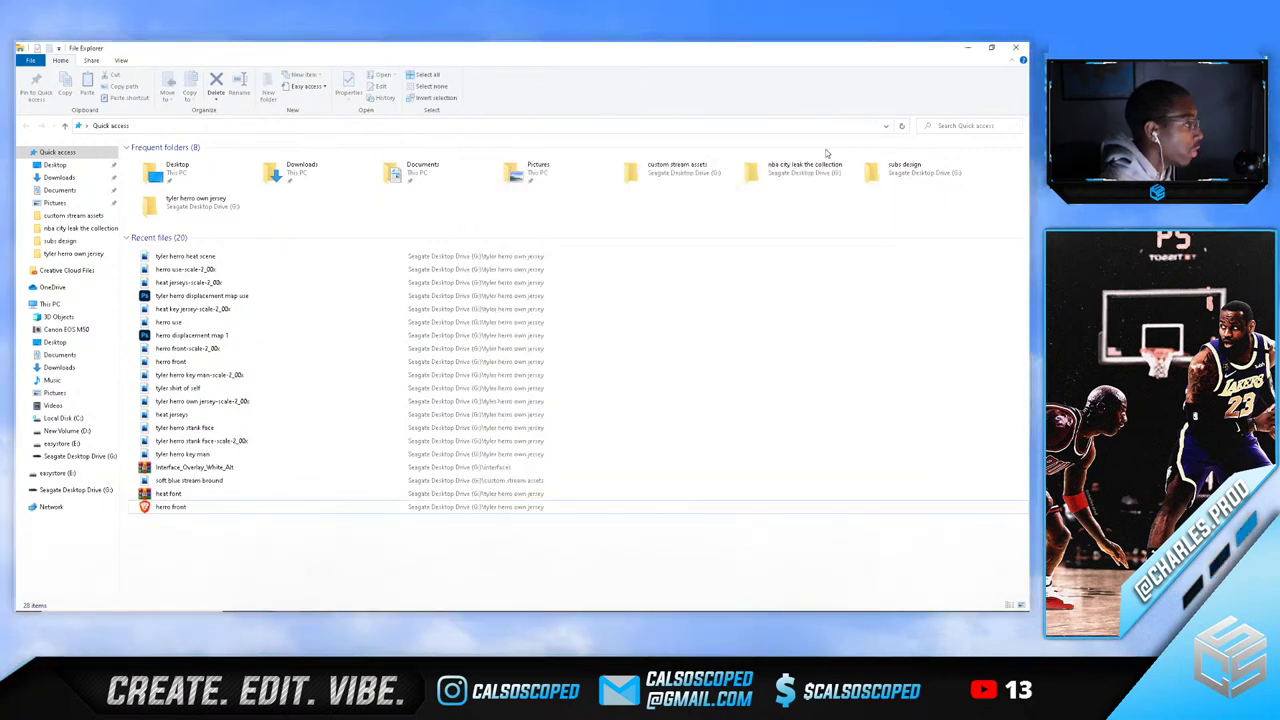
Browse the images in the "tyler herro own jersey" folder, starting from "heat jerseys", to find another player photo
left_click(80, 256)
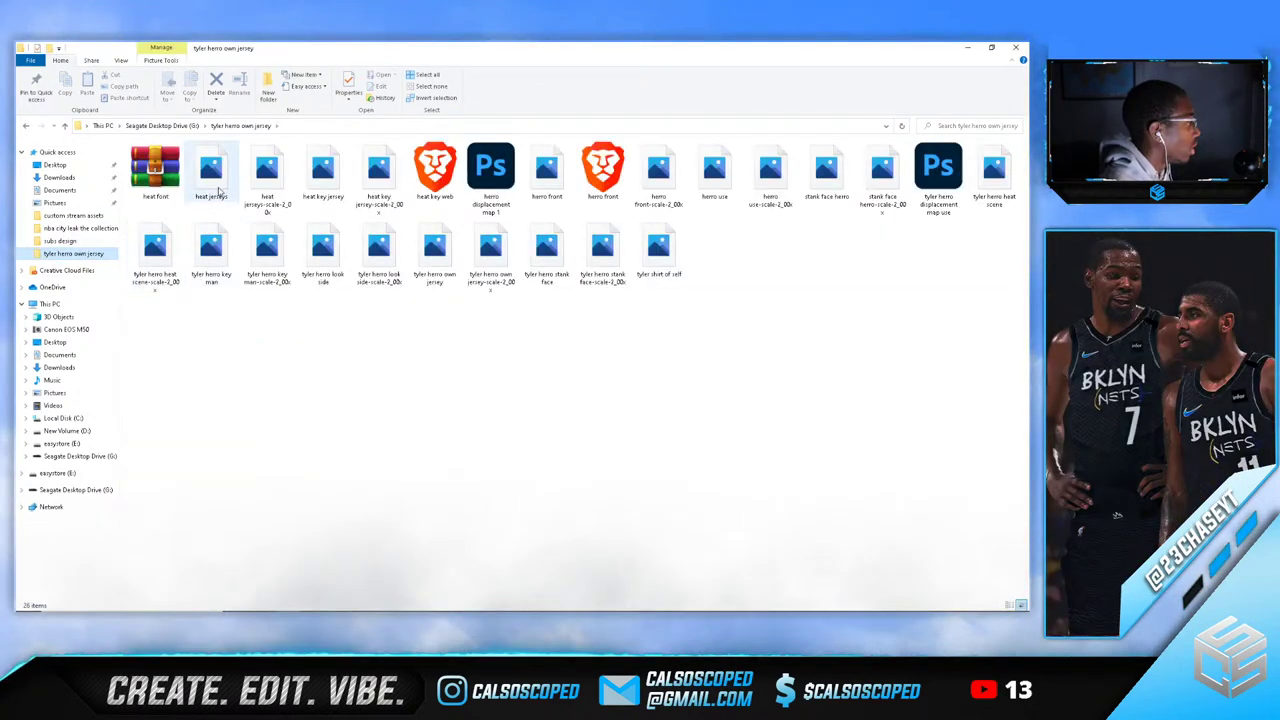
double_click(216, 185)
key("Right")
key("Right")
key("Right")
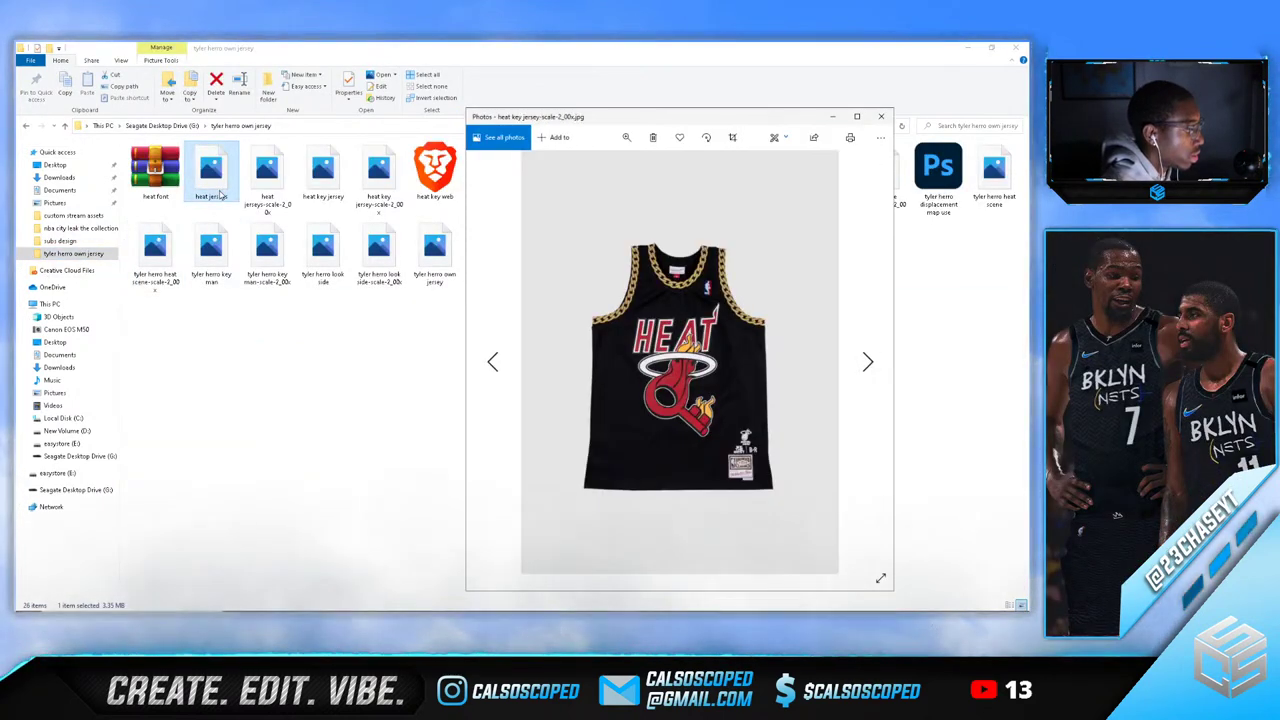
key("Right")
key("Right")
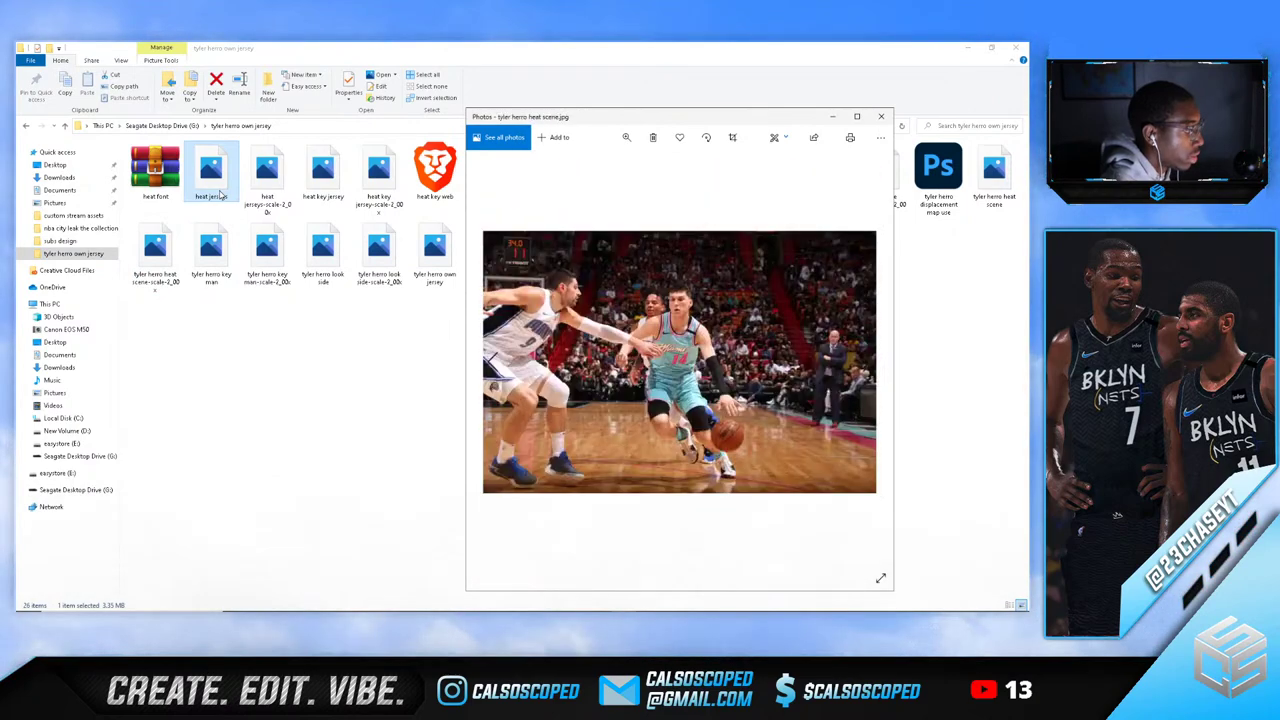
key("Right")
key("Right")
key("Right")
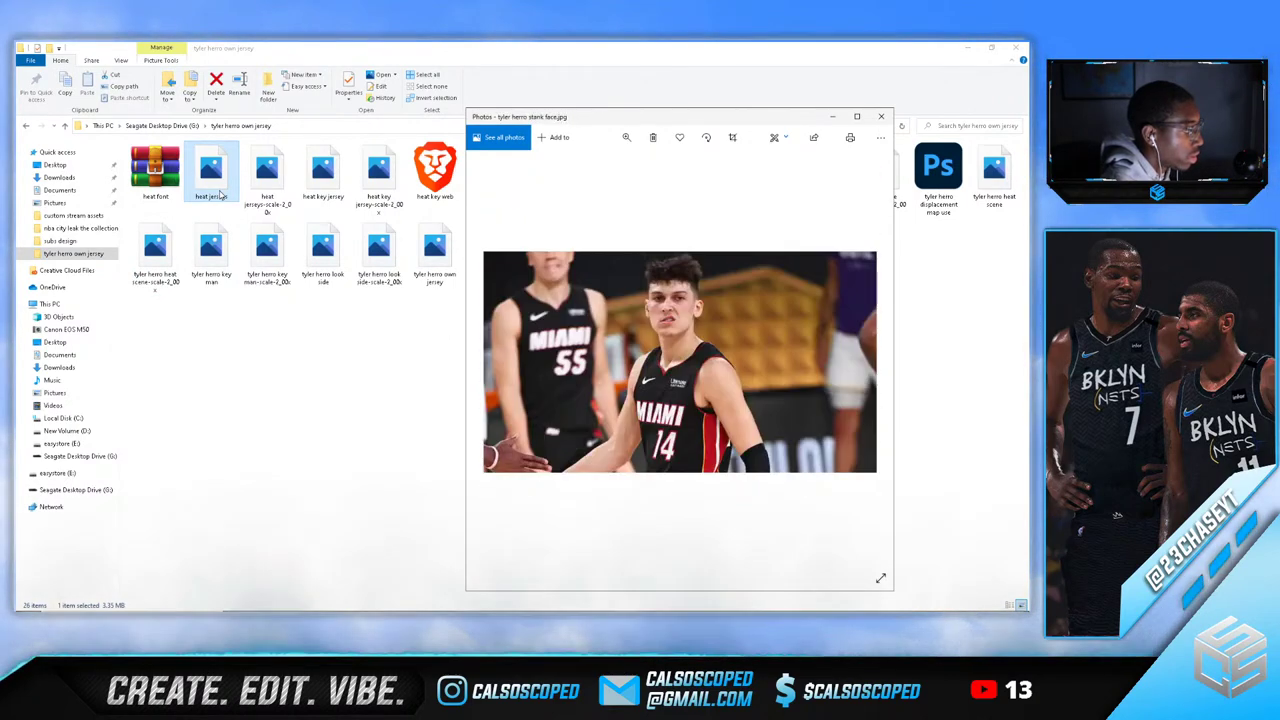
key("Right")
key("Right")
key("Right")
key("Right")
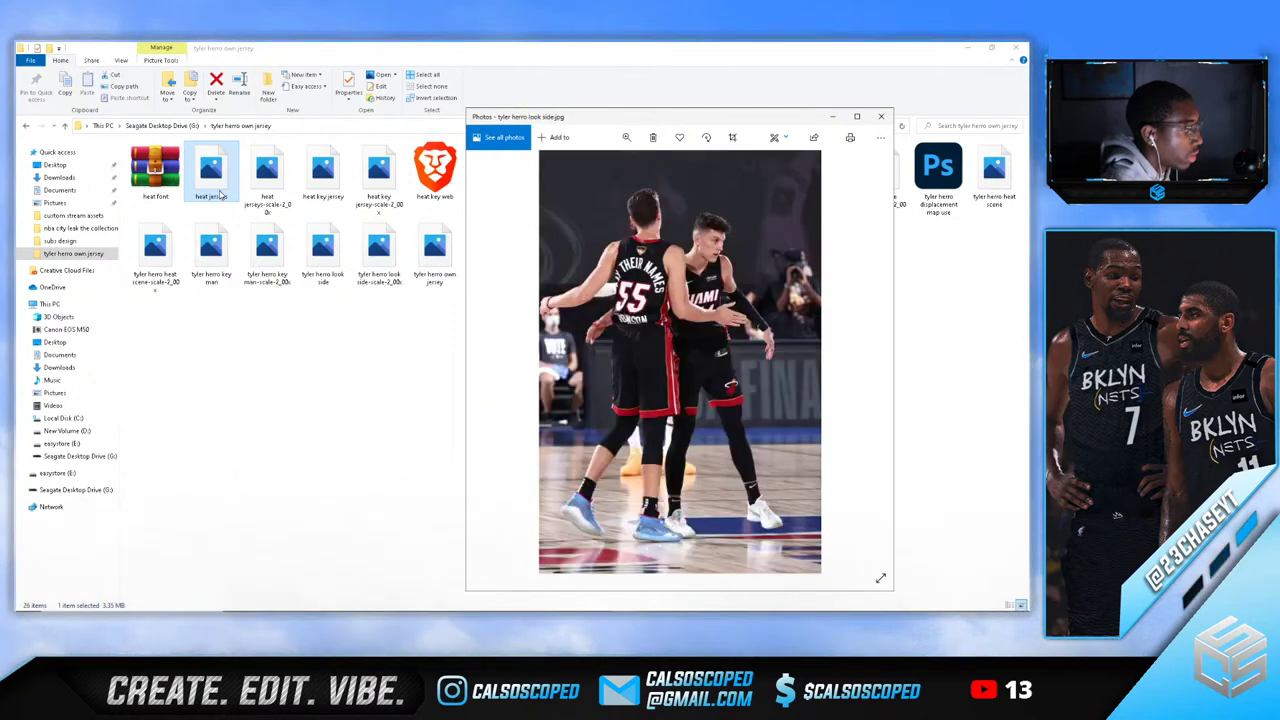
key("Right")
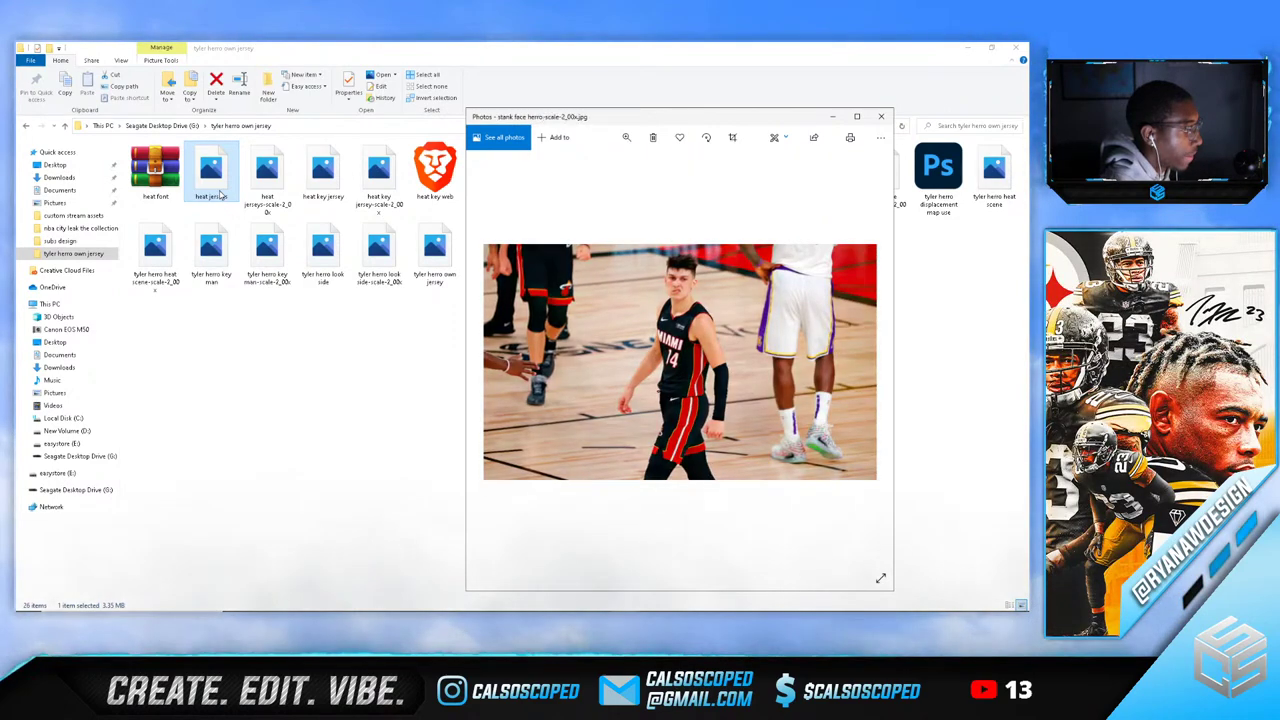
key("Right")
key("Right")
key("Right")
key("Right")
key("Right")
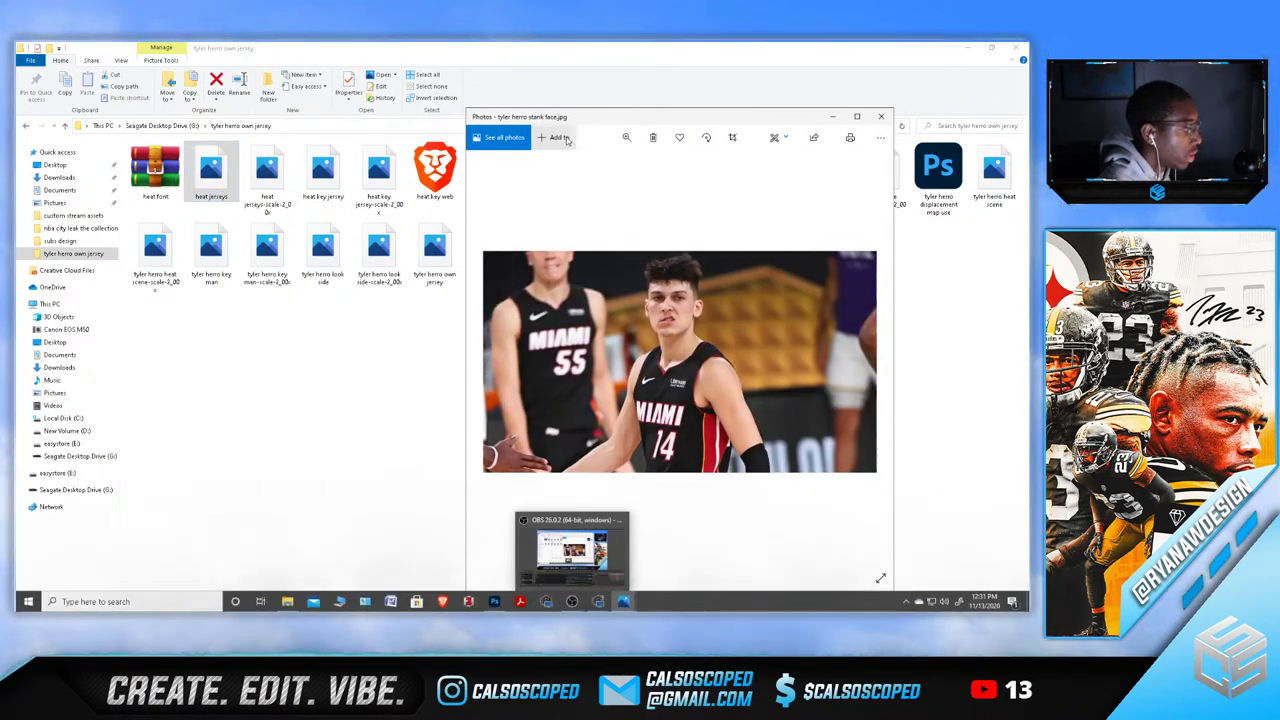
Compare "tyler herro stank face" with its upscaled scale-2_00x version and close the photo viewer
left_click(726, 121)
key("Left")
key("Right")
key("Right")
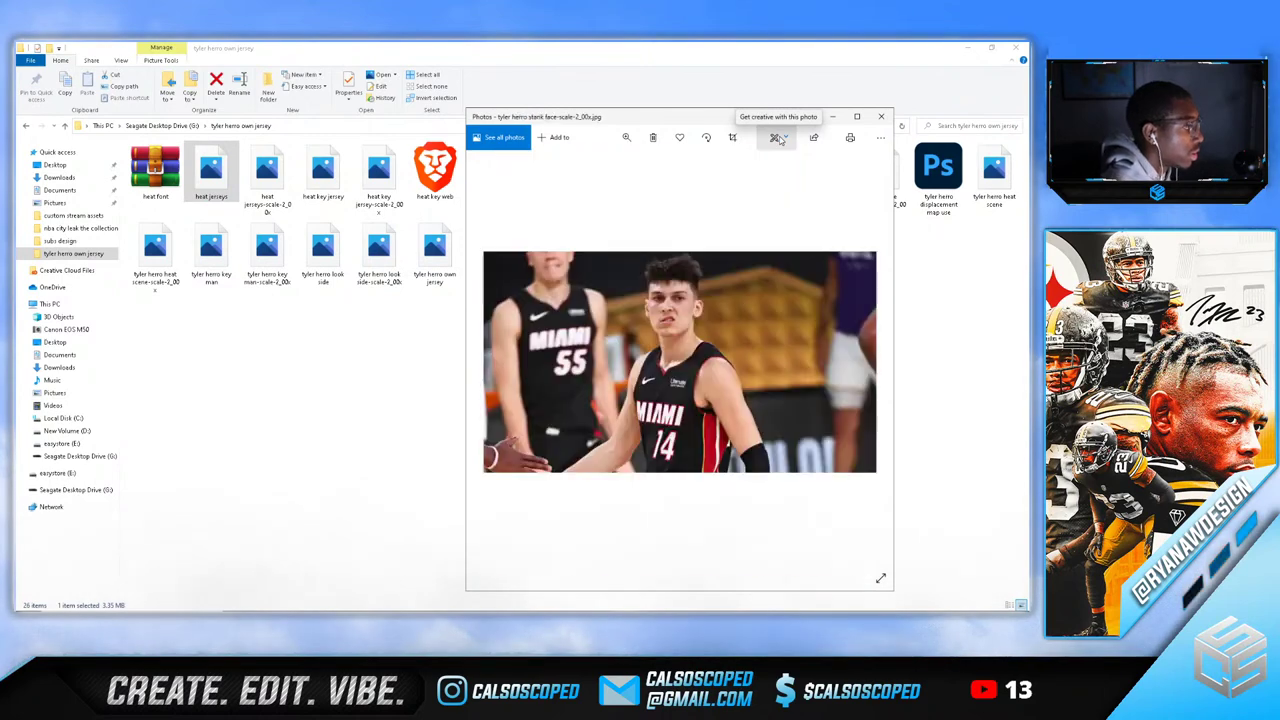
left_click(878, 138)
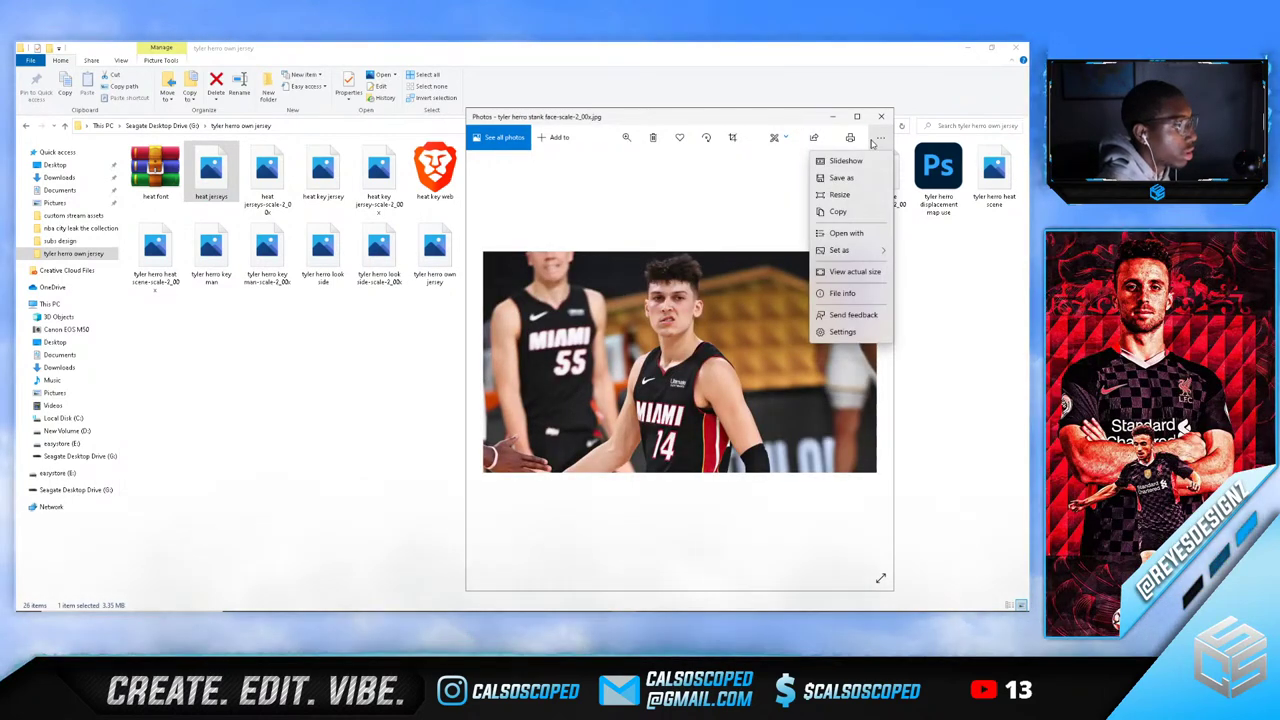
left_click(881, 116)
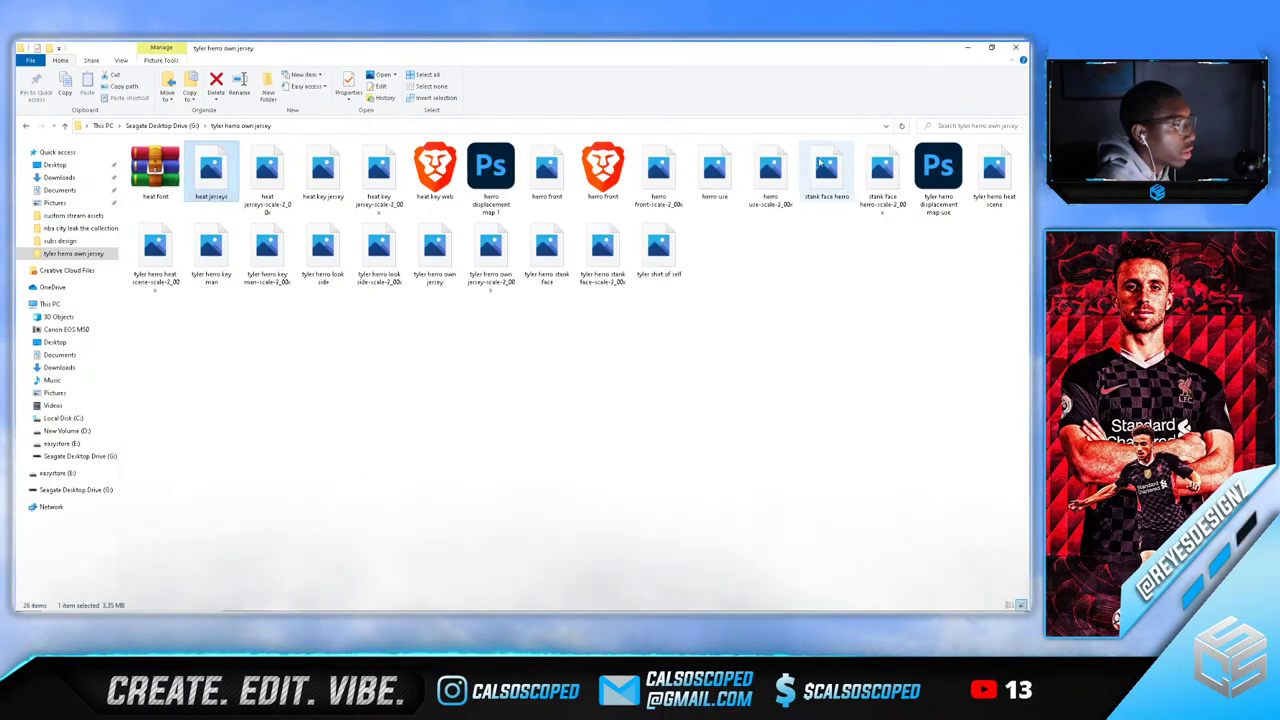
Preview the two upscaled stank face photos and open "tyler herro stank face-scale-2_00x" in Photoshop
double_click(881, 165)
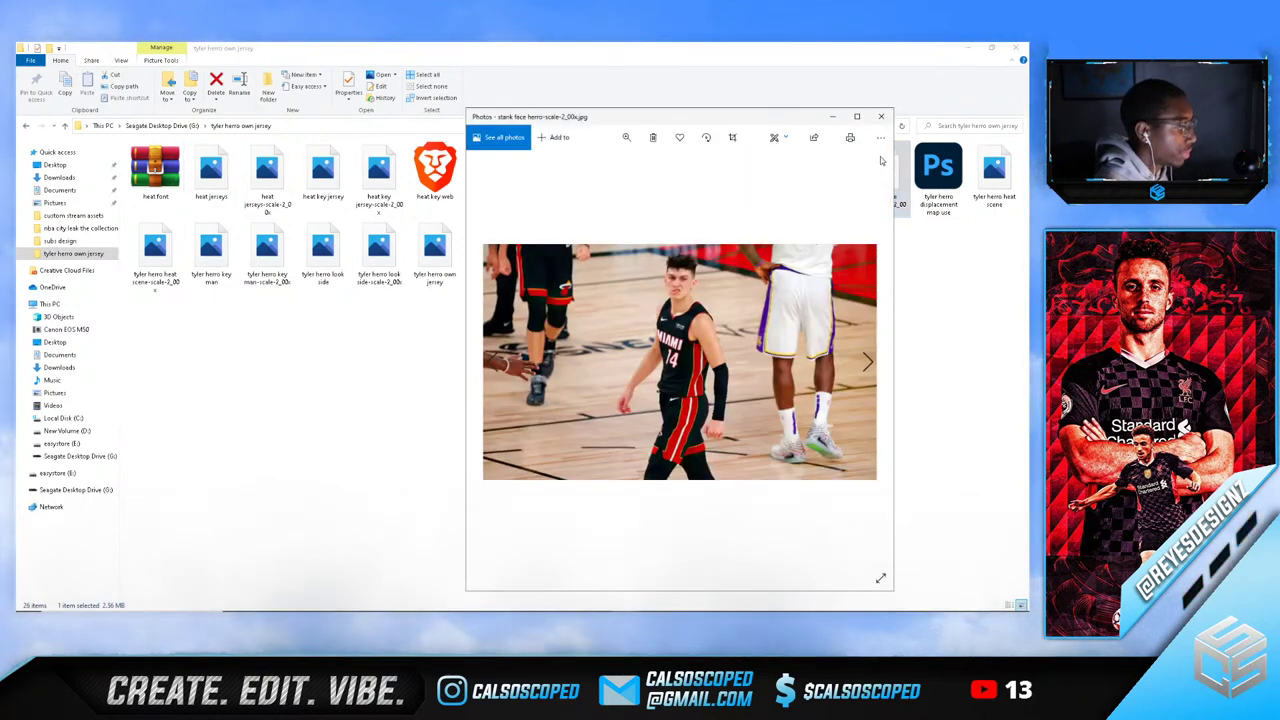
left_click(878, 117)
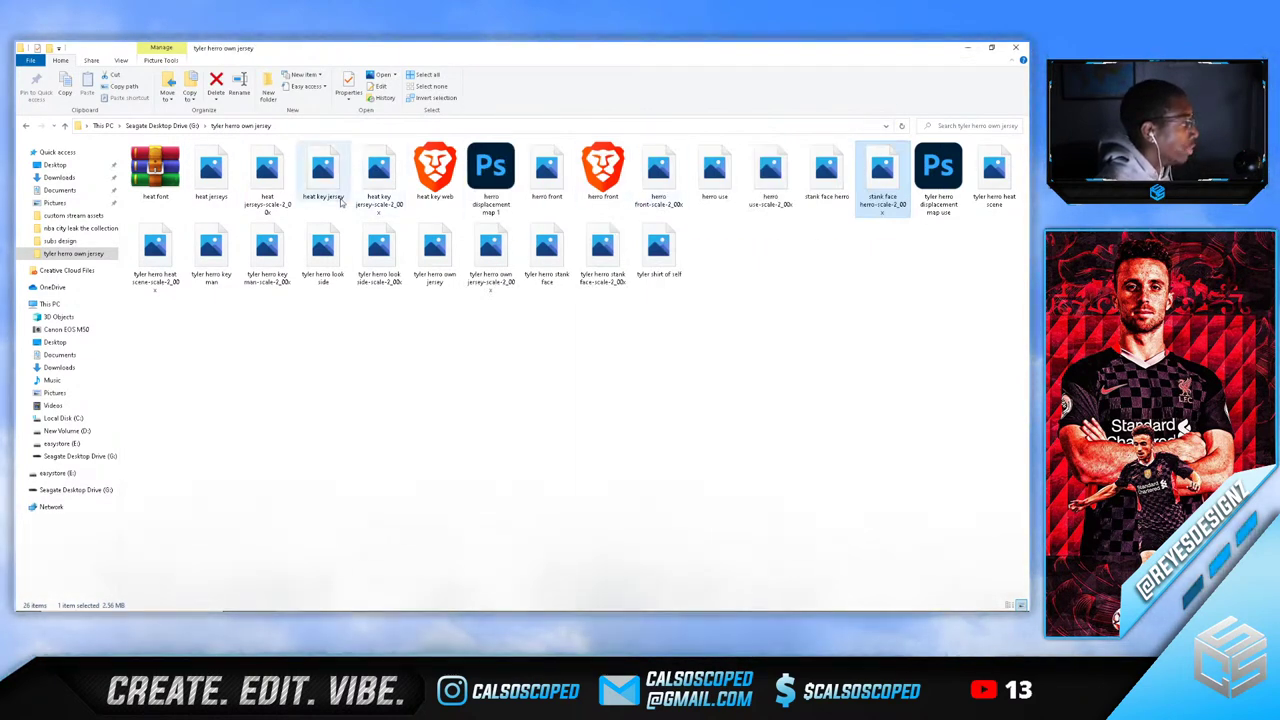
double_click(602, 250)
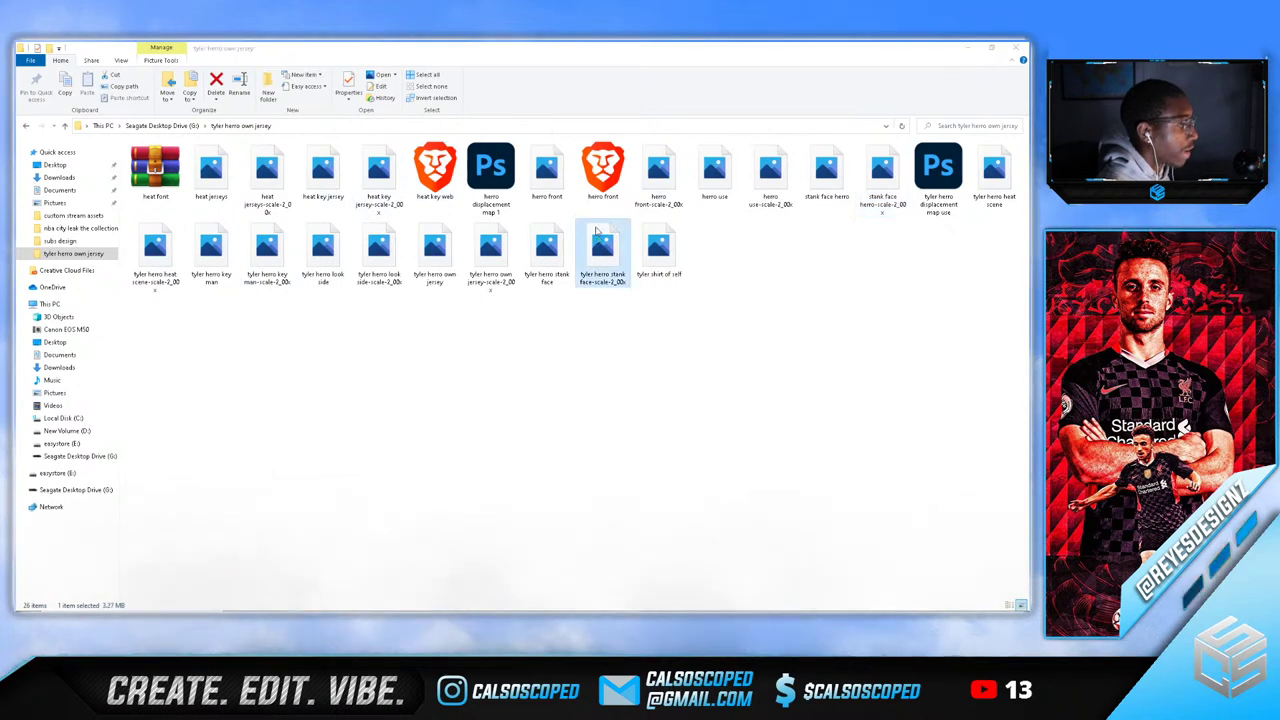
left_click(880, 116)
left_click_drag(602, 250, 758, 73)
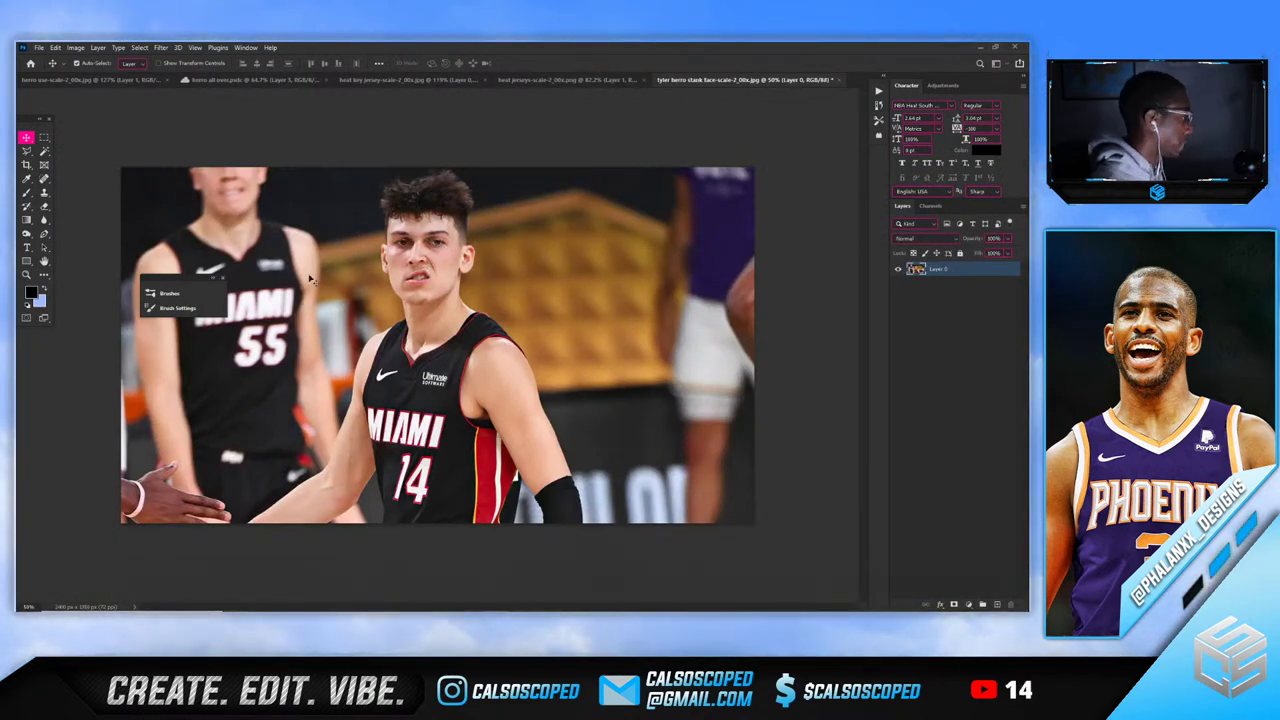
key("ctrl+plus")
key("p")
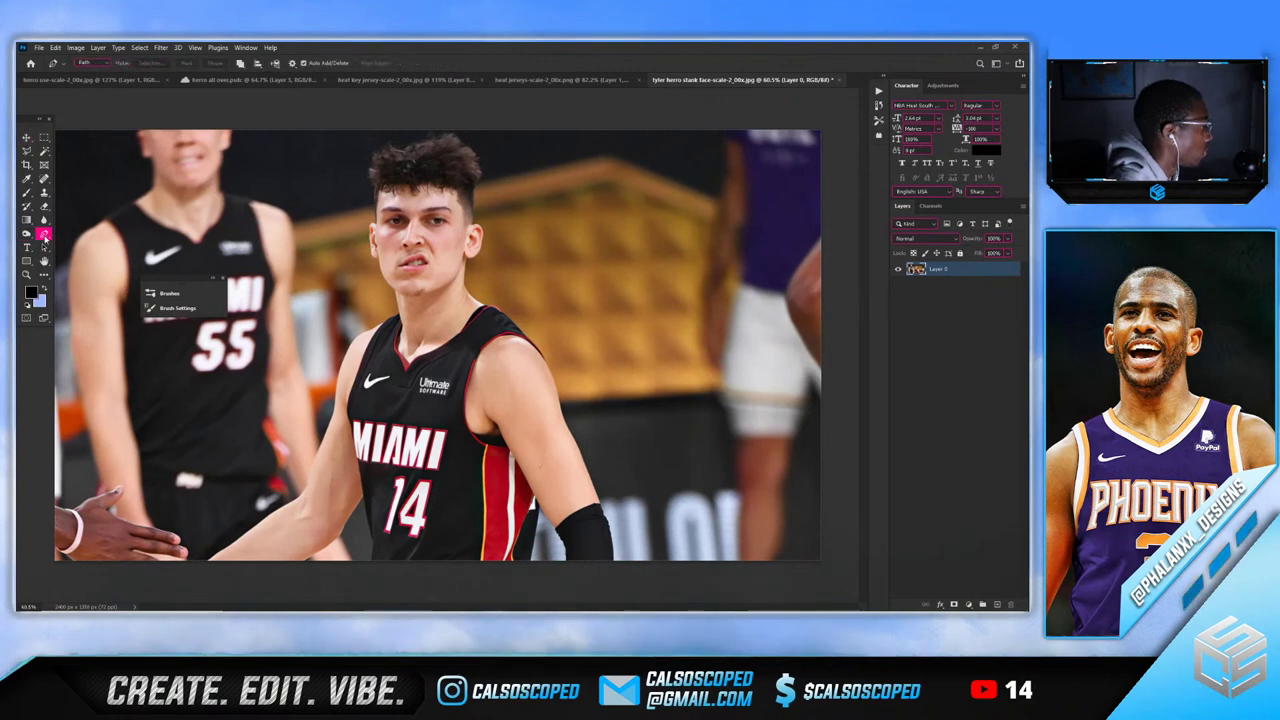
scroll(210, 562, "up", 1)
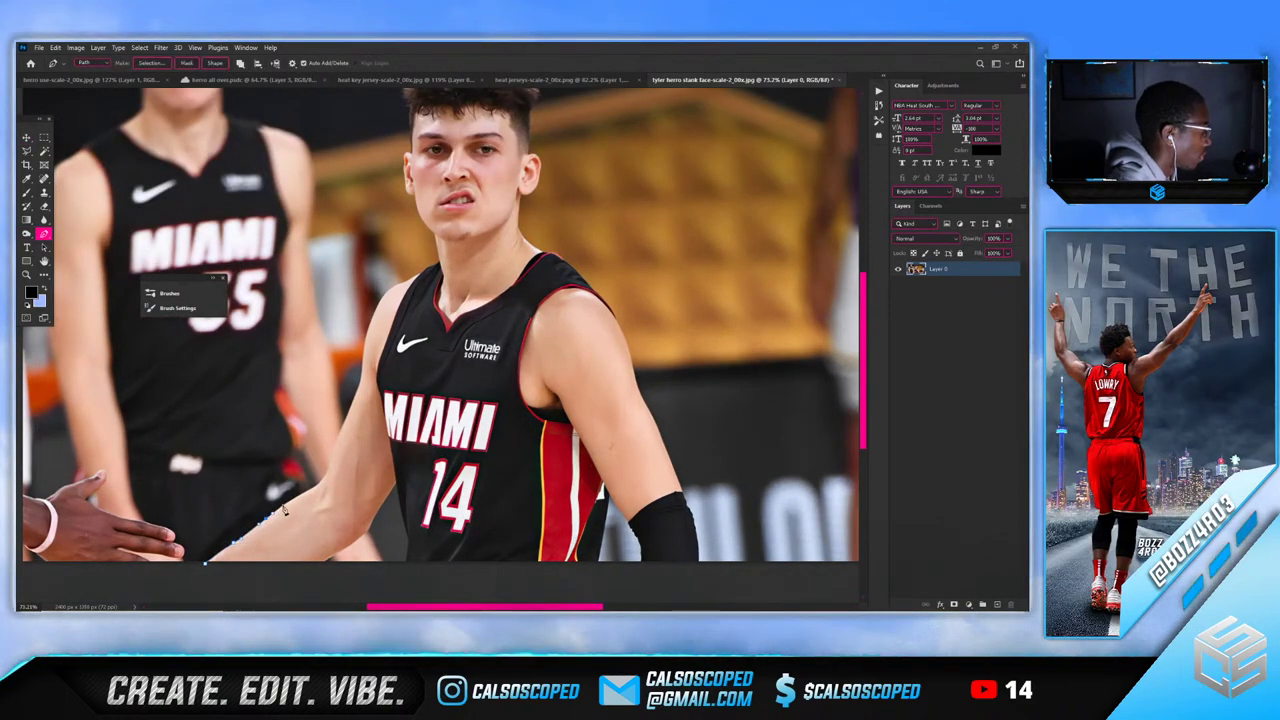
left_click_drag(293, 501, 290, 501)
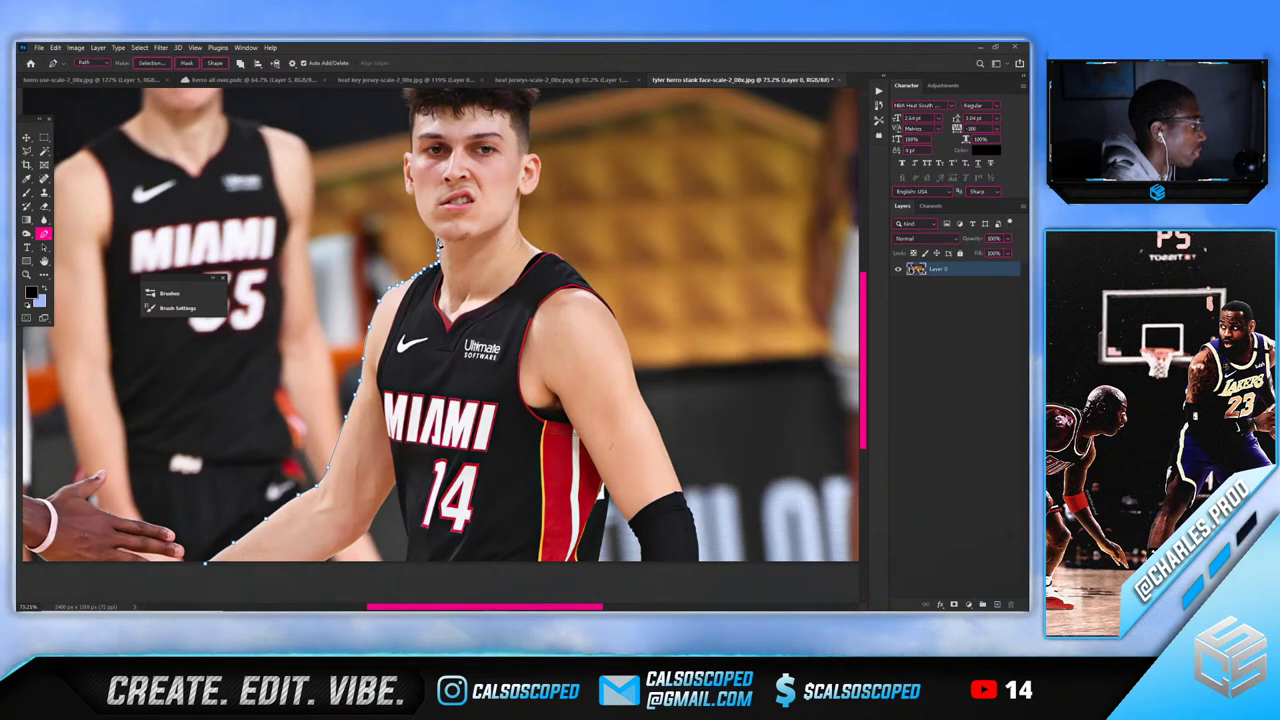
scroll(438, 241, "down", 4)
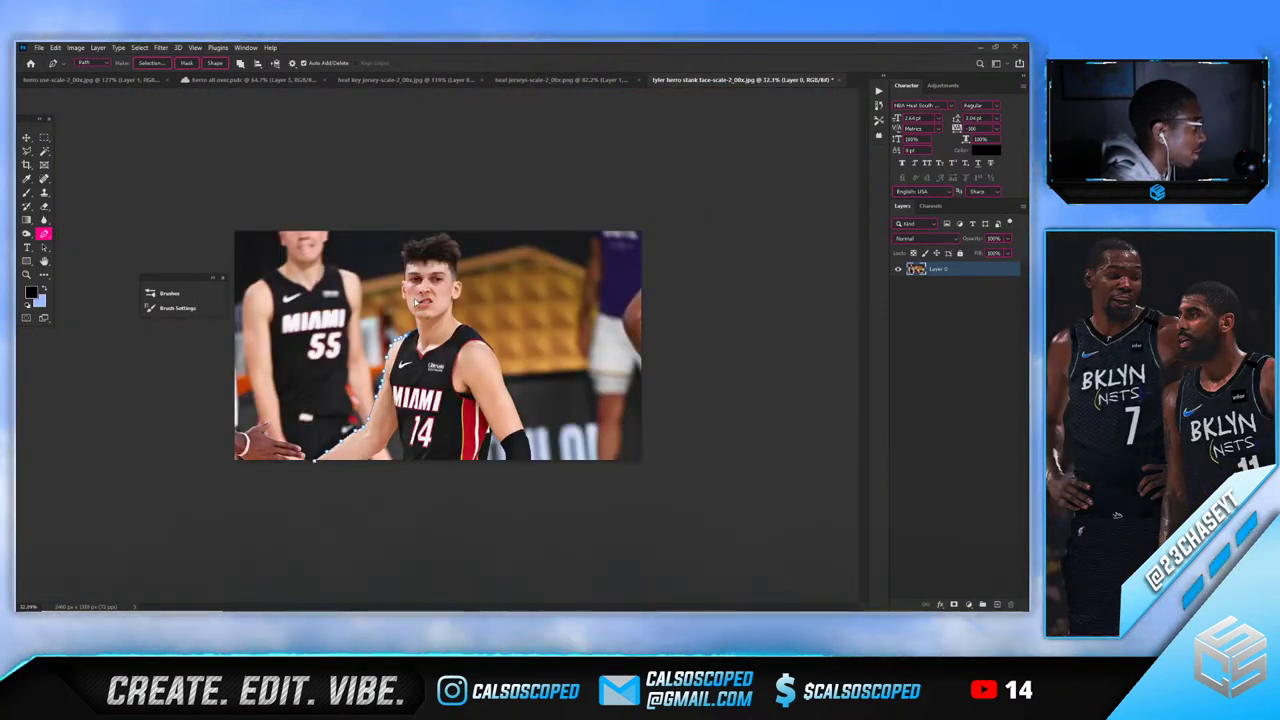
right_click(419, 300)
left_click(436, 314)
Create an automatic selection of the foreground player with Select Subject
left_click(139, 47)
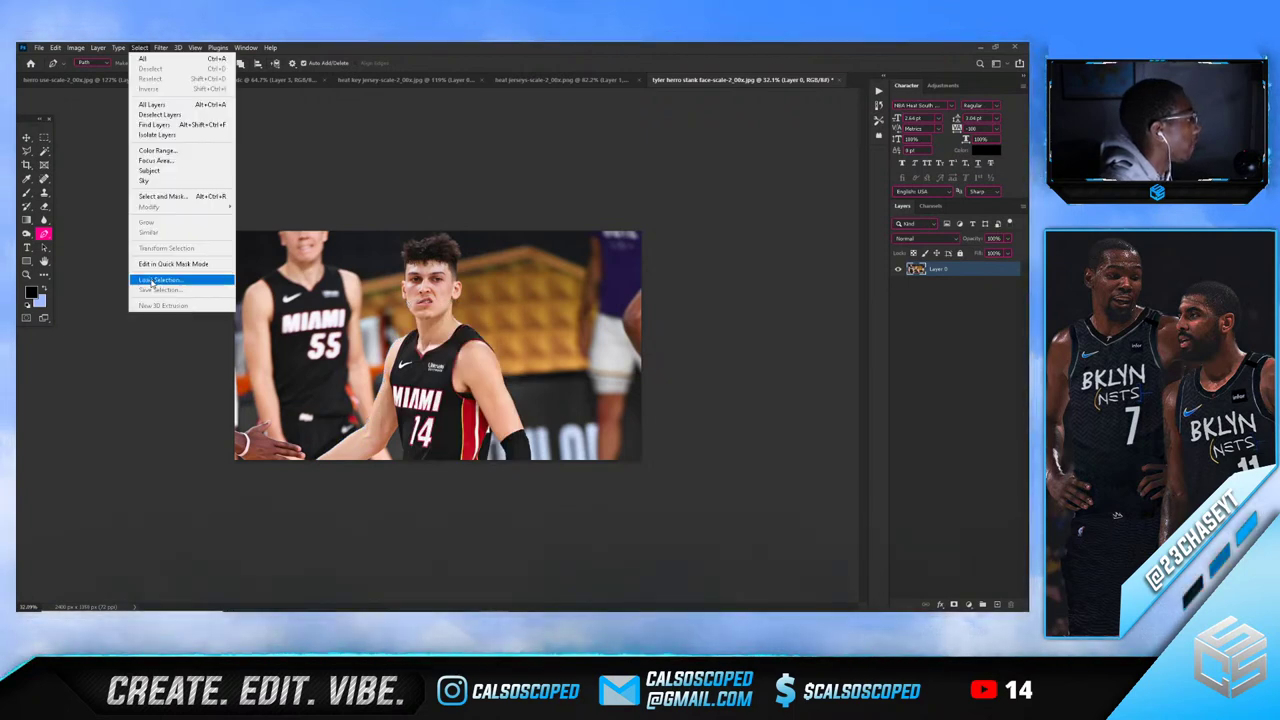
left_click(152, 171)
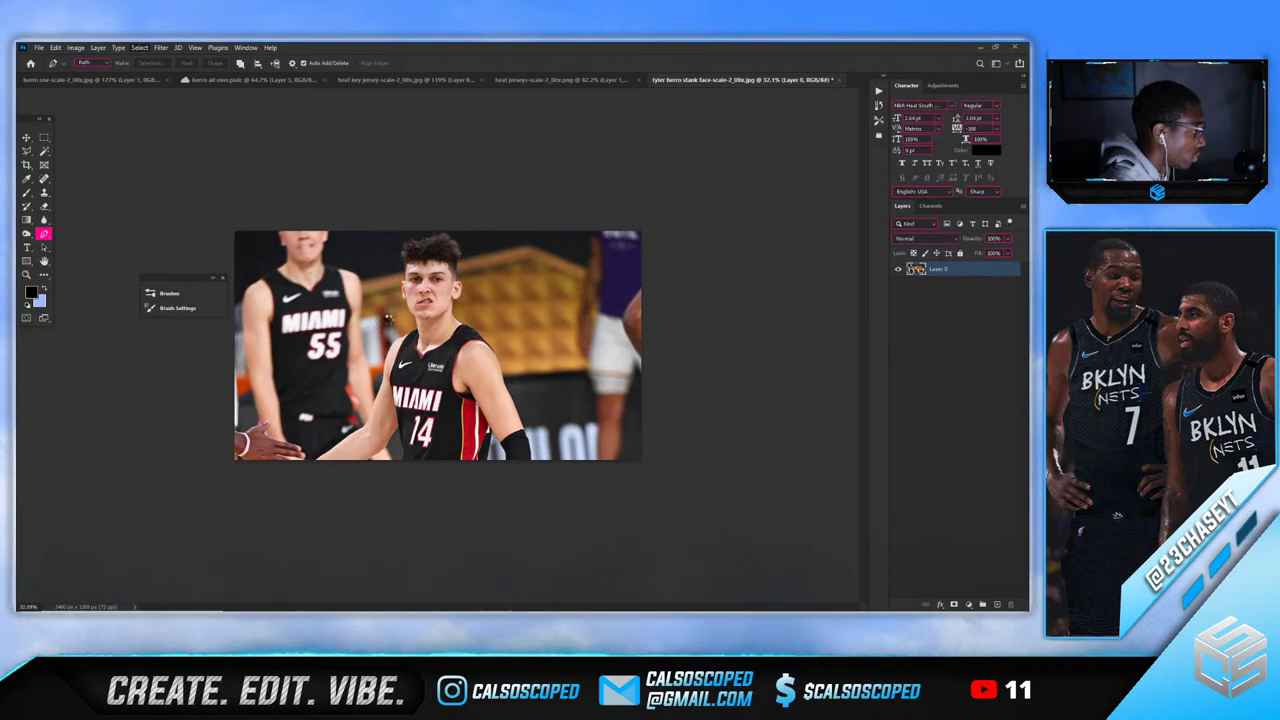
scroll(395, 322, "up", 7)
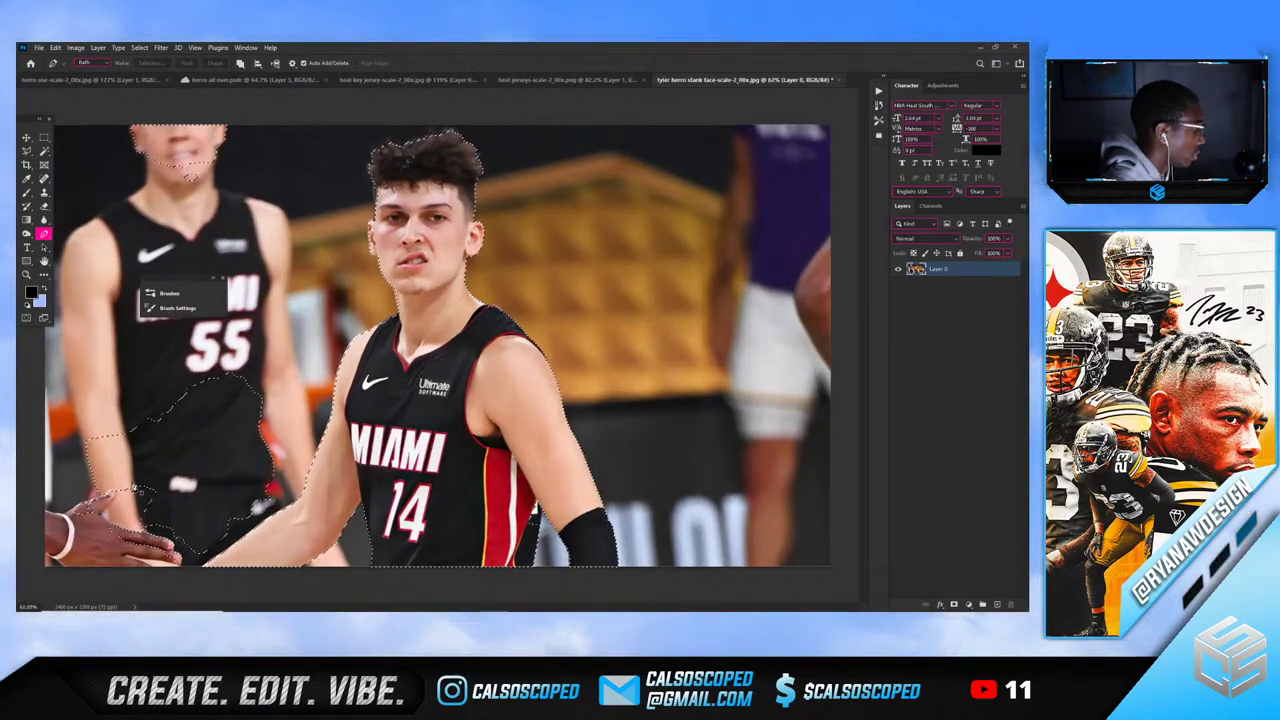
scroll(825, 347, "up", 1)
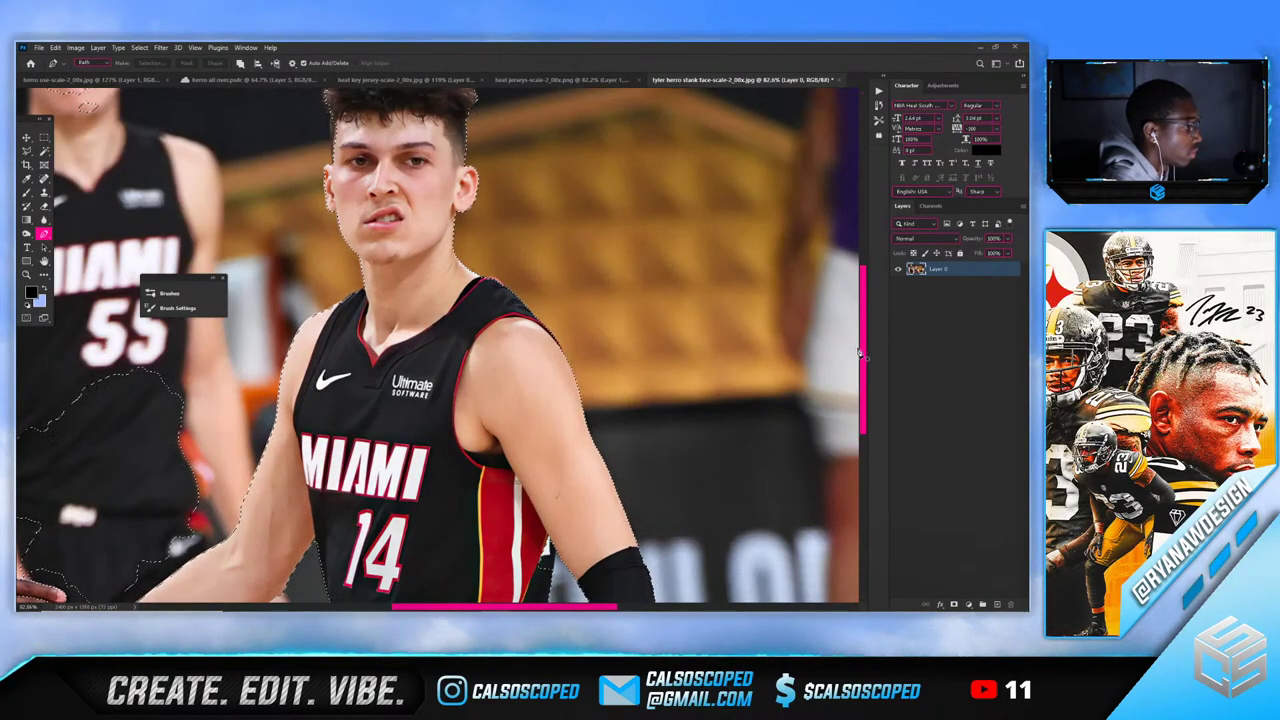
Subtract the stray area over the background player's torso, shorts and the reaching hand from the selection with the Lasso tool
key("ctrl+z")
left_click_drag(861, 369, 859, 393)
left_click_drag(571, 606, 519, 606)
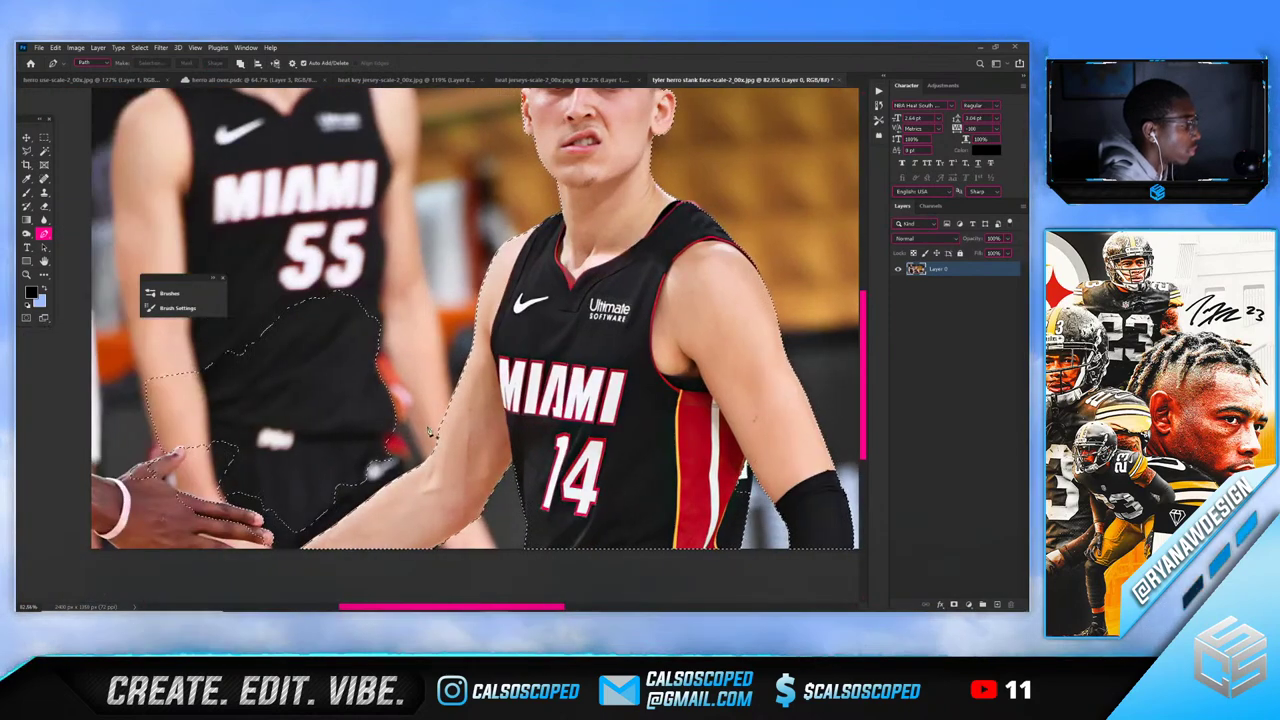
scroll(400, 290, "down", 1)
left_click(27, 150)
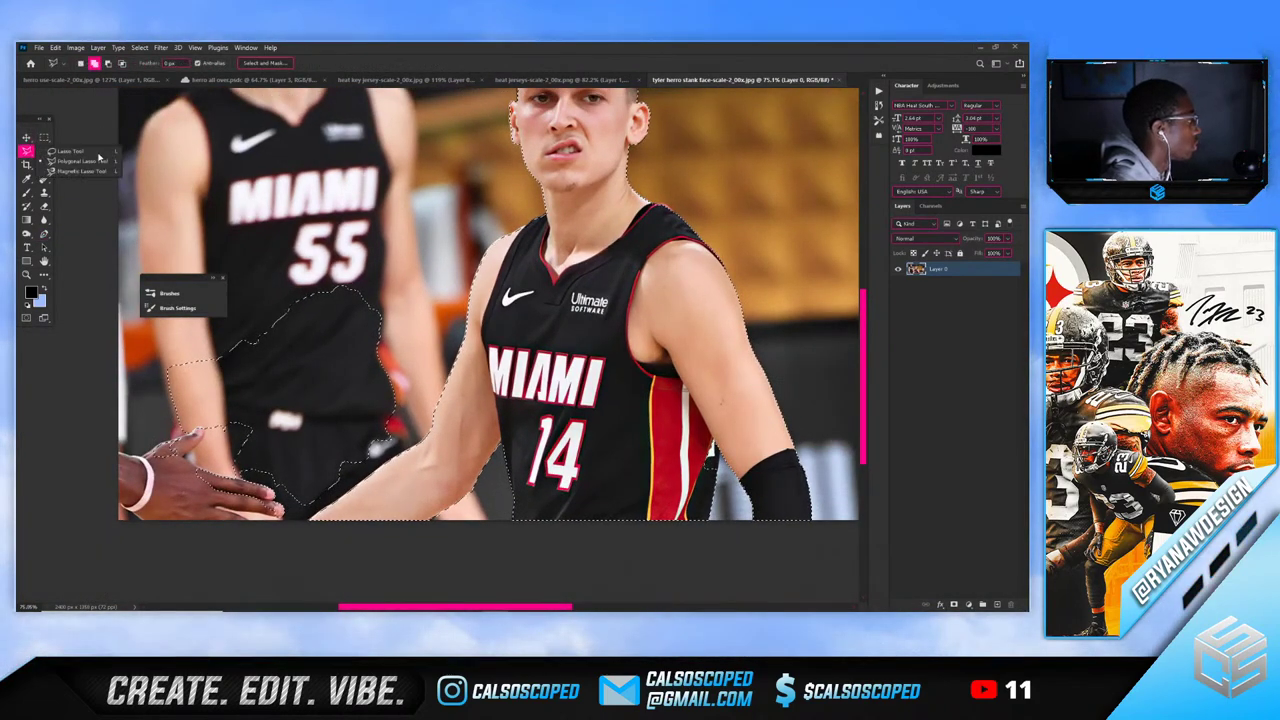
left_click(84, 153)
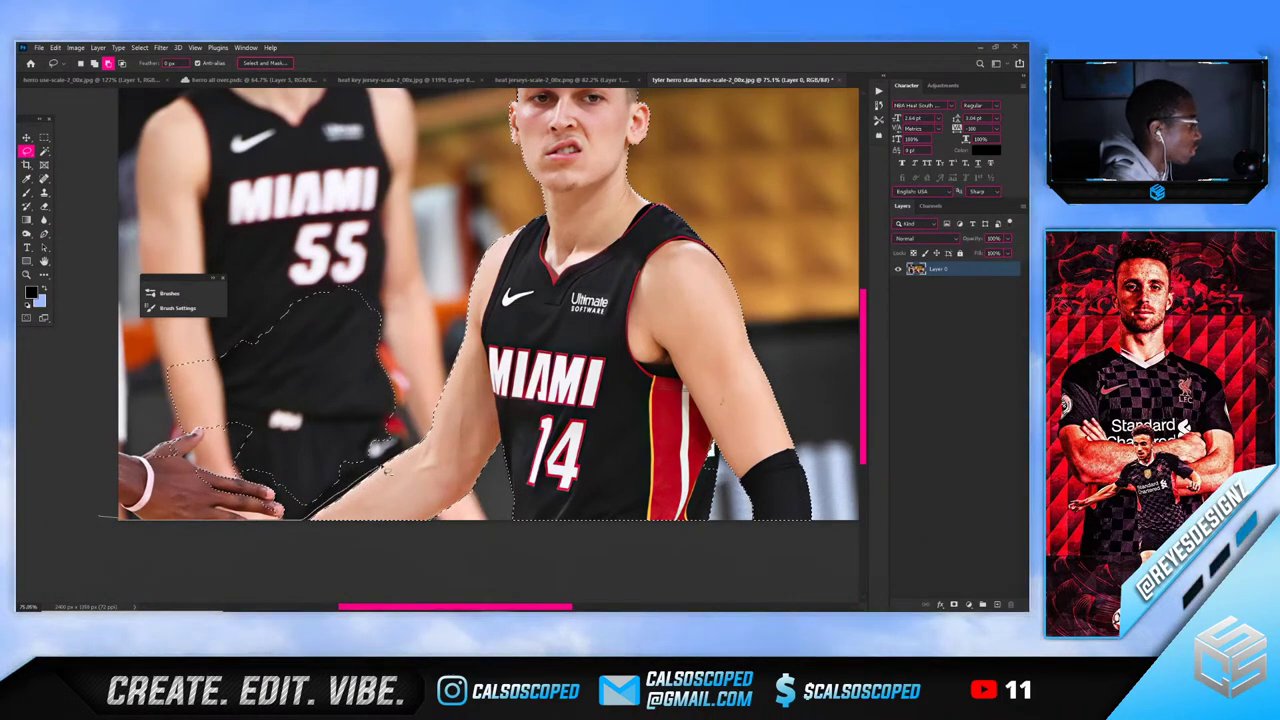
left_click_drag(310, 518, 432, 398)
left_click_drag(22, 408, 98, 516)
scroll(184, 496, "down", 4)
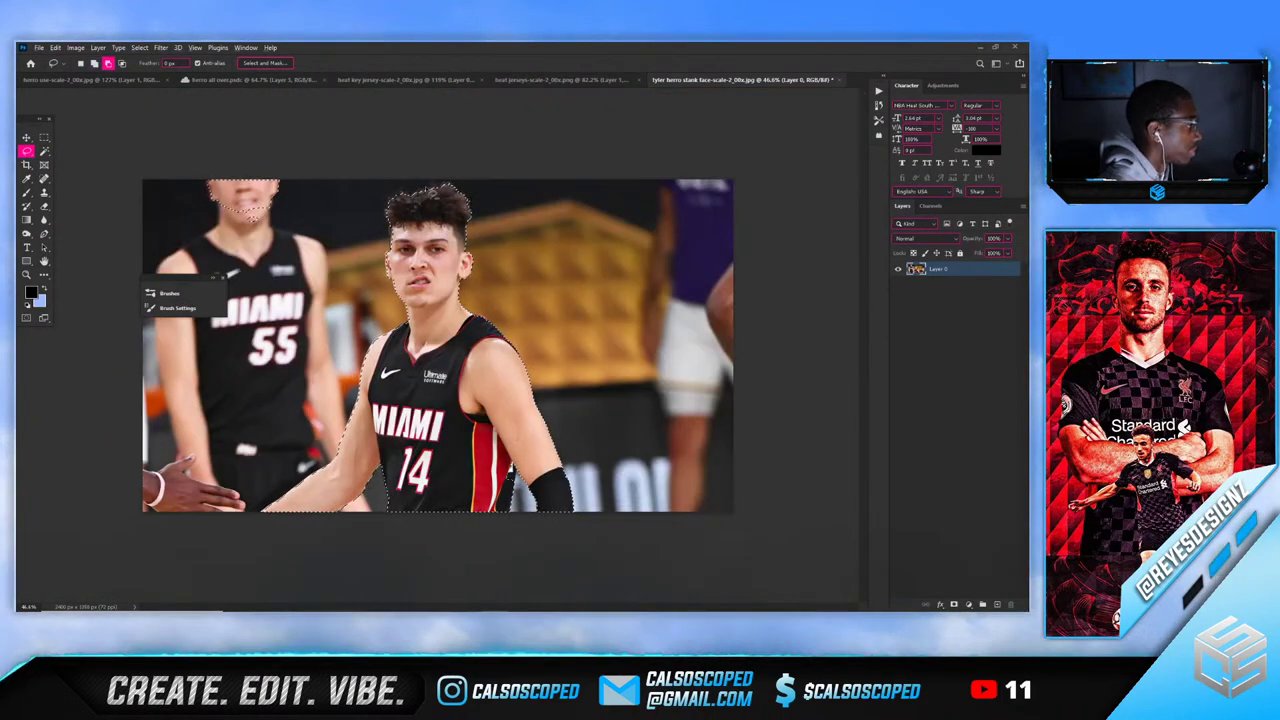
Add the missed hair edges along the side and top of the player's head to the selection with the Lasso
scroll(444, 215, "up", 8)
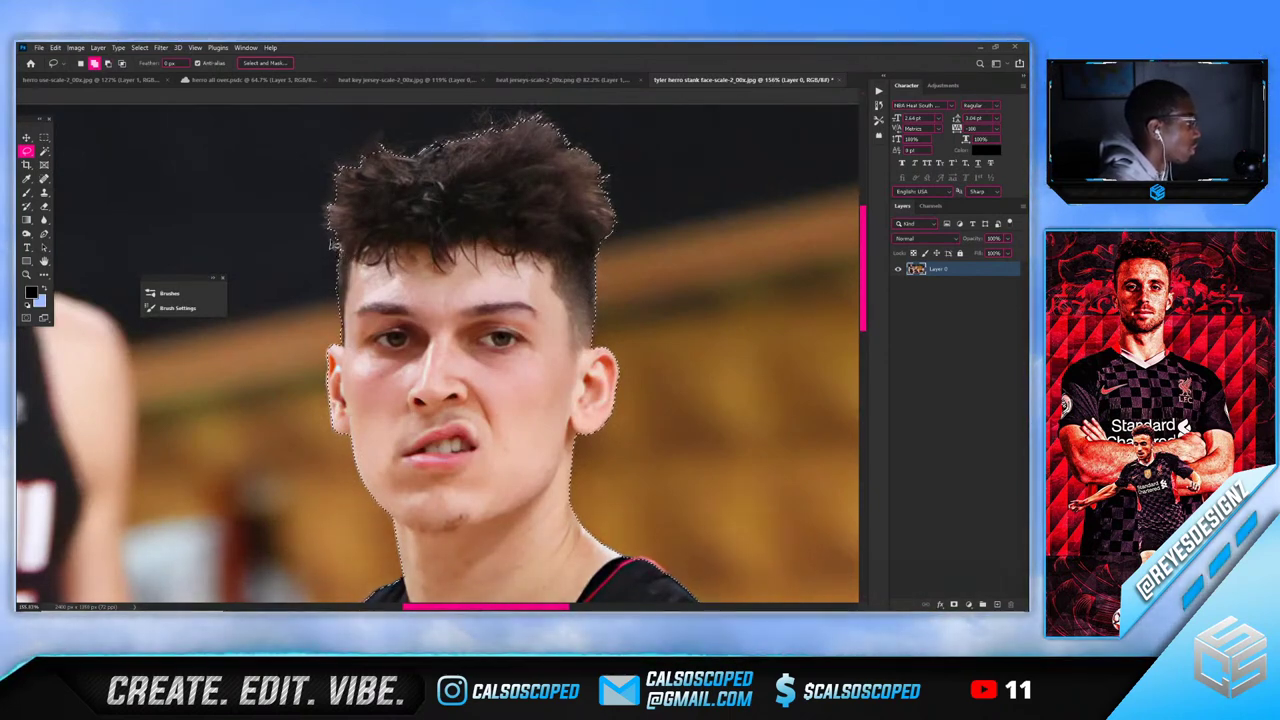
left_click_drag(325, 204, 331, 172)
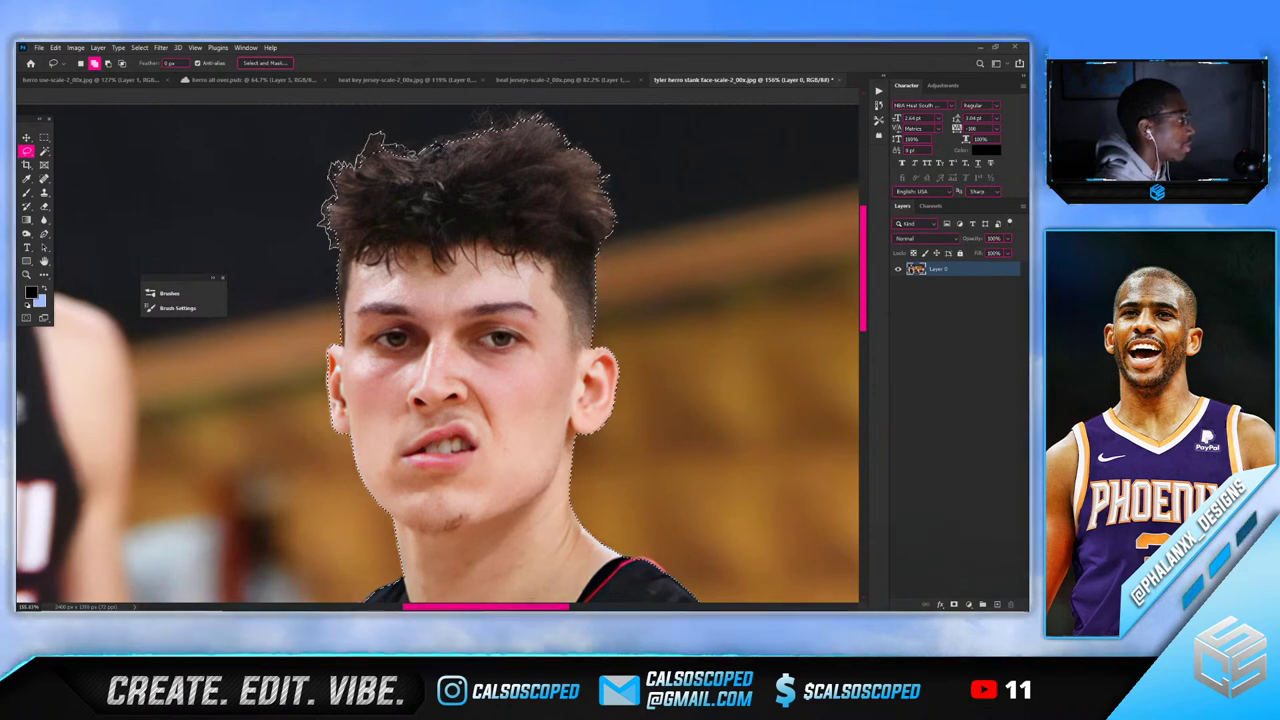
left_click_drag(424, 160, 424, 160)
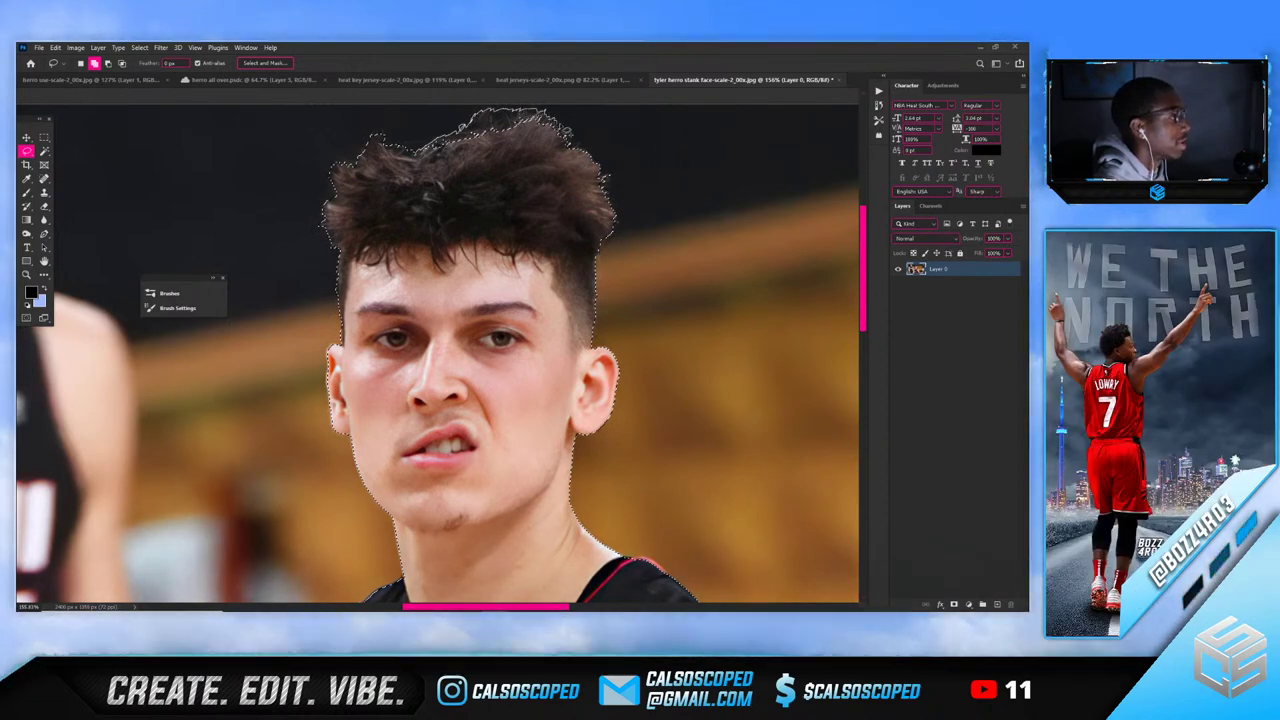
left_click_drag(426, 246, 436, 186)
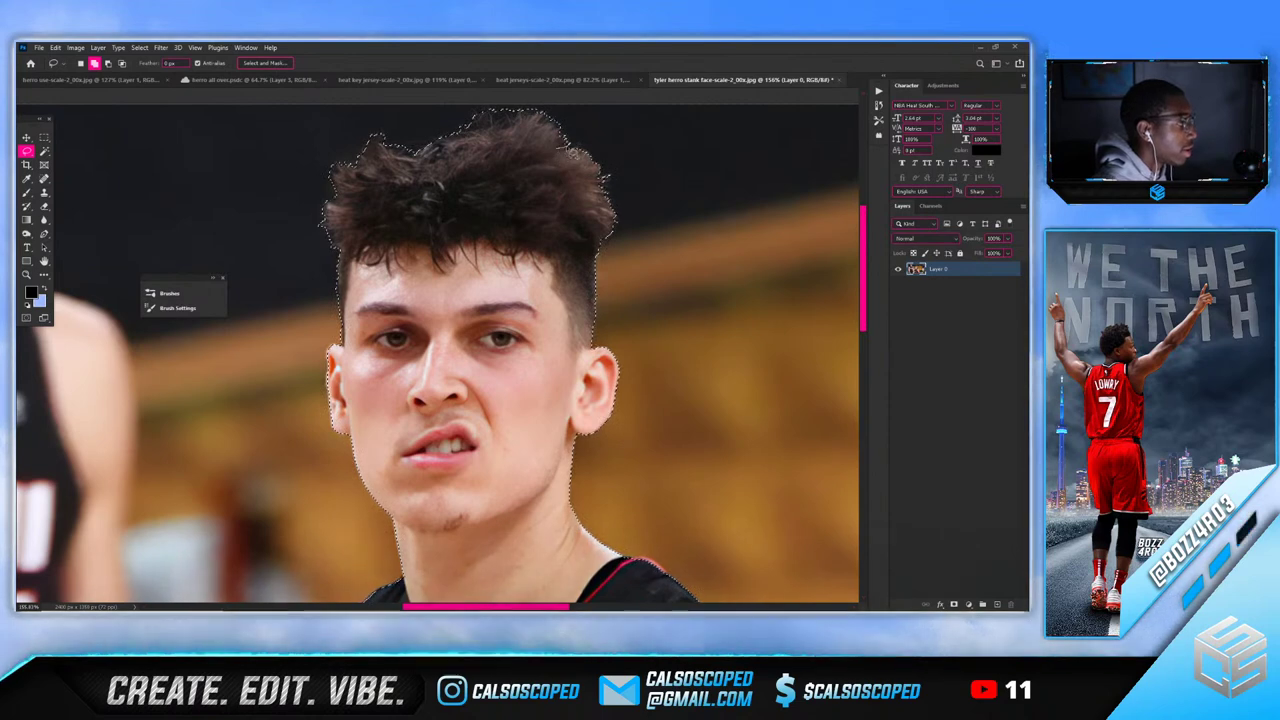
Examine the selection edges down the player's neck, shoulders, arms and the sides of the jersey
scroll(516, 350, "down", 5)
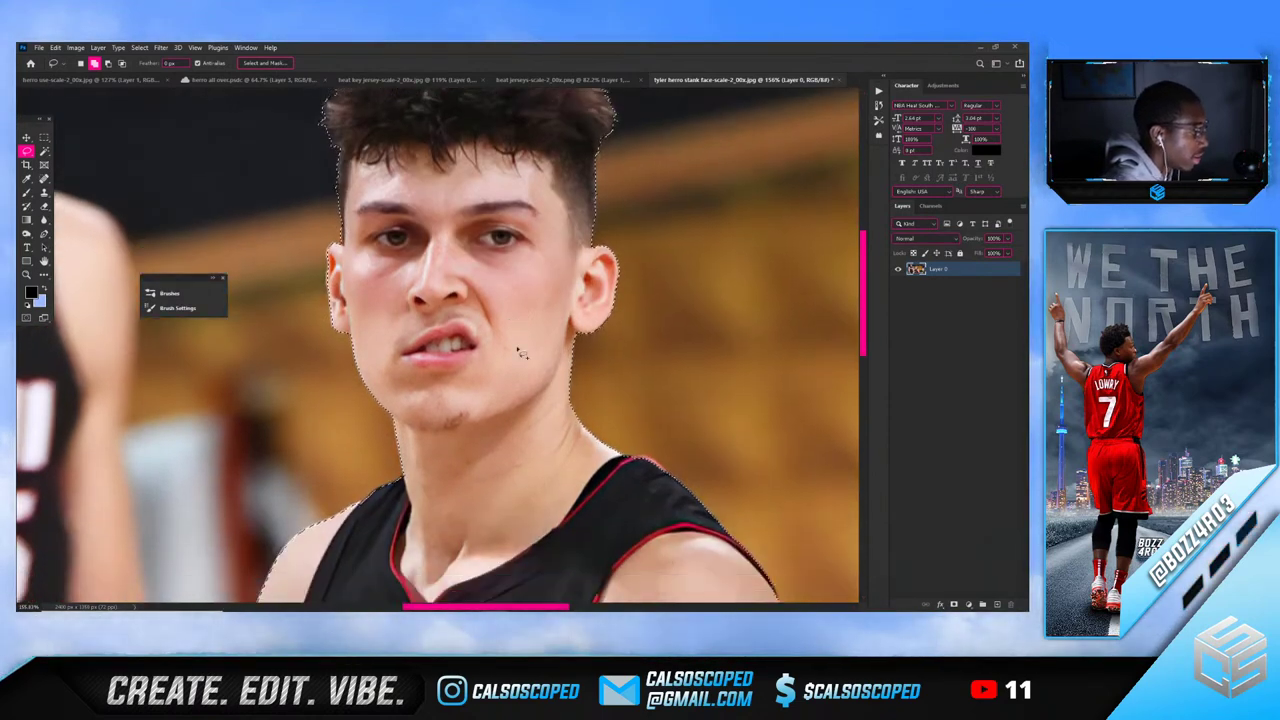
scroll(509, 345, "down", 4)
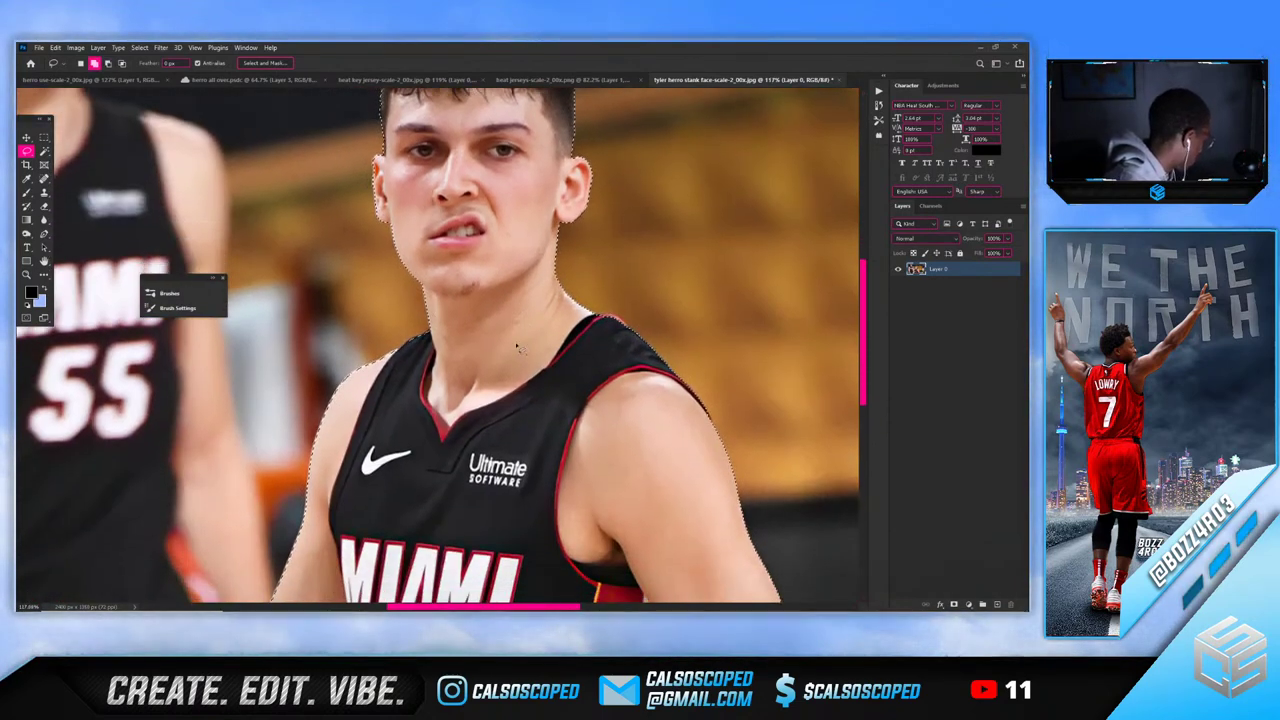
scroll(537, 355, "up", 2)
scroll(560, 370, "down", 3)
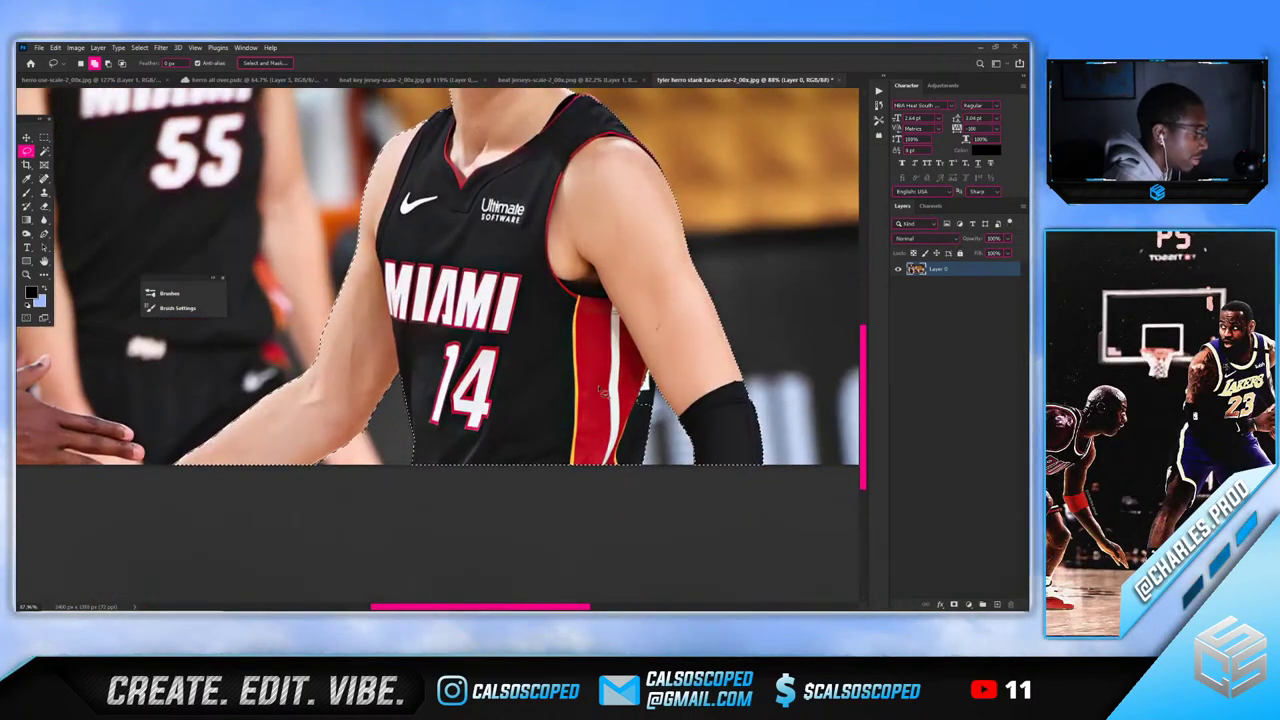
scroll(640, 390, "up", 3)
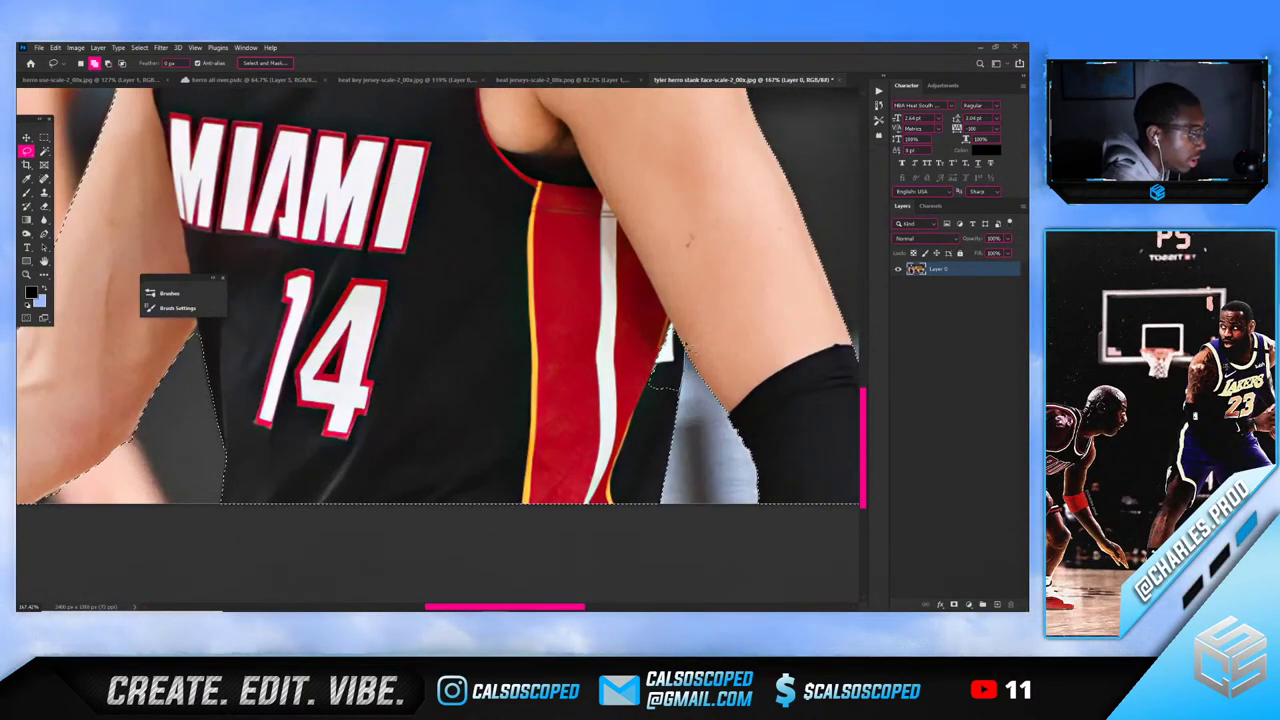
scroll(680, 370, "down", 3)
scroll(287, 365, "up", 4)
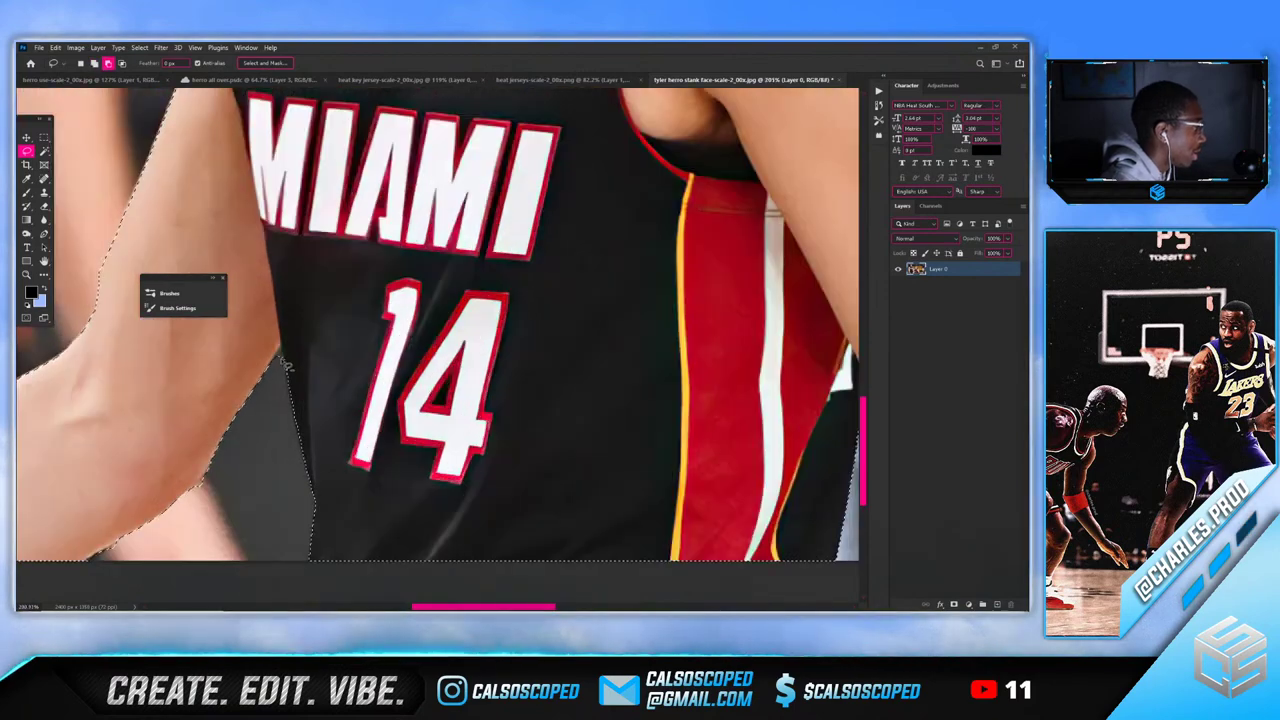
scroll(271, 408, "down", 3)
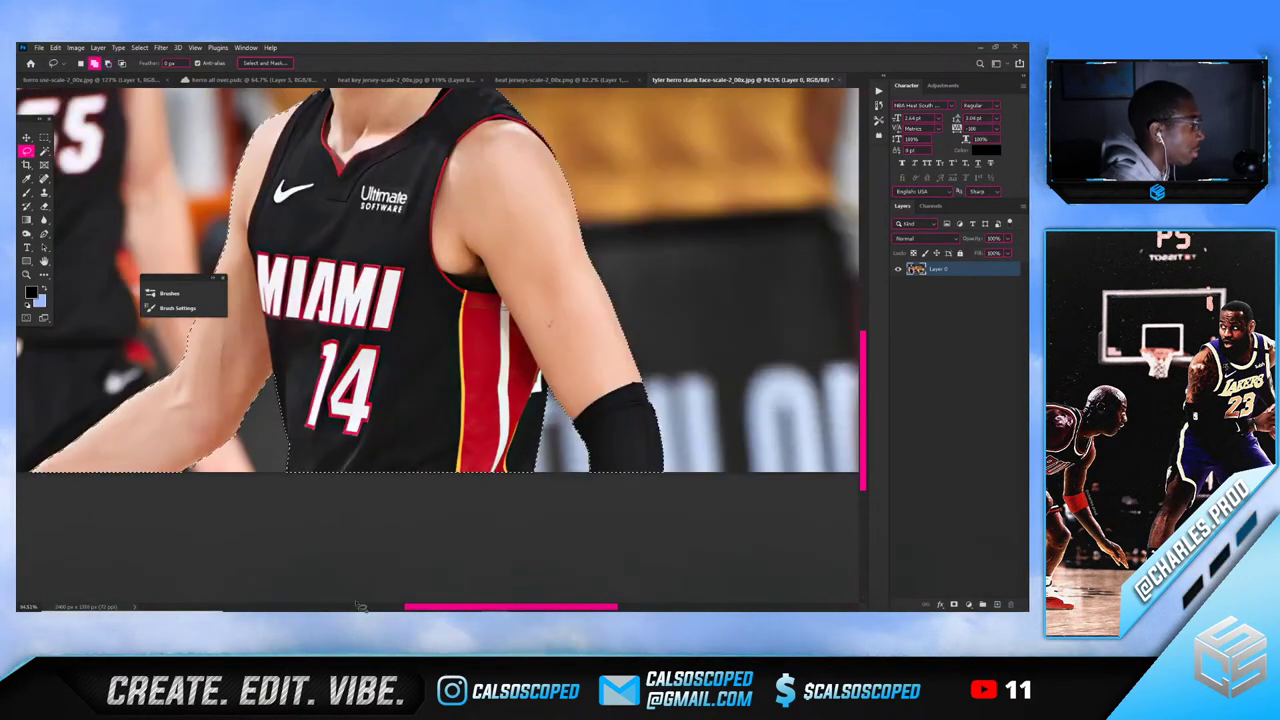
Switch to the Brave browser and search Google Images for "spider man twin meme"
mouse_move(362, 609)
left_click(442, 601)
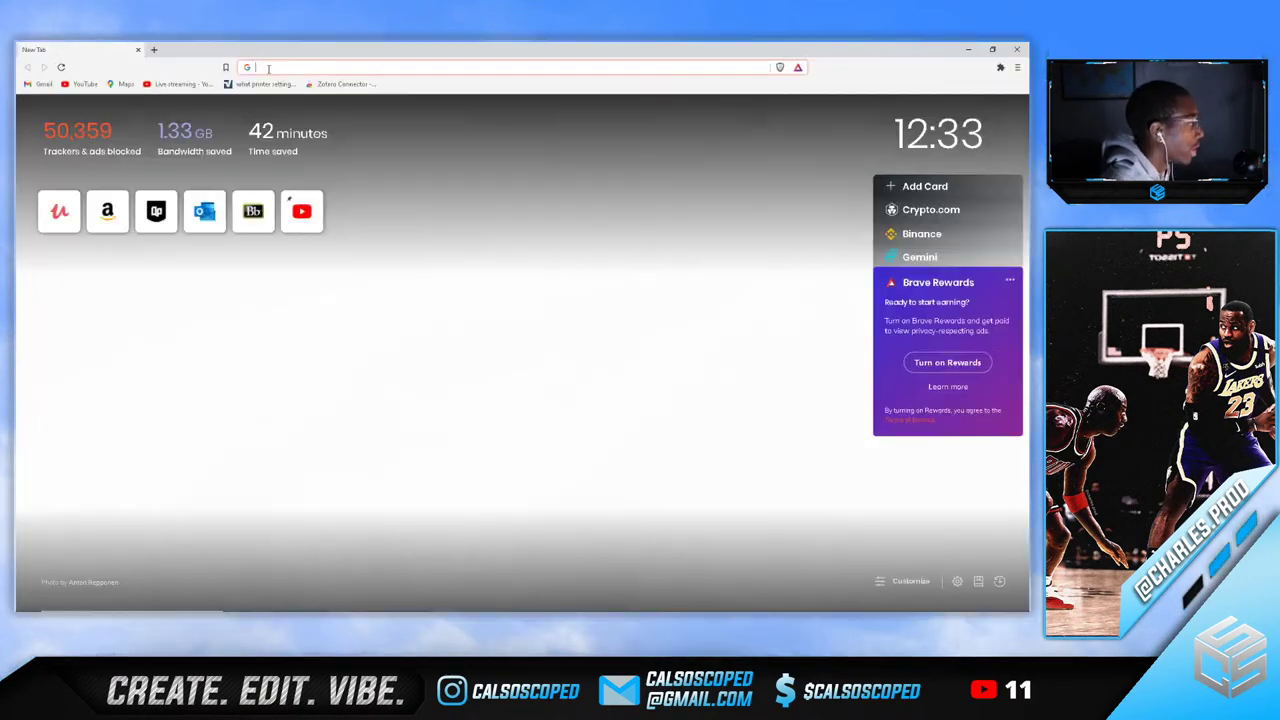
type("spider ma")
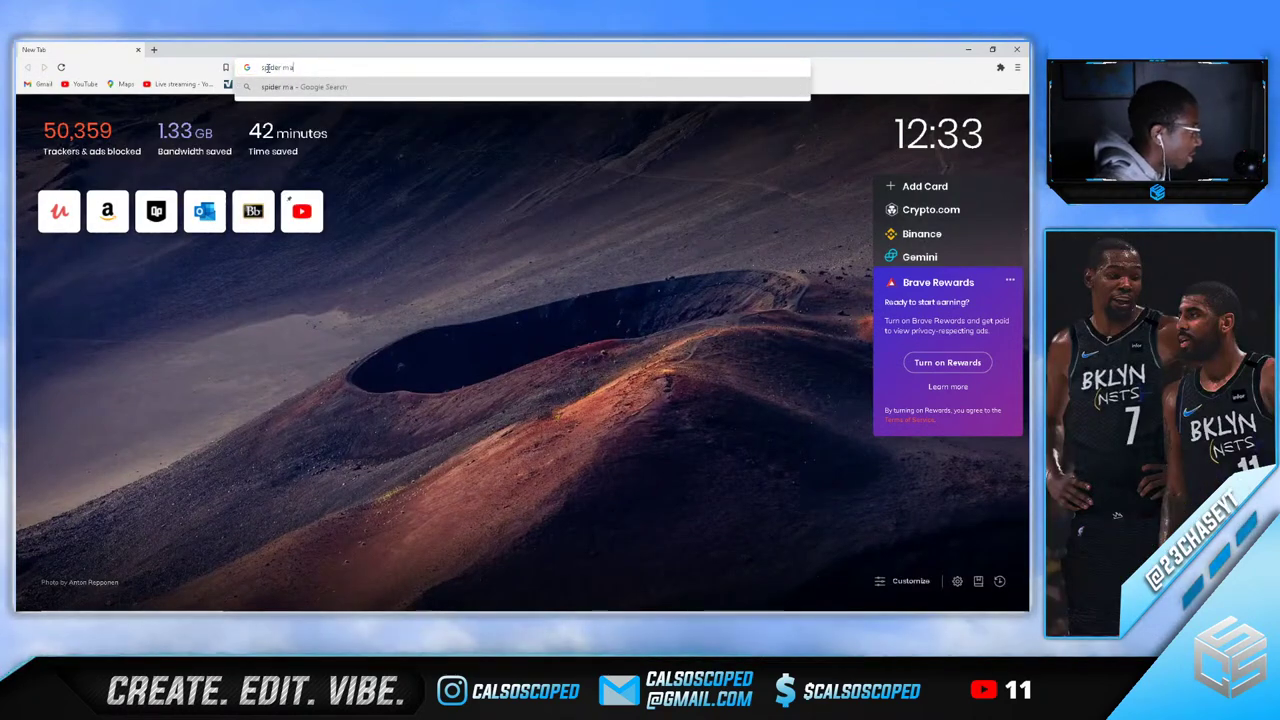
type("n twin meme")
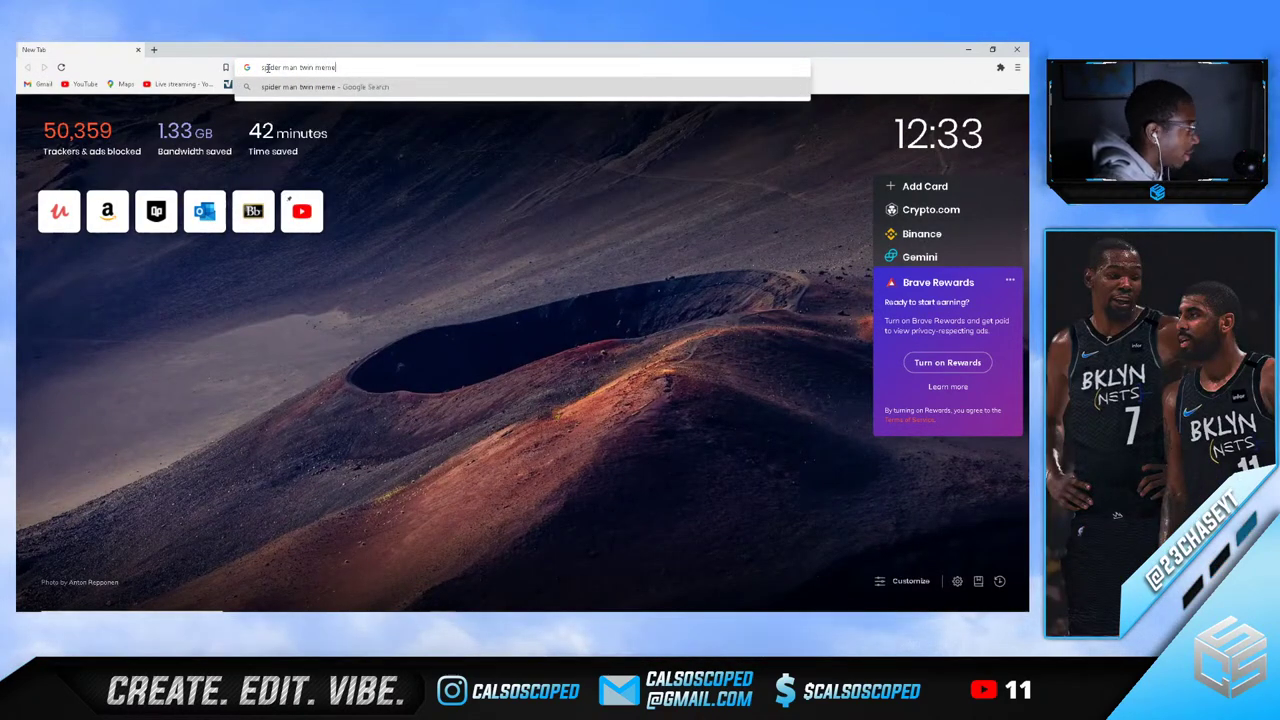
key("Return")
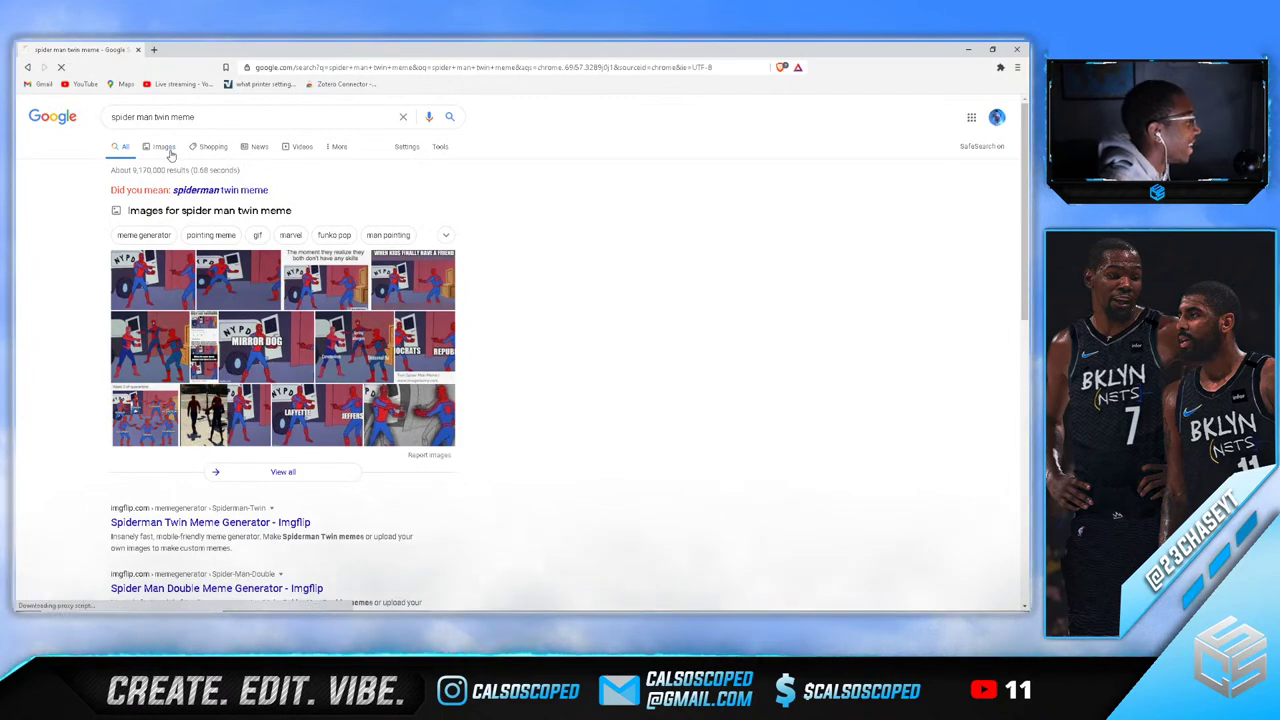
left_click(165, 149)
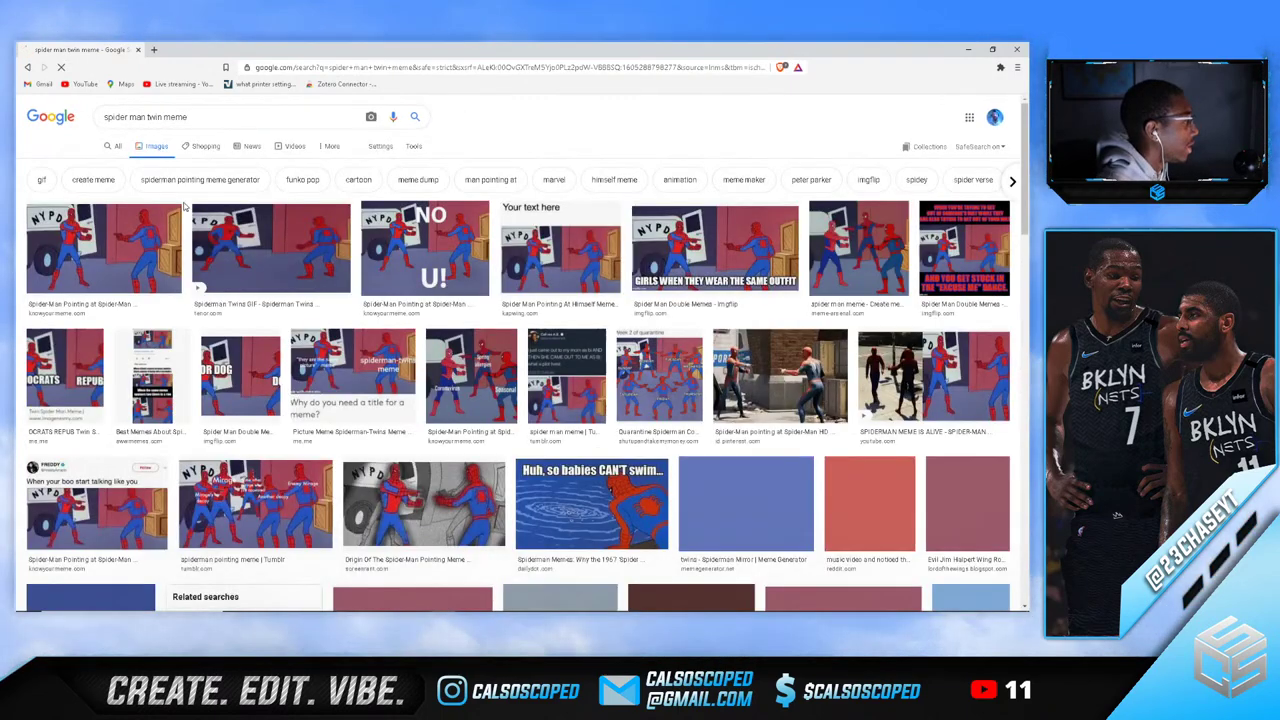
Preview the Spiderman Twins GIF and the "Girls when they wear the same outfit" meme, and close the browser tab
left_click(283, 232)
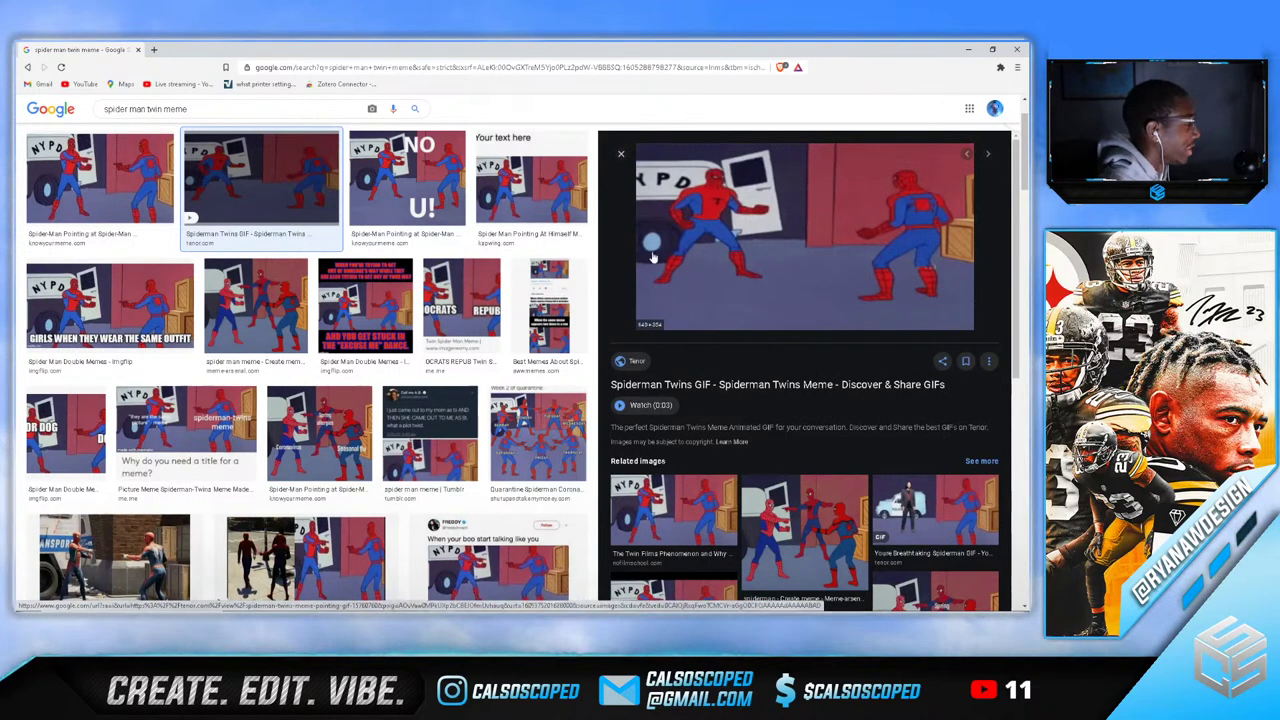
left_click(188, 290)
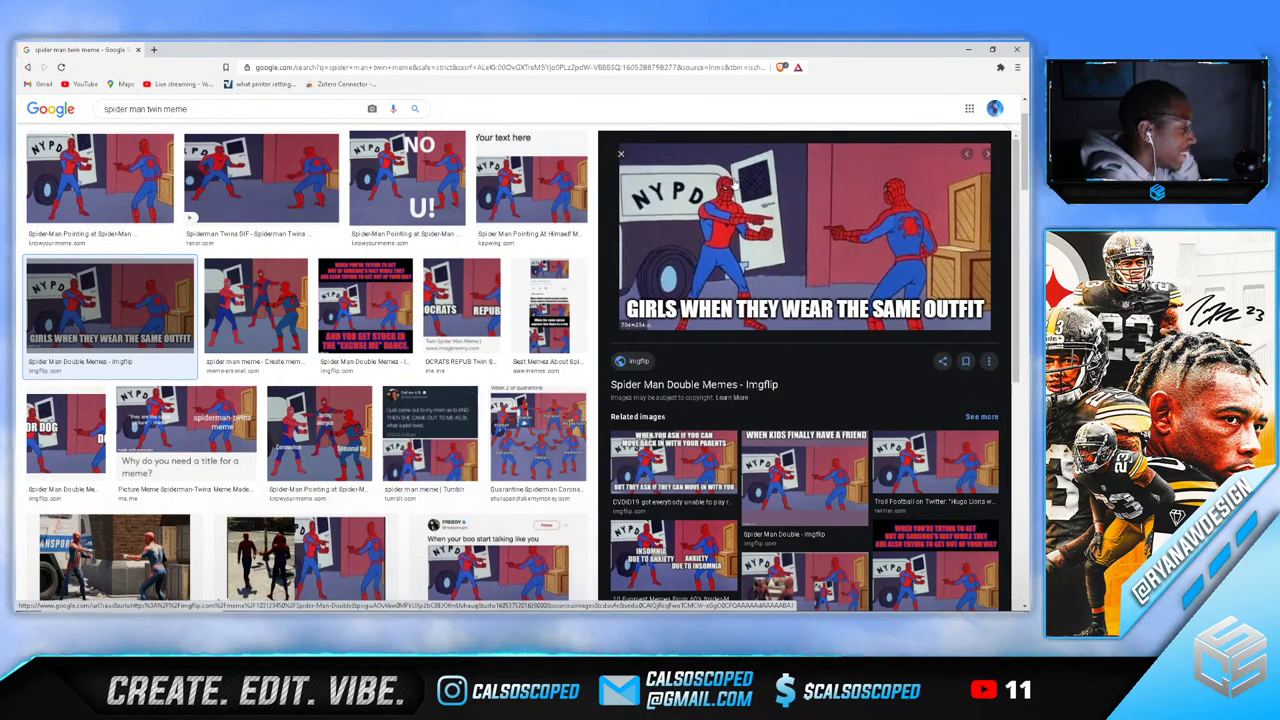
left_click(620, 154)
left_click(138, 50)
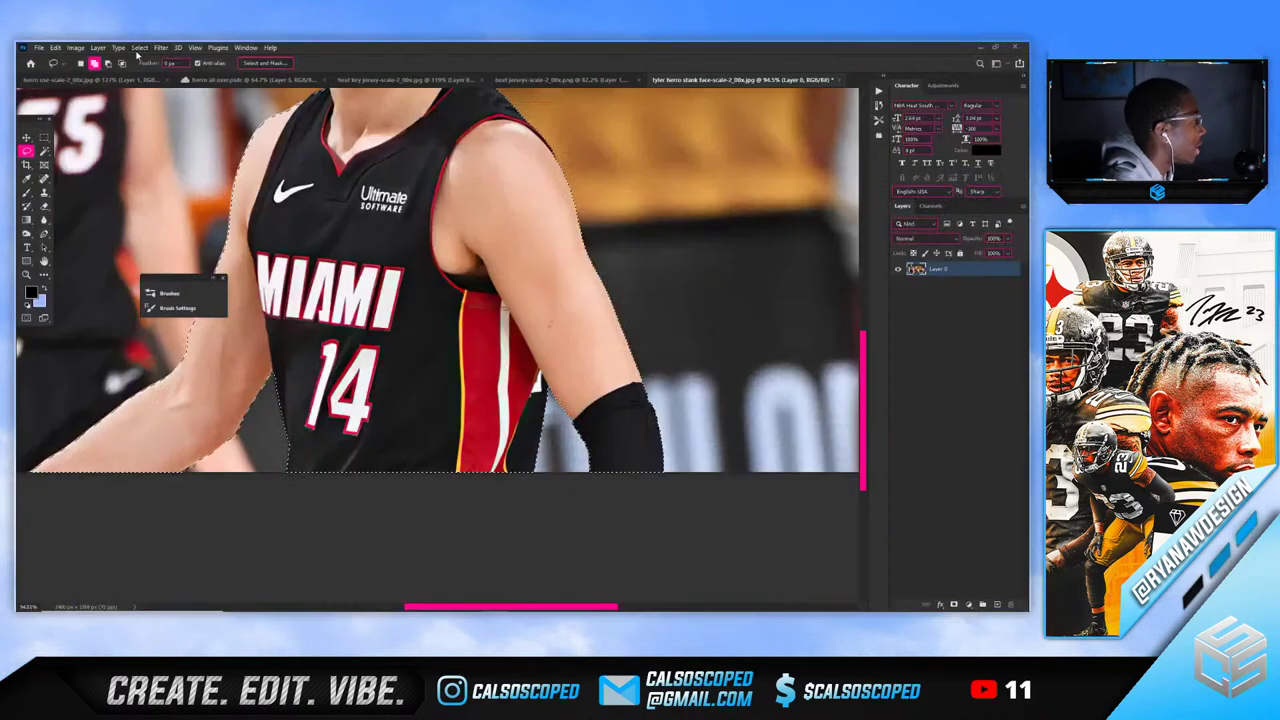
Examine the selection edges around the player's forearm, the jersey side and the neck and shoulder
scroll(575, 368, "down", 2)
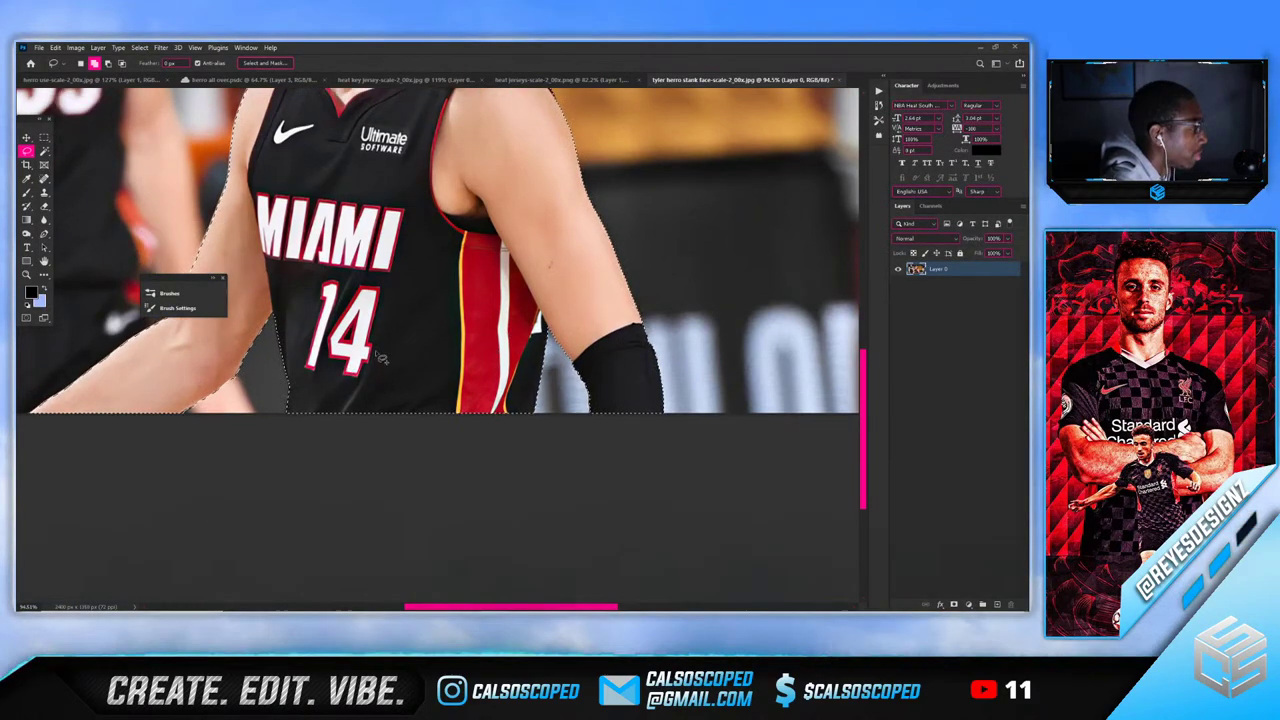
scroll(178, 357, "down", 2)
scroll(310, 500, "up", 4)
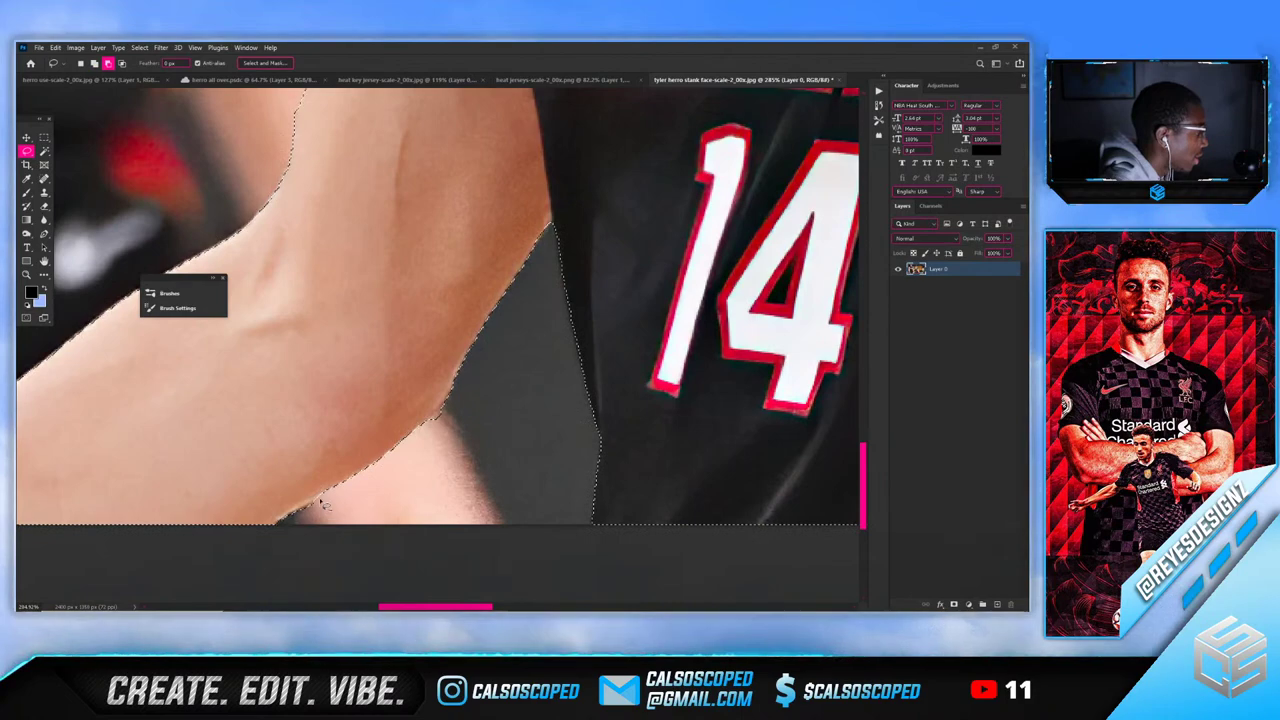
scroll(426, 410, "down", 1)
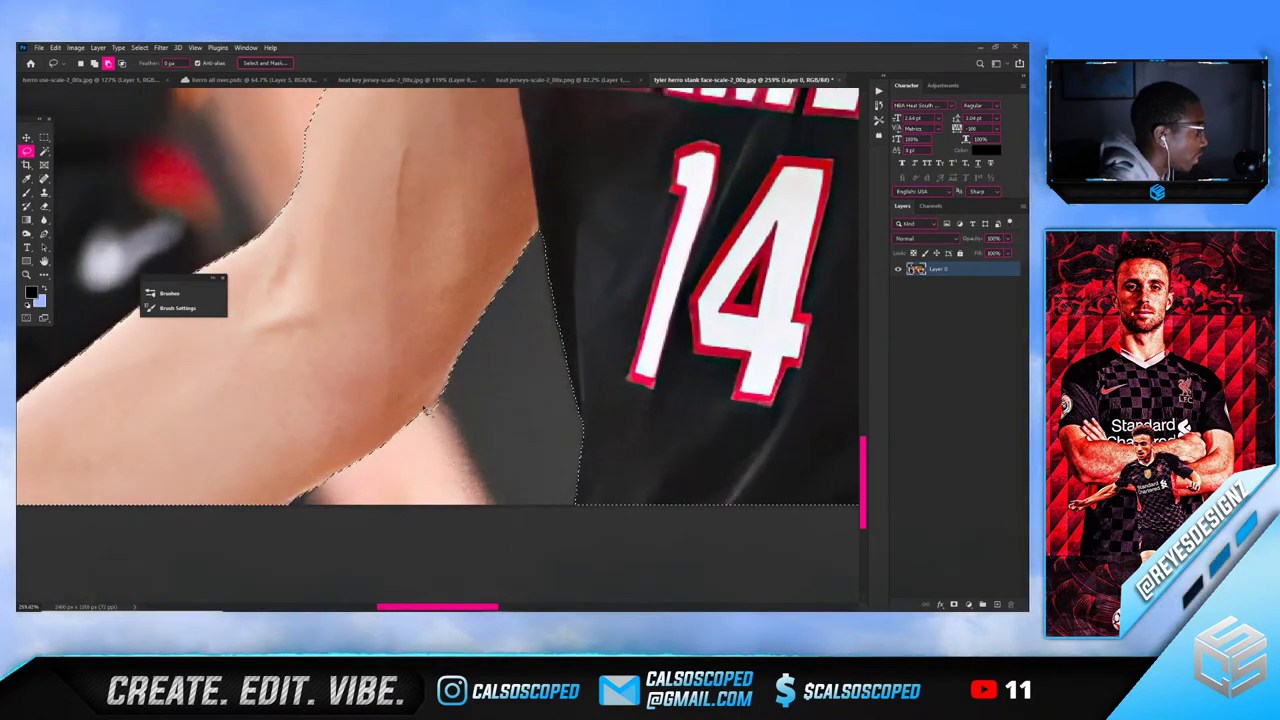
key("ctrl+0")
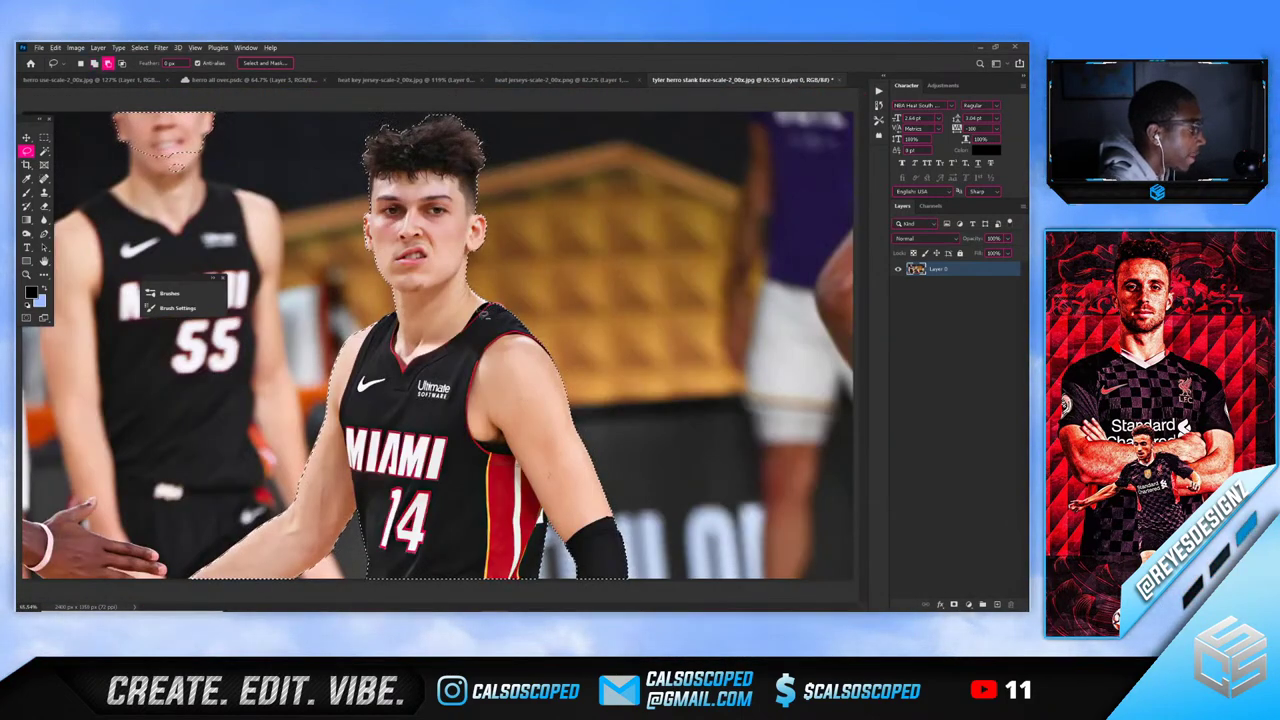
scroll(480, 300, "up", 6)
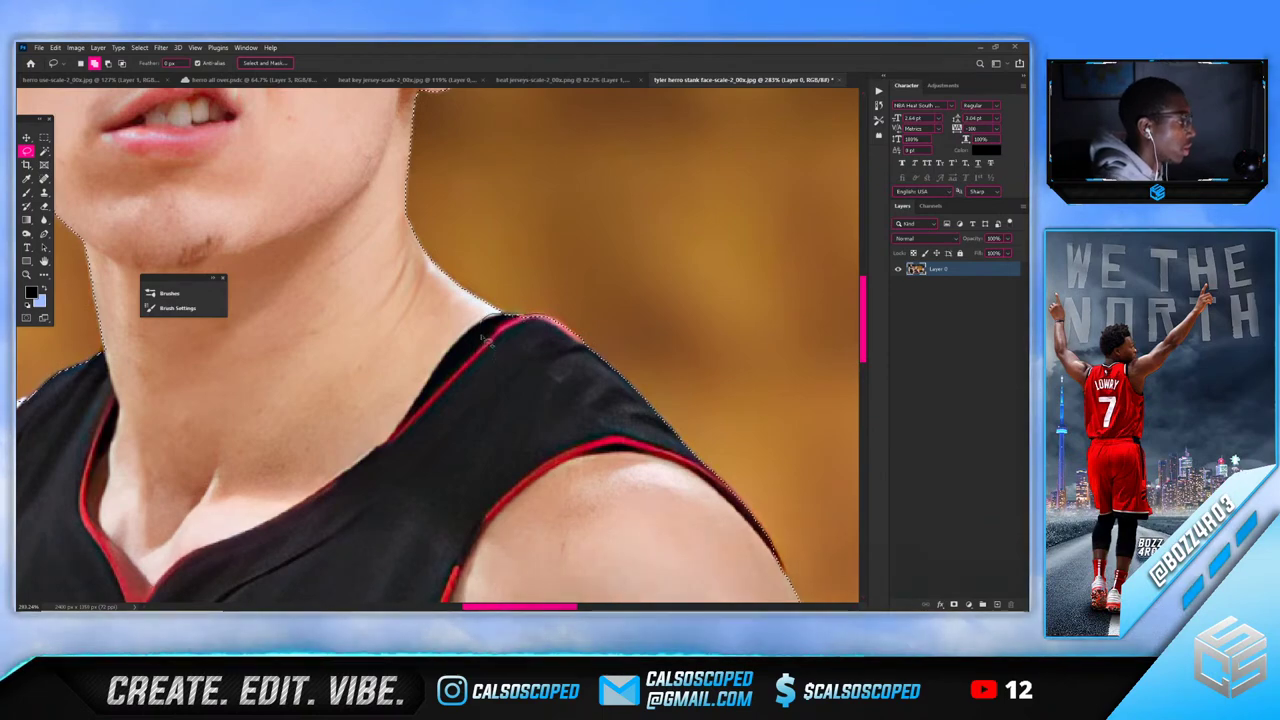
key("ctrl+0")
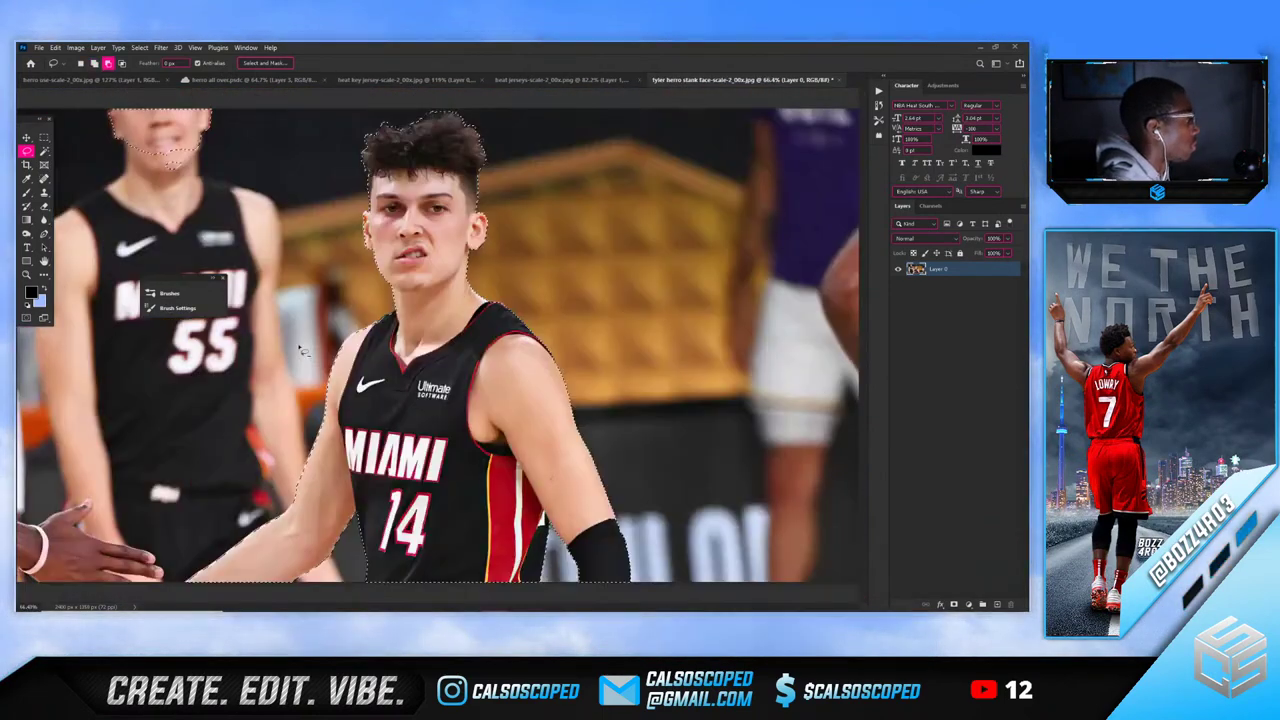
Check the player selection in Quick Mask mode and turn it into a layer mask on Layer 0
key("q")
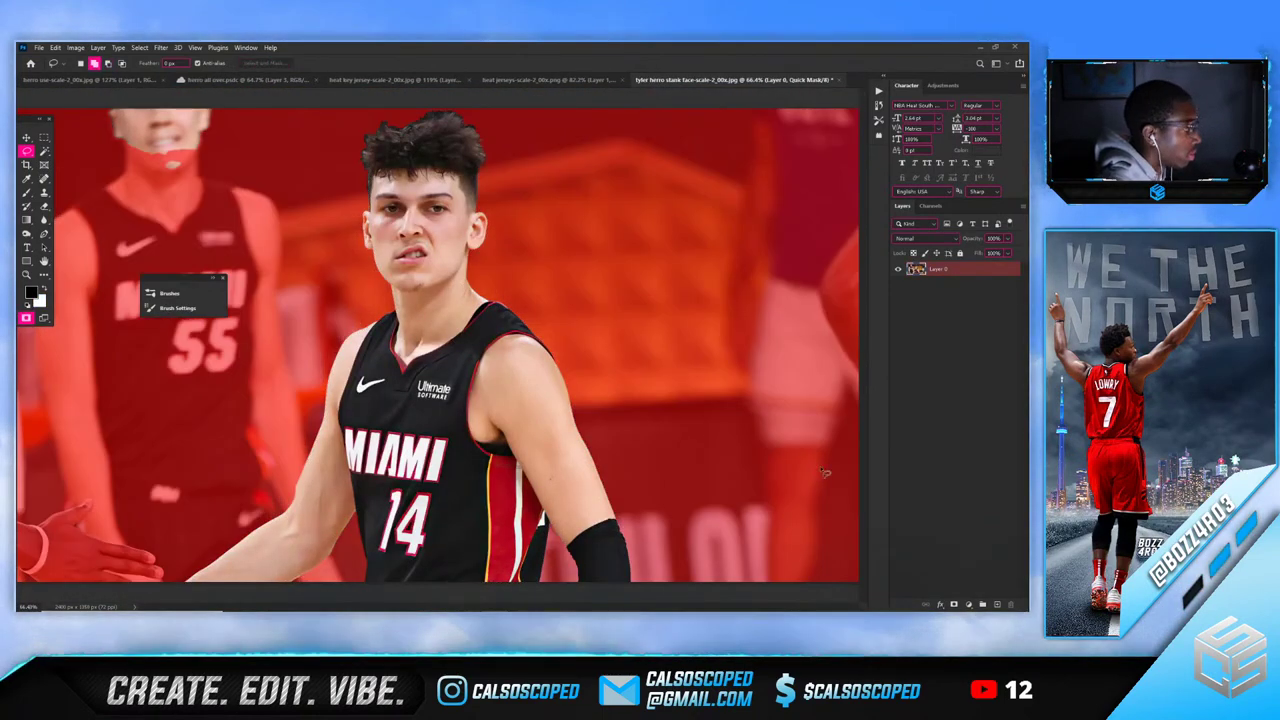
key("q")
left_click(953, 604)
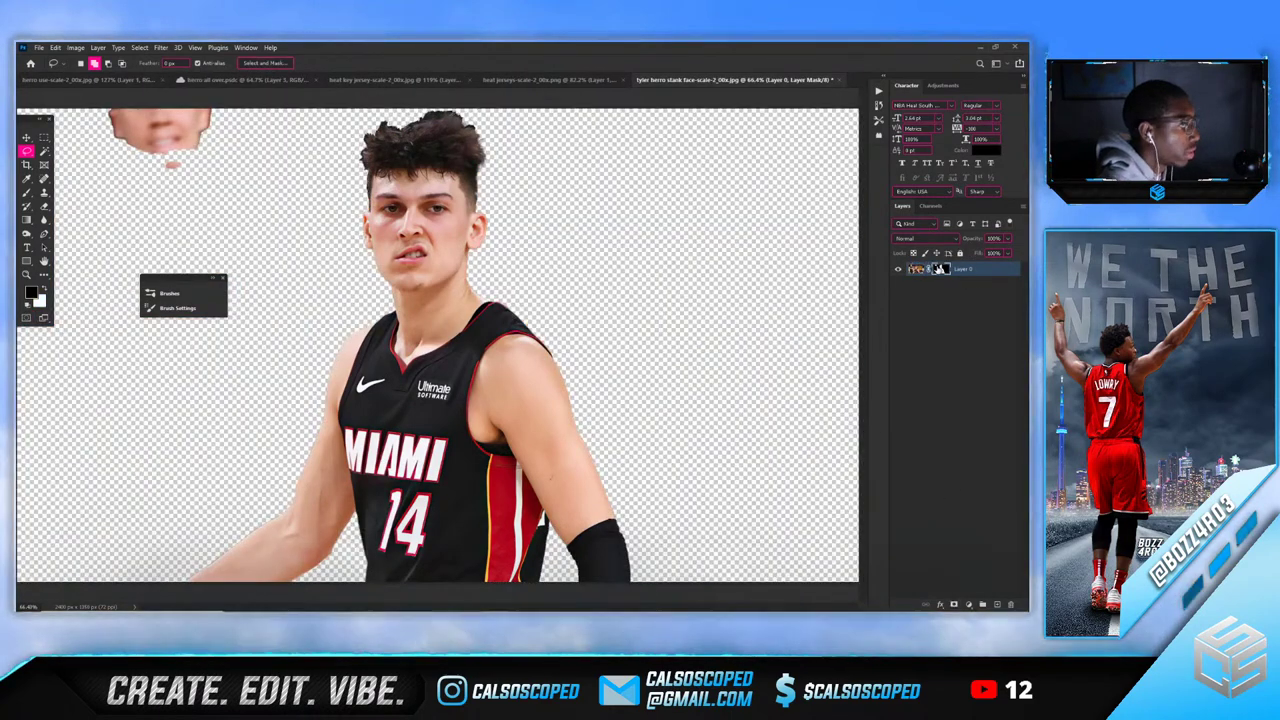
Set the brush flow to 100% and paint black on the mask to hide the background player's leftover face
scroll(526, 266, "down", 3)
key("ctrl+plus")
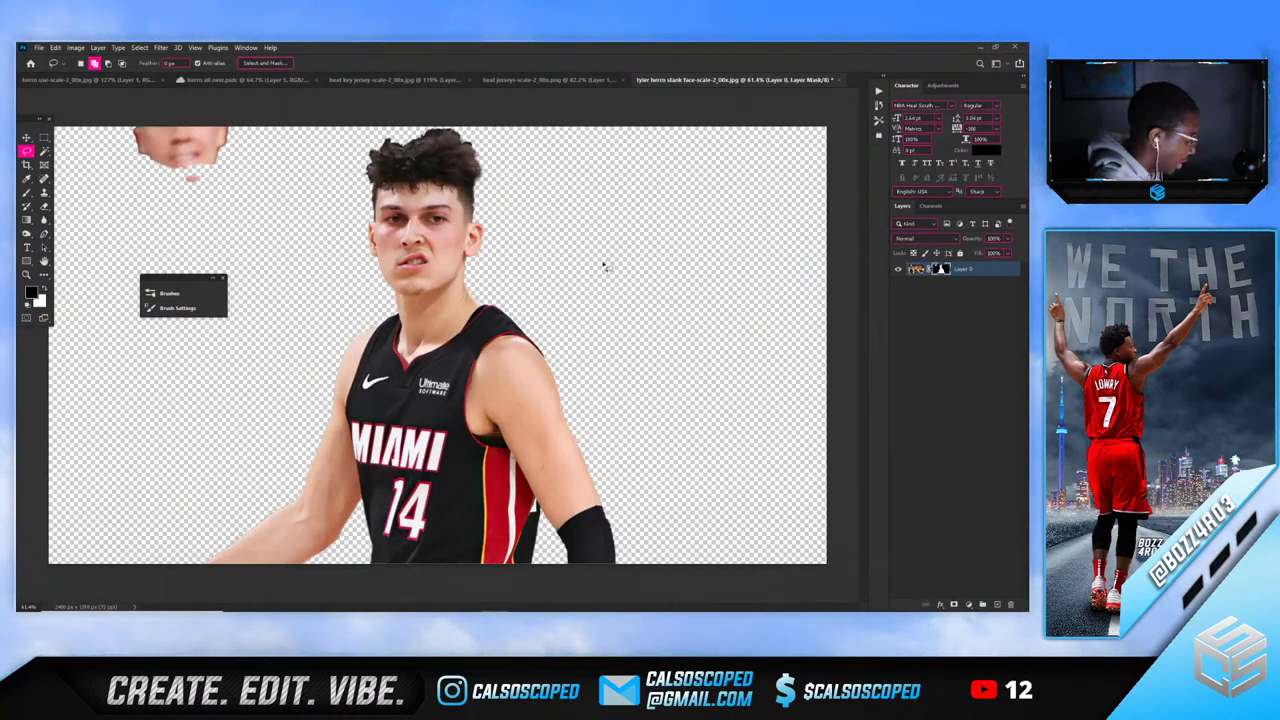
key("b")
mouse_move(186, 160)
left_mouse_down()
mouse_move(212, 166)
mouse_move(268, 141)
mouse_move(170, 167)
left_mouse_up()
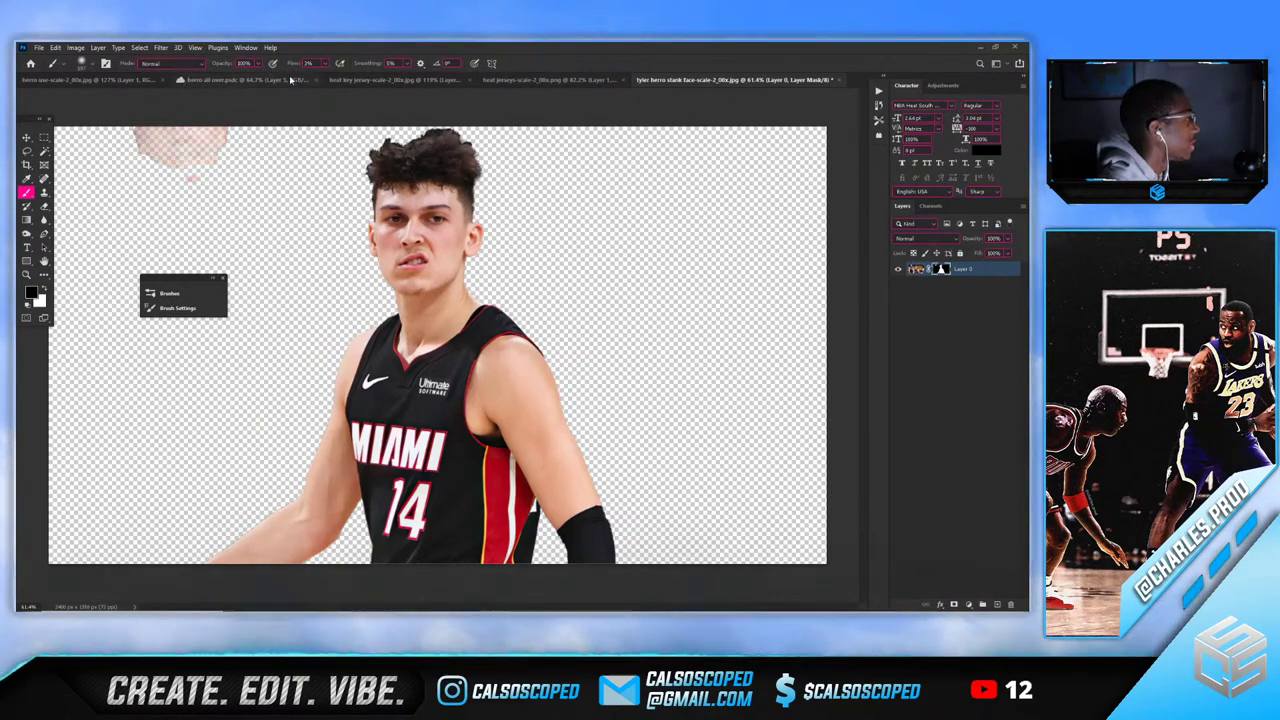
left_click(325, 64)
left_click_drag(326, 78, 371, 77)
left_click_drag(140, 162, 160, 209)
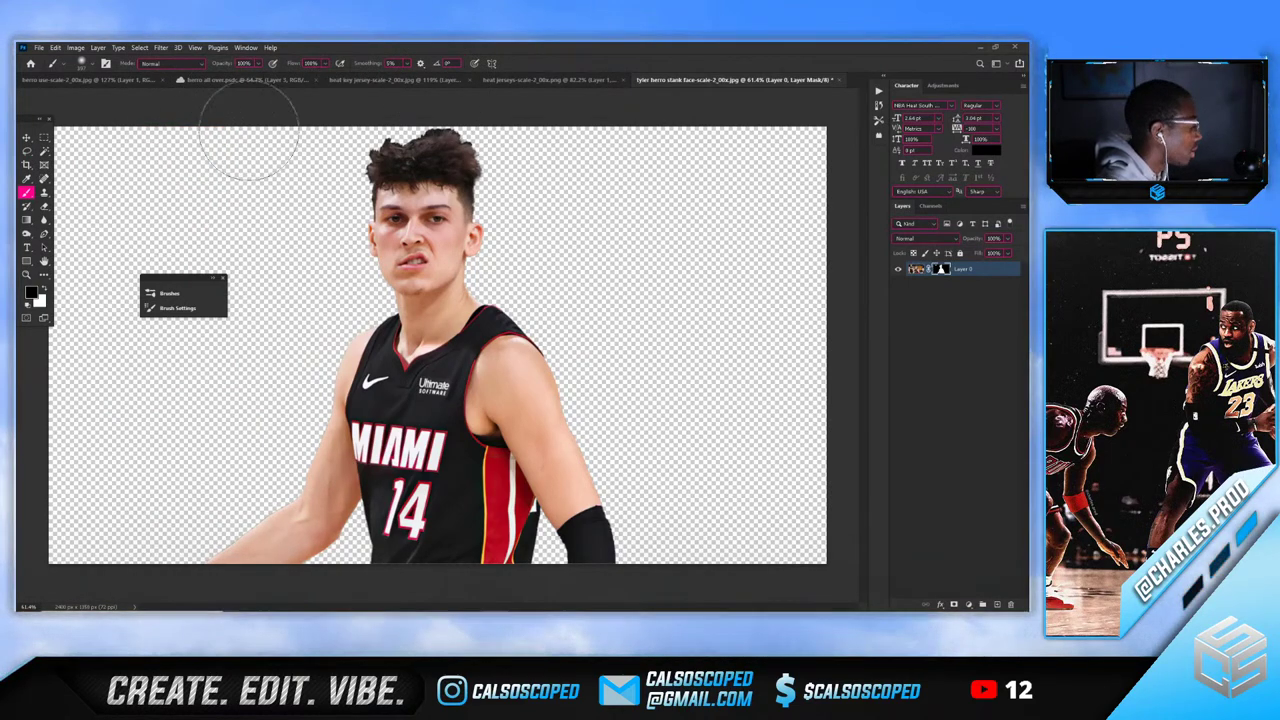
Refine the layer mask along the player's hair with the Refine Edge brush in Select and Mask
key("v")
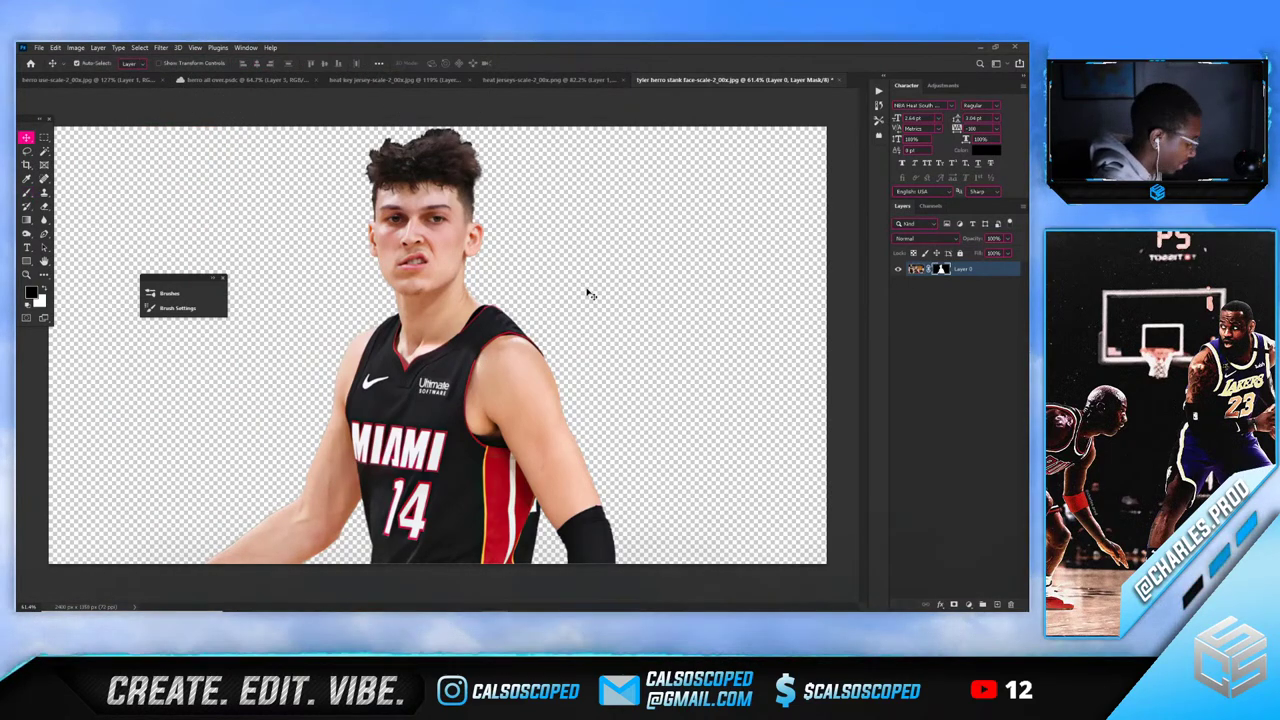
double_click(941, 270)
key("r")
scroll(408, 135, "up", 12)
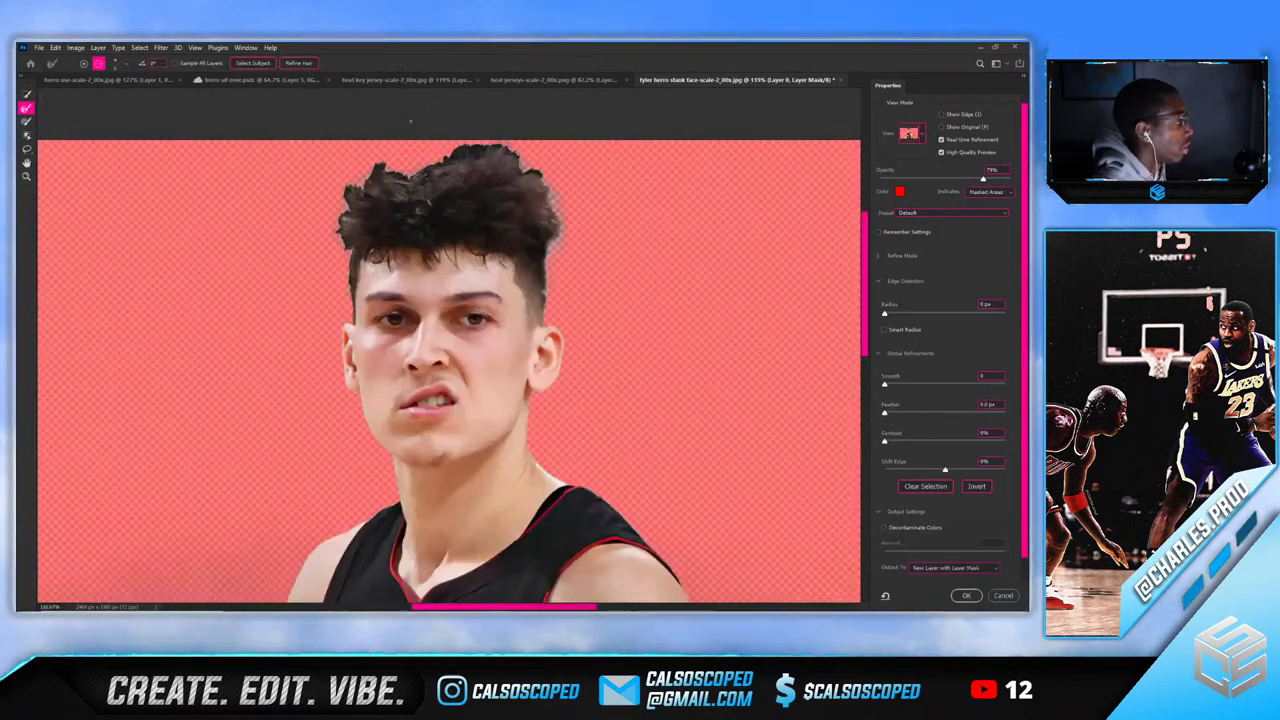
right_click(436, 150, "alt")
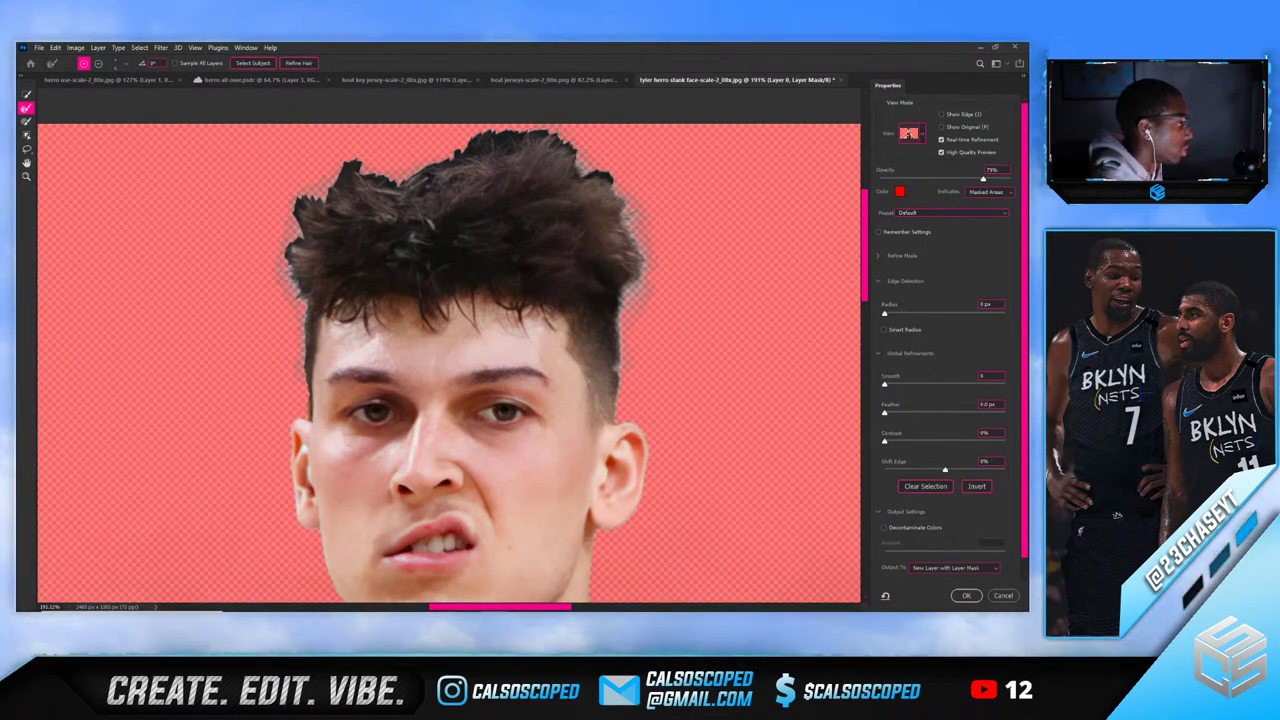
scroll(440, 362, "down", 1)
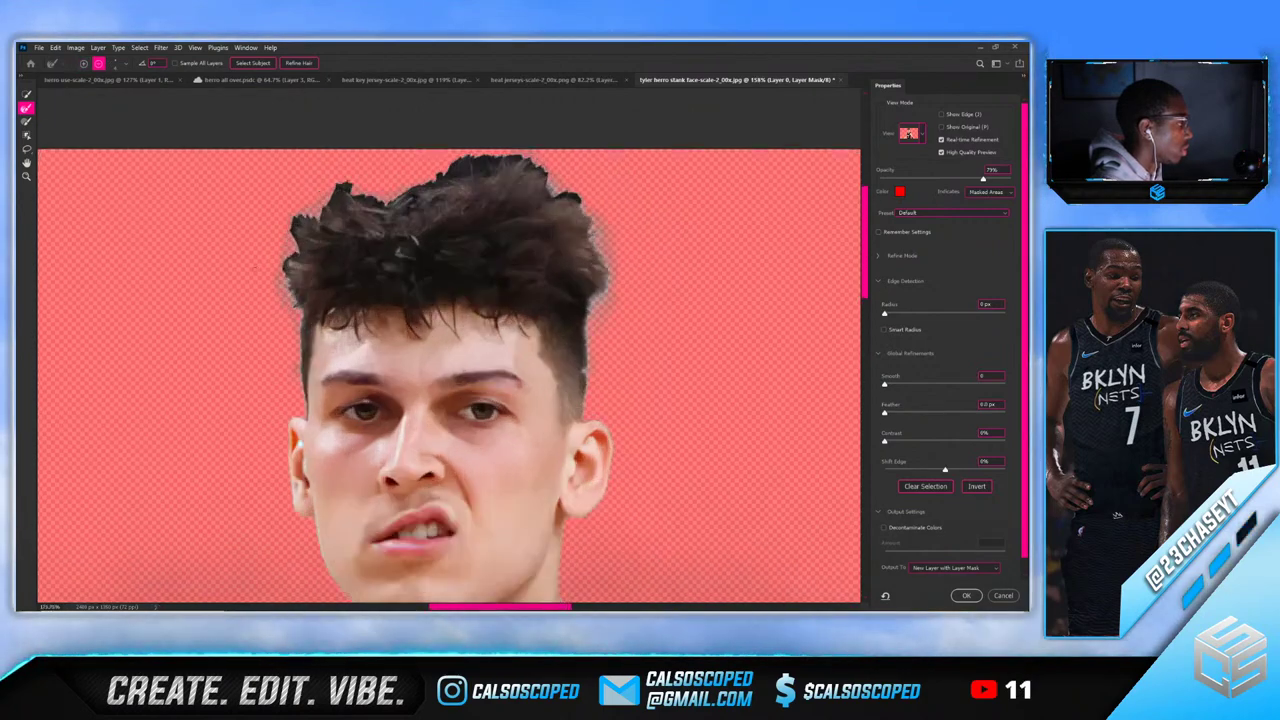
scroll(322, 266, "up", 3)
key("alt")
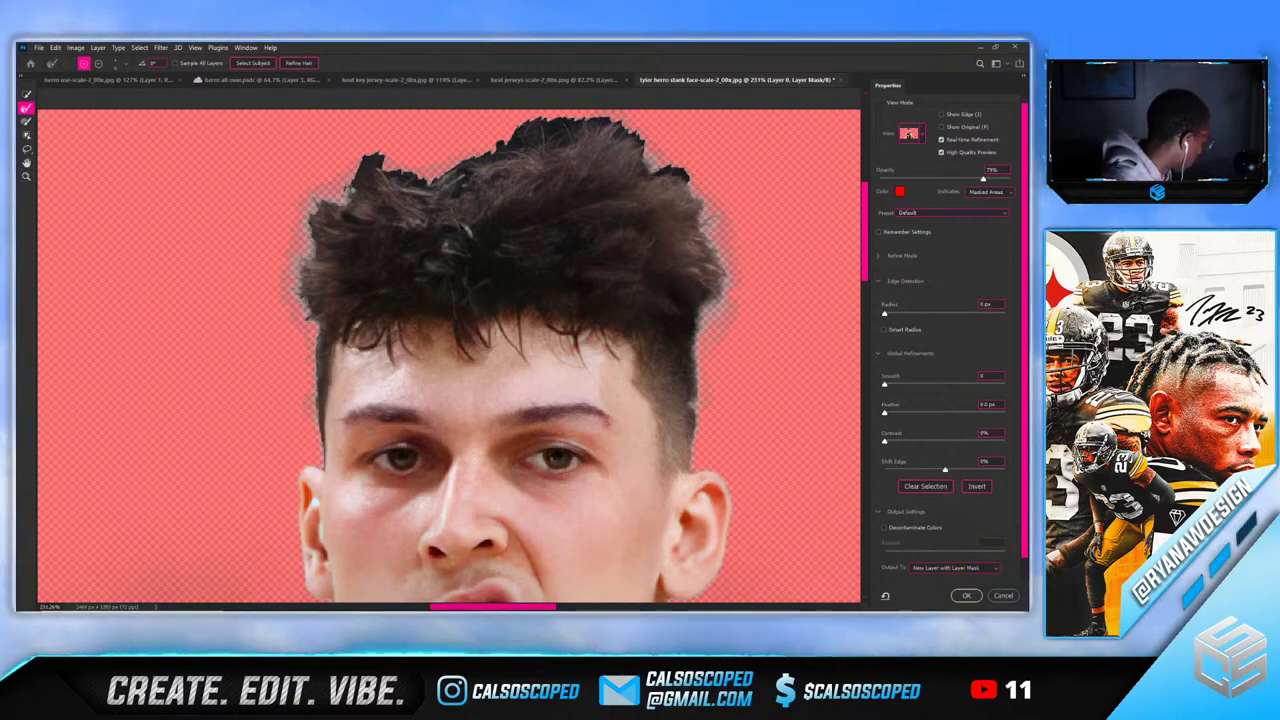
scroll(449, 355, "up", 2)
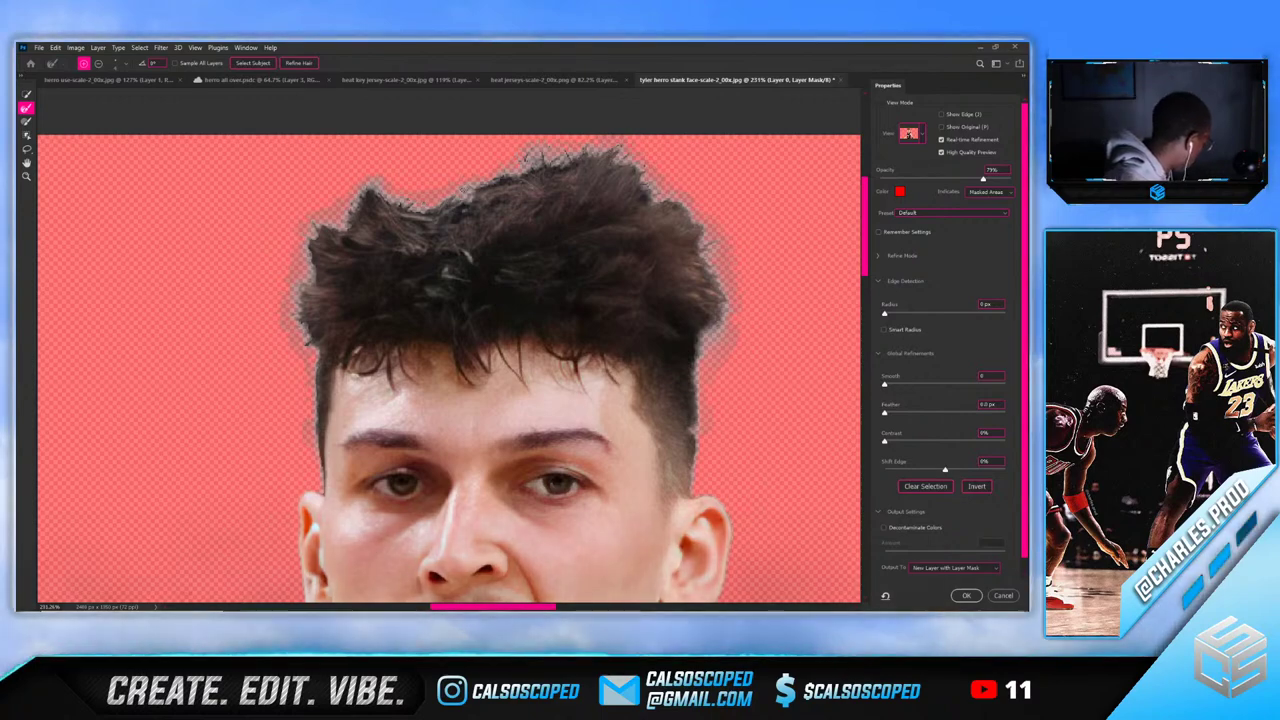
scroll(424, 207, "down", 5)
scroll(371, 263, "up", 6)
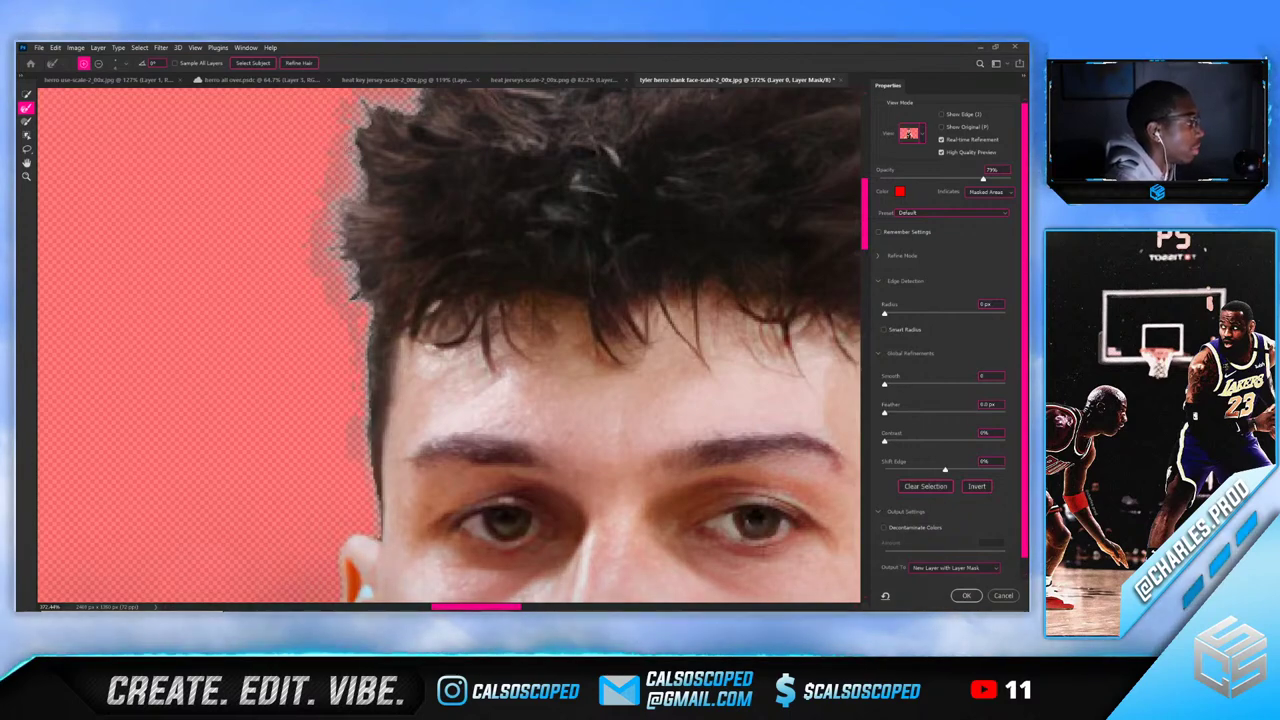
scroll(538, 173, "down", 6)
scroll(538, 173, "up", 6)
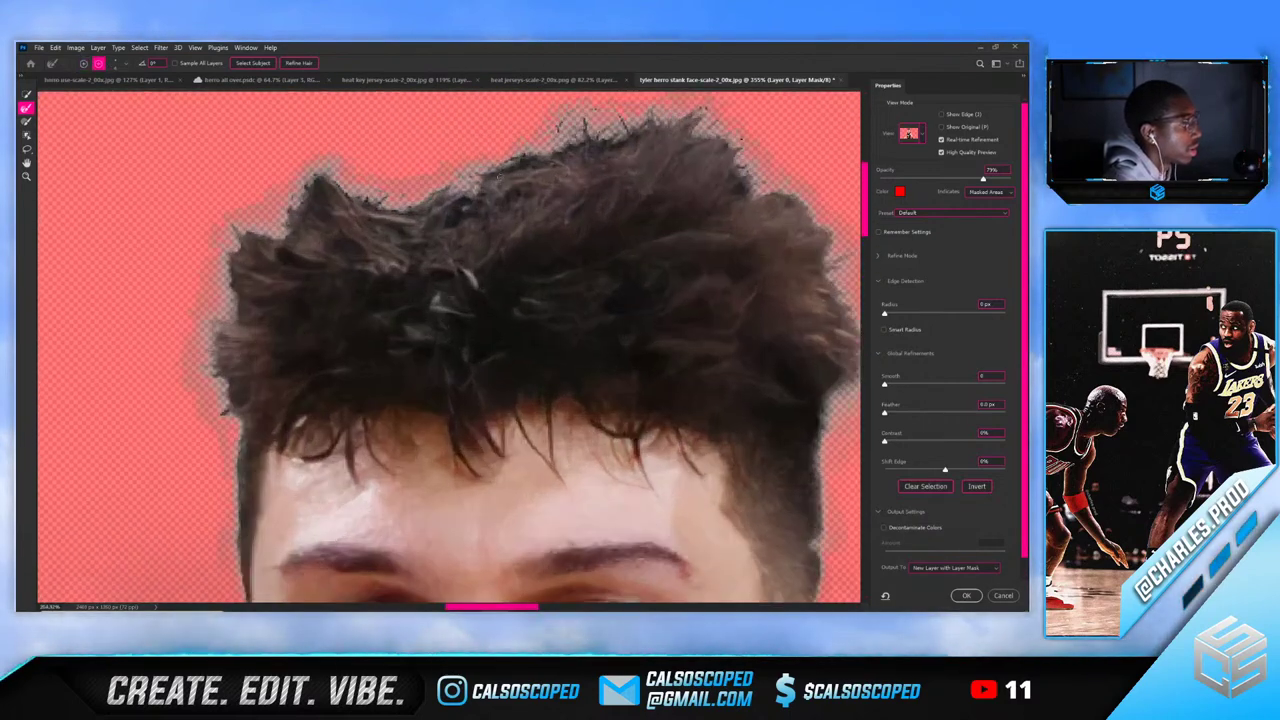
key("alt")
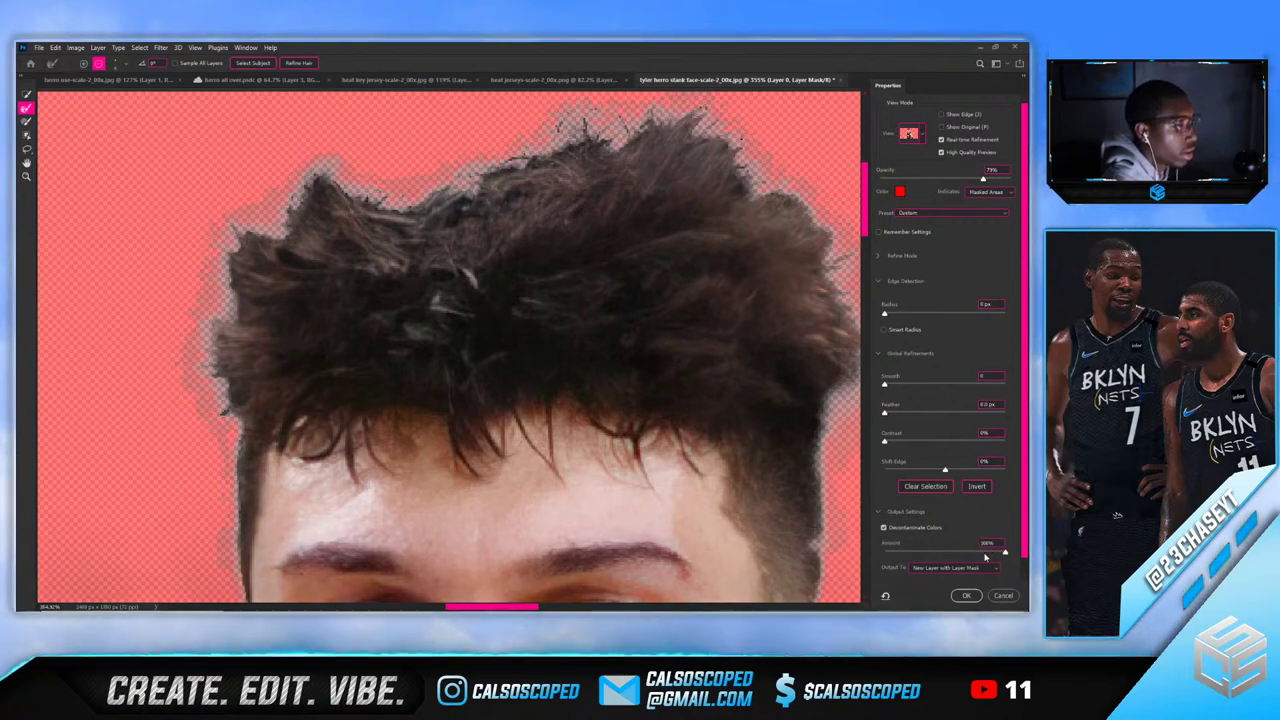
Decontaminate the edge colors at 100% and output the cutout to a new layer with layer mask
left_click(983, 554)
left_click(966, 595)
scroll(670, 267, "down", 8)
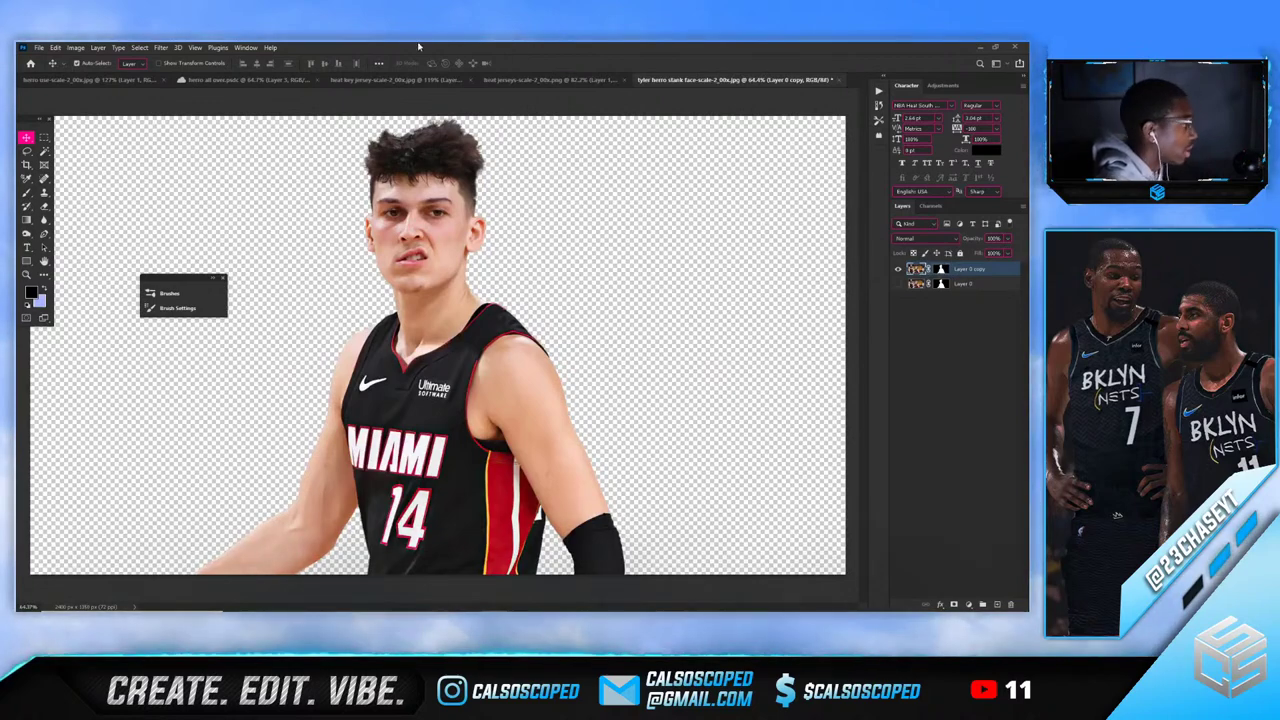
In the HERRO jersey document, hide the "herro" smart object, and show and expand the "herro text group draft" group
left_click(390, 79)
left_click(259, 82)
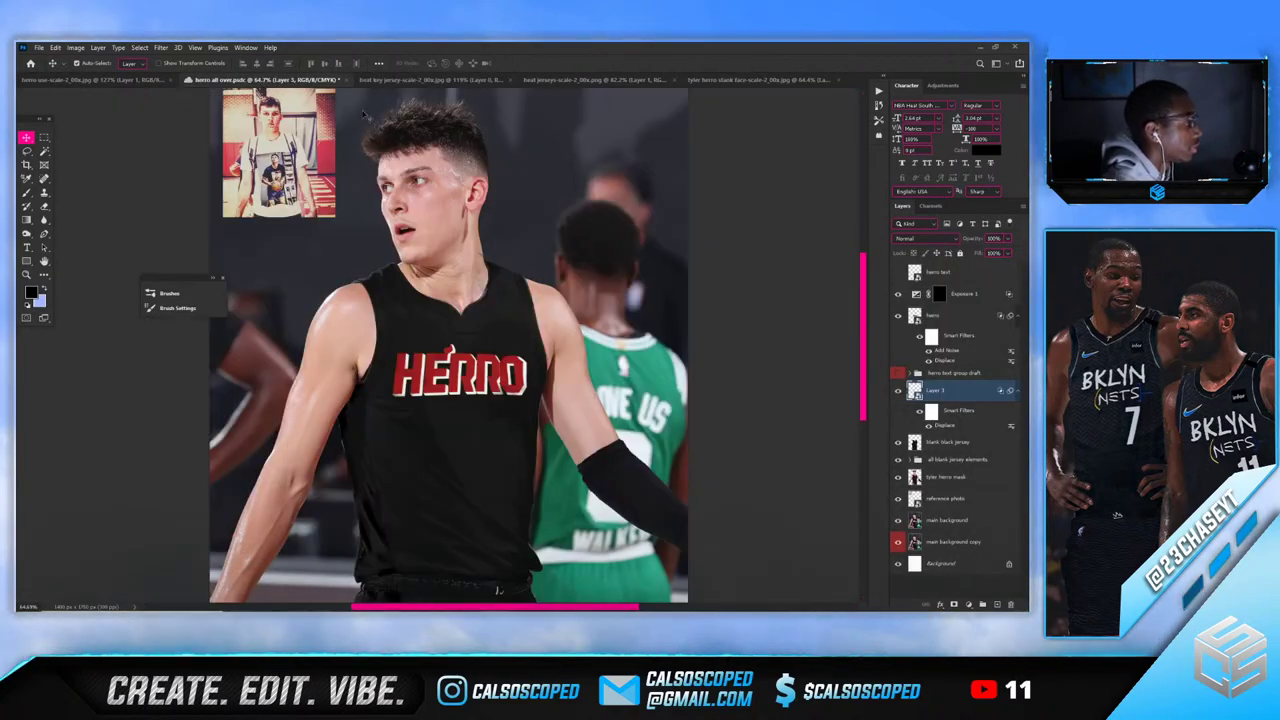
scroll(438, 325, "up", 3)
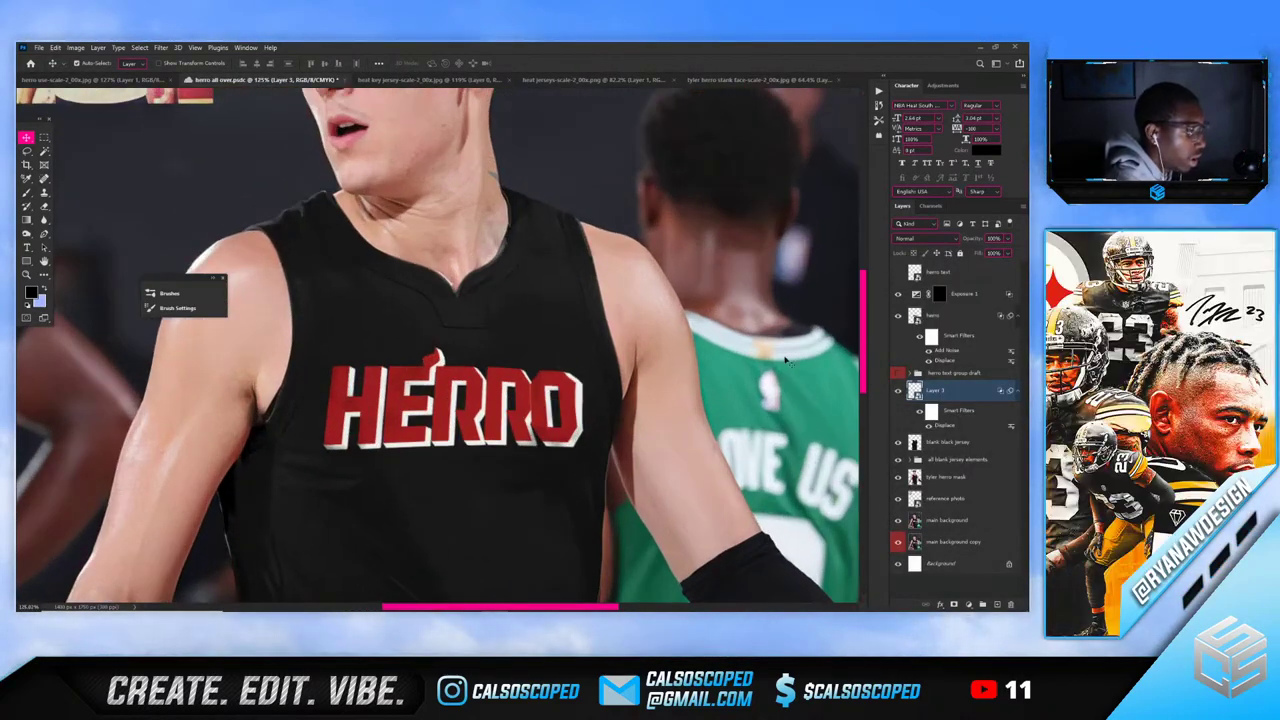
left_click(897, 390)
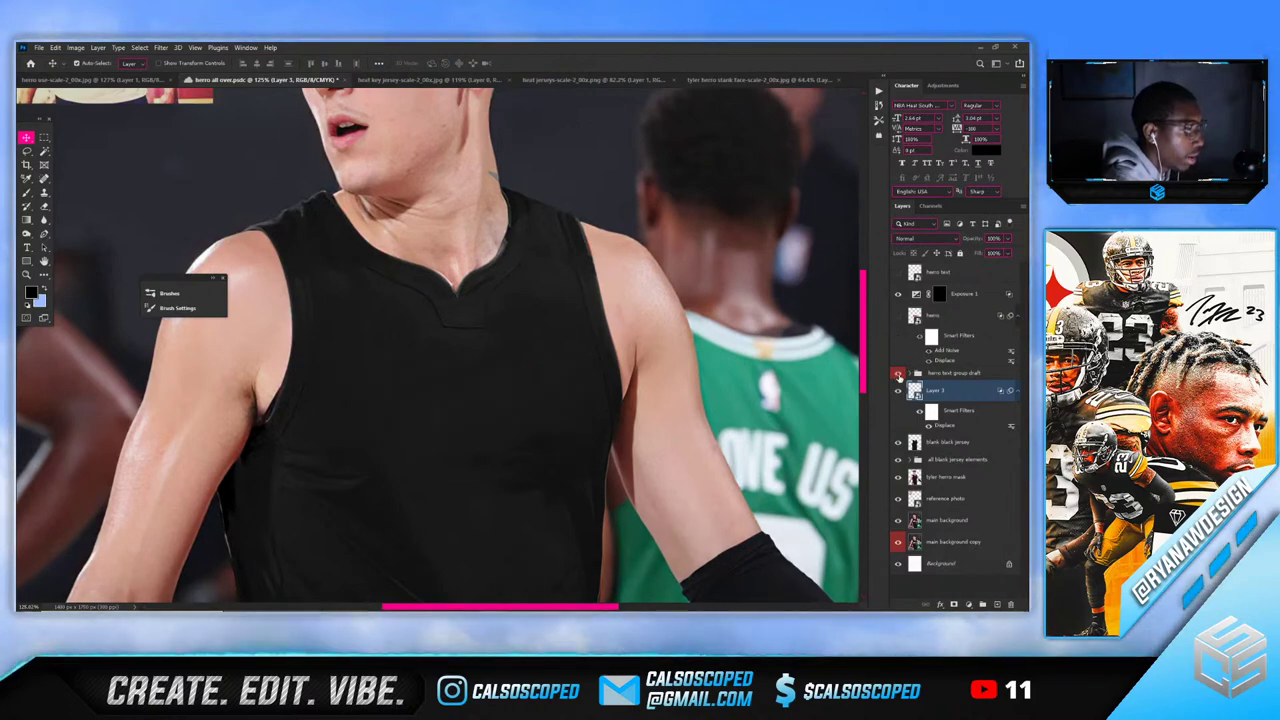
left_click(897, 372)
left_click(955, 372)
left_click(918, 372)
scroll(804, 382, "down", 2)
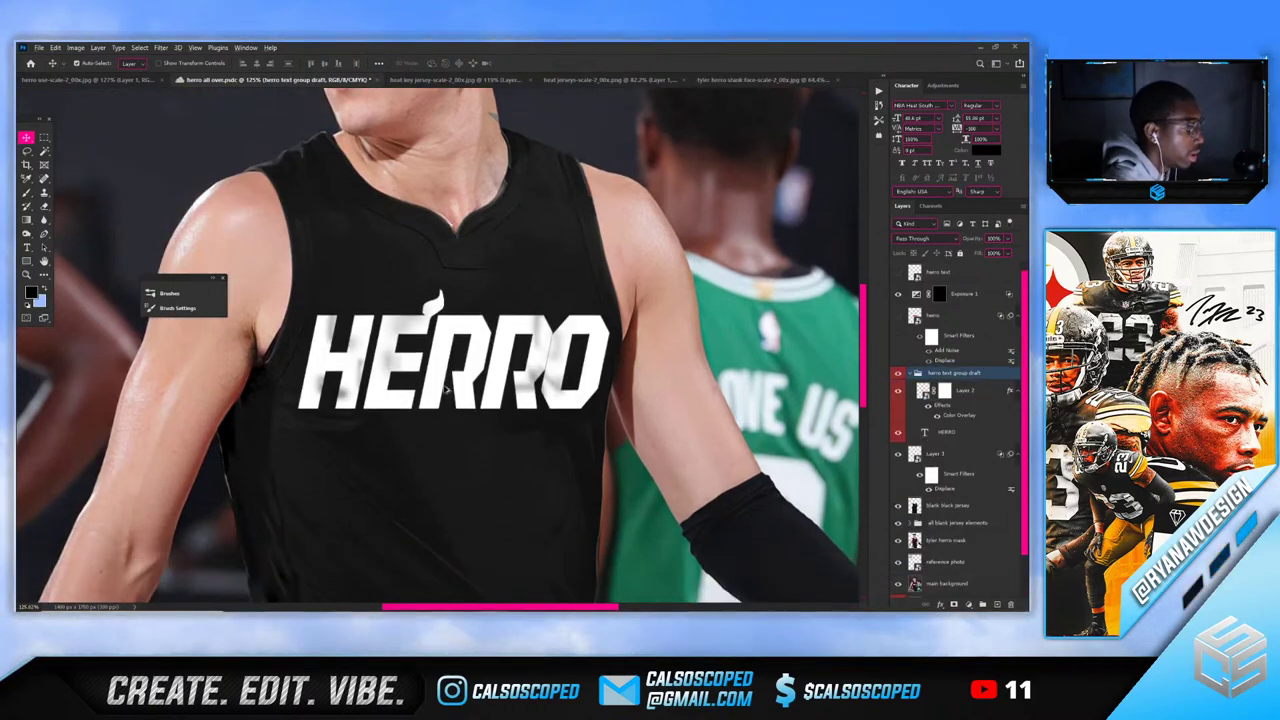
Compare the draft HERRO lettering without and with the flame on Layer 2, keeping the flame in its place
key("ctrl+plus")
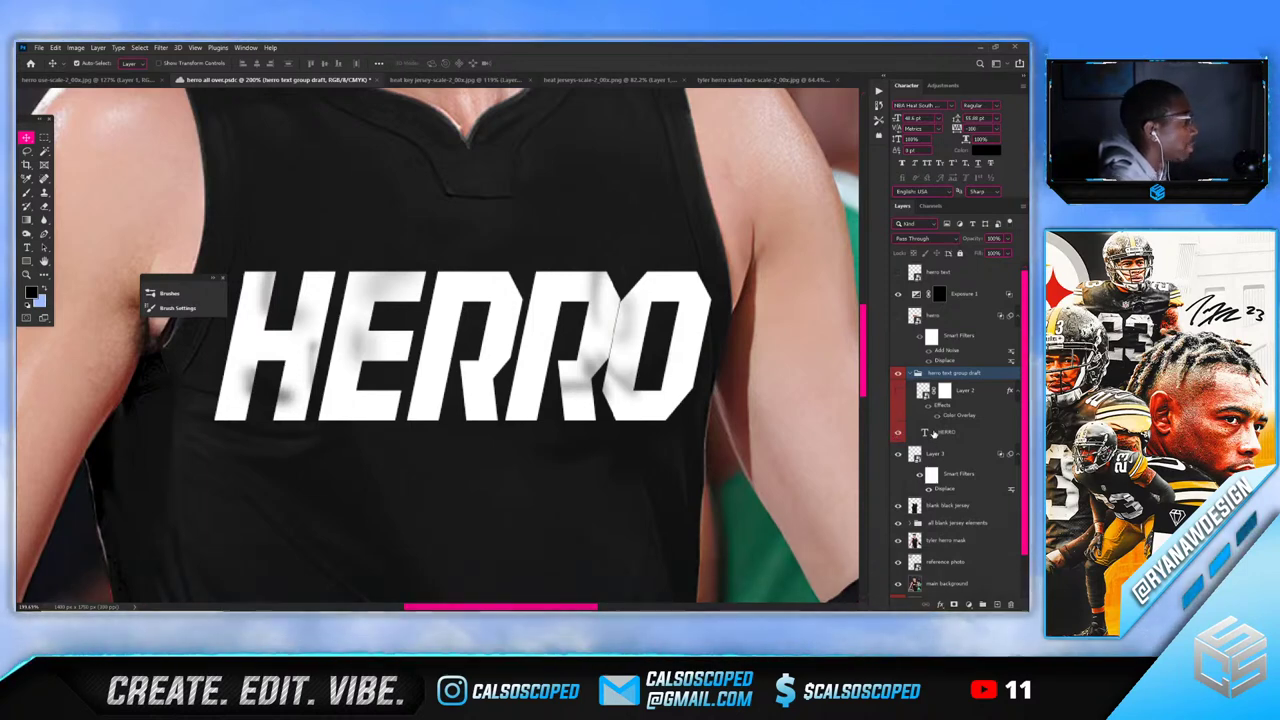
left_click(933, 432)
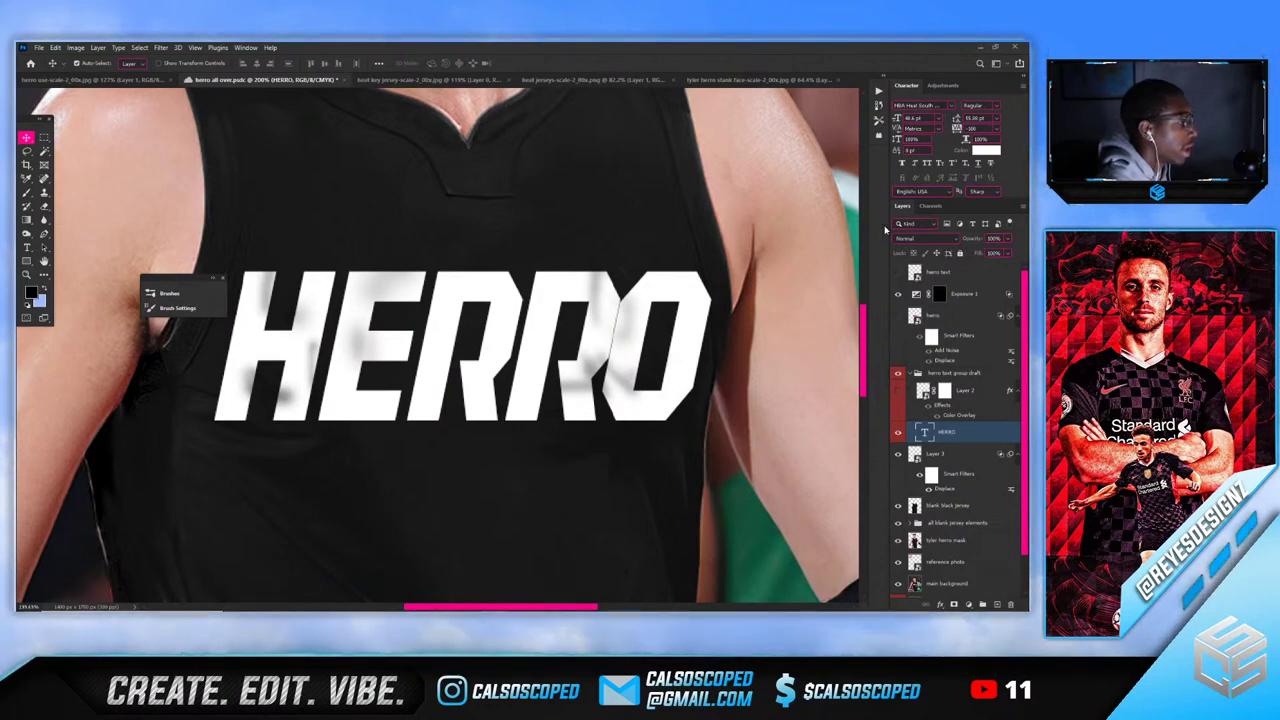
scroll(643, 335, "down", 3)
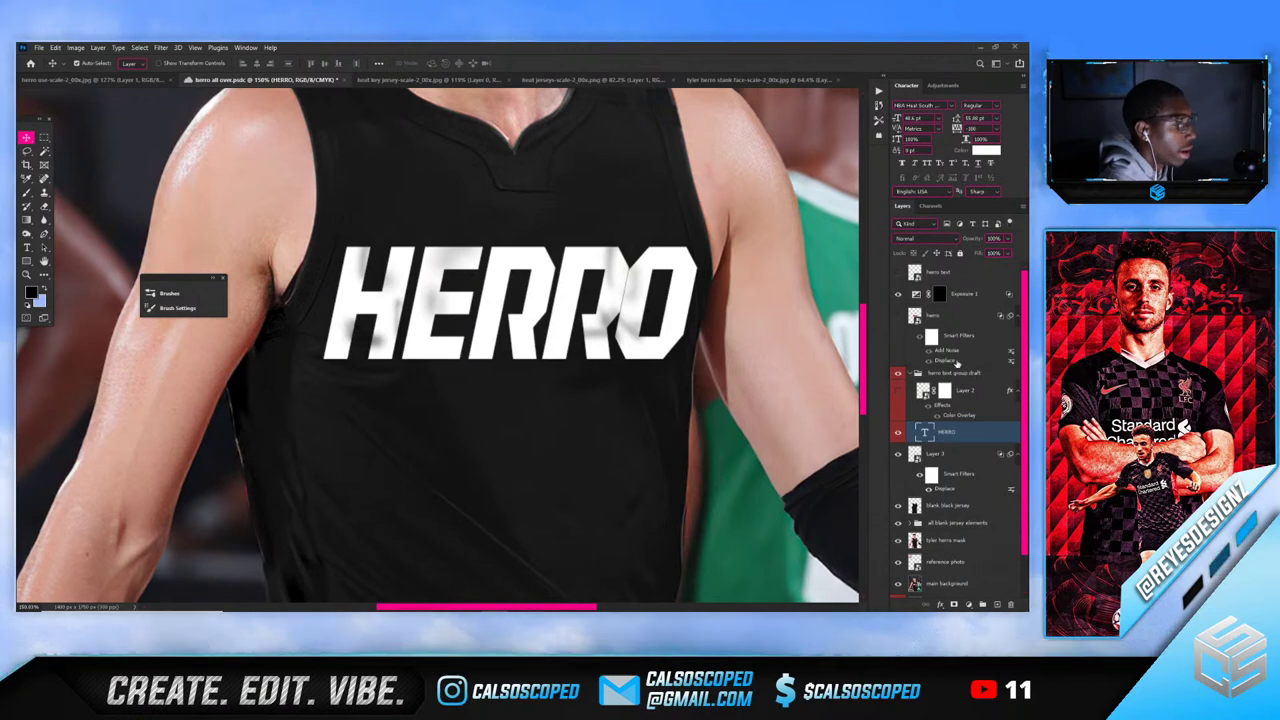
scroll(536, 255, "up", 2)
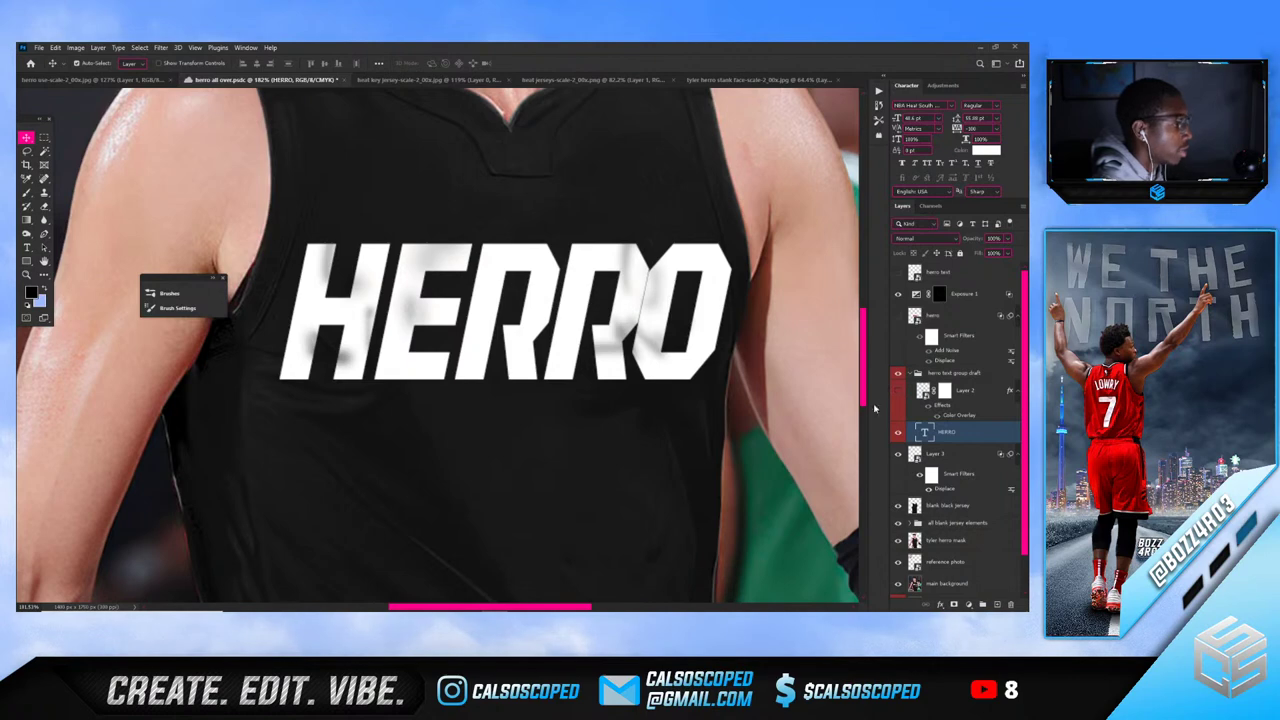
left_click(897, 390)
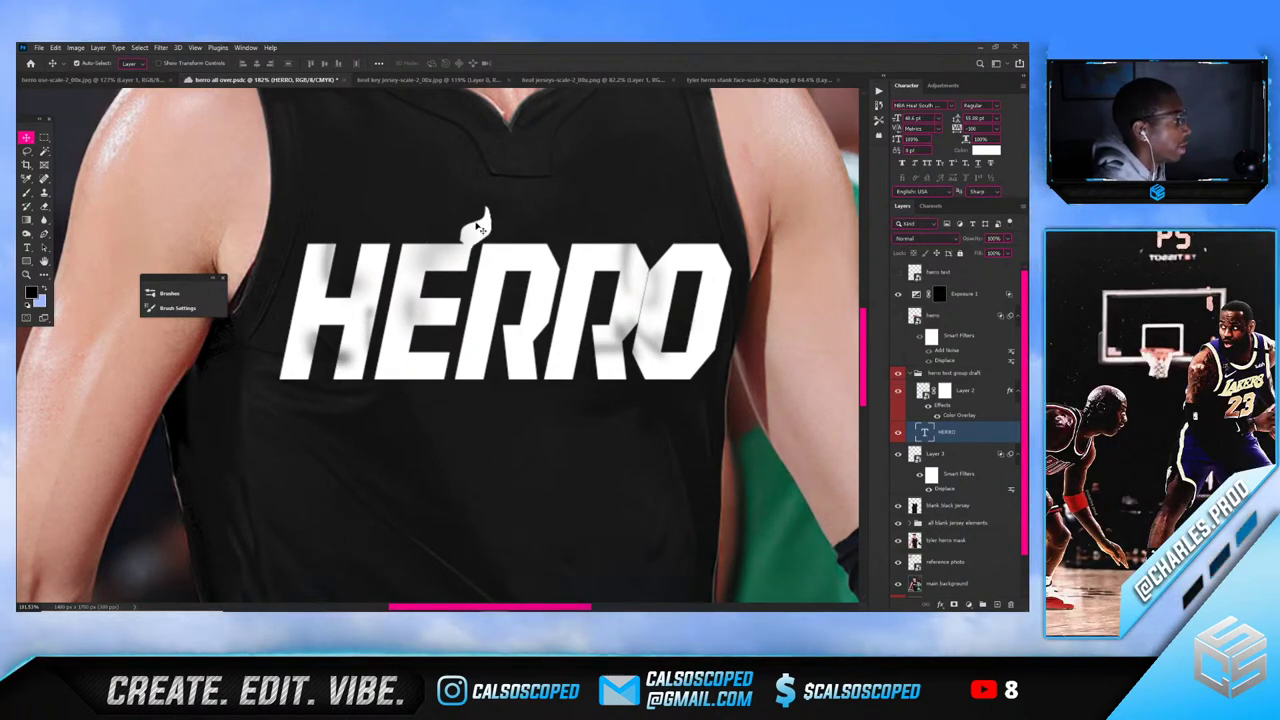
left_click_drag(478, 227, 481, 194)
key("ctrl+z")
Examine the cut-out flame and HE lettering in the heat jerseys document and the logo in the heat key document
left_click(578, 80)
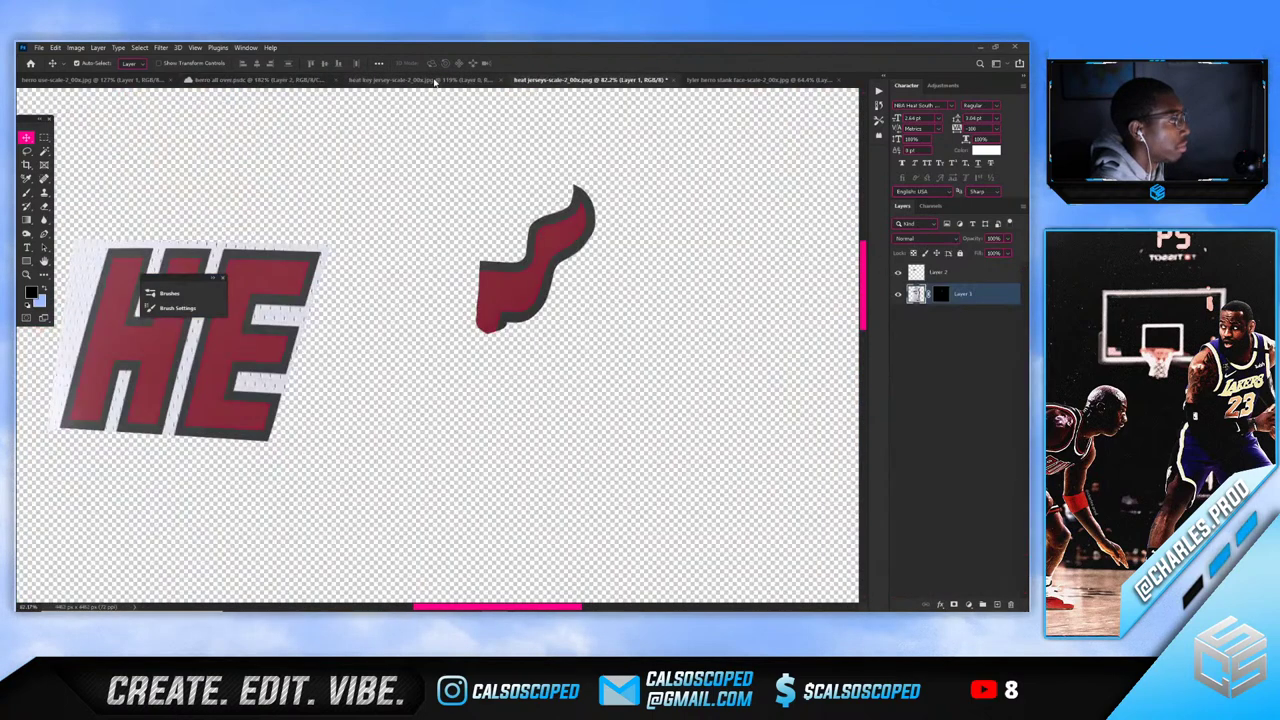
scroll(514, 278, "up", 1)
left_click_drag(539, 306, 542, 250)
key("ctrl+z")
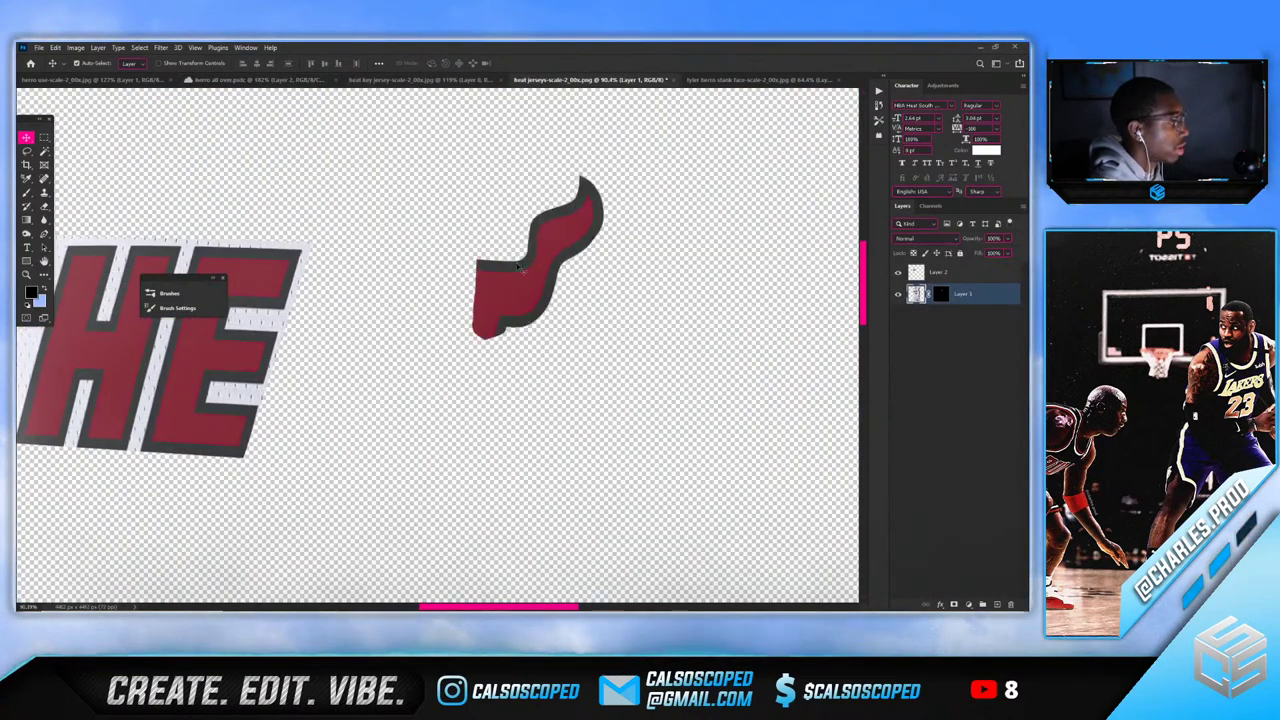
left_click(255, 79)
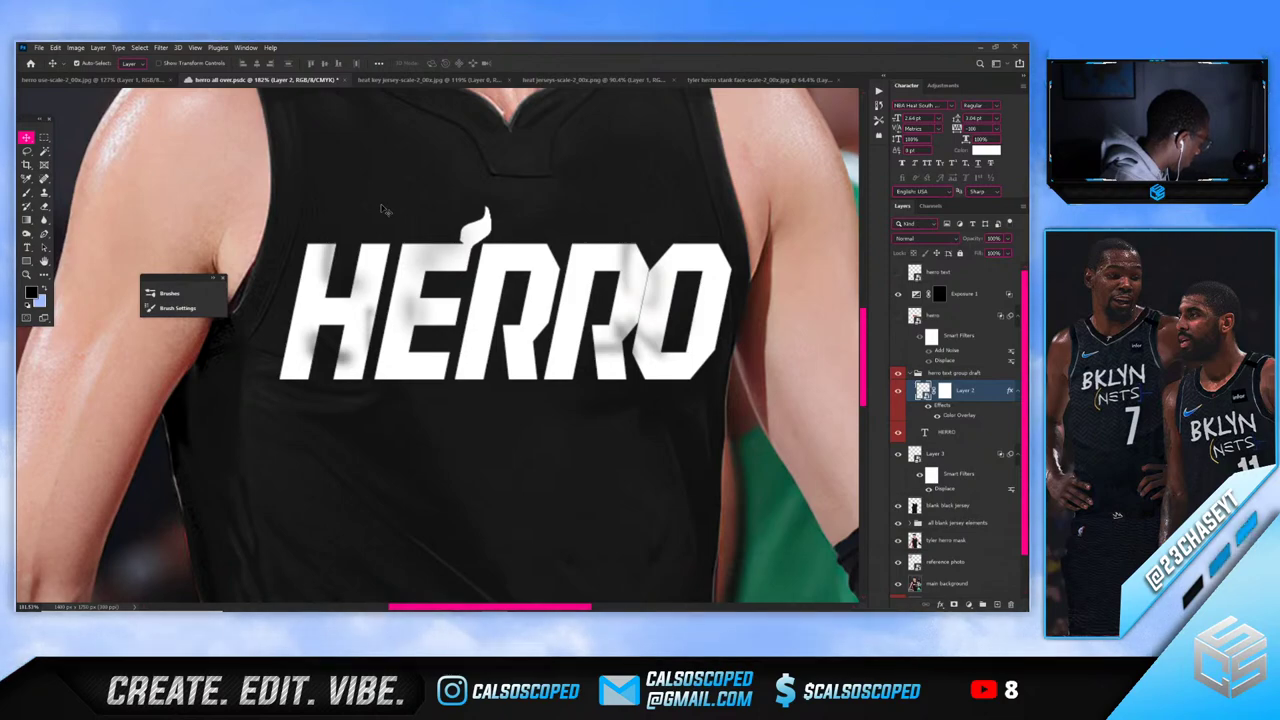
left_click(430, 79)
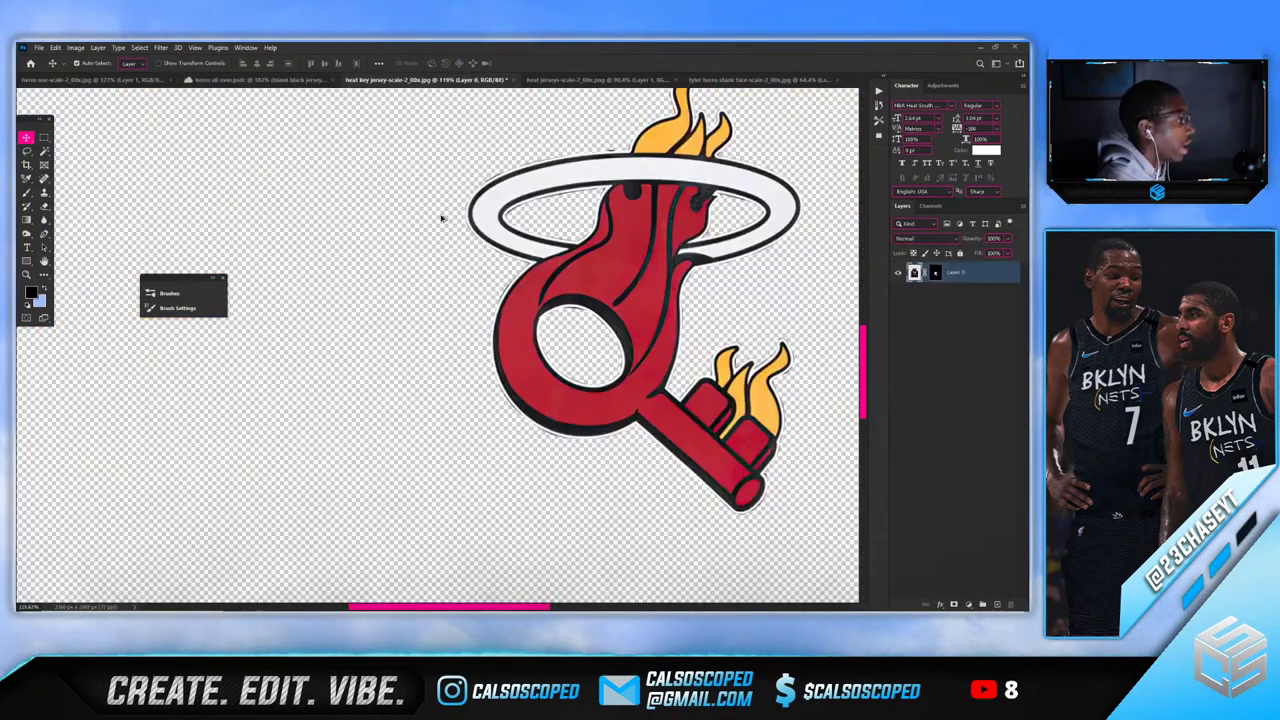
scroll(571, 226, "down", 1)
left_click(555, 79)
scroll(450, 250, "down", 2)
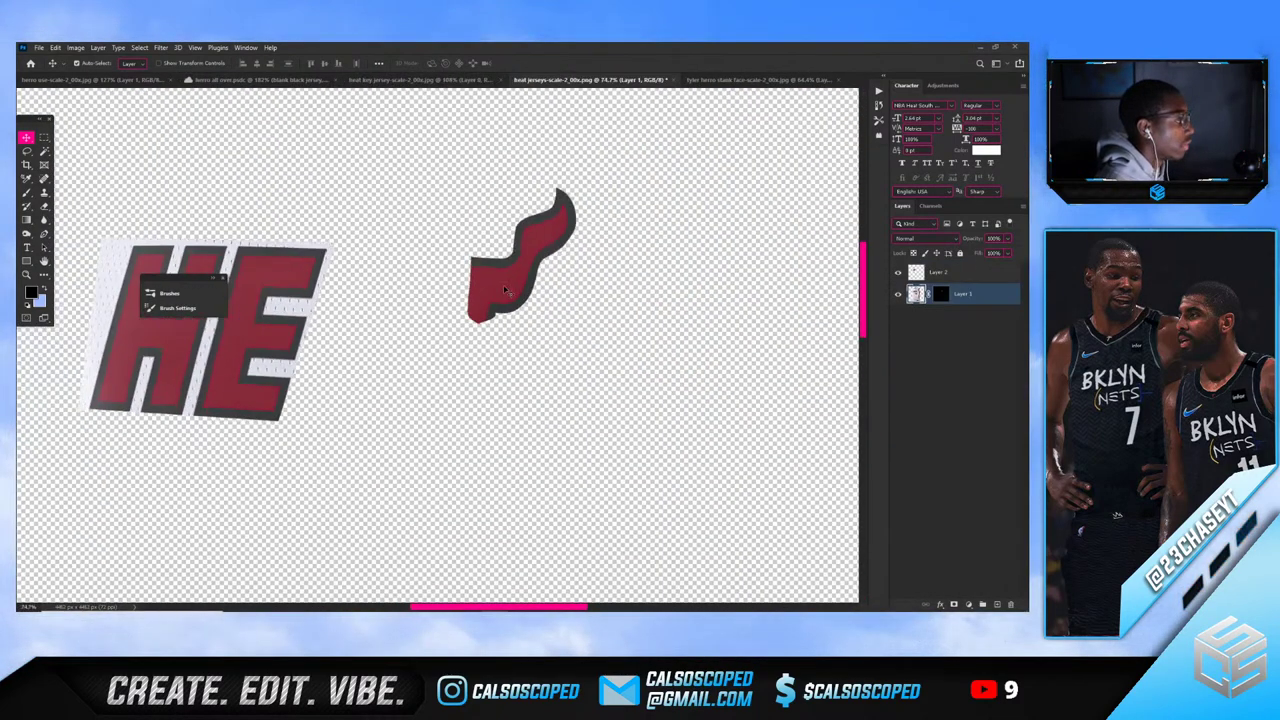
Compare the heat jerseys artwork with and without the flame on Layer 1, leaving the flame visible
left_click(898, 293)
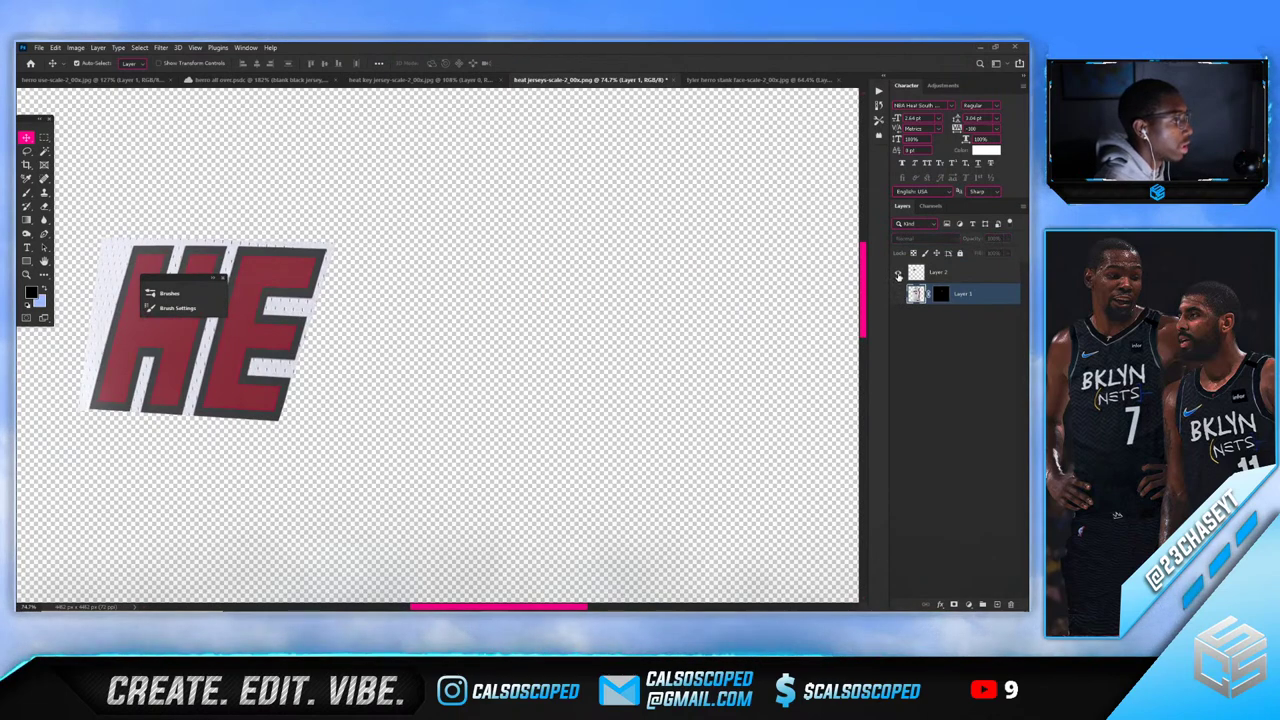
left_click(898, 293)
left_click(898, 293)
left_click(898, 293)
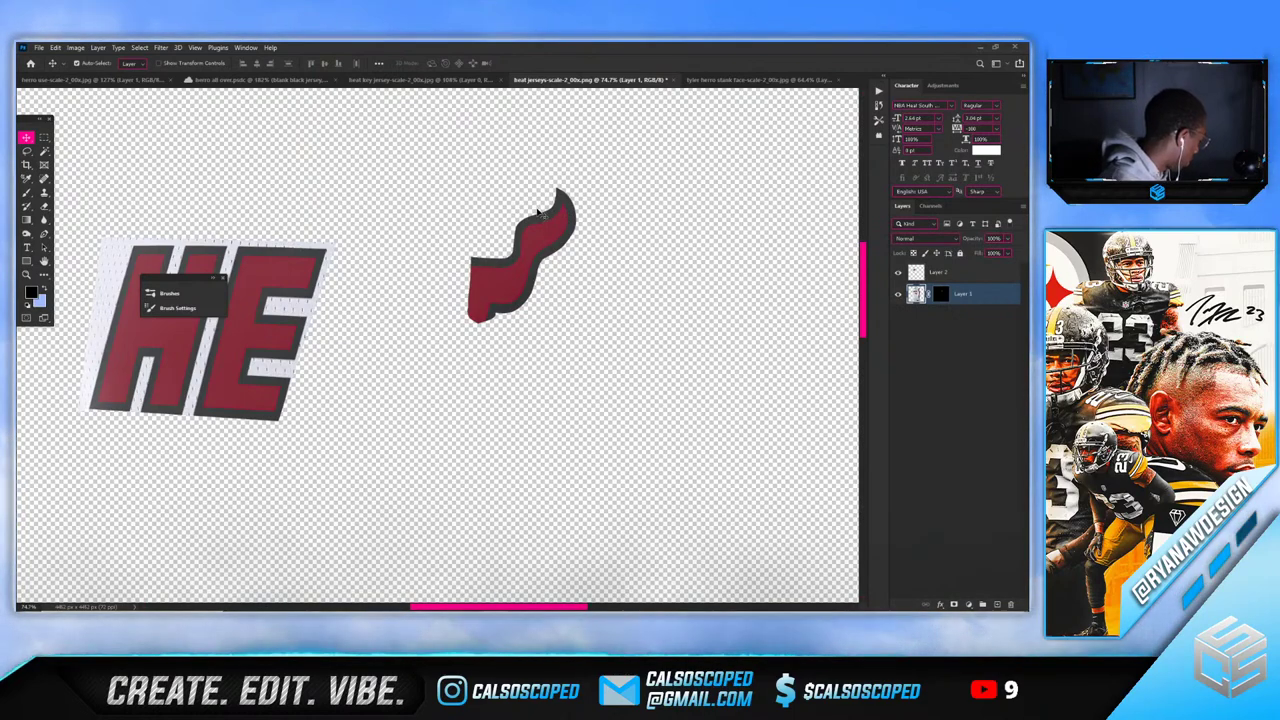
Examine the masked key logo in the heat key jersey document against the draft HERRO lettering
left_click(370, 79)
left_click(308, 79)
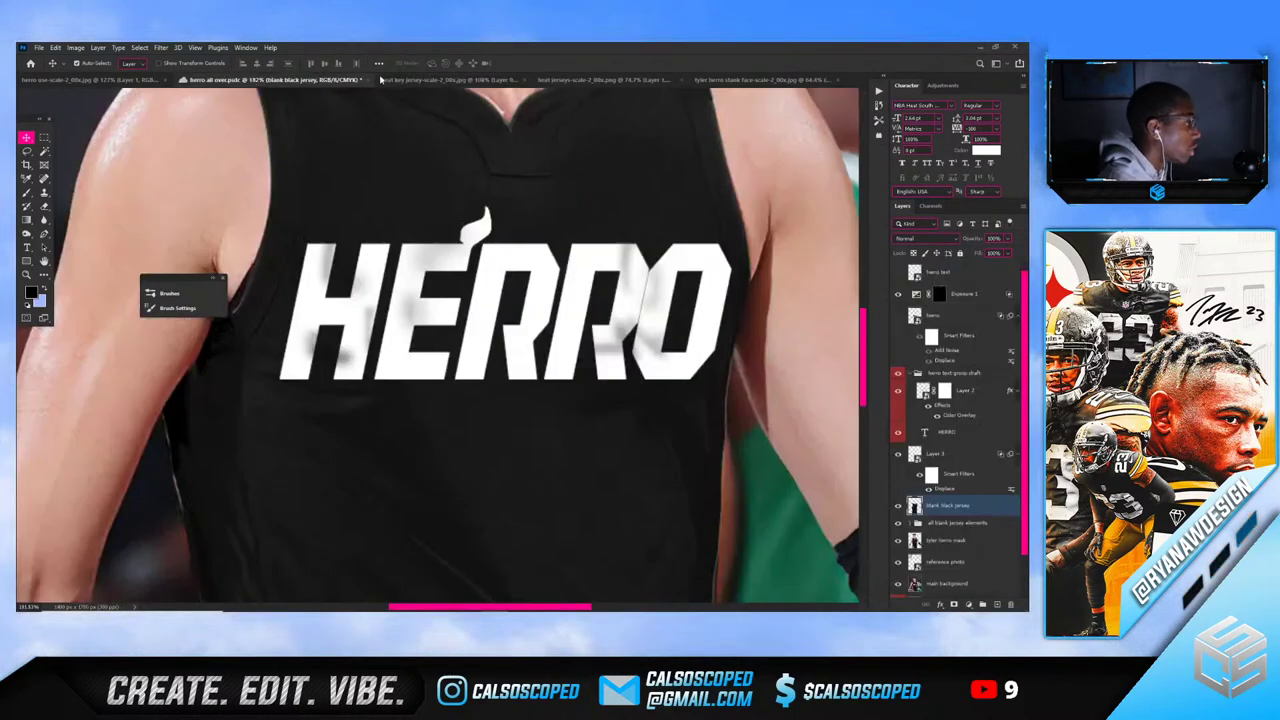
left_click(400, 80)
scroll(570, 342, "down", 3)
left_click(935, 274)
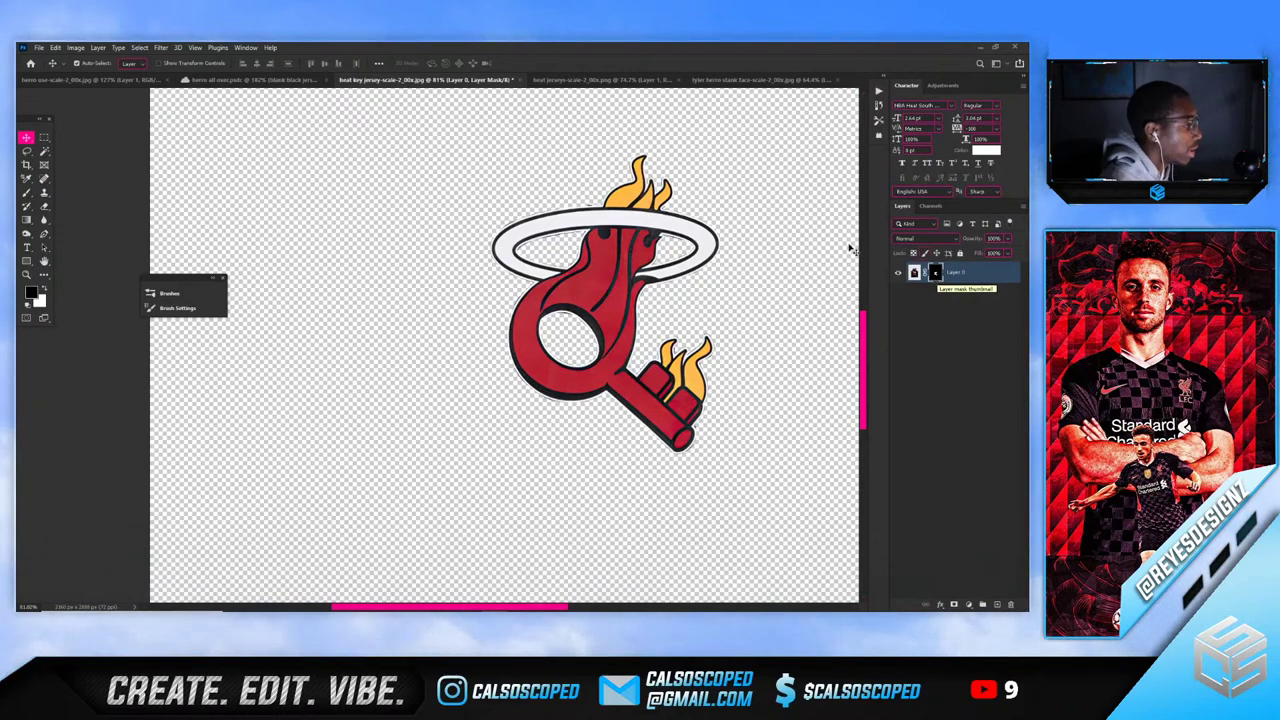
Return to the HERRO jersey document and inspect the draft HERRO lettering and its flame up close and from a distance
left_click(199, 78)
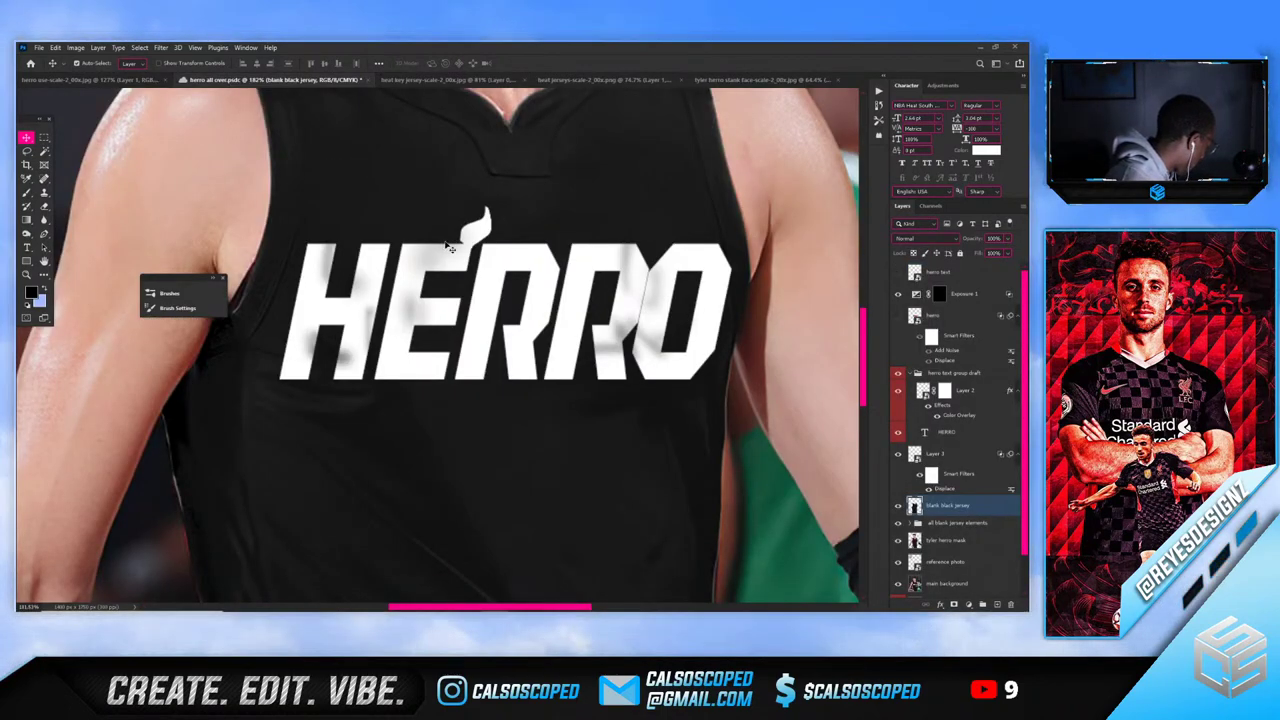
scroll(452, 250, "down", 2)
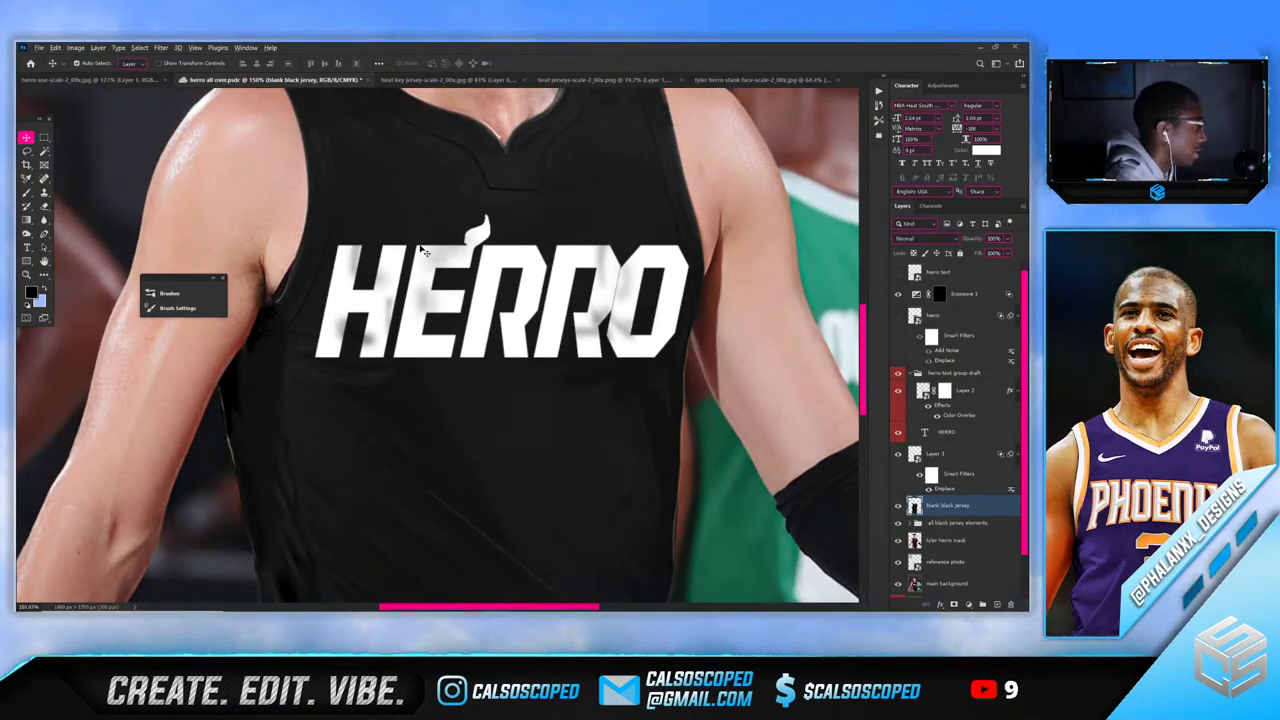
scroll(470, 270, "down", 1)
scroll(516, 288, "up", 2)
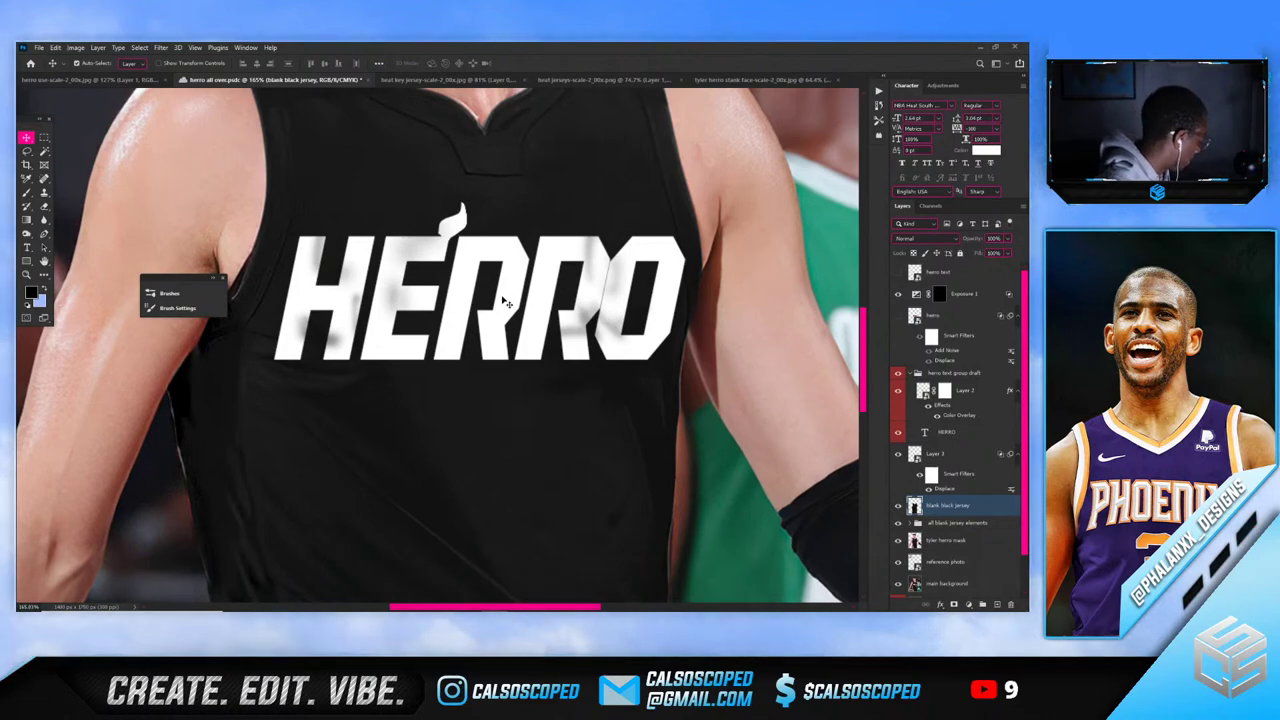
scroll(503, 310, "up", 3)
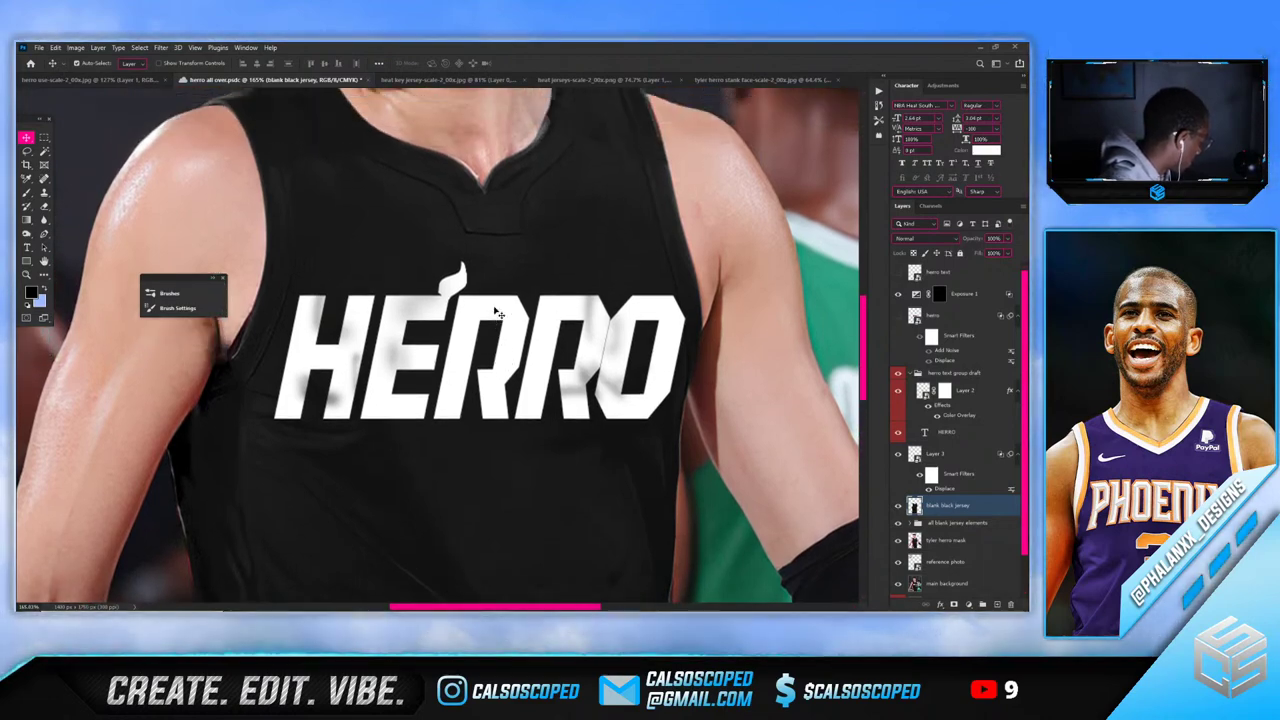
scroll(497, 326, "down", 5)
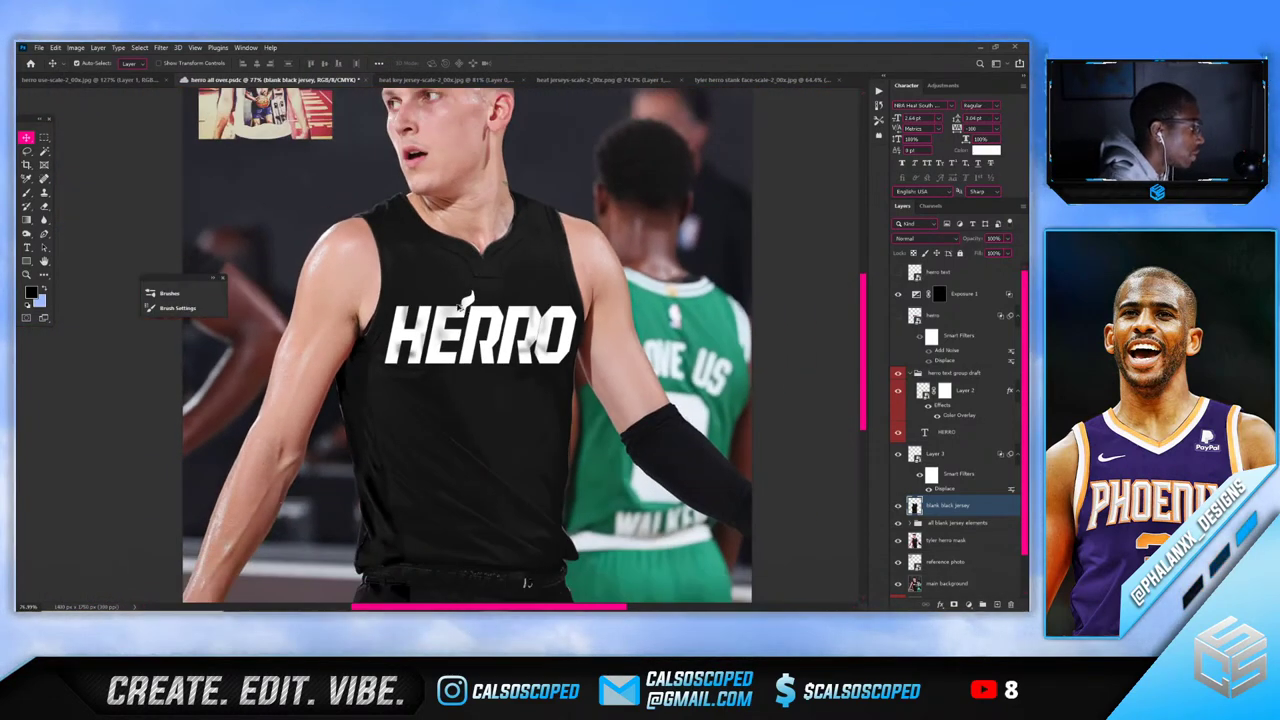
scroll(475, 343, "up", 3)
left_click(475, 343)
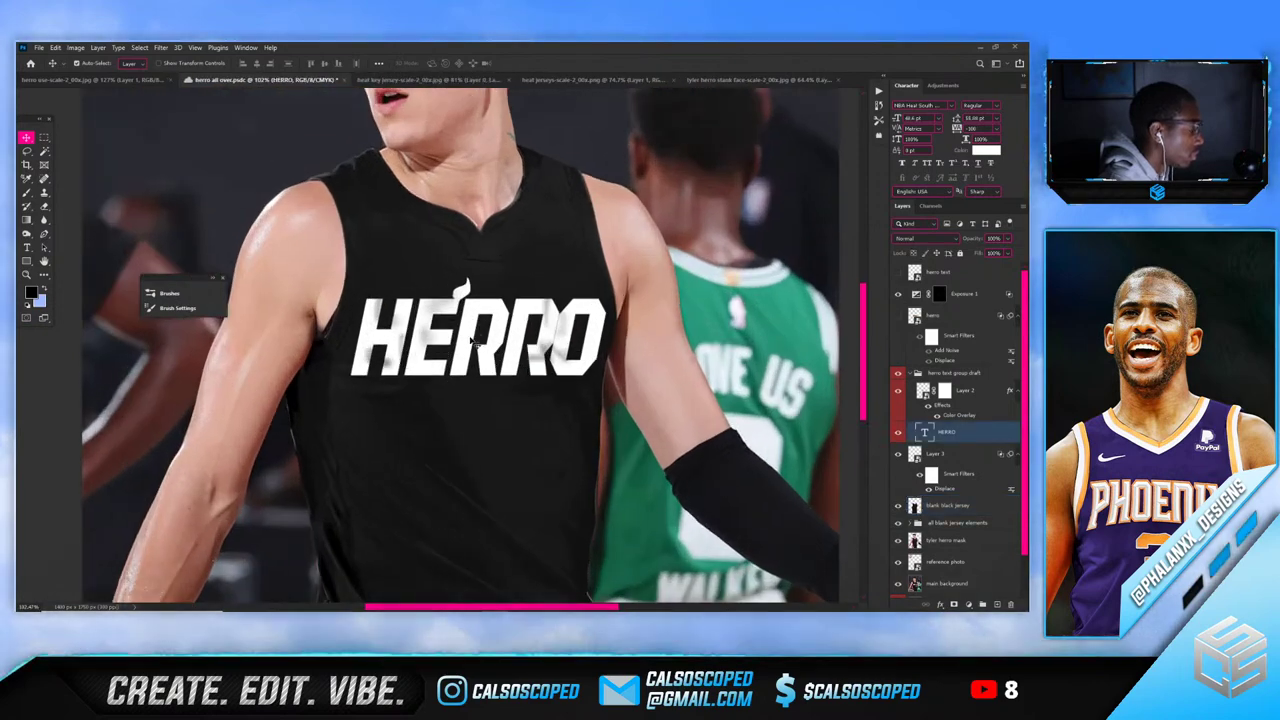
scroll(473, 342, "up", 2)
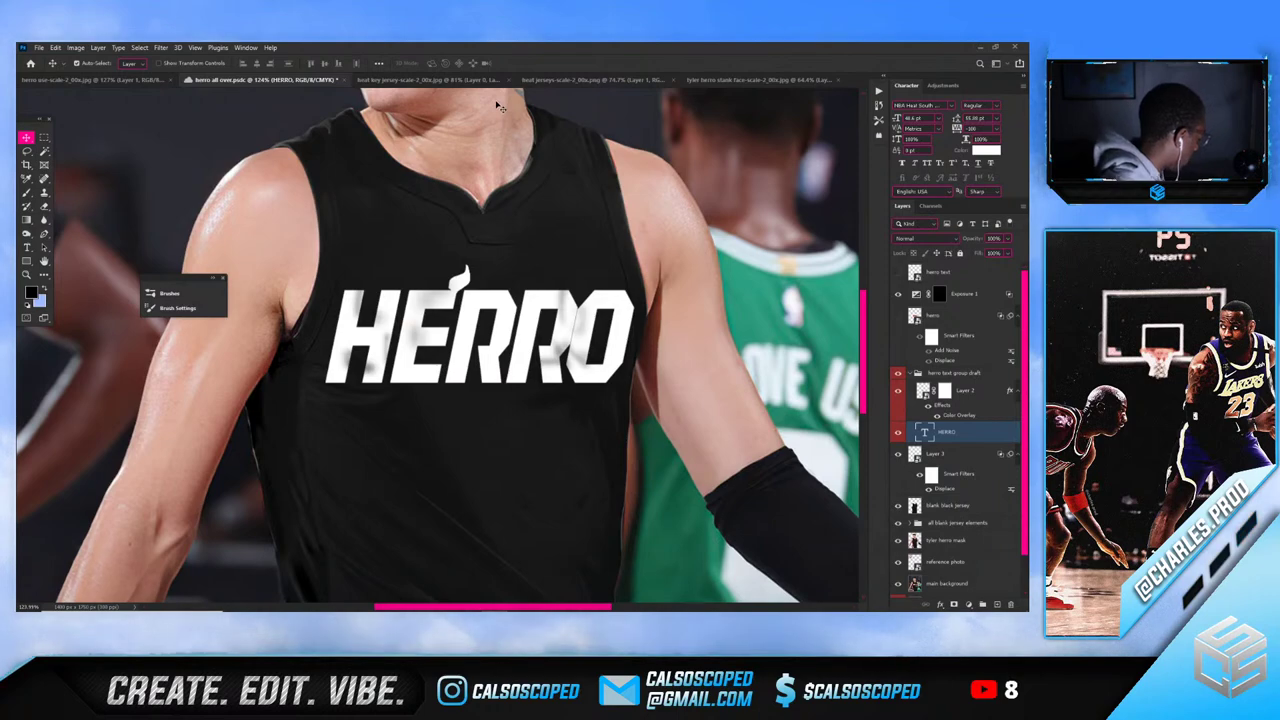
scroll(445, 140, "down", 3)
scroll(453, 270, "up", 2)
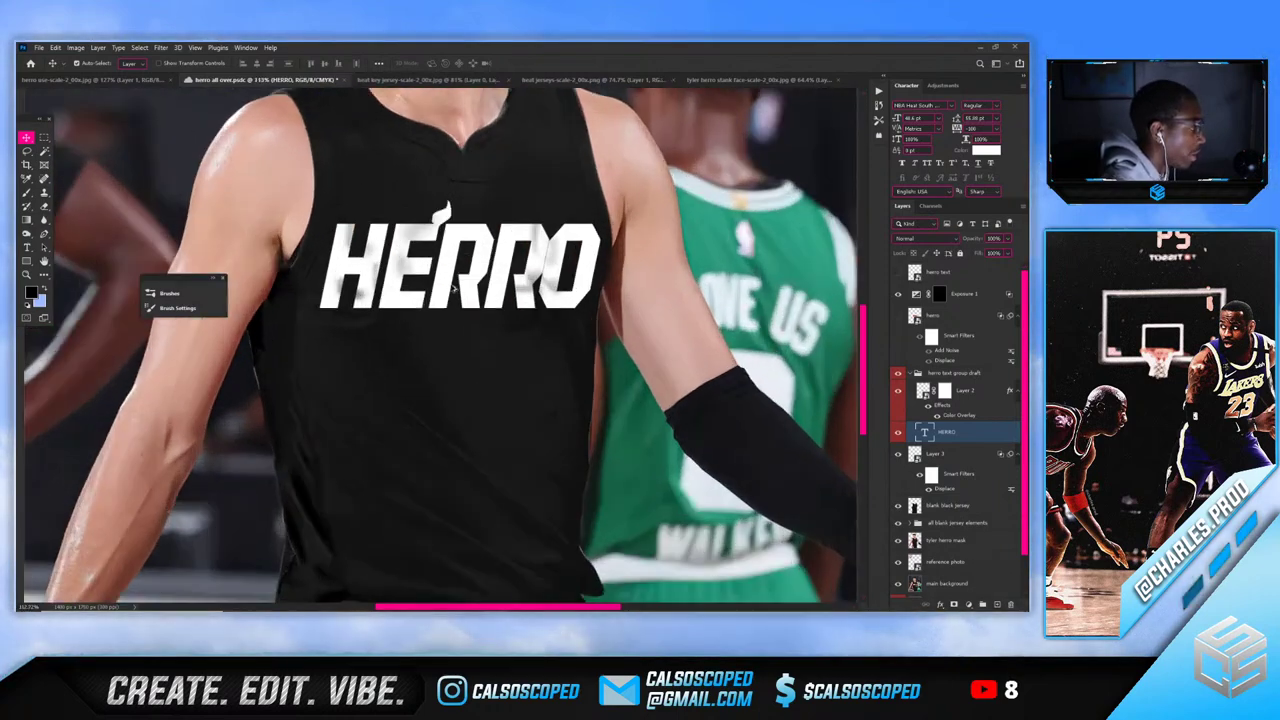
scroll(452, 296, "up", 1)
In the heat key jersey document, duplicate Layer 0 and delete the copy's layer mask to reveal the whole jersey
left_click(571, 80)
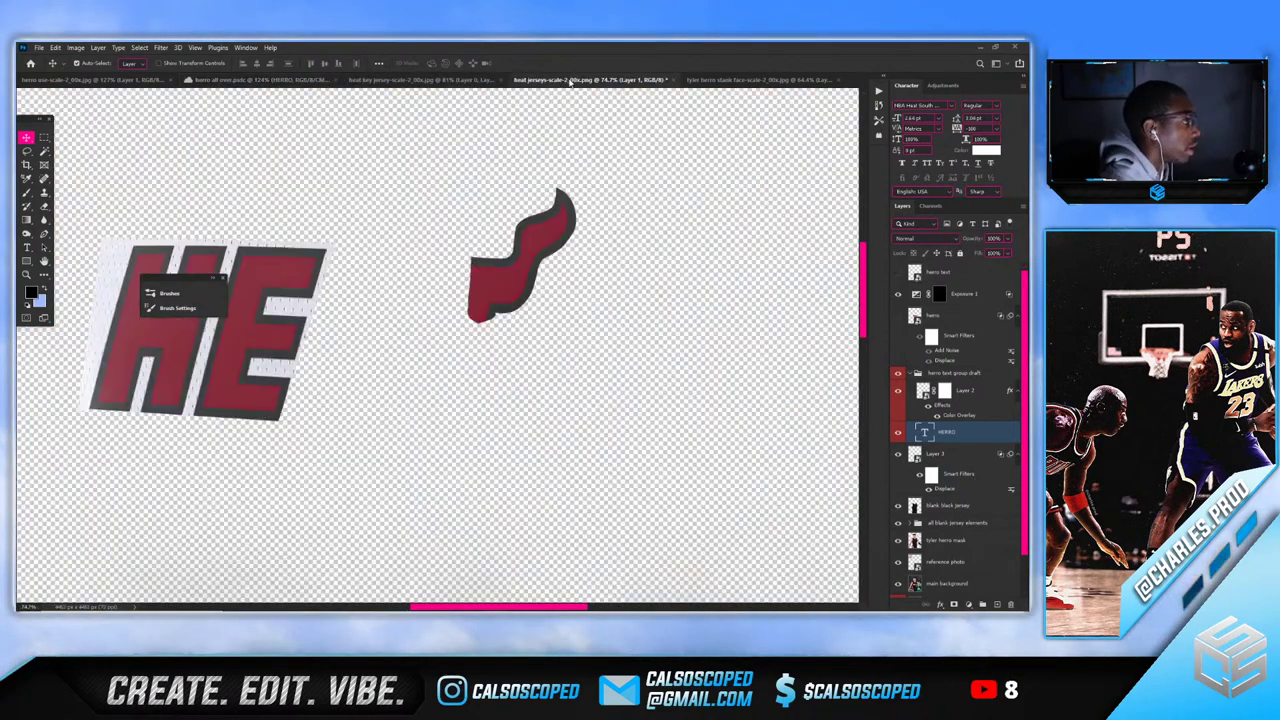
left_click(447, 80)
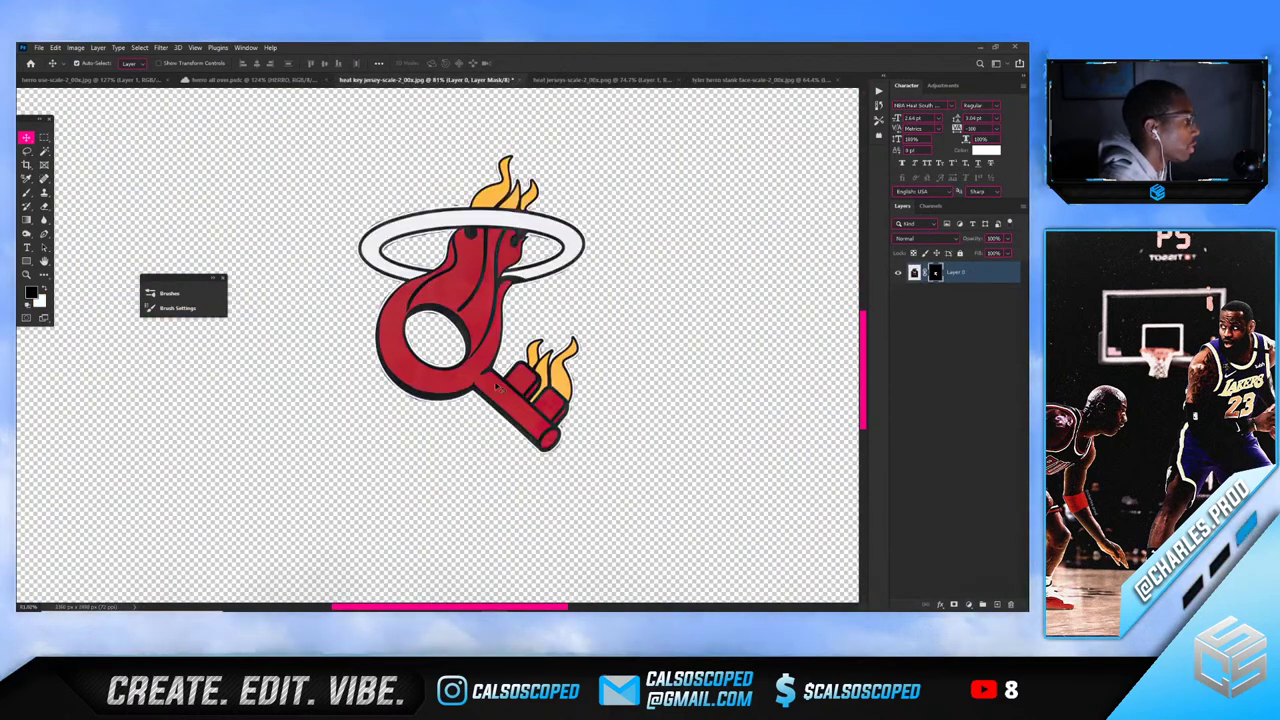
key("ctrl+j")
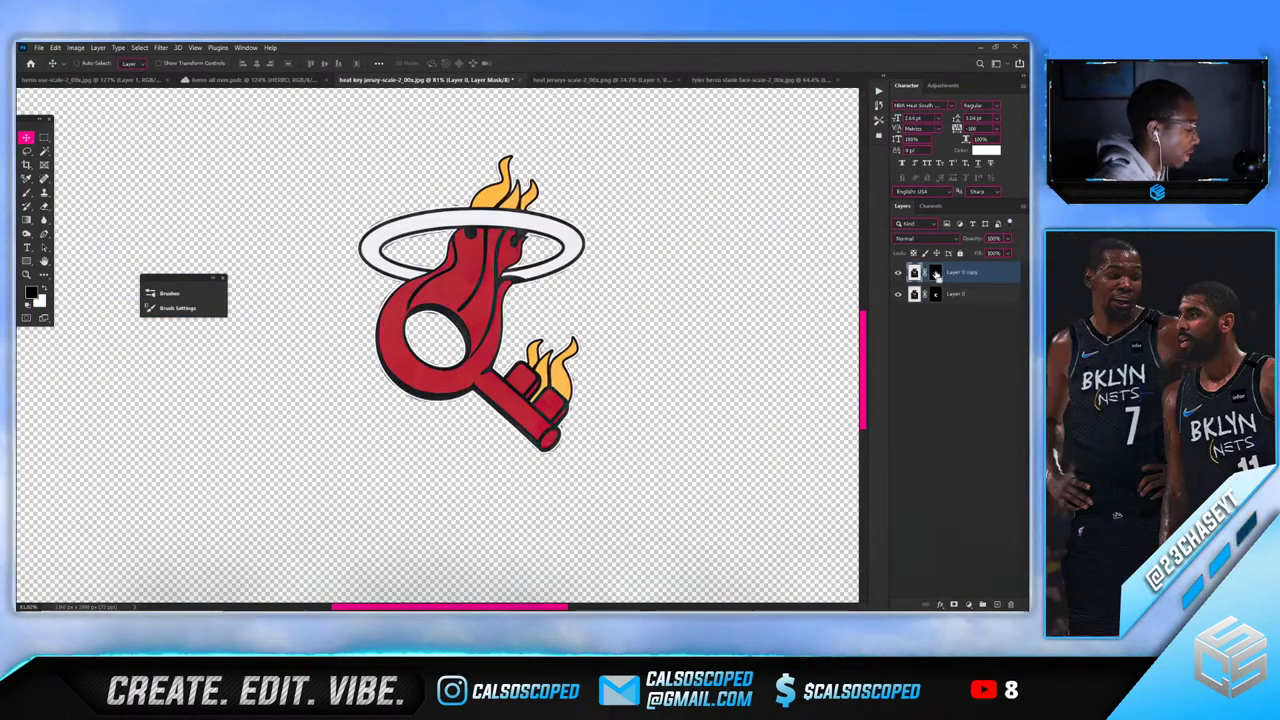
right_click(935, 274)
left_click(950, 284)
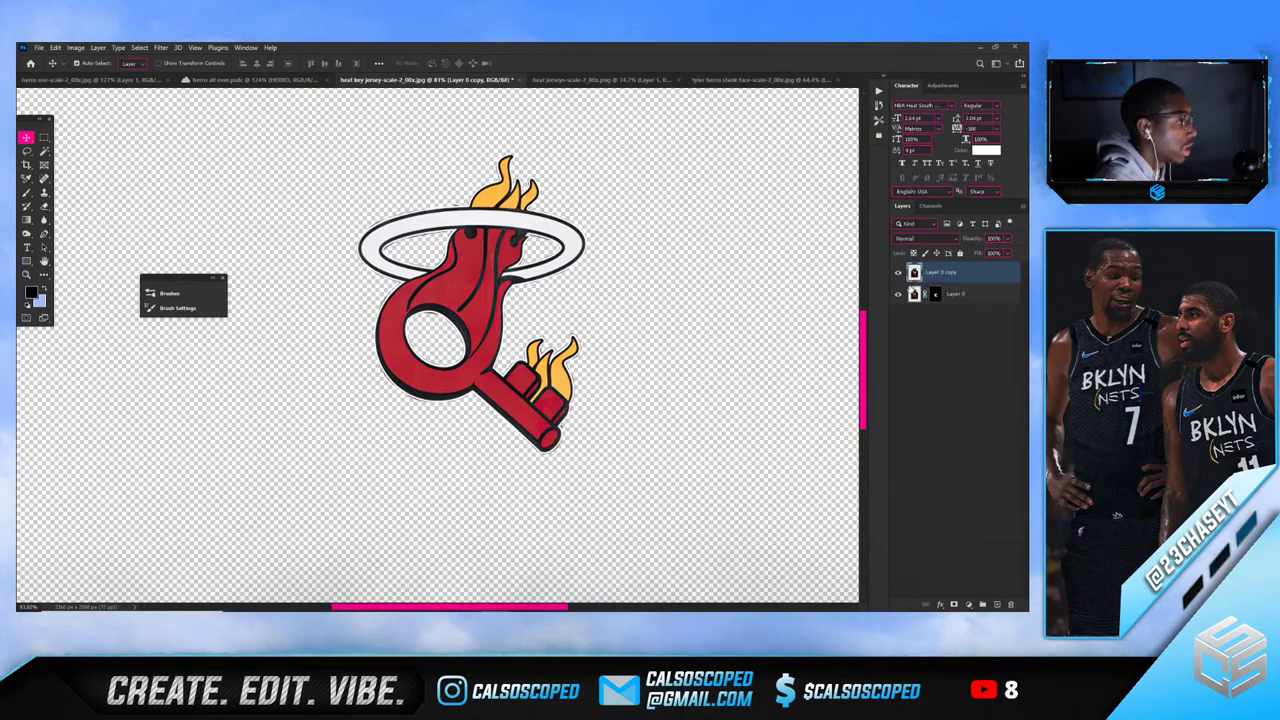
scroll(504, 266, "down", 6)
key("ctrl+equal")
key("ctrl+equal")
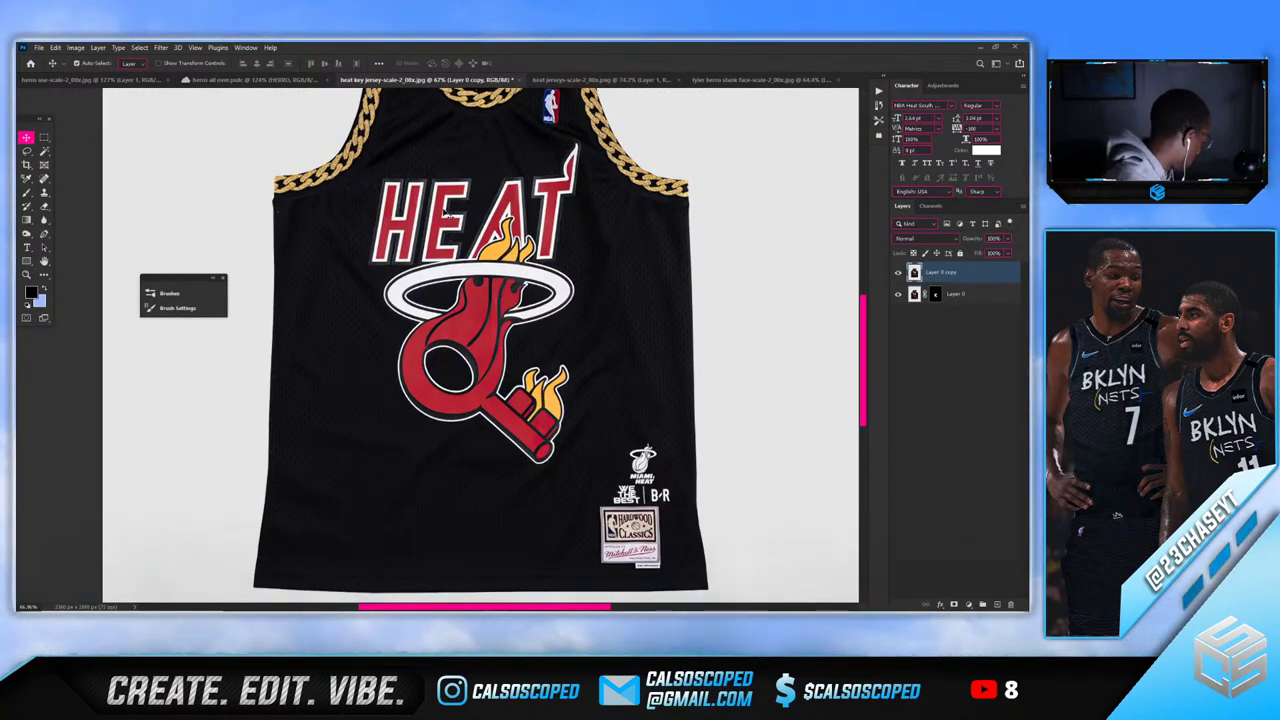
In the HERRO jersey document, show the red "herro" smart object, and hide and collapse the "herro text group draft" group
left_click(288, 83)
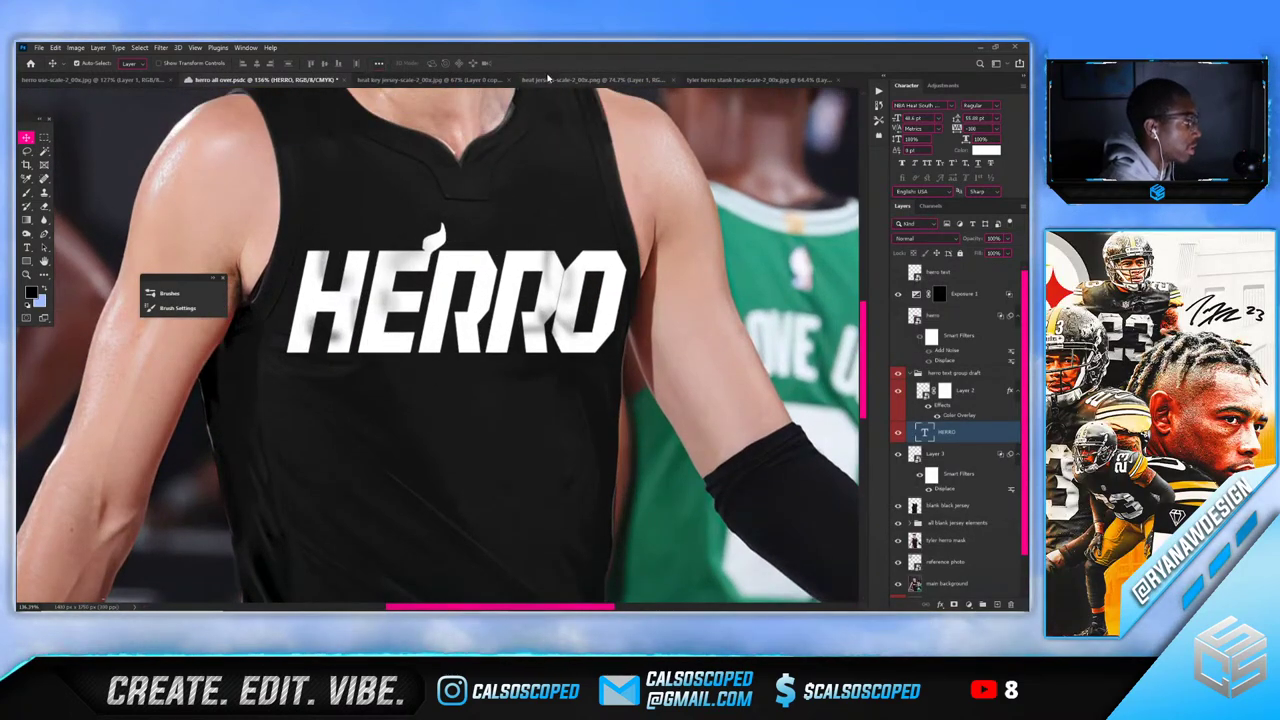
left_click(418, 80)
left_click(232, 80)
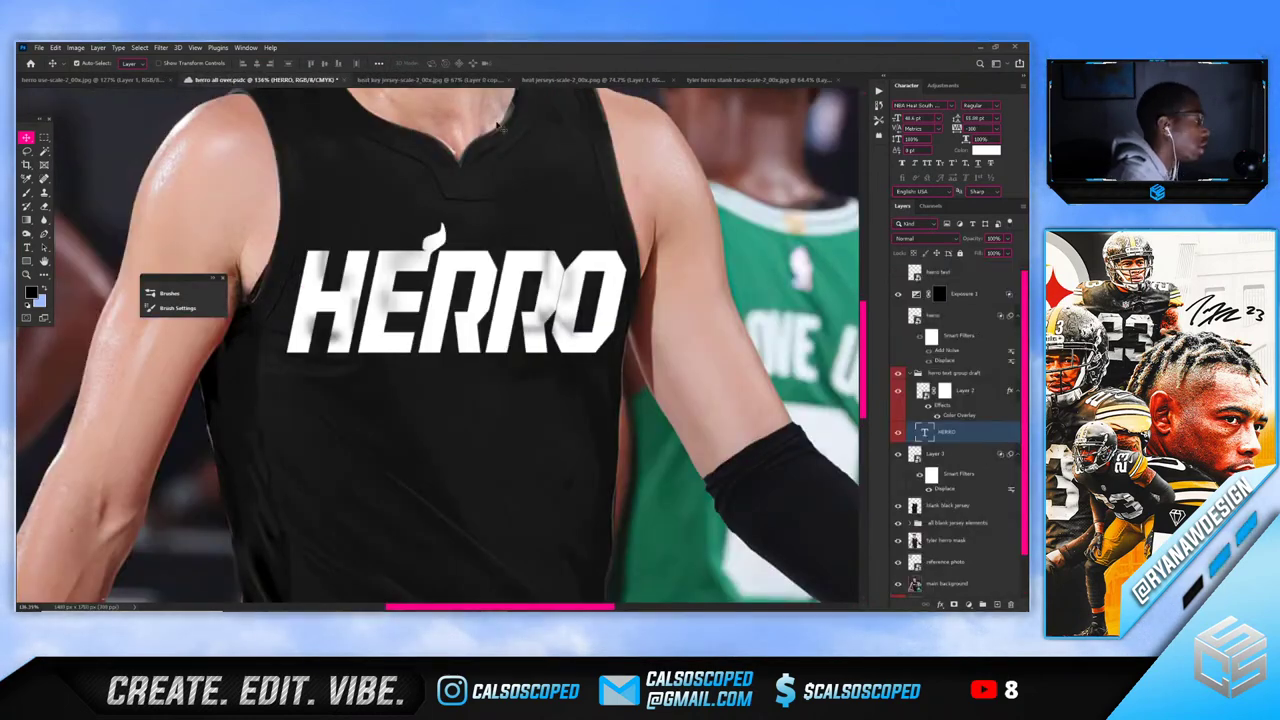
scroll(500, 128, "down", 1)
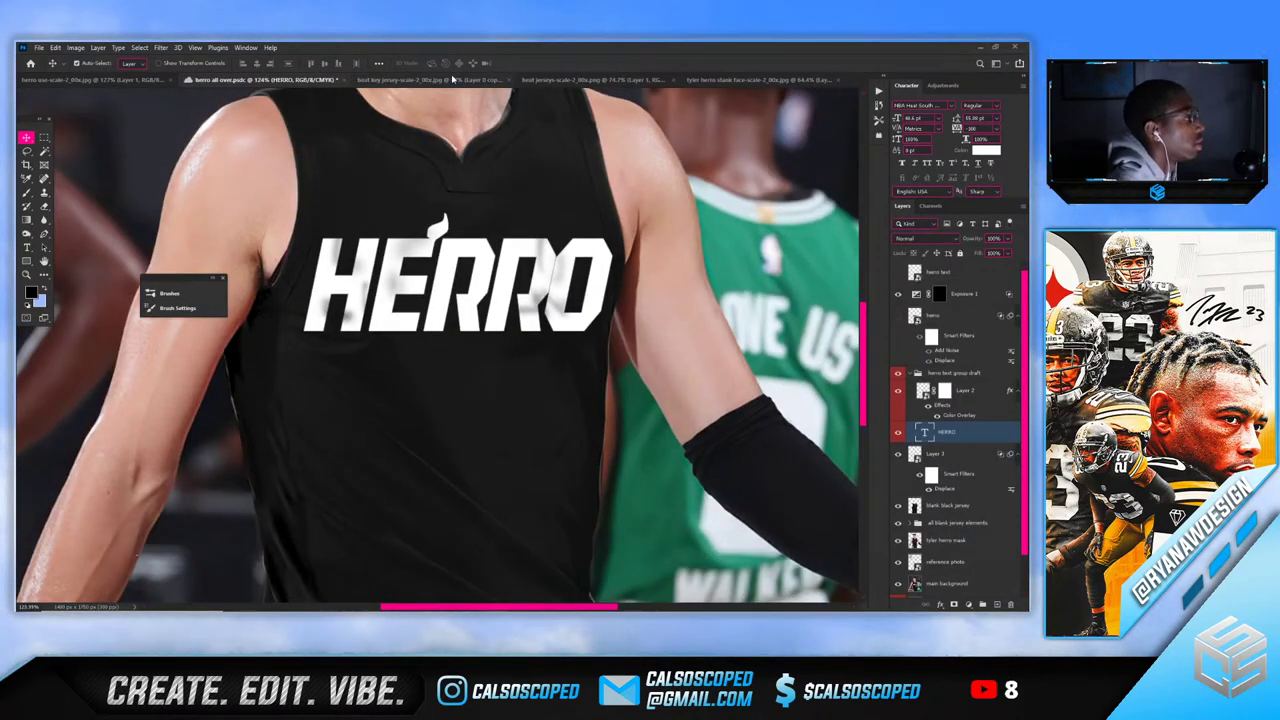
left_click(897, 316)
left_click(897, 373)
left_click(912, 375)
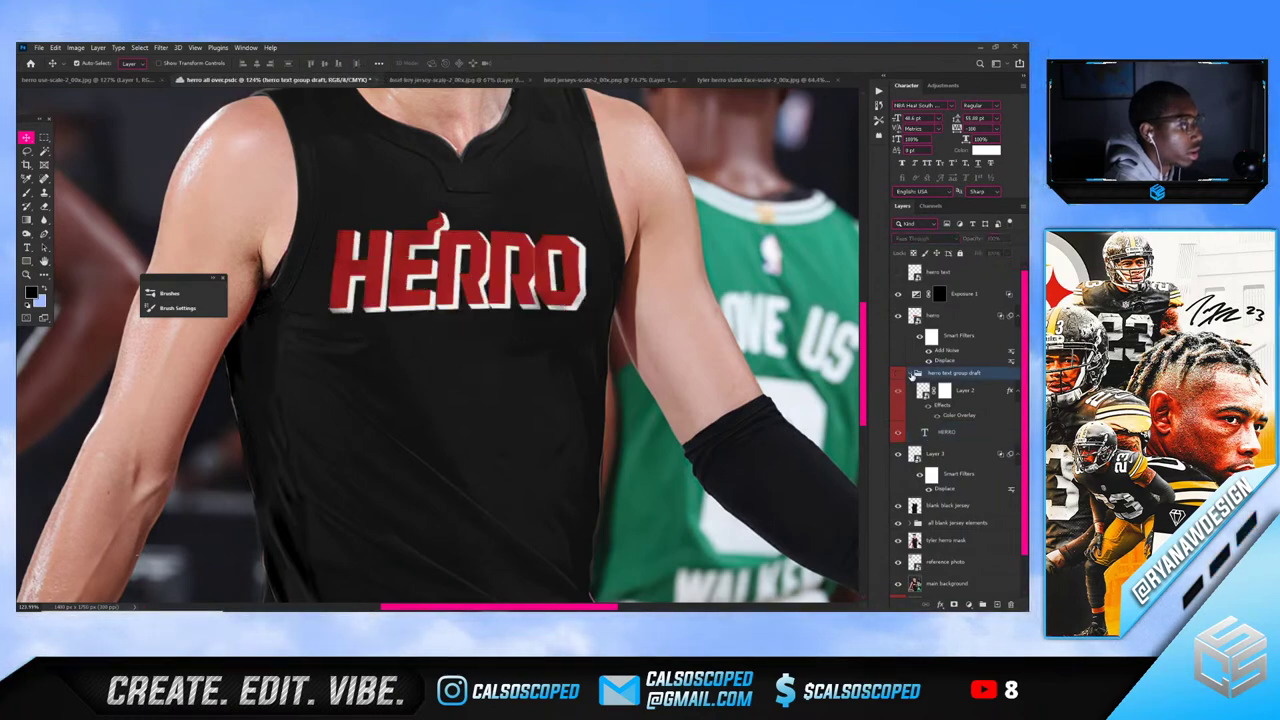
left_click(910, 373)
left_click(898, 272)
left_click(898, 272)
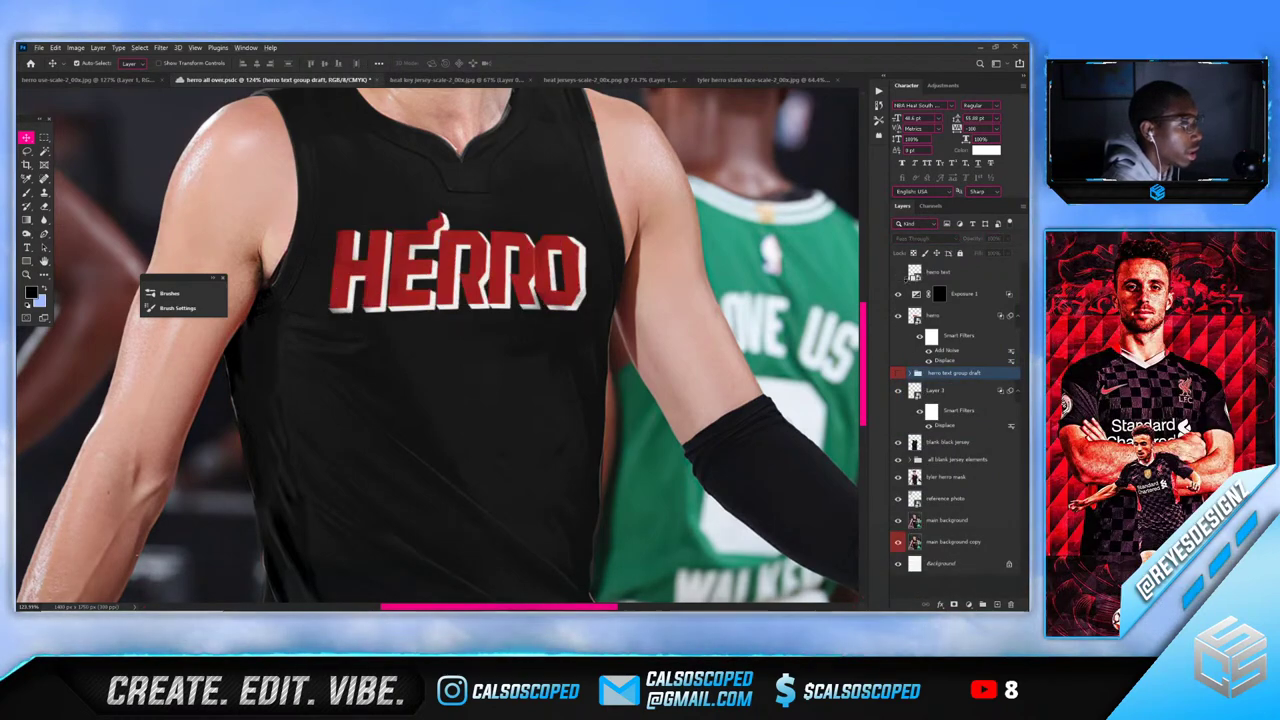
Bring the player cutout from the tyler herro stank face document into the HERRO jersey document as a smart object
scroll(455, 241, "down", 5)
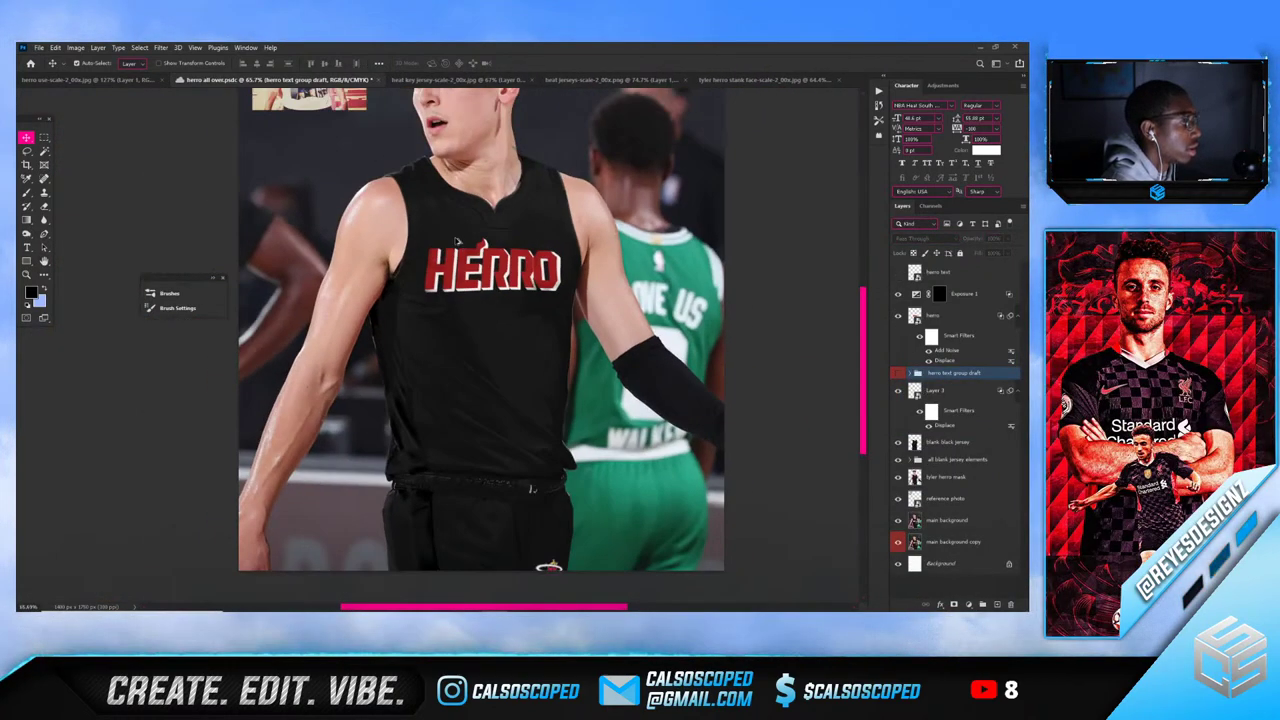
scroll(432, 176, "up", 2)
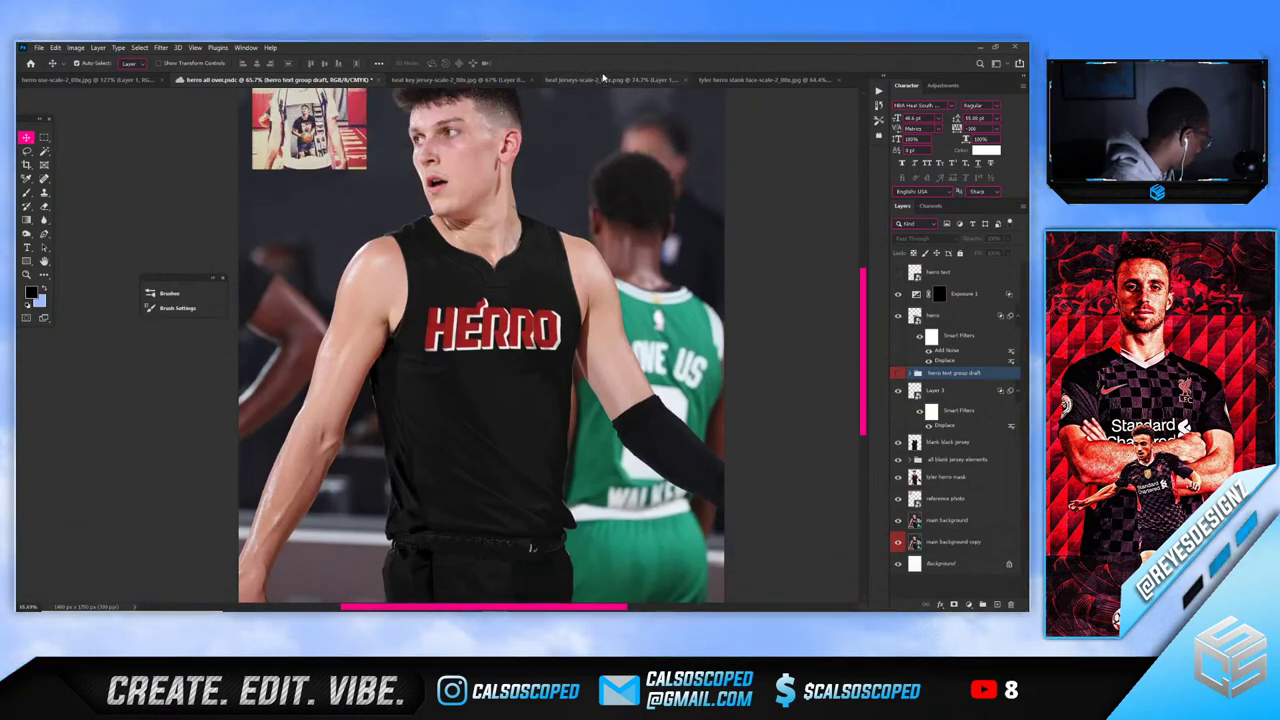
left_click(603, 79)
left_click(732, 81)
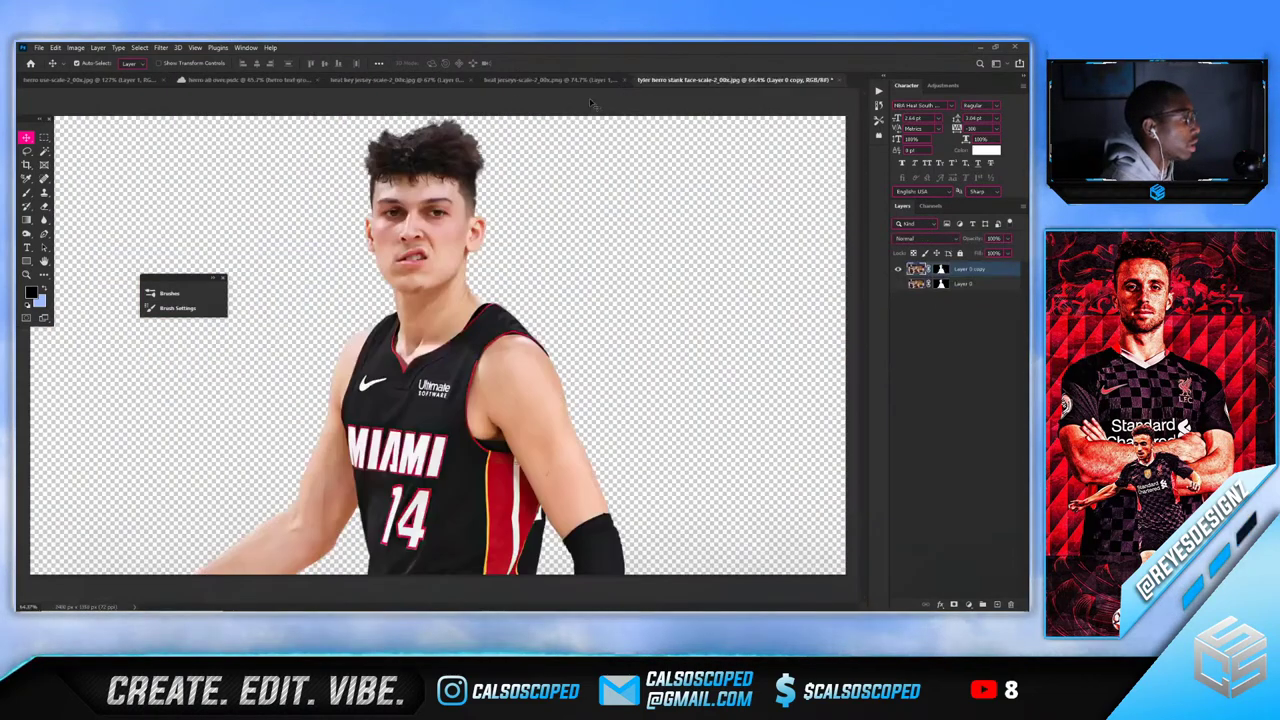
left_click(545, 80)
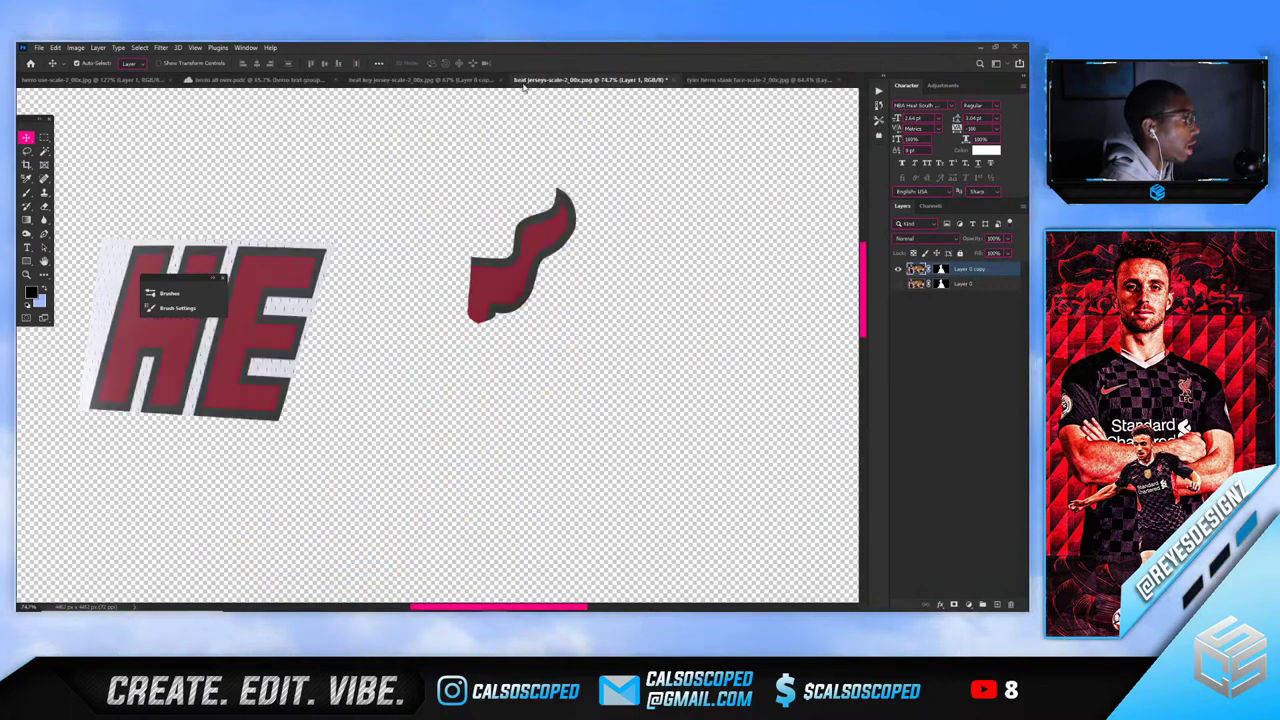
left_click(724, 82)
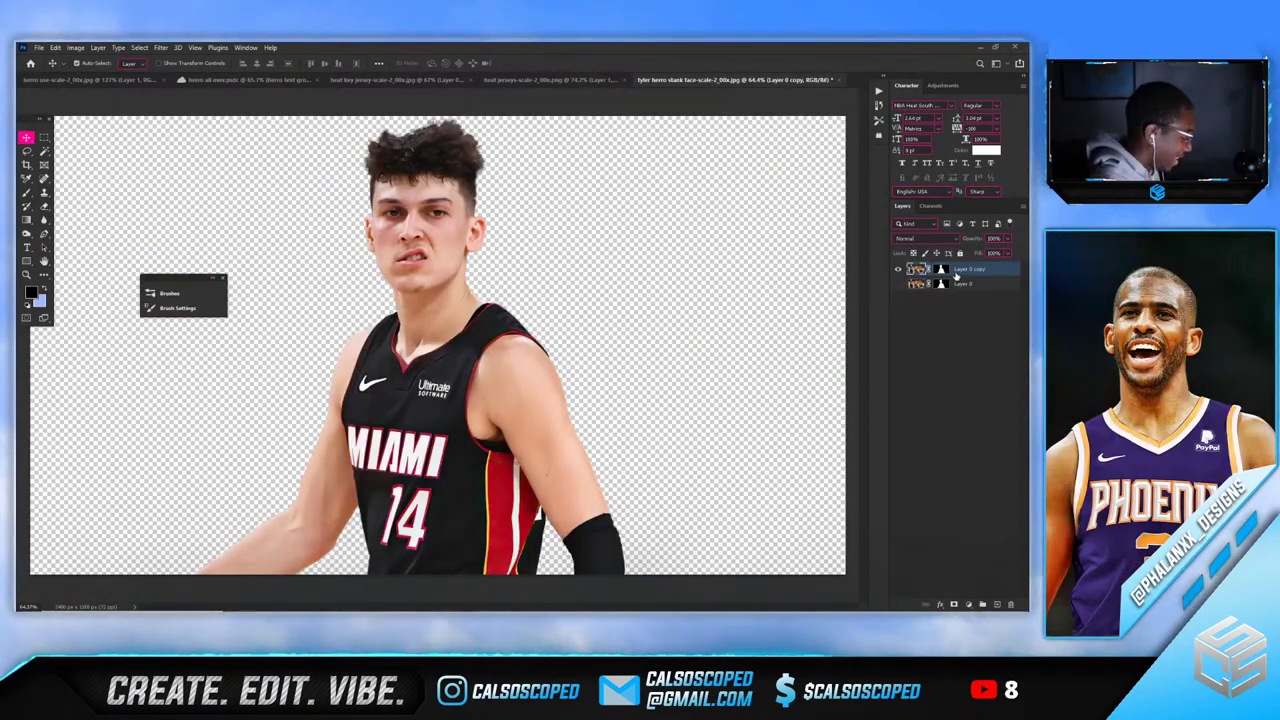
left_click(203, 80)
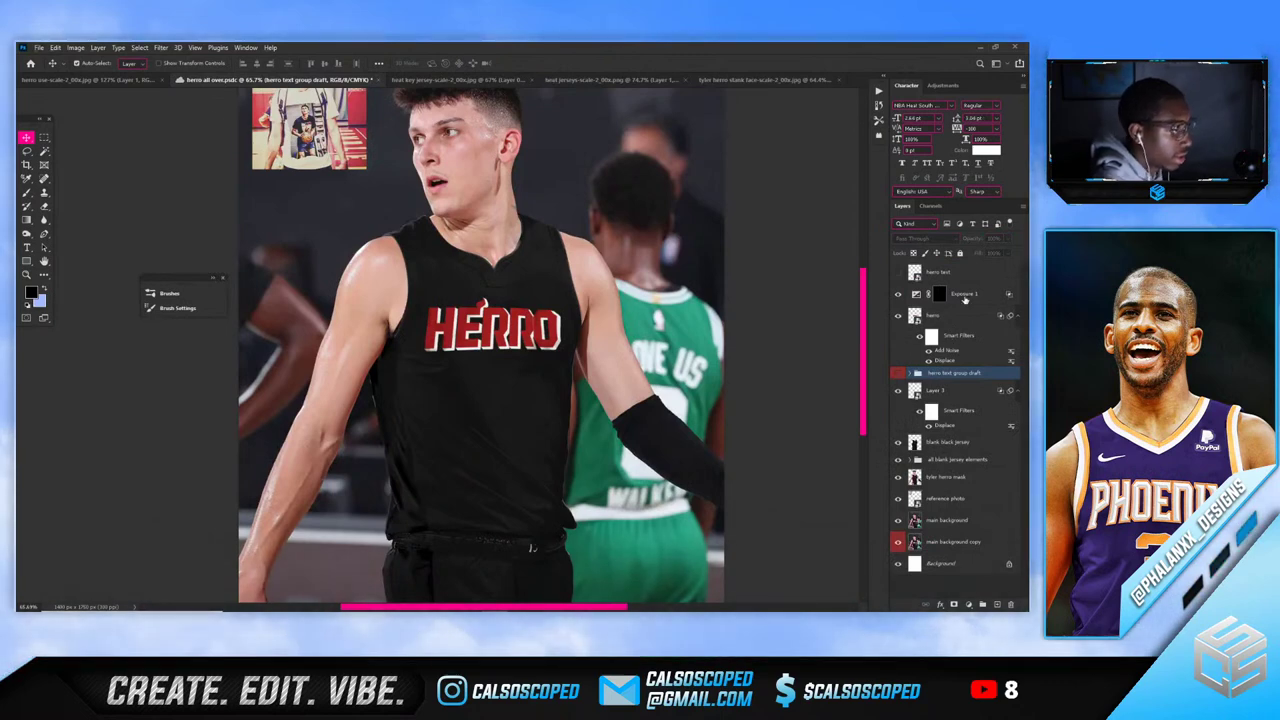
key("ctrl+v")
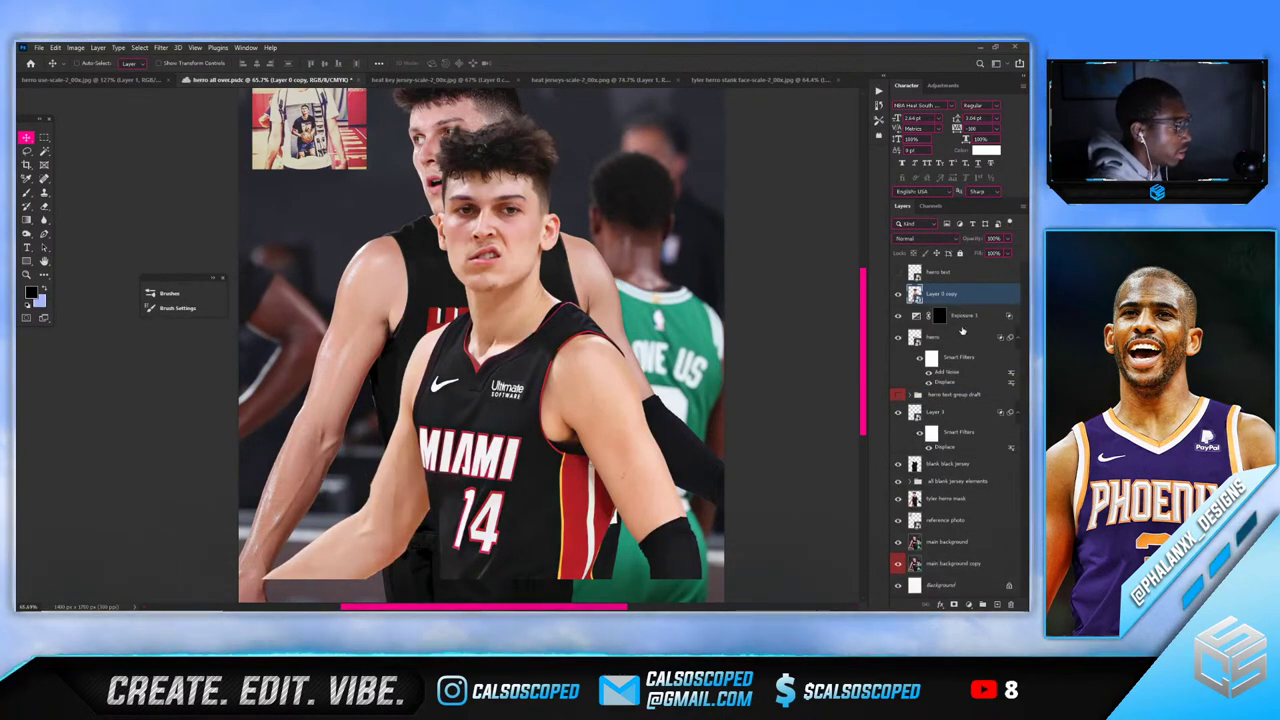
Scale the pasted player cutout down proportionally and place it on the jersey's lower torso below the HERRO lettering
key("ctrl+t")
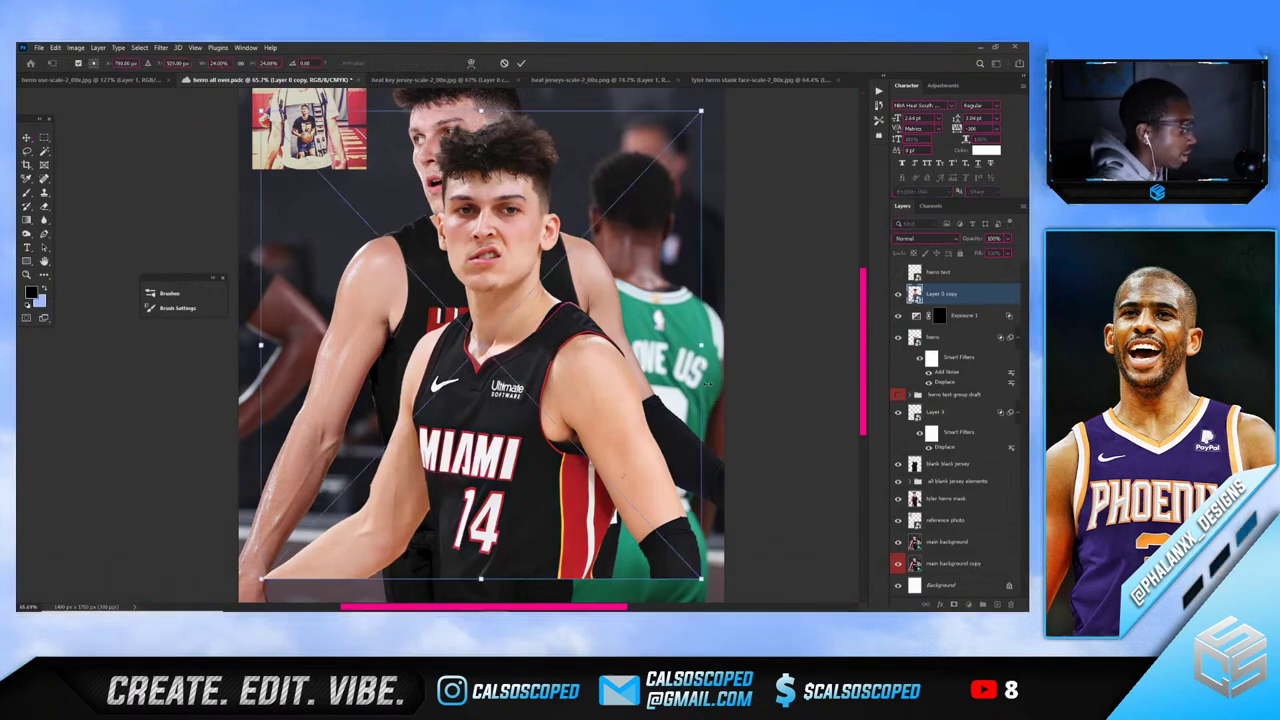
left_click_drag(701, 346, 563, 441)
scroll(527, 470, "up", 1)
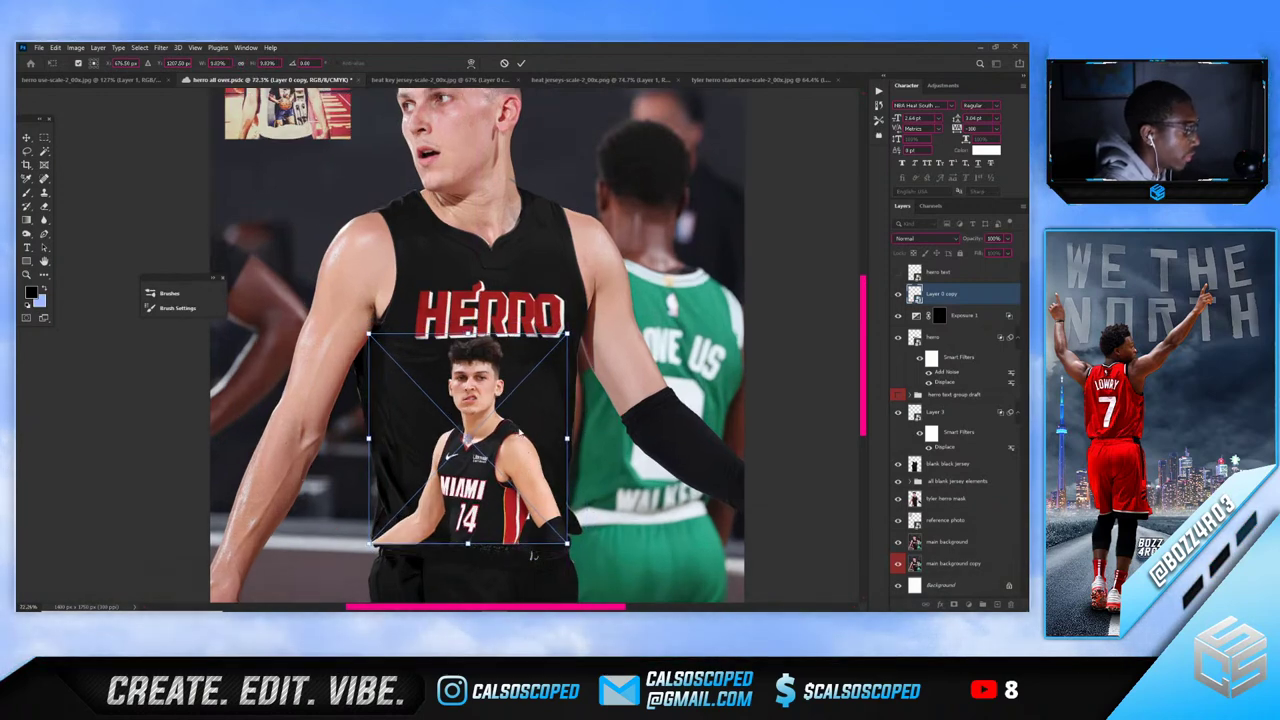
key("Return")
scroll(430, 440, "up", 3)
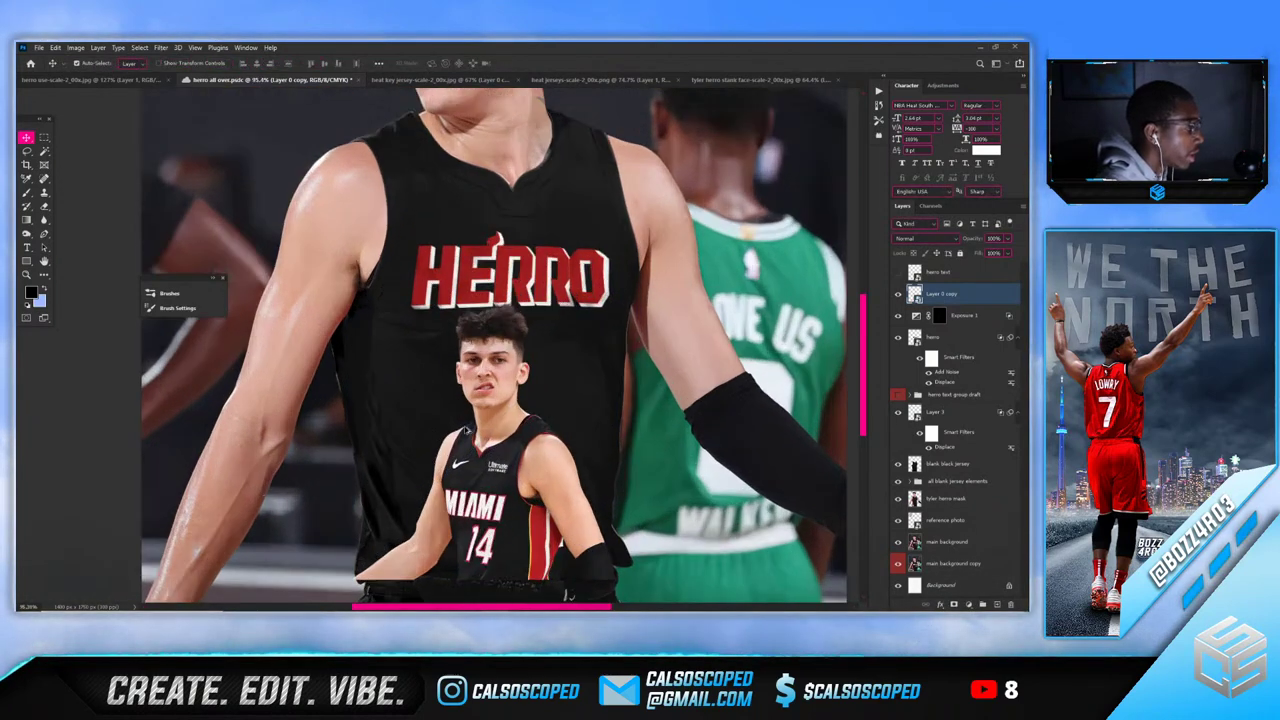
left_click_drag(860, 326, 860, 348)
scroll(537, 445, "up", 3)
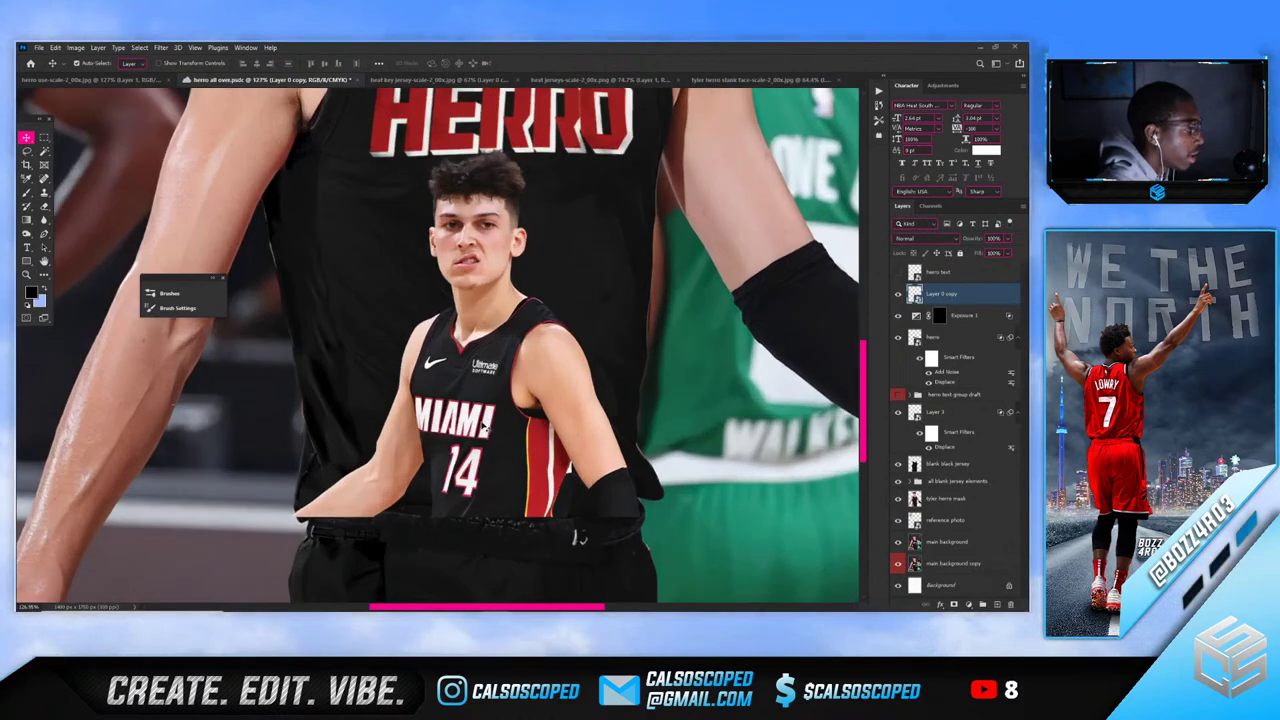
In the tyler herro stank face document, duplicate the Layer 0 copy smart object and set the image resolution to 300 pixels/inch
left_click(740, 79)
scroll(704, 412, "up", 2)
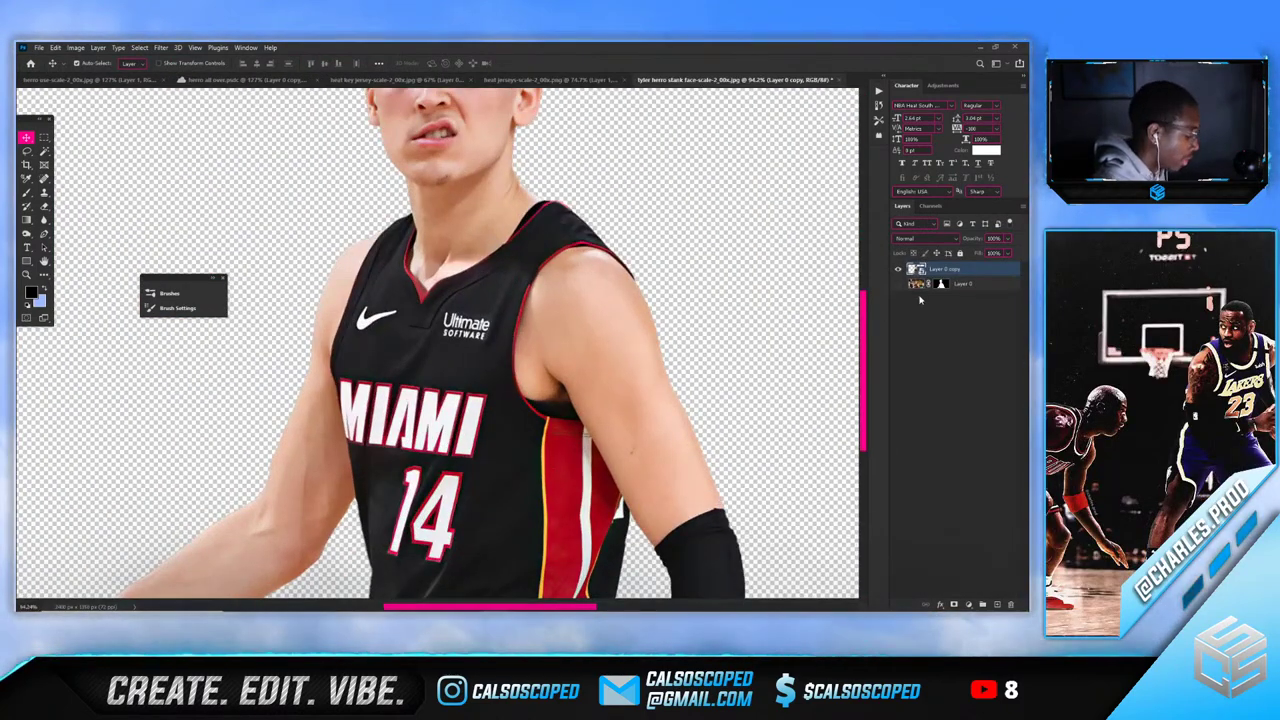
key("ctrl+j")
left_click(75, 47)
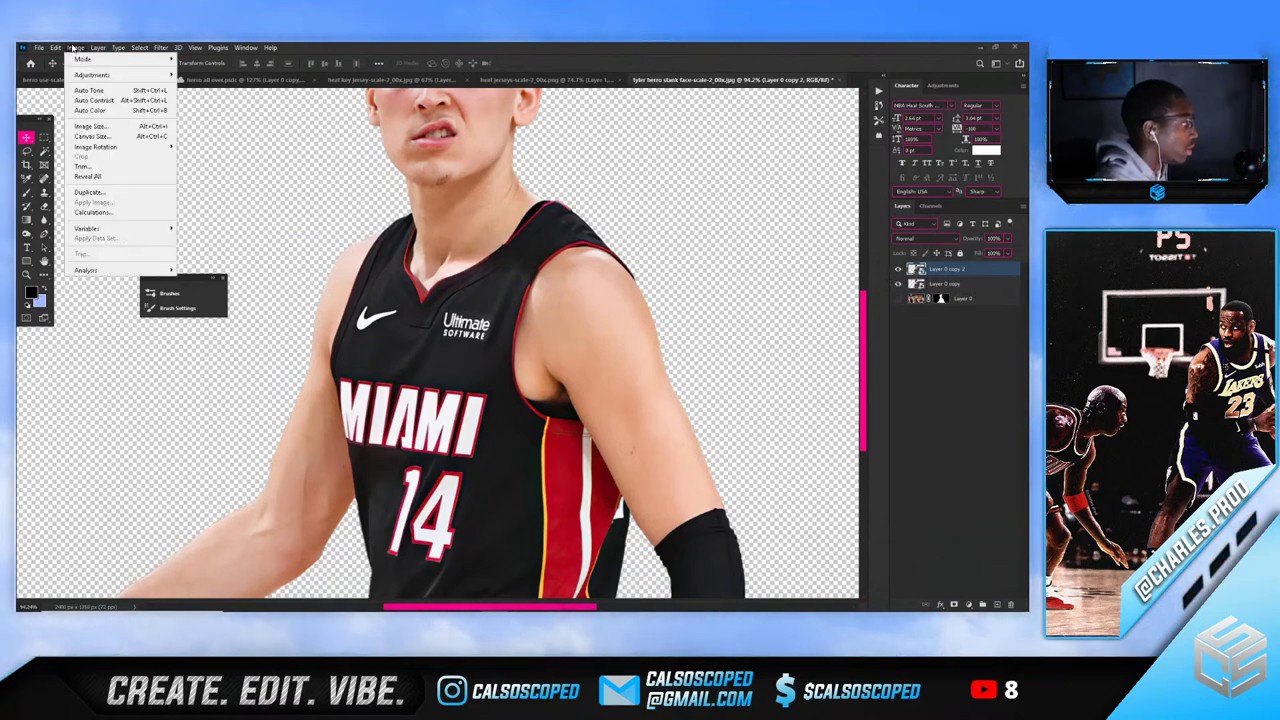
left_click(95, 128)
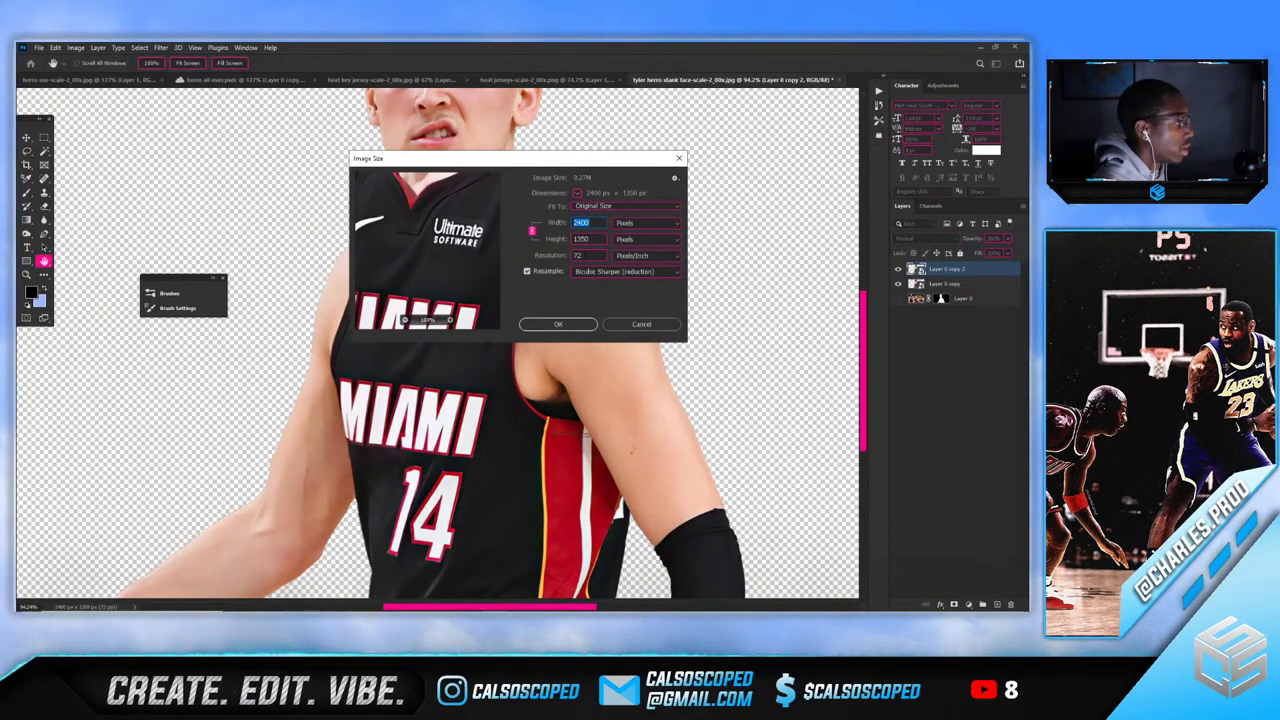
left_click(588, 255)
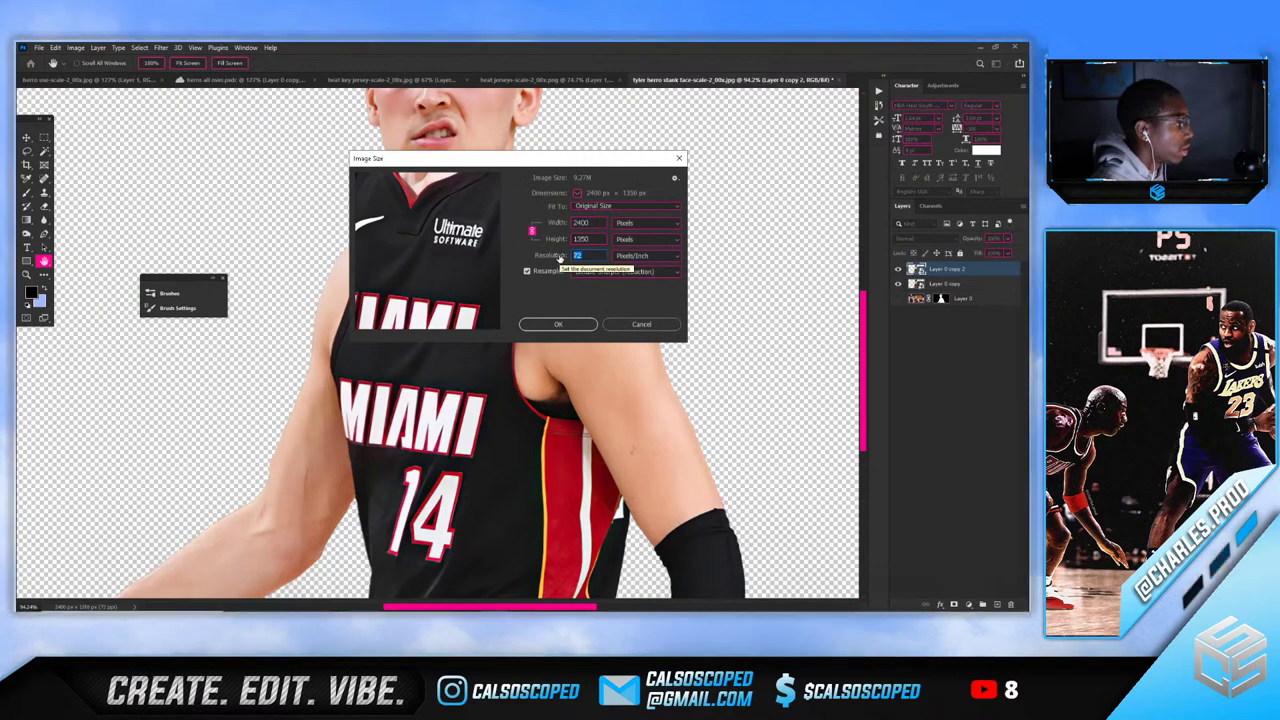
type("300")
key("Return")
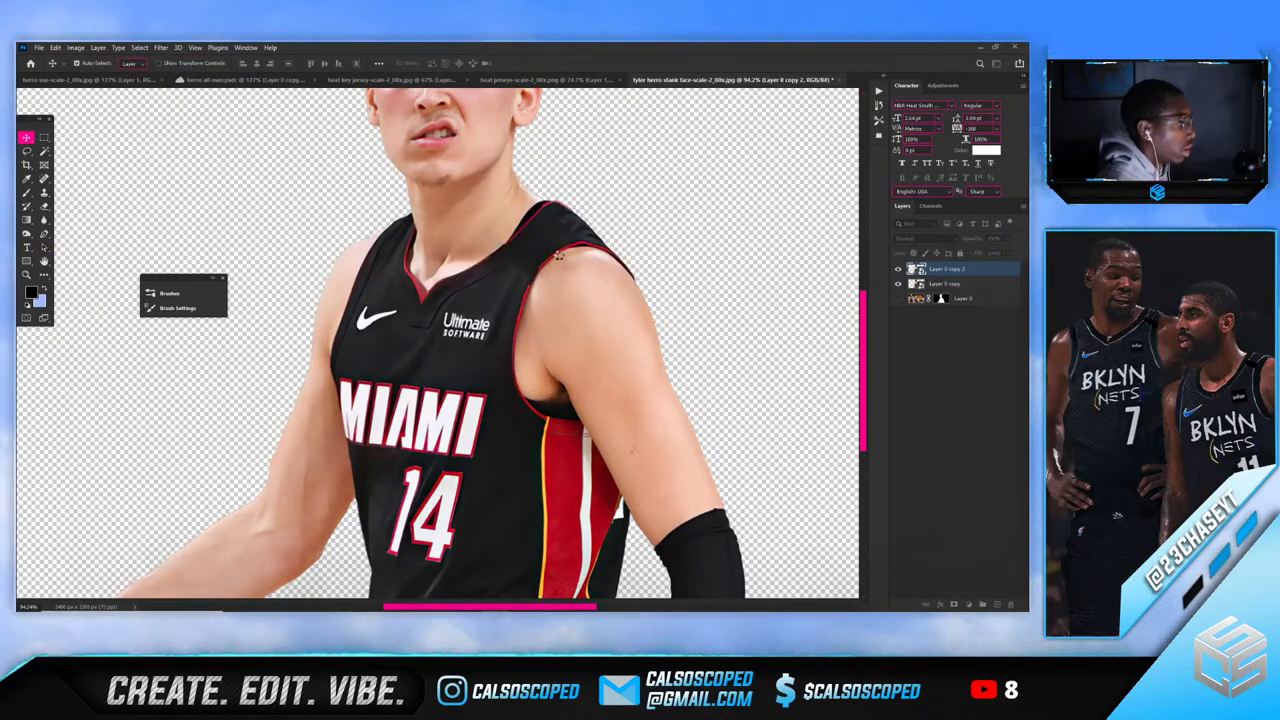
Resize the enlarged image to a width of 2400 pixels
scroll(246, 171, "up", 5)
left_click(75, 47)
left_click(90, 126)
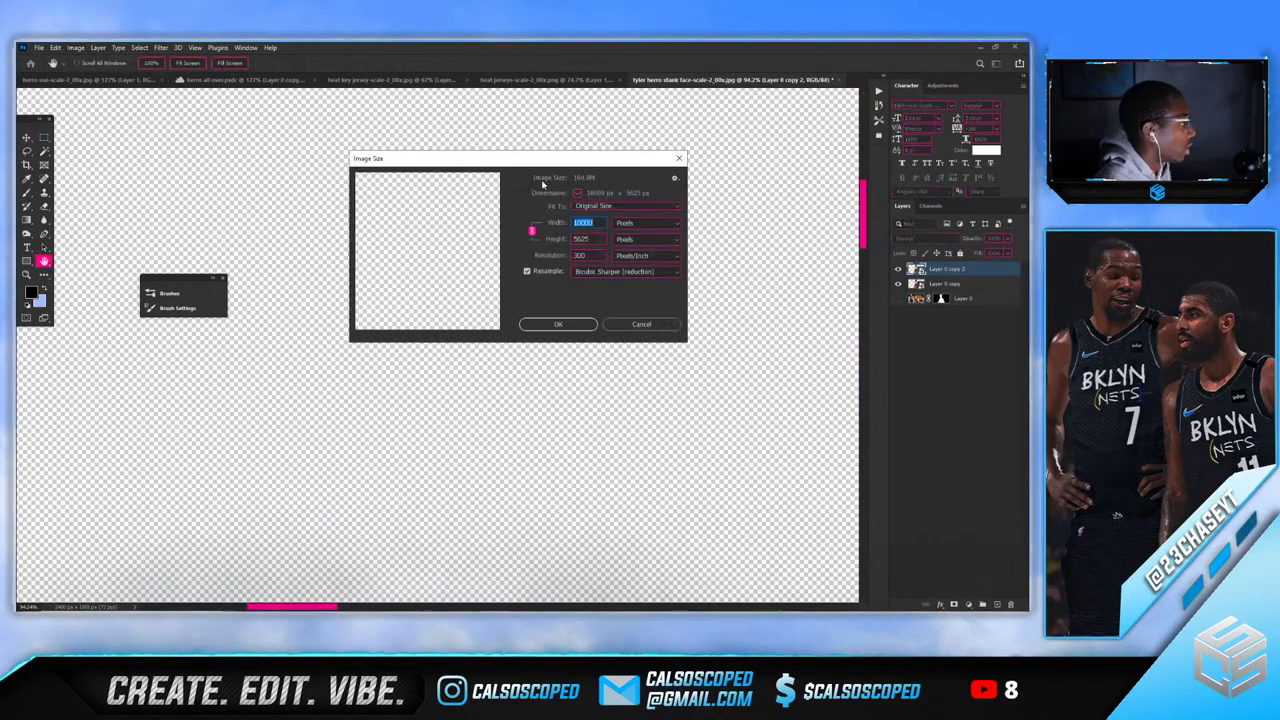
type("24")
key("Escape")
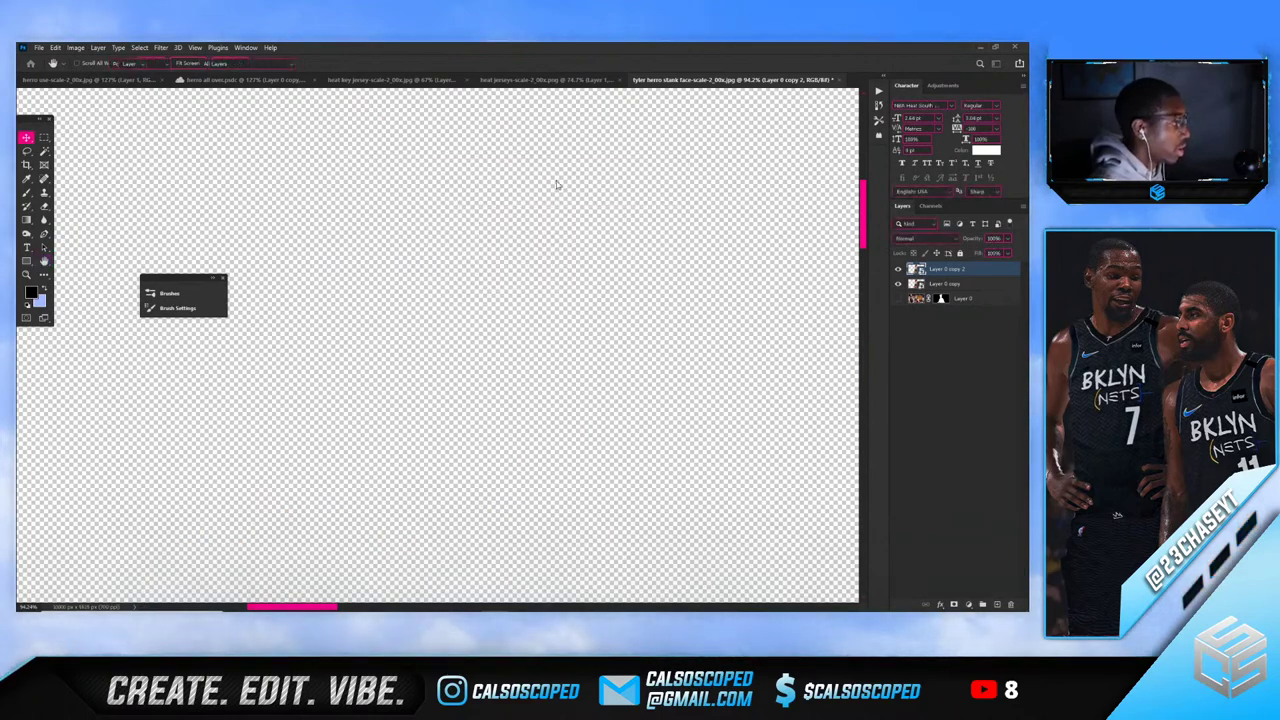
scroll(452, 346, "down", 3)
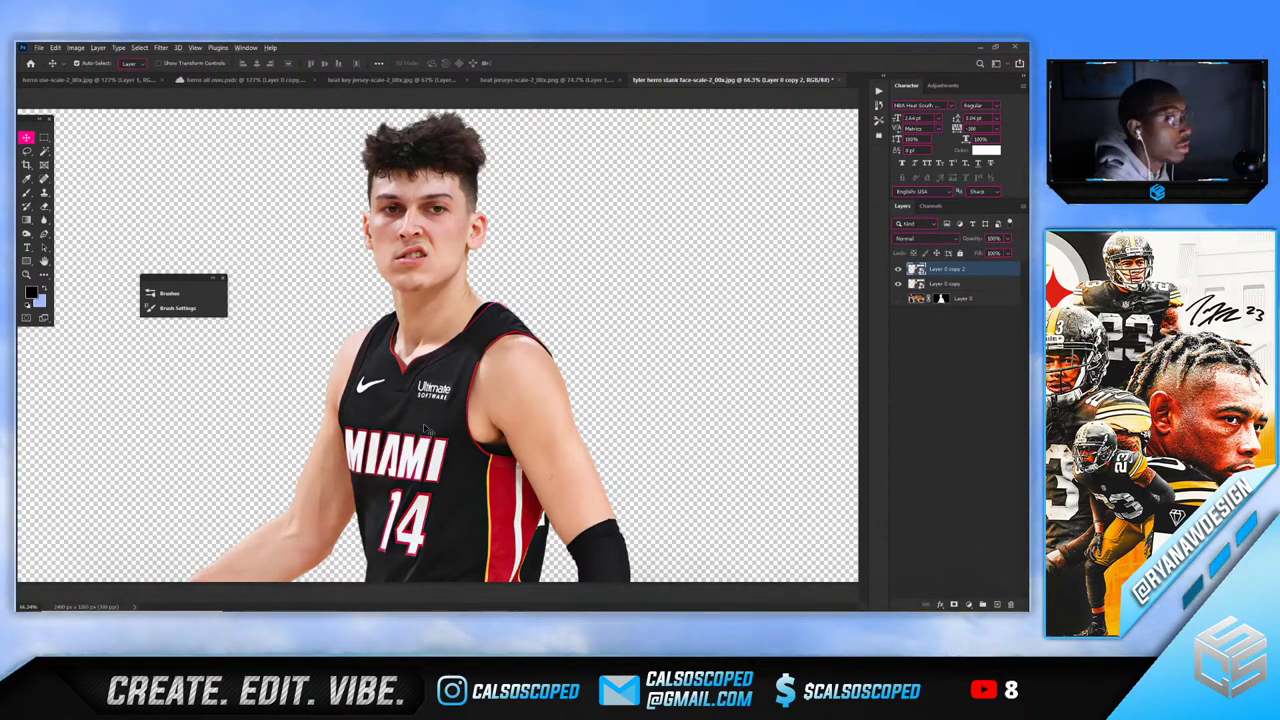
scroll(425, 428, "up", 1)
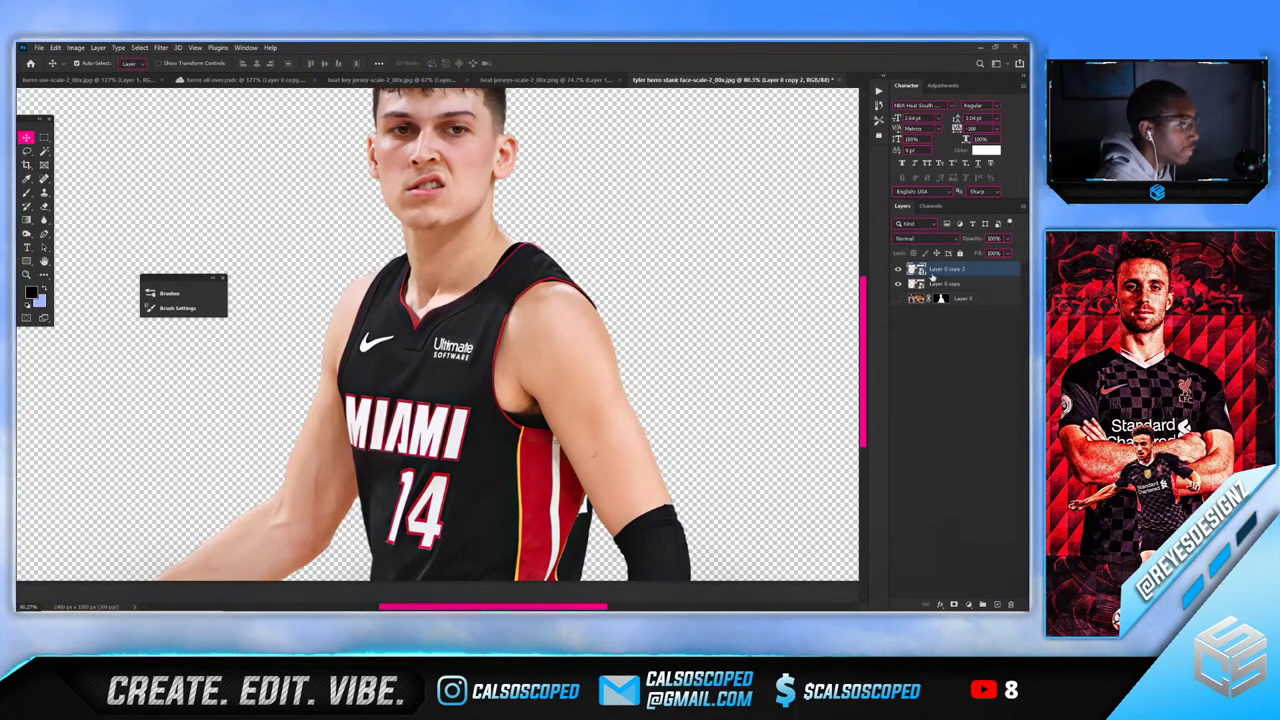
left_click(940, 299)
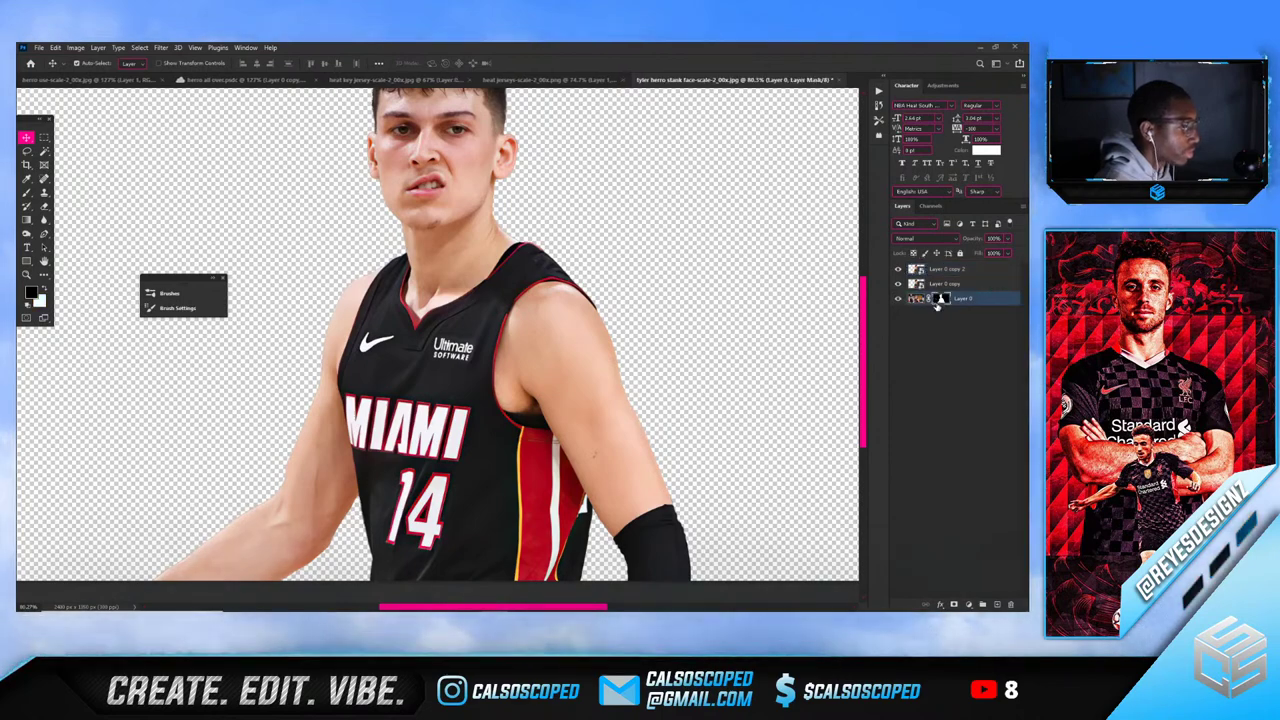
right_click(940, 299)
left_click(925, 322)
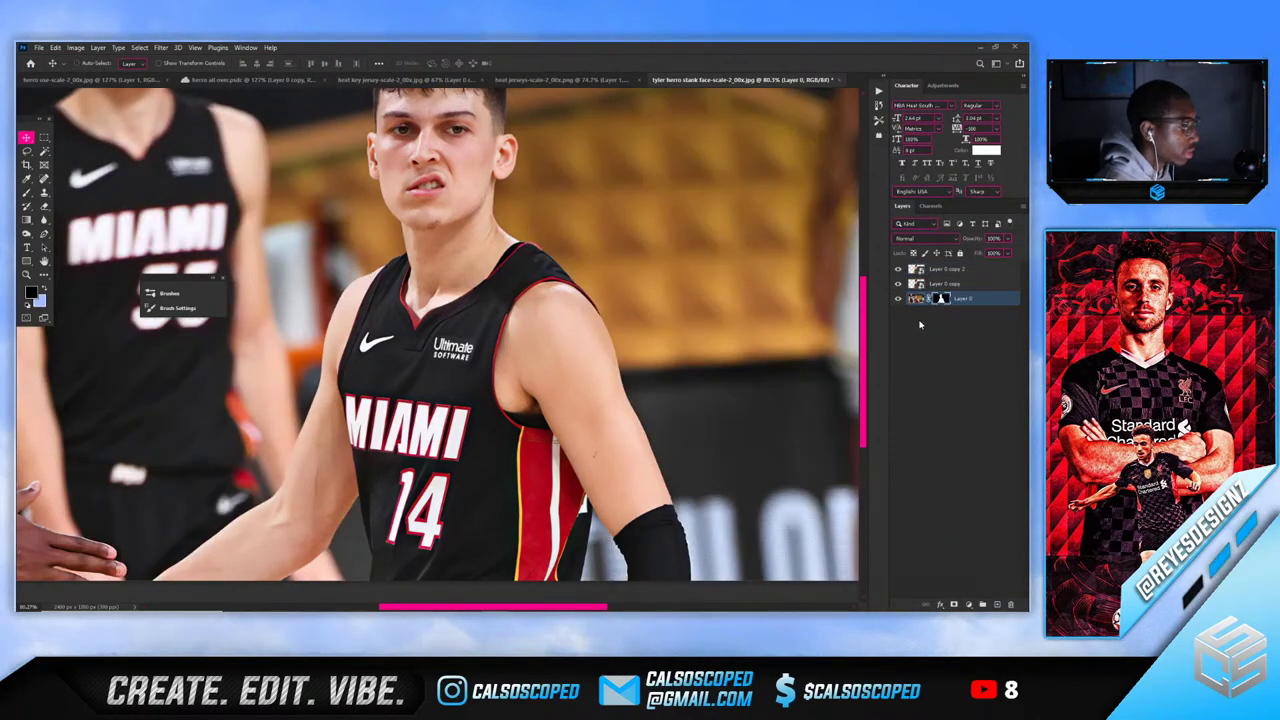
key("ctrl+z")
Duplicate Layer 0 and delete the copy's layer mask to reveal the full photo
key("ctrl+j")
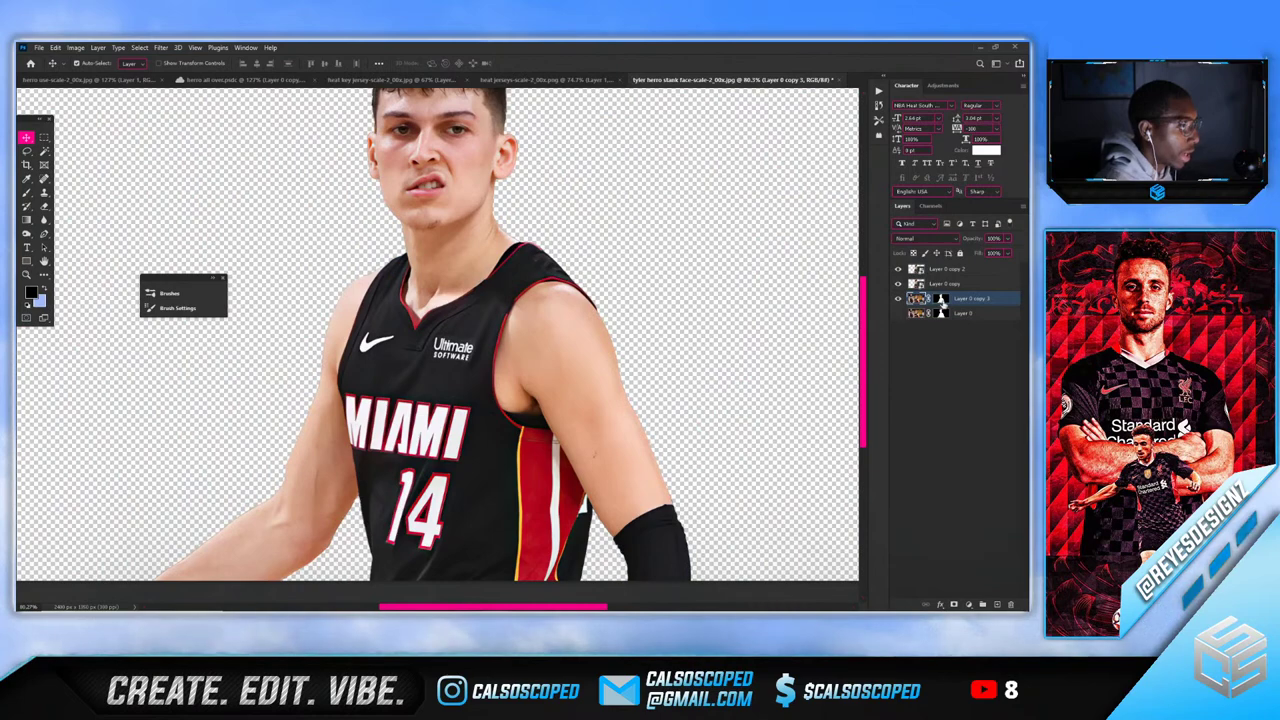
right_click(940, 299)
left_click(935, 318)
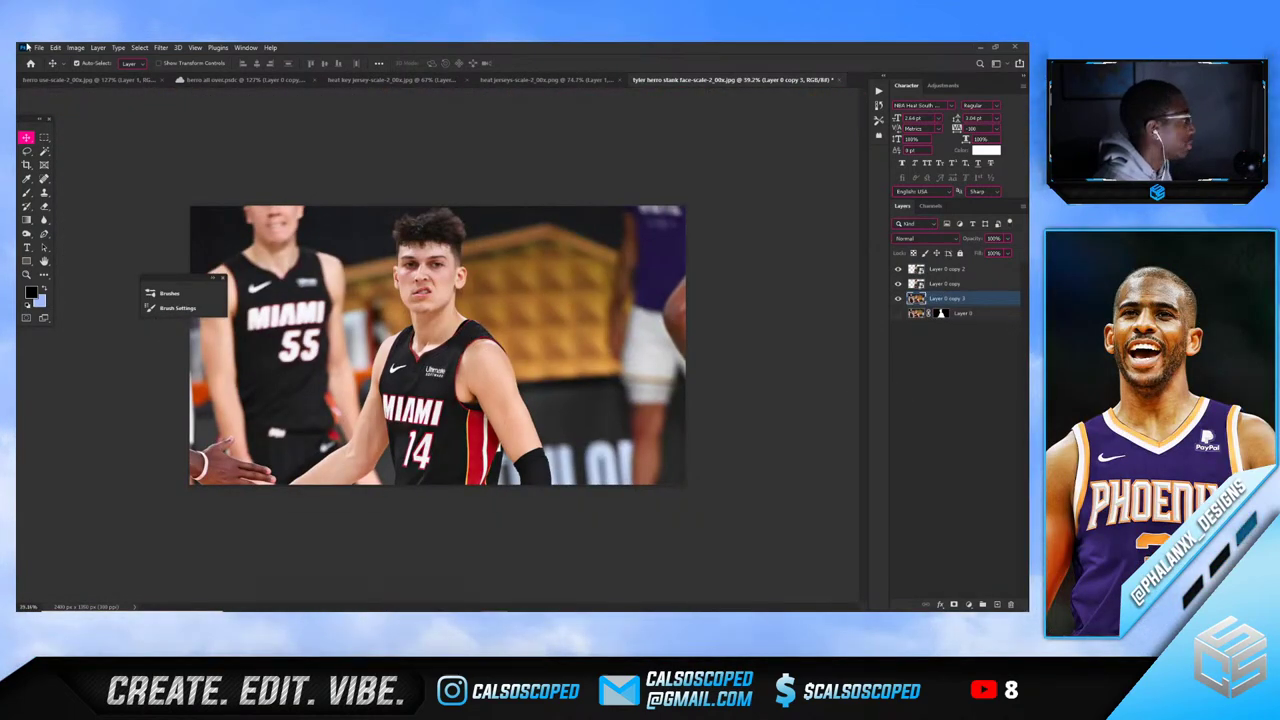
Save the document to the computer as a Photoshop file named "tyler herro self displacement" with maximized compatibility
left_click(38, 47)
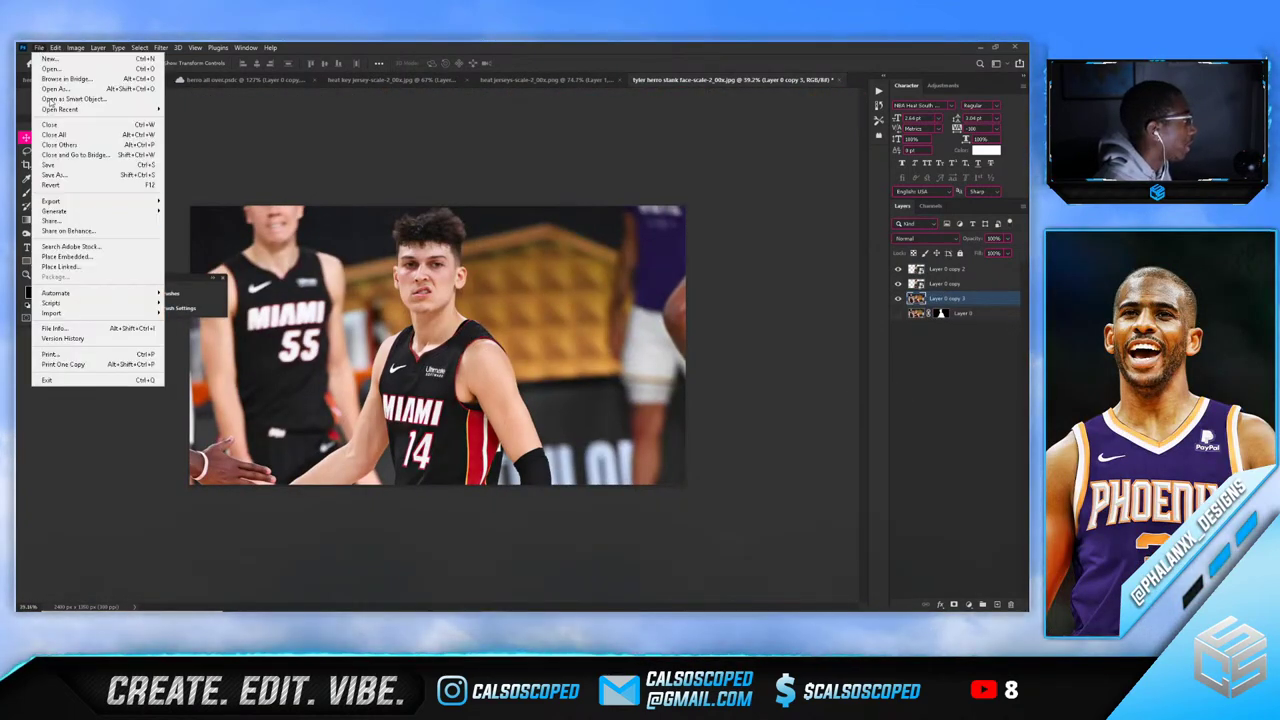
left_click(76, 176)
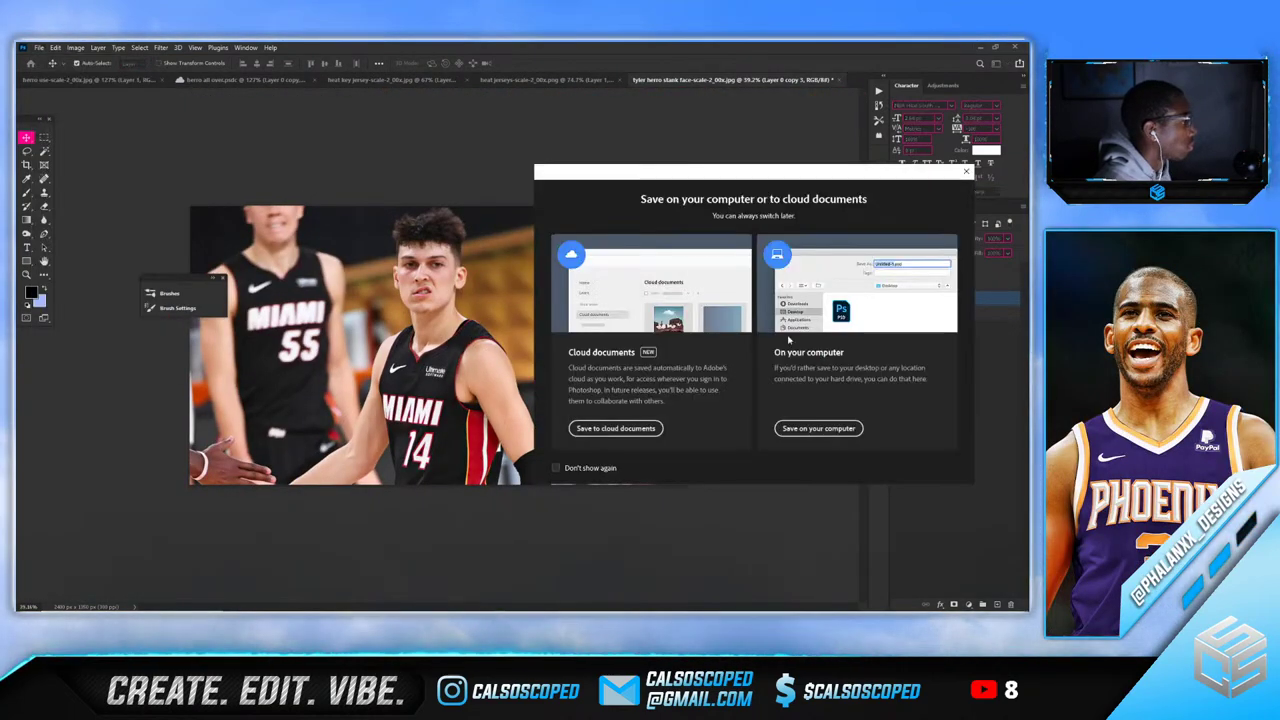
left_click(835, 428)
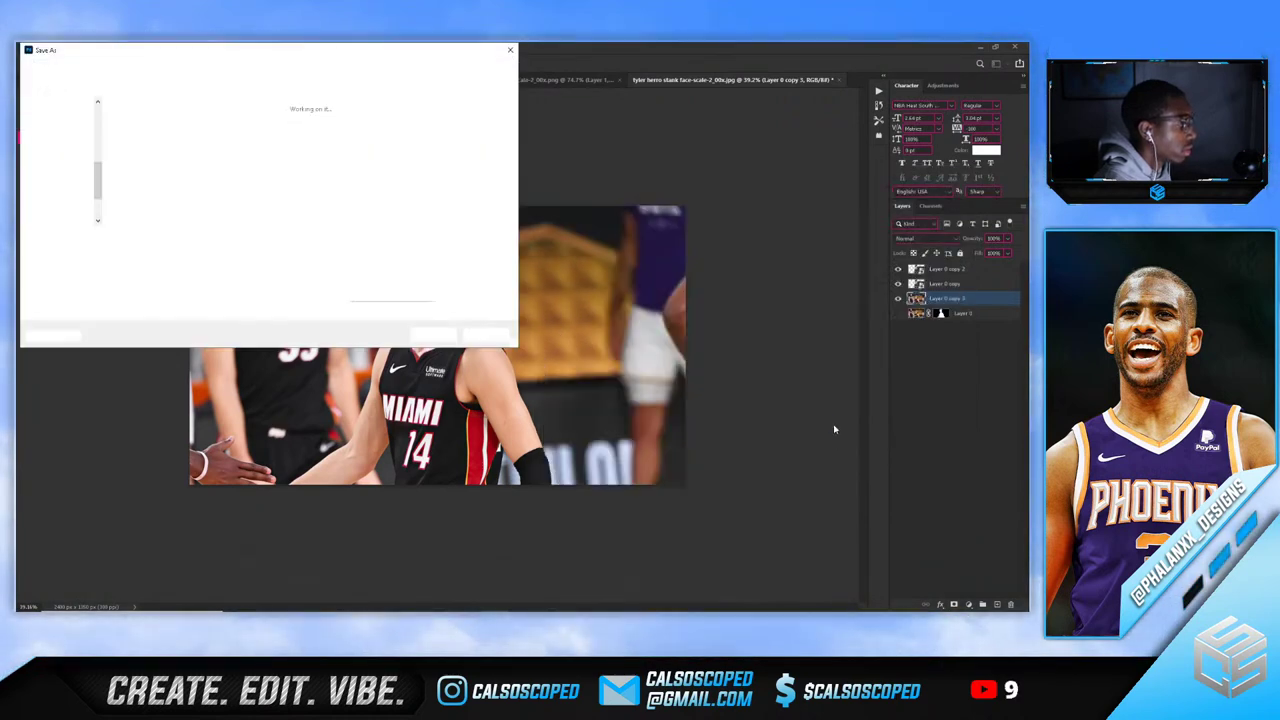
type("tyler h")
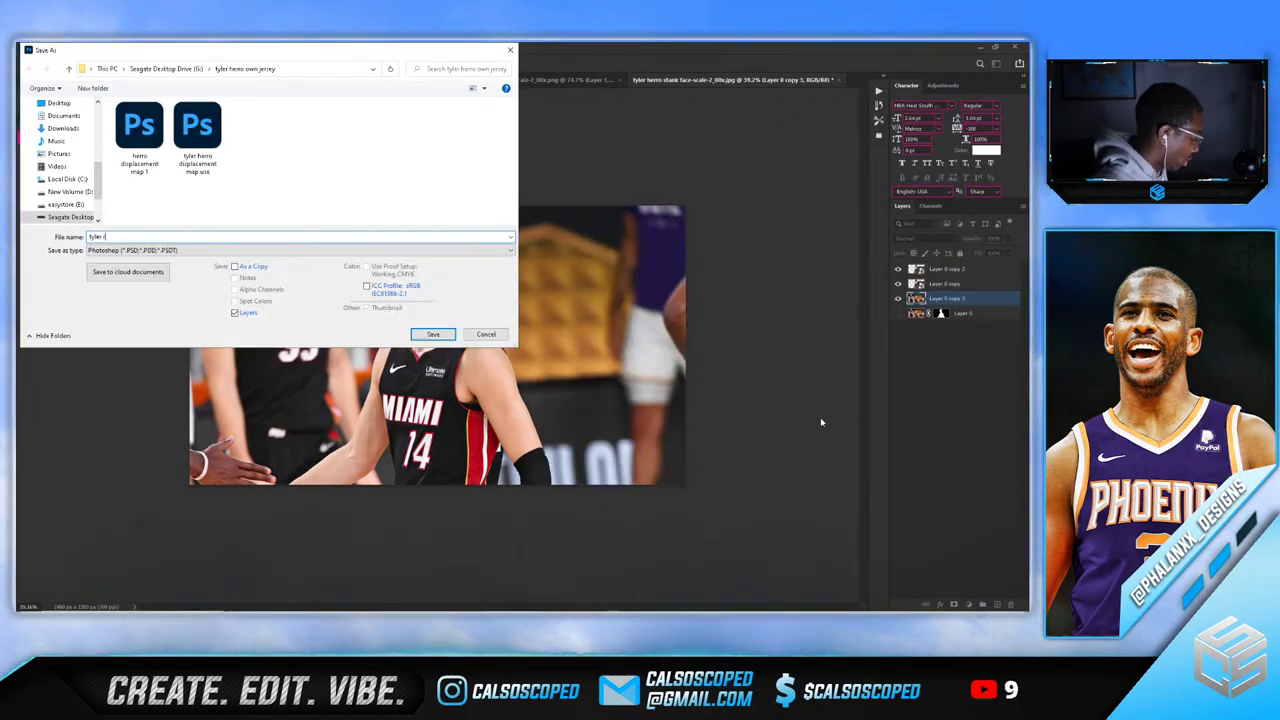
type("erro s")
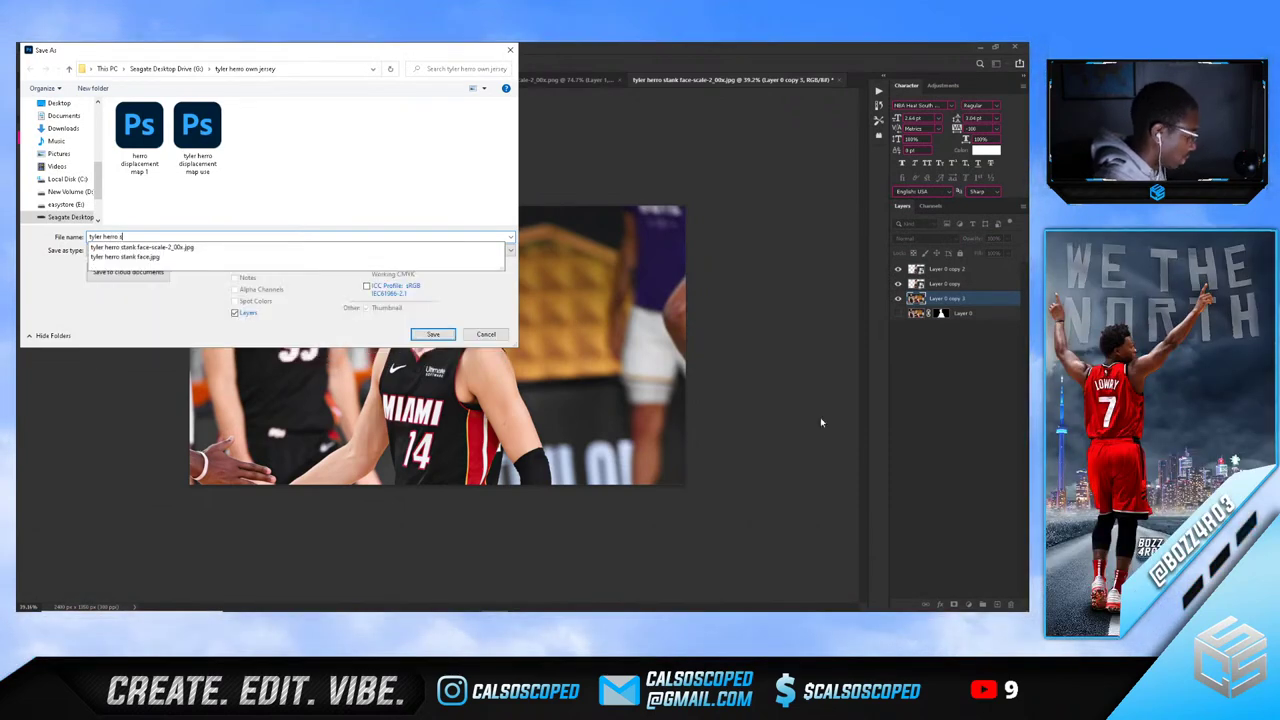
type("elf displacement")
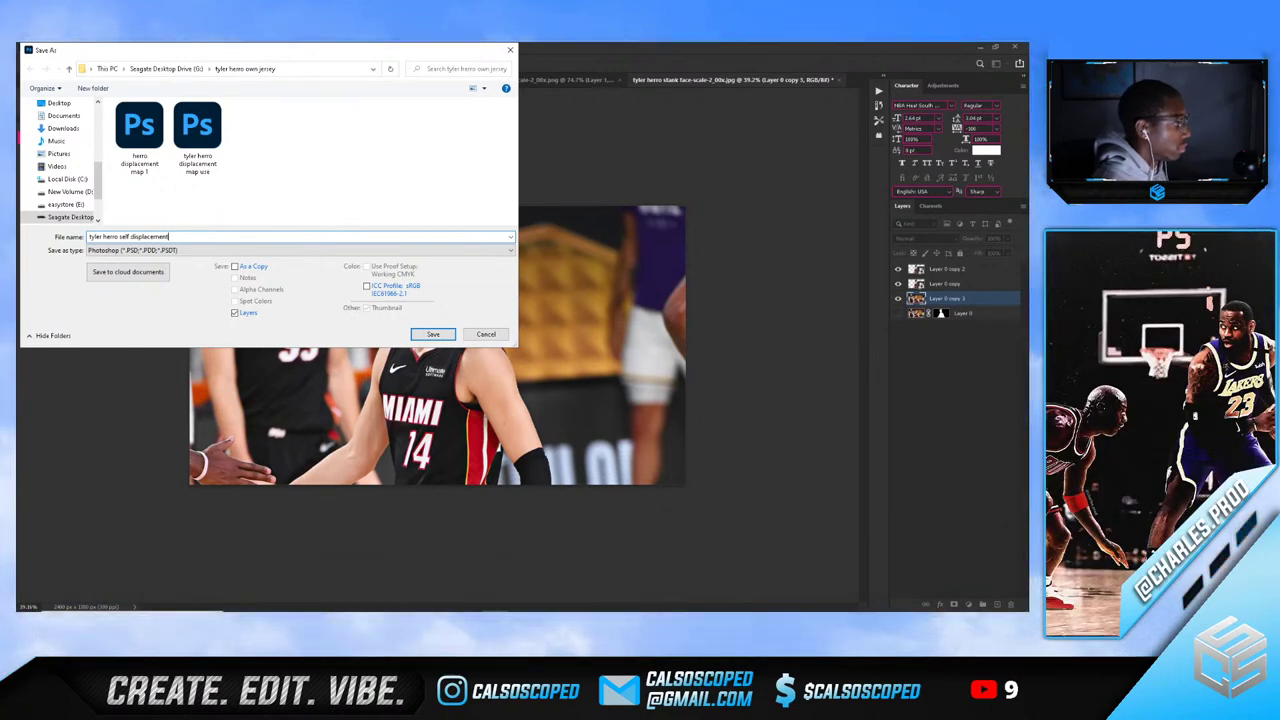
key("Return")
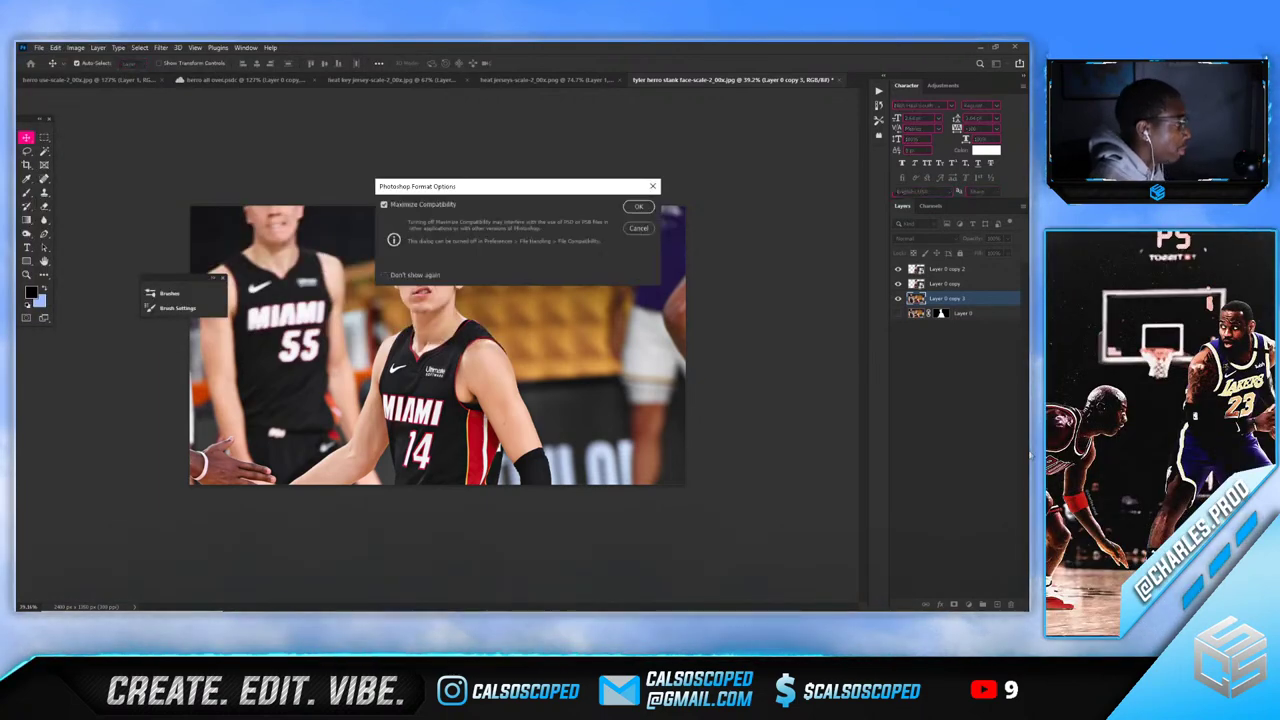
key("Return")
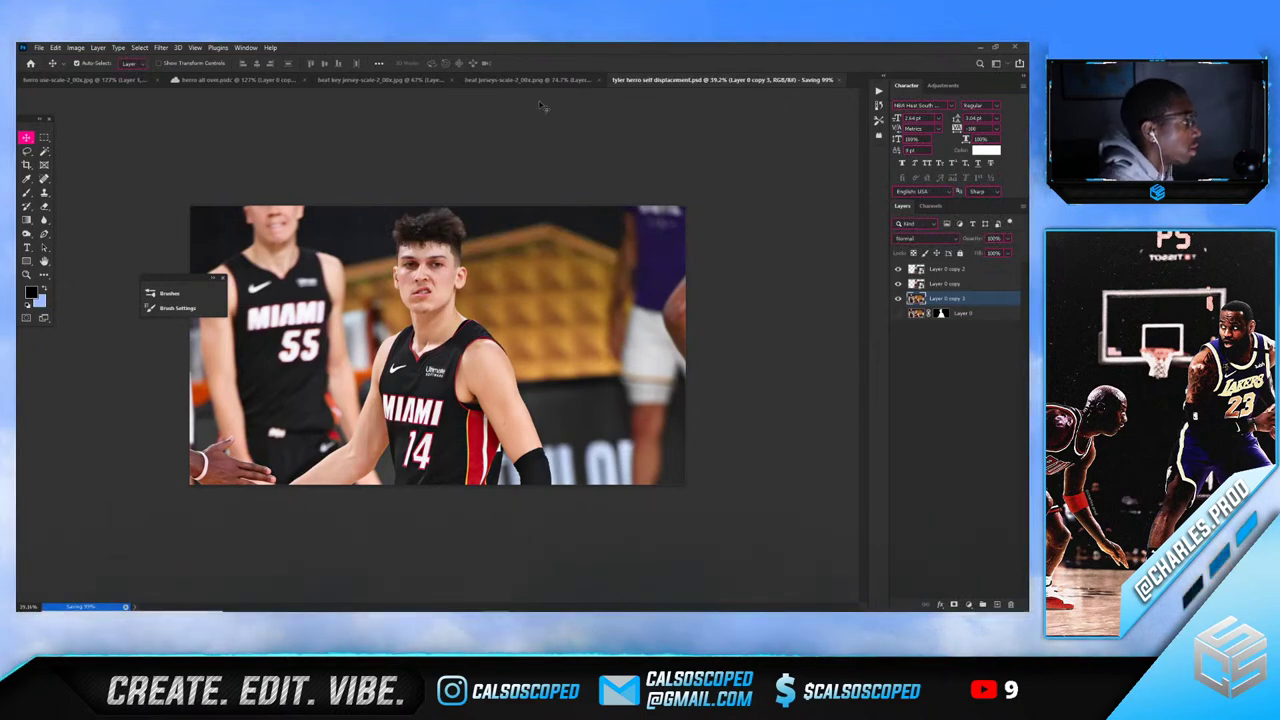
Close the heat jerseys document without saving its changes
left_click(545, 80)
left_click(666, 80)
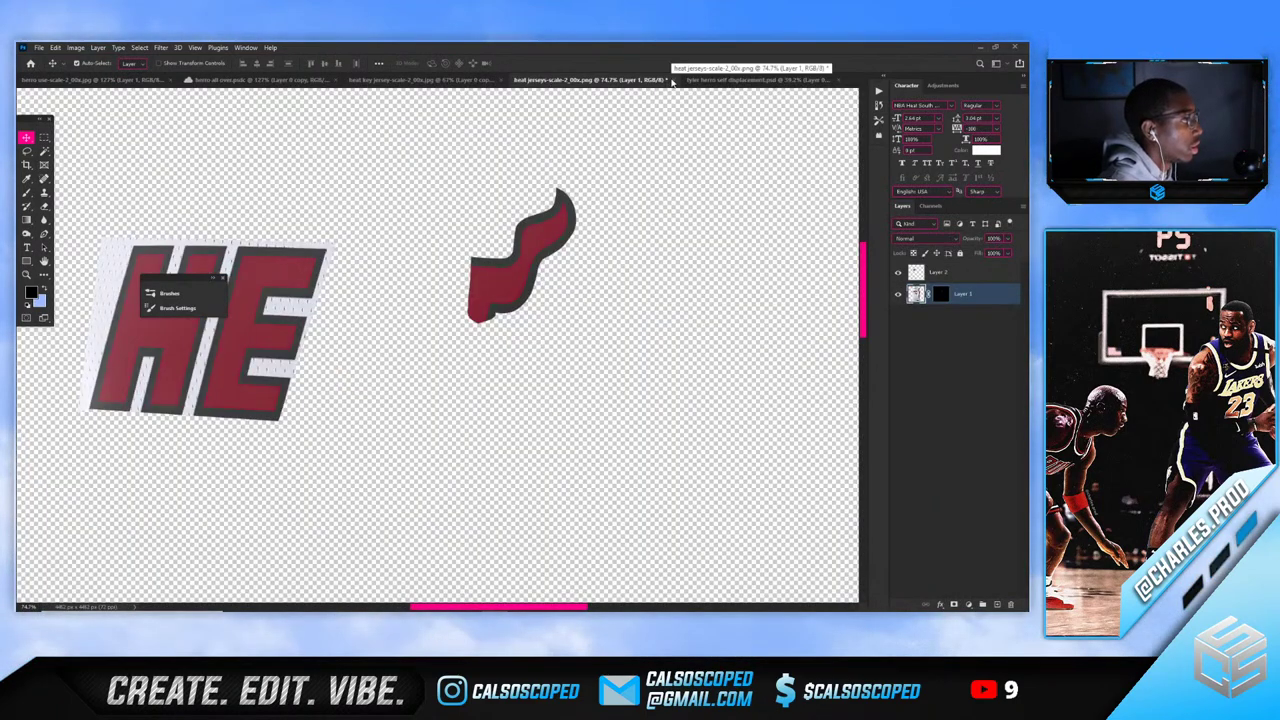
left_click(518, 257)
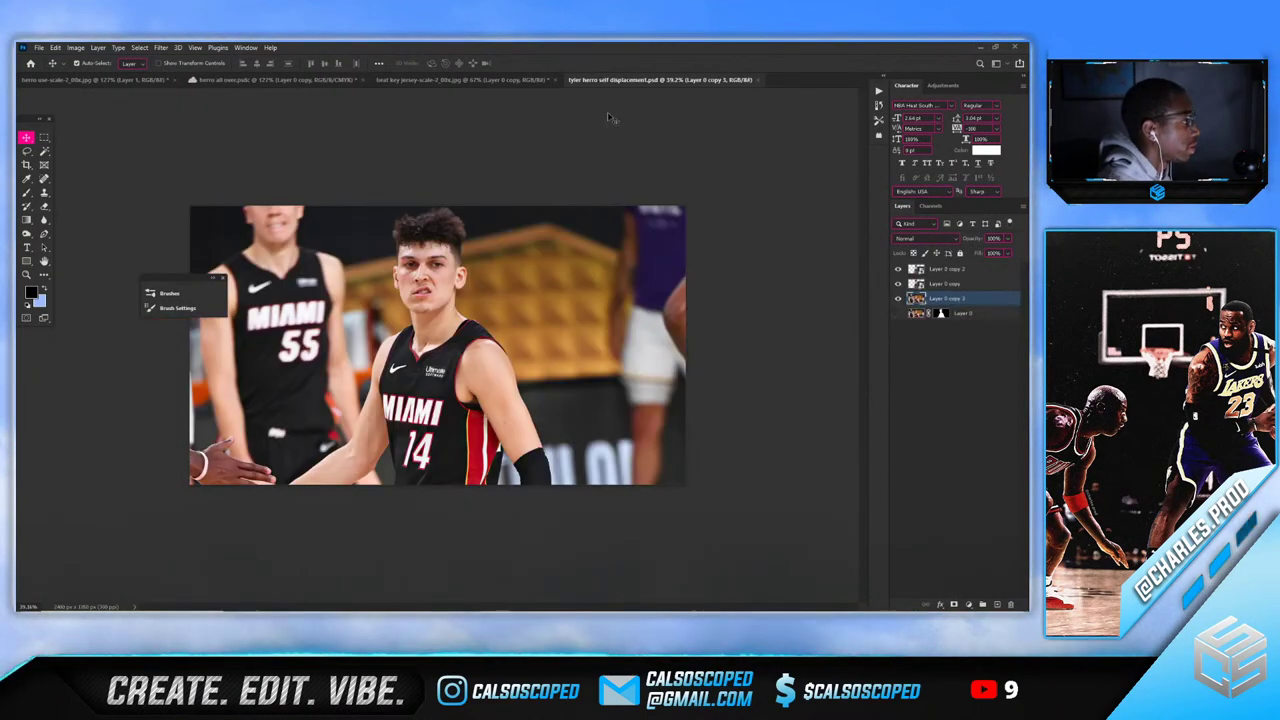
In the tyler herro self displacement document, rasterize the Layer 0 copy 2 smart object
scroll(725, 397, "up", 3)
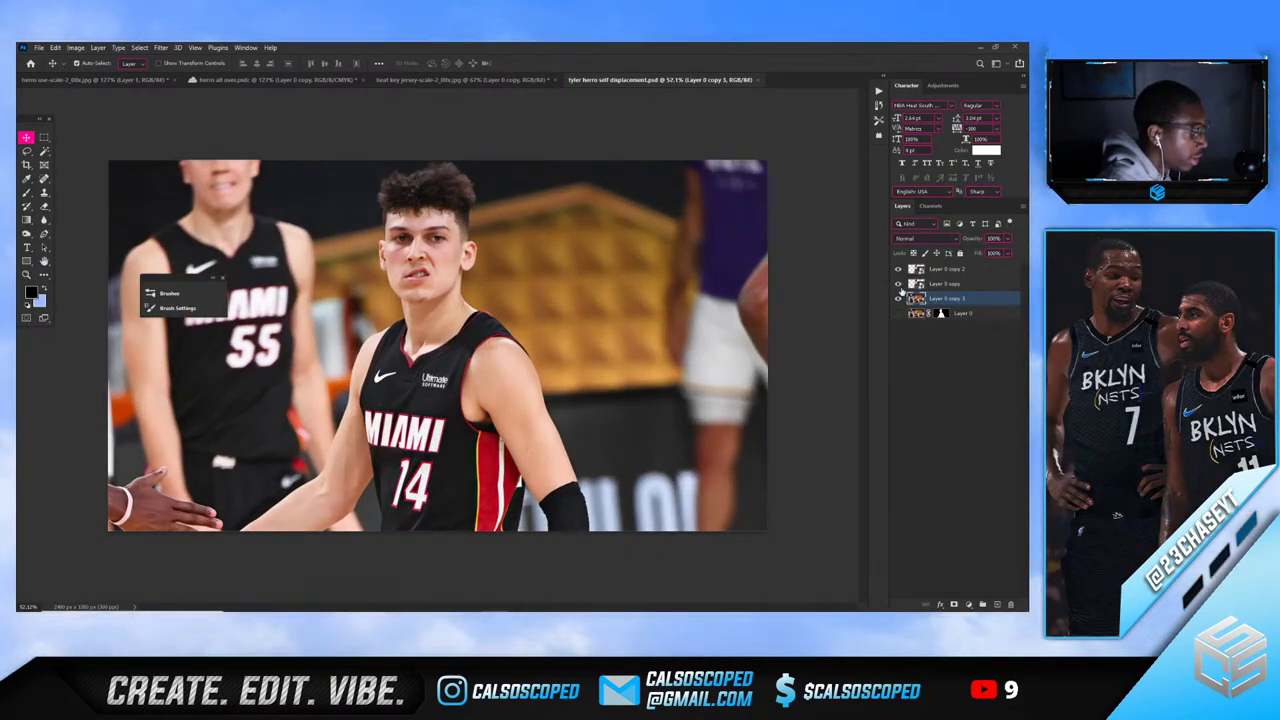
right_click(954, 273)
left_click(846, 349)
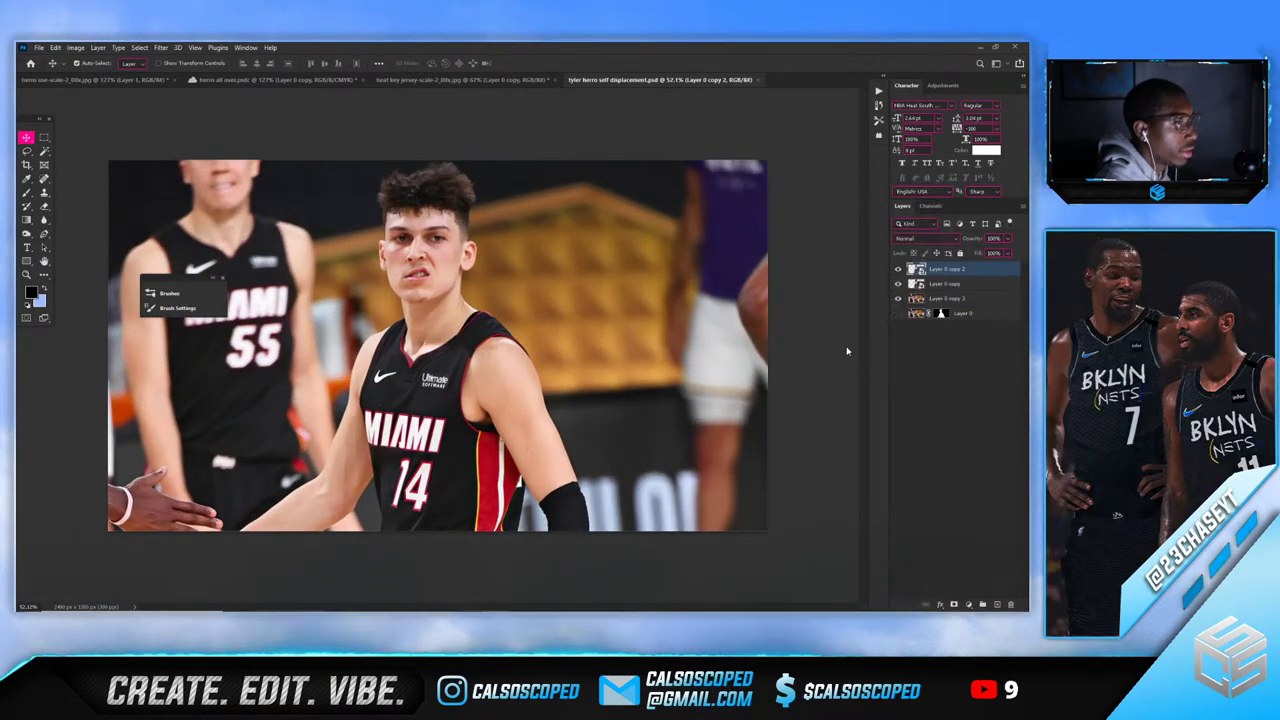
Select both digits of the number 14 on the jersey by outlining them with the Polygonal Lasso
scroll(458, 454, "up", 2)
scroll(457, 455, "up", 4)
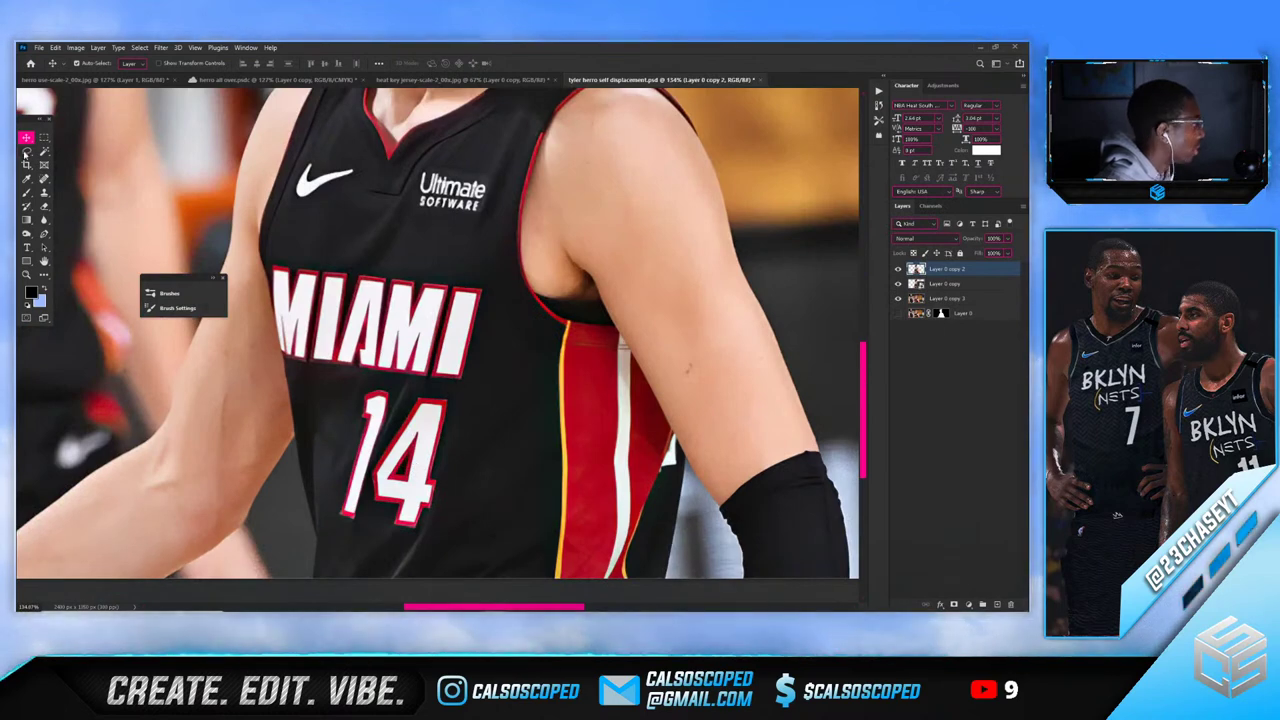
right_click(26, 150)
left_click(79, 162)
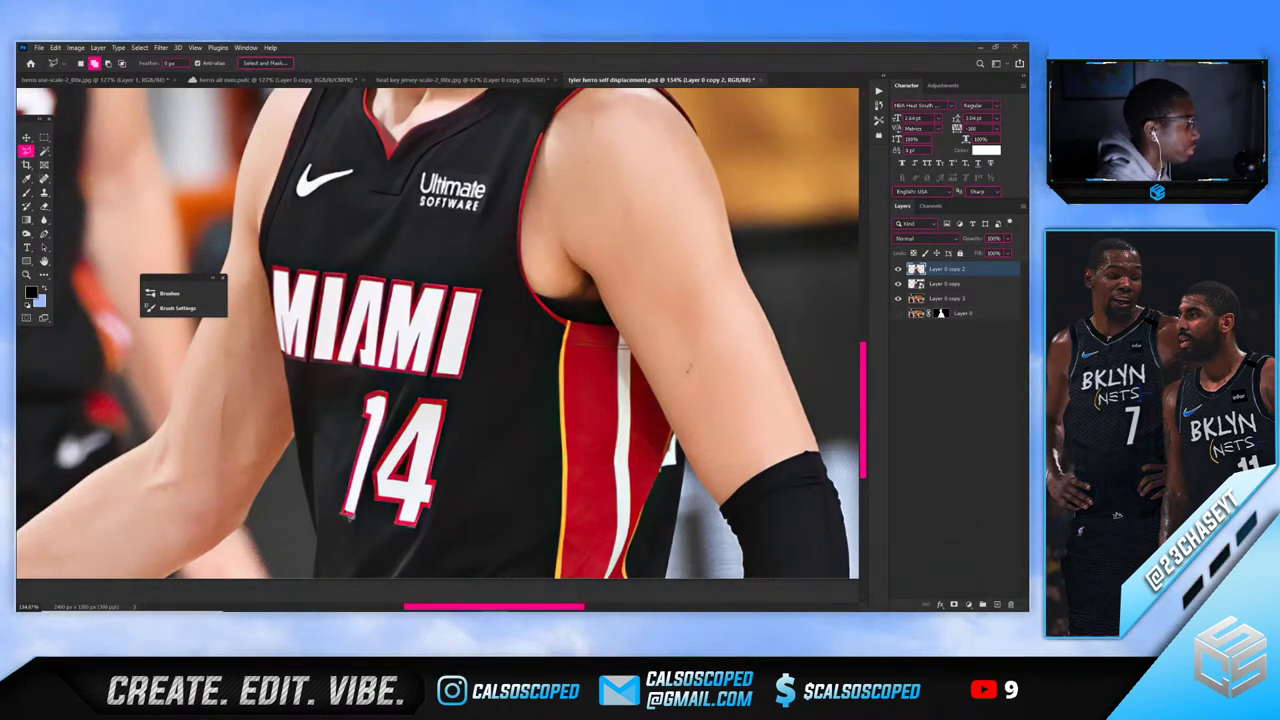
left_click(338, 517)
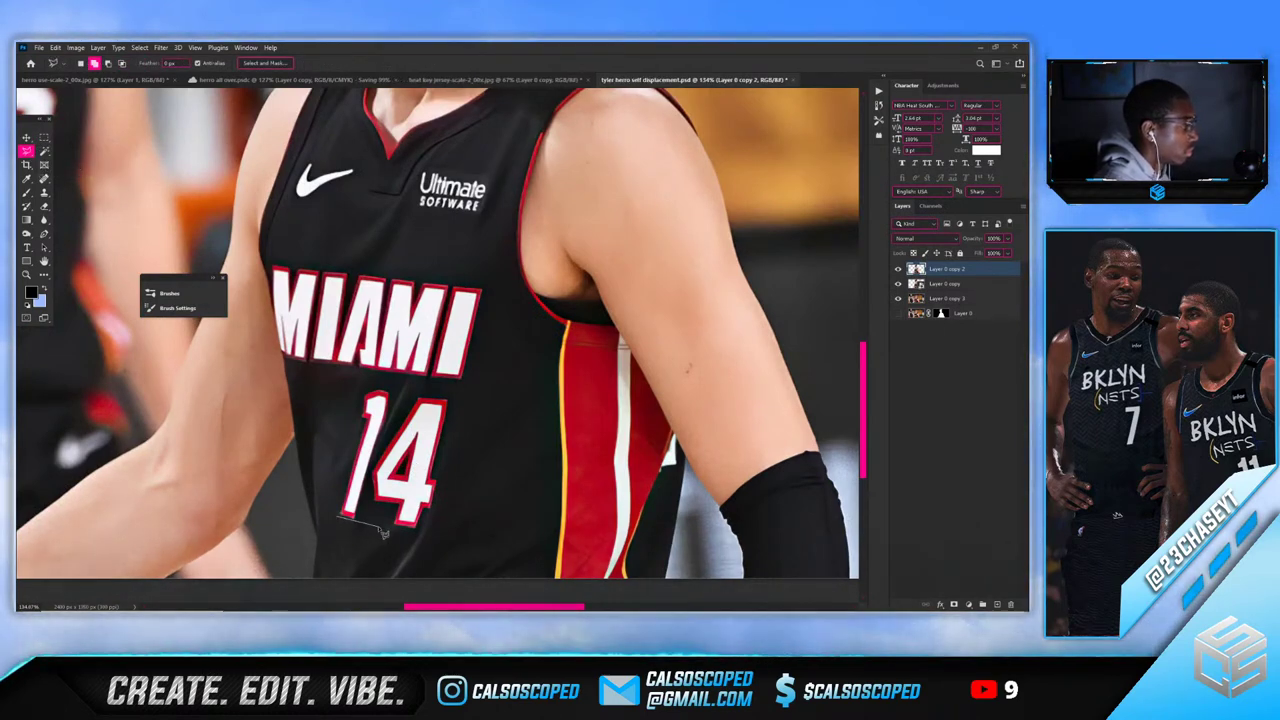
mouse_move(368, 481)
left_mouse_down()
mouse_move(395, 397)
mouse_move(365, 405)
mouse_move(348, 505)
mouse_move(362, 520)
mouse_move(380, 508)
left_mouse_up()
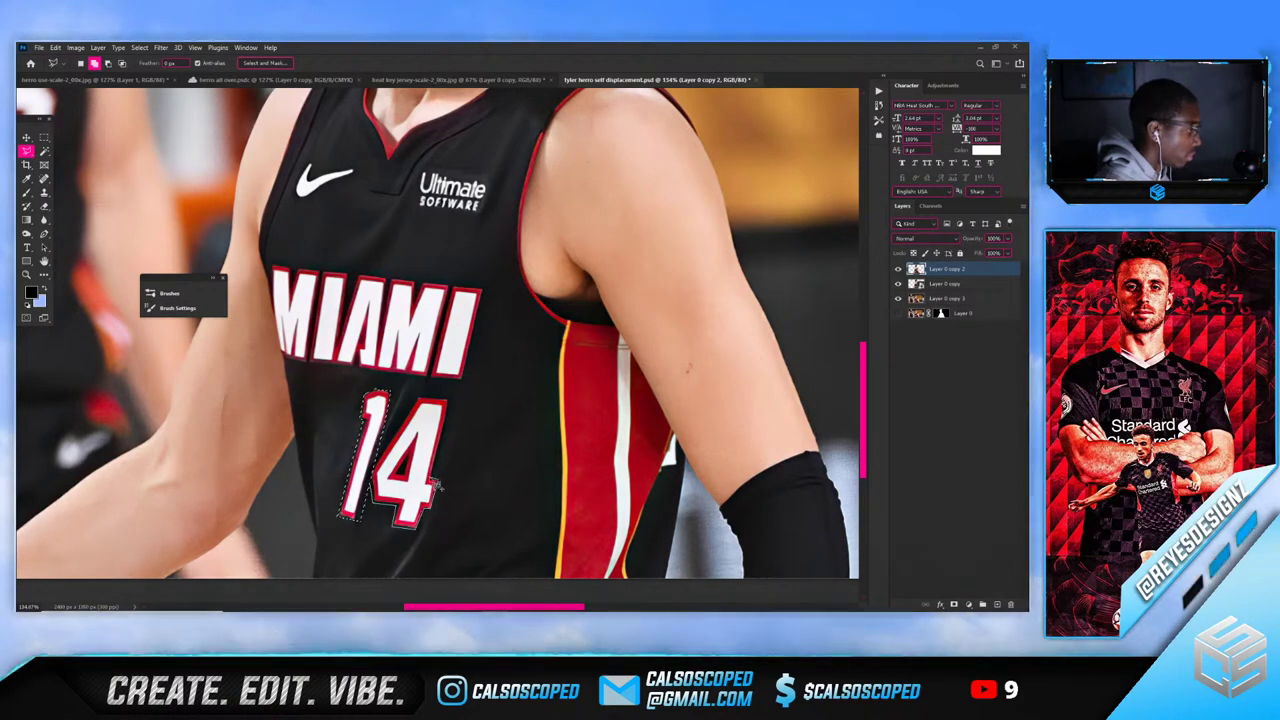
left_click(433, 480)
left_click(449, 399)
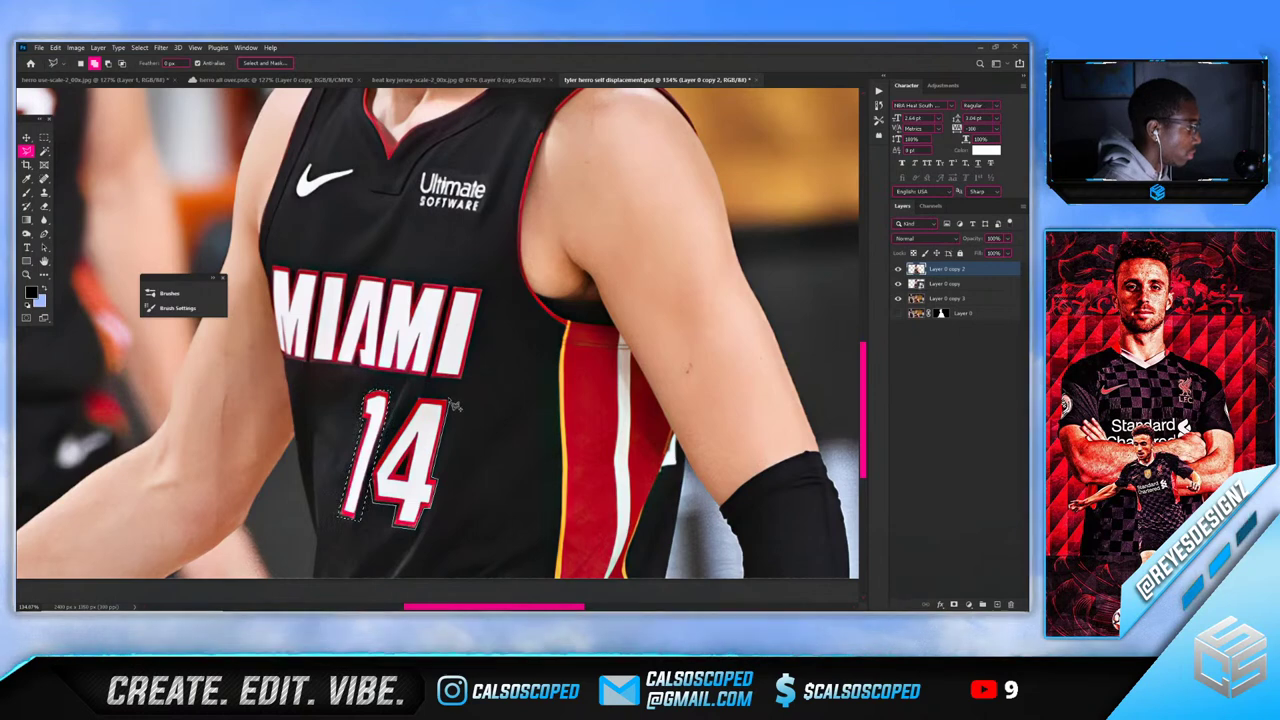
left_click_drag(428, 405, 423, 403)
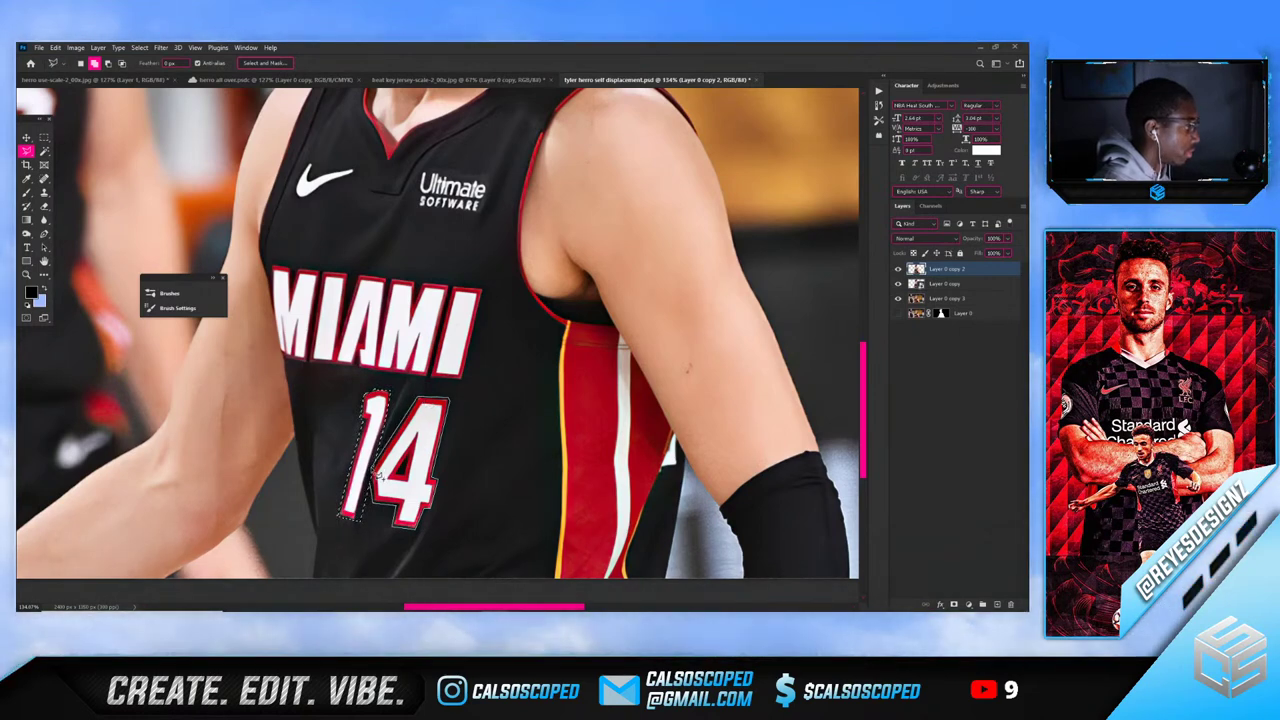
left_click(375, 473)
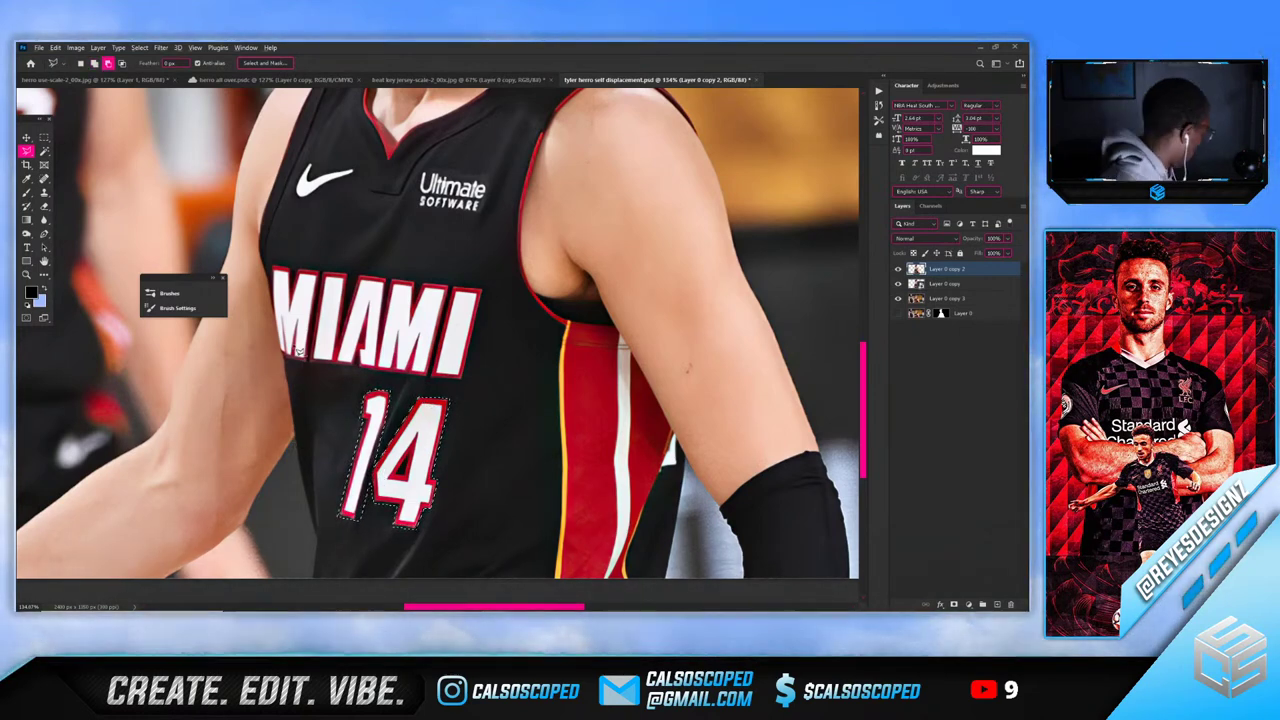
Remove the selected jersey number with a Content-Aware fill at 100% opacity, and clear the selection
key("shift+BackSpace")
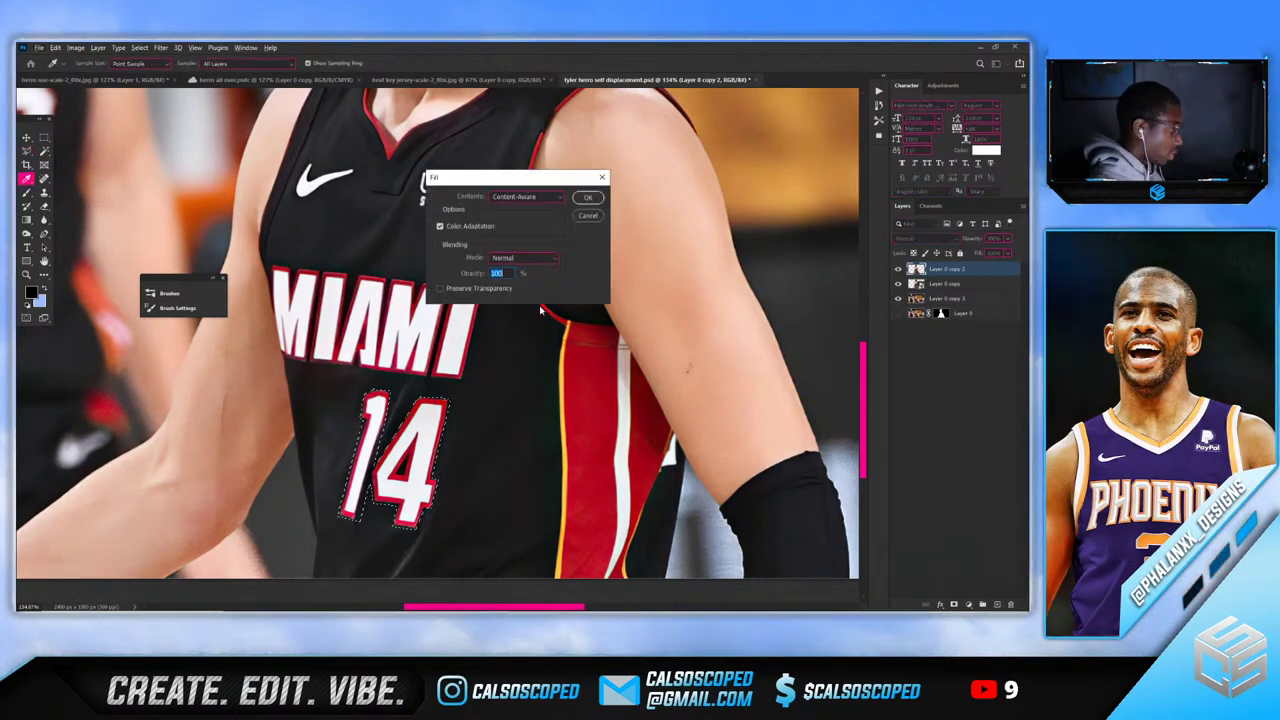
key("Return")
key("ctrl+d")
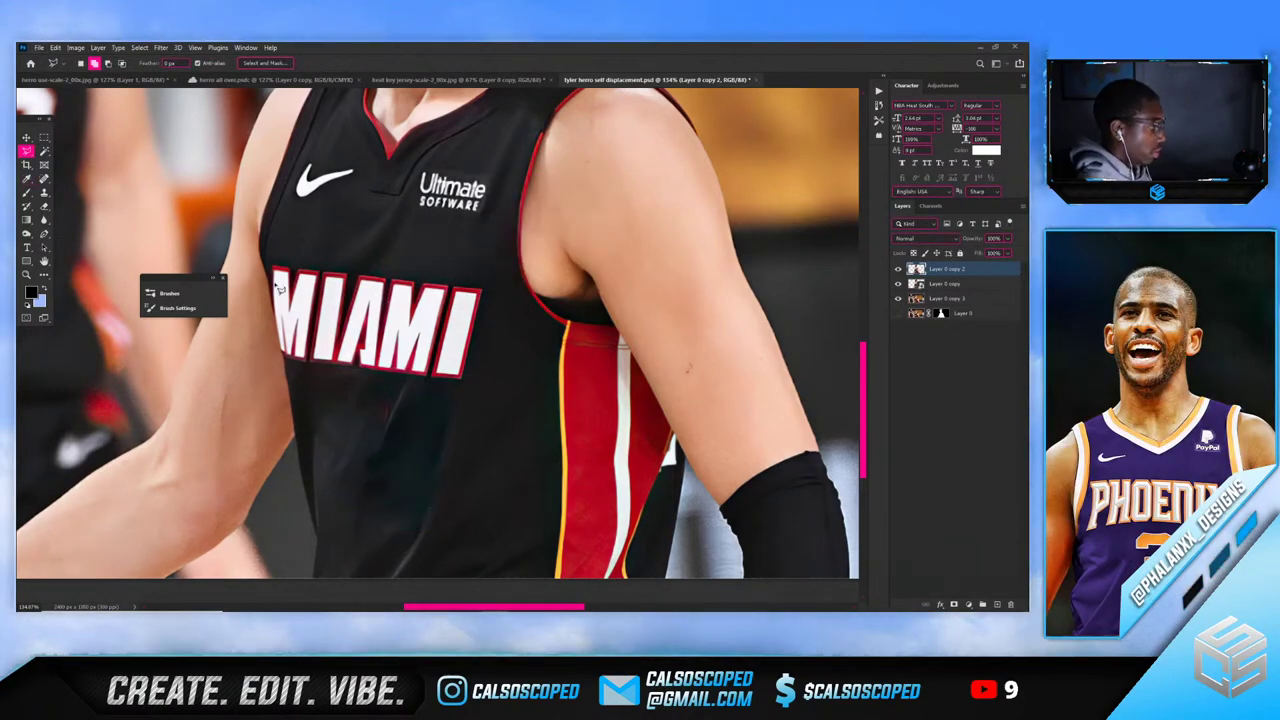
Outline the MIAMI lettering on the jersey chest as a closed selection with the Polygonal Lasso
scroll(326, 322, "up", 2)
mouse_move(272, 378)
left_mouse_down()
mouse_move(511, 405)
mouse_move(541, 294)
left_mouse_up()
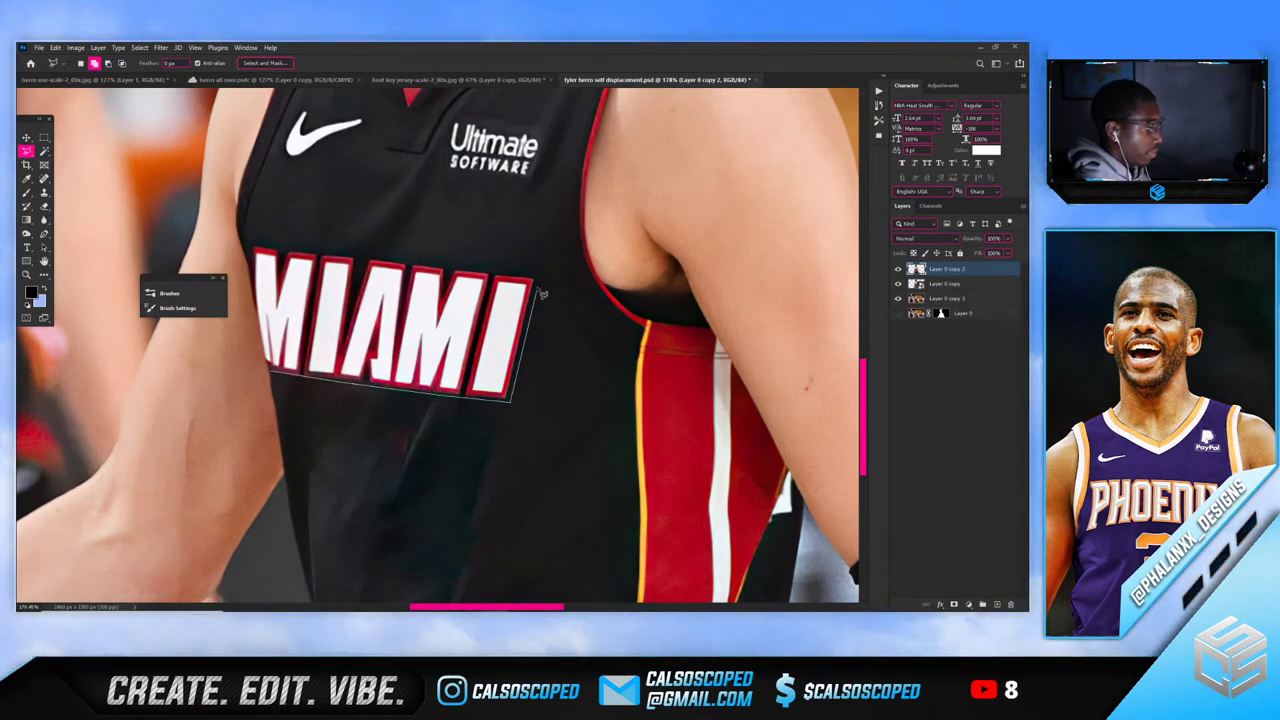
left_click(365, 258)
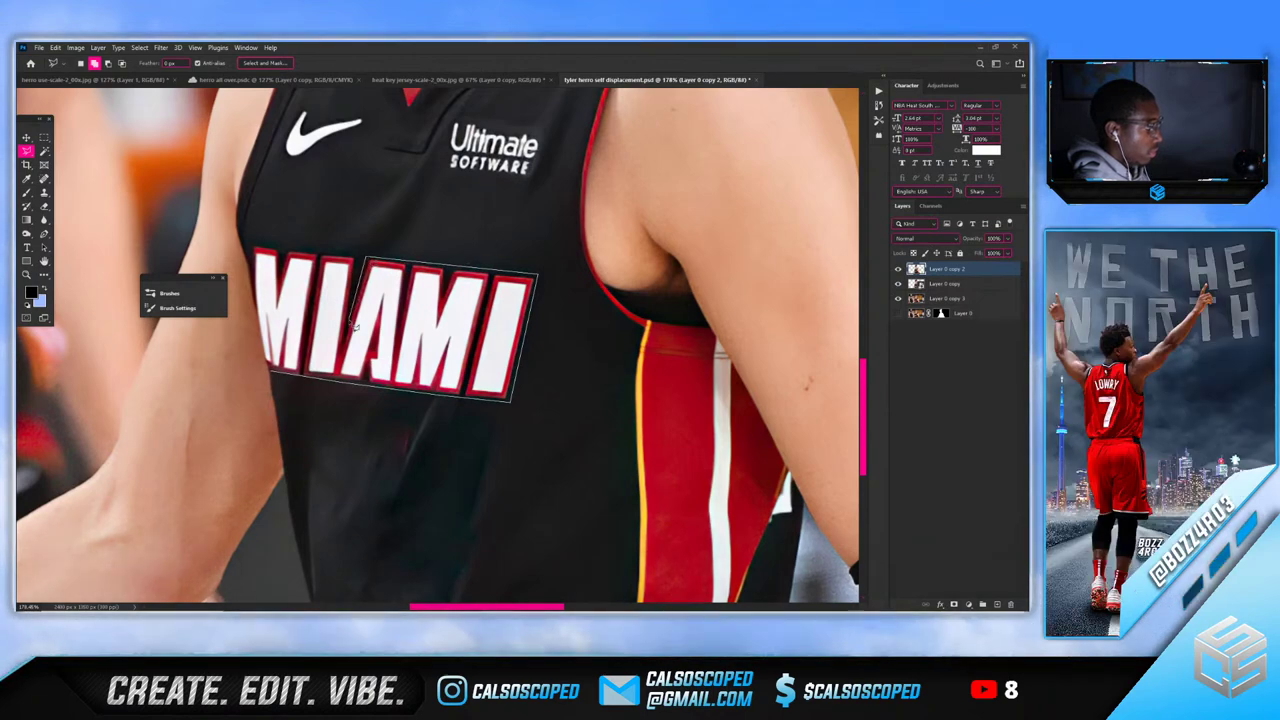
left_click_drag(352, 324, 357, 259)
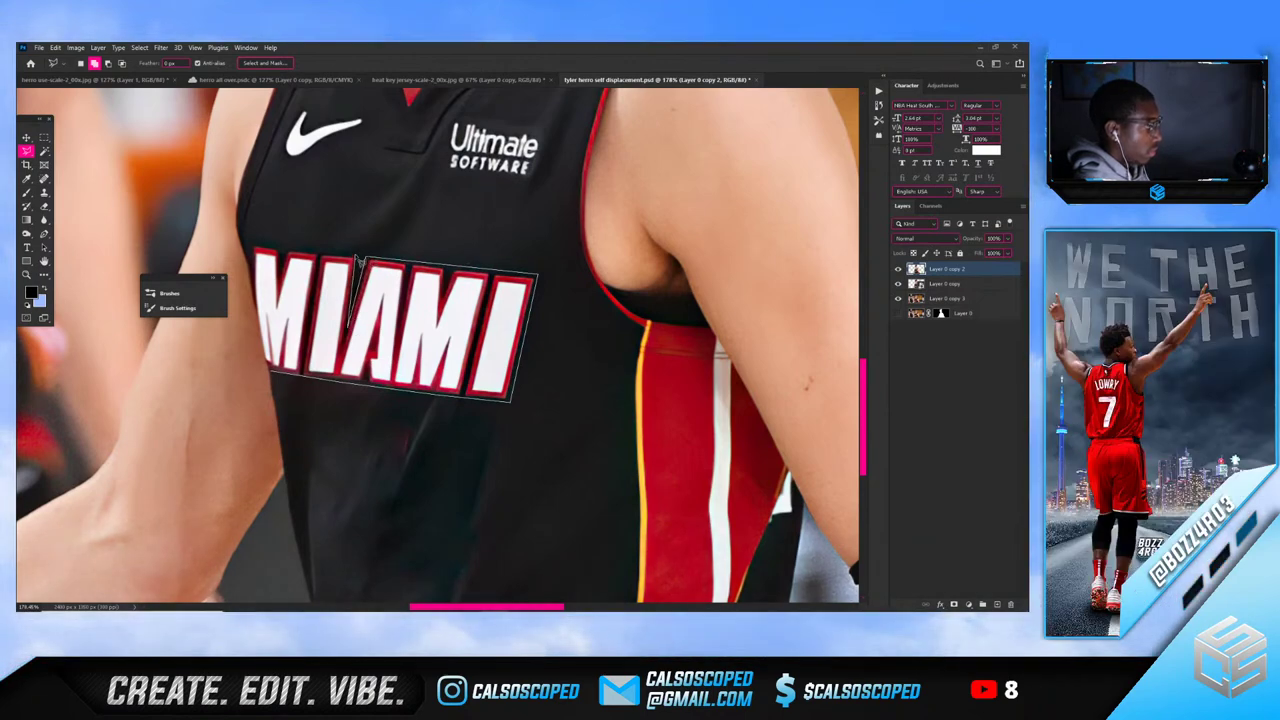
left_click(254, 245)
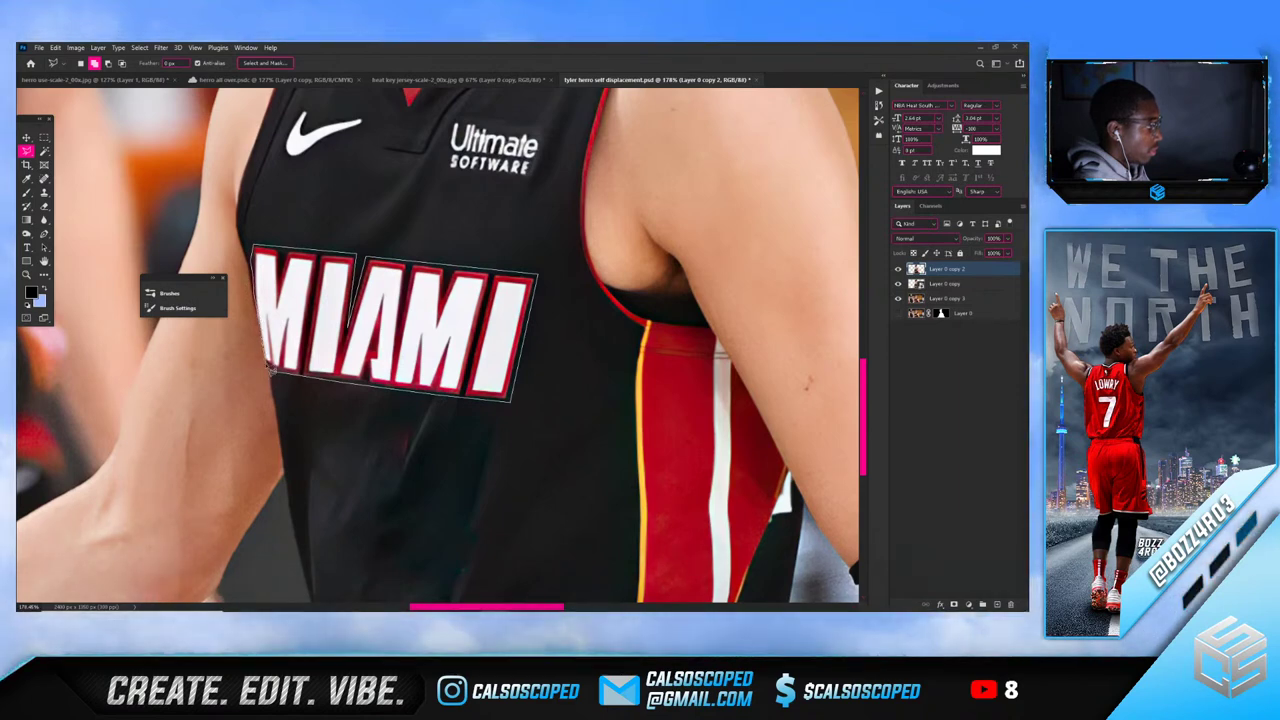
left_click(269, 374)
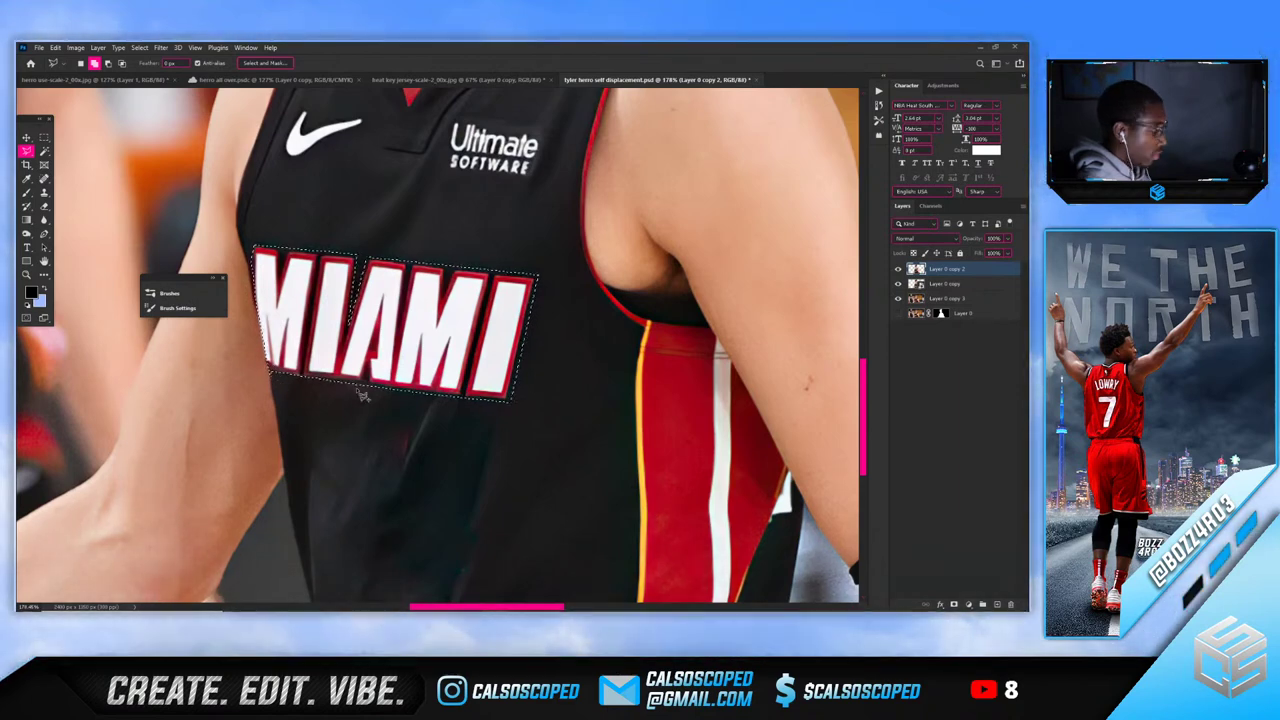
Remove the selected MIAMI lettering with a Content-Aware fill and clear the selection
key("shift+F5")
key("Return")
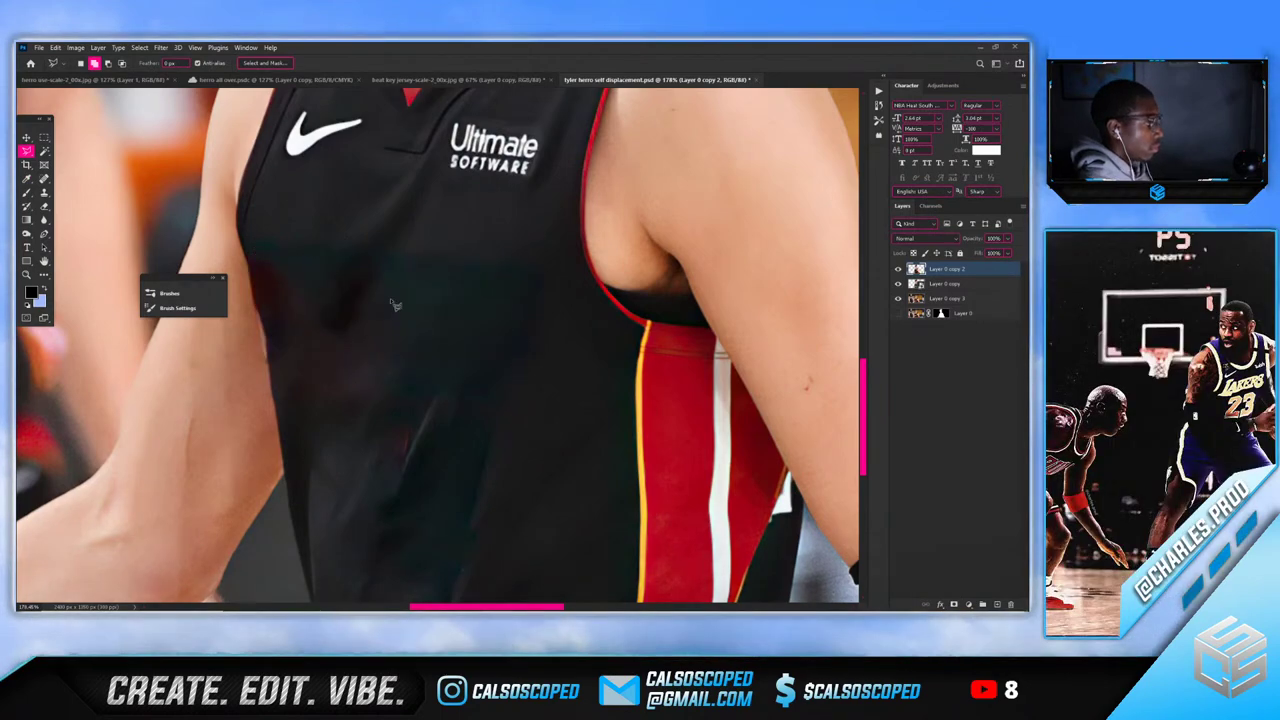
scroll(416, 392, "down", 9)
scroll(410, 381, "up", 7)
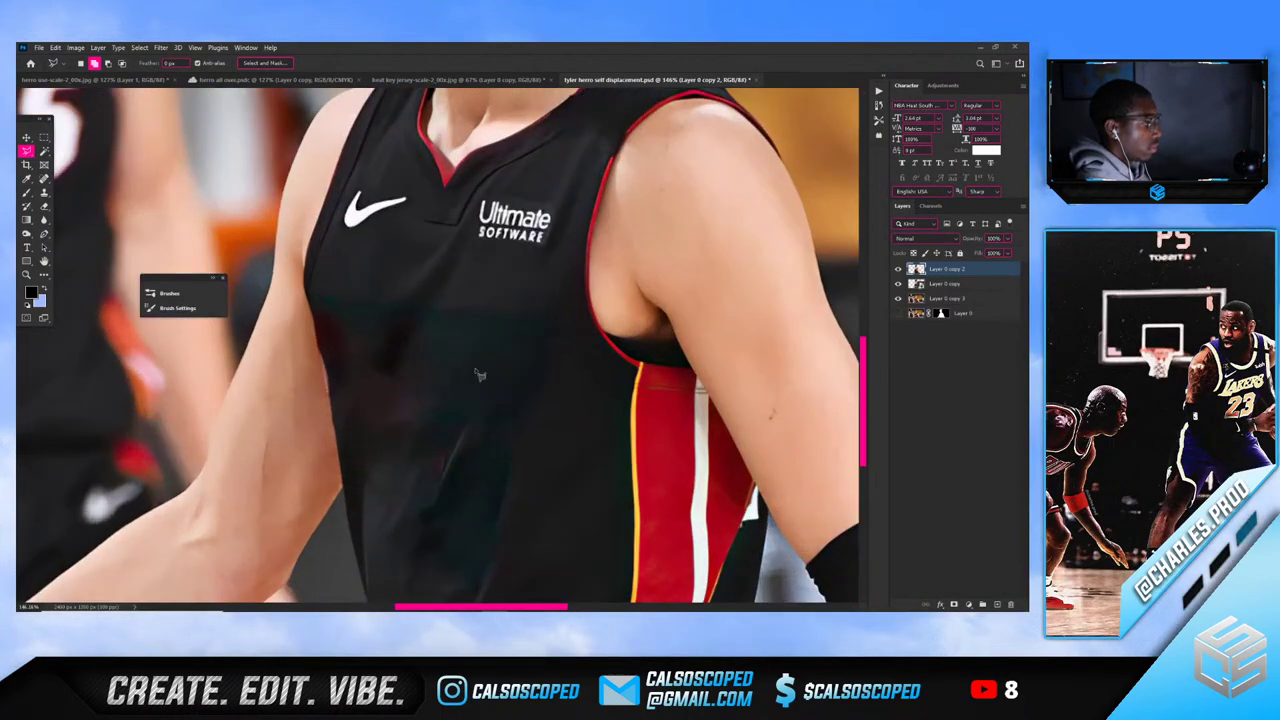
key("s")
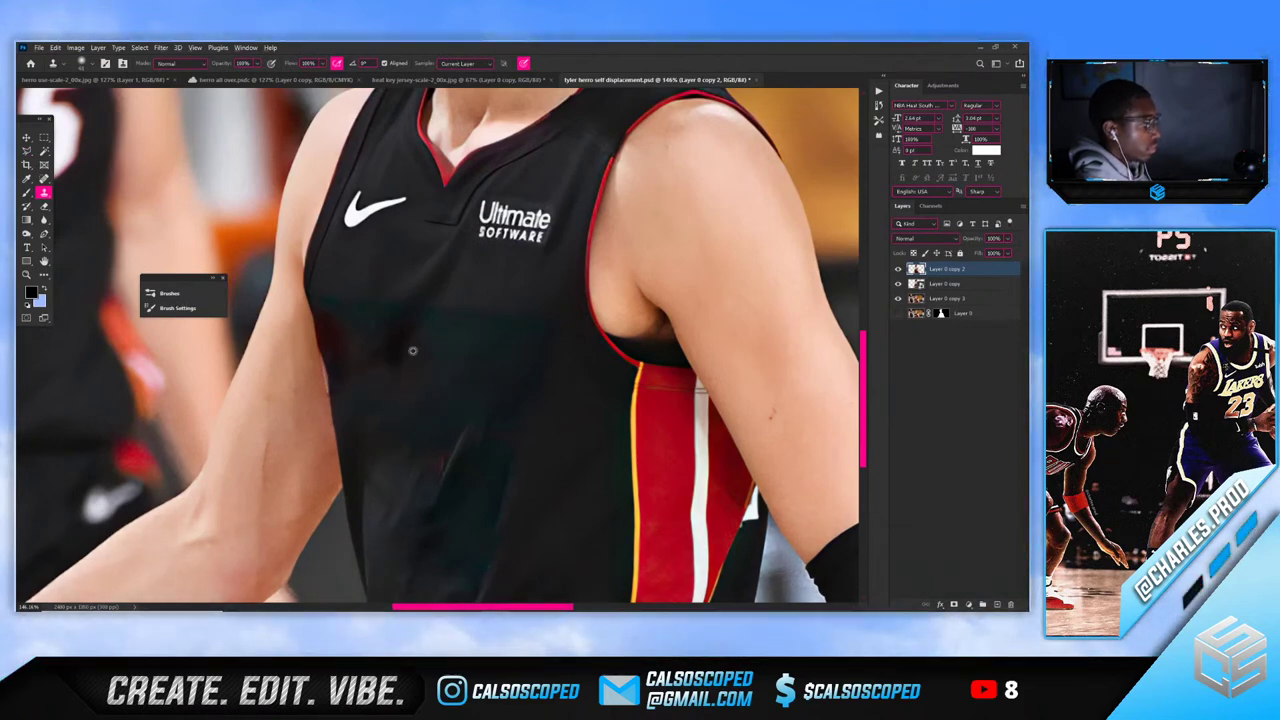
scroll(412, 350, "down", 5)
scroll(435, 365, "up", 6)
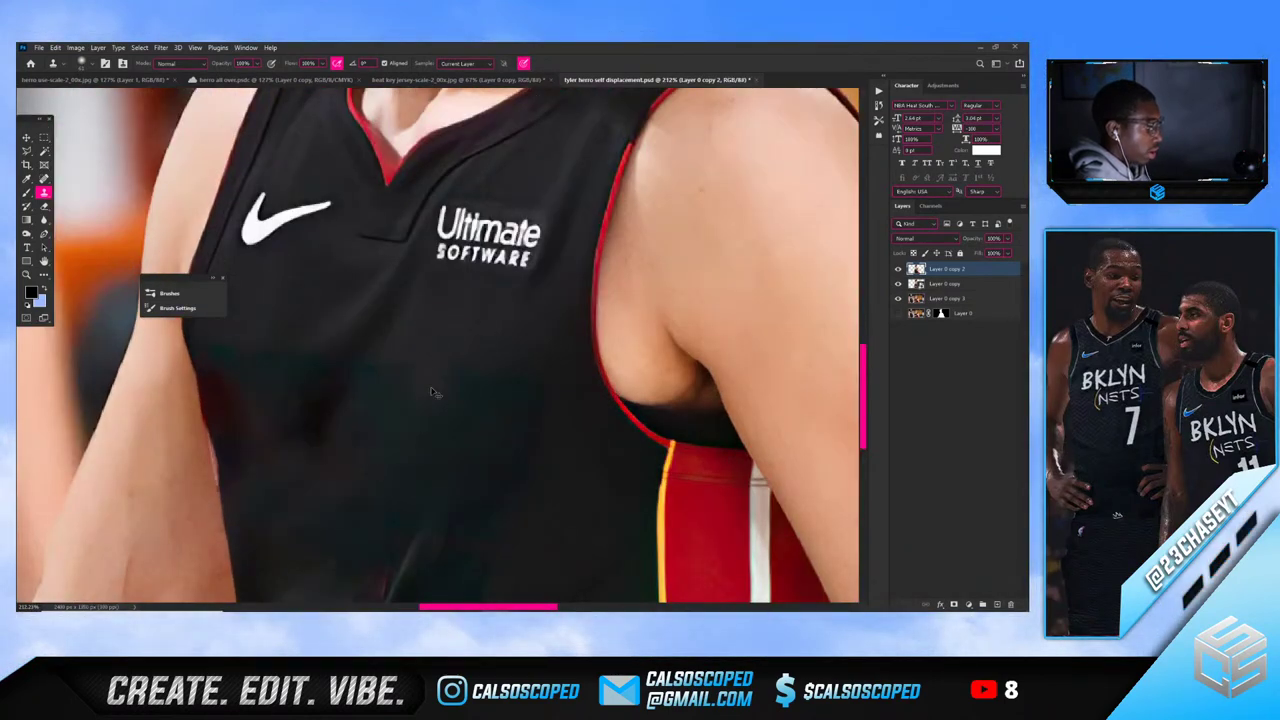
scroll(428, 382, "down", 5)
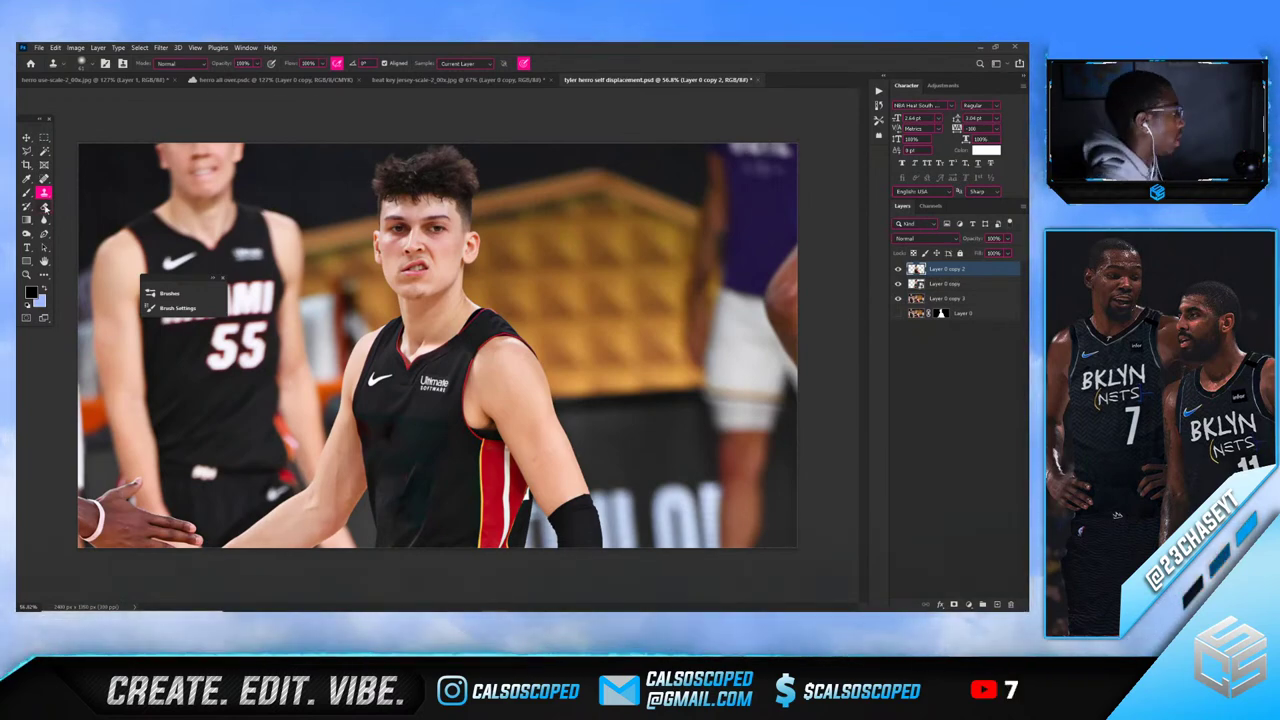
Start a Pen tool path at the jersey's lower edge and trace up the yellow side stripe to the armhole
left_click(43, 234)
scroll(470, 560, "up", 3)
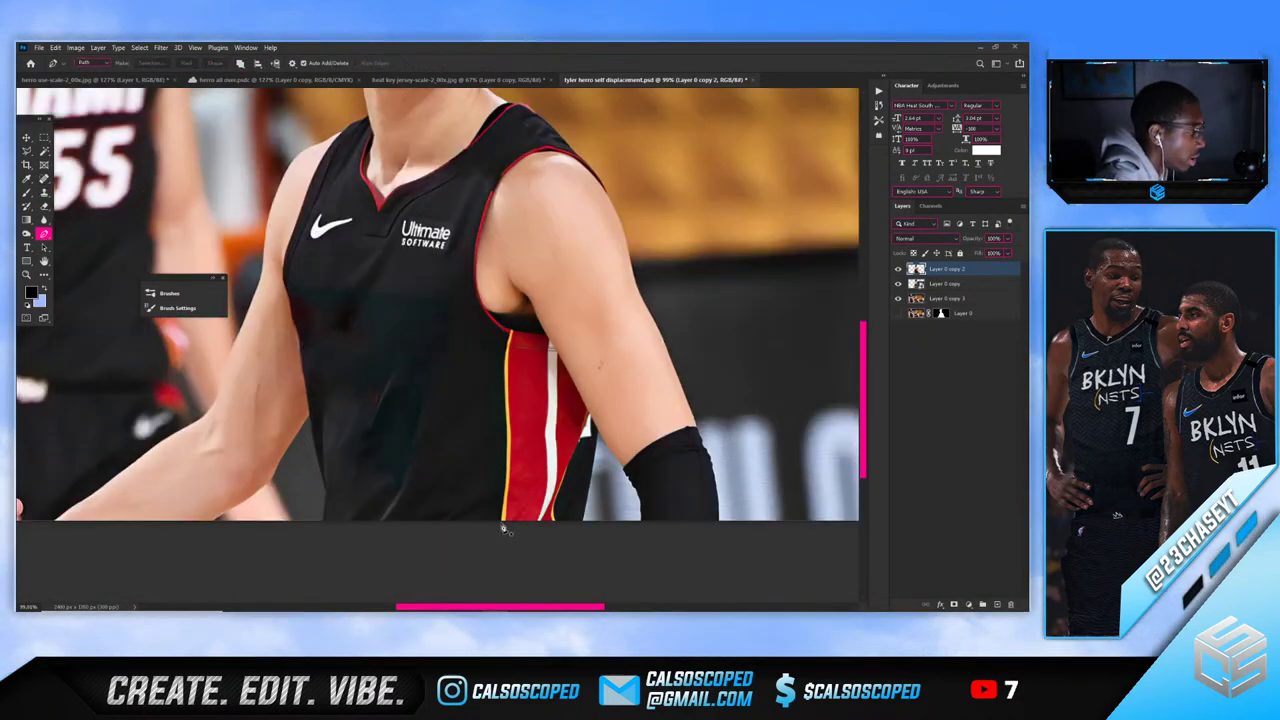
left_click(507, 455)
left_click(508, 430)
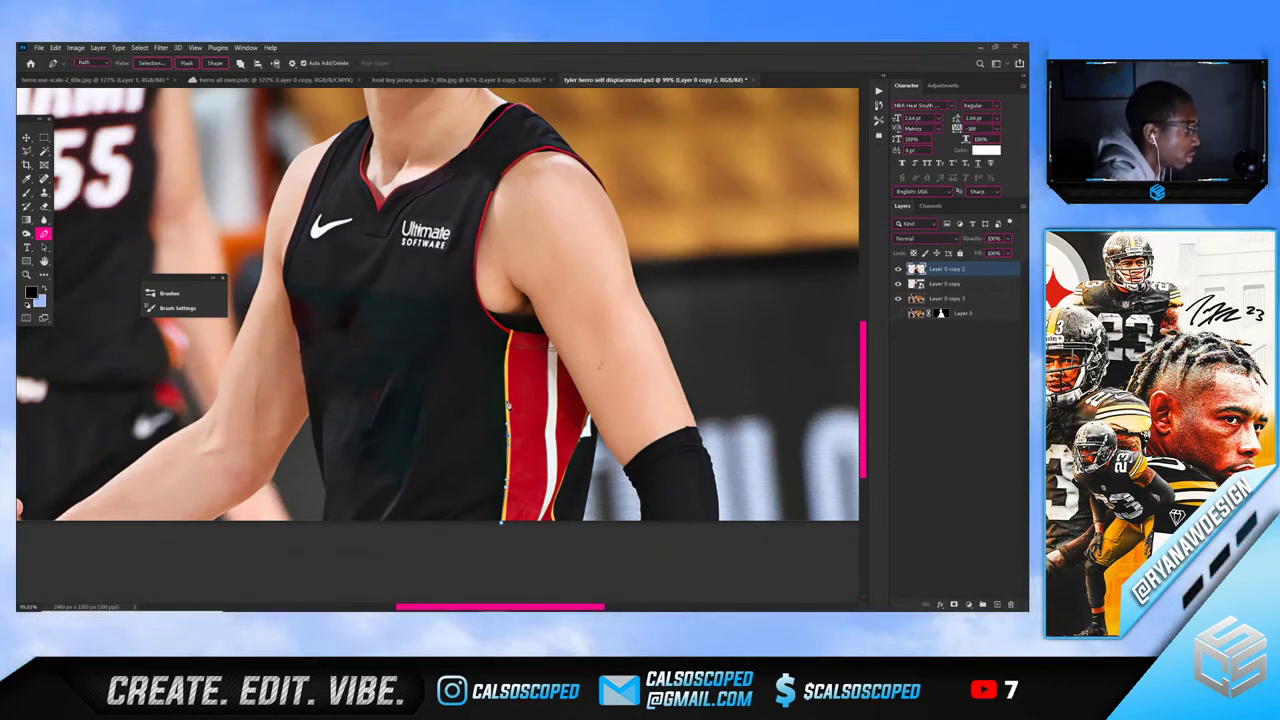
left_click(505, 382)
left_click(507, 346)
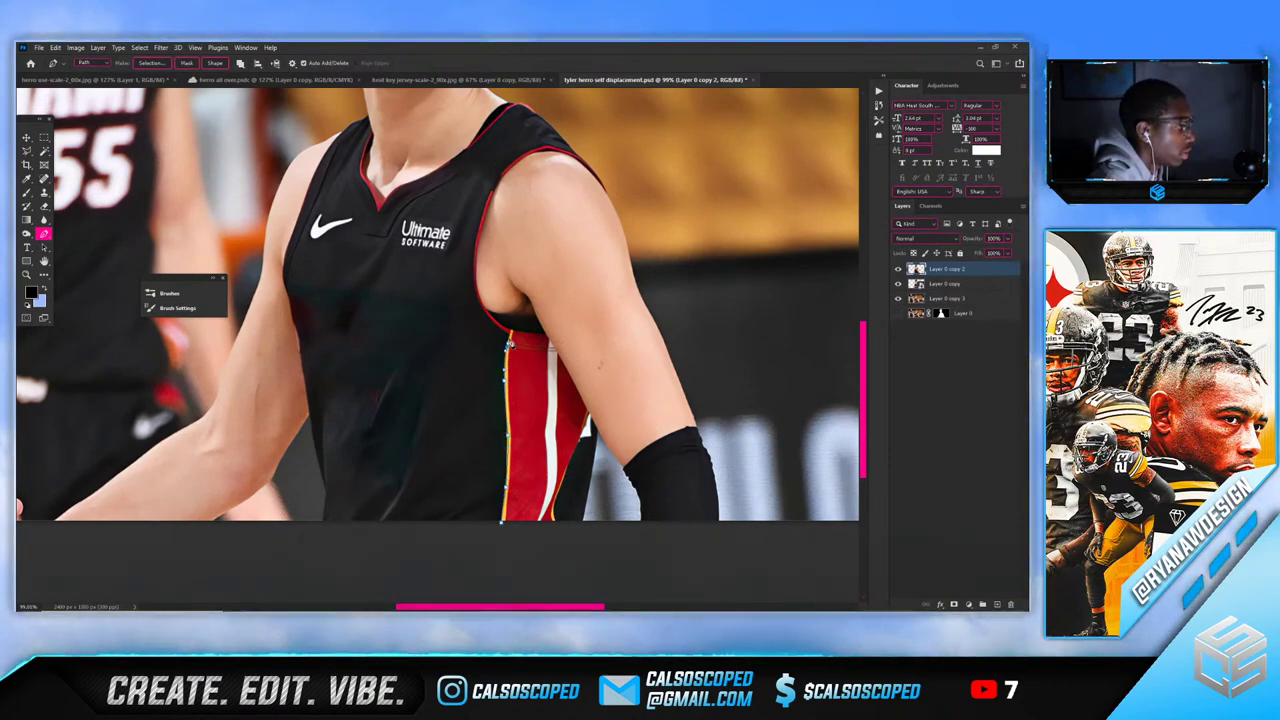
Continue the Pen path along the red armhole trim on the sponsor-logo side up over the shoulder
left_click(477, 305)
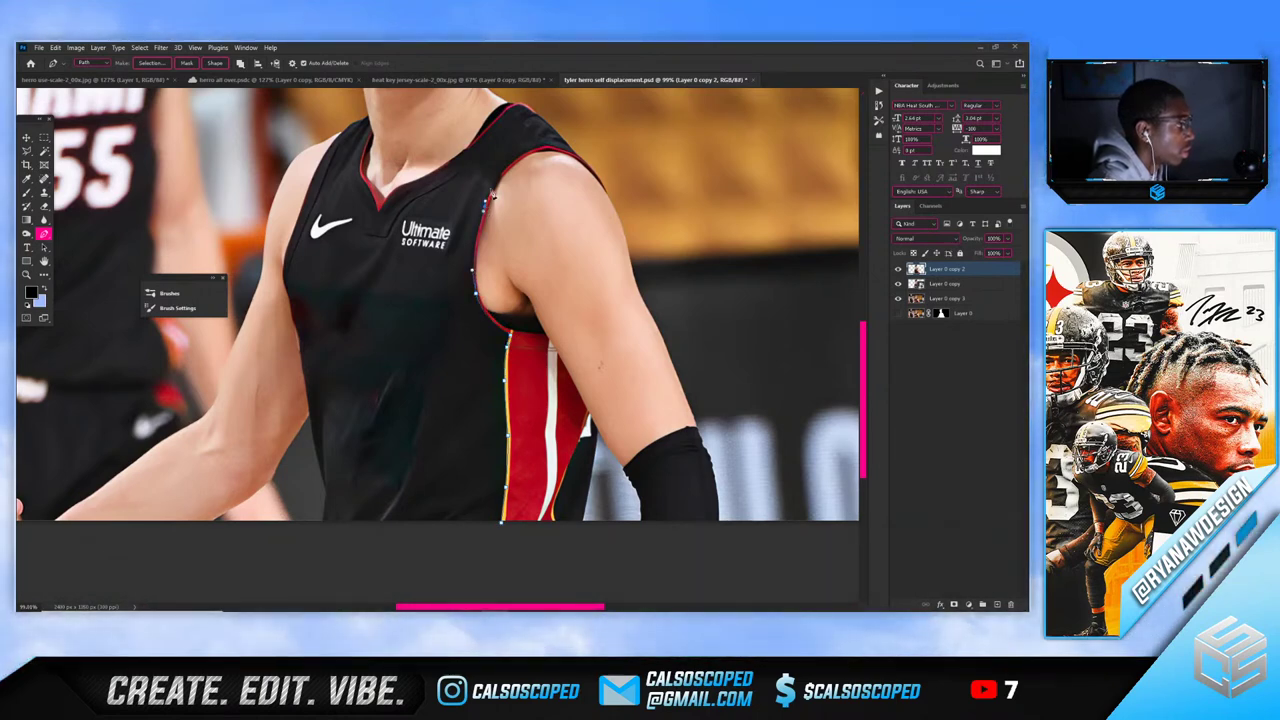
left_click_drag(477, 239, 485, 207)
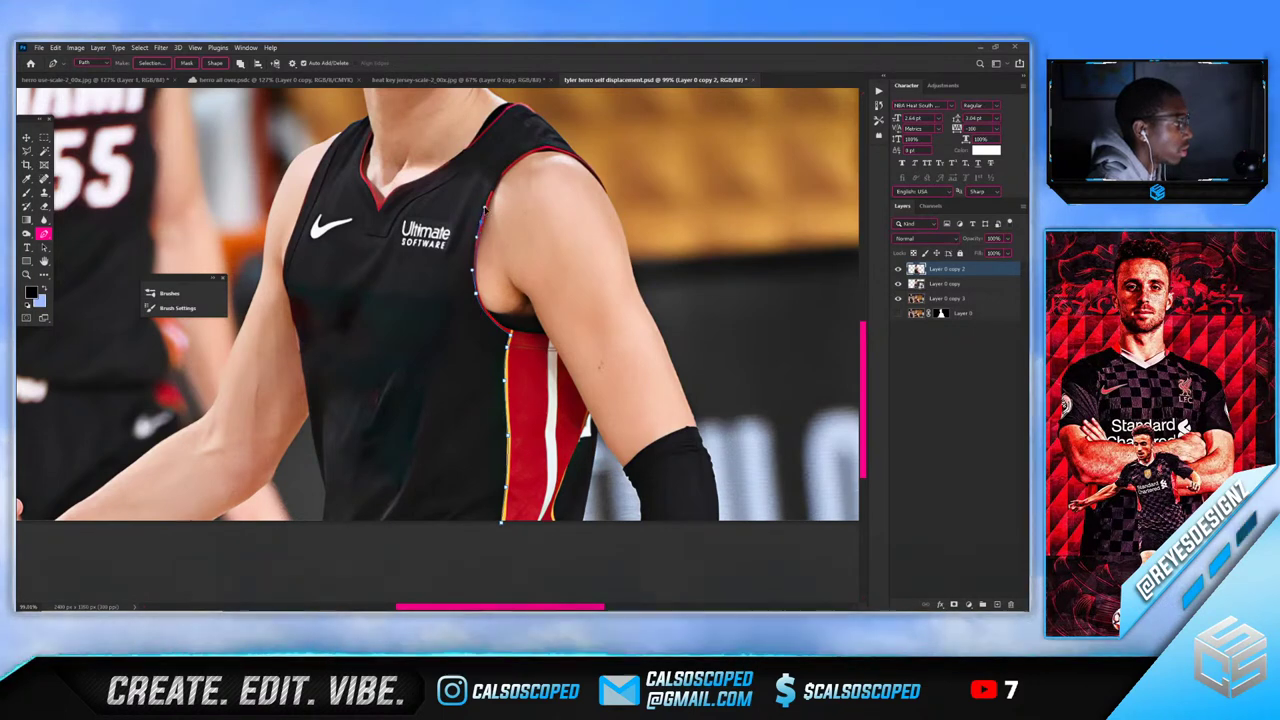
left_click(511, 163)
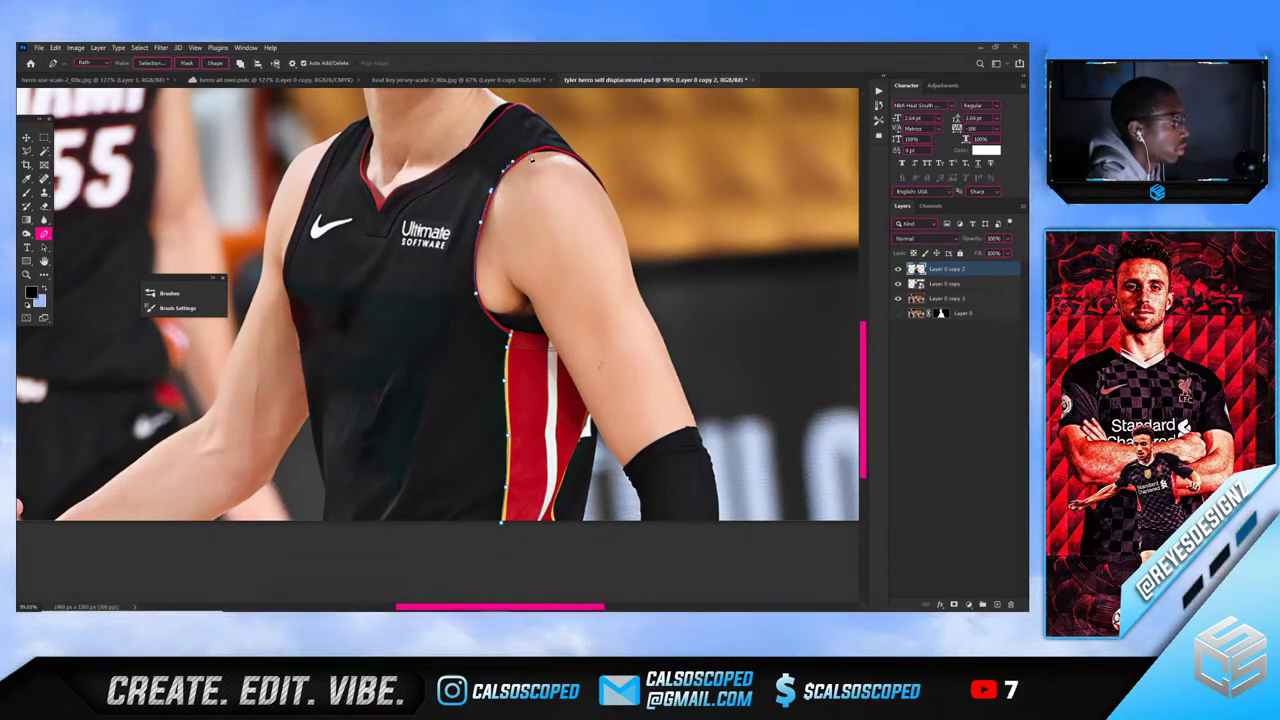
left_click(547, 151)
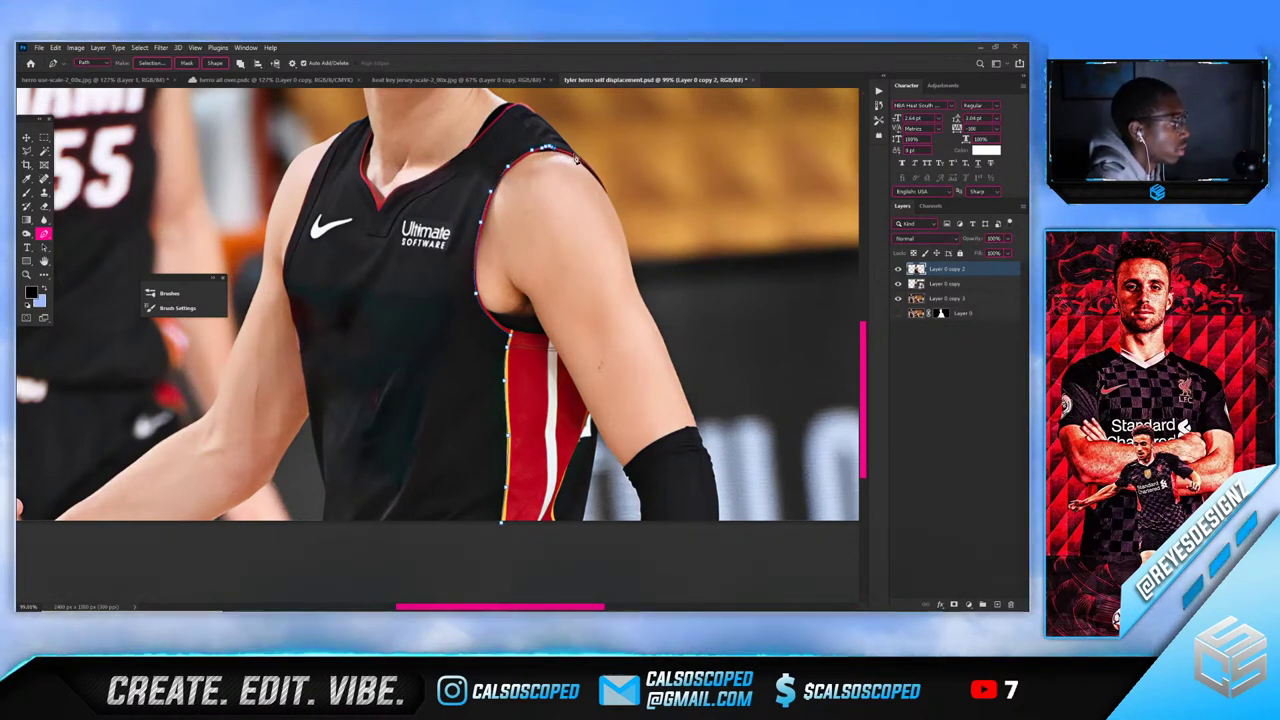
left_click(583, 159)
Extend the path loosely outside the shoulder strap and bring it back to the outer end of the collar
left_click(584, 129)
scroll(582, 127, "up", 1)
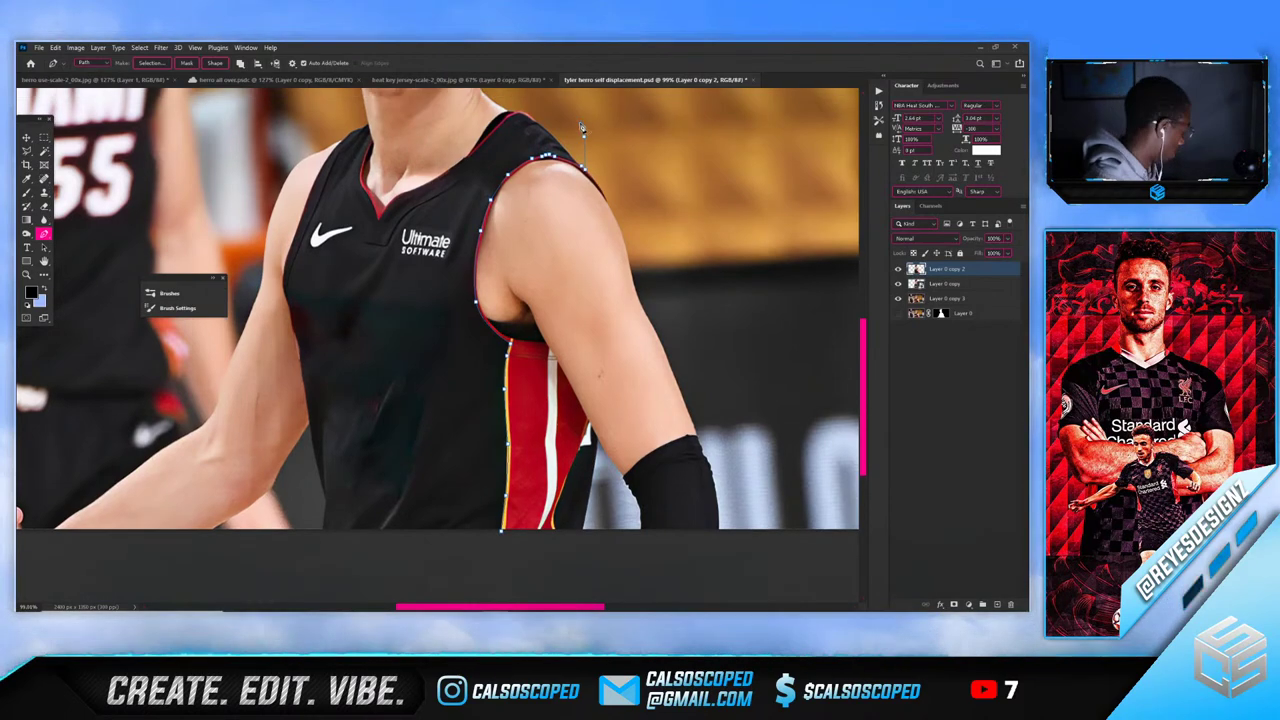
left_click_drag(580, 128, 578, 143)
scroll(578, 143, "up", 2)
scroll(555, 153, "up", 4)
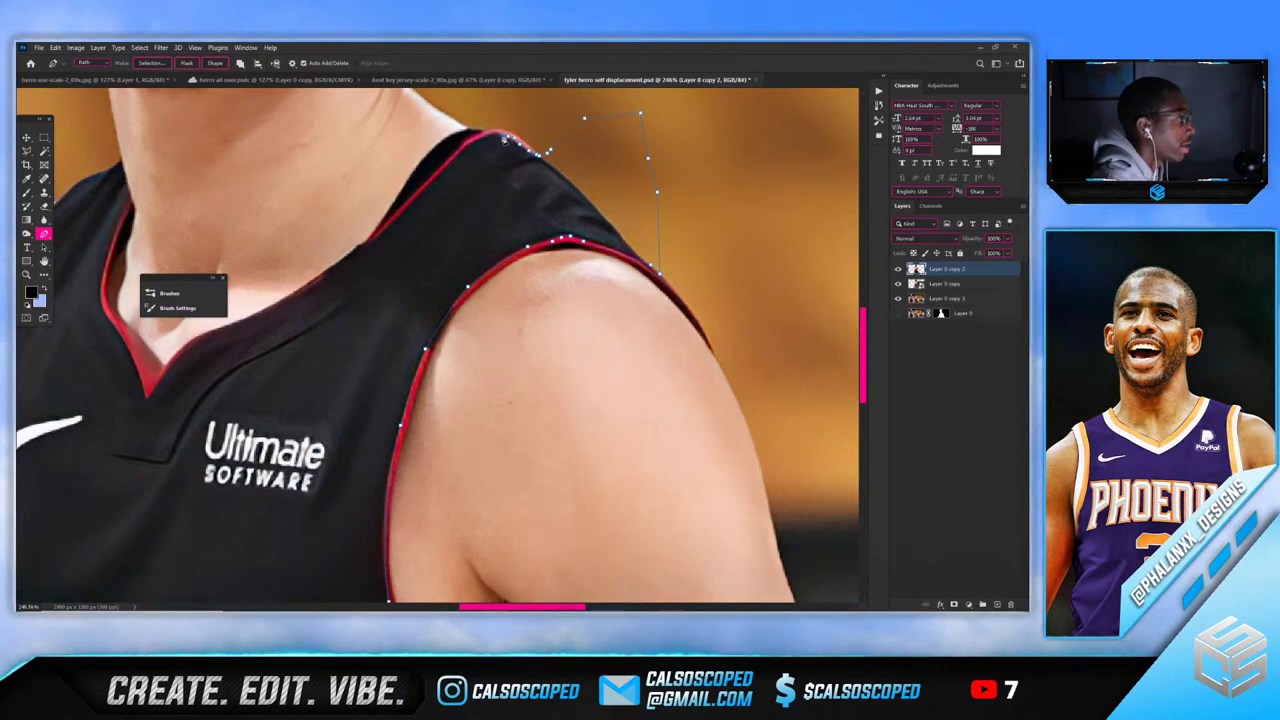
Trace the collar edge with closely spaced path points from the shoulder strap down toward the V-neck
left_click(498, 133)
left_click(492, 133)
left_click(481, 136)
left_click(474, 139)
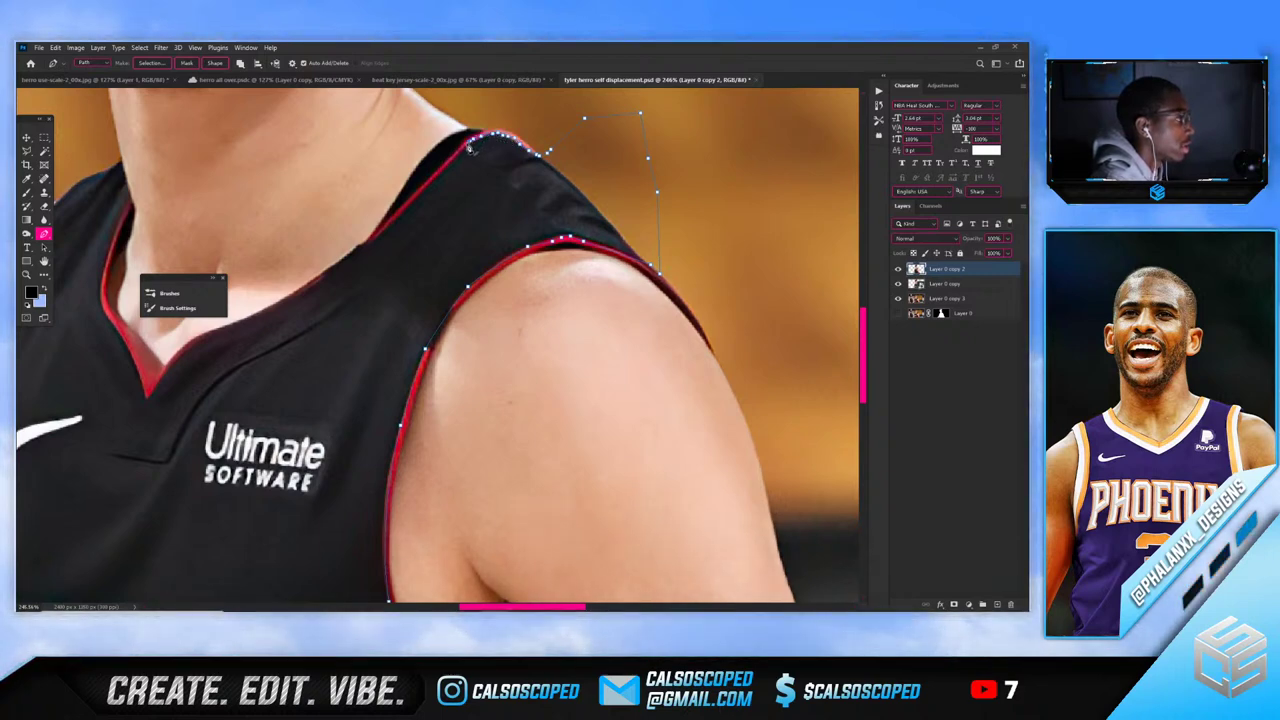
left_click(466, 144)
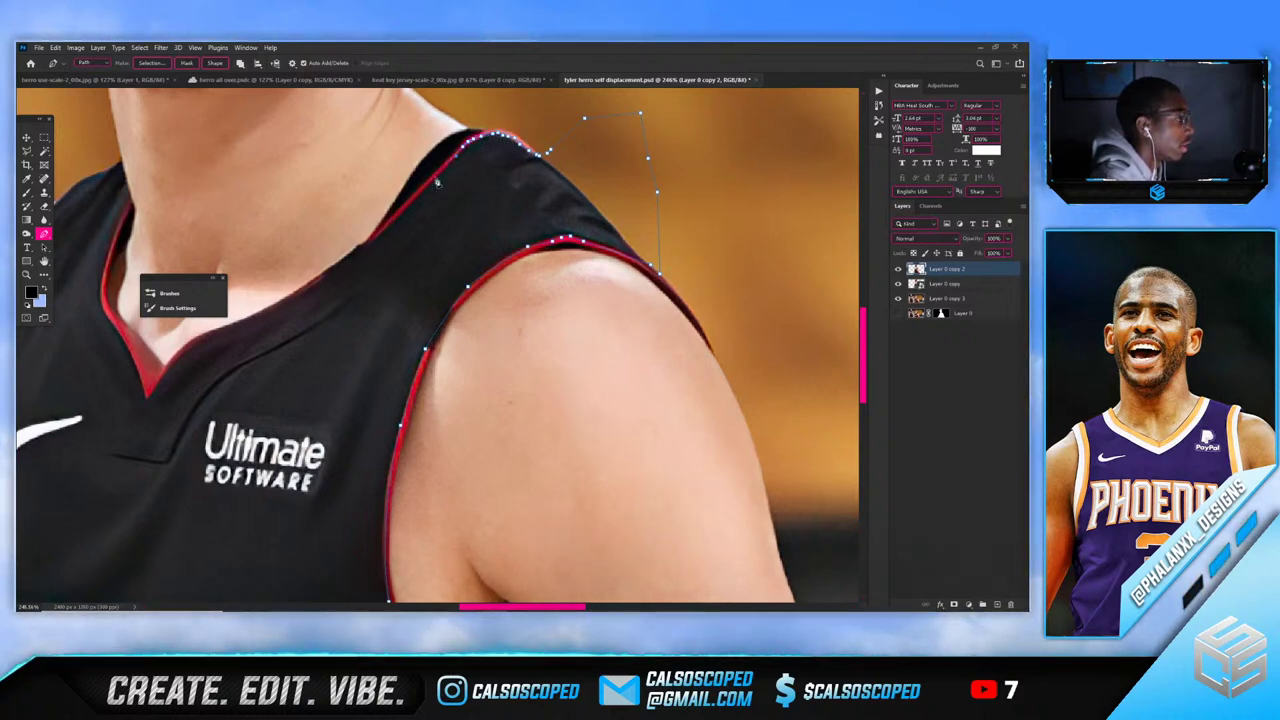
left_click(409, 204)
left_click(393, 221)
left_click(388, 227)
left_click(383, 232)
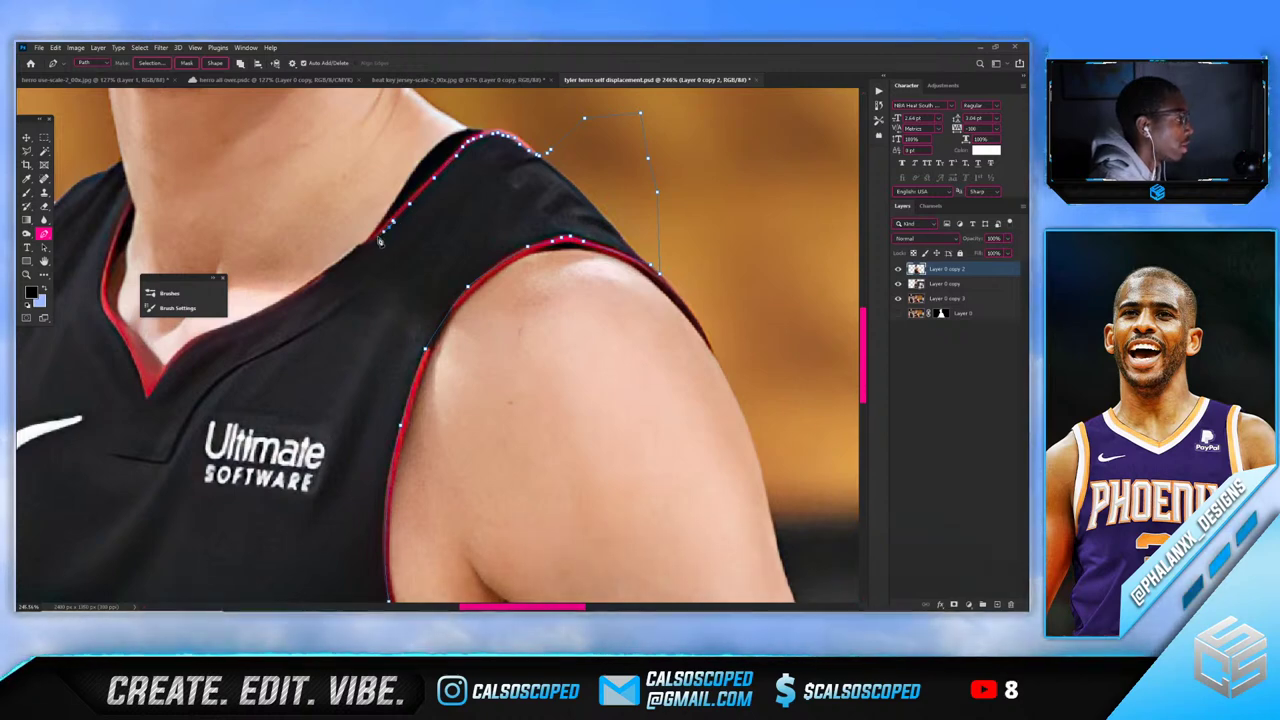
left_click(377, 239)
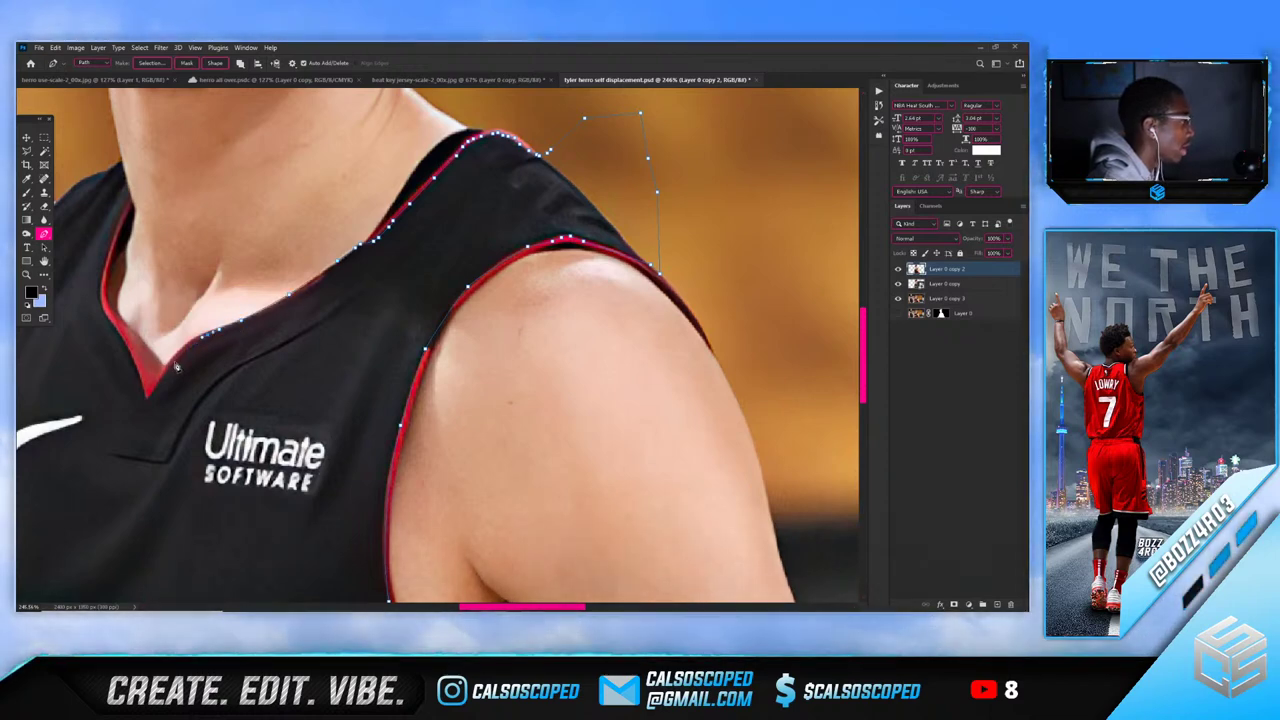
Carry the path around the V-neck tip and up the collar's other side to the neck
left_click(152, 397)
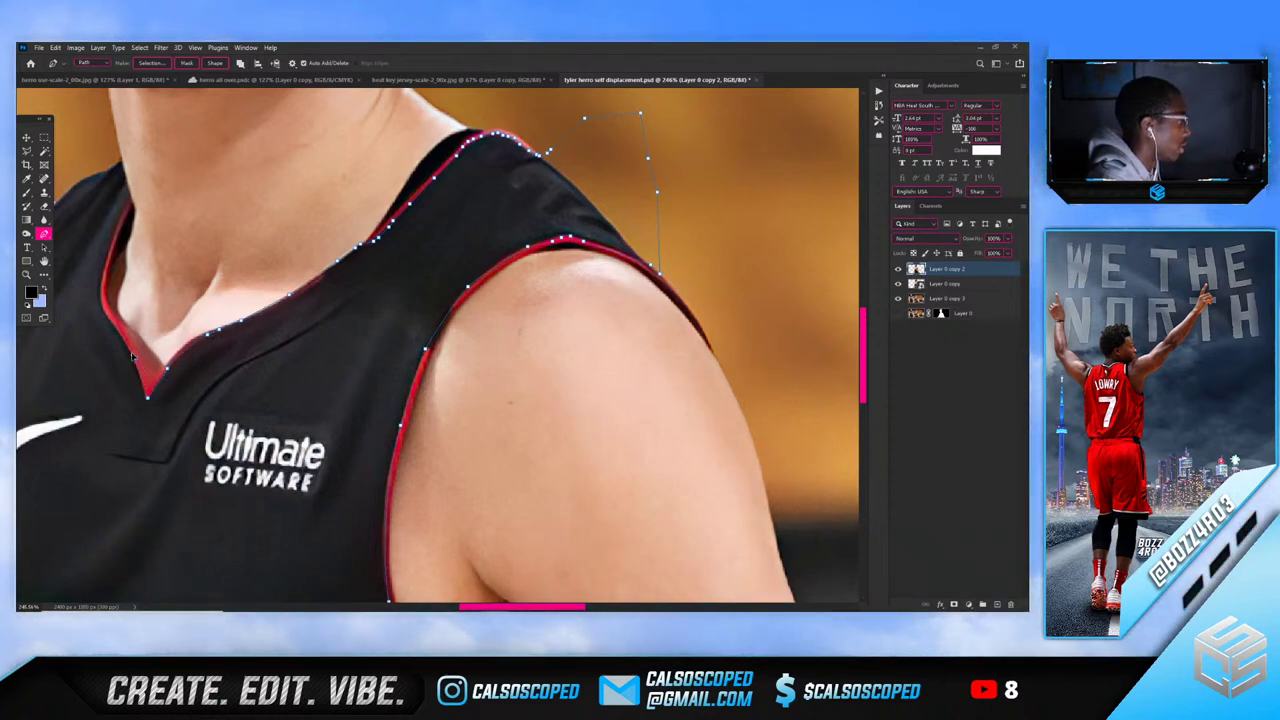
left_click(104, 308)
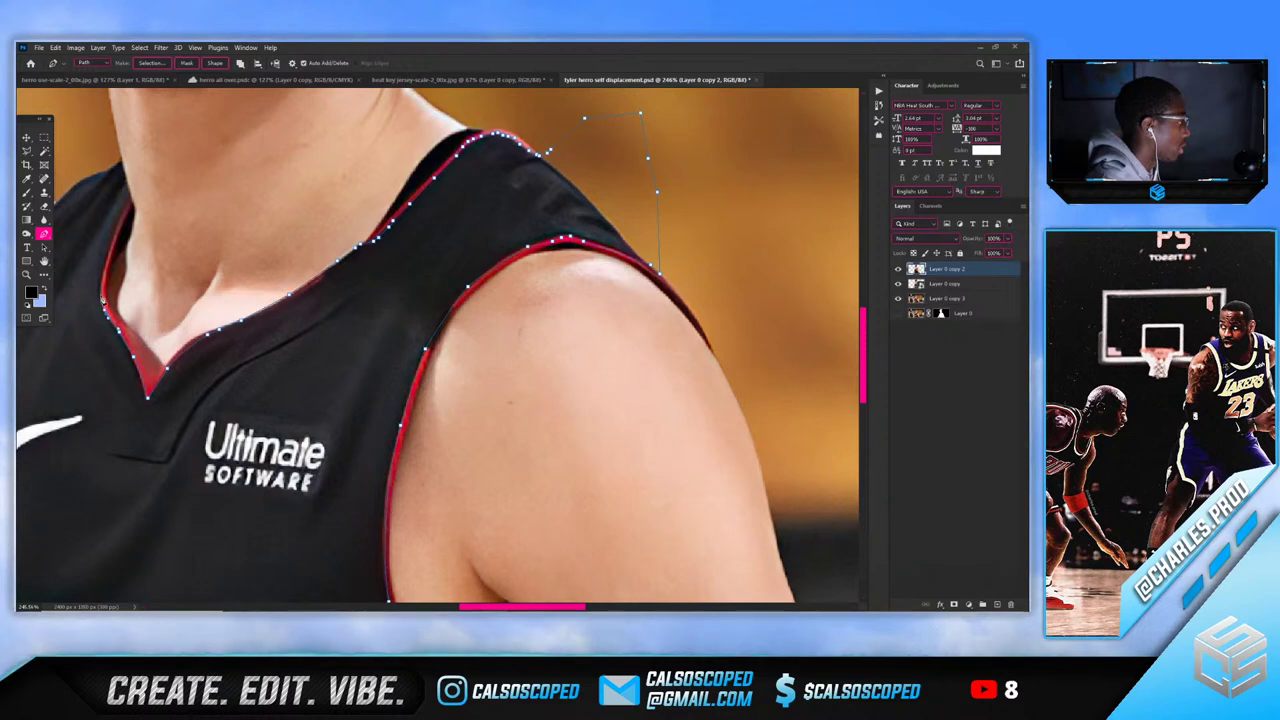
left_click(101, 298)
left_click(124, 214)
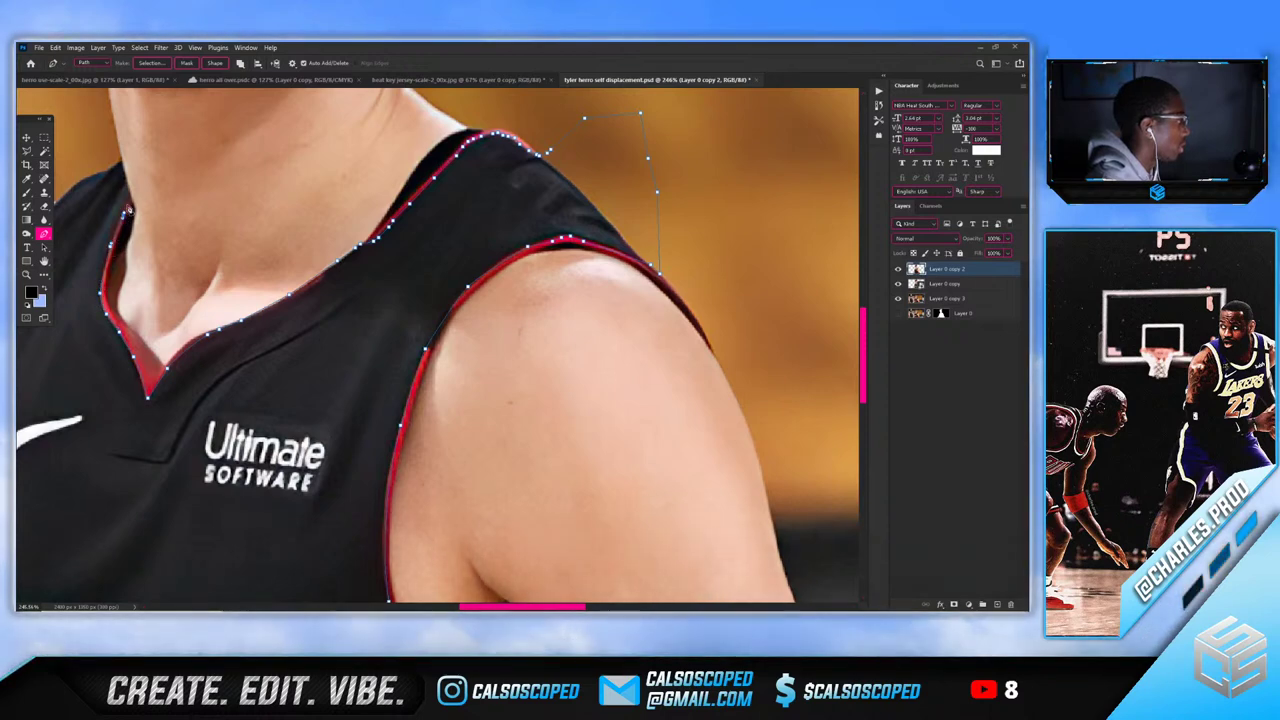
left_click(129, 200)
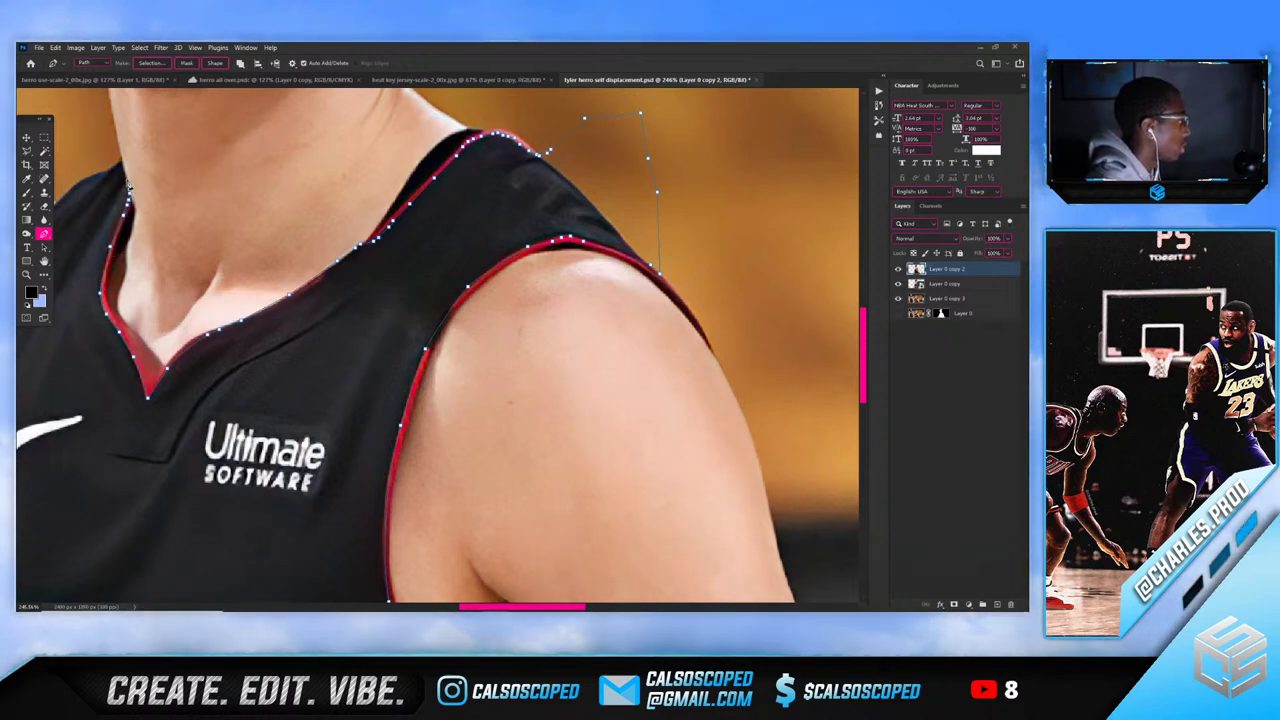
Continue the path around the swoosh-side shoulder, down the armhole edge and along the side of the torso
scroll(117, 148, "down", 5)
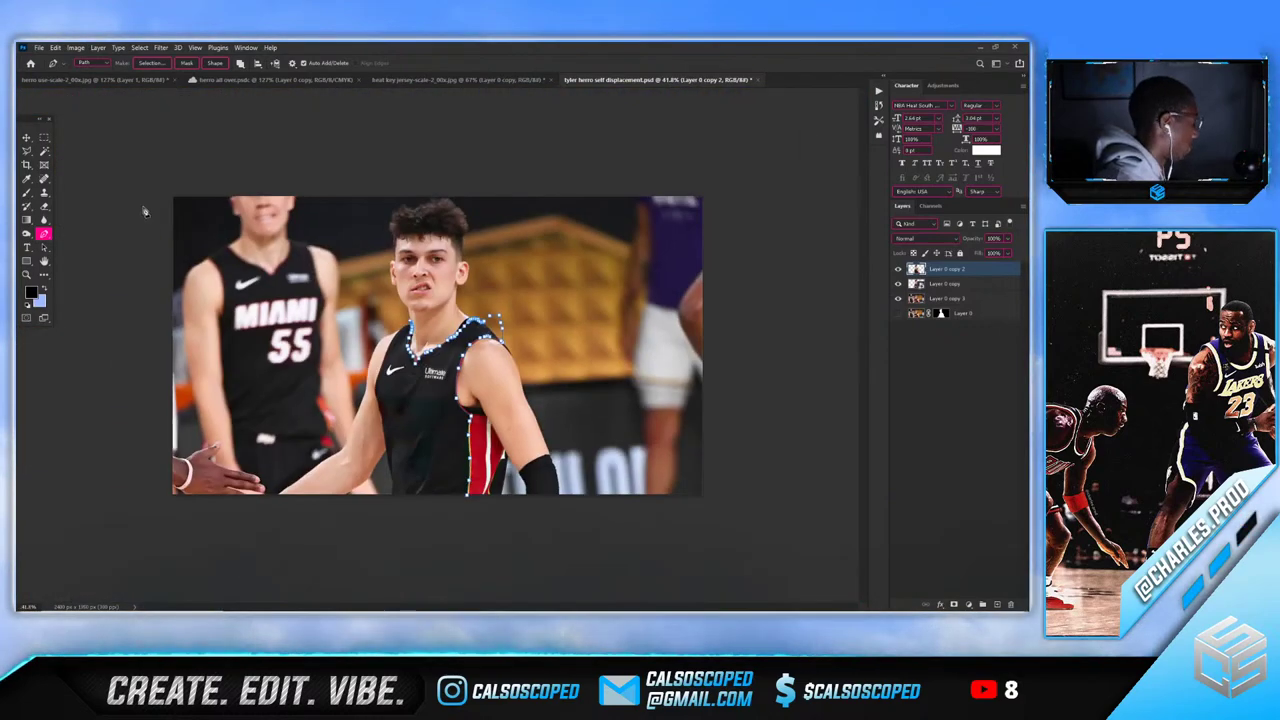
scroll(346, 326, "up", 4)
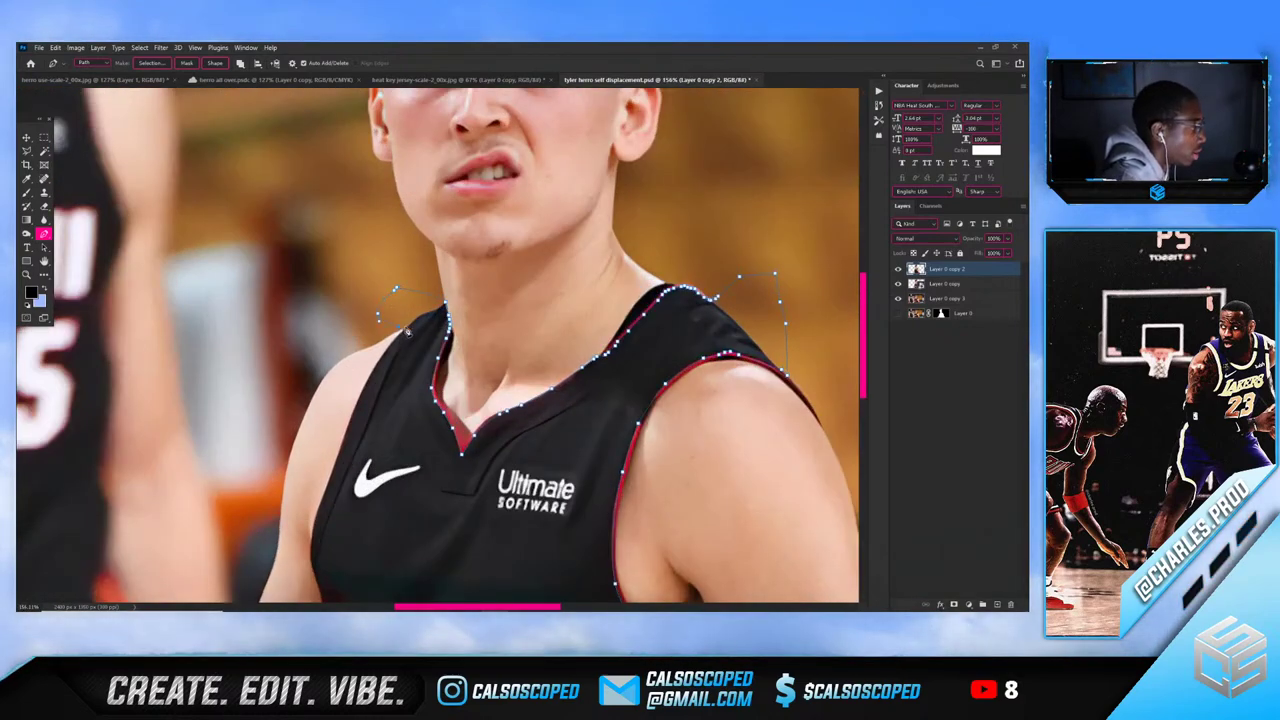
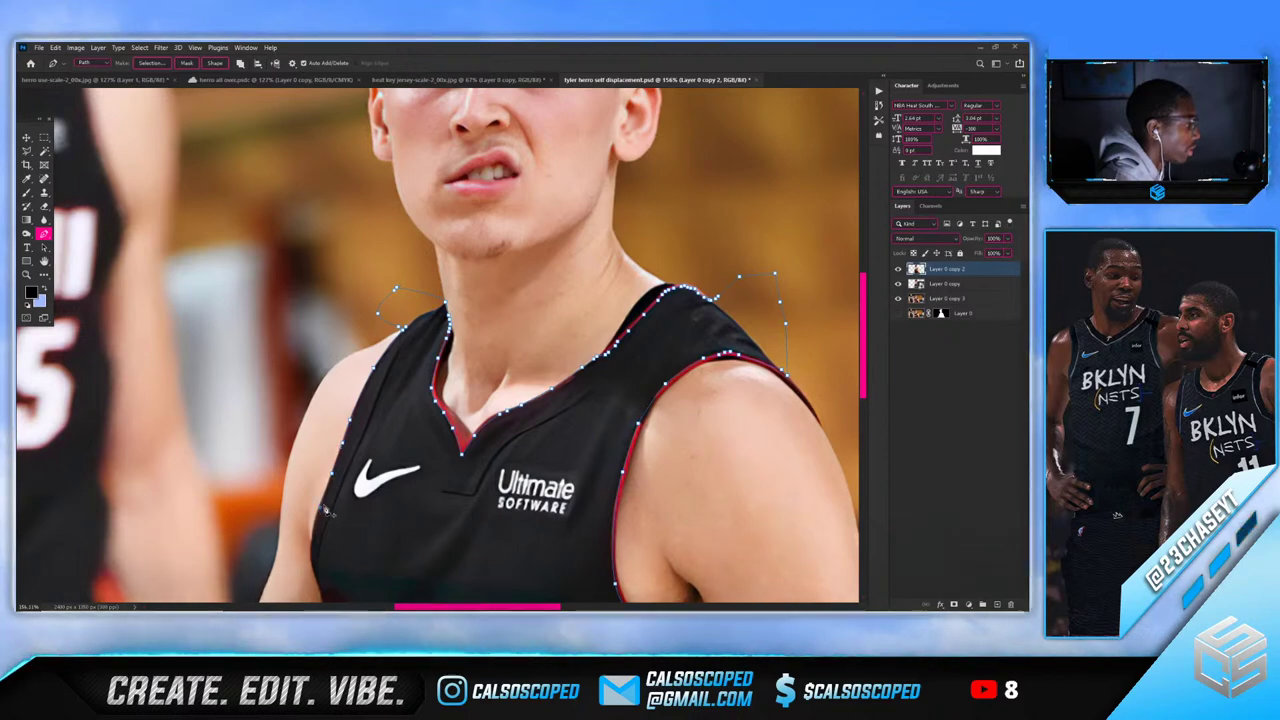
scroll(330, 475, "down", 2)
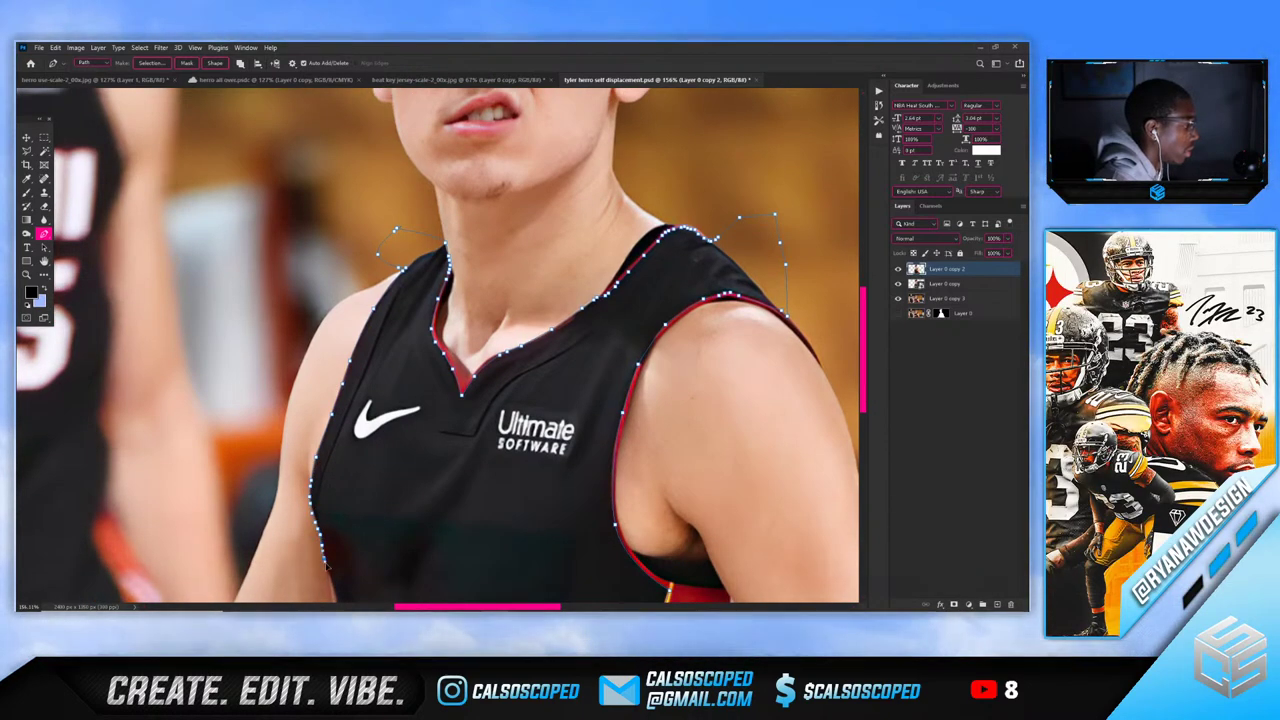
scroll(335, 560, "down", 2)
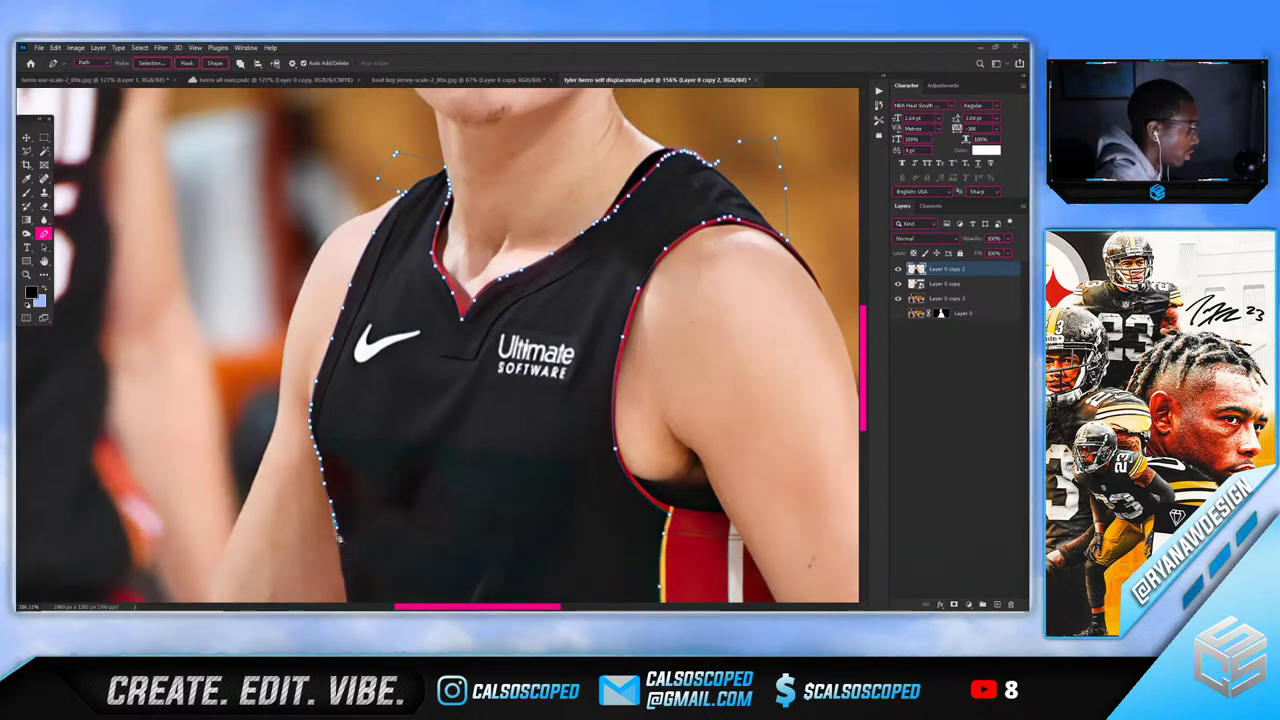
scroll(338, 538, "down", 2)
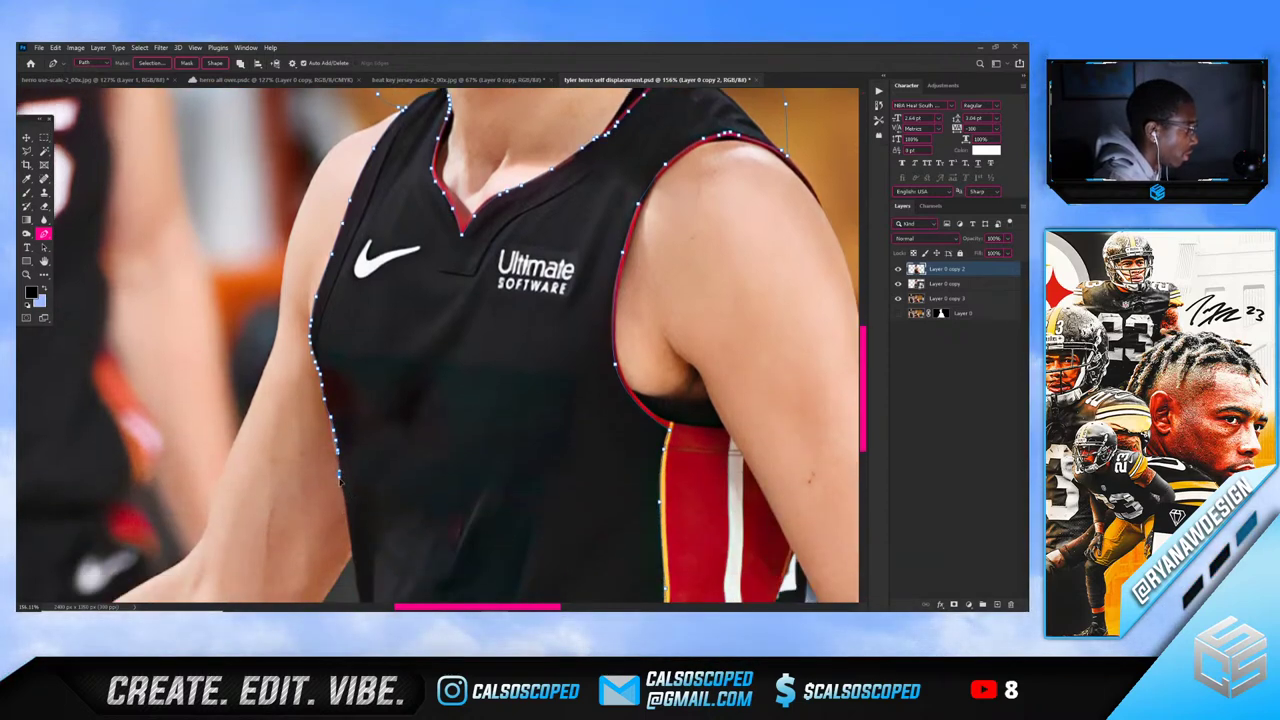
scroll(340, 483, "down", 3)
Convert the finished jersey path into a selection and use it to mask the cleaned player layer, Layer 0 copy 2
scroll(447, 546, "left", 5)
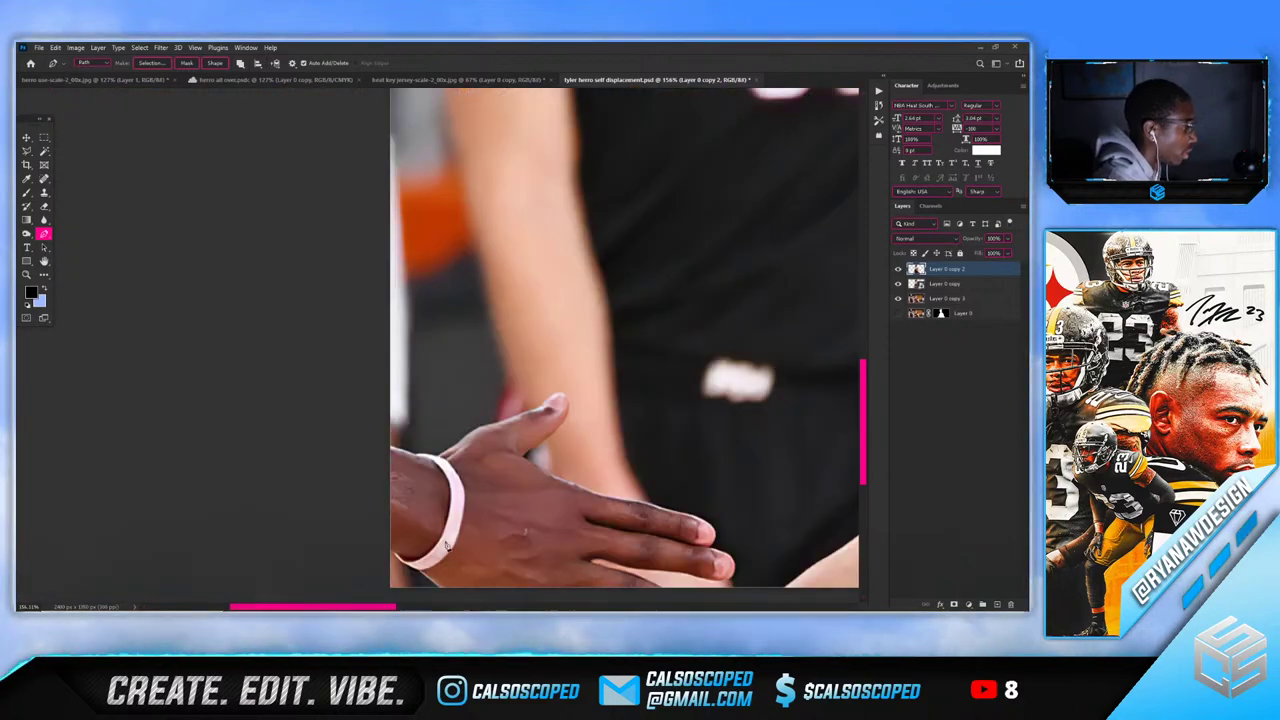
key("ctrl+0")
right_click(380, 292)
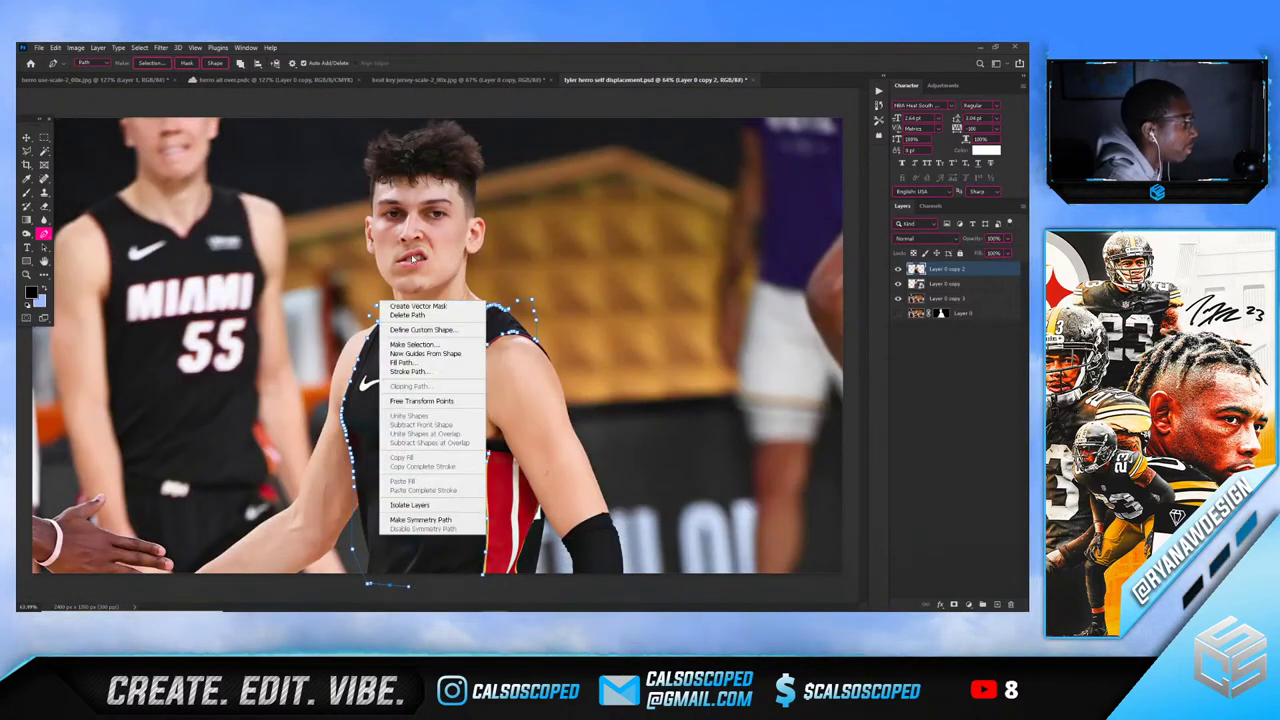
left_click(412, 344)
key("Return")
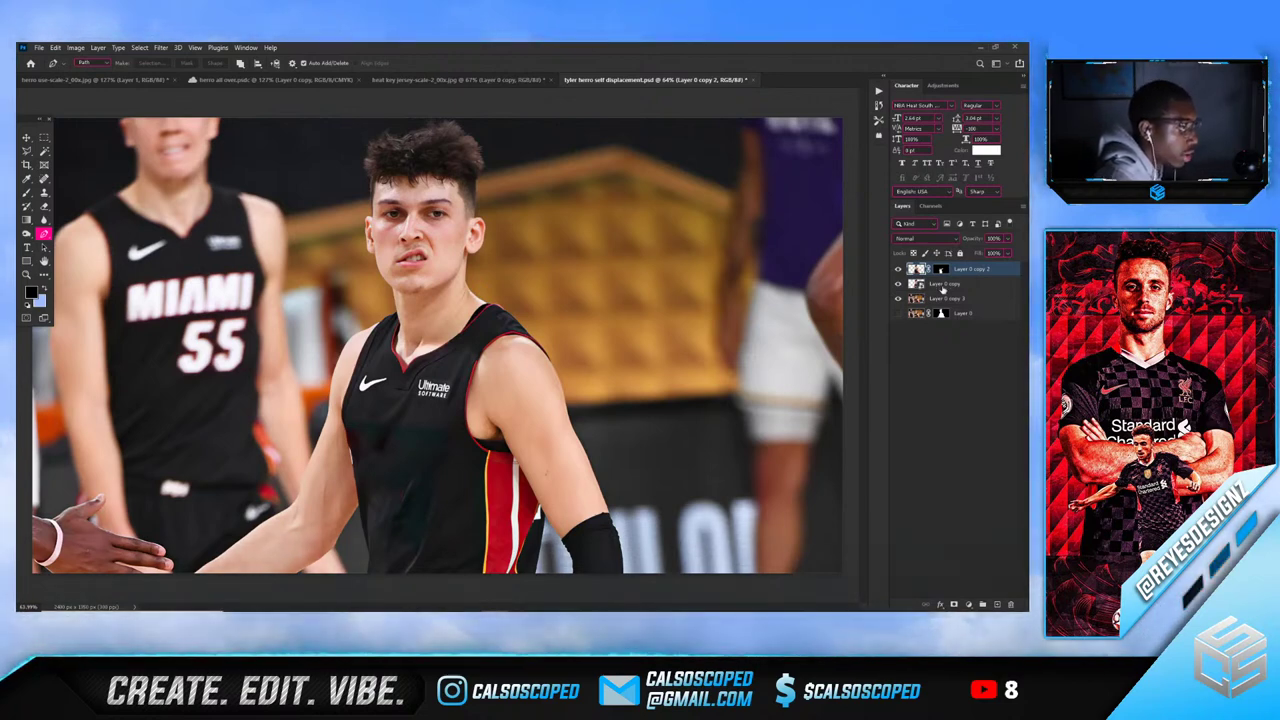
Duplicate the masked jersey layer and delete the layer mask from the lower original, keeping the masked duplicate selected
key("ctrl+j")
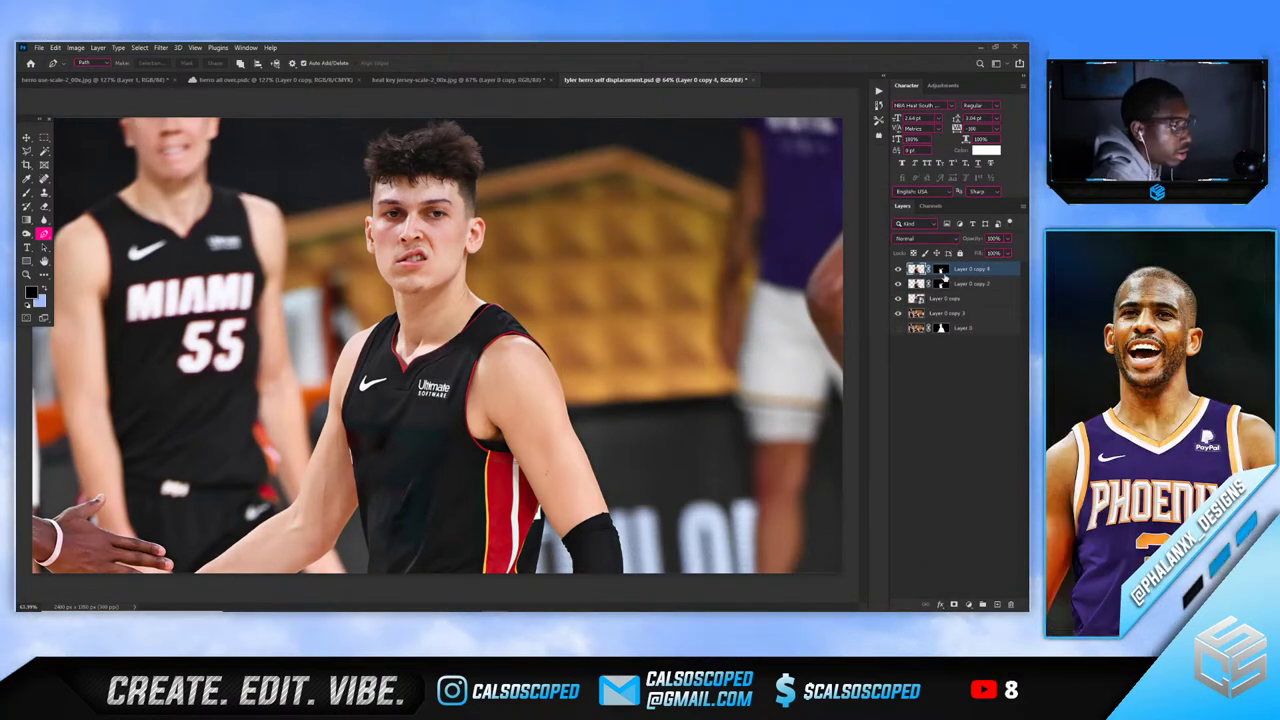
right_click(942, 273)
key("Escape")
right_click(941, 285)
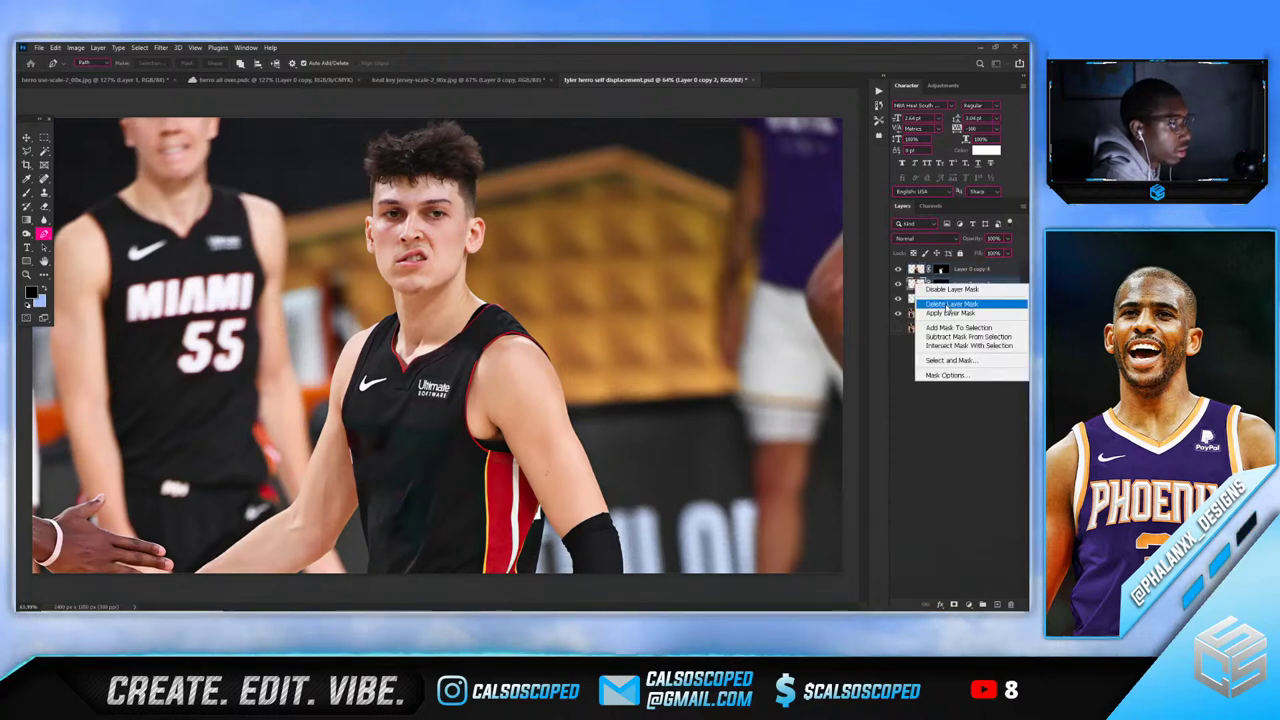
left_click(946, 302)
key("alt+bracketright")
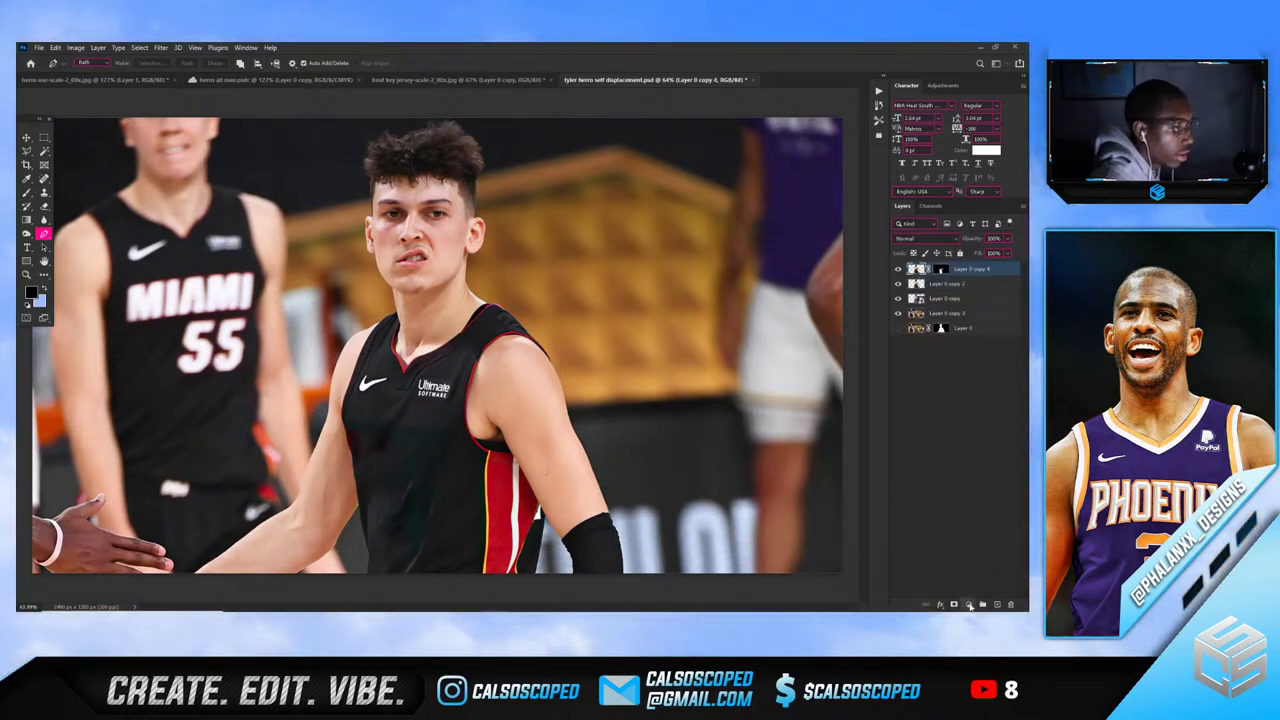
Add a Hue/Saturation adjustment with saturation -100 and clip it to the masked jersey layer
left_click(967, 604)
left_click(968, 500)
left_click_drag(688, 231, 570, 234)
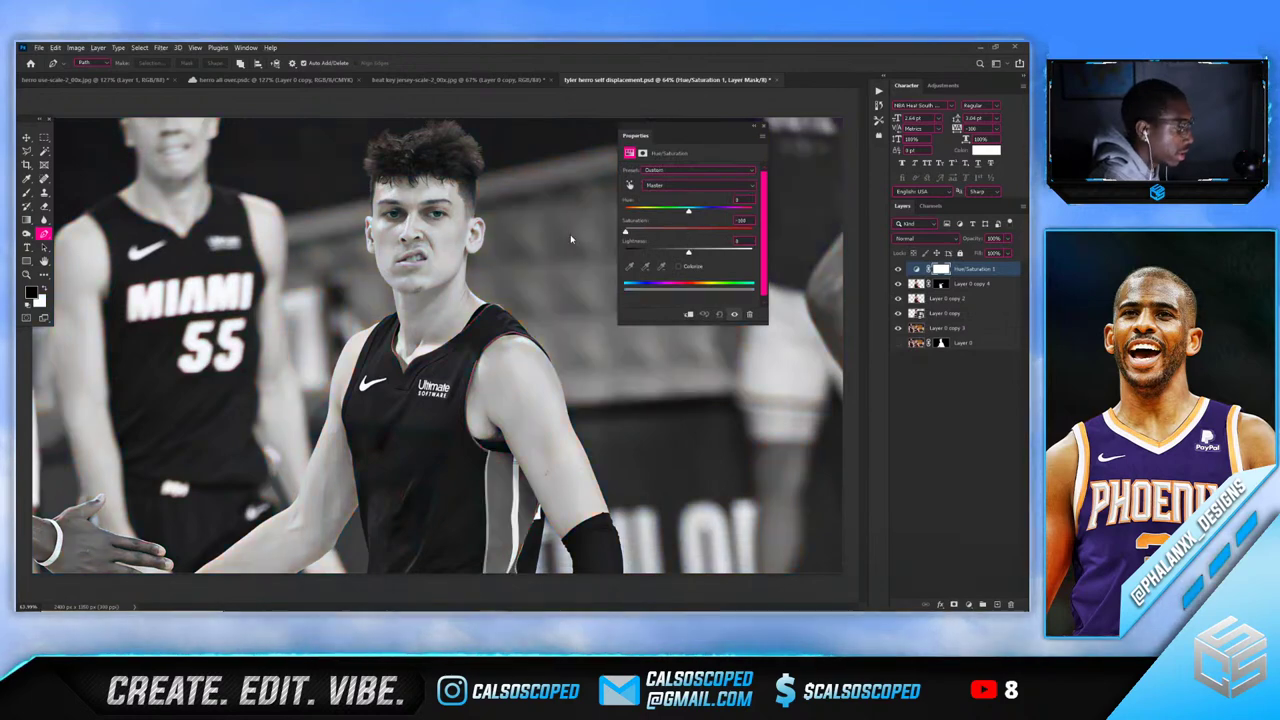
left_click(979, 274, "alt")
Smooth the uneven patches on the blank jersey front in Layer 0 copy 4 with the Mixer Brush and a sampled jersey colour
scroll(394, 466, "up", 5)
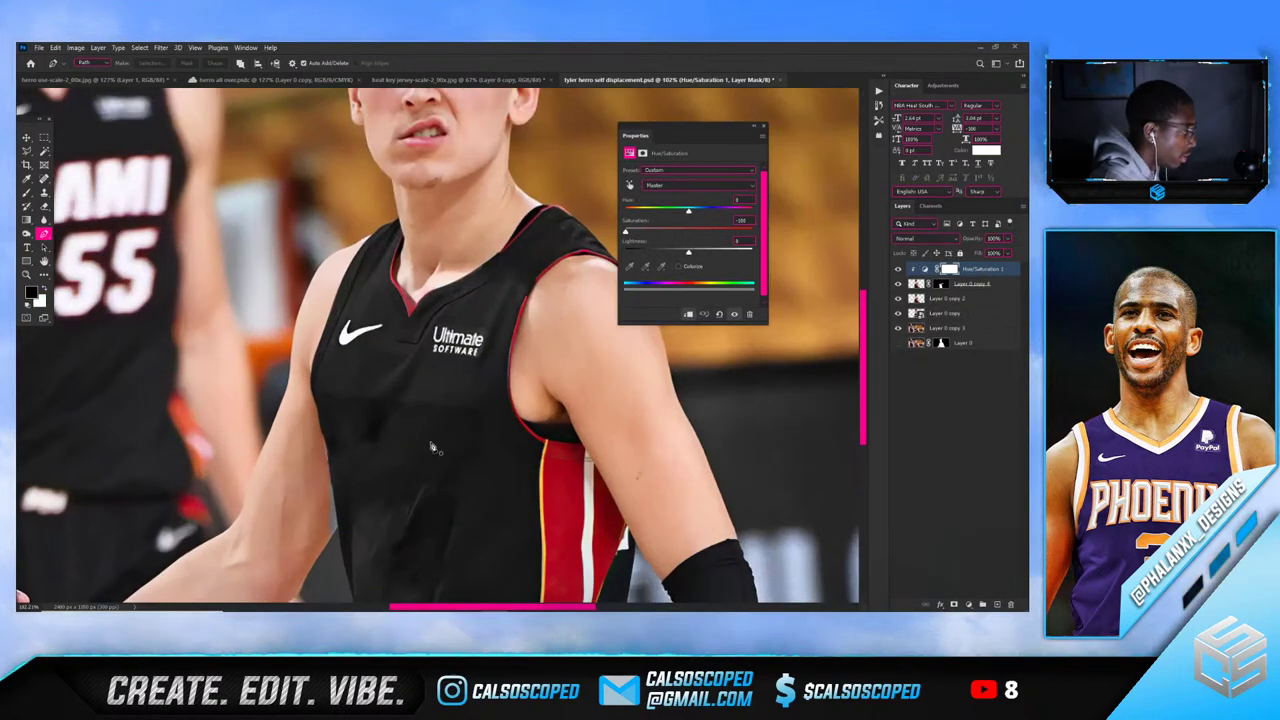
scroll(394, 450, "down", 8)
scroll(380, 455, "up", 8)
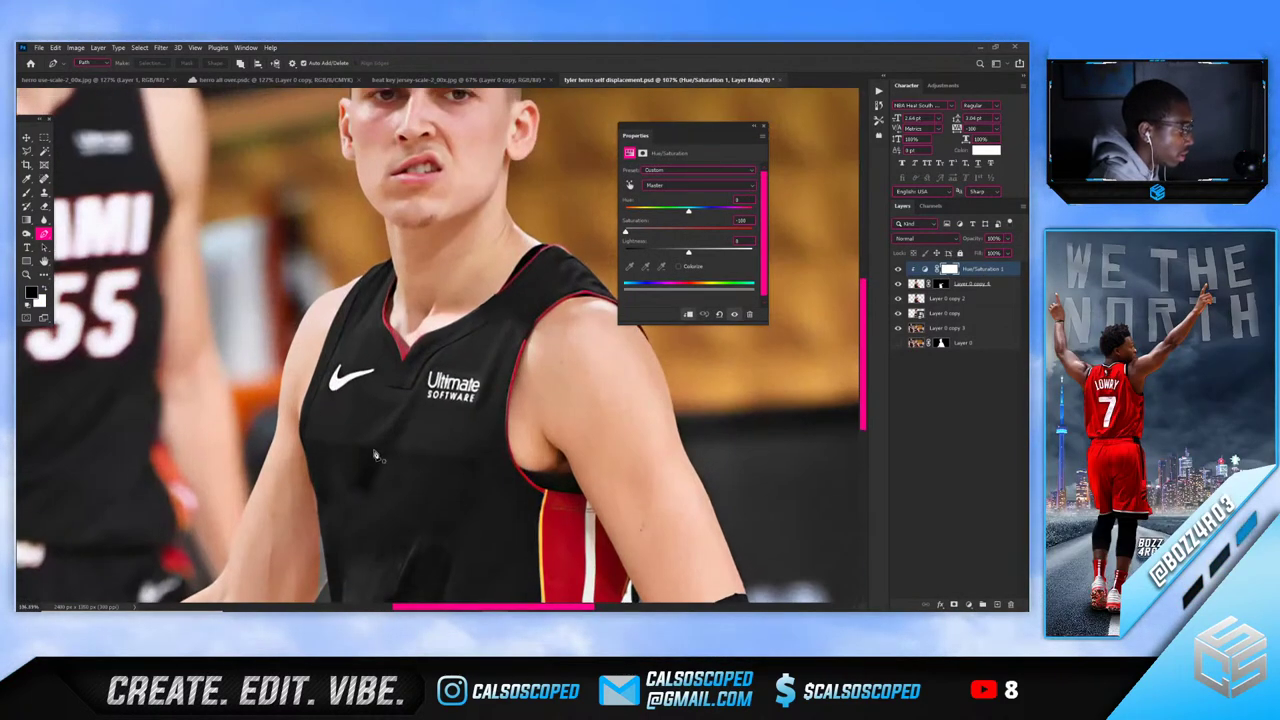
left_click(357, 472)
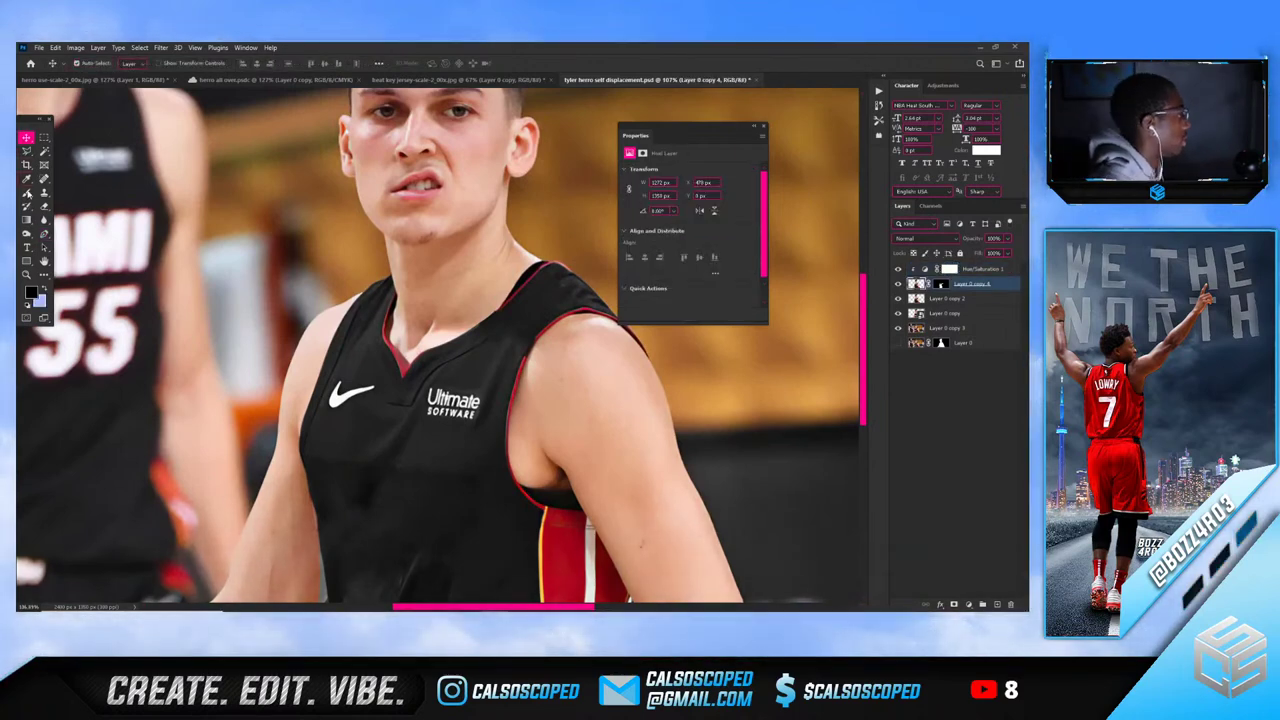
left_click(26, 195)
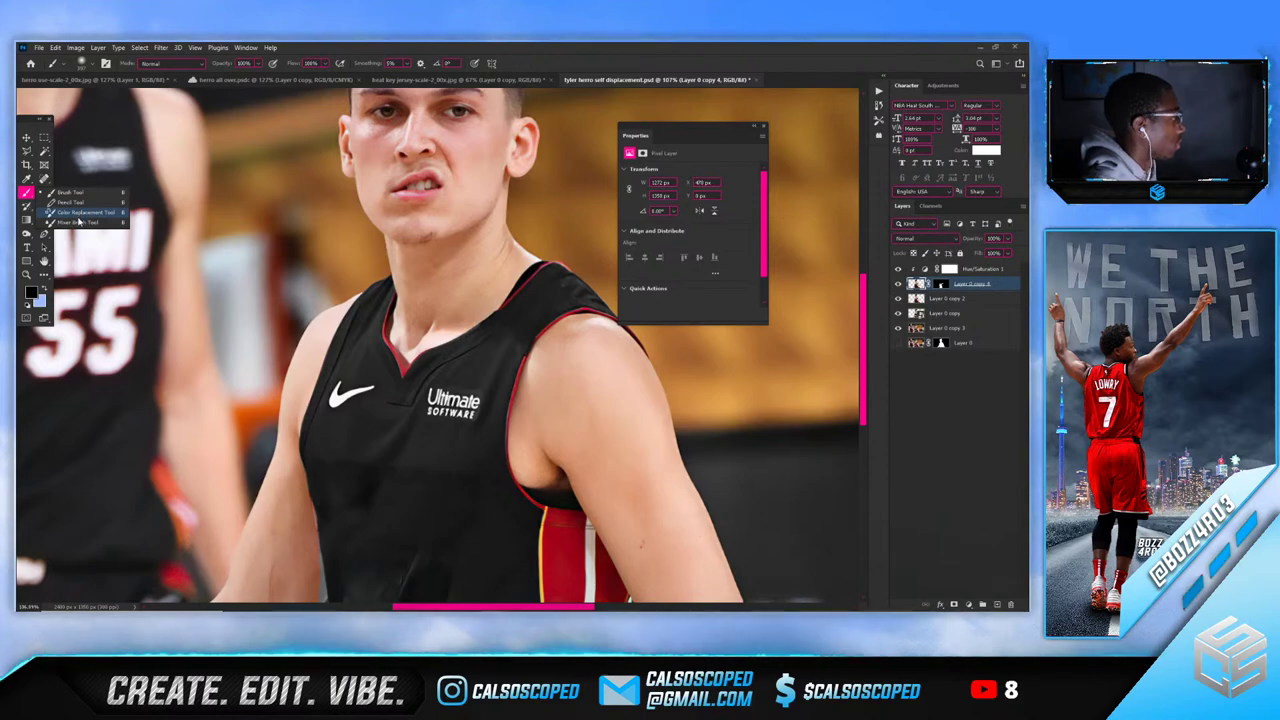
left_click(78, 222)
scroll(357, 471, "up", 4)
left_click(357, 471, "alt")
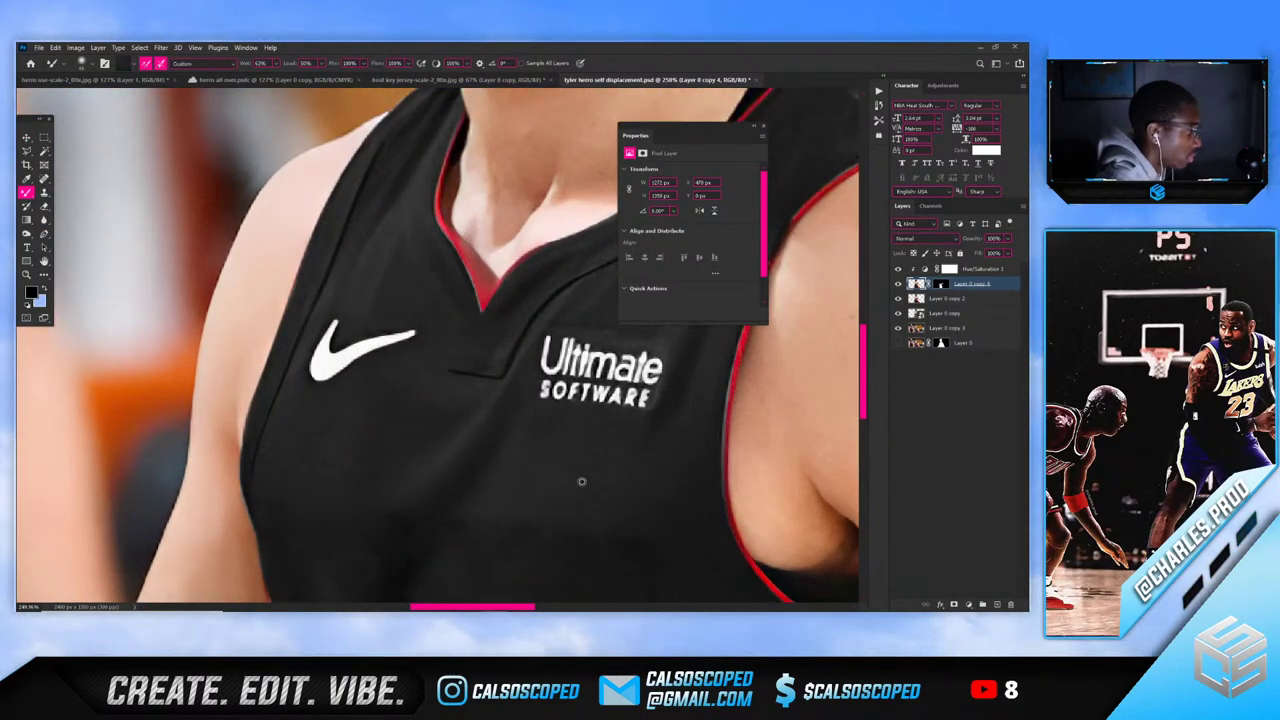
scroll(640, 450, "down", 2)
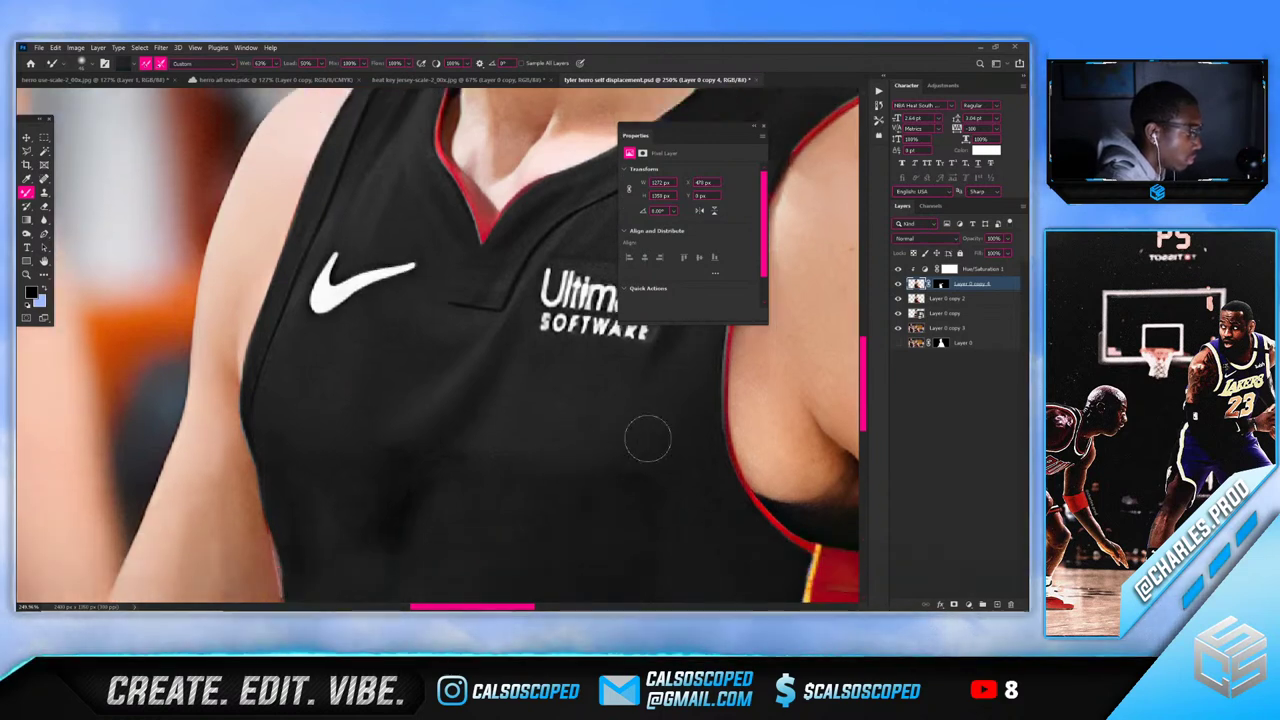
scroll(633, 487, "down", 2)
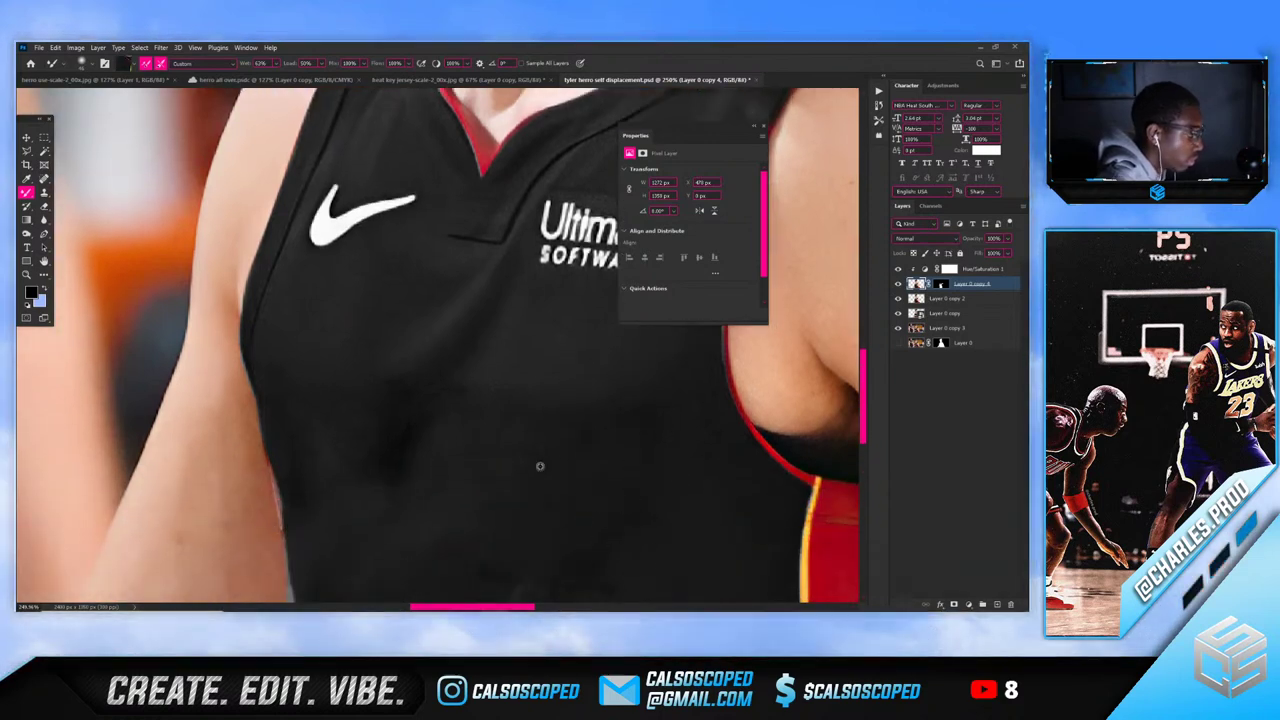
scroll(478, 425, "down", 4)
scroll(520, 432, "down", 2)
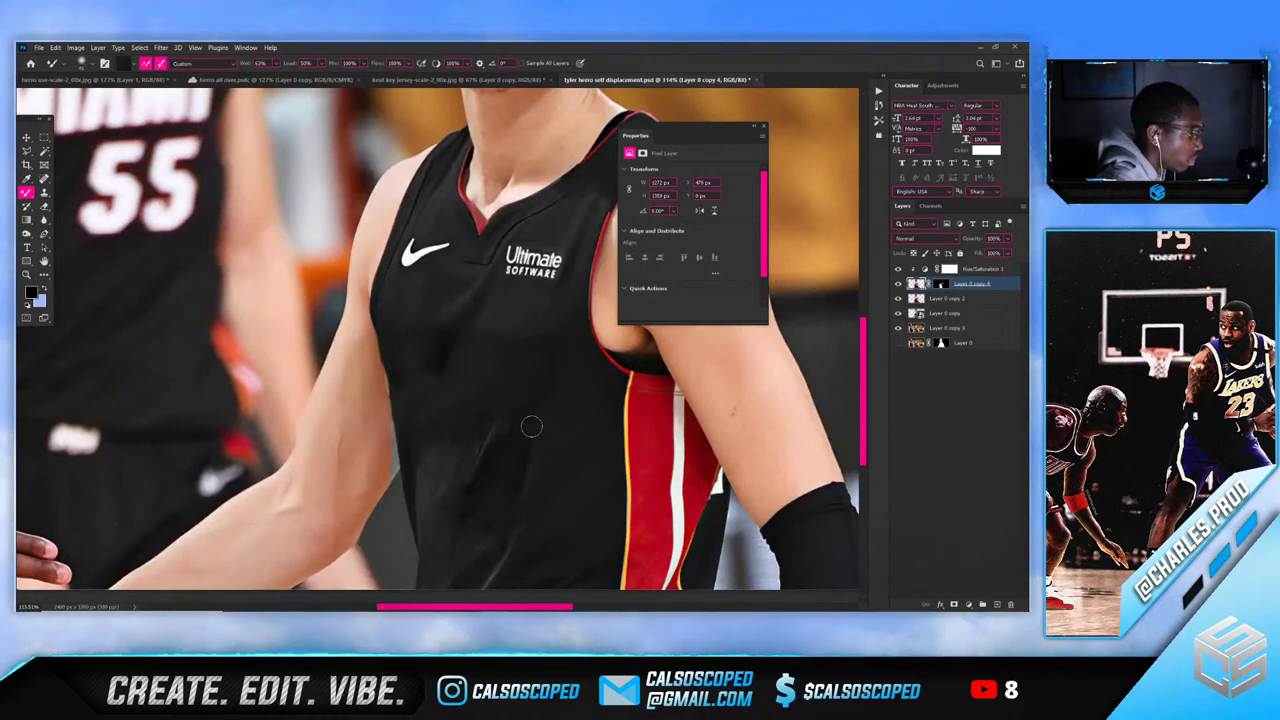
key("bracketright")
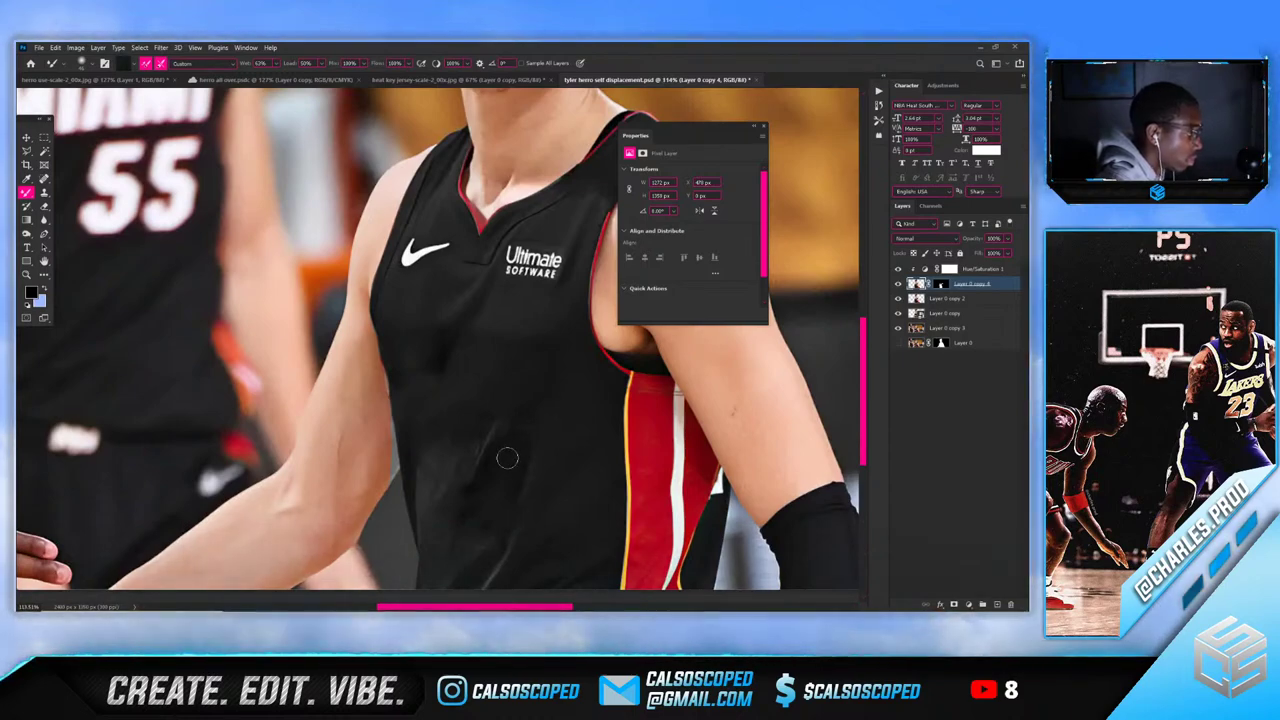
scroll(490, 400, "down", 4)
scroll(433, 415, "up", 2)
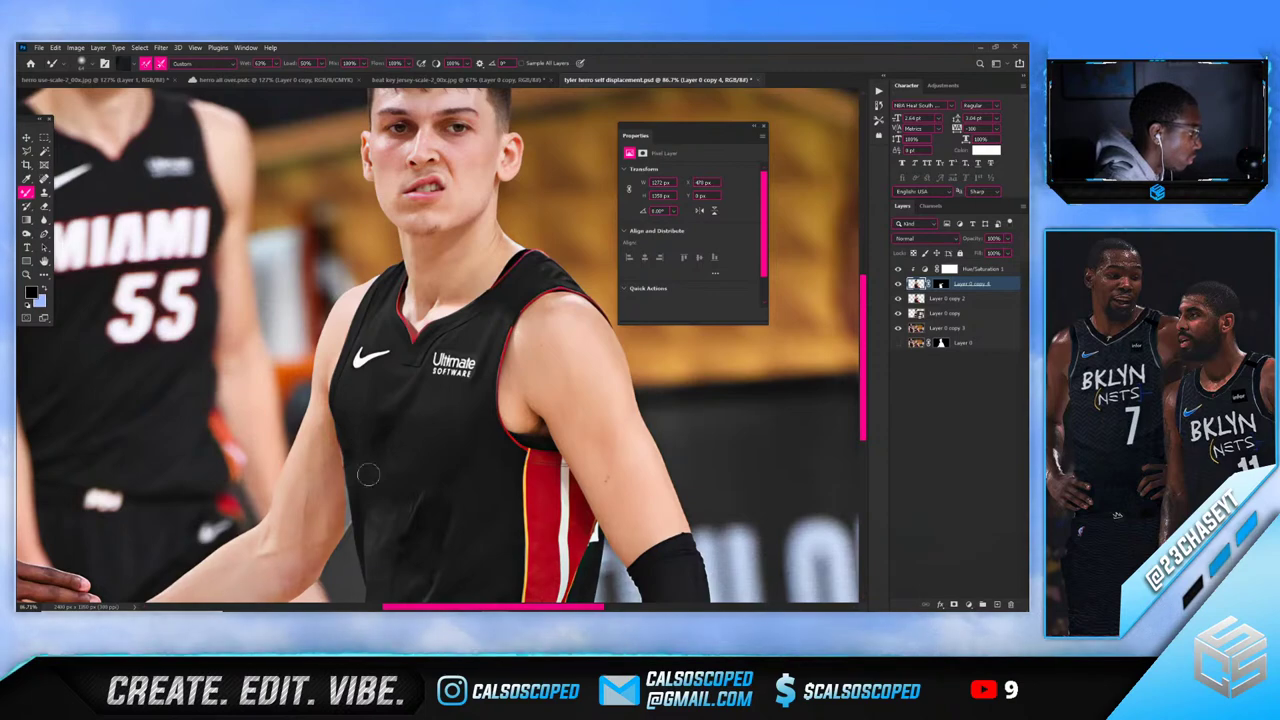
Duplicate the Layer 0 copy smart object and move the duplicate to the top of the layer stack
scroll(370, 470, "down", 3)
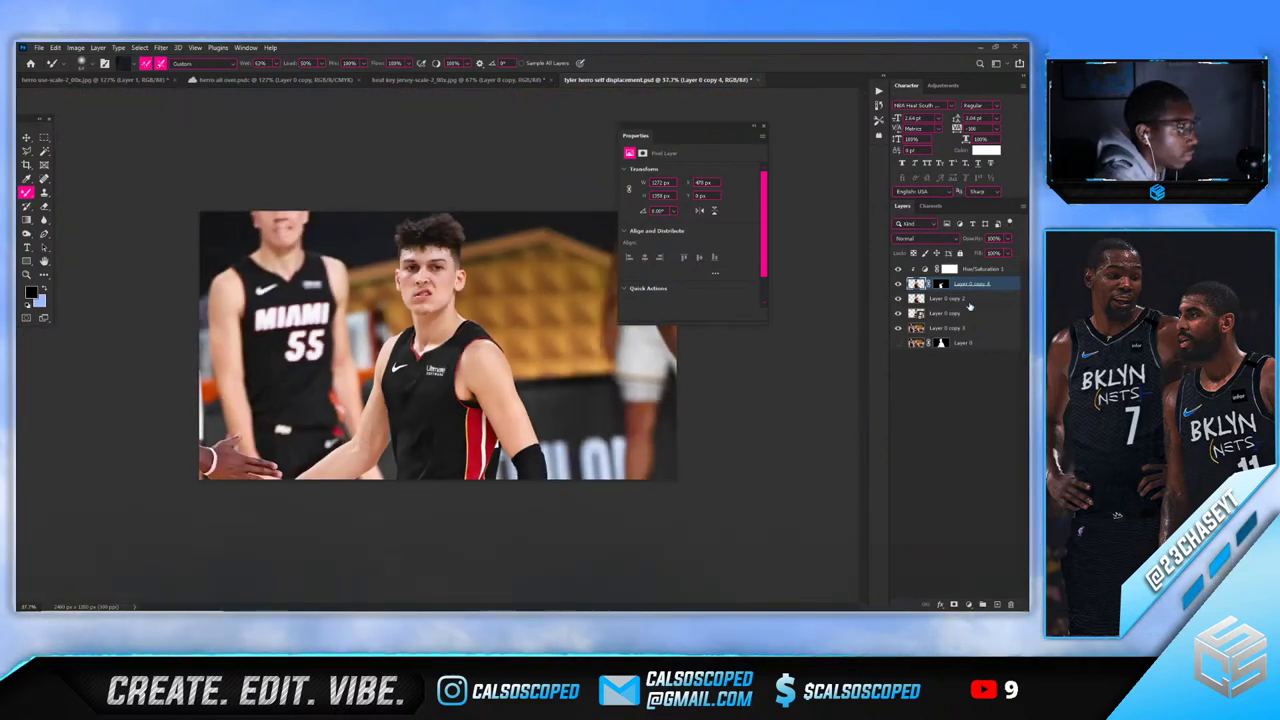
left_click(971, 270)
left_click(965, 298)
left_click(955, 314)
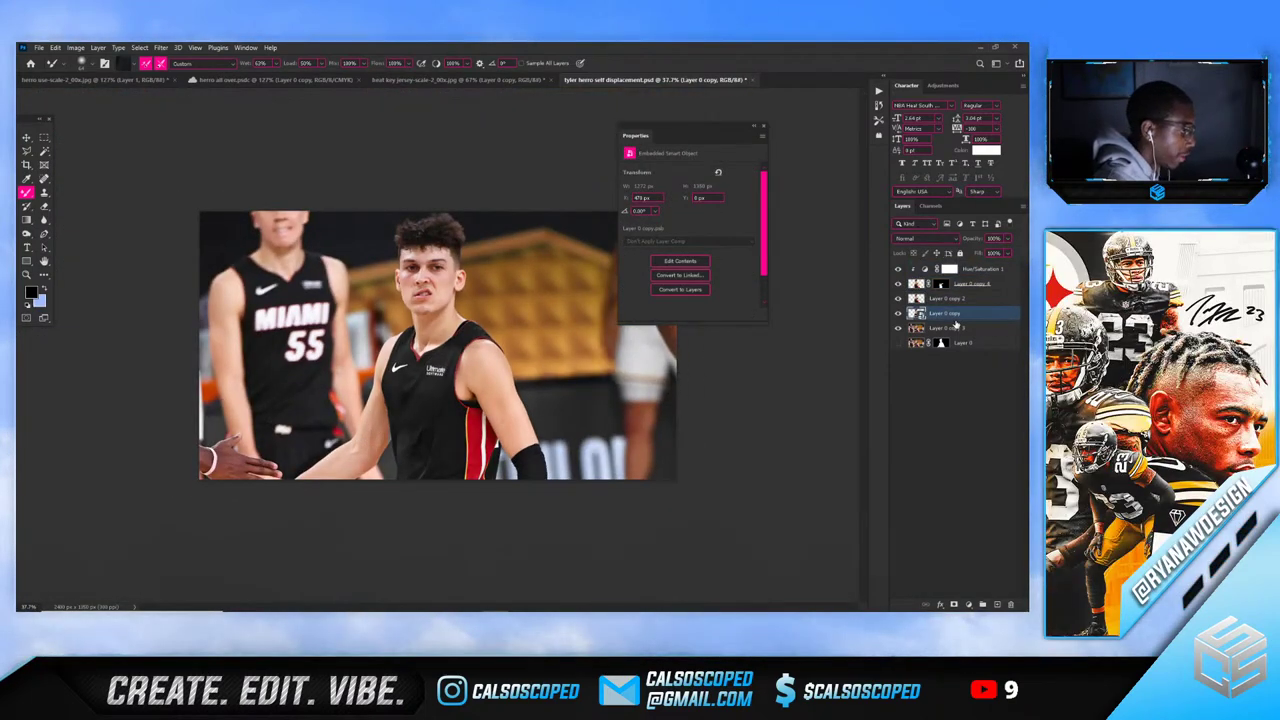
left_click_drag(977, 269, 960, 305)
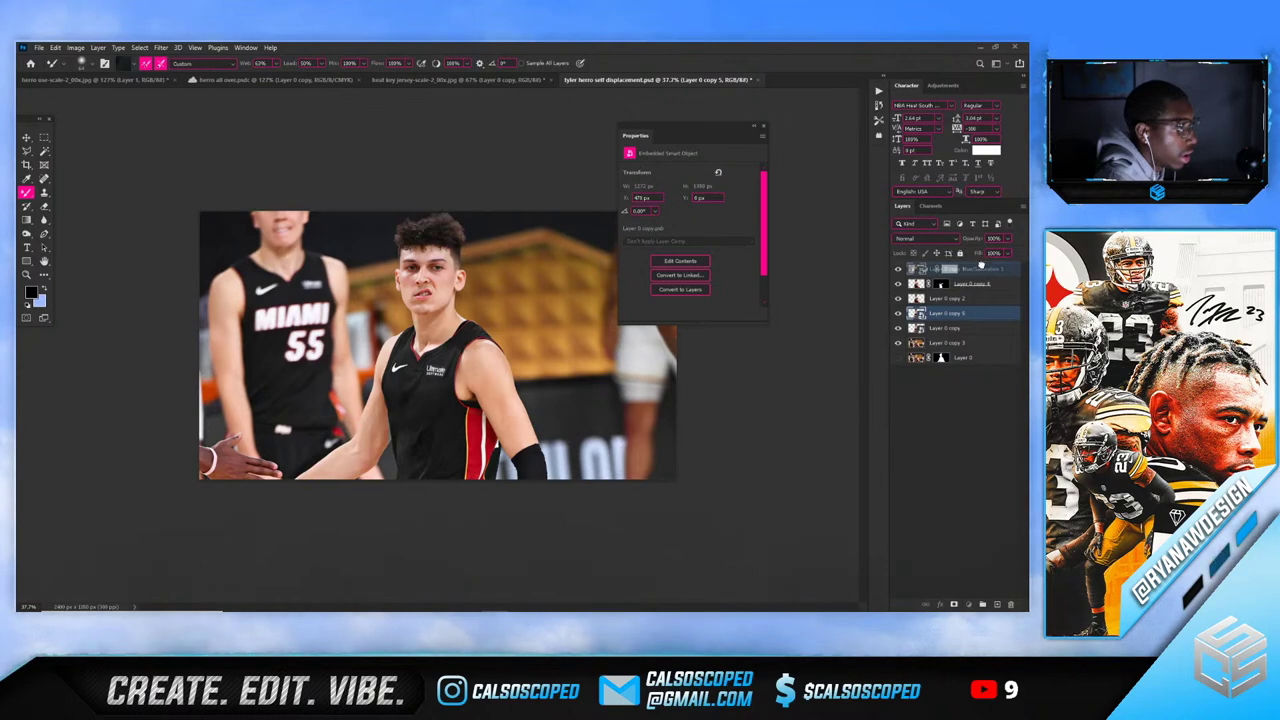
left_click_drag(955, 313, 970, 272)
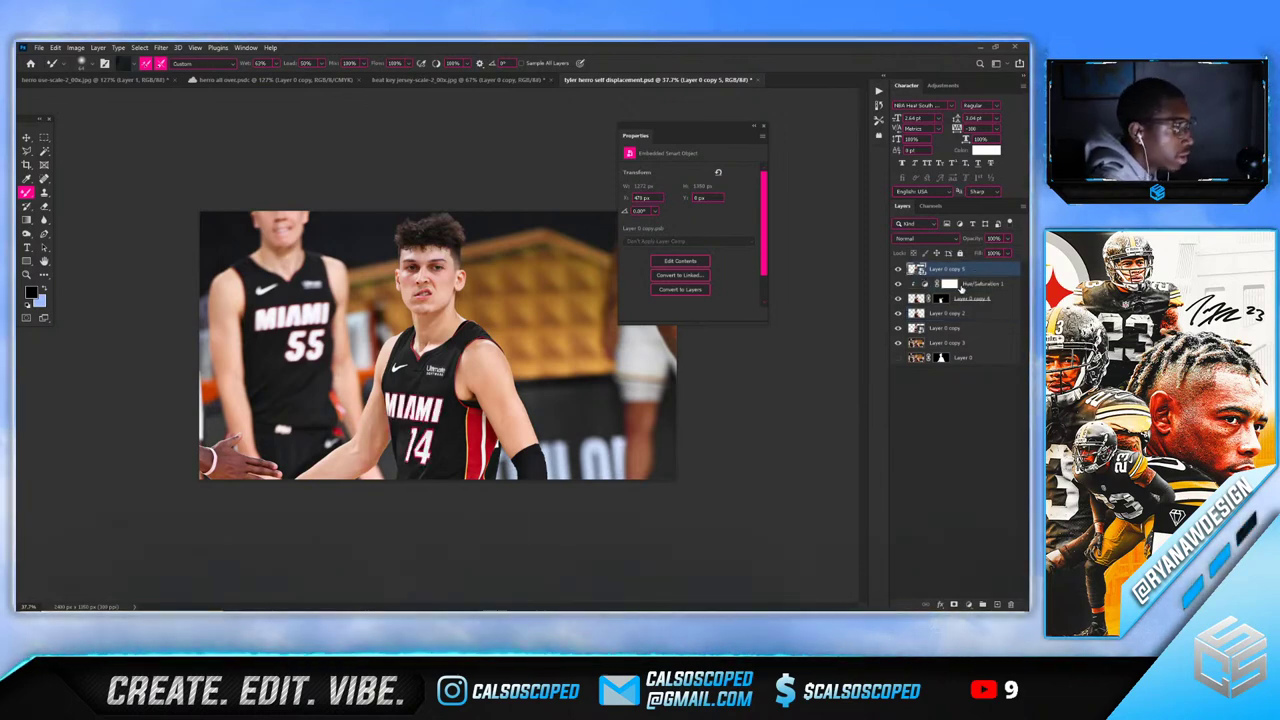
key("ctrl+t")
left_click_drag(546, 211, 424, 332)
left_click_drag(382, 385, 420, 405)
scroll(422, 400, "up", 3)
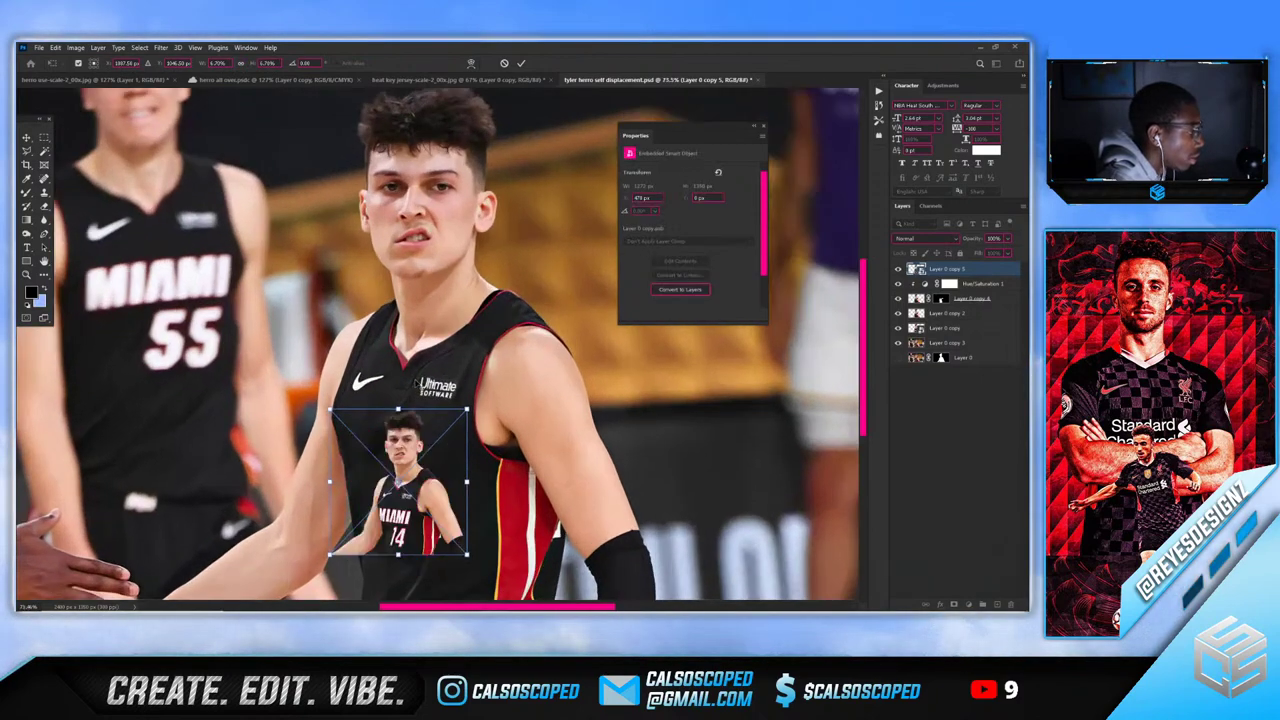
scroll(631, 392, "up", 2)
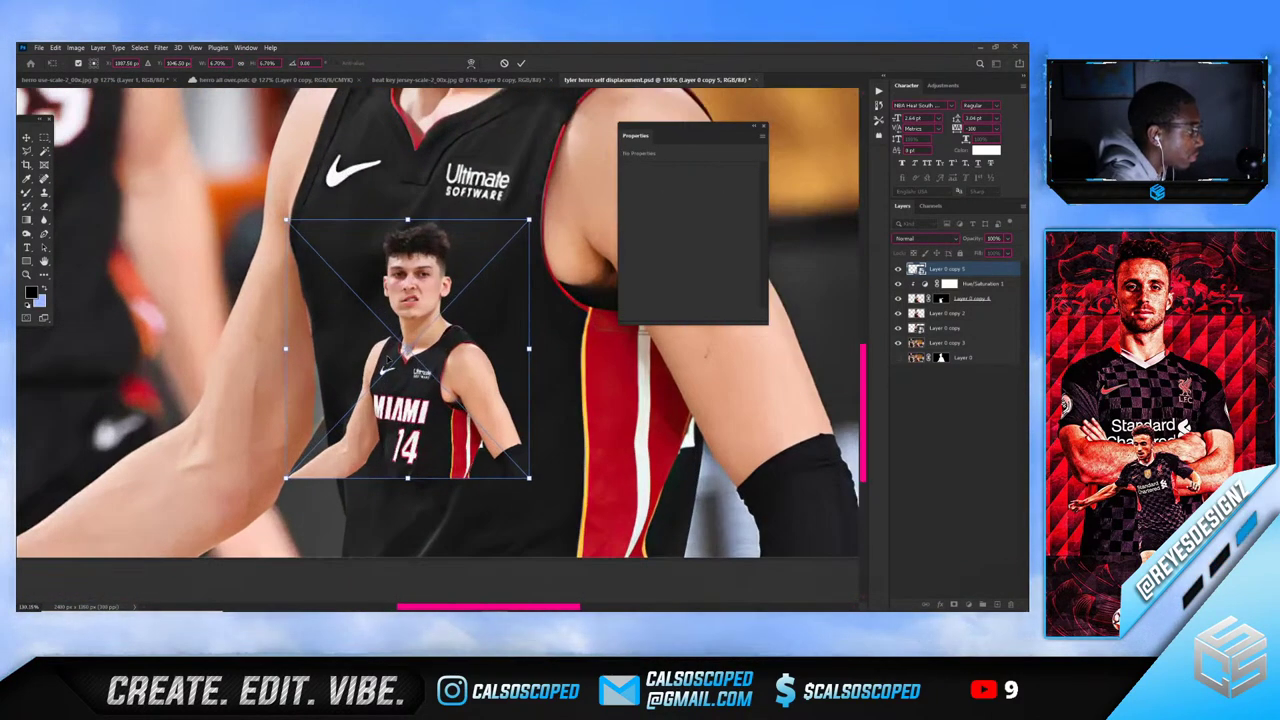
left_click_drag(525, 225, 447, 287)
left_click_drag(417, 319, 467, 275)
scroll(467, 274, "down", 3)
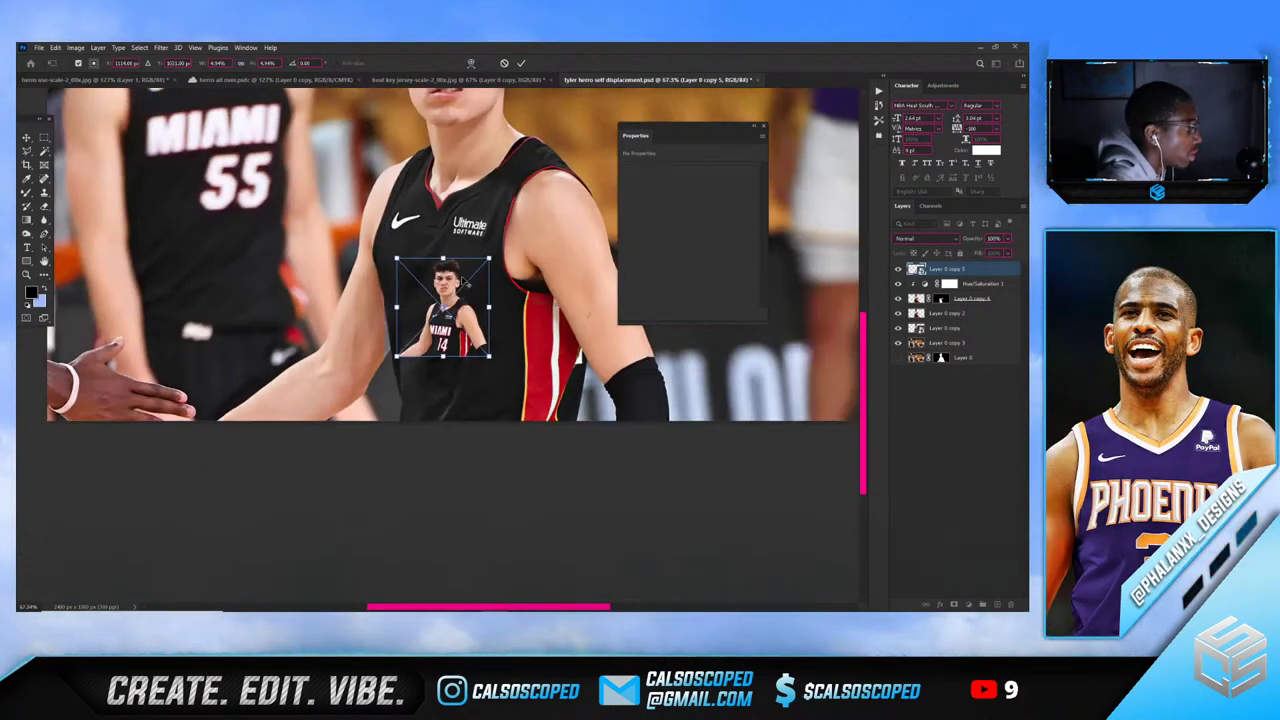
key("Escape")
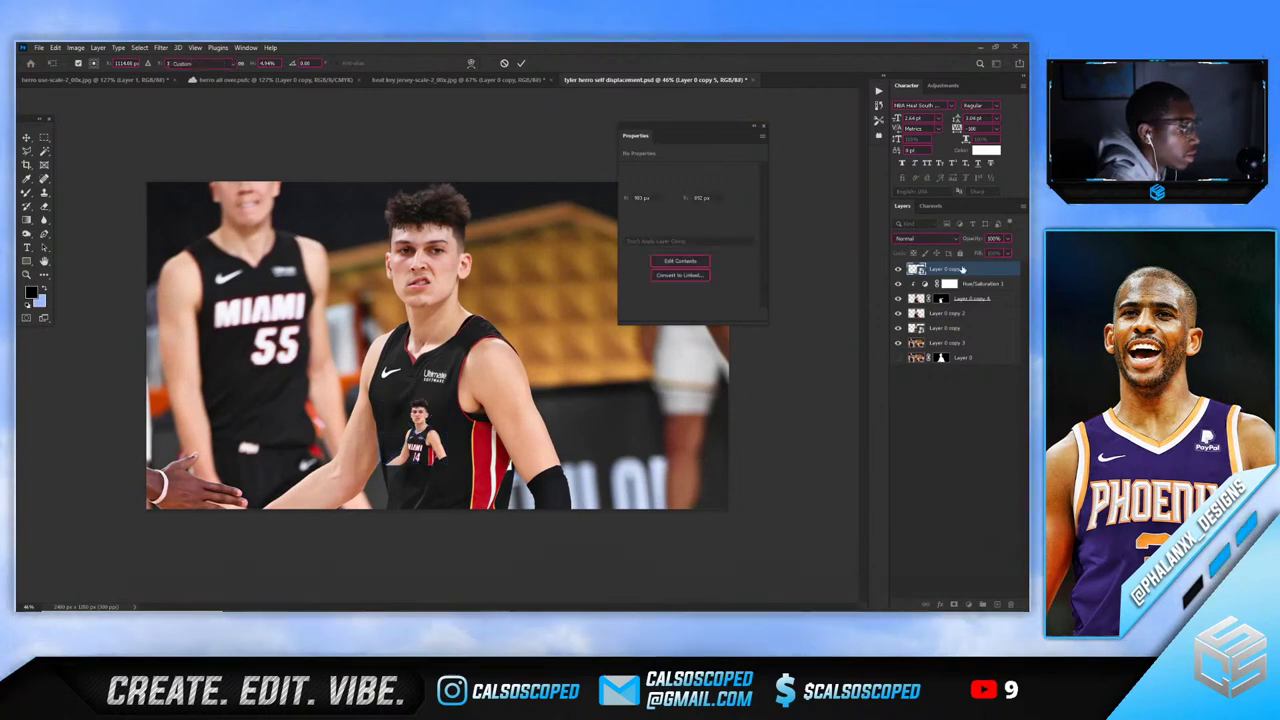
Hide the Hue/Saturation and cleaned jersey layers, and duplicate the full photo layer, Layer 0 copy 3
left_click(944, 344)
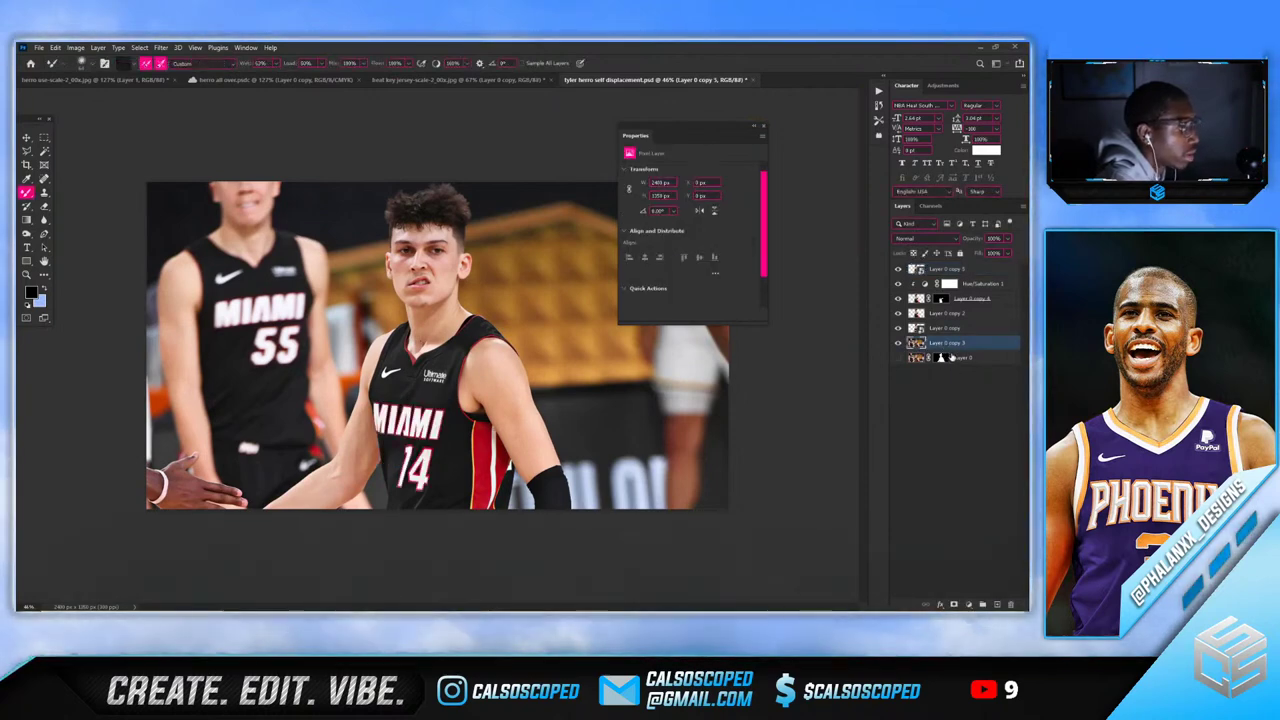
left_click(897, 269)
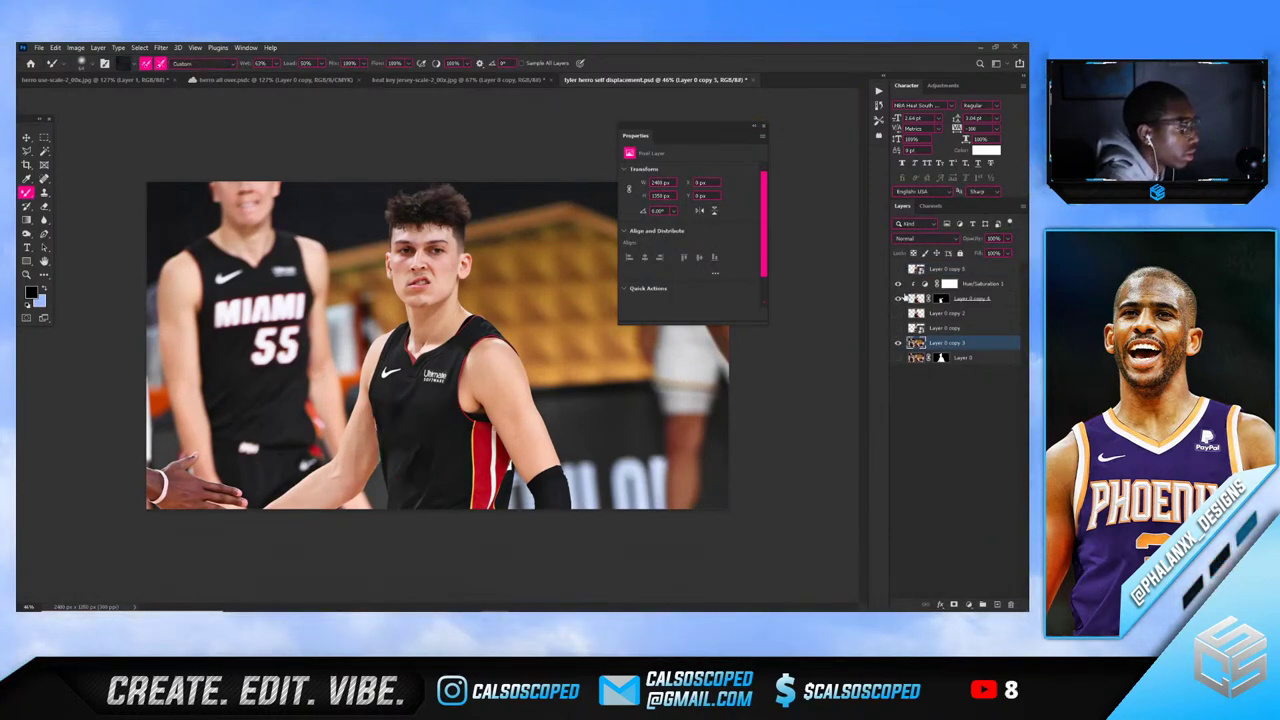
left_click(897, 269)
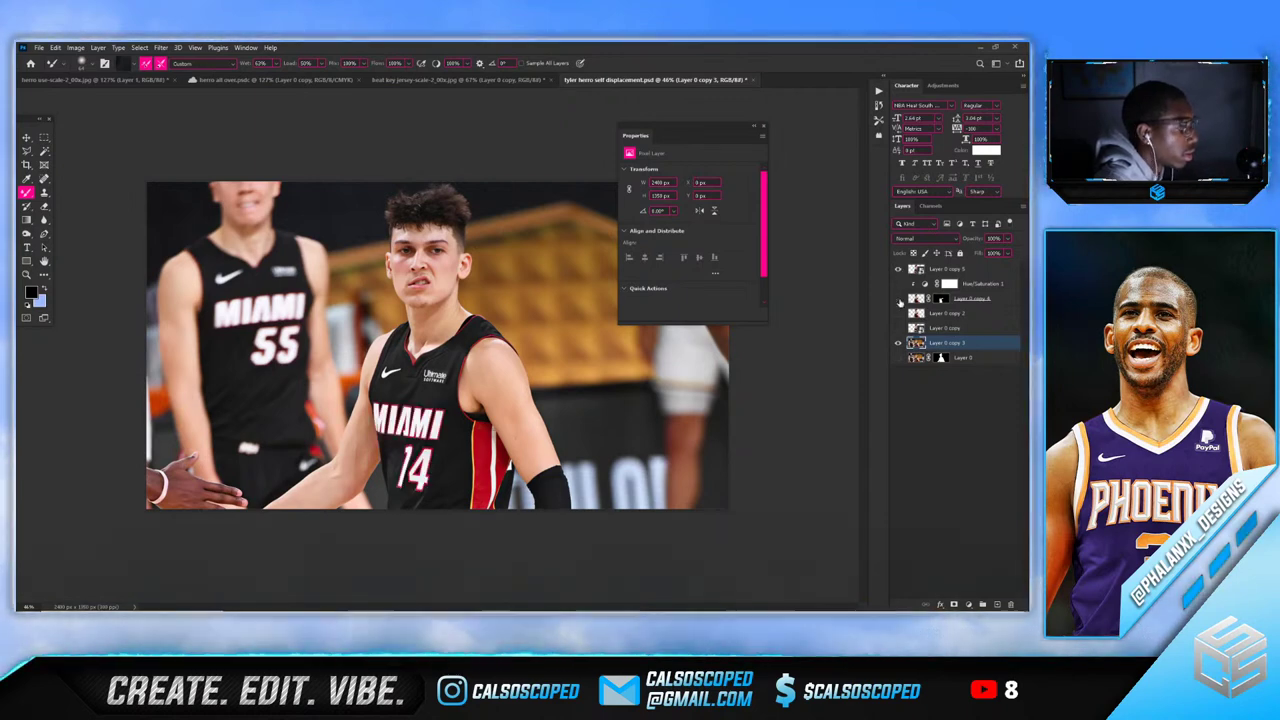
left_click(950, 353)
left_click(950, 346)
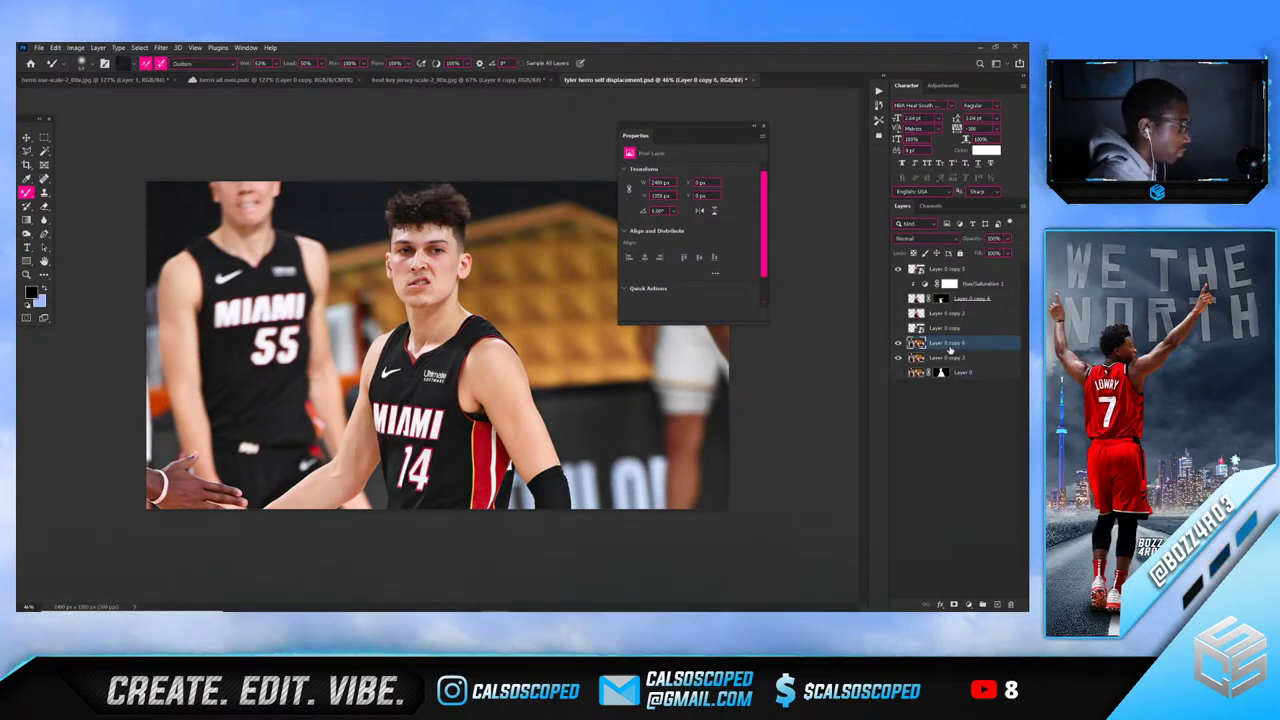
Lasso a rectangular area around the main player, copy it to a new layer, and move that layer to the top of the stack
left_click(27, 151)
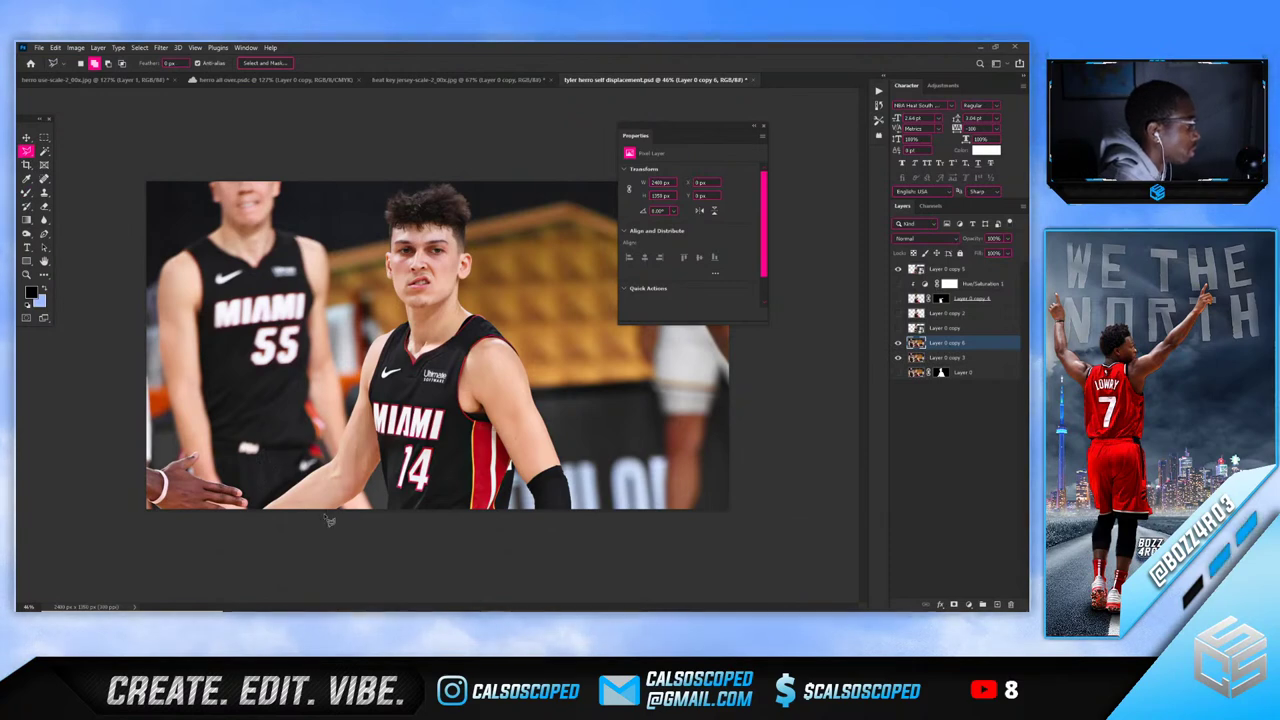
mouse_move(322, 508)
left_mouse_down()
mouse_move(346, 256)
mouse_move(337, 167)
mouse_move(603, 174)
left_mouse_up()
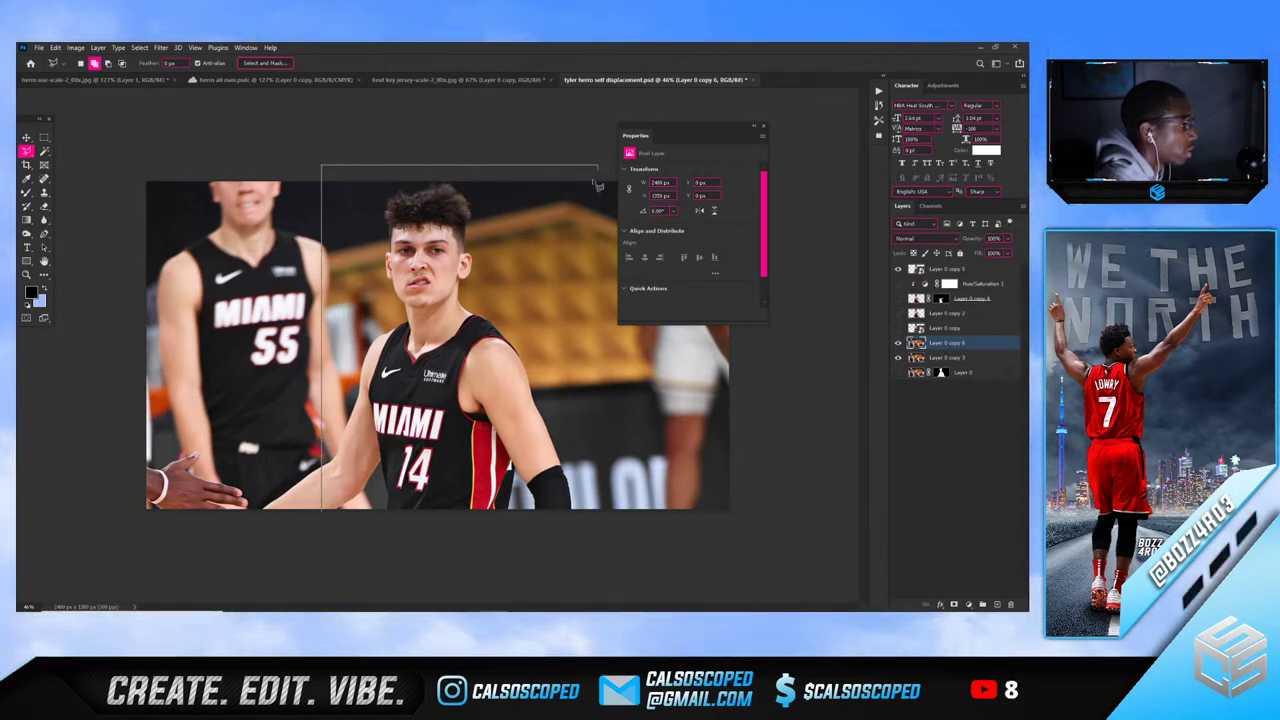
key("ctrl+j")
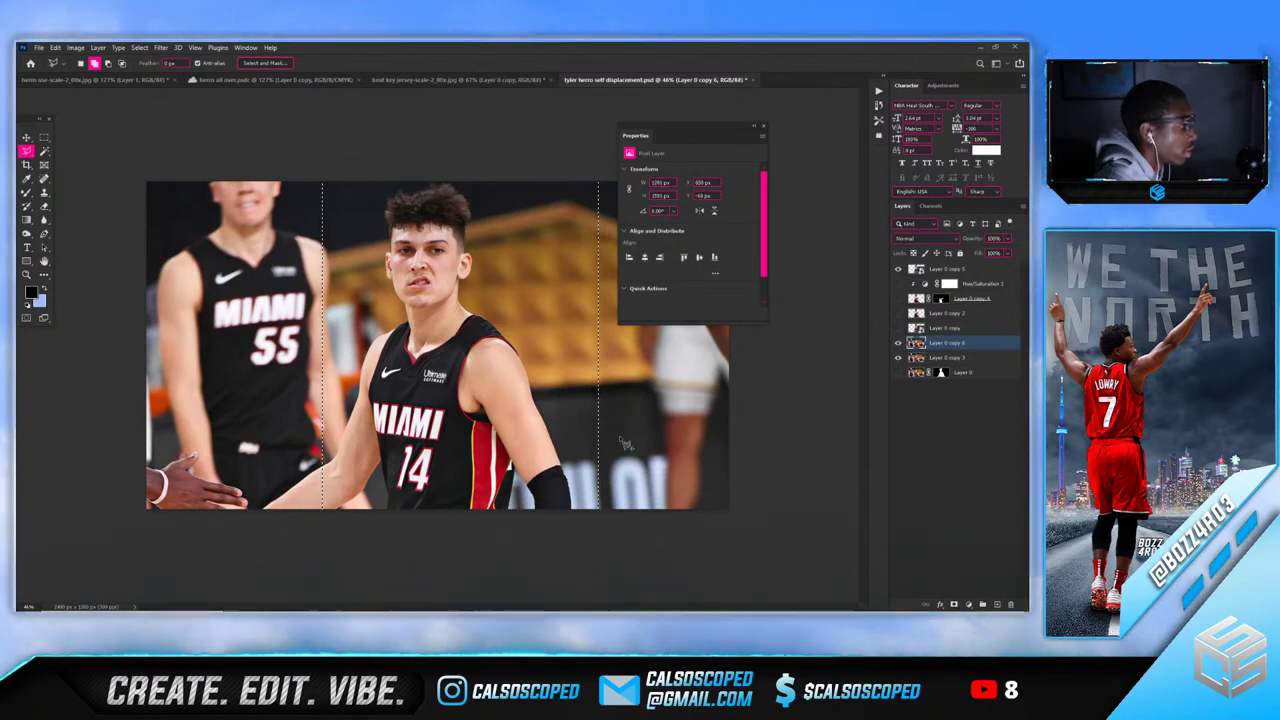
left_click_drag(952, 342, 951, 338)
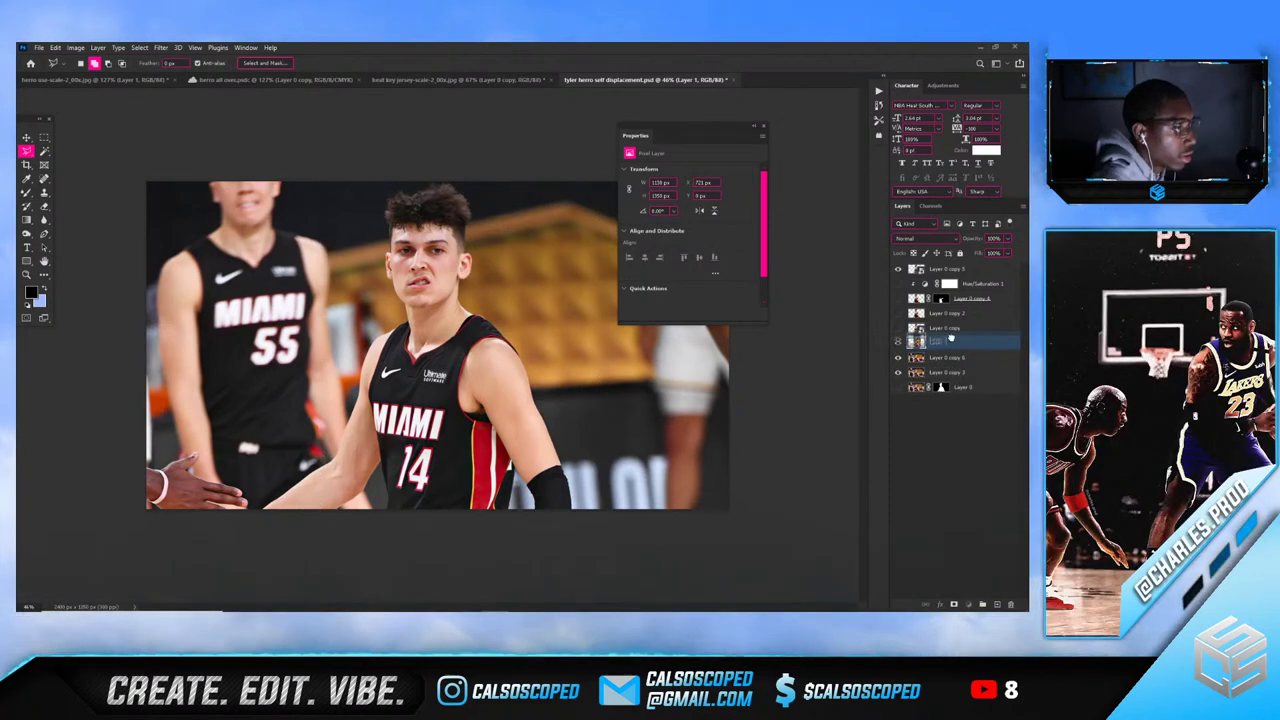
left_click_drag(962, 265, 970, 272)
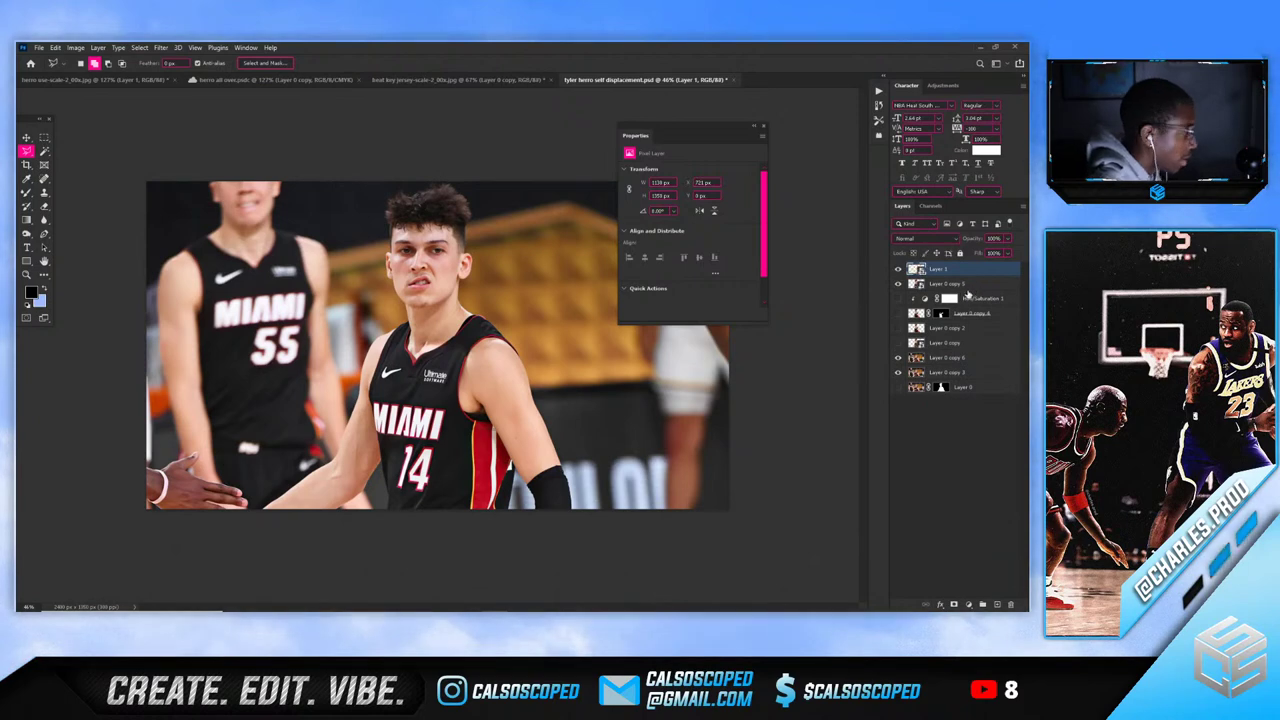
Scale the copied player image in Layer 1 down to about 23% and place it on the main player's jersey front
key("ctrl+t")
left_click_drag(596, 344, 394, 390)
left_click_drag(376, 346, 434, 435)
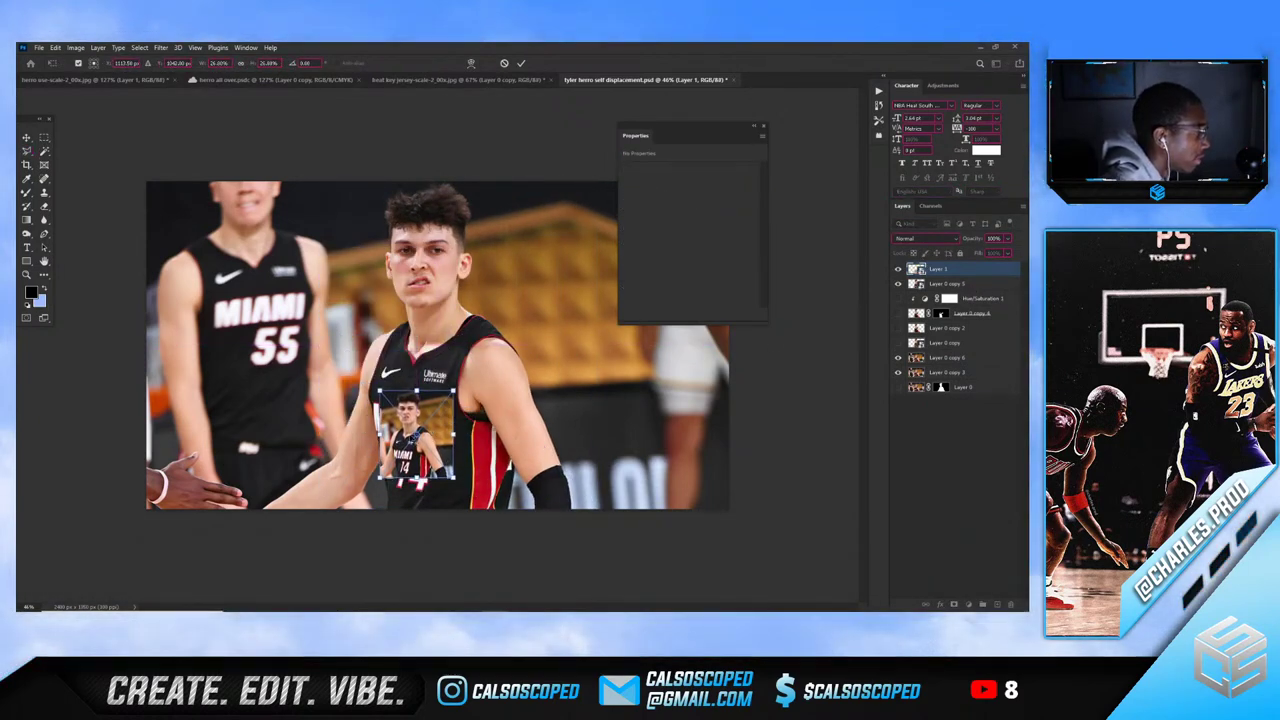
scroll(433, 400, "up", 3)
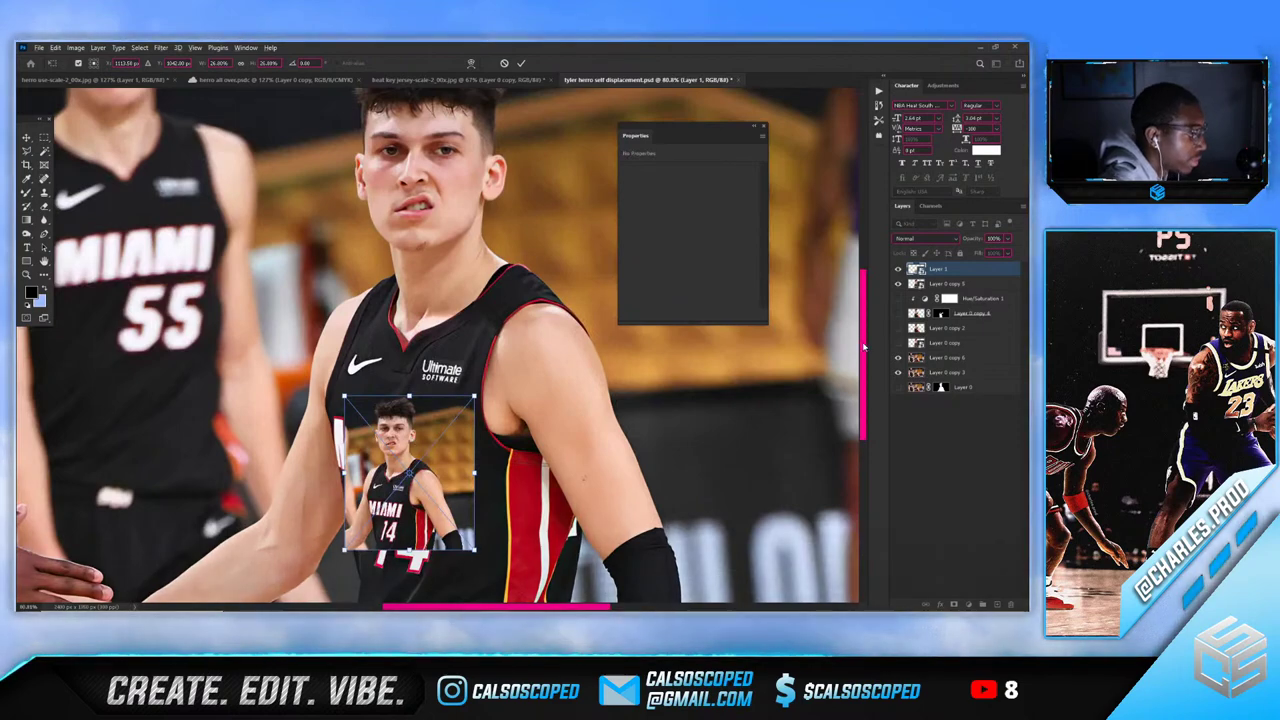
scroll(433, 450, "up", 2)
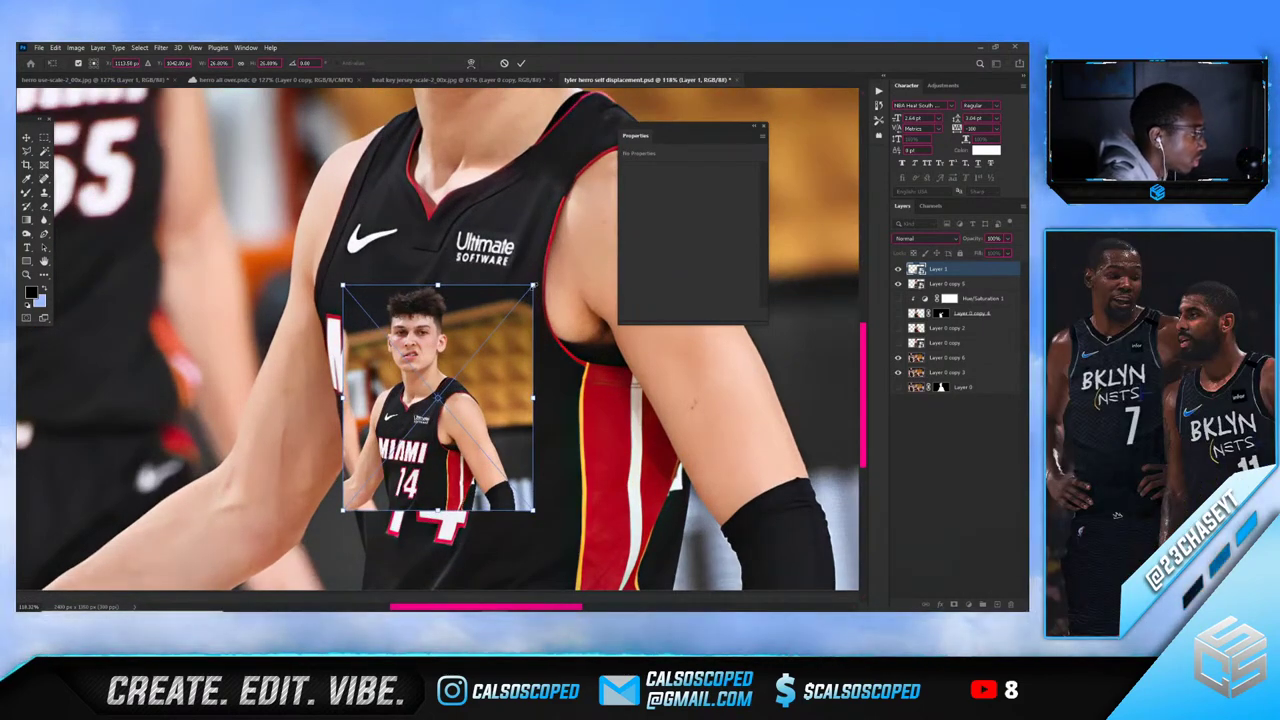
left_click_drag(532, 285, 513, 309)
left_click_drag(438, 345, 437, 360)
Distort the small player image's corners to follow the slant of the jersey front, and apply the transform
right_click(437, 359)
left_click(458, 425)
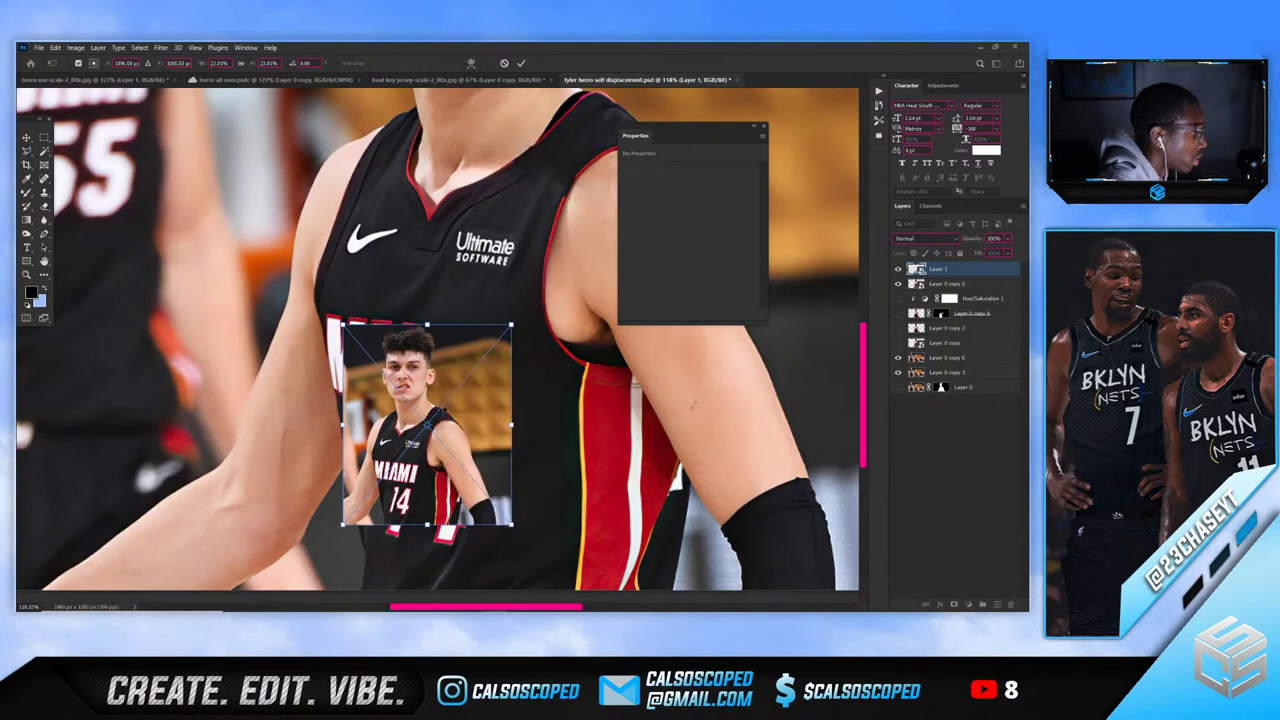
left_click_drag(343, 324, 352, 339)
left_click_drag(343, 524, 357, 510)
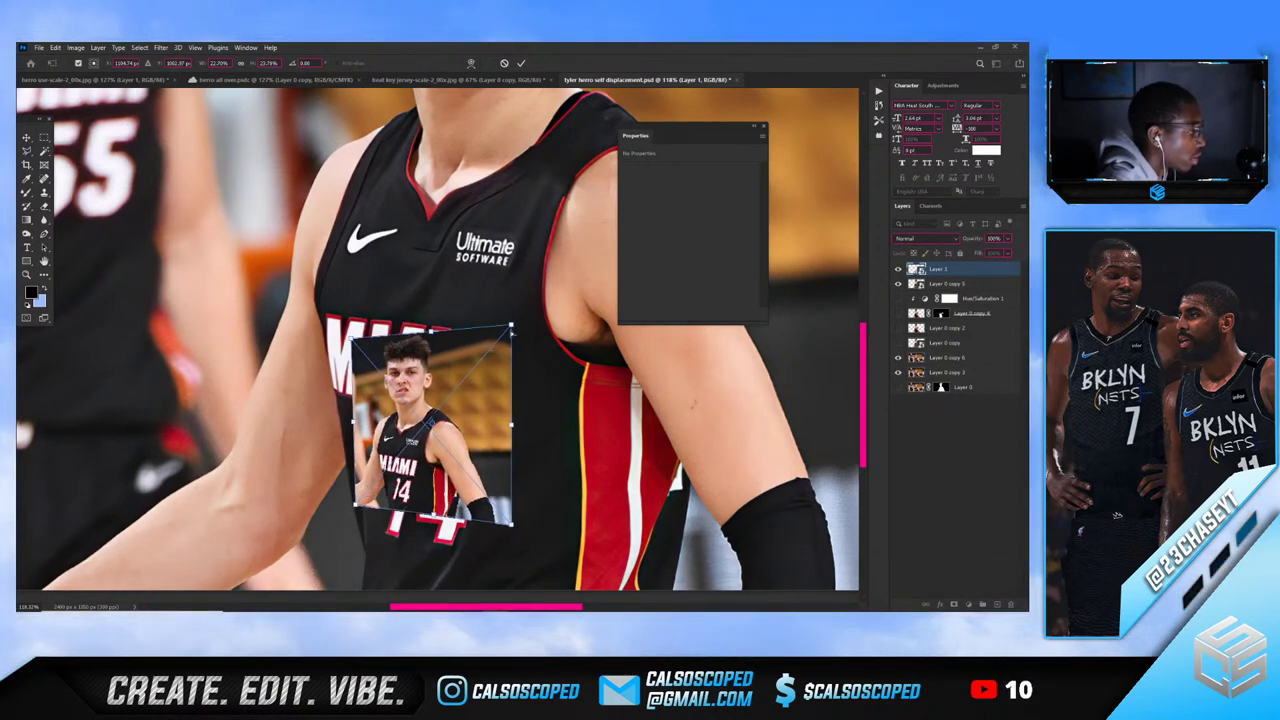
left_click_drag(515, 332, 509, 331)
key("ctrl+z")
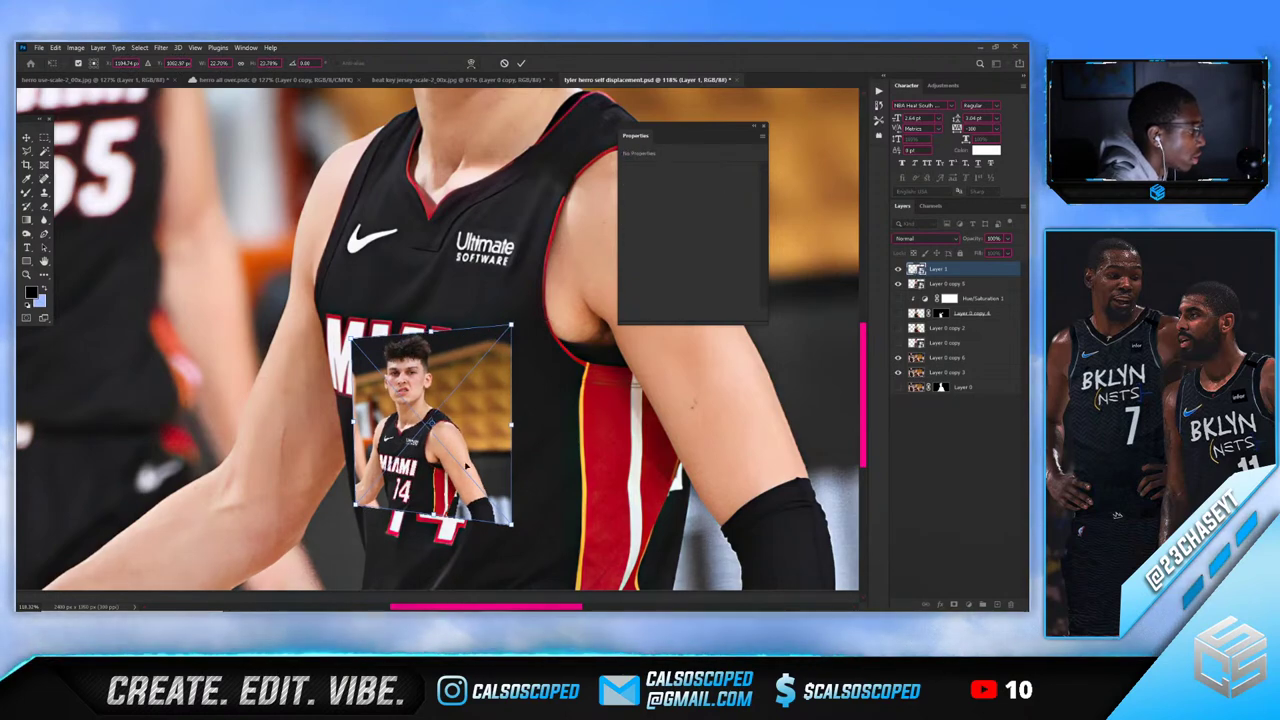
left_click_drag(353, 338, 389, 381)
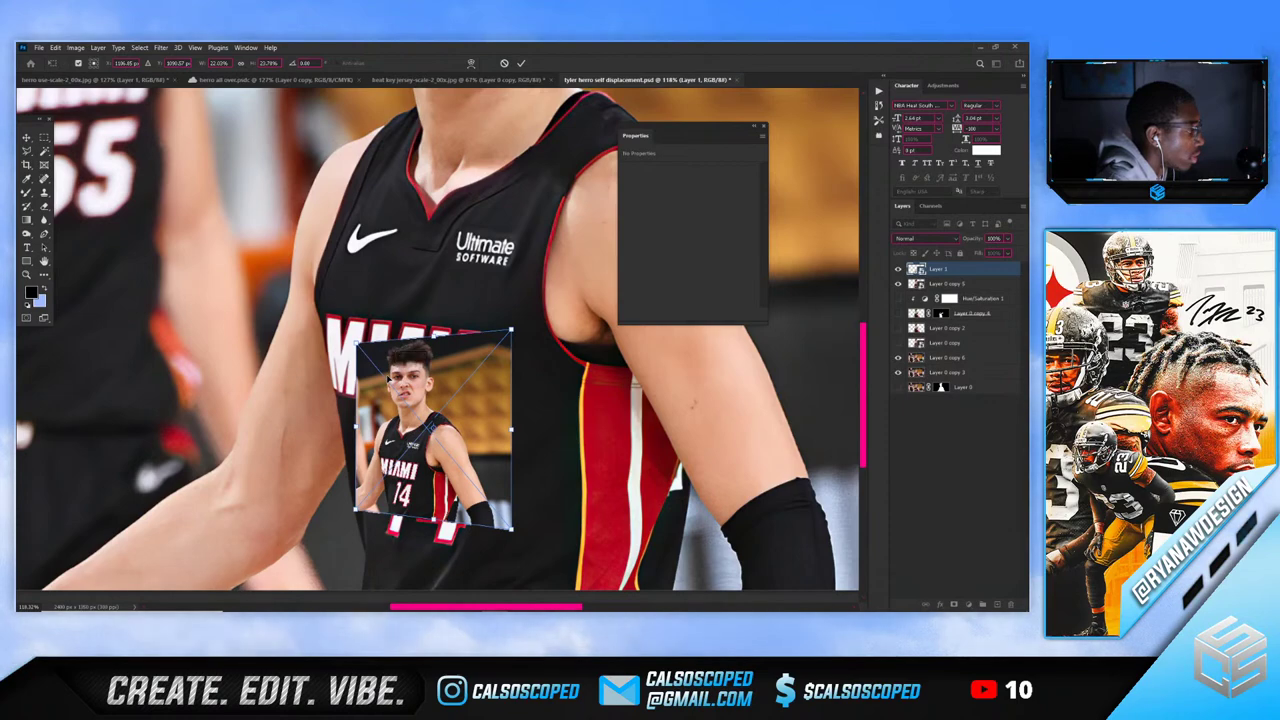
key("Return")
Hide Layer 0 copy 5 and show Hue/Saturation 1, Layer 0 copy 4, Layer 0 copy 2 and Layer 0 copy beneath Layer 1
scroll(724, 349, "down", 3)
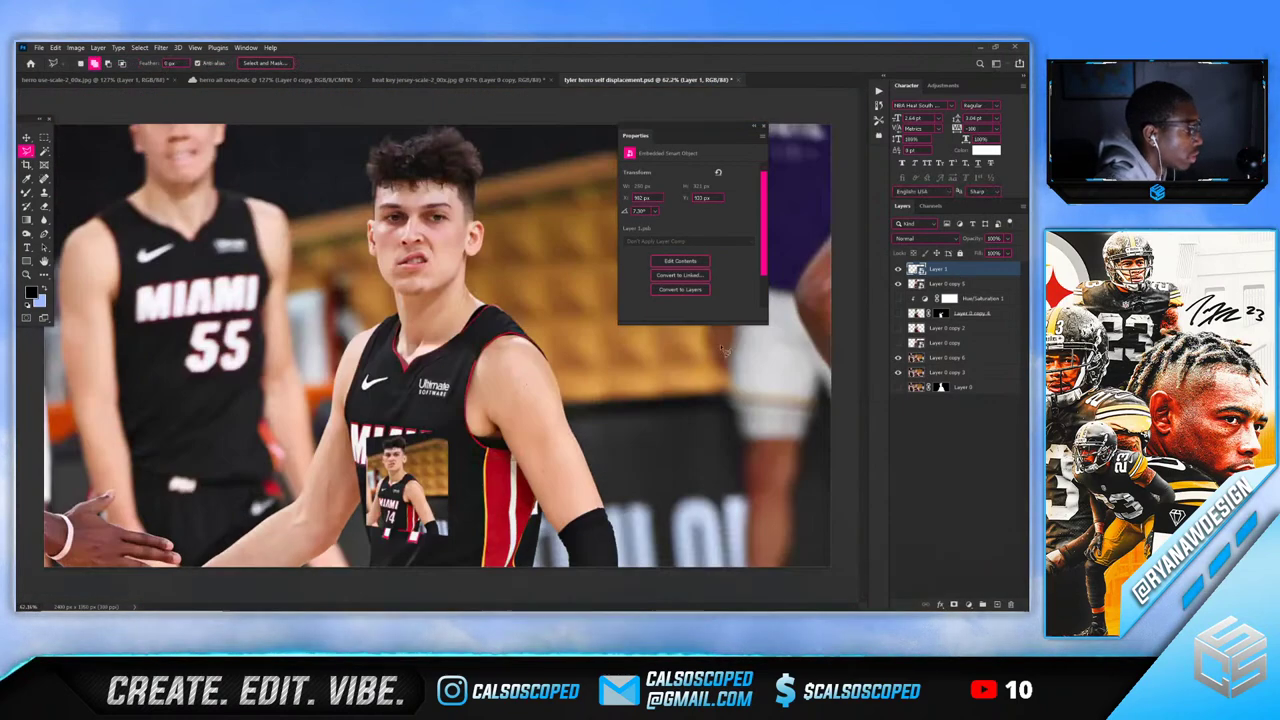
left_click(898, 313)
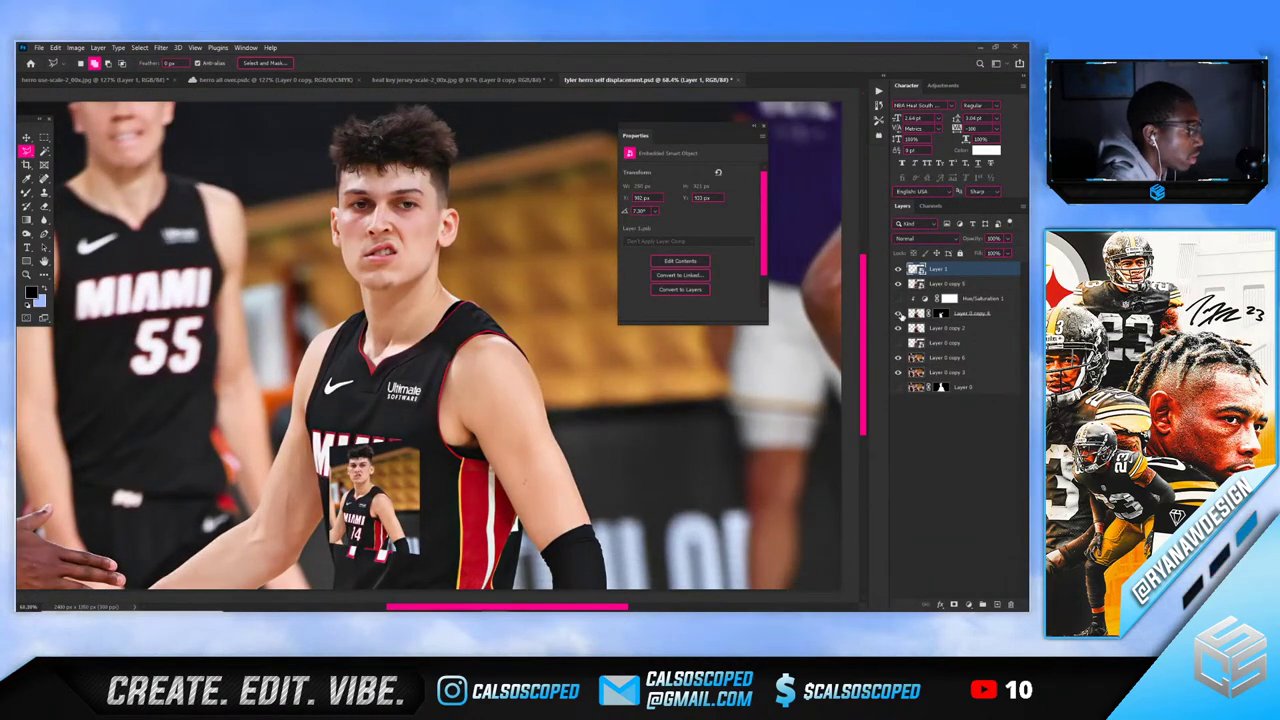
left_click(897, 342)
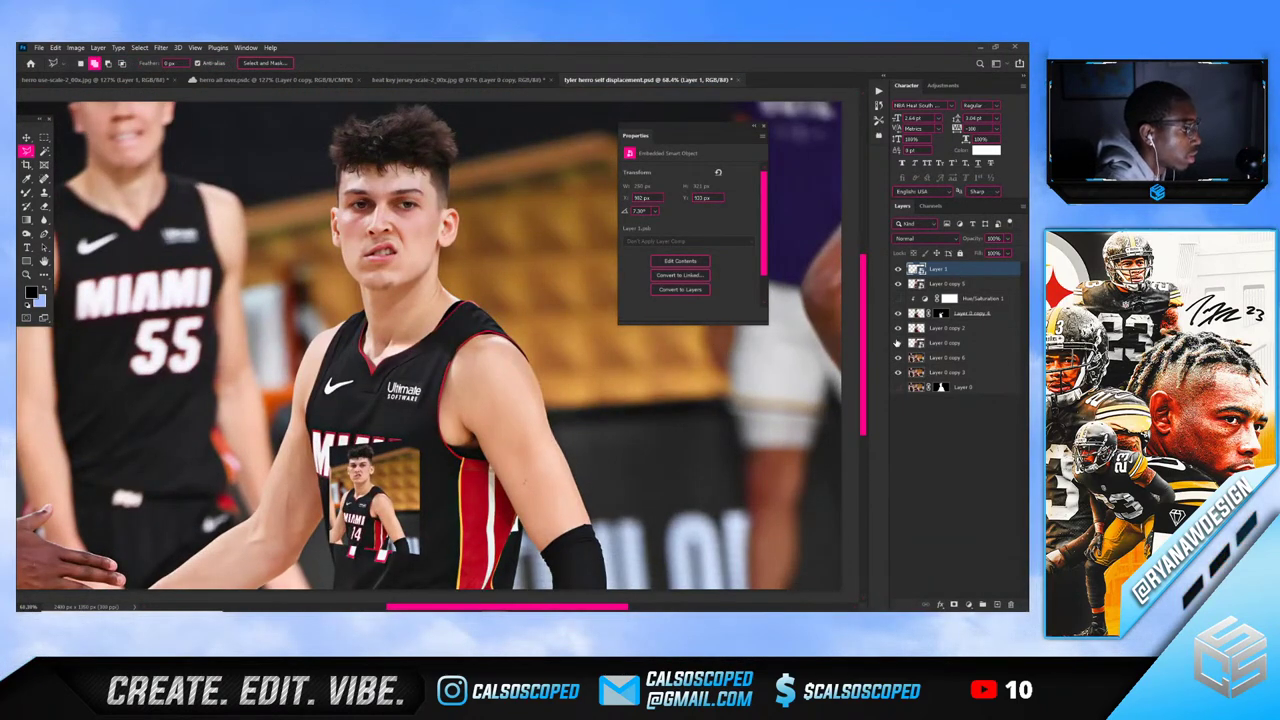
left_click(897, 270)
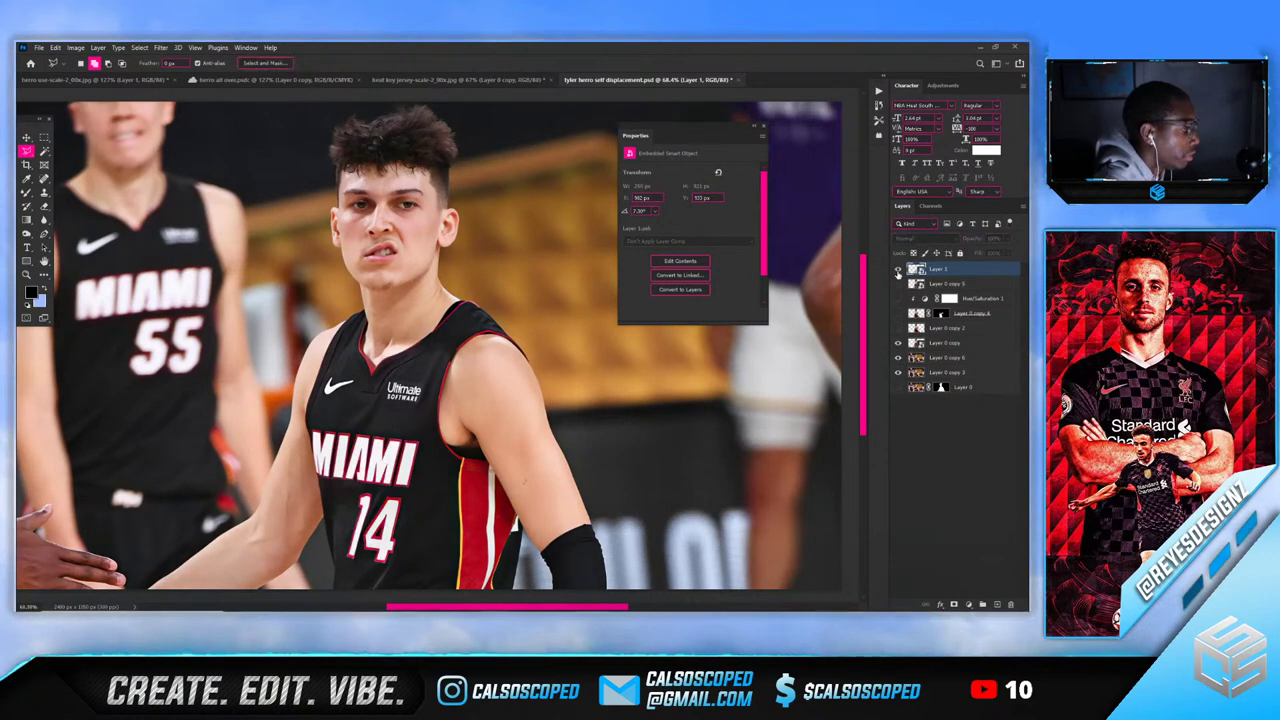
left_click(897, 270)
left_click(950, 285)
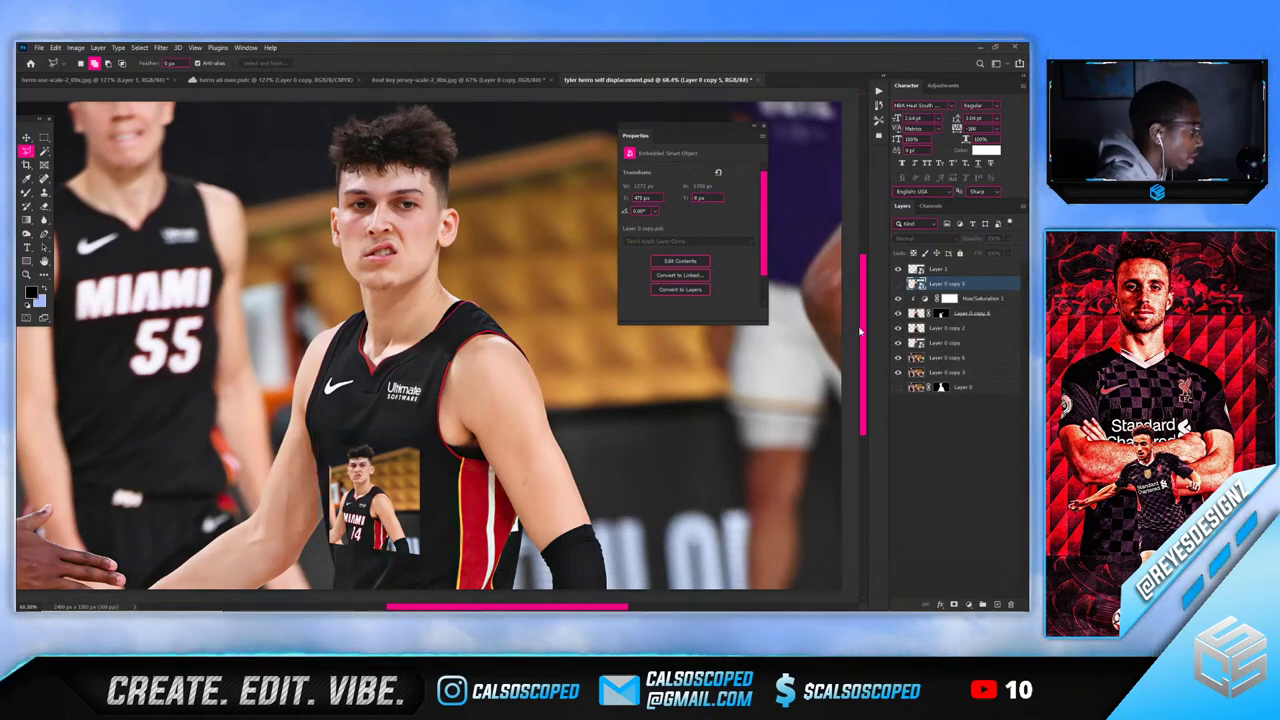
scroll(381, 470, "up", 3)
left_click(947, 298)
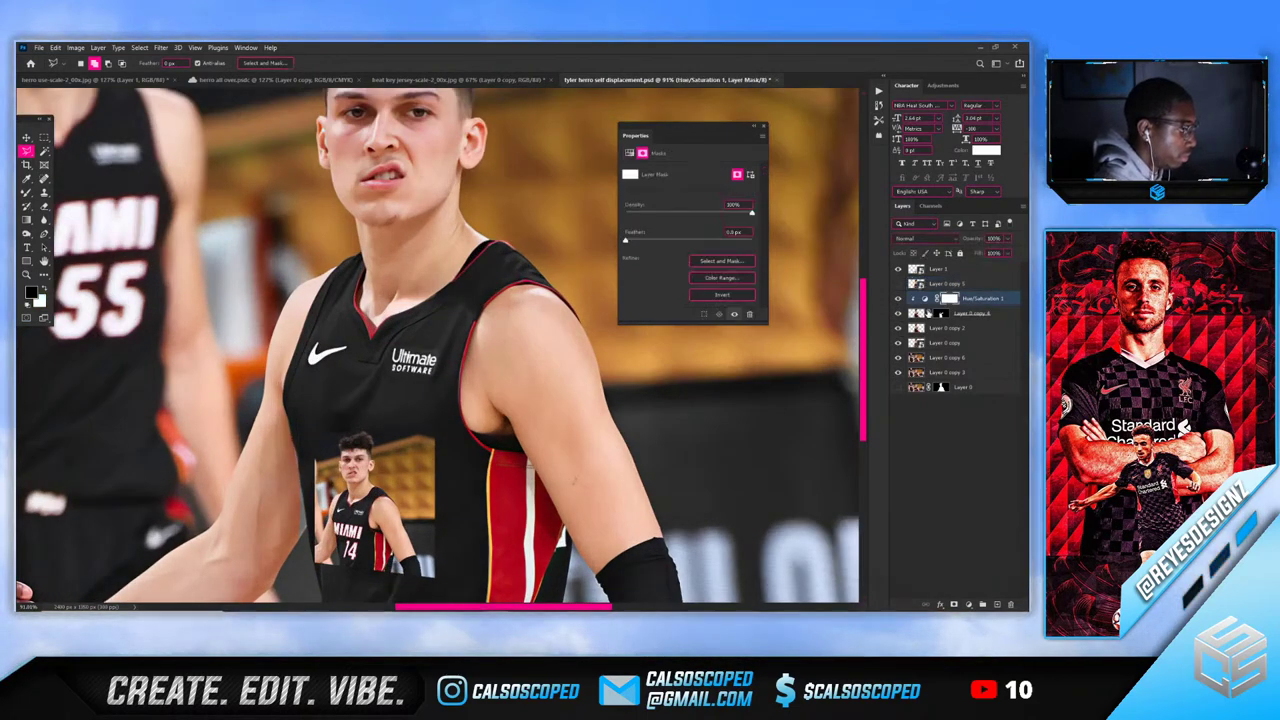
key("b")
scroll(328, 546, "up", 6)
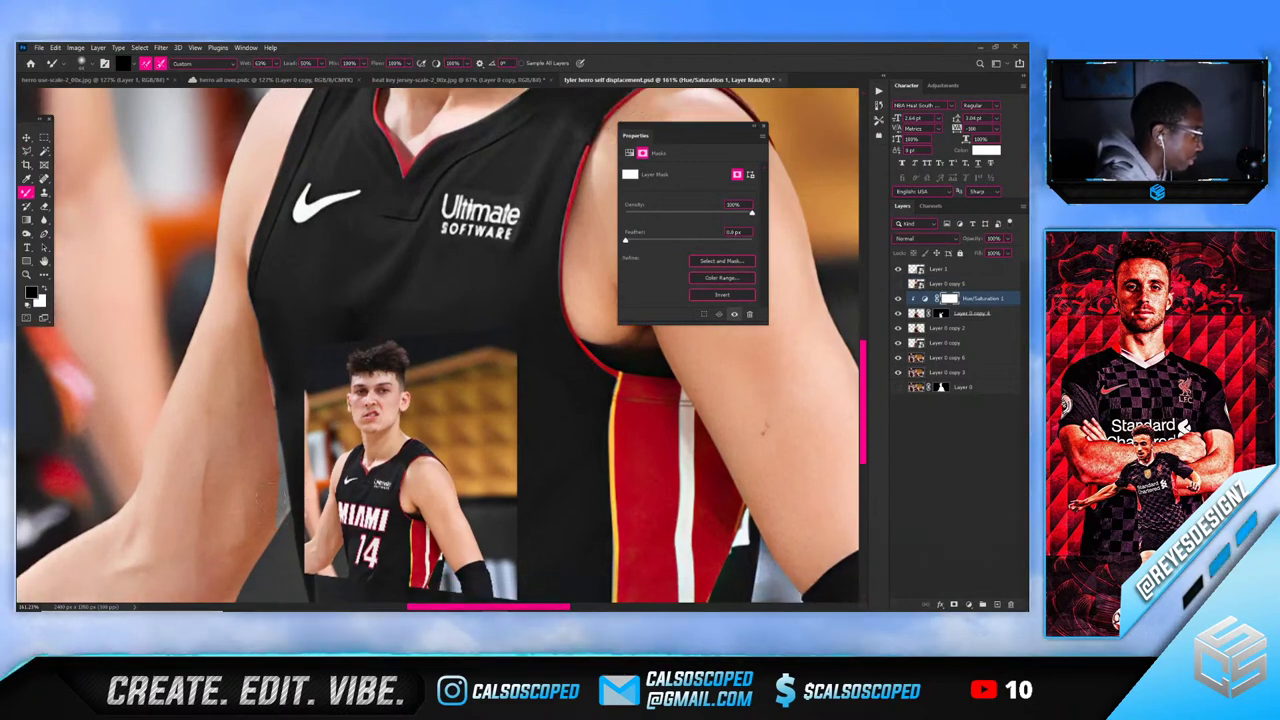
key("shift+b")
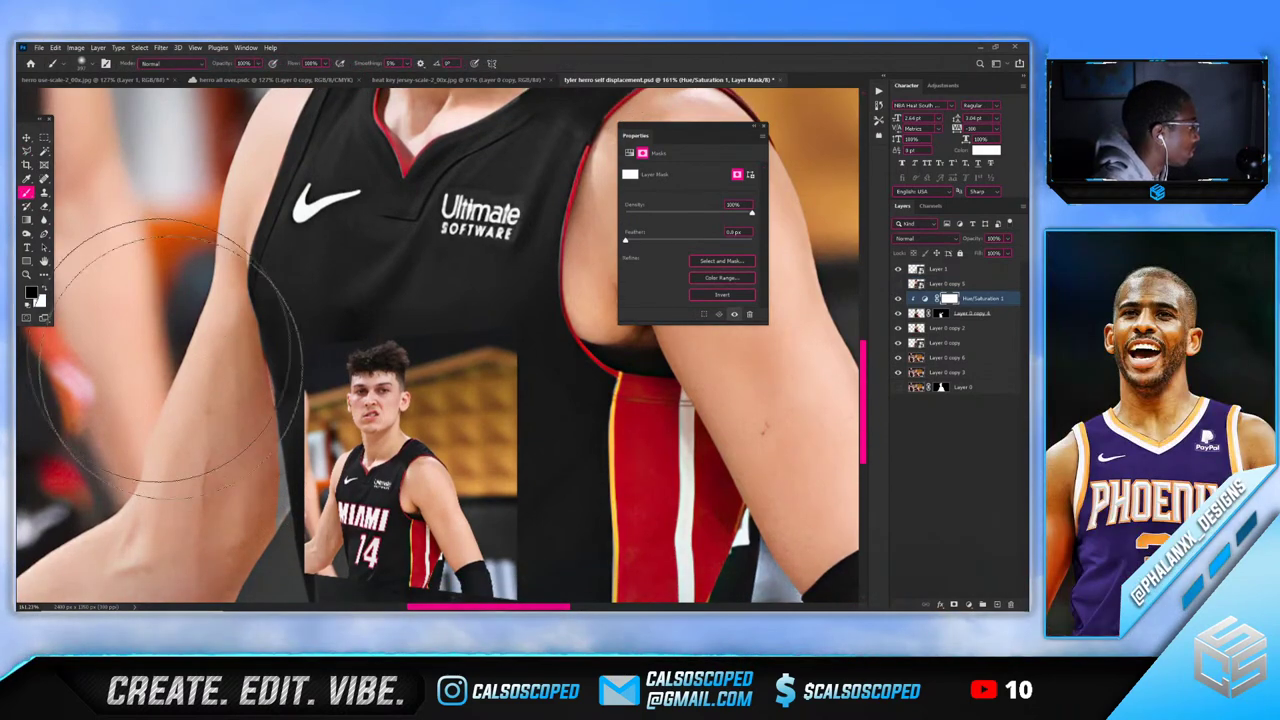
left_click_drag(240, 477, 100, 483)
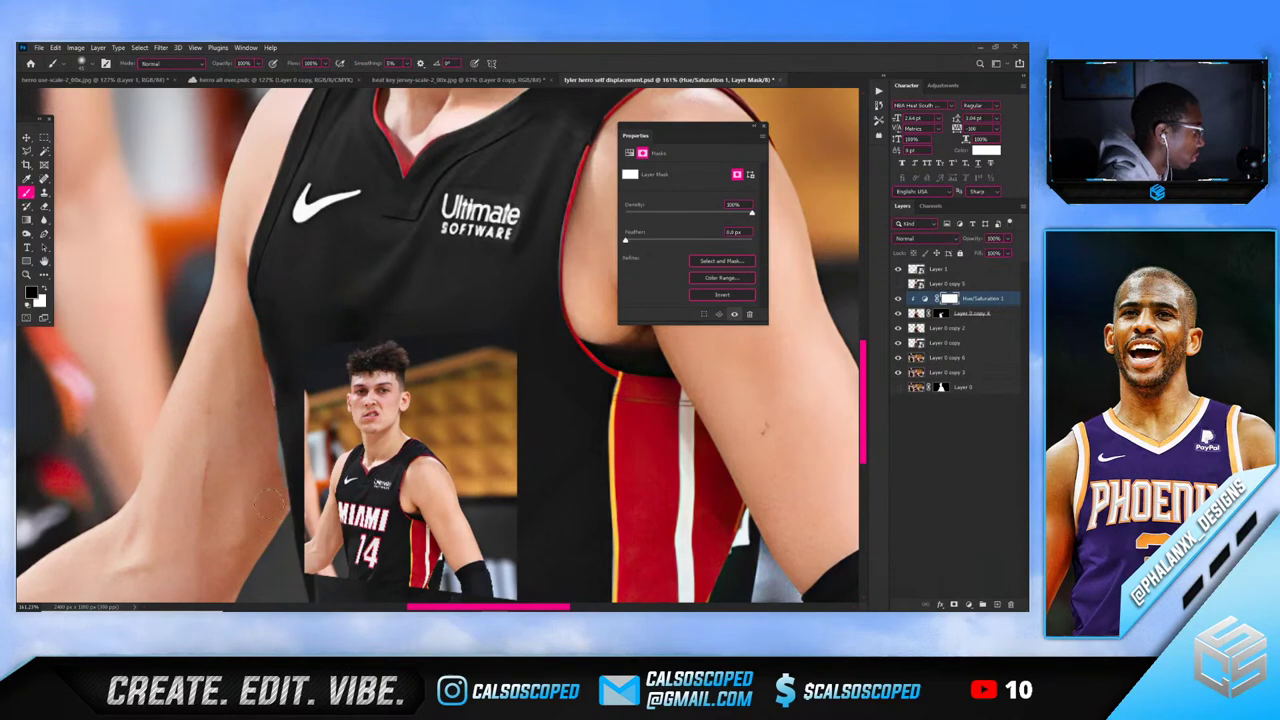
scroll(265, 434, "down", 5)
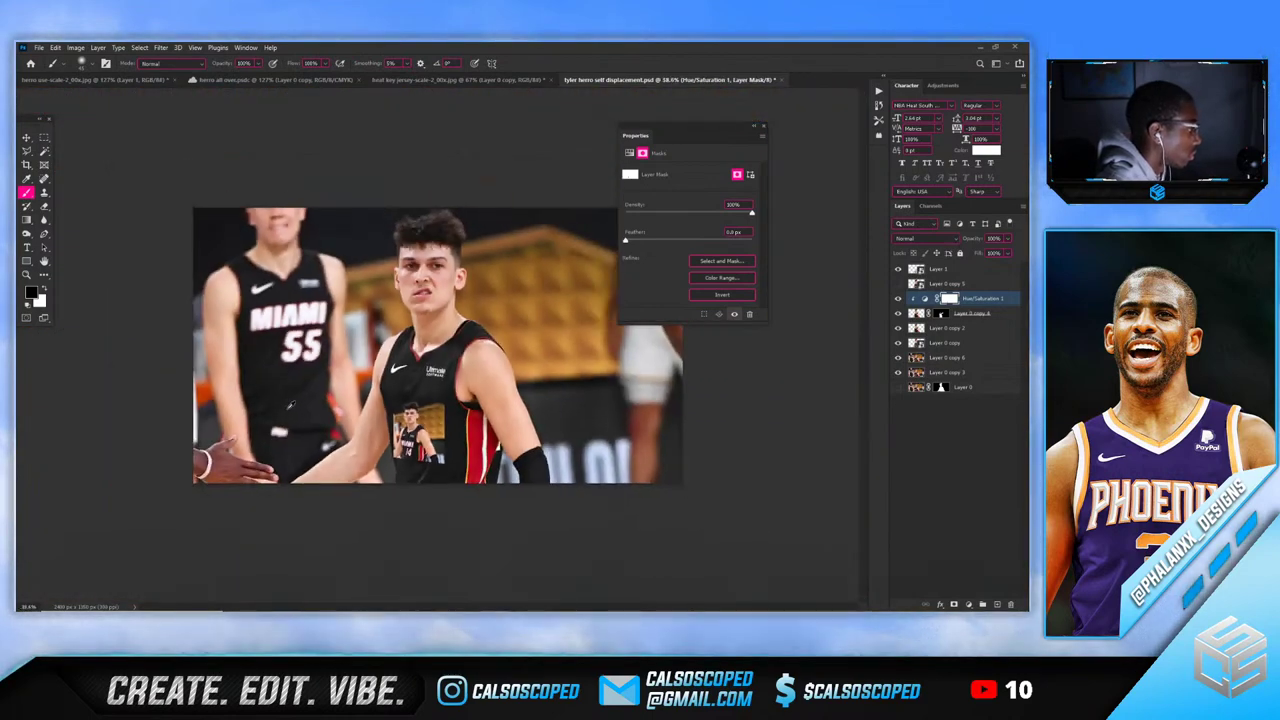
Reselect the player image in Layer 1 and enlarge it with Free Transform to cover more of the jersey front
key("v")
scroll(405, 468, "up", 3)
left_click(405, 468, "ctrl")
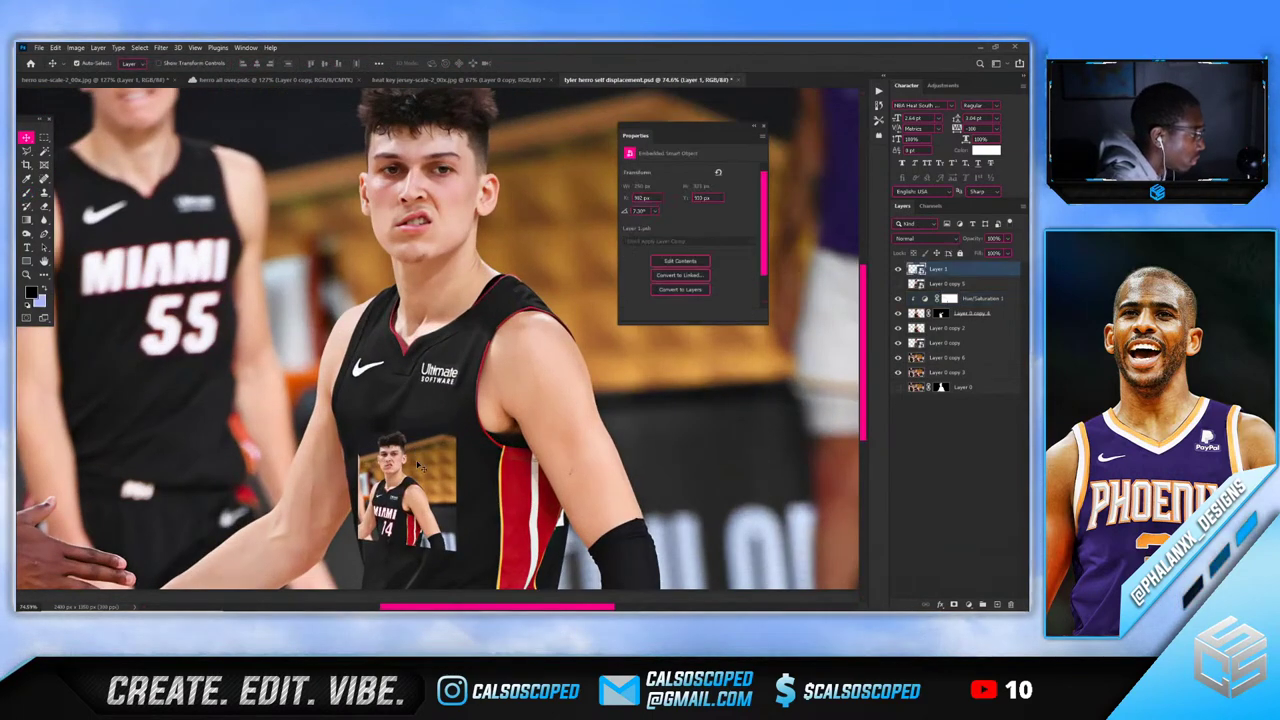
mouse_move(436, 416)
left_mouse_down()
mouse_move(443, 403)
mouse_move(436, 416)
left_mouse_up()
key("t")
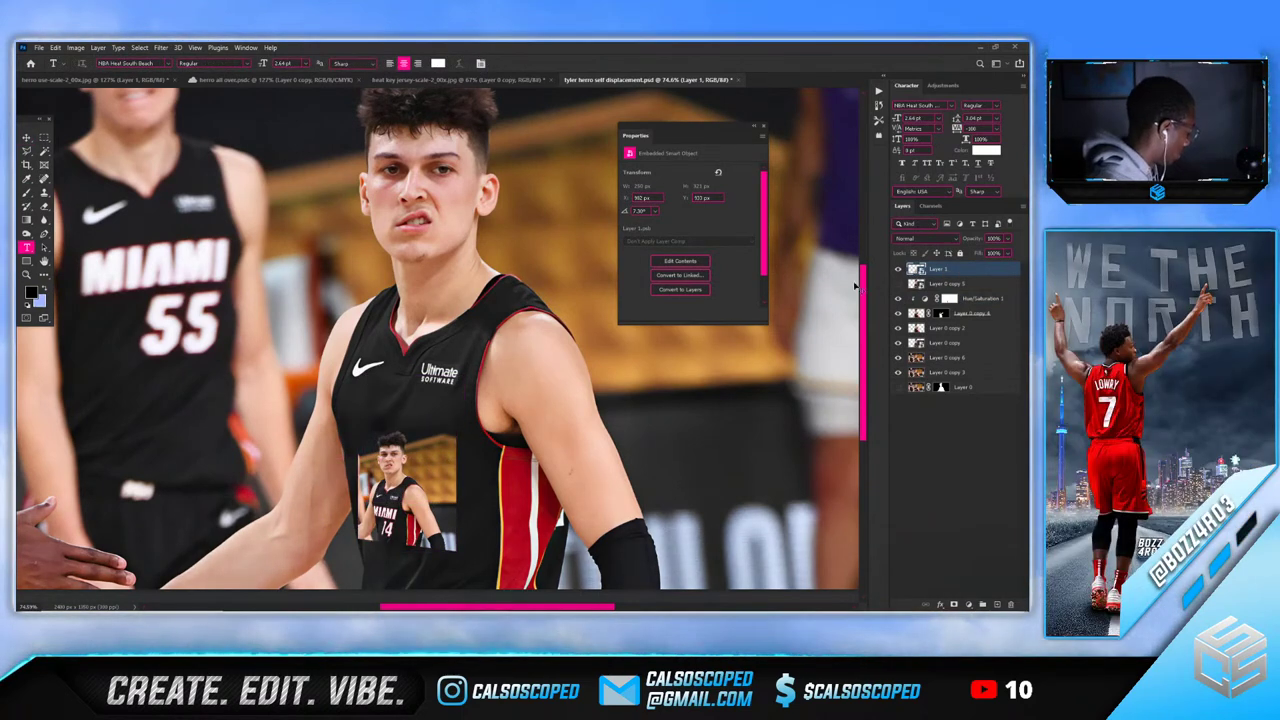
key("ctrl+t")
left_click_drag(406, 430, 344, 385)
Distort the enlarged player image so its edges follow the jersey's perspective below the chest logos, and apply the transform
right_click(357, 404)
left_click(384, 473)
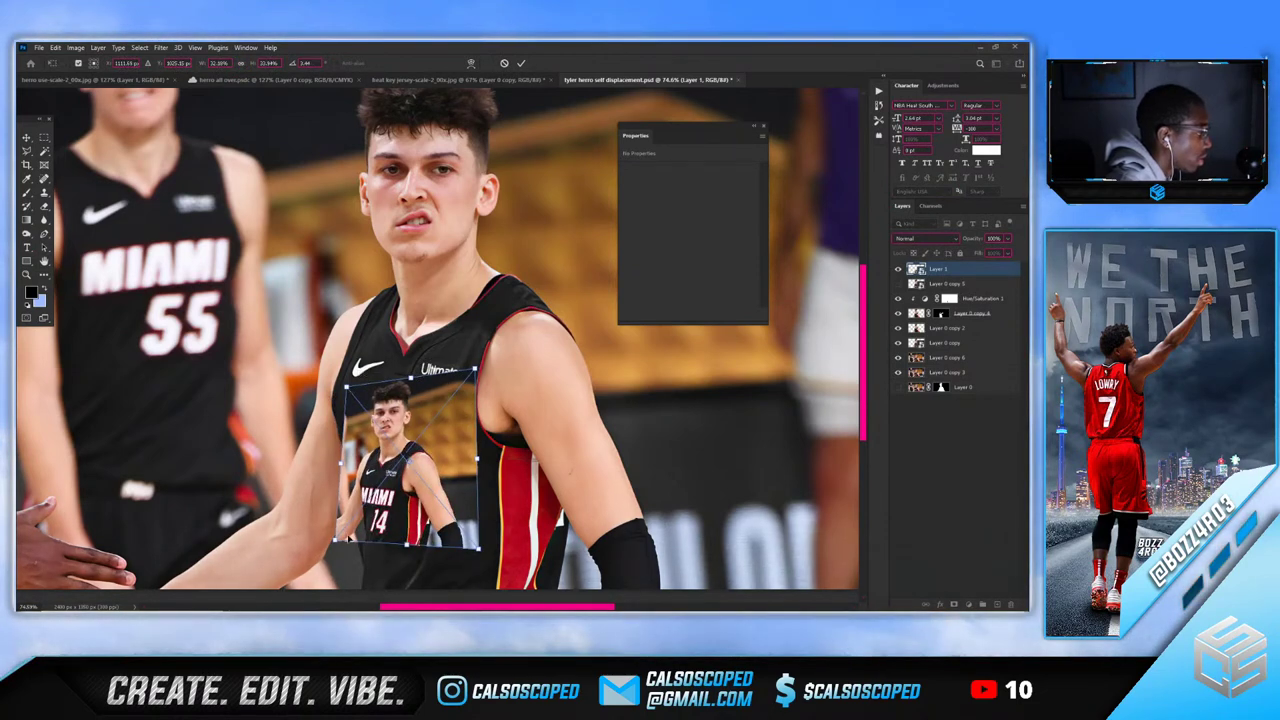
left_click_drag(337, 541, 359, 534)
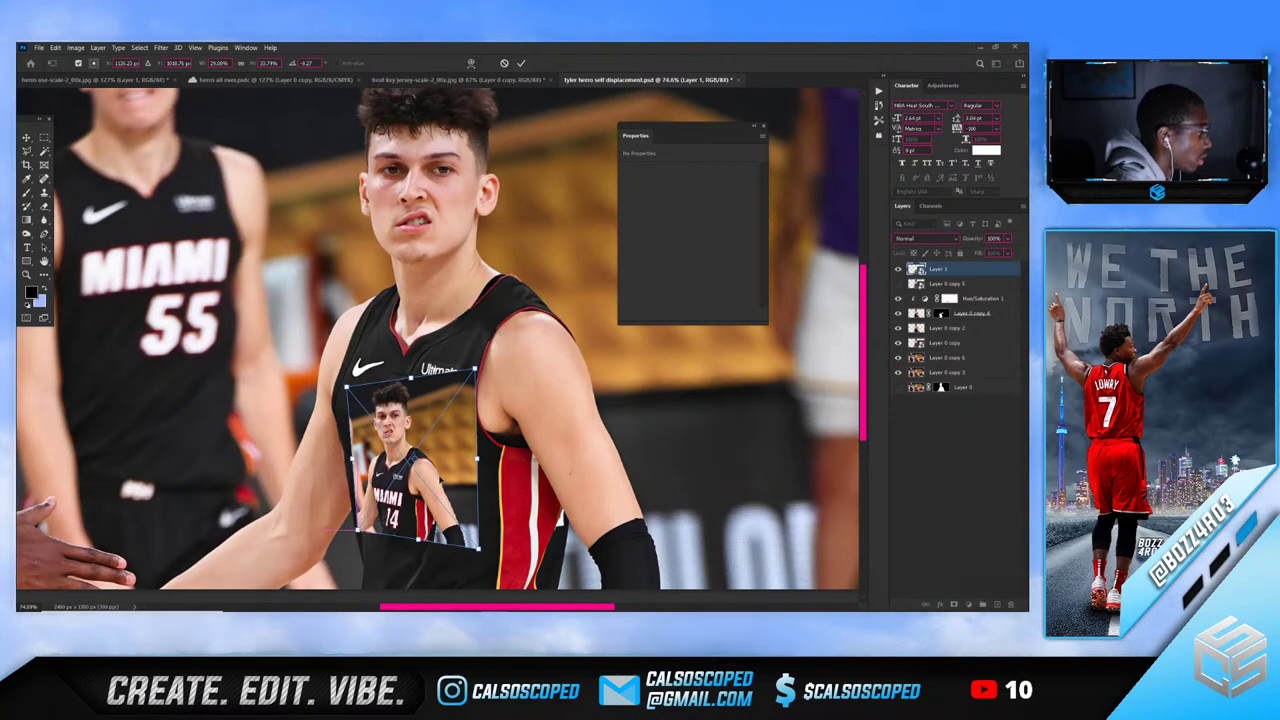
left_click_drag(477, 458, 449, 441)
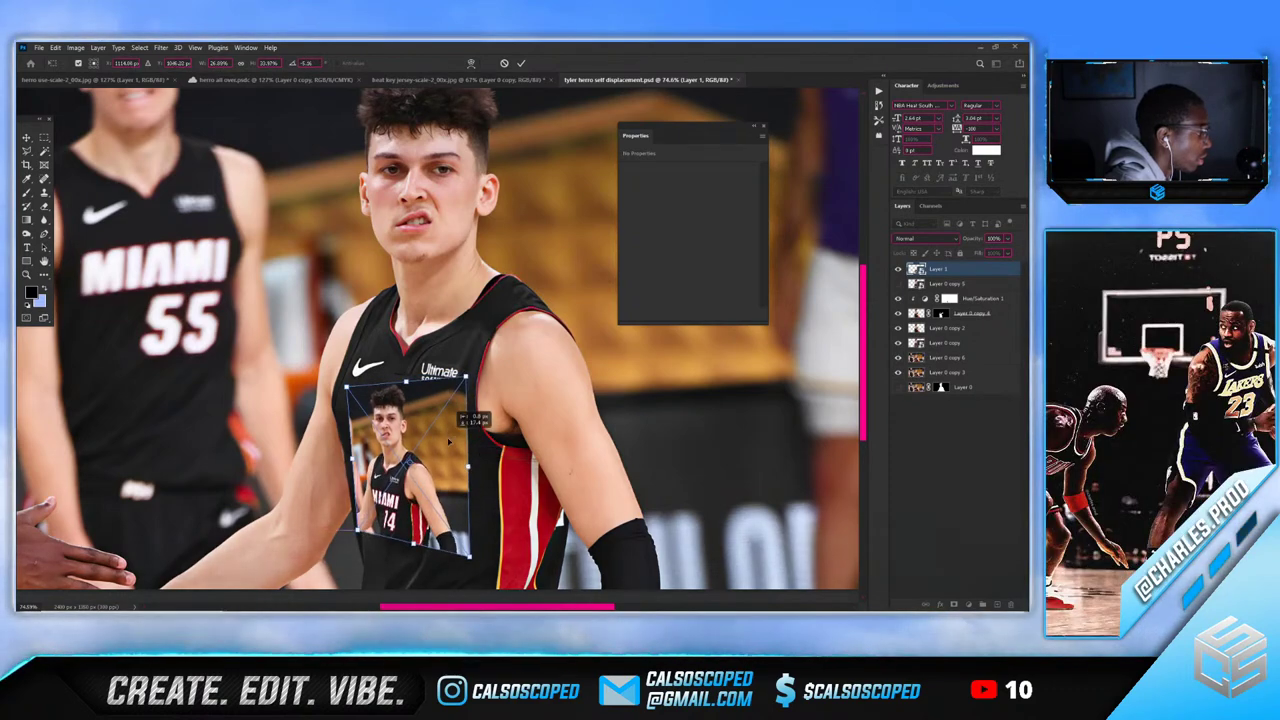
scroll(428, 445, "up", 2)
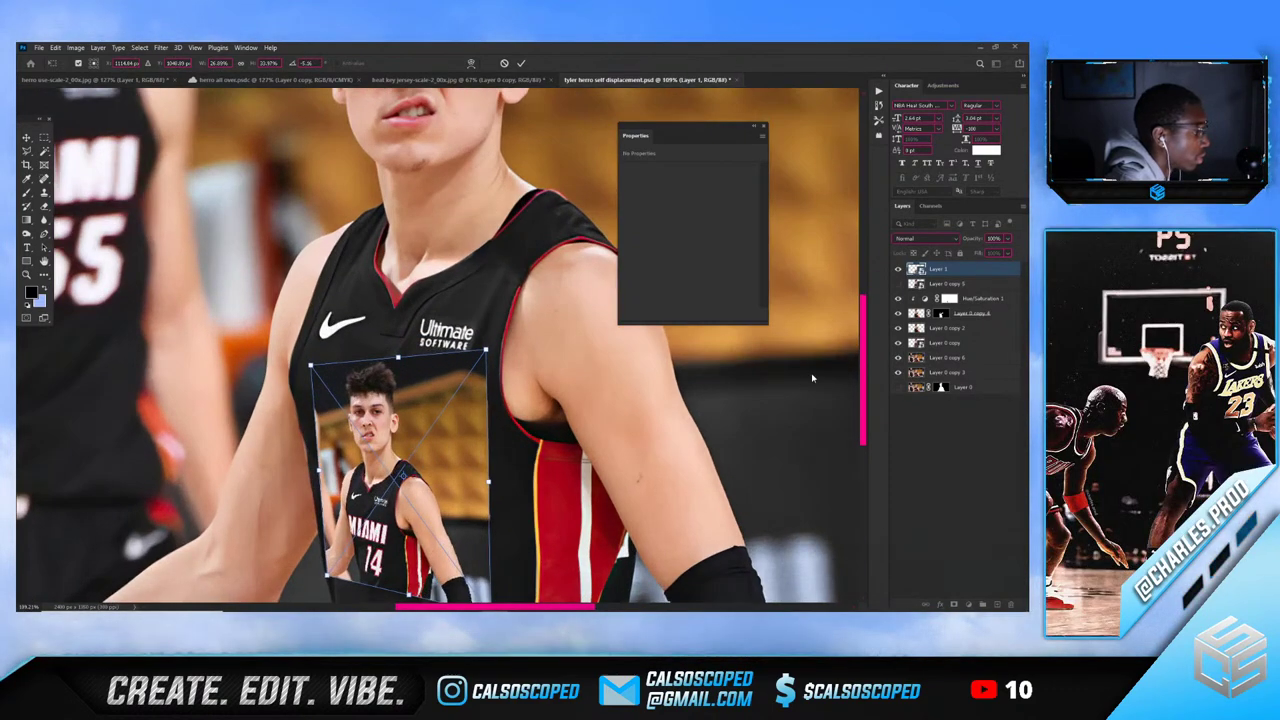
scroll(650, 390, "down", 2)
scroll(484, 397, "up", 1)
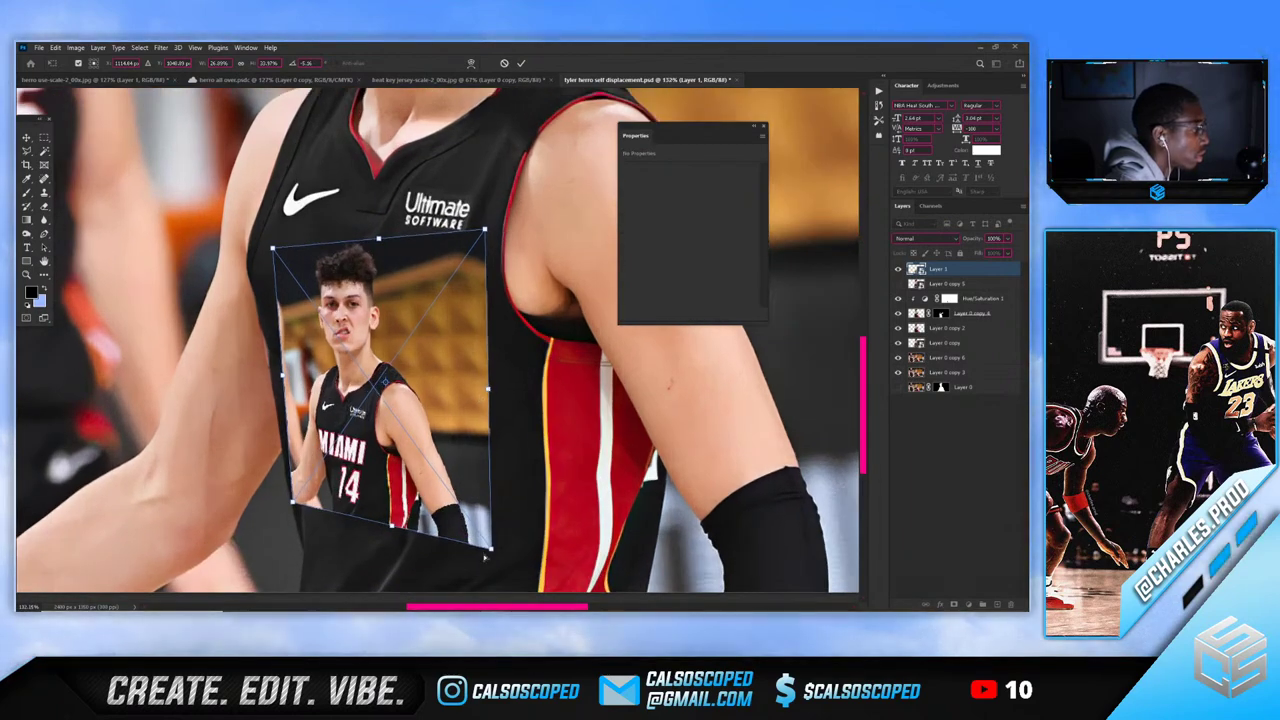
scroll(414, 516, "down", 3)
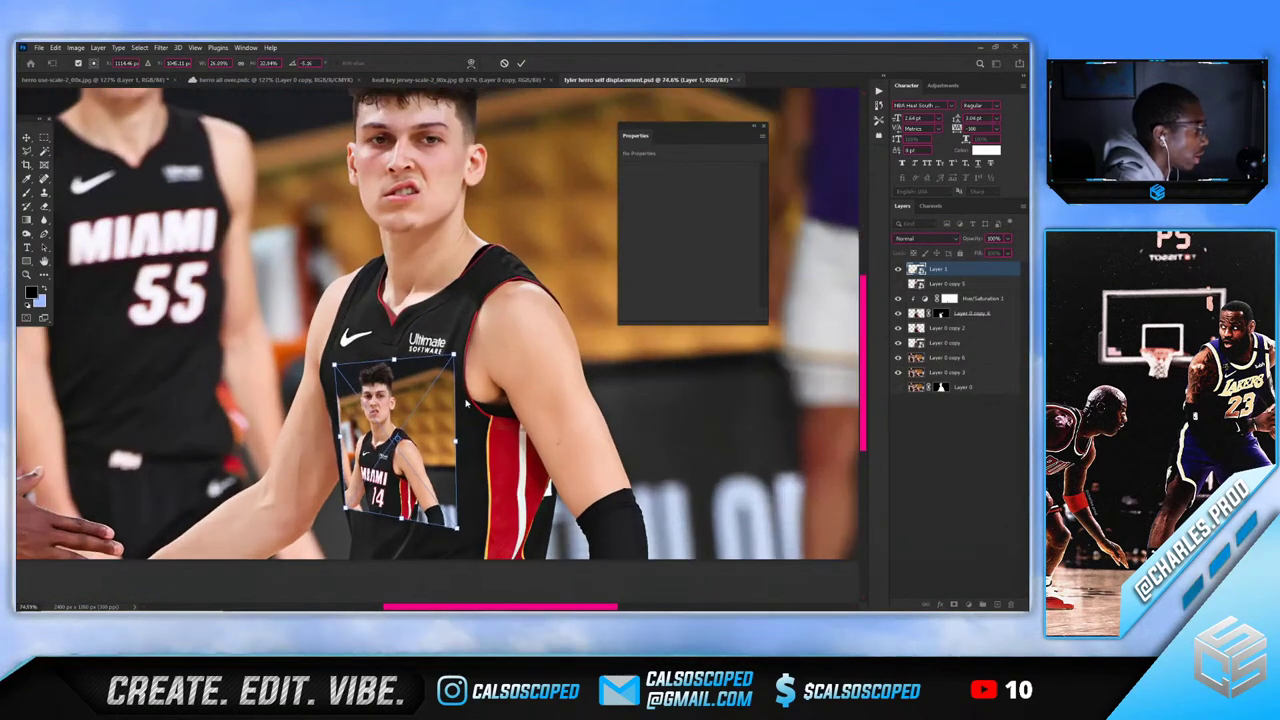
key("Return")
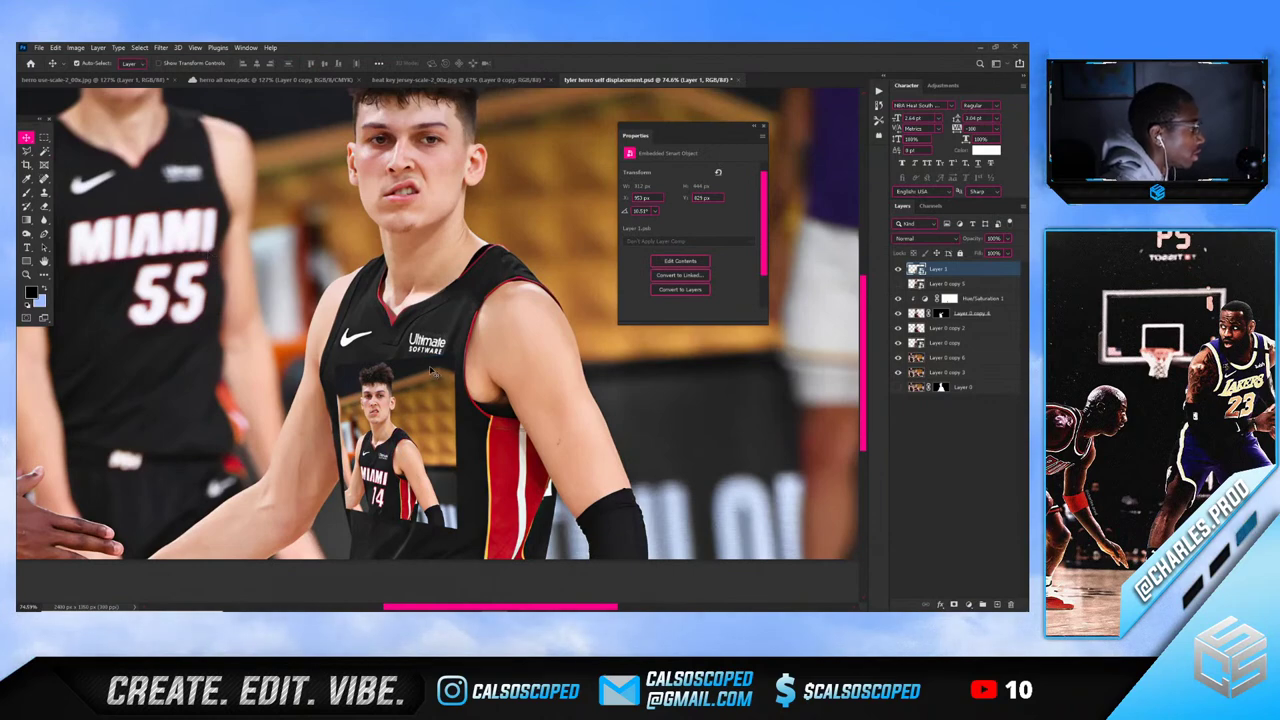
Distort Layer 1 again, pulling its upper corners slightly inward to level the top edge beneath the sponsor logo, and apply
scroll(432, 372, "down", 2)
scroll(432, 364, "up", 1)
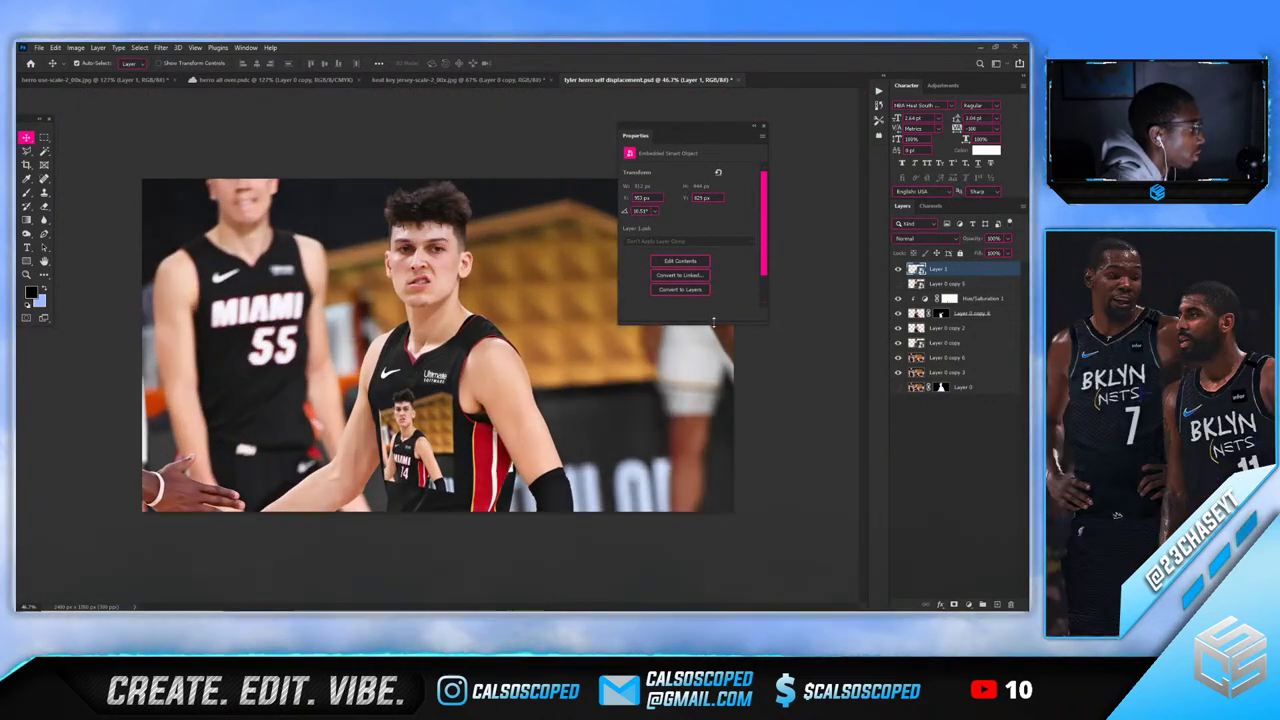
scroll(410, 445, "up", 1)
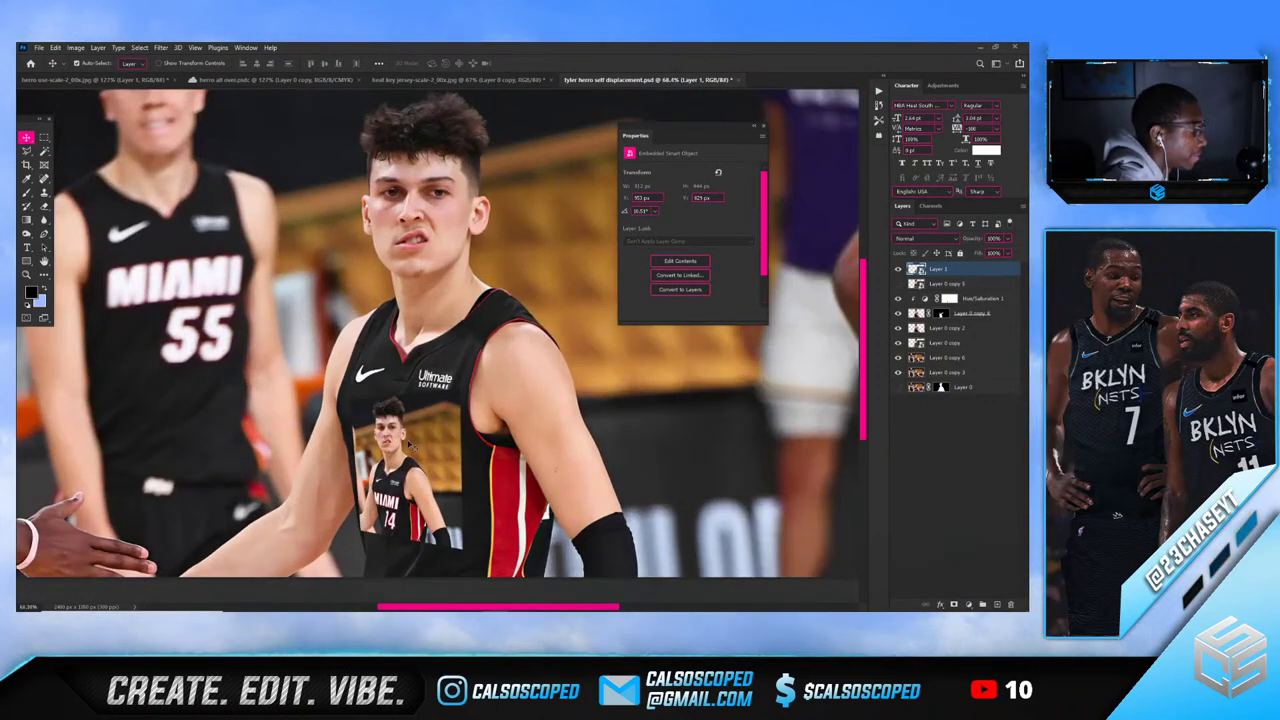
scroll(402, 448, "down", 1)
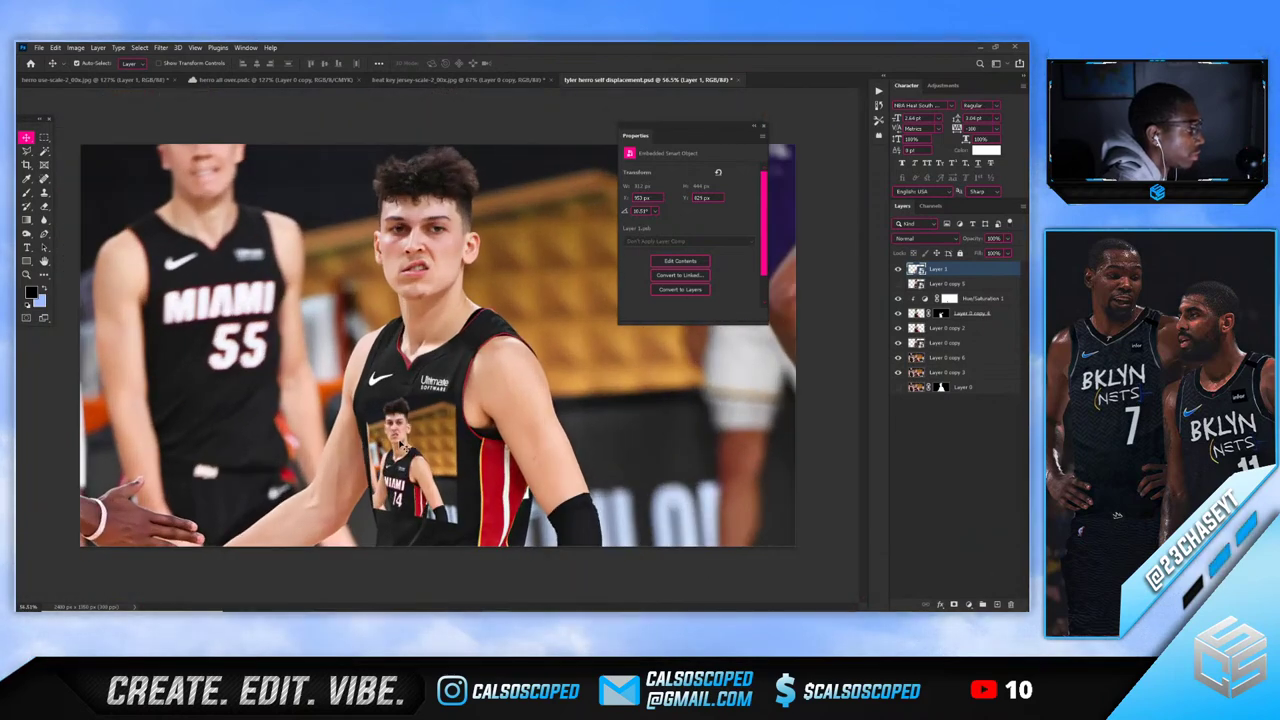
scroll(413, 437, "up", 1)
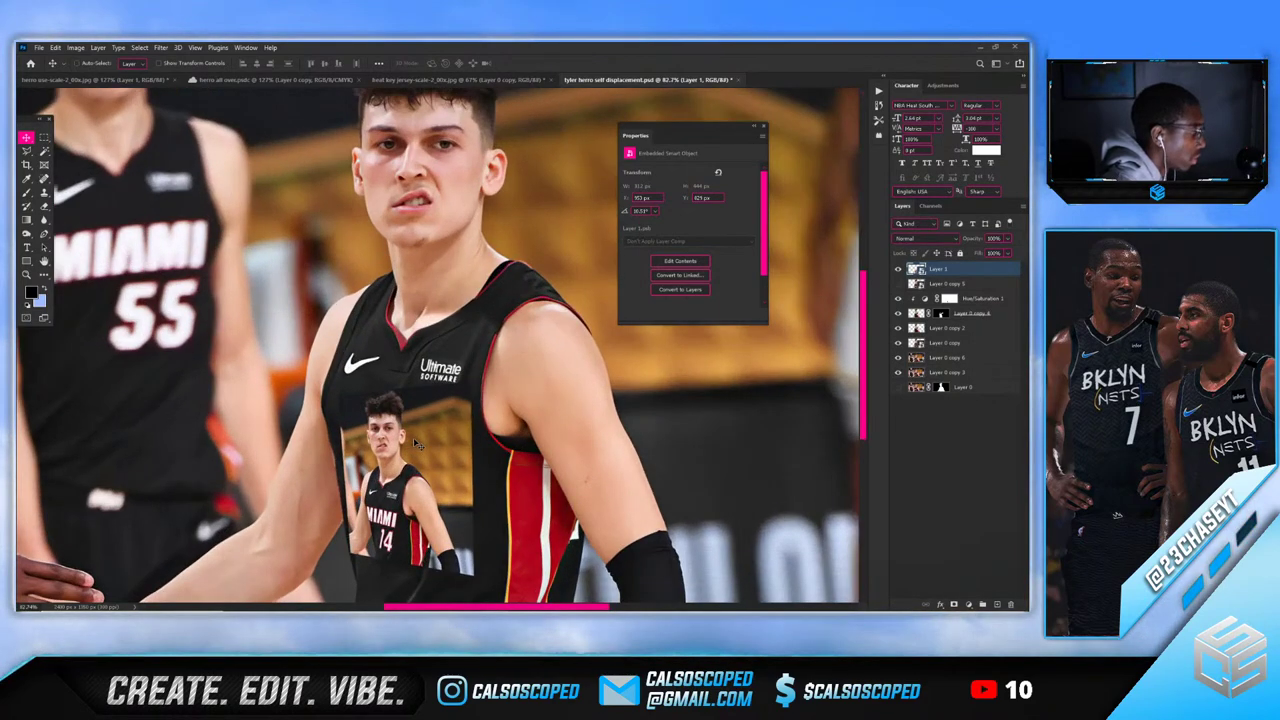
key("ctrl+t")
right_click(449, 393)
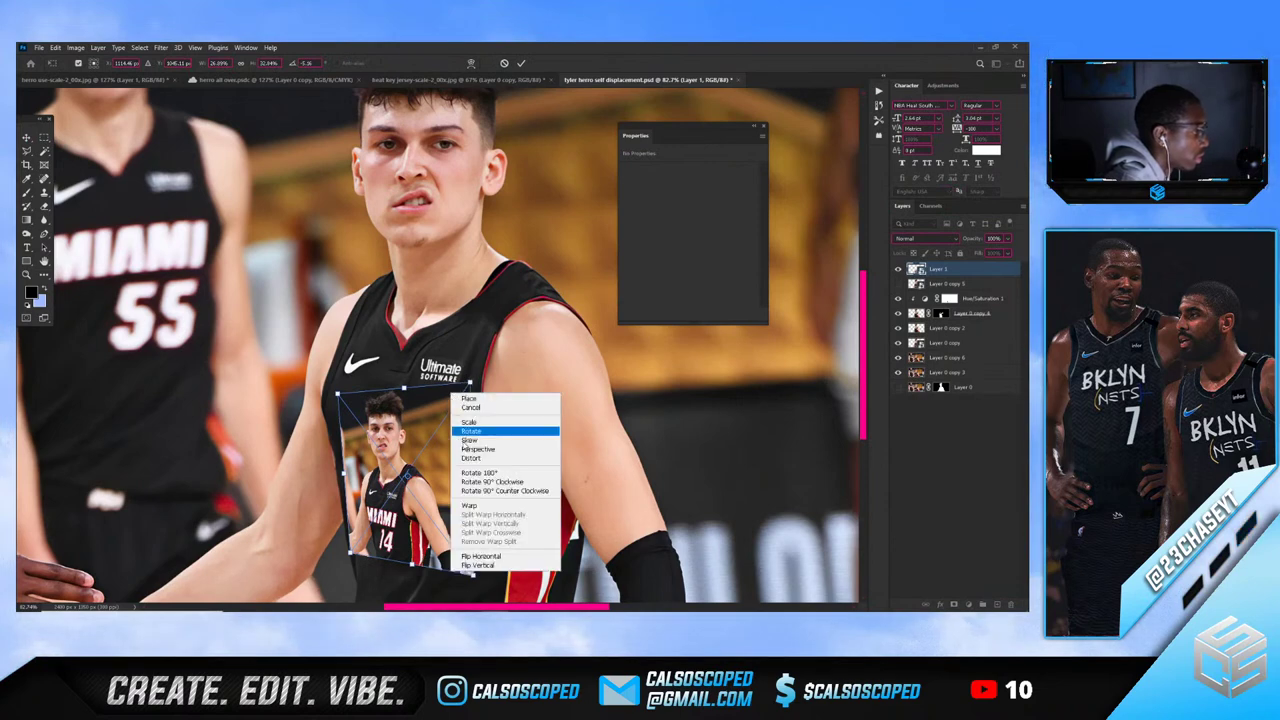
left_click(470, 451)
left_click_drag(470, 382, 466, 394)
left_click_drag(342, 397, 346, 398)
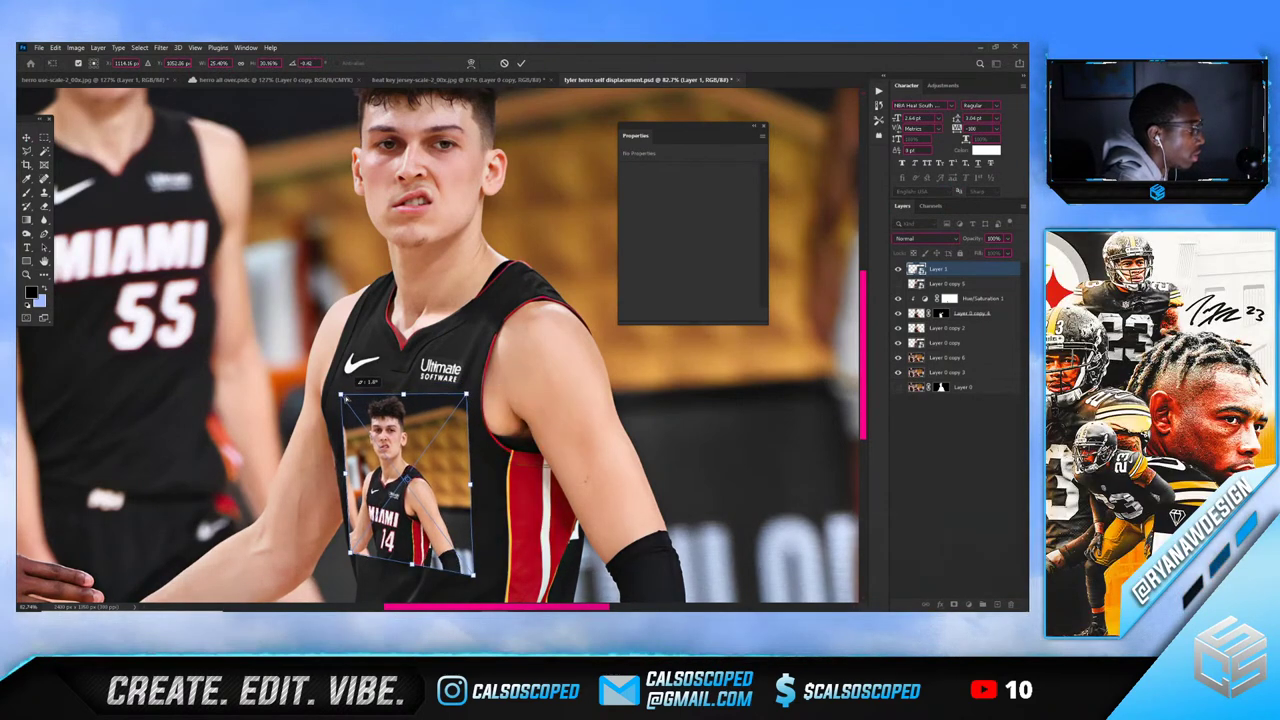
key("Return")
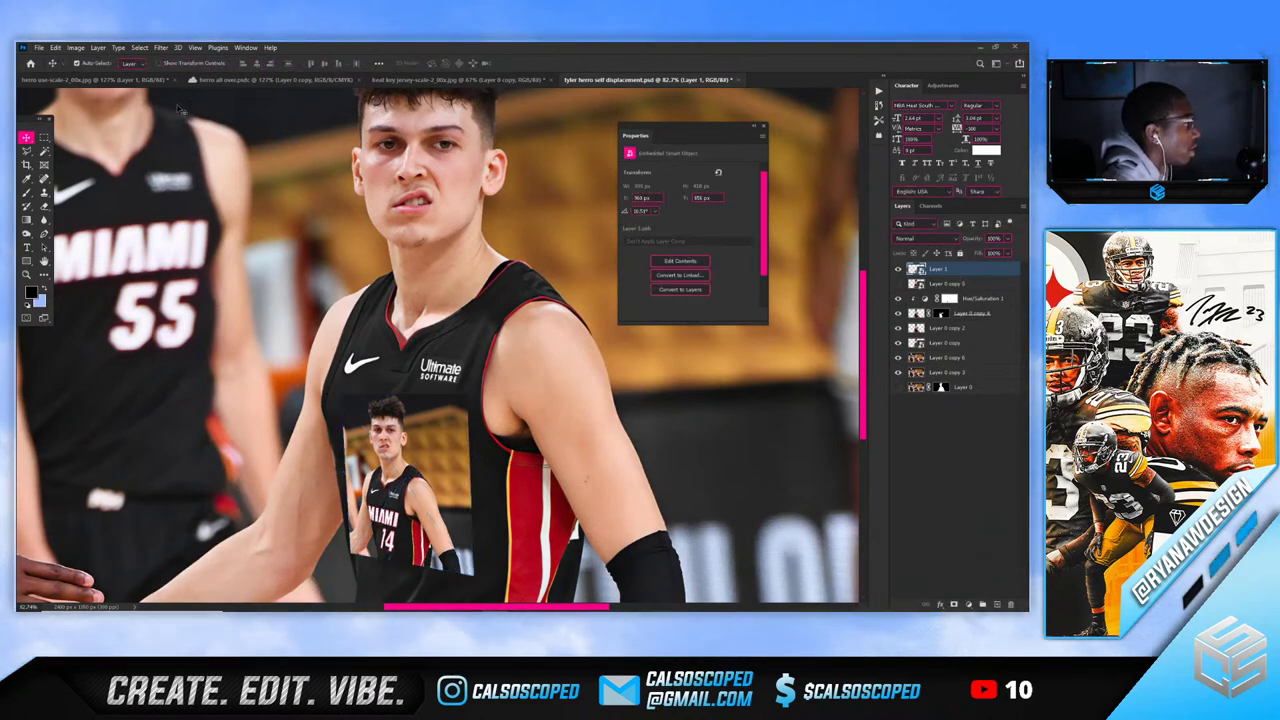
Try displacing Layer 1 with scale 5 and repeated edge pixels using the tyler herro self displacement map, and undo it
left_click(160, 47)
mouse_move(230, 198)
left_click(320, 202)
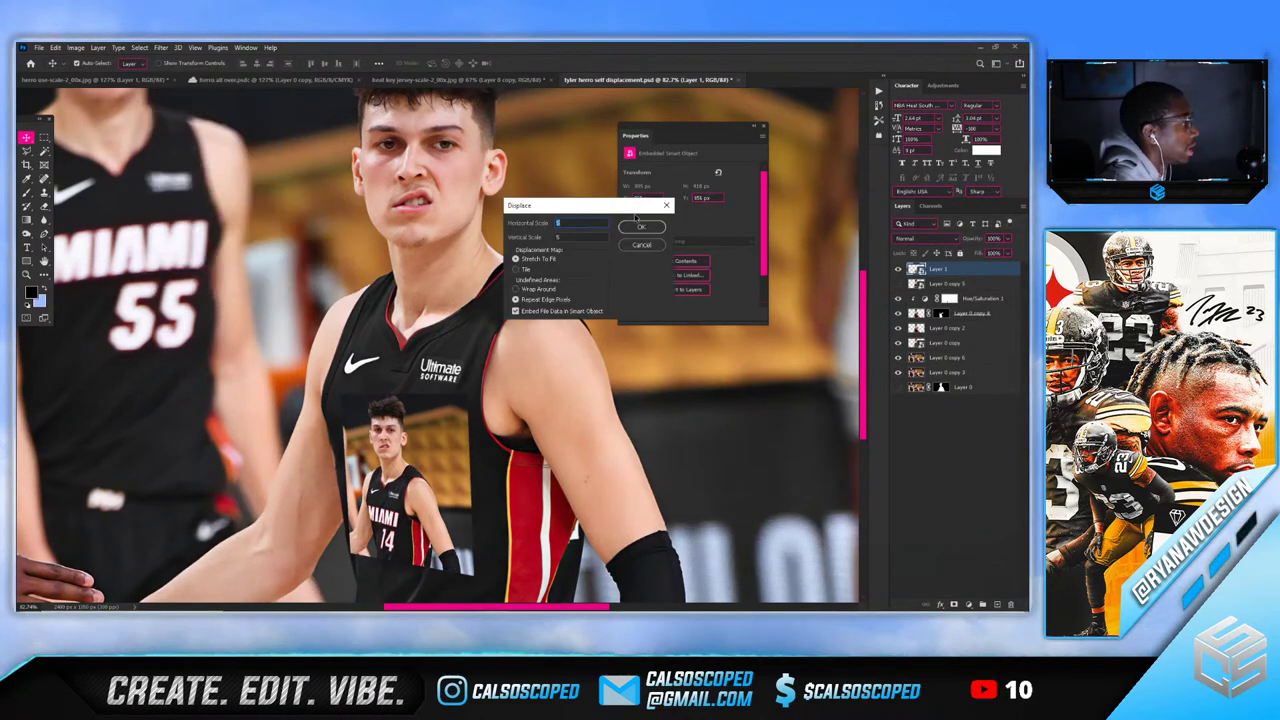
left_click(640, 226)
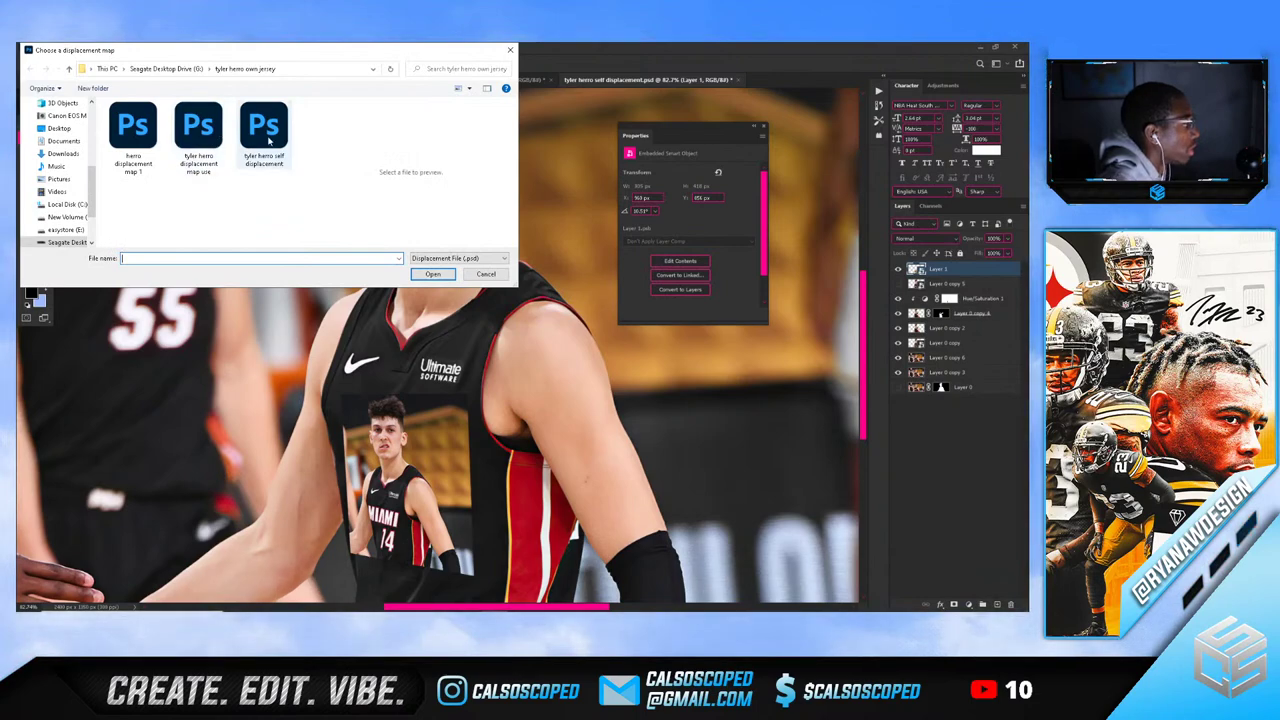
double_click(266, 142)
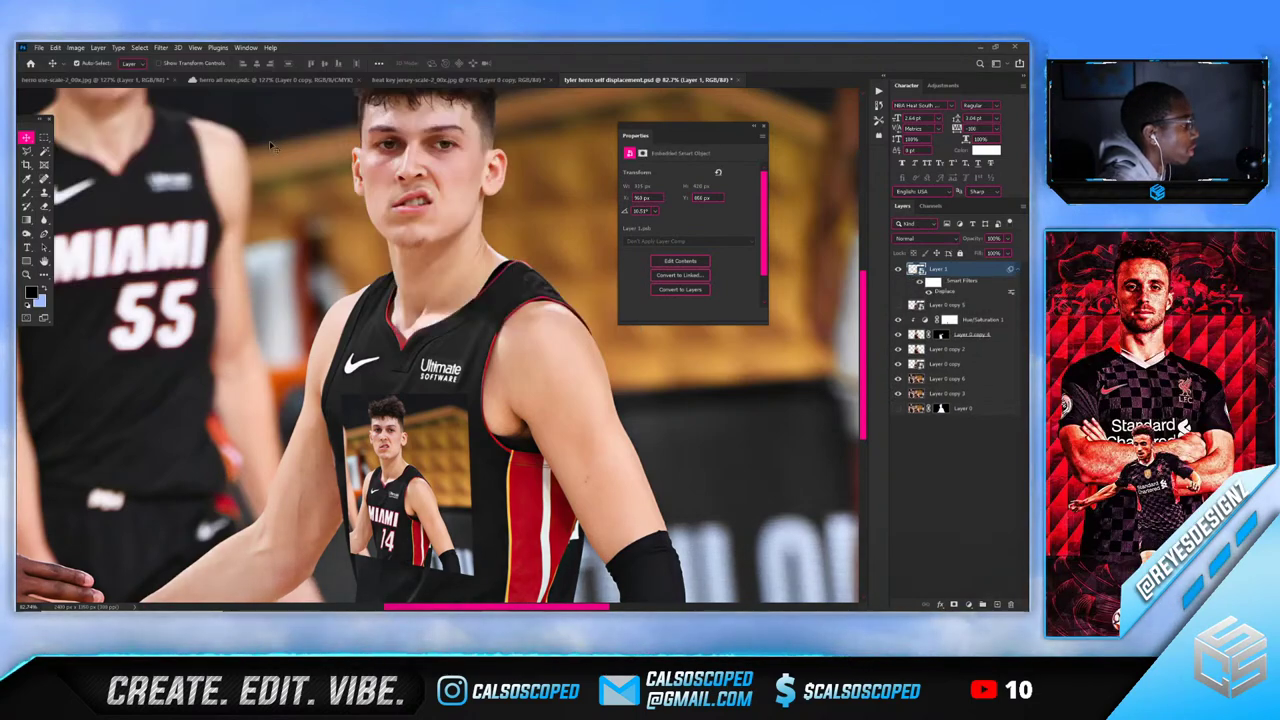
scroll(395, 560, "up", 5)
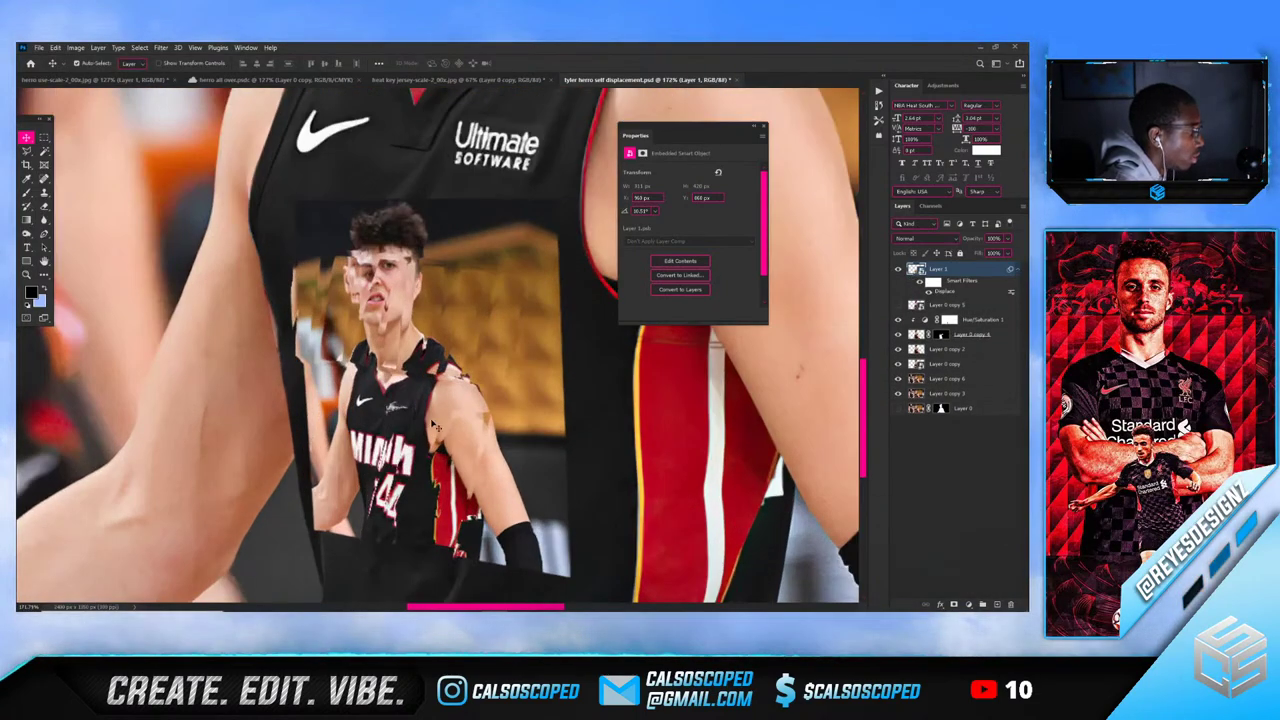
left_click_drag(331, 200, 333, 202)
key("ctrl+z")
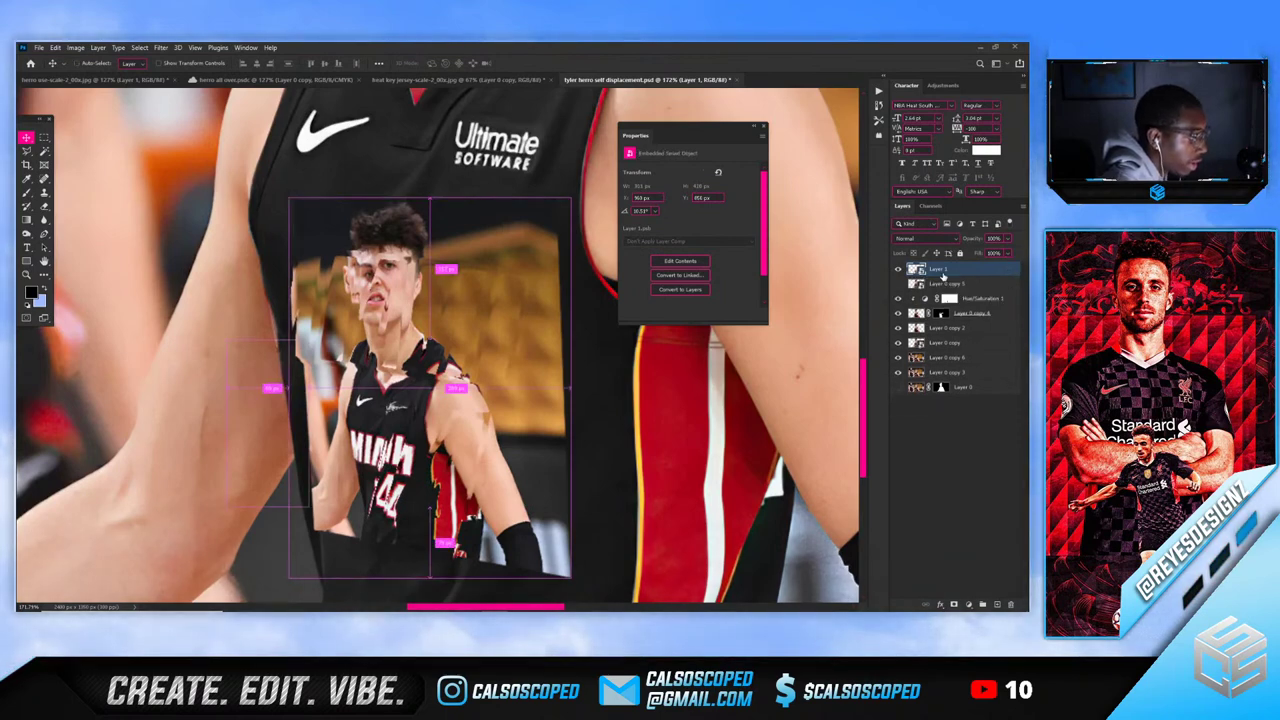
Try a weaker displacement on Layer 1 with a vertical scale of 2 and the same displacement map, and undo it
left_click(160, 47)
mouse_move(270, 203)
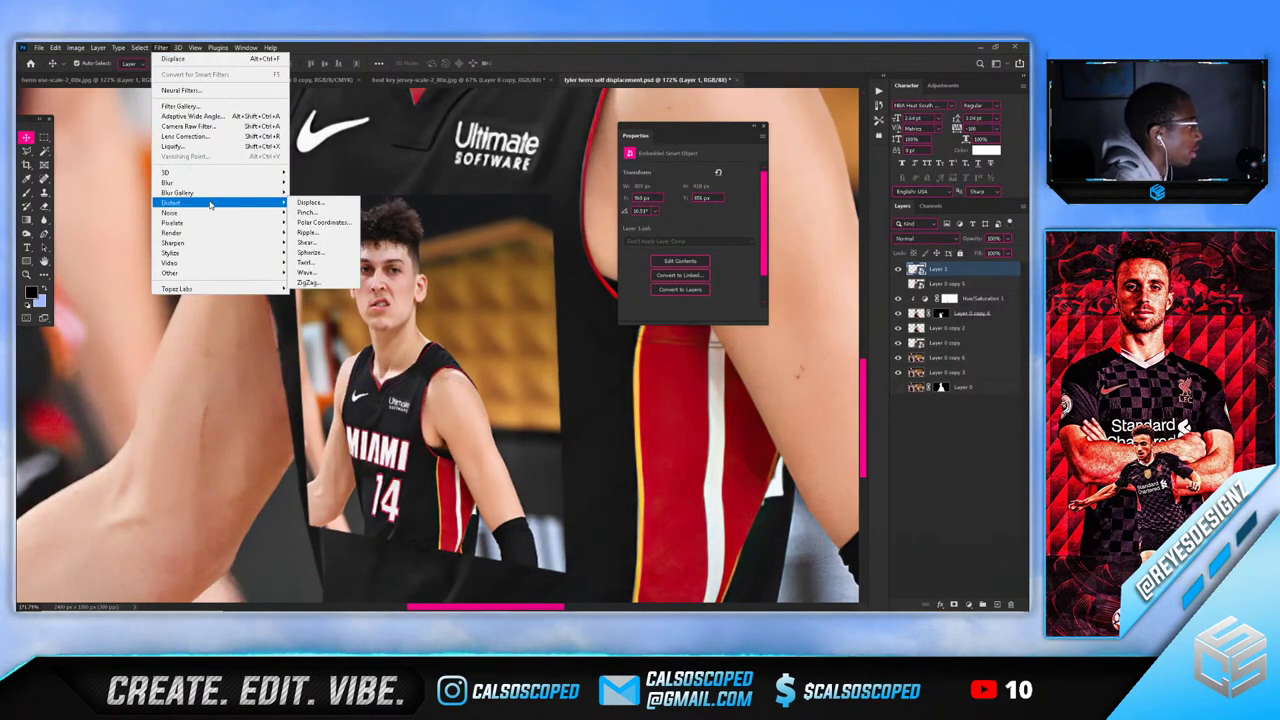
left_click(315, 204)
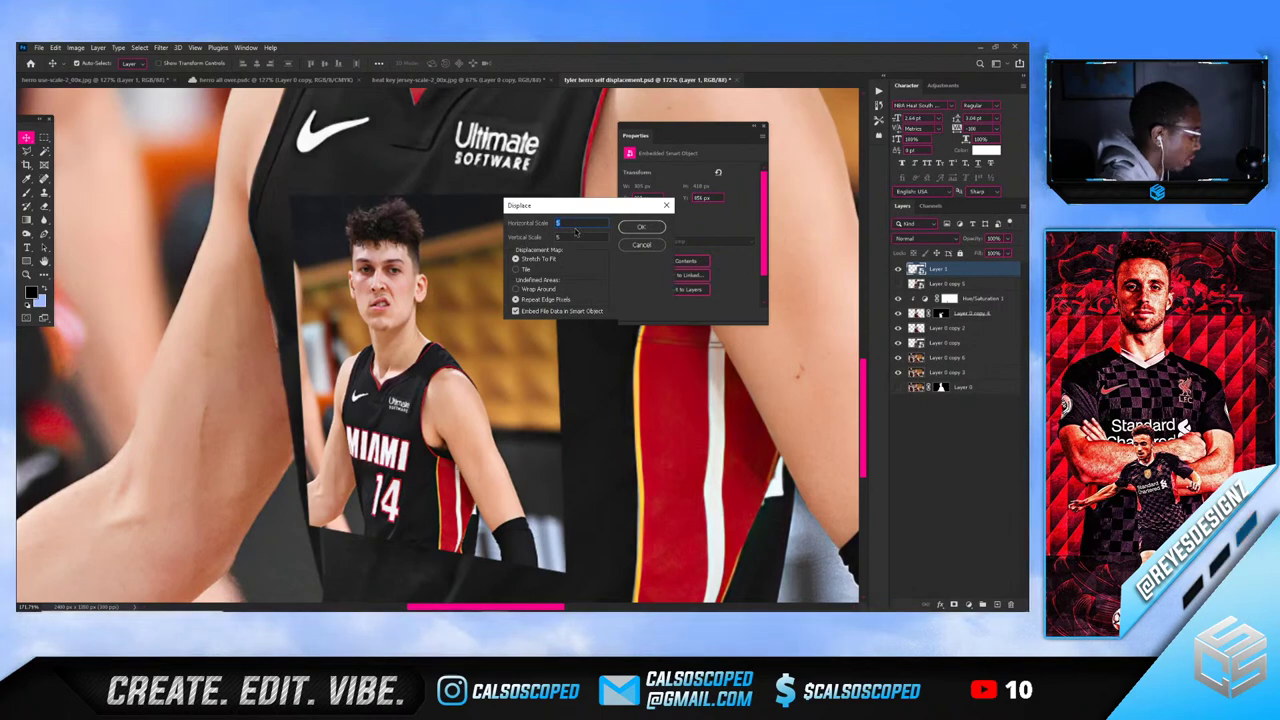
left_click(636, 230)
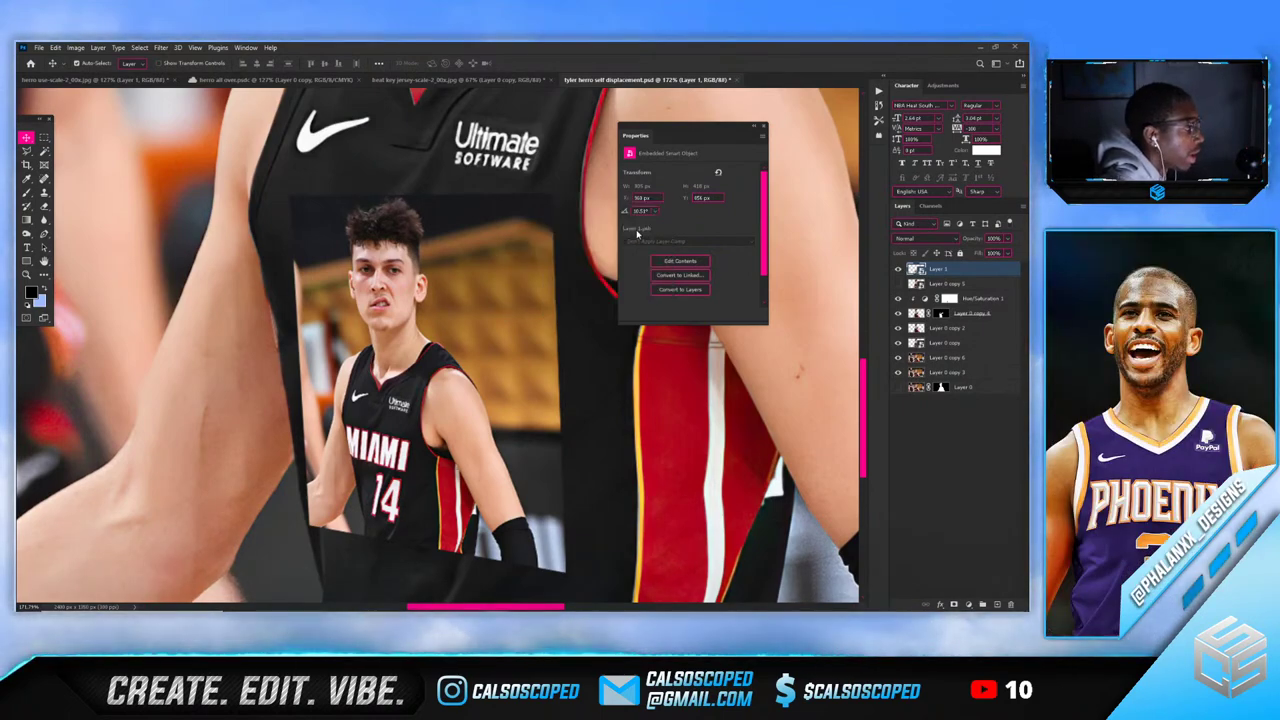
double_click(264, 132)
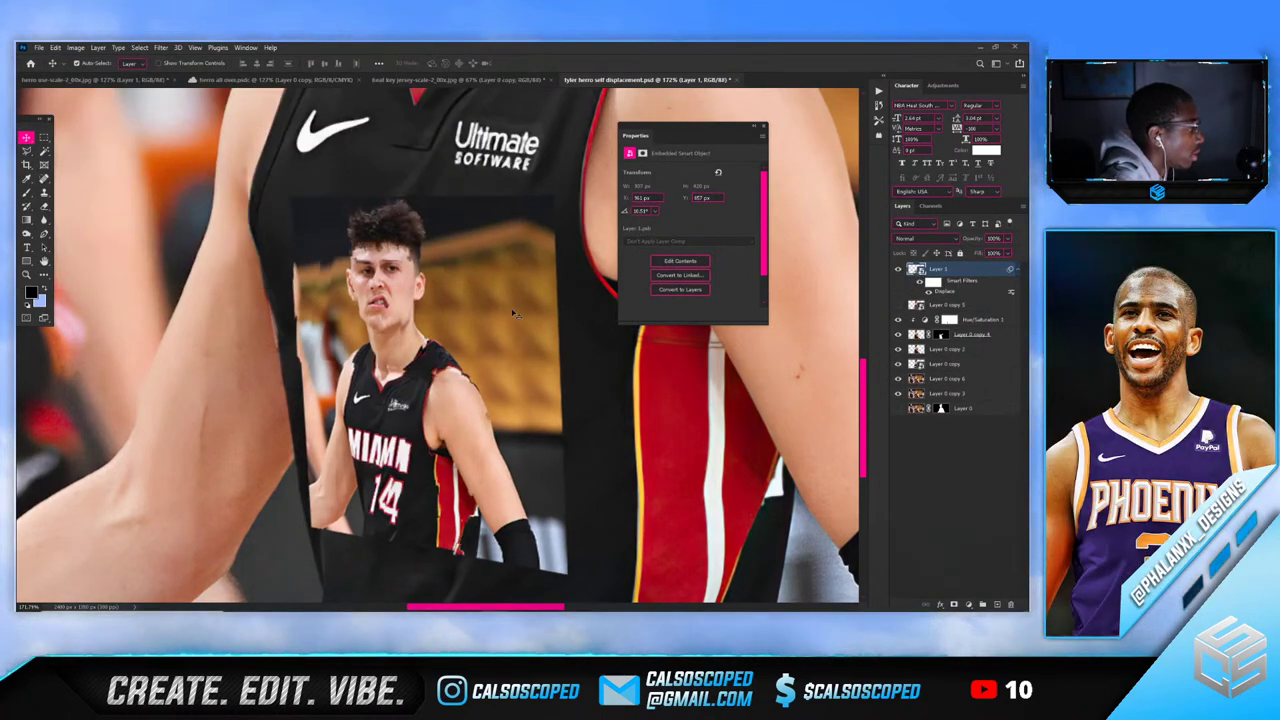
scroll(508, 330, "down", 6)
scroll(485, 392, "up", 5)
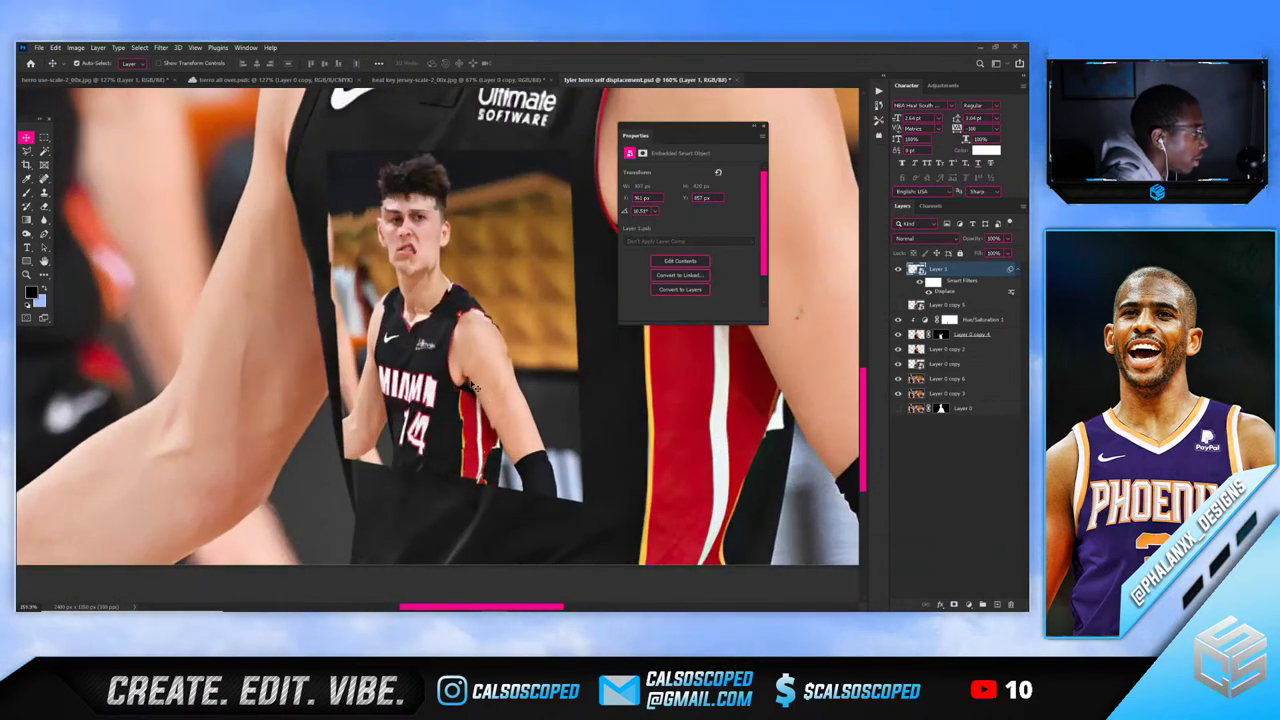
key("ctrl+z")
Try displacing Layer 1 with horizontal and vertical scales of 1, wrap-around edges and the same map, and undo it
left_click(160, 48)
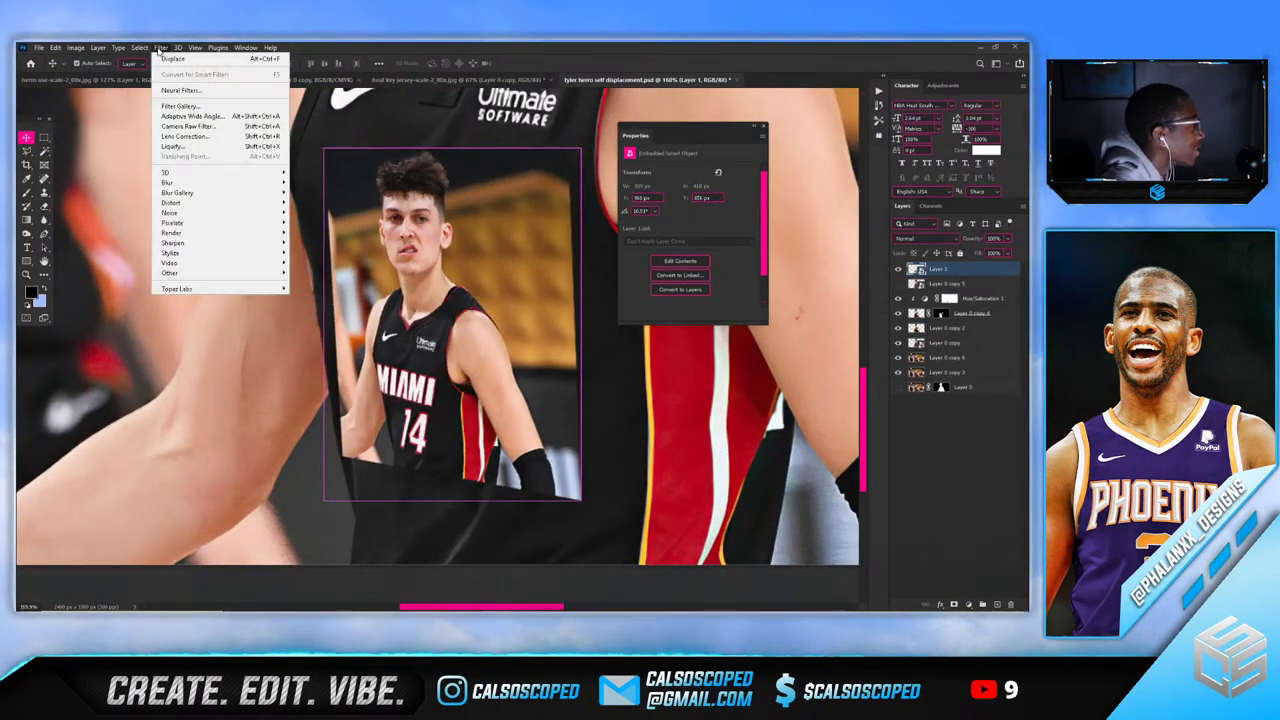
mouse_move(170, 202)
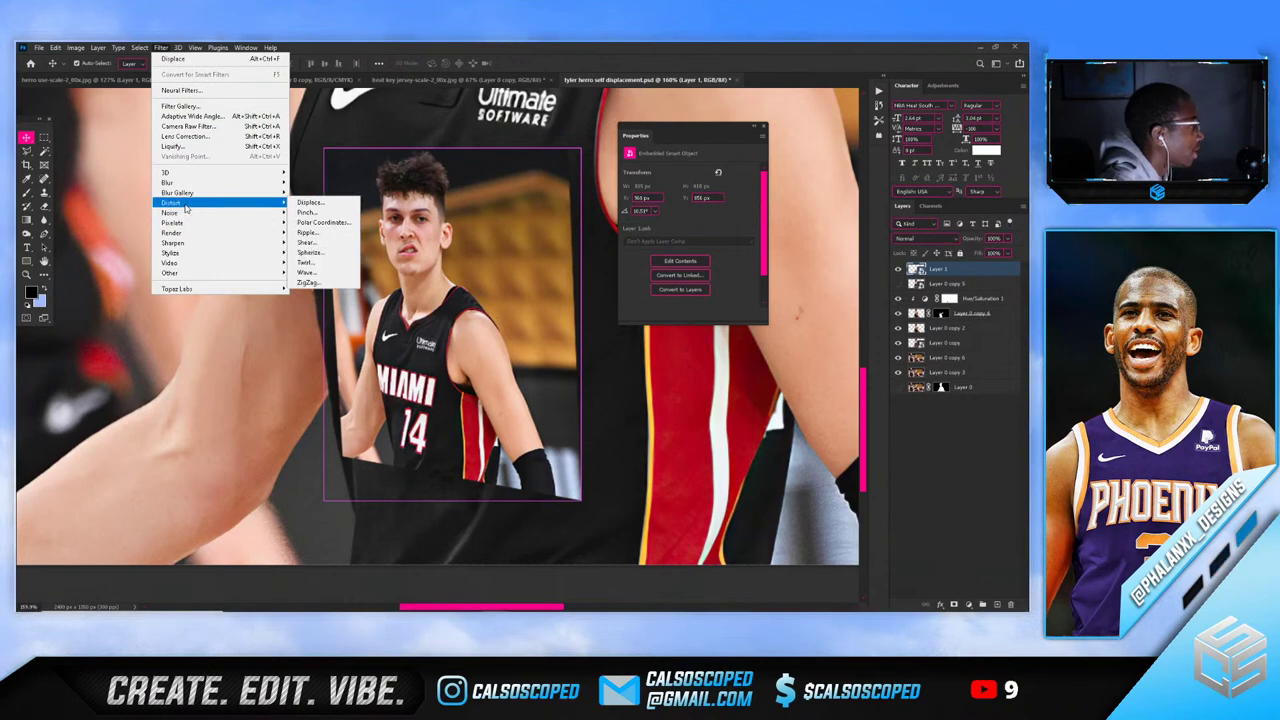
left_click(327, 208)
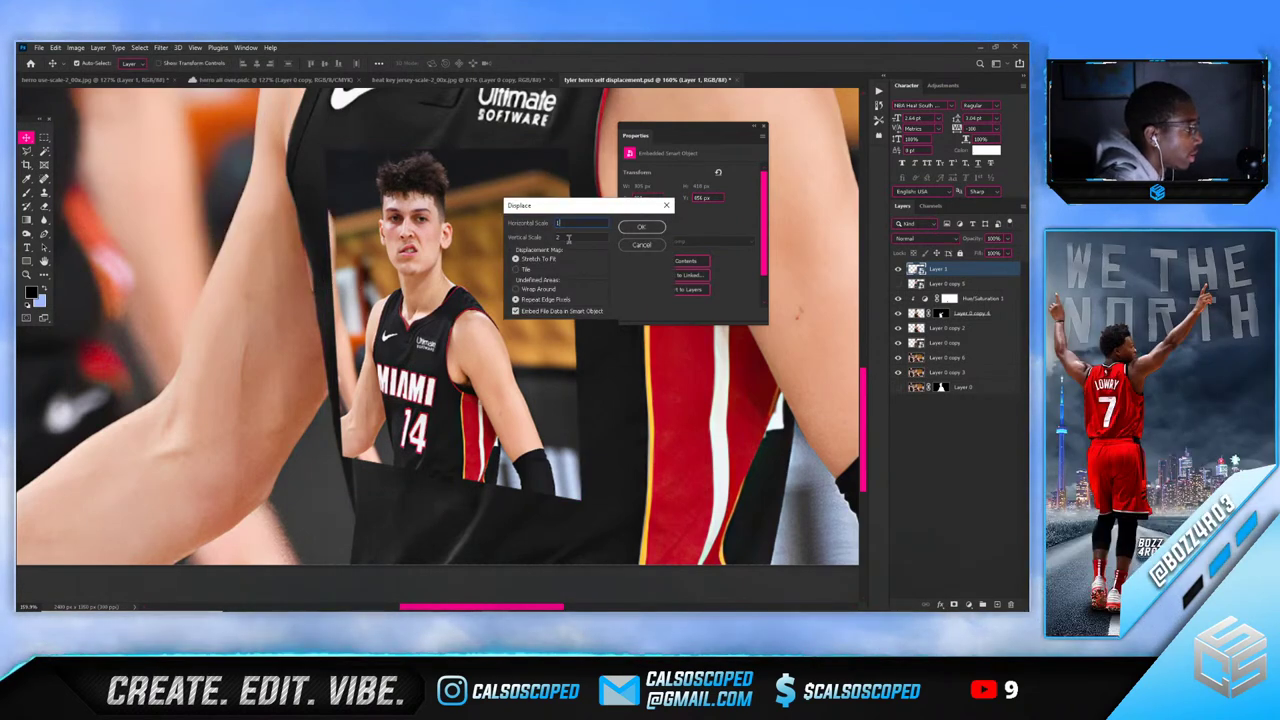
double_click(569, 238)
type("1")
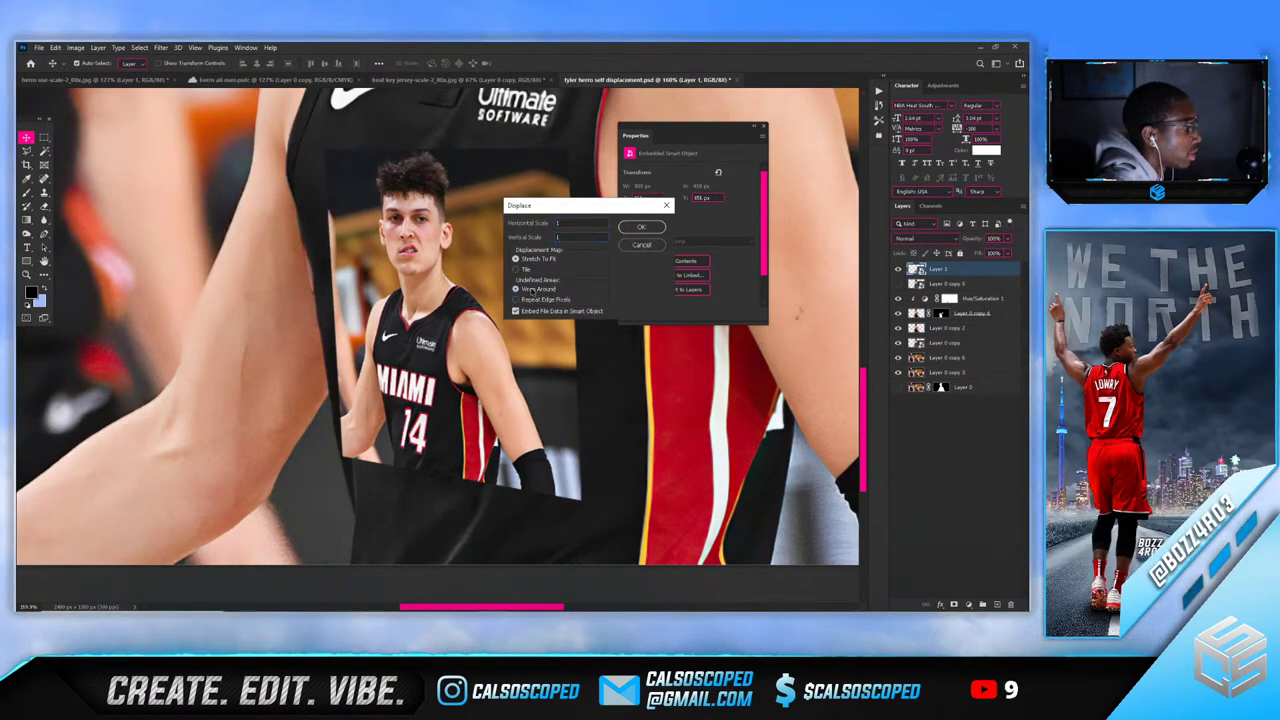
left_click(628, 229)
double_click(264, 130)
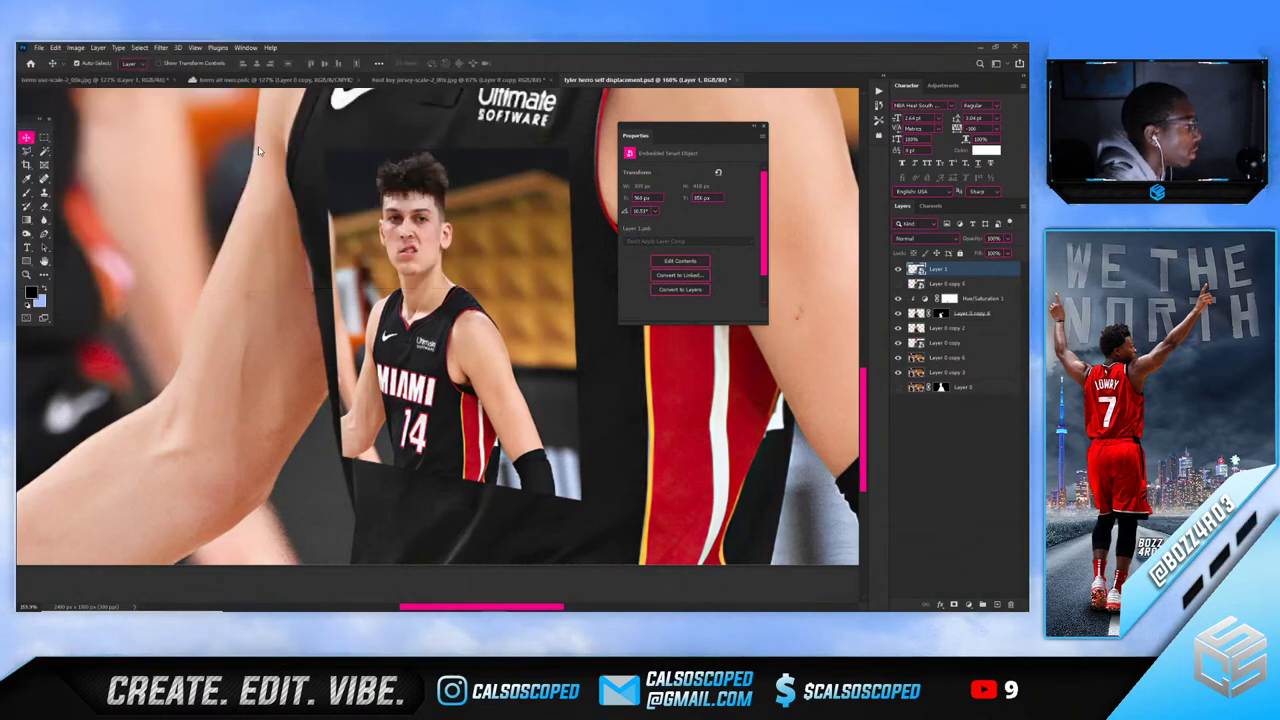
scroll(321, 211, "down", 6)
scroll(405, 310, "up", 6)
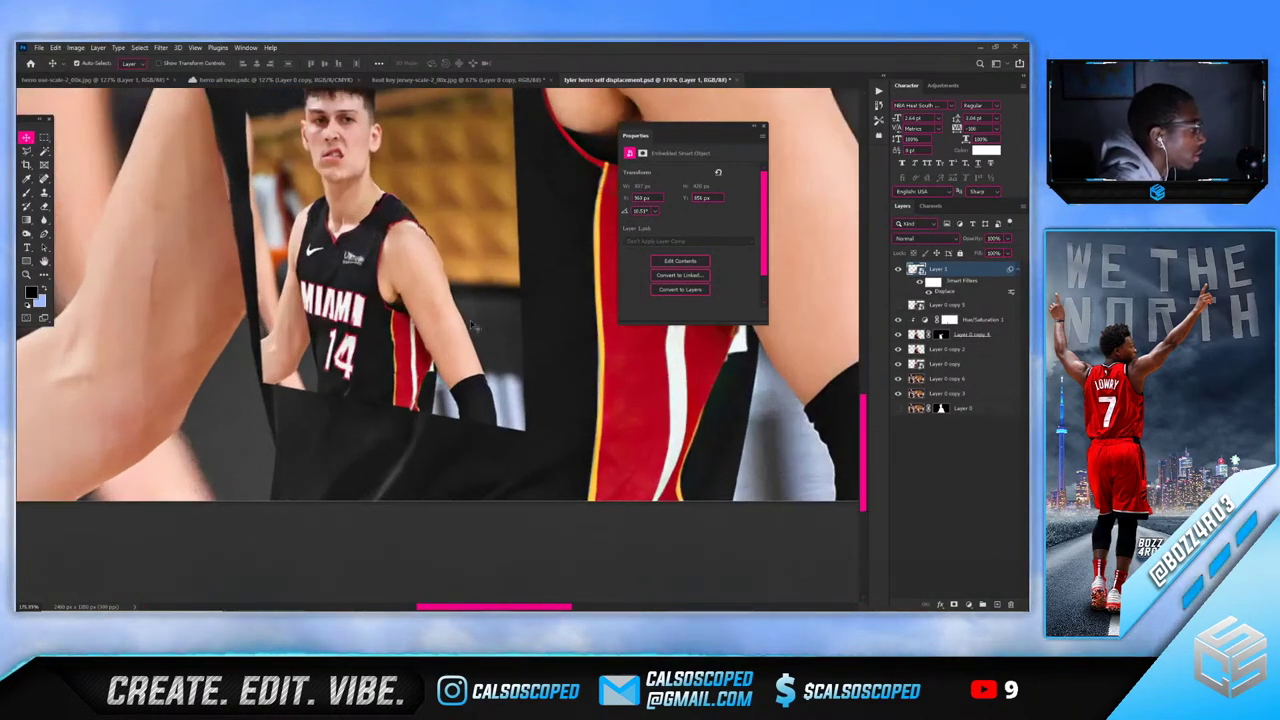
scroll(405, 310, "down", 6)
scroll(420, 300, "up", 2)
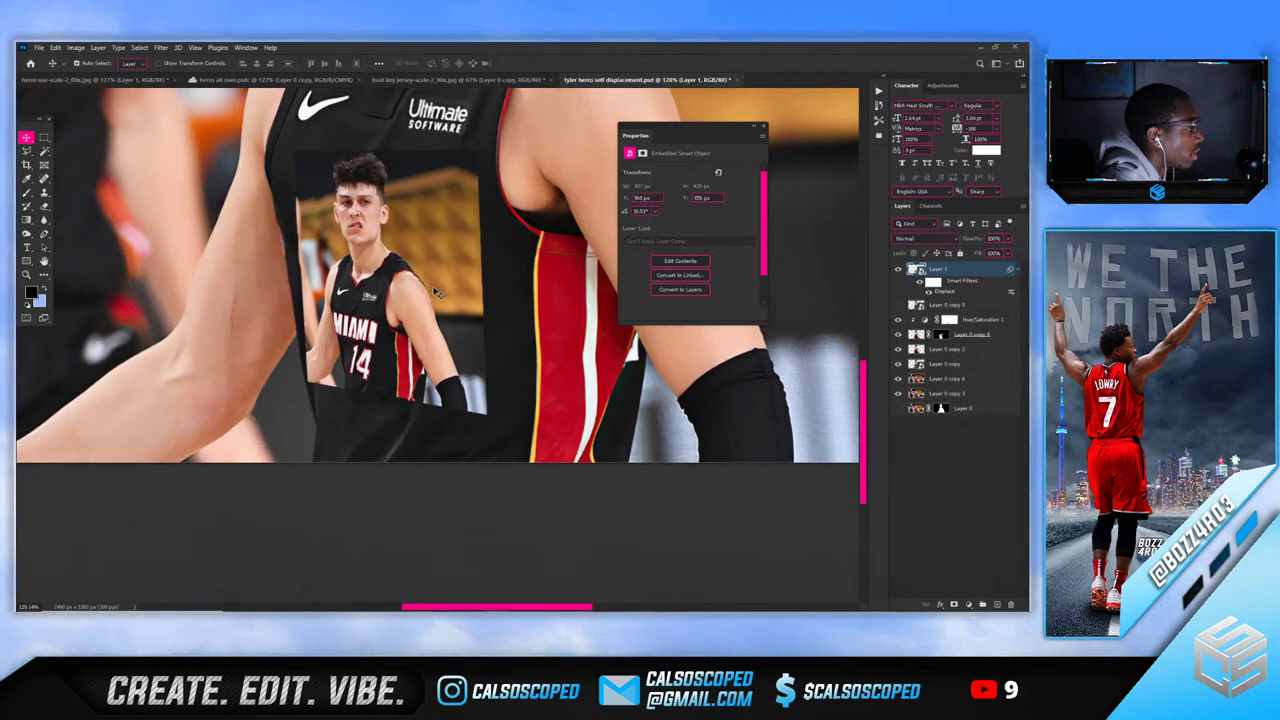
key("ctrl+z")
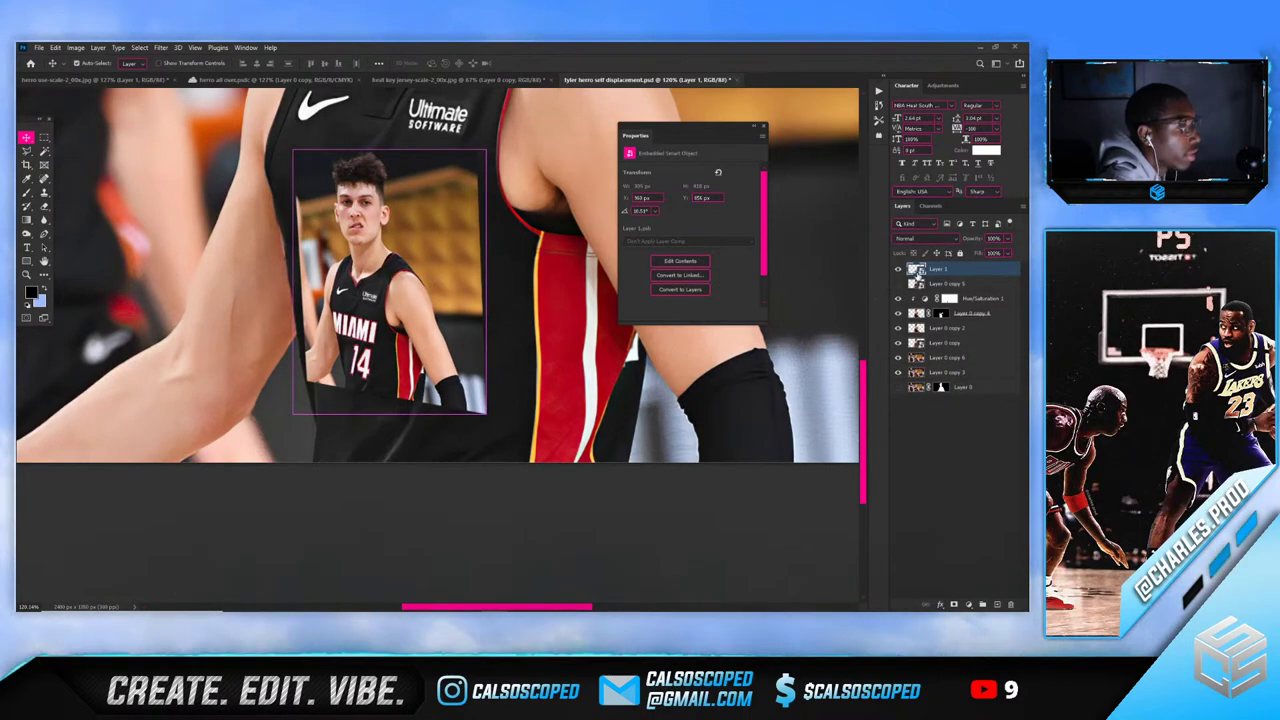
Hide Layer 1 so only the blank jersey shows, select the Hue/Saturation 1 layer, and save the displacement document
left_click(898, 269)
key("ctrl+0")
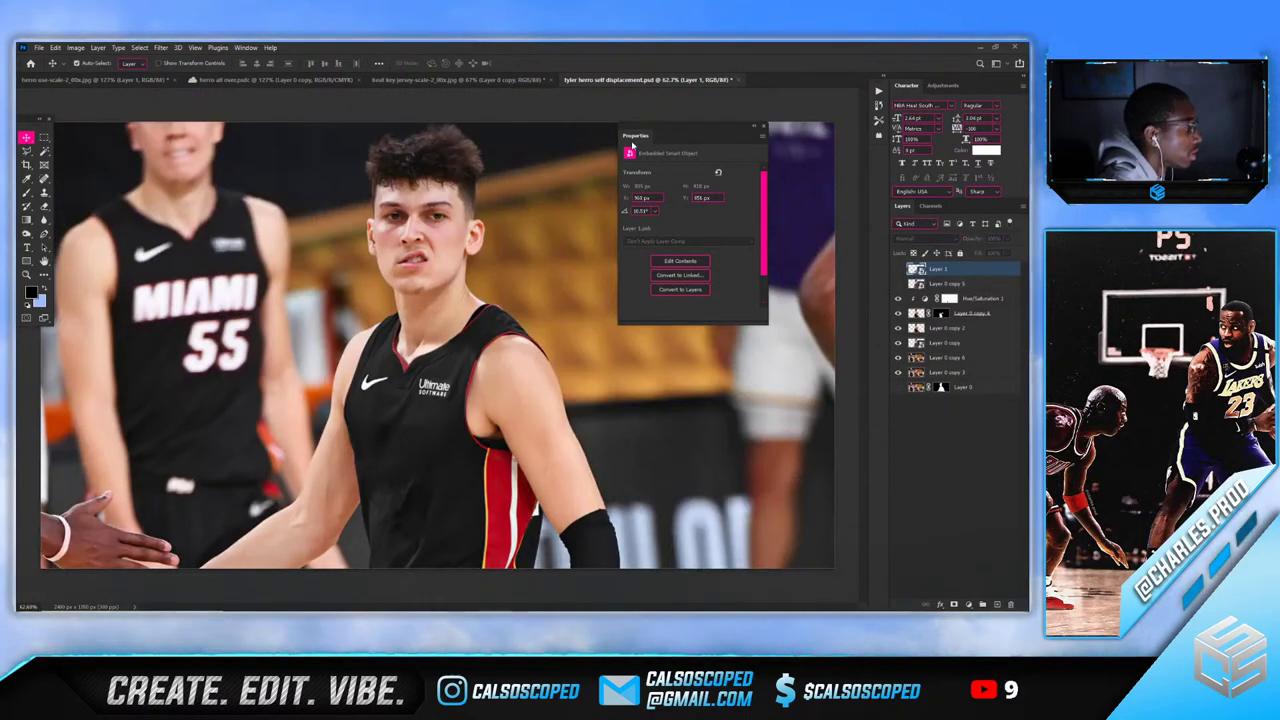
left_click(763, 126)
left_click(974, 300)
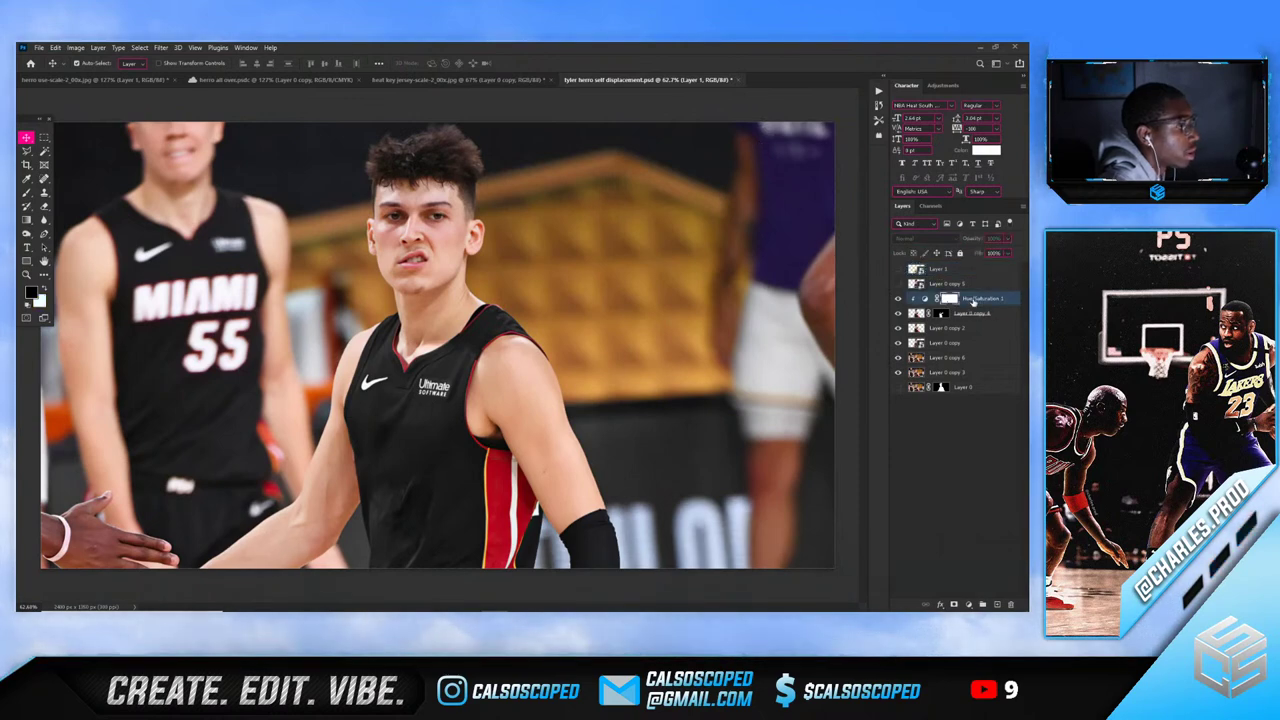
left_click(38, 47)
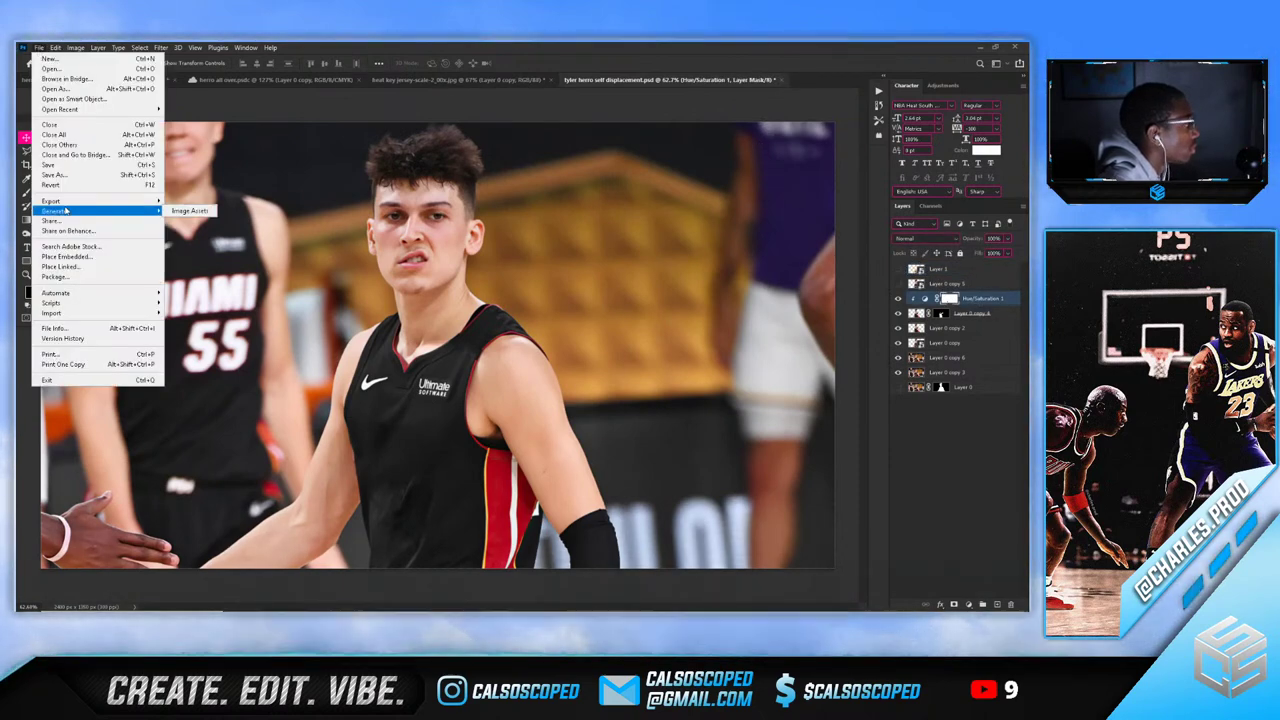
left_click(50, 164)
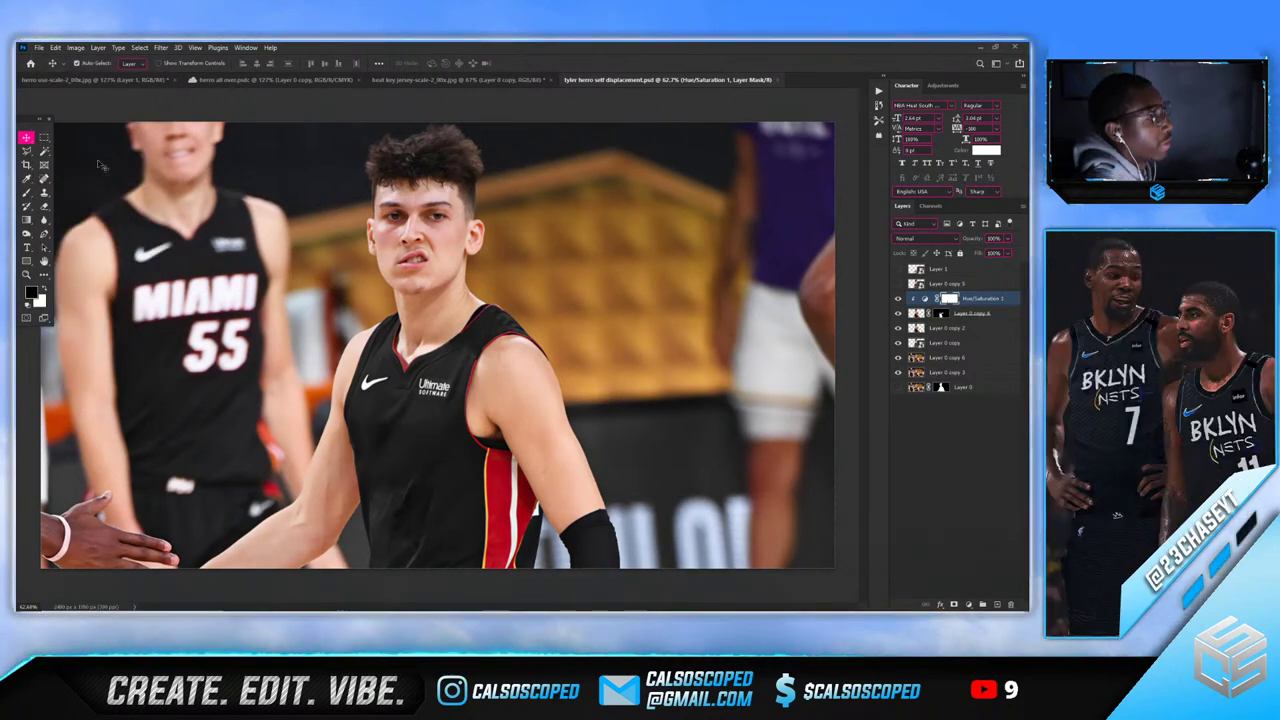
Show Layer 1 again, duplicate it, and hide the original so only the copy is visible
left_click(897, 270)
left_click(940, 272)
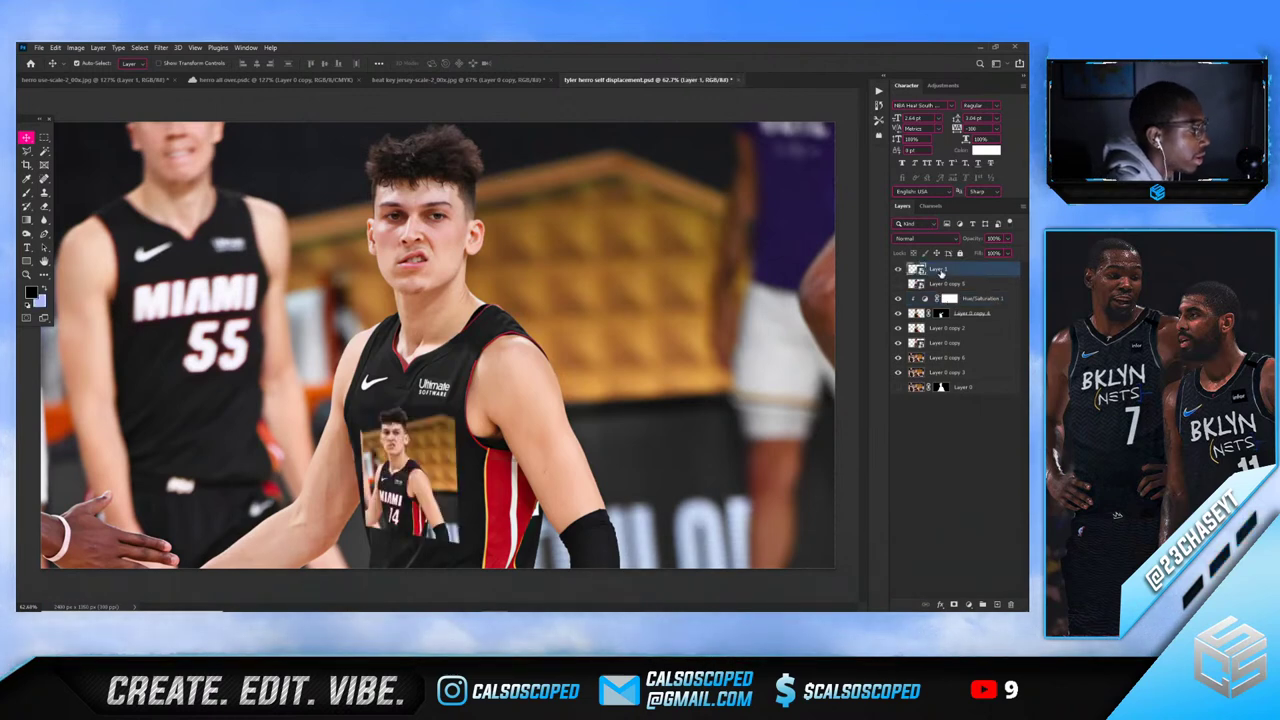
key("ctrl+j")
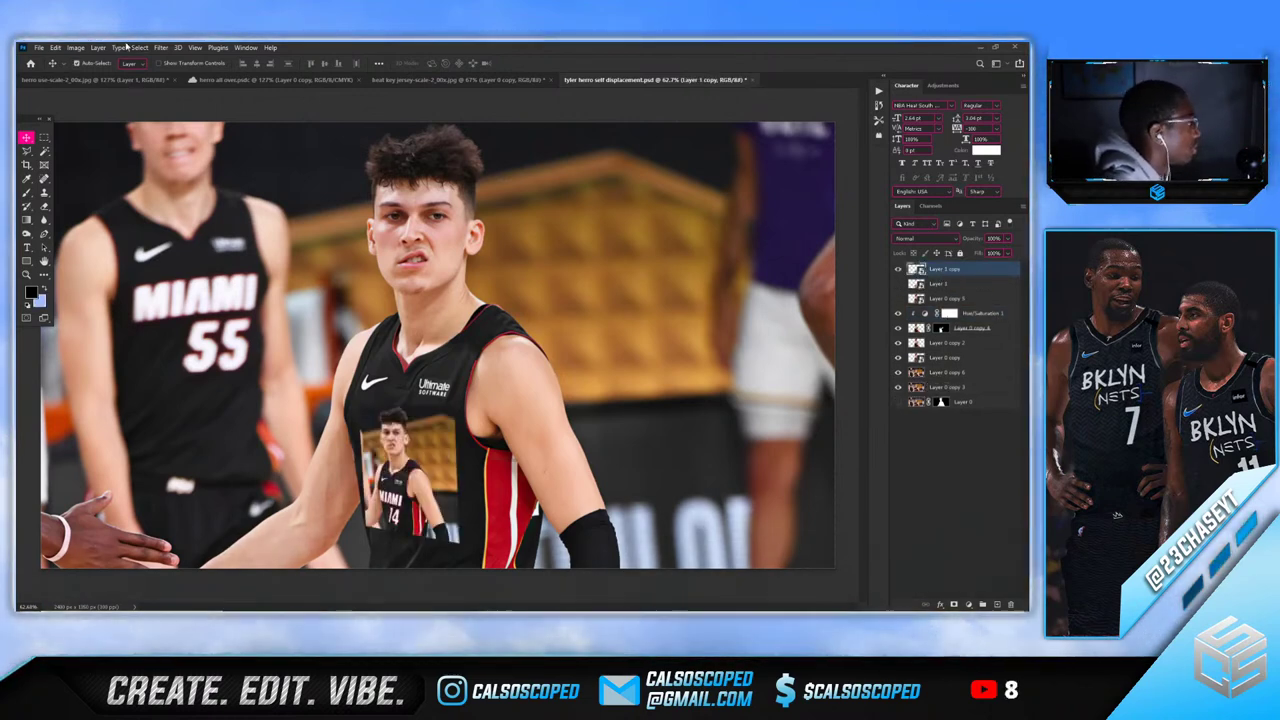
Try displacing Layer 1 copy with a horizontal scale of 5 using the newly saved jersey map, and undo it
left_click(160, 47)
mouse_move(177, 203)
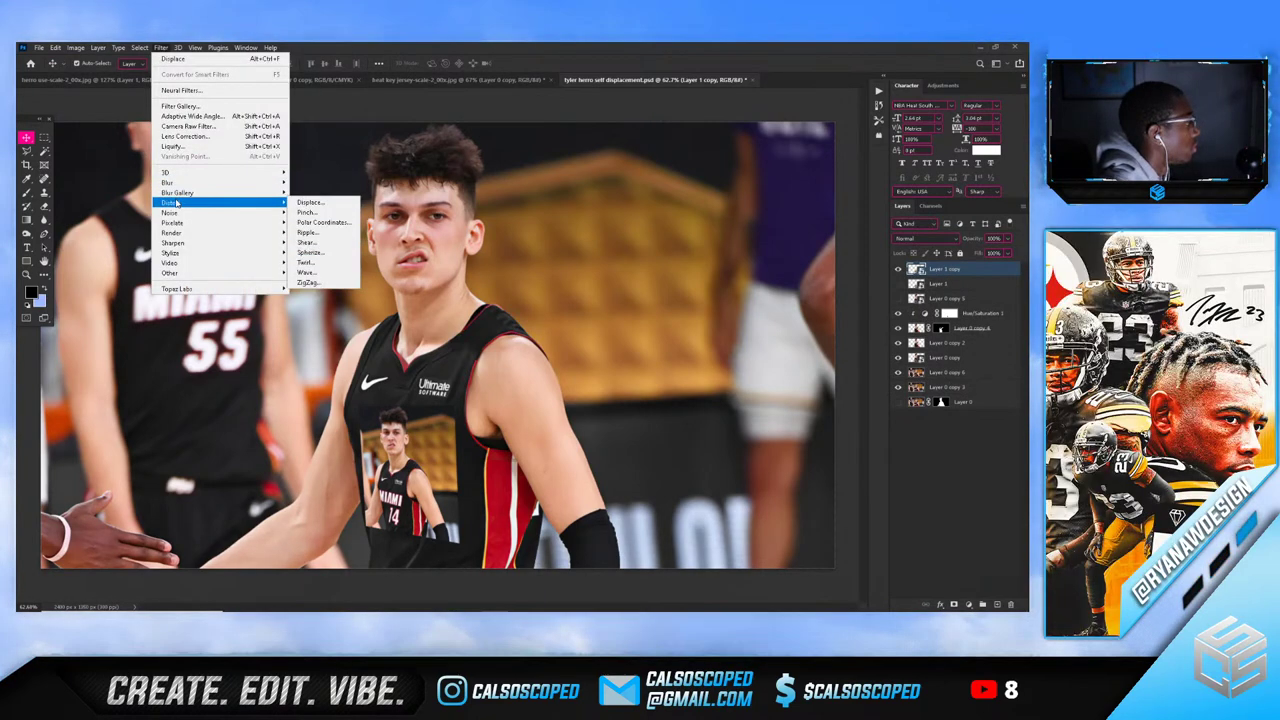
left_click(310, 202)
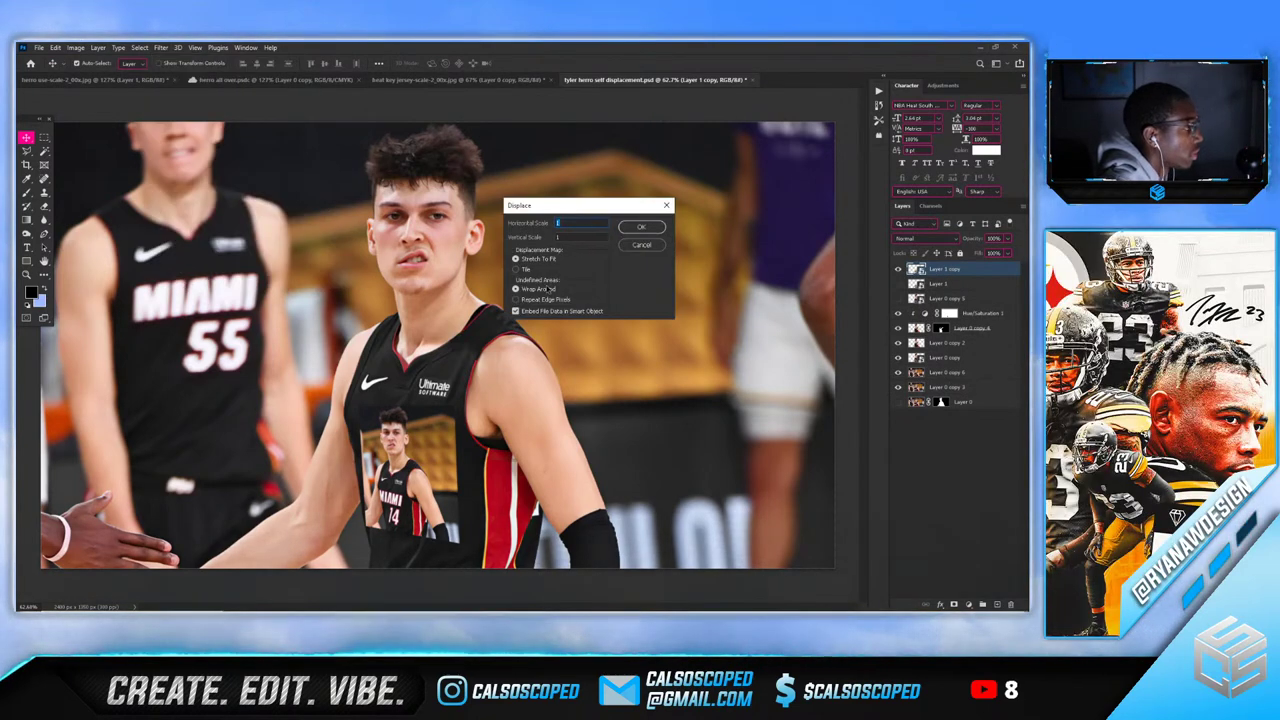
type("5")
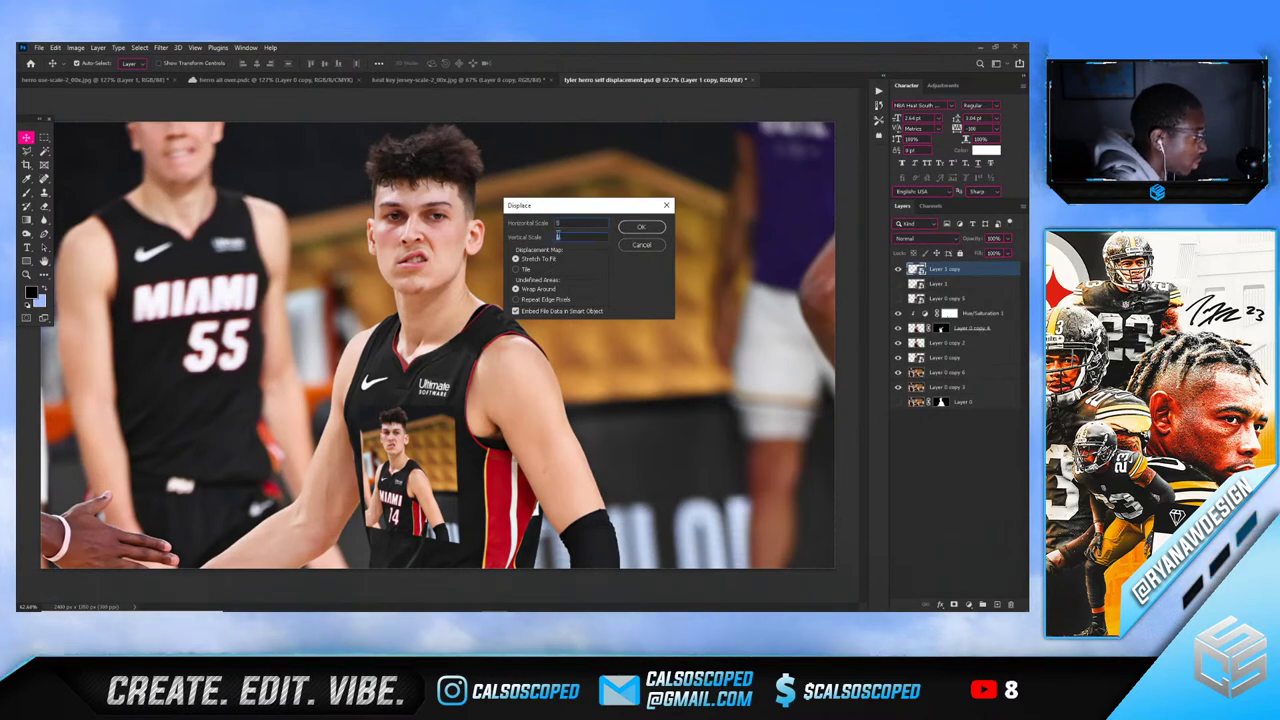
left_click(641, 227)
double_click(263, 125)
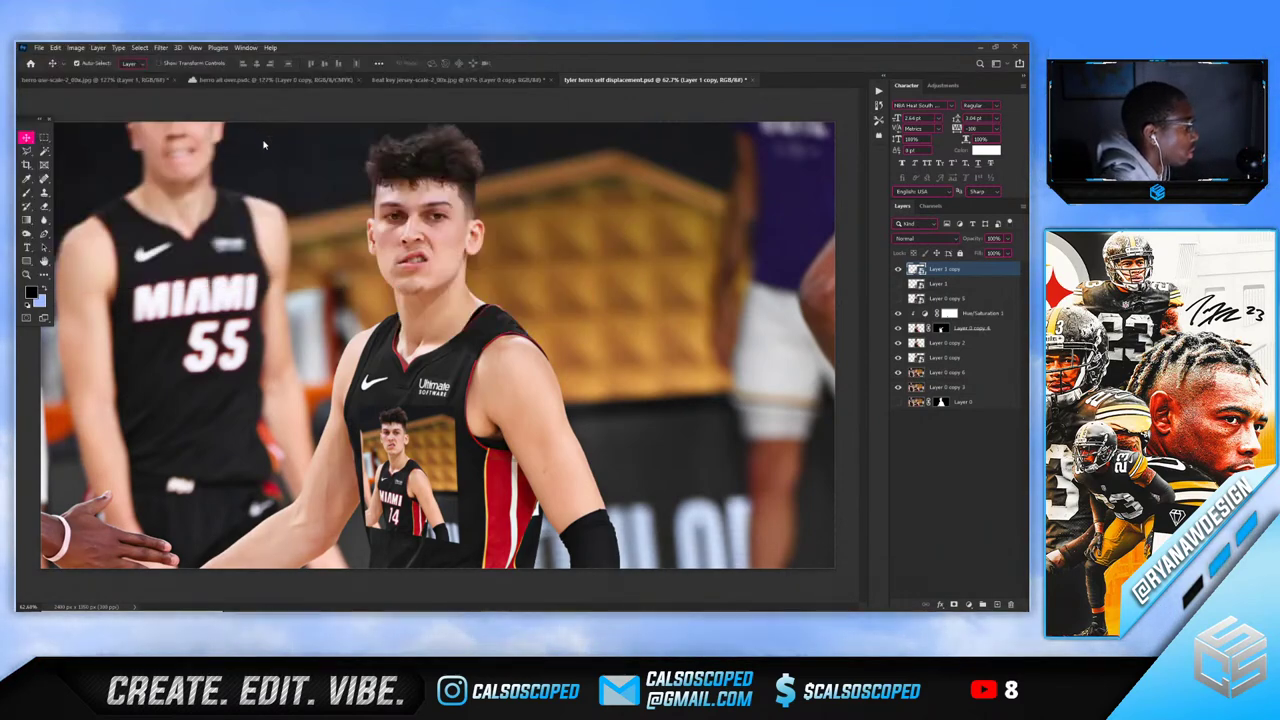
scroll(408, 435, "up", 4)
key("ctrl+z")
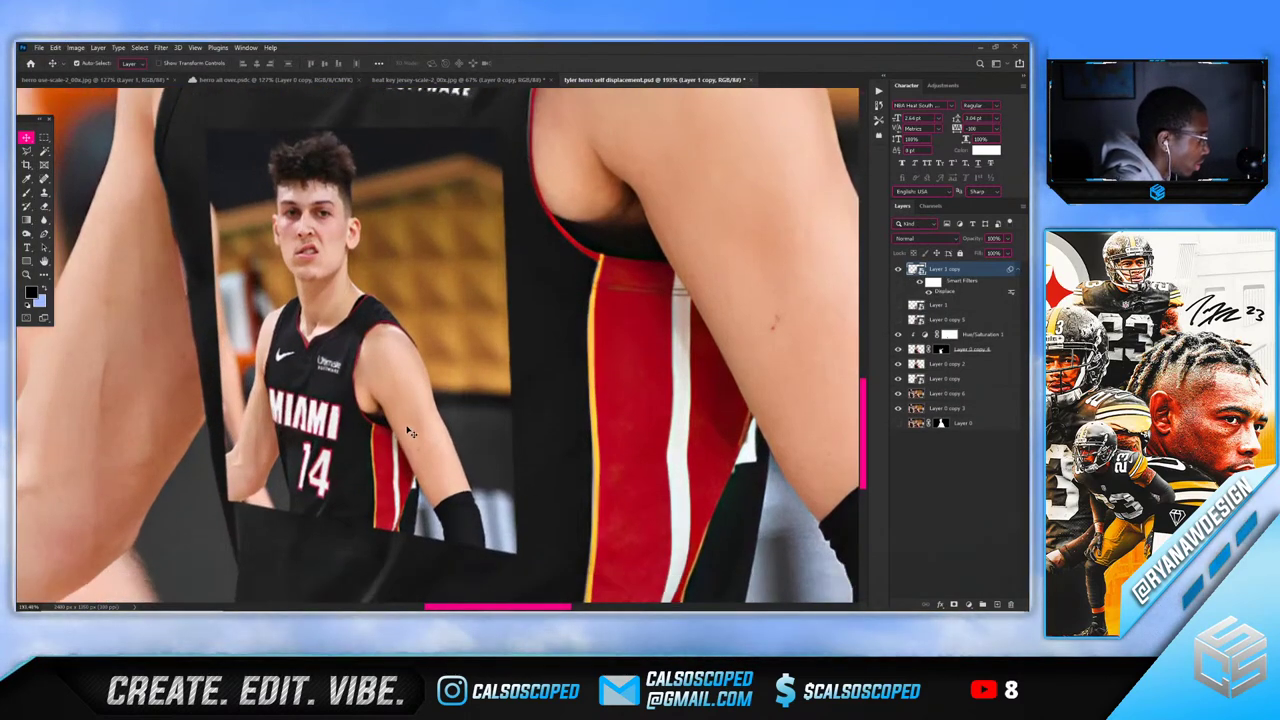
scroll(397, 420, "down", 1)
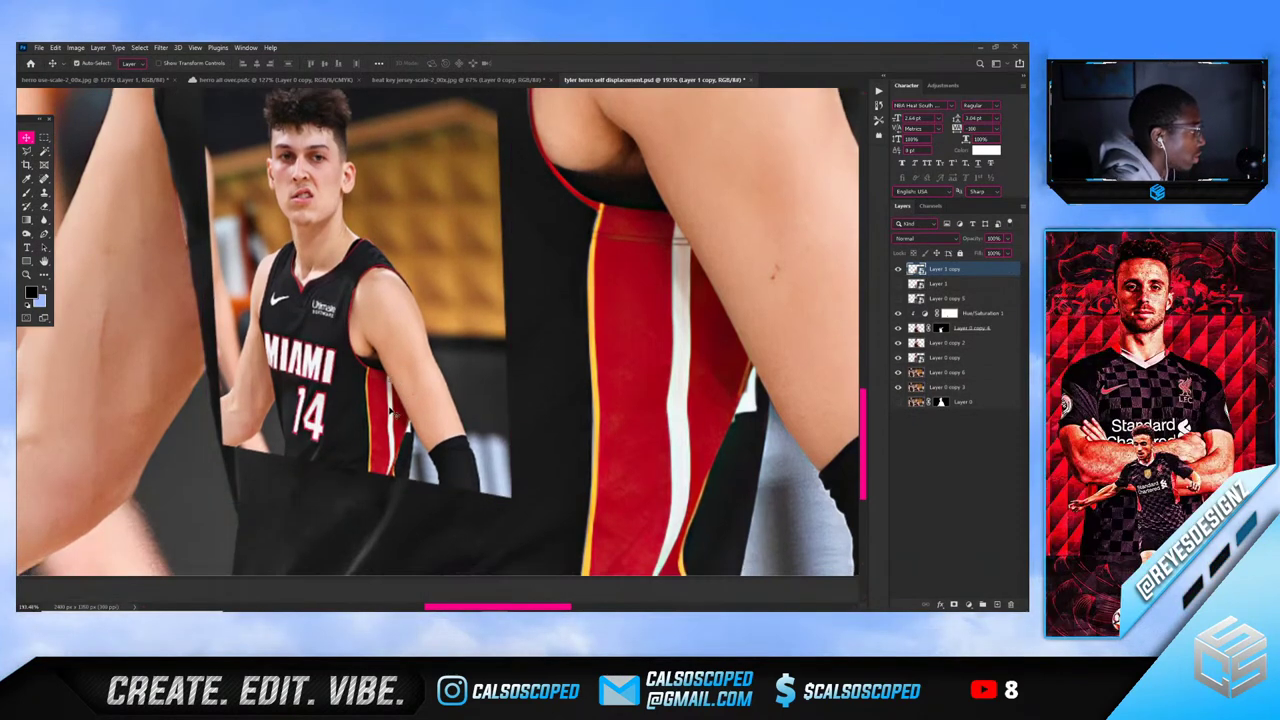
Displace Layer 1 copy with a larger horizontal scale, wrap-around edges and the tyler herro self displacement map
left_click(160, 47)
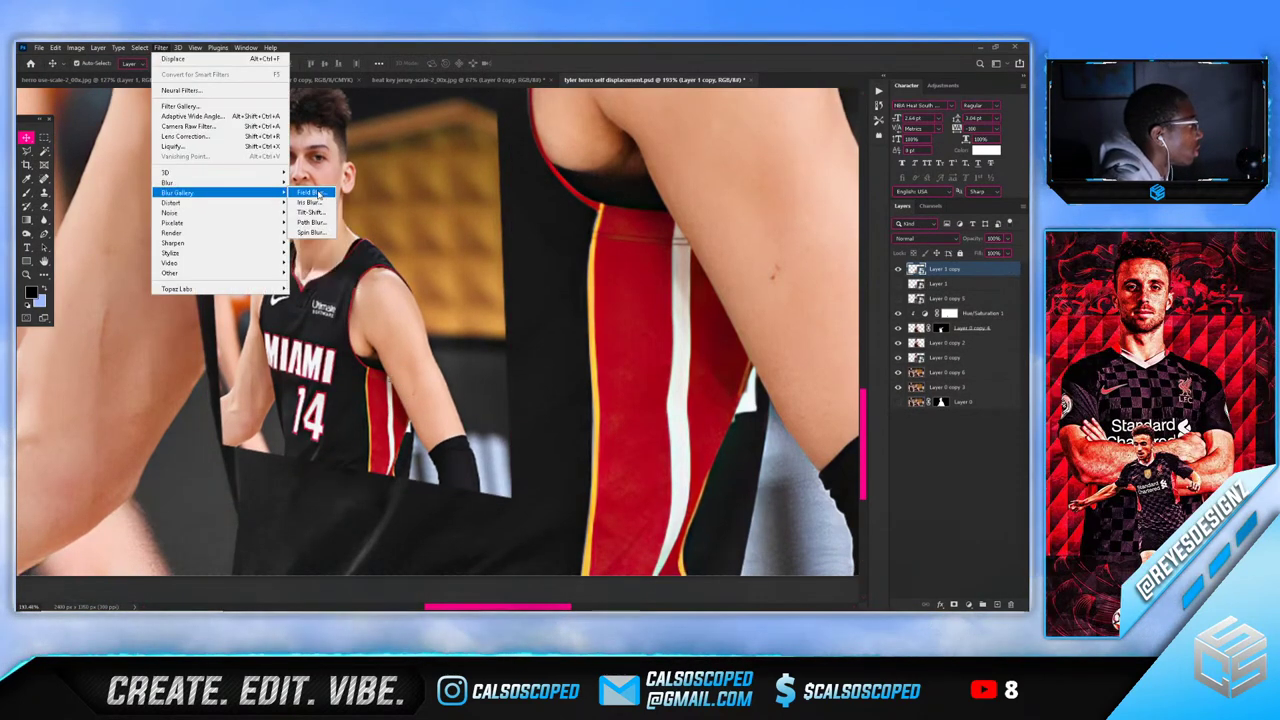
mouse_move(250, 196)
left_click(318, 205)
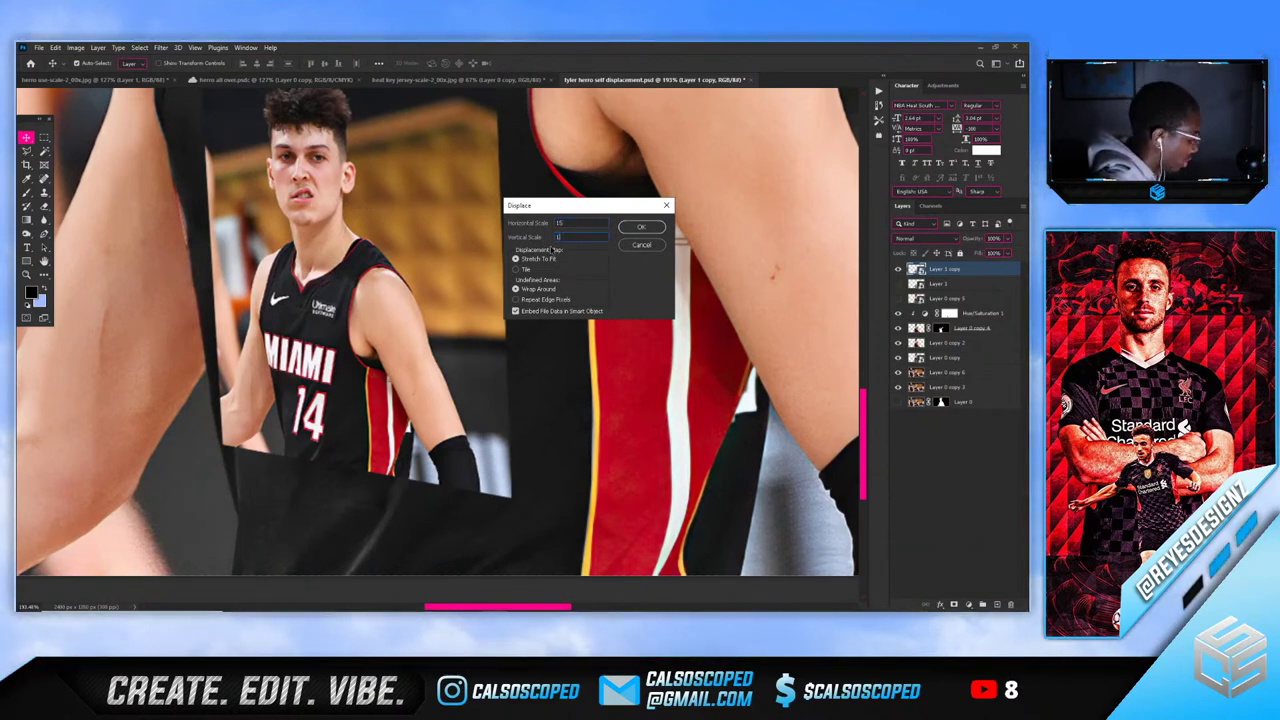
key("Return")
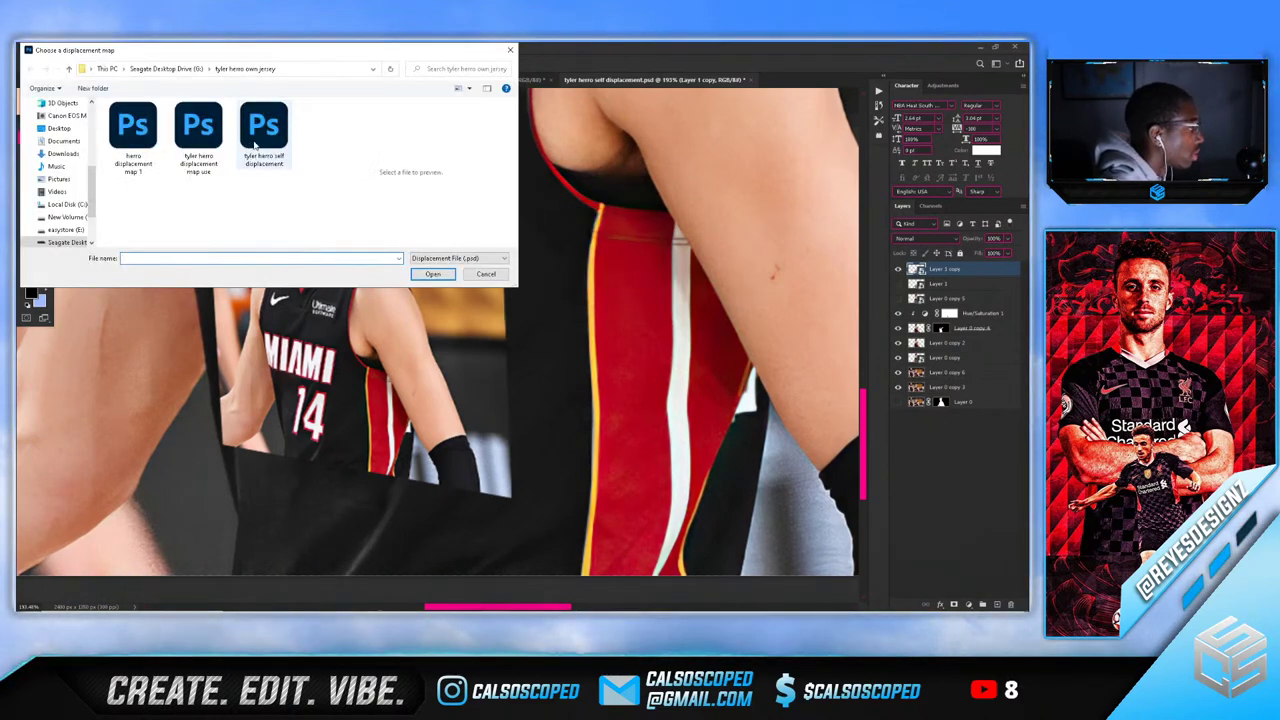
double_click(256, 140)
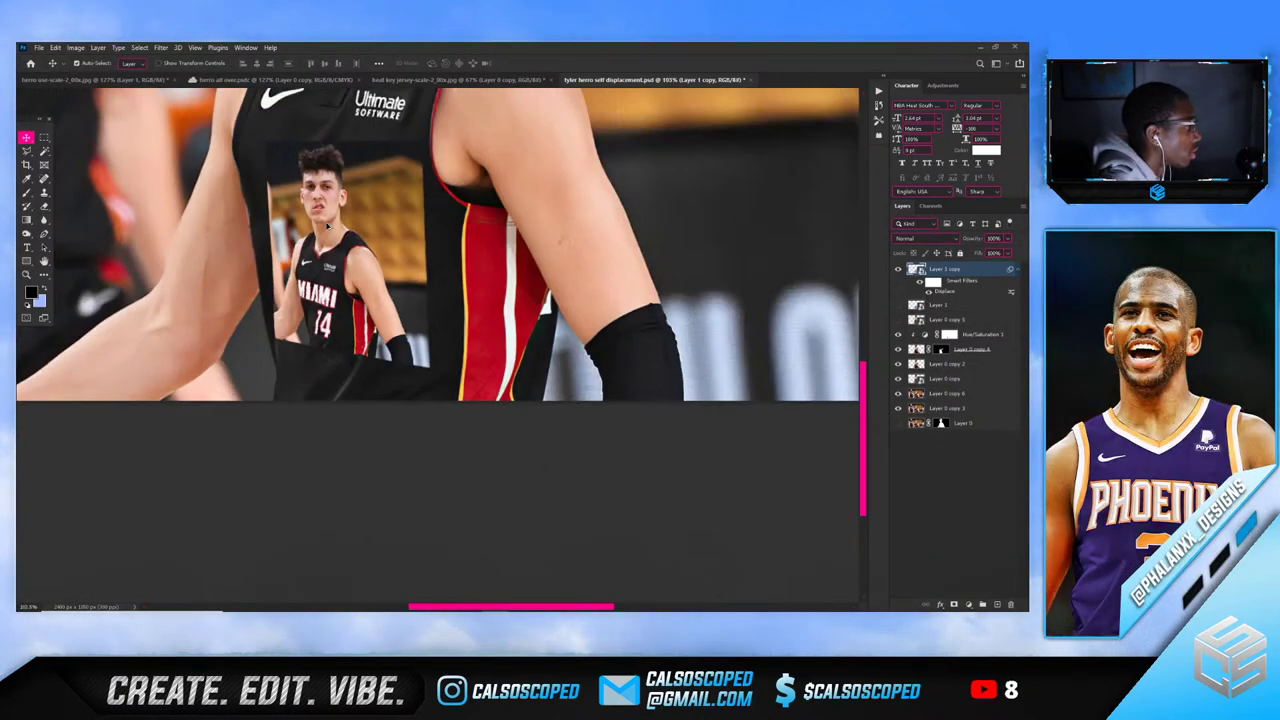
Move the displaced player image in Layer 1 copy sideways toward the jersey's red side stripe
scroll(327, 226, "down", 4)
left_click_drag(327, 226, 624, 424)
scroll(426, 440, "up", 7)
scroll(443, 428, "down", 2)
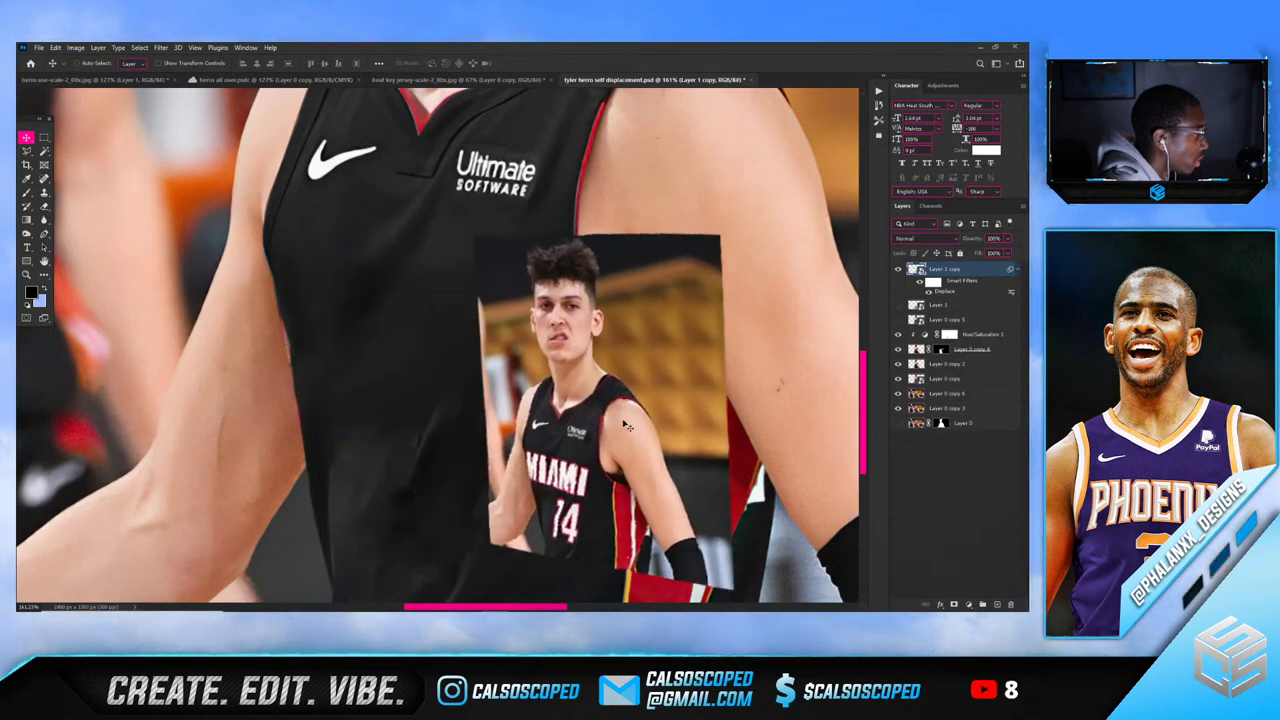
Undo the sideways move of Layer 1 copy and remove its displacement
key("ctrl+z")
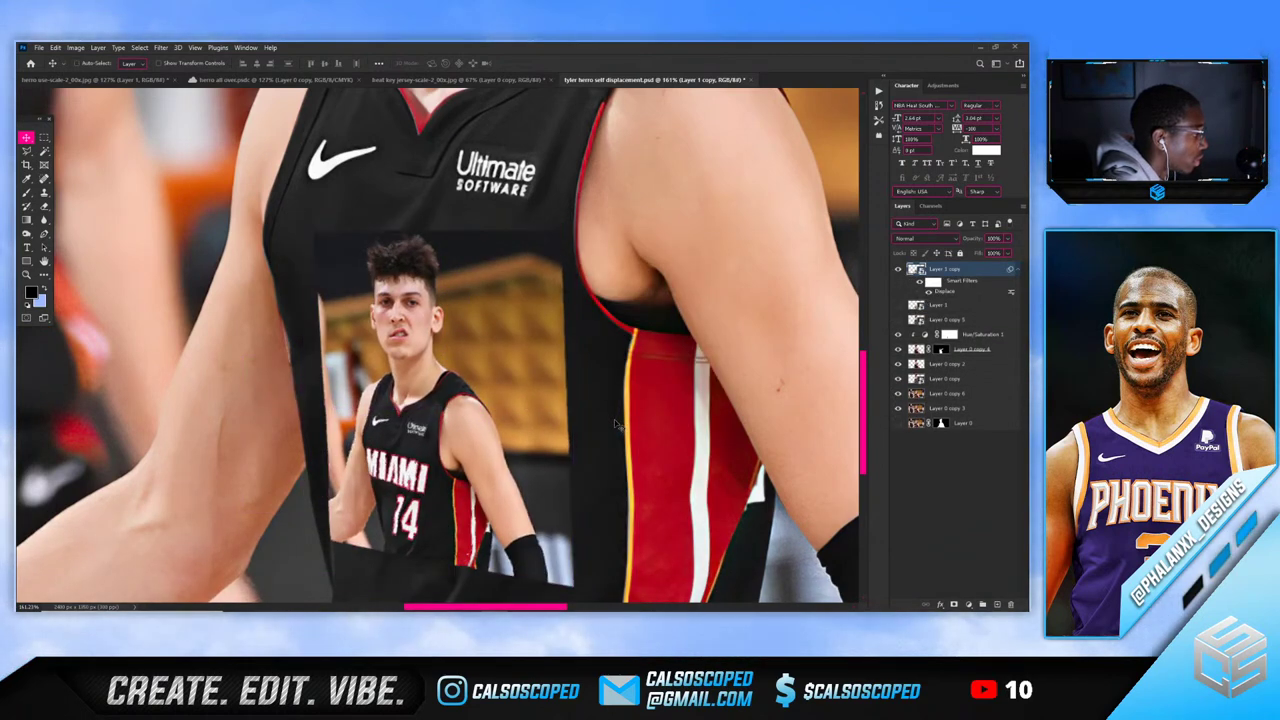
key("z")
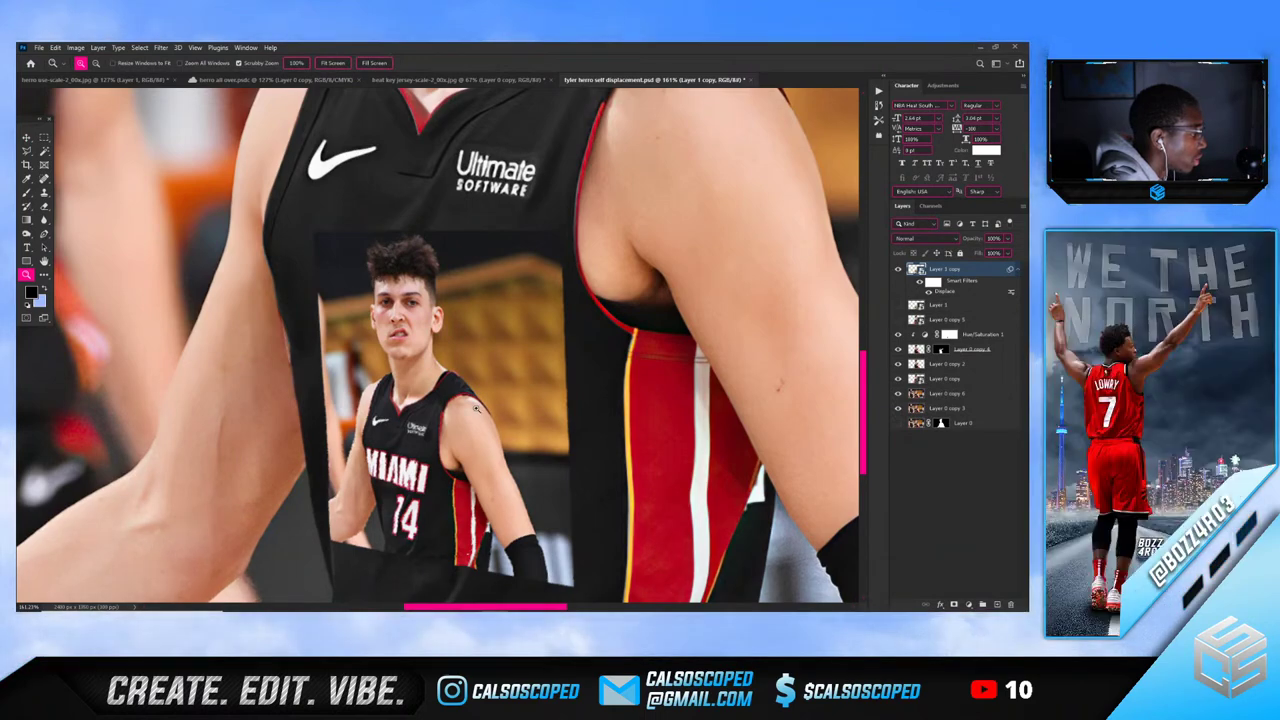
left_click(479, 411)
left_click(479, 411, "alt")
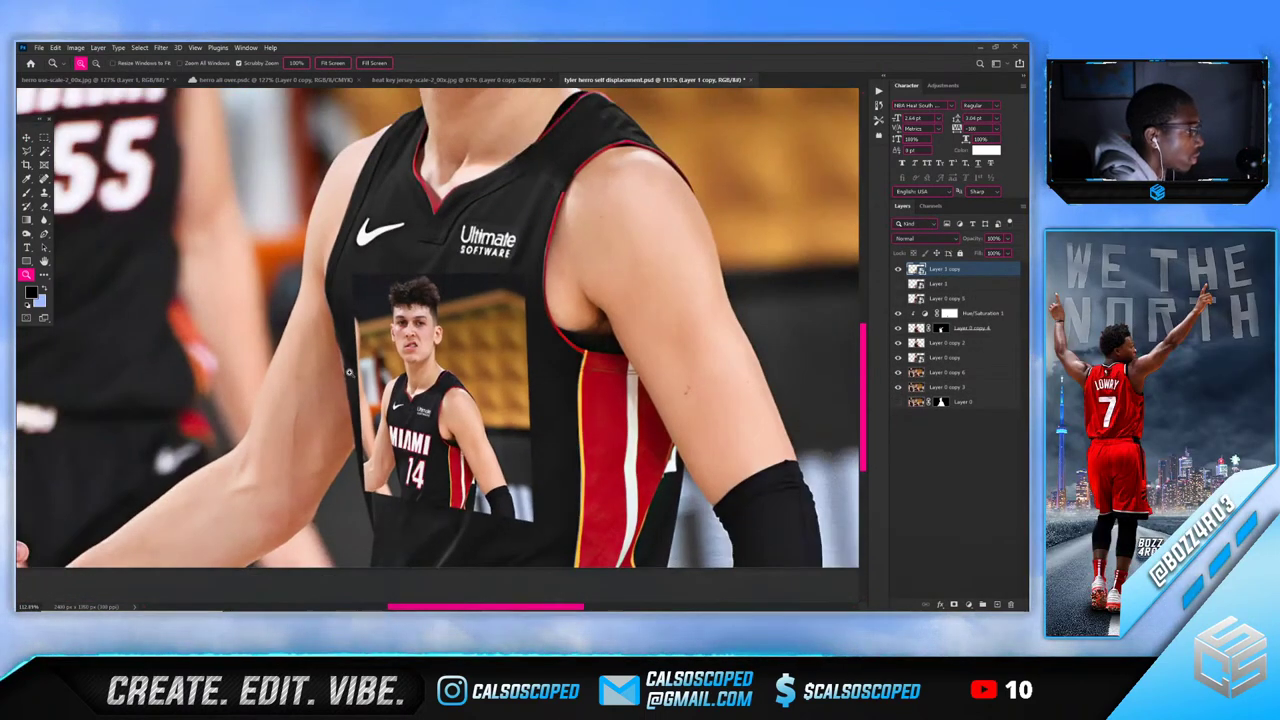
left_click_drag(349, 372, 250, 372)
left_click(390, 374)
key("v")
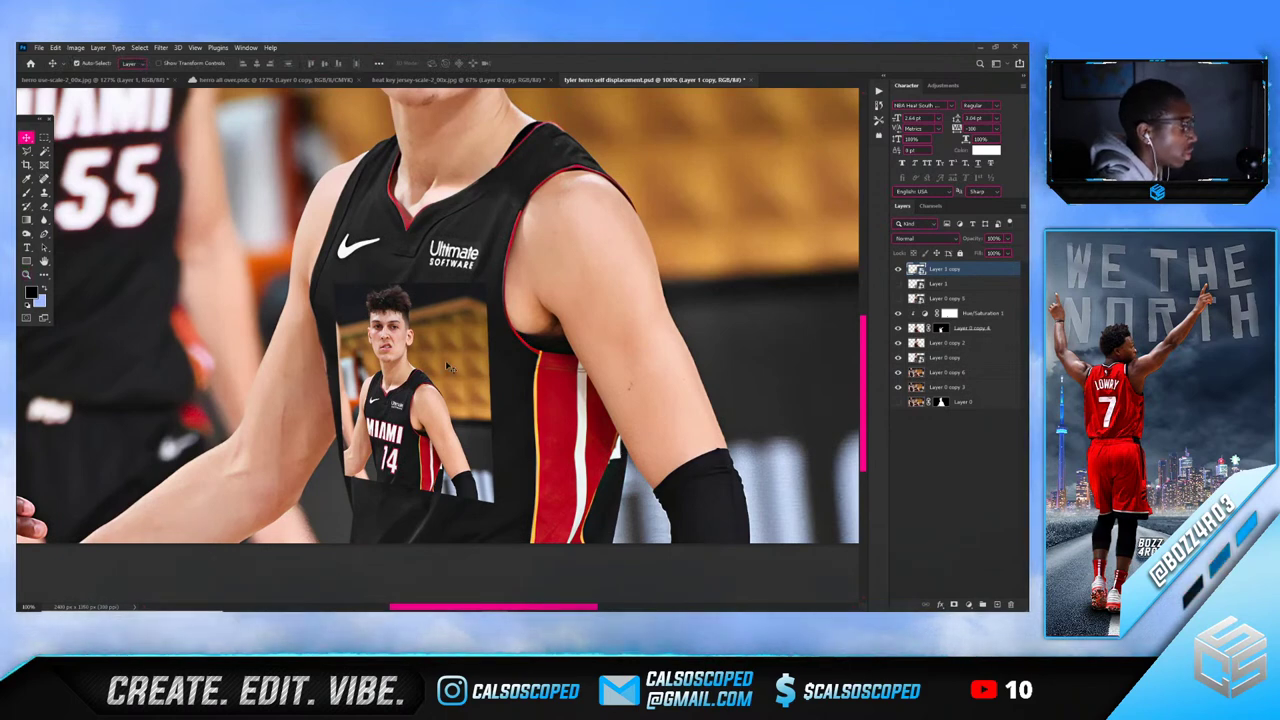
Hide Layer 1 copy and stamp the remaining visible artwork into a merged layer at the top of the stack
left_click(897, 269)
key("alt+bracketleft")
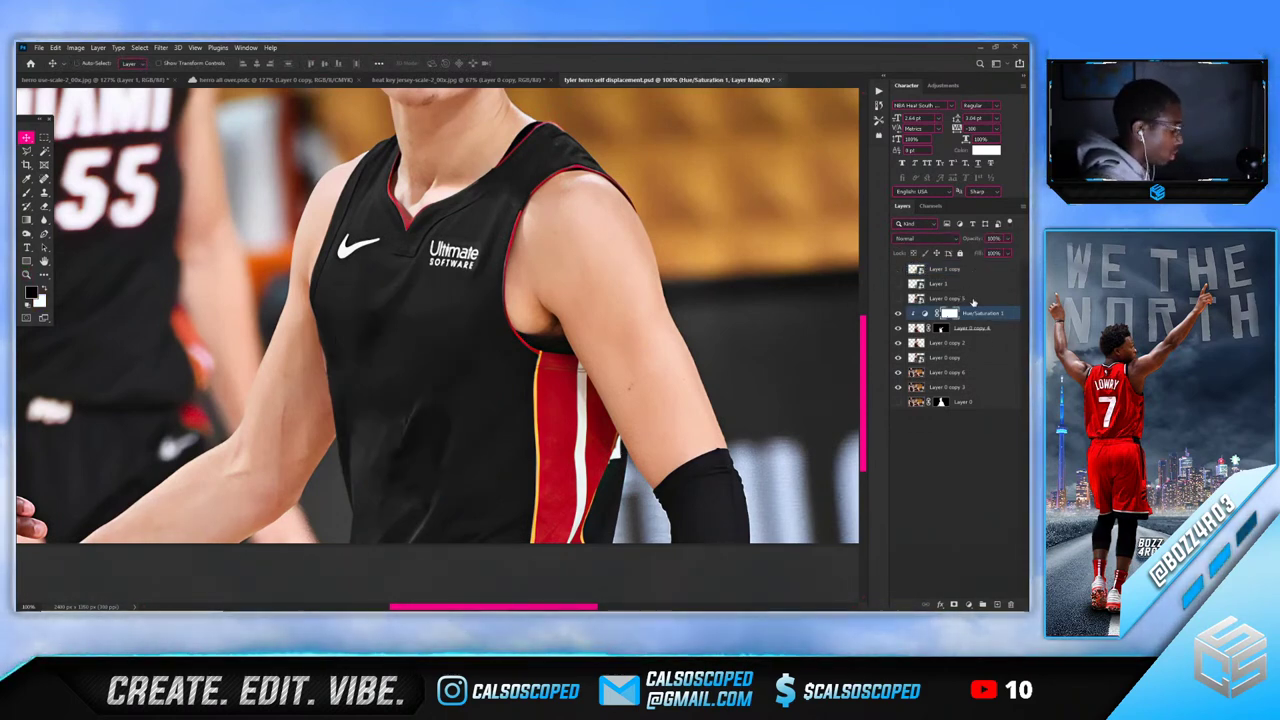
key("ctrl+shift+alt+e")
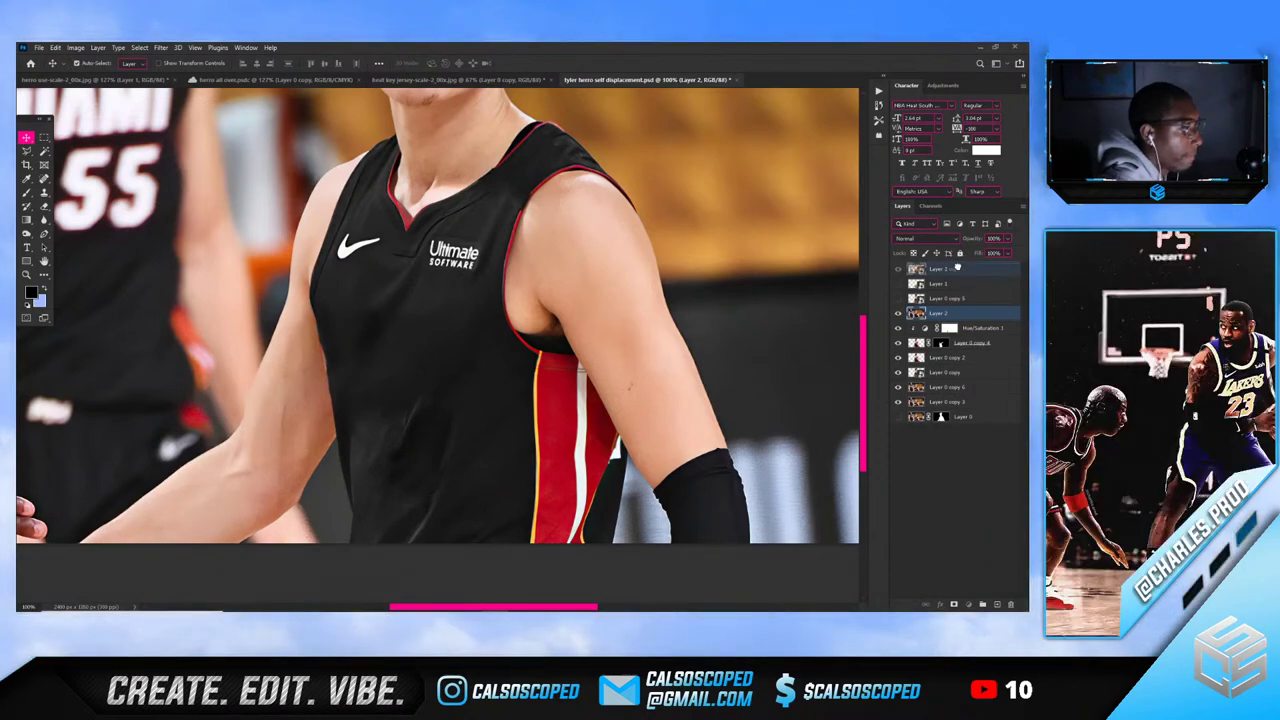
left_click_drag(947, 318, 957, 270)
scroll(470, 265, "down", 4)
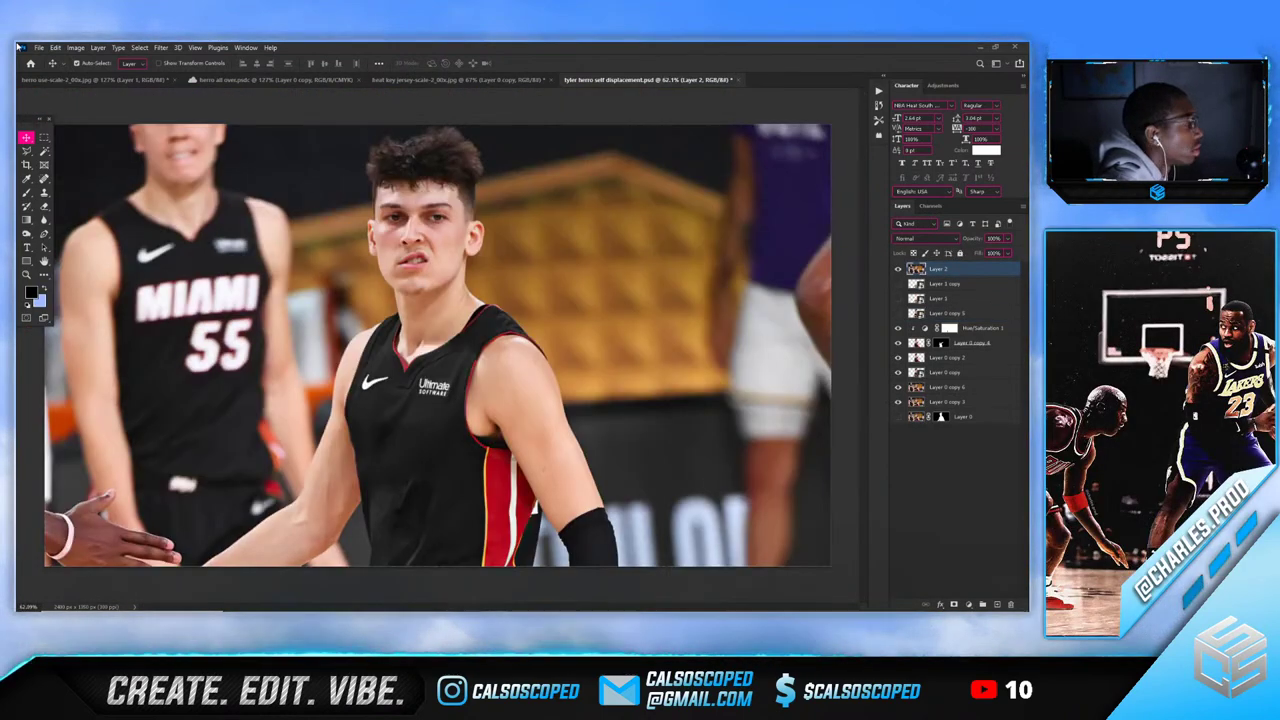
left_click(37, 47)
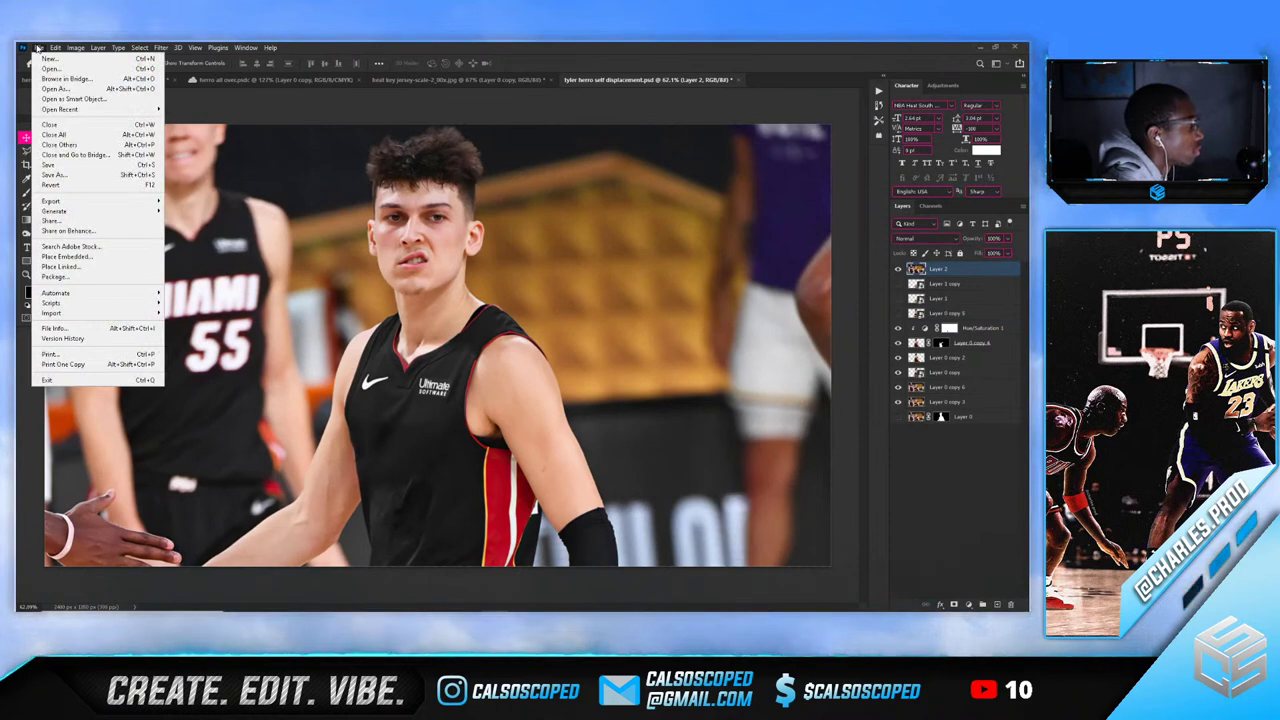
left_click(37, 48)
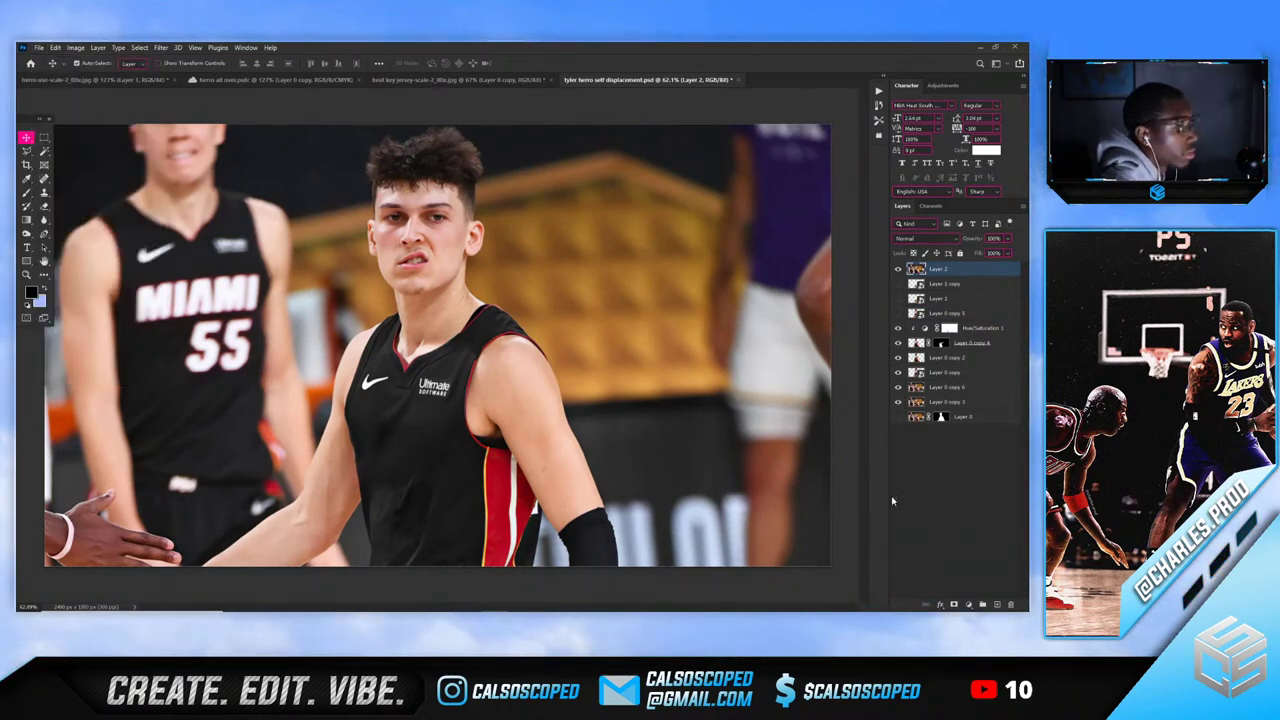
Add a monochrome Channel Mixer adjustment clipped to the merged Layer 2 and slightly reduce its red contribution
left_click(969, 605)
left_click(975, 541)
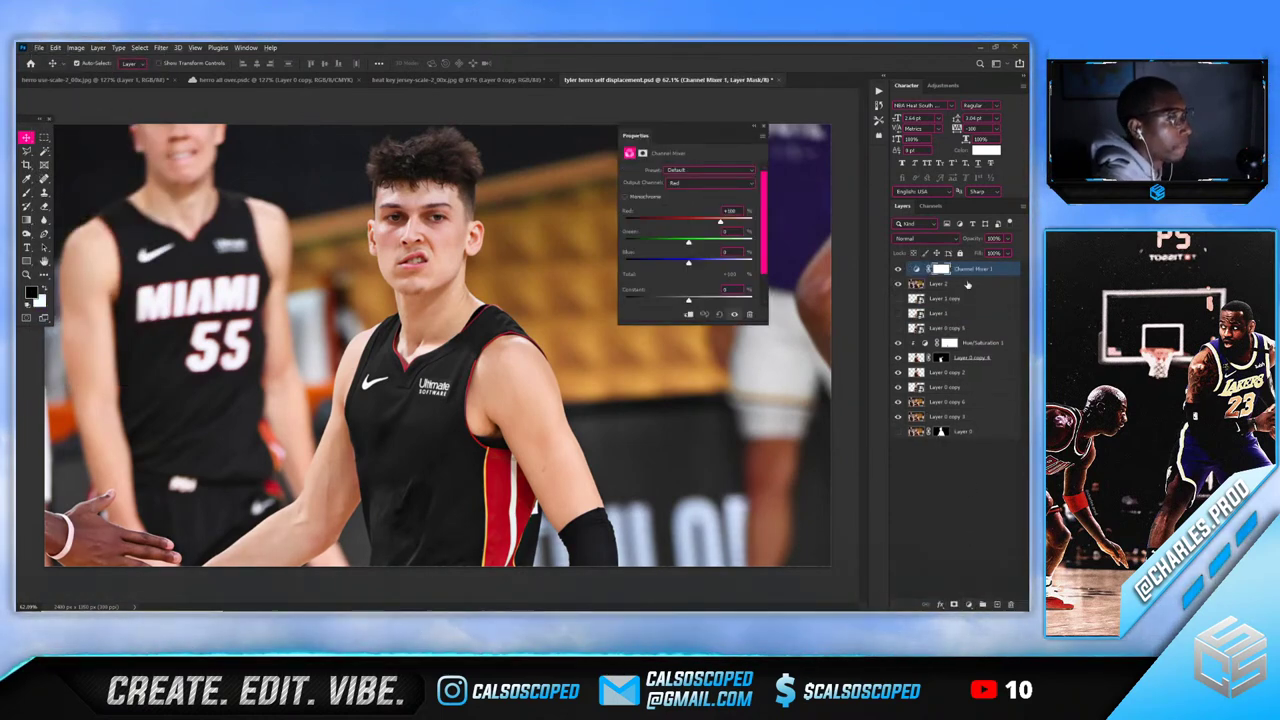
left_click(624, 196)
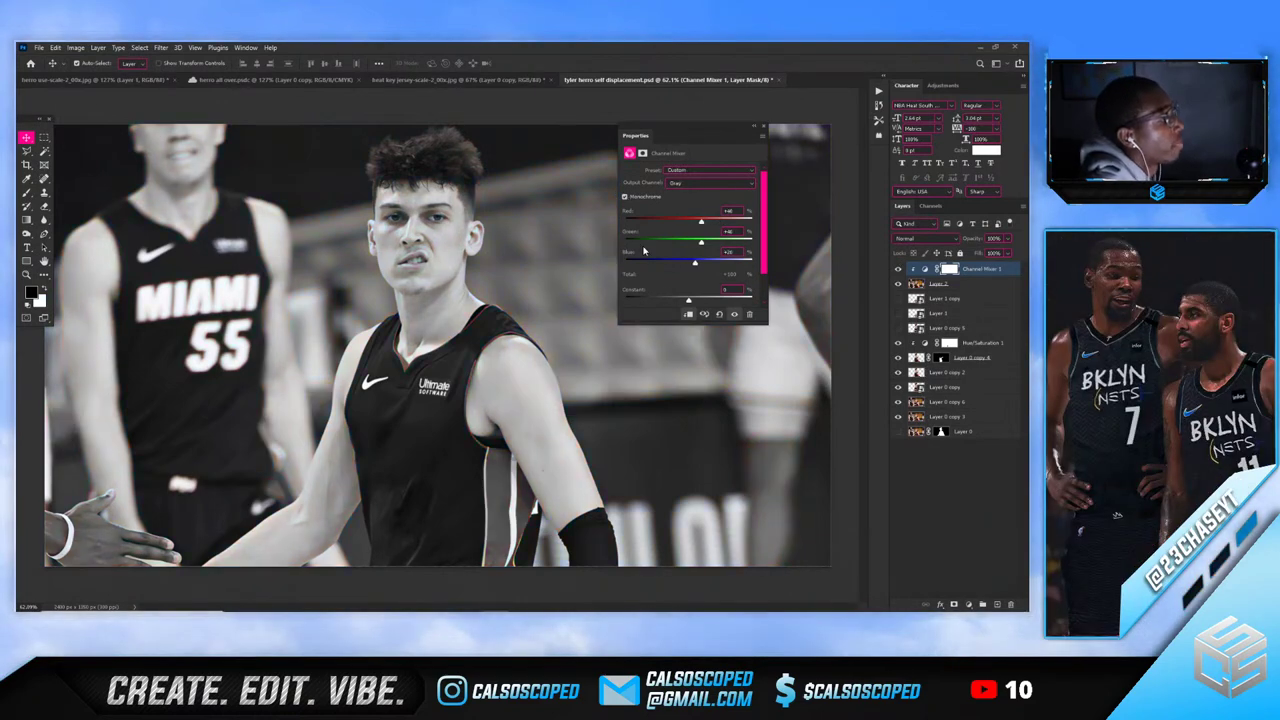
mouse_move(702, 222)
left_mouse_down()
mouse_move(720, 222)
mouse_move(703, 223)
left_mouse_up()
left_click(980, 271)
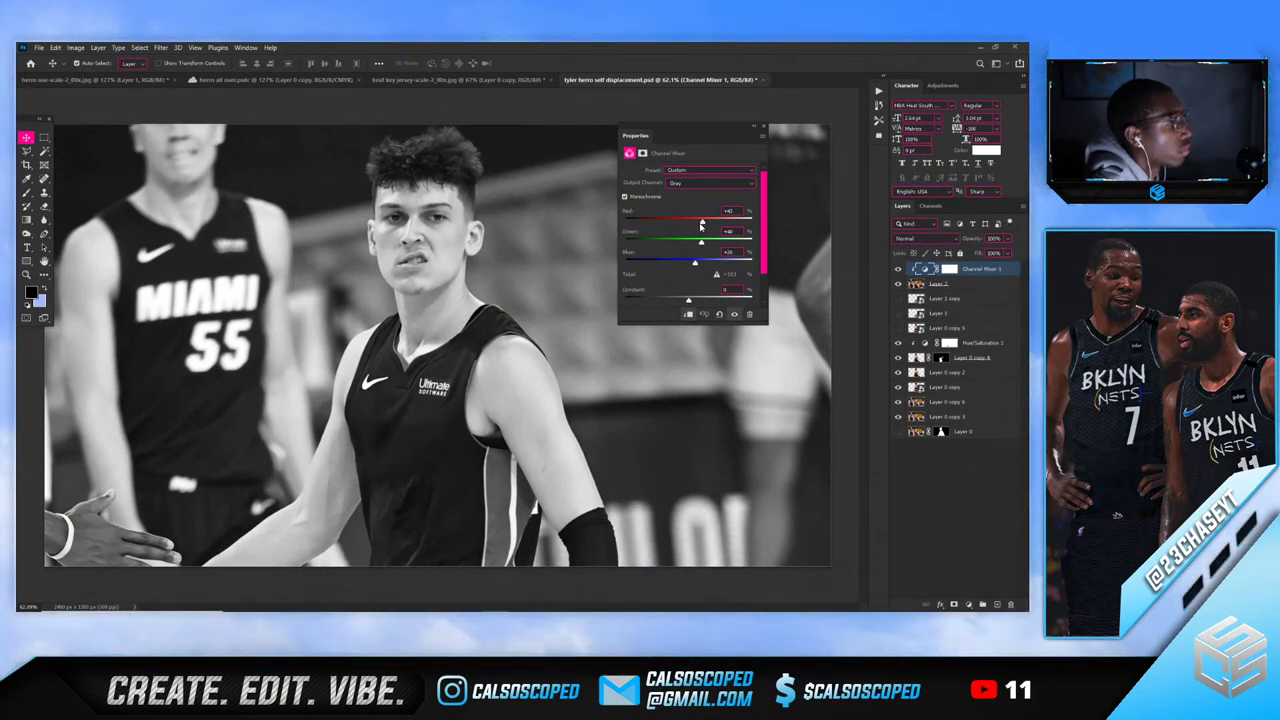
left_click_drag(702, 224, 699, 222)
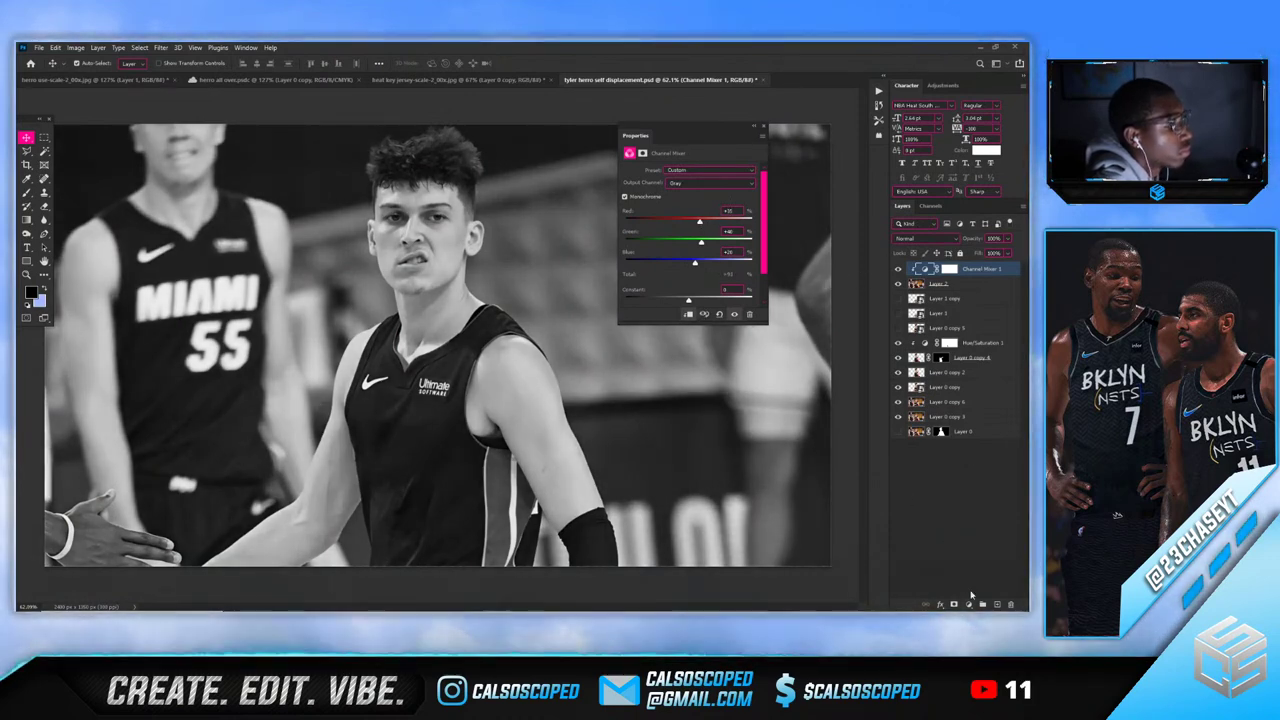
Add a Curves adjustment clipped above the Channel Mixer, lifting the shadows while keeping the upper tones nearly straight
left_click(969, 604)
left_click(958, 465)
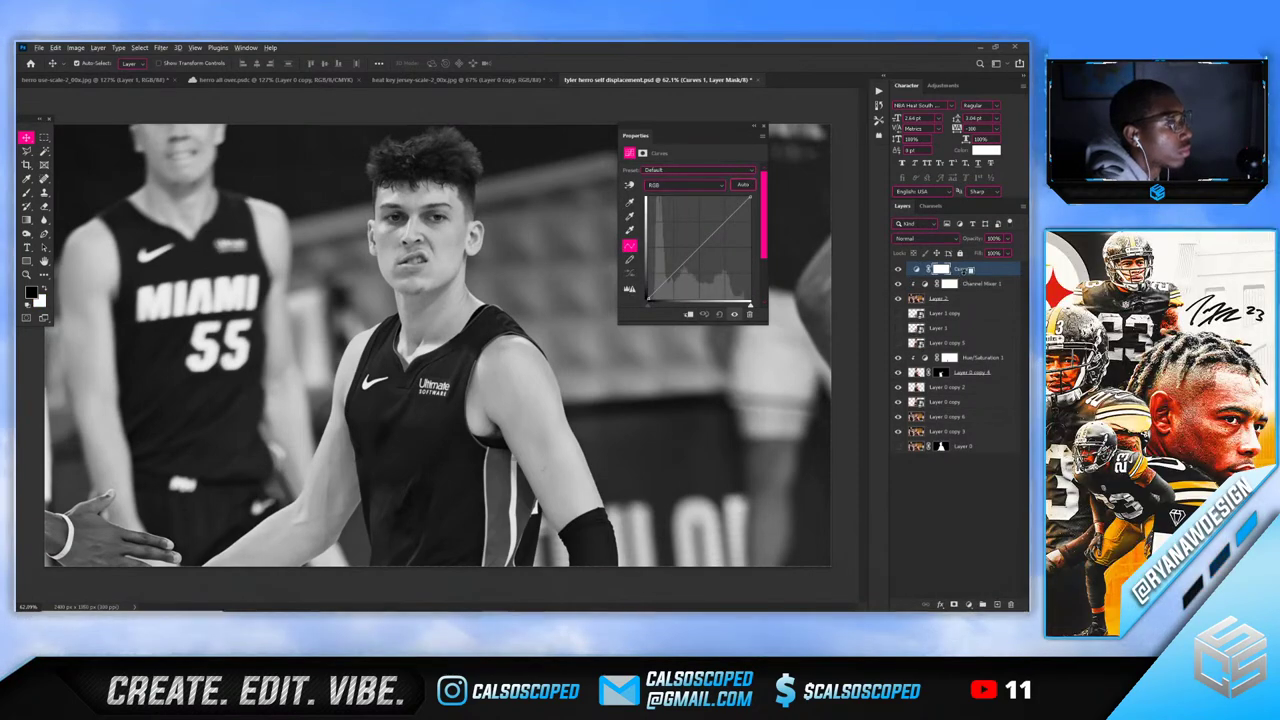
left_click_drag(660, 270, 695, 252)
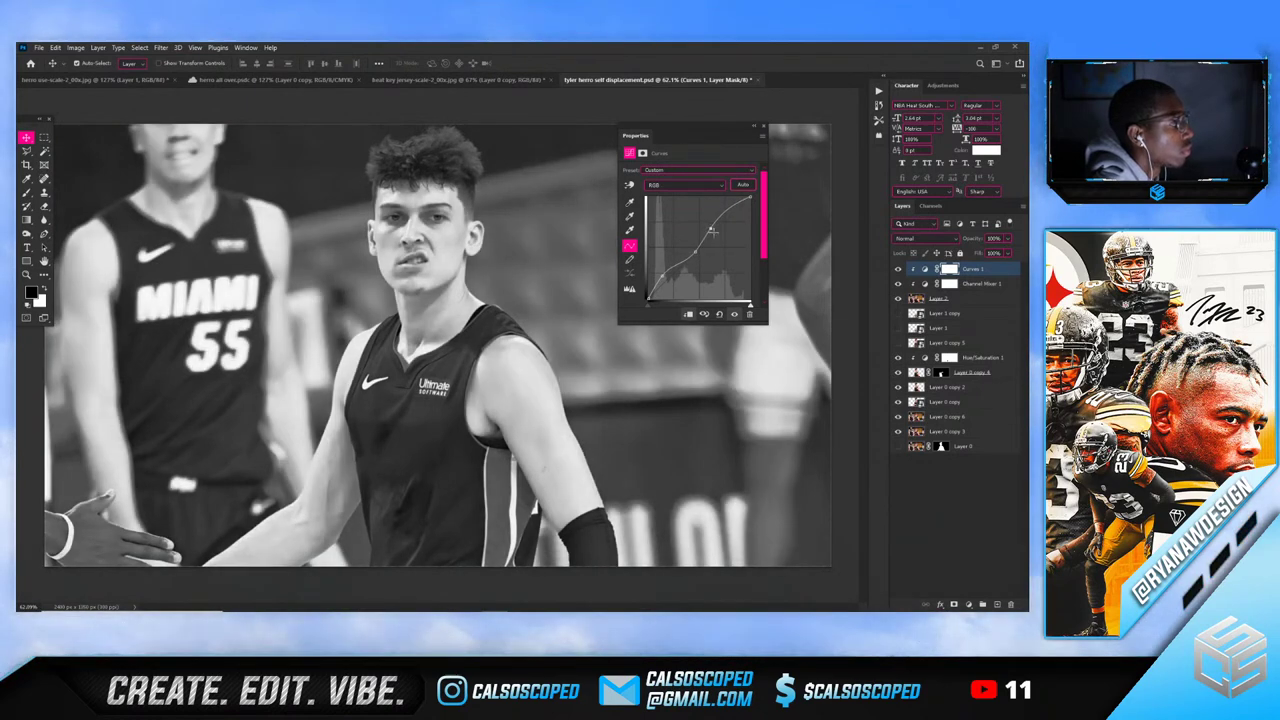
left_click_drag(710, 228, 716, 232)
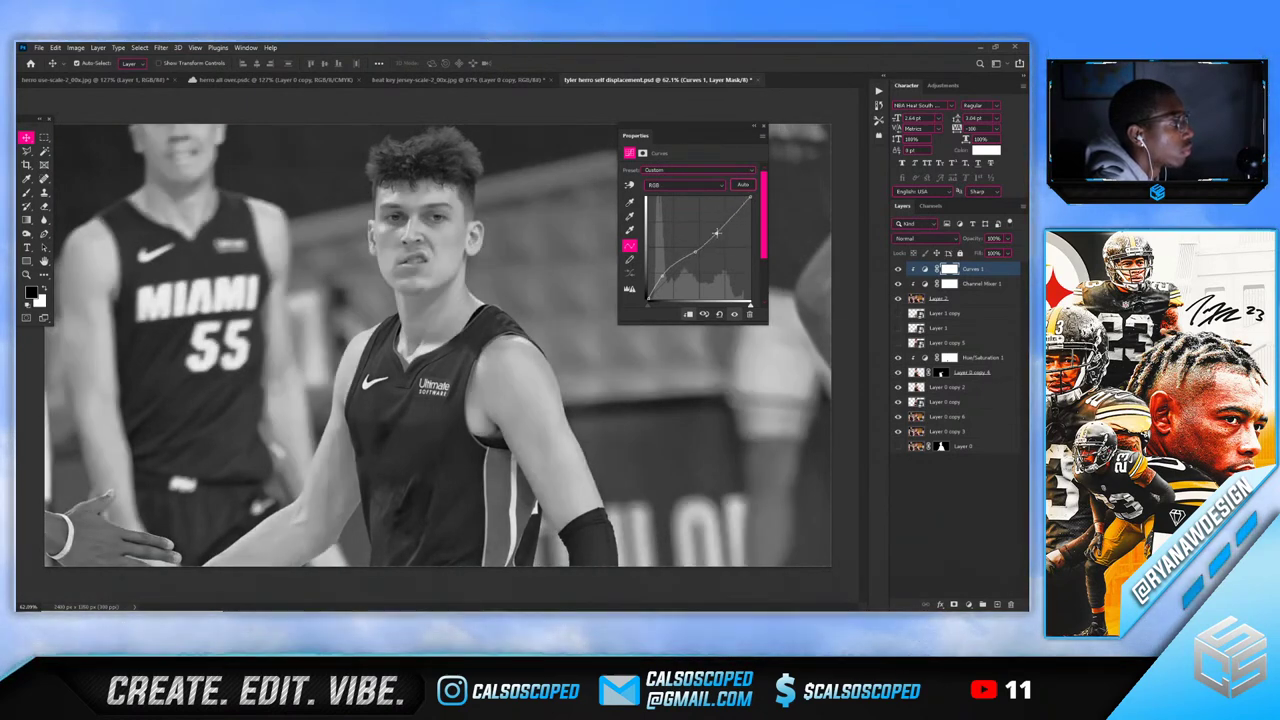
Convert the merged layer and its two adjustments into a smart object and apply a Gaussian Blur of 1.4 pixels
left_click(931, 302, "shift")
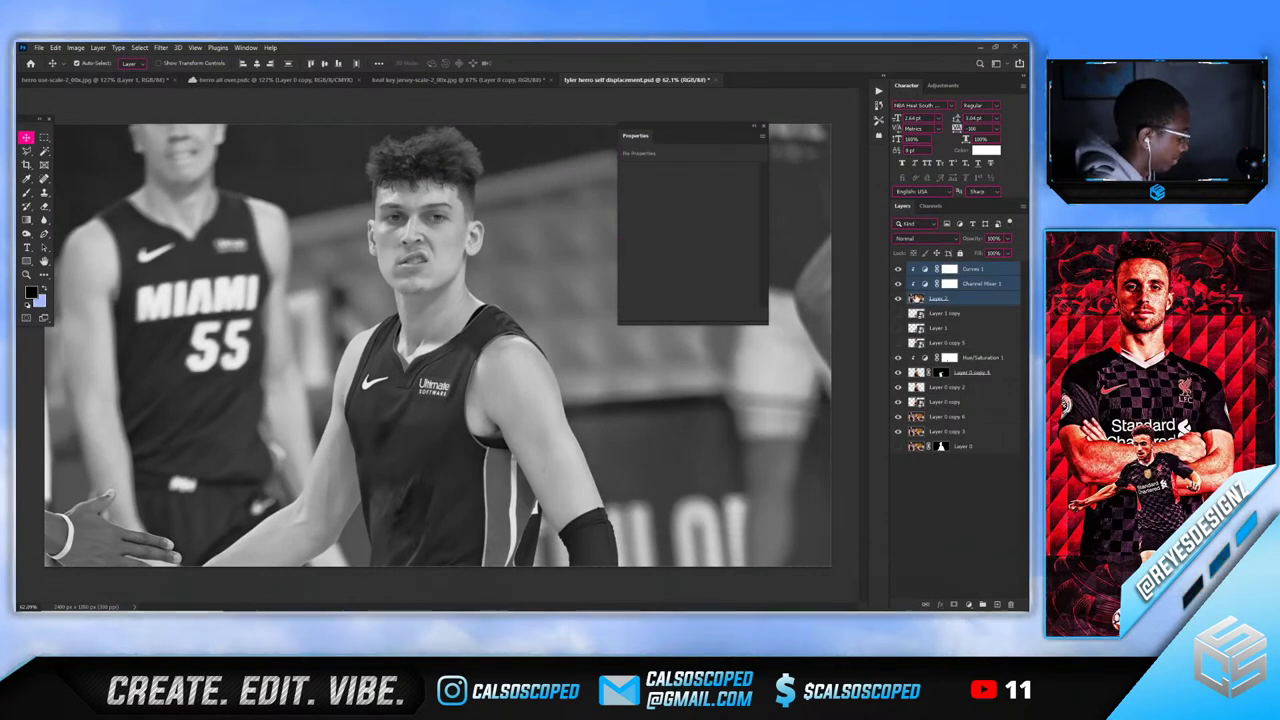
key("F5")
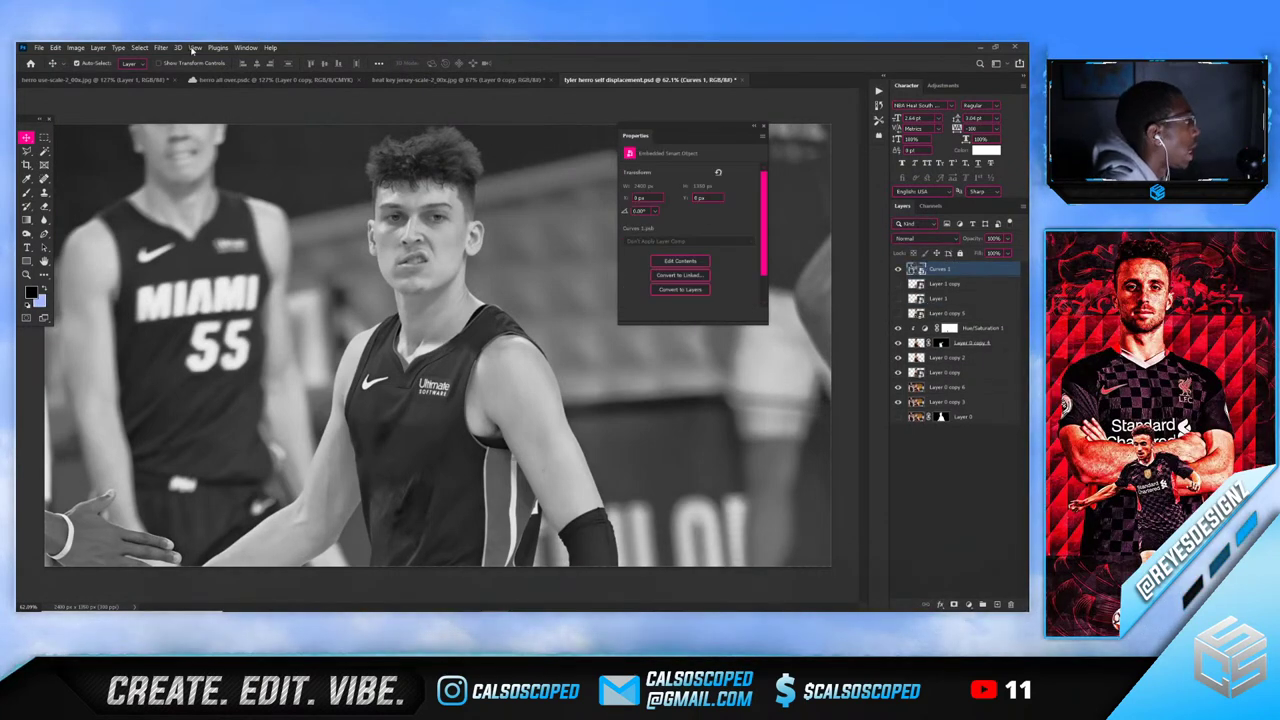
left_click(162, 47)
mouse_move(186, 185)
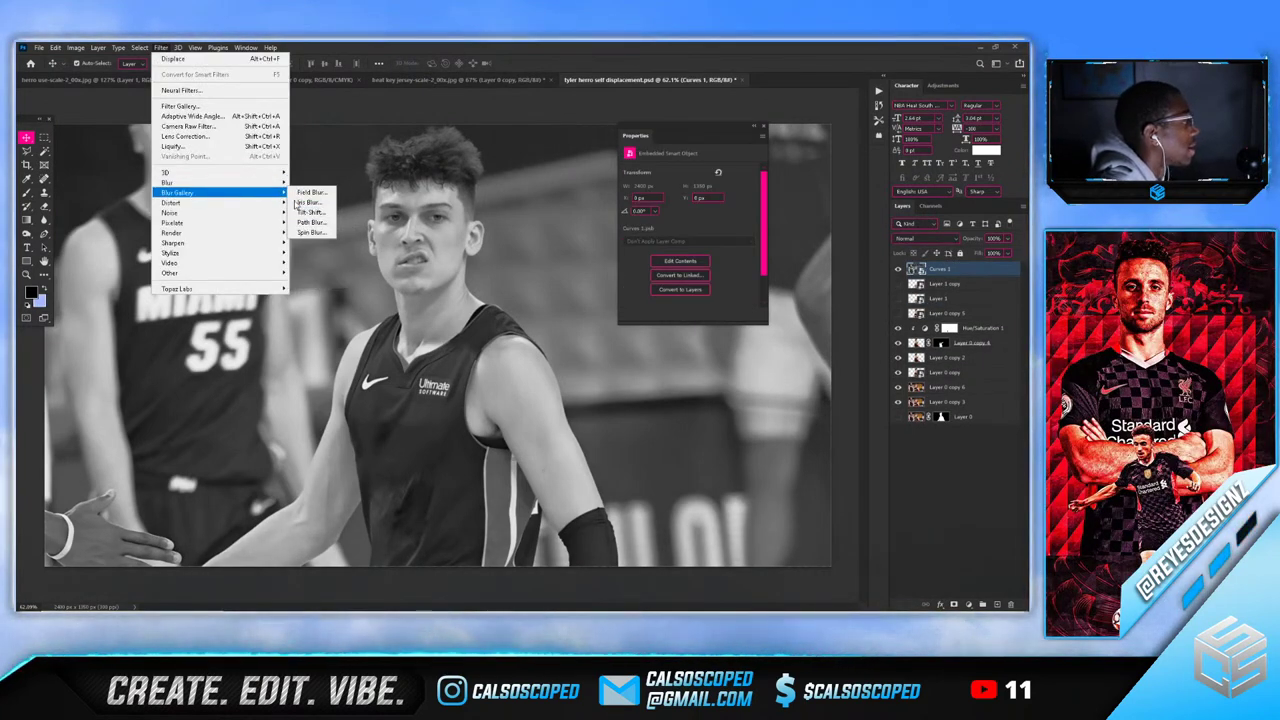
mouse_move(285, 185)
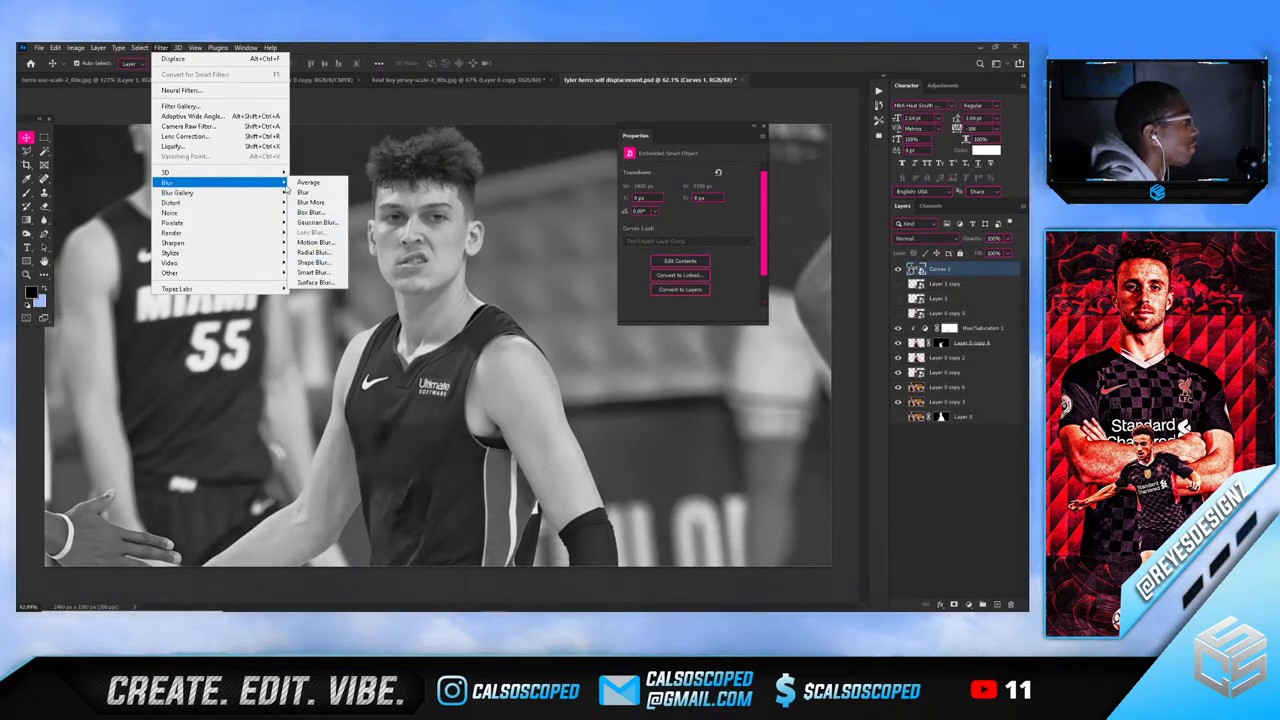
left_click(318, 222)
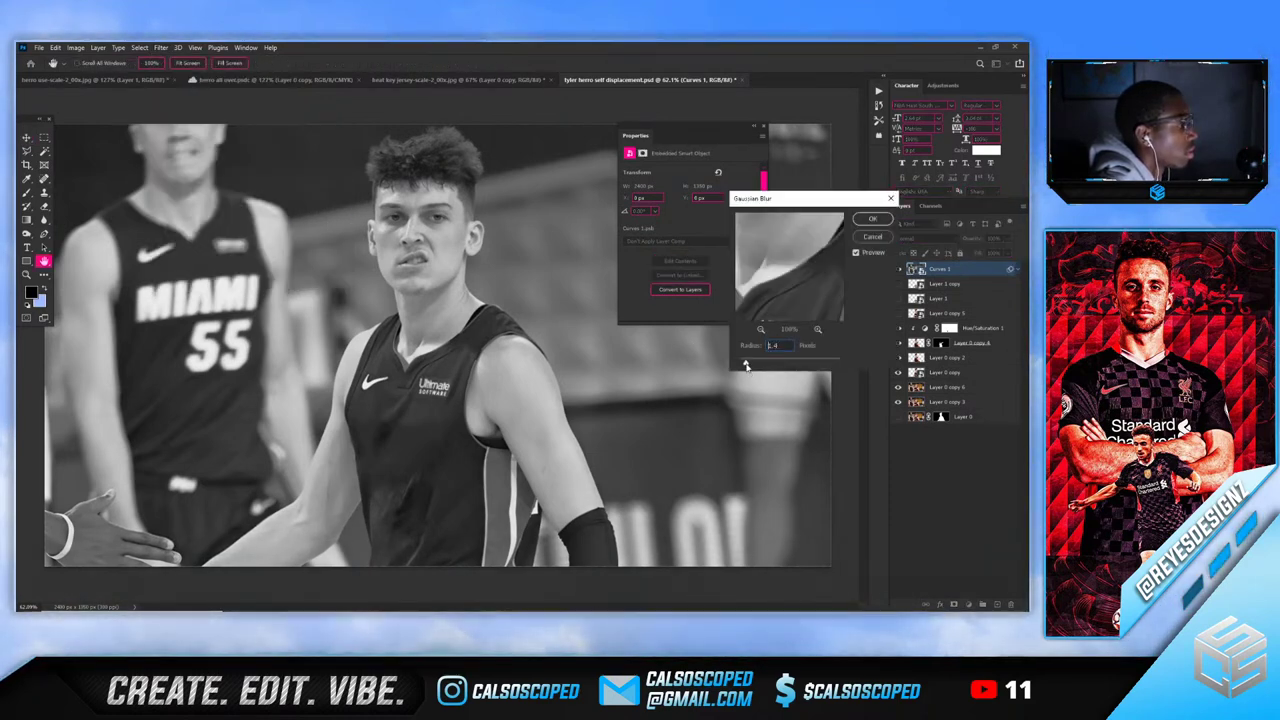
left_click(870, 219)
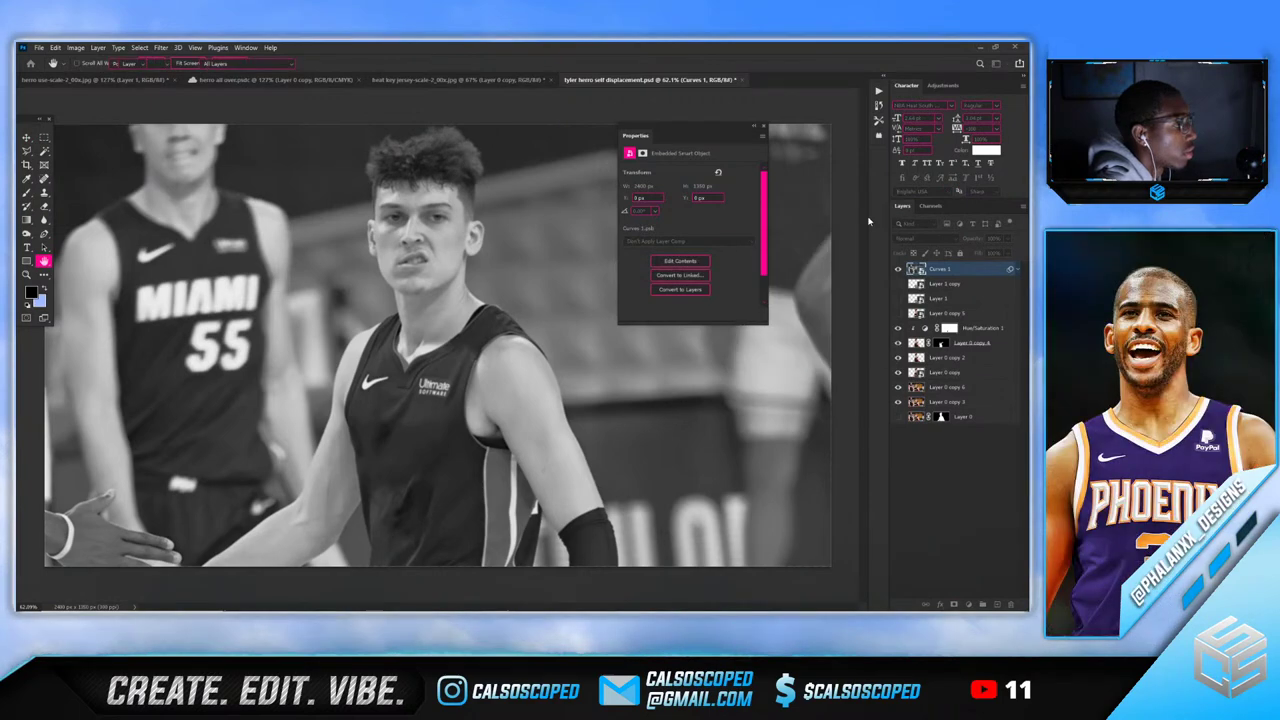
left_click(763, 126)
Save the document as a Photoshop file named tyler herro self displacement 2, and hide the grayscale Curves 1 layer
left_click(38, 47)
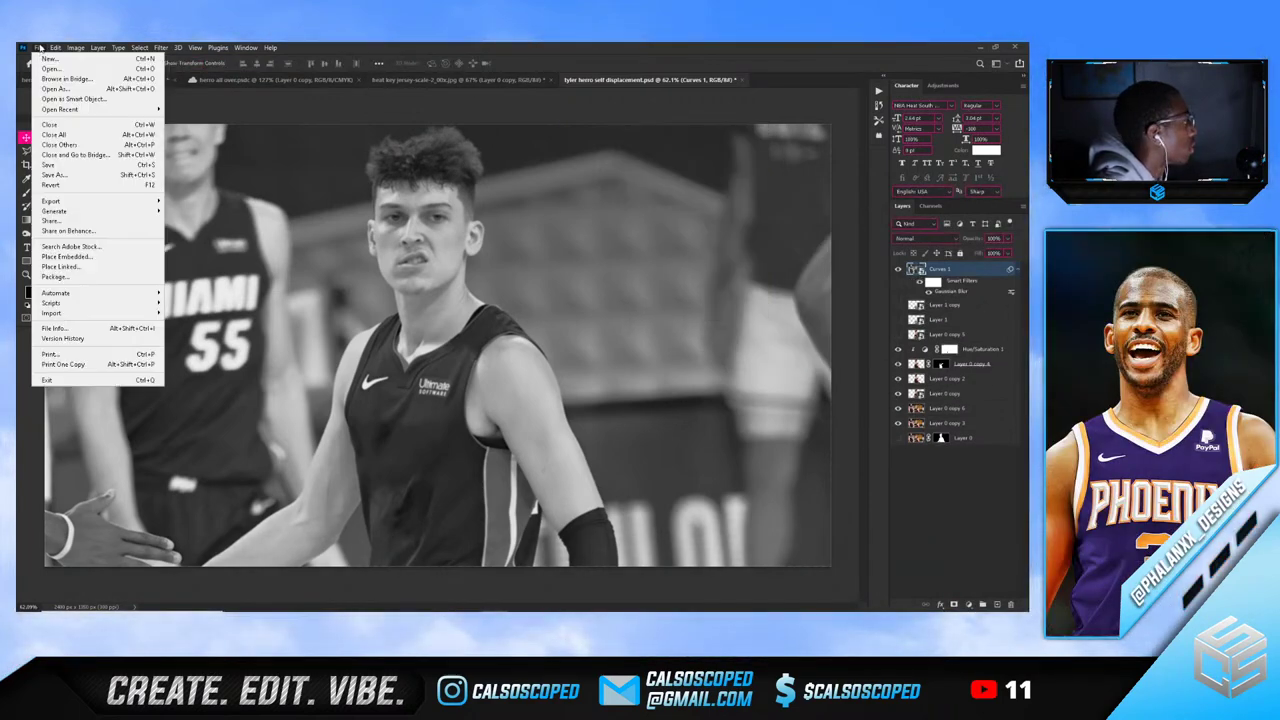
left_click(70, 186)
left_click(797, 436)
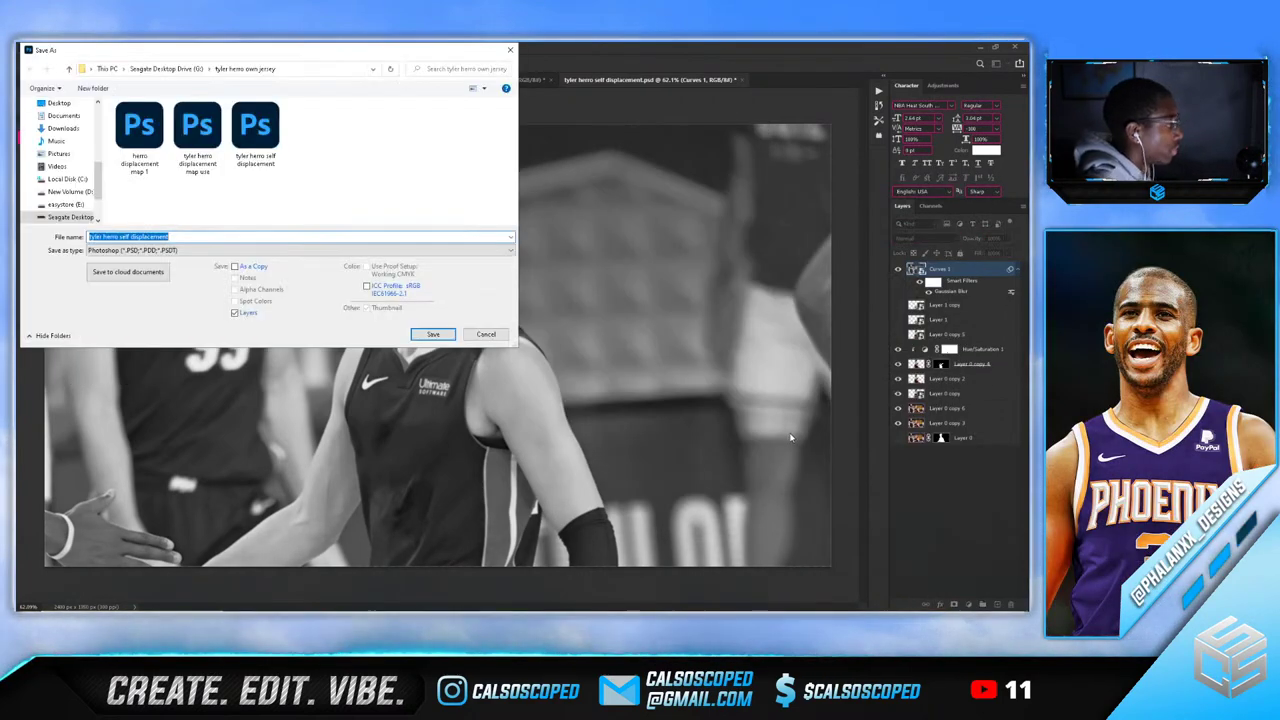
type("tyler")
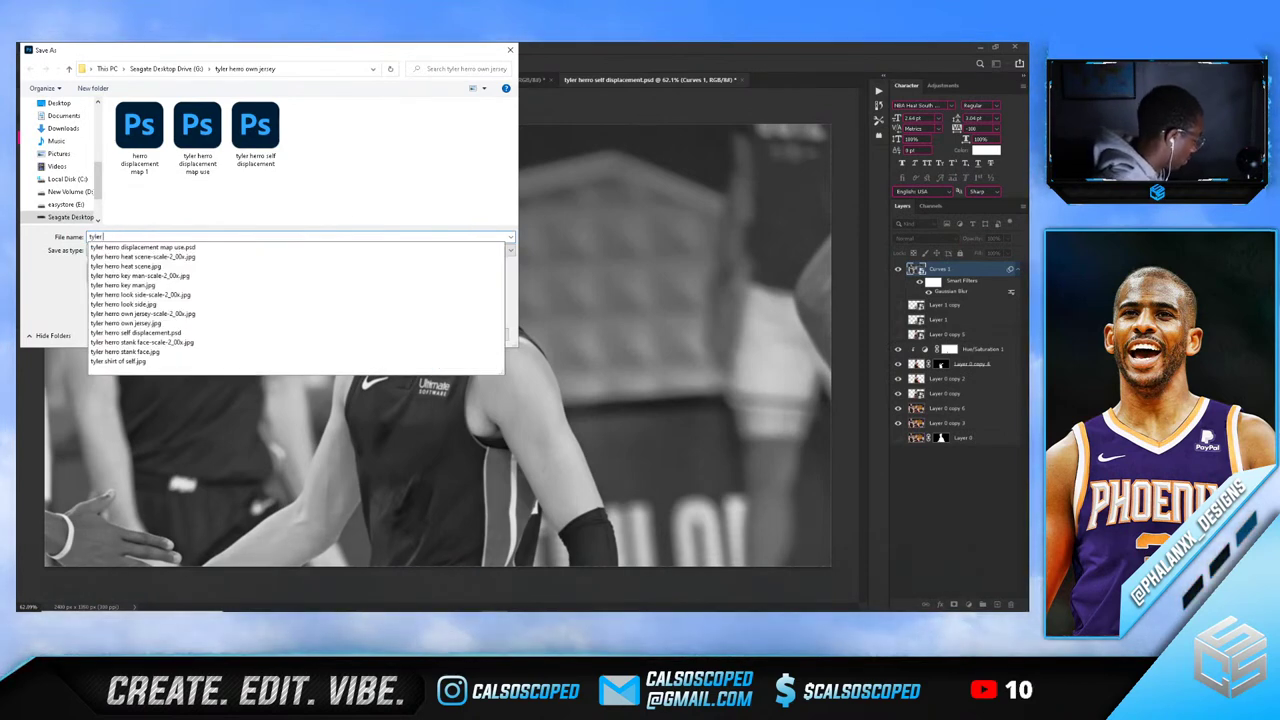
type(" herro self d")
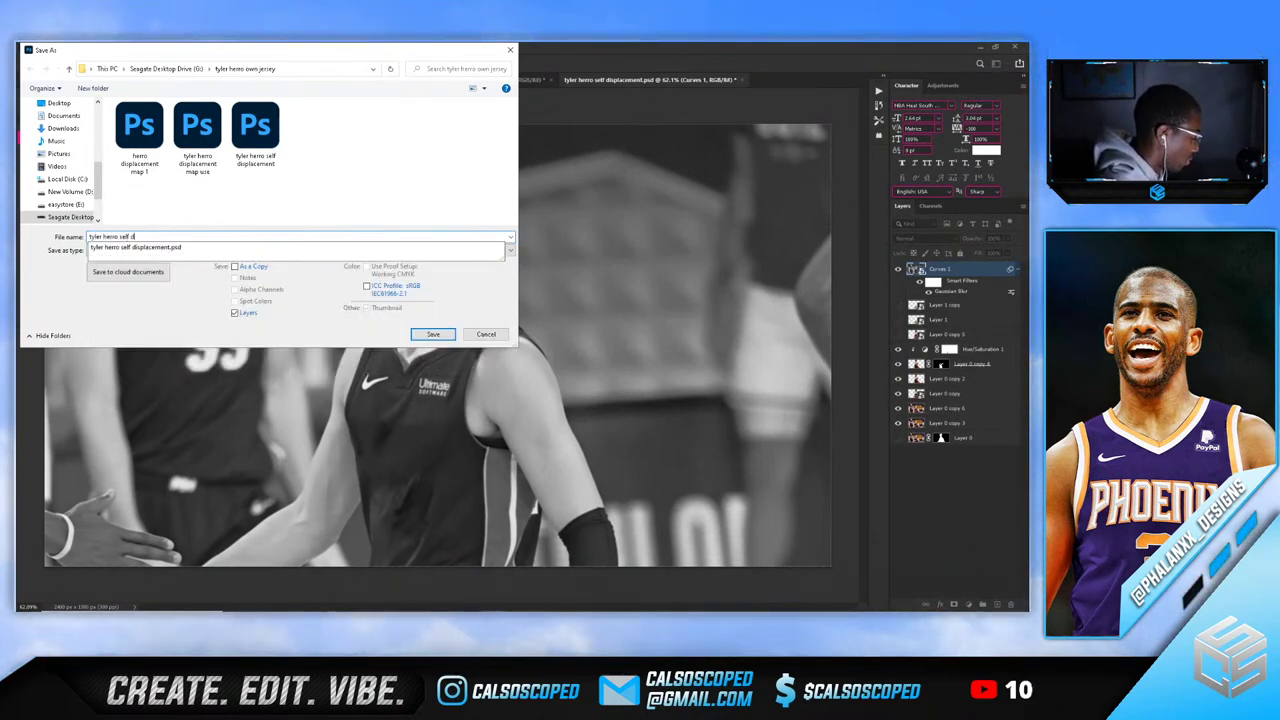
type("isplacemen")
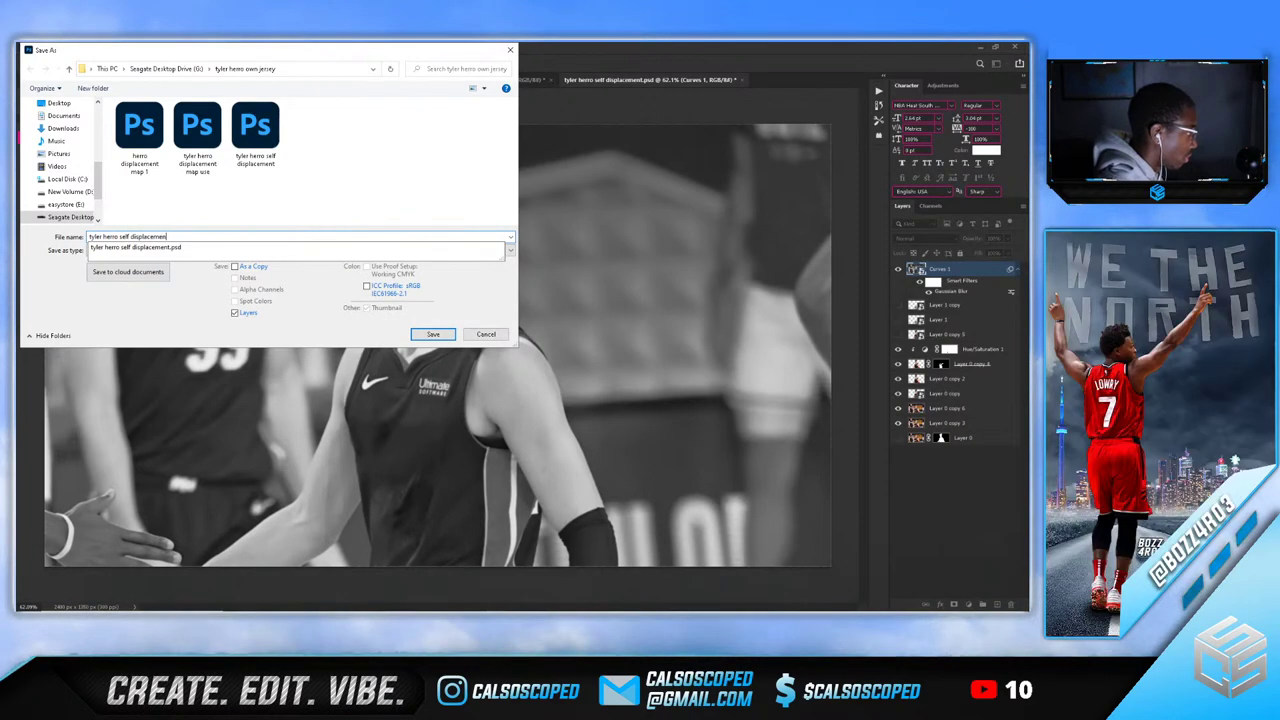
type("t 2")
key("Return")
left_click(632, 208)
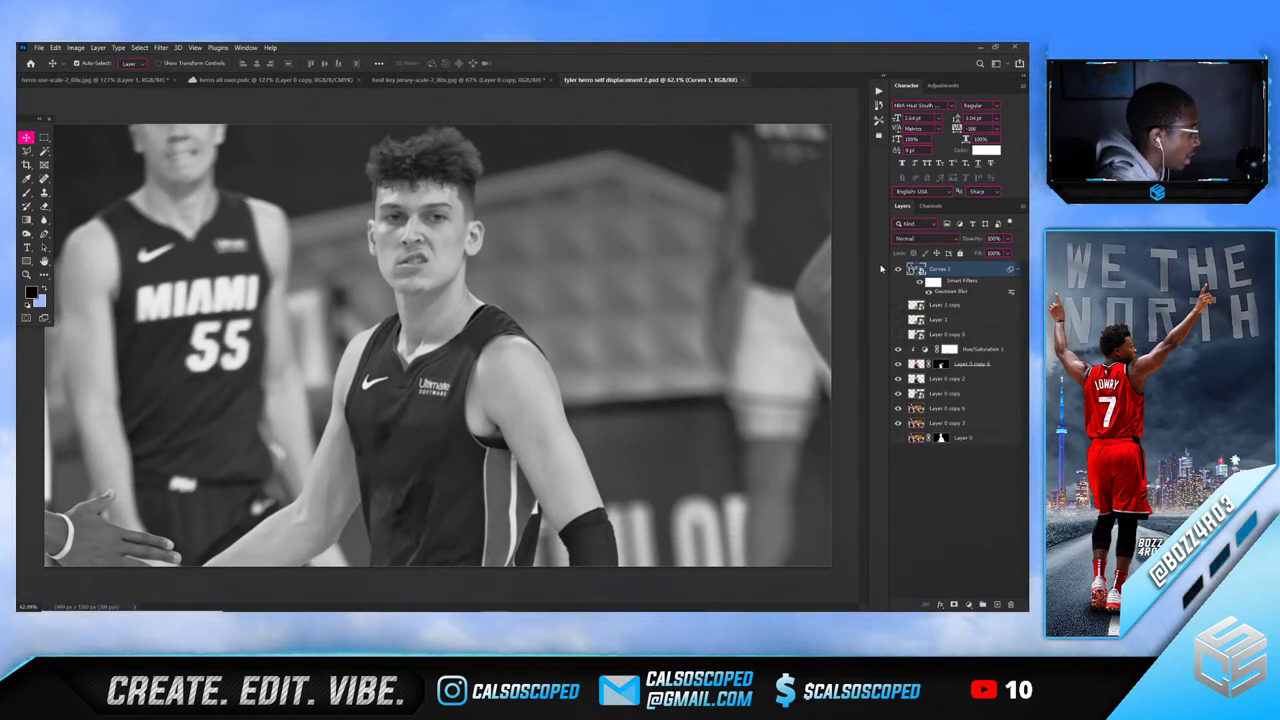
left_click(900, 270)
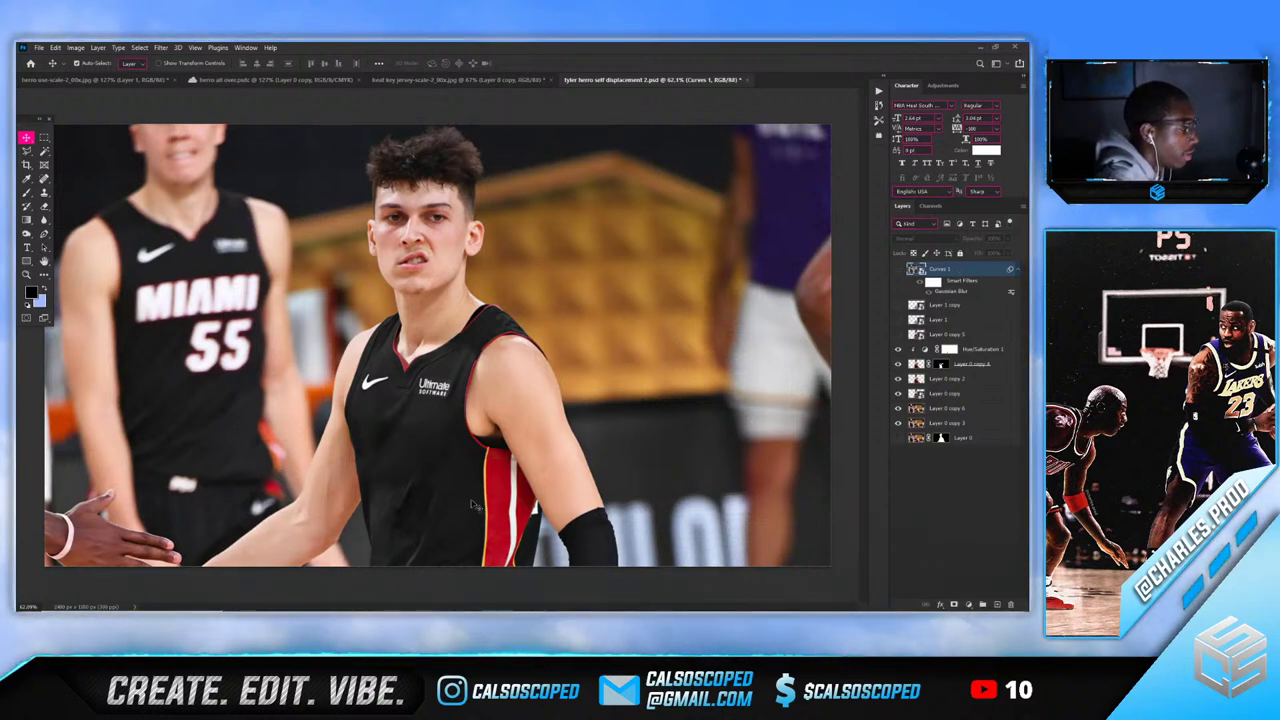
Compare the herro all over composition and its reference photo with the blank jersey in the displacement document
left_click(268, 79)
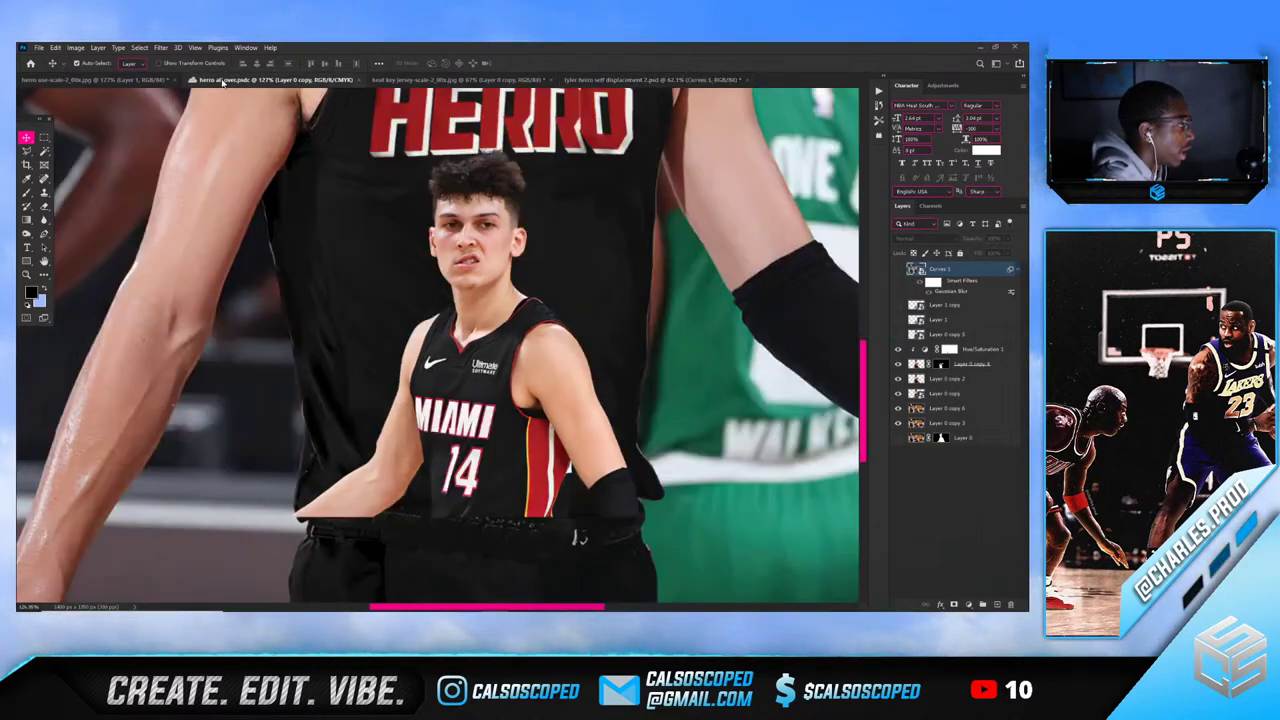
key("ctrl+0")
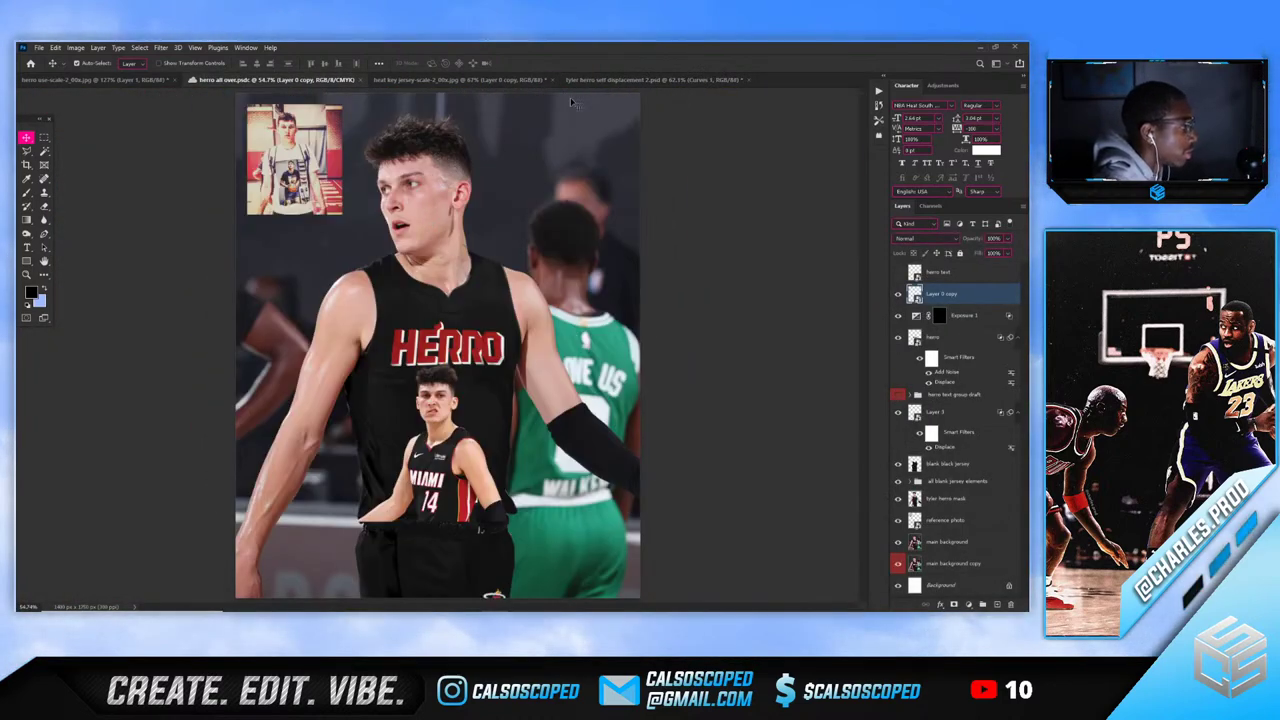
left_click(646, 79)
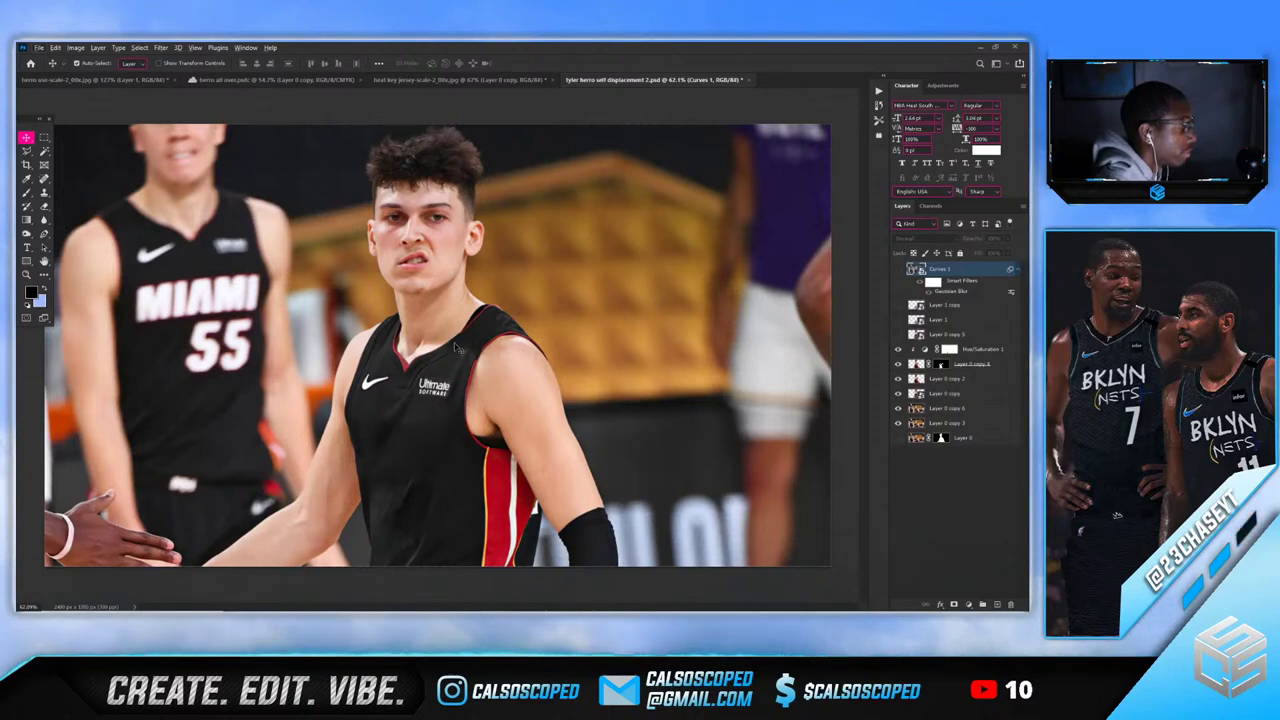
scroll(428, 460, "up", 1)
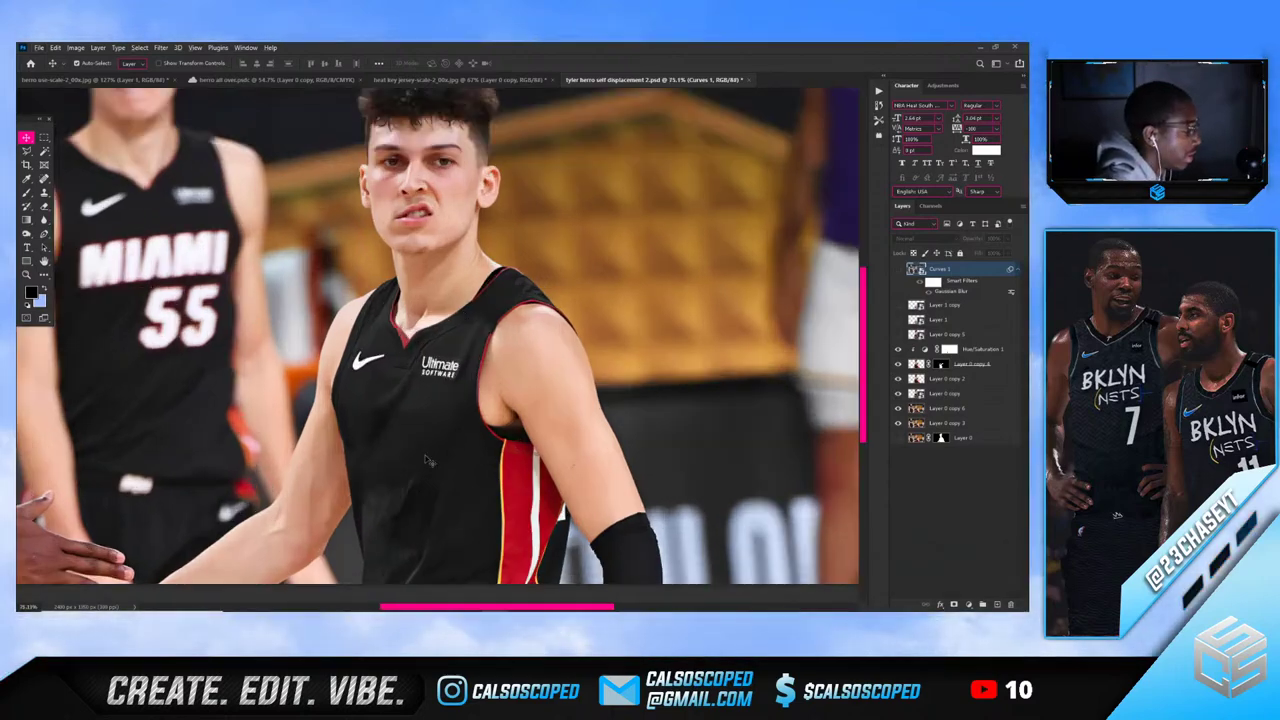
left_click(265, 80)
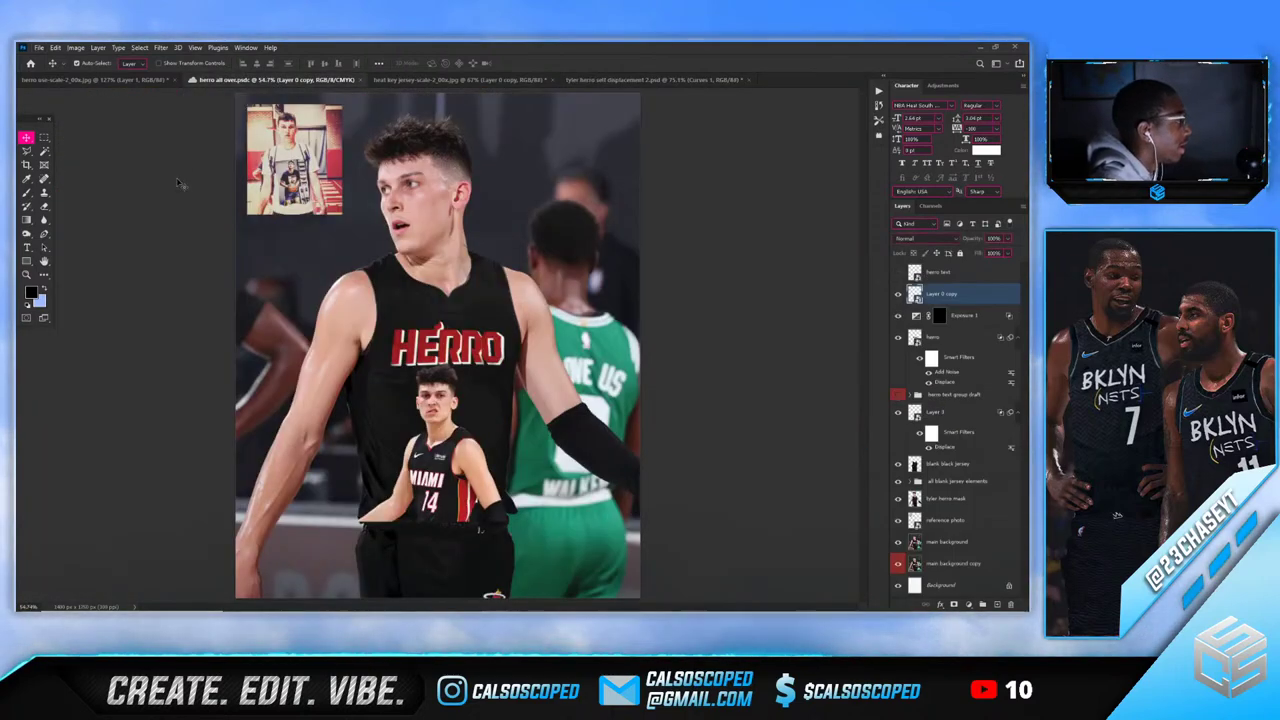
scroll(288, 130, "up", 4)
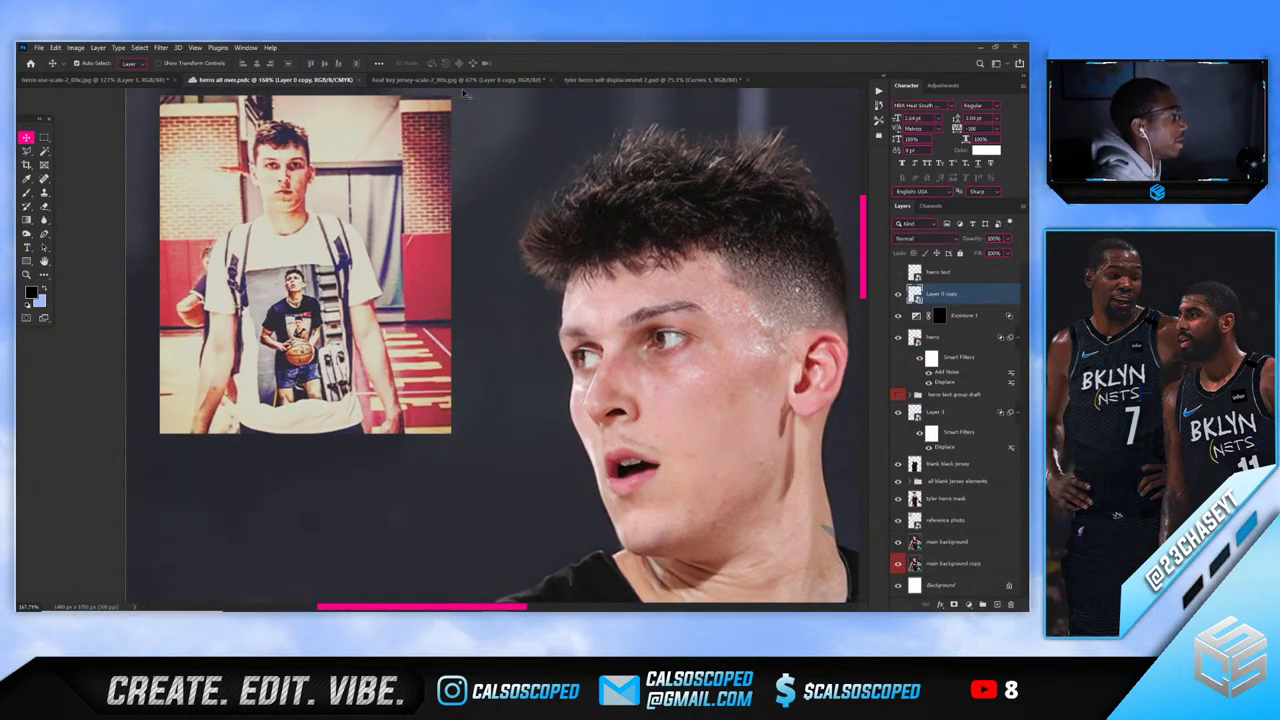
Return to the tyler herro self displacement 2 document and check the grayscale Curves 1 map against the blank jersey
left_click(618, 80)
scroll(435, 440, "down", 2)
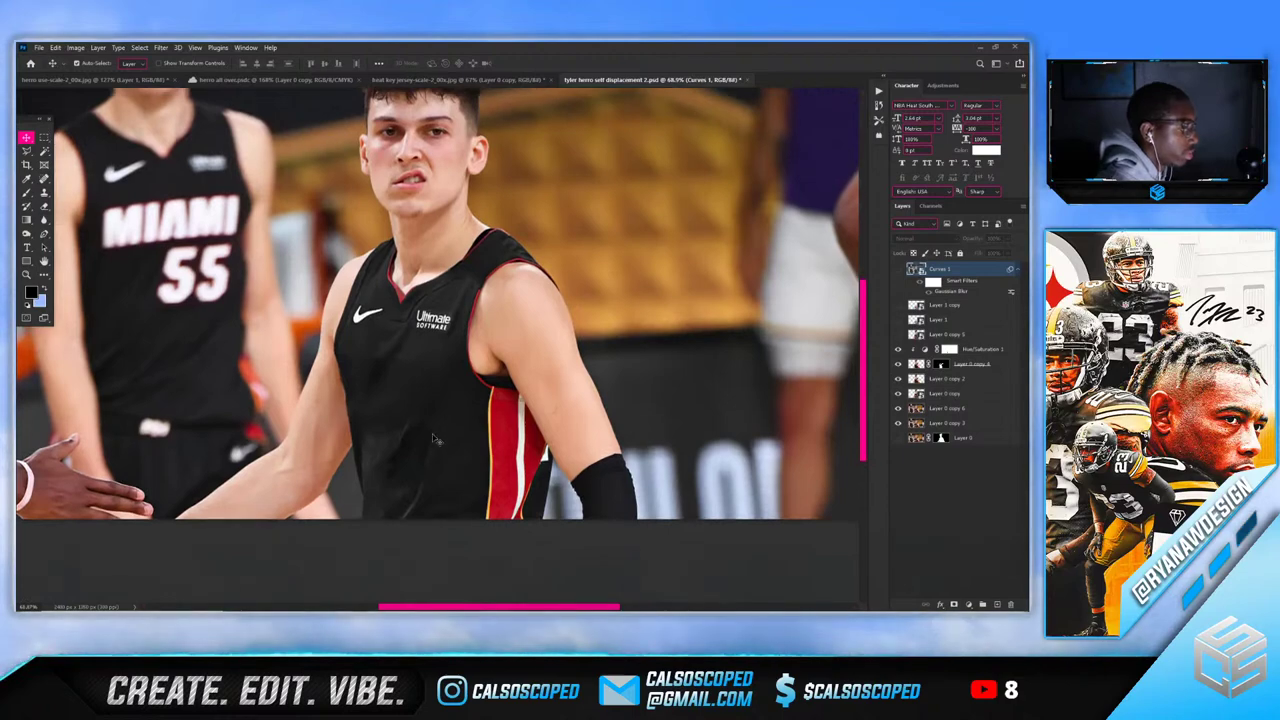
left_click(897, 269)
left_click(897, 269)
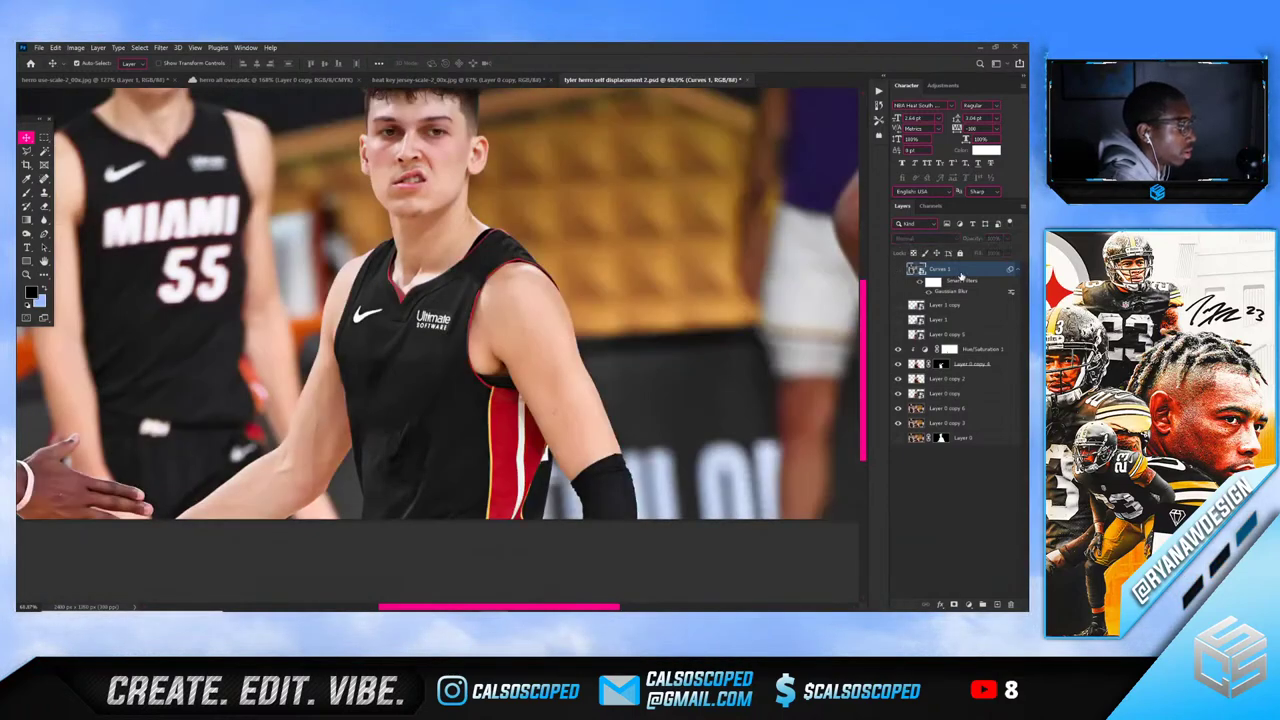
left_click(37, 48)
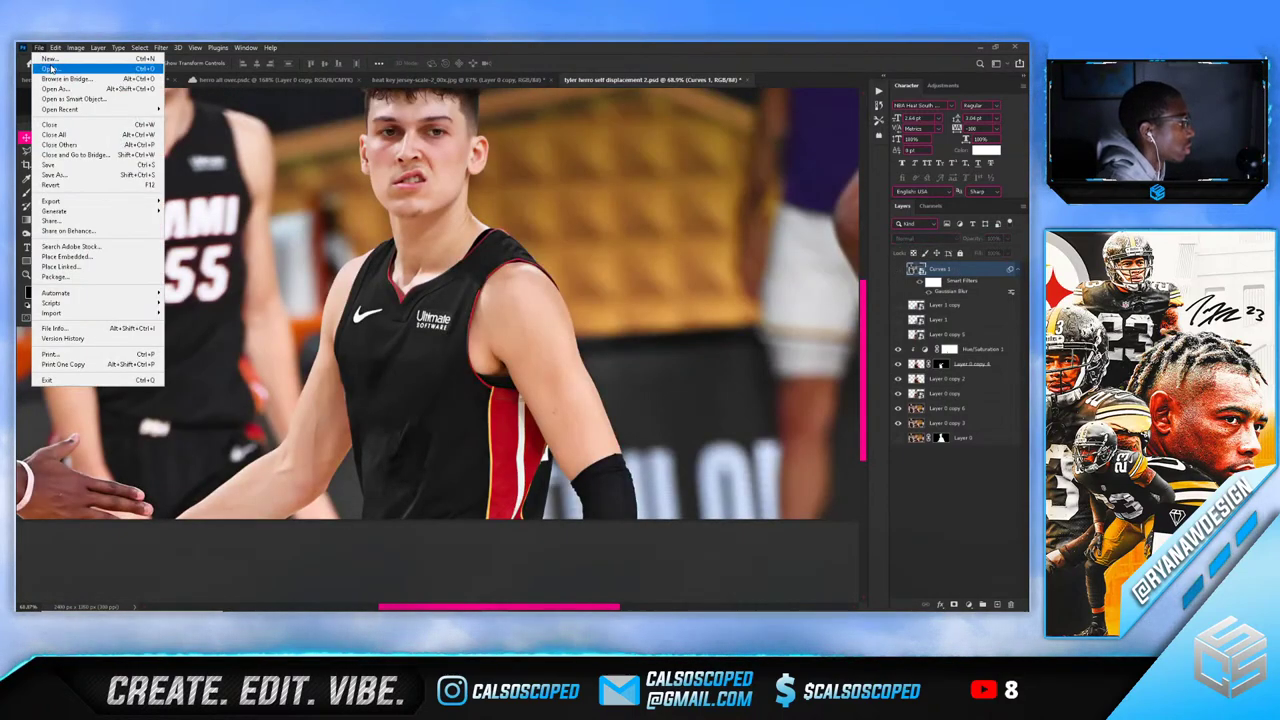
left_click(51, 68)
key("Escape")
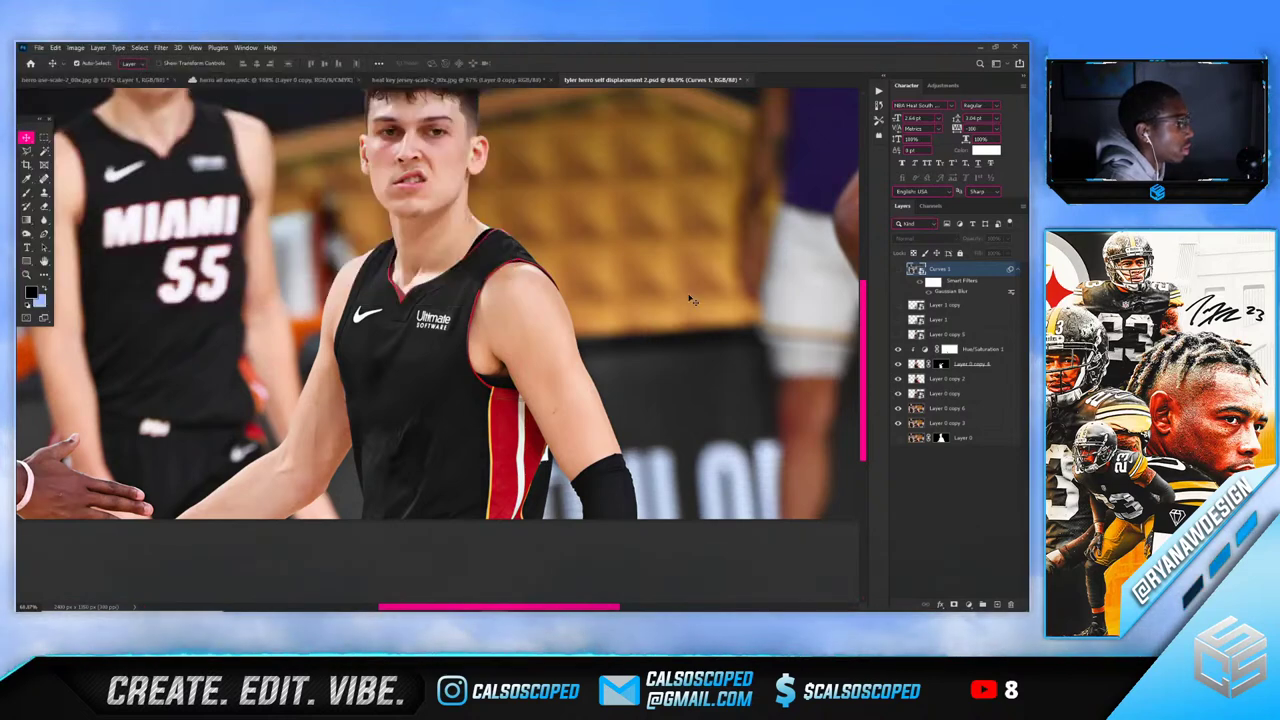
Check the hidden artwork layers, then show and select Layer 1 copy with the player photo on the jersey
left_click(938, 338)
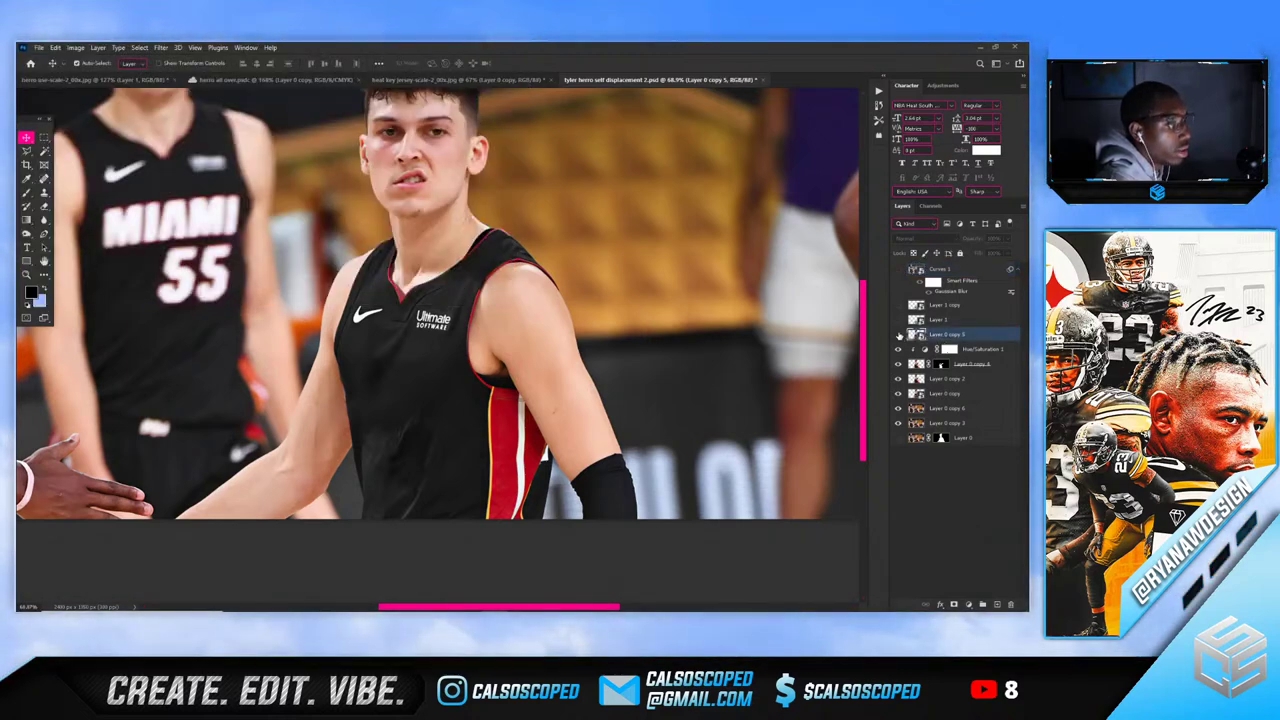
left_click(898, 336)
left_click(898, 336)
left_click(898, 307)
left_click(897, 306)
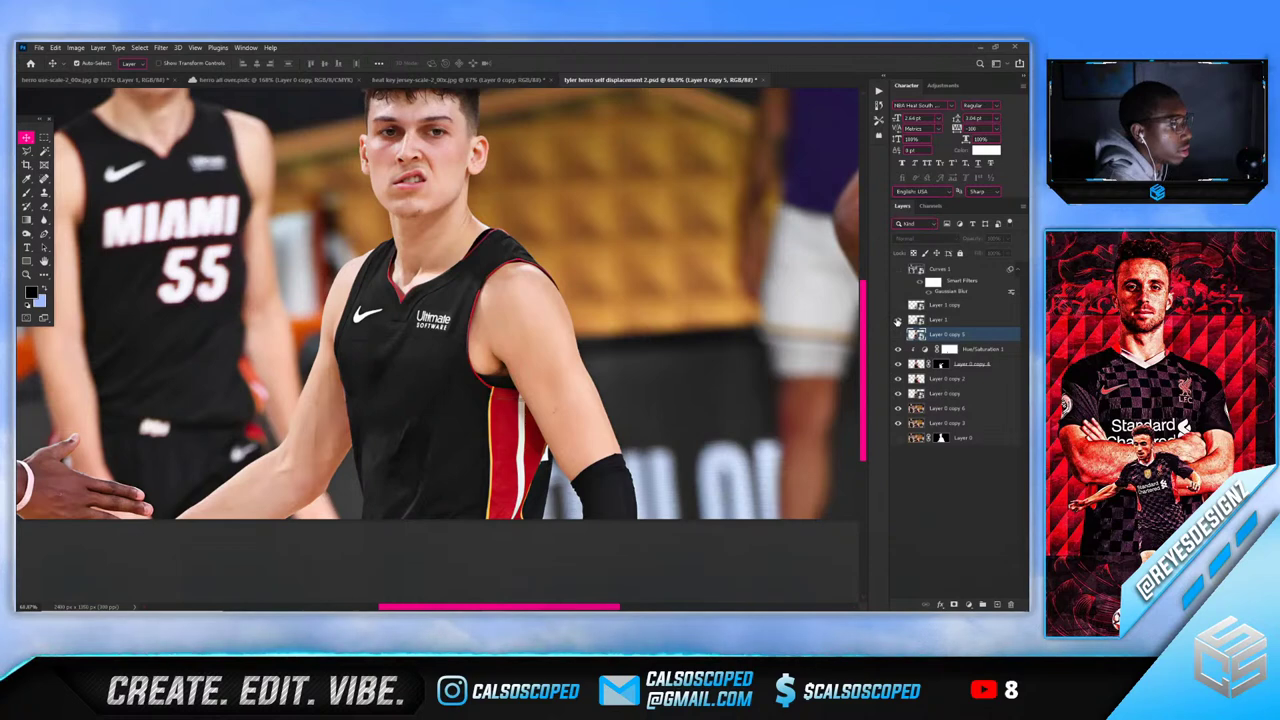
left_click(897, 306)
left_click(897, 306)
left_click(897, 306)
left_click(935, 305)
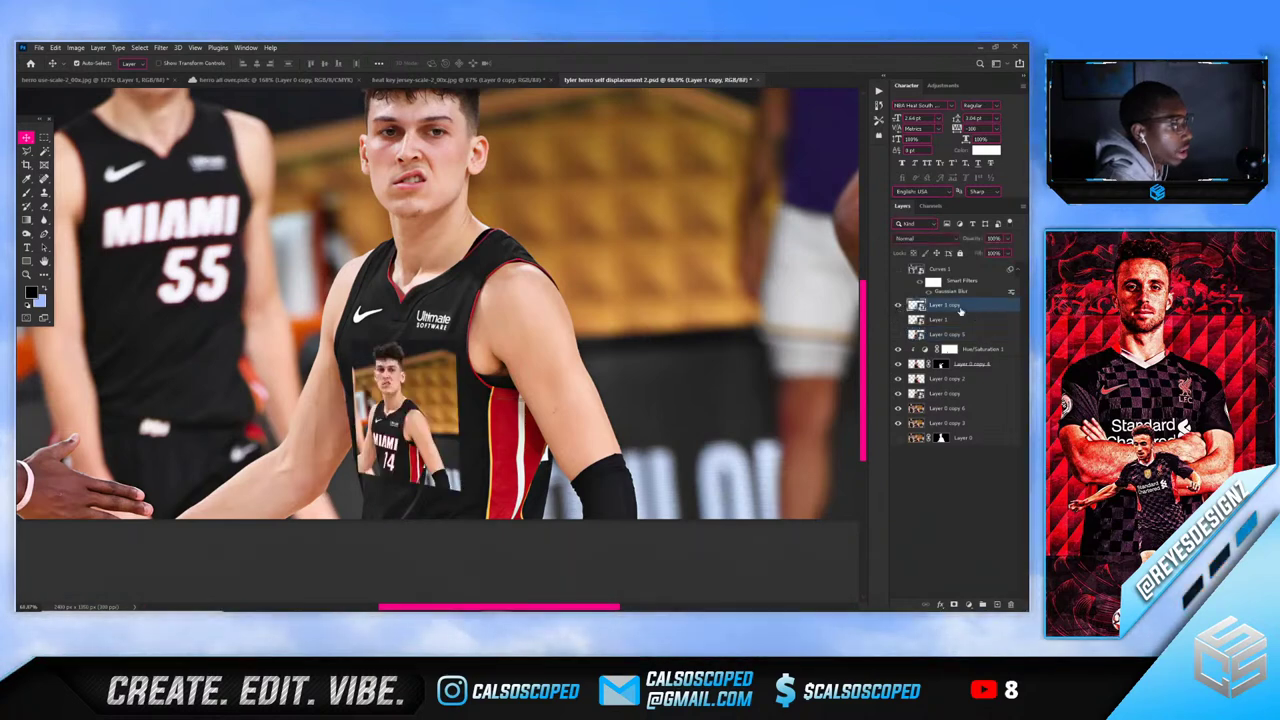
Apply a Displace filter to Layer 1 copy using the tyler herro self displacement 2 file as the map
left_click(160, 47)
mouse_move(201, 200)
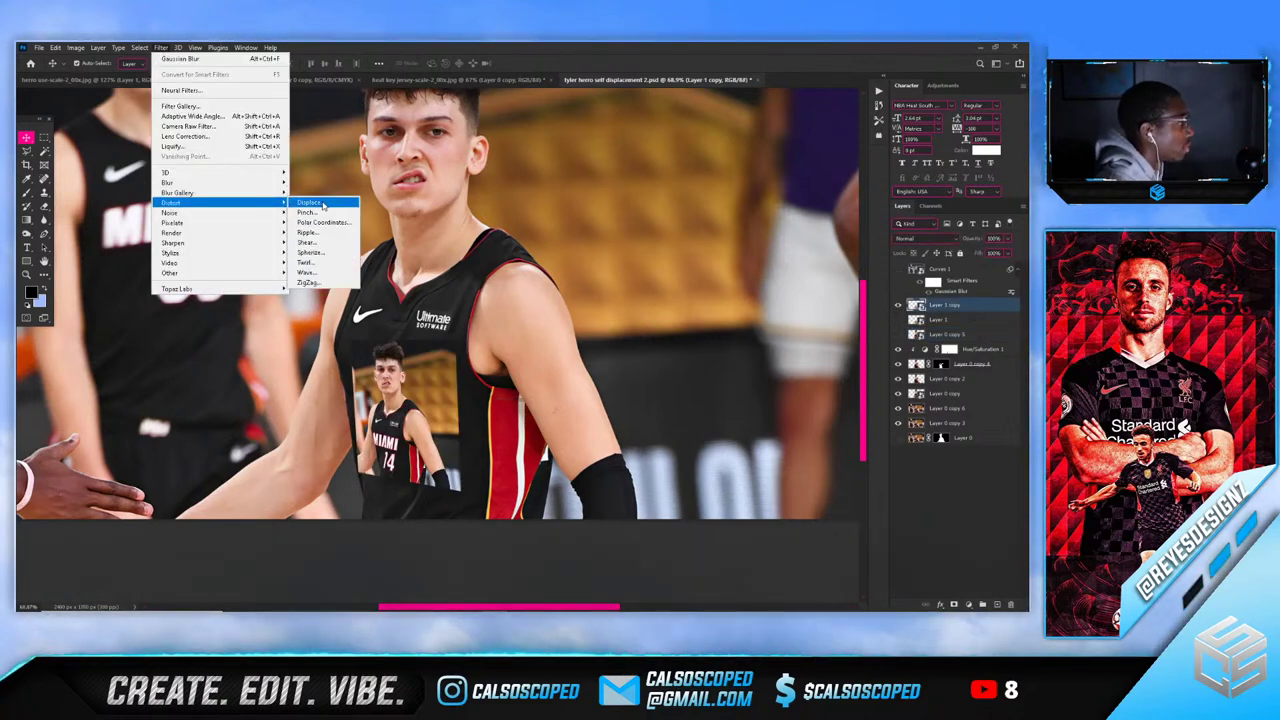
left_click(310, 202)
left_click(640, 233)
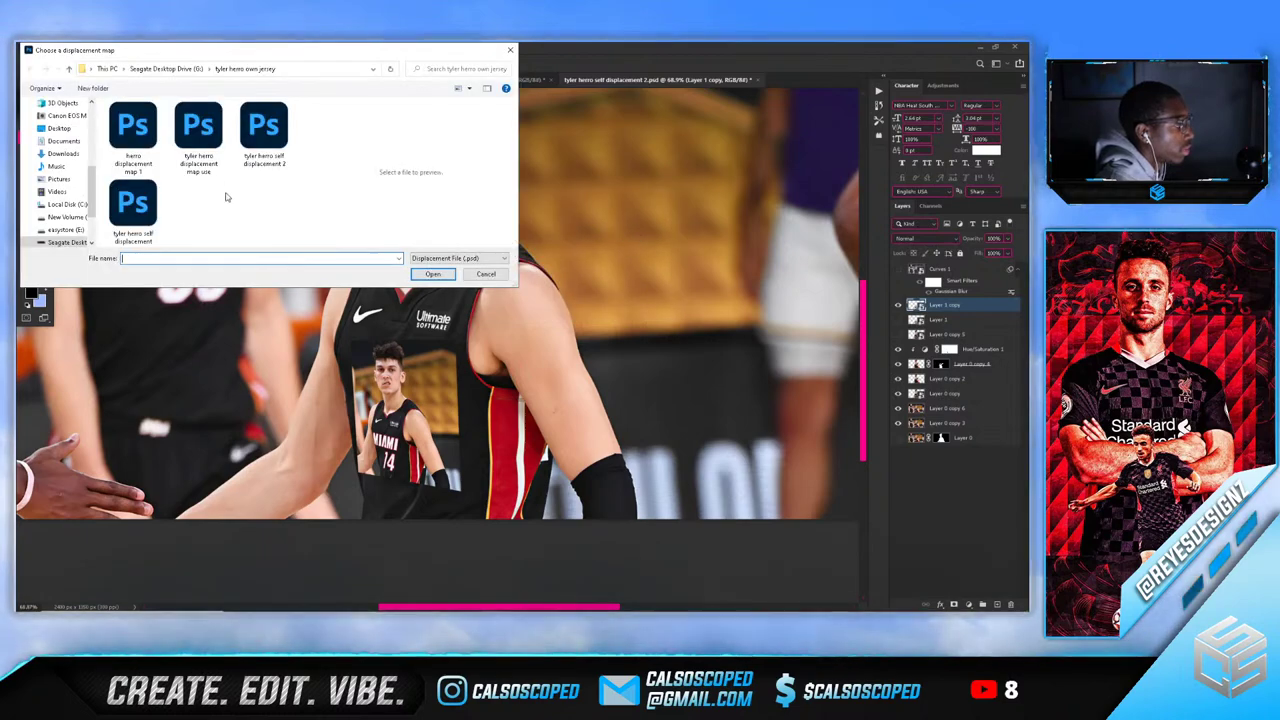
left_click(258, 142)
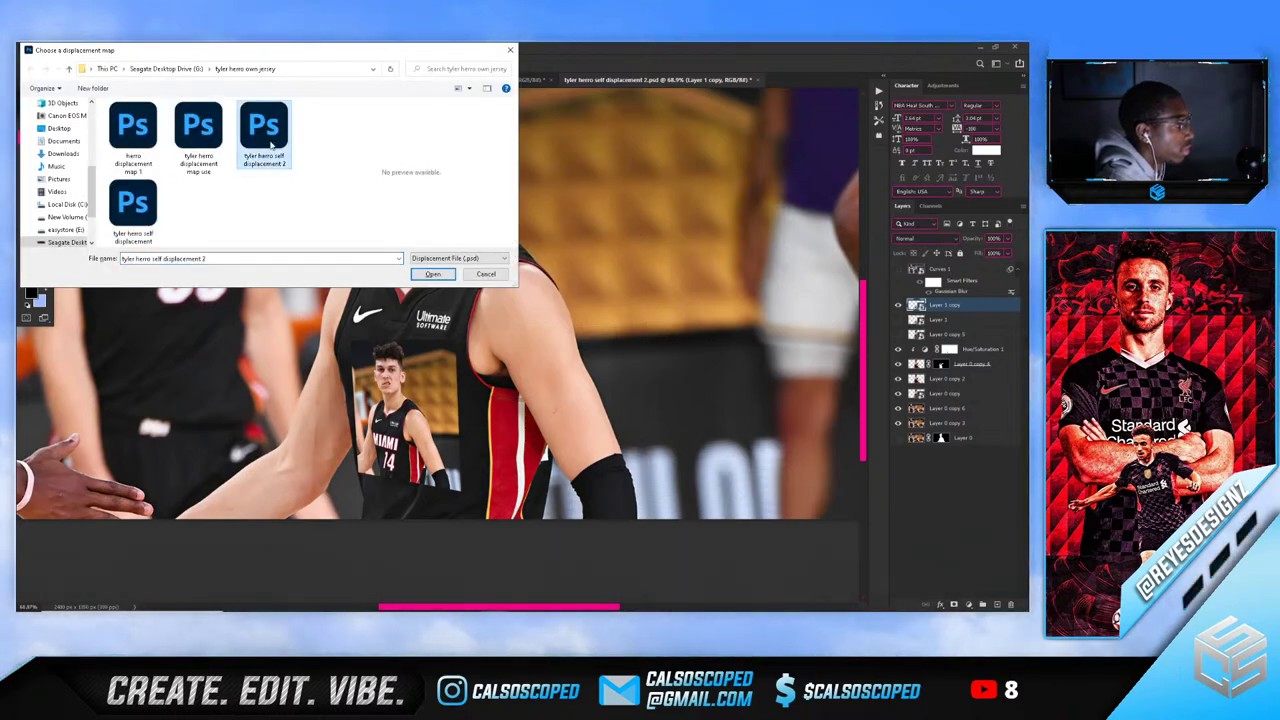
double_click(270, 145)
Examine the player photo on the jersey up close, comparing it with and without the displacement
scroll(380, 483, "up", 3)
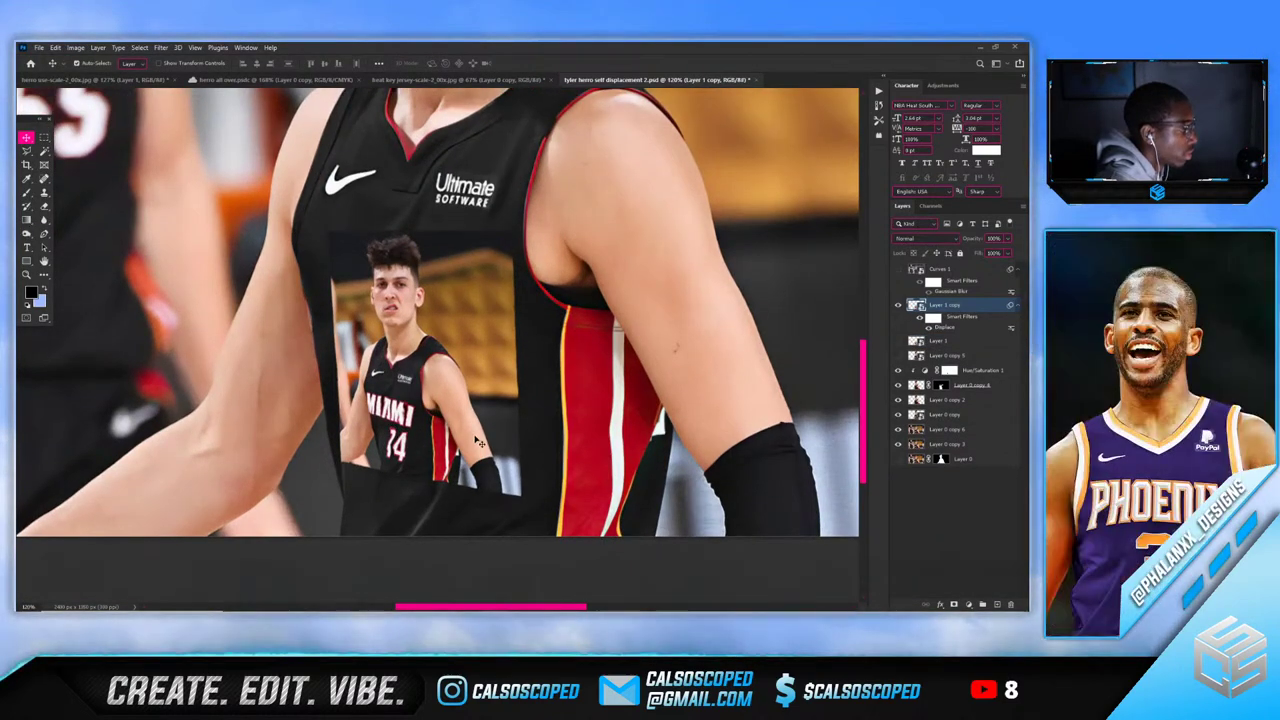
scroll(478, 441, "up", 1)
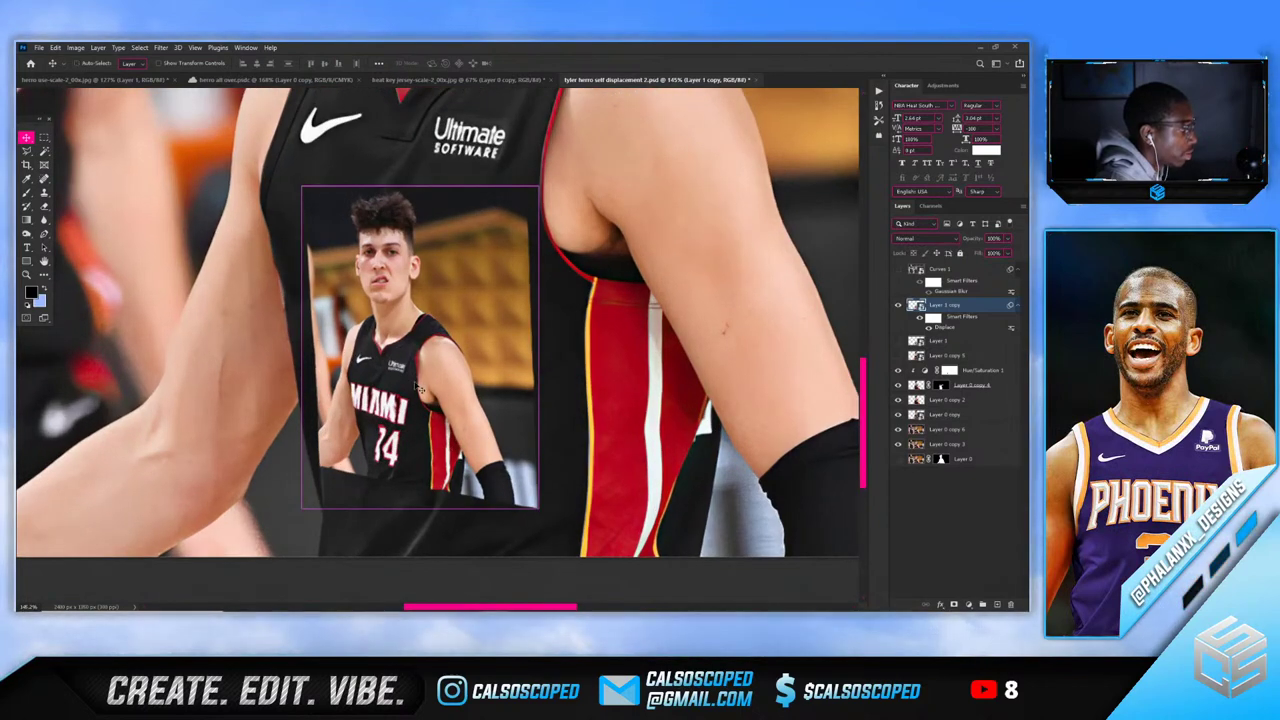
key("z")
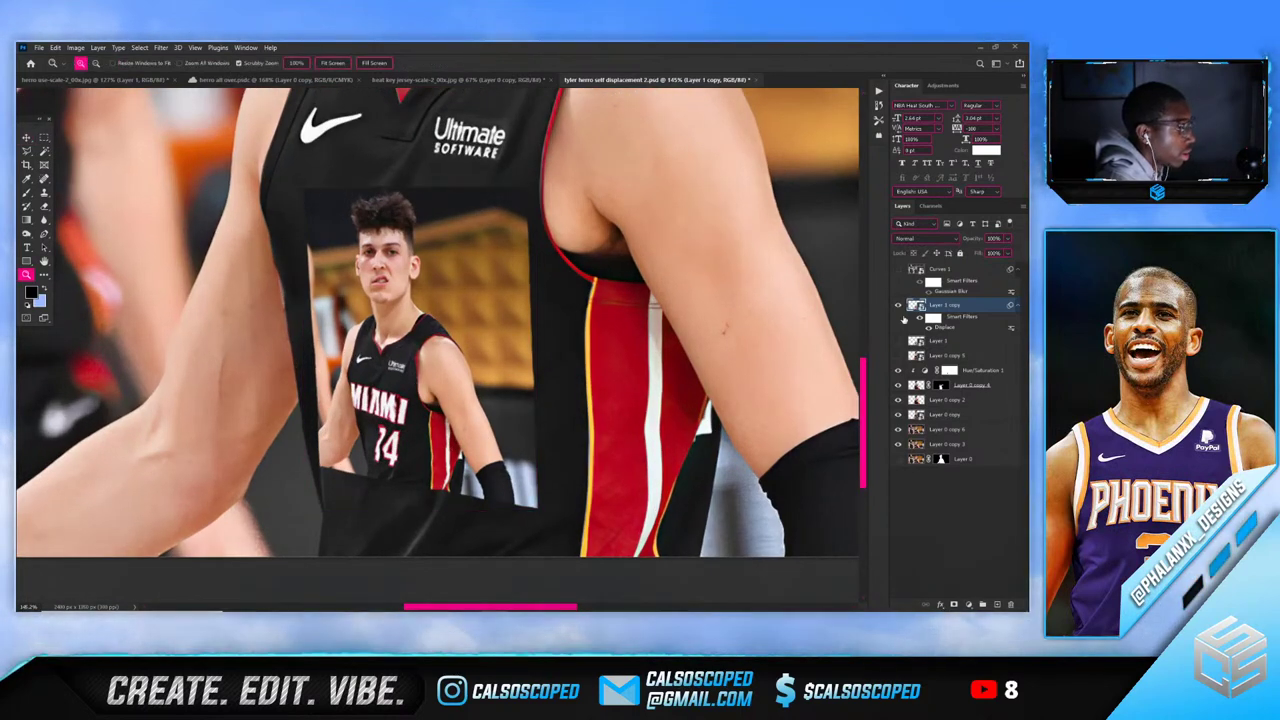
key("ctrl+z")
key("ctrl+shift+z")
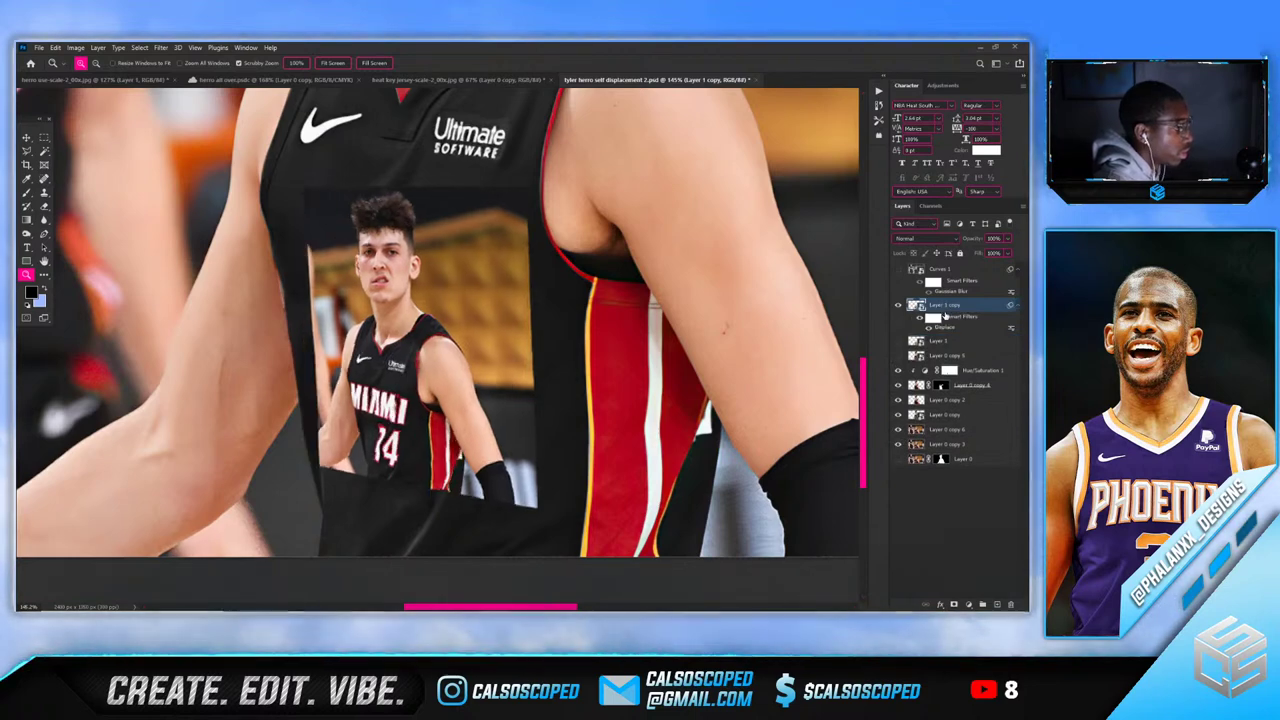
Start a free transform on the displaced player photo in Layer 1 copy
key("ctrl+t")
right_click(434, 338)
key("Escape")
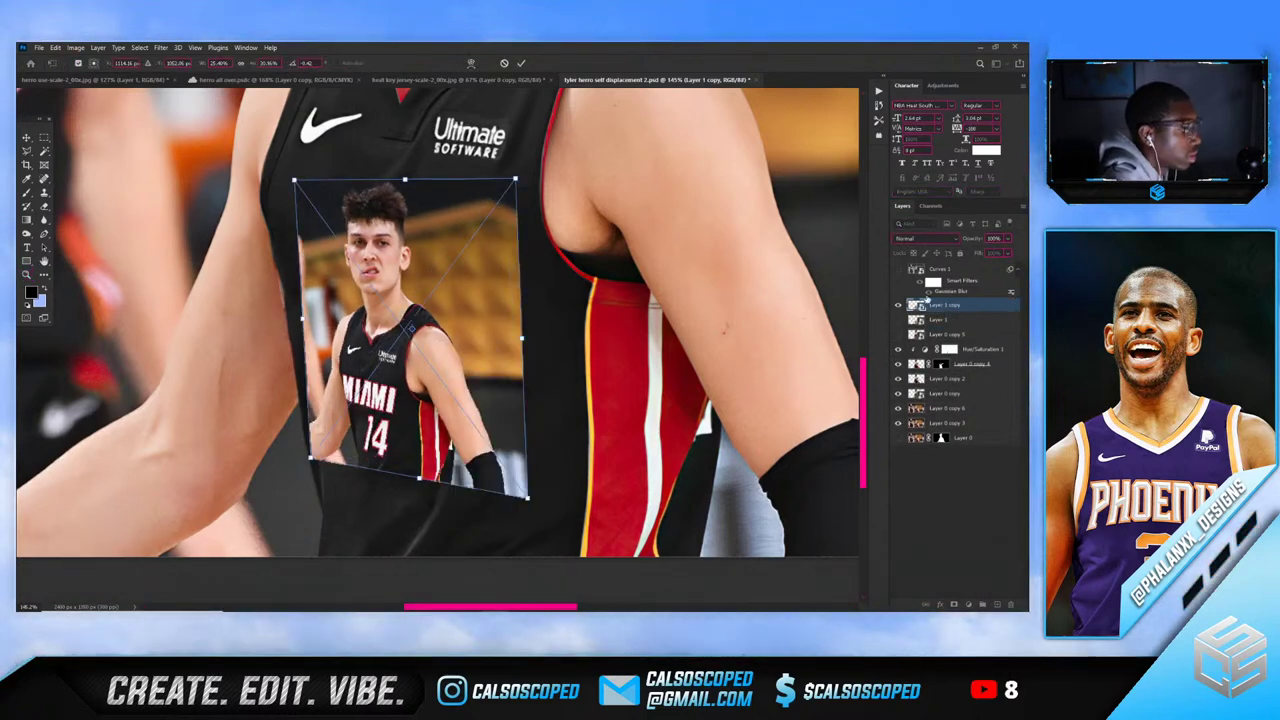
Warp the Layer 1 copy photo on the jersey, pulling its lower-right and upper-left corners inward and nudging the upper-right corner outward
key("Return")
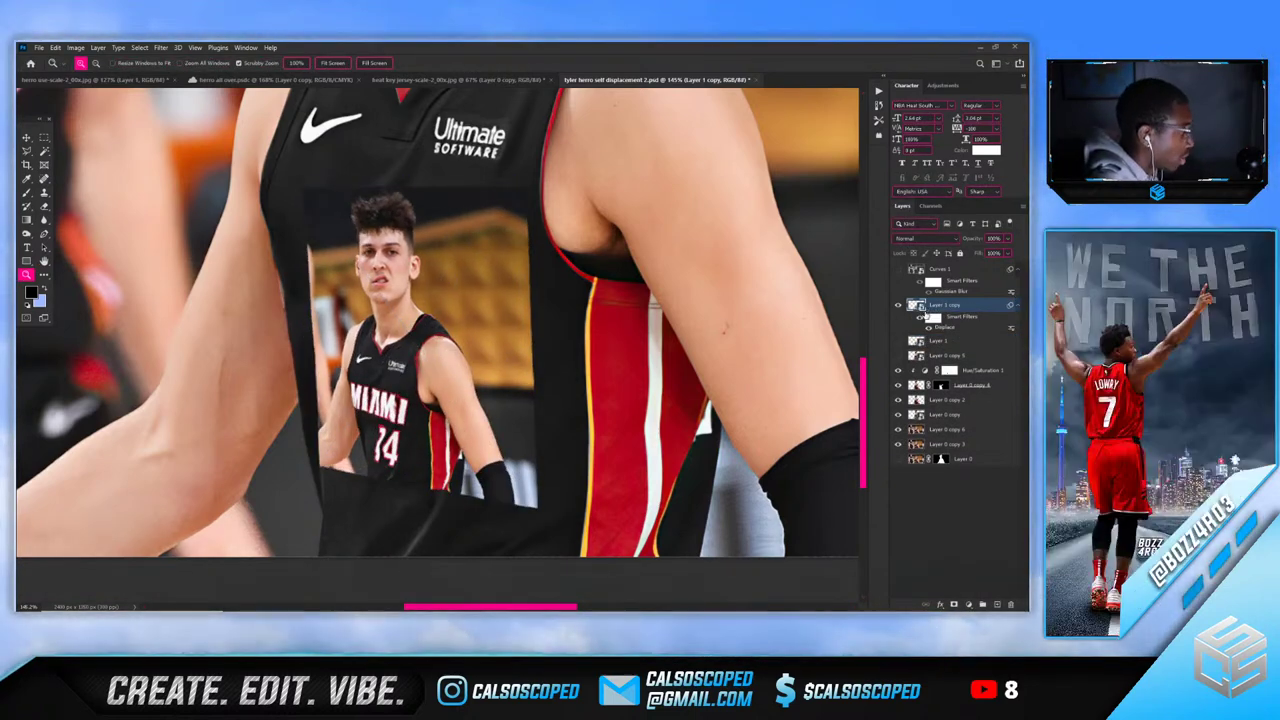
key("ctrl+t")
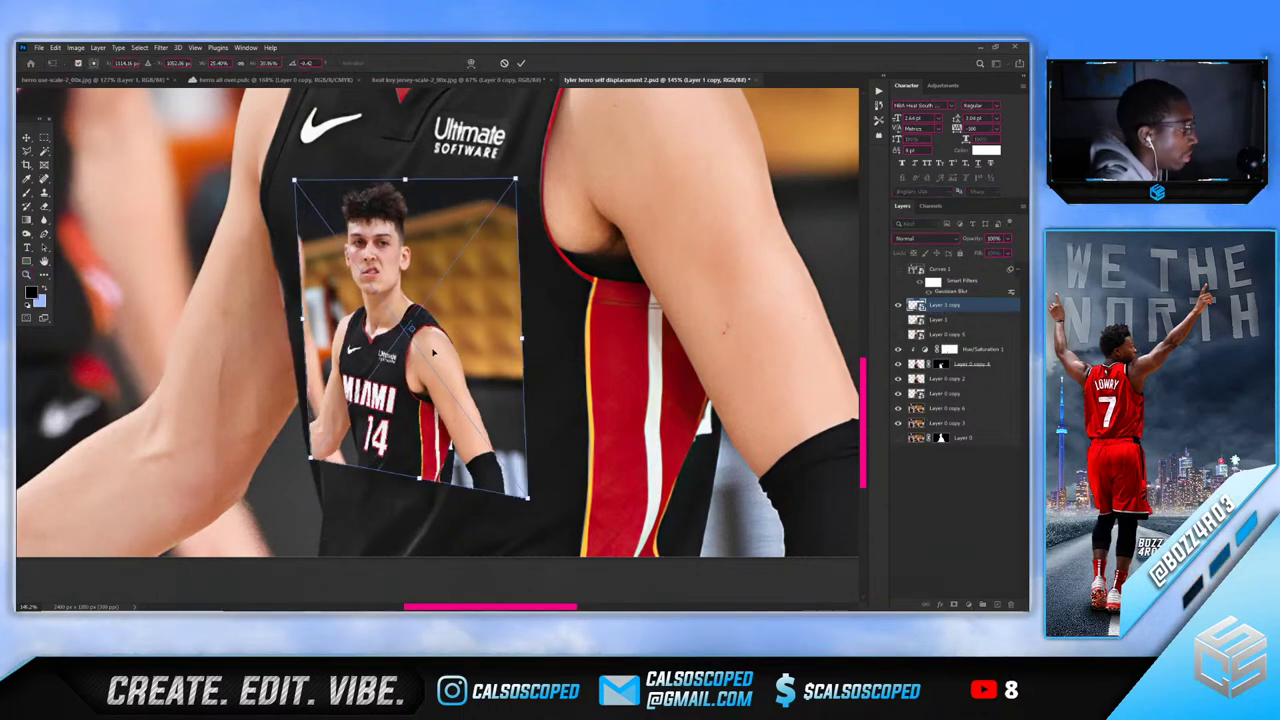
right_click(434, 349)
left_click(456, 416)
left_click_drag(514, 465, 493, 460)
left_click_drag(332, 204, 349, 206)
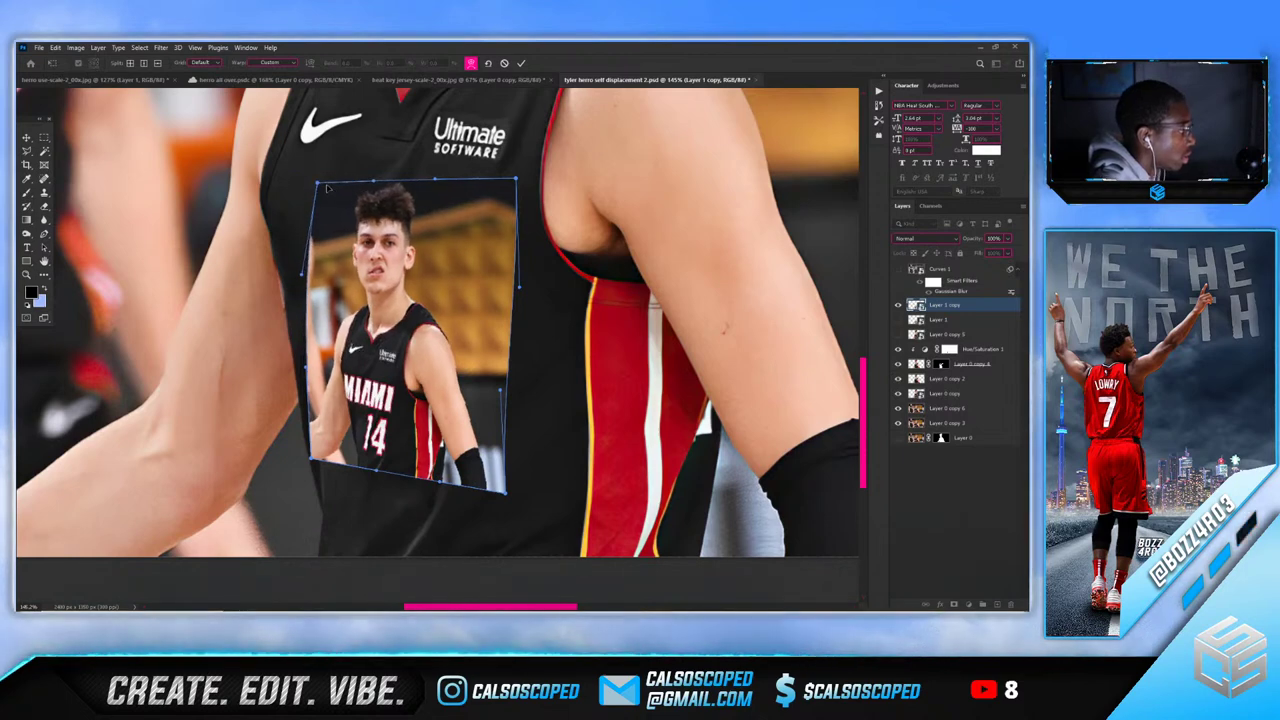
left_click_drag(511, 209, 516, 208)
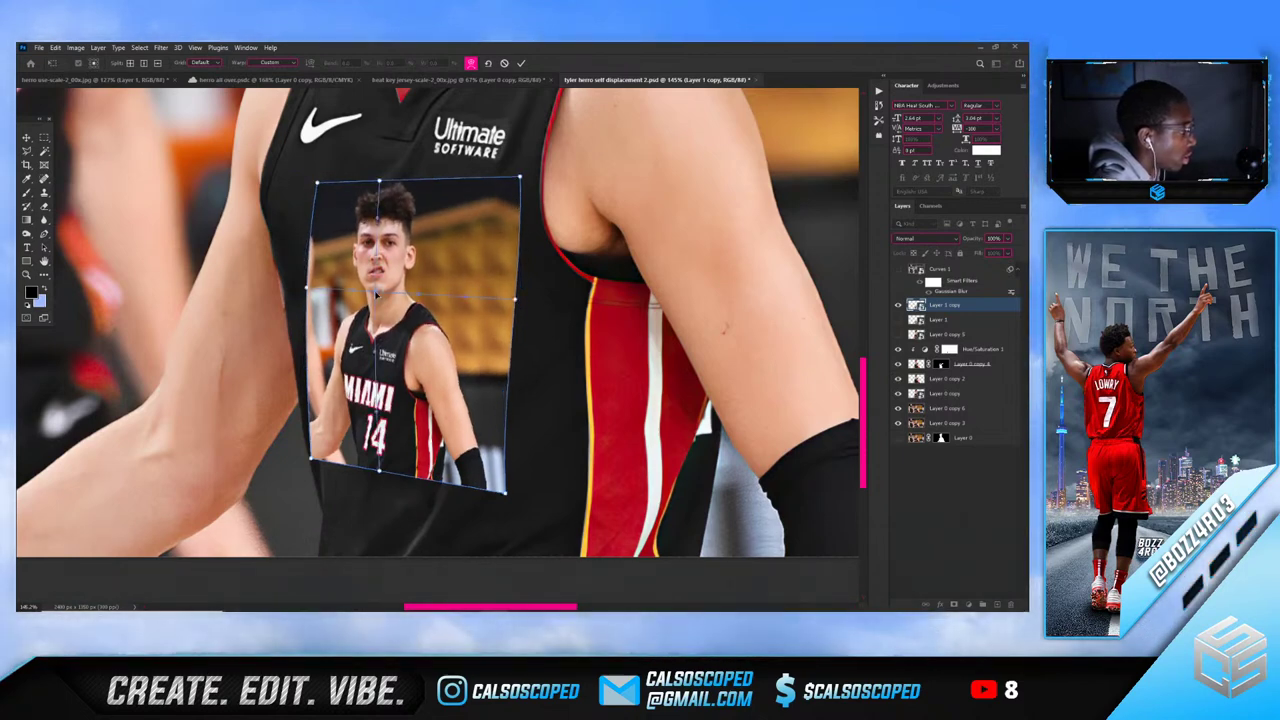
Split the photo's warp grid around the neck and chest, fine-tune the inner points and apply the warp
left_click_drag(374, 296, 384, 290)
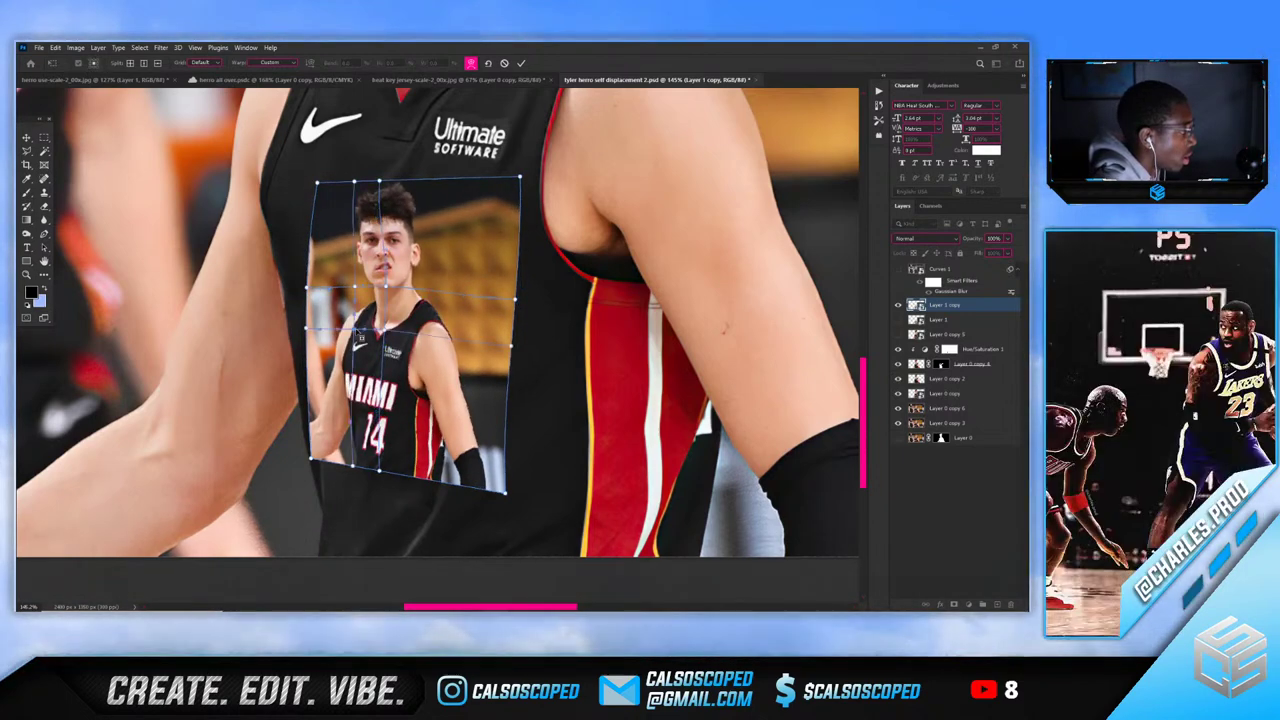
left_click(352, 329, "alt")
left_click_drag(402, 336, 398, 332)
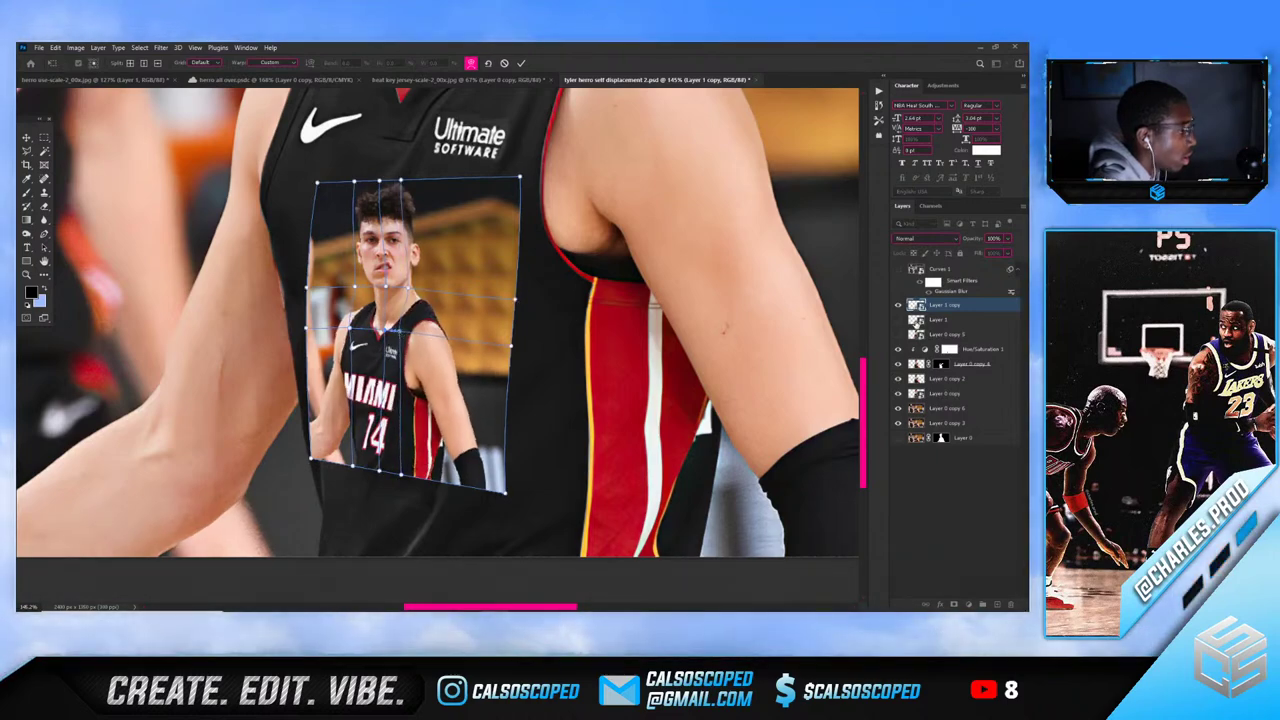
key("Return")
left_click_drag(510, 309, 421, 409)
key("ctrl+0")
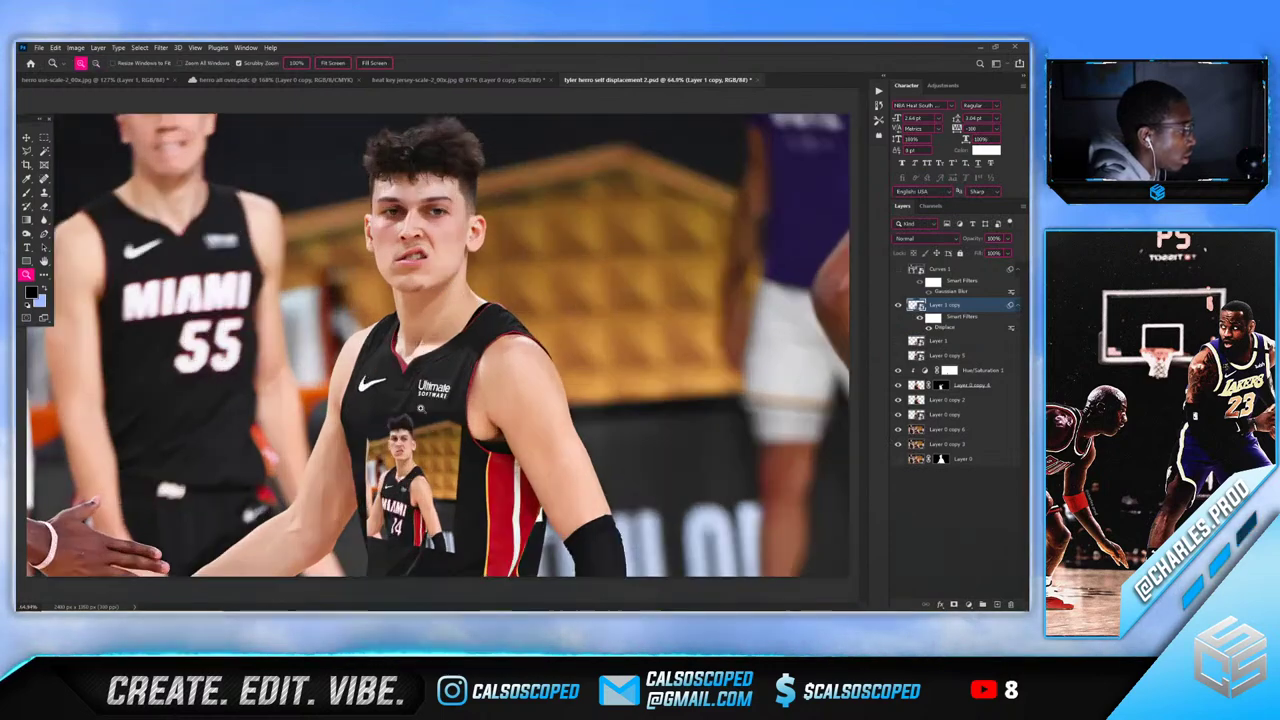
scroll(498, 418, "up", 1)
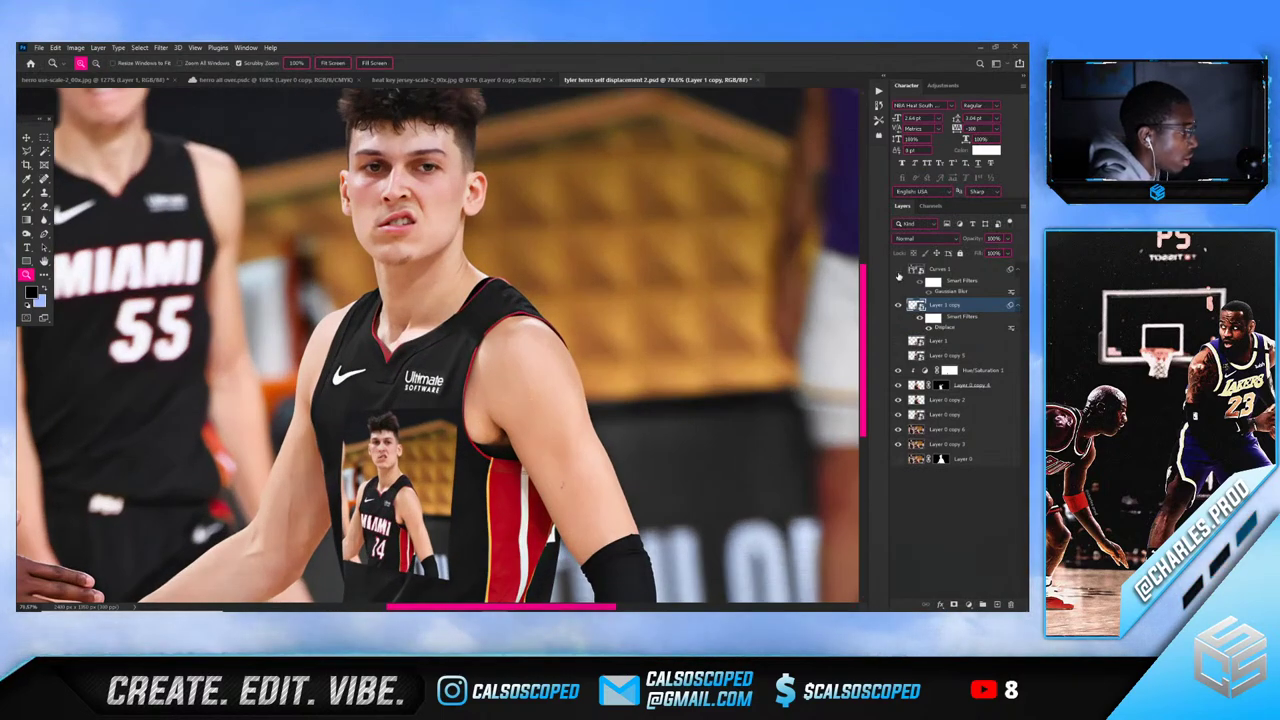
scroll(436, 377, "up", 2)
key("v")
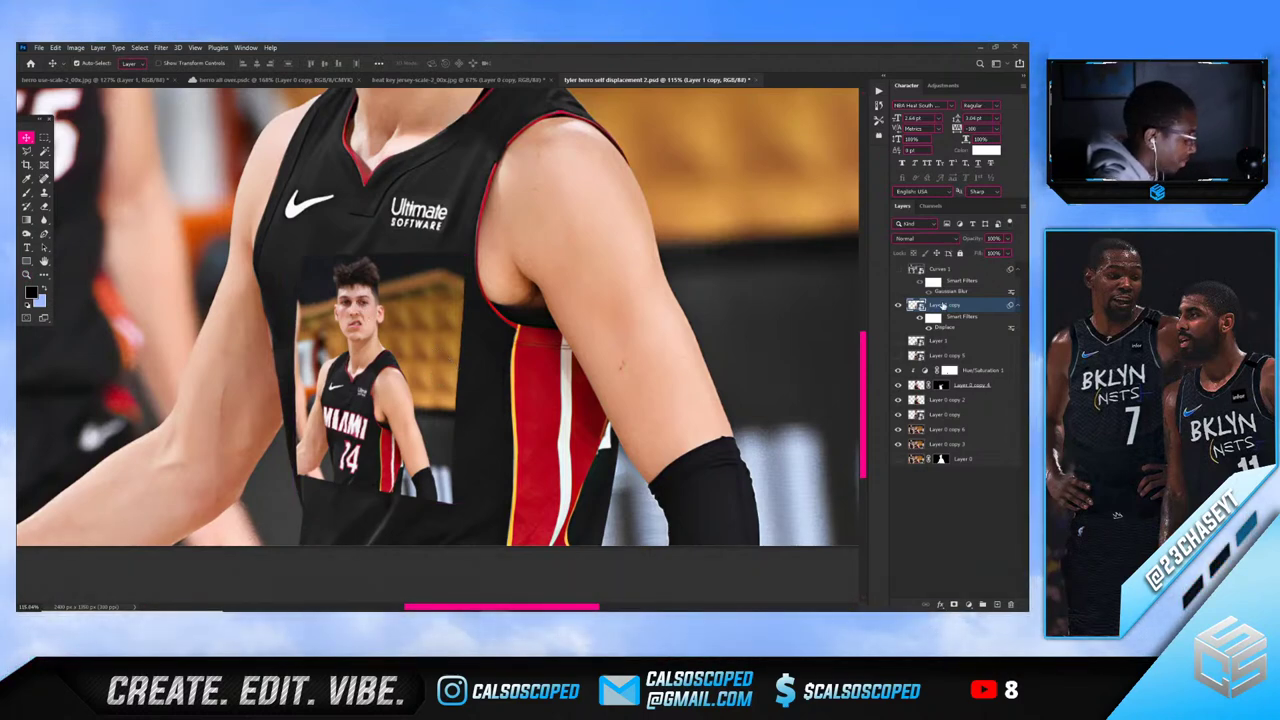
key("ctrl+t")
right_click(378, 357)
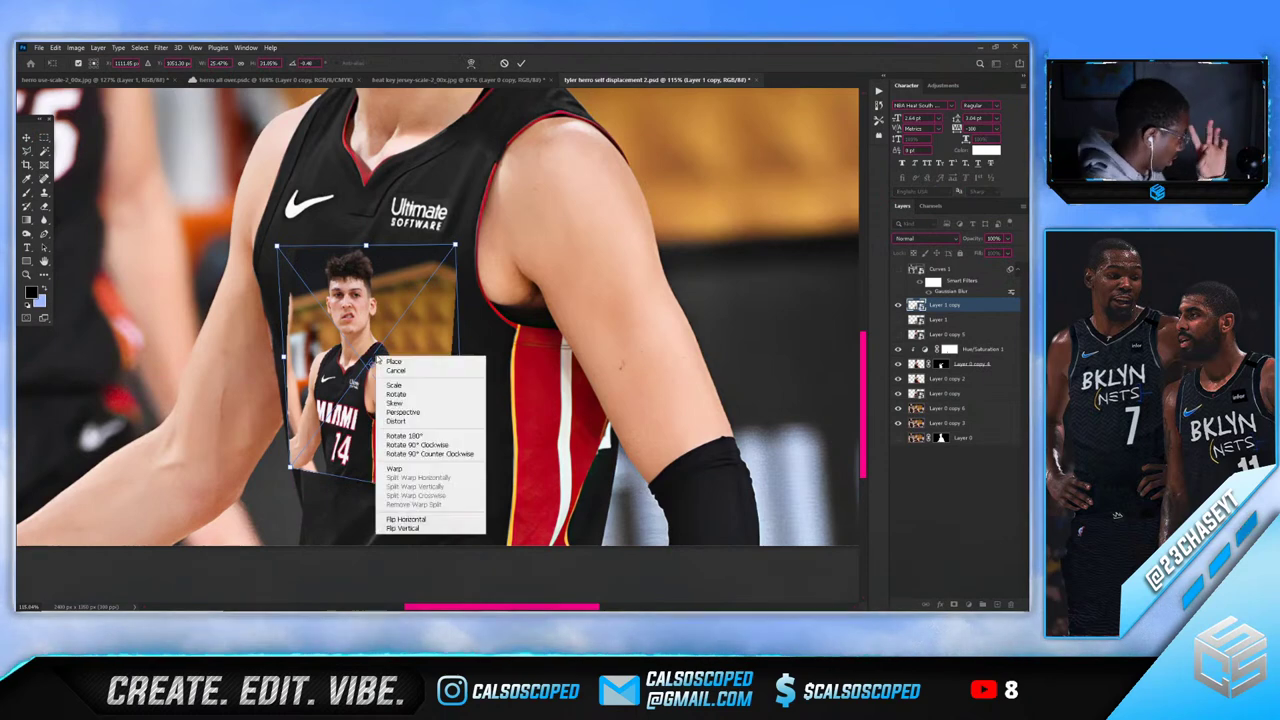
left_click(957, 306)
left_click(948, 307)
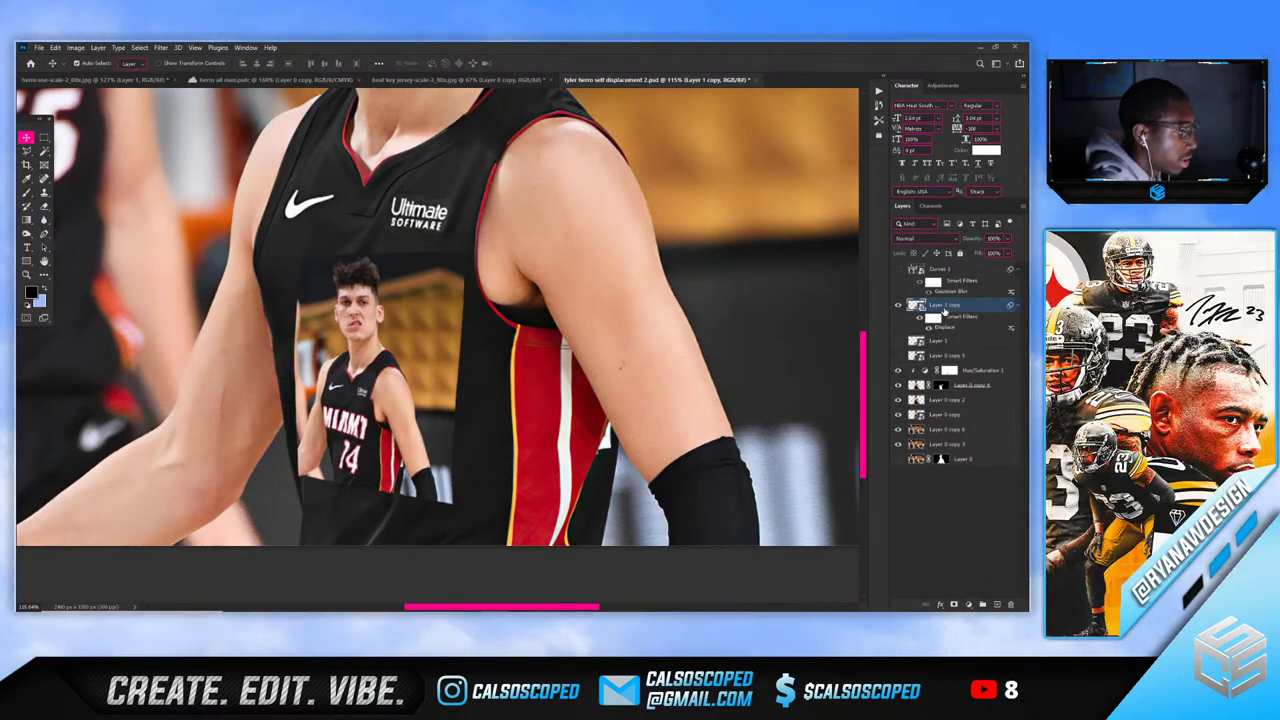
Convert the displaced Layer 1 copy layer to a smart object
right_click(938, 306)
left_click(850, 252)
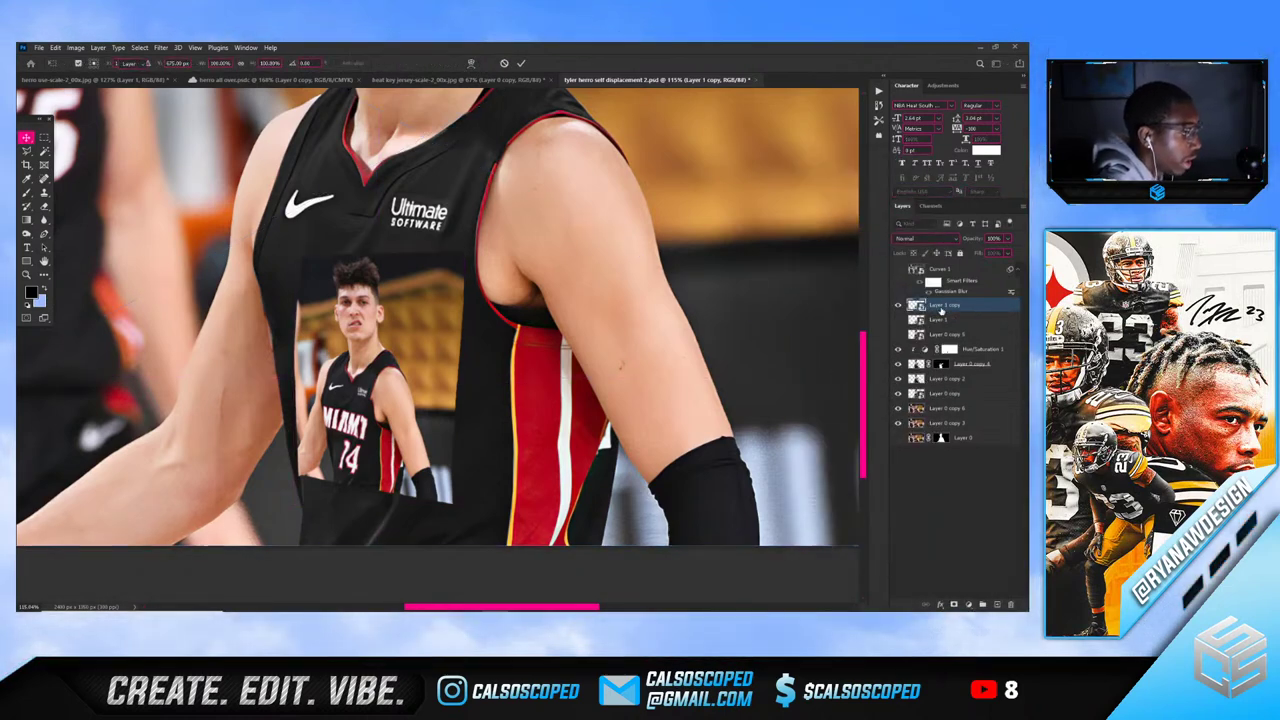
right_click(939, 306)
left_click(839, 254)
Warp the photo with its right-hand corners pulled inward and its upper-left corner and left edge pushed out toward the jersey's side
key("ctrl+t")
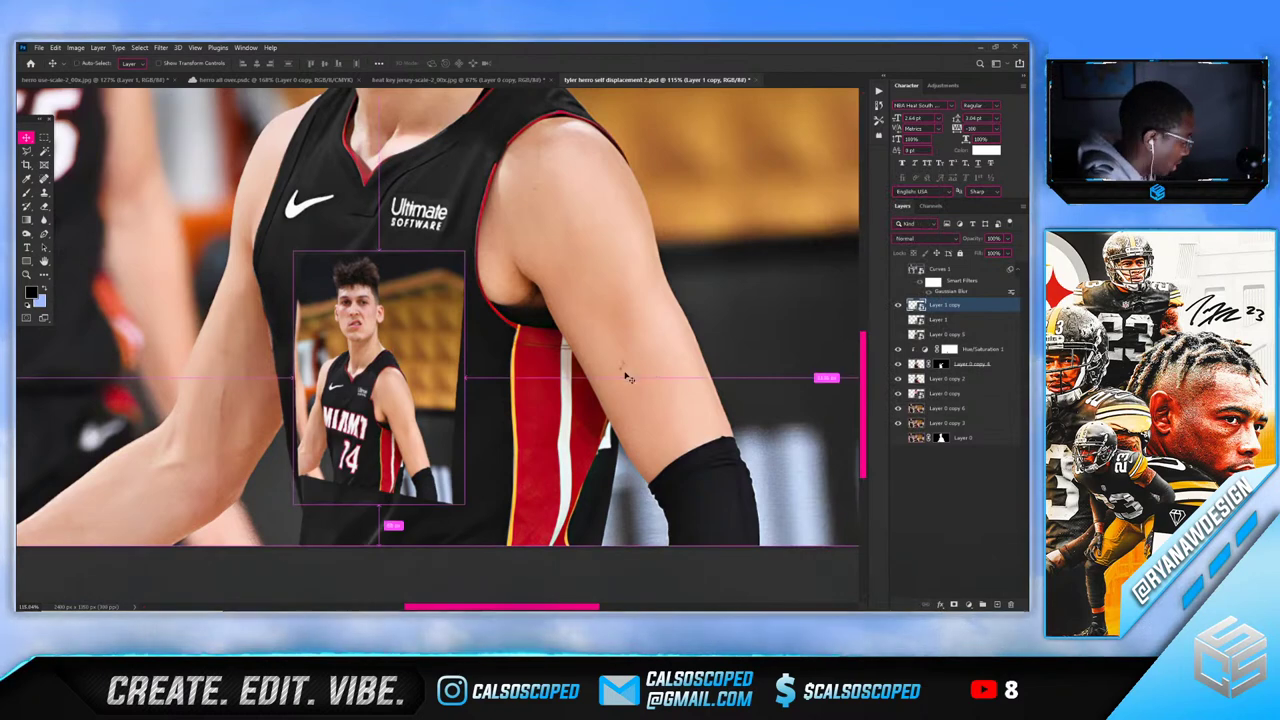
right_click(414, 372)
left_click(432, 487)
left_click_drag(448, 280, 433, 288)
left_click_drag(298, 264, 283, 258)
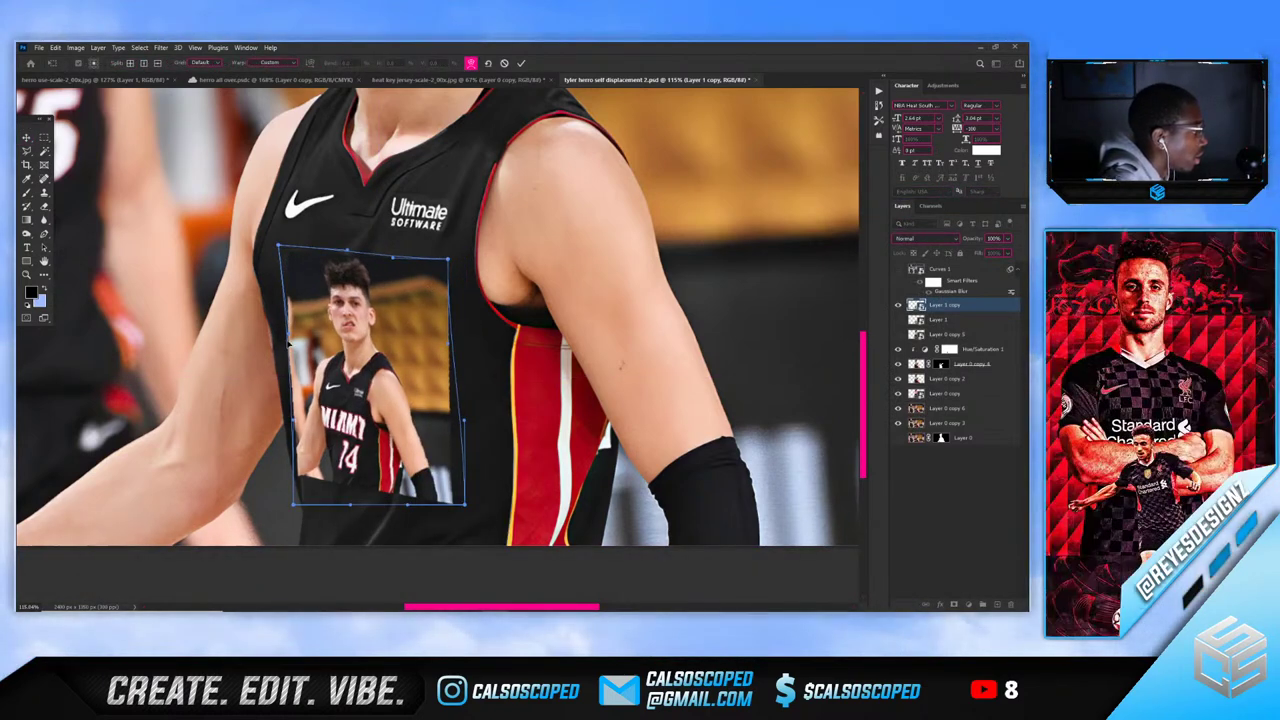
left_click_drag(291, 342, 280, 346)
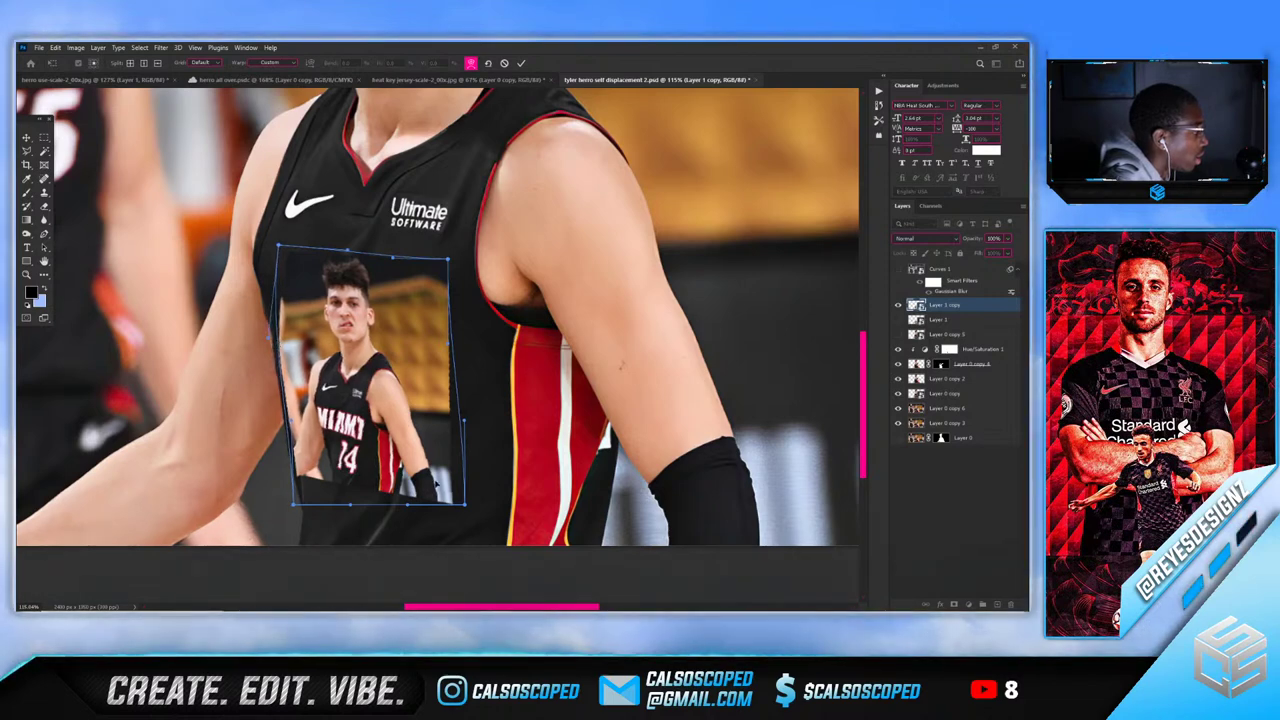
mouse_move(436, 484)
left_mouse_down()
mouse_move(399, 461)
mouse_move(427, 486)
left_mouse_up()
Split the photo's warp grid near the lower arm, bulge the left edge slightly outward and apply the warp
left_click(405, 458, "alt")
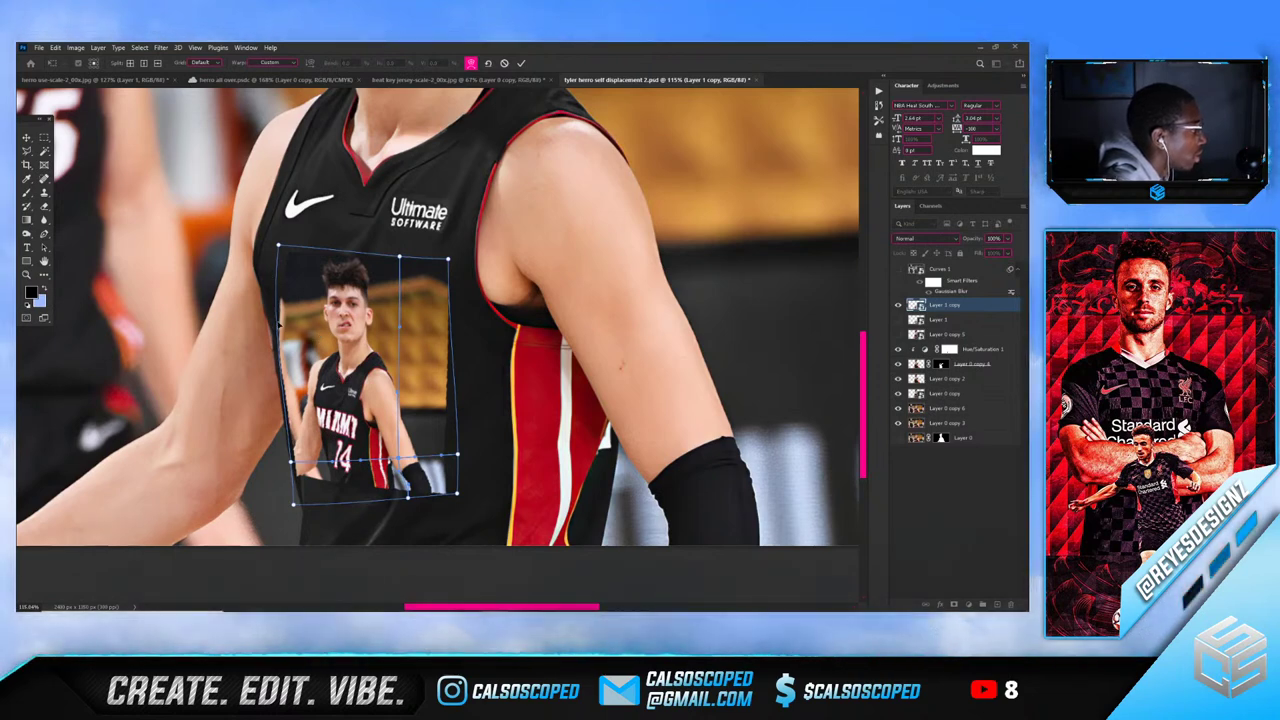
left_click_drag(279, 313, 272, 320)
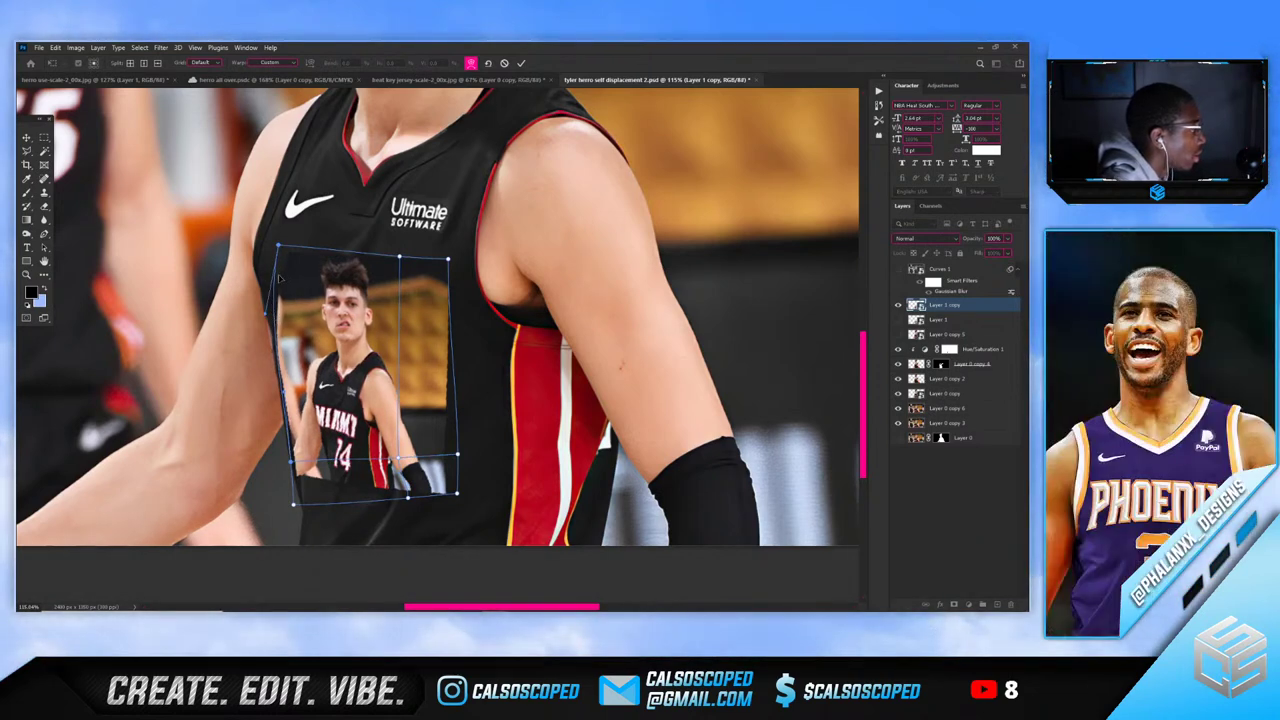
left_click_drag(280, 276, 275, 276)
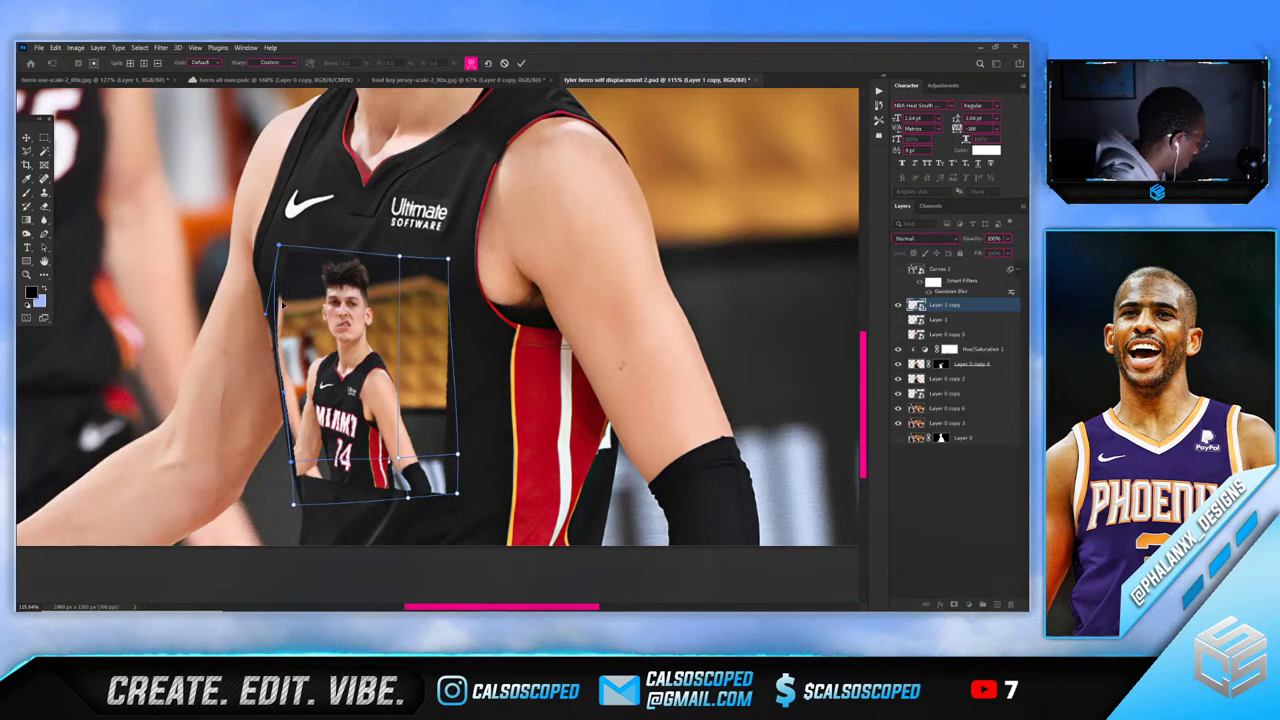
key("Return")
scroll(500, 319, "down", 3)
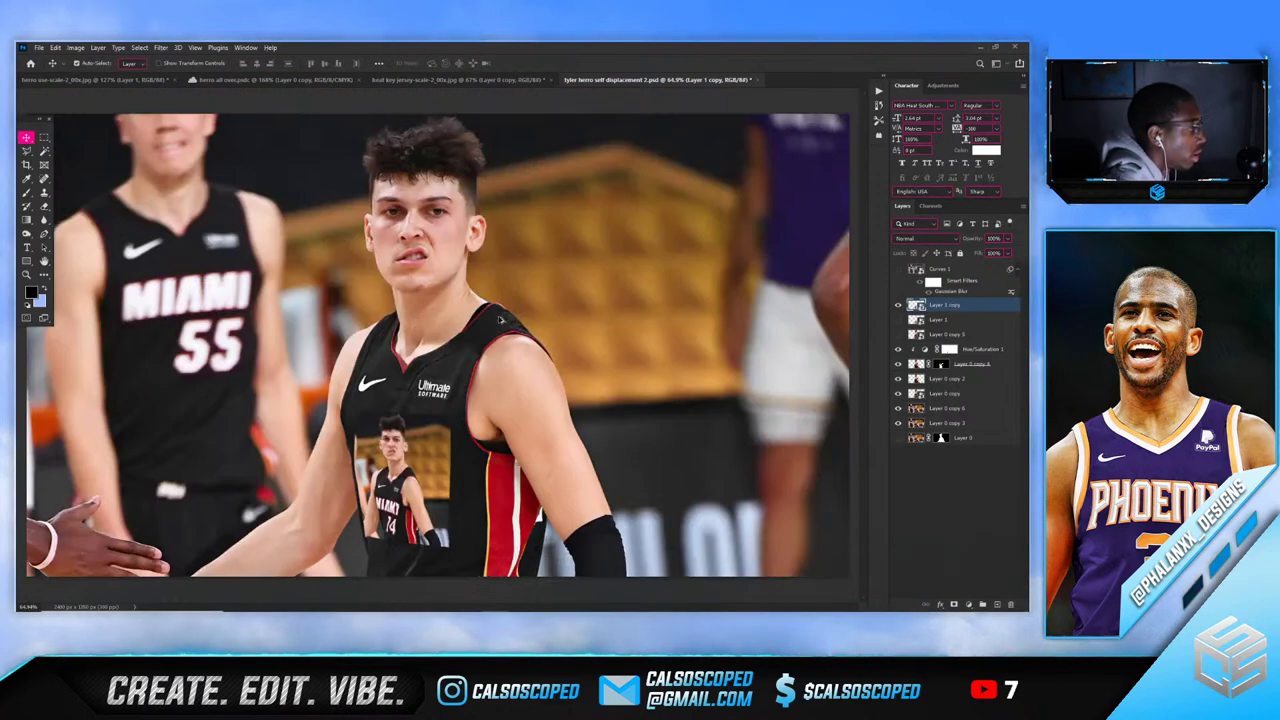
scroll(420, 405, "up", 4)
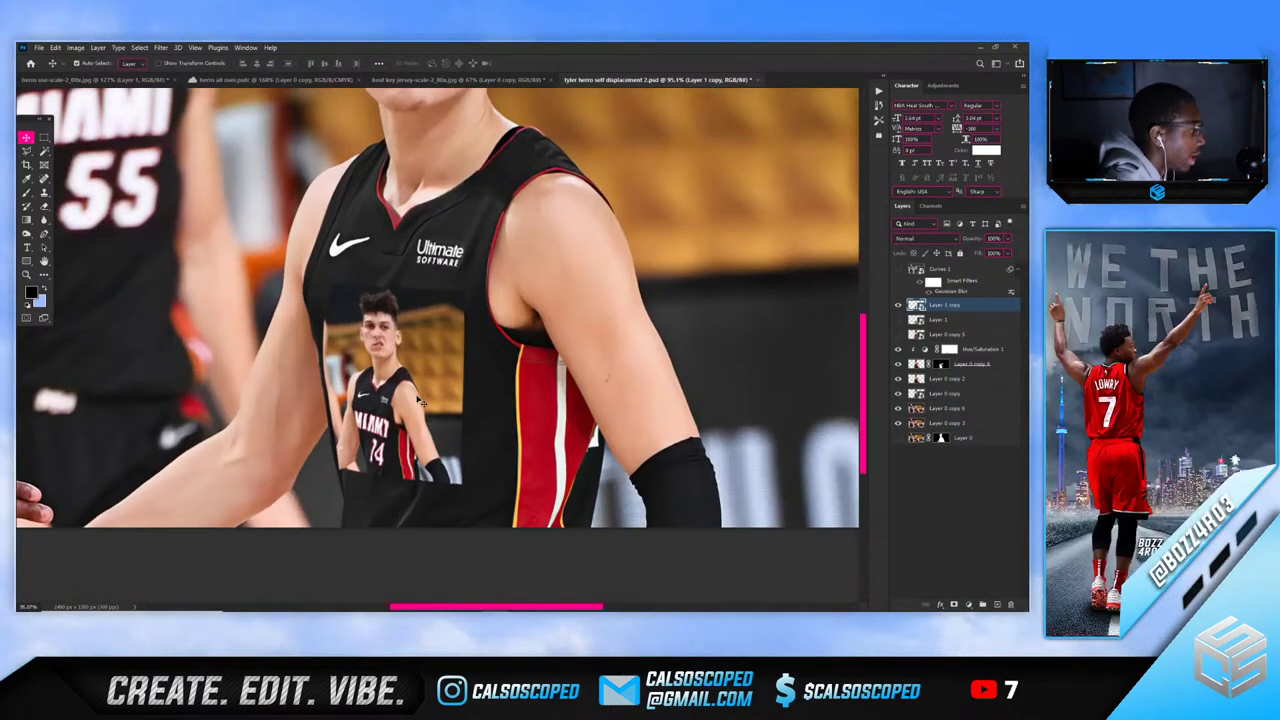
scroll(420, 402, "up", 3)
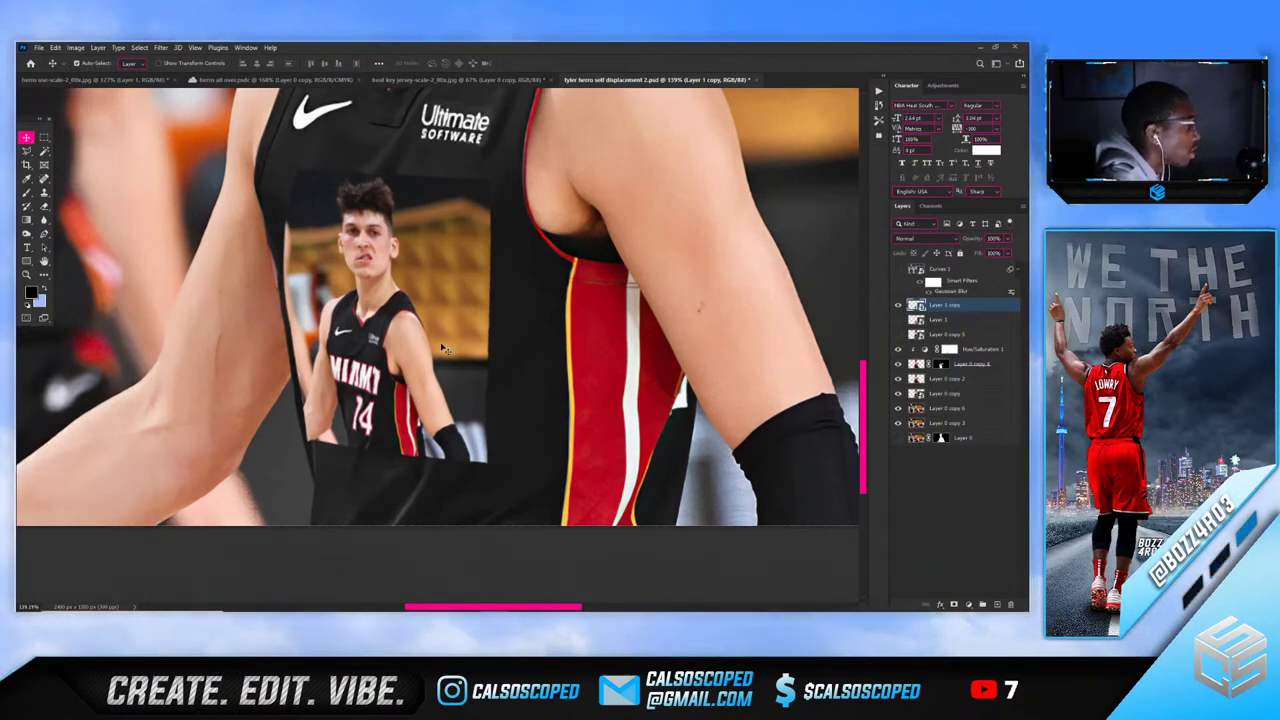
left_click(75, 47)
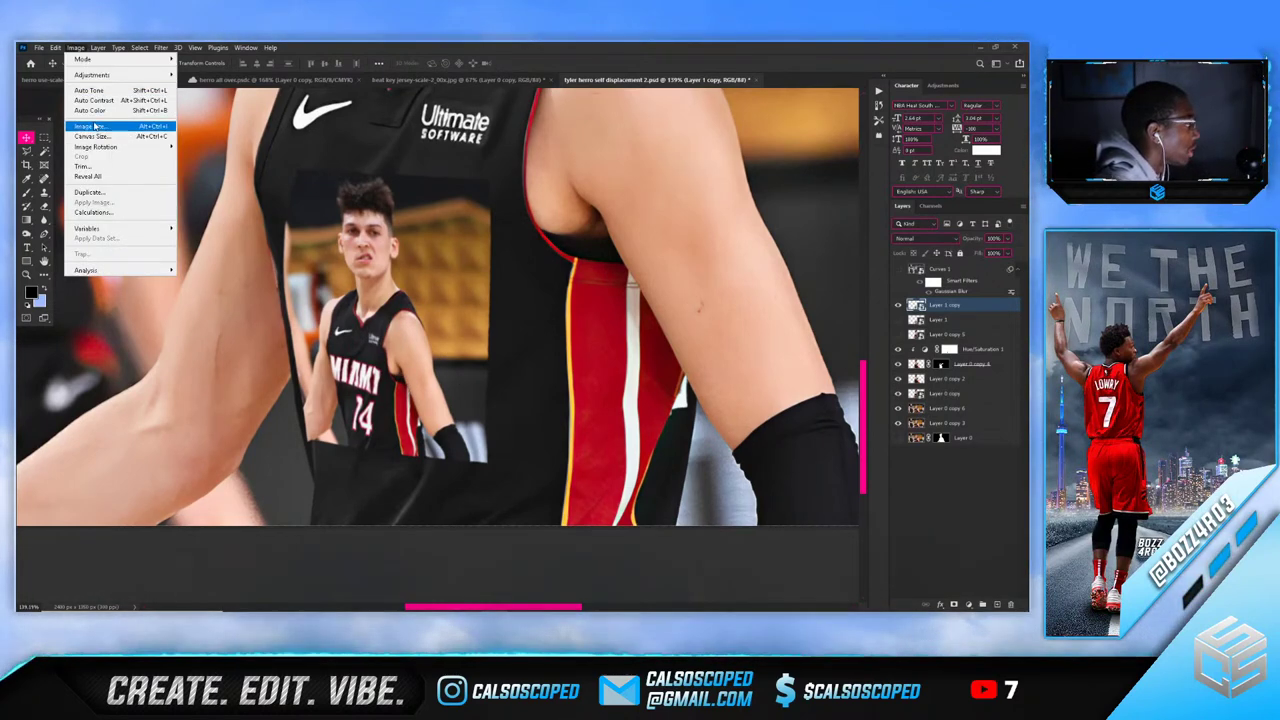
left_click(100, 127)
type("1400")
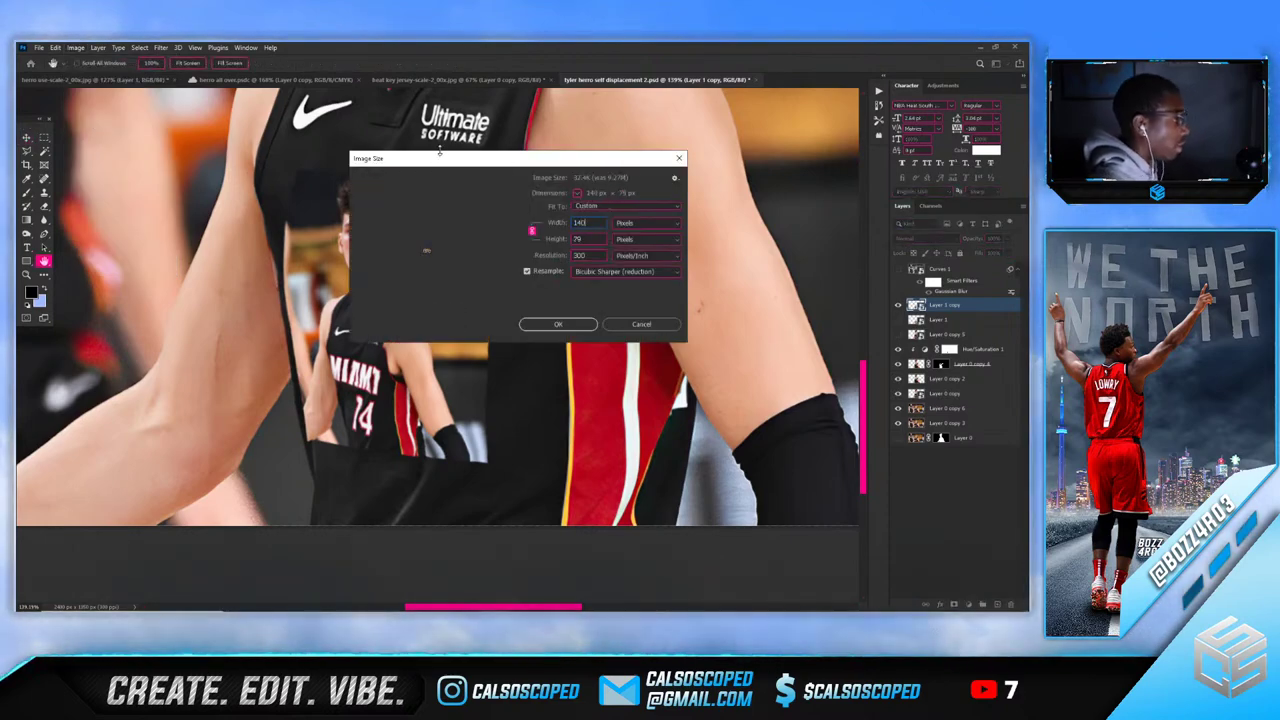
left_click(641, 323)
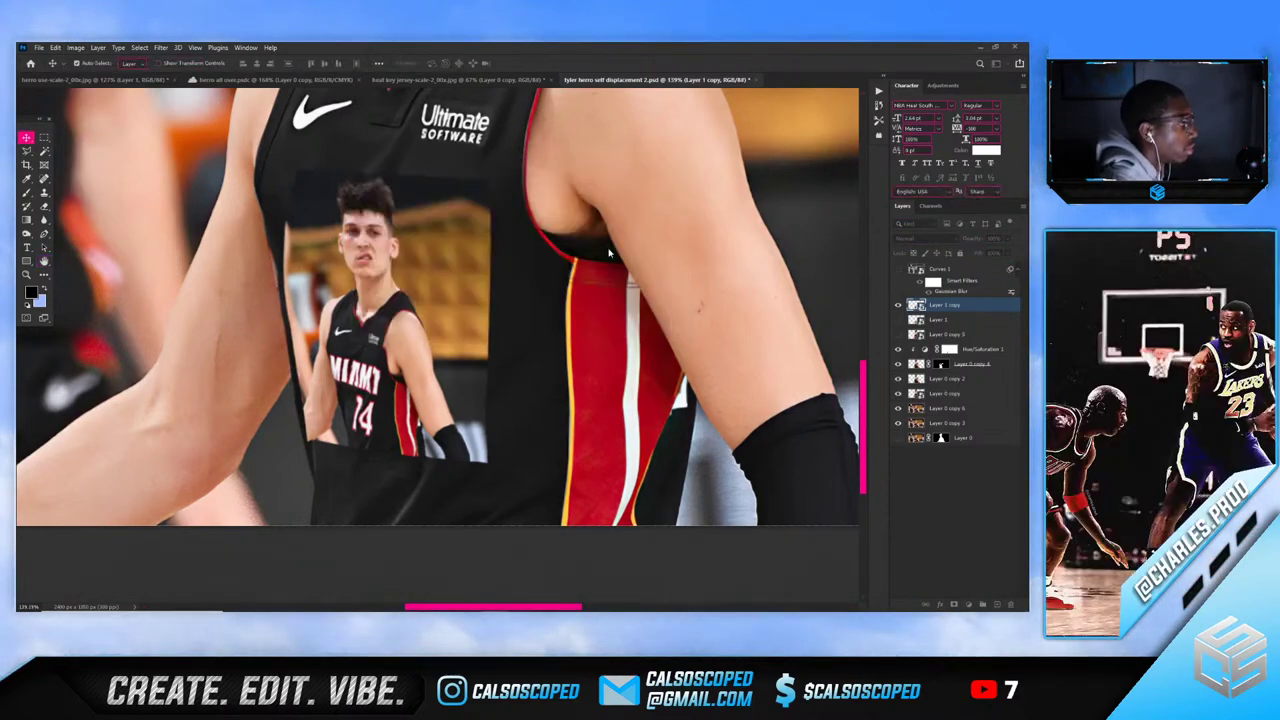
Switch to the herro all over.psdc document and check its image size without changing it
left_click(268, 79)
scroll(271, 95, "down", 6)
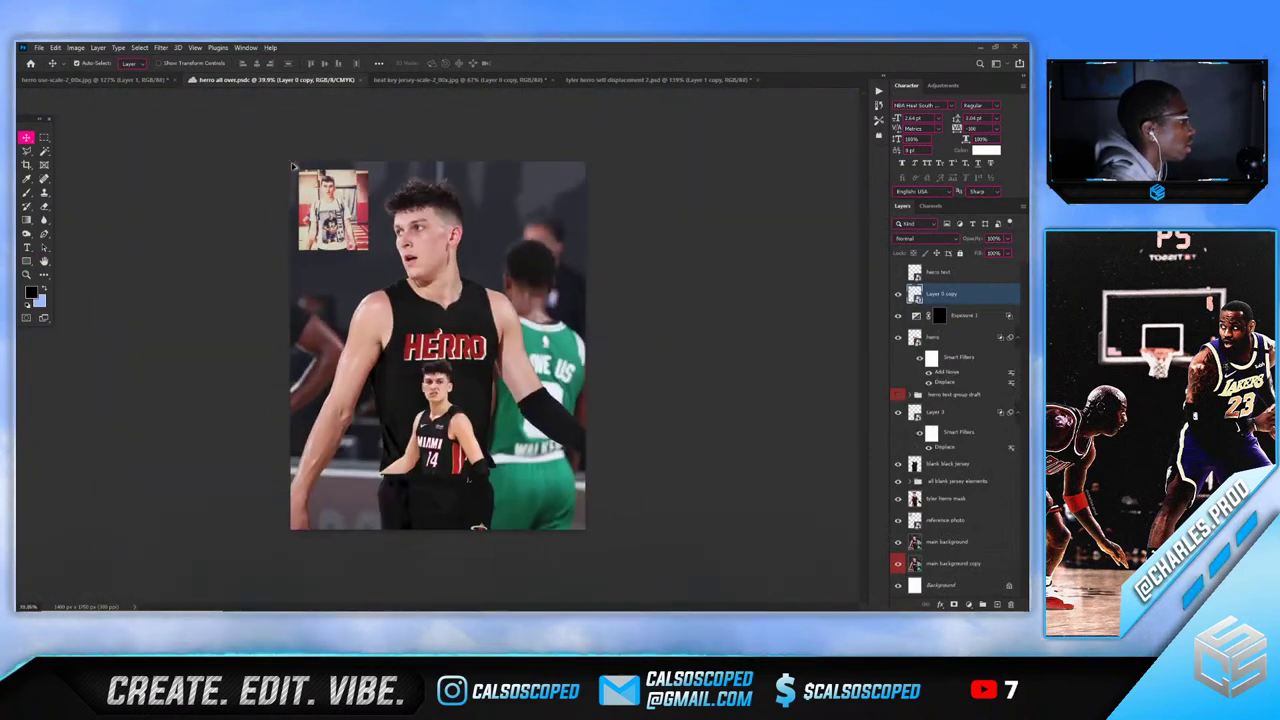
key("ctrl+0")
left_click(75, 47)
left_click(109, 124)
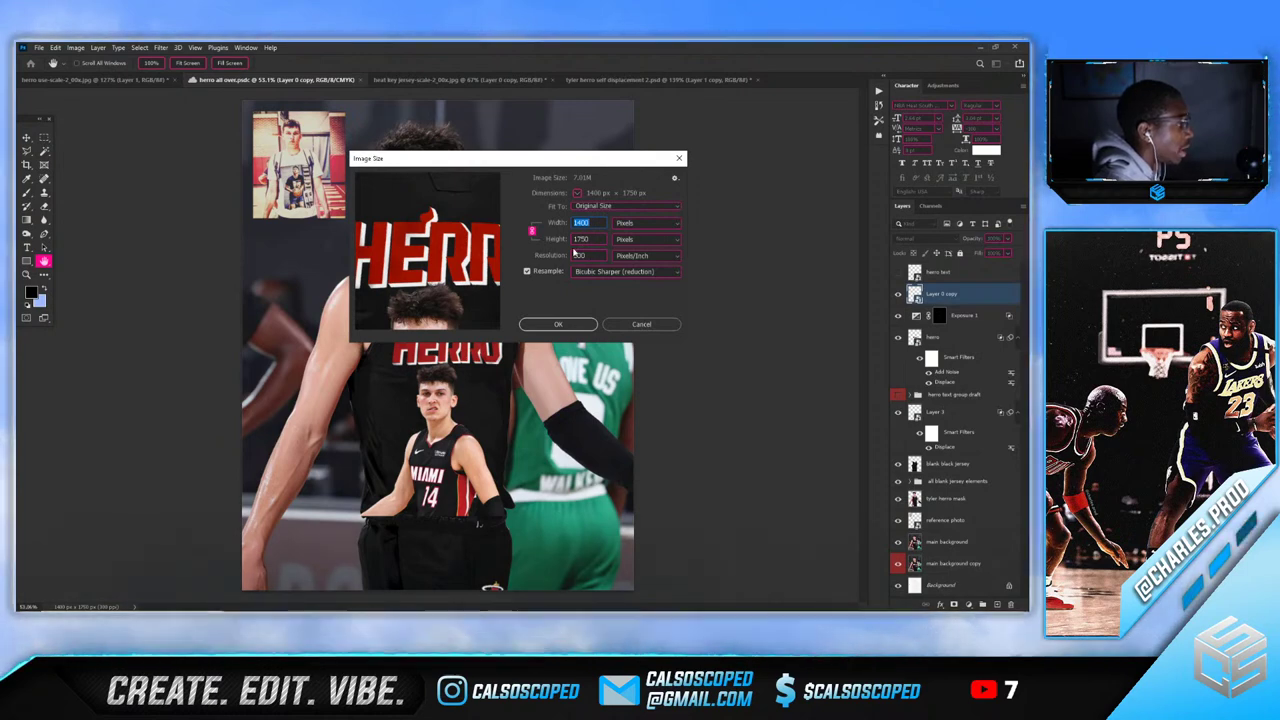
left_click(638, 324)
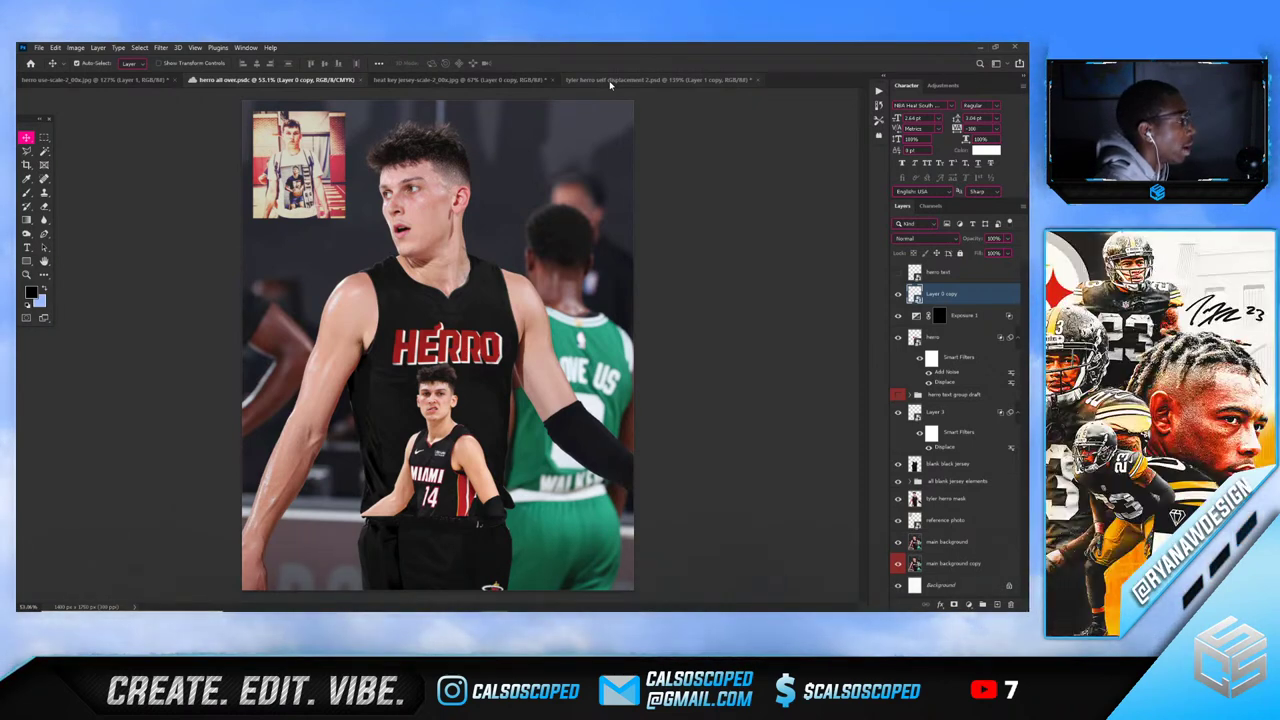
Return to the tyler herro self displacement 2.psd document, bringing the jersey and its photo print into view
left_click(610, 80)
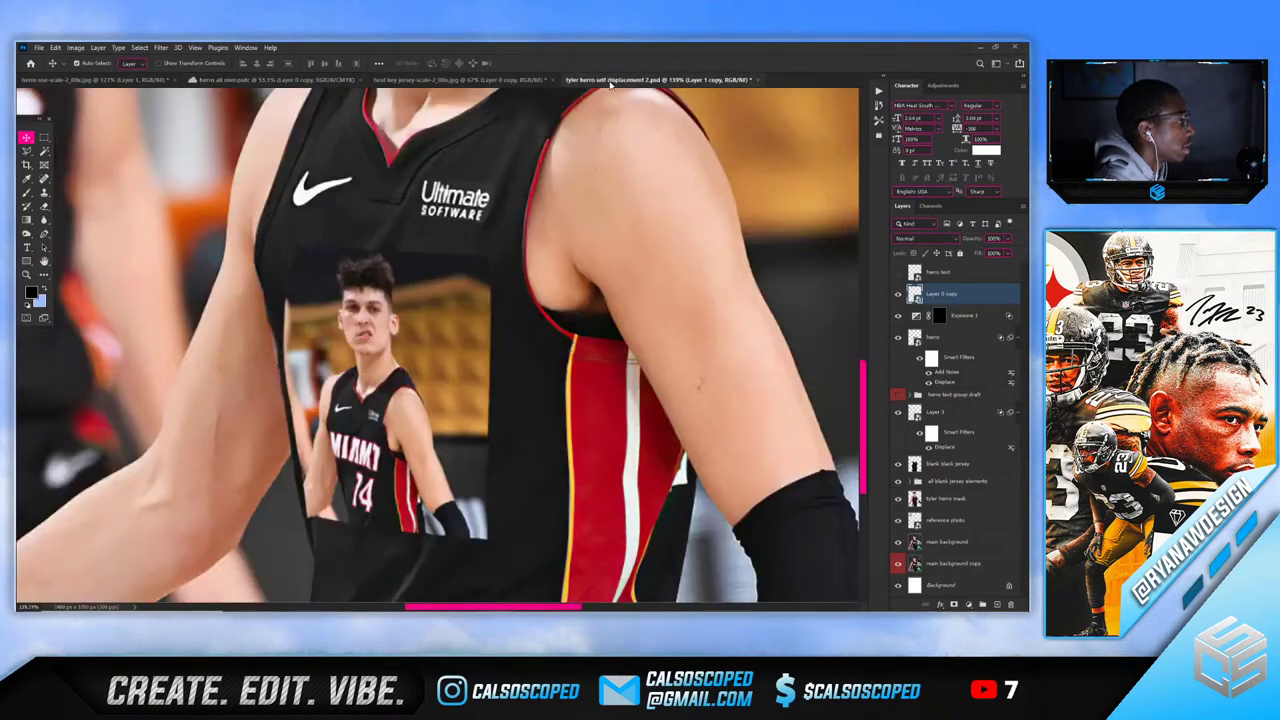
scroll(408, 405, "up", 2)
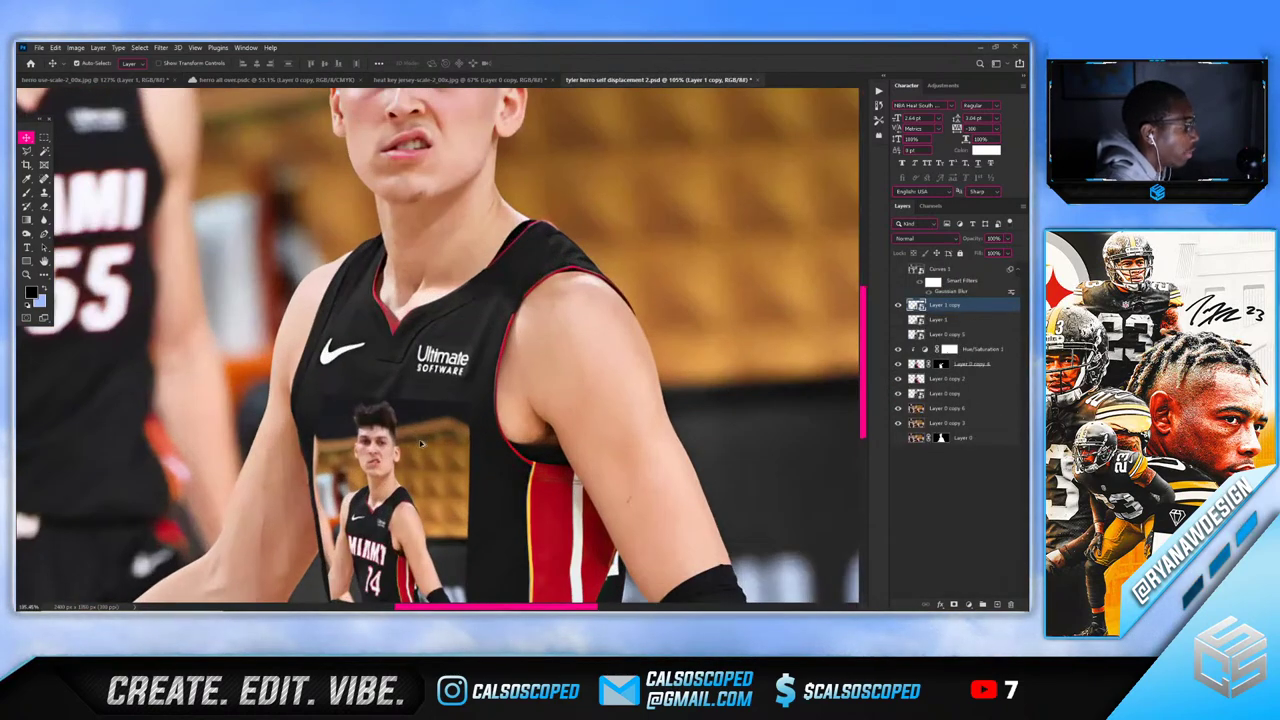
left_click(969, 605)
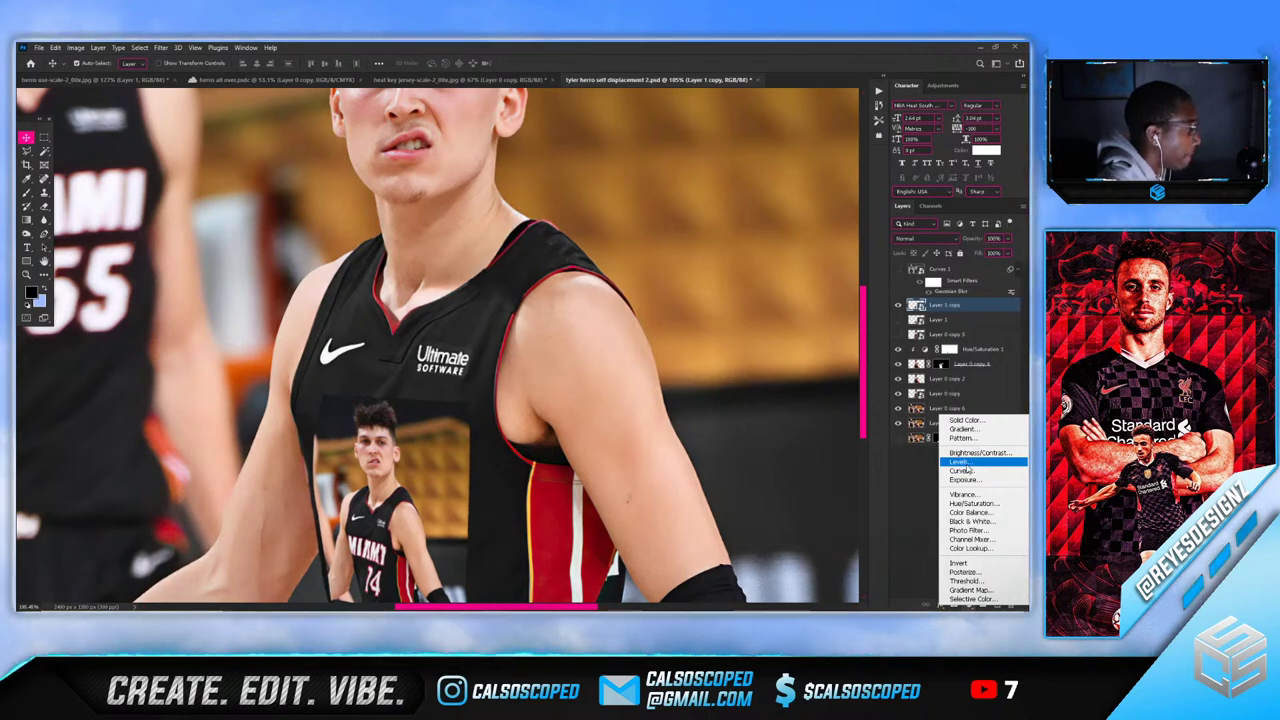
key("Escape")
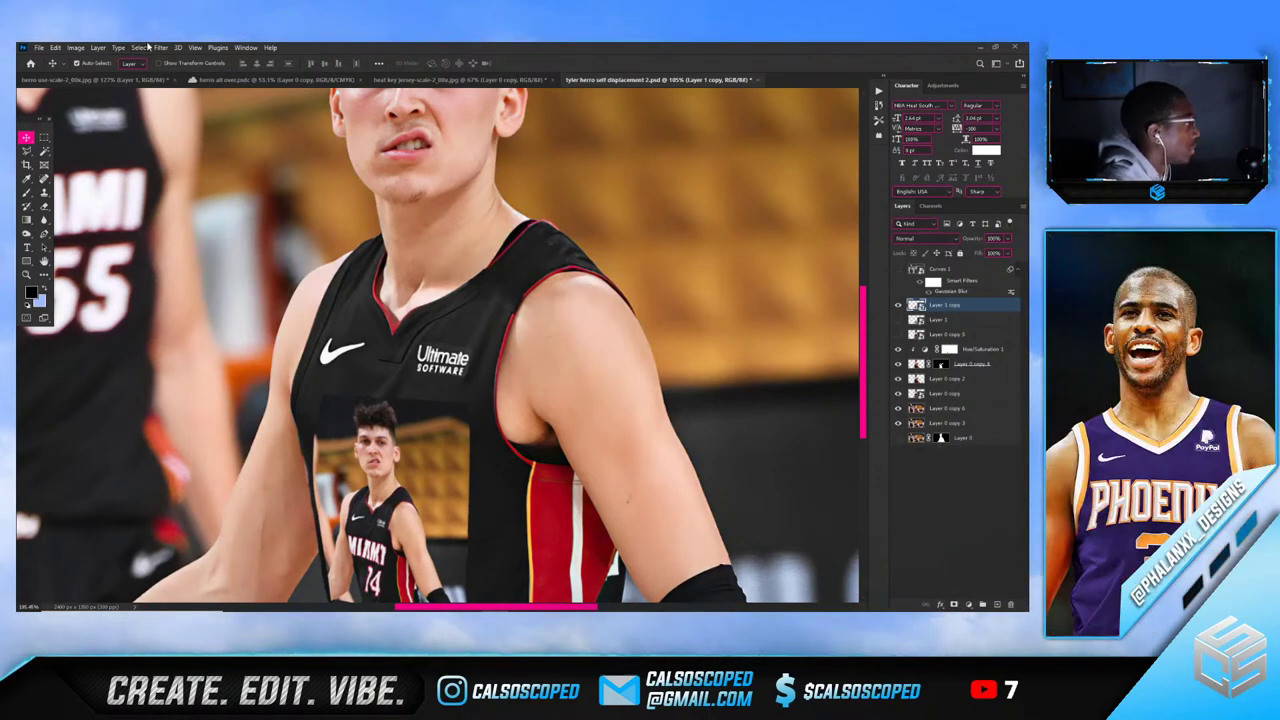
Apply the Topaz Lens Effects grain filter to the player photo printed on the jersey and check the blend
left_click(160, 47)
mouse_move(192, 204)
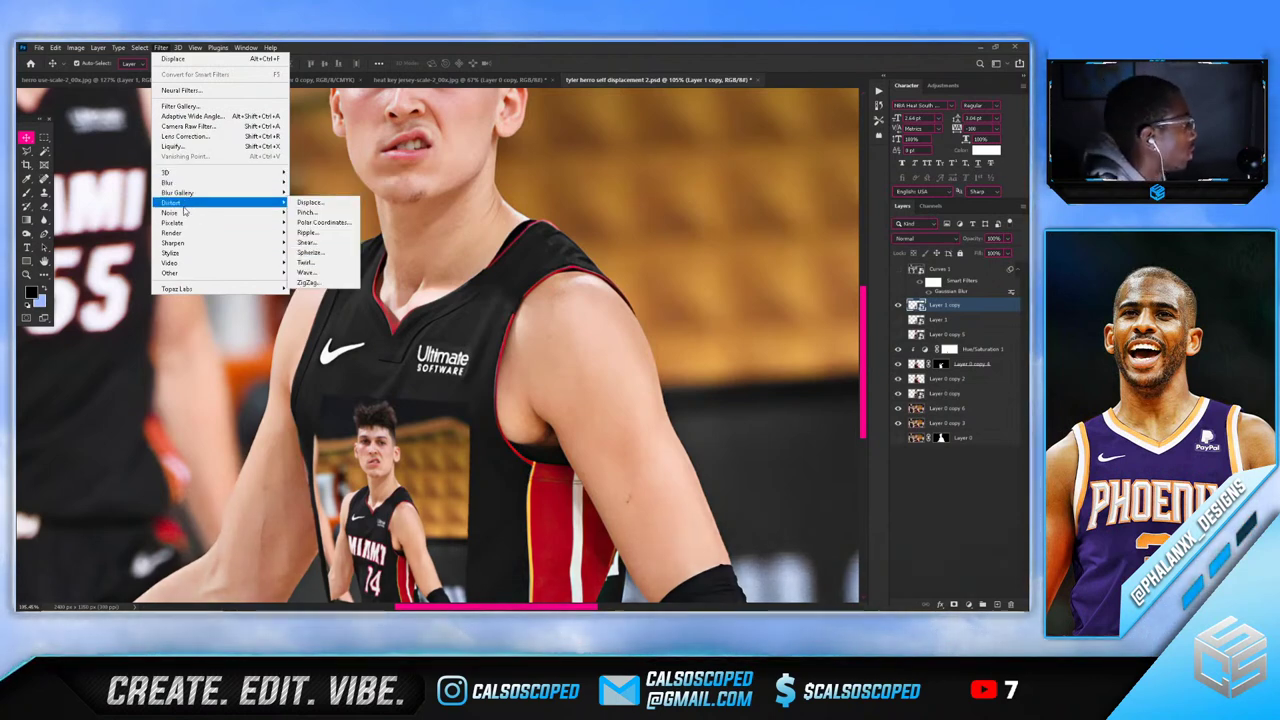
mouse_move(211, 289)
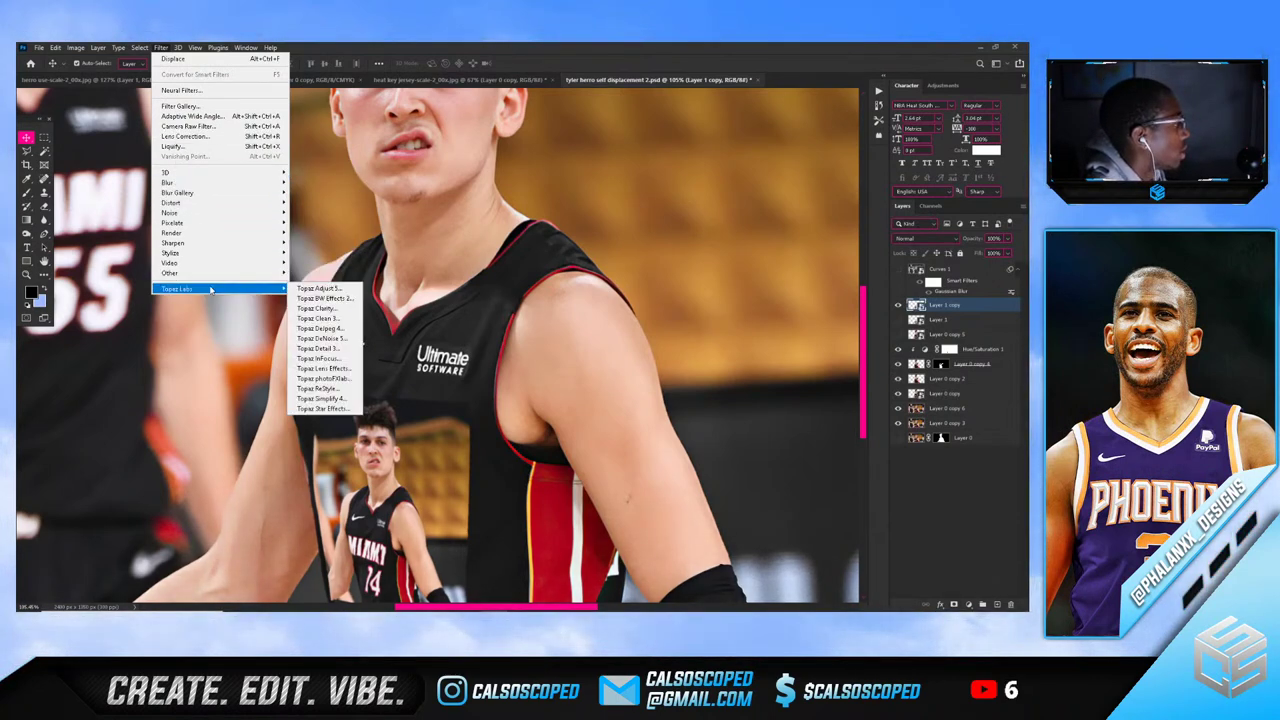
left_click(322, 368)
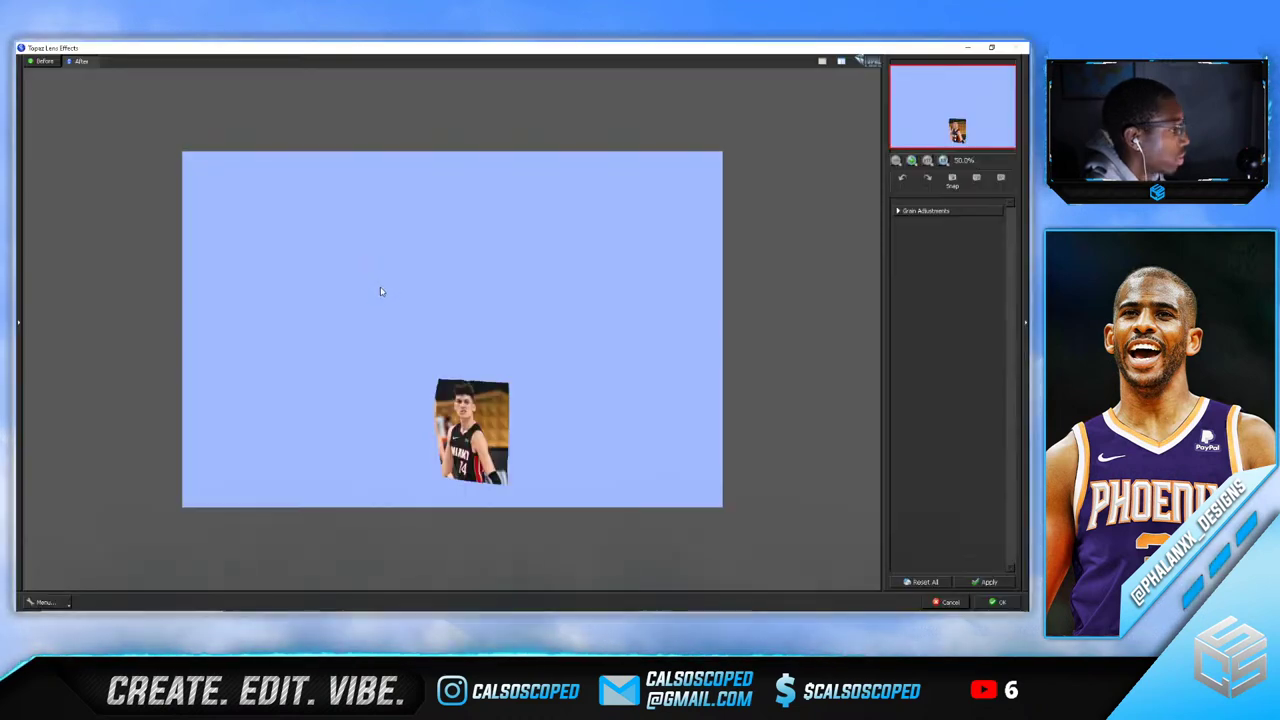
left_click(912, 211)
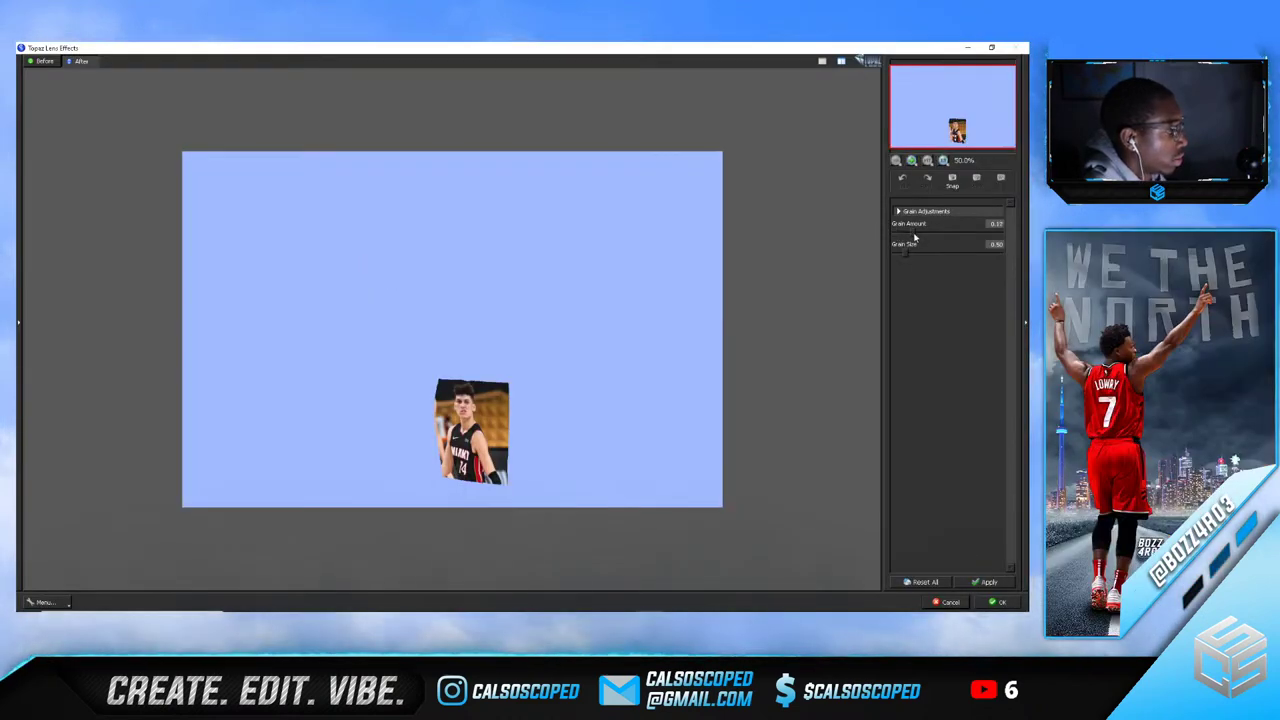
left_click(998, 601)
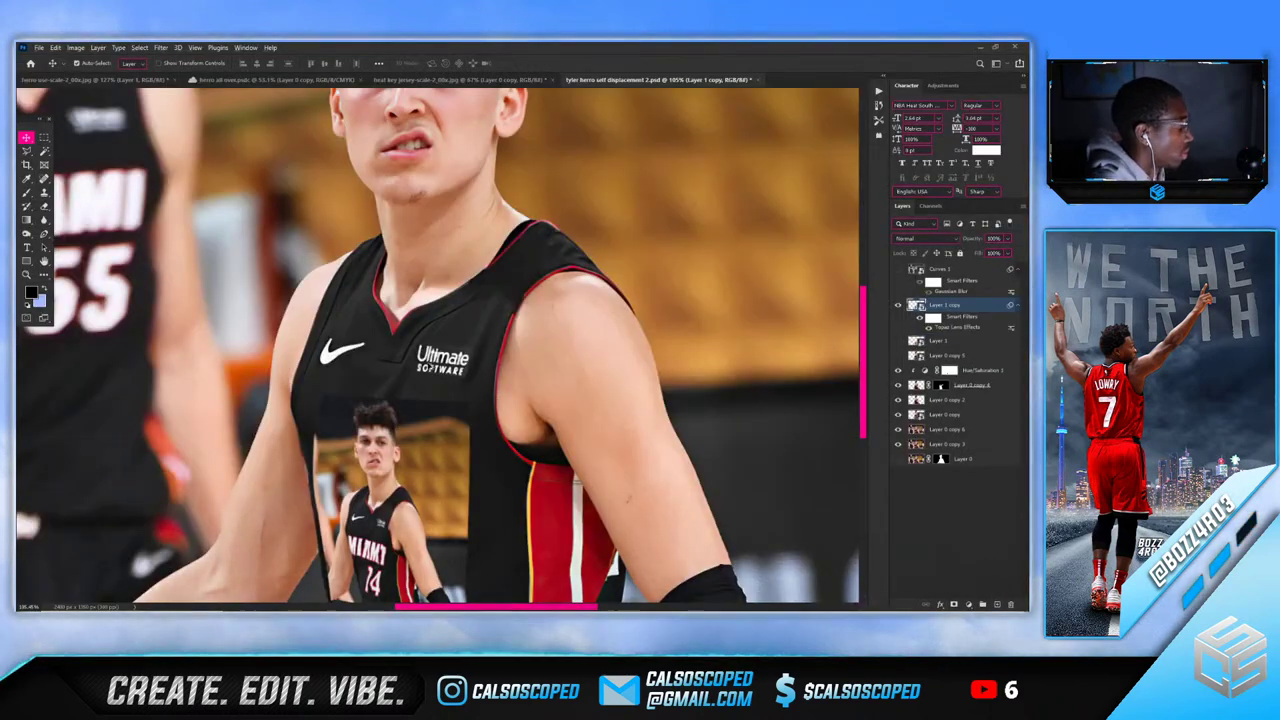
scroll(628, 498, "down", 3)
scroll(414, 383, "down", 3)
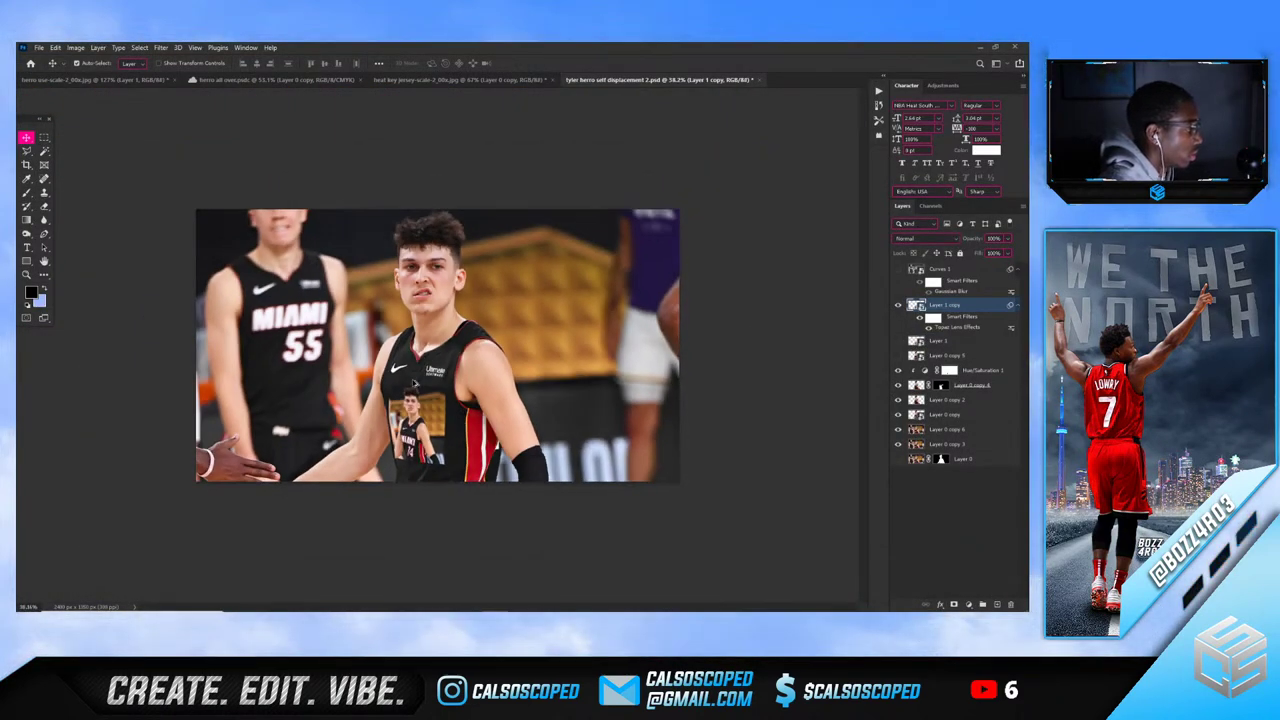
scroll(413, 383, "up", 4)
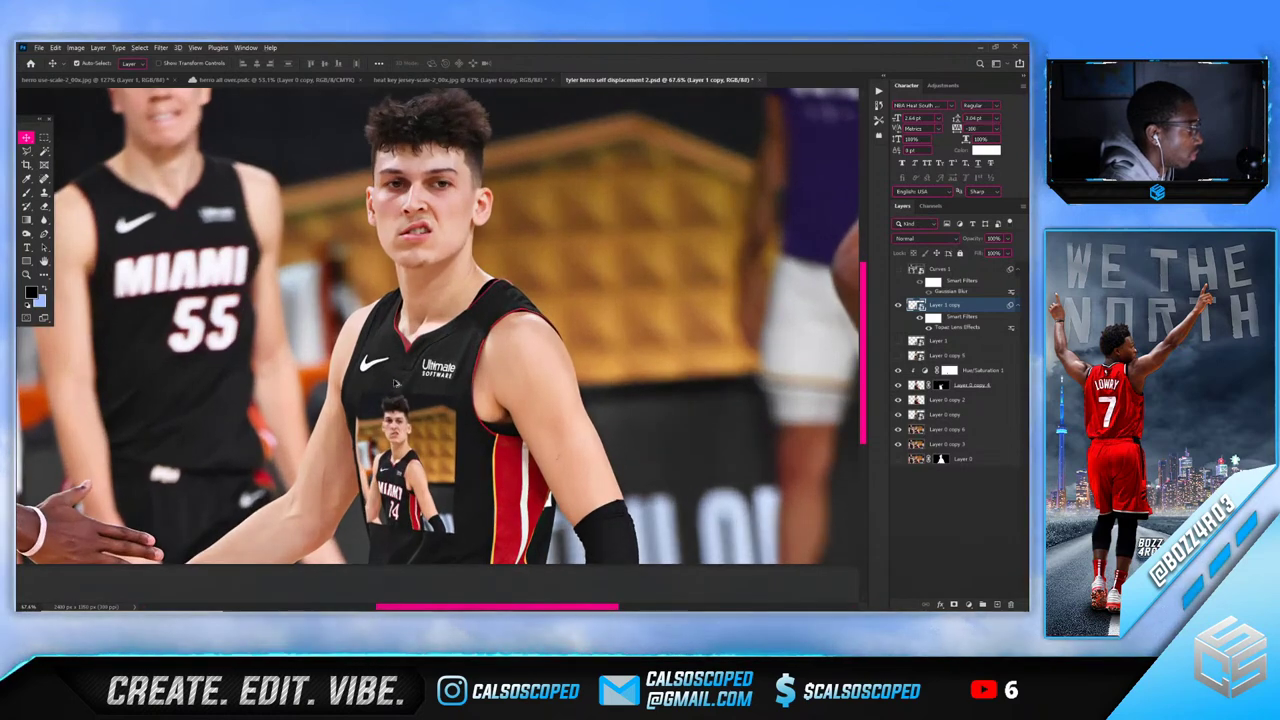
scroll(432, 383, "up", 1)
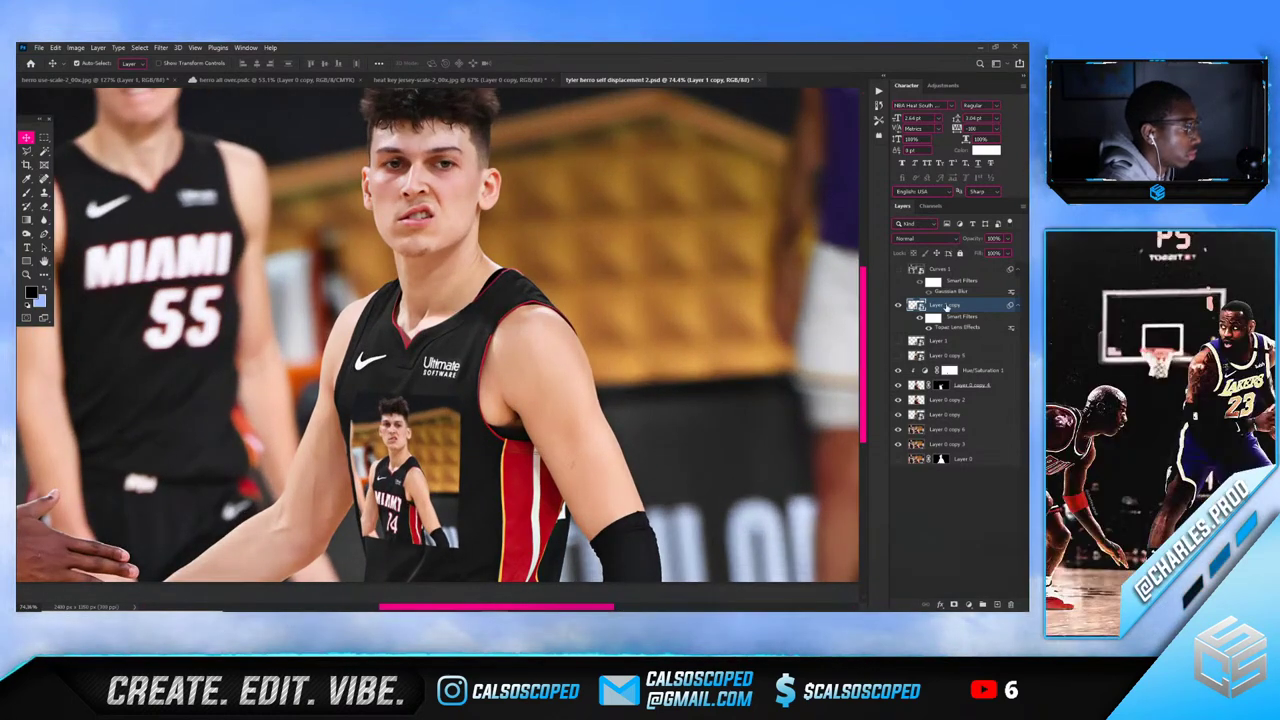
Hide both full background photo layers and stamp the visible player cutout with its jersey print into a new merged layer
scroll(588, 318, "down", 2)
left_click_drag(488, 340, 513, 345)
key("ctrl+z")
left_click(773, 343)
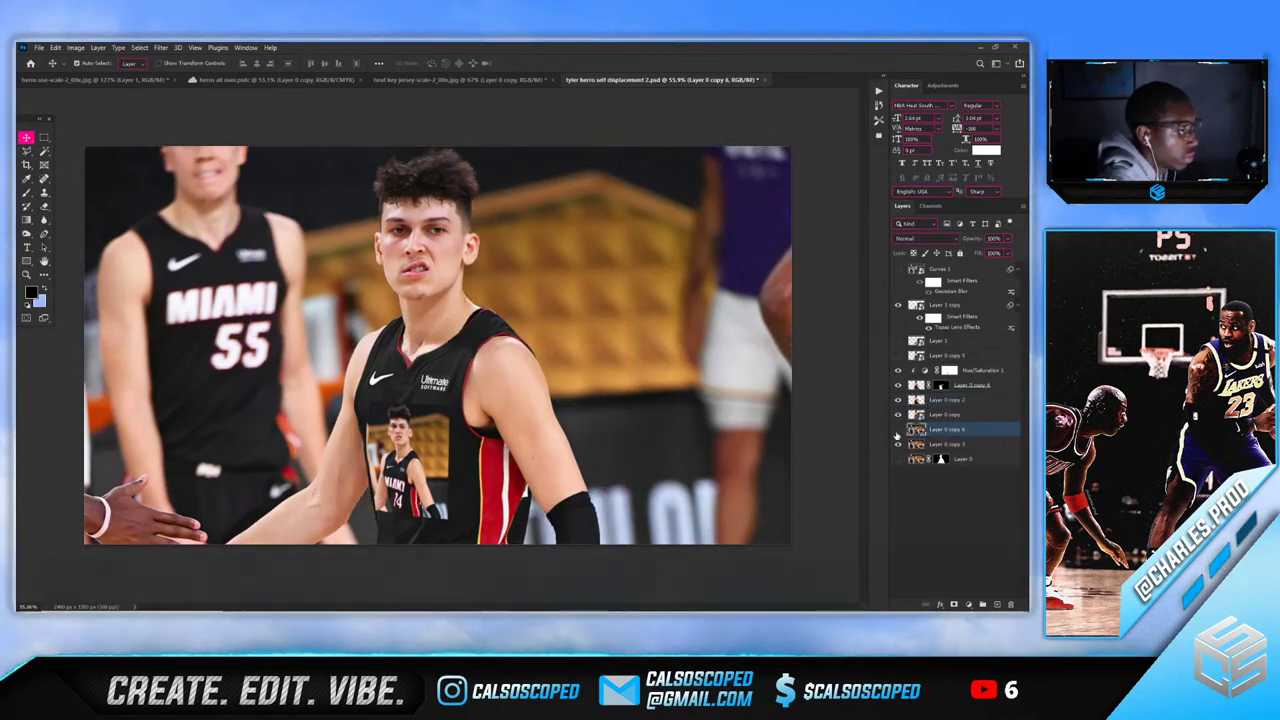
left_click(898, 444)
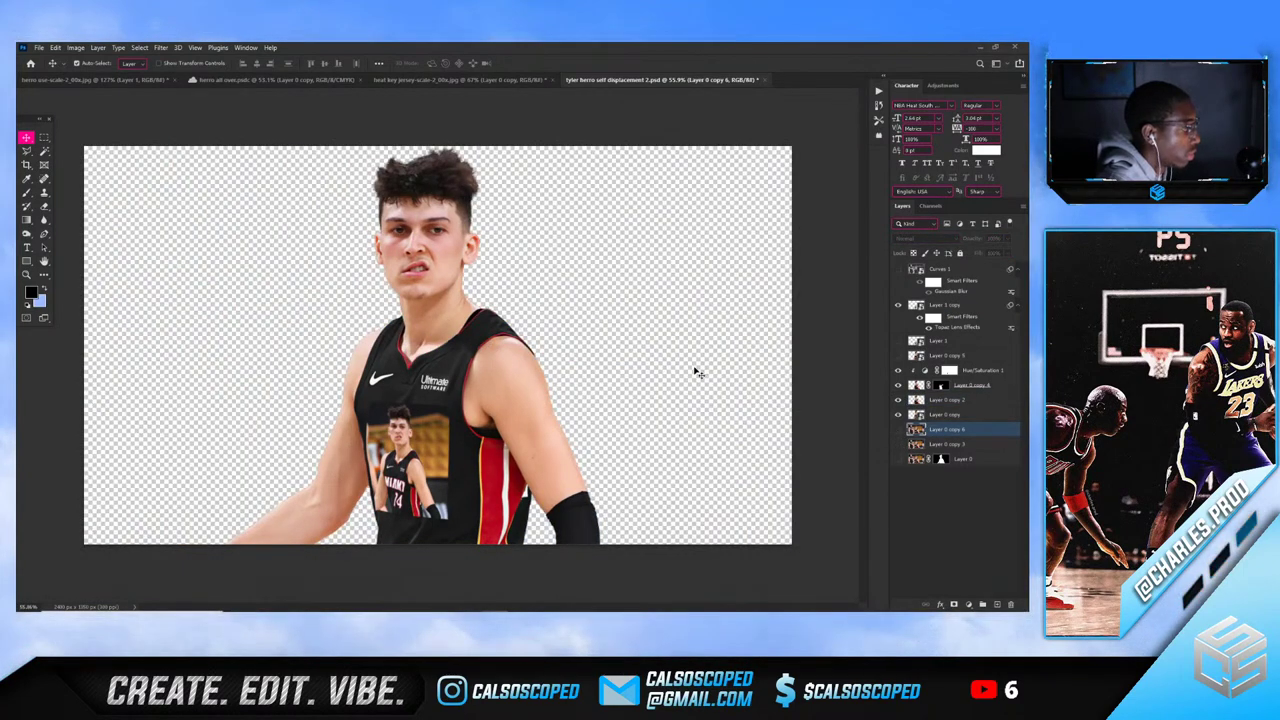
left_click(964, 305)
key("ctrl+shift+alt+e")
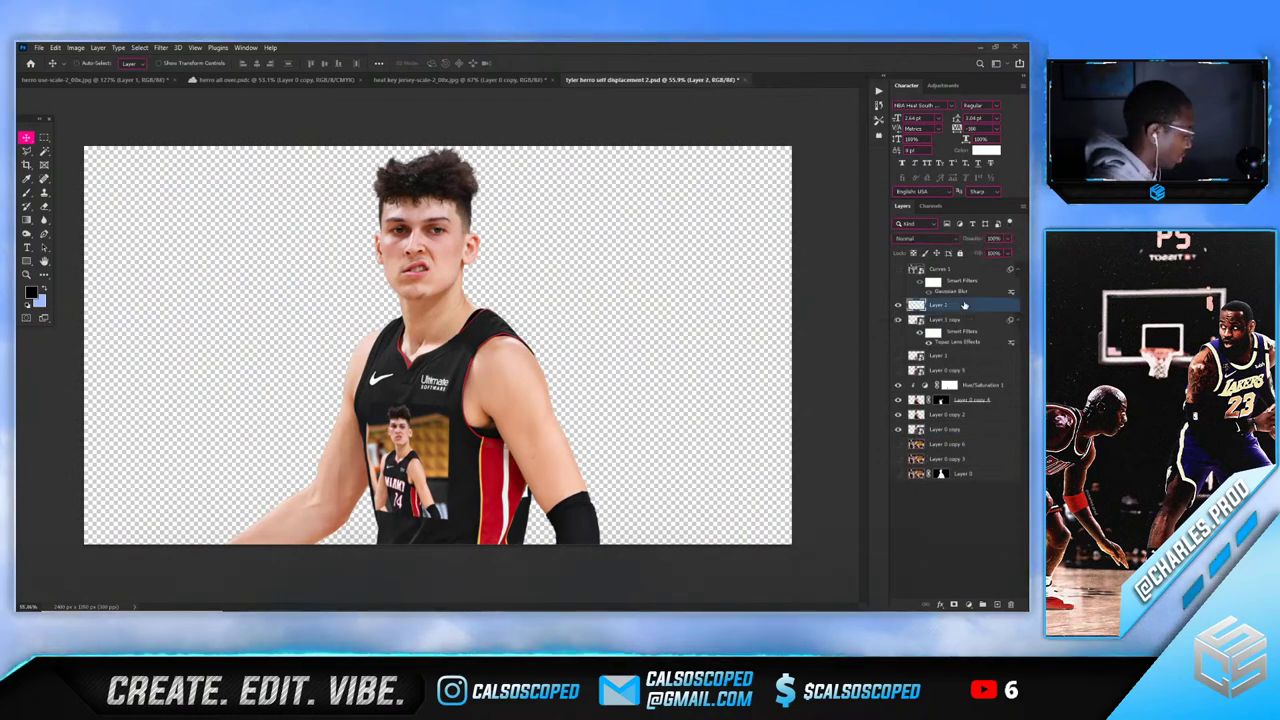
In the herro all over.psdc document, hide the existing player cutout and paste the merged cutout above it
left_click(250, 80)
left_click_drag(446, 448, 414, 453)
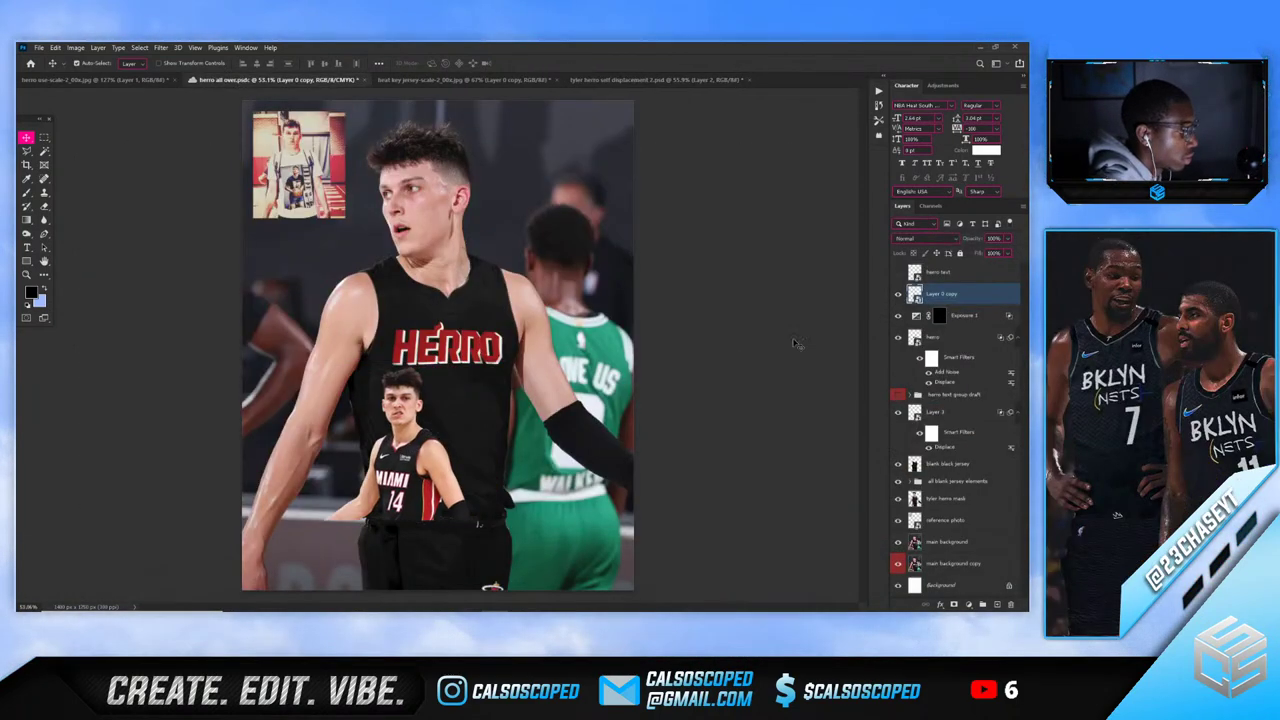
left_click(897, 294)
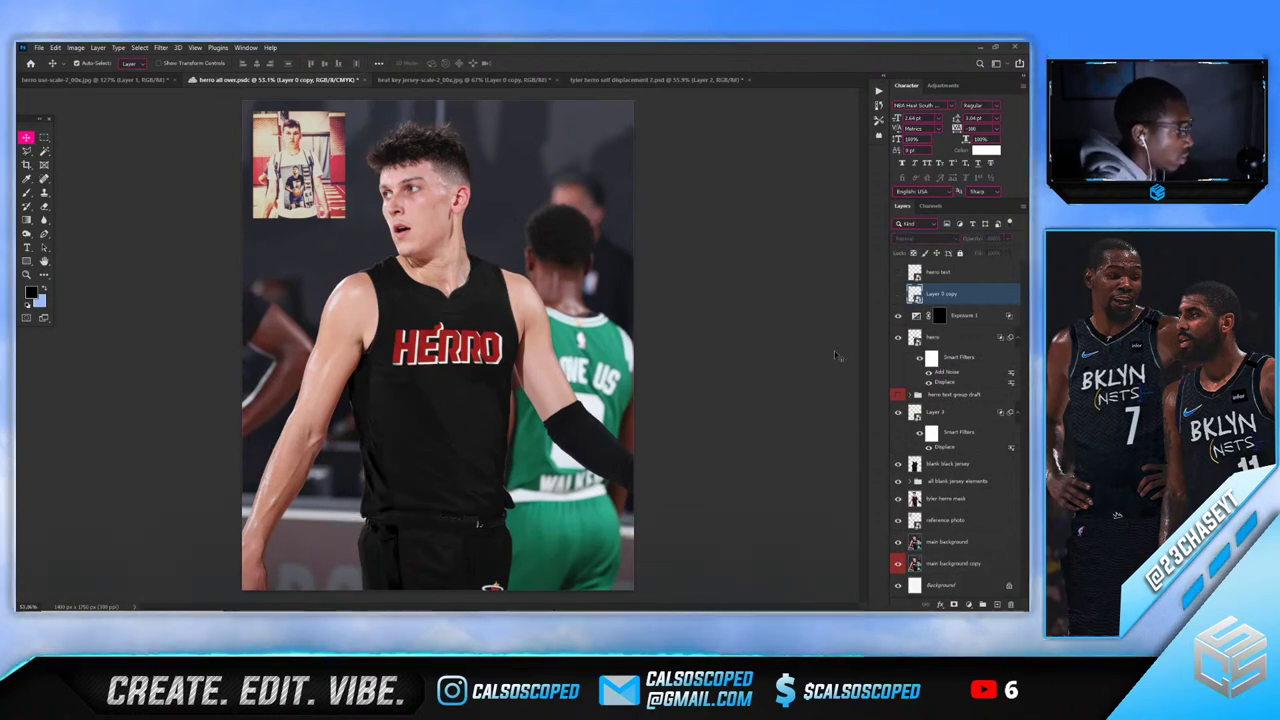
key("ctrl+v")
Scale the pasted cutout to about 39% and place it on the black jersey below the HERRO lettering
key("ctrl+t")
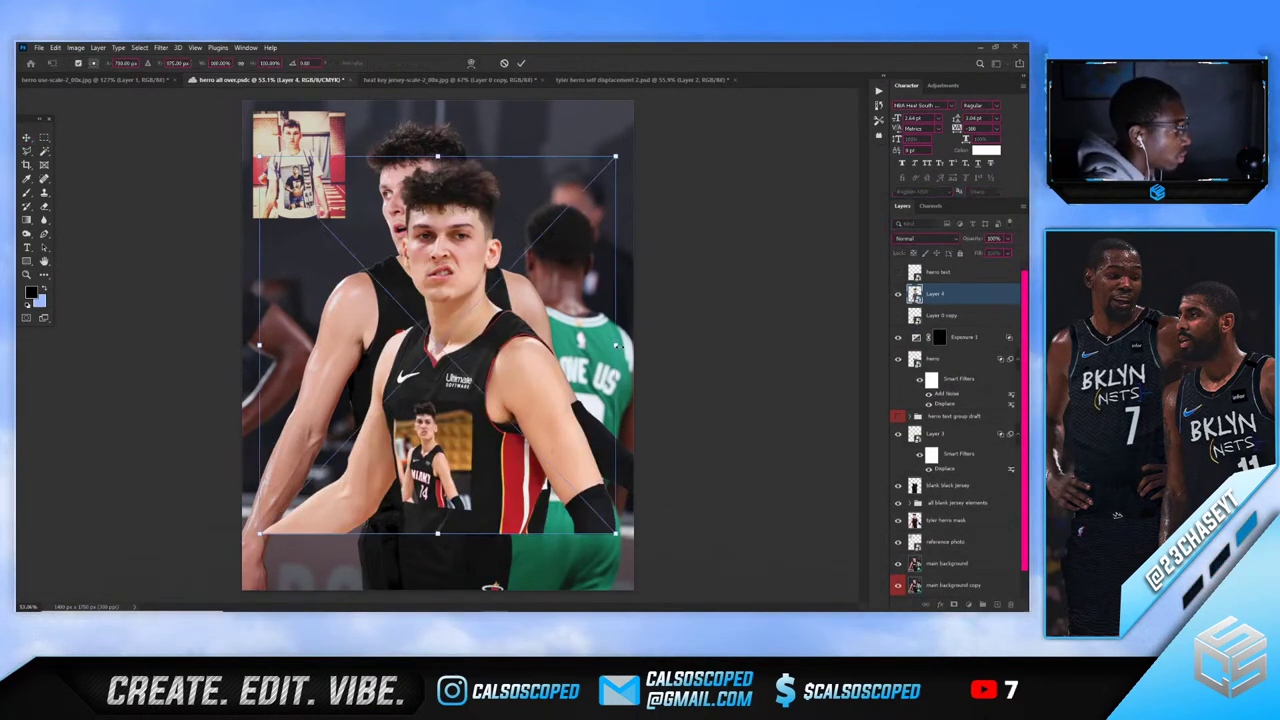
left_click_drag(615, 345, 509, 450)
scroll(520, 440, "up", 2)
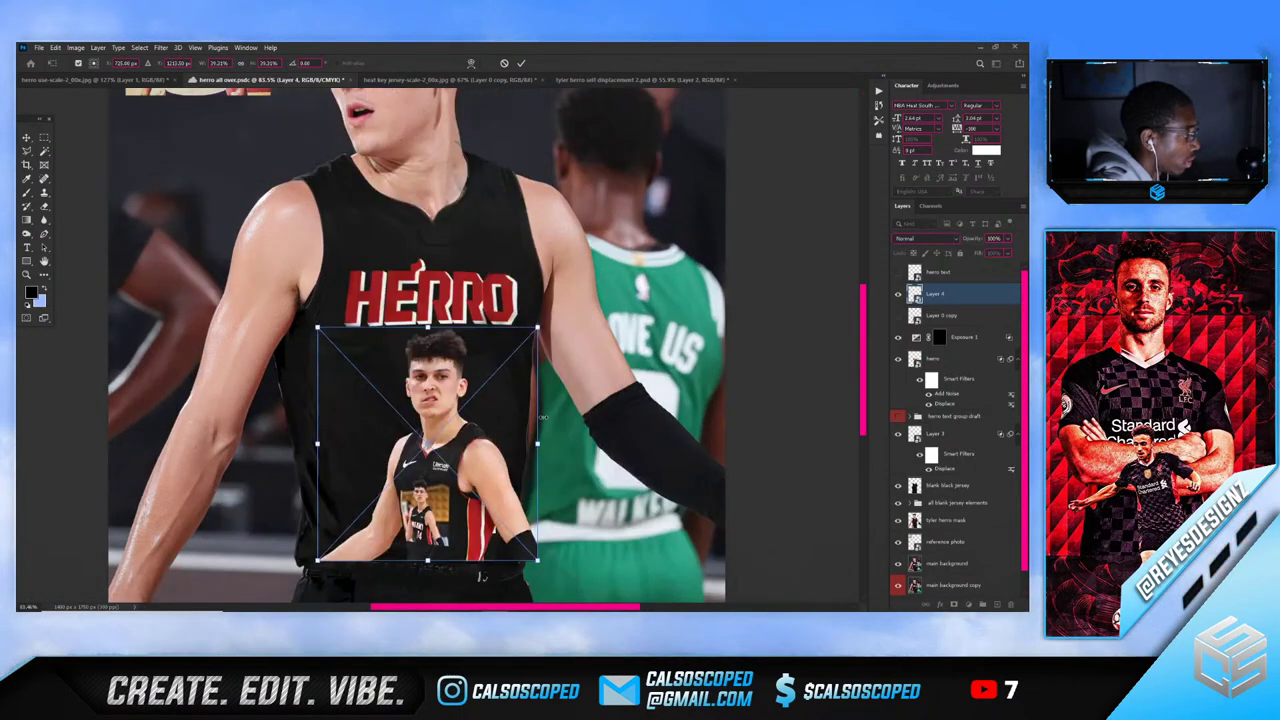
scroll(856, 350, "down", 1)
Distort the cutout by pulling its upper-right corner slightly inward, switch to warp mode and commit the transform
right_click(484, 372)
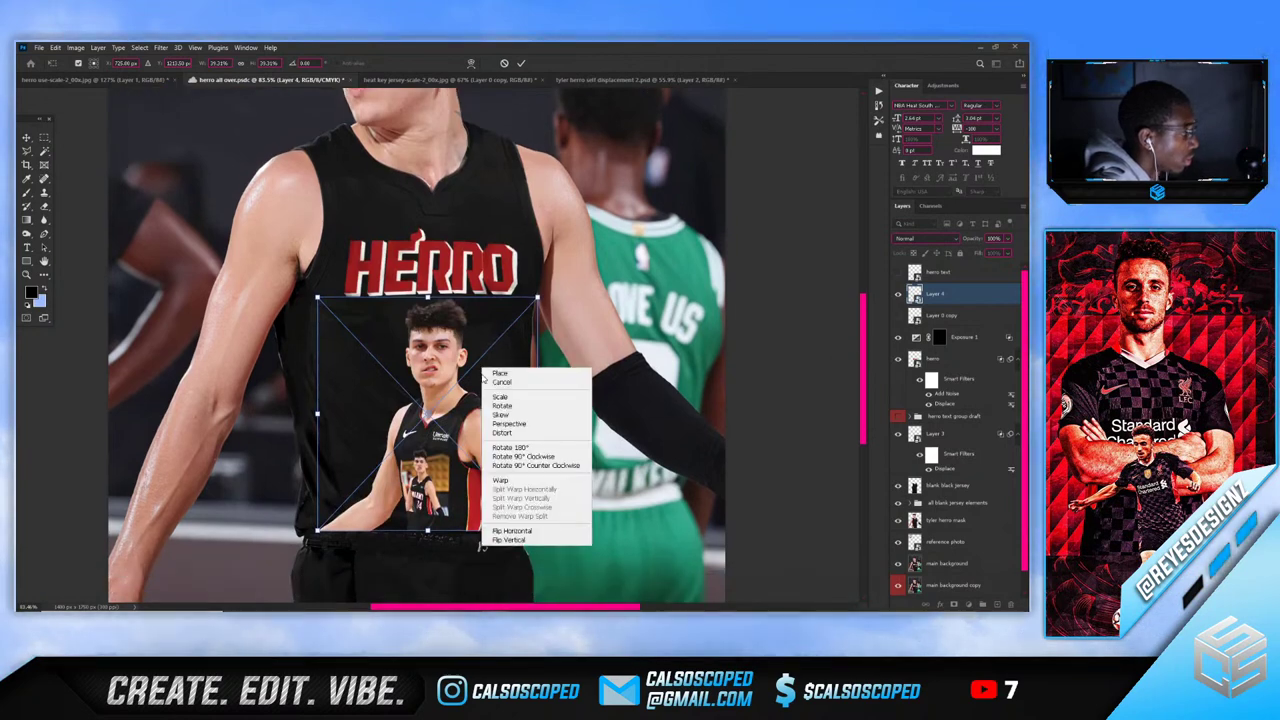
left_click(496, 437)
left_click_drag(537, 298, 527, 309)
right_click(399, 362)
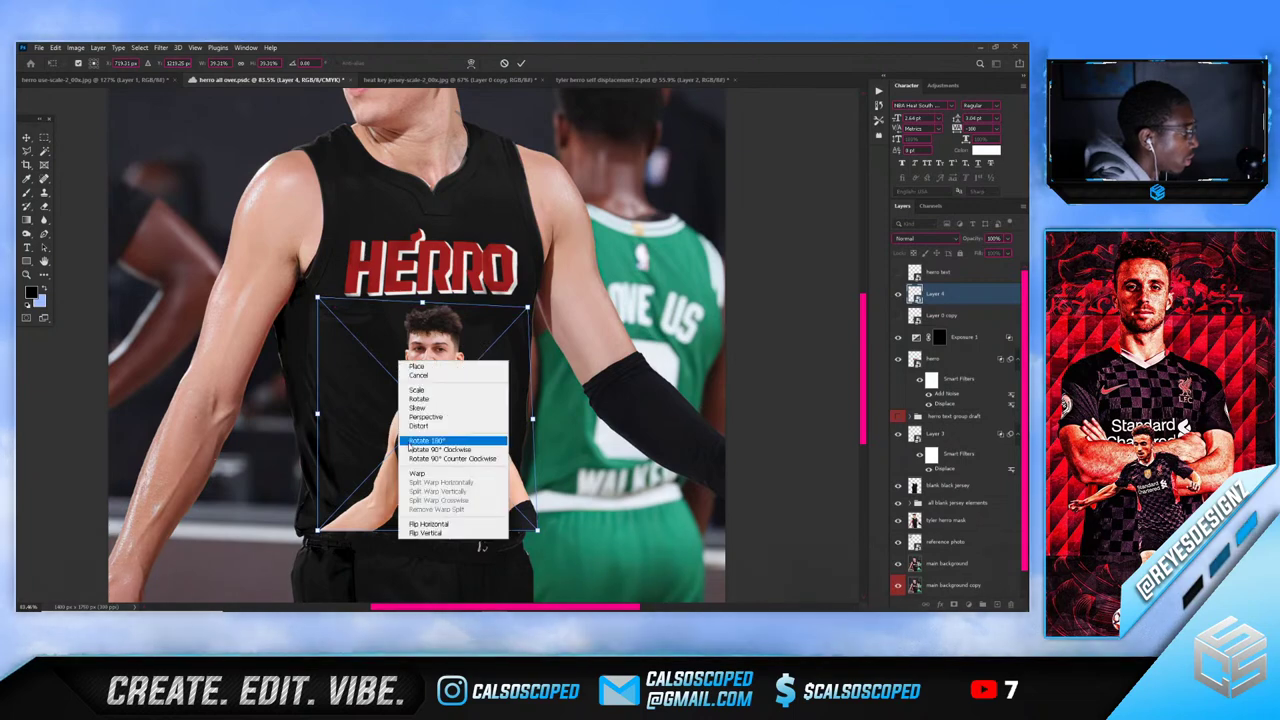
left_click(413, 474)
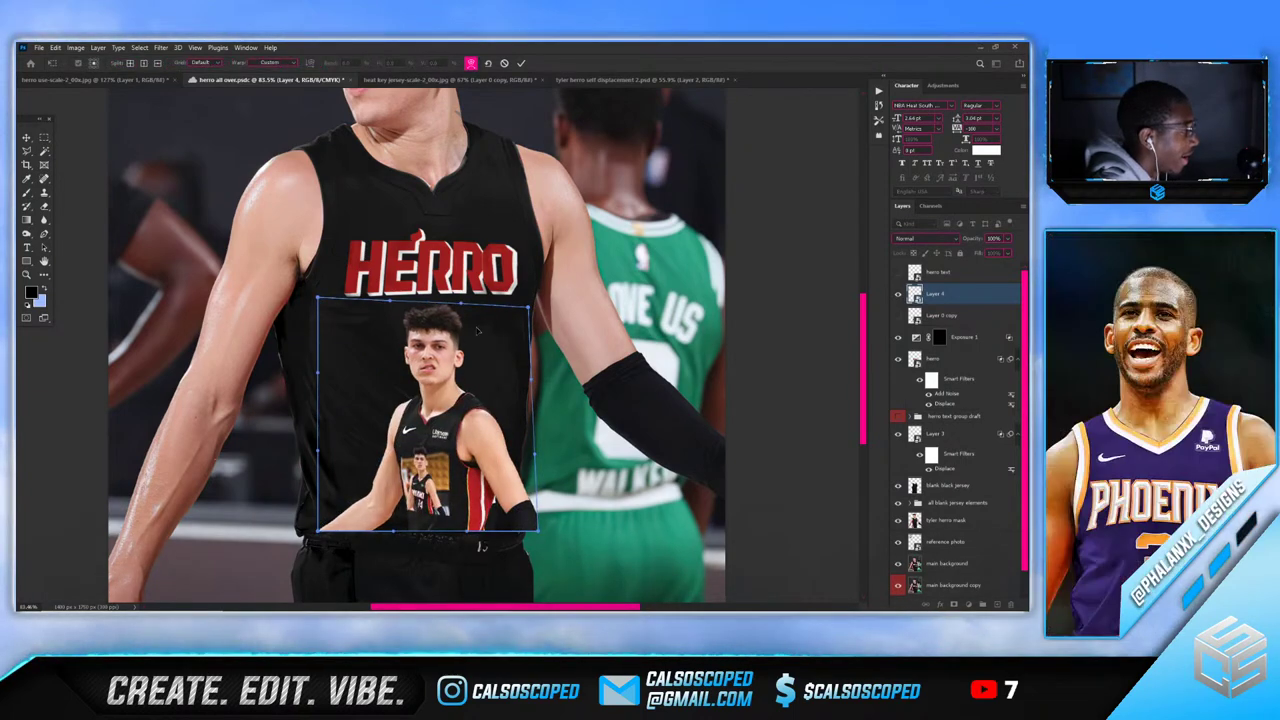
key("Return")
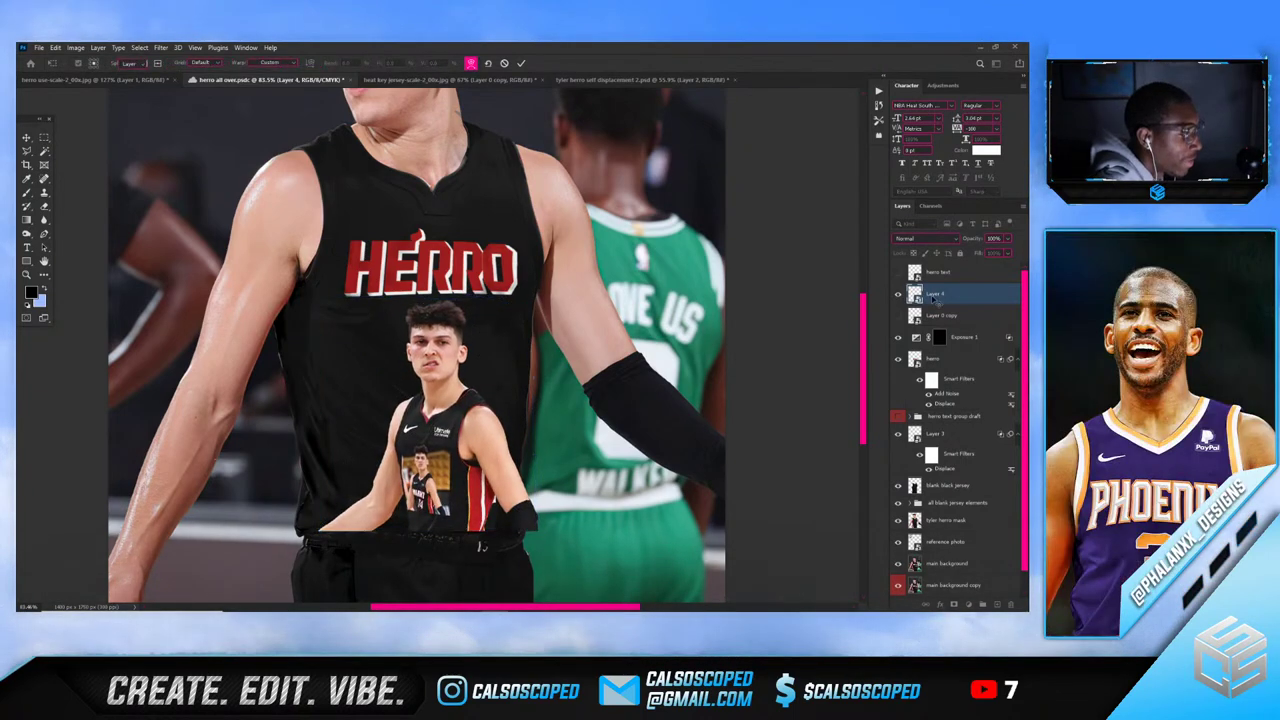
Apply a Displace filter to the pasted cutout's layer using the tyler herro displacement map use file
key("ctrl+0")
scroll(456, 458, "up", 5)
left_click_drag(464, 486, 486, 505)
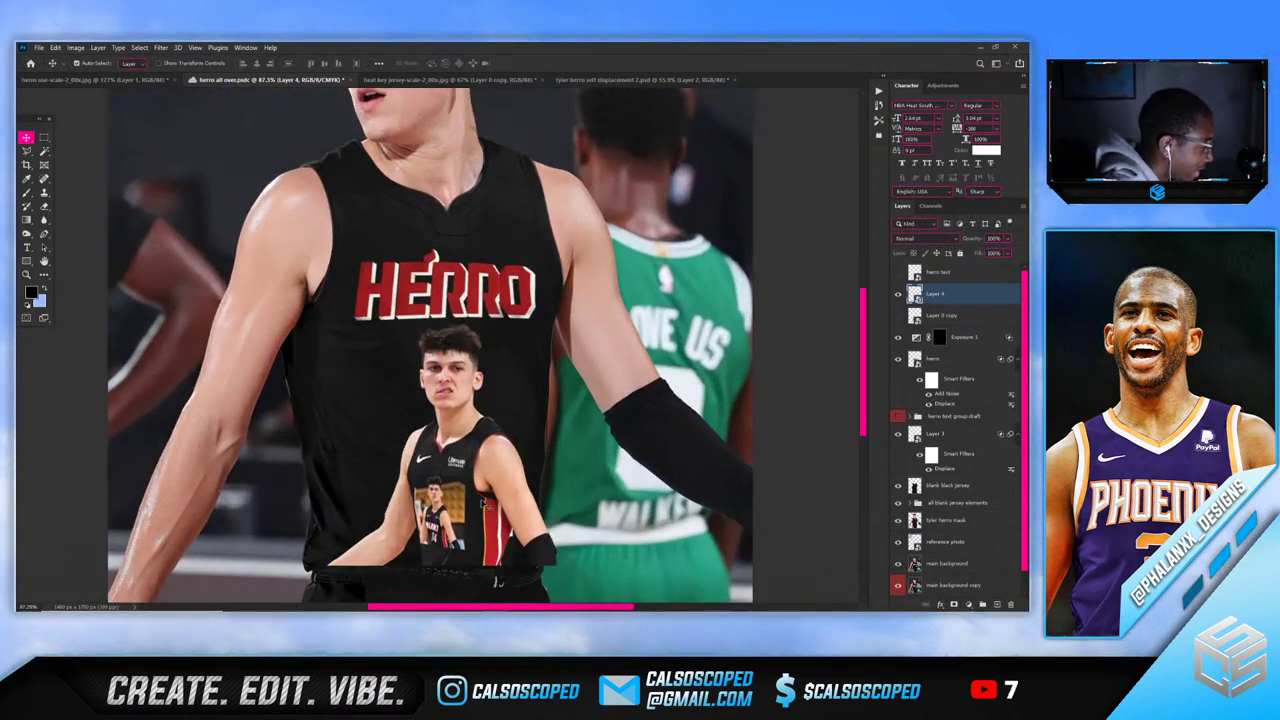
left_click(940, 275)
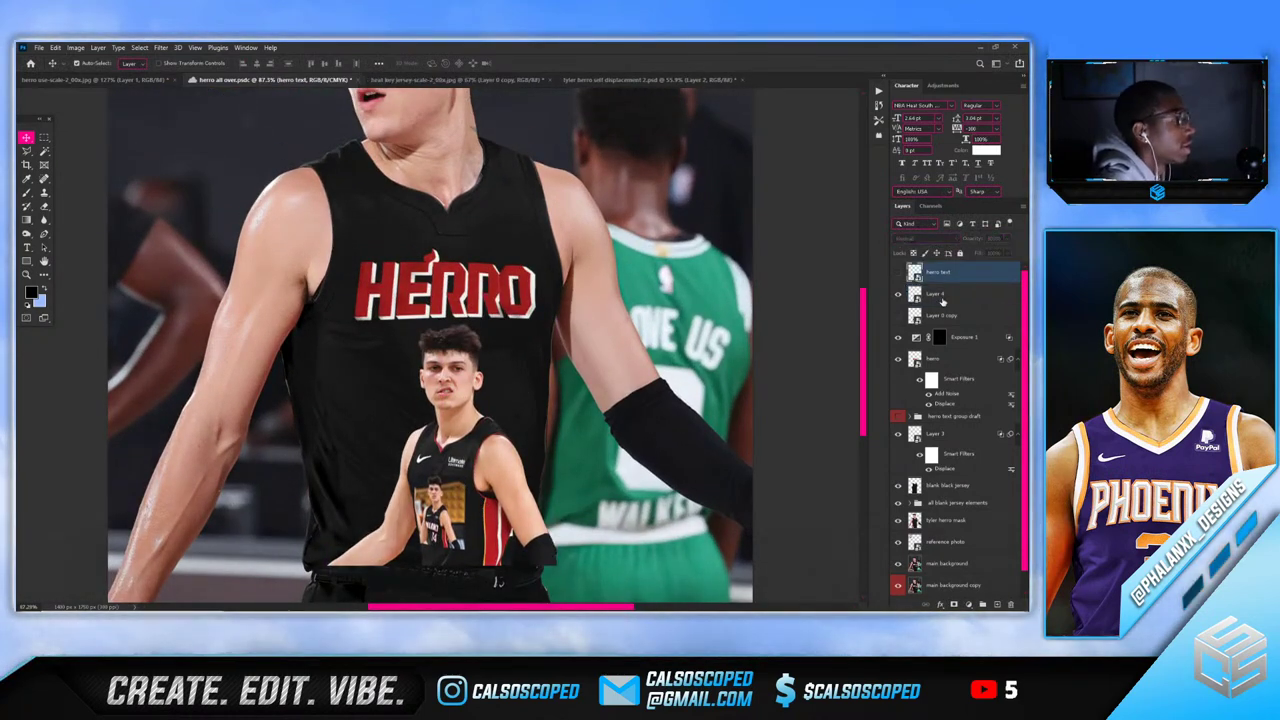
left_click(940, 296)
left_click(159, 48)
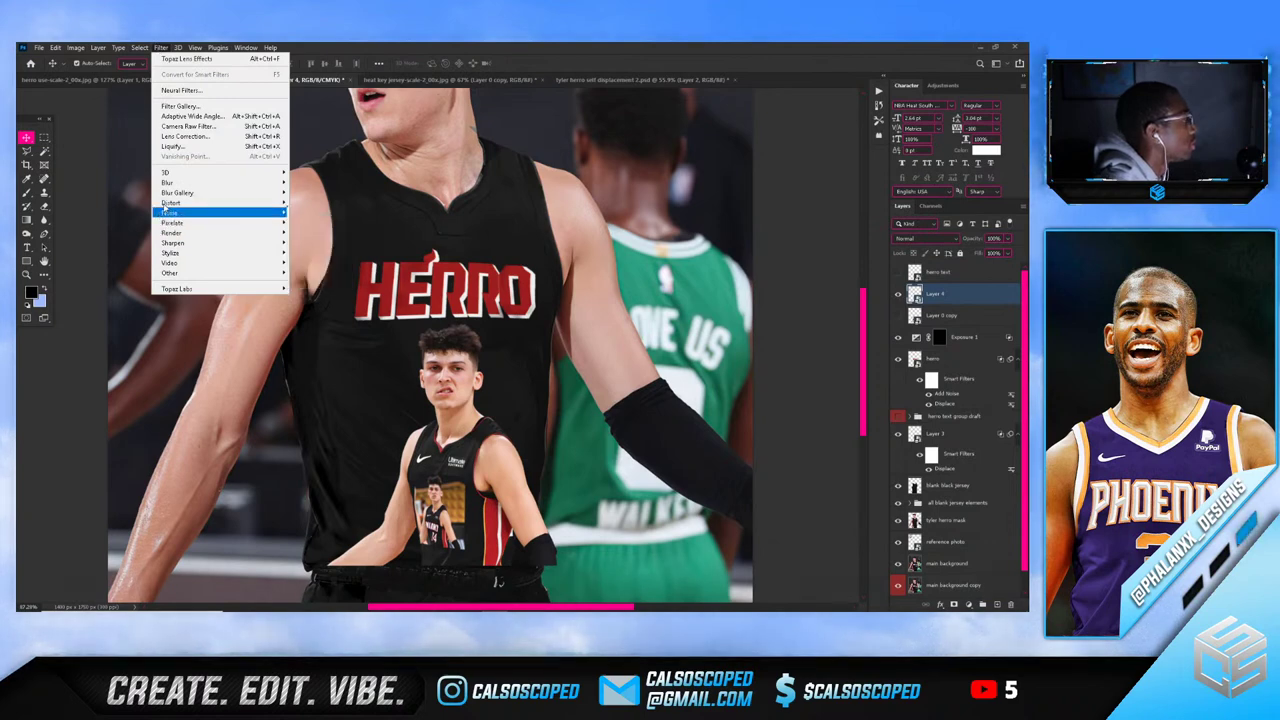
mouse_move(170, 202)
left_click(307, 204)
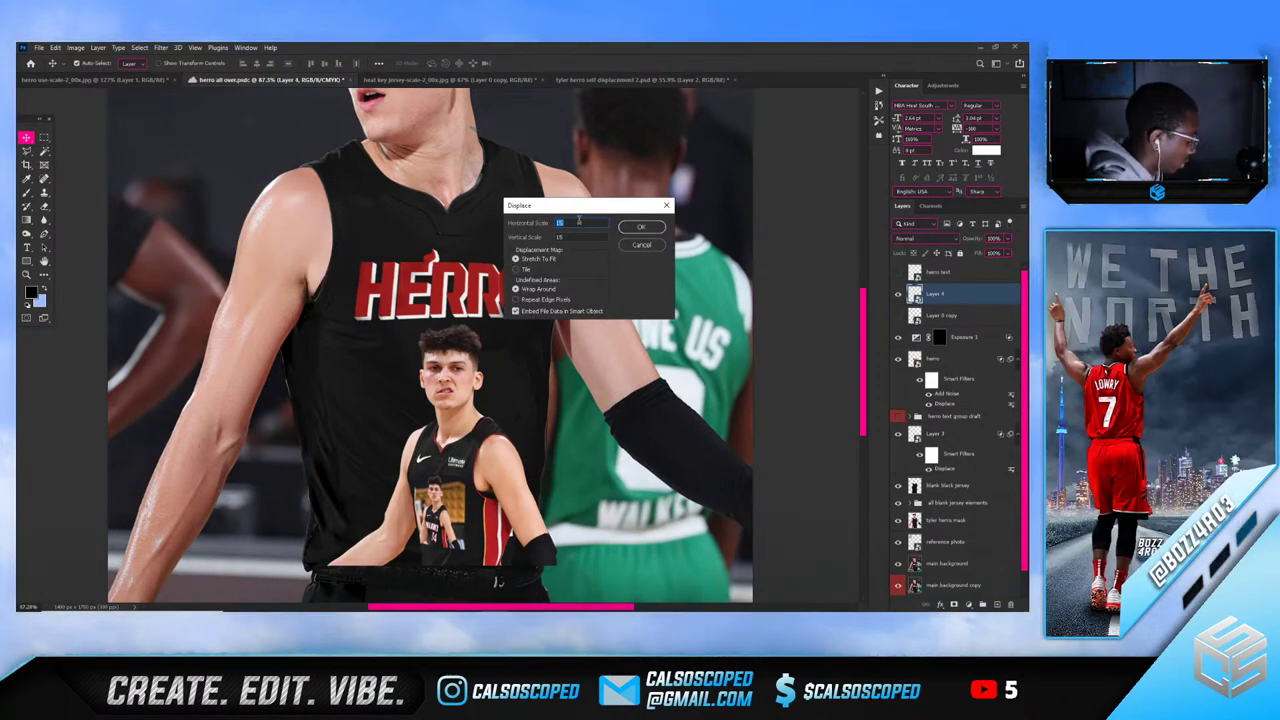
left_click(631, 227)
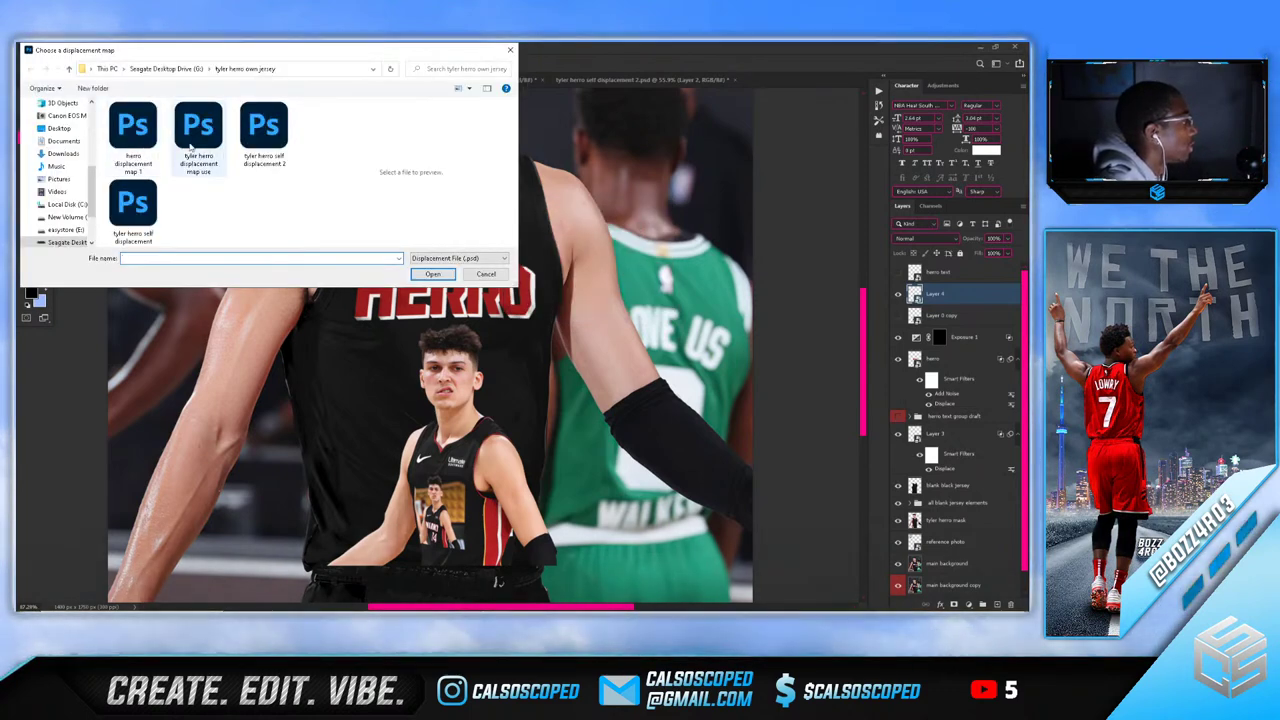
double_click(189, 147)
Undo and redo the displacement to compare the cutout before and after
scroll(487, 519, "up", 5)
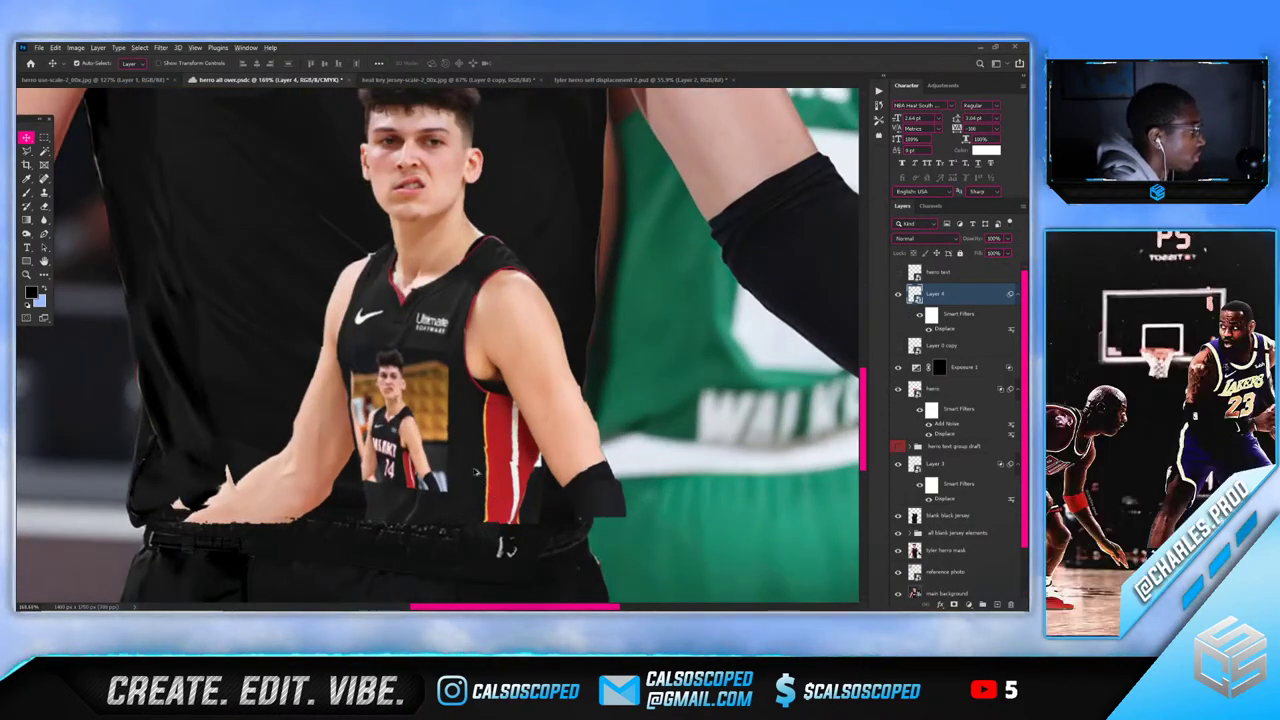
scroll(466, 462, "down", 3)
key("ctrl+z")
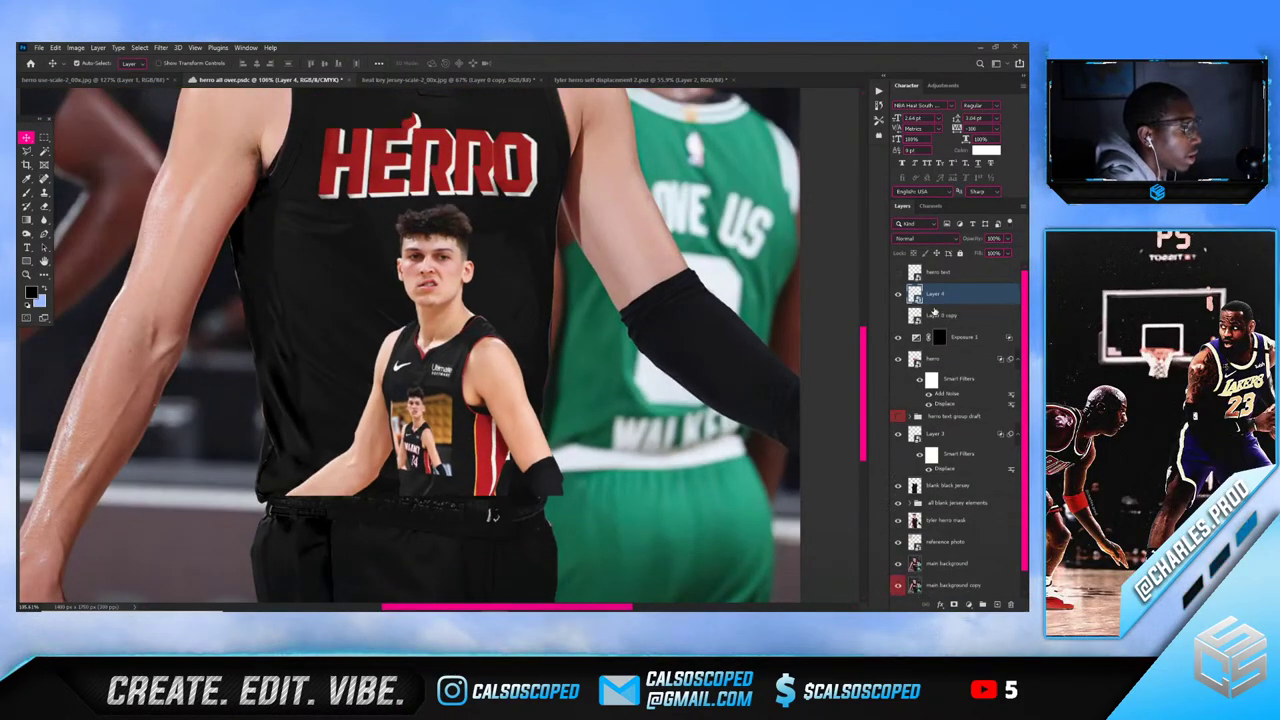
key("ctrl+shift+z")
double_click(944, 332)
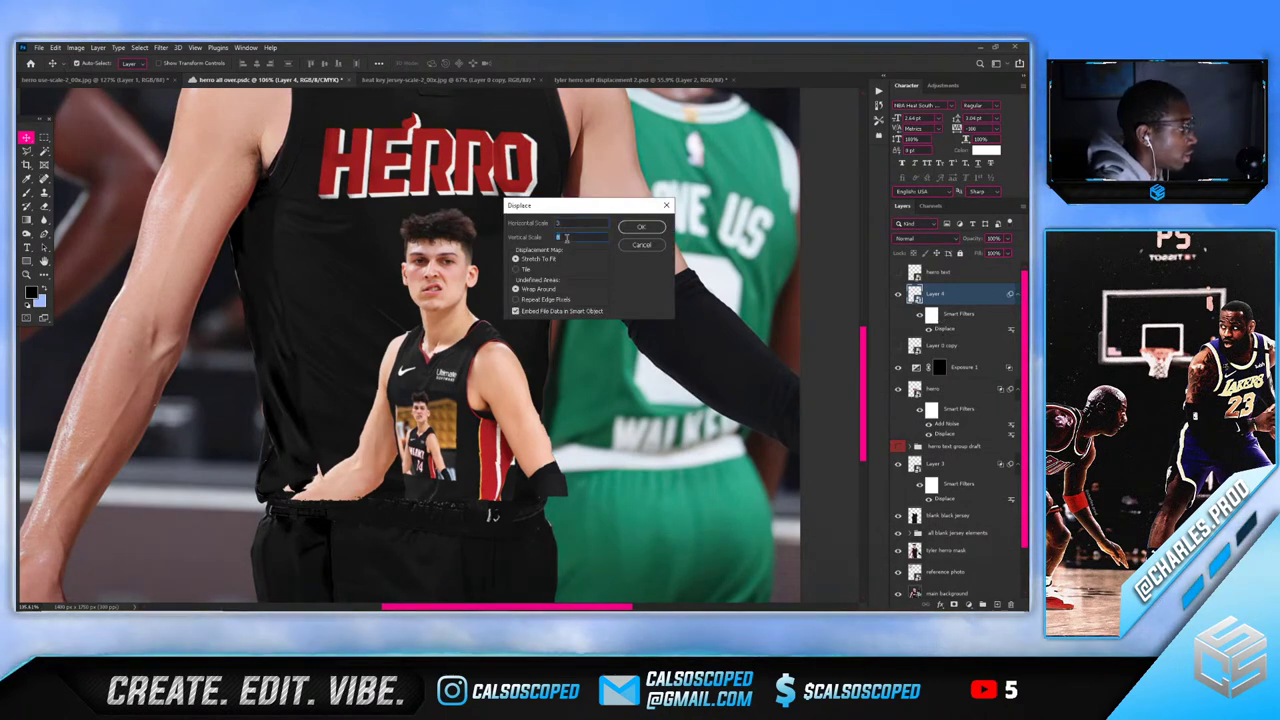
left_click(639, 230)
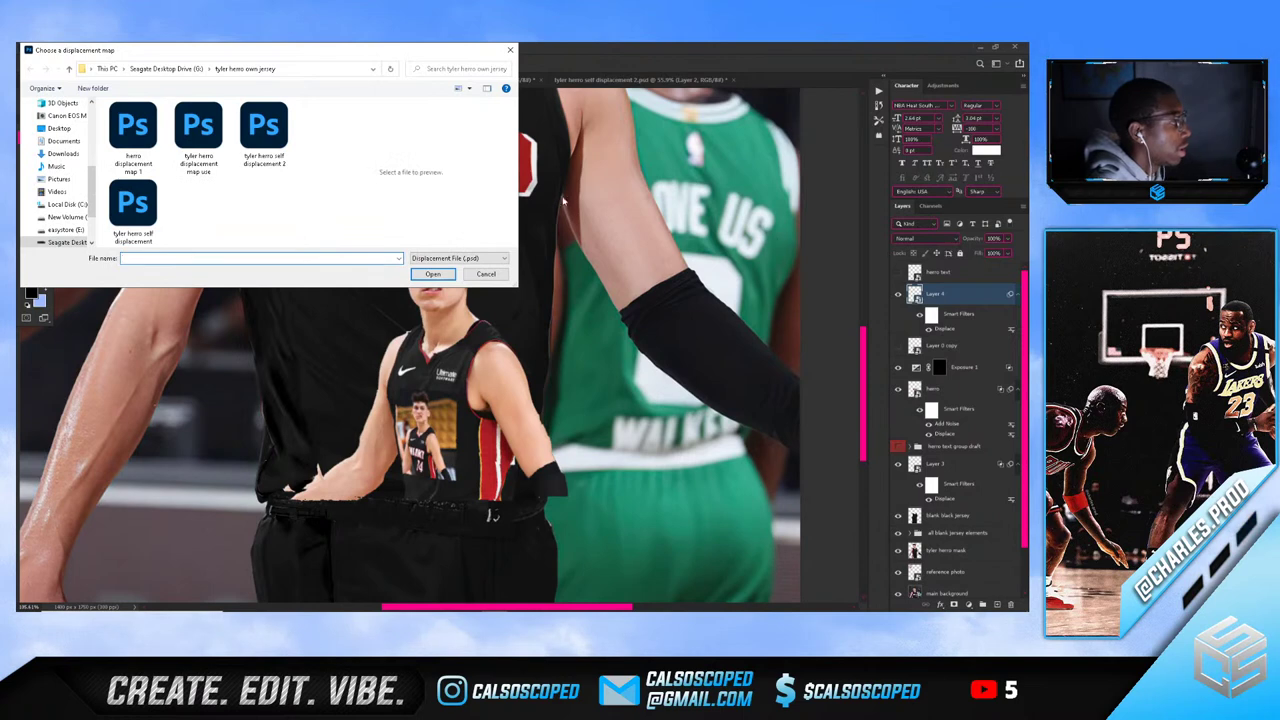
key("Escape")
Set the cutout's Displace scales to 5 with Repeat Edge Pixels, reload tyler herro displacement map use and inspect the folds
double_click(953, 330)
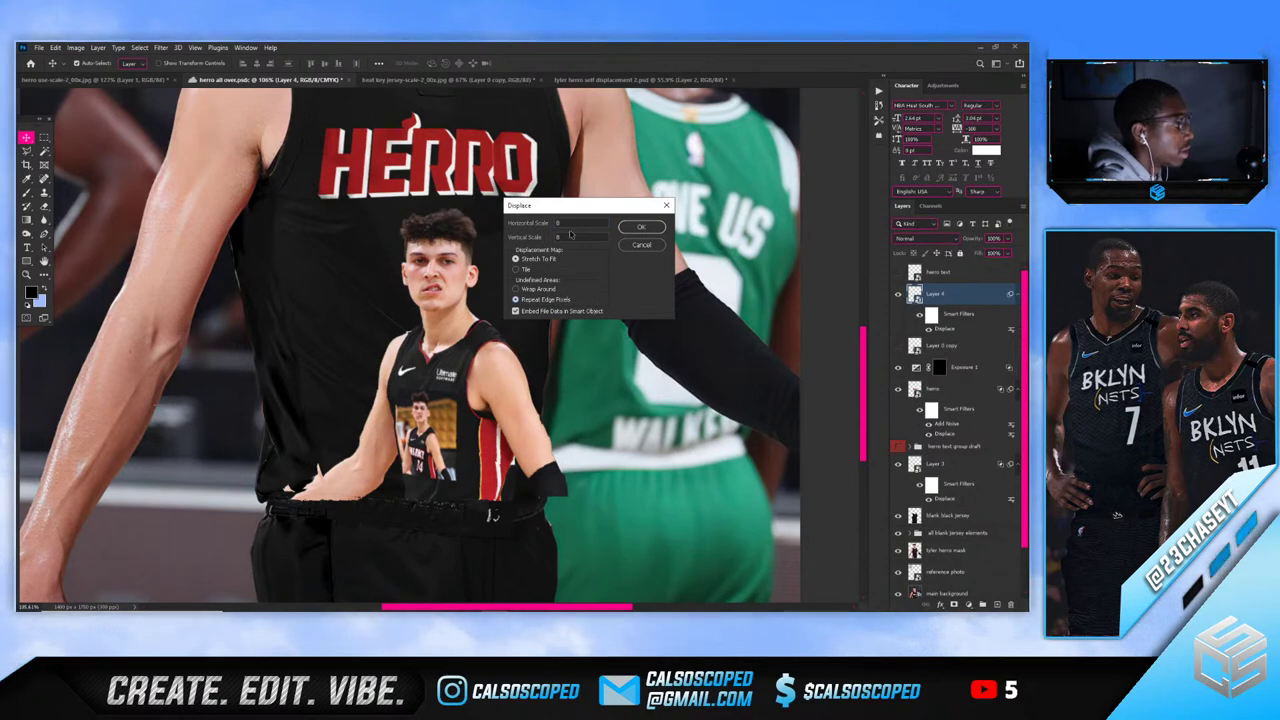
type("5")
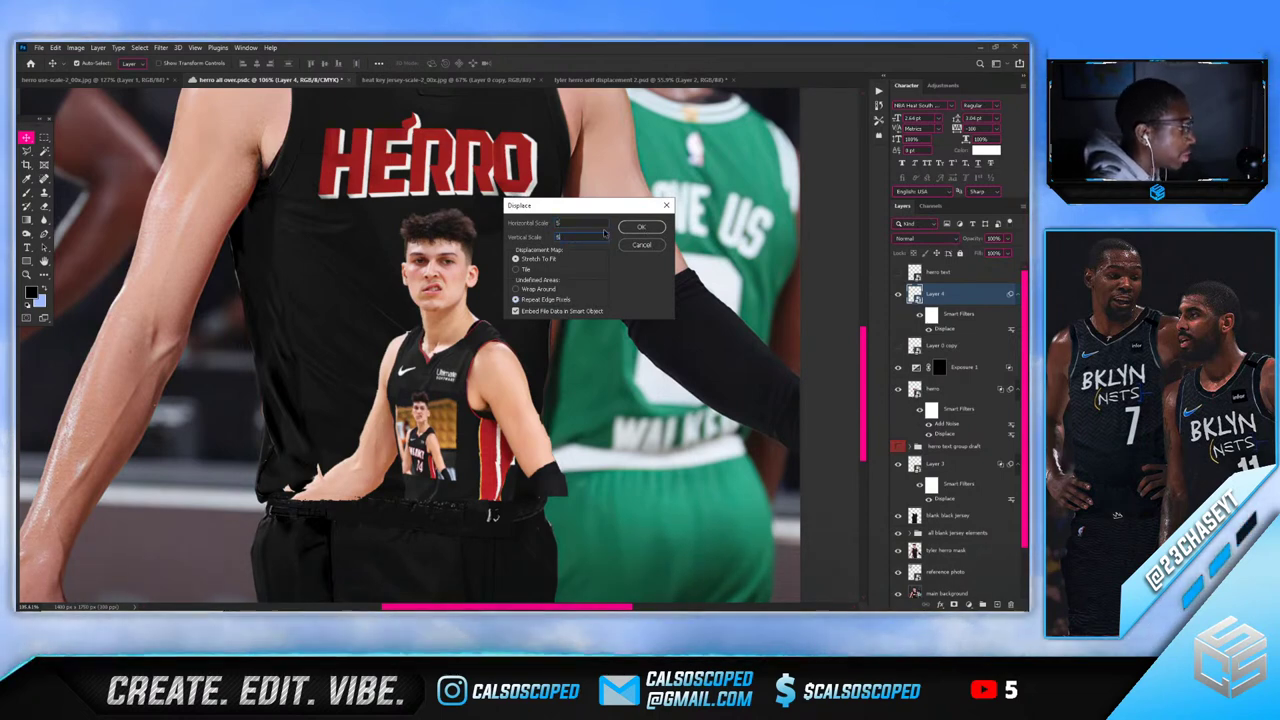
left_click(632, 227)
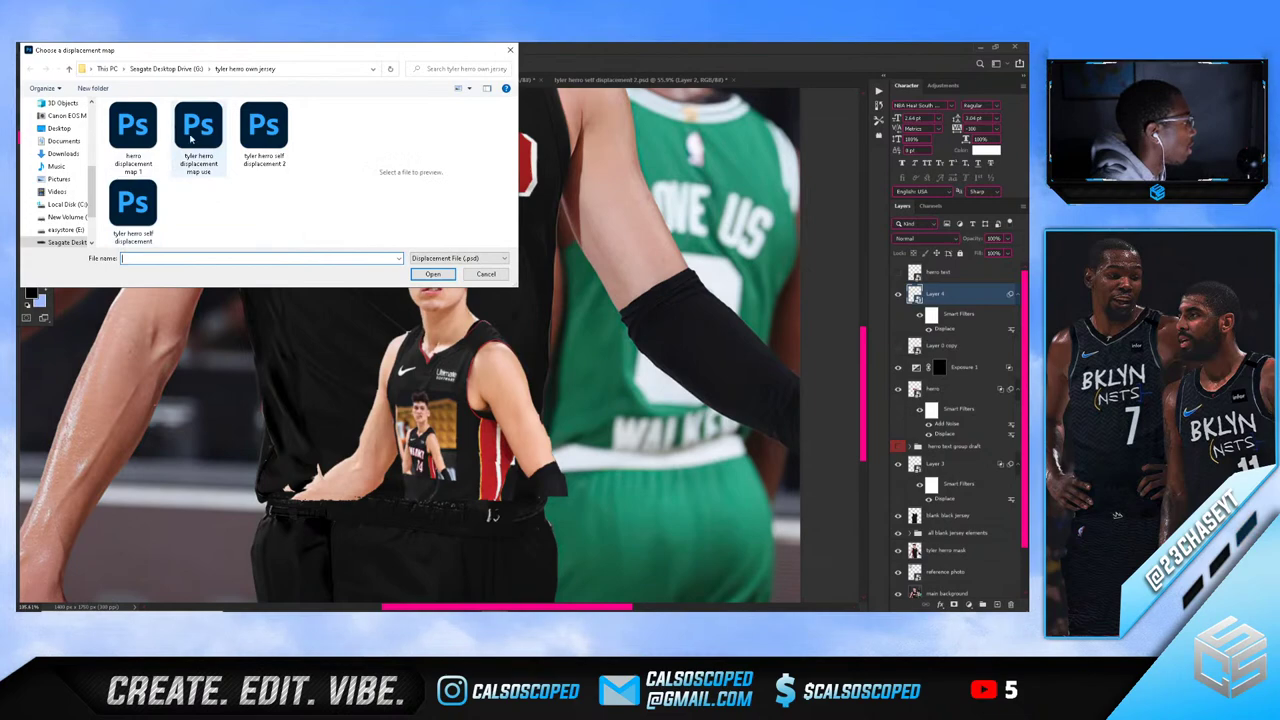
double_click(200, 138)
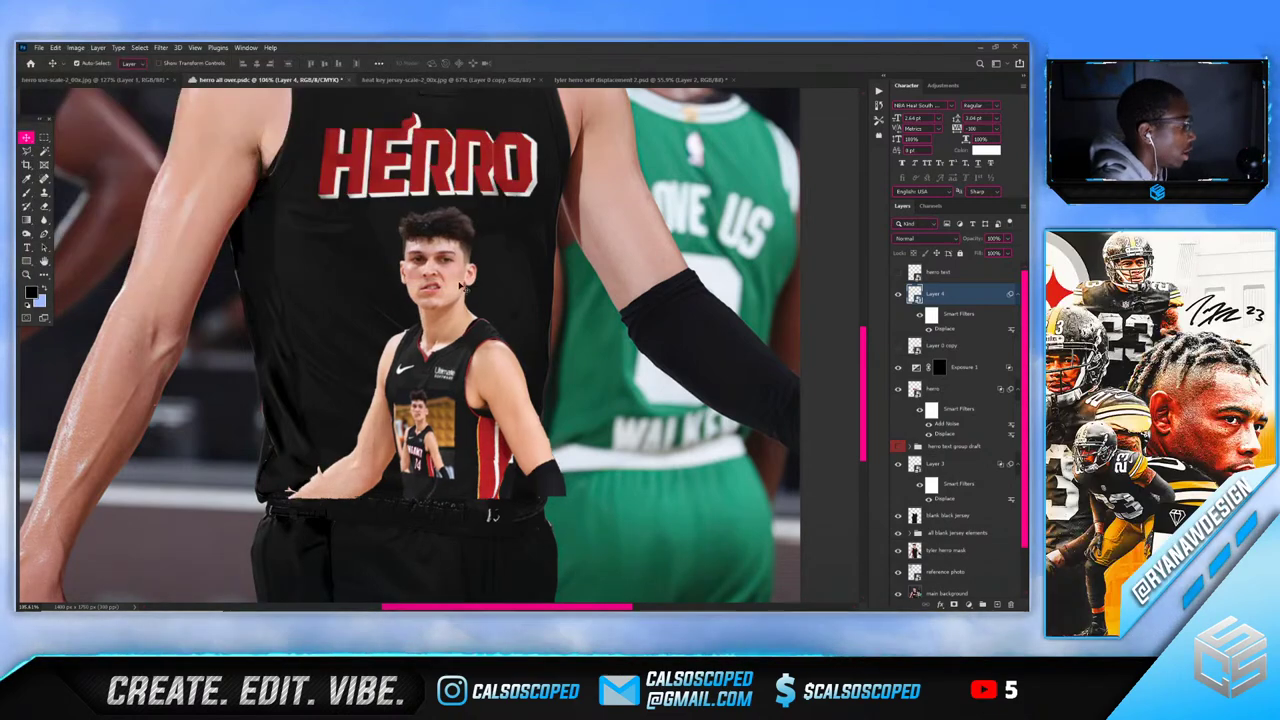
scroll(525, 430, "up", 6)
scroll(479, 297, "down", 3)
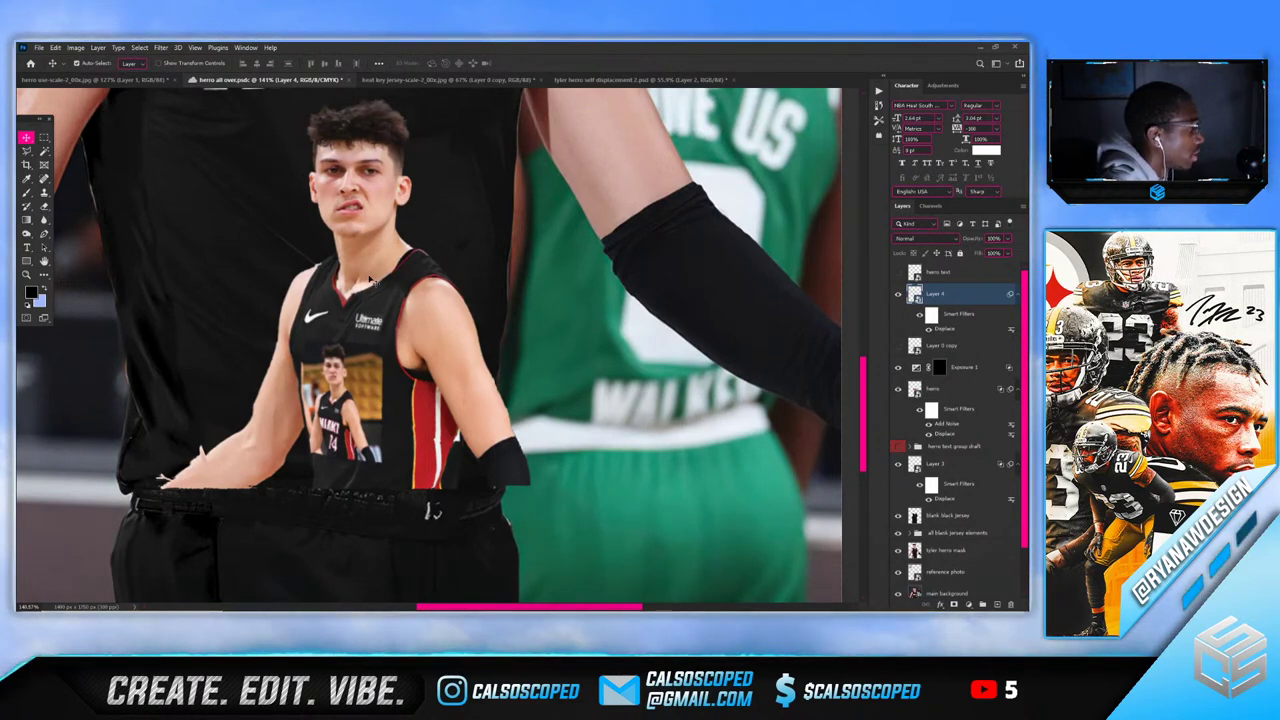
scroll(417, 473, "up", 5)
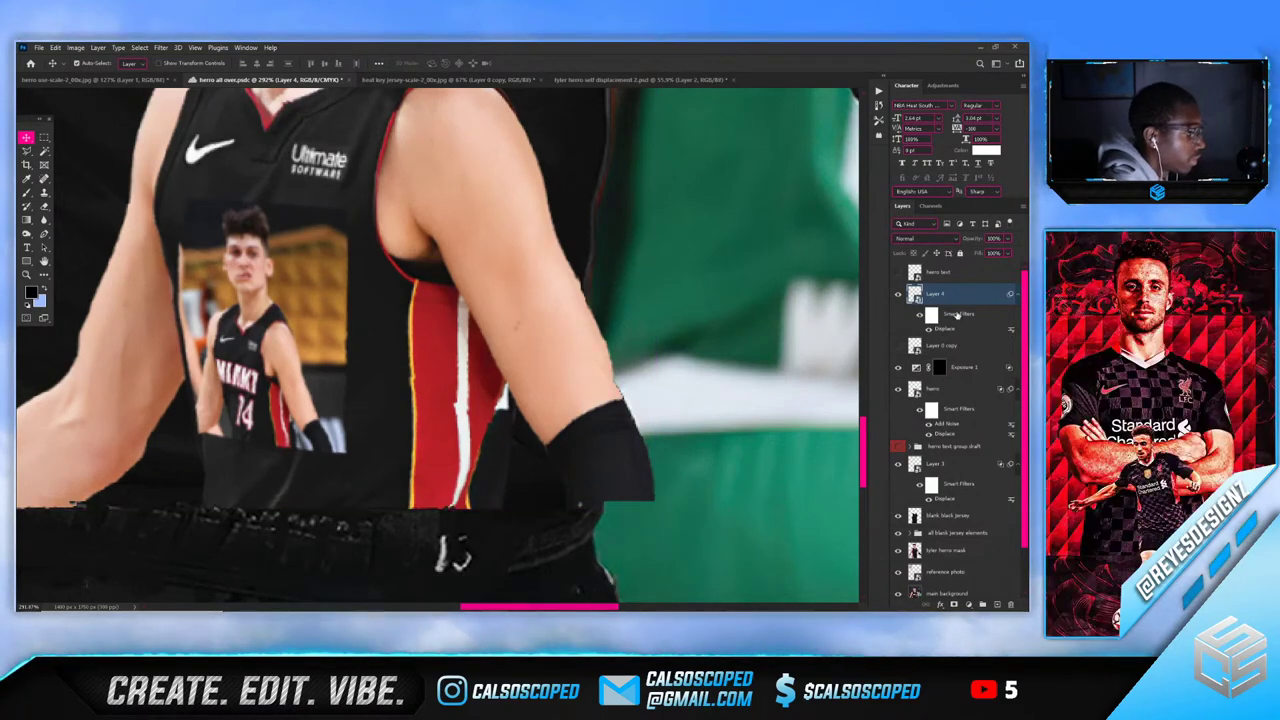
scroll(453, 466, "down", 6)
scroll(340, 220, "up", 4)
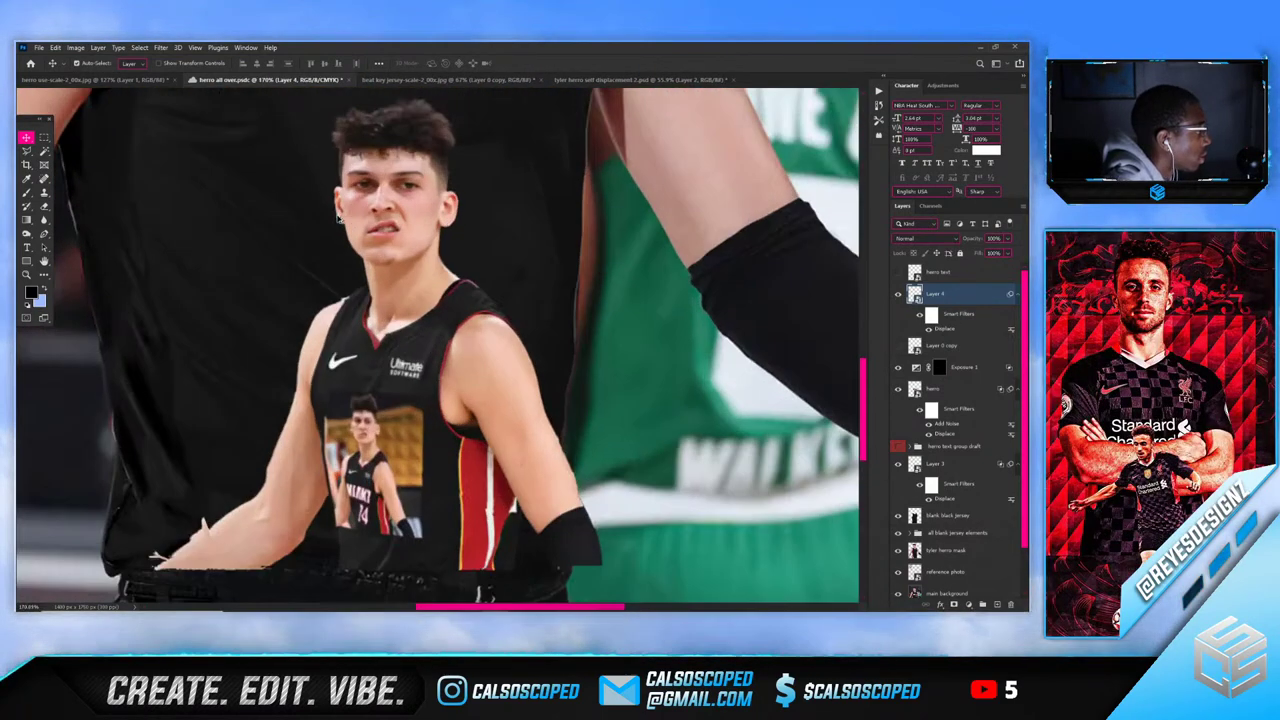
Open the cutout layer's Blending Options and split the Underlying Layer black slider inward so the jersey's dark tones show through
scroll(340, 218, "down", 3)
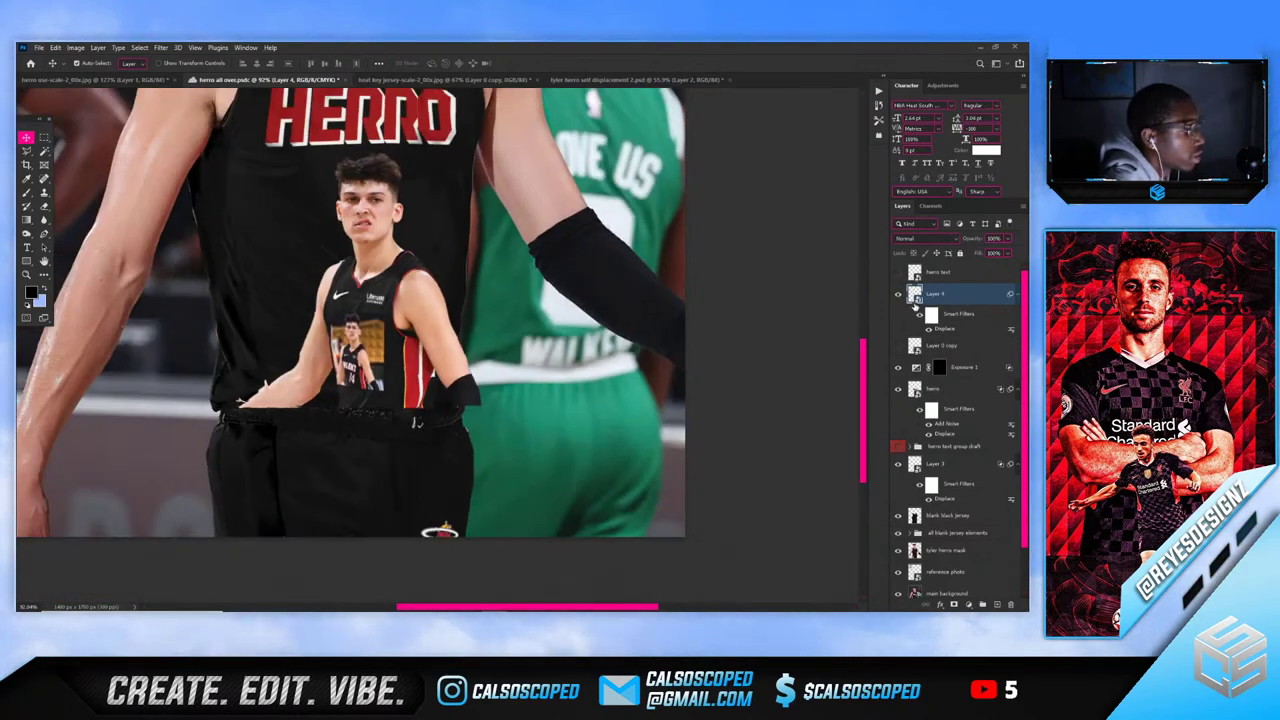
right_click(918, 302)
left_click(945, 309)
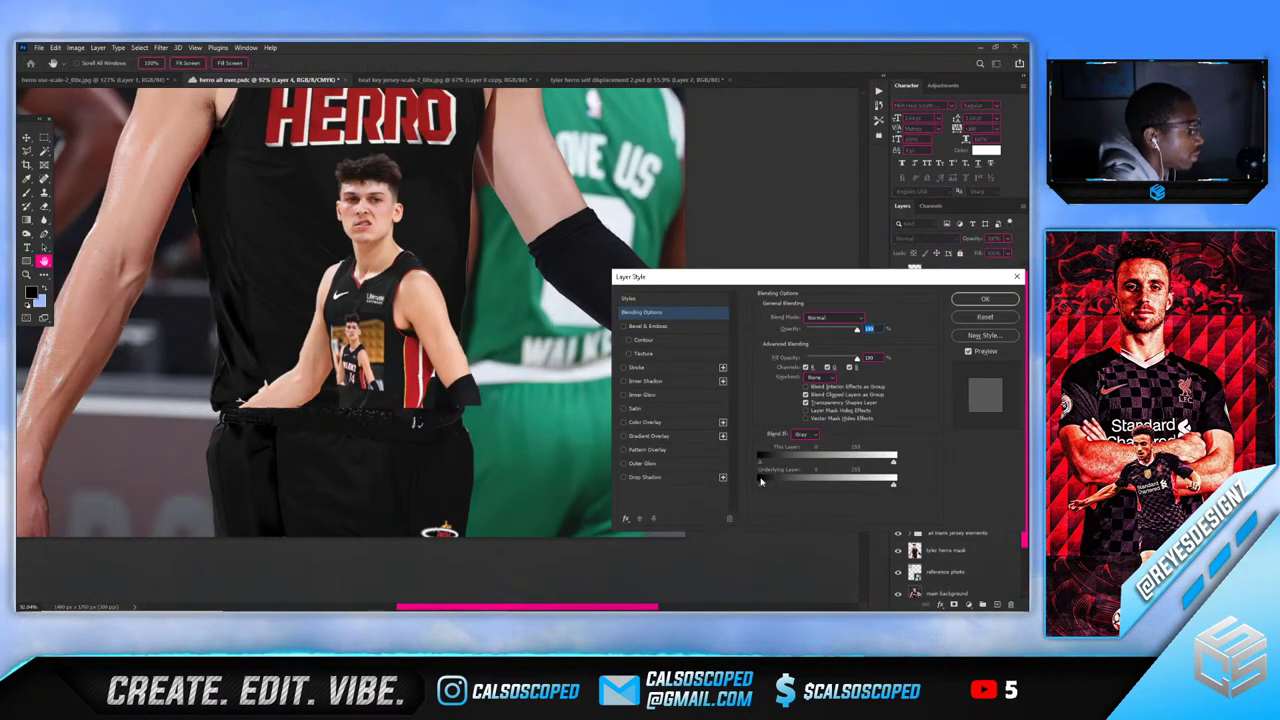
left_click_drag(760, 481, 787, 498)
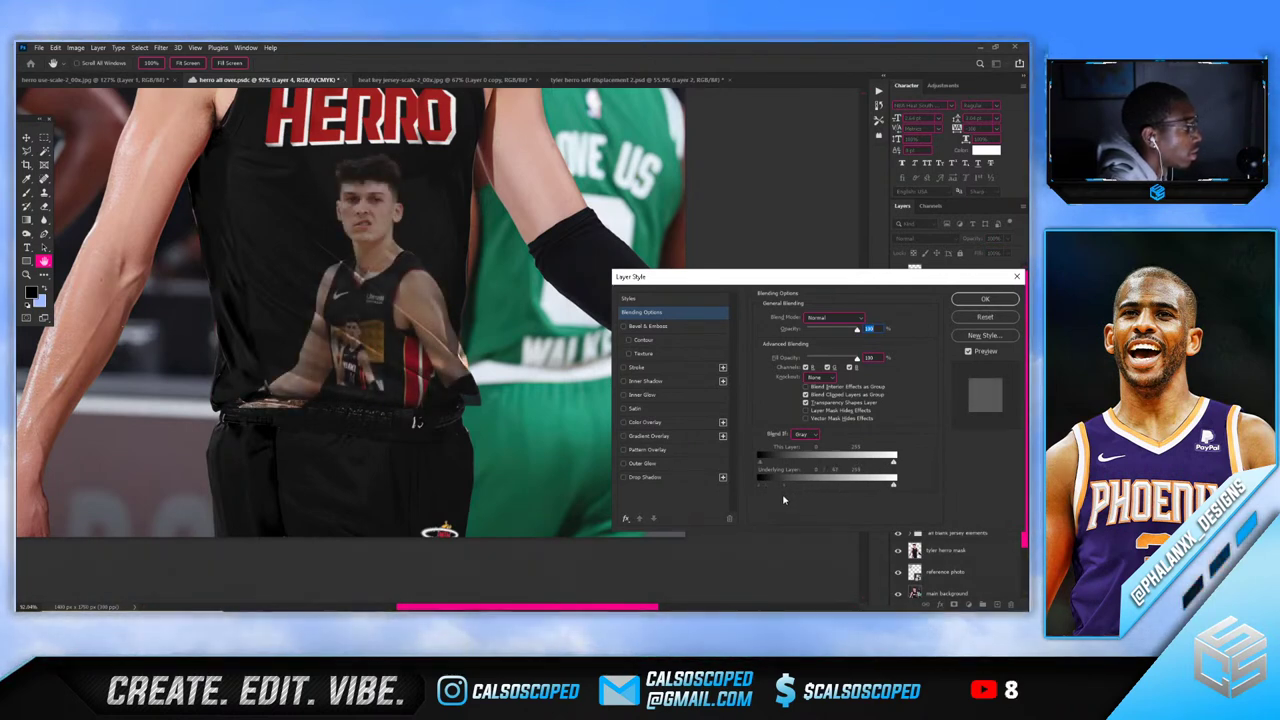
left_click(985, 298)
scroll(617, 377, "up", 2)
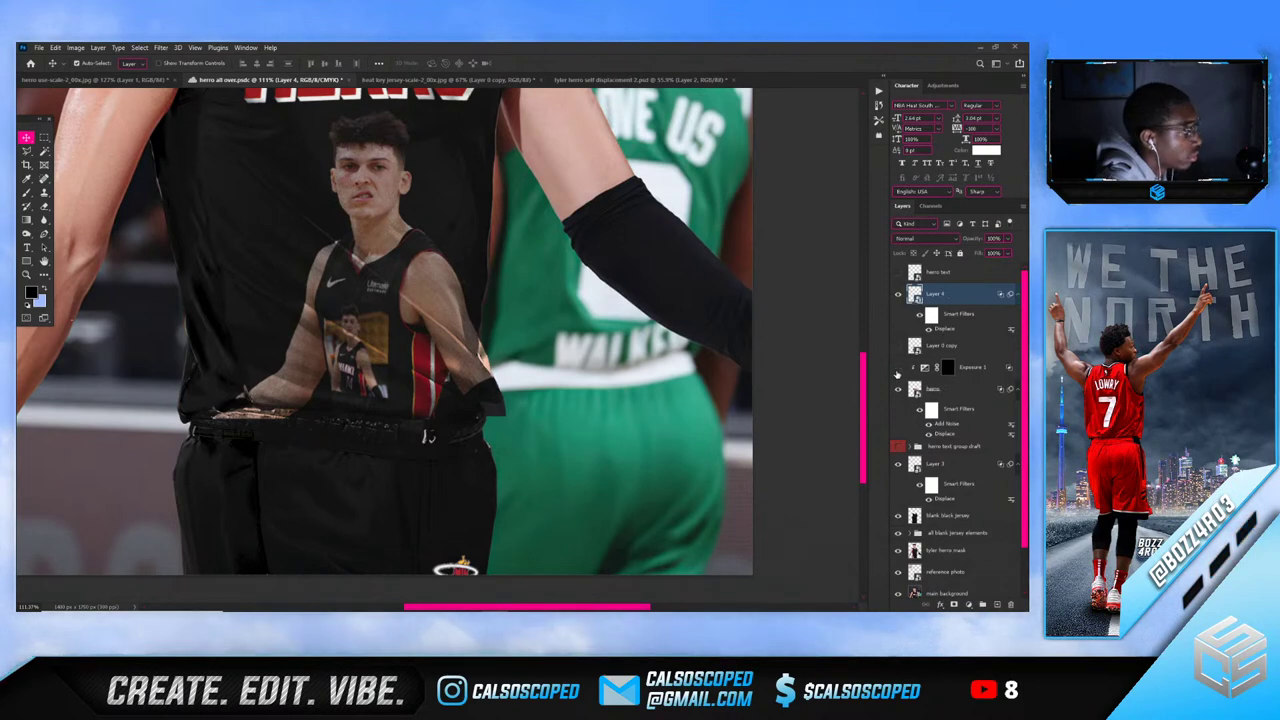
Duplicate the Exposure 1 adjustment above the cutout's layer and clip the copy to the cutout
left_click(960, 368)
left_click_drag(978, 372, 948, 300)
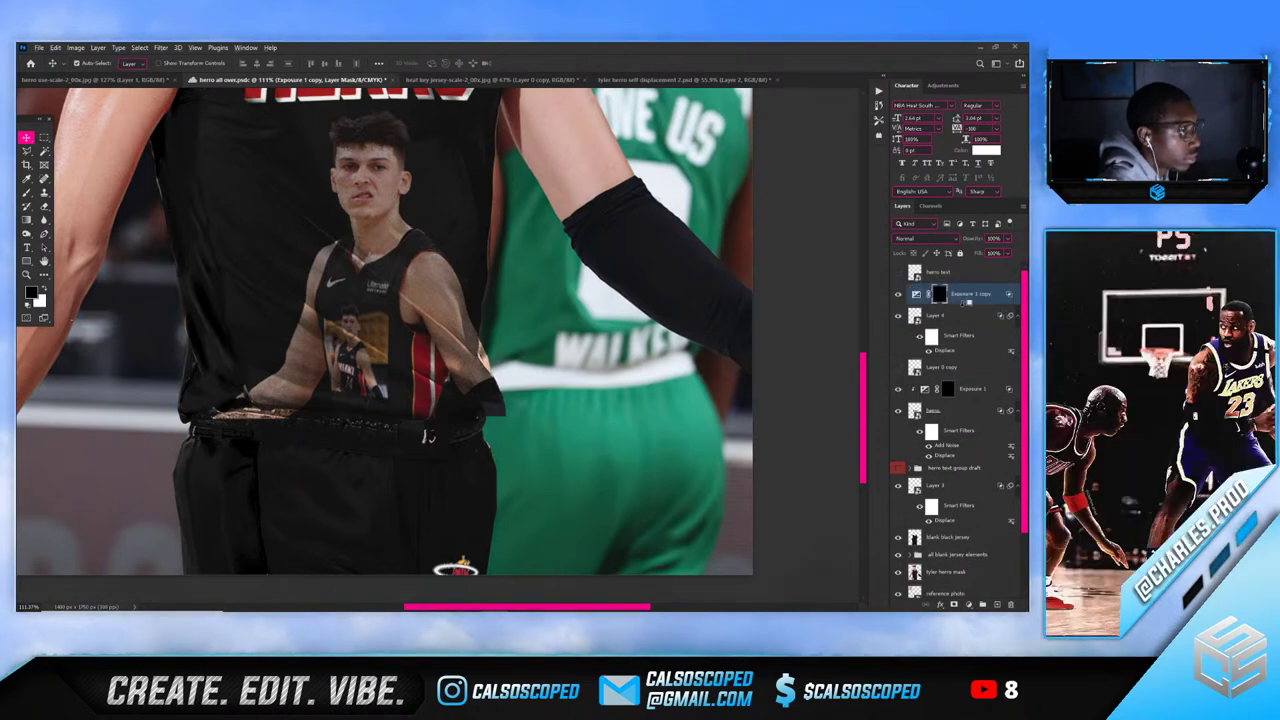
left_click(941, 308, "alt")
key("b")
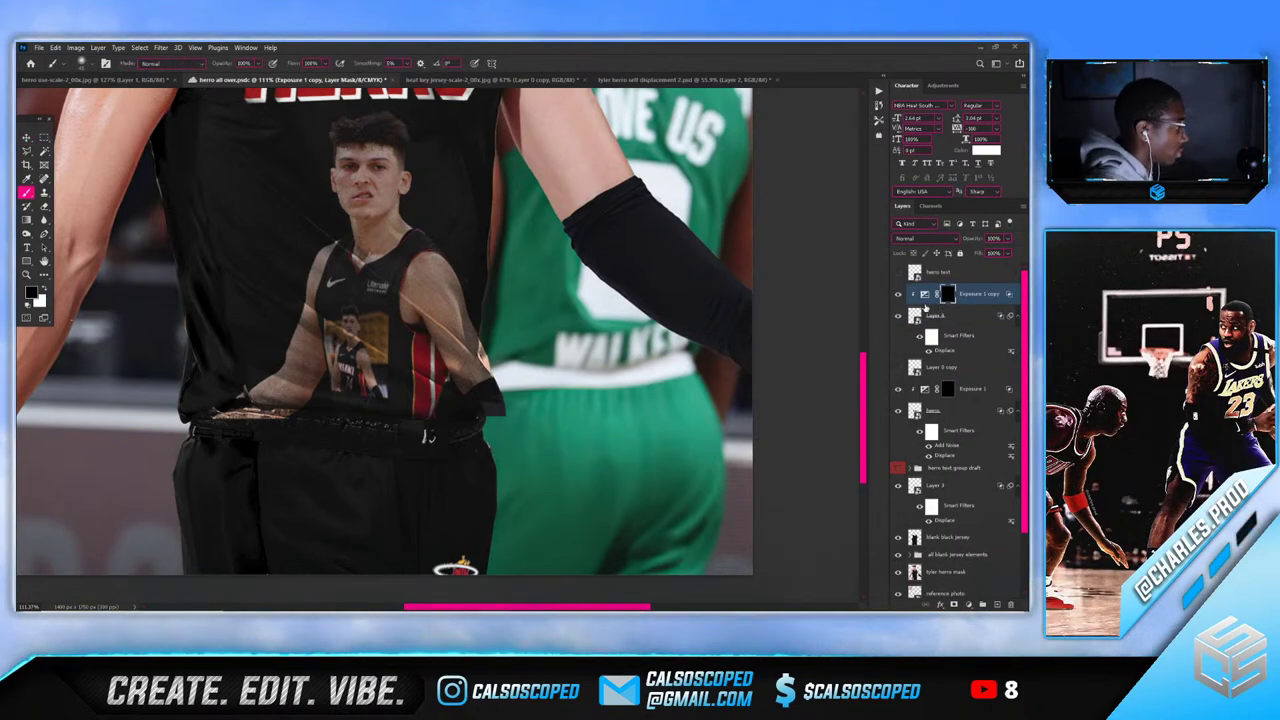
Try a white brush stroke on the copied exposure's mask over the cutout's forearm and undo it
right_click(947, 294)
left_click(948, 316)
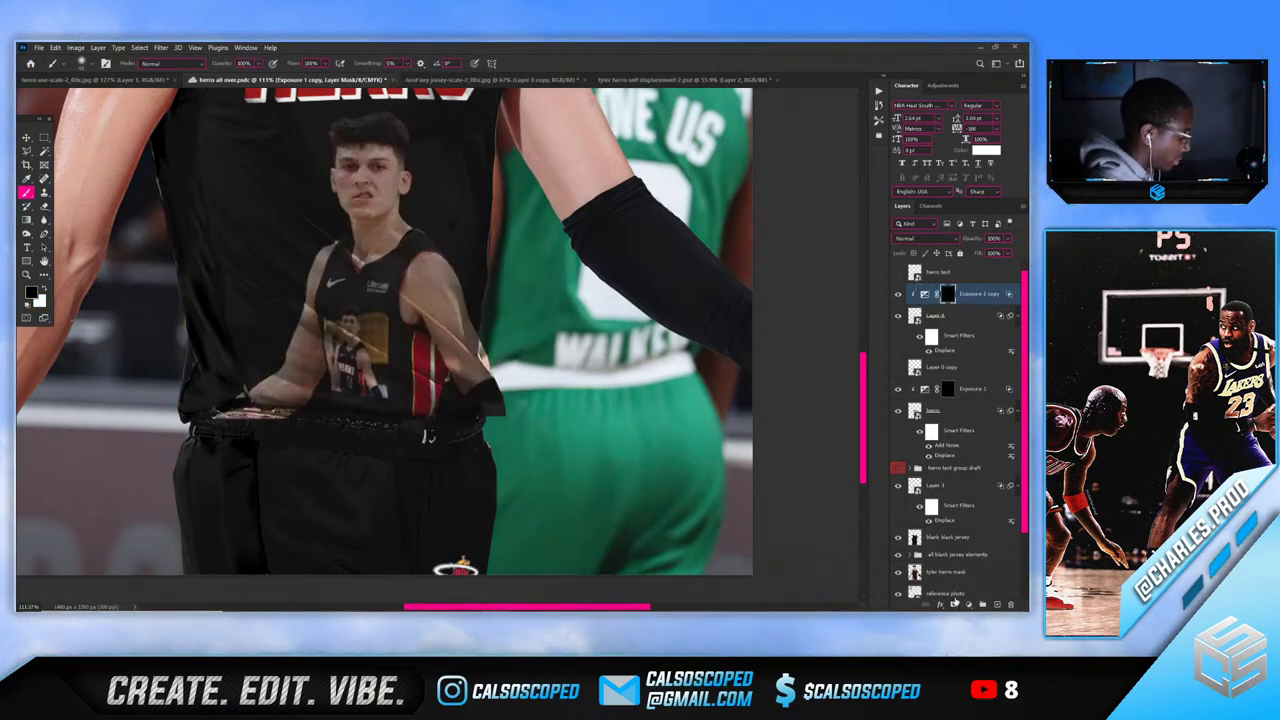
key("ctrl+i")
key("x")
left_click_drag(296, 352, 330, 370)
key("ctrl+z")
Shrink the brush to a small soft tip and lower its flow to 2%
right_click(401, 349, "alt")
right_click(423, 347, "alt")
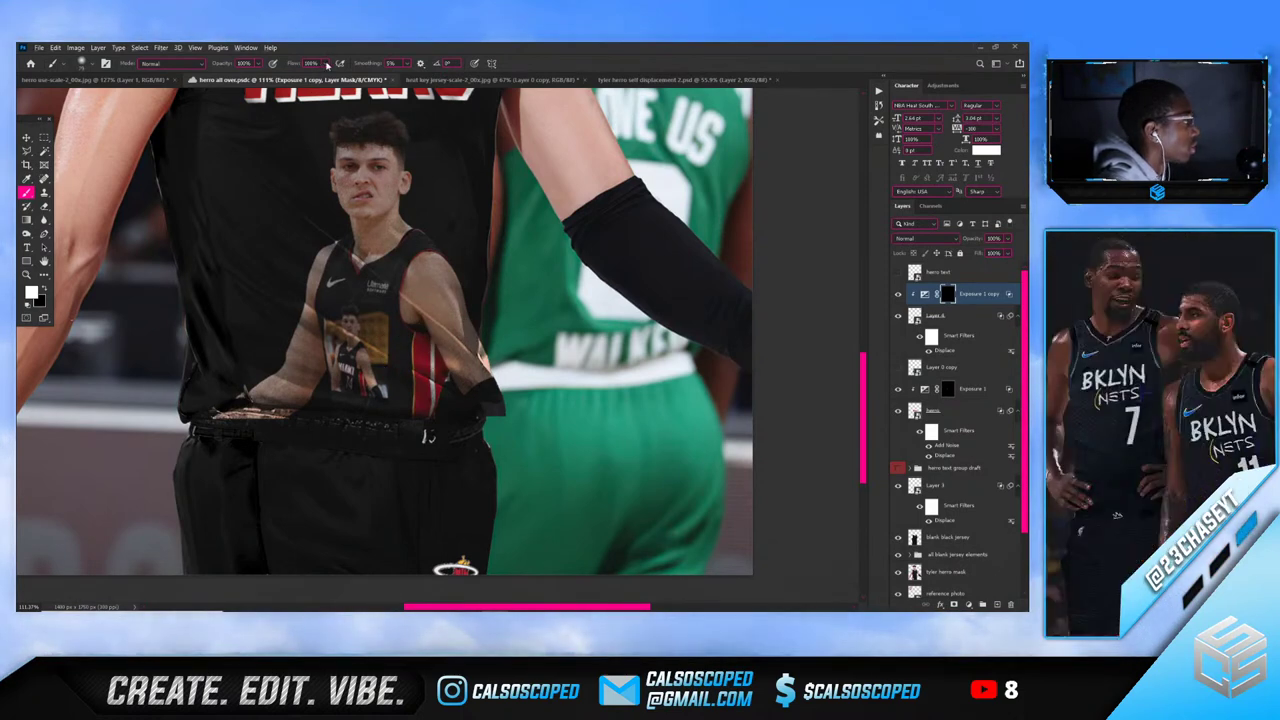
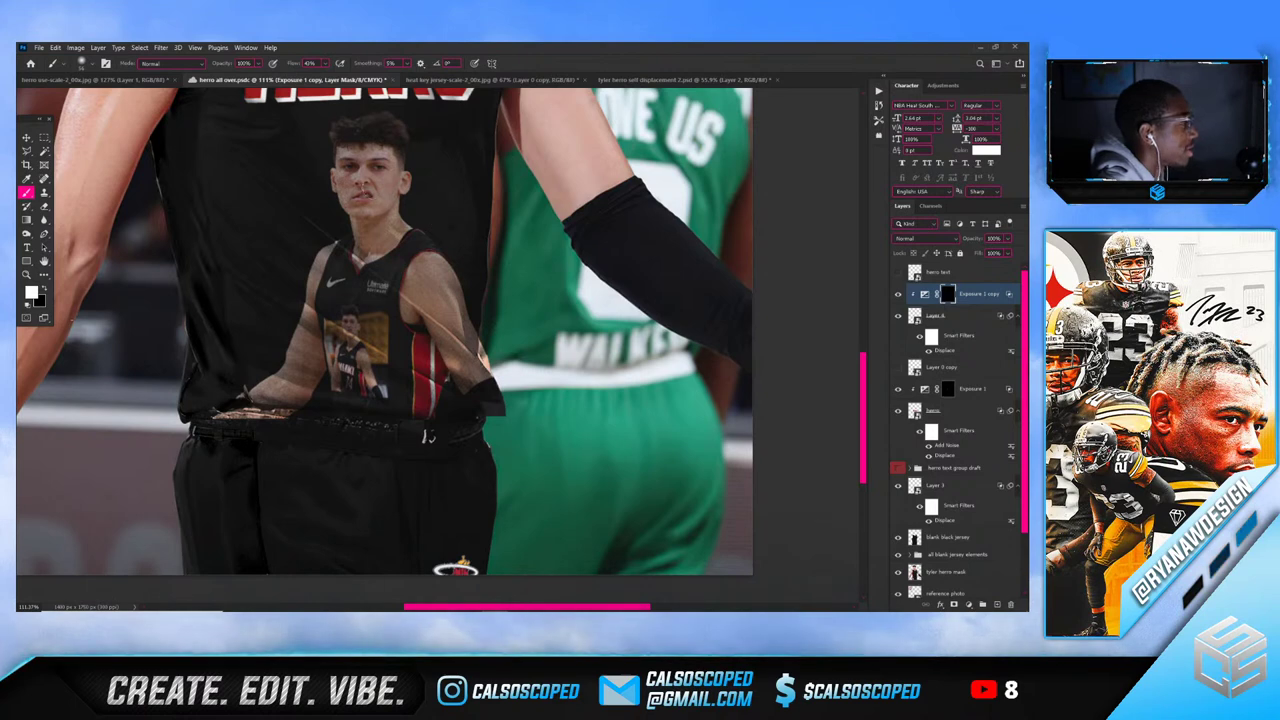
scroll(500, 290, "up", 3)
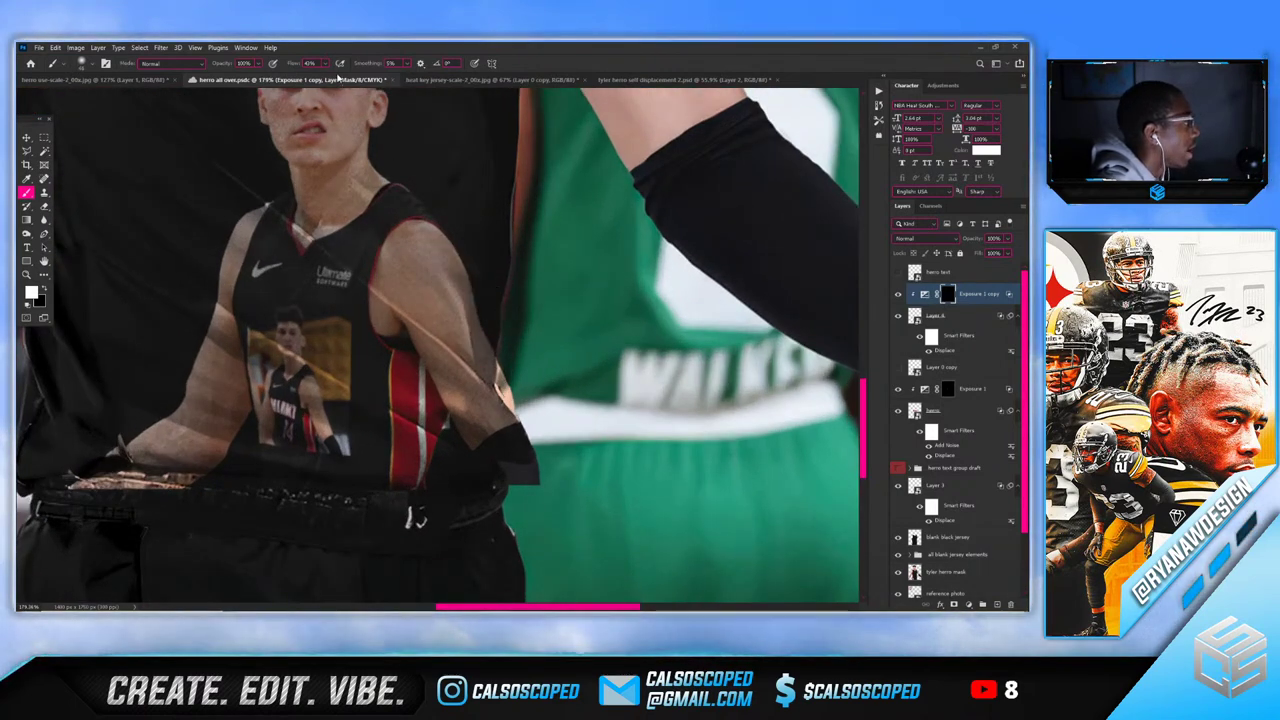
left_click_drag(325, 73, 311, 77)
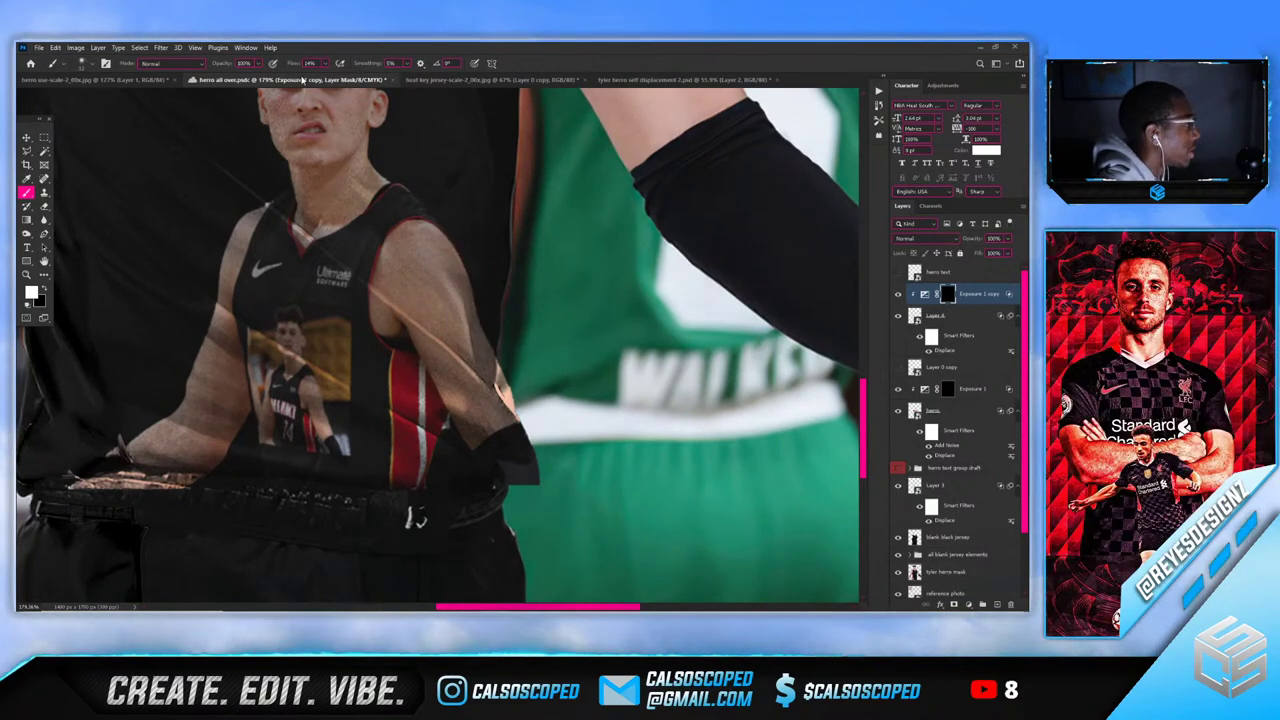
left_click(258, 64)
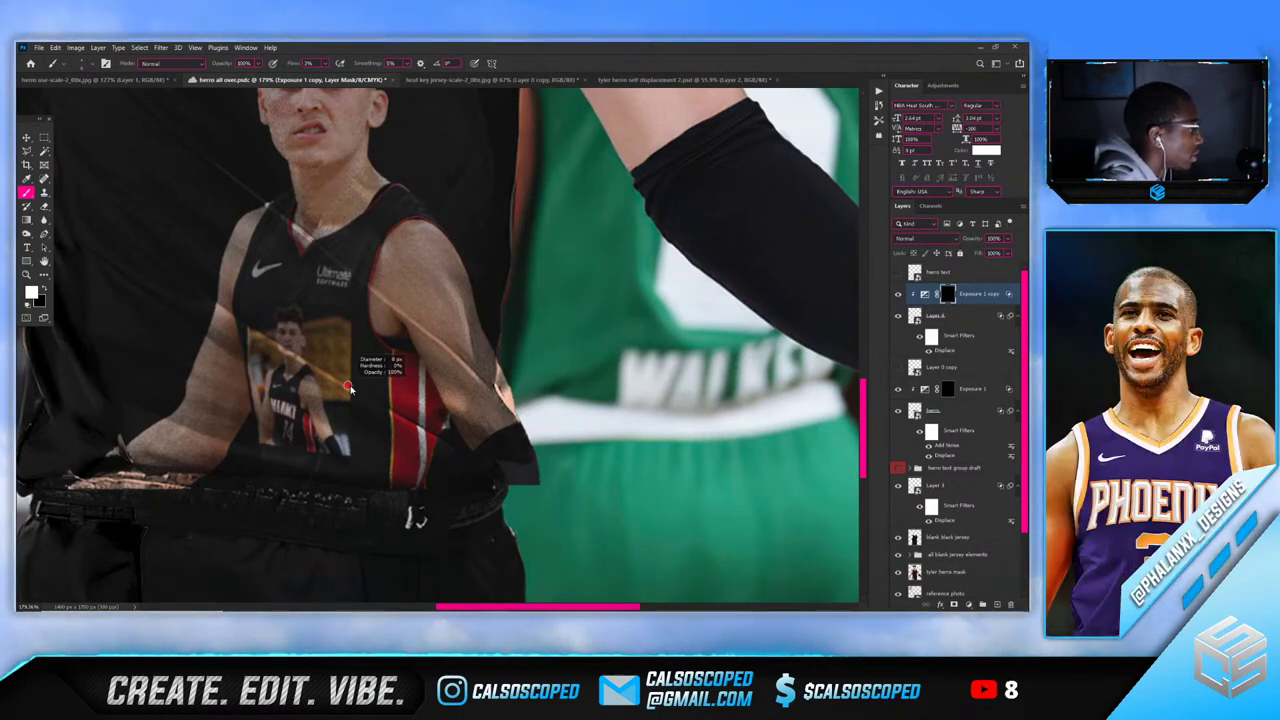
Reopen the cutout layer's Blending Options and pull the split Underlying Layer black slider back slightly to lighten the cutout
right_click(927, 295)
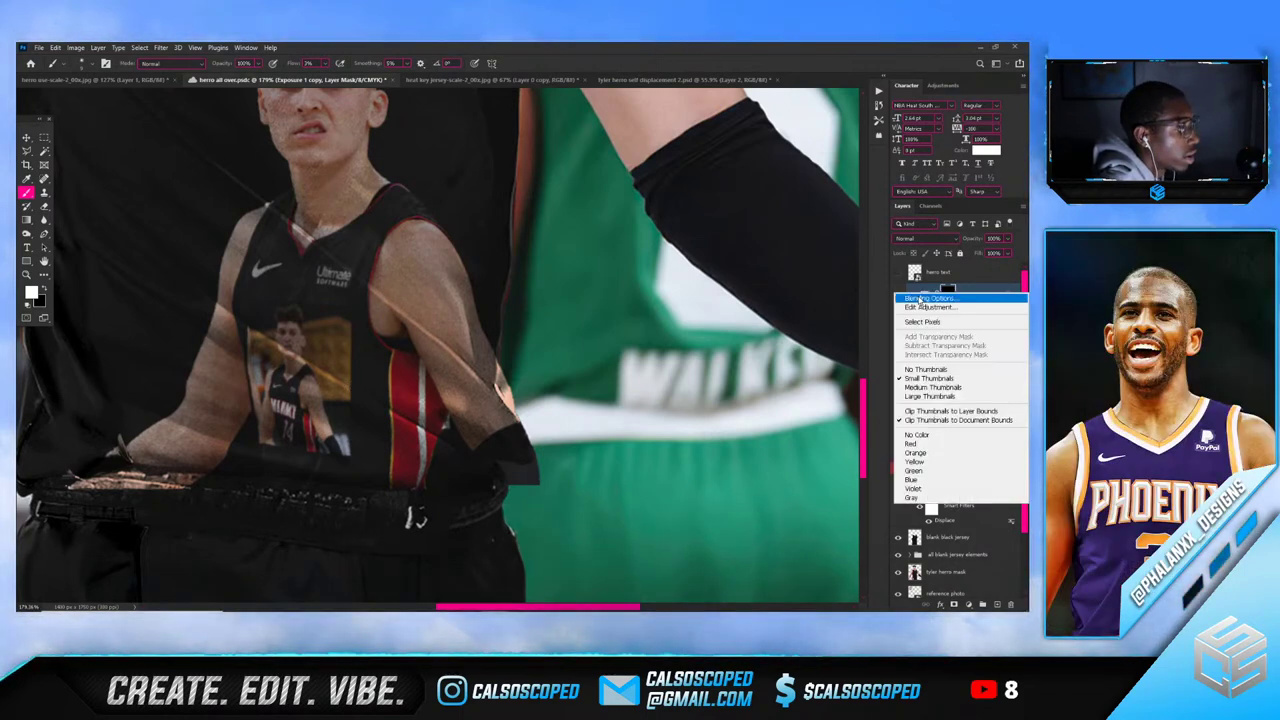
right_click(927, 296)
right_click(927, 297)
left_click(905, 294)
right_click(929, 311)
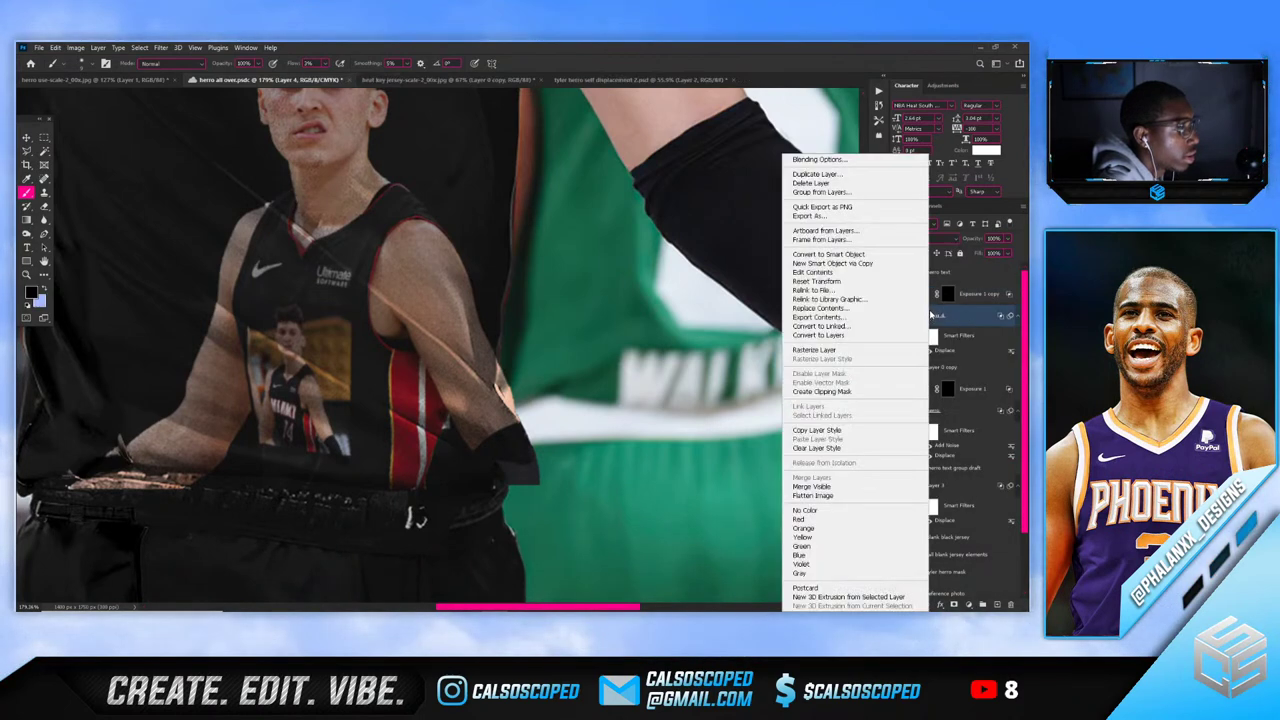
left_click(826, 161)
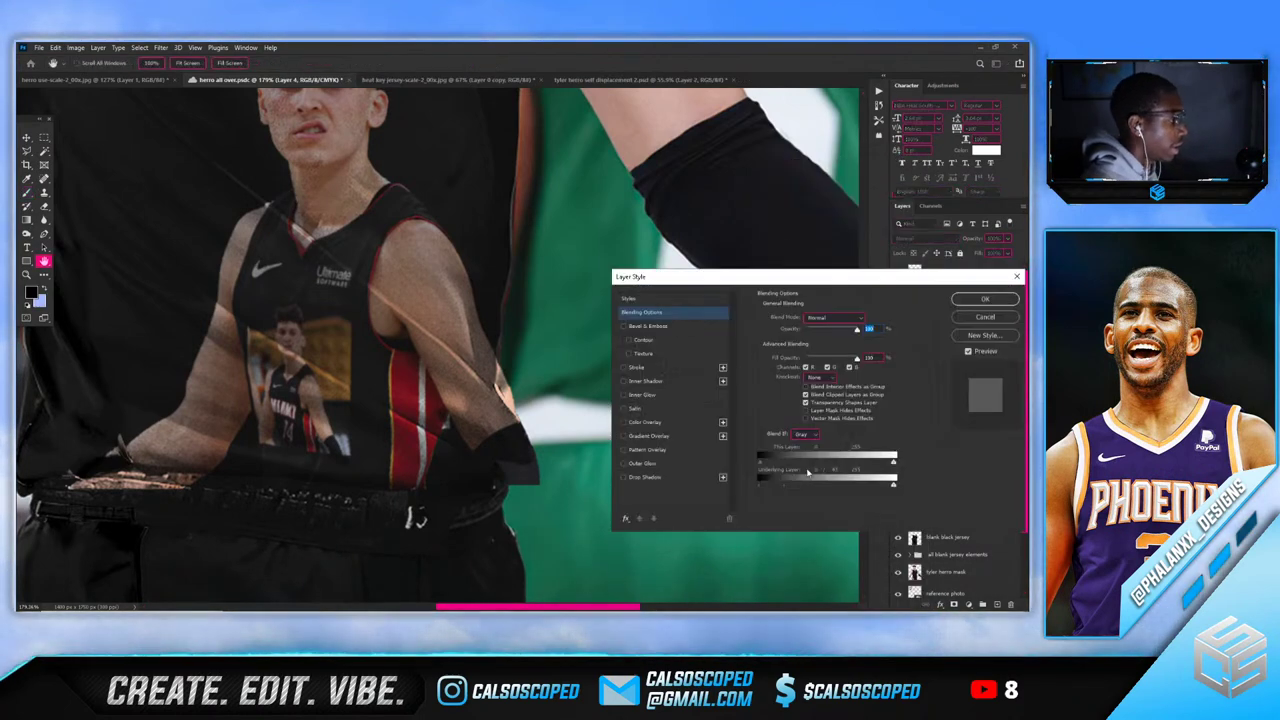
mouse_move(786, 483)
left_mouse_down()
mouse_move(761, 483)
mouse_move(777, 486)
left_mouse_up()
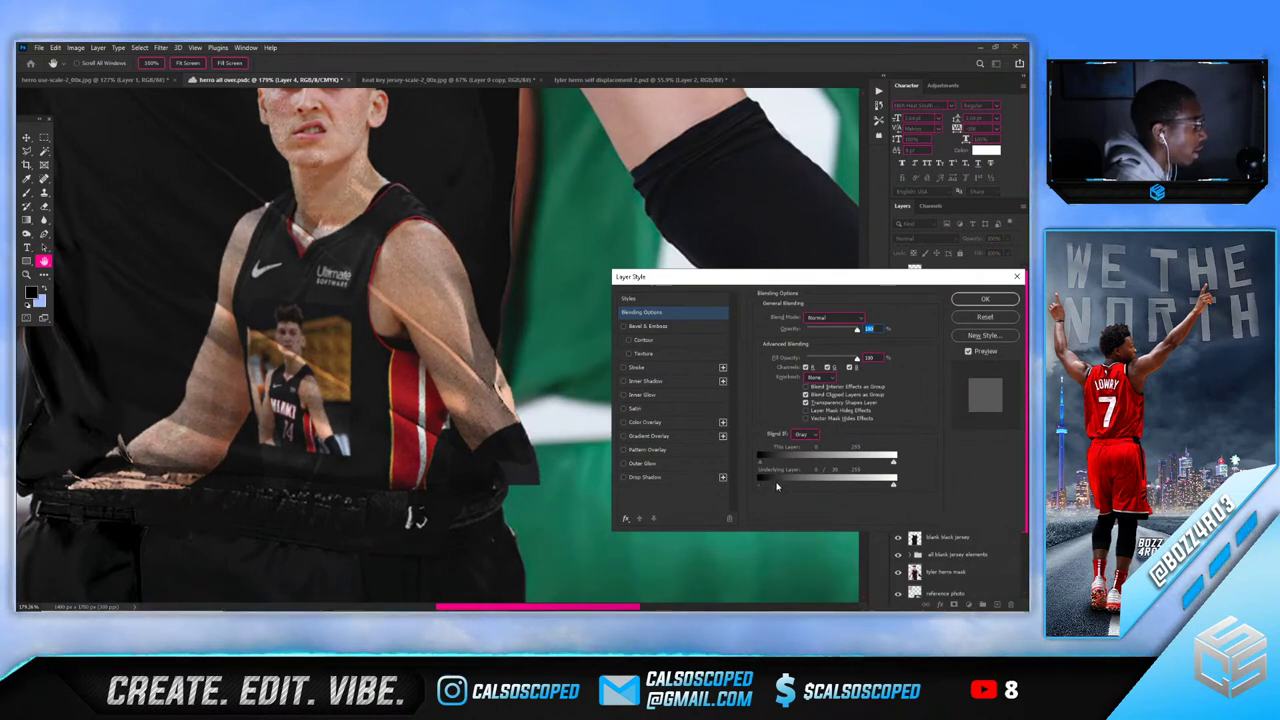
left_click(985, 298)
key("b")
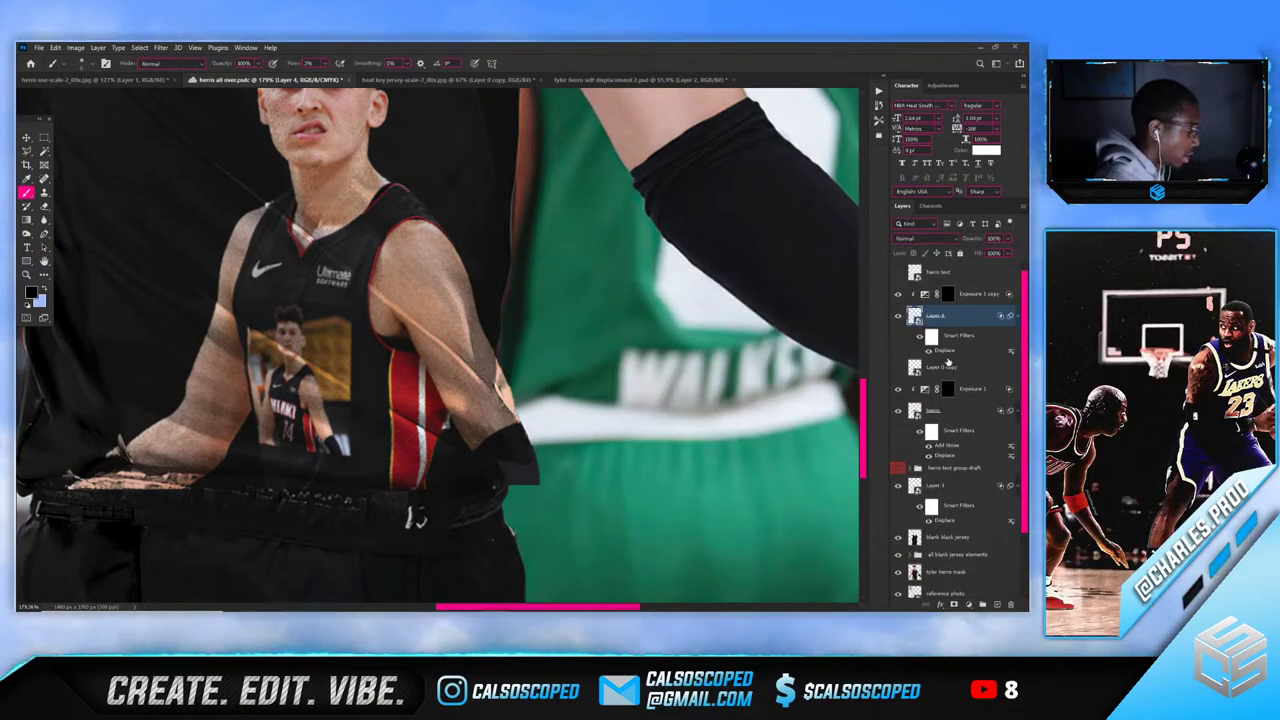
Duplicate the cutout layer, compare with and without the original, and leave the original and the copied exposure hidden
key("ctrl+j")
left_click(931, 369)
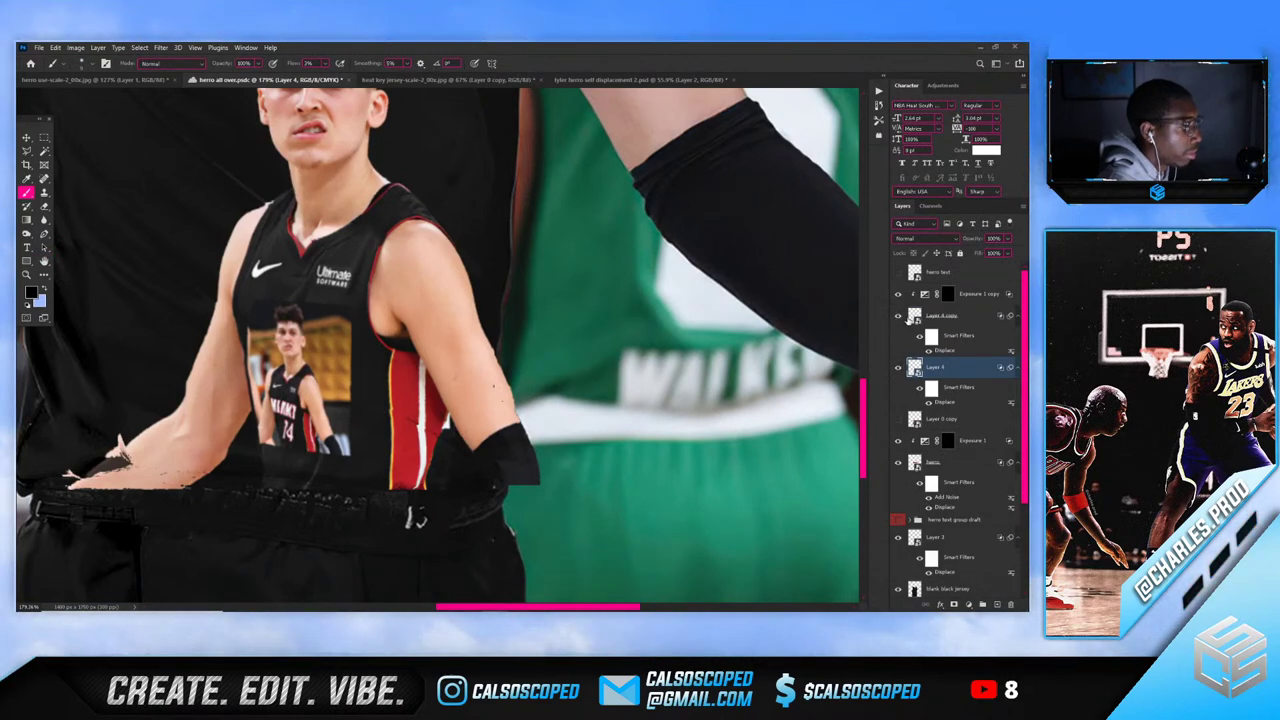
left_click(897, 368)
left_click(897, 368)
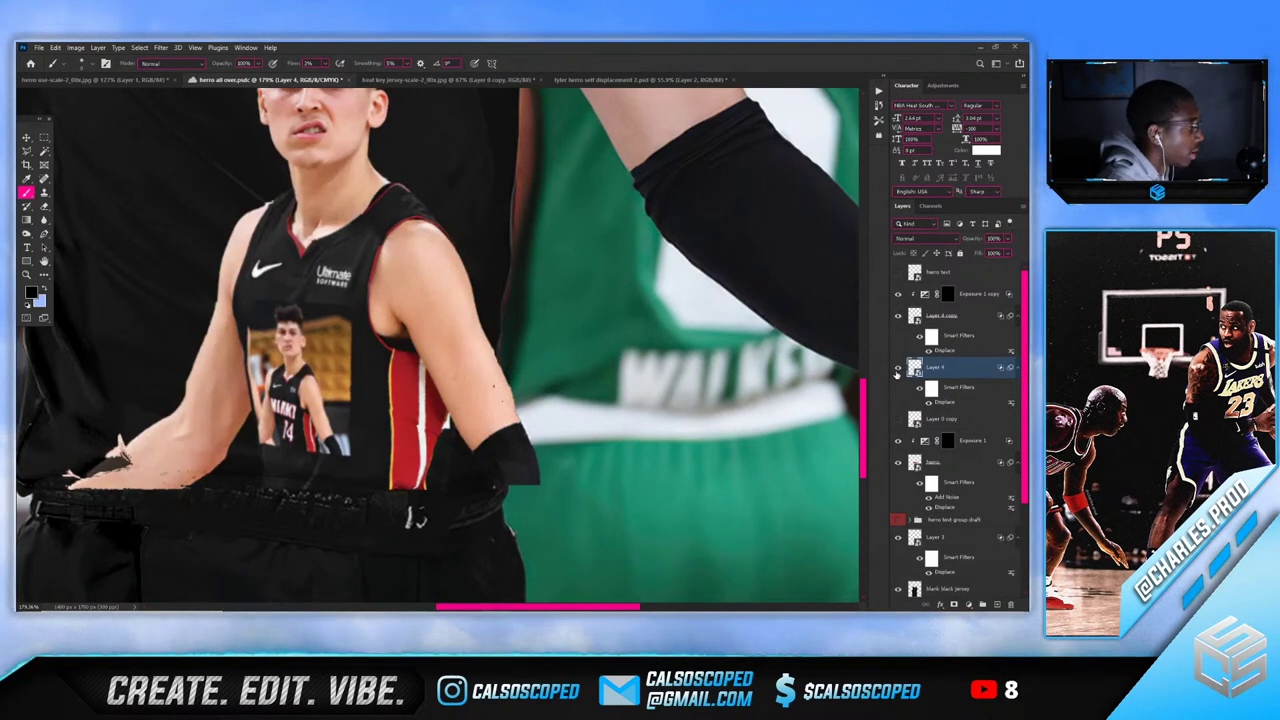
left_click(897, 368)
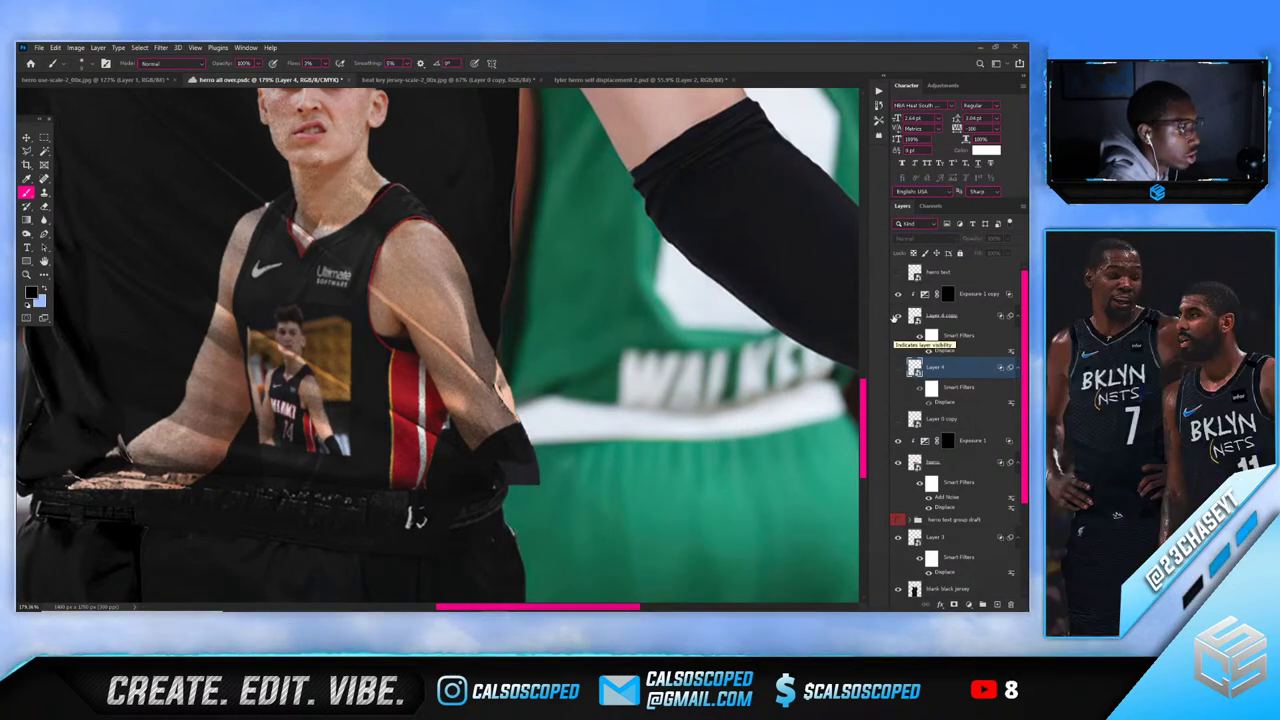
left_click(898, 368)
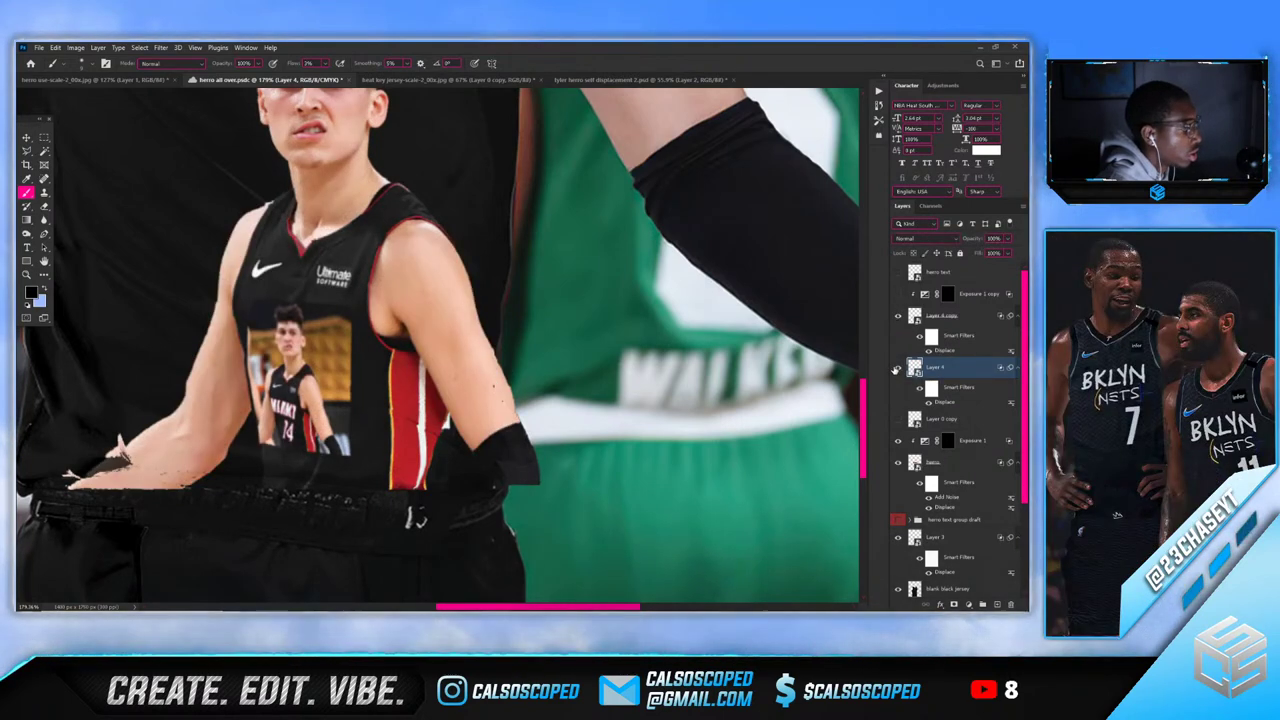
left_click(897, 367)
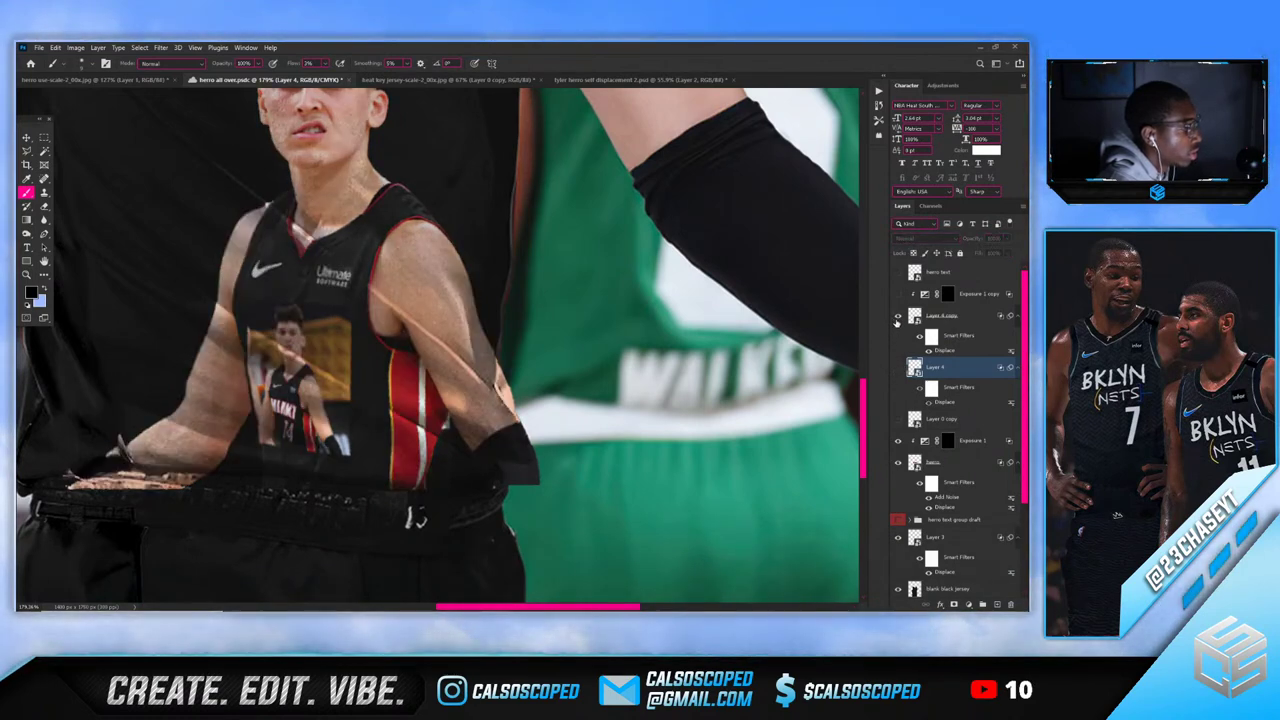
Add a Curves adjustment with raised midtones above the duplicated cutout, leave it unclipped and invert its mask to black
left_click(947, 293)
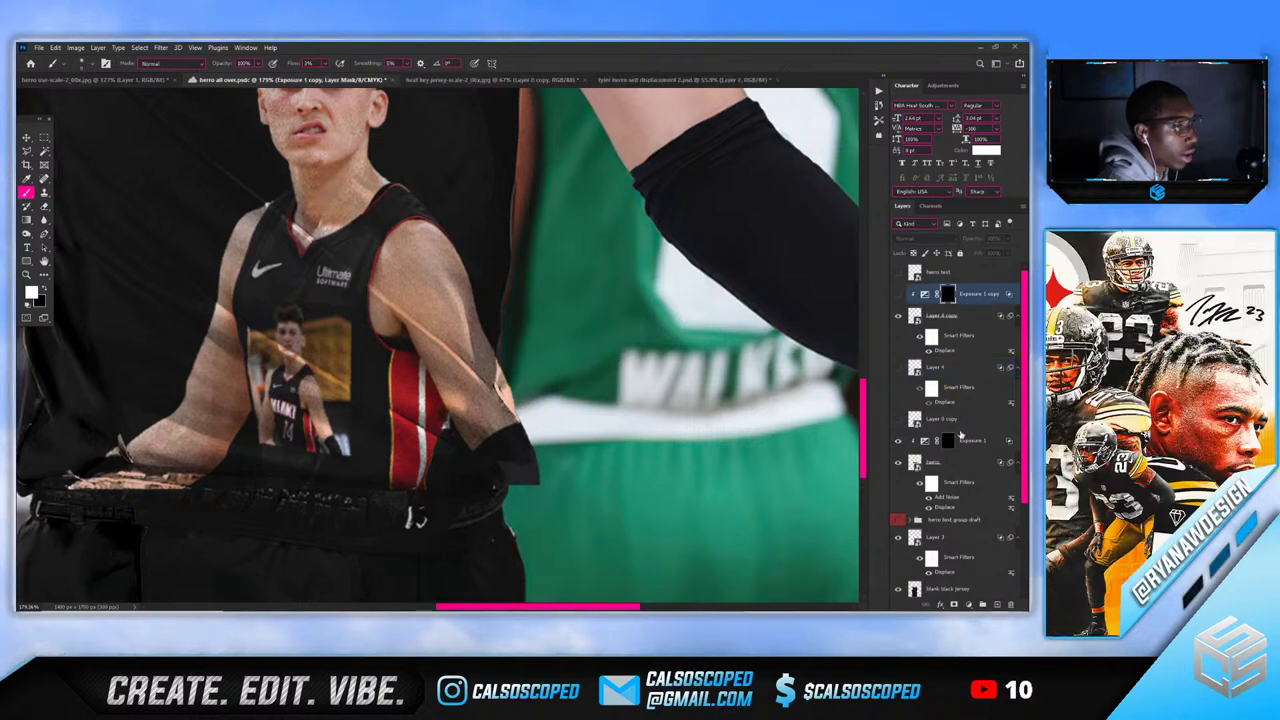
left_click(964, 316)
left_click(981, 604)
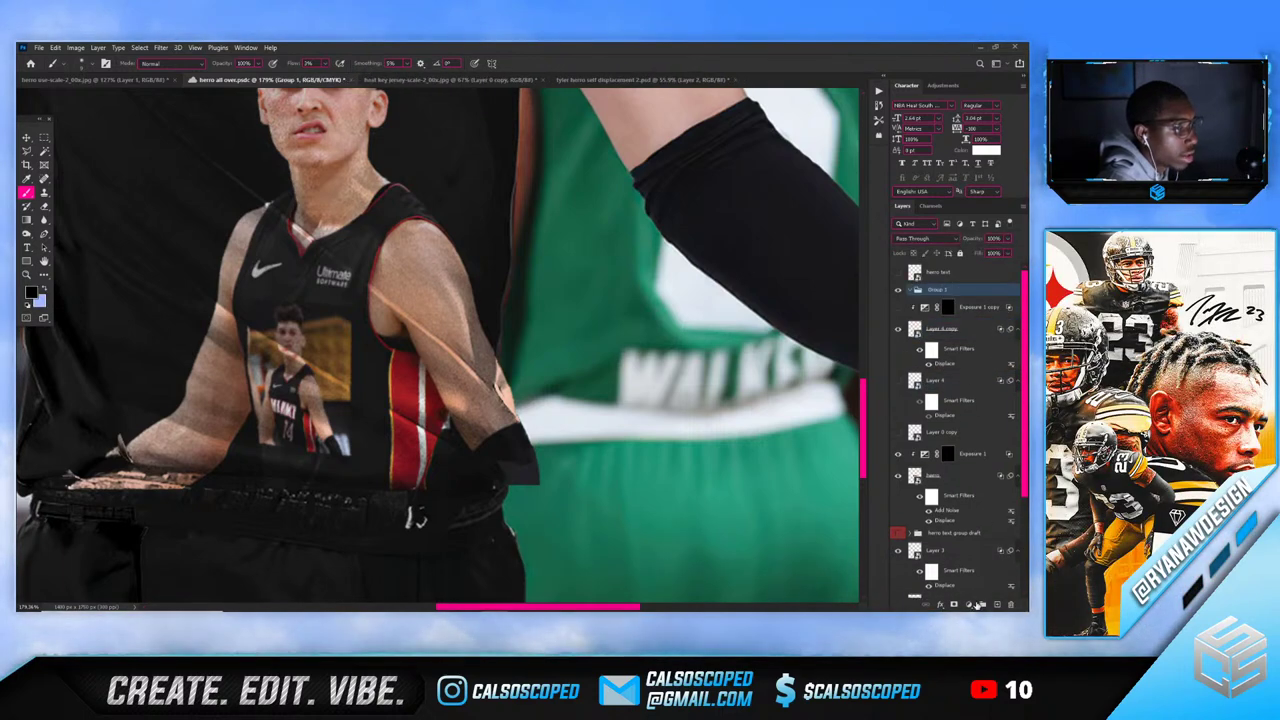
key("ctrl+z")
left_click(968, 604)
left_click(957, 468)
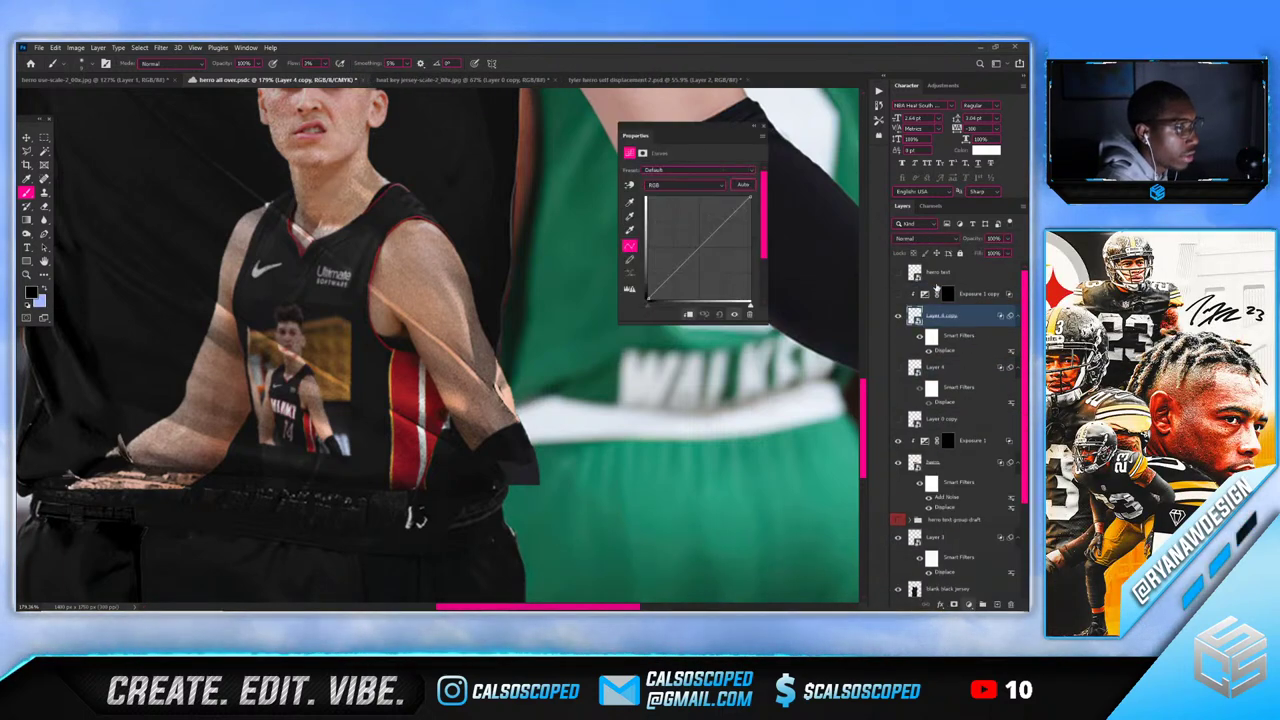
left_click_drag(688, 260, 681, 239)
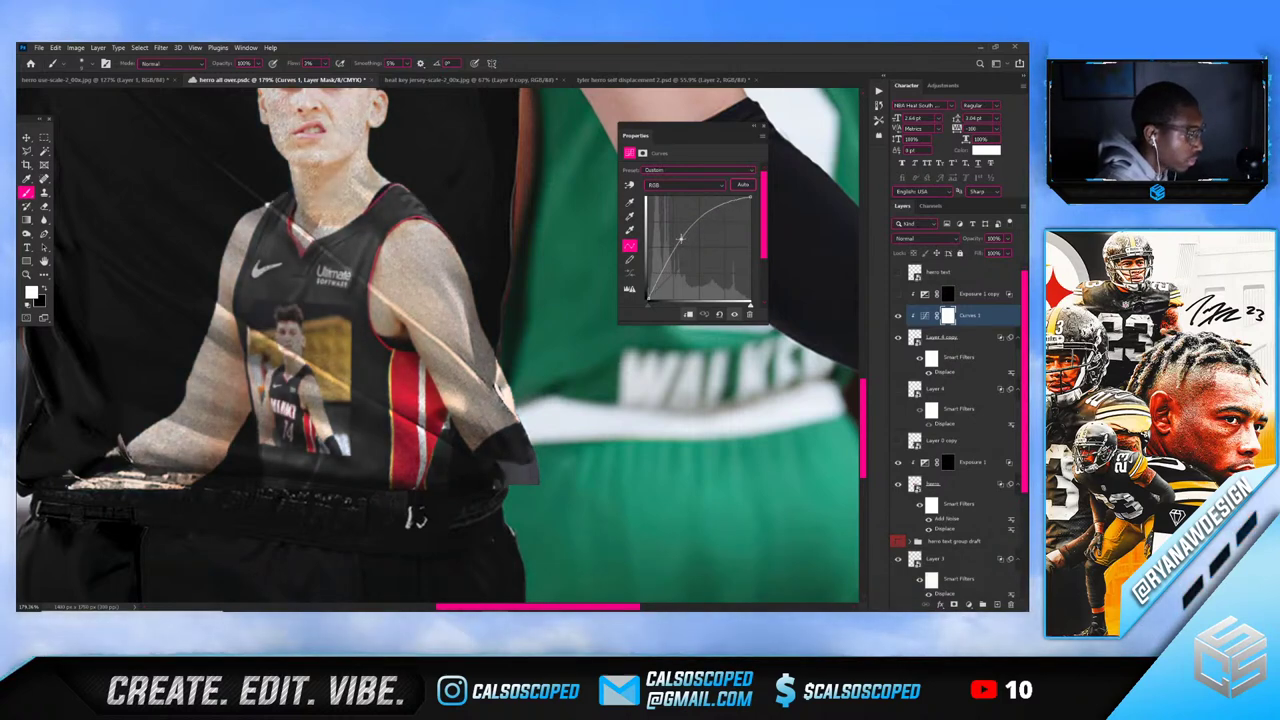
left_click(763, 127)
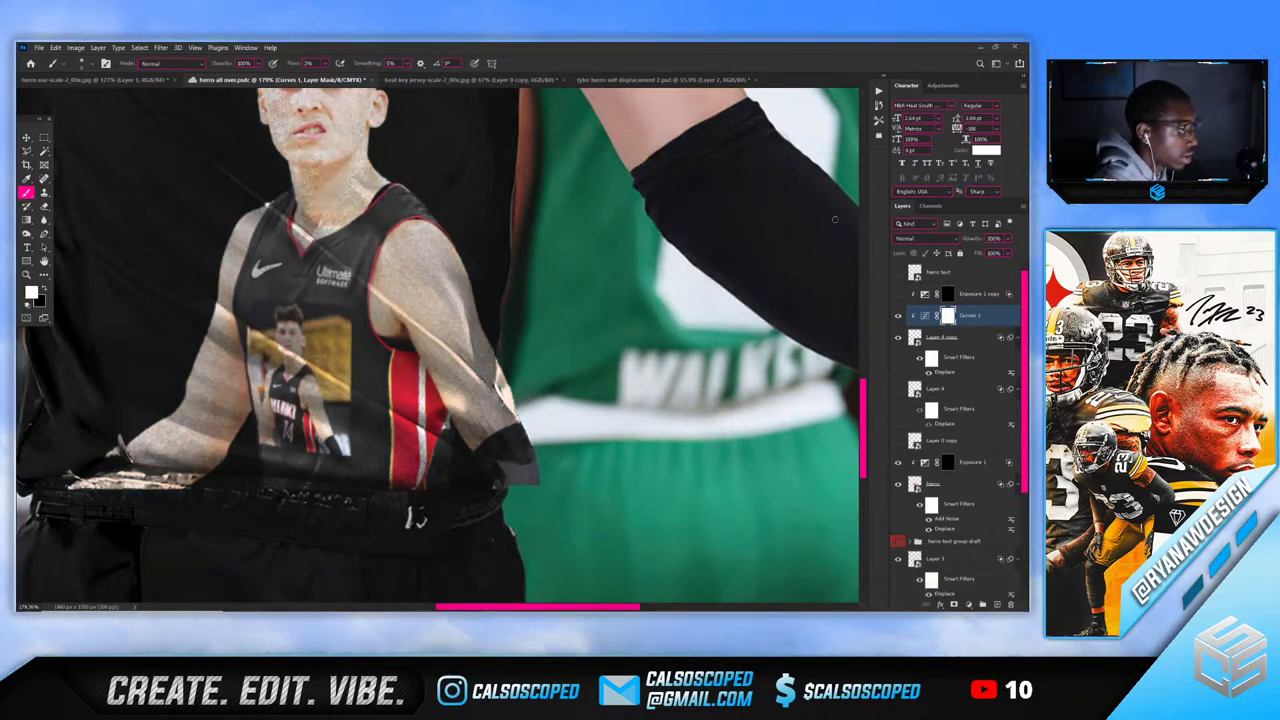
left_click(930, 327, "alt")
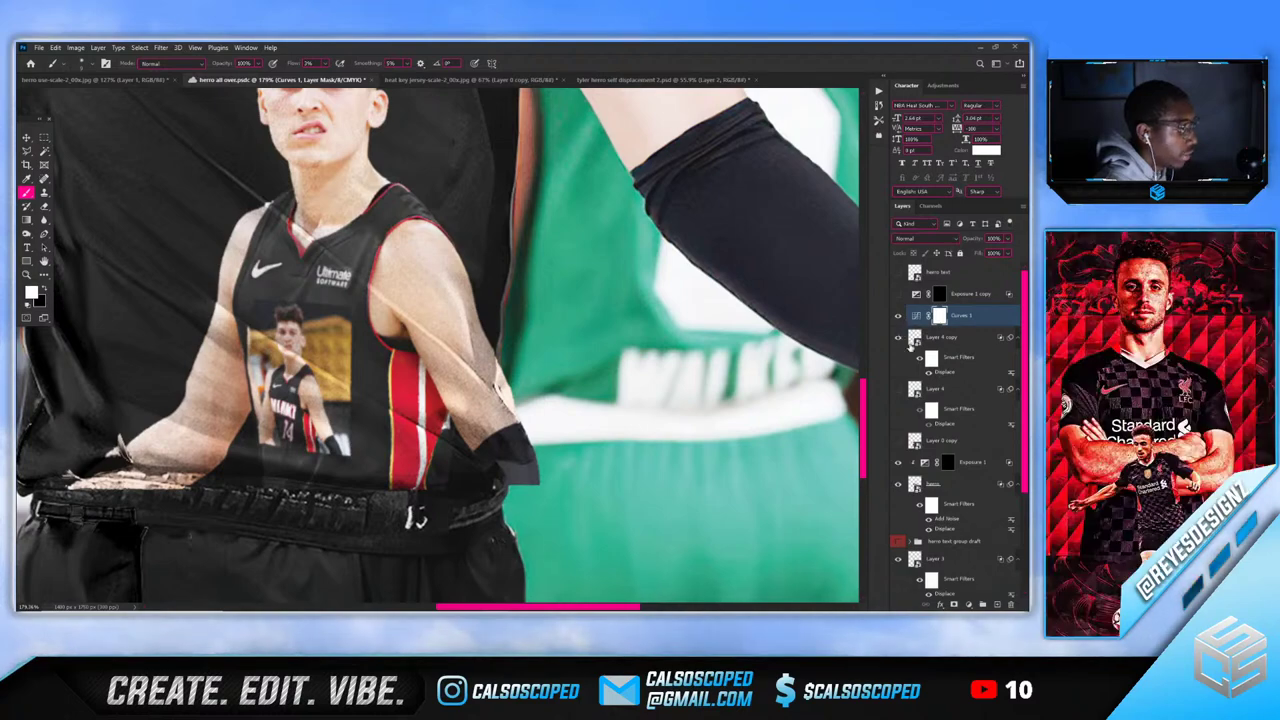
key("ctrl+i")
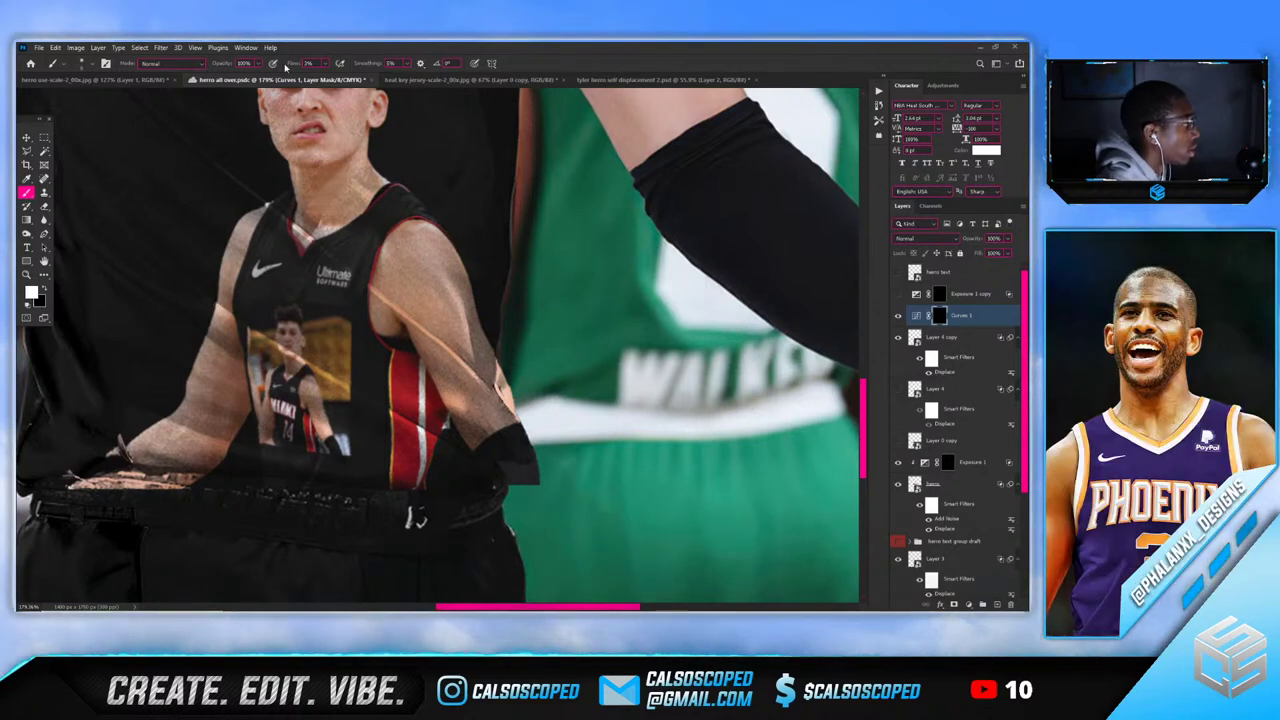
Set the brush flow to 24% and paint white on the Curves mask along the diagonal fold across the cutout's chest
left_click(324, 63)
left_click(340, 76)
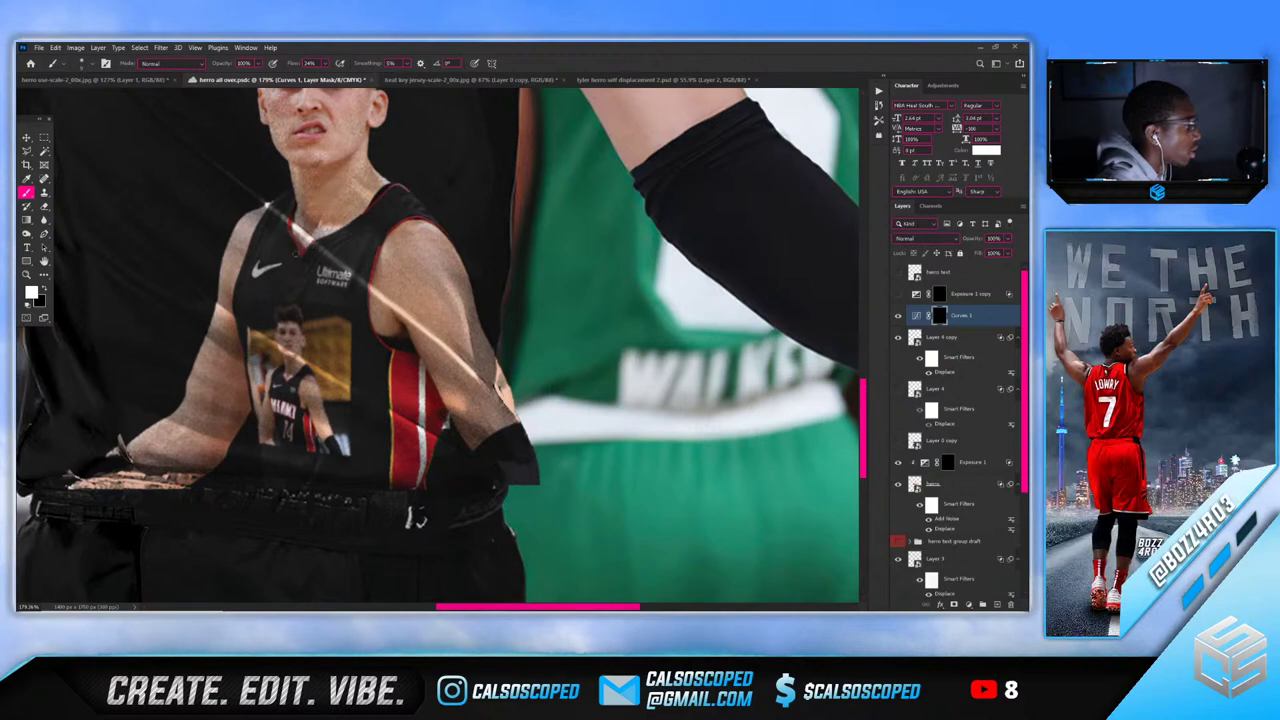
scroll(260, 262, "down", 3)
scroll(260, 364, "up", 4)
Resize the brush, set its flow to 16% and try a highlight stroke down the cutout's upper arm, undoing it
right_click(424, 272)
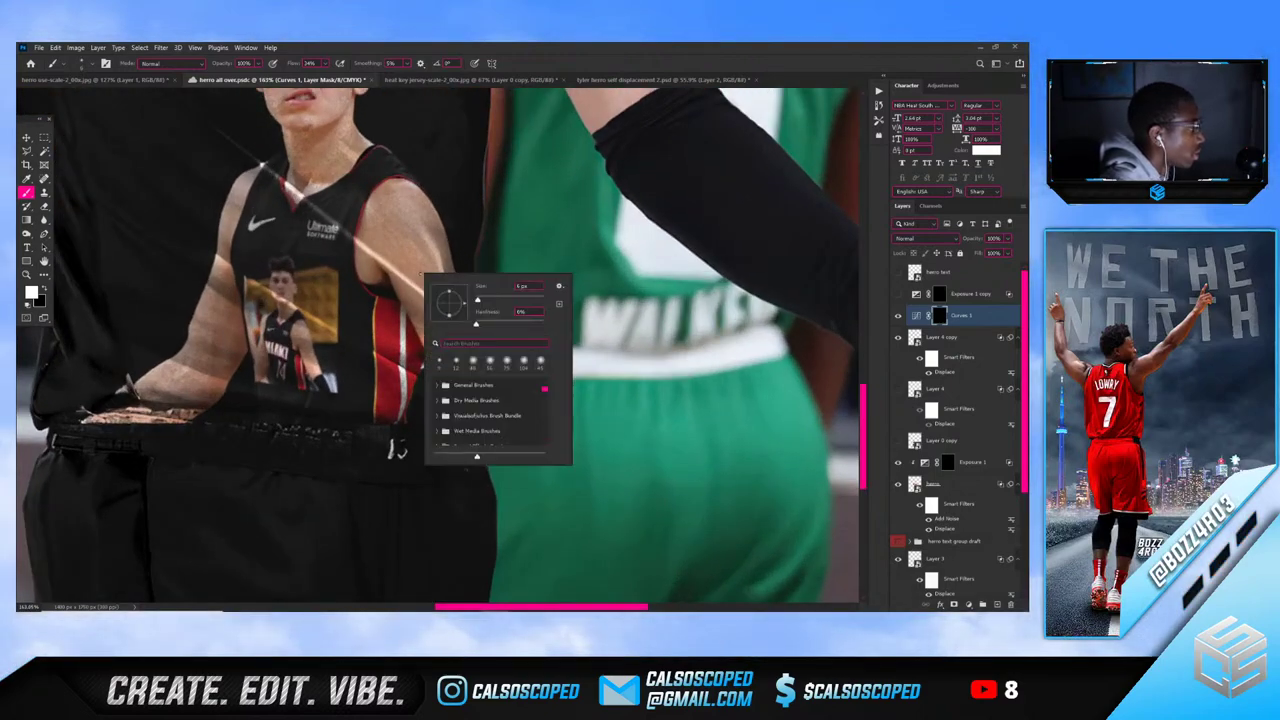
right_click(424, 271, "alt")
left_click(325, 63)
left_click_drag(323, 77, 317, 76)
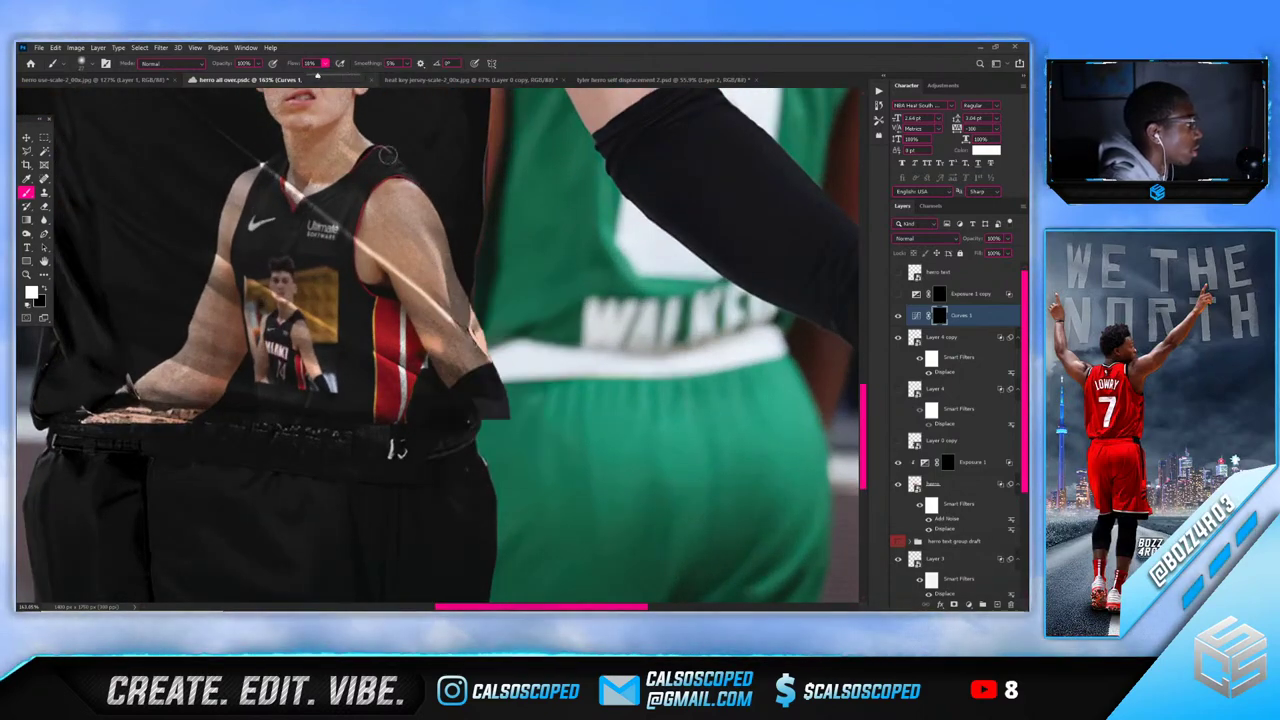
right_click(437, 214, "alt")
left_click_drag(437, 226, 446, 288)
key("ctrl+z")
key("ctrl+z")
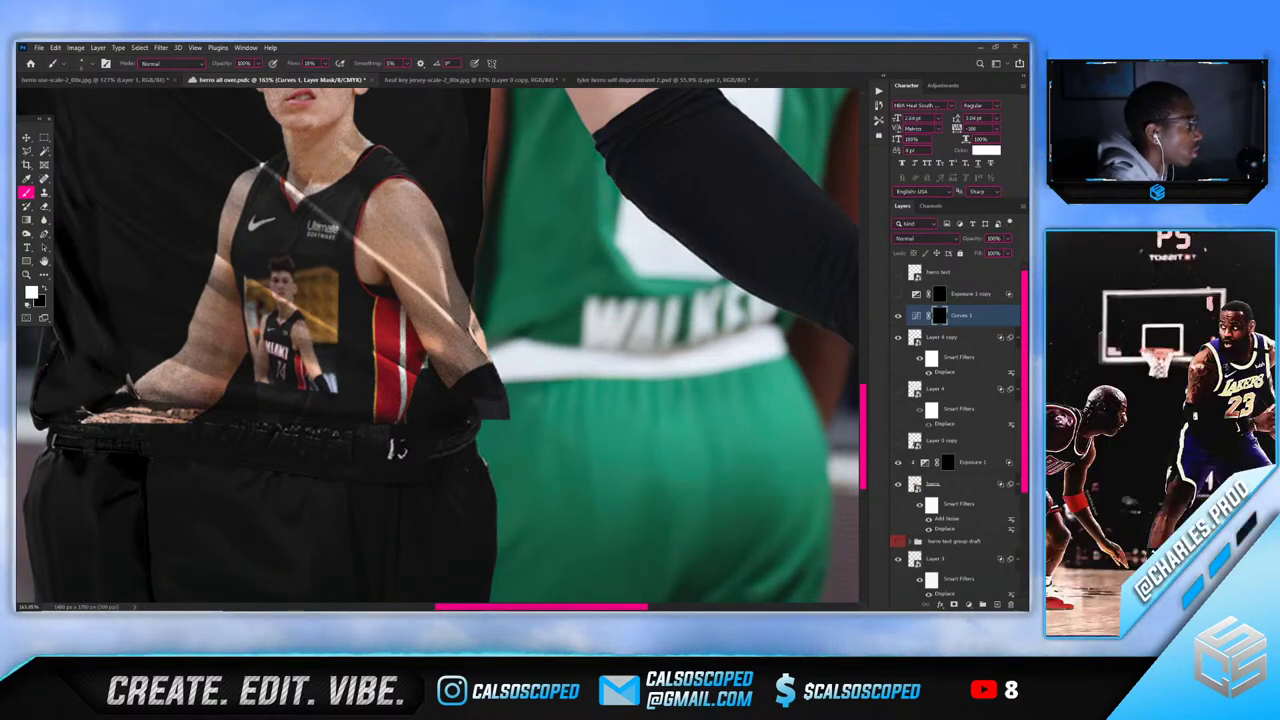
Paint thin highlights on the Curves mask along the folds crossing the cutout's arm and check the whole print
scroll(390, 316, "up", 2)
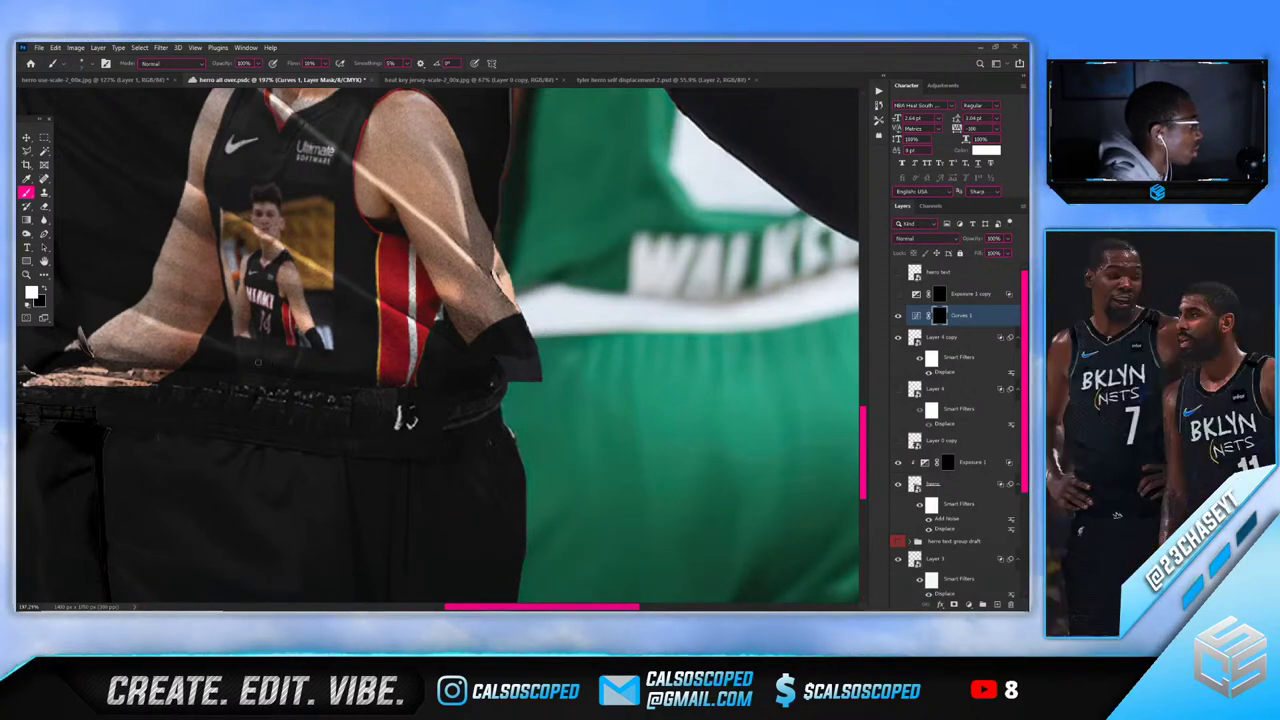
scroll(371, 370, "down", 5)
scroll(300, 300, "up", 1)
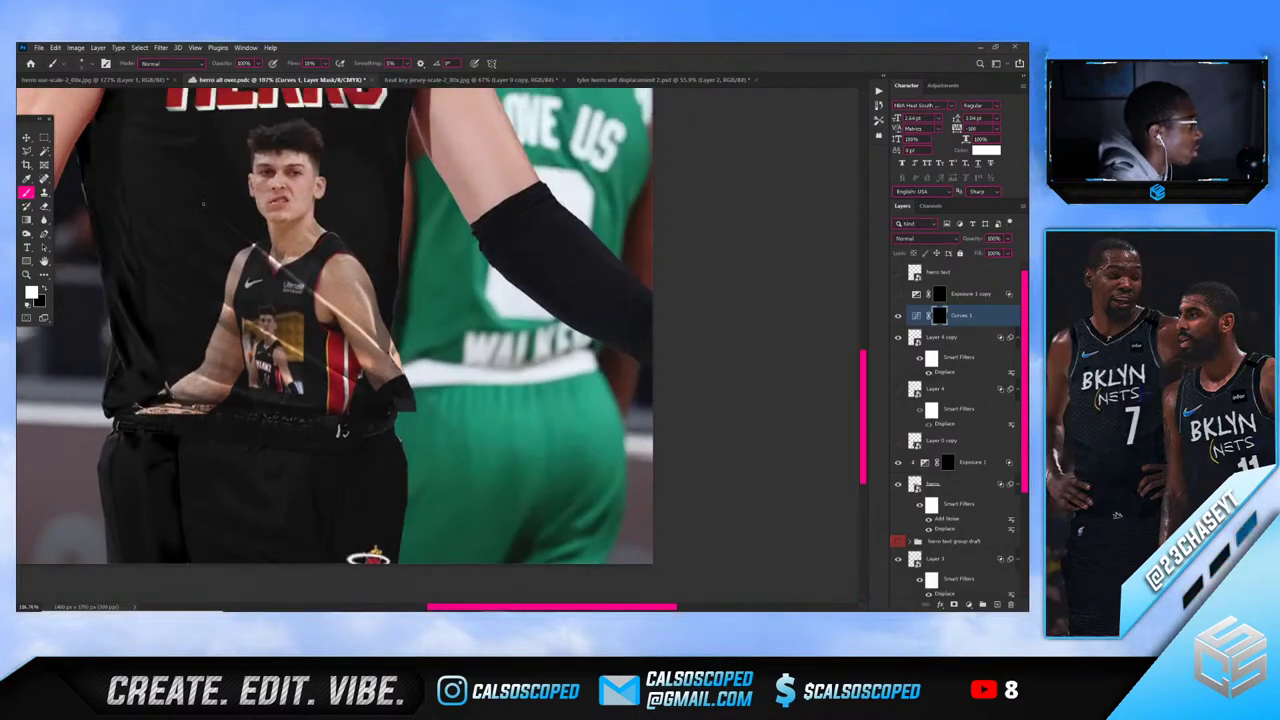
Show the Exposure 1 copy adjustment and paint shadows on its mask along the folds across the cutout's jersey and red side stripe
scroll(239, 245, "up", 3)
scroll(233, 236, "down", 1)
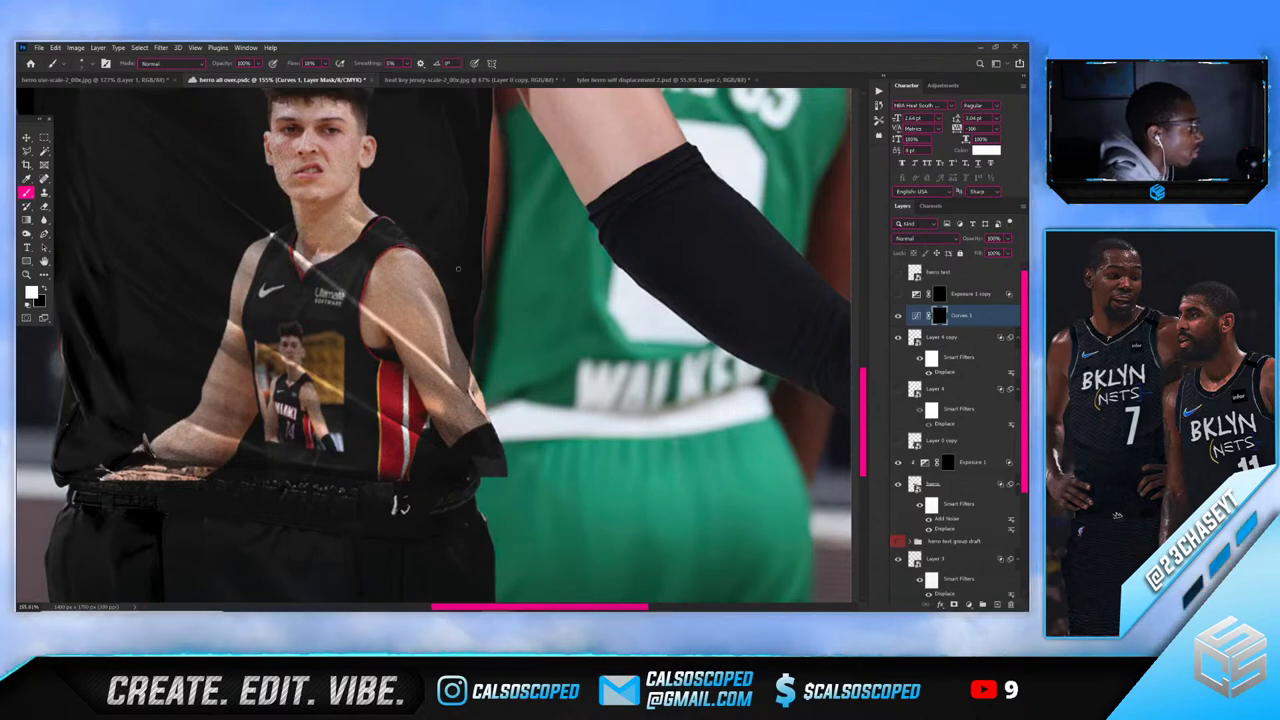
left_click(939, 294)
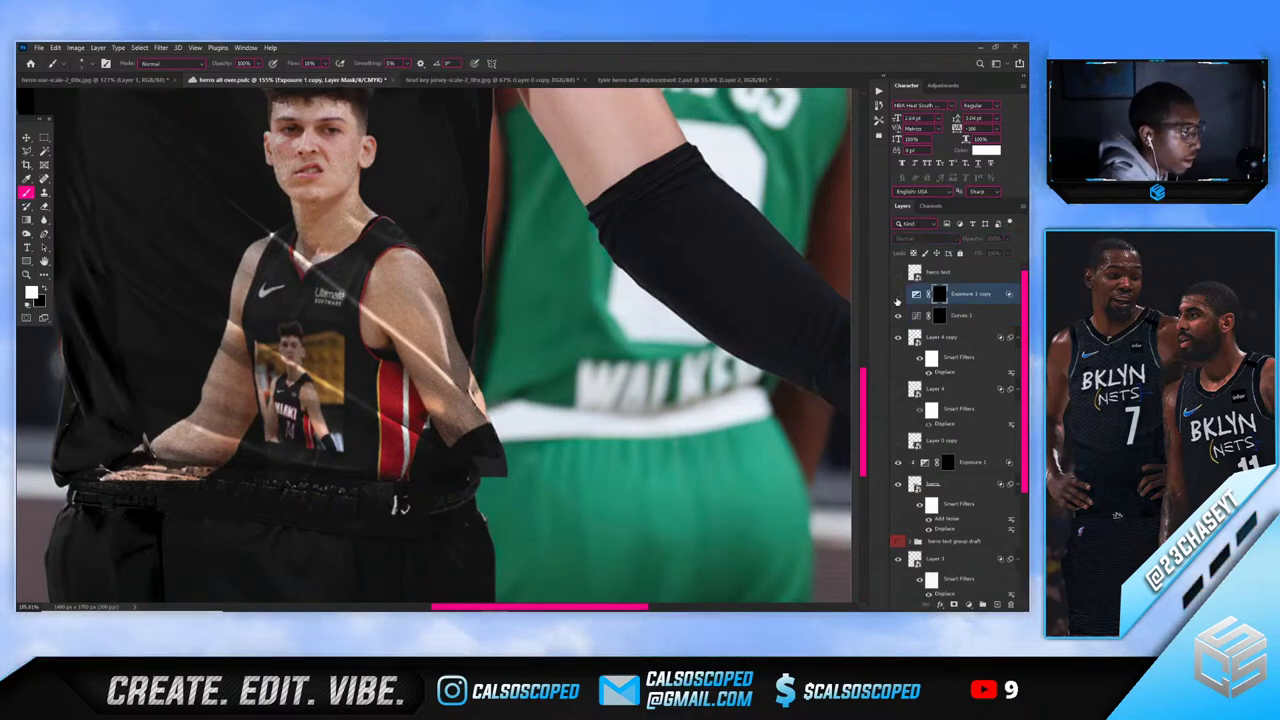
scroll(330, 362, "up", 4)
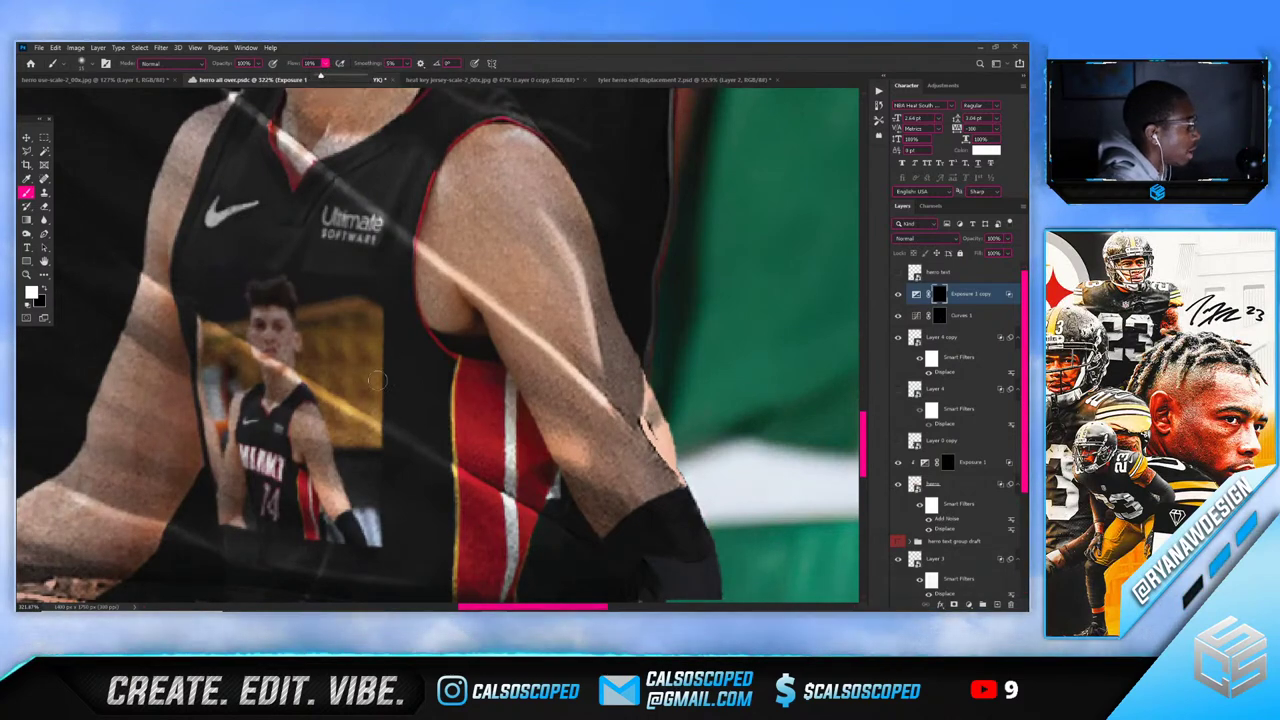
left_click(428, 443)
right_click(441, 452)
right_click(439, 451, "alt")
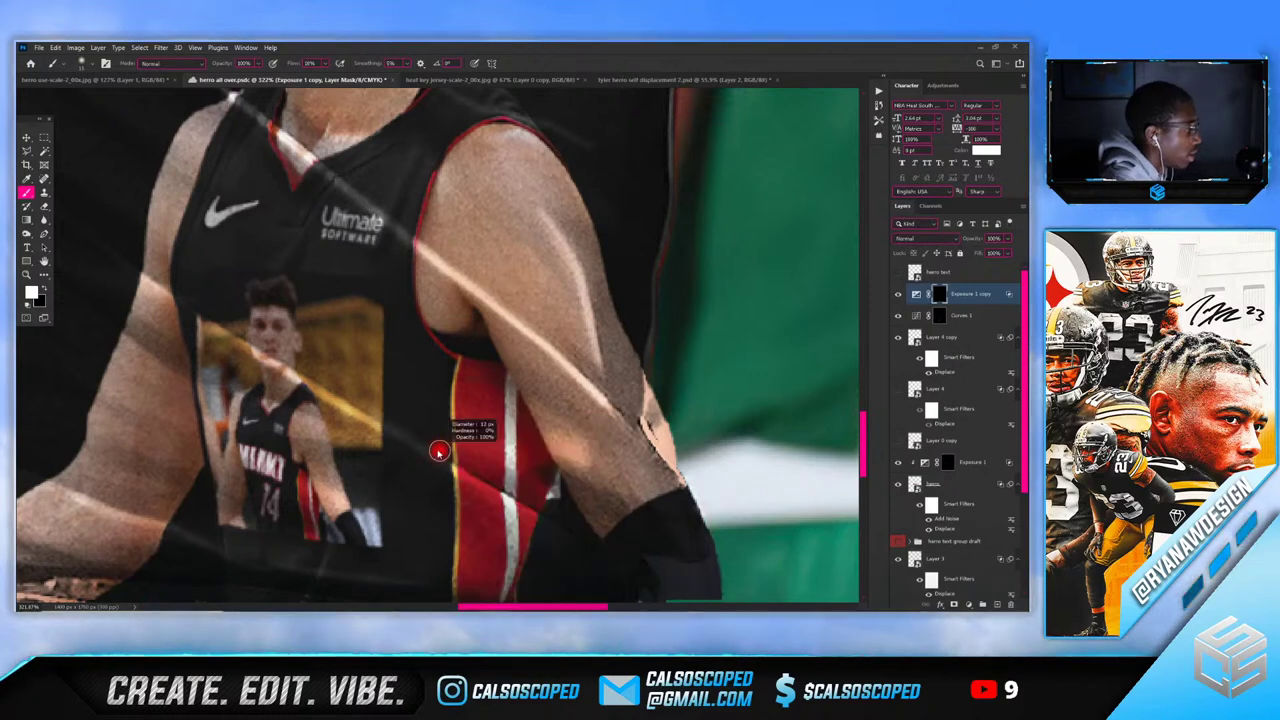
scroll(536, 502, "down", 2)
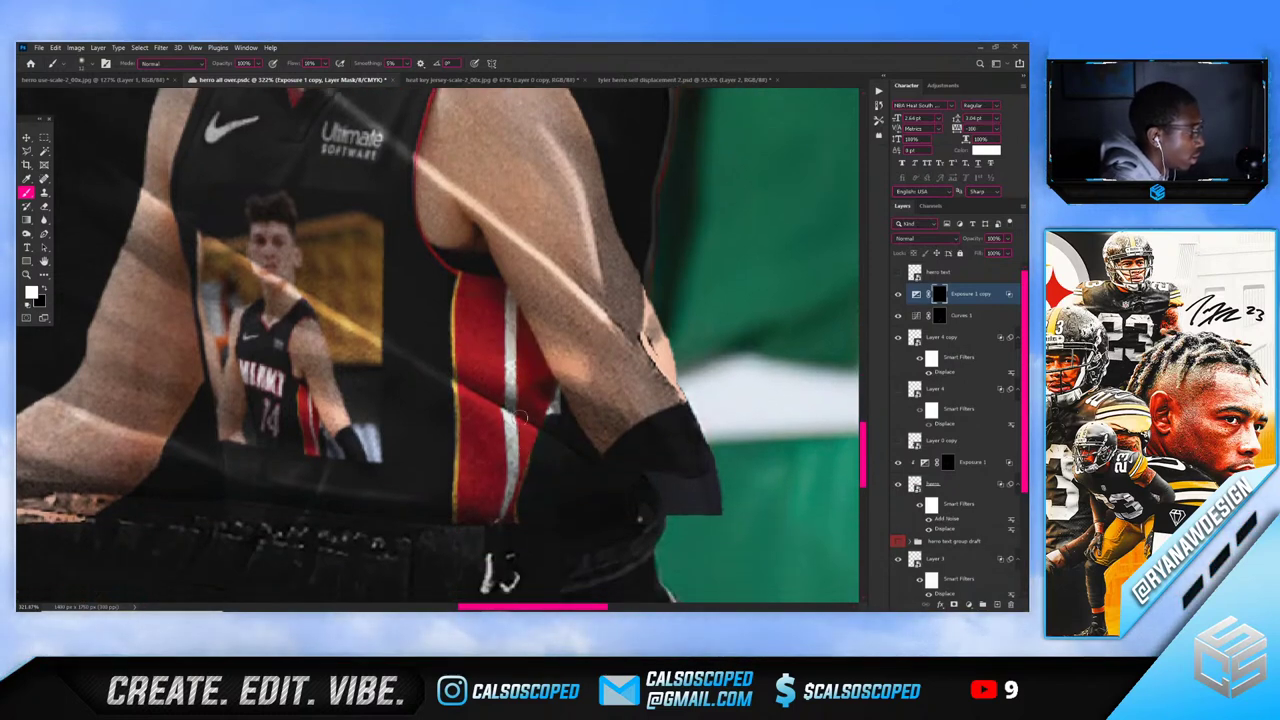
right_click(553, 427, "alt")
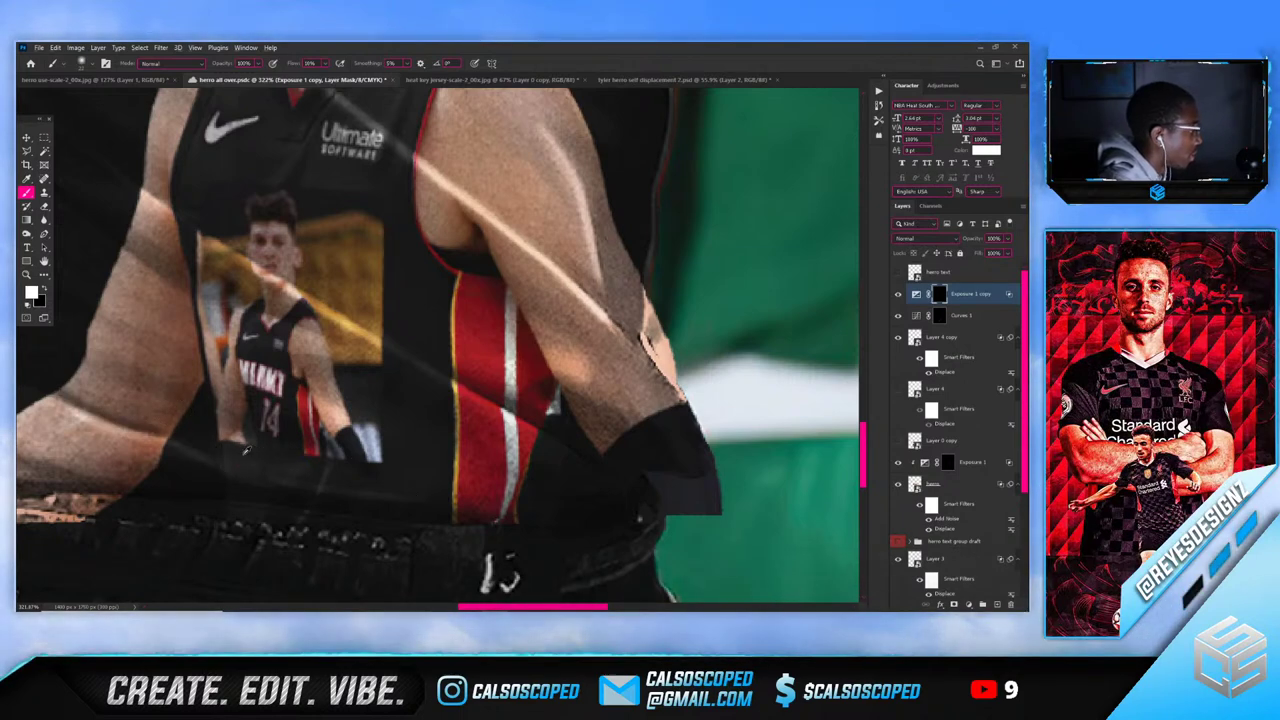
Paint thin shadows on the Exposure 1 copy mask along the folds near the cutout's neckline and shoulder
scroll(367, 381, "down", 4)
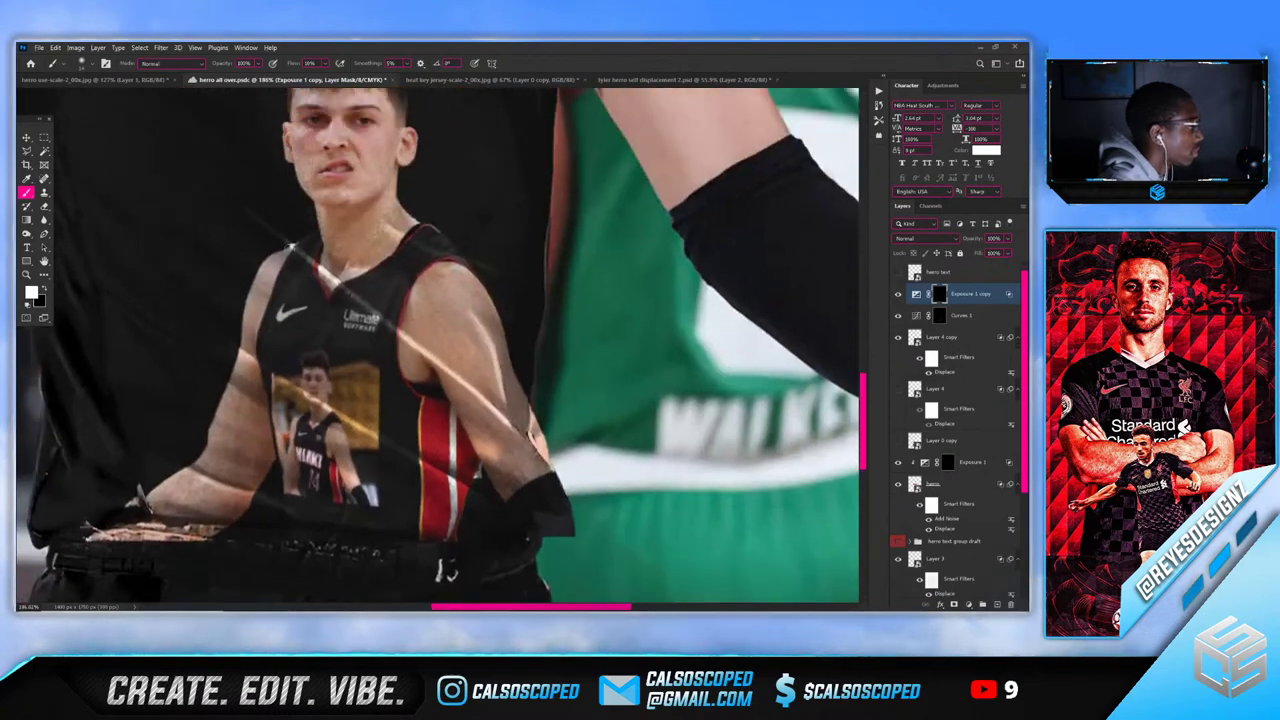
scroll(289, 259, "up", 1)
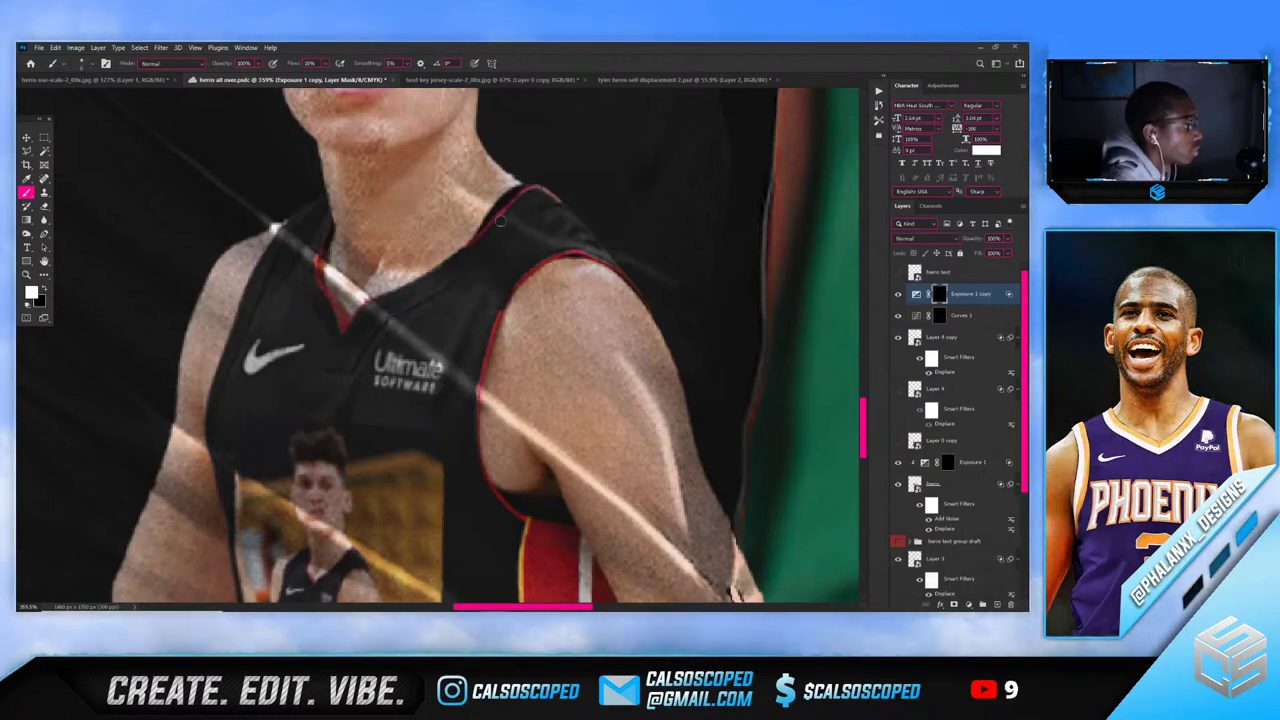
scroll(517, 236, "down", 5)
scroll(517, 236, "down", 1)
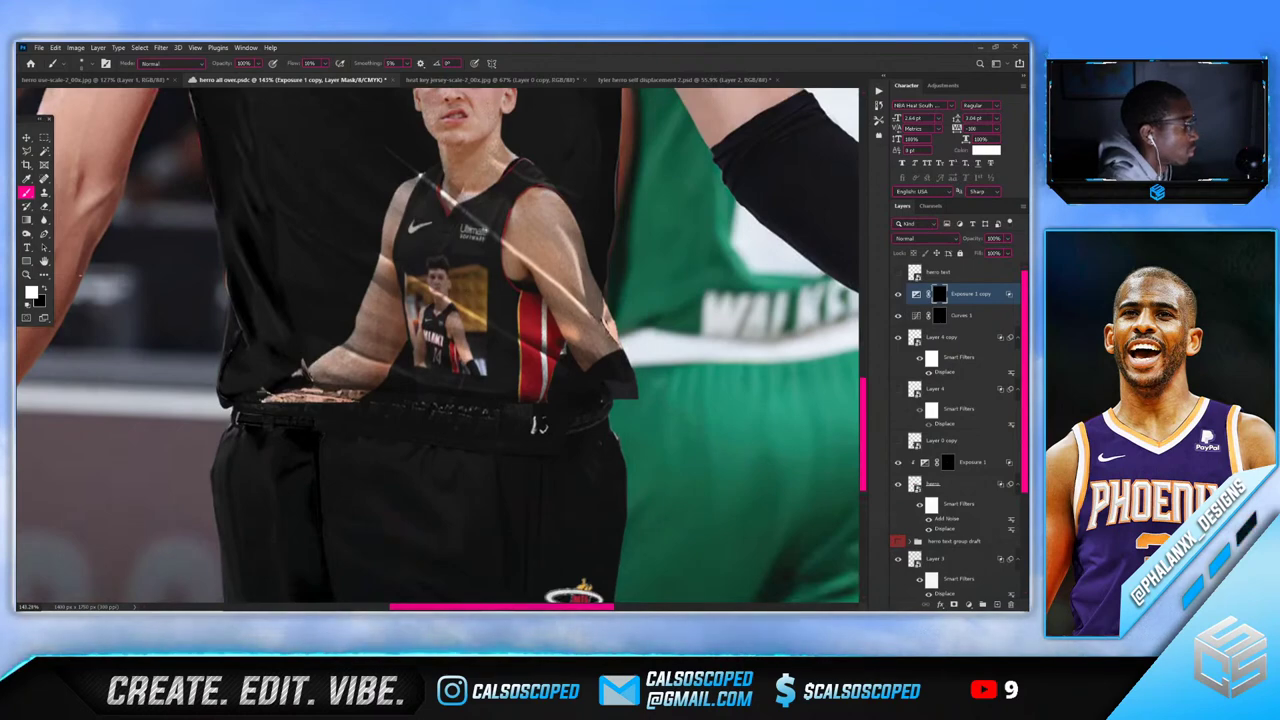
Hide Layer 4 copy, show Layer 4 instead, and compare the print with the Exposure 1 copy and Curves 1 adjustments toggled
left_click(897, 338)
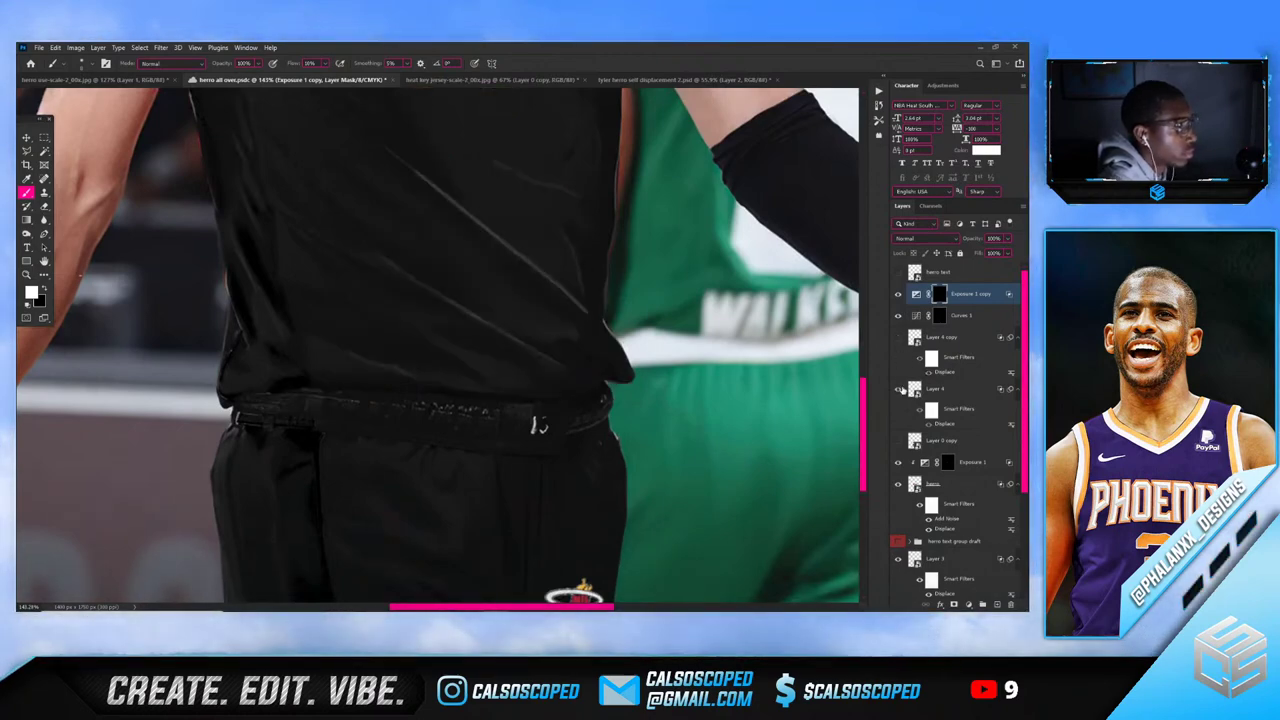
left_click(897, 389)
scroll(560, 250, "down", 4)
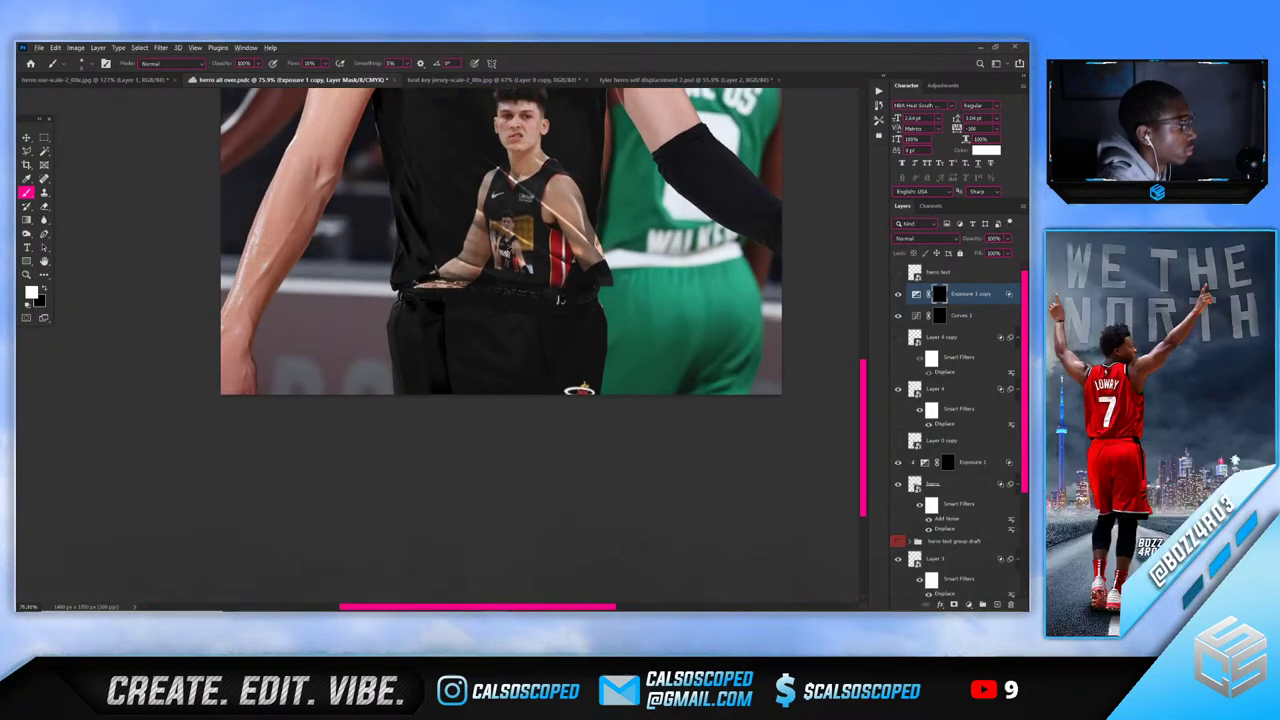
scroll(558, 140, "down", 1)
scroll(558, 140, "up", 4)
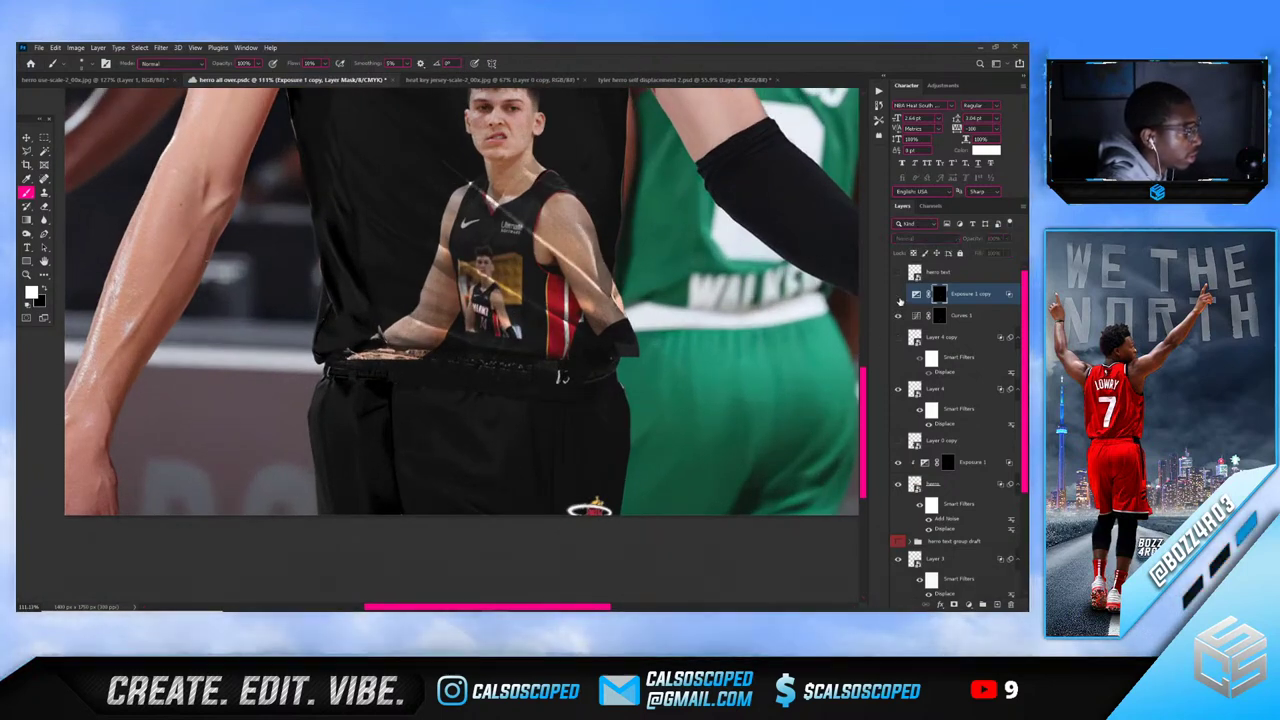
left_click(898, 295)
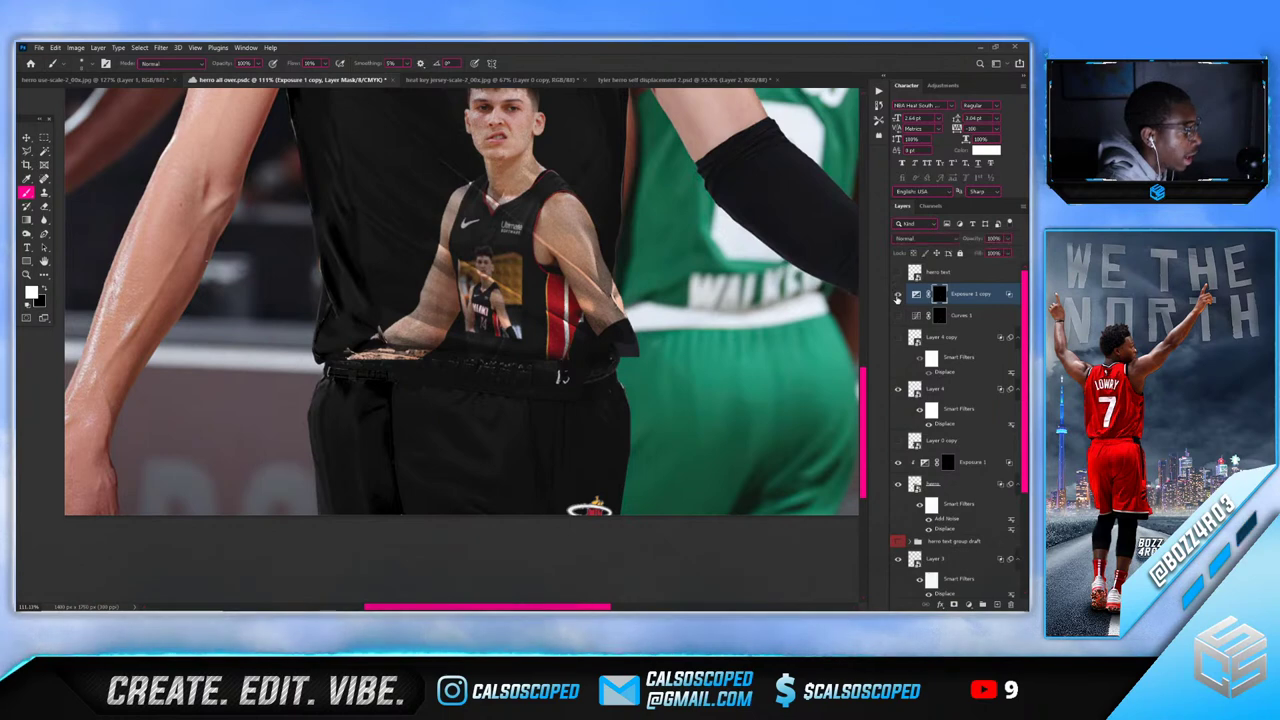
left_click(898, 315)
Bring the split underlying-layer shadow slider in Layer 4's Blend If settings back close to black
right_click(913, 388)
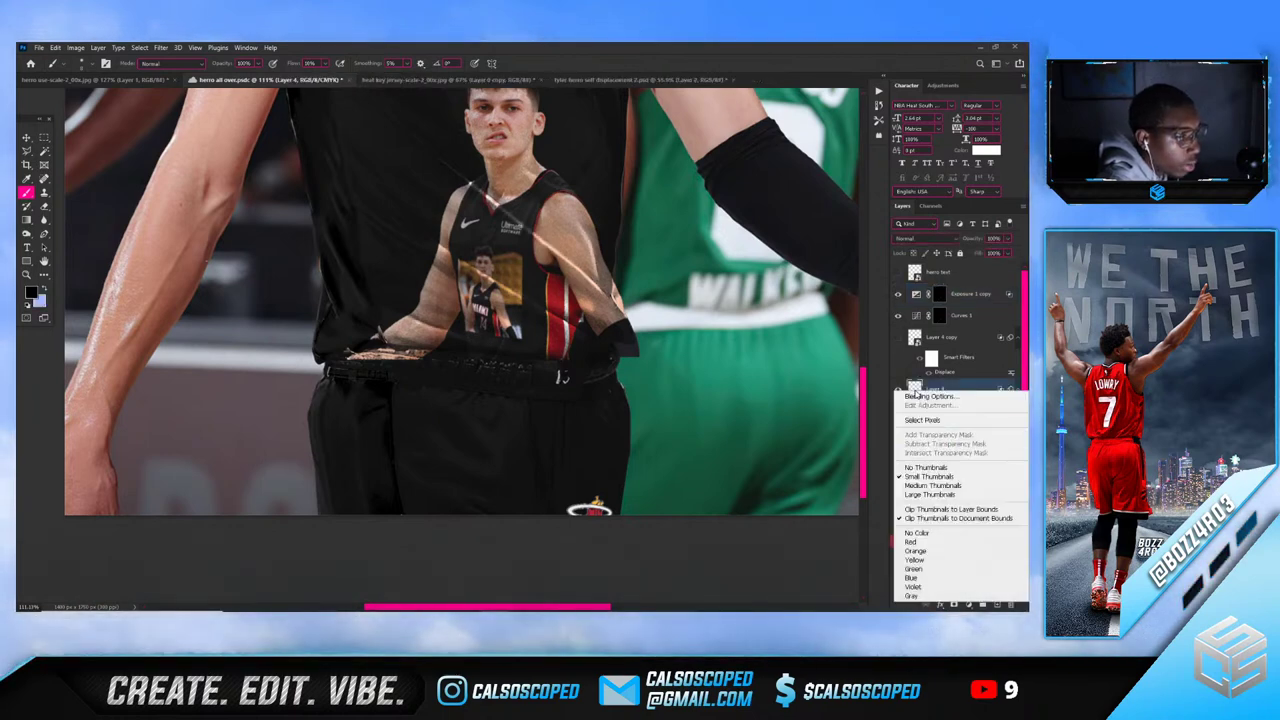
left_click(922, 396)
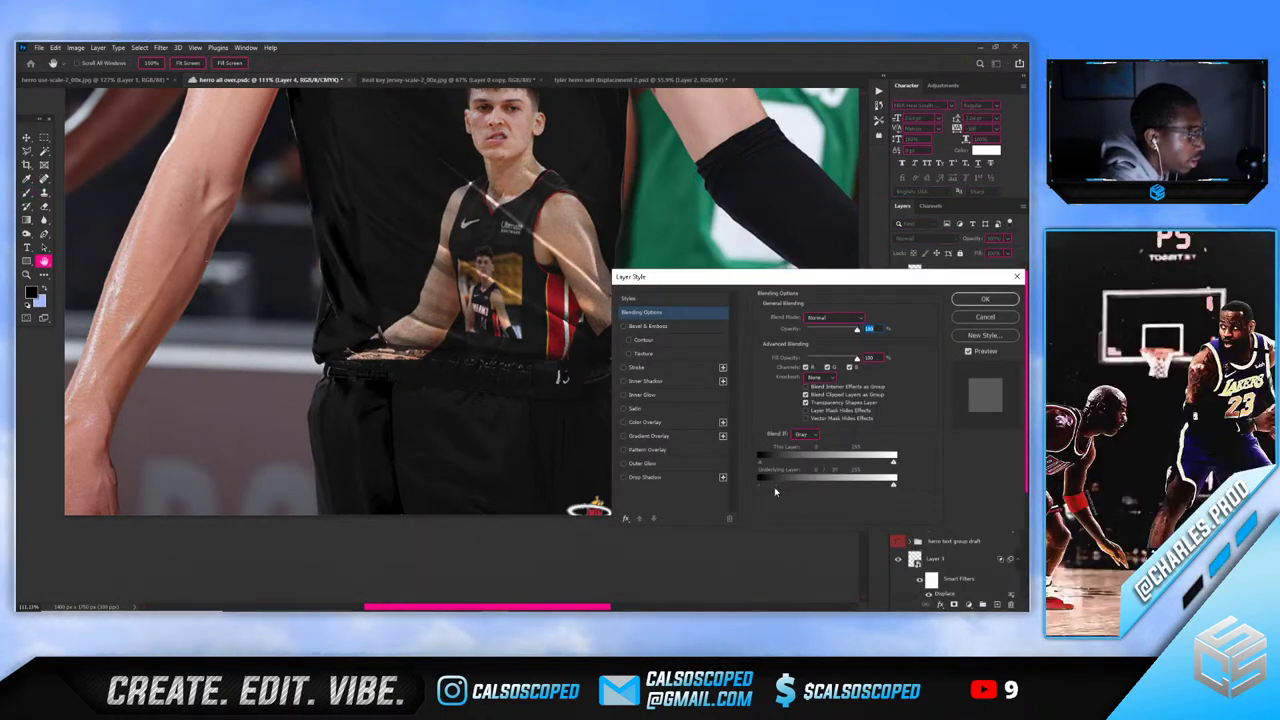
left_click_drag(775, 491, 763, 496)
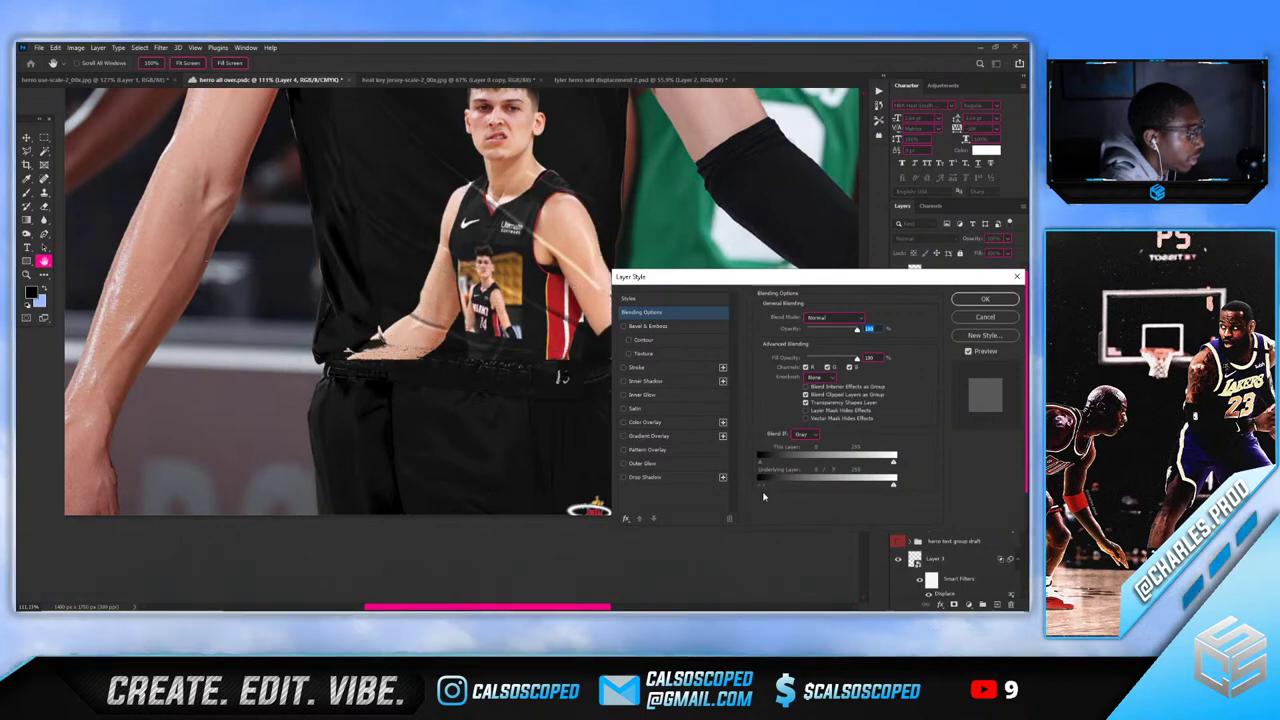
left_click(984, 299)
Move the Exposure 1 copy adjustment below Curves 1 and paint shadows on its mask beside the fold highlights on the cutout's arm
scroll(545, 320, "up", 5)
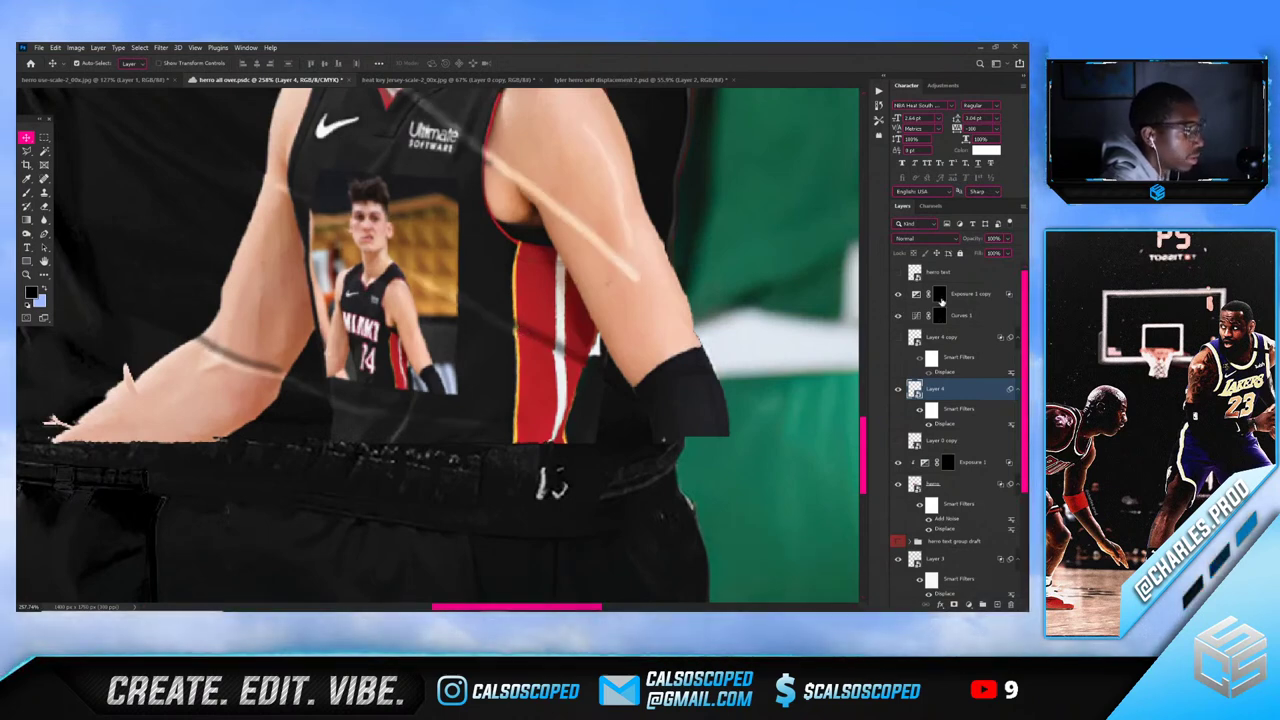
left_click(940, 297)
left_click_drag(965, 320, 953, 322)
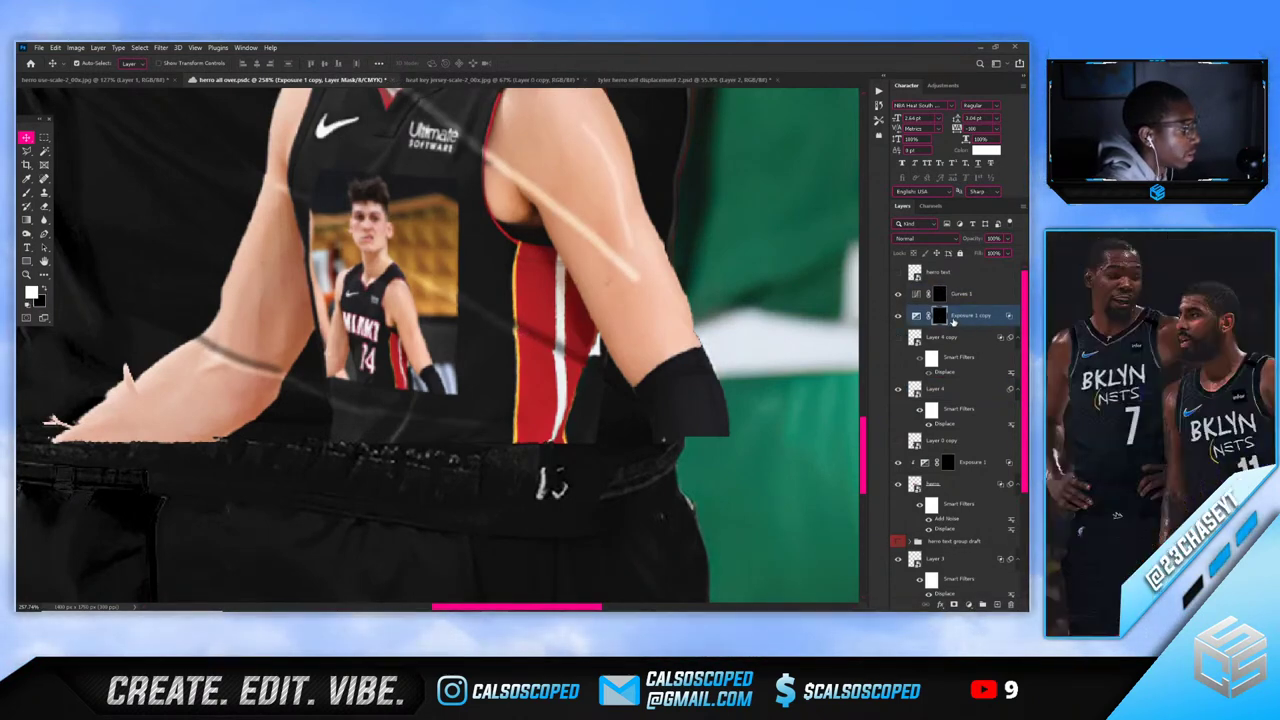
key("b")
scroll(475, 184, "up", 1)
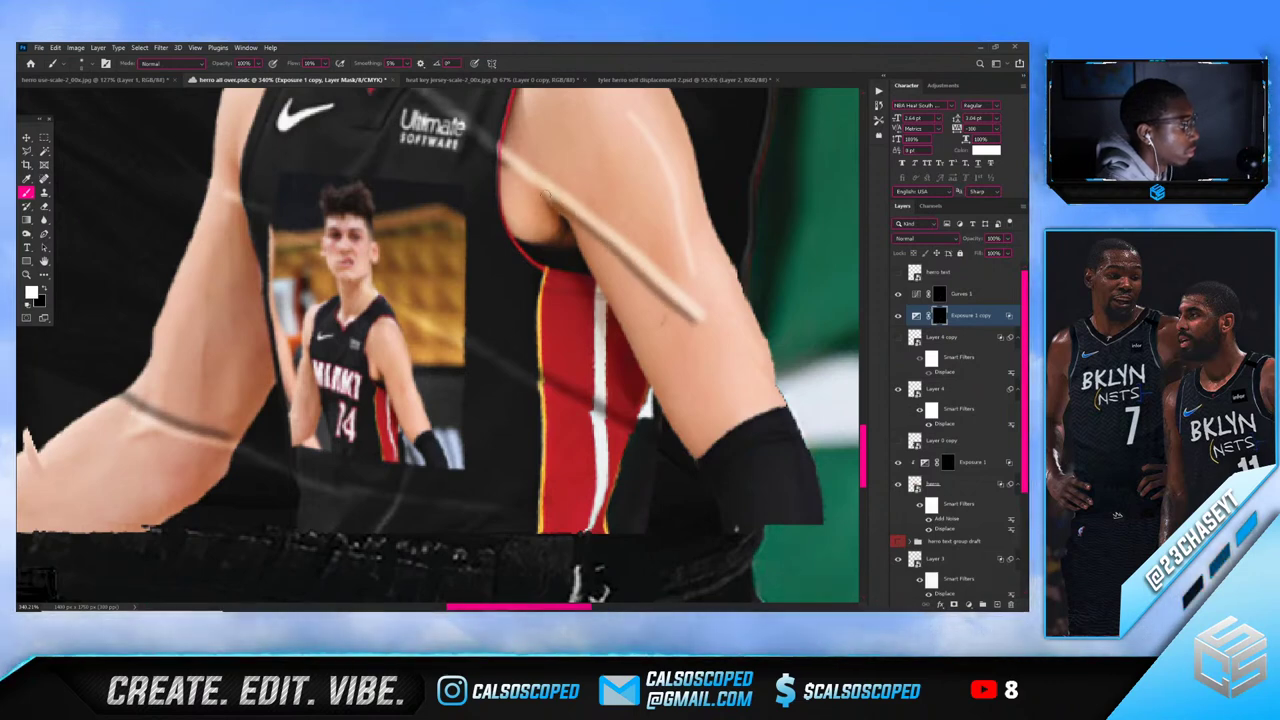
scroll(438, 332, "up", 3)
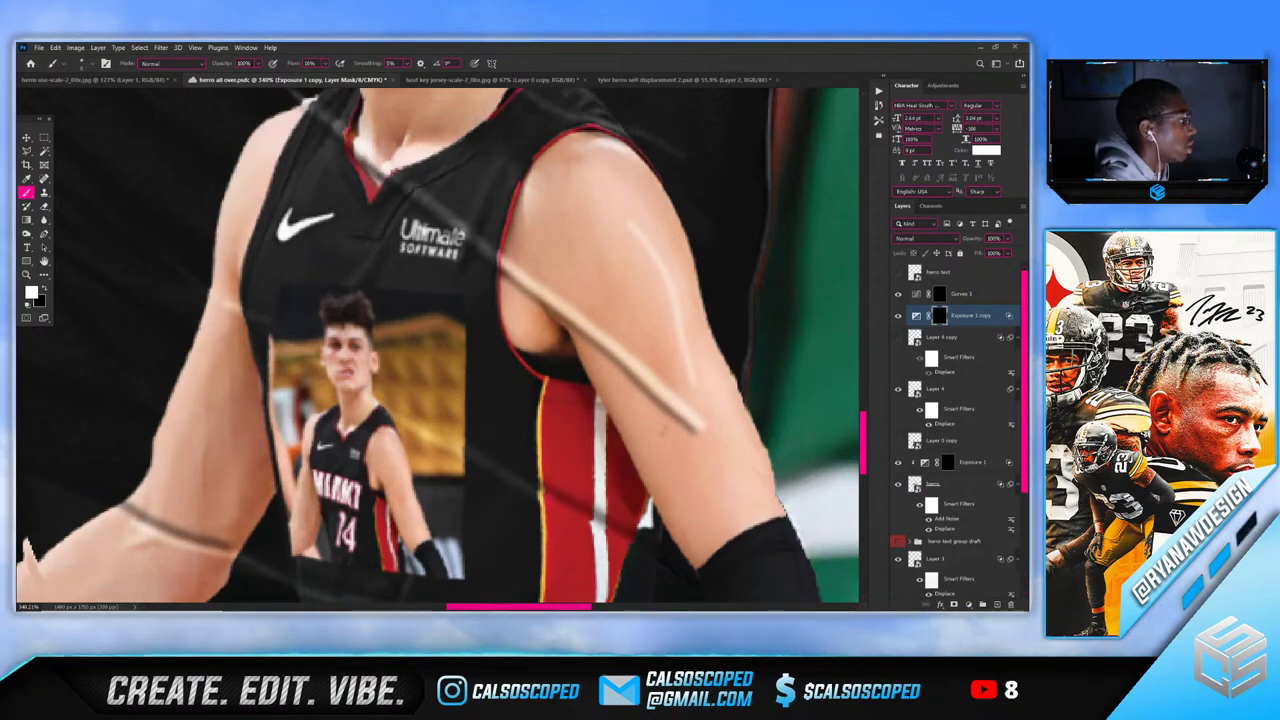
scroll(350, 245, "down", 10, "alt")
scroll(427, 380, "up", 3, "alt")
scroll(427, 422, "down", 3)
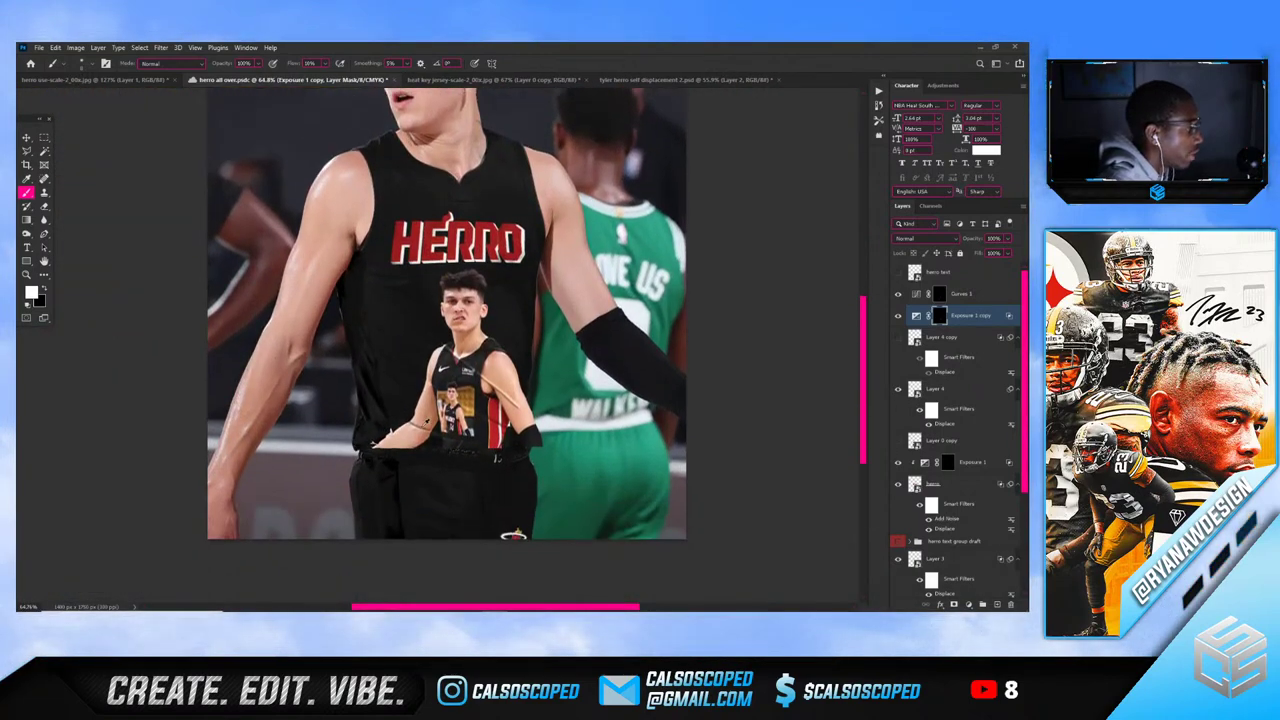
Split the underlying-layer shadow slider in Exposure 1 copy's Blend If settings, spreading its half toward the midtones
scroll(425, 415, "up", 4)
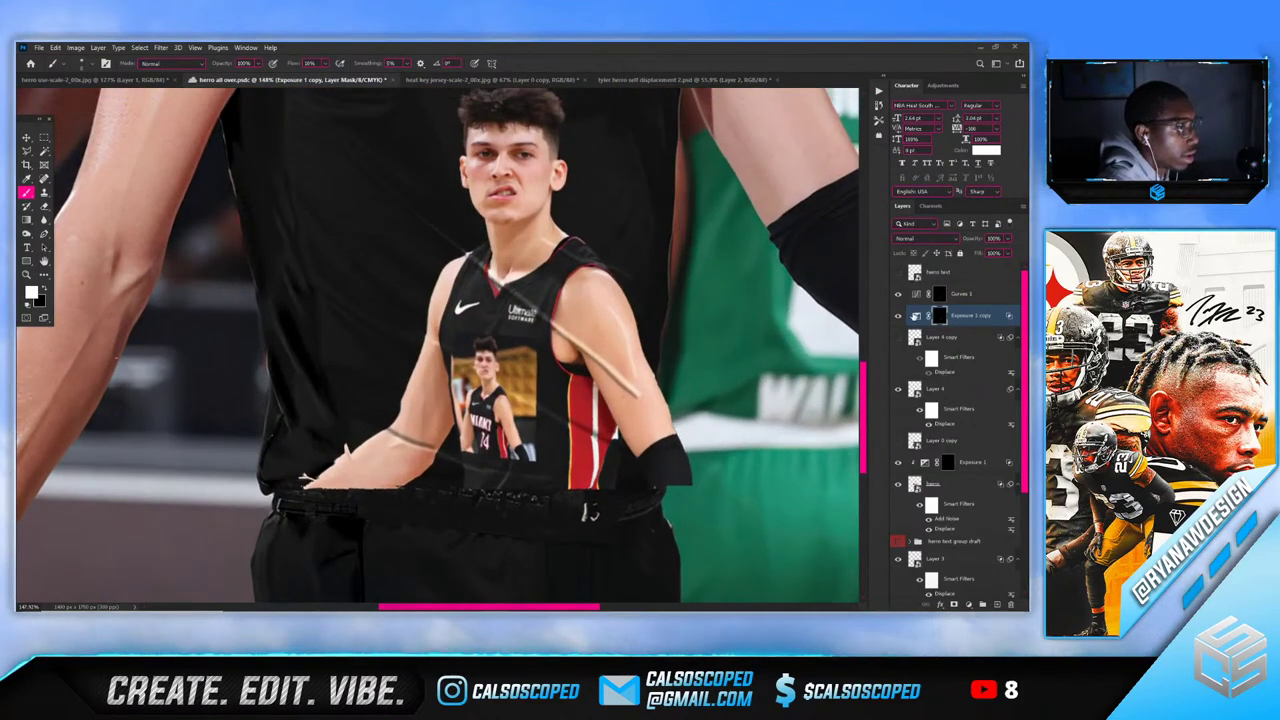
left_click(915, 316)
right_click(915, 315)
left_click(924, 331)
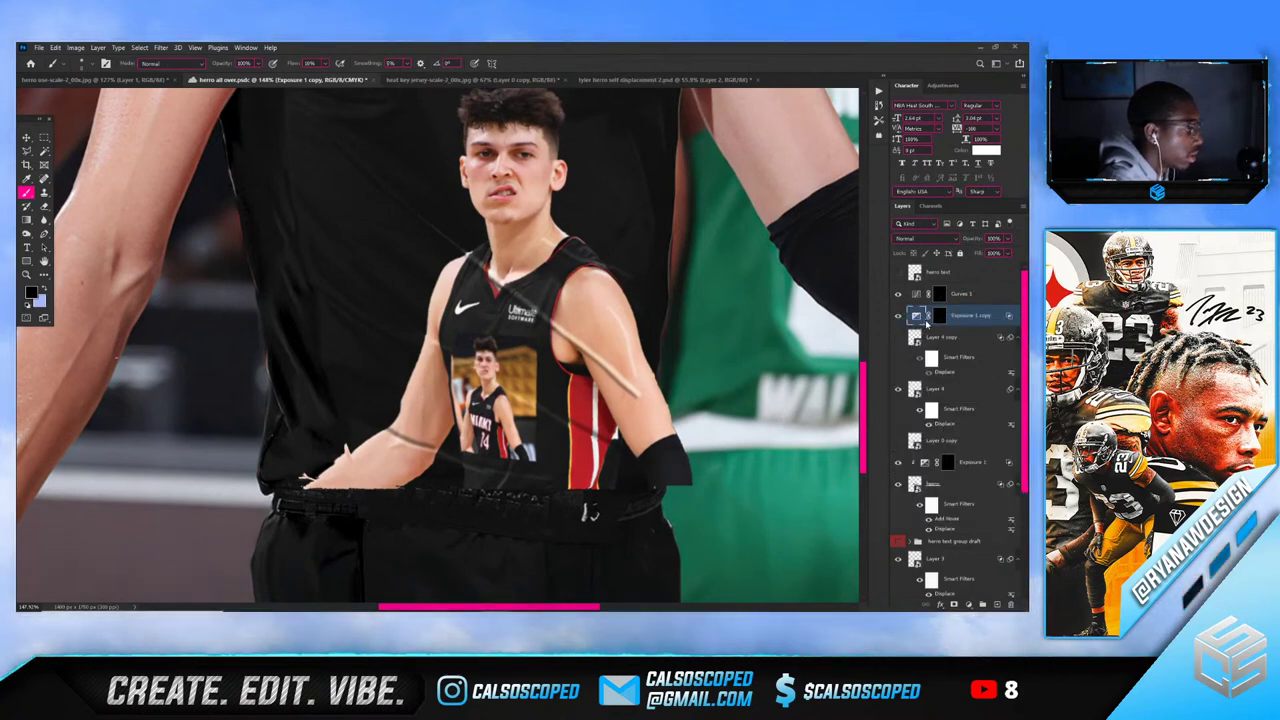
left_click_drag(787, 491, 830, 494)
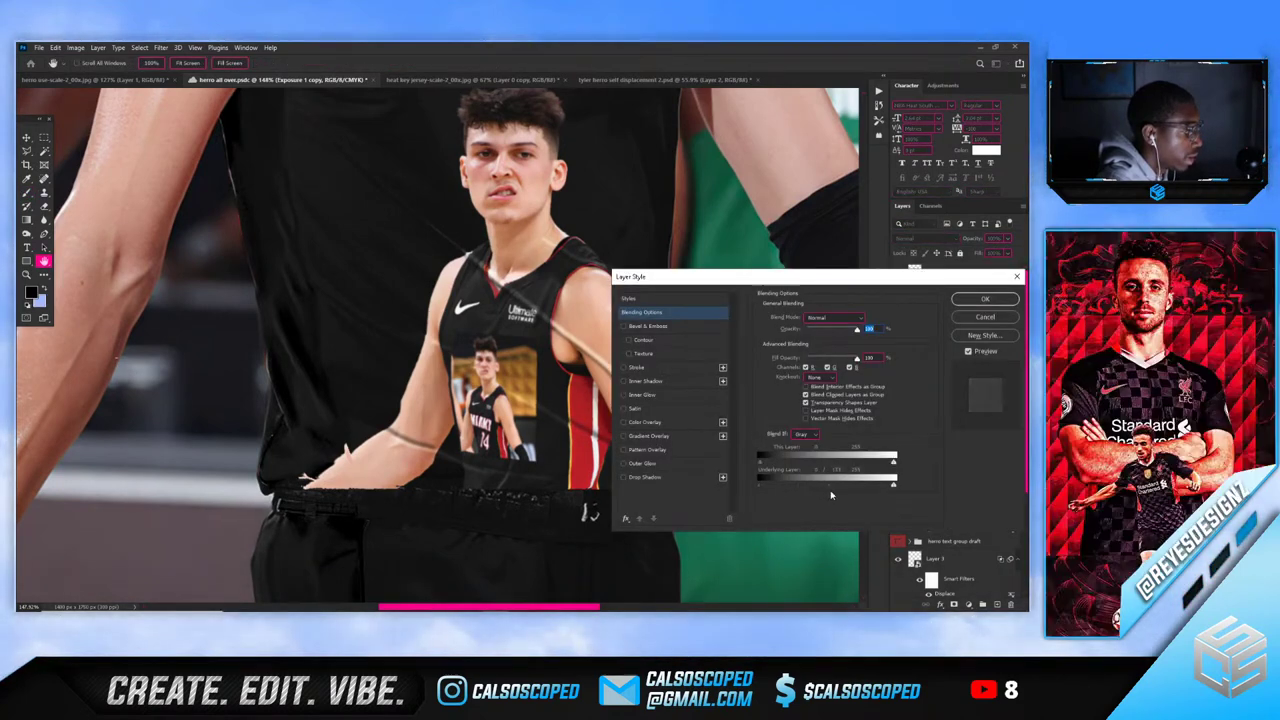
left_click(983, 300)
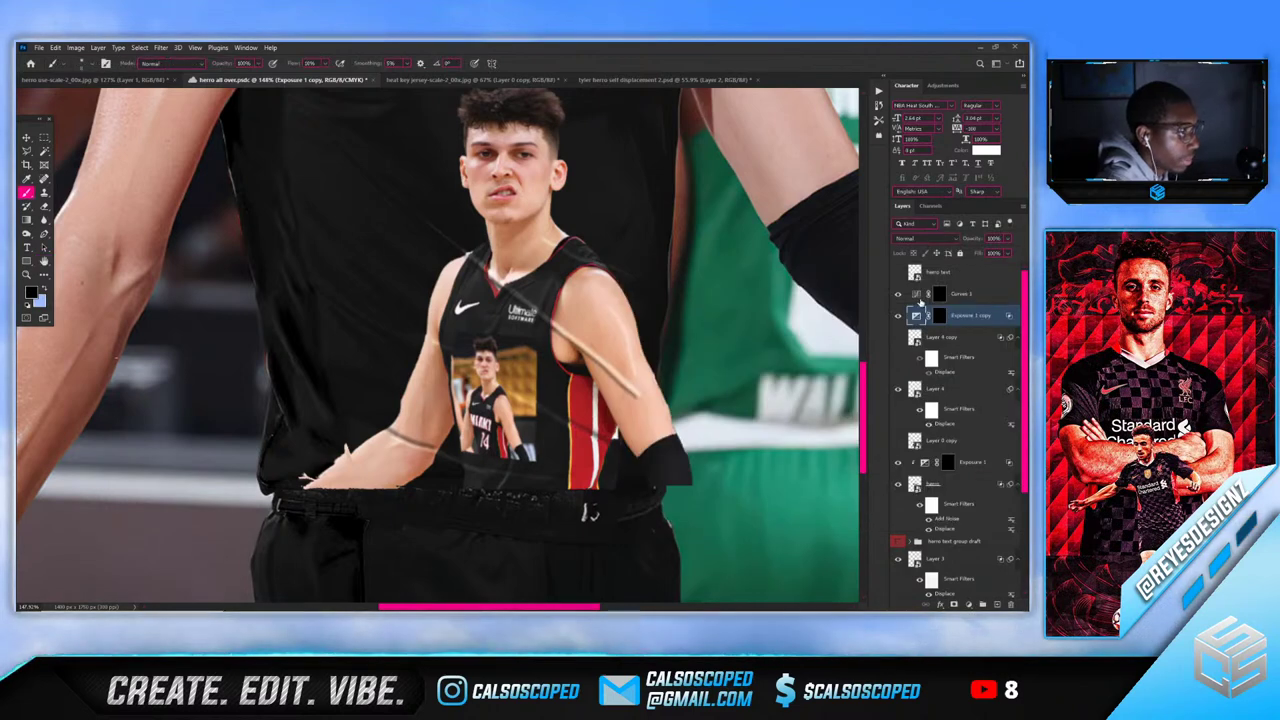
Split the underlying-layer shadow and highlight sliders in the Curves 1 adjustment's Blend If settings to soften the fold highlights
right_click(921, 300)
left_click(940, 306)
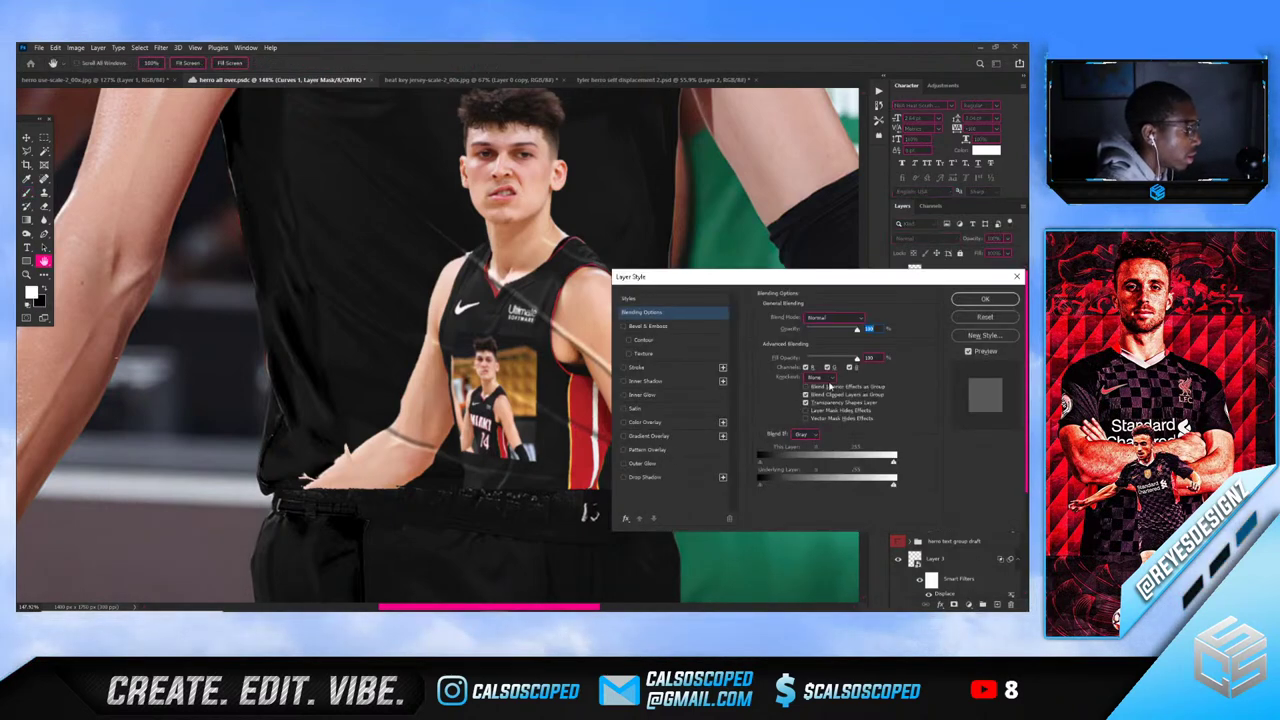
left_click_drag(800, 276, 918, 214)
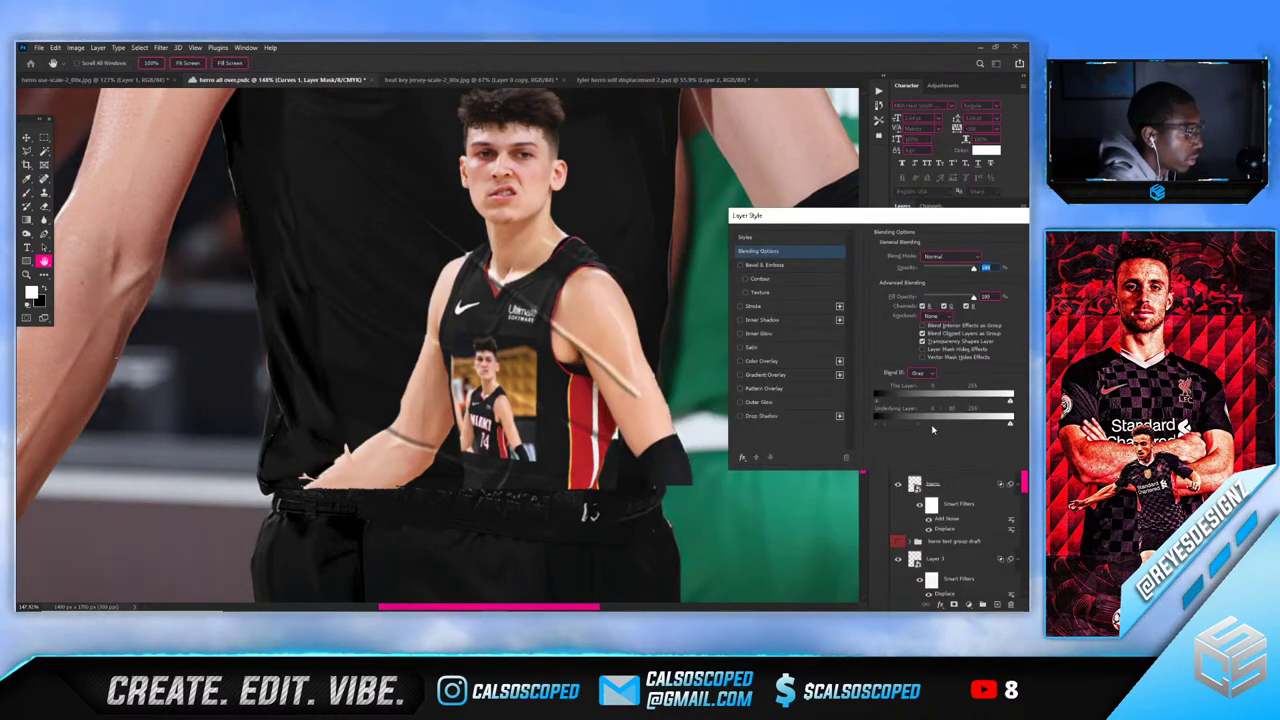
left_click_drag(1009, 424, 914, 436)
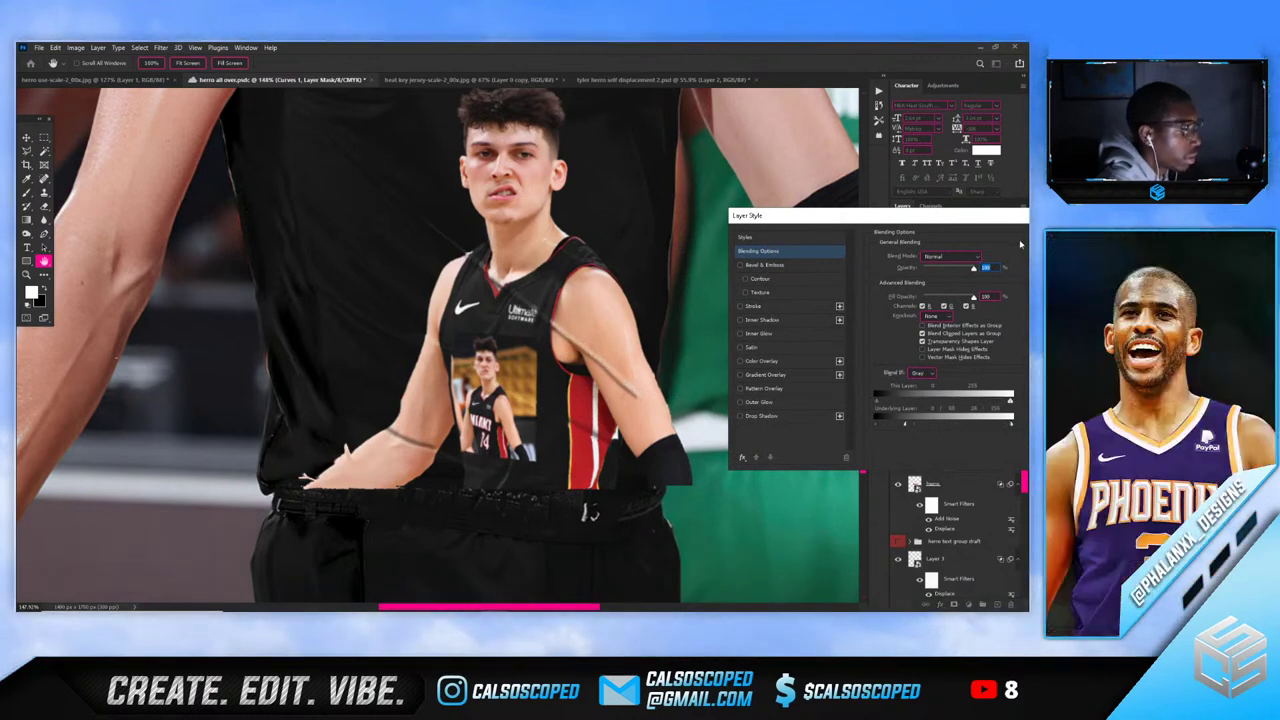
left_click_drag(880, 215, 735, 230)
left_click(955, 252)
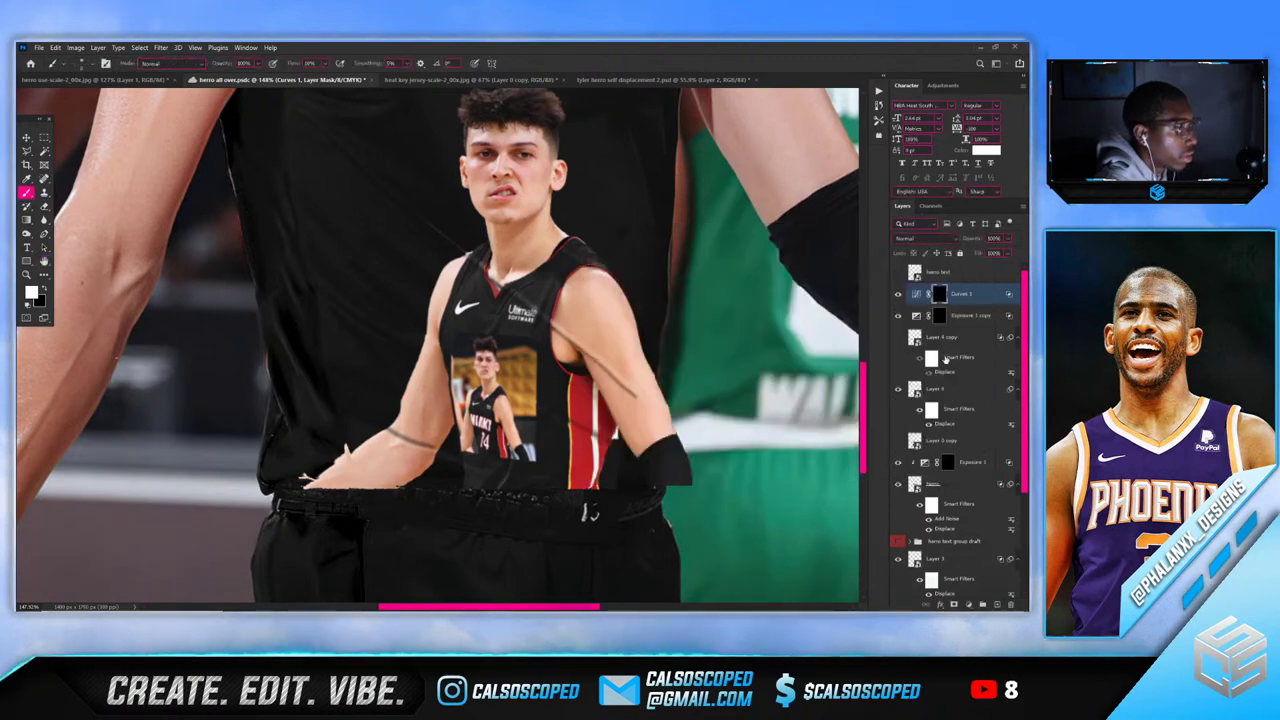
Blur the Exposure 1 copy mask along the fold shadow on the cutout's upper arm with a resized Blur tool
left_click(940, 316)
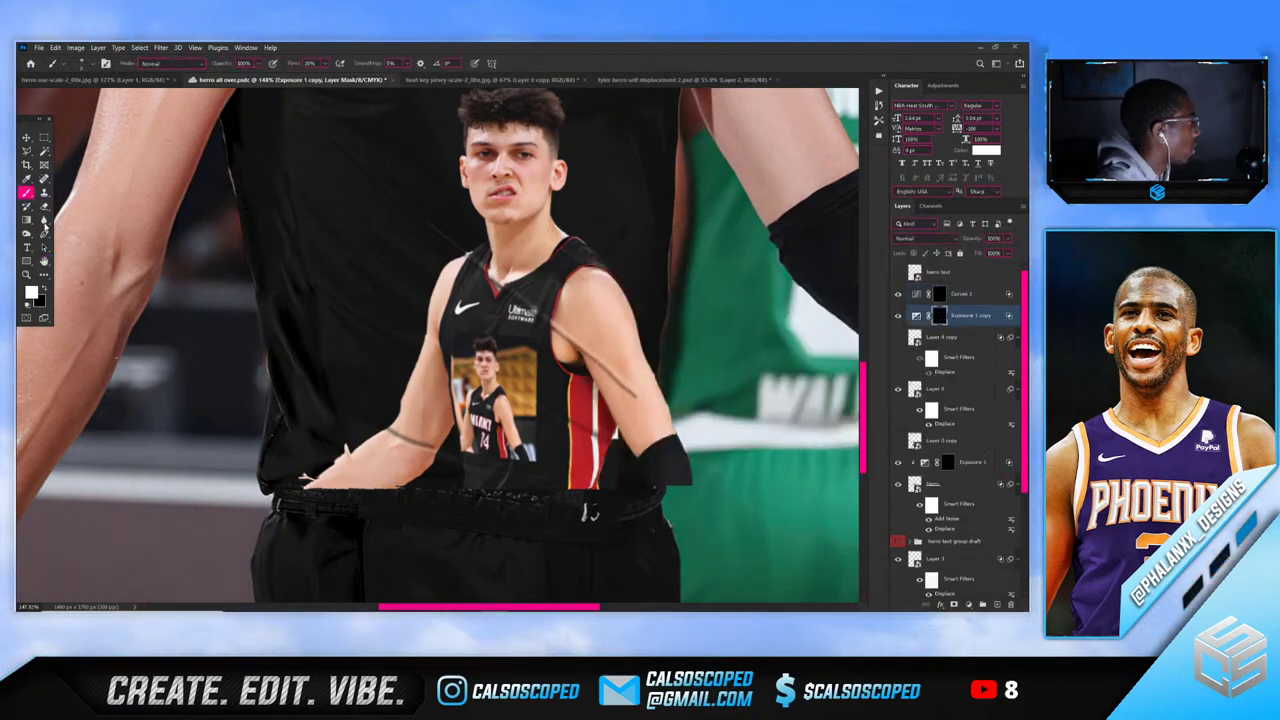
key("r")
right_click(607, 397, "alt")
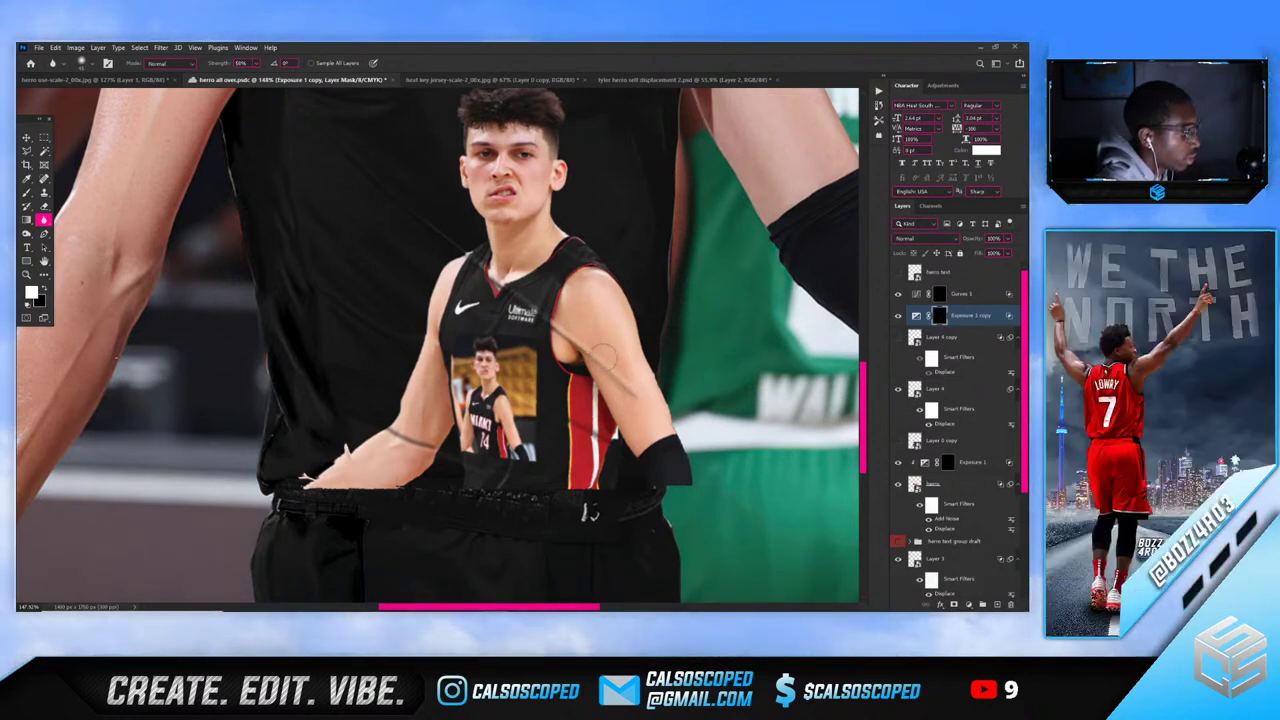
Fade the arm fold by brushing black at 9% flow on the Exposure 1 copy and Curves 1 masks, and check the whole image
left_click(27, 191)
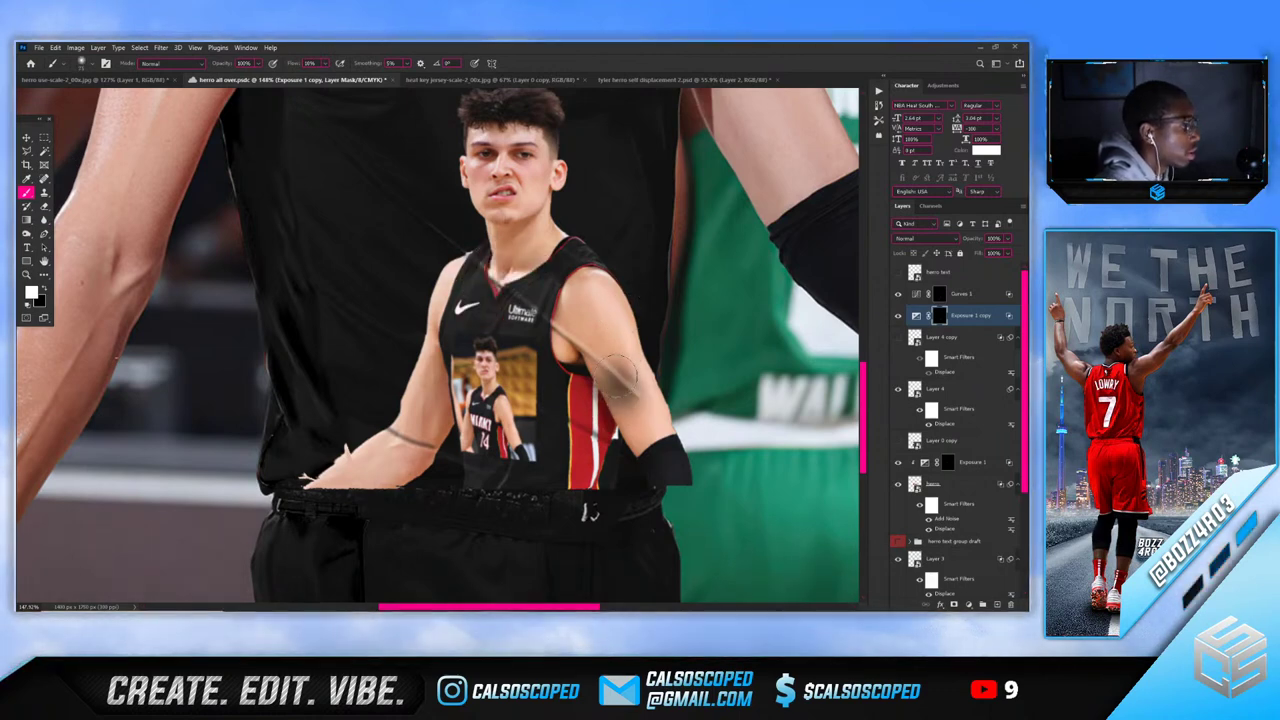
key("x")
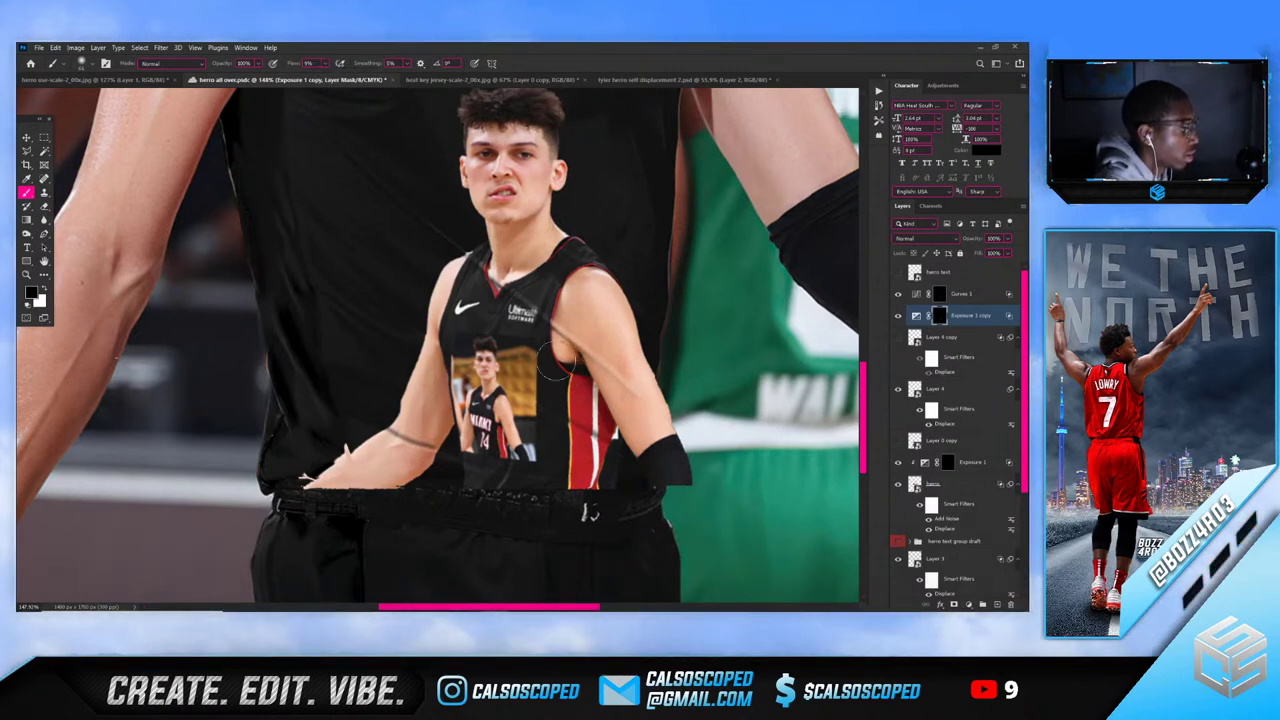
left_click(938, 294)
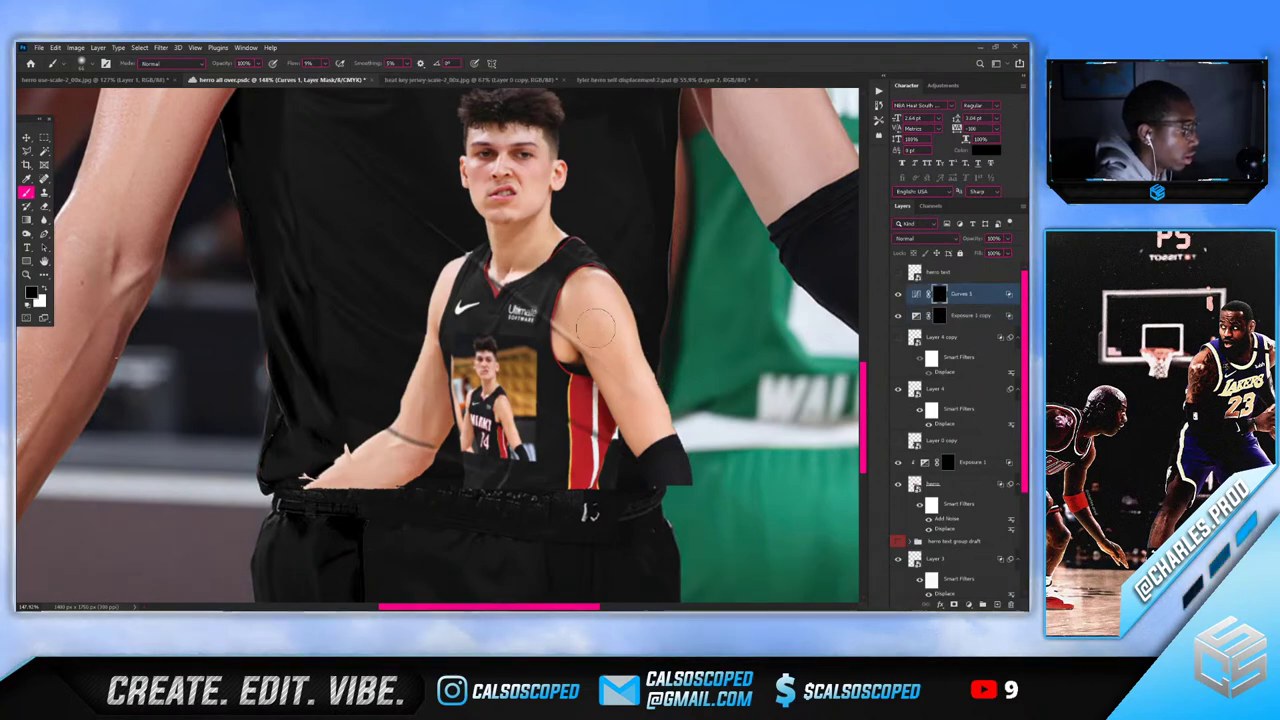
scroll(533, 234, "down", 4)
scroll(483, 214, "down", 3)
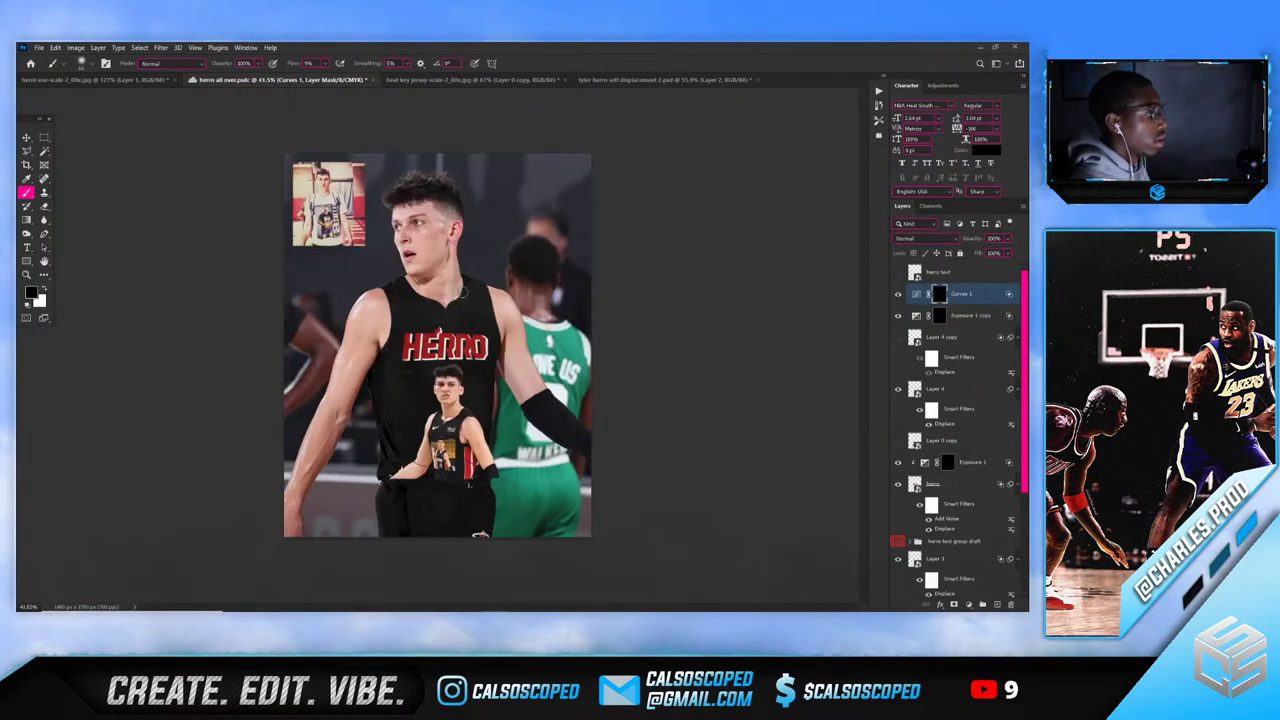
Soften the fold line across the cutout's forearm by brushing black on the Exposure 1 copy mask, and reselect the Curves 1 mask
scroll(440, 360, "up", 3)
key("v")
scroll(512, 528, "up", 5)
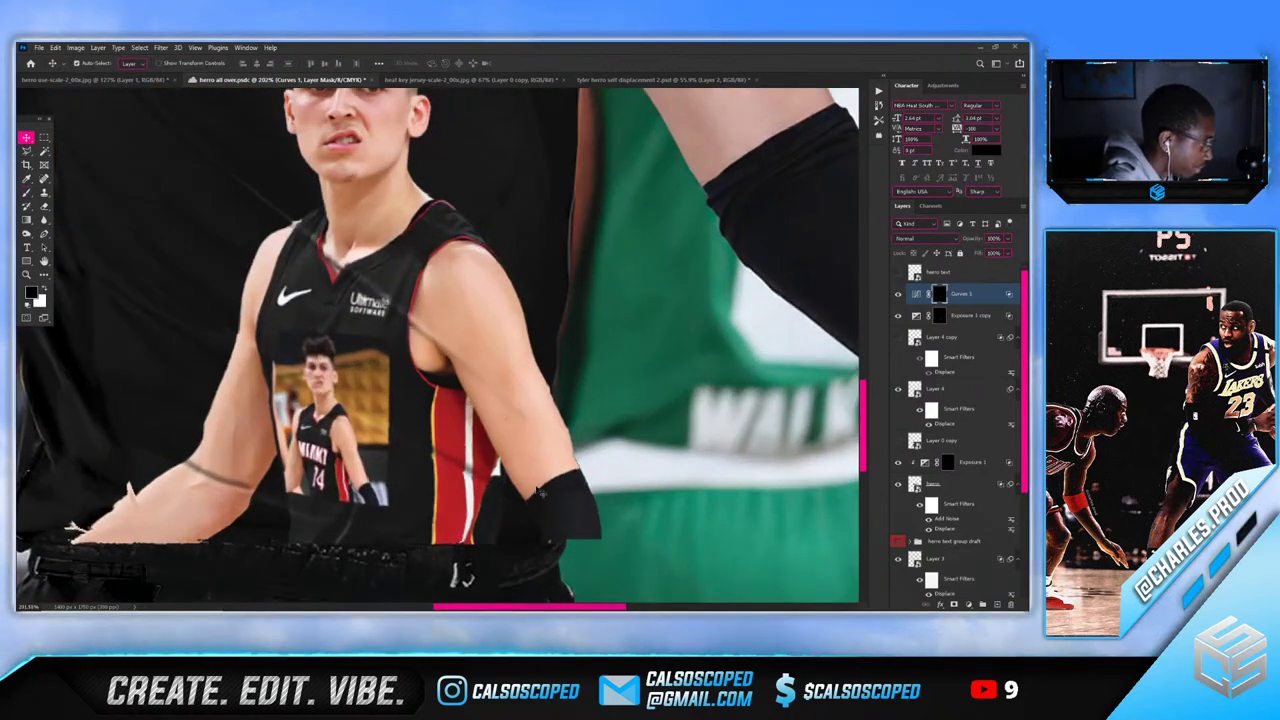
key("alt+bracketleft")
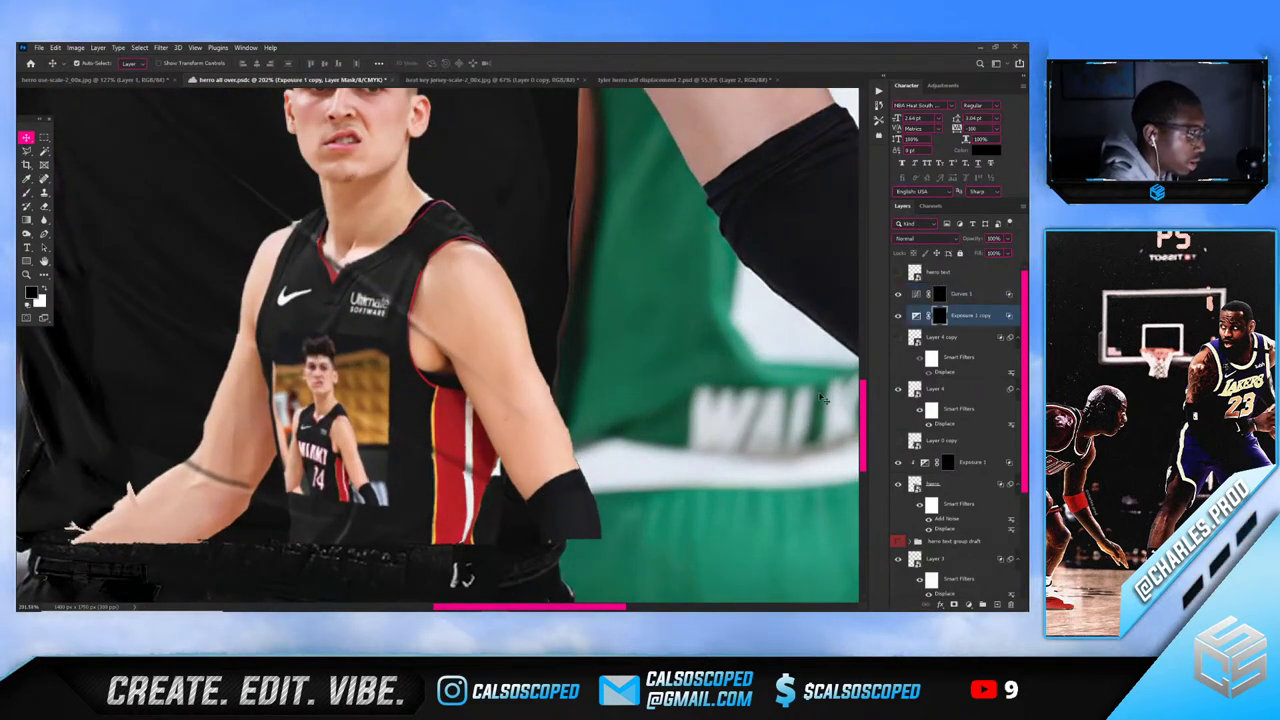
key("b")
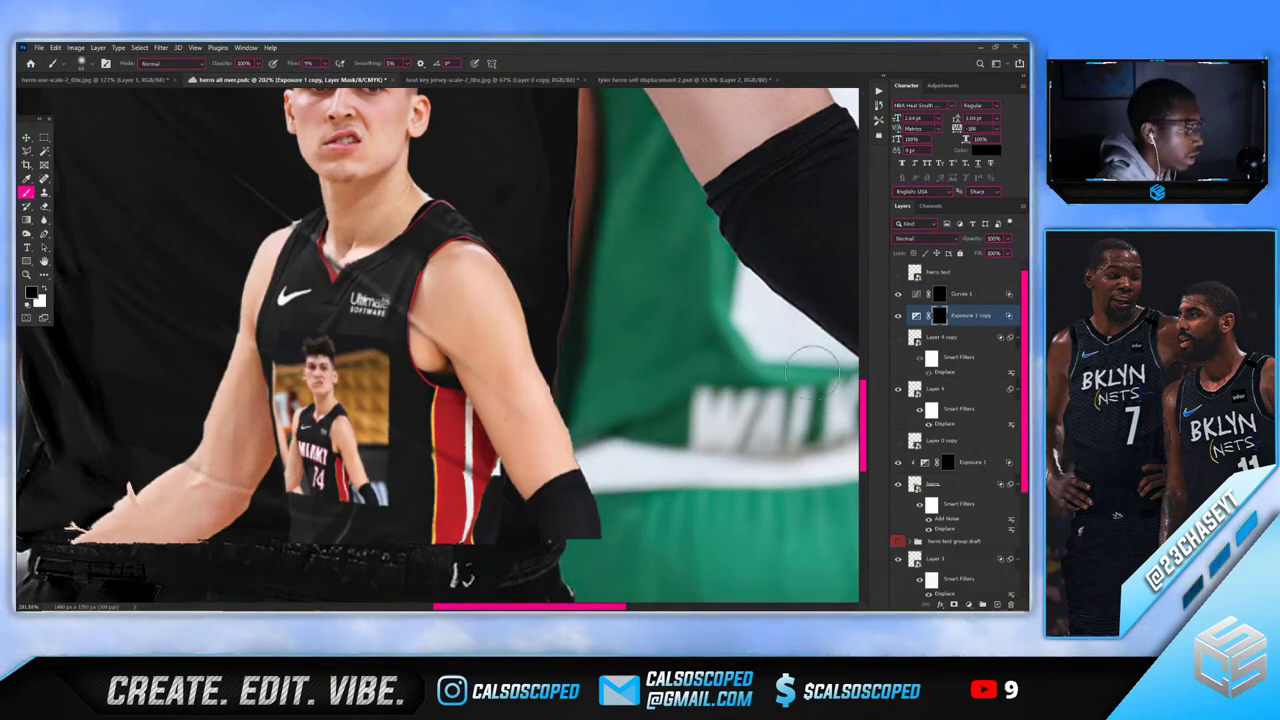
key("alt+bracketright")
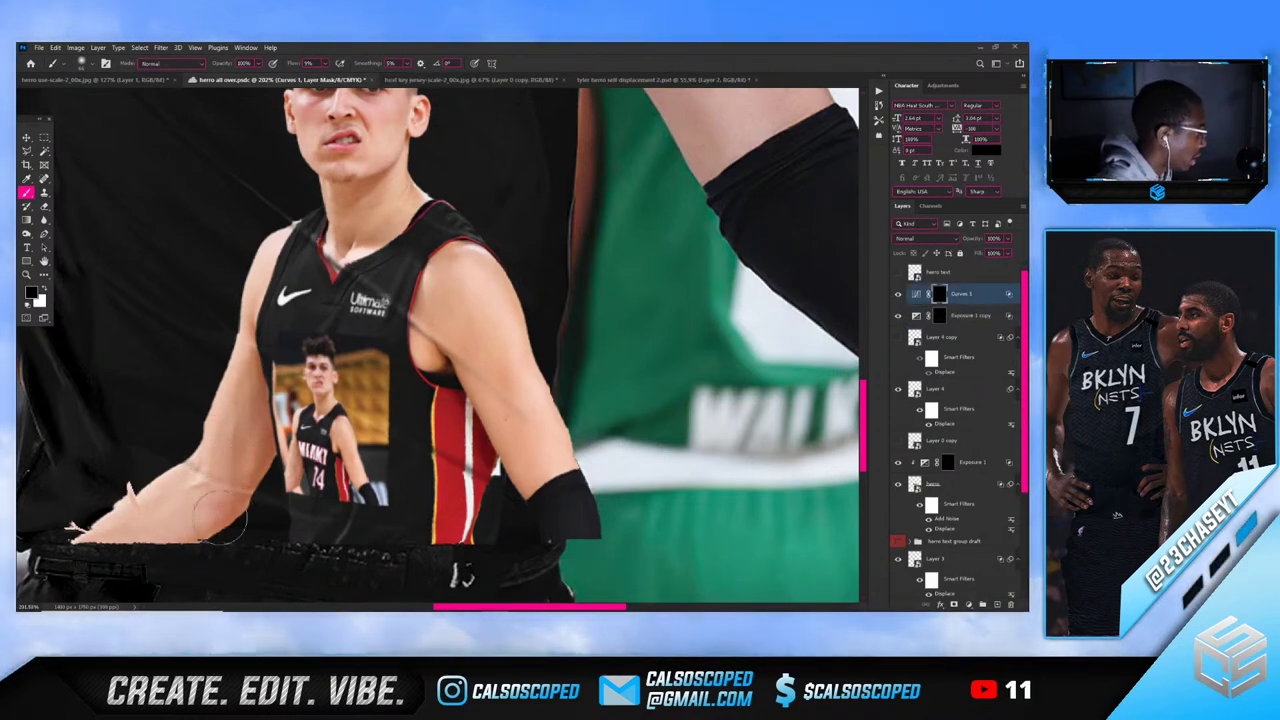
scroll(234, 461, "down", 3)
key("v")
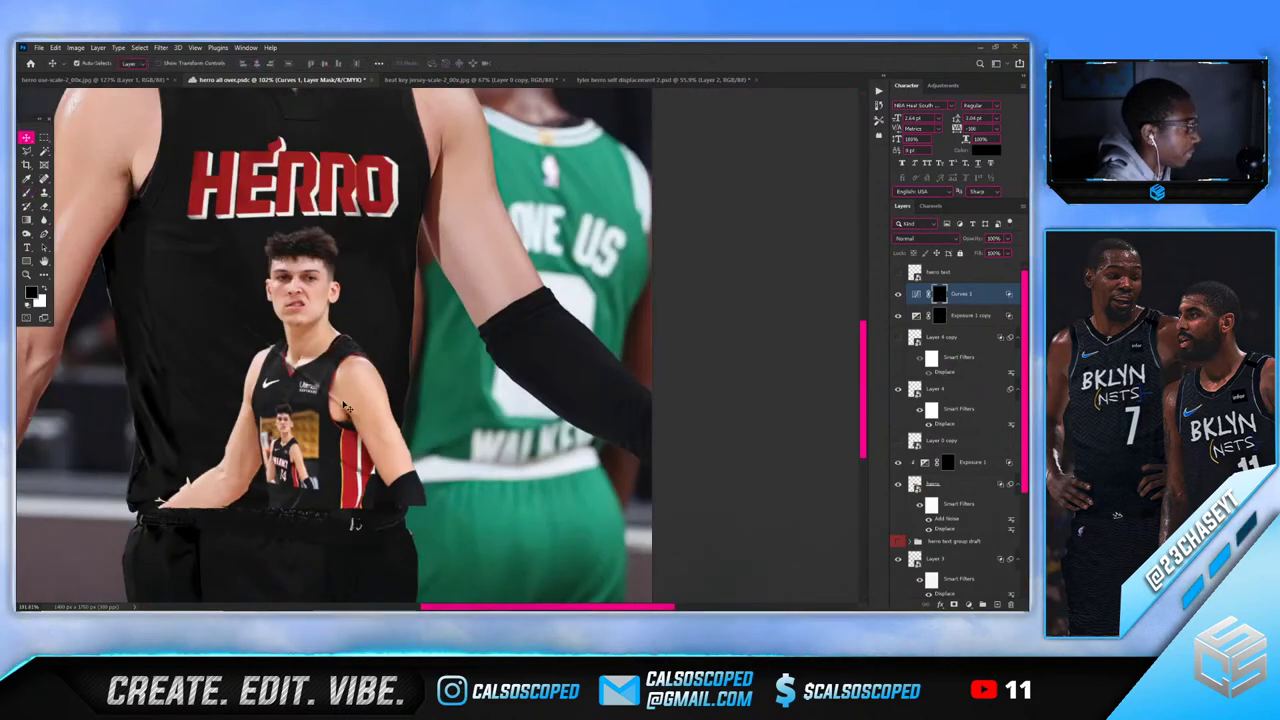
Duplicate the player cutout on Layer 4 and convert the duplicate to a smart object
left_click(362, 390)
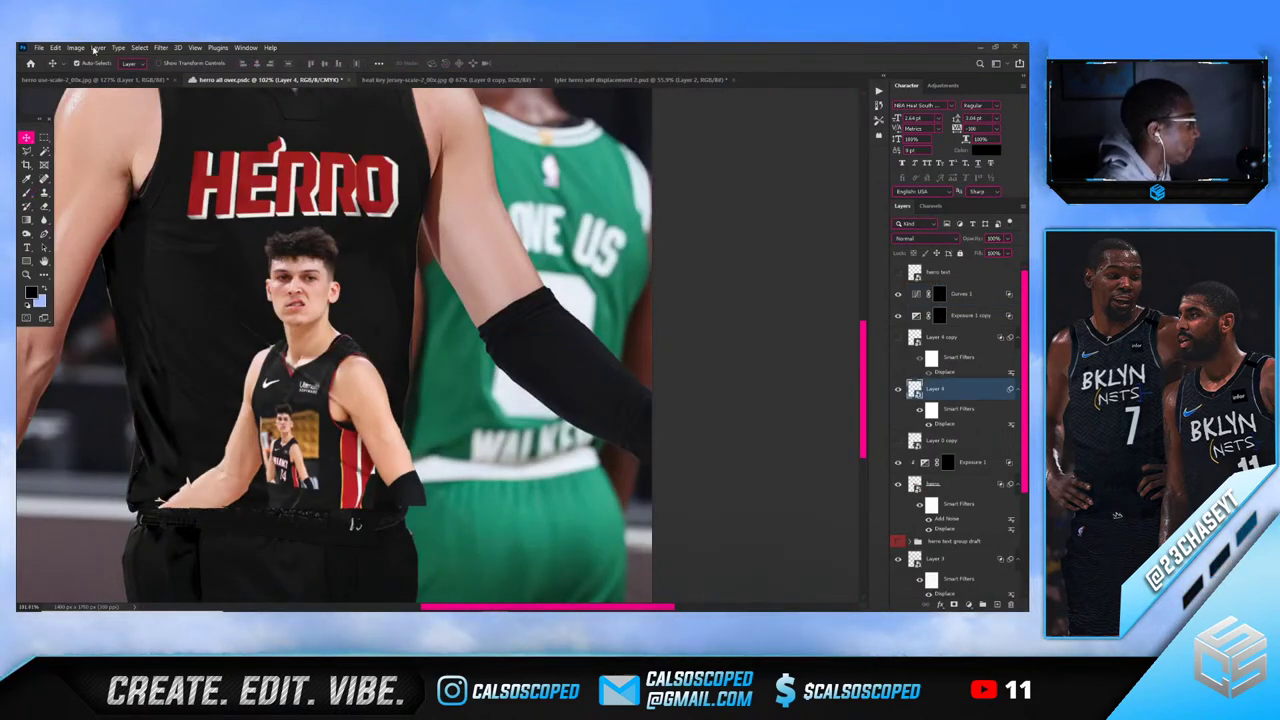
key("ctrl+j")
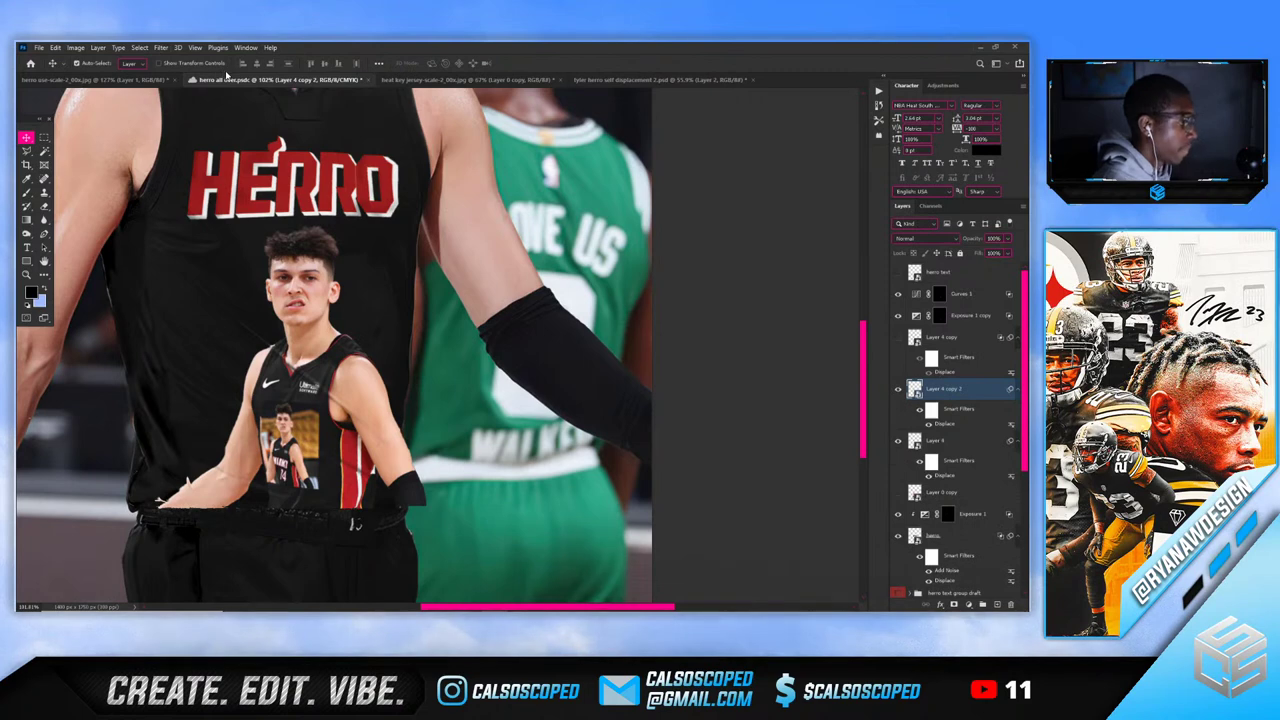
right_click(940, 398)
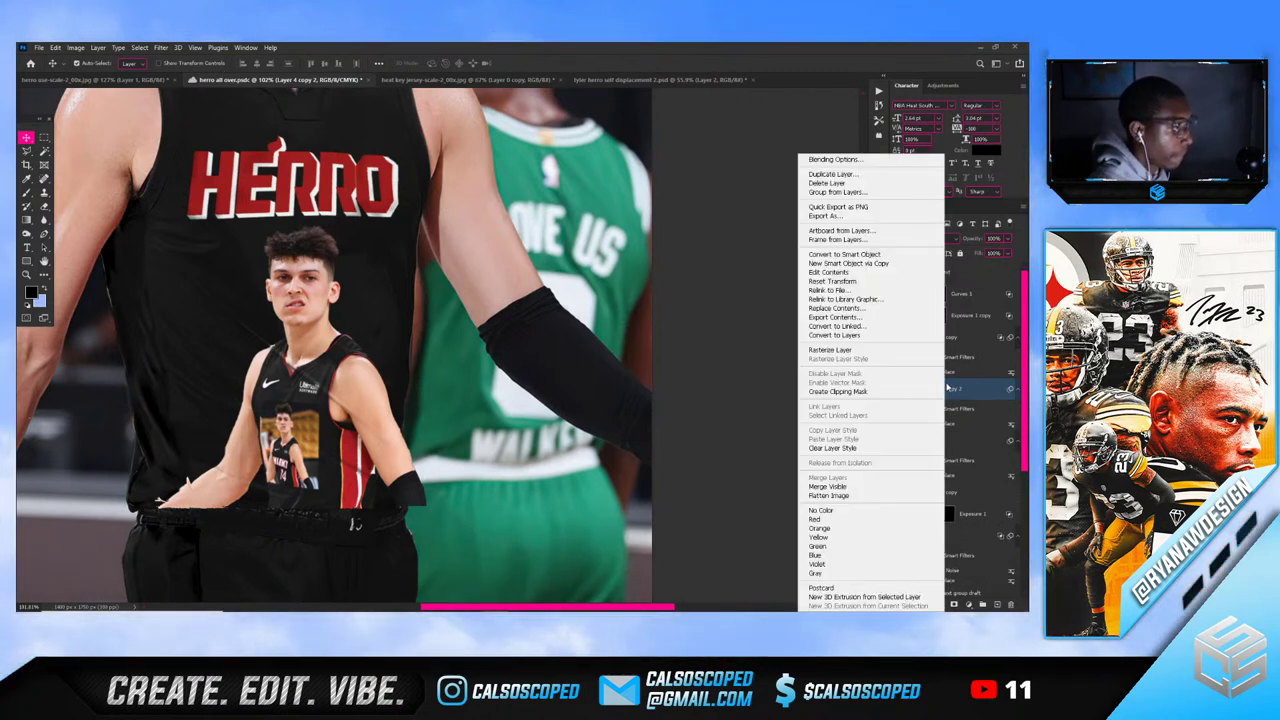
left_click(843, 254)
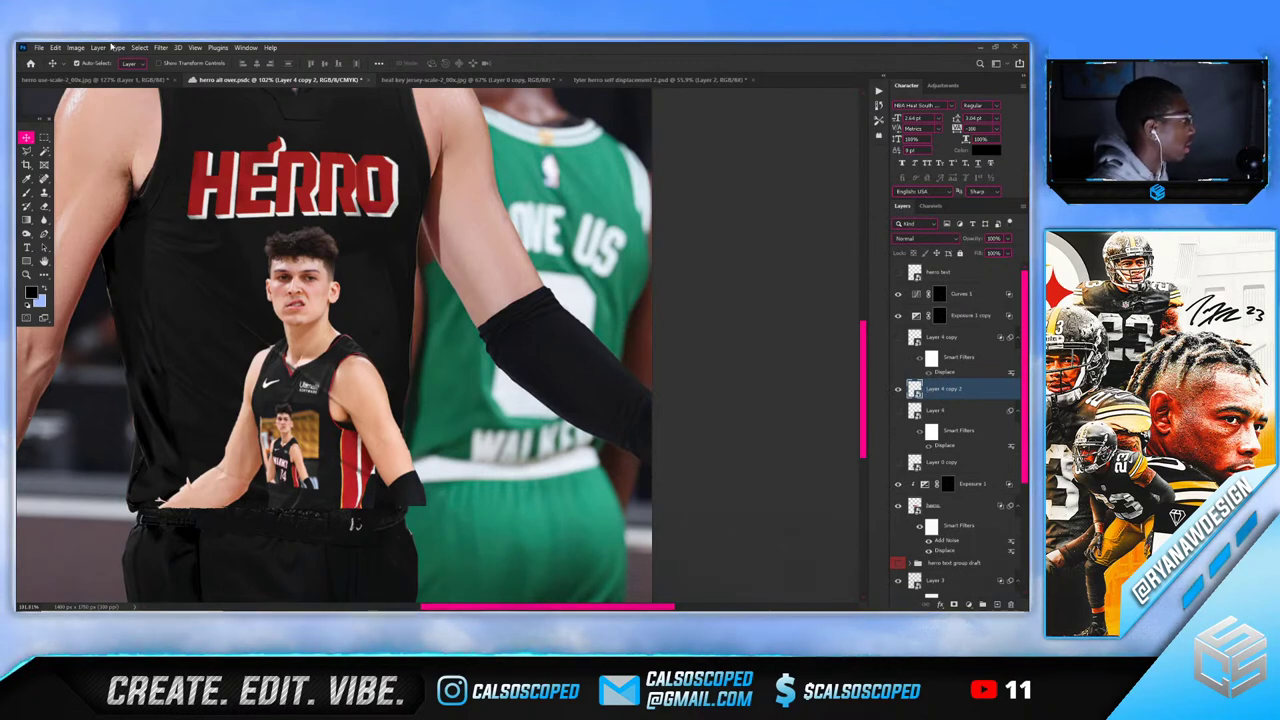
Add 2.49% Gaussian noise to the duplicated cutout, Layer 4 copy 2
left_click(160, 47)
mouse_move(240, 209)
left_click(330, 210)
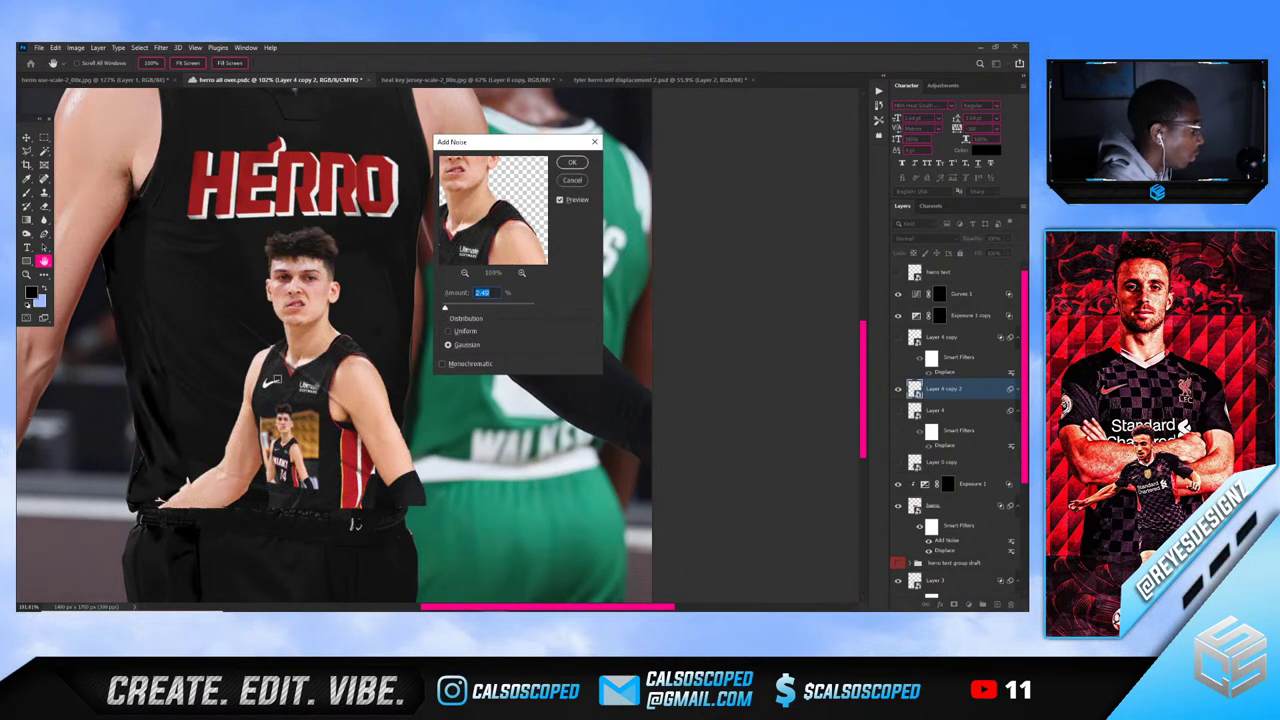
left_click(572, 163)
key("ctrl+0")
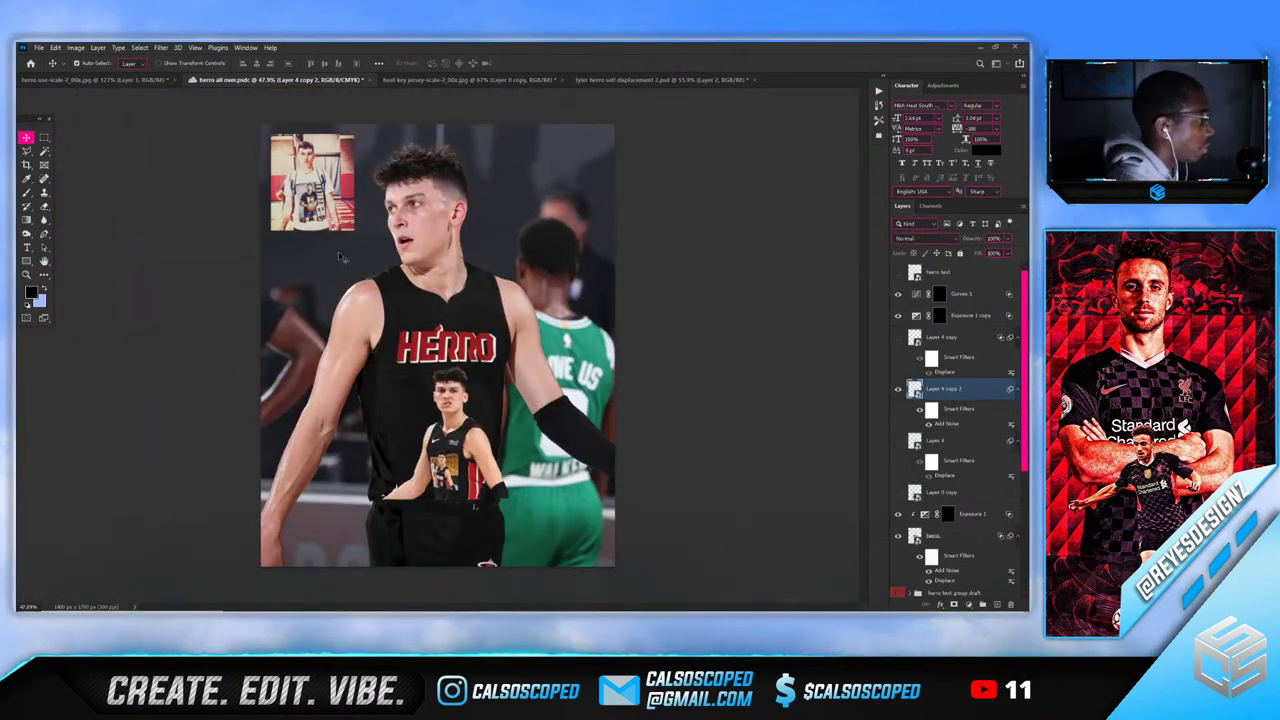
Embed the Add Noise filter of Layer 4 copy 2 in a new smart object and check its transform bounds
scroll(440, 441, "up", 3)
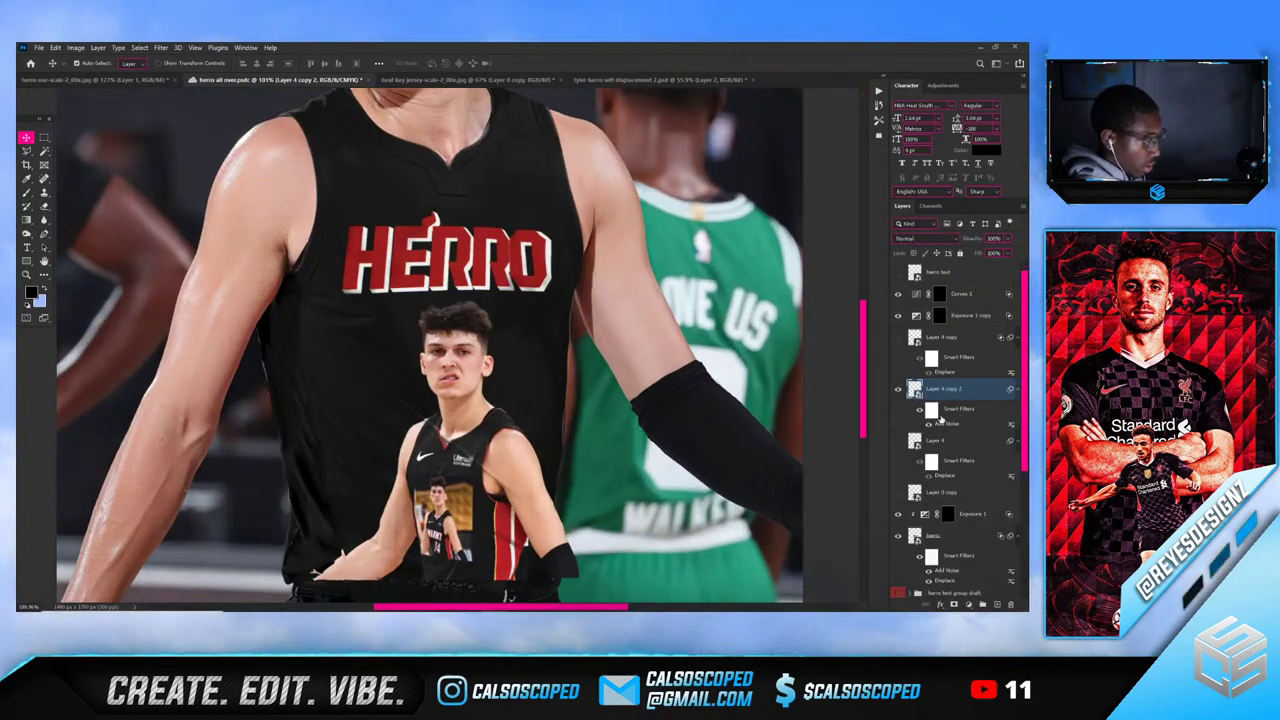
scroll(526, 479, "up", 2)
key("ctrl+t")
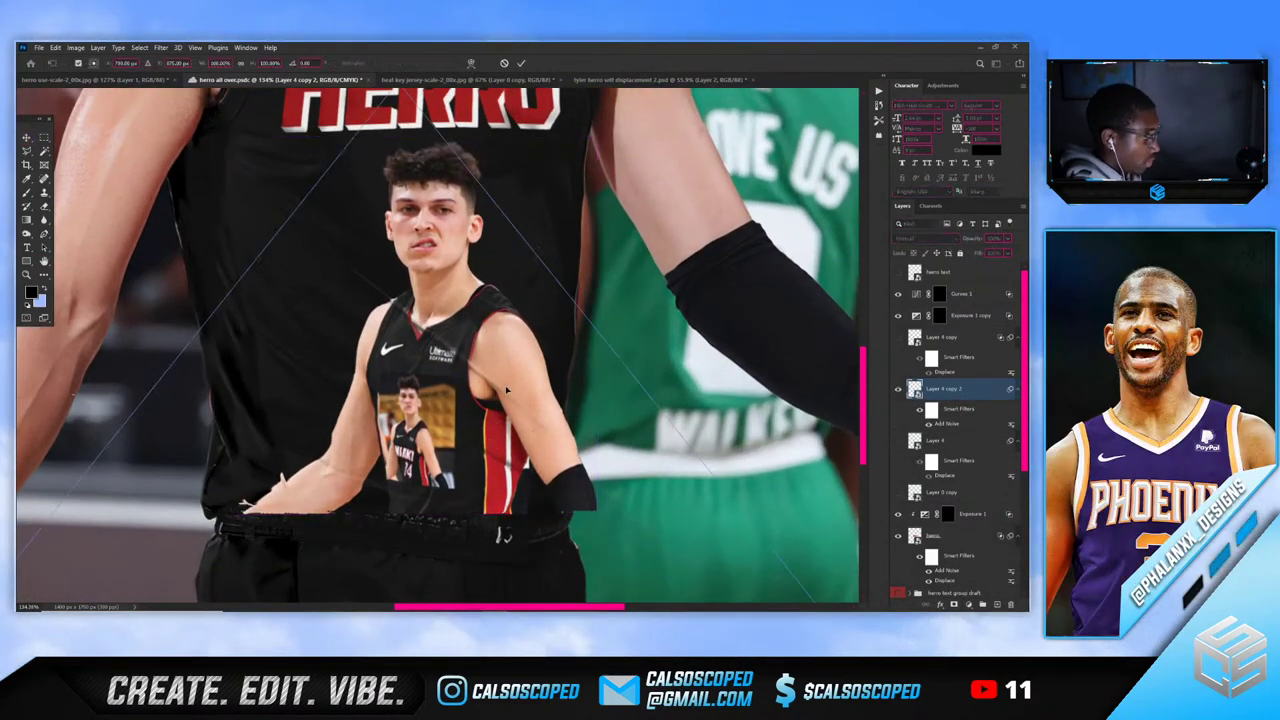
right_click(970, 394)
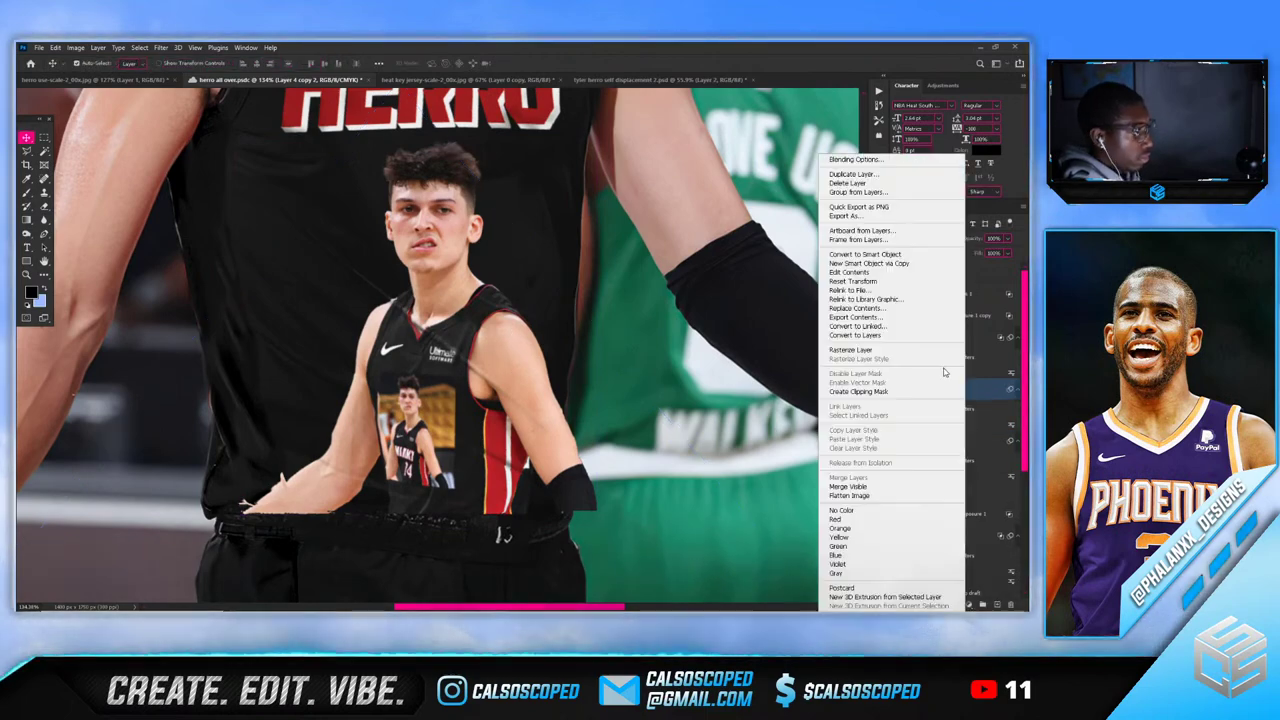
left_click(869, 258)
key("ctrl+0")
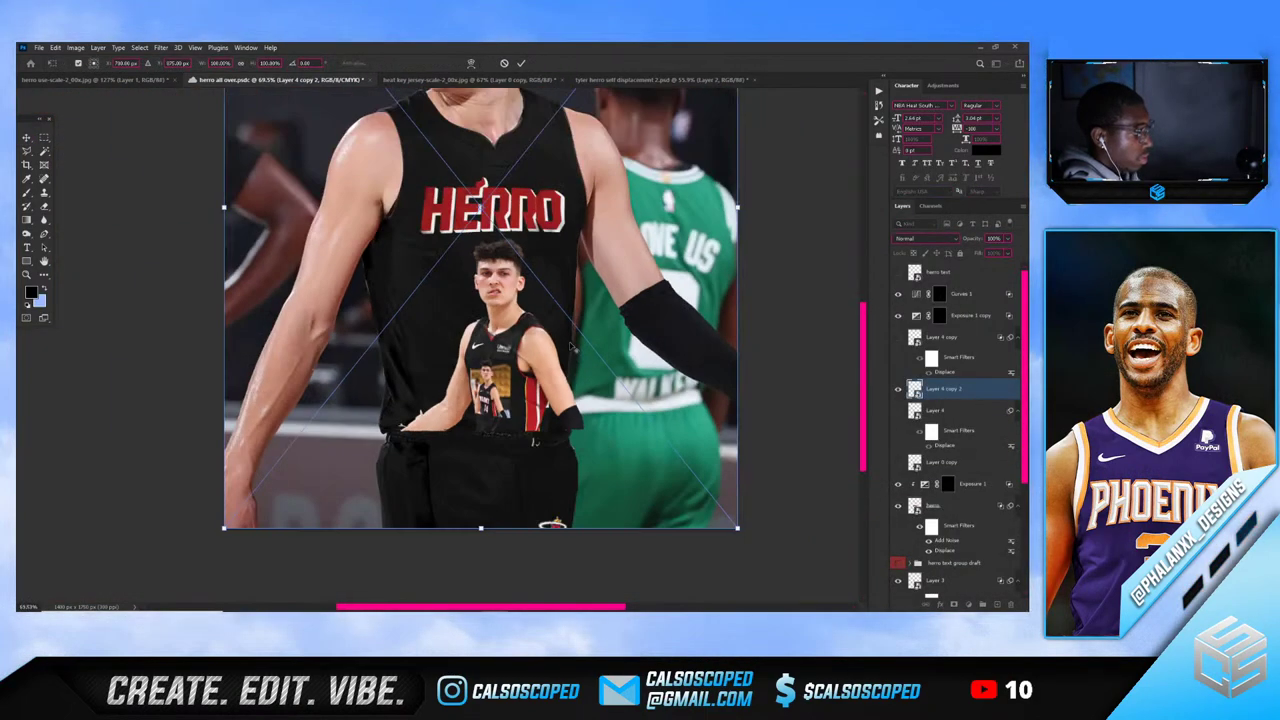
double_click(887, 387)
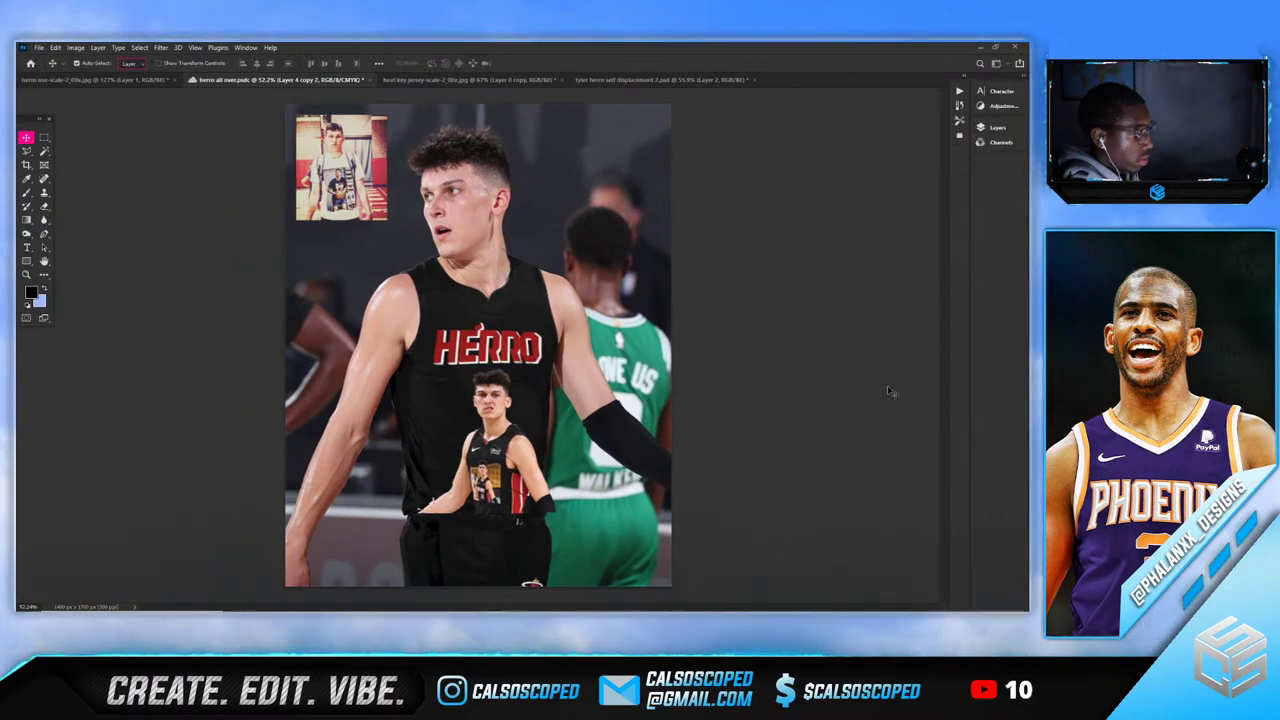
double_click(953, 339)
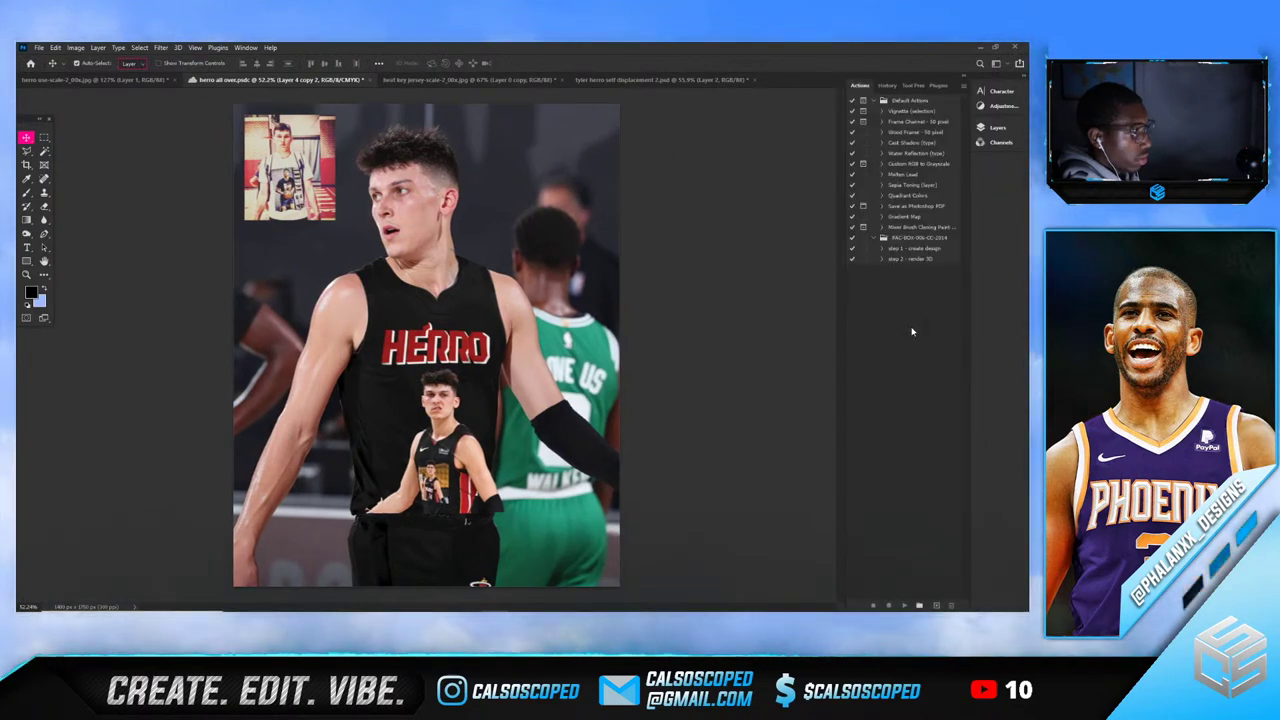
key("alt+F9")
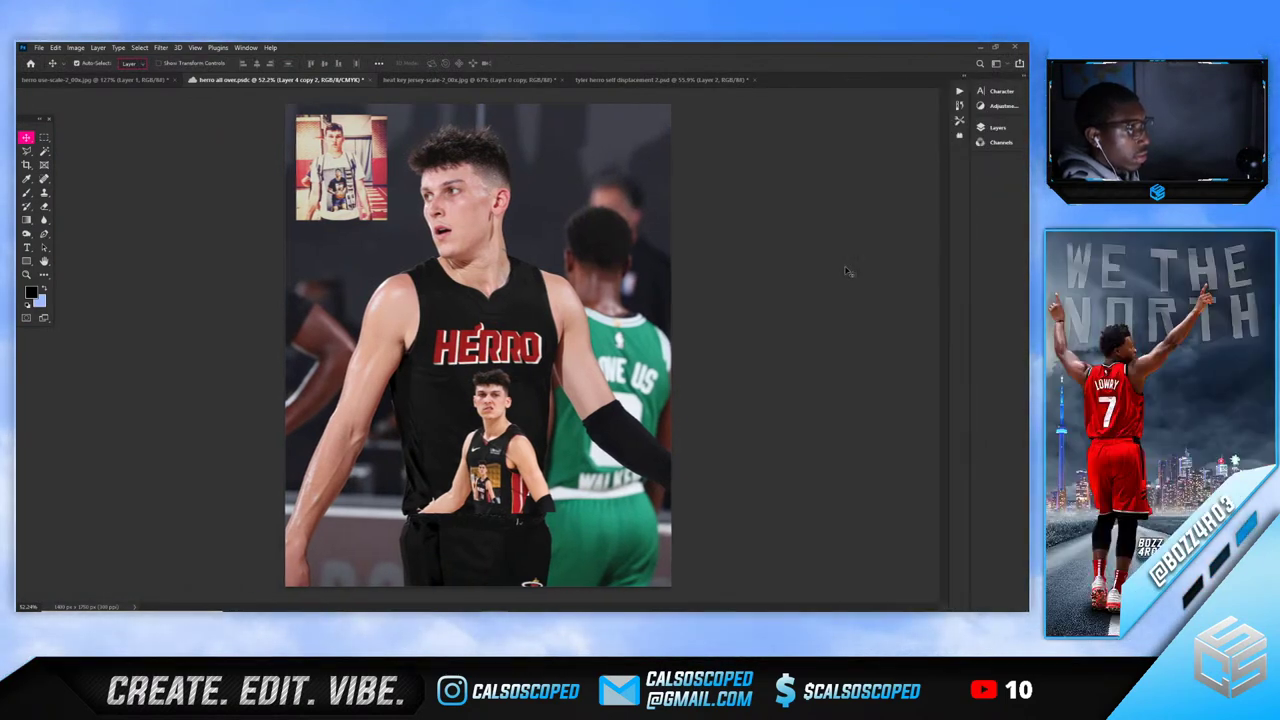
right_click(964, 74)
left_click(964, 74)
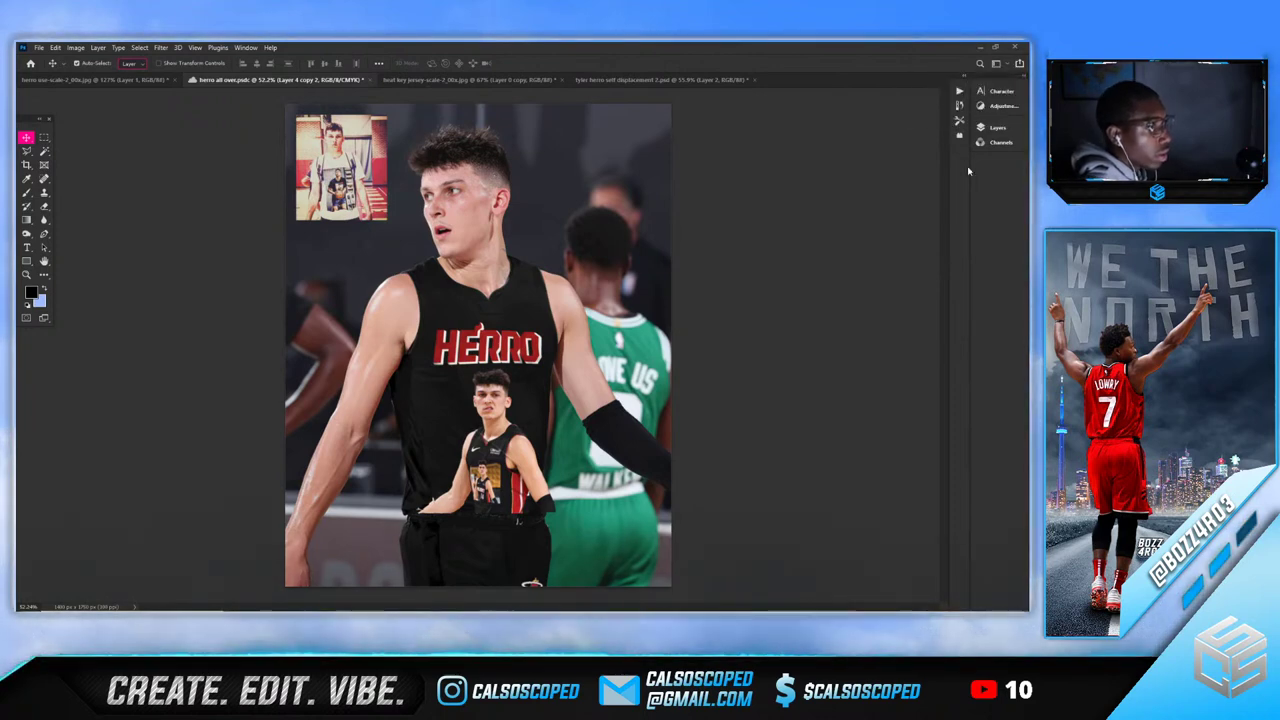
left_click_drag(970, 165, 888, 165)
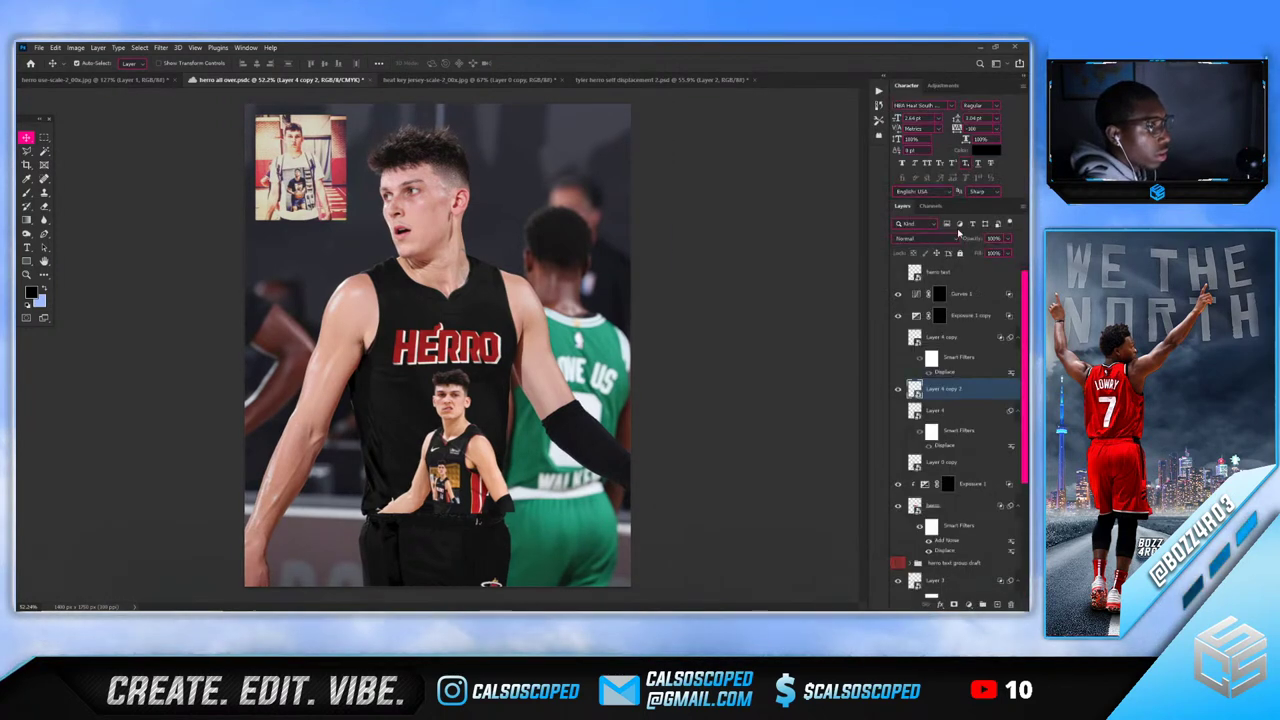
Convert Layer 4 copy 2 to a smart object and distort its upper corner beside the green jersey slightly inward
right_click(951, 394)
left_click(850, 254)
key("ctrl+t")
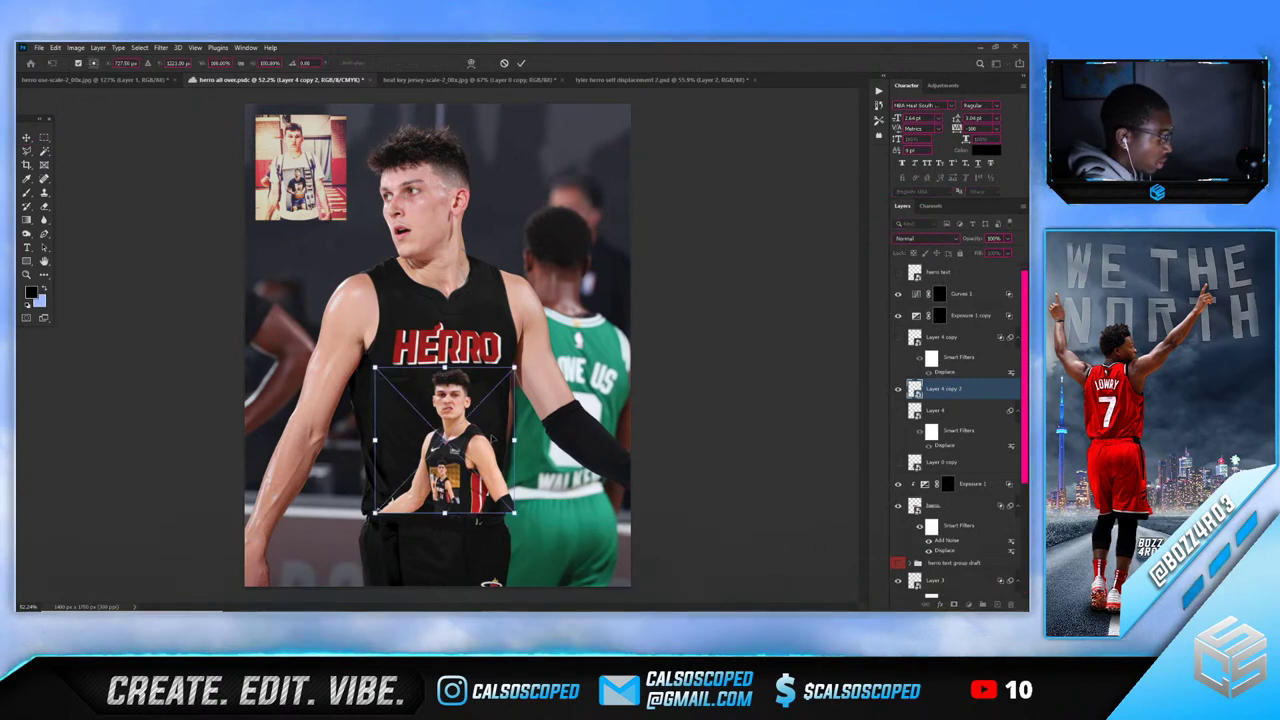
scroll(466, 459, "up", 3)
right_click(497, 423)
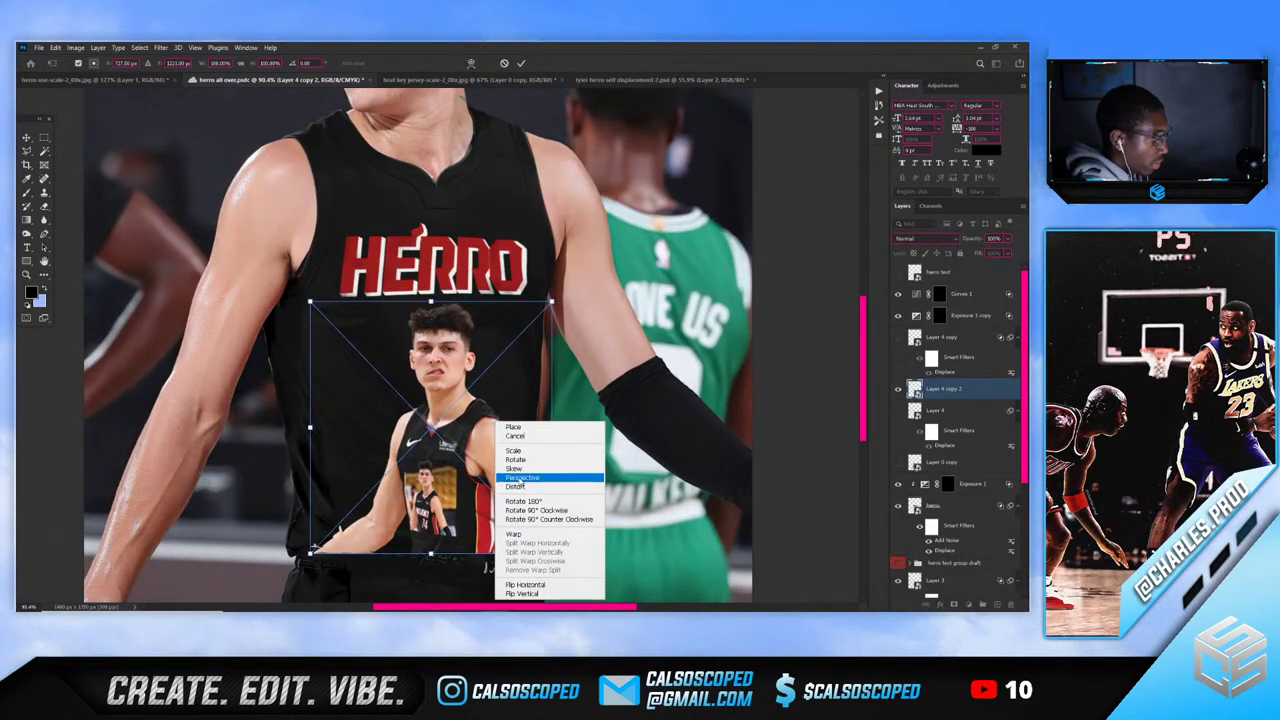
left_click(516, 486)
left_click_drag(551, 301, 542, 306)
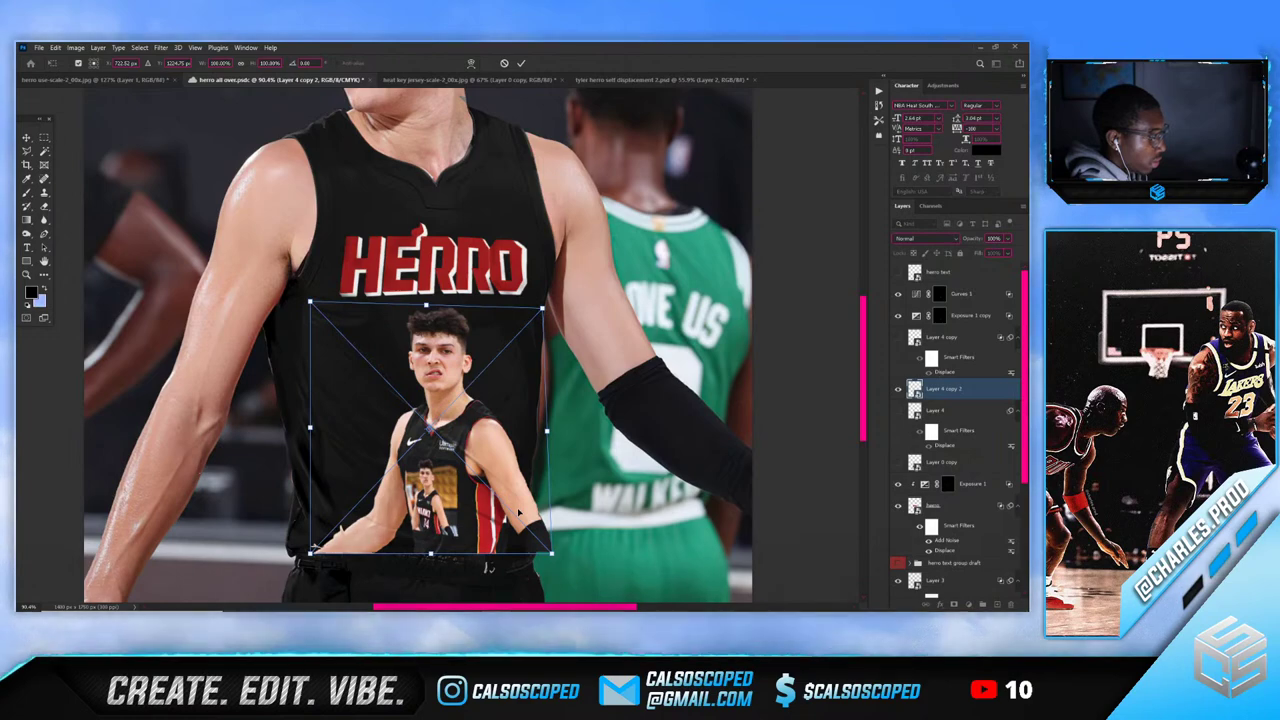
key("Return")
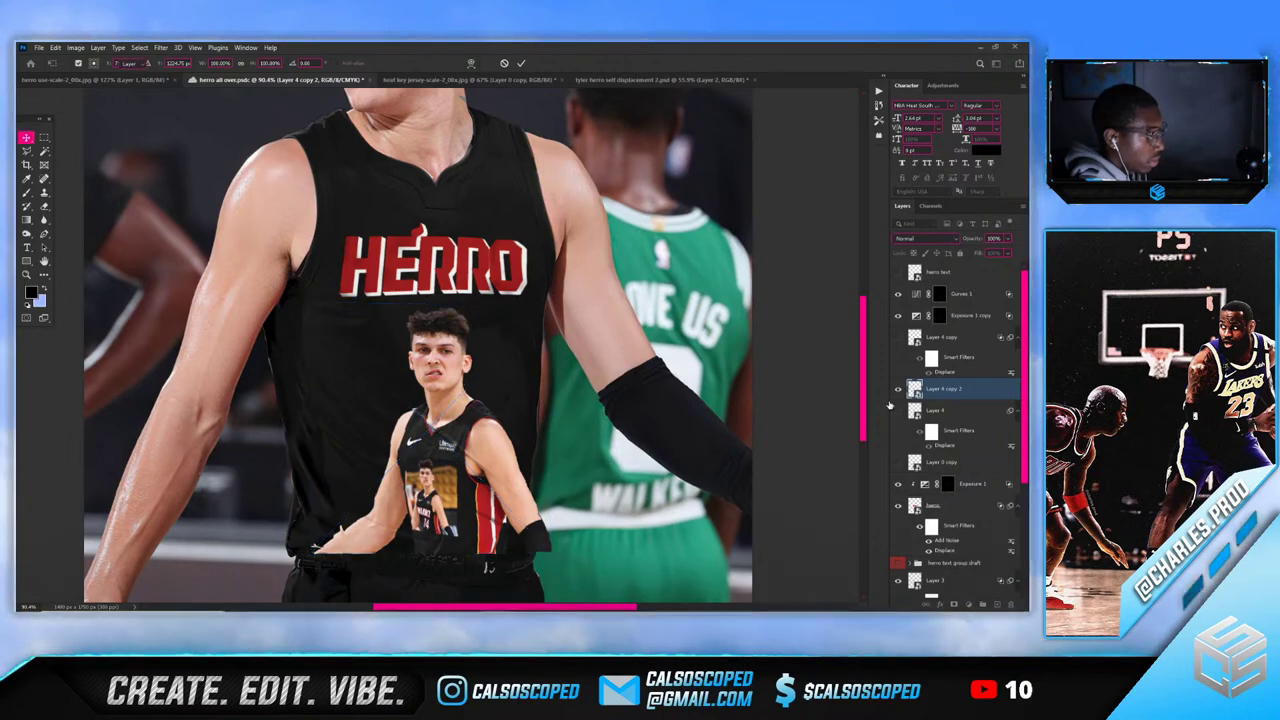
Start warping Layer 4 copy 2 and split the warp grid through the lower chest and neck, with vertical divisions on both sides of the neck
scroll(457, 470, "up", 4)
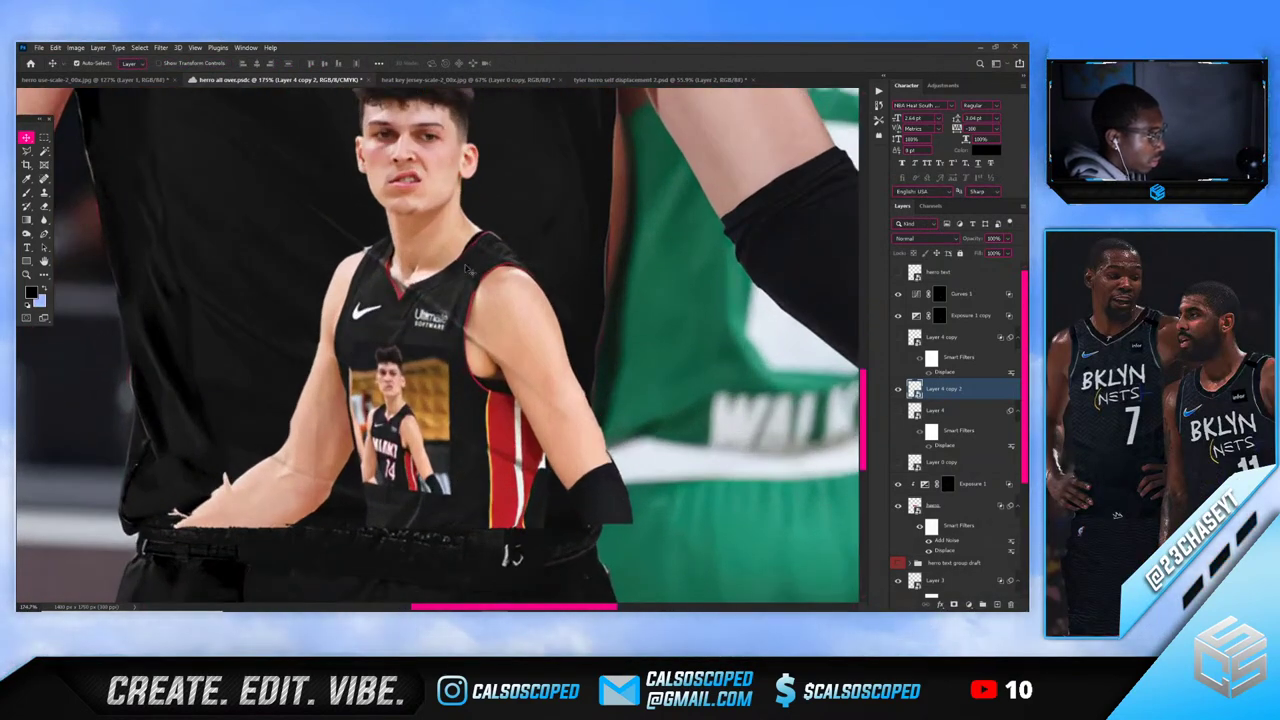
key("ctrl+t")
scroll(434, 222, "up", 2)
right_click(433, 218)
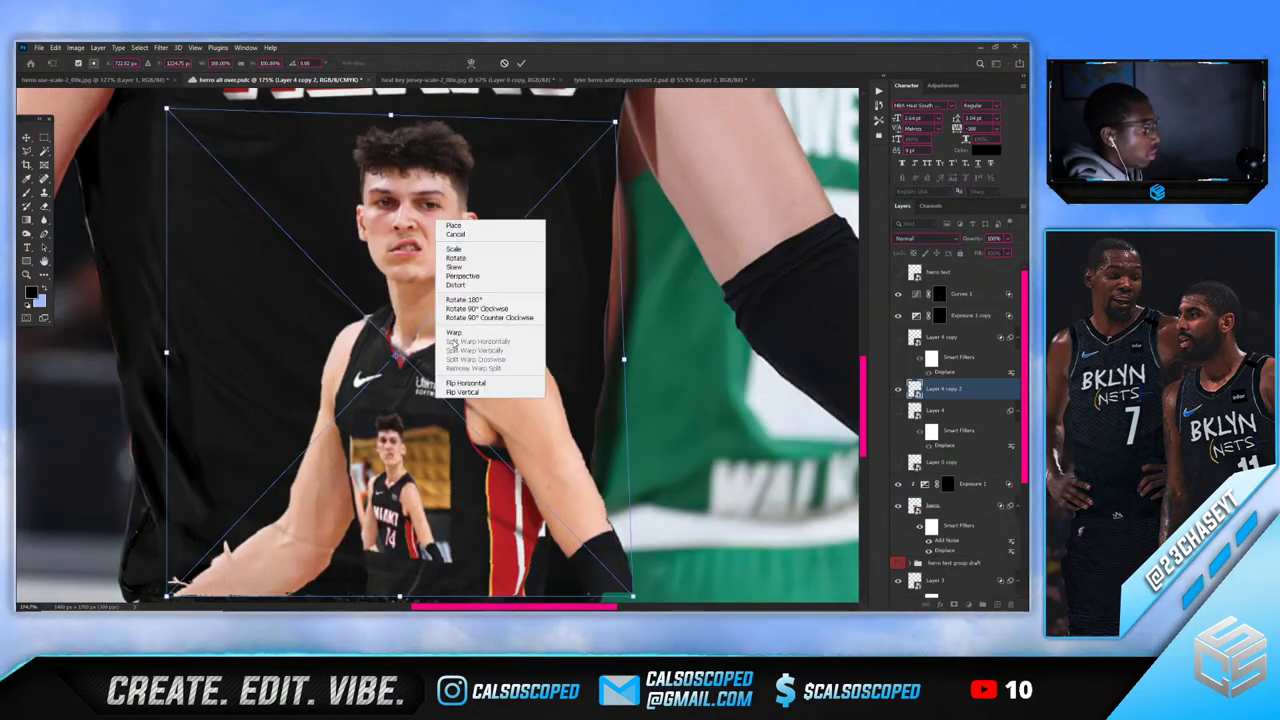
left_click(440, 292)
left_click(389, 459, "alt")
left_click(387, 286, "alt")
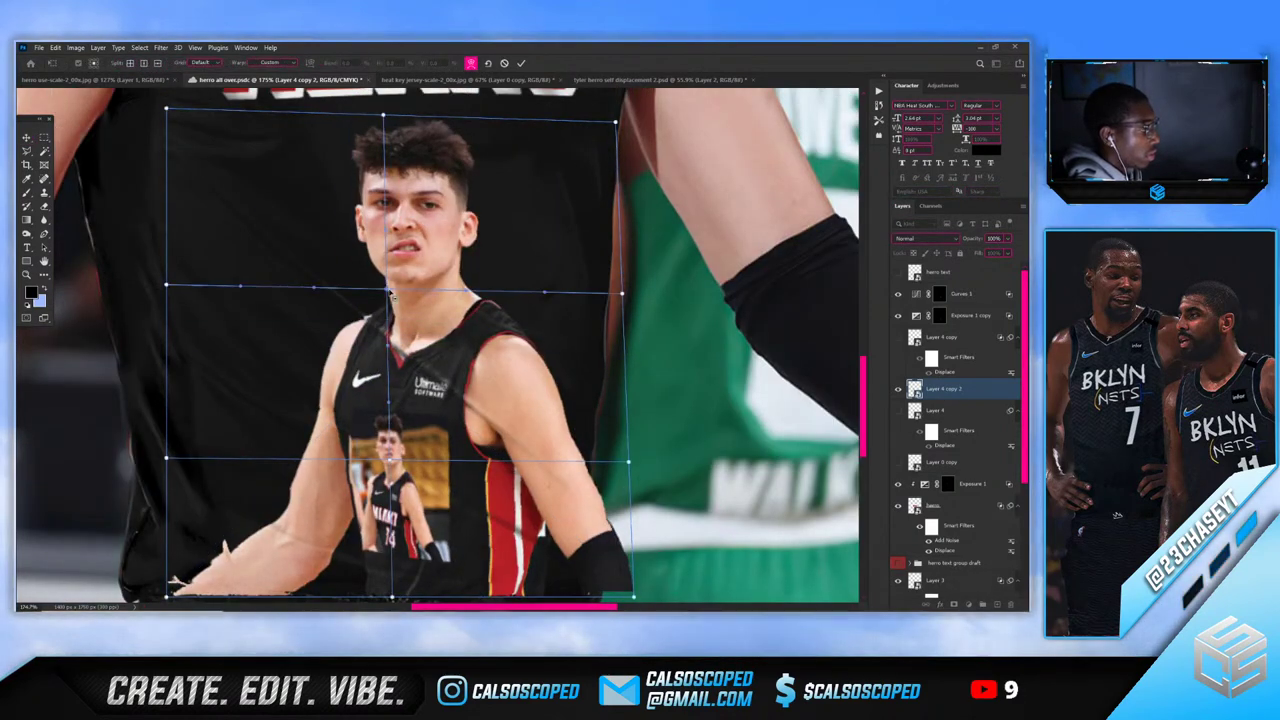
left_click_drag(387, 288, 473, 292)
left_click(461, 289, "alt")
Try reshaping the sides of the cutout's face with extra warp splits through the cheeks and forehead, and undo them
left_click(373, 229)
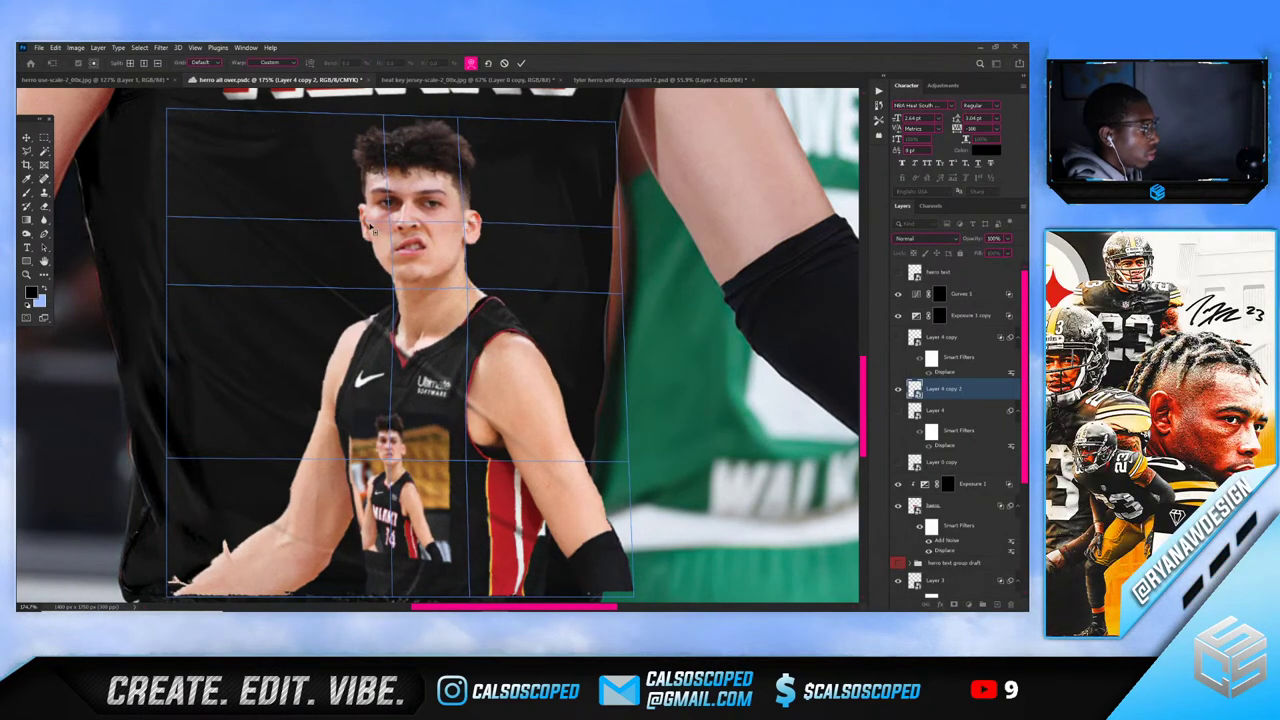
left_click(358, 229)
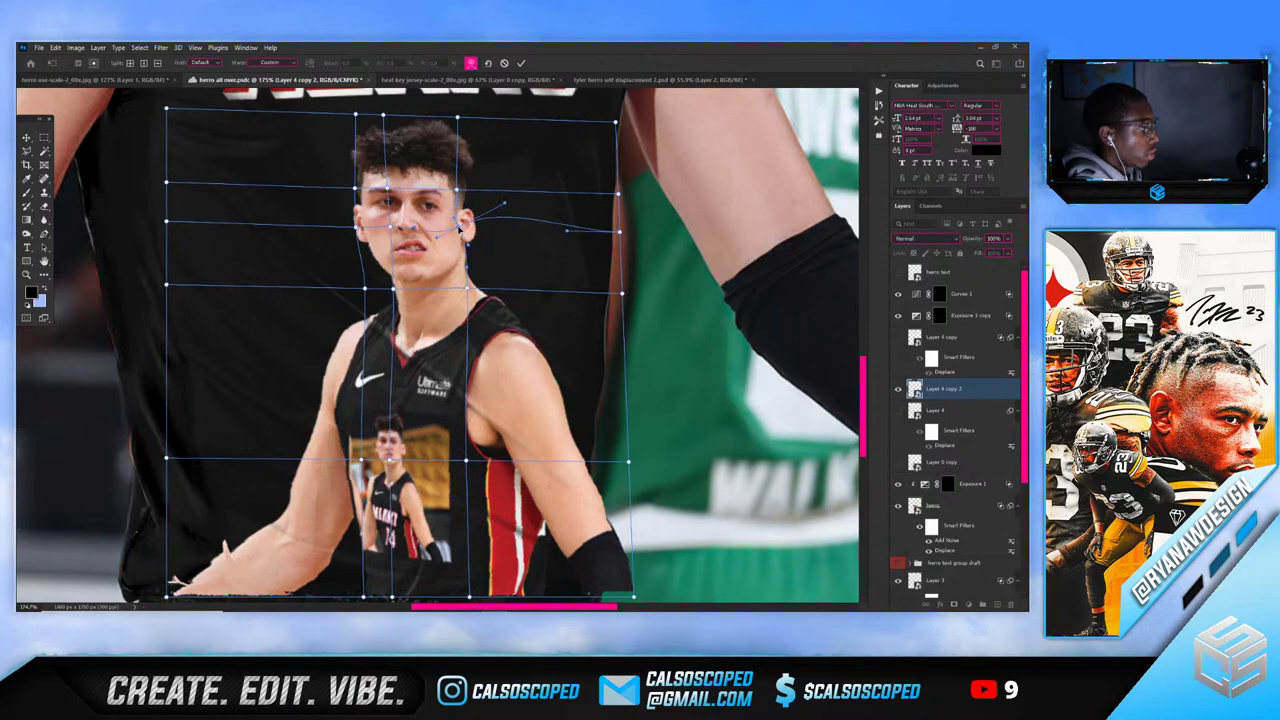
scroll(422, 228, "down", 3)
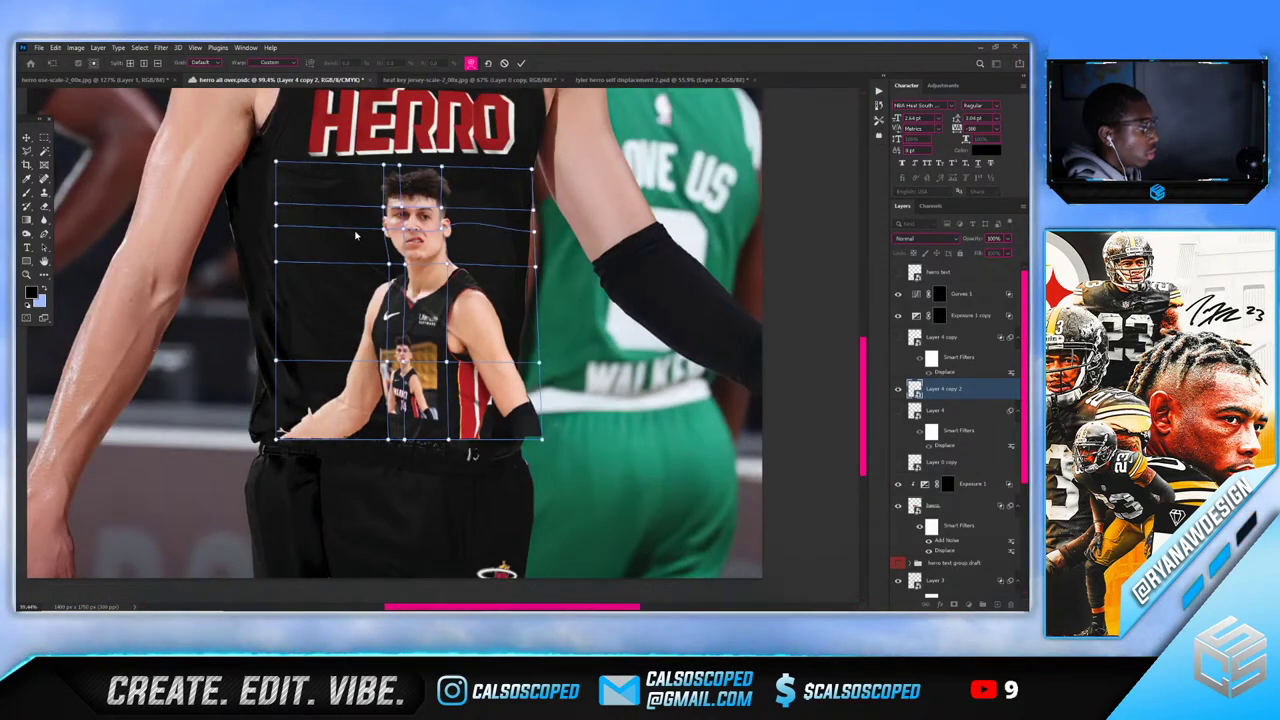
scroll(432, 228, "up", 3)
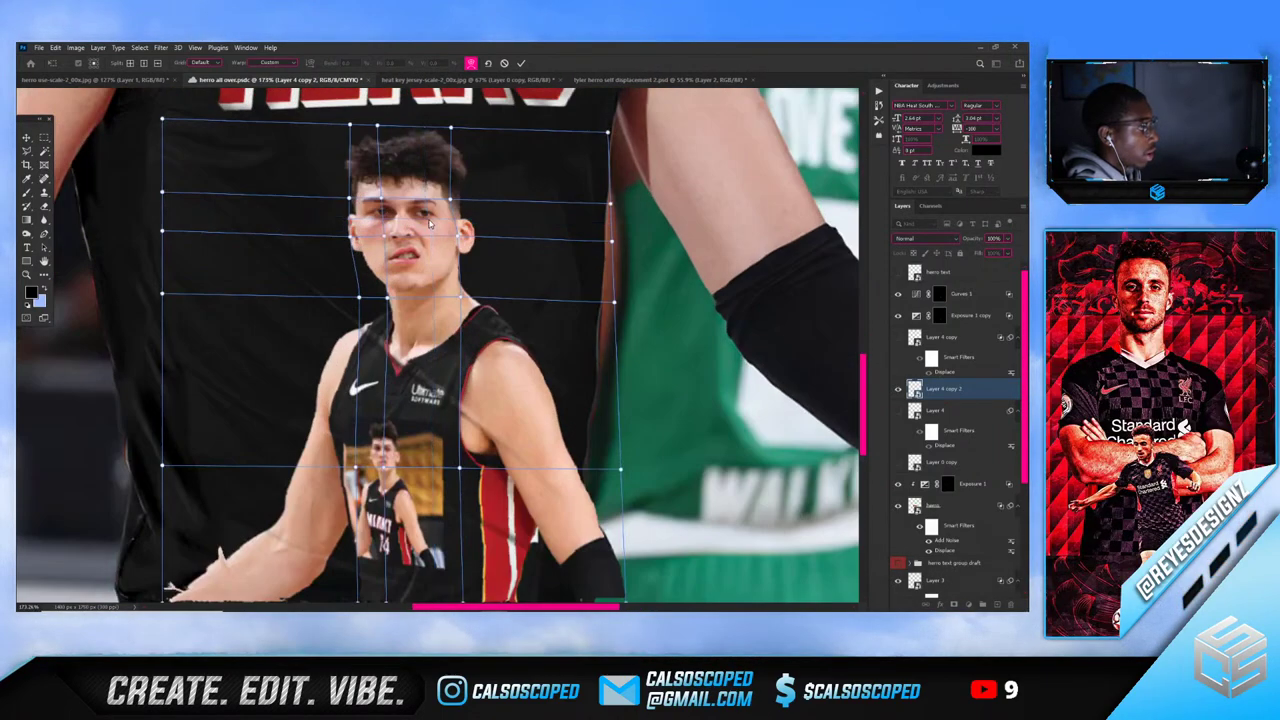
key("ctrl+z")
key("ctrl+z")
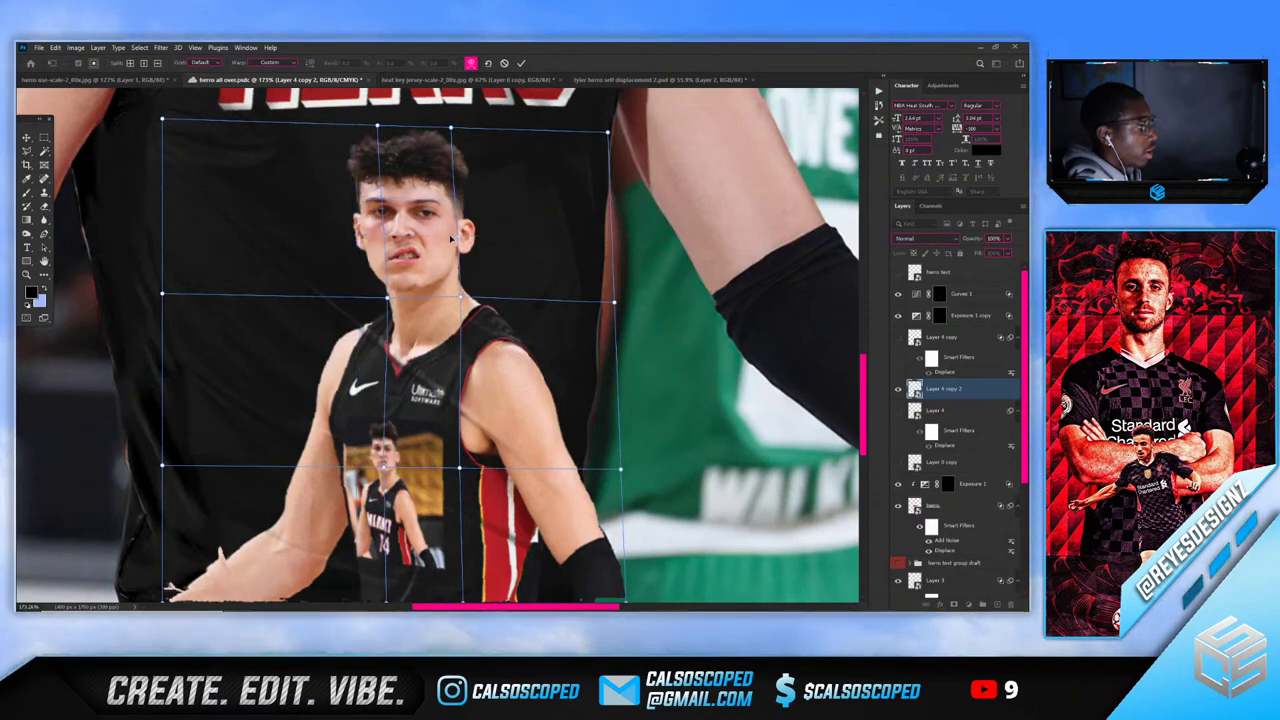
Add warp splits through the cutout's cheek and along its raised shoulder, reshape the shoulder slightly, and apply the warp
left_click(358, 237)
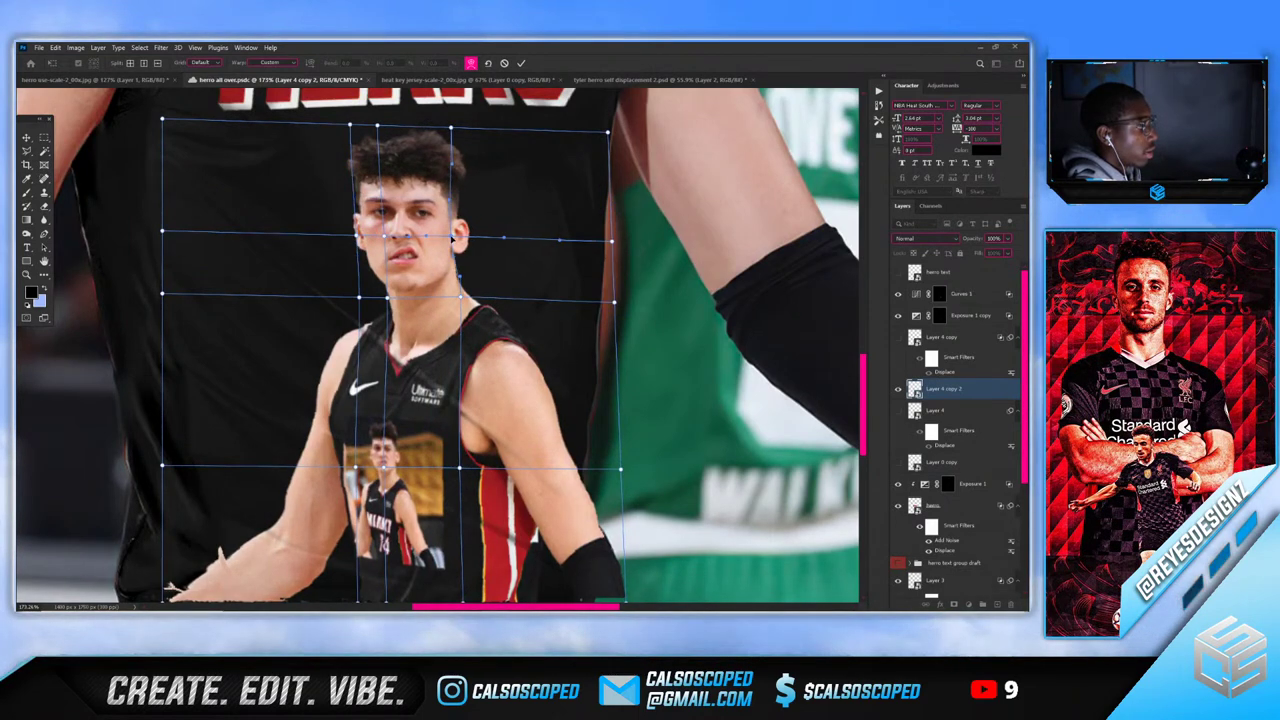
left_click(356, 237)
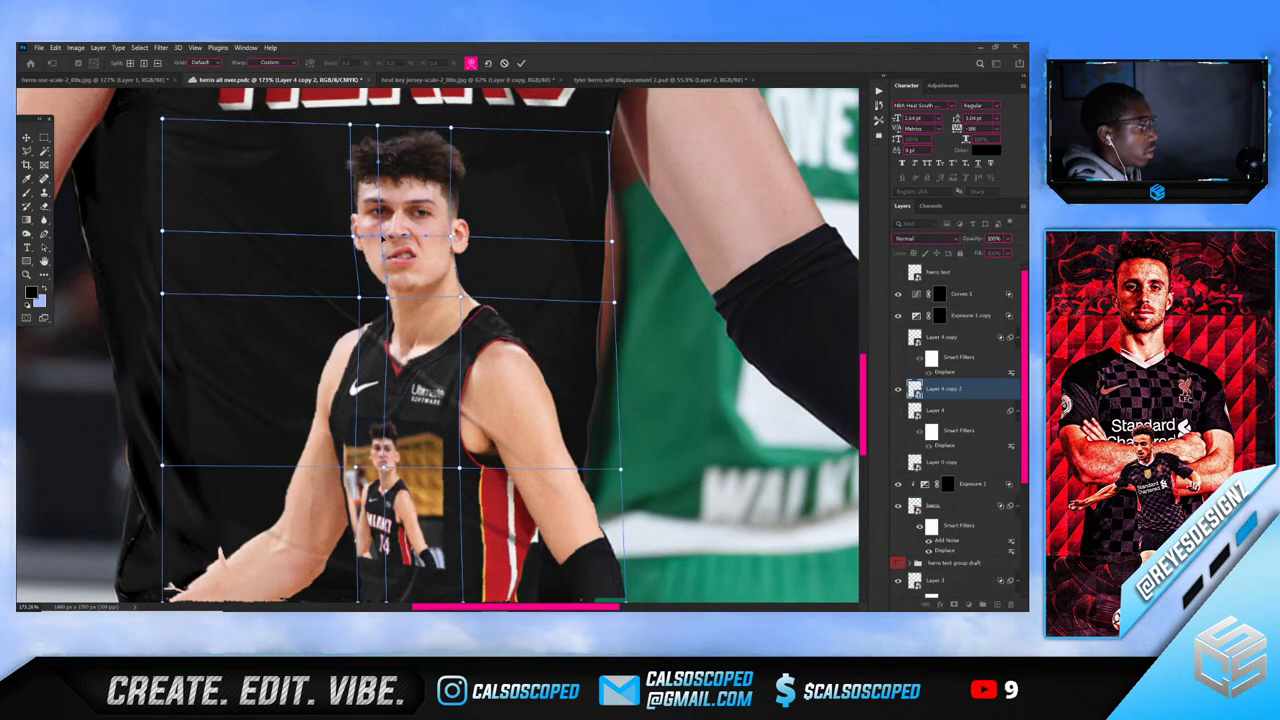
scroll(565, 360, "down", 2)
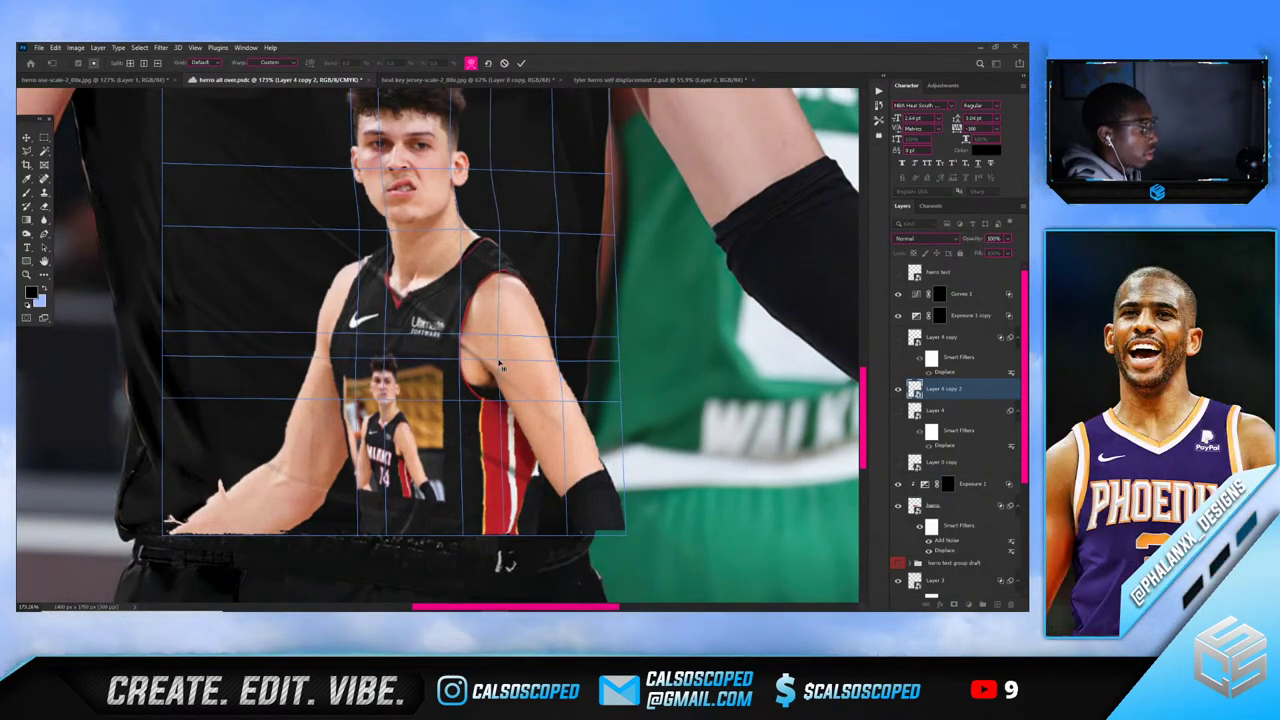
left_click_drag(489, 353, 535, 321)
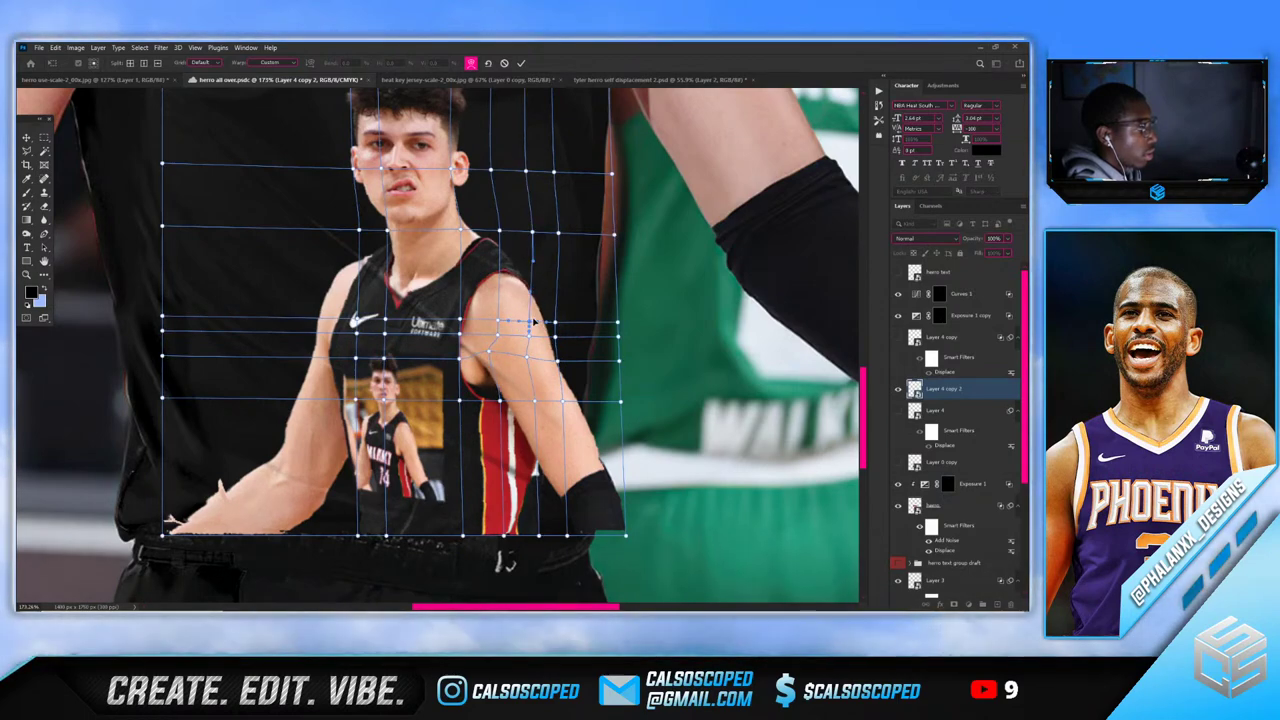
left_click(521, 63)
scroll(420, 220, "down", 8)
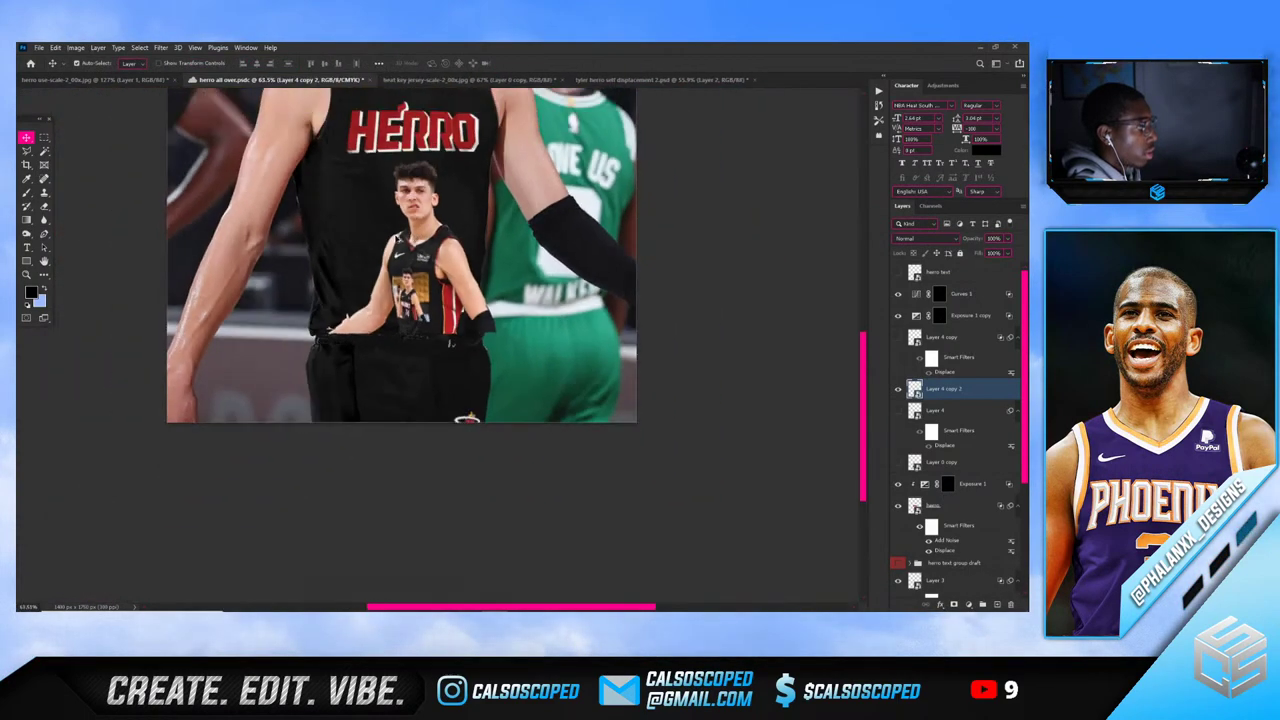
scroll(432, 376, "down", 4)
scroll(432, 376, "up", 4)
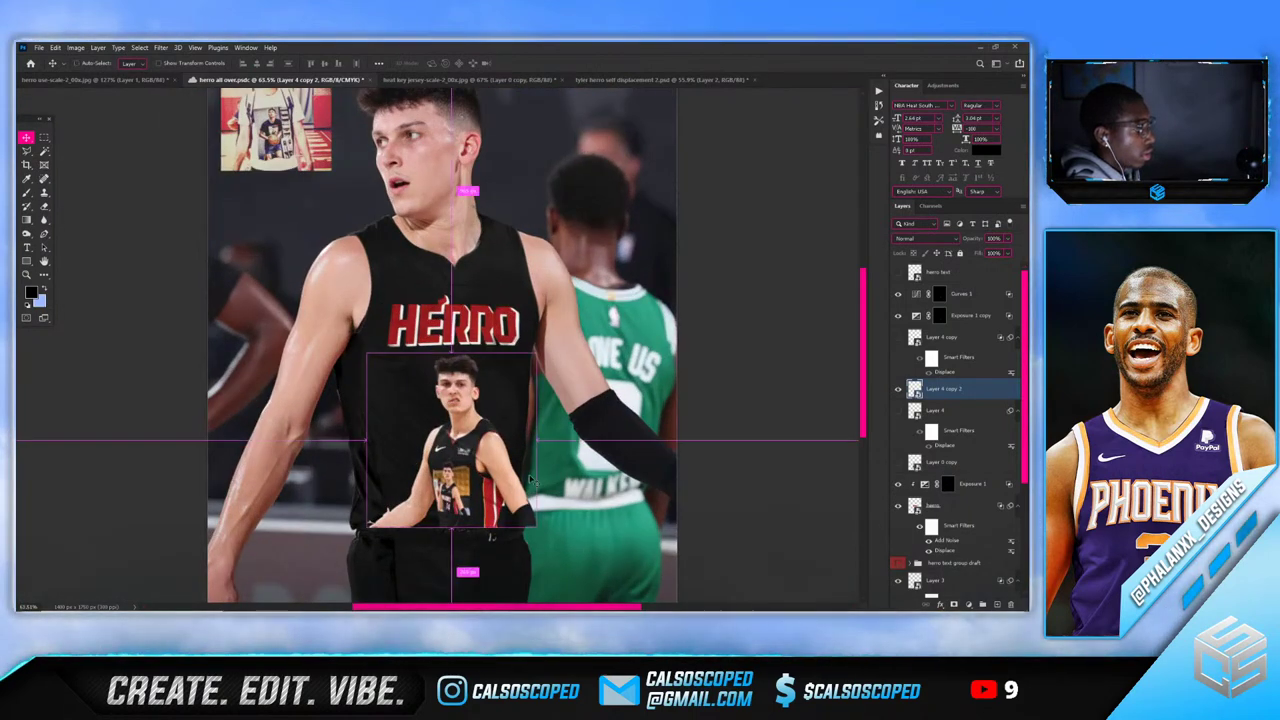
left_click_drag(531, 480, 531, 470)
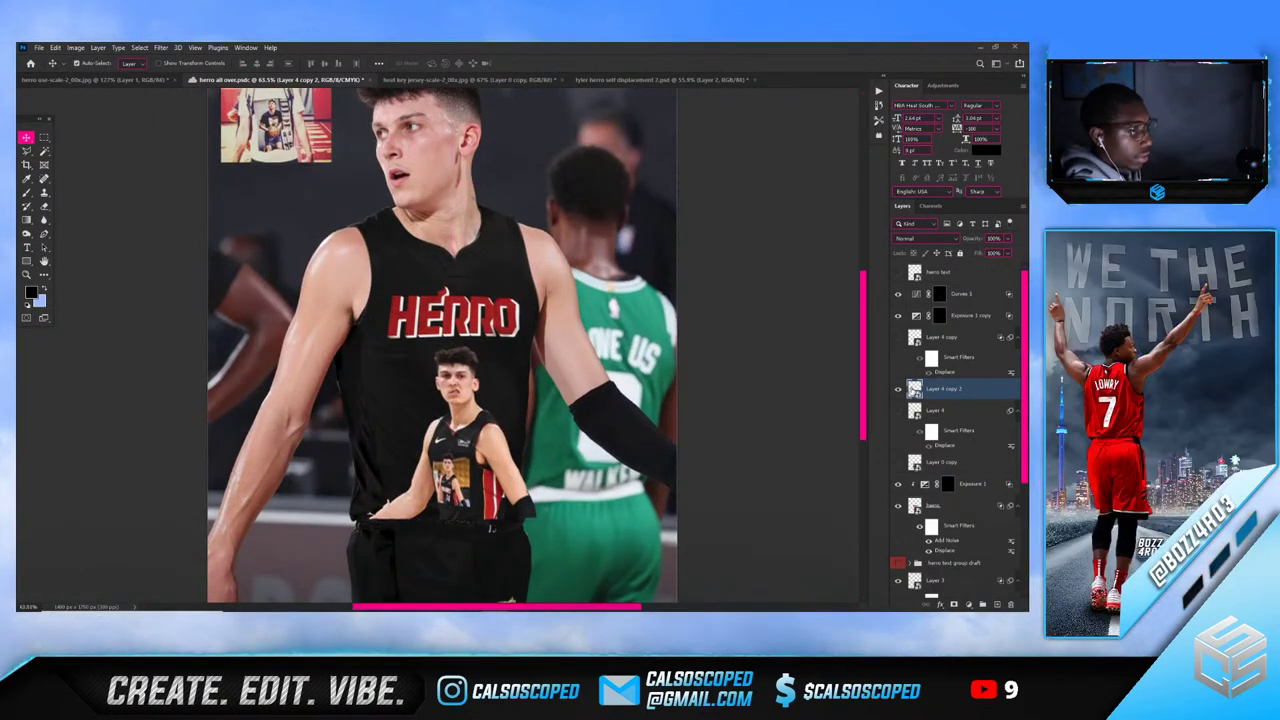
scroll(531, 432, "up", 3)
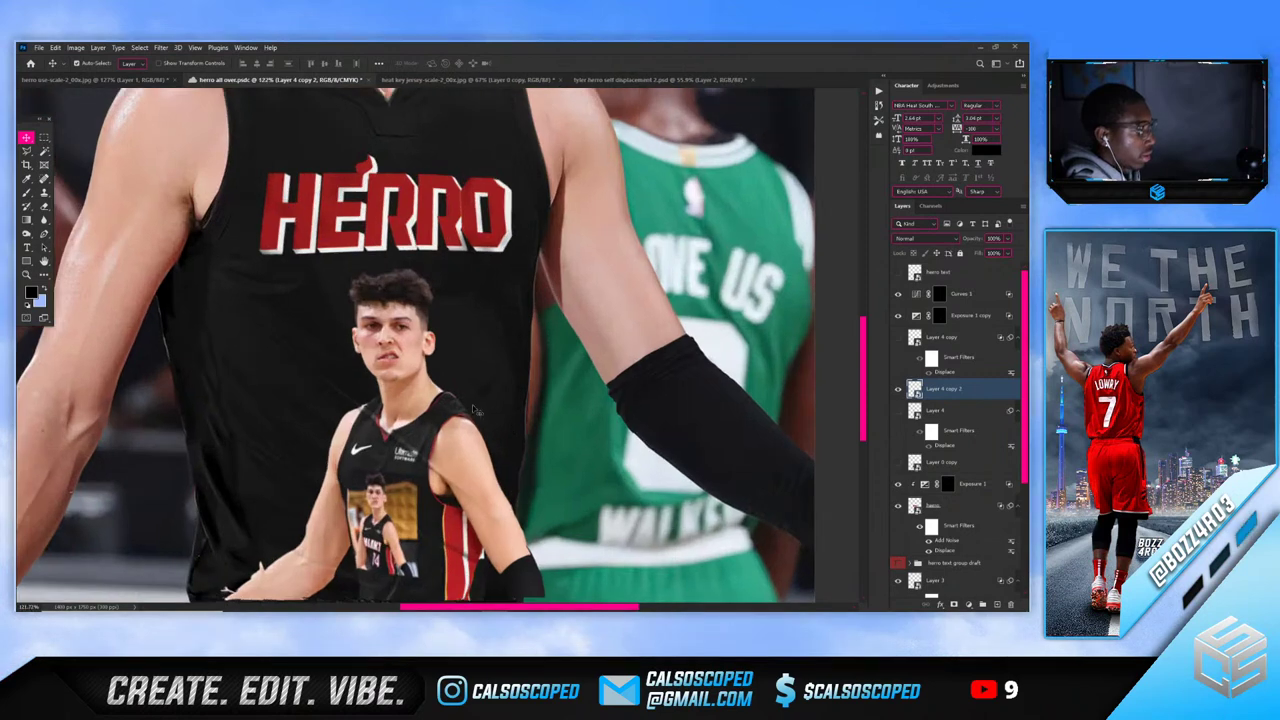
In Layer 4 copy 2's blending options, split the Underlying Layer's black Blend If slider so dark folds show through softly
right_click(924, 384)
left_click(925, 388)
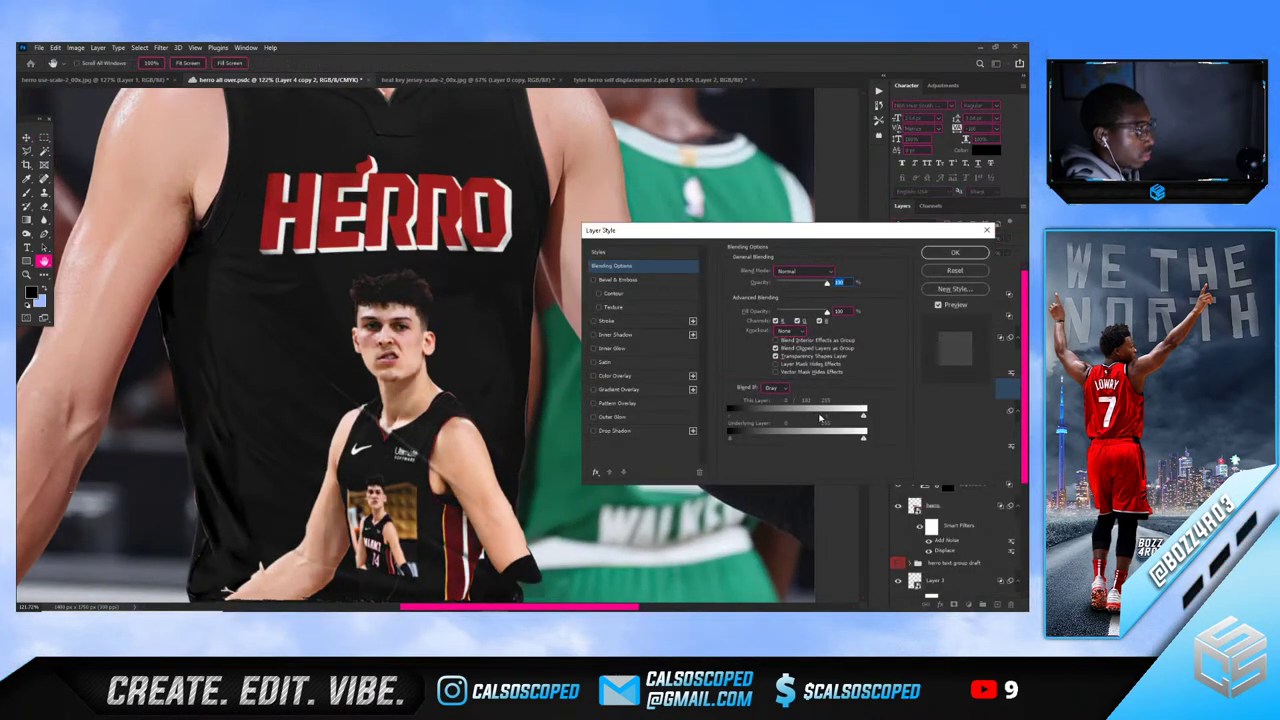
left_click_drag(724, 438, 746, 443)
left_click_drag(763, 443, 741, 443)
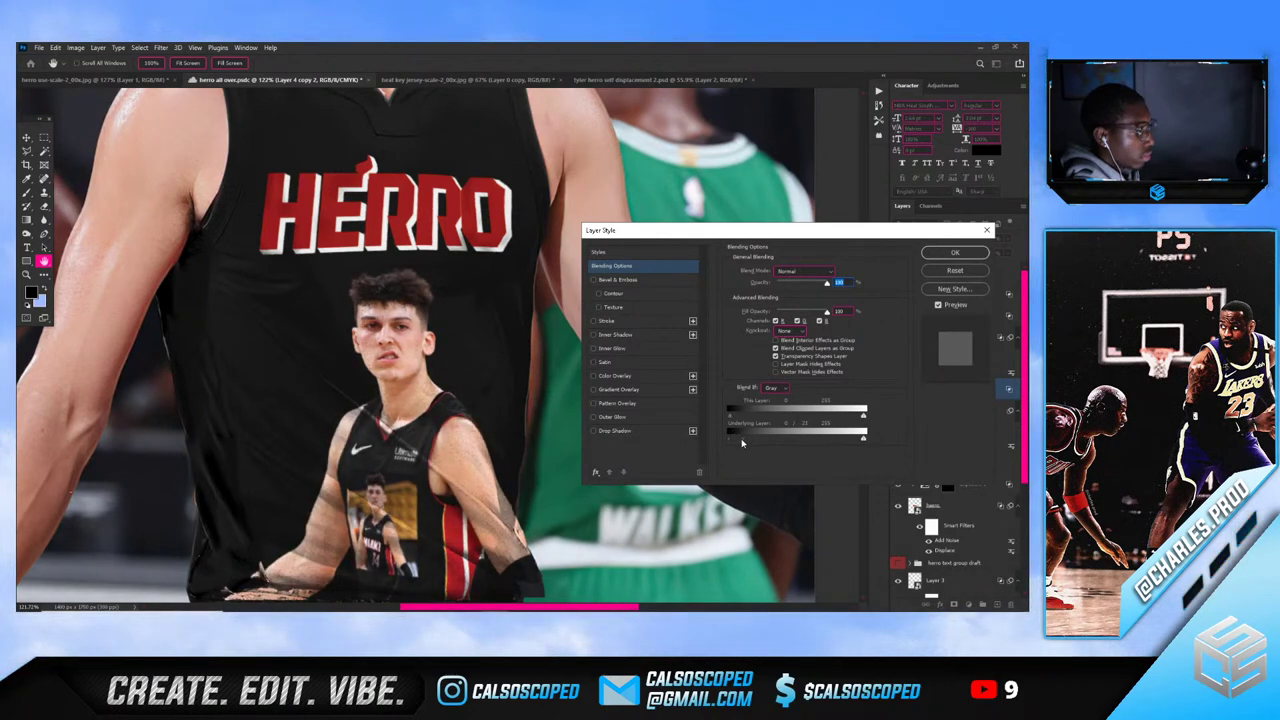
left_click(955, 252)
key("v")
scroll(487, 443, "down", 3)
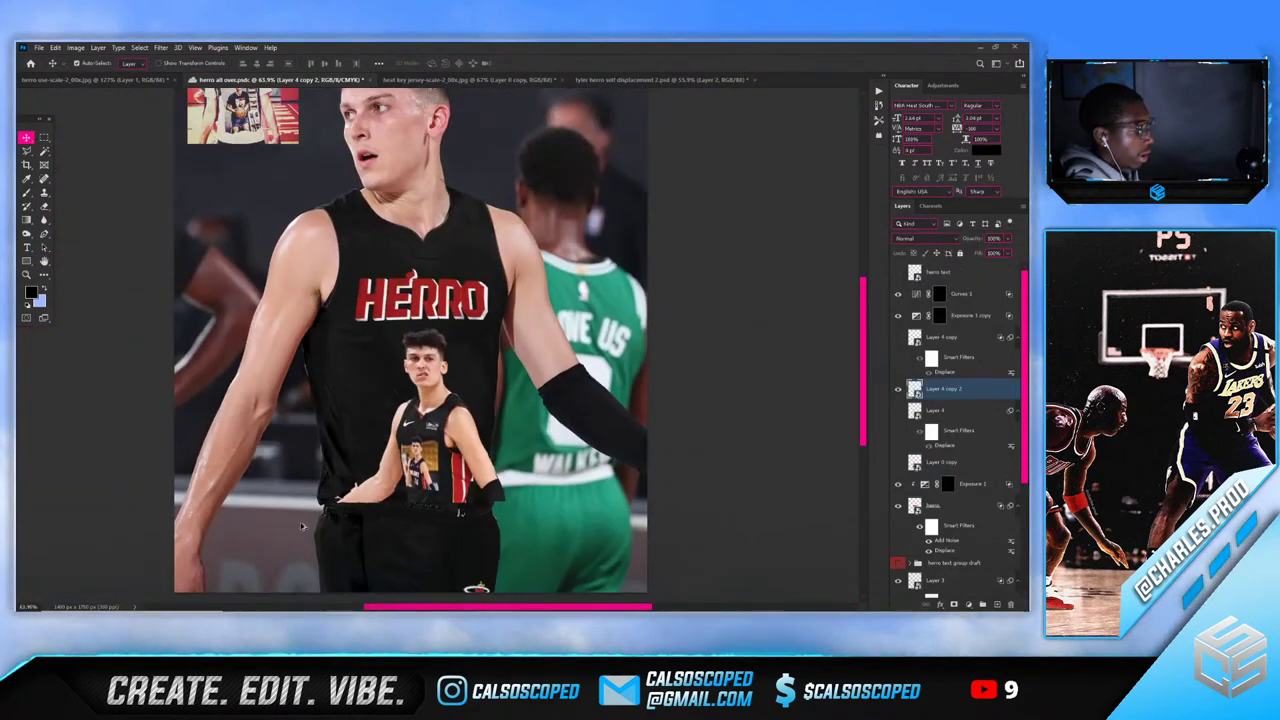
Lower Layer 4 copy 2's fill to about 40% and add a layer mask ready for painting in black
scroll(487, 443, "up", 4)
scroll(487, 443, "up", 2)
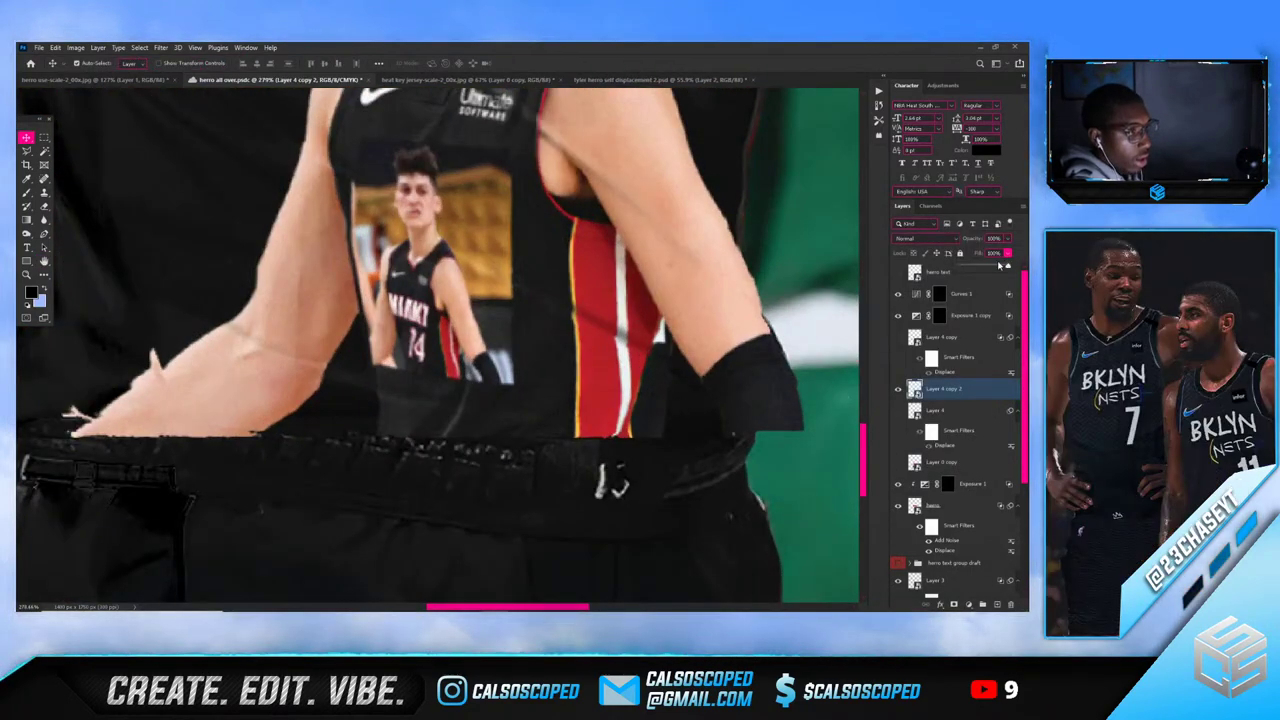
left_click_drag(1007, 253, 983, 268)
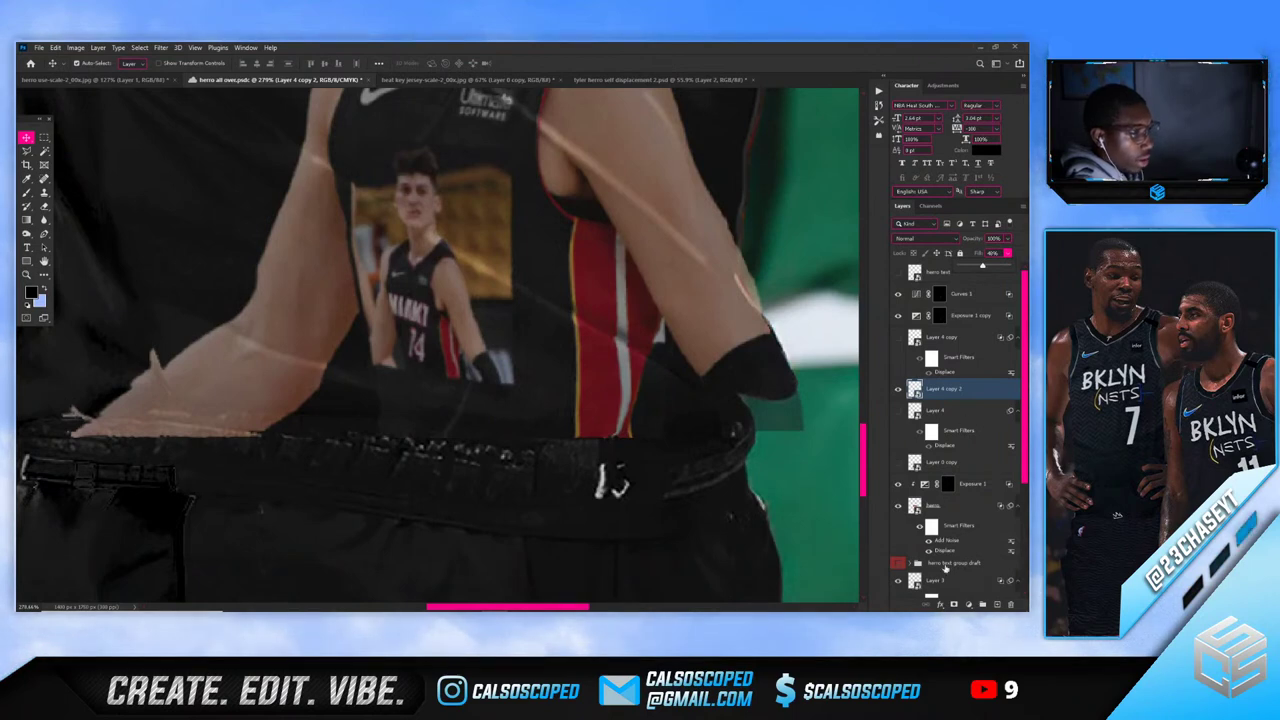
left_click(952, 605)
key("b")
key("x")
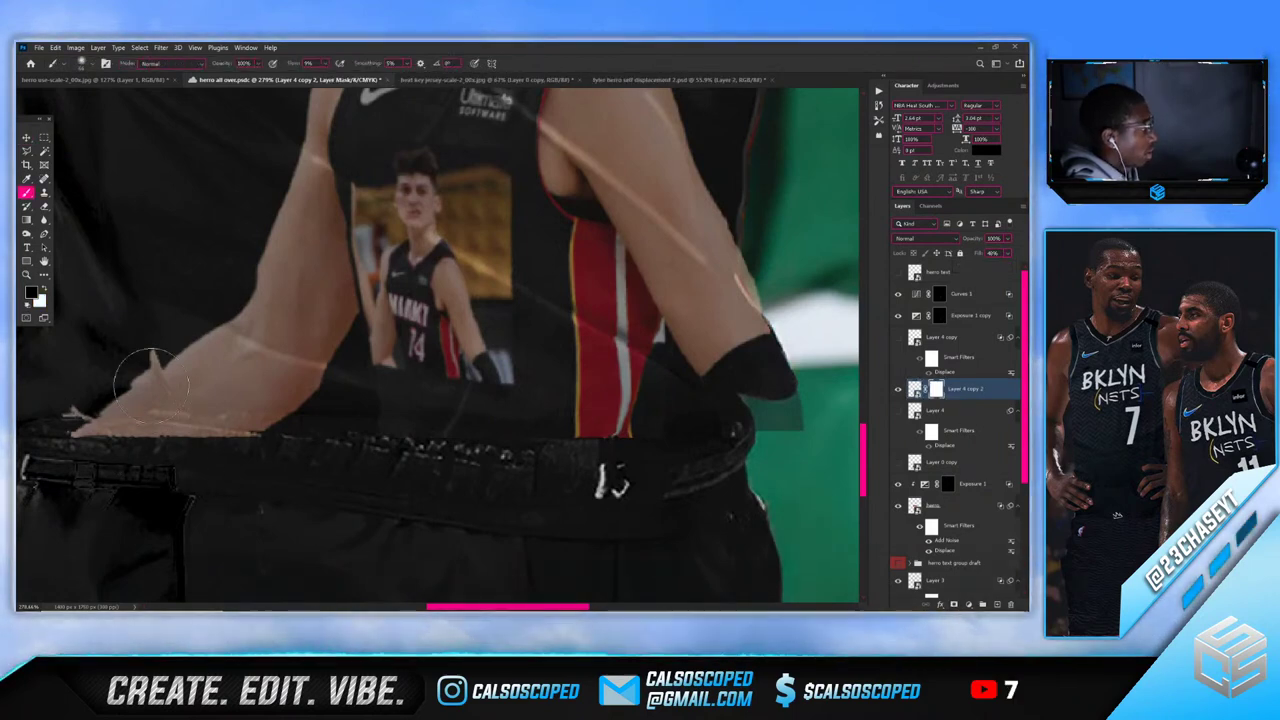
Mask out the cutout's overhang along the shorts' waistband and around the wristband, brushing at 100% flow
mouse_move(152, 383)
left_mouse_down()
mouse_move(205, 600)
mouse_move(171, 457)
left_mouse_up()
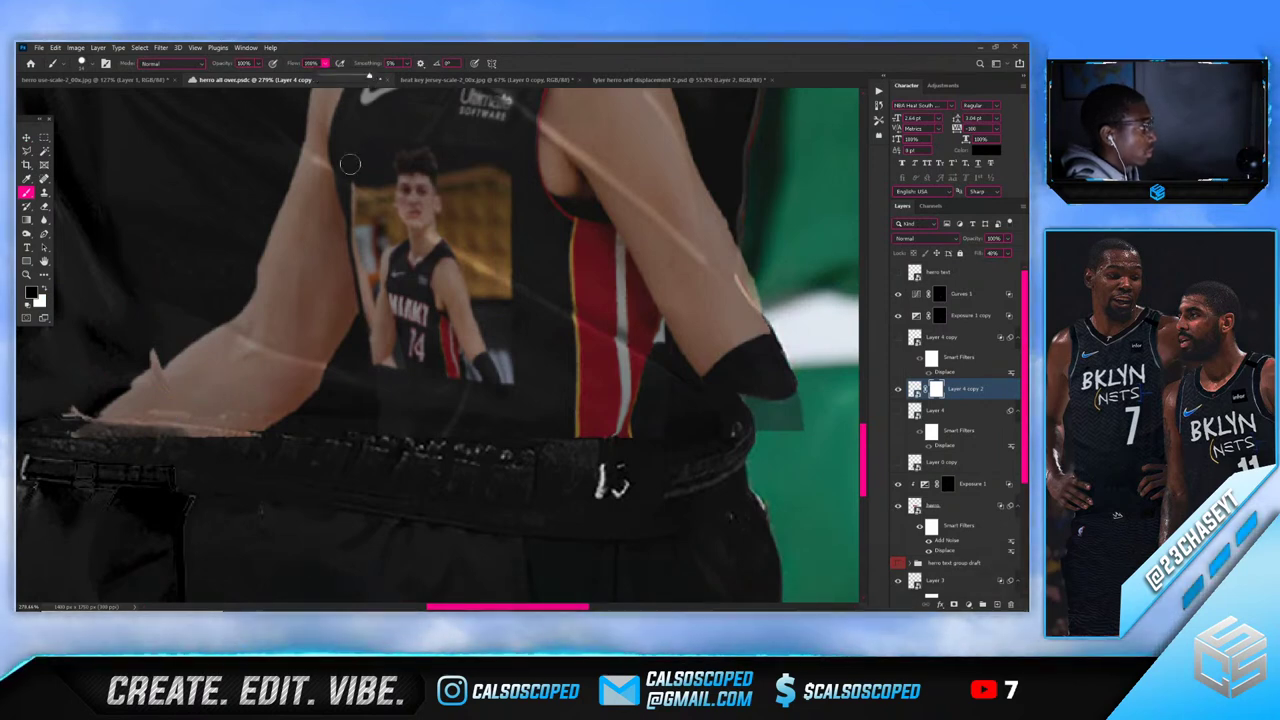
left_click_drag(80, 430, 246, 445)
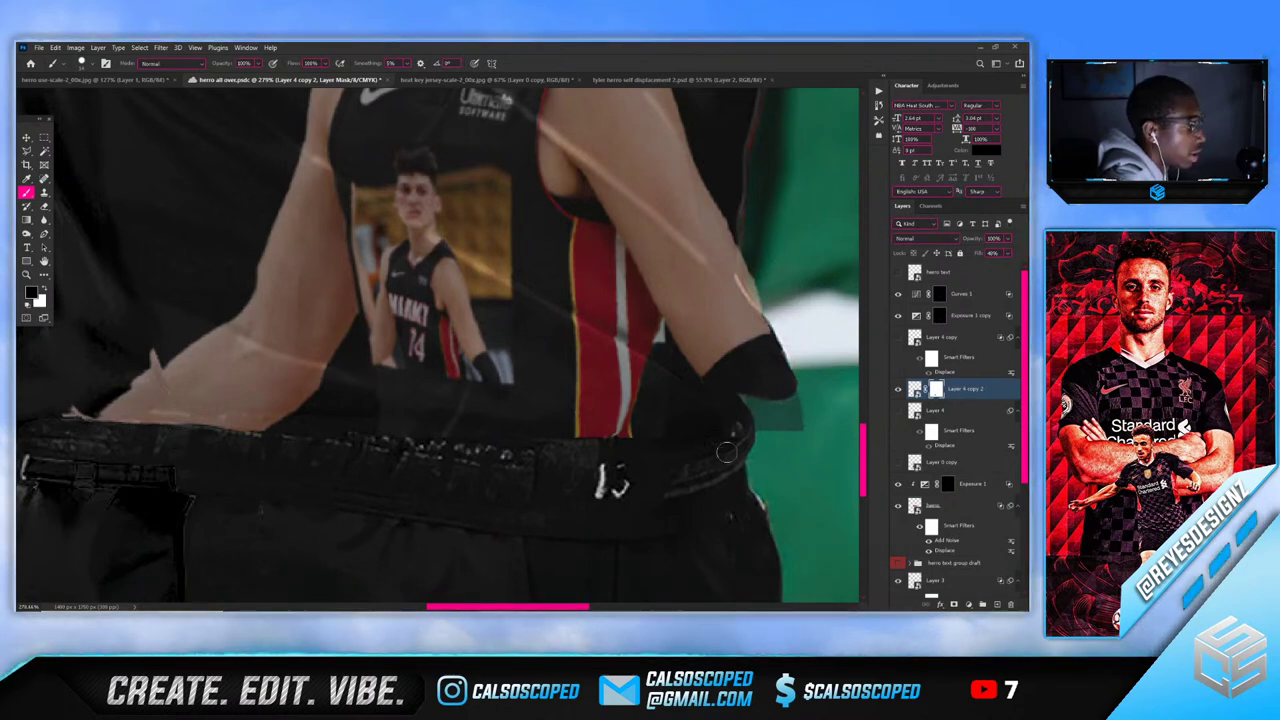
left_click_drag(790, 412, 757, 440)
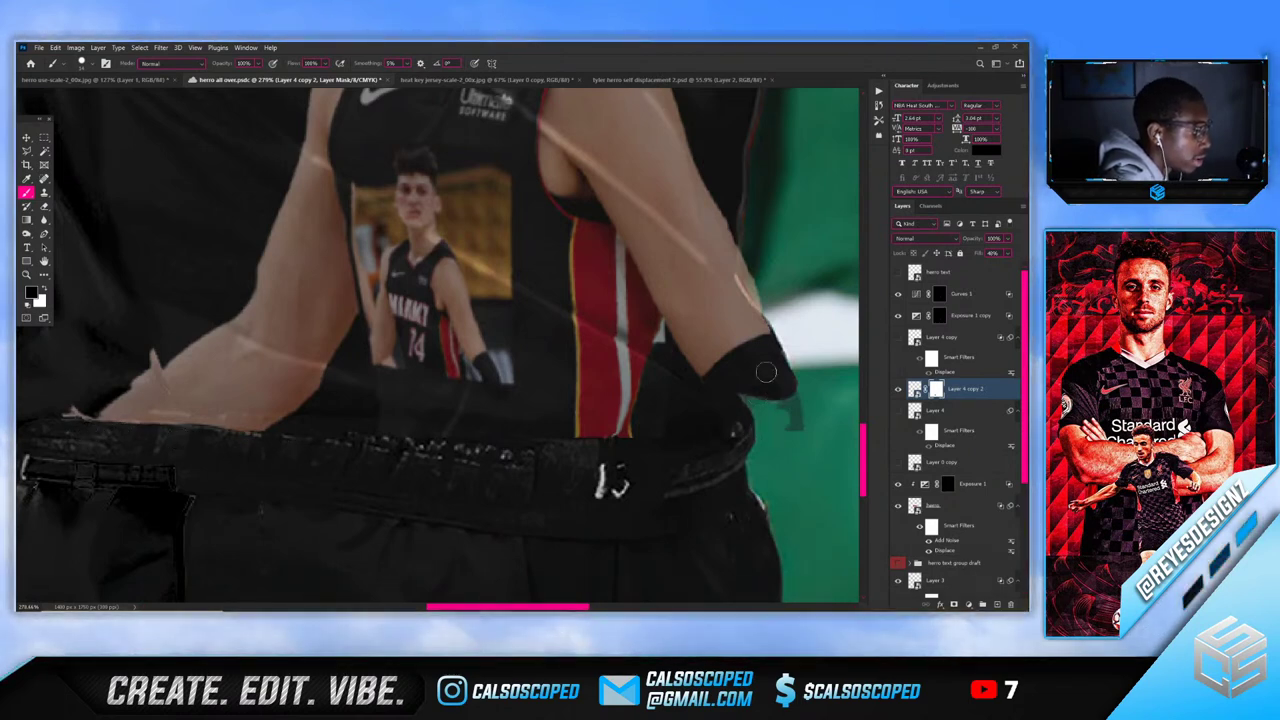
left_click_drag(786, 398, 784, 420)
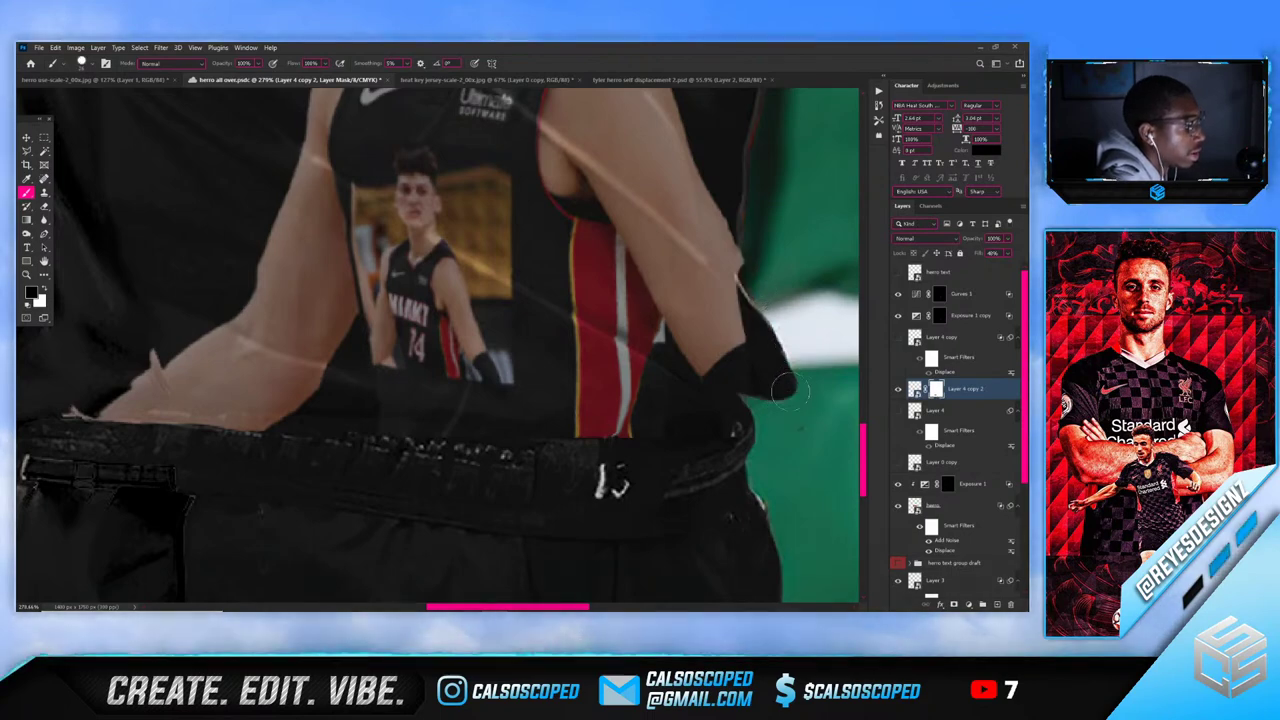
Restore the forearm and wristband edge on the mask, mask the excess below the wristband, and compare with the layer hidden
scroll(776, 375, "down", 5)
scroll(771, 365, "up", 3)
scroll(772, 362, "up", 4)
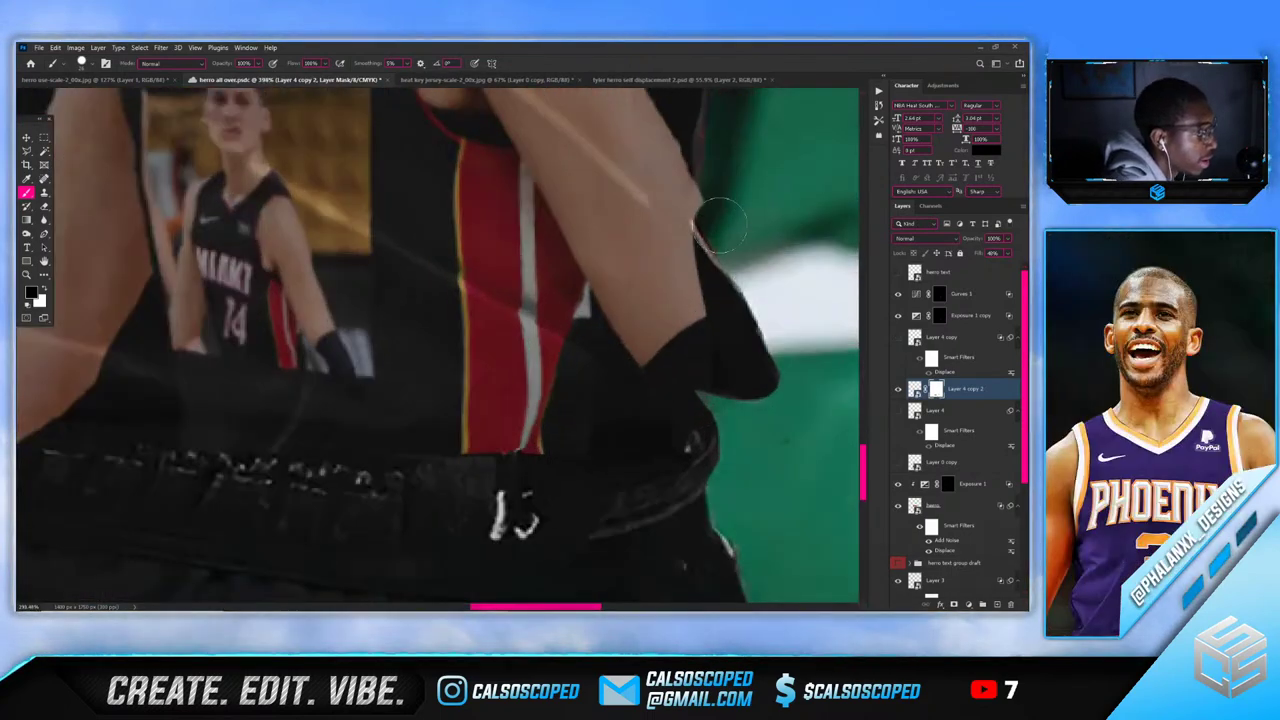
key("x")
mouse_move(700, 260)
left_mouse_down()
mouse_move(727, 341)
mouse_move(713, 372)
left_mouse_up()
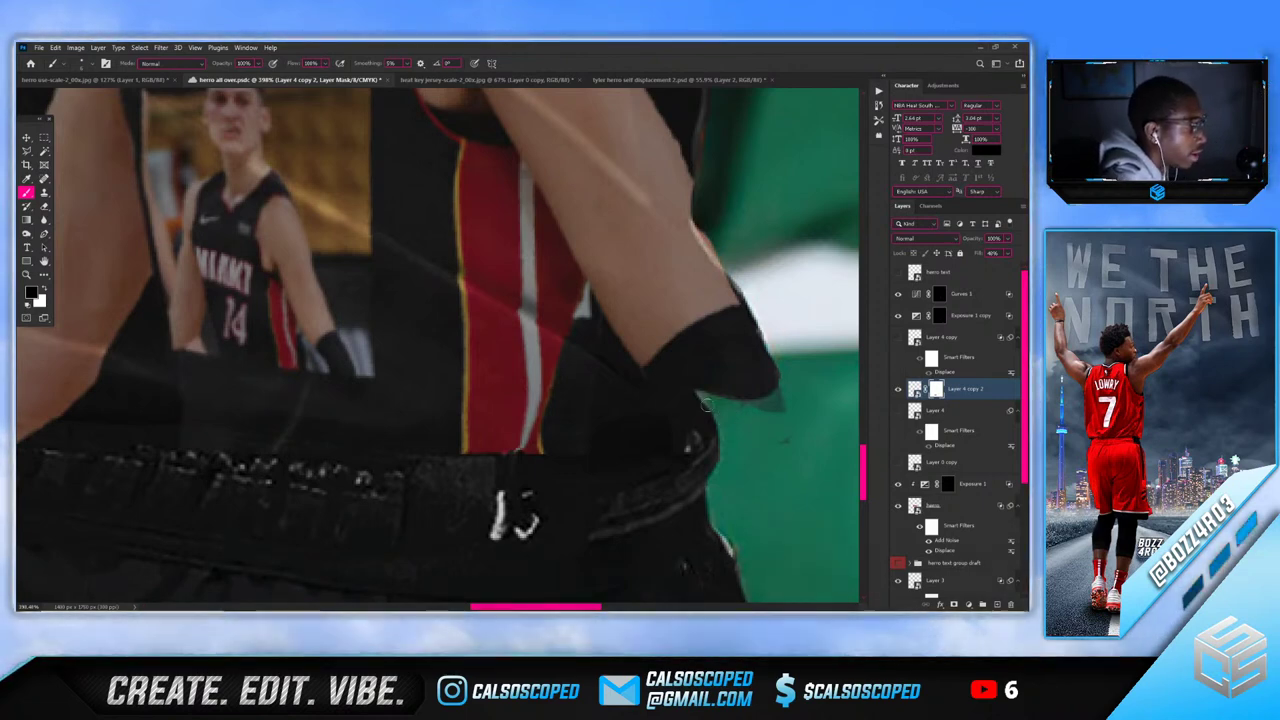
mouse_move(706, 404)
left_mouse_down()
mouse_move(776, 408)
mouse_move(762, 410)
left_mouse_up()
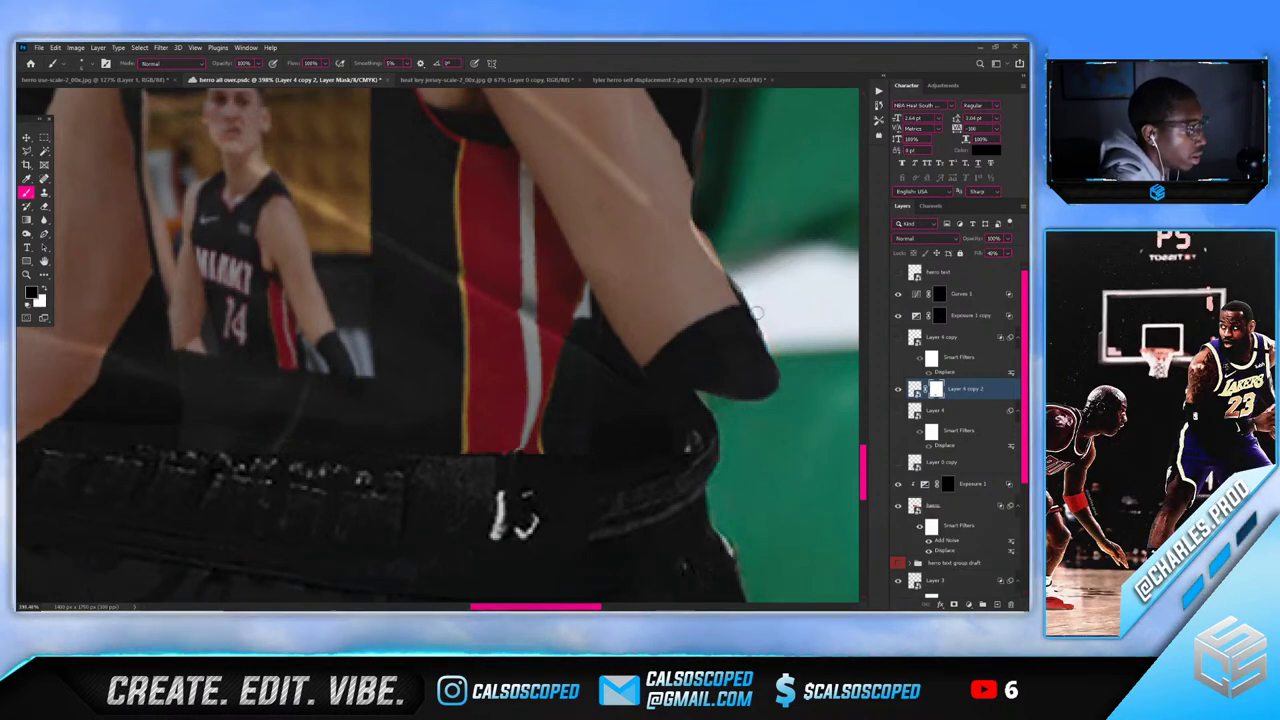
left_click(897, 390)
left_click(897, 390)
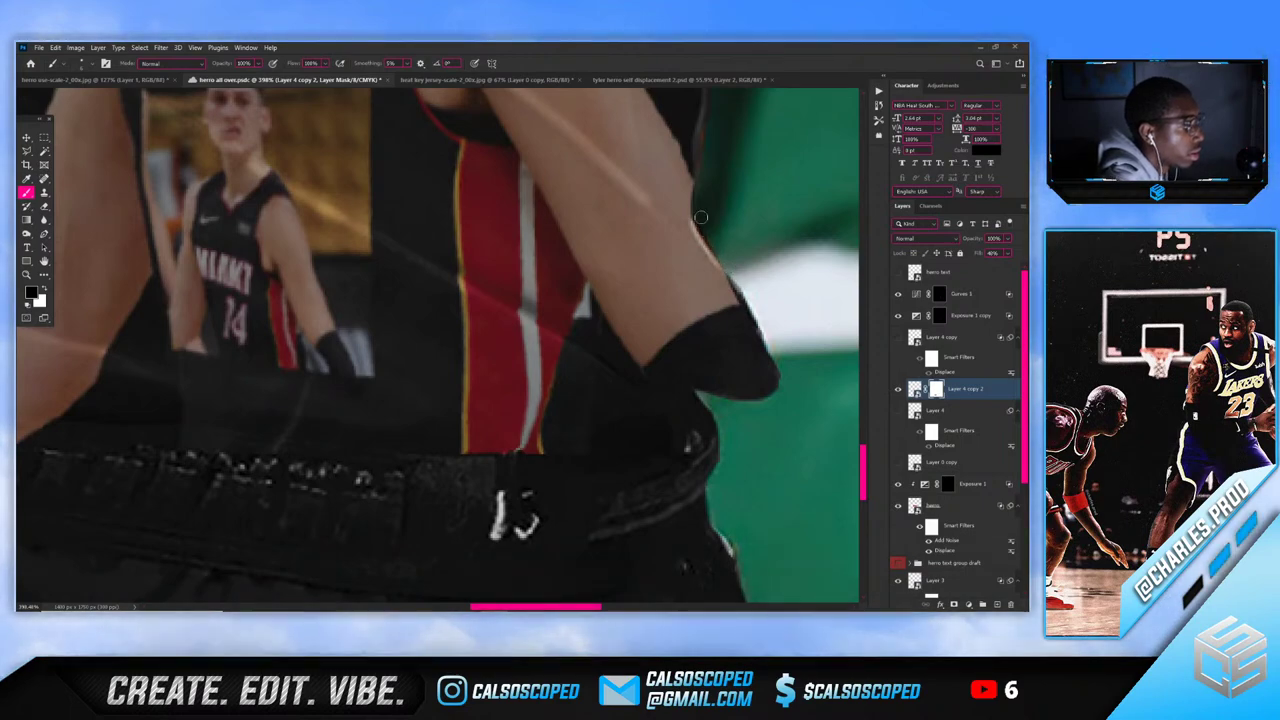
Return Layer 4 copy 2's fill to 100%
scroll(701, 217, "down", 8)
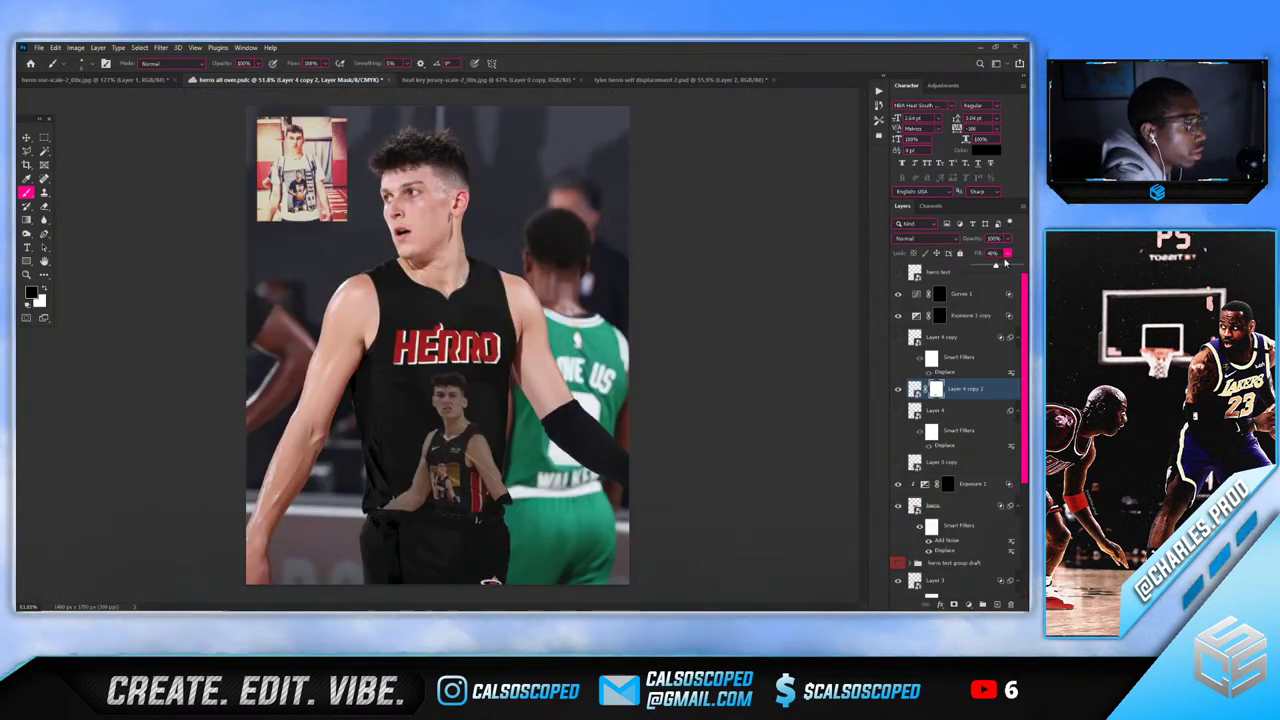
left_click_drag(996, 265, 1021, 265)
scroll(454, 520, "up", 3)
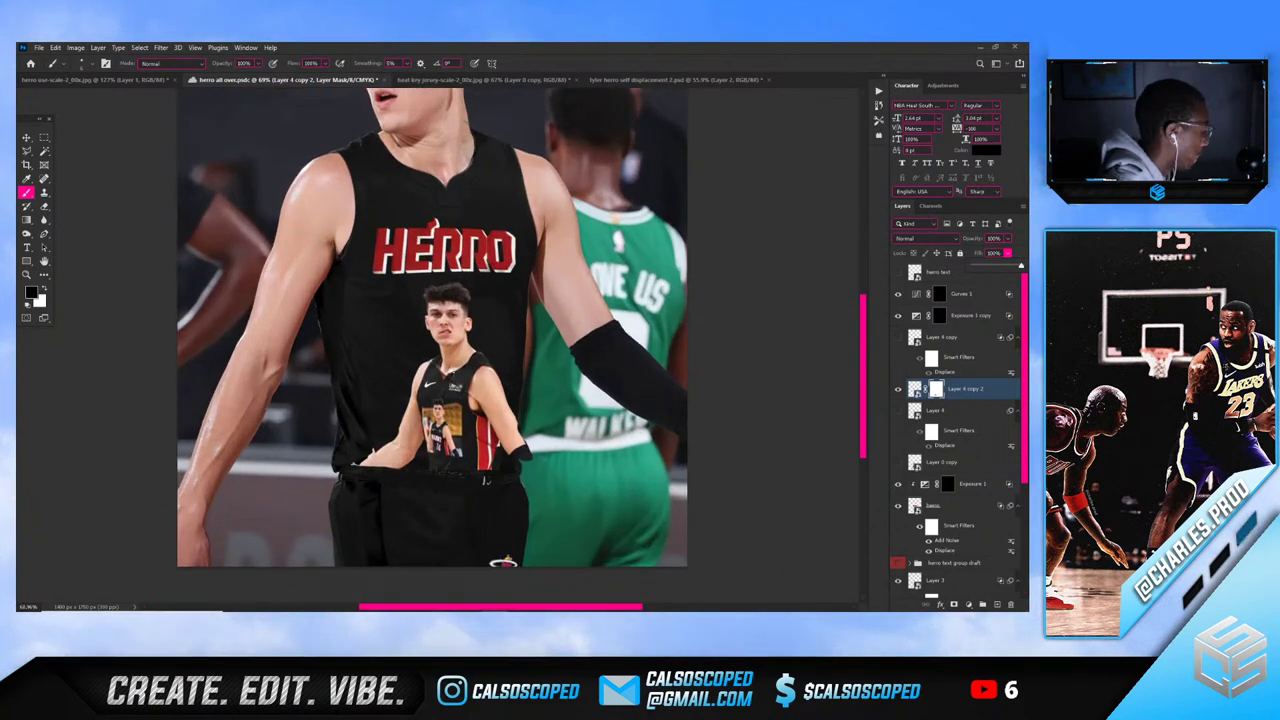
key("v")
scroll(403, 307, "down", 2)
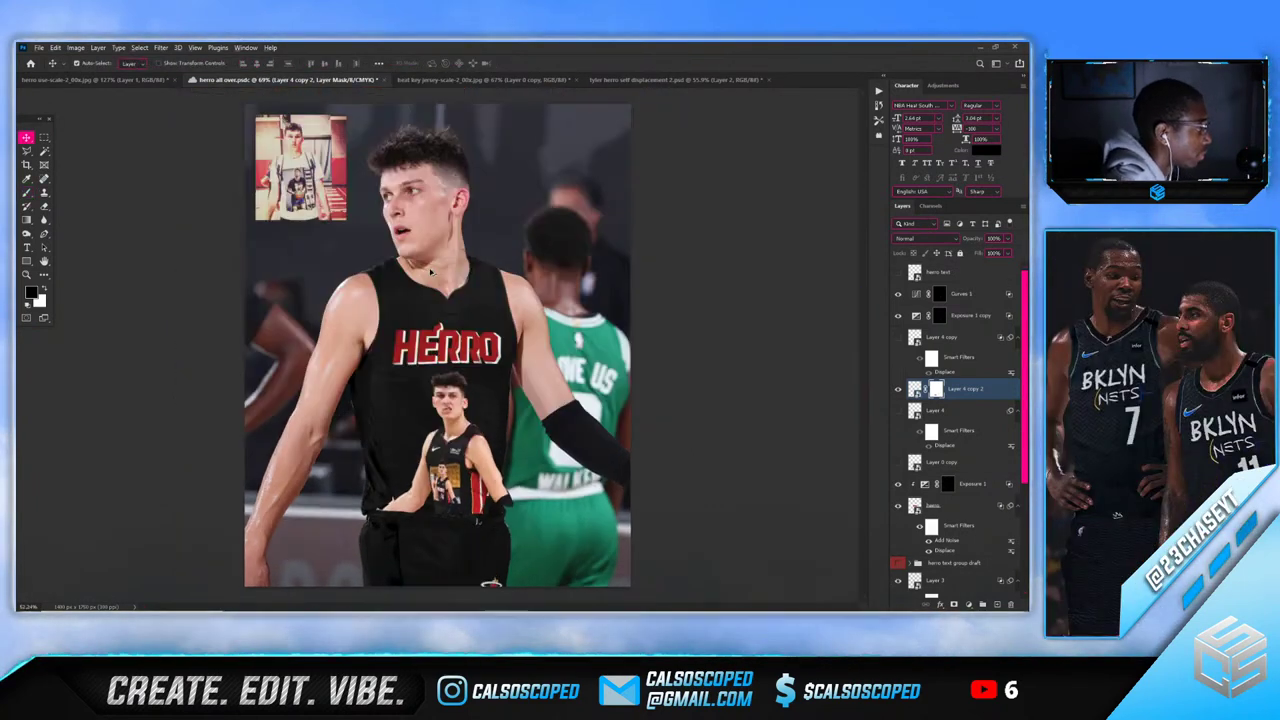
Add a black (000000) Solid Color fill layer directly above the blank black jersey layer
scroll(945, 480, "down", 3)
left_click(941, 545)
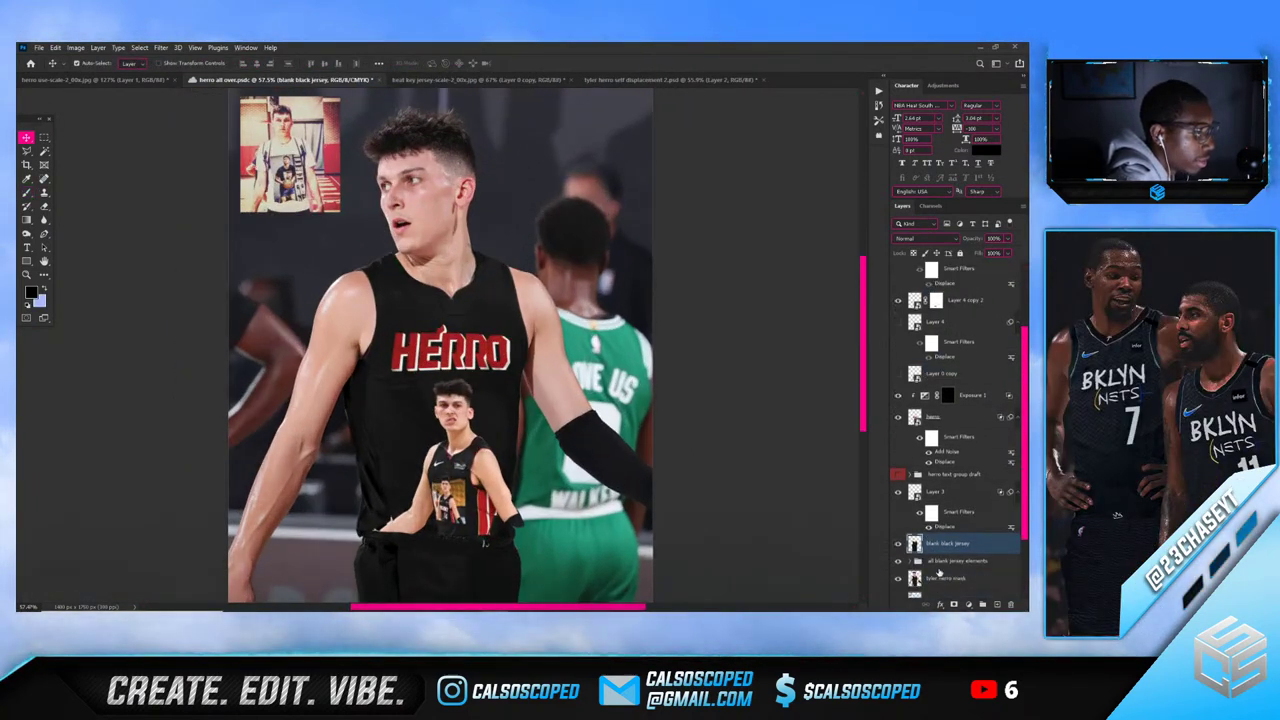
left_click(969, 604)
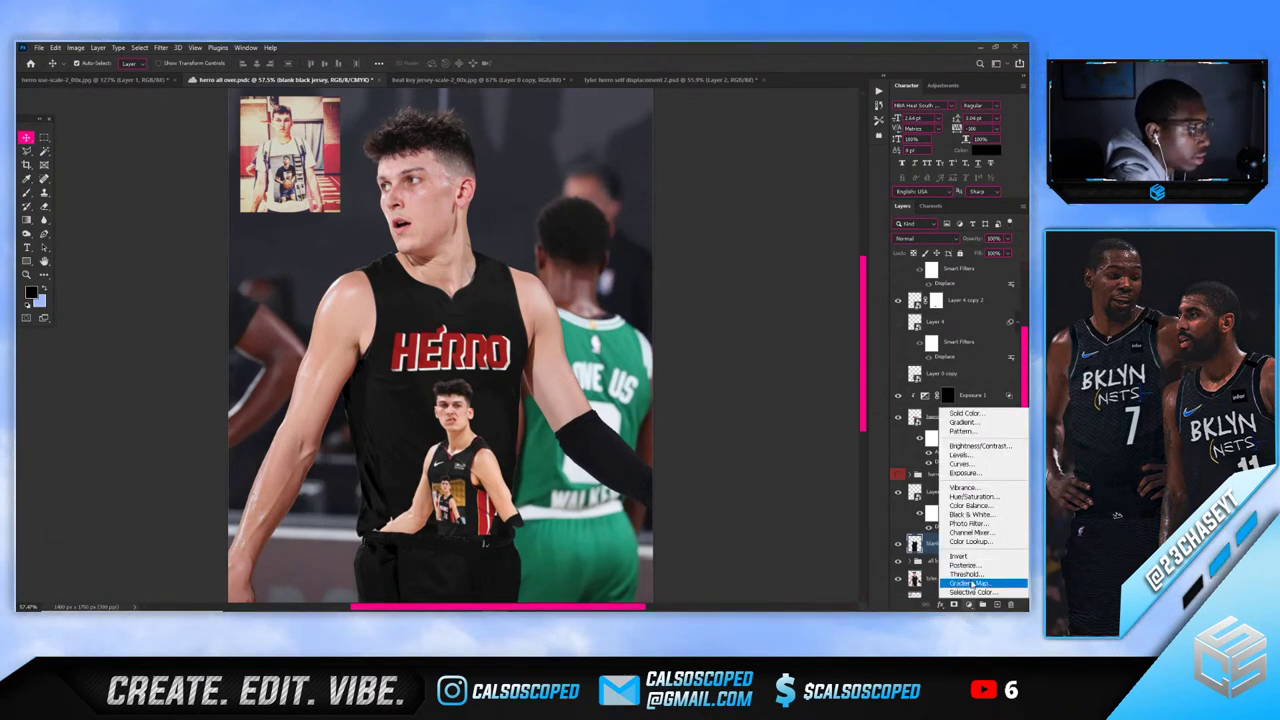
left_click(965, 413)
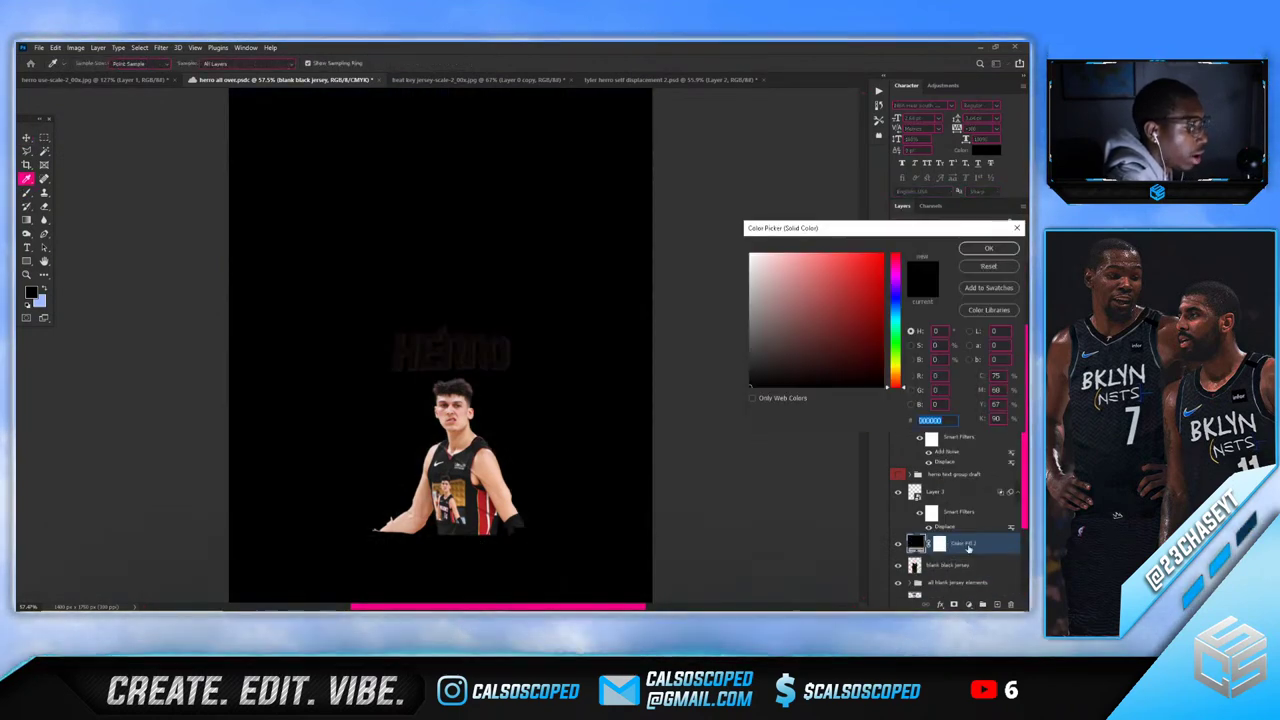
left_click(988, 248)
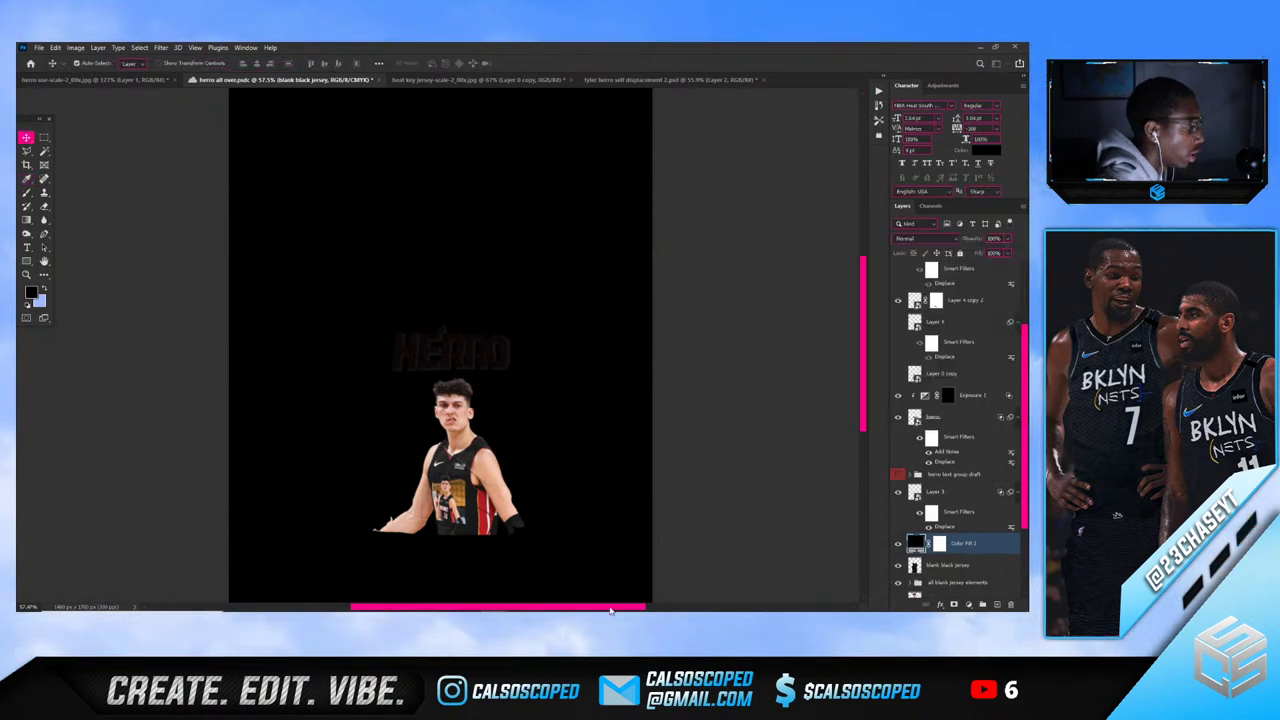
Set the computer's headphone volume to 24
mouse_move(603, 605)
left_click(943, 601)
left_click(901, 574)
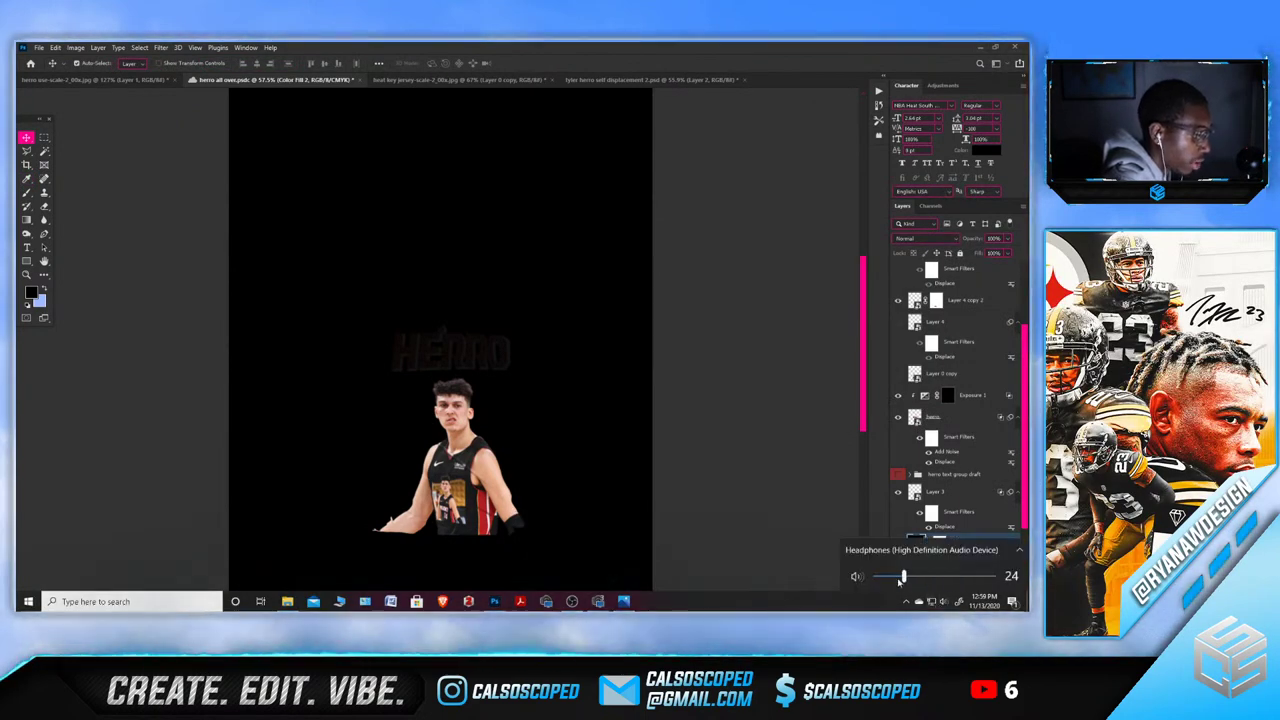
left_click(772, 484)
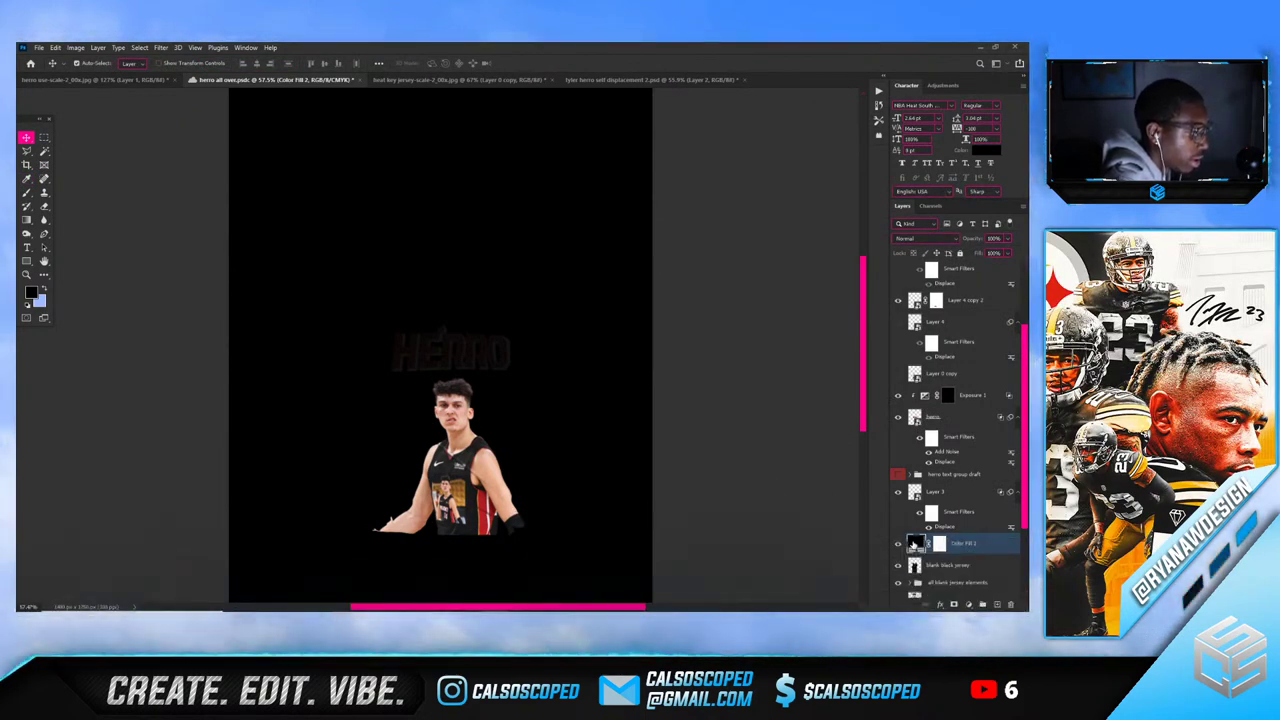
Recolour the solid fill to a medium grey of RGB 140 and clip it to the blank black jersey layer
double_click(913, 545)
left_click_drag(790, 285, 747, 313)
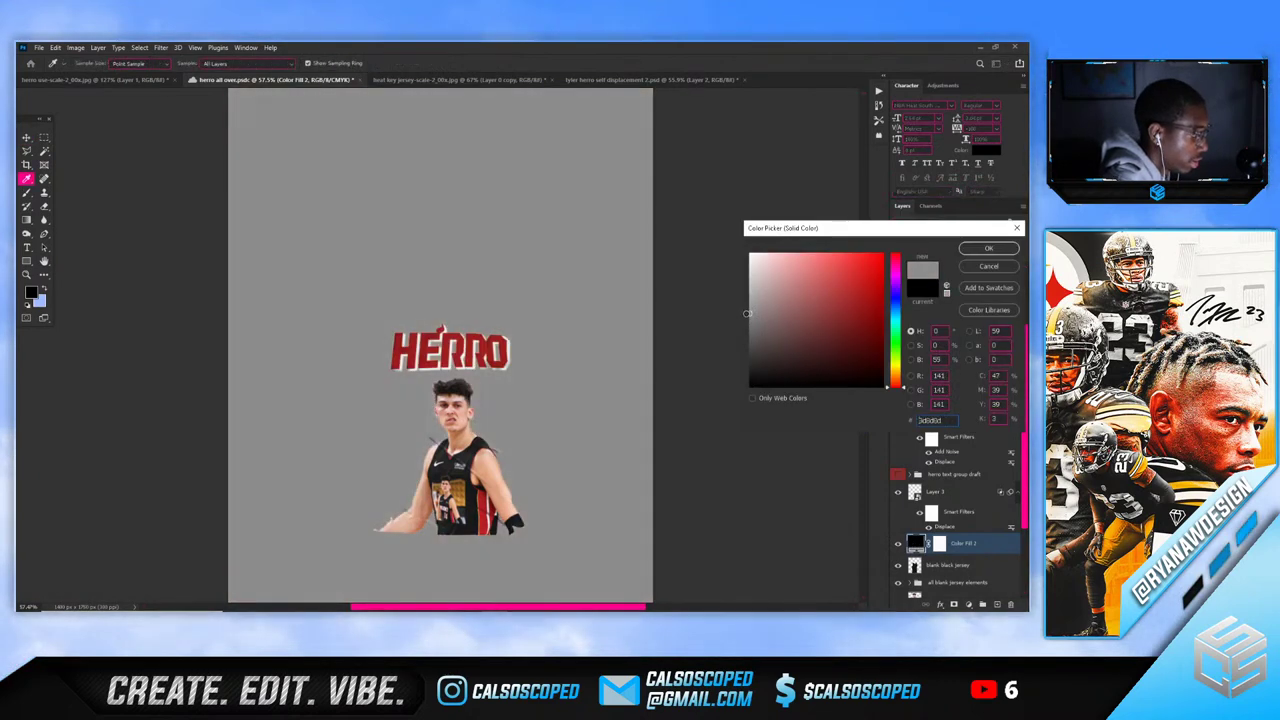
left_click(966, 249)
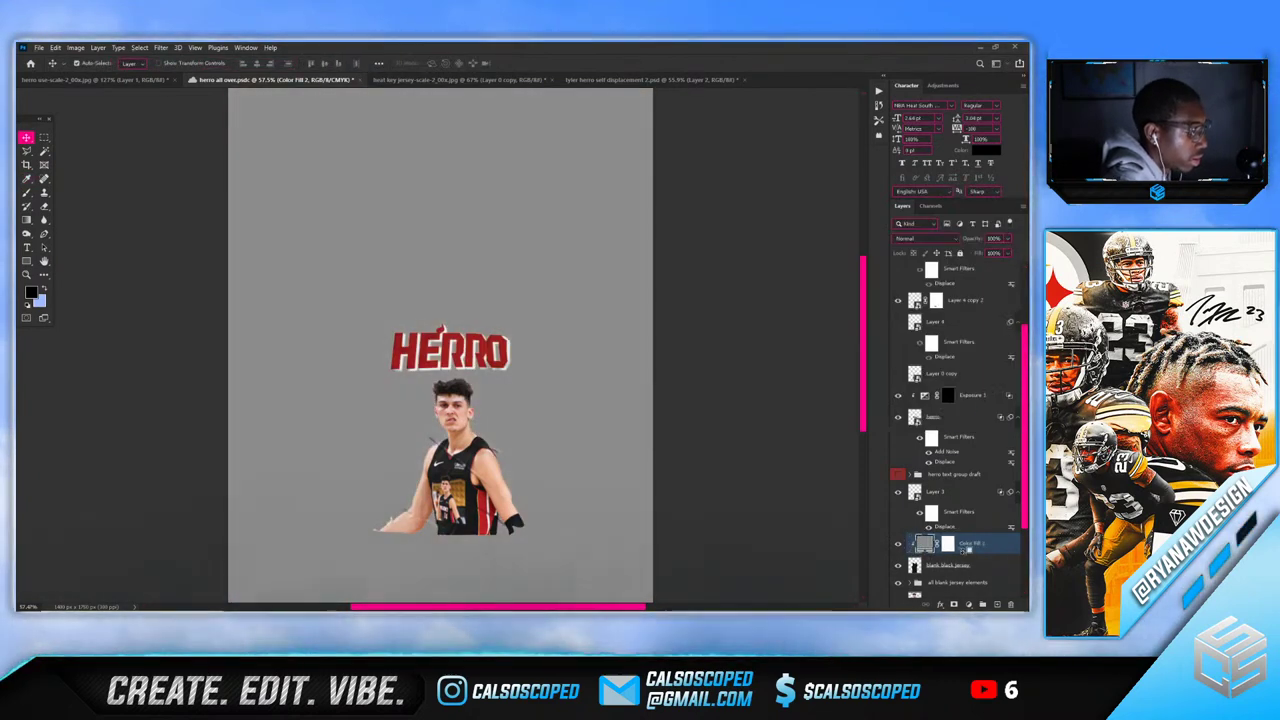
Set the clipped colour fill's blend mode to Linear Light and lighten its colour to a near-white RGB 239
left_click(925, 238)
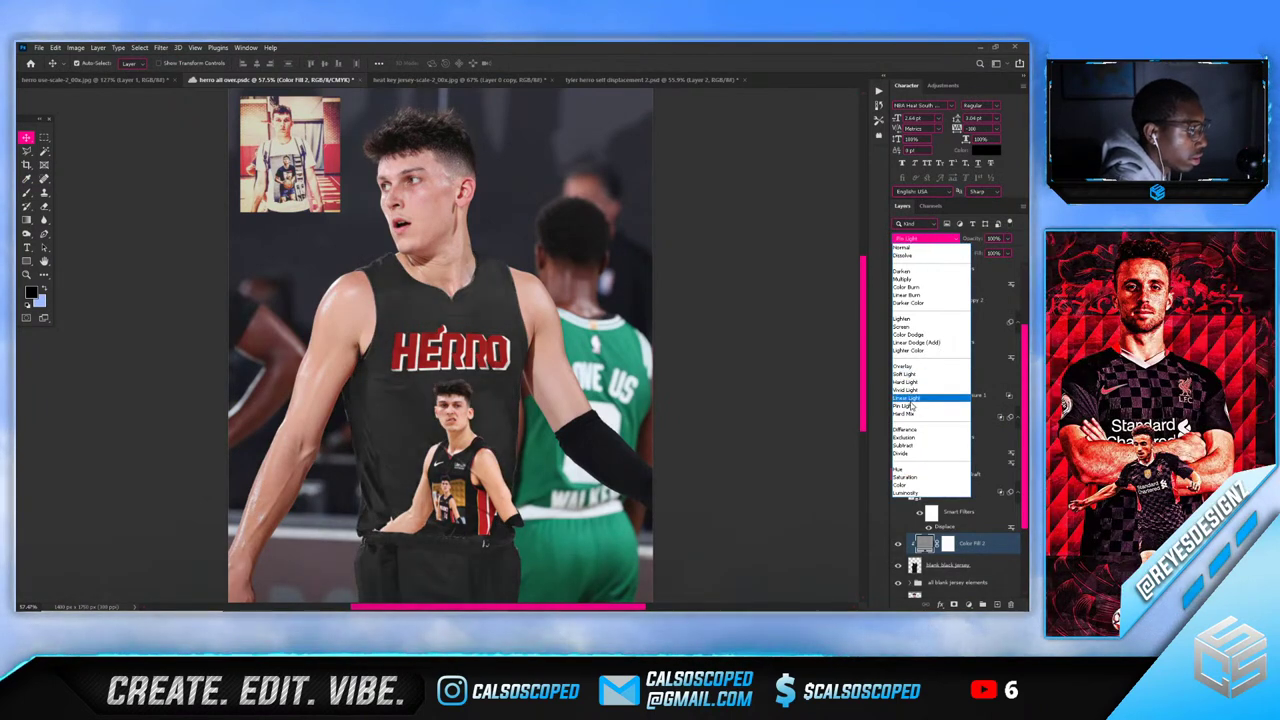
left_click(909, 399)
double_click(920, 542)
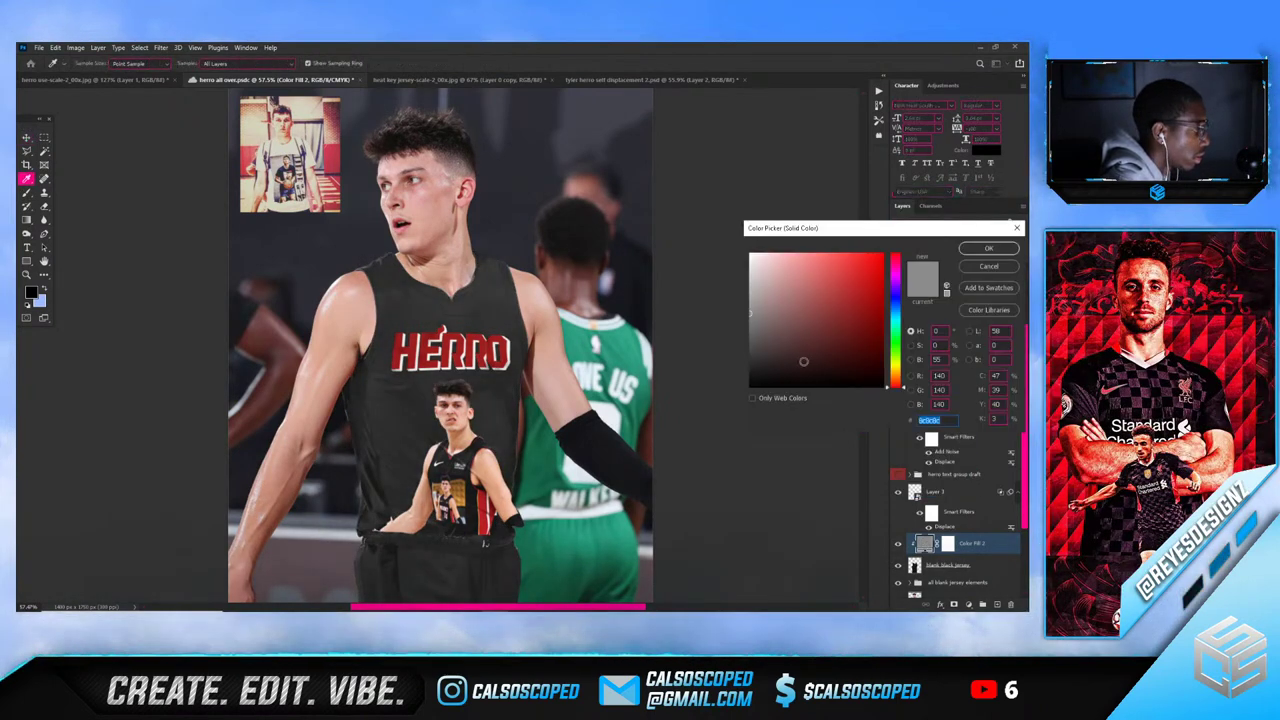
left_click_drag(758, 305, 727, 261)
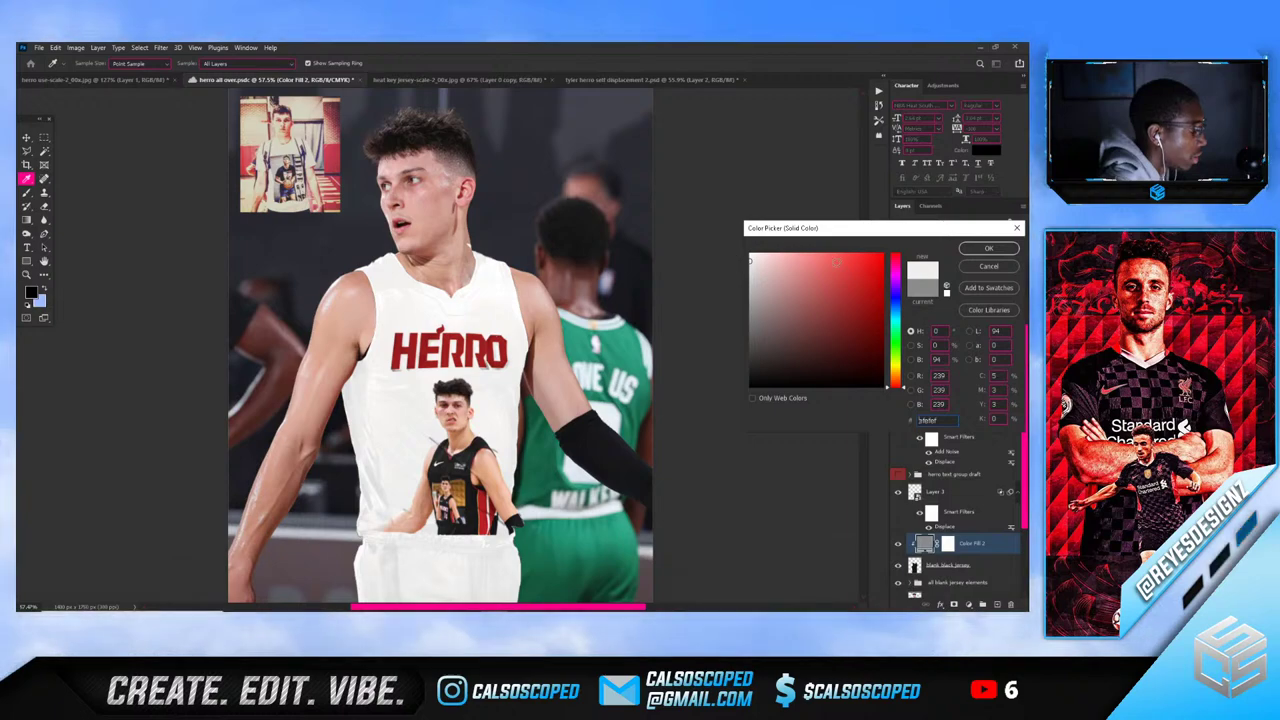
key("Return")
key("ctrl+minus")
scroll(420, 351, "up", 5)
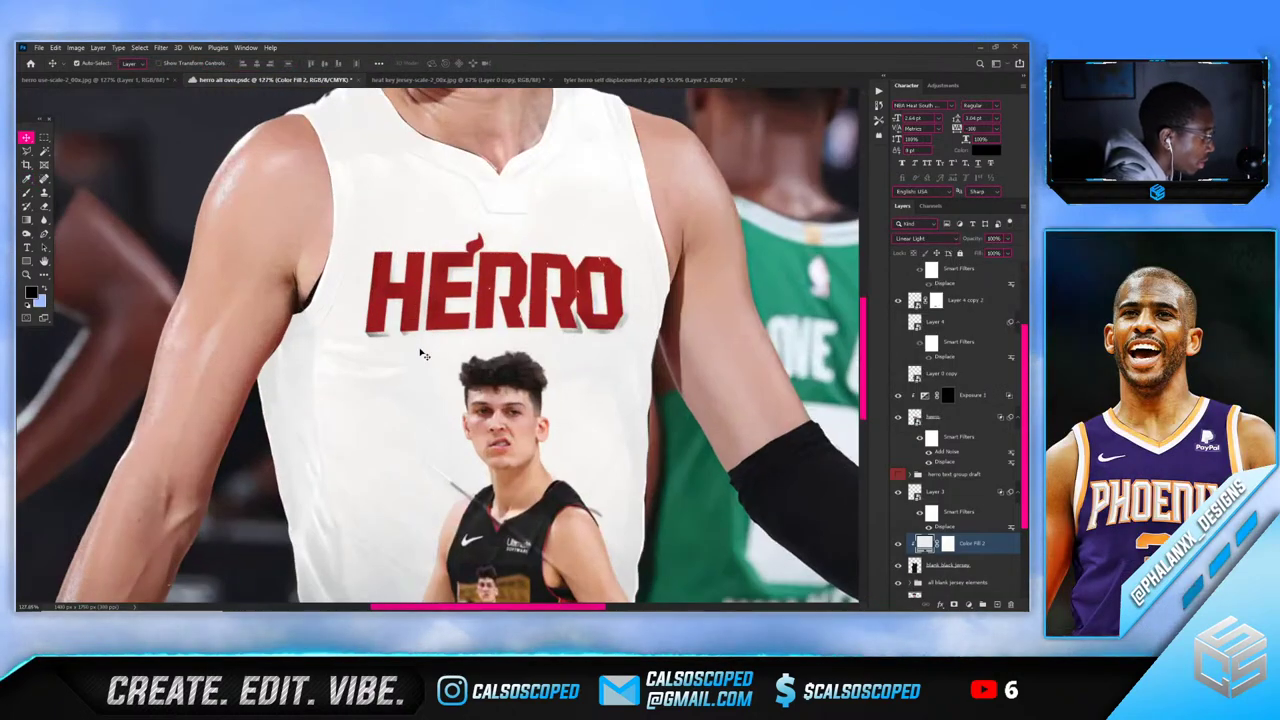
scroll(430, 355, "down", 2)
scroll(437, 358, "down", 3)
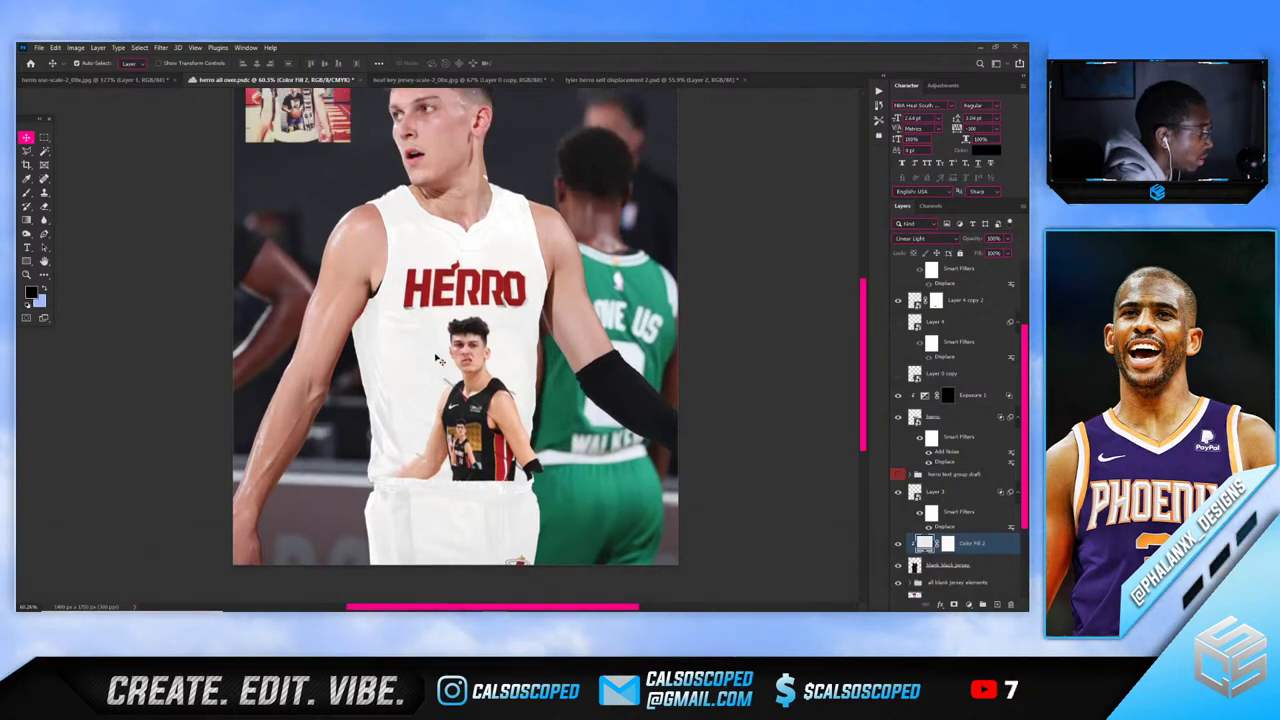
Undo the colour fill changes until the fill layer above the blank black jersey is removed
key("ctrl+z")
key("ctrl+z")
key("ctrl+z")
key("ctrl+z")
key("ctrl+z")
key("ctrl+z")
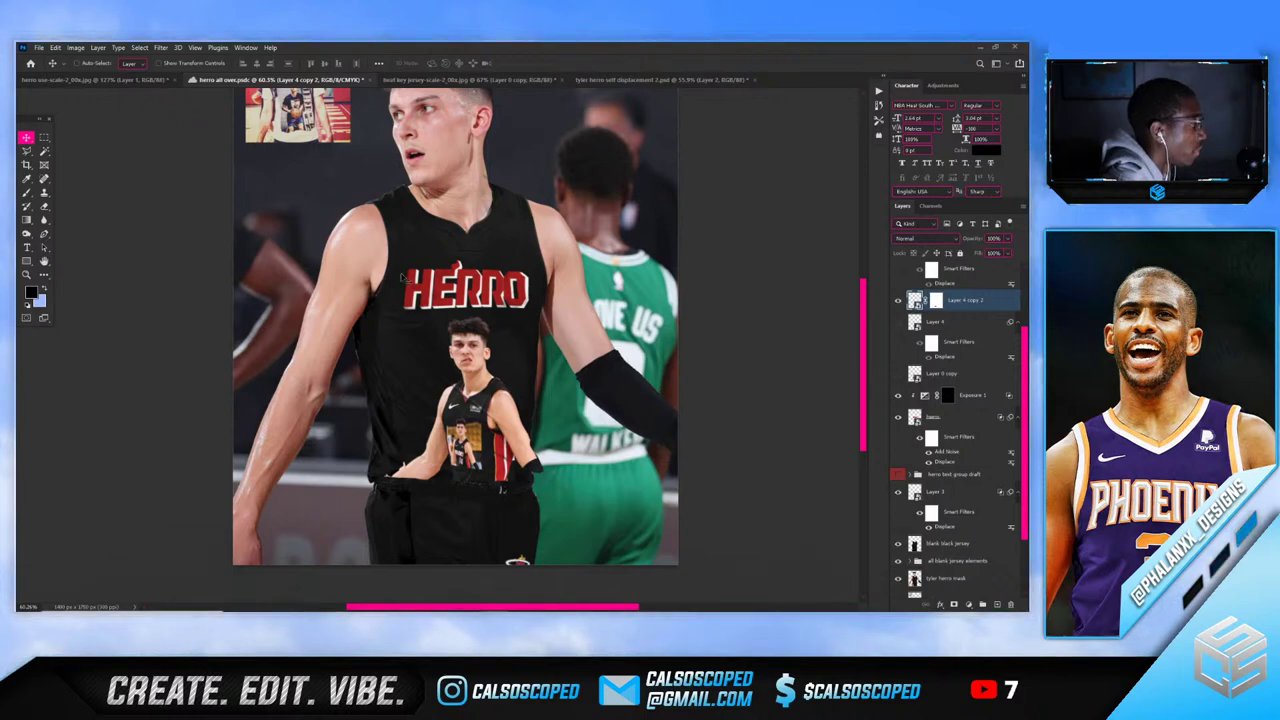
Examine the jersey composite and compare it with the heat key jersey and self displacement documents
scroll(433, 405, "down", 2)
left_click(446, 481)
scroll(406, 531, "down", 3)
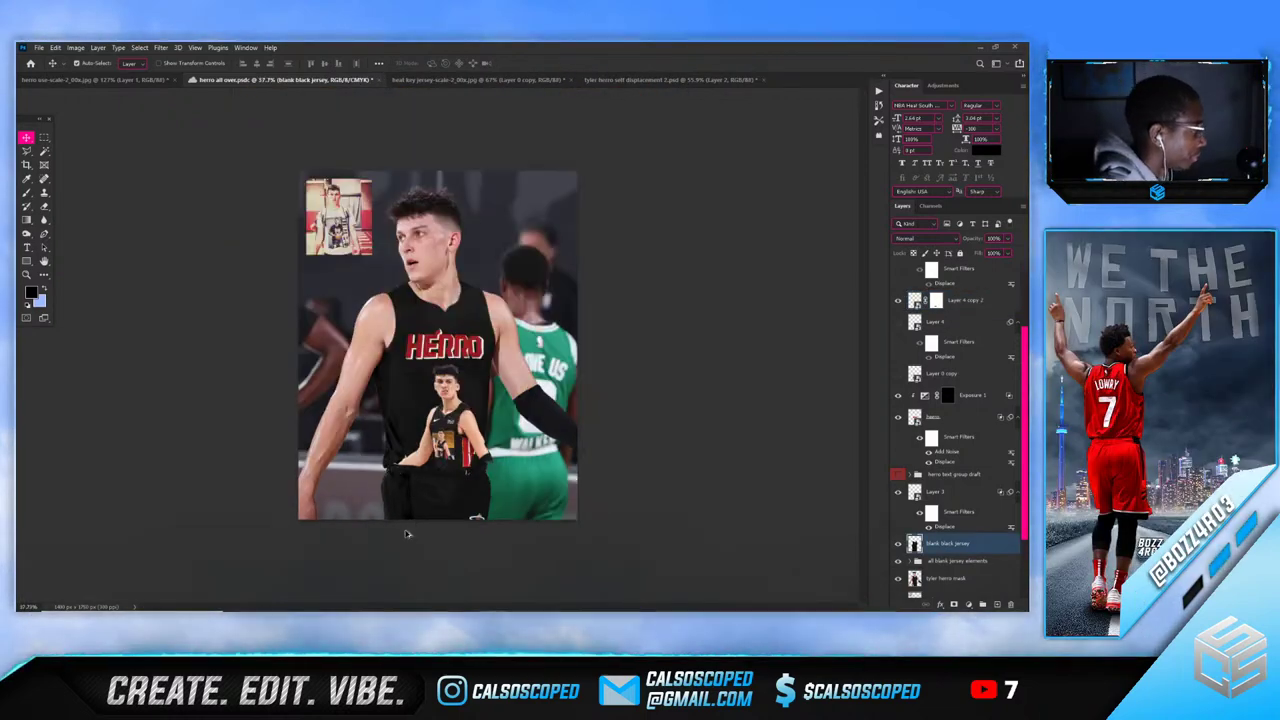
scroll(405, 408, "up", 2)
scroll(408, 410, "up", 3)
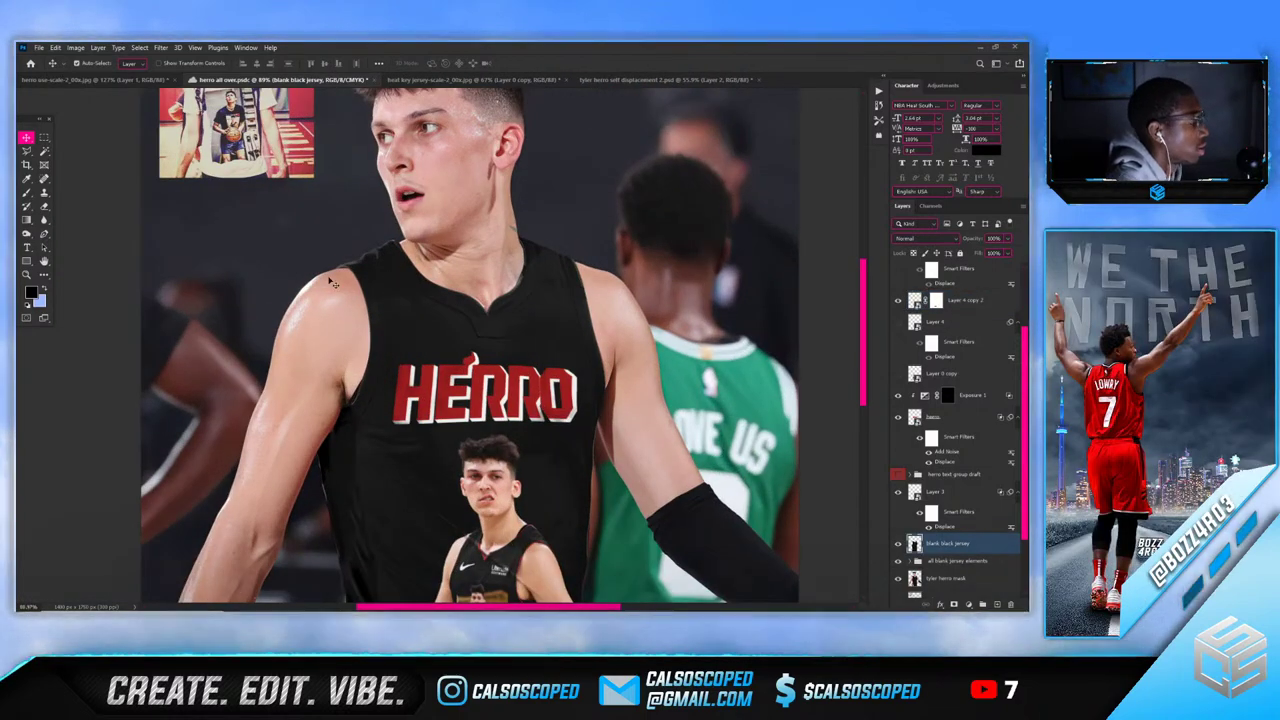
scroll(407, 242, "down", 2)
scroll(407, 242, "up", 1)
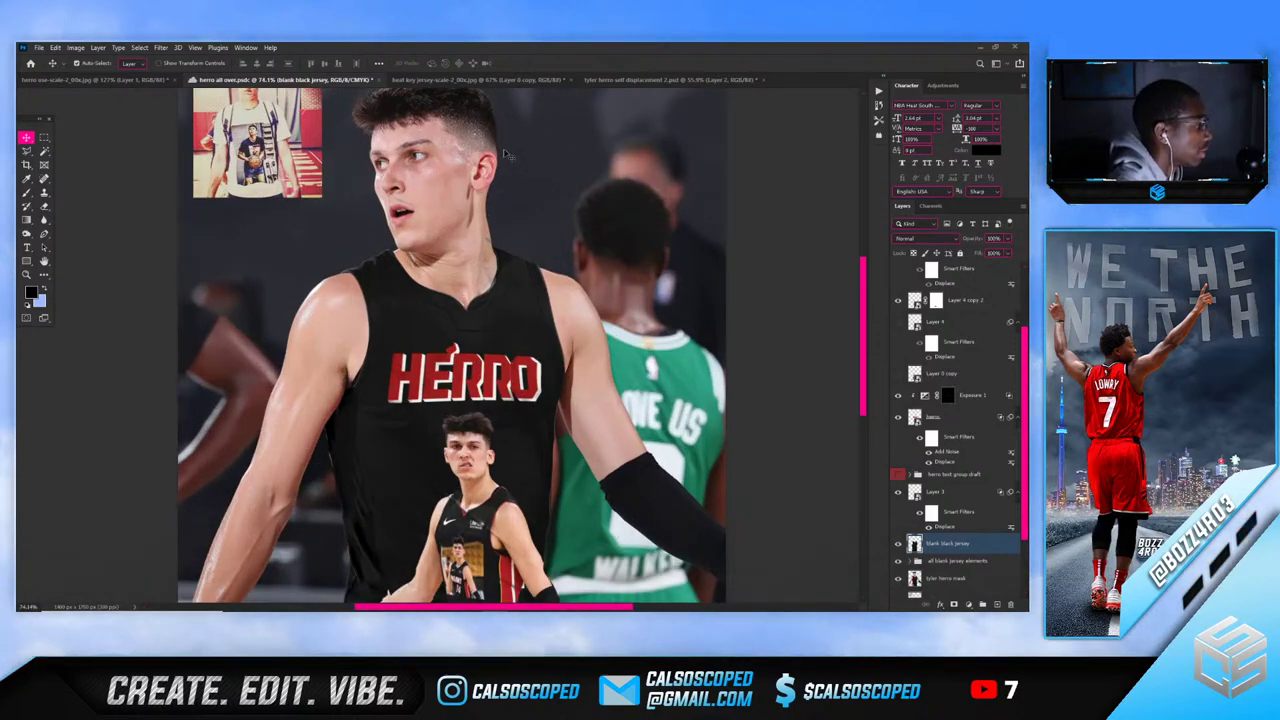
scroll(507, 155, "down", 1)
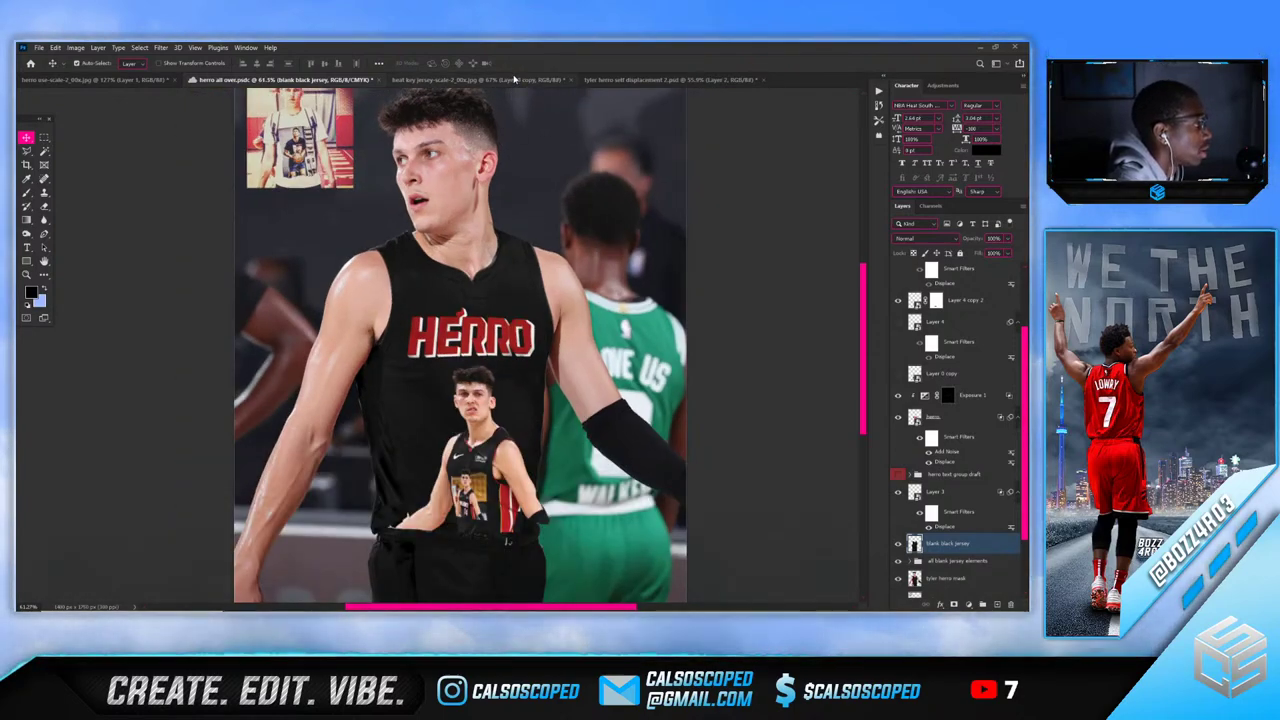
left_click(505, 80)
key("ctrl+Tab")
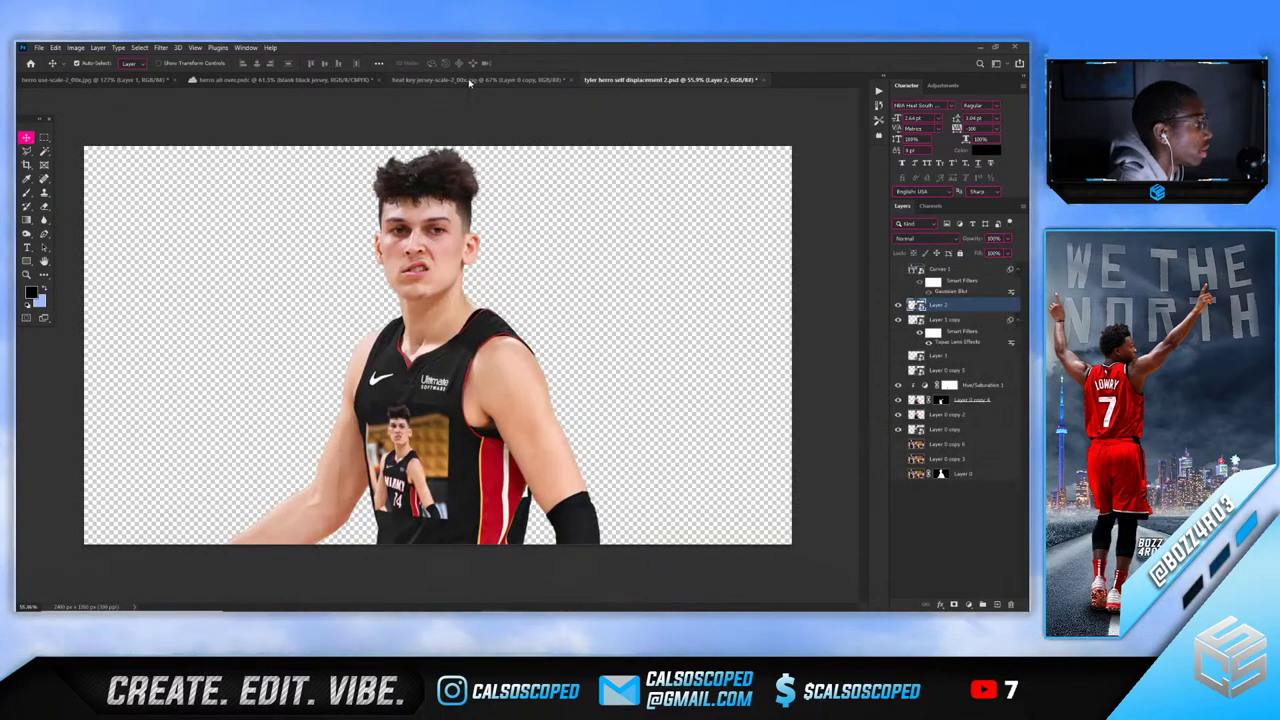
left_click(469, 81)
left_click(300, 80)
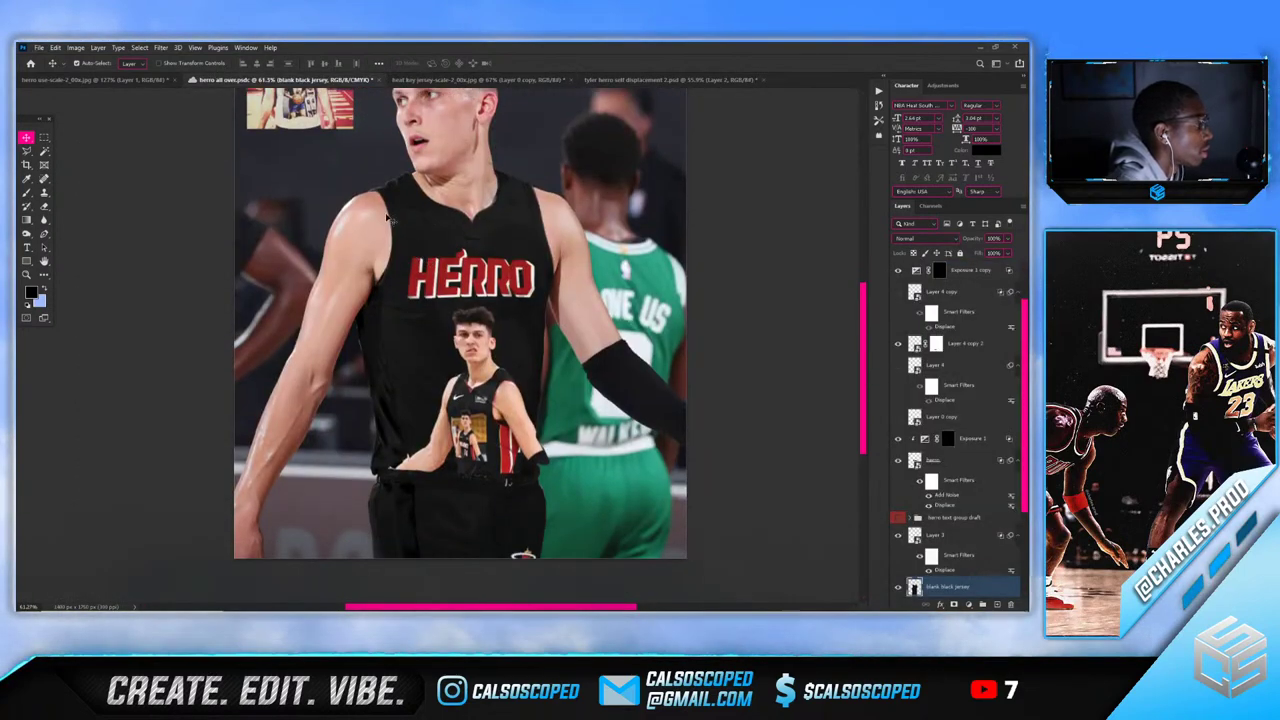
scroll(395, 215, "up", 3)
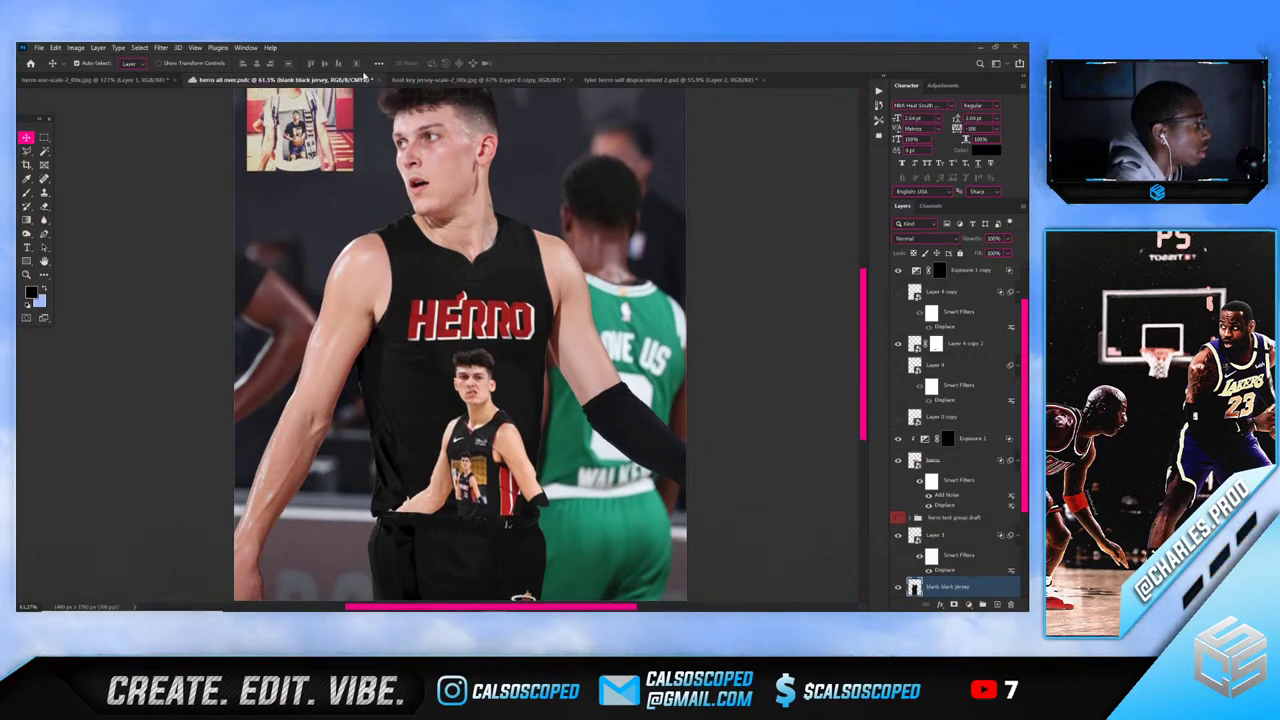
left_click(486, 82)
left_click(277, 80)
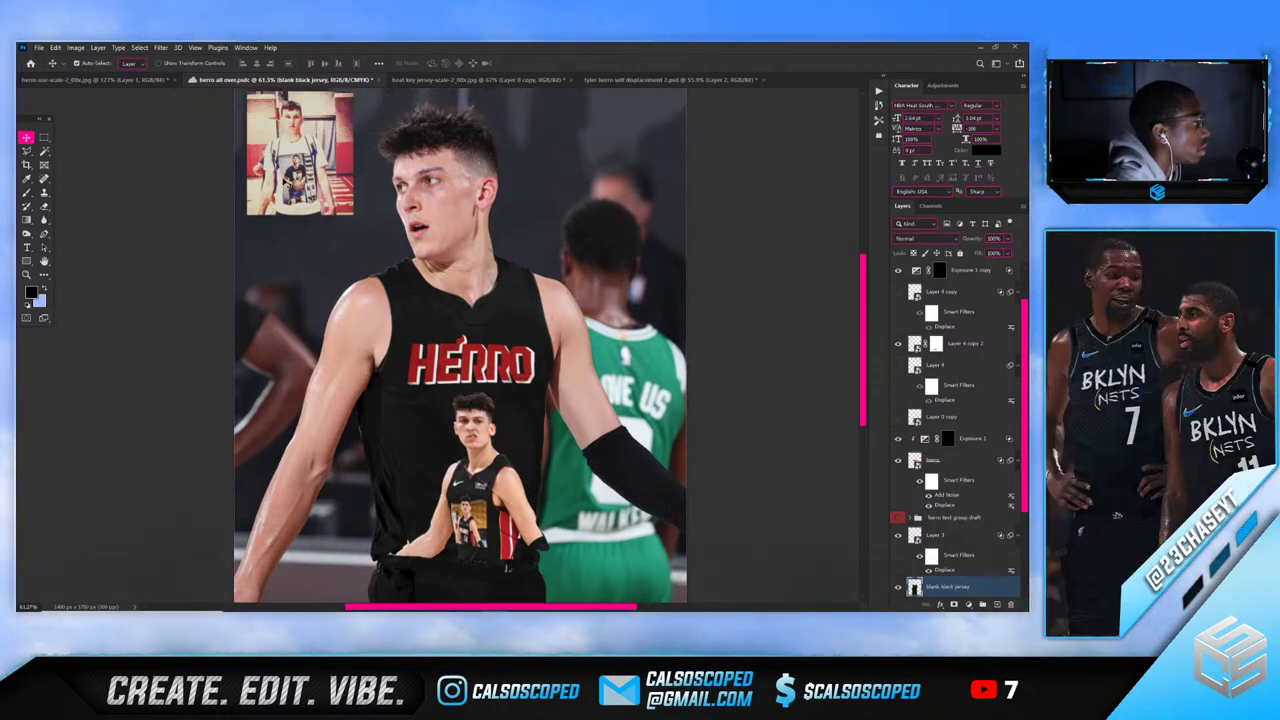
scroll(287, 183, "up", 2)
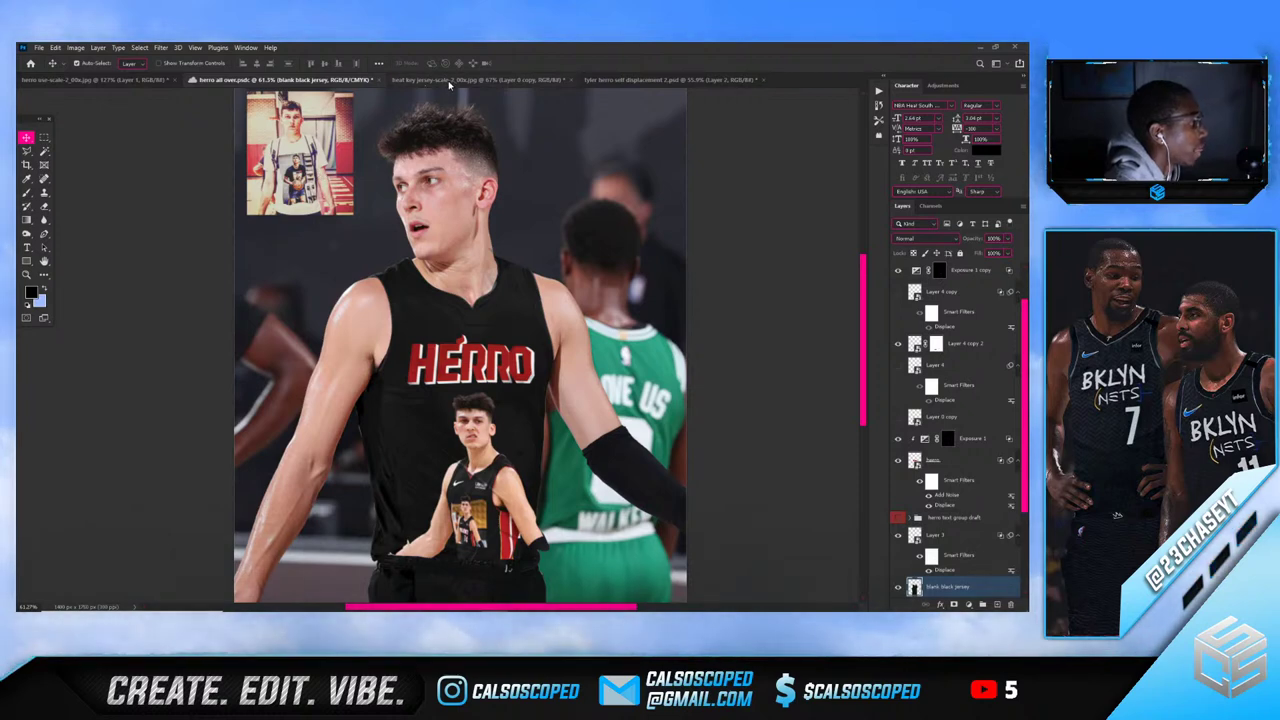
scroll(486, 386, "down", 4)
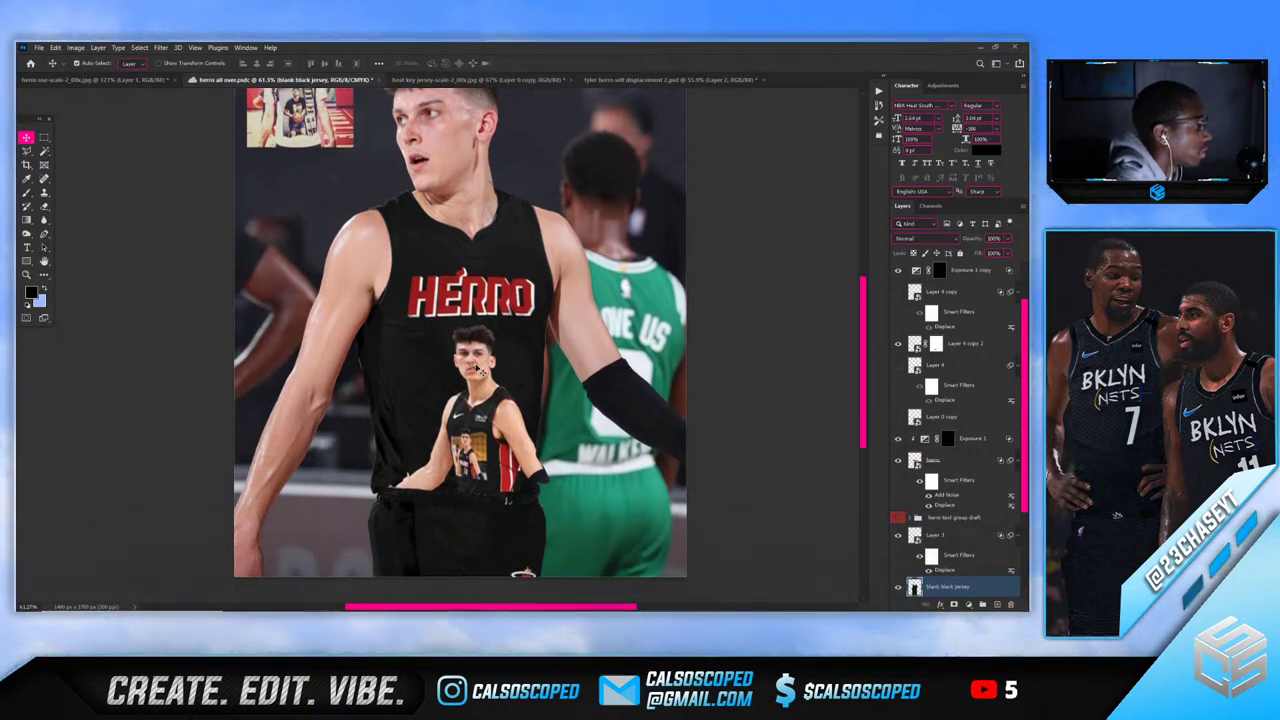
Check Layer 4 copy 2 with its visibility off and on, and try a thin blue outside Stroke on it
scroll(478, 362, "up", 3)
left_click(478, 370)
left_click(898, 344)
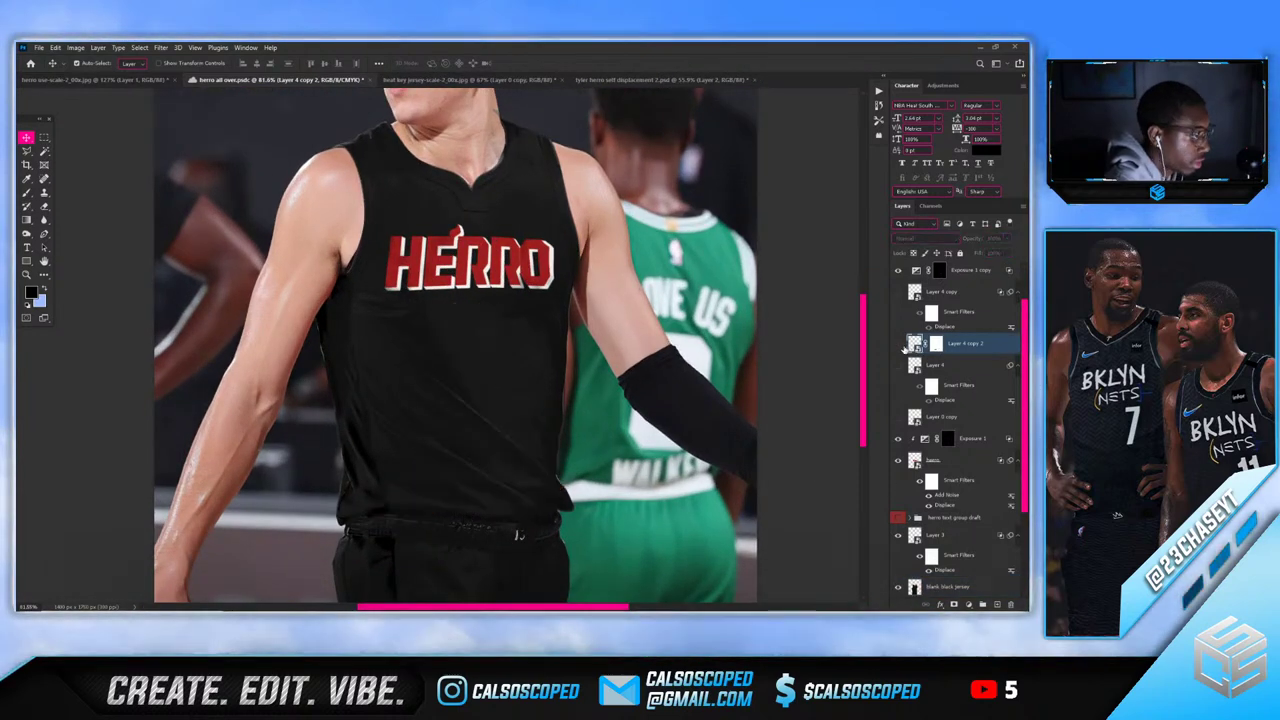
left_click(898, 344)
left_click(941, 604)
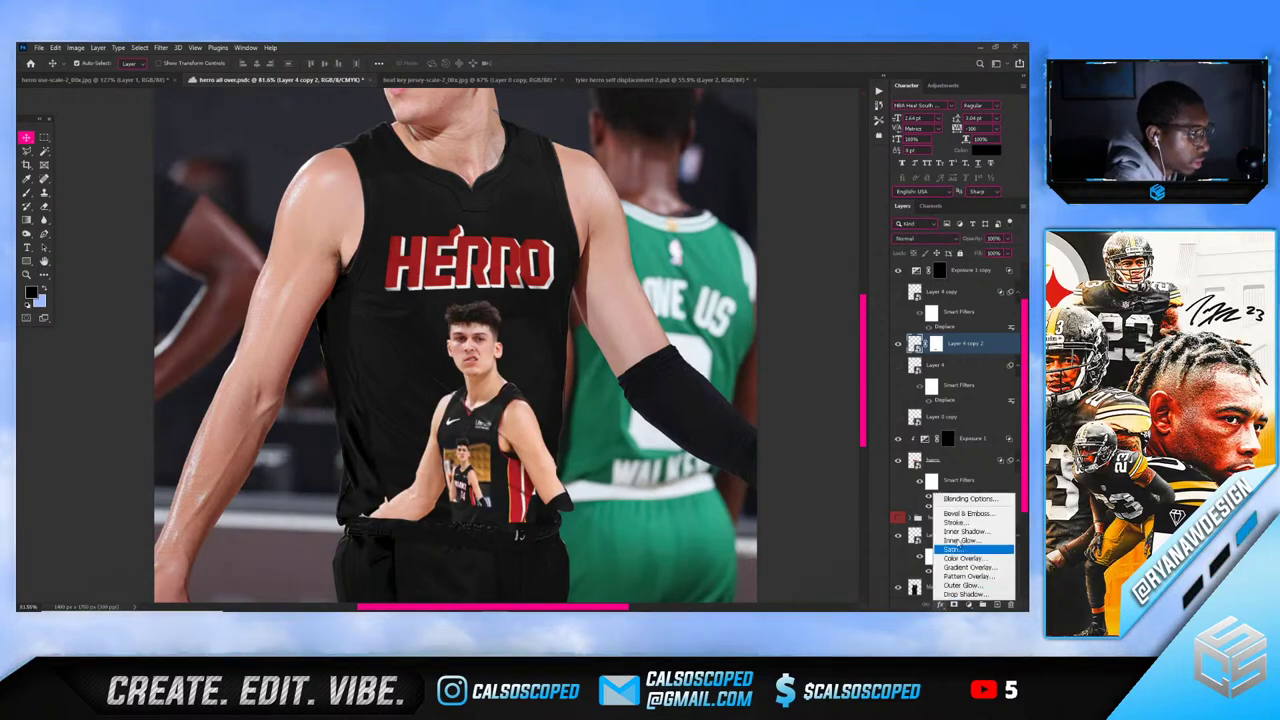
left_click(955, 509)
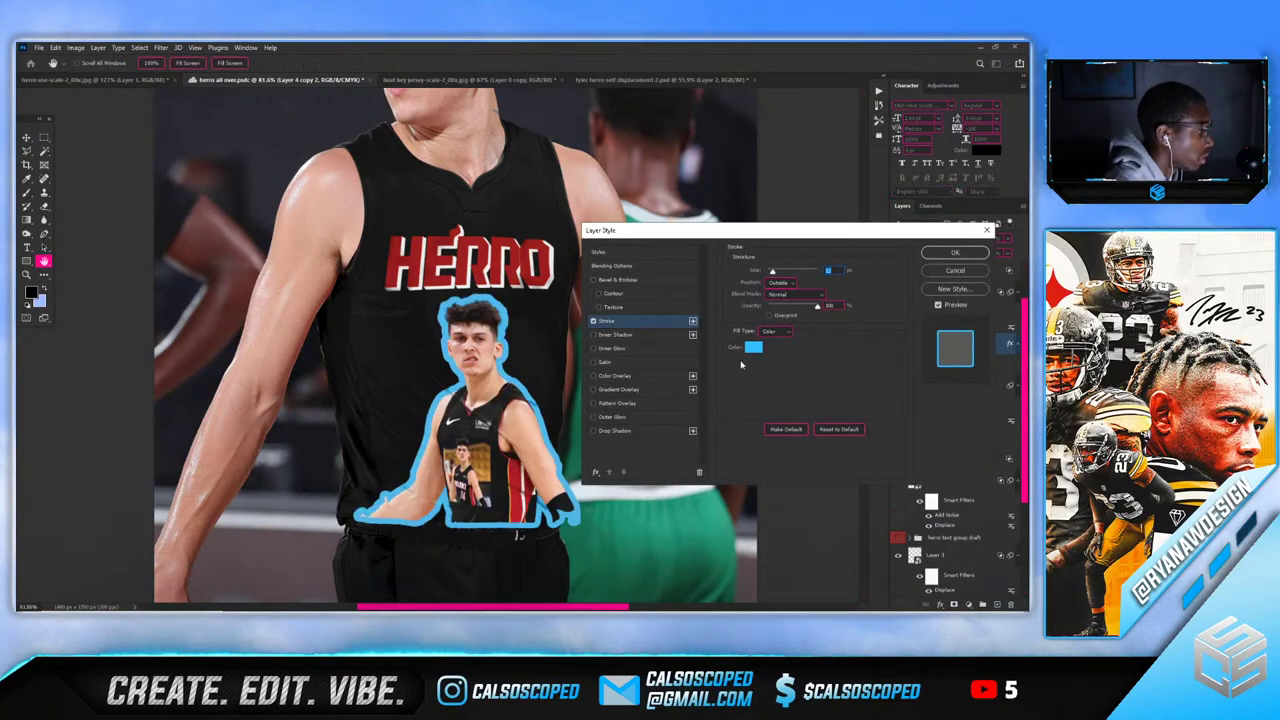
left_click_drag(776, 271, 768, 272)
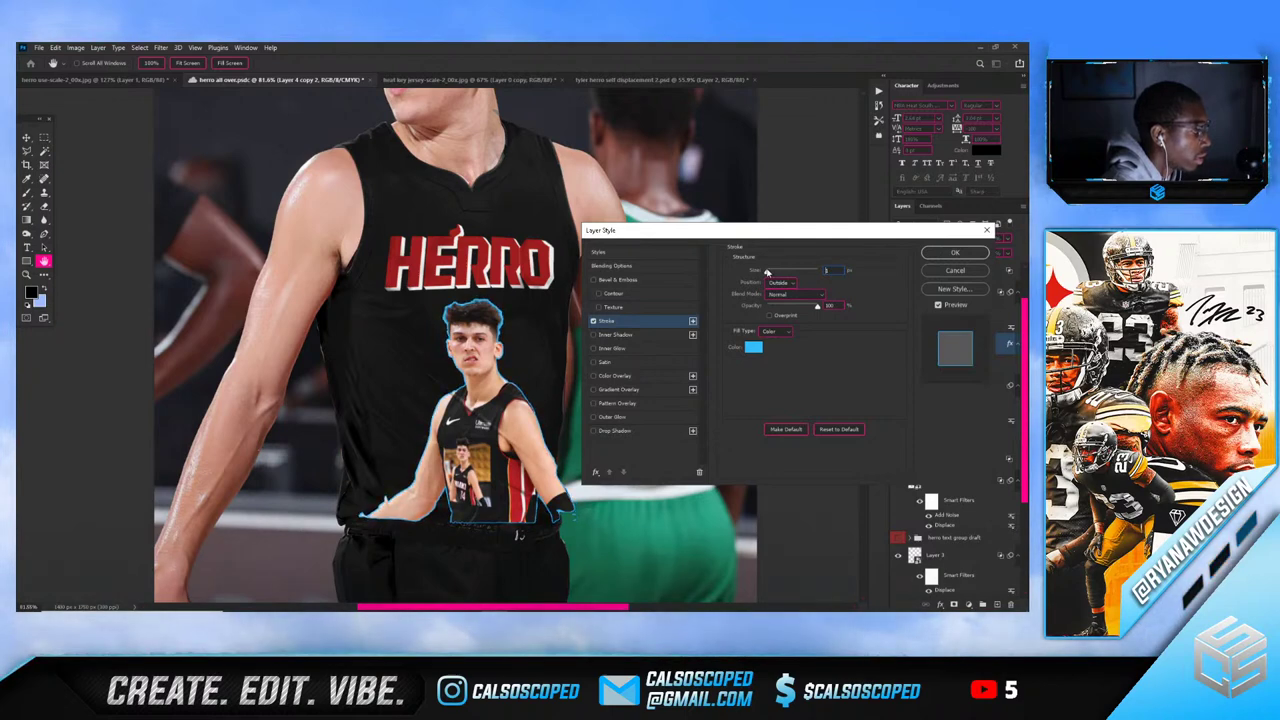
left_click(955, 270)
Add a layer mask to the blank black jersey layer and brush away the stray patch beside the player's neck
key("v")
scroll(425, 279, "down", 3)
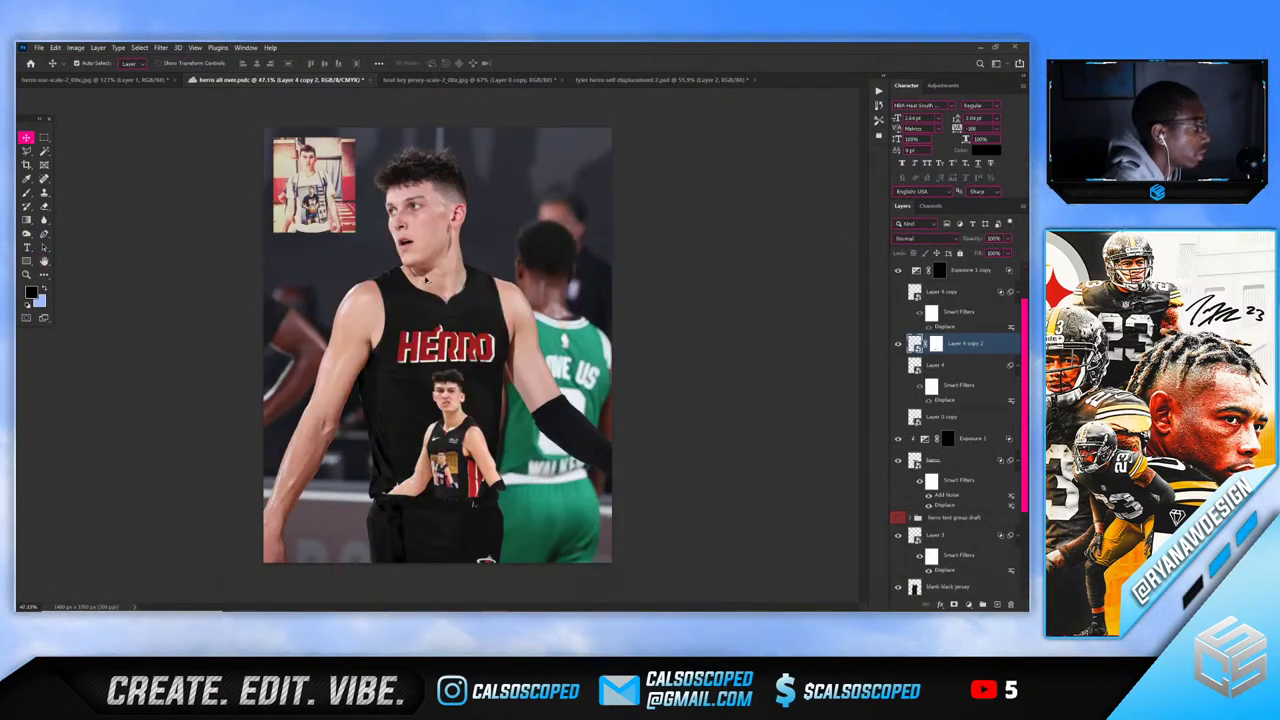
scroll(428, 328, "up", 2)
scroll(340, 154, "up", 1)
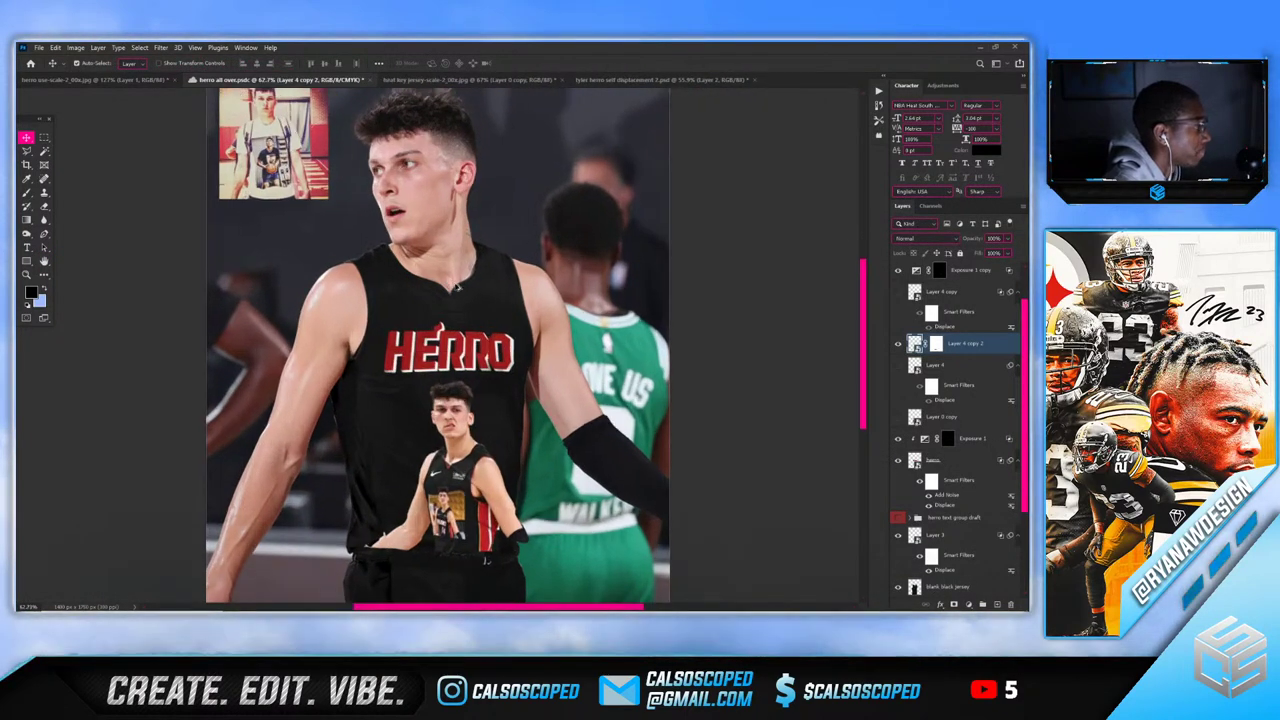
scroll(340, 155, "up", 2)
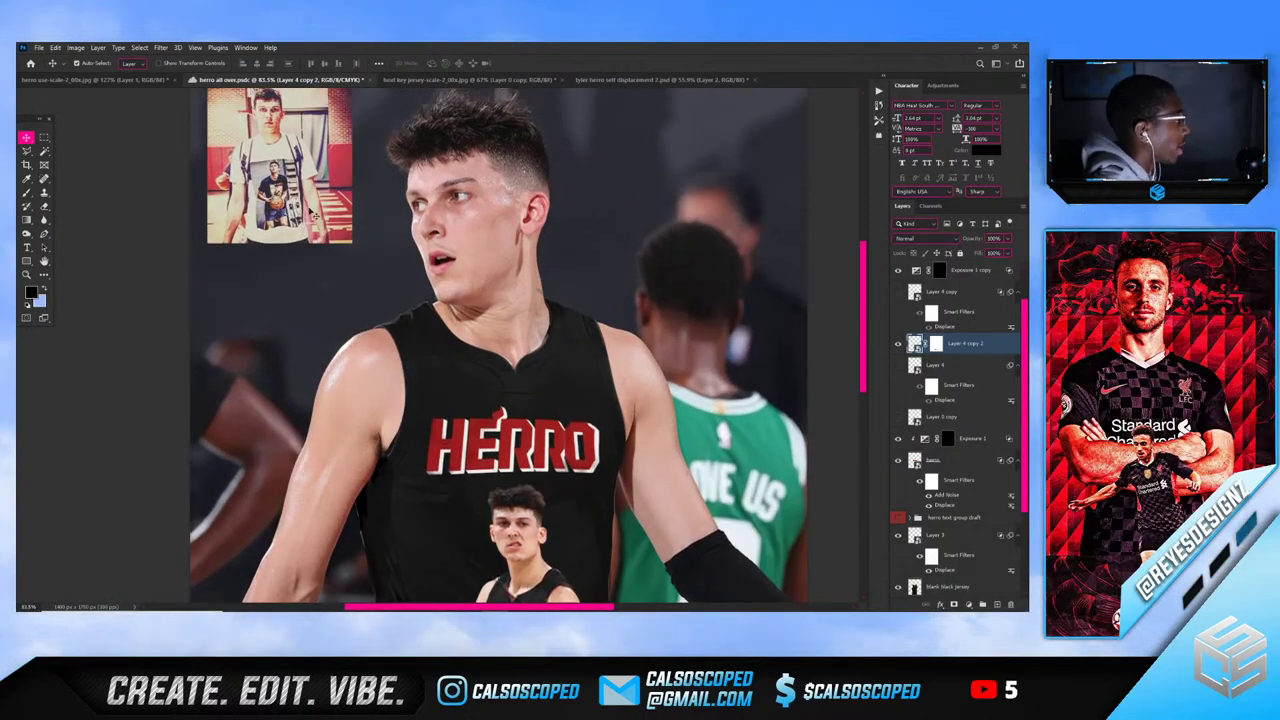
scroll(314, 214, "up", 2)
scroll(558, 318, "up", 3)
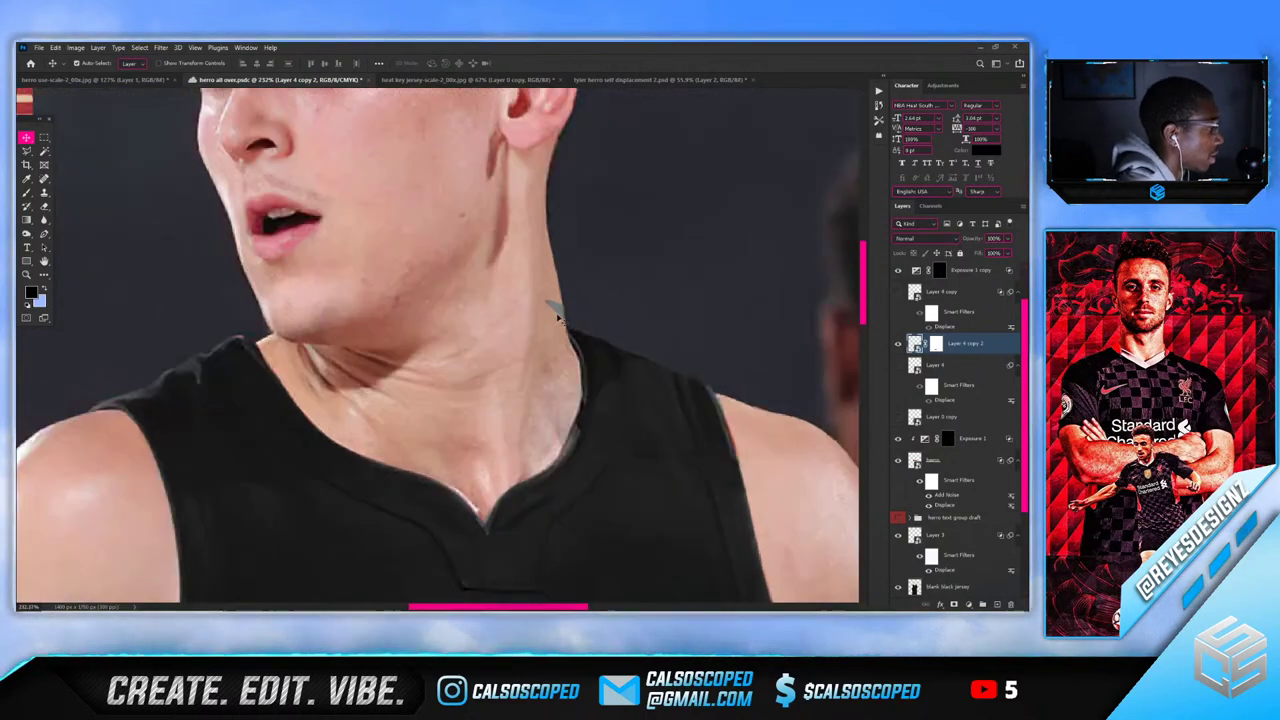
left_click_drag(558, 318, 532, 344)
key("ctrl+z")
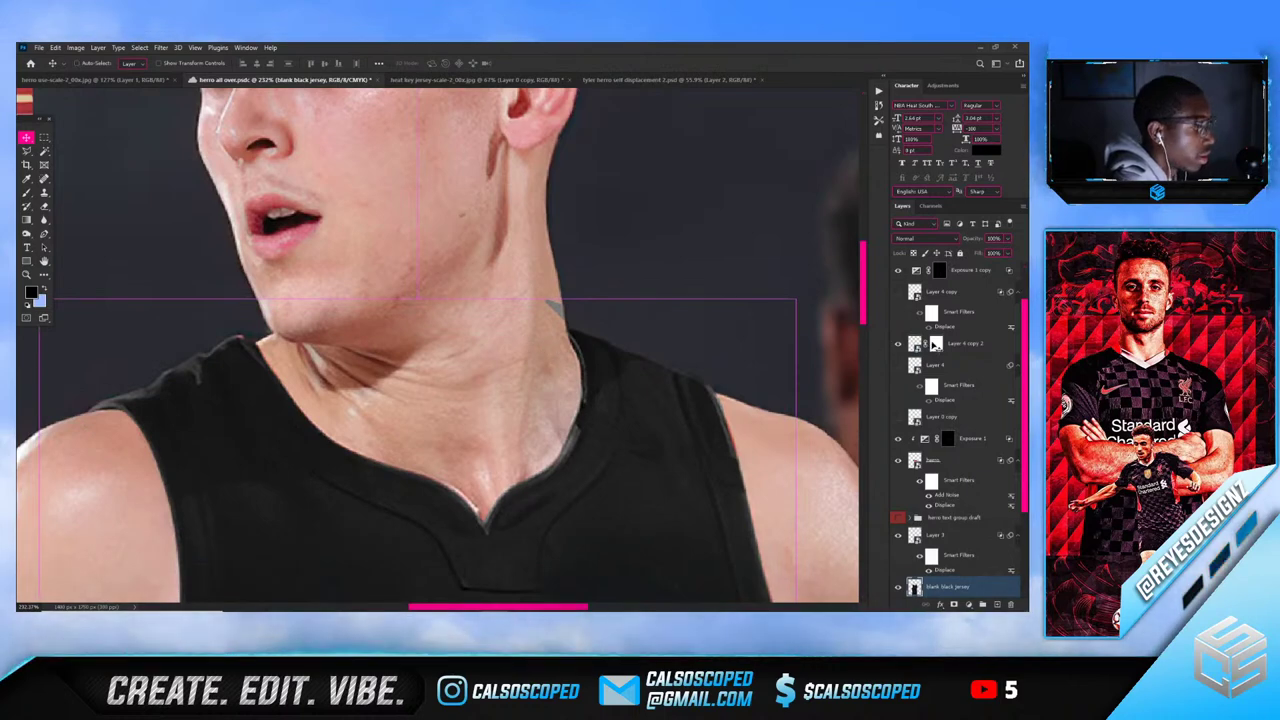
scroll(969, 583, "down", 2)
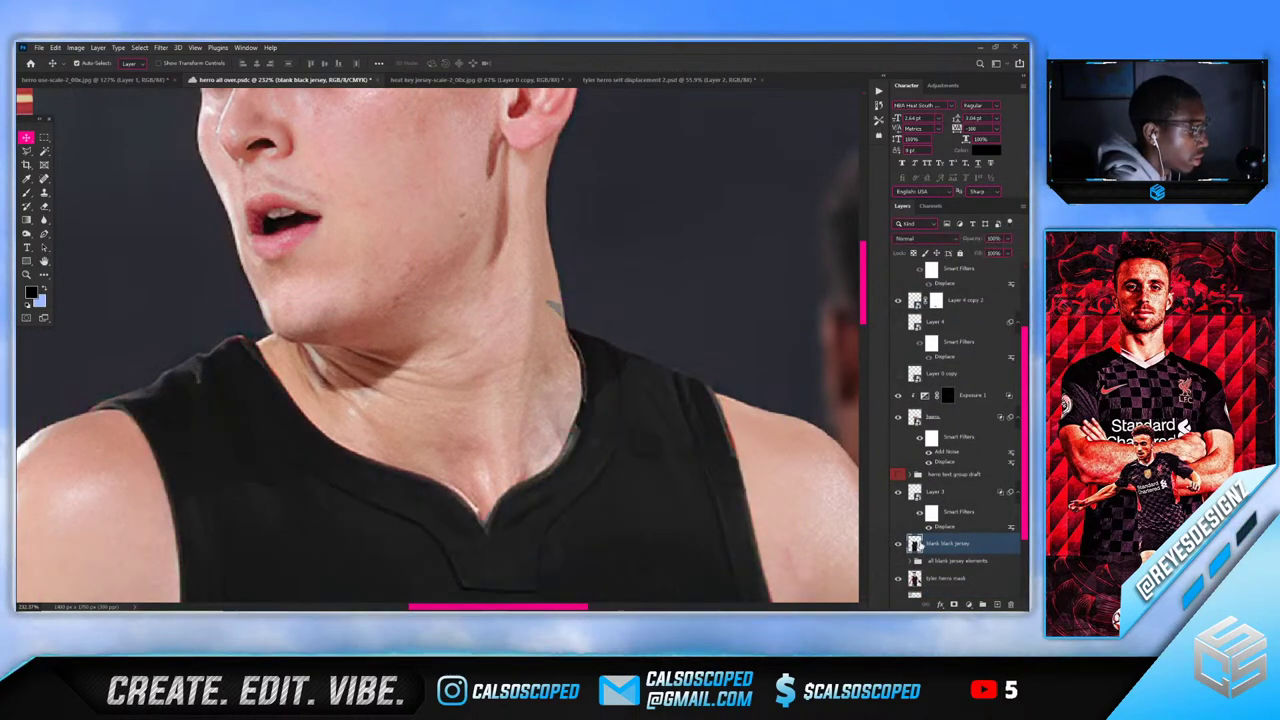
left_click(954, 605)
key("b")
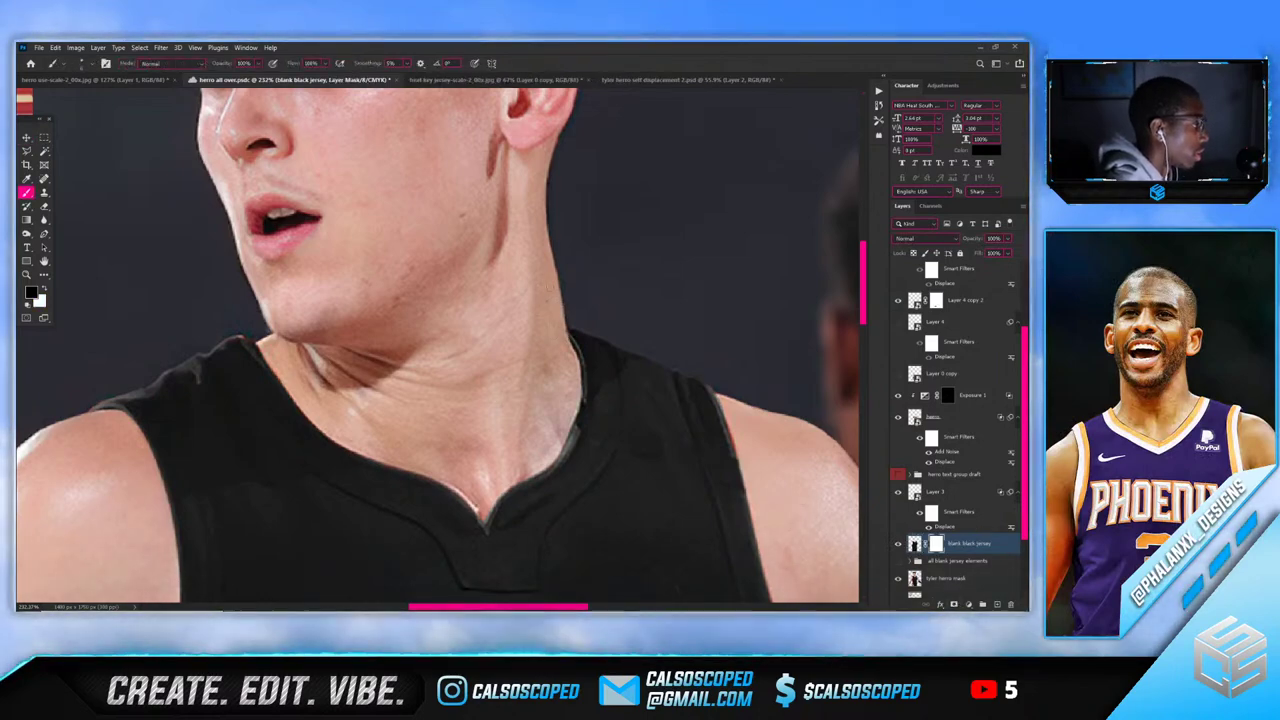
key("ctrl+0")
scroll(341, 228, "up", 1)
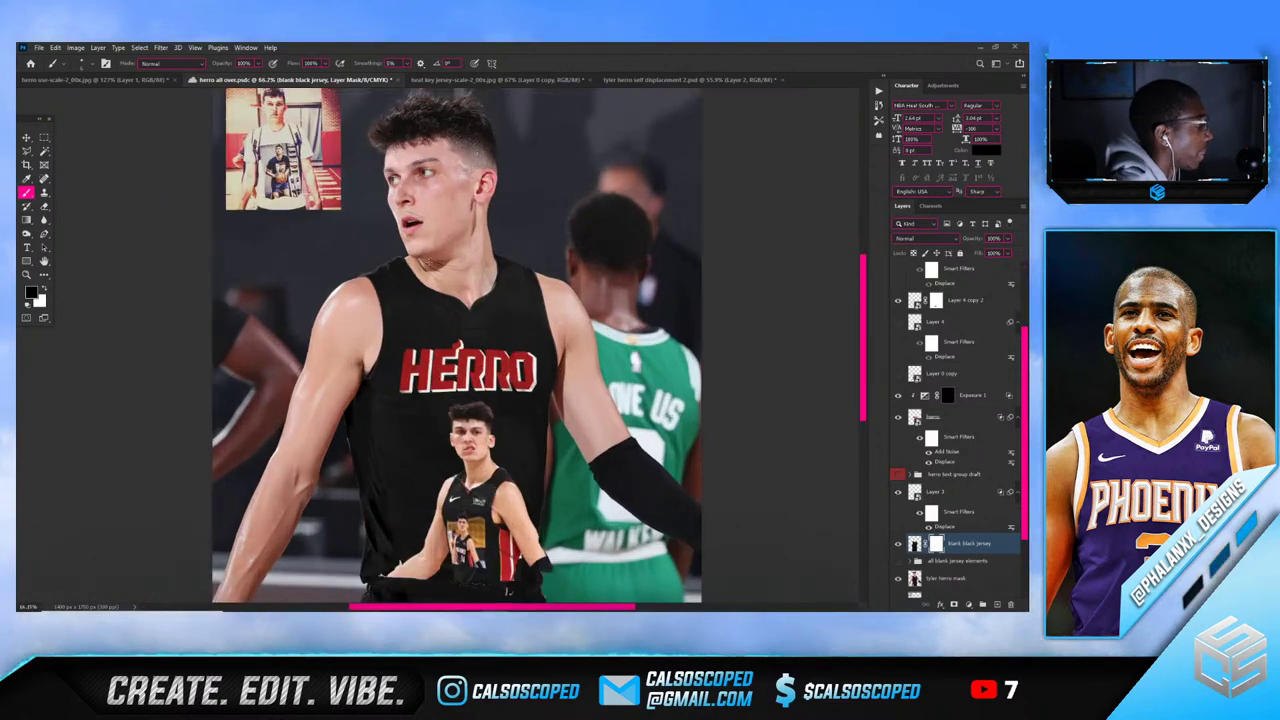
In the heat key jersey document, duplicate the masked Layer 0 and convert the copy to a smart object
left_click(474, 88)
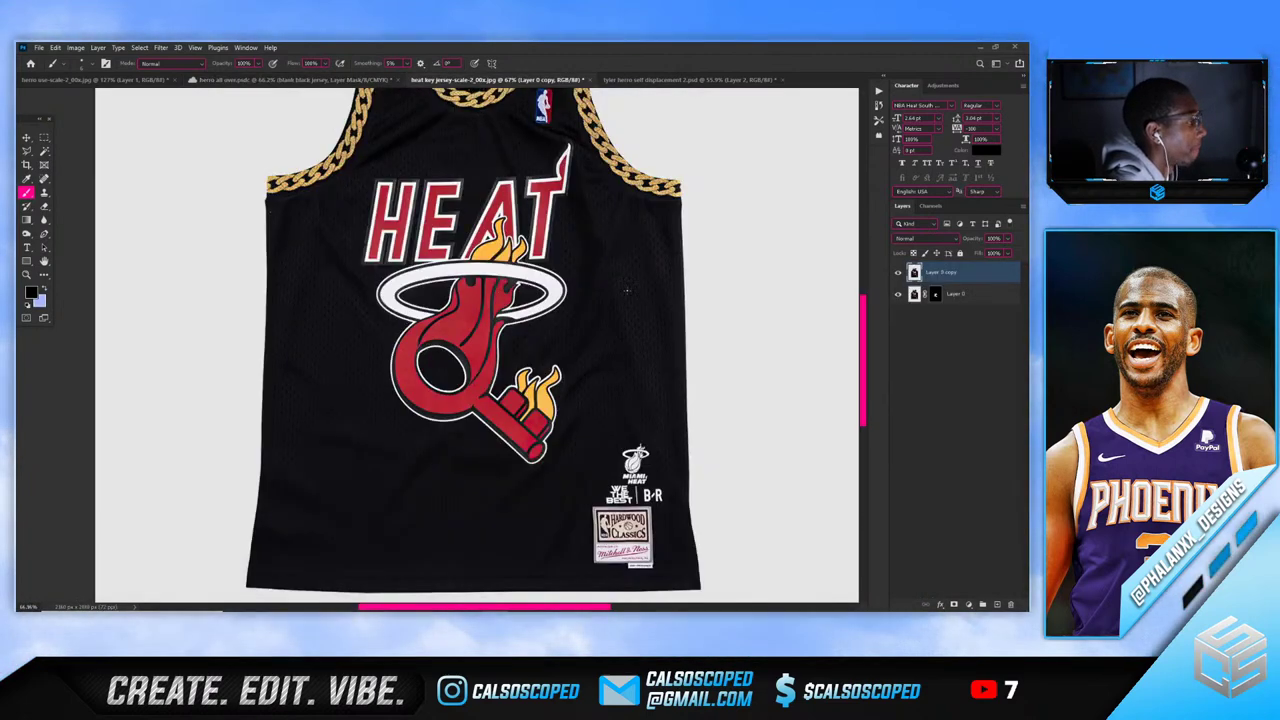
left_click(960, 295)
key("ctrl+j")
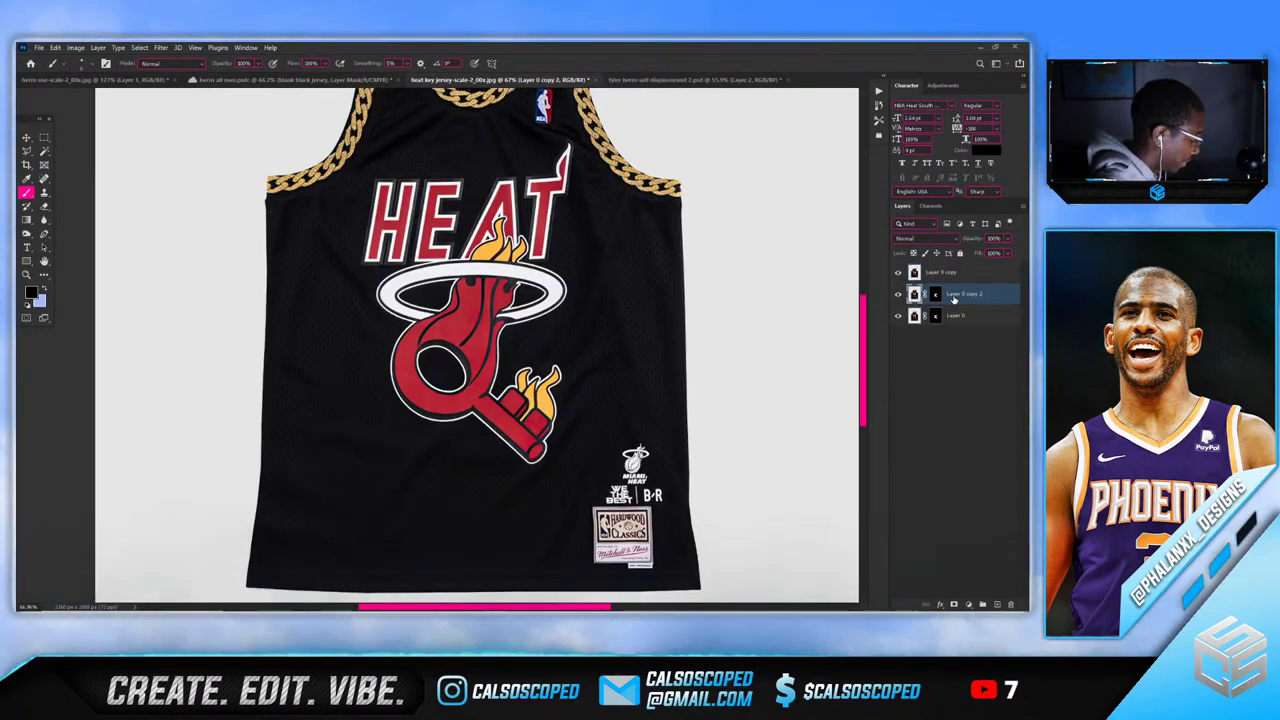
key("ctrl+shift+o")
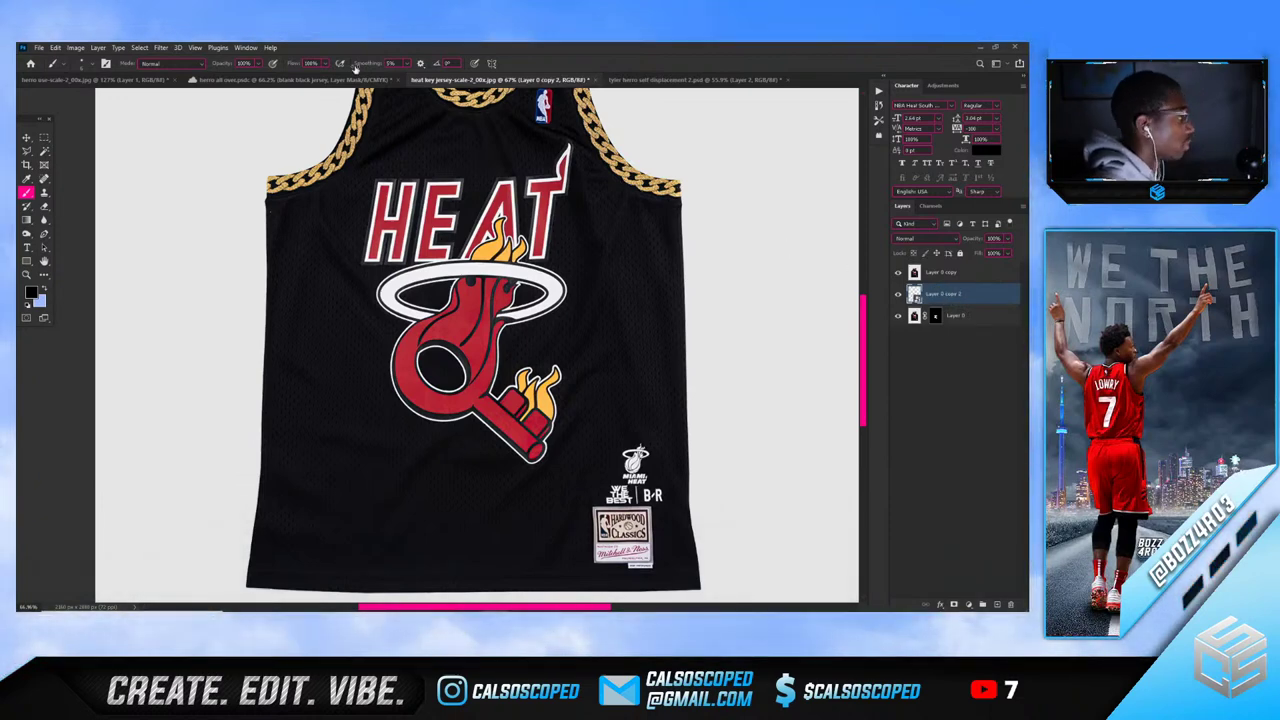
Paste the key logo into the herro all over document and scale it down onto the chest above the H of HERRO
left_click(290, 79)
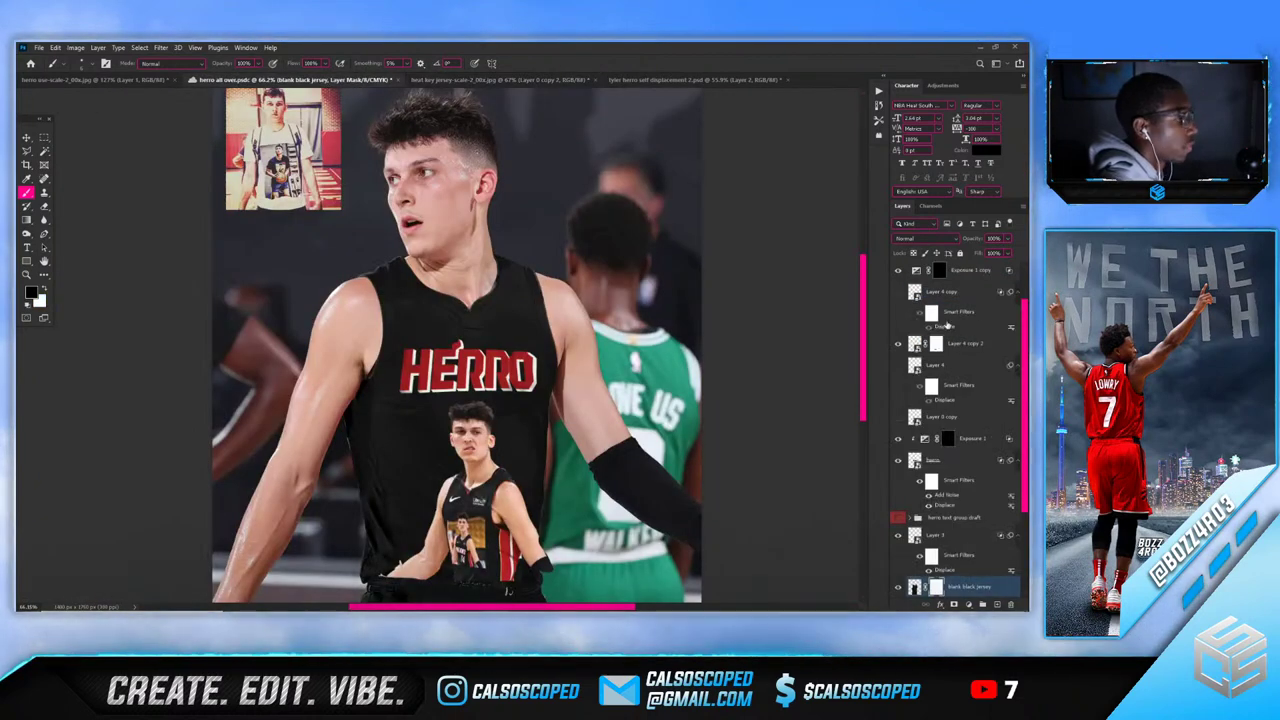
key("ctrl+v")
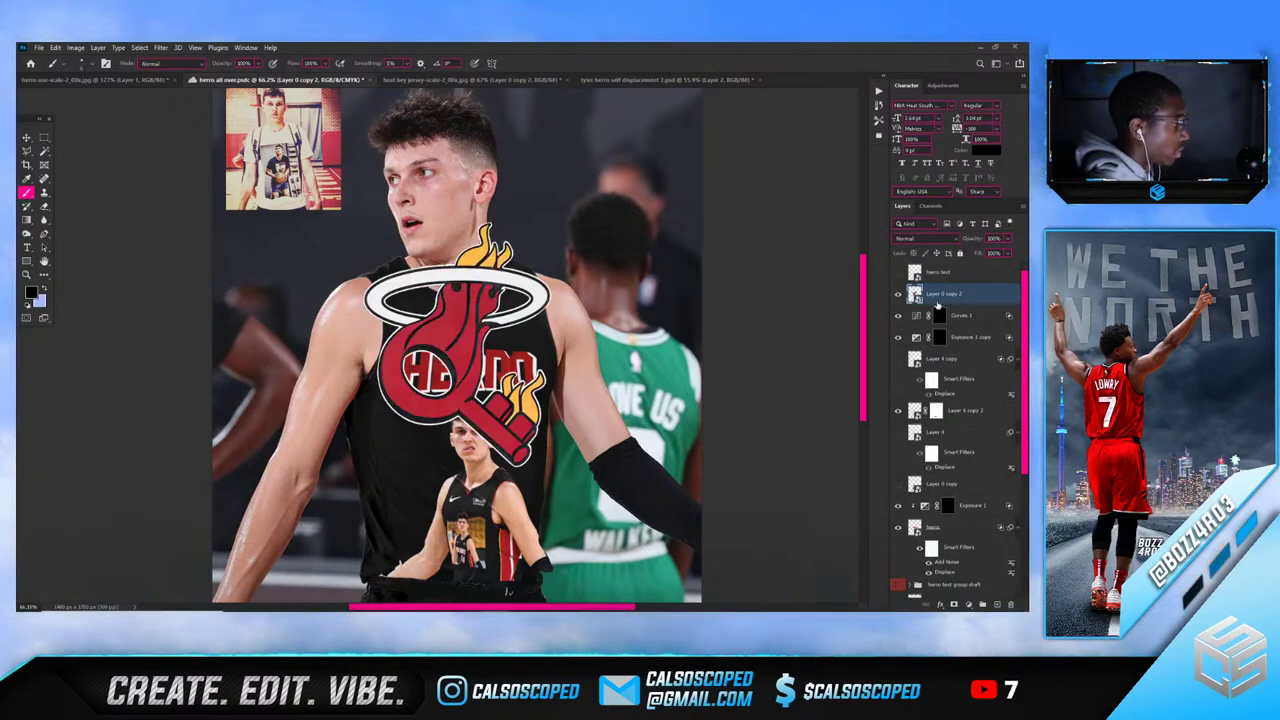
key("ctrl+t")
left_click_drag(549, 345, 425, 316)
scroll(425, 316, "up", 10)
Distort the key logo above the H of HERRO, pulling its upper corner slightly inward to follow the chest
right_click(427, 308)
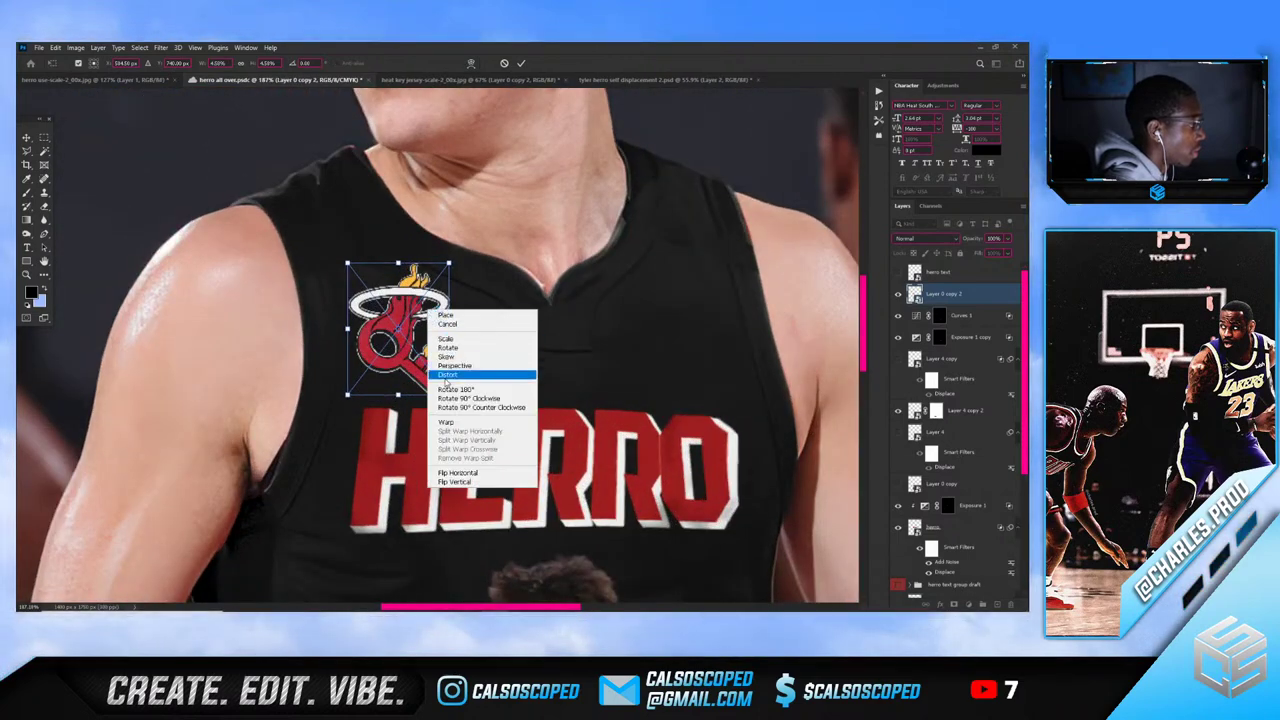
left_click(449, 375)
left_click_drag(450, 267, 447, 270)
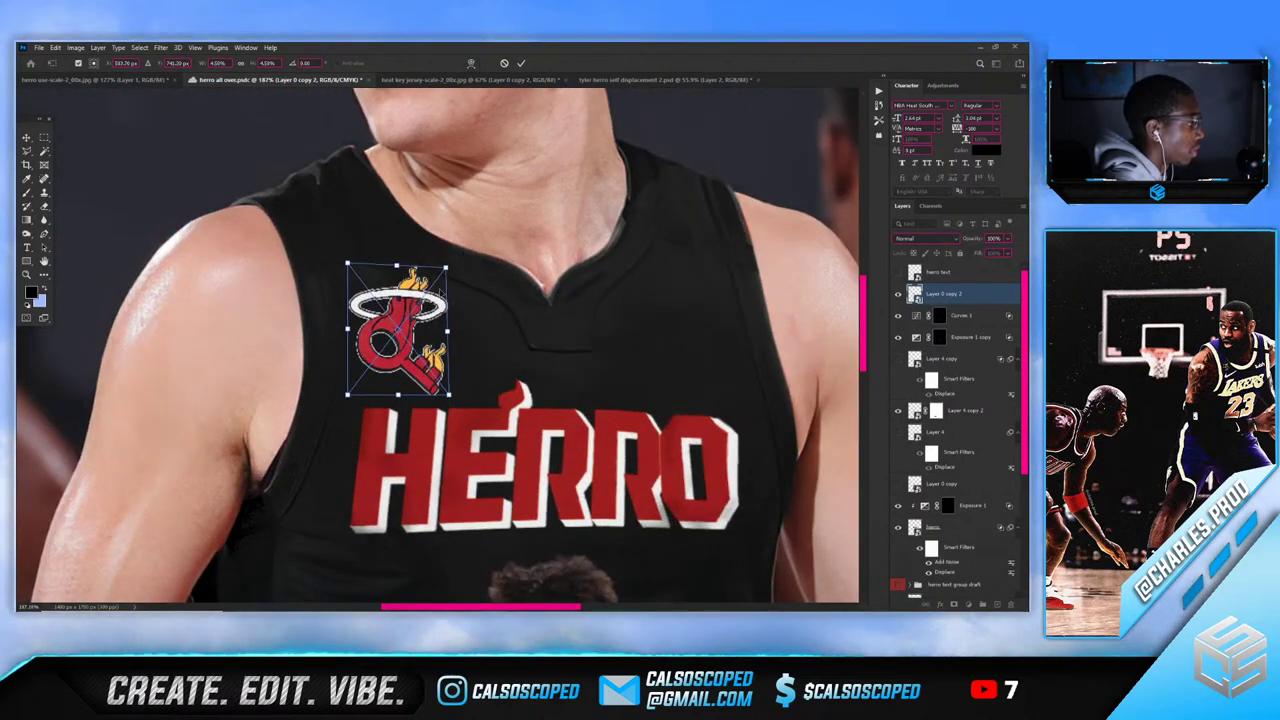
key("Return")
Move the key logo to the opposite side of the chest, above the O of HERRO, and distort its neckline-side corners
key("ctrl+t")
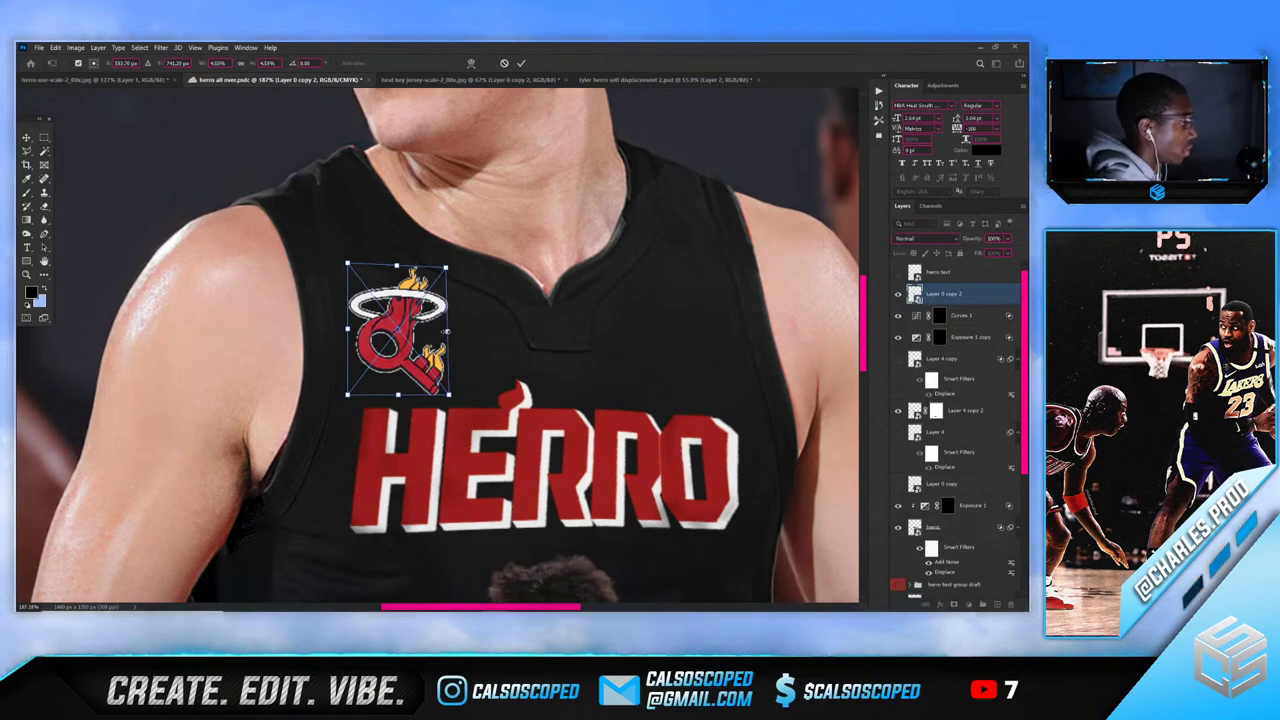
left_click_drag(424, 327, 696, 297)
right_click(694, 296)
left_click(688, 297)
right_click(678, 297)
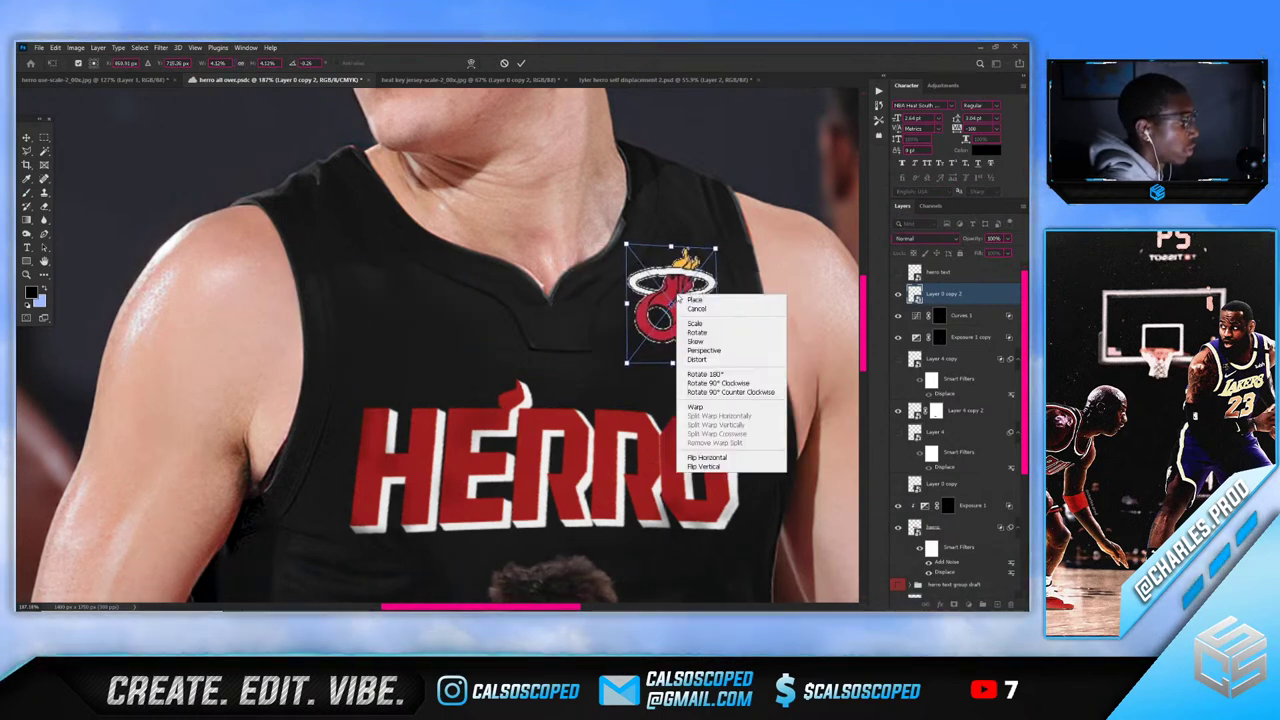
left_click(697, 359)
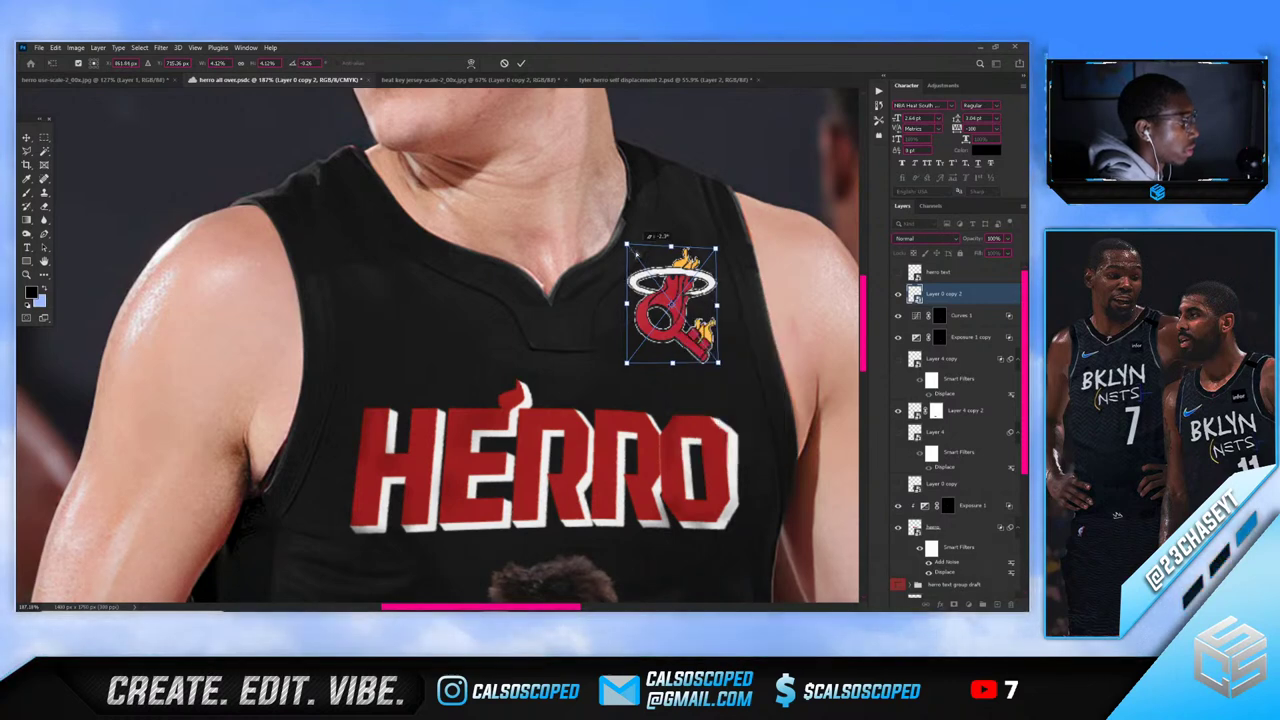
left_click_drag(626, 244, 630, 256)
left_click_drag(626, 364, 626, 361)
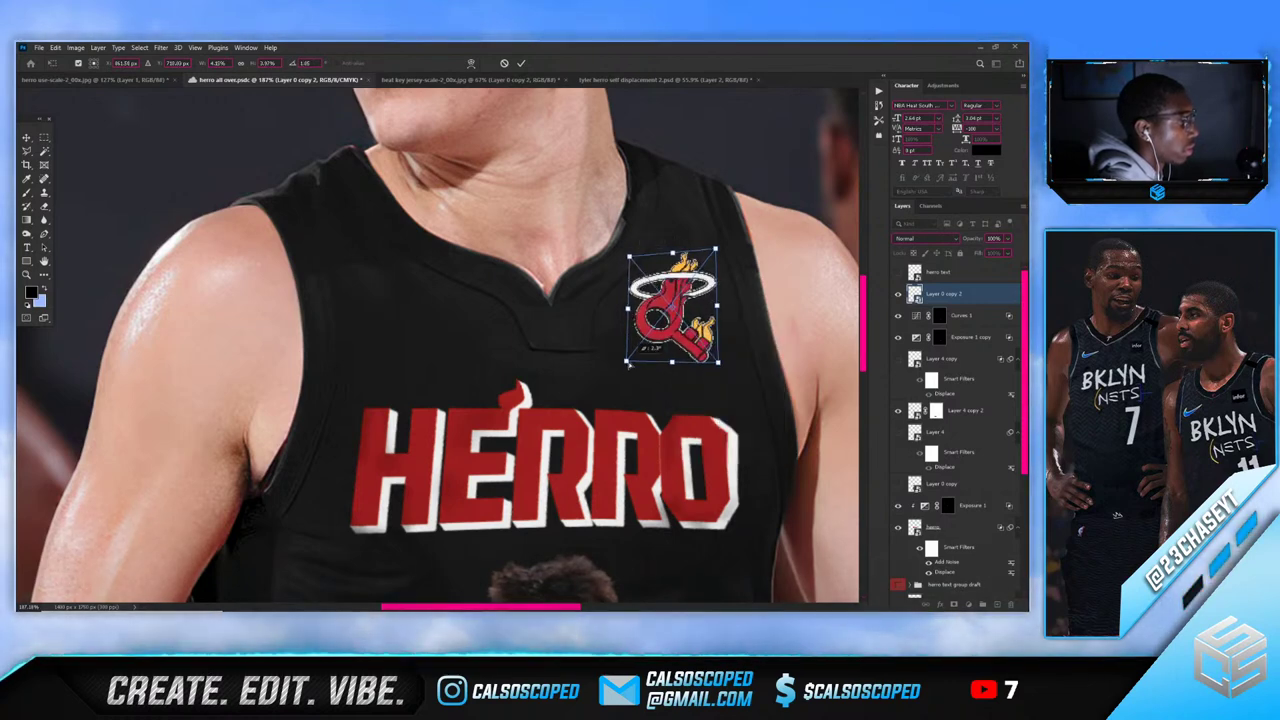
key("Return")
key("ctrl+z")
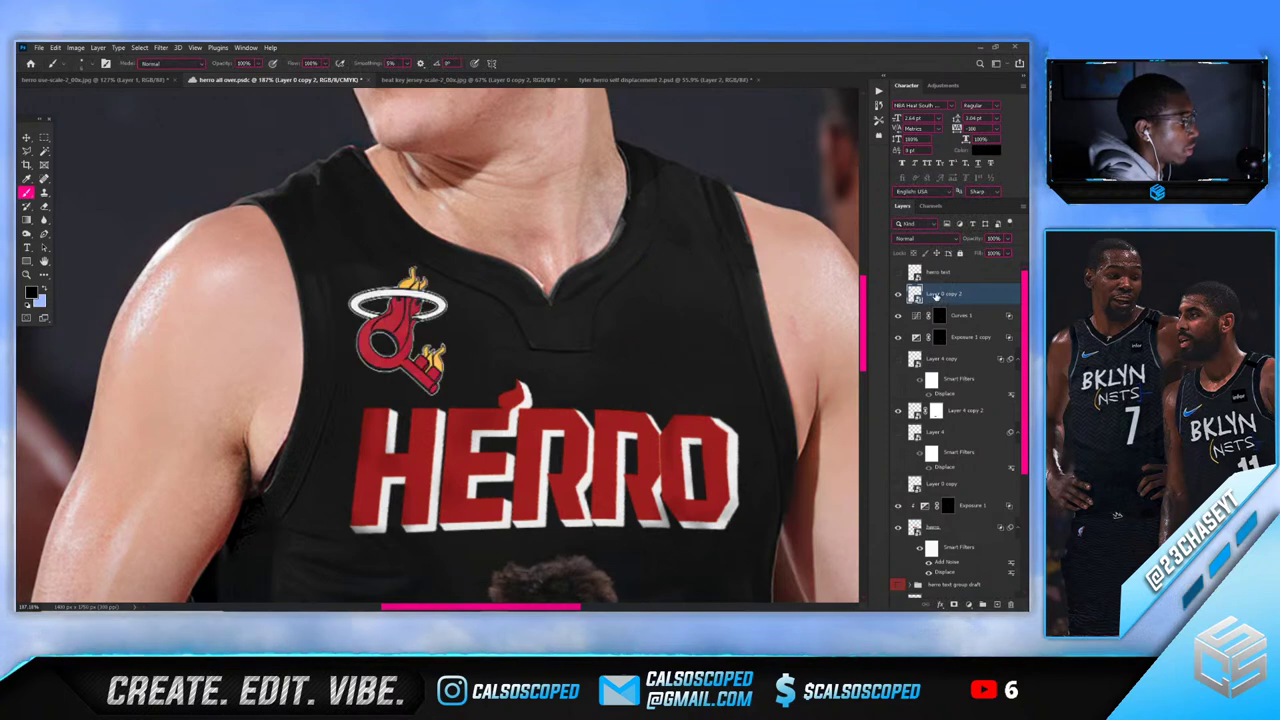
key("ctrl+shift+z")
Distort the key logo again, lowering its upper corner nearest the armhole to level the top edge
key("b")
key("ctrl+t")
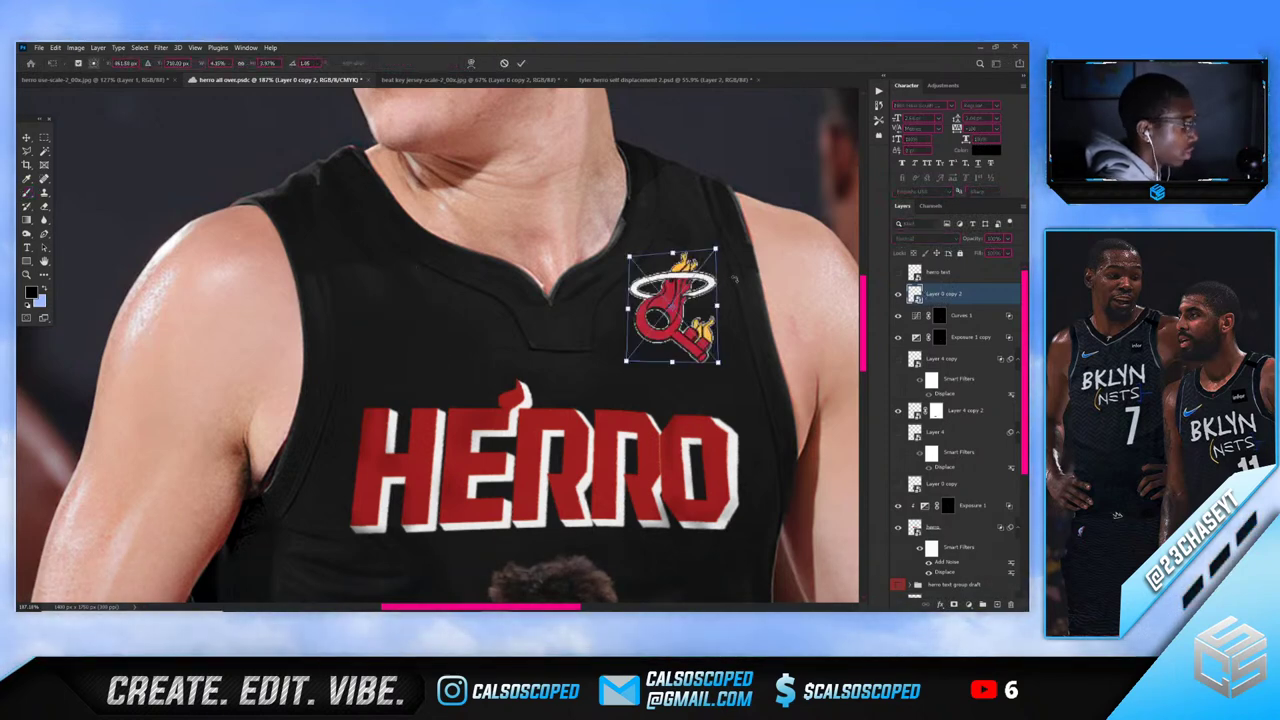
right_click(706, 278)
left_click(722, 347)
left_click_drag(716, 250, 712, 260)
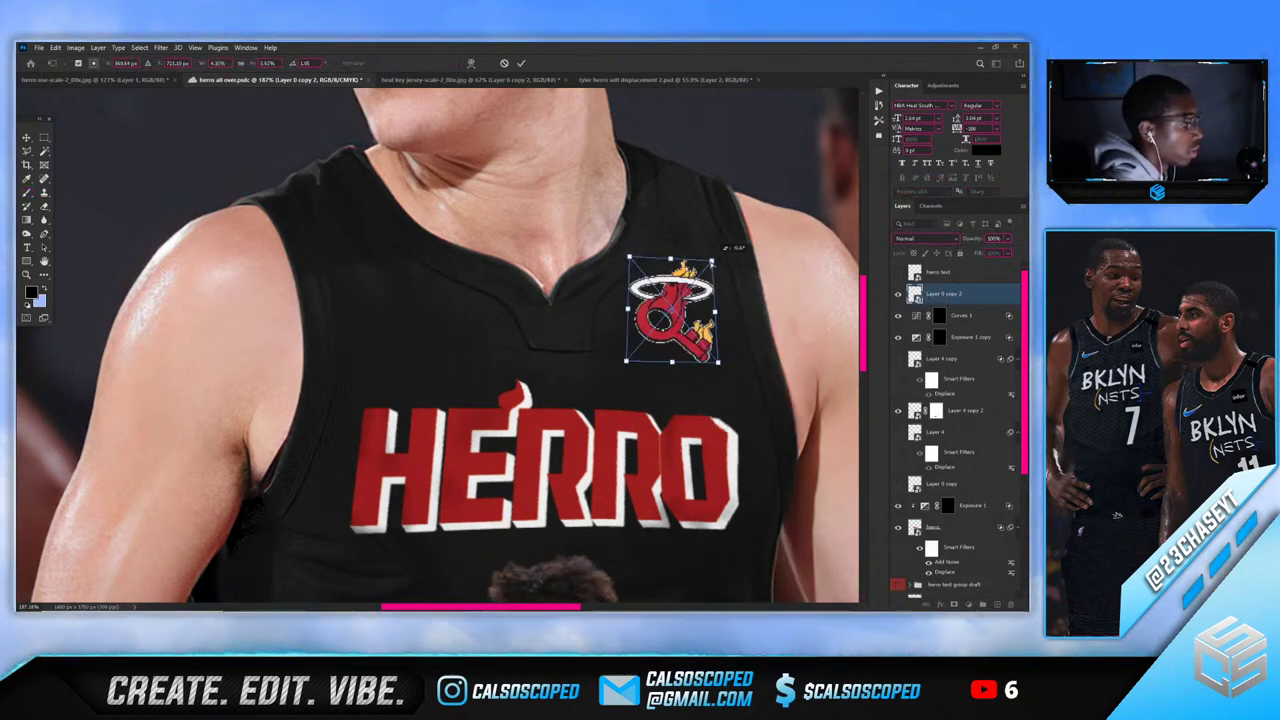
Duplicate the main background copy layer and place the duplicate at the top of the layer stack
left_click(969, 314)
scroll(419, 291, "down", 5)
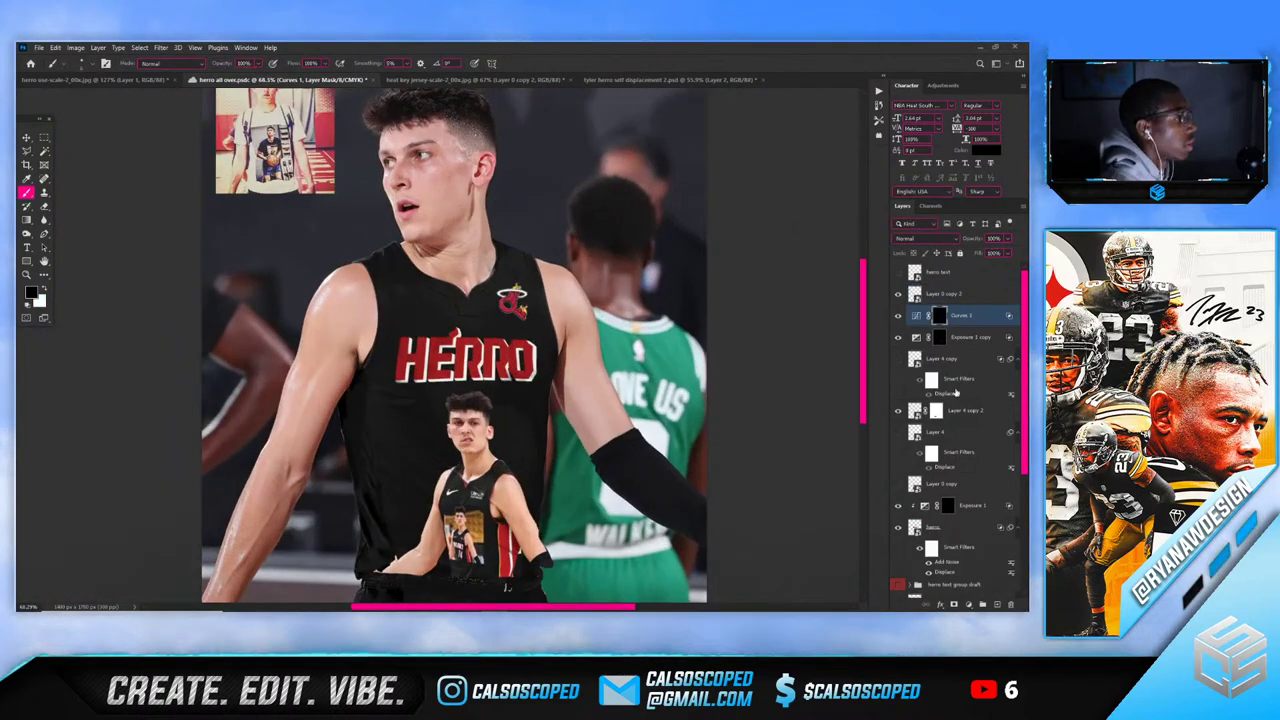
scroll(957, 400, "down", 5)
left_click(934, 566)
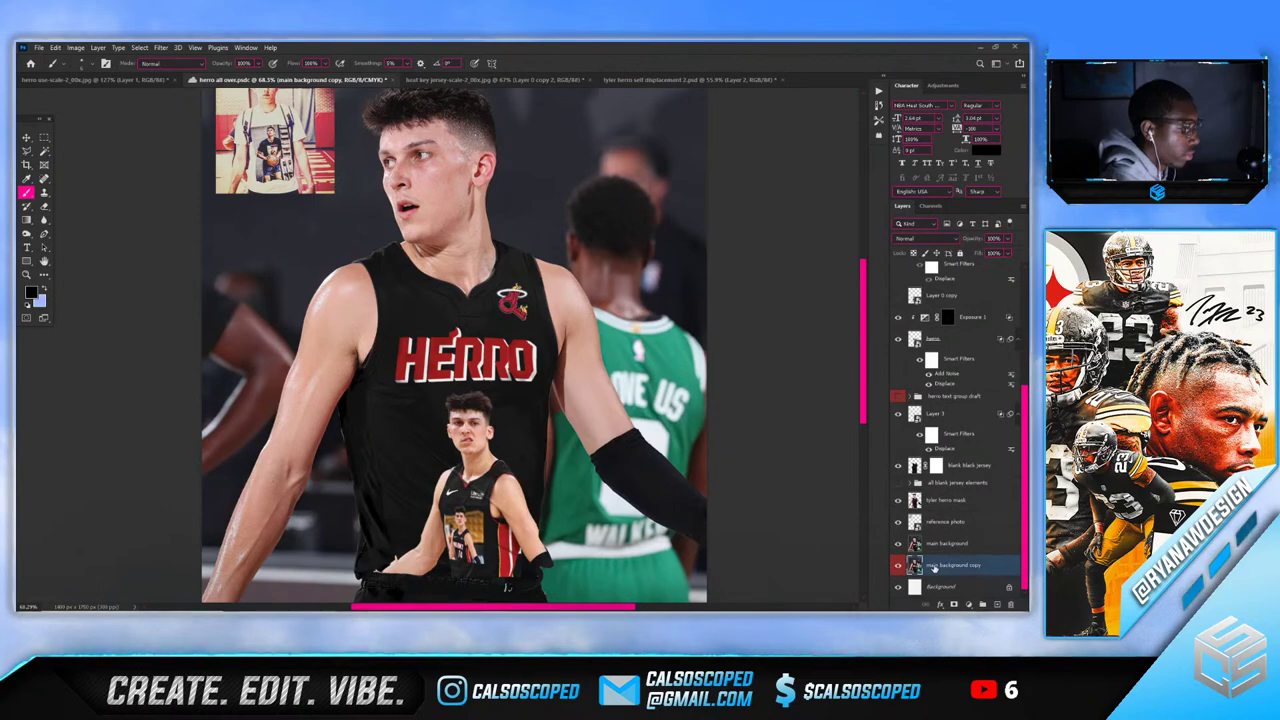
key("ctrl+j")
left_click_drag(970, 260, 972, 264)
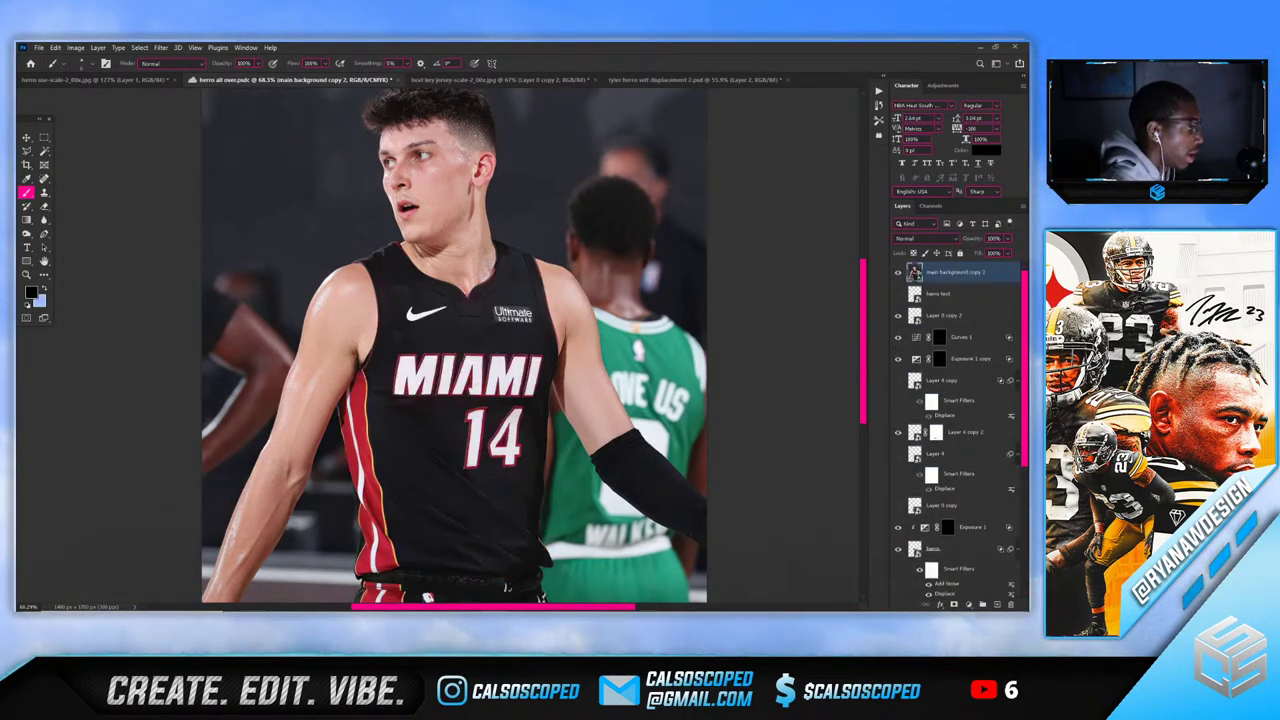
Outline the Nike swoosh with a polygonal lasso selection and mask the duplicated background layer to it
scroll(437, 322, "up", 8)
left_click(25, 151)
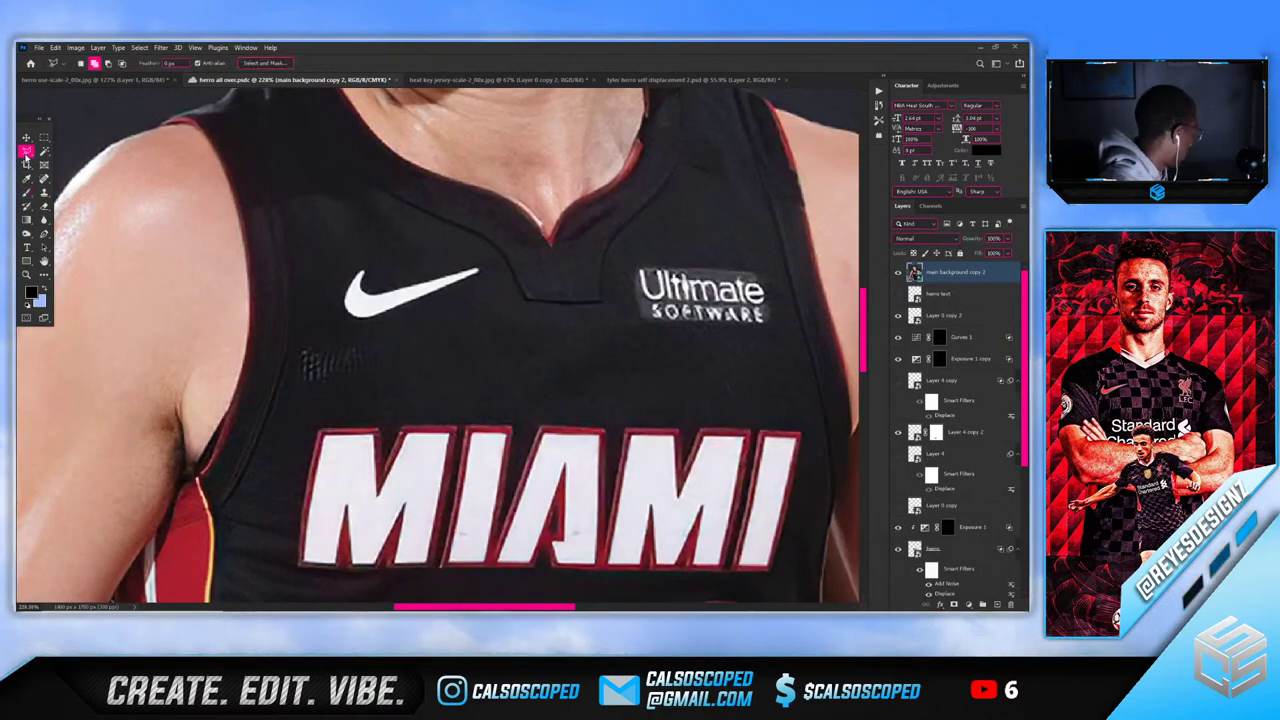
mouse_move(348, 318)
left_mouse_down()
mouse_move(443, 318)
mouse_move(495, 286)
left_mouse_up()
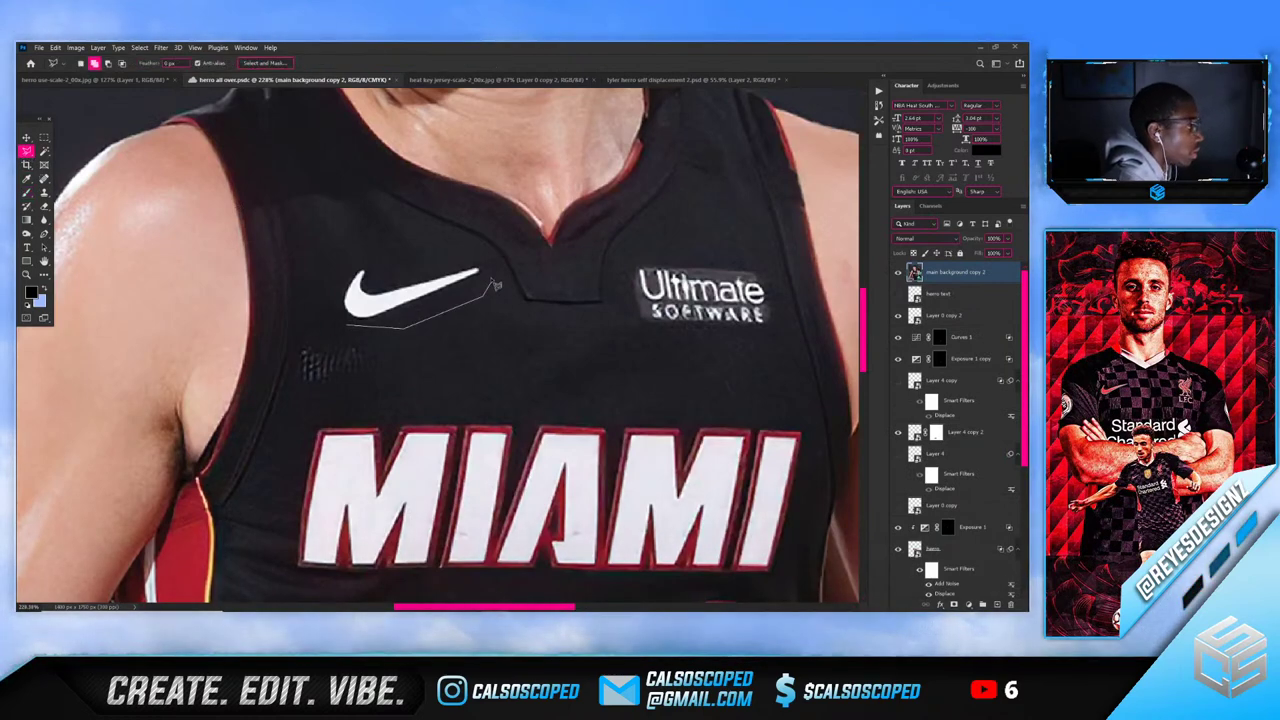
left_click_drag(335, 298, 338, 334)
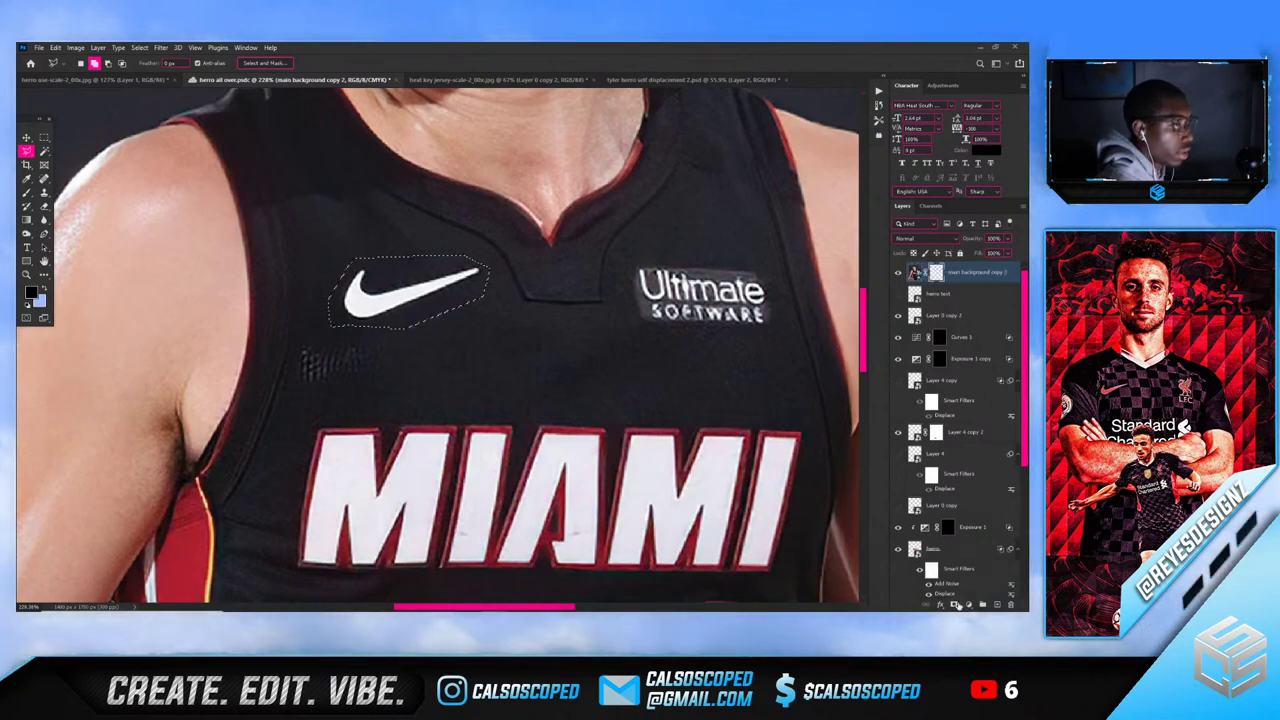
left_click(955, 605)
Hide the dark fabric around the Nike swoosh by raising the dark end of This Layer in the gray Blend If range
right_click(917, 275)
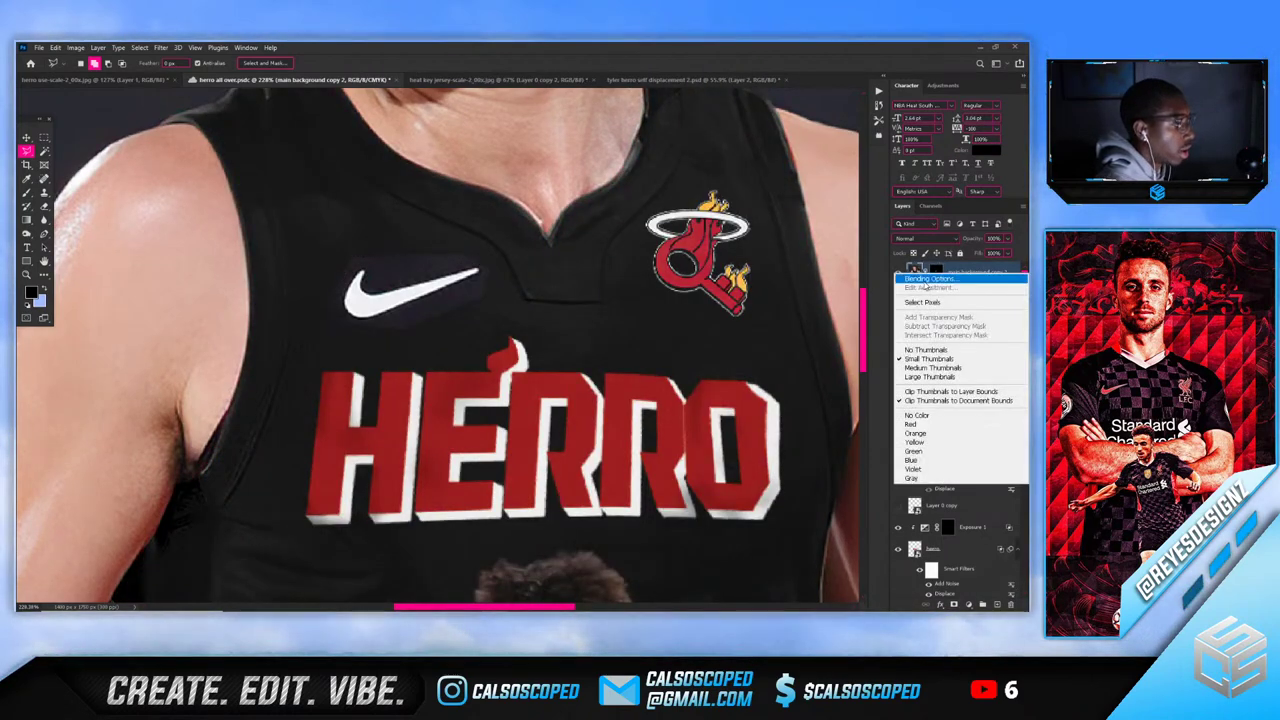
left_click(935, 284)
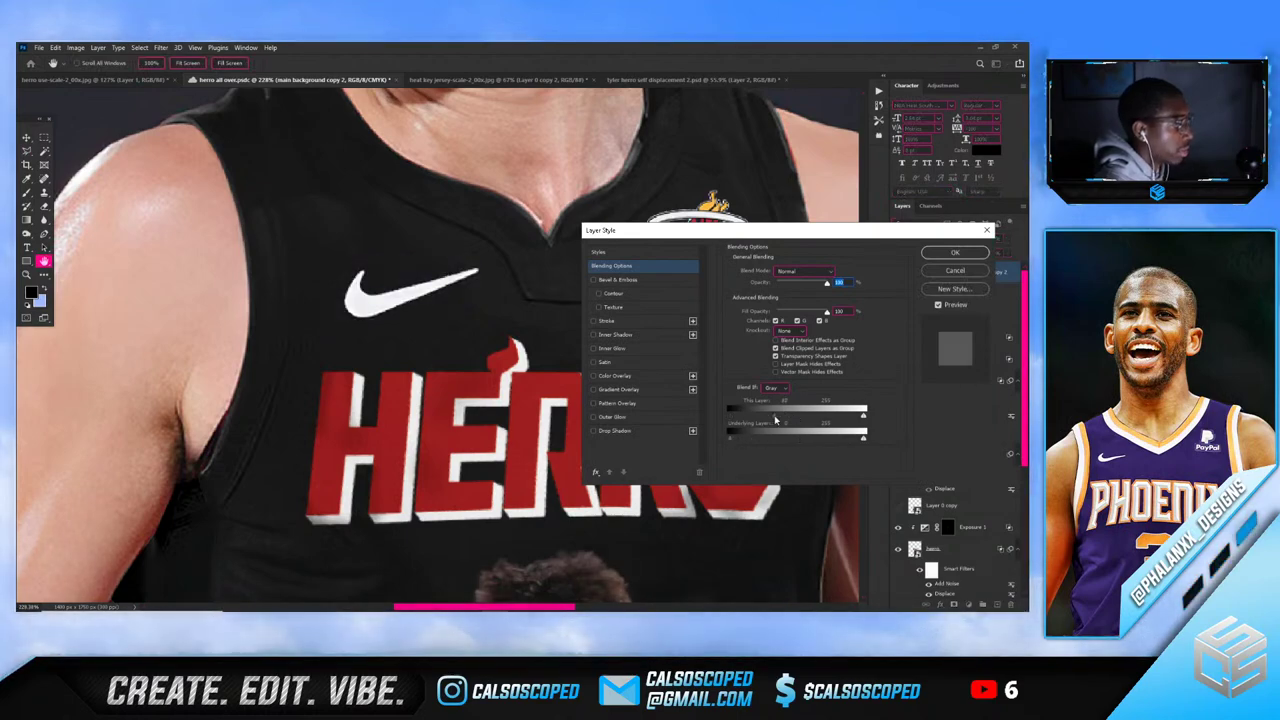
left_click_drag(775, 420, 800, 421)
left_click(952, 252)
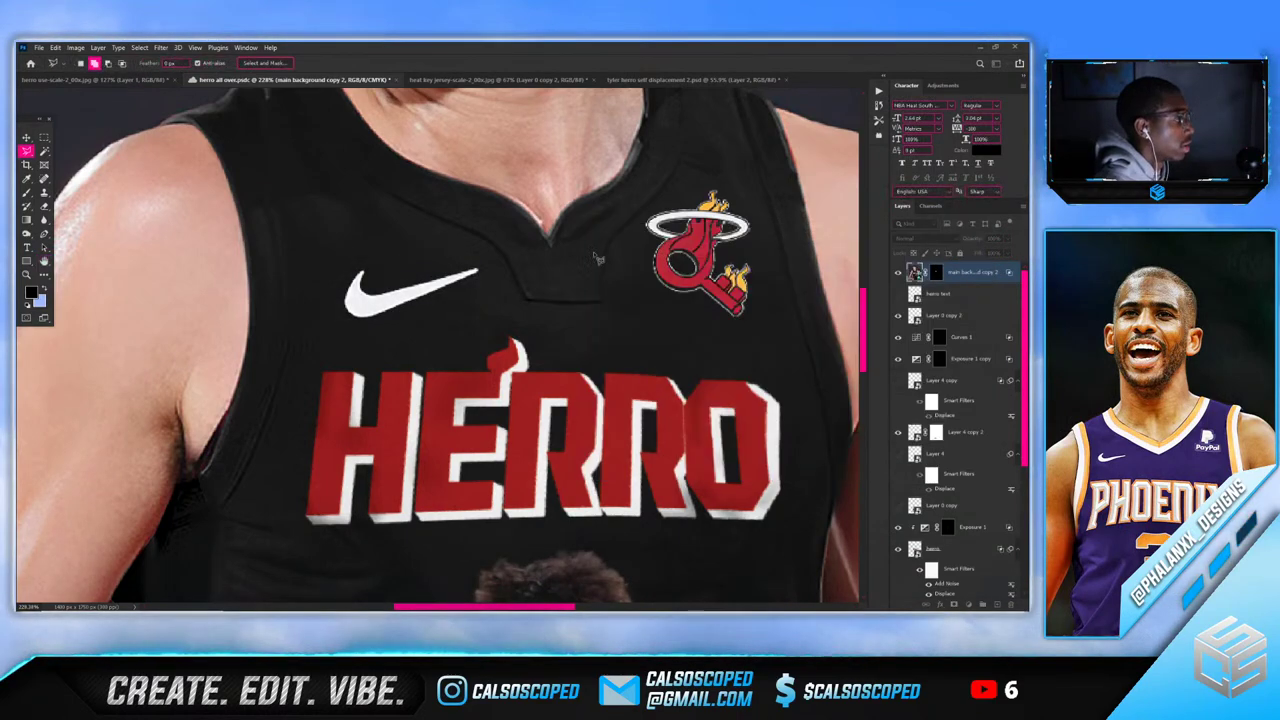
Shift the key logo slightly up and toward the armhole, opposite the Nike swoosh
scroll(465, 304, "down", 5)
scroll(465, 304, "up", 3)
scroll(465, 304, "up", 4)
key("v")
left_click_drag(530, 298, 547, 286)
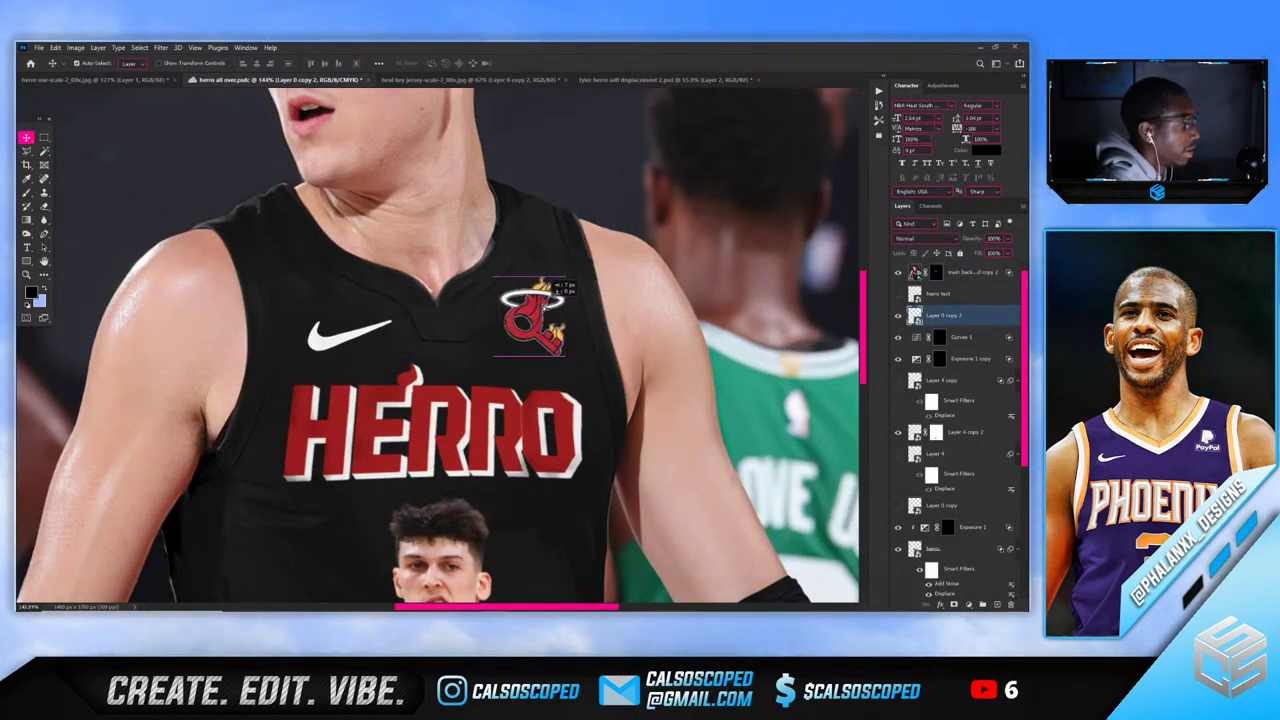
left_click(942, 605)
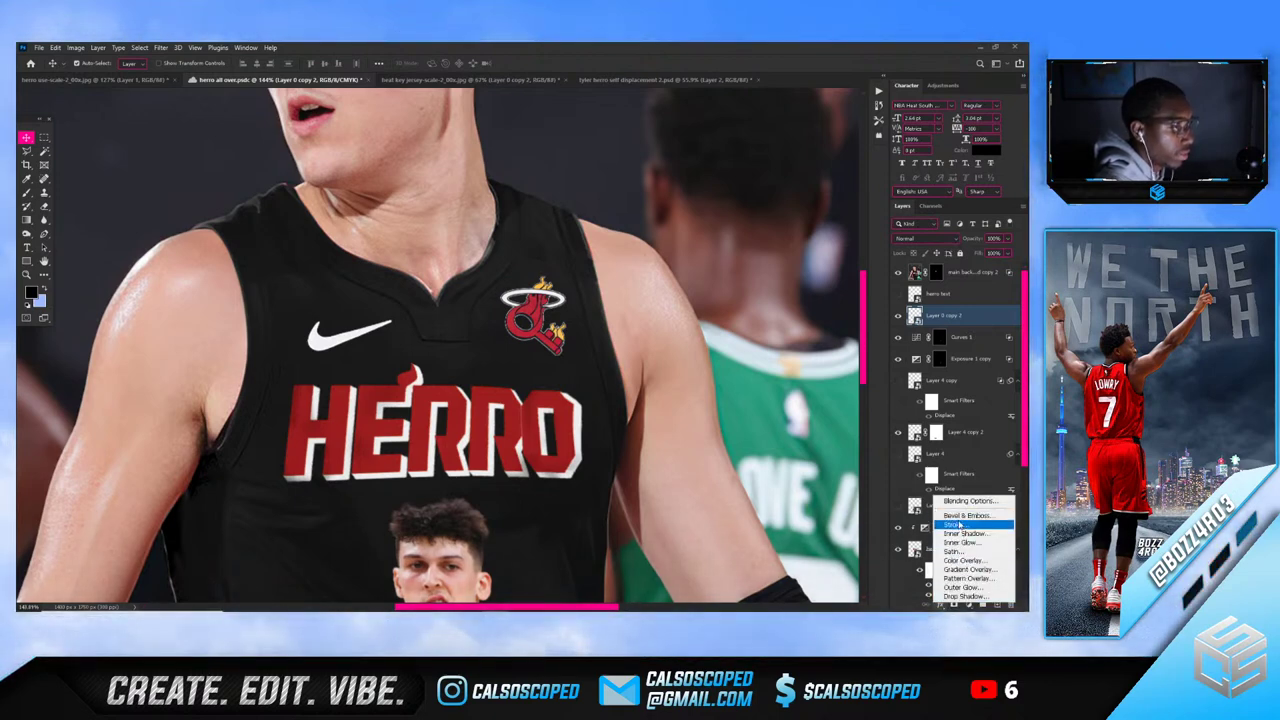
left_click(953, 319)
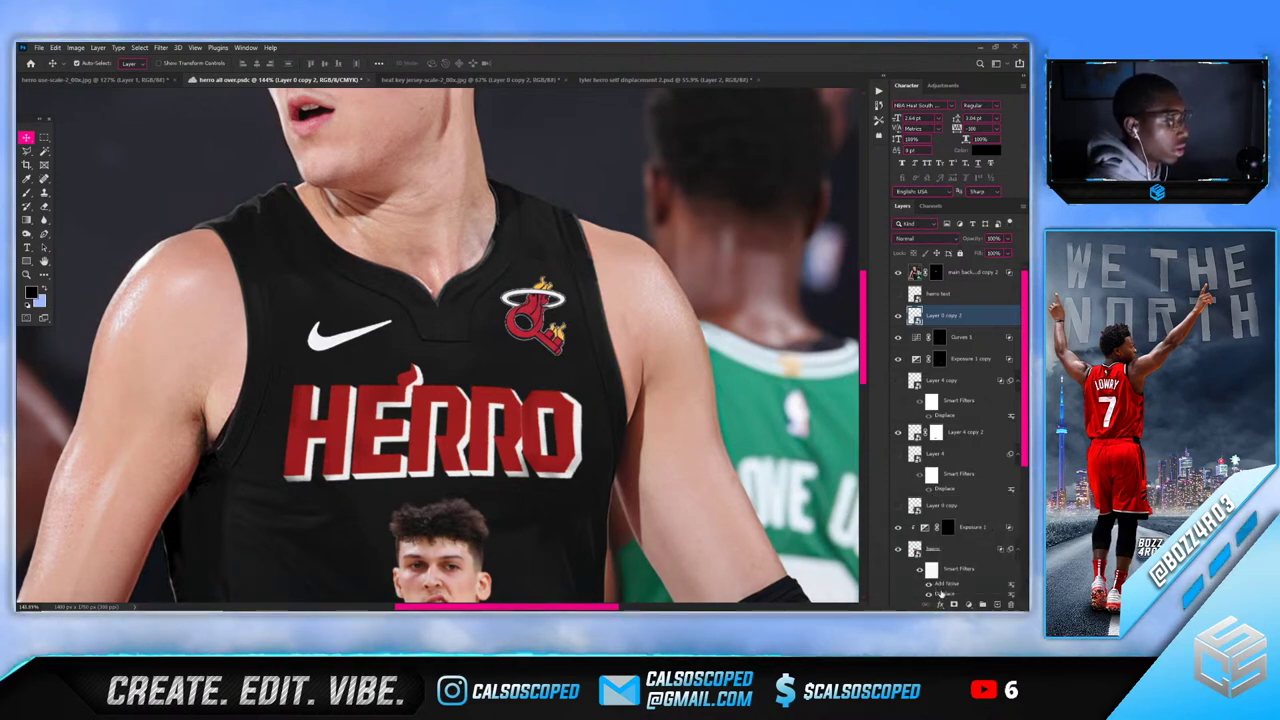
left_click(940, 604)
left_click(941, 560)
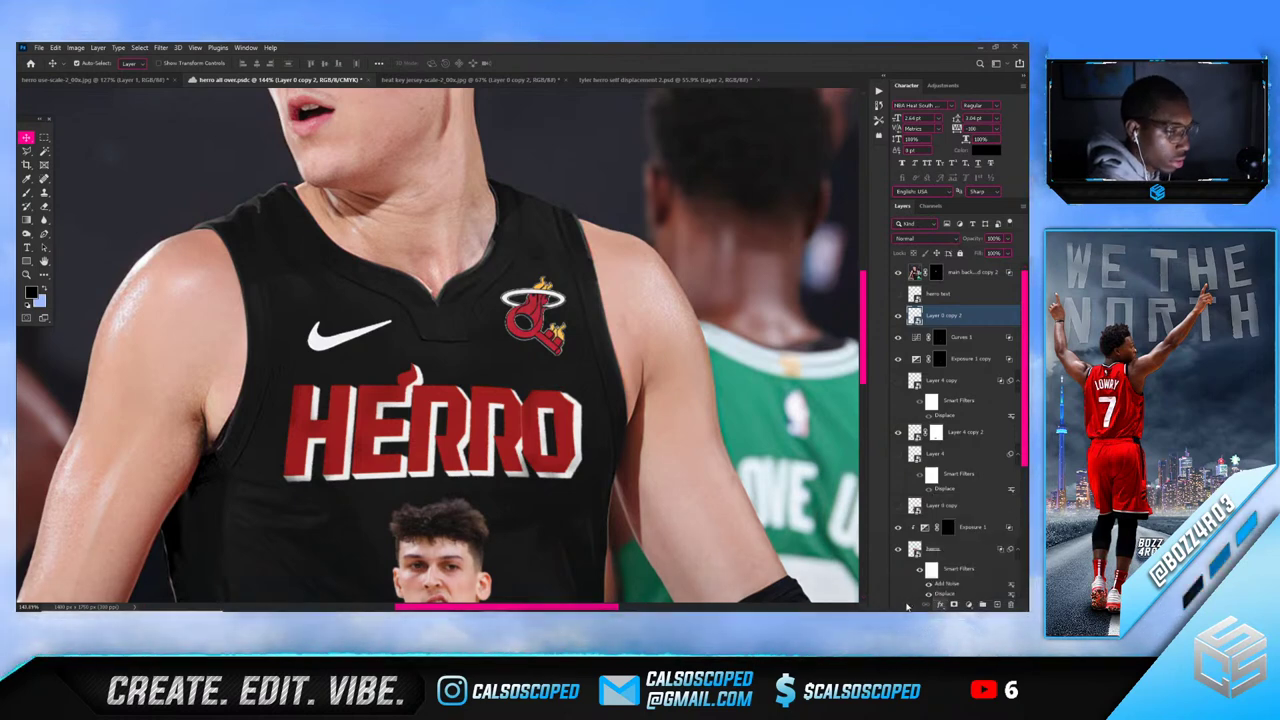
Add a Selective Color adjustment clipped to the key logo and set the Reds to Cyan -6% and Black +21%
left_click(967, 605)
left_click(970, 598)
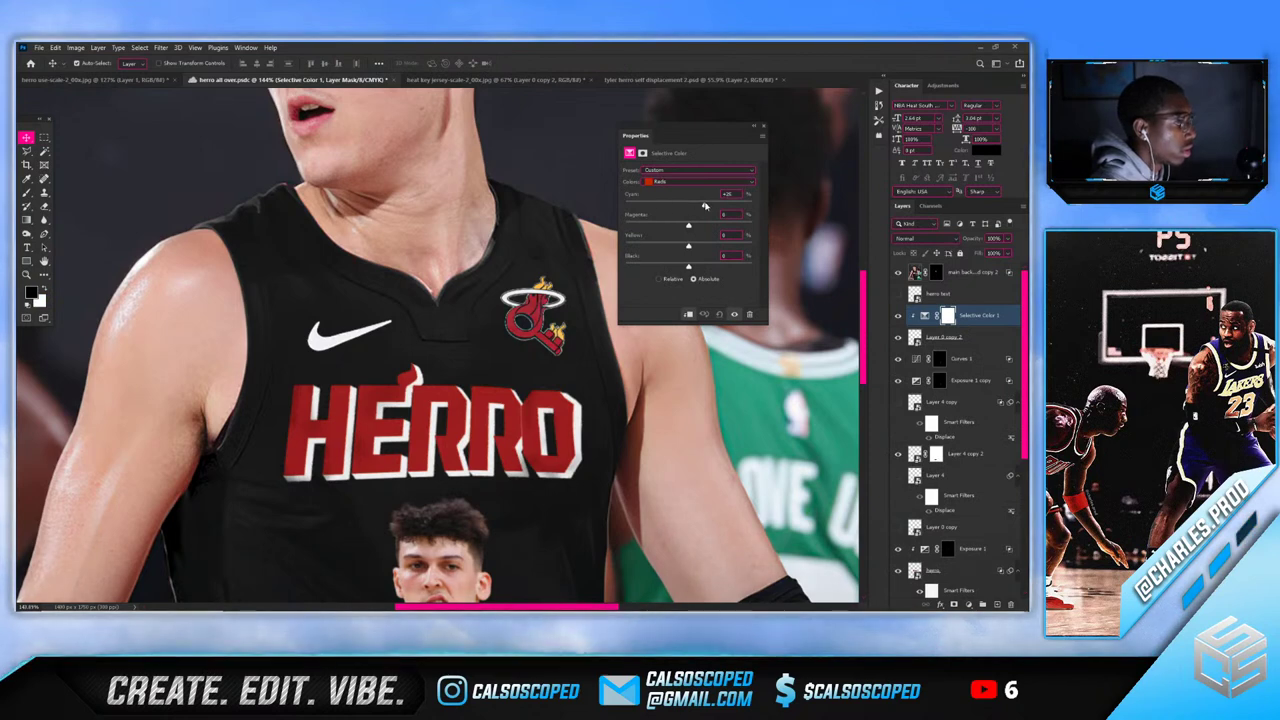
left_click_drag(693, 206, 685, 206)
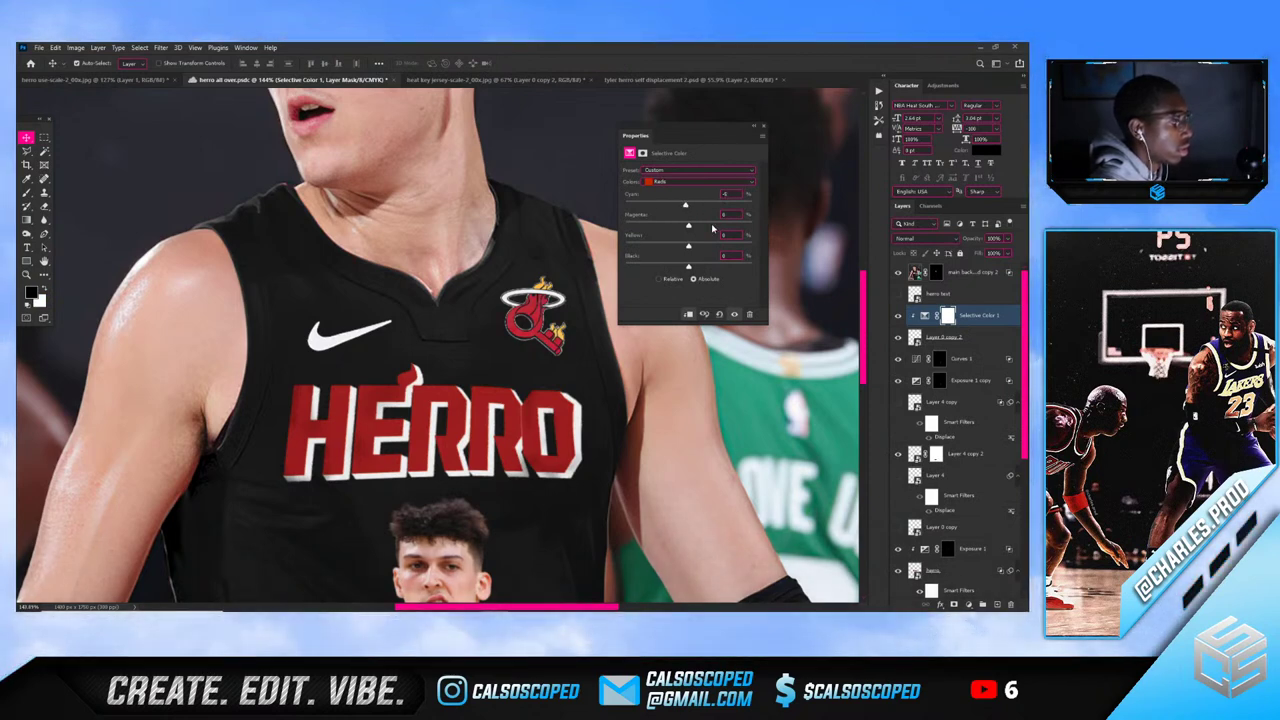
left_click_drag(686, 268, 702, 270)
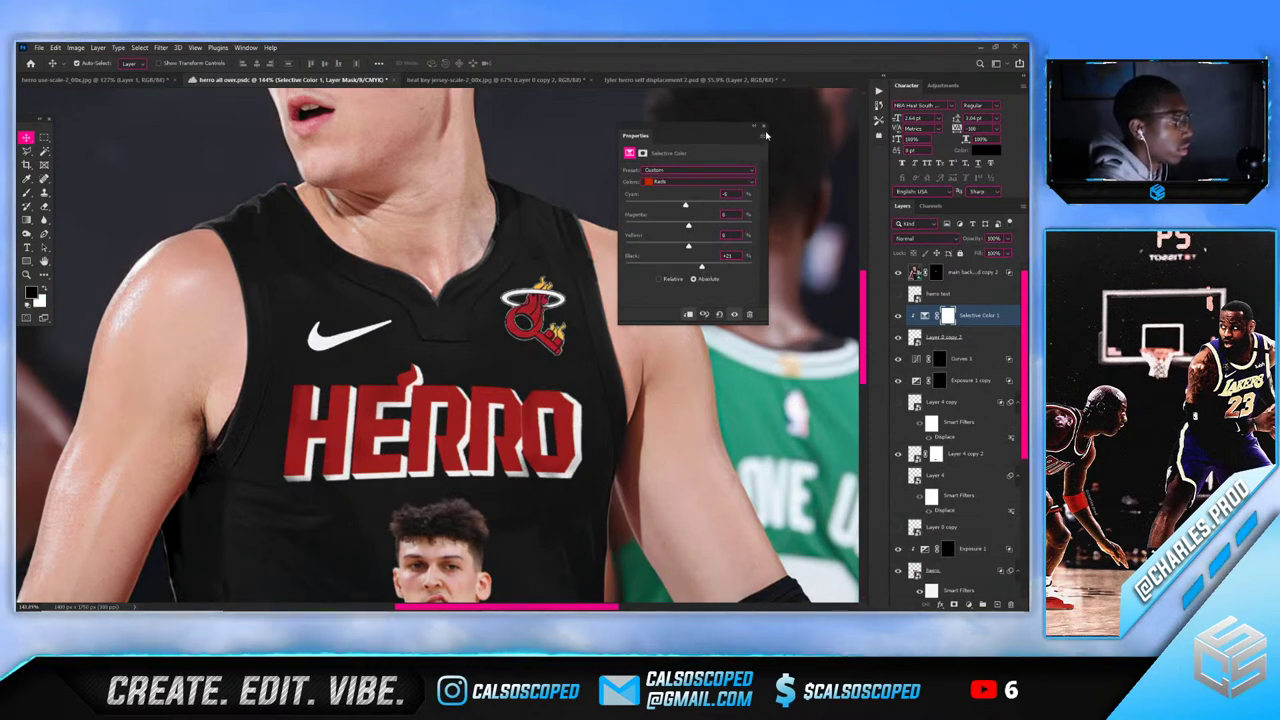
Rename the key logo layer to "herro key loigo" and color-label the hidden herro text layer red
double_click(945, 337)
type("herro key loigo")
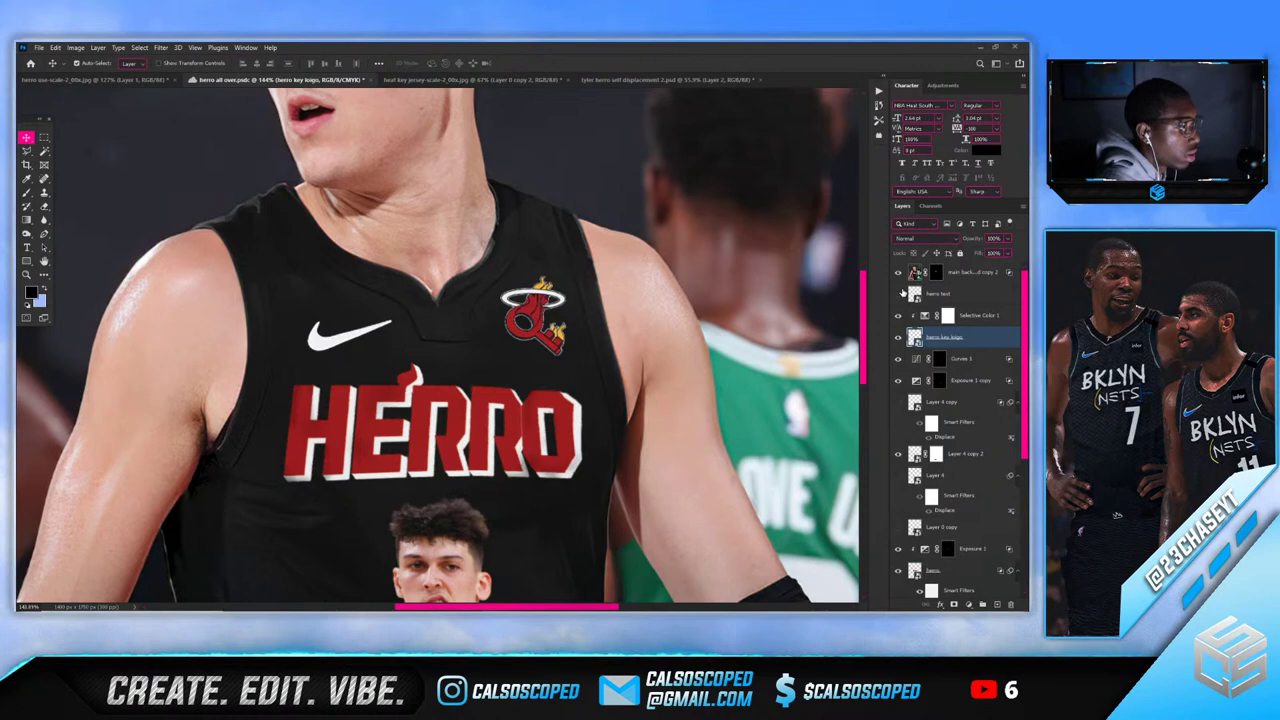
left_click(898, 293)
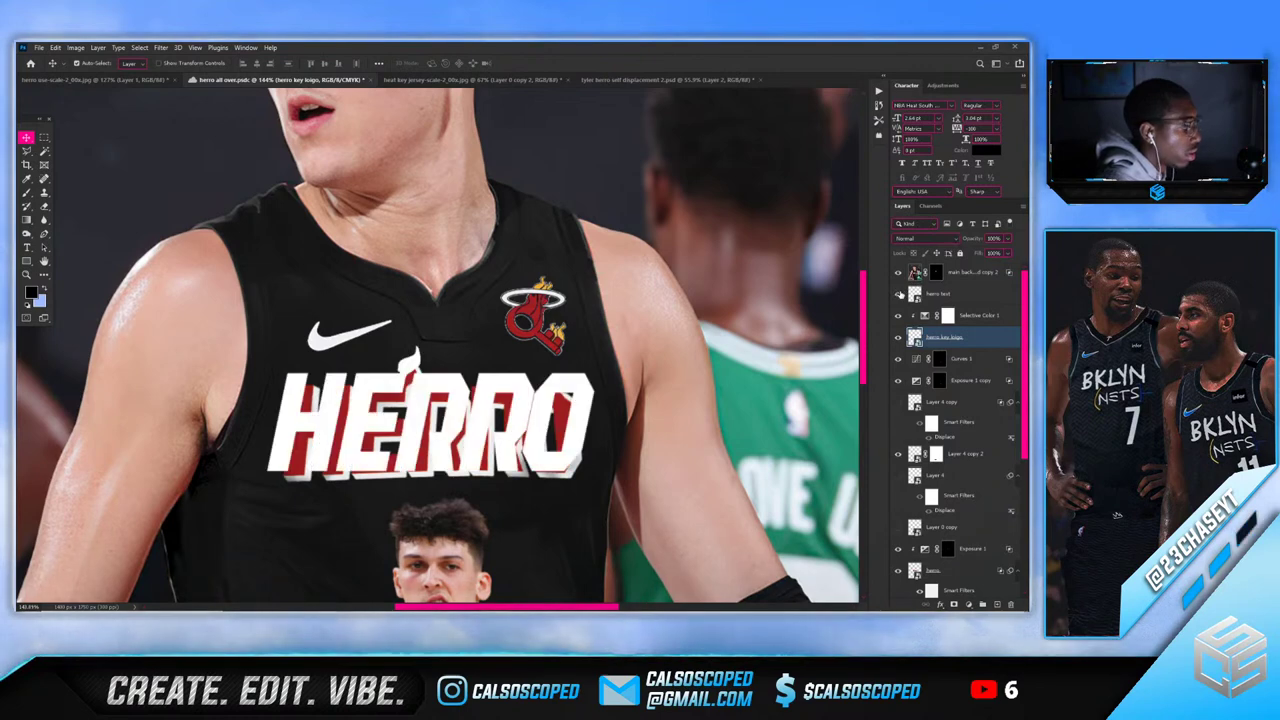
left_click(898, 293)
left_click(935, 295)
right_click(938, 297)
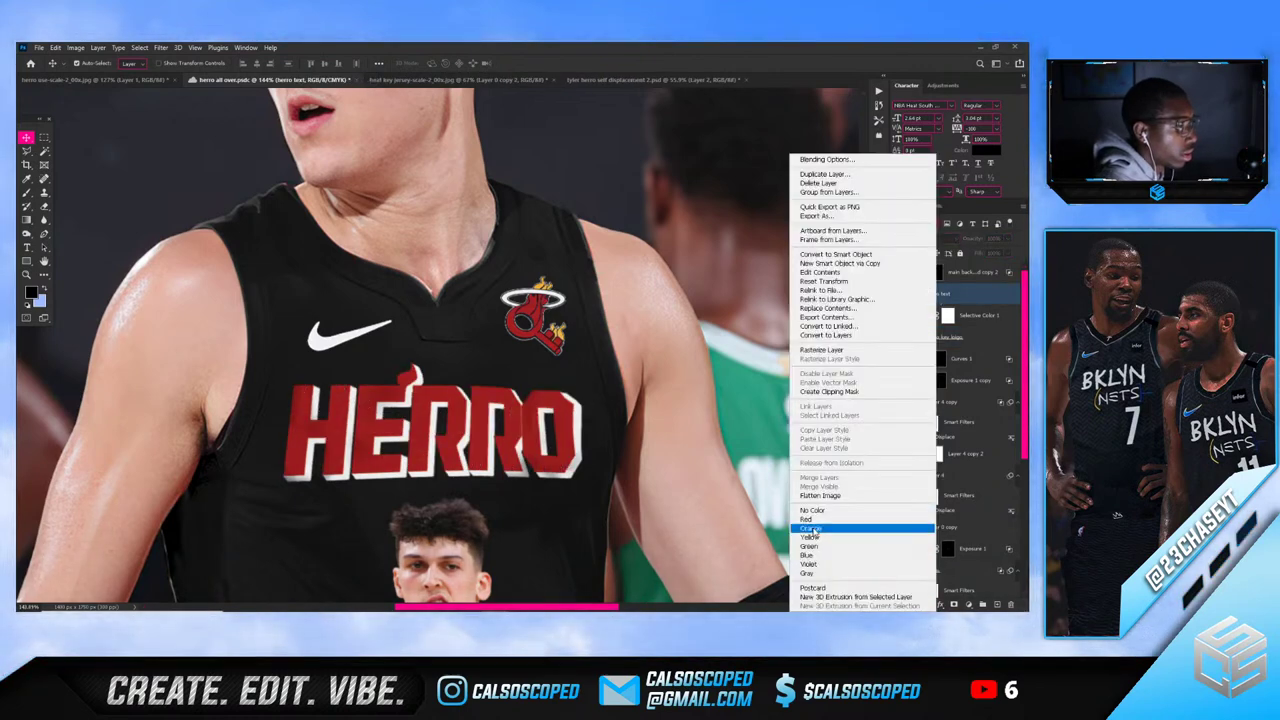
left_click(807, 520)
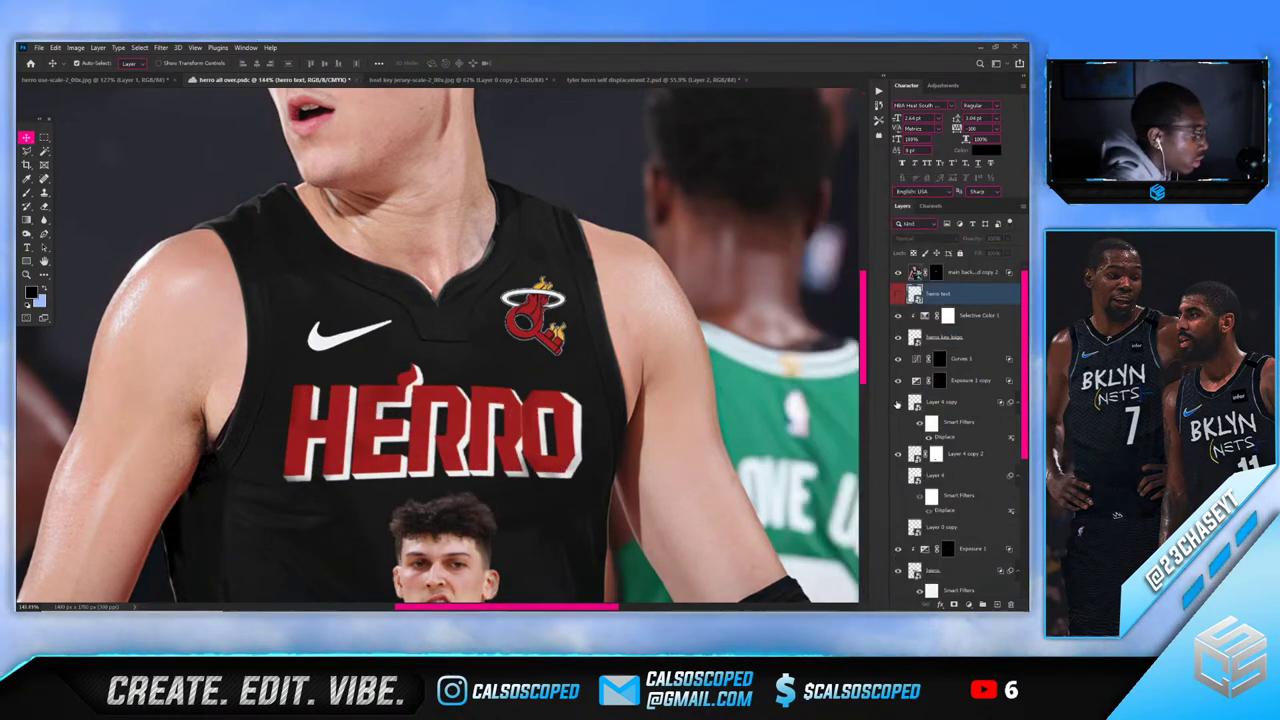
Check the masked player cutout on Layer 4 copy 2 with its visibility off and on
scroll(893, 403, "down", 3)
scroll(507, 409, "down", 3)
scroll(507, 409, "down", 1)
left_click(438, 392)
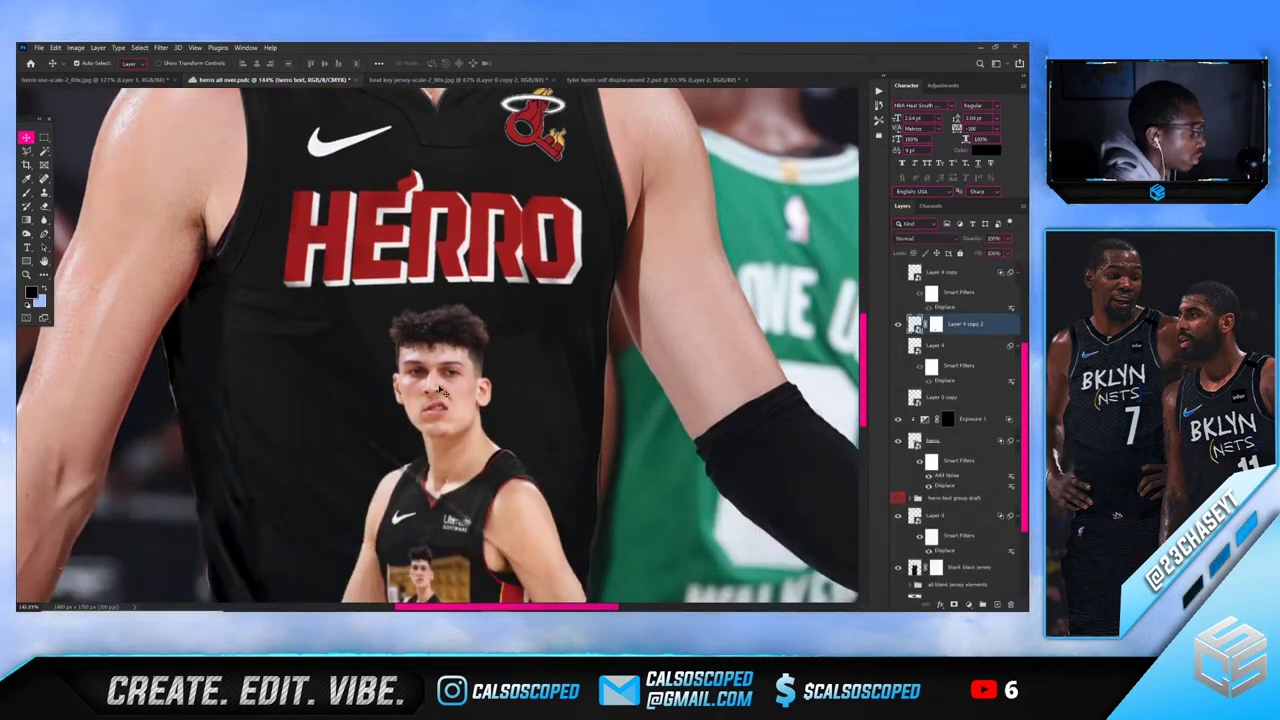
left_click(898, 325)
left_click(898, 325)
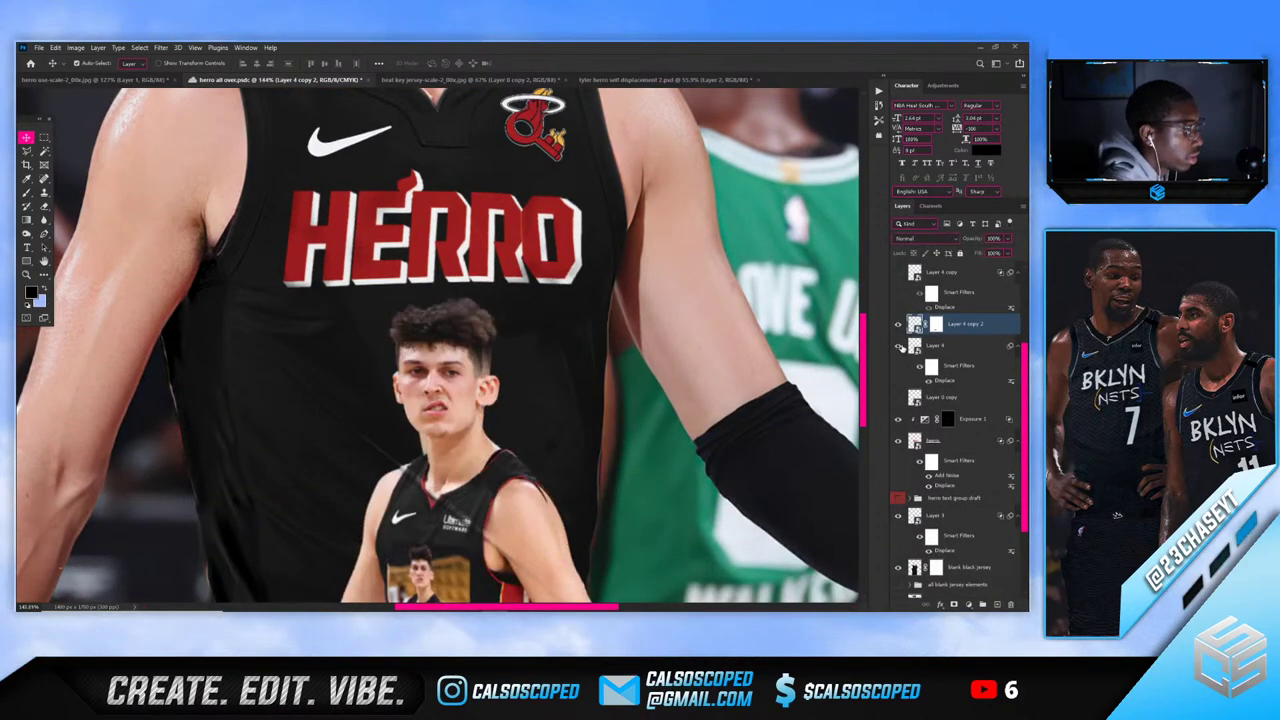
Show Layer 4 and use Free Transform to enlarge its player cutout and move it toward the armhole beside the HERRO lettering
left_click(898, 345)
left_click(945, 345)
key("ctrl+t")
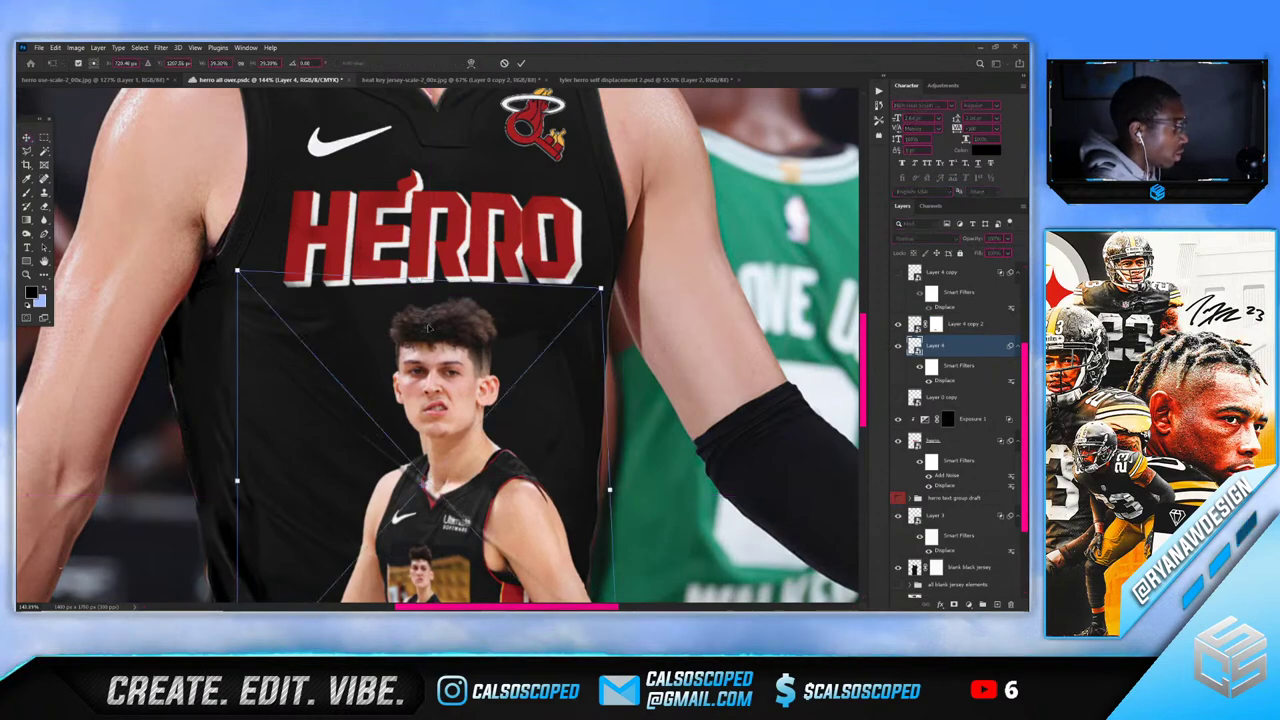
left_click_drag(429, 296, 467, 158)
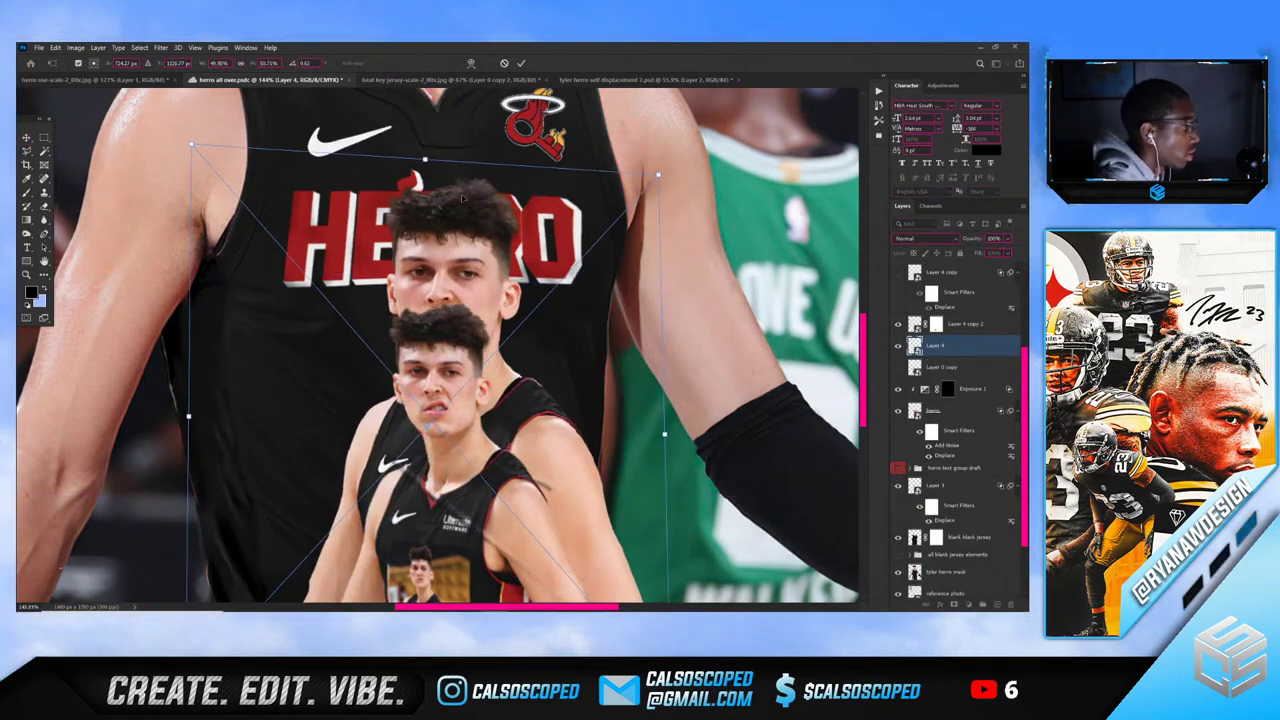
scroll(457, 204, "down", 4)
mouse_move(538, 275)
left_mouse_down()
mouse_move(622, 250)
mouse_move(622, 279)
mouse_move(520, 274)
left_mouse_up()
key("ctrl+z")
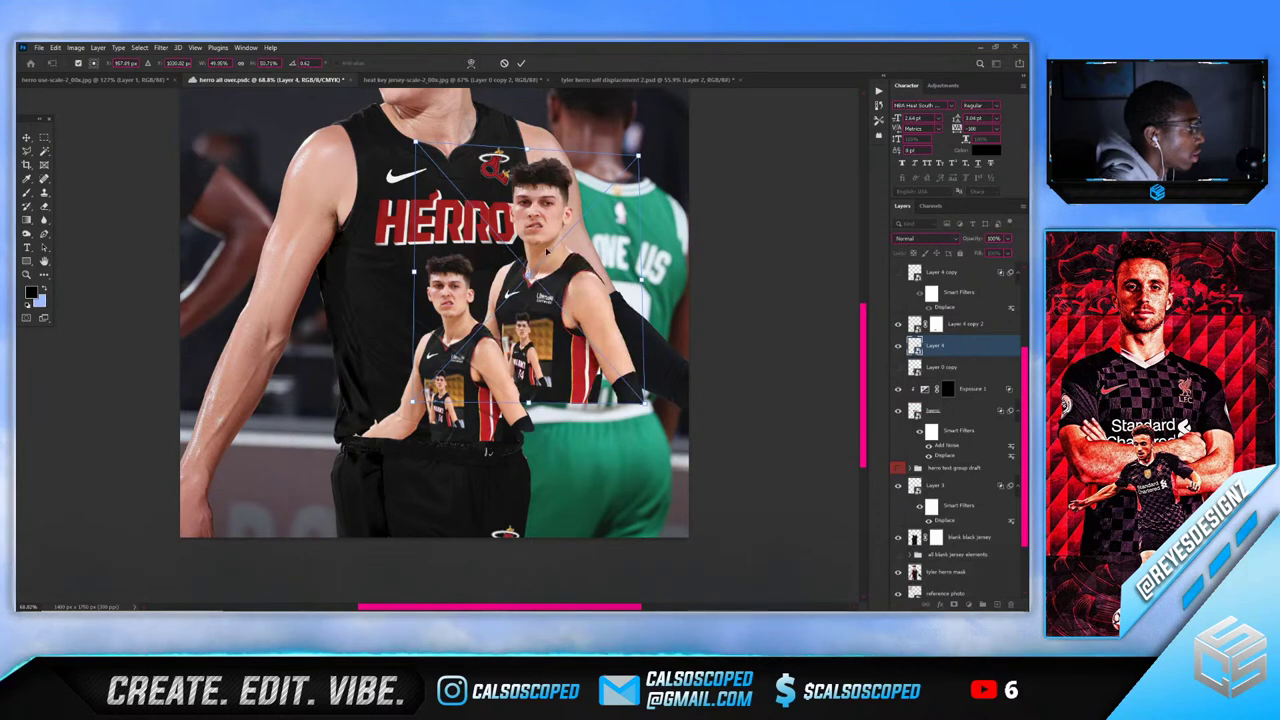
Scale Layer 4 down to about 17%, place its player's head over the O of HERRO, and apply the transform
scroll(548, 252, "up", 3)
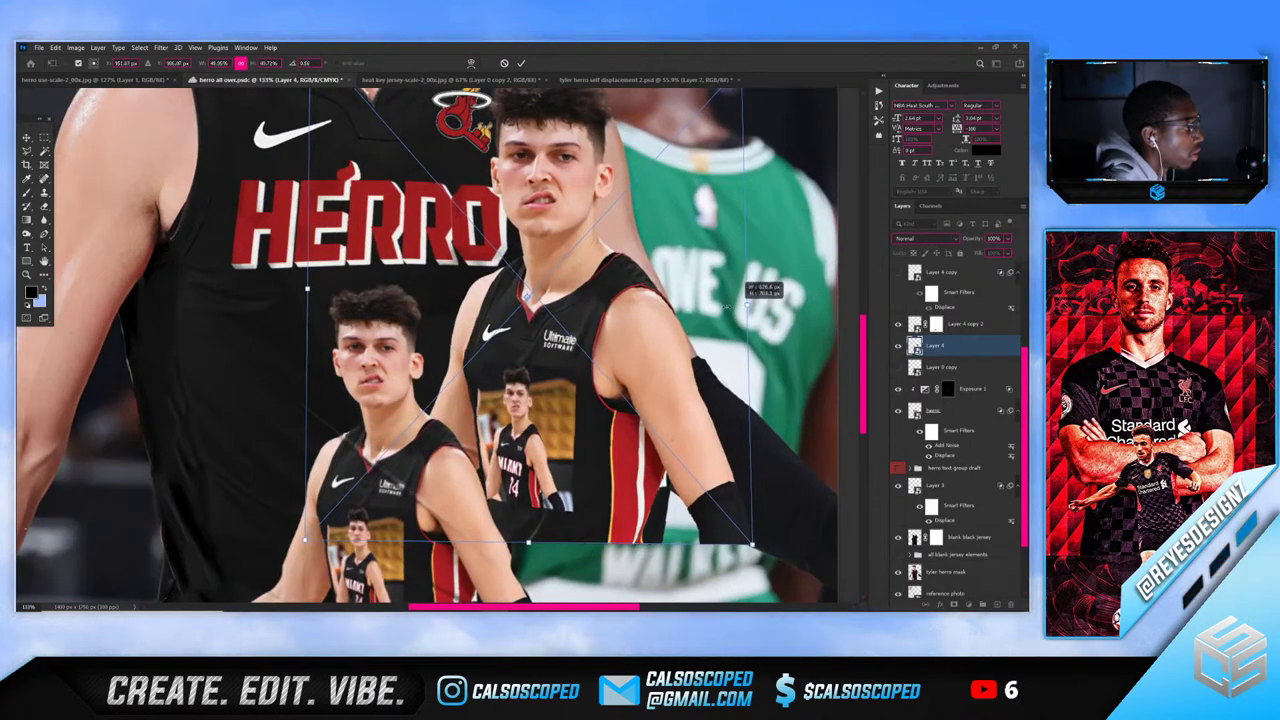
left_click_drag(727, 307, 639, 301)
key("ctrl+z")
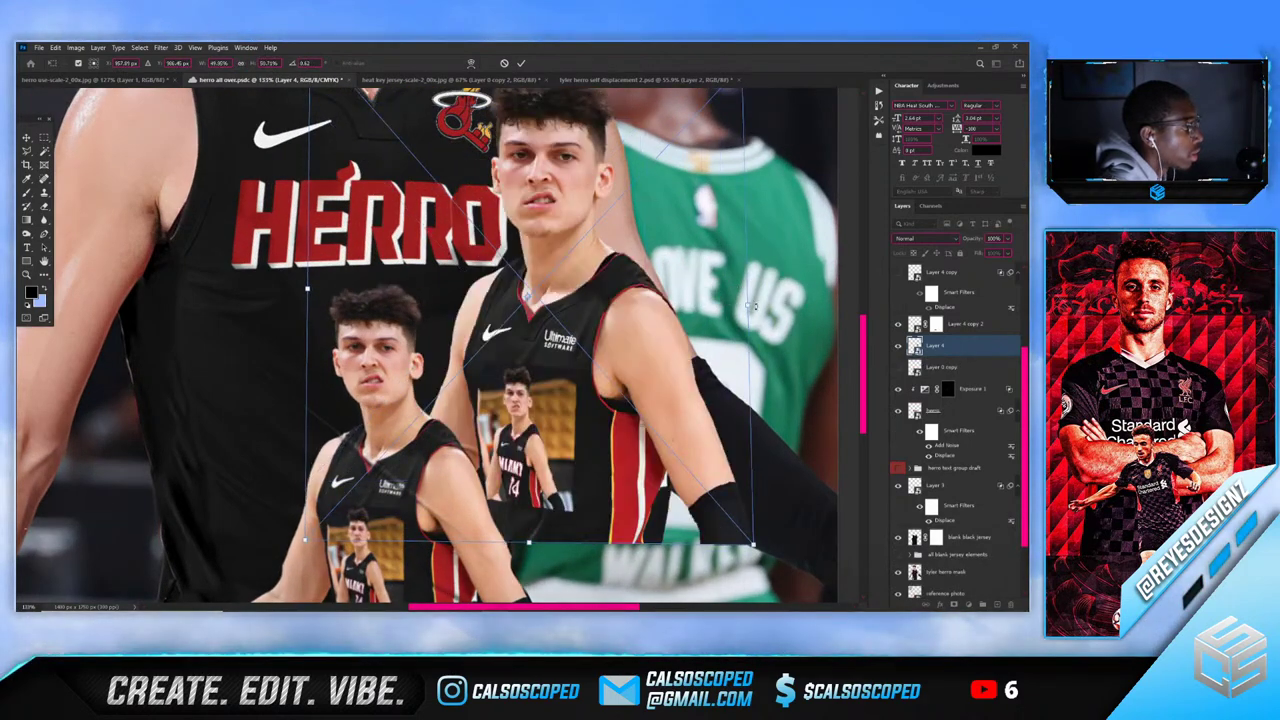
left_click_drag(750, 305, 572, 234)
scroll(450, 221, "up", 5)
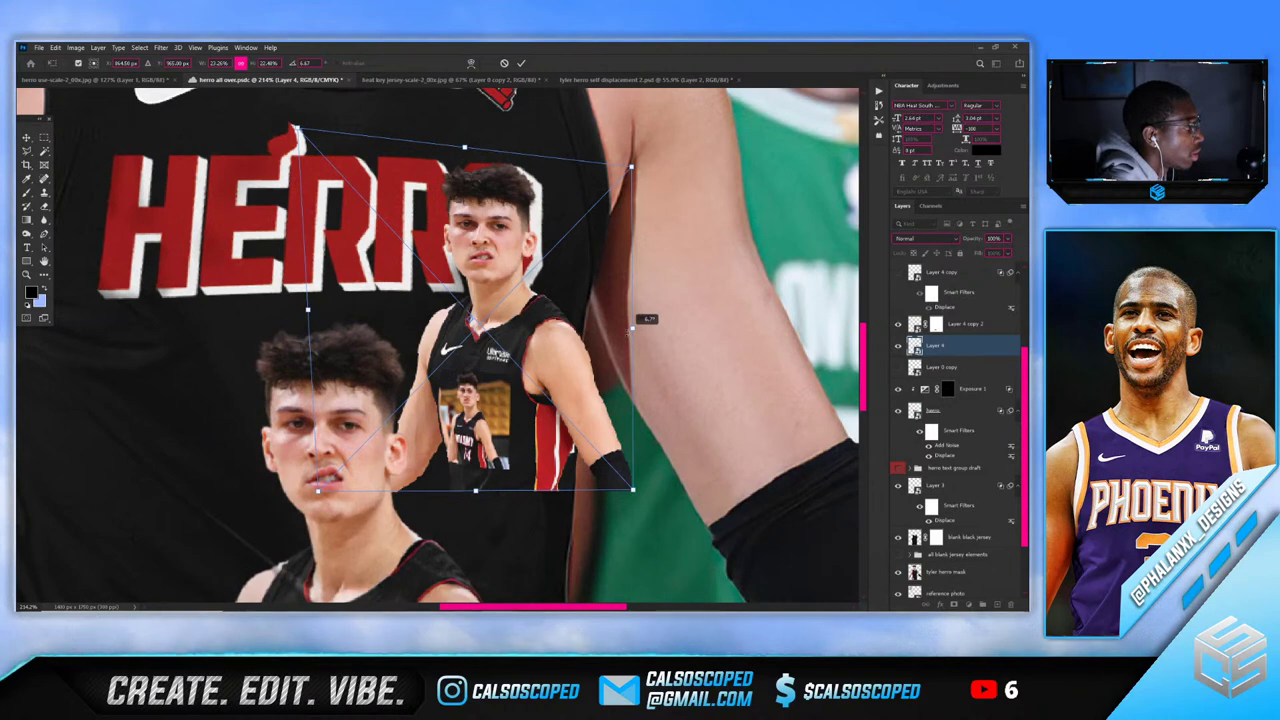
left_click_drag(630, 330, 561, 284)
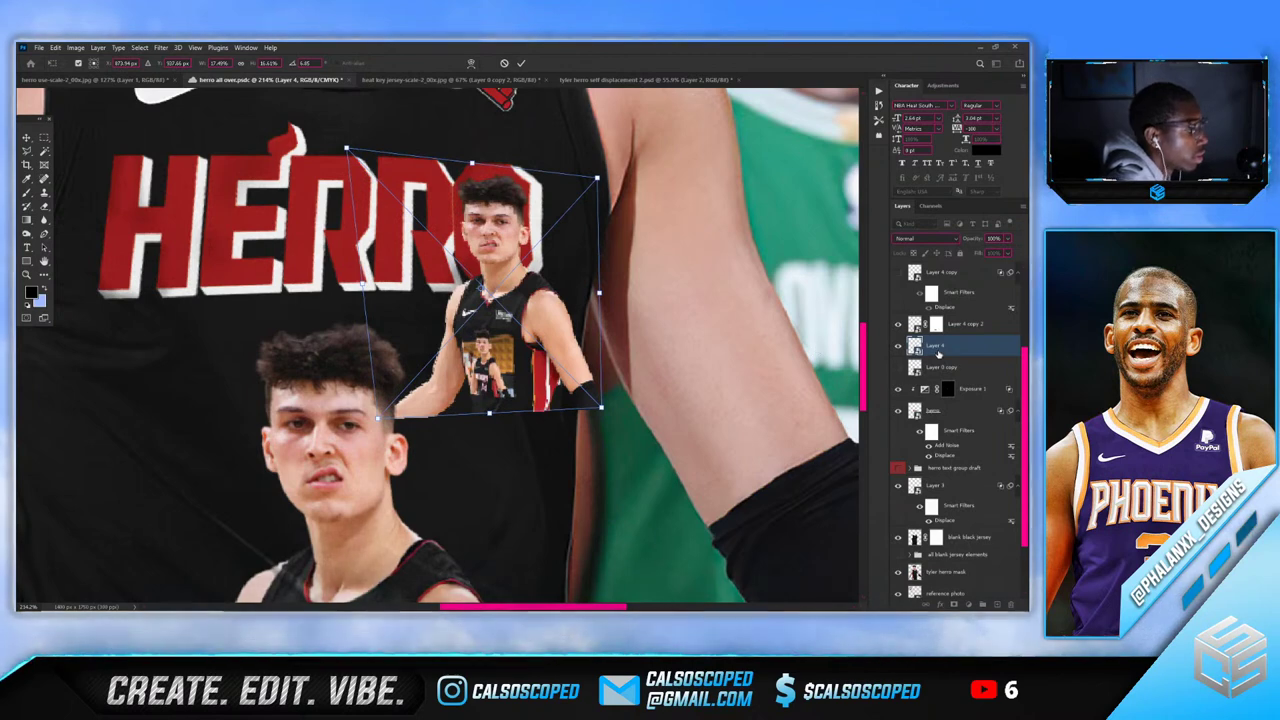
key("Return")
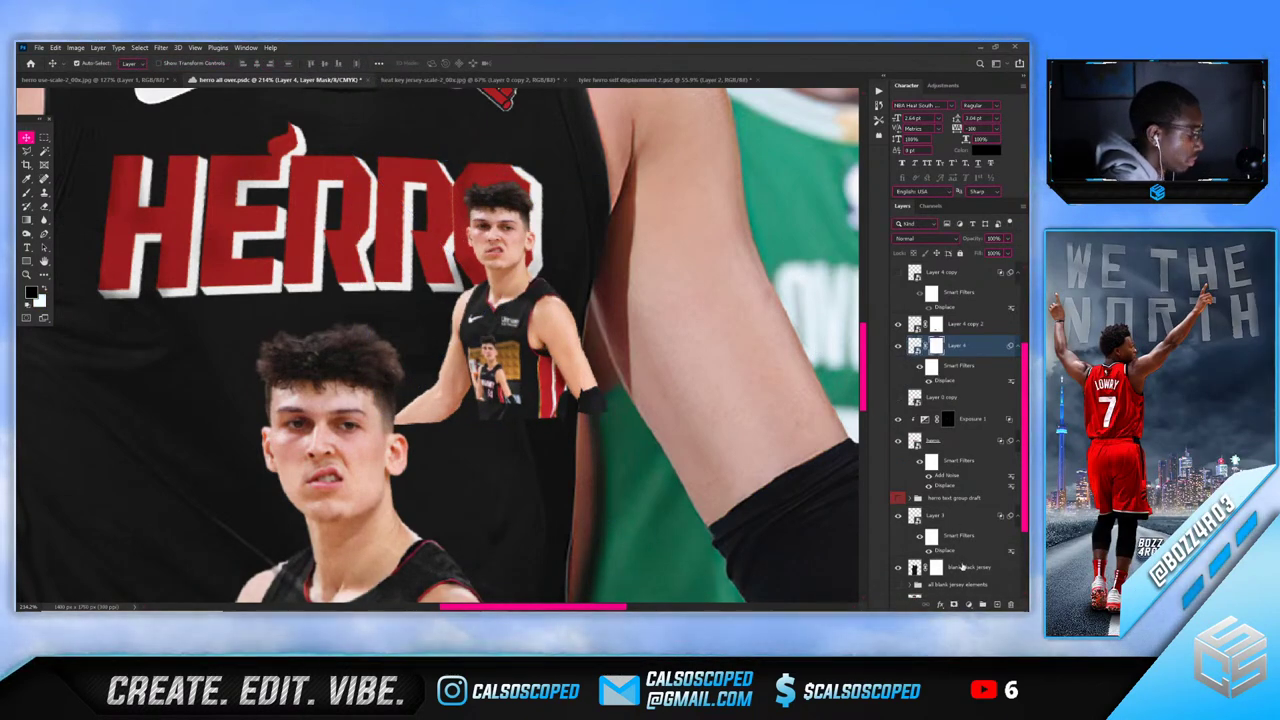
Paint out the player's body on Layer 4's mask, leaving only the head, and nudge it slightly up inside the O
key("b")
mouse_move(455, 365)
left_mouse_down()
mouse_move(571, 397)
mouse_move(465, 369)
mouse_move(547, 363)
mouse_move(448, 354)
mouse_move(488, 355)
left_mouse_up()
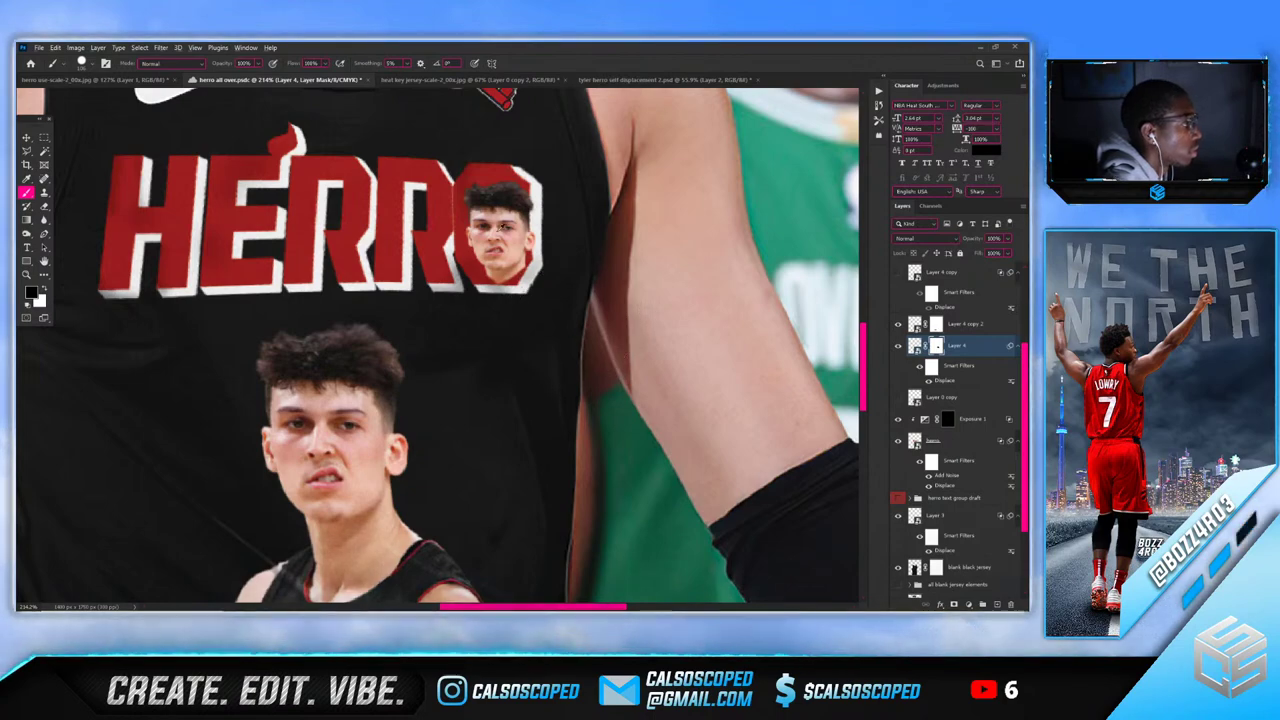
scroll(497, 232, "up", 5)
right_click(525, 305, "alt")
key("v")
mouse_move(506, 247)
left_mouse_down()
mouse_move(493, 214)
mouse_move(506, 243)
left_mouse_up()
scroll(498, 238, "down", 5)
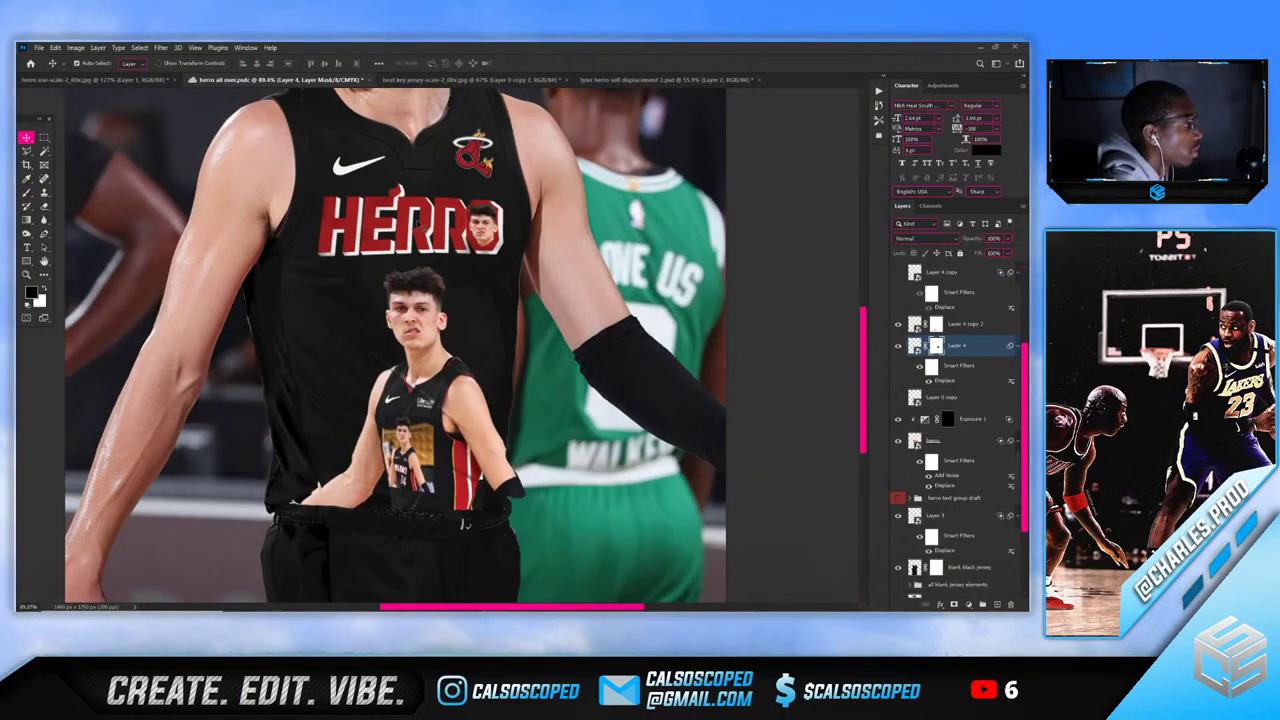
Shift the head slightly sideways within the O of HERRO and brush the leftover neck out of Layer 4's mask
scroll(334, 190, "up", 4)
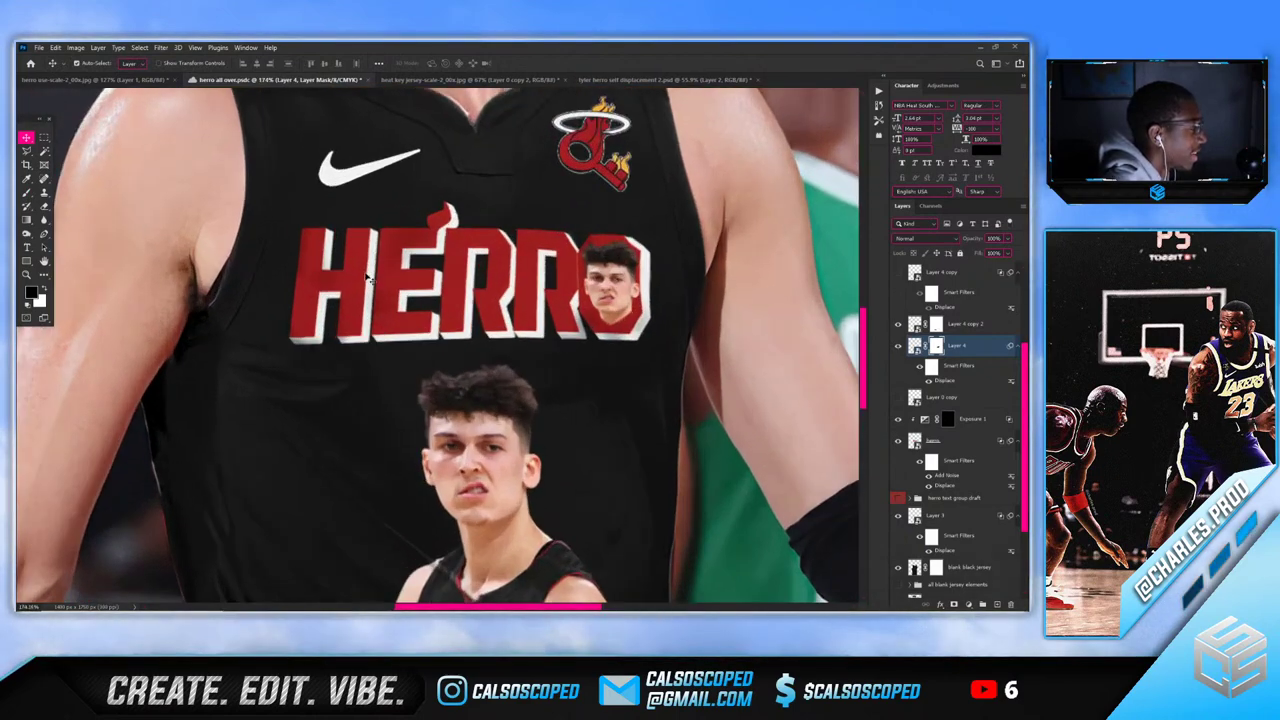
scroll(354, 275, "down", 3)
scroll(356, 265, "up", 1)
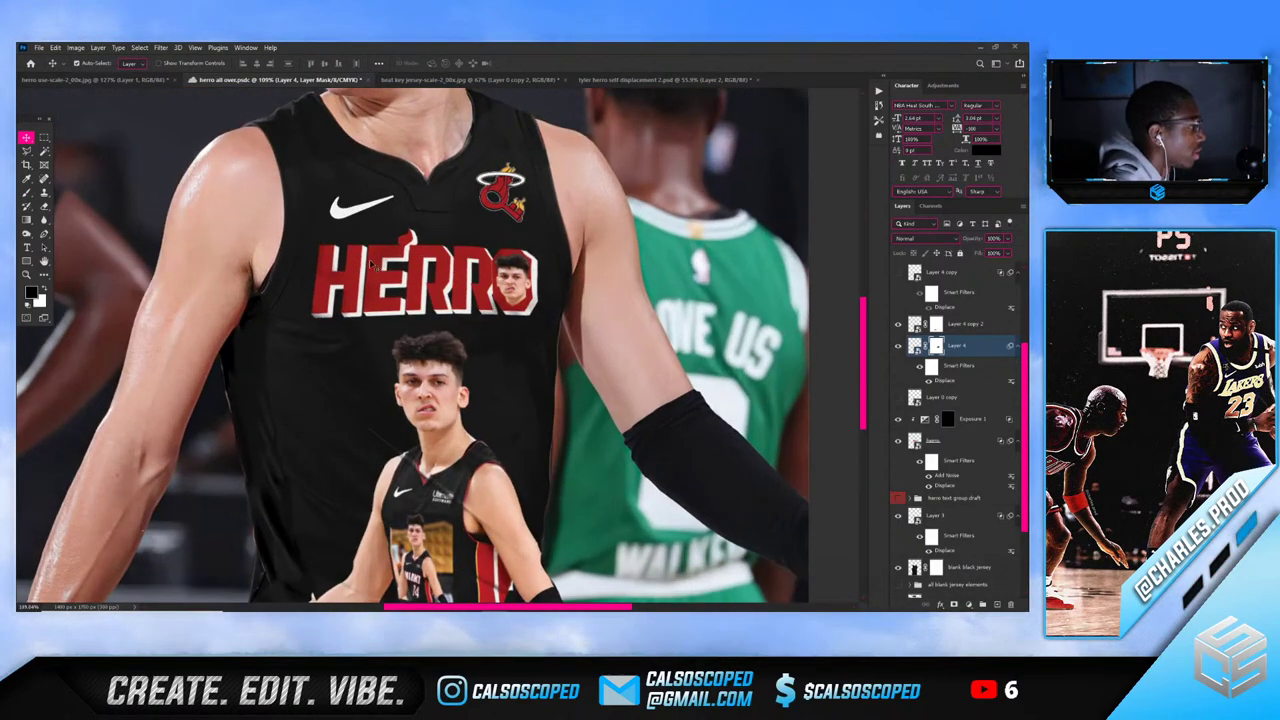
scroll(501, 280, "up", 2)
scroll(371, 268, "down", 5)
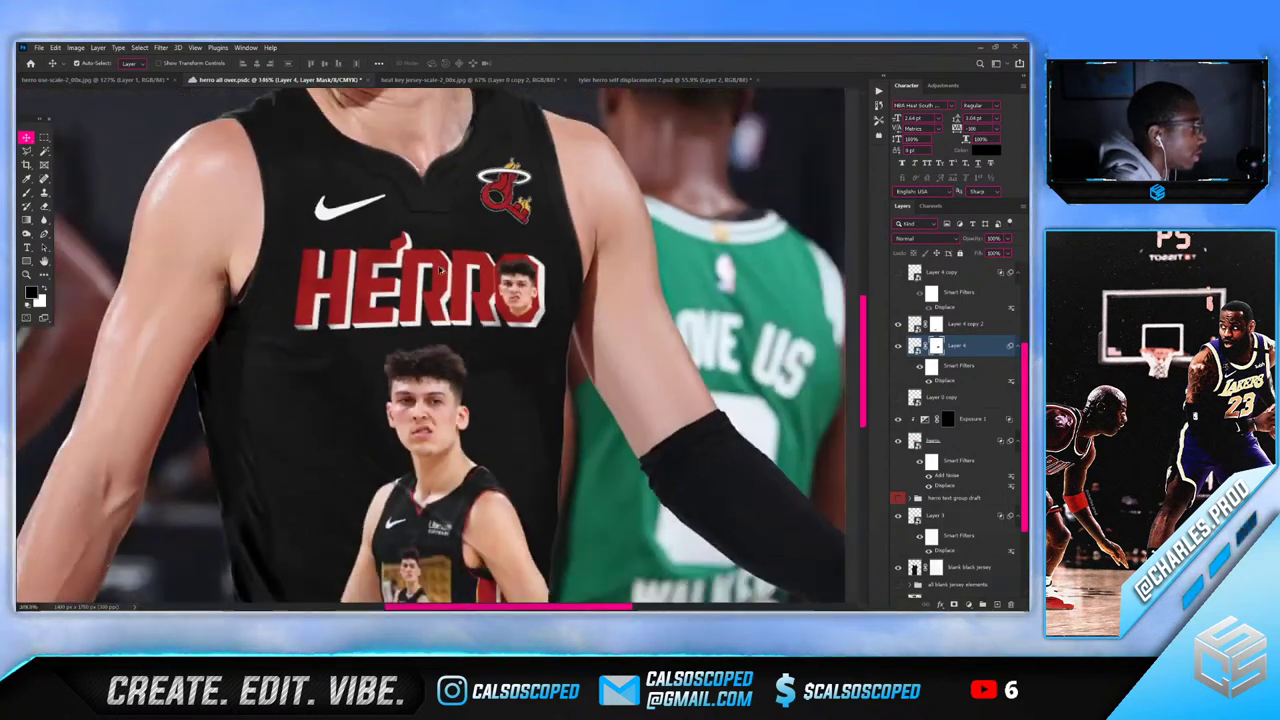
scroll(480, 366, "up", 2)
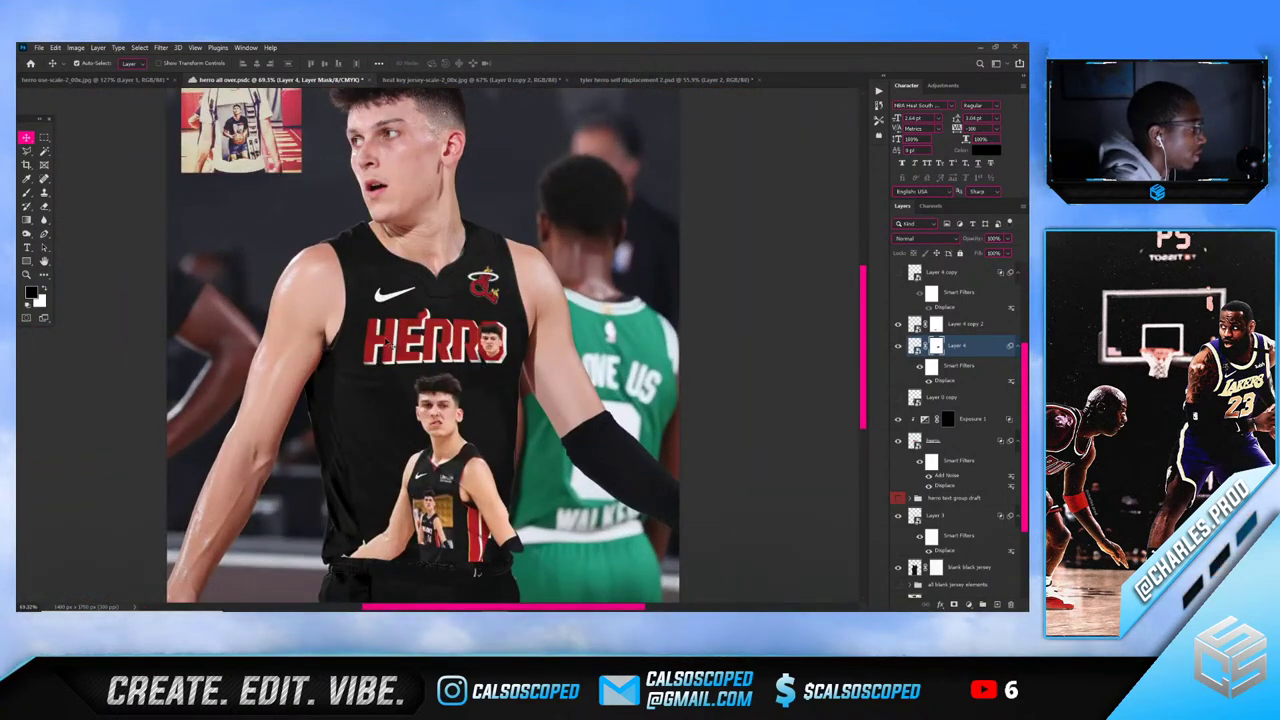
scroll(399, 345, "up", 10)
mouse_move(574, 318)
left_mouse_down()
mouse_move(474, 314)
mouse_move(590, 318)
left_mouse_up()
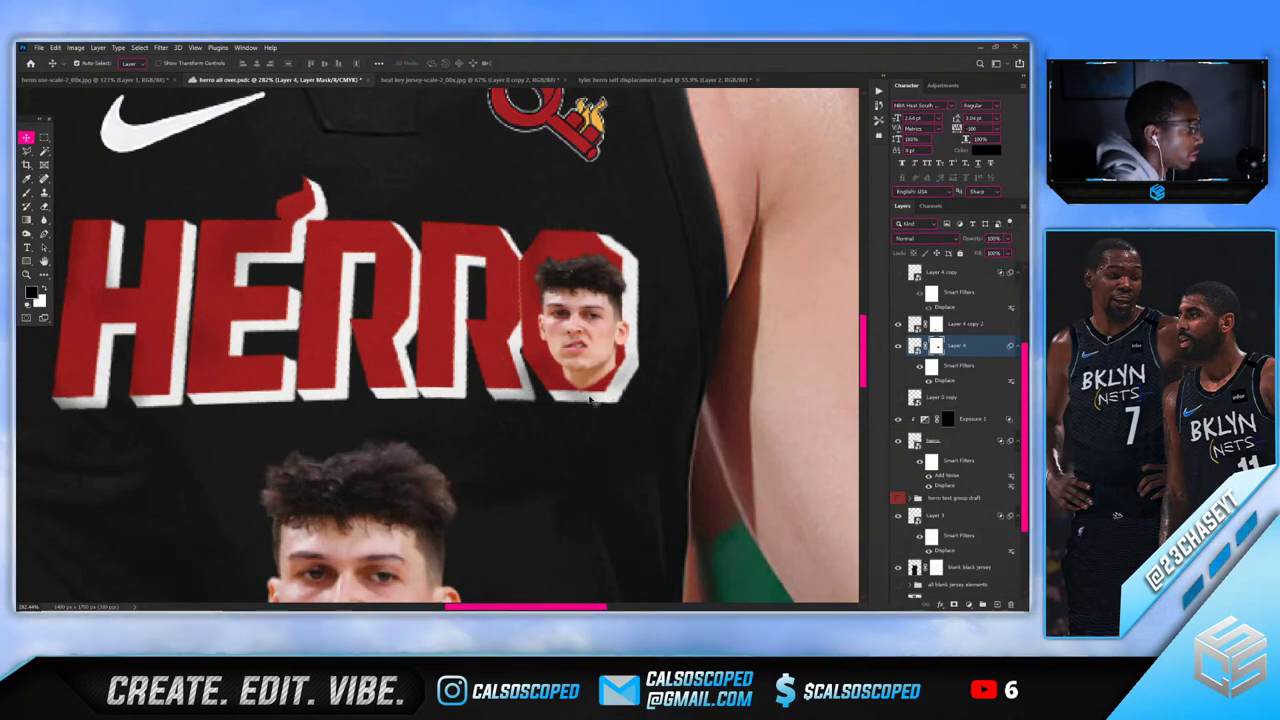
key("b")
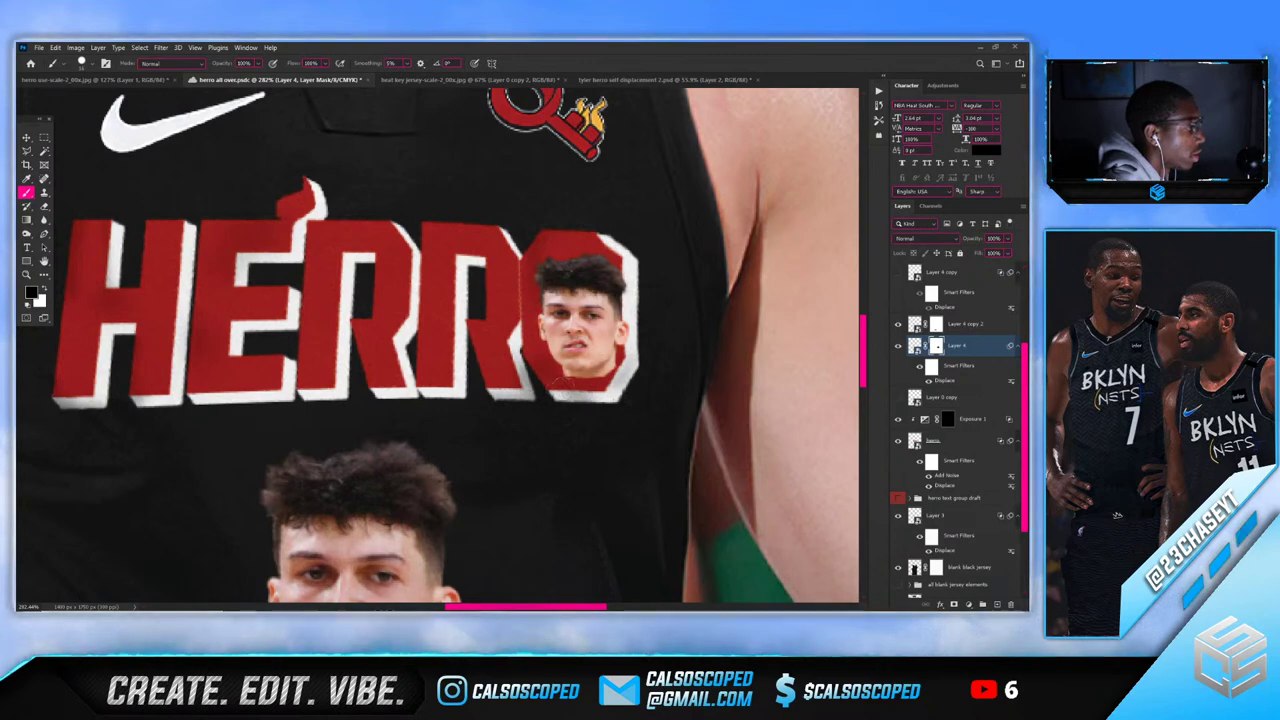
scroll(253, 338, "down", 10)
scroll(402, 342, "up", 4)
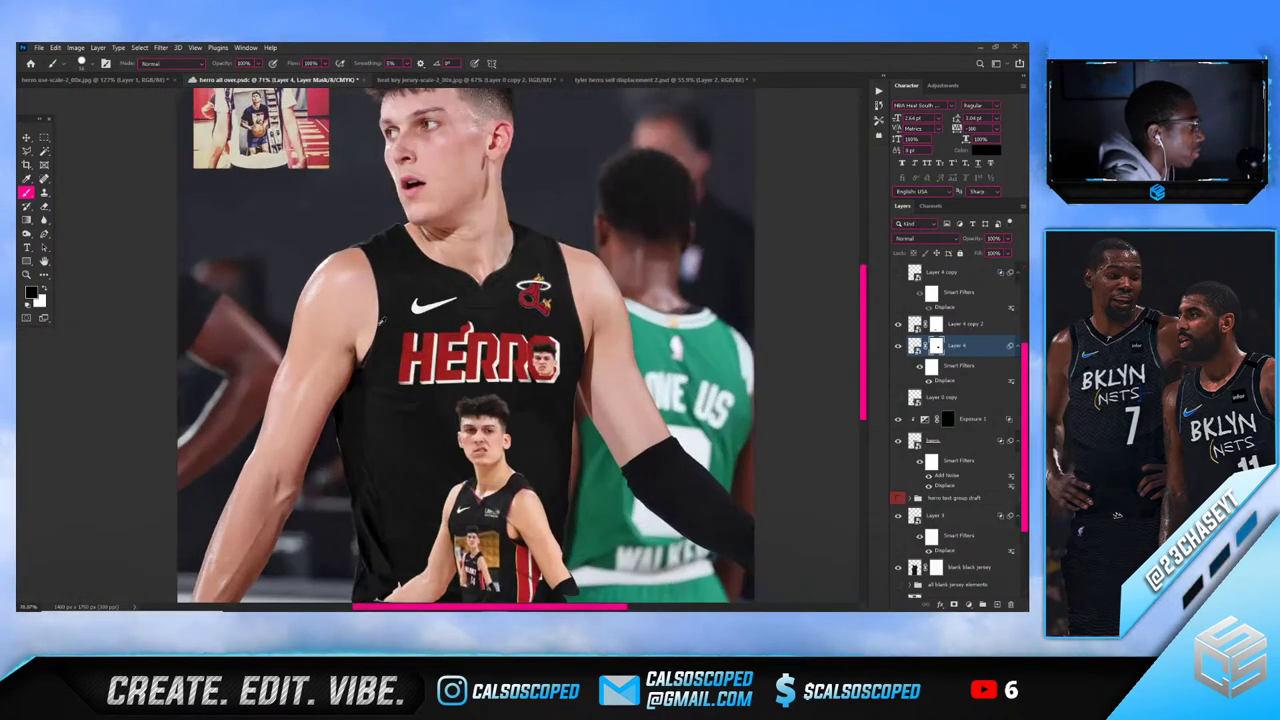
scroll(433, 320, "down", 1)
scroll(466, 316, "up", 3)
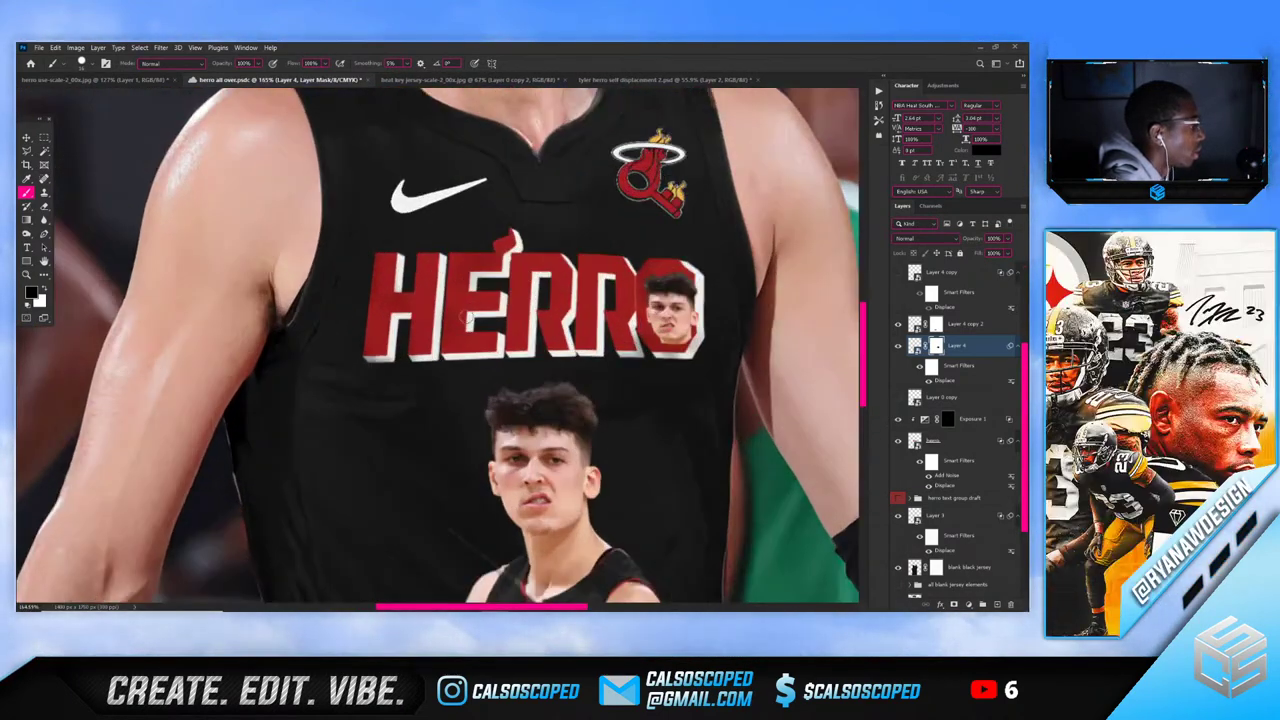
Review the Heat key jersey, the HERRO composite and the self displacement document for further elements to reuse
left_click(411, 85)
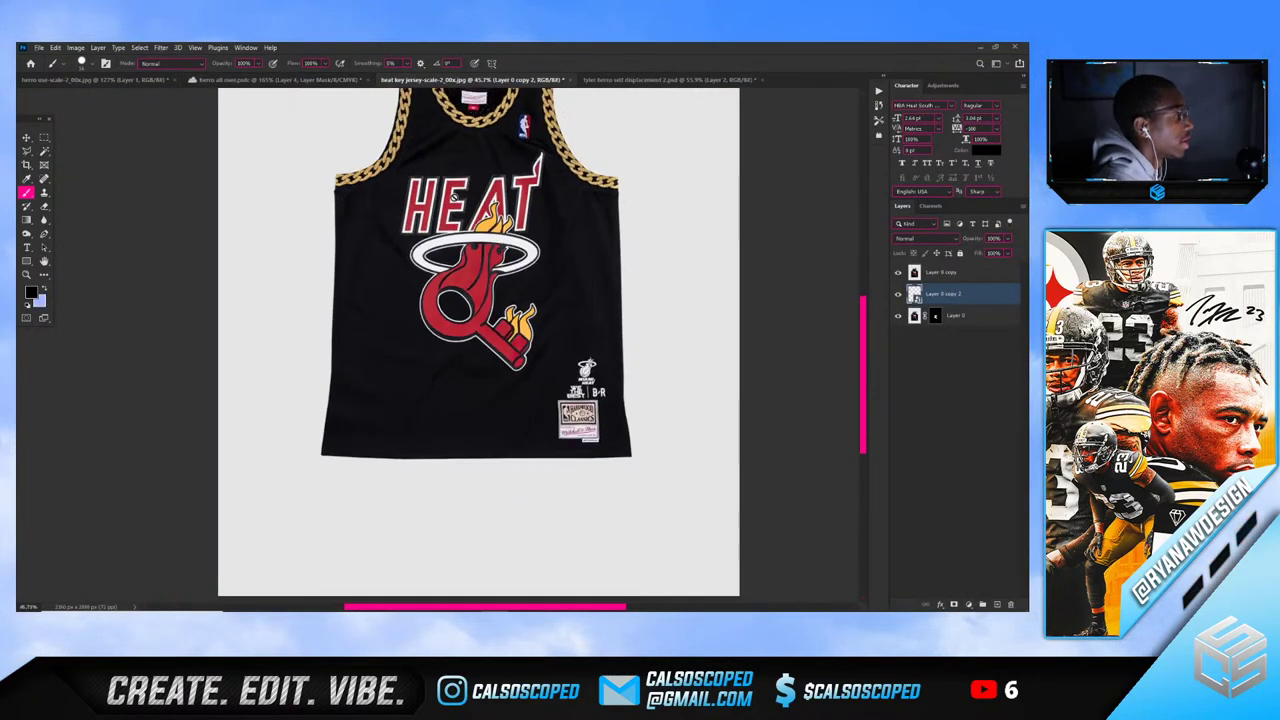
scroll(454, 197, "up", 1)
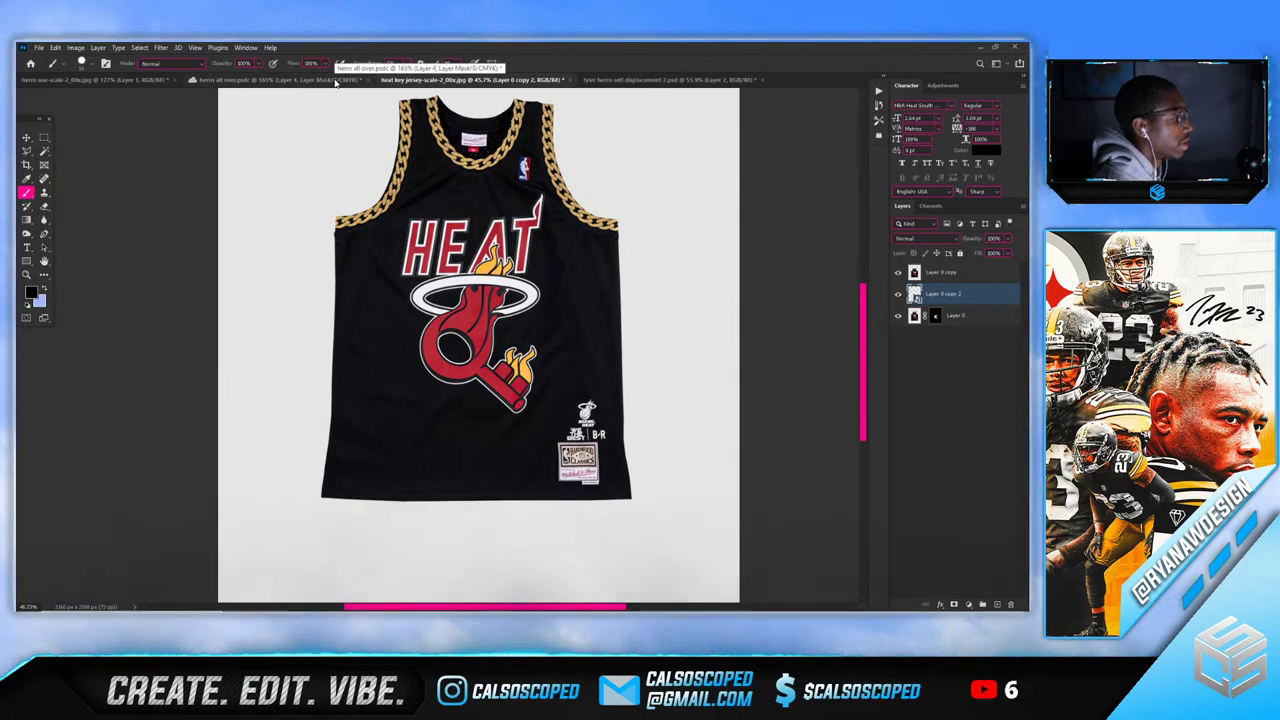
left_click(336, 80)
scroll(557, 289, "down", 5)
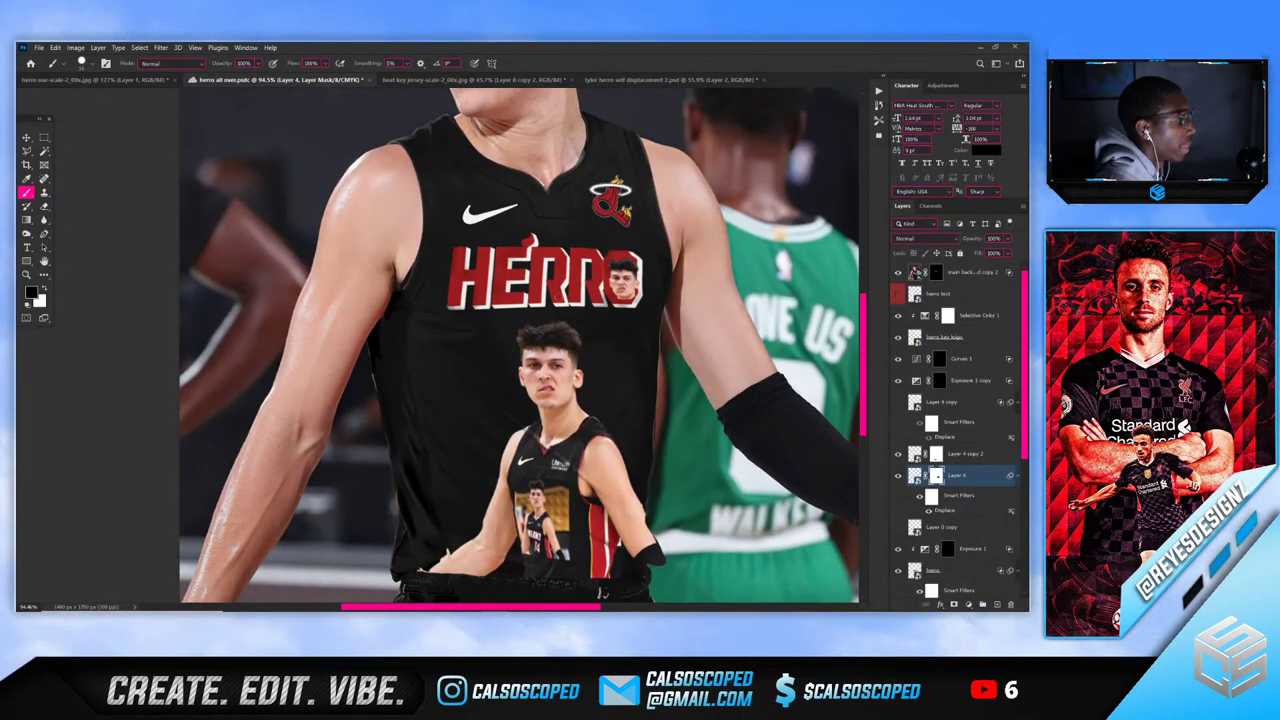
scroll(586, 334, "up", 1)
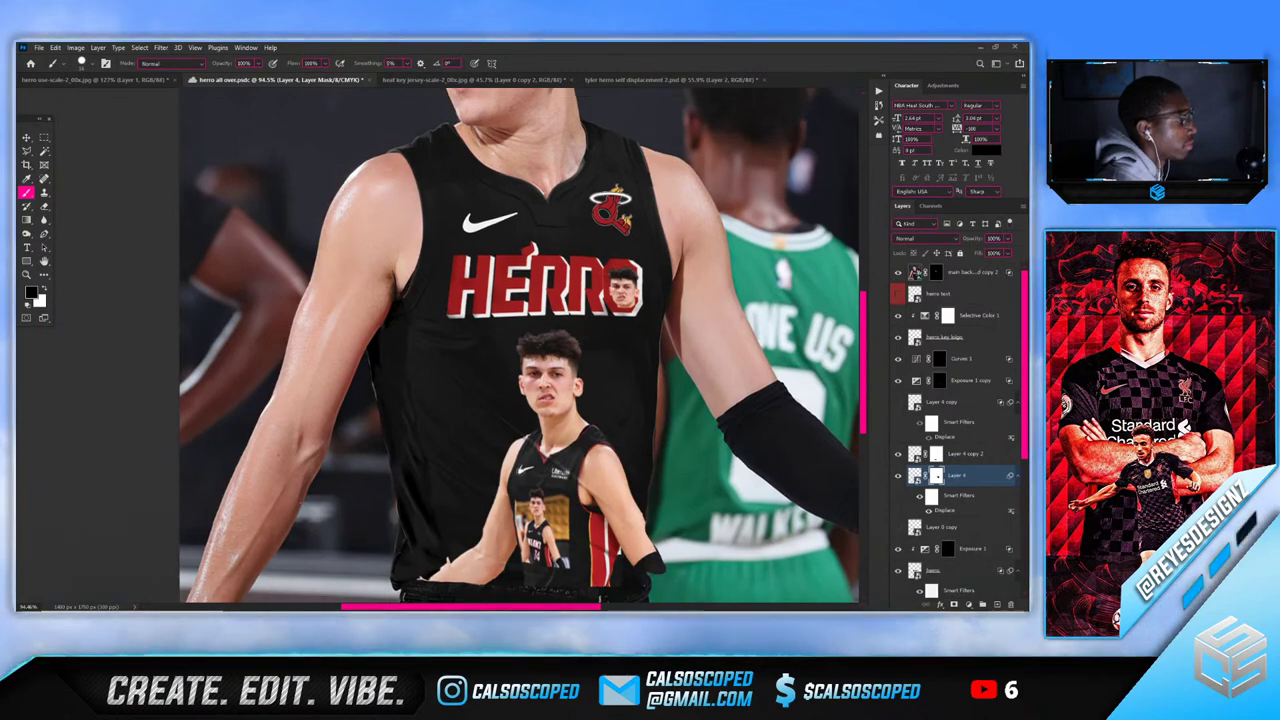
scroll(520, 340, "down", 1)
left_click(616, 80)
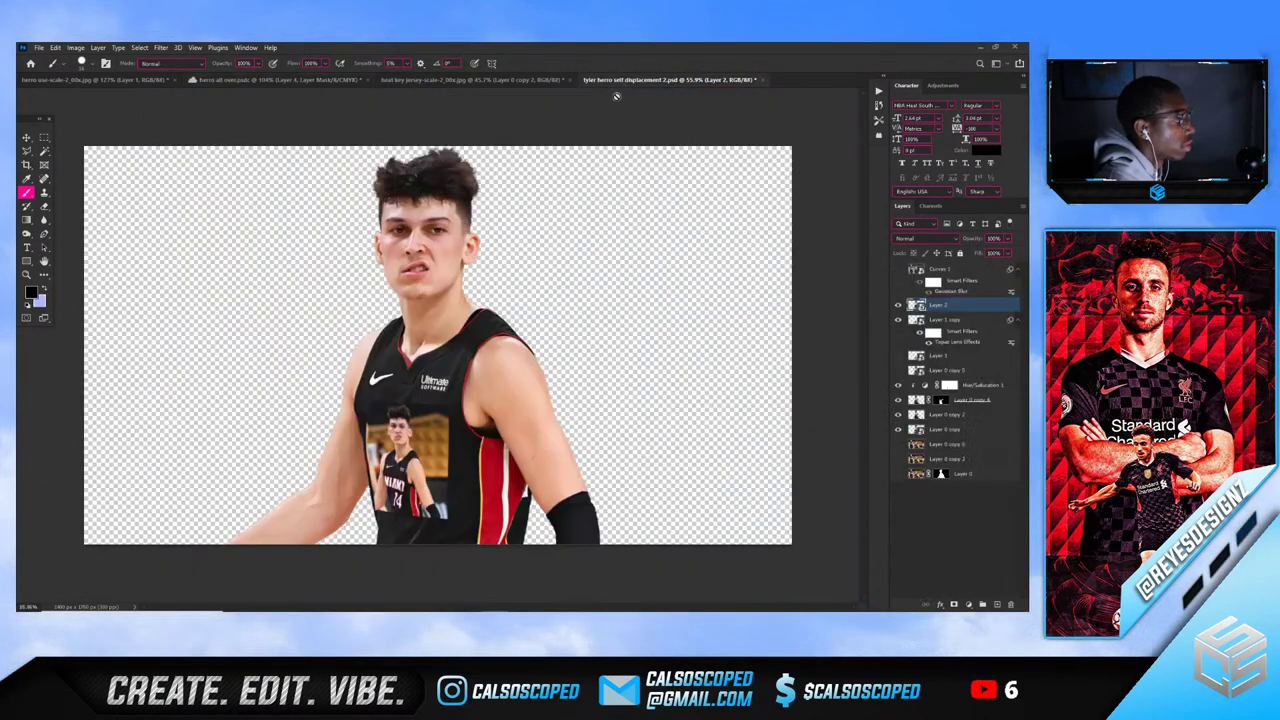
scroll(444, 157, "up", 1)
left_click(458, 89)
left_click(550, 262)
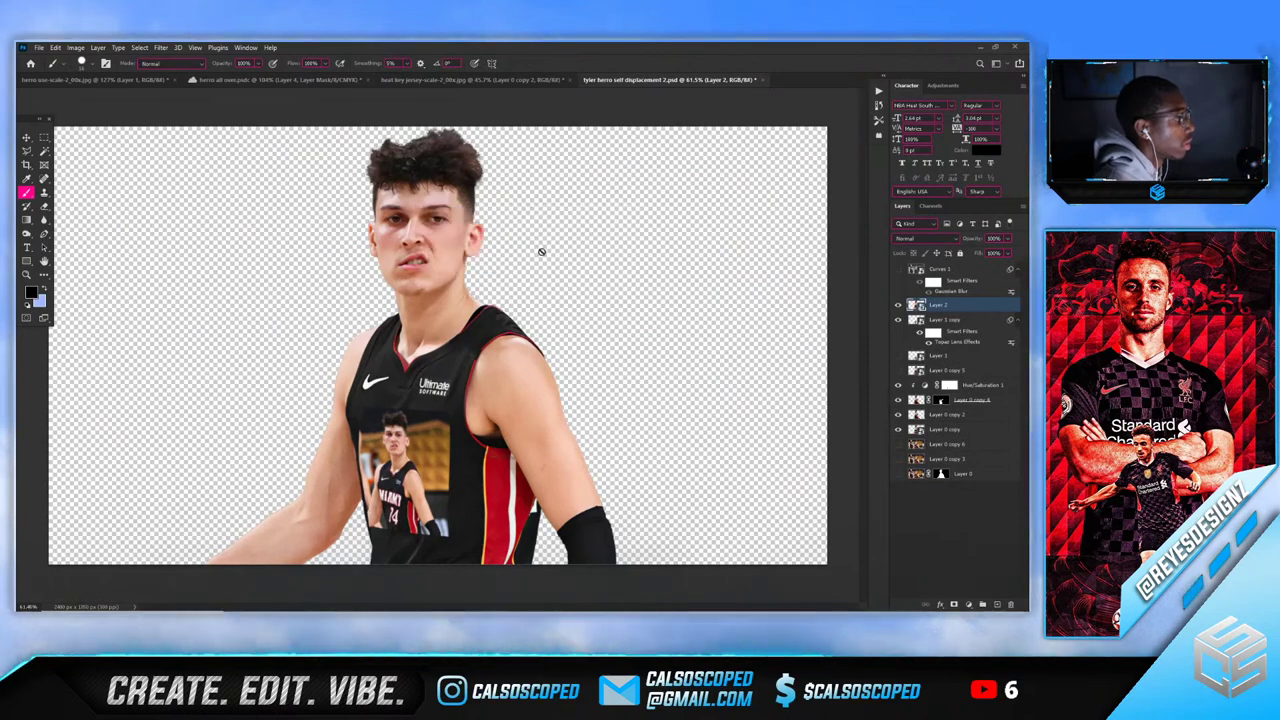
In the Heat key jersey document, outline the WE THE BEST | B/R logos with the lasso and copy them to a new layer
left_click(470, 79)
scroll(124, 169, "up", 4)
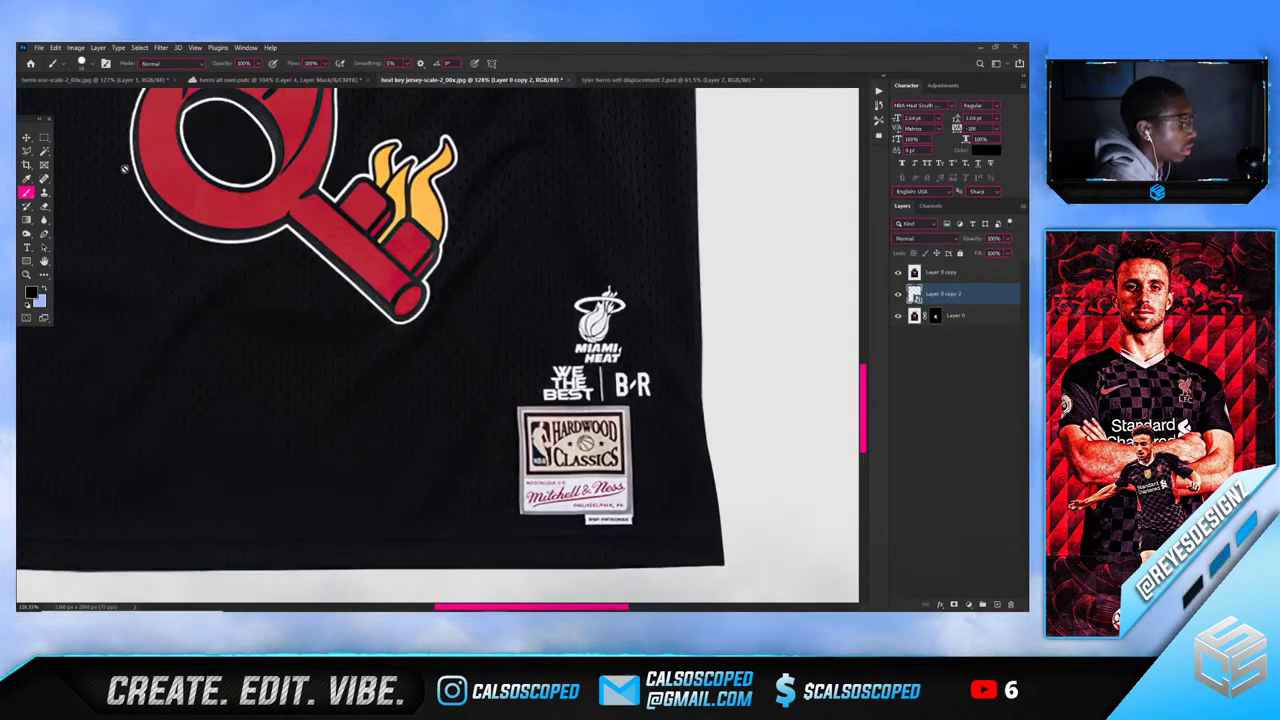
key("l")
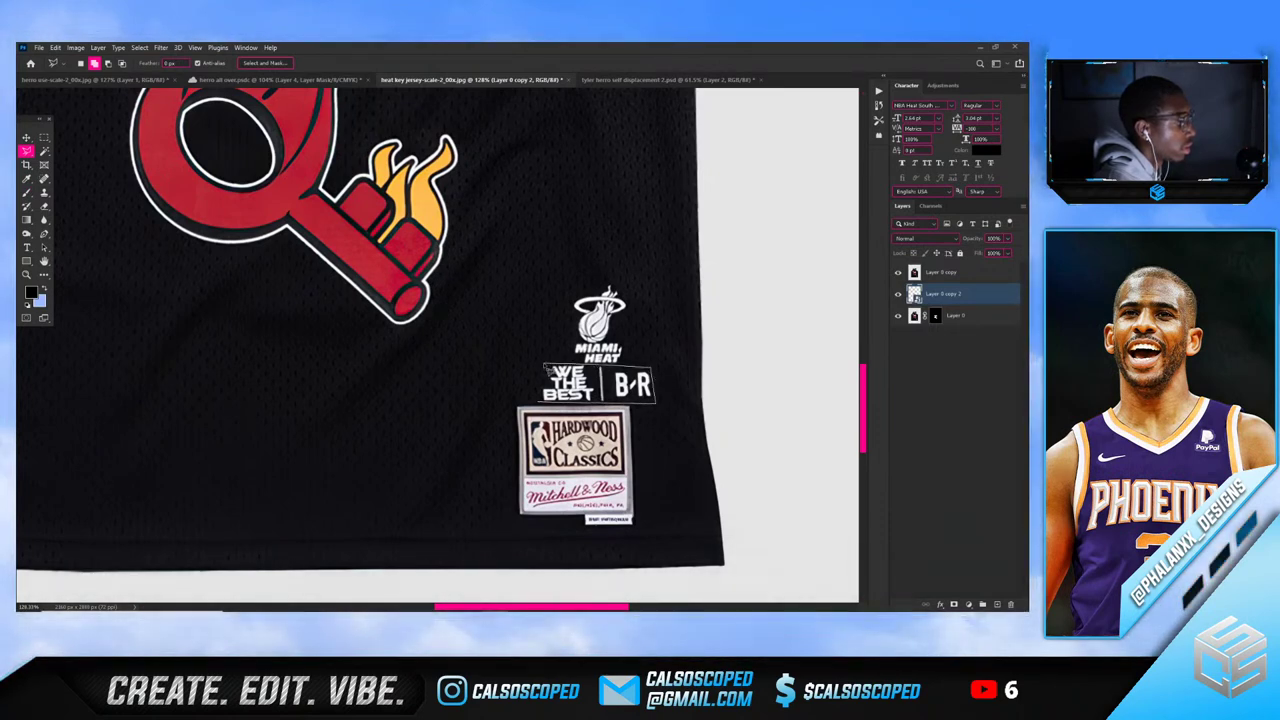
left_click_drag(541, 385, 544, 368)
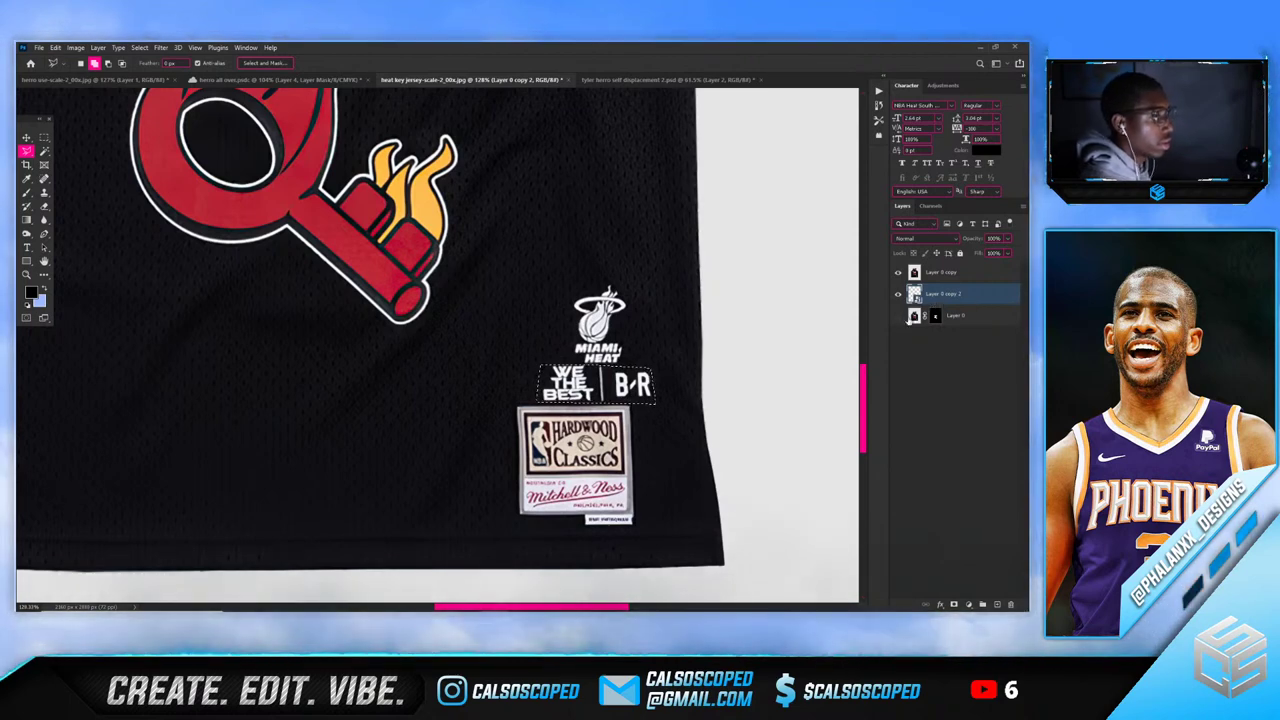
left_click(958, 317)
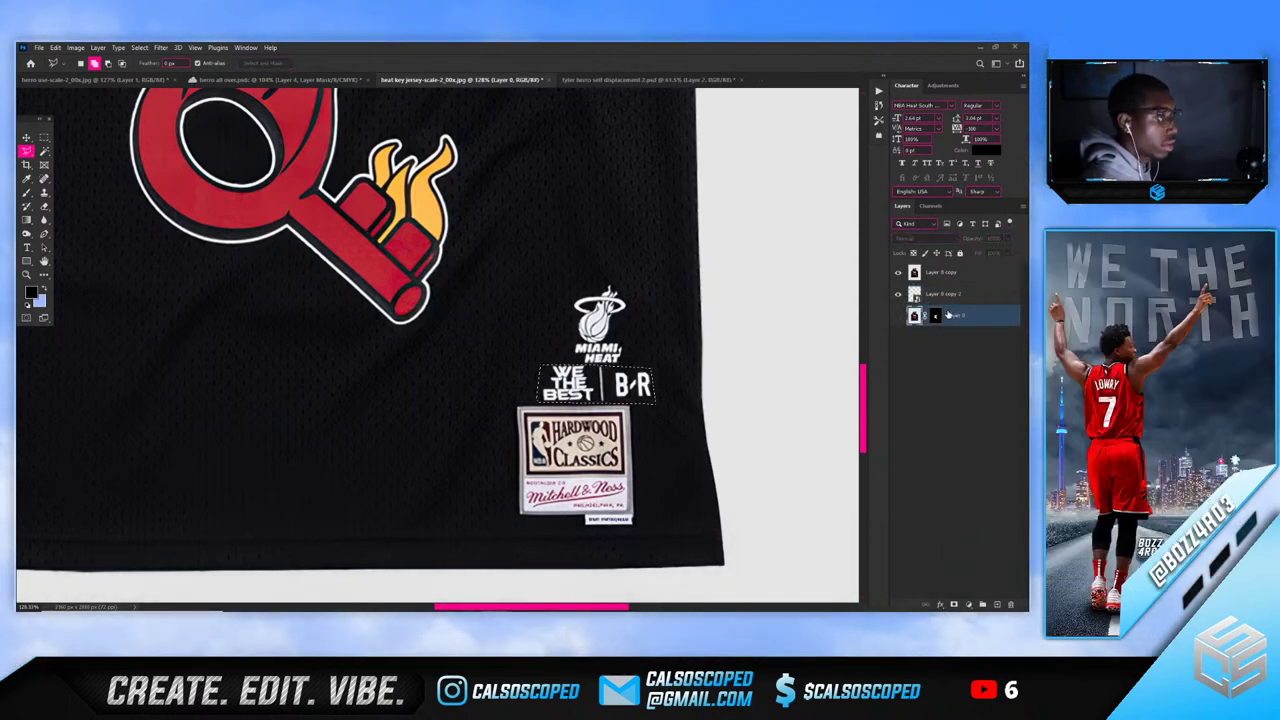
left_click(951, 280)
key("ctrl+j")
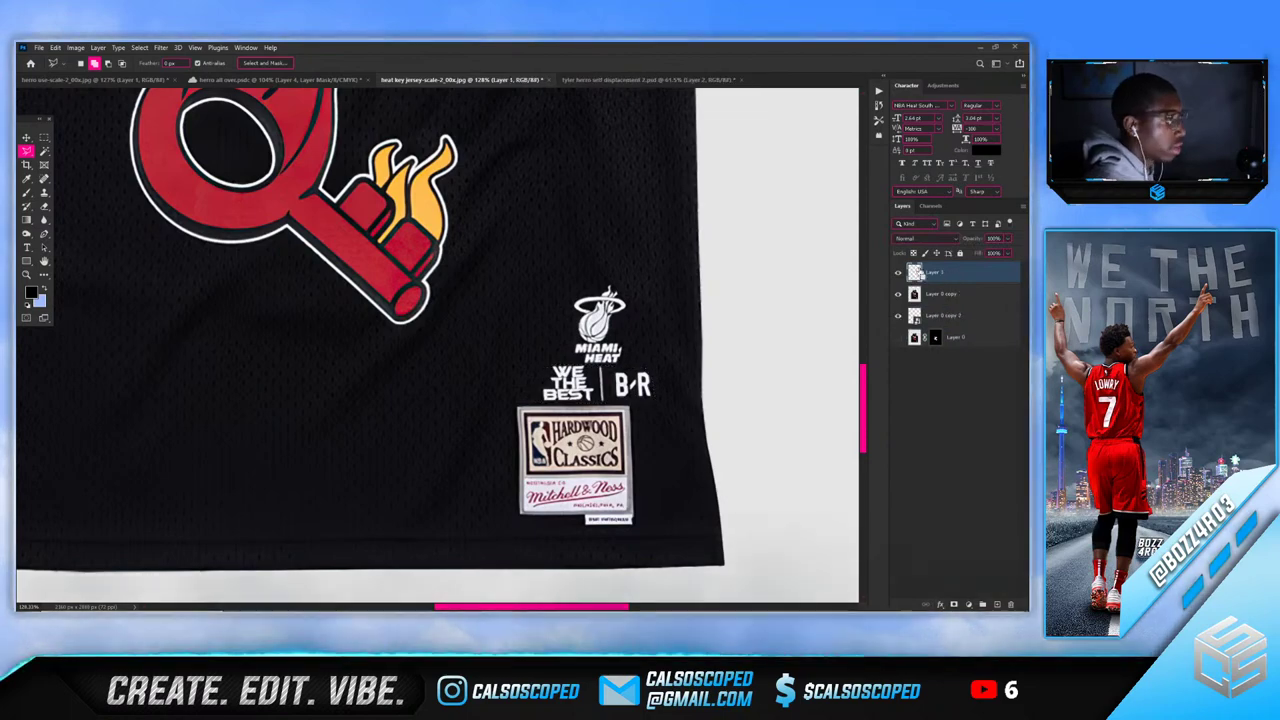
Switch to the herro all over document and paste the WE THE BEST | B/R logos above the topmost layer
left_click(240, 79)
key("ctrl+0")
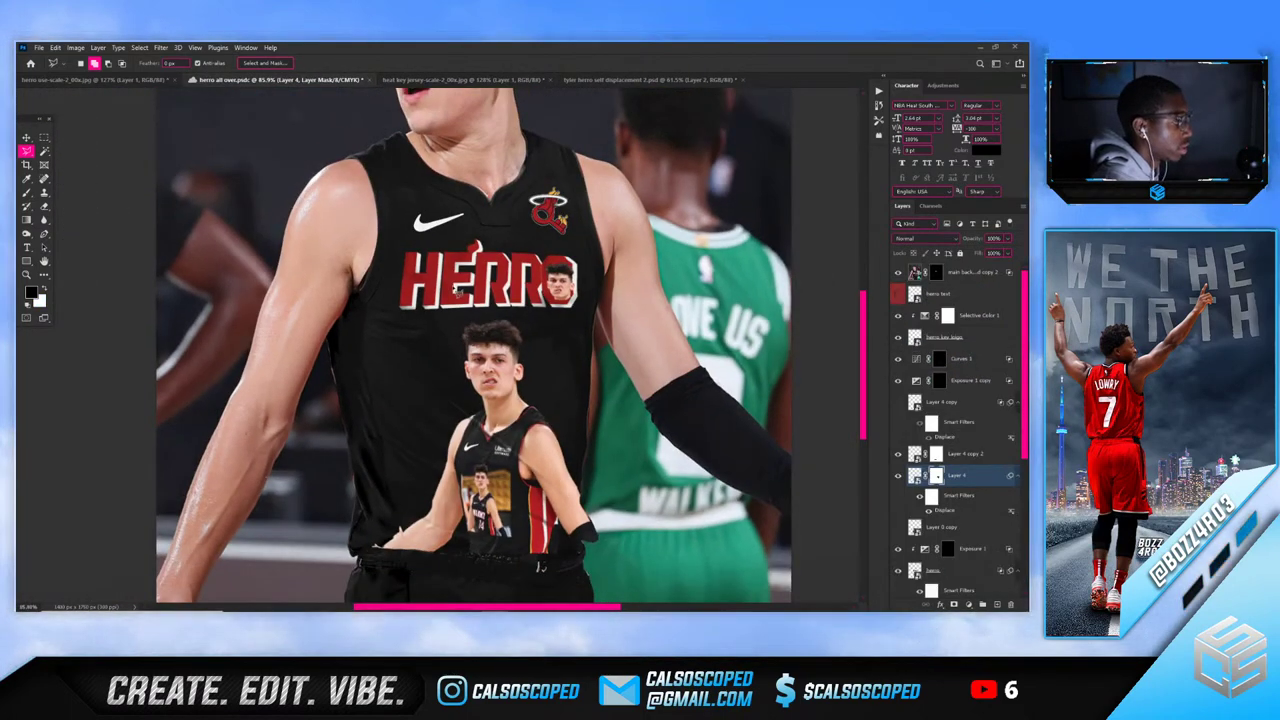
left_click(975, 277)
key("ctrl+v")
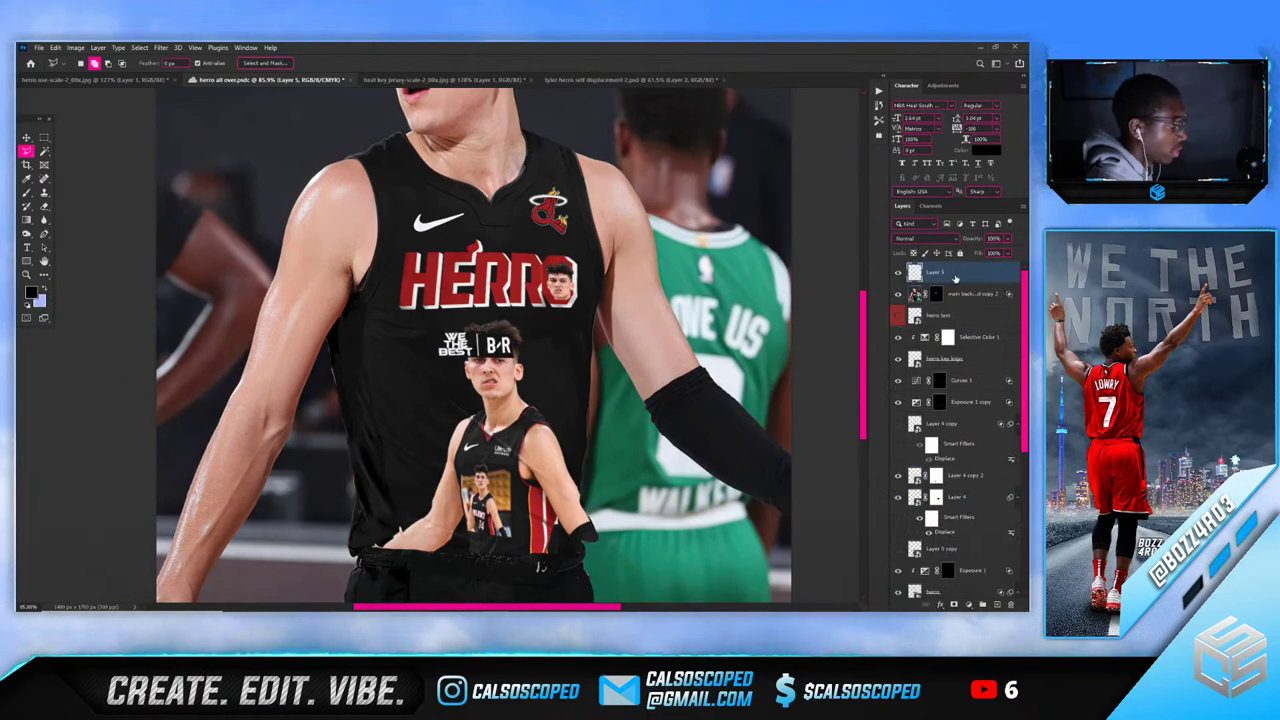
Move the WE THE BEST | B/R logos sideways below the HERRO lettering, beside the player's head, and apply the transform
key("ctrl+t")
scroll(517, 345, "up", 2)
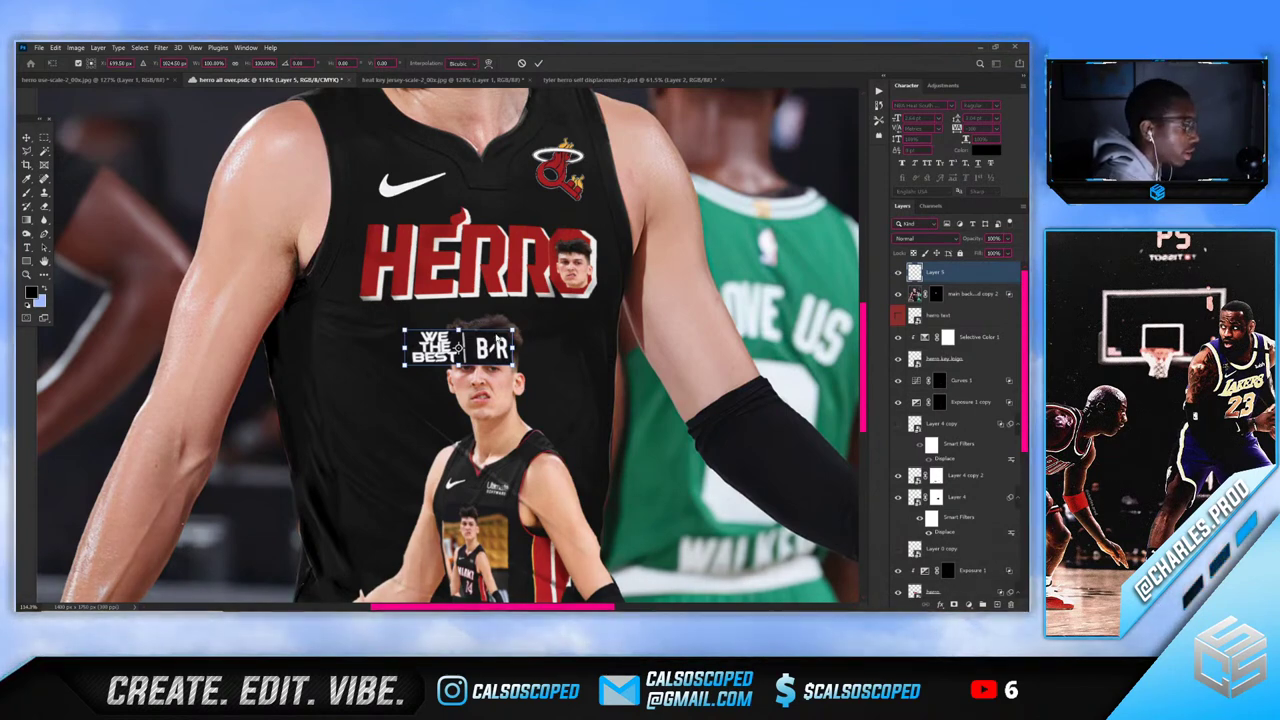
left_click_drag(462, 347, 407, 350)
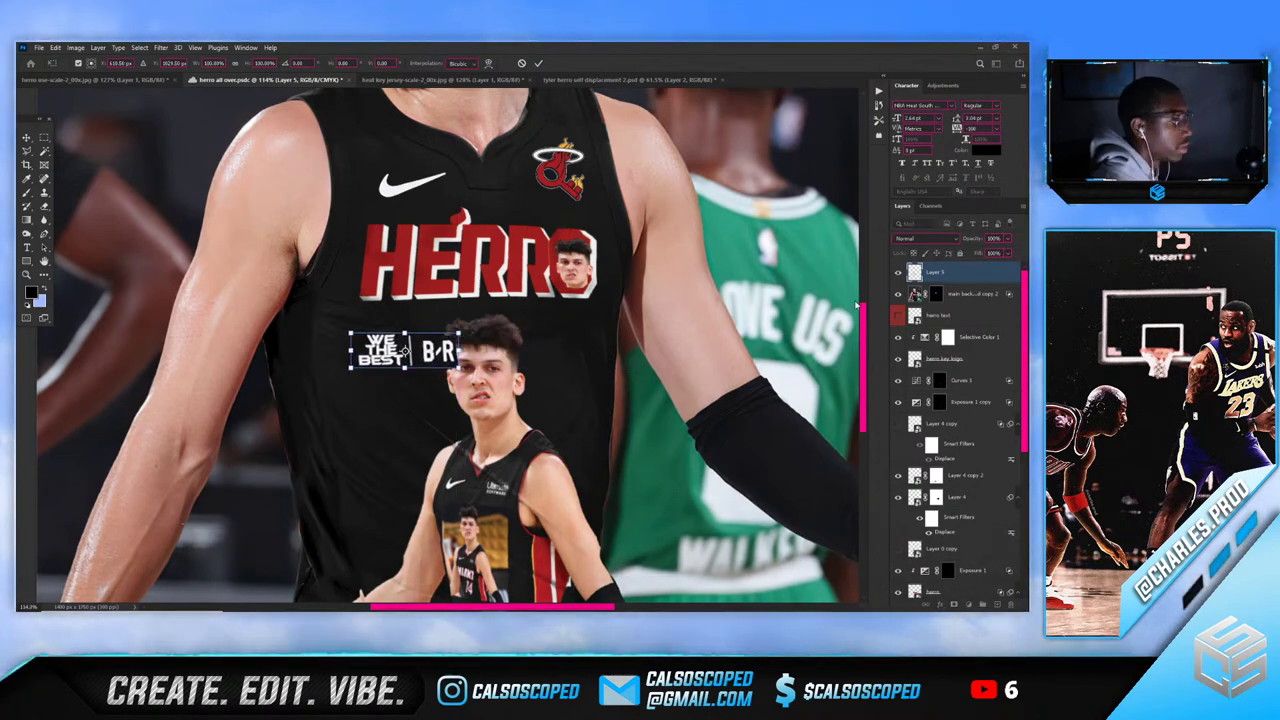
left_click(948, 280)
scroll(386, 389, "up", 4)
scroll(398, 376, "down", 5)
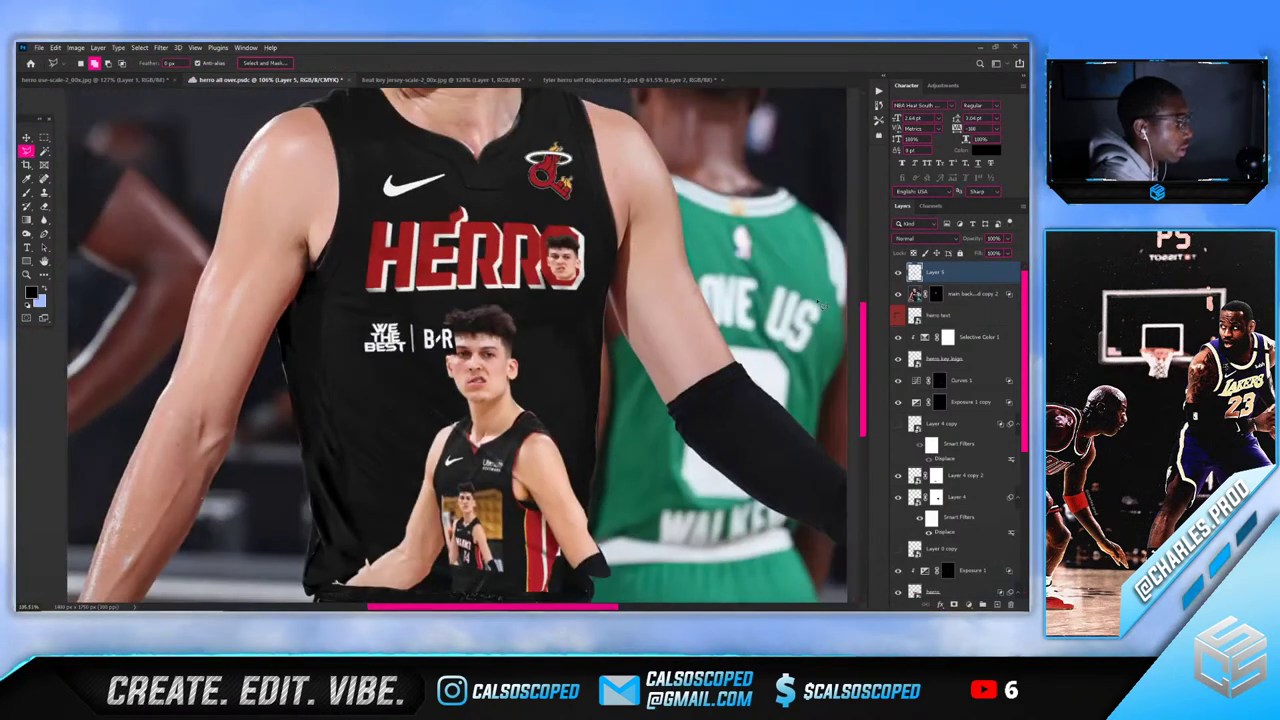
Use the Blend If settings to drop the dark background of the WE THE BEST | B/R logos layer
right_click(900, 271)
left_click(925, 277)
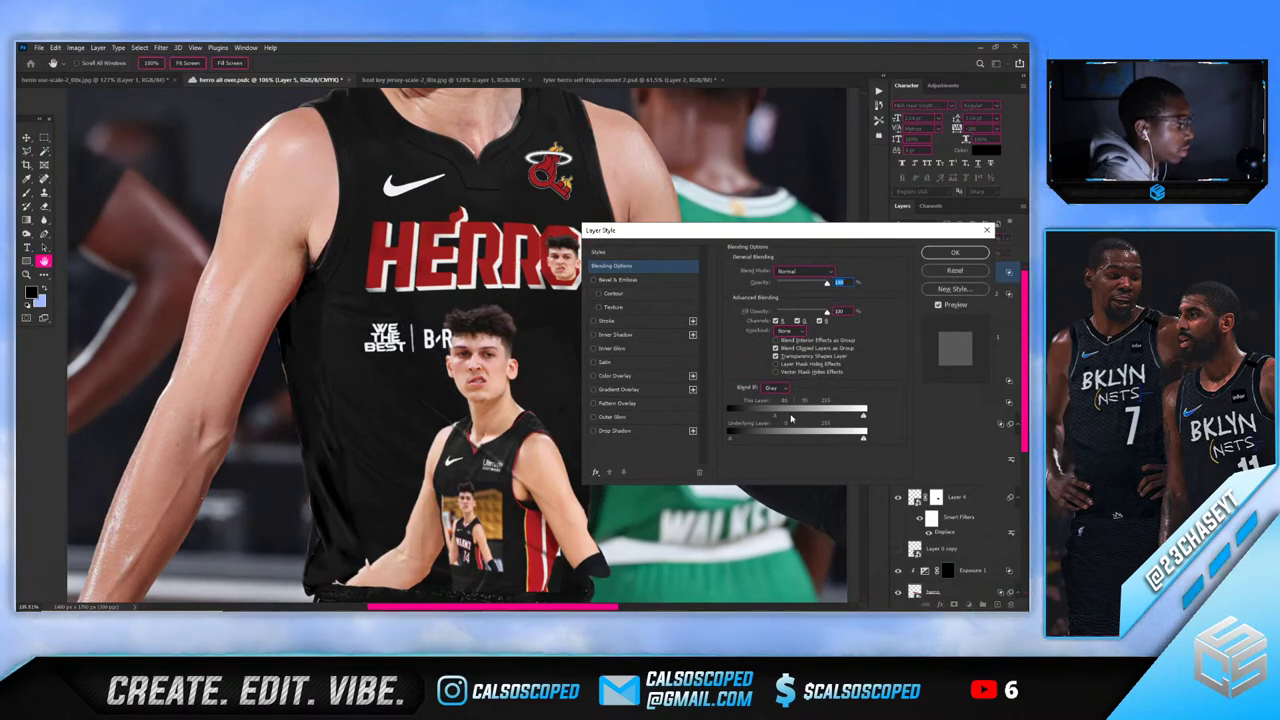
left_click(958, 252)
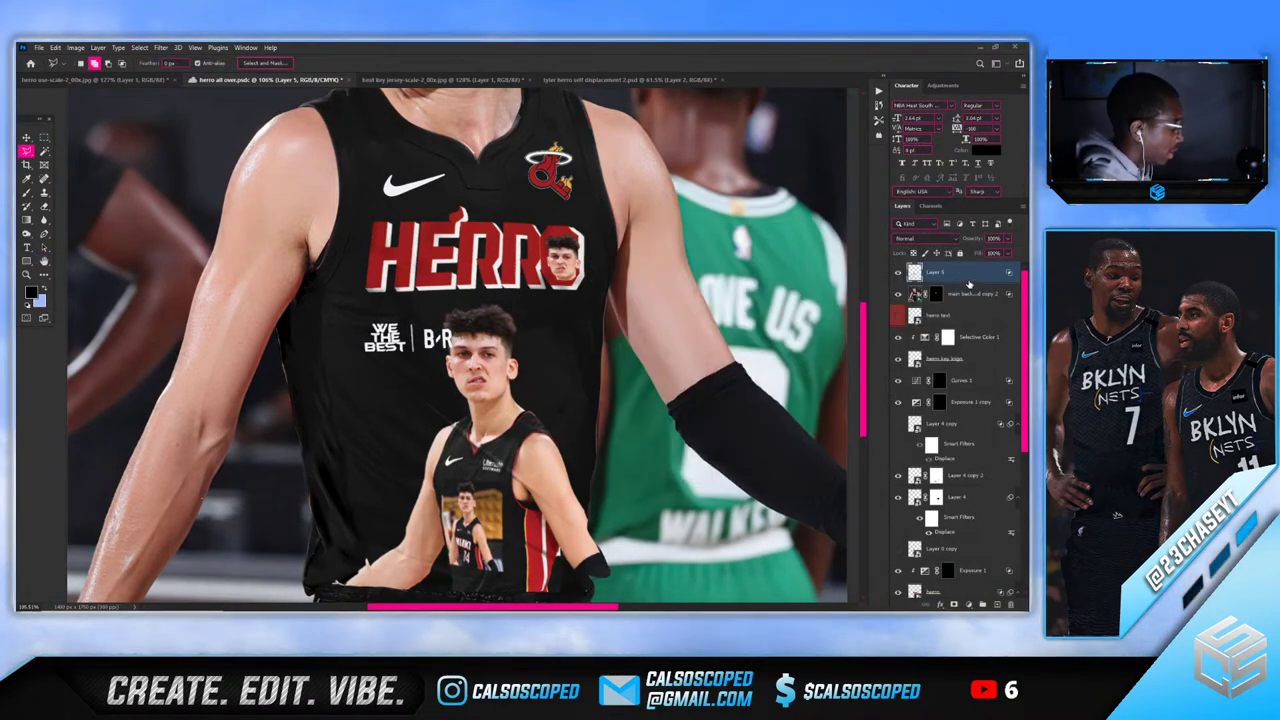
Scale the WE THE BEST | B/R logos to about 60% and move them onto the waistband below the printed player's wristband
key("ctrl+t")
scroll(435, 350, "up", 2)
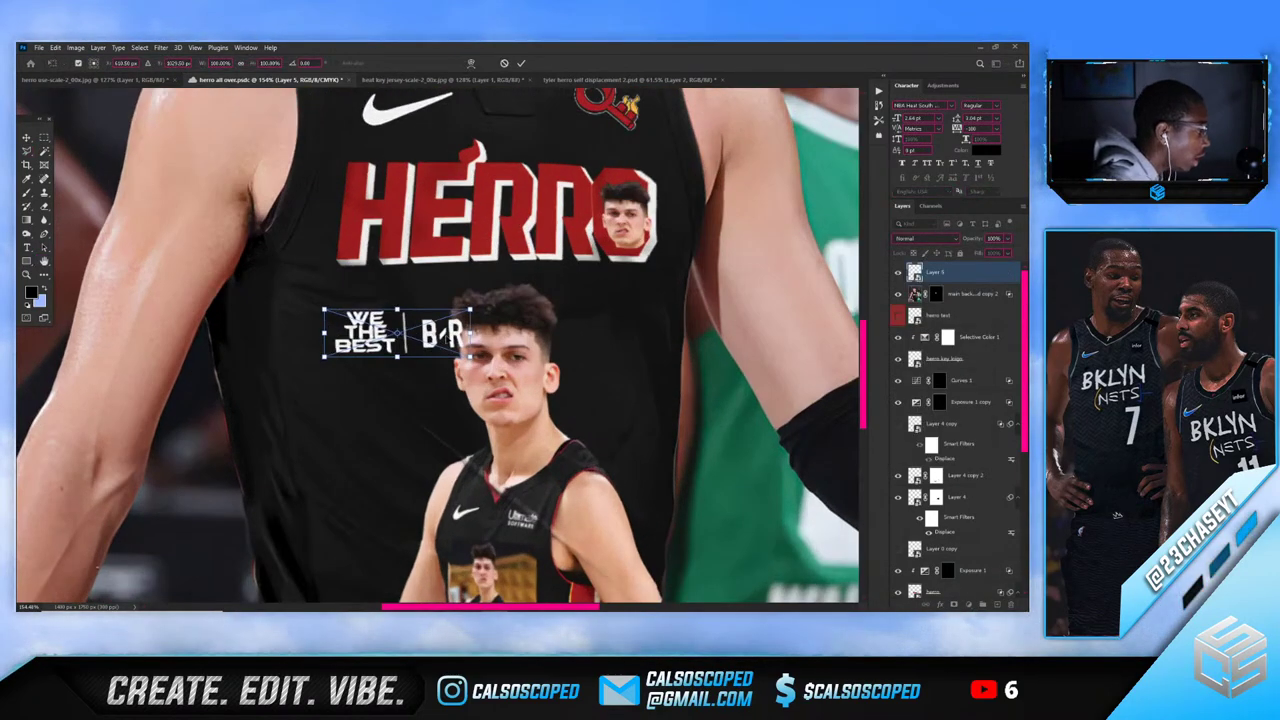
left_click_drag(397, 332, 372, 481)
scroll(360, 440, "down", 1)
scroll(360, 440, "down", 2)
scroll(360, 440, "up", 2)
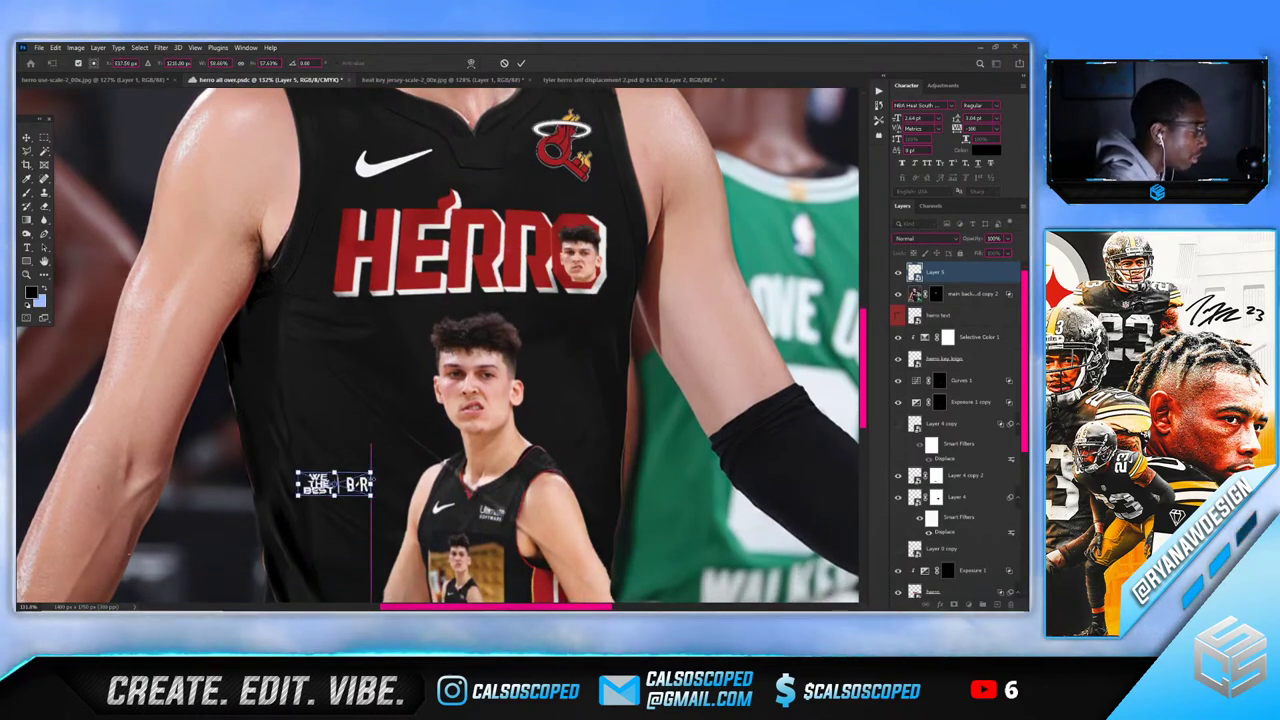
scroll(372, 355, "down", 12)
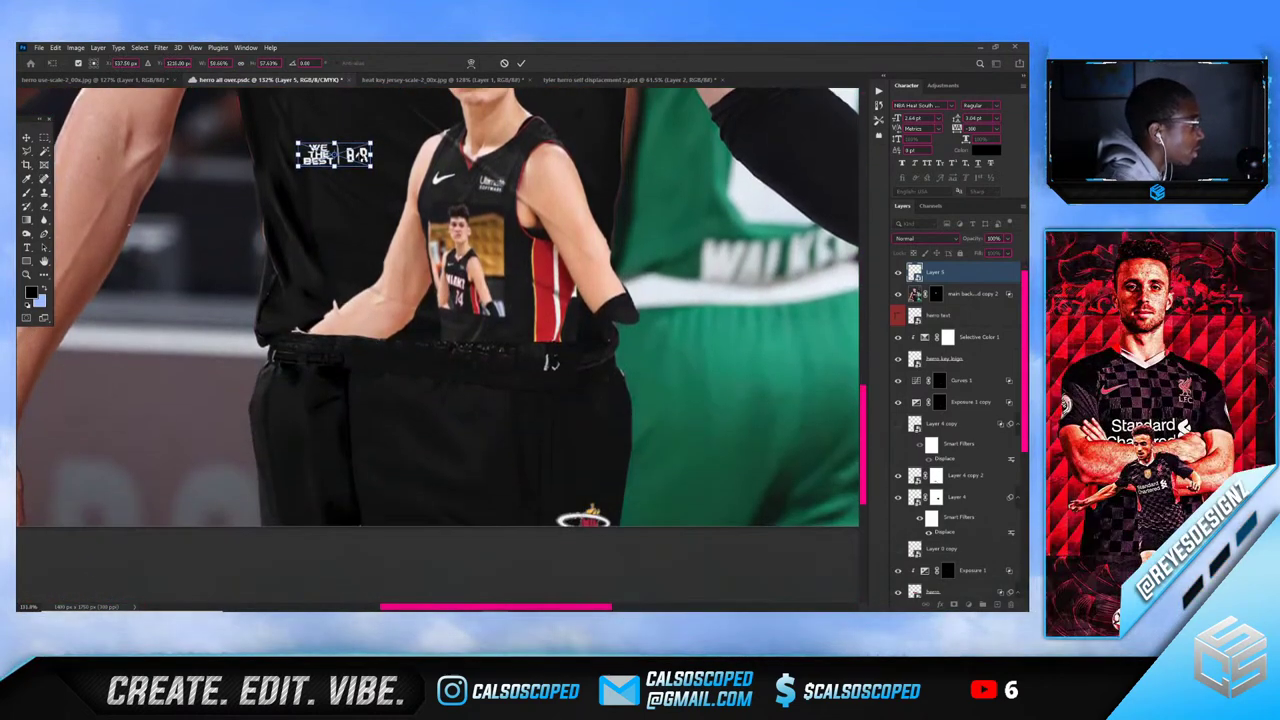
left_click_drag(362, 154, 640, 463)
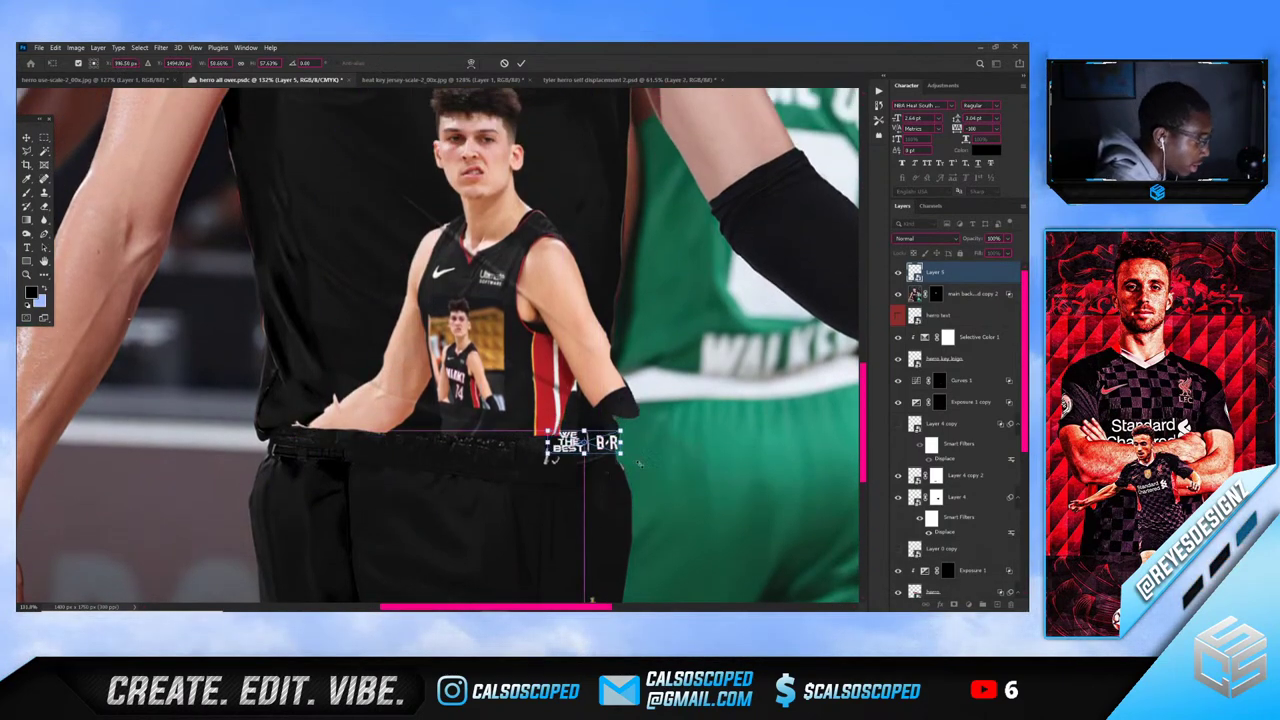
Rotate and distort the WE THE BEST | B/R logos to follow the jersey hem beneath the wristband, and apply the transform
scroll(640, 463, "up", 3)
left_click_drag(628, 320, 594, 377)
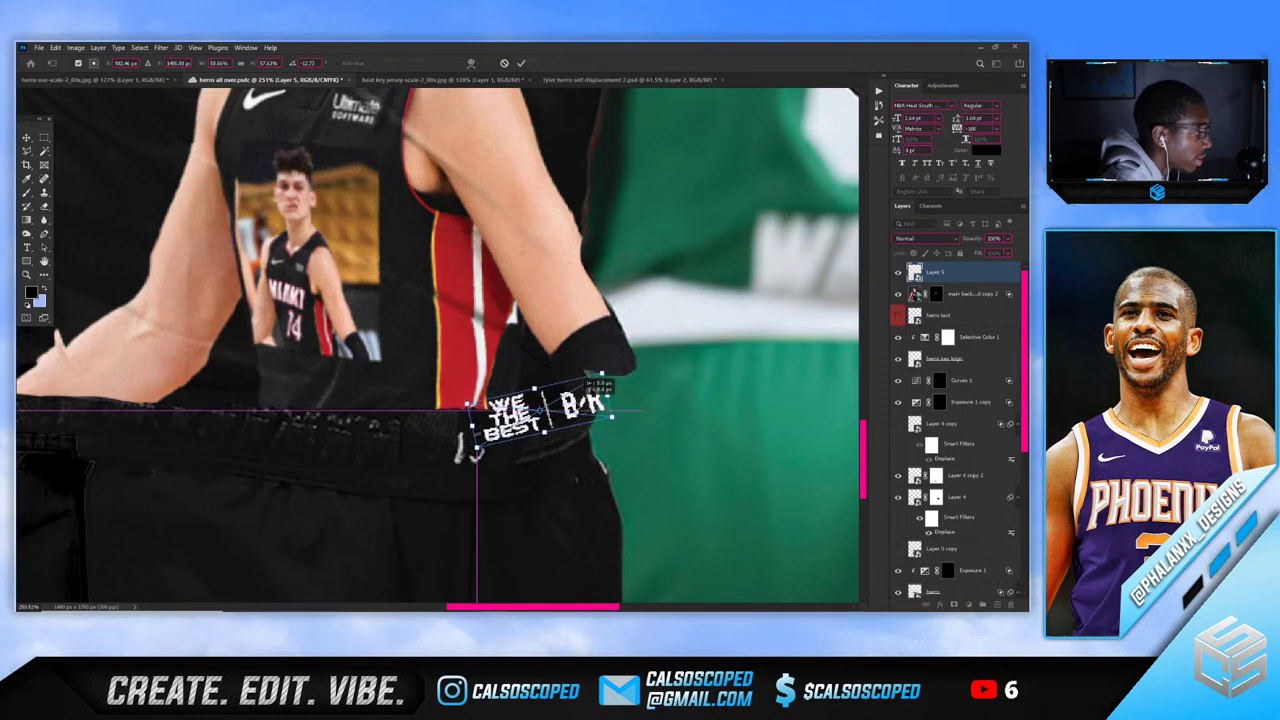
right_click(582, 403)
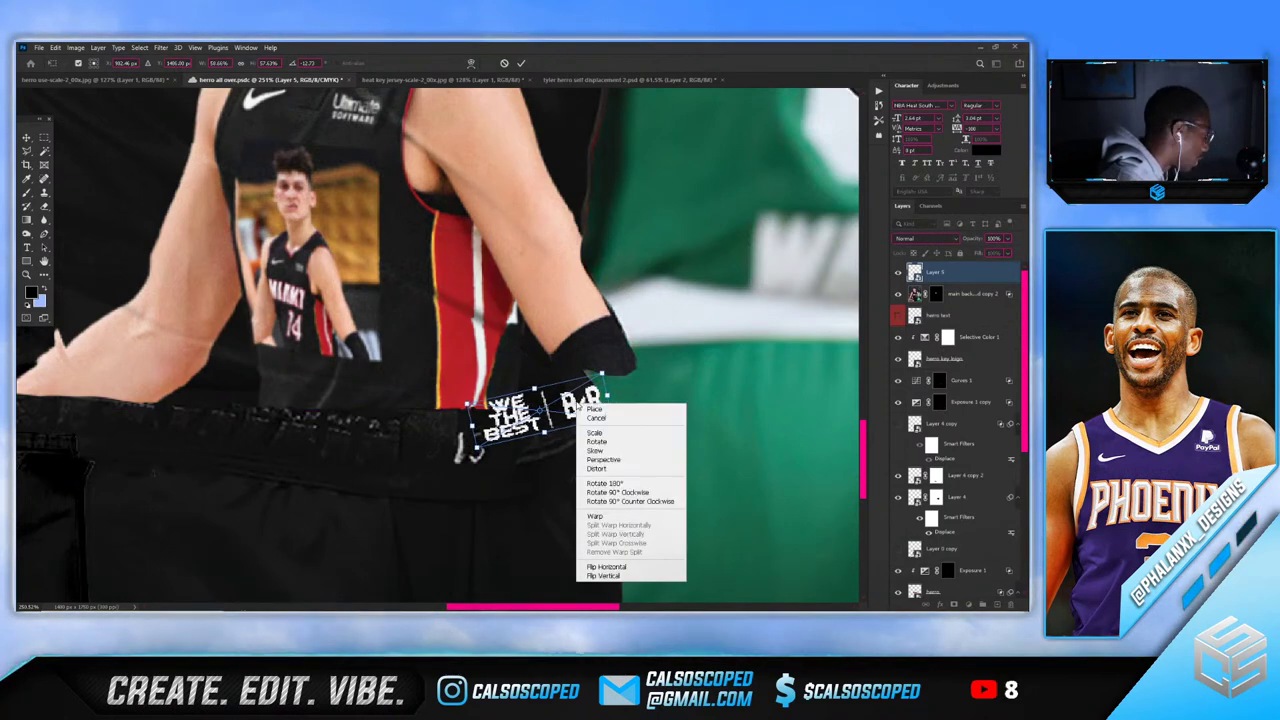
left_click(607, 470)
left_click_drag(601, 373, 592, 384)
left_click_drag(477, 448, 470, 390)
left_click_drag(612, 416, 602, 410)
left_click_drag(484, 441, 530, 394)
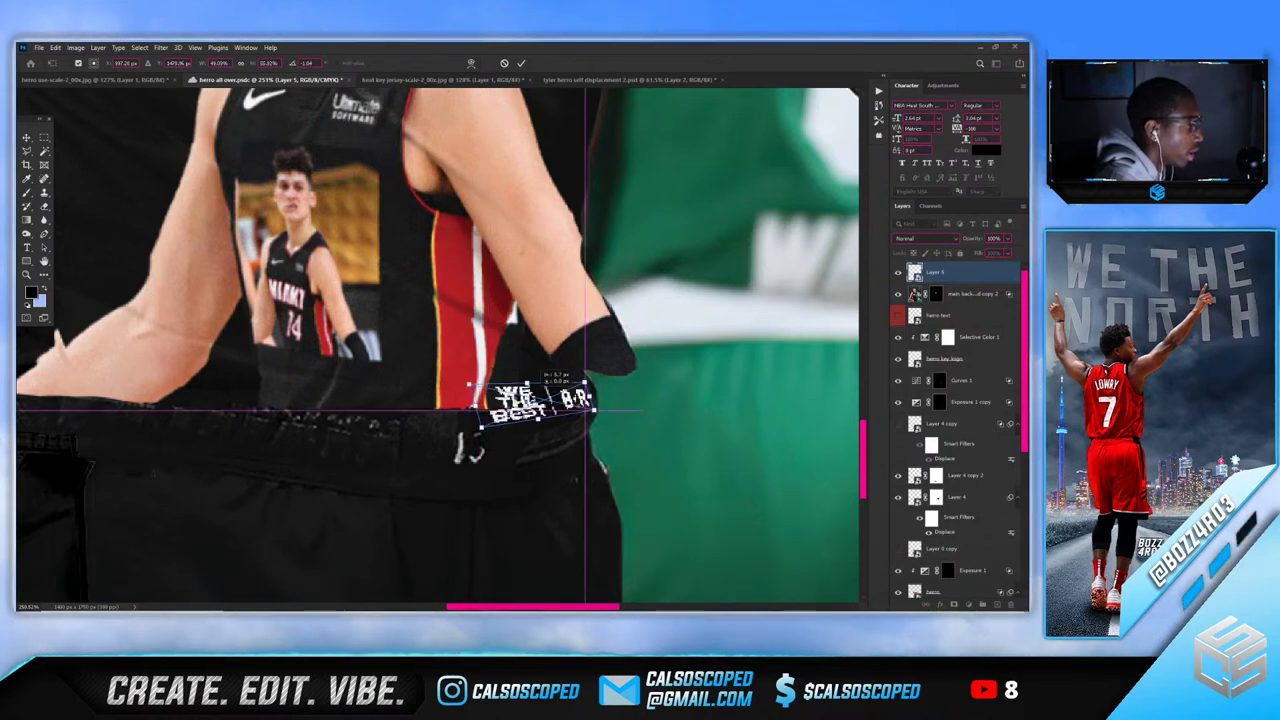
right_click(547, 393)
left_click(939, 274)
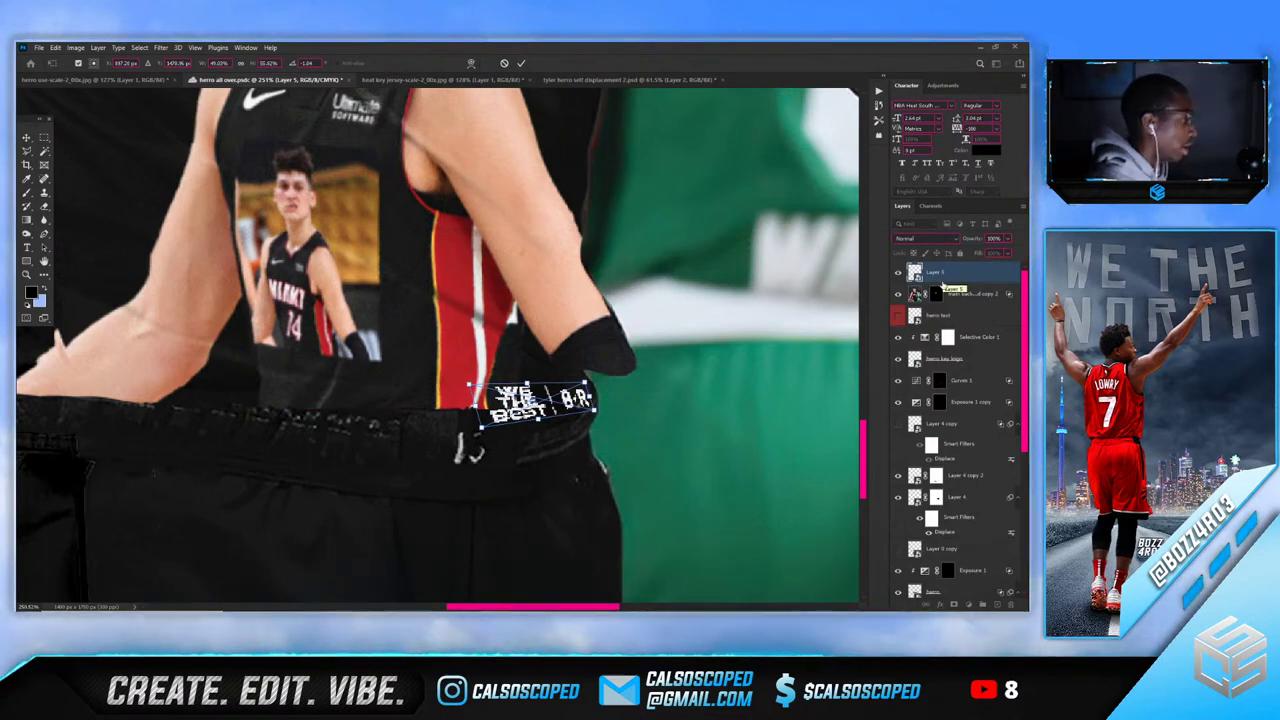
key("Return")
Add a layer mask to the logos layer and paint out the lower part that overlaps the waistband
scroll(510, 425, "up", 2)
key("l")
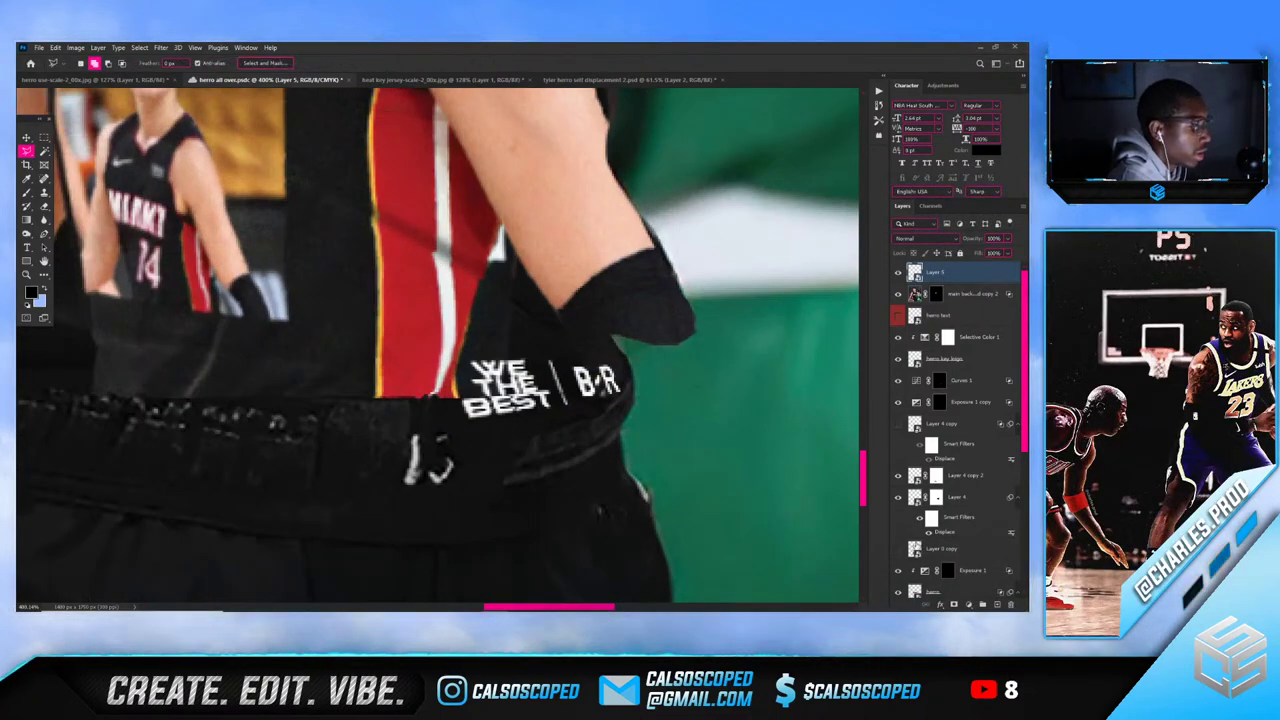
left_click(952, 603, "alt")
key("ctrl+z")
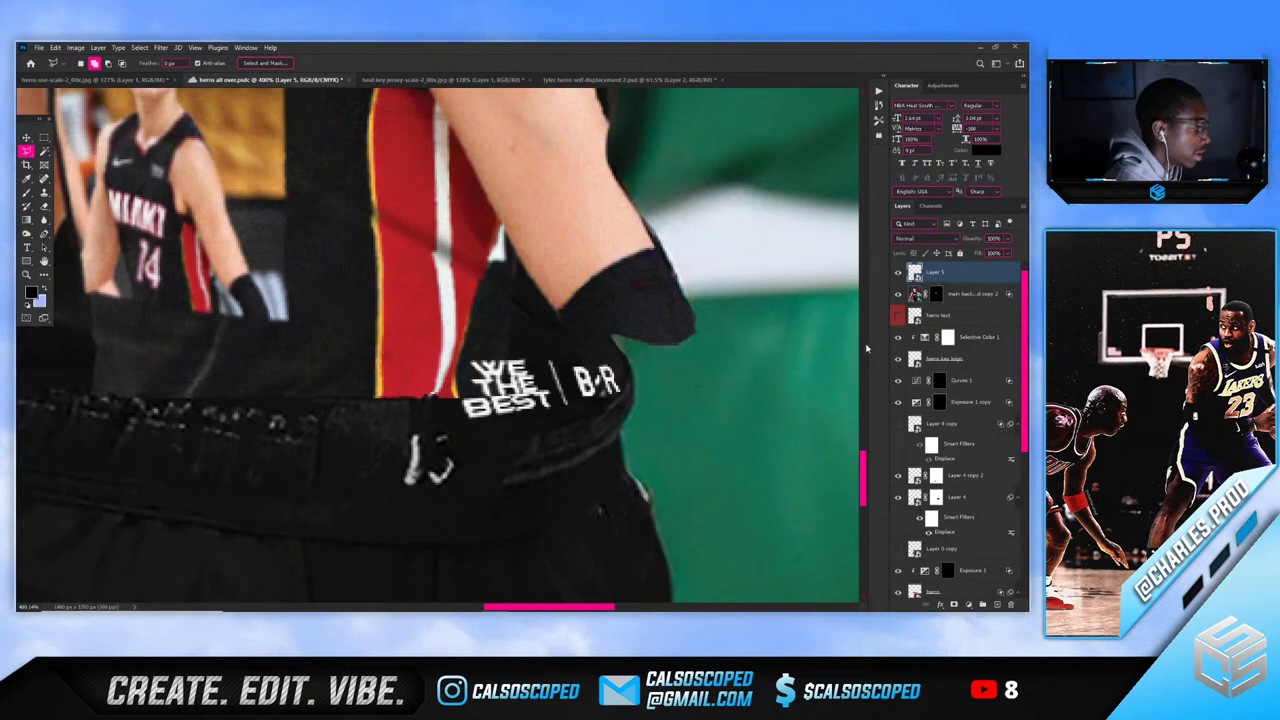
key("v")
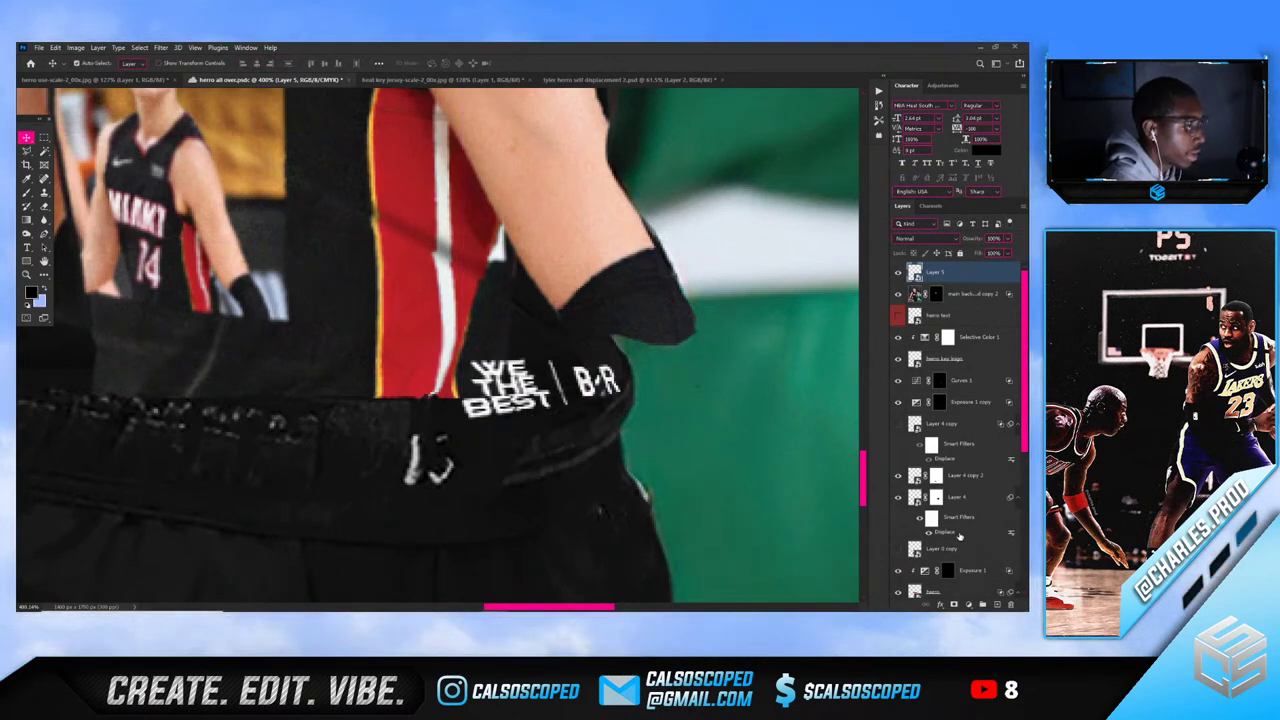
left_click(956, 604)
key("b")
left_click_drag(478, 418, 580, 397)
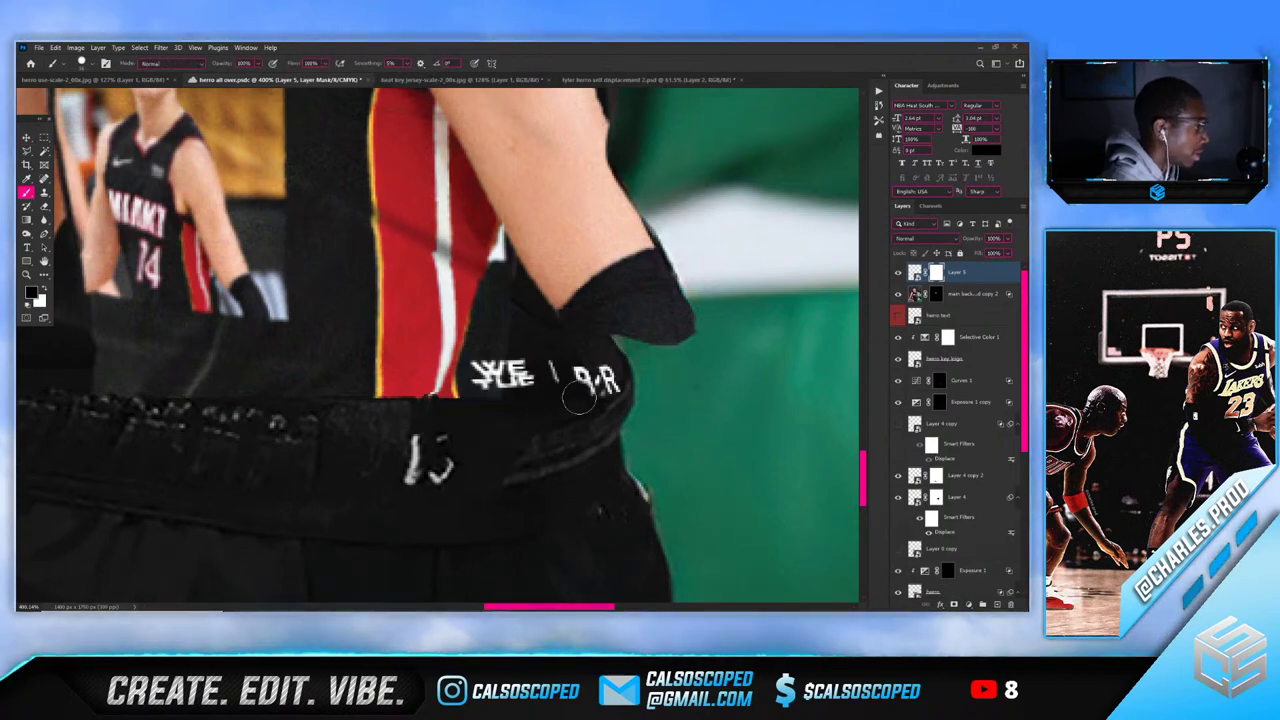
scroll(497, 413, "down", 4)
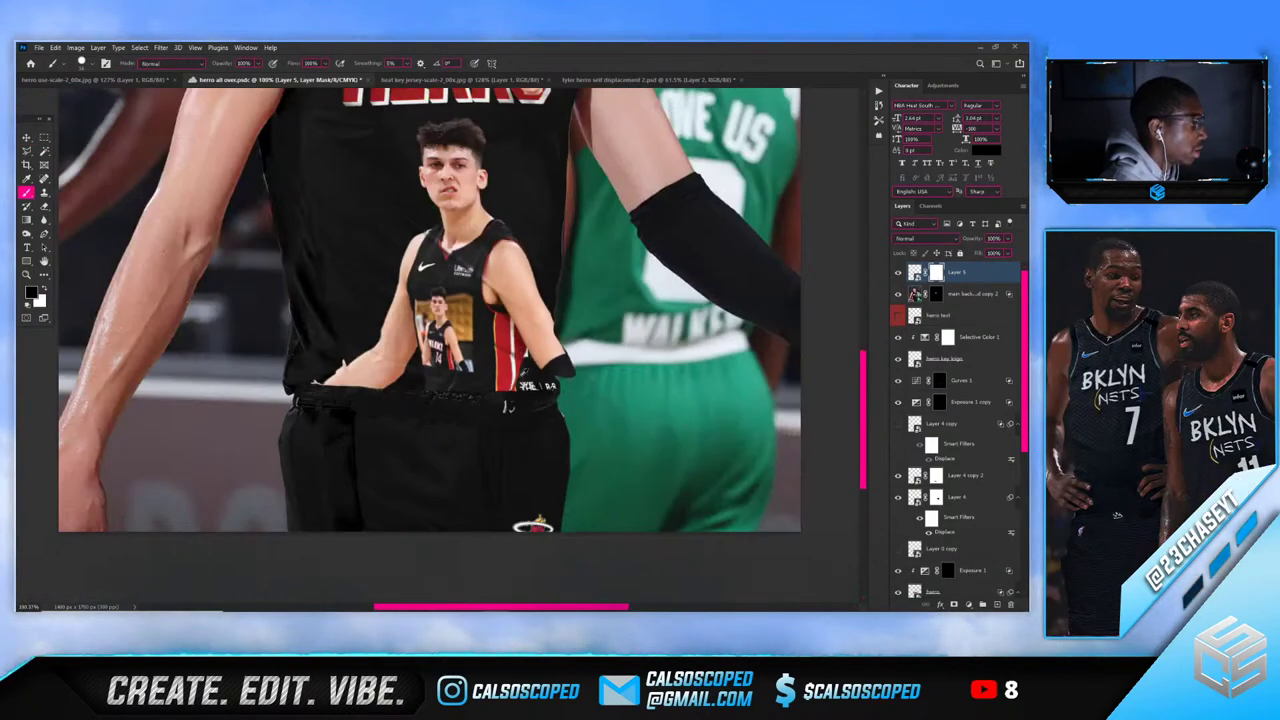
scroll(530, 365, "up", 2)
key("v")
left_click_drag(550, 364, 410, 354)
key("ctrl+z")
scroll(548, 340, "down", 4)
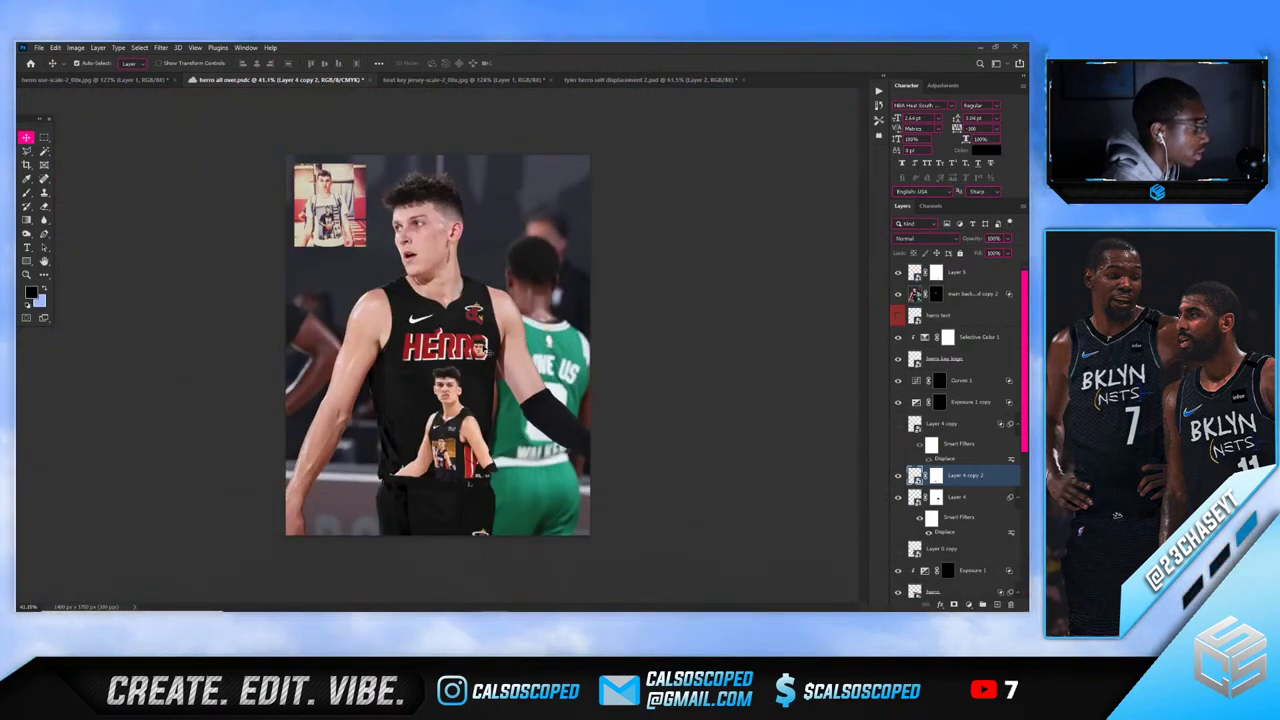
Split the black Blend If slider under This Layer for the logos layer and apply the layer style
scroll(480, 477, "up", 5)
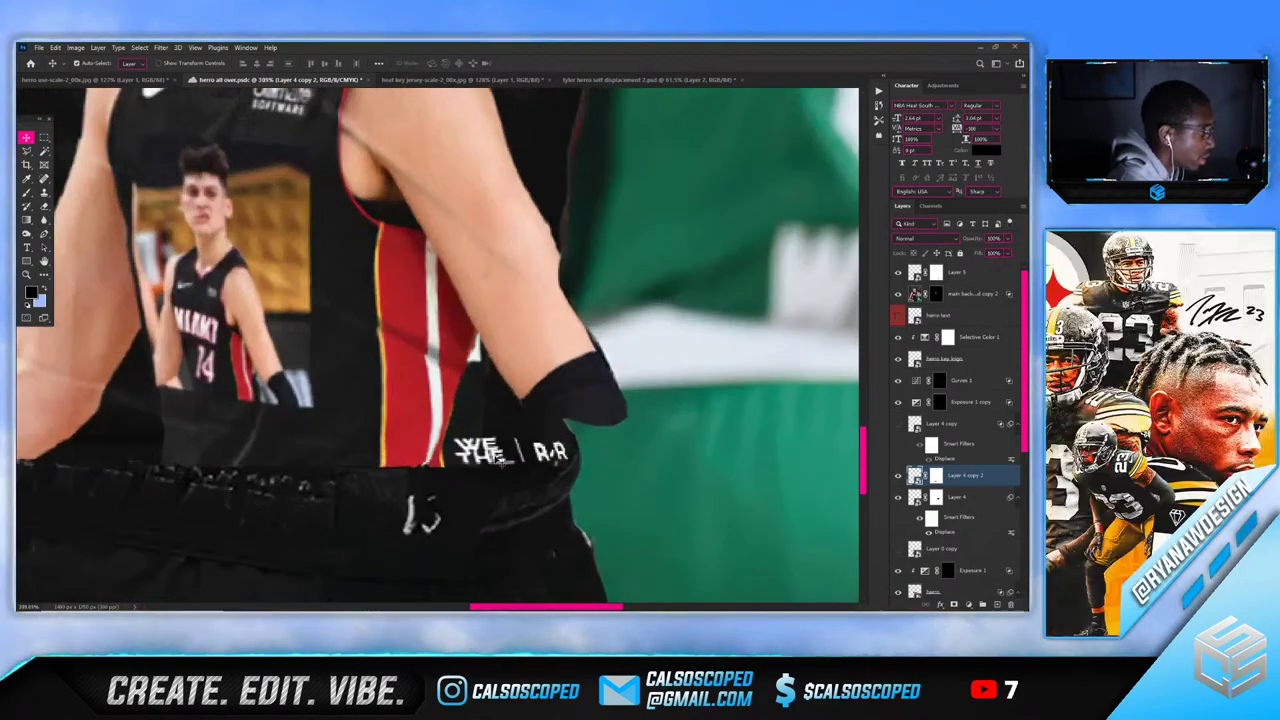
left_click(912, 280)
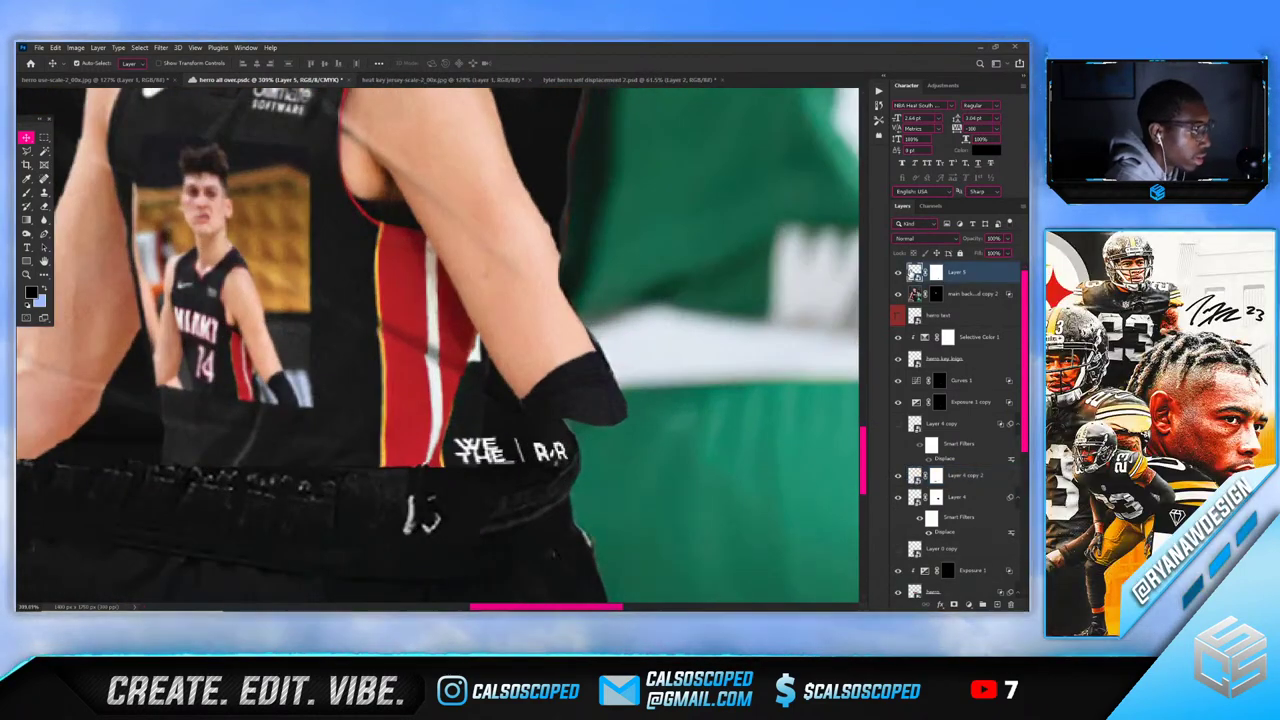
double_click(908, 282)
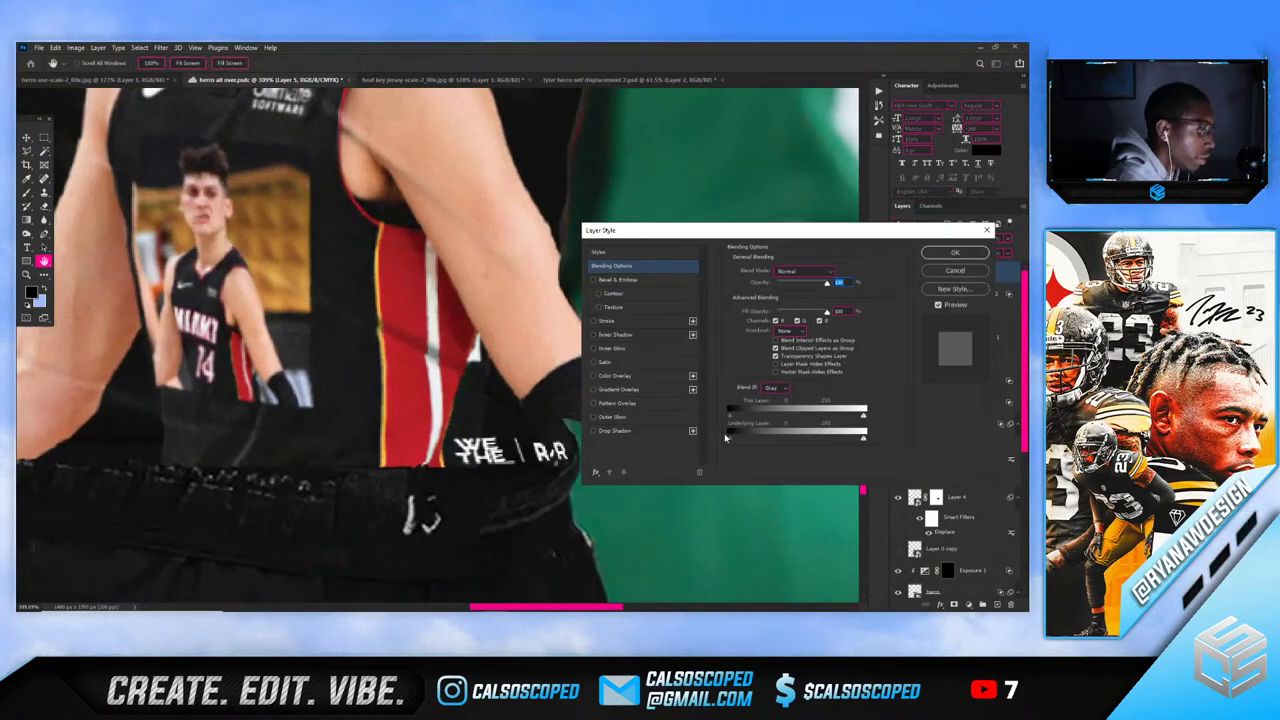
mouse_move(736, 444)
left_mouse_down()
mouse_move(792, 435)
mouse_move(742, 444)
left_mouse_up()
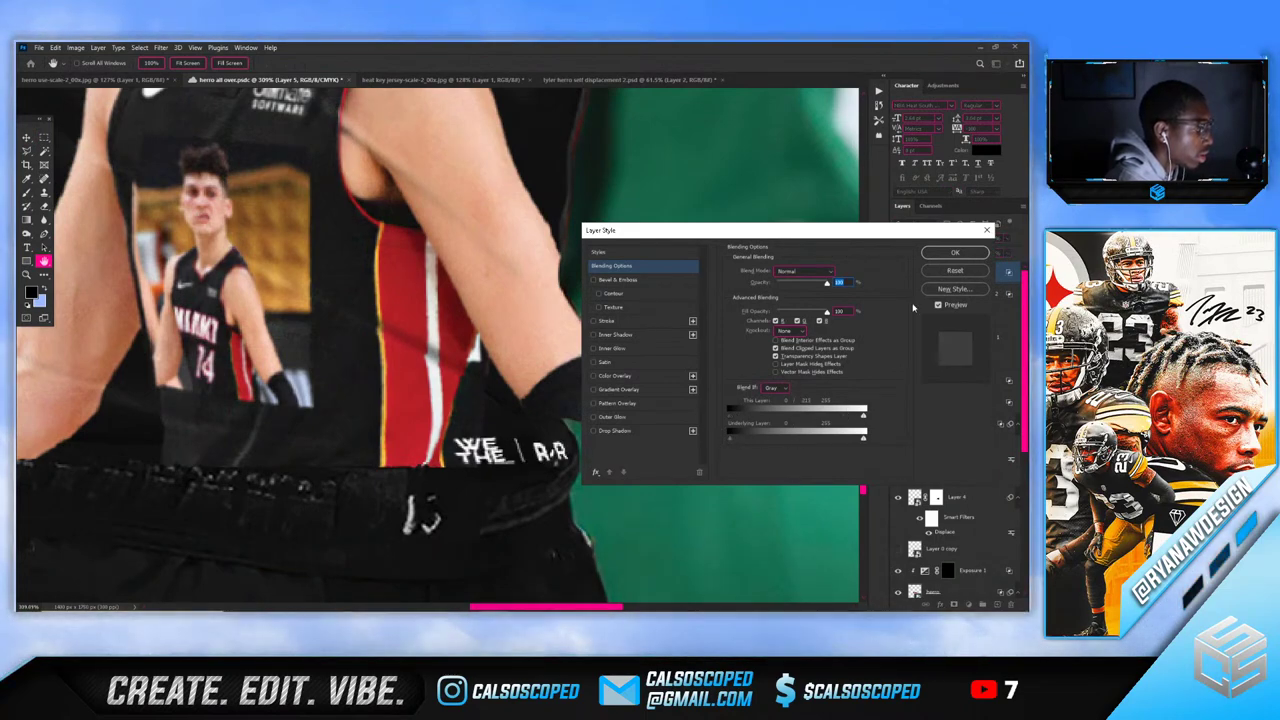
left_click(955, 252)
Move the WE THE BEST | B/R logos sideways along the waistband, toward the outer edge of the hip
key("v")
scroll(558, 362, "down", 3)
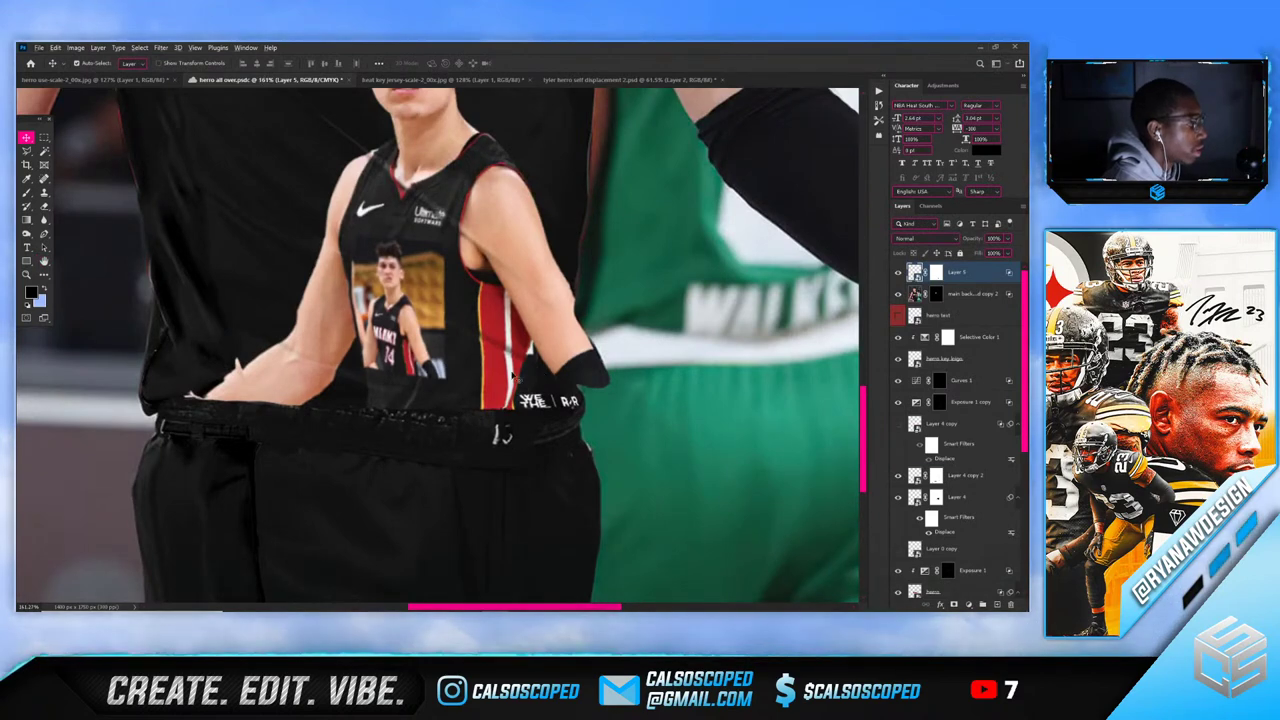
left_click_drag(512, 376, 571, 397)
key("ctrl+z")
scroll(540, 400, "up", 2)
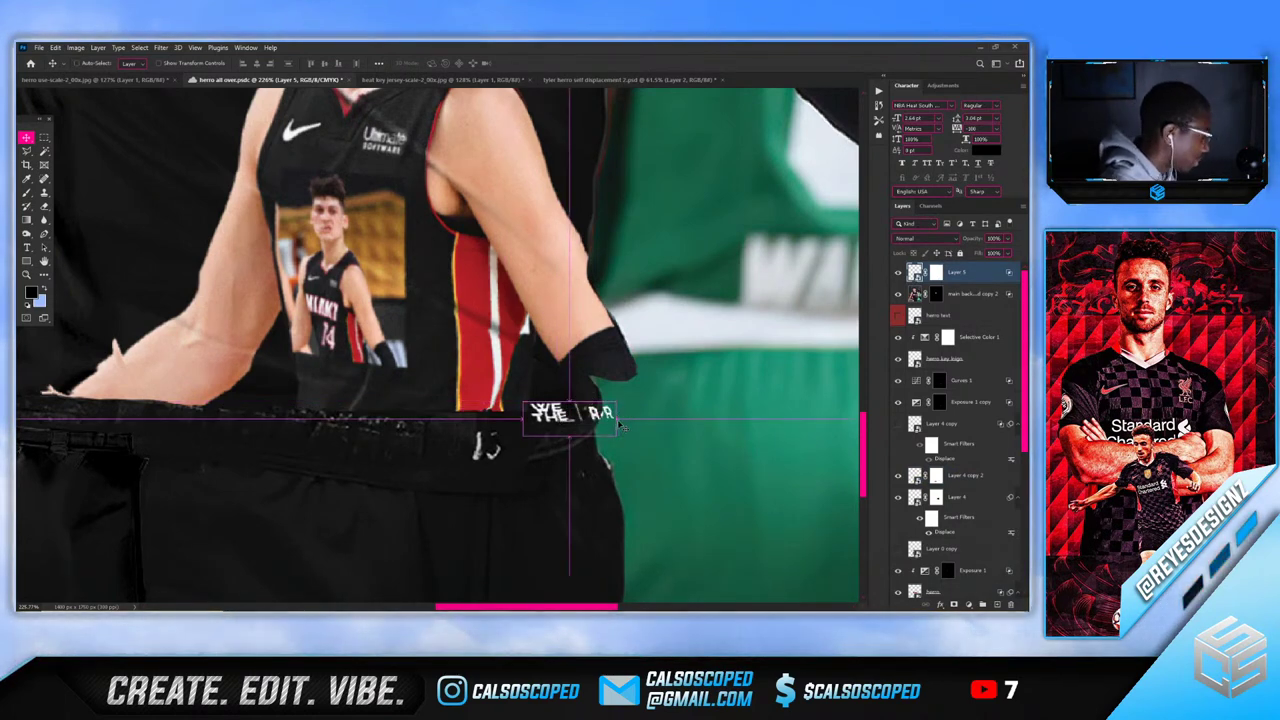
key("ctrl+t")
key("Escape")
key("ctrl+t")
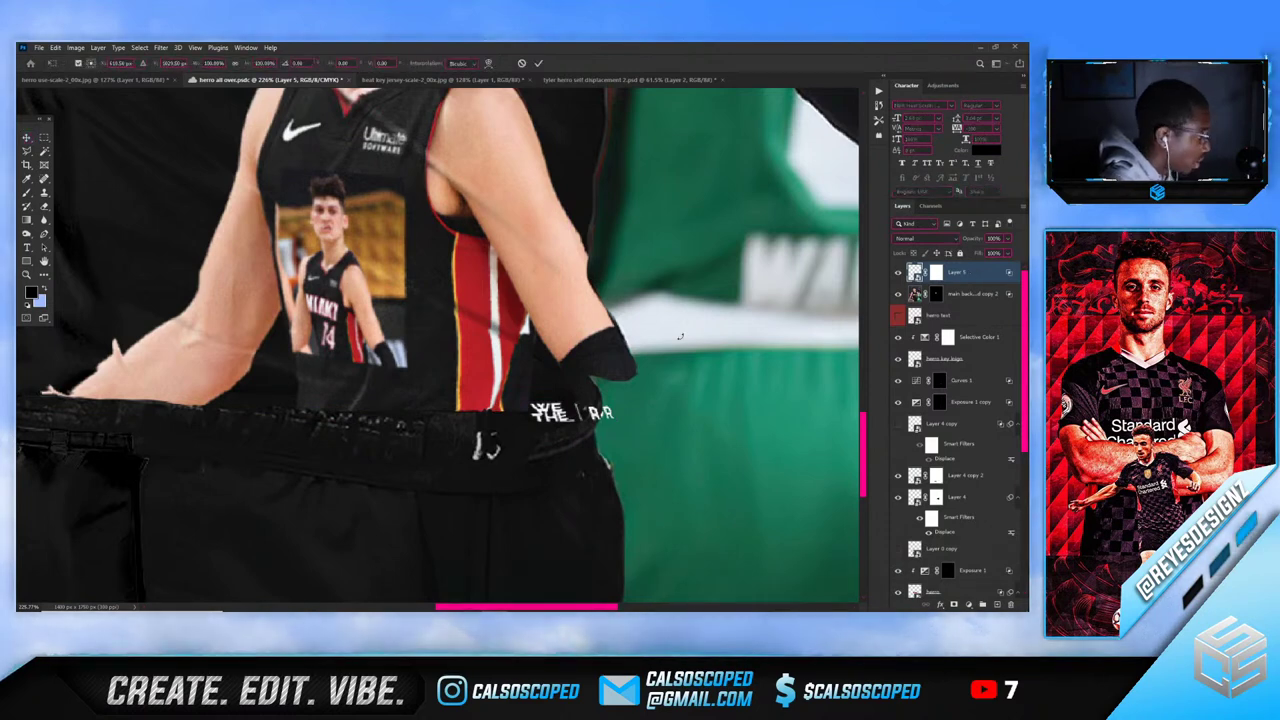
key("Escape")
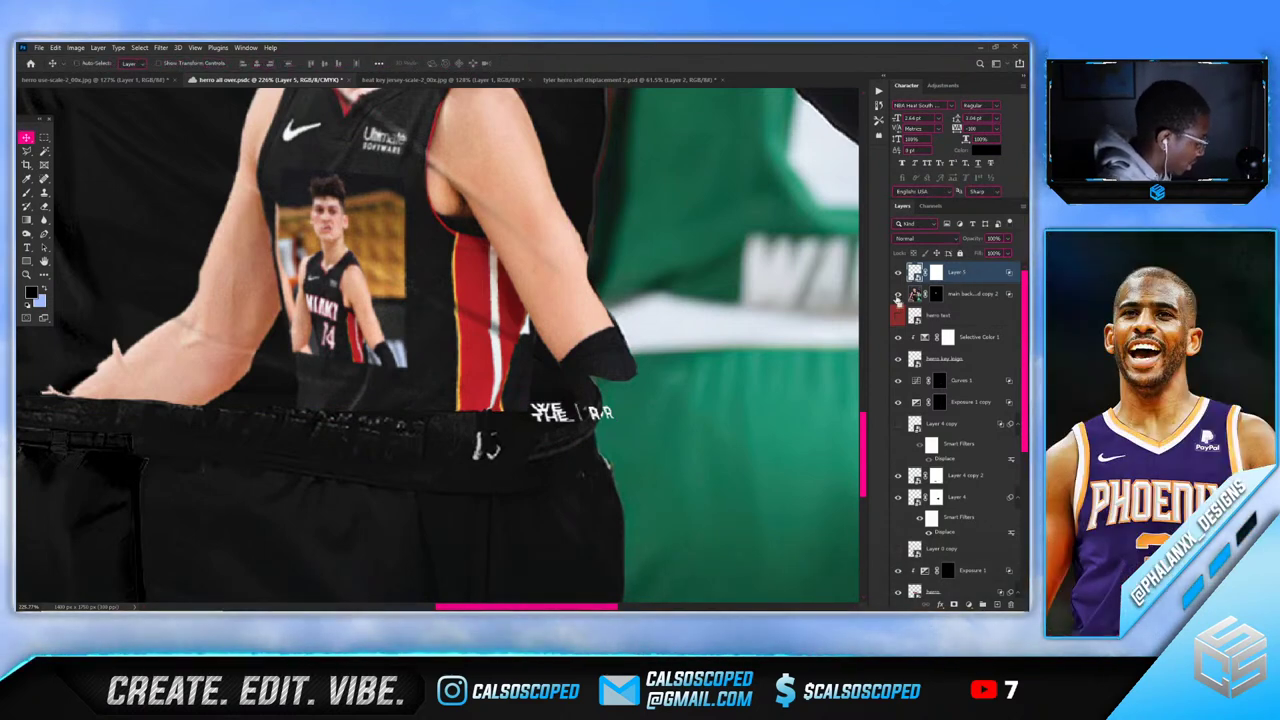
Convert the masked logos layer to a smart object and rotate it slightly counterclockwise to match the waistband's slope
right_click(966, 272)
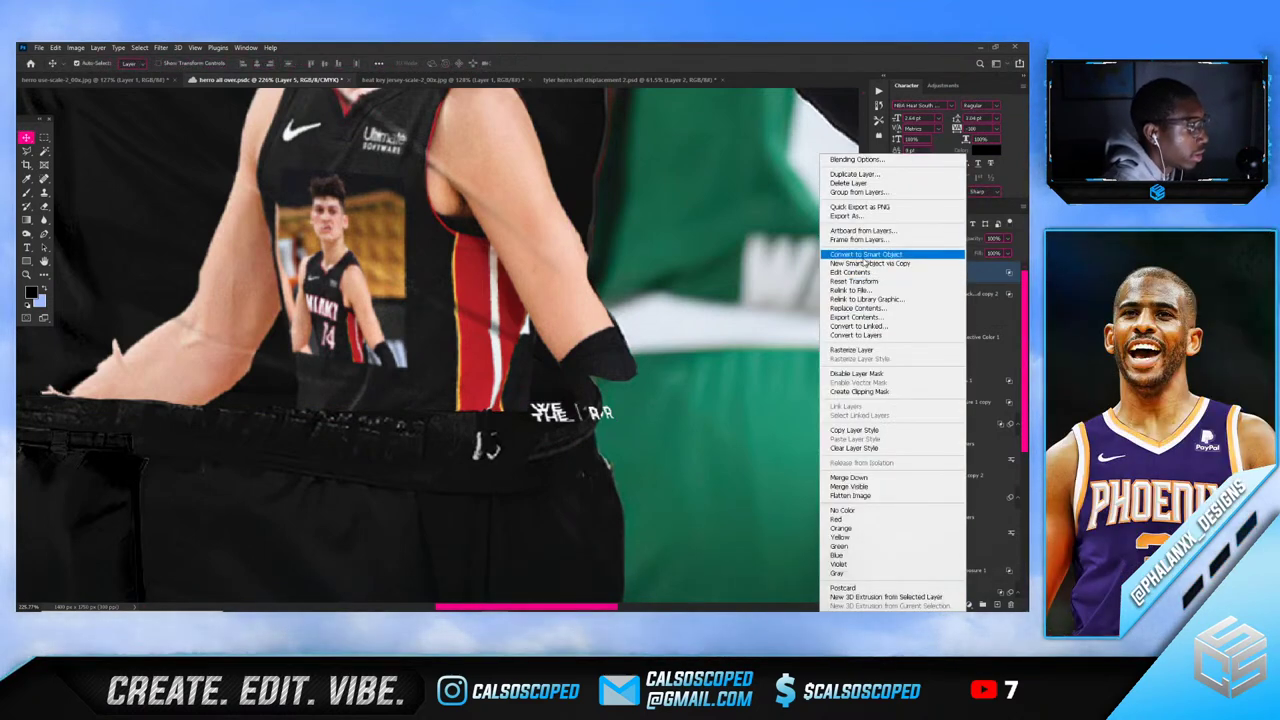
left_click(866, 256)
key("ctrl+t")
mouse_move(628, 412)
left_mouse_down()
mouse_move(645, 400)
mouse_move(603, 416)
left_mouse_up()
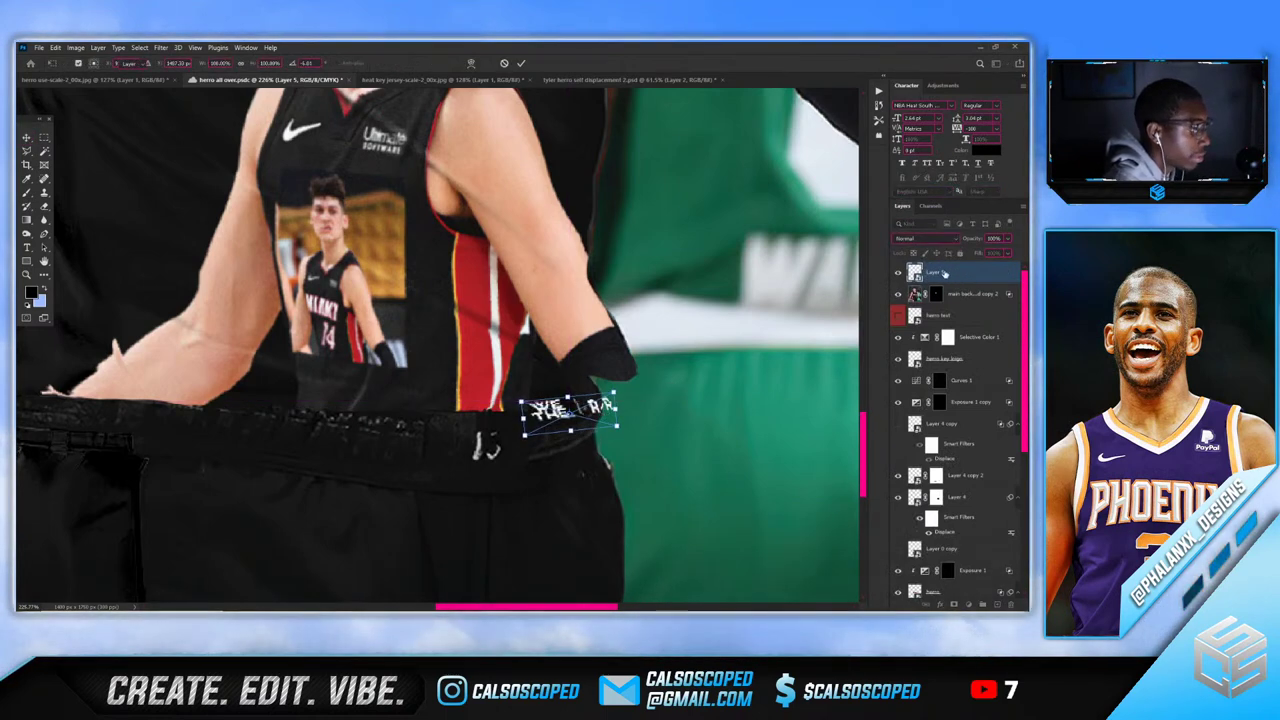
key("Return")
Add a new layer mask to the logos and paint out everything below the WE line along the waistband
left_click(954, 604)
key("b")
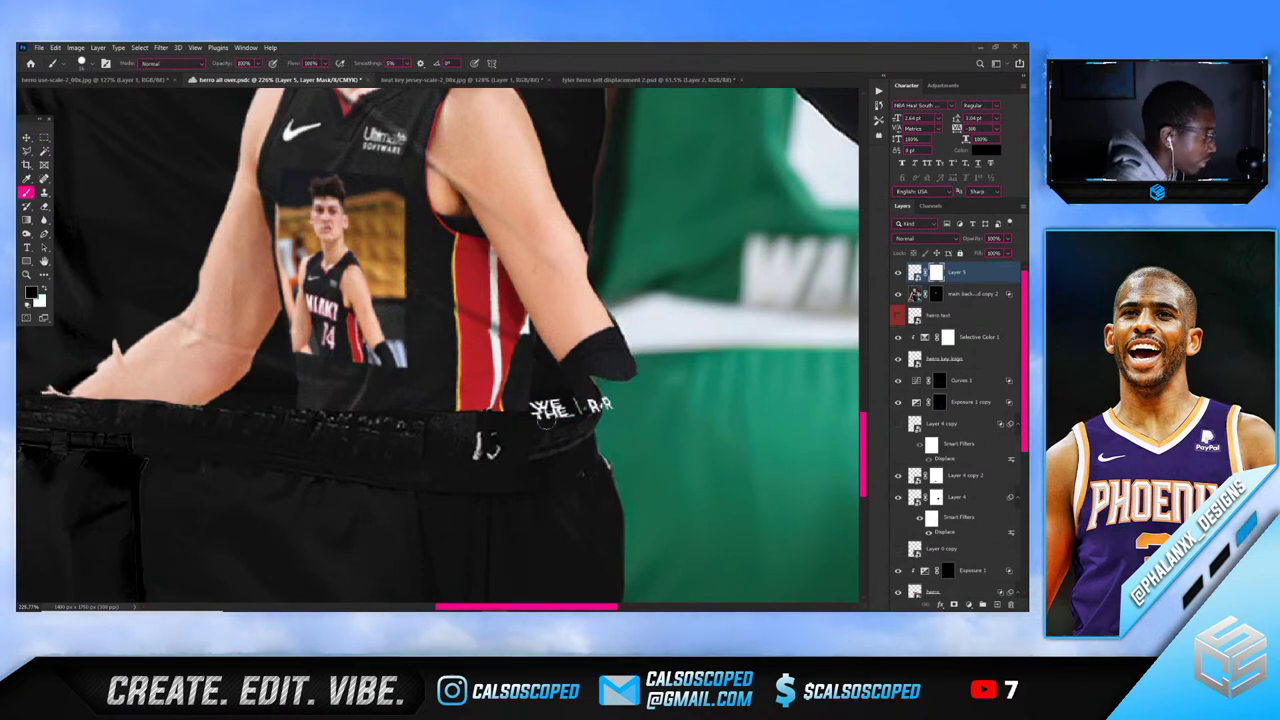
left_click_drag(545, 420, 592, 408)
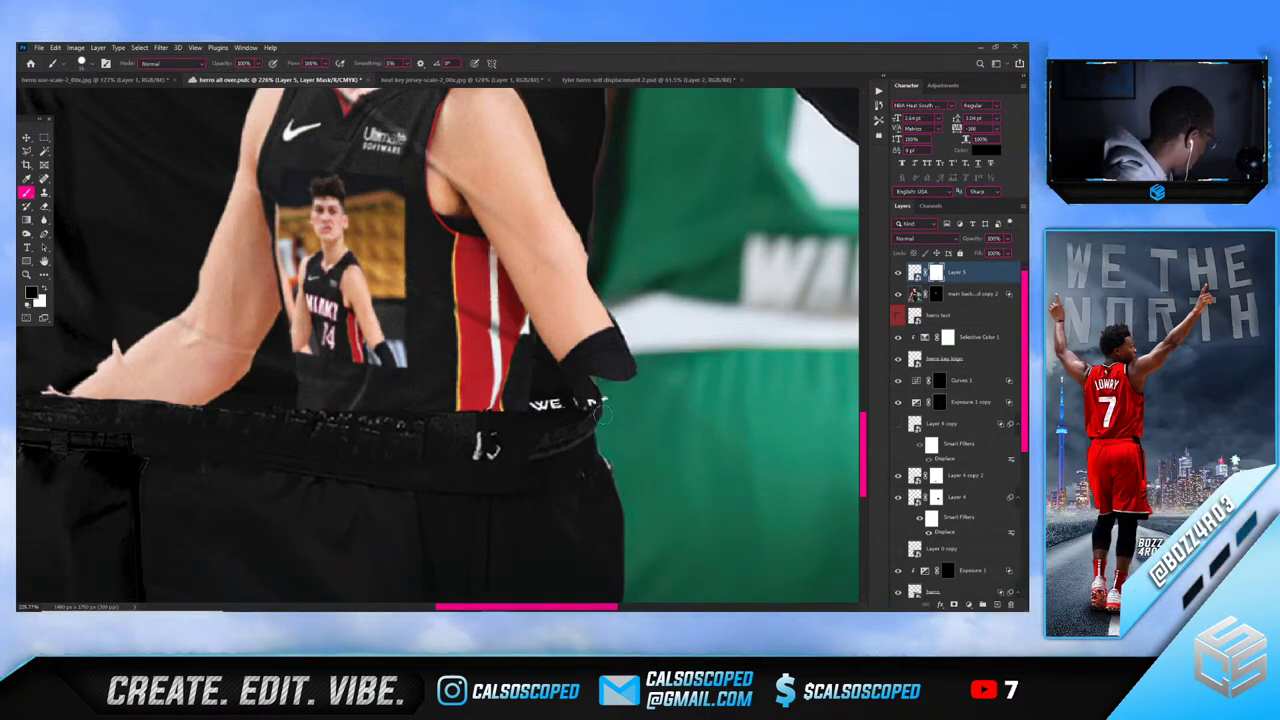
Paint the THE lettering back in with white on the logos mask, and set a smaller black brush
scroll(572, 424, "up", 3)
key("x")
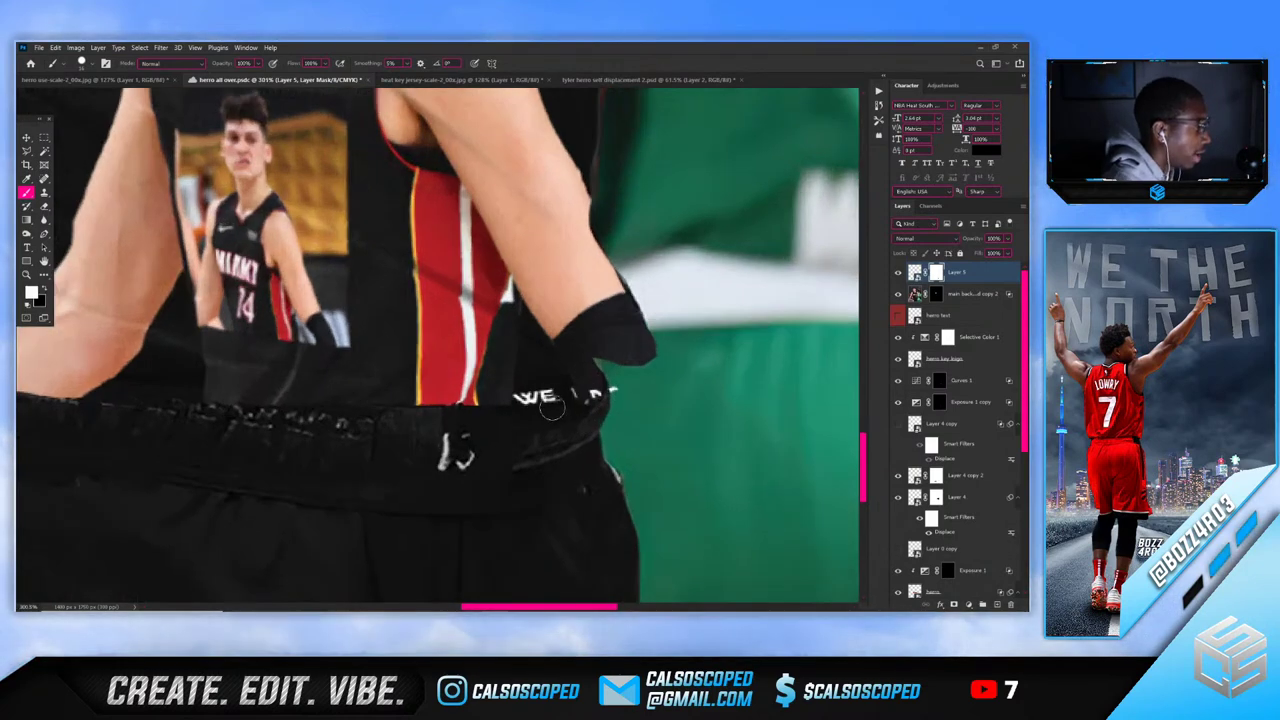
mouse_move(555, 408)
left_mouse_down()
mouse_move(513, 404)
mouse_move(533, 420)
mouse_move(470, 385)
mouse_move(472, 312)
left_mouse_up()
key("x")
key("bracketleft")
key("bracketleft")
key("bracketleft")
scroll(531, 318, "down", 1)
Nudge the logos sideways along the hem, then mask out the lettering beyond WE with the brush
key("v")
key("ctrl+z")
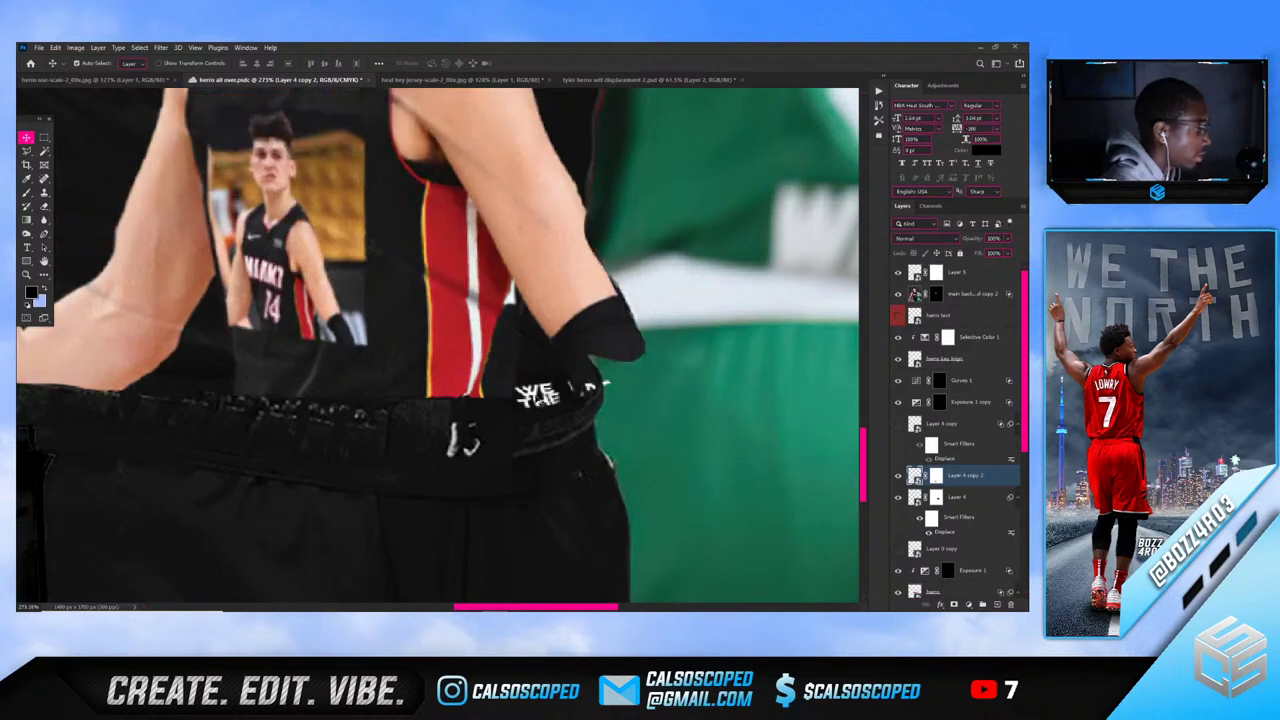
left_click_drag(550, 396, 577, 389)
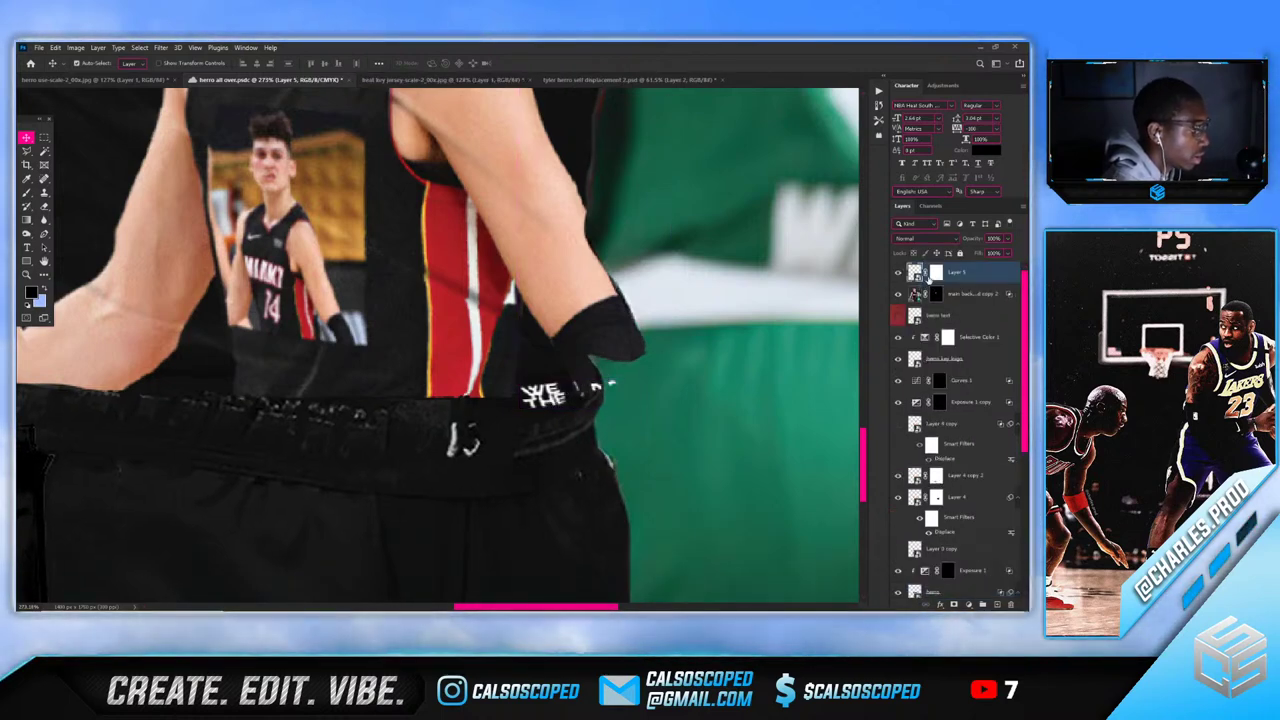
left_click(935, 273)
key("b")
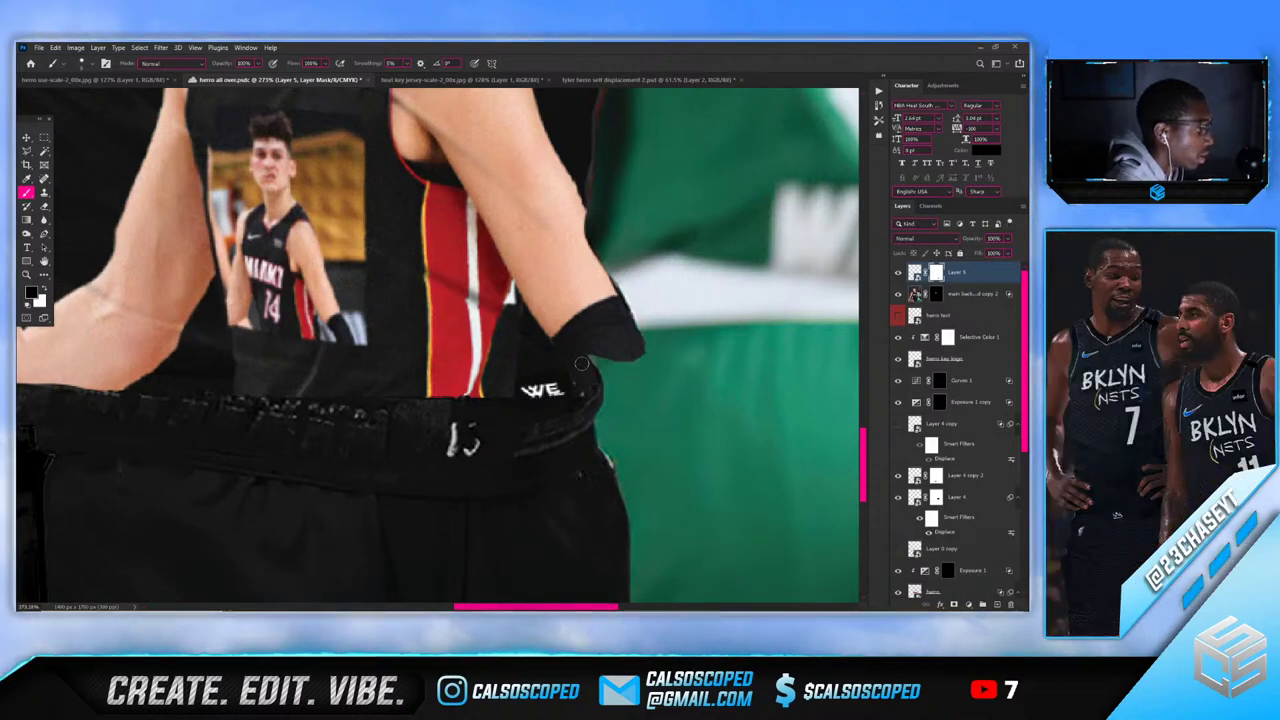
Hide the masked WE THE BEST | B/R logos layer to judge the whole jersey without it
scroll(585, 383, "down", 4)
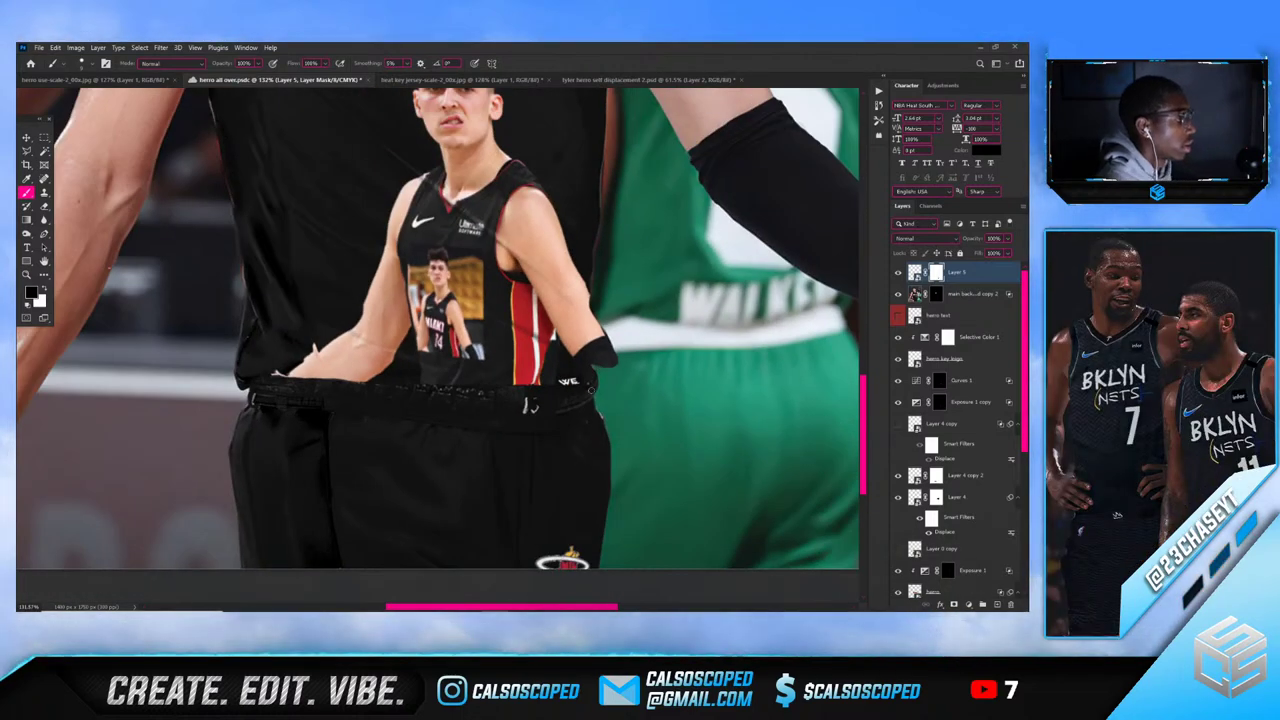
scroll(594, 375, "down", 3)
scroll(590, 366, "down", 2)
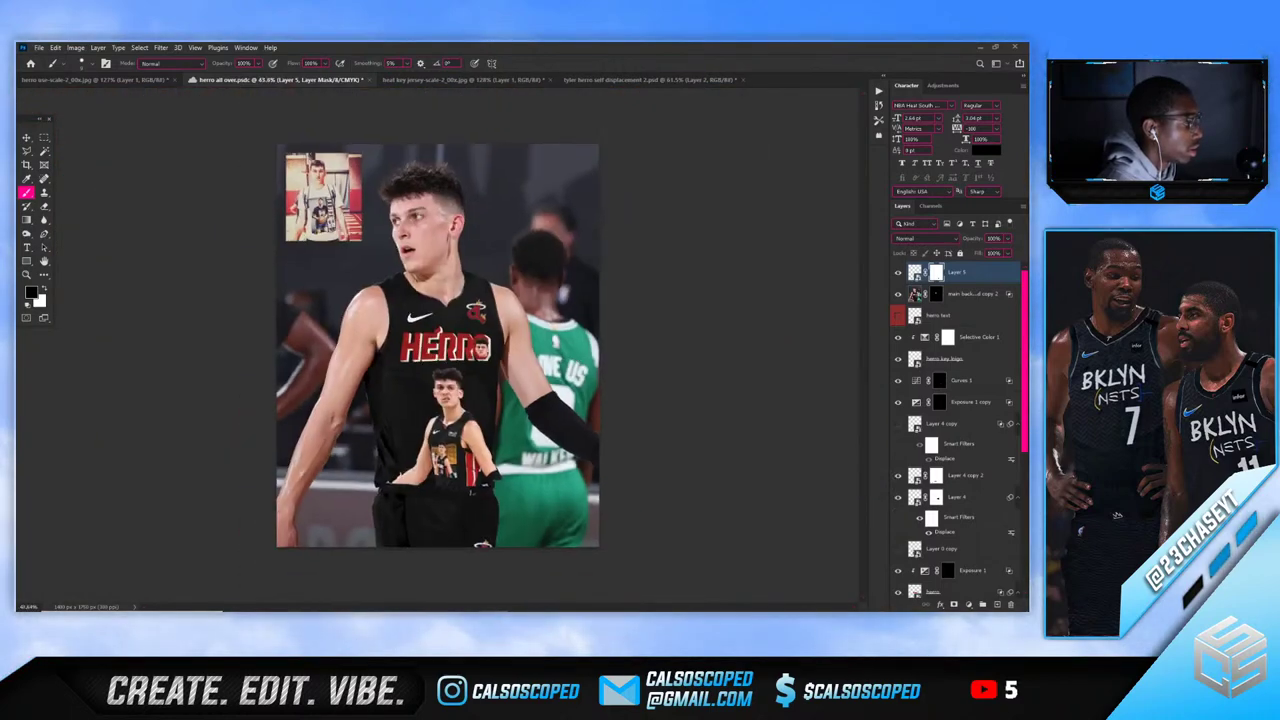
left_click(896, 278)
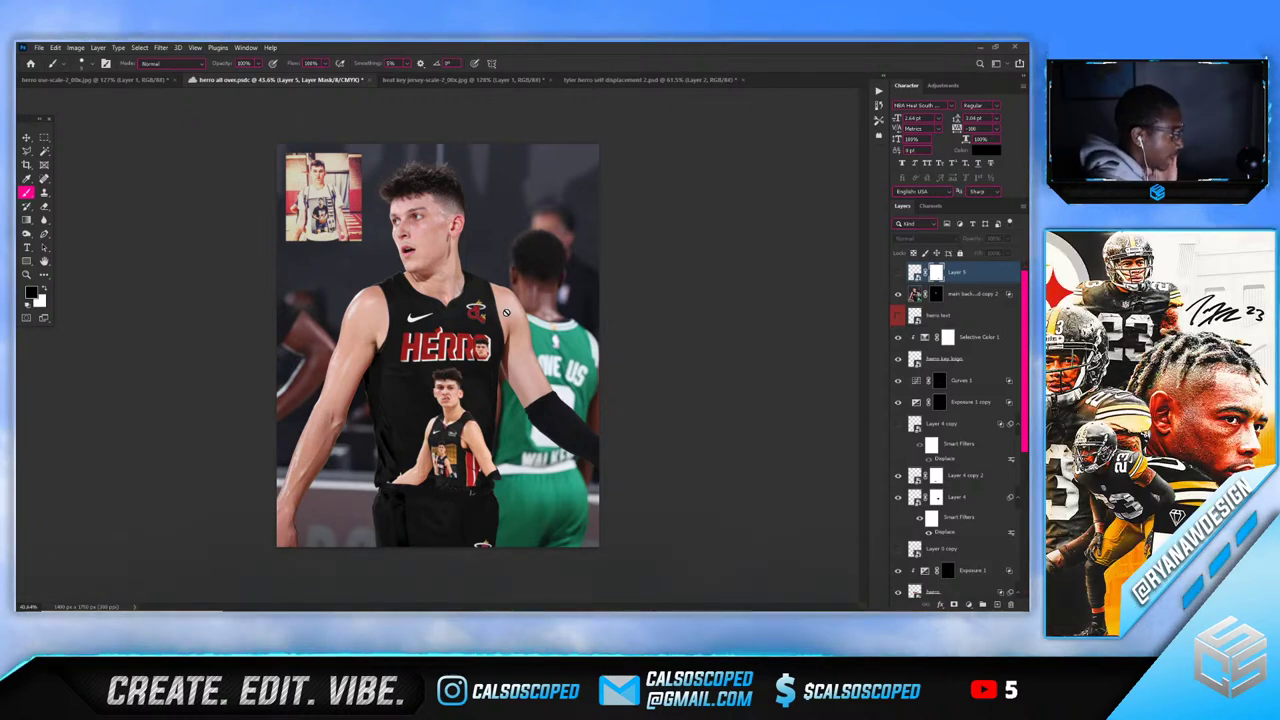
Trace a Pen tool path along the inner edge of the gold chain armhole trim on the Heat key jersey
left_click(485, 80)
scroll(432, 193, "down", 7)
scroll(357, 143, "up", 5)
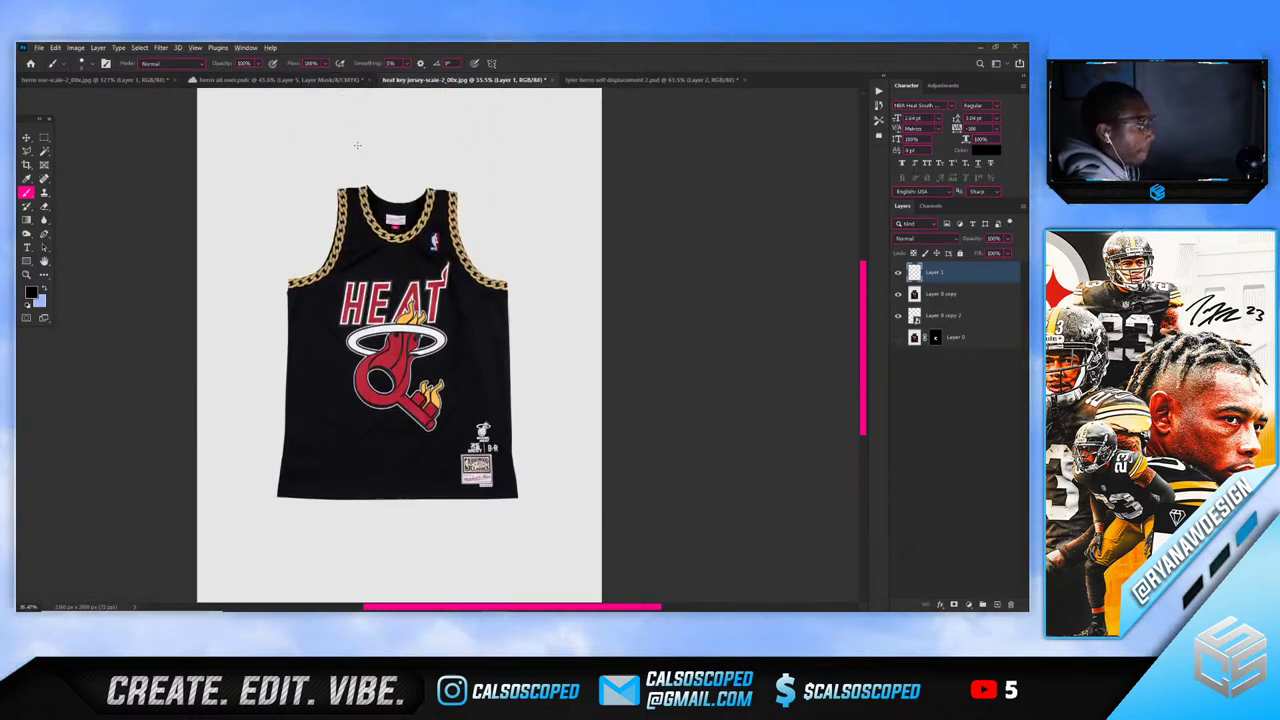
scroll(352, 210, "up", 7)
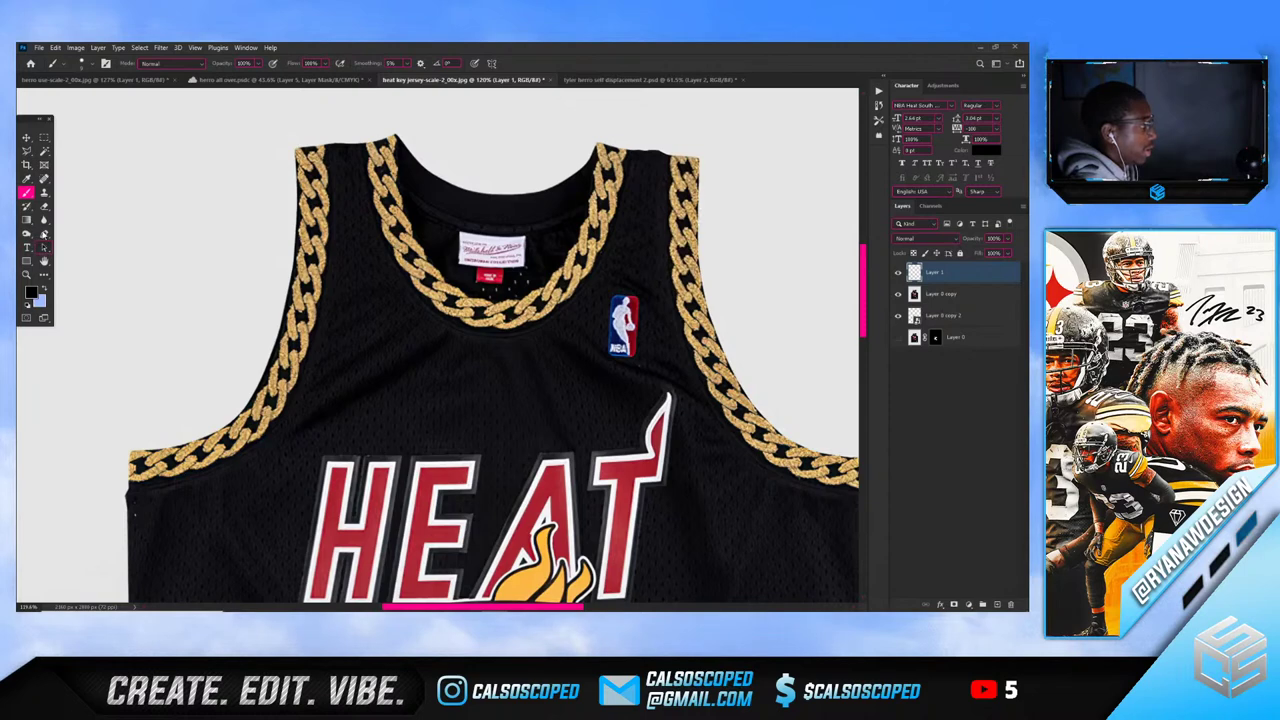
key("p")
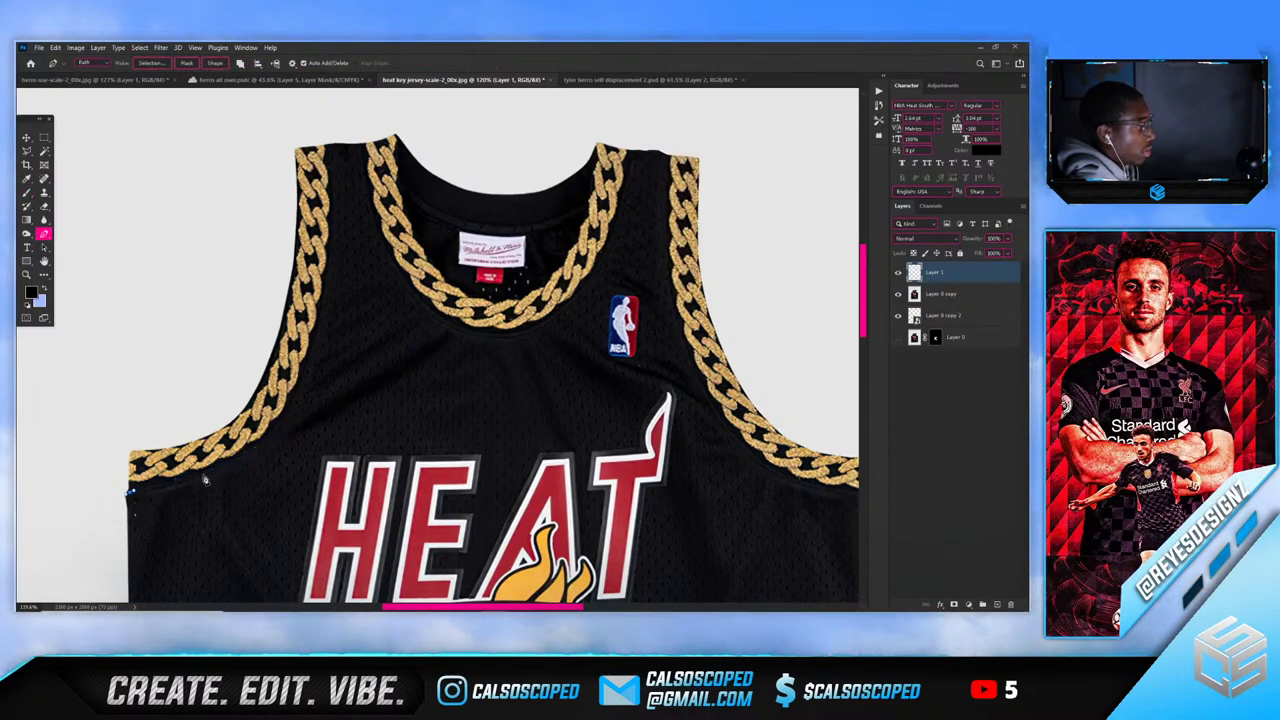
left_click(245, 461)
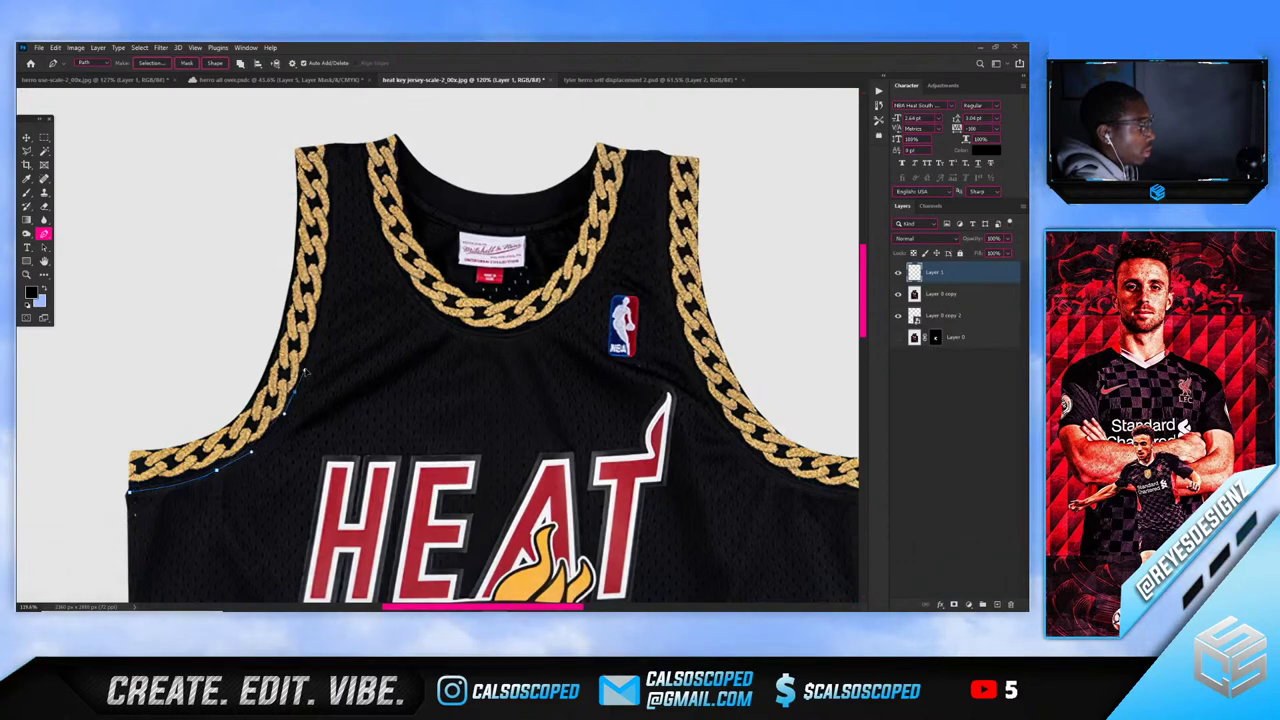
left_click_drag(330, 262, 336, 212)
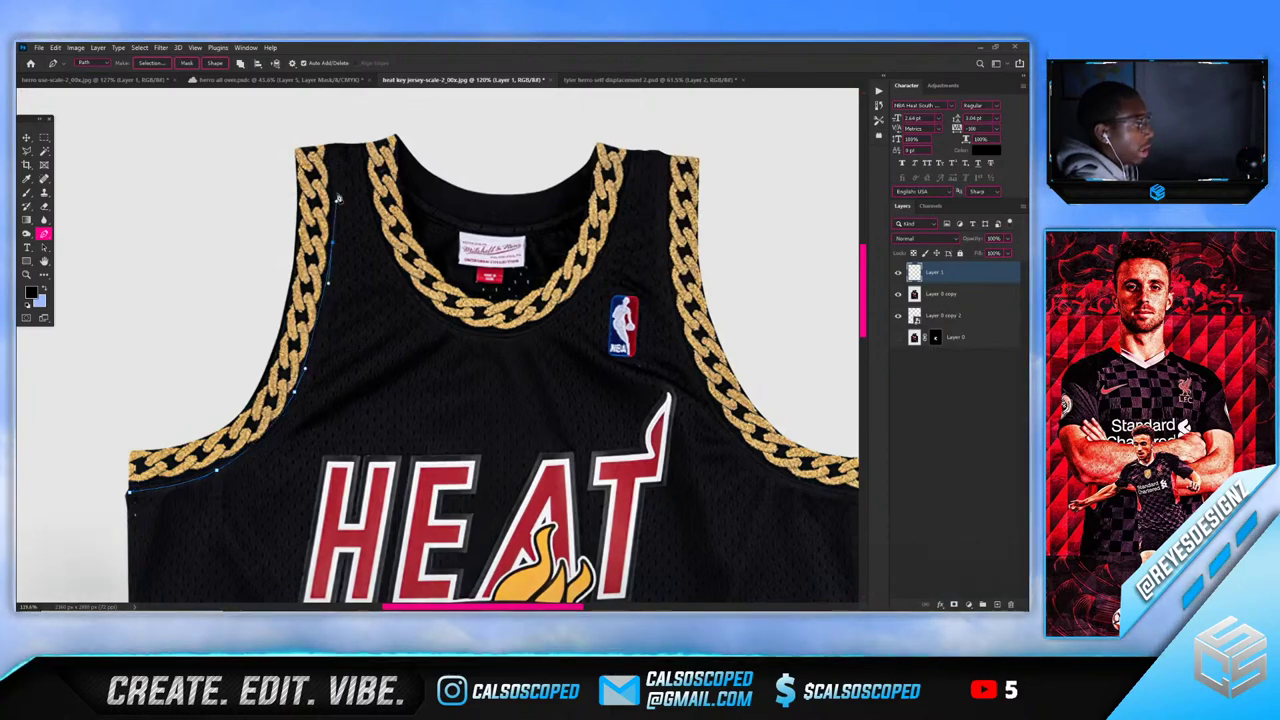
left_click(337, 201)
Switch back to the herro all over document and examine the jersey's shoulders and neckline up close
left_click(272, 79)
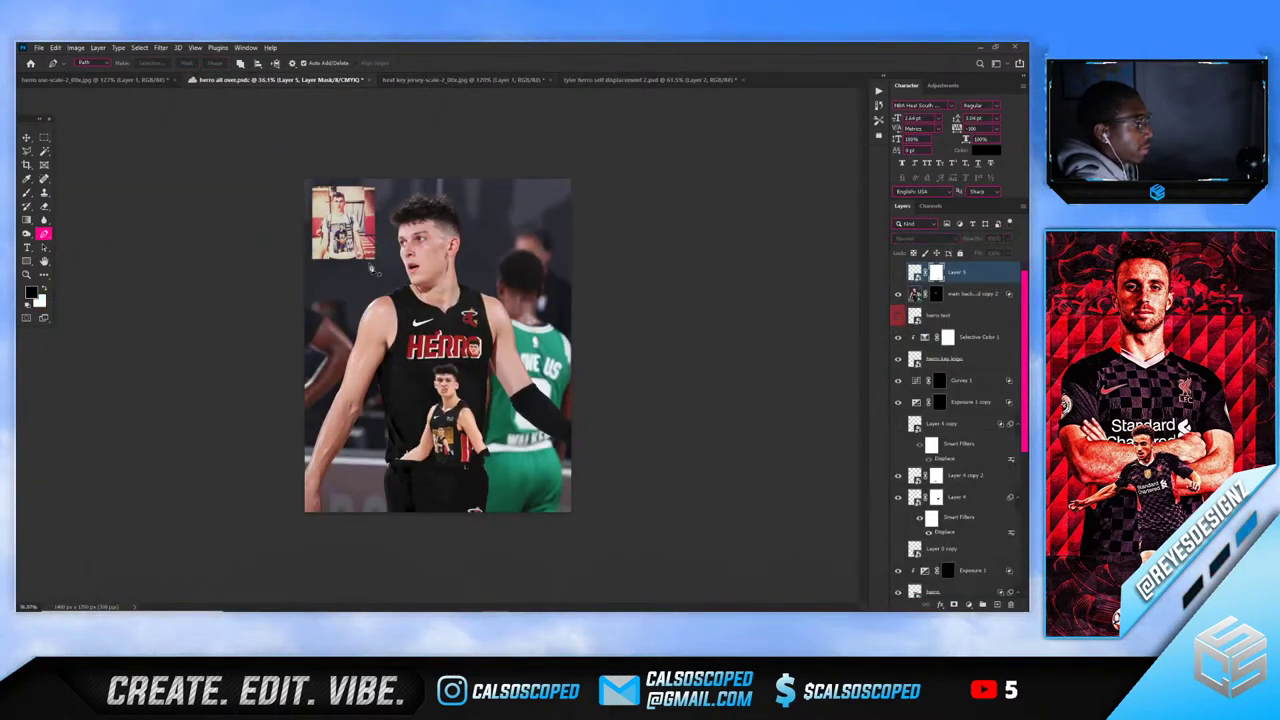
scroll(378, 305, "down", 1)
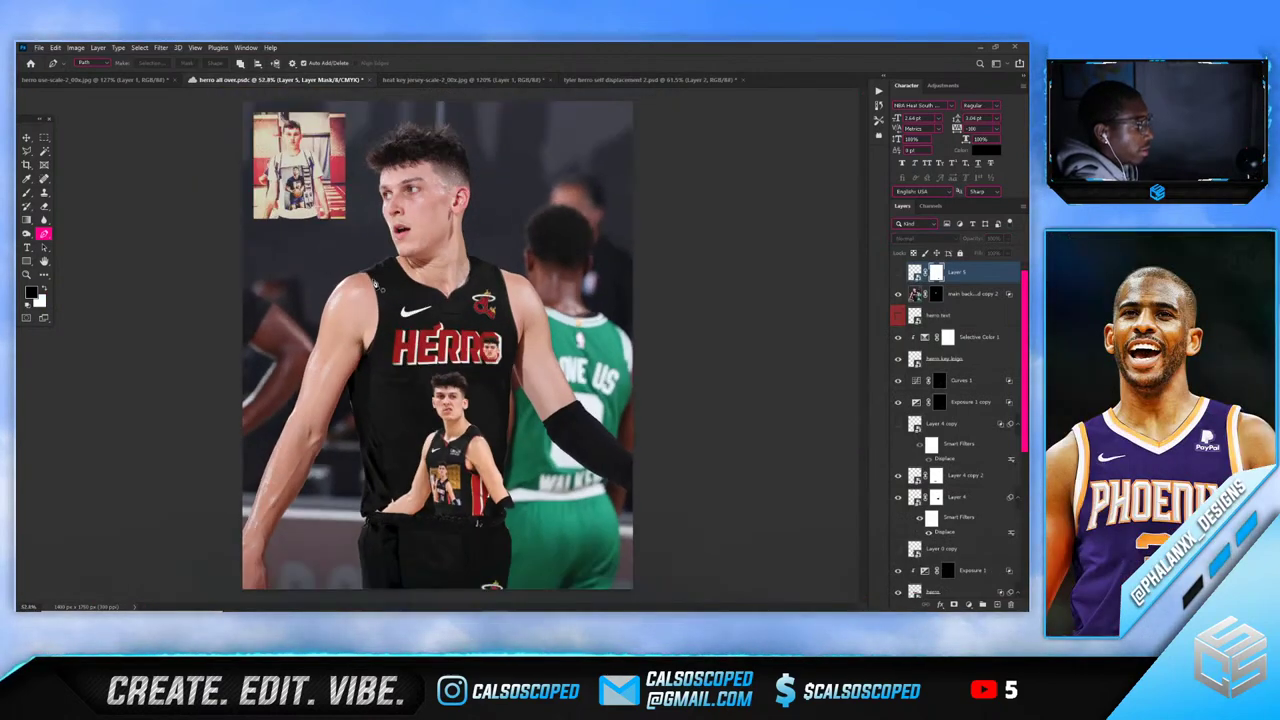
scroll(376, 290, "up", 3)
scroll(376, 278, "up", 2)
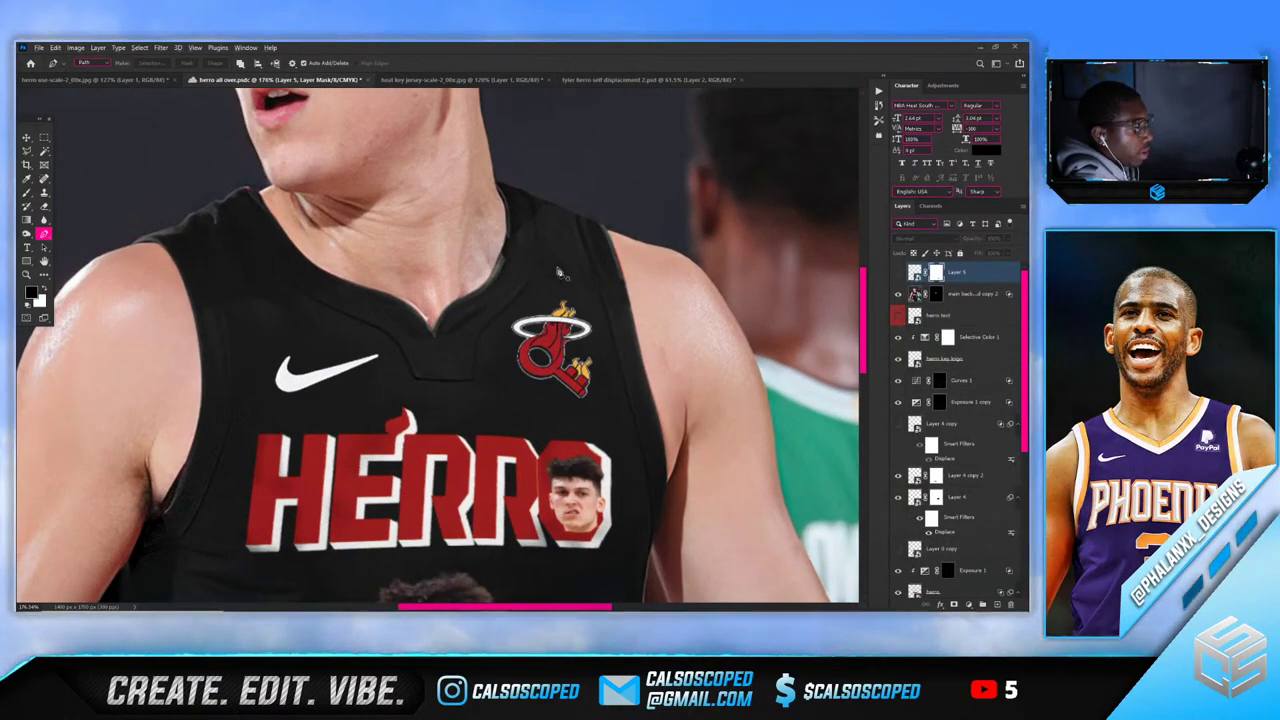
scroll(480, 296, "down", 4)
scroll(479, 296, "up", 2)
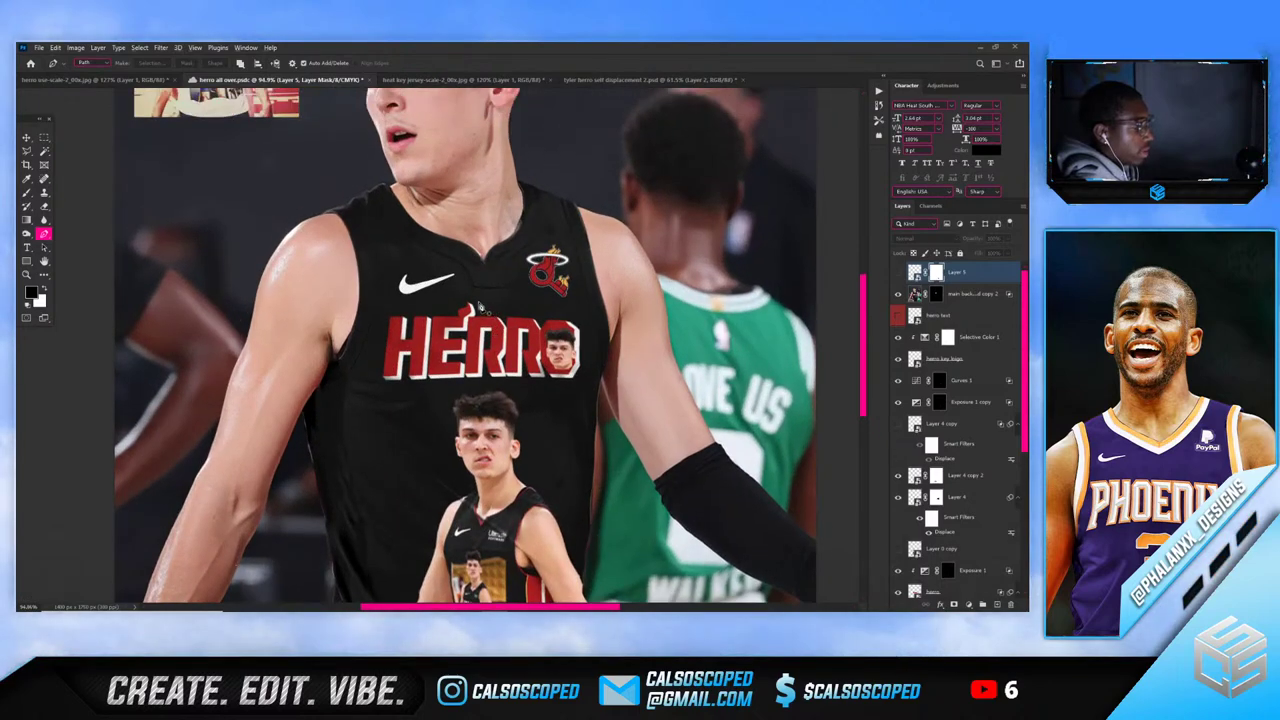
scroll(440, 250, "down", 2)
Select the blank black jersey layer and add the text TYLER above it, near the jersey's shoulder edge
key("v")
scroll(405, 196, "up", 3)
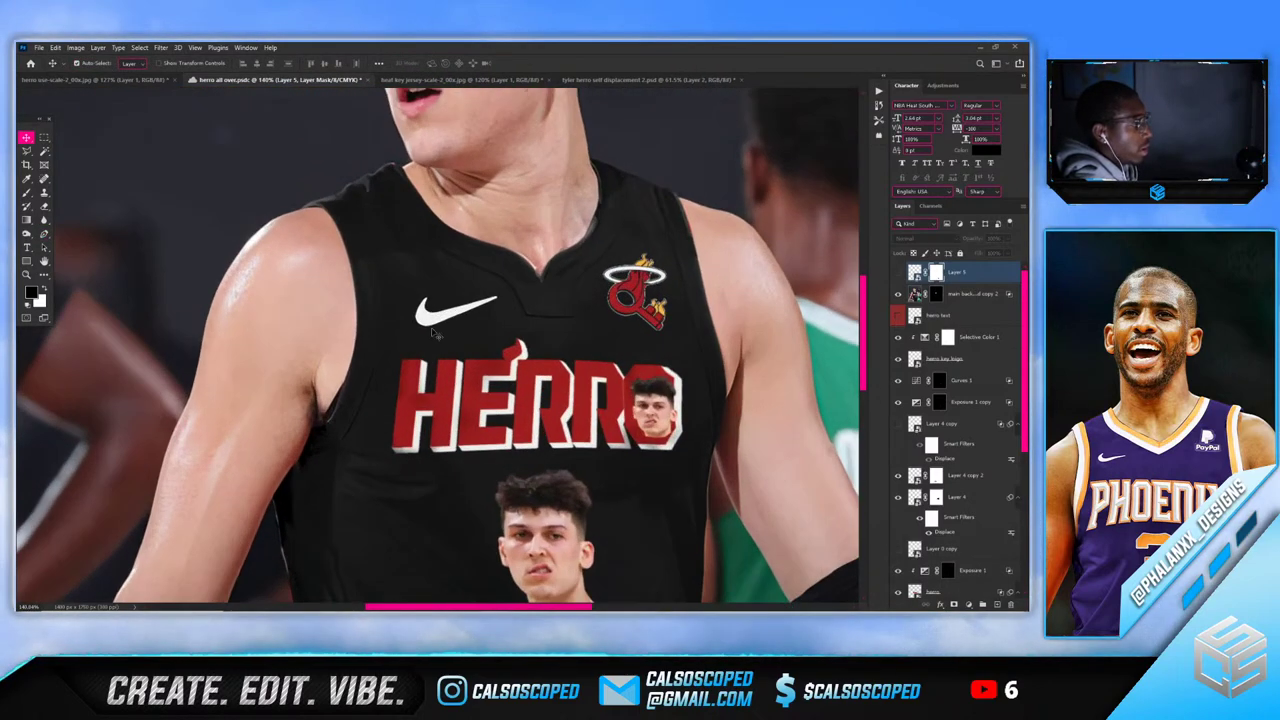
left_click(433, 327)
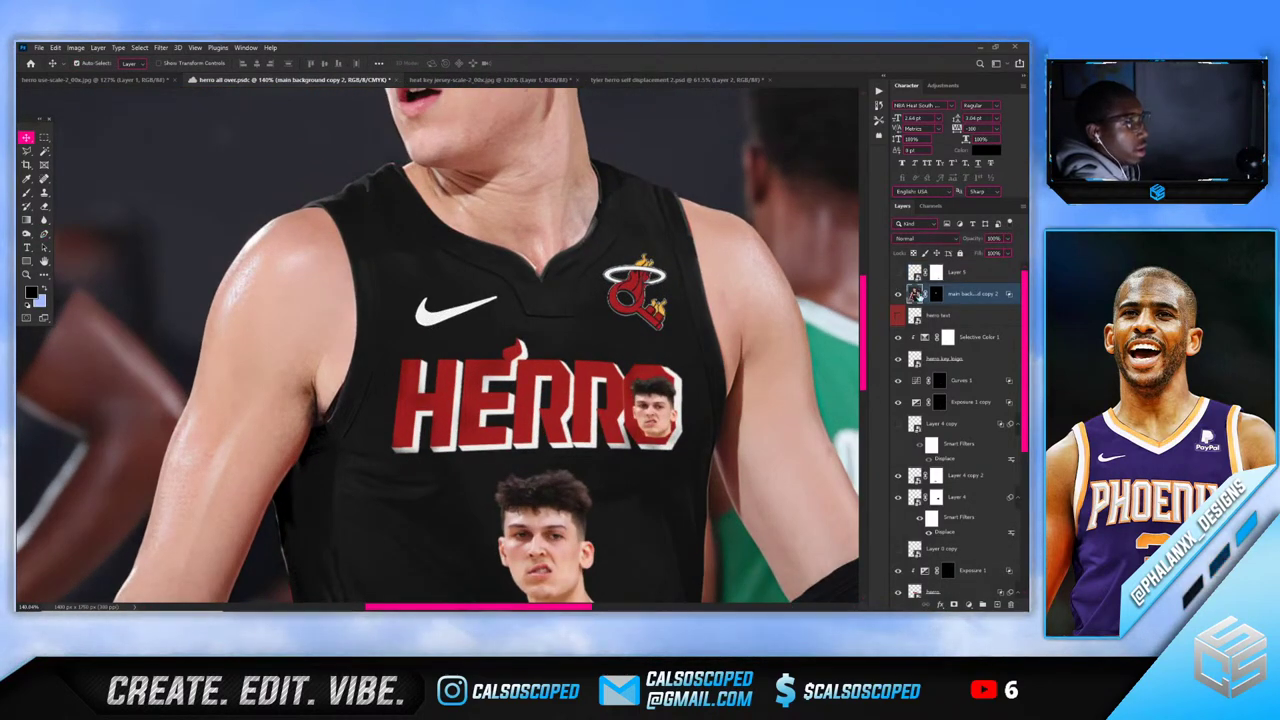
left_click(370, 318)
scroll(367, 313, "up", 2)
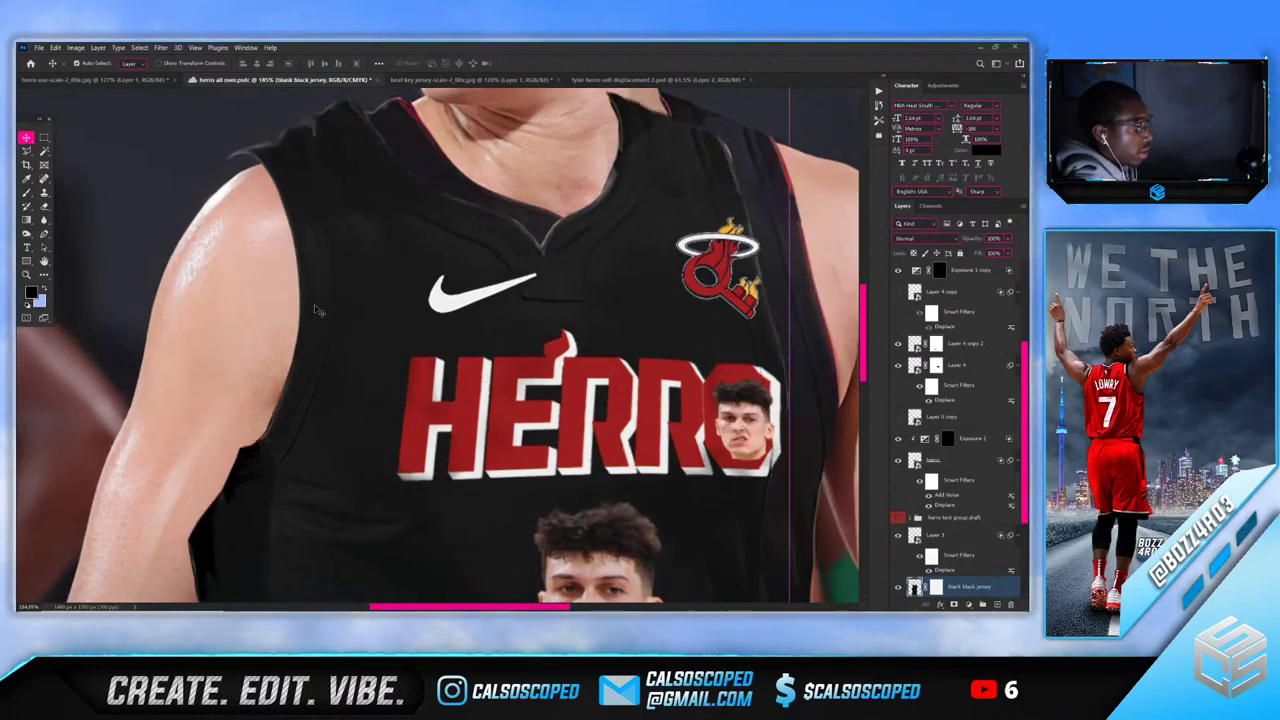
left_click(27, 249)
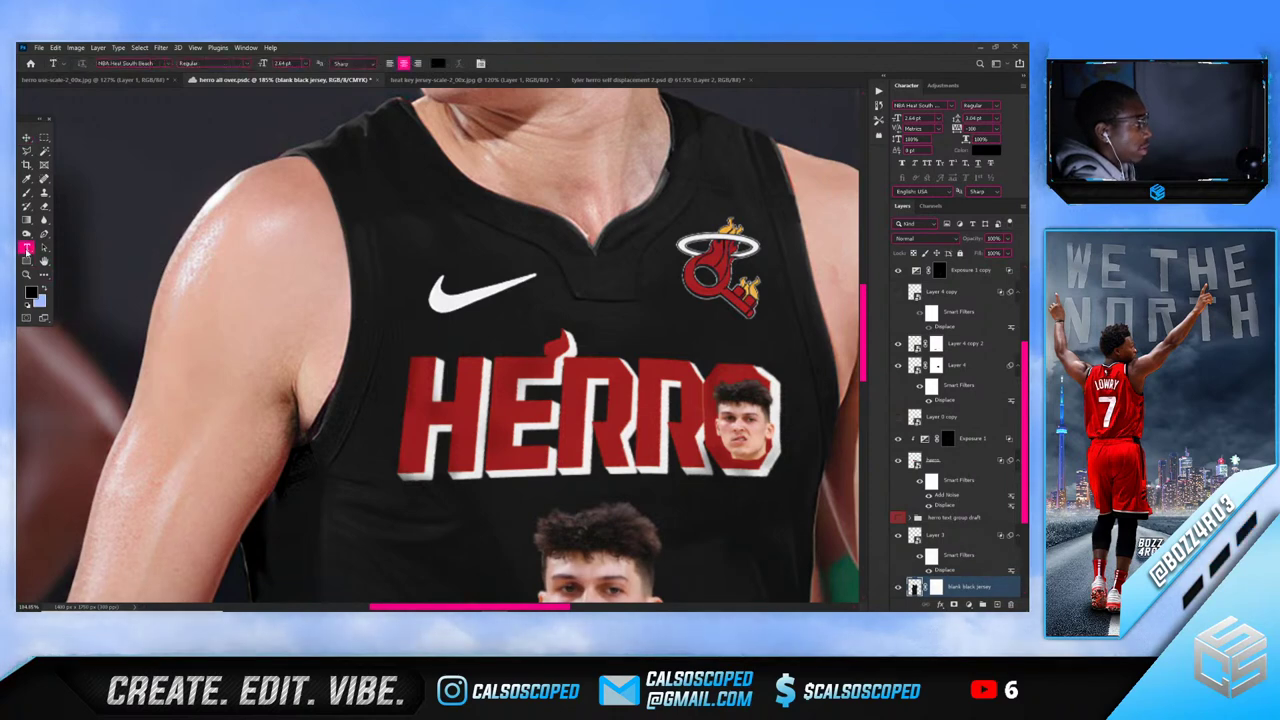
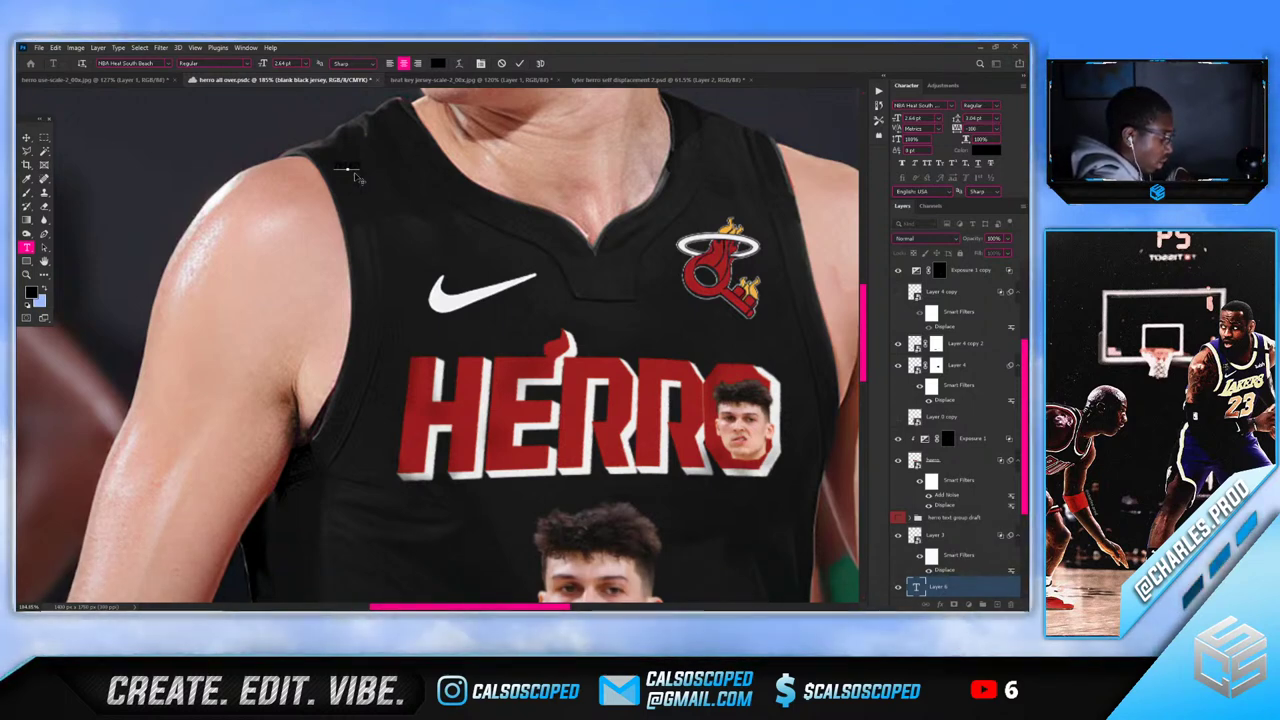
left_click_drag(362, 156, 840, 272)
left_click(976, 585)
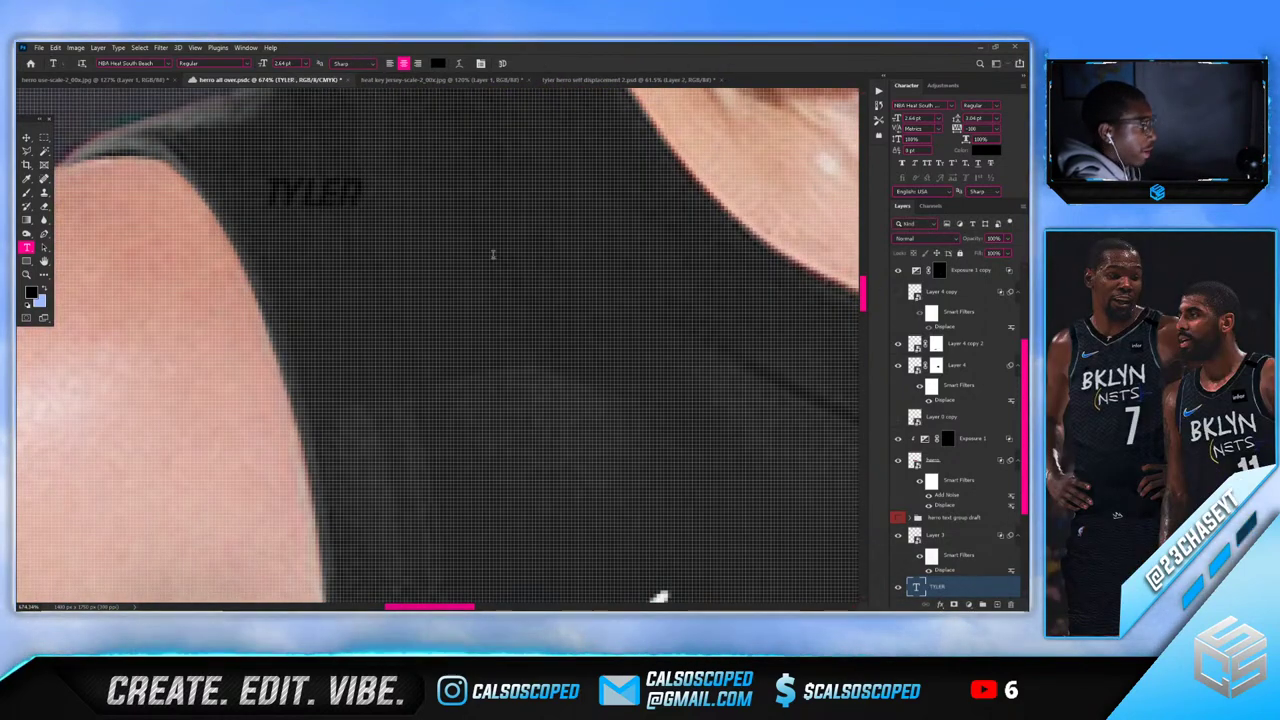
Scale the TYLER text up to about 14 pt and position it across the top of the shoulder strap
left_click_drag(424, 231, 334, 200)
scroll(340, 203, "up", 1)
scroll(344, 243, "up", 3)
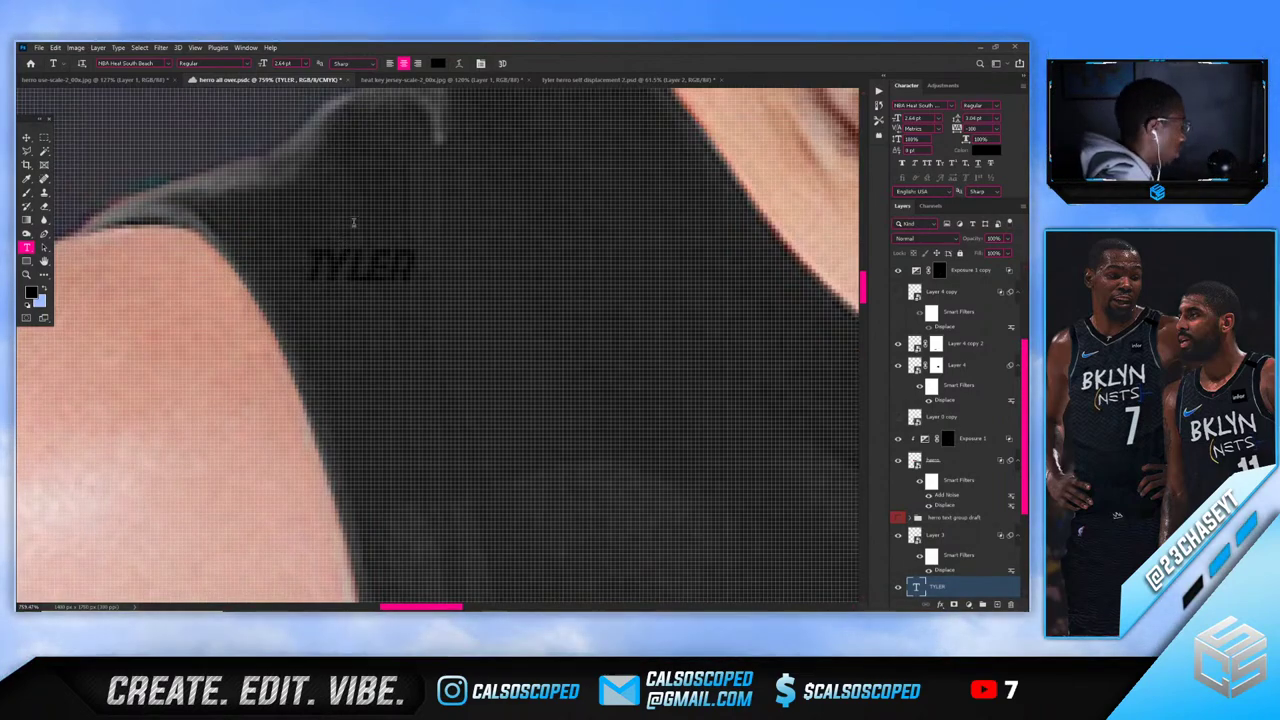
scroll(436, 277, "down", 2)
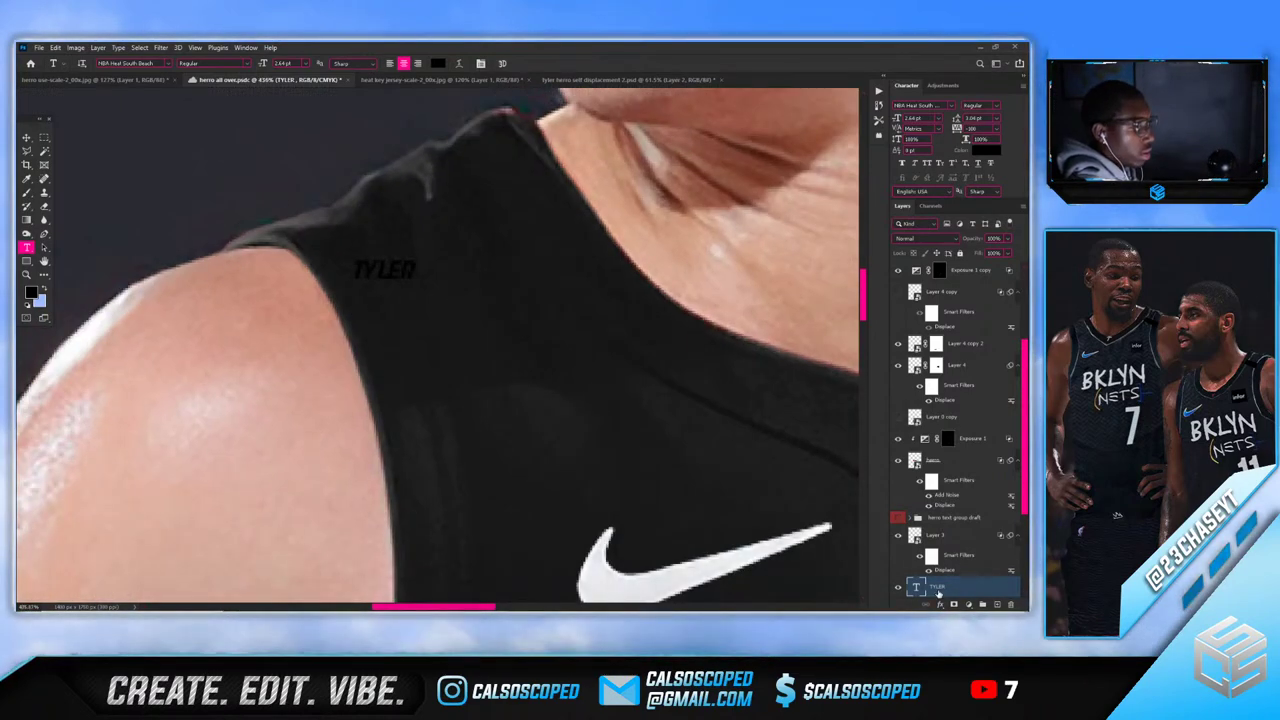
key("v")
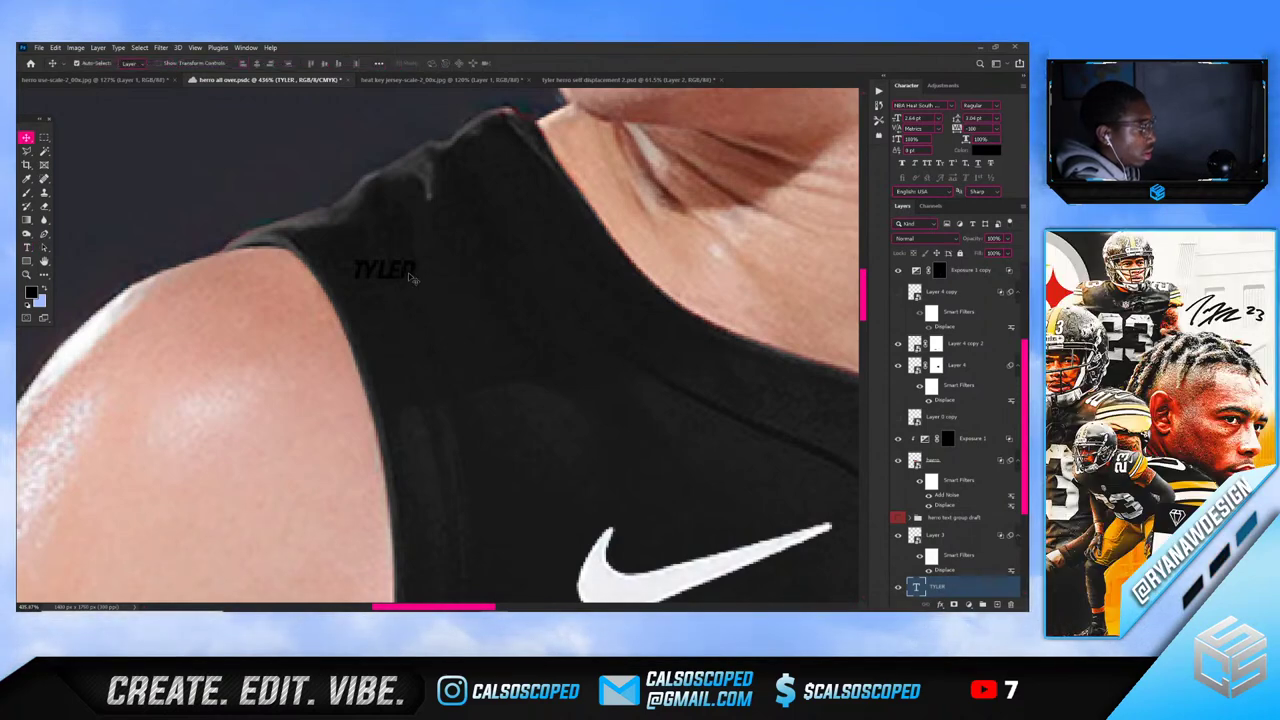
left_click_drag(410, 278, 591, 362)
key("ctrl+t")
left_click_drag(568, 194, 417, 197)
key("Return")
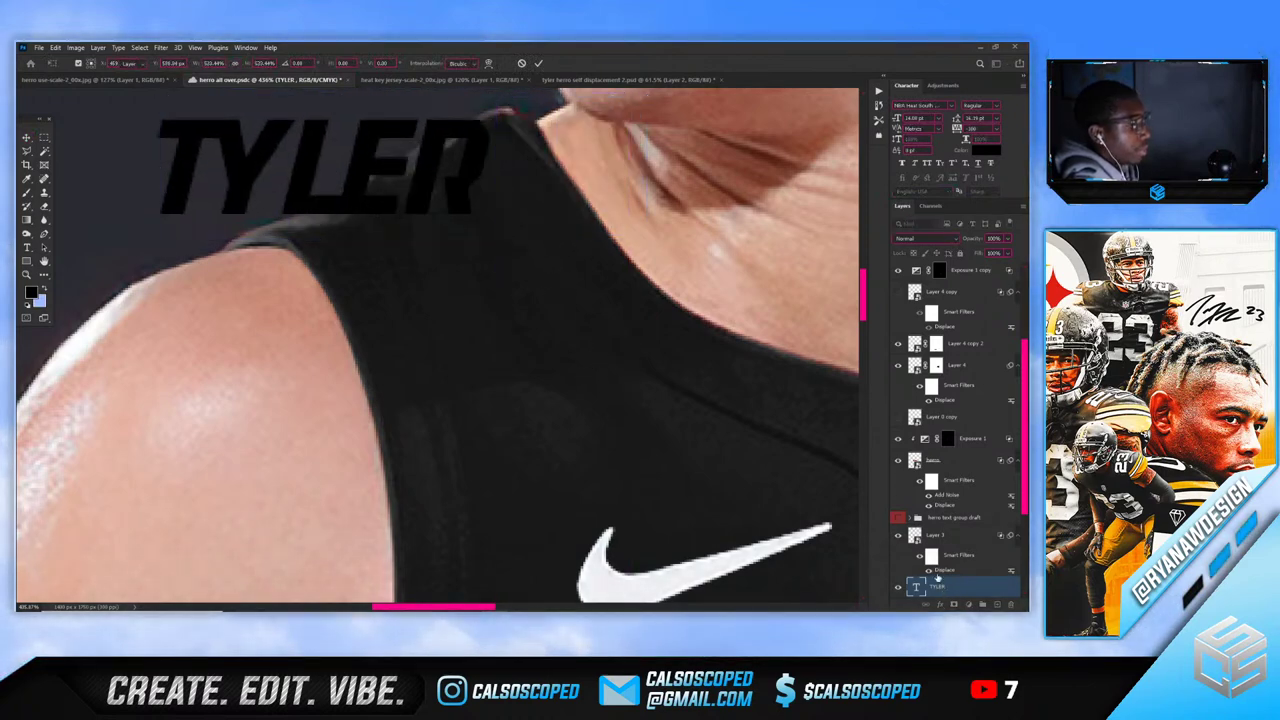
Draw a black circle about 33 px wide after TYLER with the Ellipse tool, remove its stroke, and move it closer to the lettering
left_click(27, 261)
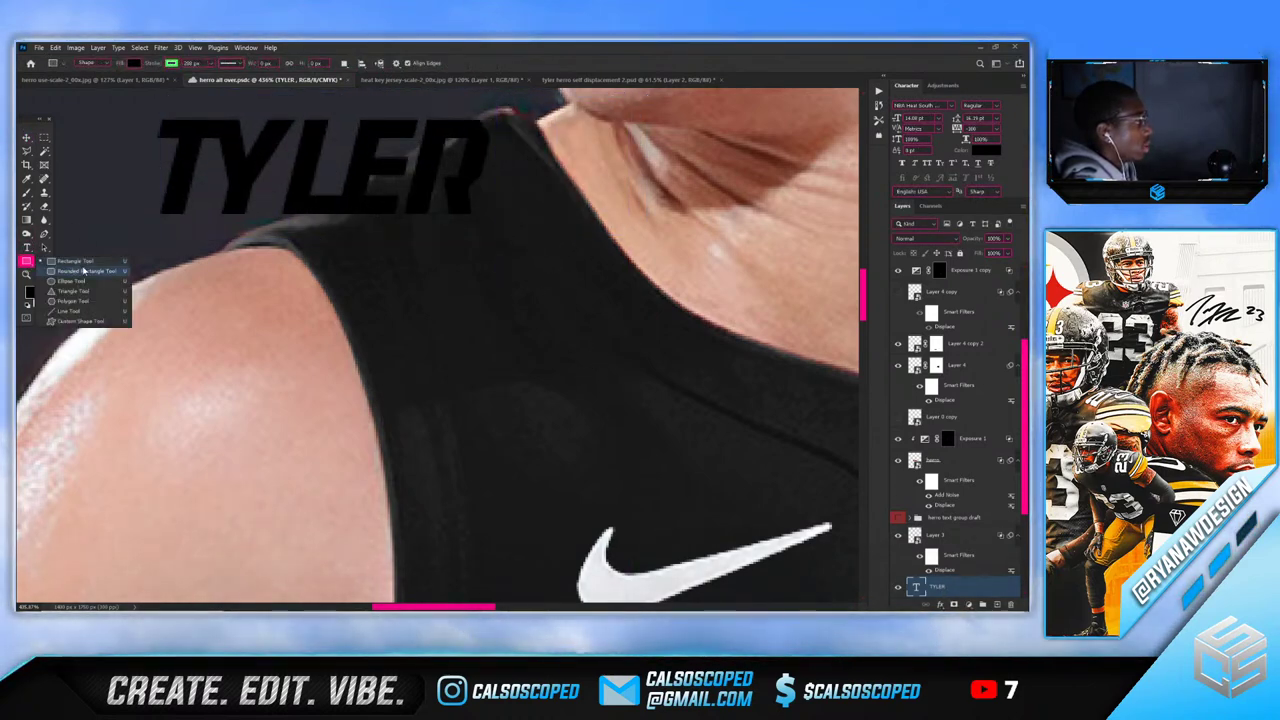
left_click(83, 272)
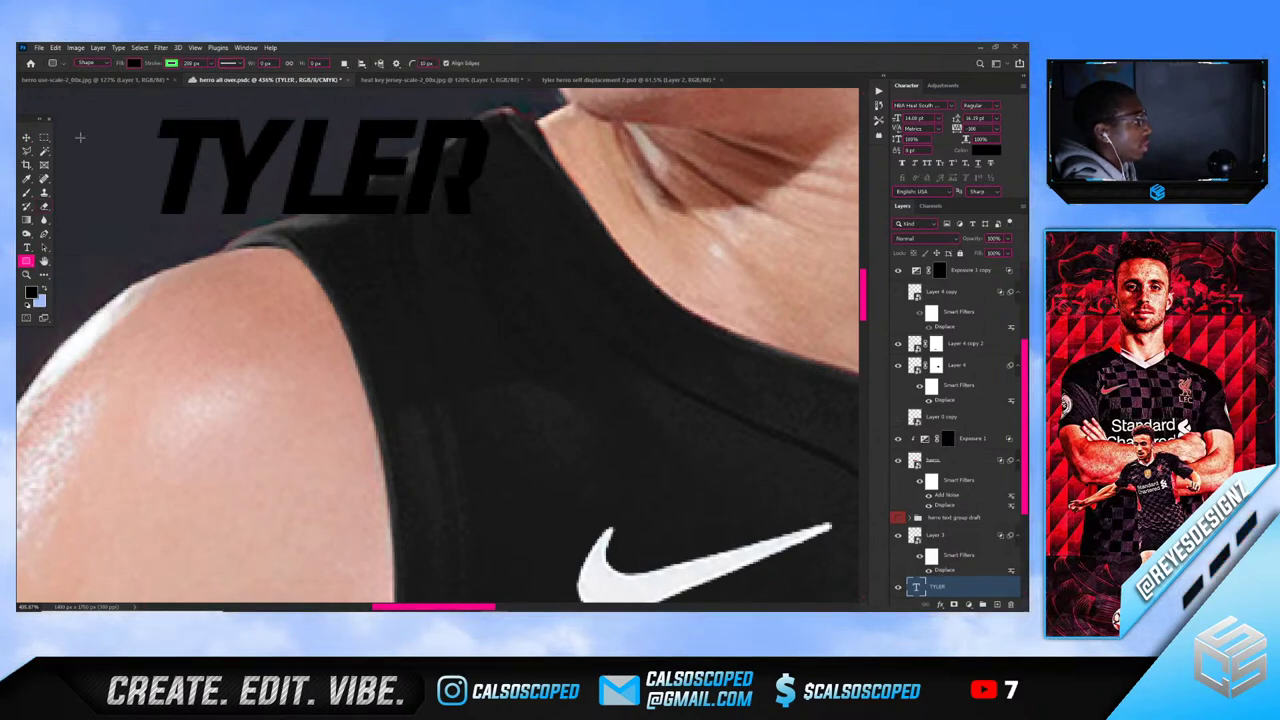
left_click(26, 262)
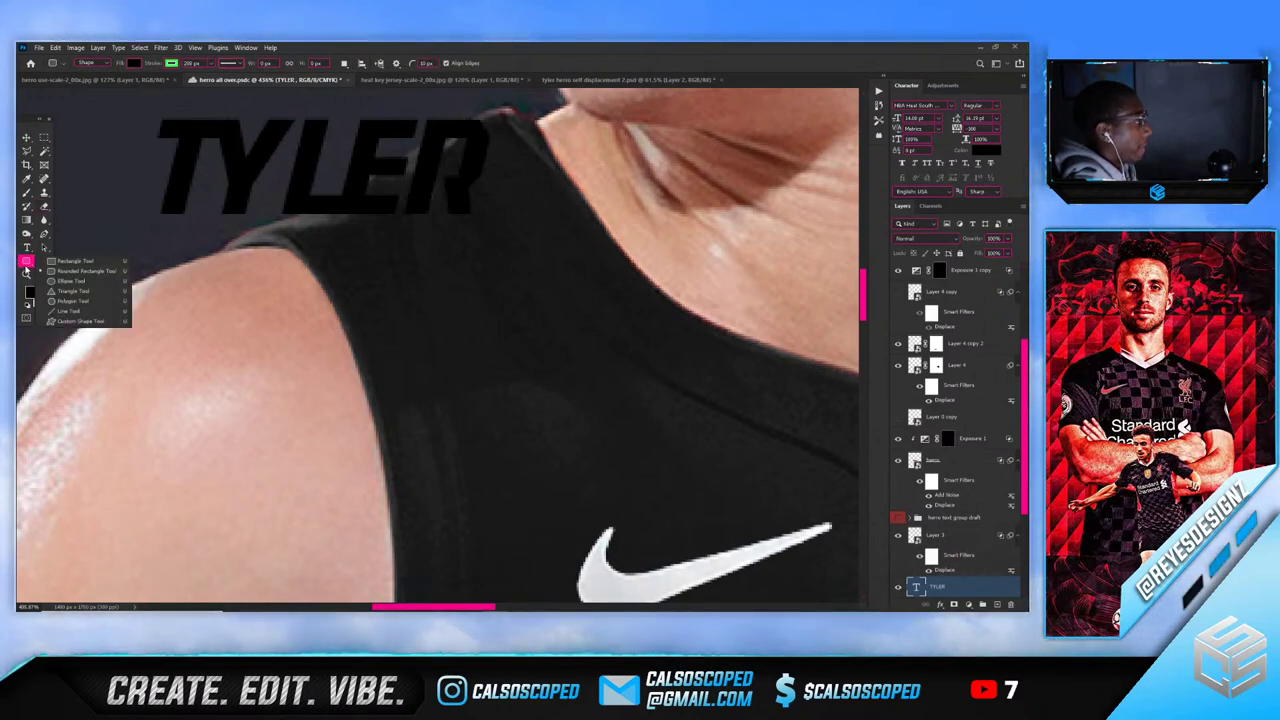
left_click(83, 272)
left_click_drag(522, 132, 606, 205)
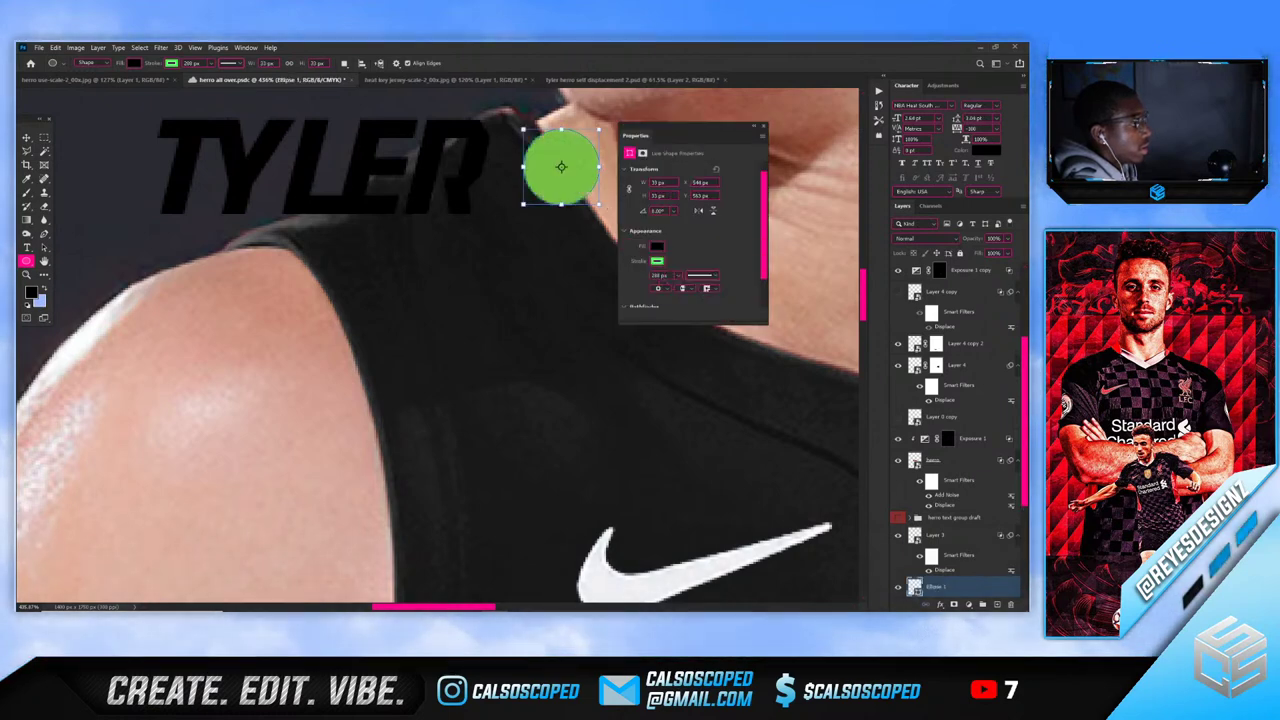
left_click(656, 262)
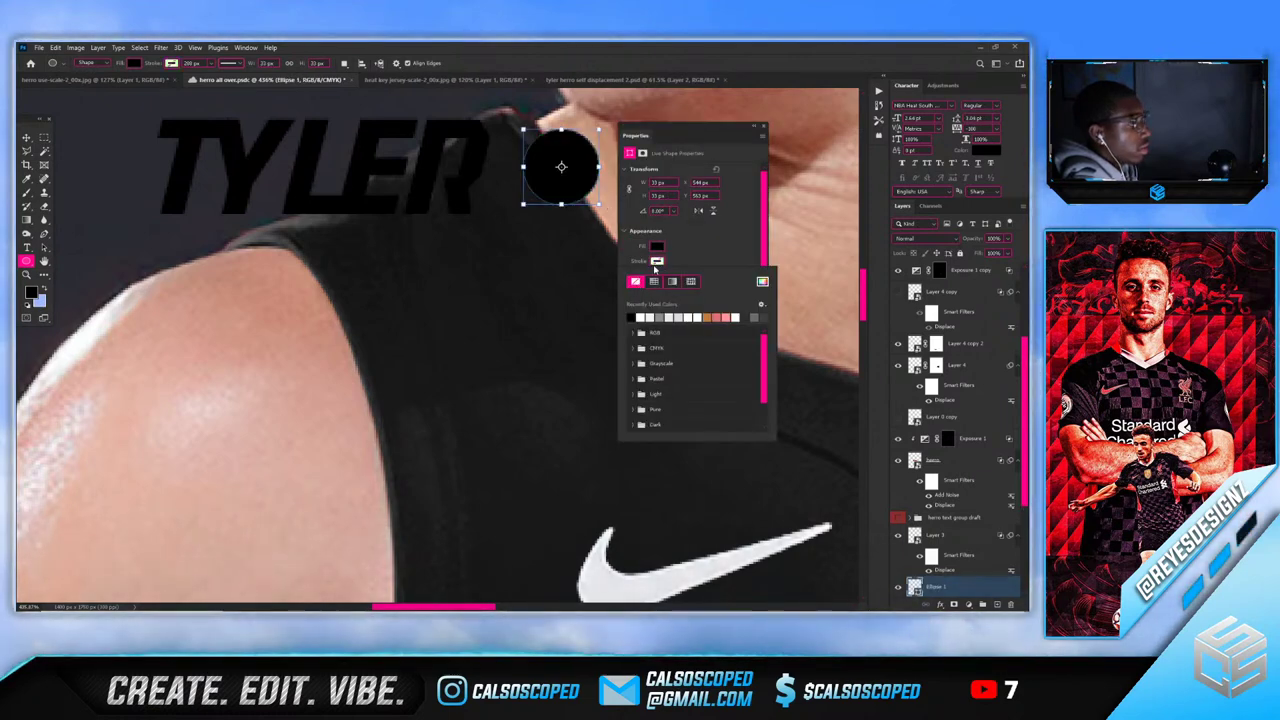
left_click(24, 138)
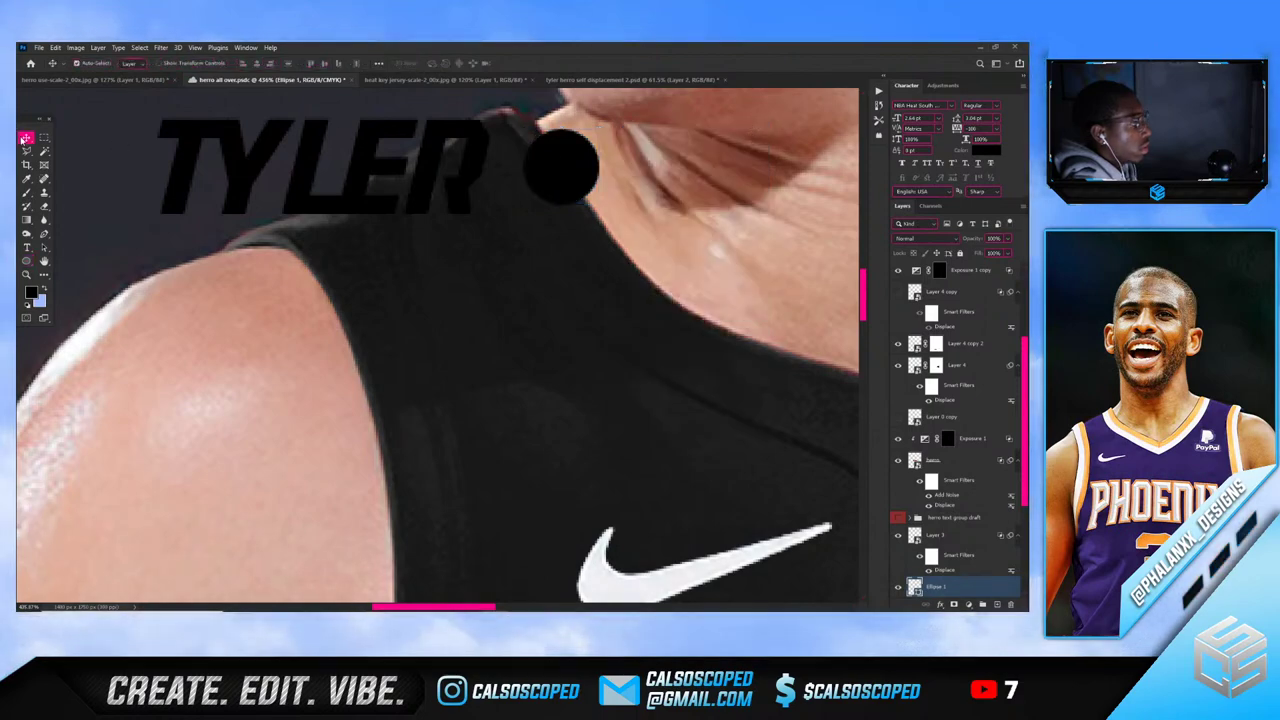
mouse_move(553, 170)
left_mouse_down()
mouse_move(529, 171)
mouse_move(542, 169)
left_mouse_up()
Duplicate the TYLER text layer and place the copy on the other side of the black dot
scroll(543, 167, "down", 4)
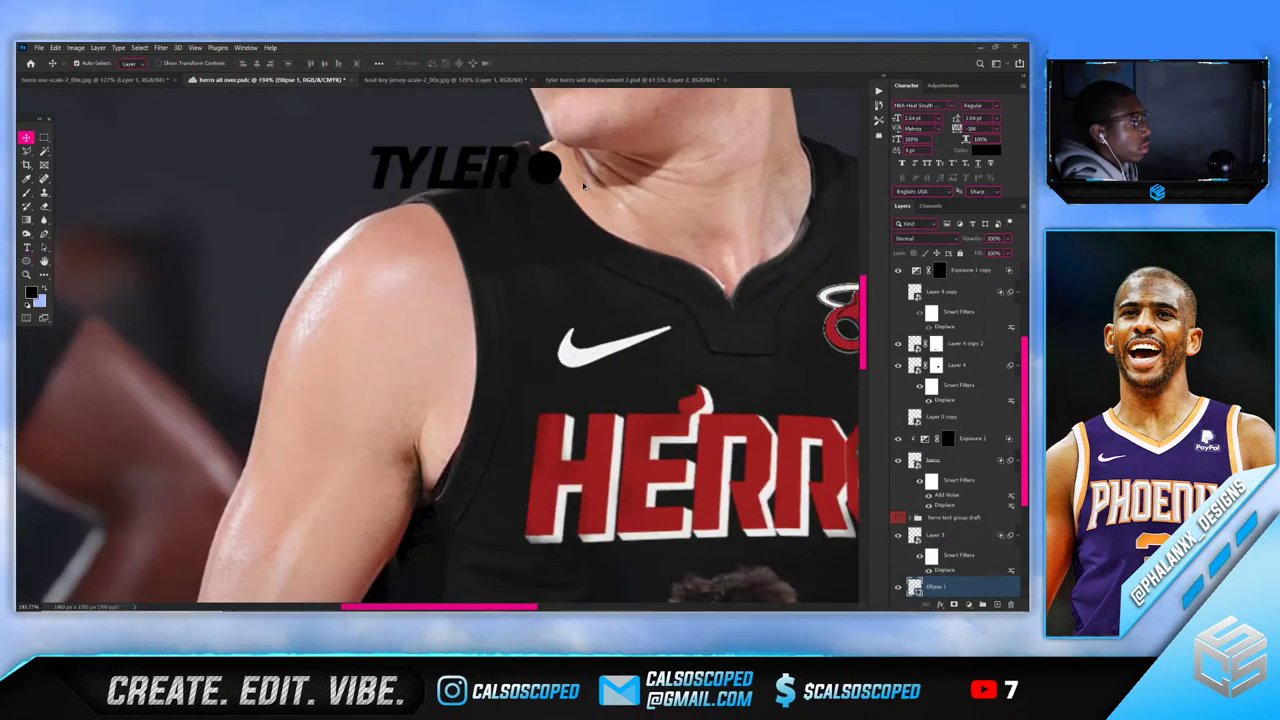
scroll(606, 172, "up", 3)
scroll(612, 175, "up", 2)
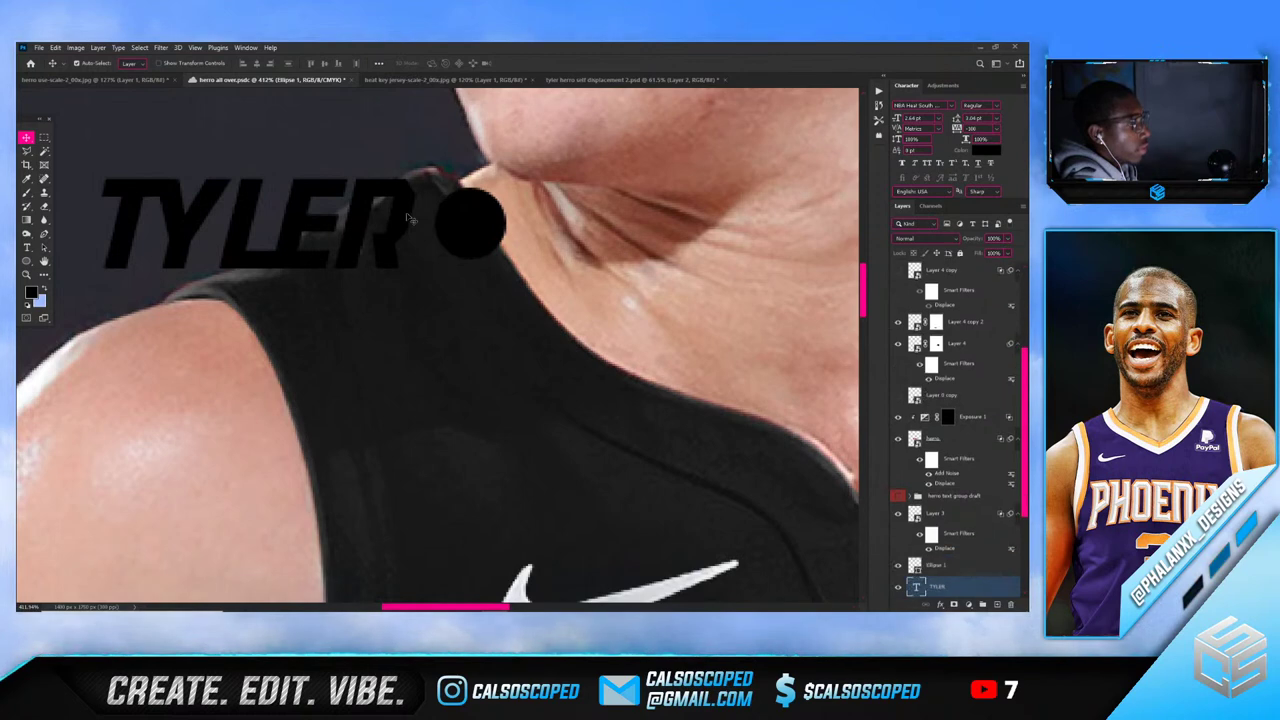
key("ctrl+j")
key("ctrl+t")
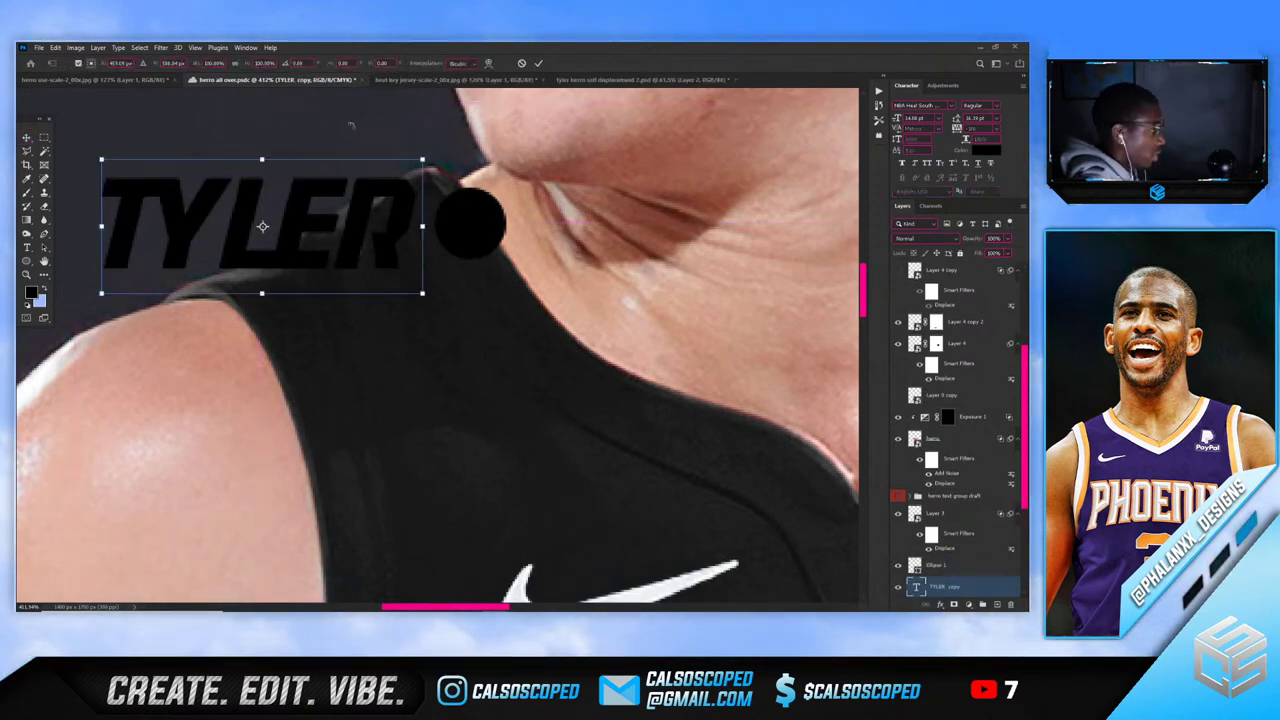
left_click_drag(492, 185, 915, 188)
key("Return")
Change the duplicated text to HERRO and commit the edit
double_click(916, 585)
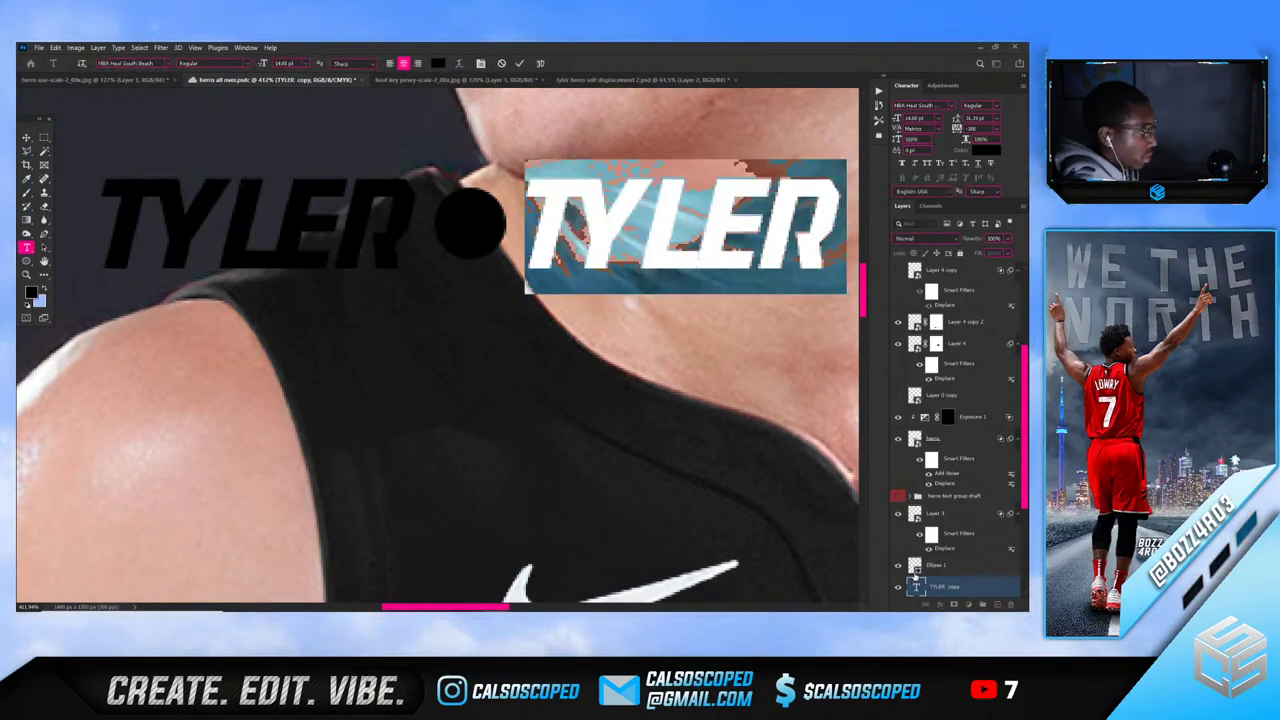
type("HERRO")
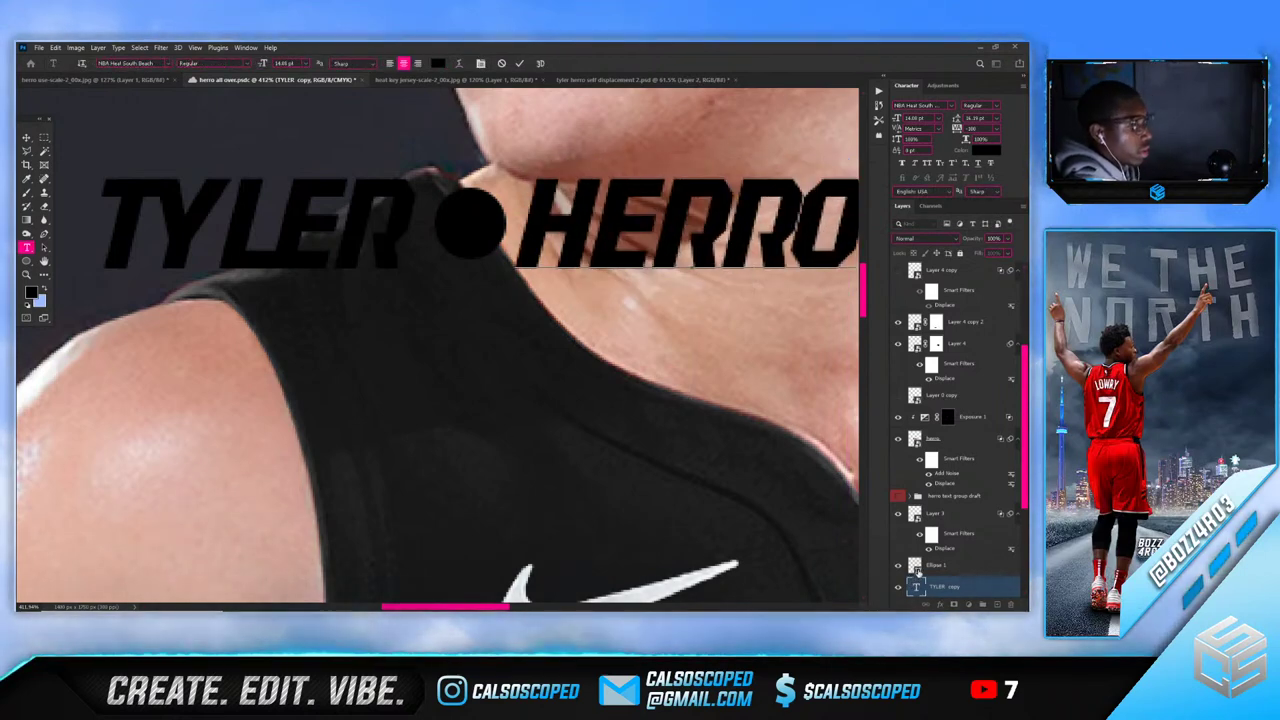
key("ctrl+z")
key("ctrl+shift+z")
key("ctrl+Return")
key("v")
Shrink the black dot and center it between TYLER and HERRO
scroll(632, 368, "down", 3)
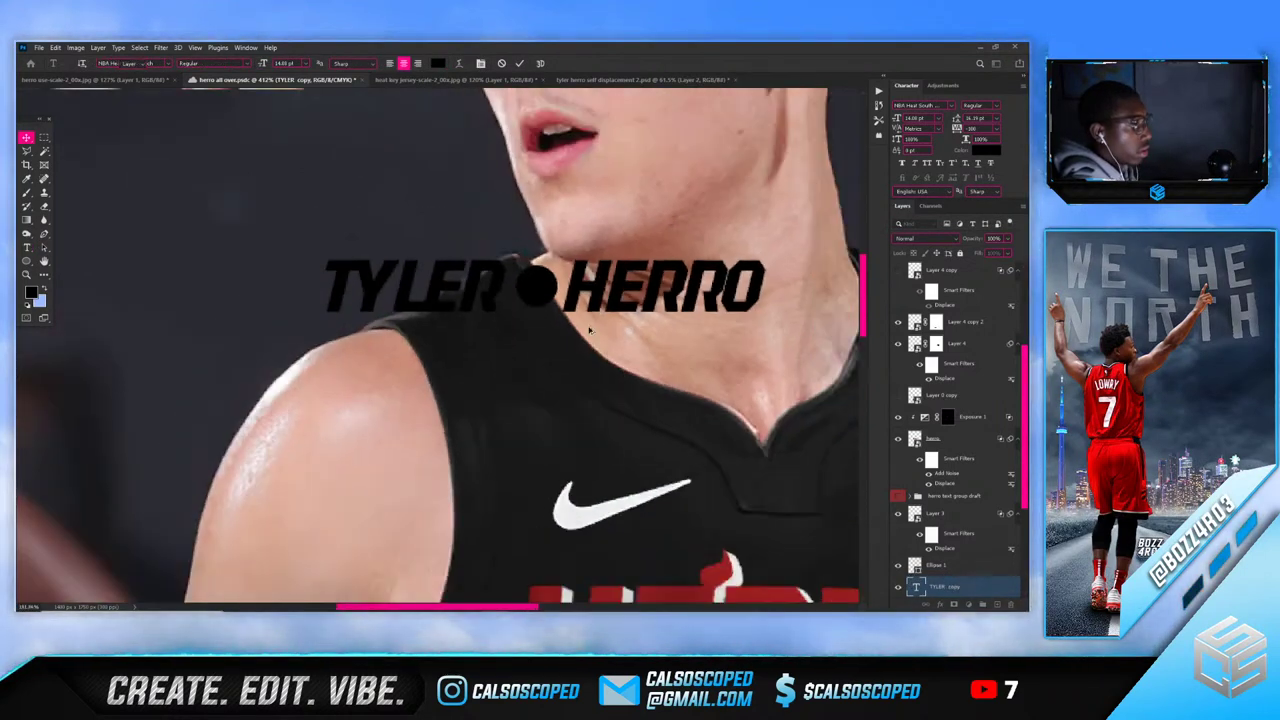
scroll(589, 331, "down", 3)
scroll(565, 315, "up", 3)
left_click(563, 312)
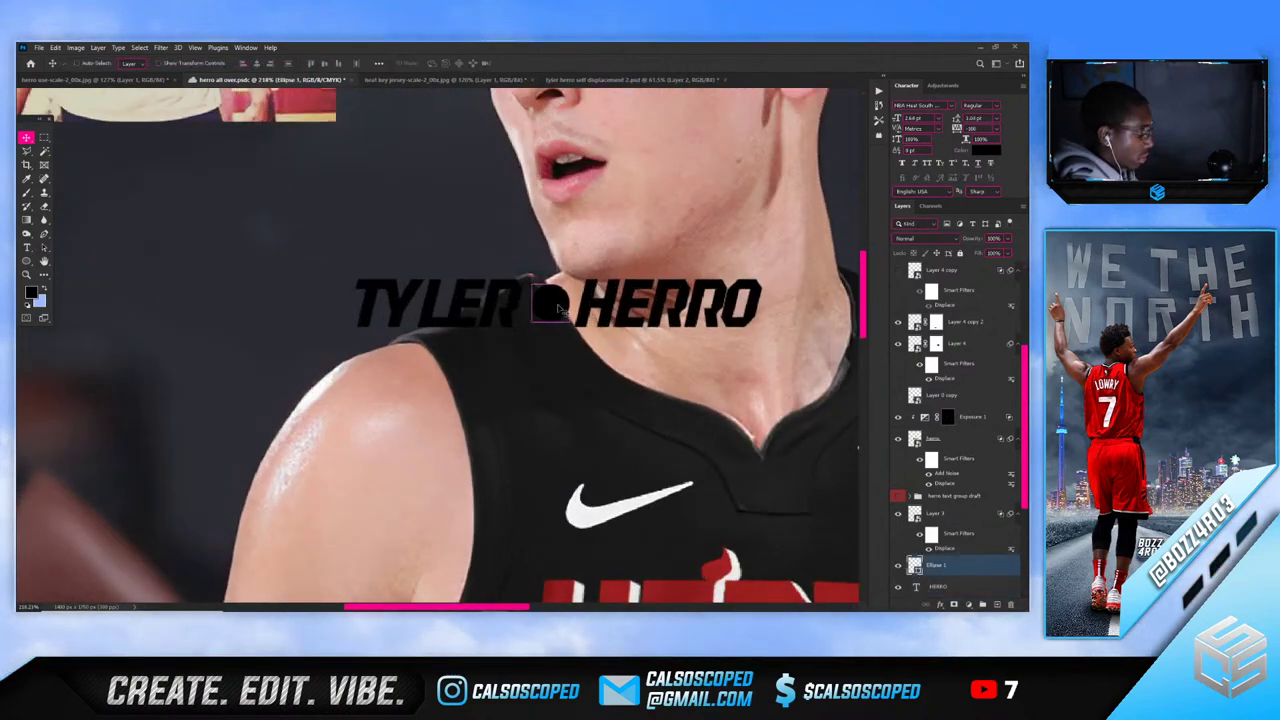
key("ctrl+t")
left_click_drag(557, 298, 555, 294)
key("Return")
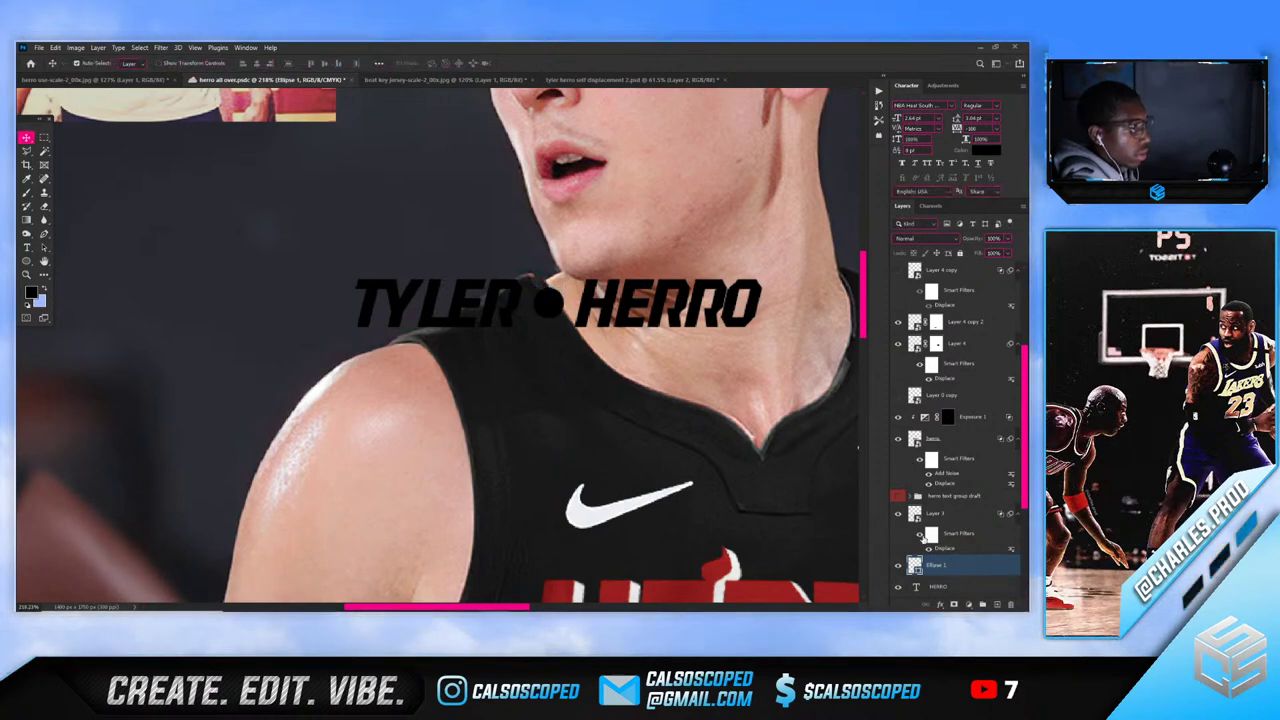
Group the dot, HERRO and TYLER layers together and save the document
scroll(930, 535, "down", 2)
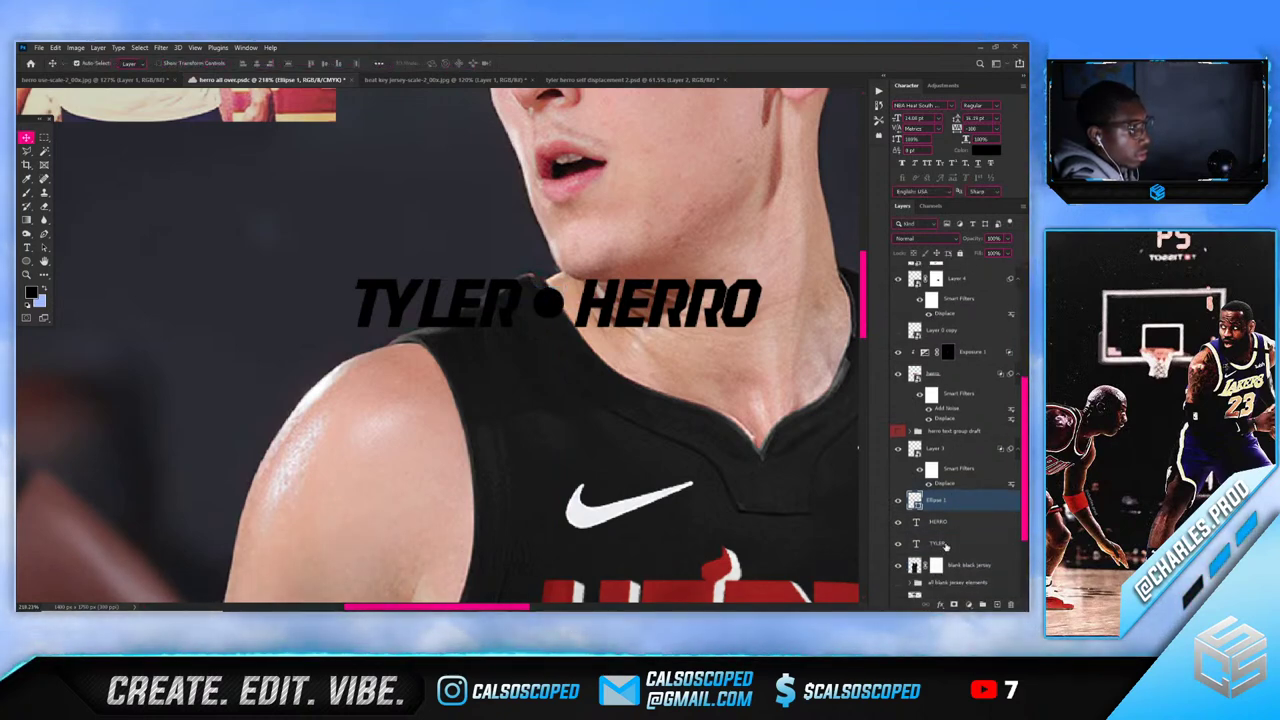
left_click(945, 545, "shift")
key("ctrl+s")
key("ctrl+g")
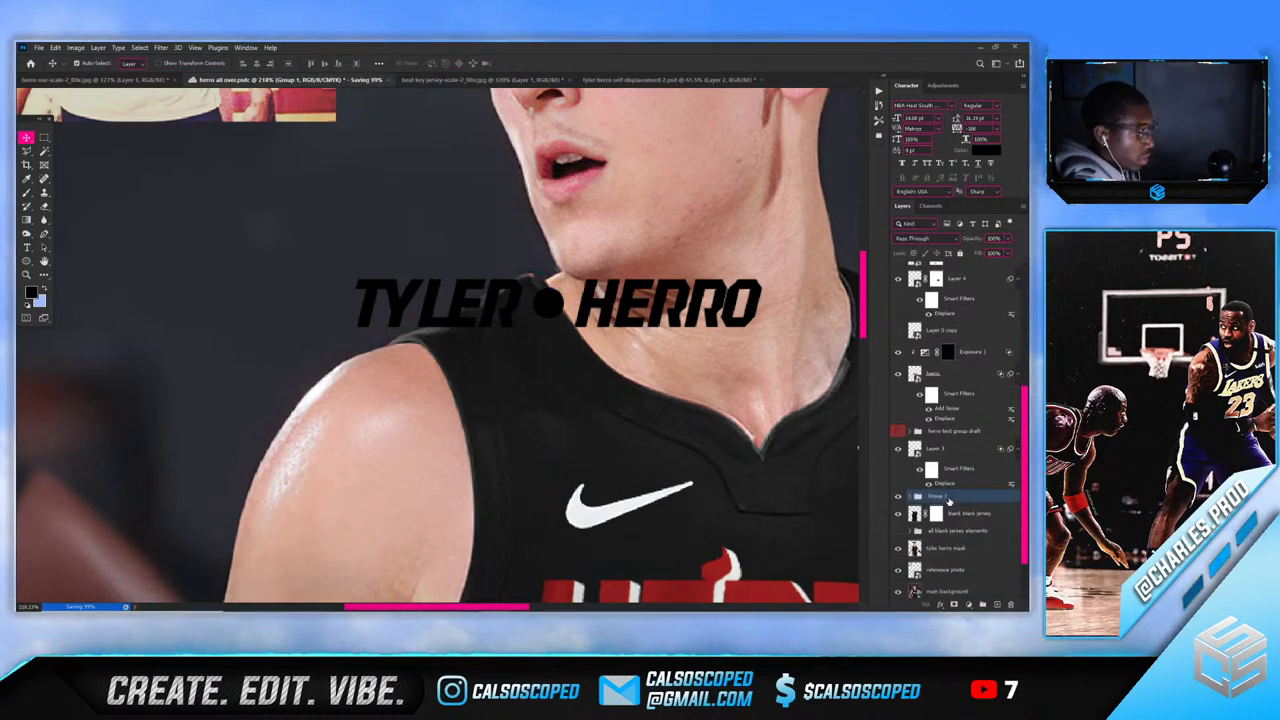
Duplicate the TYLER • HERRO group, place the copy below the original, convert it to a single smart object and hide the original group
key("ctrl+j")
key("ctrl+t")
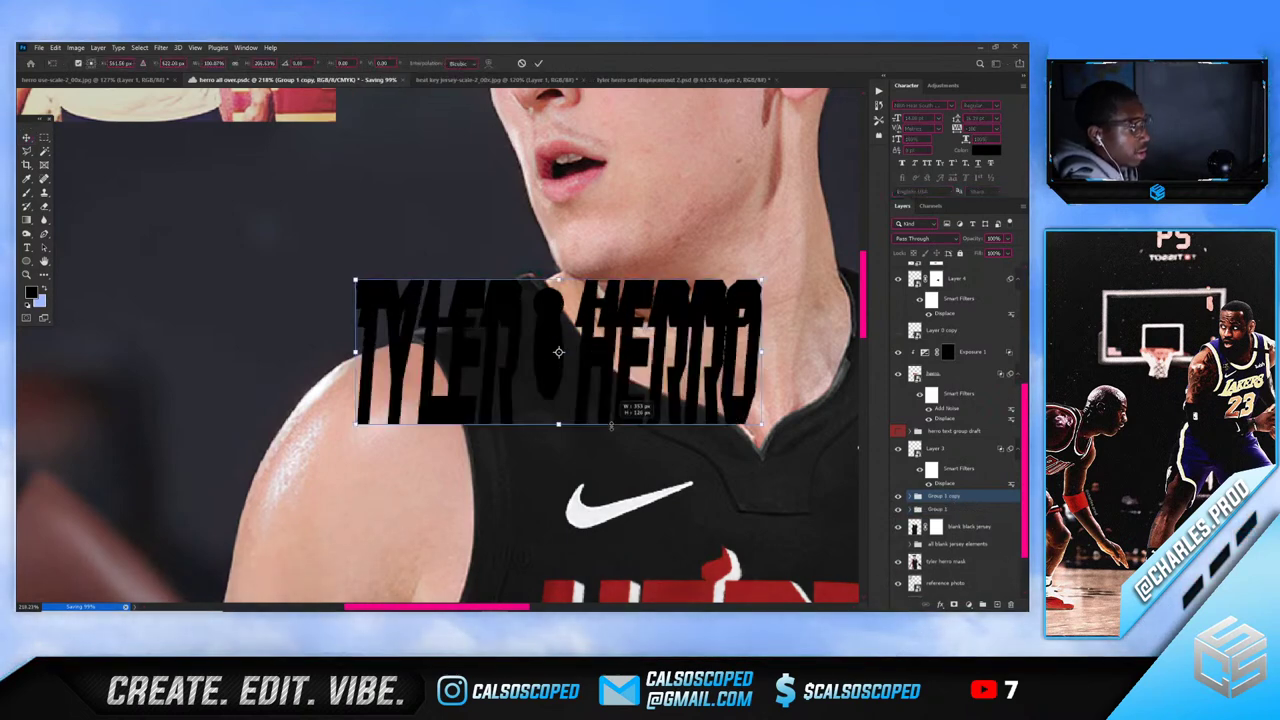
left_click_drag(558, 302, 494, 425)
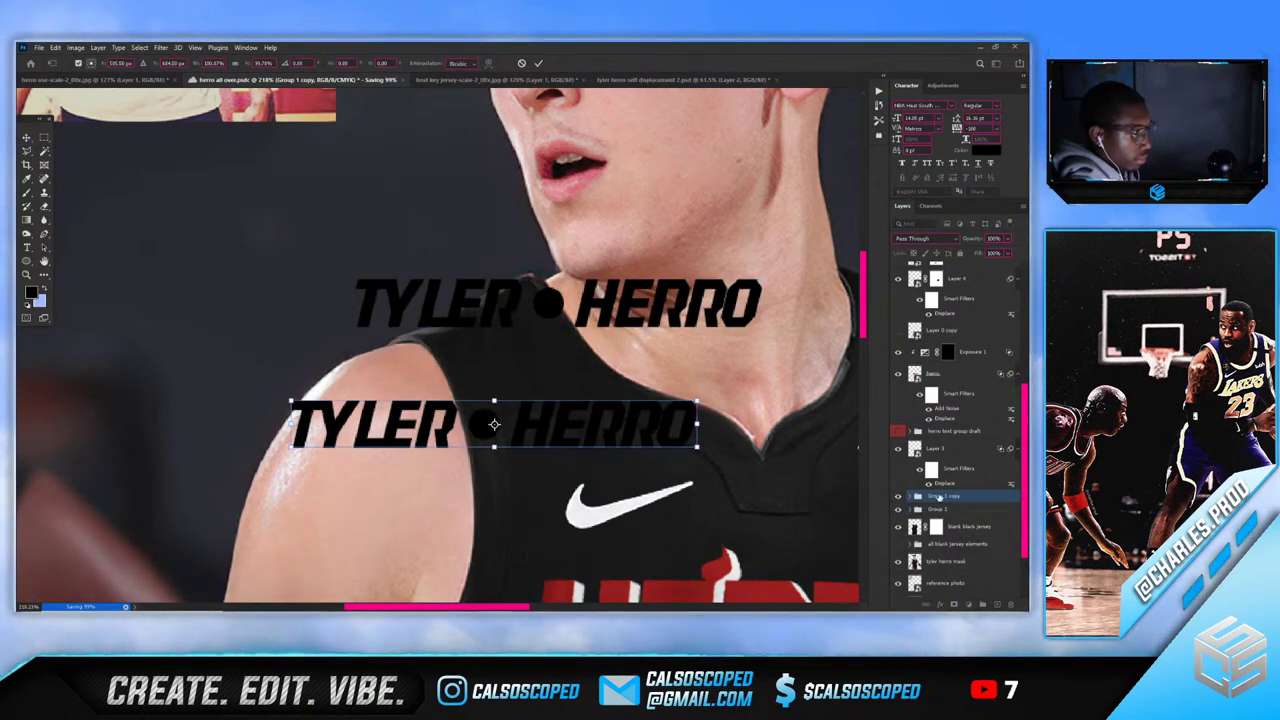
key("Return")
key("ctrl+e")
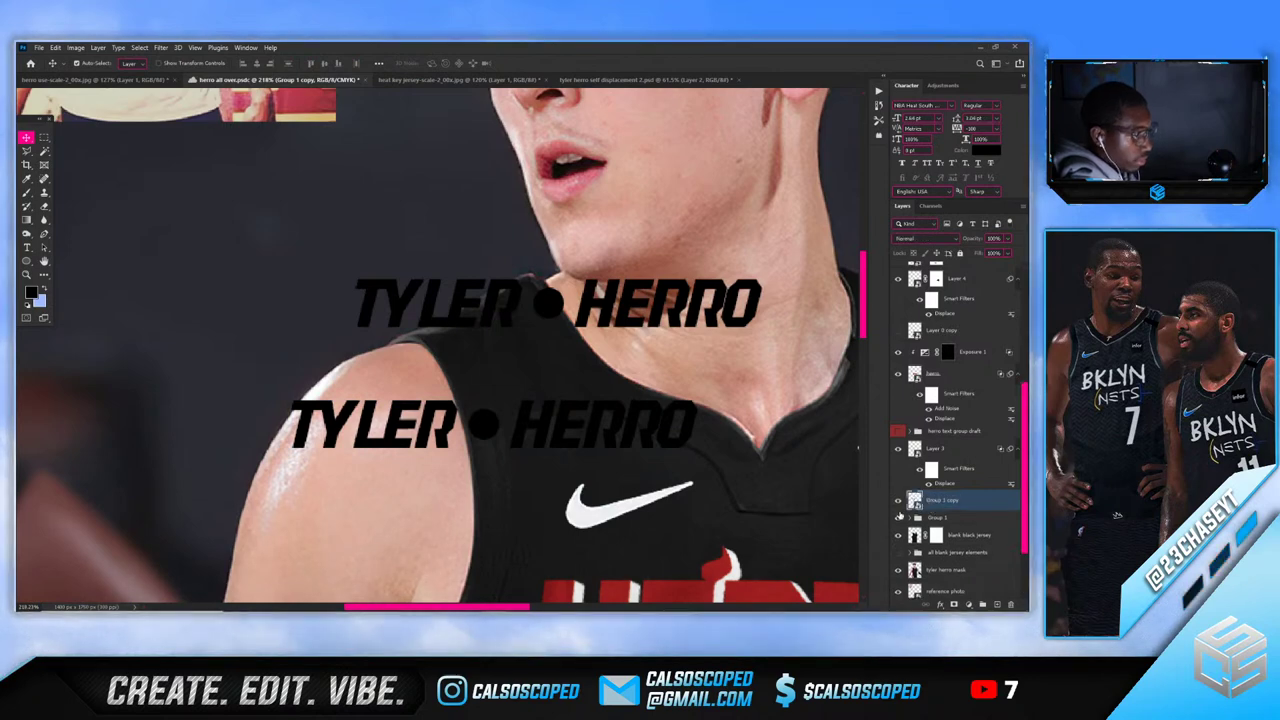
left_click(898, 517)
Rename the converted lettering layer as TYLER HERRO TEXT SLEEVE
type("t")
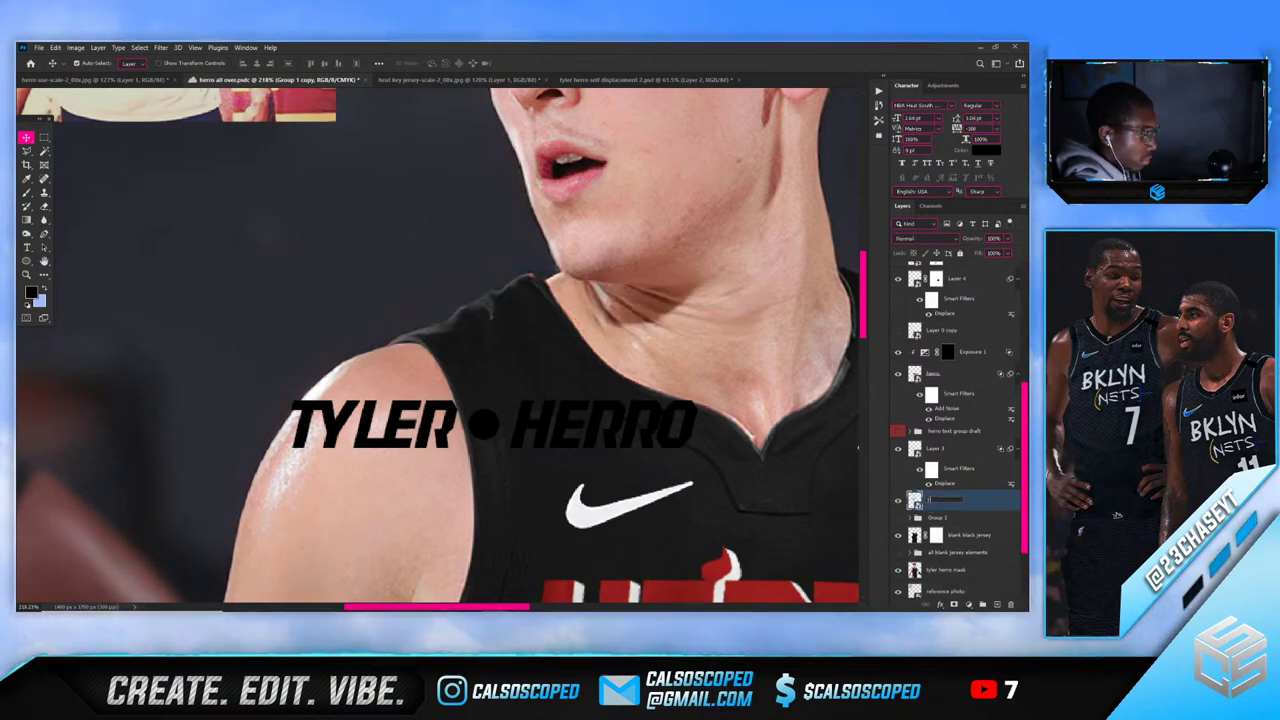
type("YLER HERRO")
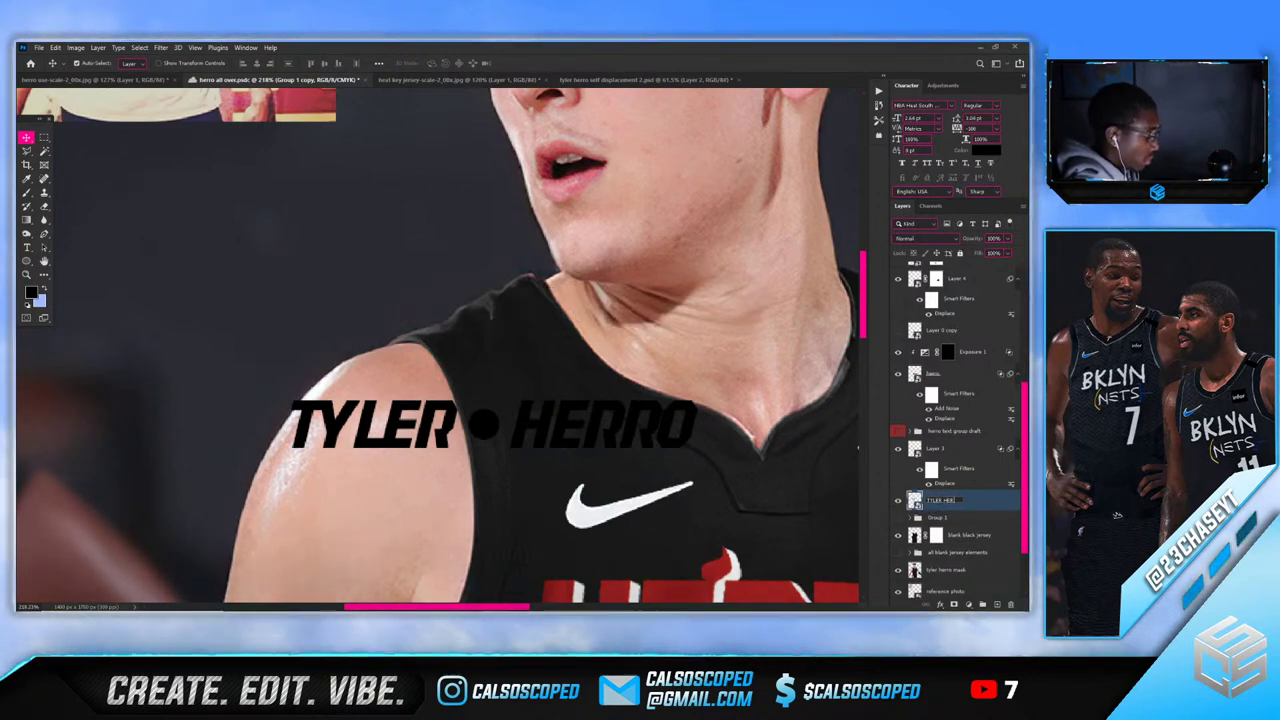
type(" TEXT")
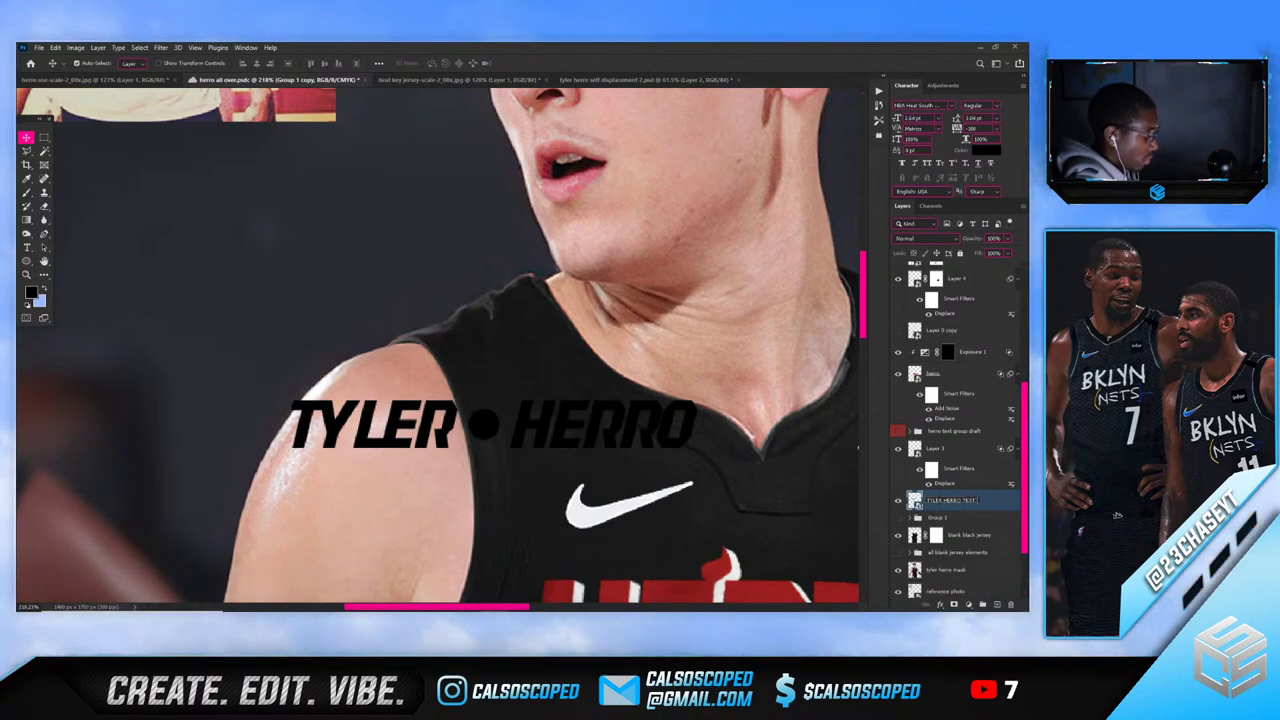
type(" SLEEVE")
key("Return")
Scale down the sleeve lettering and rotate it steeply to follow the armhole edge at the jersey's shoulder
key("ctrl+t")
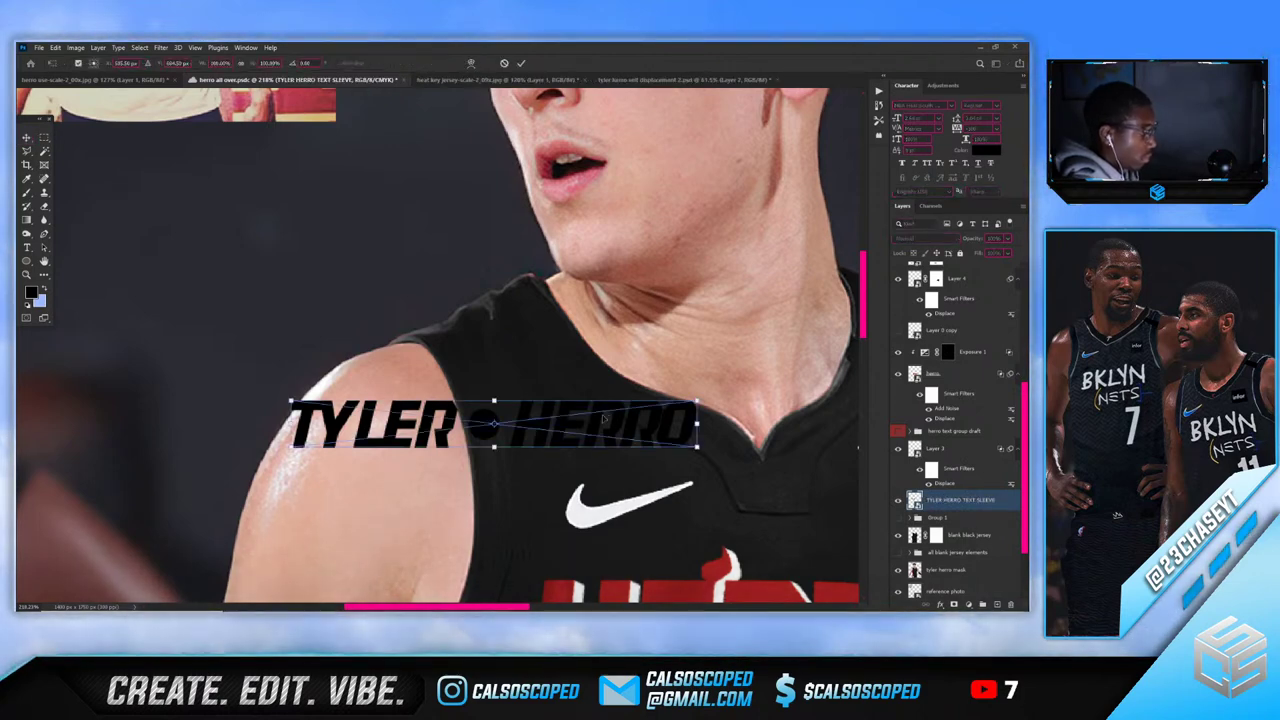
left_click_drag(698, 399, 661, 336)
left_click_drag(862, 284, 862, 303)
left_click_drag(545, 346, 471, 230)
mouse_move(442, 116)
left_mouse_down()
mouse_move(437, 153)
mouse_move(436, 138)
left_mouse_up()
scroll(436, 139, "down", 4)
left_click_drag(861, 291, 861, 262)
scroll(509, 265, "up", 3)
left_click_drag(423, 306, 337, 203)
key("Return")
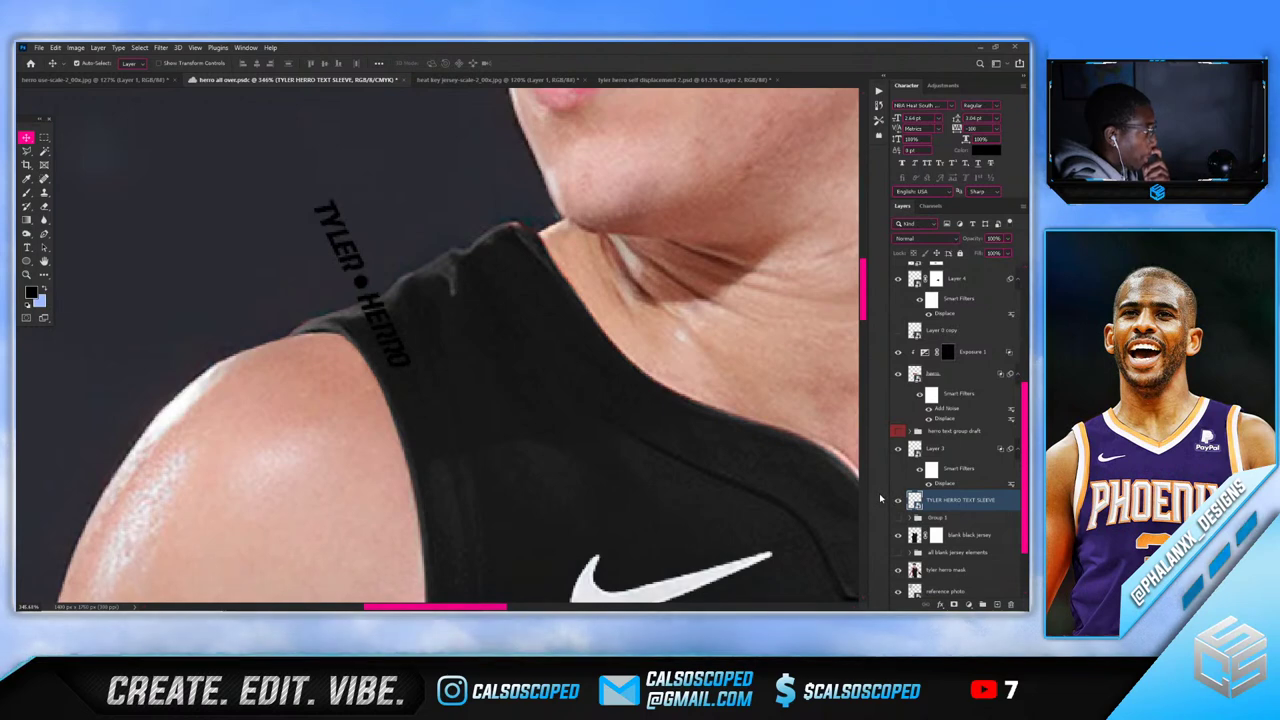
Try moving the rotated lettering onto the jersey's armhole trim, undo the placement and restore the scaled-down version
left_click_drag(394, 294, 434, 439)
key("ctrl+z")
scroll(437, 438, "up", 1)
scroll(437, 436, "down", 3)
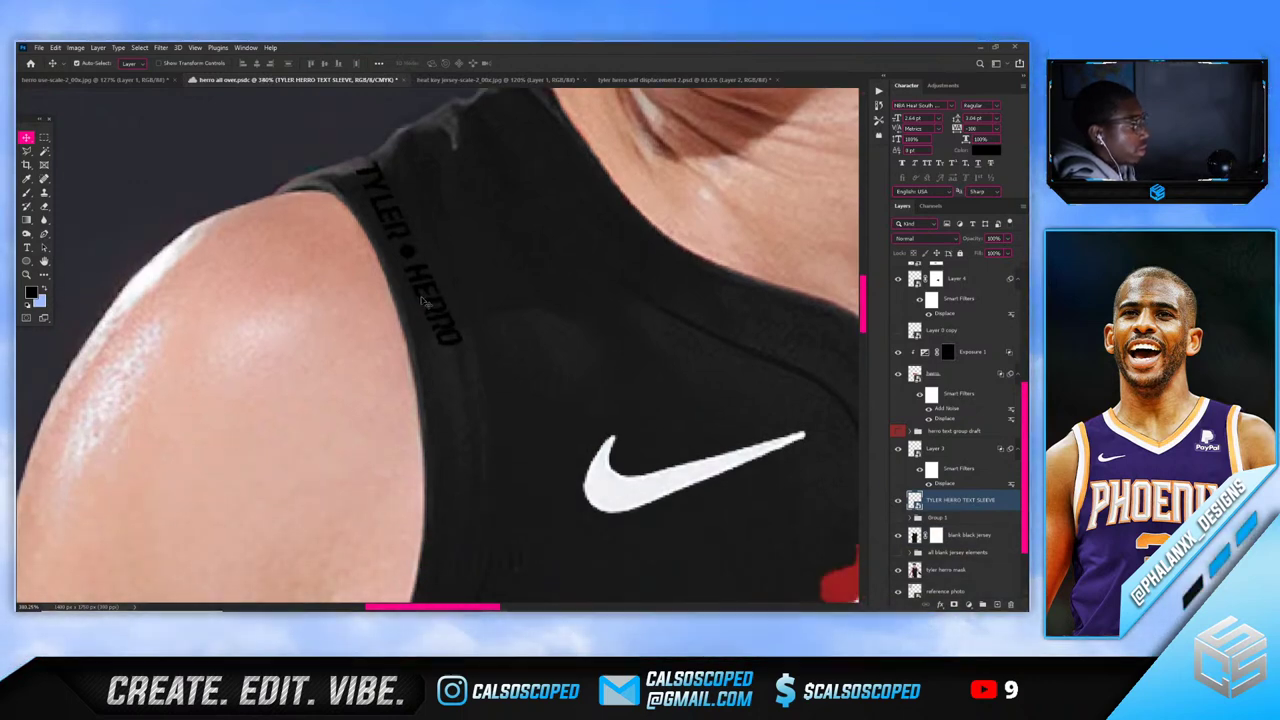
key("ctrl+z")
key("ctrl+z")
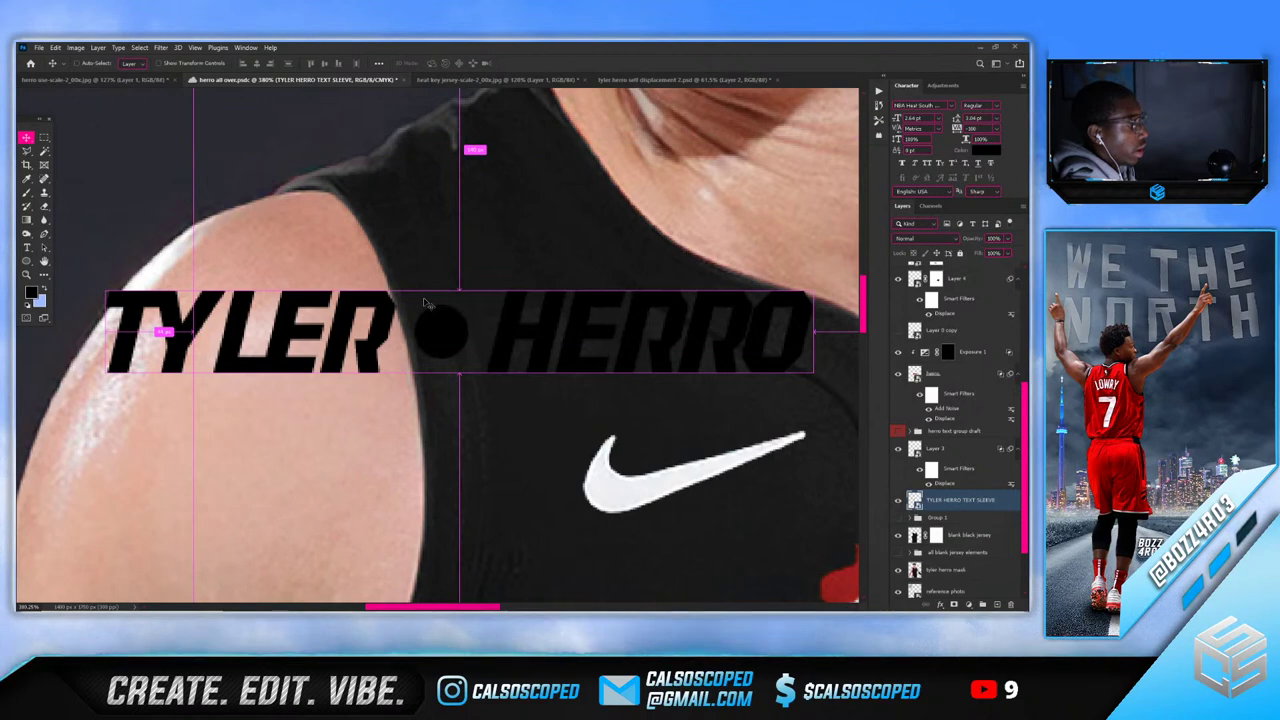
key("ctrl+shift+z")
Rotate the small sleeve lettering back to nearly horizontal and commit the transform
key("ctrl+t")
left_click_drag(450, 210, 439, 100)
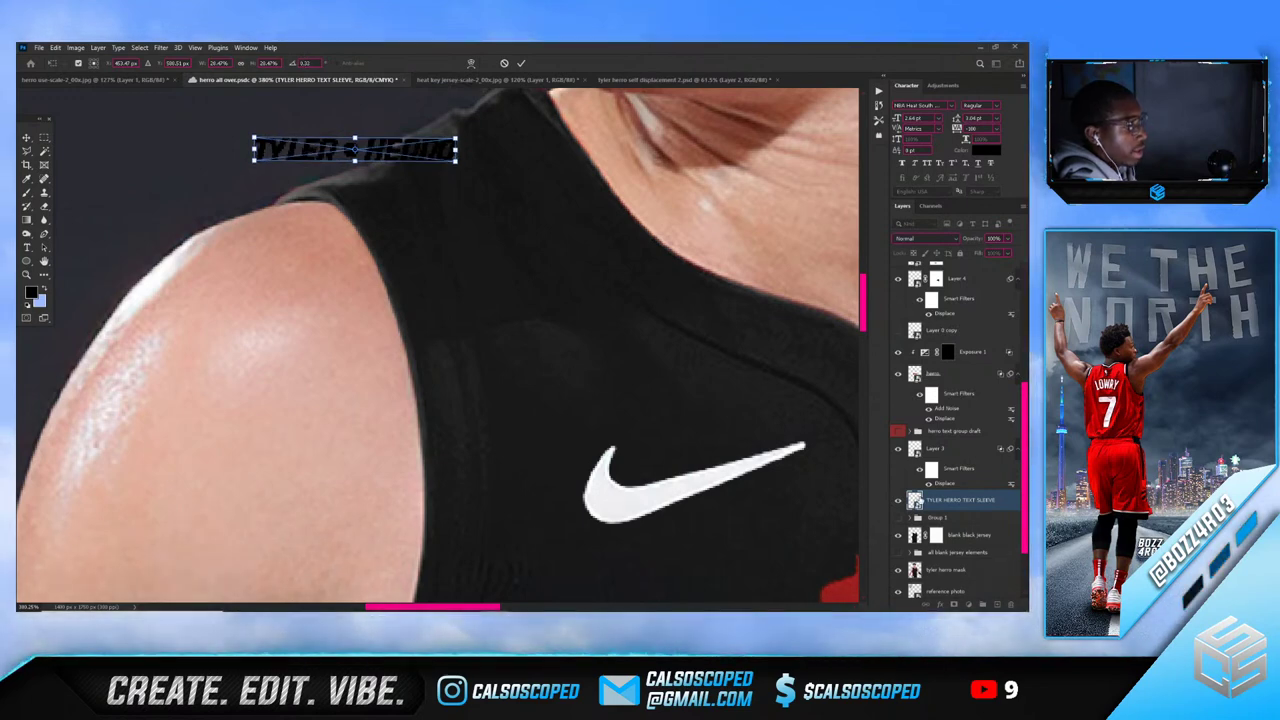
key("Return")
Duplicate the small TYLER • HERRO lettering twice and line the copies up end to end in a horizontal row across the shoulder
left_click_drag(421, 172, 621, 203)
key("ctrl+alt+t")
key("Return")
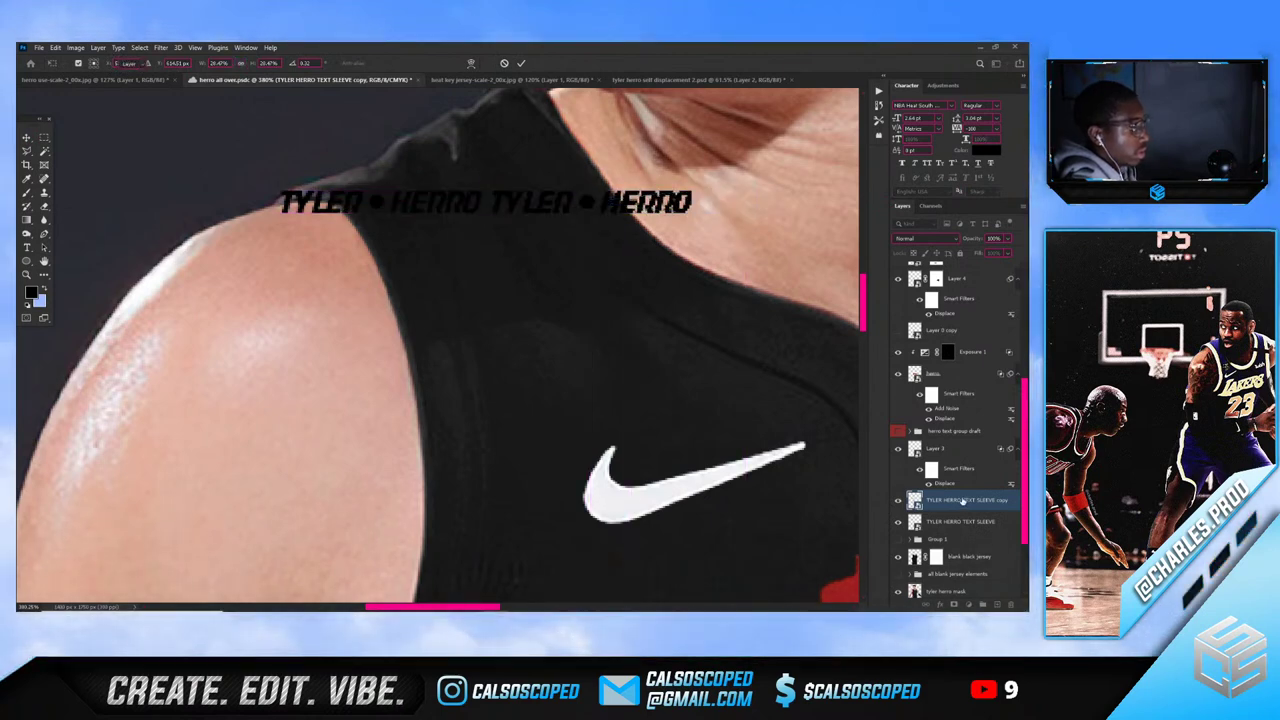
key("ctrl+alt+t")
scroll(700, 245, "down", 3)
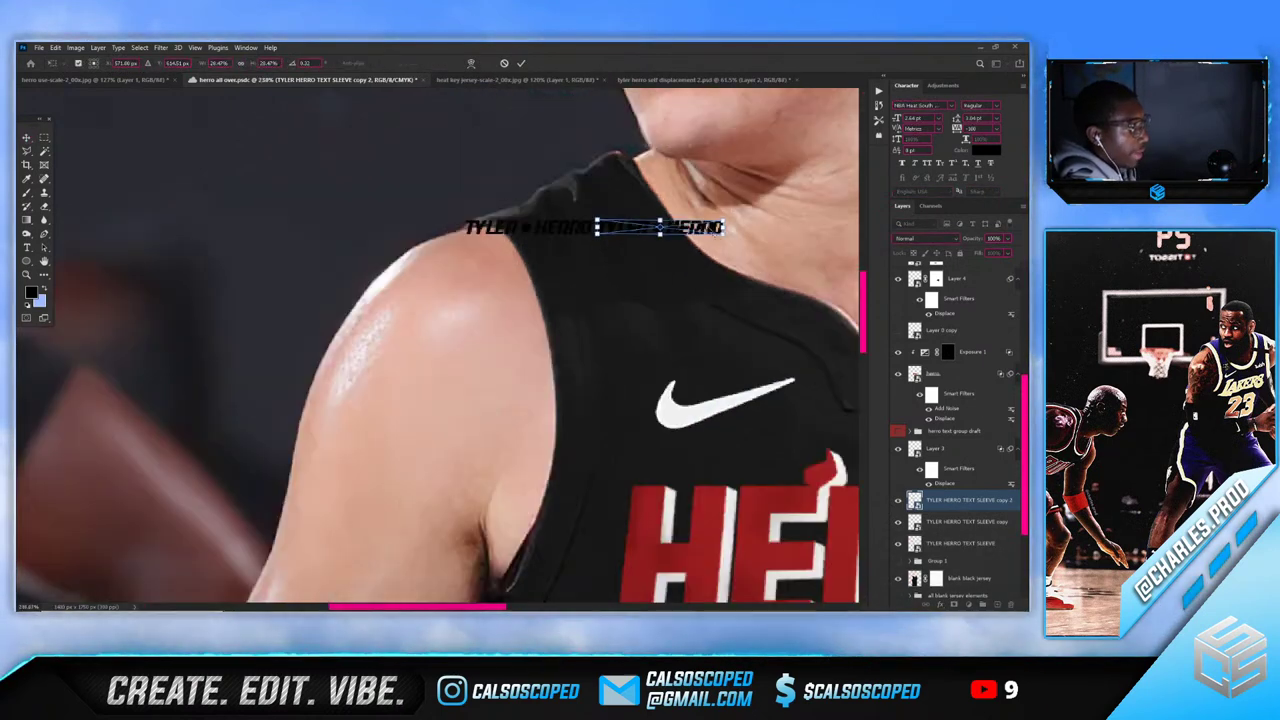
left_click_drag(700, 228, 815, 229)
scroll(743, 200, "down", 3)
scroll(783, 217, "up", 3)
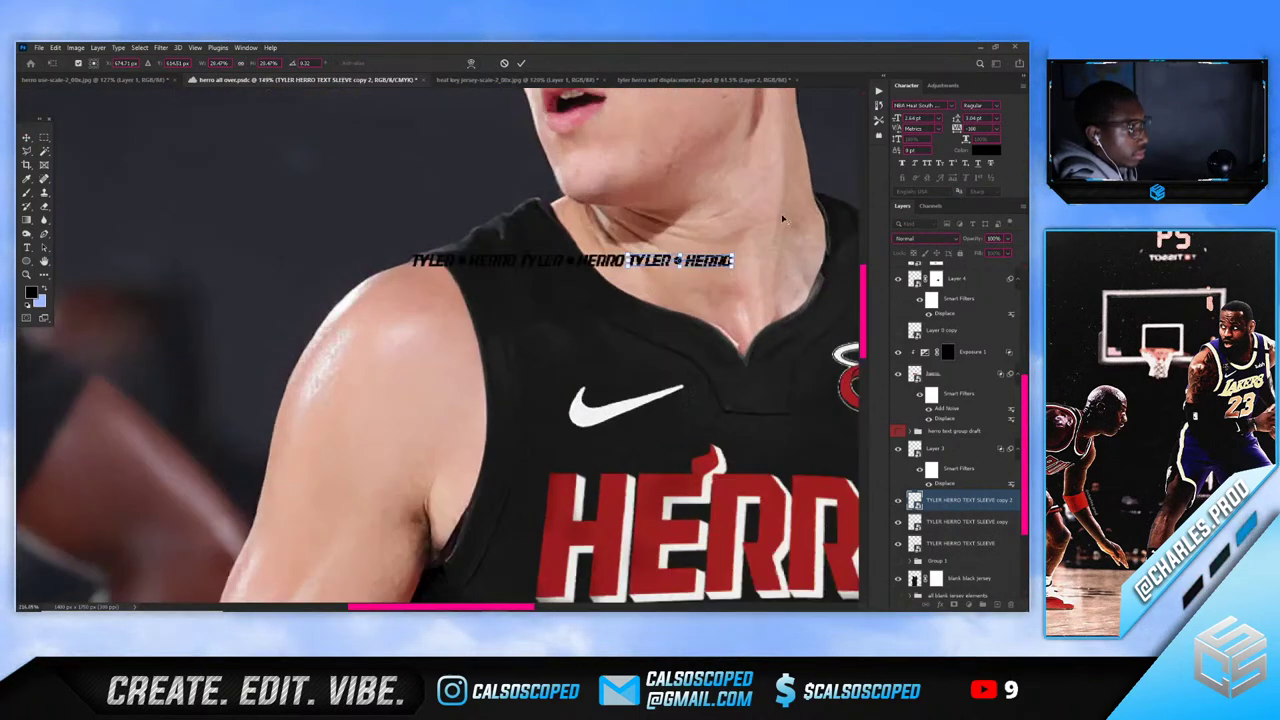
Extend the TYLER HERRO sleeve text row with another copy placed end to end after the last one
left_click(521, 64)
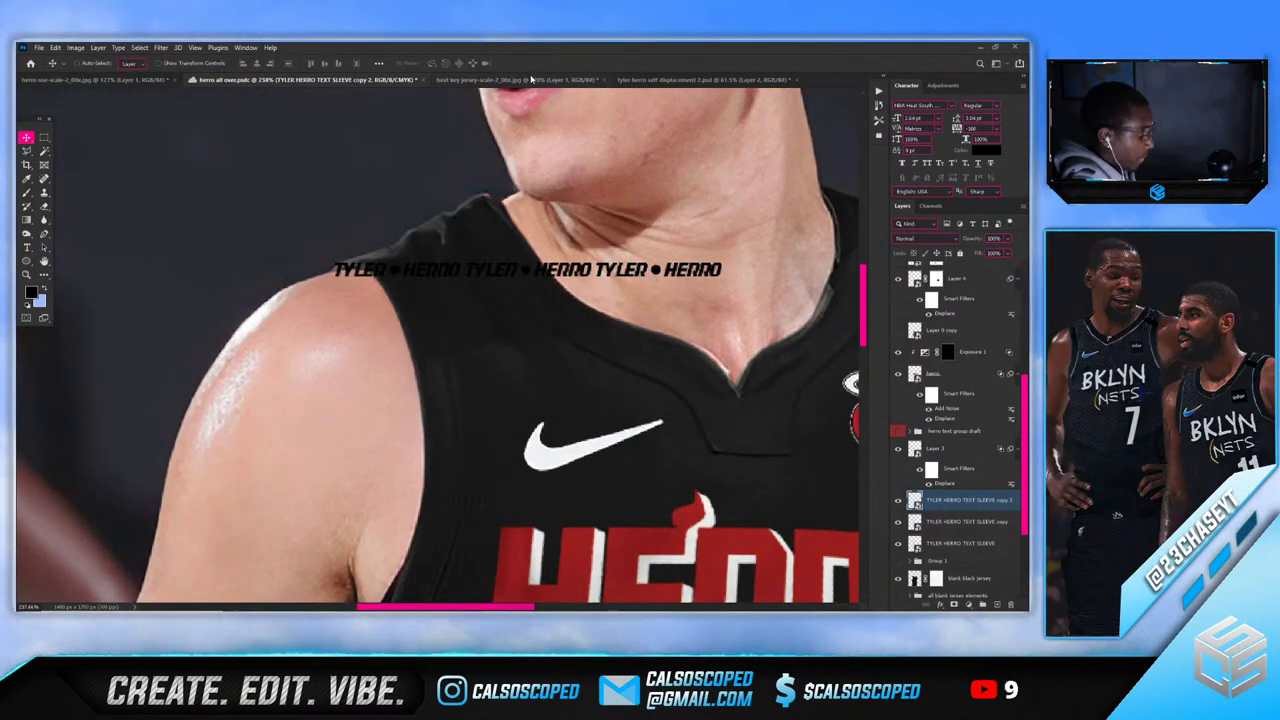
key("ctrl+alt+t")
left_click_drag(680, 270, 808, 275)
scroll(760, 272, "down", 5)
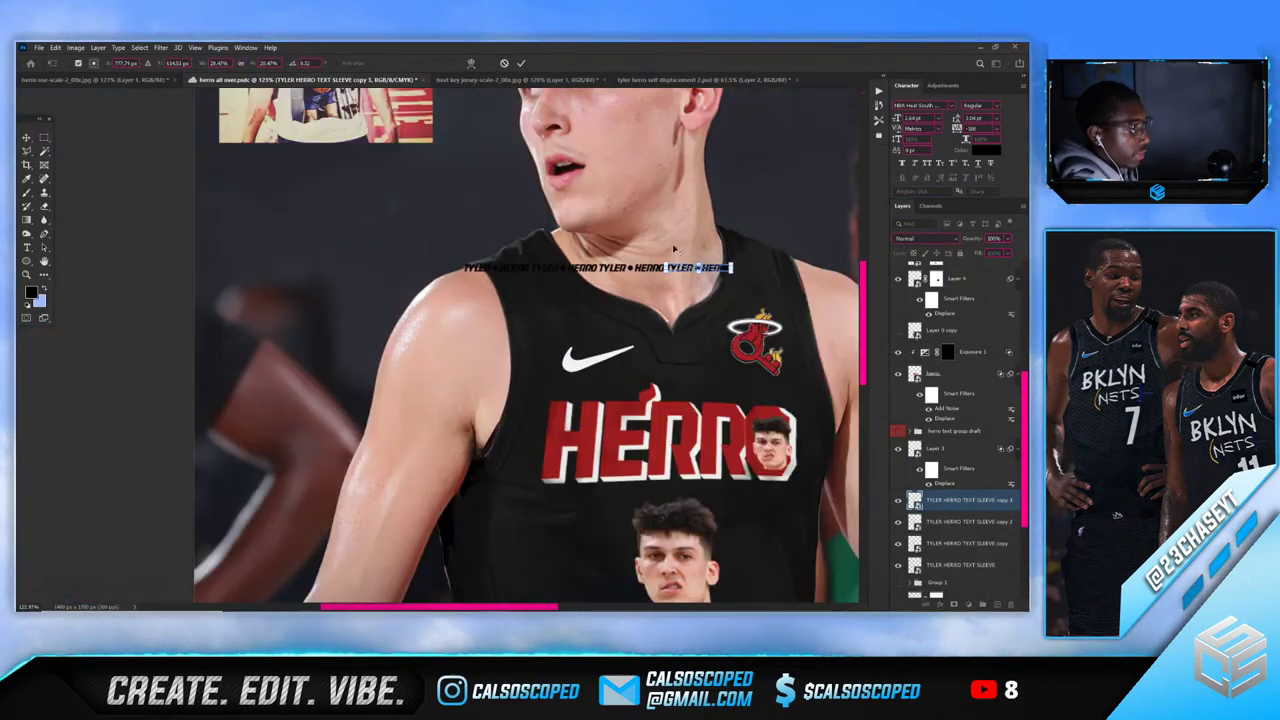
key("Return")
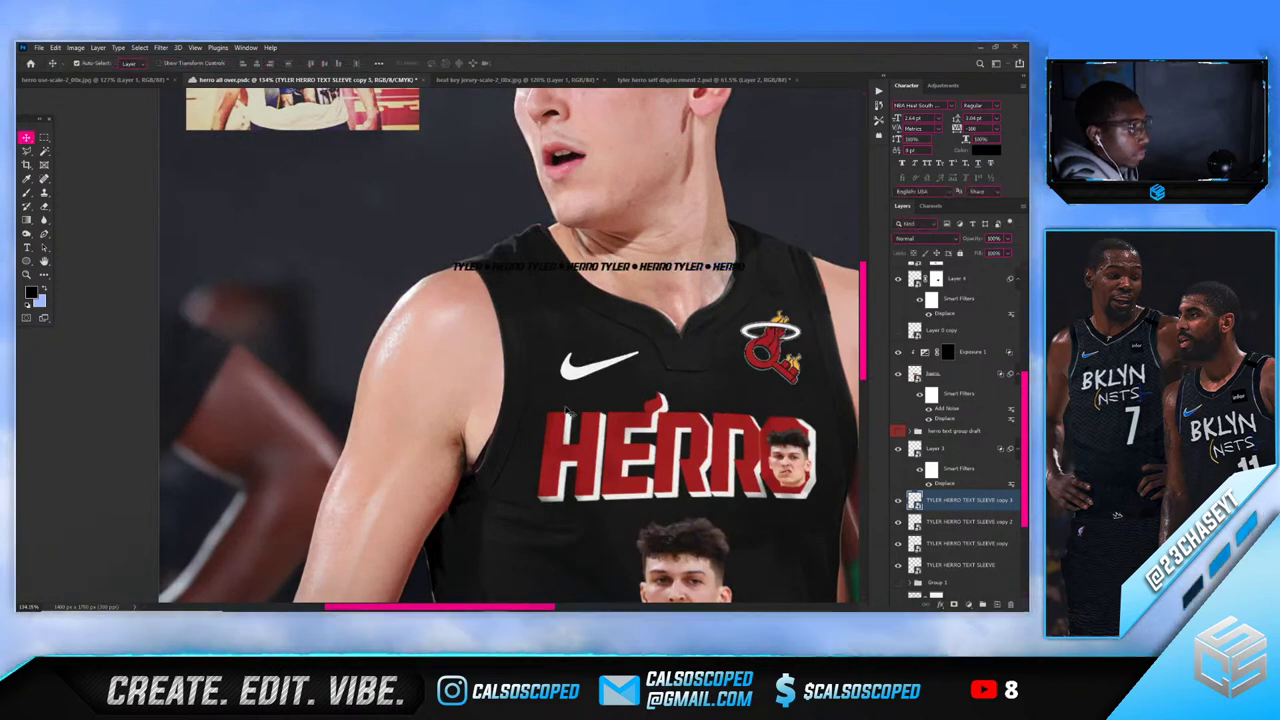
Group the four TYLER HERRO TEXT SLEEVE layers and hide the group
left_click(518, 377)
left_click(963, 489)
left_click(963, 551, "shift")
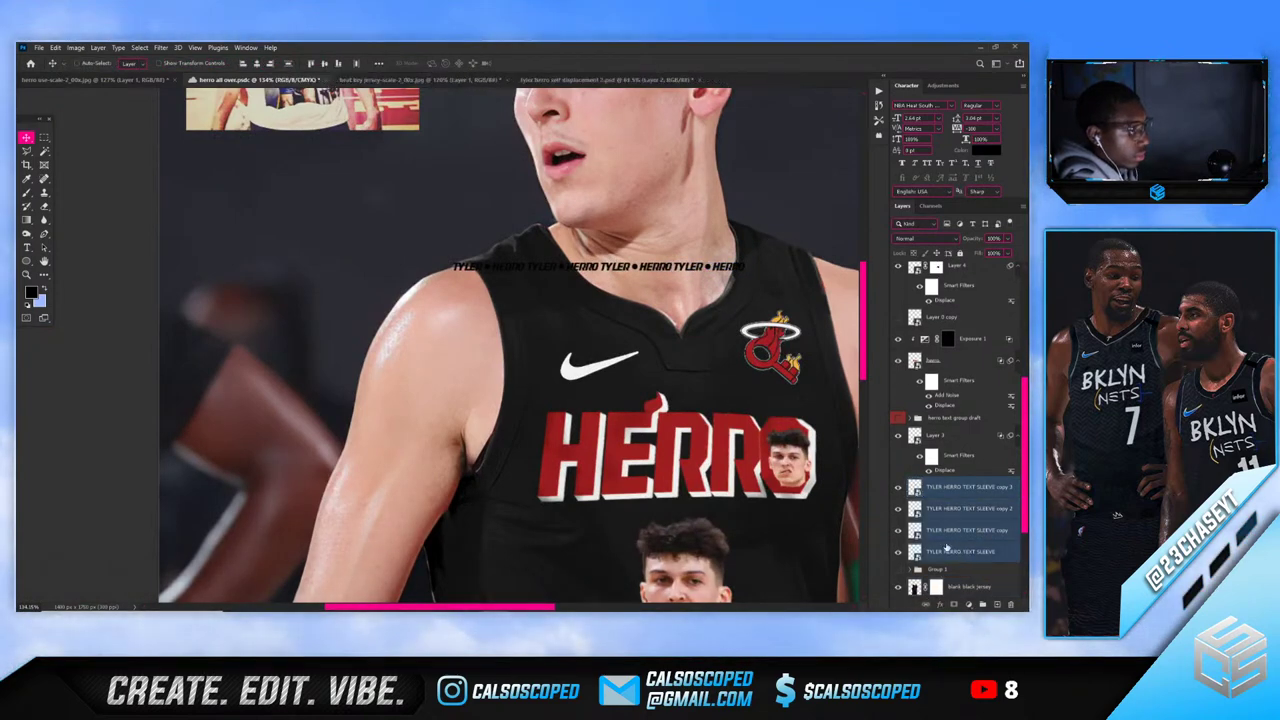
key("ctrl+g")
Duplicate the blank black jersey layer and trace a closed Pen path around the armhole trim on the image's left side
left_click(508, 376)
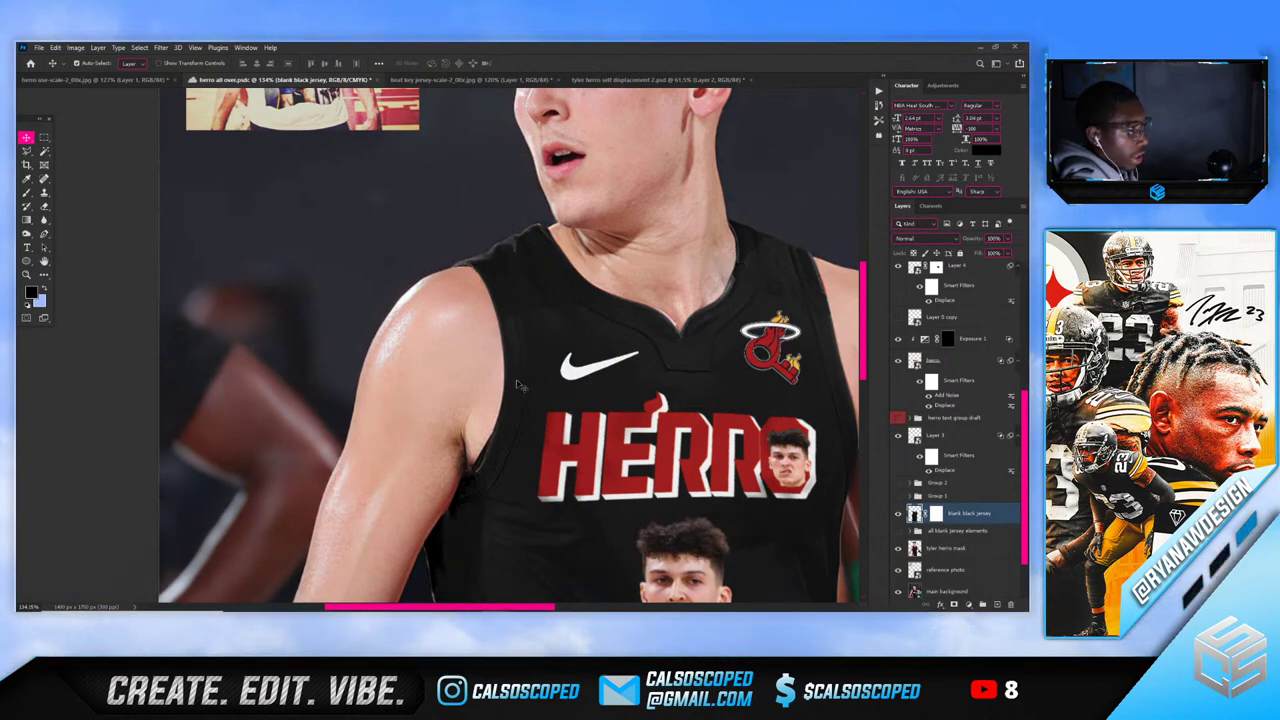
key("ctrl+j")
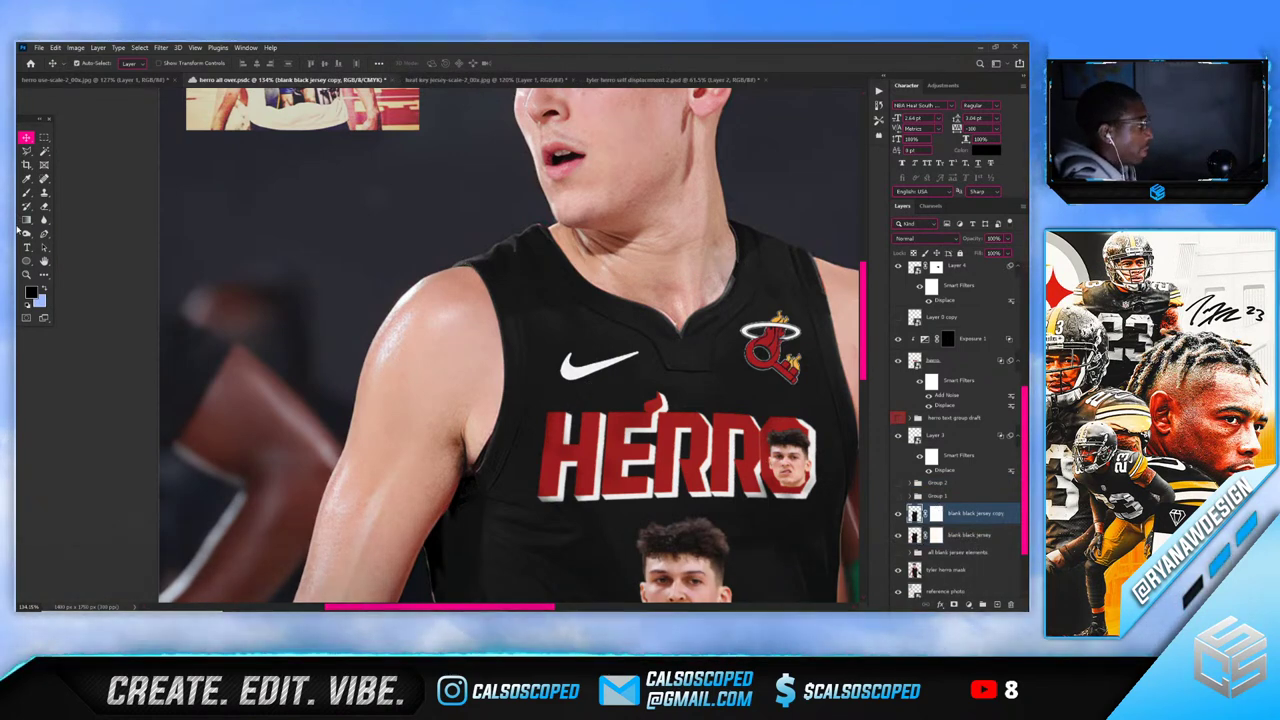
left_click(43, 233)
scroll(469, 485, "up", 3)
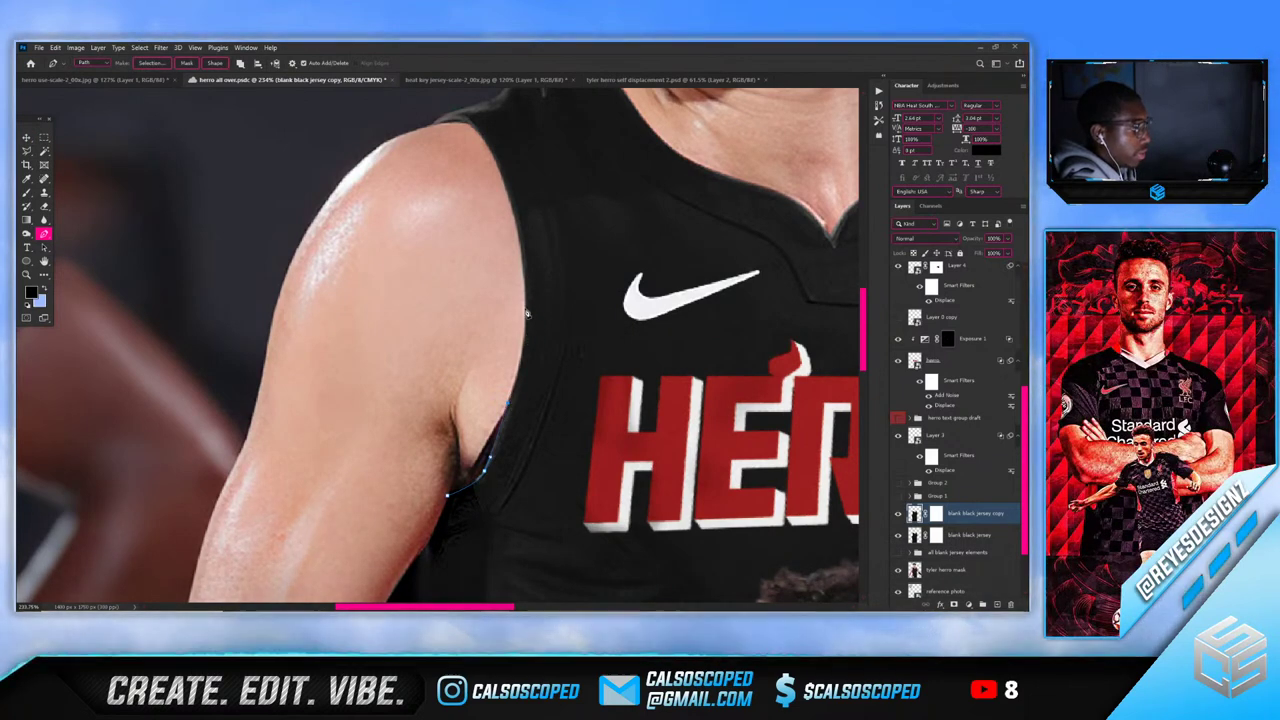
left_click_drag(527, 314, 523, 281)
left_click(516, 220)
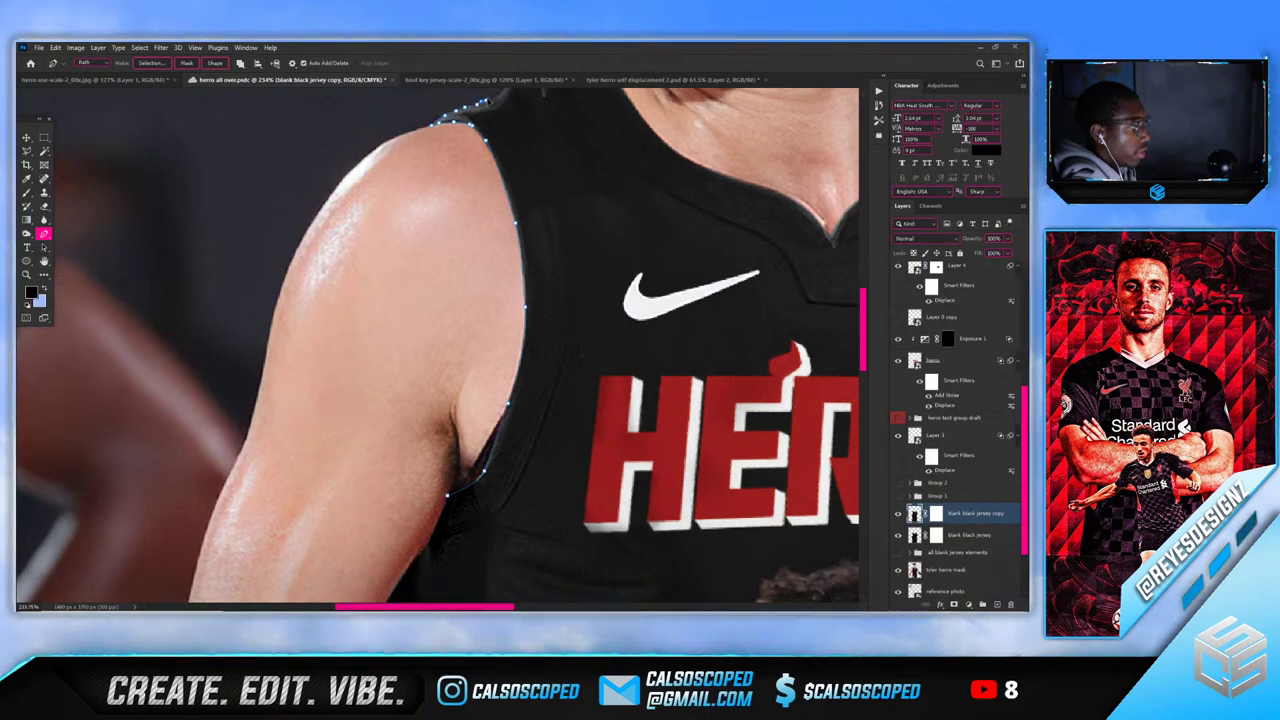
scroll(517, 118, "up", 2)
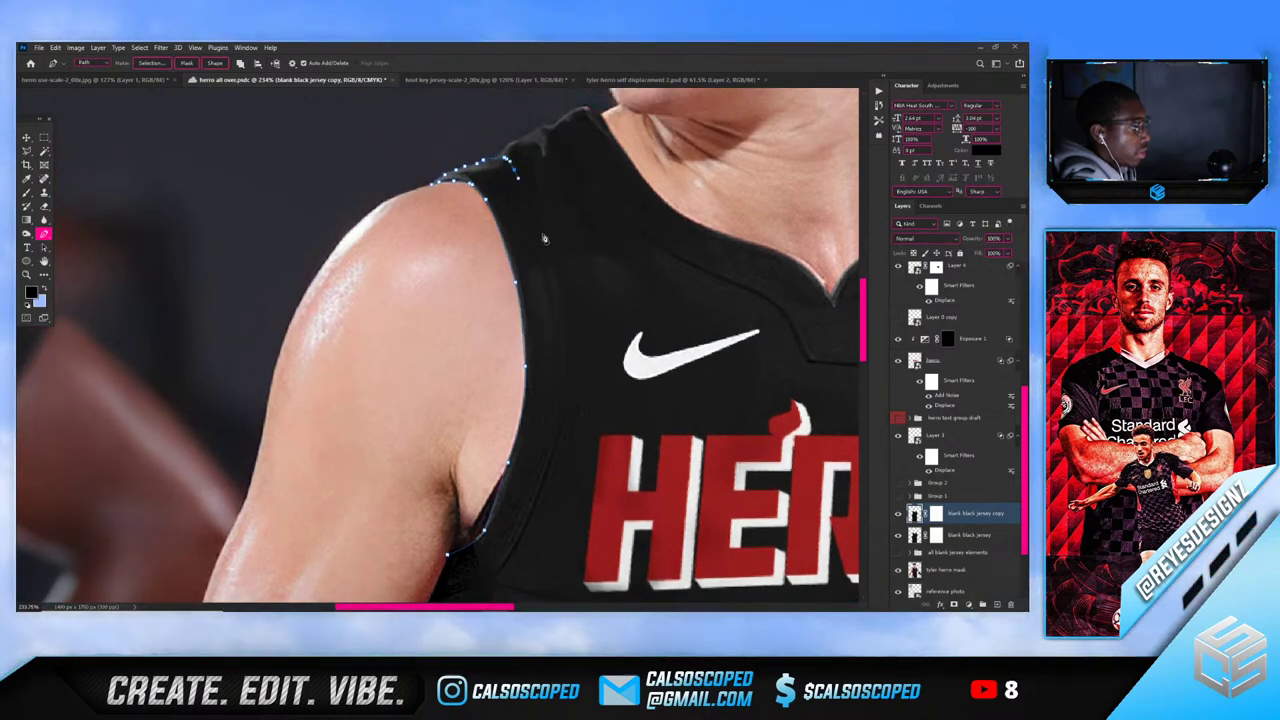
left_click(562, 324)
scroll(563, 377, "down", 2)
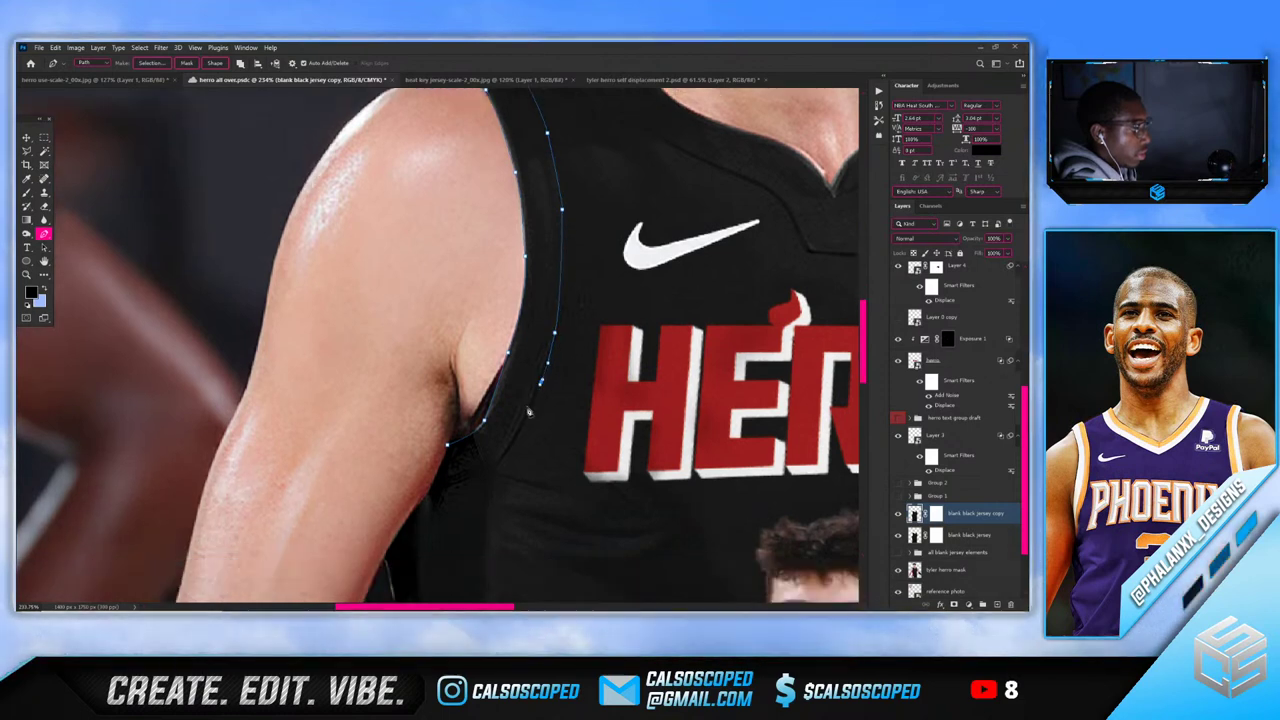
scroll(545, 424, "down", 2)
left_click(509, 405)
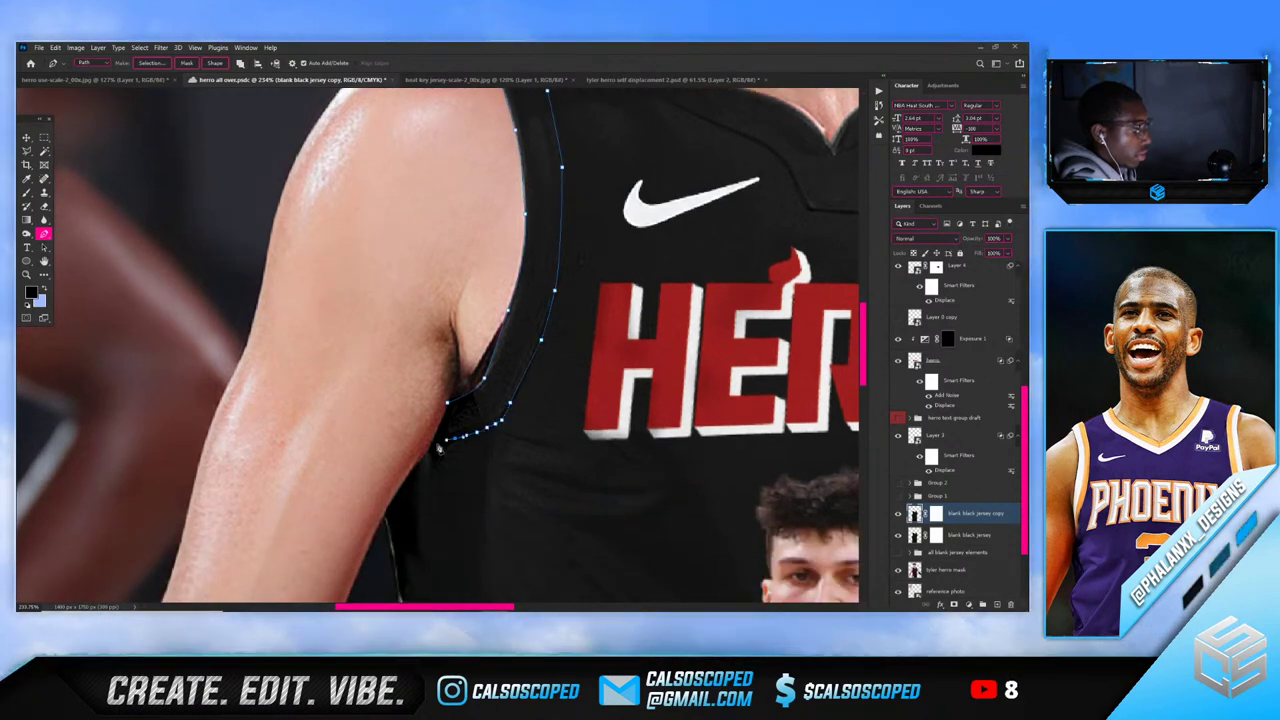
left_click(431, 447)
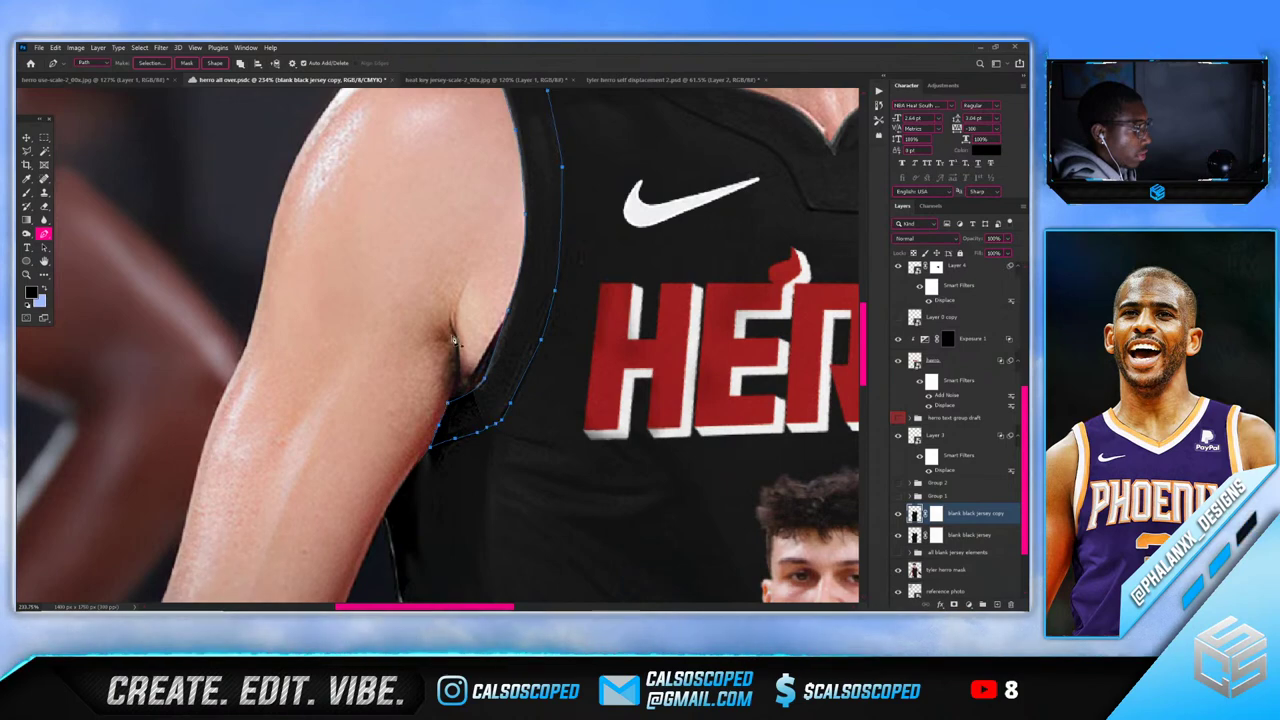
Convert the armhole trim path into a selection
right_click(453, 341)
left_click(480, 378)
left_click(569, 223)
Trace the outer edge of the collar trim with the Pen tool, from the left shoulder around the V-notch below the neck
scroll(560, 226, "down", 5)
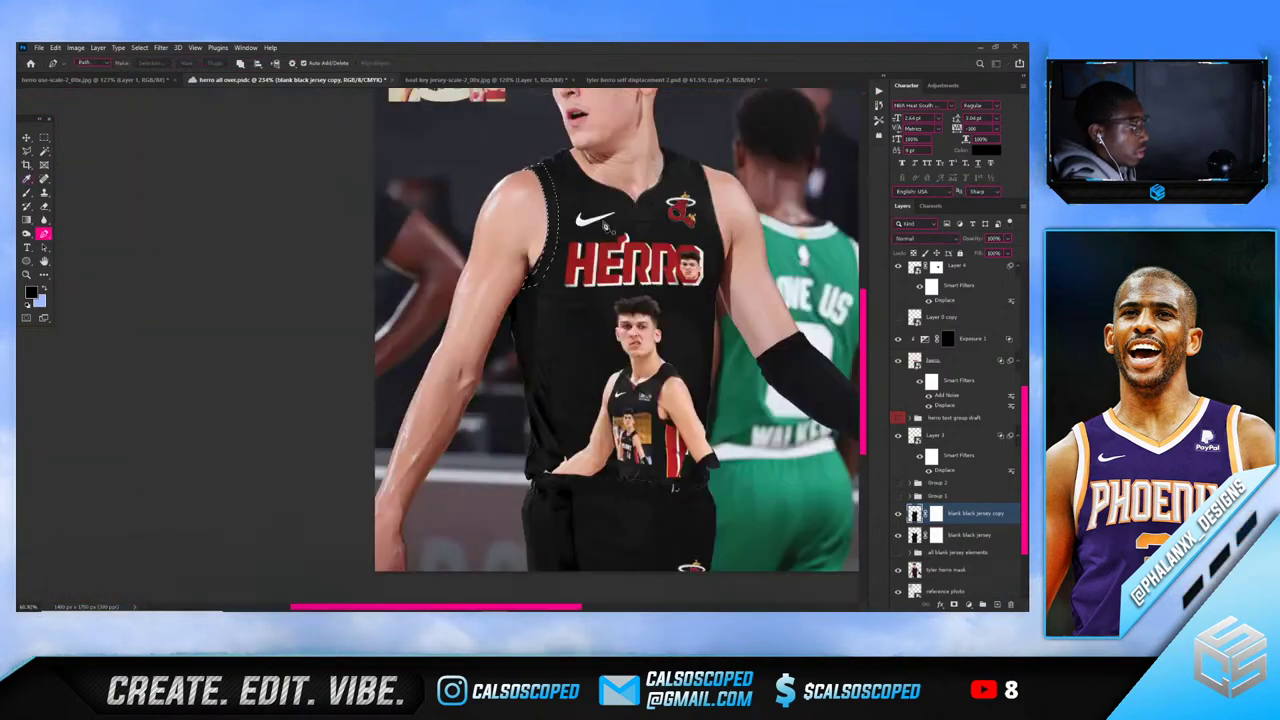
scroll(700, 300, "up", 5)
scroll(238, 176, "up", 3)
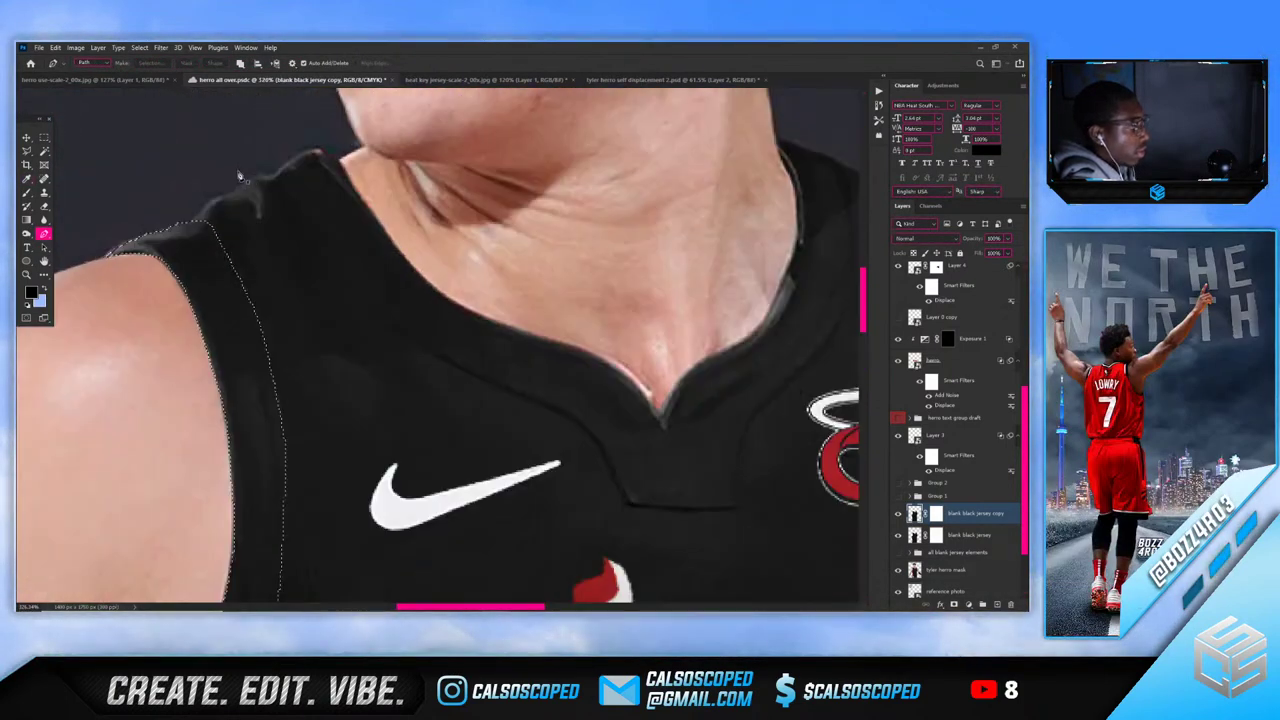
left_click(259, 174)
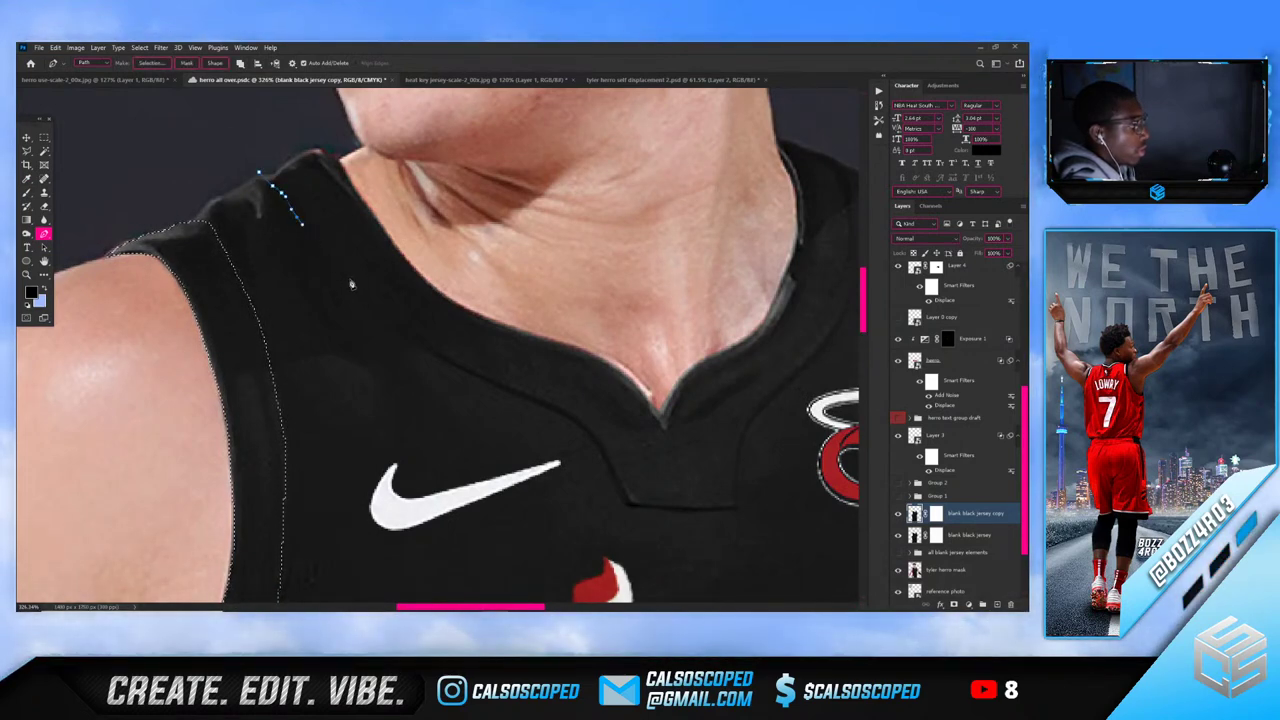
left_click(495, 386)
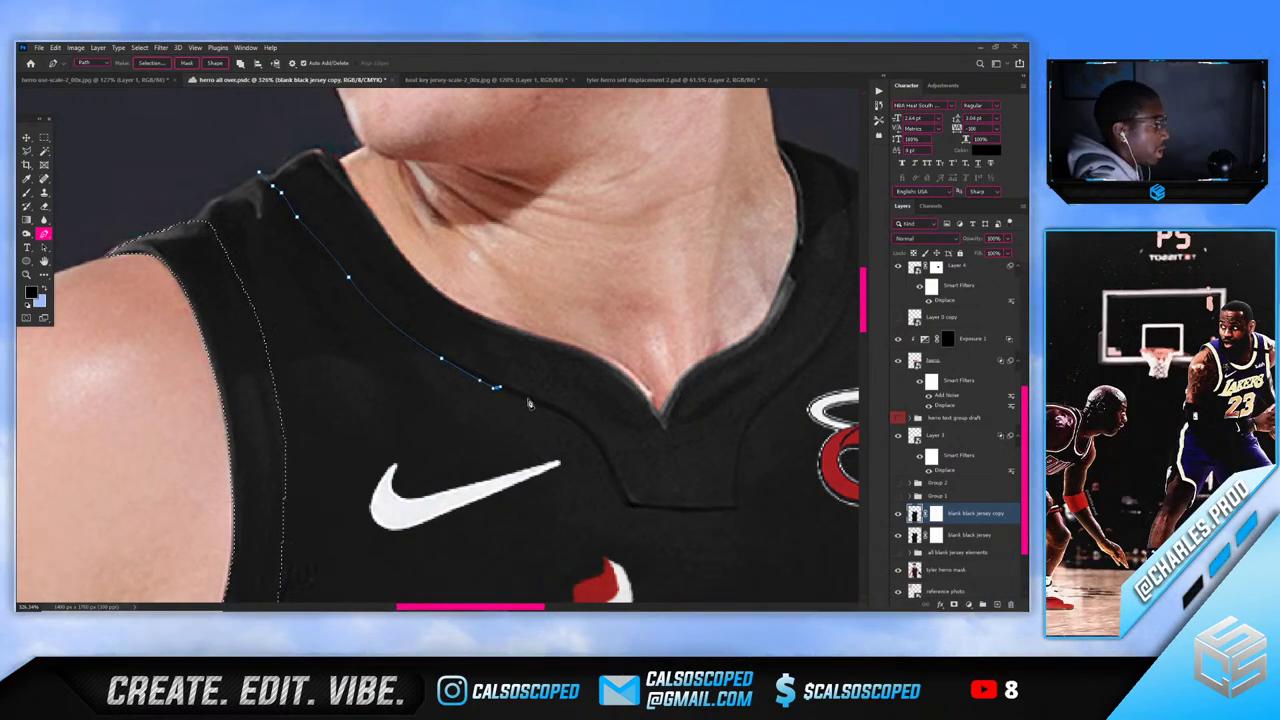
left_click(517, 395)
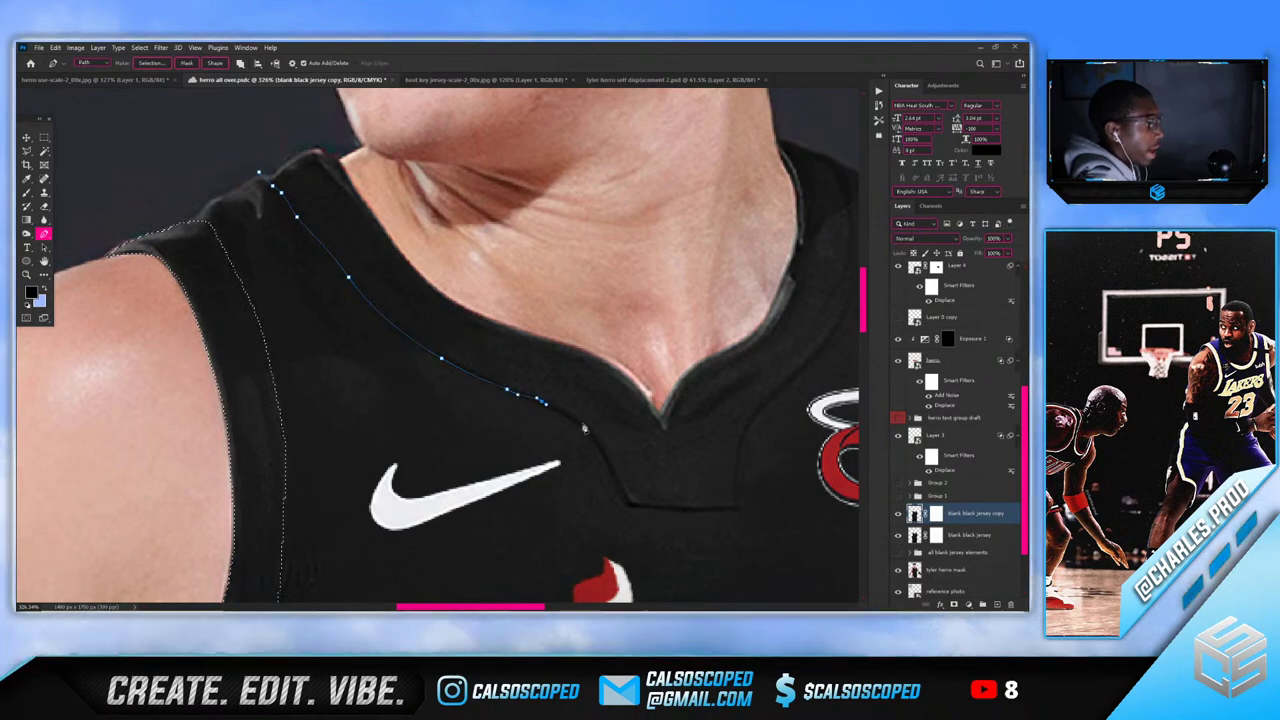
left_click(585, 427)
left_click(608, 460)
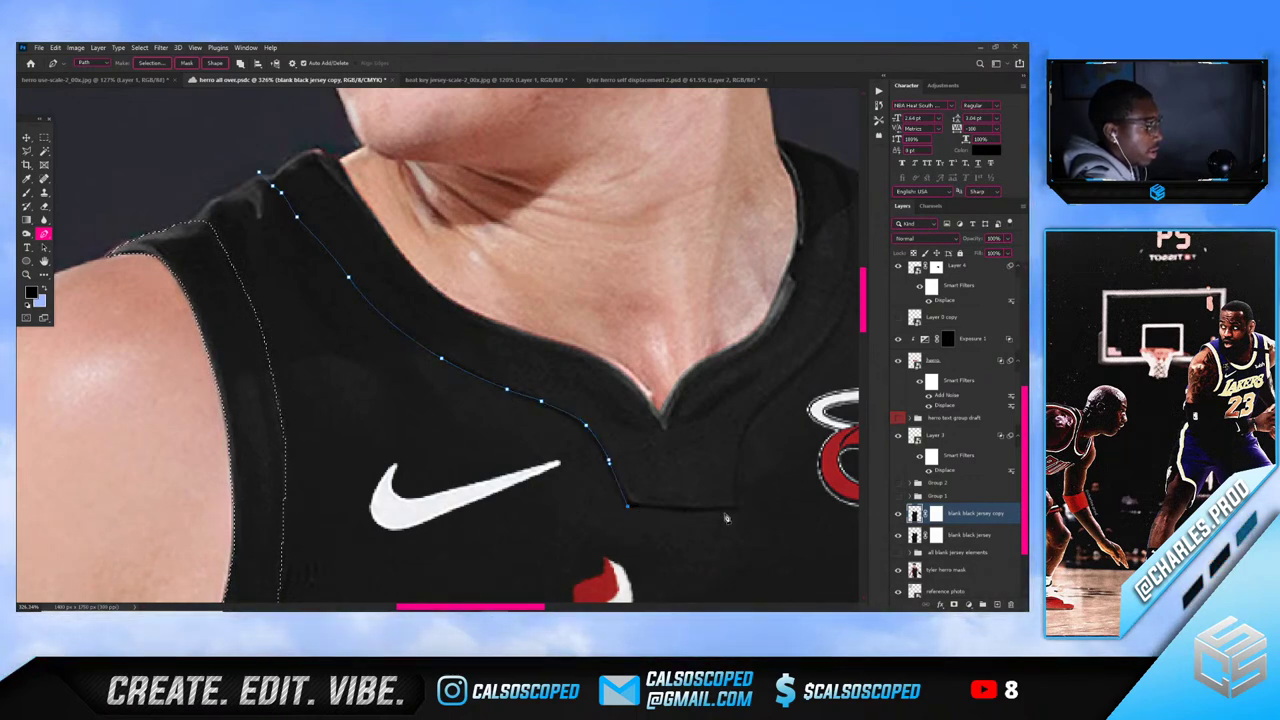
left_click(736, 432)
left_click(763, 401)
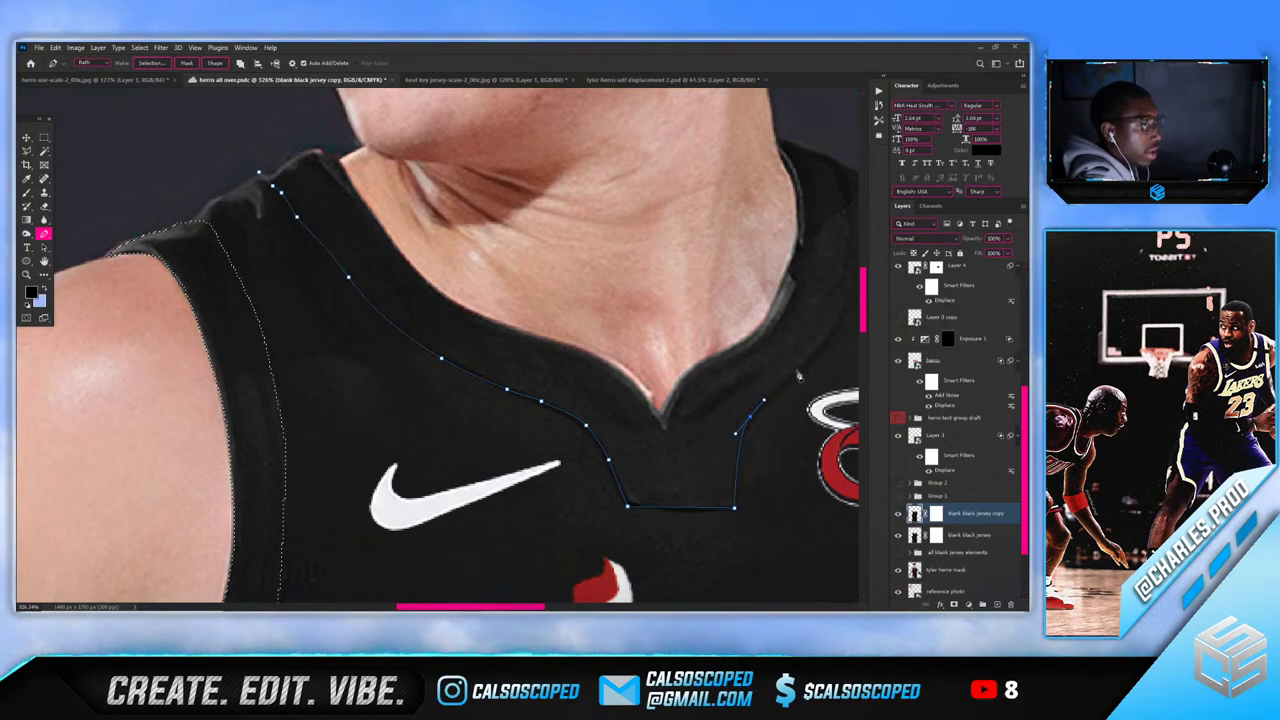
Continue the collar path over the other shoulder and back along the inner neckline to enclose the collar trim
scroll(830, 335, "down", 4)
scroll(800, 333, "up", 6)
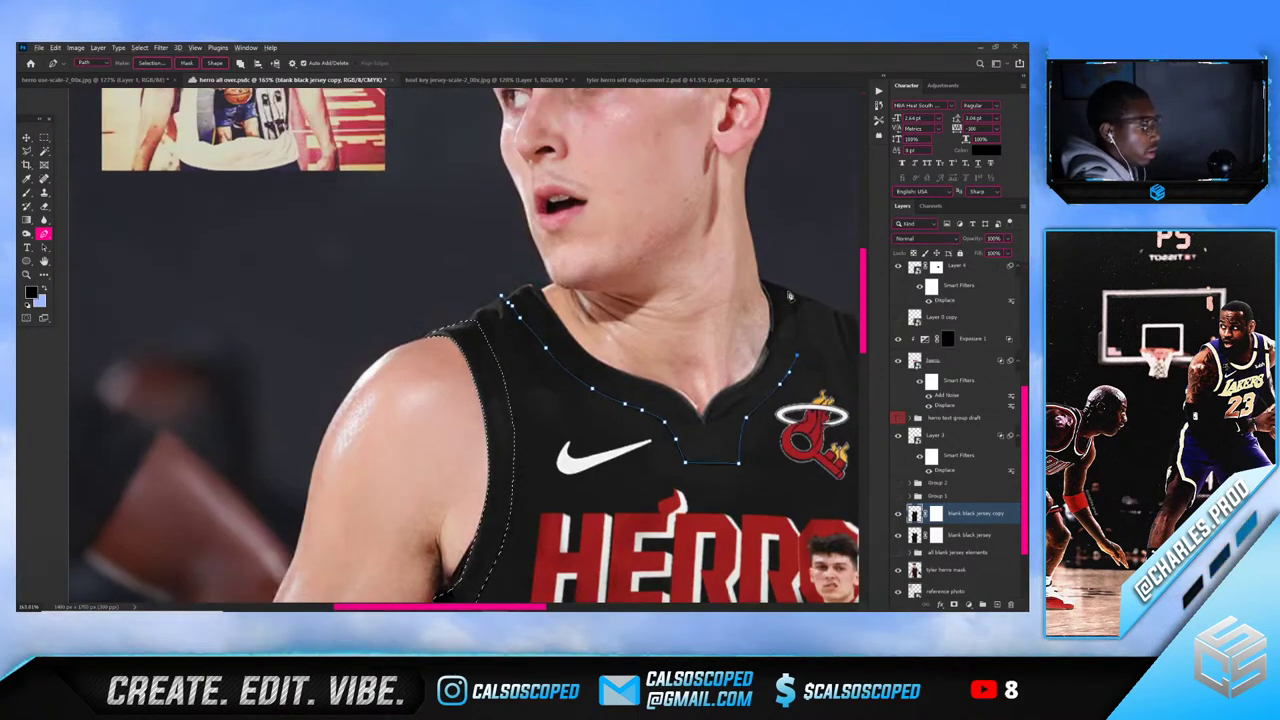
left_click_drag(809, 339, 727, 282)
scroll(804, 297, "up", 1)
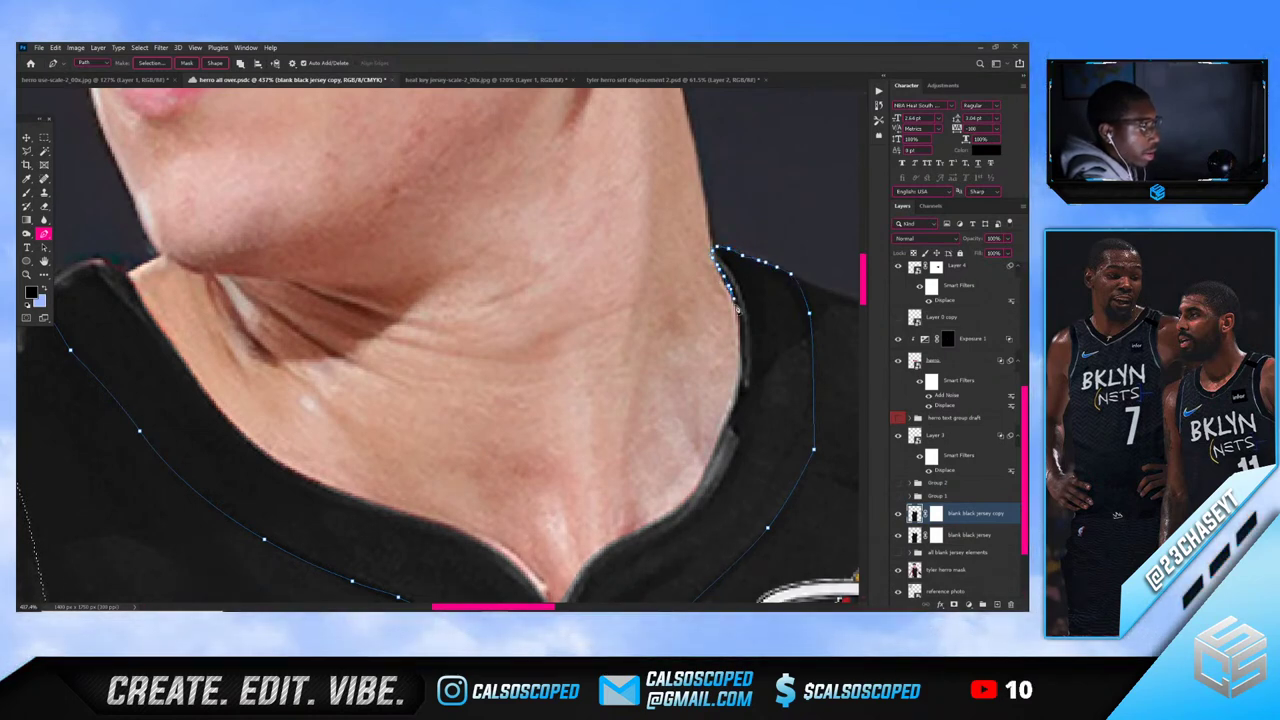
mouse_move(743, 343)
left_mouse_down()
mouse_move(742, 401)
mouse_move(704, 494)
mouse_move(605, 552)
mouse_move(430, 455)
mouse_move(302, 412)
mouse_move(185, 312)
left_mouse_up()
key("ctrl+z")
scroll(580, 569, "down", 2)
key("ctrl+z")
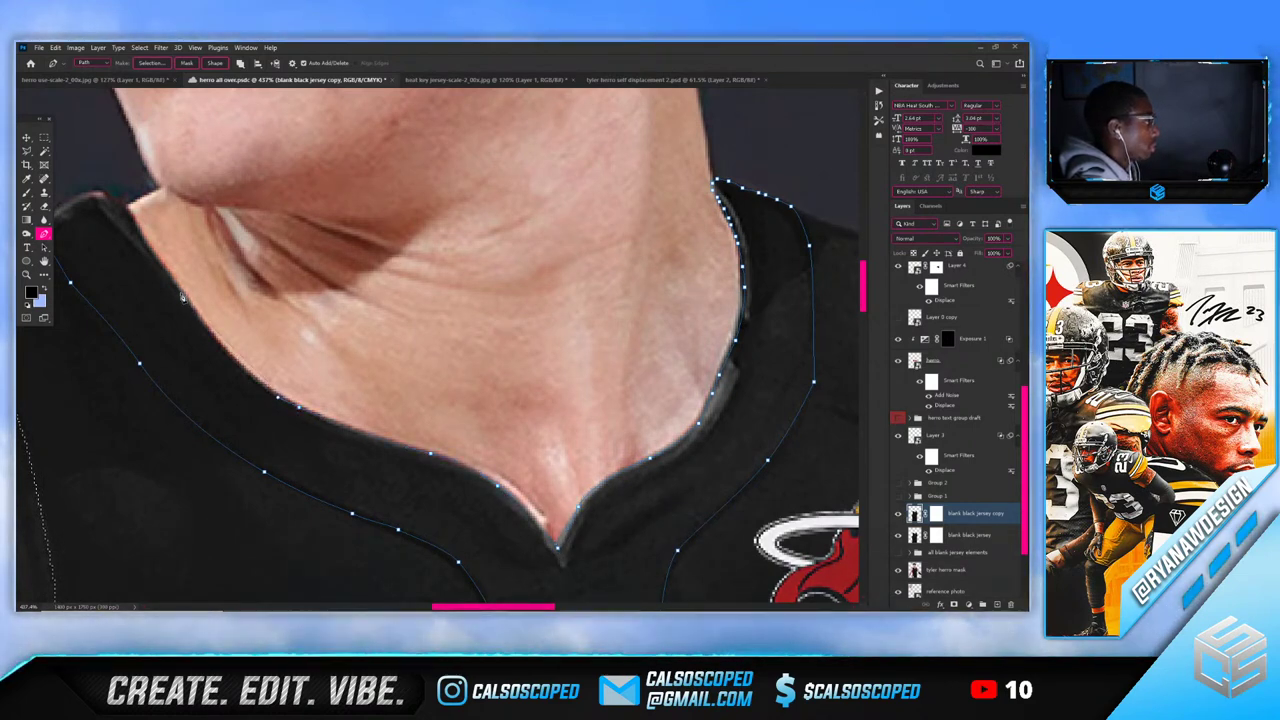
left_click_drag(226, 351, 173, 281)
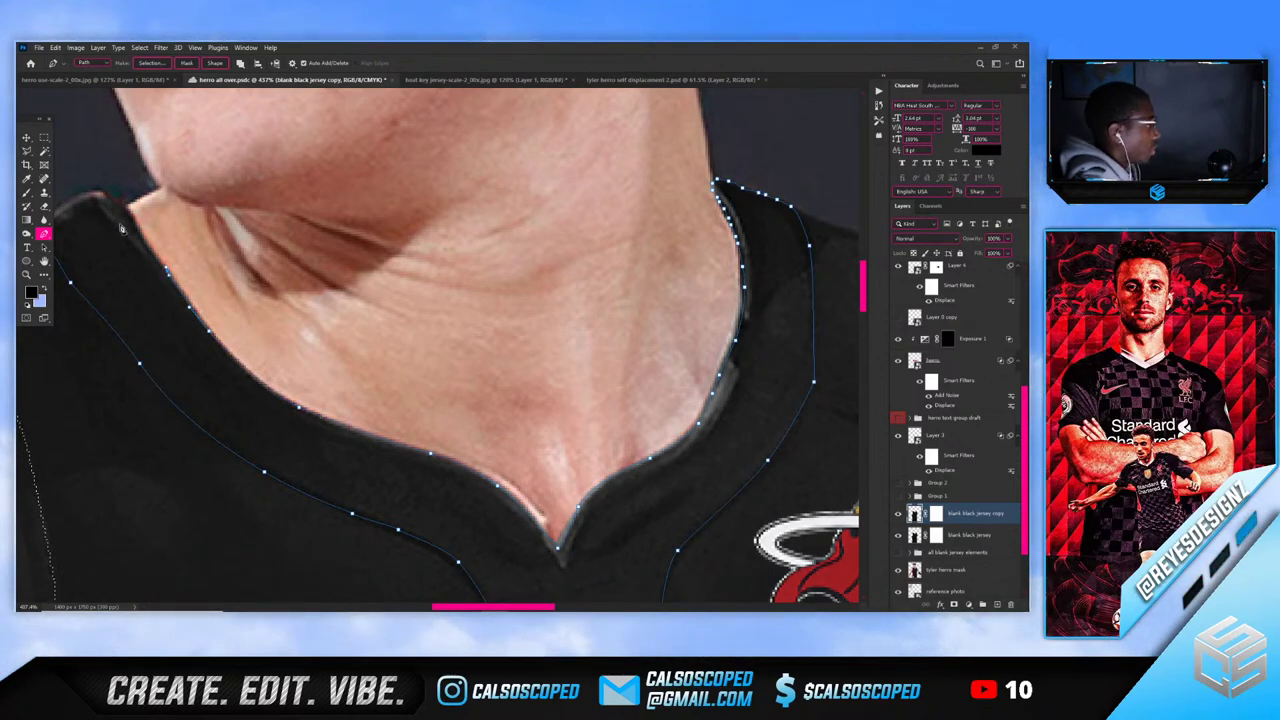
scroll(133, 224, "down", 8)
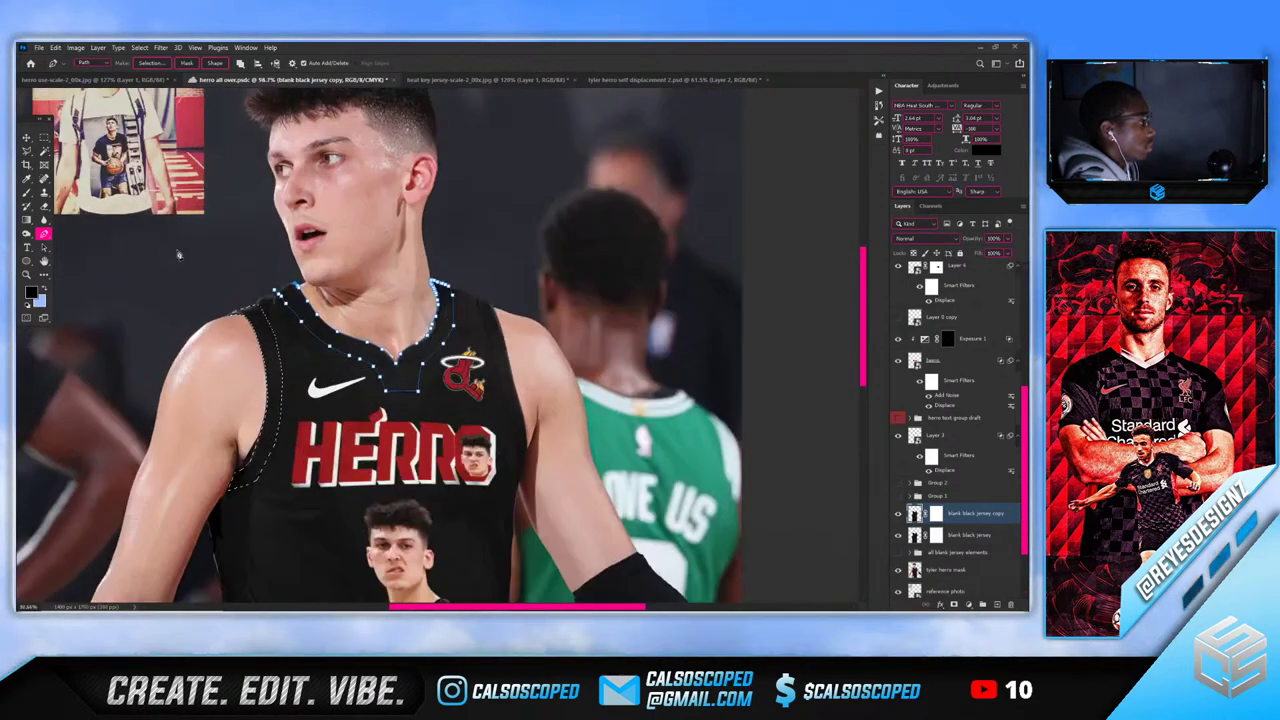
Convert the collar path into a selection added to the armhole selection
right_click(199, 227)
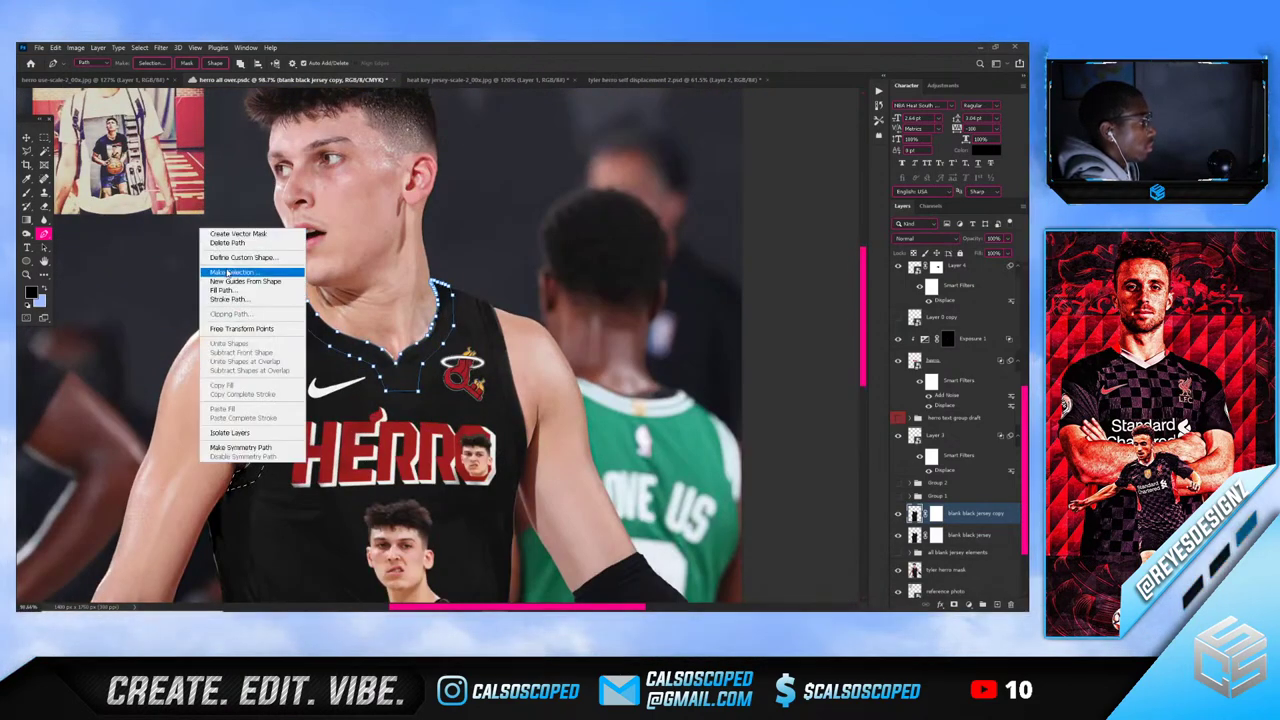
left_click(217, 268)
left_click(573, 222)
Trace a Pen path around the armhole trim on the image's right side
key("p")
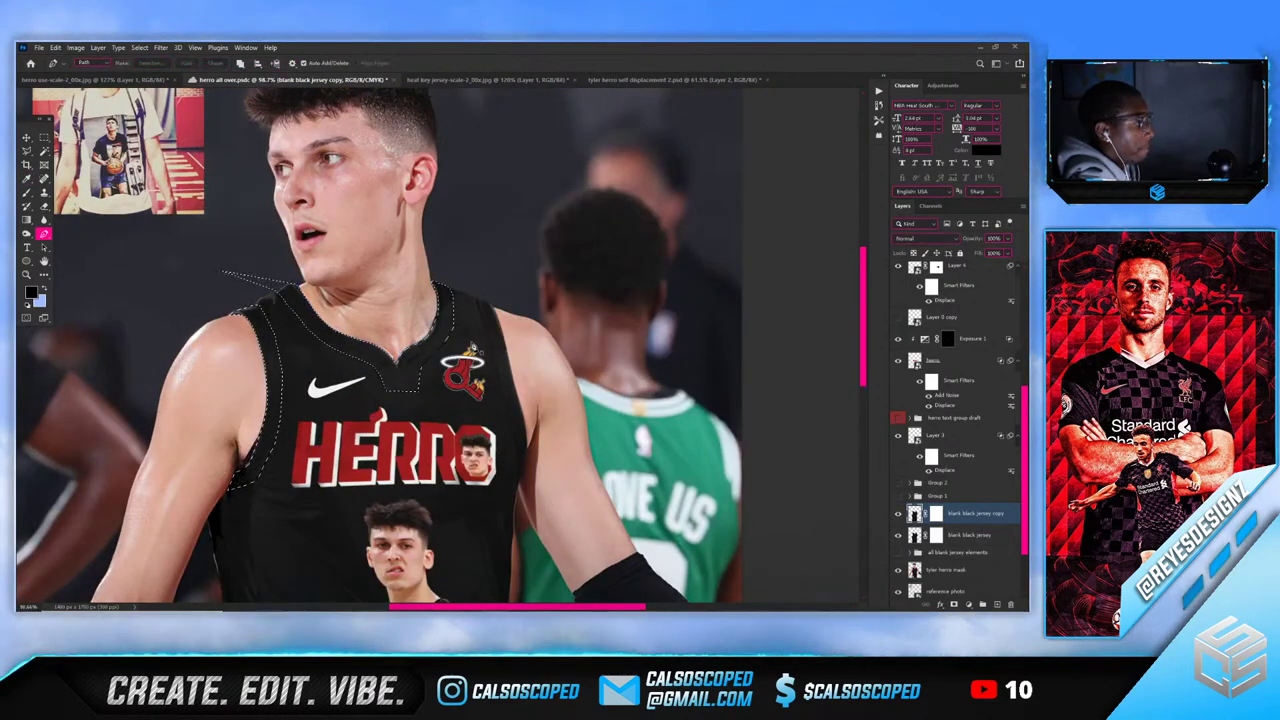
scroll(490, 300, "up", 3)
left_click(470, 304)
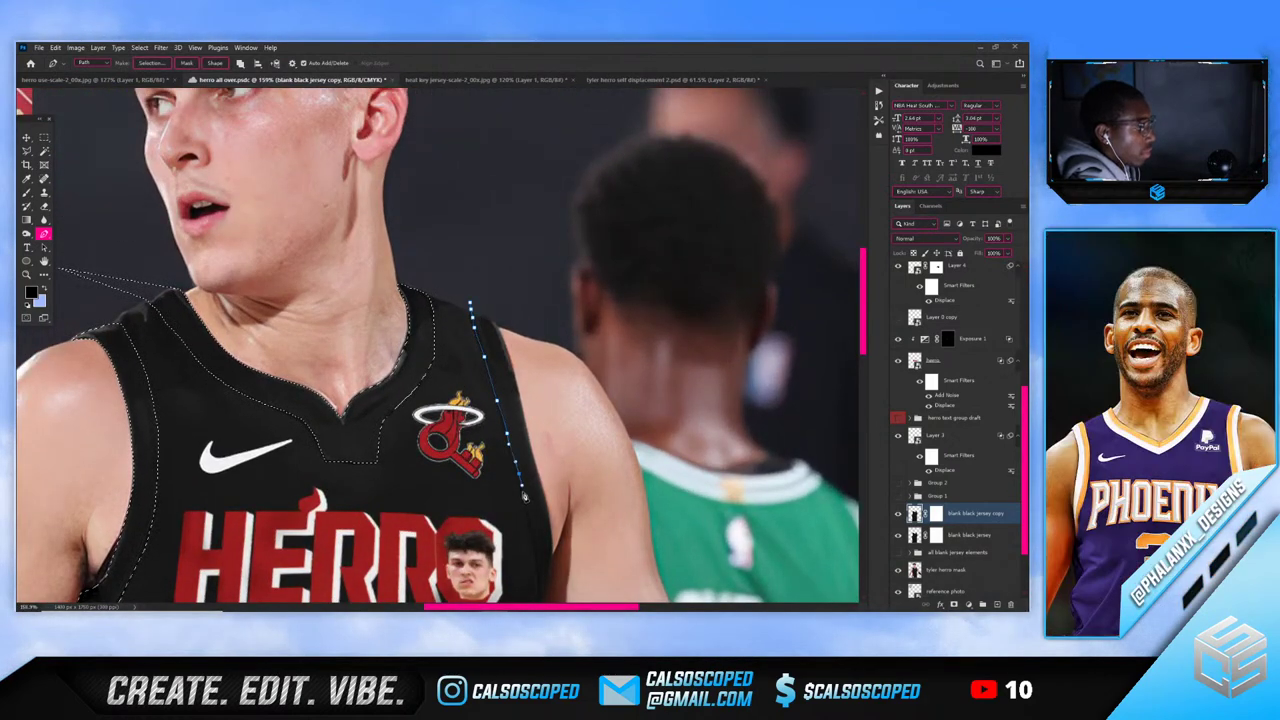
scroll(525, 509, "down", 3)
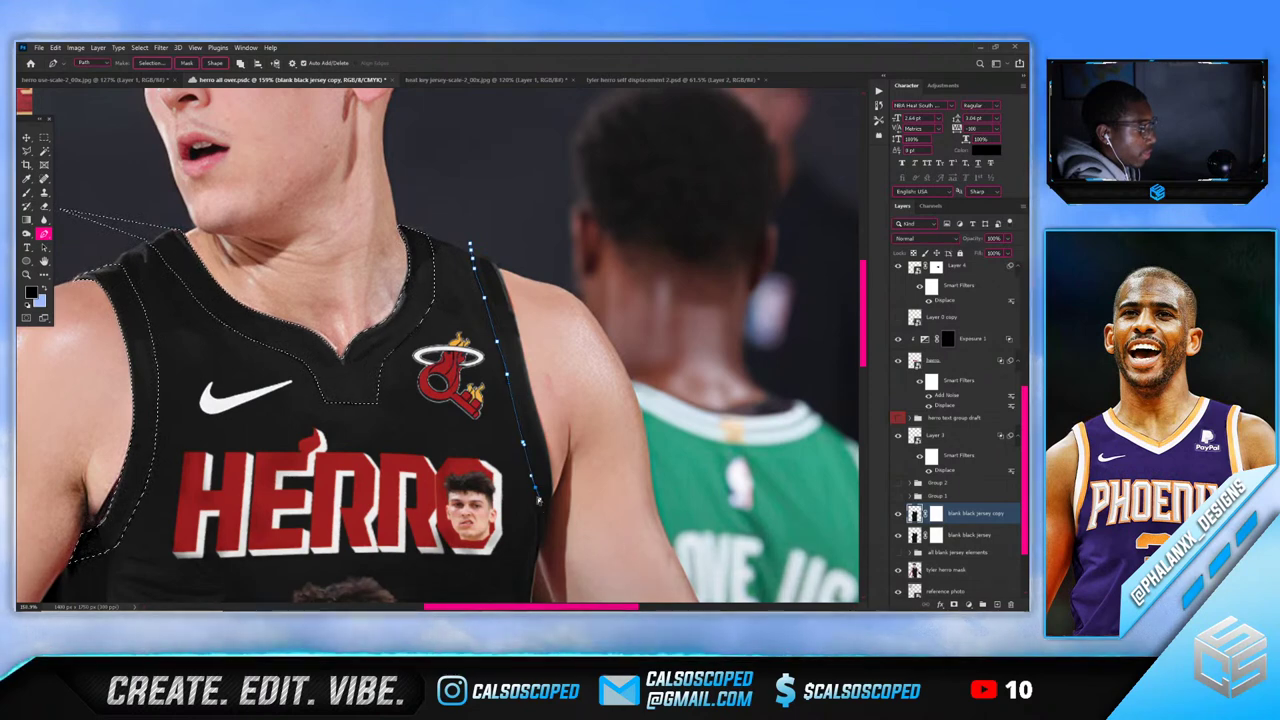
left_click_drag(539, 530, 553, 490)
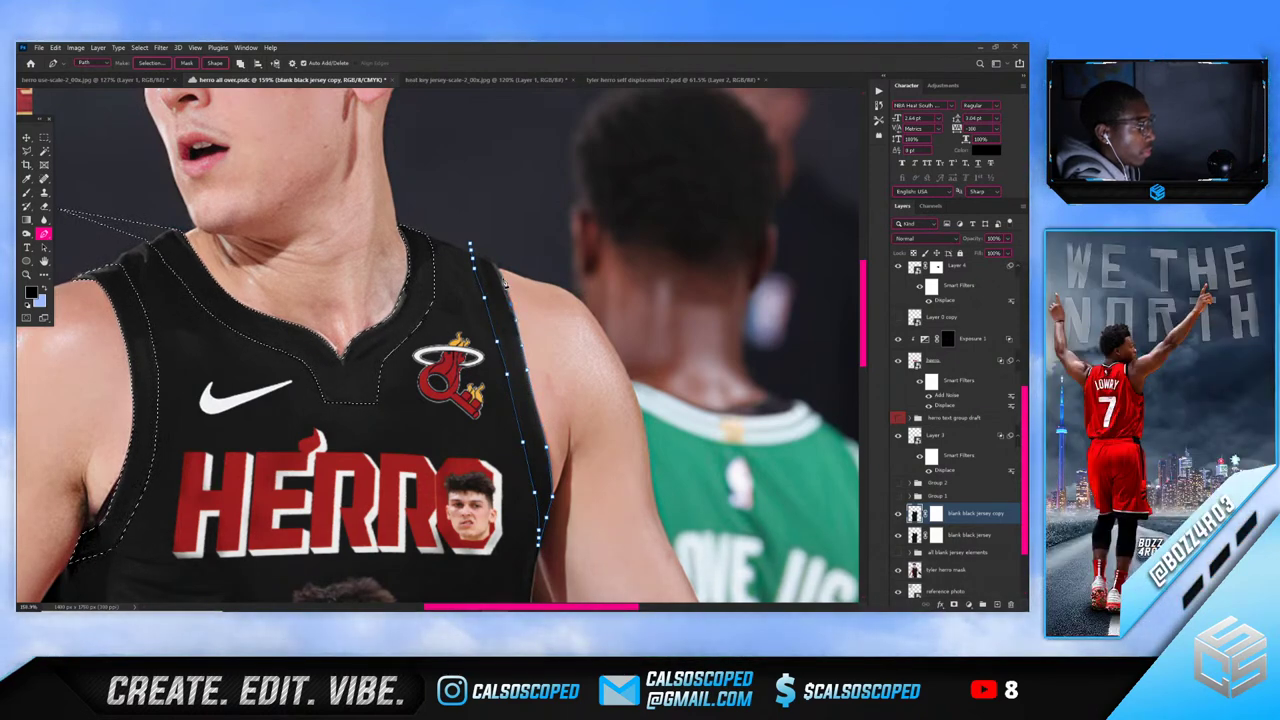
Add the second armhole's path to the existing armhole and collar selection
right_click(468, 222)
left_click(495, 265)
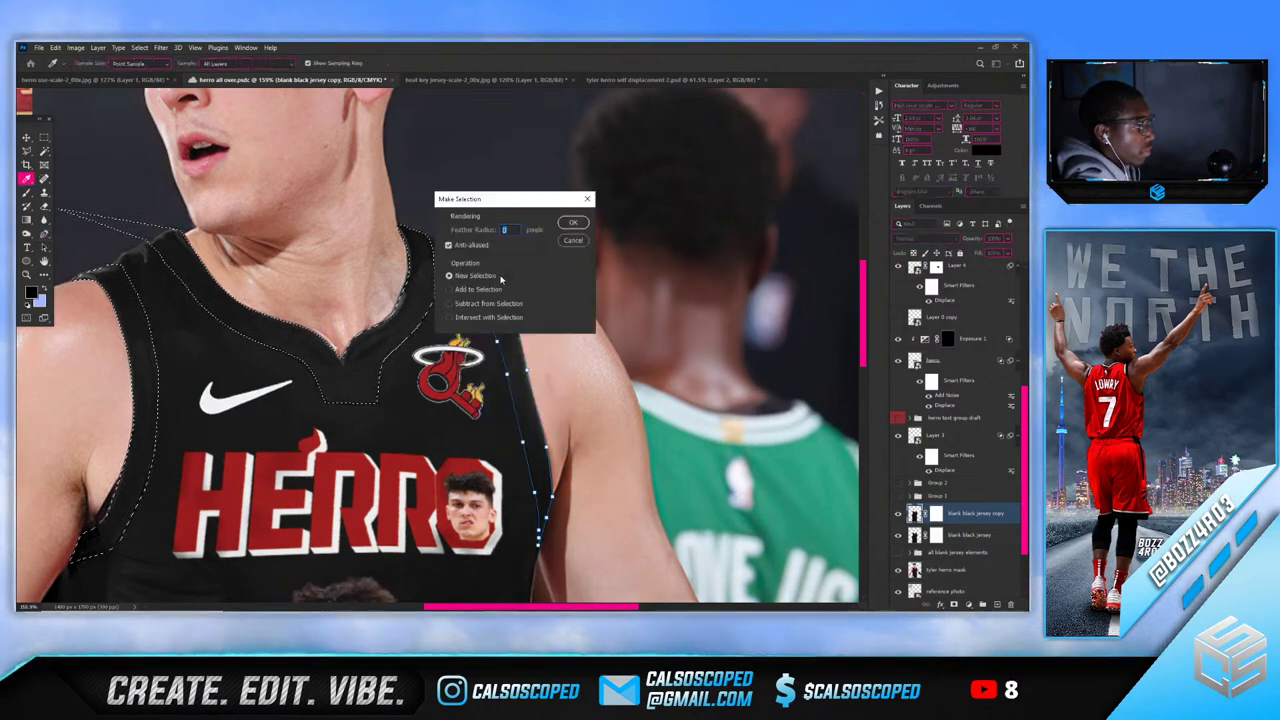
left_click(573, 222)
Apply the existing layer mask on the blank black jersey copy and add a new mask from the trim selection
scroll(553, 247, "down", 5)
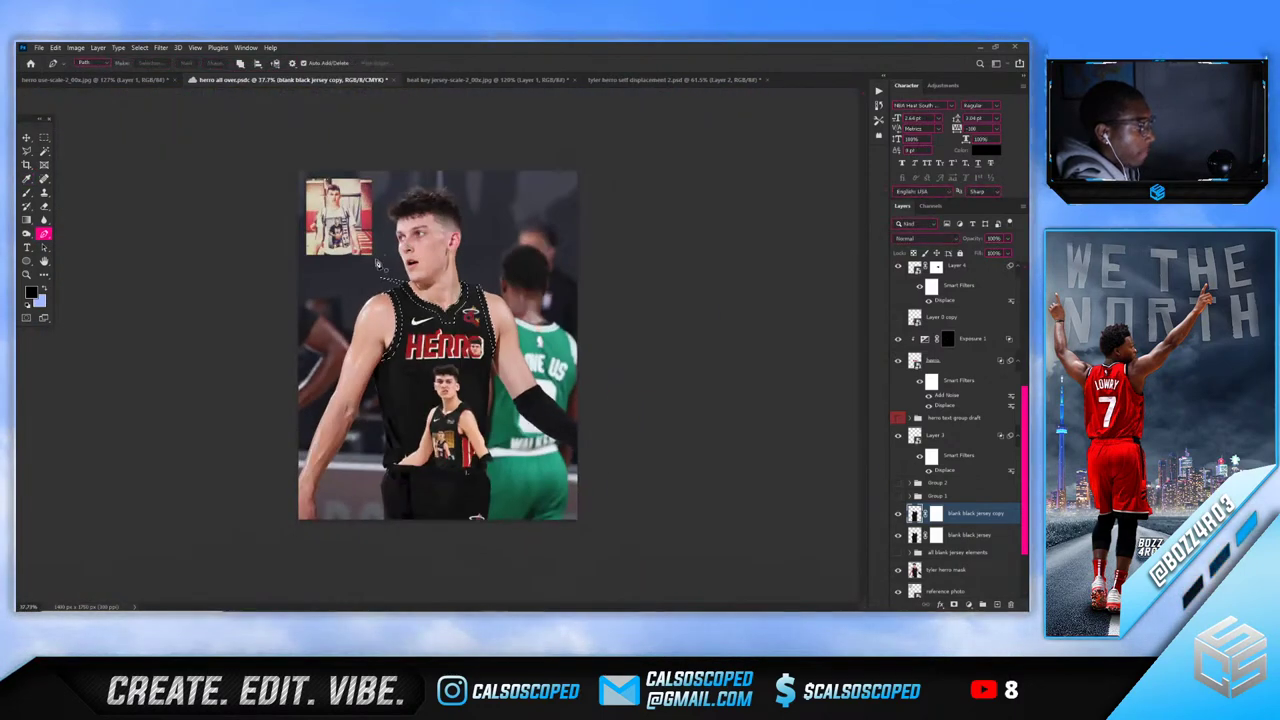
scroll(553, 247, "up", 3)
right_click(938, 516)
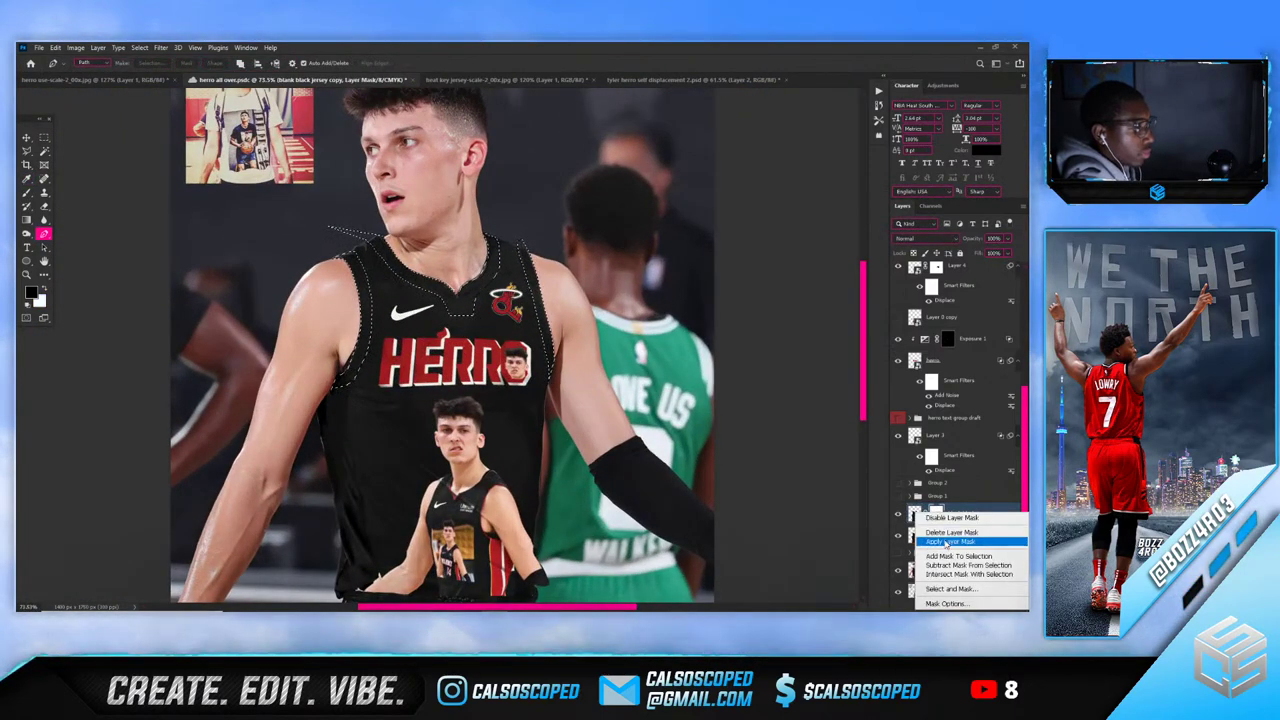
left_click(943, 541)
scroll(605, 465, "down", 2)
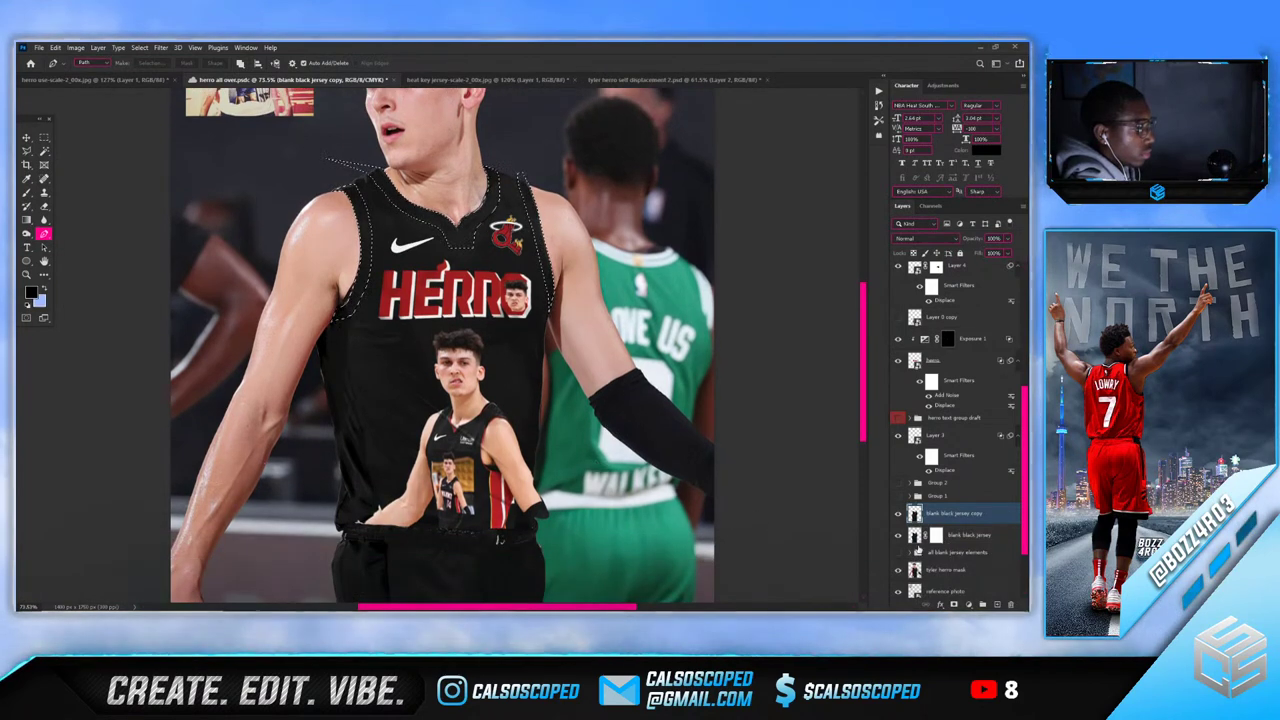
left_click(955, 604)
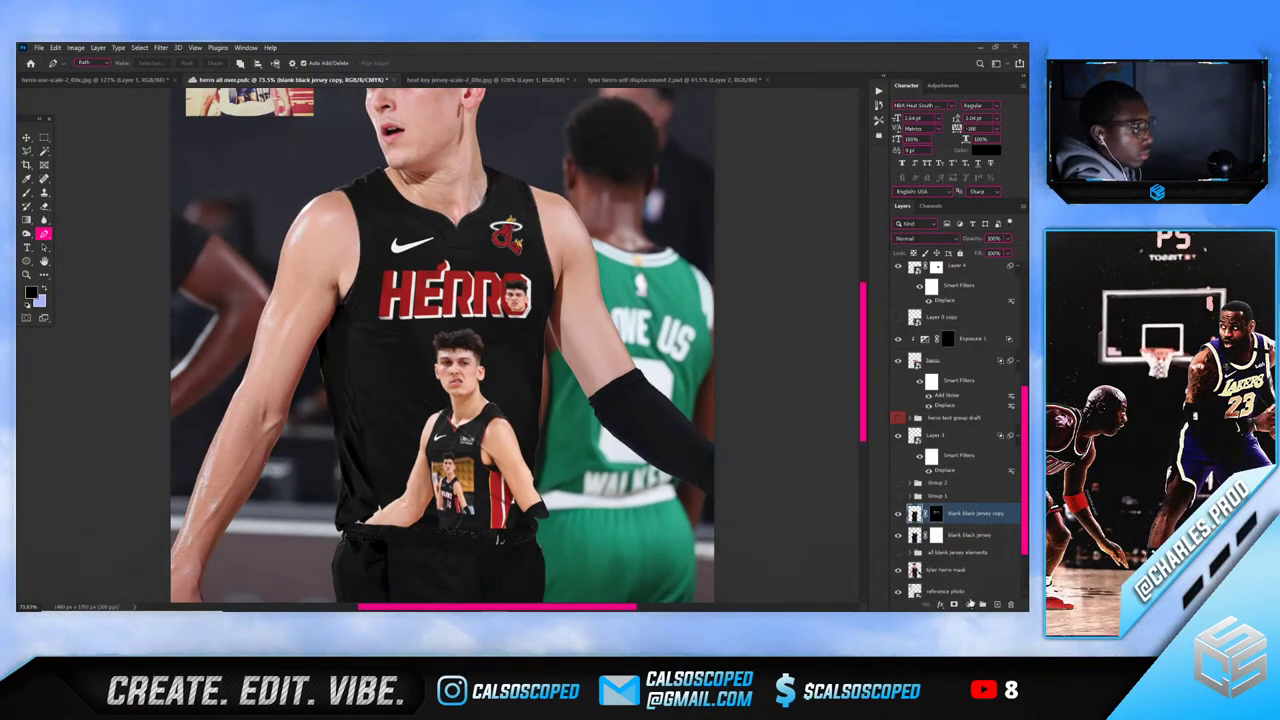
Add a black 000000 solid color fill layer clipped to the blank black jersey copy that holds the trim
left_click(970, 604)
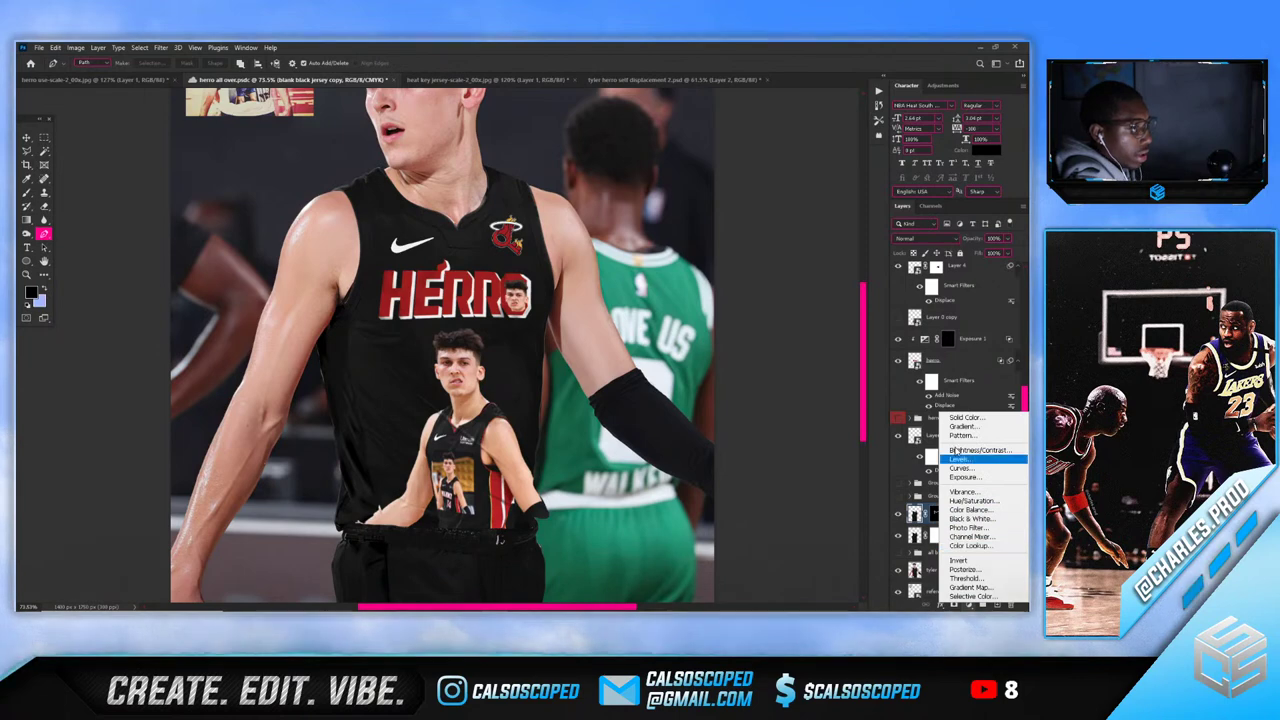
left_click(958, 417)
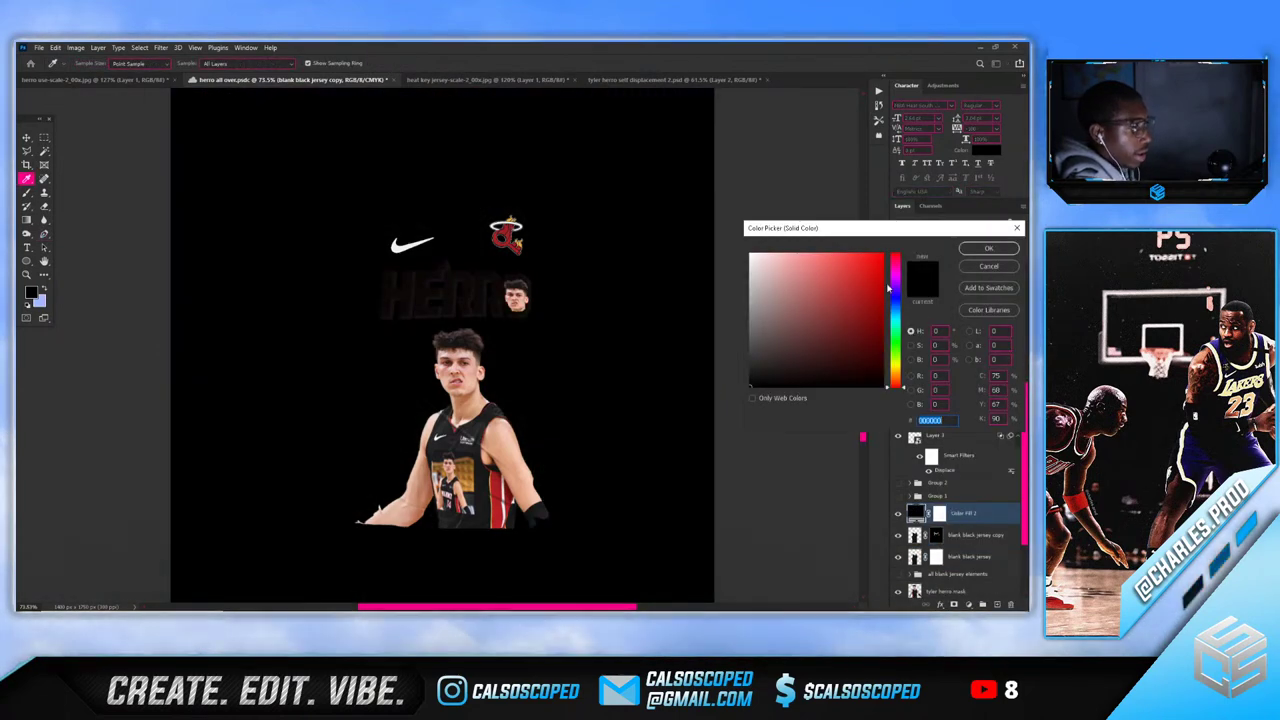
left_click(987, 249)
left_click(969, 522, "alt")
scroll(940, 420, "up", 5)
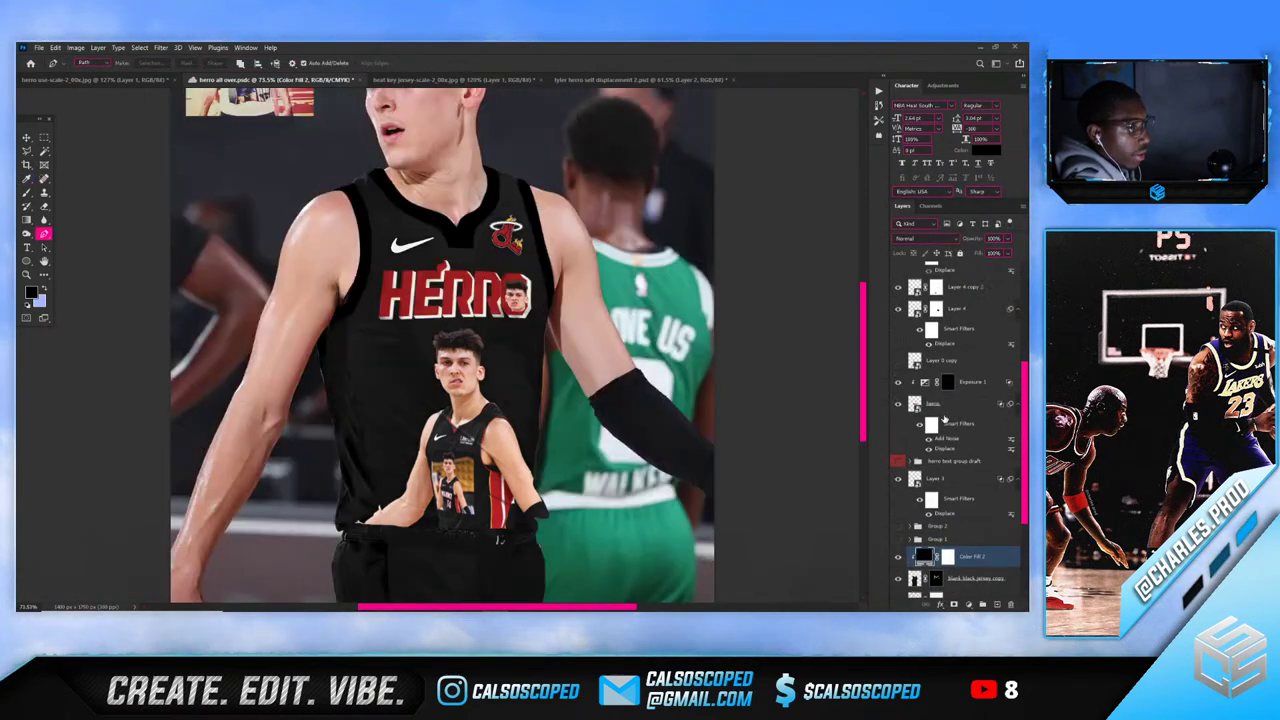
scroll(937, 406, "down", 7)
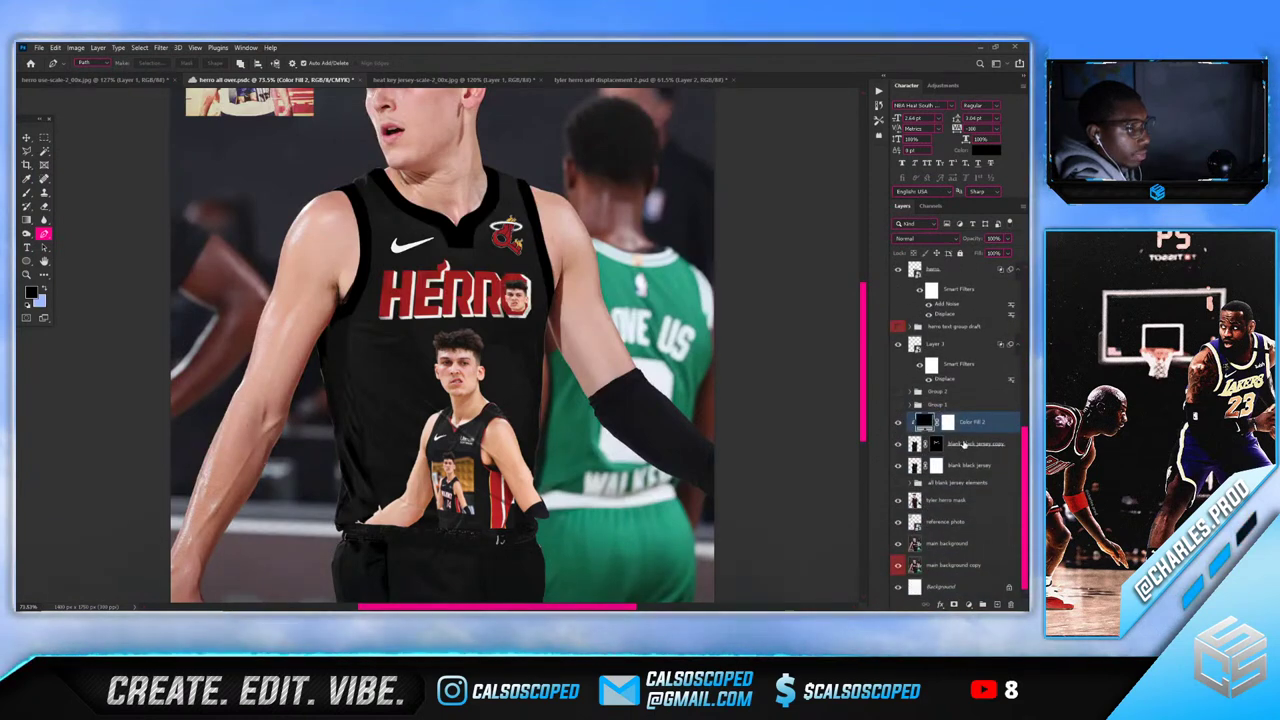
Rename the masked blank black jersey copy layer as black sleeves
double_click(963, 444)
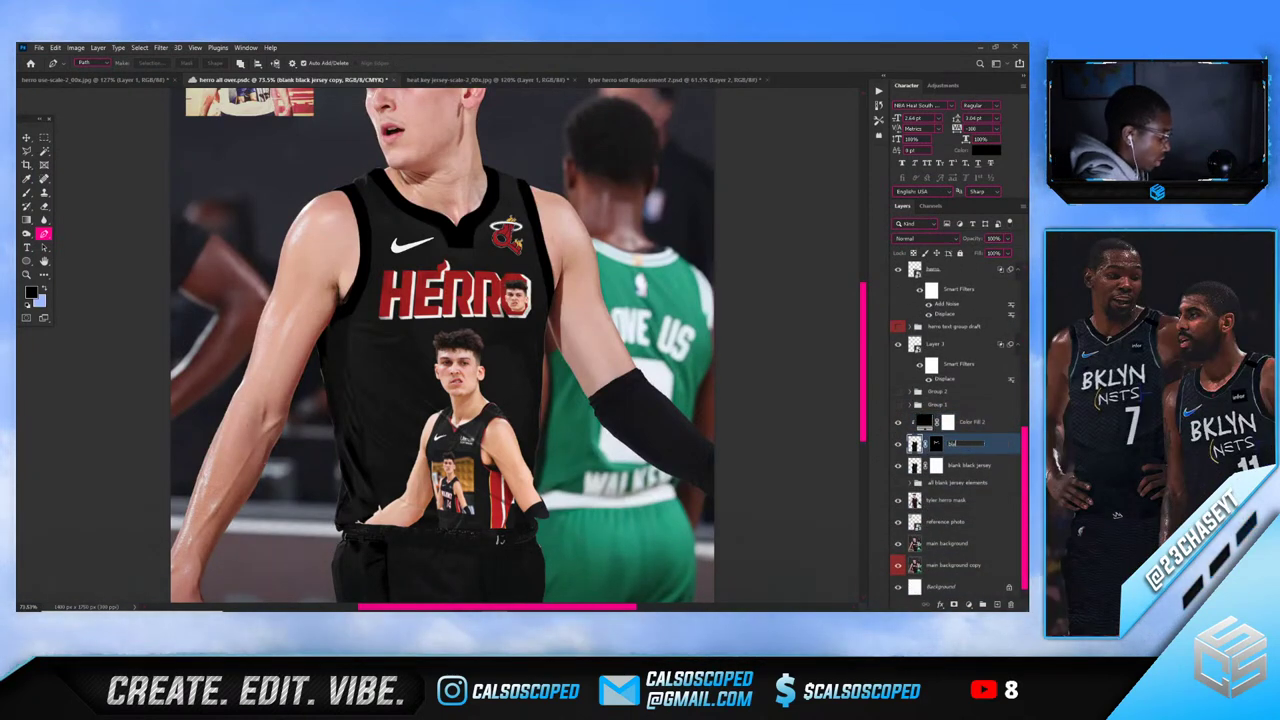
type("black slee")
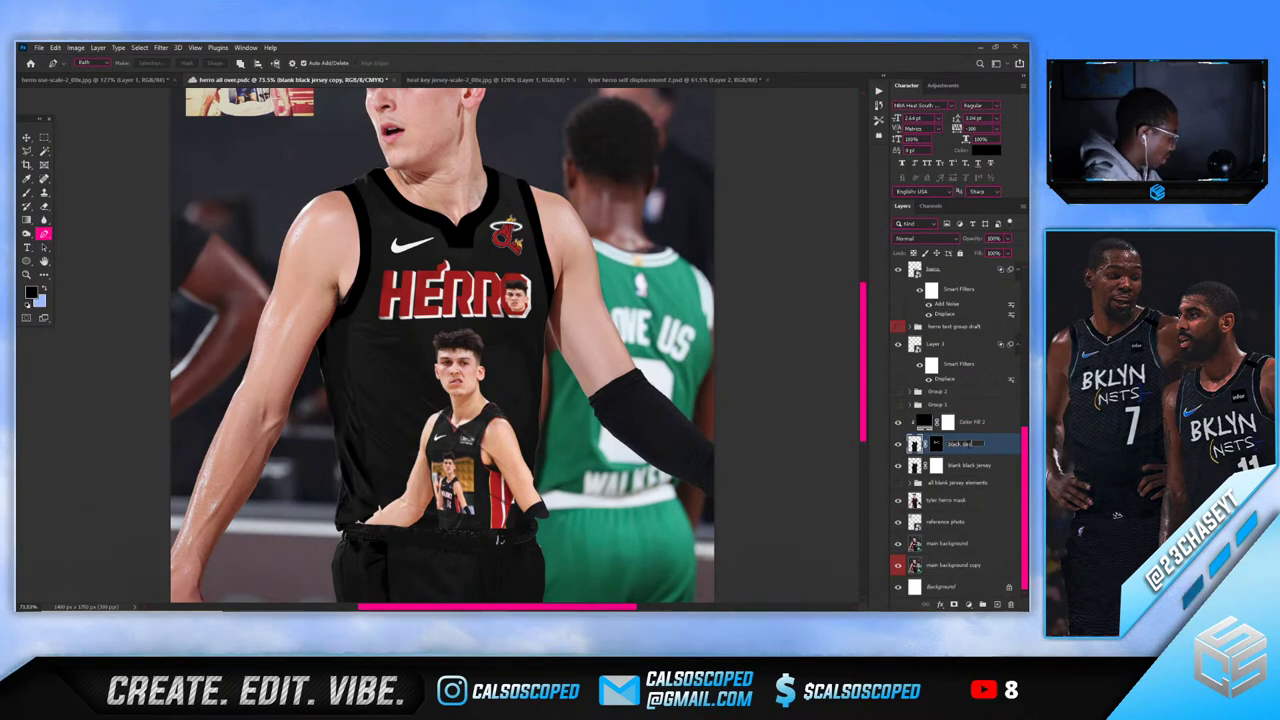
type("ves")
key("Return")
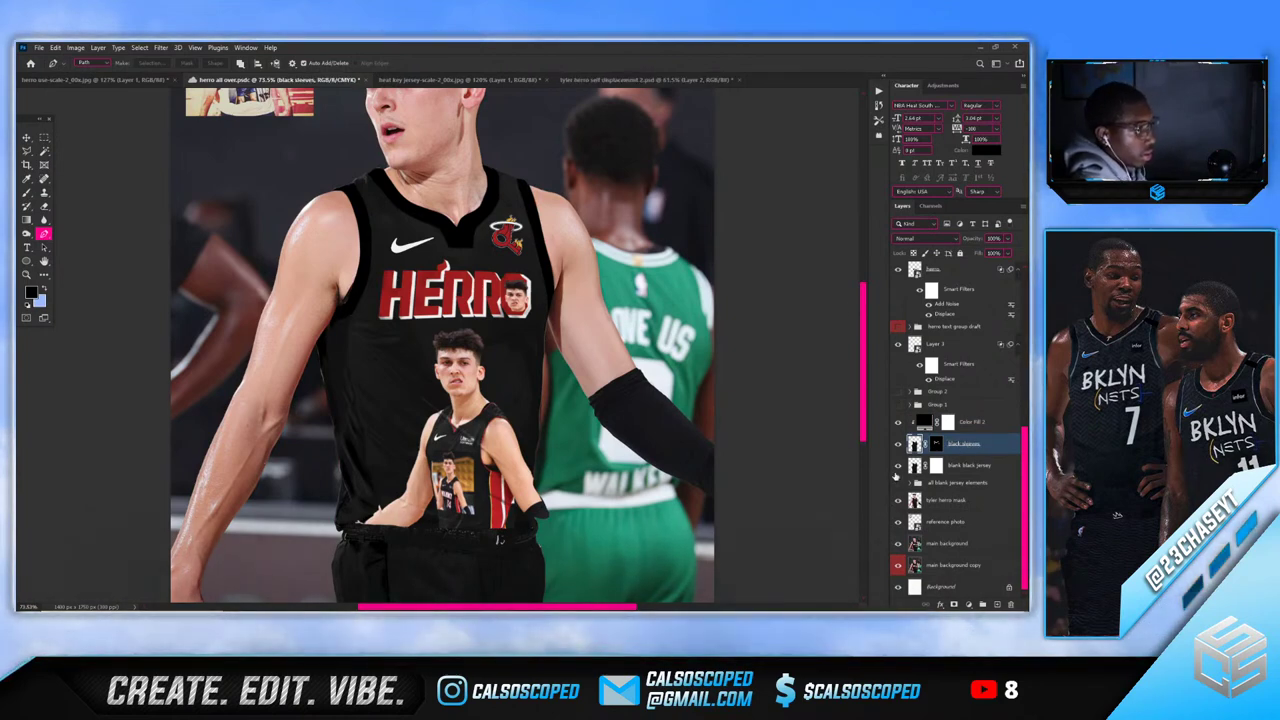
Copy the orange Linear Light color fill from the document nested inside the HERRO lettering smart object, and close both nested documents
scroll(900, 480, "up", 3)
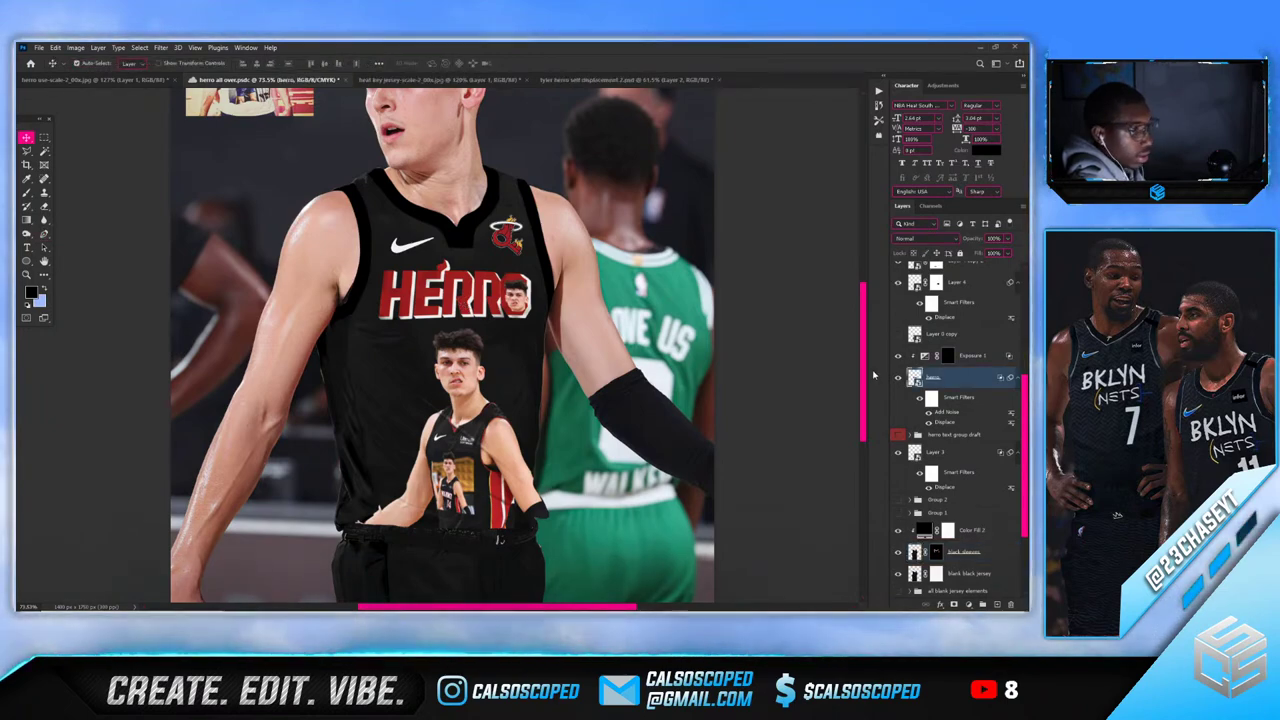
double_click(918, 382)
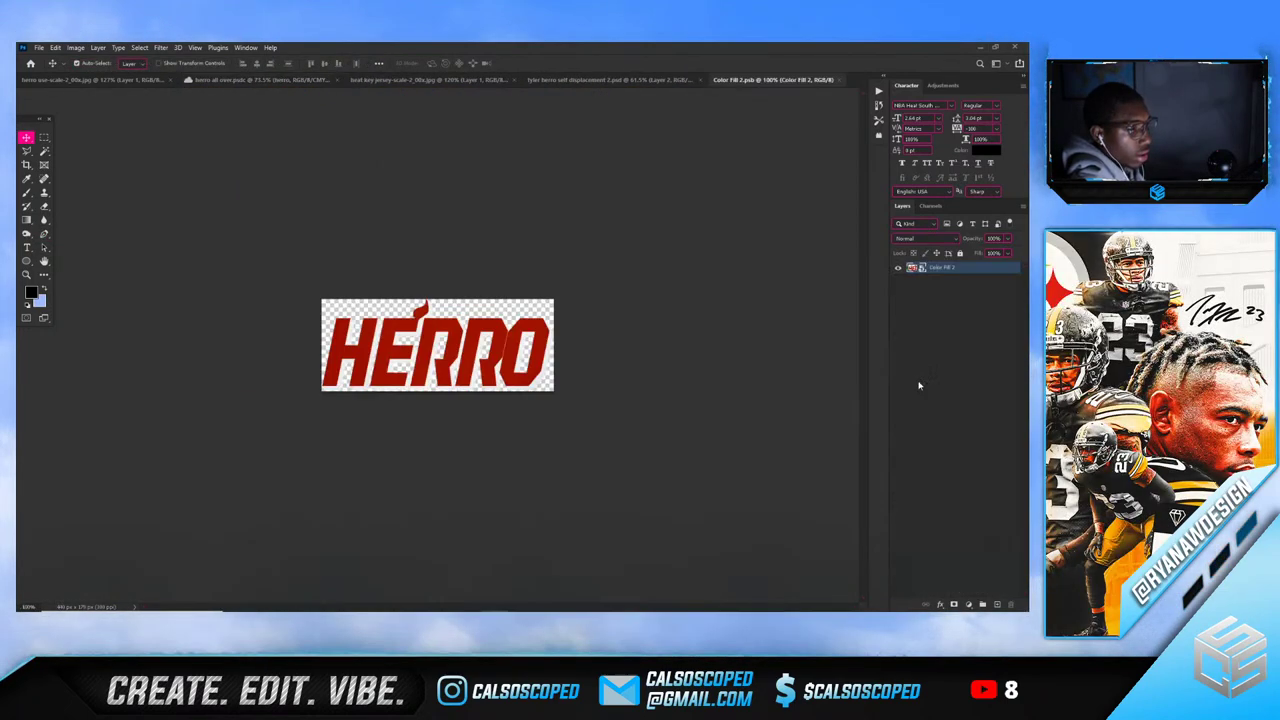
double_click(918, 270)
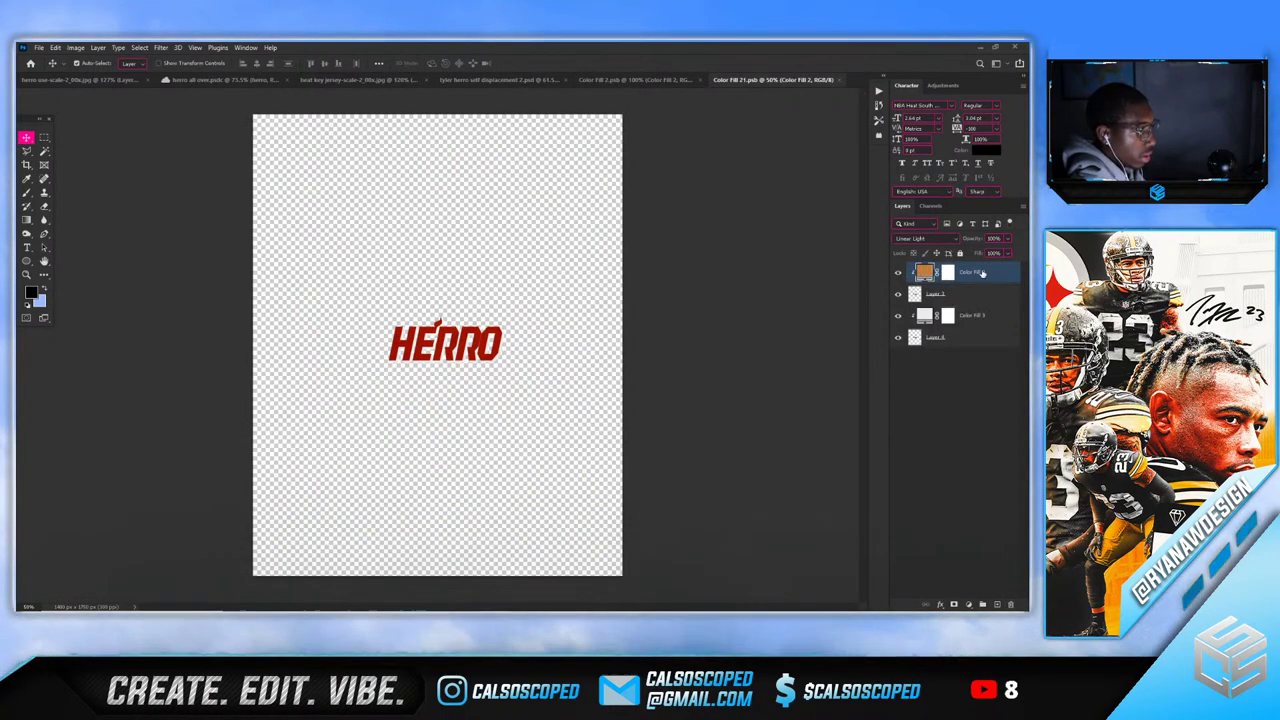
left_click(838, 80)
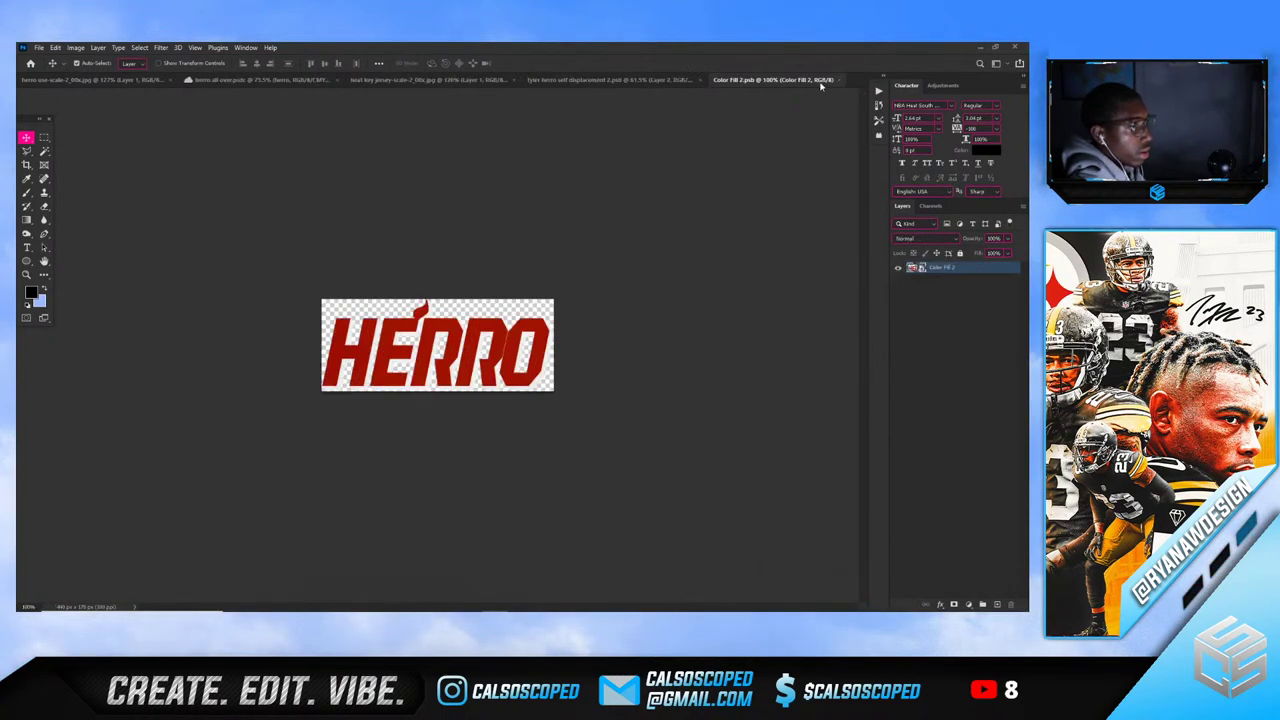
left_click(838, 80)
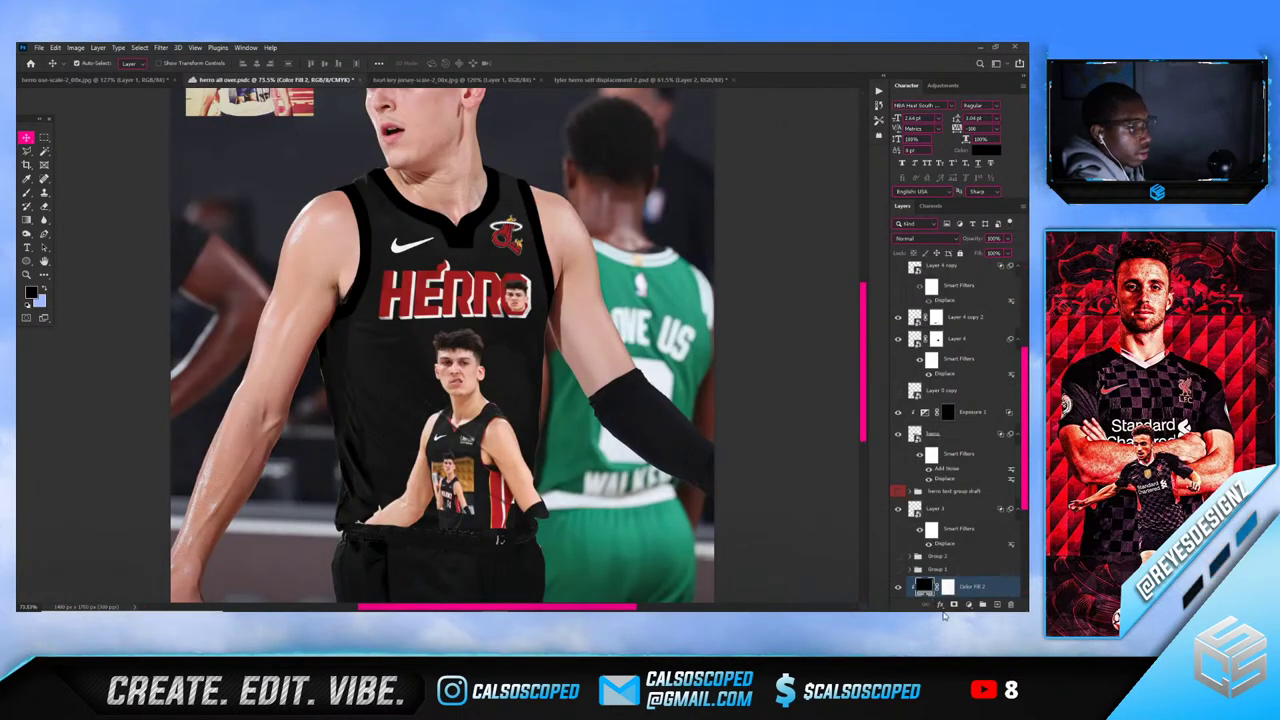
Paste the orange Linear Light fill clipped to the black sleeves layer, and delete the black color fill
double_click(924, 585)
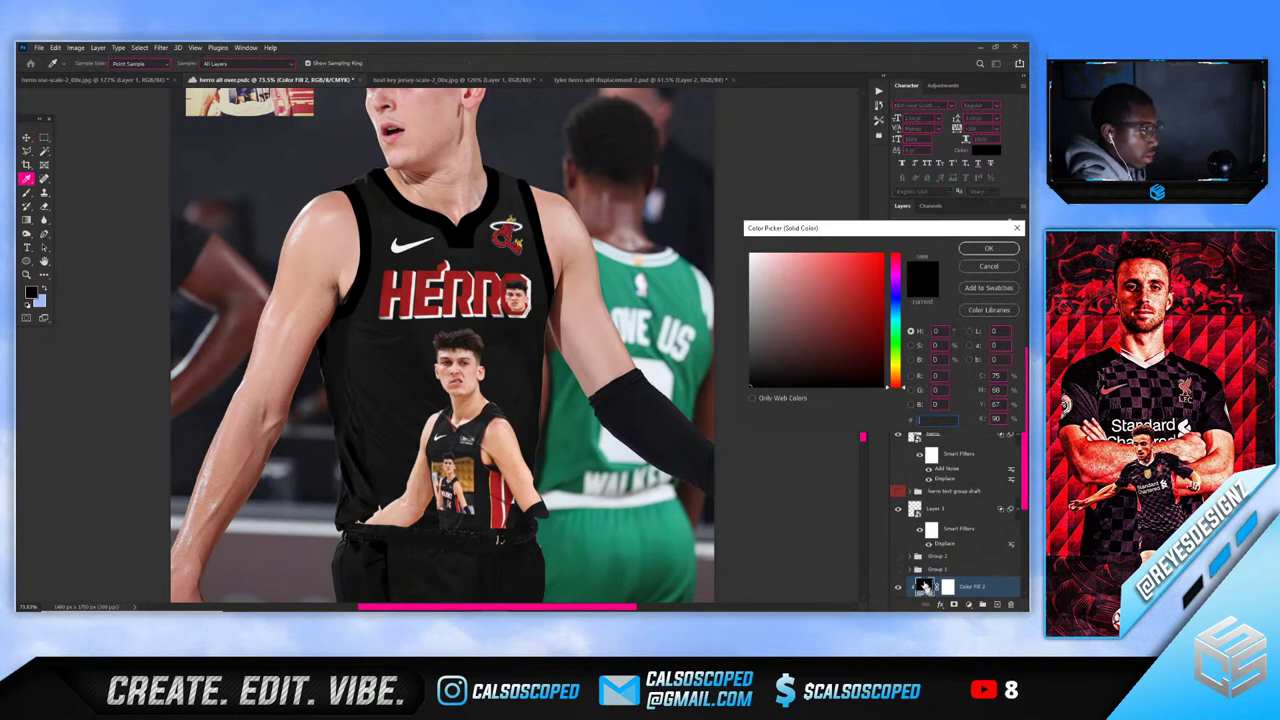
key("Return")
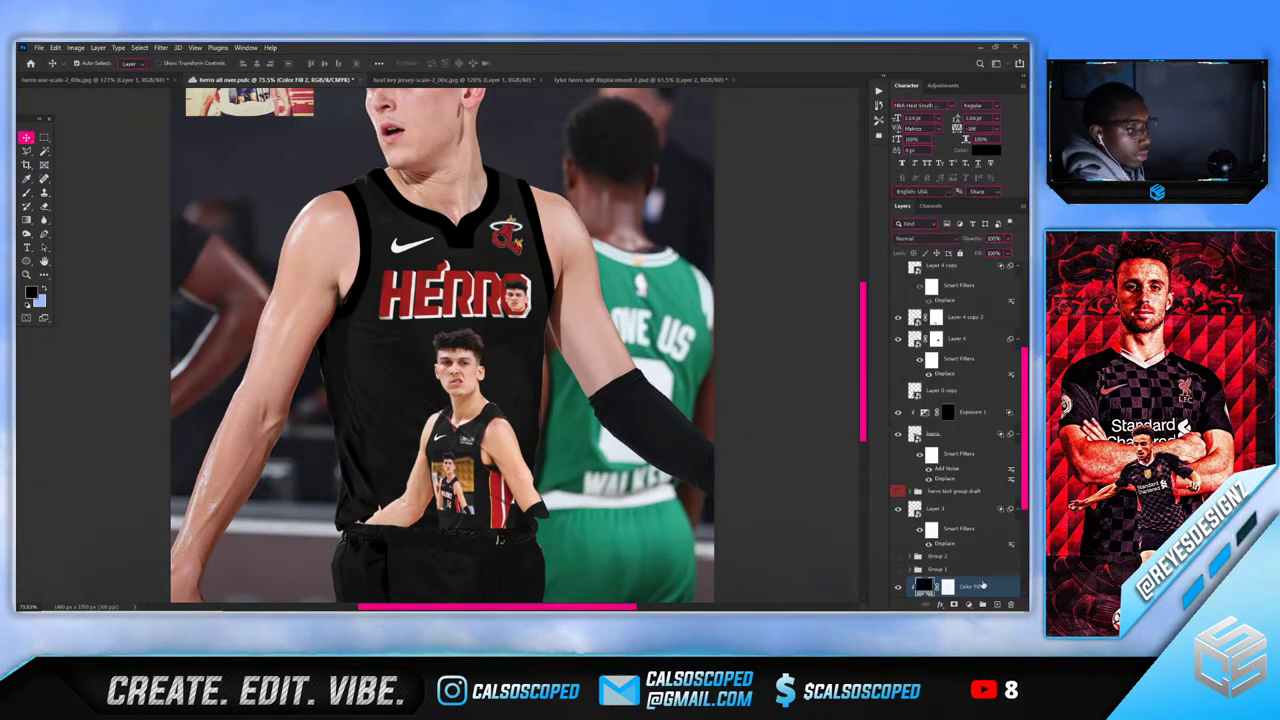
key("ctrl+z")
scroll(985, 585, "down", 1)
left_click(968, 526)
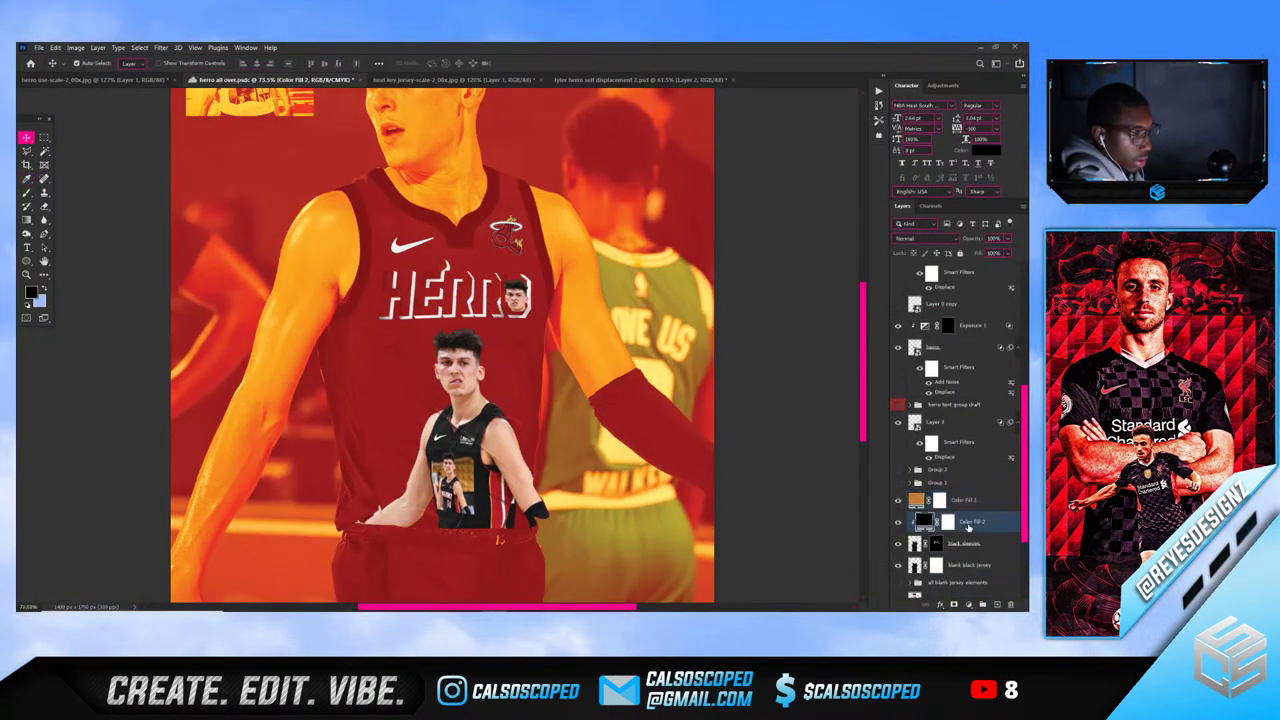
key("Delete")
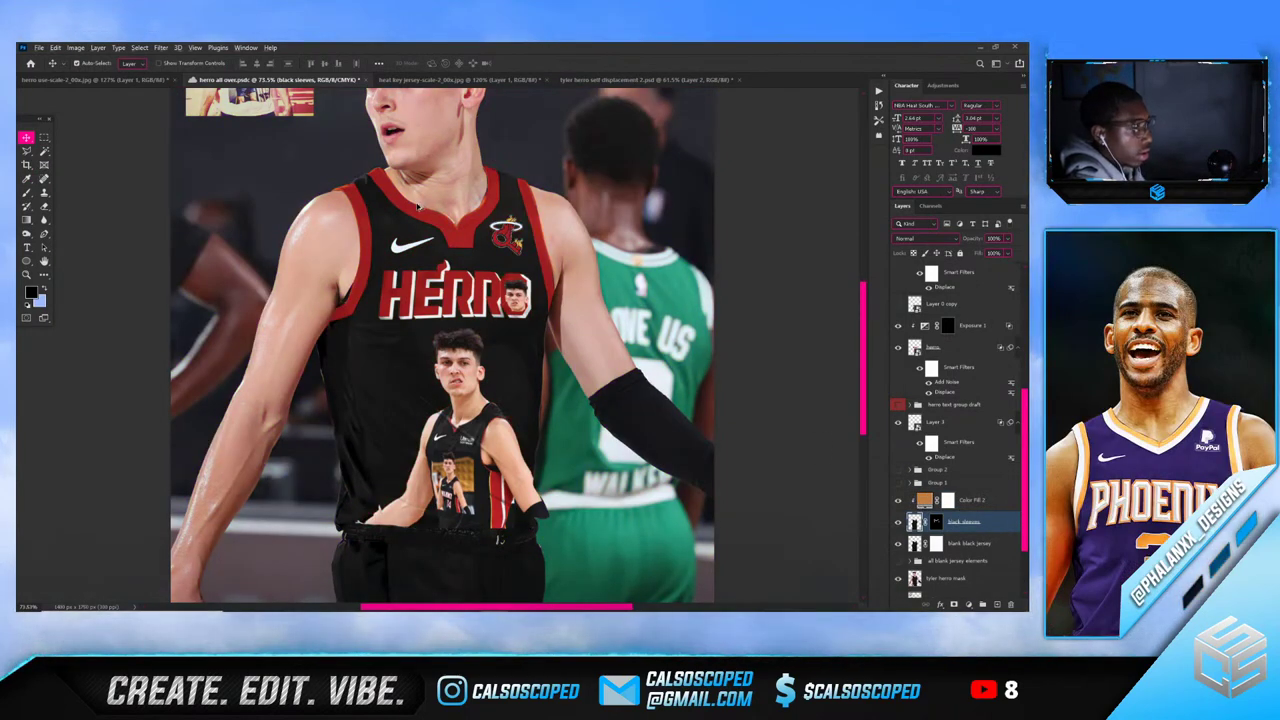
scroll(418, 208, "up", 2)
left_click(985, 500)
Compare the collar and armhole trim up close with the orange color fill hidden and shown
scroll(305, 294, "down", 3)
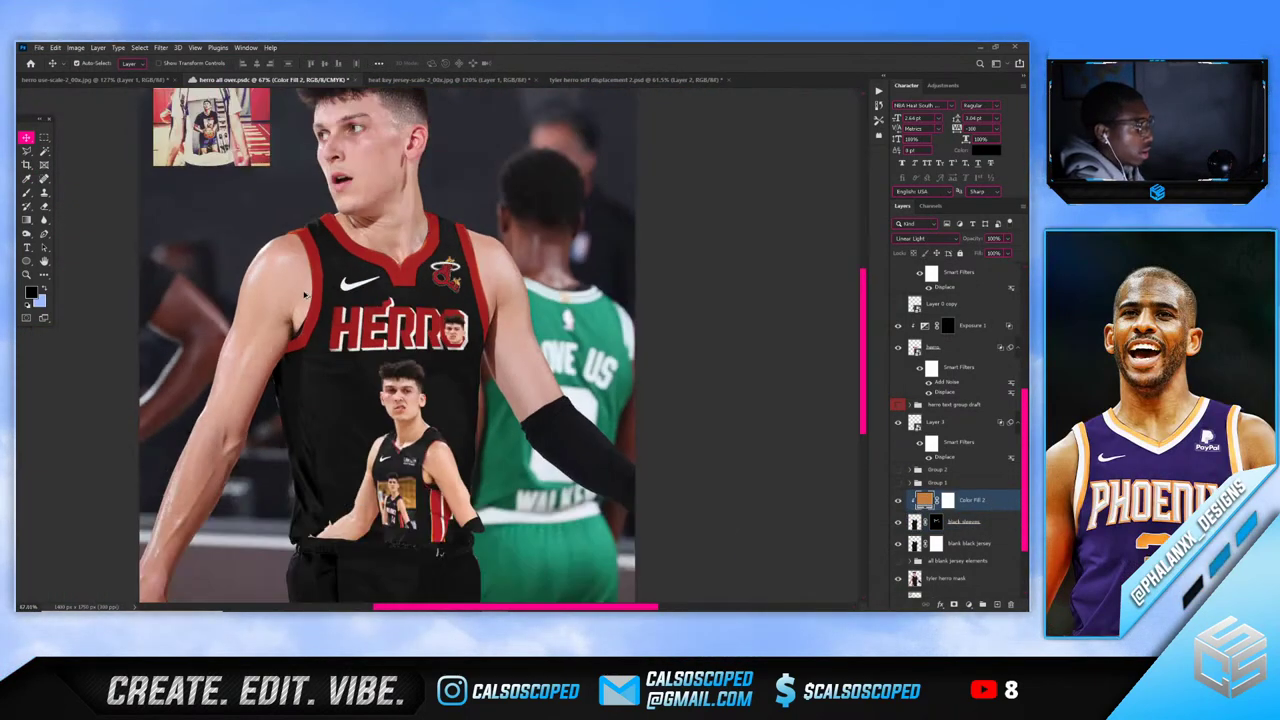
scroll(305, 268, "down", 1)
scroll(372, 302, "up", 5)
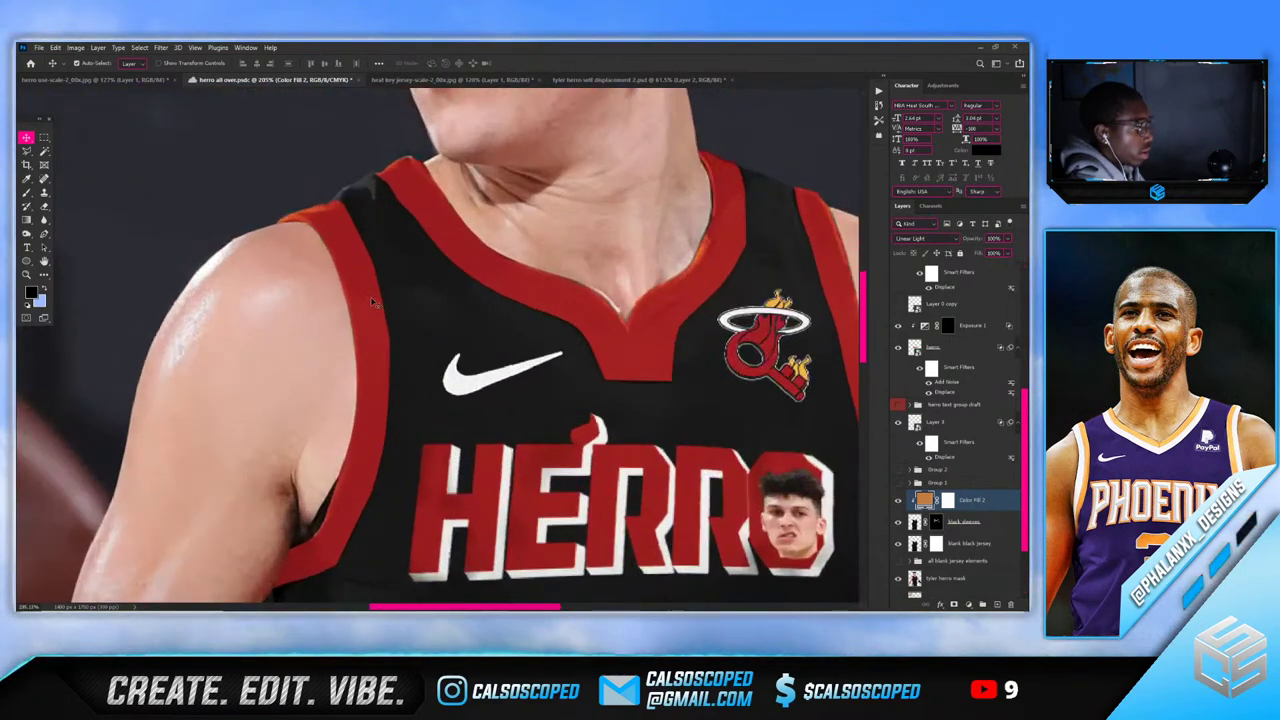
left_click(897, 501)
left_click(897, 501)
left_click(896, 502)
left_click(896, 502)
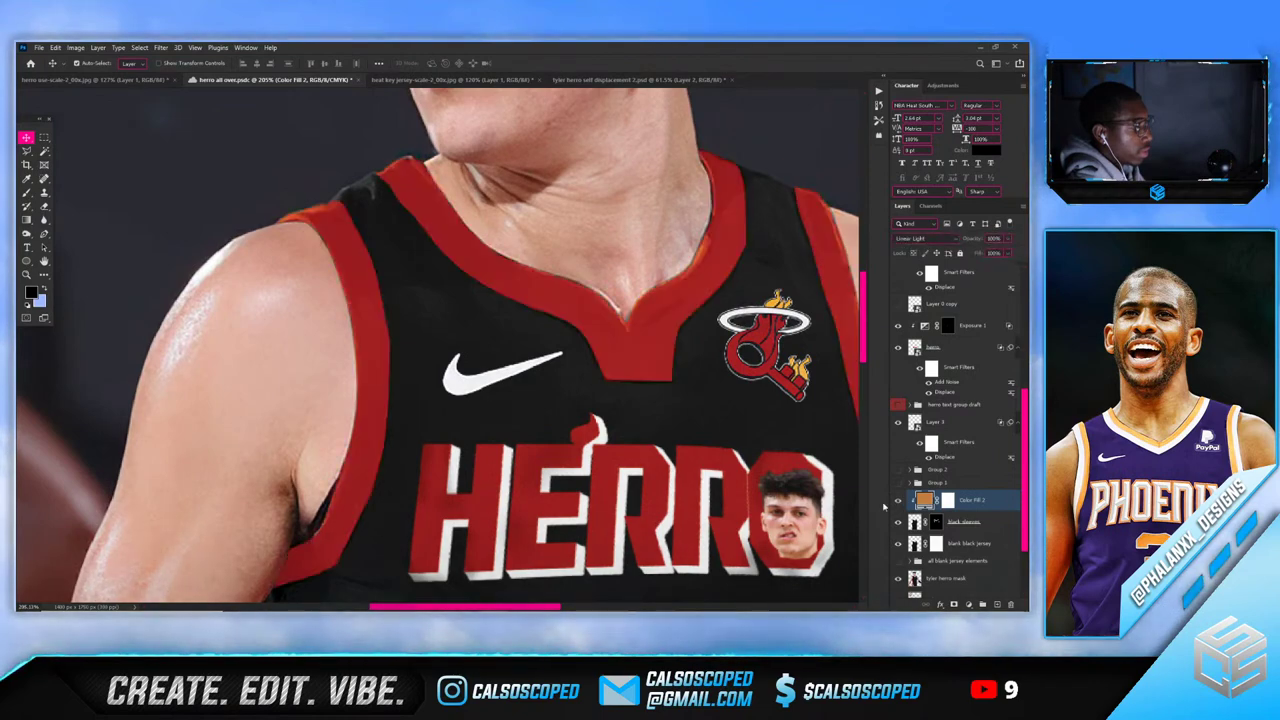
Examine the trim color across the whole image, and compare the jersey with the black sleeves layer hidden and shown
scroll(332, 348, "down", 4)
scroll(332, 348, "up", 3)
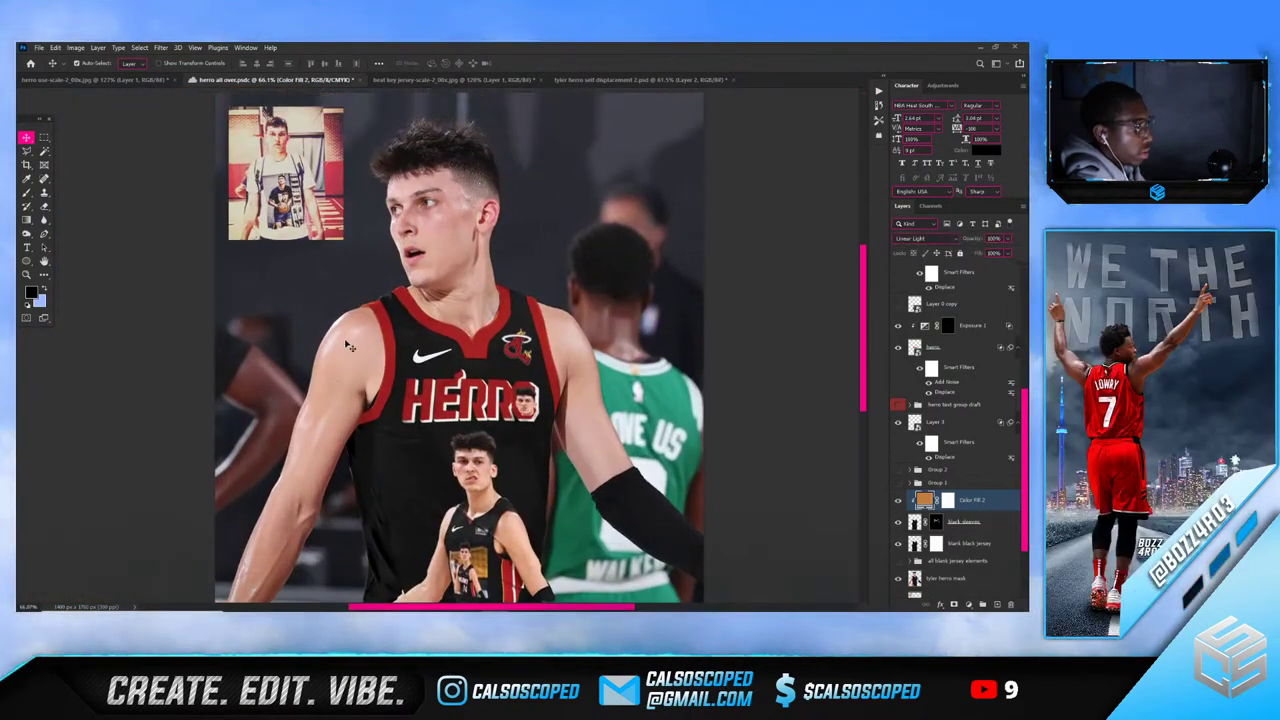
scroll(384, 361, "down", 3)
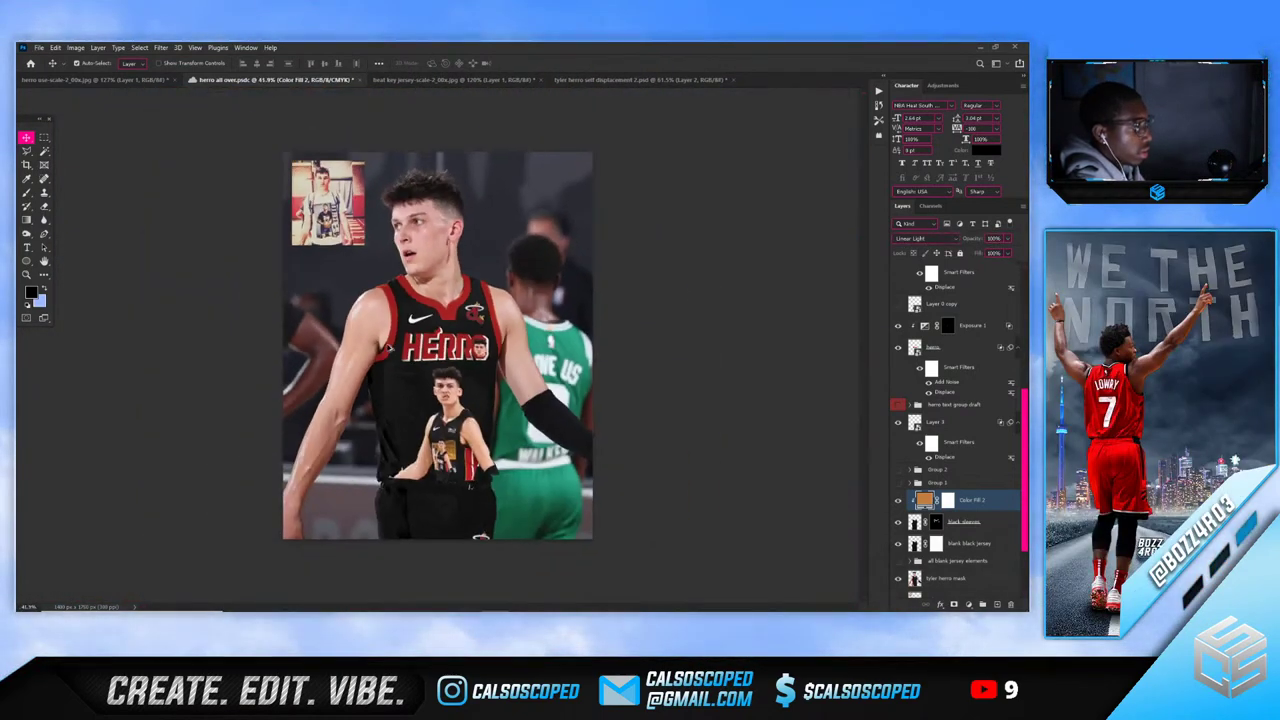
scroll(386, 349, "up", 1)
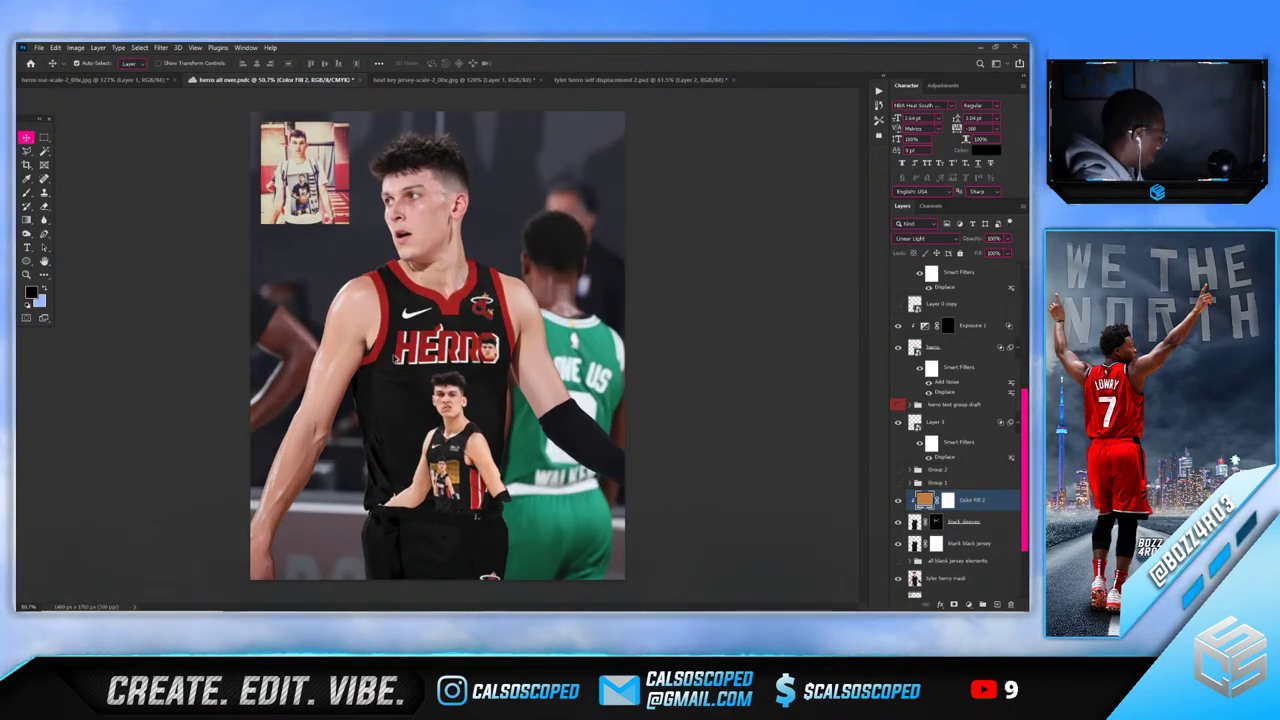
scroll(396, 360, "up", 1)
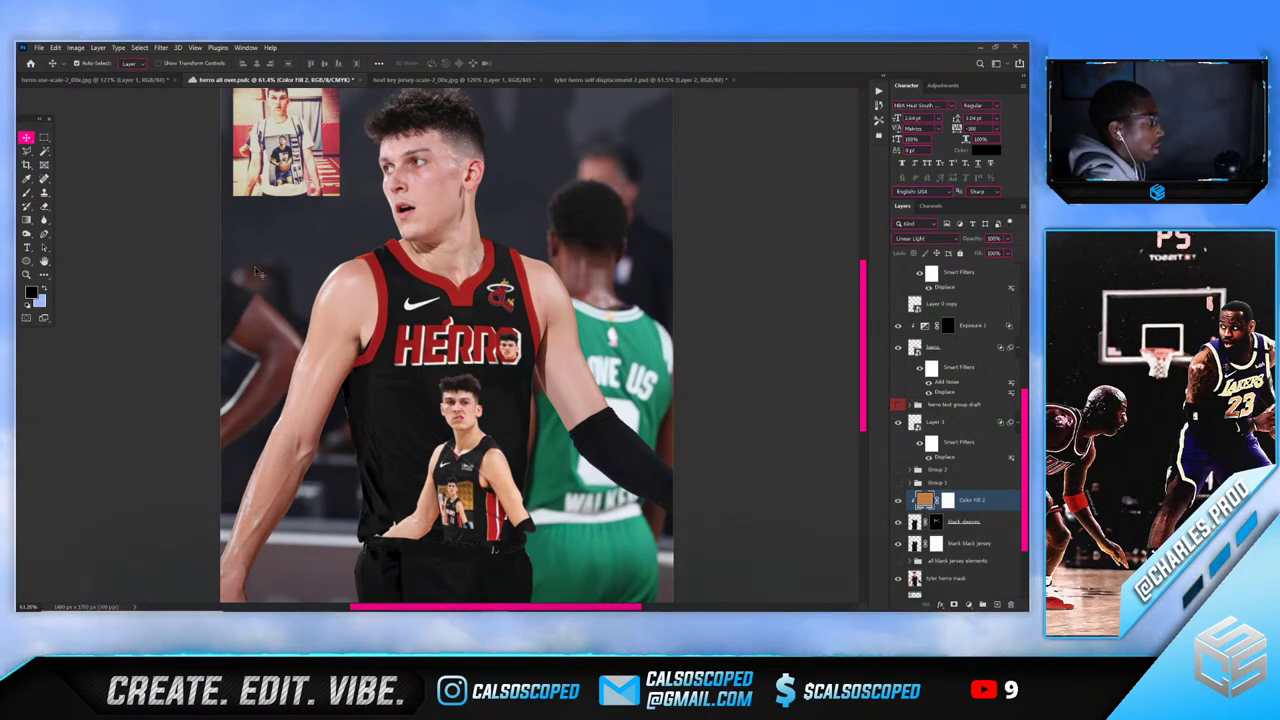
scroll(382, 318, "up", 5)
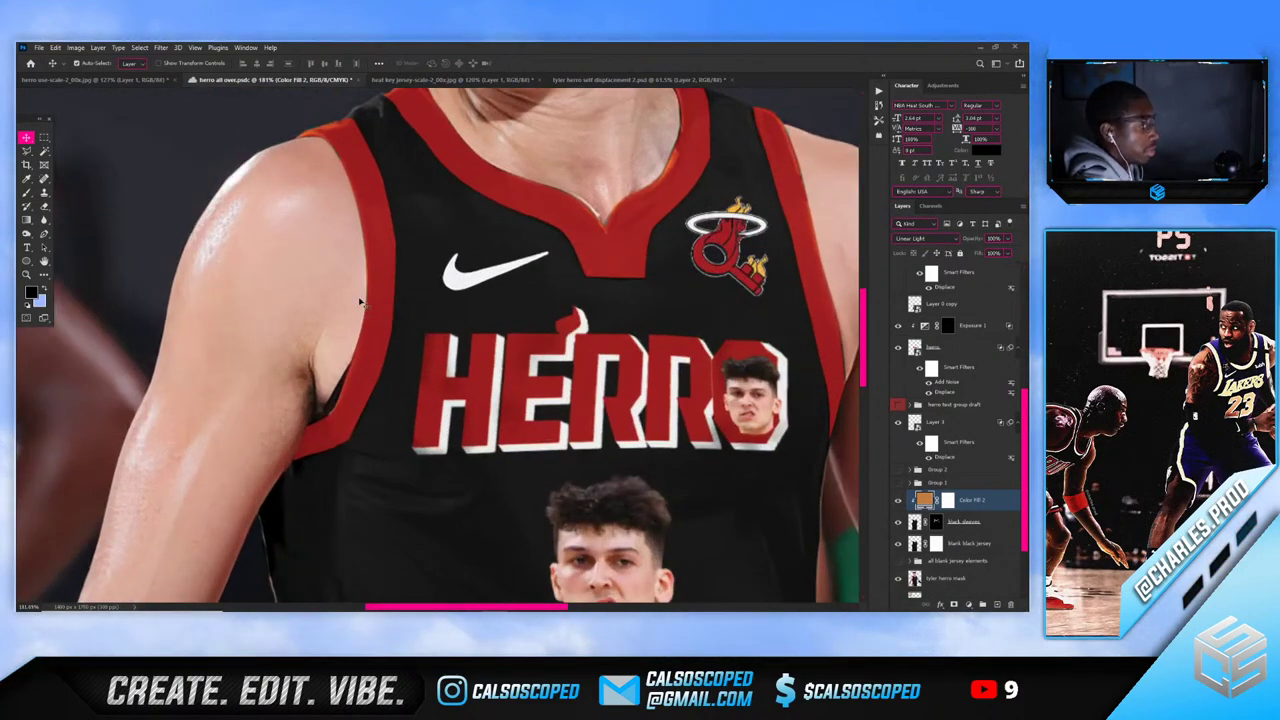
left_click(897, 522)
left_click(897, 522)
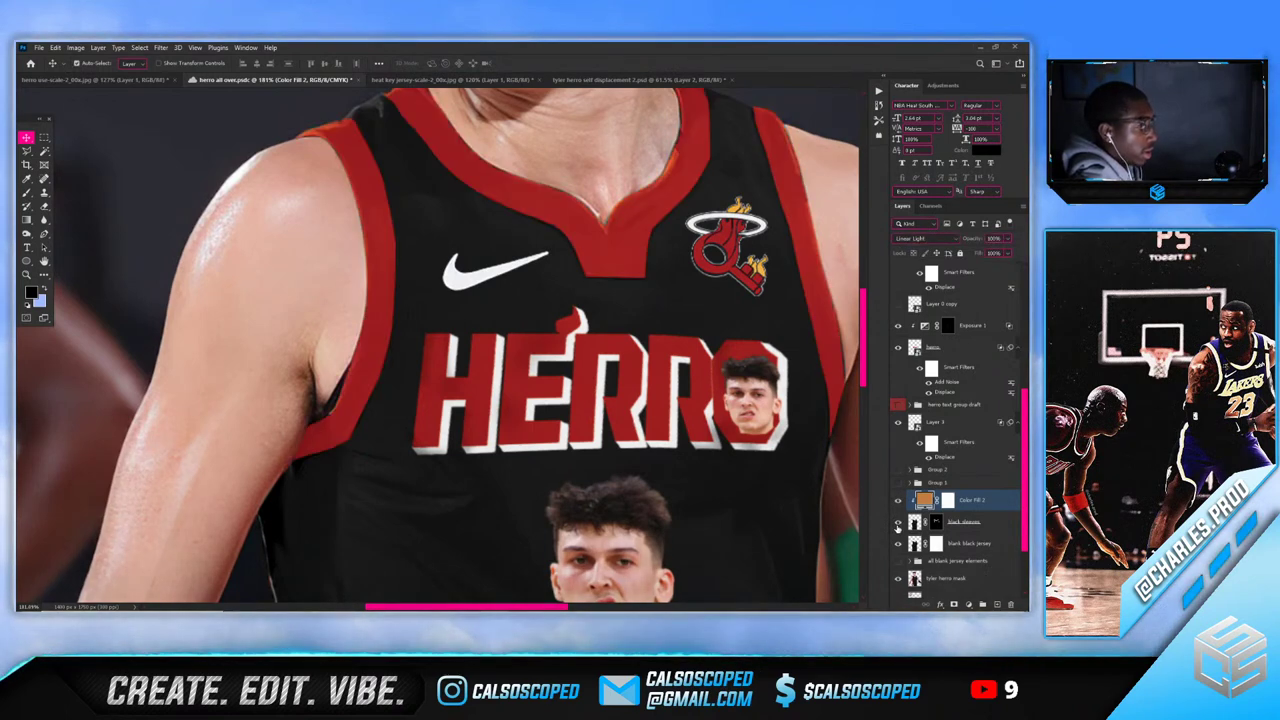
left_click(897, 522)
left_click(897, 522)
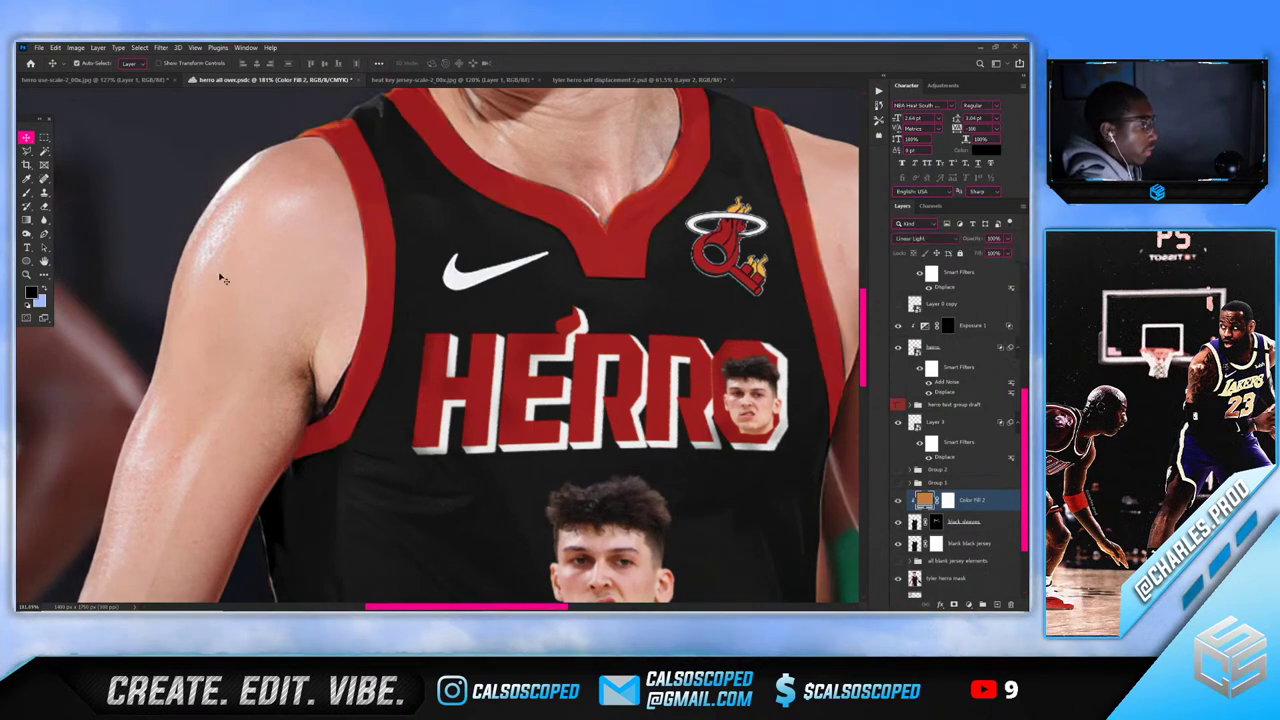
Trace a Pen path along the skin-side edge of the armhole trim on the image's left, from the armpit up towards the shoulder
left_click(26, 150)
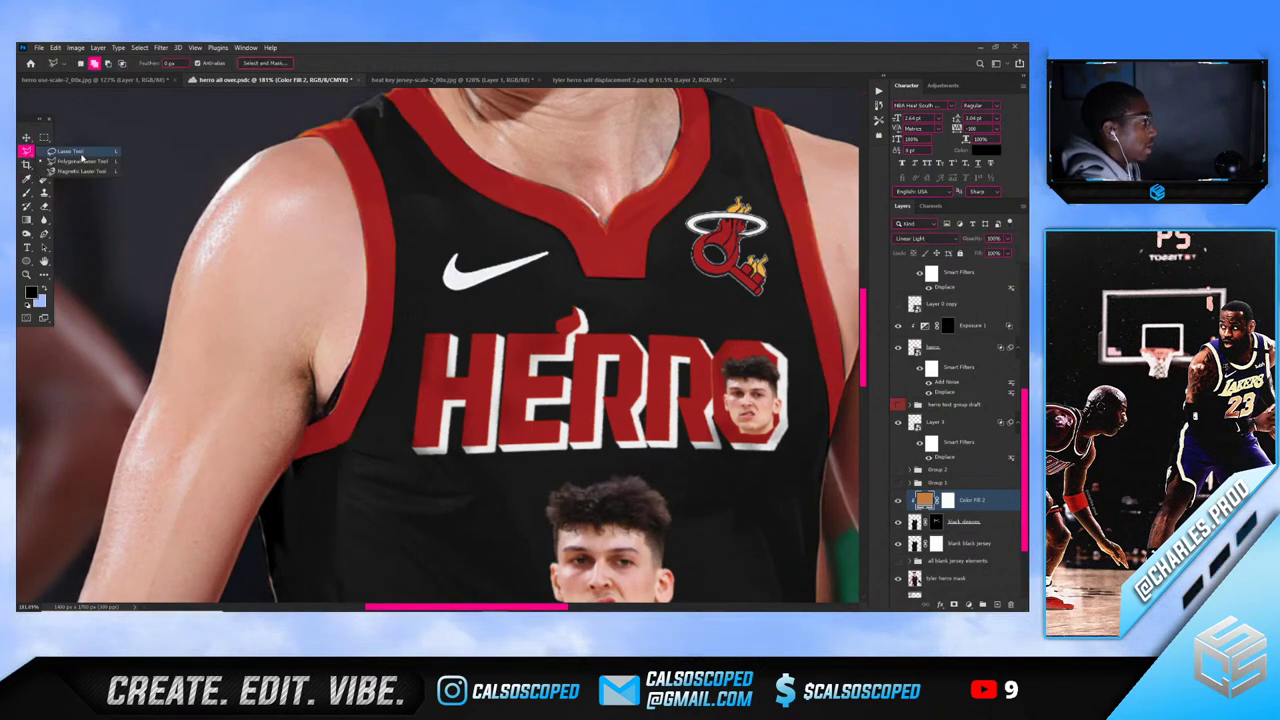
left_click(44, 234)
left_click(301, 437)
left_click(329, 424)
left_click(344, 404)
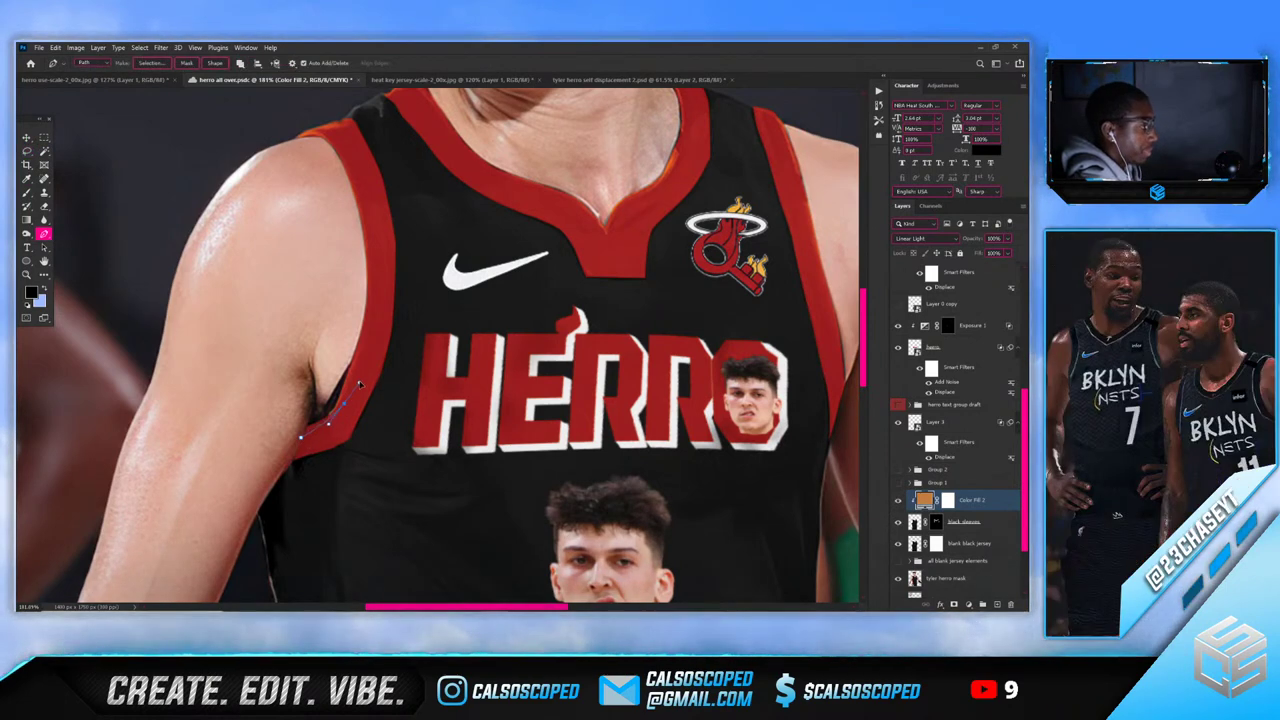
key("ctrl+z")
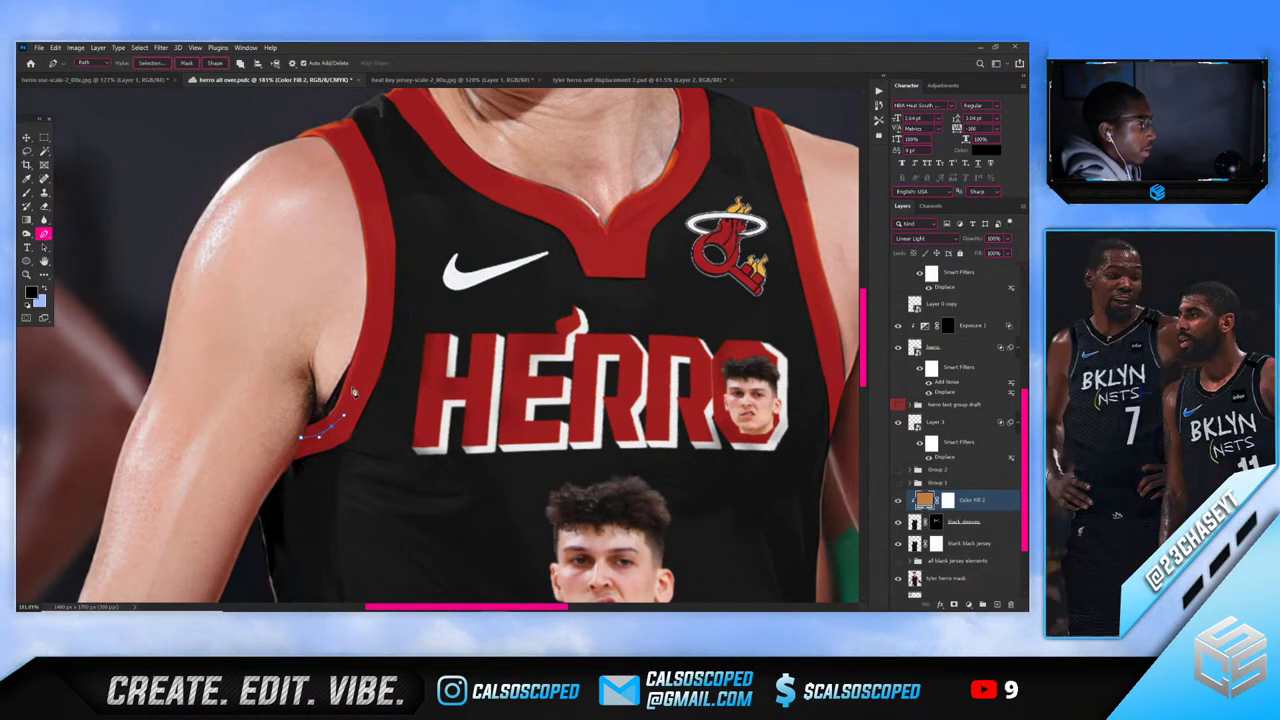
left_click(371, 234)
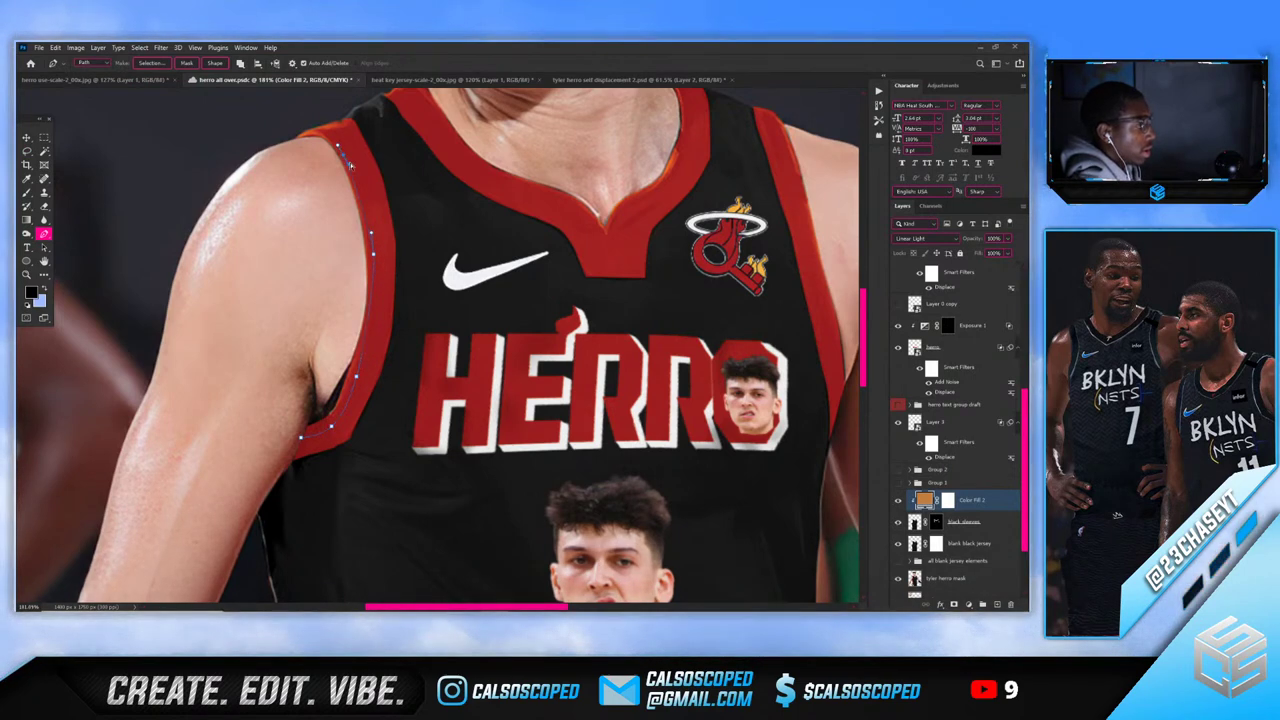
key("ctrl+z")
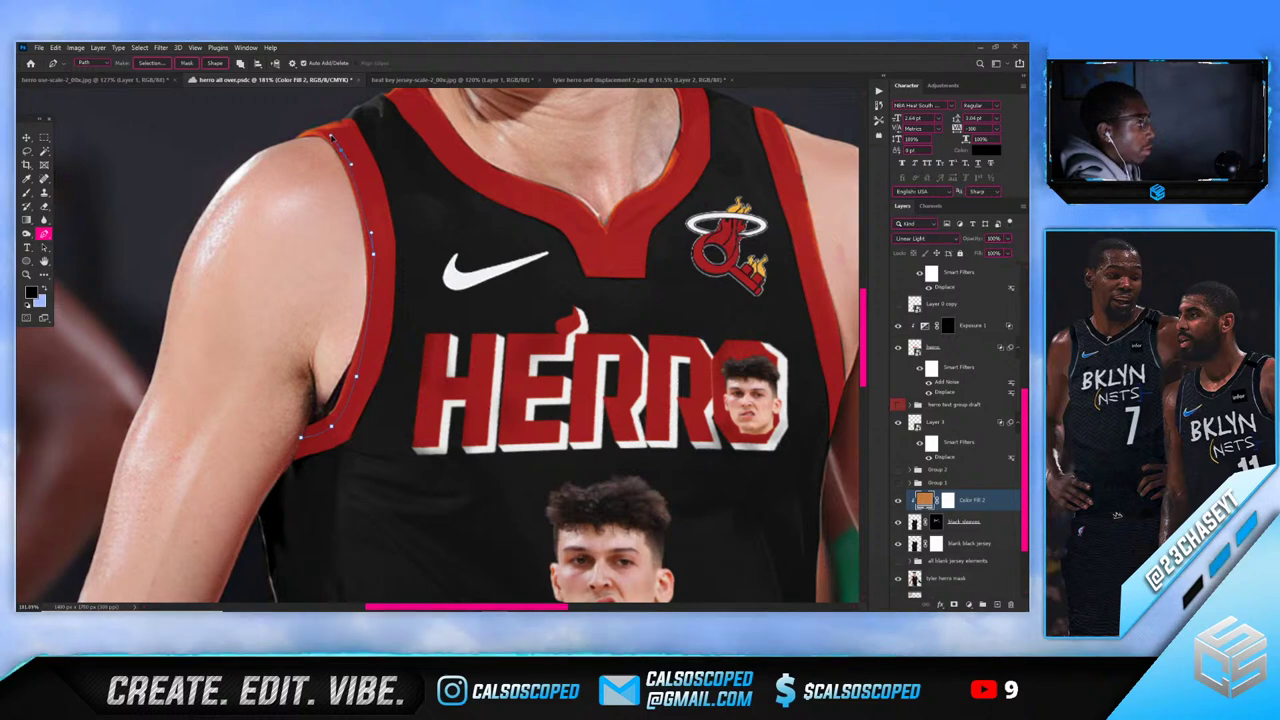
Close the Pen path along the middle of the armhole trim and convert it to a new selection with 0-pixel feather
left_click(326, 123)
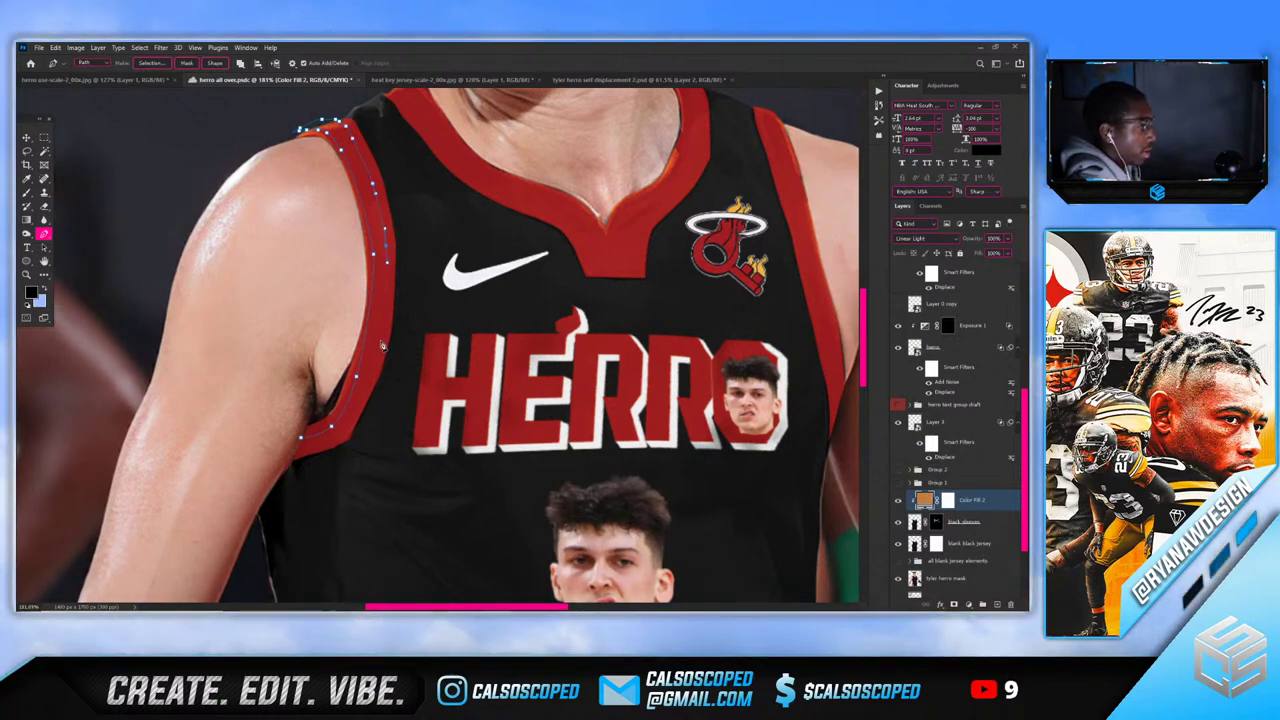
left_click(358, 405)
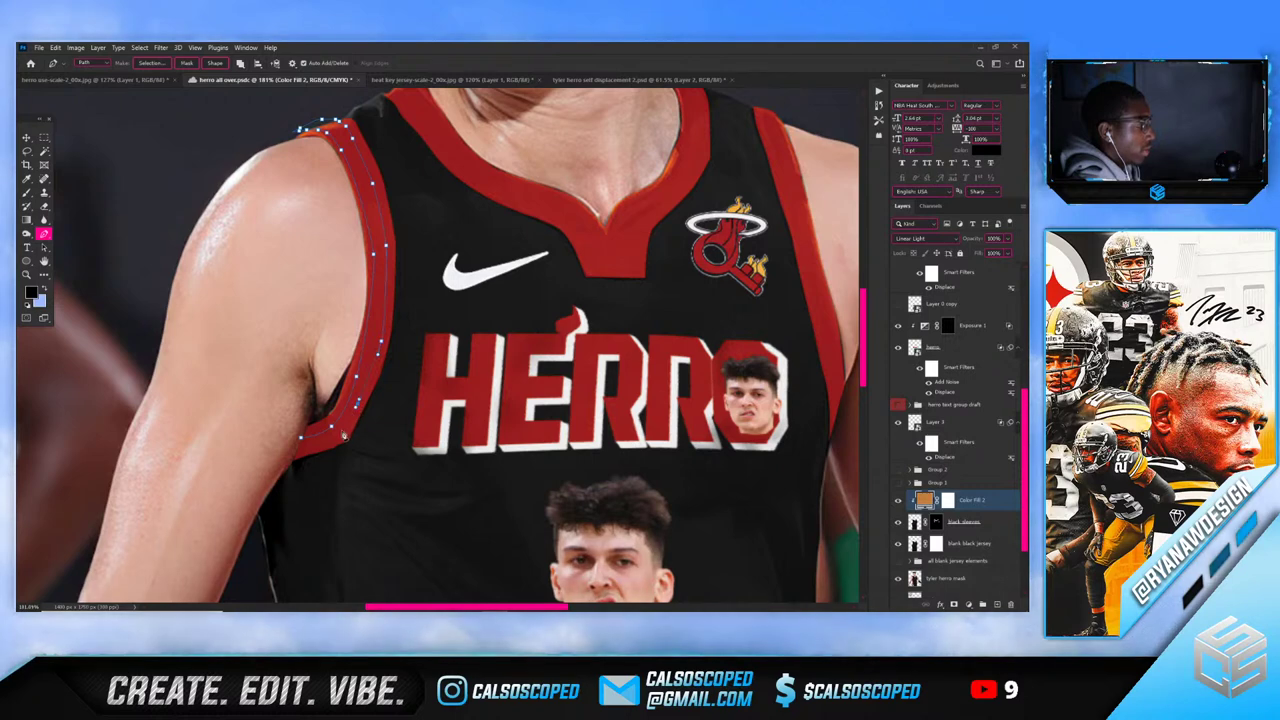
left_click(310, 450)
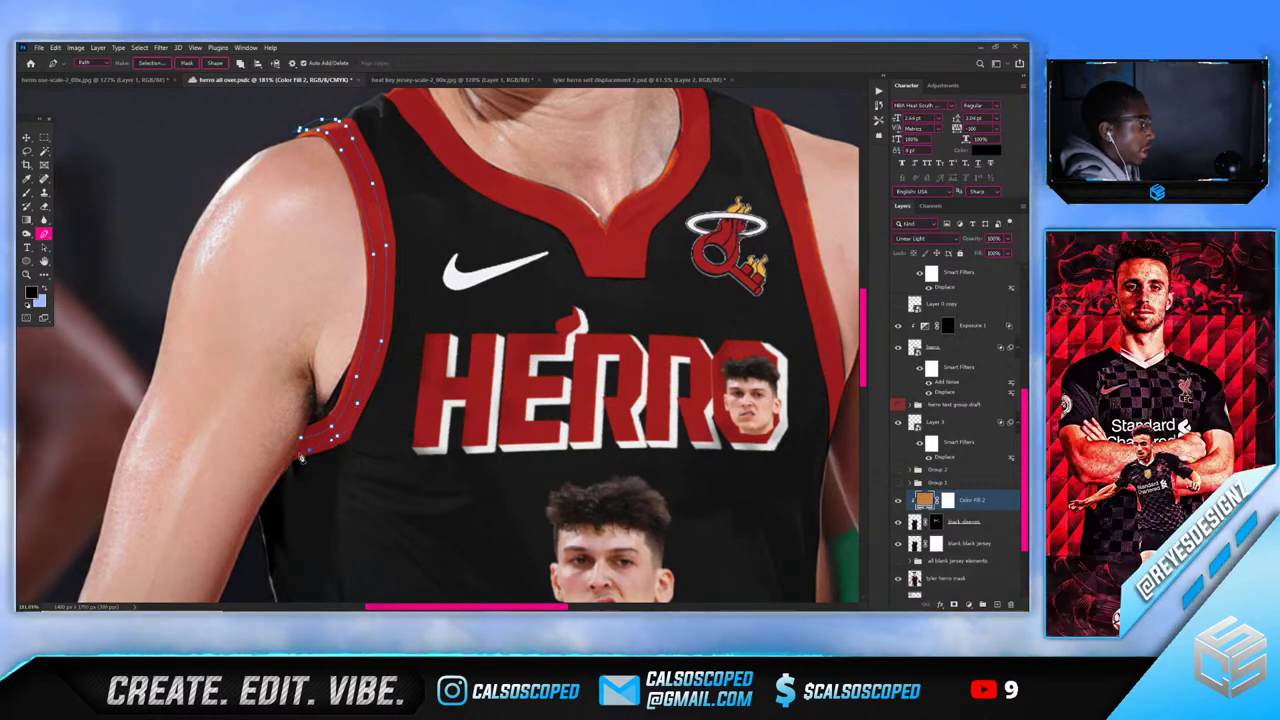
right_click(288, 404)
left_click(388, 240)
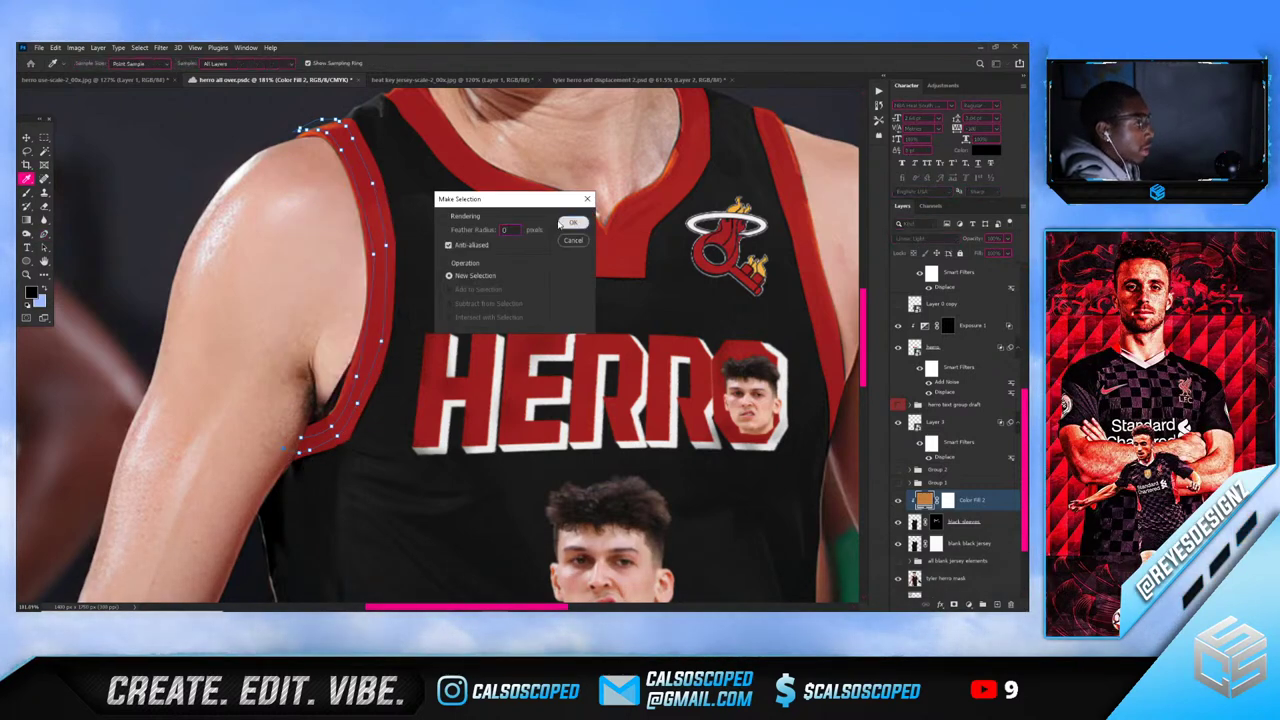
left_click(570, 222)
Paint the selected armhole band black on the layer mask of the orange color fill
left_click(945, 502)
key("b")
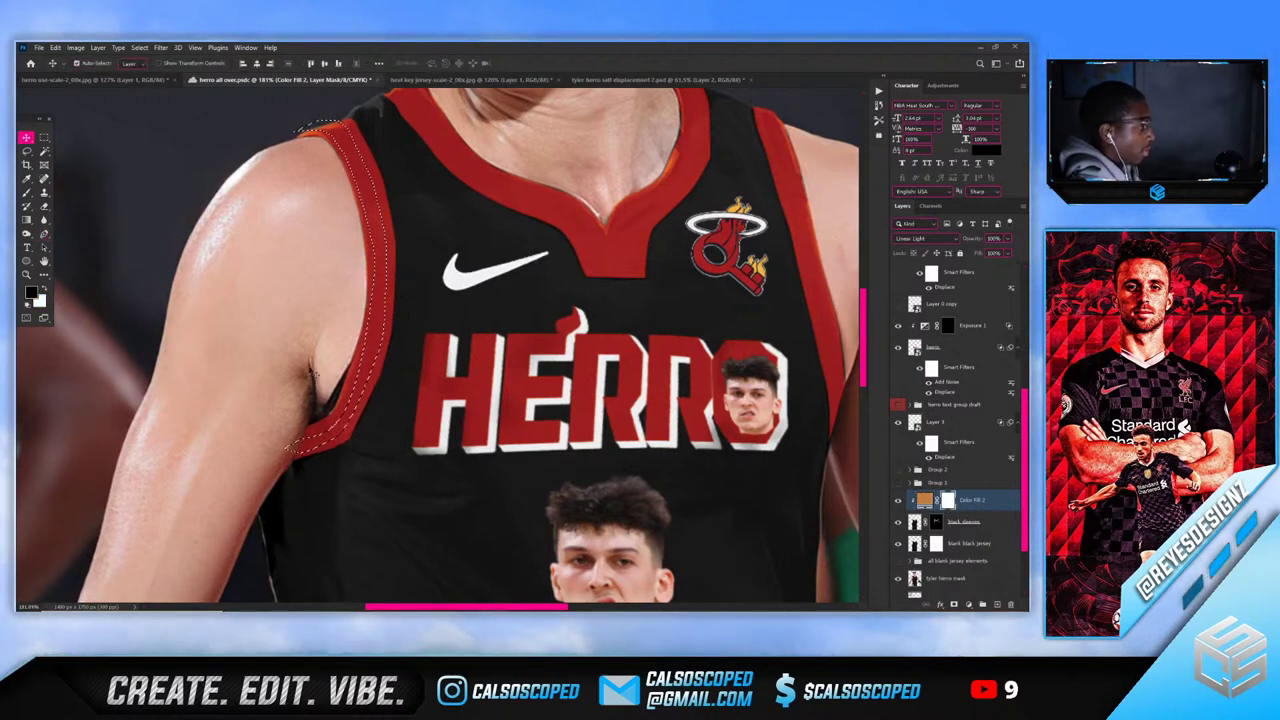
mouse_move(457, 277)
left_mouse_down()
mouse_move(343, 457)
mouse_move(428, 57)
left_mouse_up()
scroll(535, 325, "down", 8)
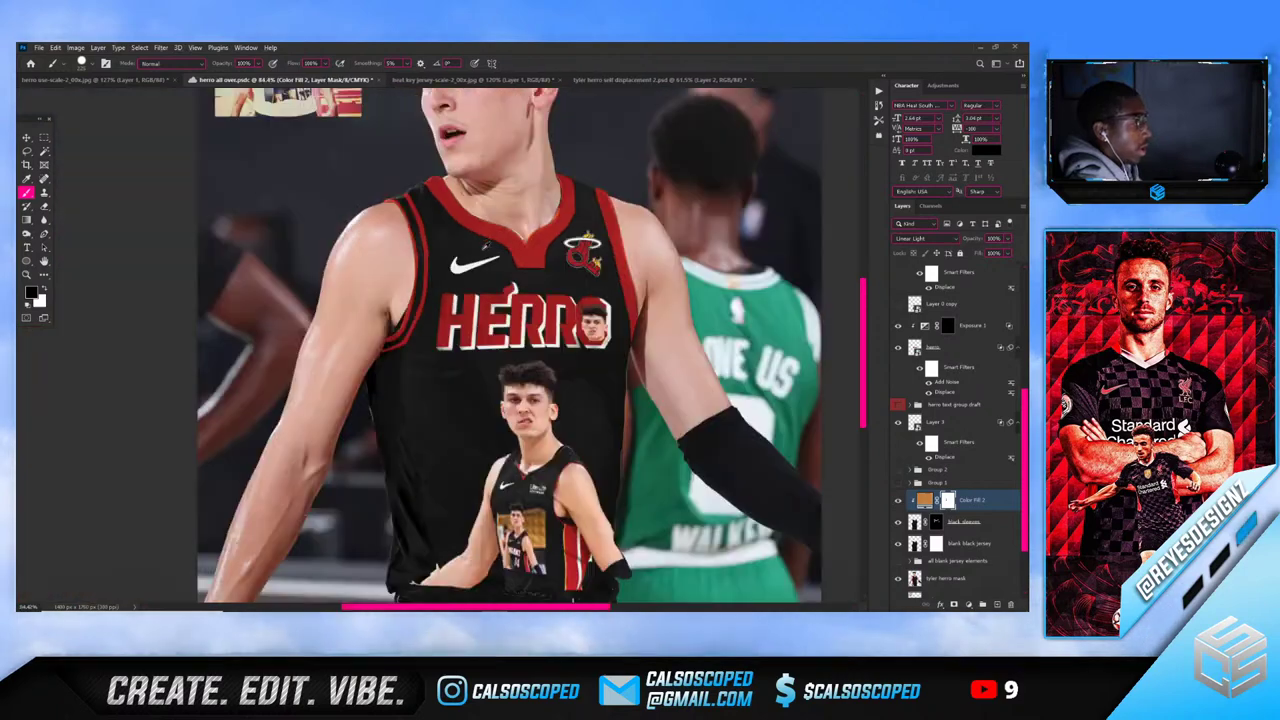
Try painting white on the color fill's mask over the lower armhole trim beside the armpit
scroll(535, 325, "up", 8)
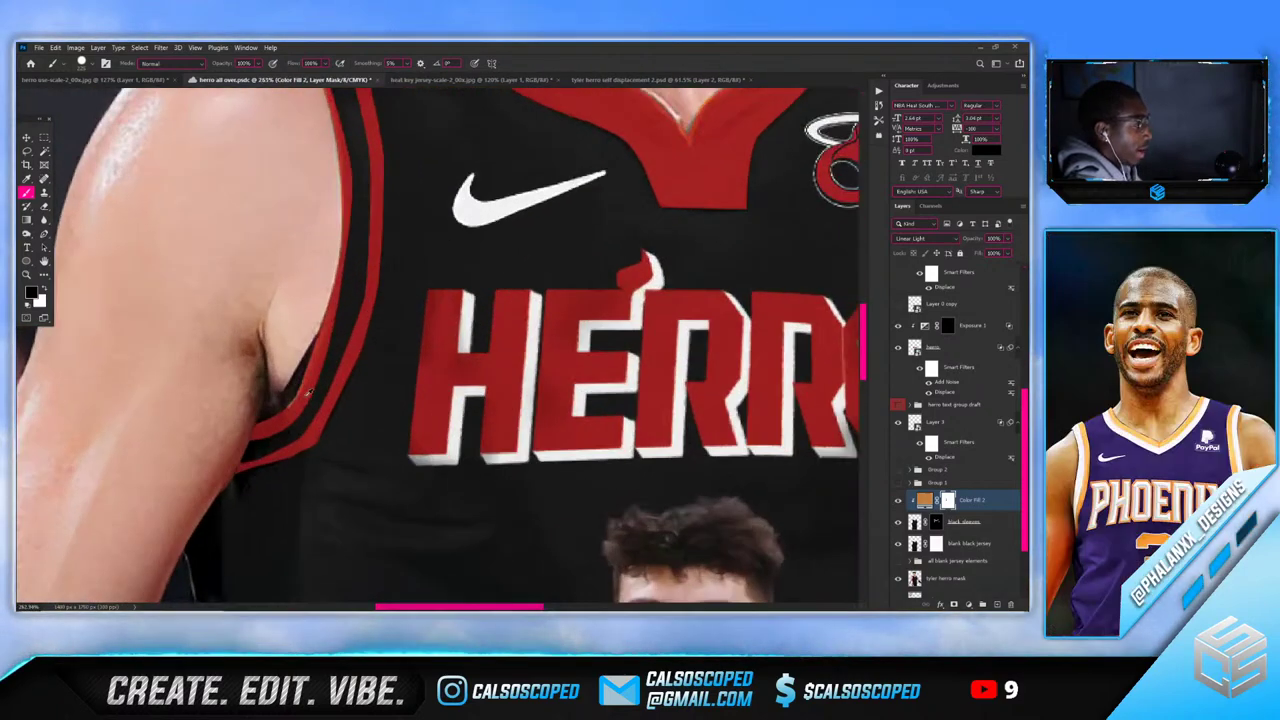
key("x")
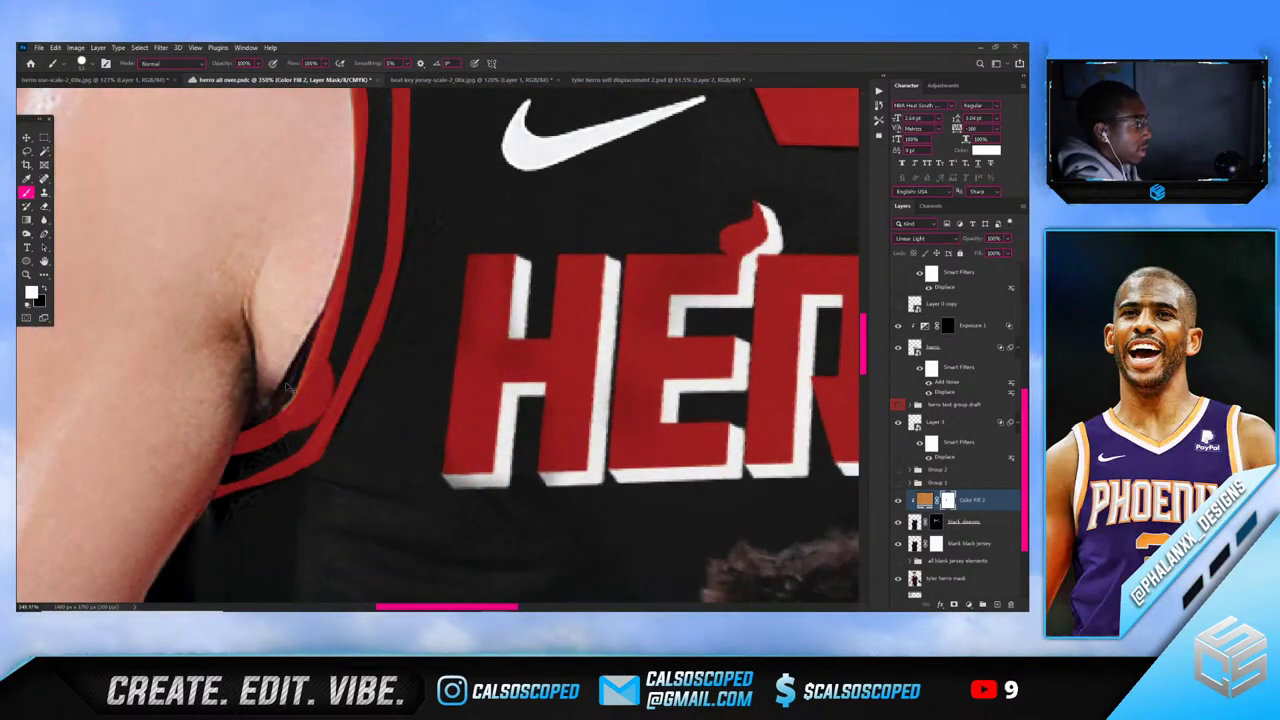
left_click_drag(288, 374, 272, 380)
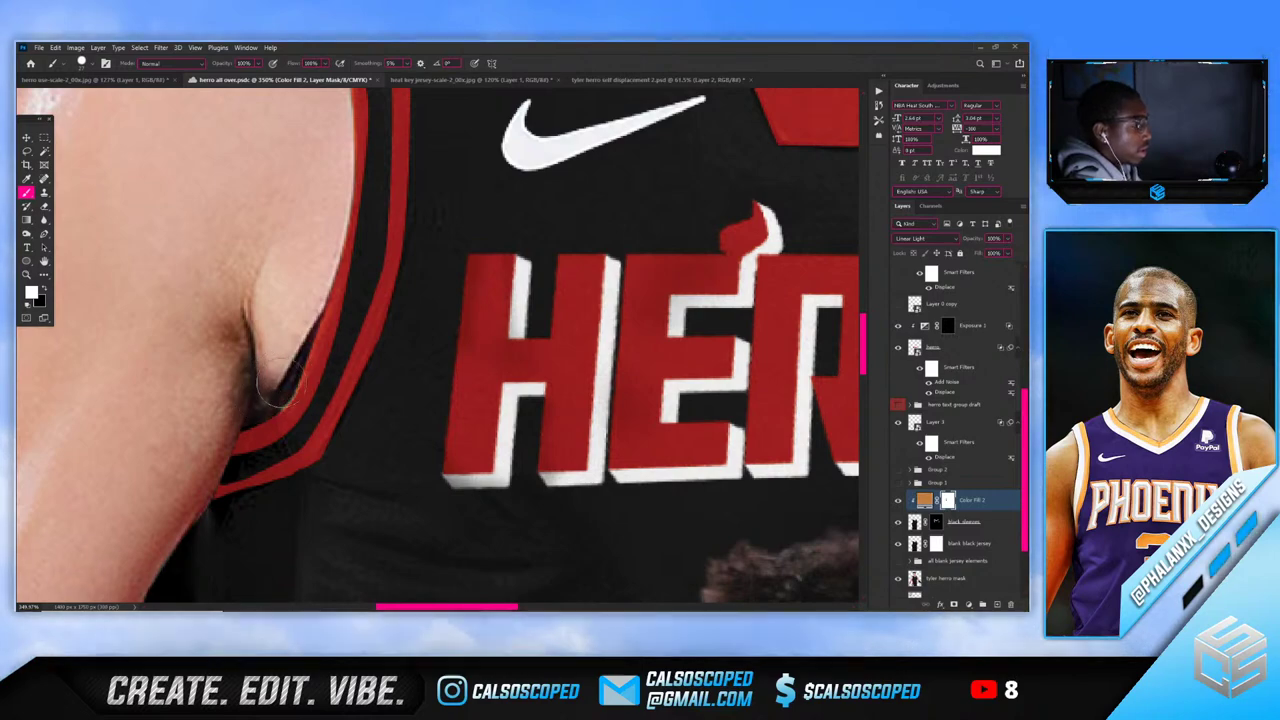
Examine the striped armhole trim up close and across the whole image, and compare it with the chain trim in the heat key jersey document
scroll(280, 385, "down", 6)
scroll(280, 385, "up", 3)
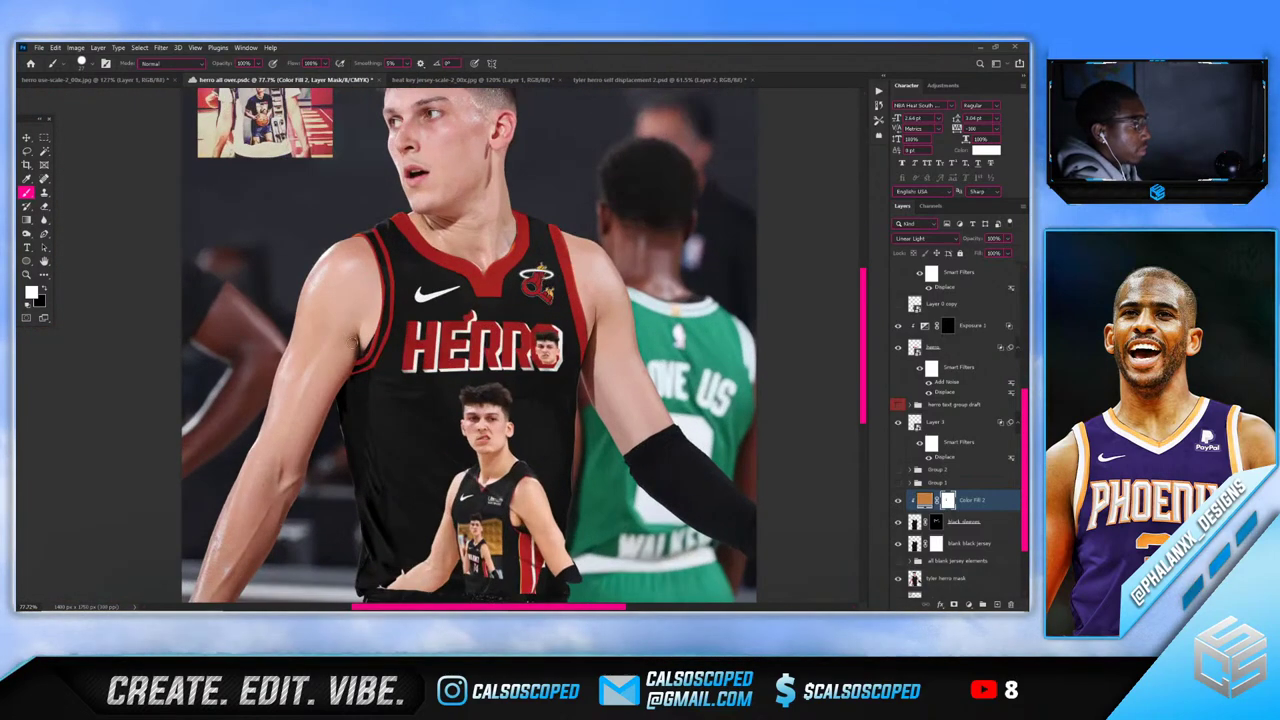
scroll(355, 340, "up", 6)
key("x")
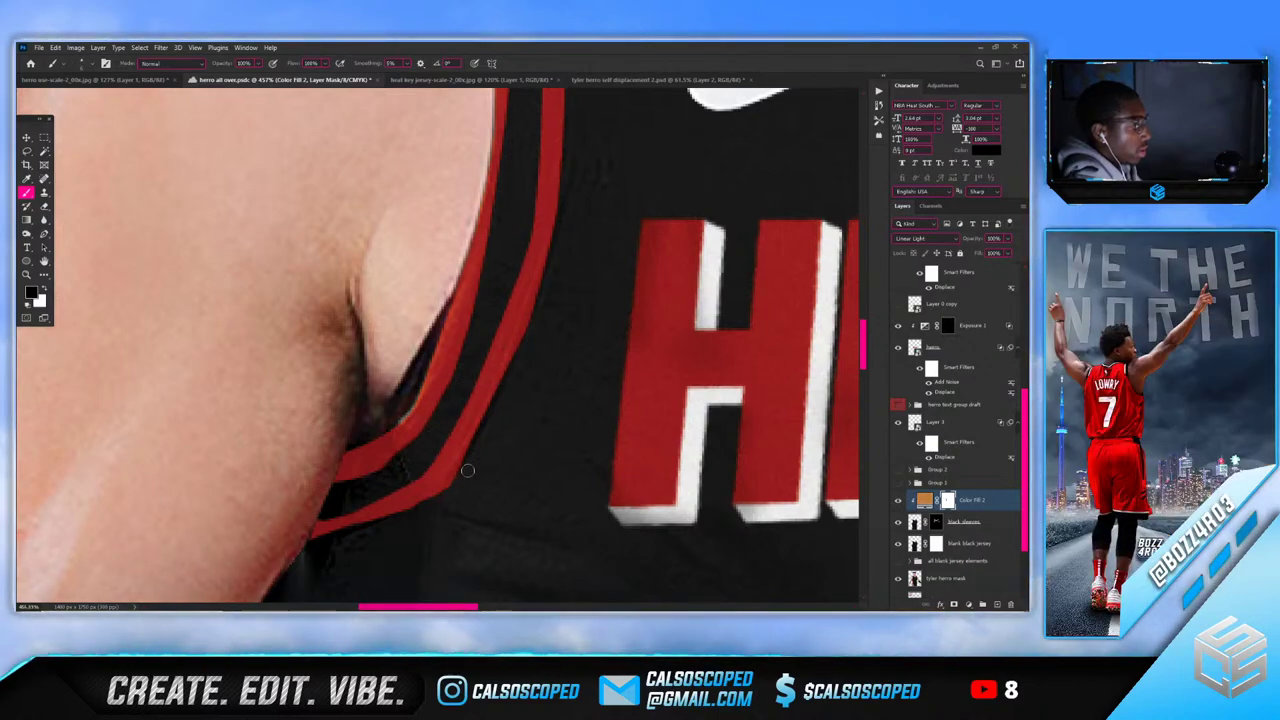
scroll(400, 522, "down", 7)
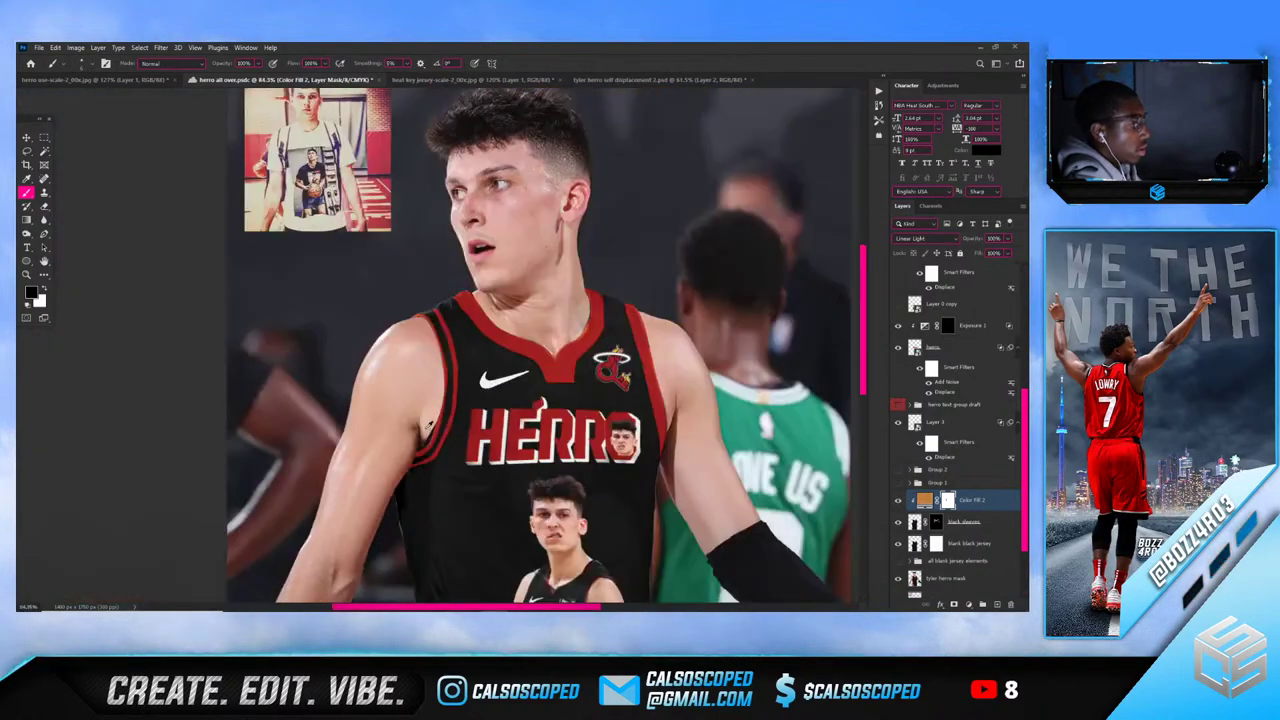
scroll(440, 272, "up", 3)
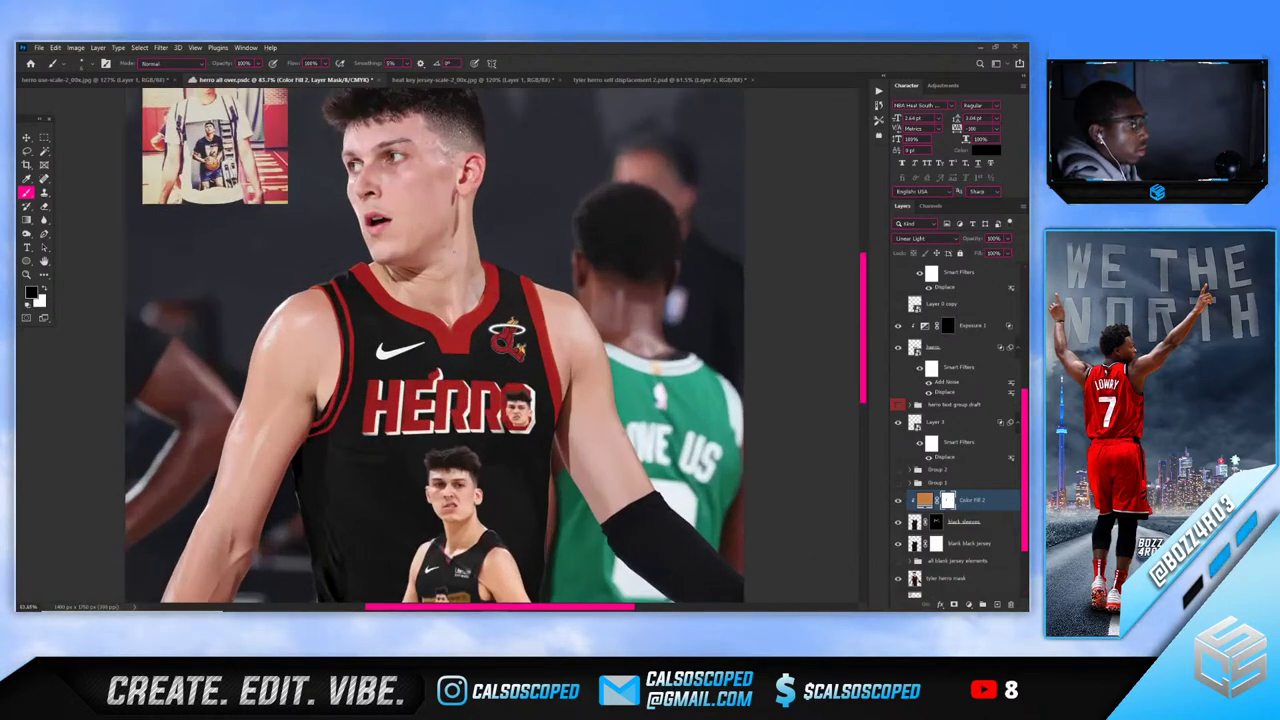
scroll(321, 262, "down", 2)
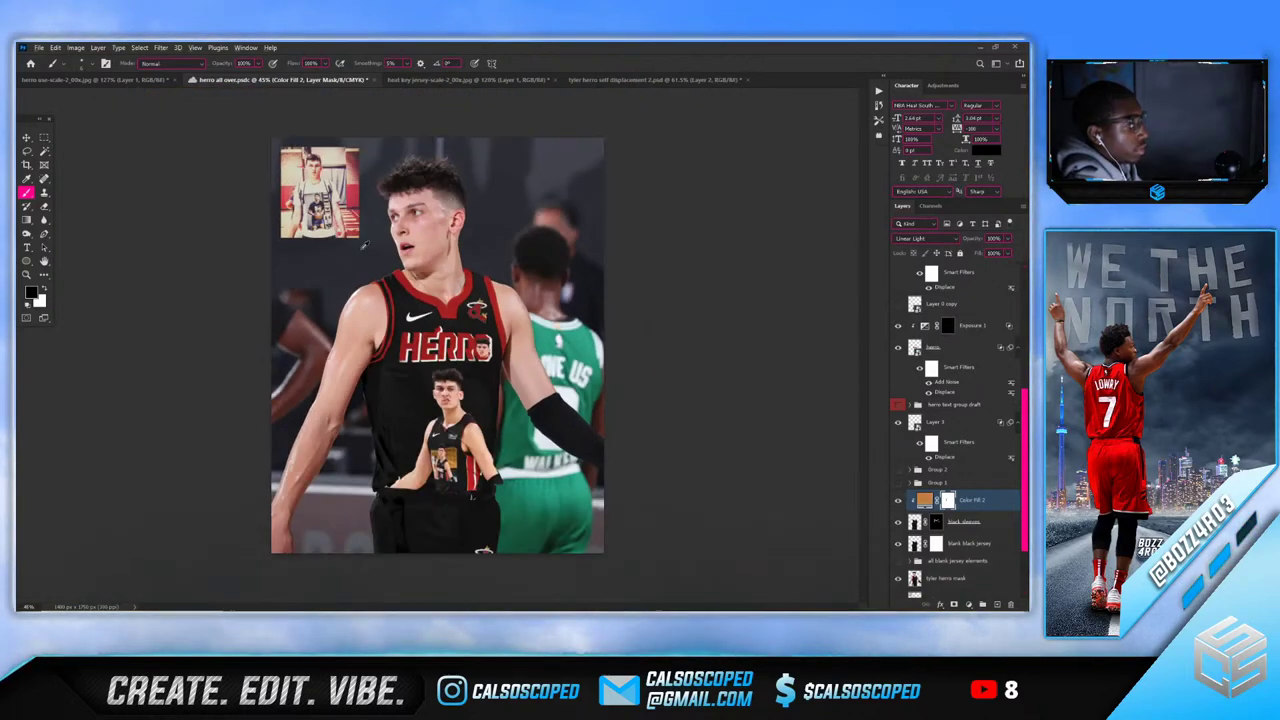
scroll(452, 320, "up", 2)
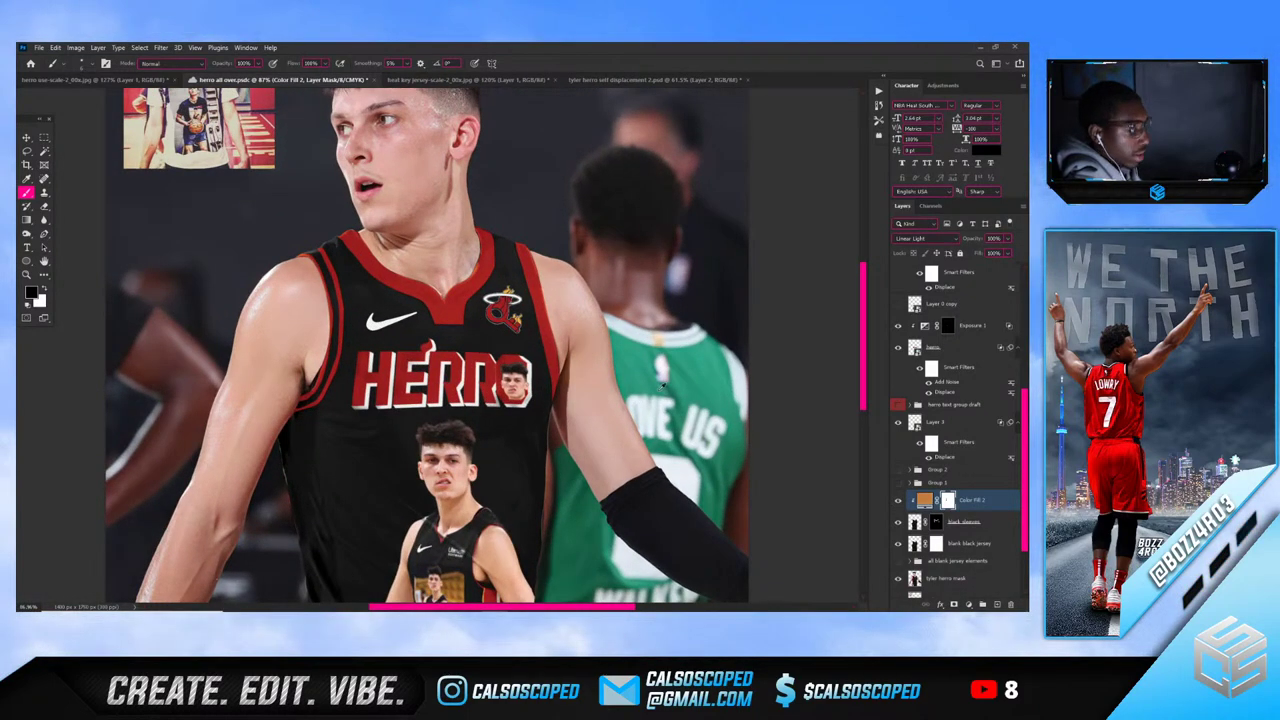
scroll(447, 337, "down", 1)
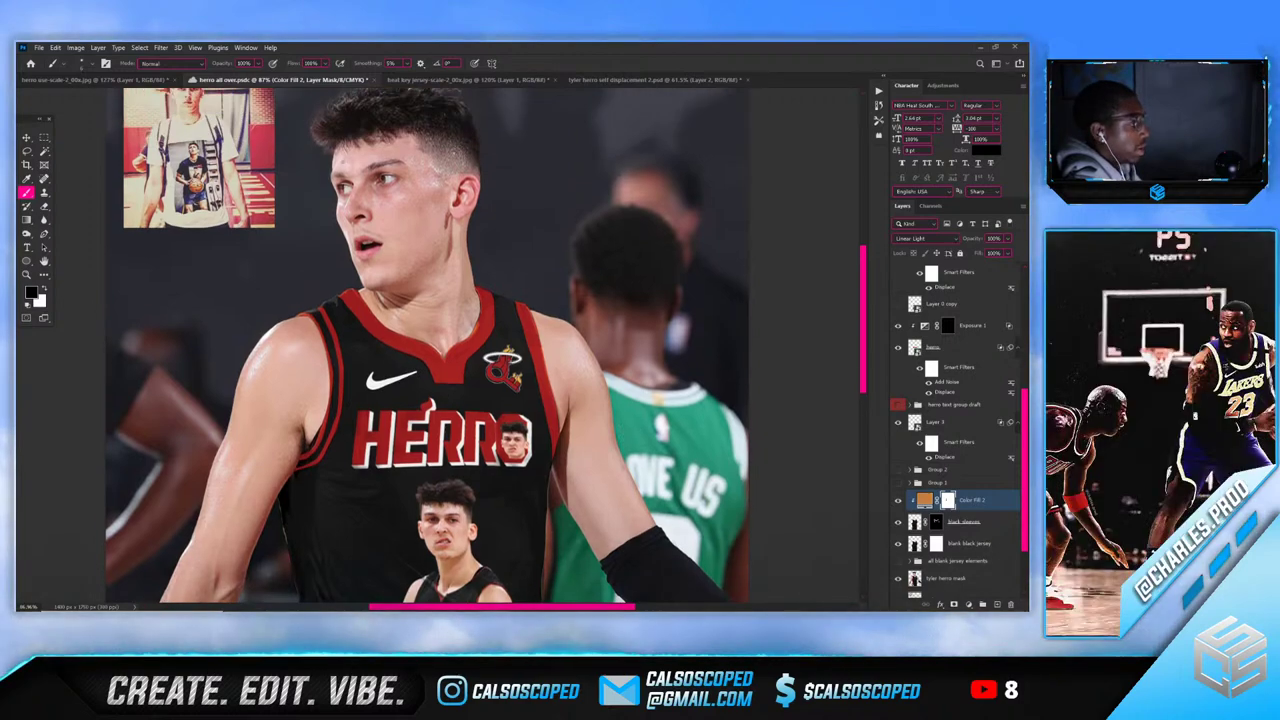
left_click(423, 79)
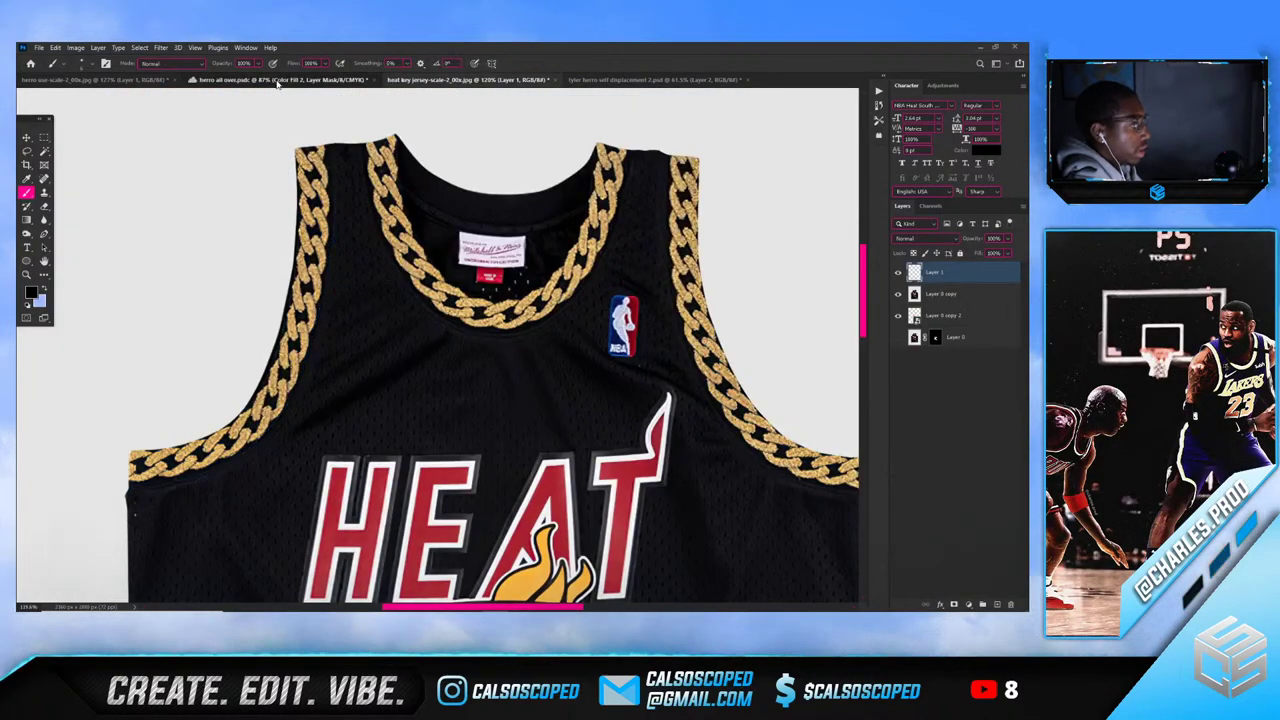
left_click(331, 80)
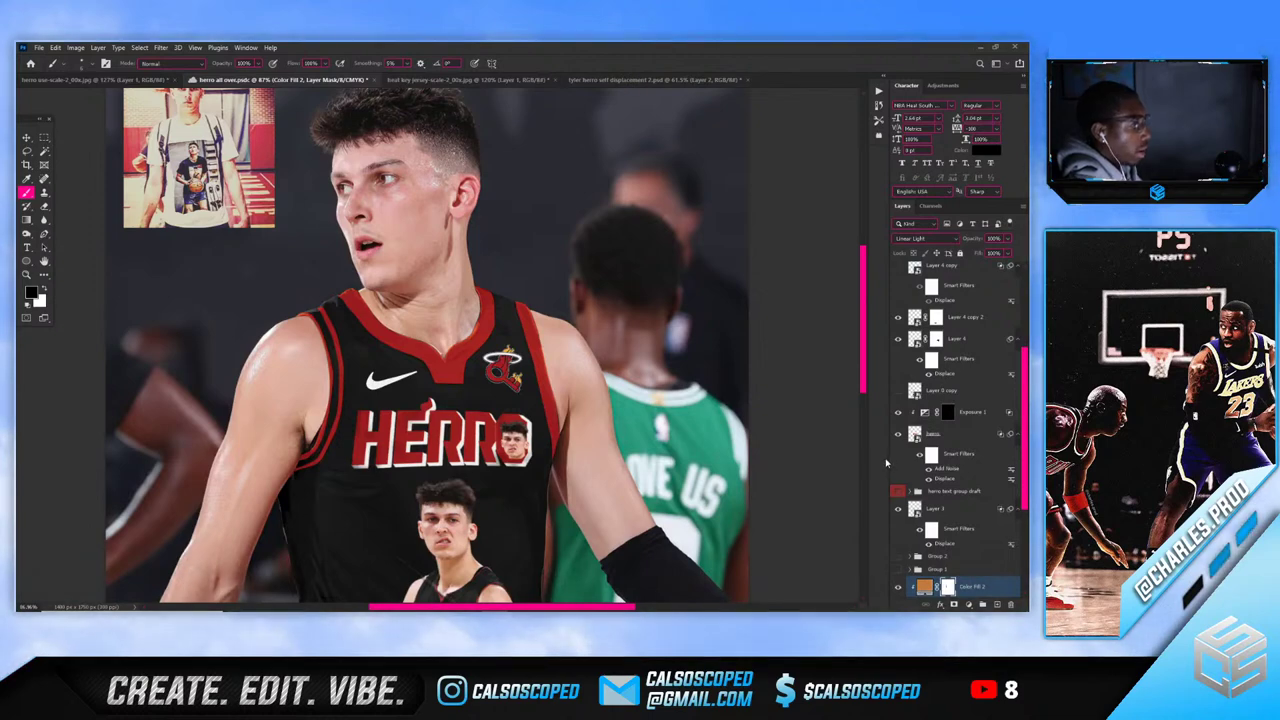
Undo the mask painting on the orange color fill and delete the armhole path
key("ctrl+z")
key("ctrl+z")
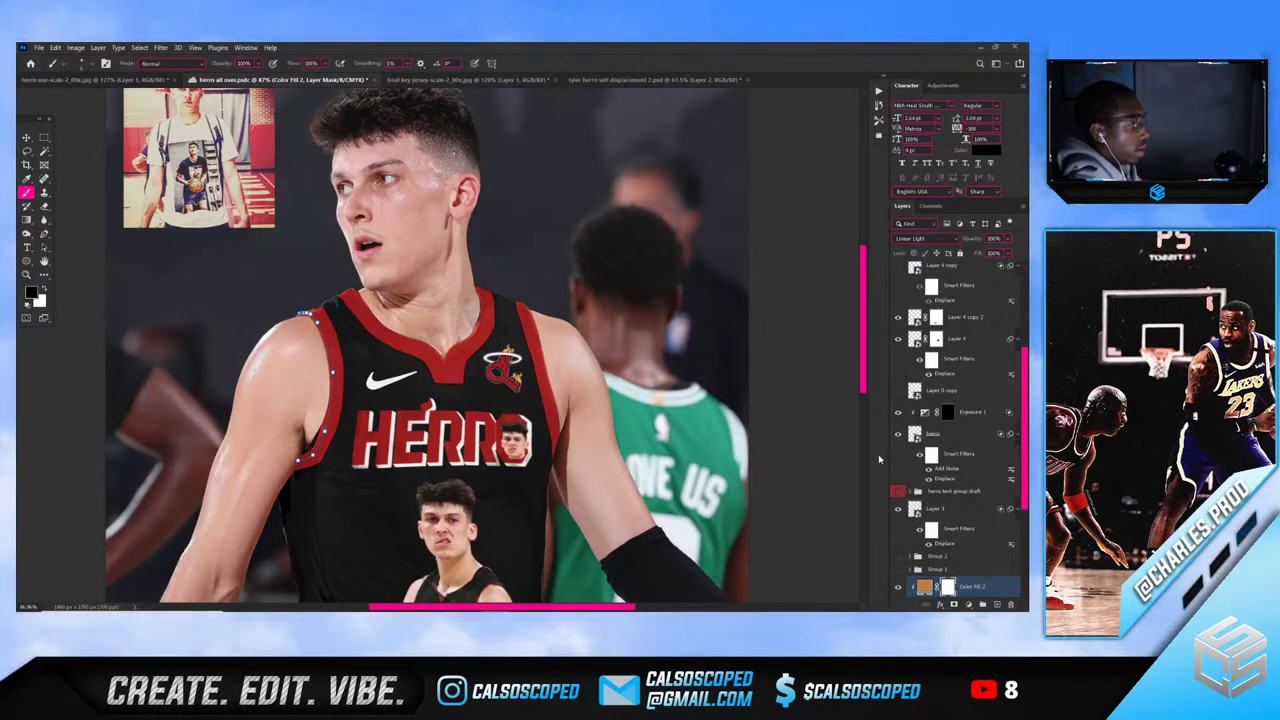
right_click(416, 342)
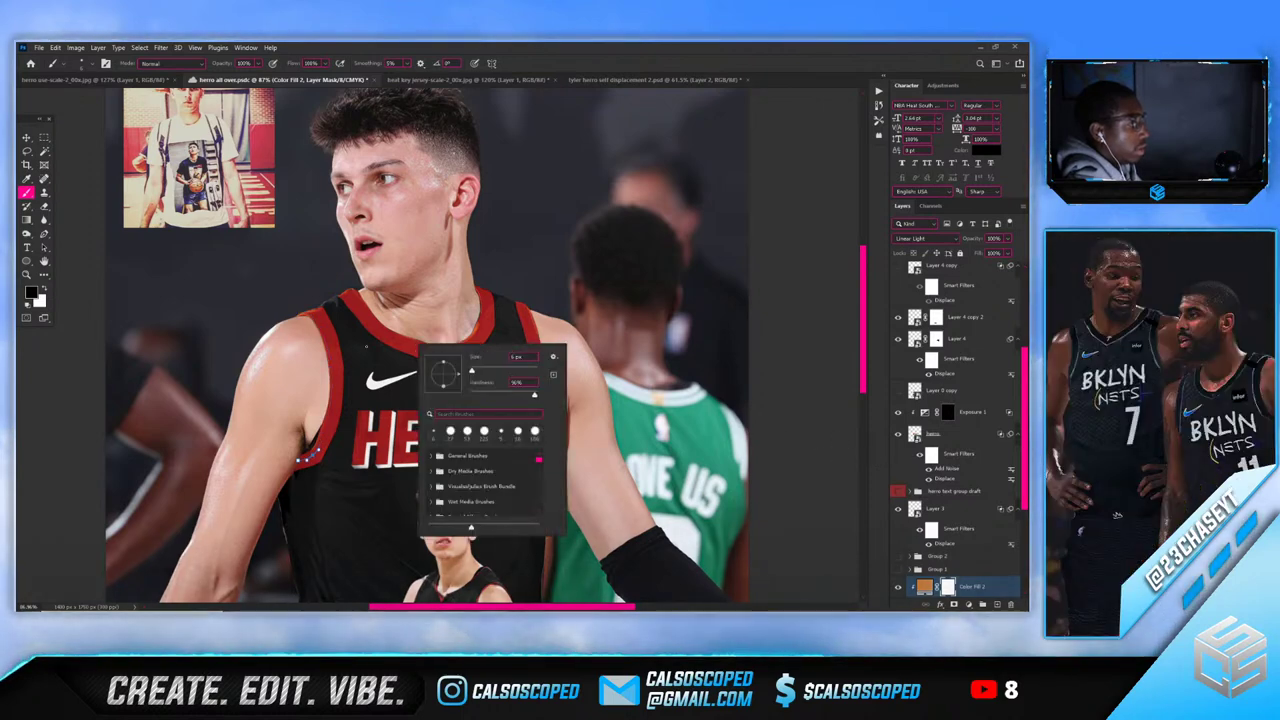
left_click(355, 345)
key("p")
right_click(354, 338)
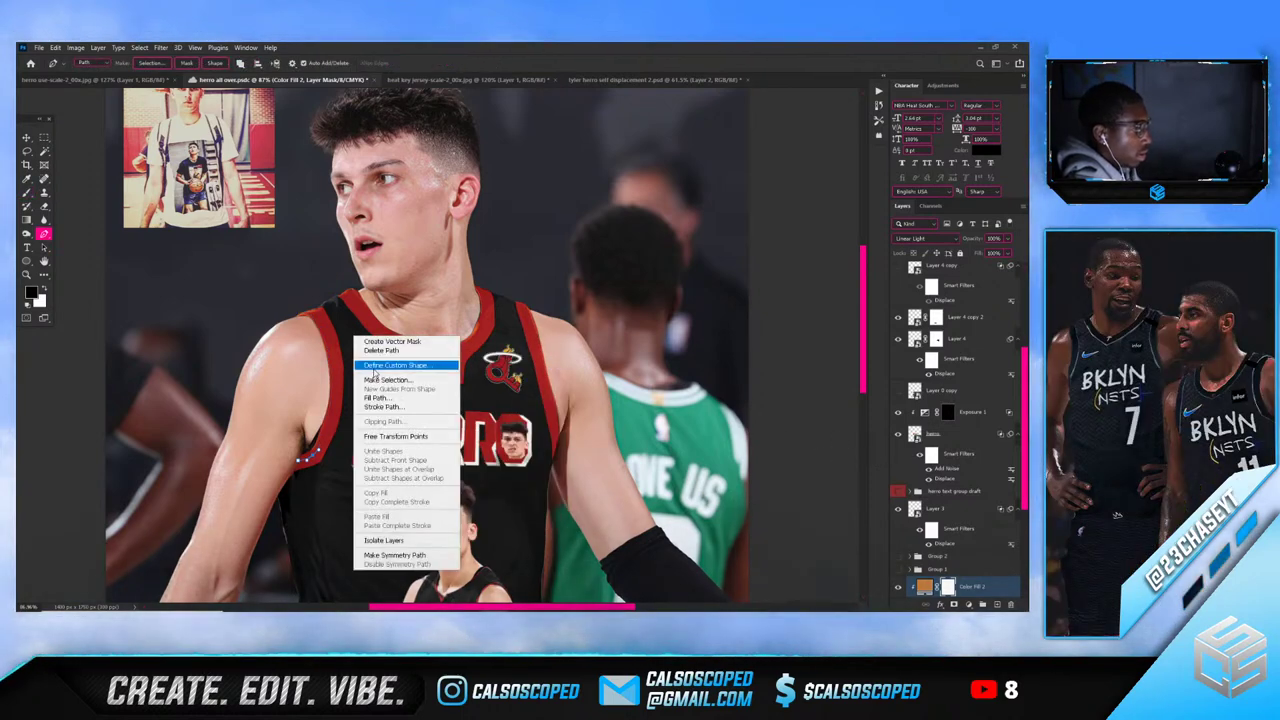
left_click(383, 352)
scroll(322, 433, "up", 2)
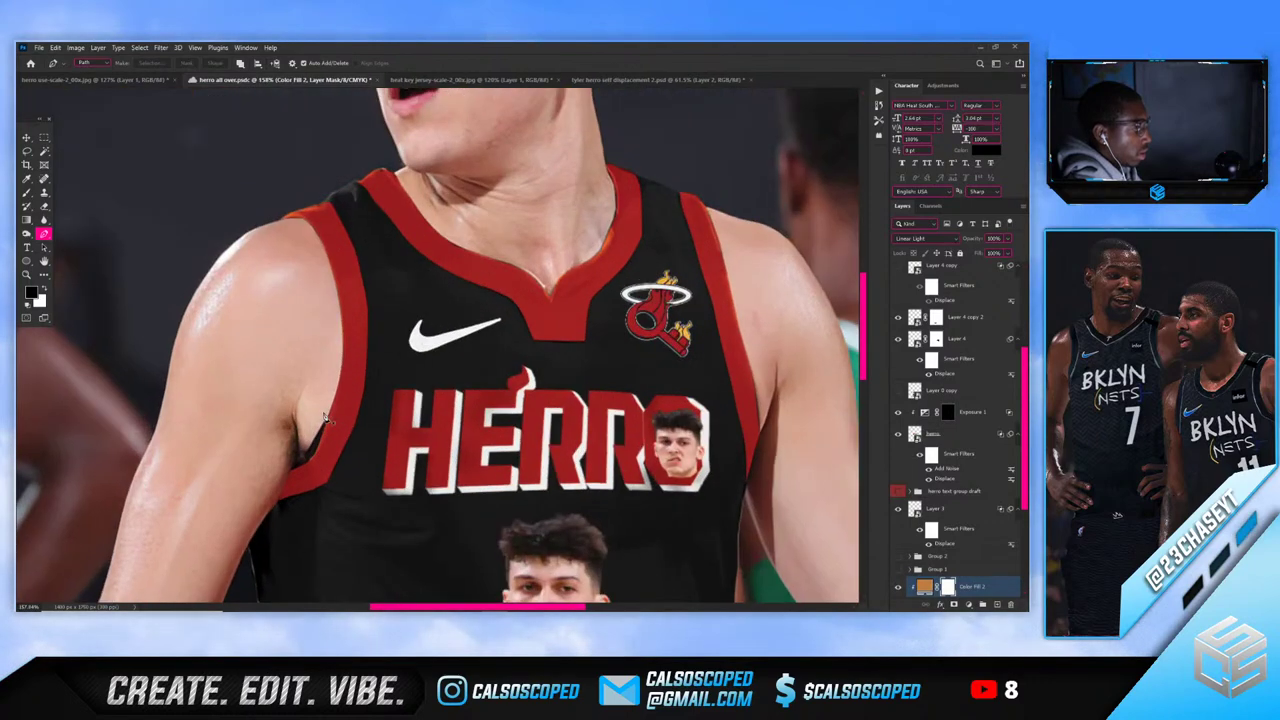
key("v")
scroll(334, 420, "up", 2)
left_click_drag(333, 415, 232, 362)
key("ctrl+z")
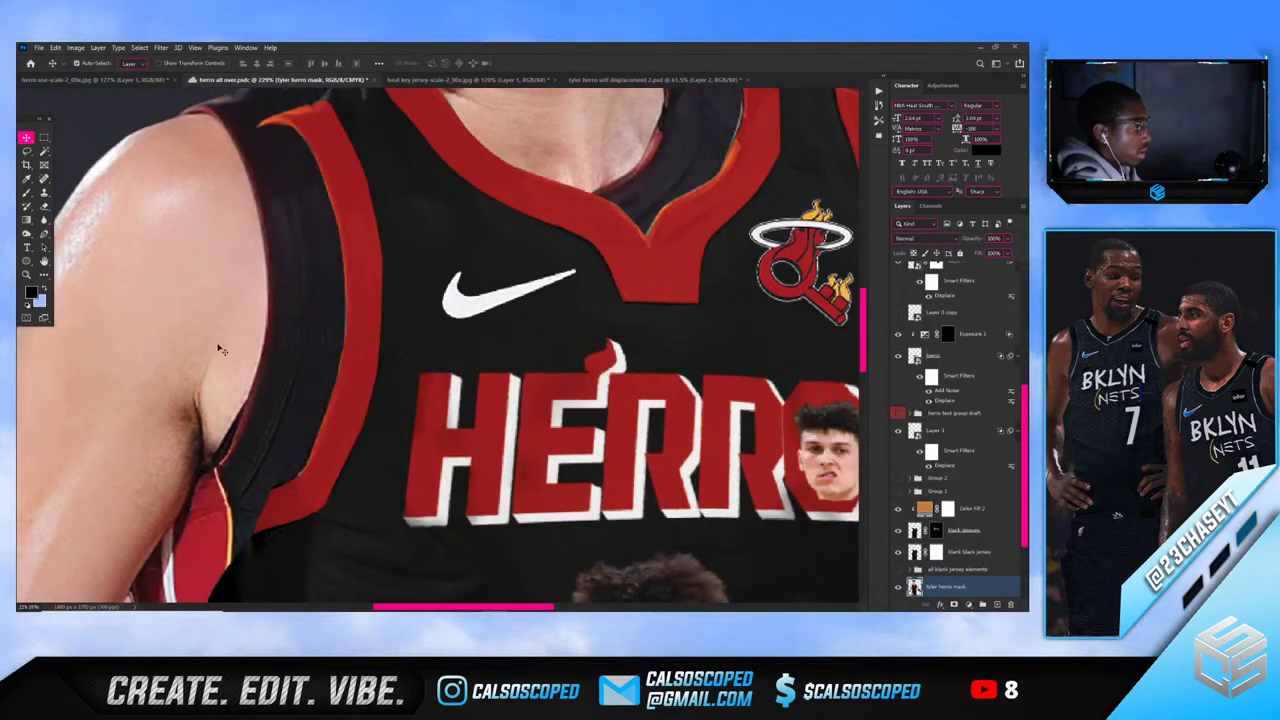
scroll(267, 350, "down", 5)
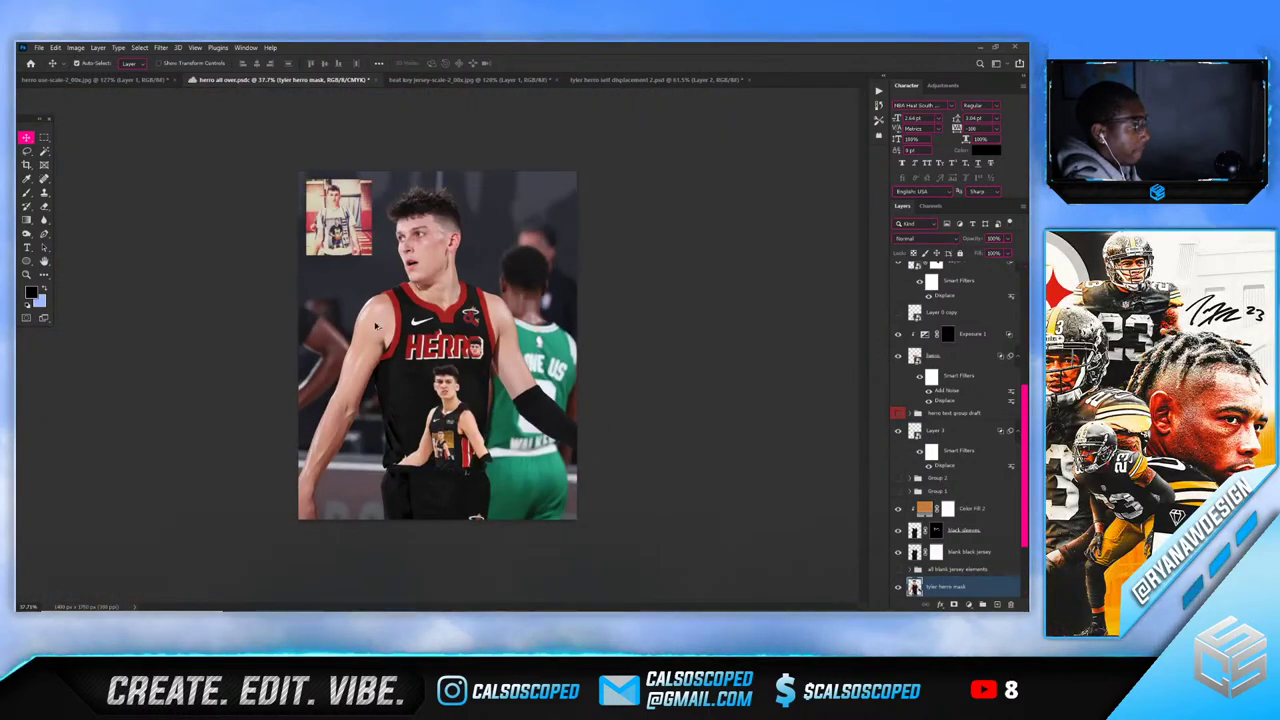
scroll(376, 326, "up", 4)
Load the black sleeves layer mask as a selection, try contracting it, and undo the contraction
left_click(915, 506)
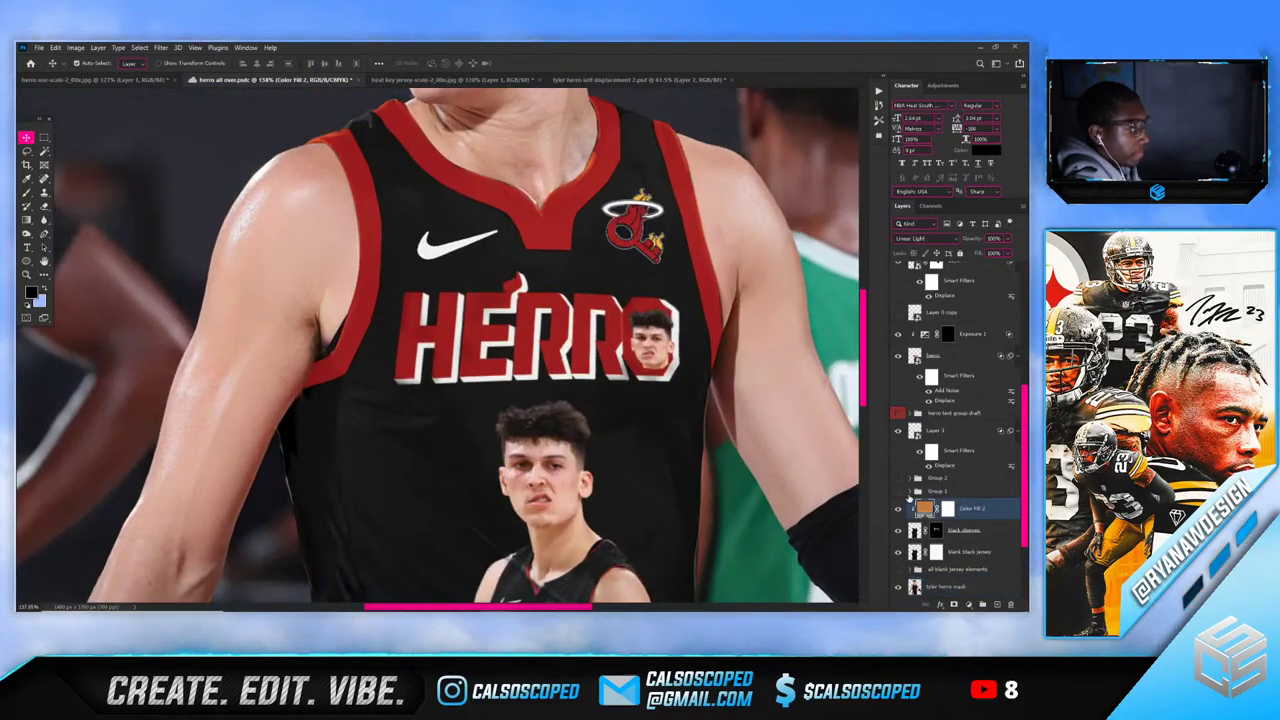
left_click(910, 530)
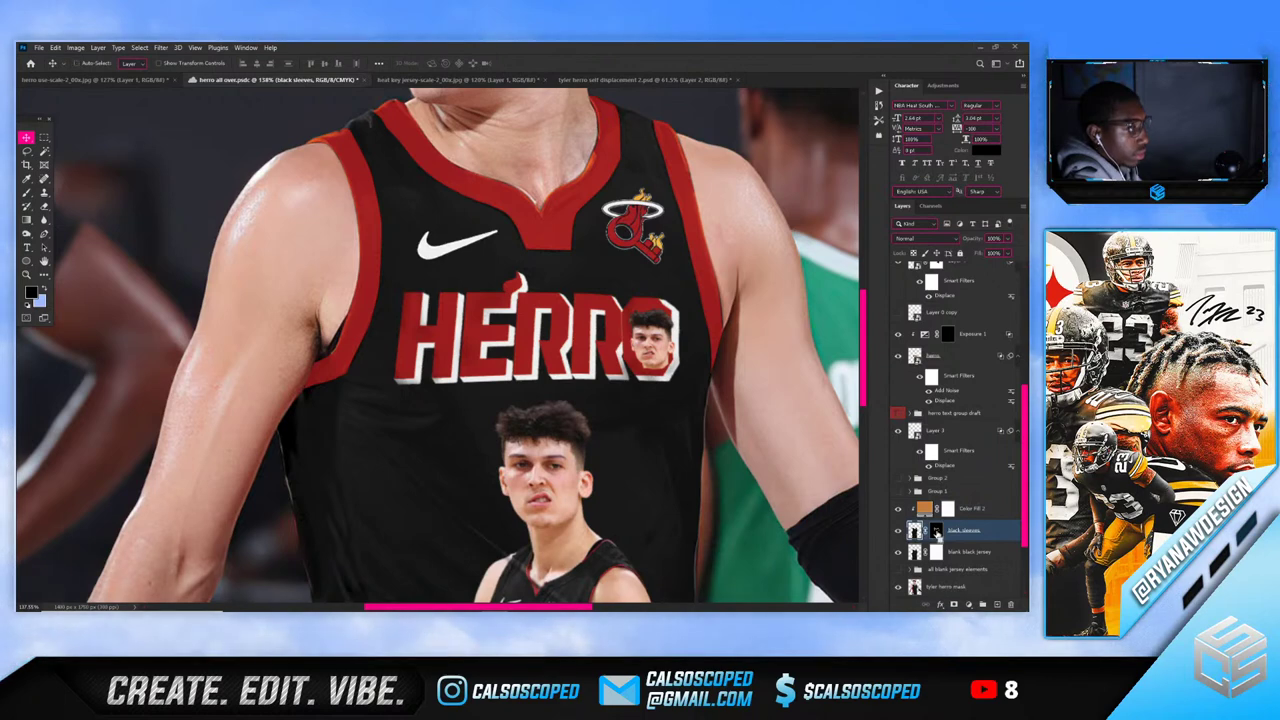
left_click(141, 48)
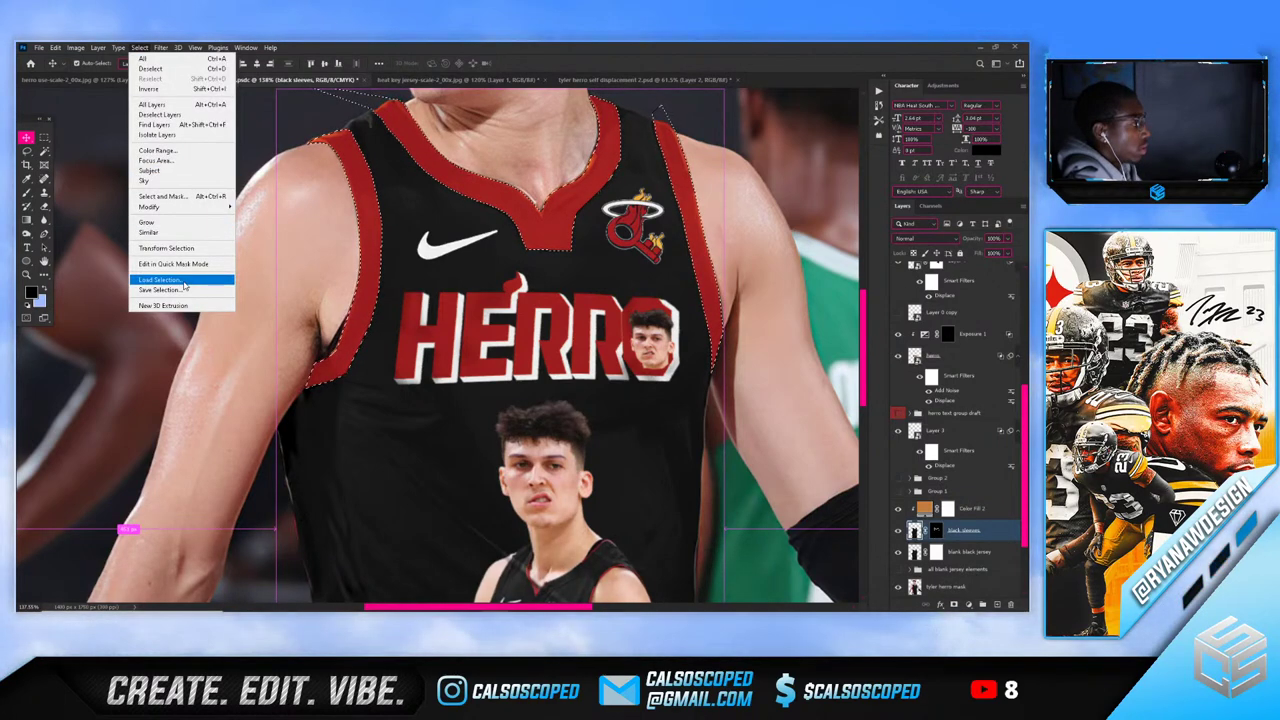
mouse_move(190, 206)
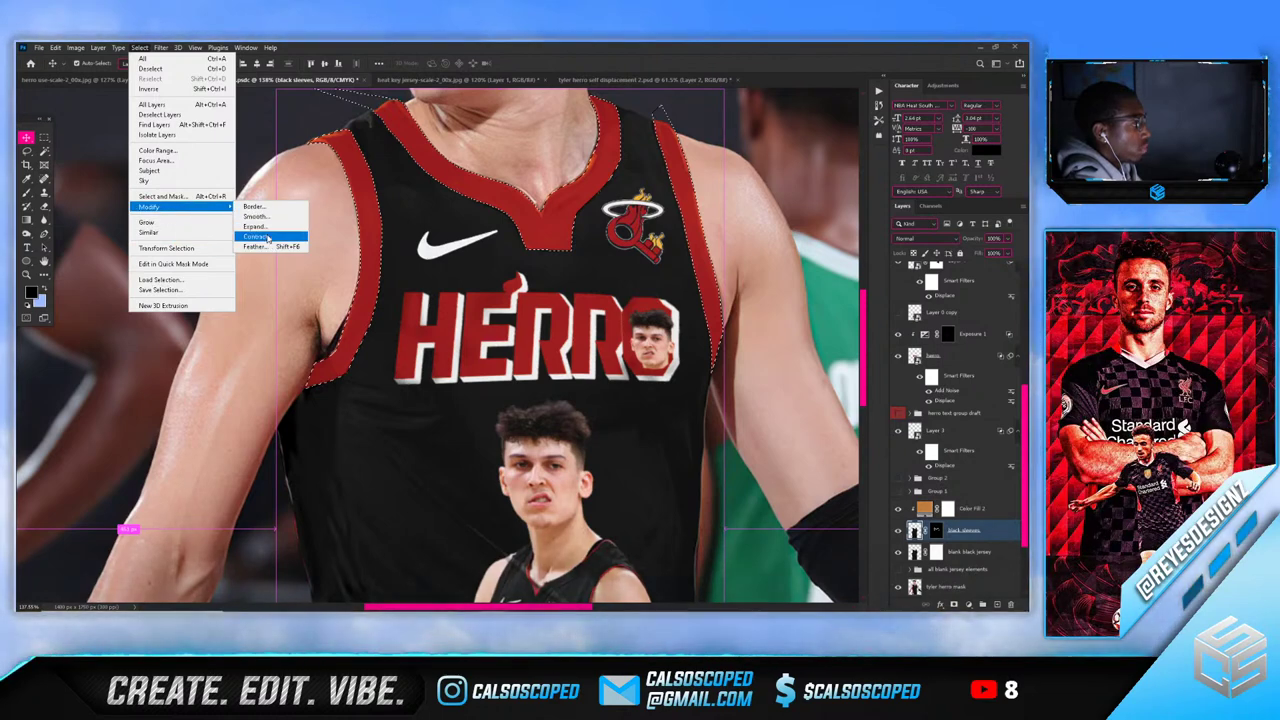
left_click(267, 238)
key("Return")
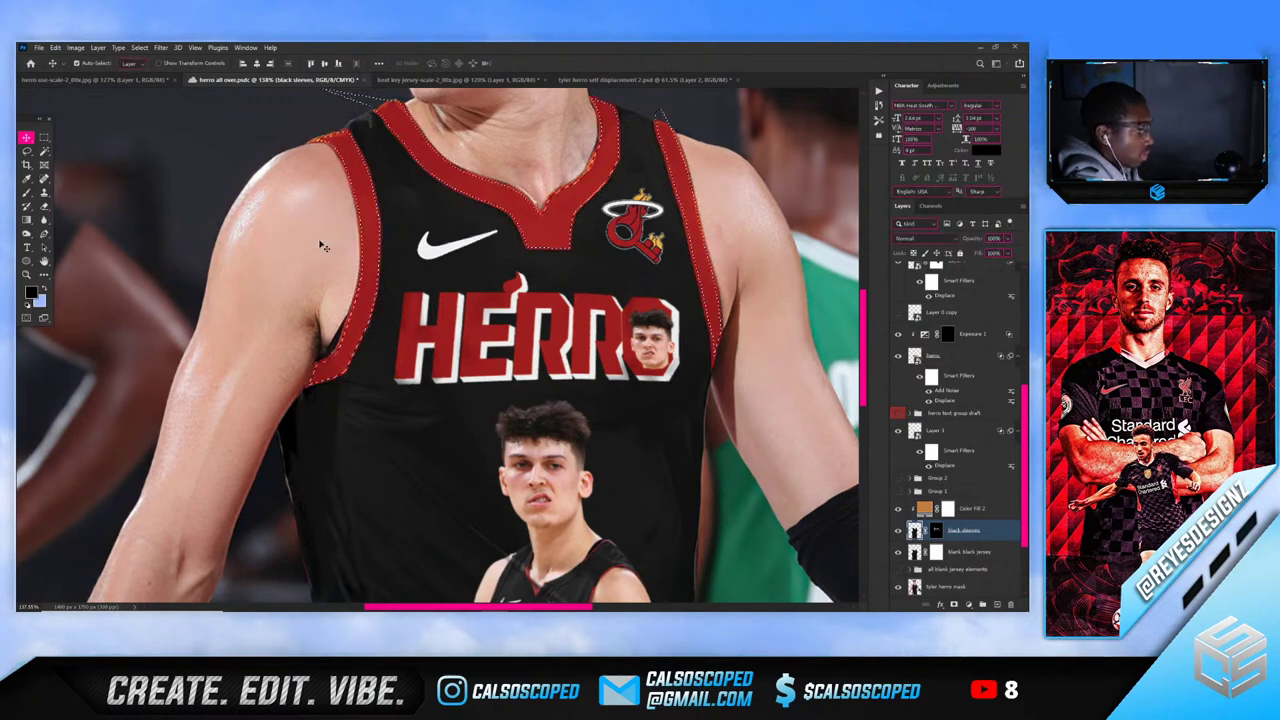
key("ctrl")
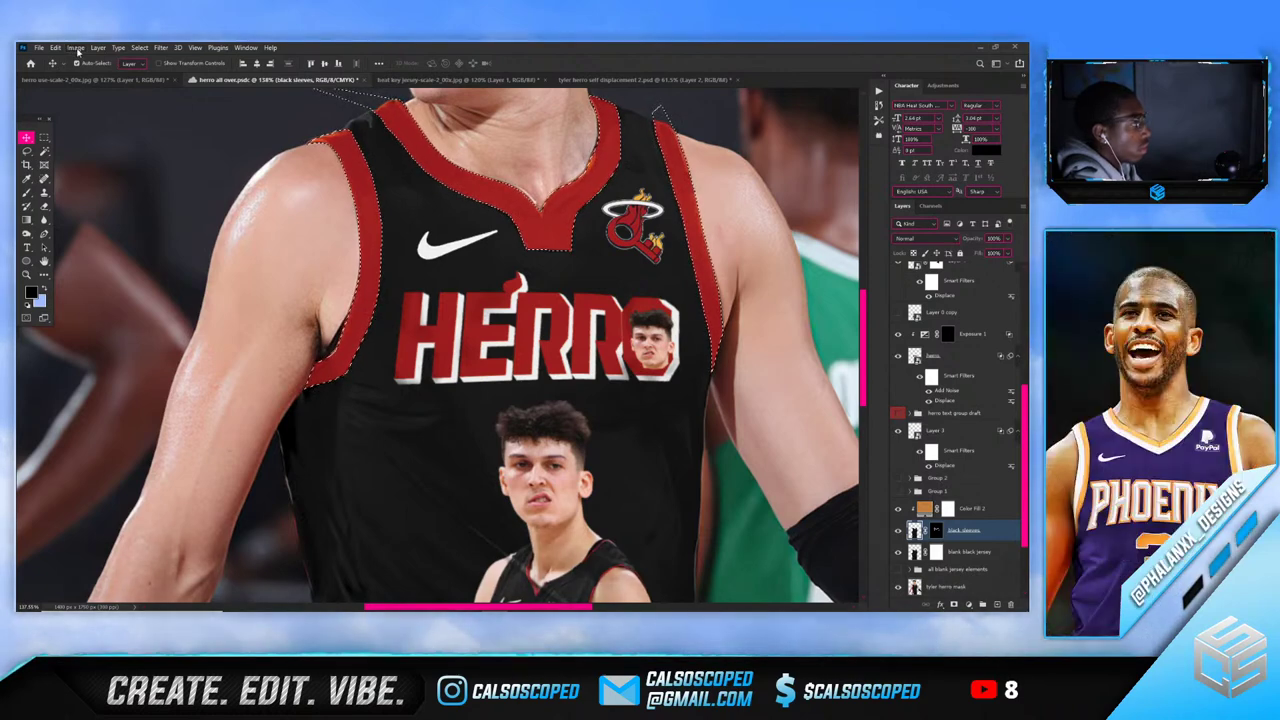
Contract the loaded selection so it forms a narrower band inside the collar and armhole trim
left_click(139, 48)
mouse_move(170, 206)
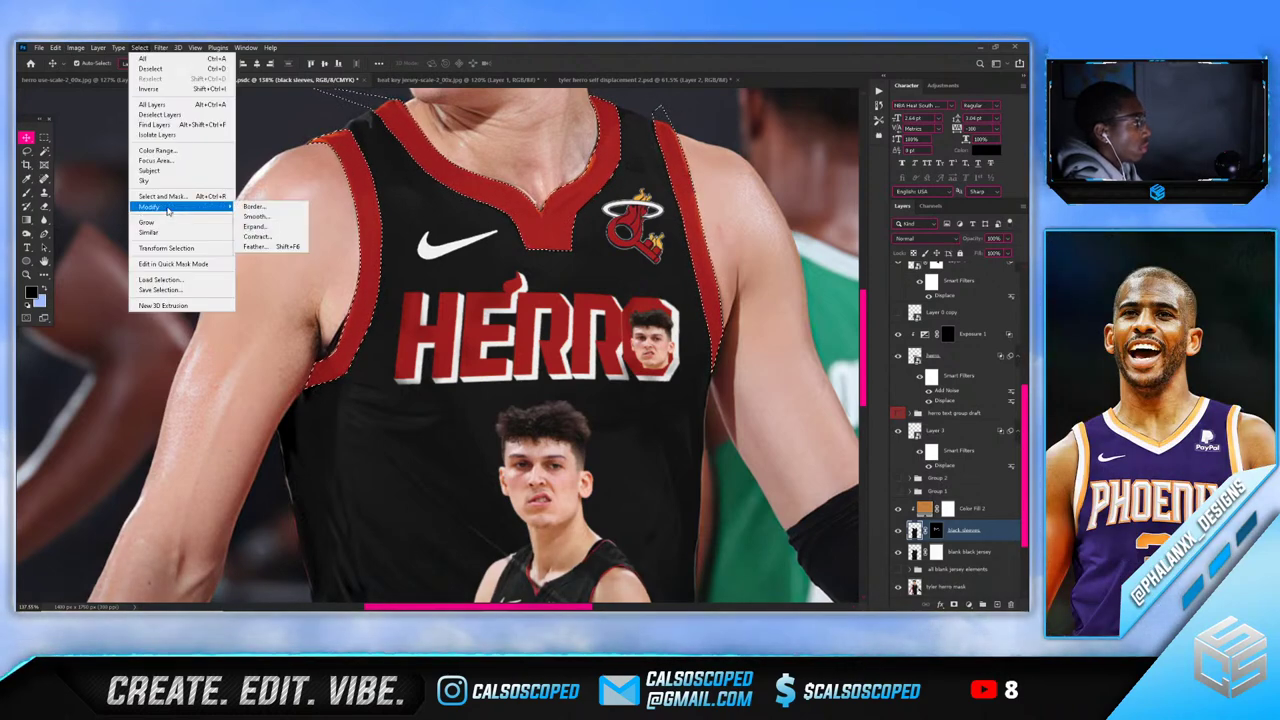
left_click(275, 236)
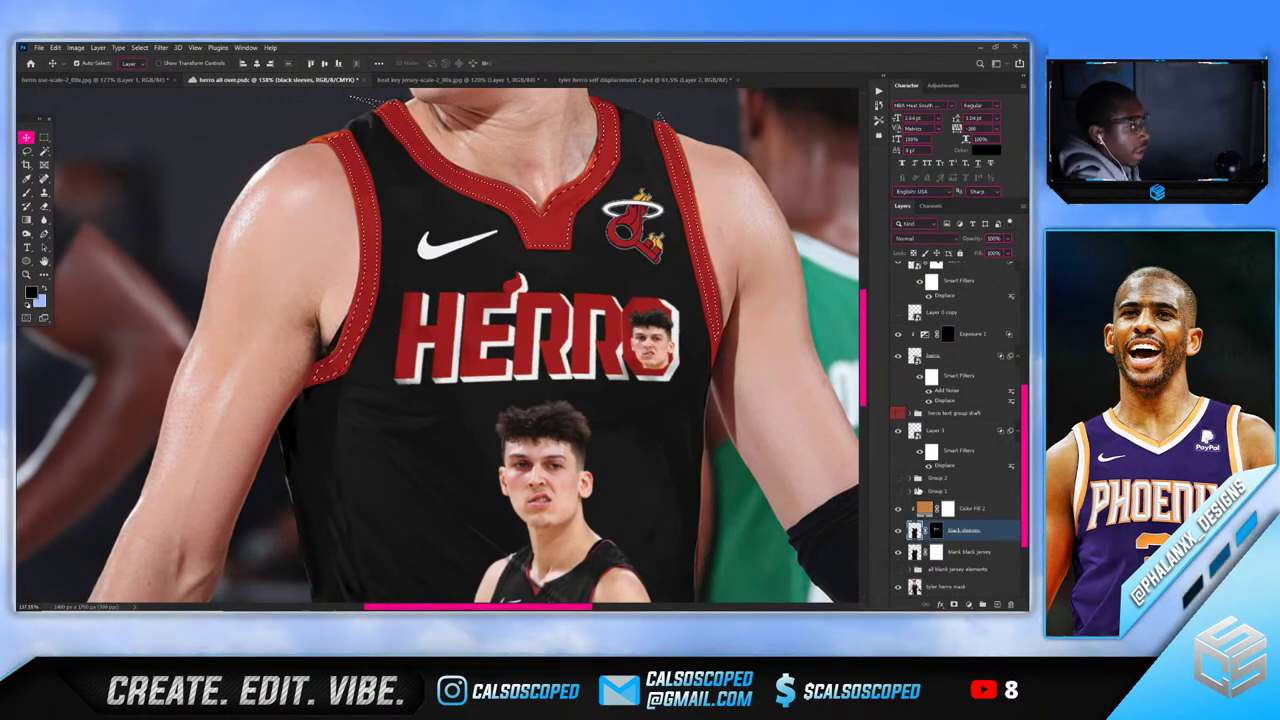
Paint black on the black sleeves mask within the contracted selection, along the armhole trim on the image's left and around the collar
left_click(936, 530)
key("b")
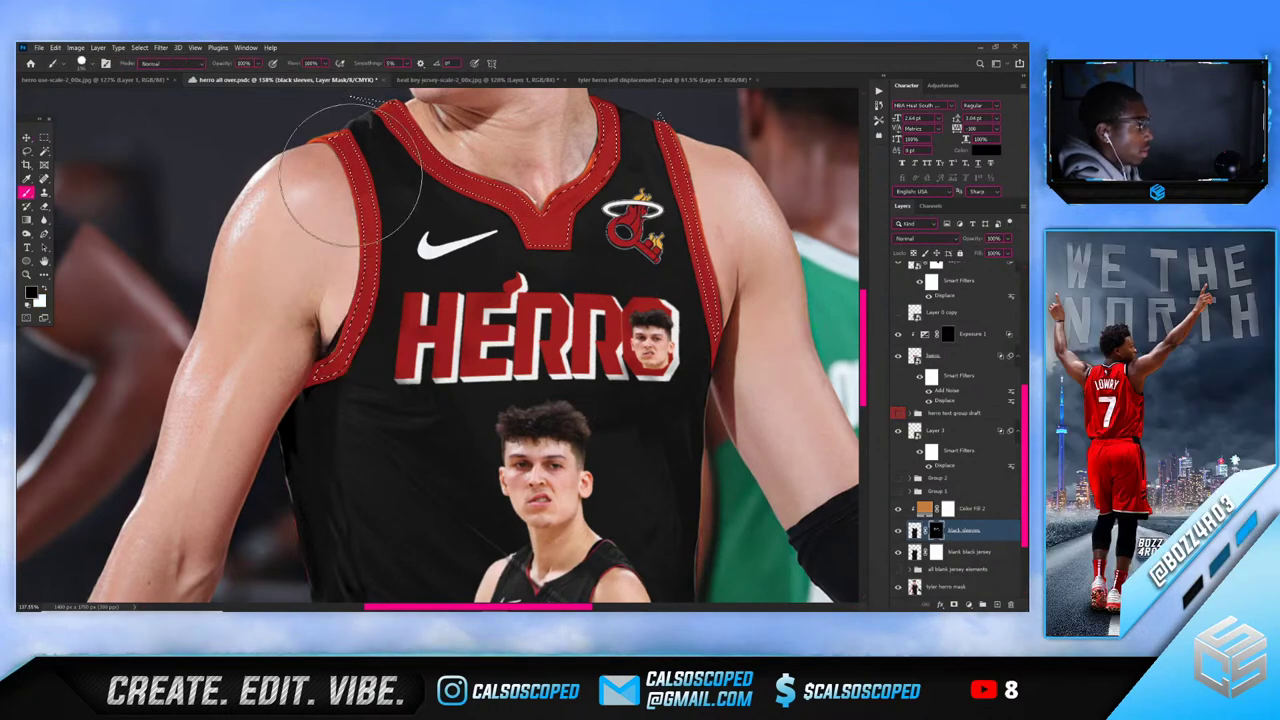
left_click_drag(350, 170, 314, 400)
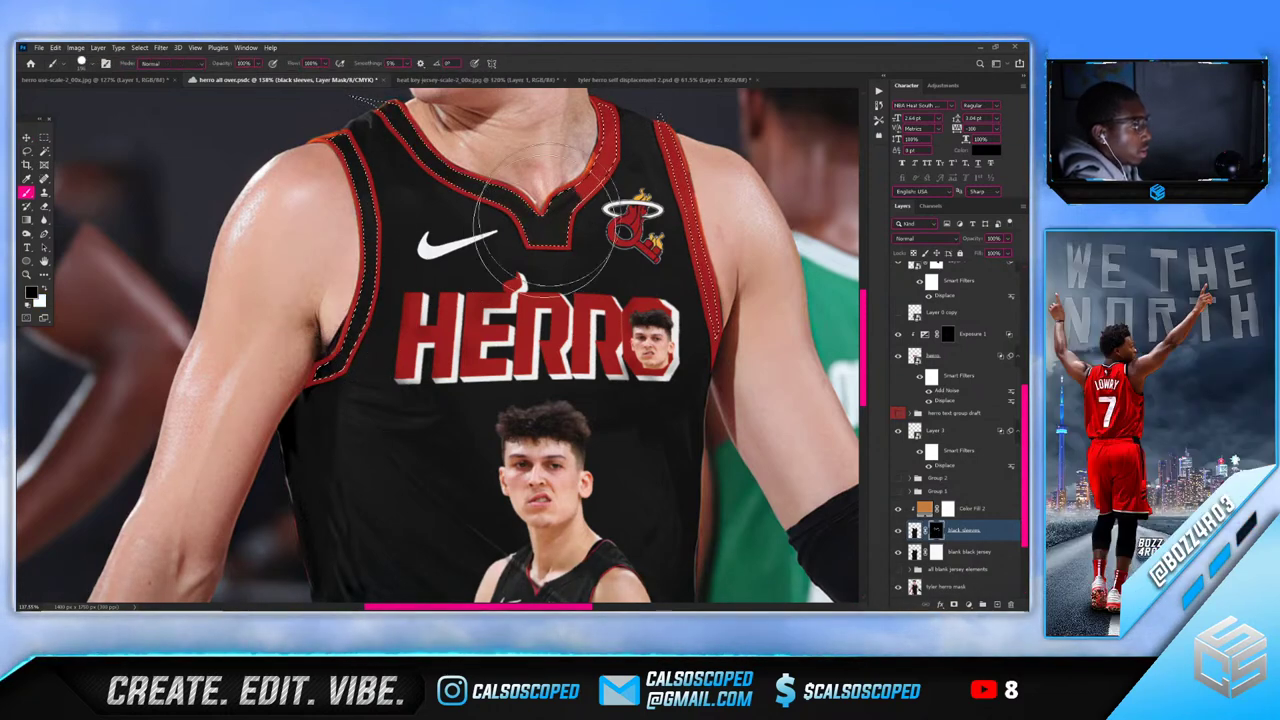
Glance at the self displacement document, return to the jersey file, and deselect the contracted trim selection
left_click(657, 80)
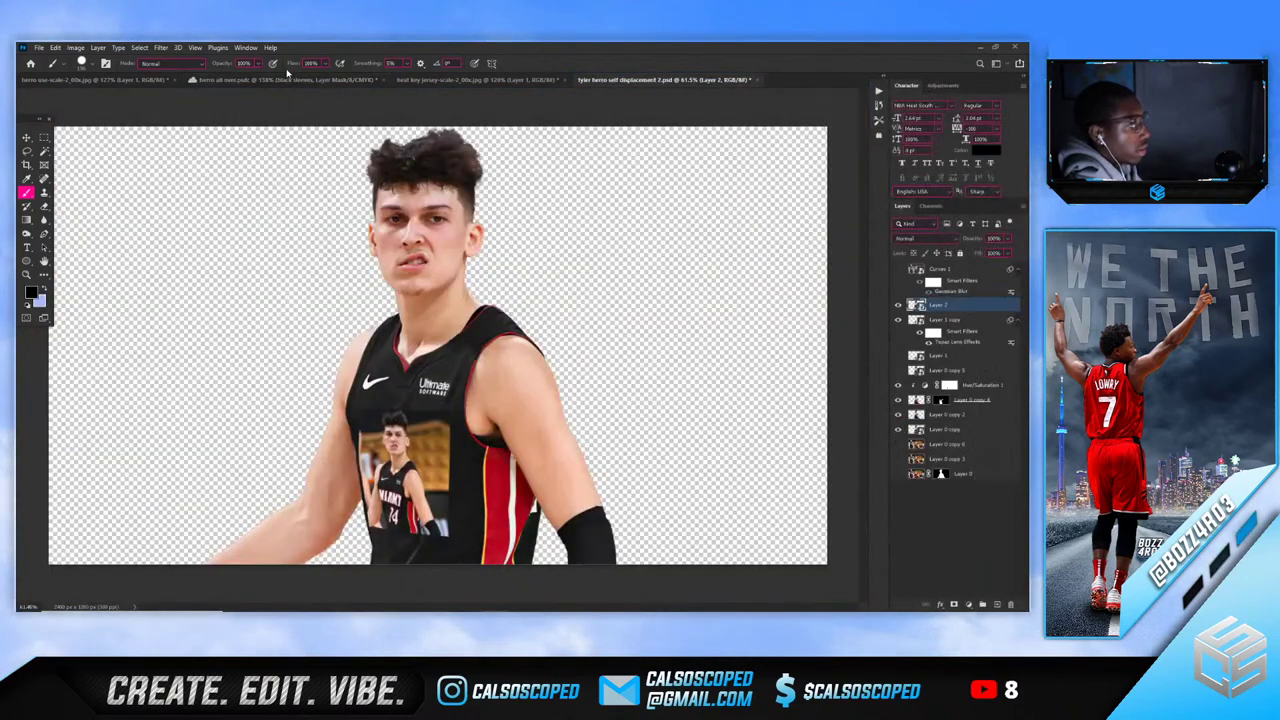
left_click(285, 80)
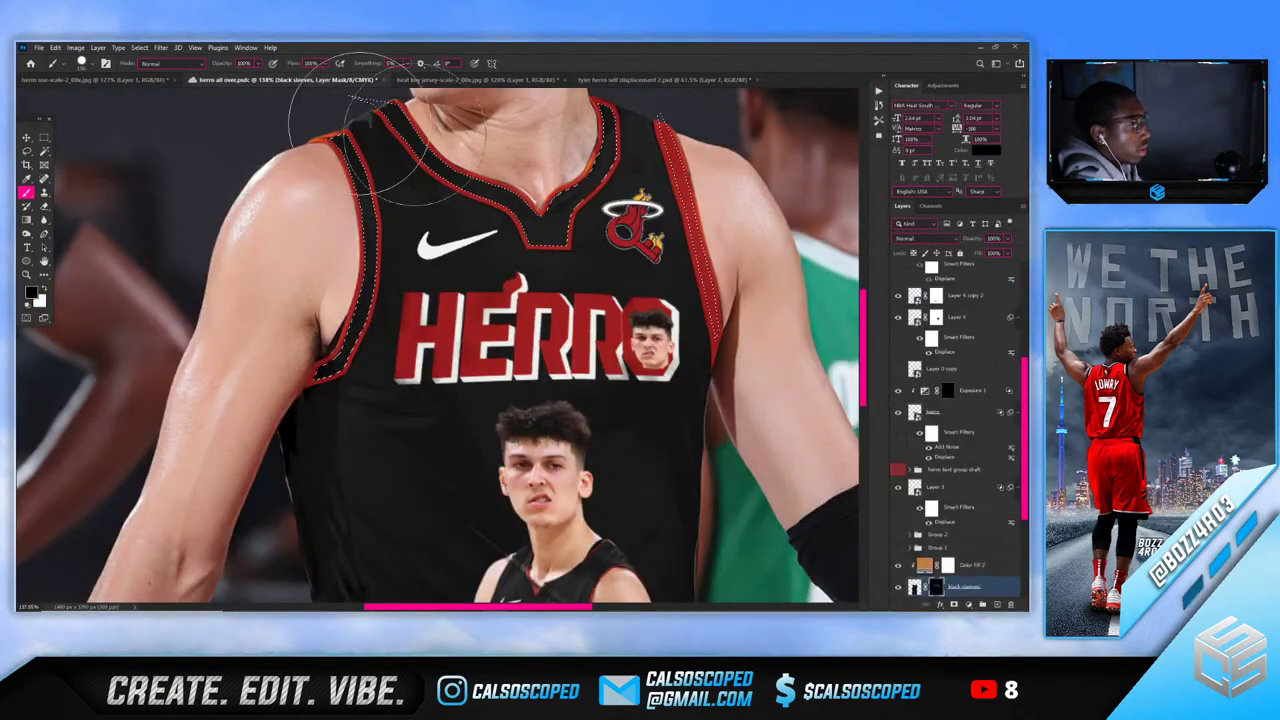
key("ctrl+0")
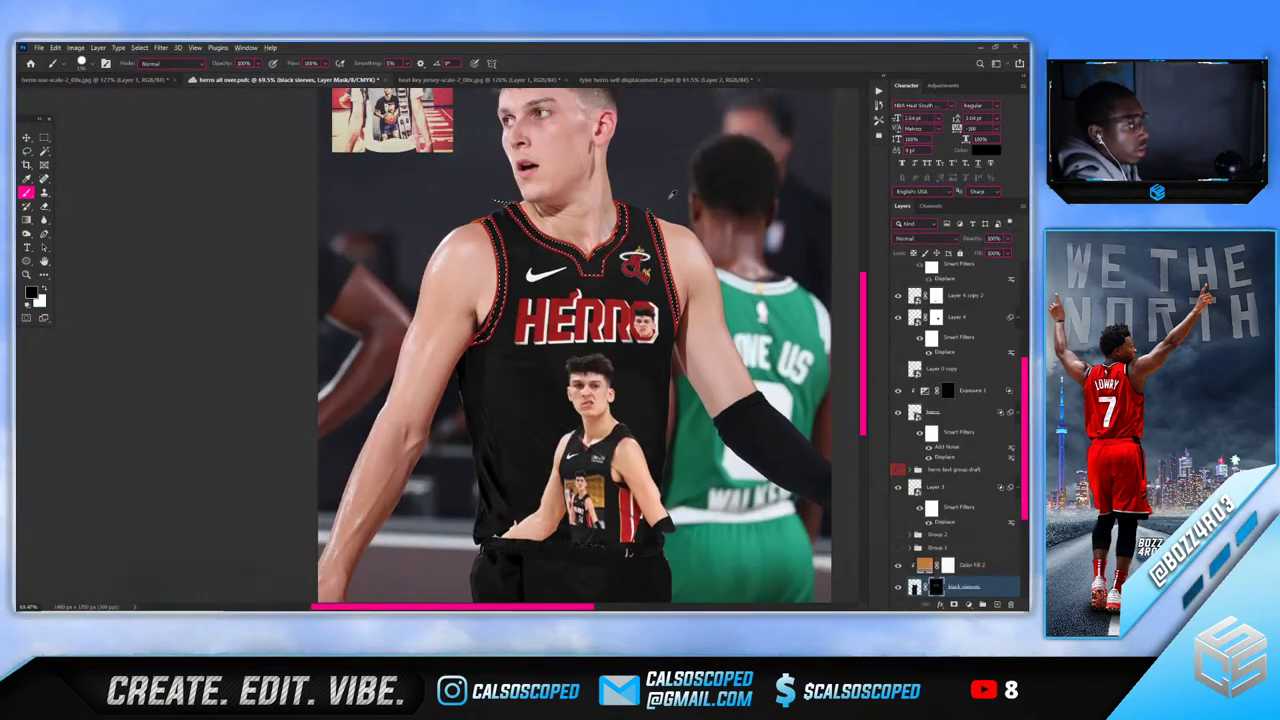
scroll(671, 195, "up", 5)
scroll(560, 217, "down", 5)
key("ctrl+d")
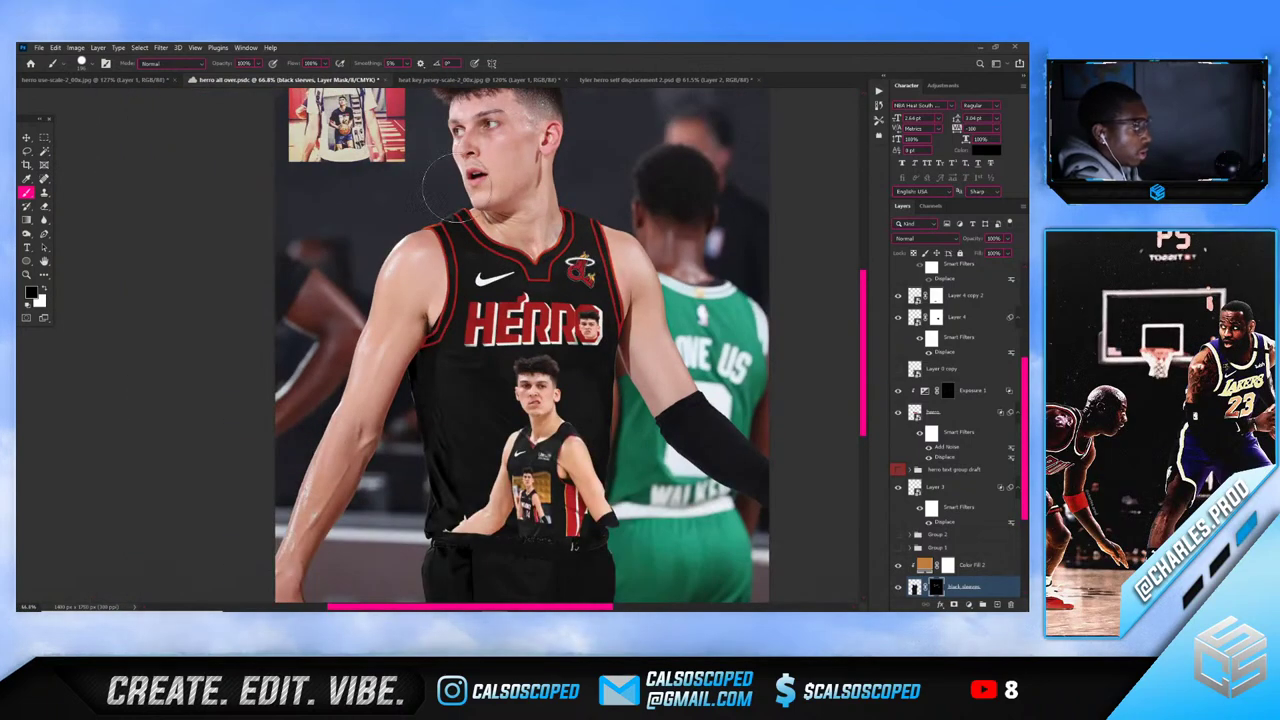
key("ctrl+minus")
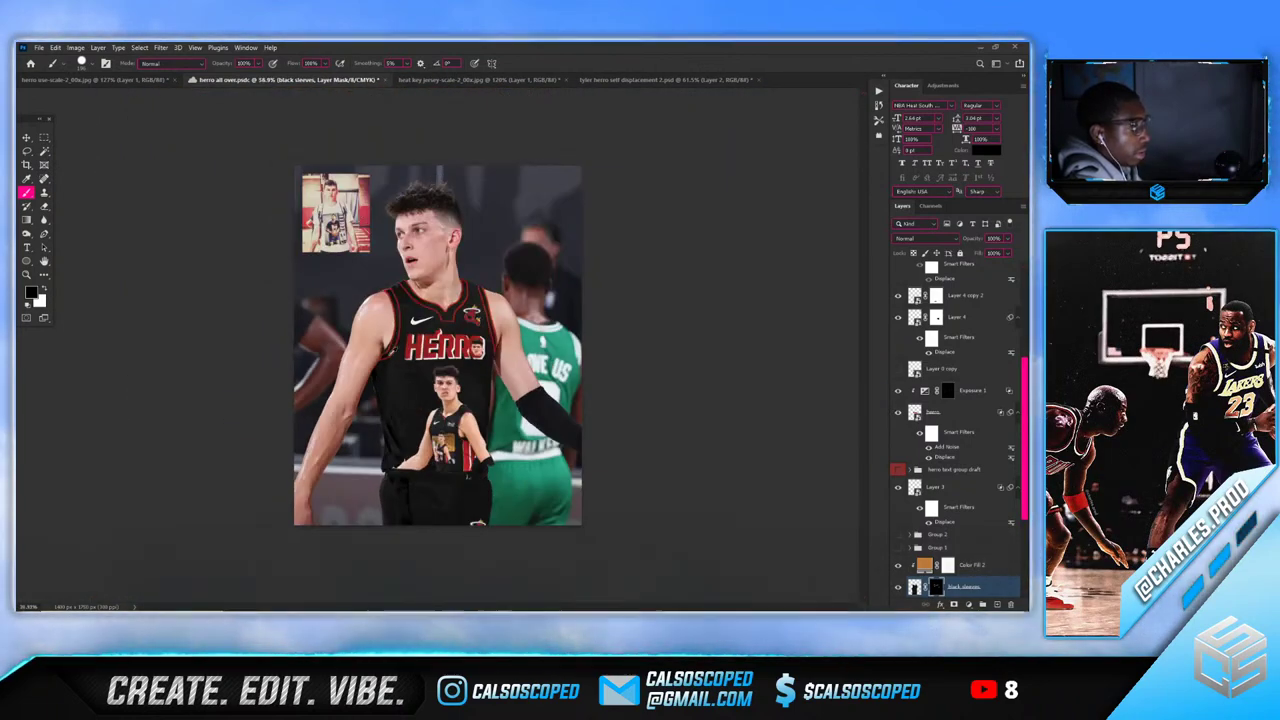
Paint white on the black sleeves mask along the collar with a smaller brush to restore its red trim
scroll(467, 277, "up", 8)
key("x")
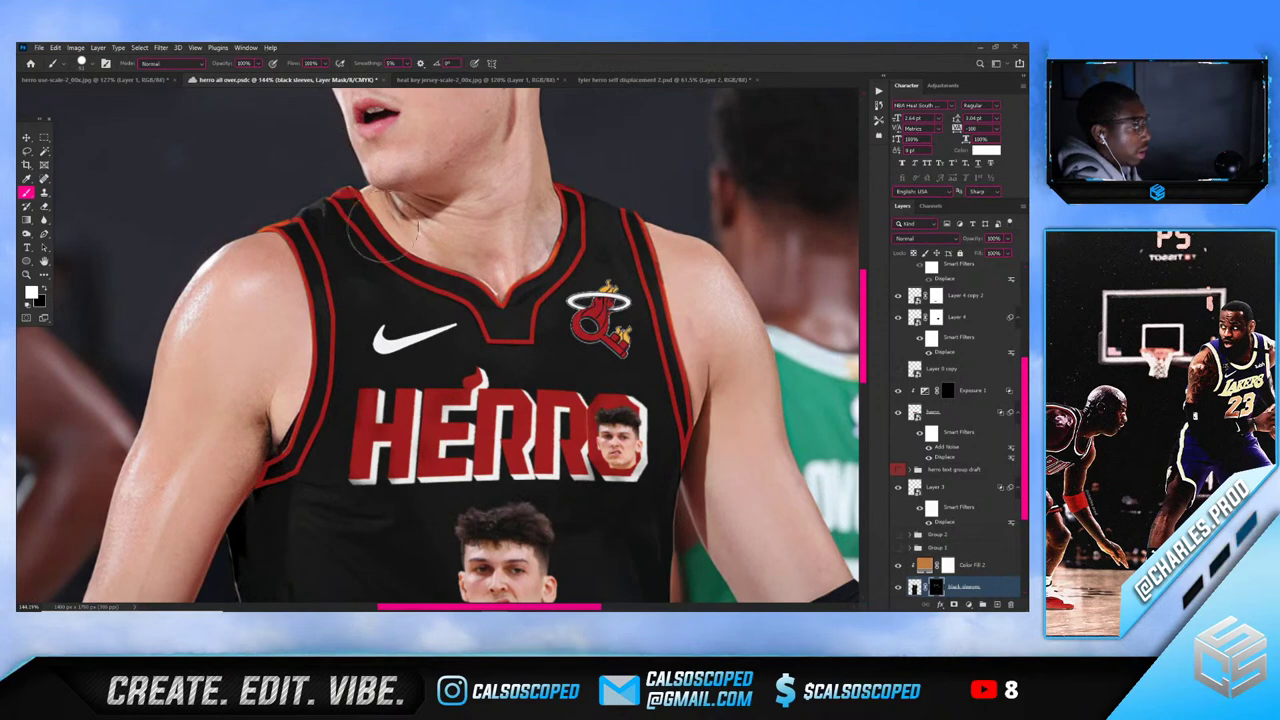
left_click_drag(380, 226, 505, 332)
key("ctrl+z")
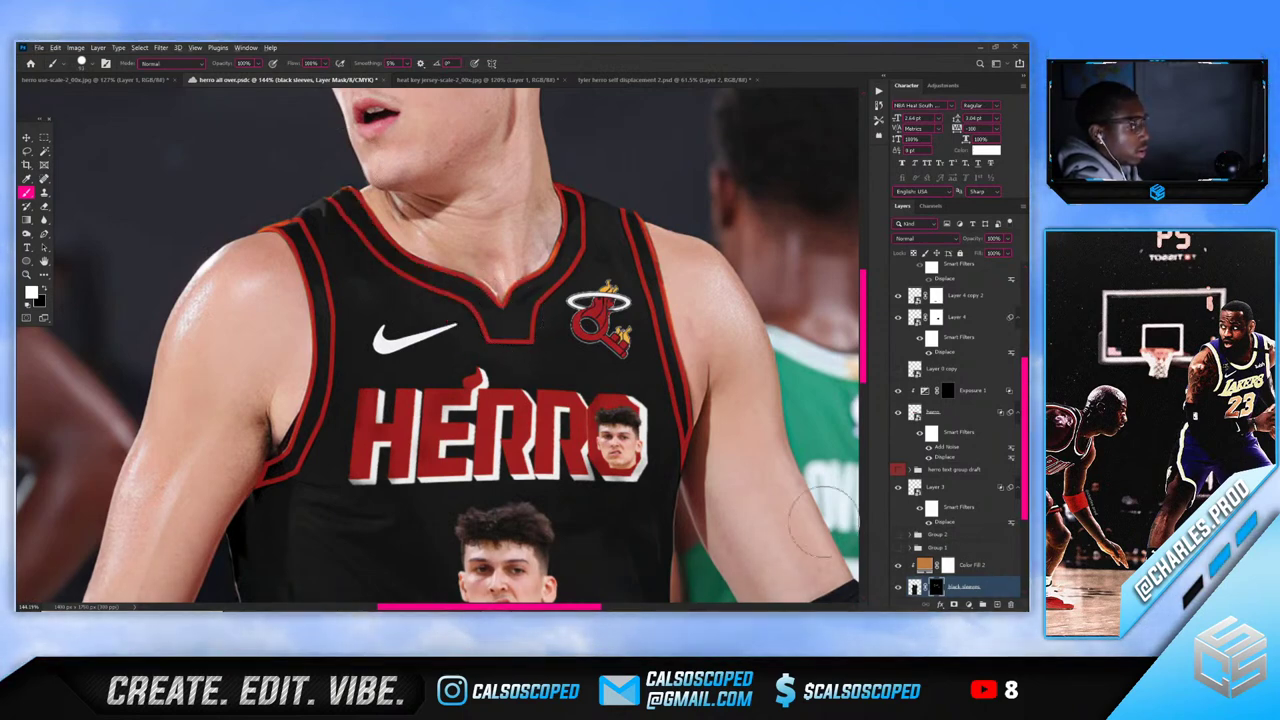
right_click(339, 200, "alt")
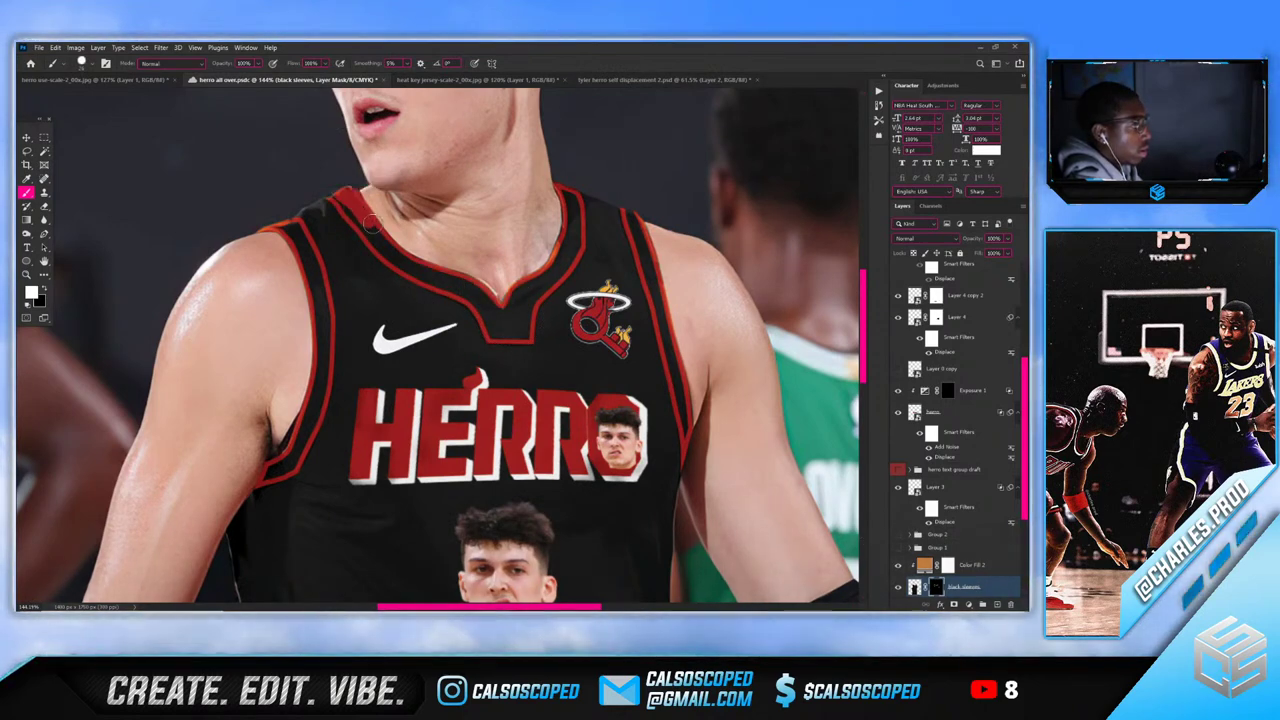
mouse_move(372, 222)
left_mouse_down()
mouse_move(501, 328)
mouse_move(557, 268)
mouse_move(571, 222)
left_mouse_up()
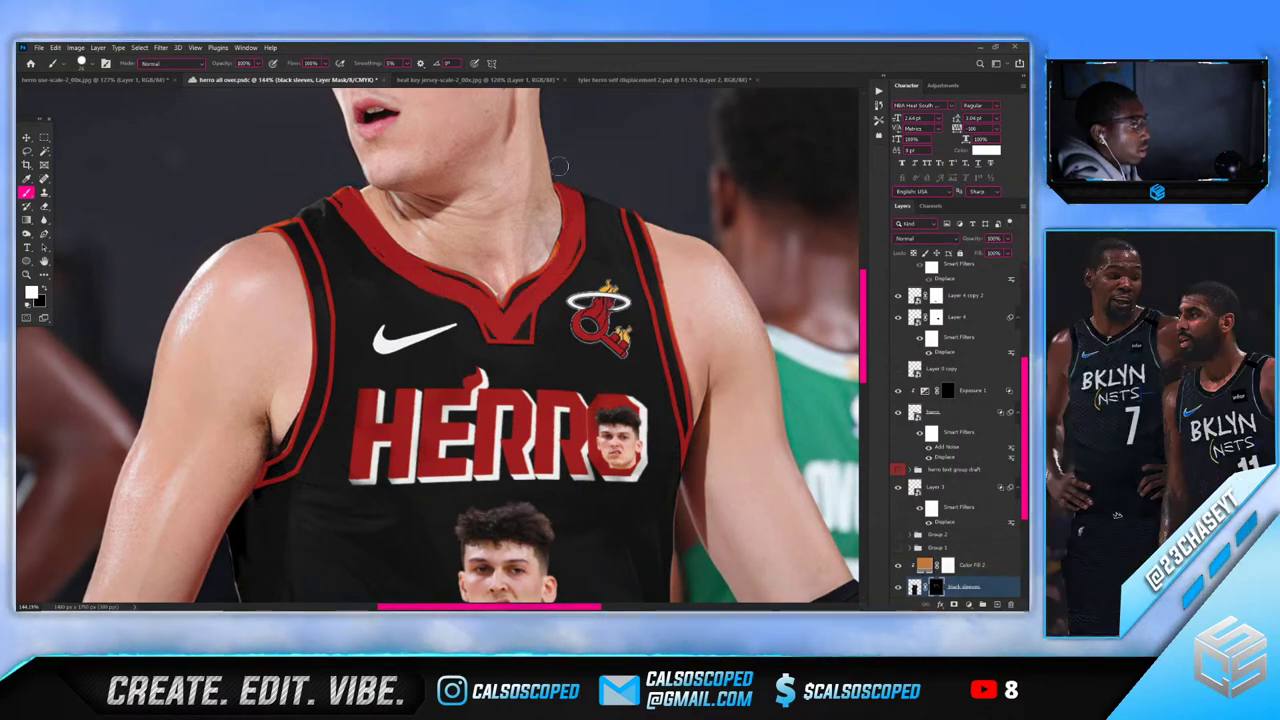
Touch up the black band at the lower end of the armhole trim on the image's right by painting black on the mask
scroll(470, 181, "down", 10)
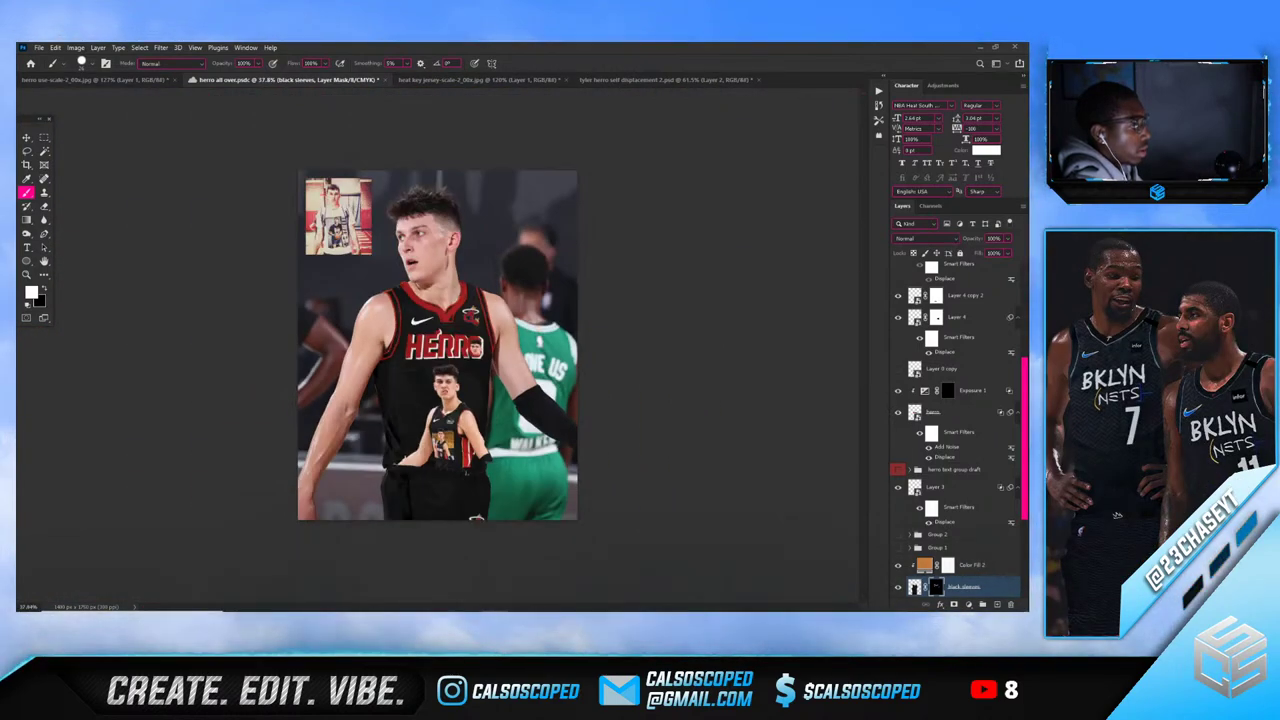
scroll(389, 342, "up", 6)
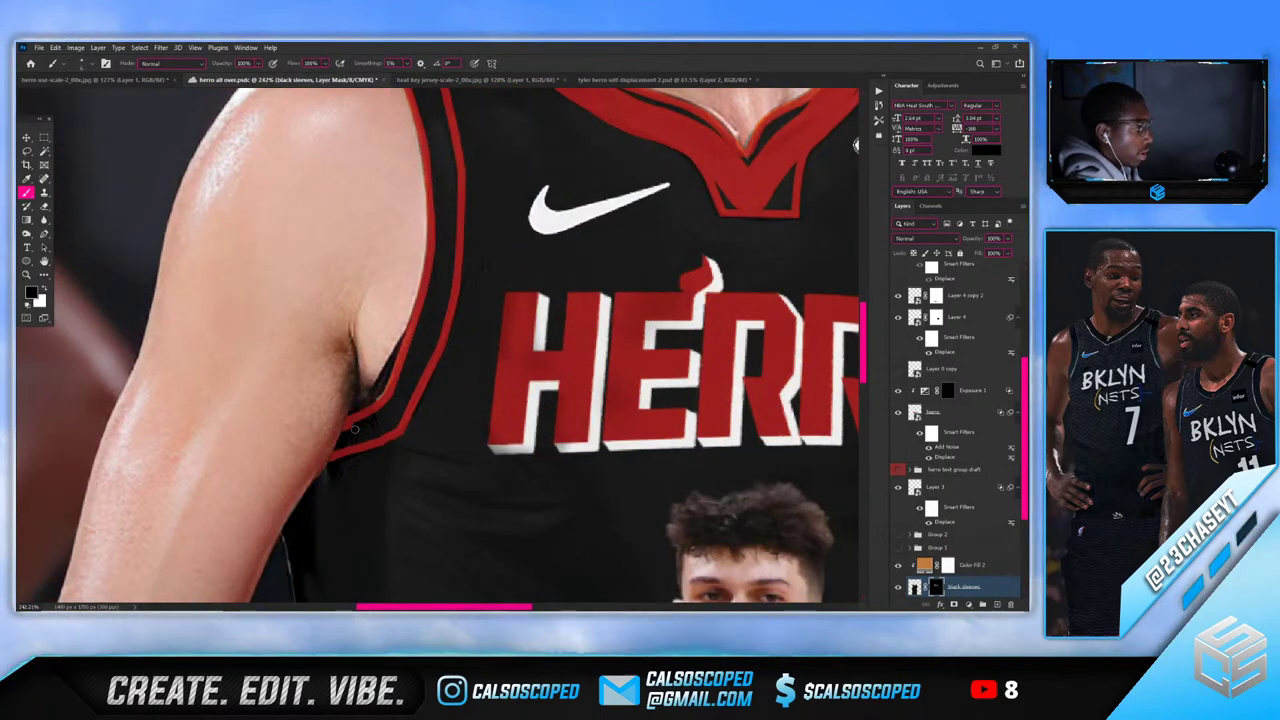
scroll(337, 430, "down", 5)
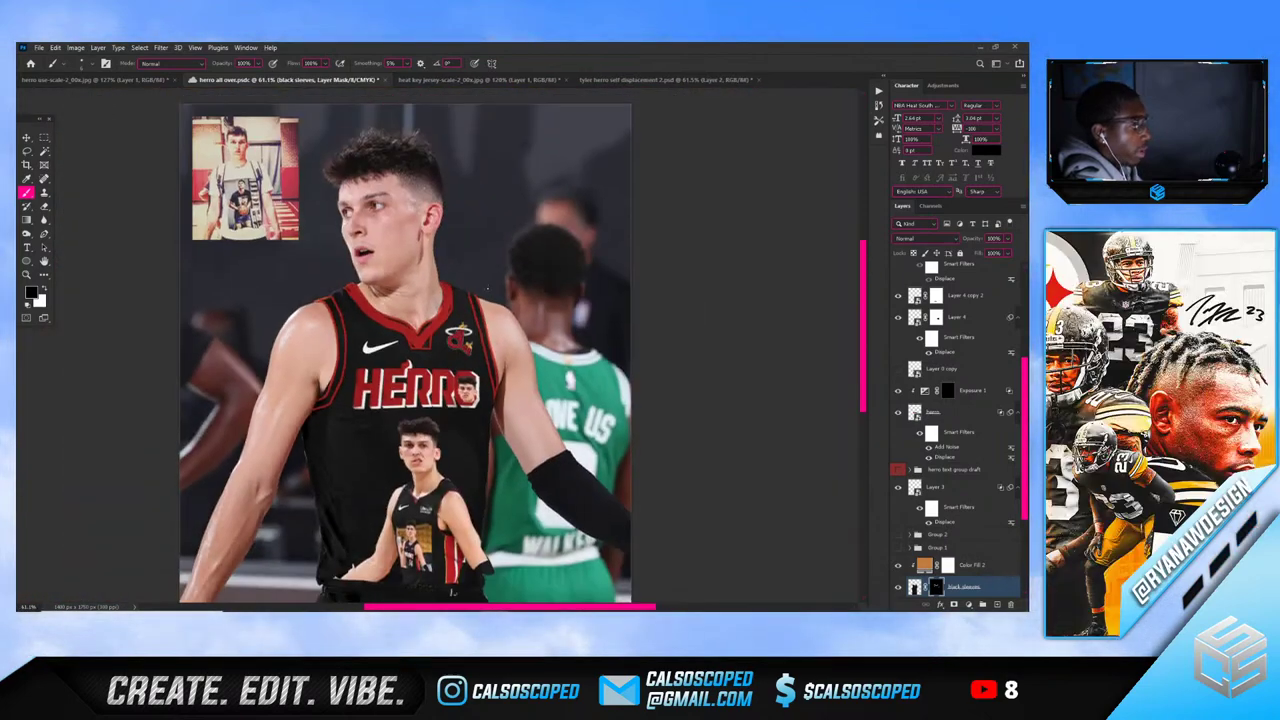
scroll(504, 435, "up", 3)
scroll(504, 434, "up", 3)
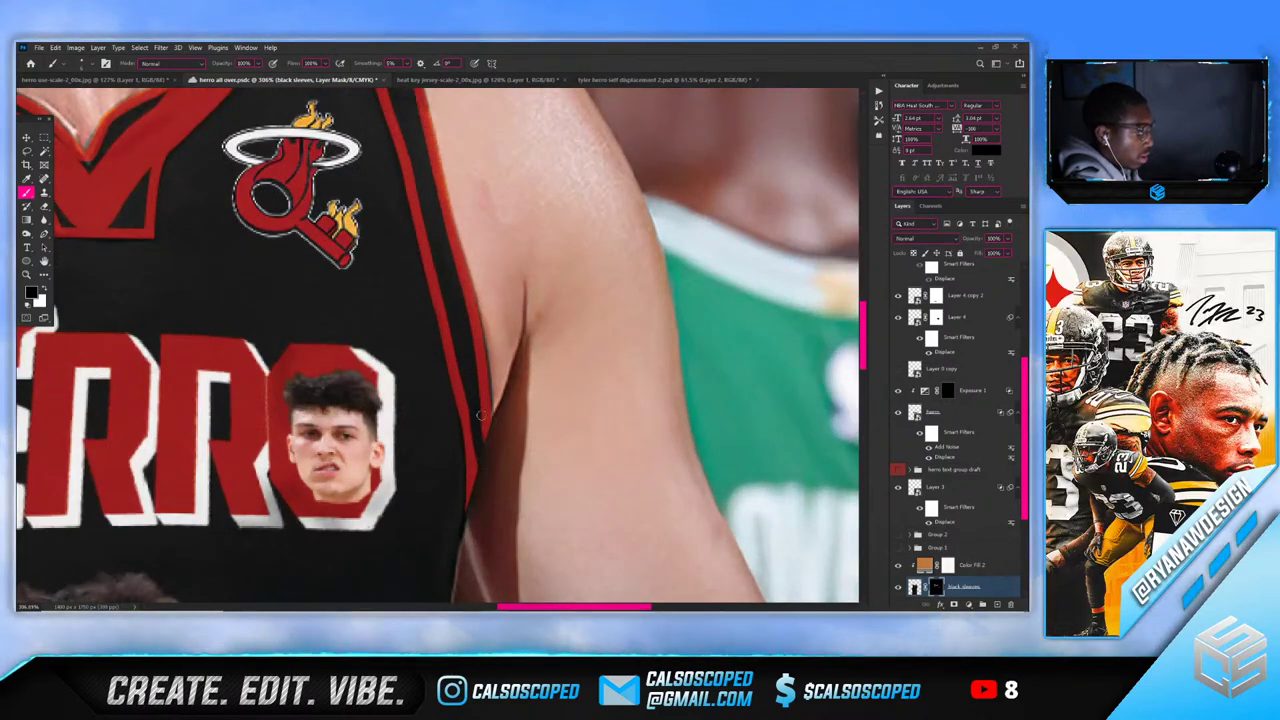
left_click_drag(481, 456, 486, 428)
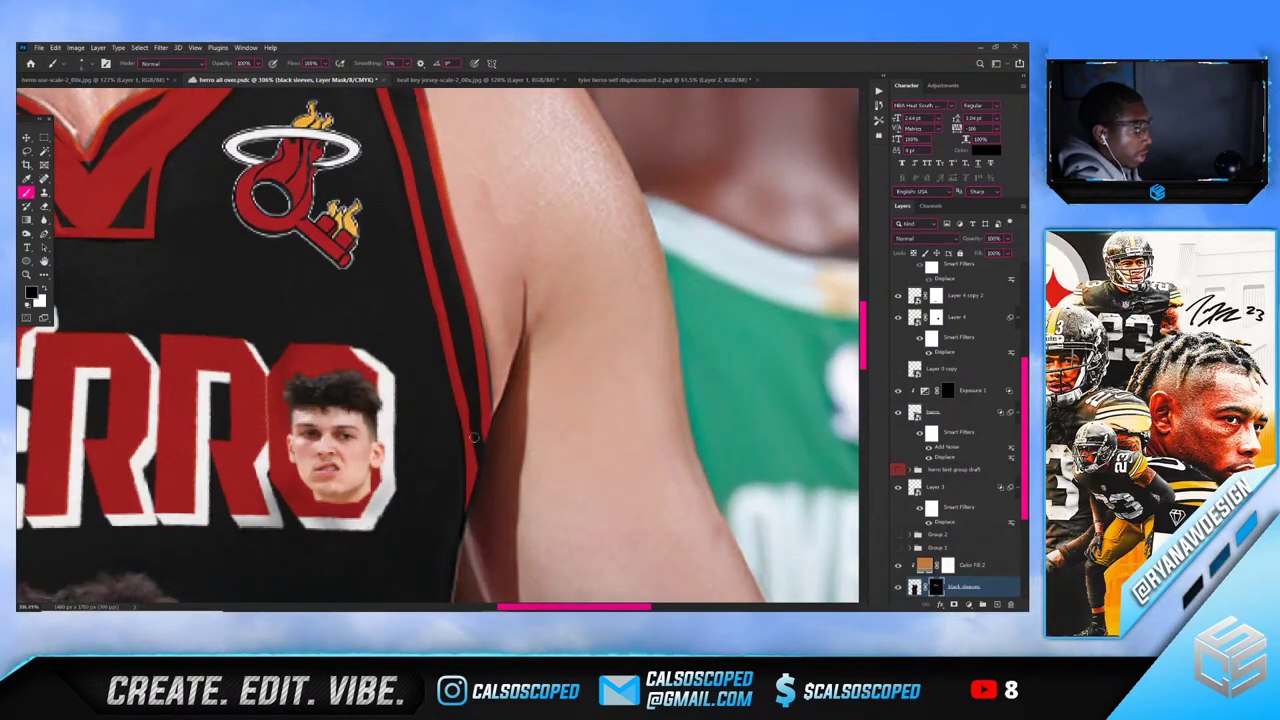
Undo the black band painting on the collar and armhole trim
scroll(480, 386, "down", 6)
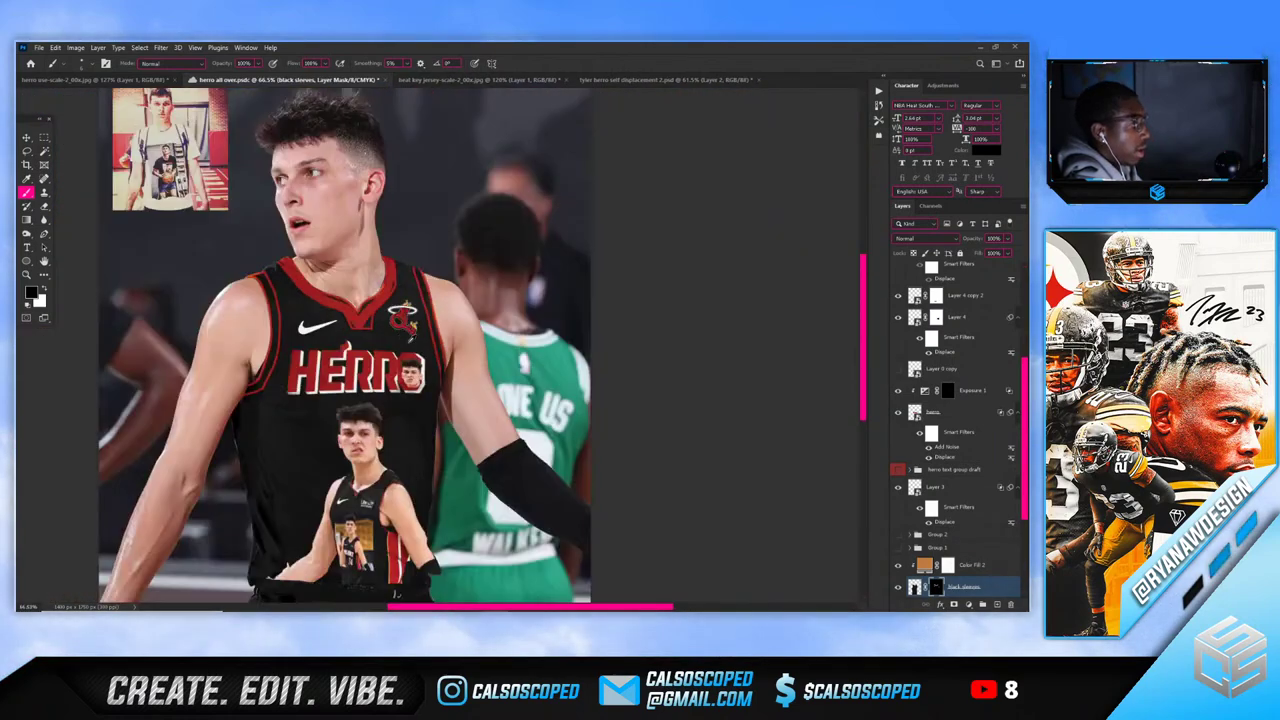
scroll(378, 278, "up", 3)
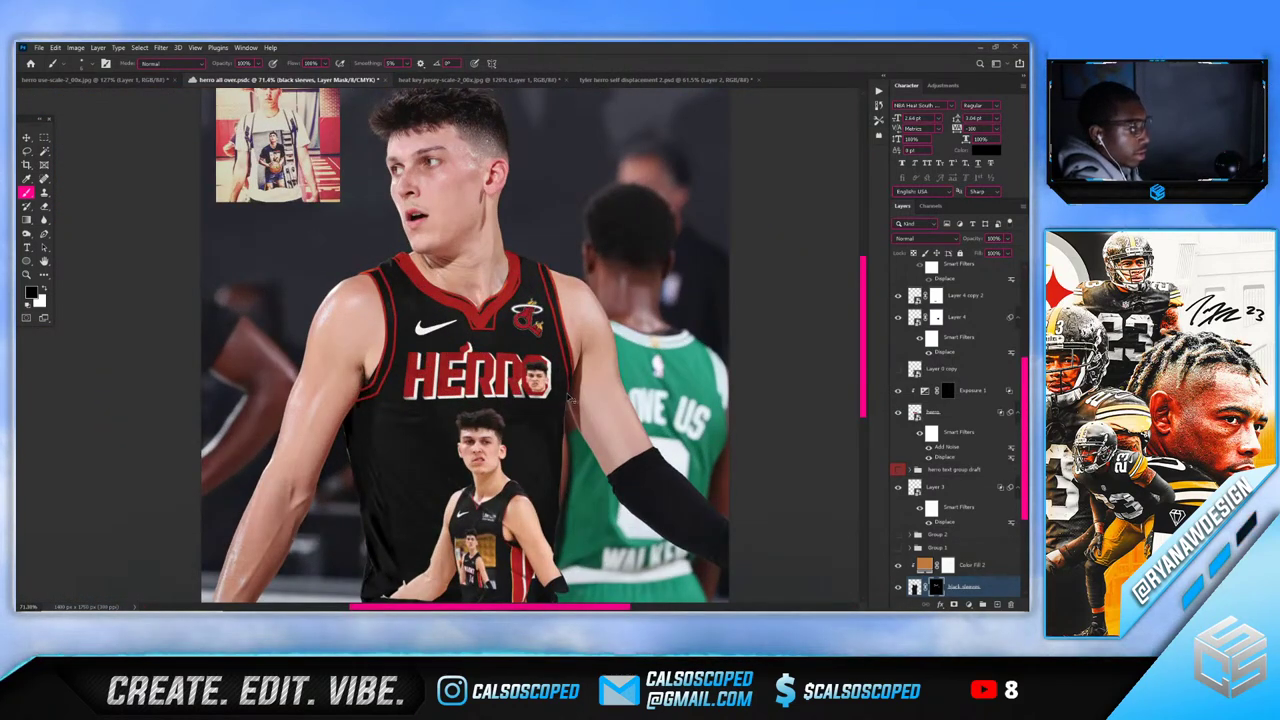
scroll(455, 318, "up", 3)
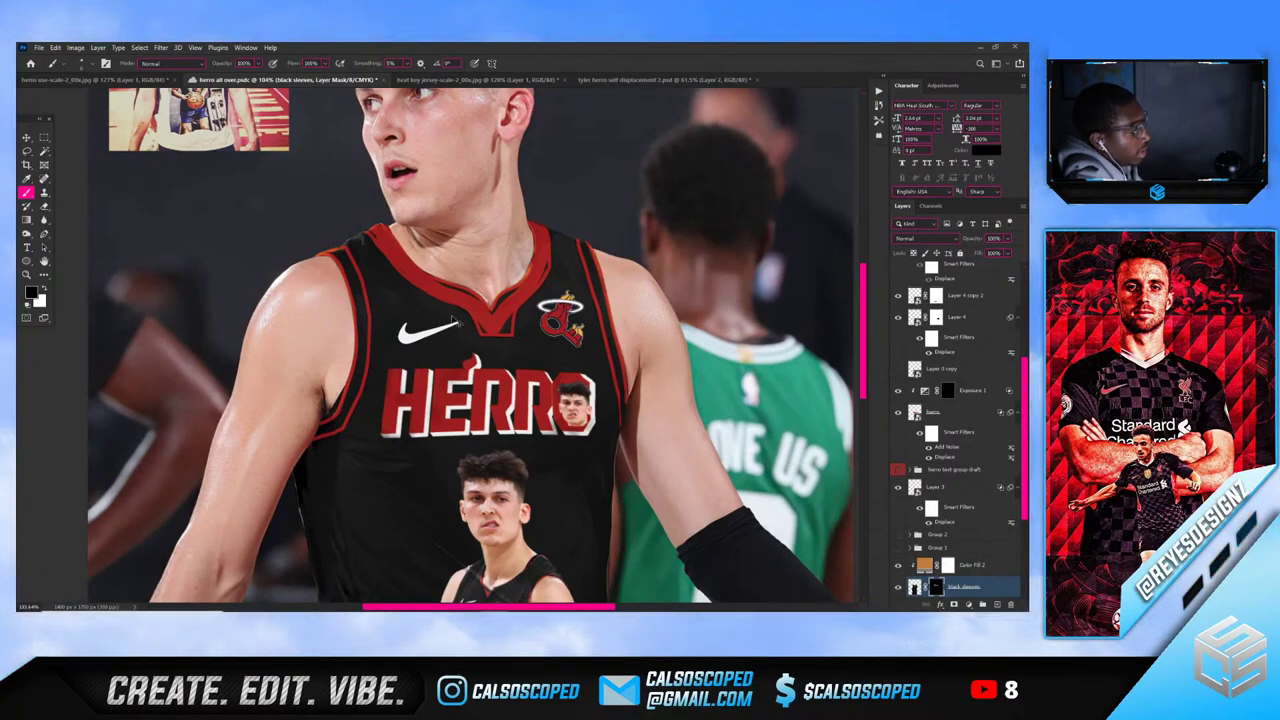
key("ctrl+z")
key("ctrl+z")
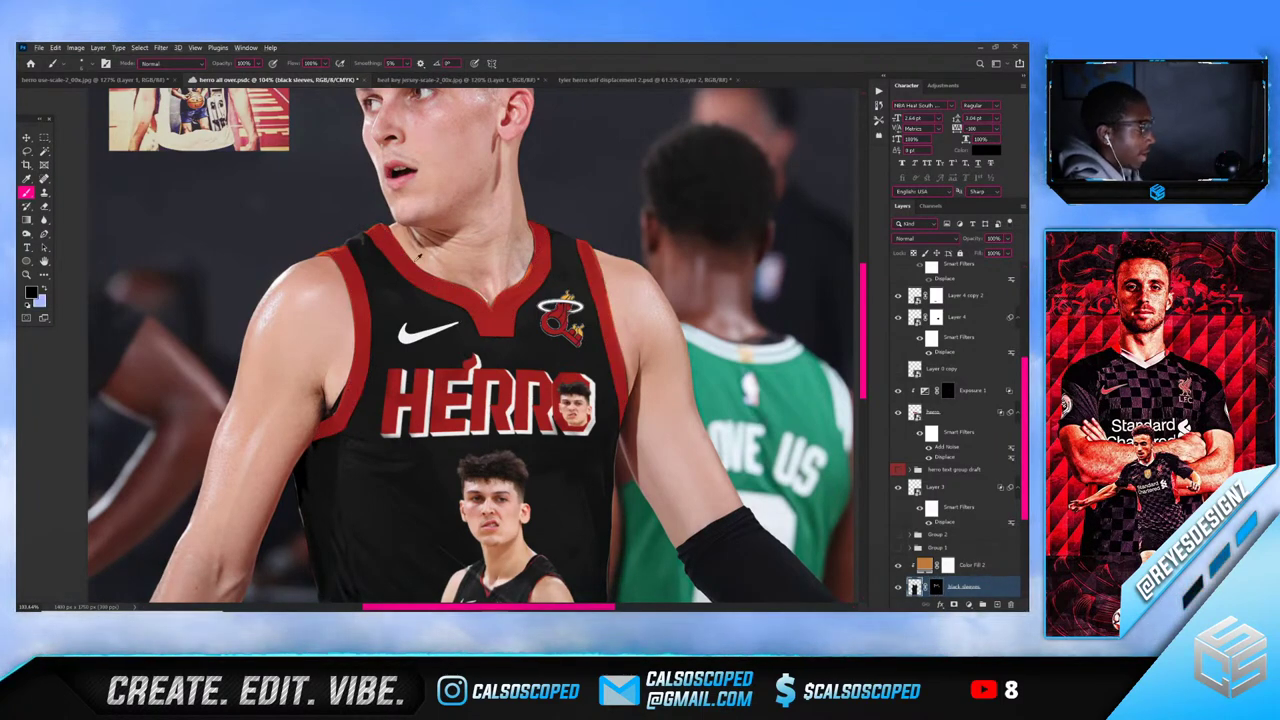
Select the Color Fill 2 layer and briefly show the herro text group draft to check its contents
scroll(455, 320, "up", 2)
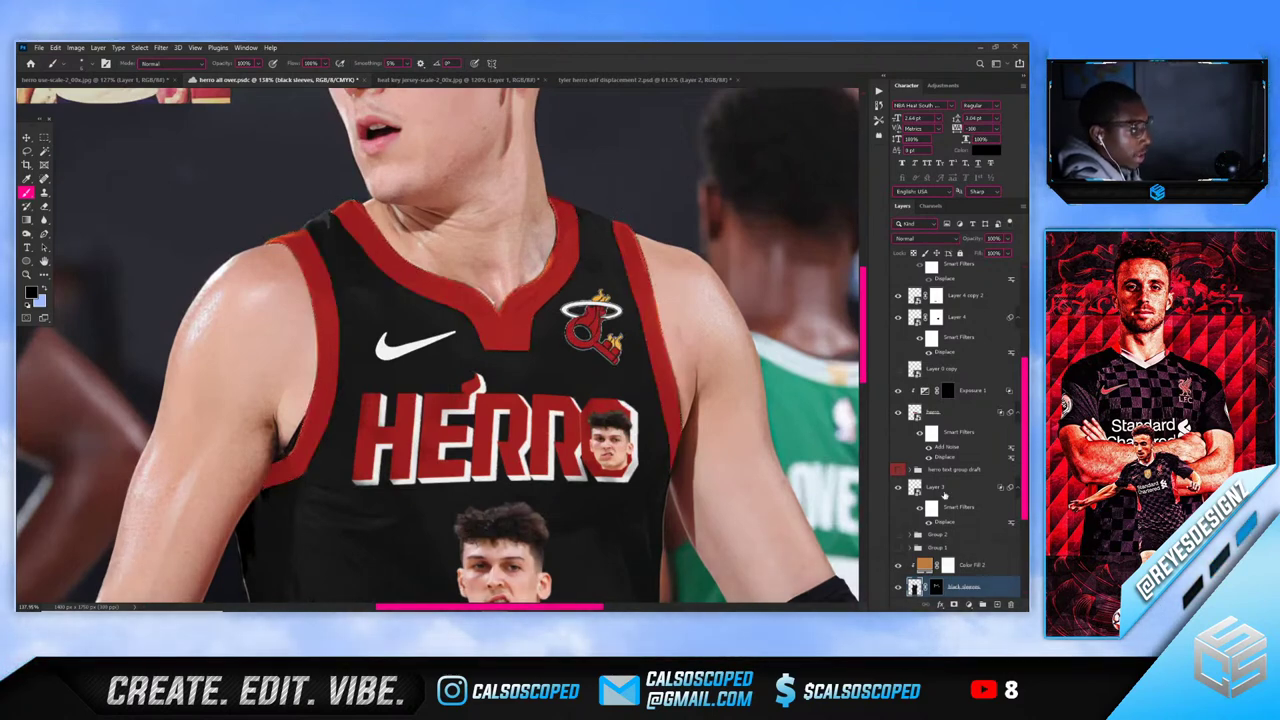
left_click(996, 563)
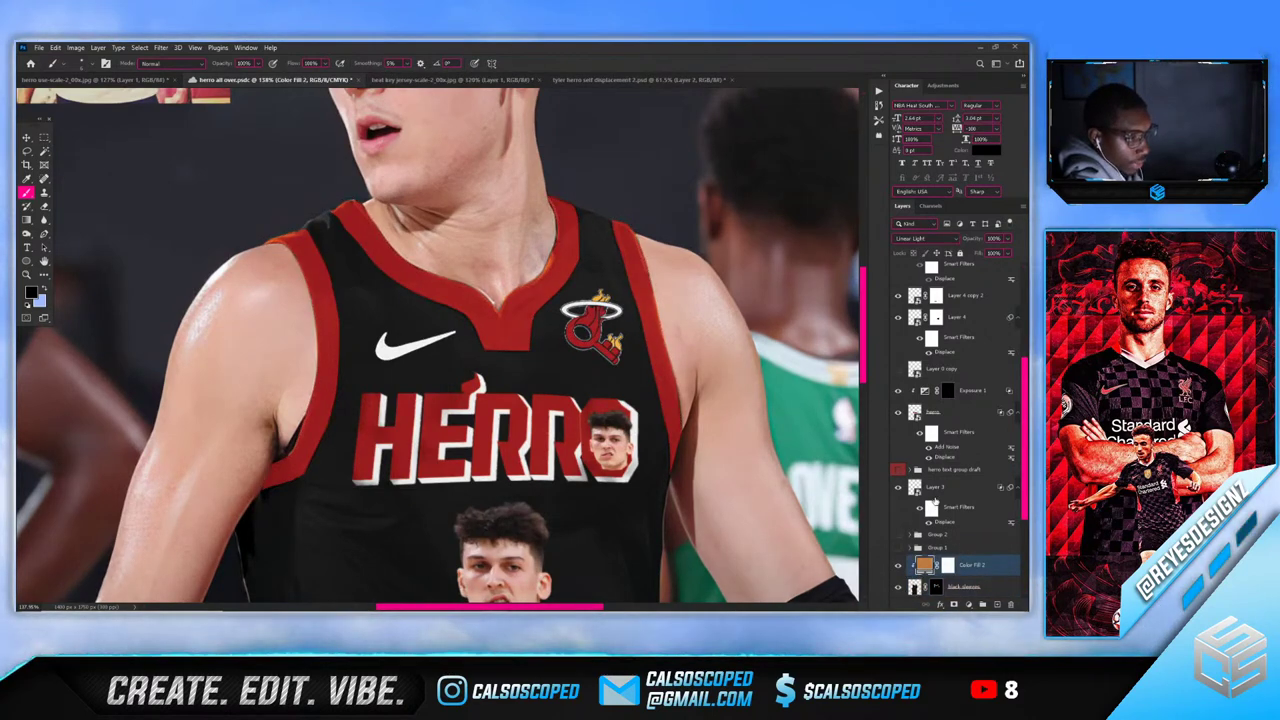
scroll(935, 503, "up", 1)
left_click(897, 492)
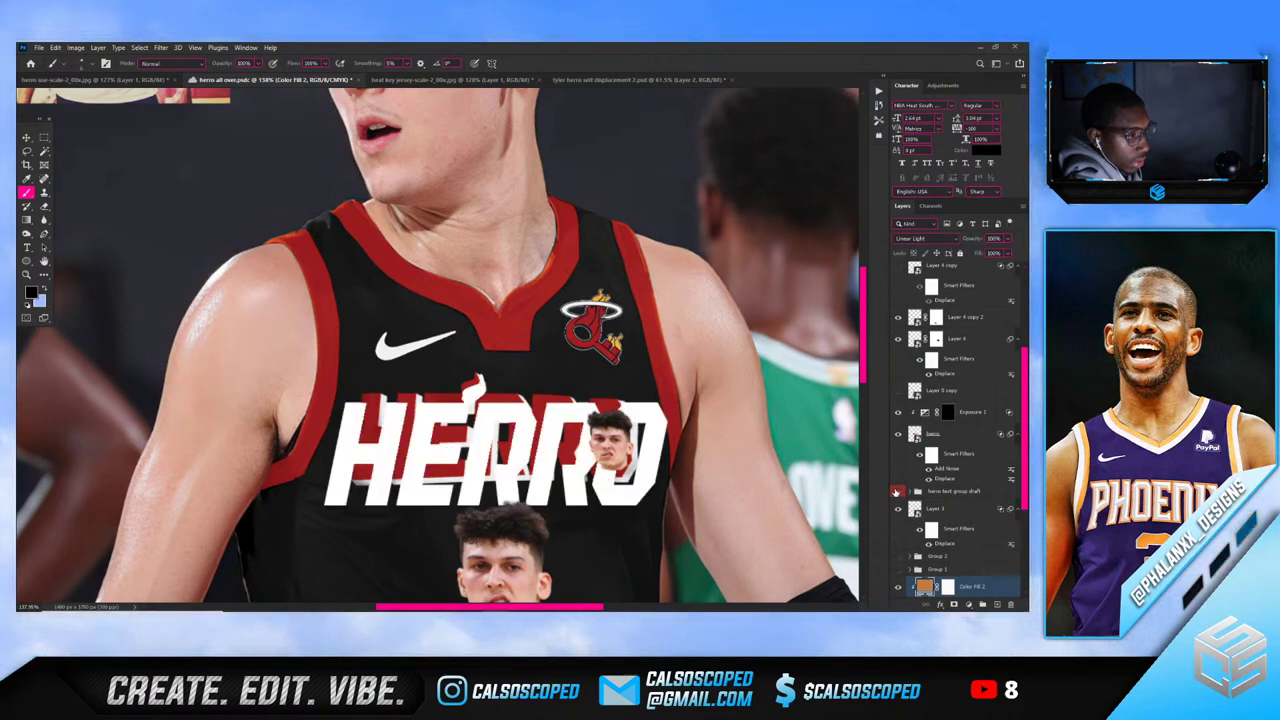
left_click(897, 492)
scroll(897, 470, "up", 4)
scroll(897, 463, "up", 3)
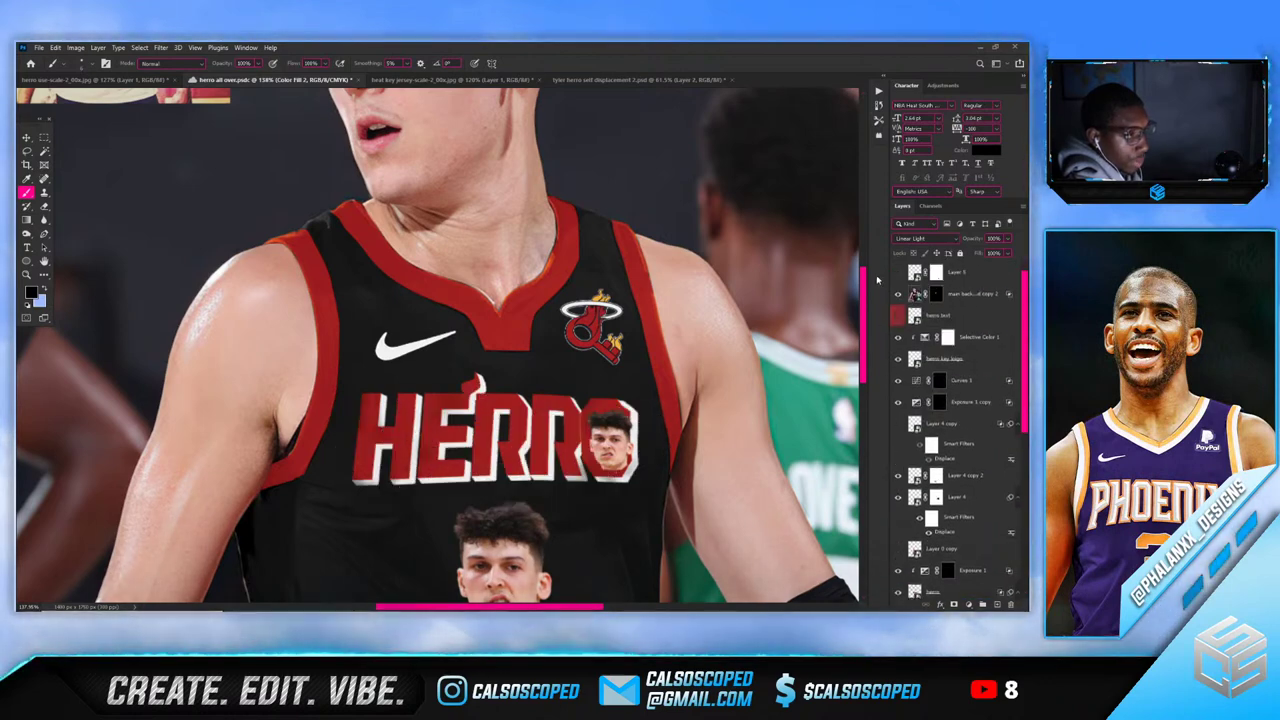
Rename Layer 4, the small face on the jersey lettering, as "herro face on 0"
left_click(898, 497)
double_click(957, 497)
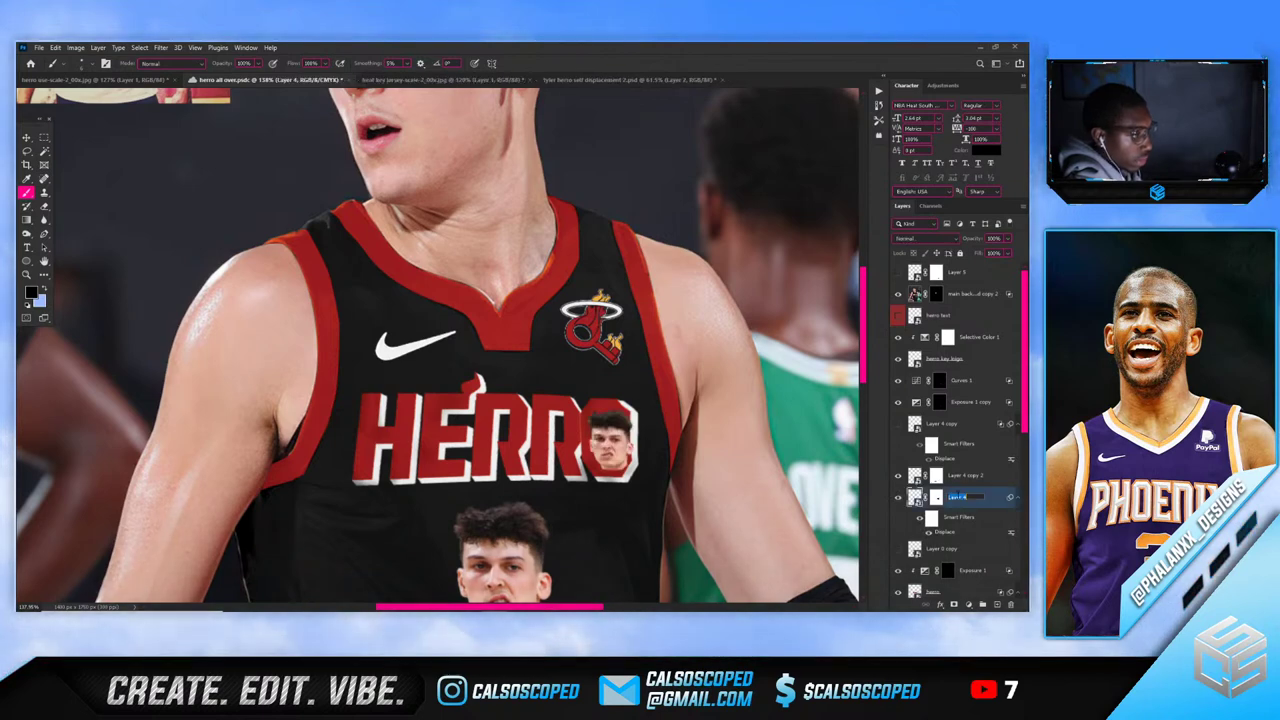
type("herro fa")
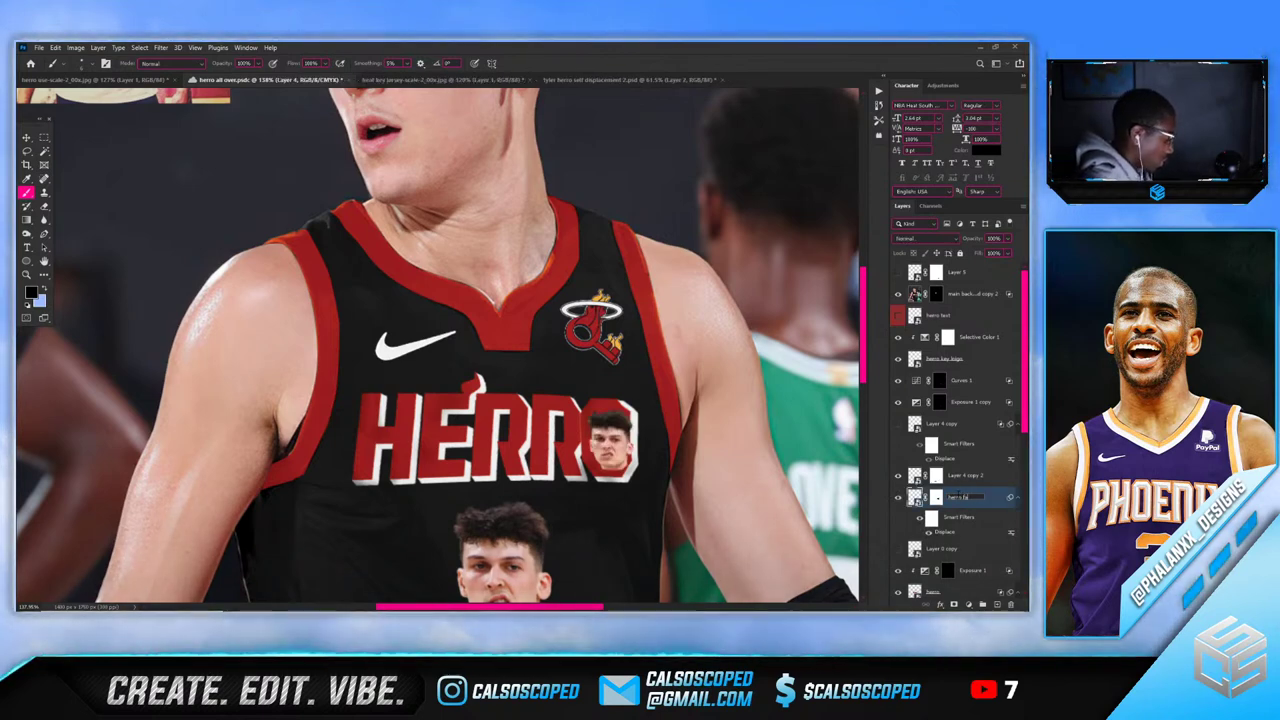
type("ce on 0")
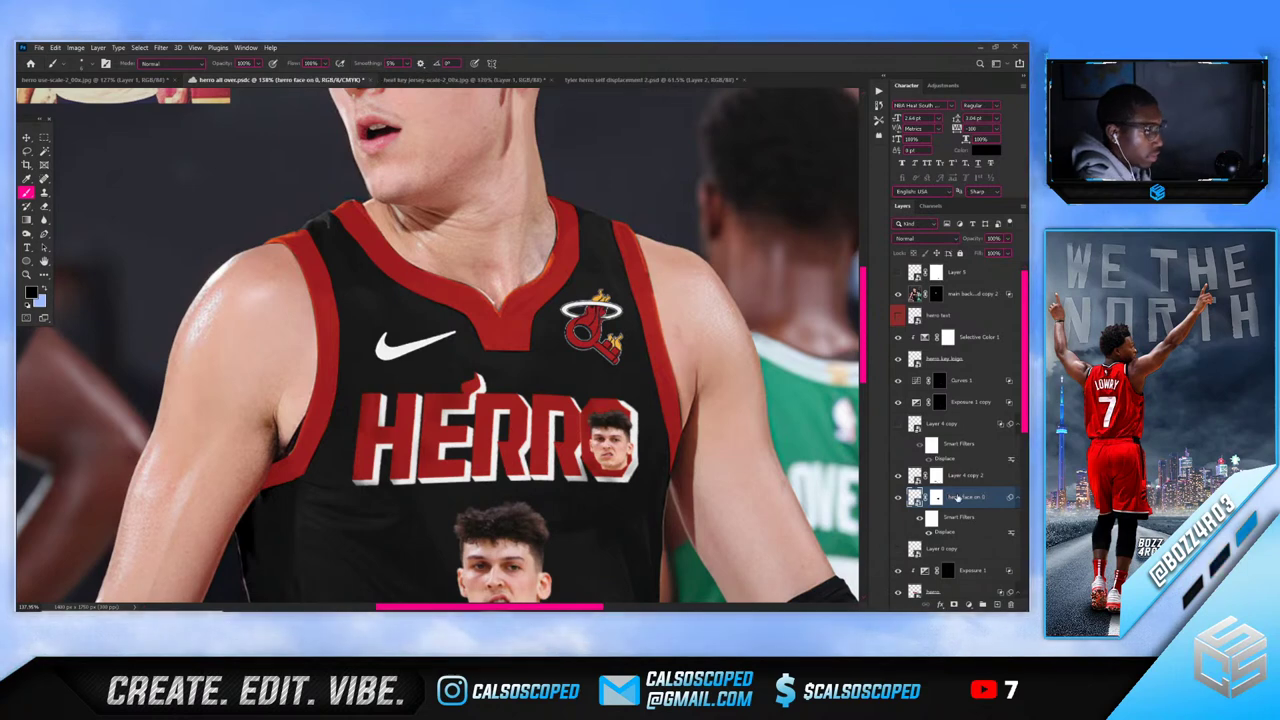
key("Return")
Check what Layer 4 copy 2 contains by toggling its visibility, and rename it as "herro stank face main"
left_click(898, 476)
left_click(898, 476)
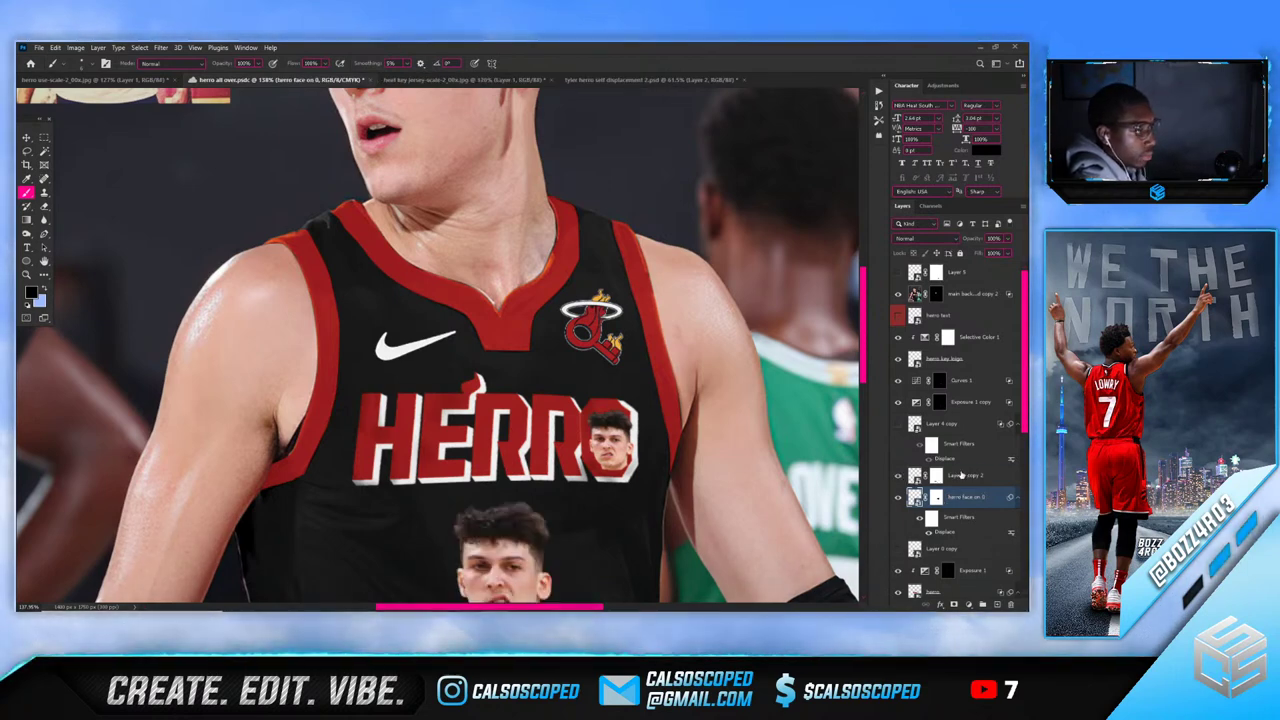
double_click(962, 476)
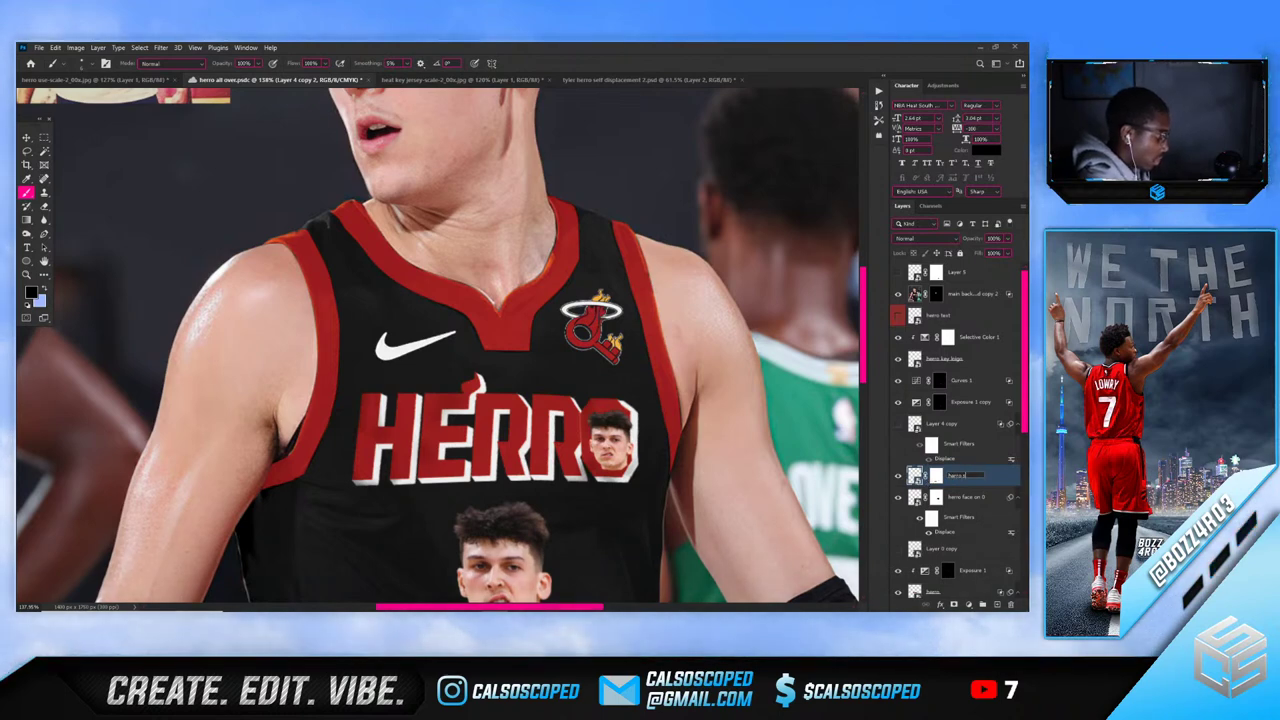
type("herro stank face")
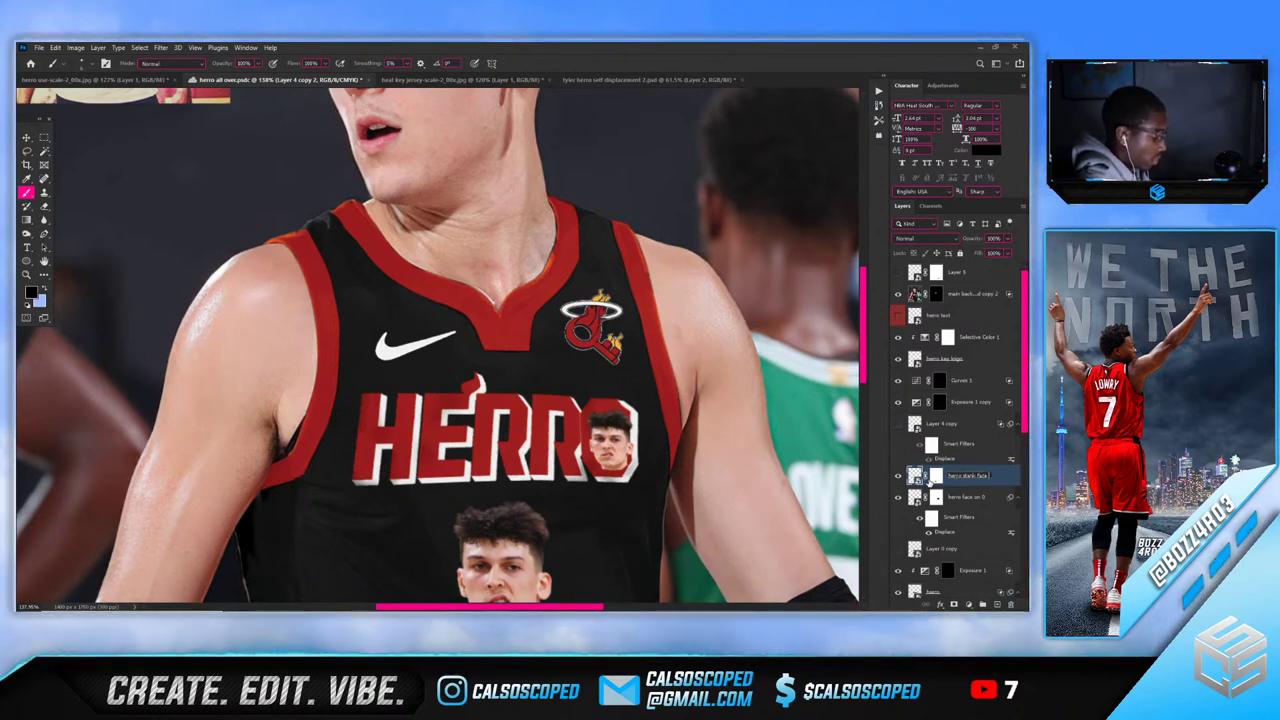
type(" main")
key("Return")
Select the blank black jersey layer by picking the jersey fabric on the canvas with the Move tool
scroll(405, 305, "down", 3)
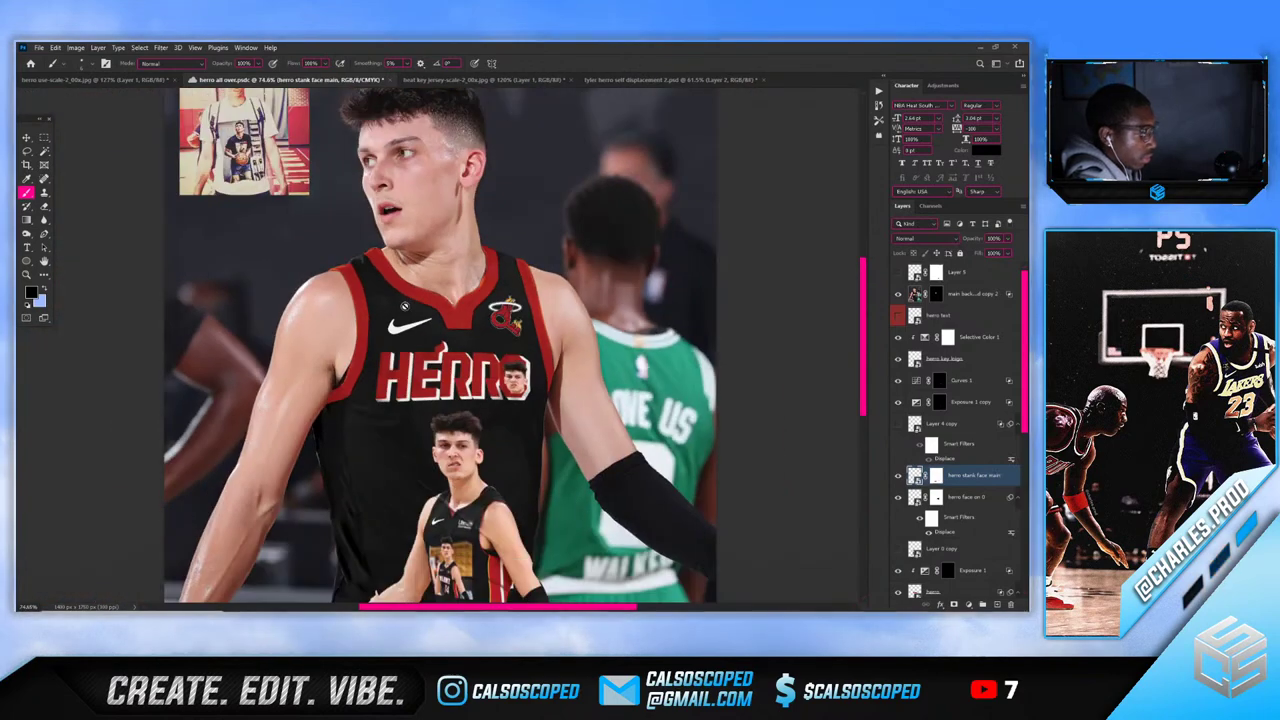
key("v")
scroll(351, 237, "down", 3)
scroll(351, 237, "up", 3)
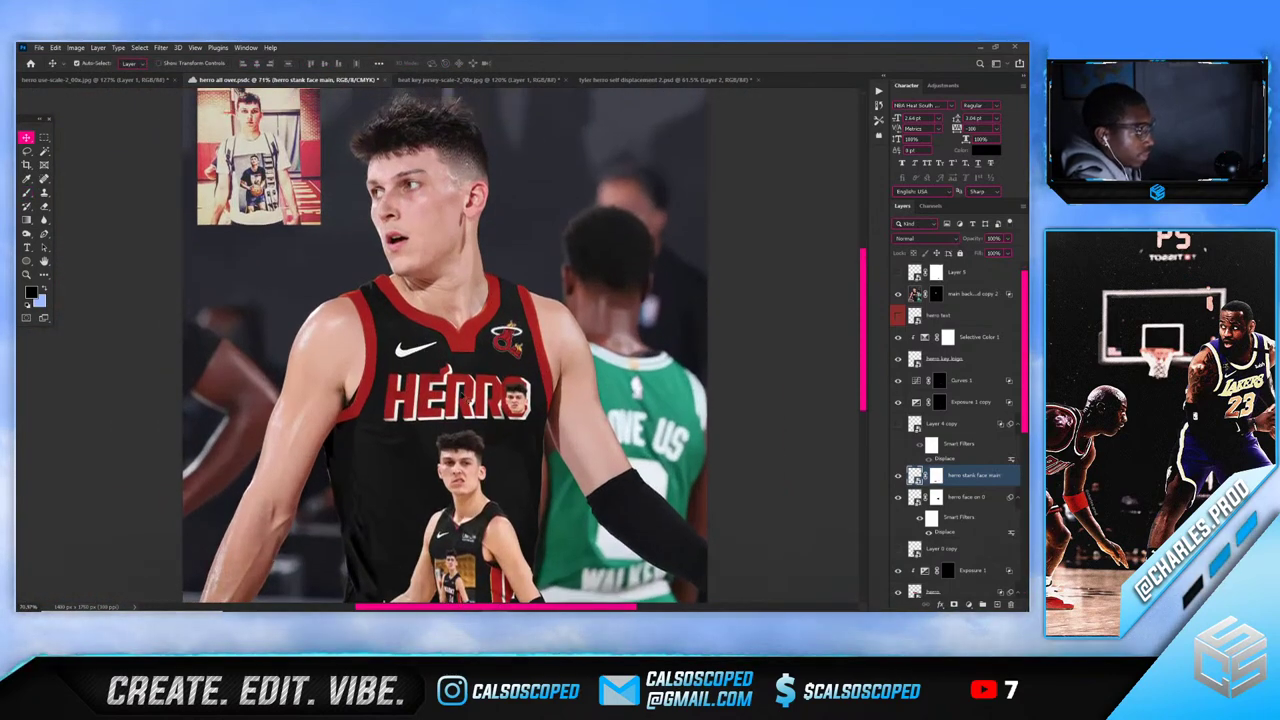
left_click(399, 446)
scroll(915, 480, "down", 1)
scroll(915, 475, "up", 2)
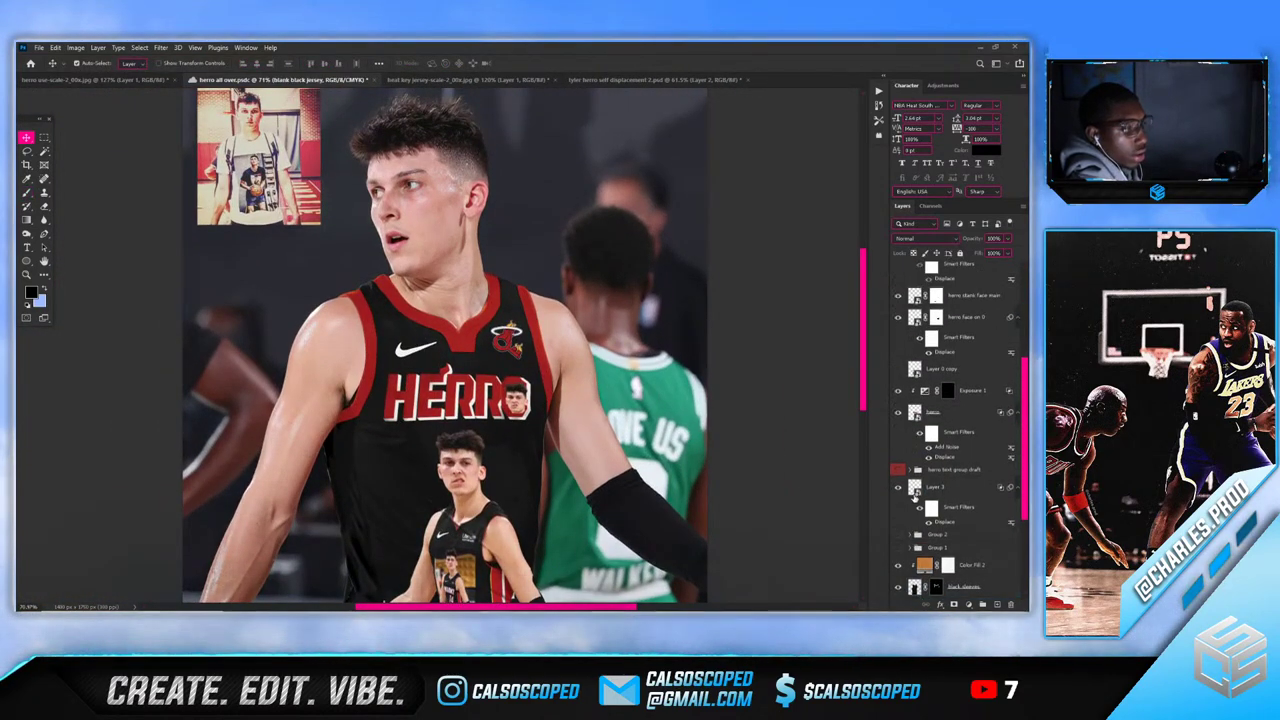
Briefly show the herro text group draft and look through the whole layer stack for leftover layers
left_click(897, 470)
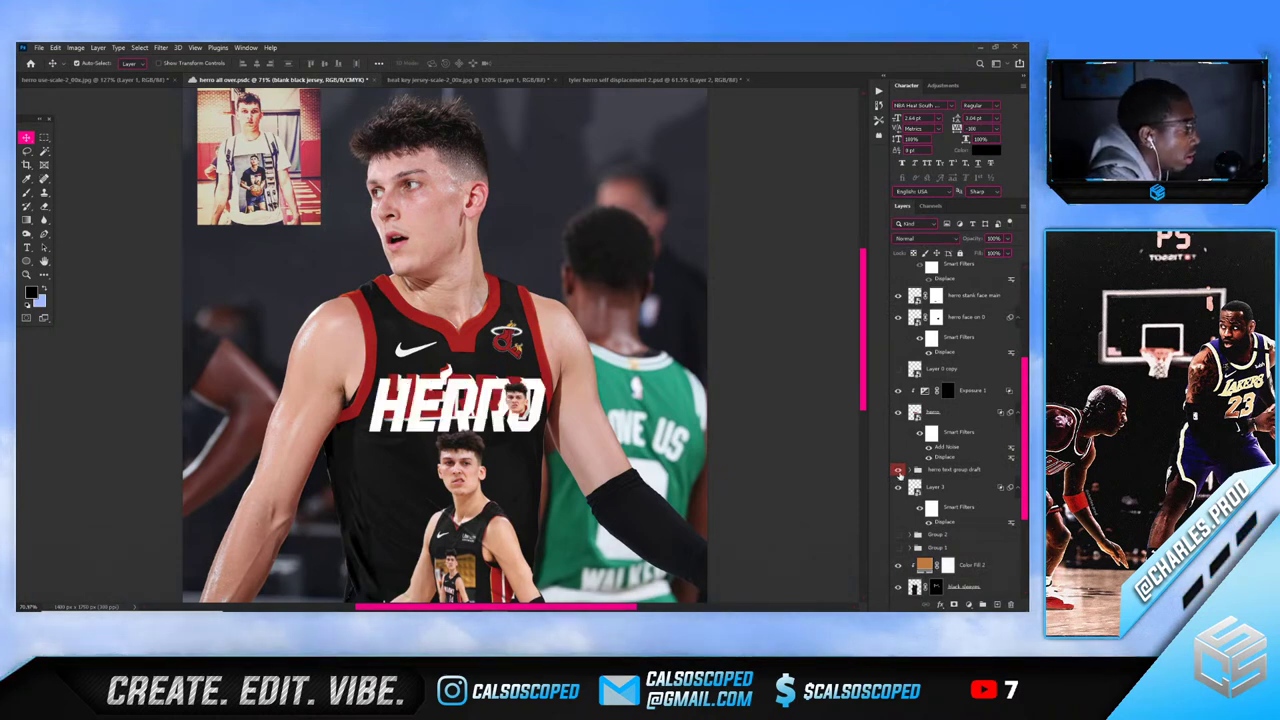
left_click(897, 470)
scroll(905, 476, "up", 5)
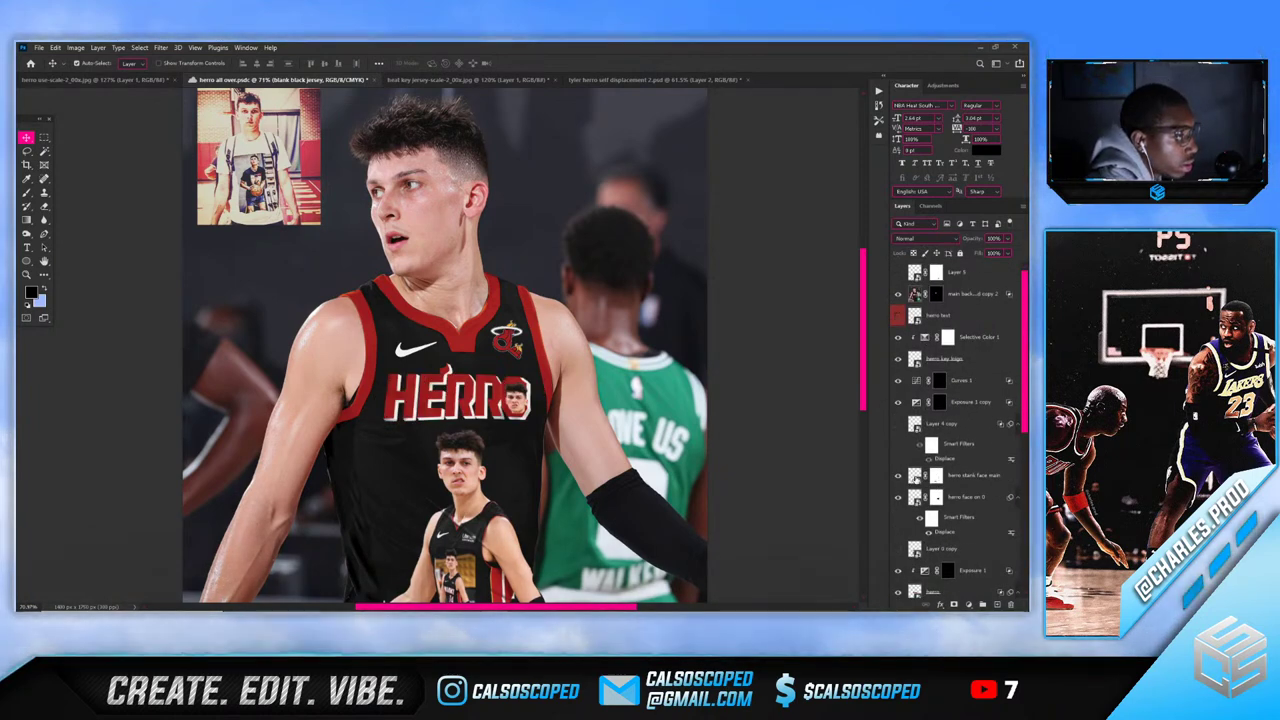
scroll(955, 430, "down", 6)
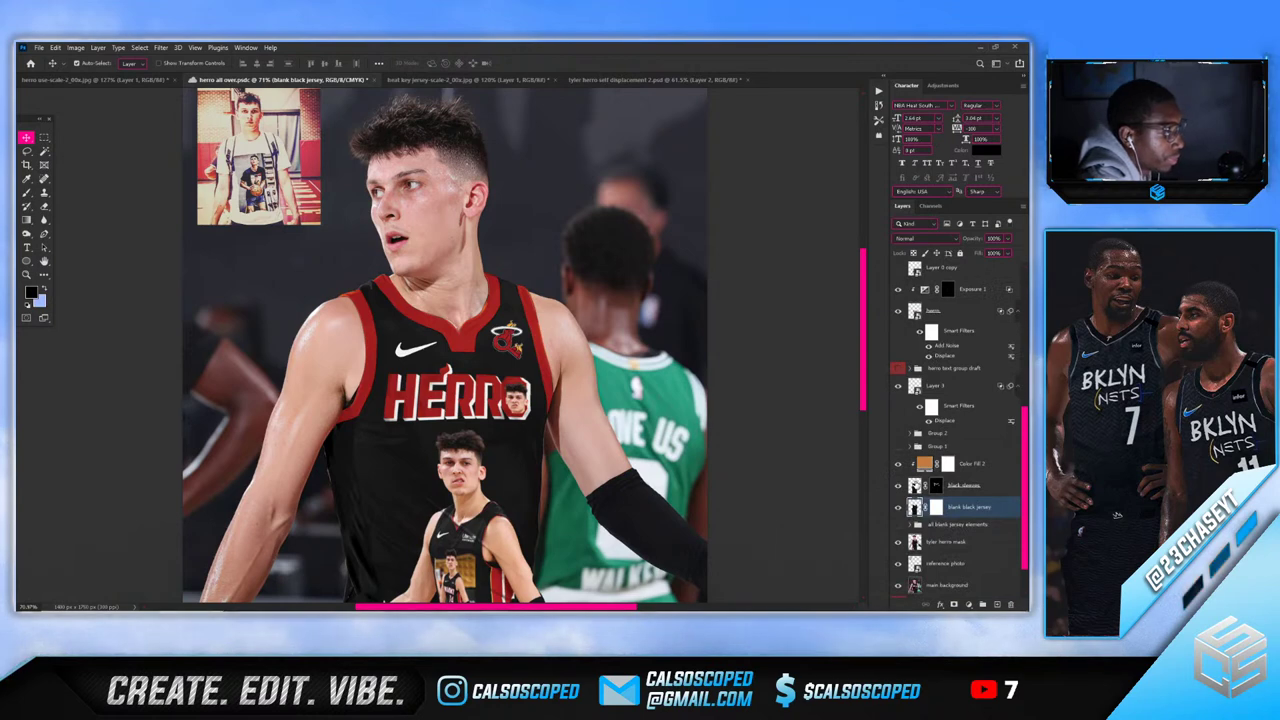
scroll(955, 430, "down", 2)
scroll(912, 478, "up", 8)
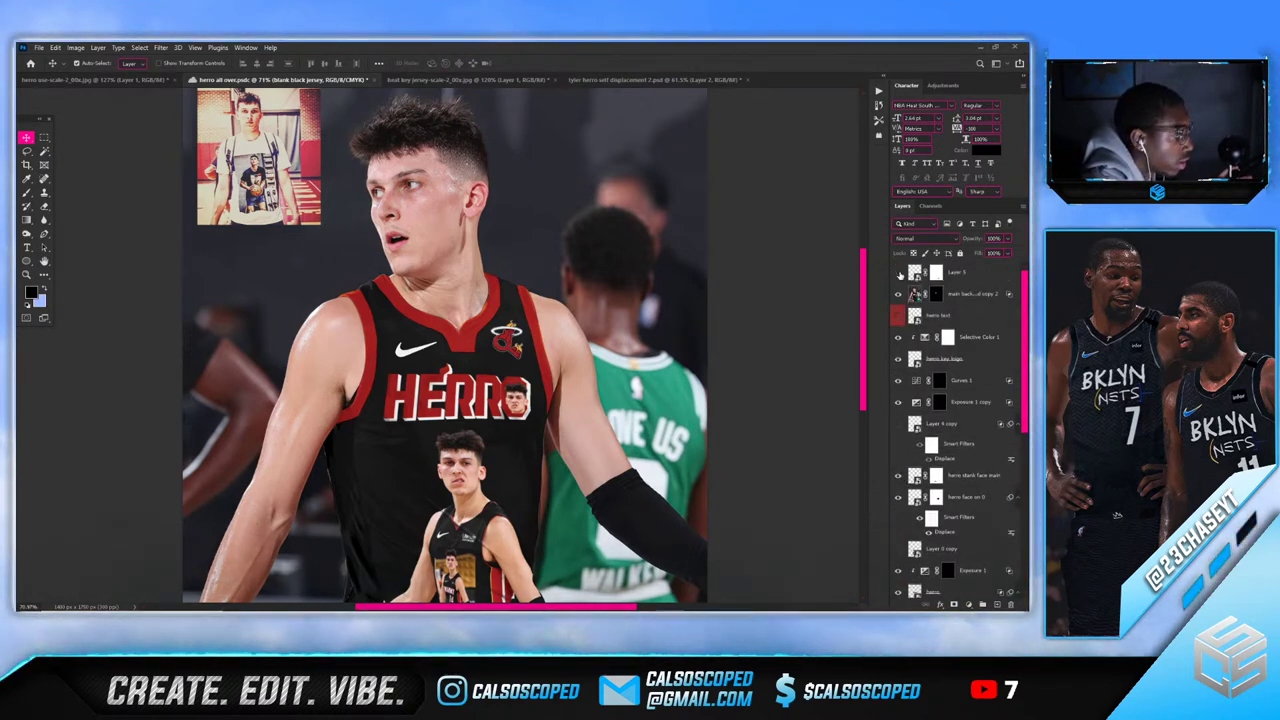
Rename Group 2, the group holding the repeated TYLER • HERRO lettering, as "Gtyler hero group textroup 2"
scroll(955, 478, "down", 6)
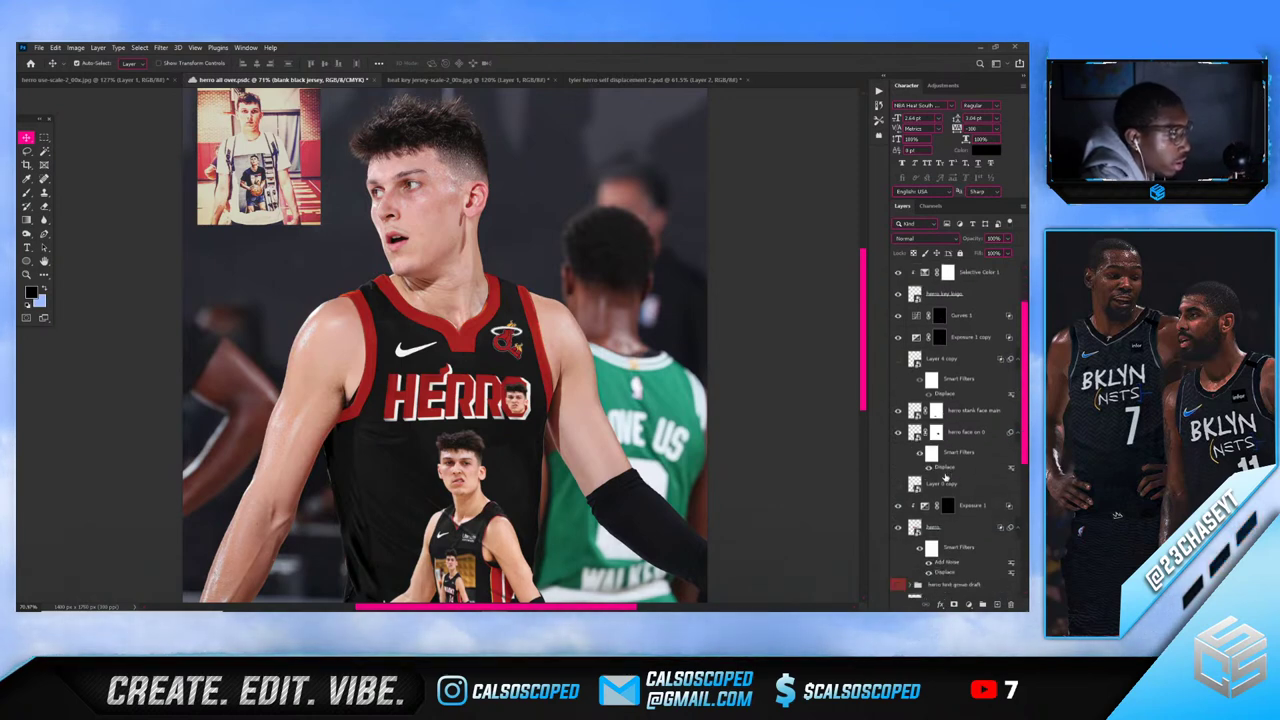
scroll(944, 476, "down", 4)
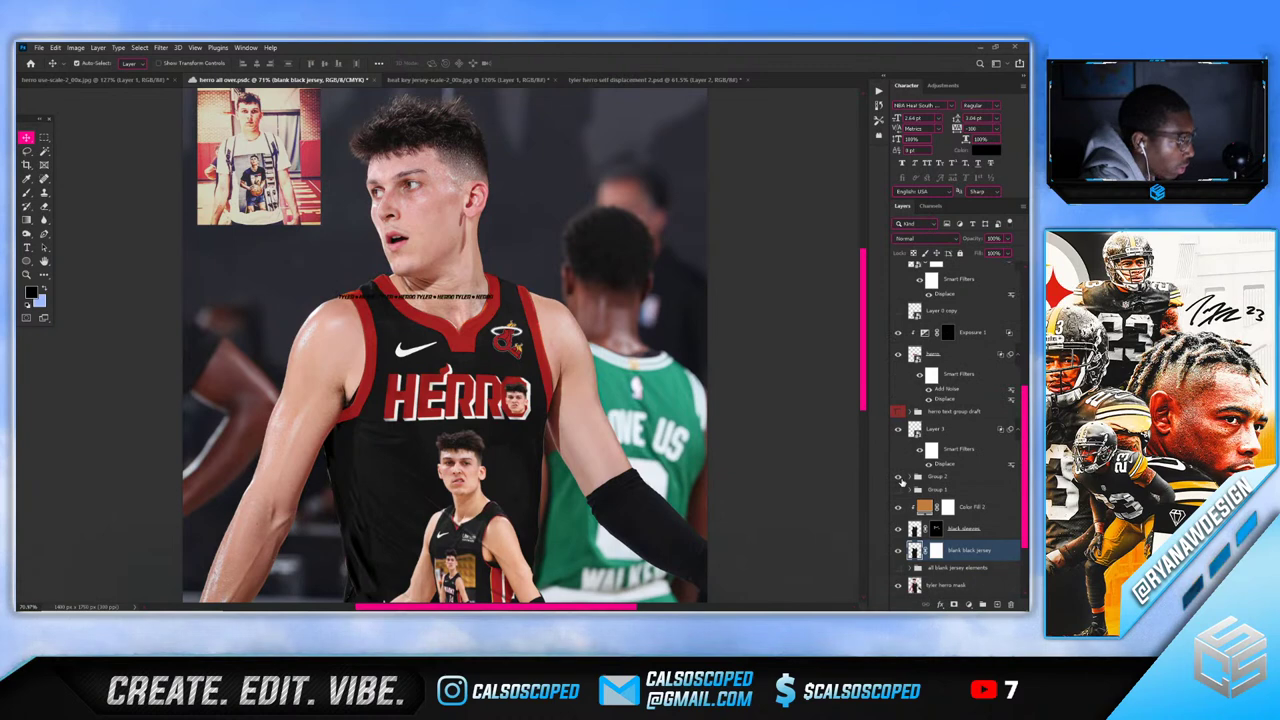
double_click(935, 477)
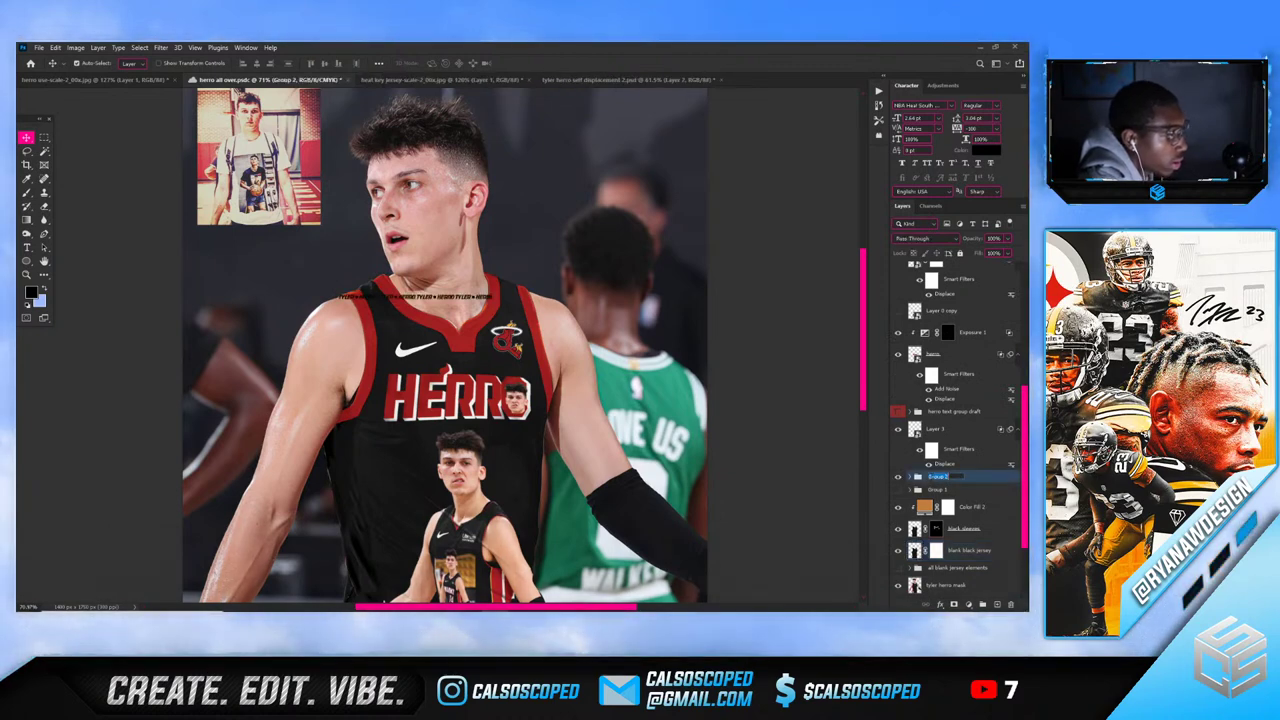
type("tyler hero ")
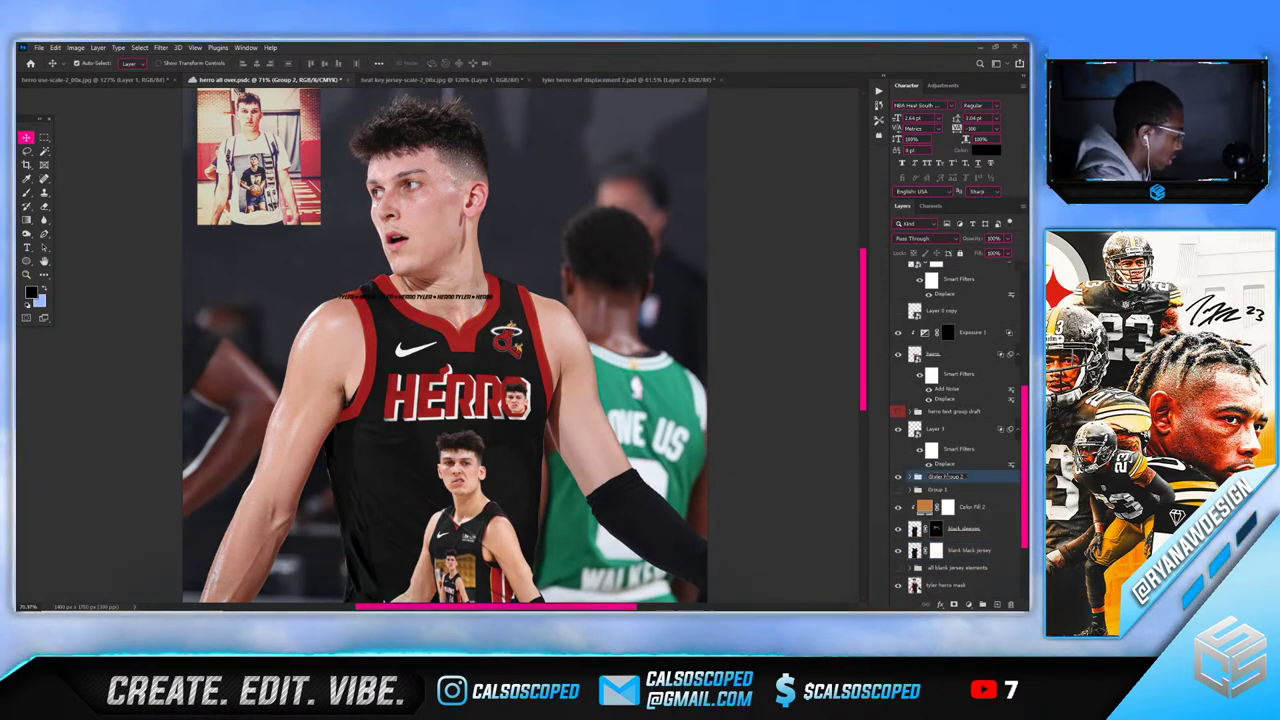
type("group text")
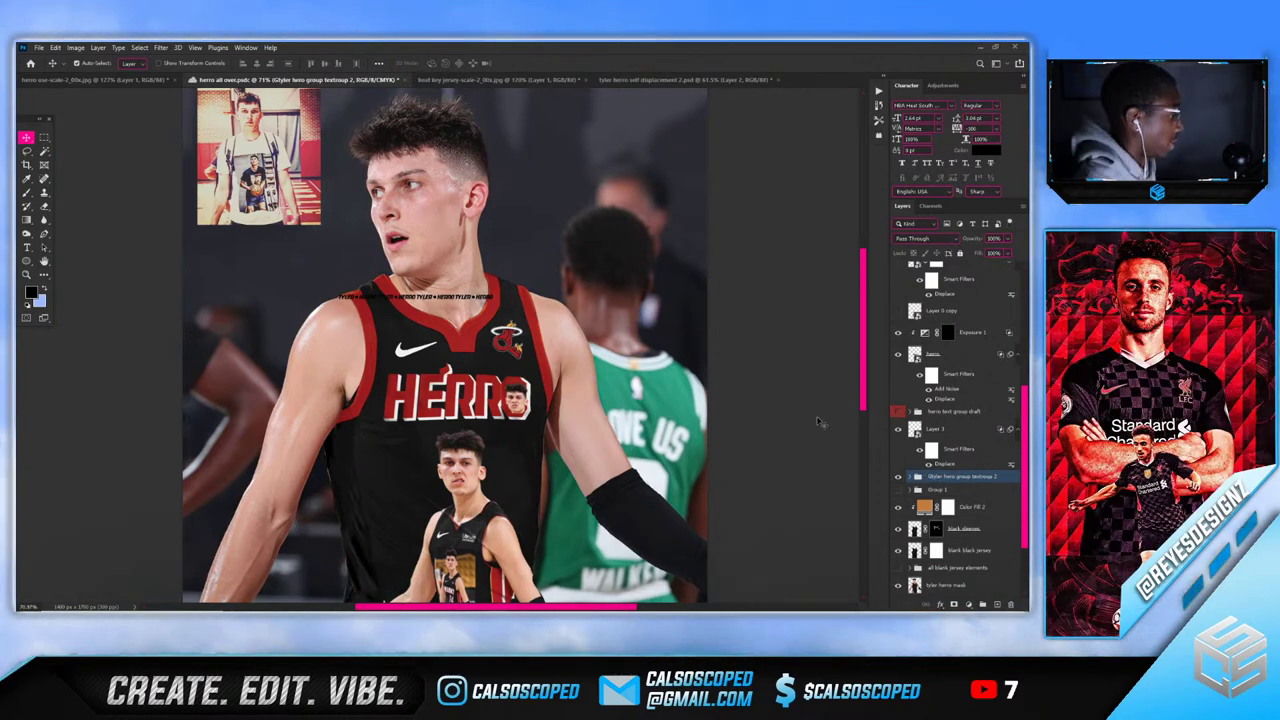
Duplicate the last TYLER • HERRO text inside the renamed group and place the copy in line at the end of the strip
left_click(897, 476)
scroll(441, 294, "up", 12)
mouse_move(460, 311)
left_mouse_down()
mouse_move(460, 332)
mouse_move(455, 310)
left_mouse_up()
left_click(935, 479)
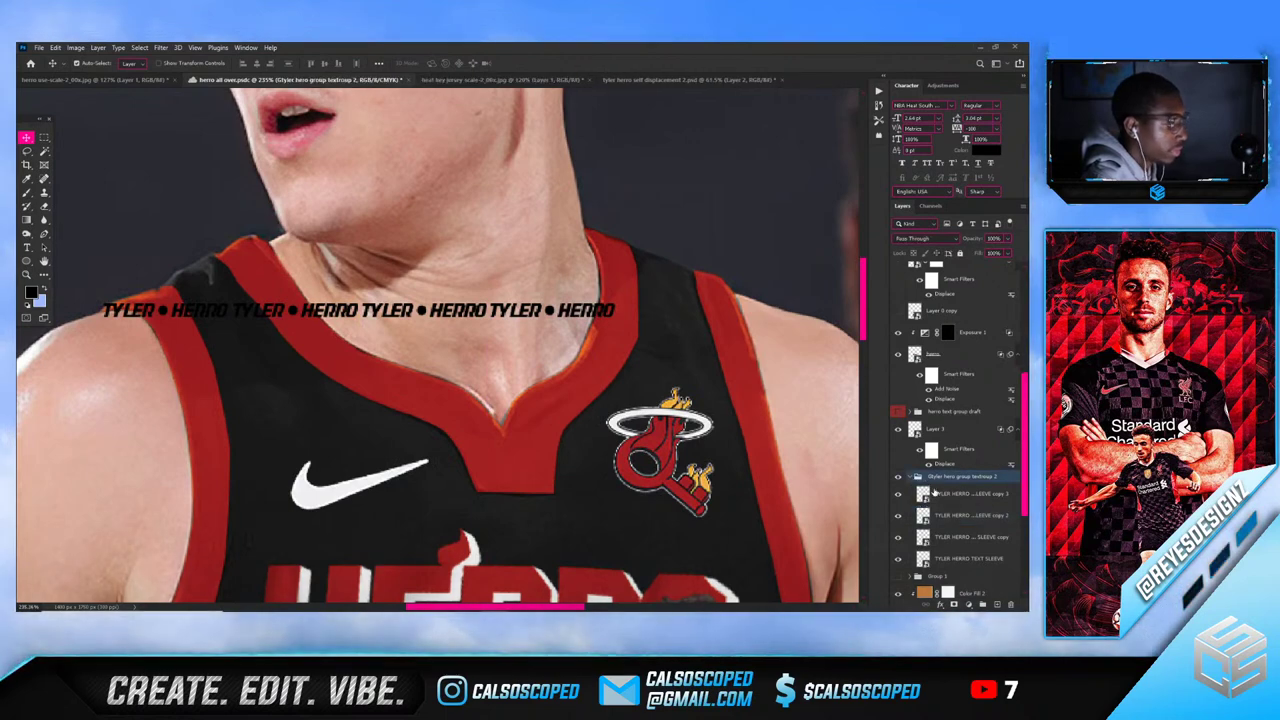
left_click(940, 495)
key("ctrl+t")
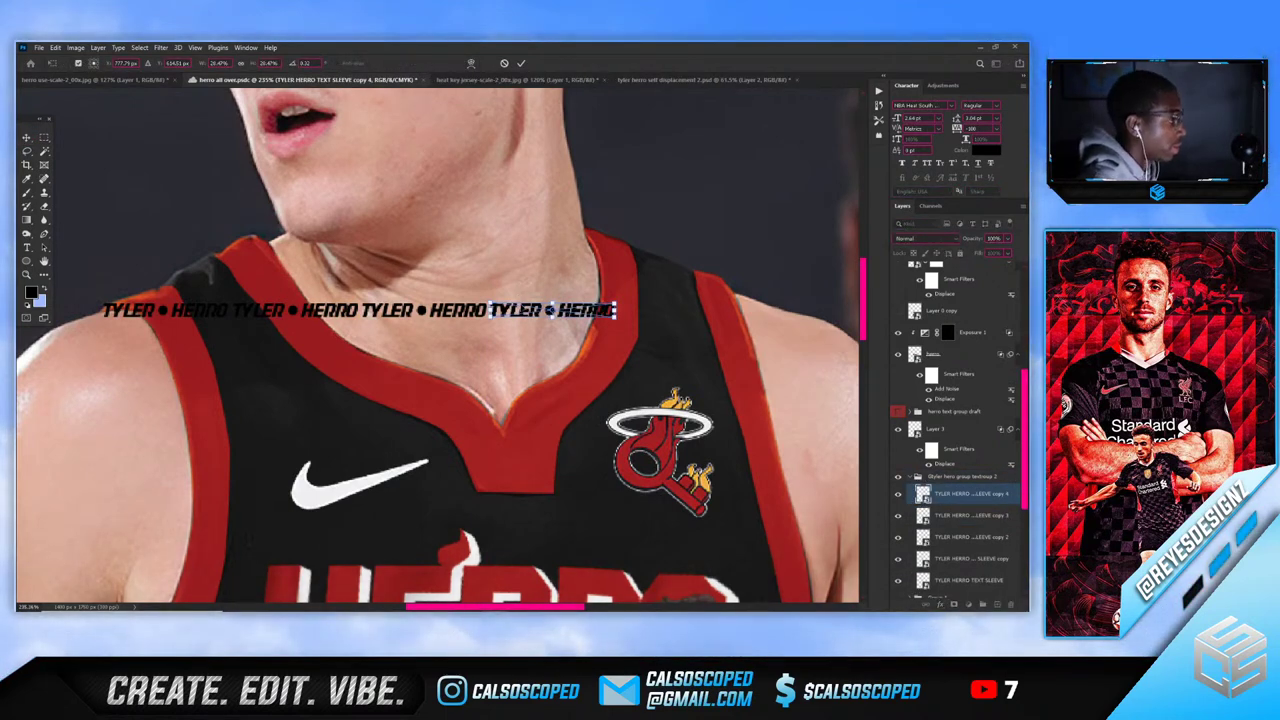
left_click_drag(532, 310, 660, 310)
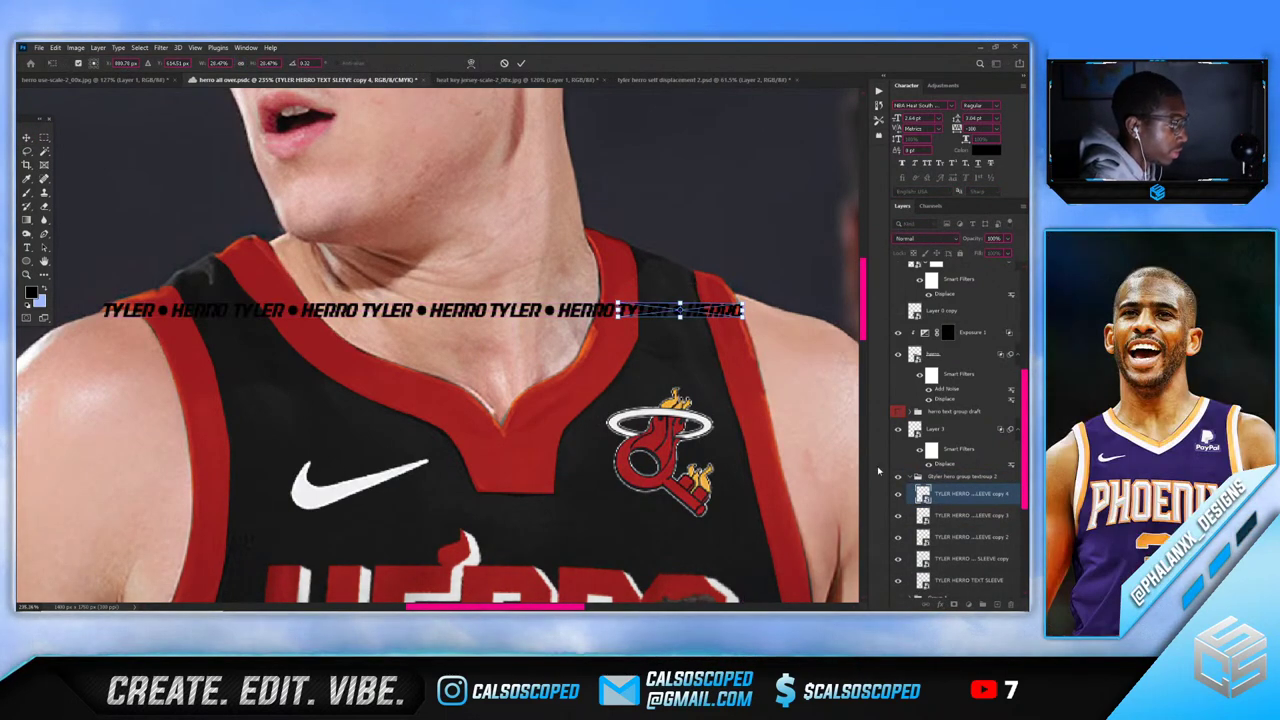
key("Return")
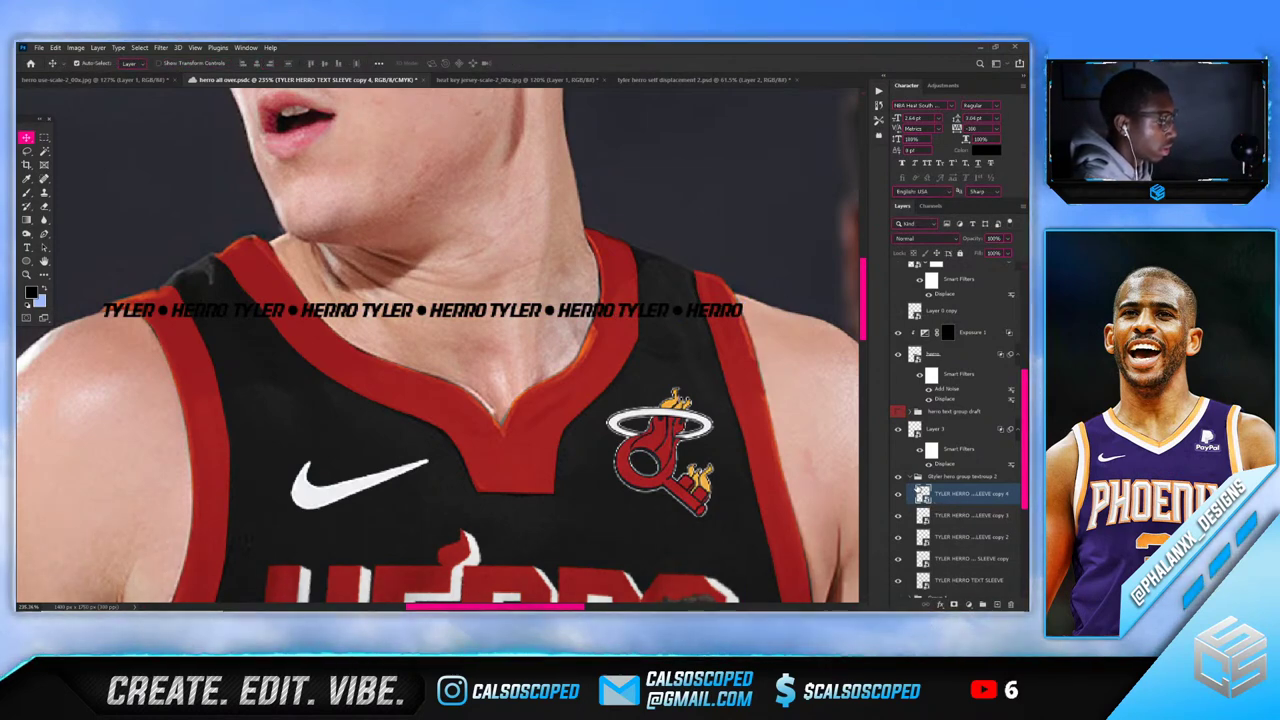
Lengthen the lettering strip with one more duplicated TYLER • HERRO text, aligned right after the newest copy
key("ctrl+j")
key("ctrl+t")
left_click_drag(680, 311, 830, 312)
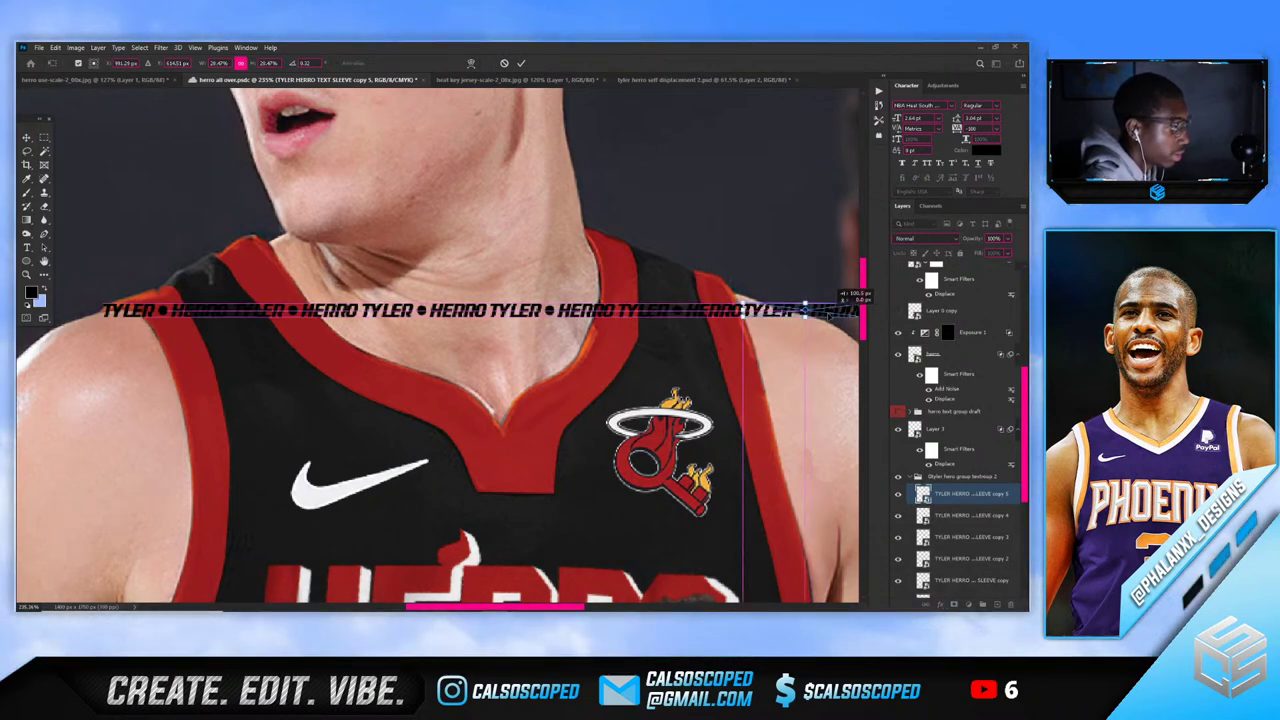
key("Return")
Collapse the lettering group and combine all its text copies into a single smart object layer
left_click(917, 478)
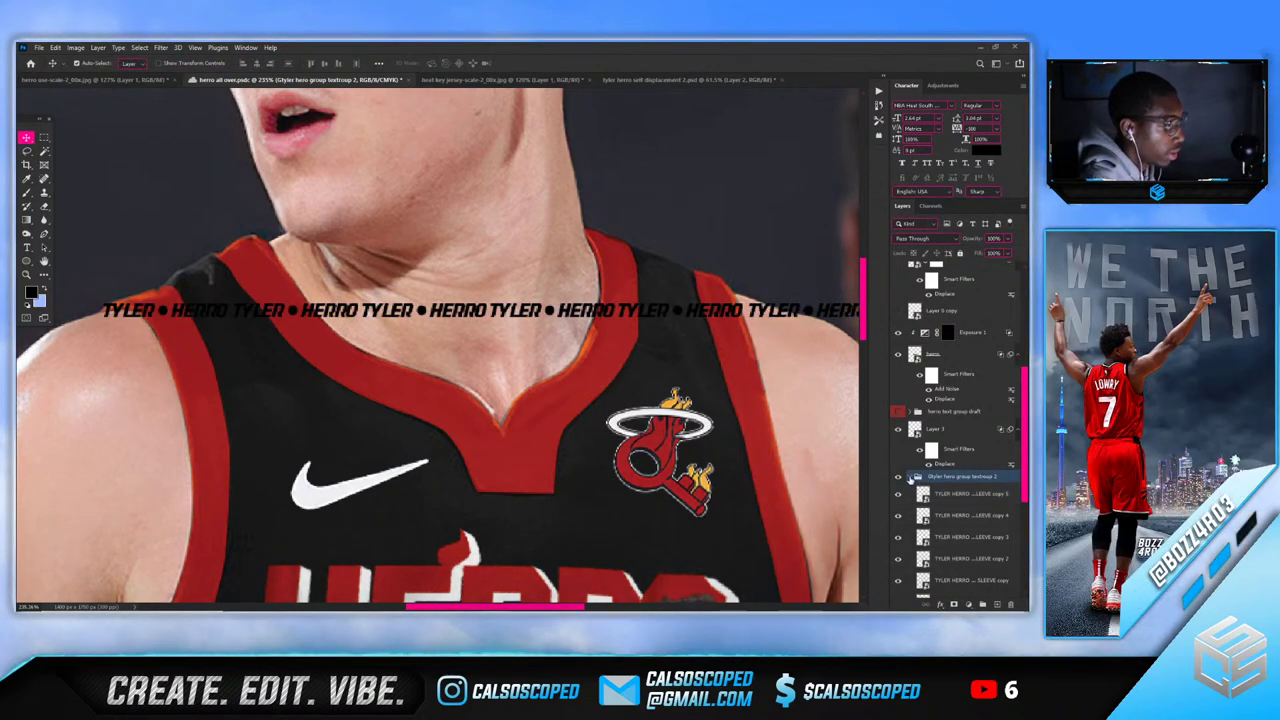
left_click(910, 478)
key("ctrl+e")
Rotate the lettering strip about 85° counterclockwise and lay it along the armhole below the player's chin, on the Nike logo side
key("ctrl+t")
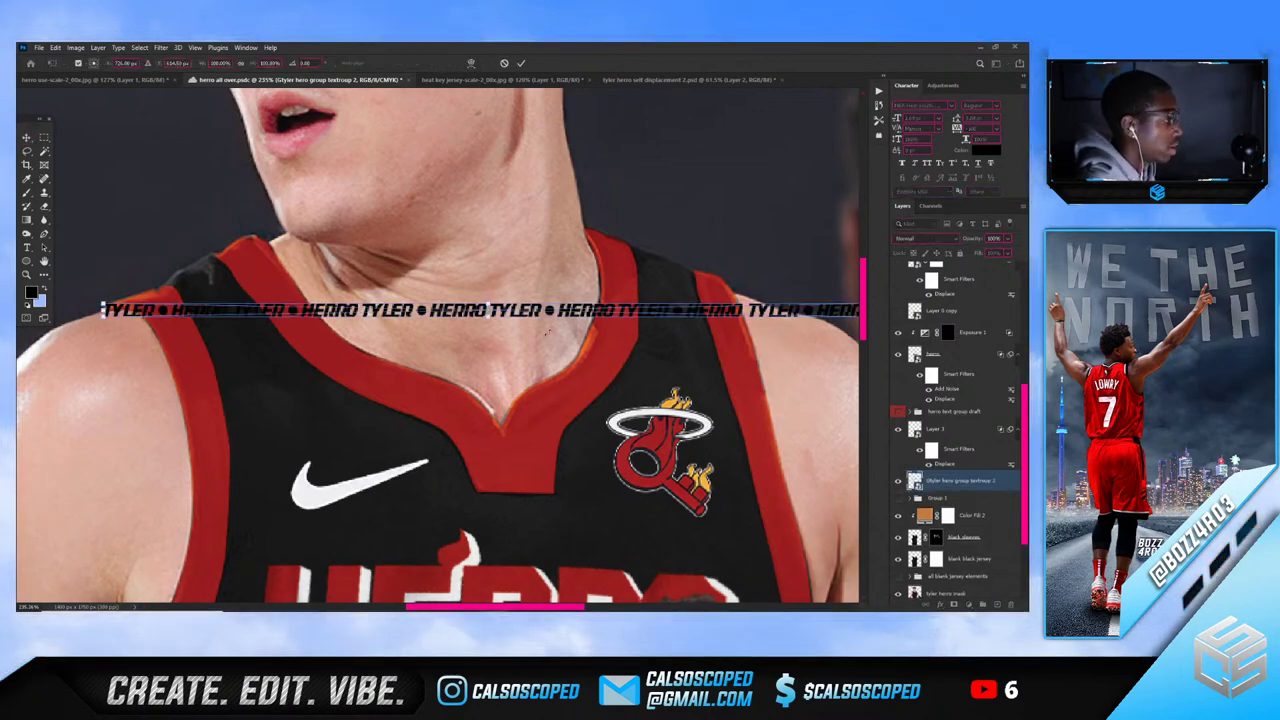
scroll(546, 333, "down", 3)
left_click_drag(561, 320, 487, 249)
left_click_drag(500, 197, 391, 199)
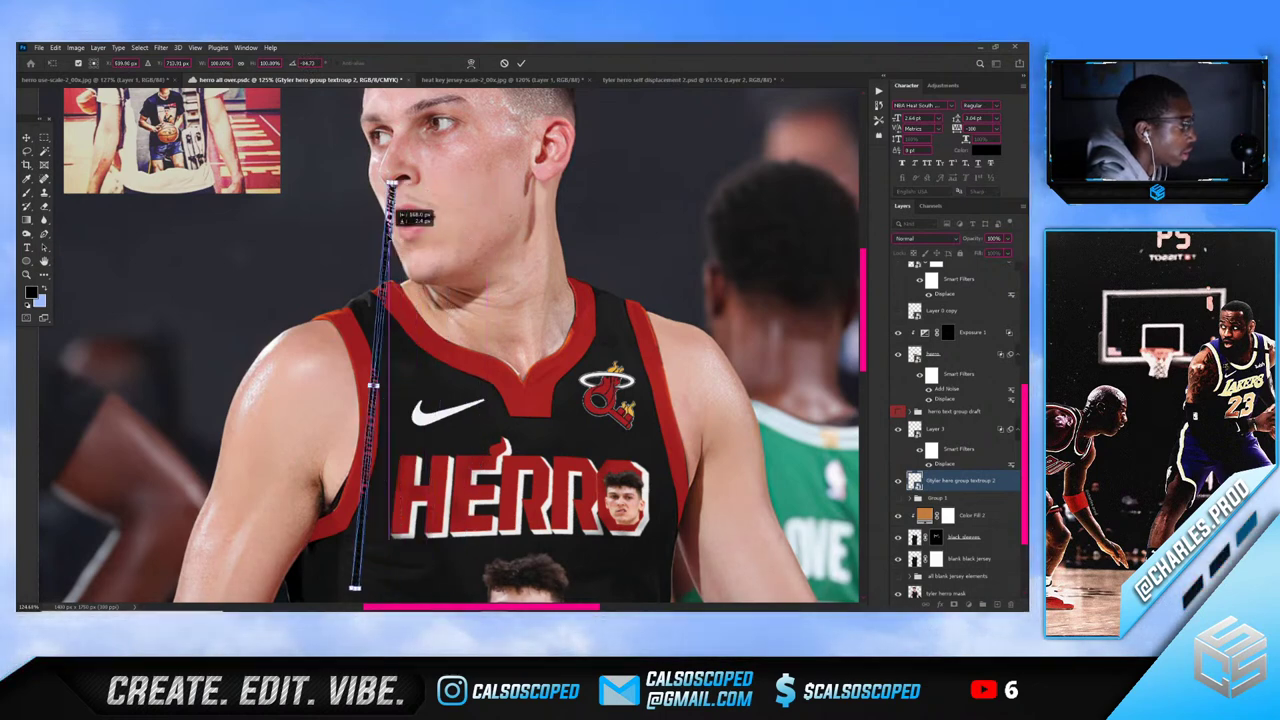
key("Return")
Duplicate the upright lettering strip and move the copy over to the opposite armhole, beside the Heat logo
key("ctrl+j")
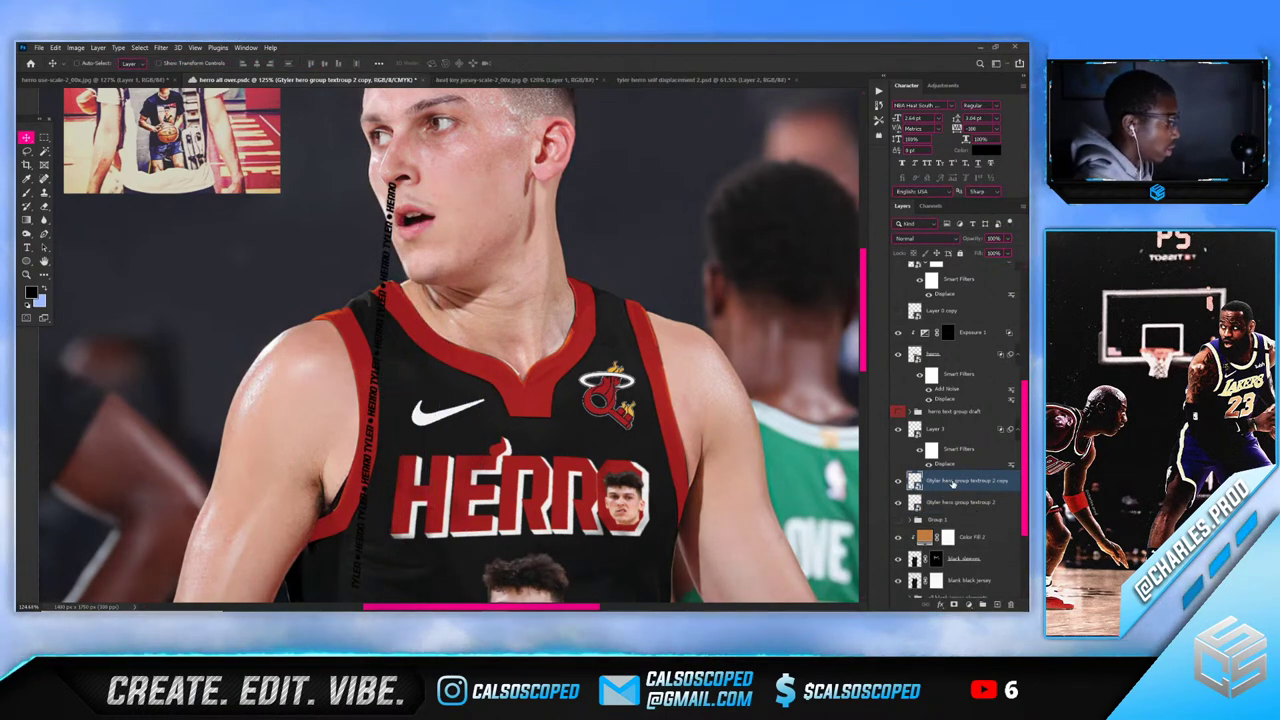
key("ctrl+t")
left_click_drag(392, 185, 676, 201)
left_click_drag(709, 318, 644, 376)
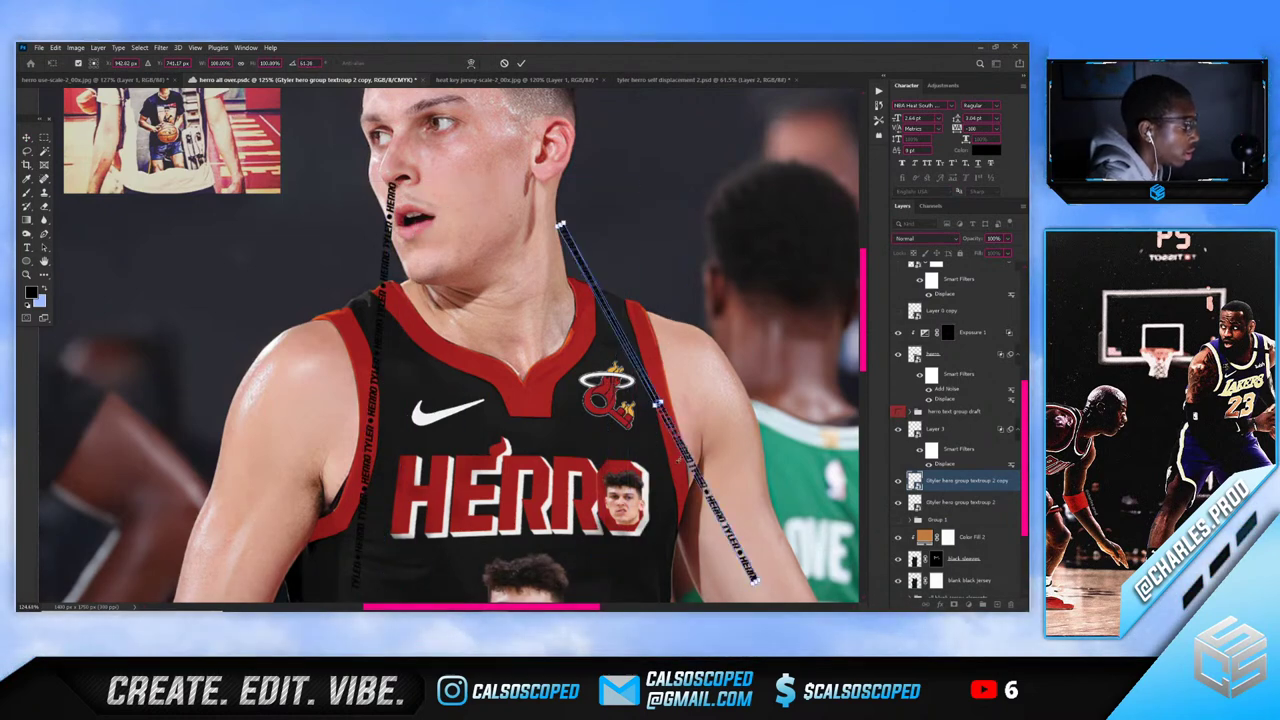
key("ctrl+z")
Flip the copied strip both vertically and horizontally so its lettering reads downward, and straighten it to nearly vertical
right_click(664, 346)
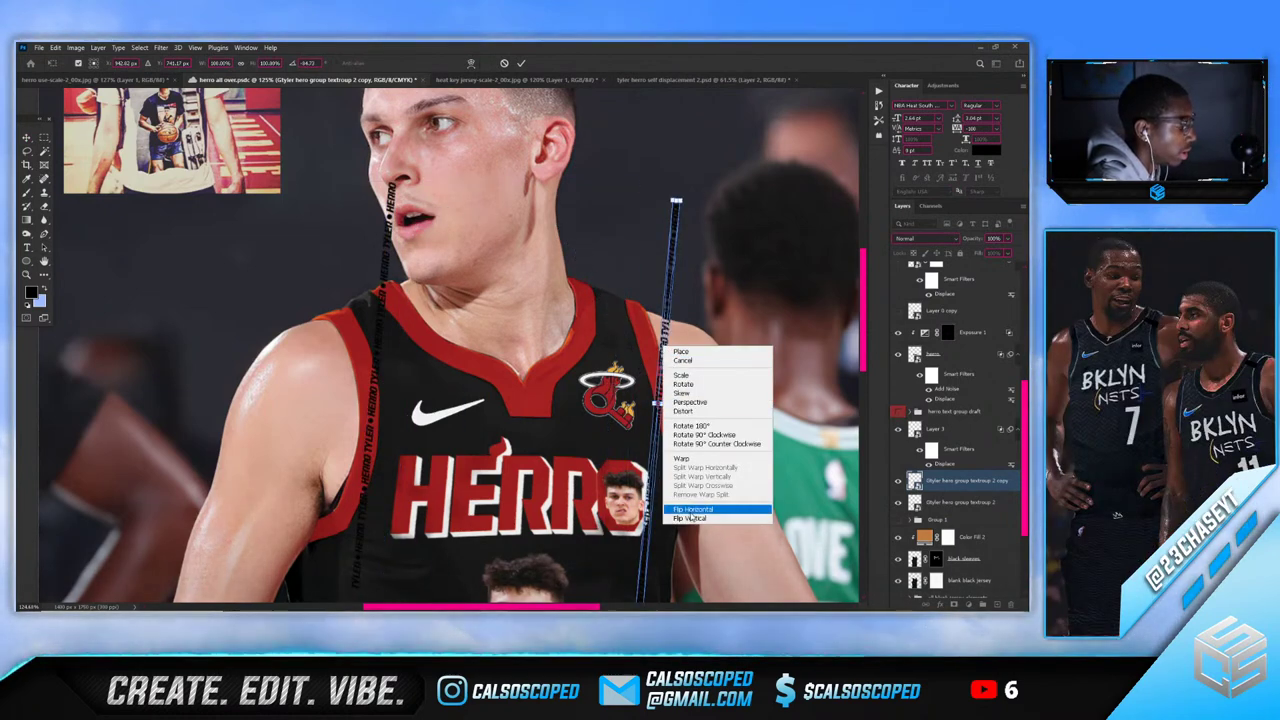
left_click(691, 511)
mouse_move(684, 376)
left_mouse_down()
mouse_move(689, 422)
mouse_move(688, 395)
left_mouse_up()
right_click(666, 318)
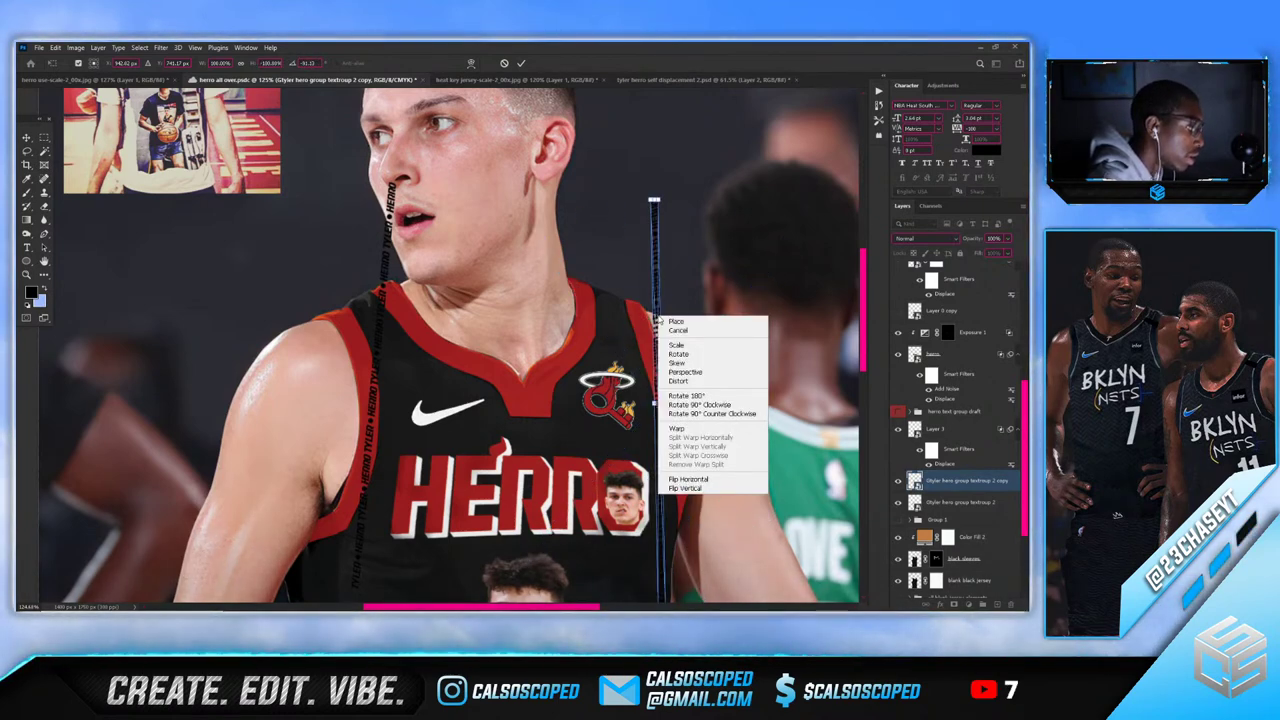
left_click(683, 479)
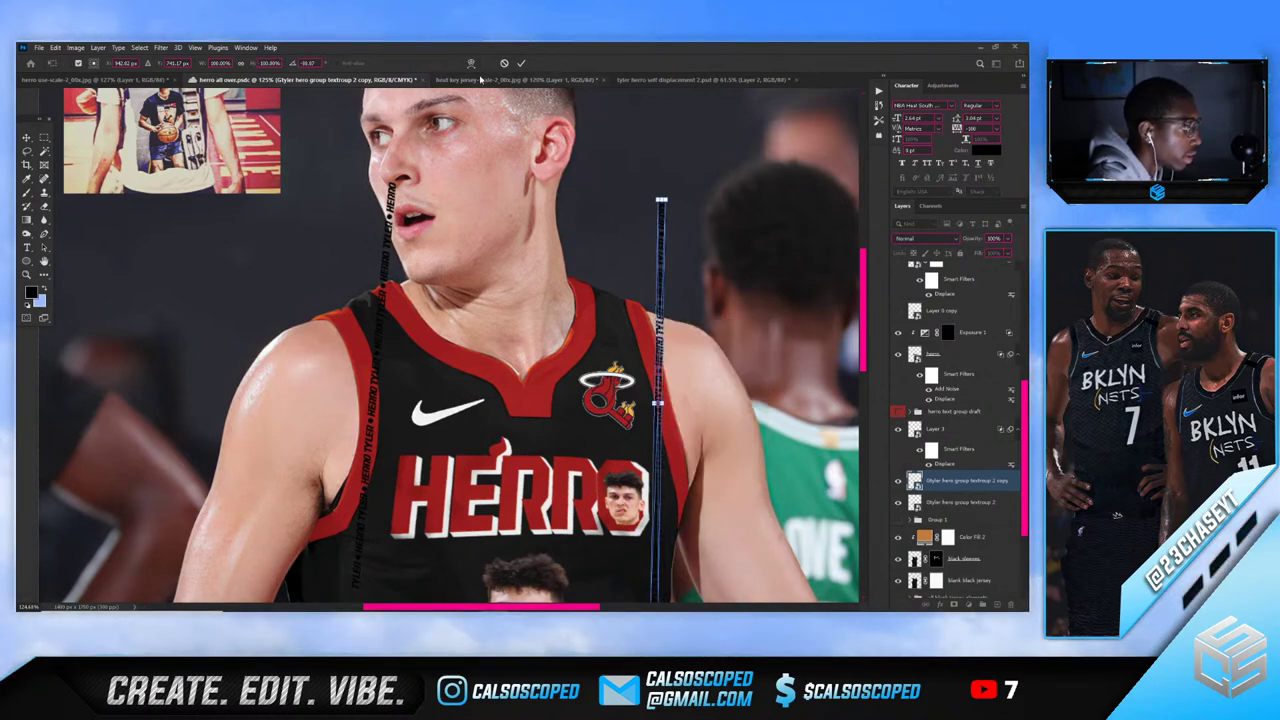
left_click(520, 63)
Rotate the copied strip so it slants along the red armhole trim beside the Heat logo
scroll(677, 353, "up", 2)
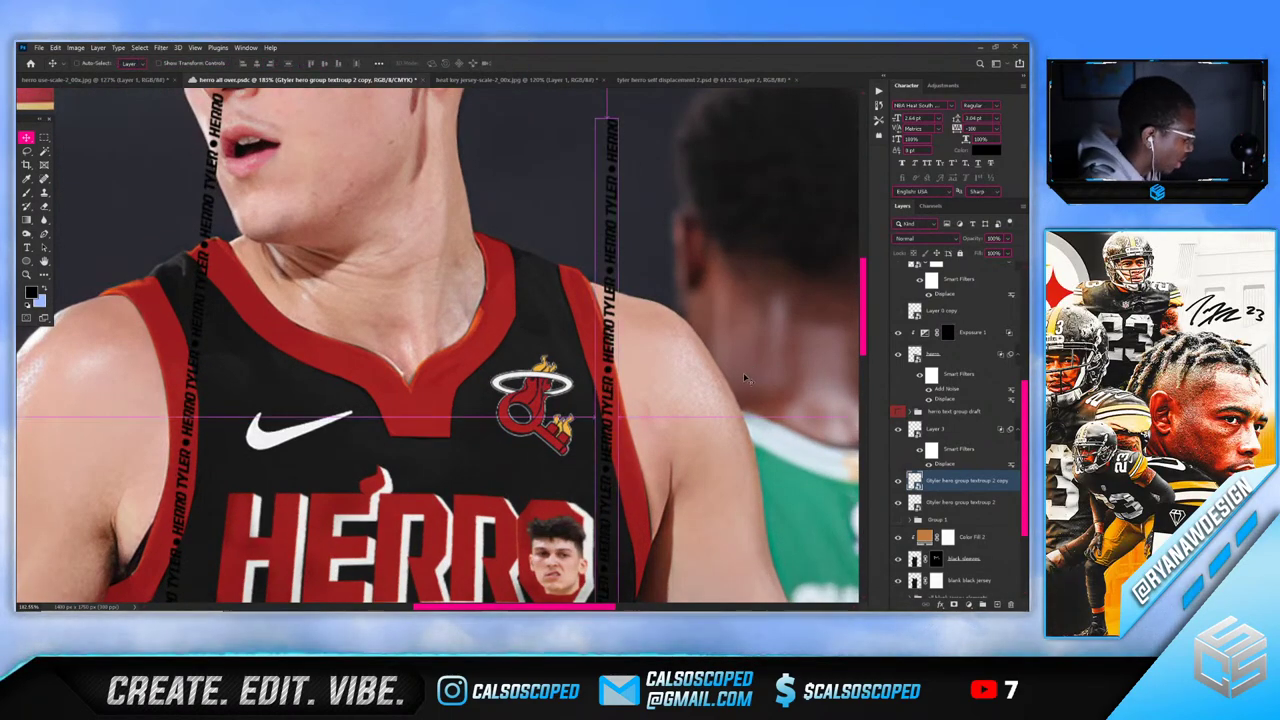
left_click_drag(675, 353, 630, 561)
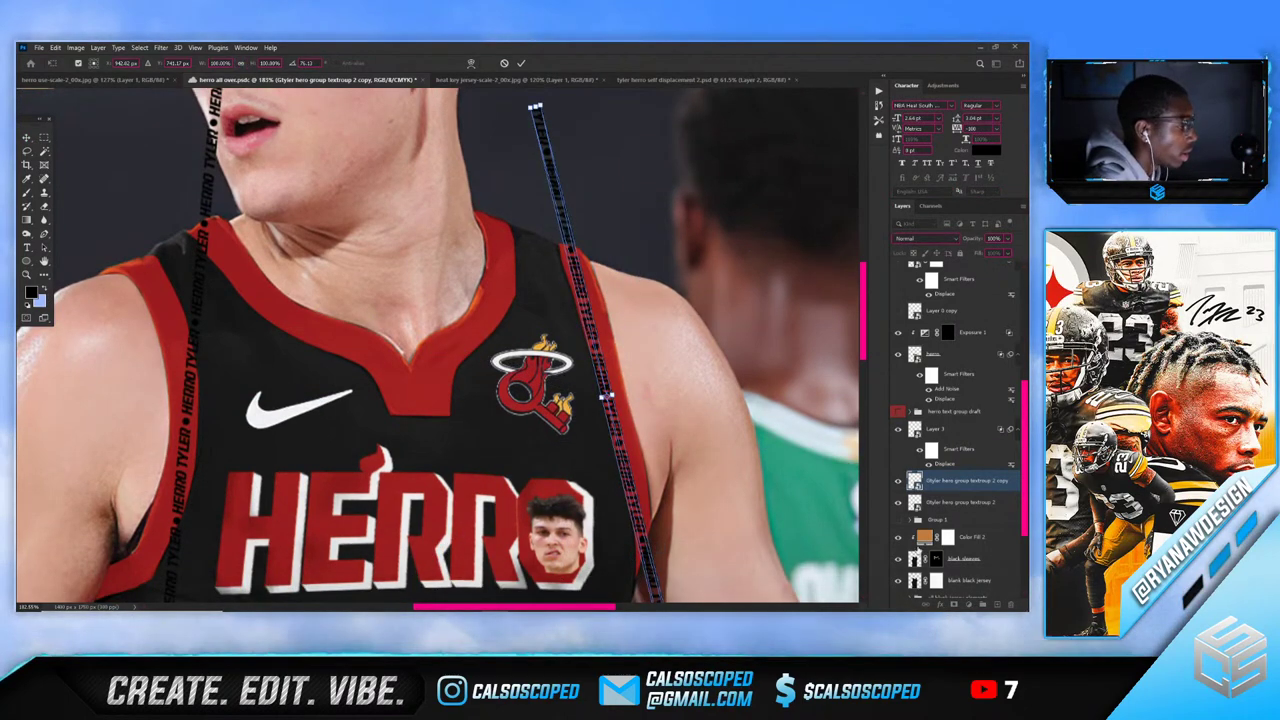
key("Return")
Select the original strip's layer and examine how both lettering strips sit along the armholes, up close and on the whole image
left_click(940, 502)
scroll(275, 388, "down", 5)
scroll(243, 392, "down", 1)
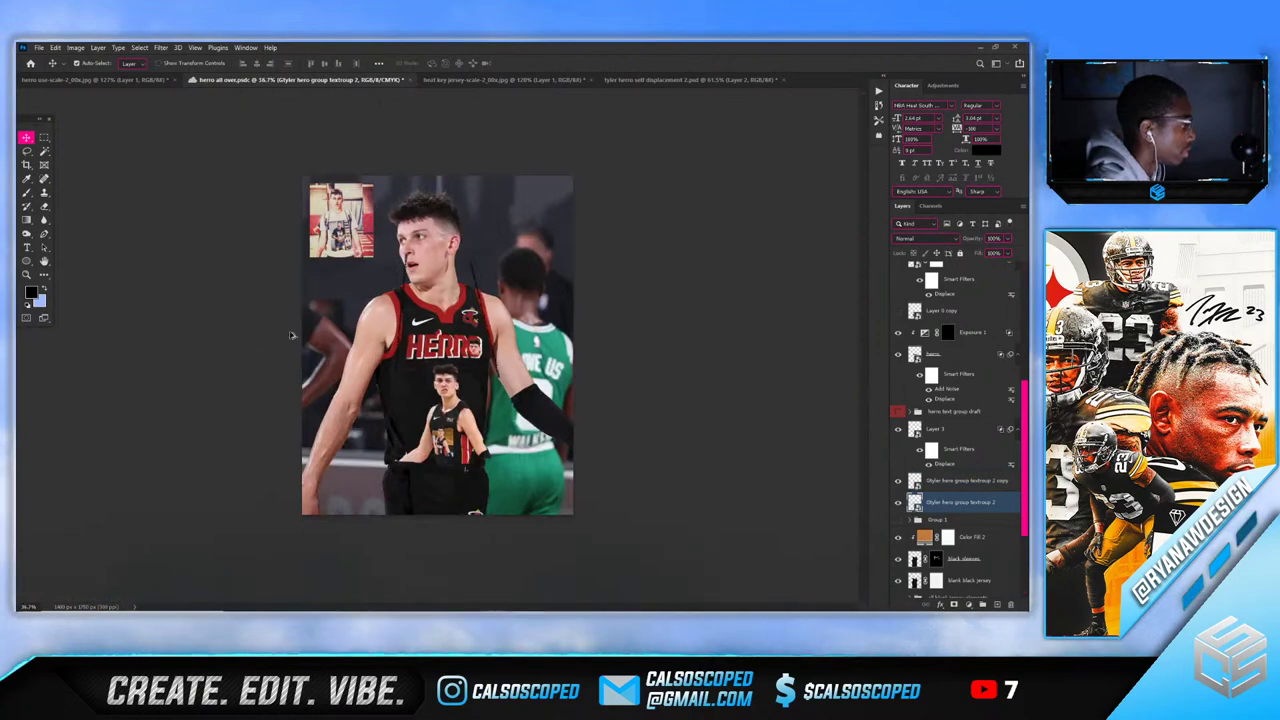
scroll(354, 286, "up", 2)
scroll(373, 322, "up", 1)
scroll(373, 322, "up", 1)
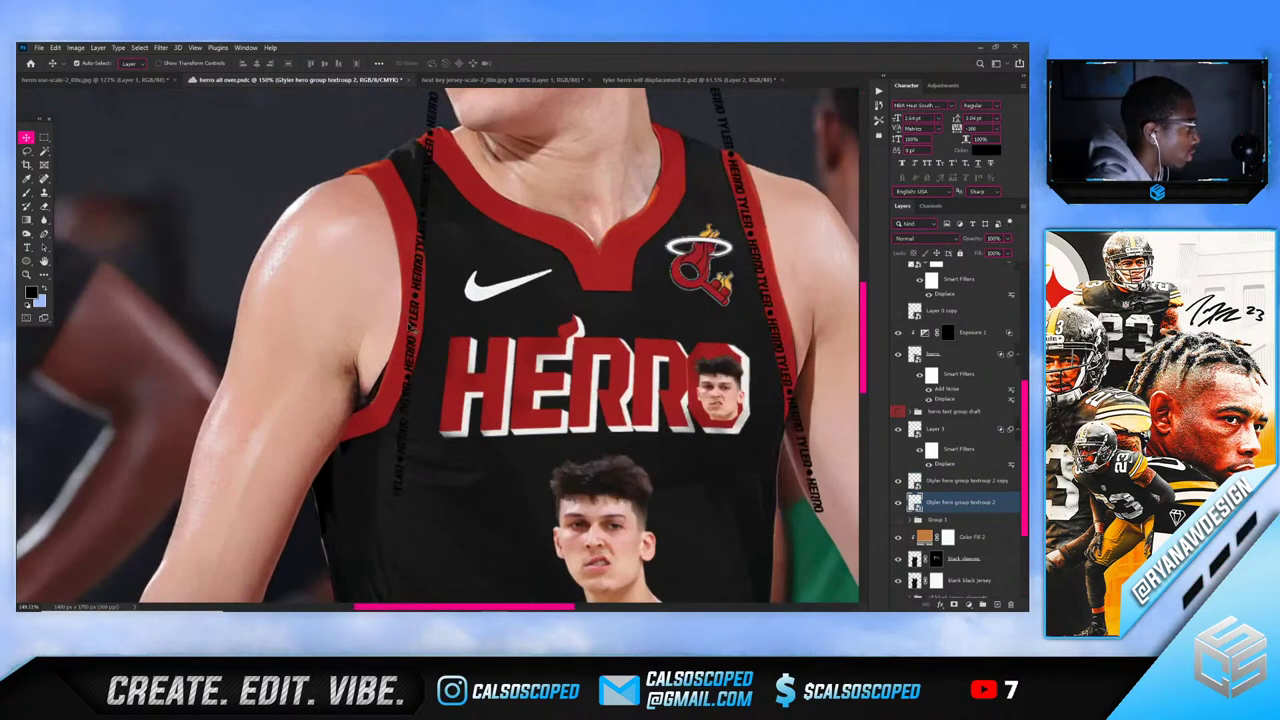
left_click_drag(406, 321, 408, 321)
scroll(407, 322, "down", 4)
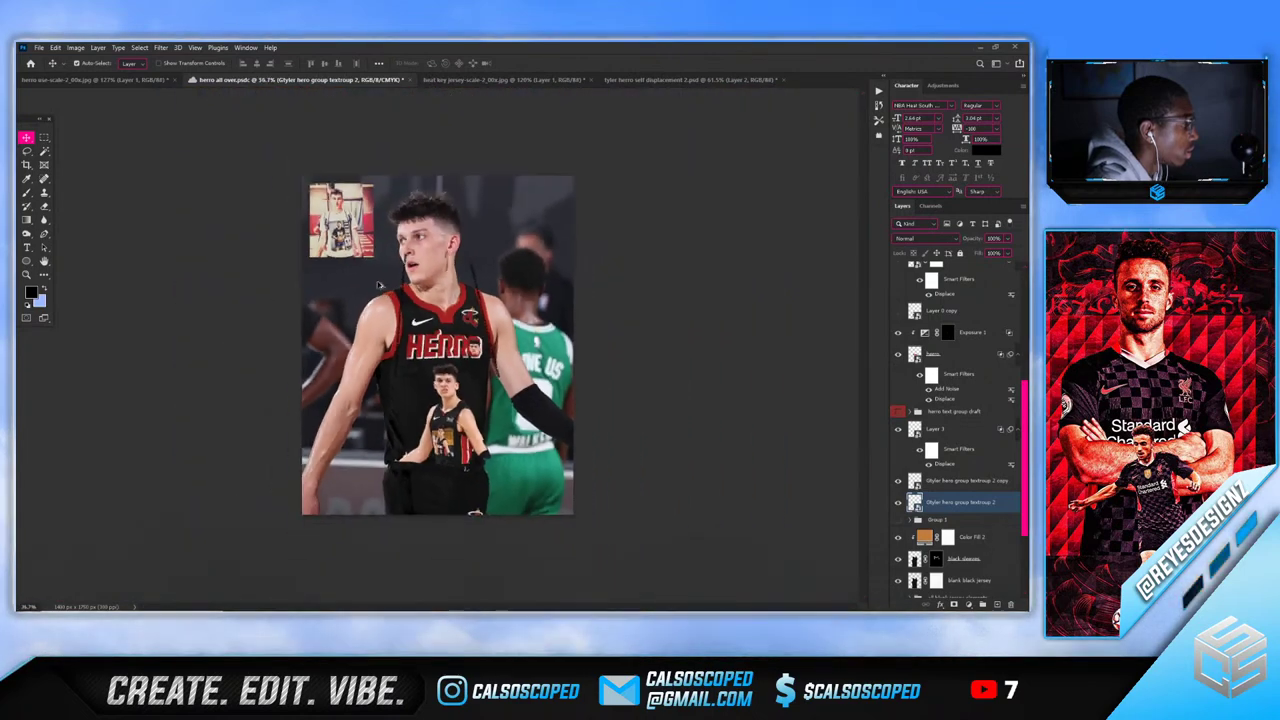
scroll(379, 285, "up", 1)
scroll(380, 285, "up", 2)
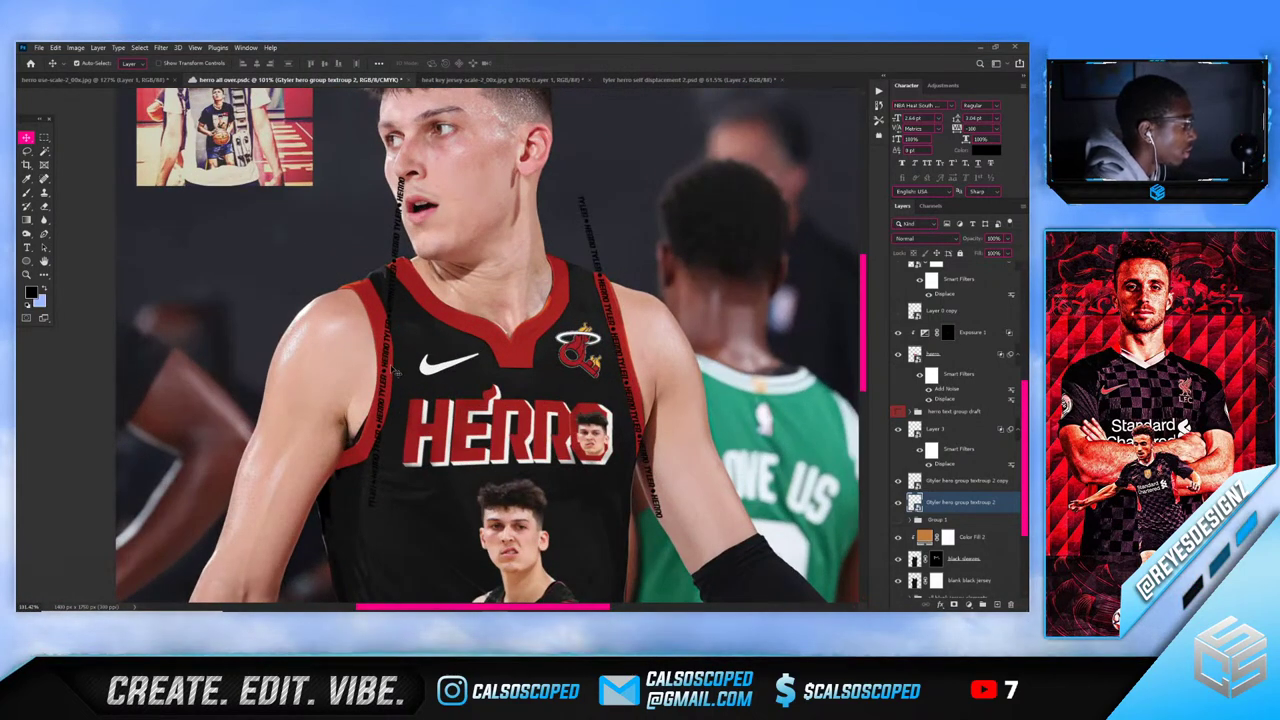
Try to curve the original strip with a custom warp by pulling its lower corner toward the armpit
key("ctrl+t")
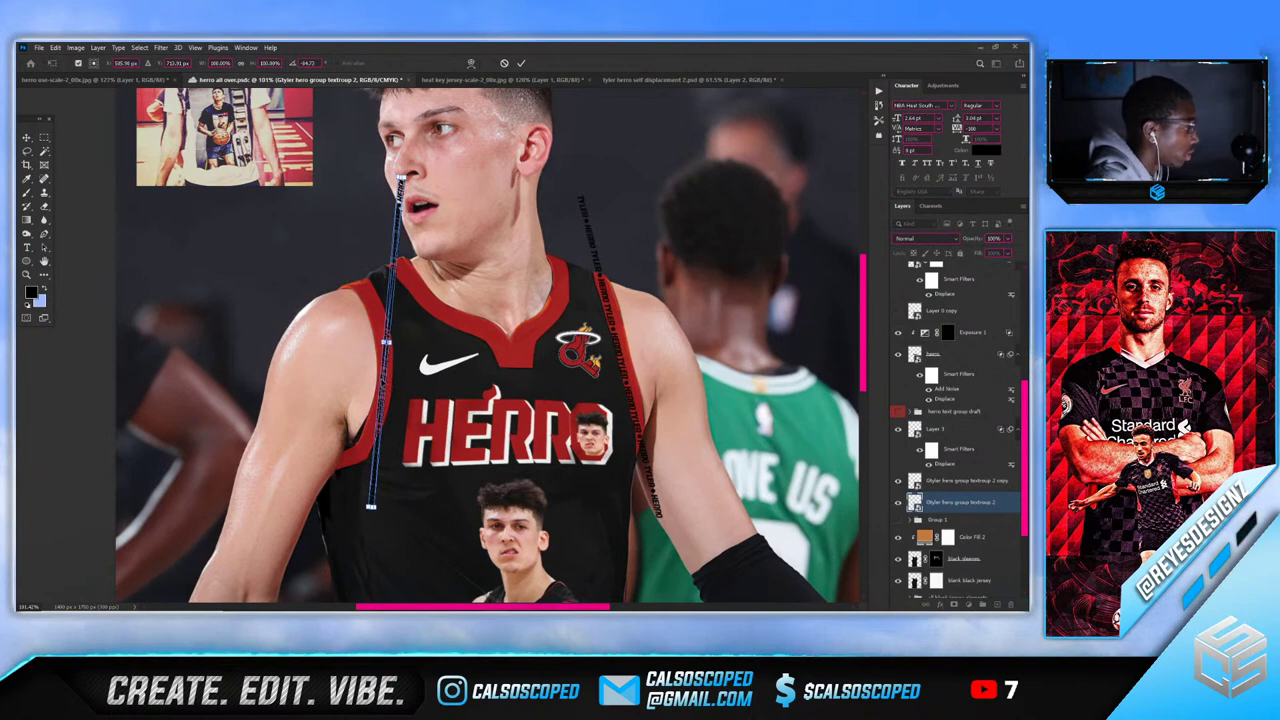
right_click(385, 377)
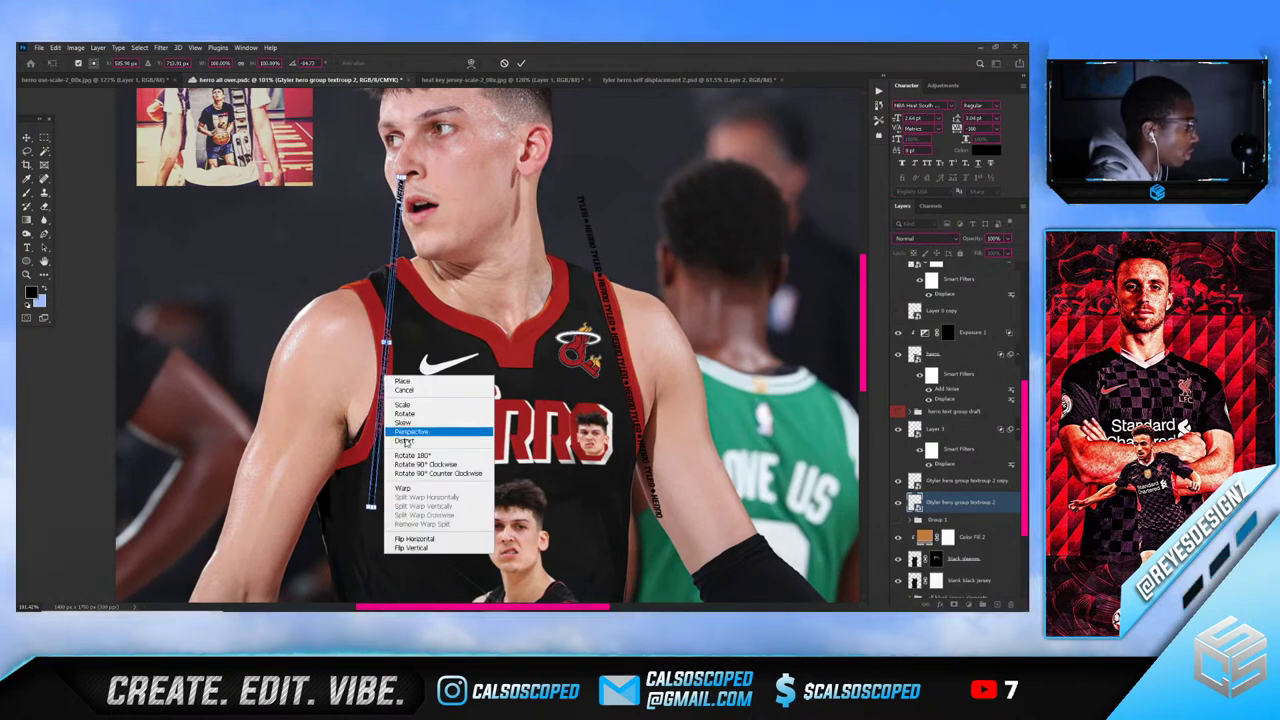
left_click(408, 488)
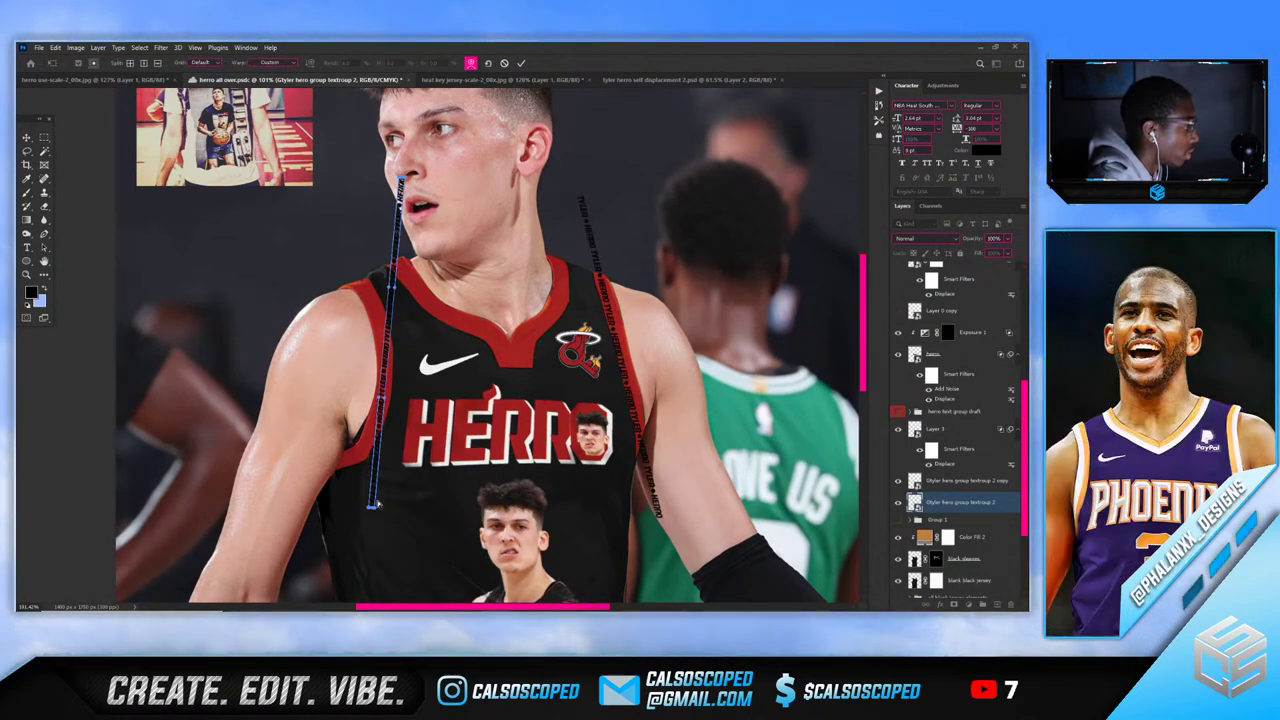
left_click_drag(370, 507, 322, 484)
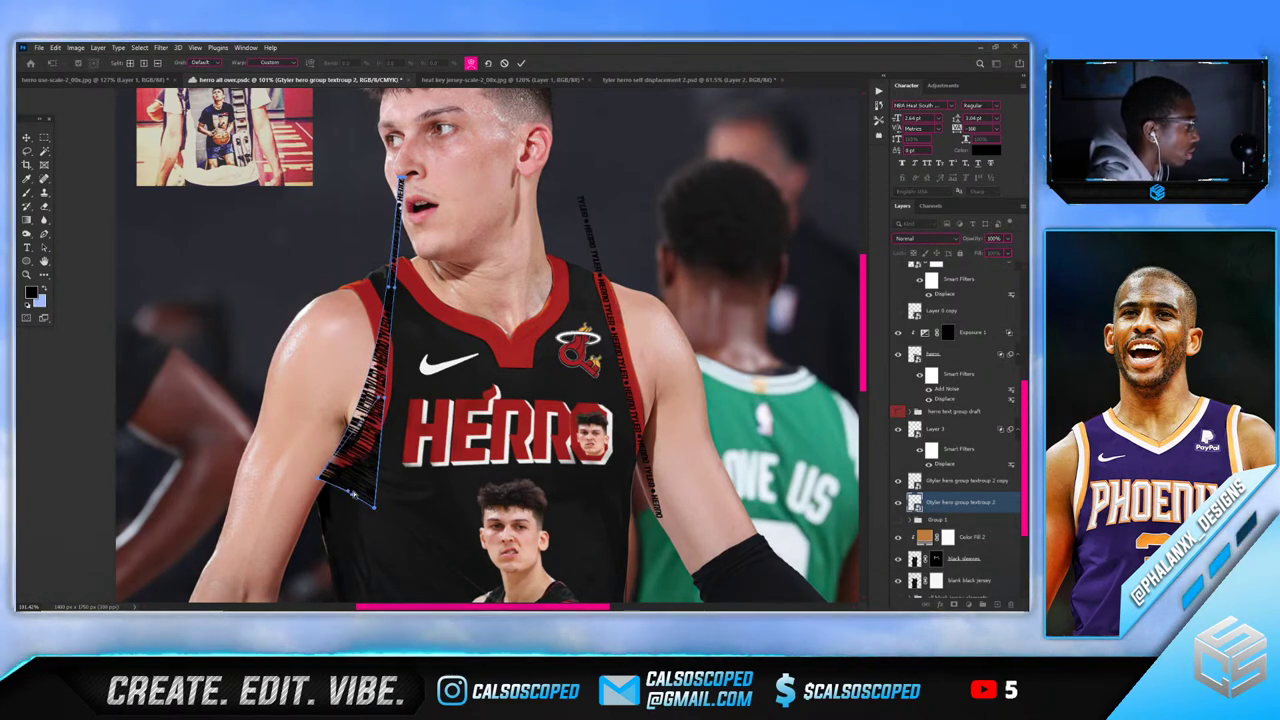
key("Return")
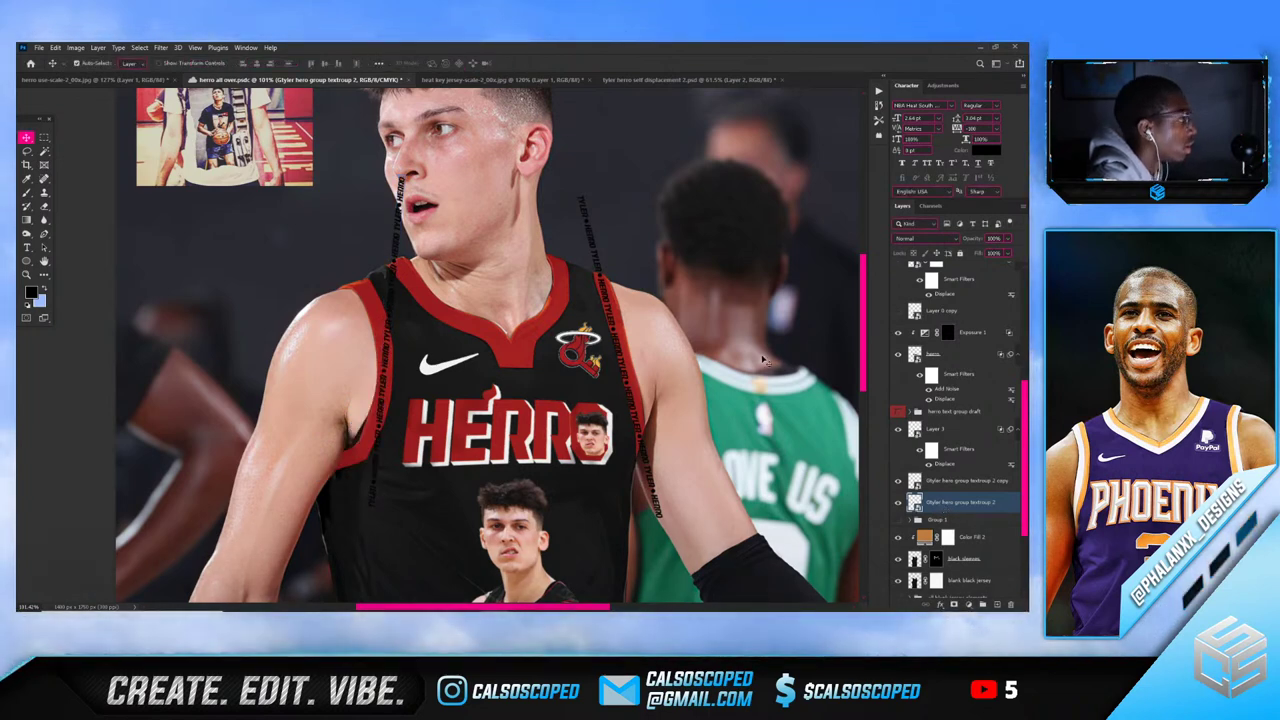
Curve the original strip using an Arc warp with a bend of -30%
key("ctrl+t")
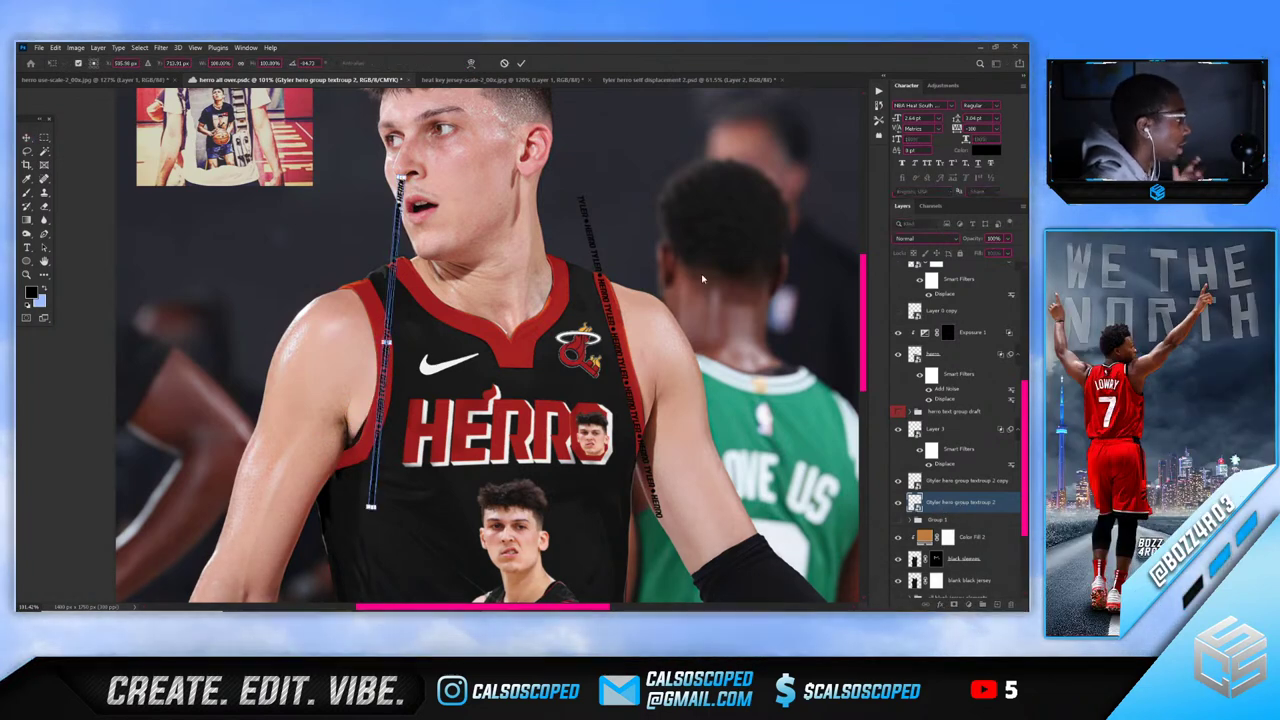
left_click(471, 63)
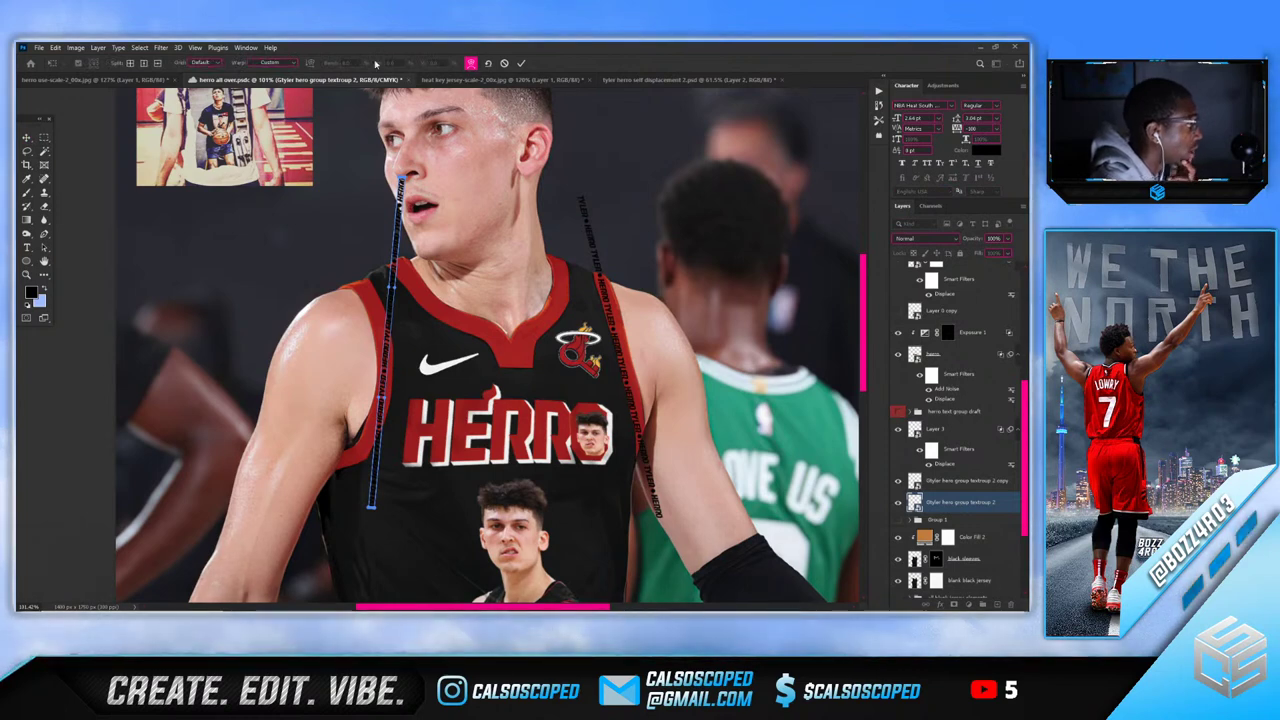
left_click(268, 62)
left_click(268, 92)
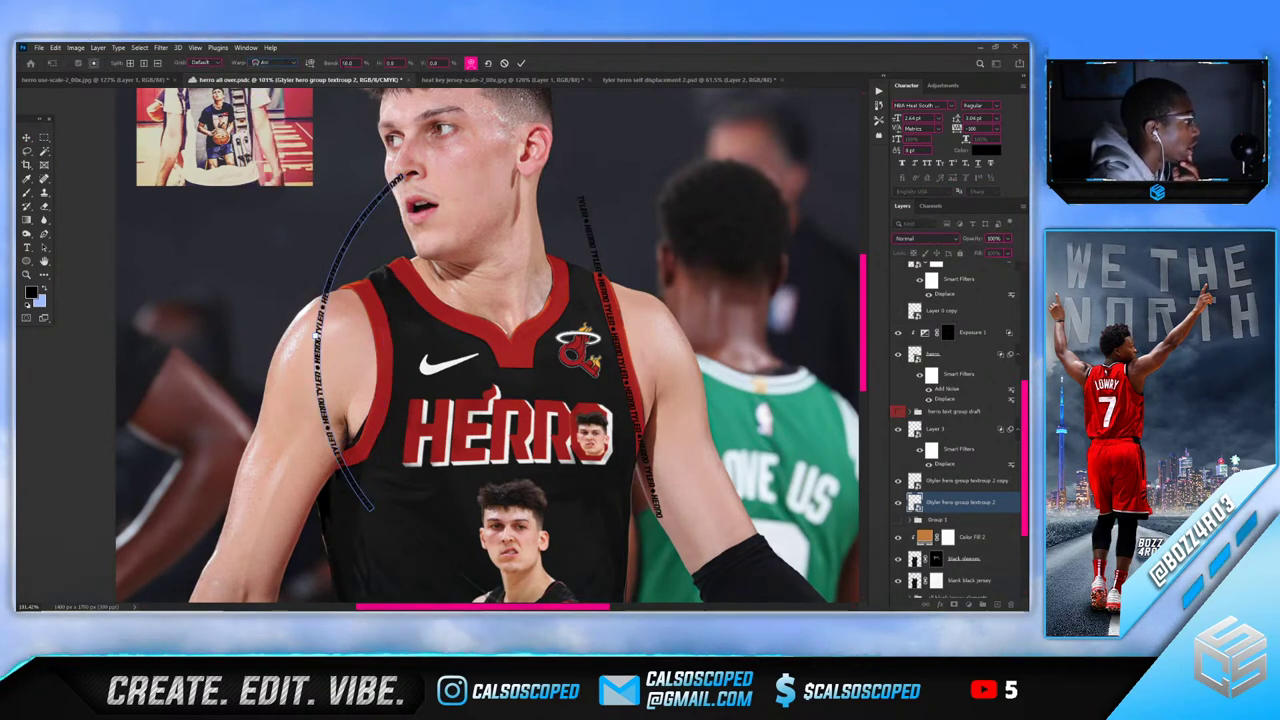
left_click(343, 63)
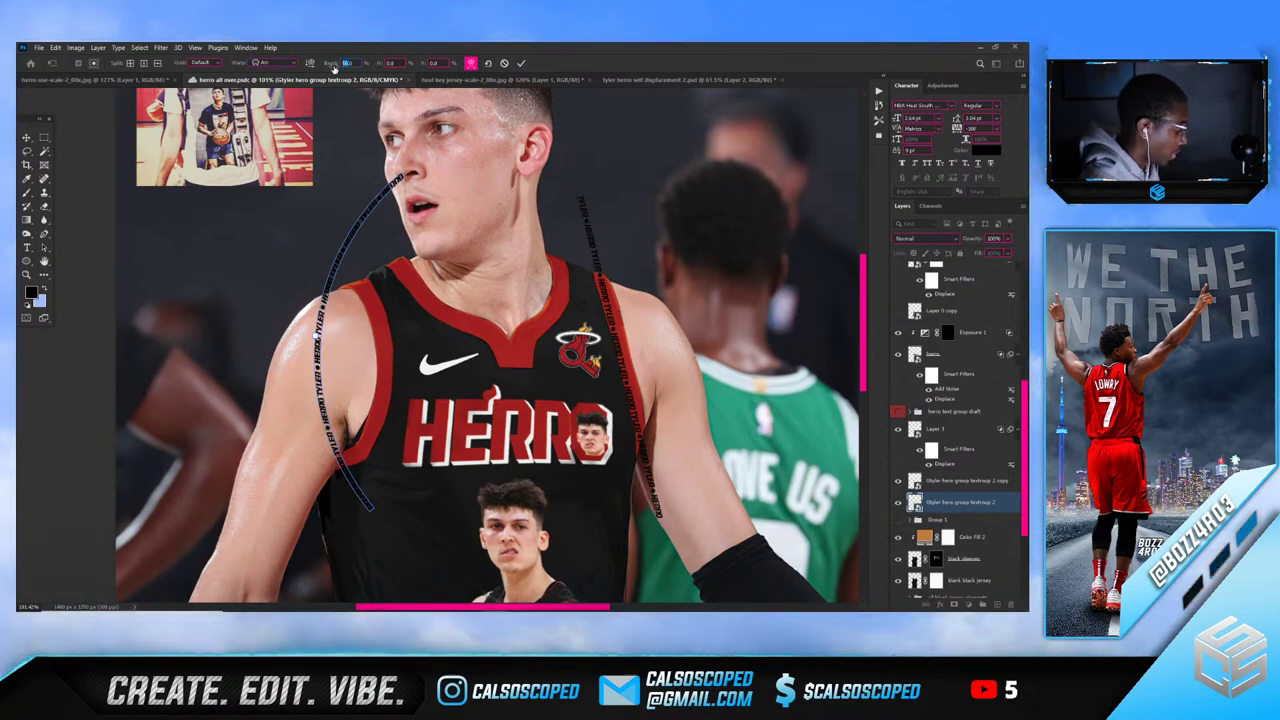
type("-30")
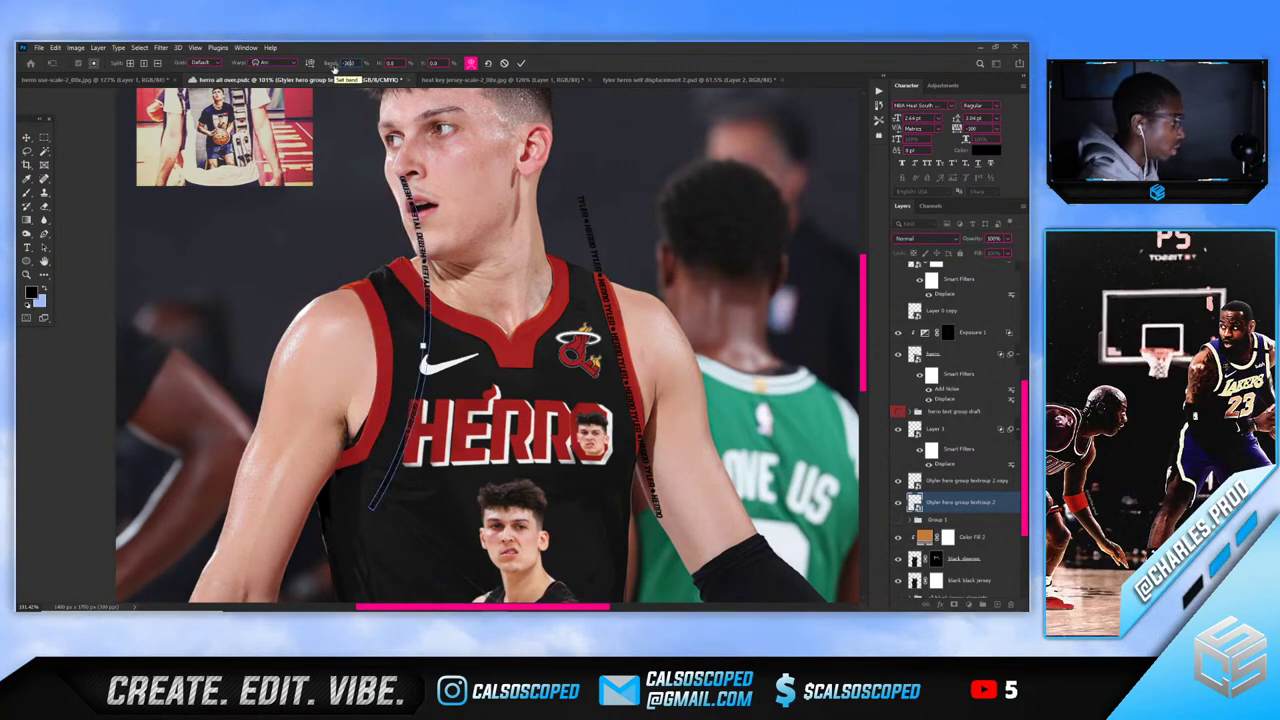
left_click(521, 64)
Move the arc-warped original strip onto the red armhole trim beside the Nike logo, reduce its bend, and apply the transform
key("ctrl+t")
left_click_drag(426, 259, 392, 255)
right_click(396, 258)
left_click(430, 368)
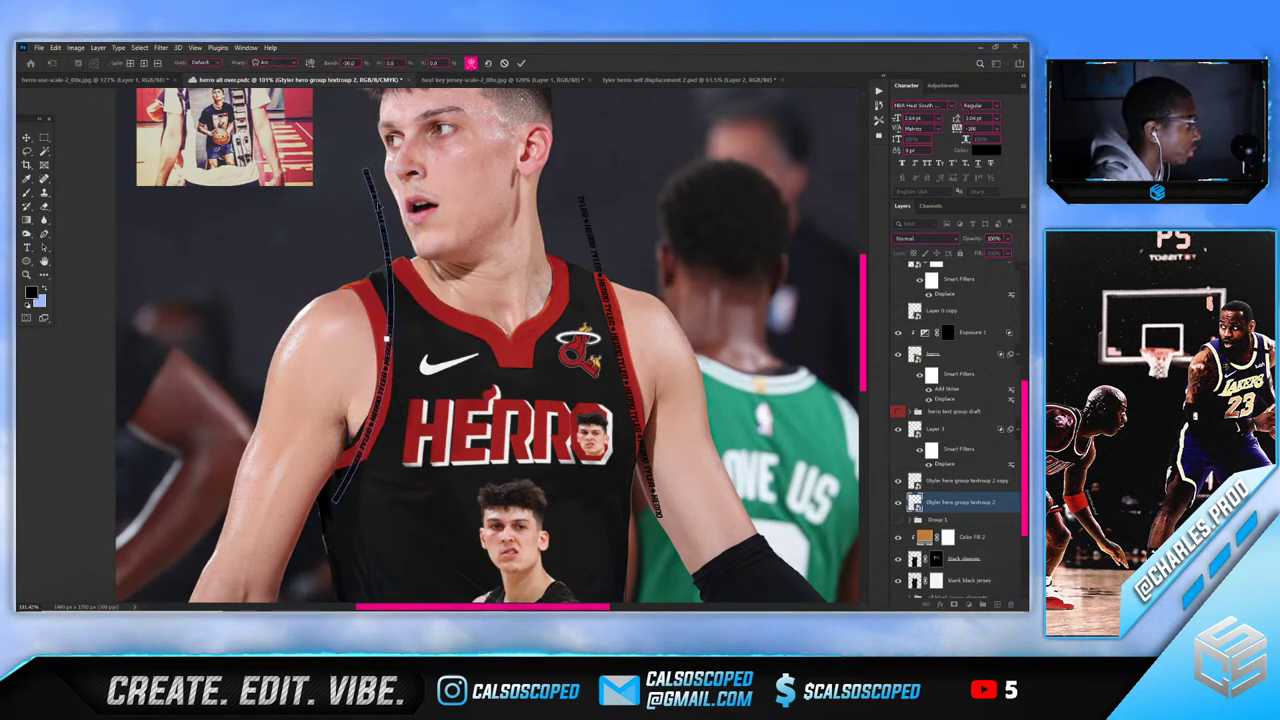
left_click_drag(368, 178, 365, 188)
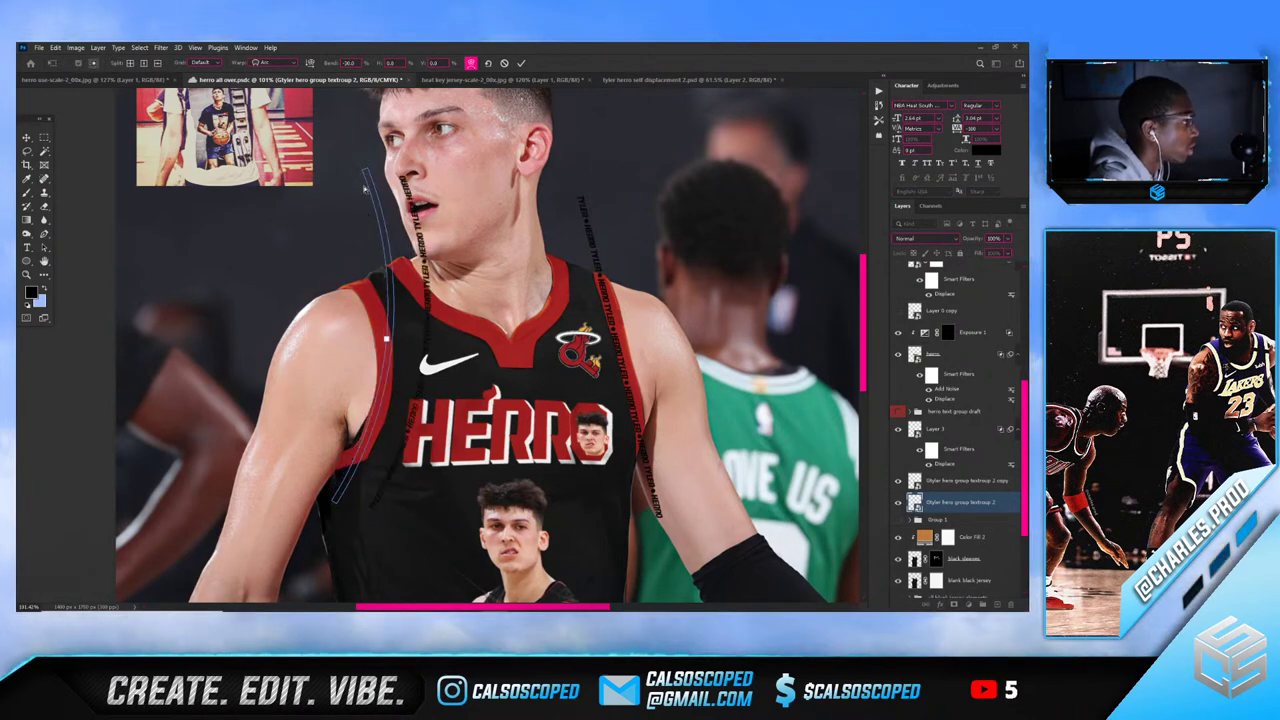
right_click(370, 180)
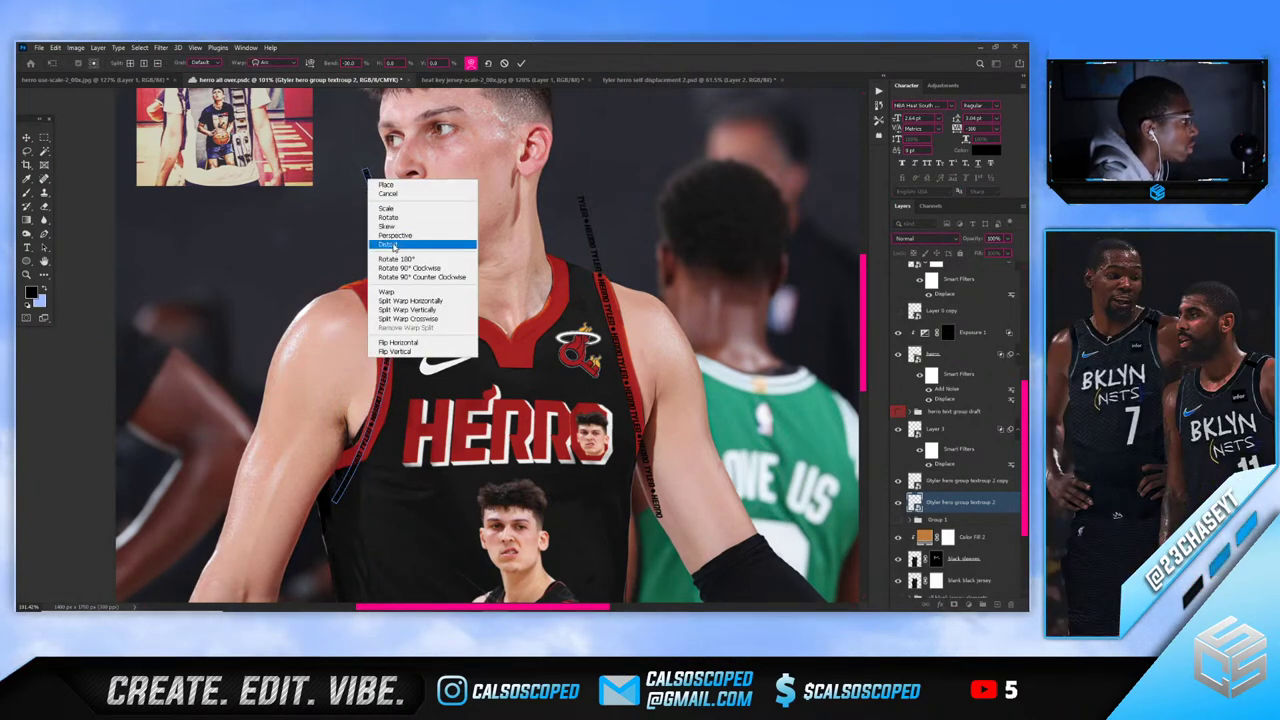
left_click(394, 291)
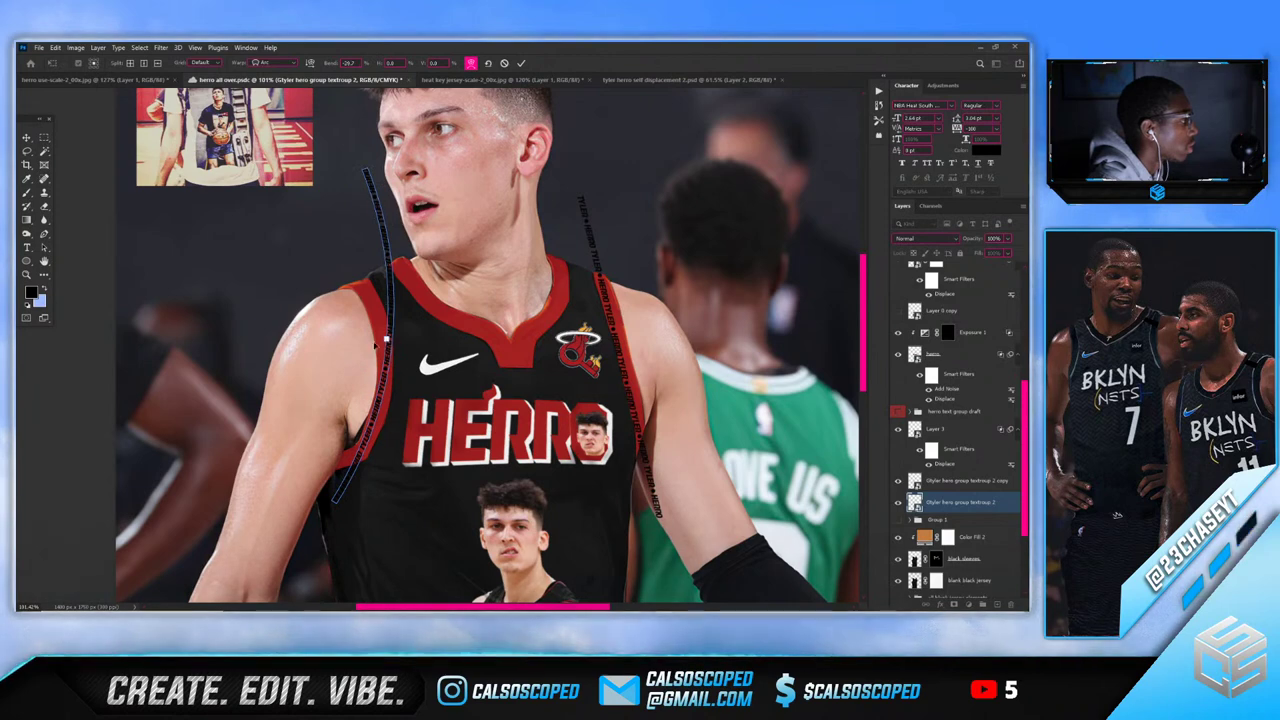
left_click_drag(385, 340, 389, 340)
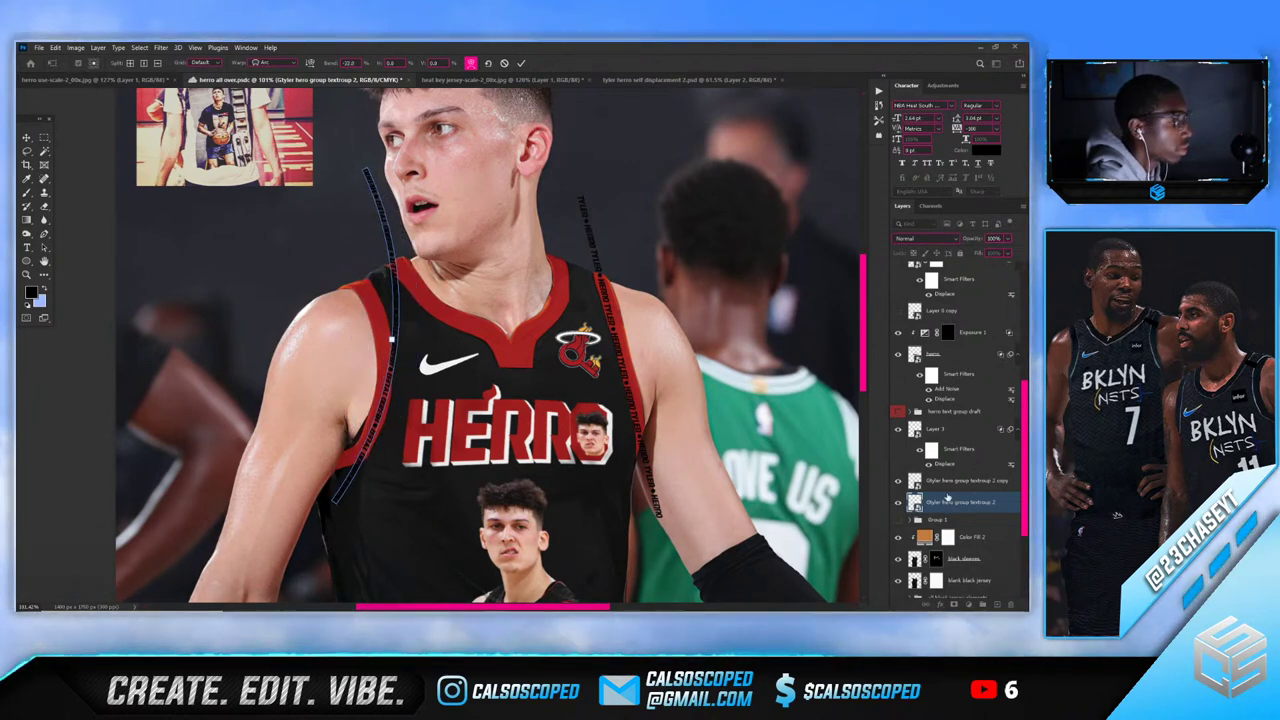
key("Return")
scroll(424, 330, "down", 5)
scroll(424, 330, "up", 5)
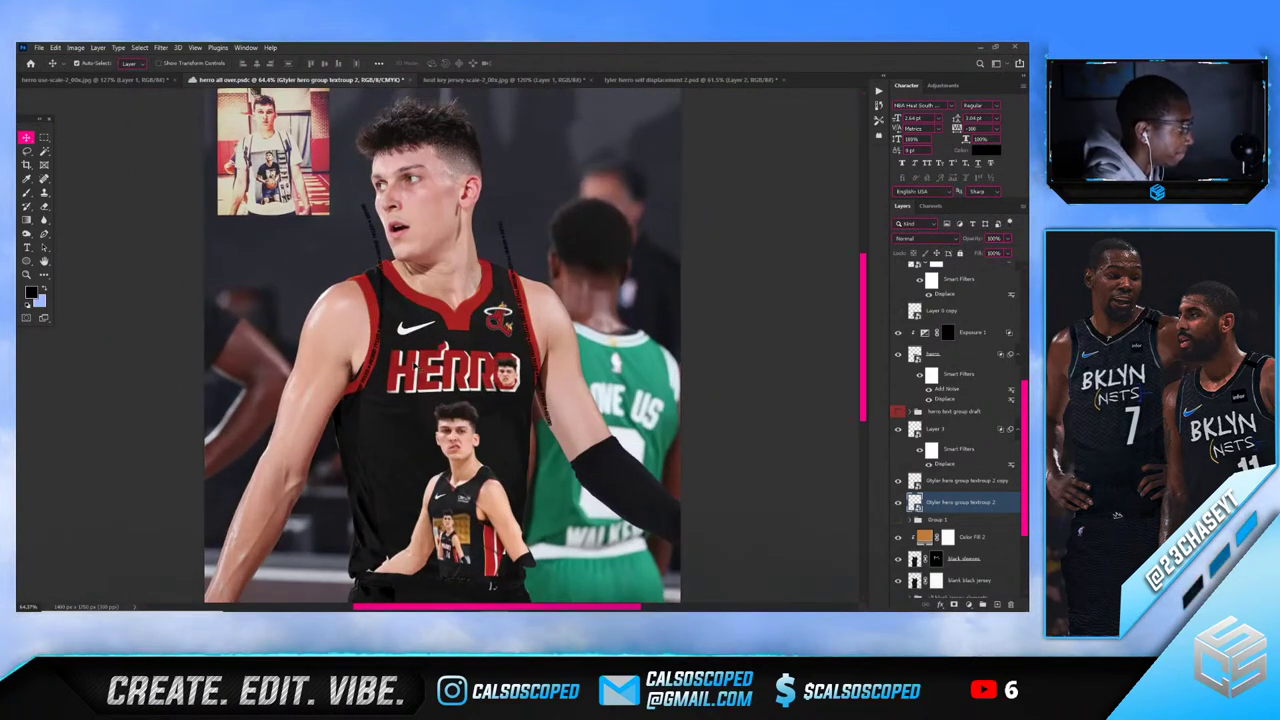
Open Liquify on the original strip and push its upper part onto the red shoulder trim with a 150-size brush
scroll(937, 510, "down", 3)
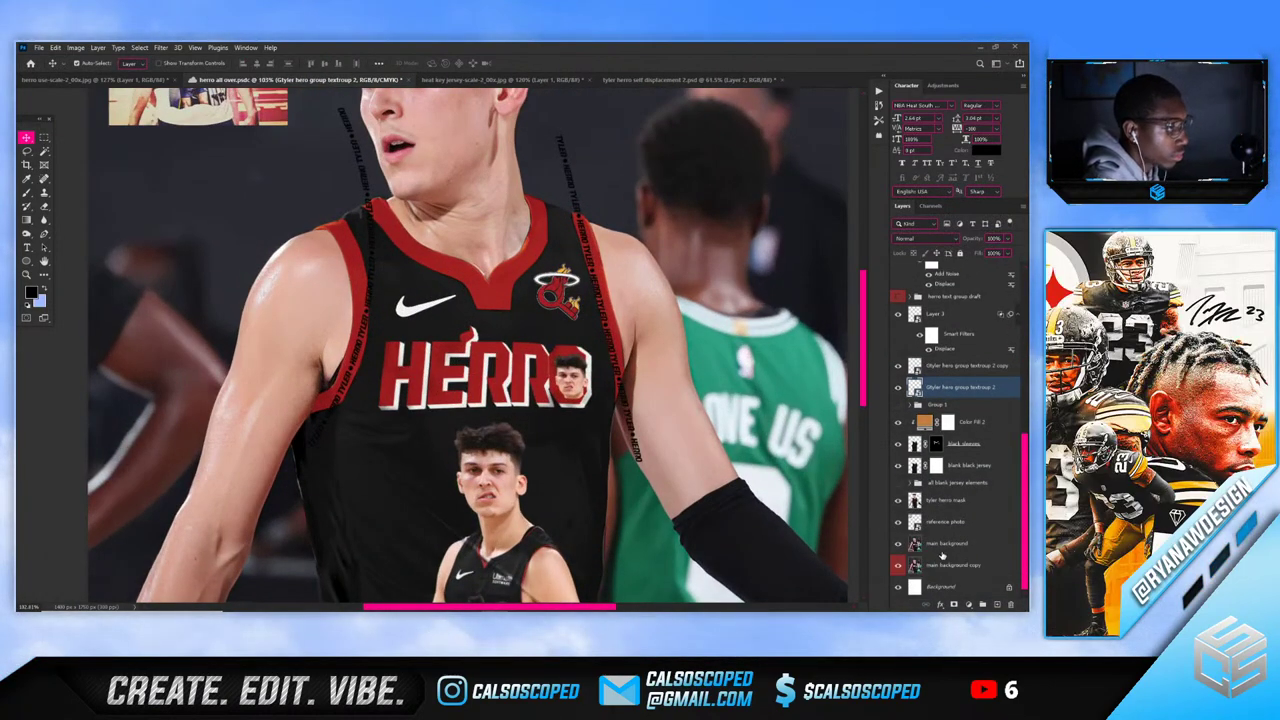
left_click(944, 391)
left_click(158, 48)
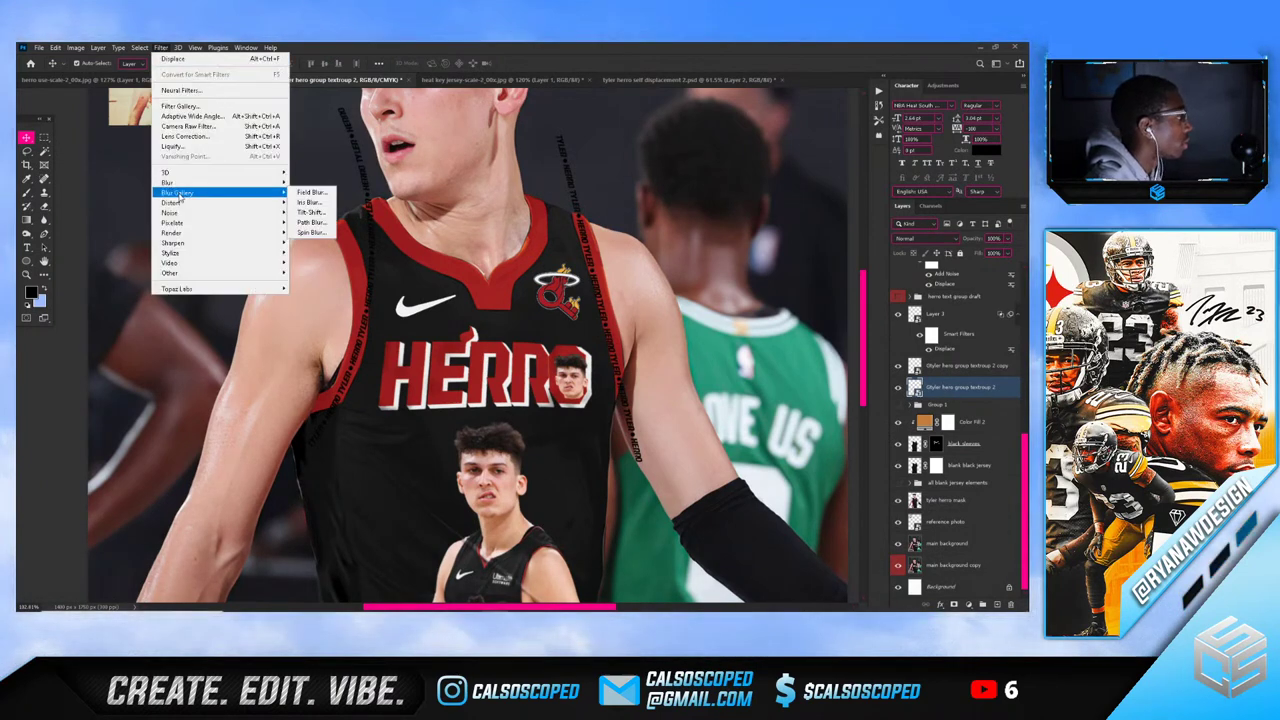
left_click(175, 152)
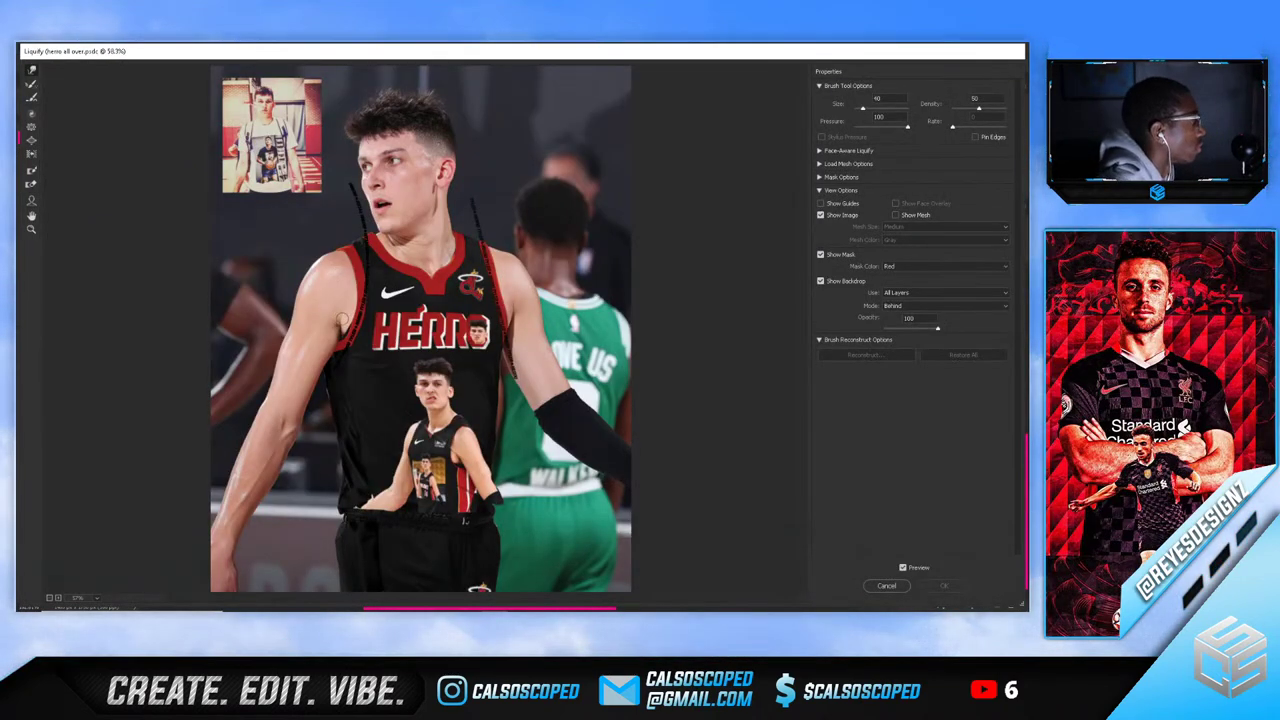
scroll(343, 319, "up", 5)
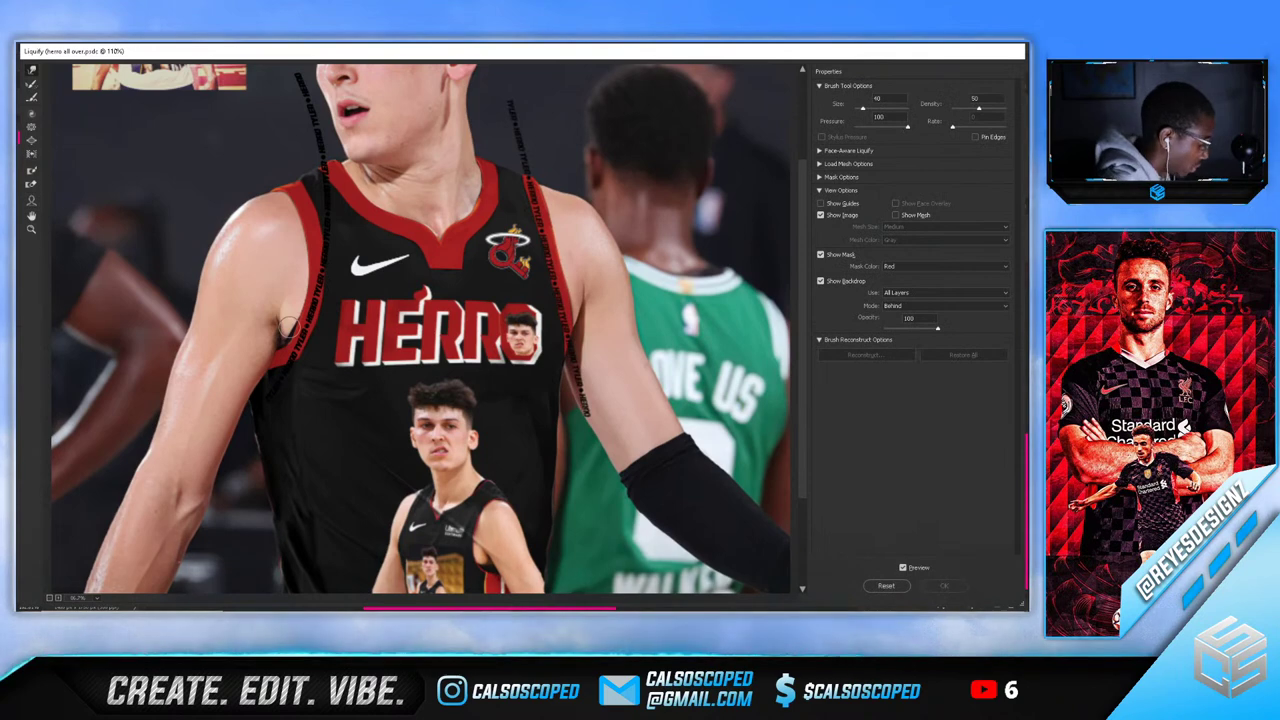
scroll(289, 328, "up", 2)
key("bracketright")
key("bracketright")
key("bracketright")
key("bracketright")
key("bracketright")
key("bracketright")
key("bracketright")
key("bracketright")
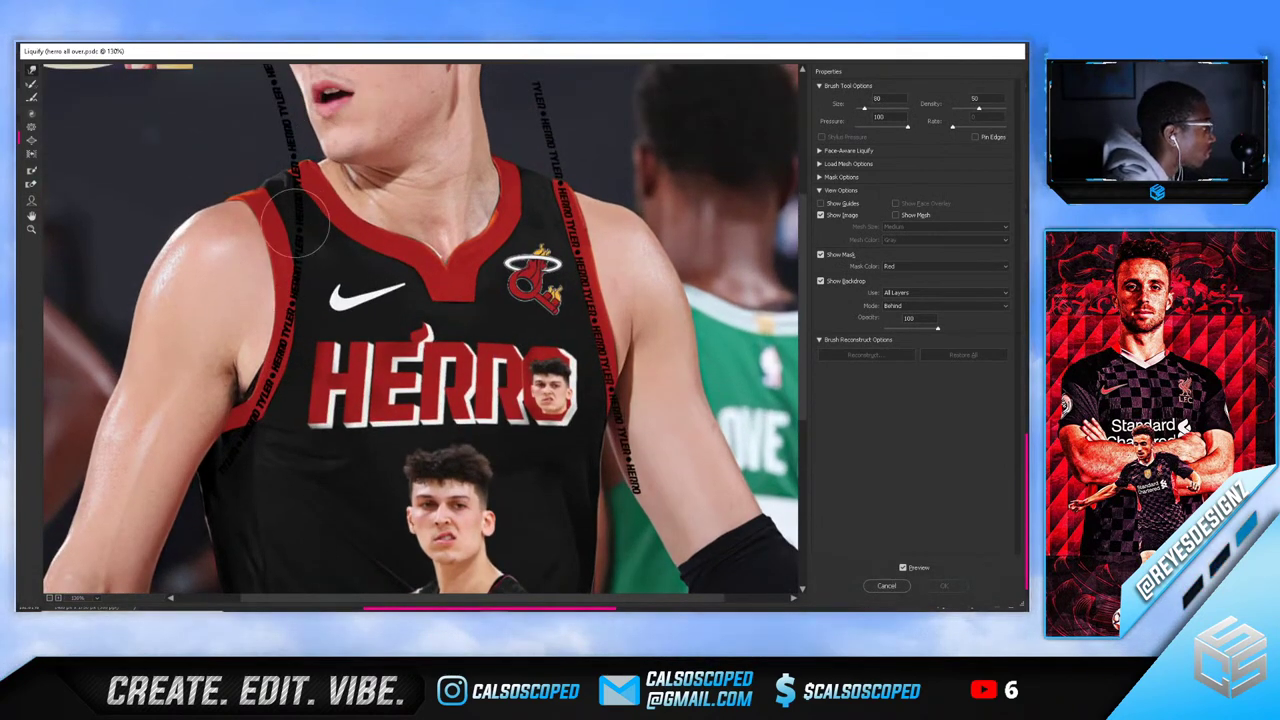
left_click_drag(280, 230, 292, 262)
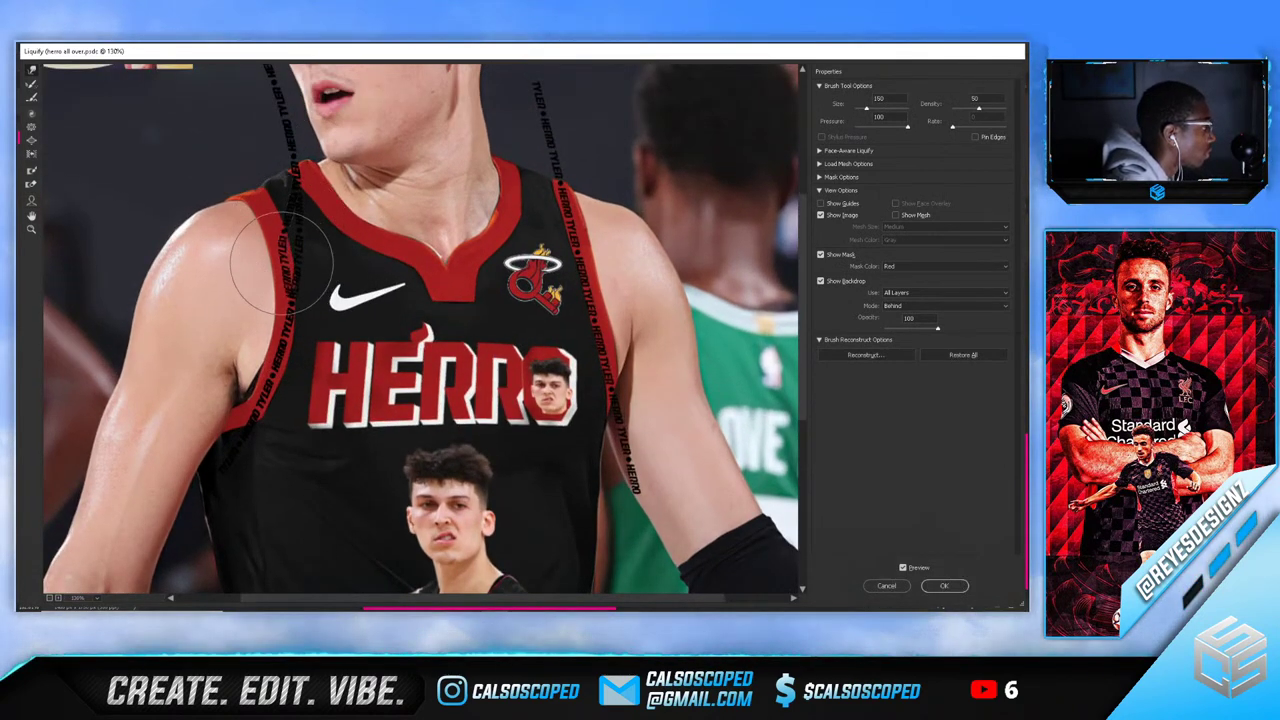
mouse_move(286, 163)
left_mouse_down()
mouse_move(267, 167)
mouse_move(264, 201)
left_mouse_up()
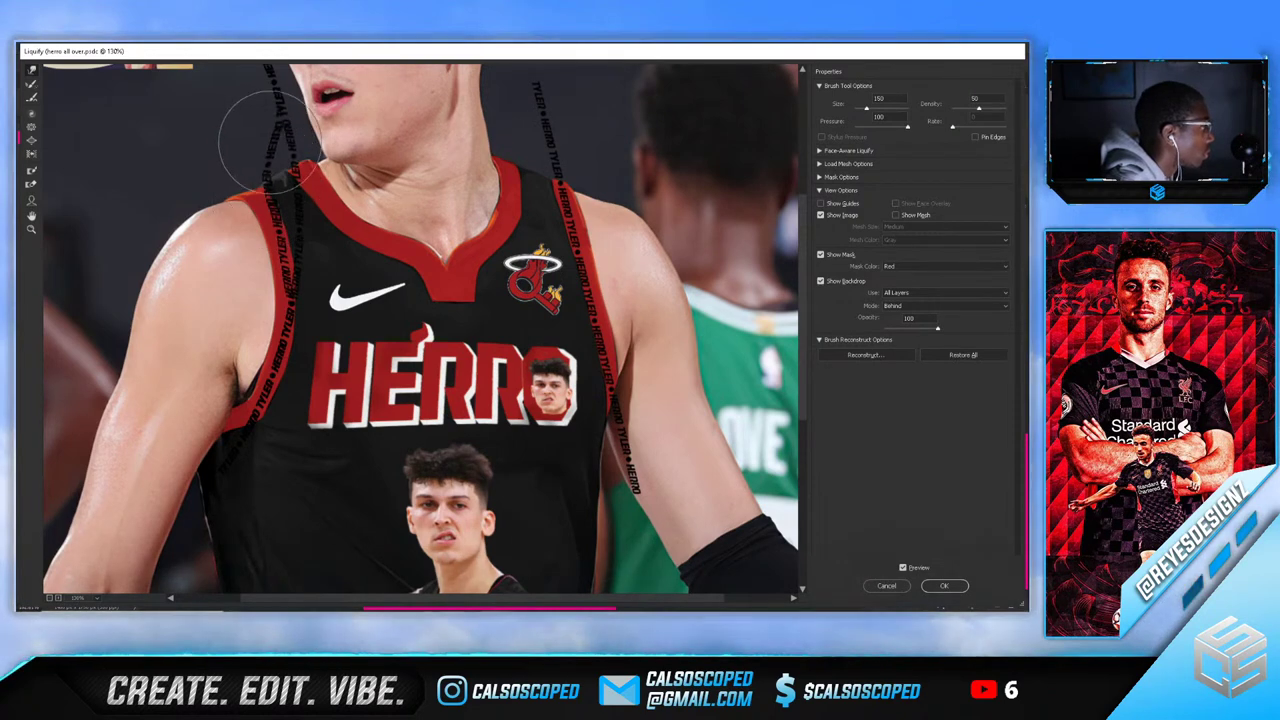
left_click_drag(270, 140, 233, 155)
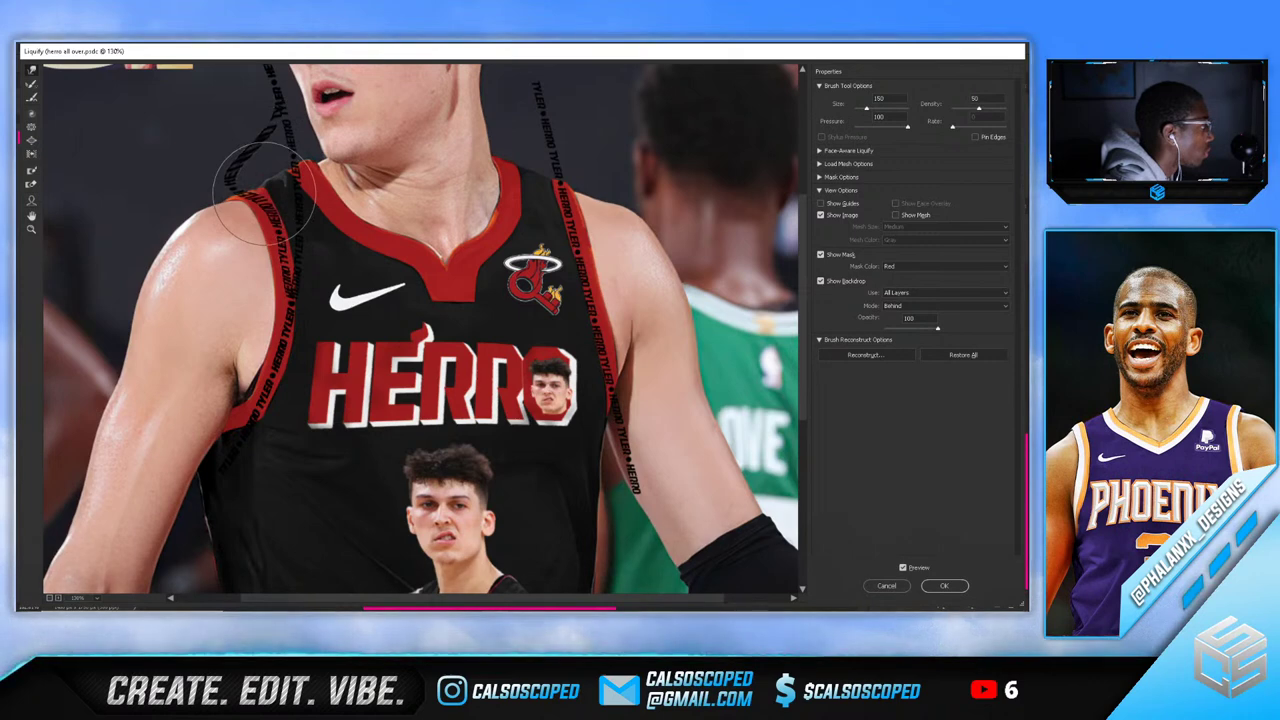
Push the original strip's lower end up along the red trim under the armpit with a 250-size Liquify brush
scroll(226, 264, "down", 2)
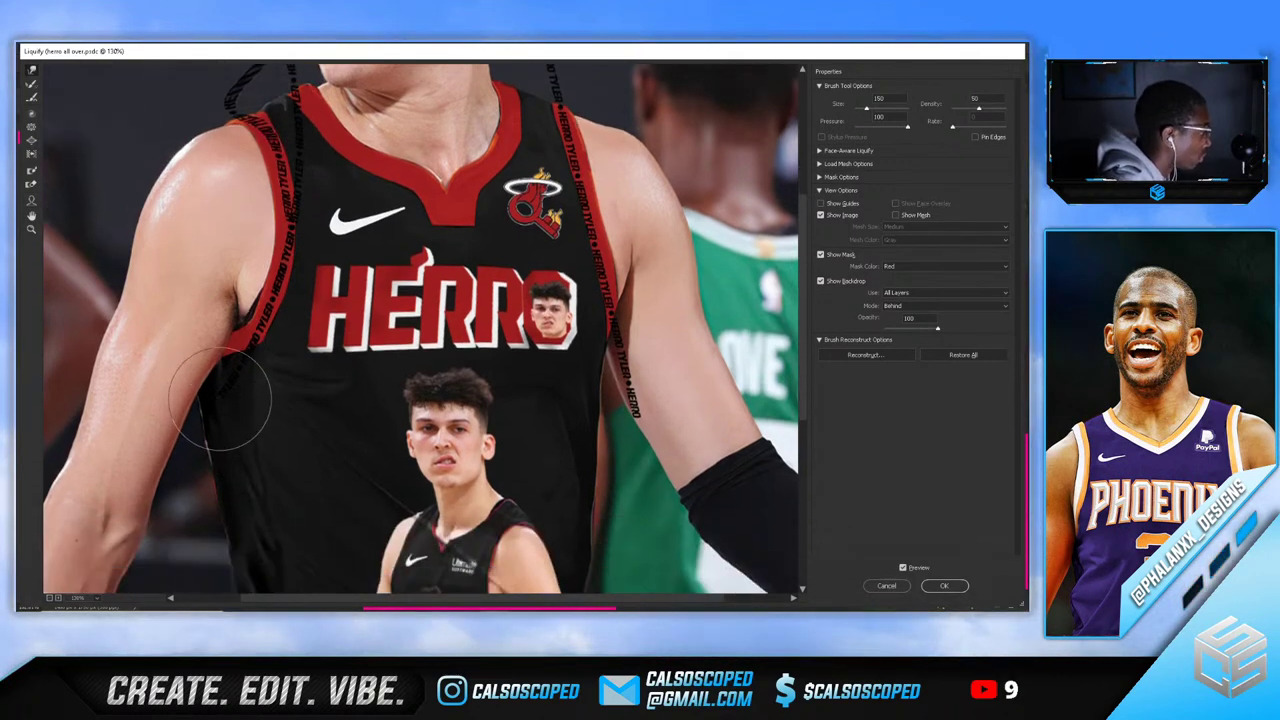
key("bracketright")
key("bracketright")
key("bracketright")
key("bracketright")
left_click_drag(205, 414, 185, 377)
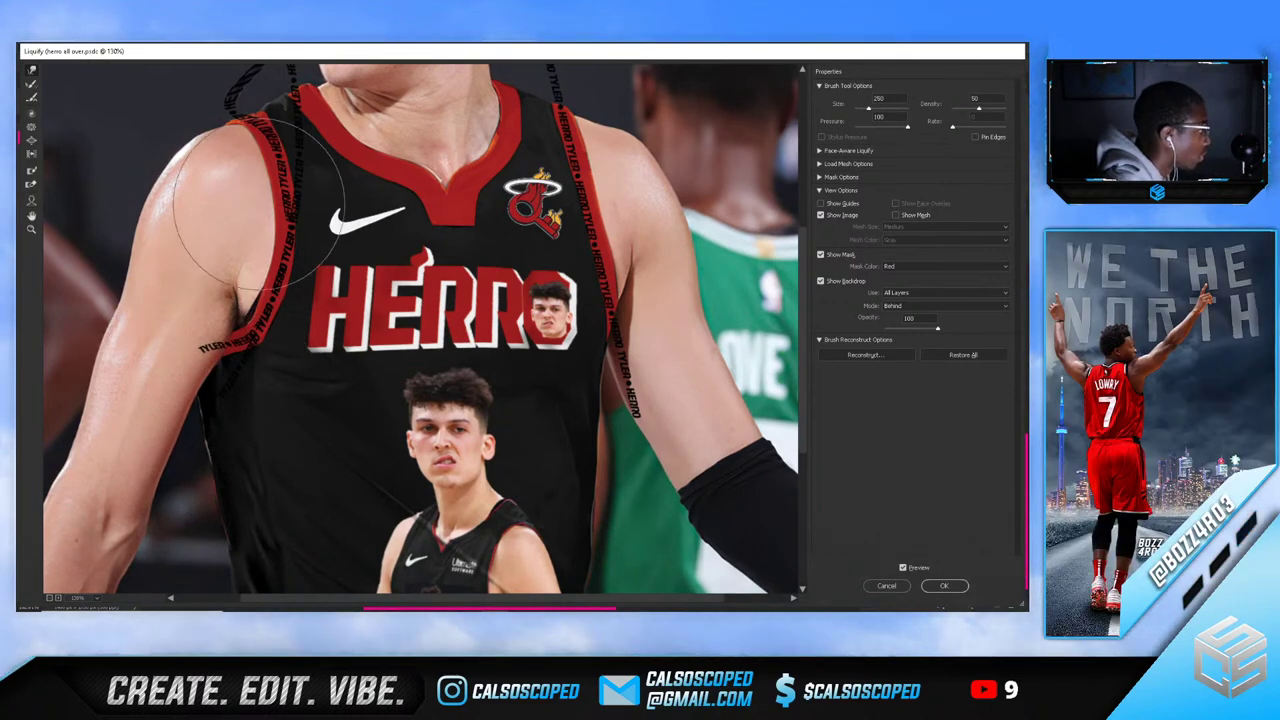
Refine the original strip's fit along the armhole trim with a smaller 125-size Liquify brush and apply the filter
key("bracketleft")
key("bracketleft")
key("bracketleft")
key("bracketleft")
key("bracketleft")
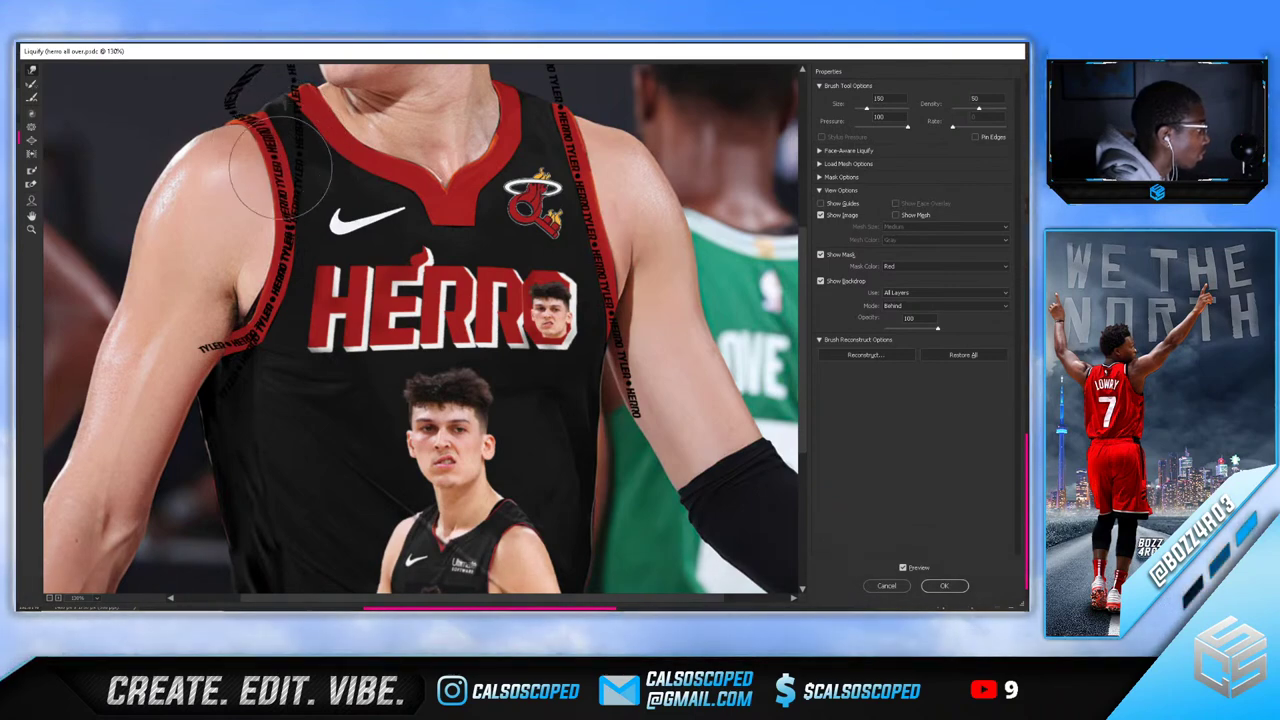
key("bracketleft")
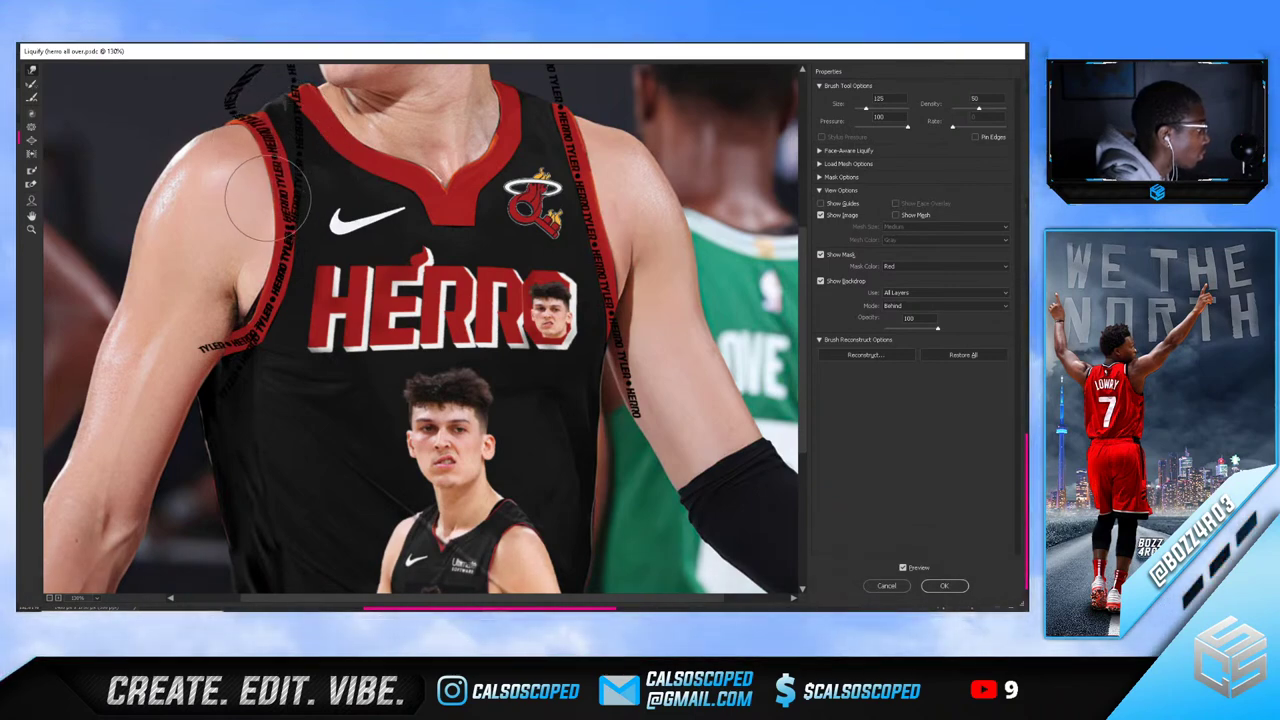
left_click(942, 586)
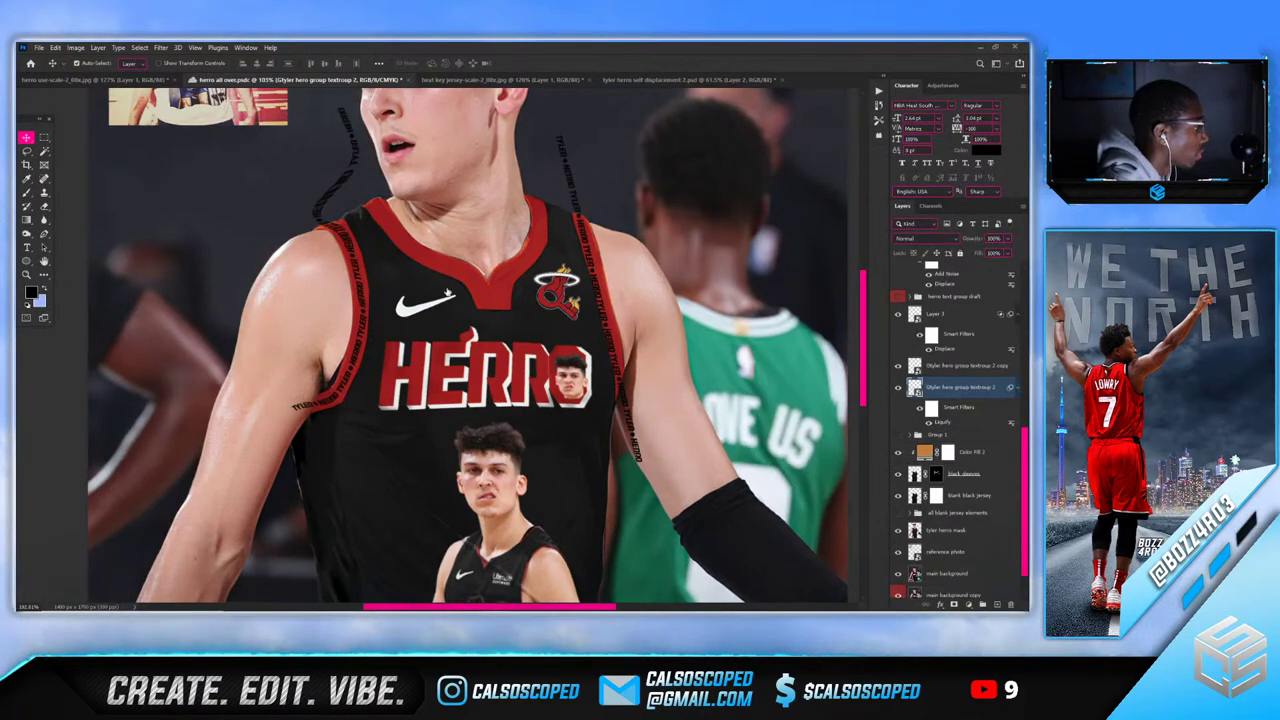
Examine the copied strip along the trim beside the Heat logo and check which jersey area the black sleeves layer covers
scroll(500, 270, "down", 3)
scroll(470, 285, "down", 2)
scroll(514, 284, "up", 6)
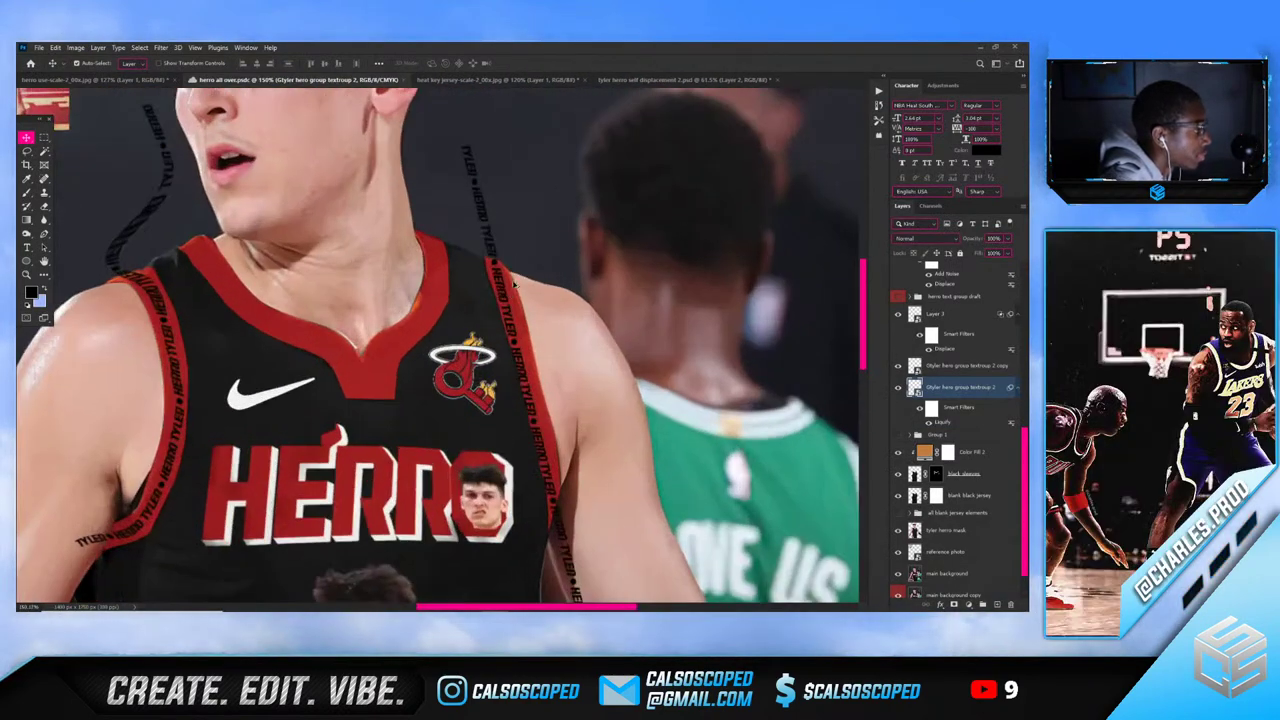
left_click(503, 285)
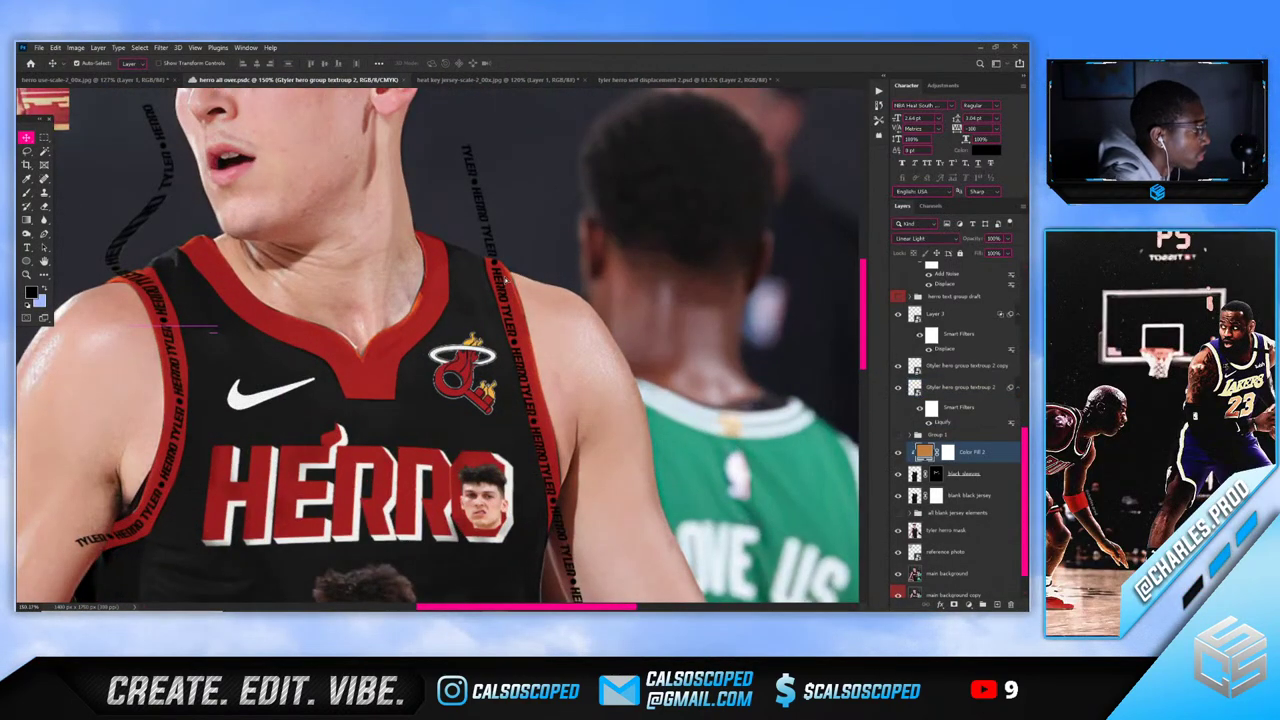
left_click(898, 474)
left_click(899, 475)
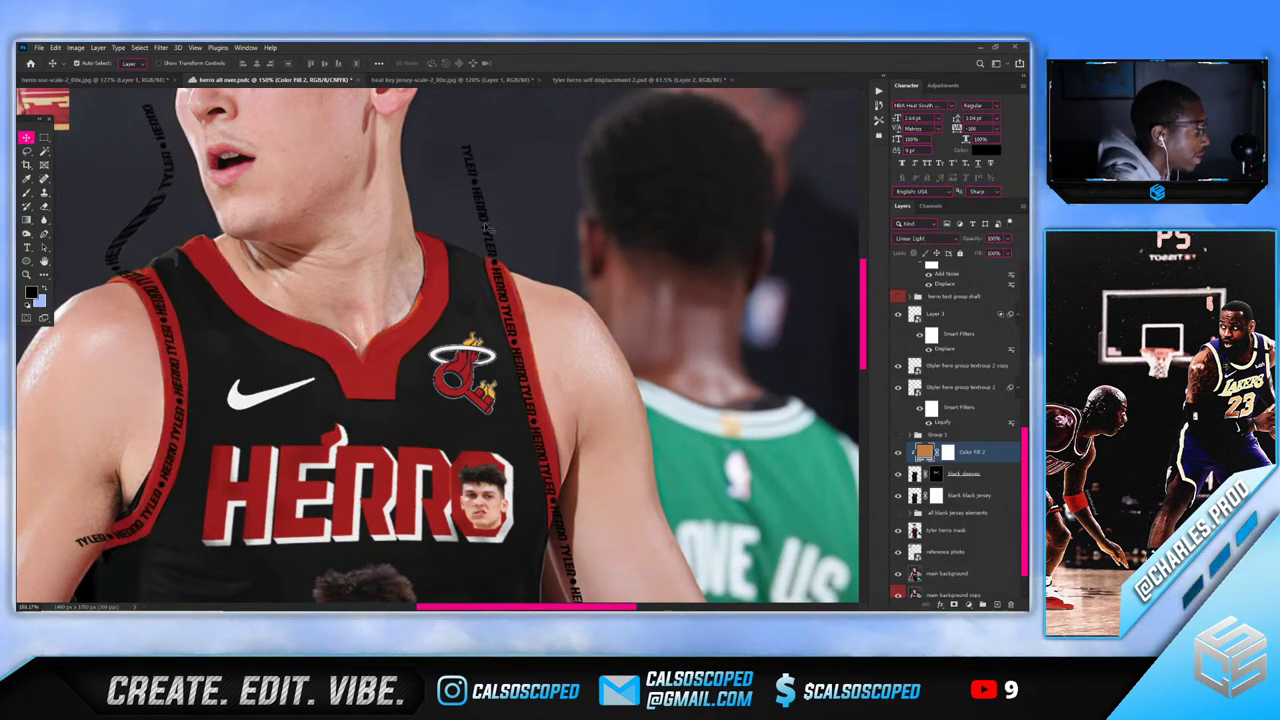
Liquify the copied strip to follow the red trim beside the Heat logo, refining it with a 60-size brush, and apply the filter
left_click(487, 229)
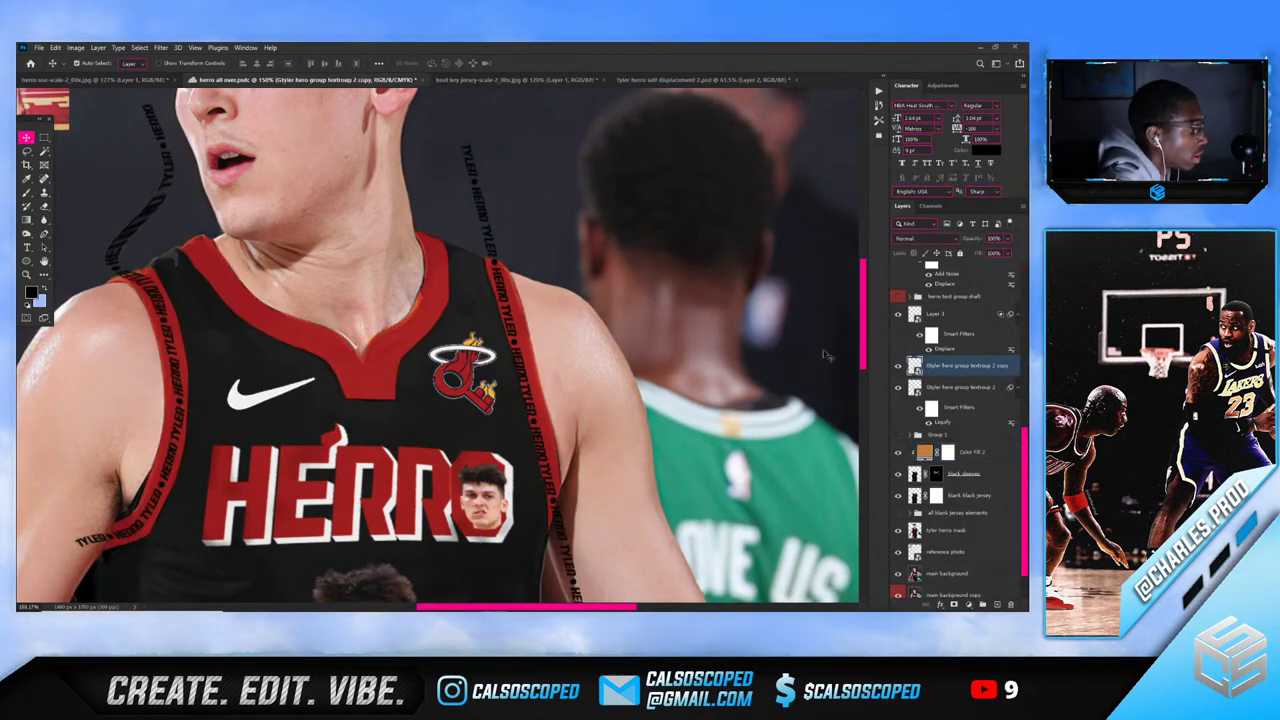
left_click(160, 47)
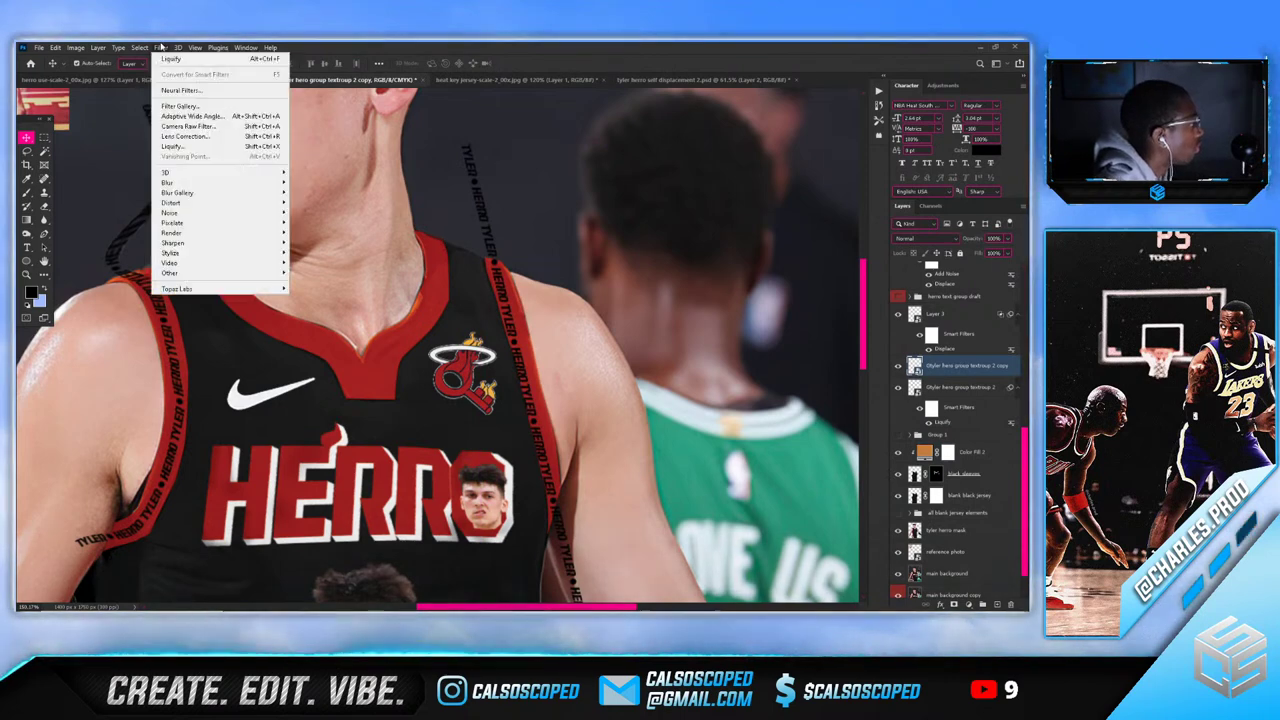
mouse_move(187, 195)
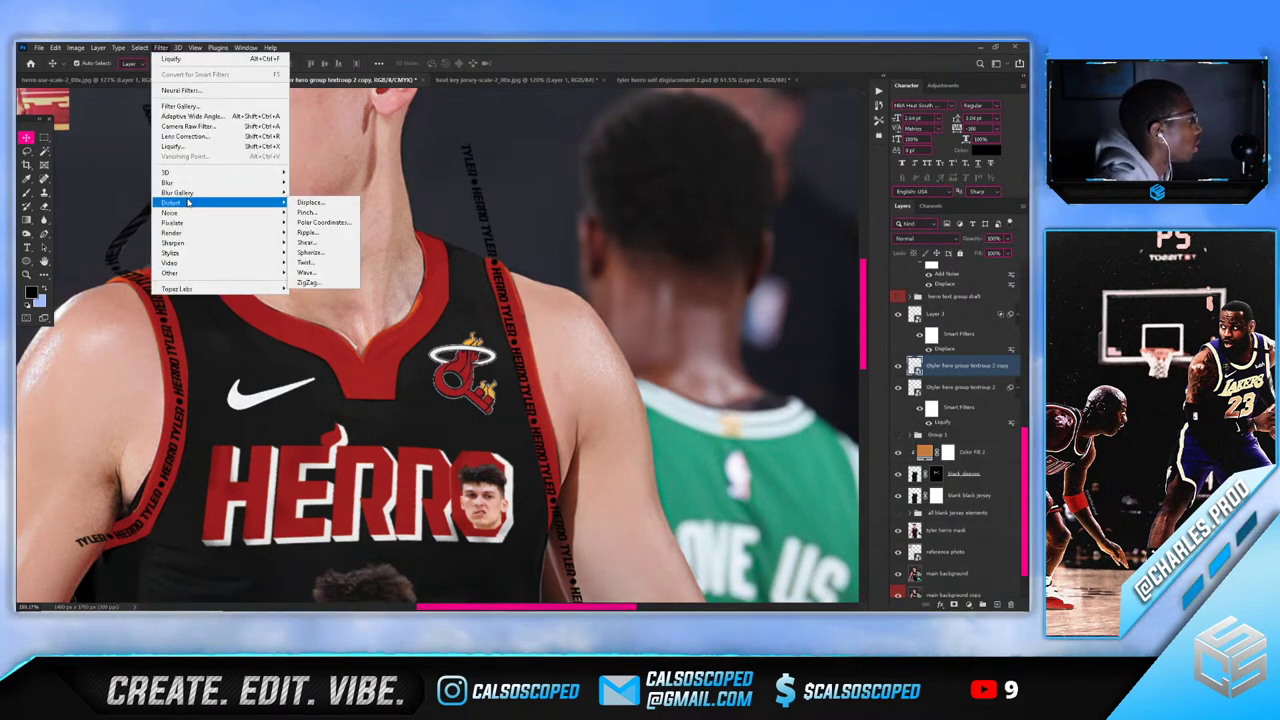
left_click(179, 148)
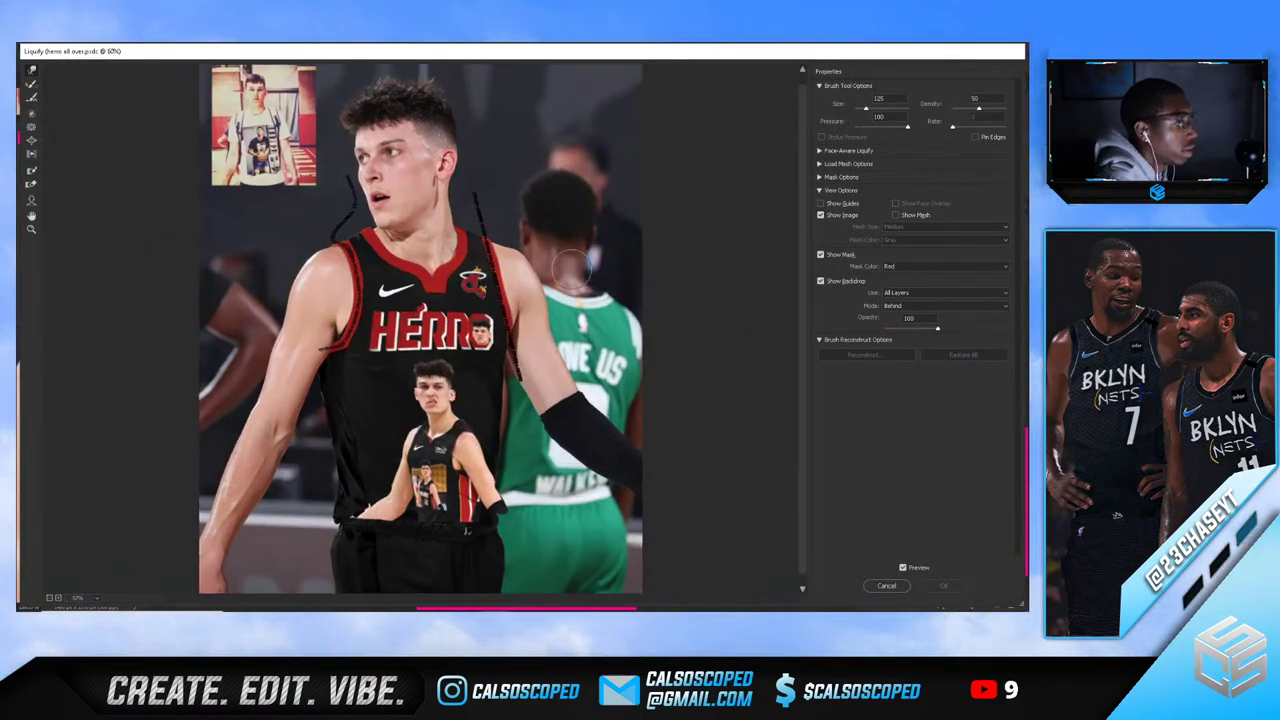
scroll(573, 268, "up", 3)
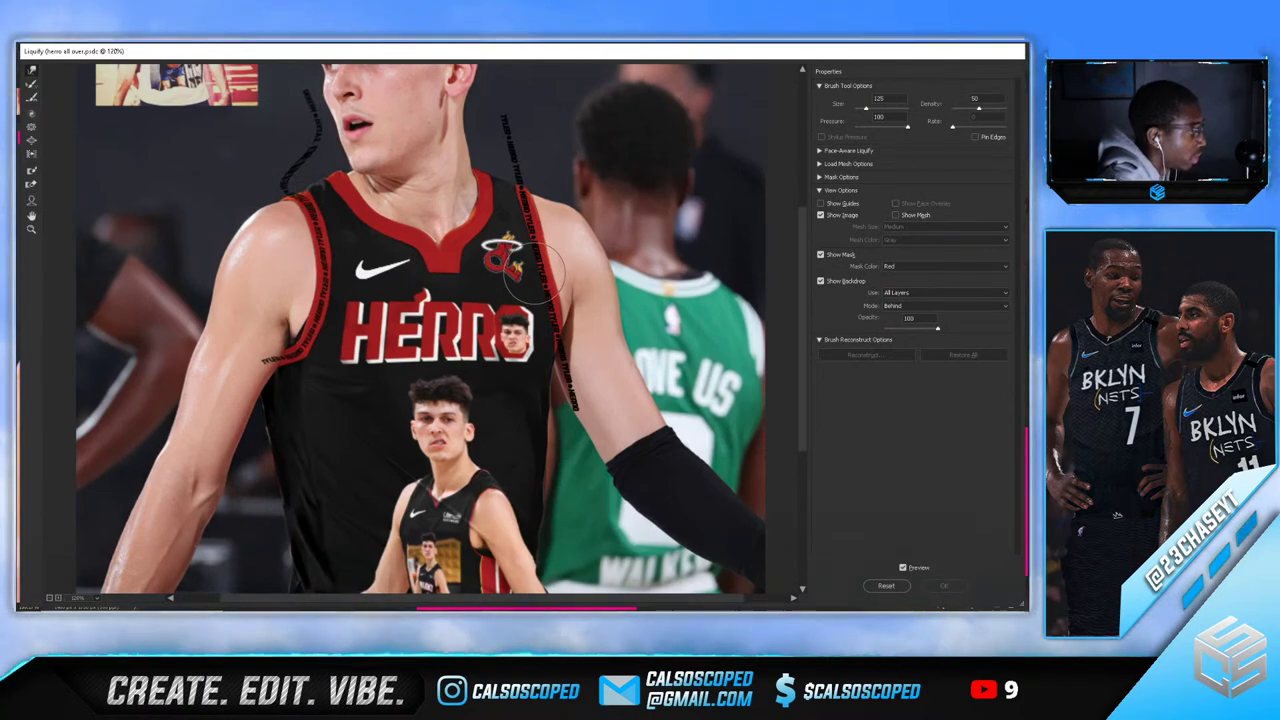
key("ctrl+equal")
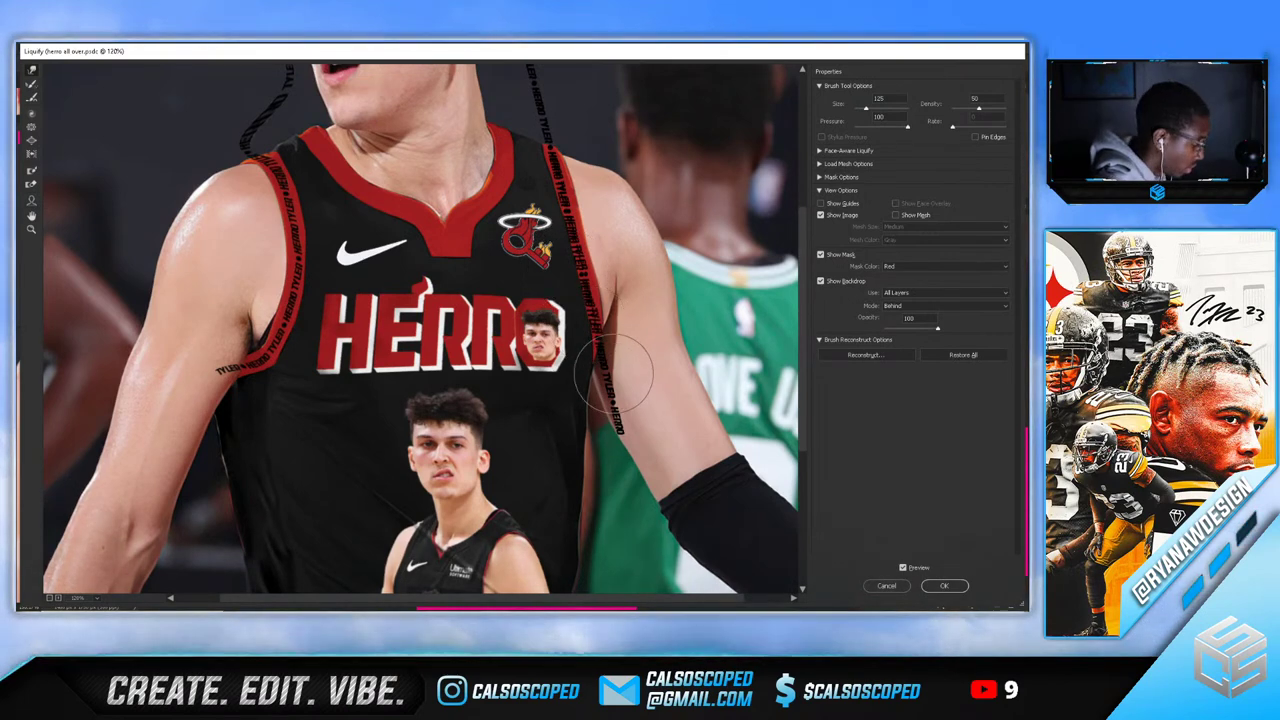
key("bracketleft")
key("bracketleft")
key("bracketleft")
key("bracketleft")
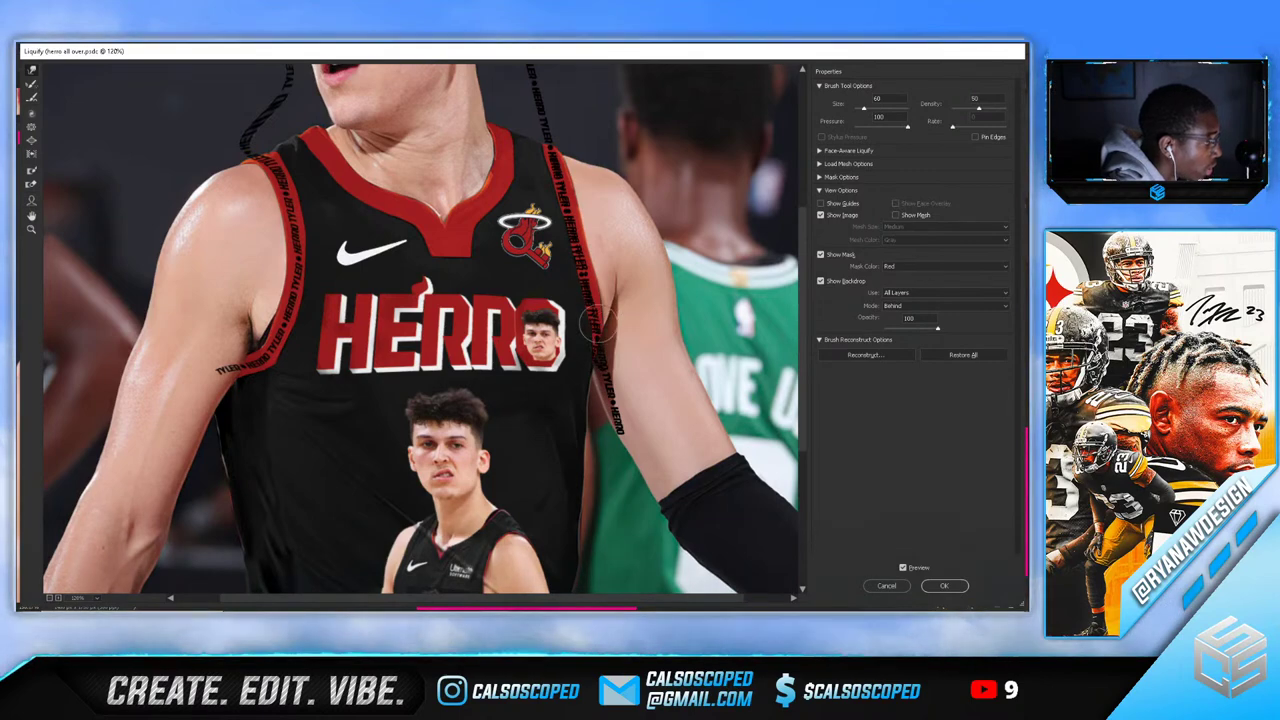
left_click(938, 587)
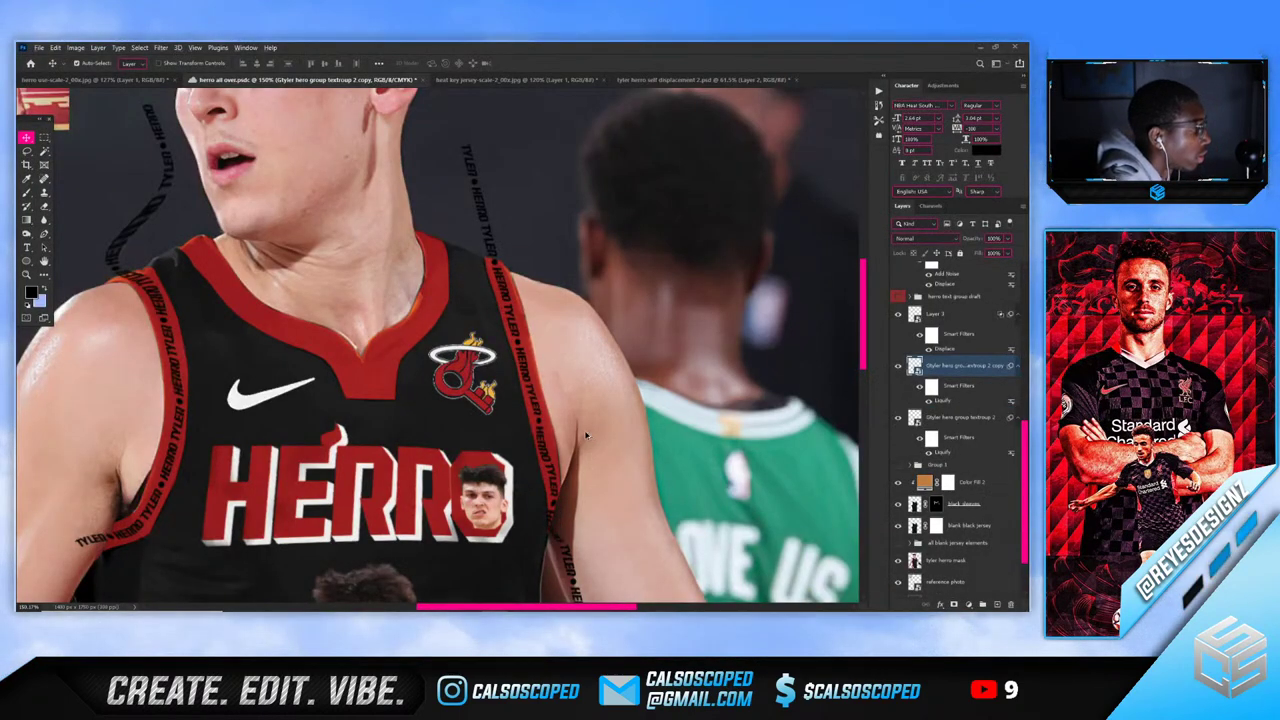
Add a layer mask to the copied strip and paint out the lettering that extends above the shoulder
scroll(586, 434, "down", 1)
left_click(953, 604)
key("b")
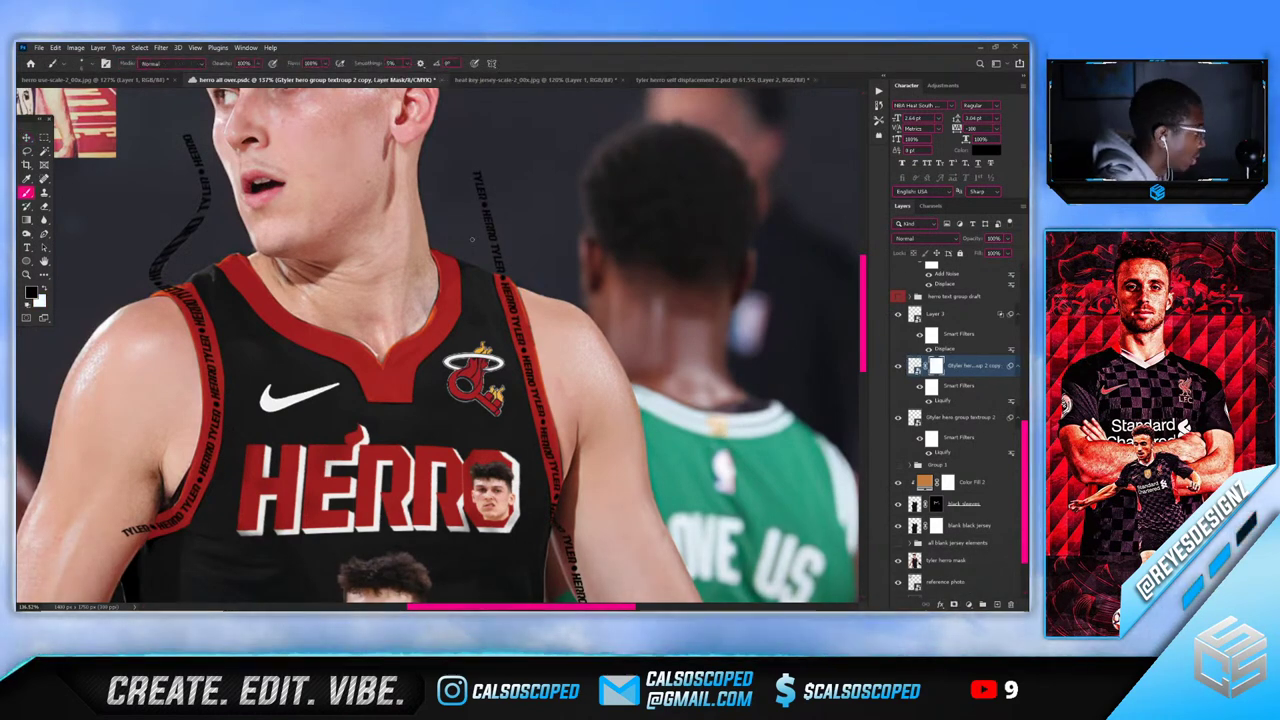
left_click_drag(492, 262, 517, 271)
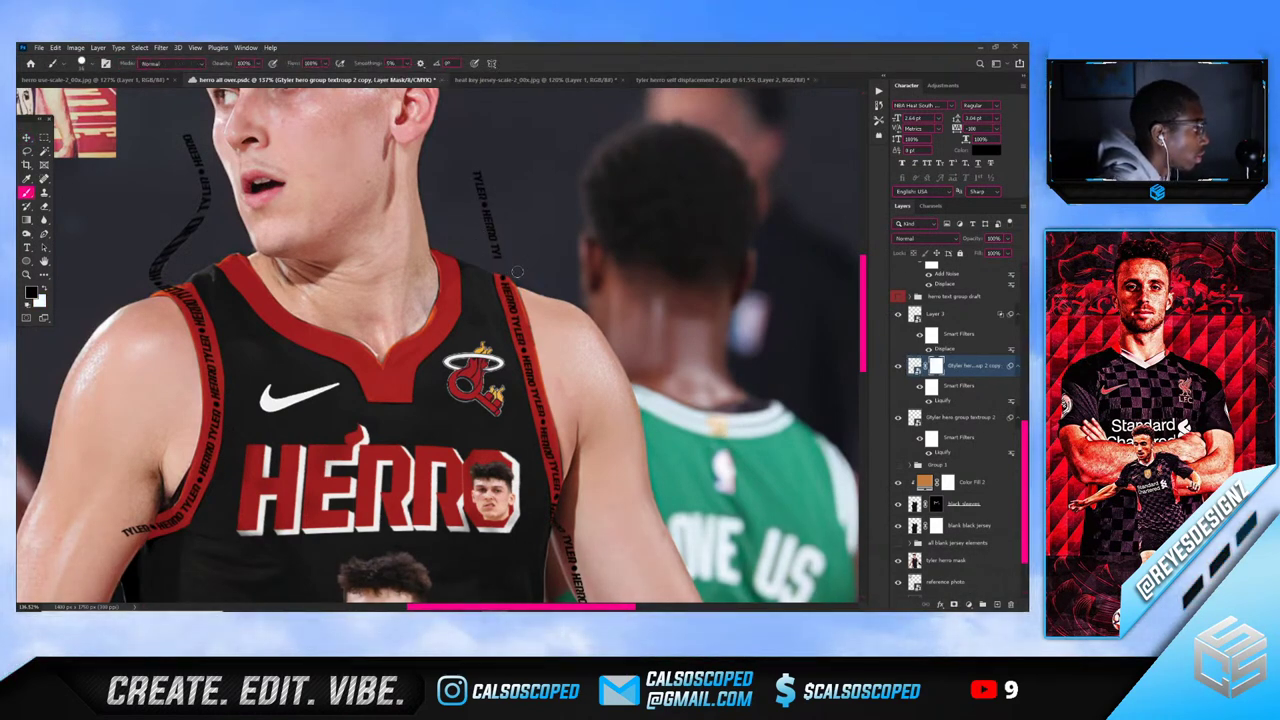
mouse_move(465, 231)
left_mouse_down()
mouse_move(461, 164)
mouse_move(492, 244)
mouse_move(463, 151)
left_mouse_up()
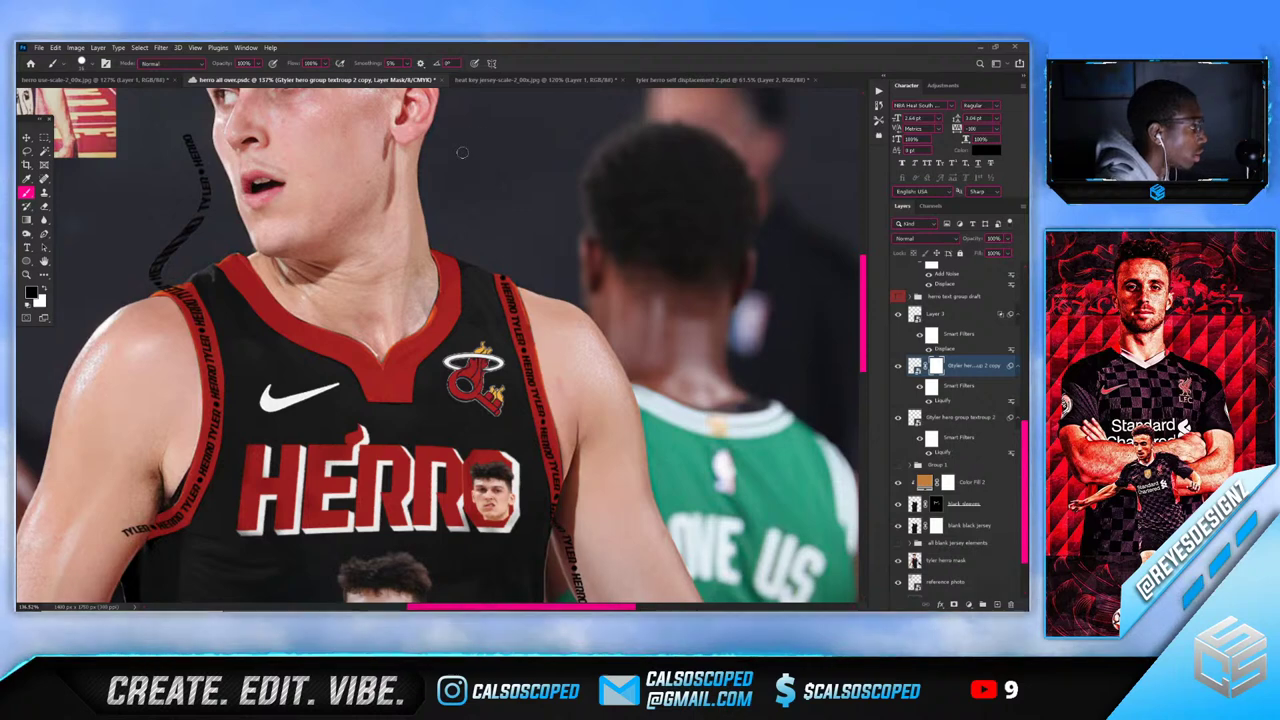
Add a layer mask to the original lettering strip and paint out the letters that extend above the shoulder
left_click(960, 416)
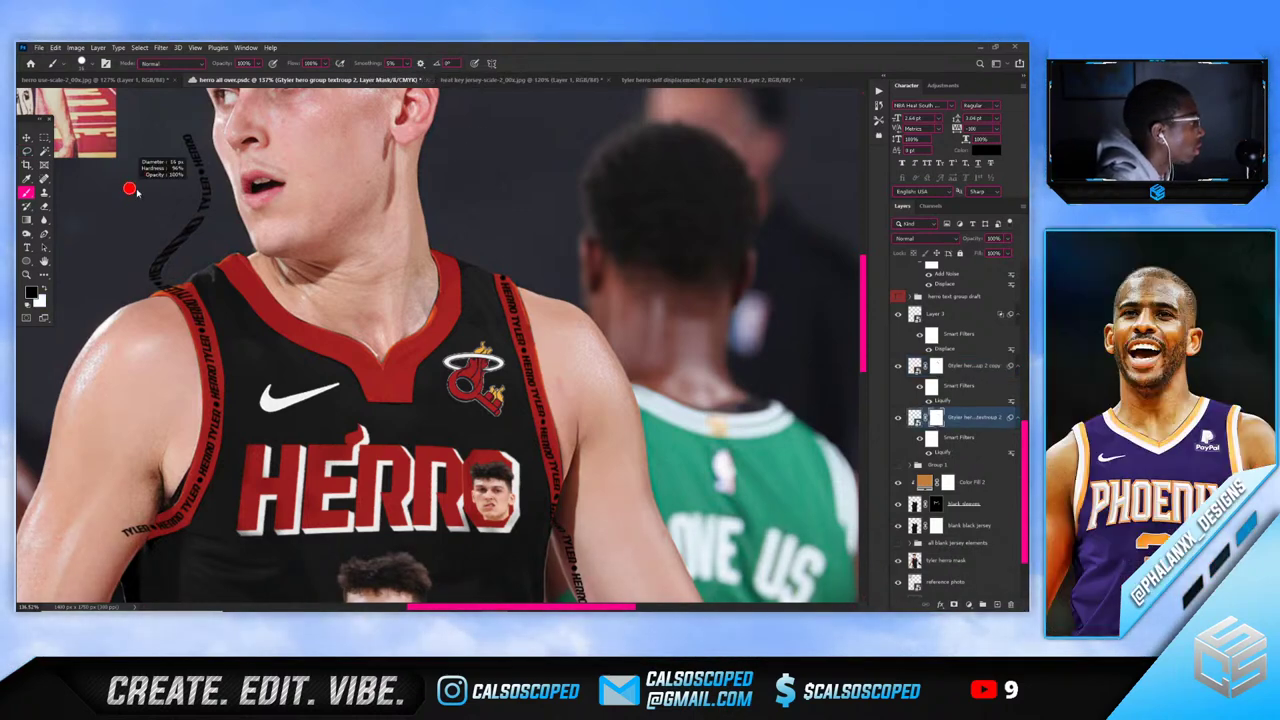
left_click_drag(137, 192, 169, 214)
left_click_drag(143, 262, 168, 245)
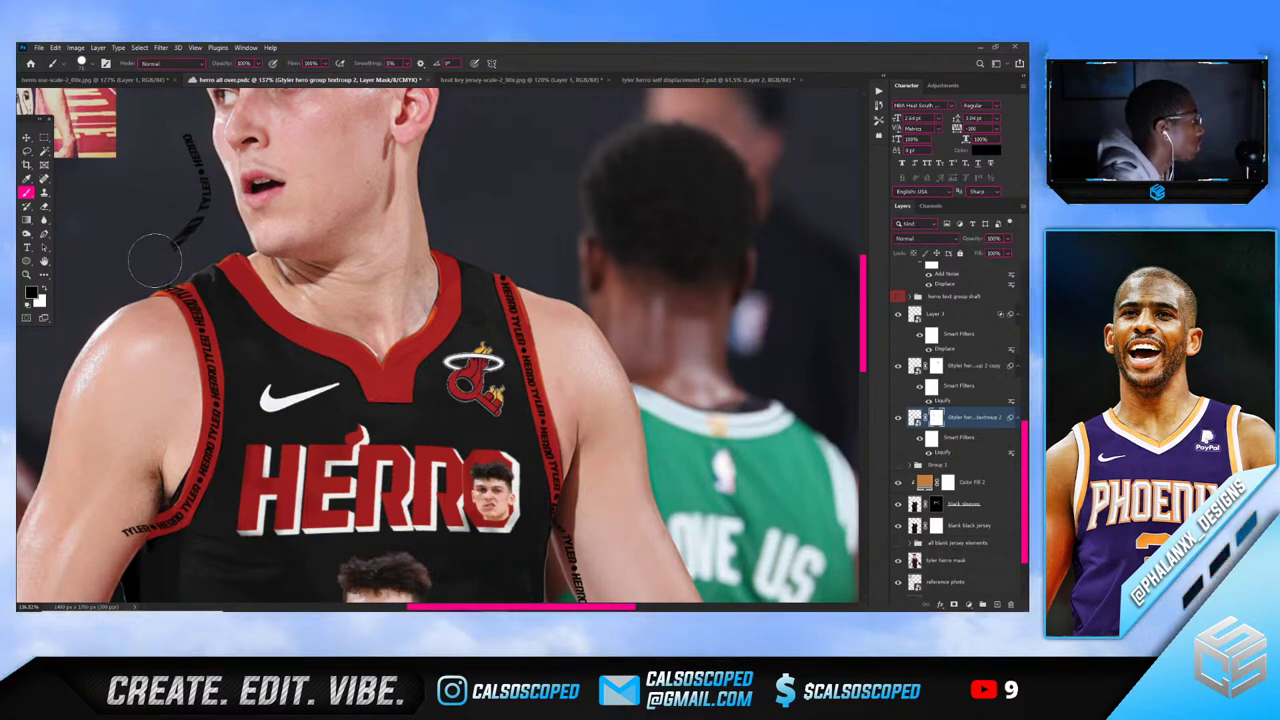
mouse_move(172, 243)
left_mouse_down()
mouse_move(193, 195)
mouse_move(185, 110)
left_mouse_up()
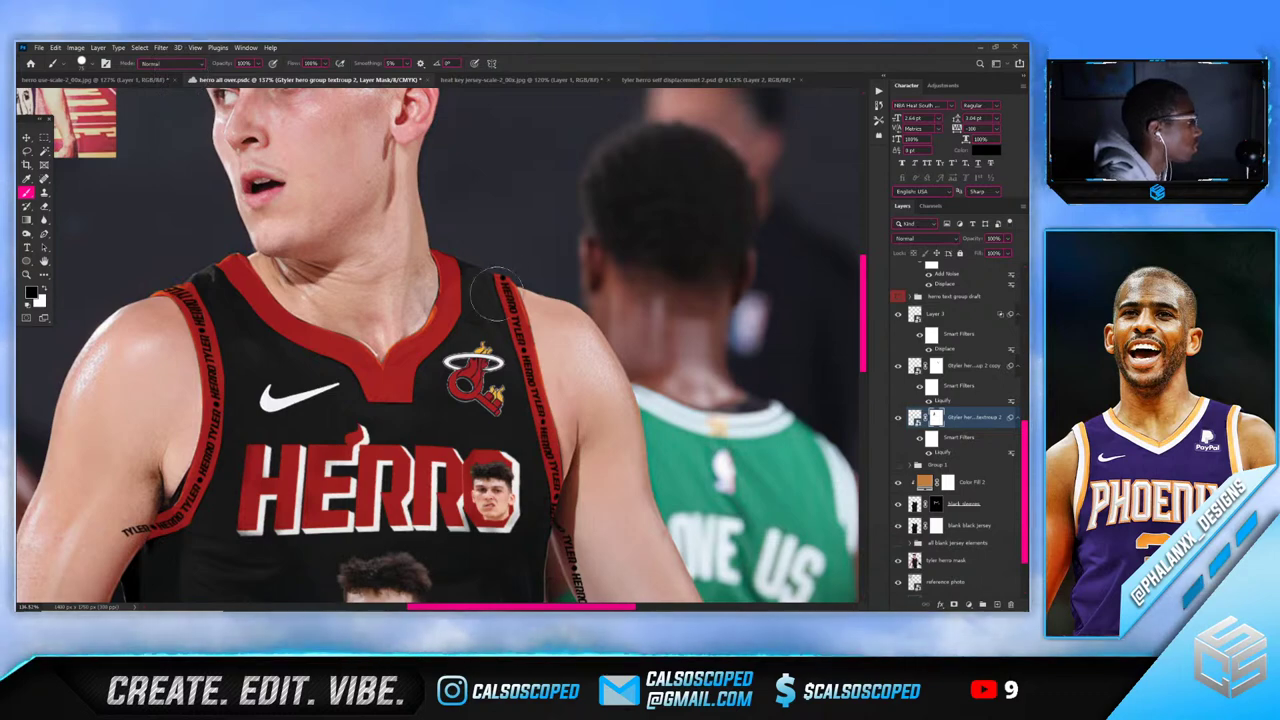
On the copied strip's mask, paint out the lettering that runs past the armpit onto the arm
scroll(623, 449, "down", 2)
key("alt+]")
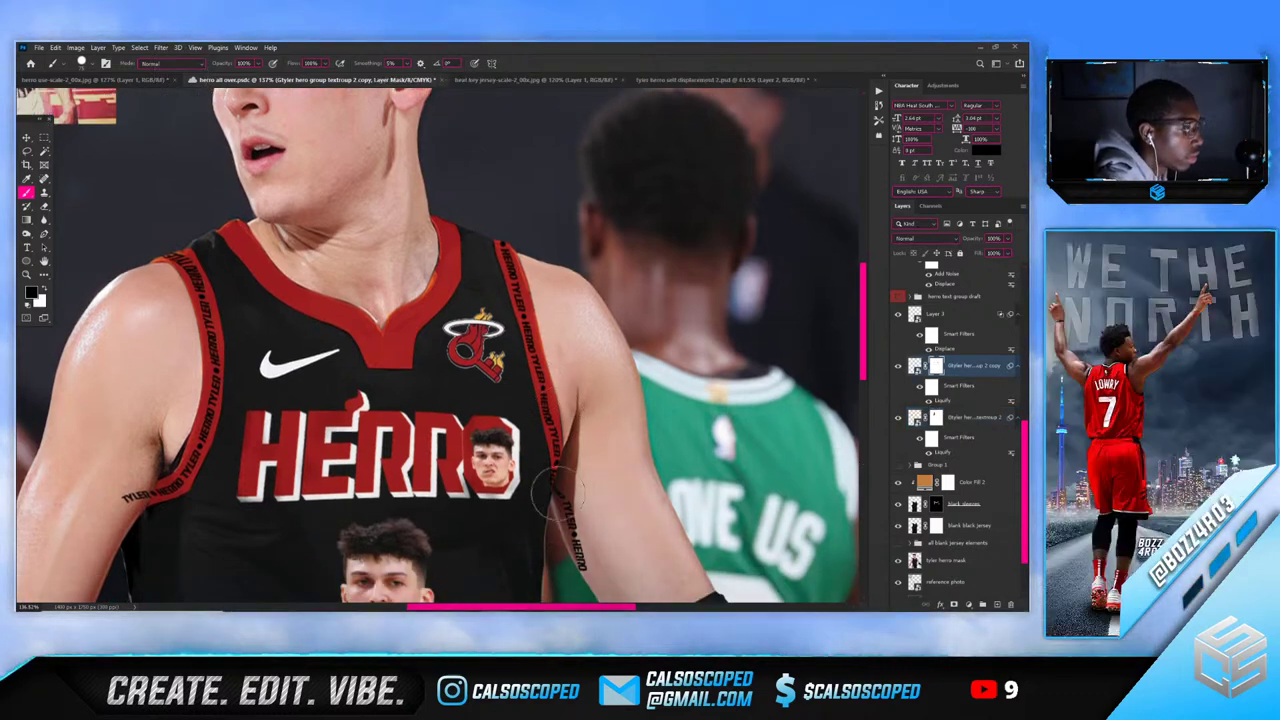
scroll(615, 456, "up", 3)
left_click_drag(655, 456, 628, 462)
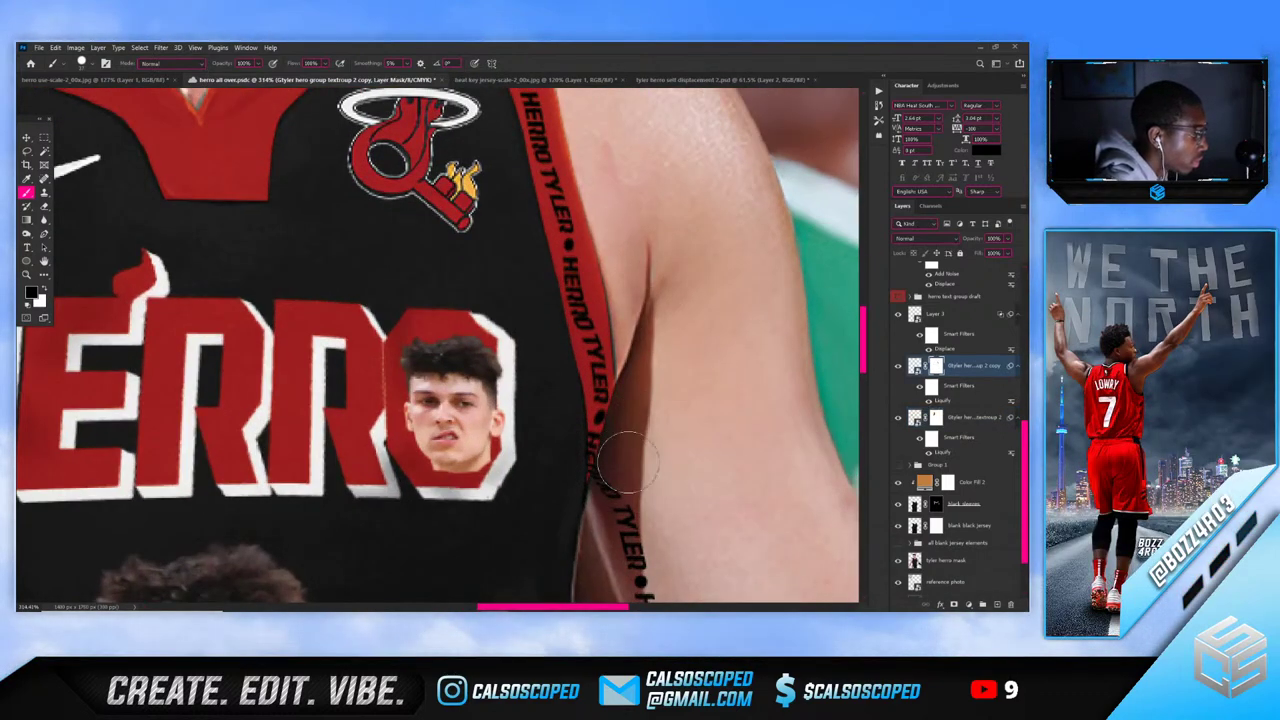
scroll(645, 595, "down", 5)
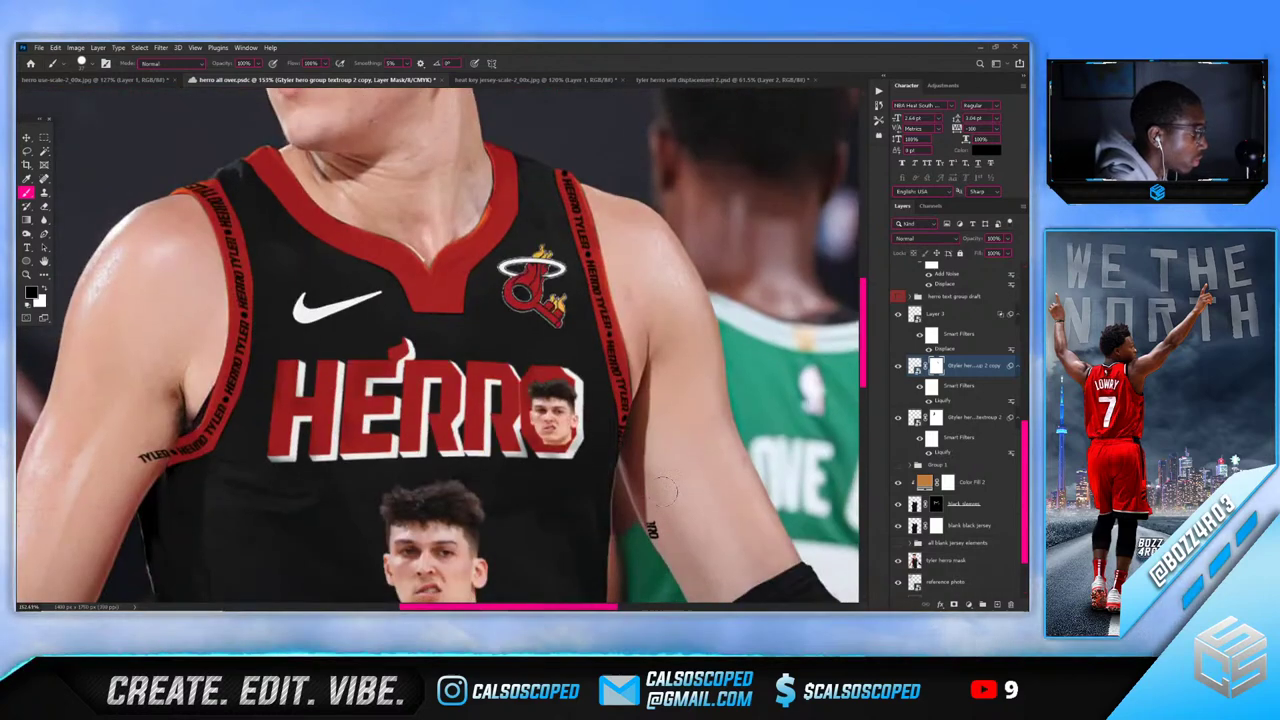
Find the layer holding the face on the jersey's O, check its visibility, and add a new empty layer above it
key("v")
scroll(570, 460, "up", 4)
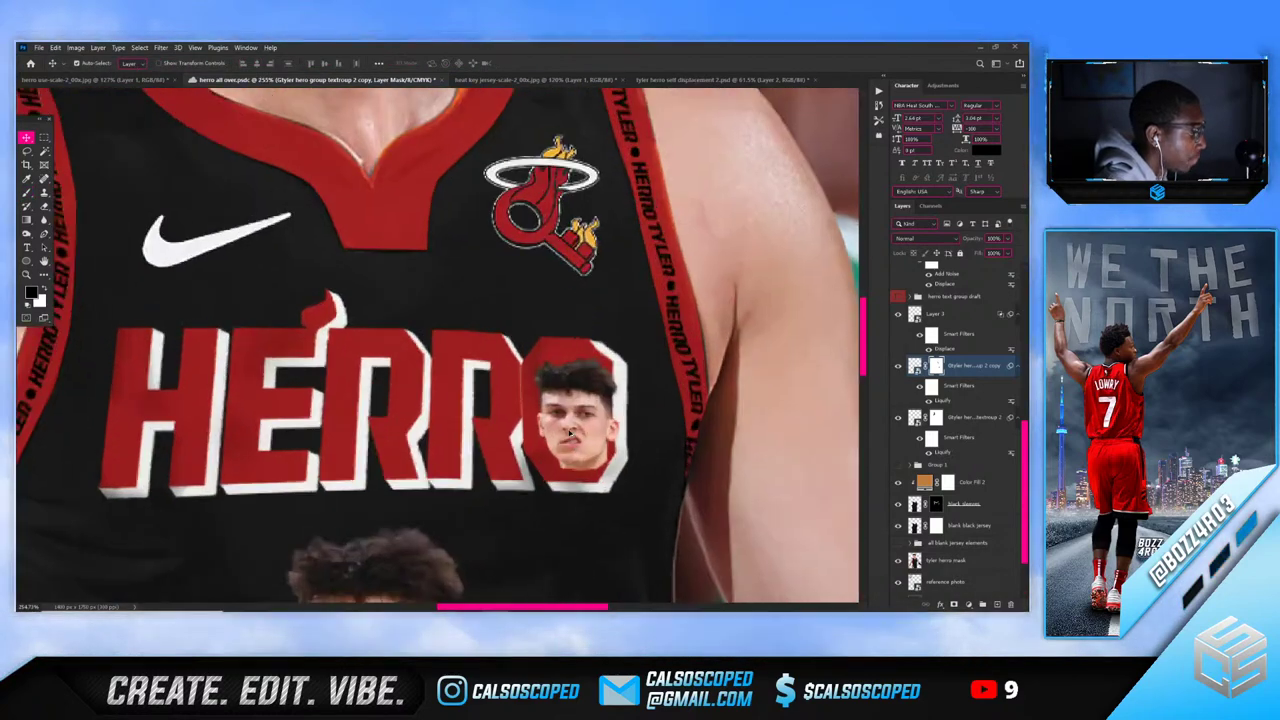
left_click(572, 432)
left_click(898, 272)
left_click(898, 272)
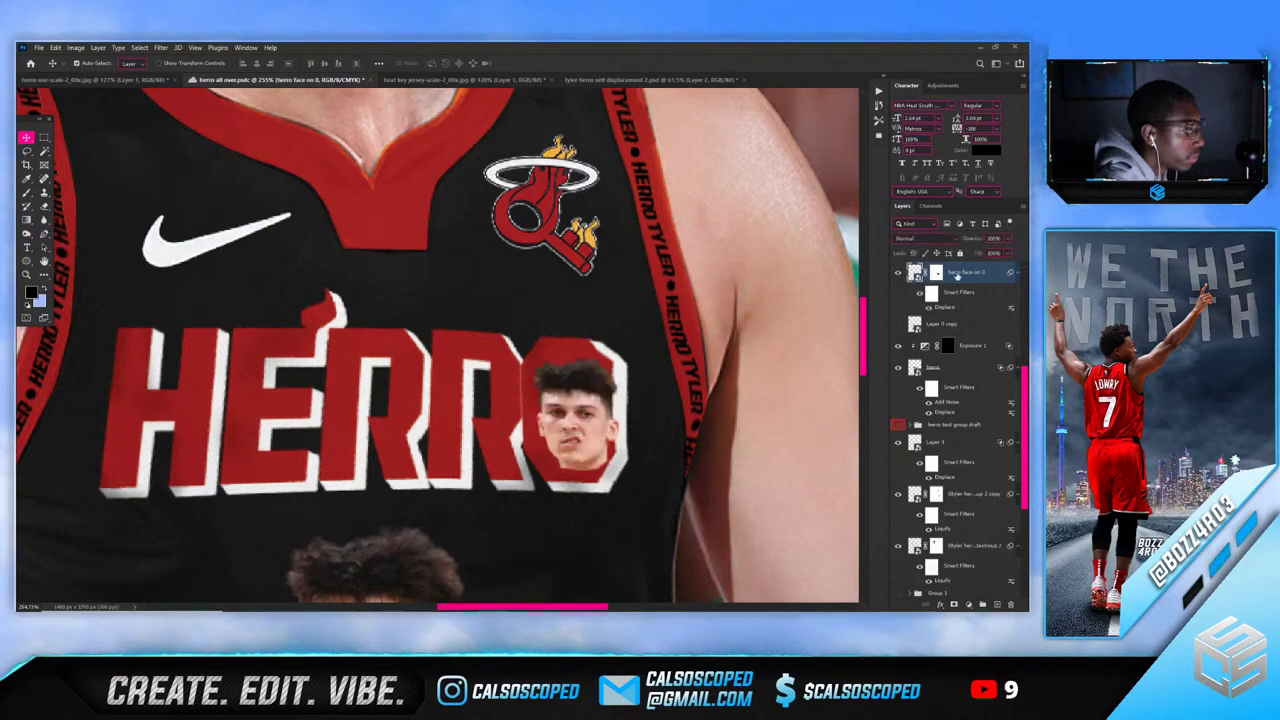
left_click(38, 47)
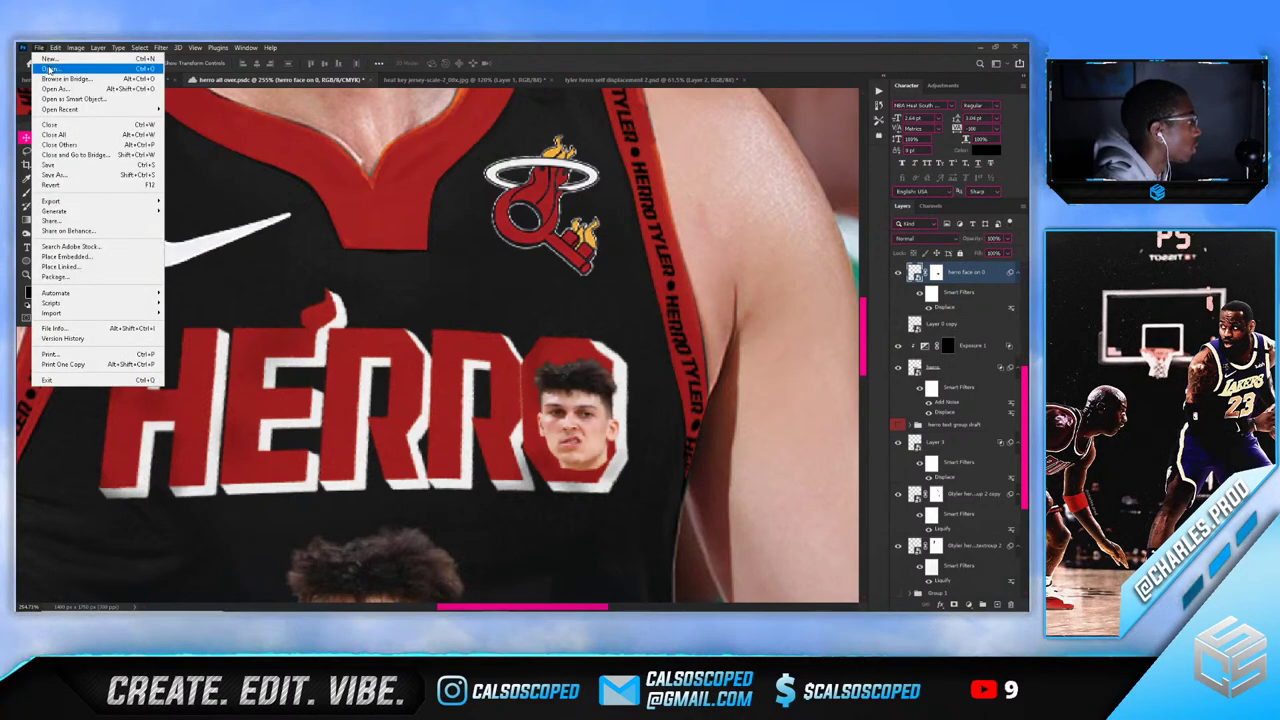
left_click(50, 69)
left_click(486, 291)
scroll(973, 358, "up", 2)
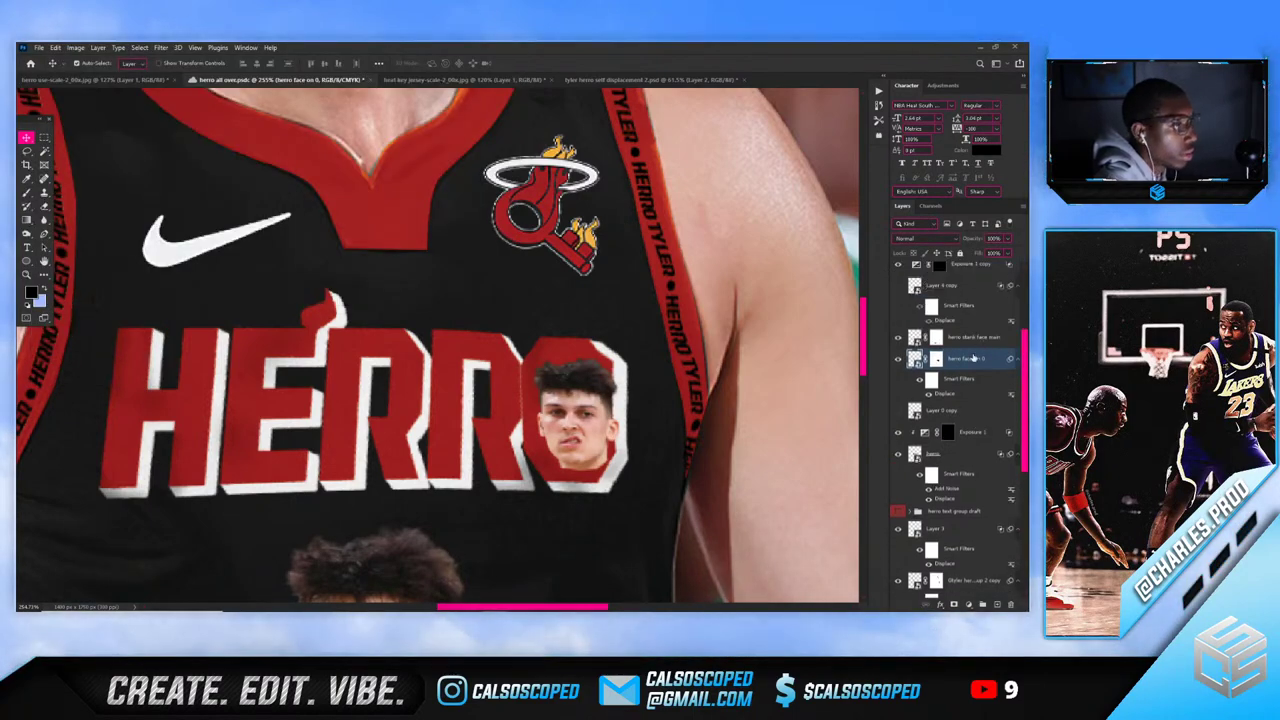
left_click(996, 605)
Choose a smoke brush from the Free Smoke Photoshop Brushes 6 set for the Brush tool
key("b")
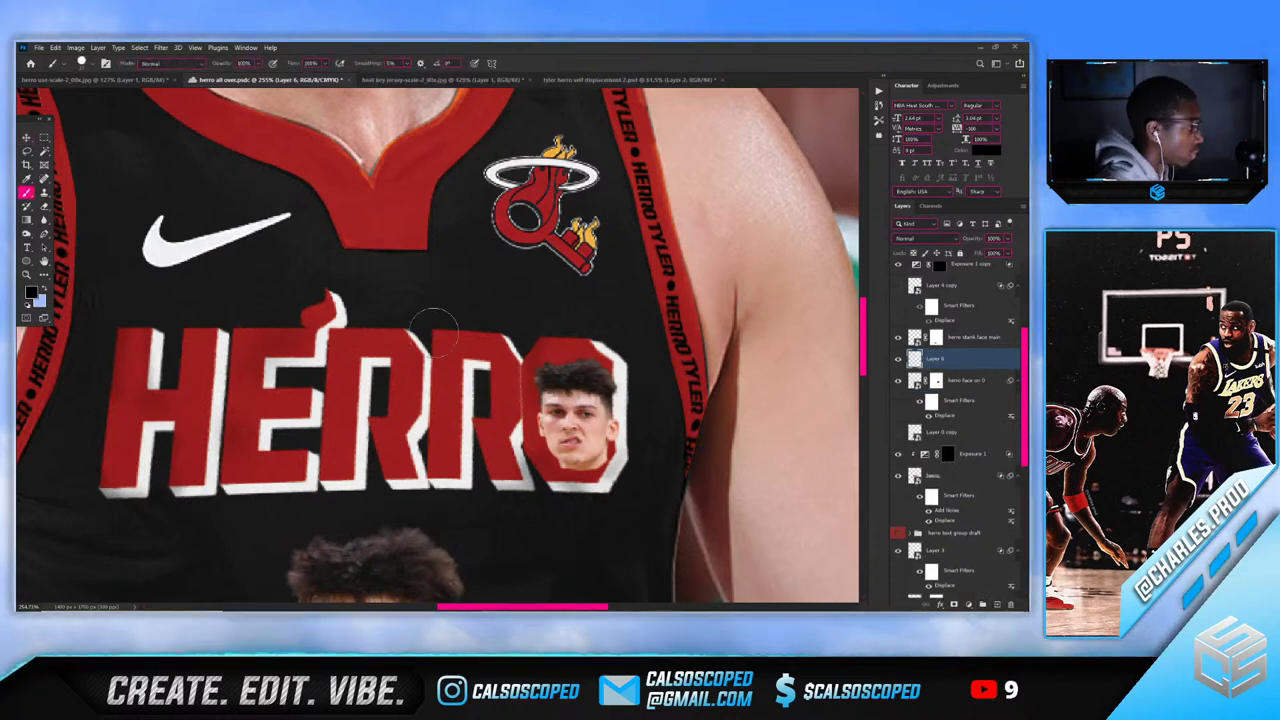
left_click(106, 63)
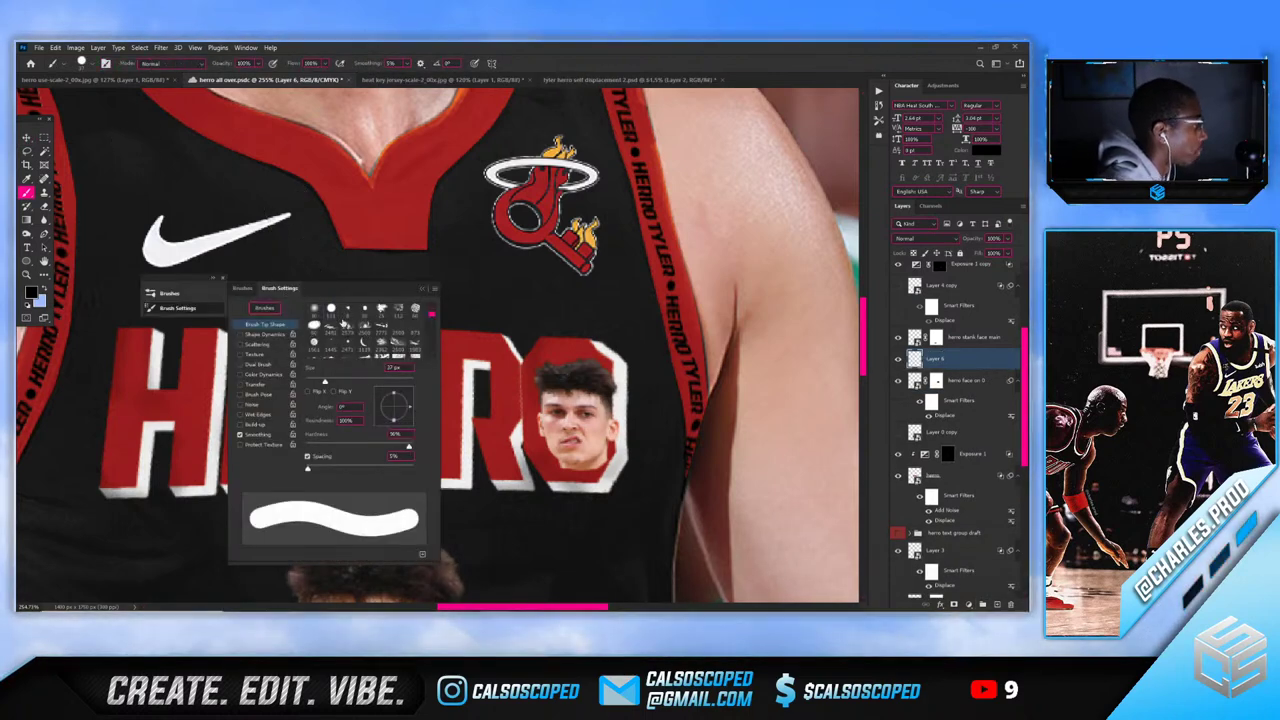
left_click(264, 307)
scroll(287, 457, "down", 5)
scroll(286, 457, "down", 5)
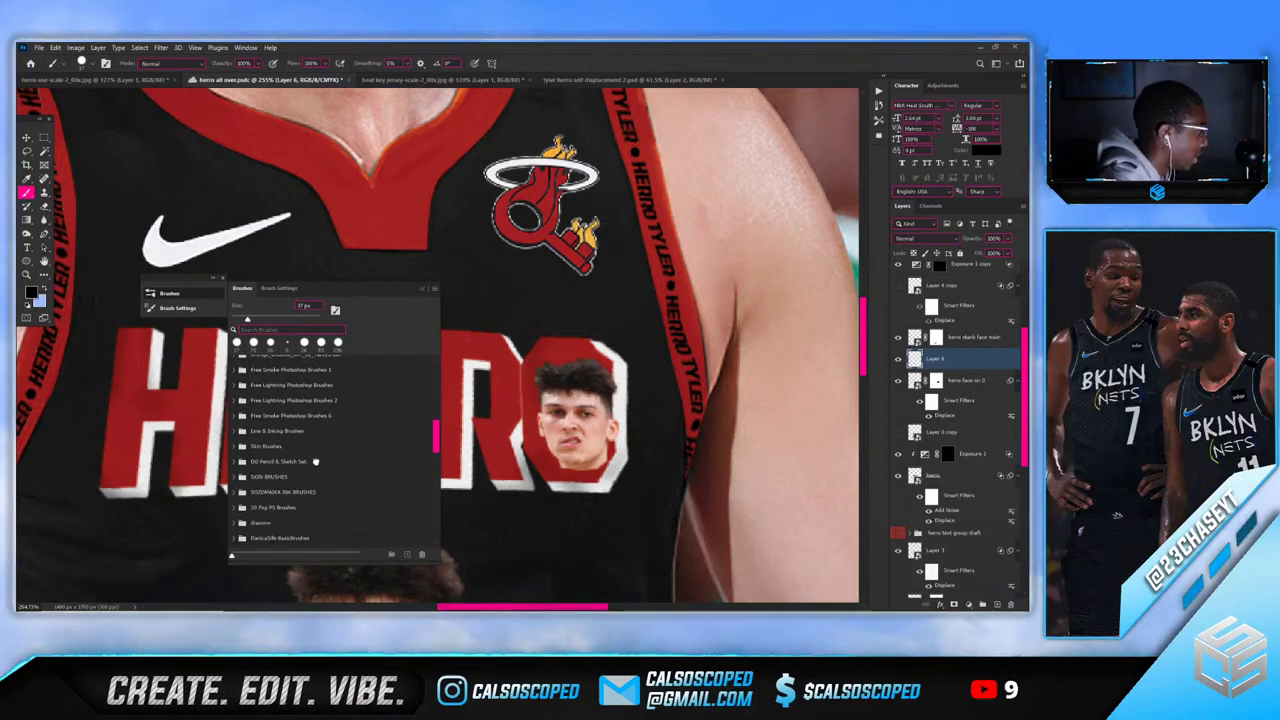
left_click(233, 416)
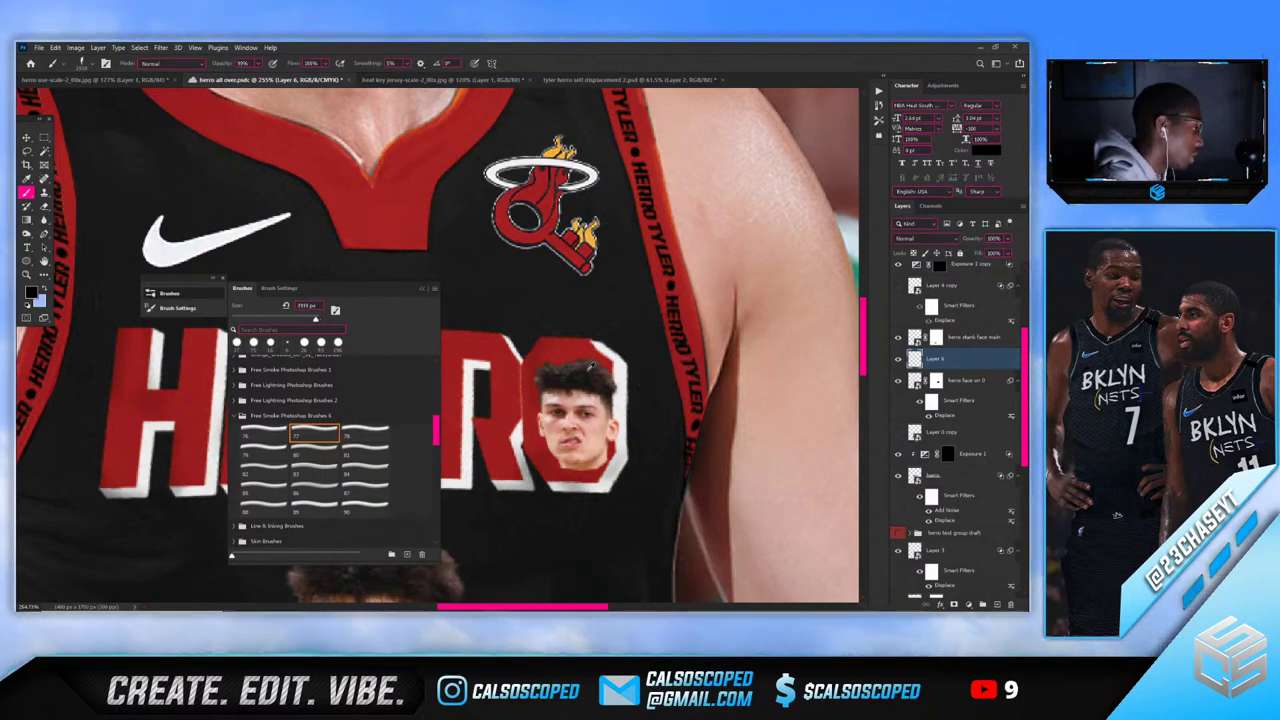
Shrink the smoke brush to 53 px, rotate its tip, and paint a white smoke puff from the small face's mouth
left_click_drag(587, 369, 513, 378, "alt")
left_click_drag(628, 368, 450, 372, "alt")
left_click_drag(592, 358, 400, 364, "alt")
scroll(508, 360, "down", 10)
left_click_drag(603, 360, 423, 360, "alt")
scroll(544, 377, "up", 9)
right_click(517, 385)
left_click(539, 399)
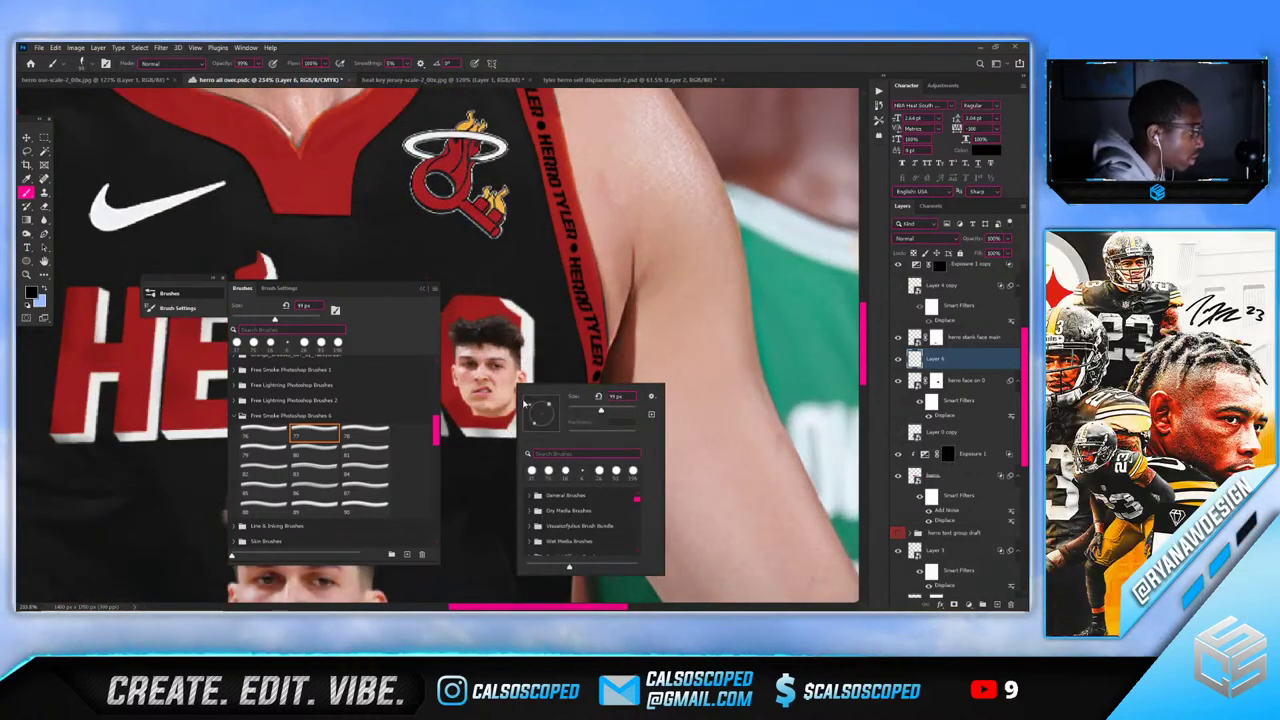
left_click_drag(483, 402, 454, 408, "alt")
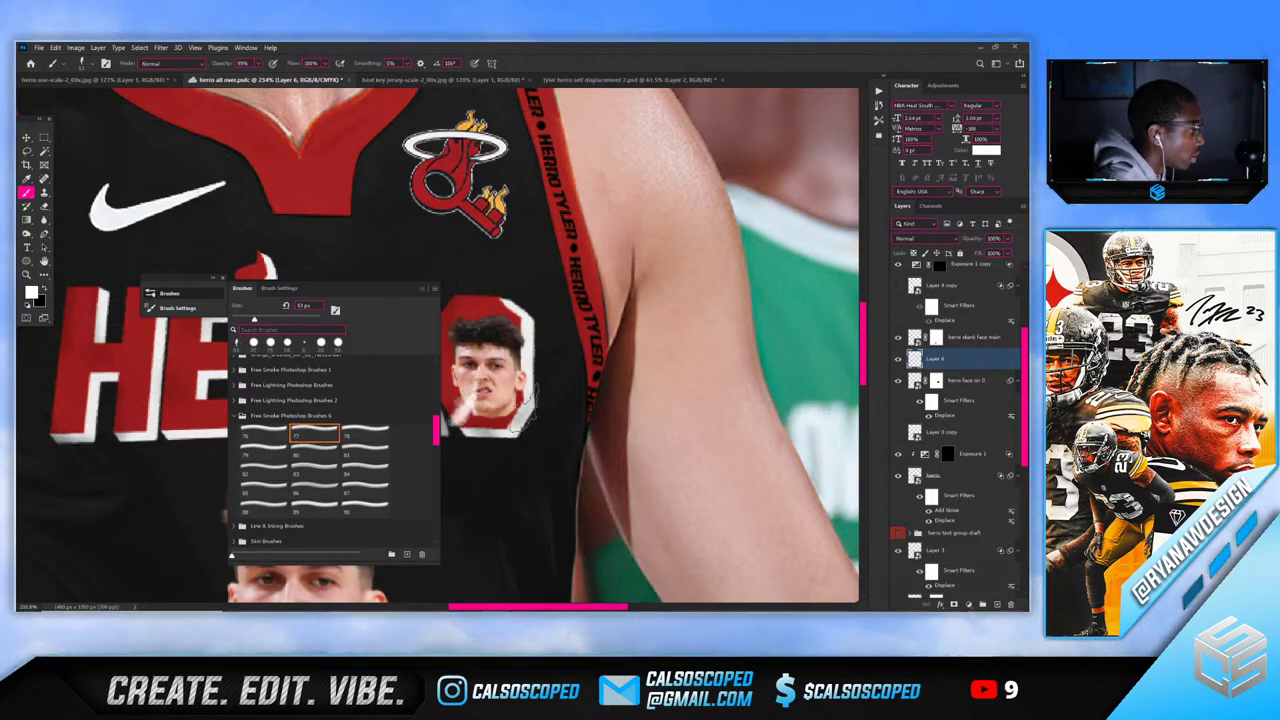
Try to paint a second smoke puff on the other side of the mouth by rotating the brush tip
scroll(524, 410, "down", 4)
scroll(505, 400, "up", 6)
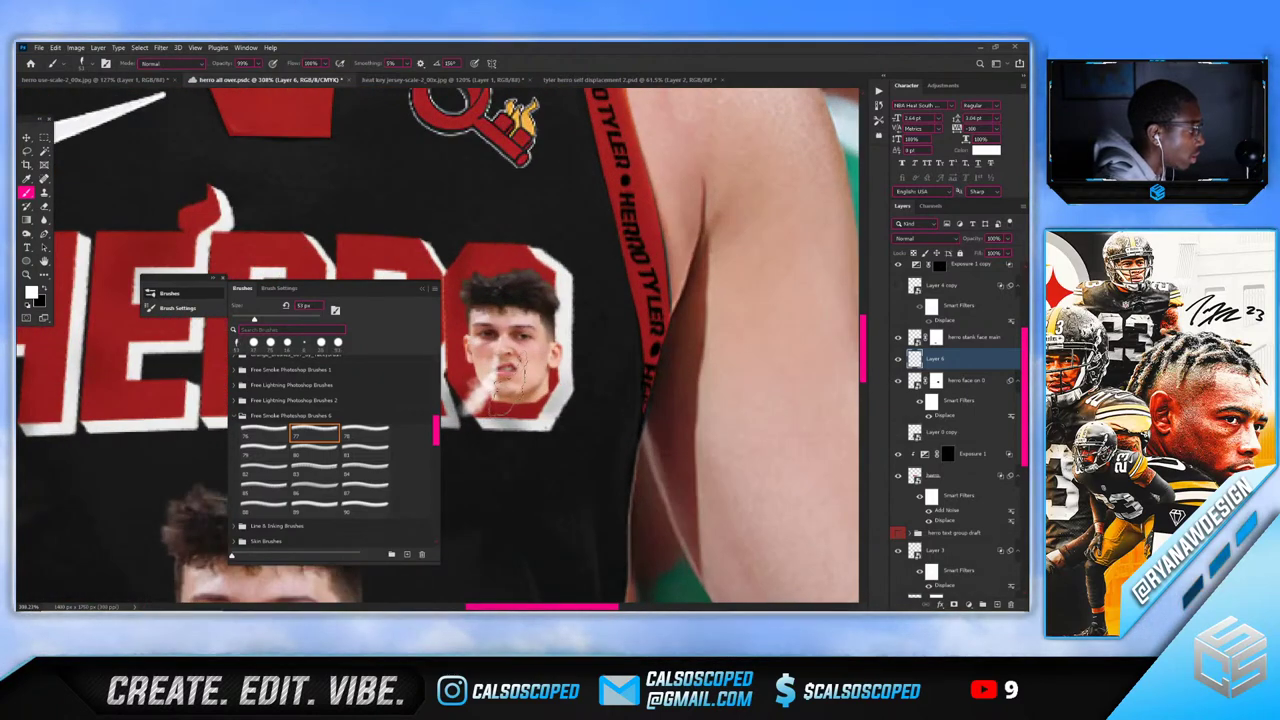
right_click(518, 404)
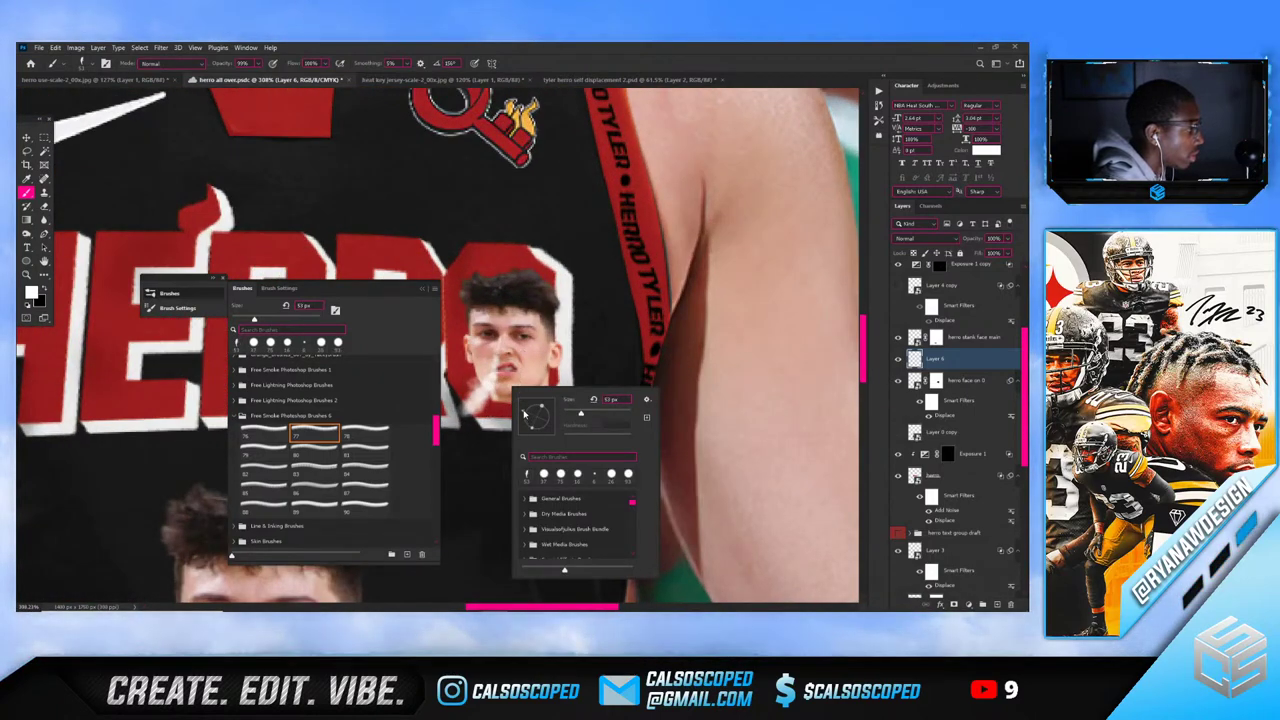
left_click_drag(524, 414, 549, 425)
key("Return")
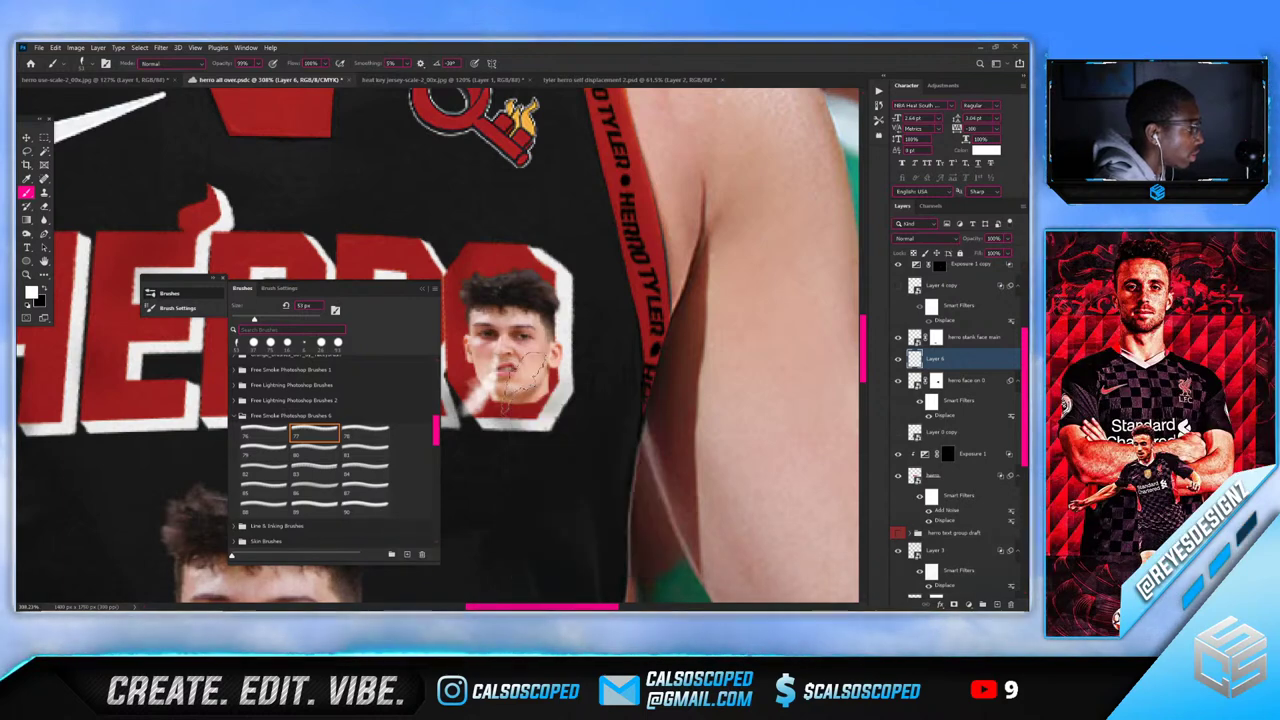
left_click(524, 382)
key("ctrl+z")
right_click(550, 400)
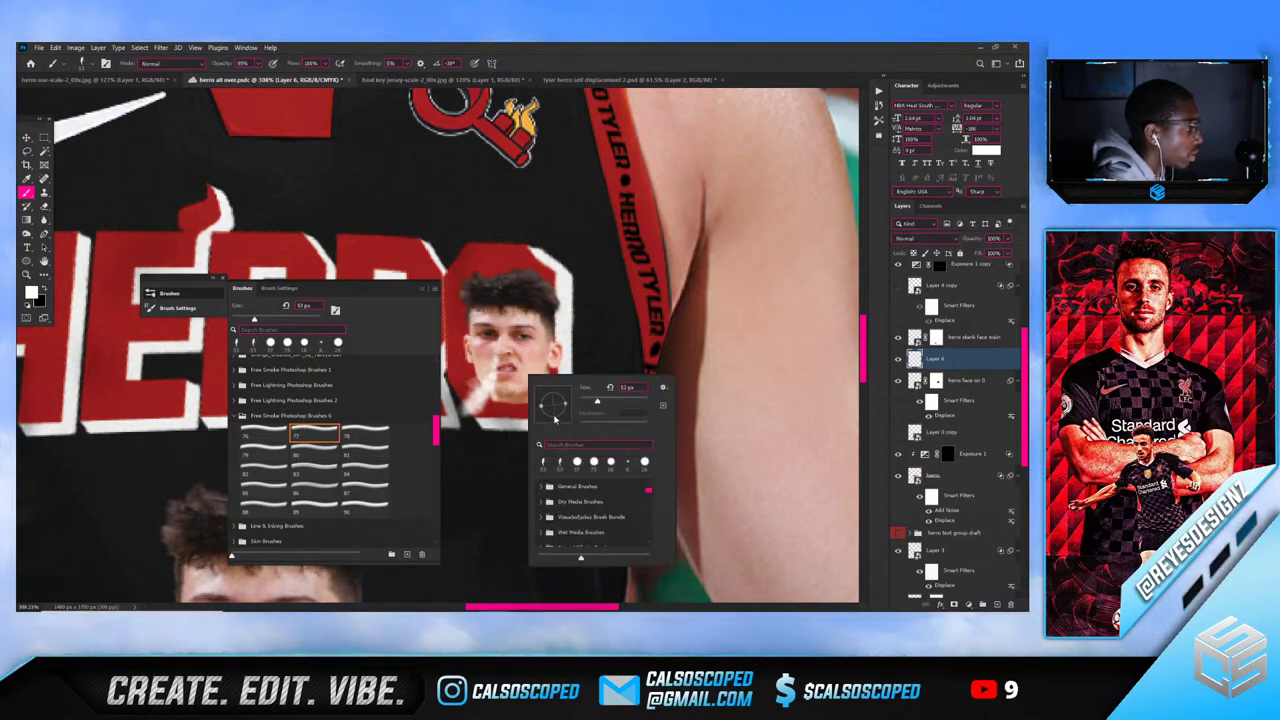
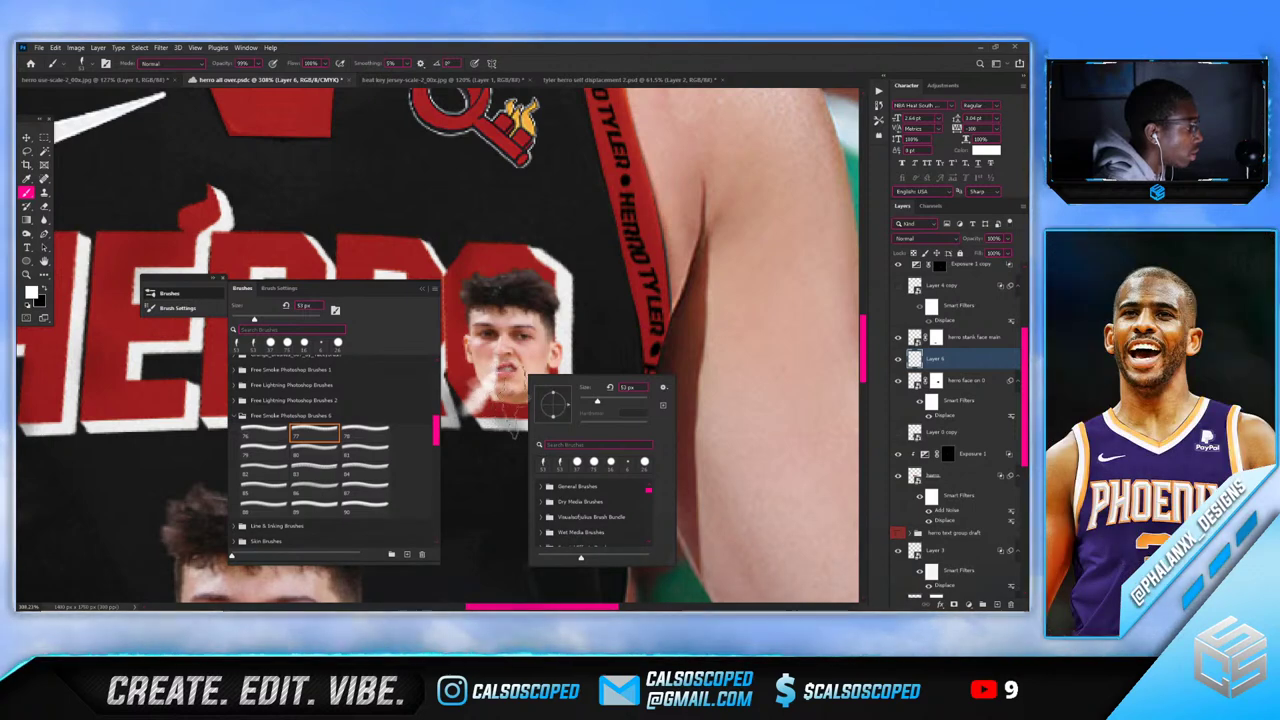
left_click(539, 401)
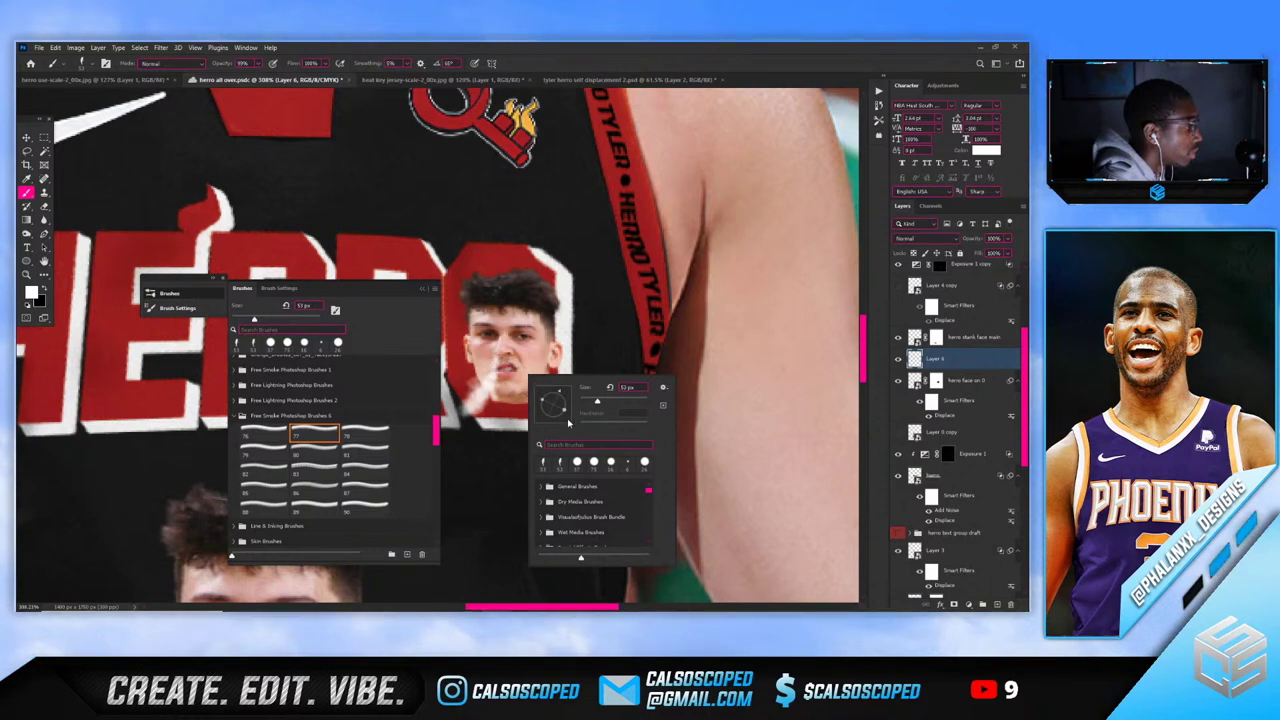
Duplicate the smoke layer, flip the copy horizontally, and place it on the opposite side of the mouth
left_click(938, 358)
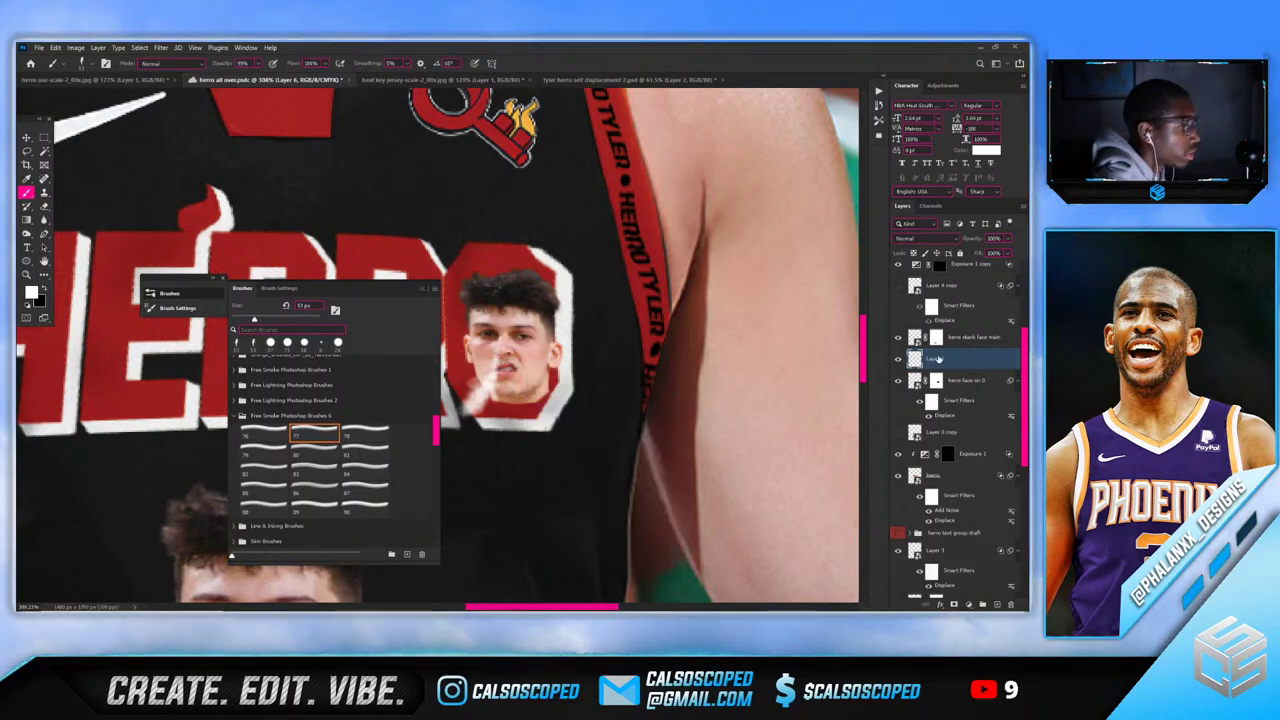
left_click(939, 380)
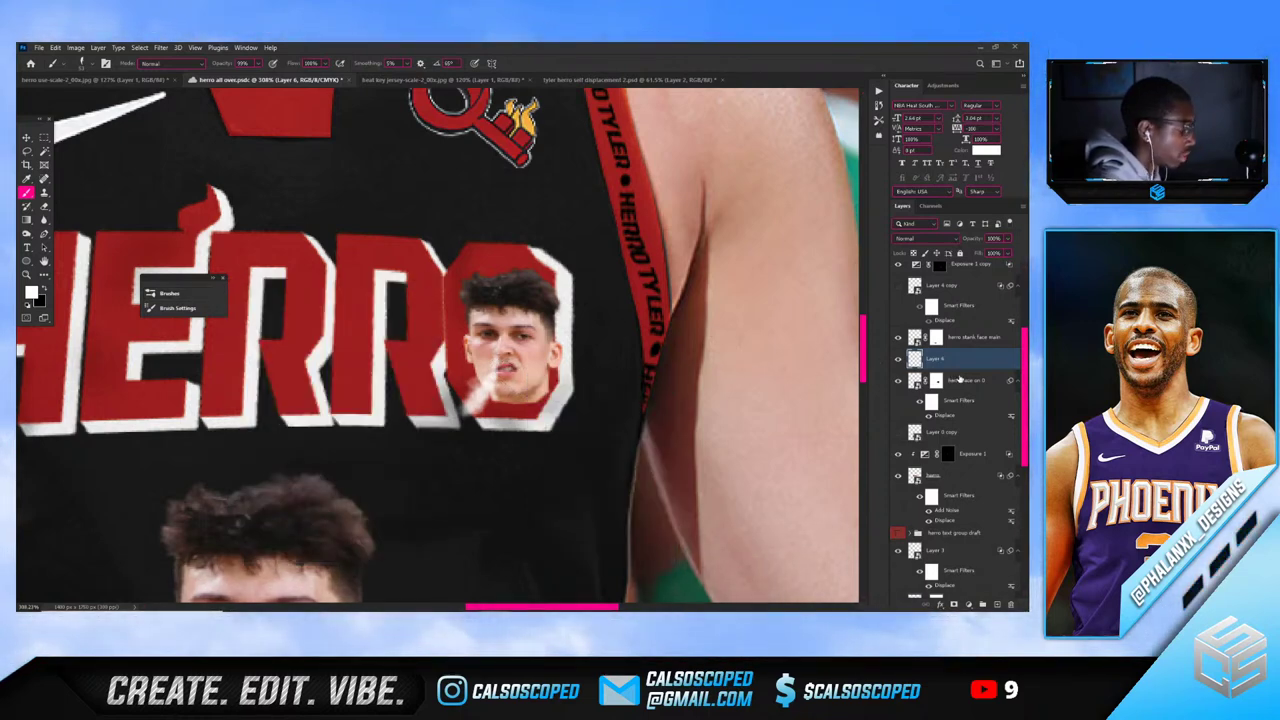
key("ctrl+j")
key("ctrl+t")
right_click(498, 371)
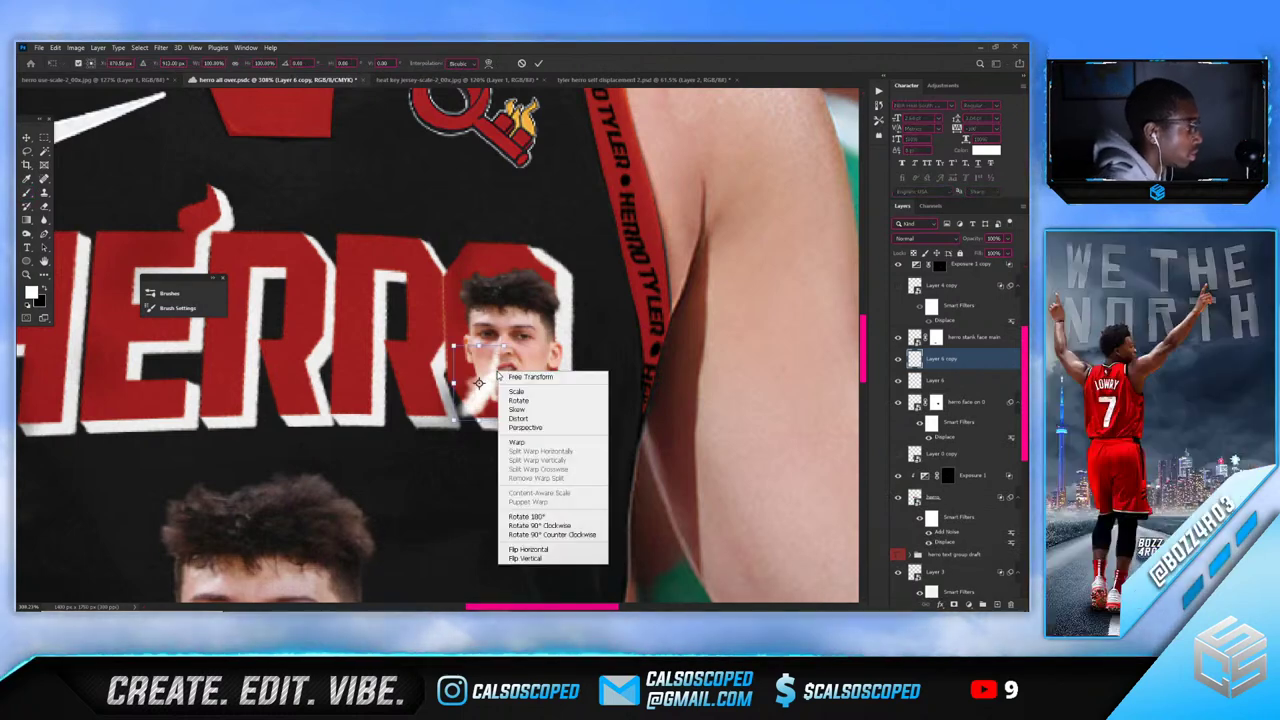
left_click(540, 534)
left_click_drag(499, 381, 524, 382)
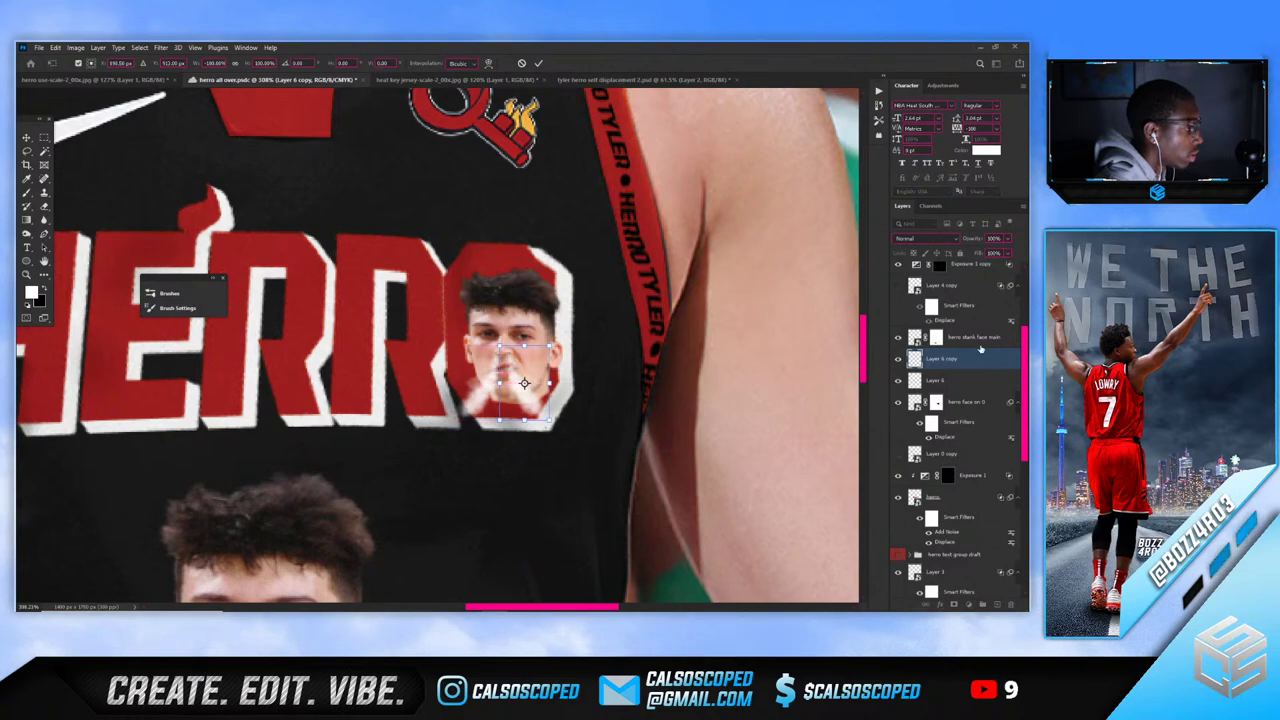
key("Return")
Combine the two smoke layers into a single layer
key("b")
scroll(524, 382, "down", 5)
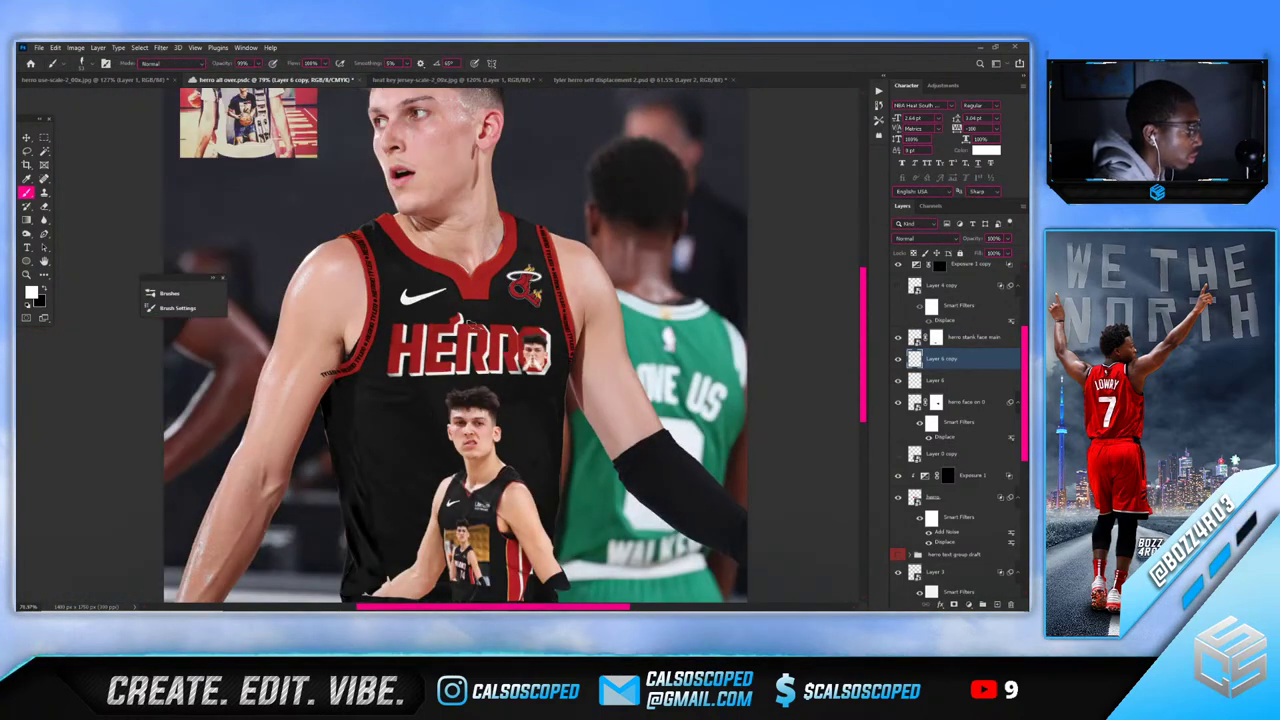
scroll(507, 361, "up", 5)
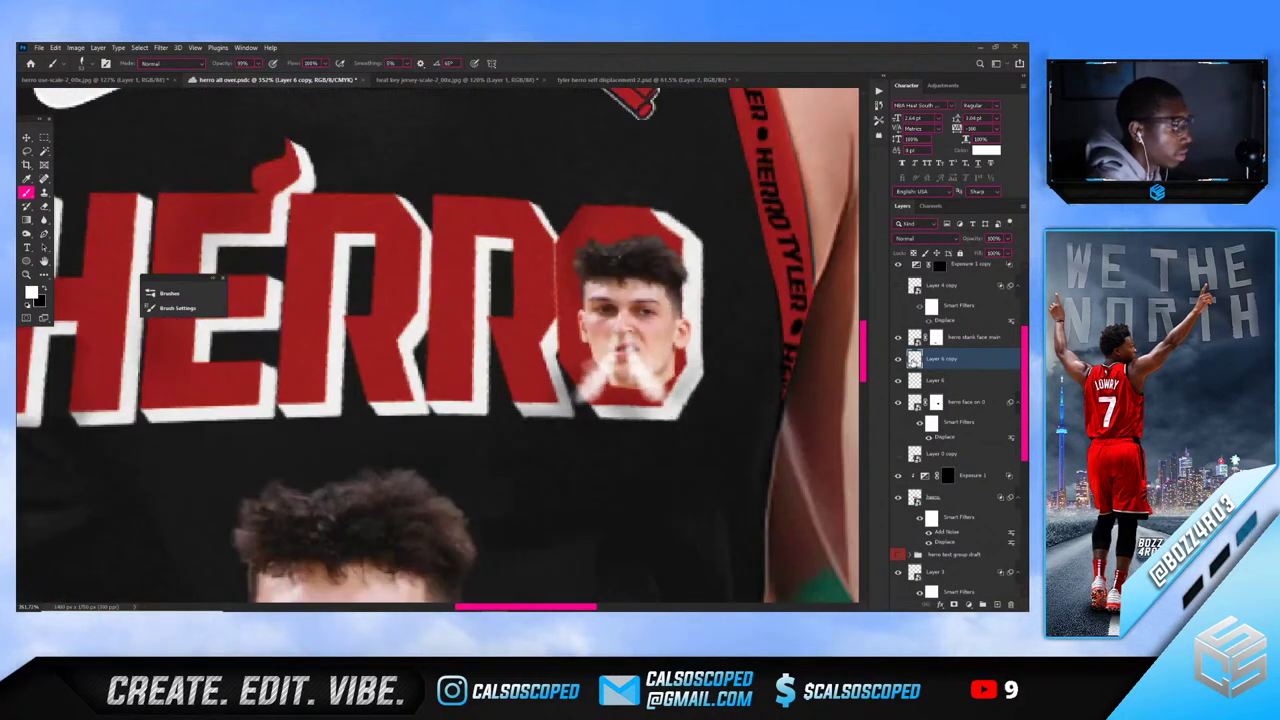
left_click(940, 383, "shift")
key("ctrl+e")
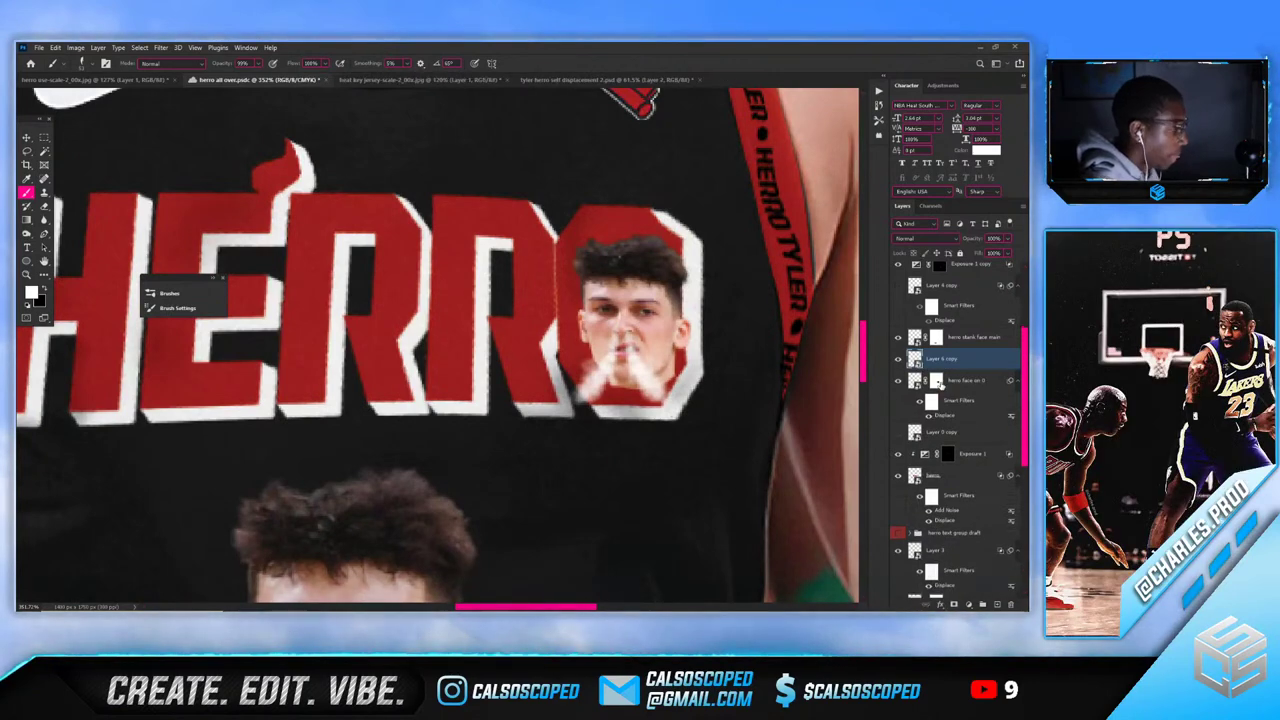
Add a layer mask to the combined smoke and fade the puffs with the black smoke brush at 24% flow
left_click(968, 605)
key("x")
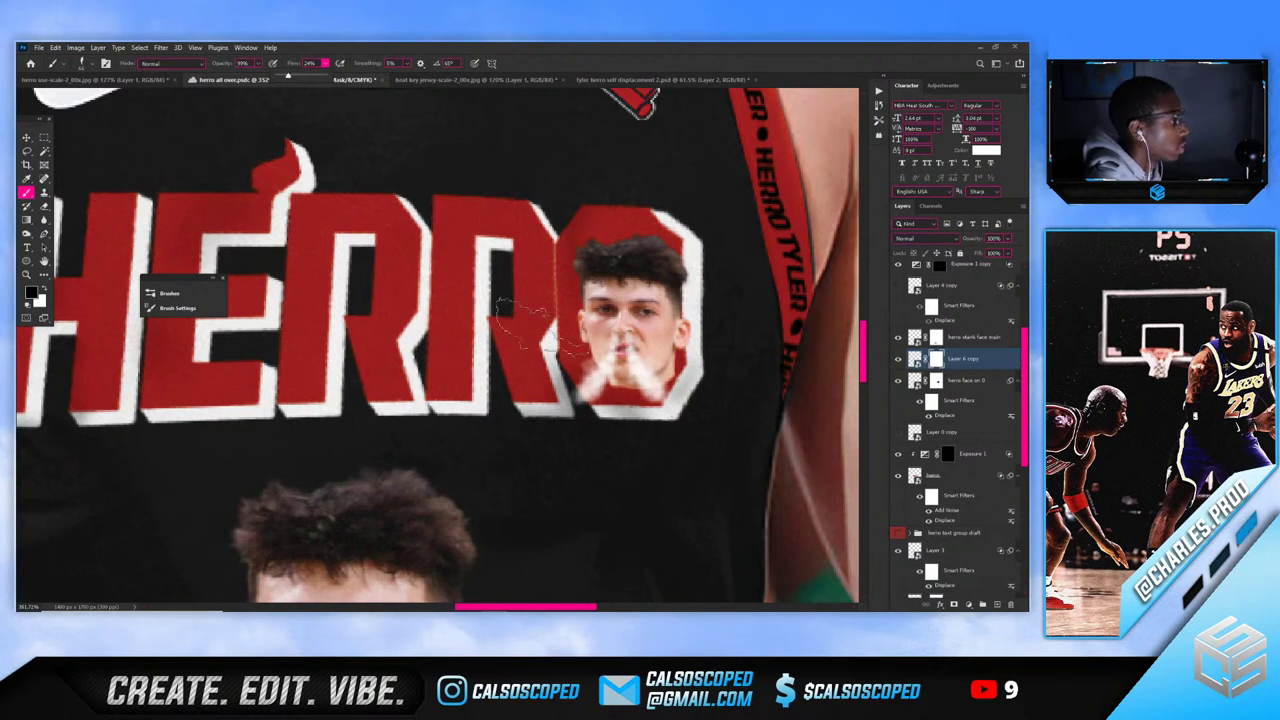
mouse_move(573, 348)
left_mouse_down()
mouse_move(625, 420)
mouse_move(617, 360)
left_mouse_up()
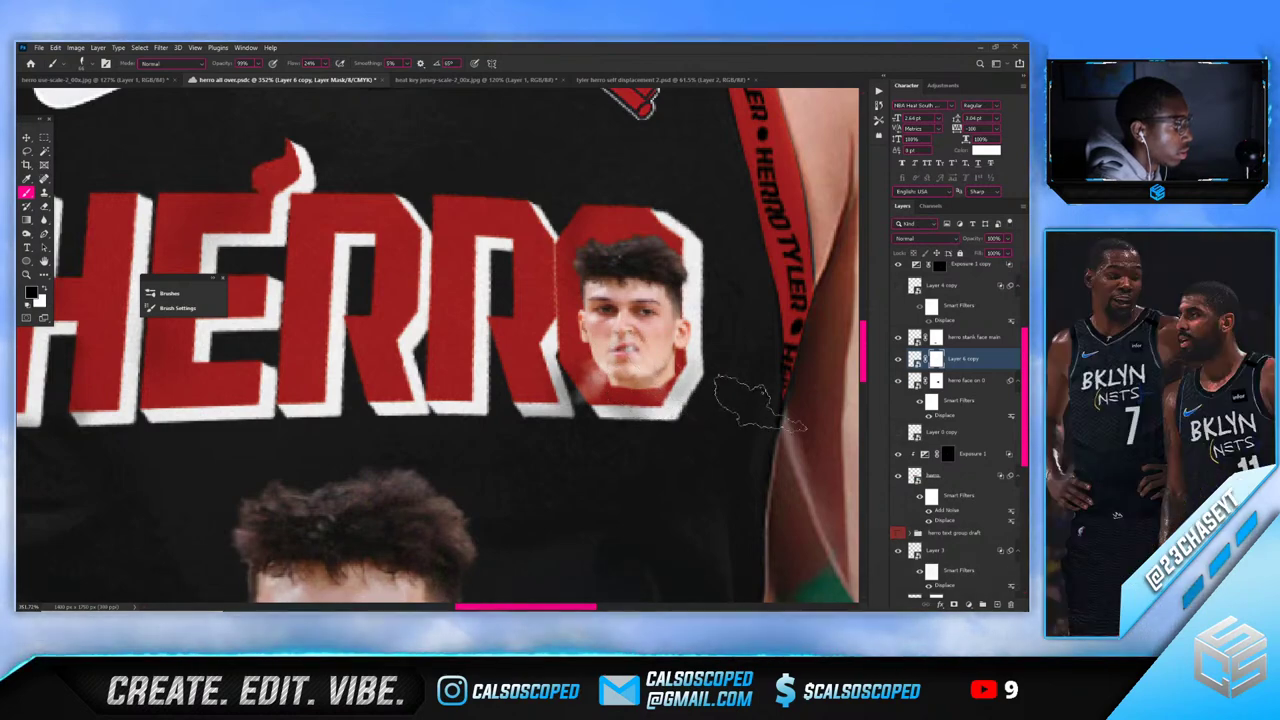
Move the Heat key logo from the chest to the base of the neckline and scale it down
key("ctrl+0")
scroll(549, 316, "down", 2)
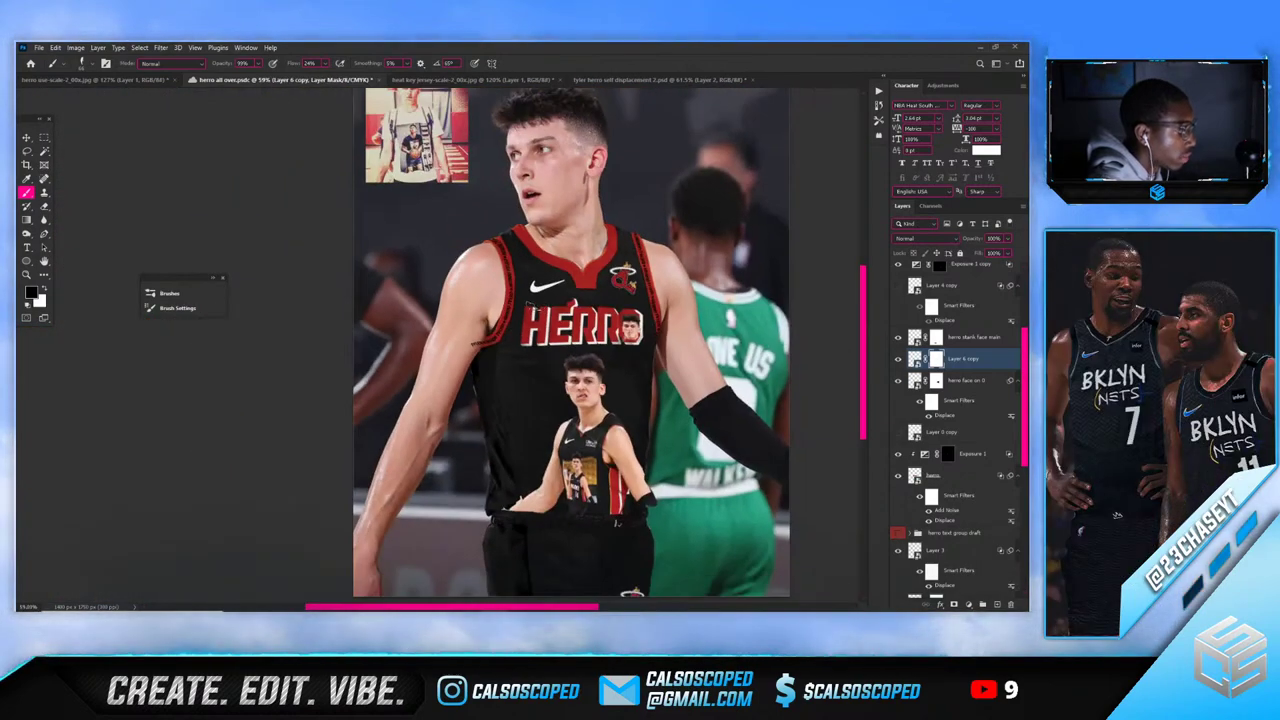
key("v")
scroll(550, 314, "down", 2)
scroll(489, 395, "up", 1)
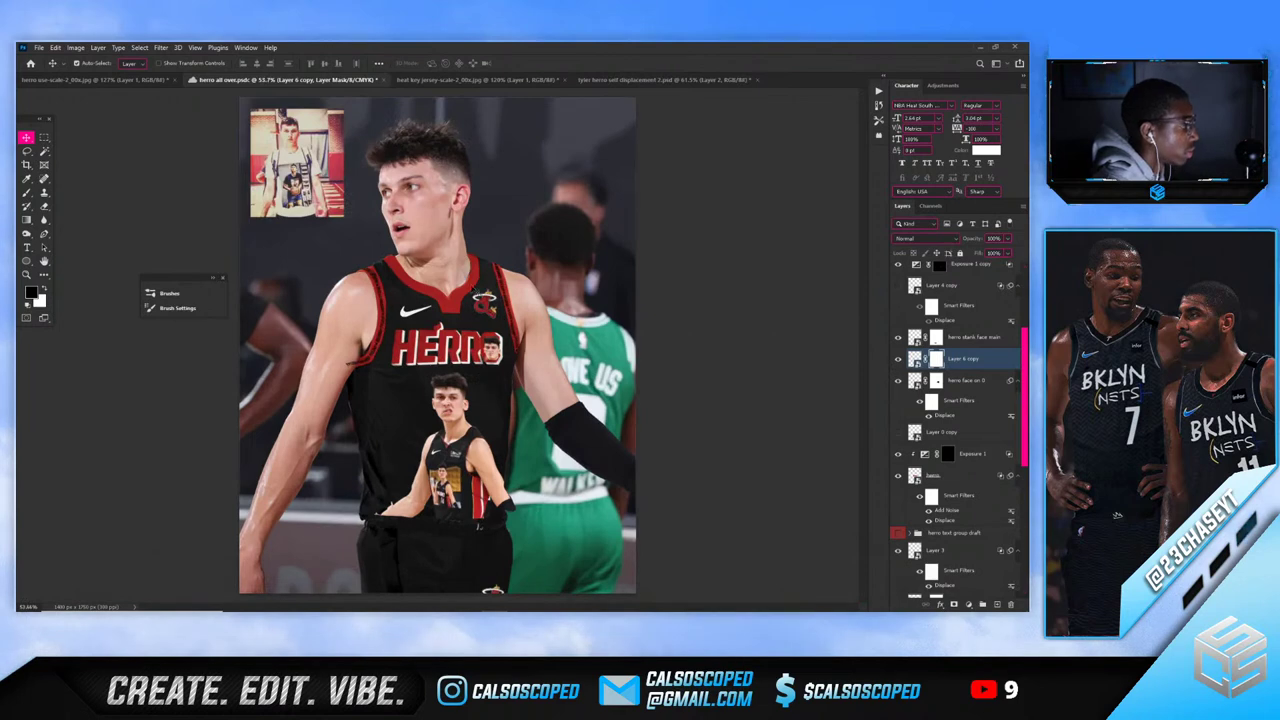
scroll(446, 282, "up", 4)
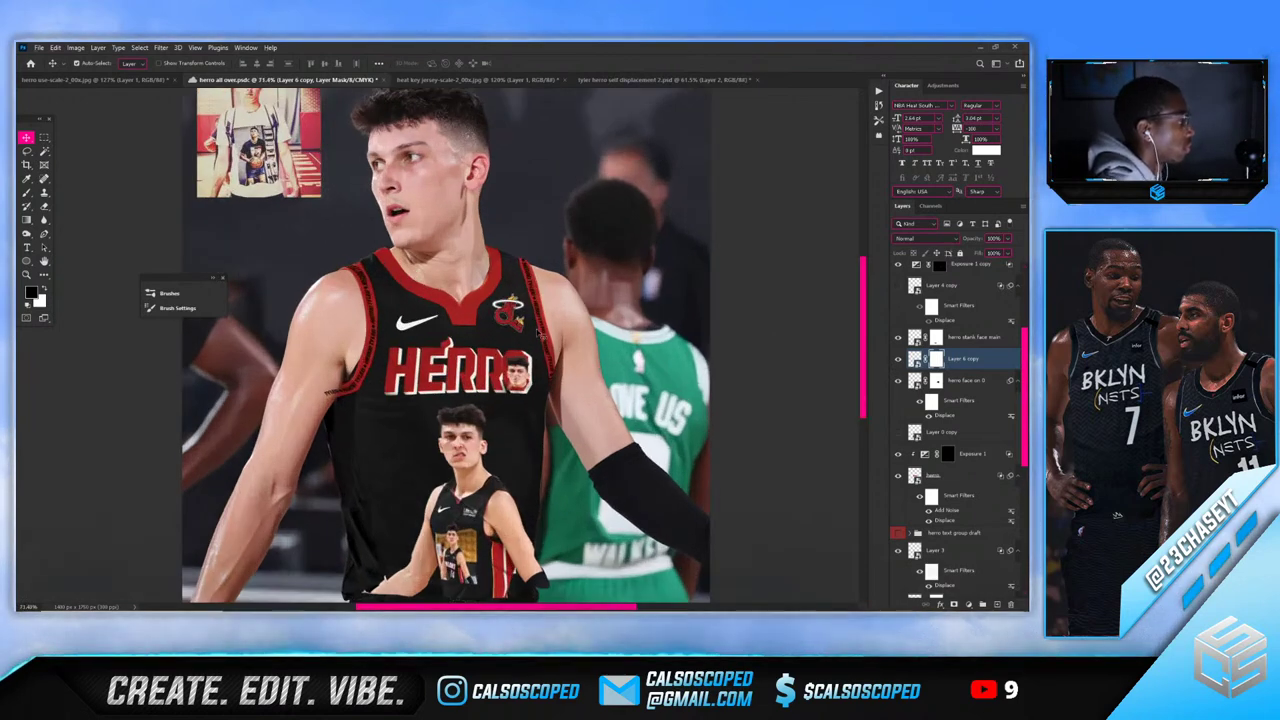
left_click_drag(515, 330, 462, 324)
key("ctrl+t")
scroll(453, 336, "up", 8)
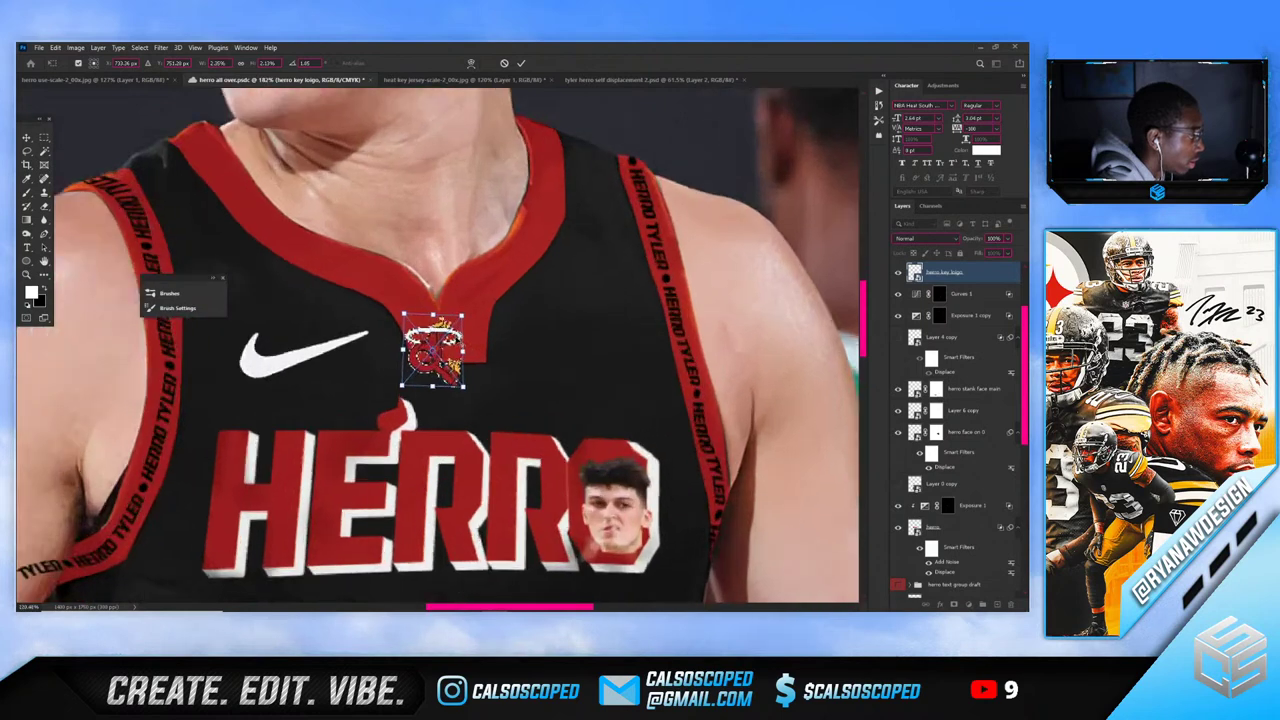
key("Return")
Shift the Heat key logo onto the red collar tab and transform it to fit inside the tab
left_click_drag(438, 343, 465, 317)
key("ctrl+t")
left_click_drag(442, 339, 447, 332)
key("Return")
scroll(546, 299, "down", 6)
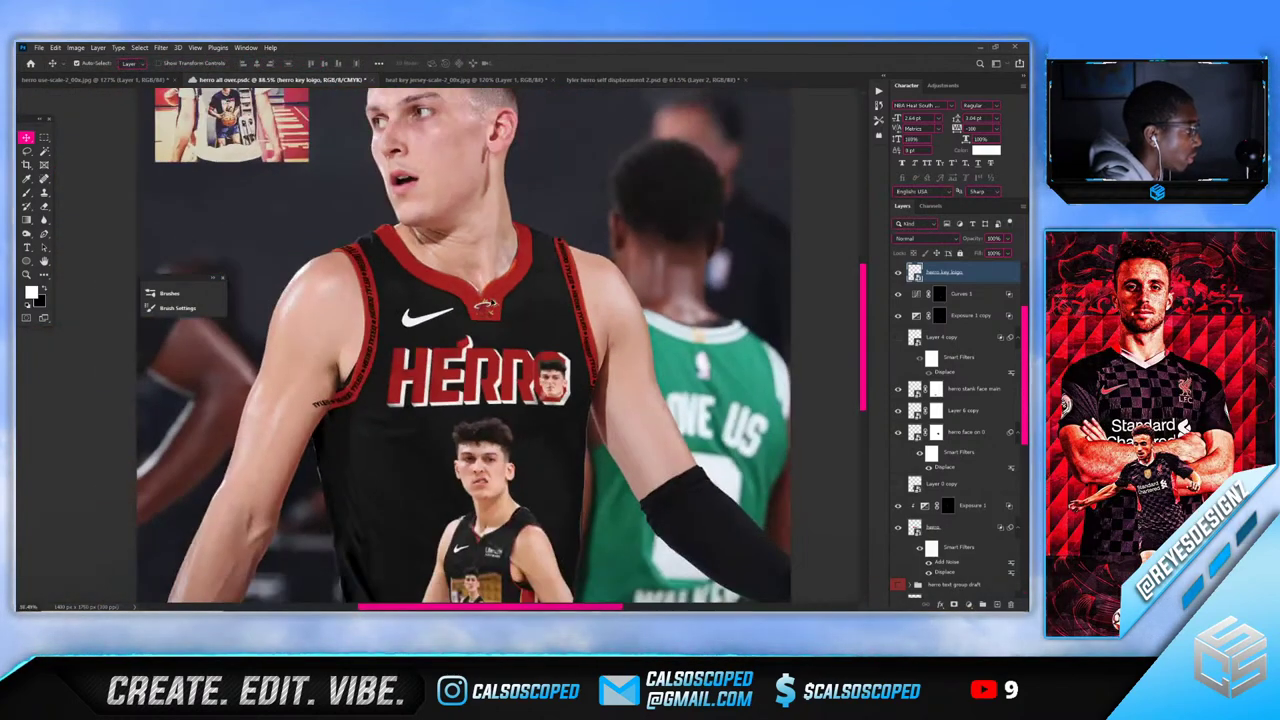
scroll(462, 283, "up", 4)
left_click_drag(474, 273, 493, 274)
key("ctrl+z")
scroll(481, 273, "down", 4)
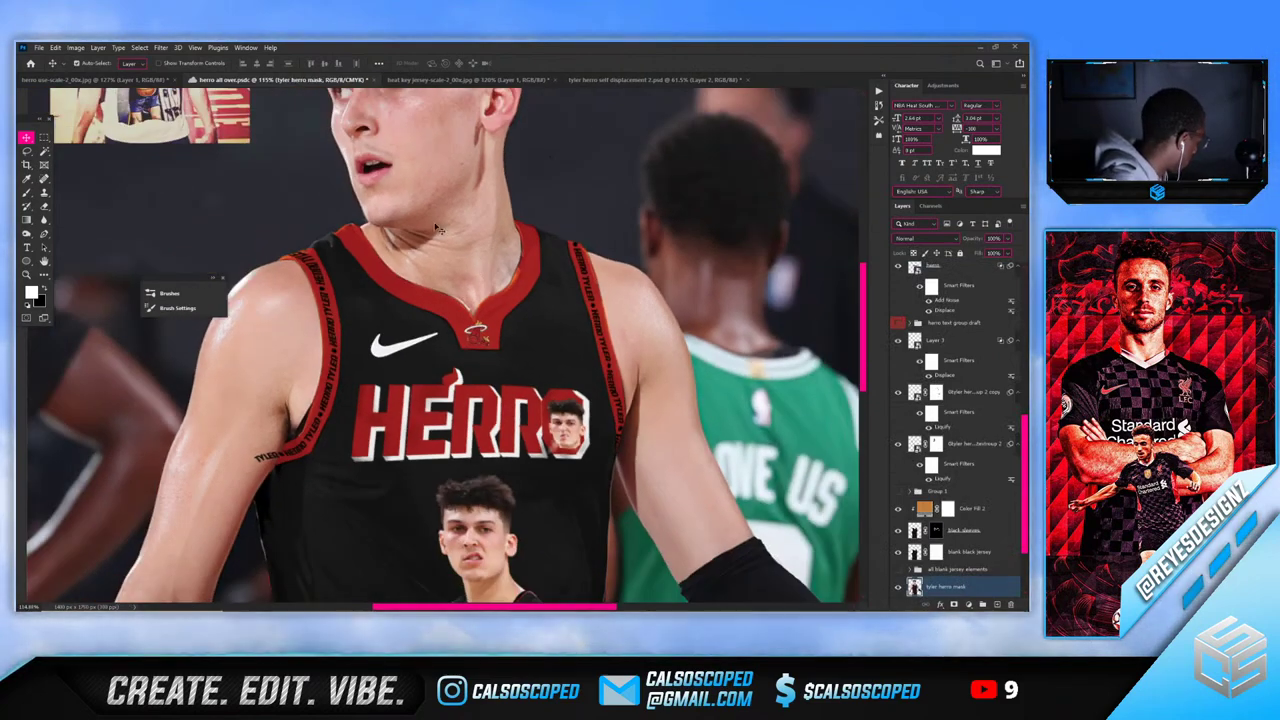
Examine the full jersey composition and the base layers beneath the design
scroll(437, 229, "down", 2)
scroll(490, 198, "down", 3)
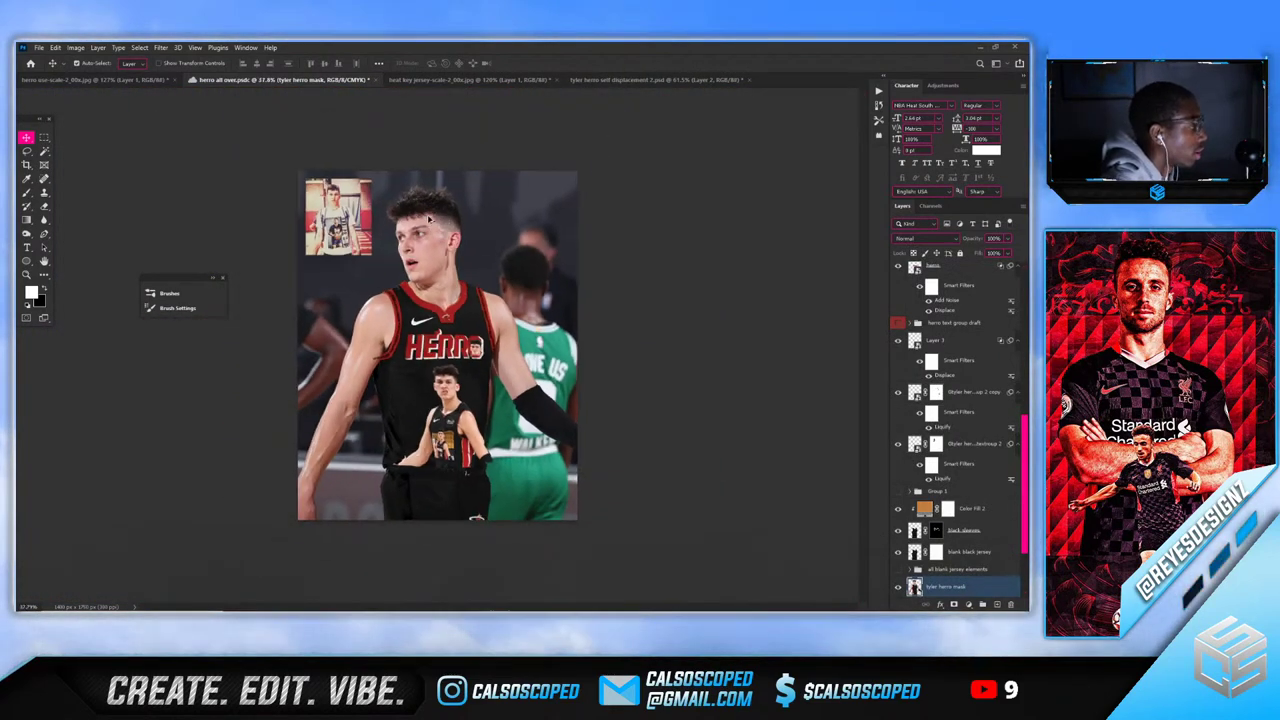
scroll(448, 262, "up", 2)
scroll(938, 503, "down", 2)
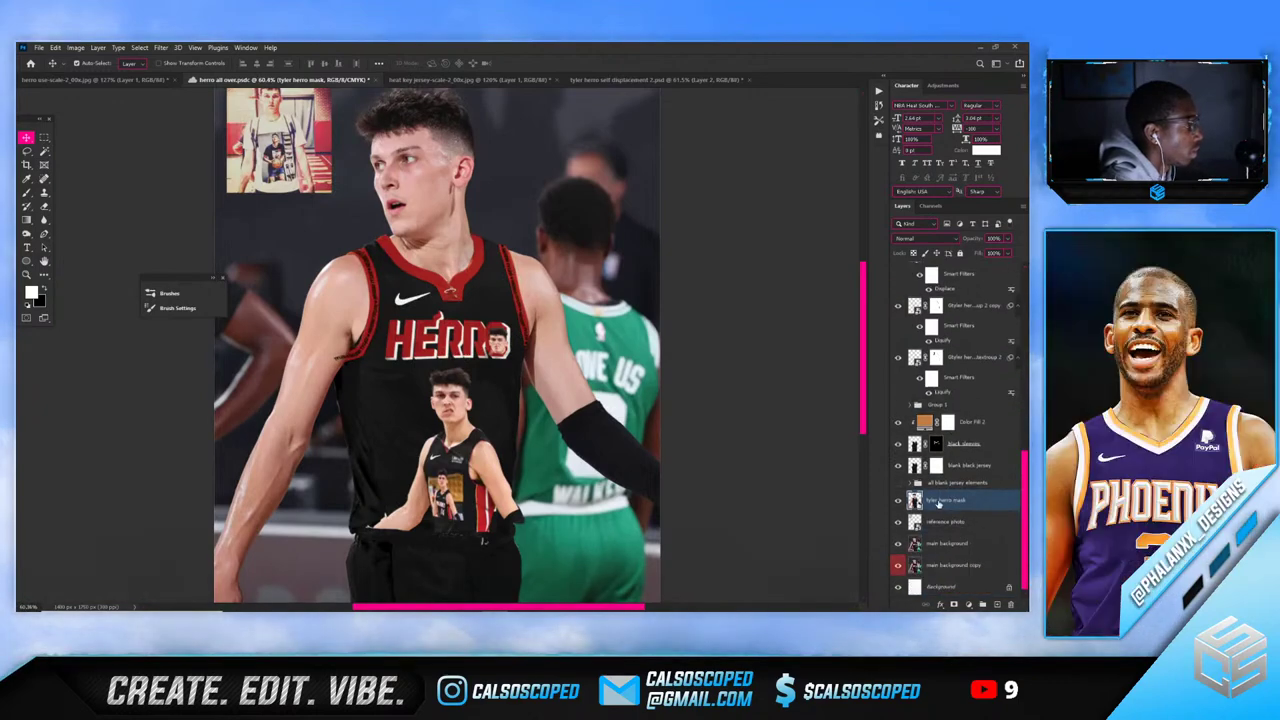
scroll(405, 425, "down", 2)
scroll(405, 425, "up", 1)
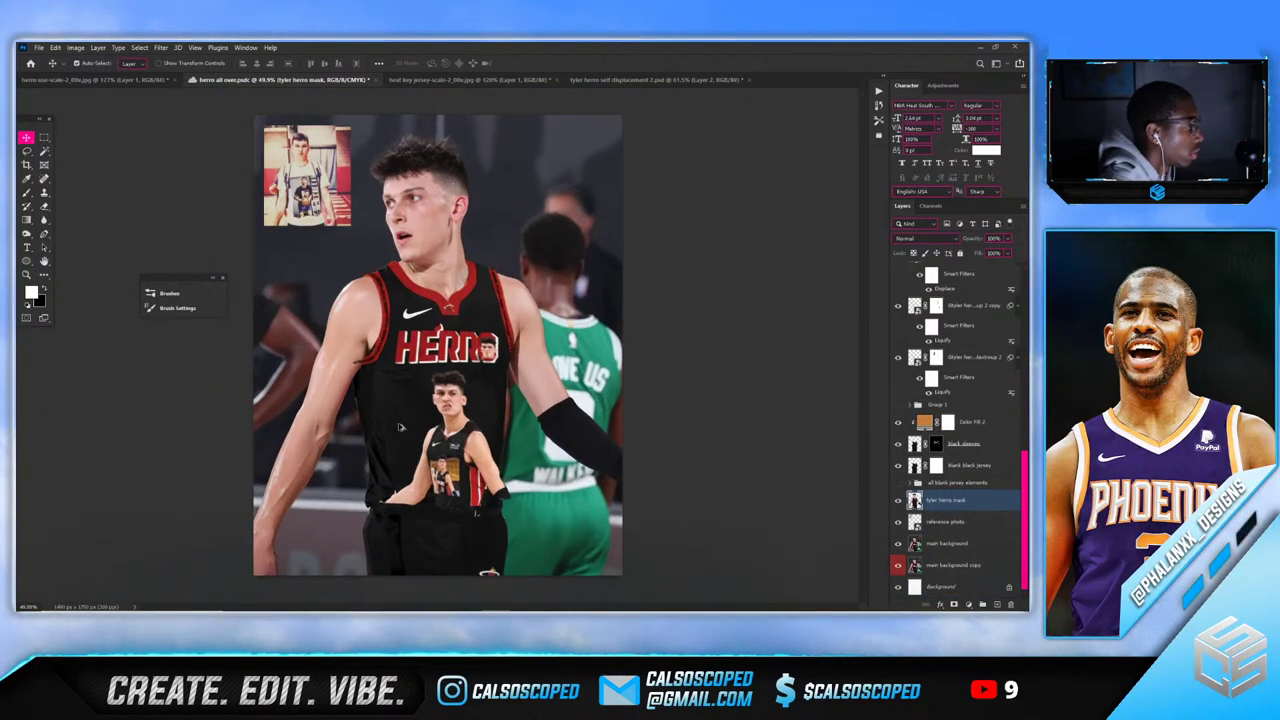
scroll(433, 420, "up", 1)
scroll(617, 404, "down", 2)
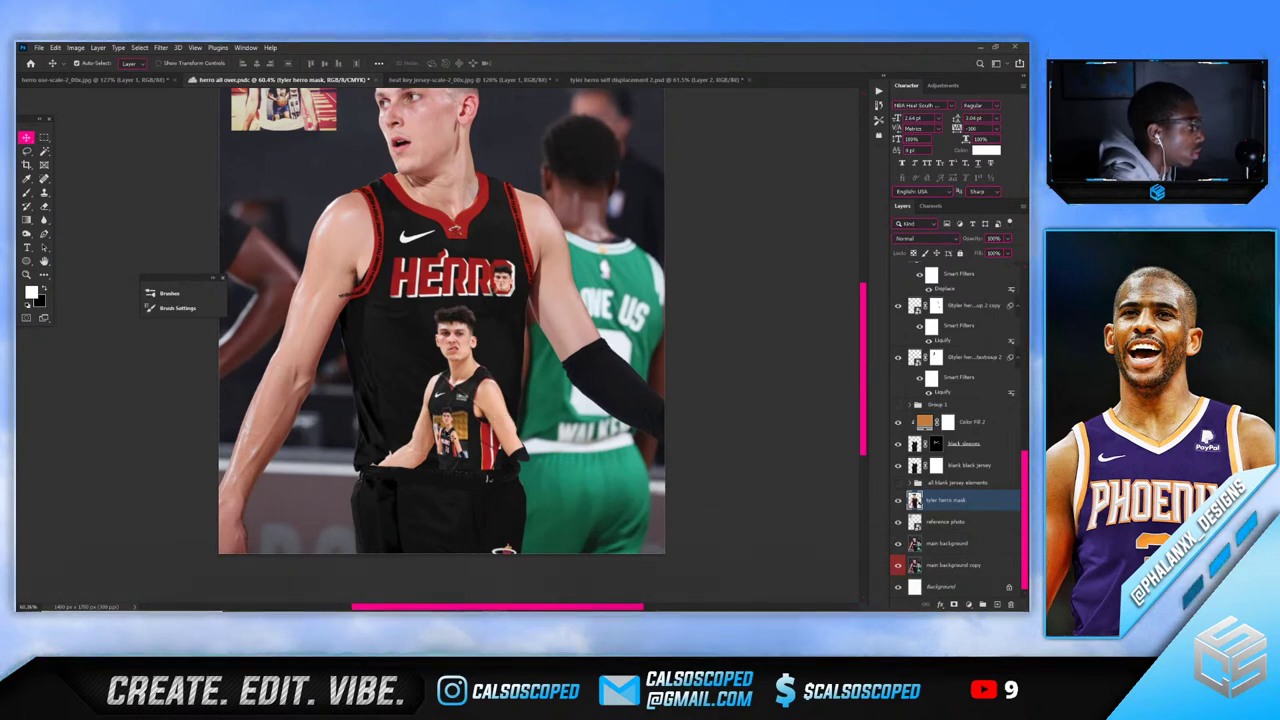
Add a red Solid Color fill above the blank black jersey layer and clip it to that layer
left_click(436, 511)
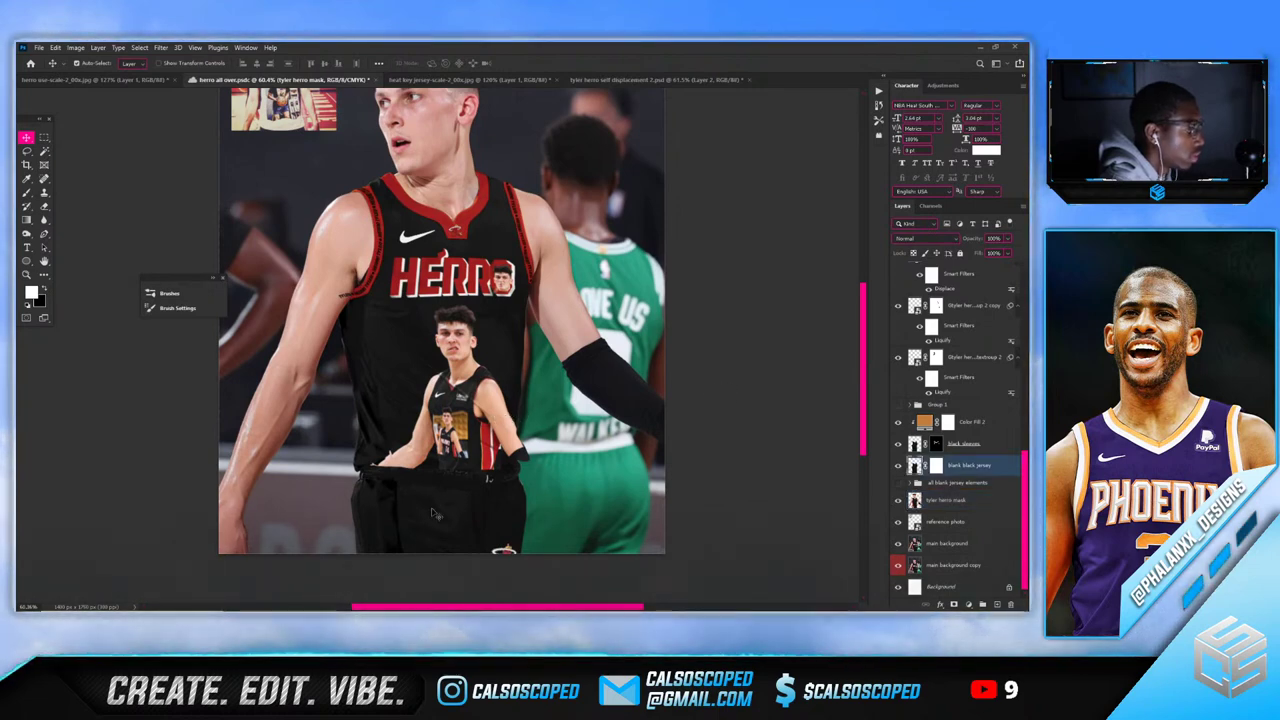
left_click(897, 466)
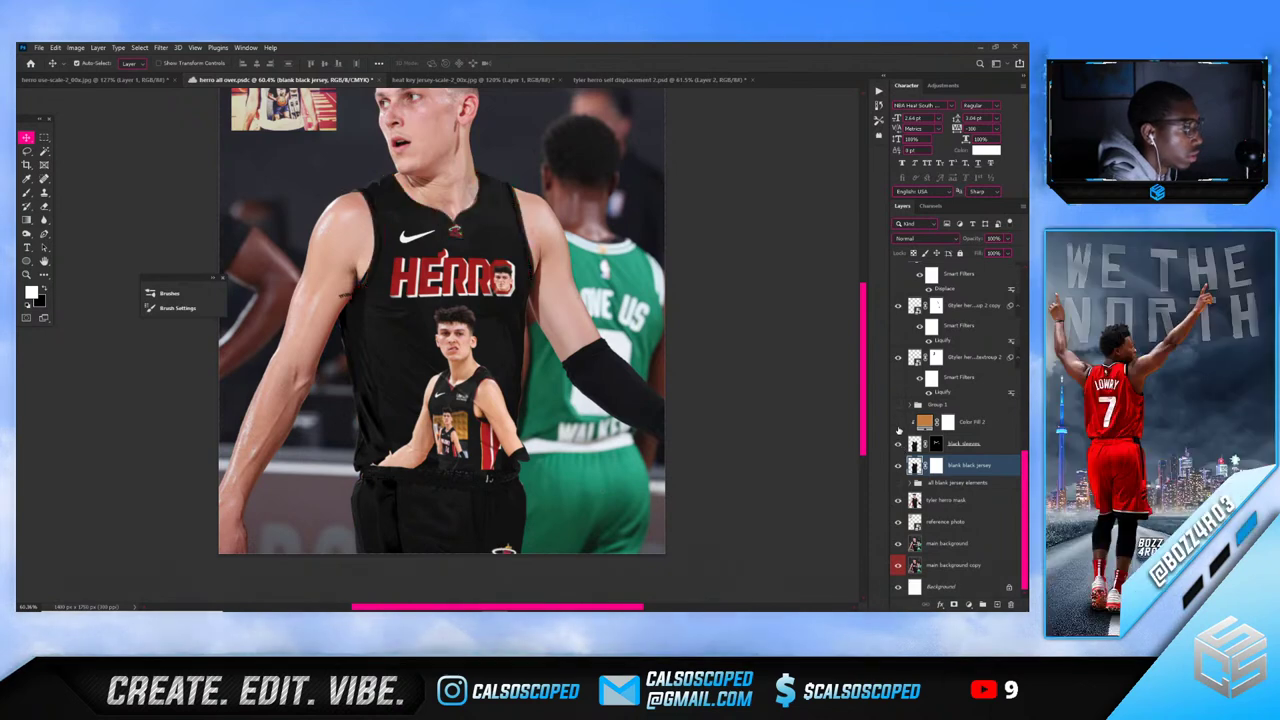
left_click(897, 422)
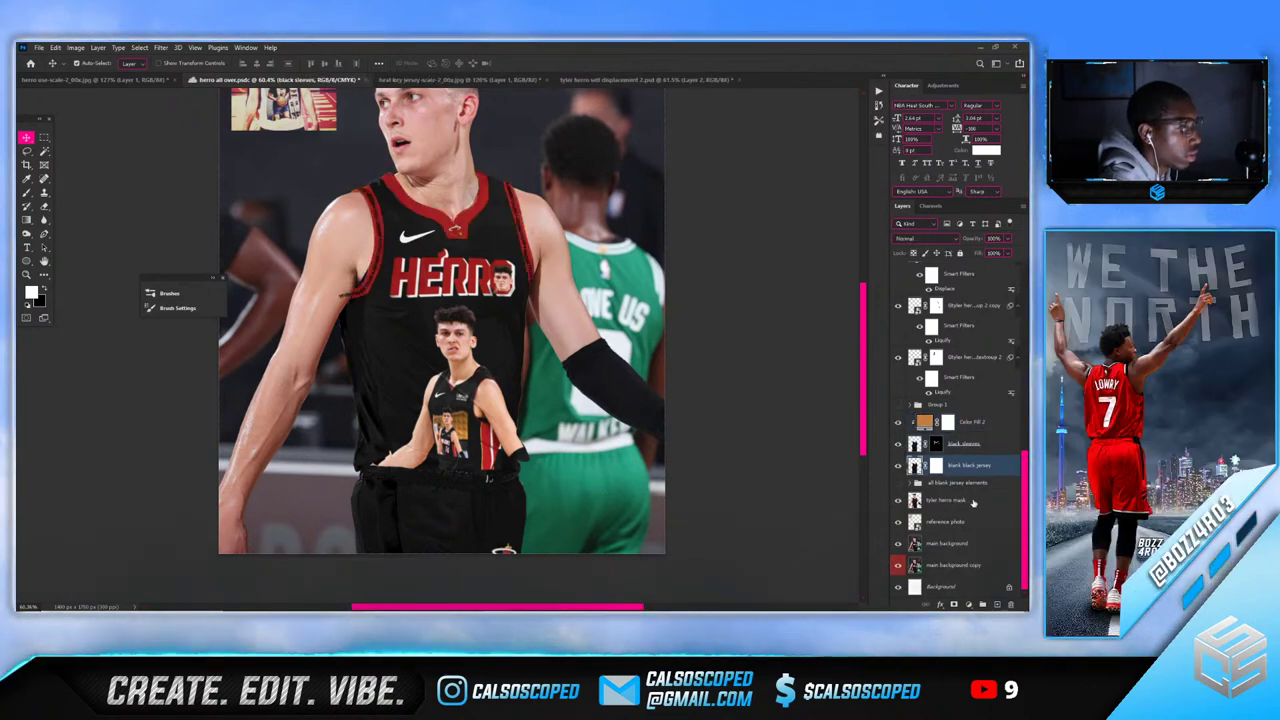
left_click(967, 604)
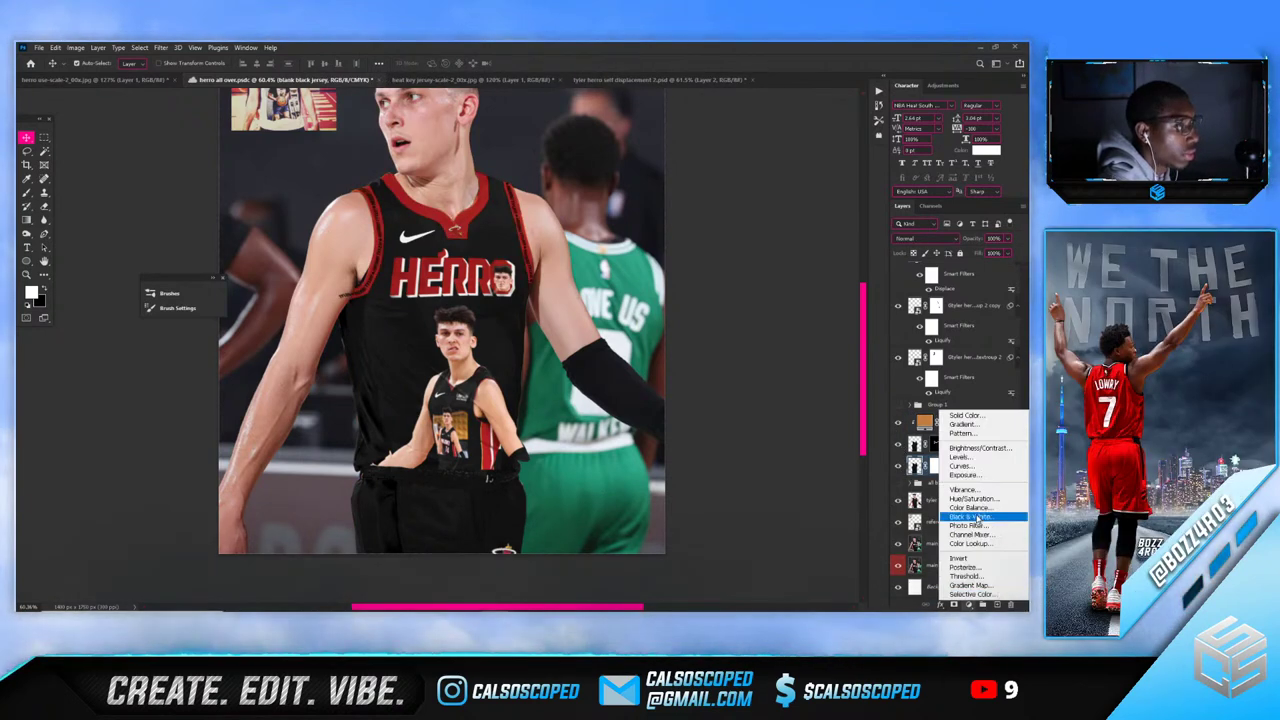
left_click(964, 415)
left_click_drag(818, 305, 910, 290)
left_click(984, 249)
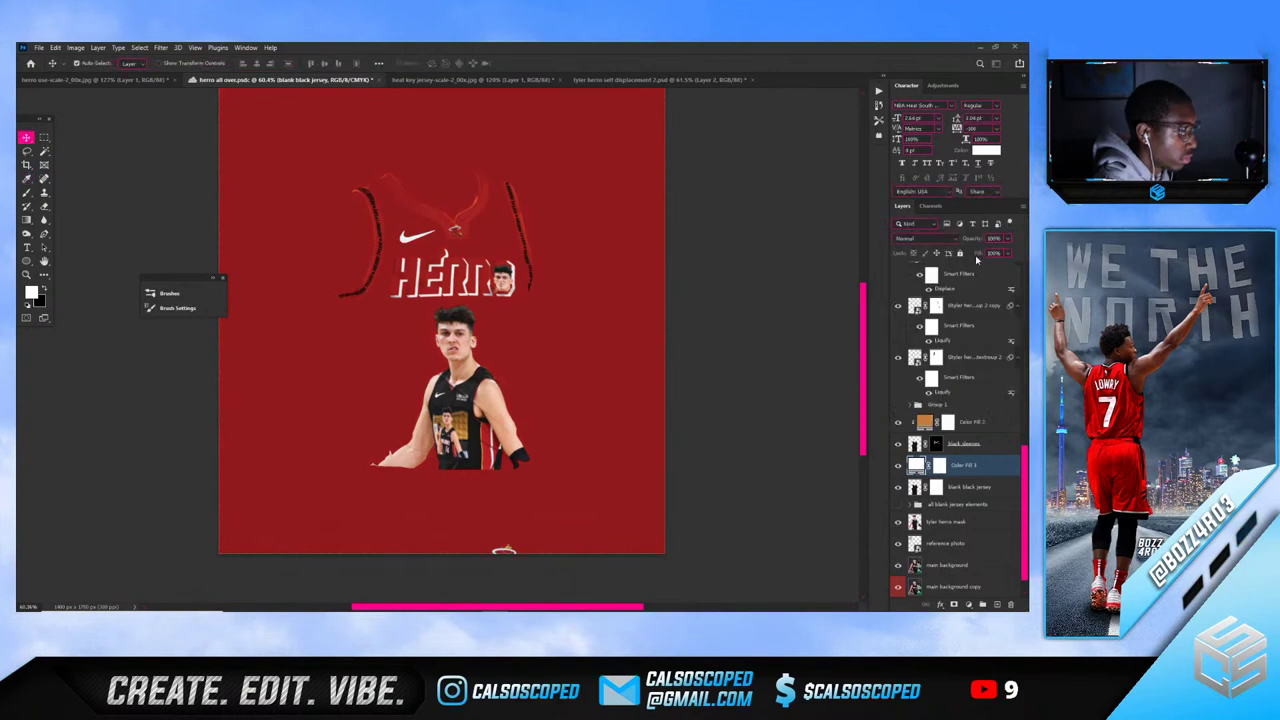
left_click(966, 475, "alt")
Set the red fill layer's blend mode to Linear Light and change its color to cc0606
left_click(927, 239)
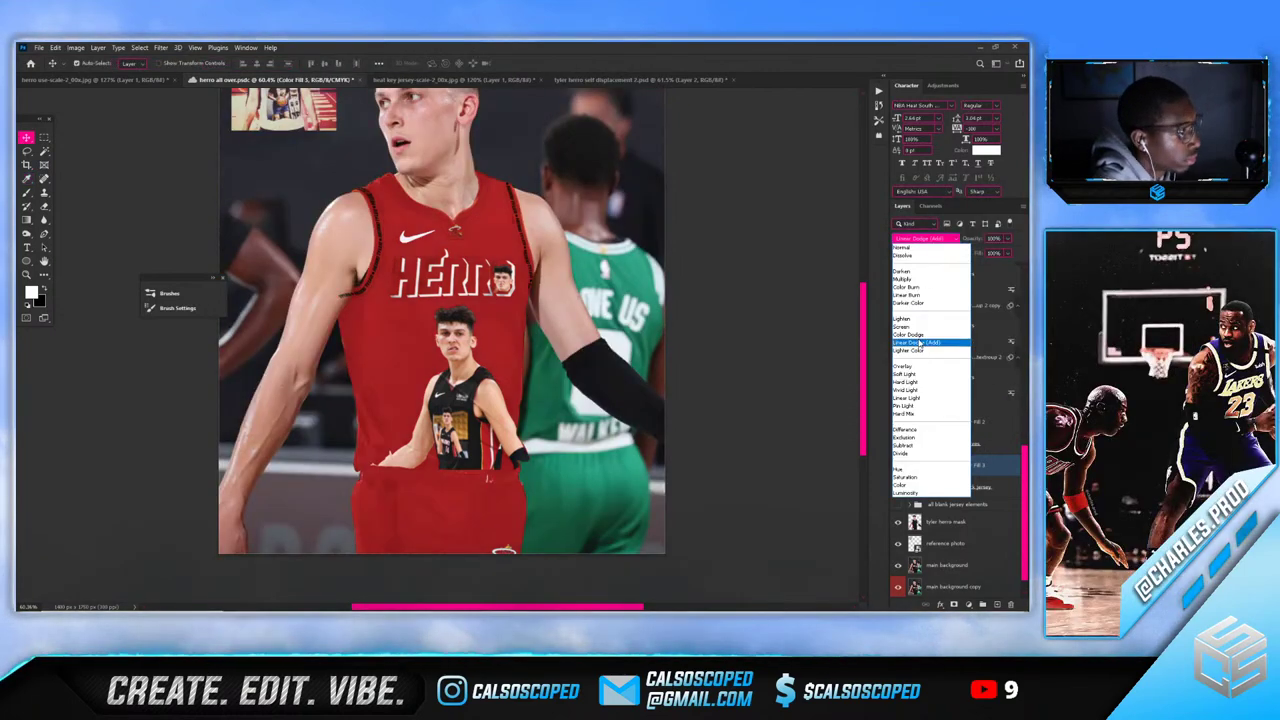
left_click(917, 399)
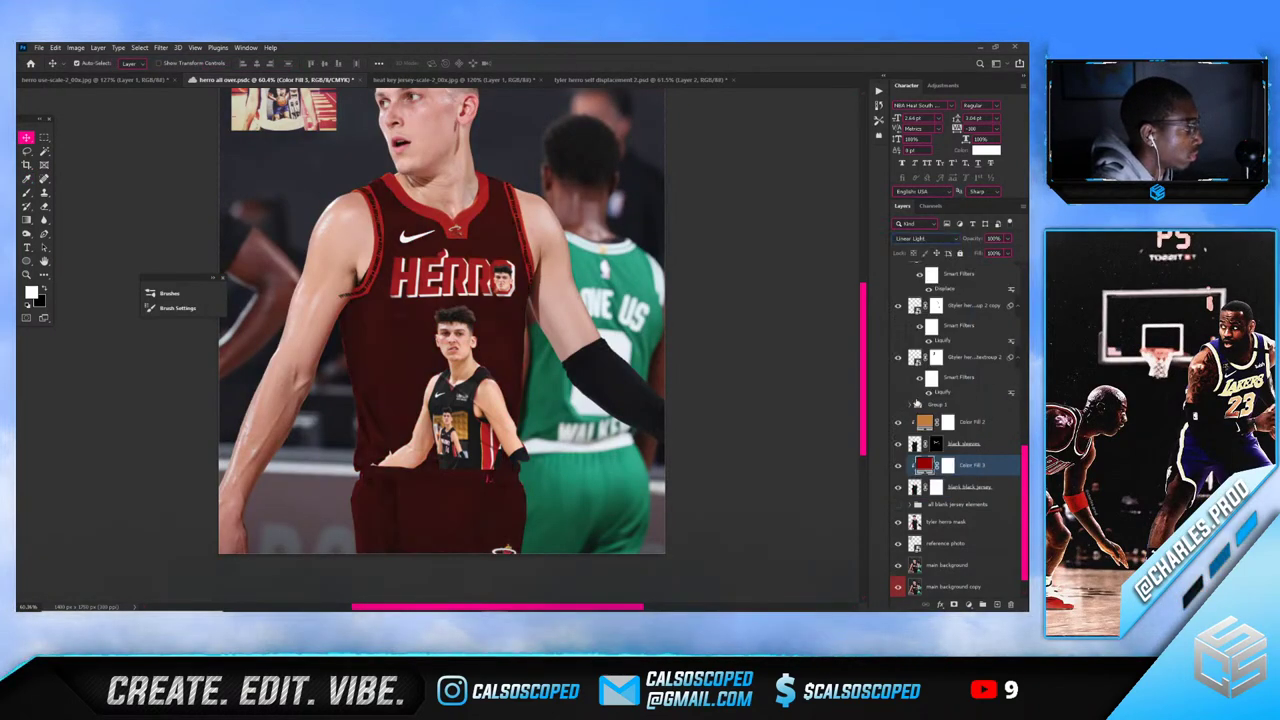
double_click(922, 467)
left_click_drag(841, 311, 880, 281)
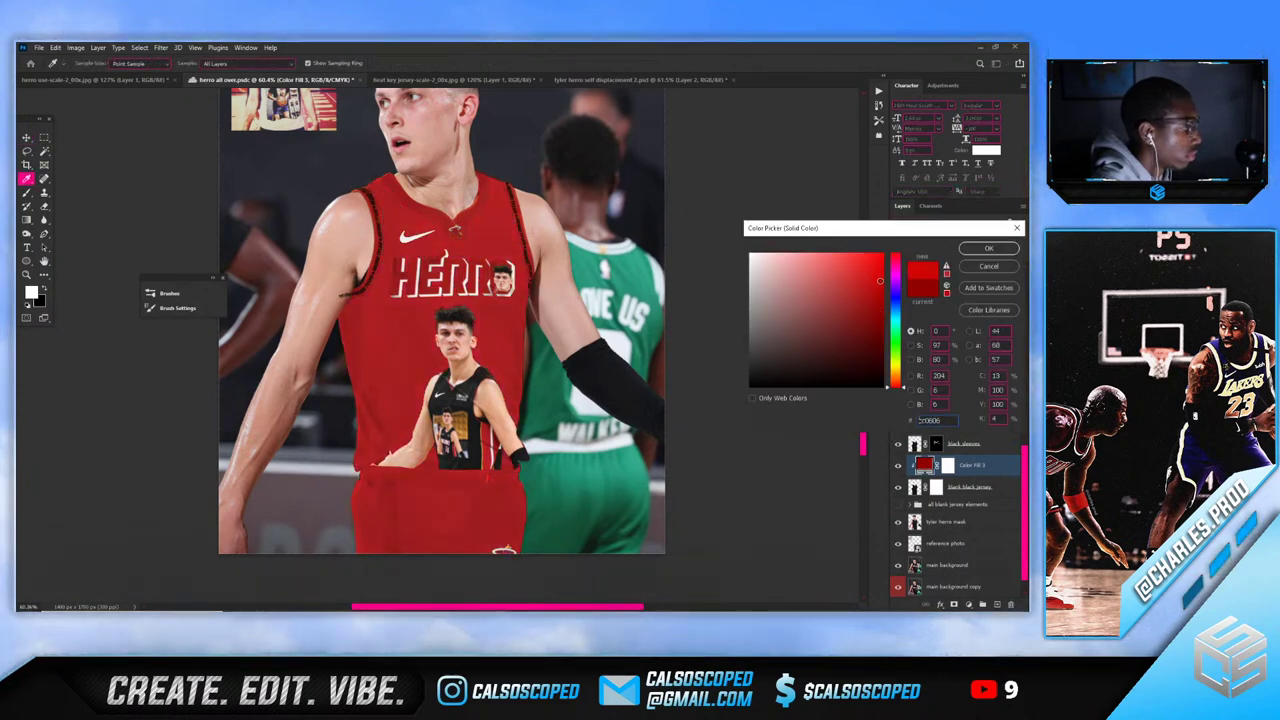
left_click(986, 249)
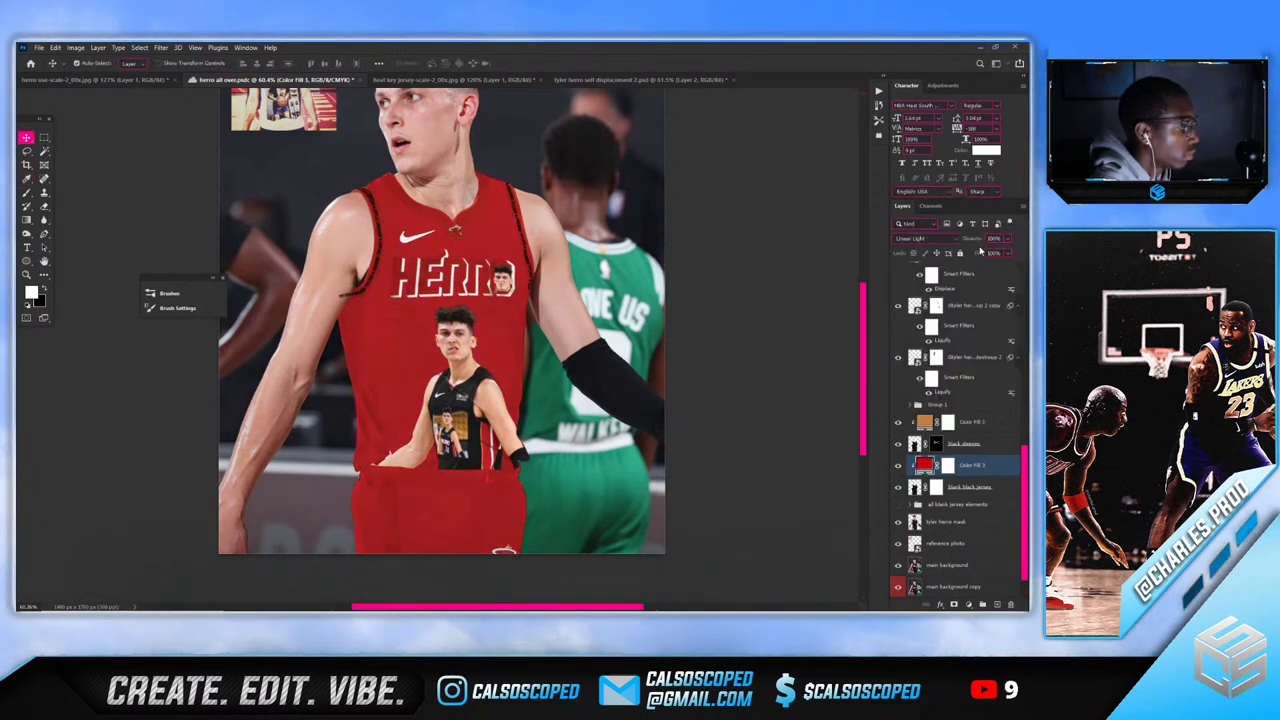
Draw a black-to-white gradient on the red fill's mask so the jersey fades from black at the chest to red at the waist
left_click(950, 467)
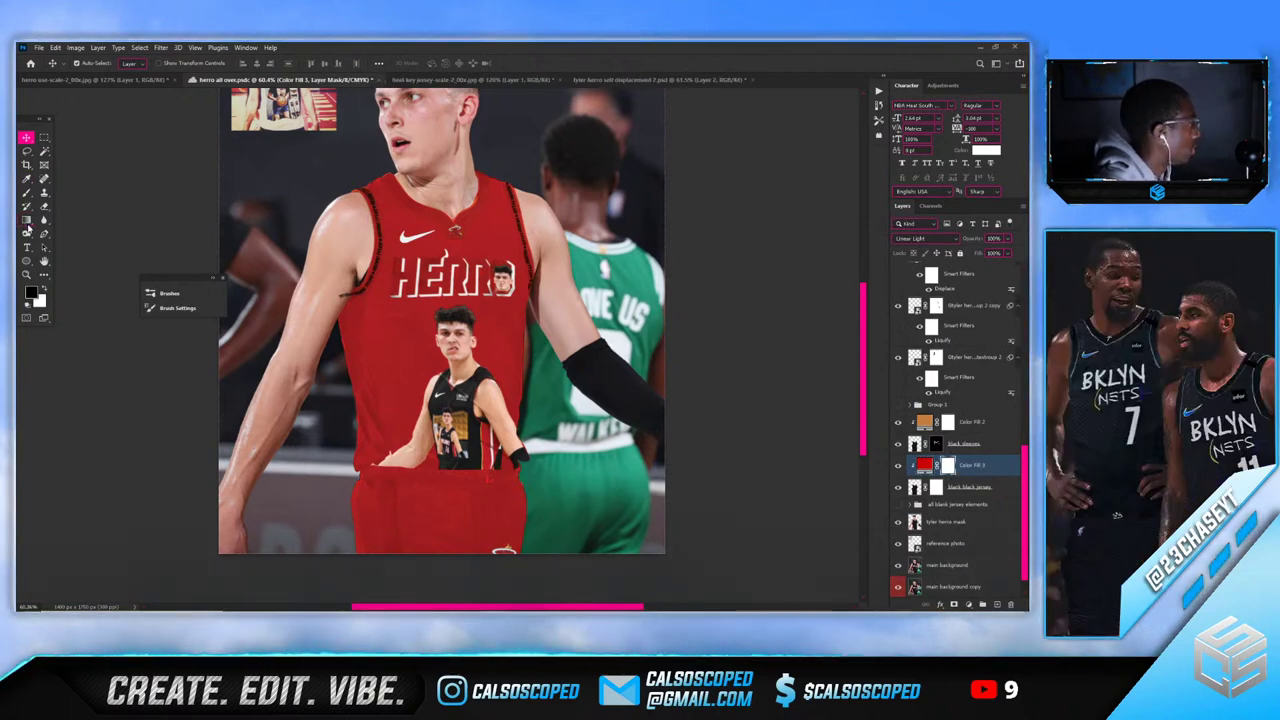
right_click(26, 219)
left_click(75, 222)
left_click_drag(458, 526, 459, 527)
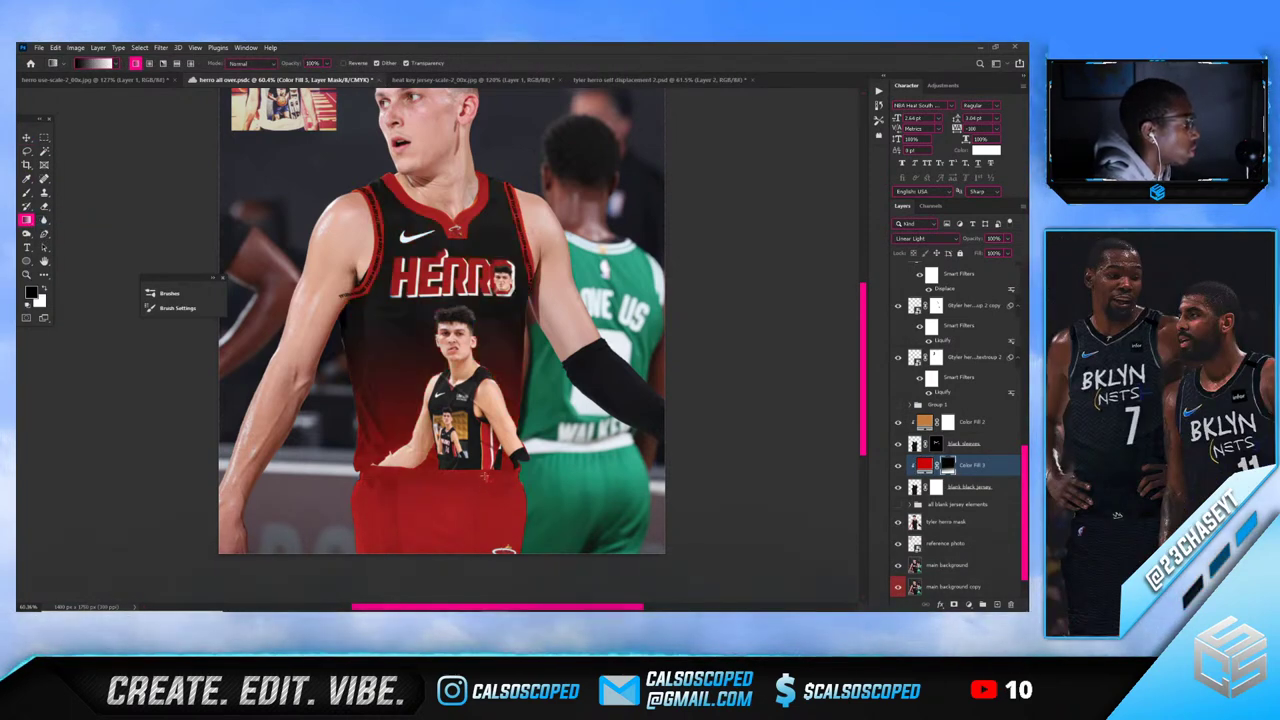
key("ctrl+z")
left_click_drag(404, 372, 497, 606)
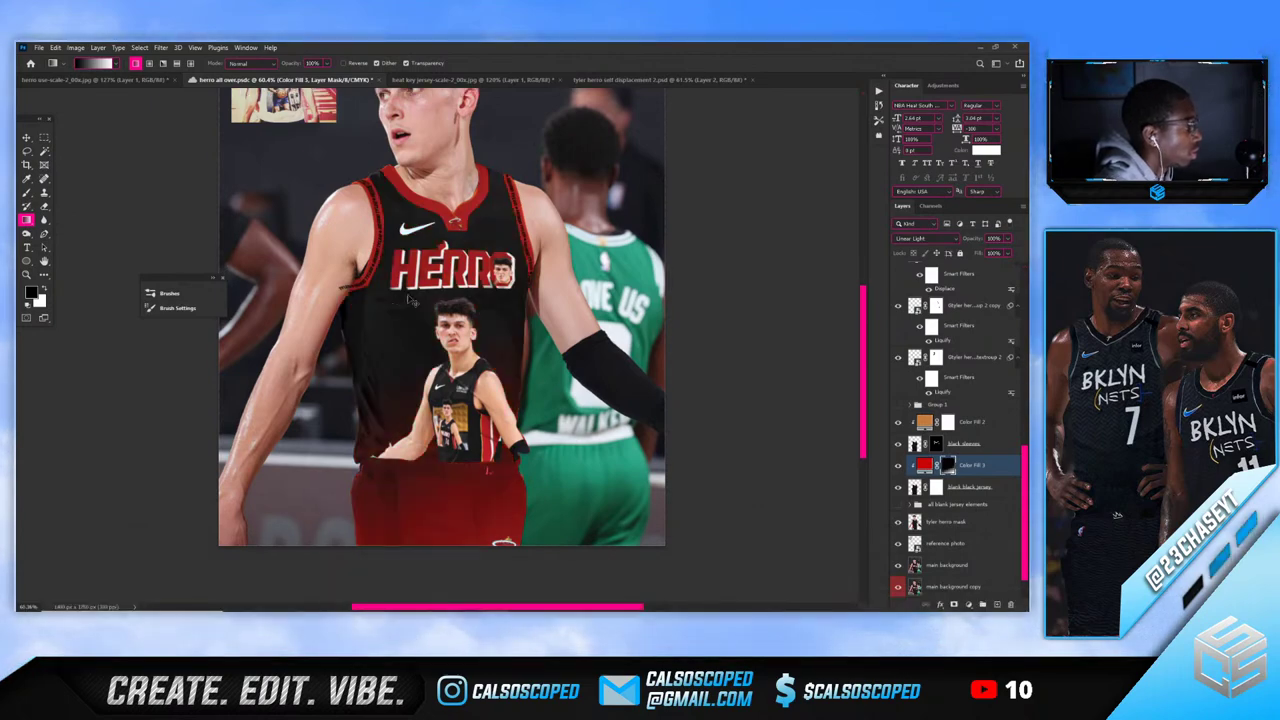
key("ctrl+z")
left_click_drag(409, 245, 472, 414)
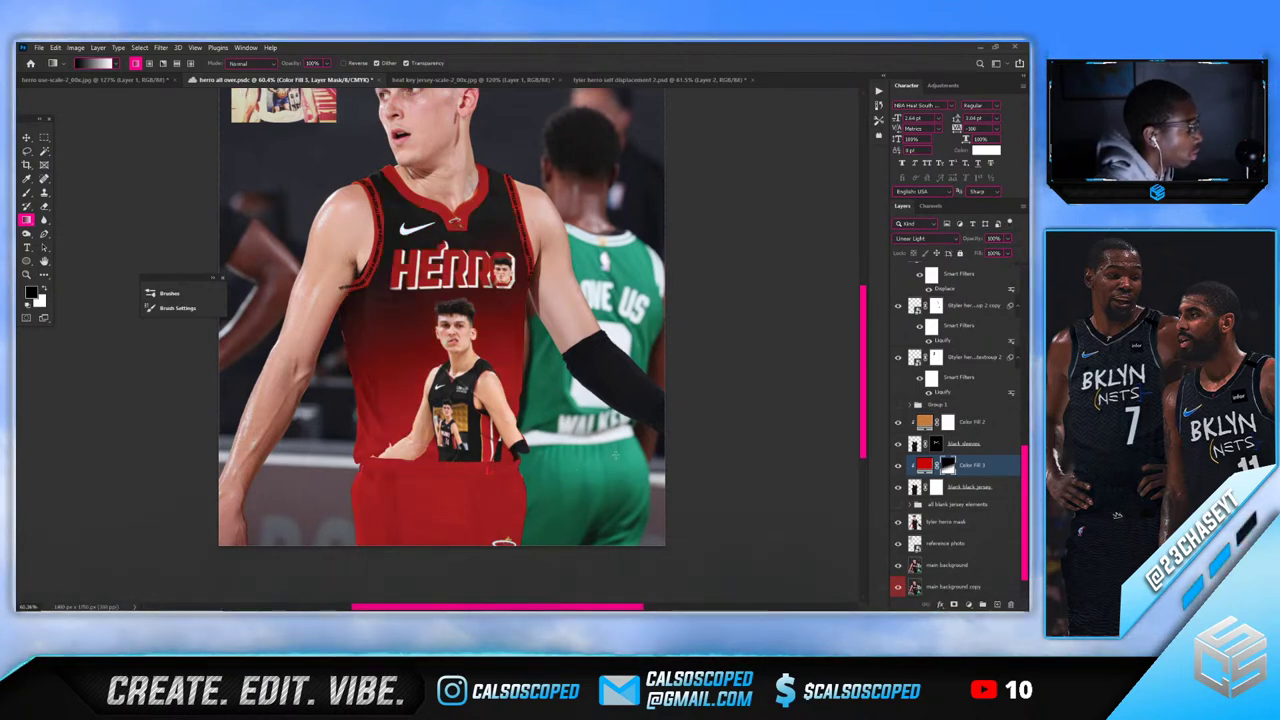
In the red fill's blending options, split the black This Layer slider under Blend If to soften the fill
scroll(434, 360, "down", 5)
scroll(434, 360, "up", 4)
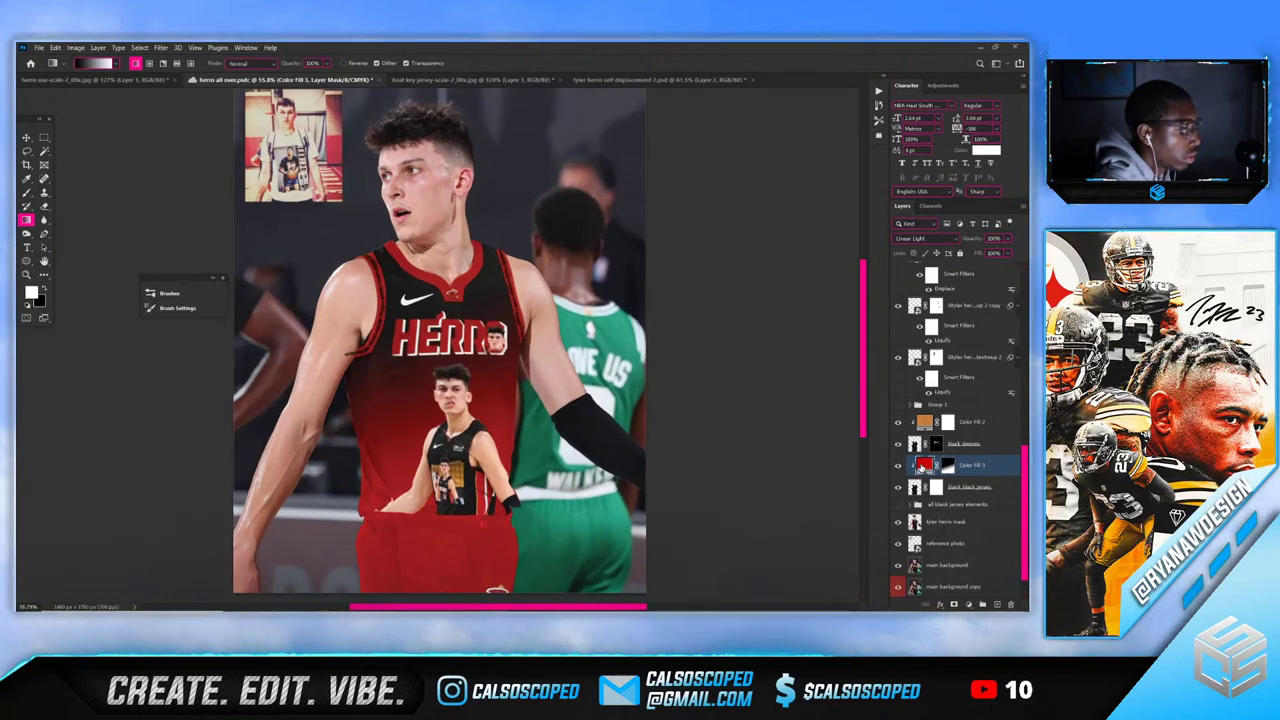
right_click(897, 463)
left_click(924, 262)
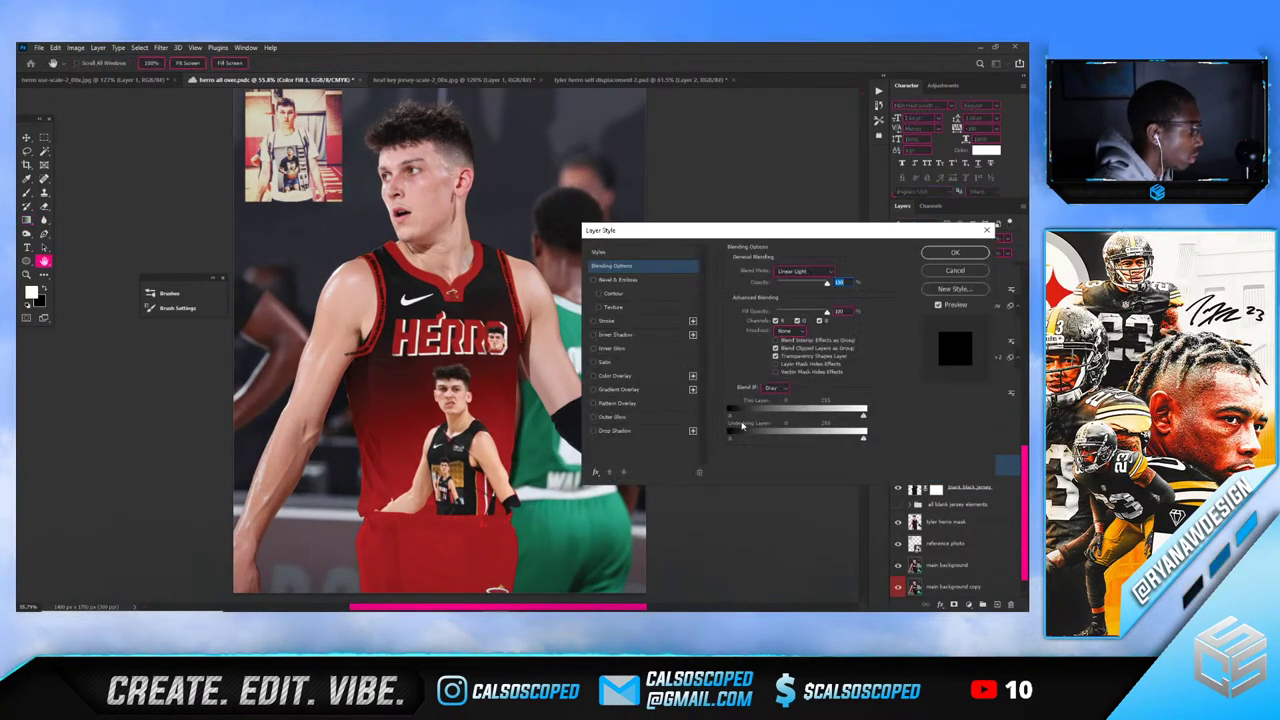
mouse_move(737, 440)
left_mouse_down()
mouse_move(776, 442)
mouse_move(725, 449)
left_mouse_up()
left_click_drag(858, 441, 779, 443)
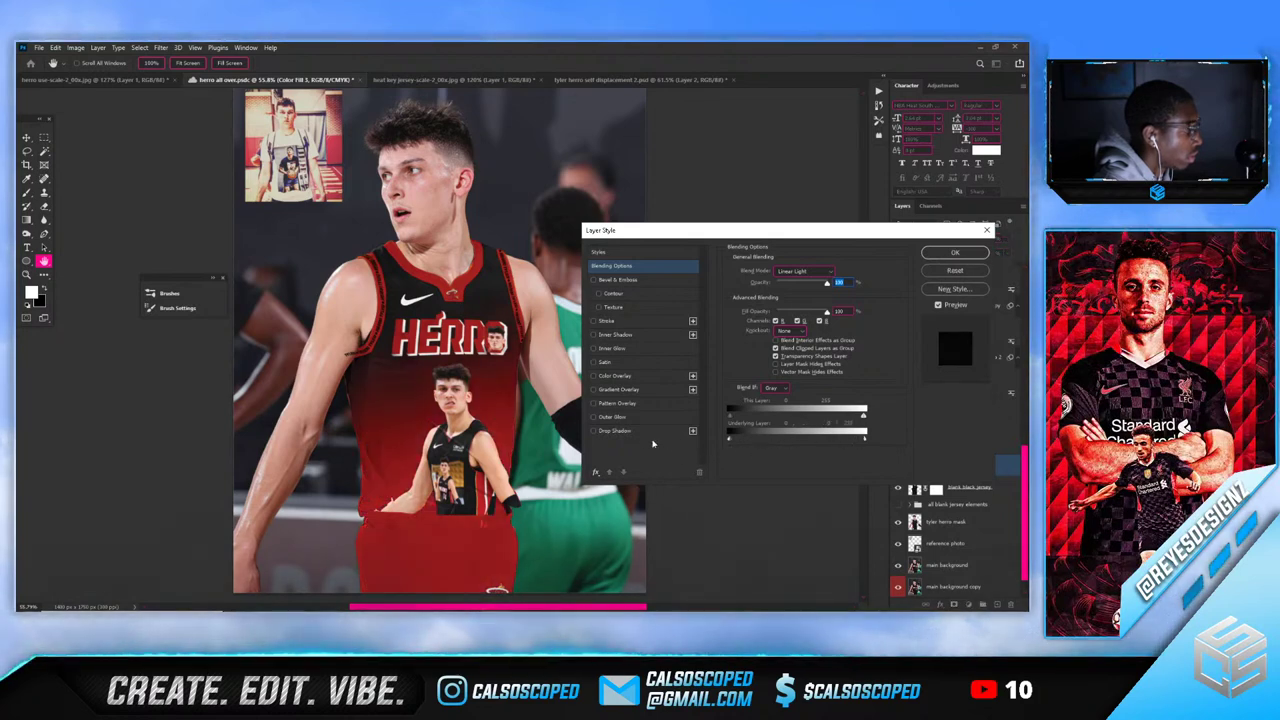
left_click_drag(652, 444, 977, 449)
left_click_drag(733, 417, 775, 425)
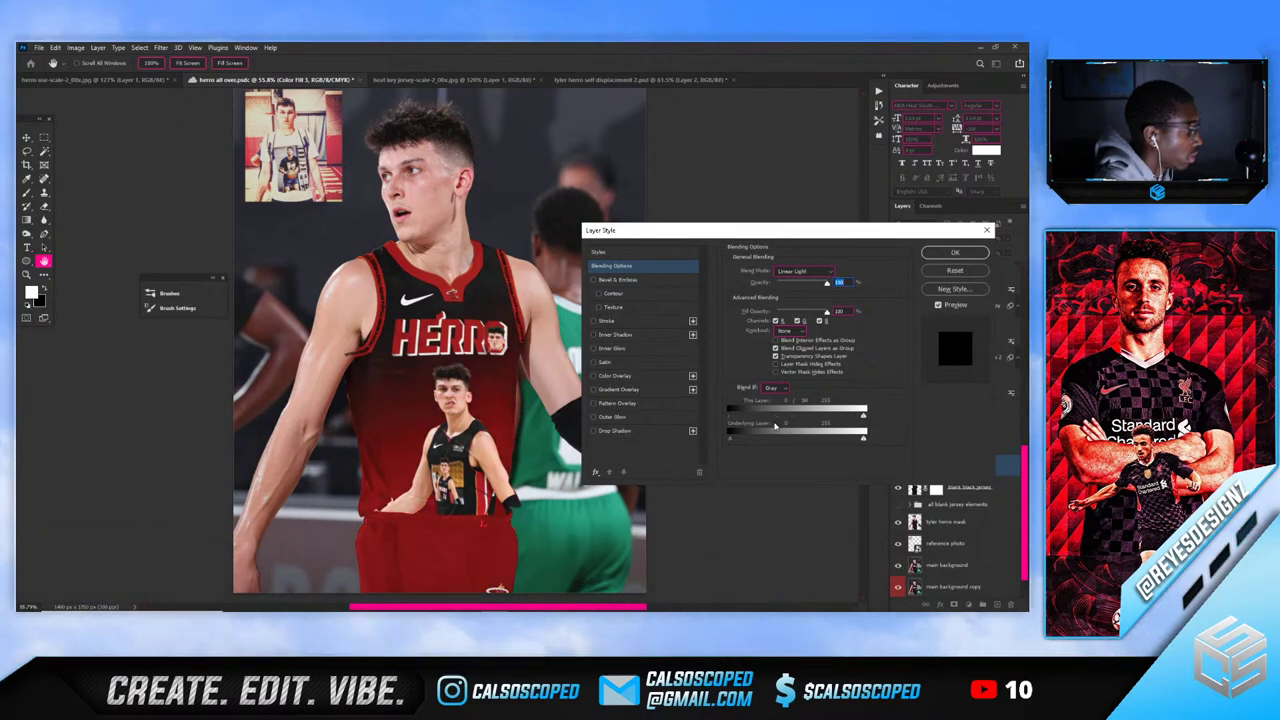
left_click(953, 254)
key("g")
scroll(402, 452, "down", 3)
scroll(402, 452, "up", 2)
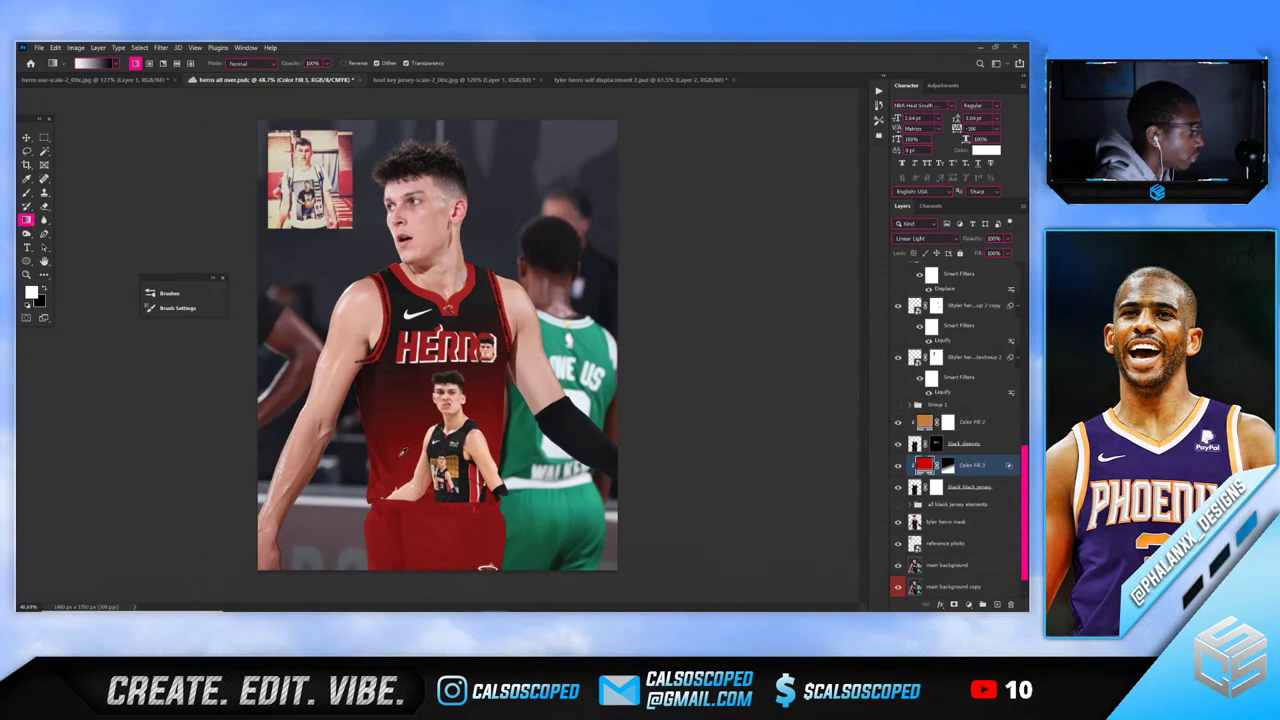
scroll(402, 452, "up", 1)
left_click(839, 346)
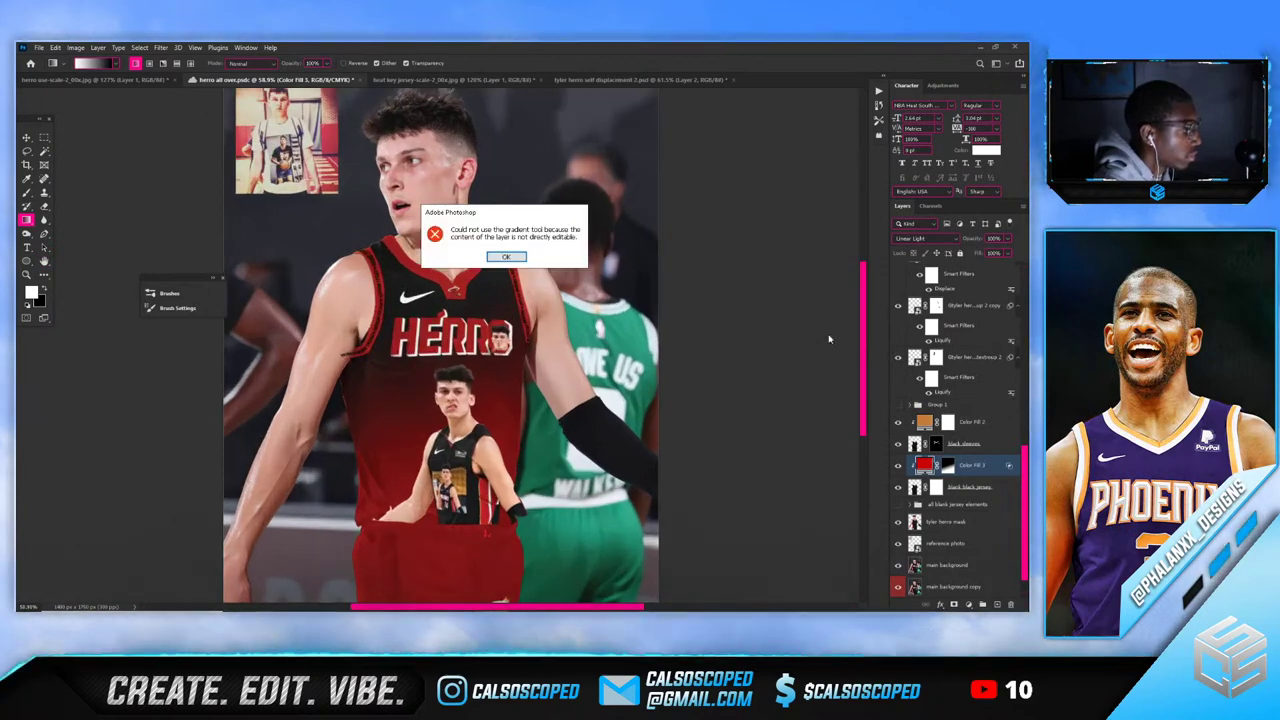
key("Return")
Compare the jersey with the red fill hidden and shown, and examine the fade around the waist and shorts
scroll(828, 339, "down", 2)
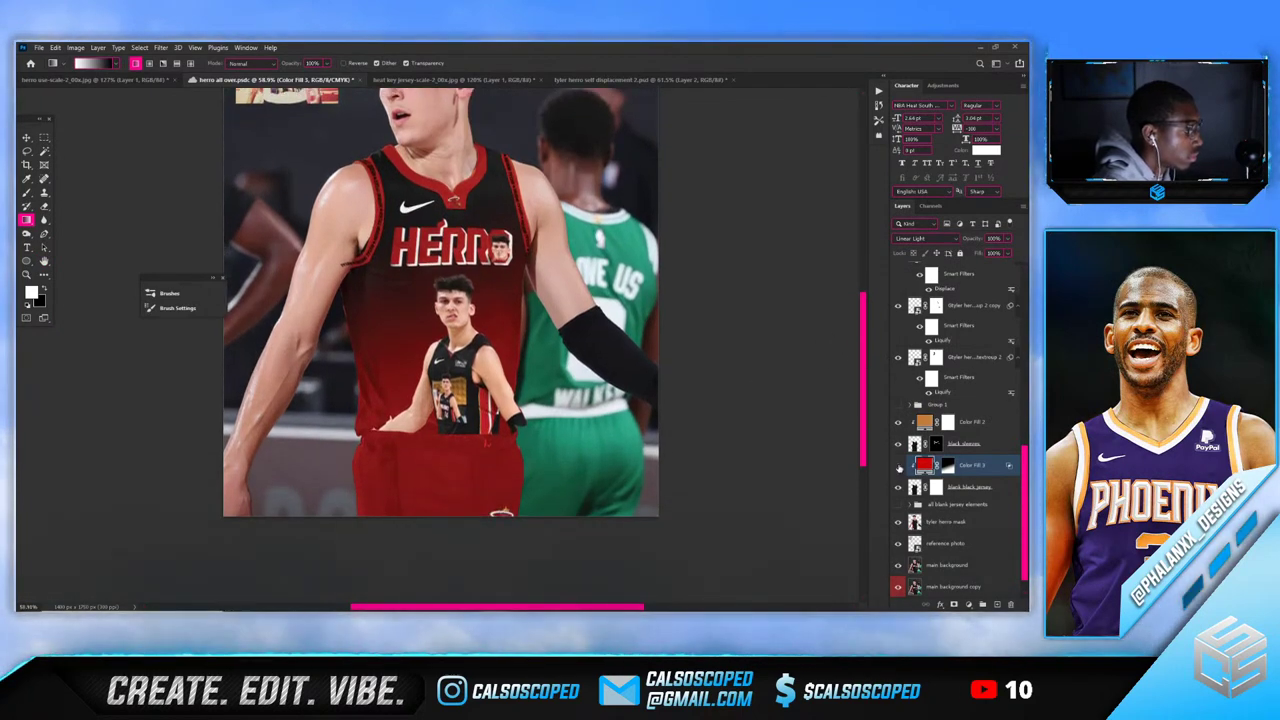
left_click(898, 466)
left_click(898, 466)
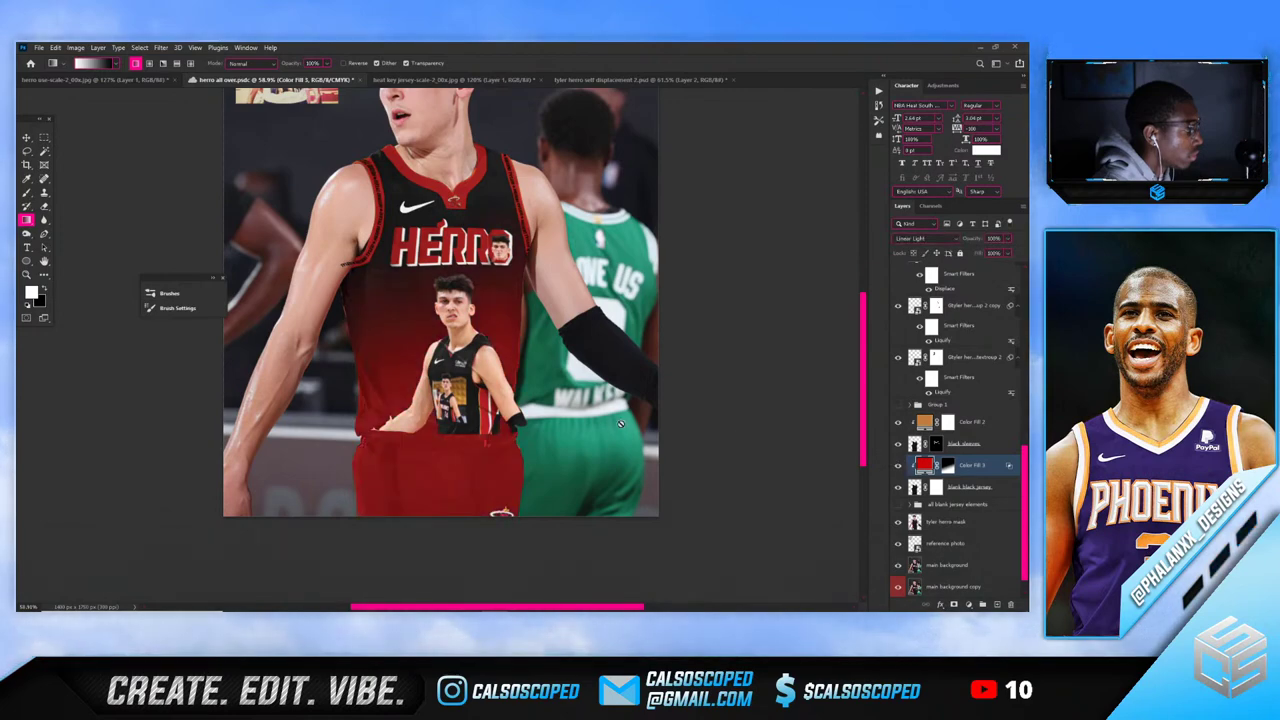
scroll(403, 394, "down", 2)
scroll(403, 394, "up", 4)
scroll(405, 420, "down", 2)
scroll(406, 447, "up", 4)
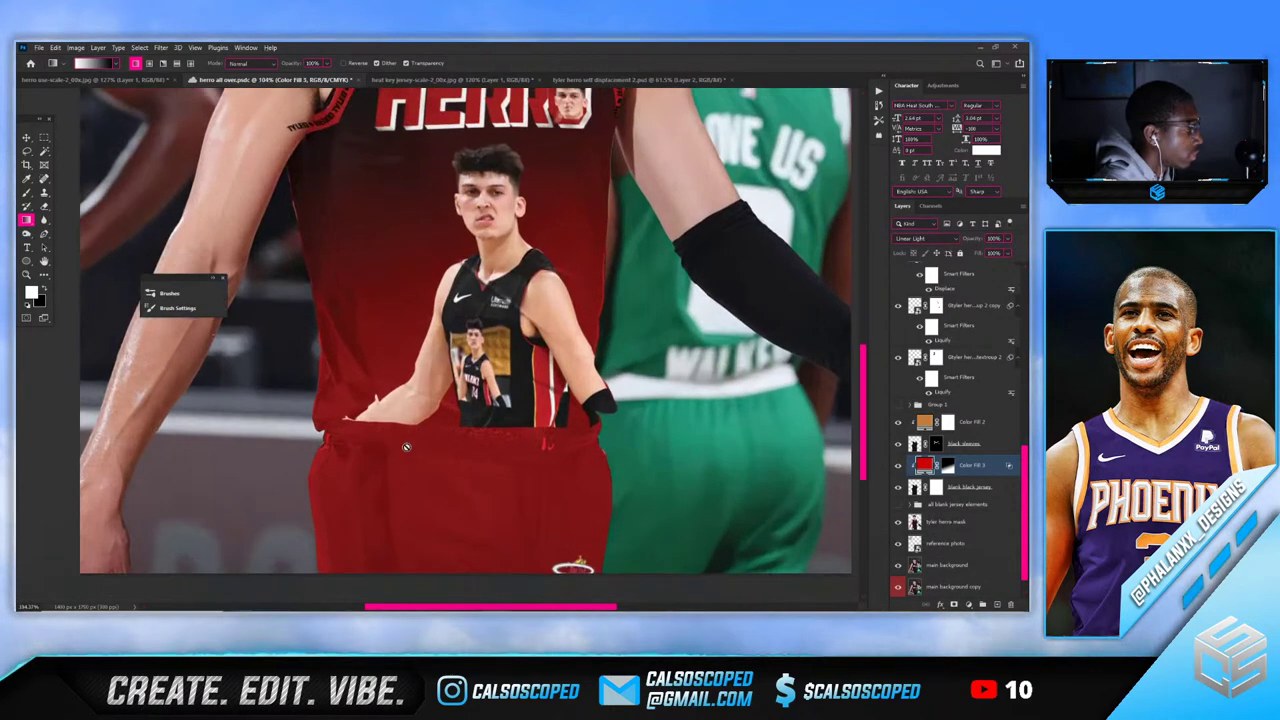
scroll(404, 438, "down", 2)
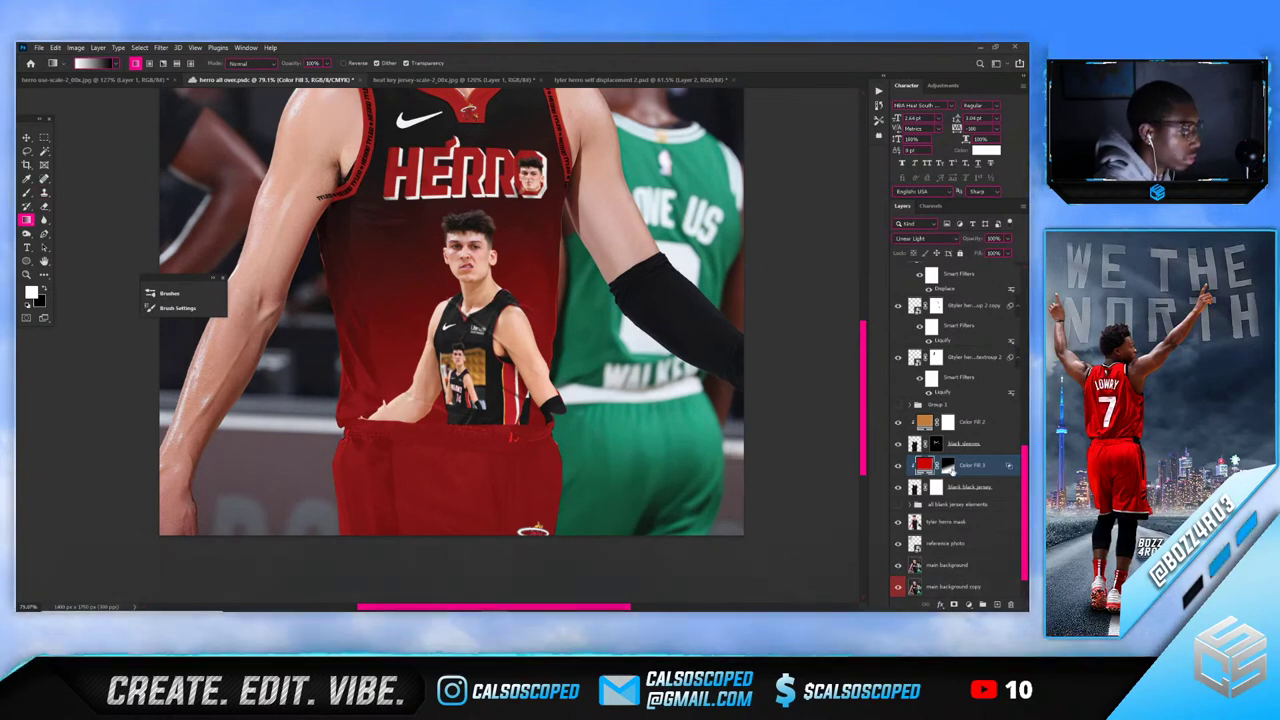
Target the red fill's mask and ready a plain round brush with black as the painting color
left_click(947, 465)
key("b")
key("x")
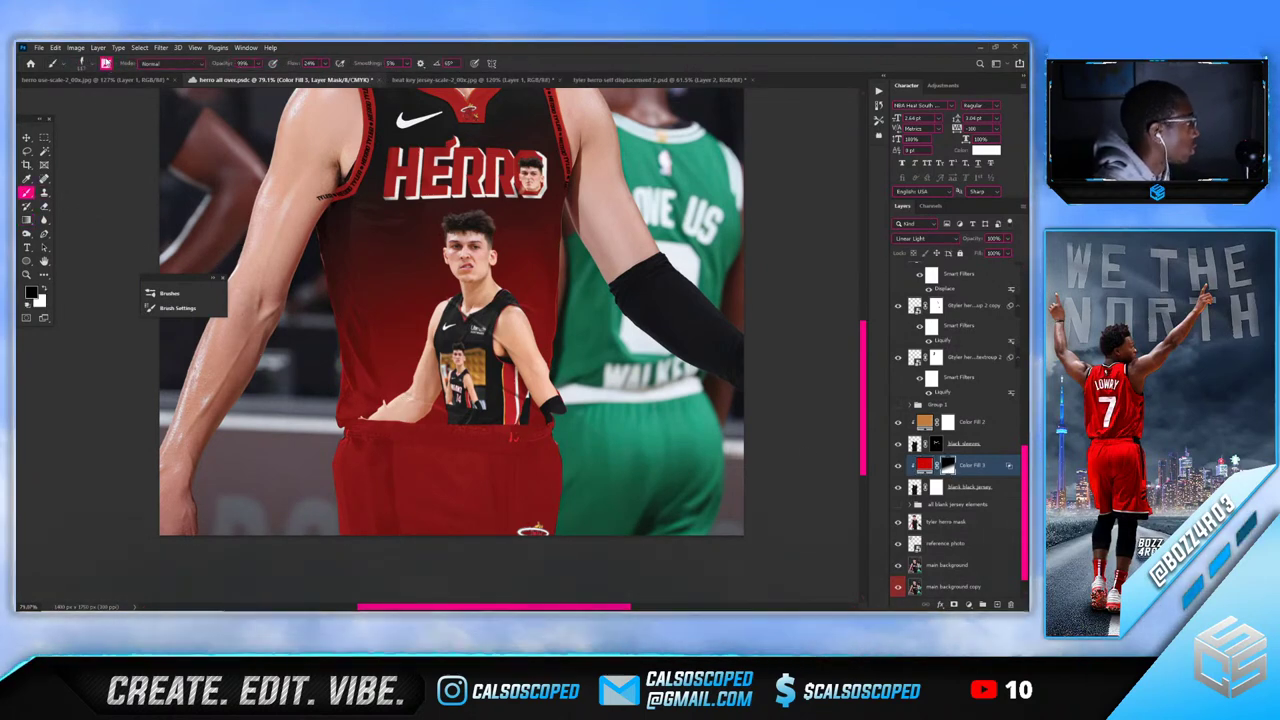
left_click(106, 63)
left_click(331, 311)
left_click(422, 288)
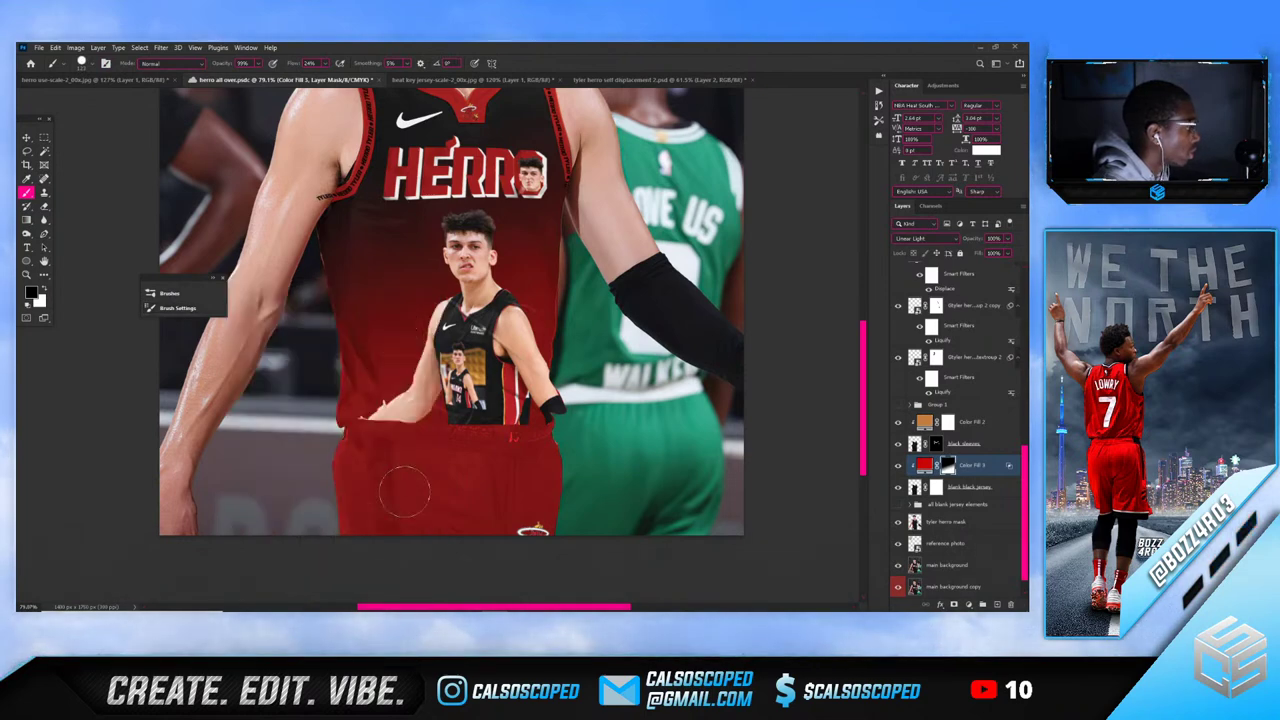
Try painting black over the shorts on the red fill's mask with a large brush at 24% flow
mouse_move(392, 467)
left_mouse_down()
mouse_move(420, 461)
mouse_move(420, 429)
left_mouse_up()
key("ctrl+z")
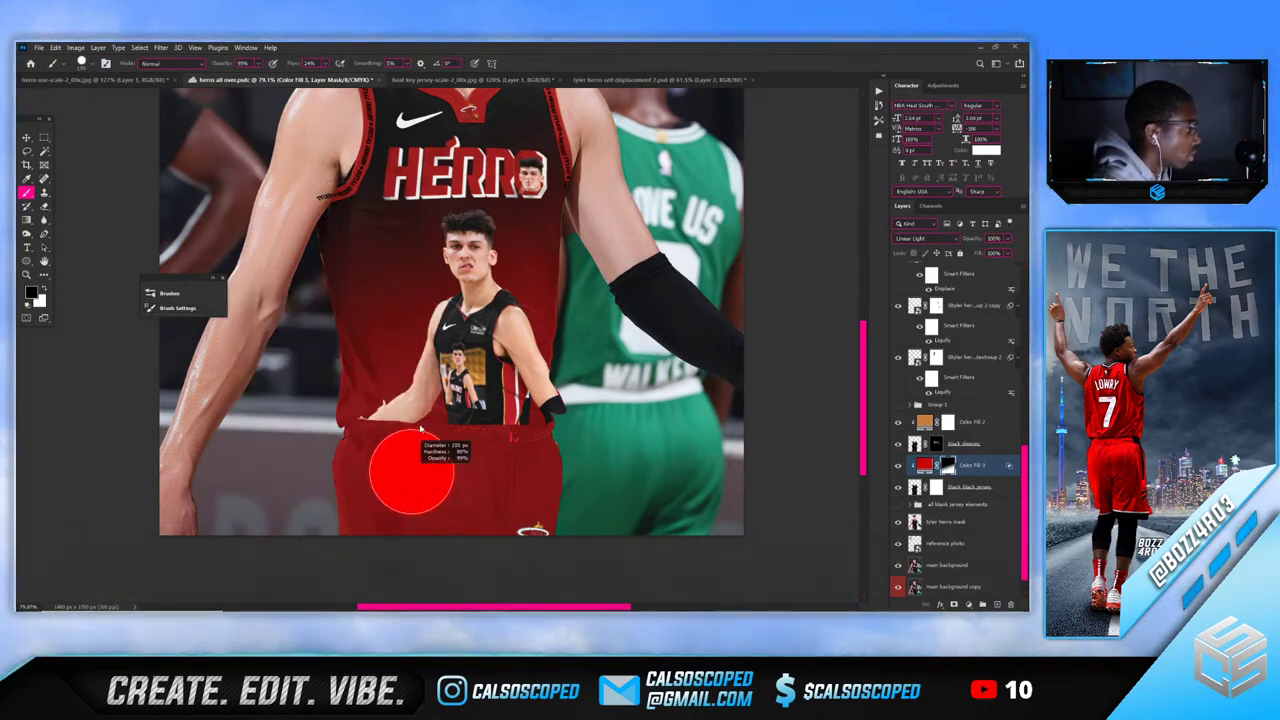
left_click_drag(400, 475, 491, 486)
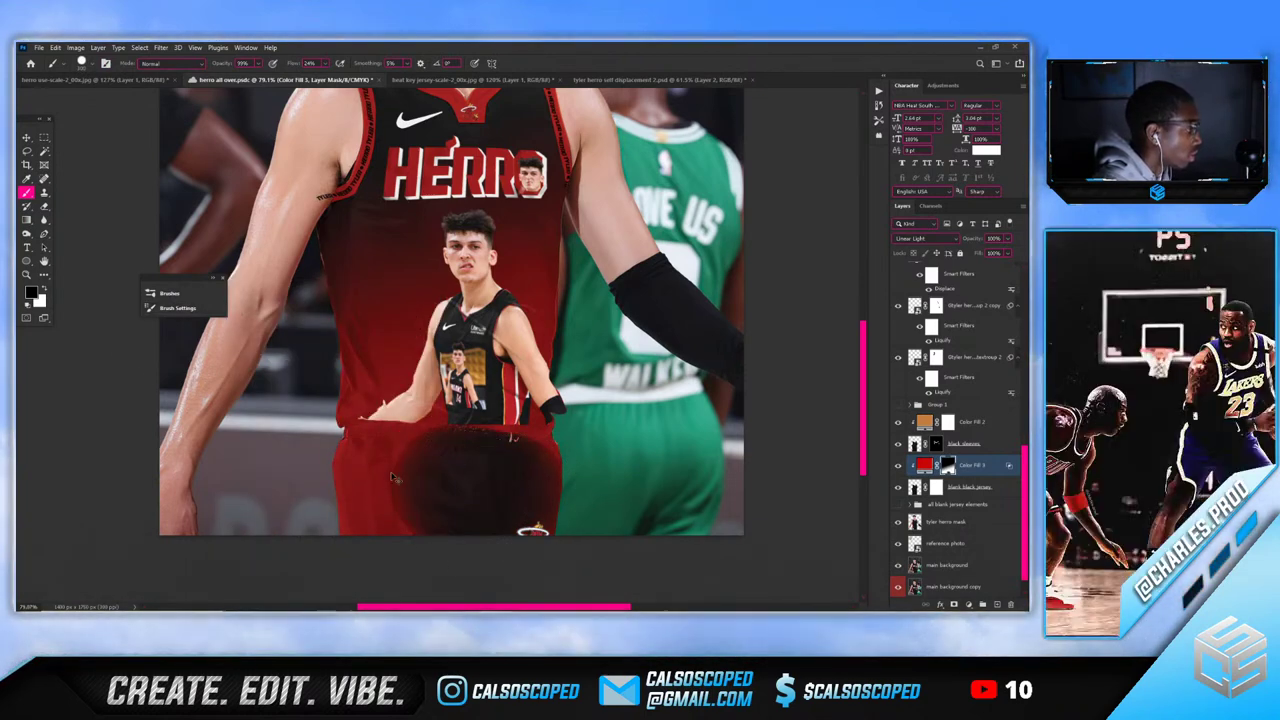
key("ctrl+z")
Raise the brush flow to 100% and paint the shorts black on the red fill's mask to hide the red there
key("F5")
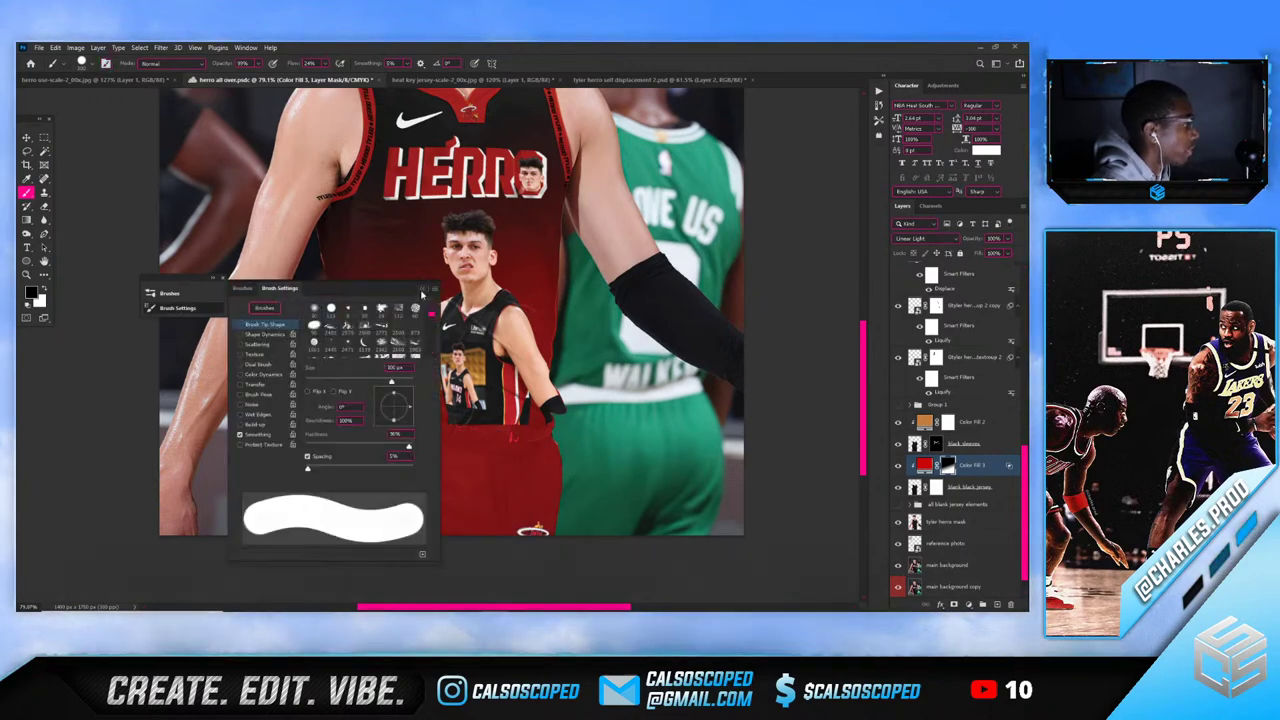
left_click(422, 289)
right_click(400, 253, "alt")
left_click_drag(325, 63, 496, 104)
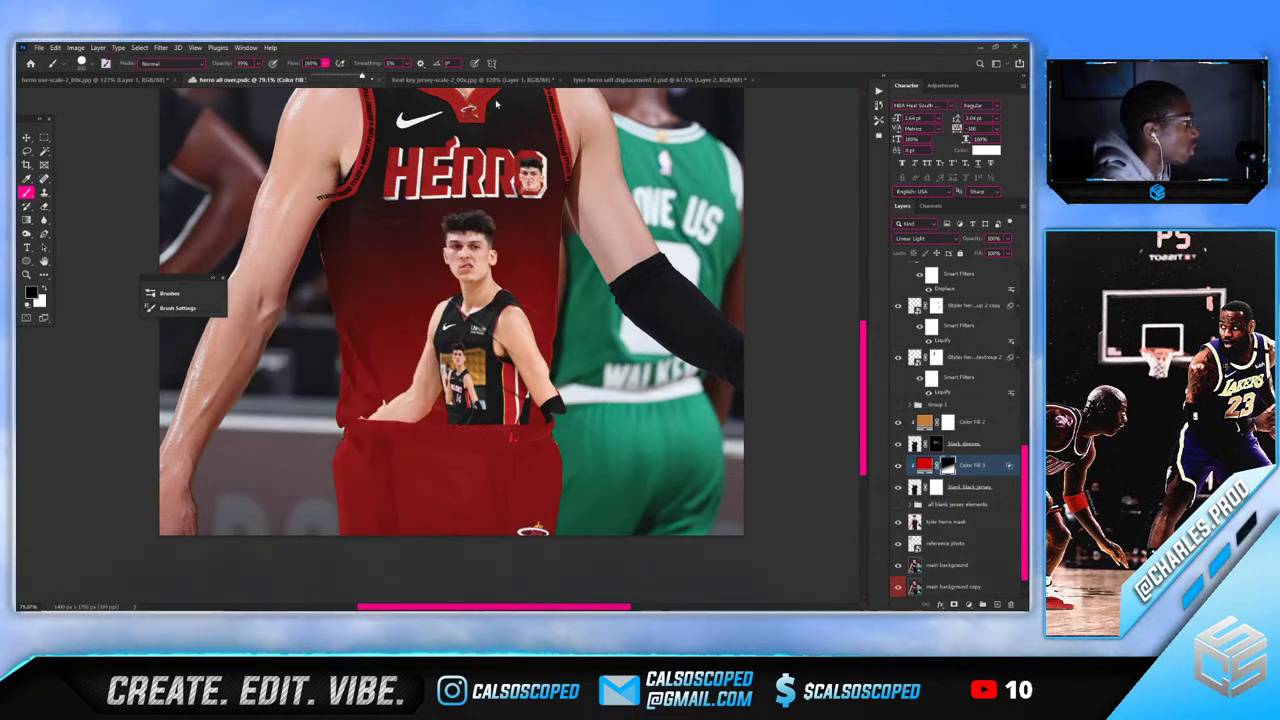
mouse_move(400, 471)
left_mouse_down()
mouse_move(564, 488)
mouse_move(366, 508)
mouse_move(430, 510)
mouse_move(344, 482)
mouse_move(386, 478)
mouse_move(355, 475)
left_mouse_up()
key("ctrl+z")
scroll(523, 485, "up", 3)
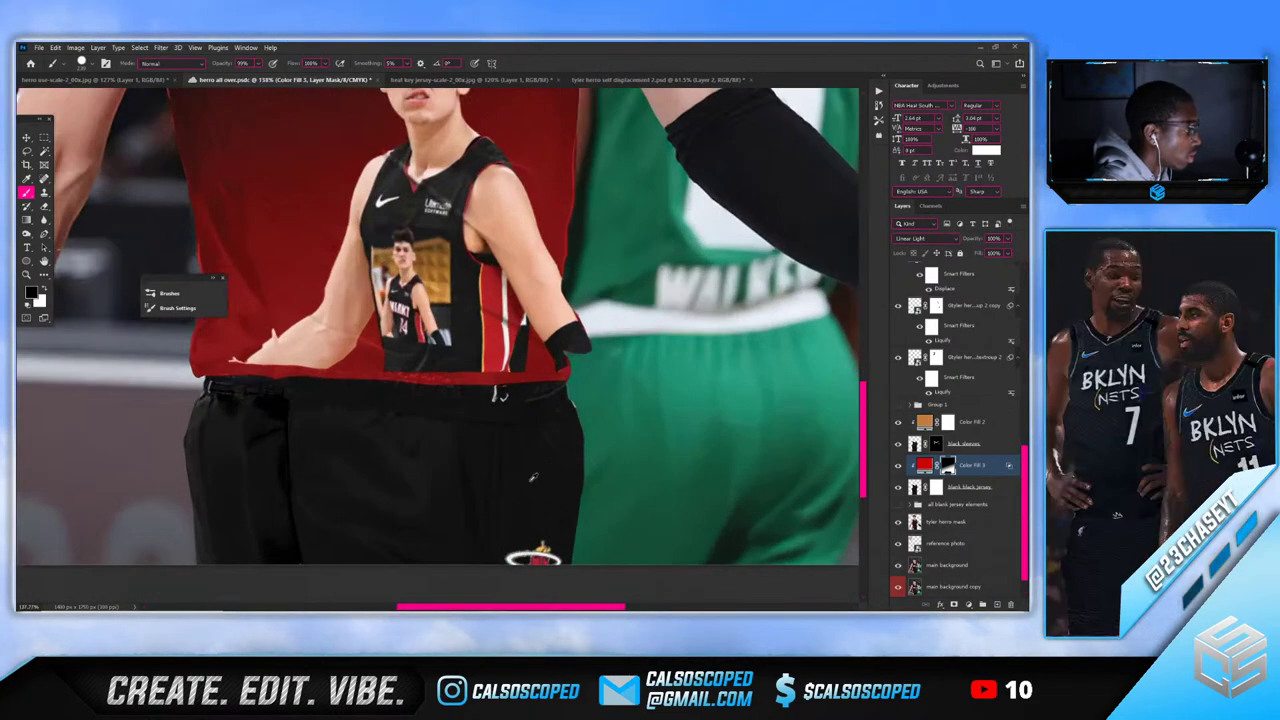
right_click(540, 474, "alt")
Refine the red fill's mask along the waistband with a small brush so the red ends at the jersey's hem
scroll(500, 450, "down", 5)
scroll(414, 452, "up", 4)
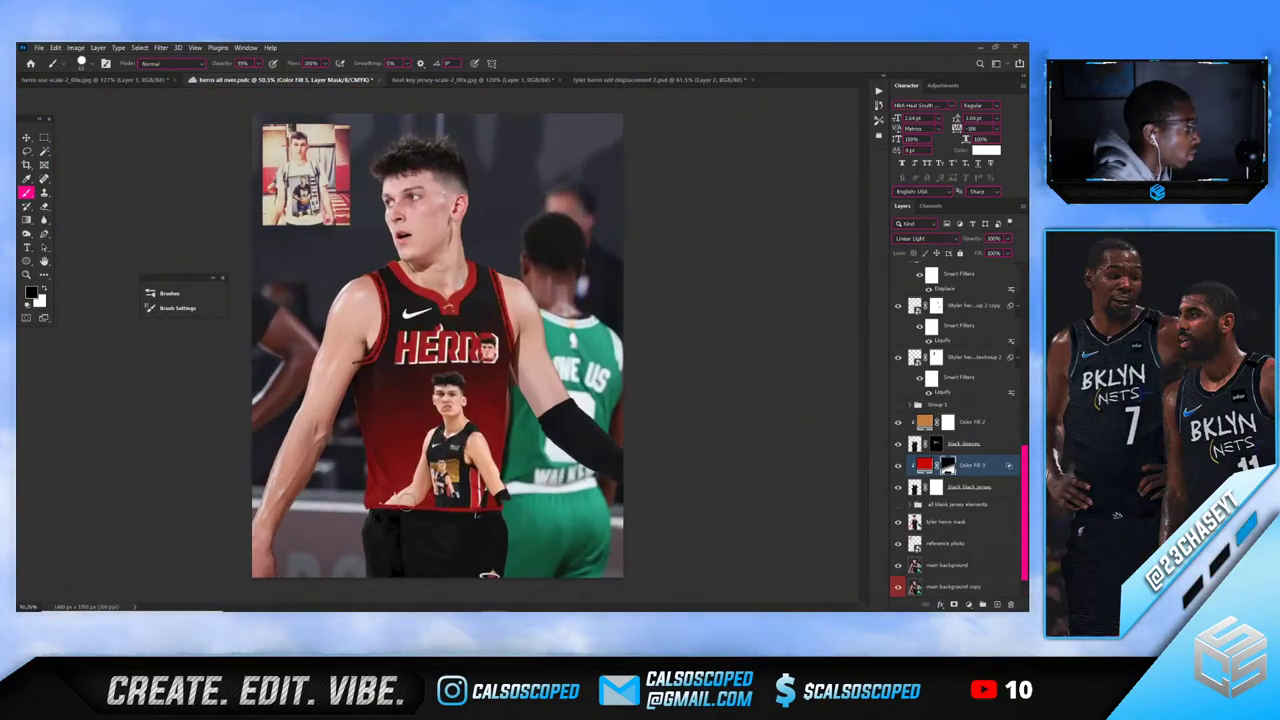
scroll(397, 391, "up", 4)
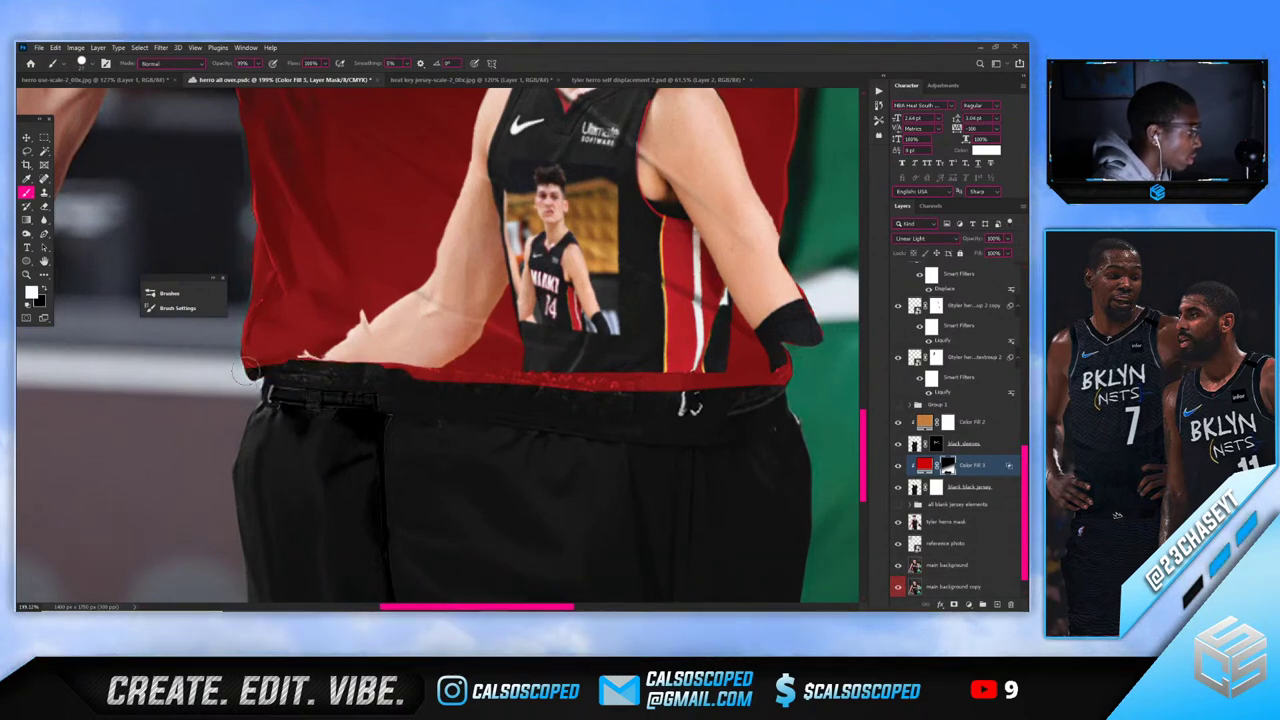
key("x")
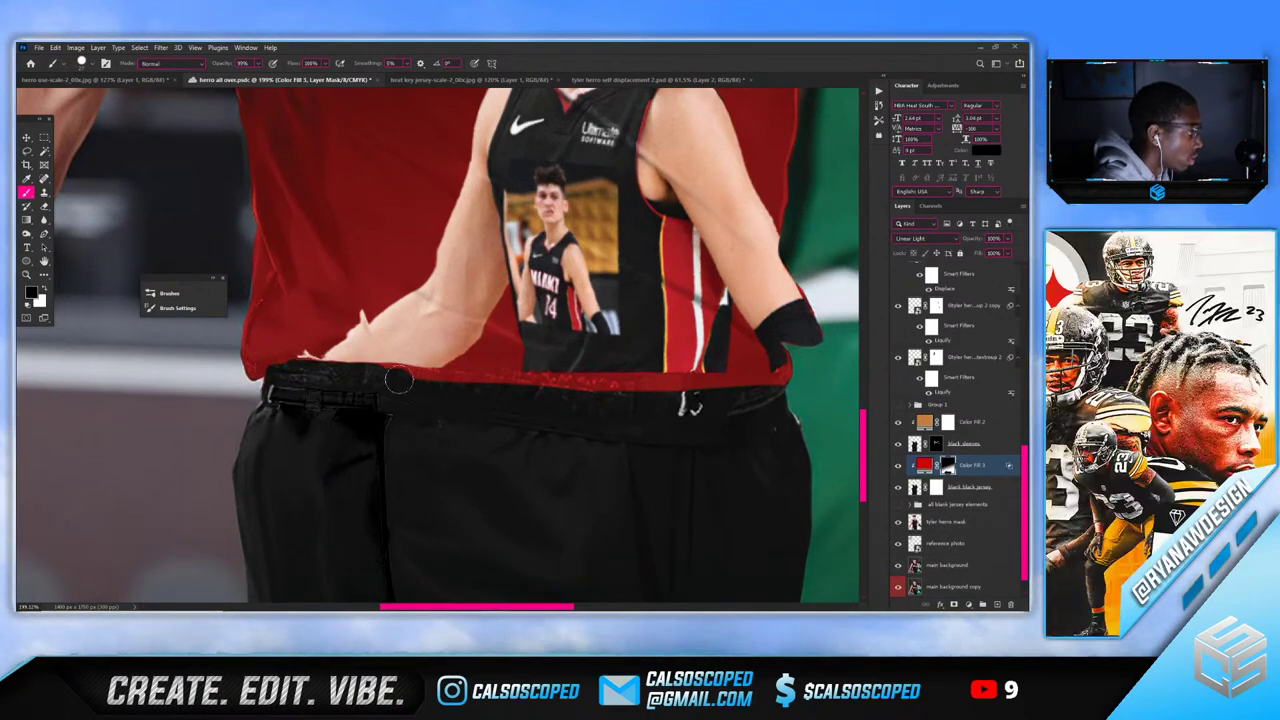
mouse_move(371, 377)
left_mouse_down()
mouse_move(559, 400)
mouse_move(507, 396)
mouse_move(775, 382)
left_mouse_up()
key("ctrl+0")
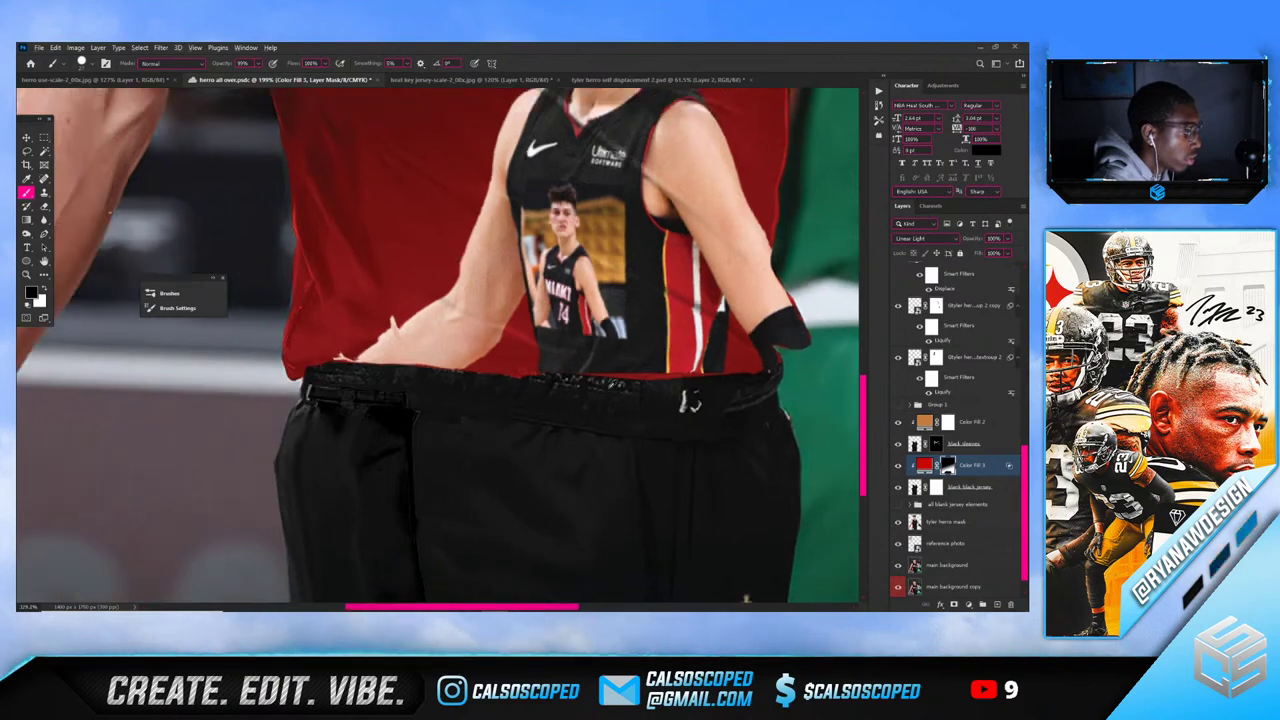
scroll(426, 425, "up", 6)
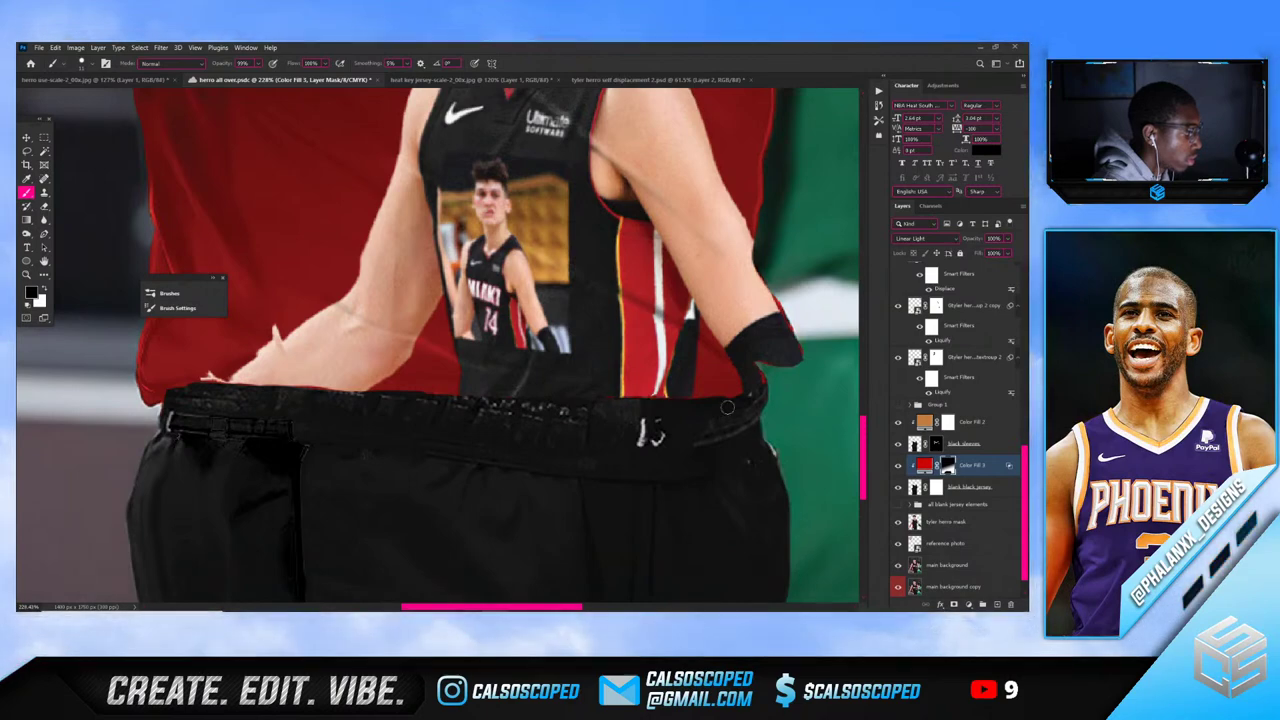
scroll(770, 395, "down", 10)
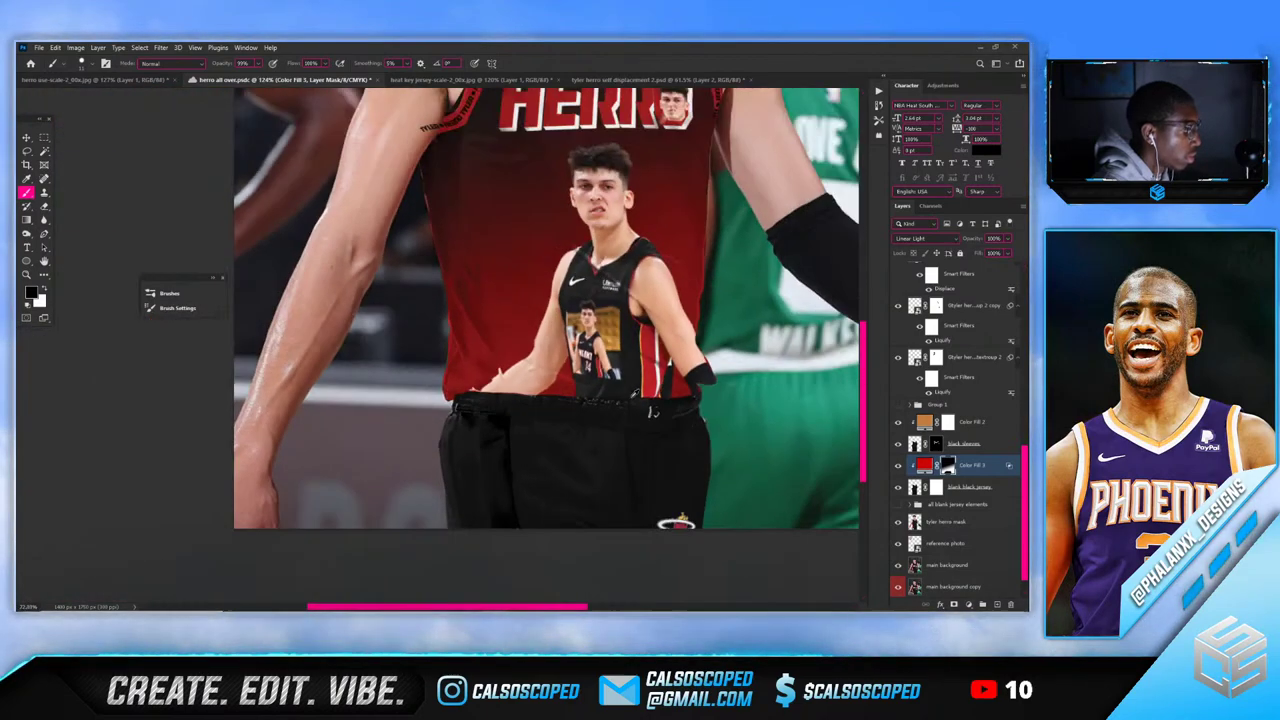
Duplicate the key logo on the collar and move the copy down to the shorts beside the waistband's white mark
key("v")
scroll(437, 345, "up", 1)
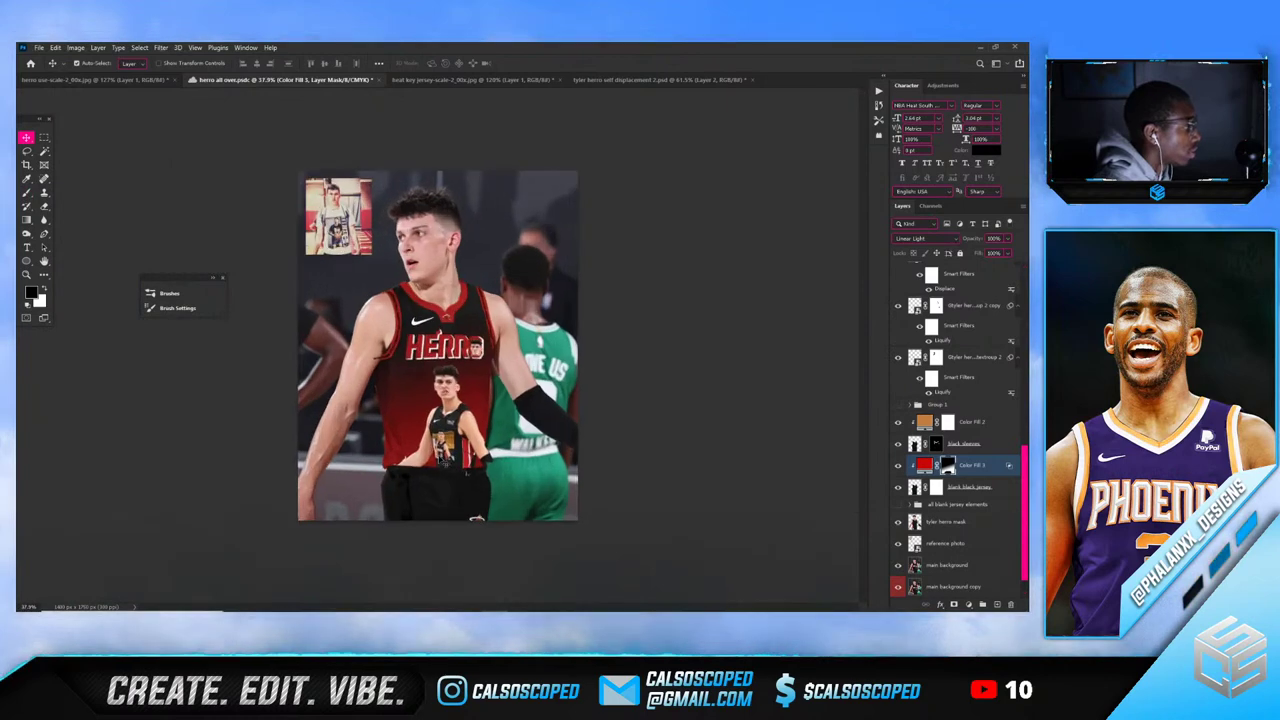
scroll(436, 330, "up", 2)
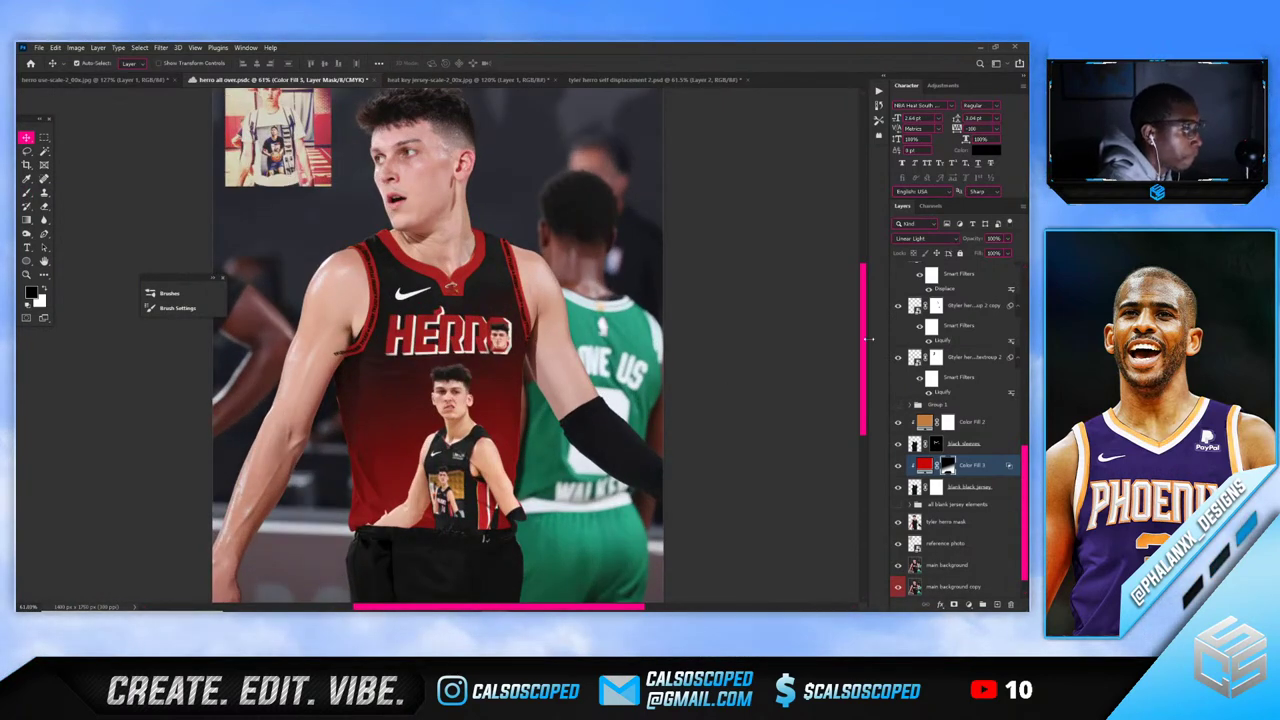
scroll(430, 470, "up", 2)
left_click(423, 472)
scroll(423, 472, "up", 1)
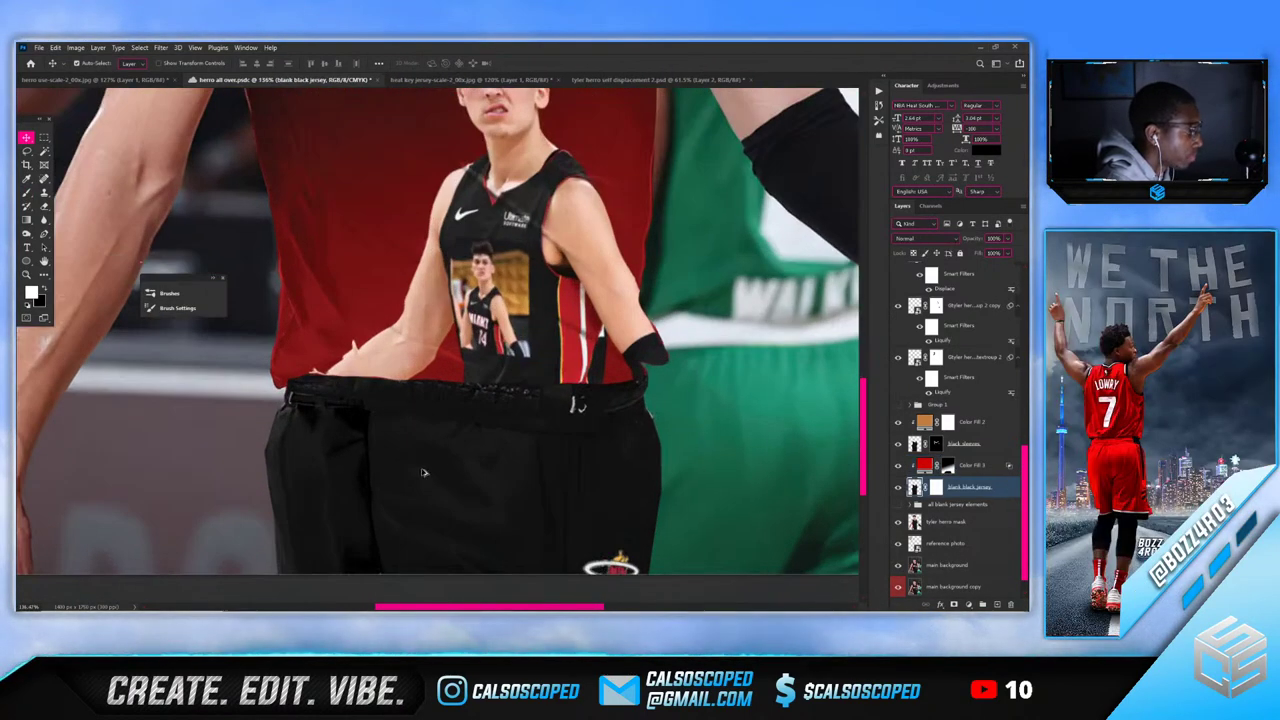
scroll(551, 425, "down", 2)
left_click(521, 147)
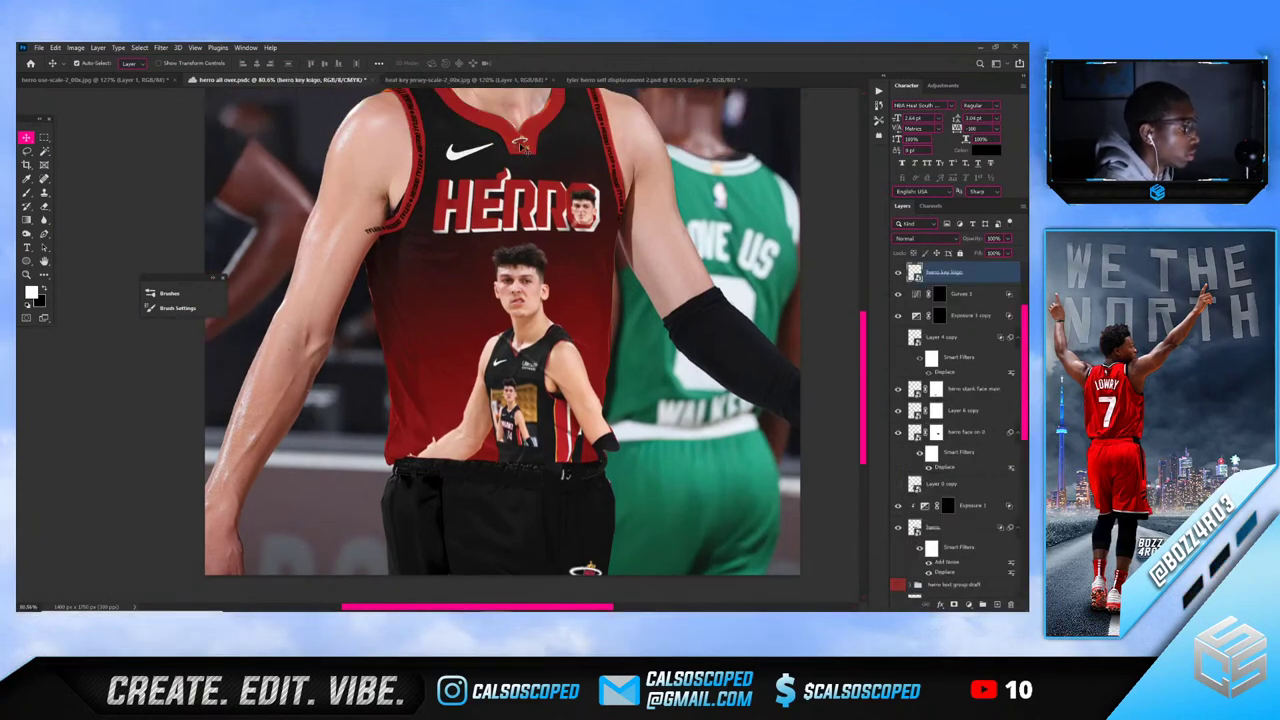
key("ctrl+j")
key("ctrl+t")
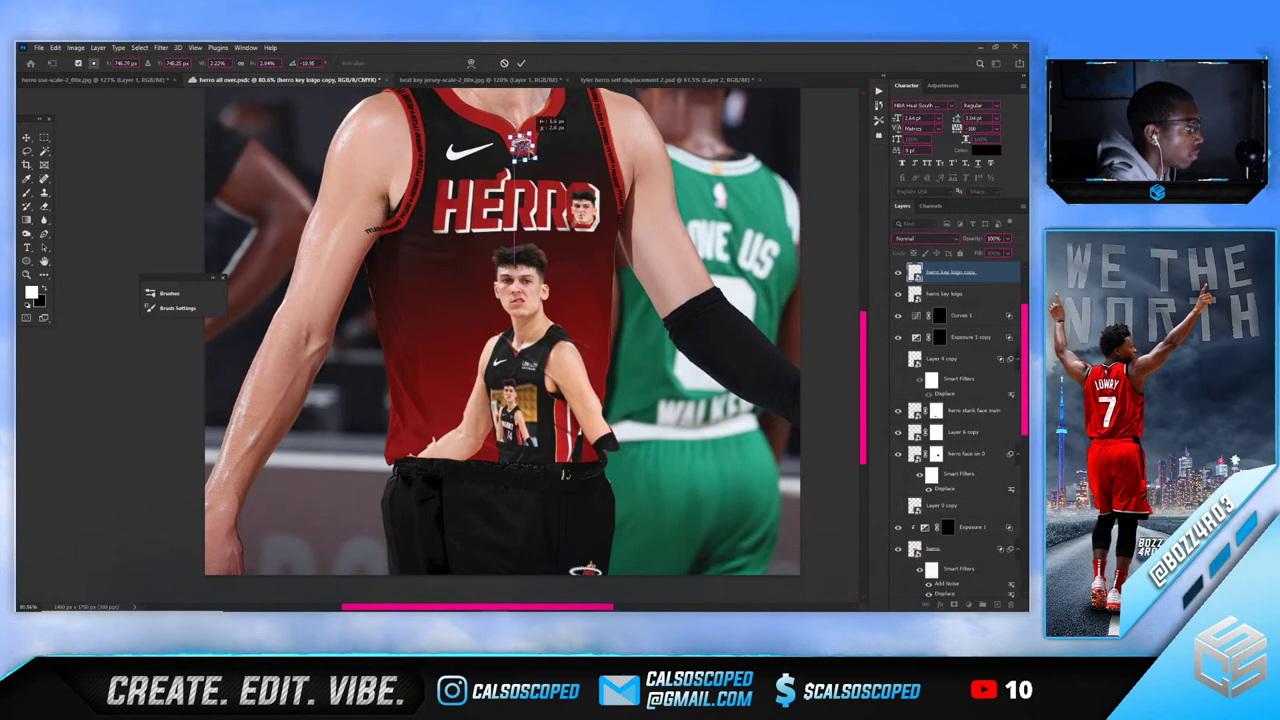
left_click_drag(520, 143, 559, 474)
scroll(564, 496, "up", 5)
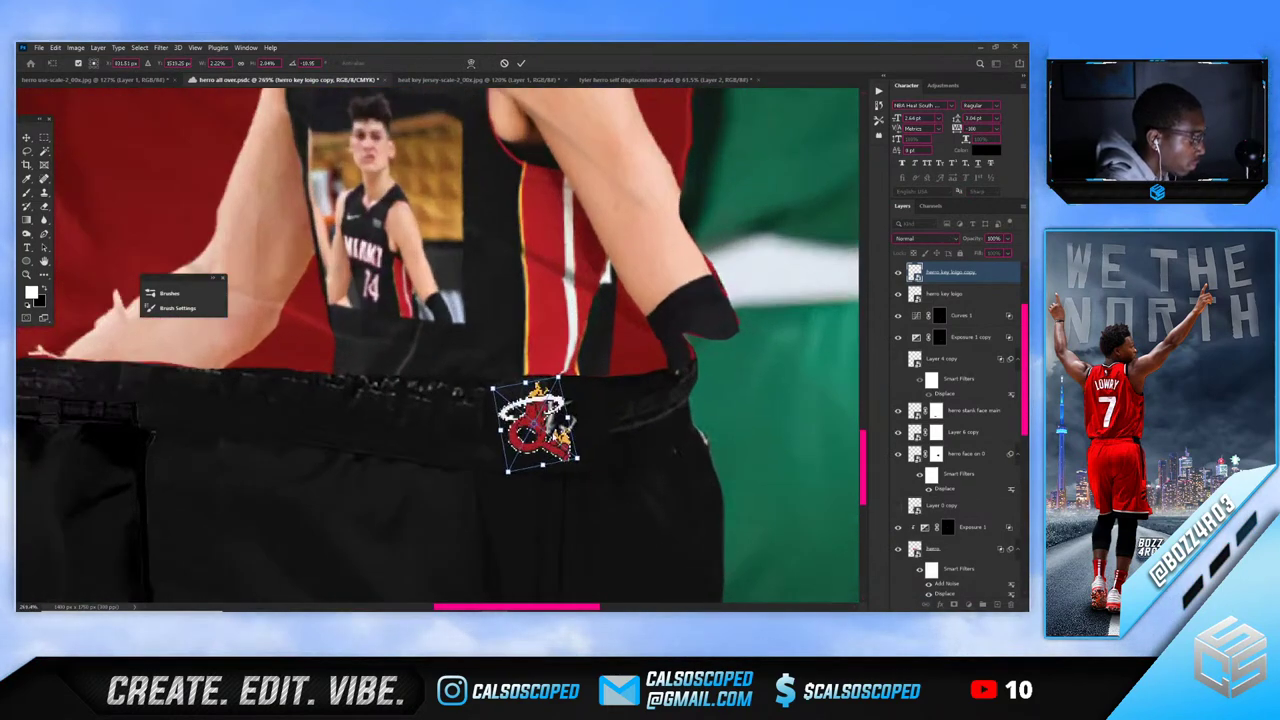
left_click_drag(525, 409, 451, 433)
key("Return")
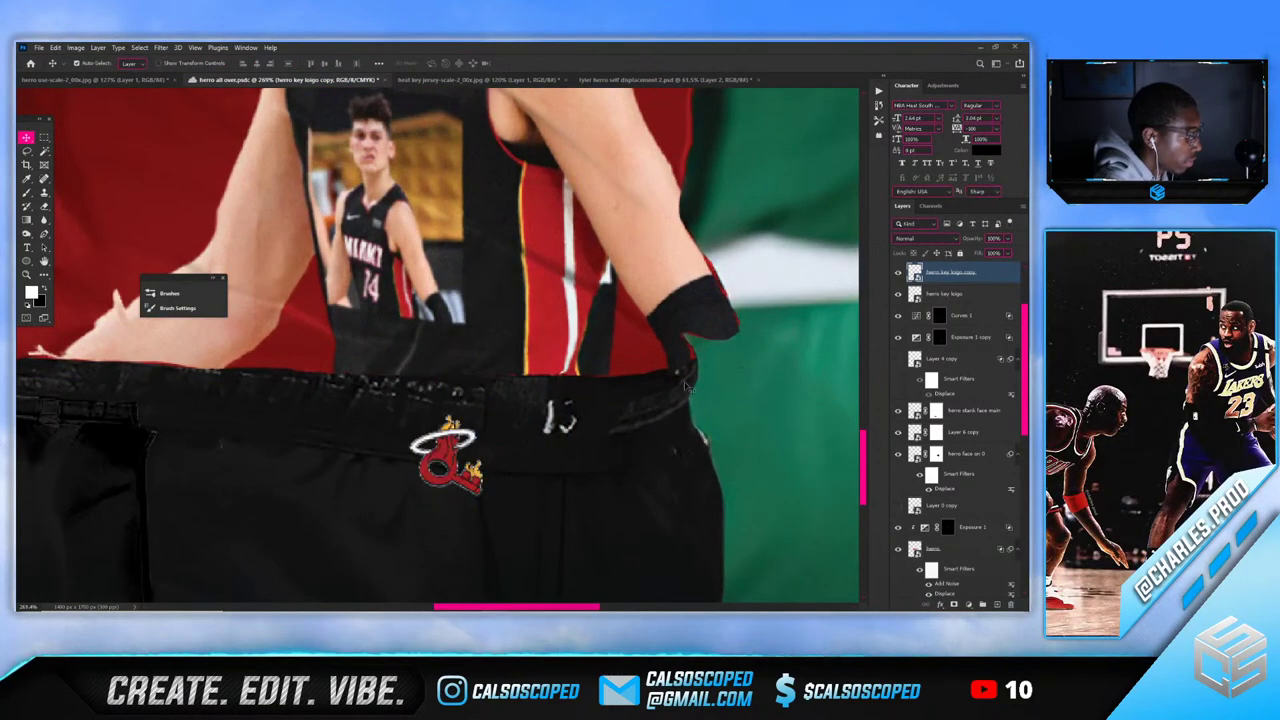
Lasso the white mark on the waistband in the blank black jersey layer and fill the selection to remove it
left_click(564, 412)
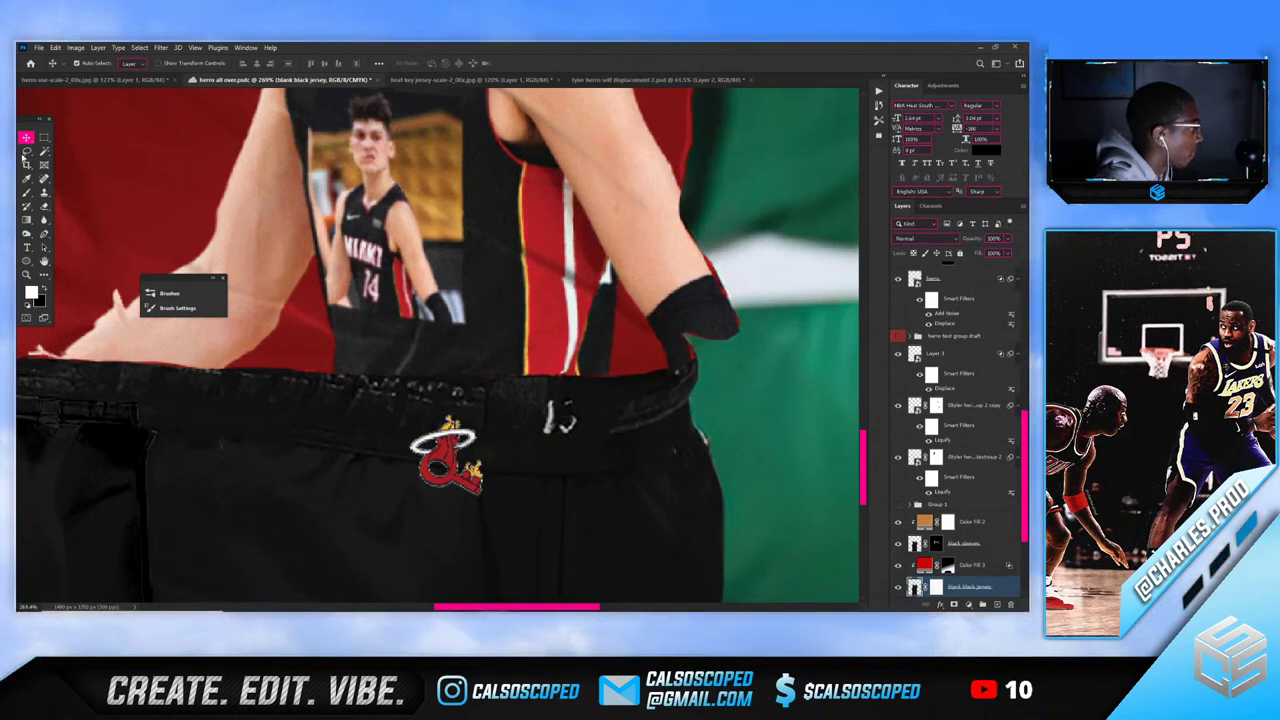
key("l")
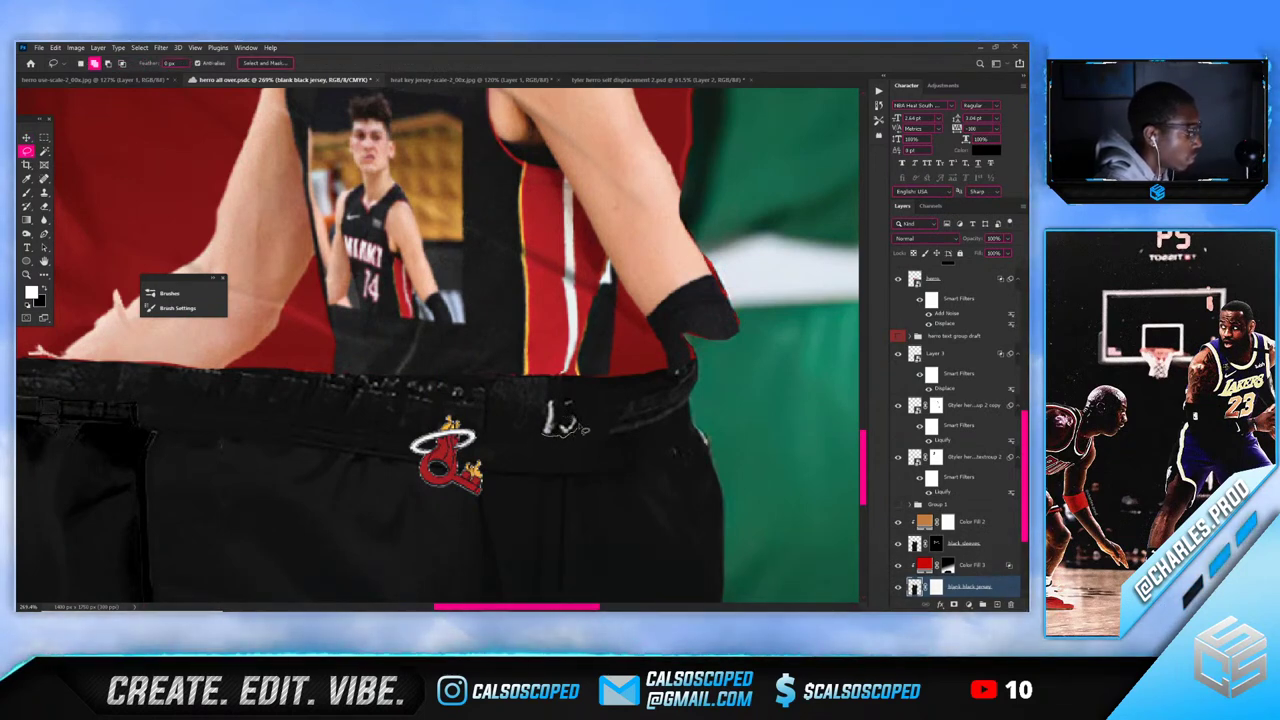
left_click_drag(586, 430, 548, 401)
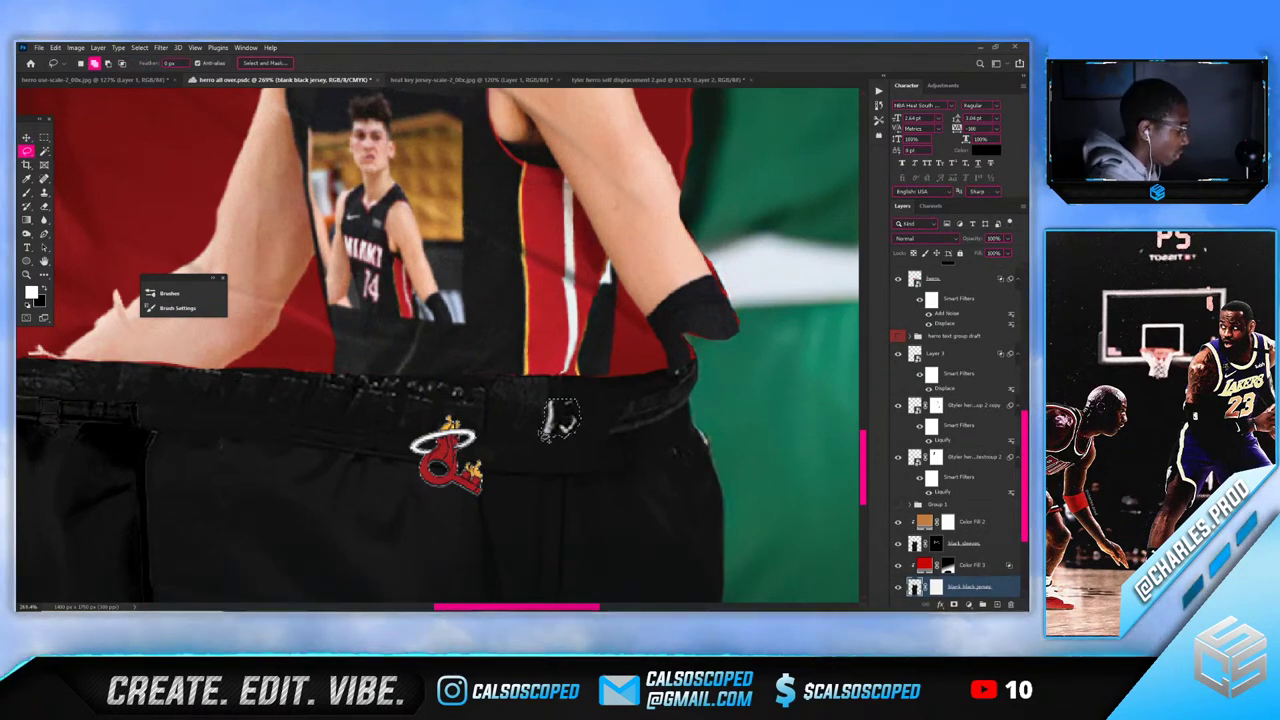
key("shift+BackSpace")
key("Return")
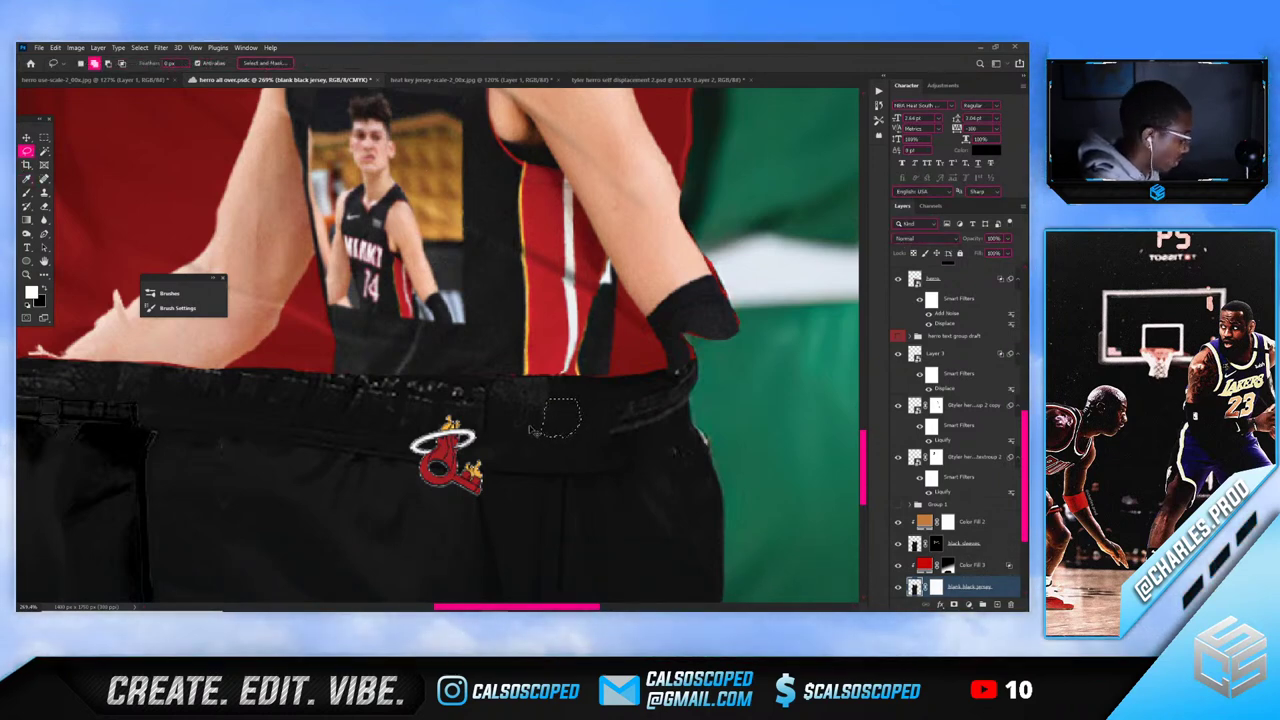
Move the key logo copy onto the cleared spot on the waistband and warp its corners to follow the fabric
key("v")
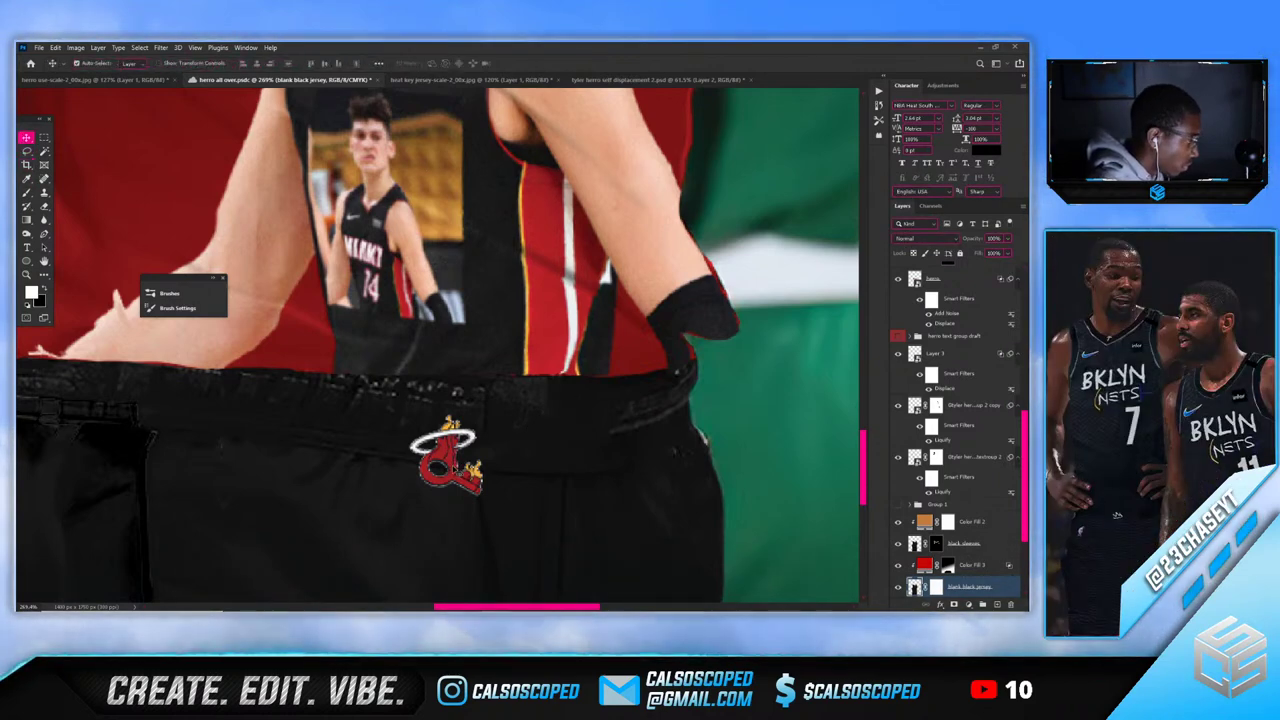
left_click_drag(466, 472, 583, 446)
key("ctrl+t")
right_click(570, 428)
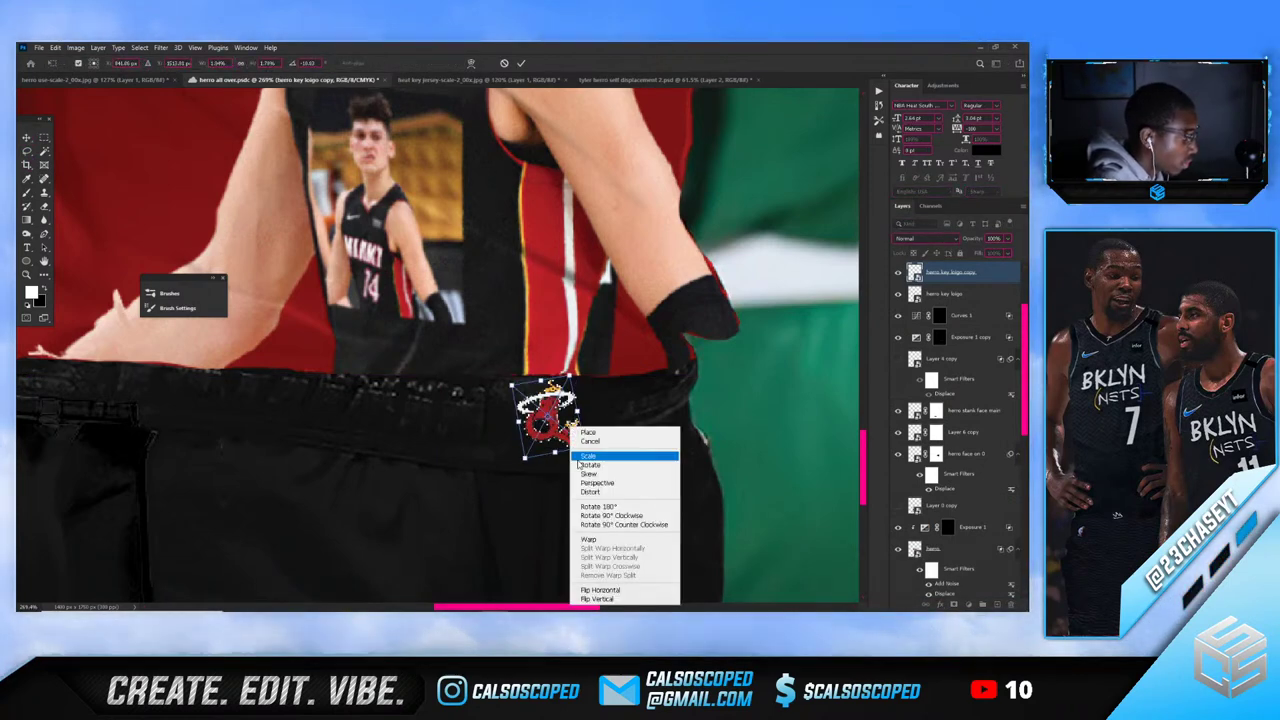
left_click(590, 539)
left_click_drag(525, 458, 516, 449)
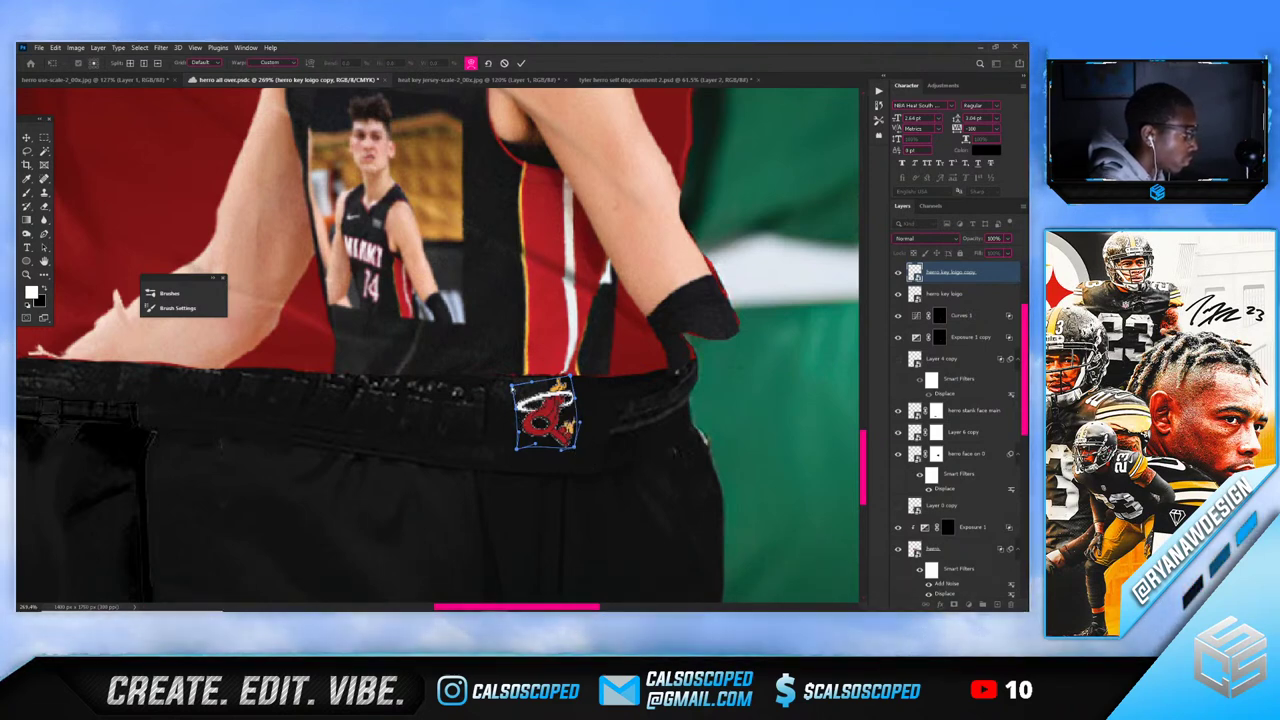
left_click_drag(515, 389, 521, 387)
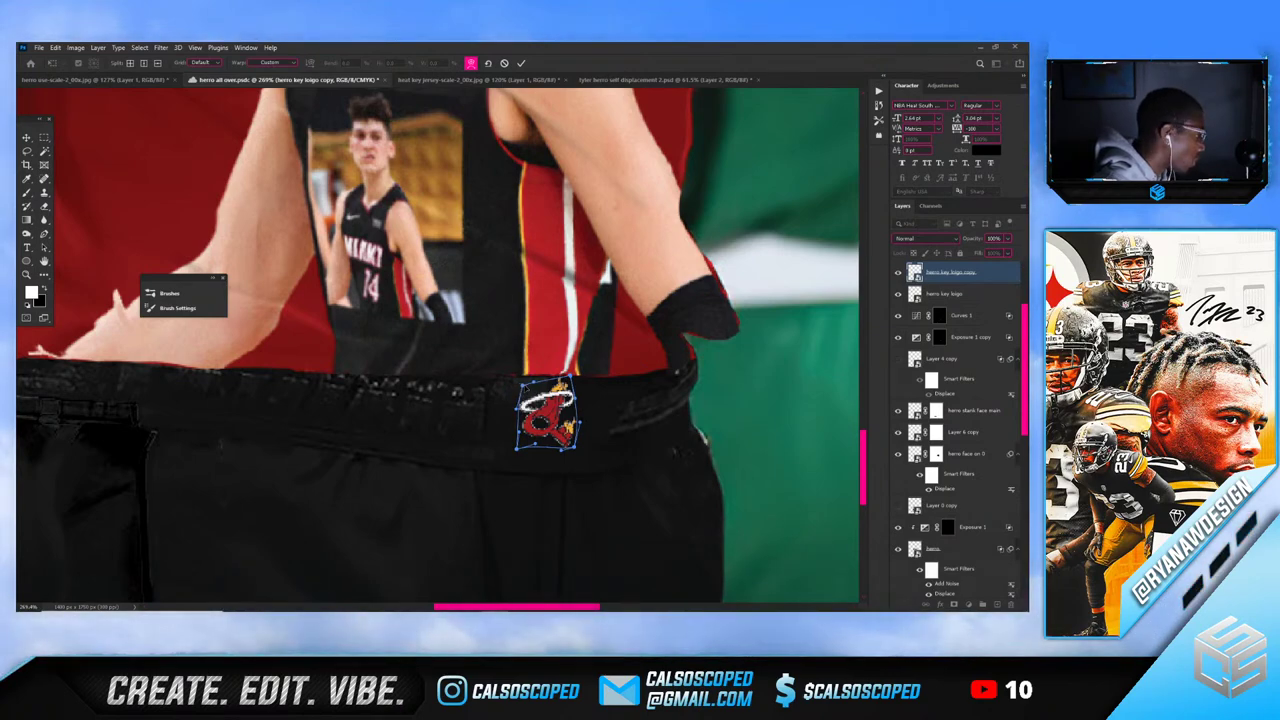
left_click(521, 63)
In the key logo copy's blending options, split the black Underlying Layer slider under Blend If to blend it into the waistband
scroll(489, 383, "down", 10)
scroll(487, 383, "up", 2)
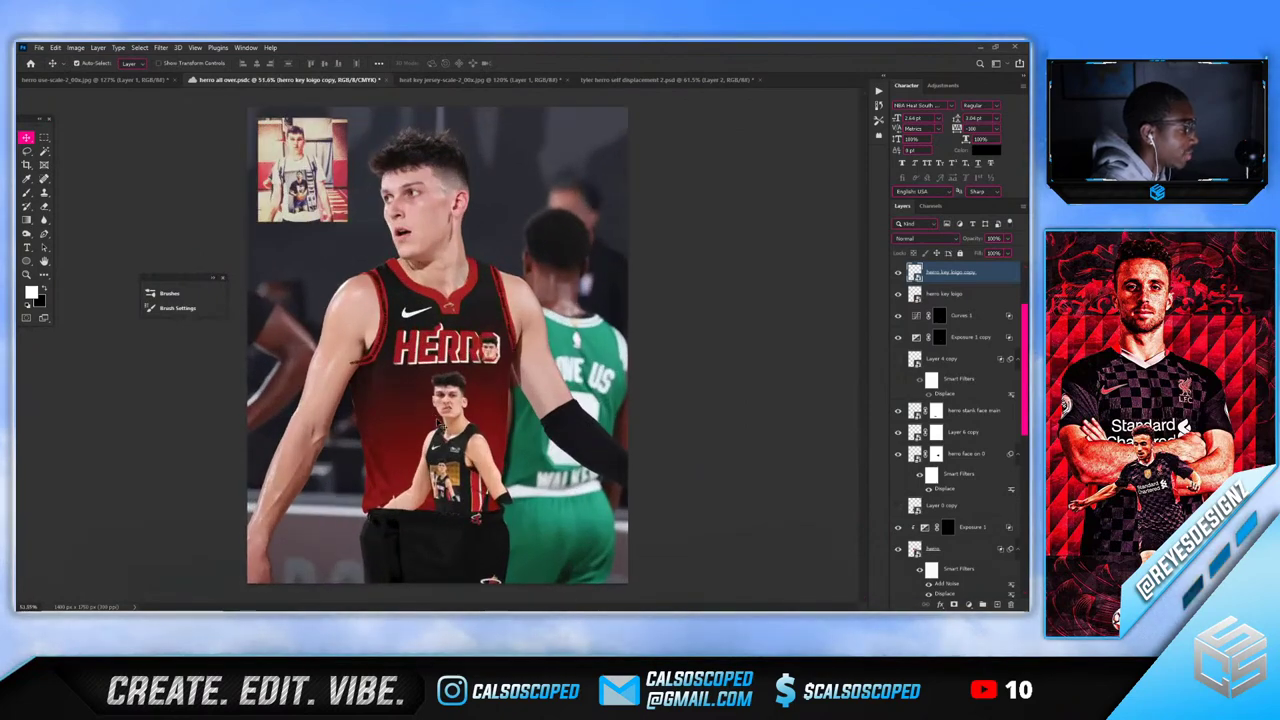
scroll(372, 468, "up", 7)
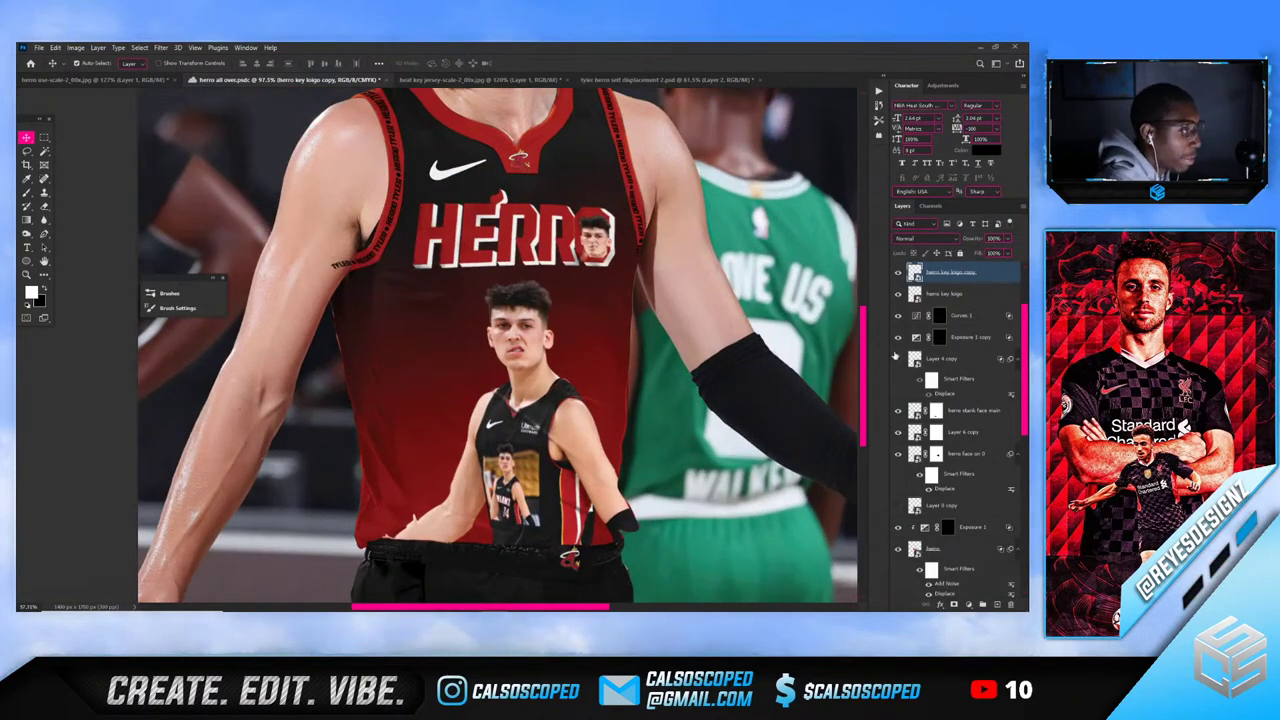
scroll(588, 596, "up", 9)
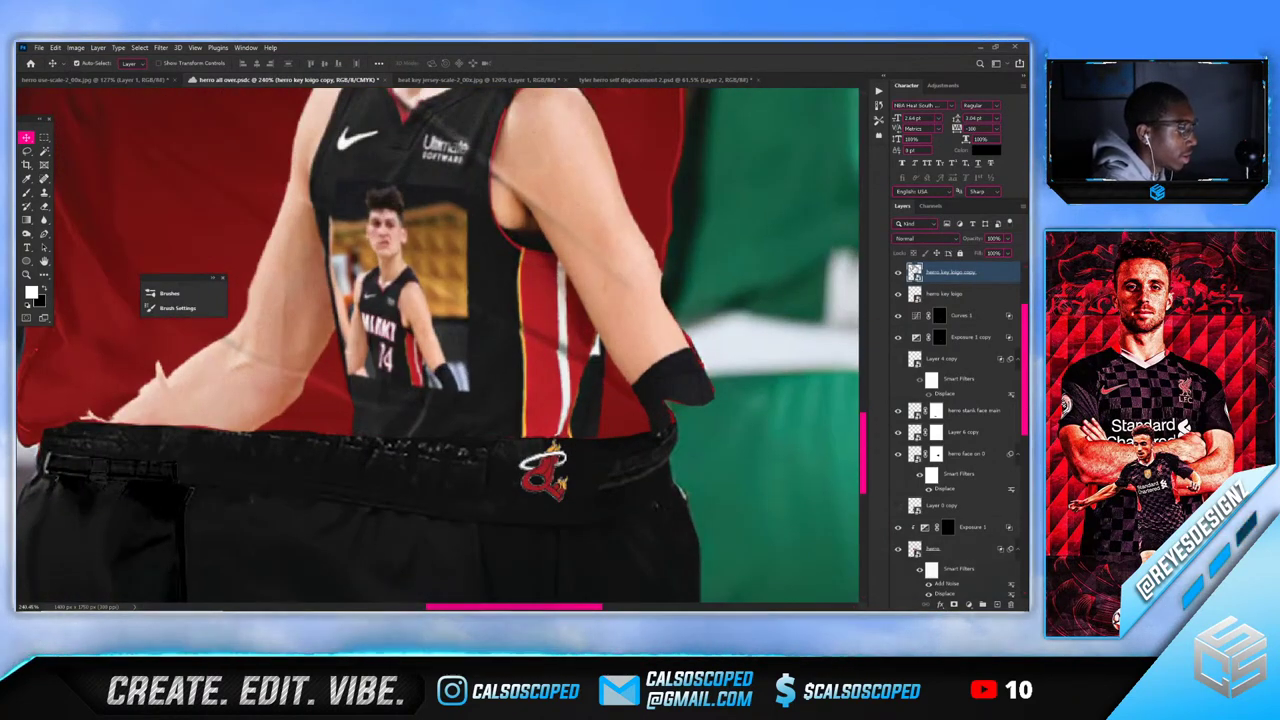
right_click(915, 270)
left_click(945, 279)
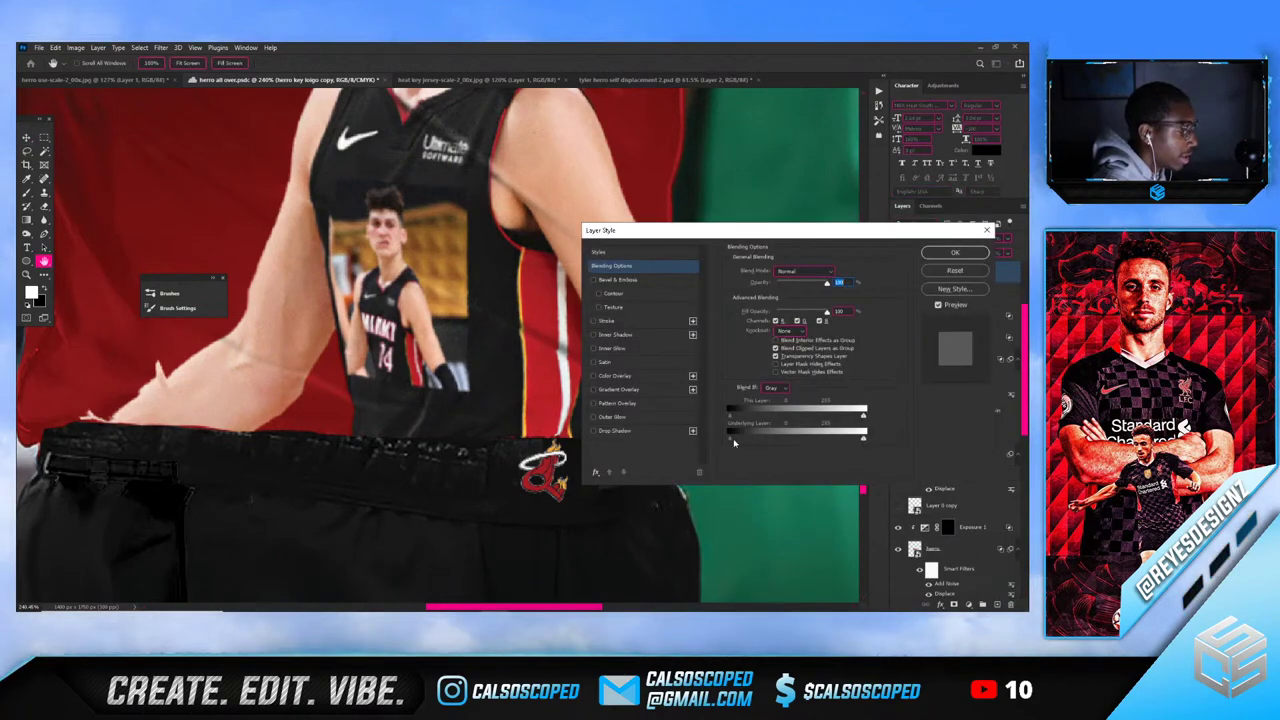
left_click_drag(731, 438, 783, 442)
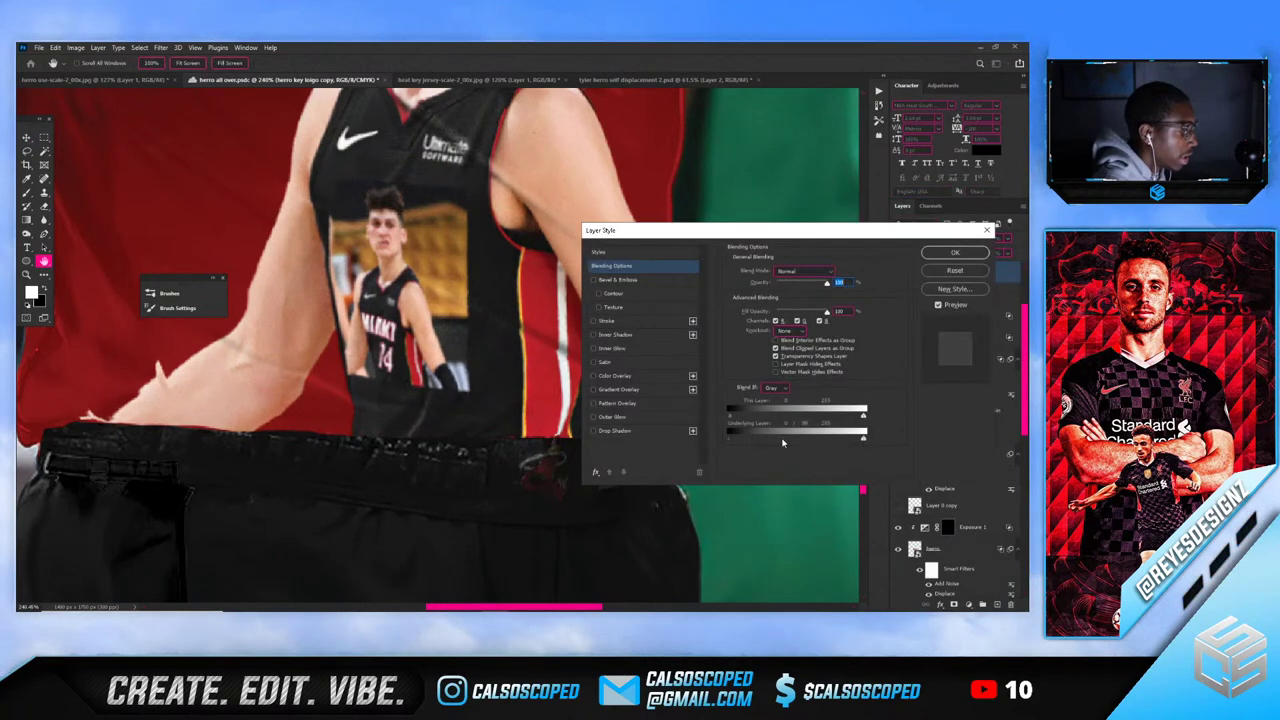
left_click(955, 252)
scroll(477, 368, "down", 6)
scroll(477, 368, "up", 2)
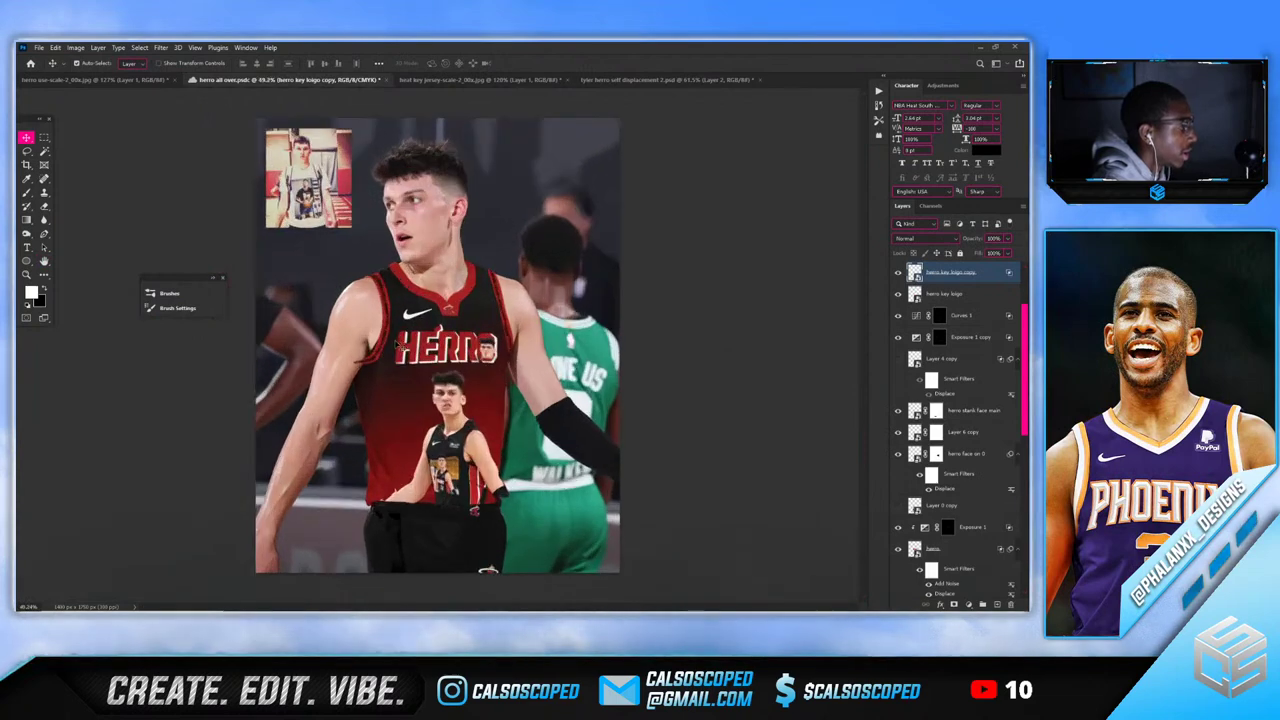
scroll(393, 519, "up", 2)
scroll(393, 519, "up", 2)
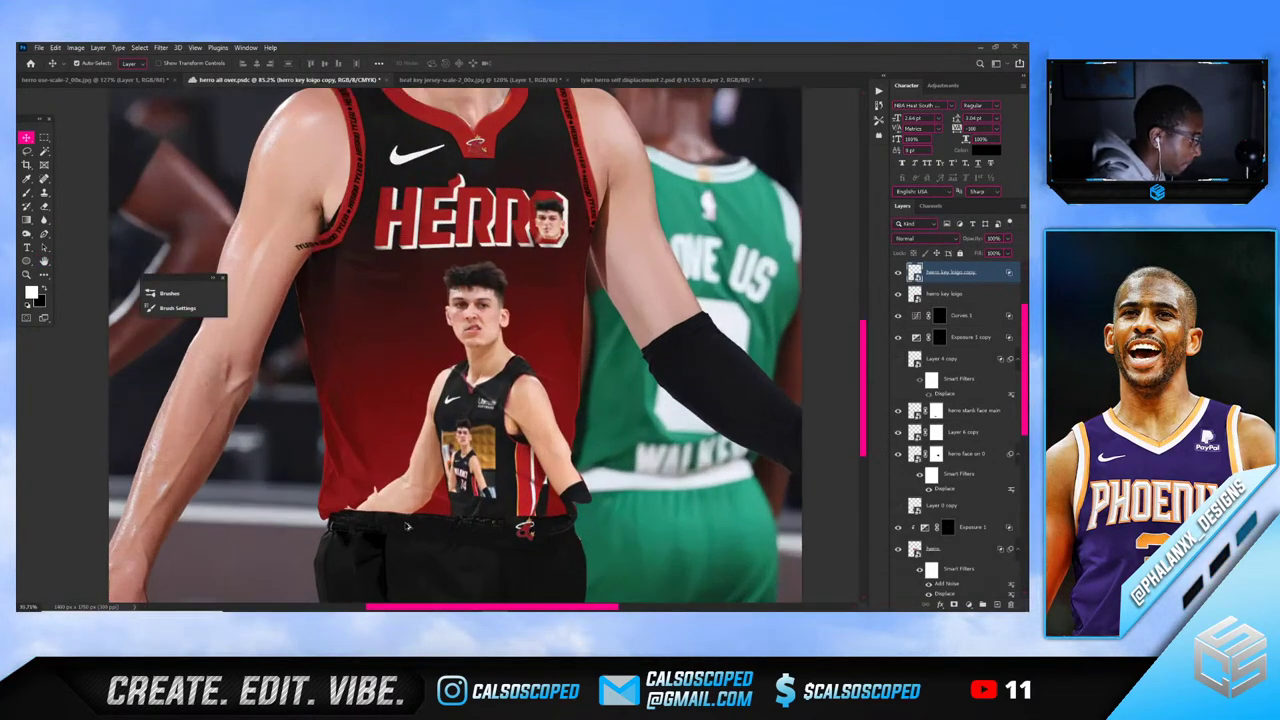
scroll(339, 420, "up", 2)
left_click_drag(340, 420, 393, 394)
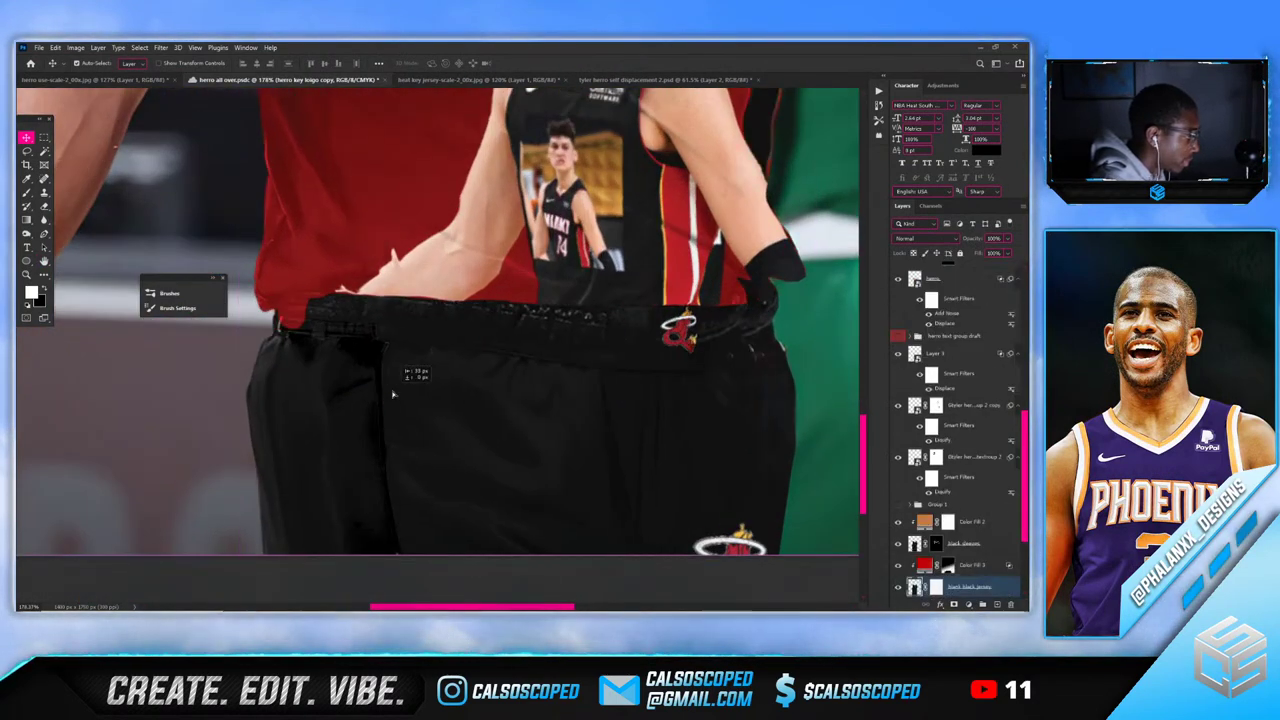
key("ctrl+z")
scroll(423, 394, "down", 2)
scroll(437, 413, "down", 1)
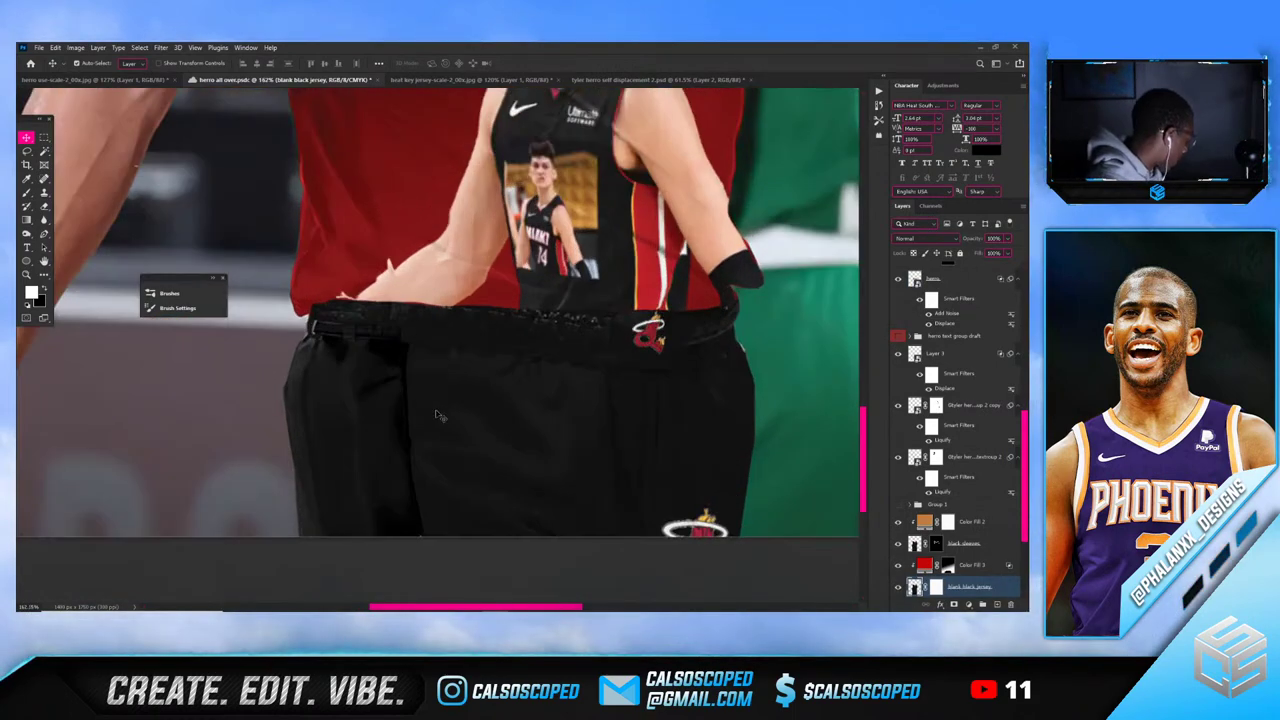
scroll(429, 396, "down", 4)
scroll(350, 350, "up", 5)
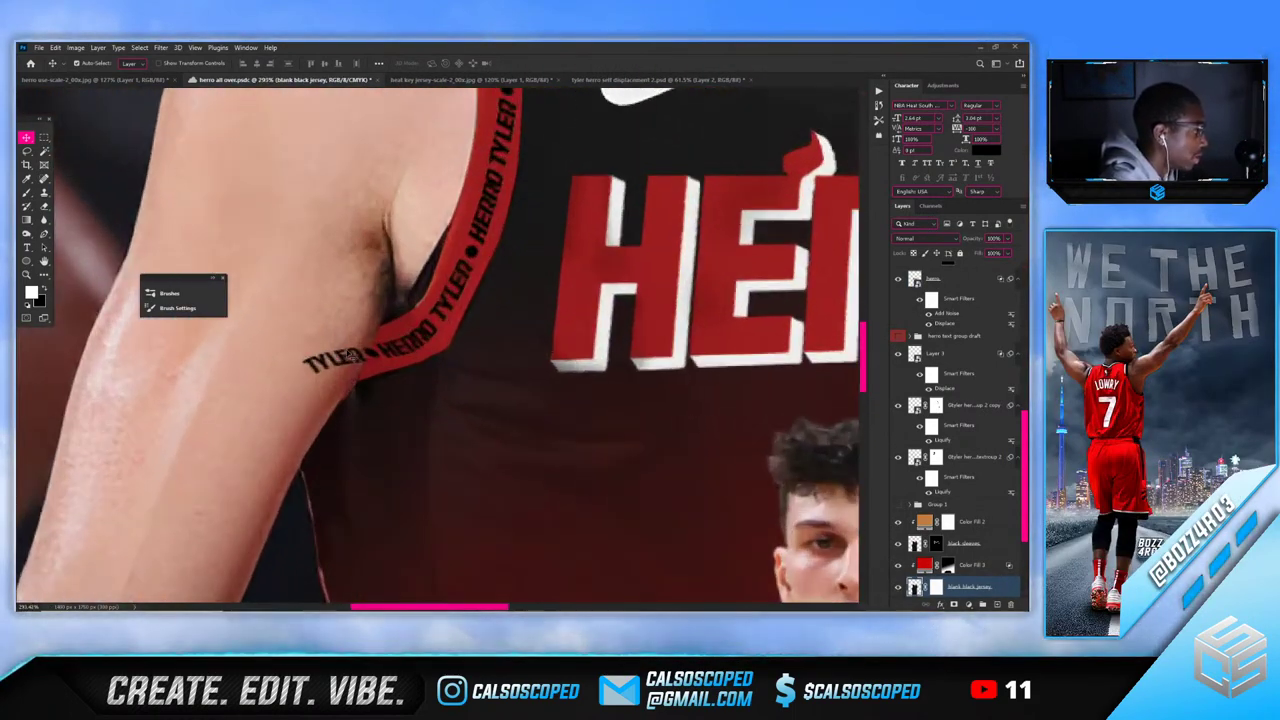
Paint black on the trim lettering layer's mask to hide the stray TYLER text spilling onto the arm below the armhole
left_click(352, 362, "ctrl")
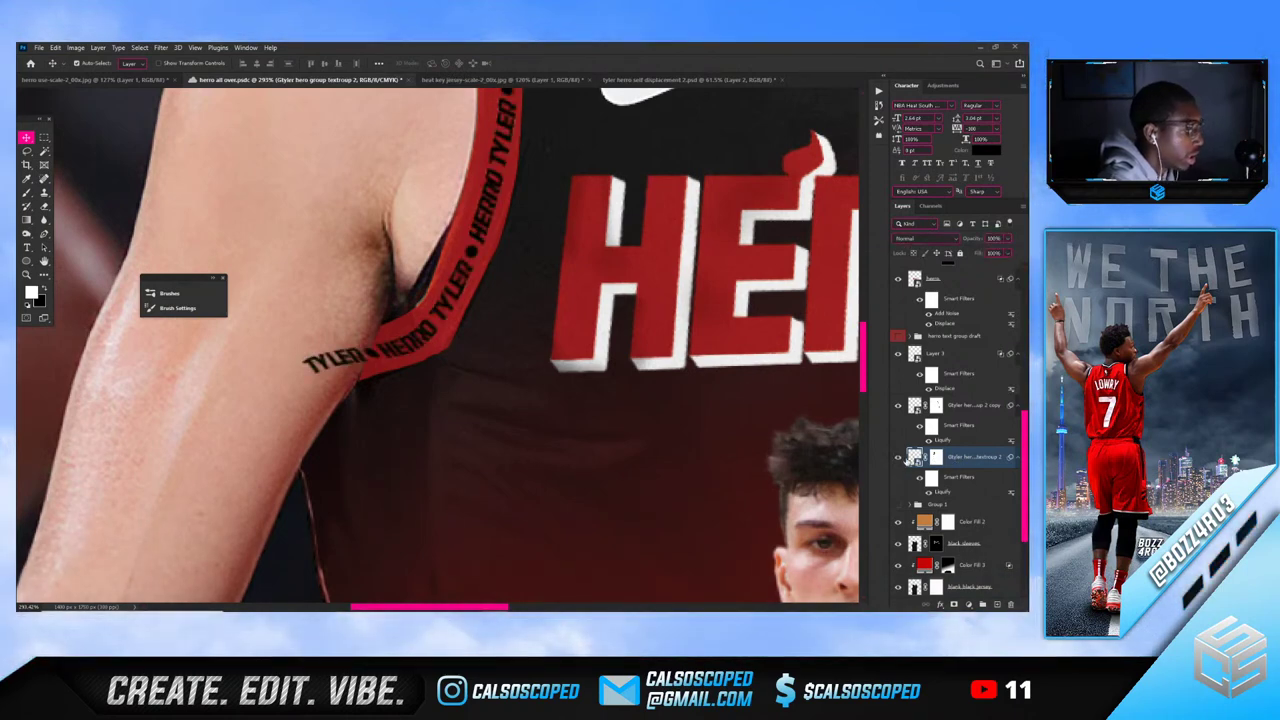
left_click(936, 457)
key("b")
mouse_move(352, 354)
left_mouse_down()
mouse_move(330, 352)
mouse_move(355, 338)
left_mouse_up()
key("ctrl+z")
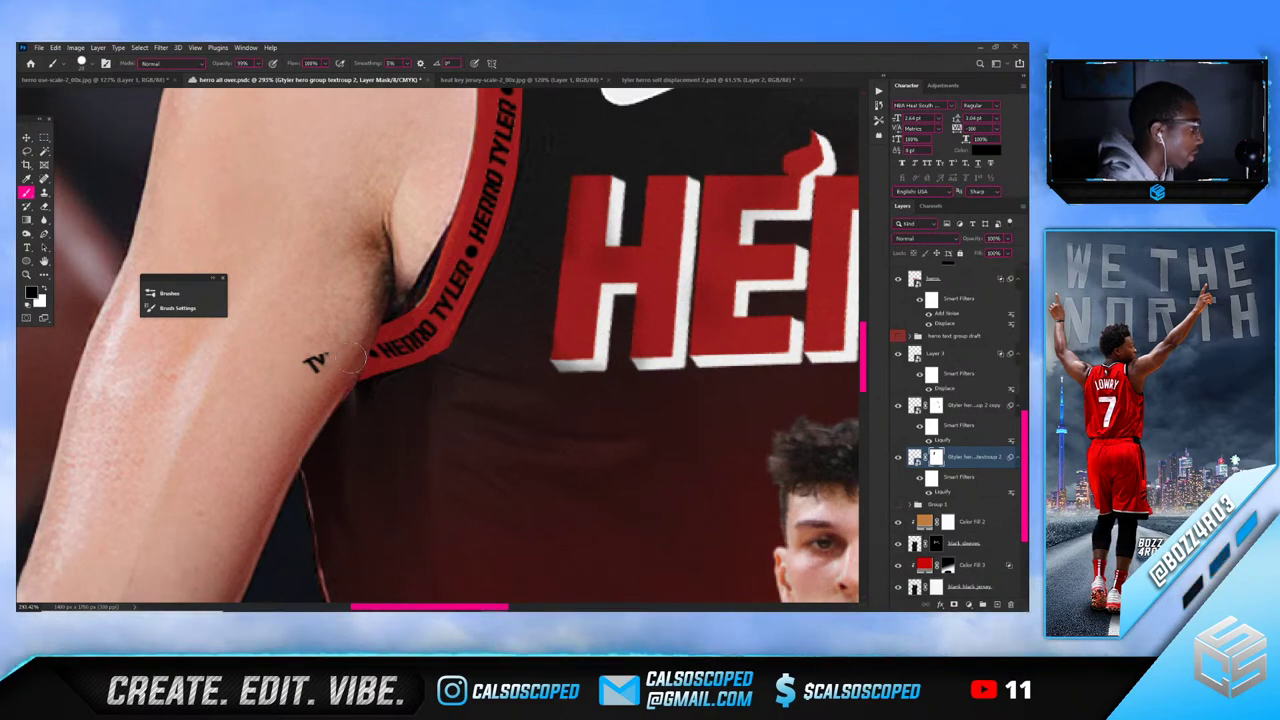
key("ctrl+0")
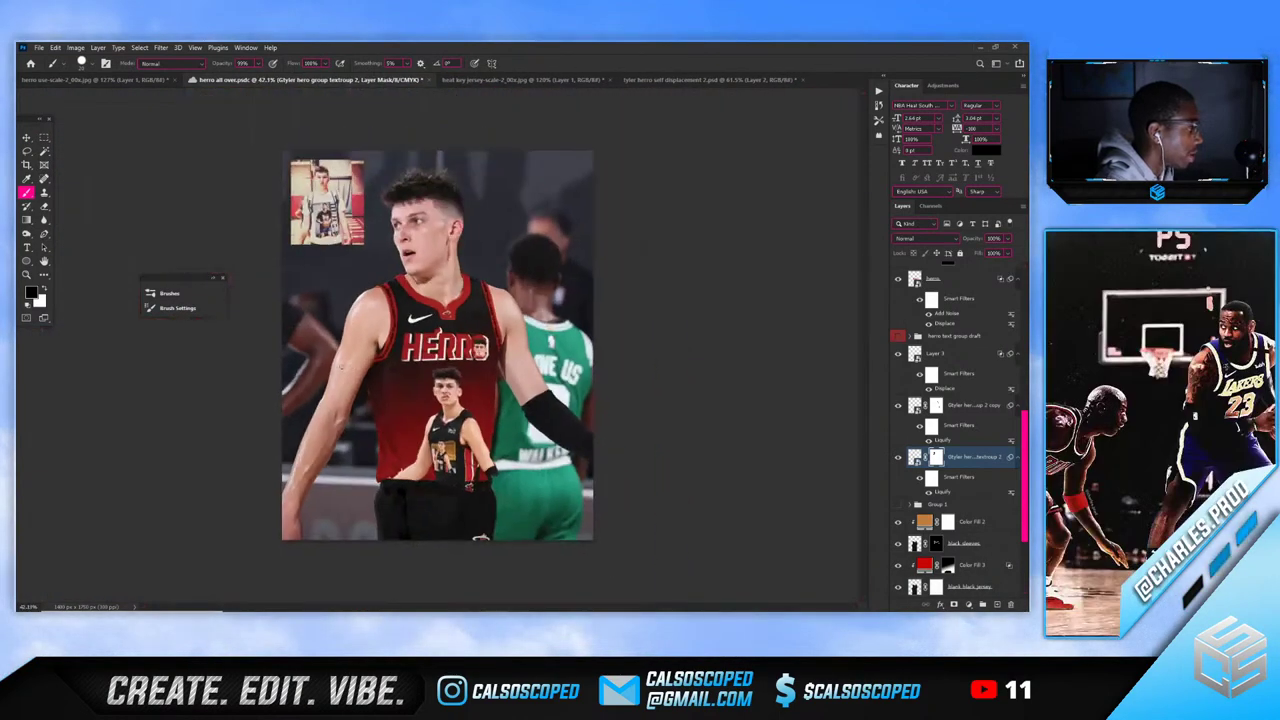
Clone clean fabric over the dark crease below the waistband in the blank black jersey layer using the Clone Stamp
scroll(418, 423, "up", 4)
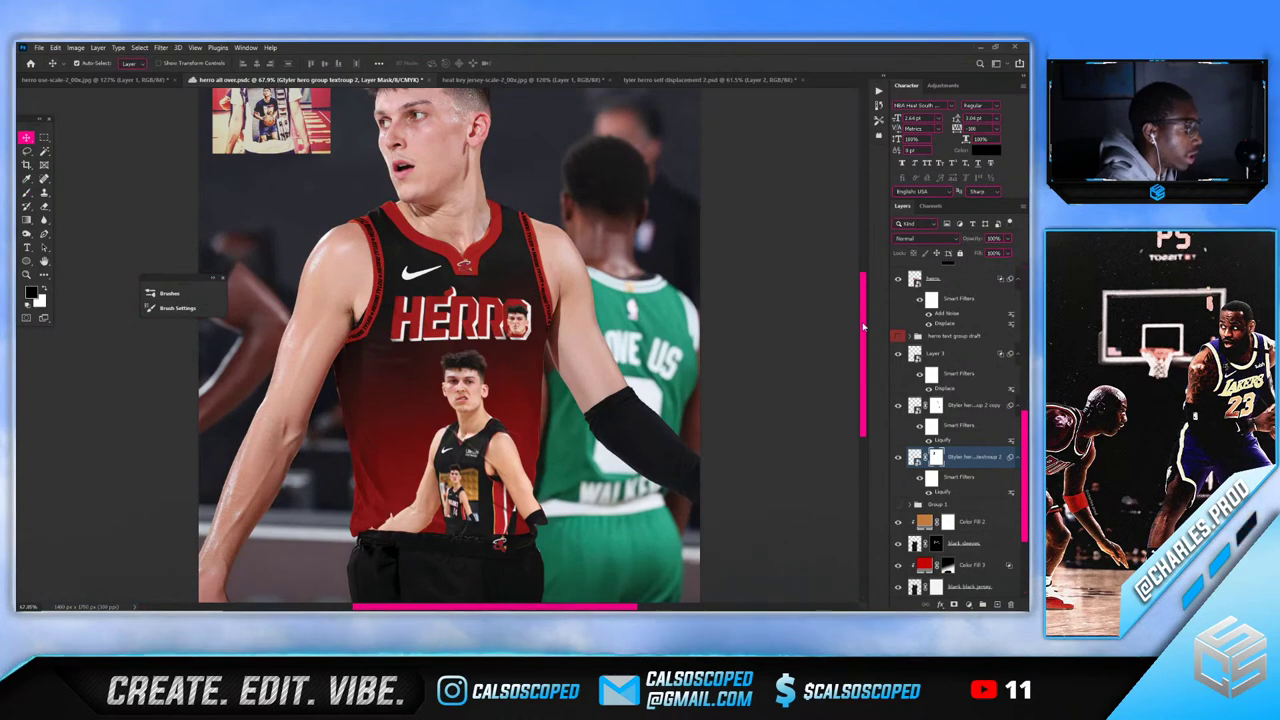
scroll(820, 387, "up", 8)
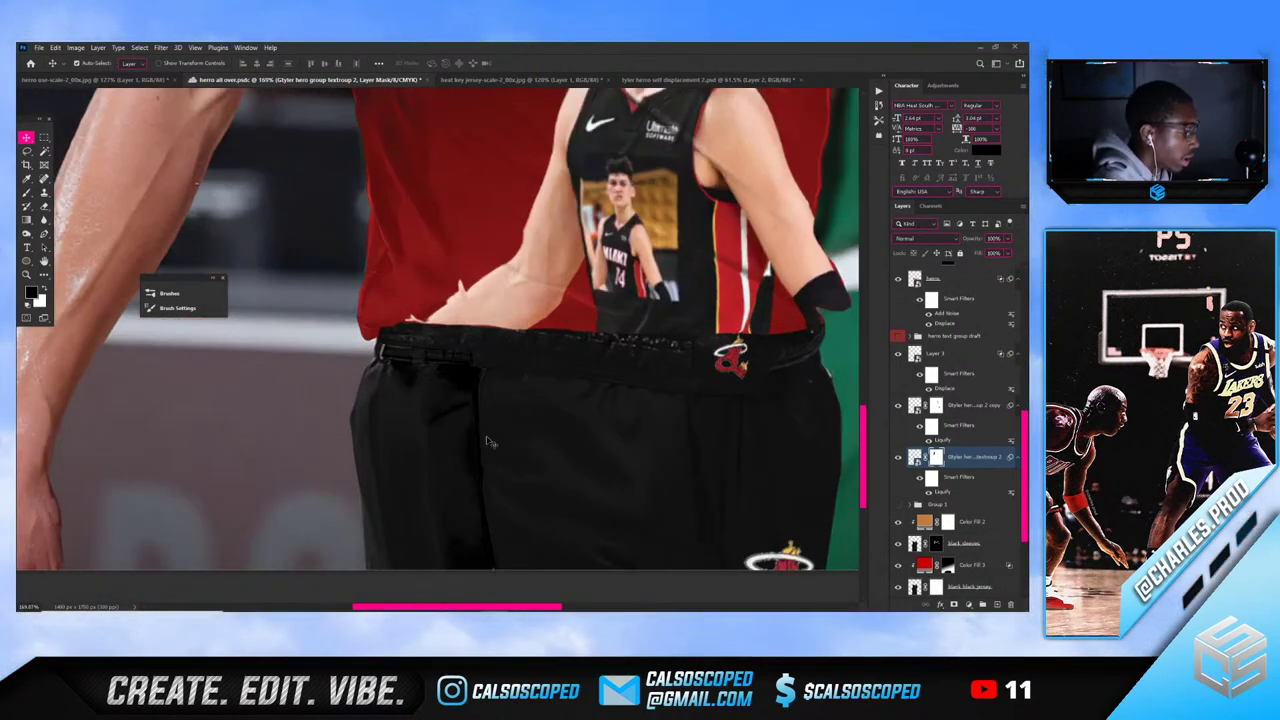
left_click(490, 441)
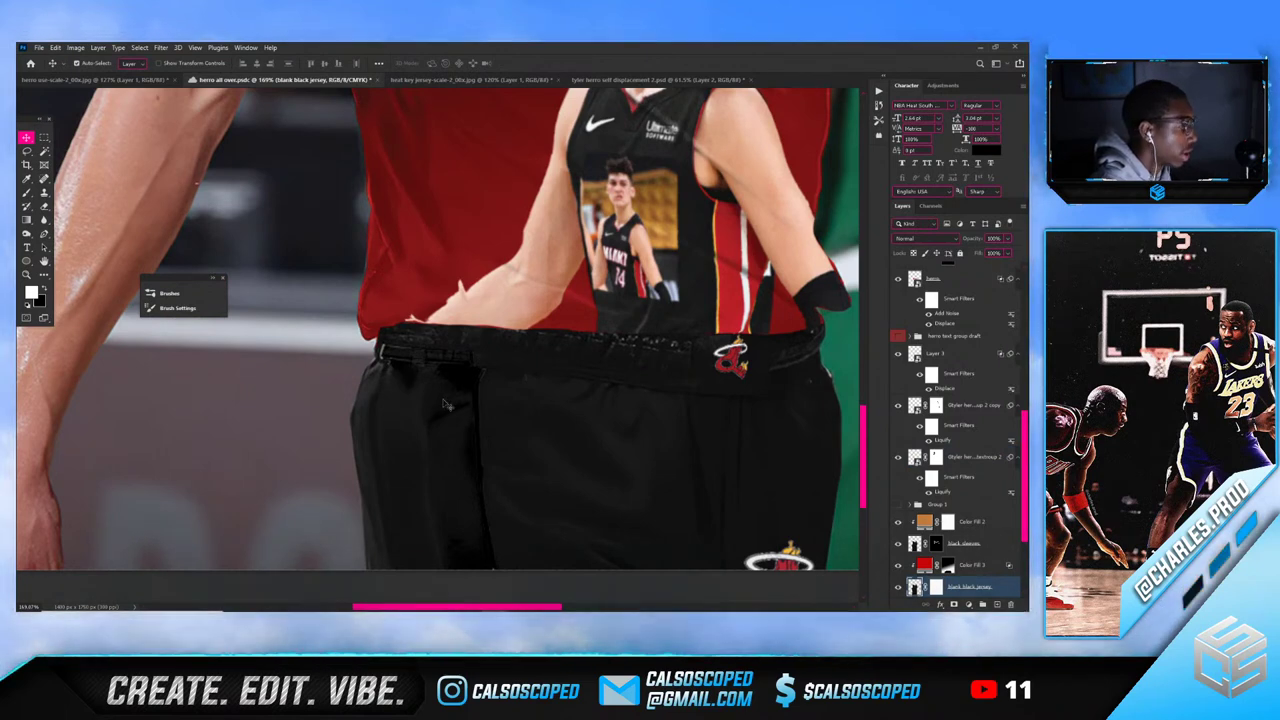
scroll(508, 433, "up", 1)
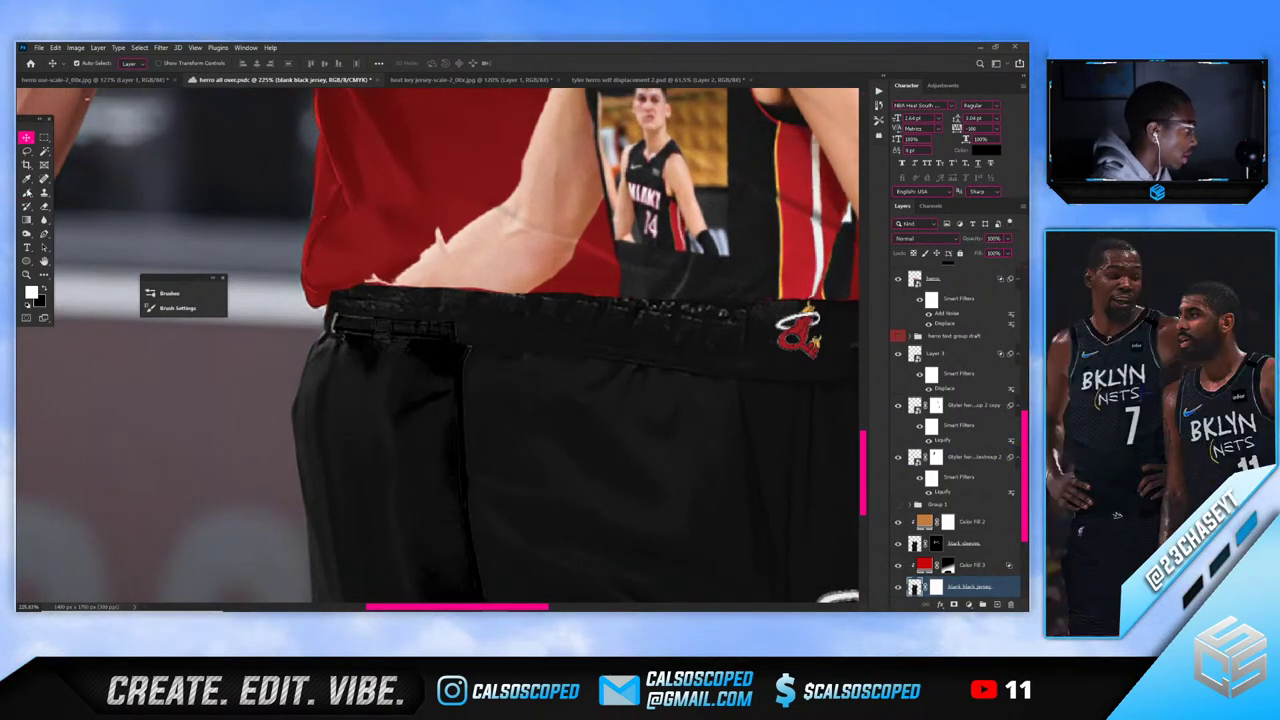
key("s")
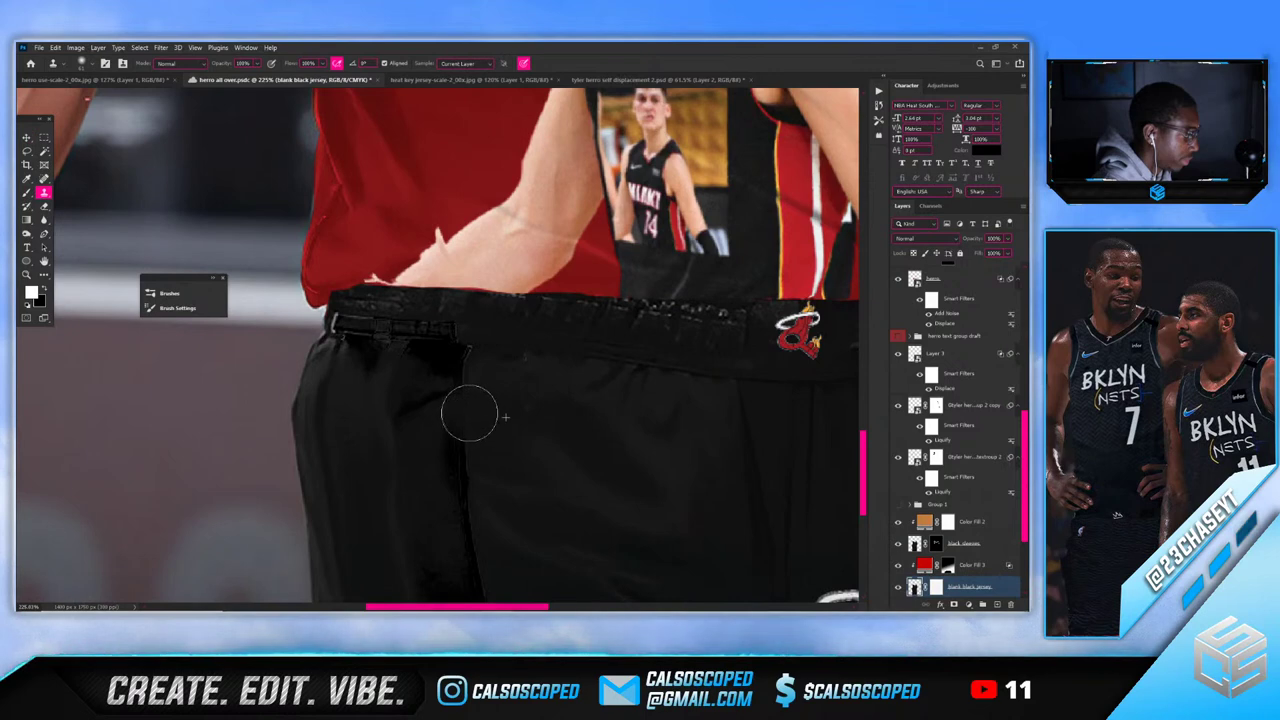
left_click(500, 437, "alt")
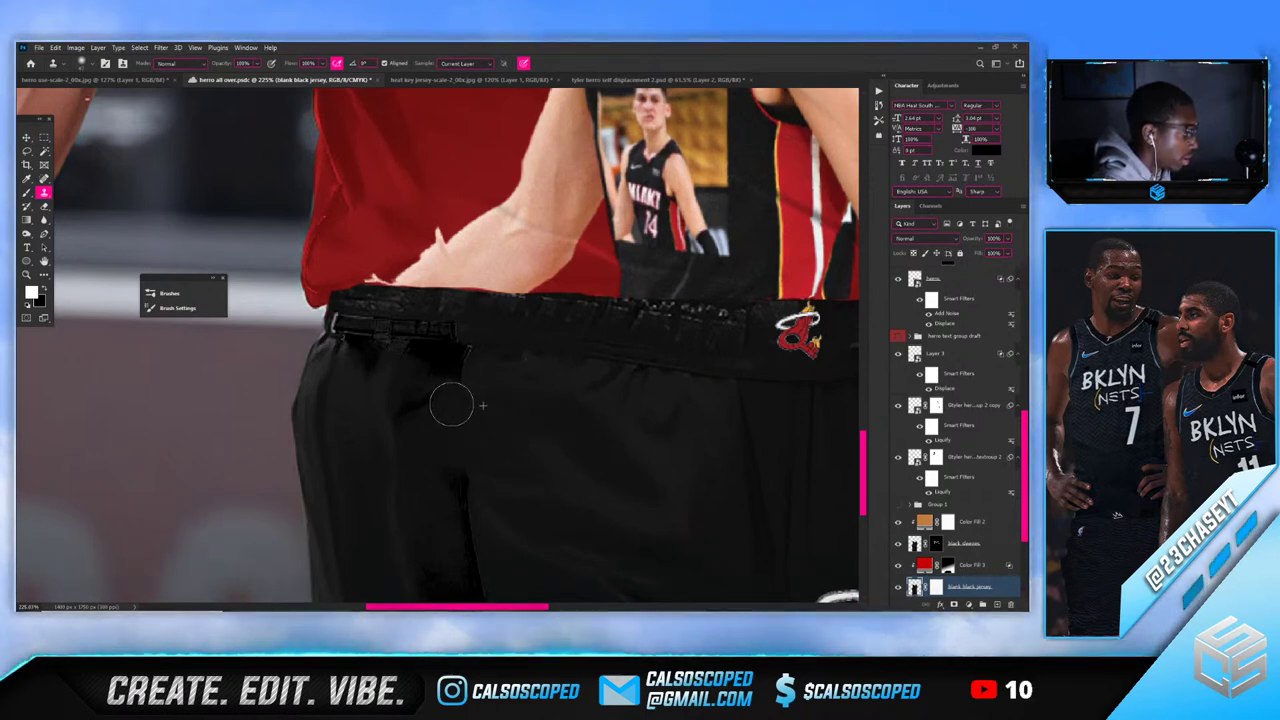
scroll(395, 383, "down", 3)
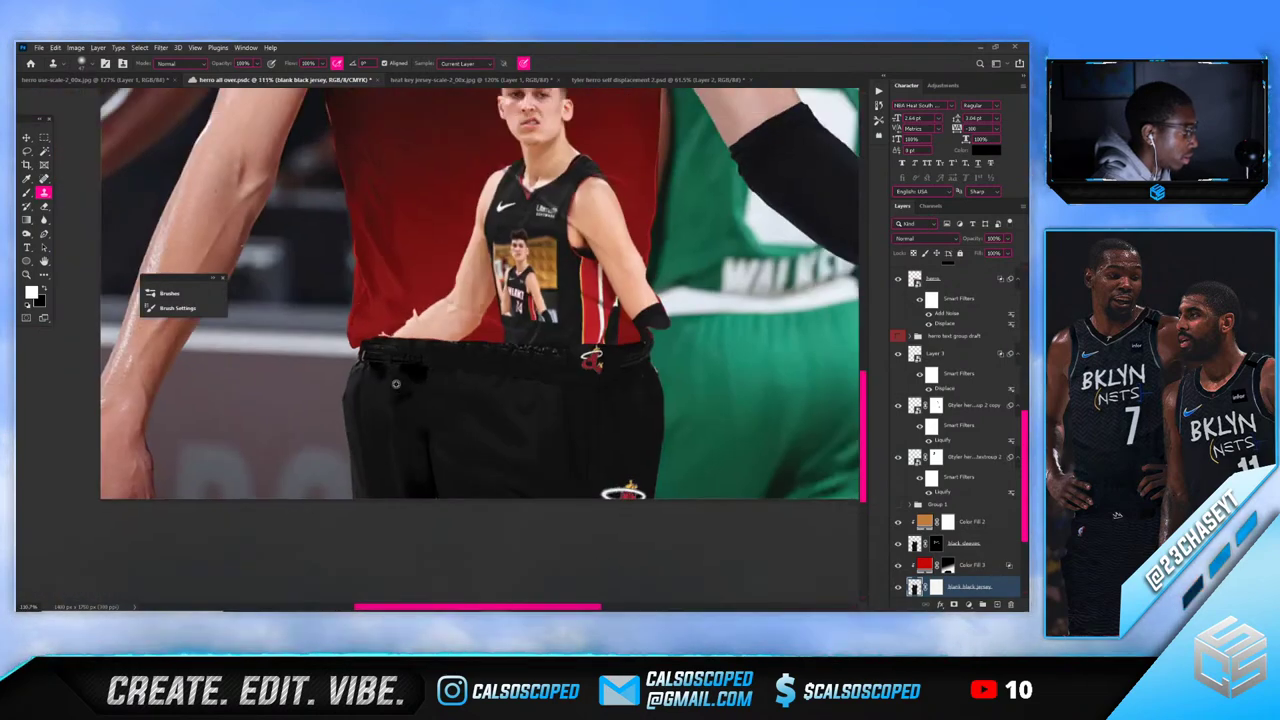
scroll(395, 383, "up", 3)
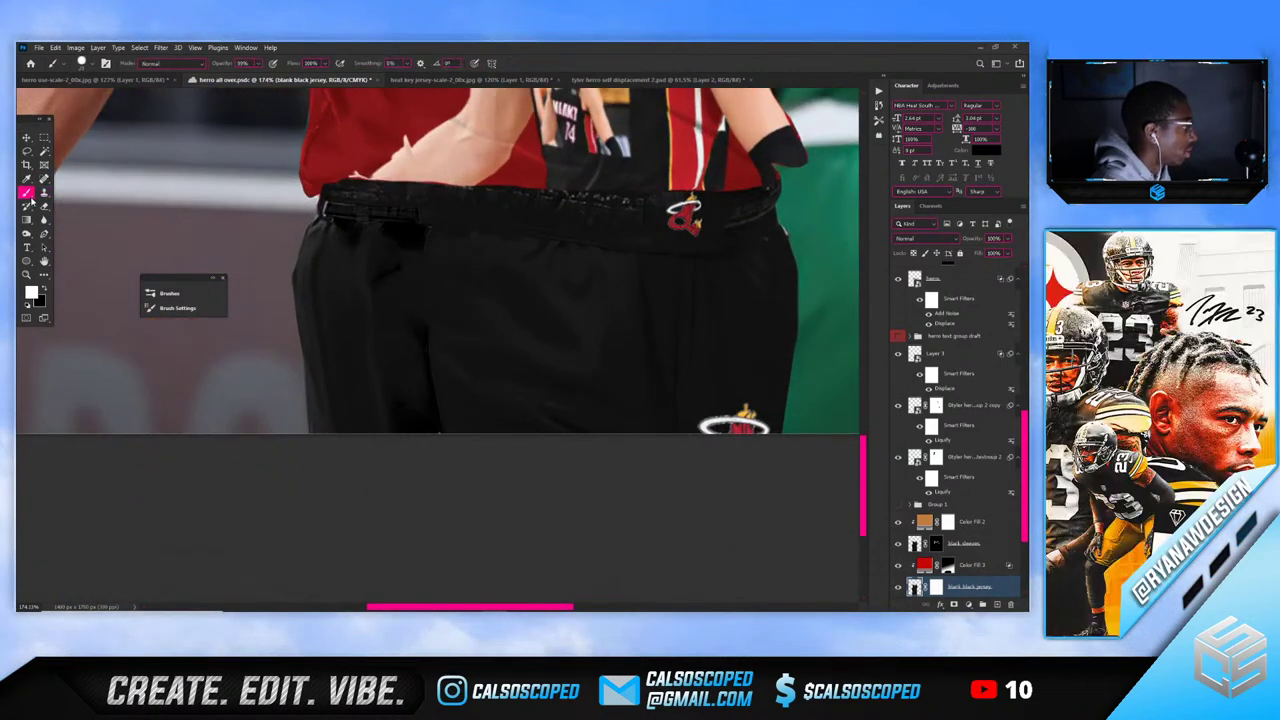
Smooth the remaining dark crease on the shorts in the blank black jersey layer with the Mixer Brush
right_click(27, 191)
left_click(75, 196)
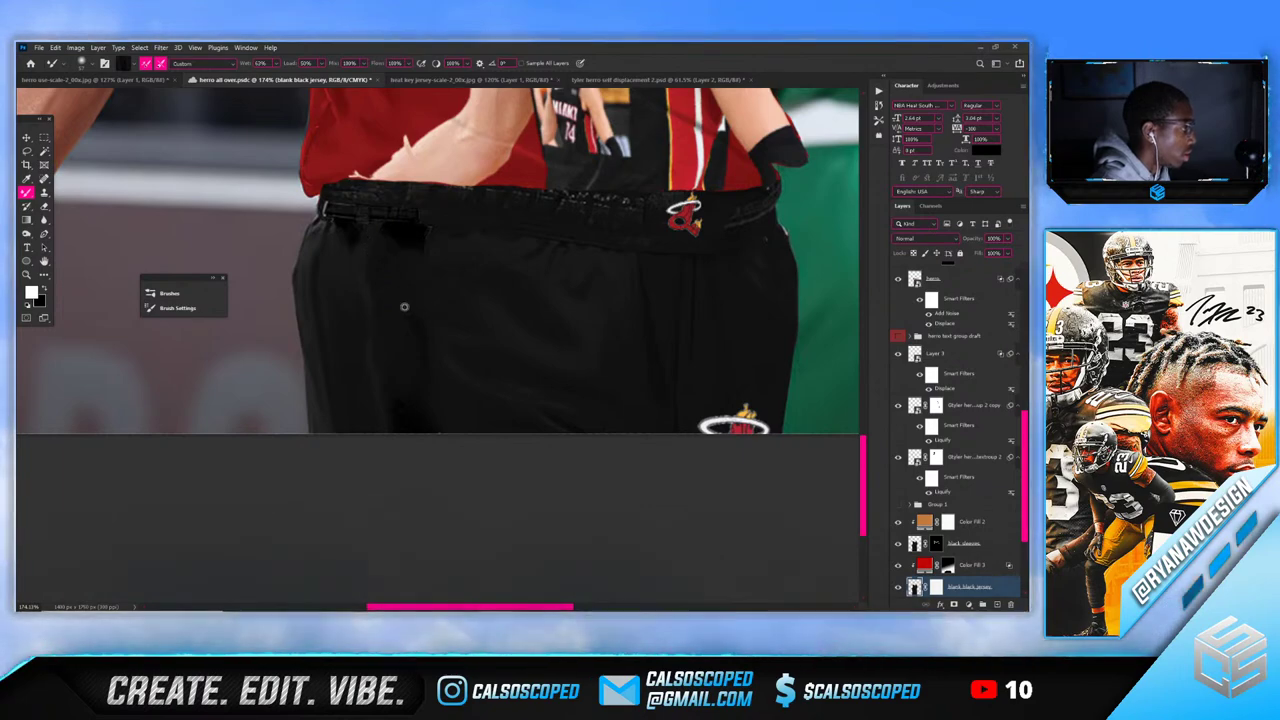
scroll(404, 307, "down", 5)
scroll(422, 376, "up", 1)
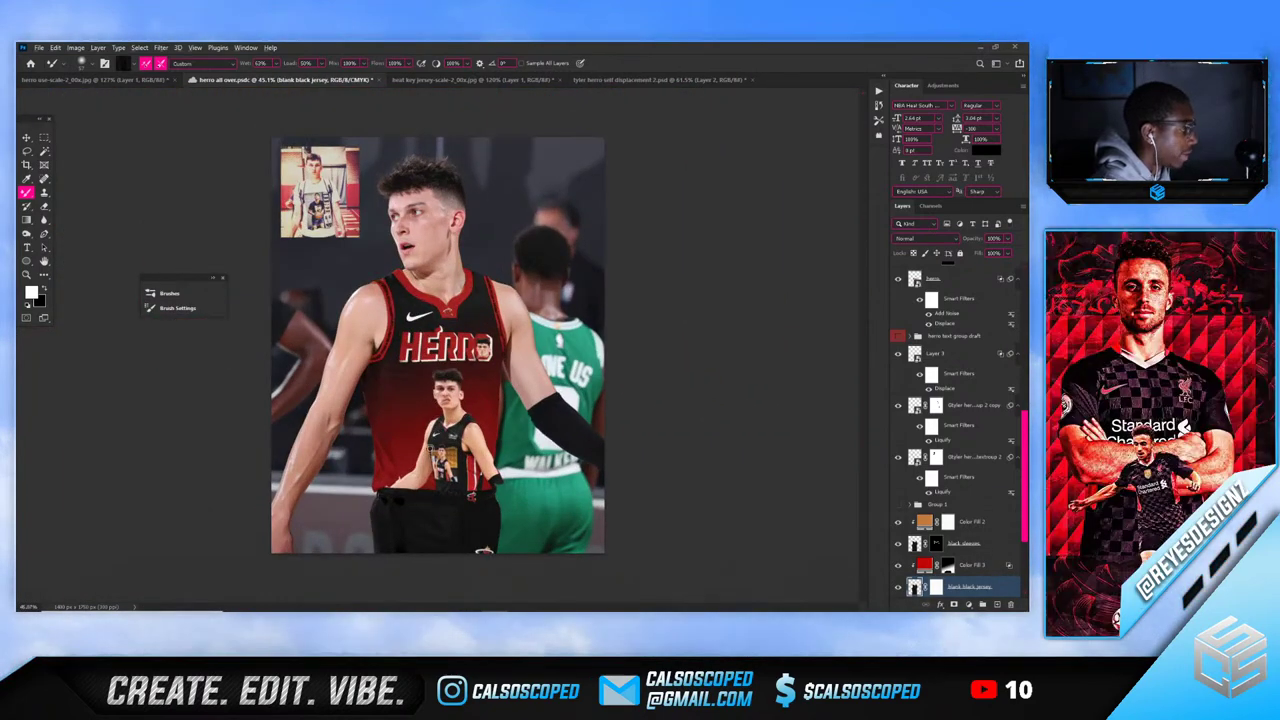
Examine the jersey composite and compare it with the Heat key jersey and Tyler Herro displacement documents
scroll(432, 449, "up", 1)
scroll(652, 381, "up", 1)
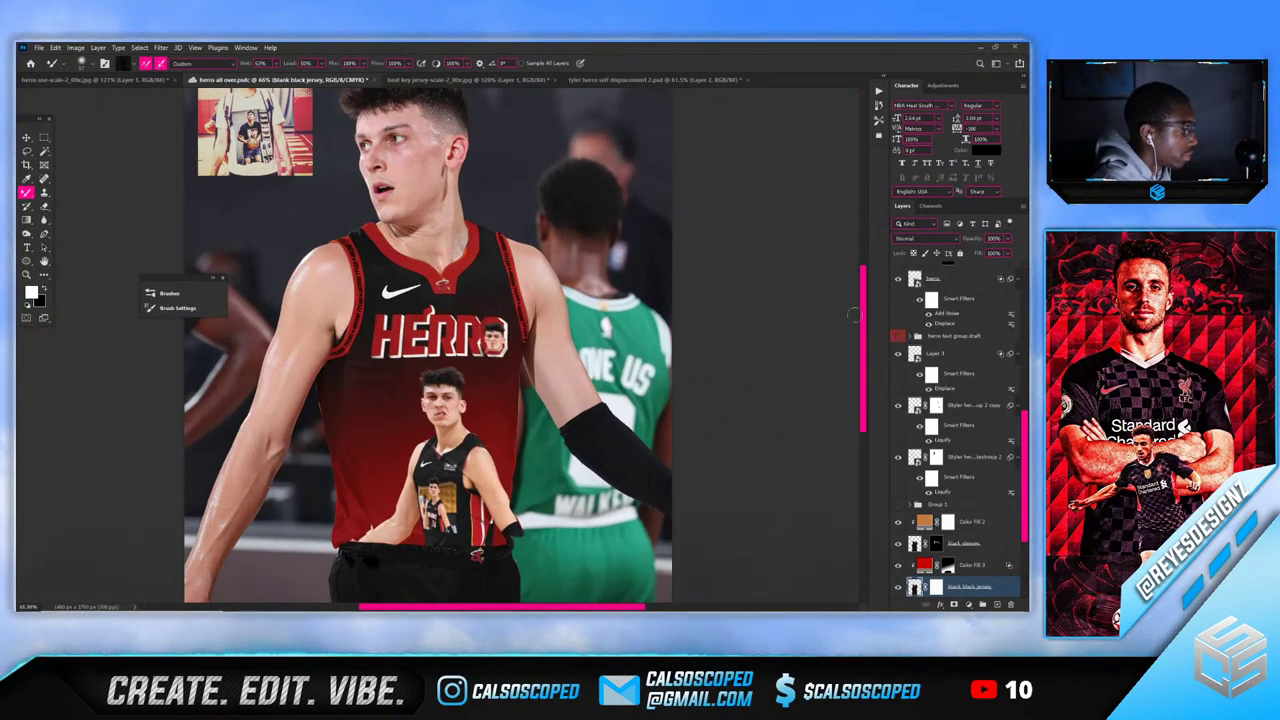
scroll(864, 310, "down", 1)
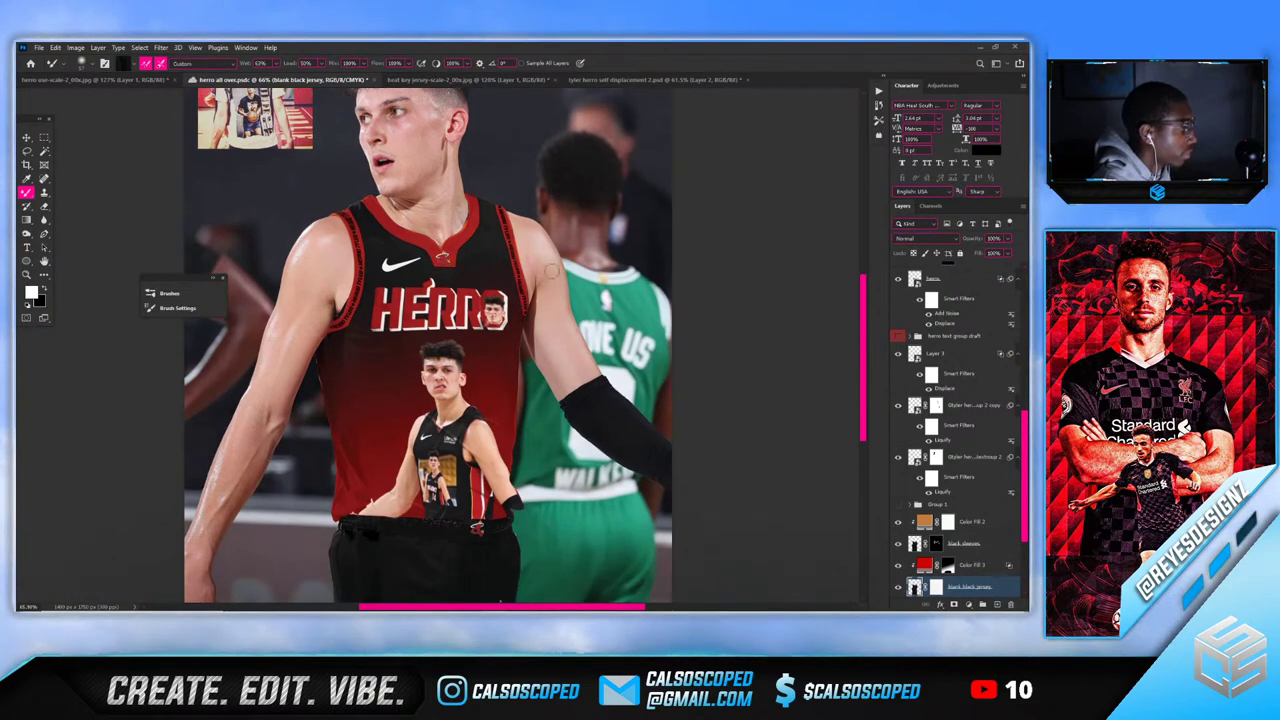
left_click(641, 80)
left_click(428, 81)
scroll(300, 210, "down", 2)
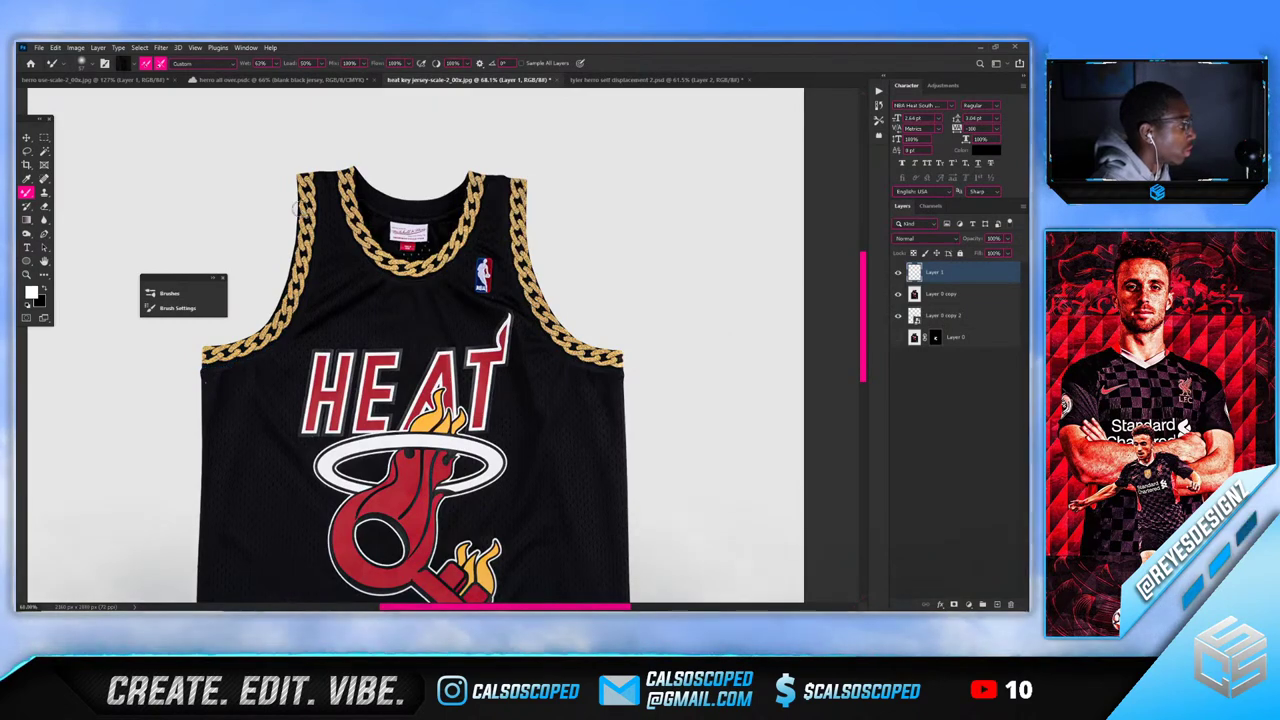
left_click(257, 80)
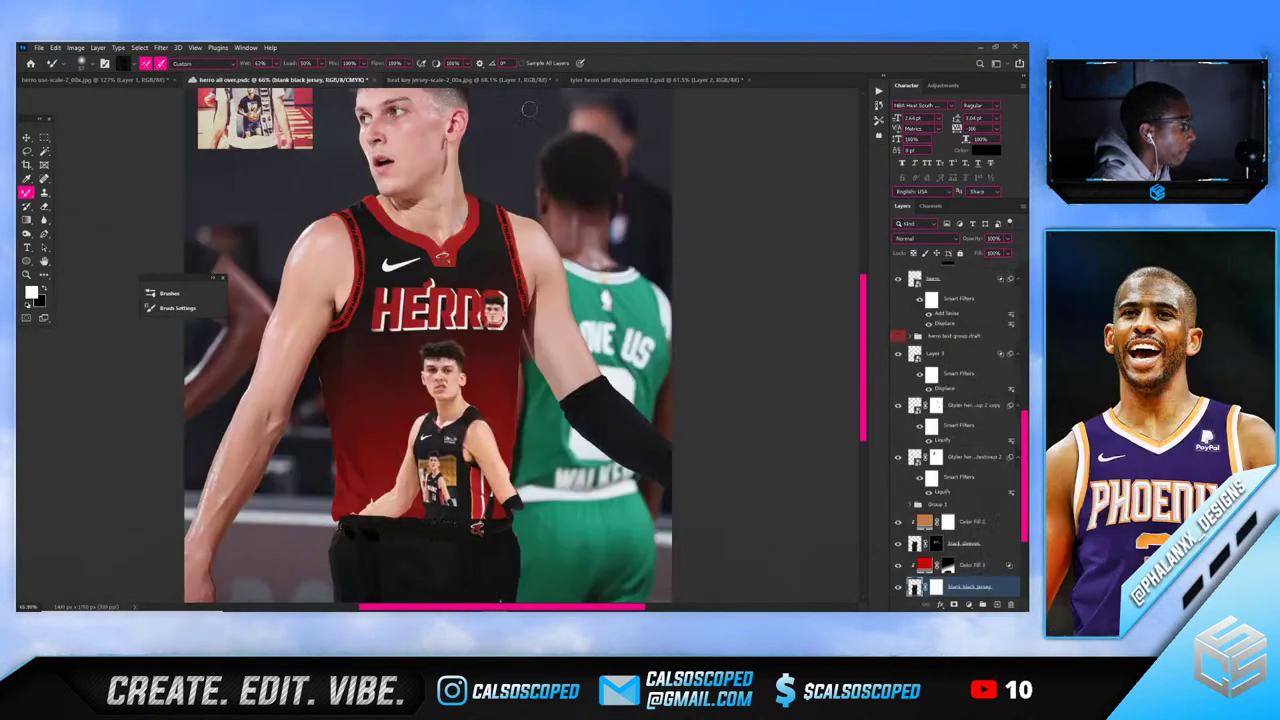
left_click(653, 80)
left_click(527, 84)
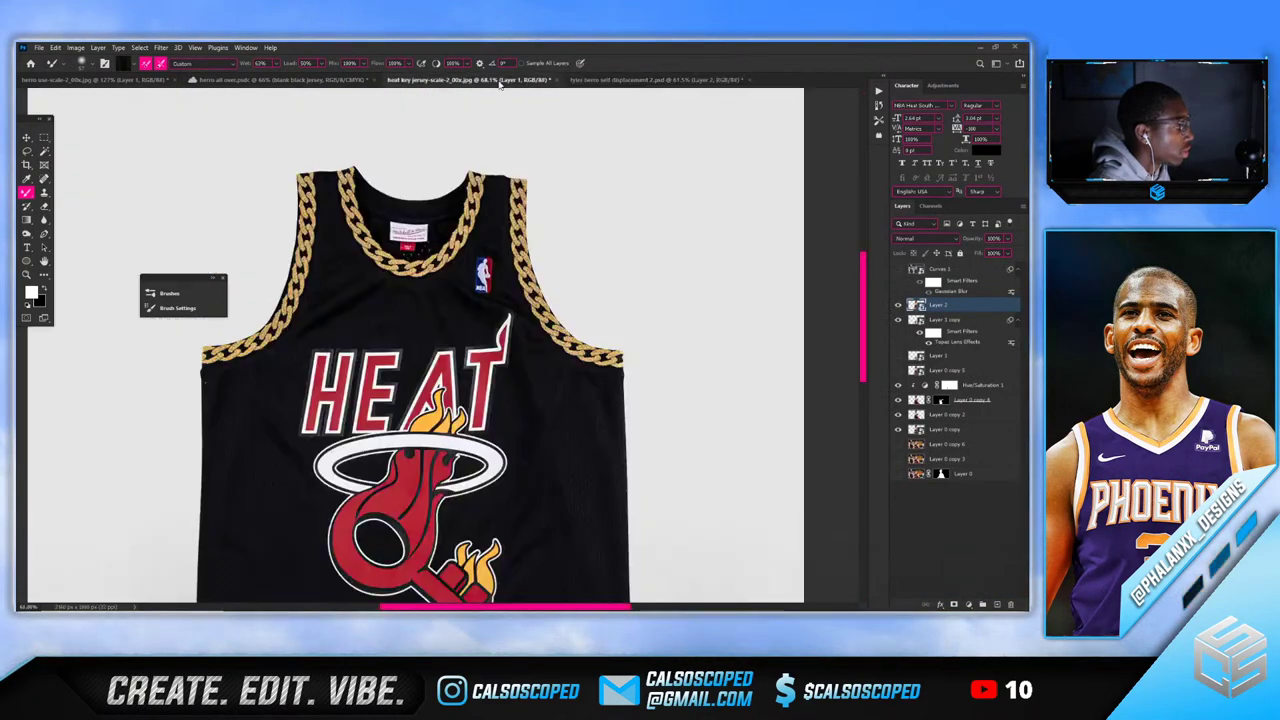
left_click(265, 80)
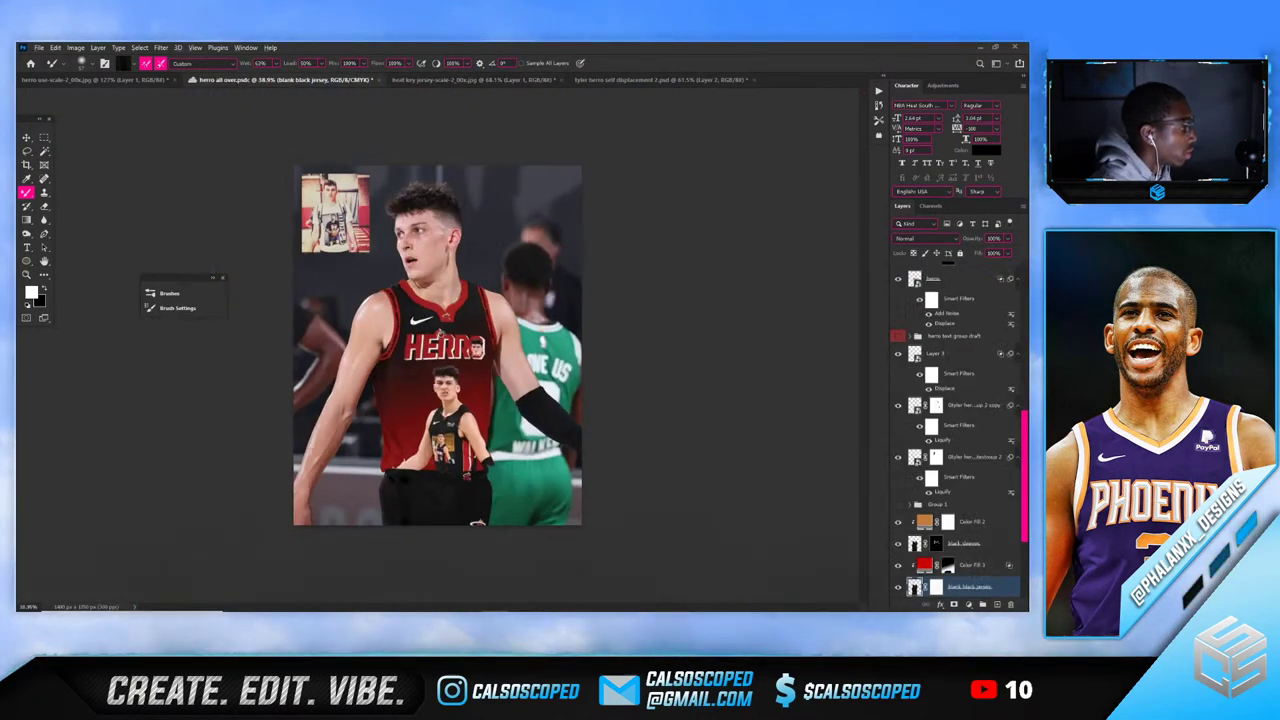
scroll(646, 316, "up", 5)
left_click_drag(866, 293, 866, 347)
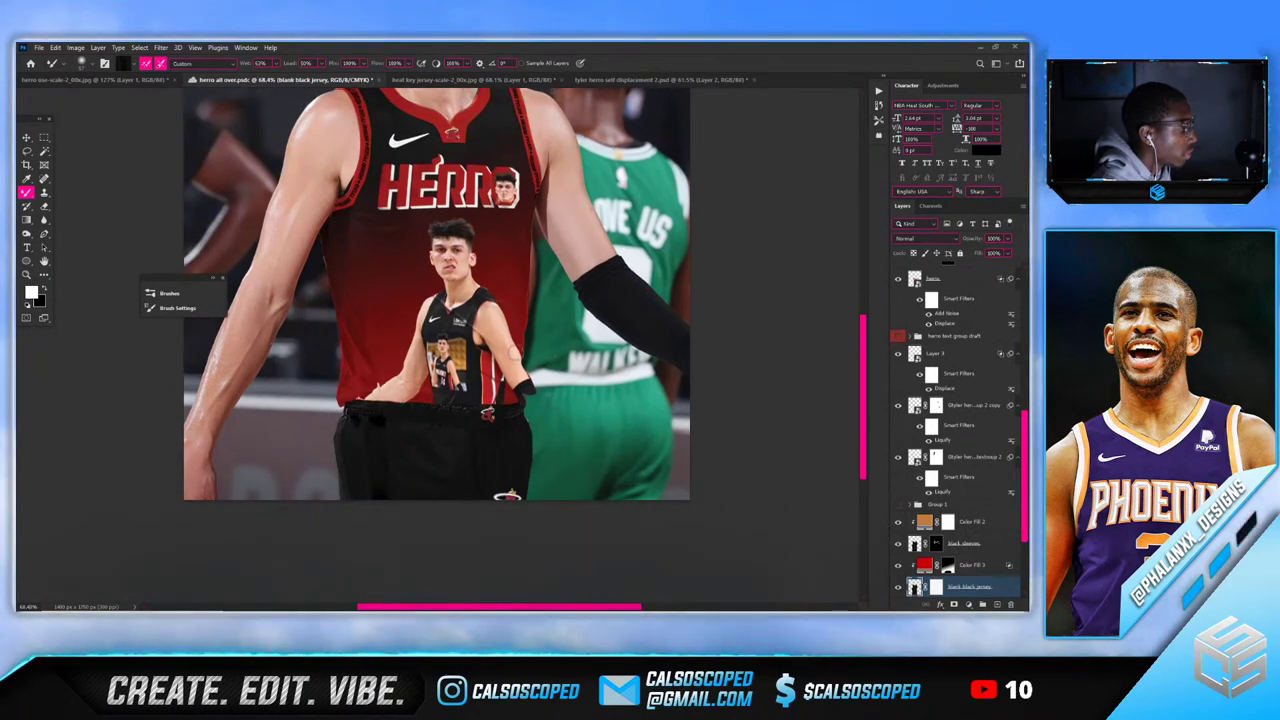
scroll(343, 307, "down", 3)
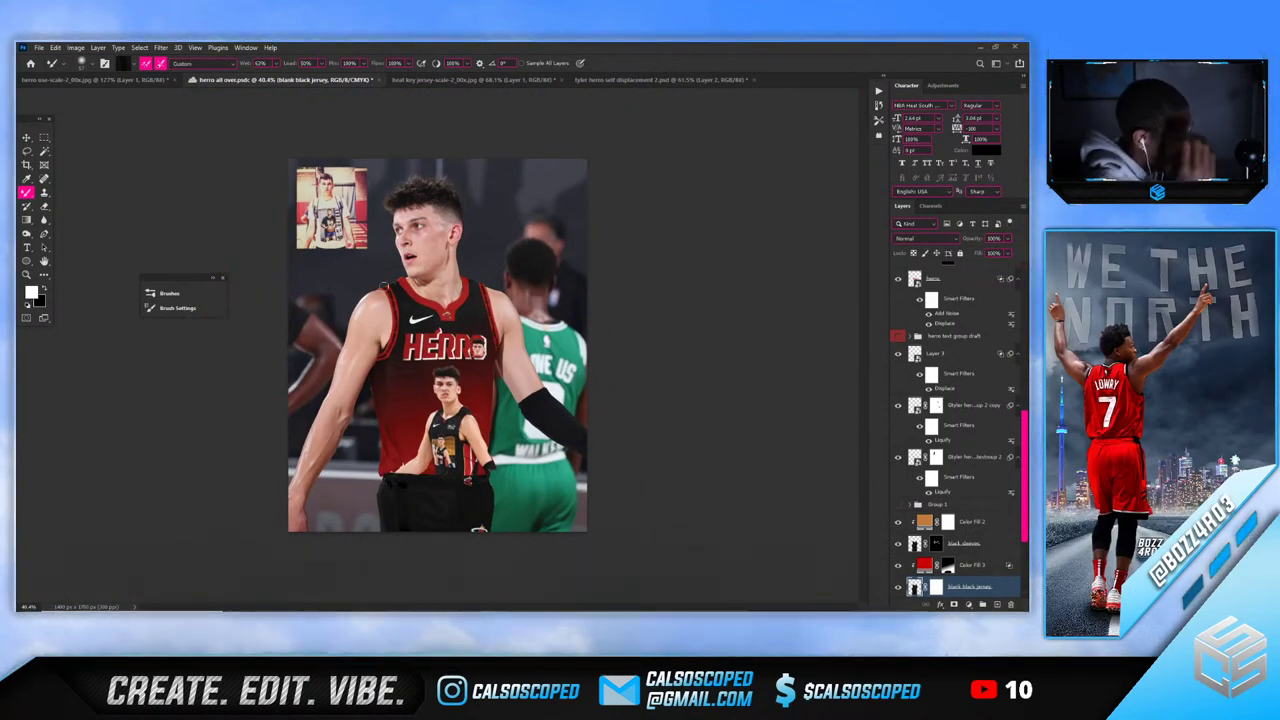
key("v")
scroll(546, 412, "up", 3)
left_click(556, 420)
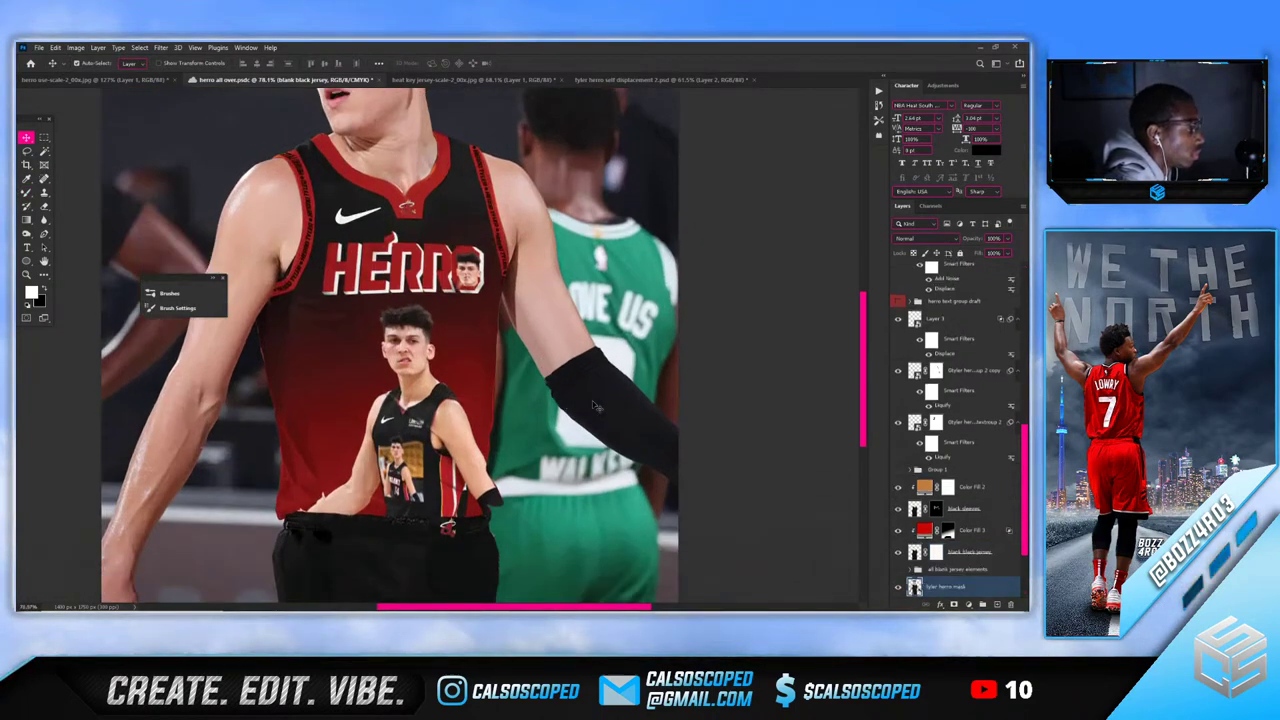
scroll(564, 443, "down", 3)
scroll(565, 443, "up", 3)
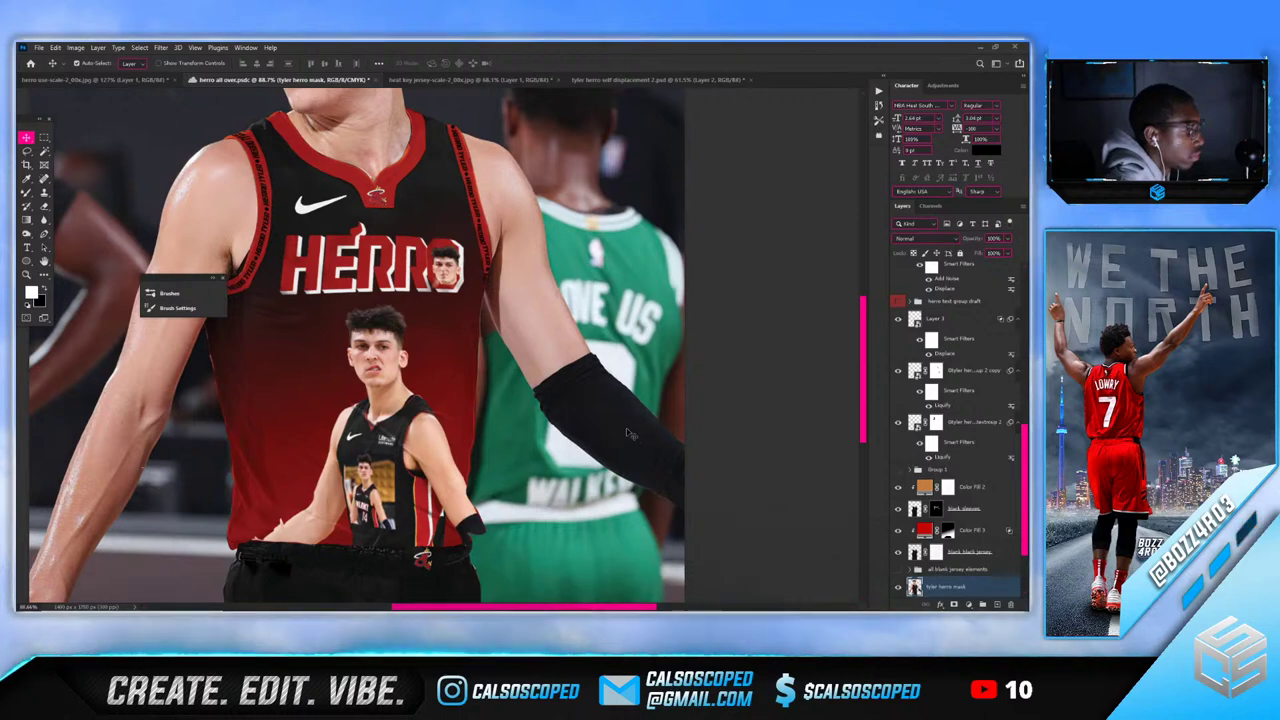
scroll(610, 426, "down", 3)
mouse_move(575, 423)
left_mouse_down()
mouse_move(512, 425)
mouse_move(565, 433)
mouse_move(520, 411)
mouse_move(557, 421)
left_mouse_up()
scroll(533, 479, "up", 2)
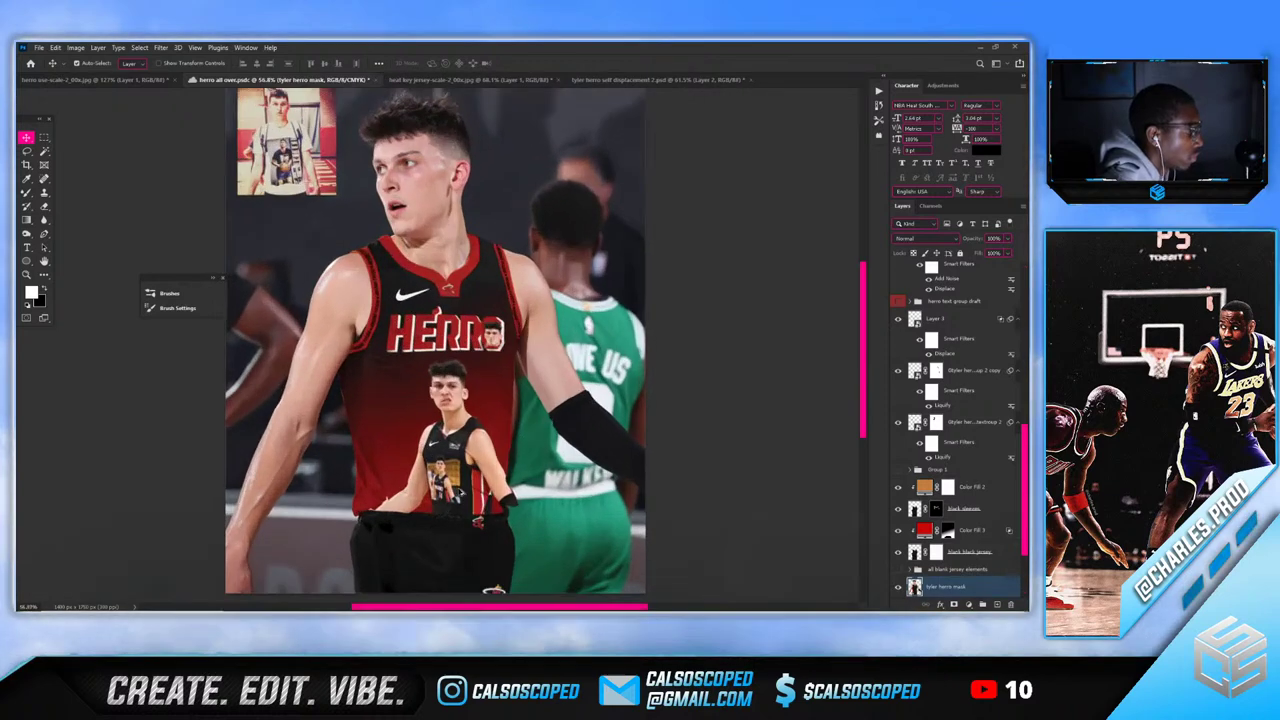
Move the Heat logo from the shorts' lower edge up to the middle of the shorts and delete its Displace smart filter
left_click_drag(864, 397, 864, 432)
scroll(467, 491, "up", 1)
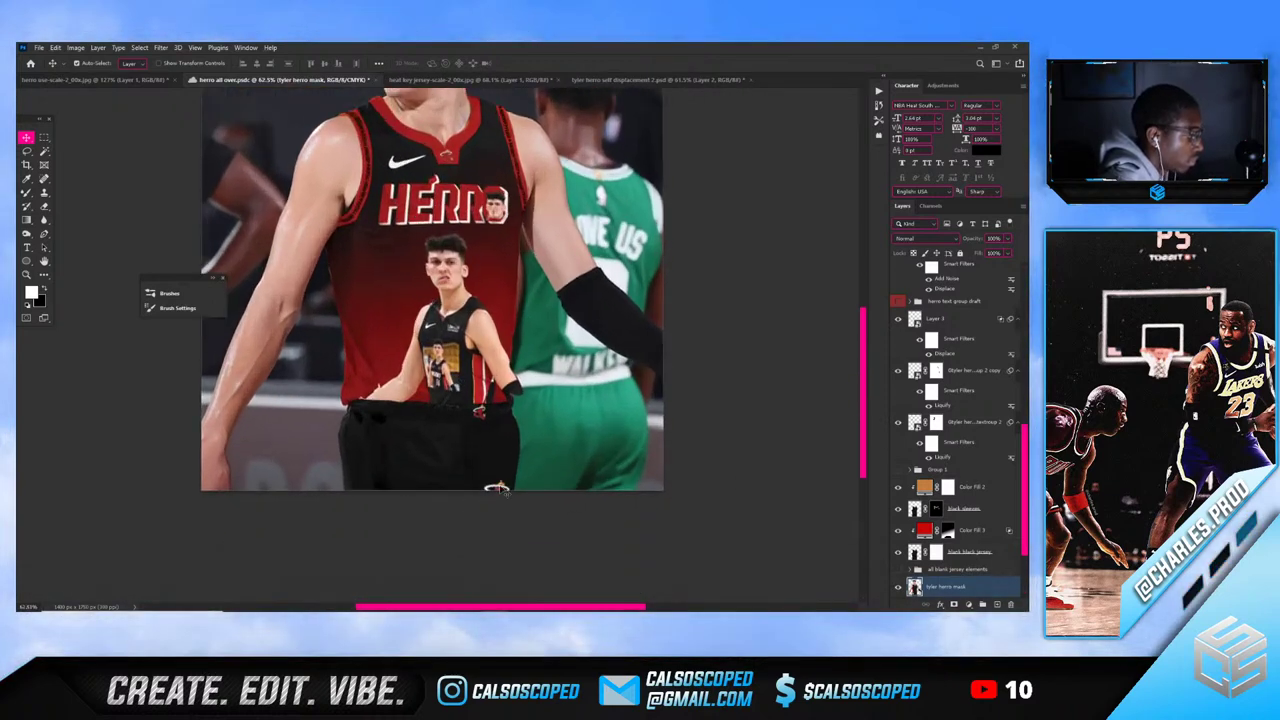
left_click_drag(500, 489, 444, 464)
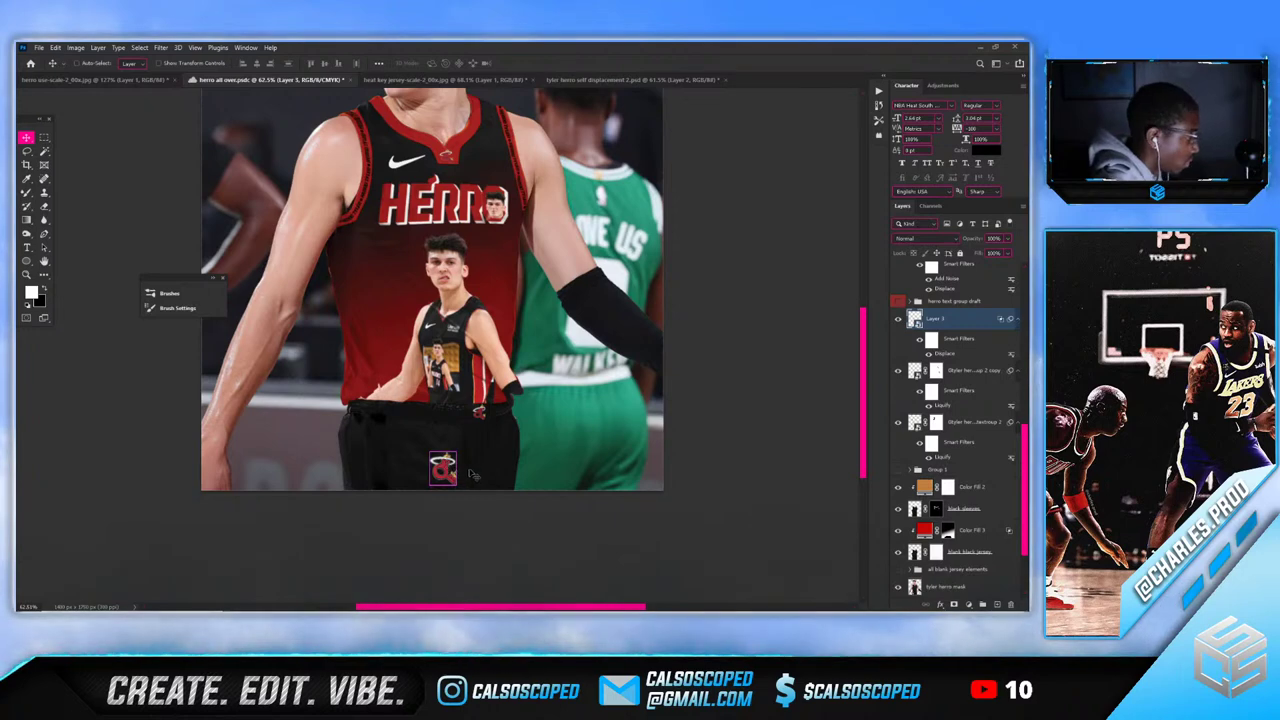
right_click(941, 354)
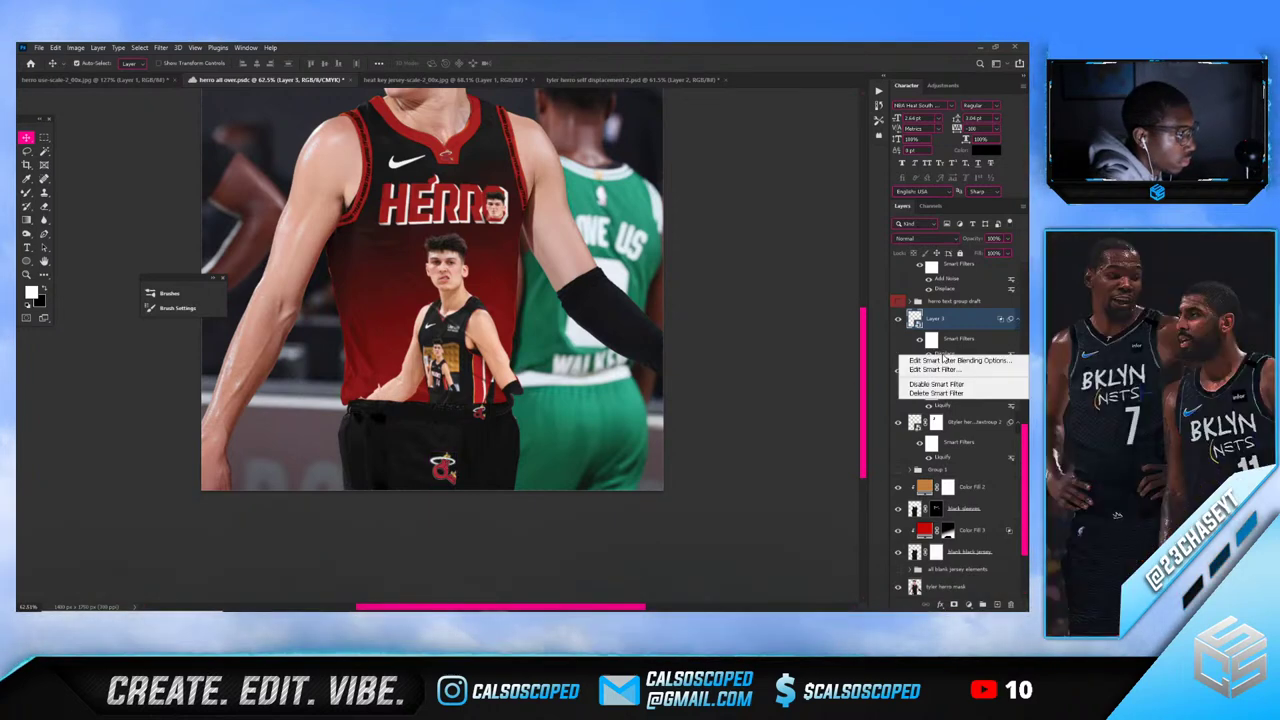
left_click(935, 393)
Enlarge the Heat logo on the shorts and distort its corners so it spans the front below the waistband
key("ctrl+t")
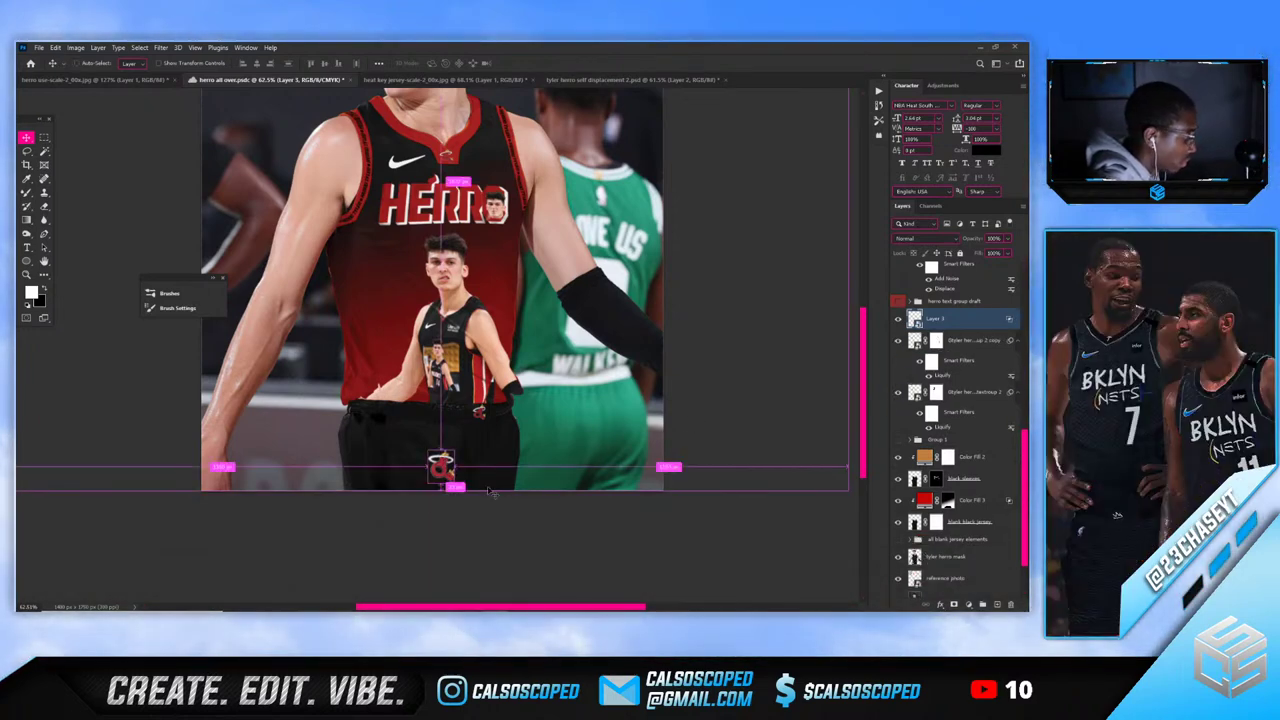
mouse_move(455, 467)
left_mouse_down()
mouse_move(522, 460)
mouse_move(444, 466)
left_mouse_up()
right_click(443, 465)
left_click(462, 351)
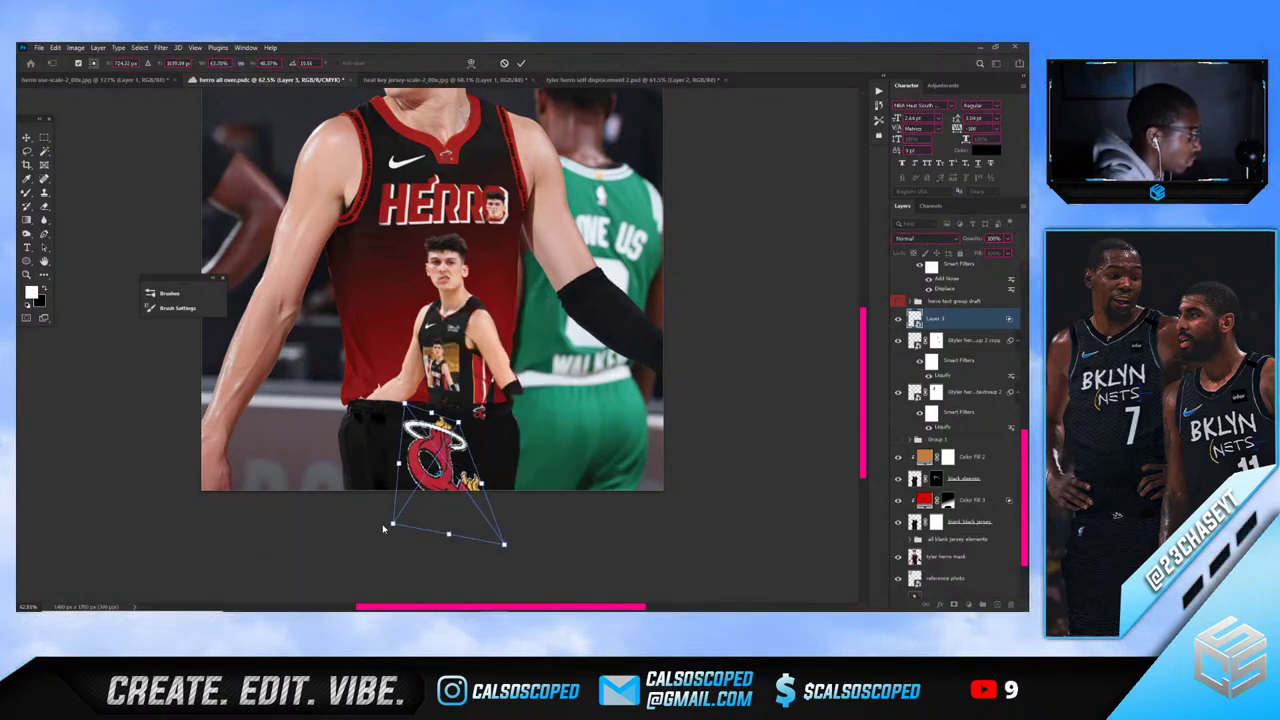
left_click_drag(378, 511, 382, 509)
left_click_drag(484, 519, 465, 483)
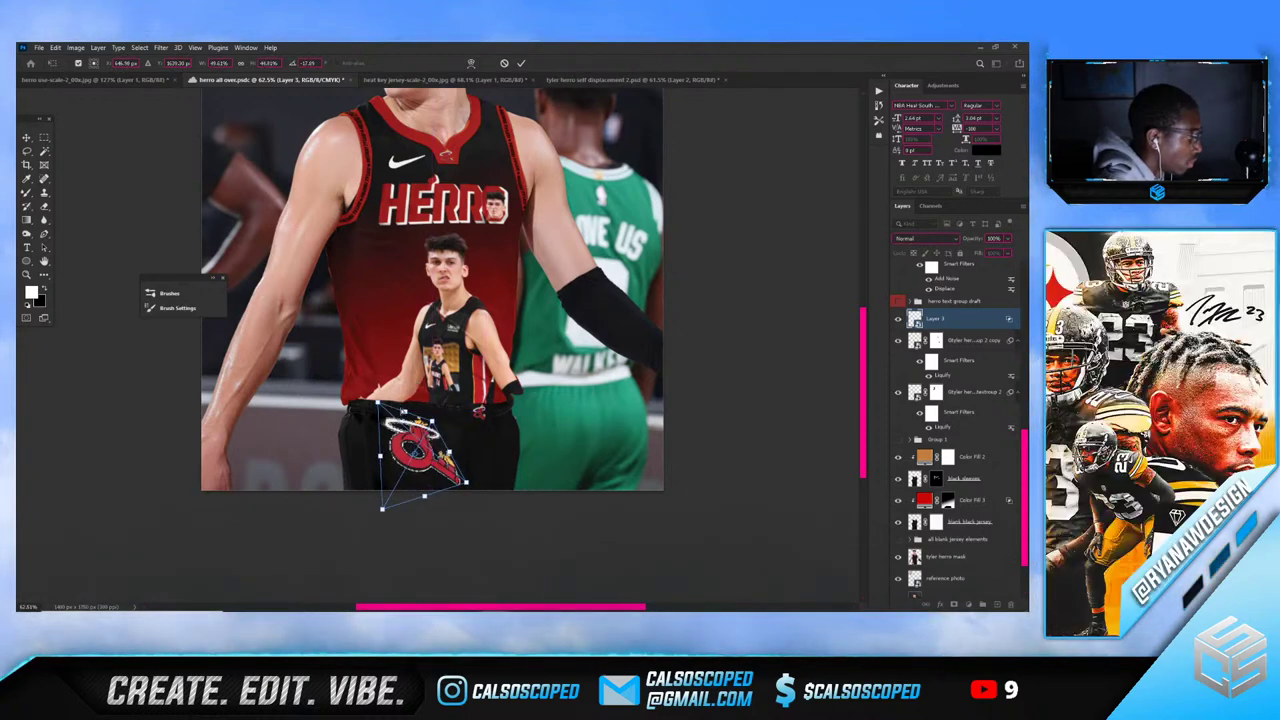
left_click_drag(424, 391, 362, 362)
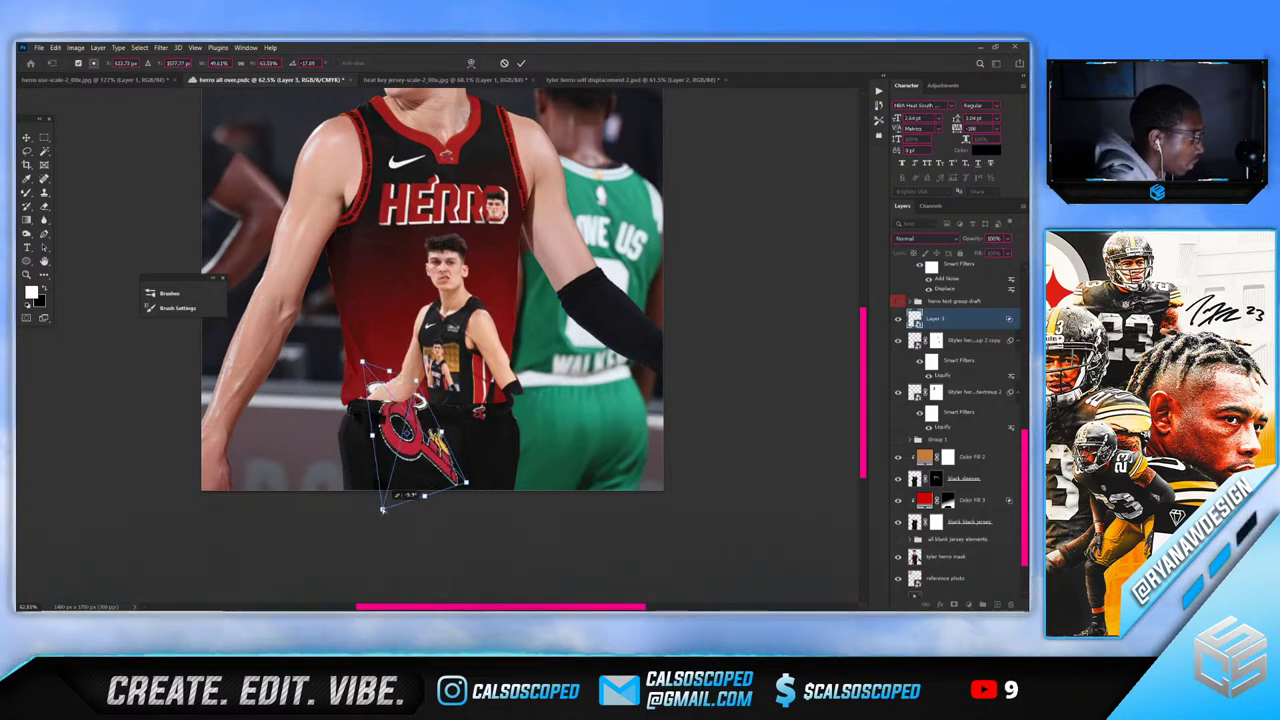
left_click_drag(382, 510, 370, 472)
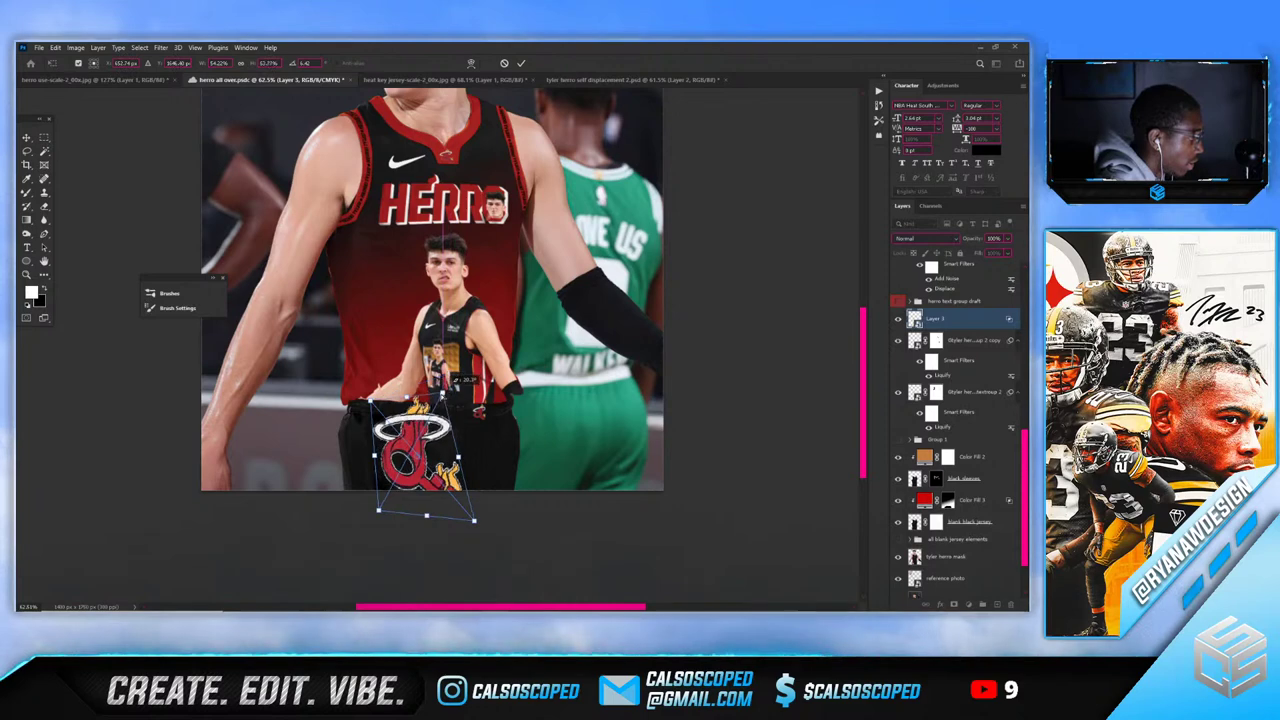
key("Return")
Scale the Heat logo down and distort it to fit the fabric on the front of the shorts
scroll(381, 450, "up", 2)
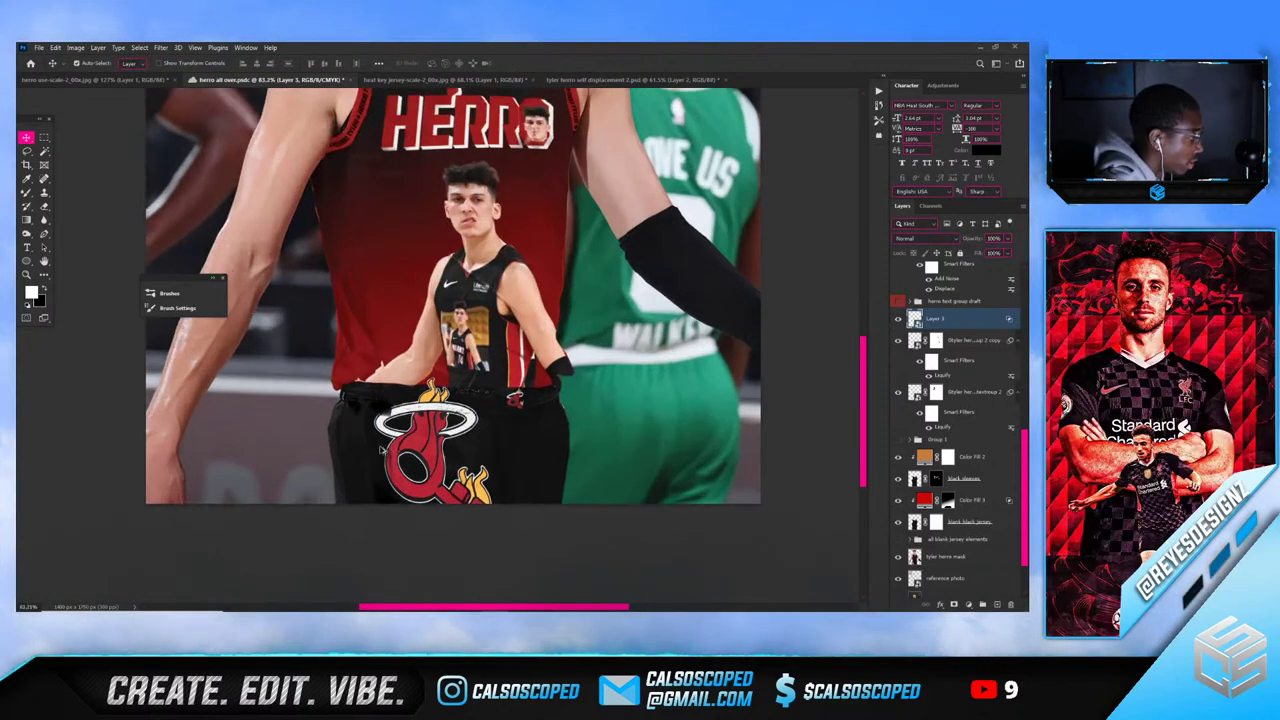
key("ctrl+t")
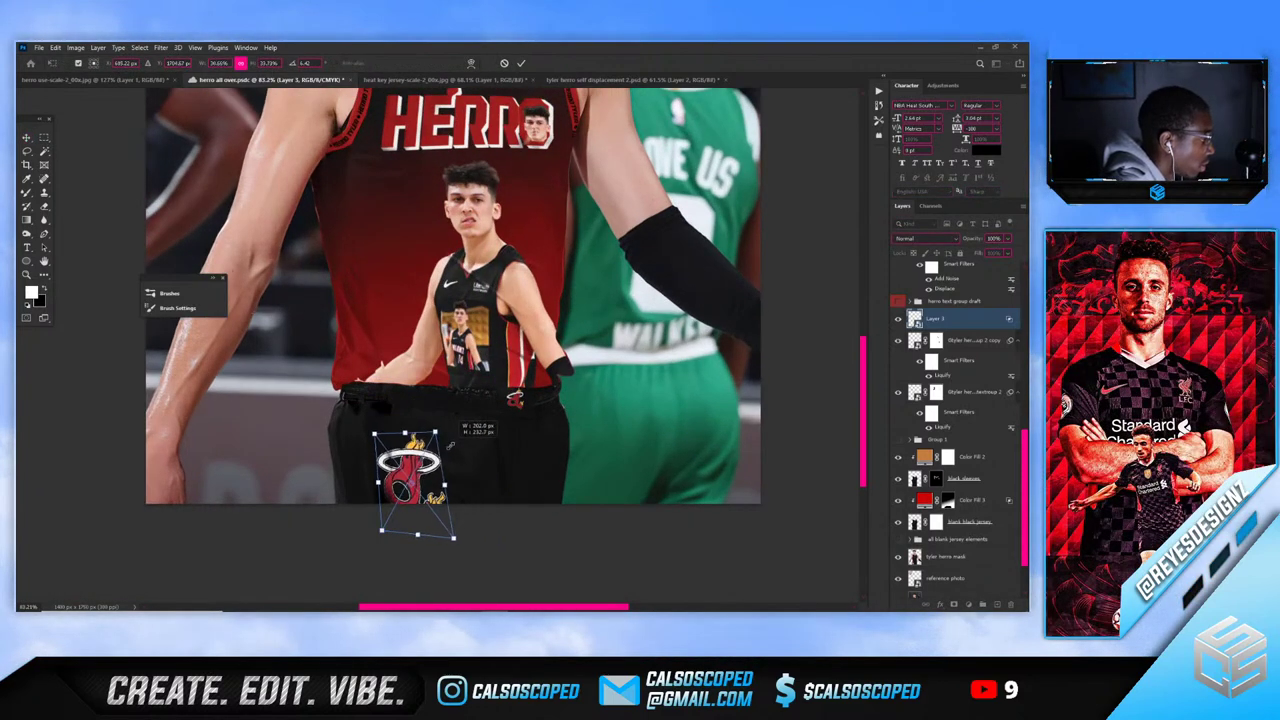
left_click_drag(440, 438, 439, 443)
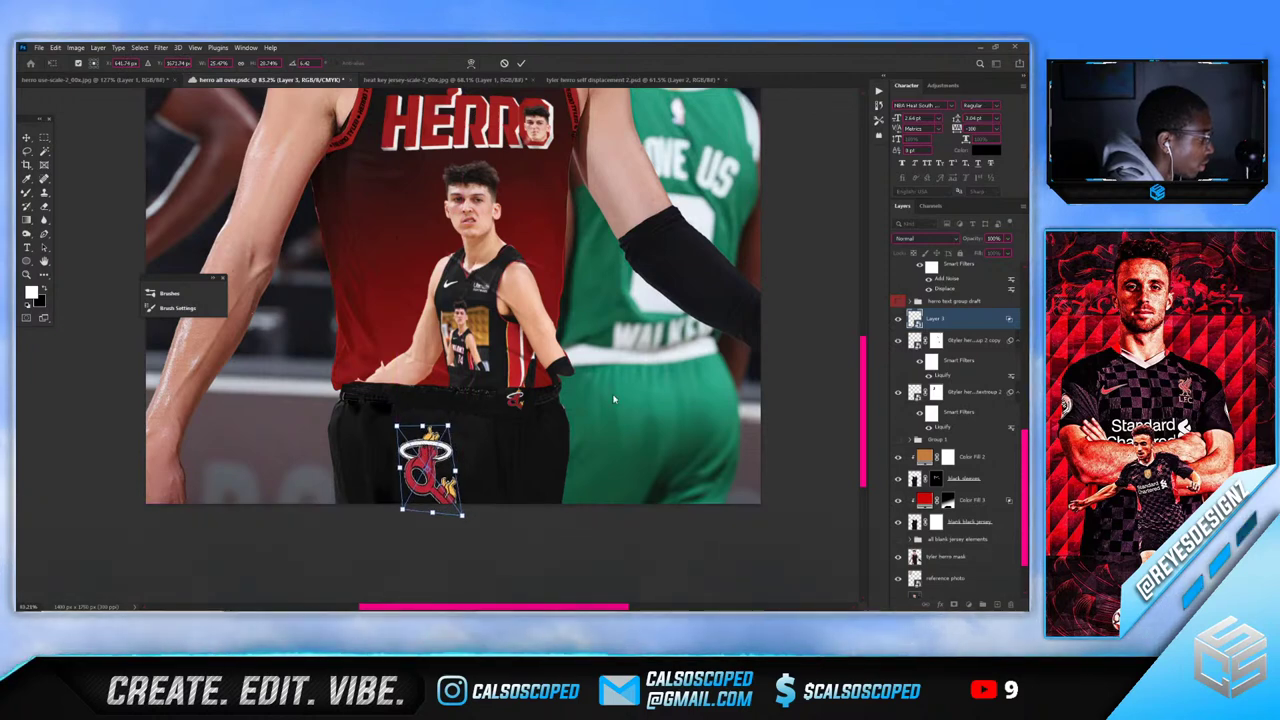
right_click(413, 466)
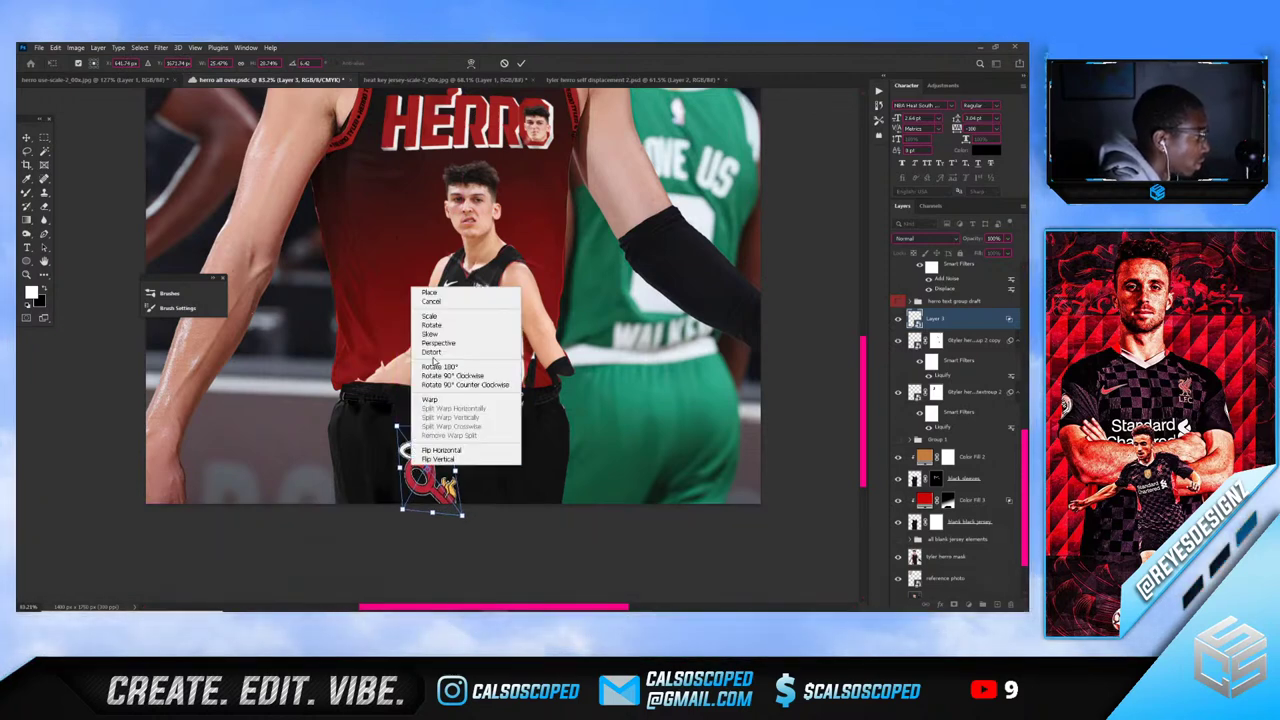
left_click(440, 352)
left_click_drag(385, 470, 381, 469)
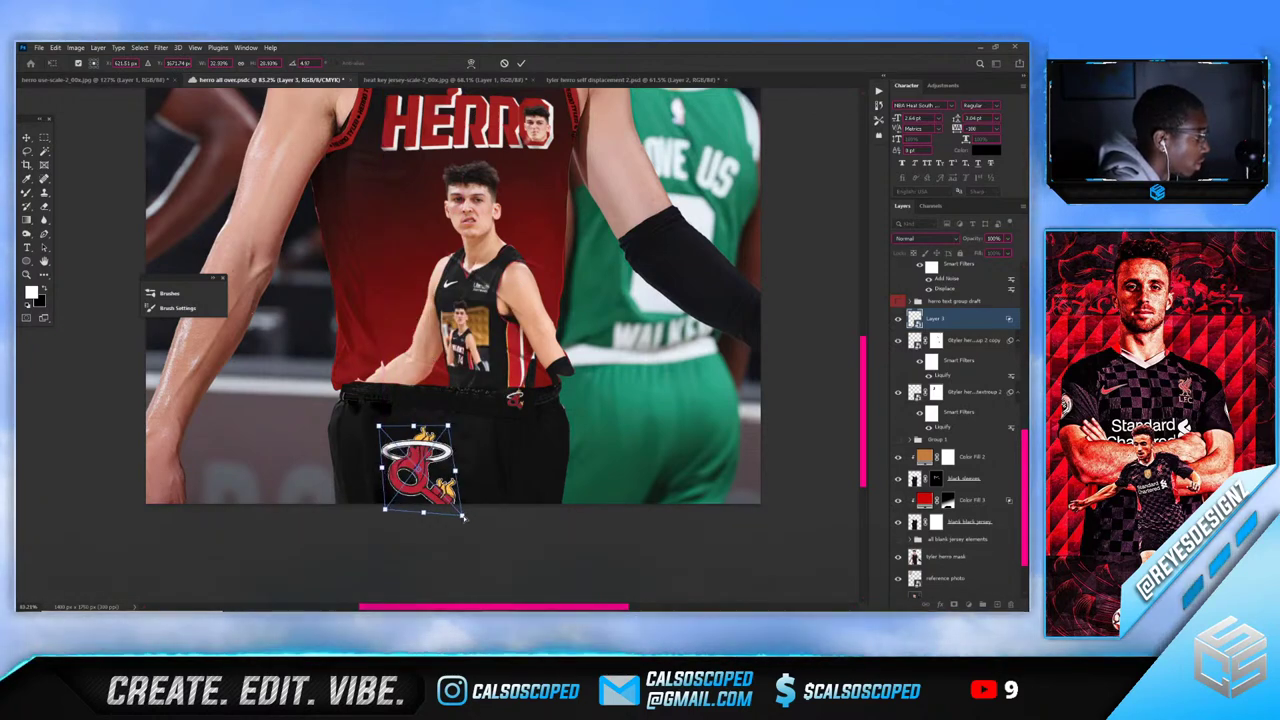
left_click_drag(463, 518, 446, 452)
left_click_drag(384, 409, 388, 398)
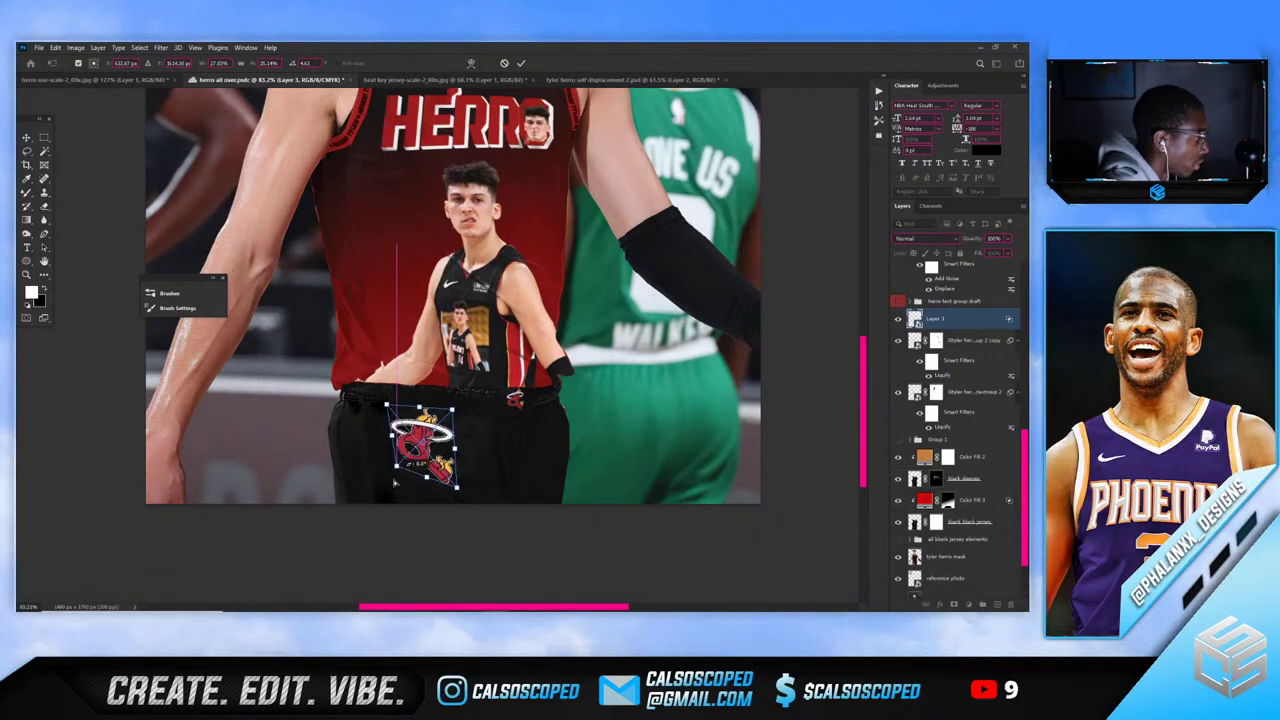
left_click_drag(432, 426, 440, 445)
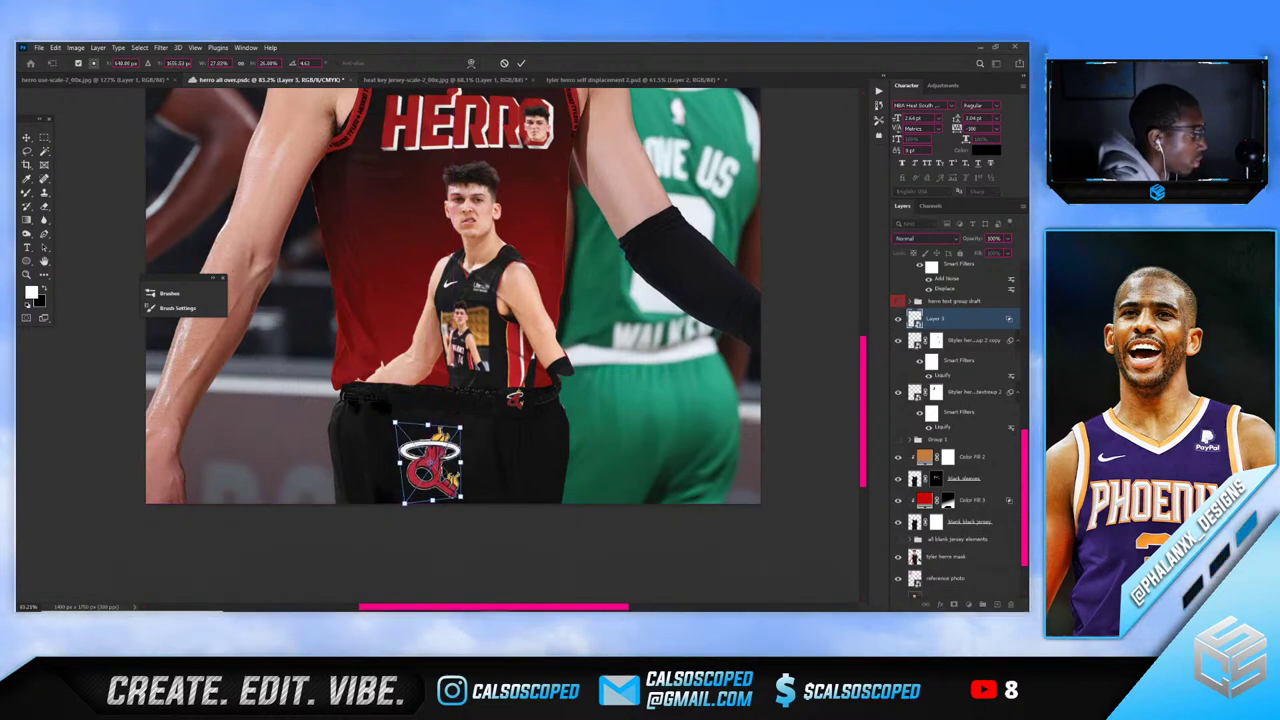
key("ctrl+0")
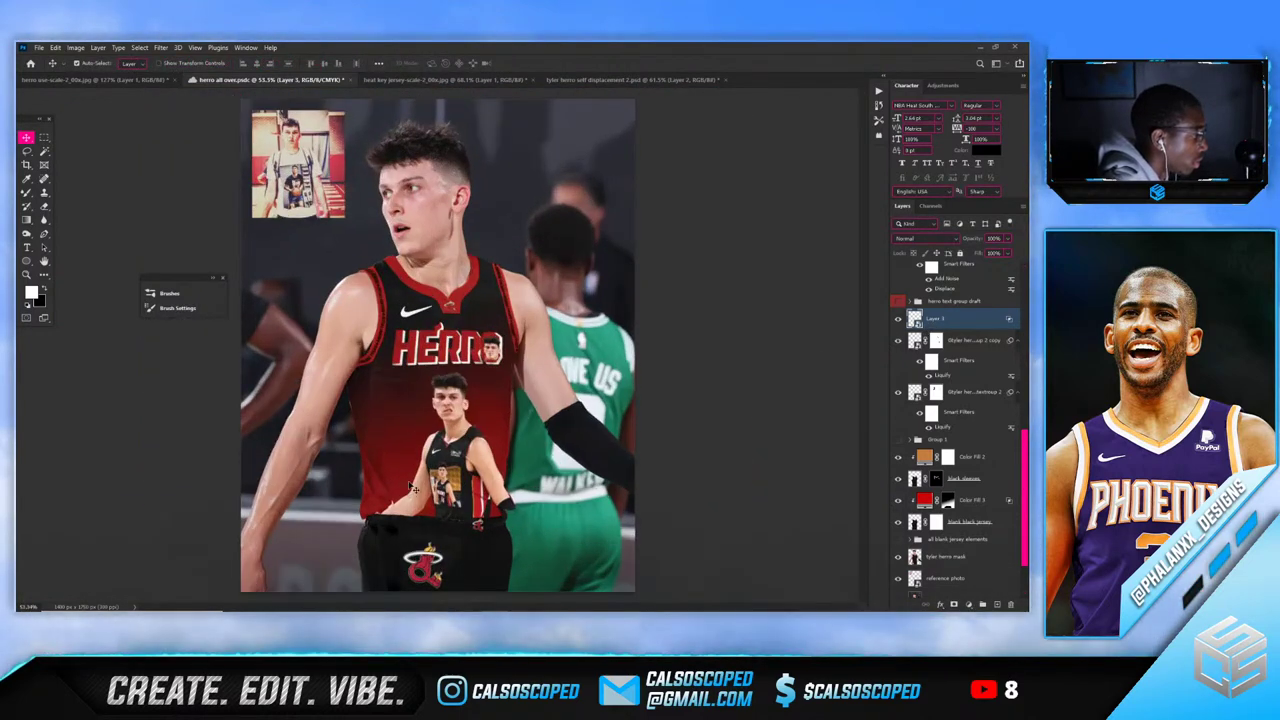
Enlarge the Heat logo again and shift it toward the outer edge of the shorts' near leg
scroll(401, 497, "up", 5)
scroll(401, 497, "down", 3)
scroll(401, 497, "up", 3)
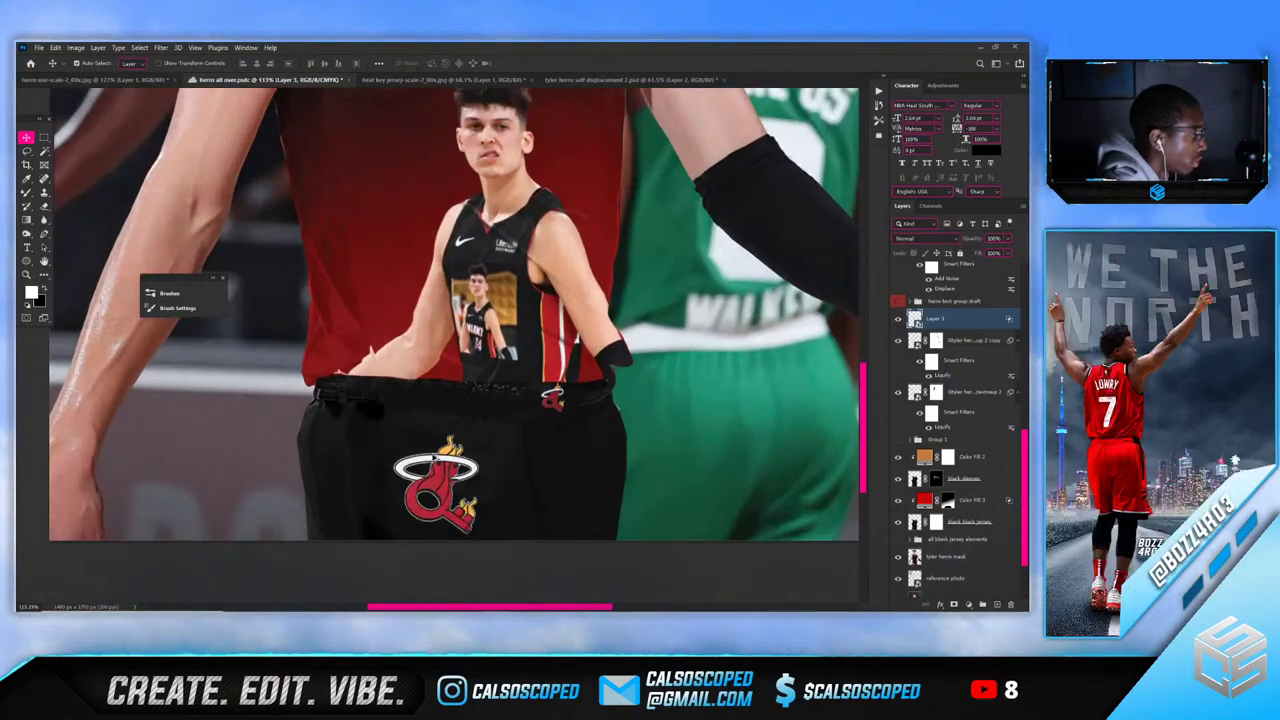
scroll(371, 325, "down", 1)
key("ctrl+t")
left_click_drag(394, 520, 381, 542)
mouse_move(425, 472)
left_mouse_down()
mouse_move(404, 479)
mouse_move(422, 473)
left_mouse_up()
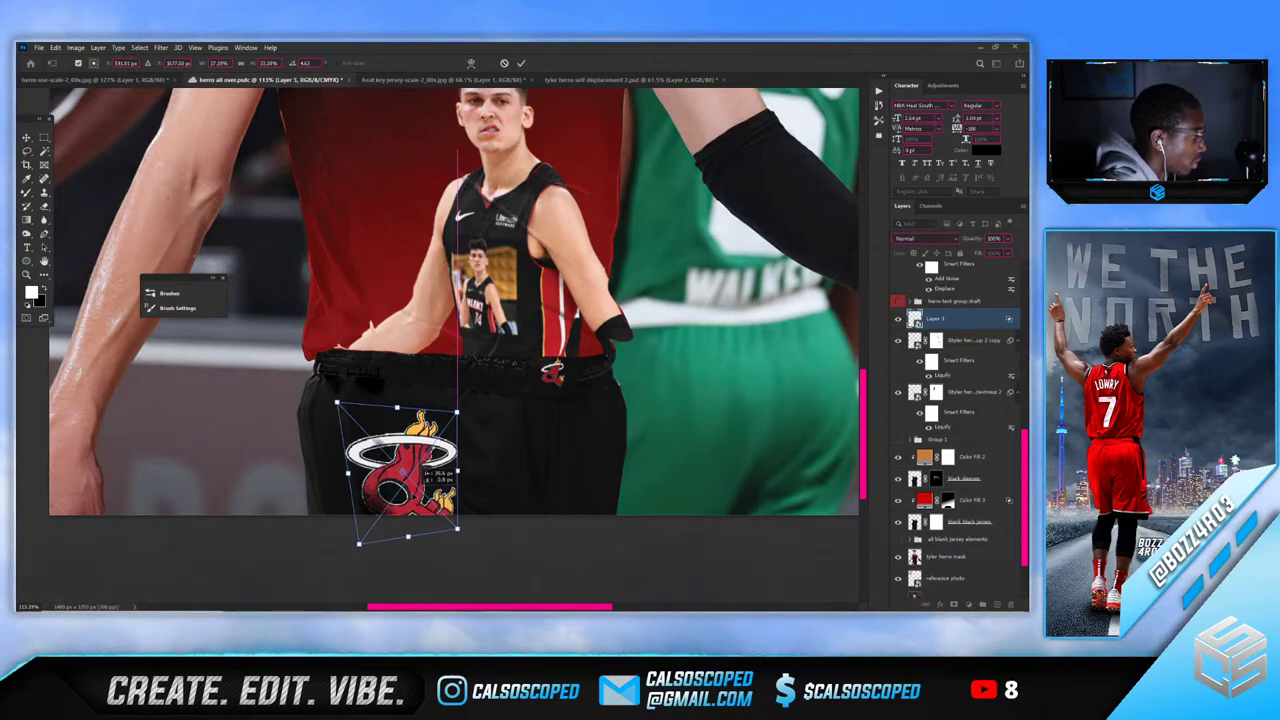
scroll(500, 380, "down", 9)
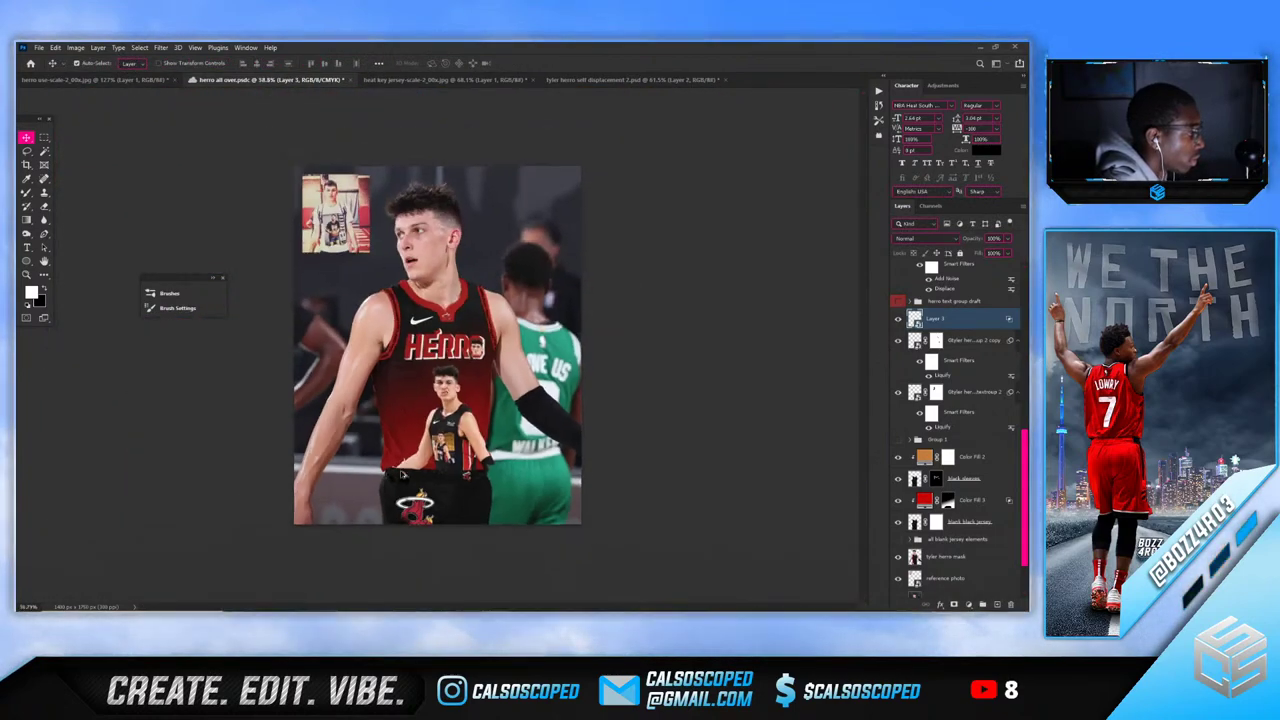
Move the Heat logo up on the shorts so the whole logo sits above the image's lower edge
scroll(420, 488, "up", 3)
scroll(415, 486, "down", 2)
scroll(413, 486, "up", 1)
scroll(412, 486, "up", 3)
left_click_drag(424, 443, 438, 404)
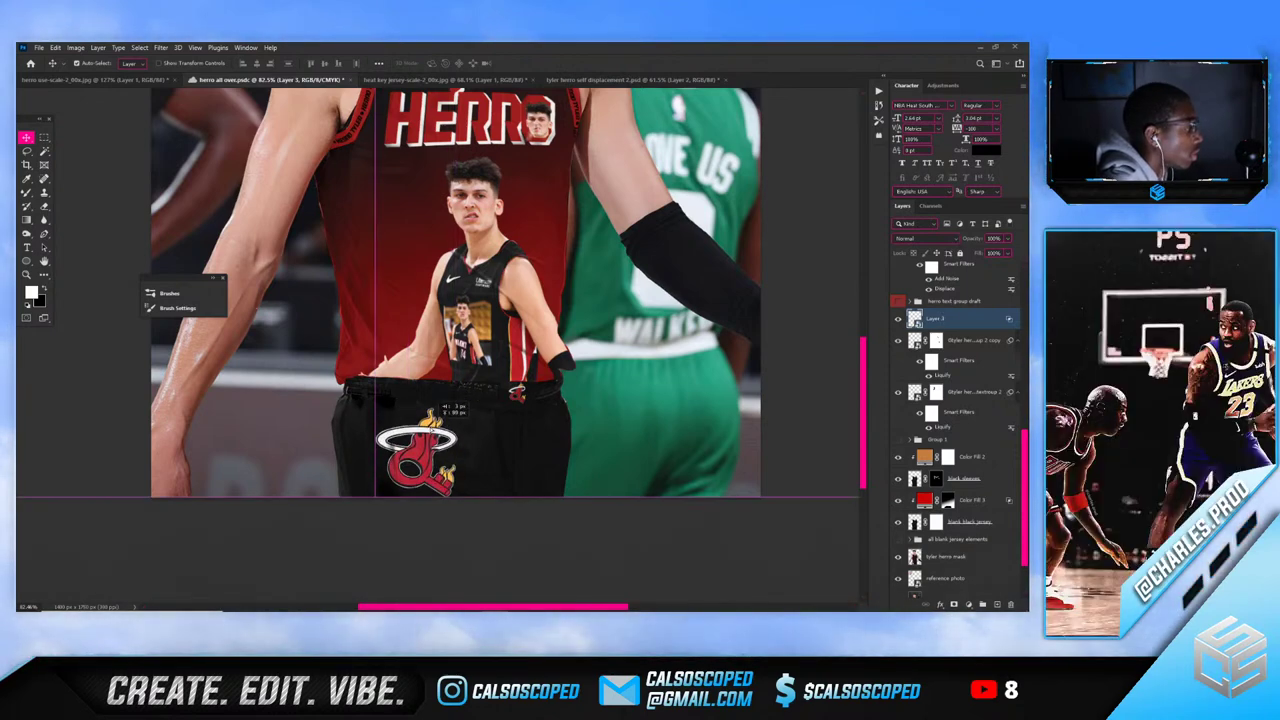
Apply a Displace smart filter to the Heat logo using the "tyler herro displacement map use" file
left_click(162, 48)
mouse_move(270, 207)
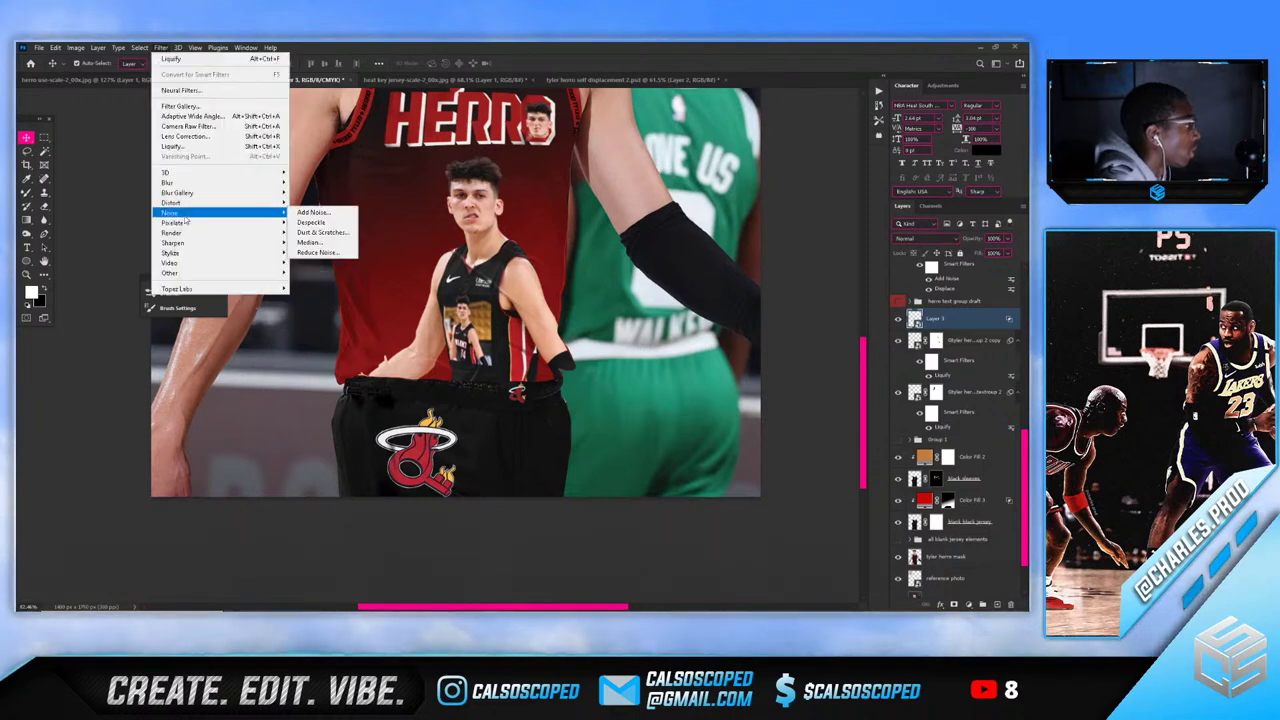
left_click(310, 206)
left_click(650, 231)
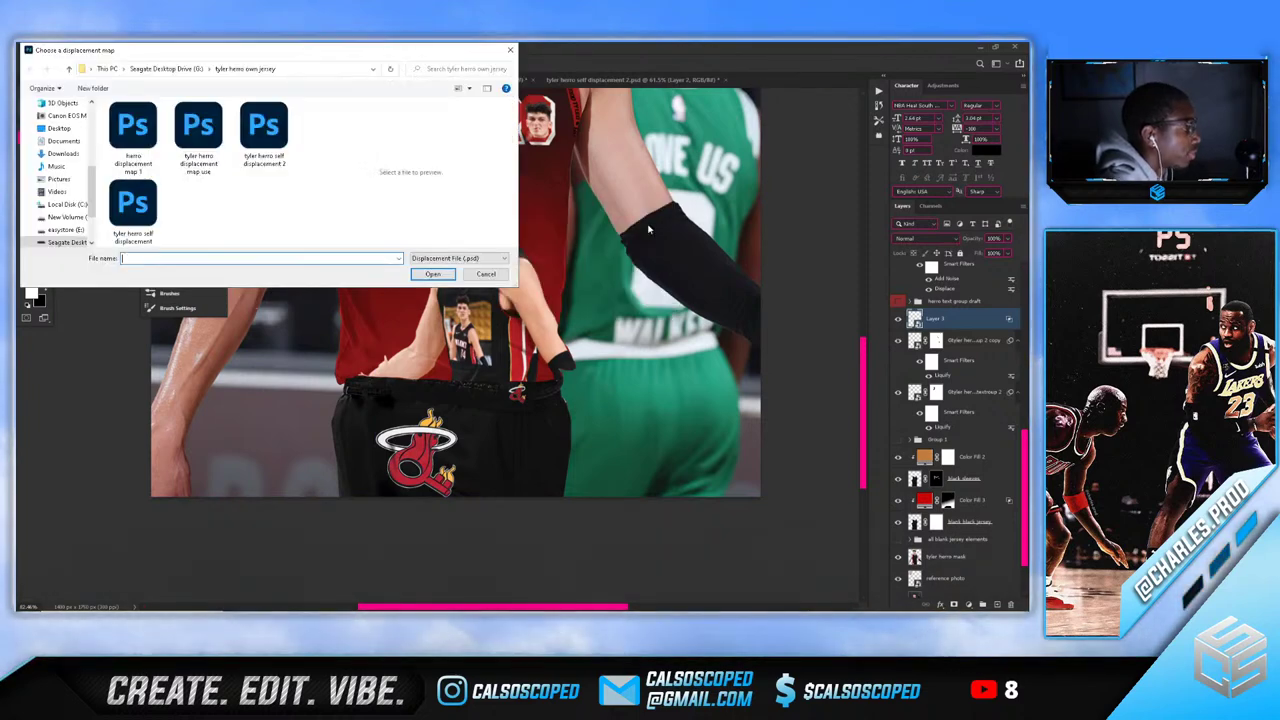
double_click(210, 155)
scroll(541, 398, "up", 5)
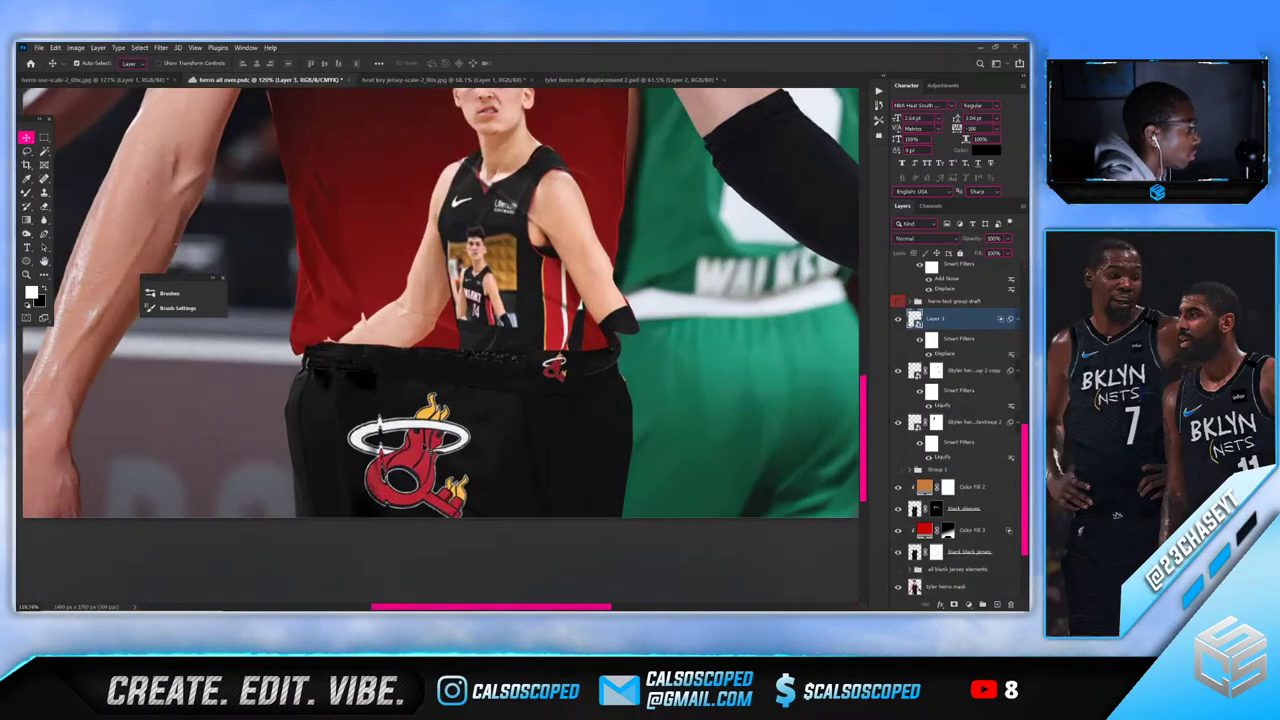
Move the displaced Heat logo down so its lower half runs past the image's lower edge
key("ctrl+z")
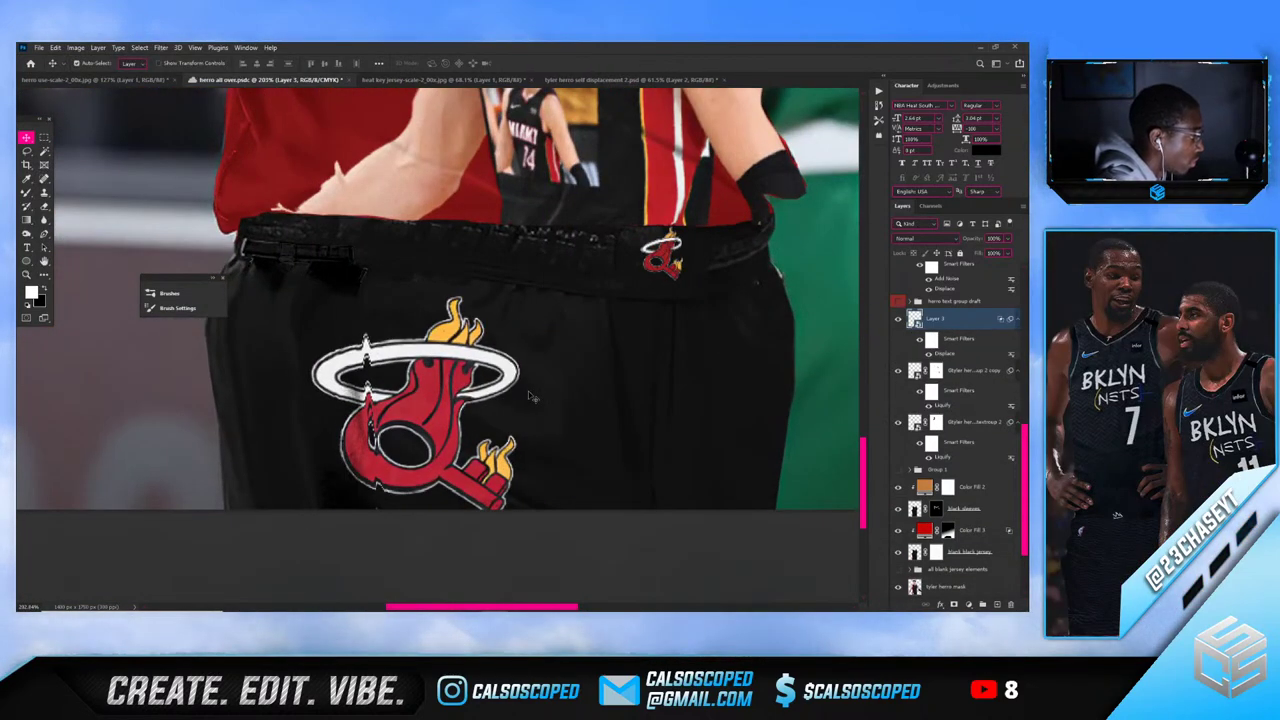
scroll(438, 388, "down", 3)
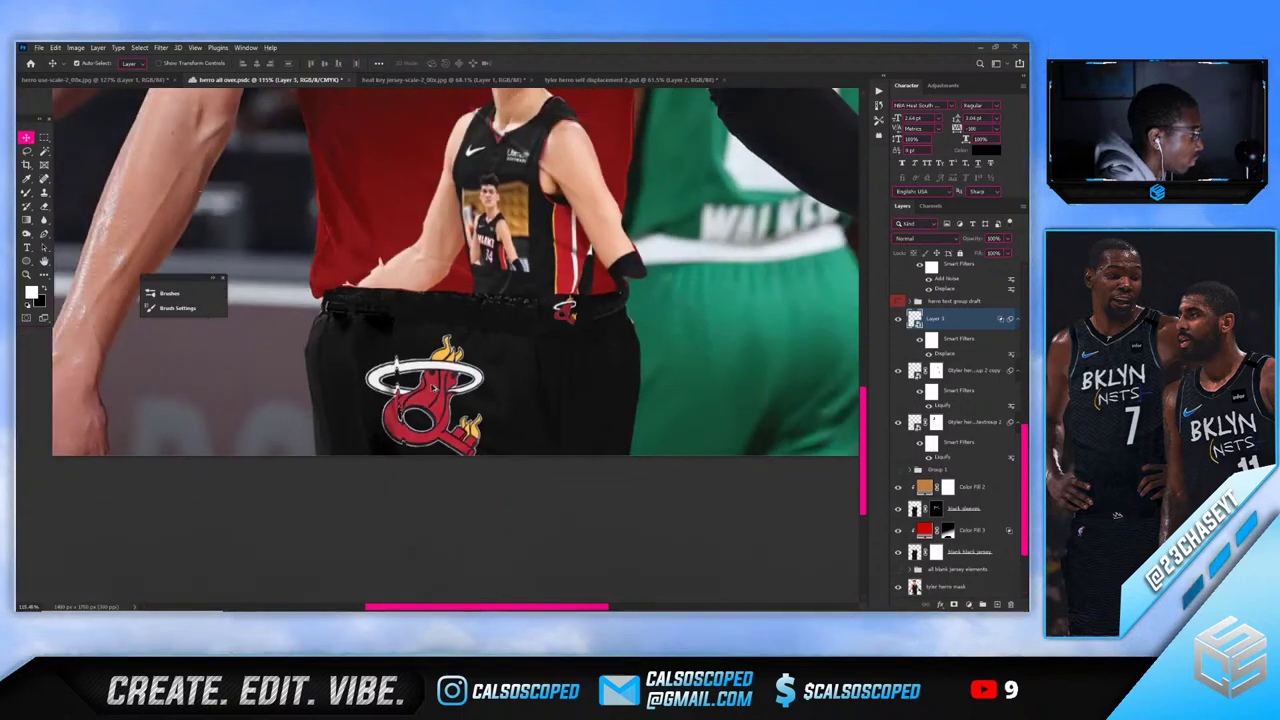
left_click_drag(430, 355, 432, 417)
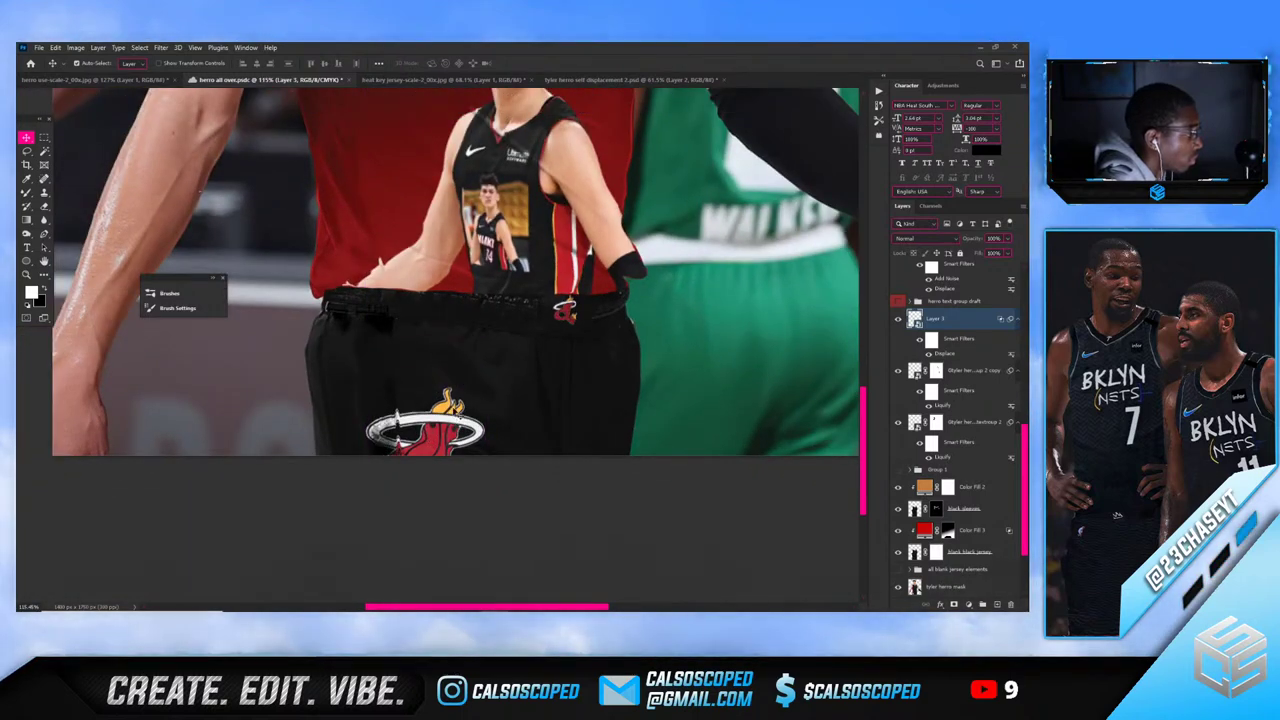
Lower the horizontal scale of the logo's Displace filter and reload the "tyler herro displacement map use" file
scroll(436, 432, "up", 4)
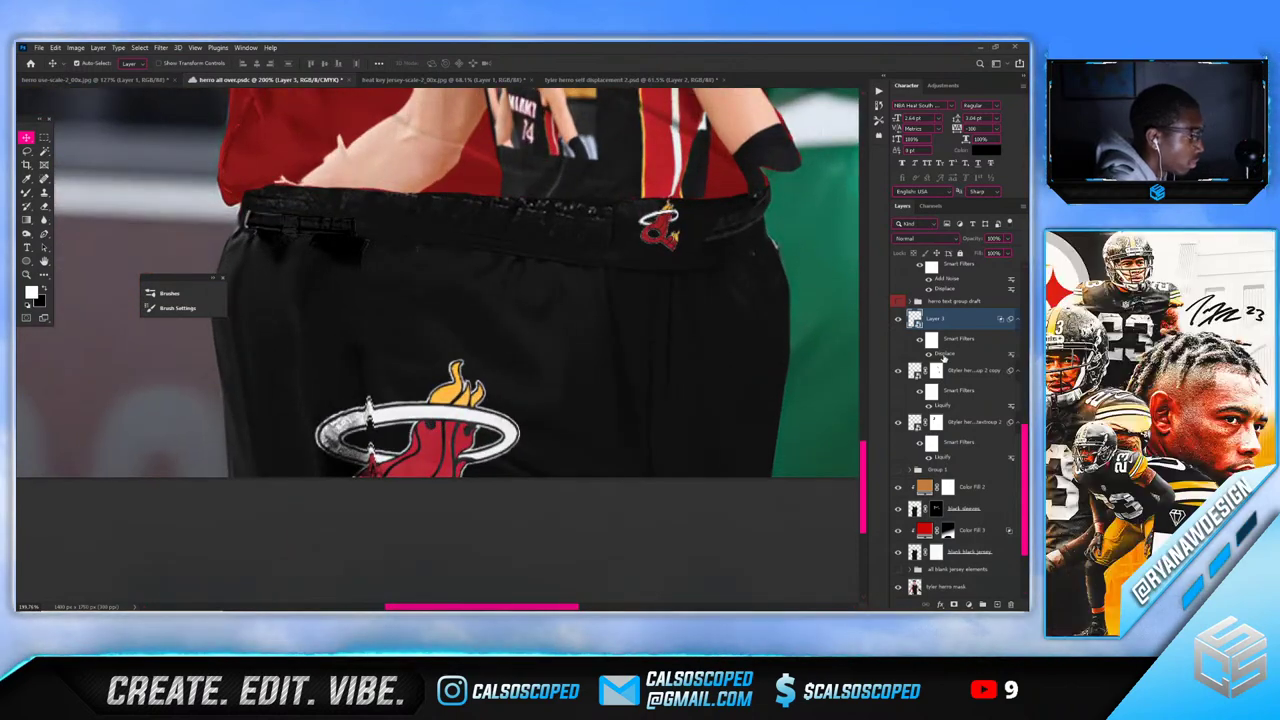
double_click(944, 355)
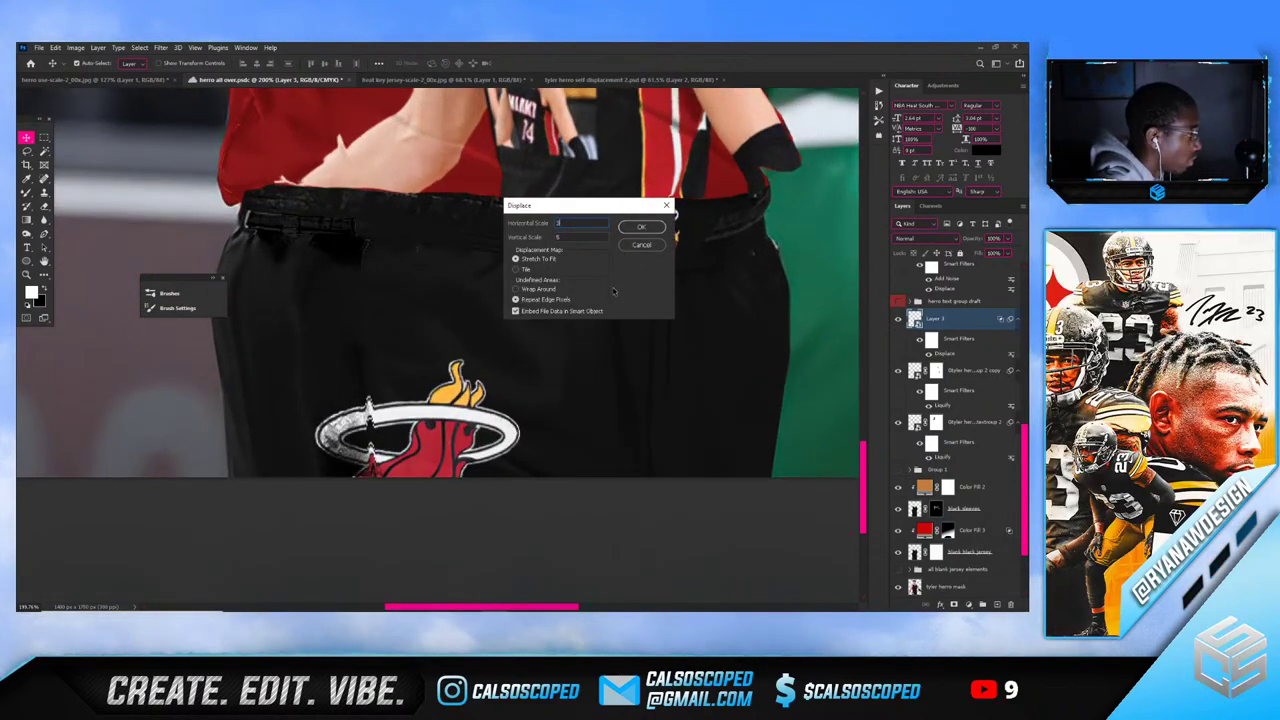
left_click(658, 229)
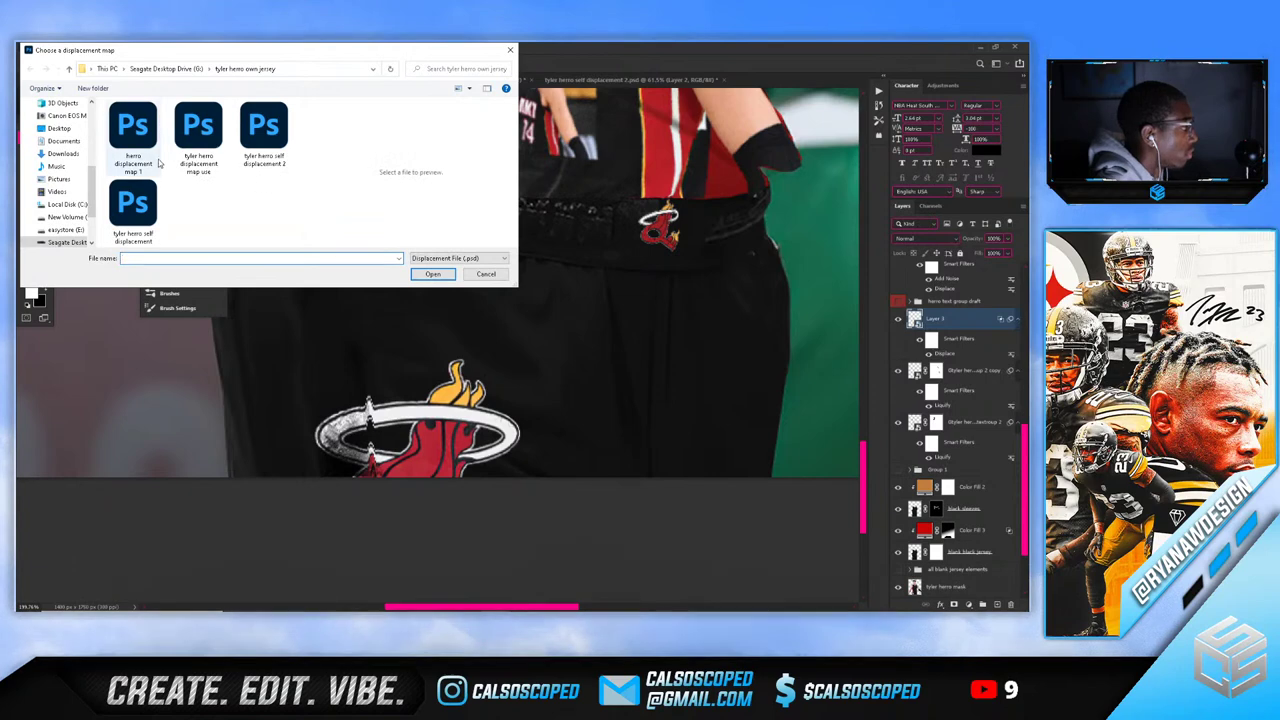
double_click(195, 140)
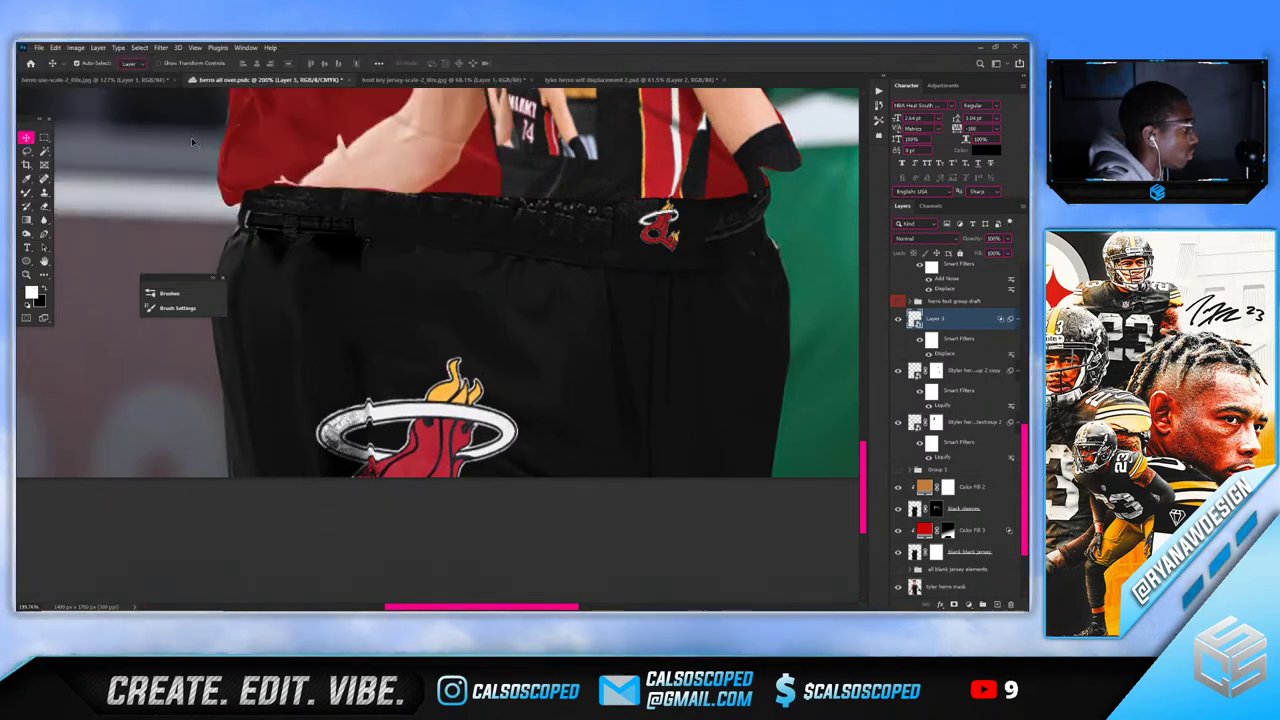
scroll(375, 328, "up", 3)
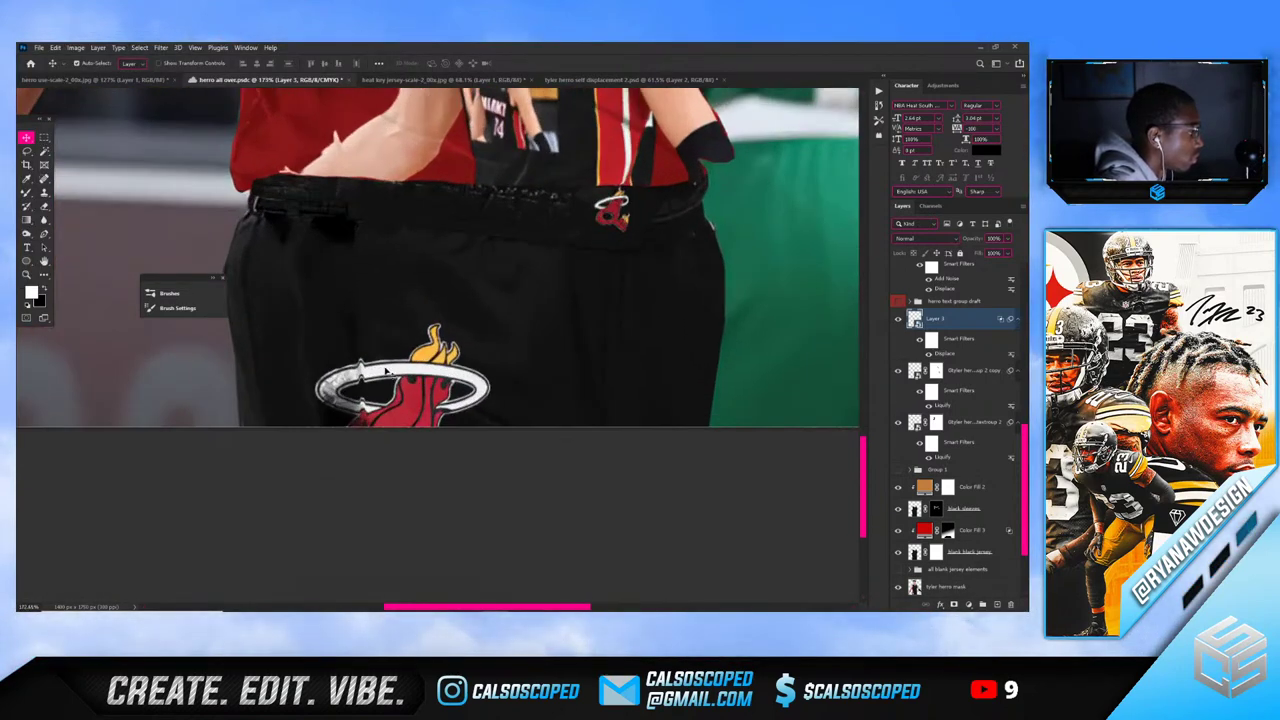
scroll(376, 328, "down", 8)
scroll(434, 344, "up", 2)
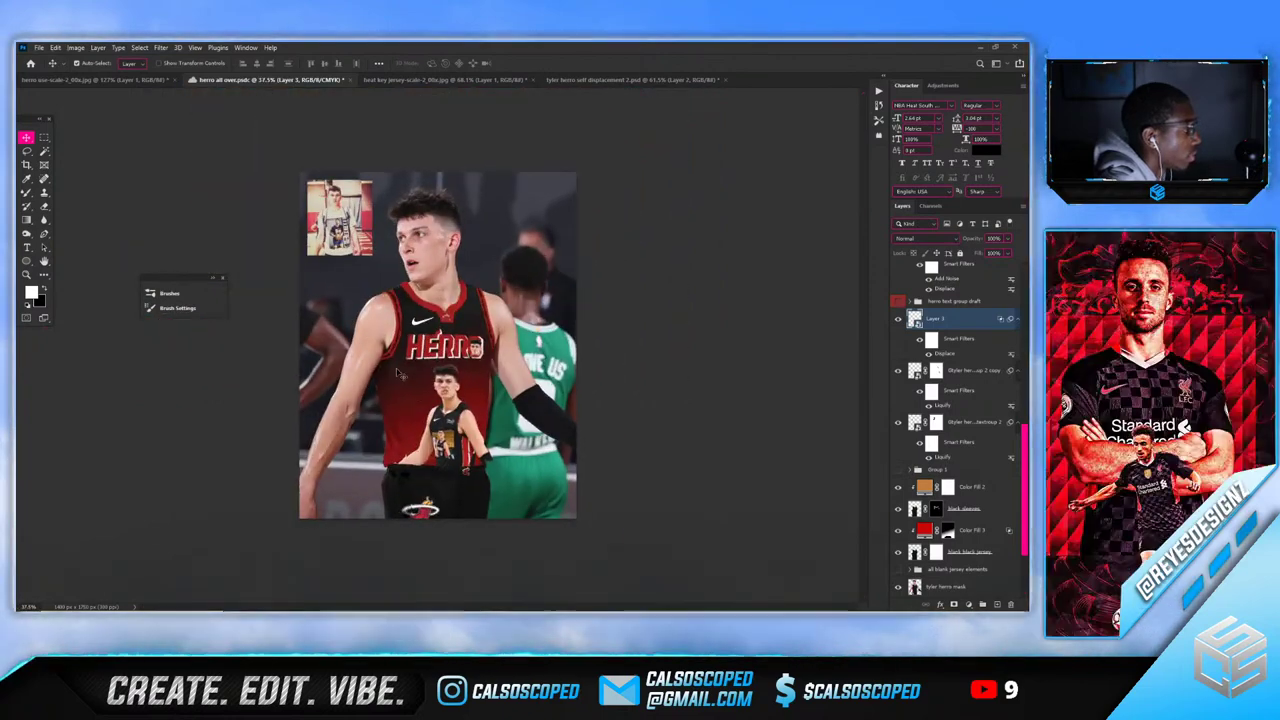
Select the Color Fill 3 layer mask and set up the regular Brush tool with a large, soft round tip
left_click(480, 540)
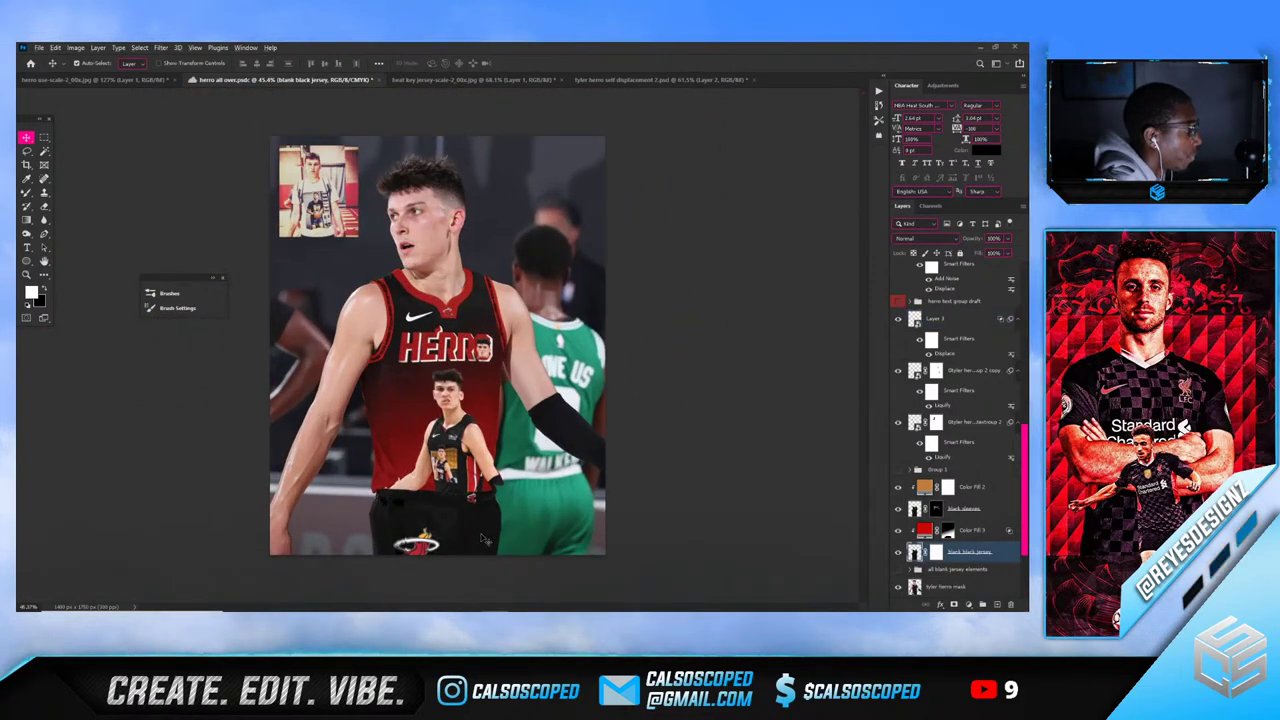
scroll(481, 540, "up", 1)
scroll(700, 410, "up", 2)
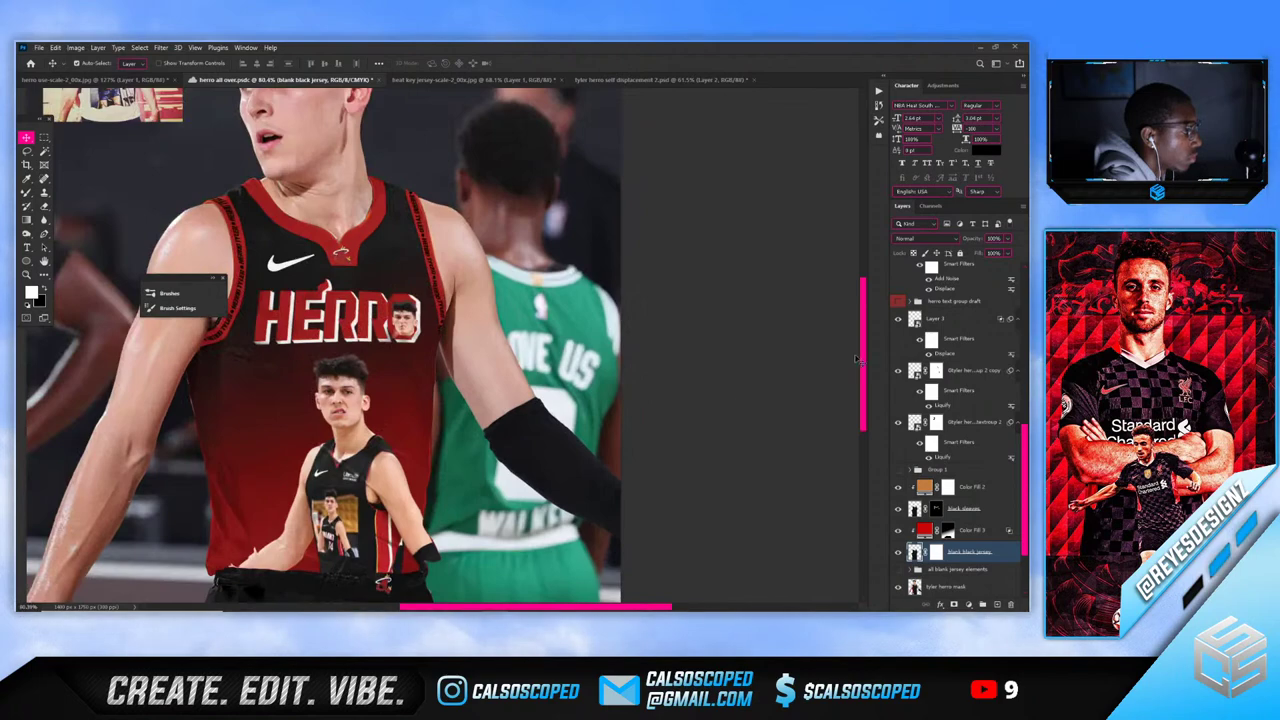
scroll(846, 393, "down", 3)
scroll(393, 507, "up", 1)
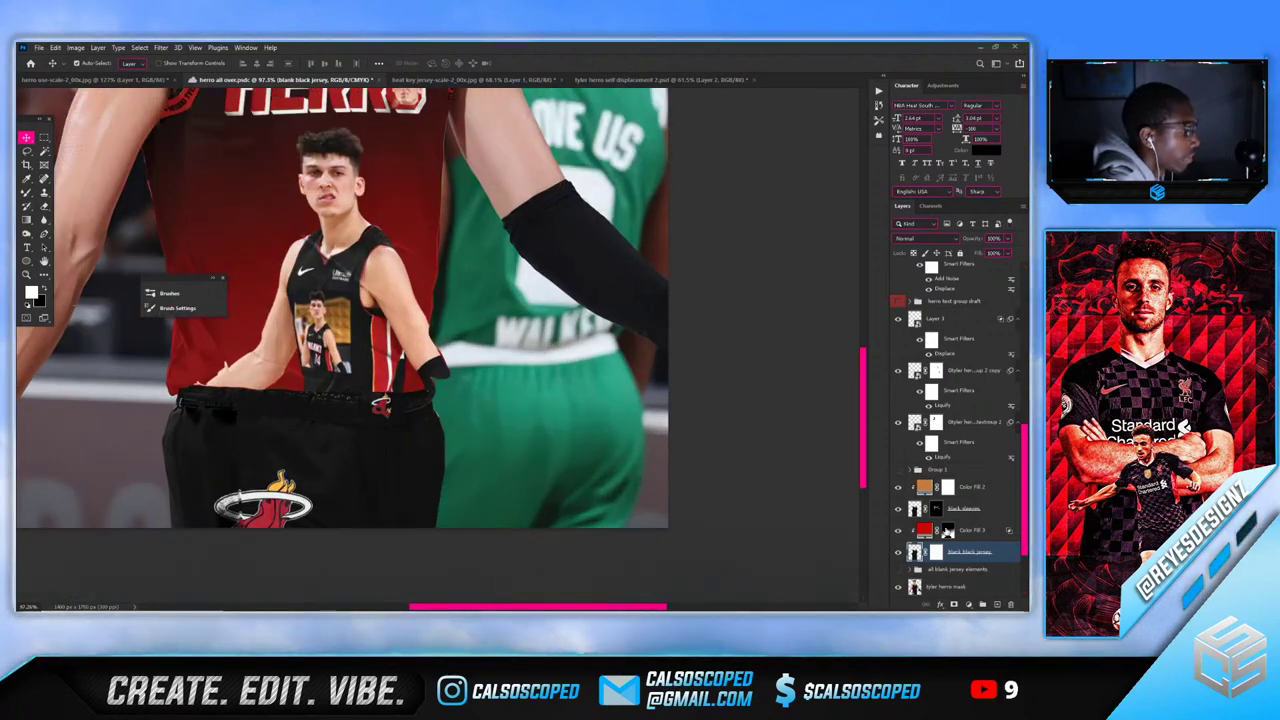
left_click(947, 531)
key("b")
key("x")
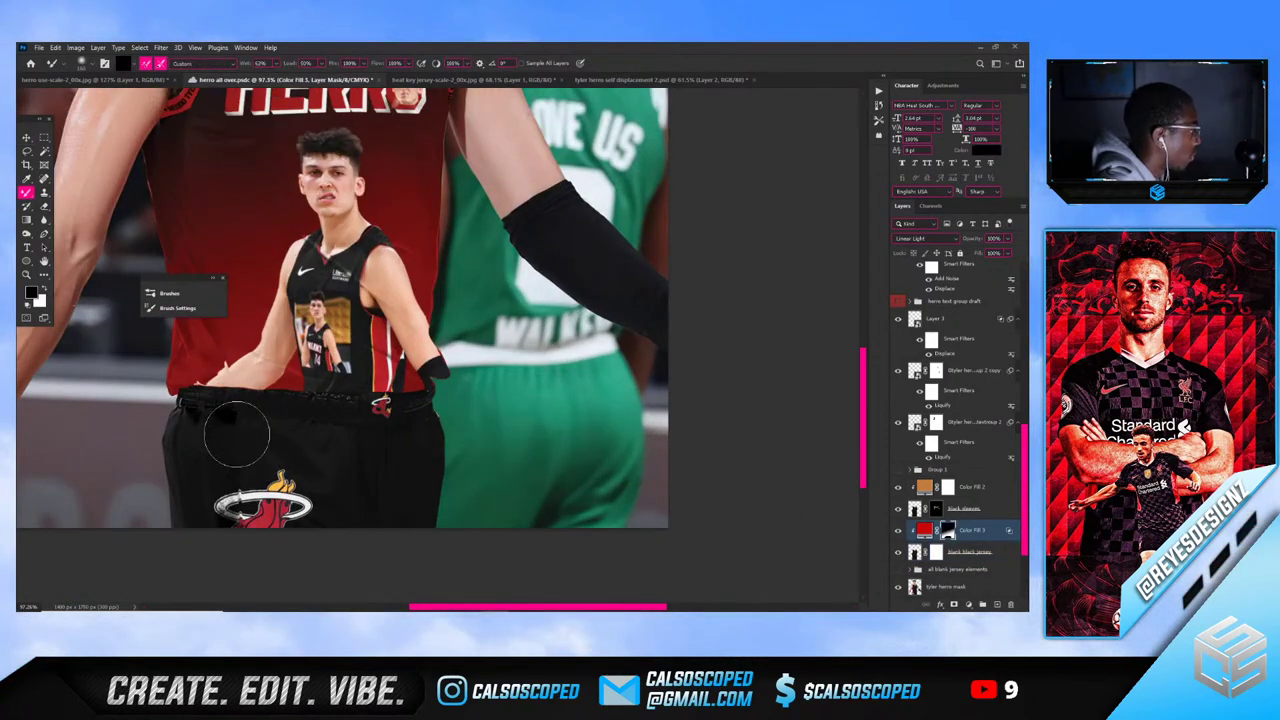
key("shift+b")
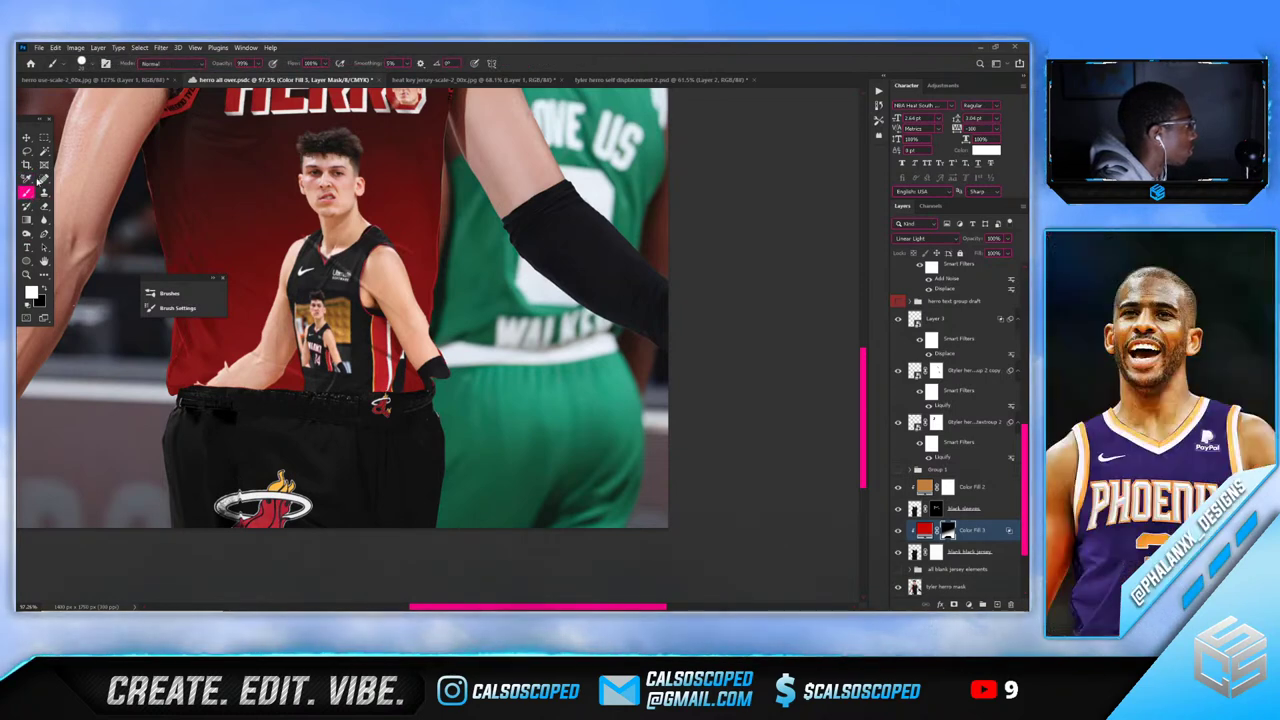
left_click(175, 307)
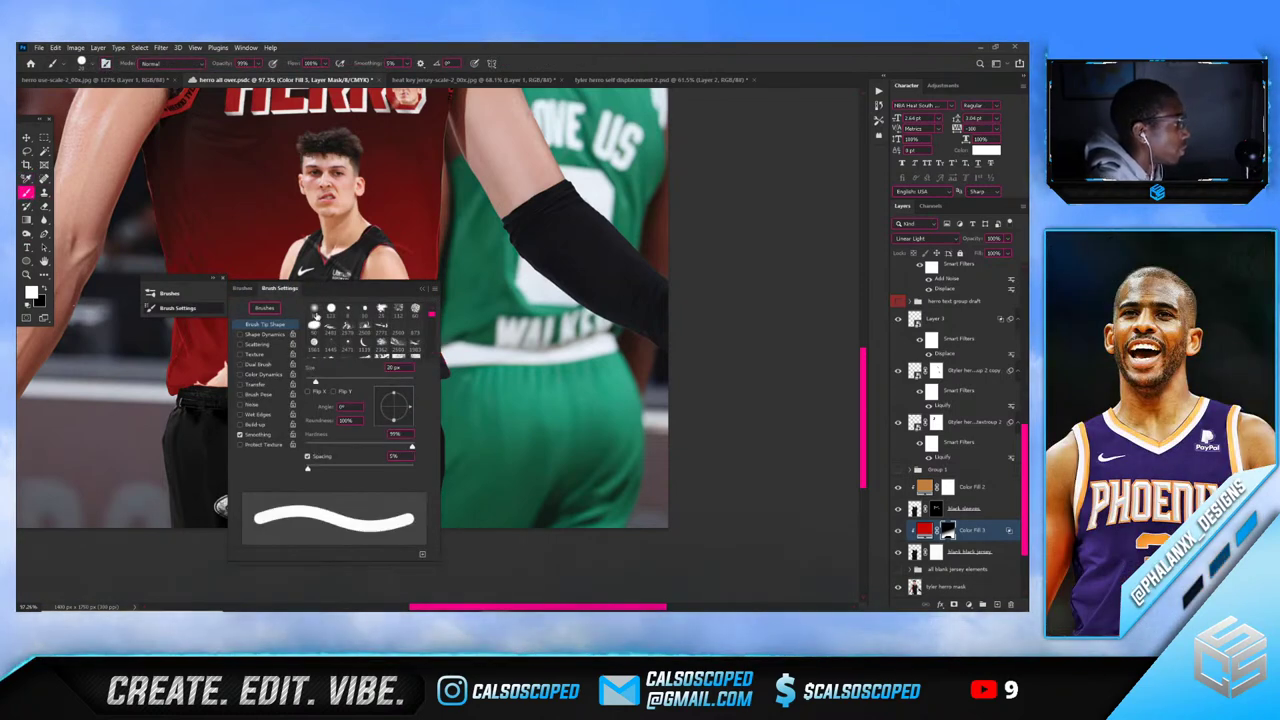
left_click(424, 289)
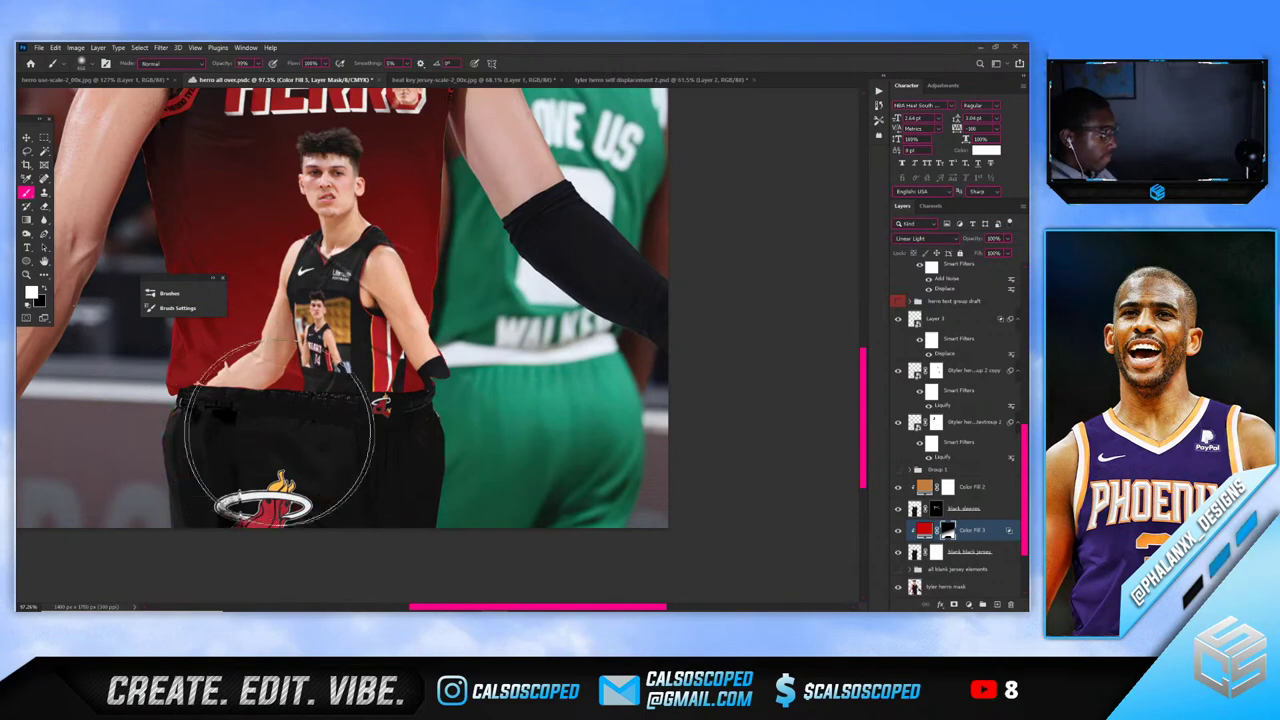
Try to paint the red fill over the shorts with a soft white brush, then undo the strokes
mouse_move(286, 402)
left_mouse_down()
mouse_move(312, 452)
mouse_move(361, 423)
mouse_move(405, 452)
mouse_move(408, 414)
left_mouse_up()
key("ctrl+z")
key("ctrl+z")
key("bracketleft")
key("bracketleft")
key("bracketleft")
key("bracketleft")
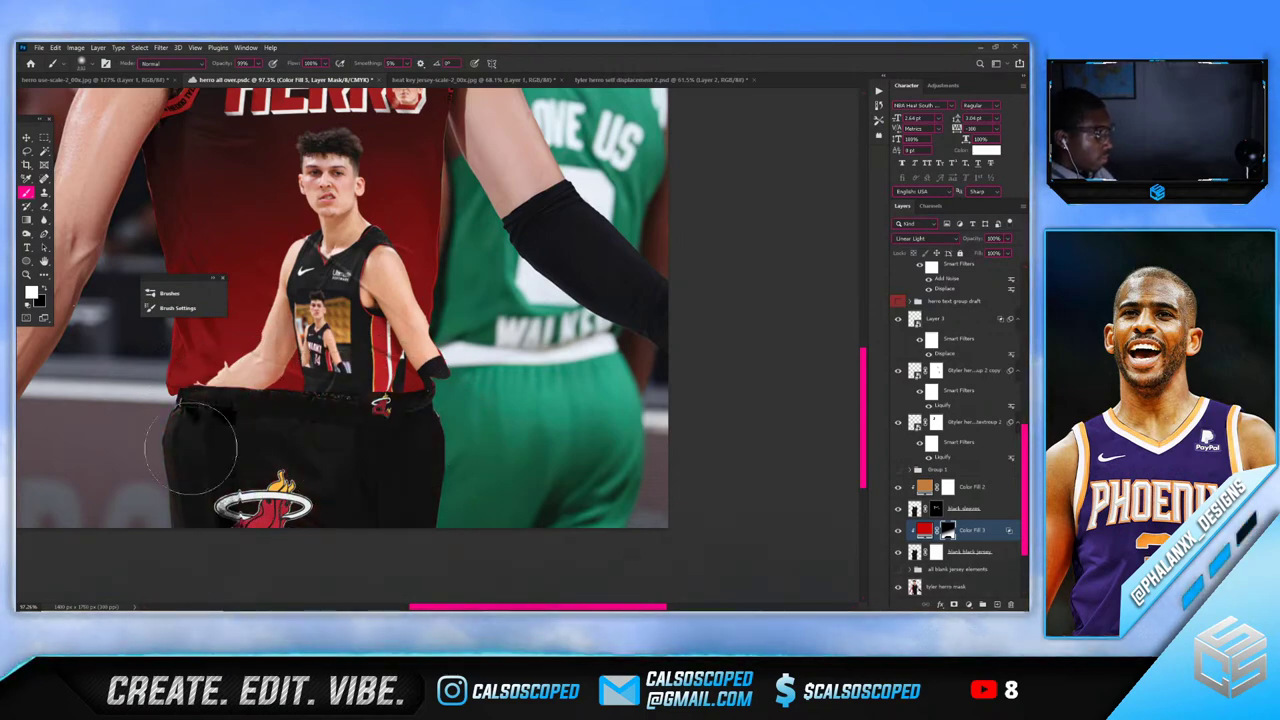
left_click_drag(194, 449, 366, 466)
key("ctrl+0")
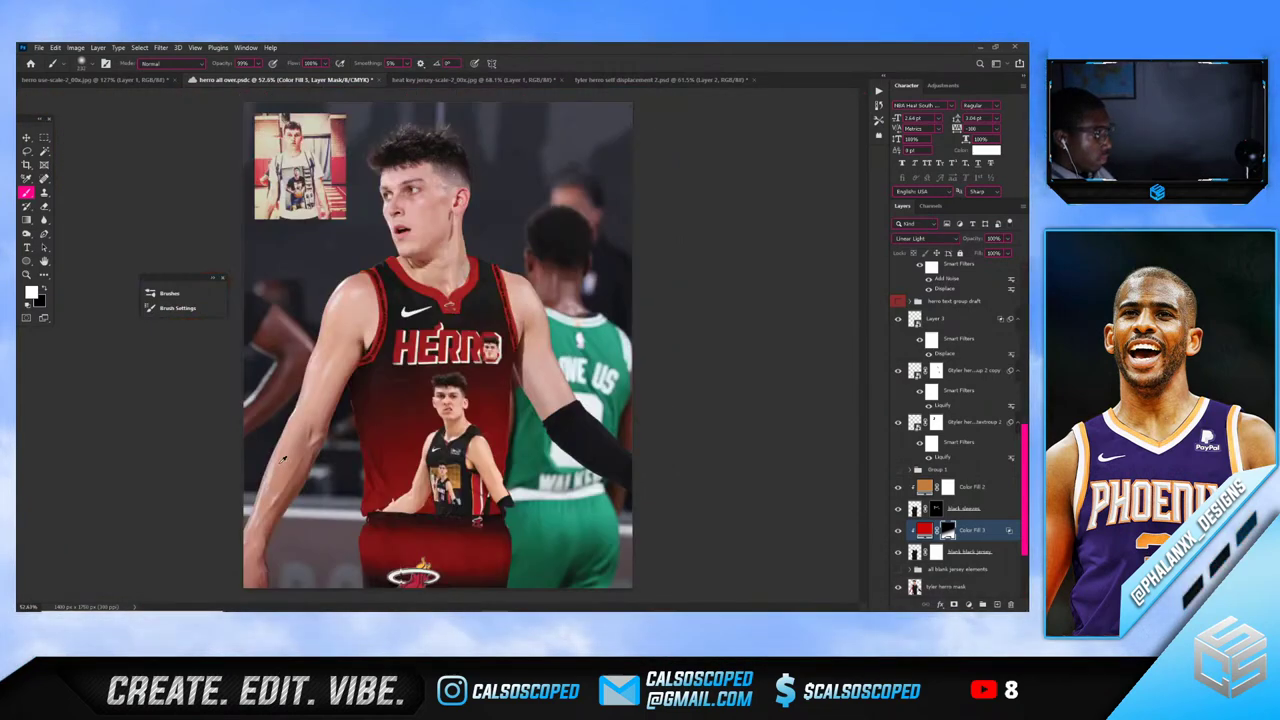
scroll(473, 567, "up", 5)
scroll(457, 528, "down", 1)
key("ctrl+z")
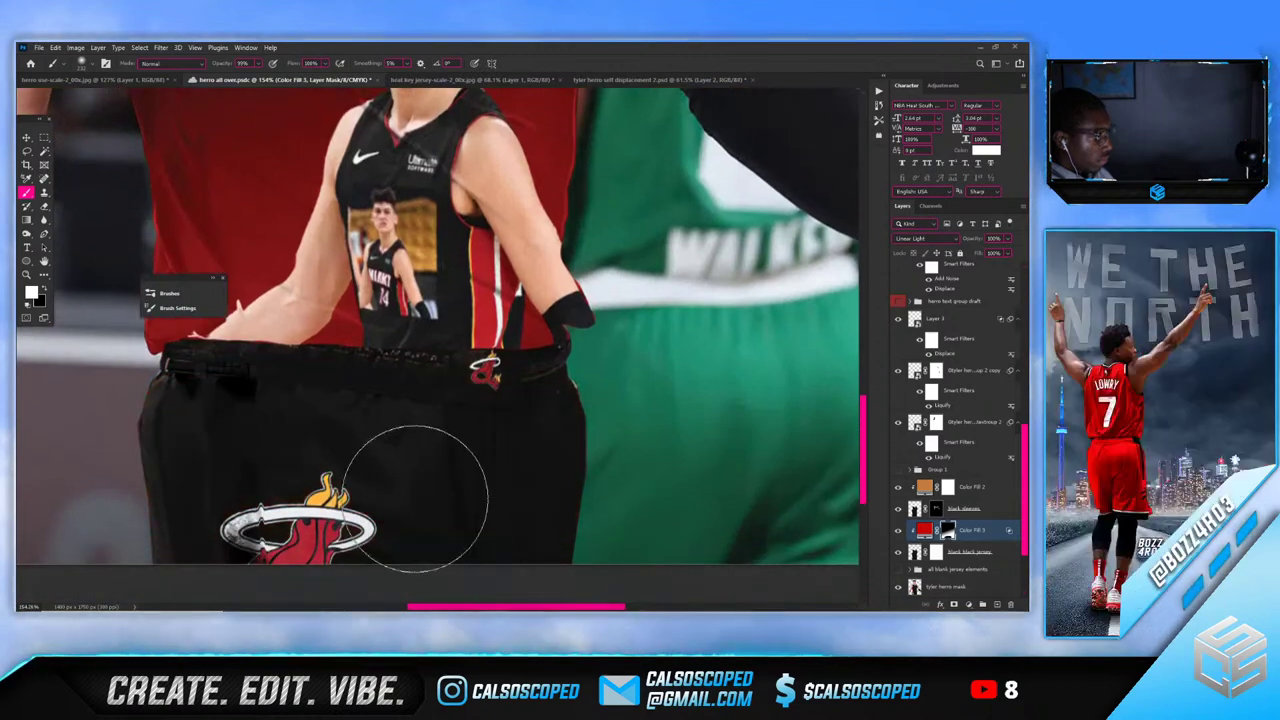
Paint white on the Color Fill 3 mask to reveal red across the shorts from below the waistband to the image's lower edge
mouse_move(193, 432)
left_mouse_down()
mouse_move(177, 420)
mouse_move(461, 458)
left_mouse_up()
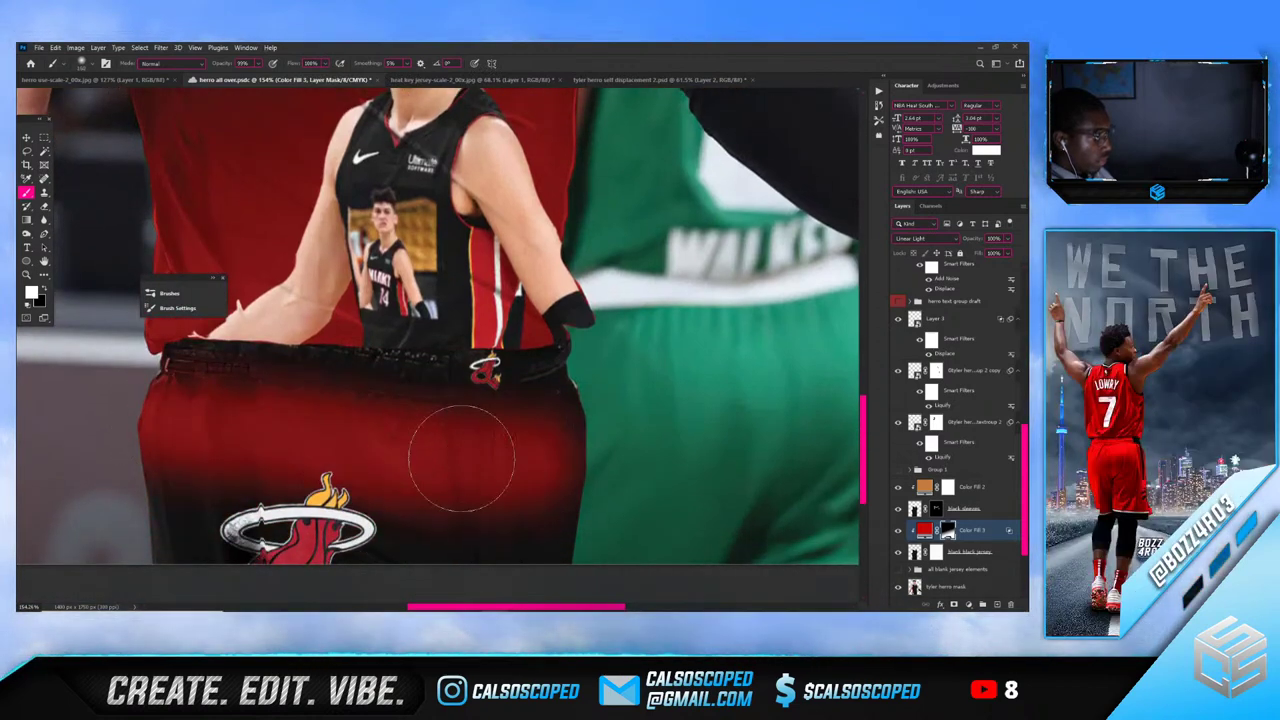
left_click_drag(563, 457, 447, 500)
mouse_move(340, 500)
left_mouse_down()
mouse_move(186, 507)
mouse_move(148, 490)
mouse_move(615, 530)
left_mouse_up()
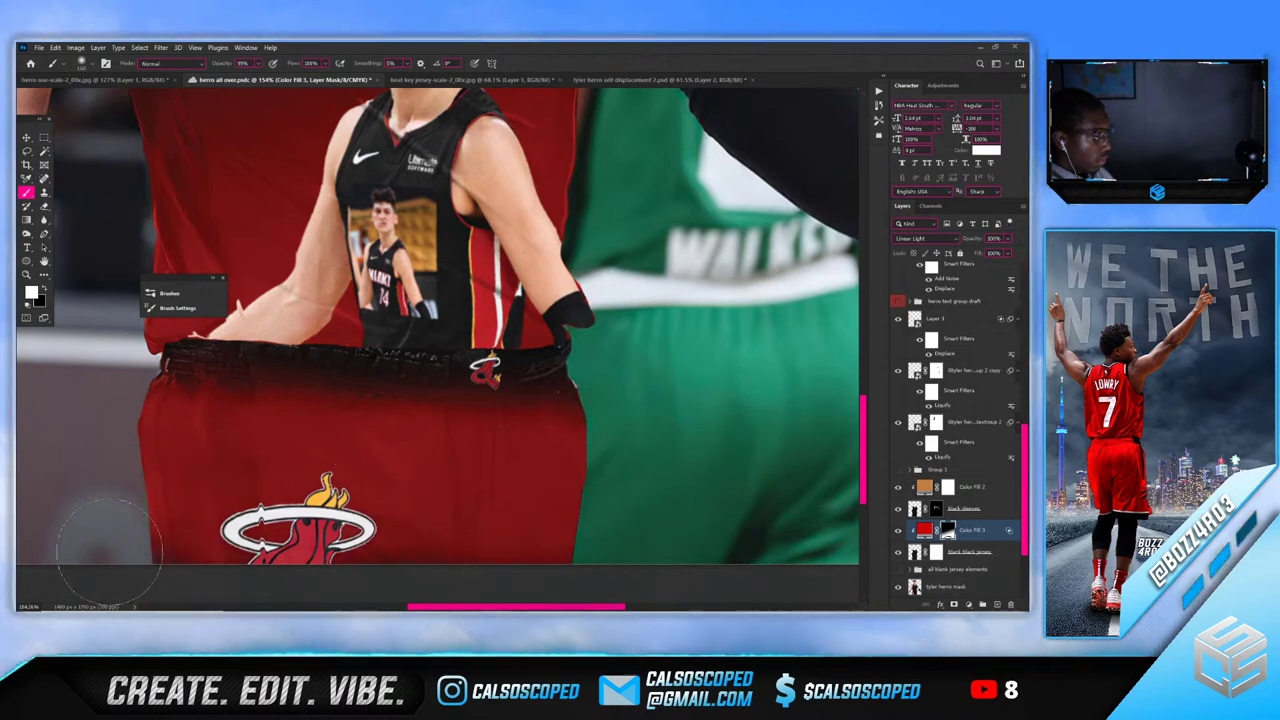
scroll(180, 525, "down", 5)
scroll(180, 508, "down", 2)
scroll(180, 505, "up", 6)
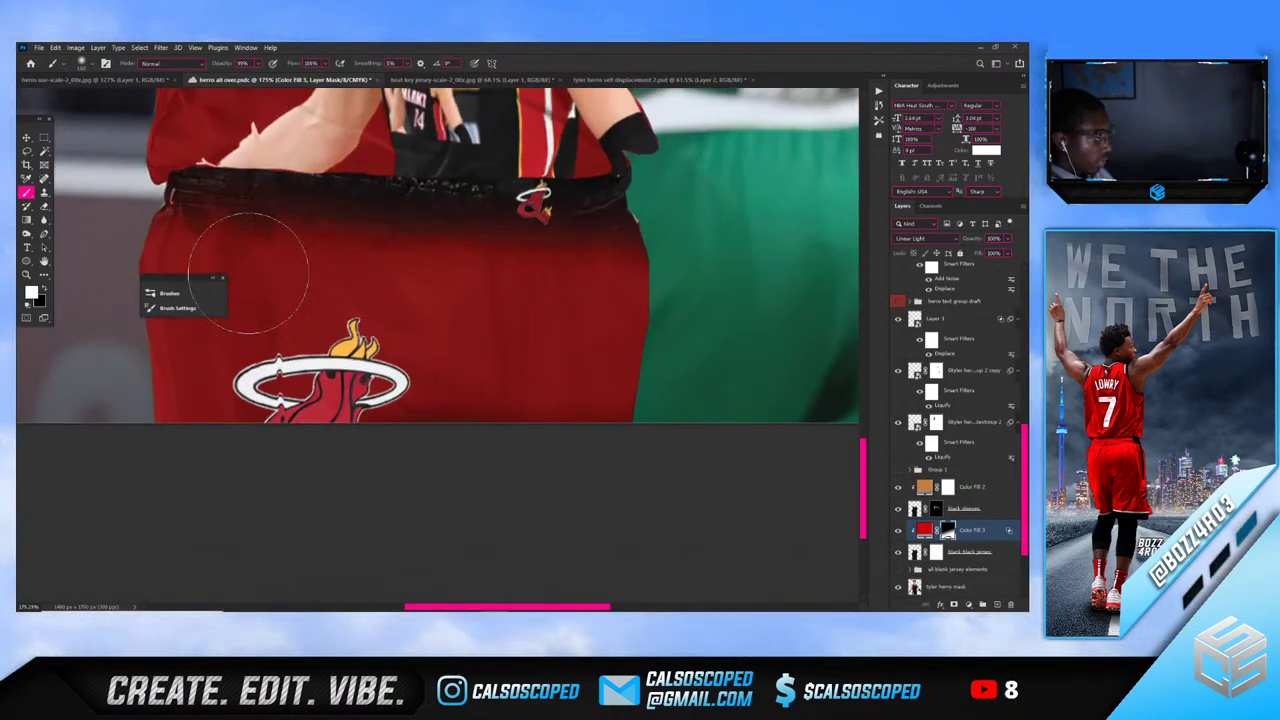
scroll(248, 273, "up", 2)
left_click_drag(318, 242, 222, 247)
Paint black on the Color Fill 3 mask along the waistband to restore its solid black band above the red shorts
key("x")
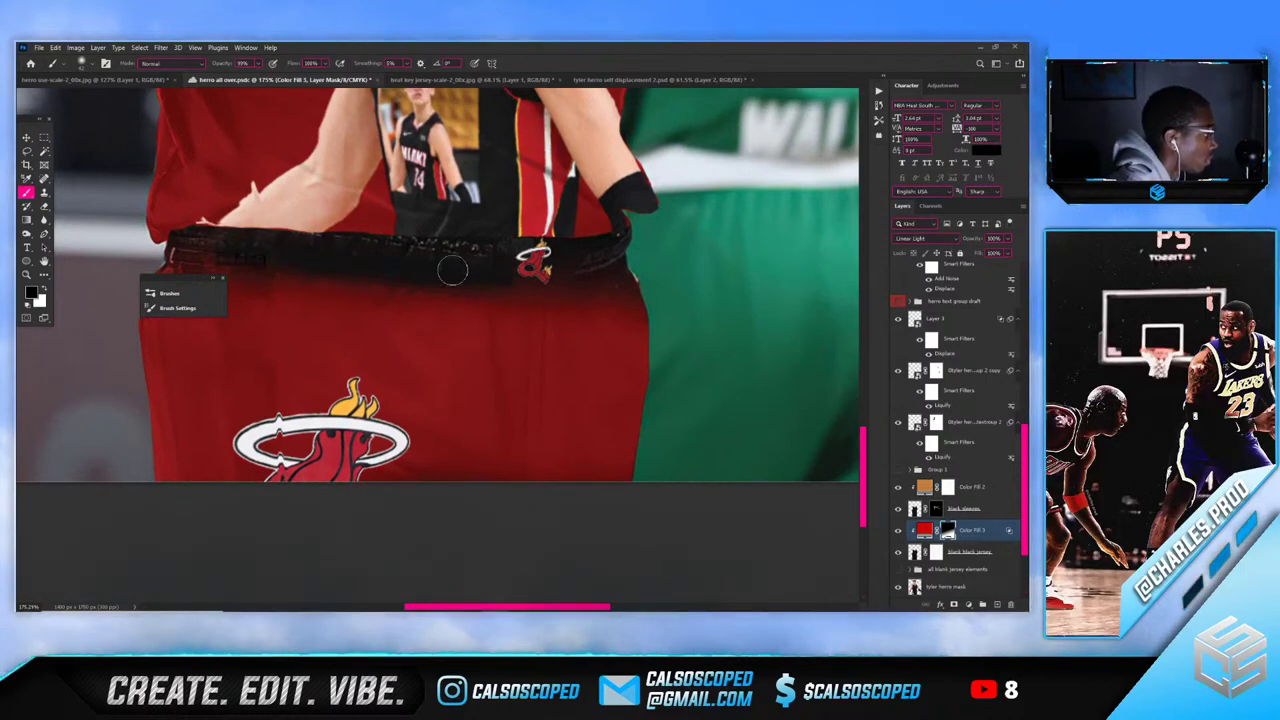
left_click_drag(505, 265, 503, 265)
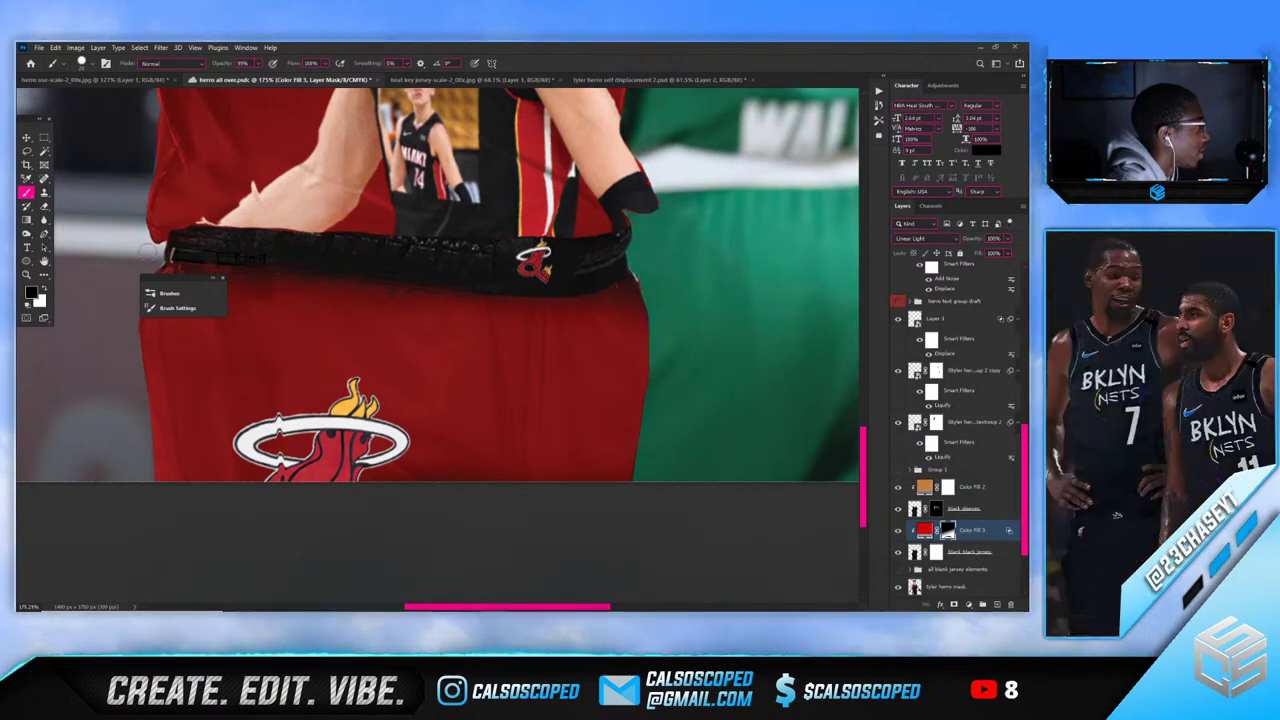
scroll(205, 258, "down", 6)
scroll(286, 320, "down", 7)
scroll(480, 345, "up", 6)
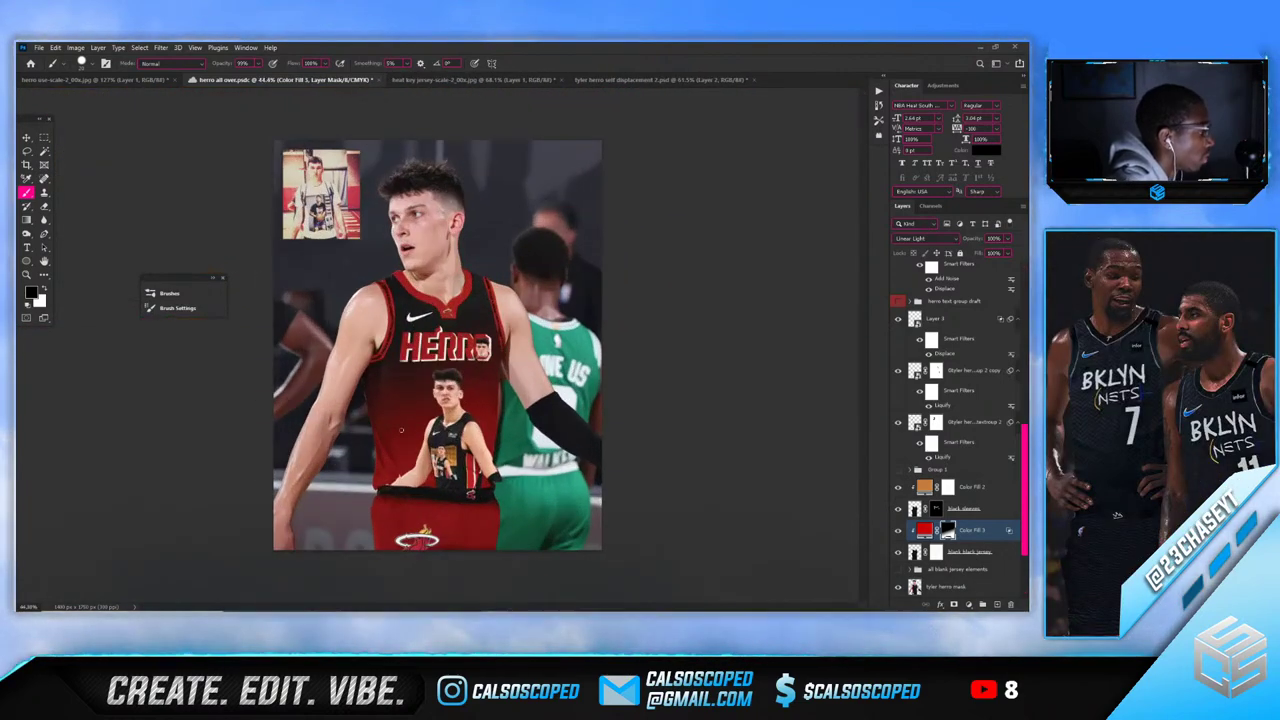
Fade the lower edge of the red shorts toward black by painting the mask with a soft, low-flow black brush
left_click_drag(864, 346, 849, 400)
scroll(395, 450, "up", 7)
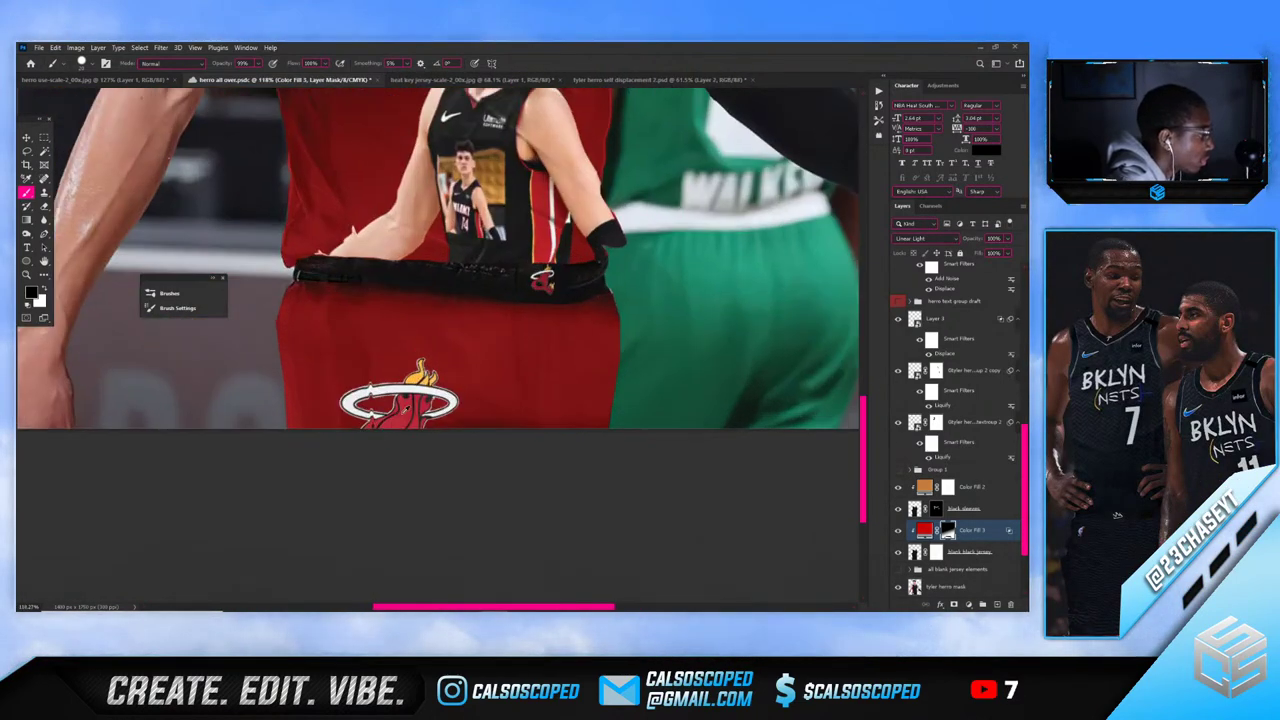
right_click(351, 408, "alt")
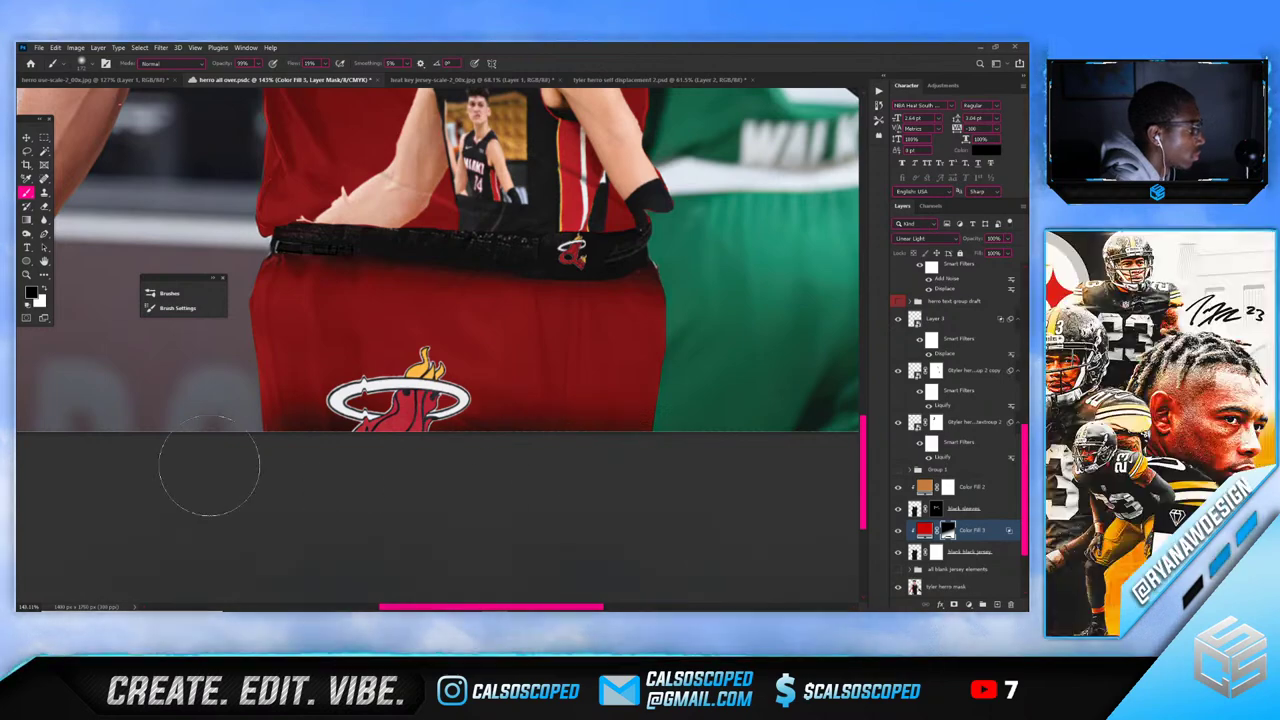
key("ctrl+0")
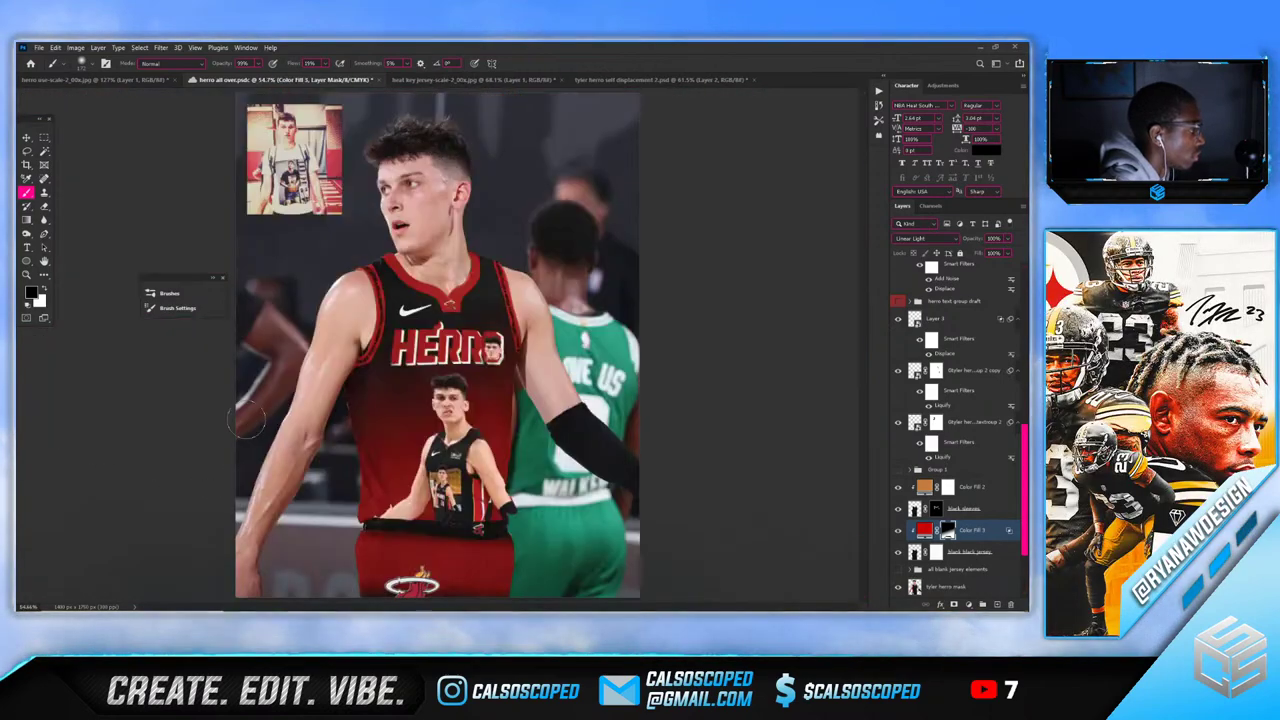
scroll(286, 355, "down", 2)
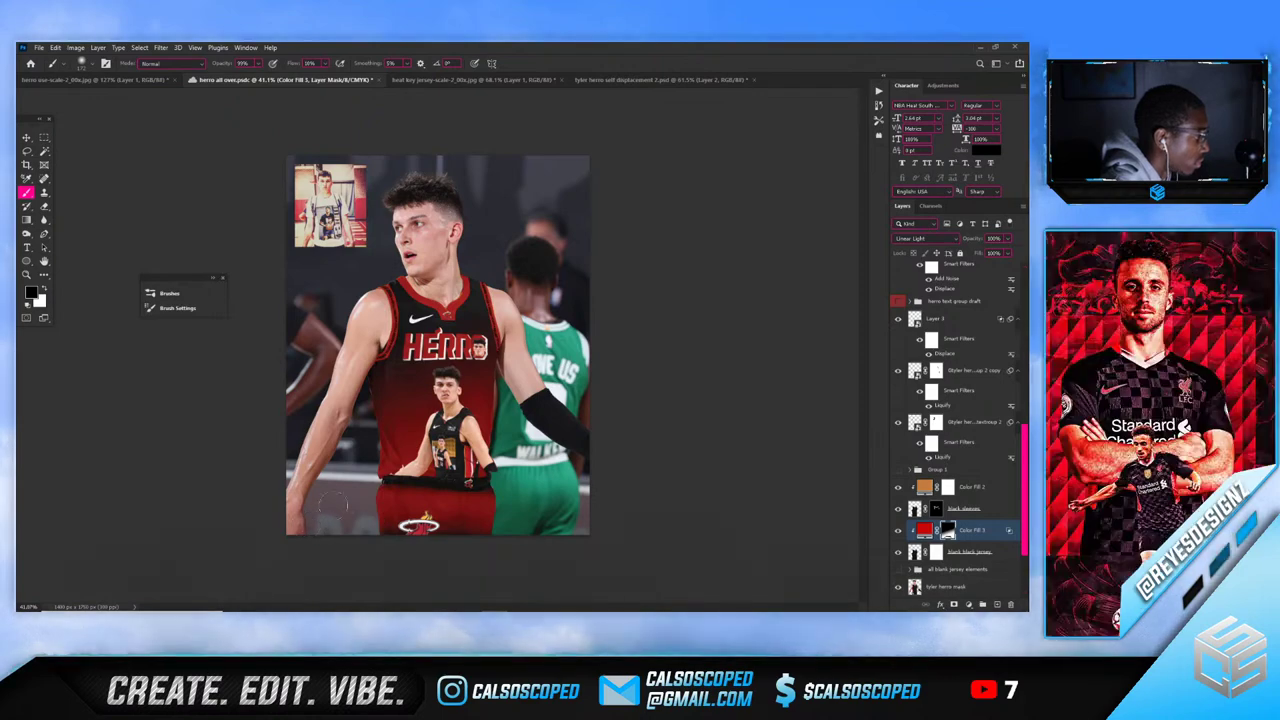
Refine the edge between the black waistband and red shorts on the mask with a small brush, alternating black and white
scroll(357, 361, "down", 2)
scroll(436, 421, "up", 8)
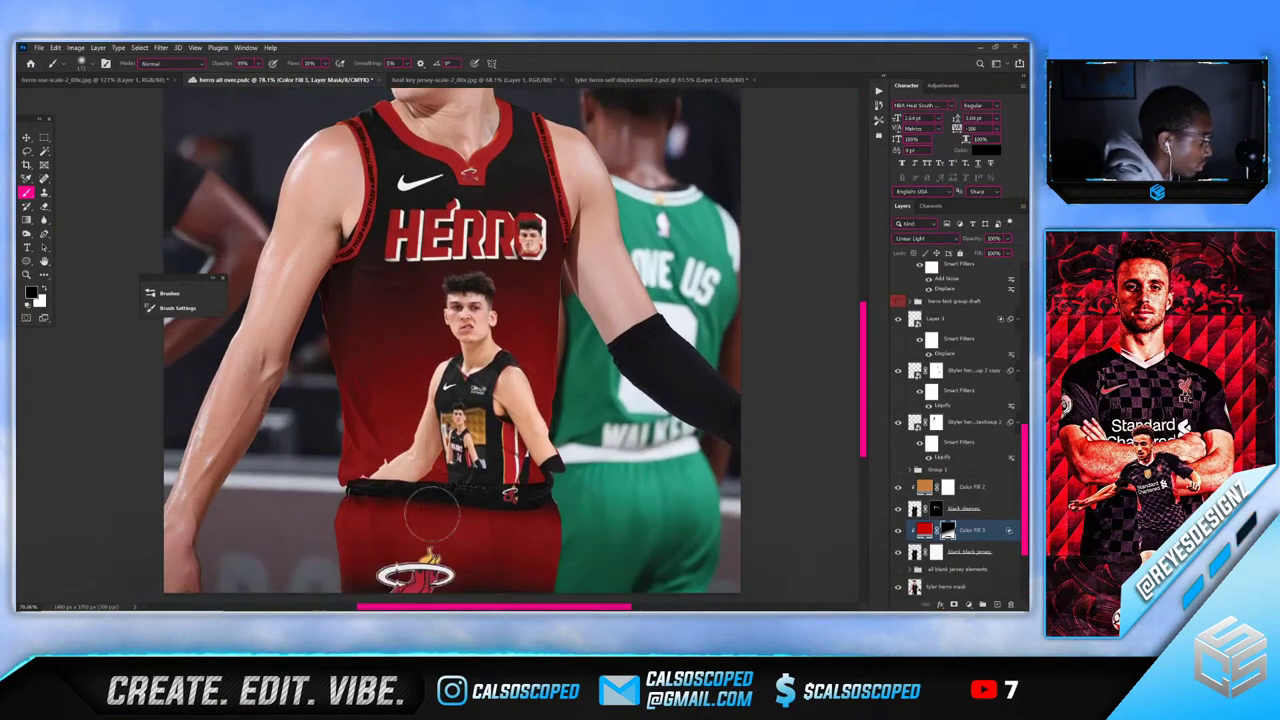
key("bracketleft")
key("bracketleft")
key("bracketleft")
key("bracketleft")
key("x")
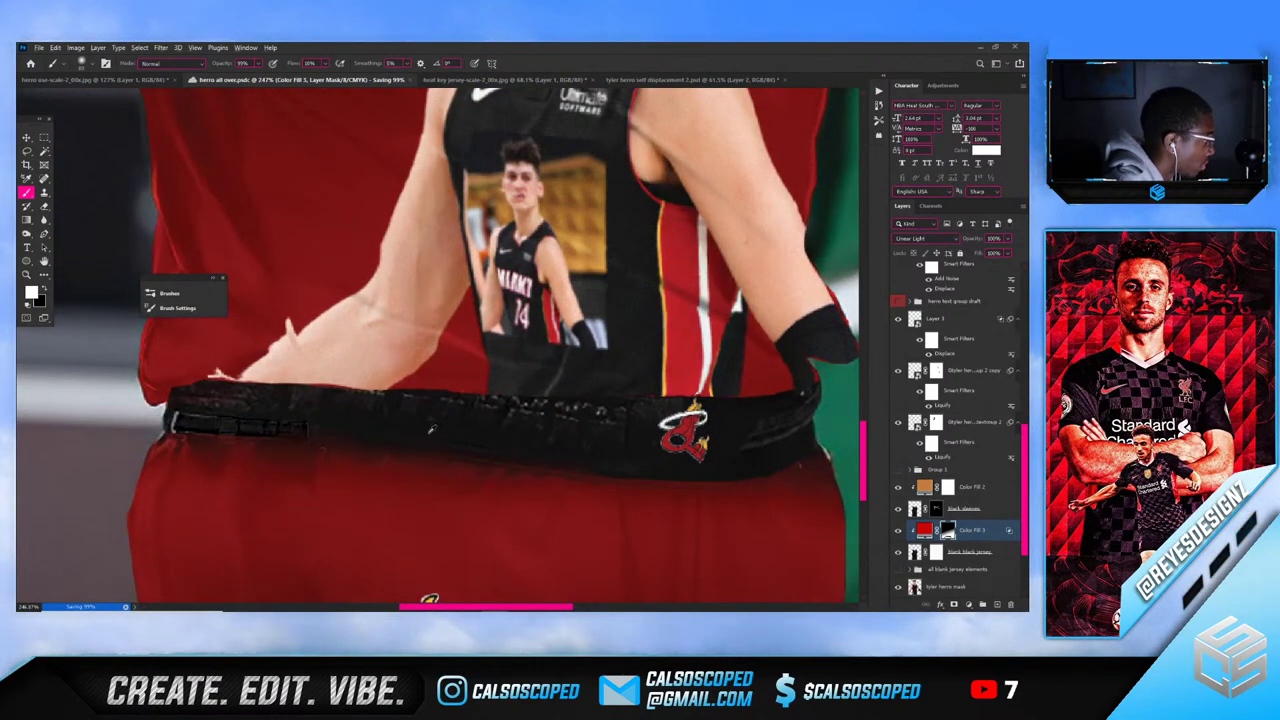
key("x")
key("bracketleft")
key("bracketleft")
right_click(357, 177, "alt")
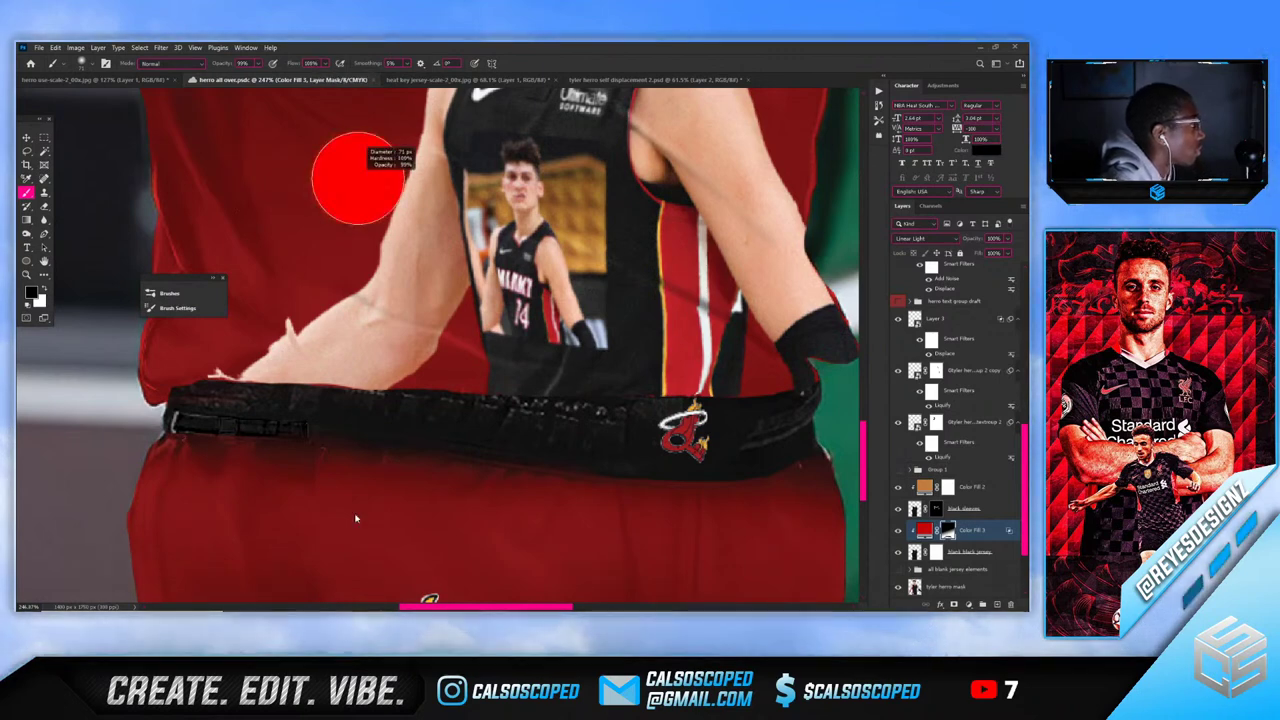
right_click(409, 461, "alt")
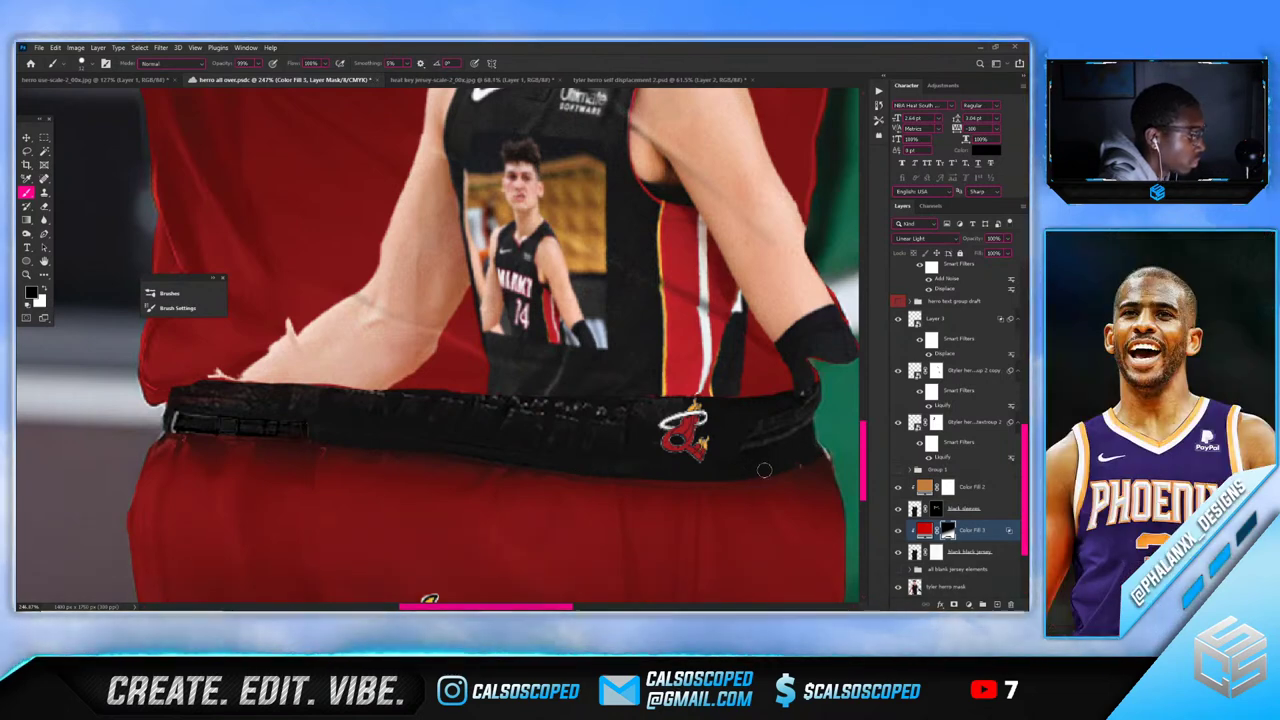
key("x")
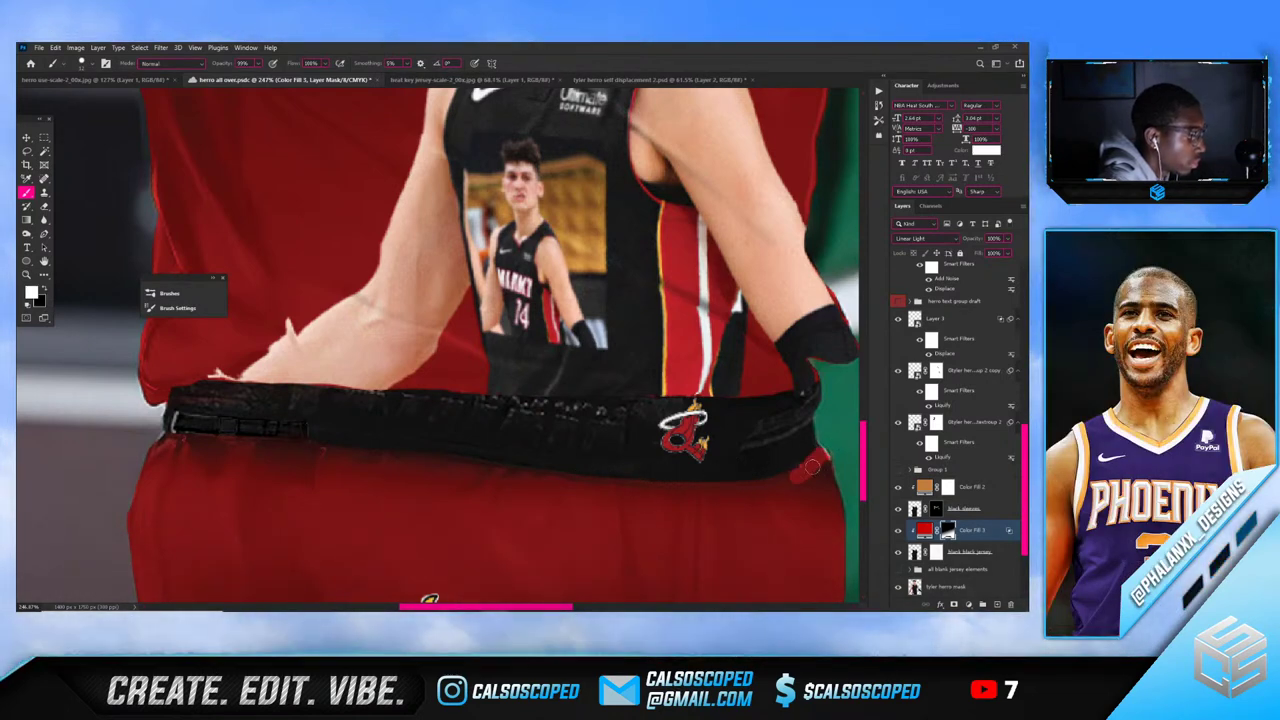
Paint white on the Color Fill 3 mask to restore red at the shorts' right corner just beneath the waistband
scroll(813, 473, "down", 5)
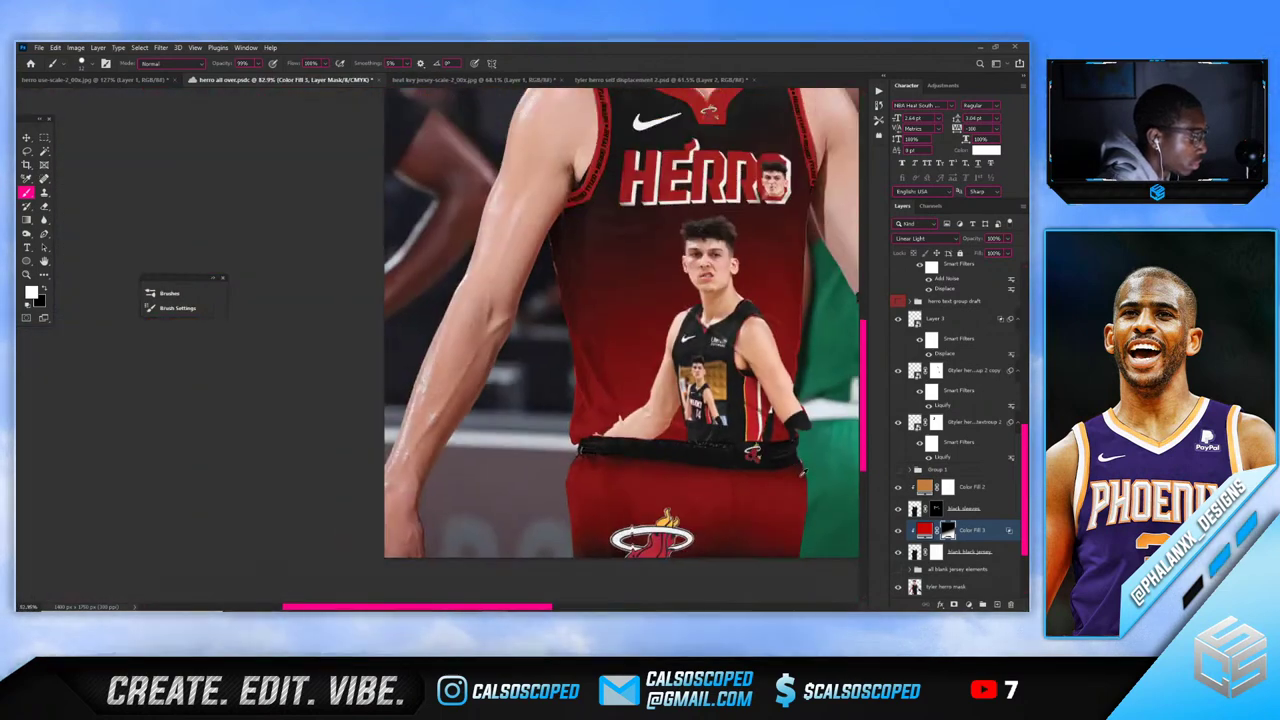
scroll(808, 470, "up", 6)
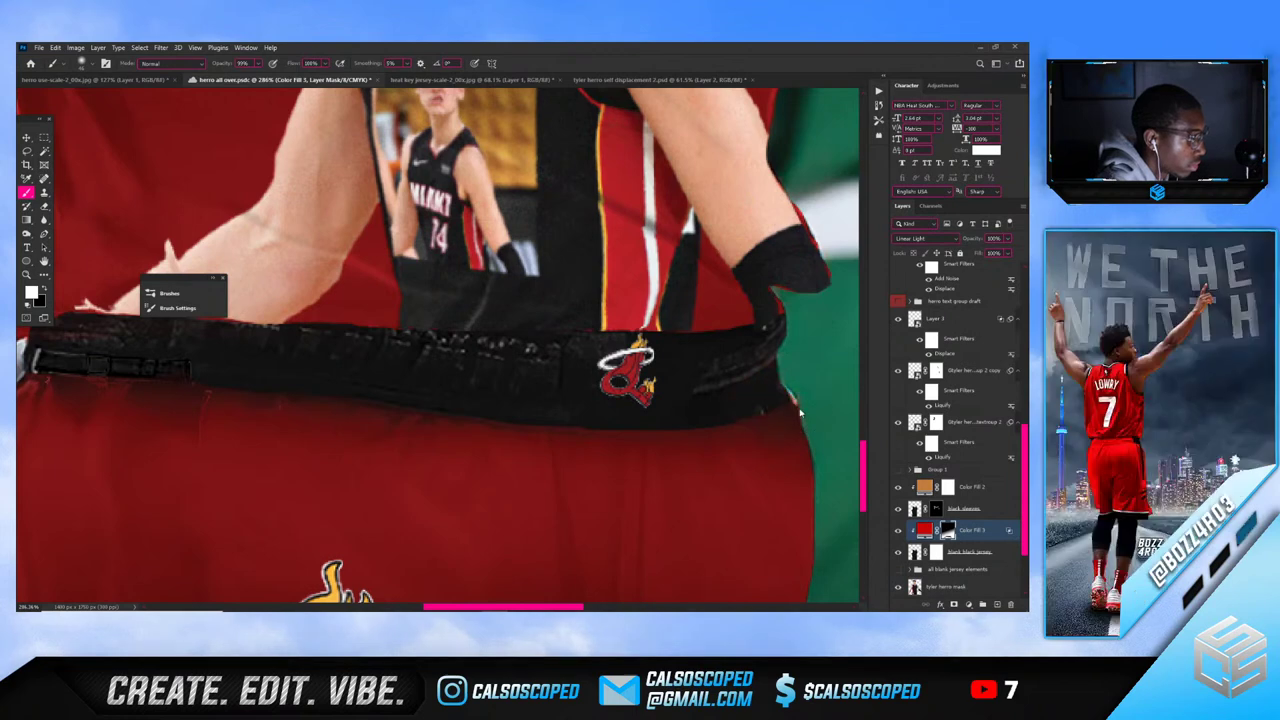
left_click_drag(799, 410, 755, 428)
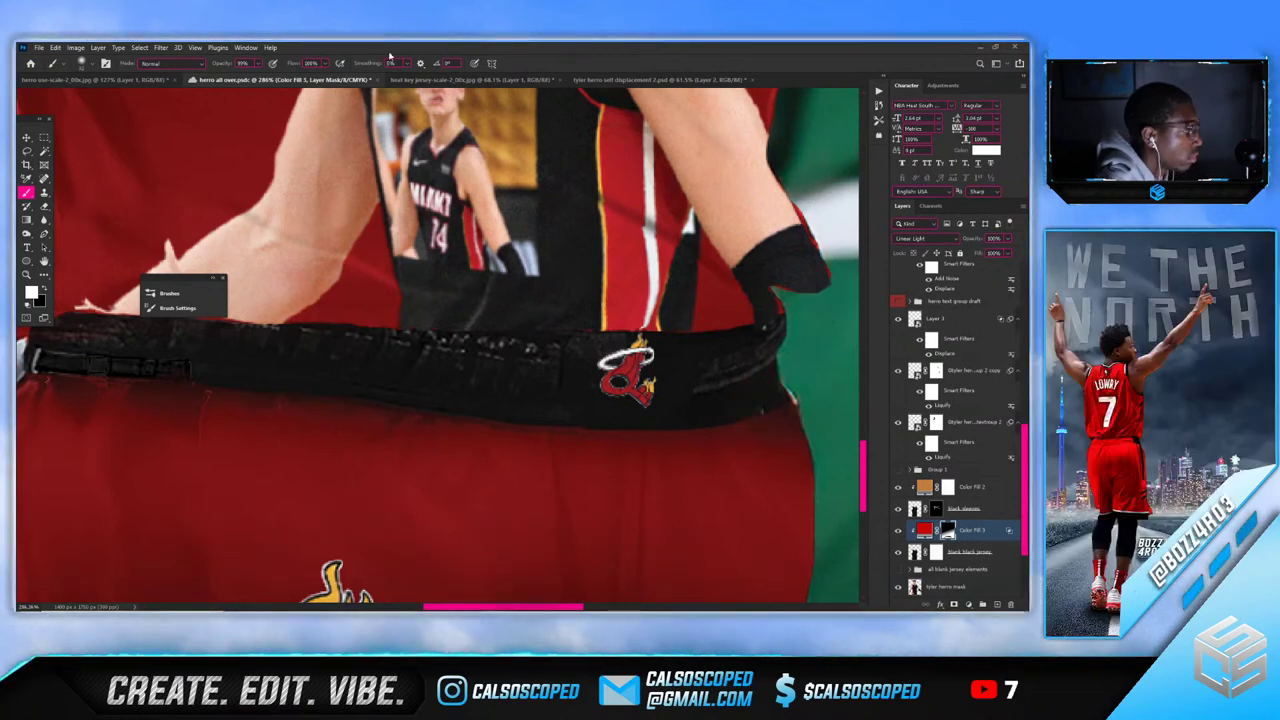
Lower the brush flow and softly blend the shadow beneath the waistband by painting black and white on the Color Fill 3 mask
left_click_drag(326, 70, 283, 75)
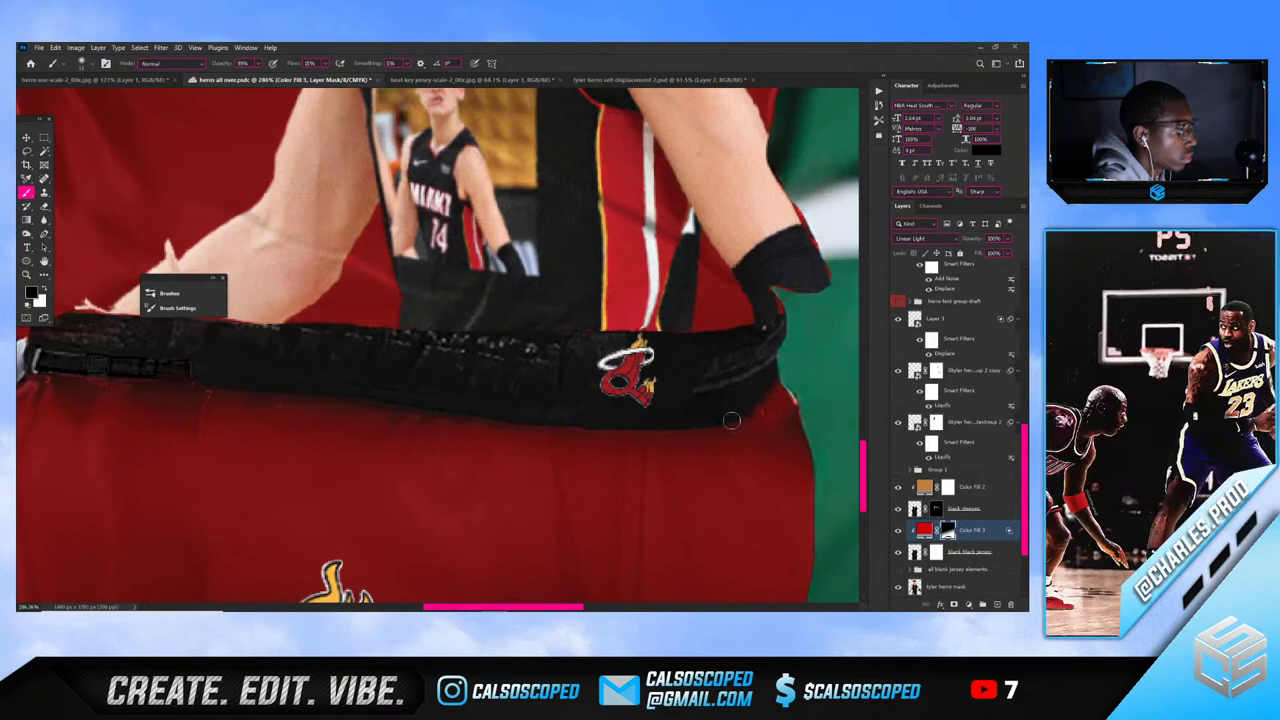
scroll(705, 403, "down", 6)
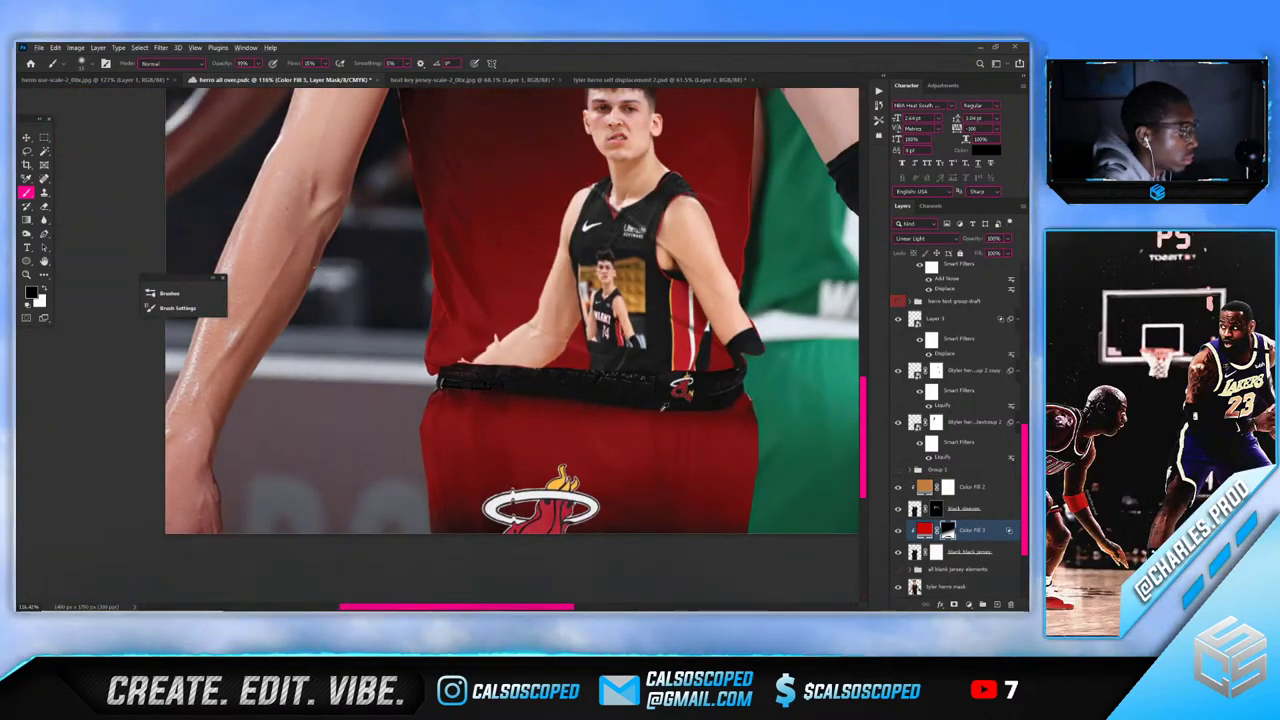
scroll(675, 411, "up", 4)
key("x")
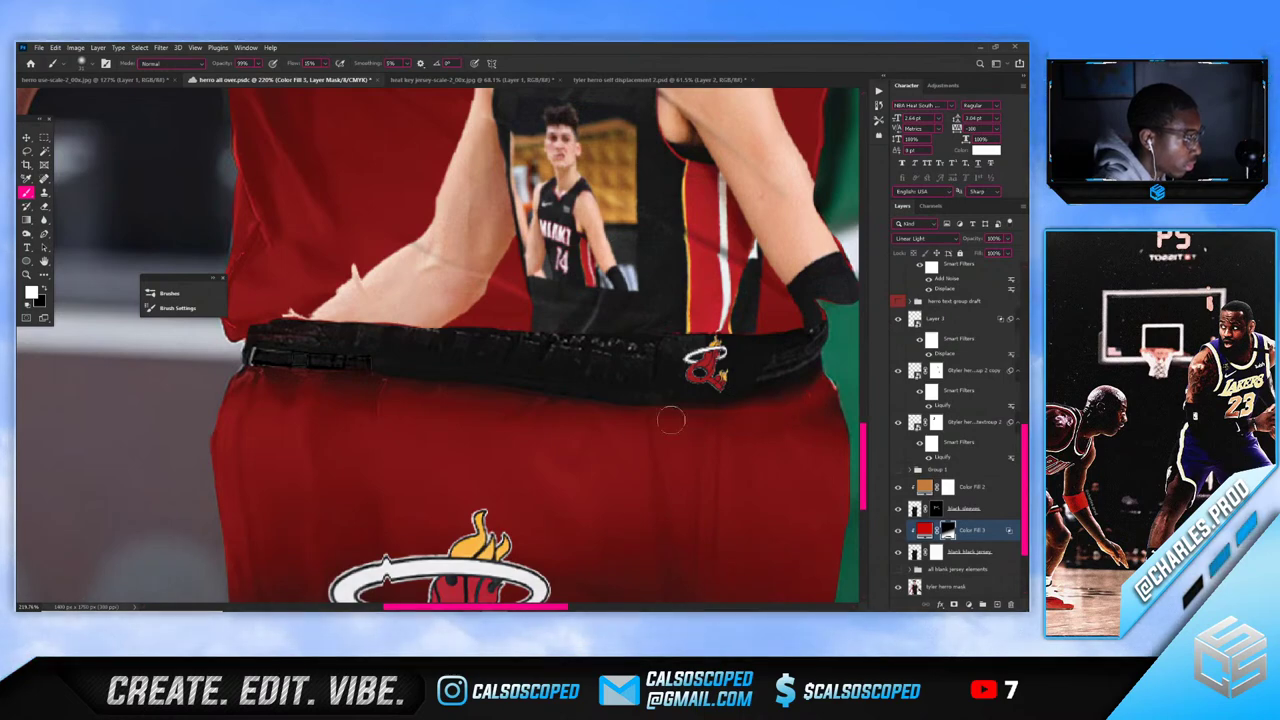
key("ctrl+0")
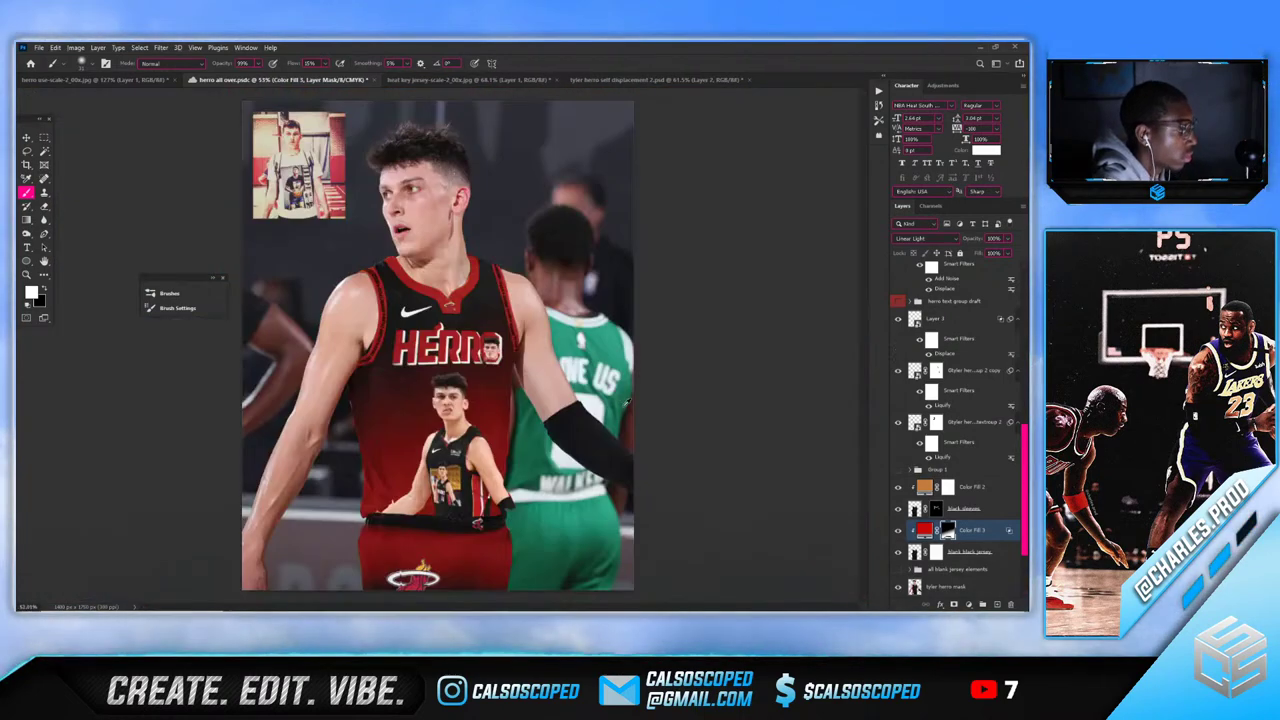
scroll(503, 433, "up", 4)
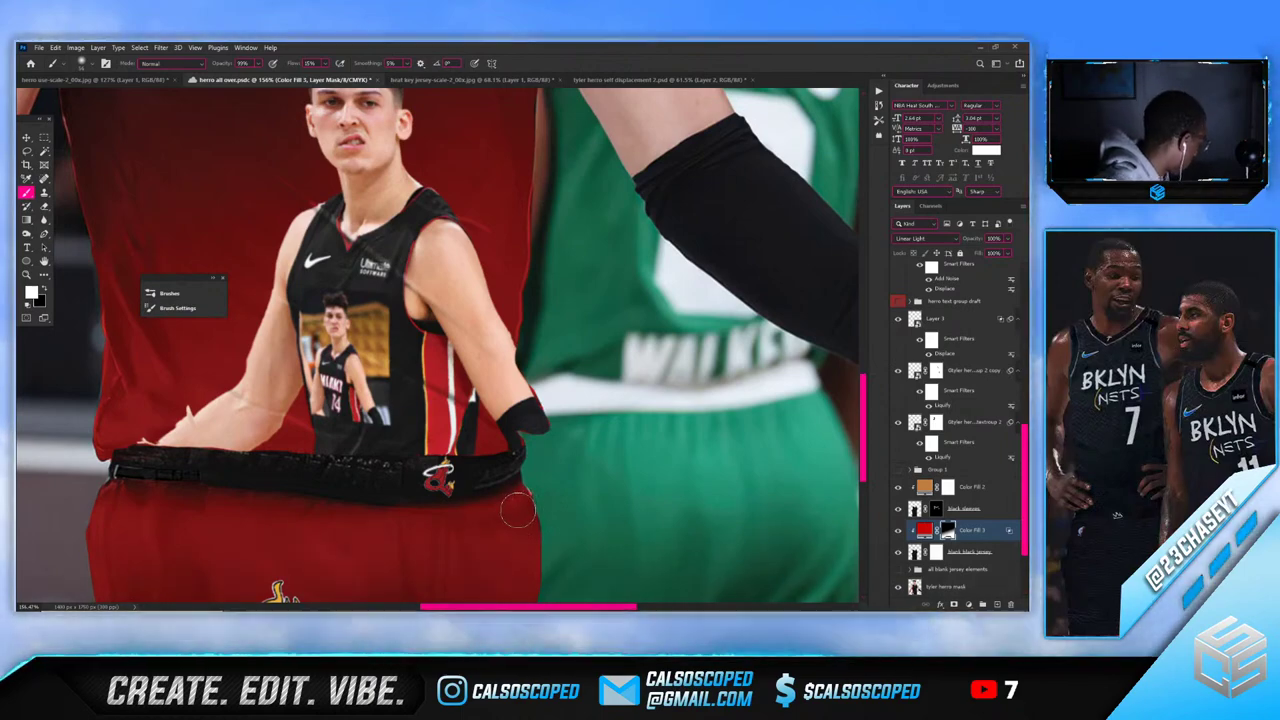
scroll(512, 508, "down", 3)
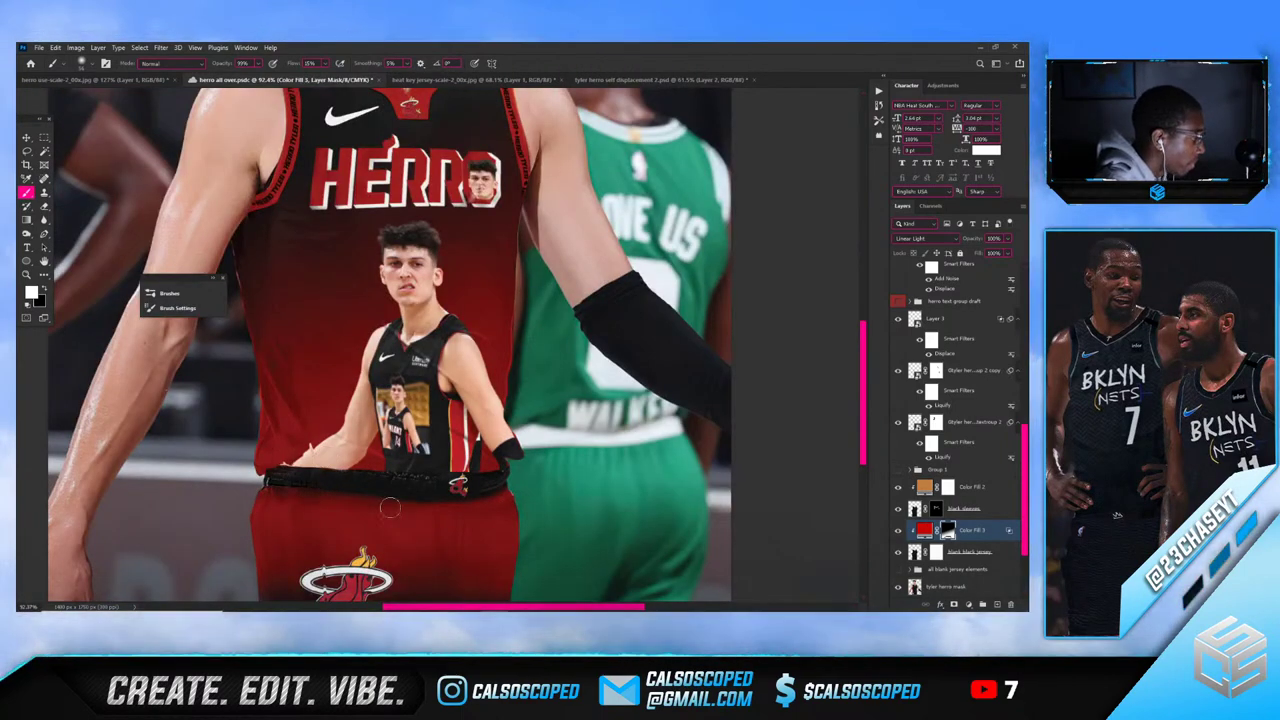
Resize the brush and paint black on the Color Fill 3 mask along the waistband's lower right edge
scroll(496, 511, "up", 5)
scroll(516, 495, "up", 3)
key("x")
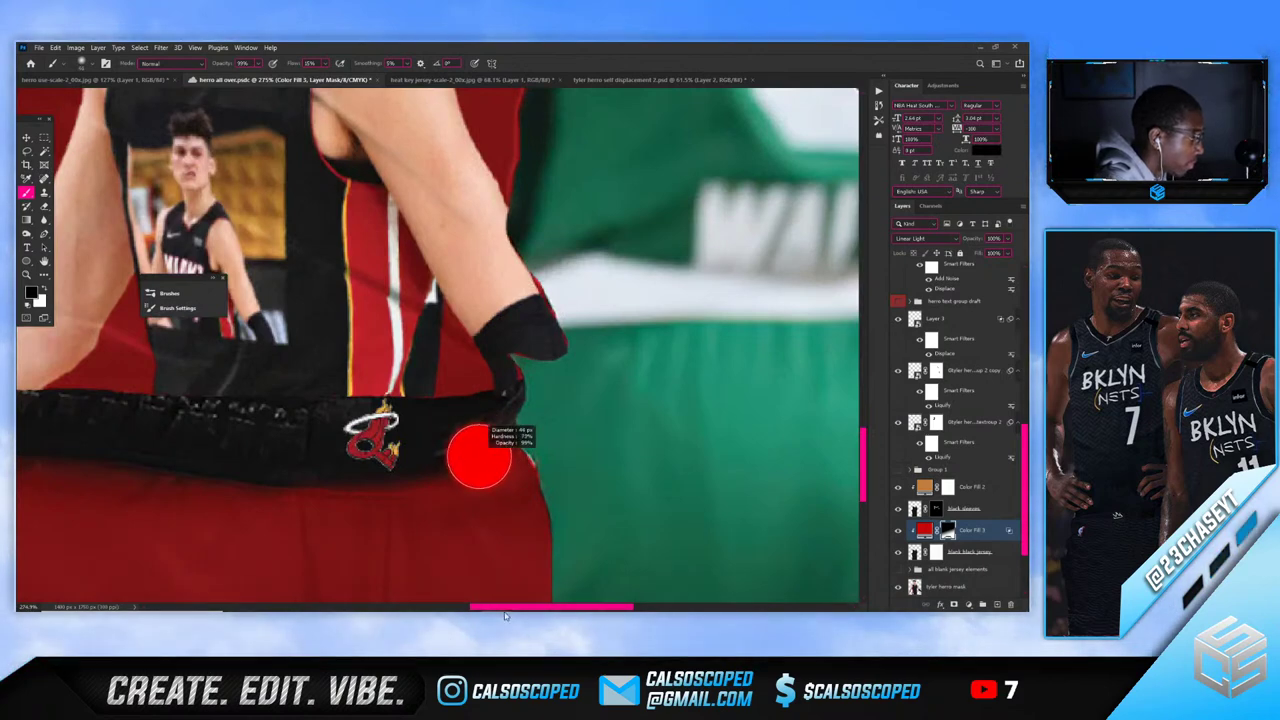
left_click_drag(479, 456, 450, 474)
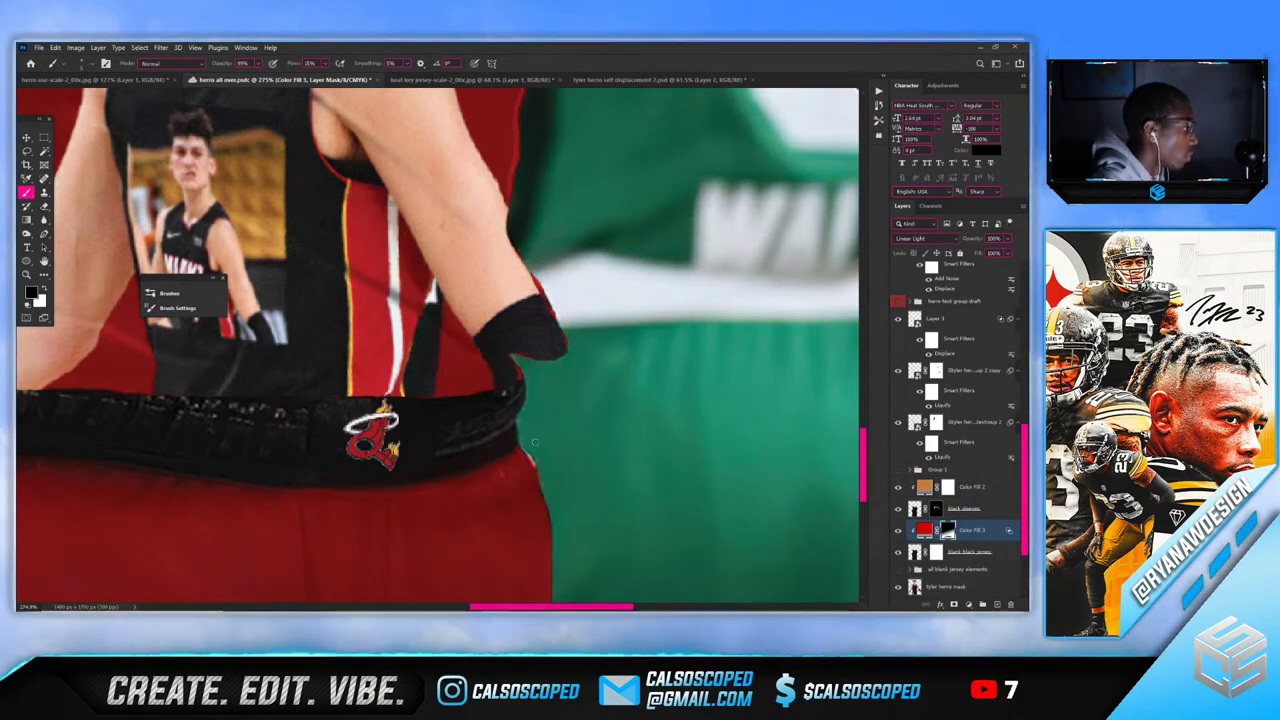
scroll(528, 439, "down", 8)
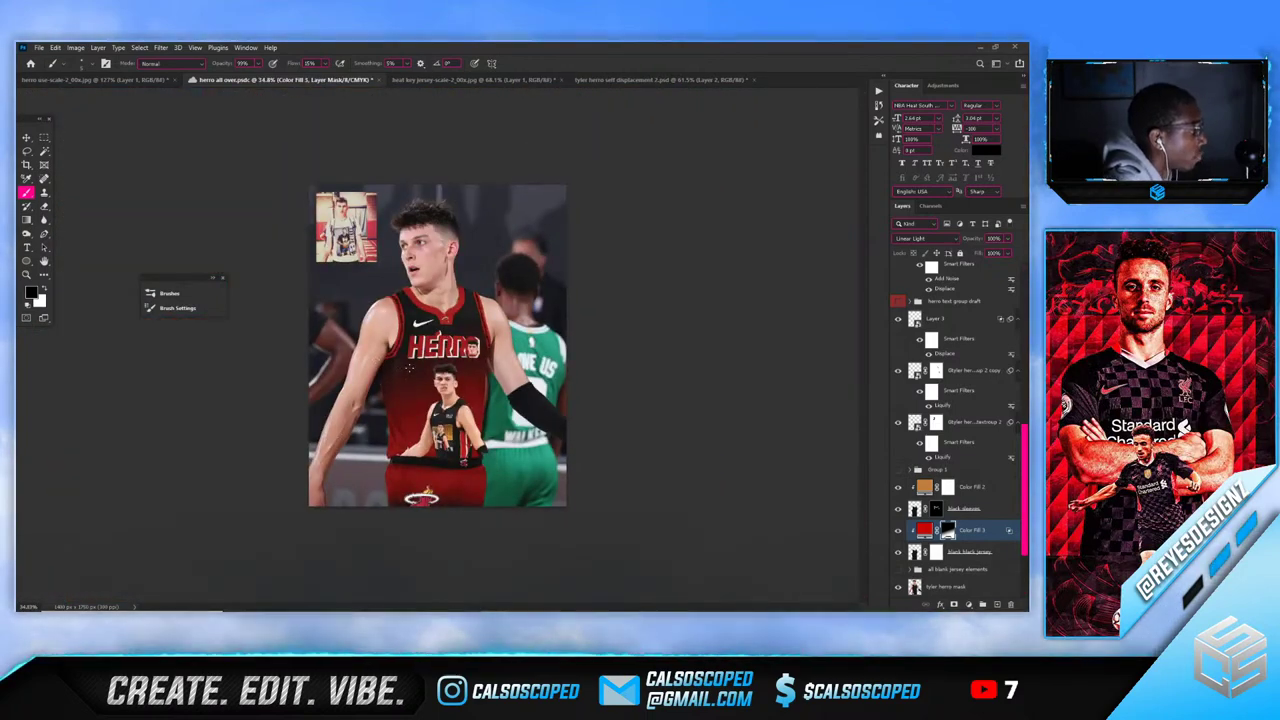
Examine the whole jersey composite, comparing the red fade, the waistband area and the surrounding photo
key("v")
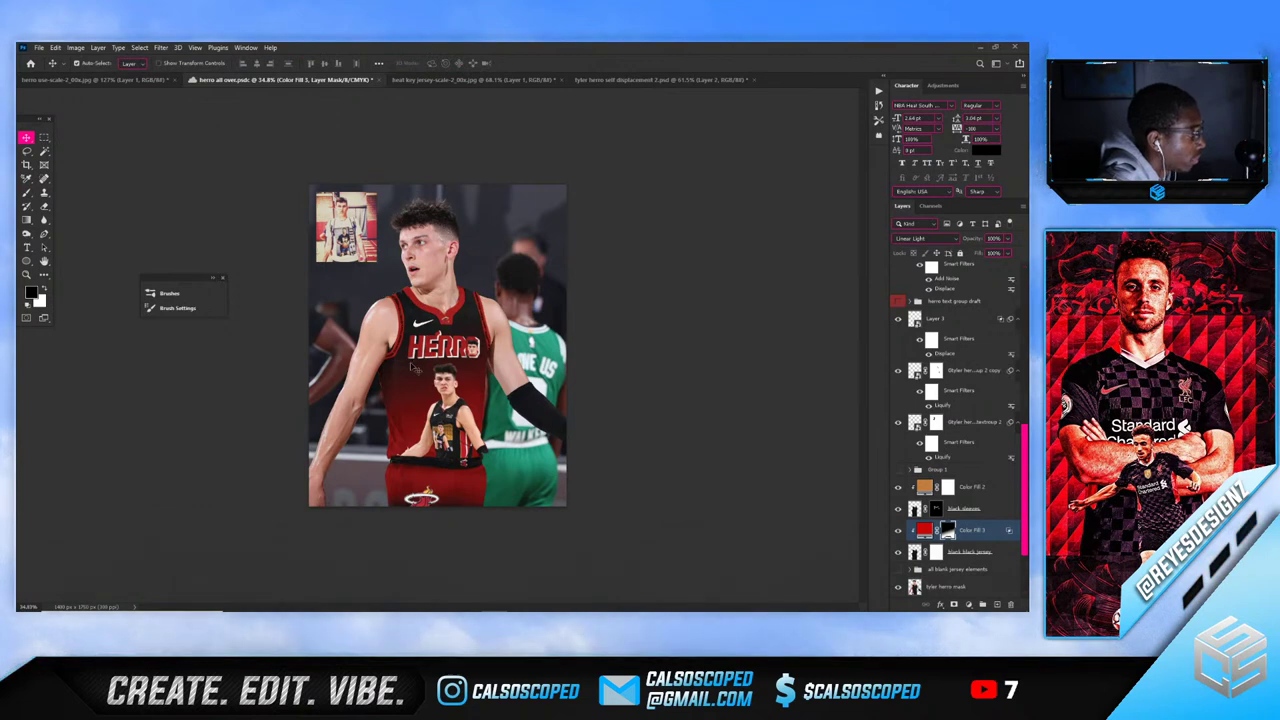
scroll(432, 399, "up", 1)
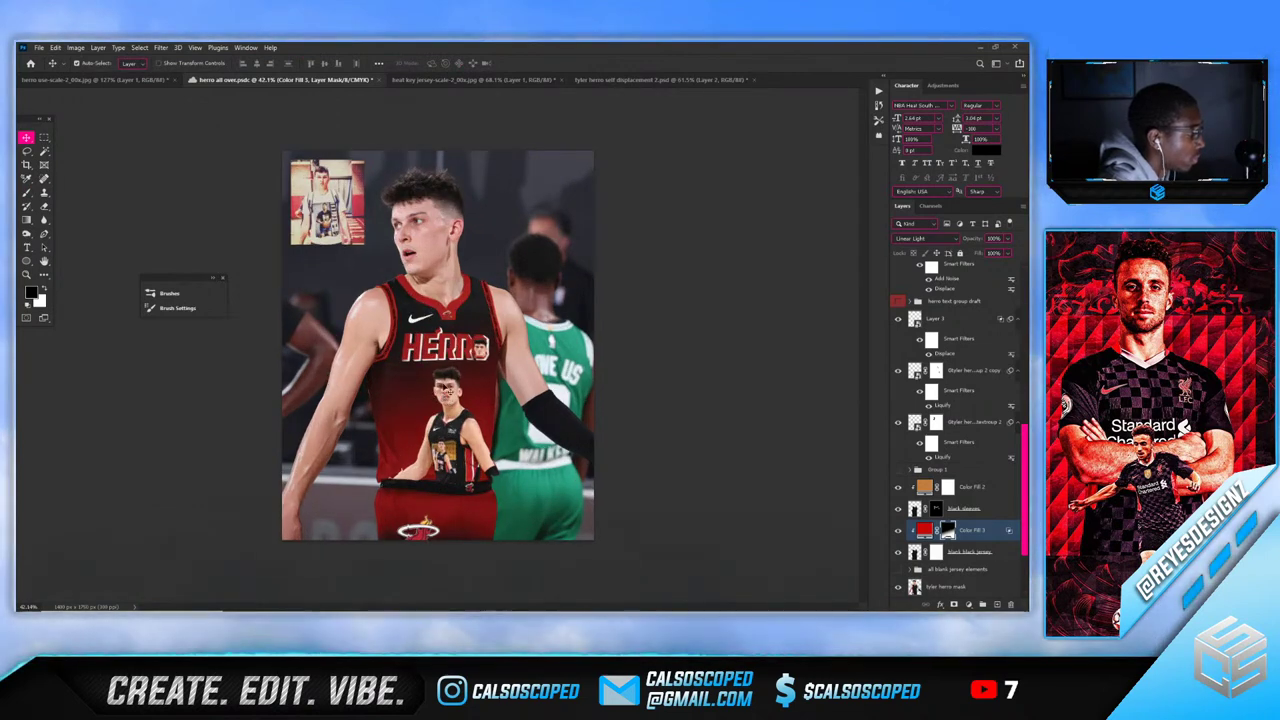
scroll(420, 257, "up", 3)
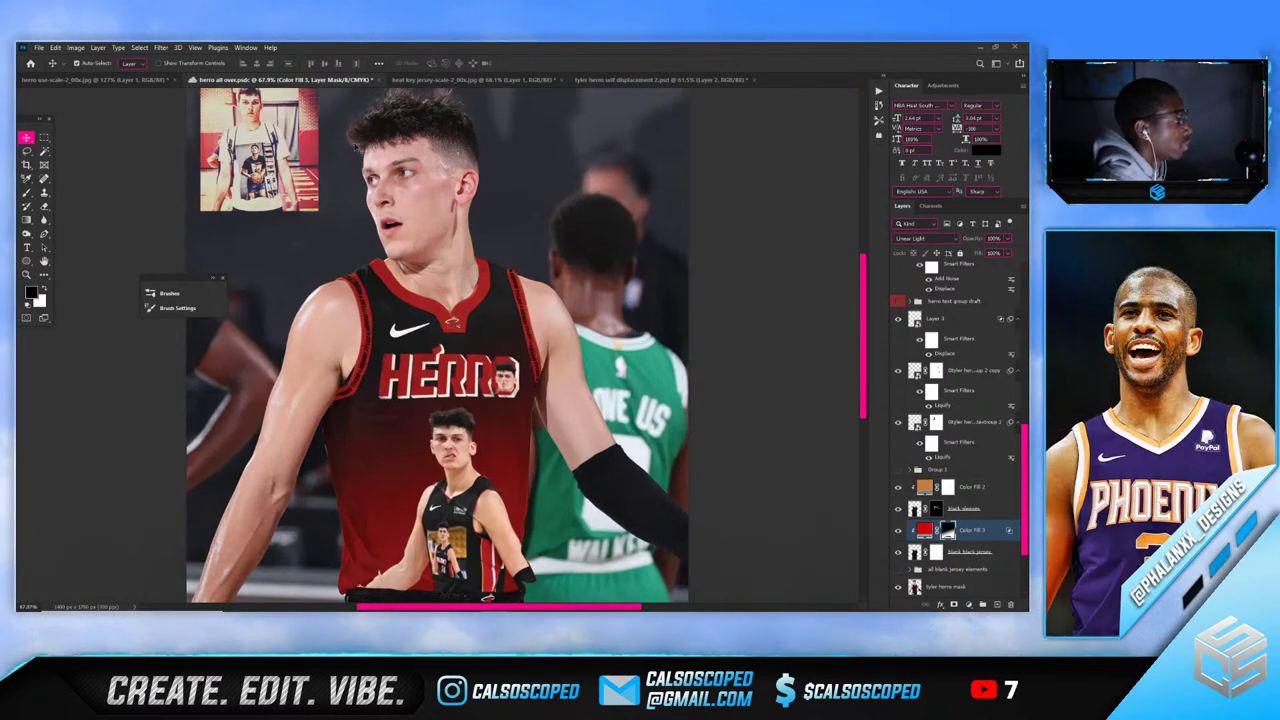
scroll(428, 252, "down", 2)
scroll(620, 440, "up", 3)
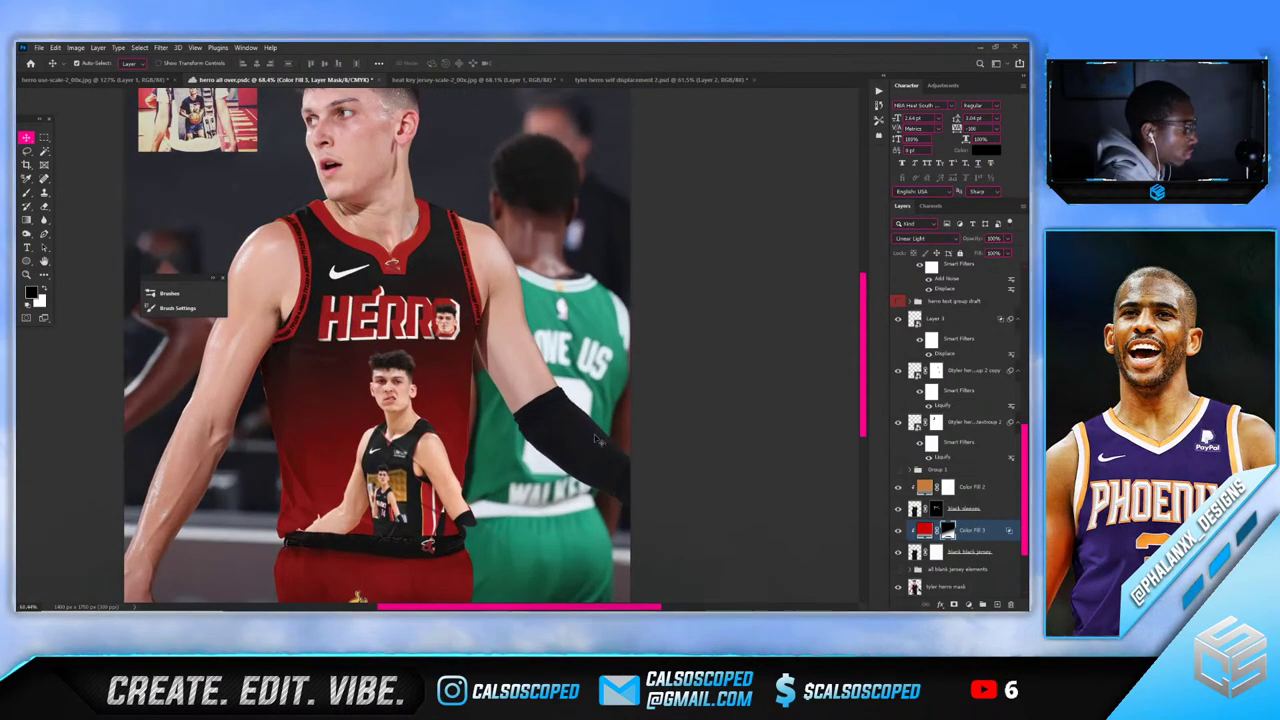
scroll(590, 440, "down", 4)
left_click(578, 440)
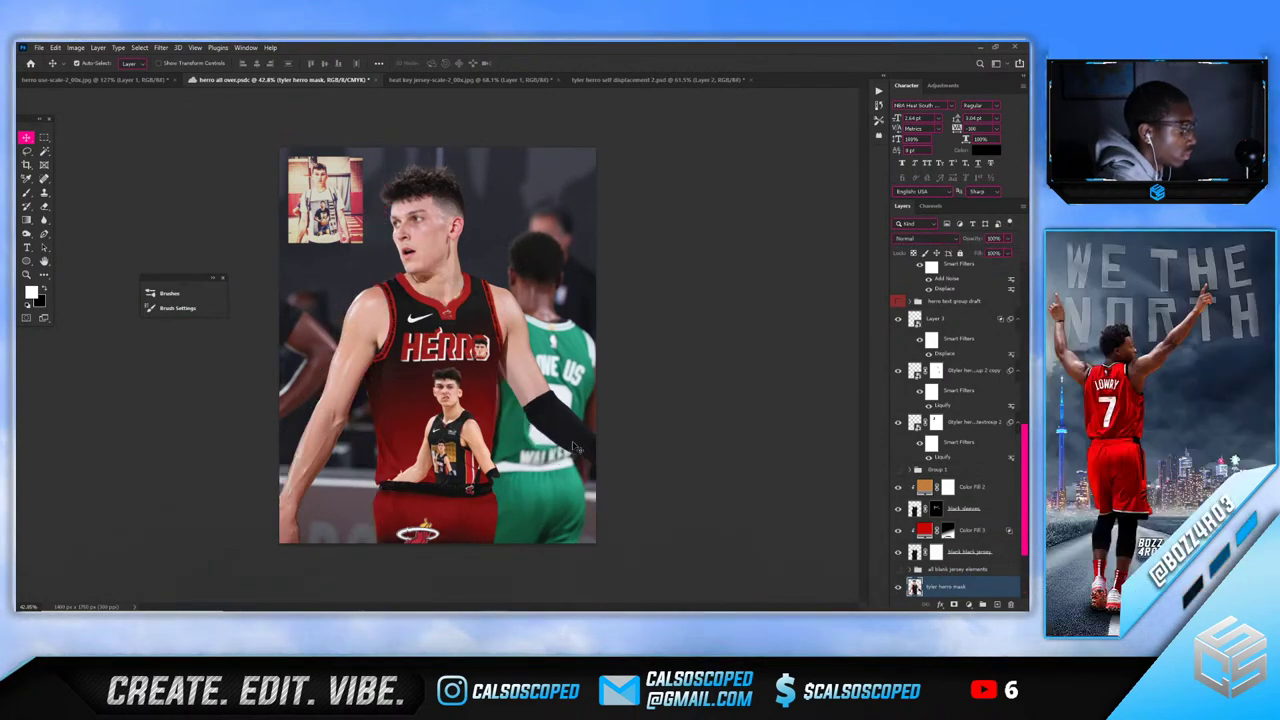
scroll(576, 448, "up", 1)
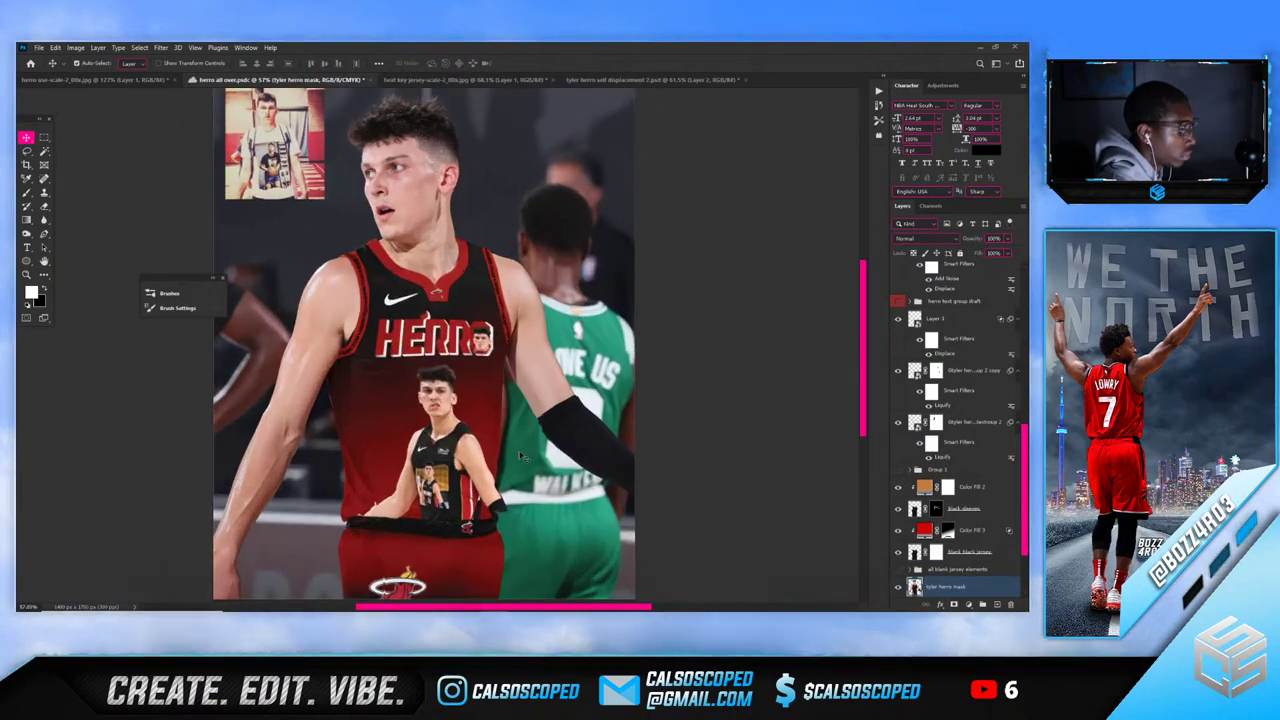
scroll(564, 451, "down", 3)
scroll(564, 451, "up", 4)
scroll(925, 536, "down", 1)
scroll(926, 537, "down", 1)
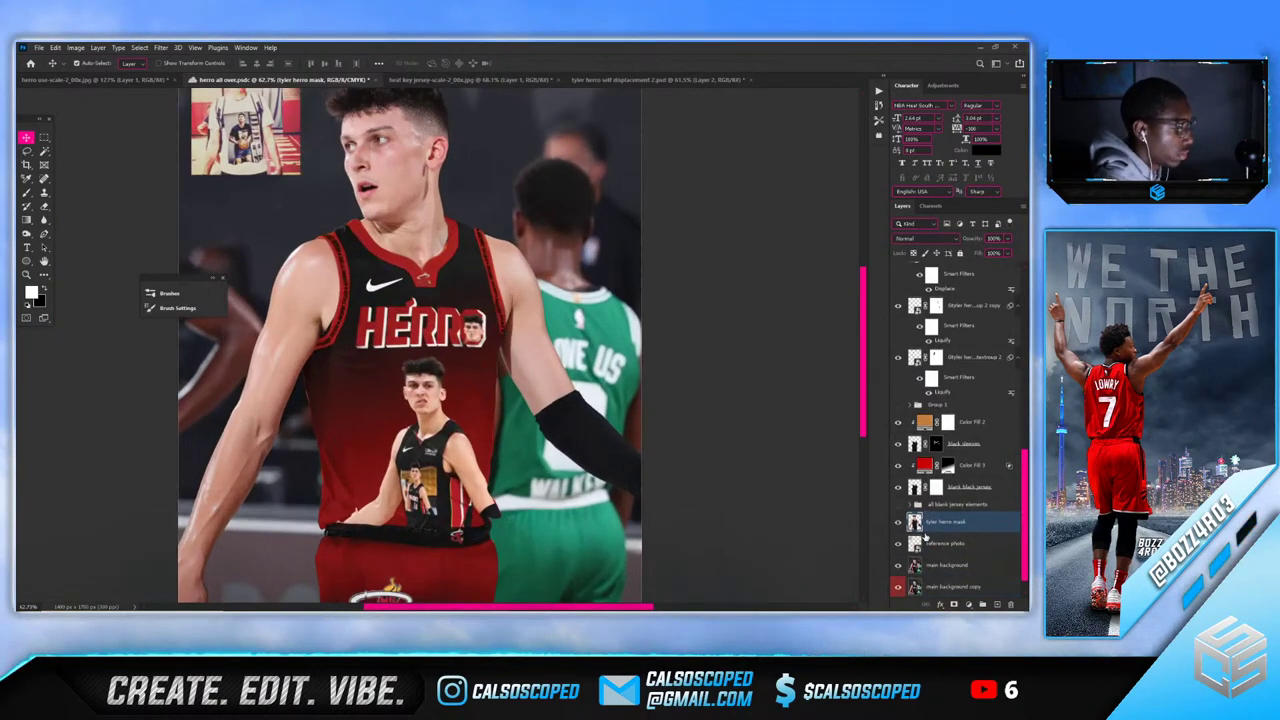
scroll(424, 383, "down", 2)
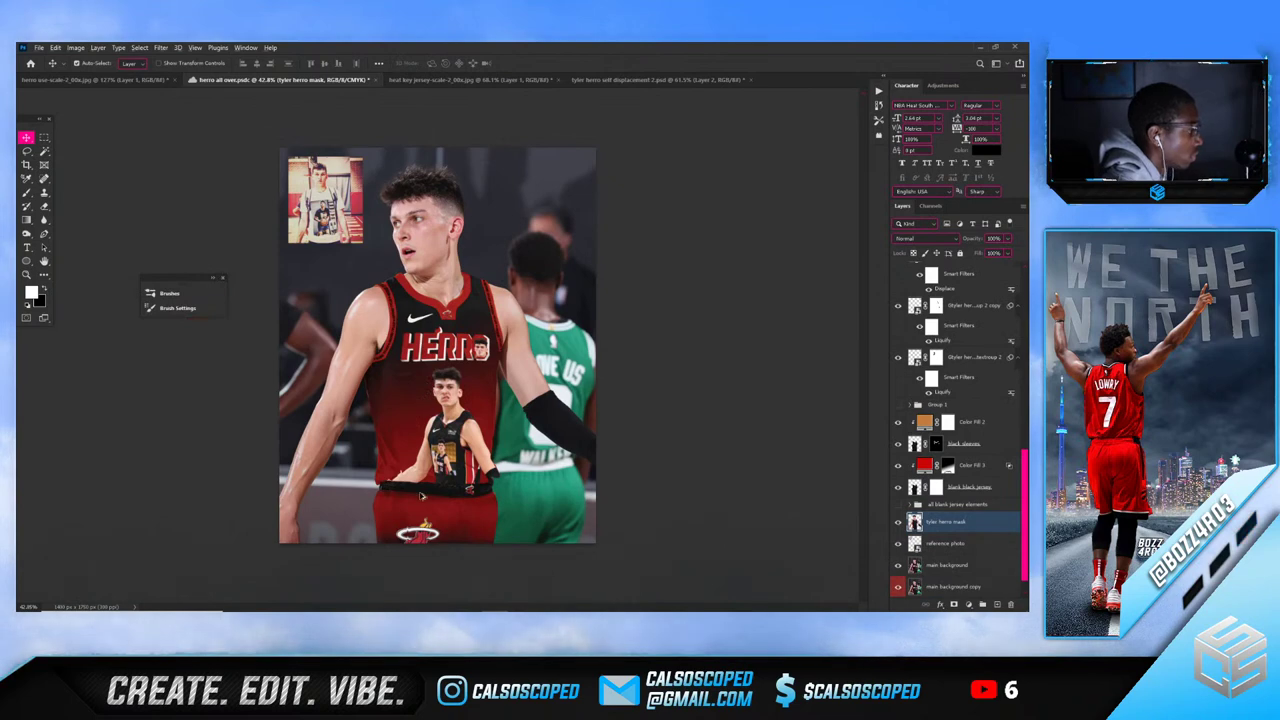
scroll(421, 495, "up", 1)
scroll(390, 522, "up", 5)
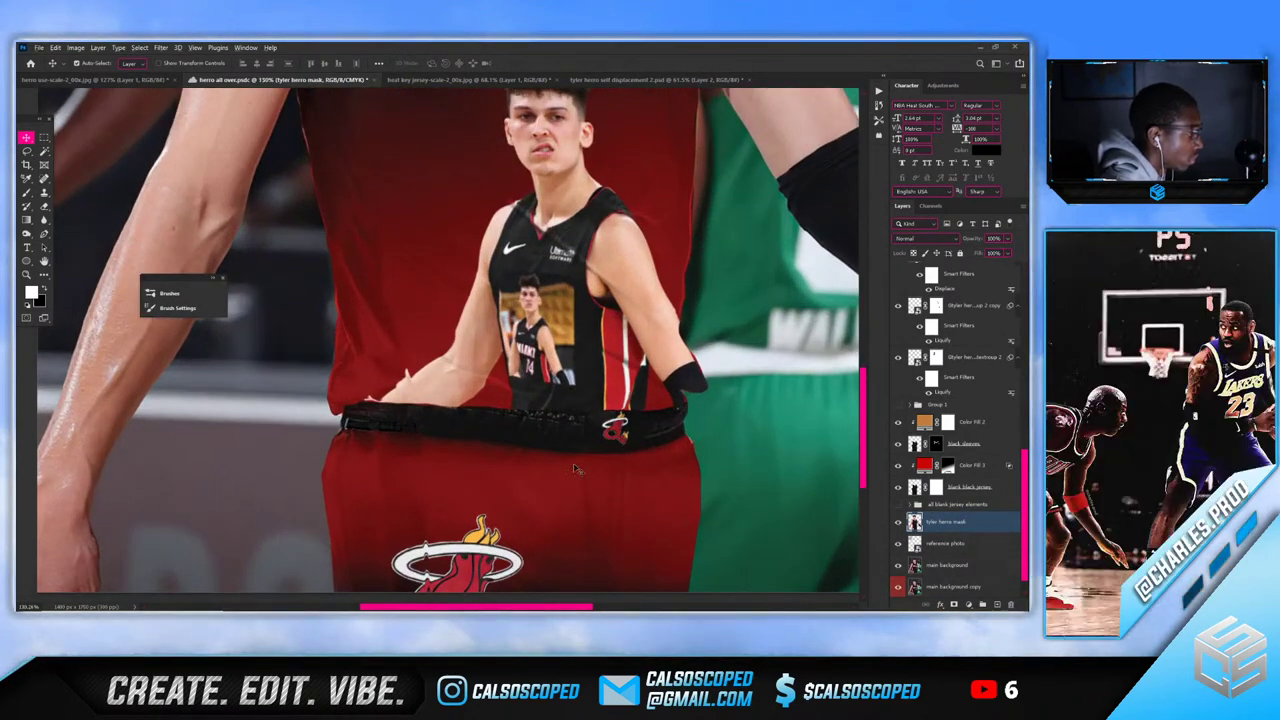
Target the Color Fill 3 mask, set the brush flow to 100%, and paint black along the waistband's lower edge
left_click(638, 466)
scroll(627, 463, "up", 2)
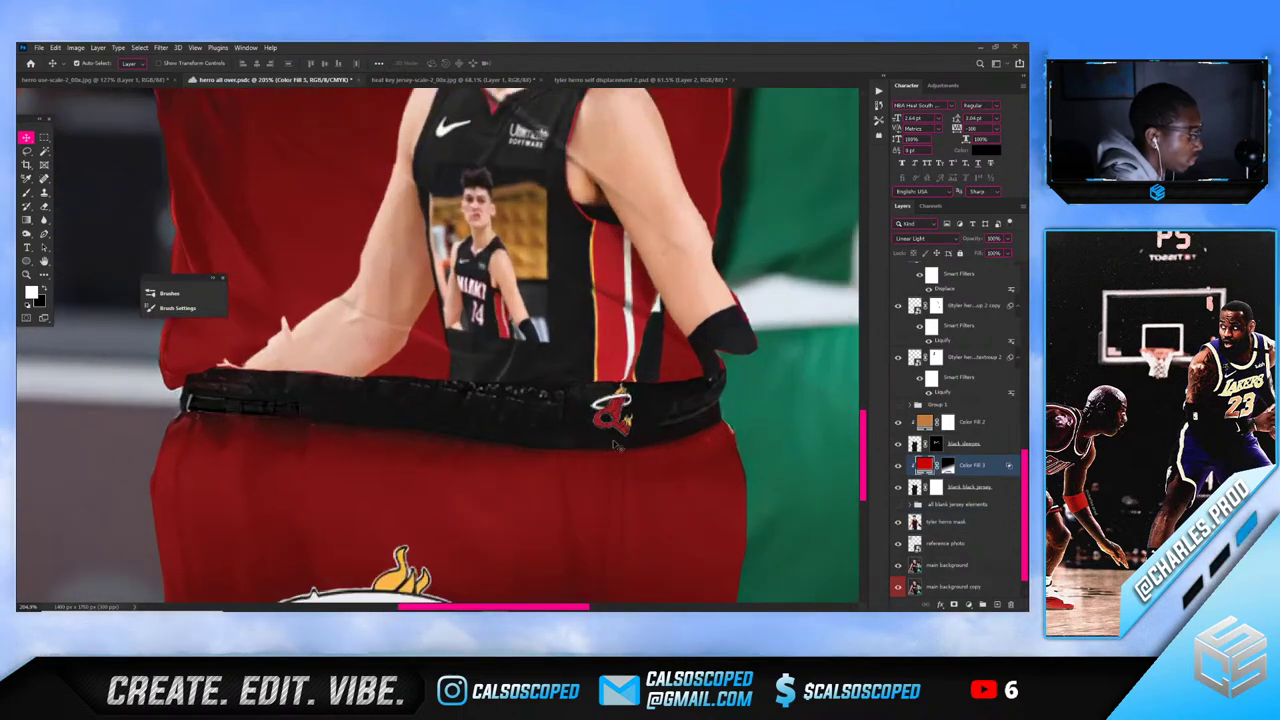
key("ctrl+z")
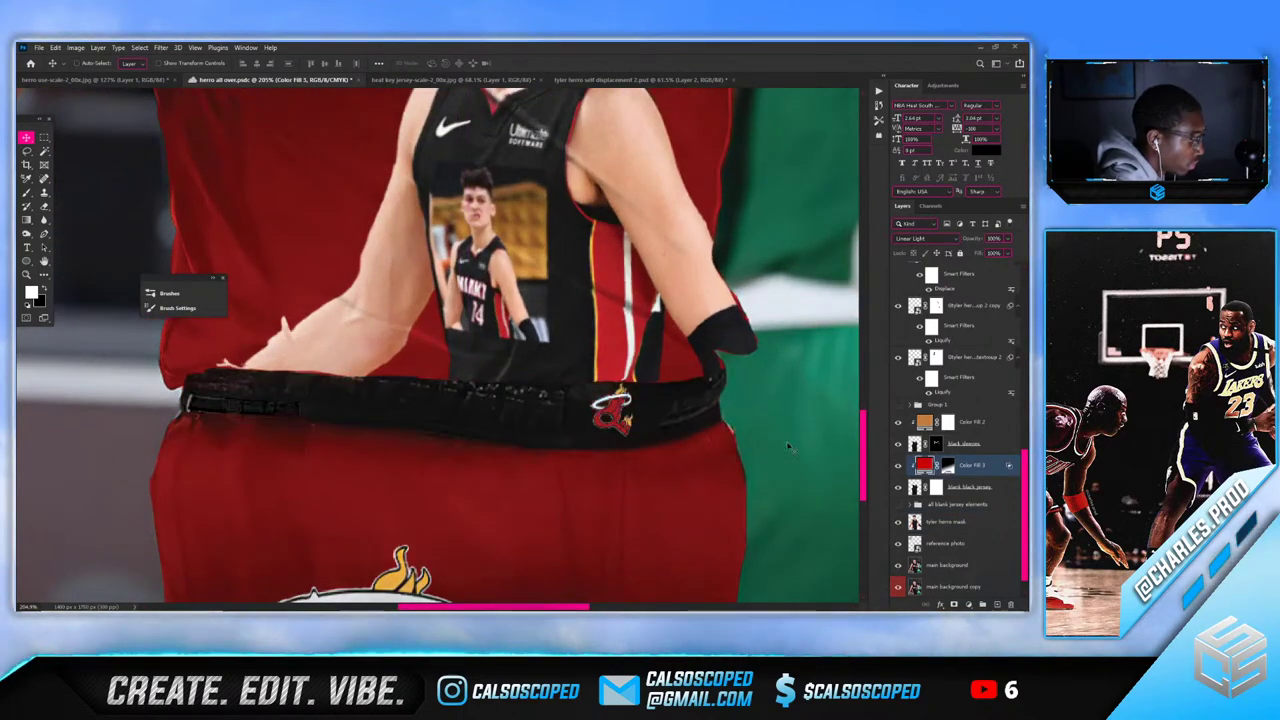
left_click(948, 465)
key("b")
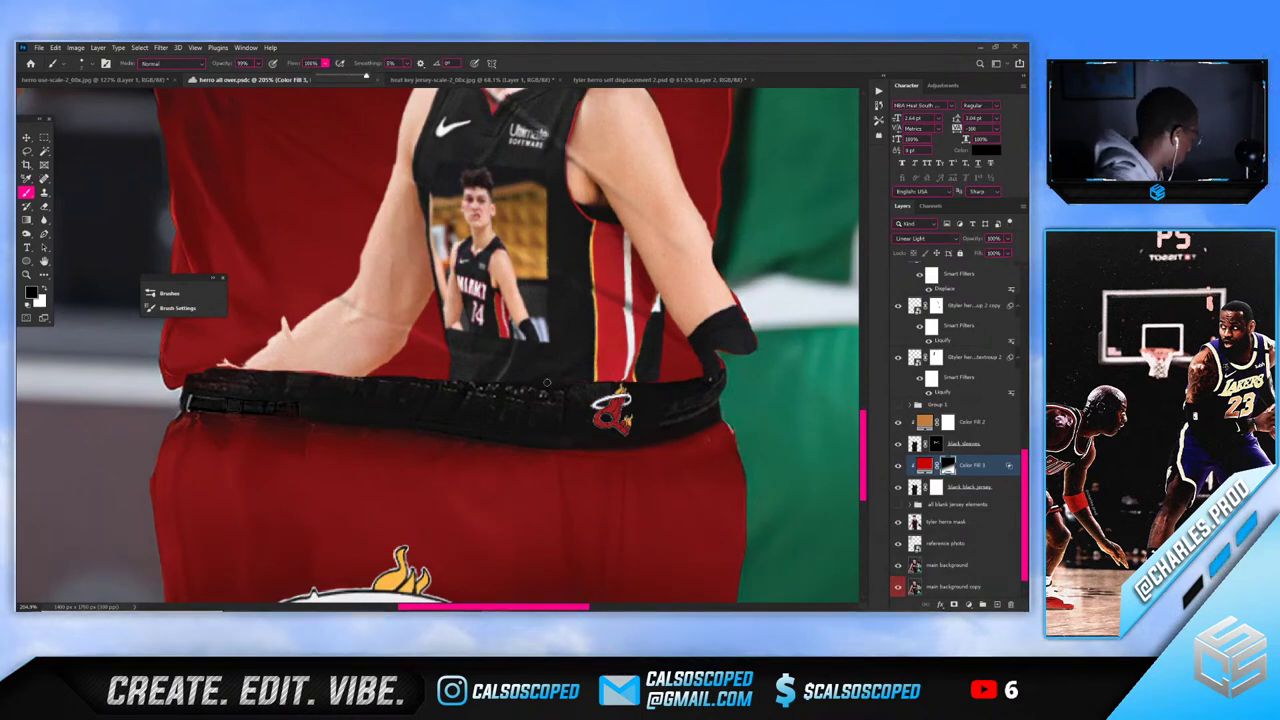
scroll(563, 375, "up", 3)
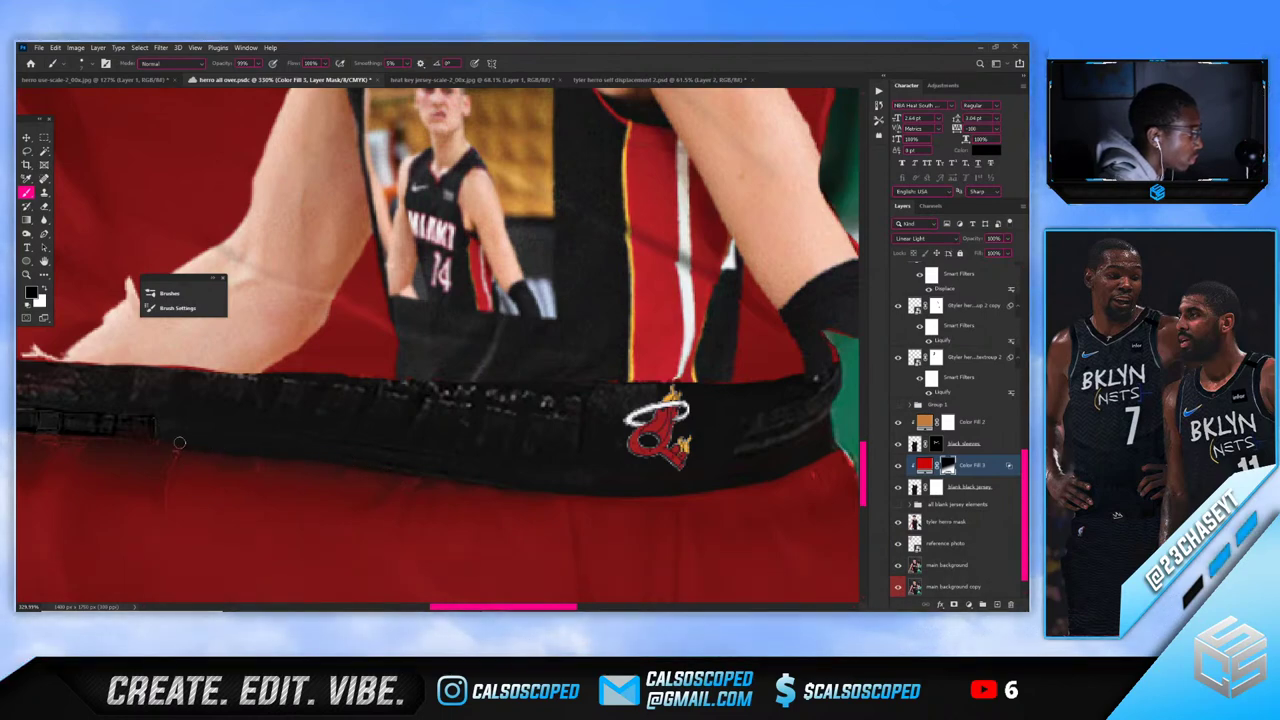
scroll(89, 430, "down", 10)
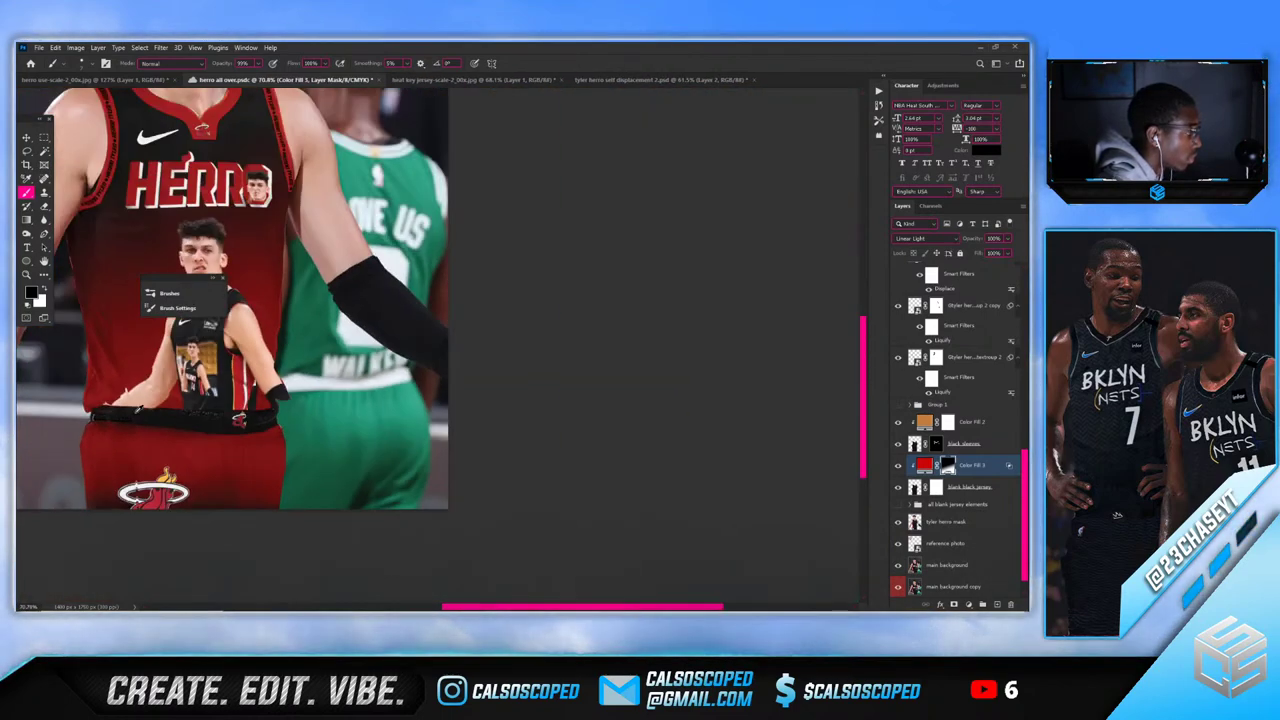
Paint white on the Color Fill 3 mask to bring red back beneath the waistband's left corner
scroll(388, 492, "up", 4)
scroll(385, 492, "up", 4)
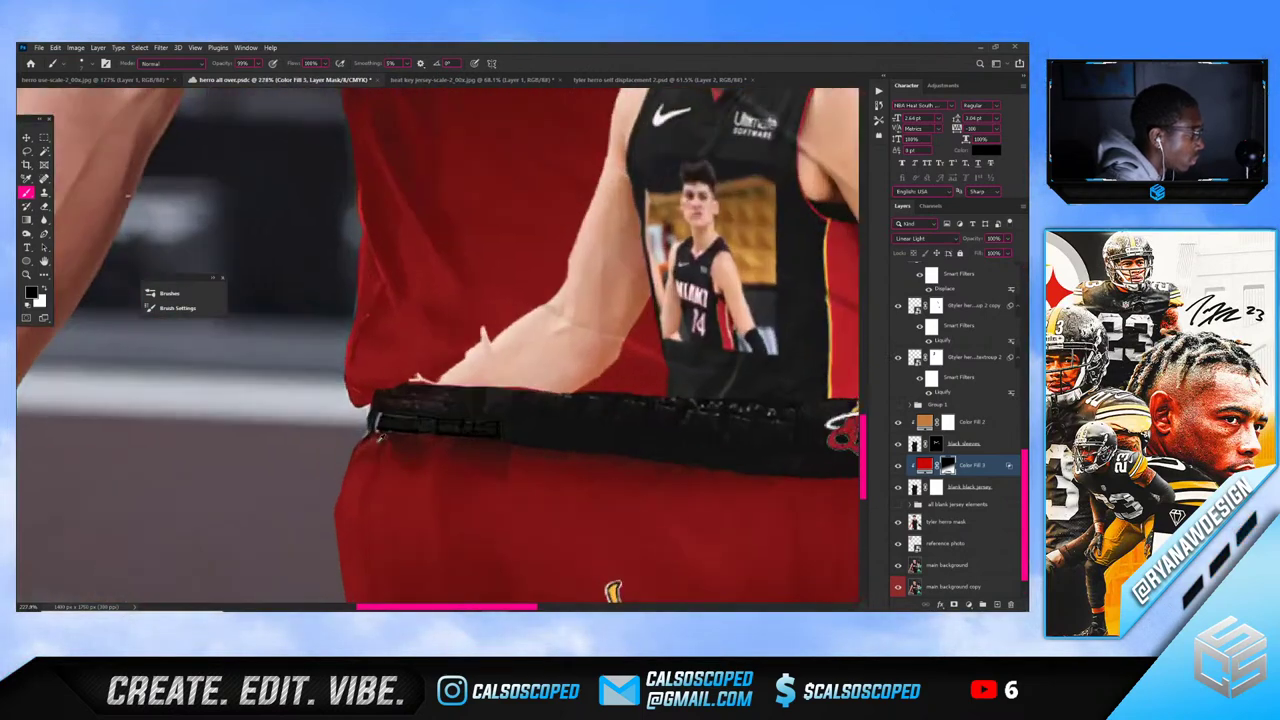
key("x")
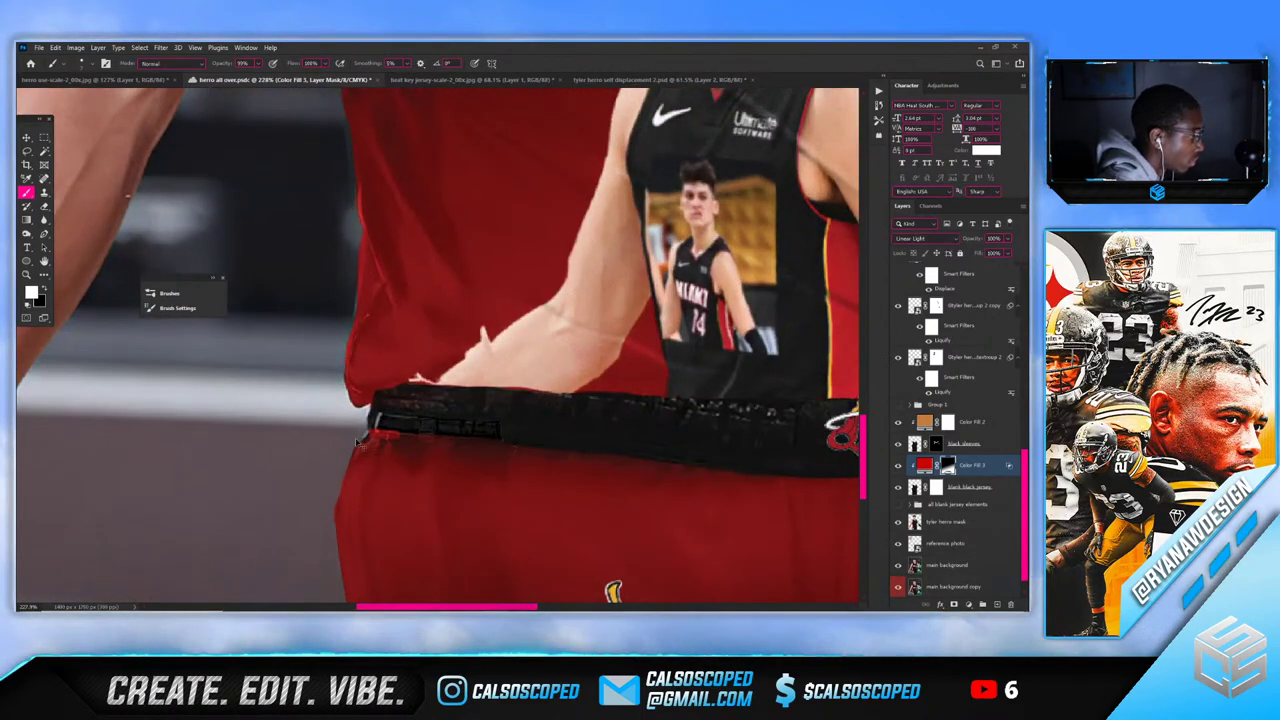
scroll(388, 420, "down", 6)
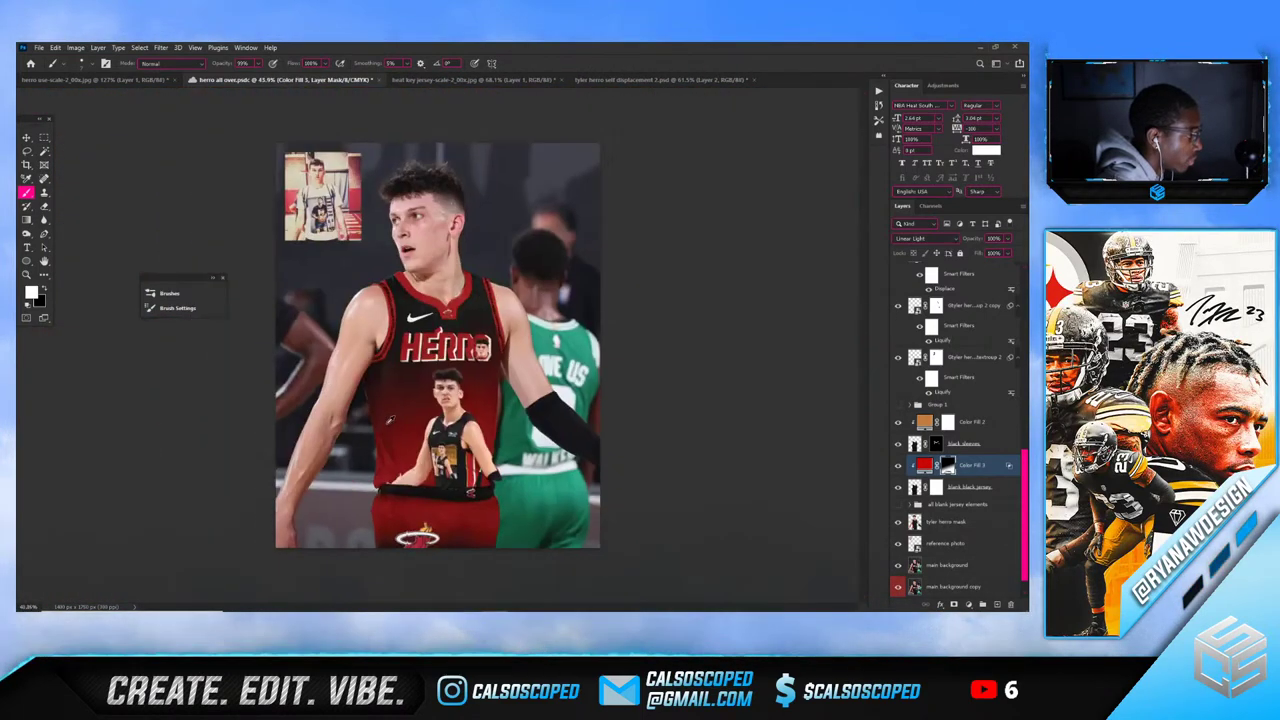
Duplicate the main background copy layer and move the duplicate to the top of the layer stack
key("v")
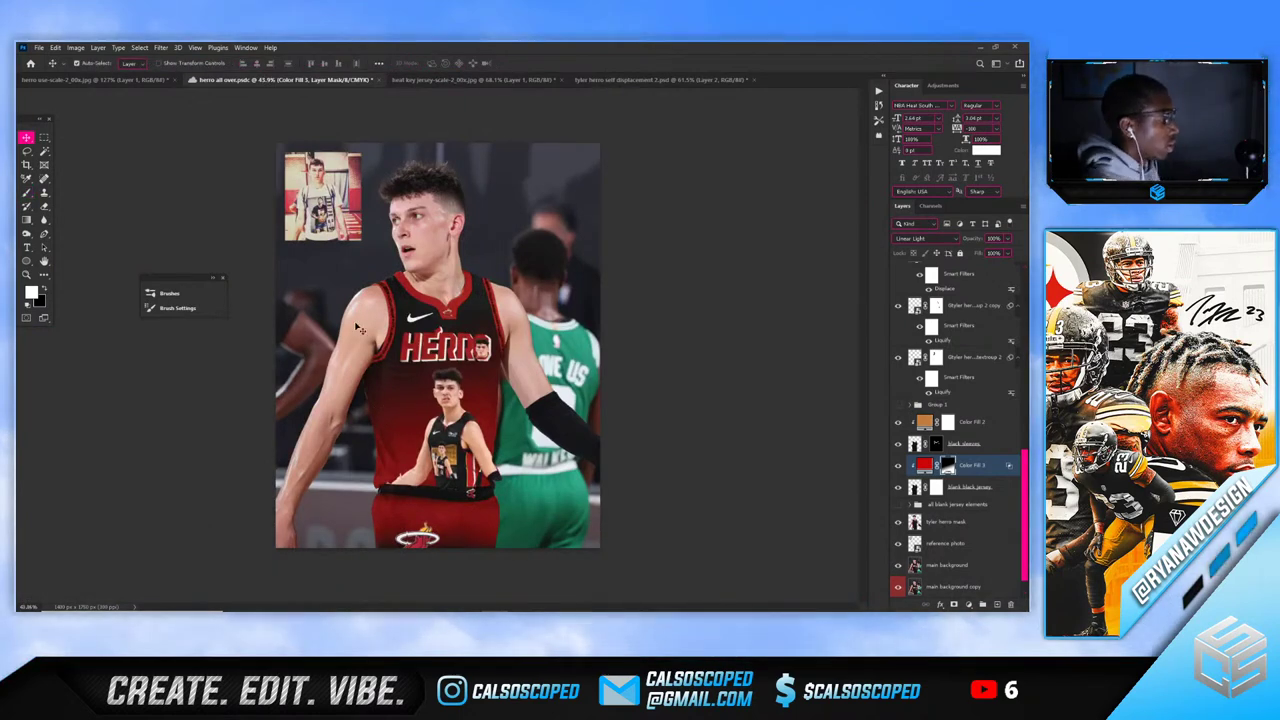
scroll(405, 292, "down", 3)
scroll(410, 305, "up", 2)
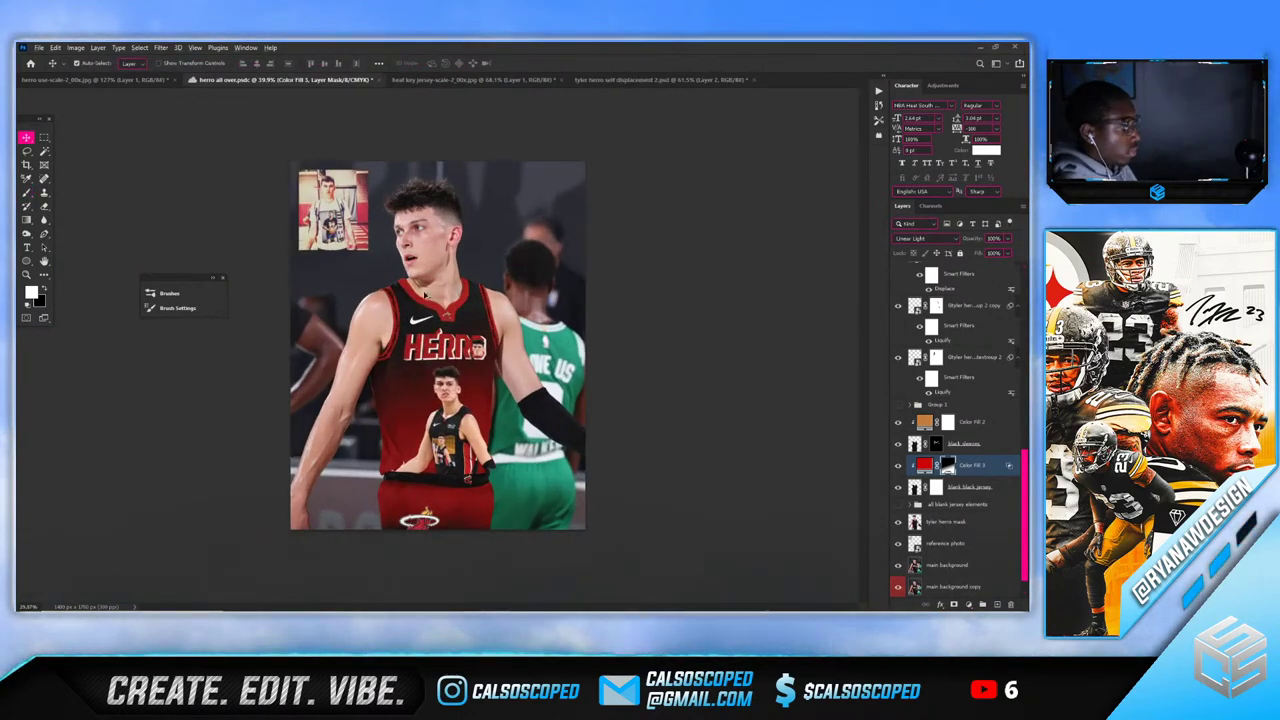
scroll(422, 343, "up", 3)
scroll(460, 335, "up", 4)
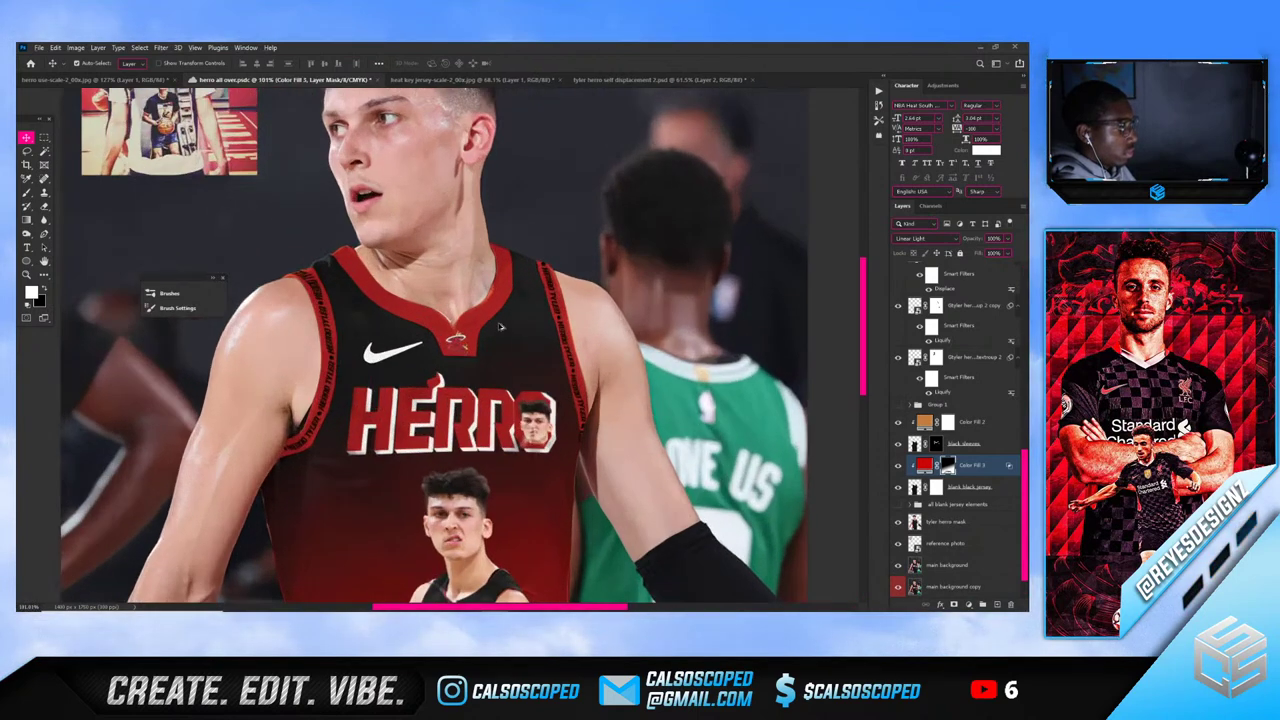
scroll(950, 535, "down", 1)
left_click(954, 570)
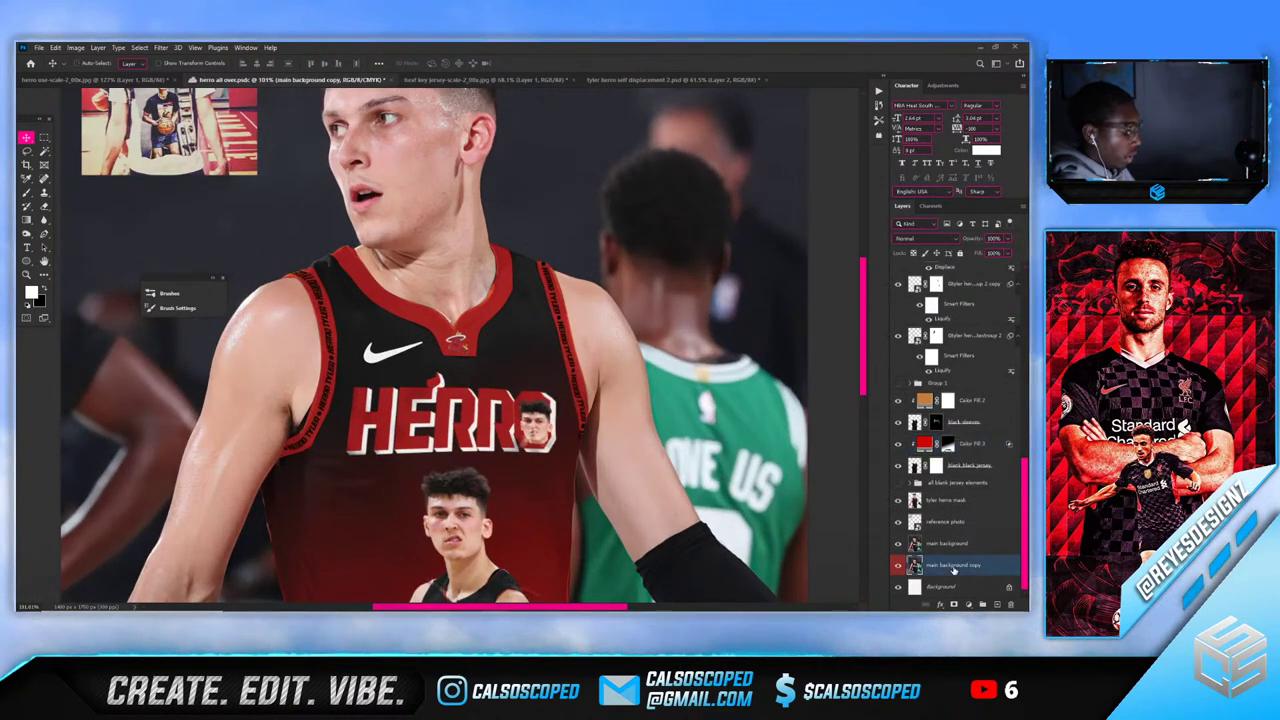
key("ctrl+j")
left_click_drag(954, 570, 971, 271)
scroll(494, 332, "up", 6)
scroll(482, 312, "down", 4)
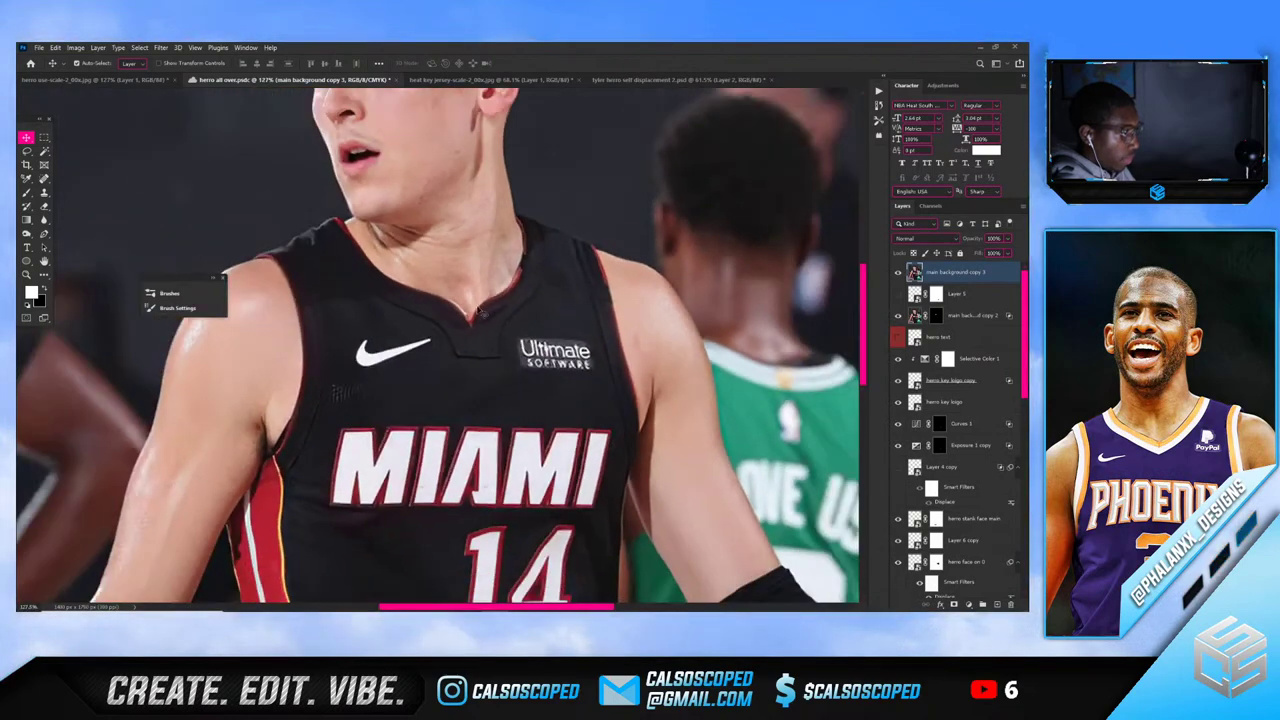
Lasso the Ultimate Software patch on the main background copy 3 layer and mask the layer to show only that patch
left_click(26, 152)
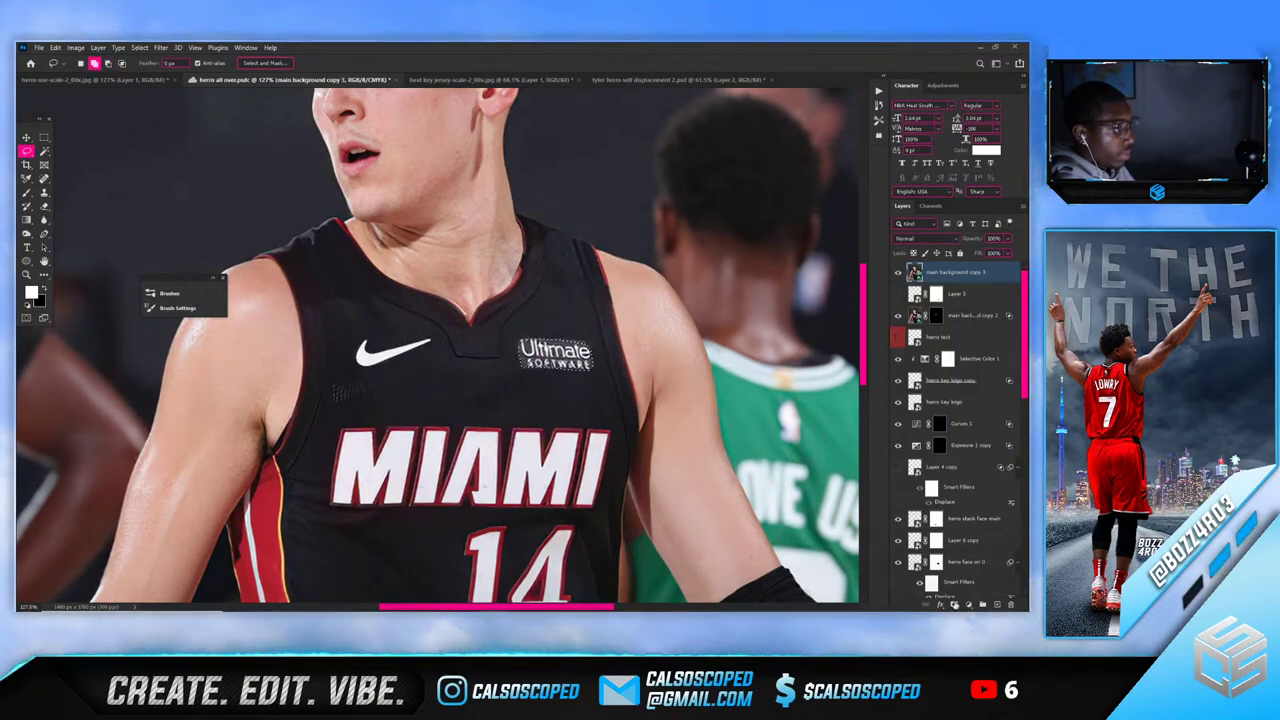
left_click(955, 604)
scroll(419, 291, "down", 8)
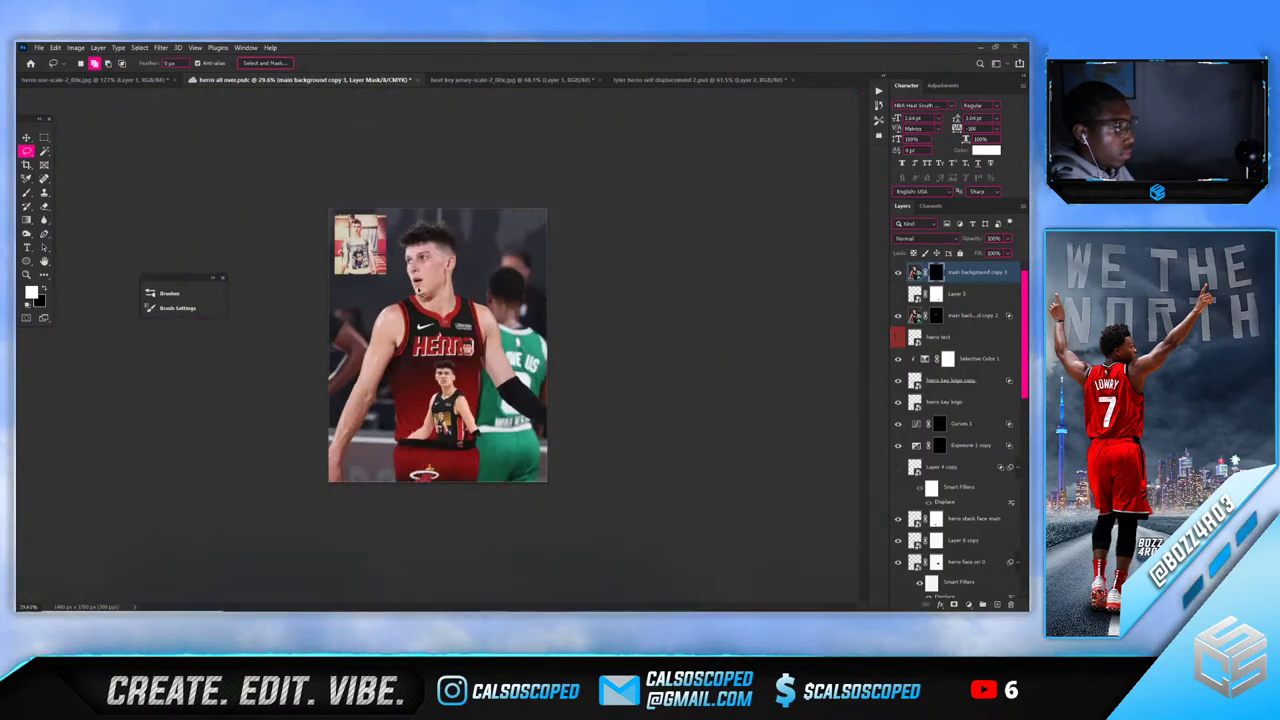
scroll(438, 316, "up", 5)
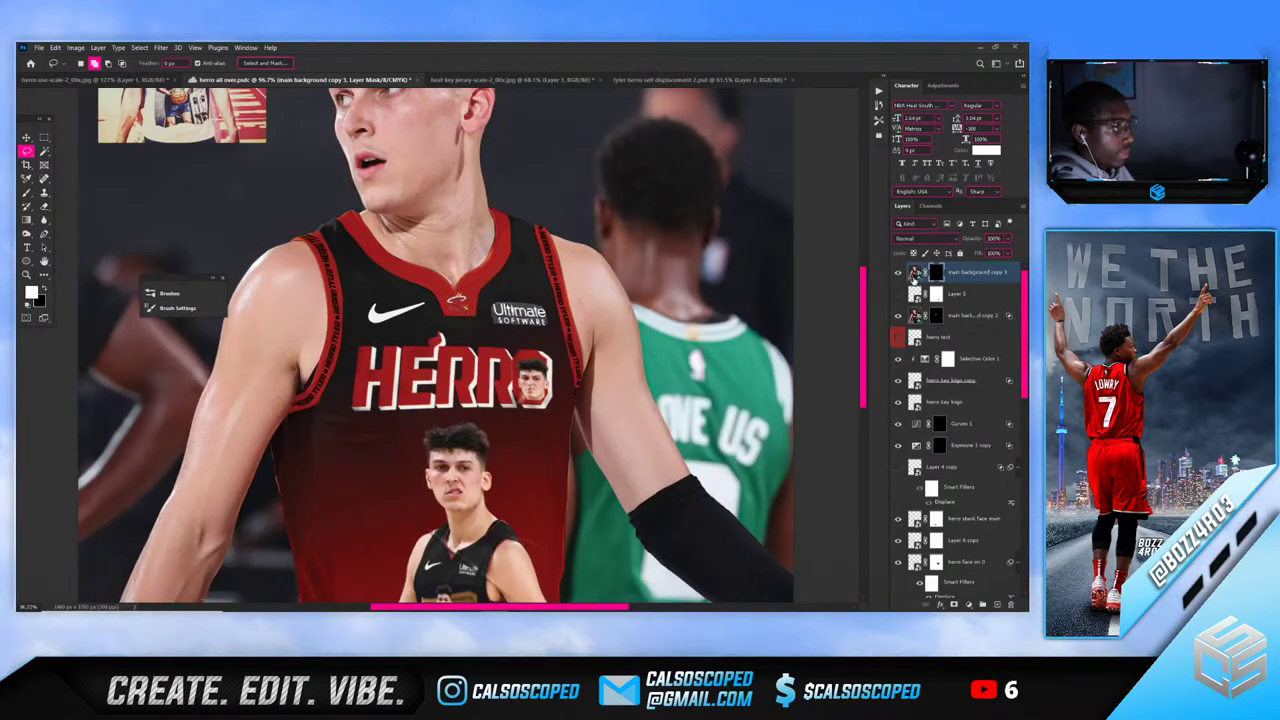
Add a Levels adjustment clipped to the main background copy 3 layer and darken the sponsor patch's midtones
left_click(914, 276)
left_click(968, 604)
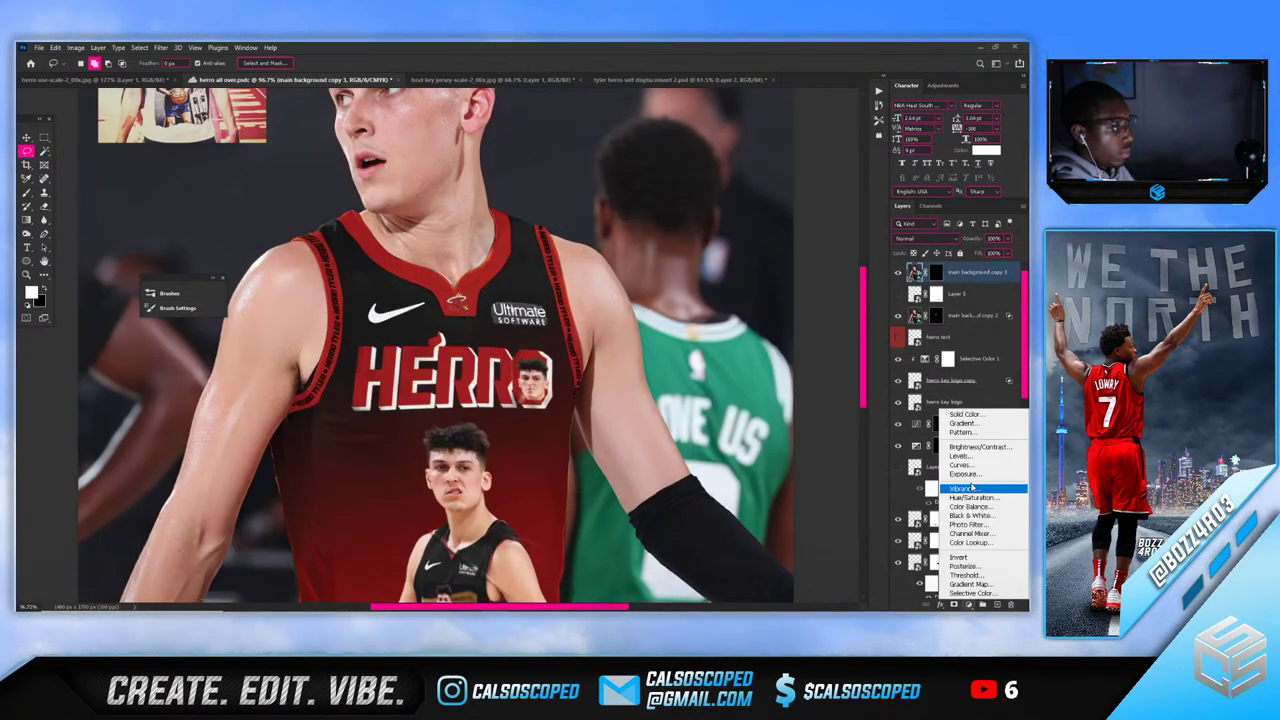
left_click(965, 458)
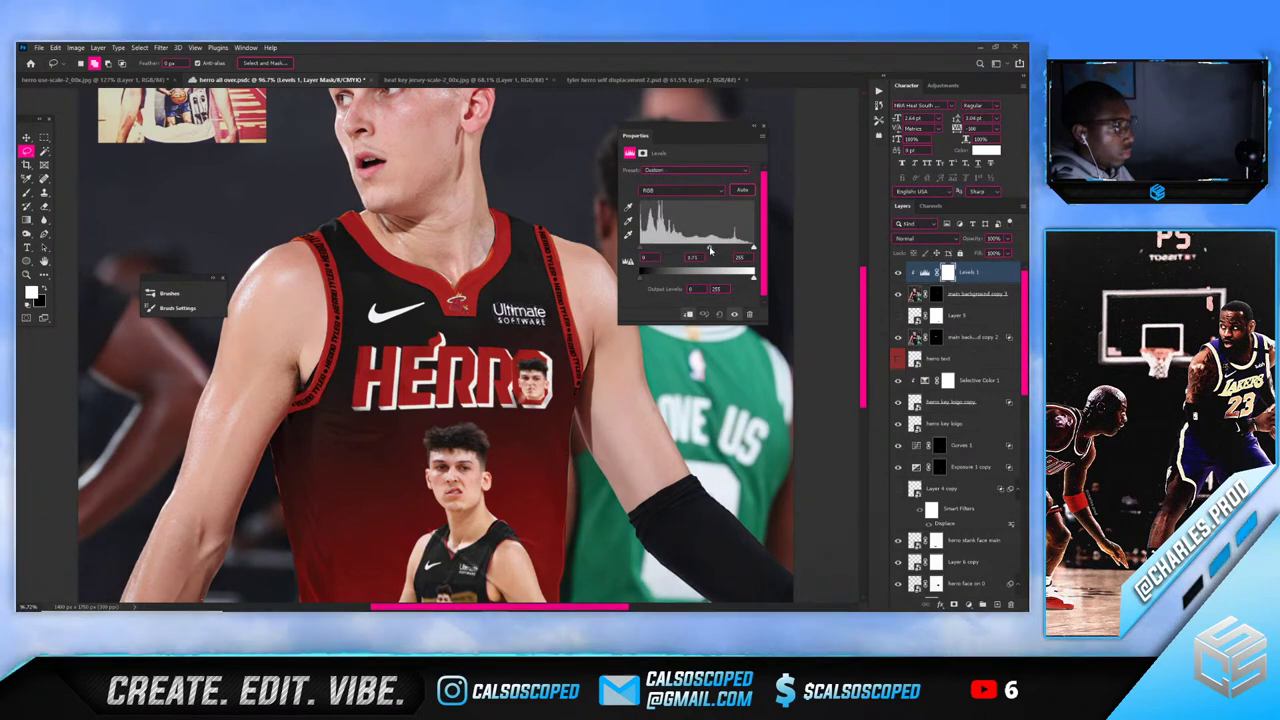
left_click(754, 126)
key("ctrl+0")
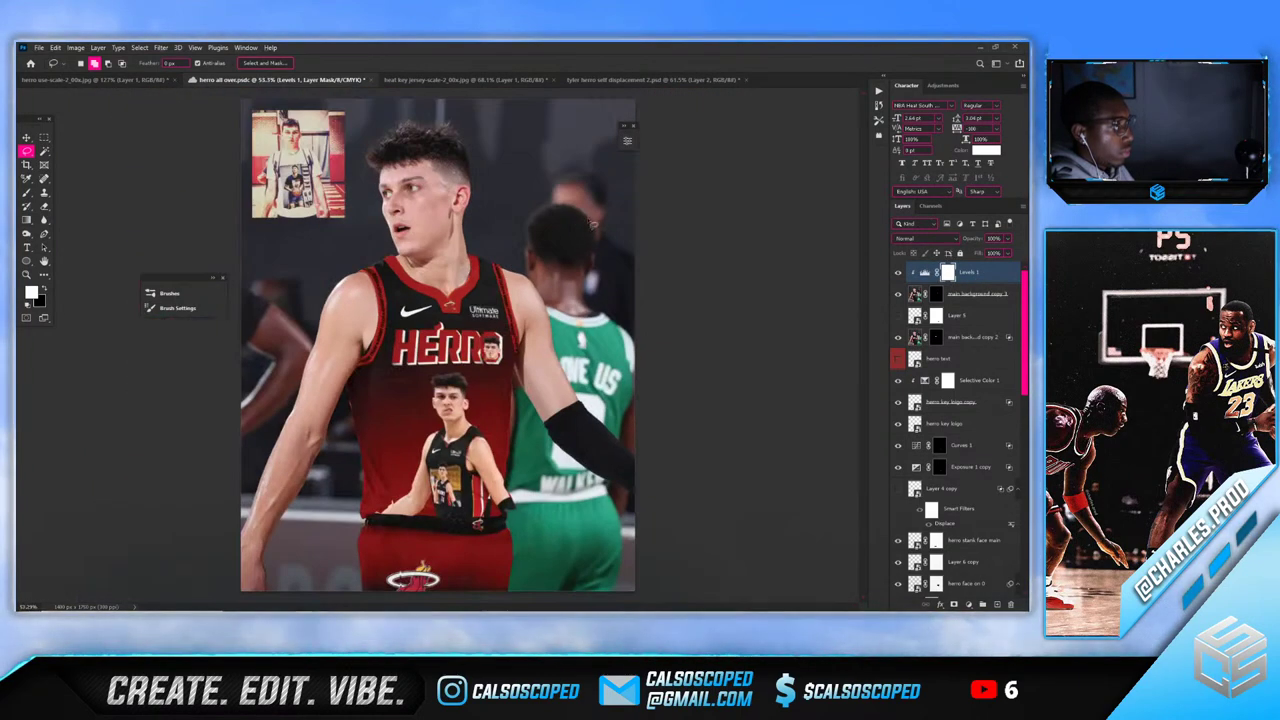
scroll(556, 219, "down", 2)
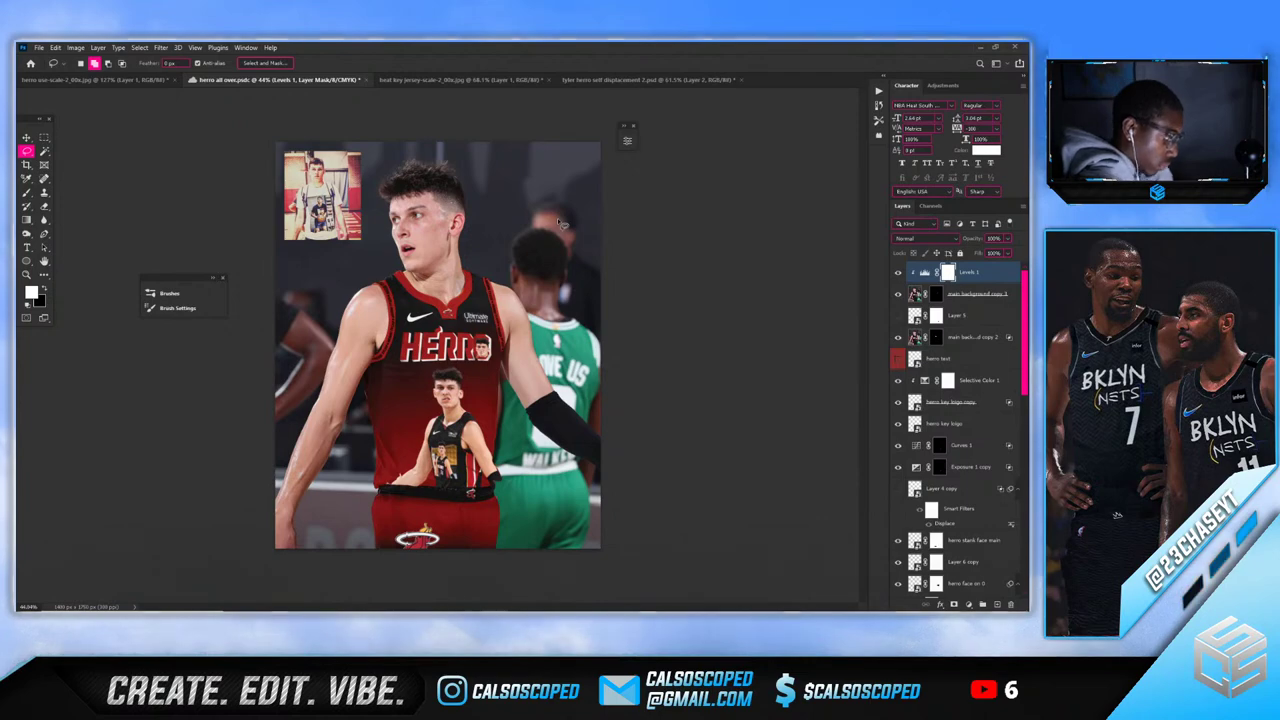
Load the blank black jersey's outline as a selection and make the blank black jersey layer active
key("v")
scroll(552, 388, "up", 5)
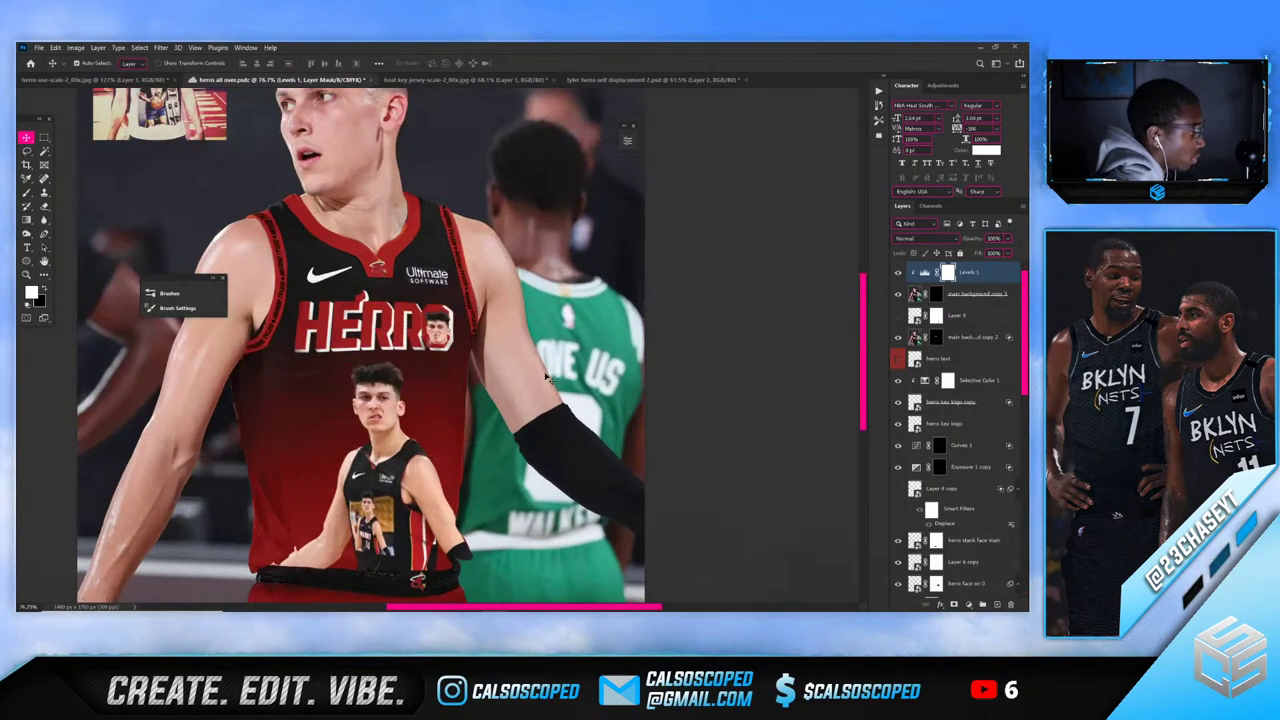
scroll(446, 408, "down", 1)
scroll(444, 406, "up", 12)
left_click_drag(406, 372, 422, 372)
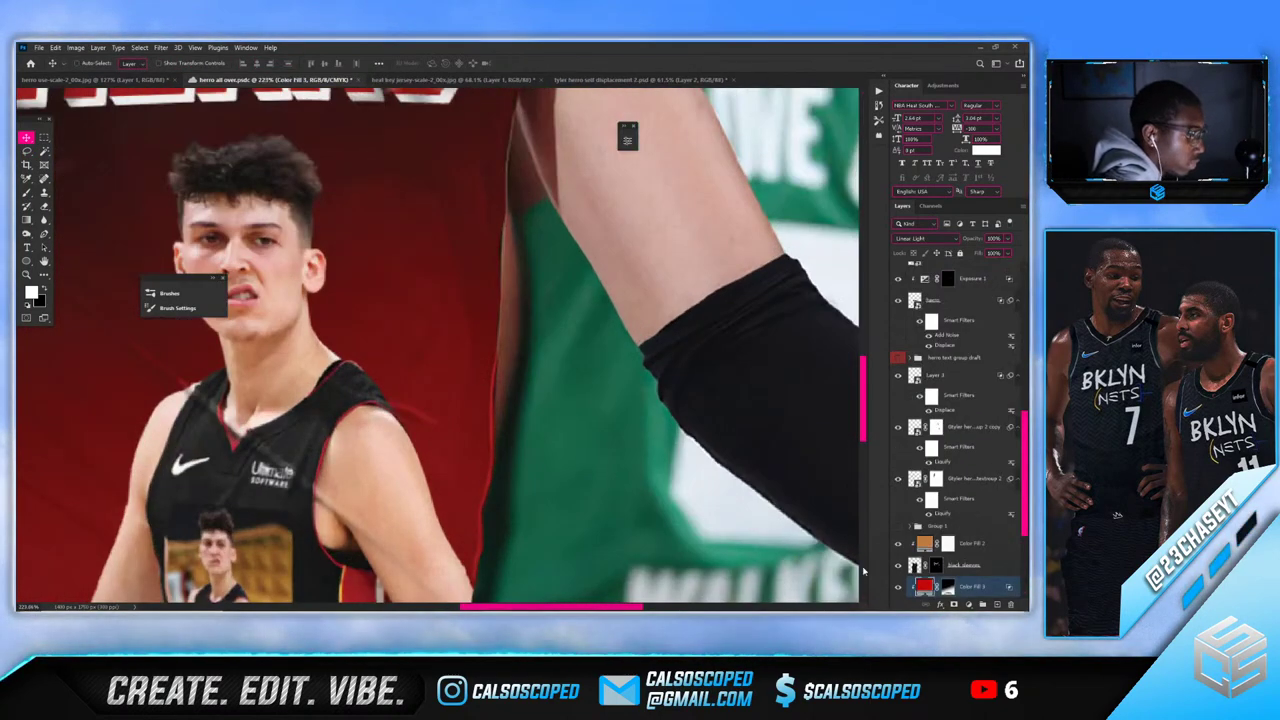
scroll(927, 572, "down", 1)
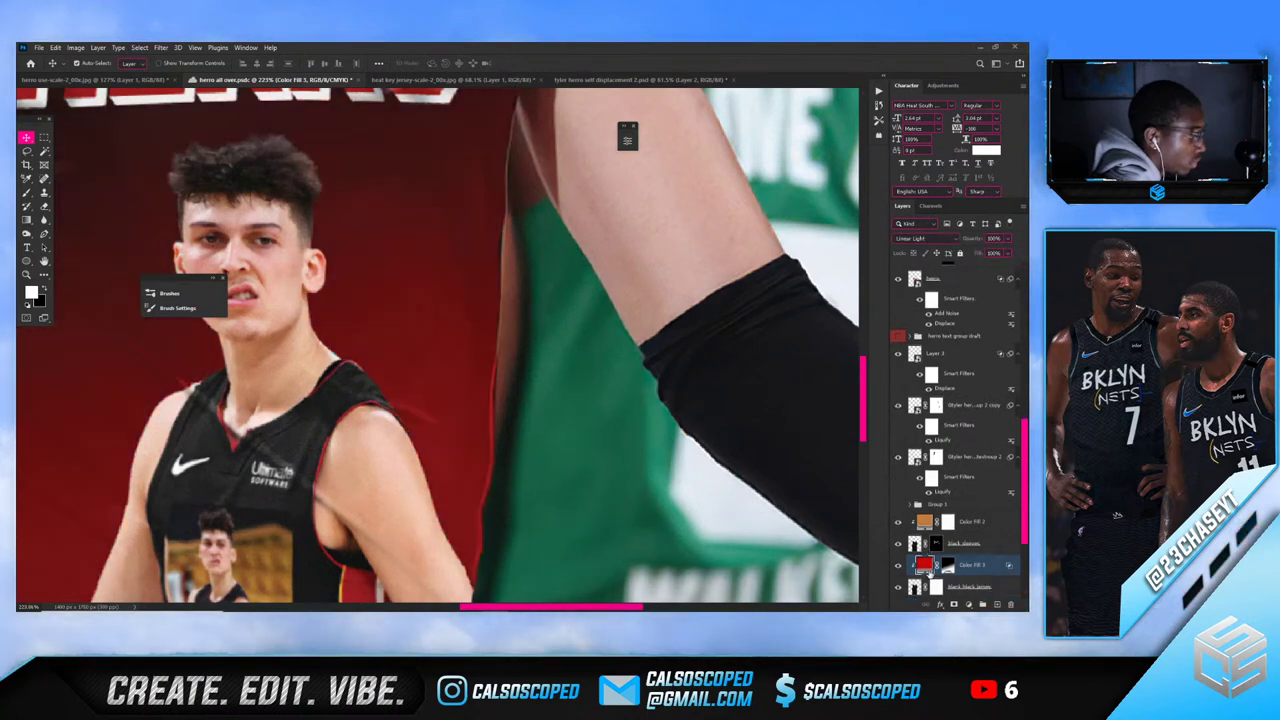
scroll(927, 572, "down", 4)
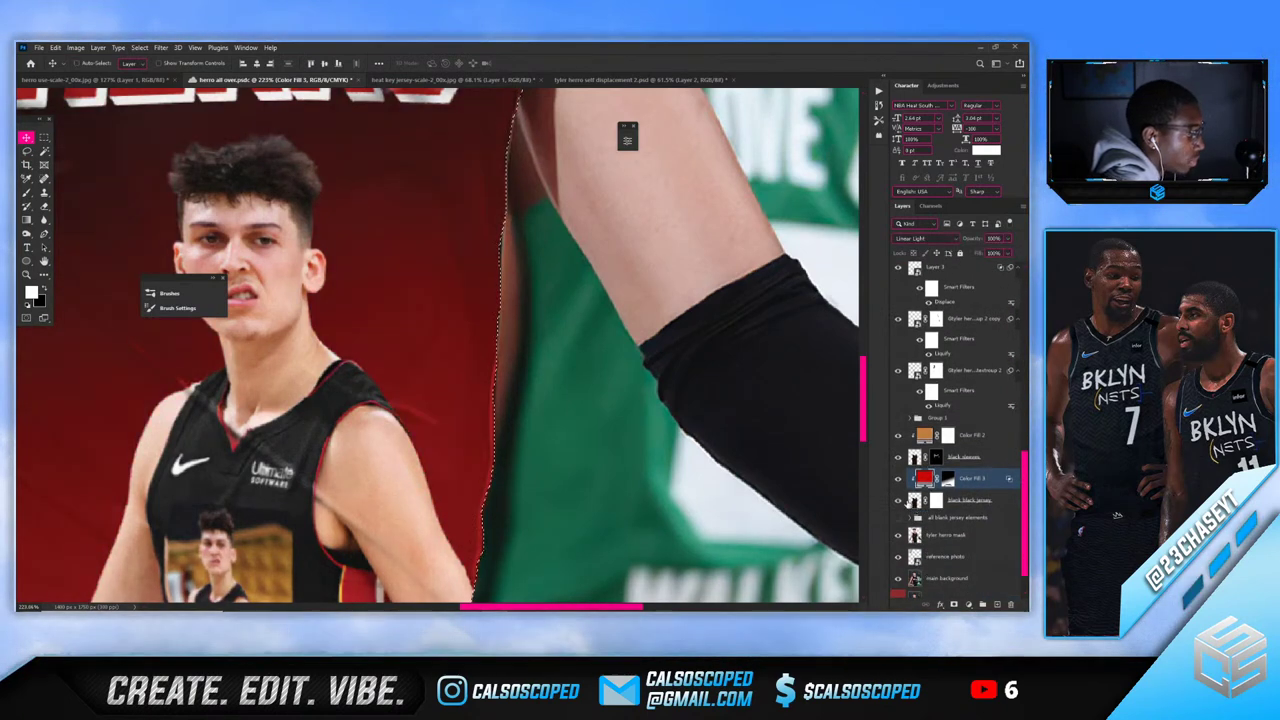
left_click(960, 499)
Clone nearby fabric along the jersey's side edge beside the sleeved arm with the Clone Stamp, and clear the selection
left_click(43, 192)
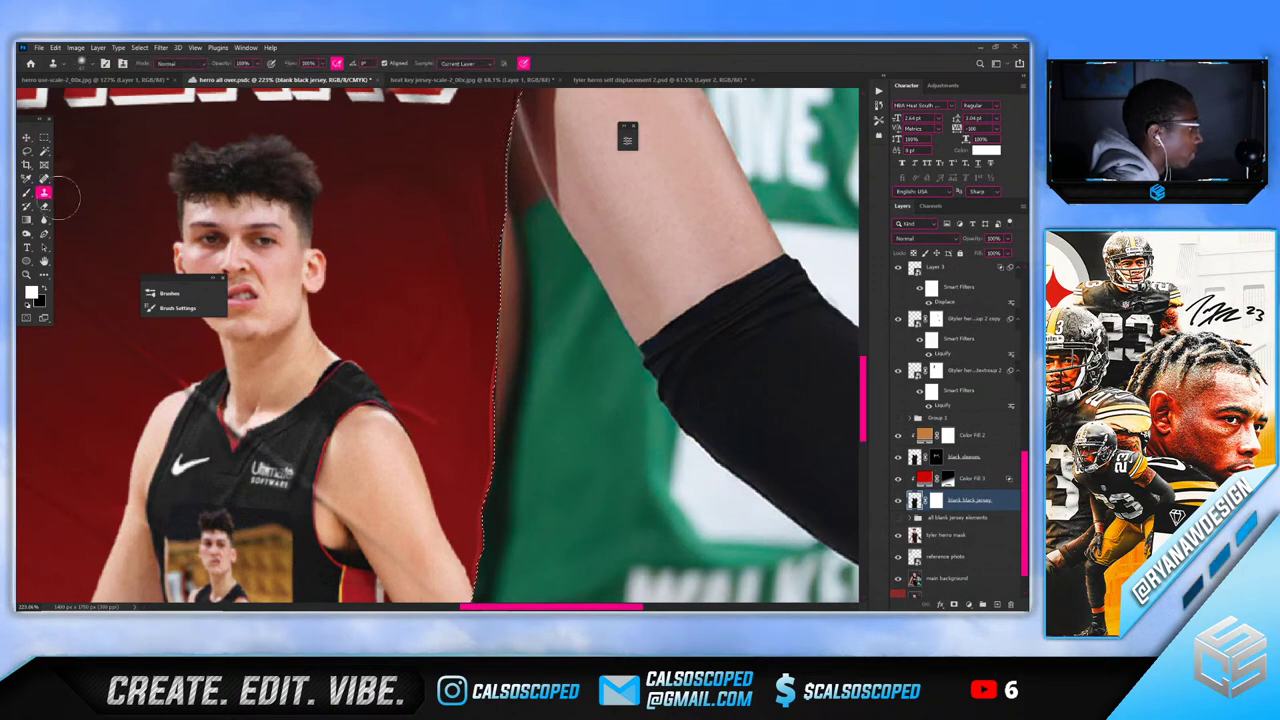
left_click(476, 272, "alt")
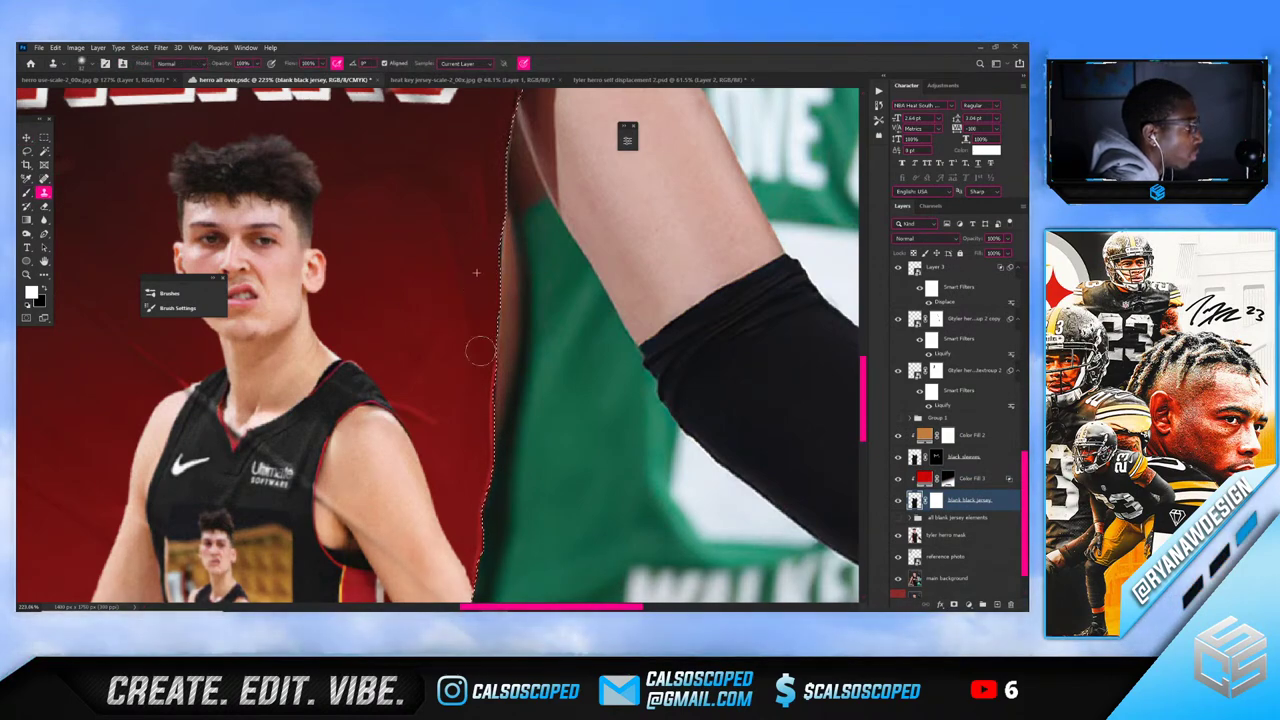
scroll(497, 503, "down", 5)
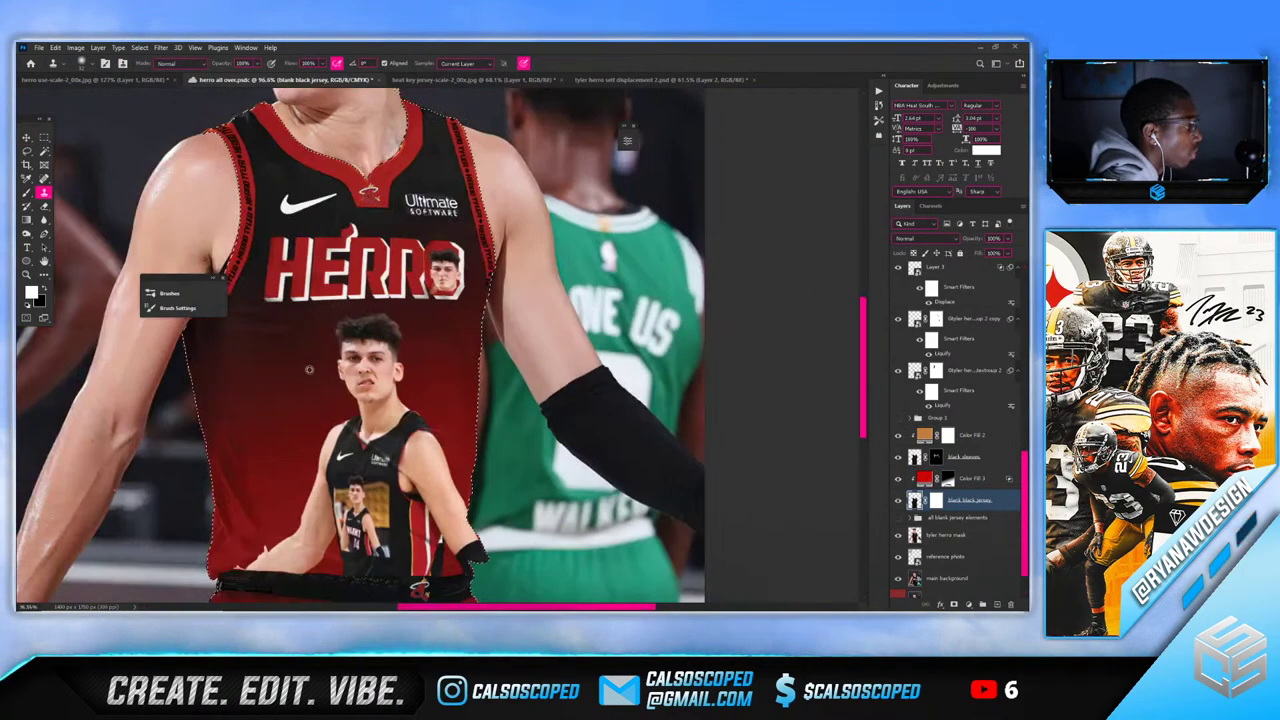
scroll(307, 370, "up", 3)
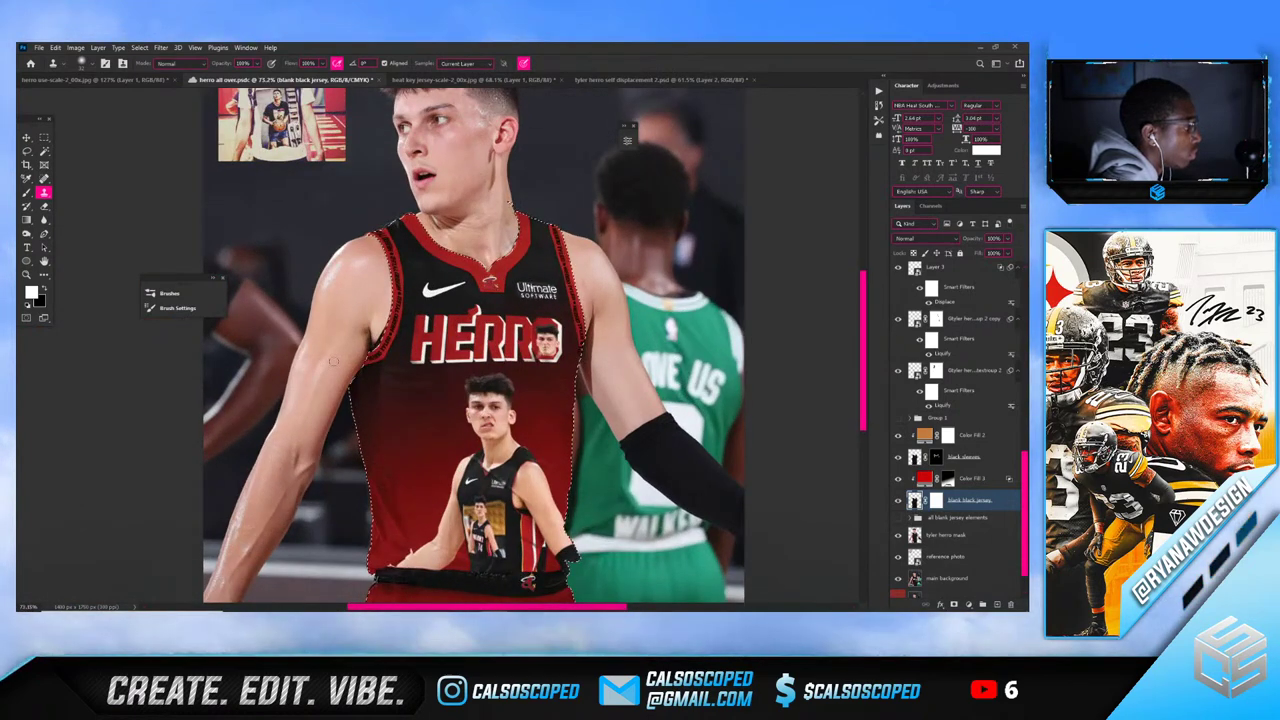
scroll(333, 361, "down", 3)
key("v")
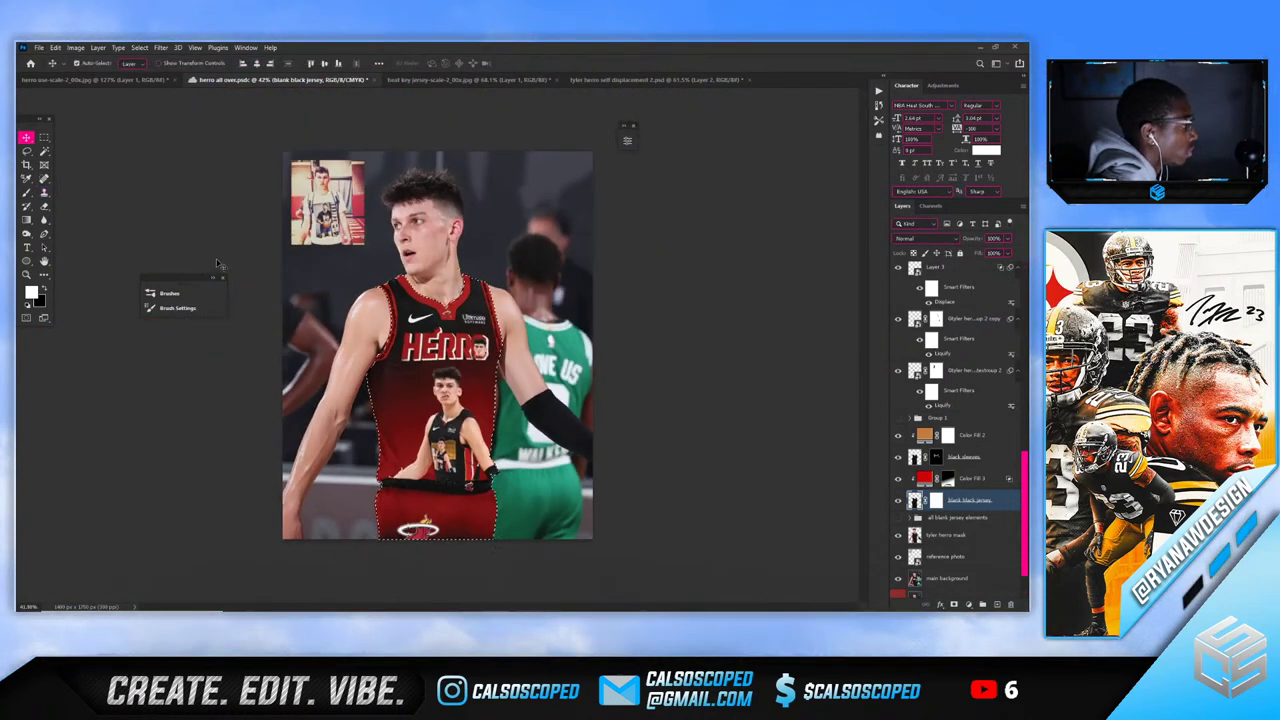
key("ctrl+d")
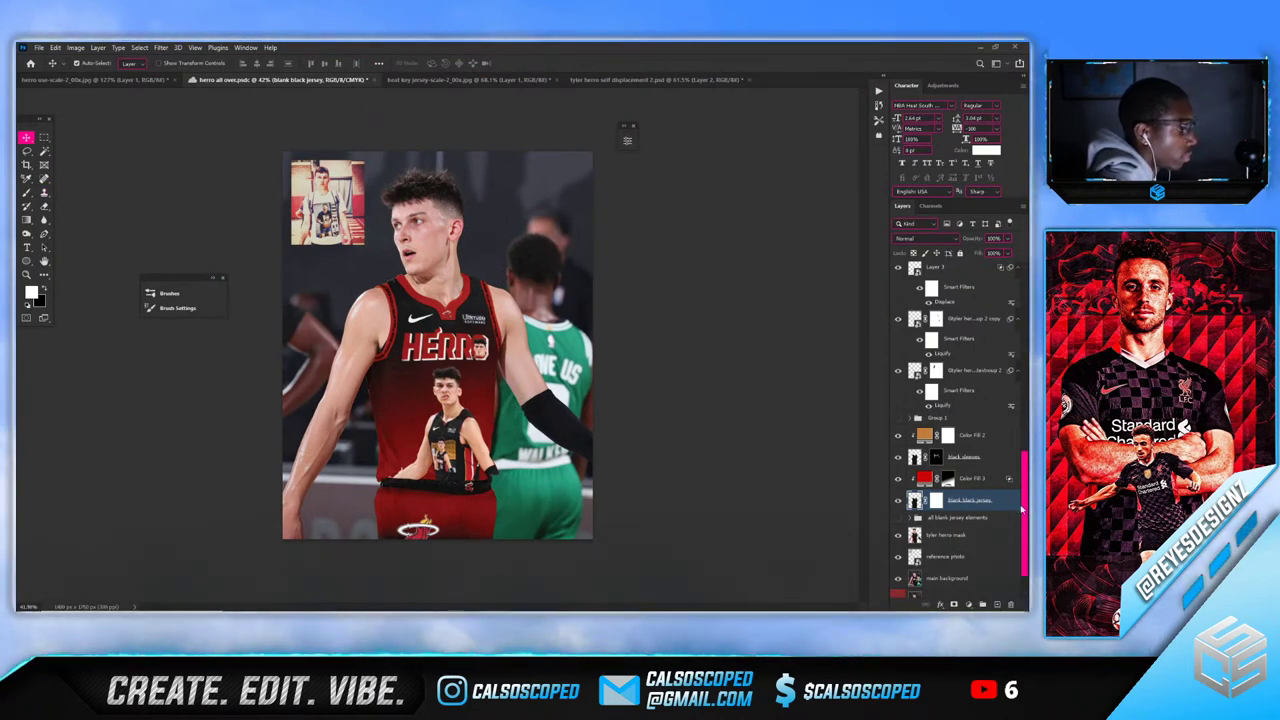
Move the main background layer from the bottom of the layer stack to the very top
left_click_drag(1026, 514, 1028, 520)
scroll(1027, 520, "down", 1)
left_click(969, 570)
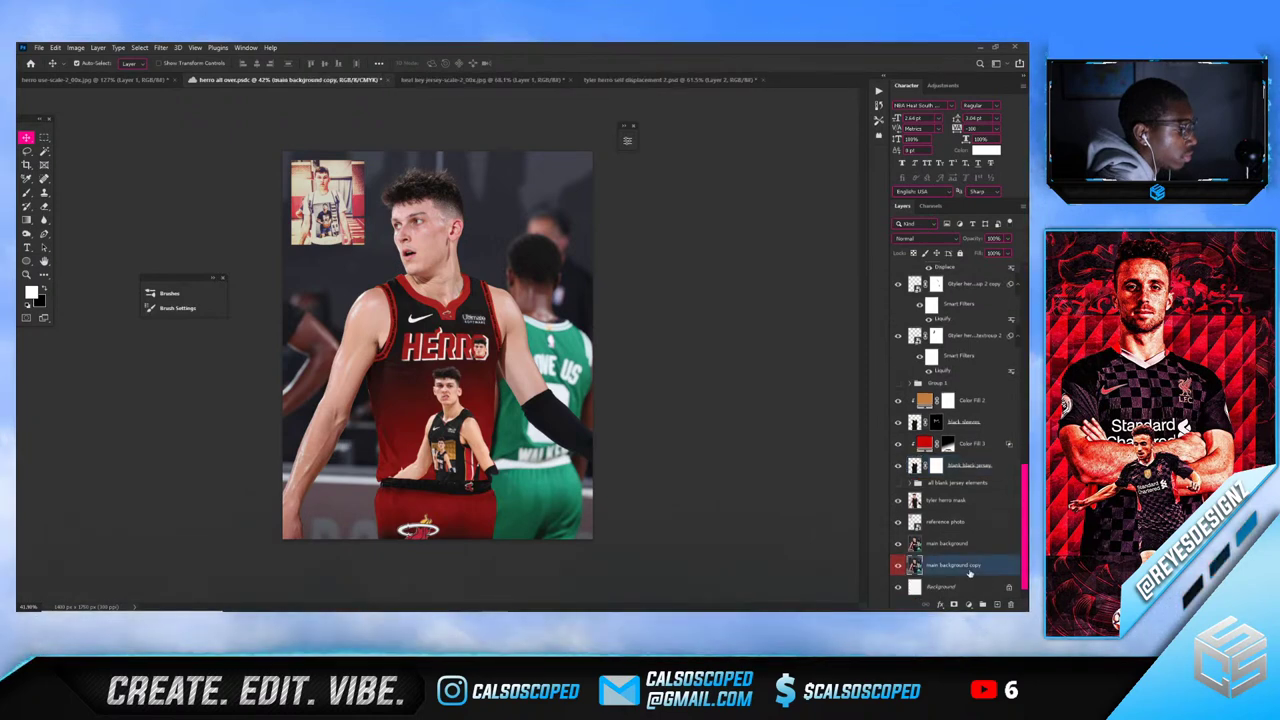
left_click_drag(948, 398, 977, 271)
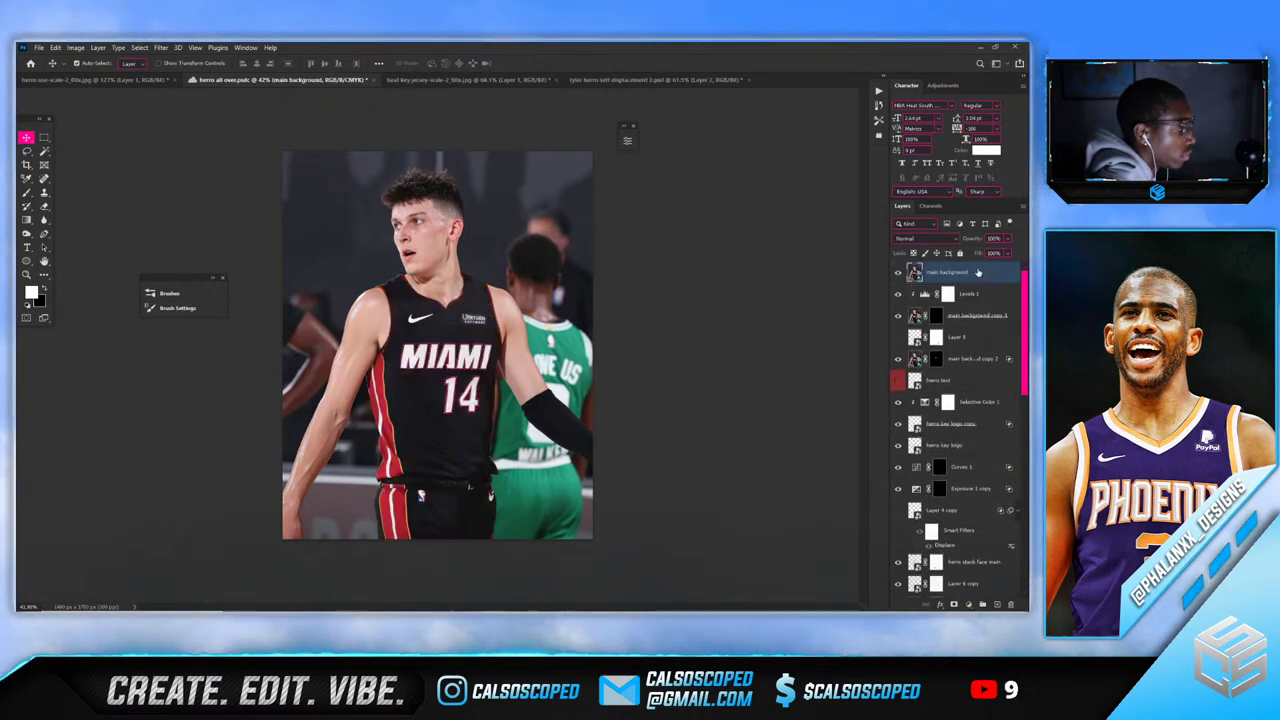
Trace the digit 1 of the jersey number with the Pen tool and turn the path into a new selection with 0 px feather
scroll(461, 420, "up", 5)
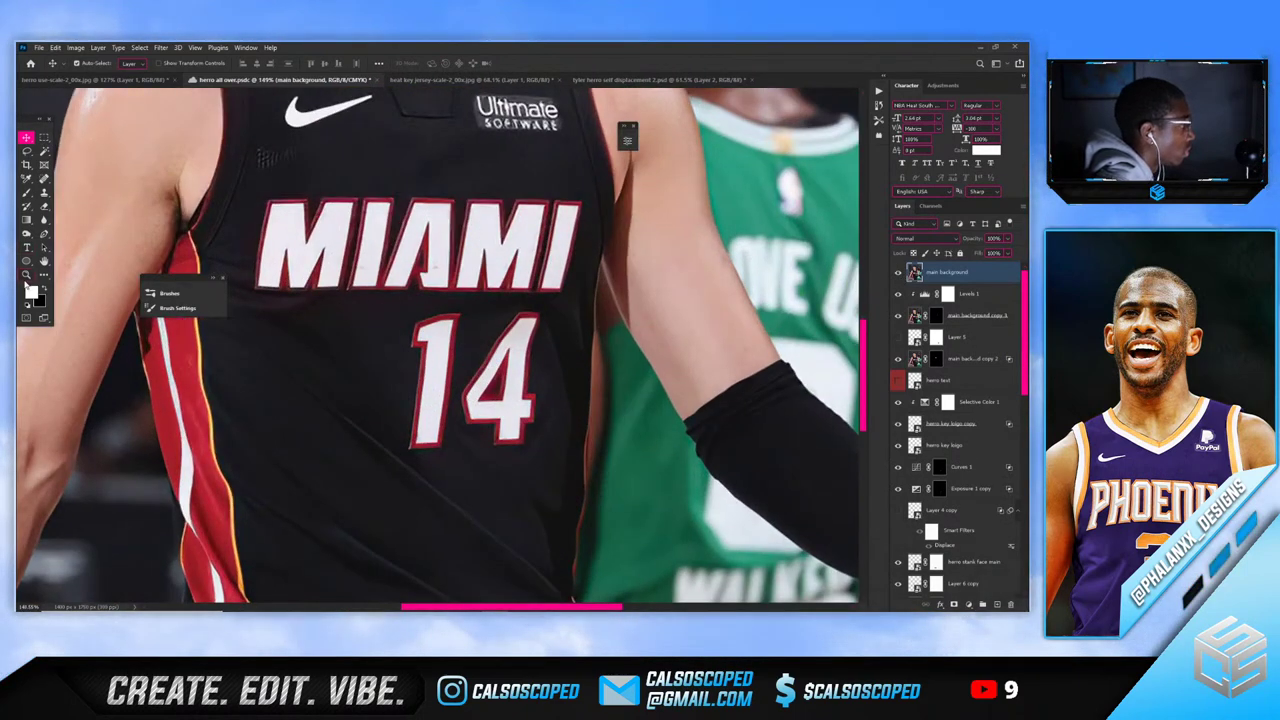
key("p")
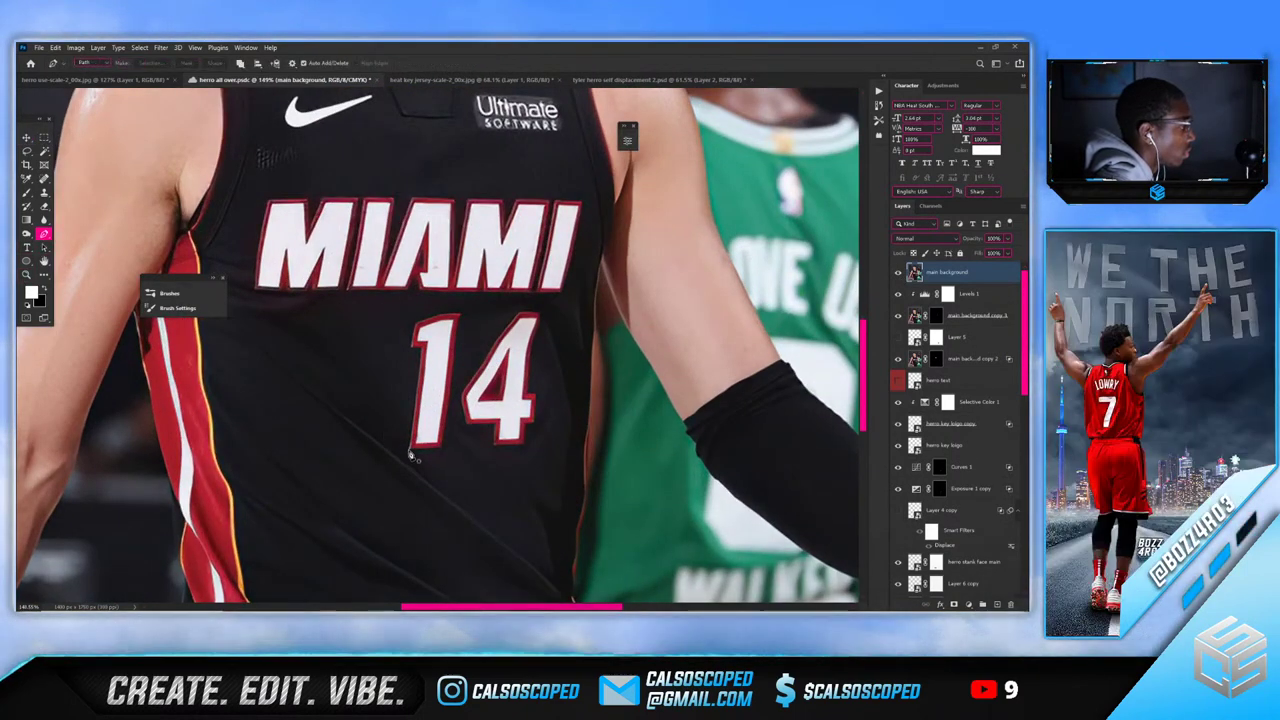
left_click(410, 447)
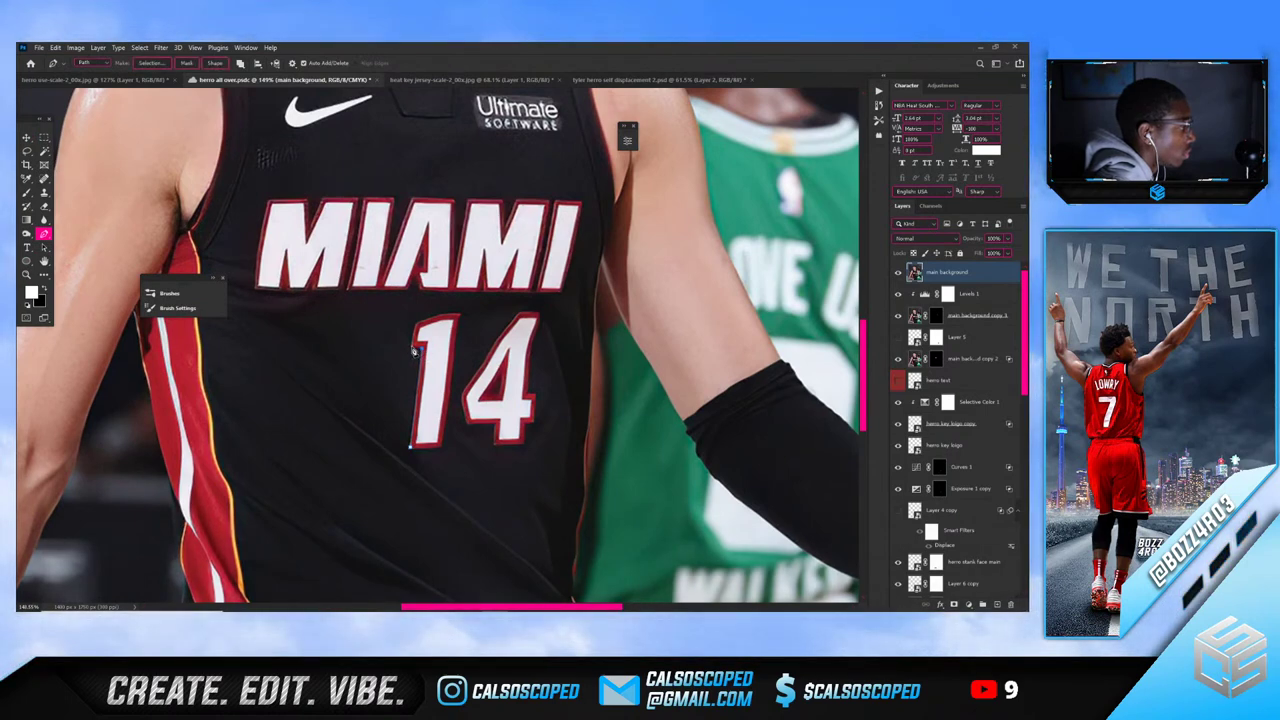
left_click(441, 315)
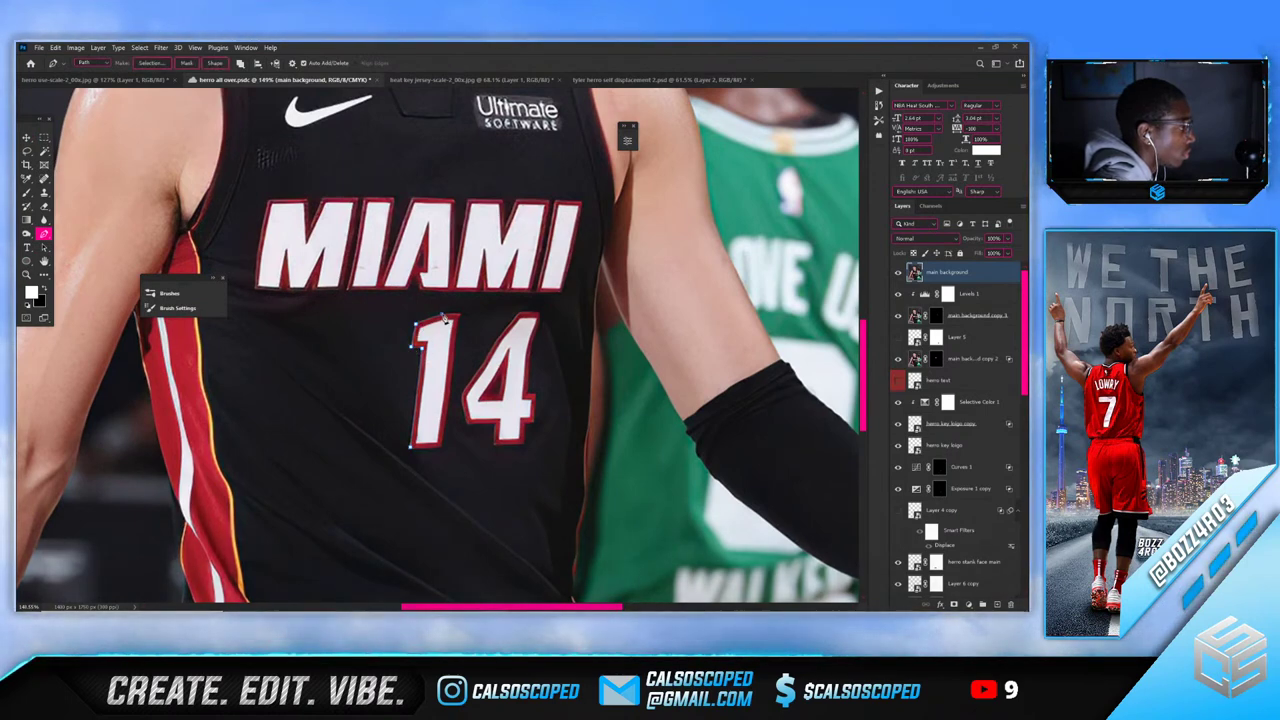
left_click(461, 318)
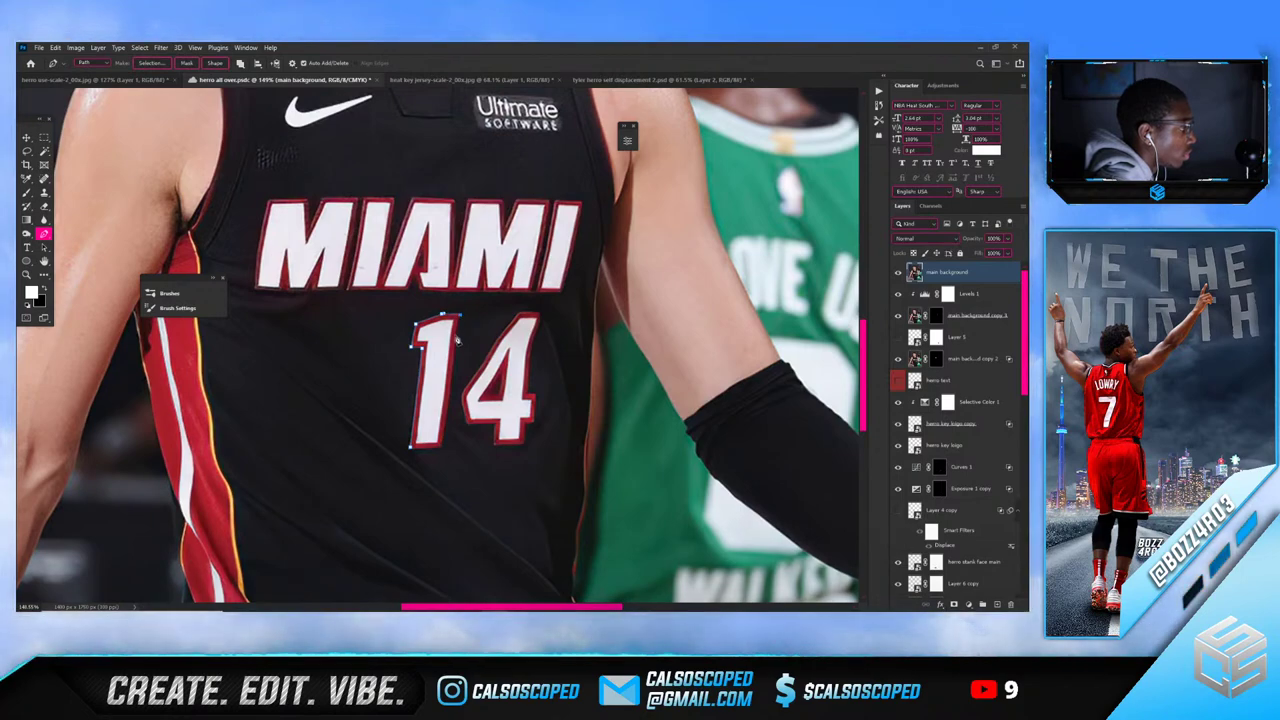
left_click(897, 273)
left_click(897, 273)
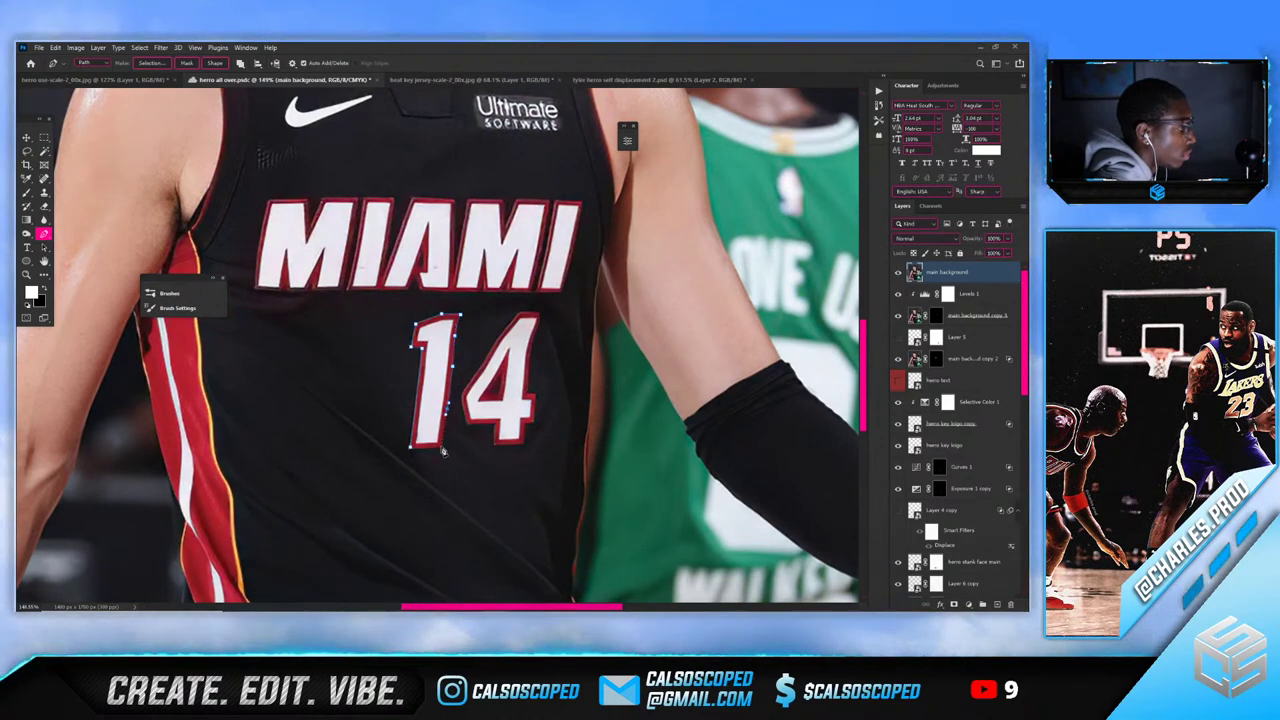
right_click(442, 404)
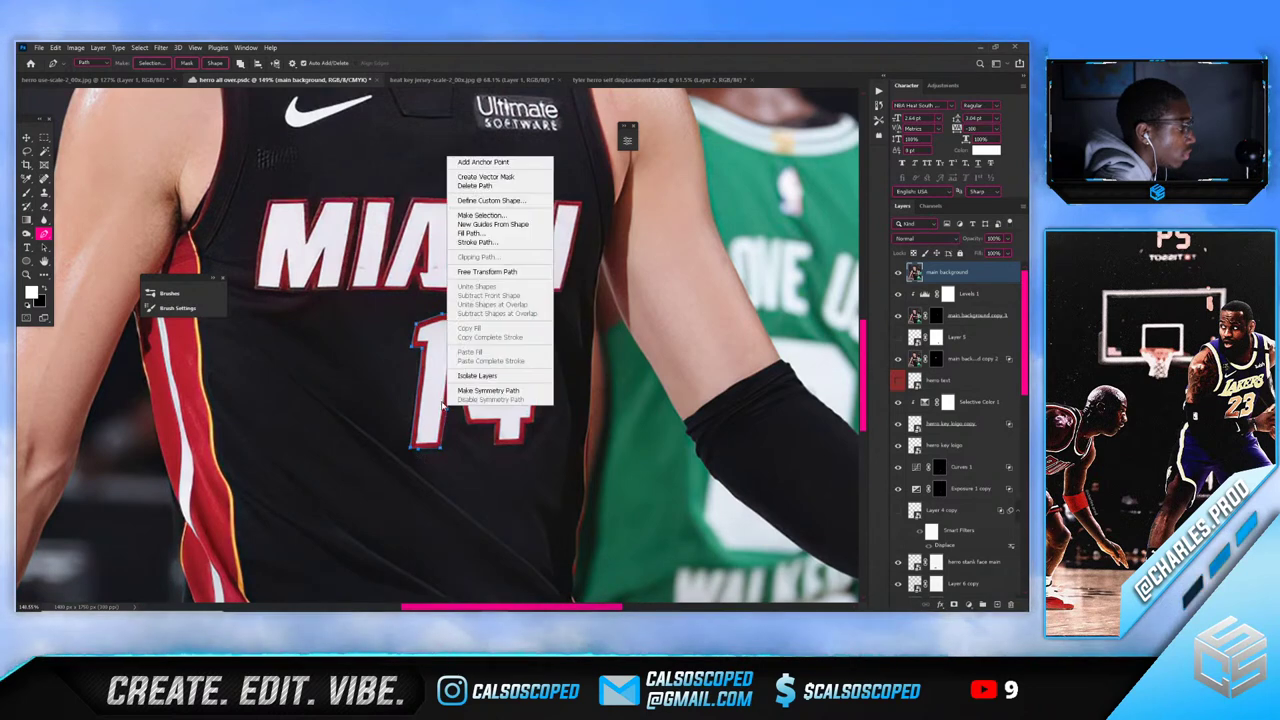
left_click(482, 215)
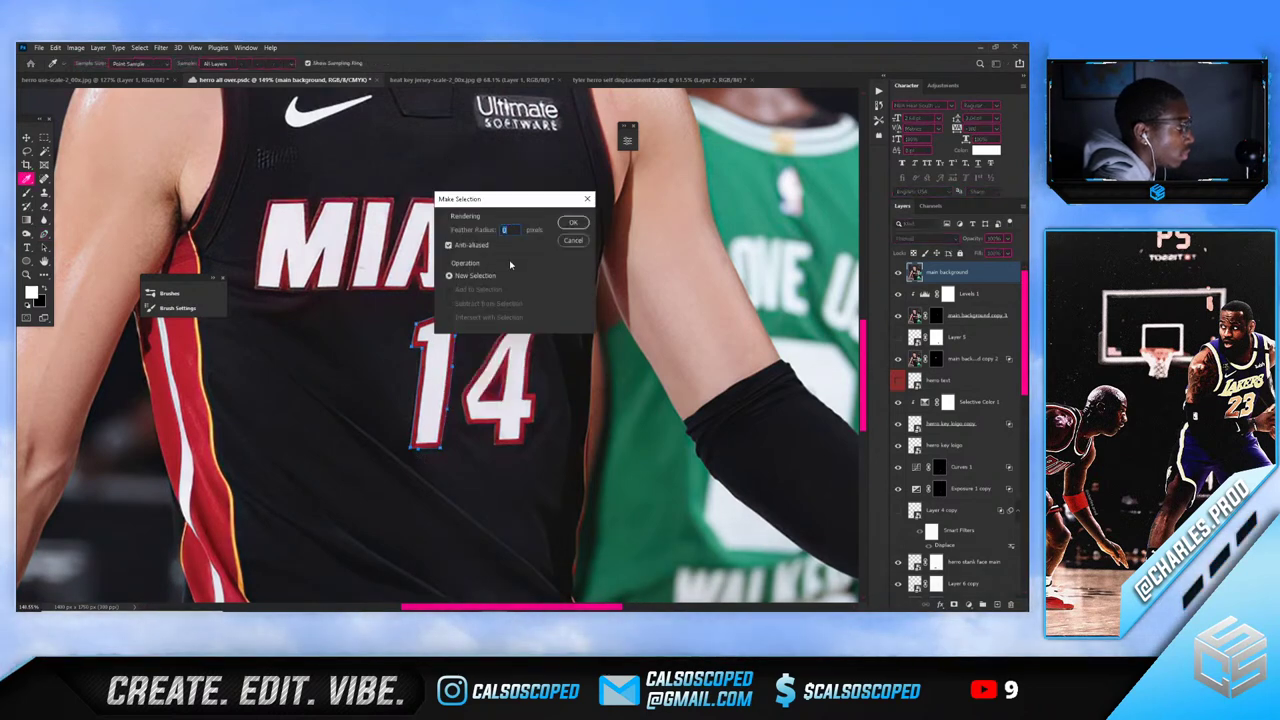
left_click(572, 224)
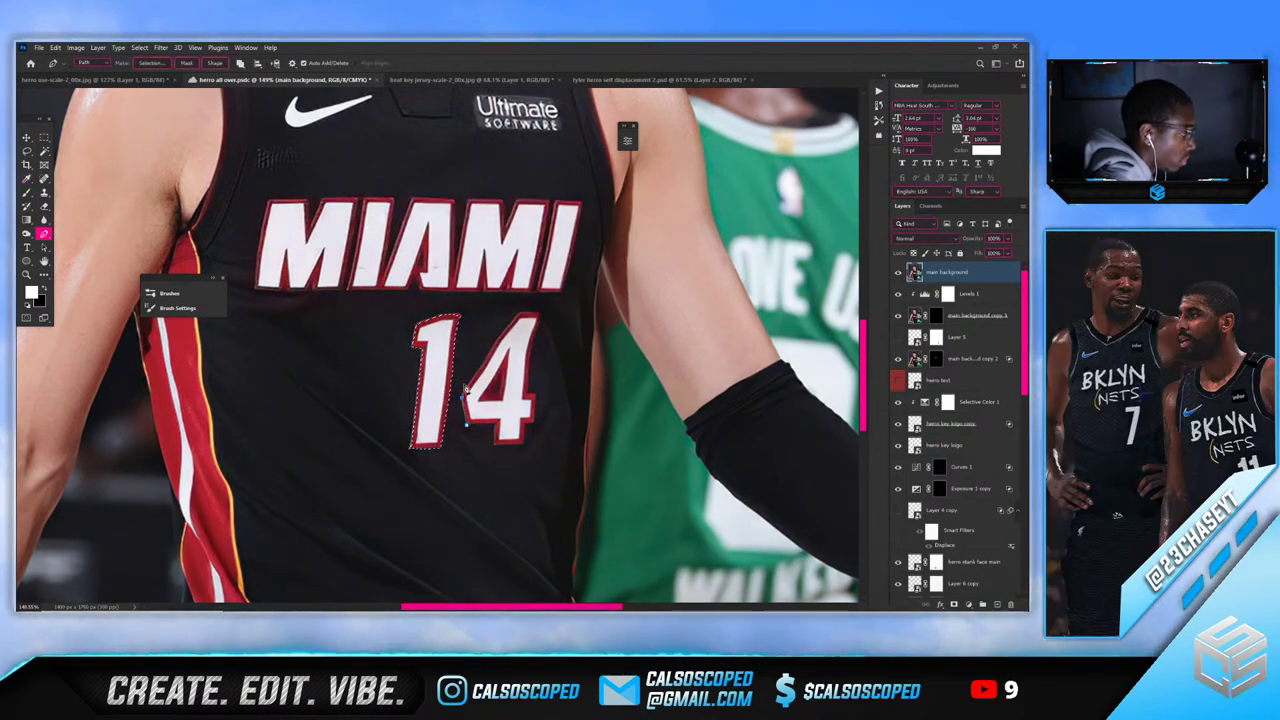
Trace the digit 4 with the Pen tool and add its path to the existing selection with 0 px feather
left_click(493, 342)
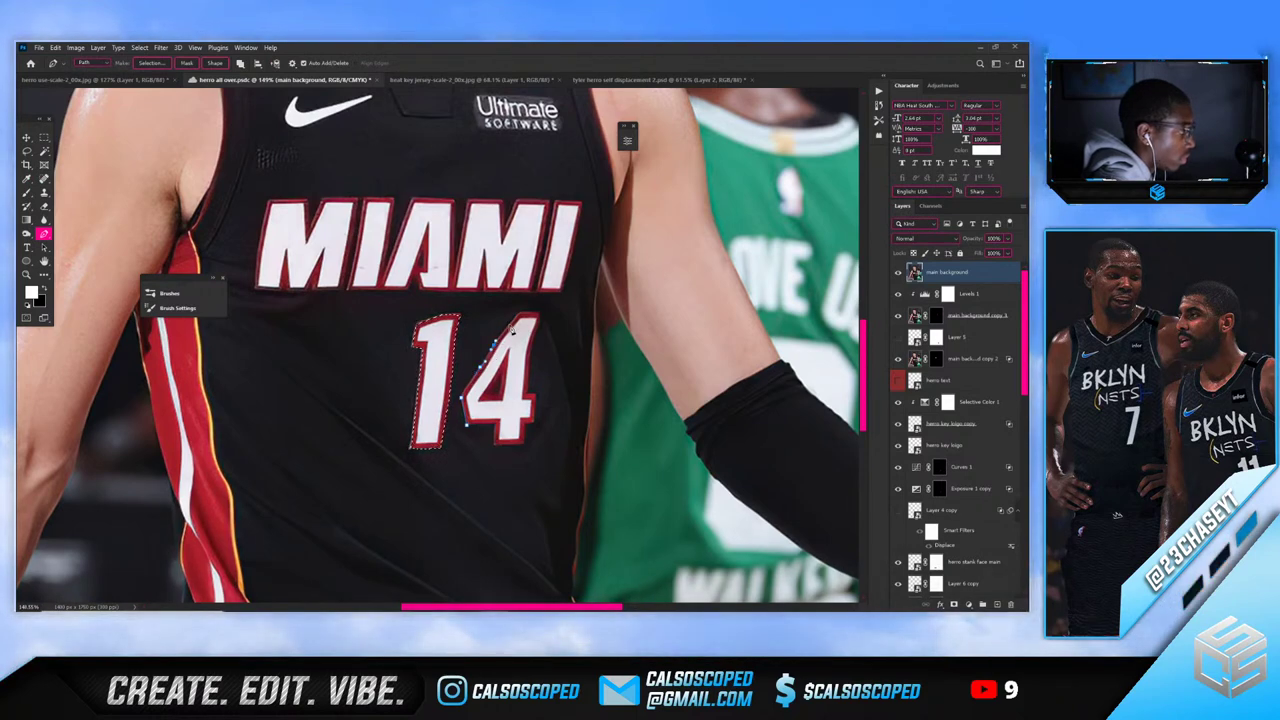
left_click(519, 316)
left_click(539, 316)
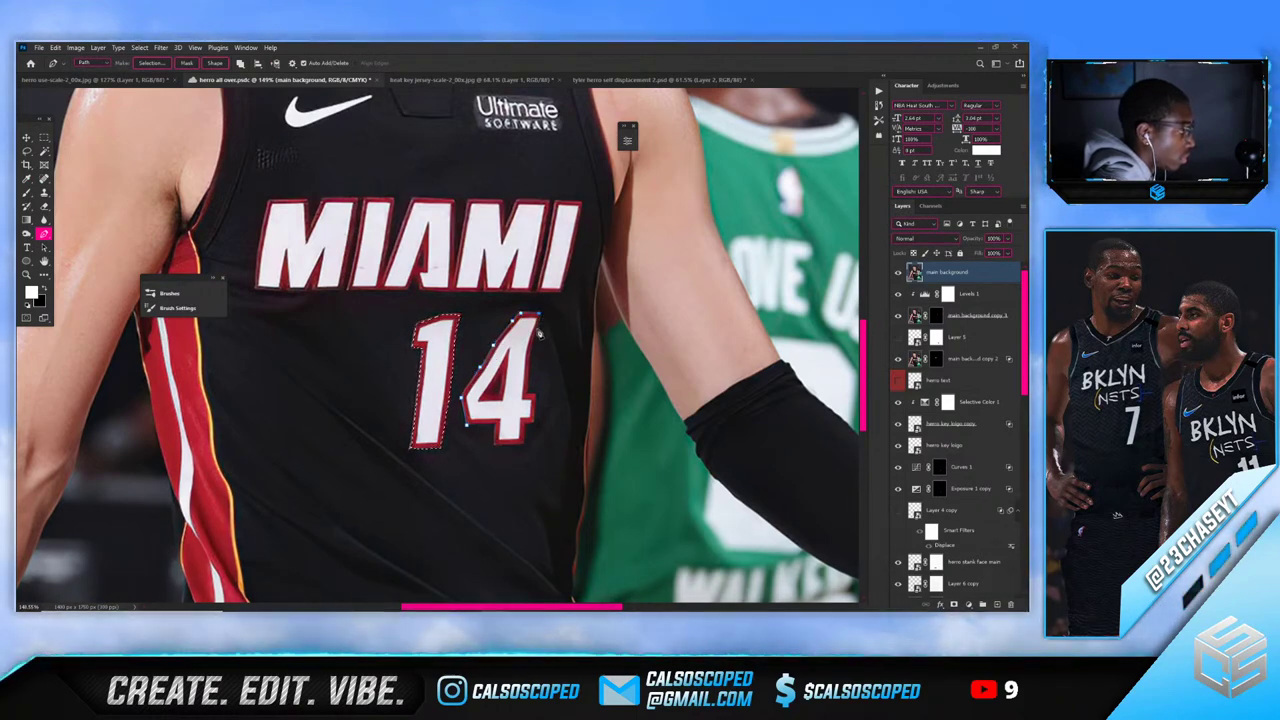
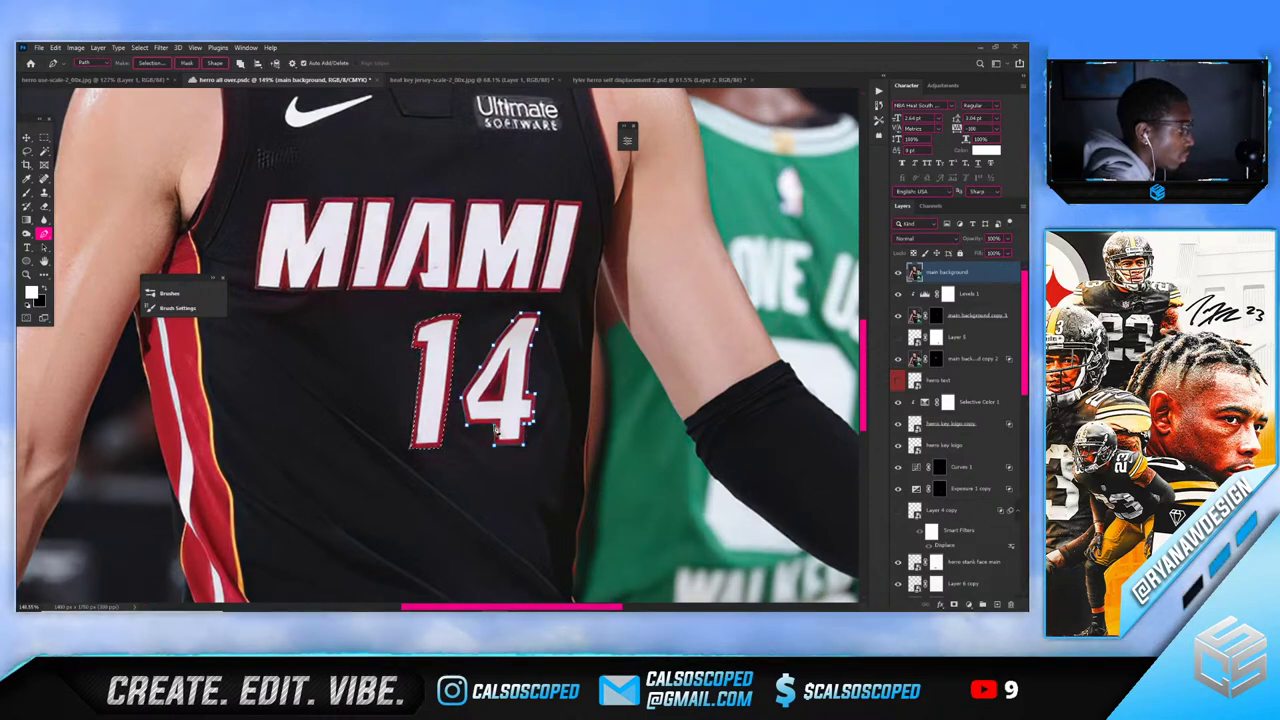
right_click(506, 374)
left_click(520, 408)
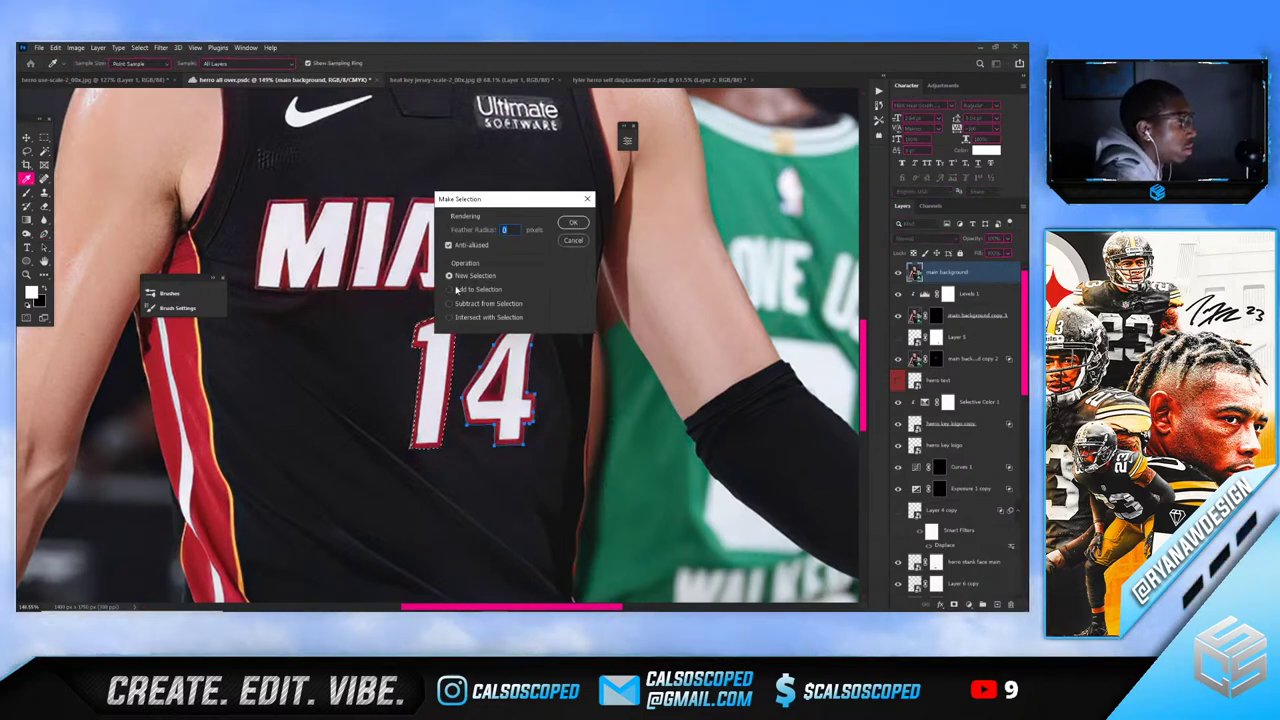
left_click(572, 222)
Subtract the 4's inner triangle with the Polygonal Lasso and mask the main background layer to show only the number 14
left_click(28, 151)
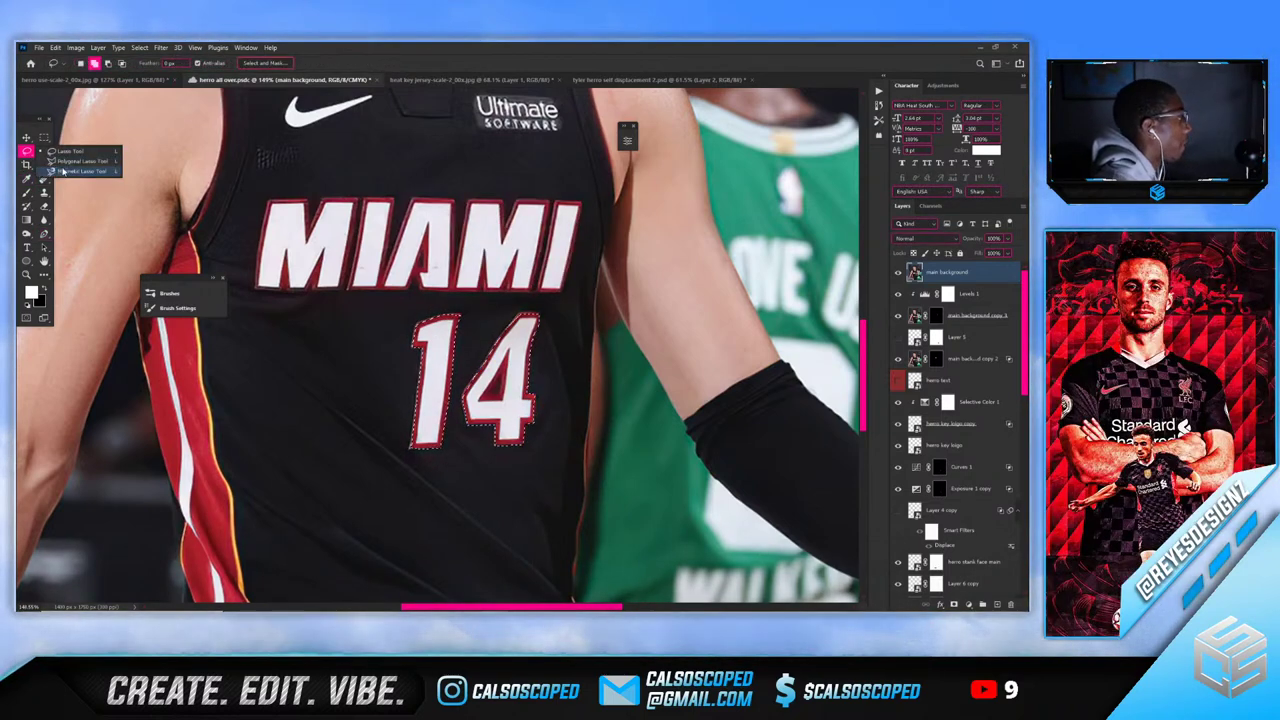
left_click(75, 162)
scroll(426, 396, "up", 3)
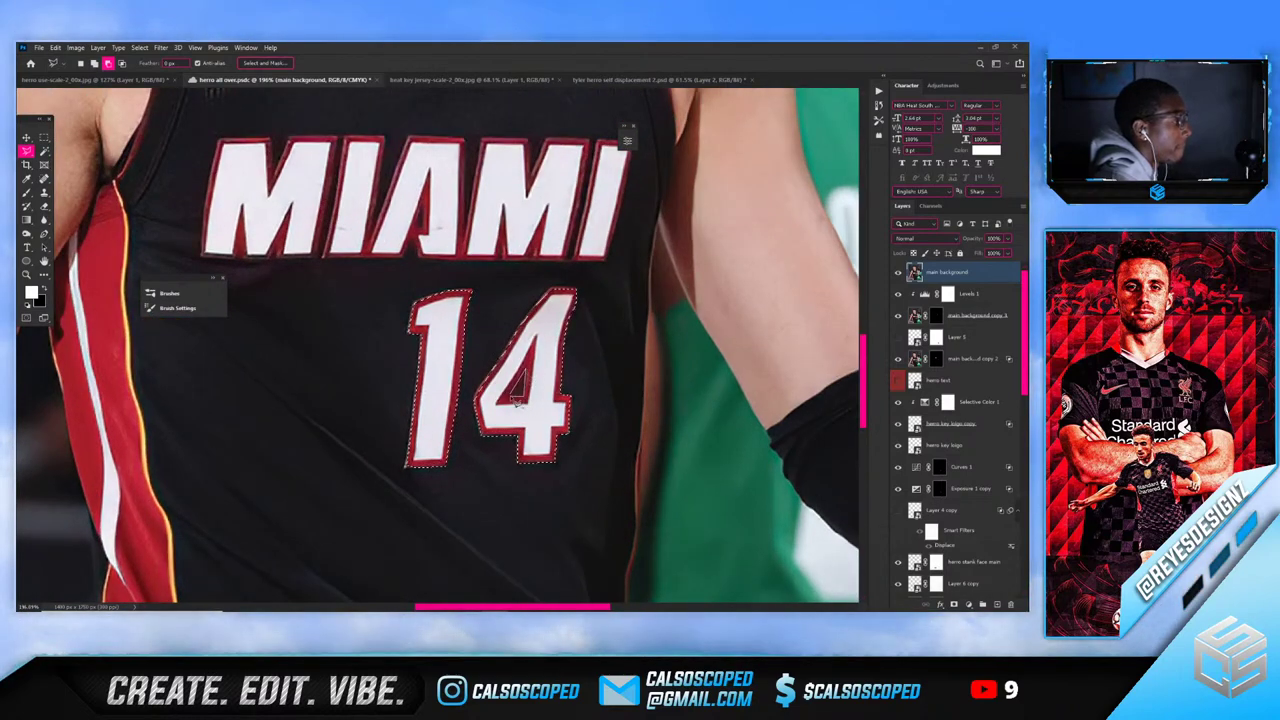
mouse_move(955, 605)
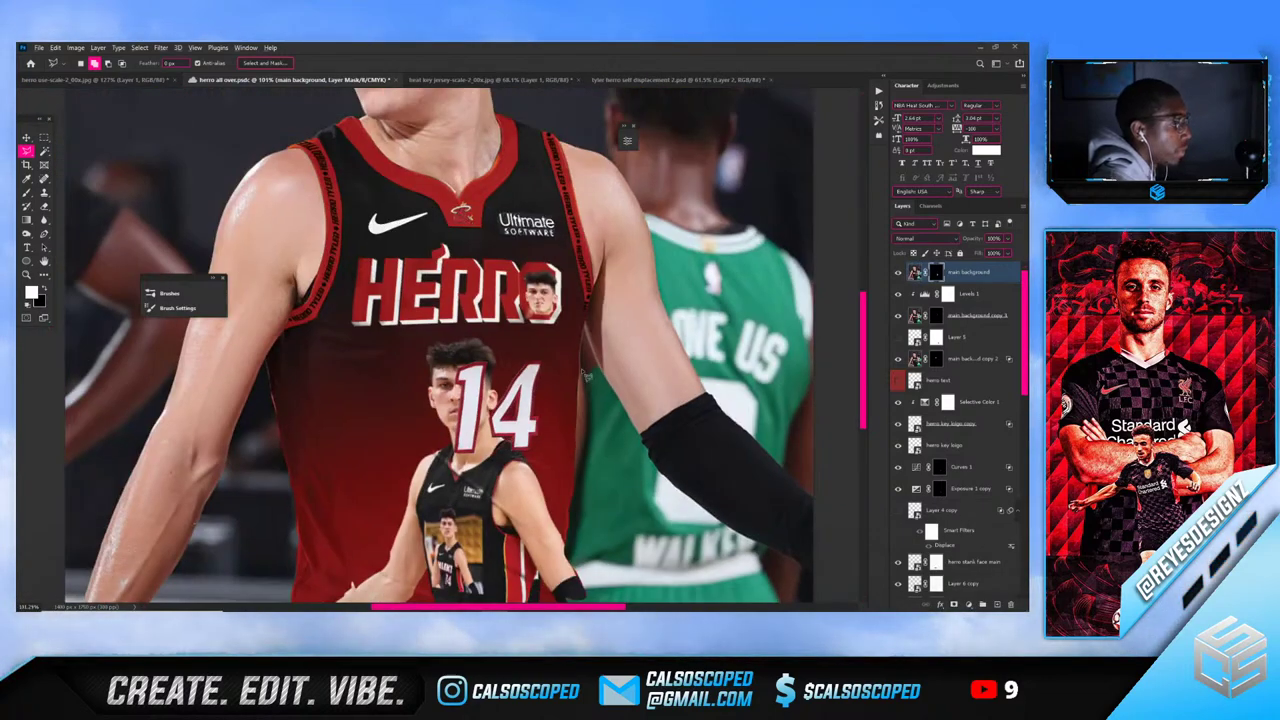
Add a monochrome Channel Mixer clipped to the main background layer and rebalance its red and green levels to turn the 14 white and black
scroll(587, 375, "up", 1)
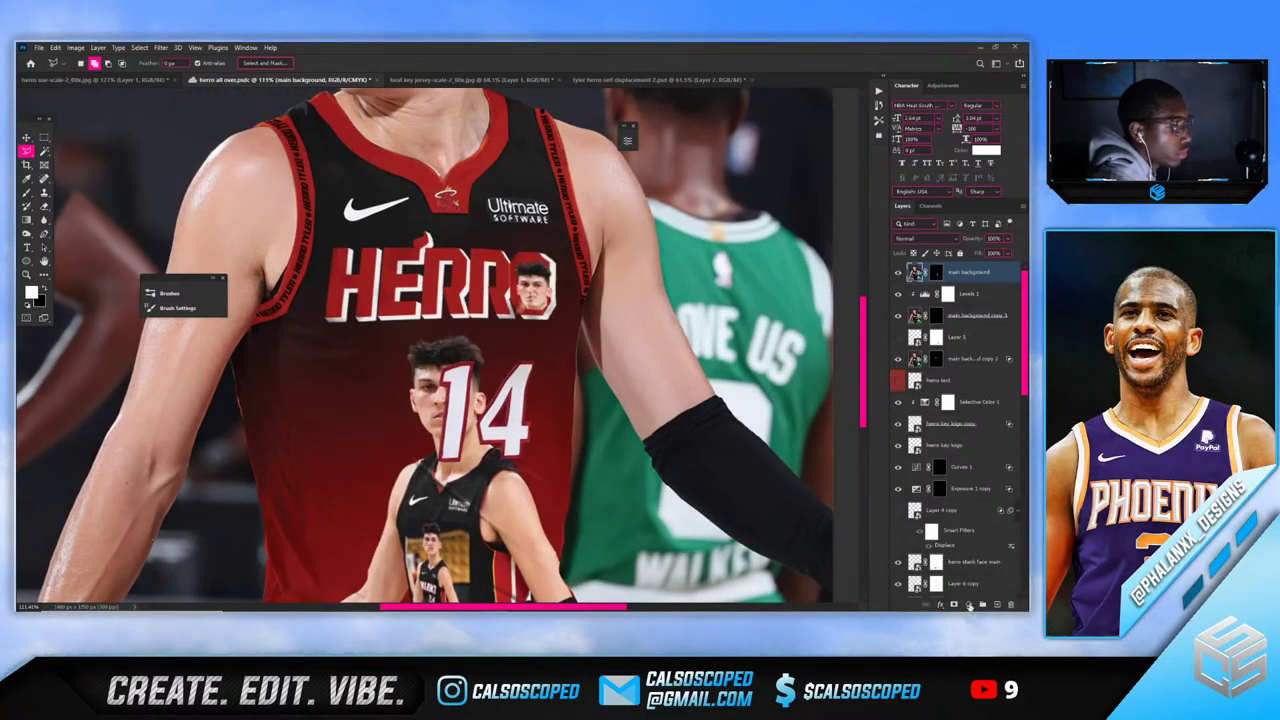
left_click(968, 605)
left_click(975, 541)
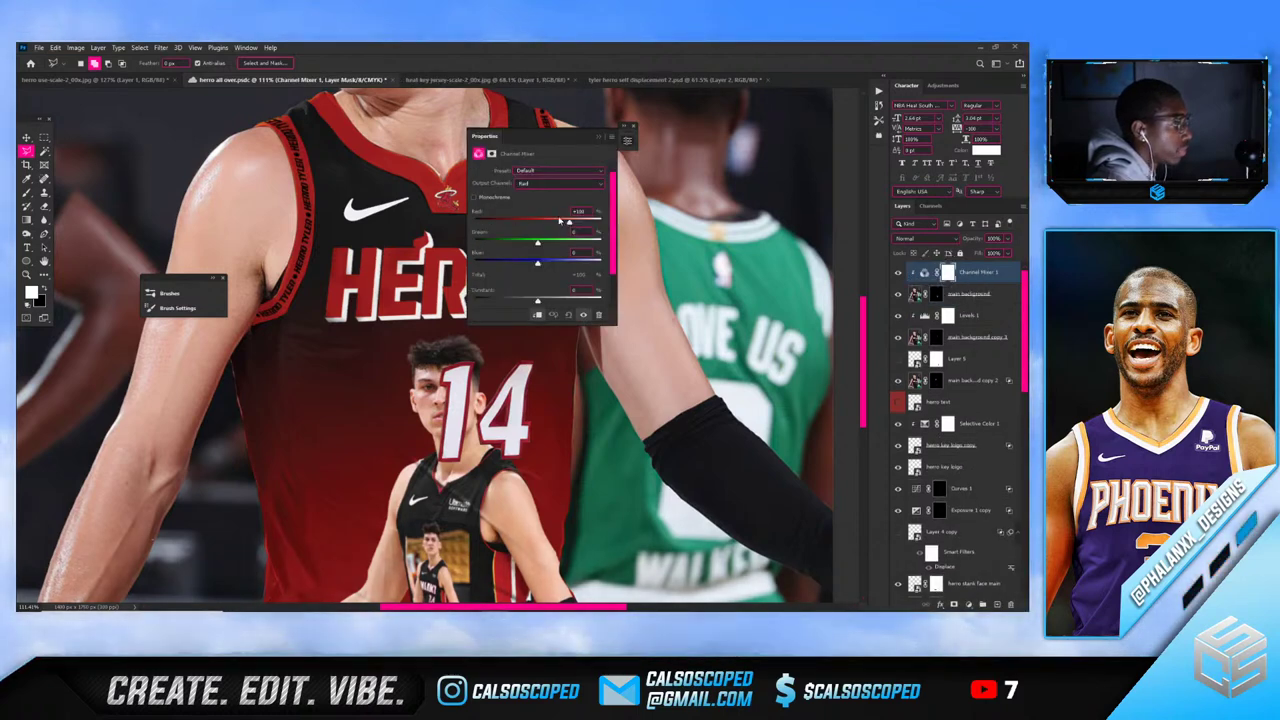
left_click(474, 197)
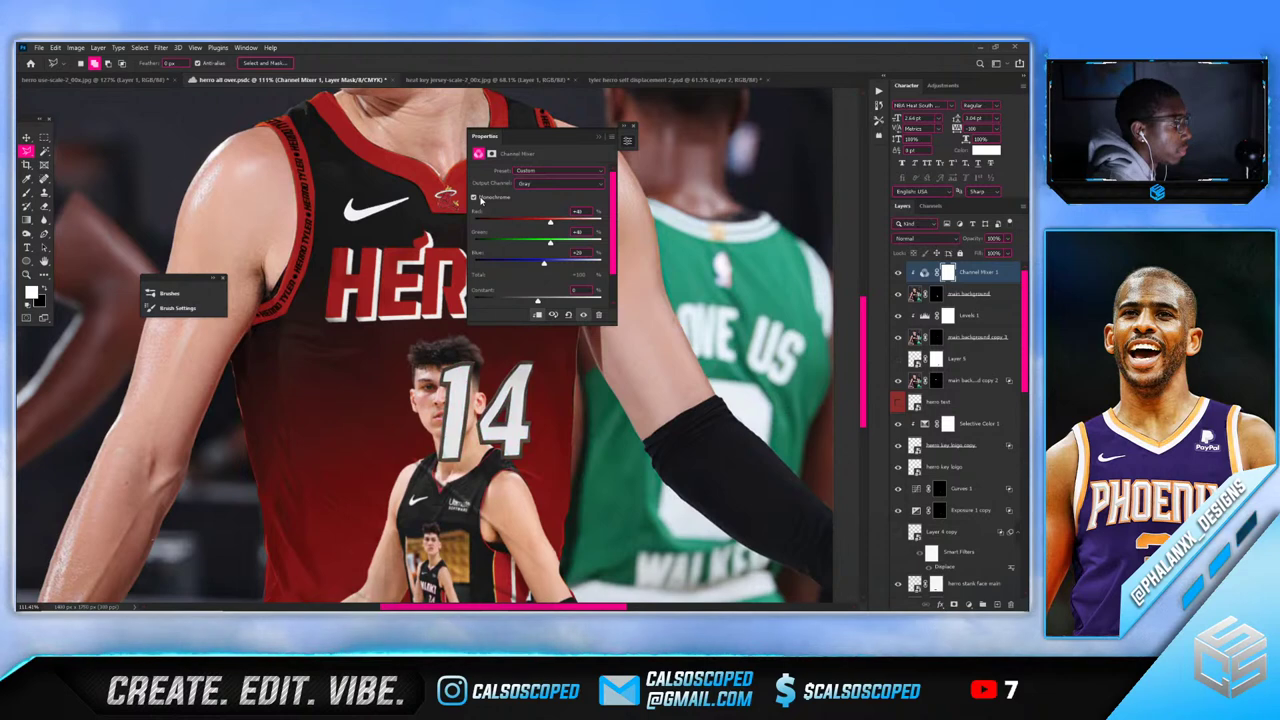
left_click_drag(550, 222, 559, 243)
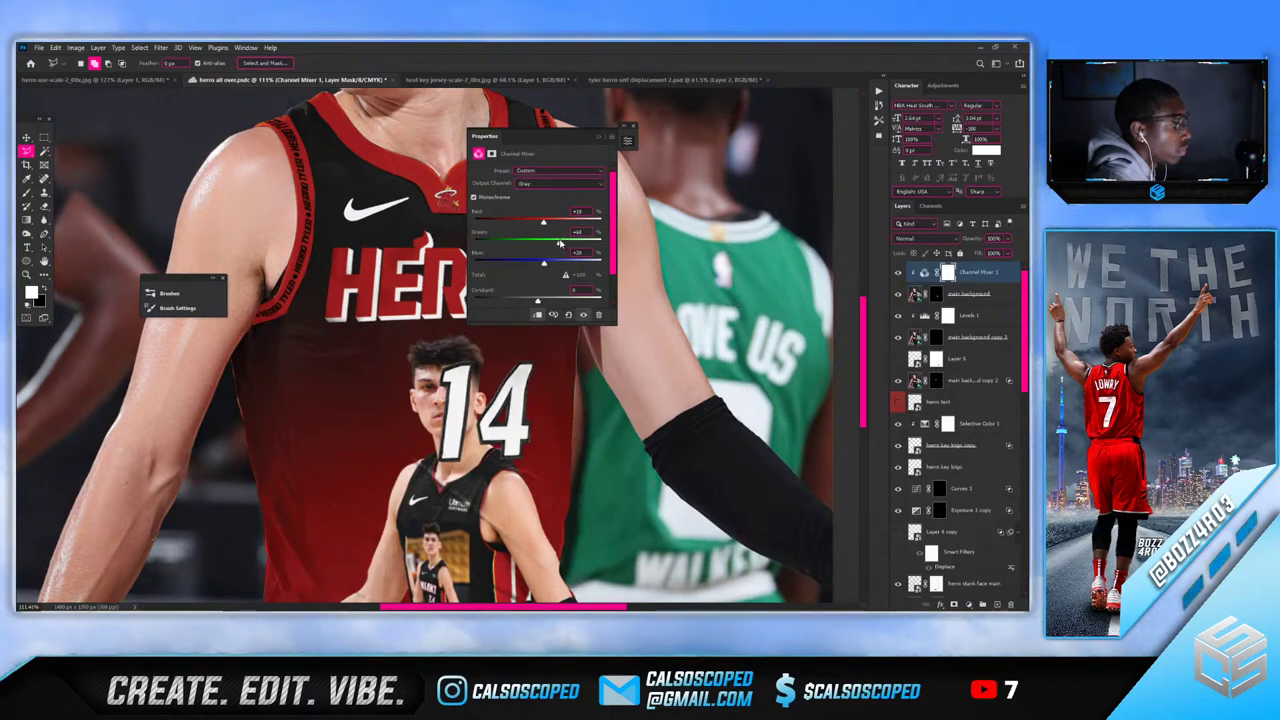
Convert the main background layer and its Channel Mixer into one smart object and name it 14
left_click(967, 298)
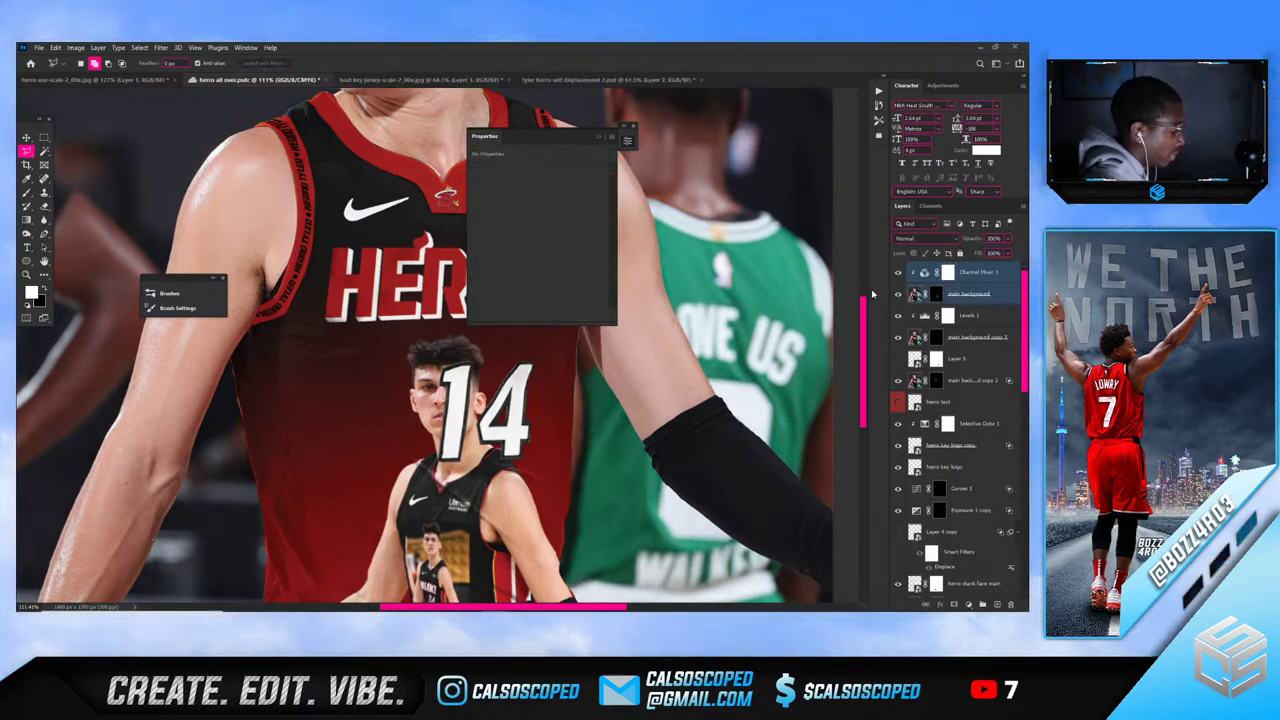
double_click(943, 272)
type("14")
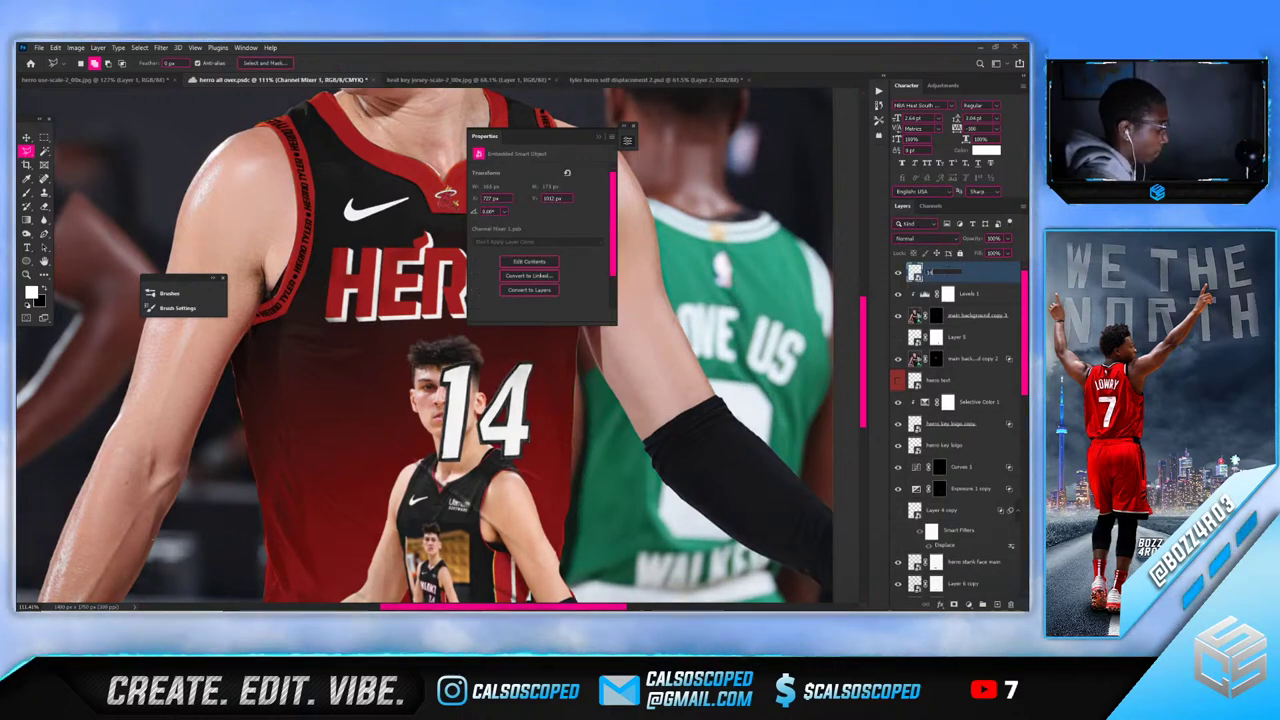
key("Return")
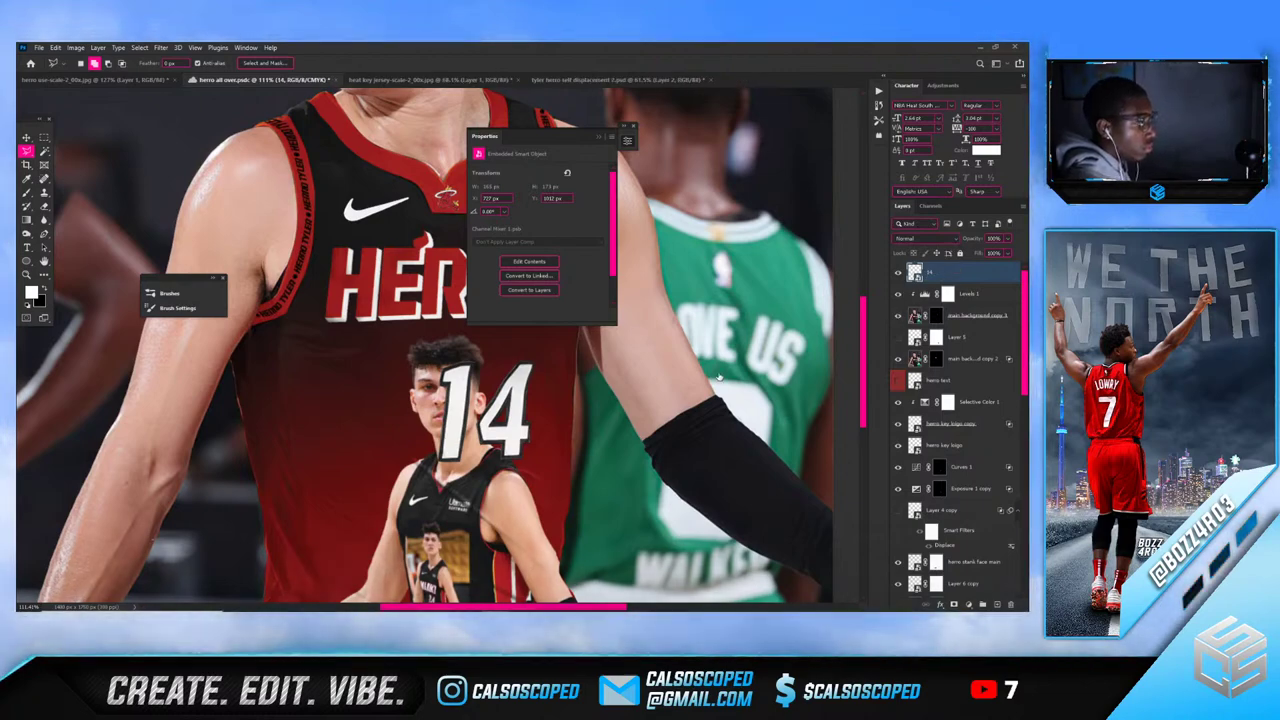
Add a Gradient Map adjustment clipped to the 14 layer
key("ctrl+0")
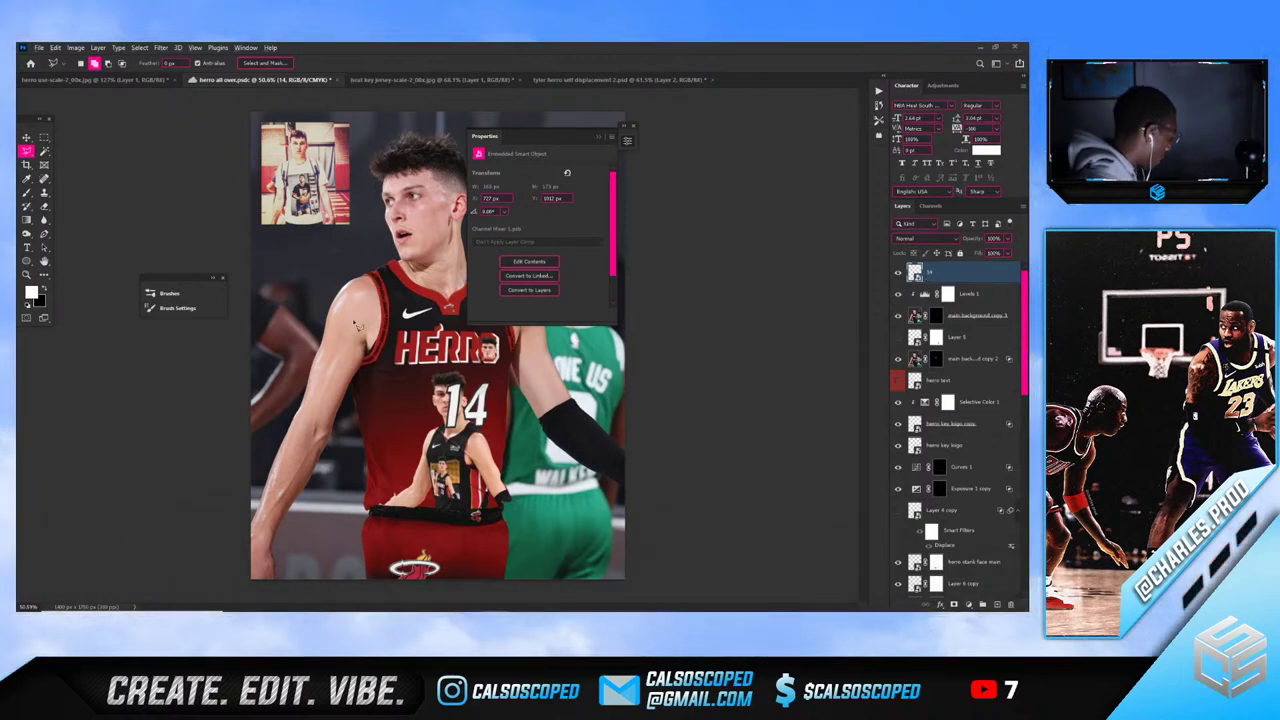
scroll(355, 323, "up", 2)
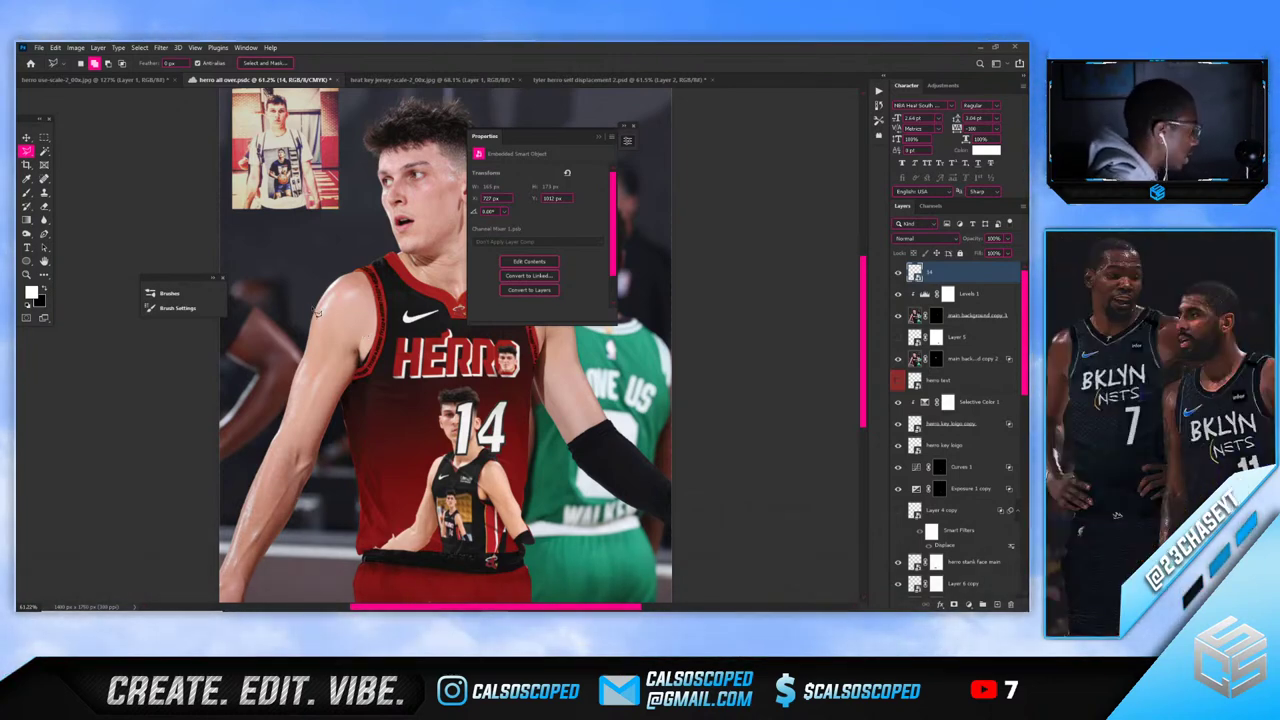
scroll(362, 316, "up", 2)
left_click(598, 136)
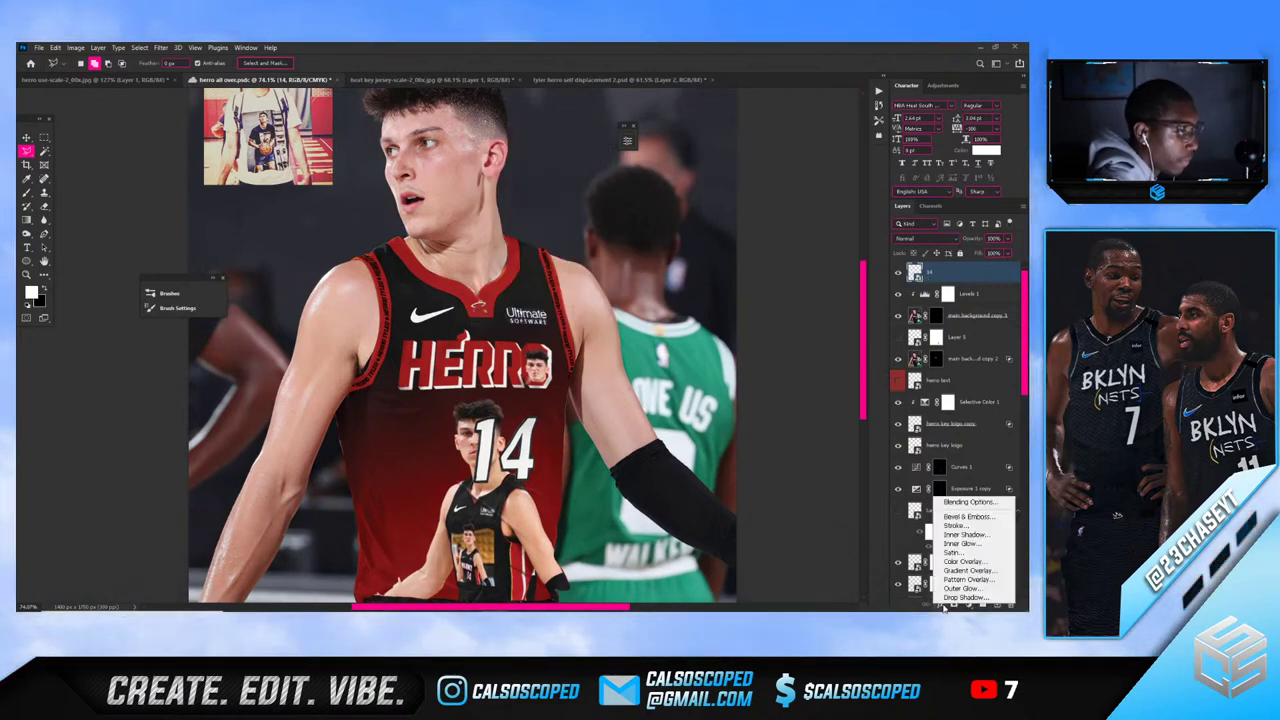
left_click(968, 605)
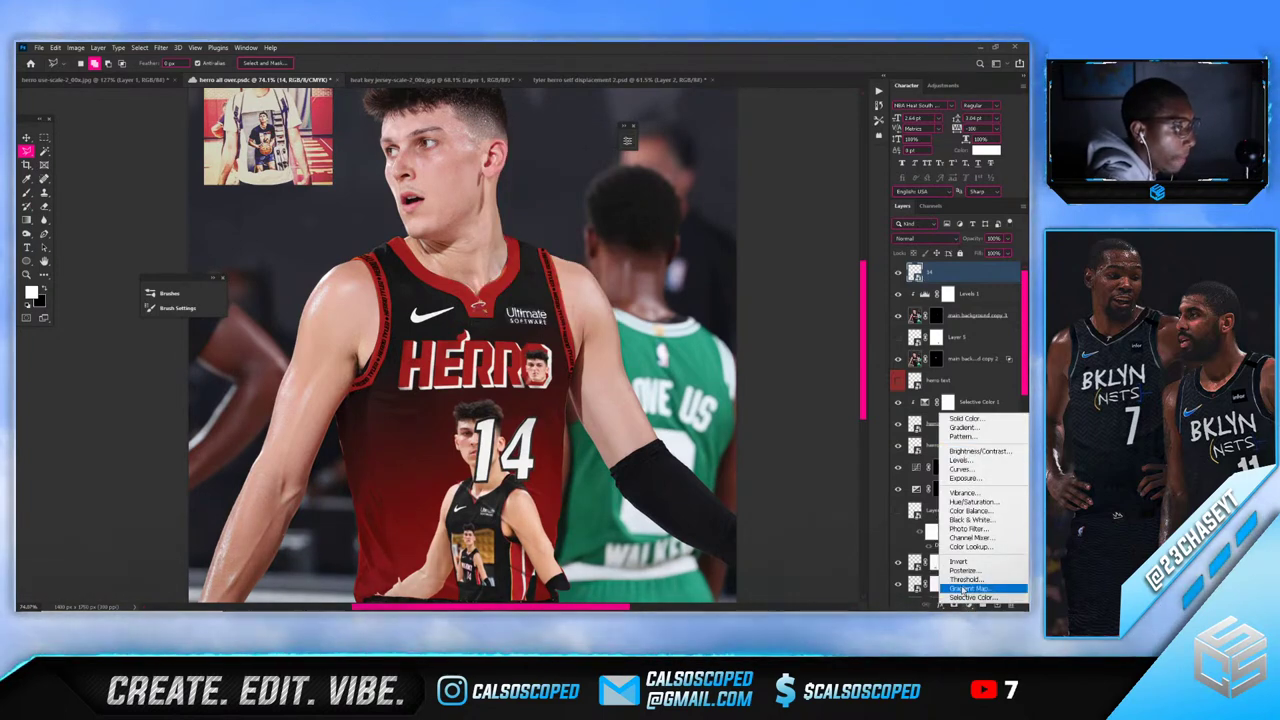
left_click(955, 566)
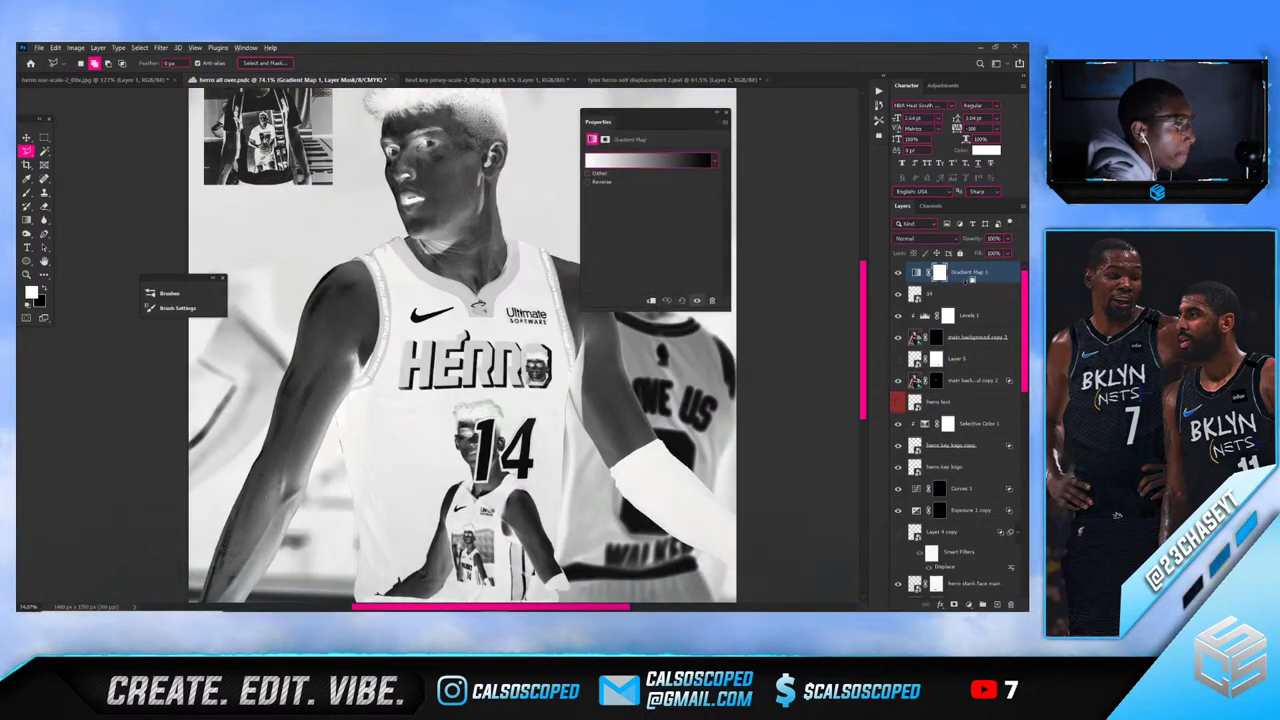
left_click(970, 282, "alt")
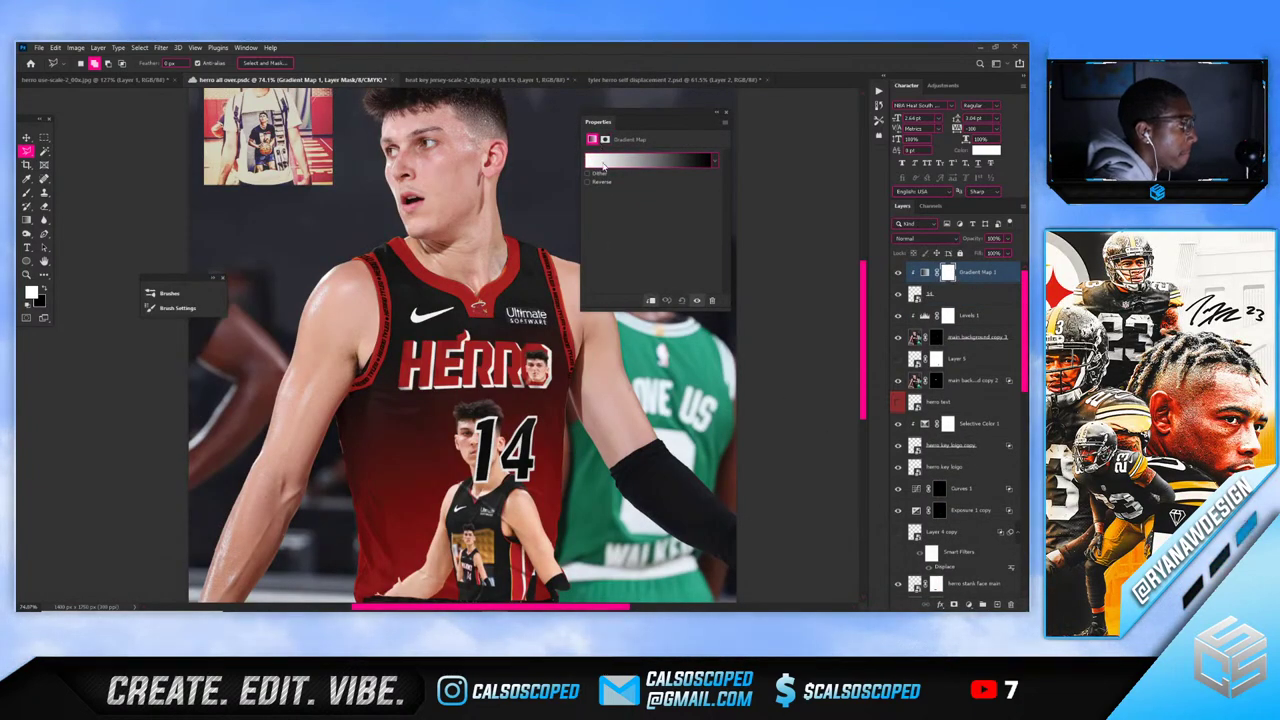
Set the gradient map's black end stop to dark red 961104, keeping white as the opposite end
left_click(601, 164)
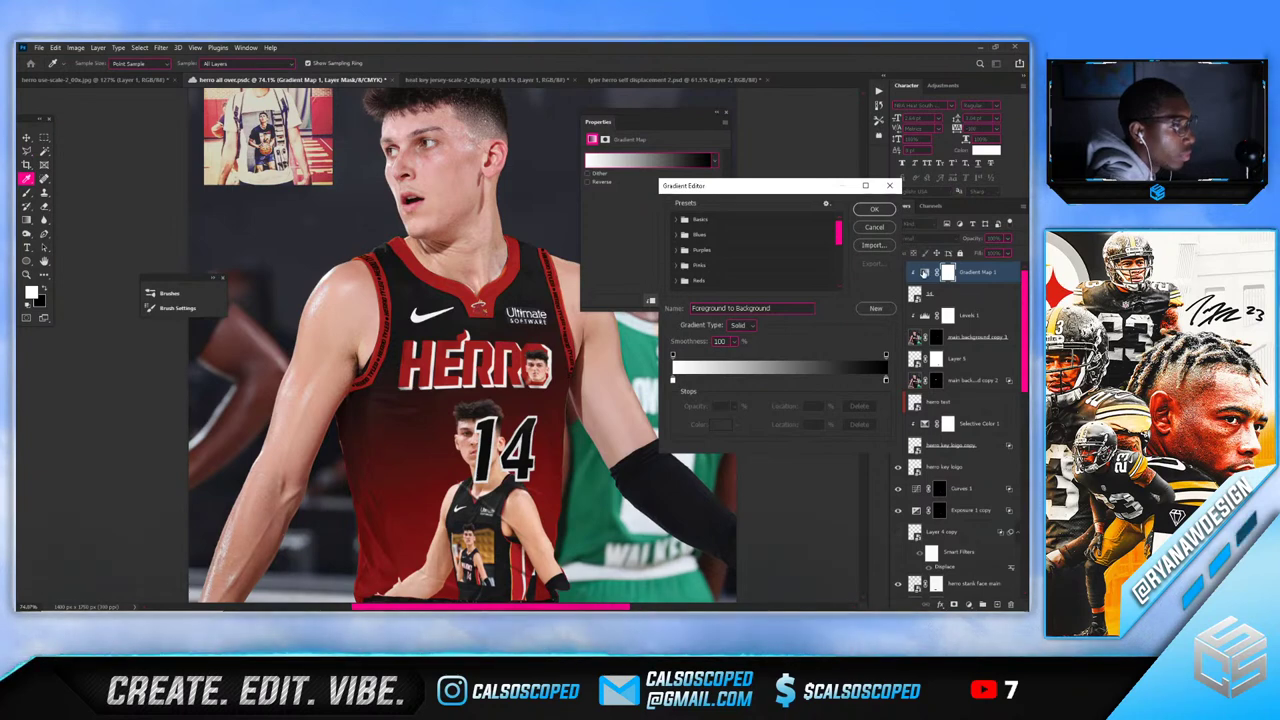
left_click(873, 209)
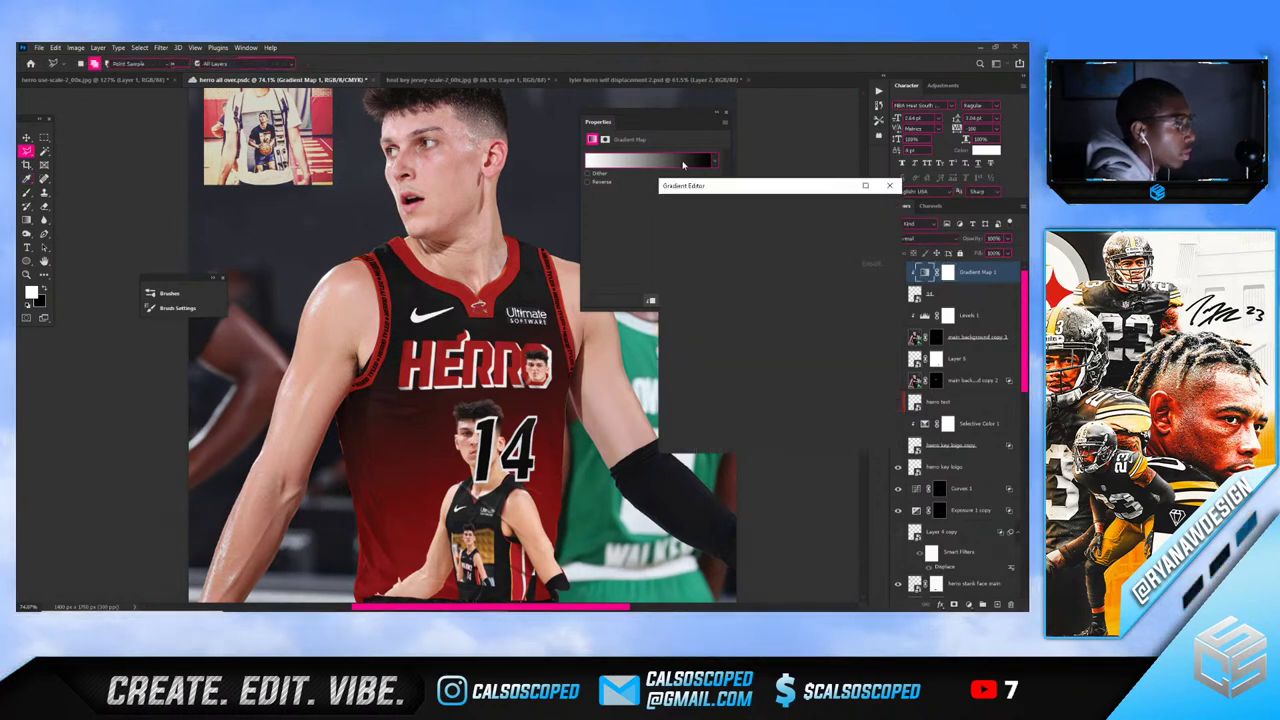
double_click(884, 383)
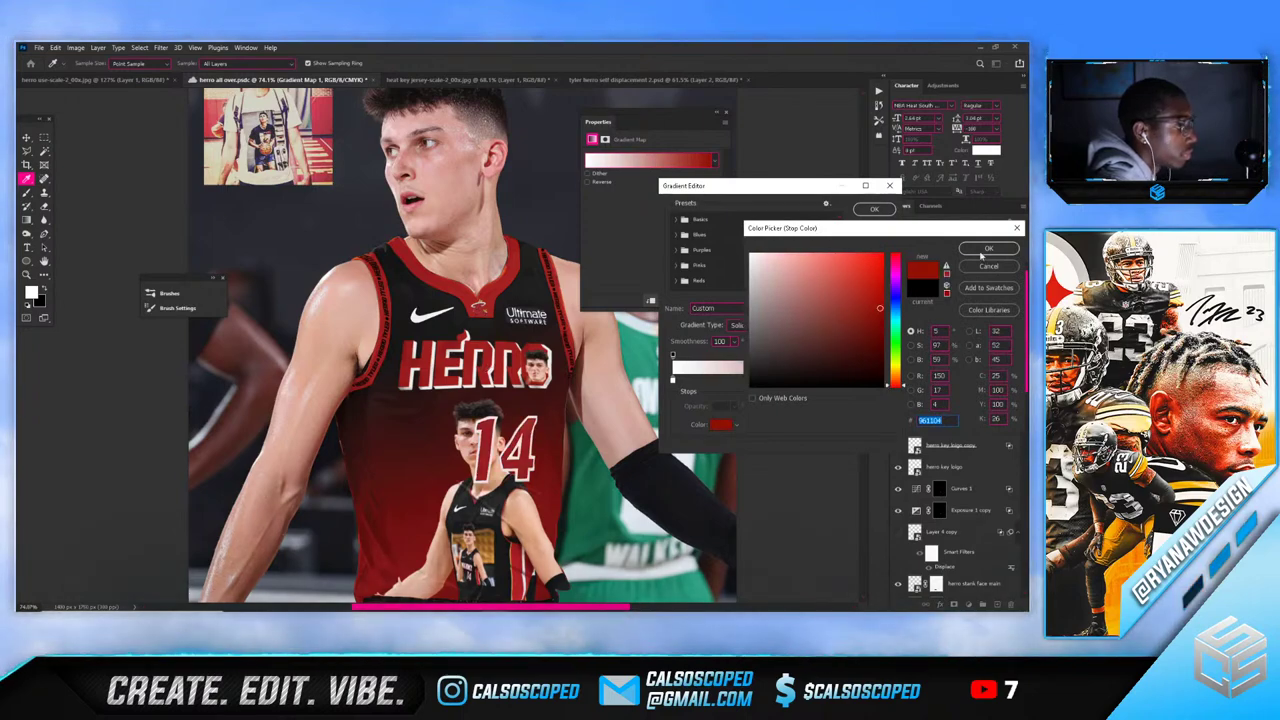
key("Return")
double_click(673, 383)
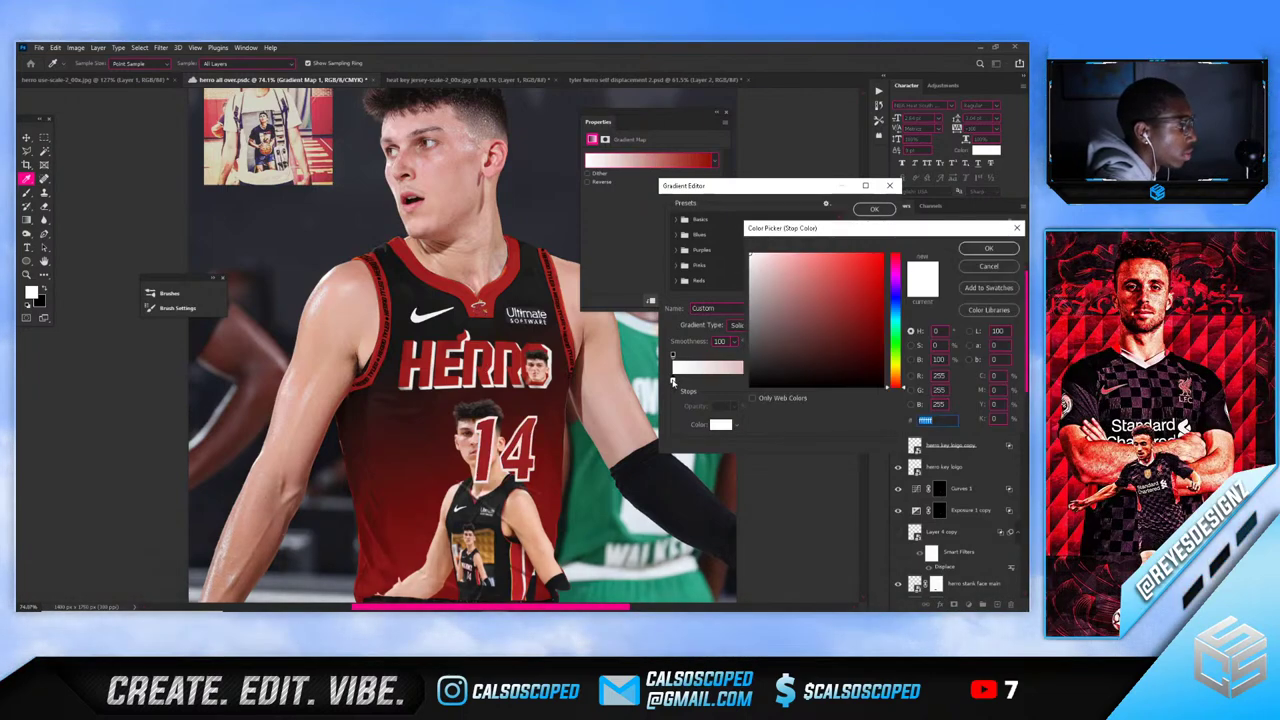
left_click(962, 251)
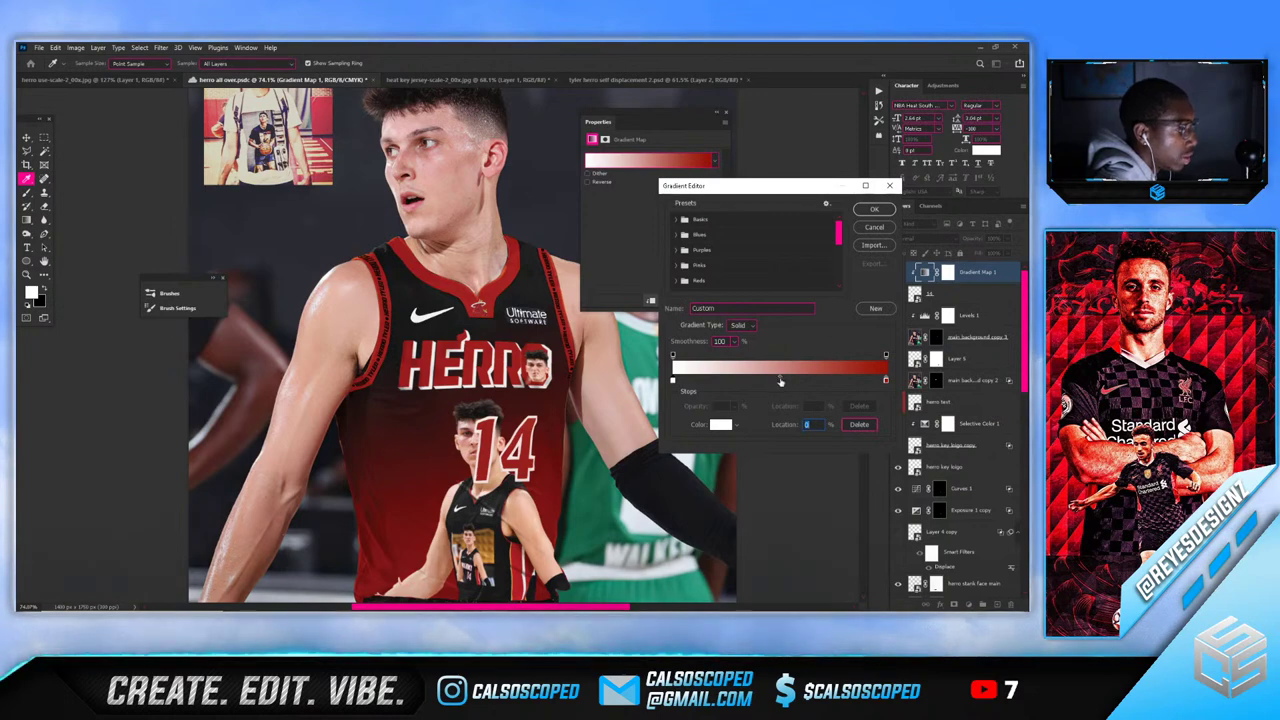
Shift the gradient's midpoint to 61% and add a second white stop at 28%, then apply the gradient
mouse_move(780, 381)
left_mouse_down()
mouse_move(830, 381)
mouse_move(805, 381)
left_mouse_up()
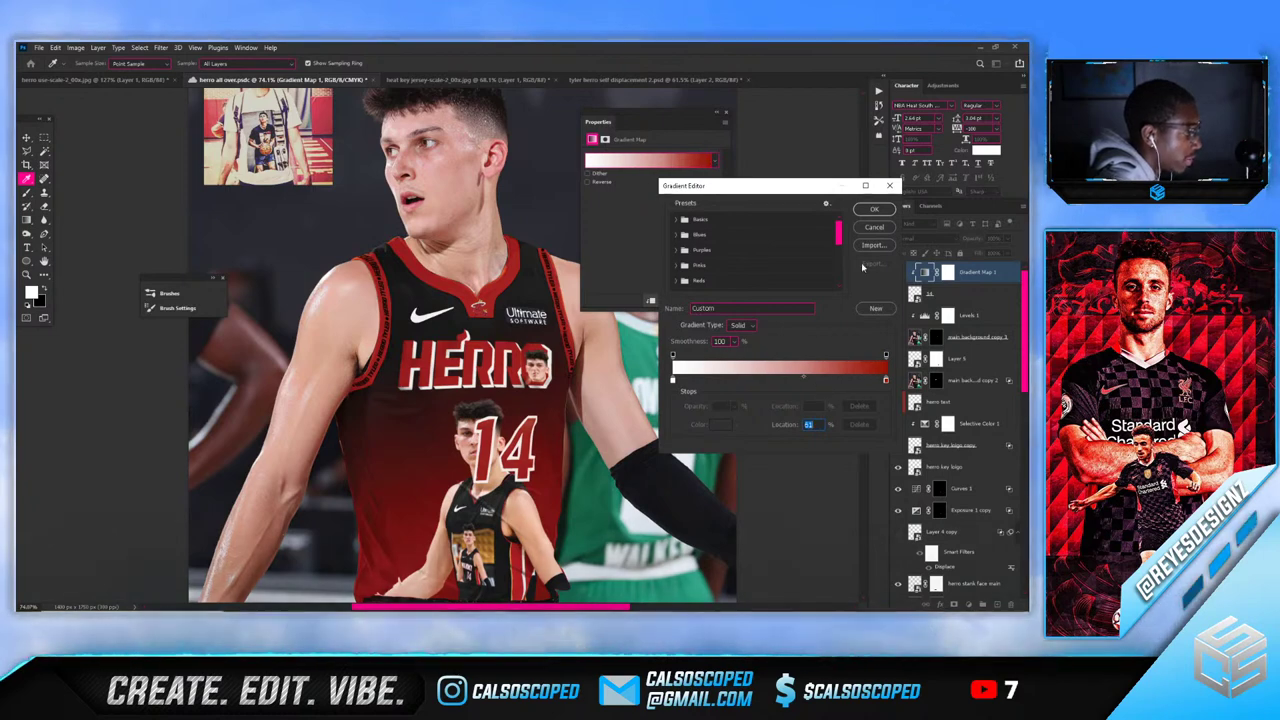
left_click(737, 381)
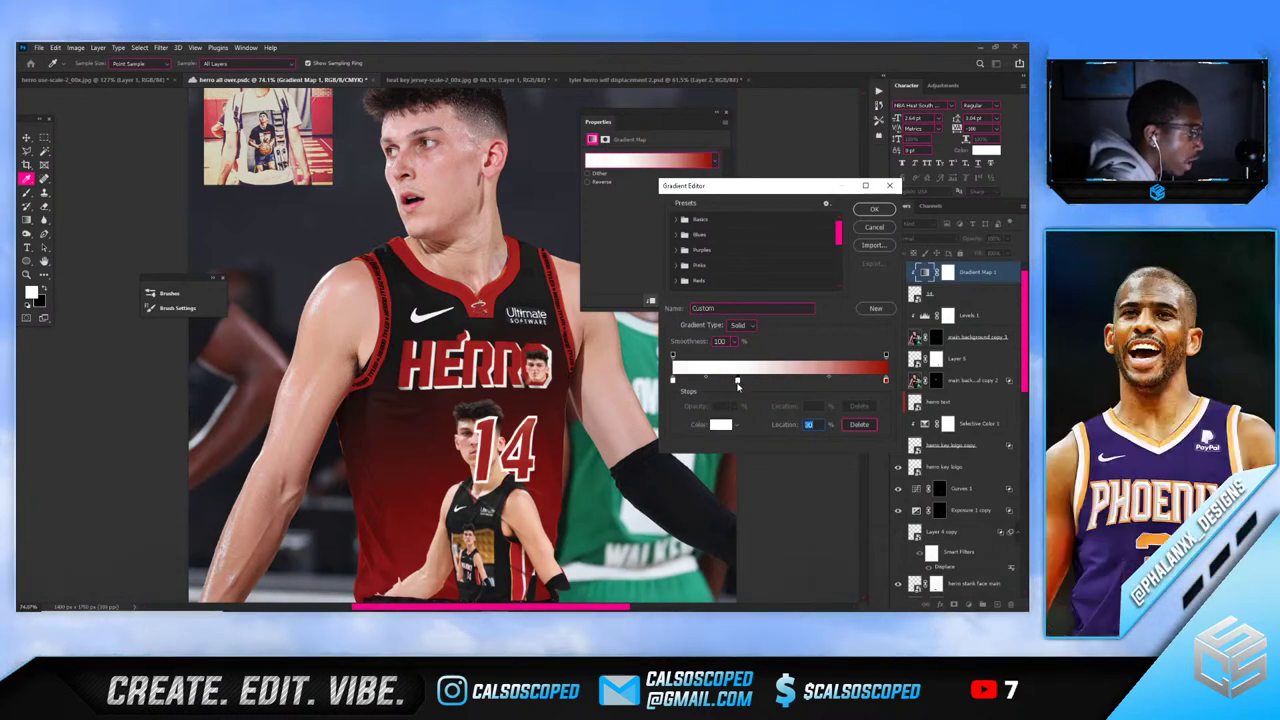
double_click(737, 381)
key("Escape")
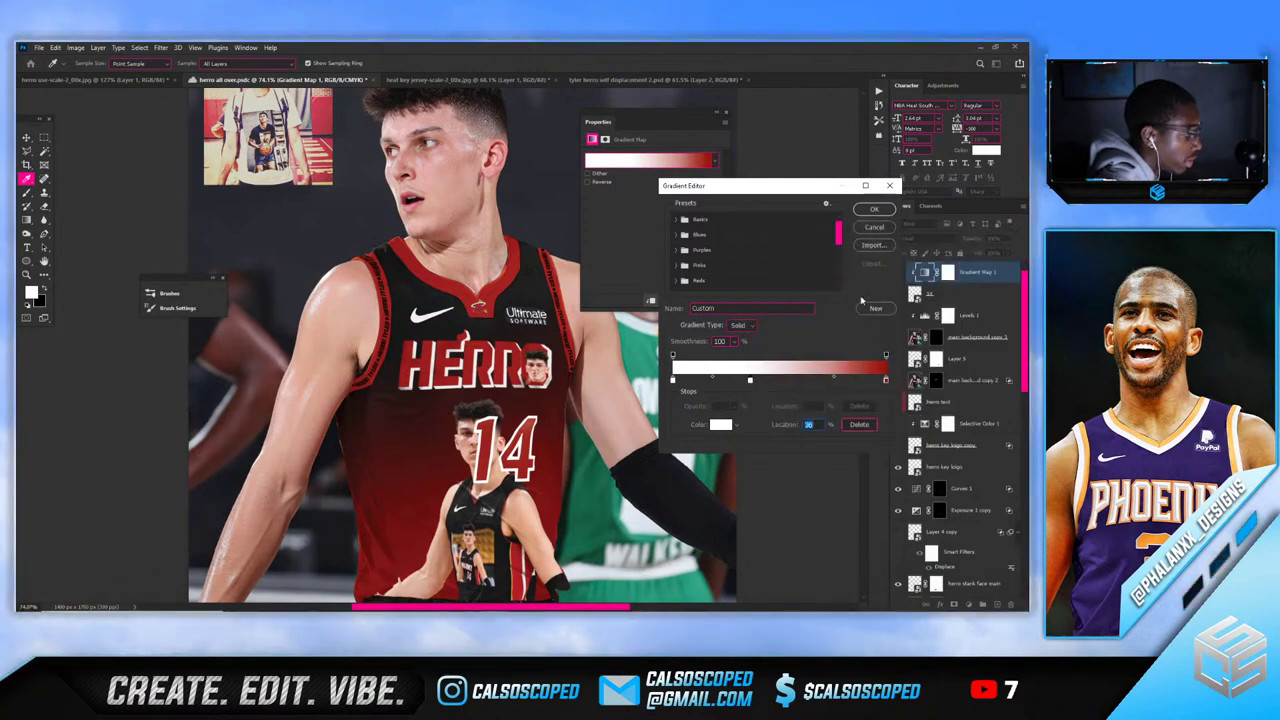
mouse_move(743, 387)
left_mouse_down()
mouse_move(714, 381)
mouse_move(757, 383)
left_mouse_up()
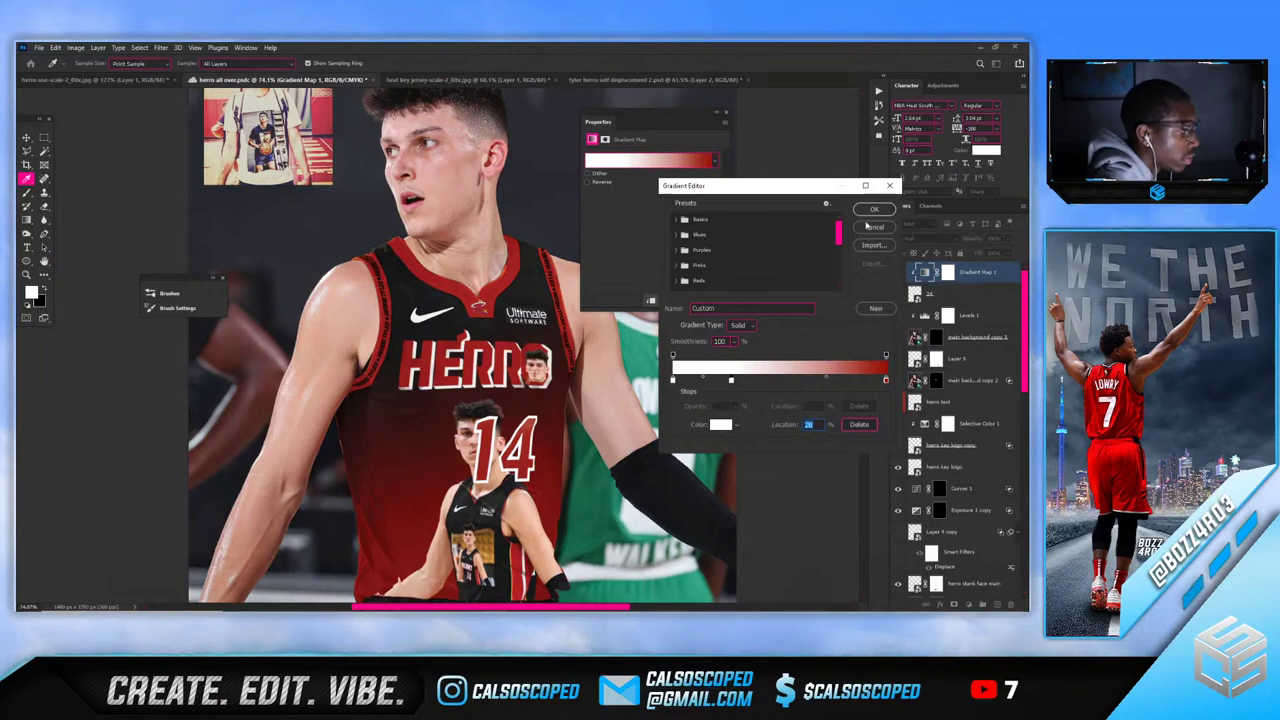
left_click(873, 209)
left_click(724, 113)
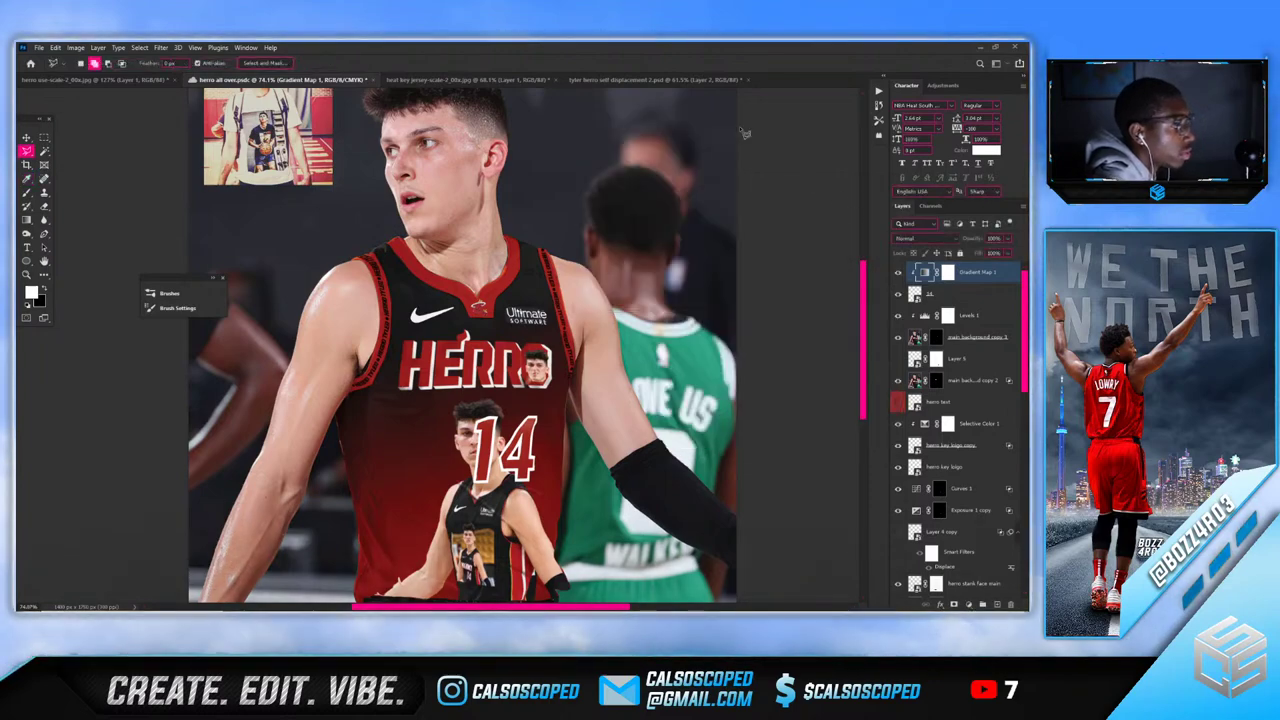
Convert the 14 layer and its Gradient Map into a single smart object
left_click(948, 299)
scroll(524, 508, "up", 5)
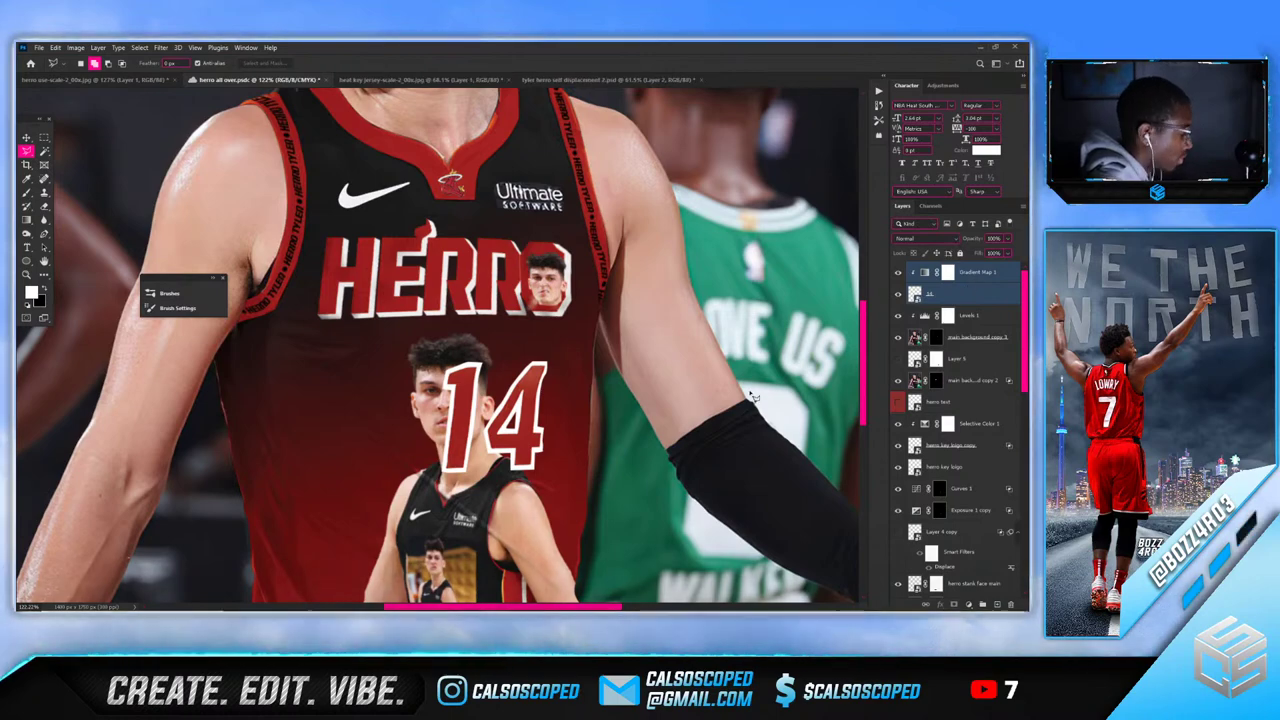
key("Delete")
Scale the 14 down and place it below the HE of HERRO, beside the printed portrait's head
key("ctrl+t")
left_click_drag(548, 415, 561, 371)
scroll(517, 377, "down", 3)
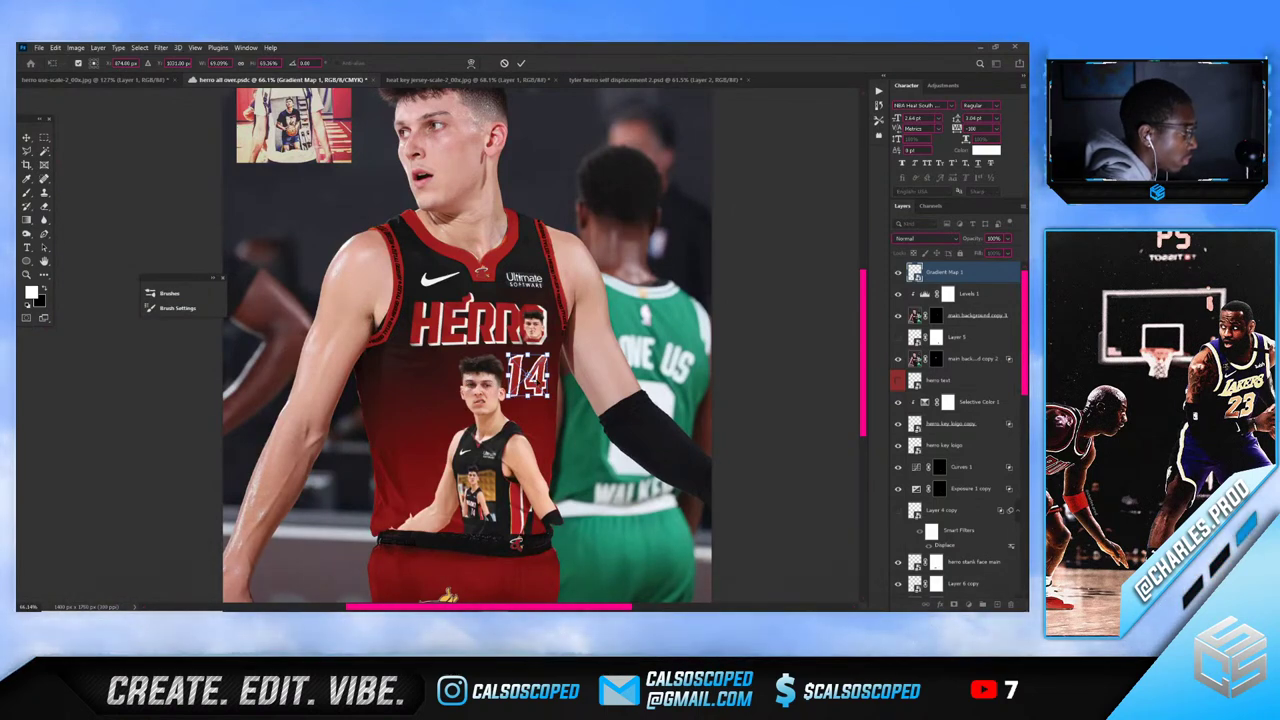
left_click_drag(527, 376, 530, 392)
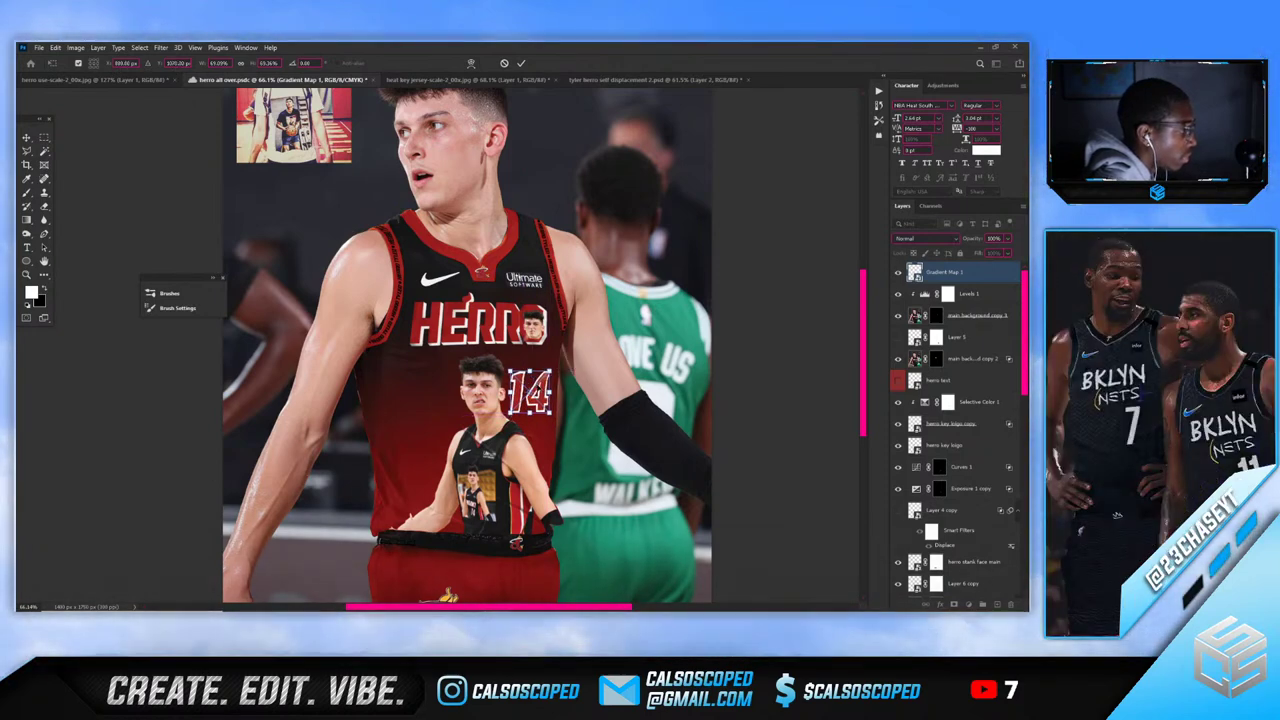
left_click_drag(540, 386, 540, 379)
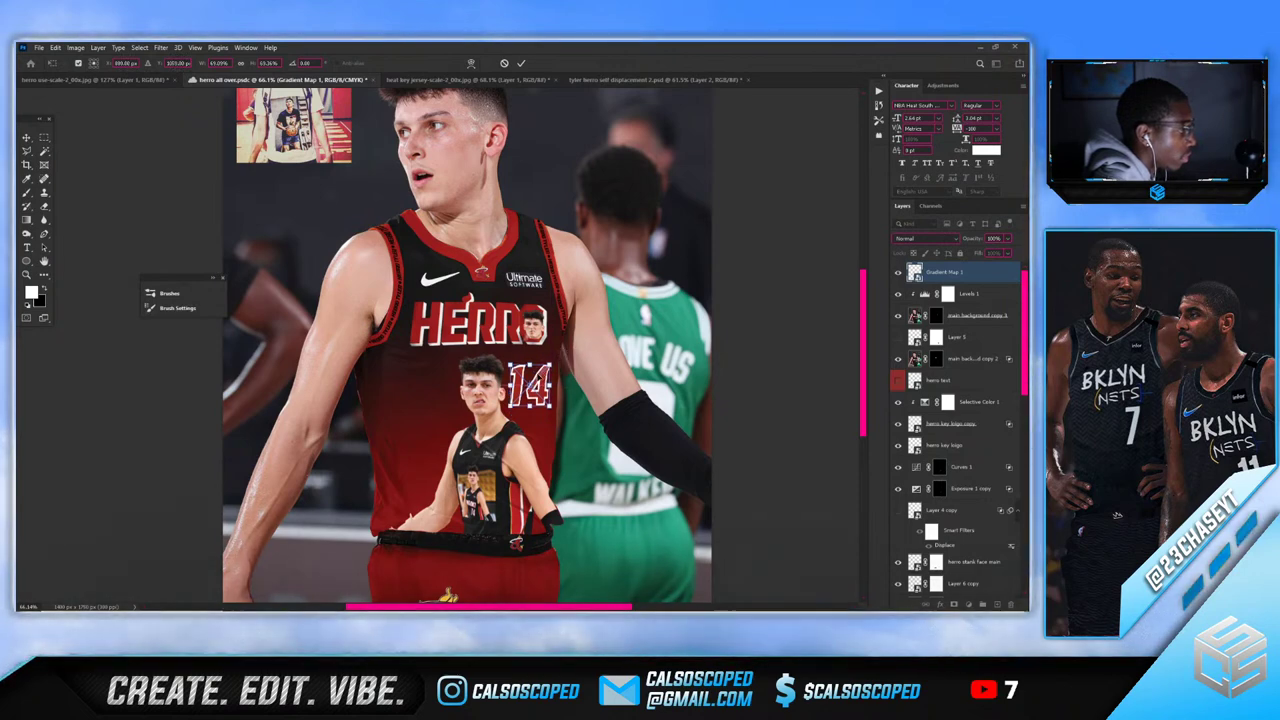
left_click_drag(554, 364, 440, 382)
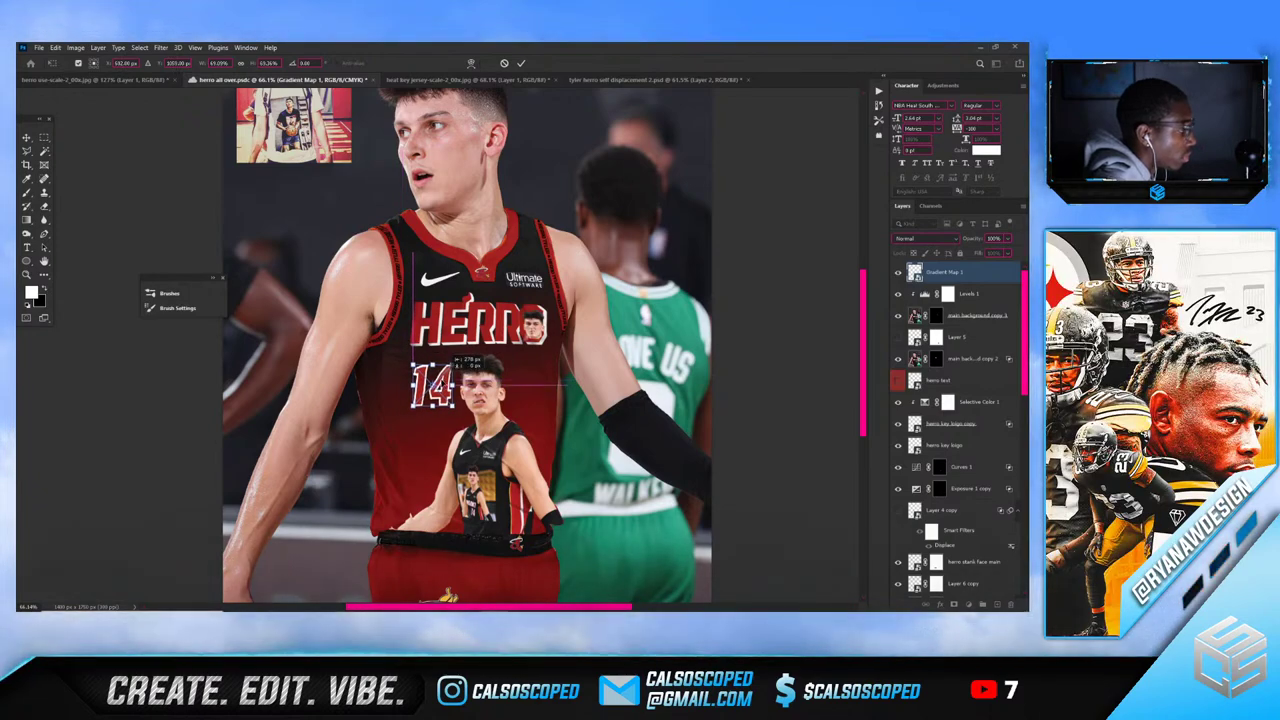
key("Return")
key("l")
scroll(474, 371, "down", 3)
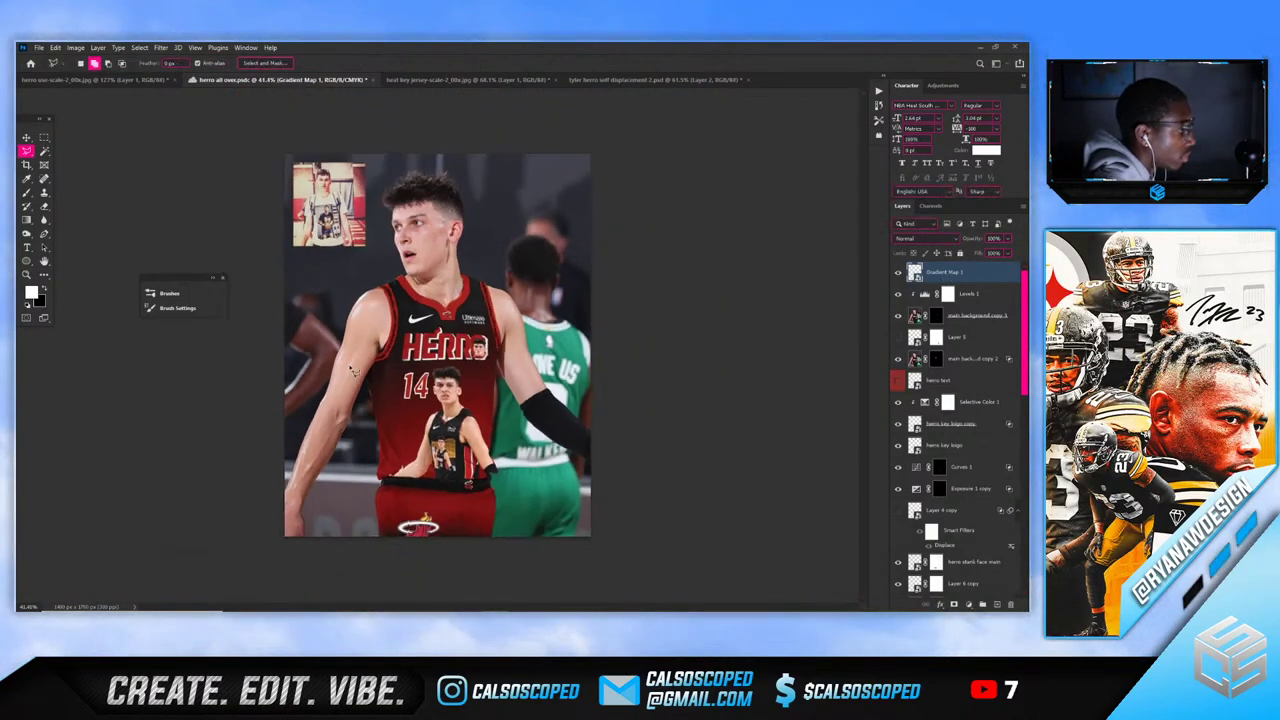
Enlarge the 14 slightly and reposition it between the HERRO lettering's start and the portrait's head
scroll(405, 388, "up", 5)
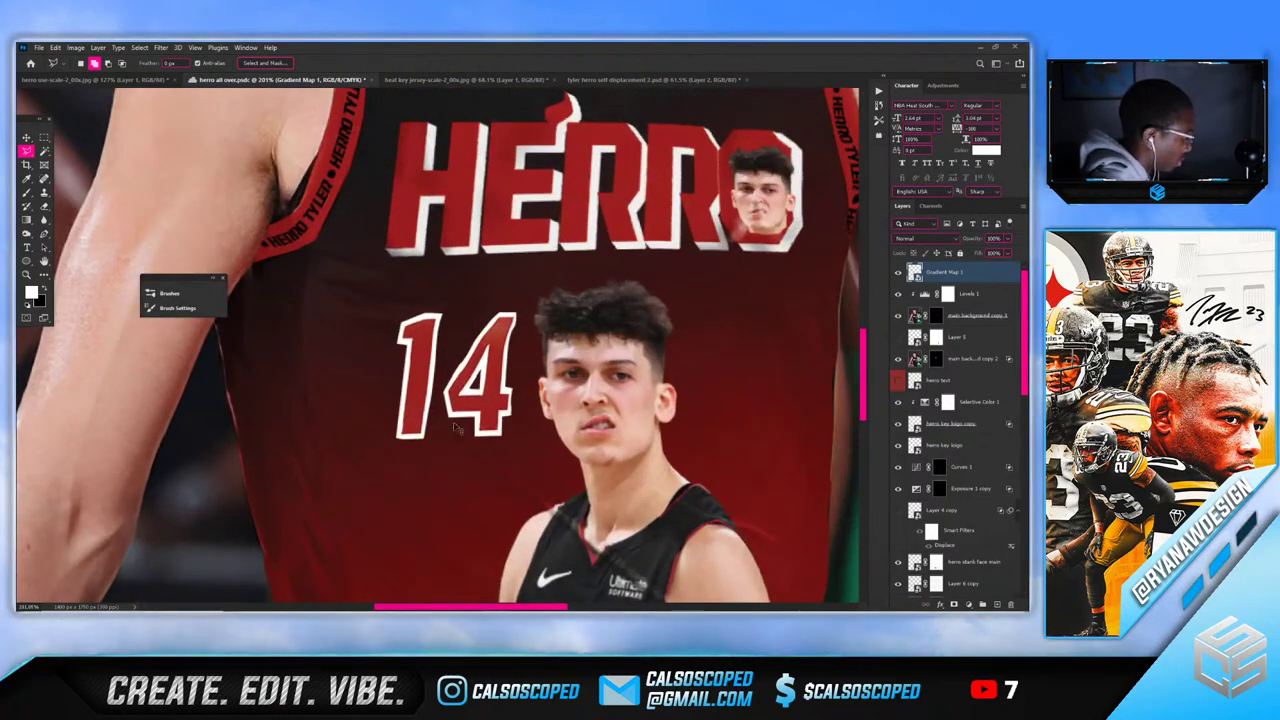
key("ctrl+t")
left_click_drag(515, 440, 537, 460)
left_click_drag(508, 403, 497, 393)
key("ctrl+0")
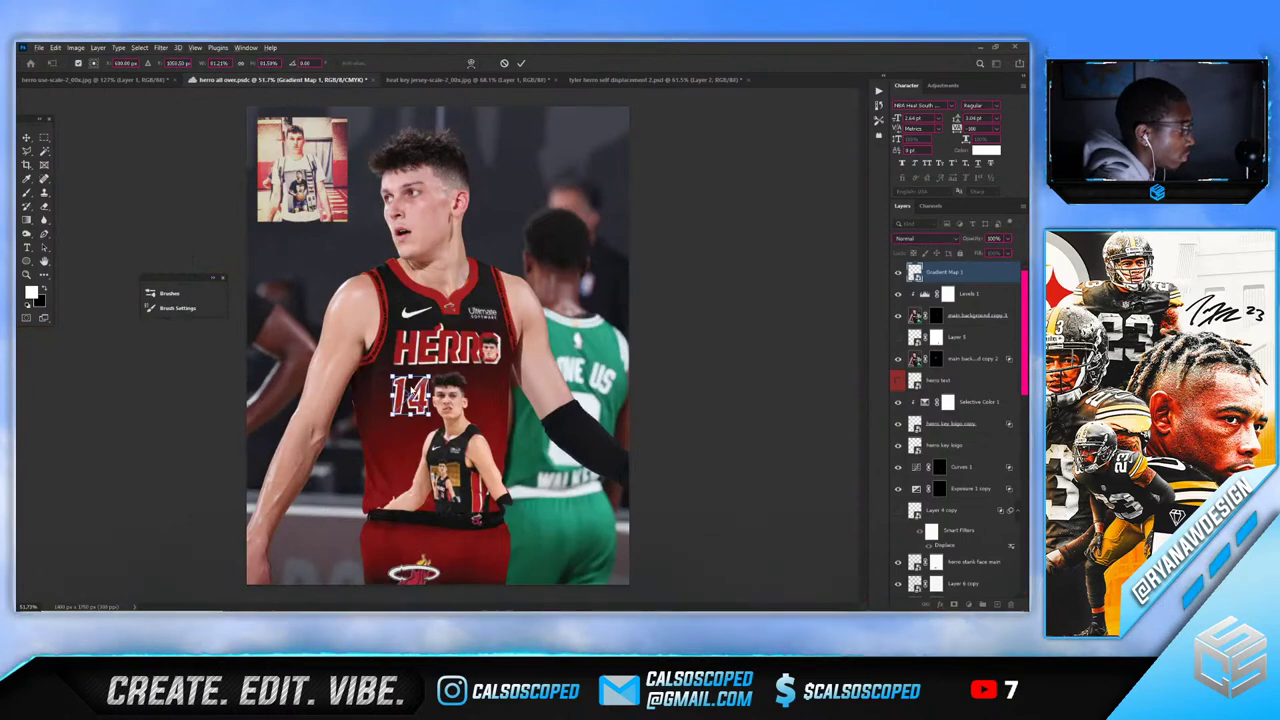
scroll(414, 388, "up", 4)
left_click_drag(421, 388, 435, 388)
scroll(434, 390, "down", 2)
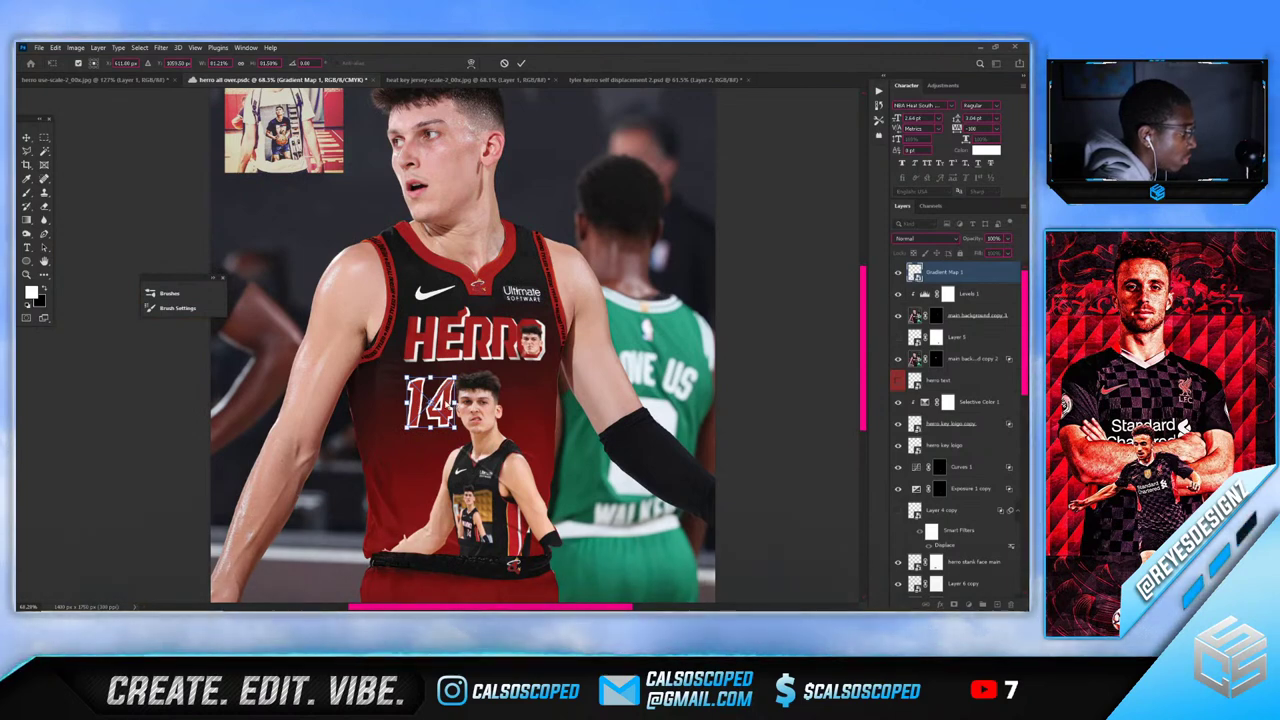
left_click_drag(434, 392, 431, 392)
key("Return")
Shift the herro stank face main portrait sideways, away from the 14, to open a gap between them
scroll(487, 438, "up", 3)
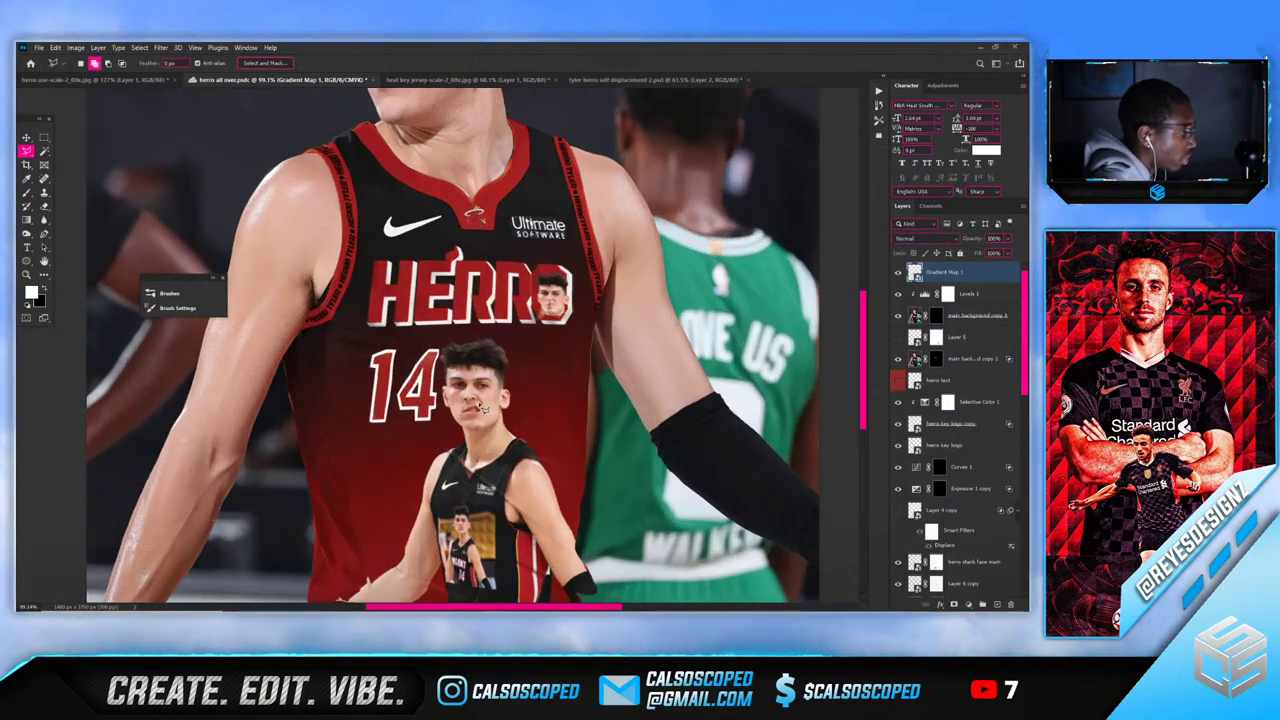
key("v")
left_click(493, 399)
scroll(492, 398, "down", 1)
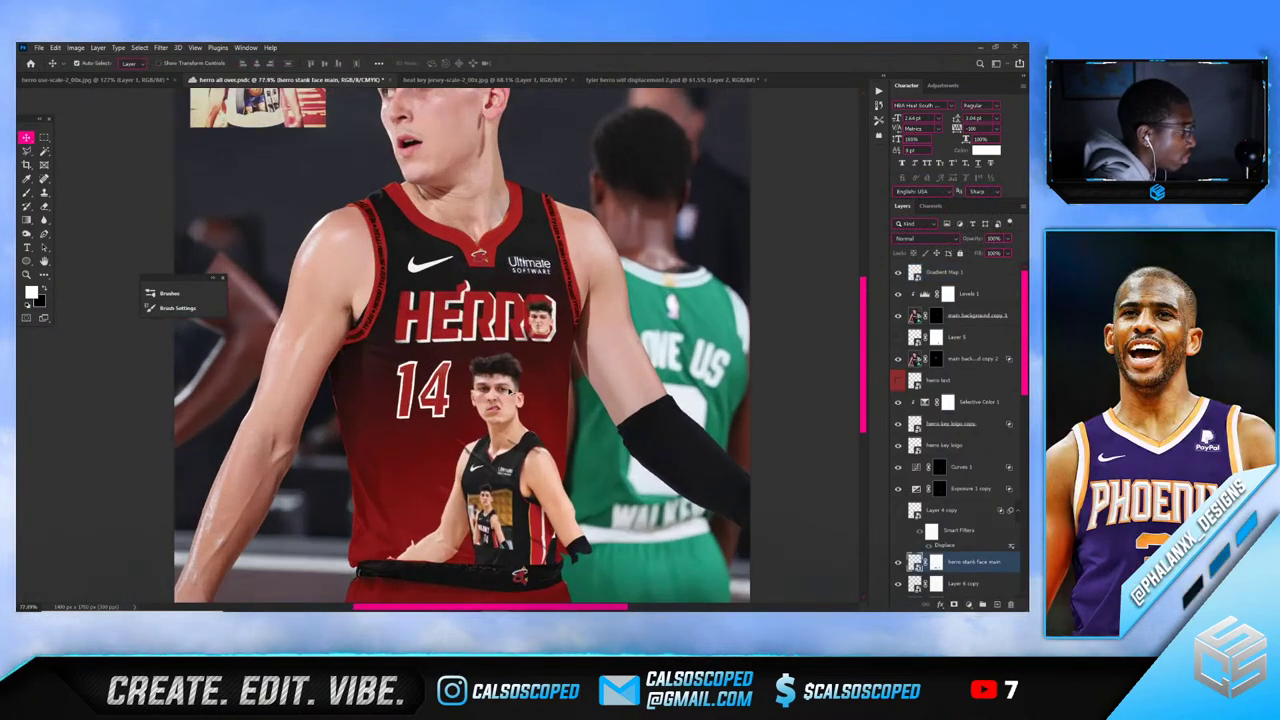
left_click_drag(508, 398, 497, 393)
scroll(490, 392, "down", 2)
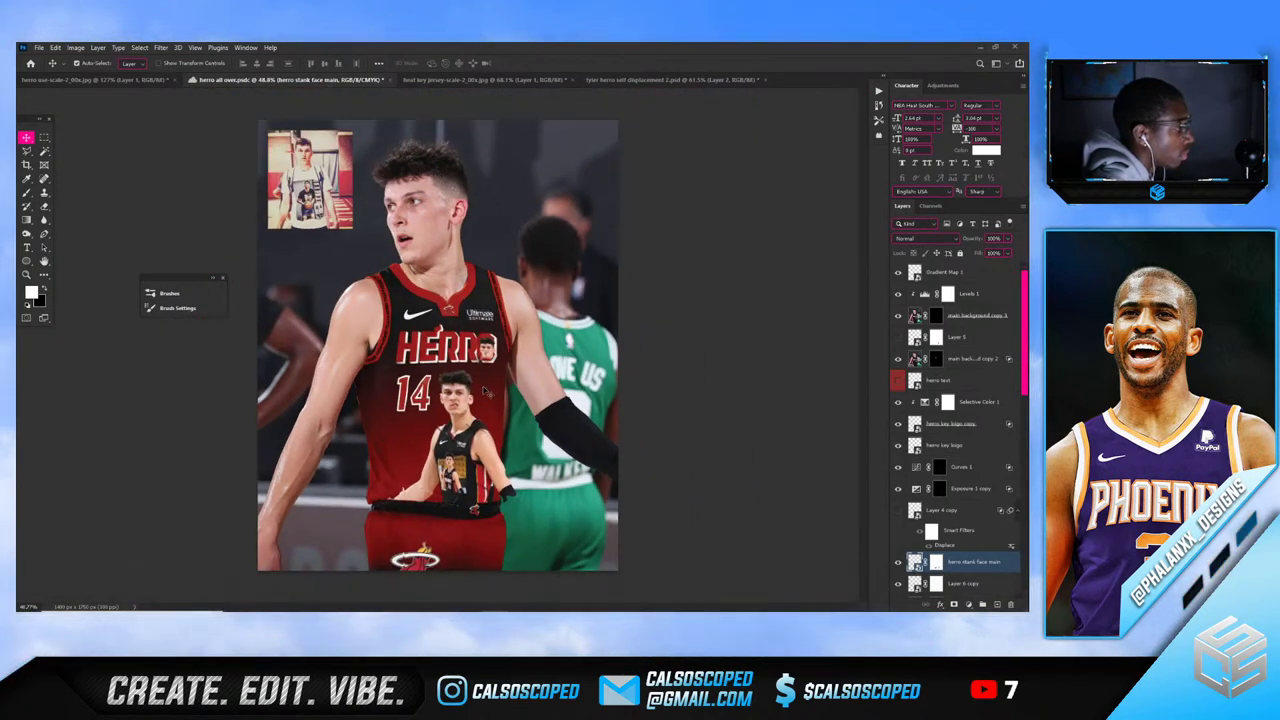
Move the 14 to the opposite side of the printed portrait's head, beneath the small face at the end of HERRO
key("alt+period")
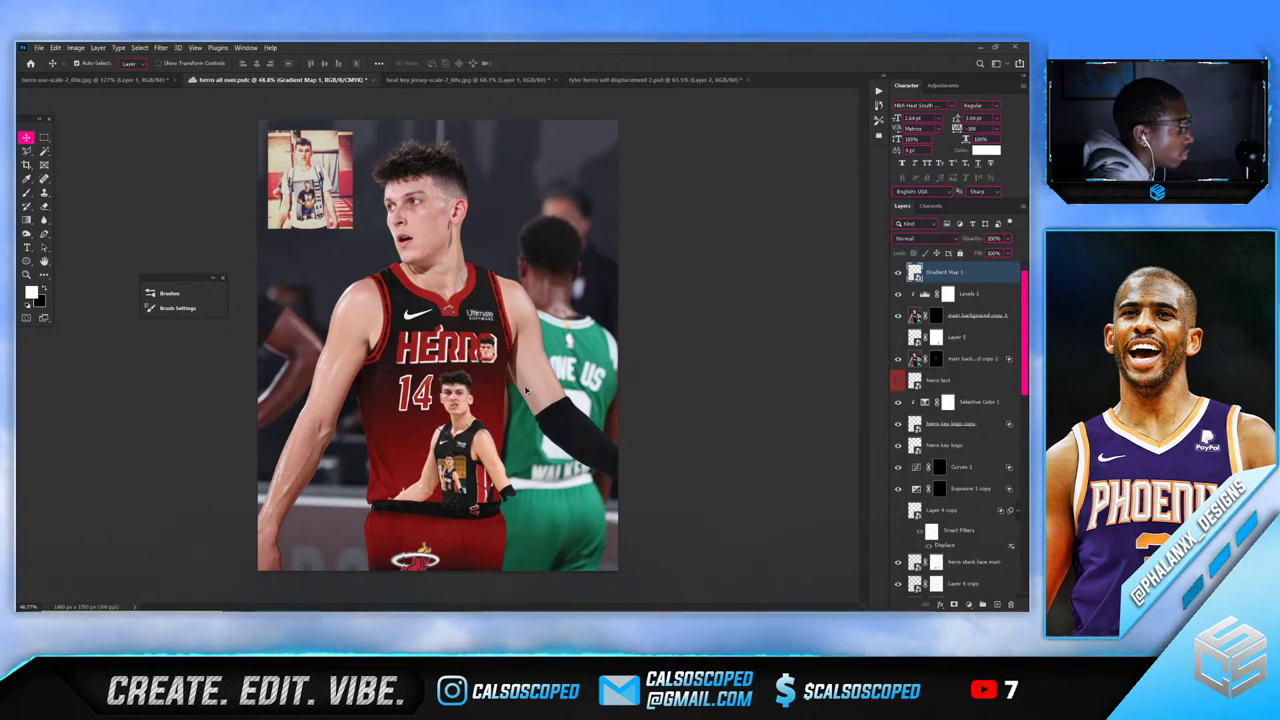
scroll(527, 392, "up", 2)
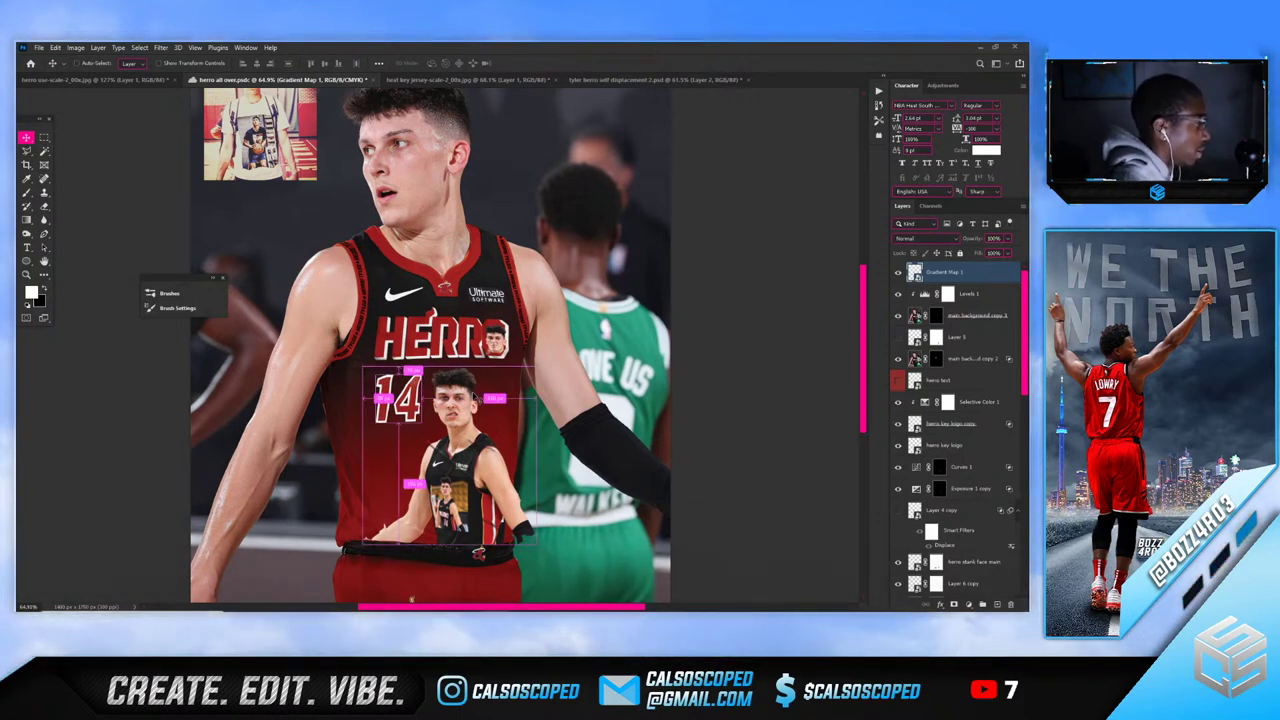
left_click_drag(446, 377, 516, 352)
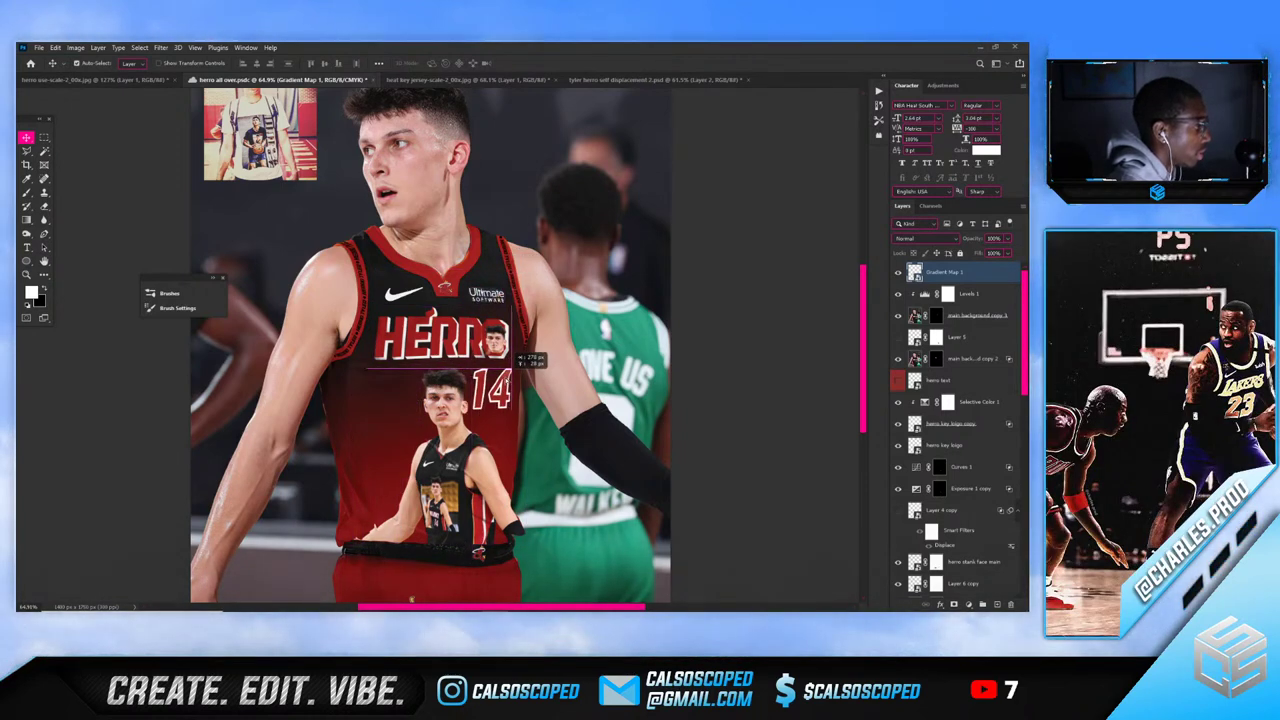
scroll(492, 375, "up", 3)
scroll(516, 405, "down", 5)
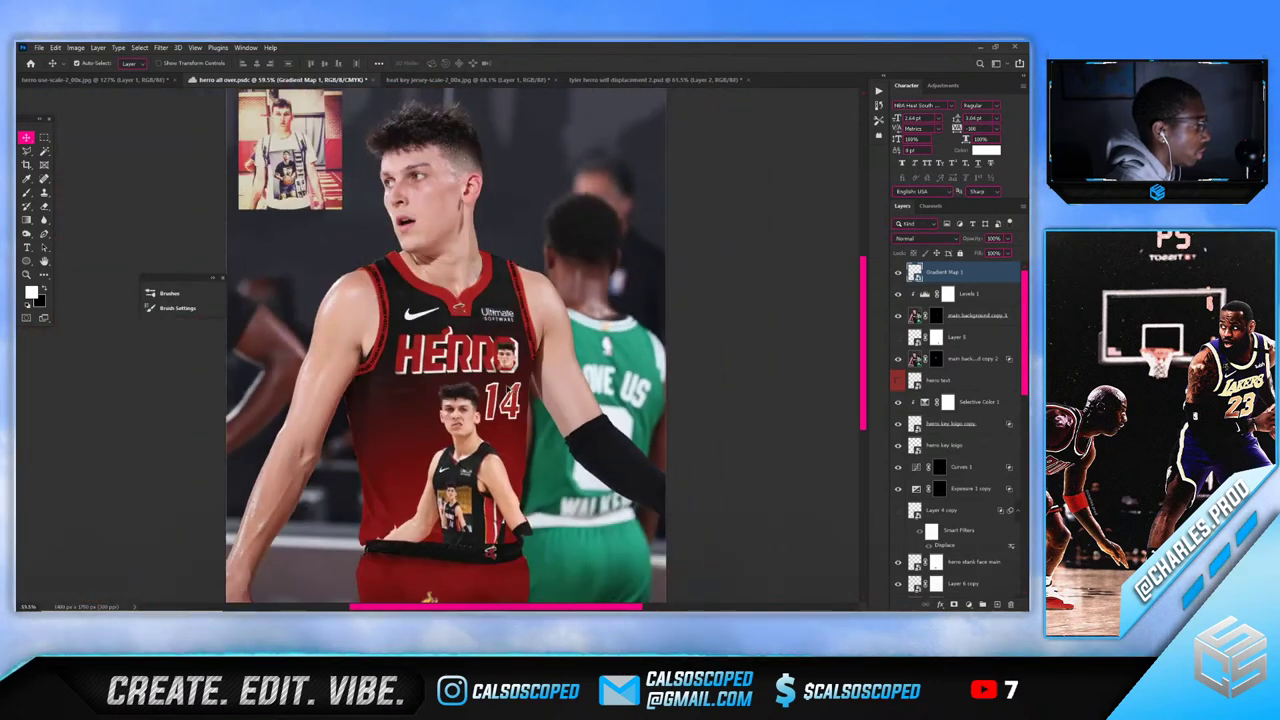
scroll(525, 385, "up", 5)
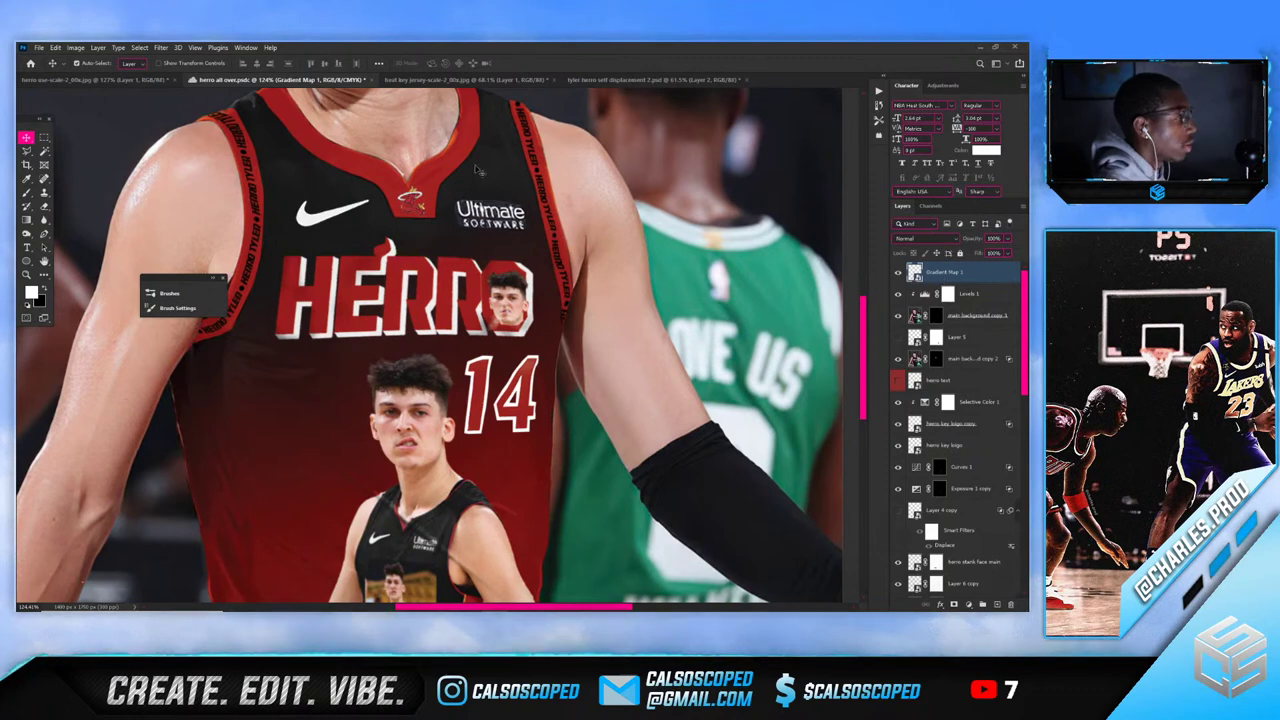
Apply a Displace filter to the 14 using the "tyler herro displacement map use" file as the displacement map
left_click(160, 47)
mouse_move(175, 202)
left_click(299, 204)
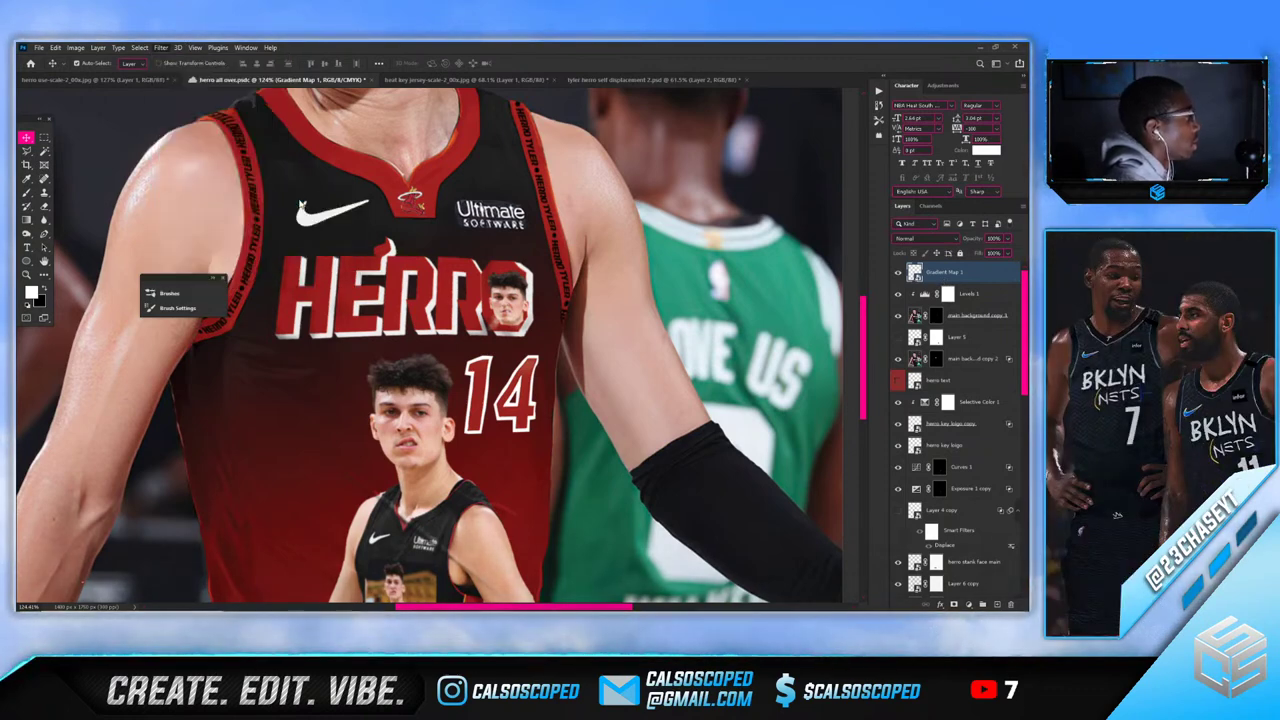
left_click(643, 227)
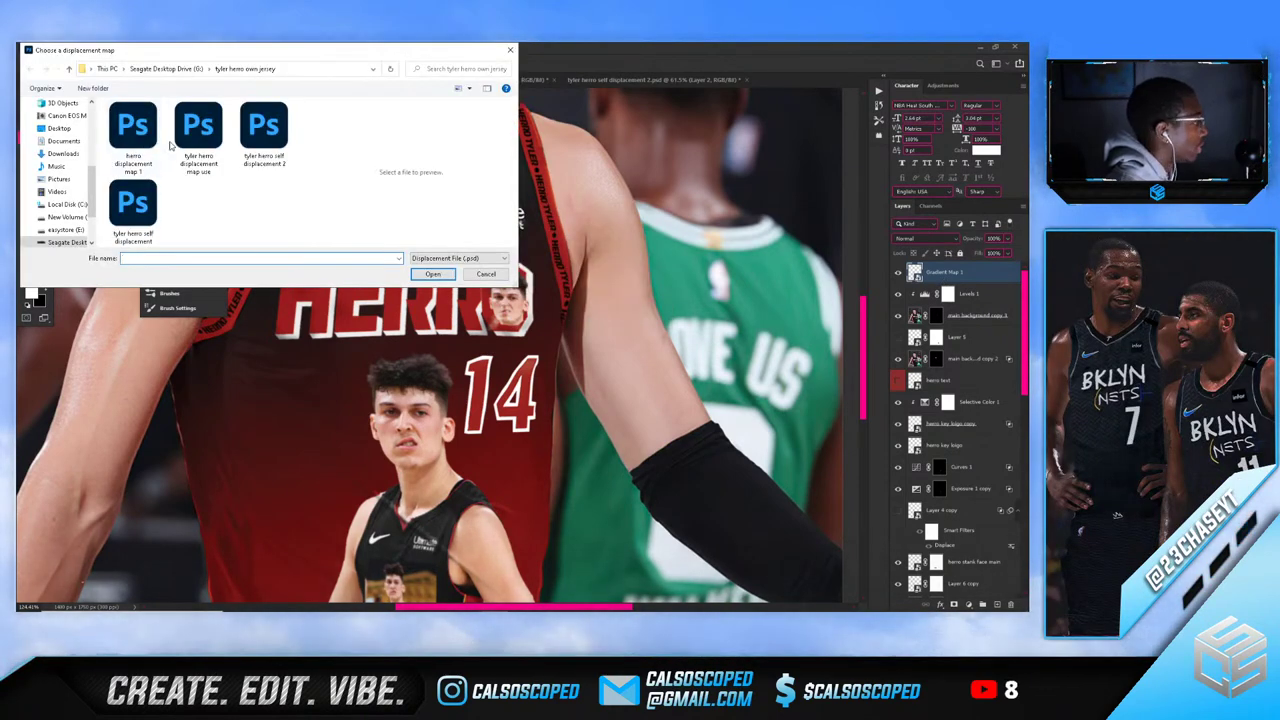
double_click(198, 126)
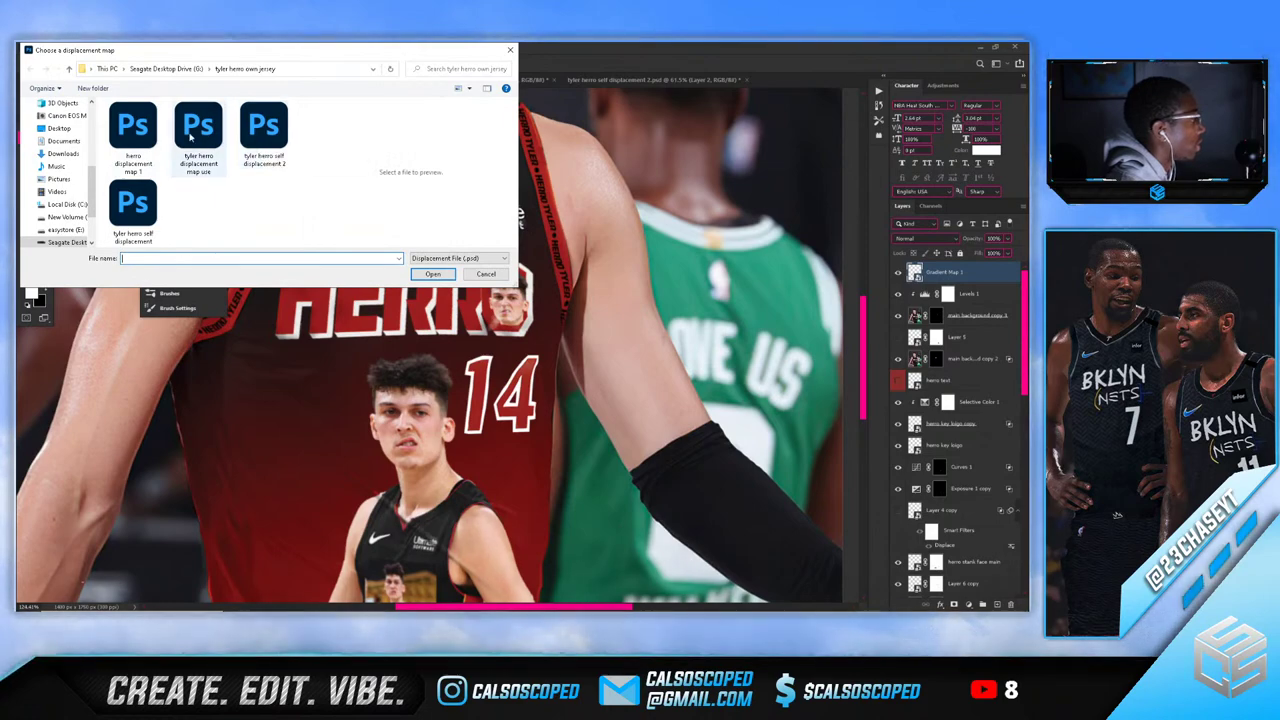
Warp the 14 by pulling the upper outer corner of the 4 slightly inward and down
scroll(360, 237, "up", 5)
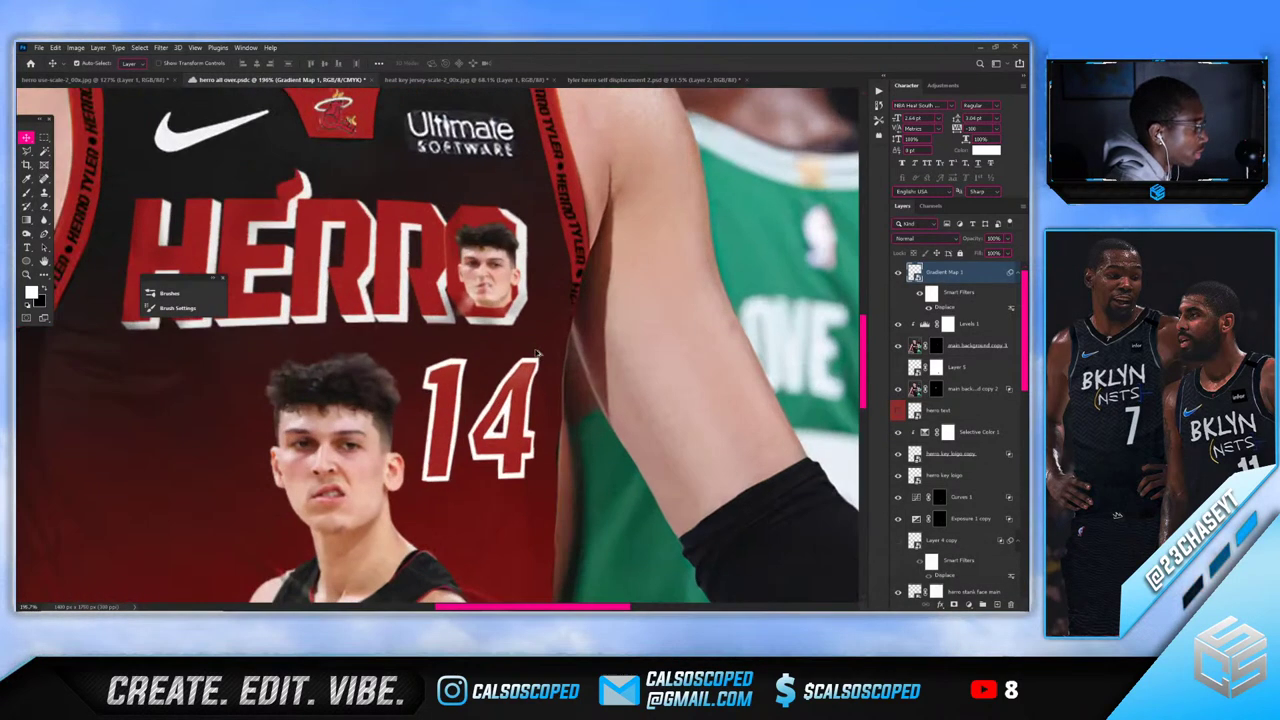
scroll(537, 353, "down", 1)
key("ctrl+t")
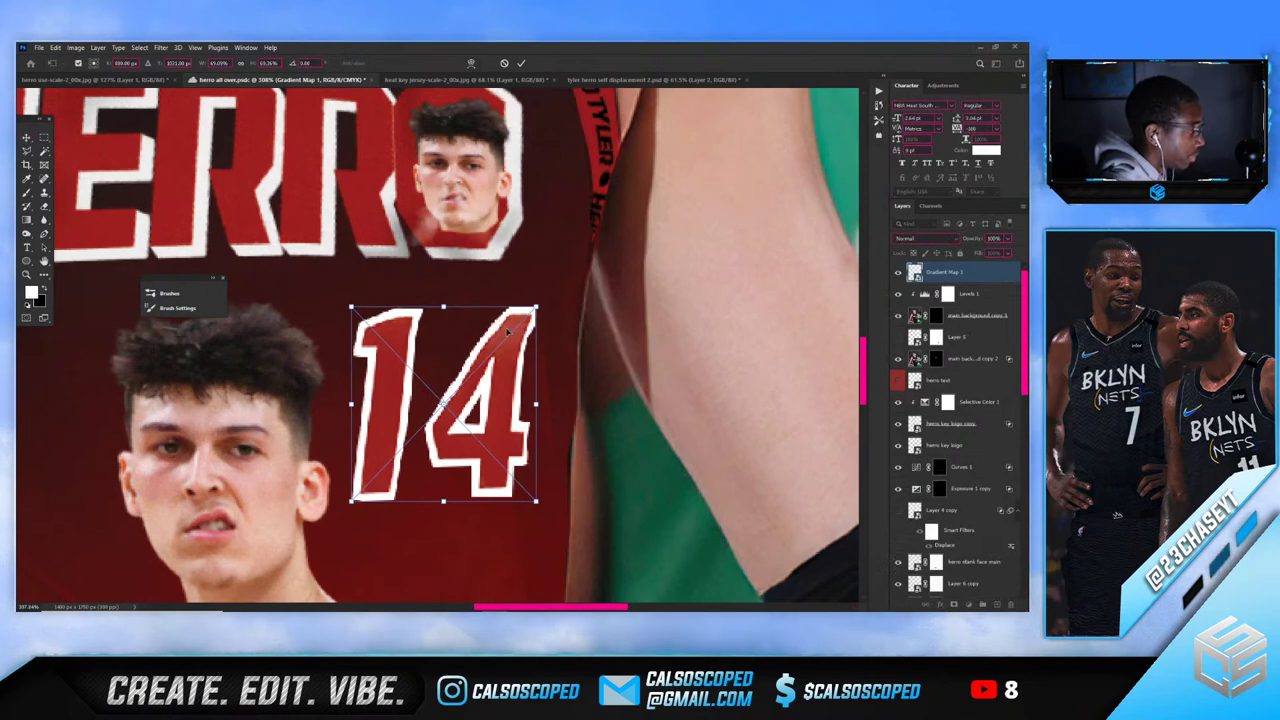
right_click(497, 340)
left_click(521, 452)
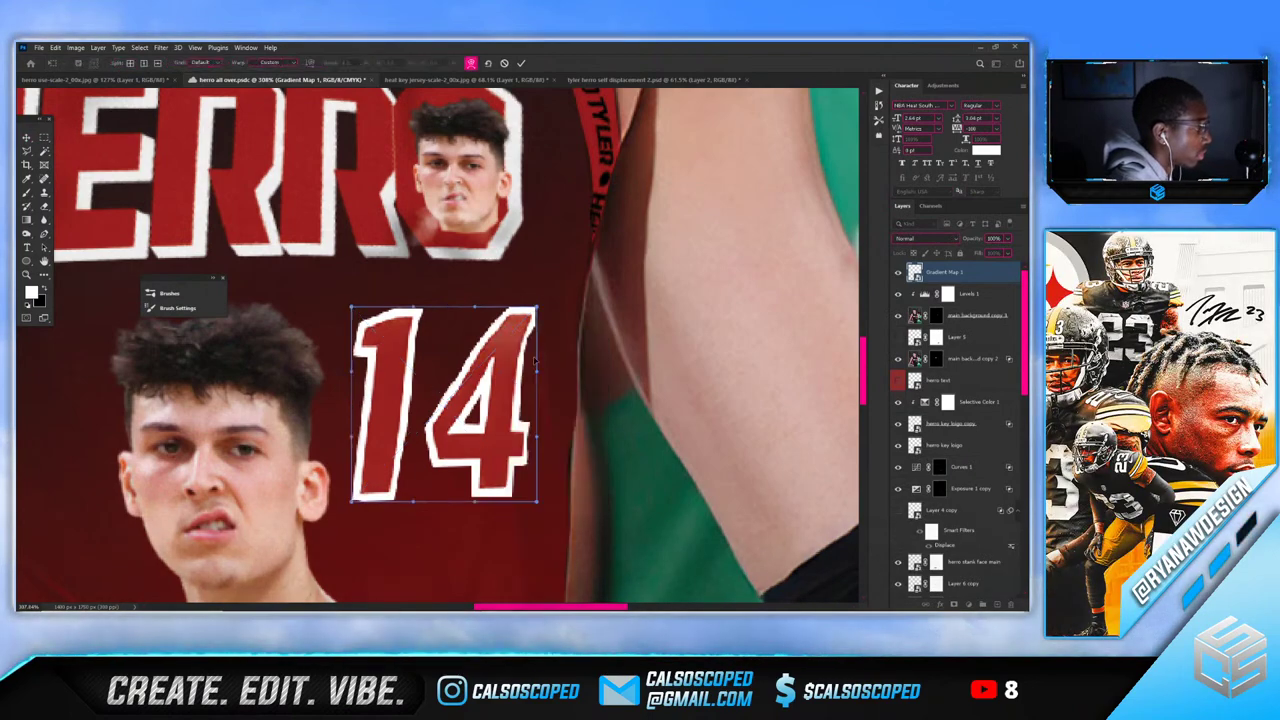
left_click_drag(537, 308, 521, 316)
key("Return")
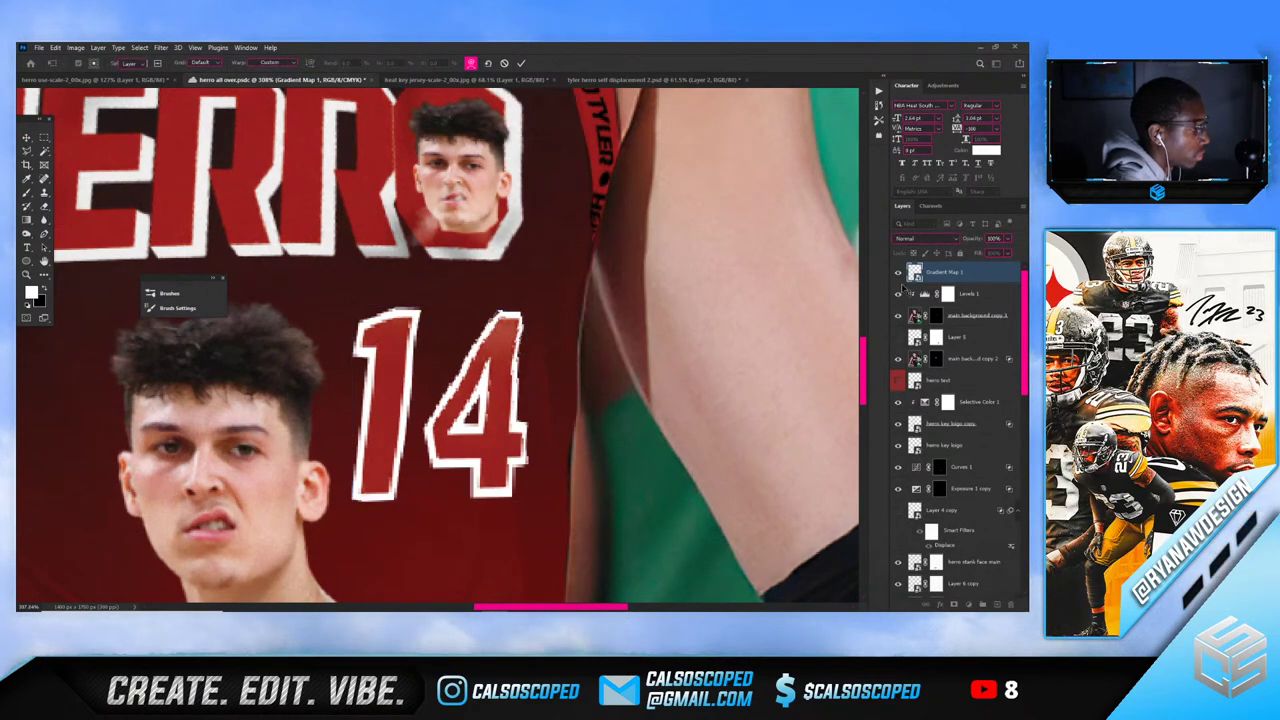
scroll(440, 345, "down", 10)
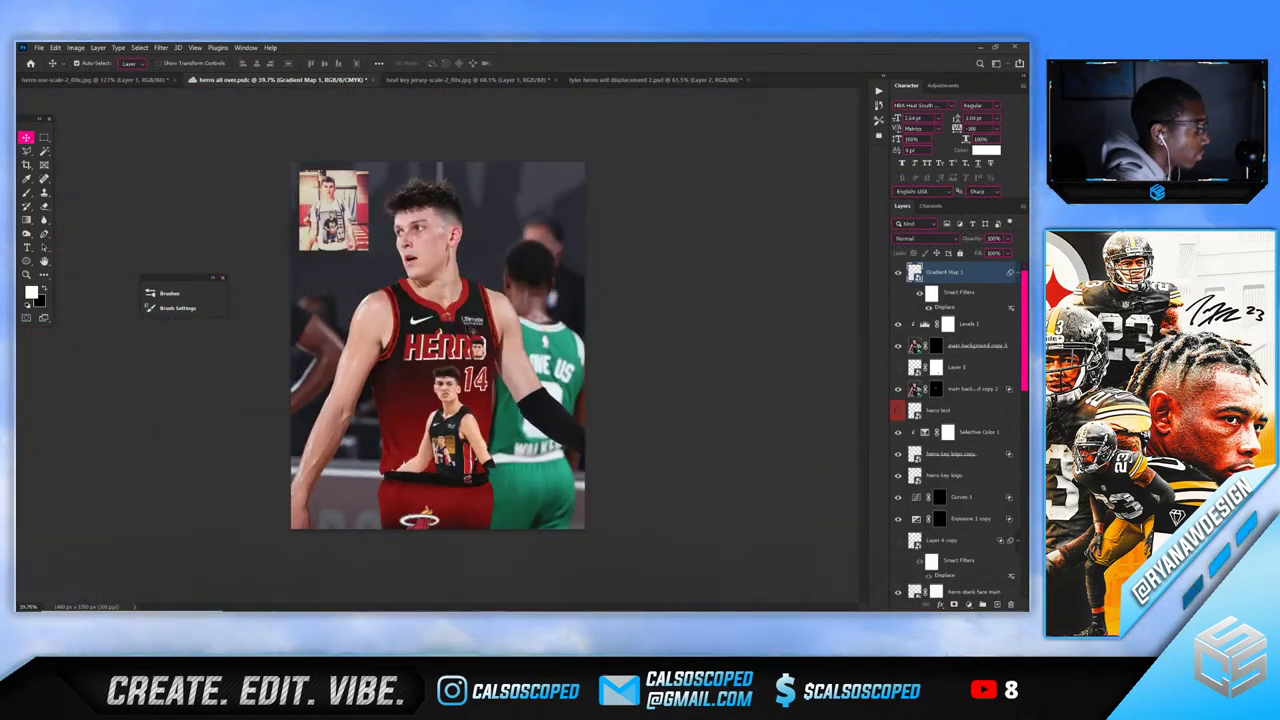
Clip a Selective Color adjustment to the 14 and set its Reds to about -16 cyan, +29 magenta and +28 black
scroll(471, 368, "up", 8)
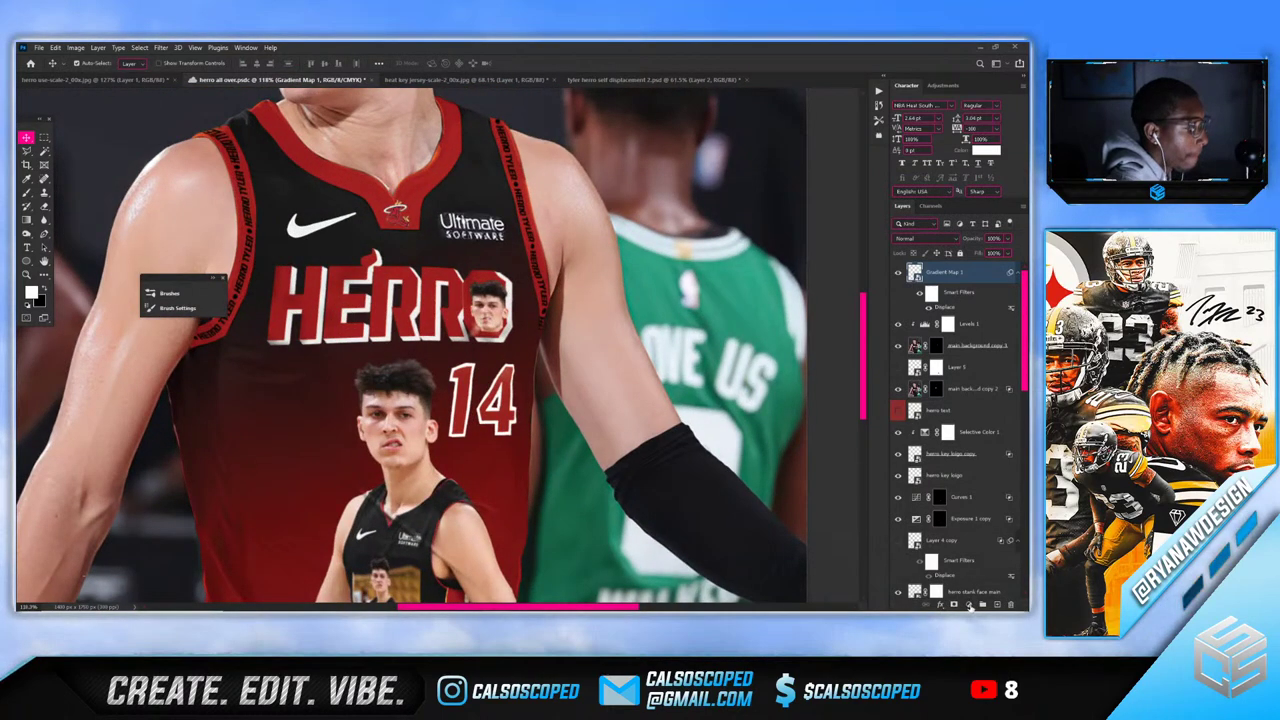
left_click(968, 606)
left_click(985, 600)
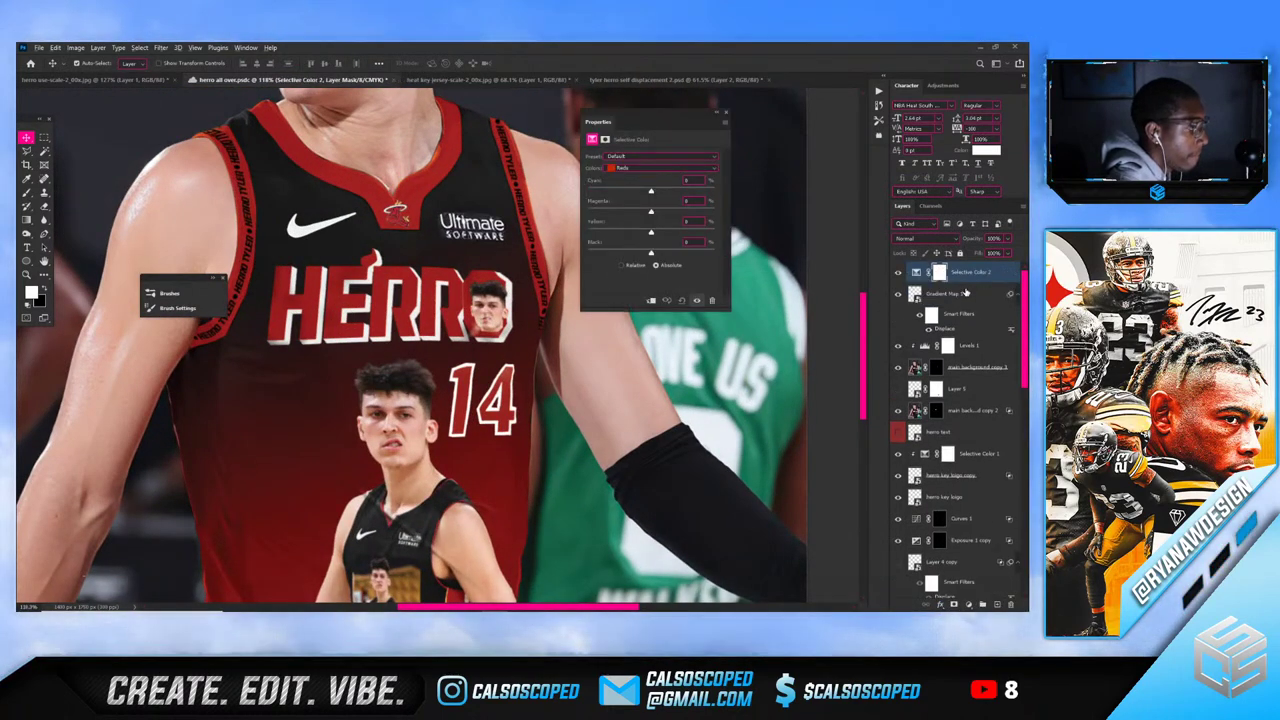
left_click(968, 283, "alt")
left_click_drag(650, 191, 641, 192)
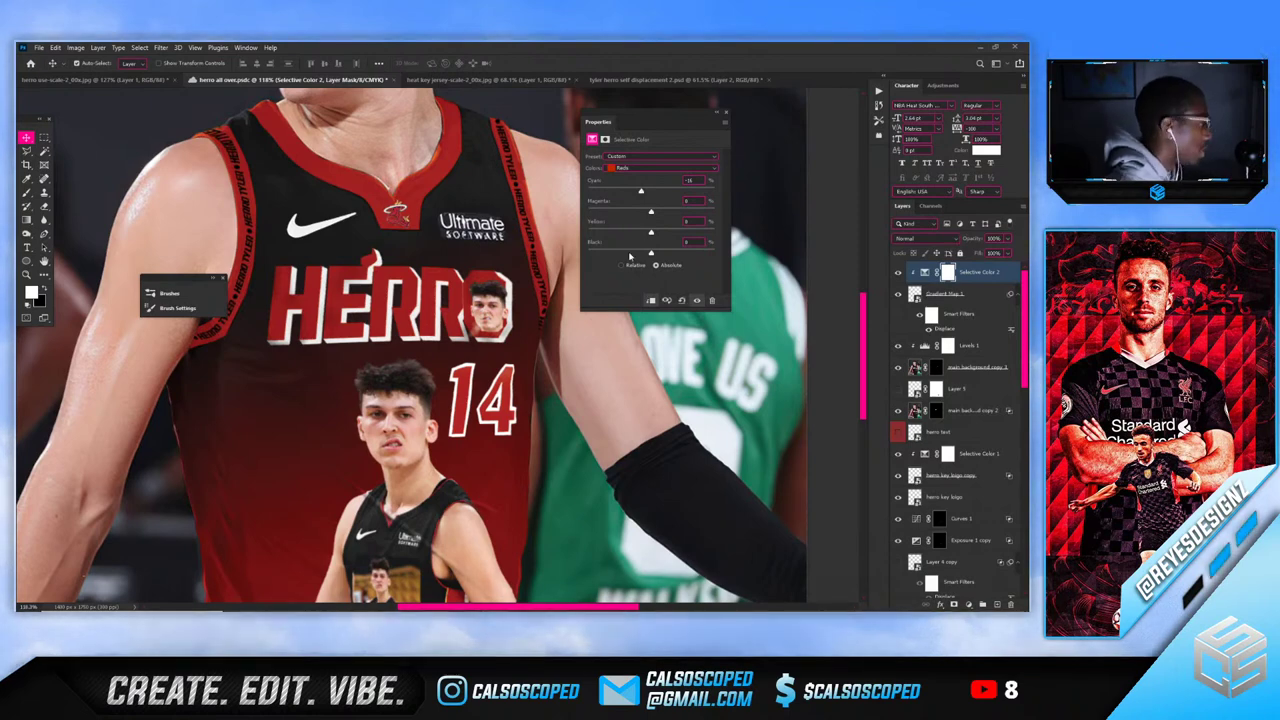
left_click_drag(648, 218, 631, 217)
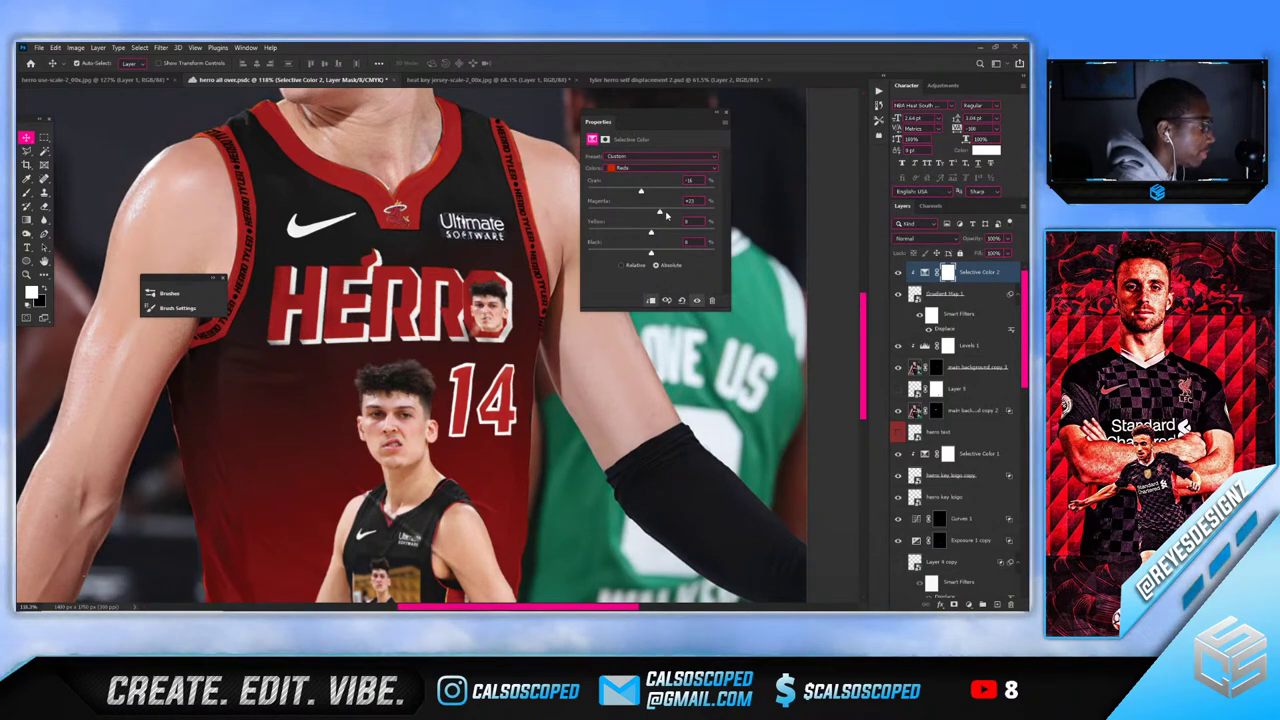
left_click_drag(666, 215, 670, 214)
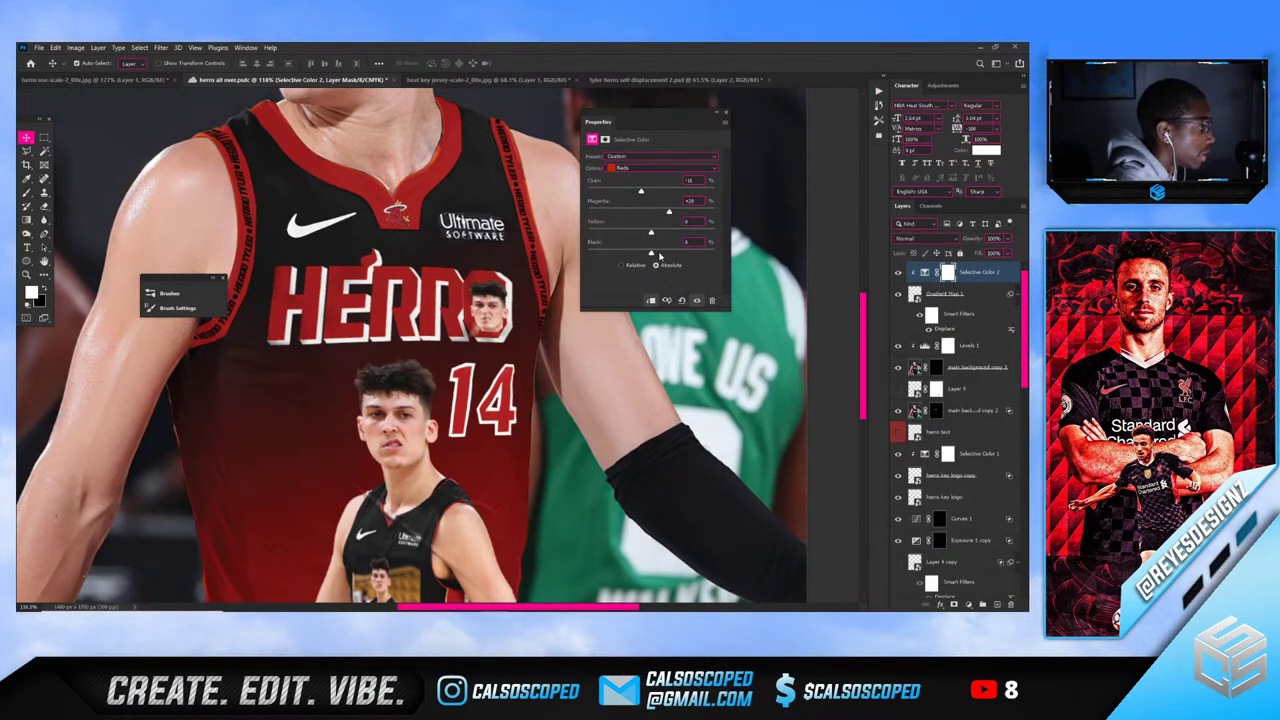
mouse_move(659, 257)
left_mouse_down()
mouse_move(648, 255)
mouse_move(669, 254)
left_mouse_up()
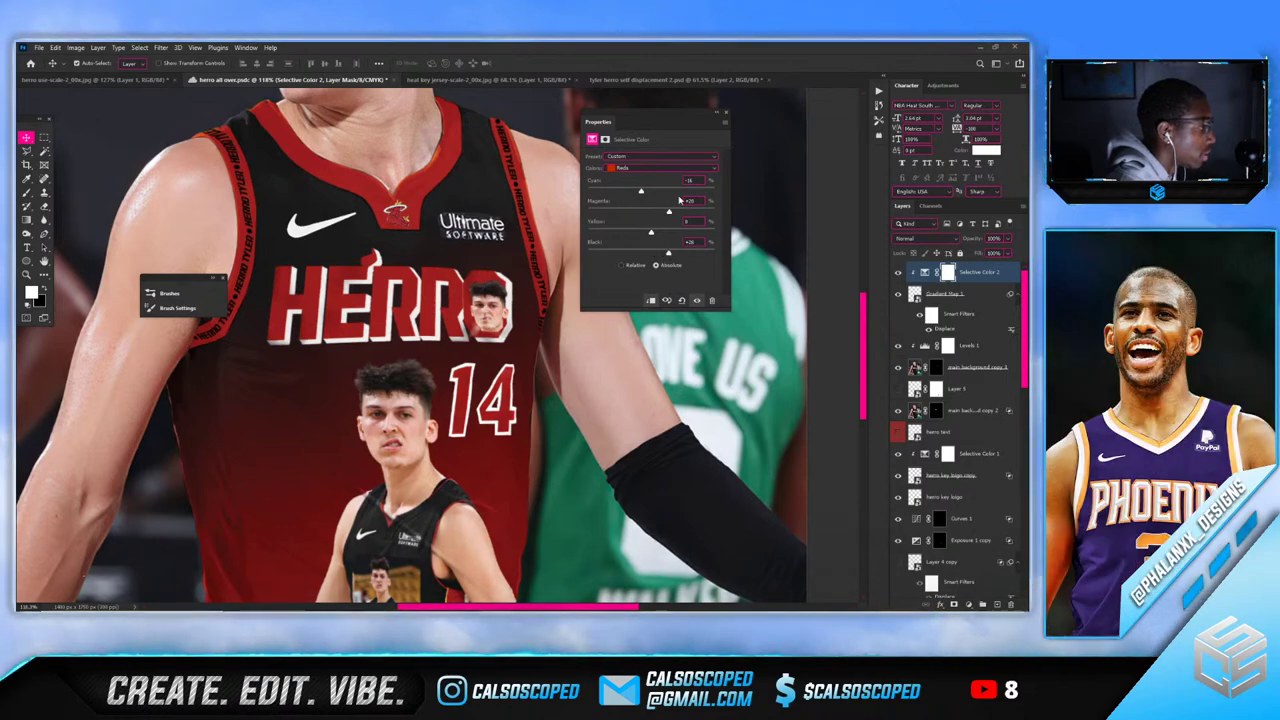
left_click(726, 112)
Examine the recoloured 14, the lettering and the collar edge both close up and within the whole jersey composition
scroll(519, 284, "down", 8)
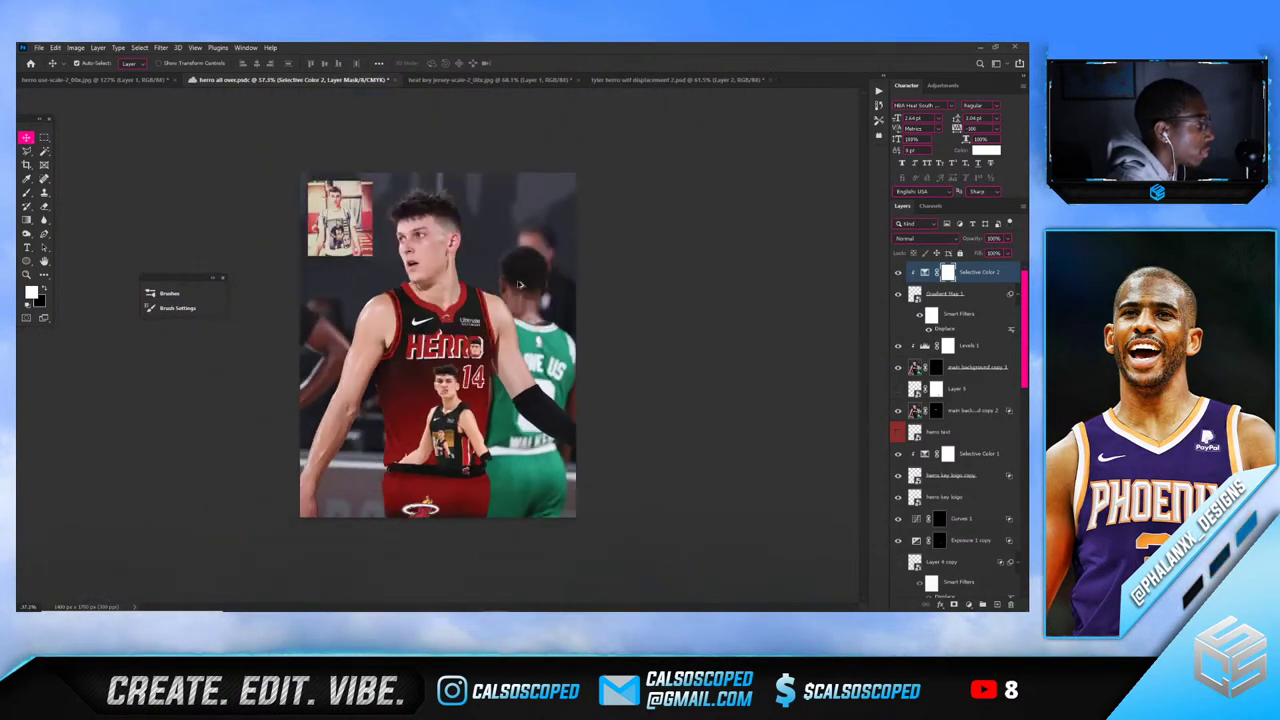
scroll(420, 362, "up", 4)
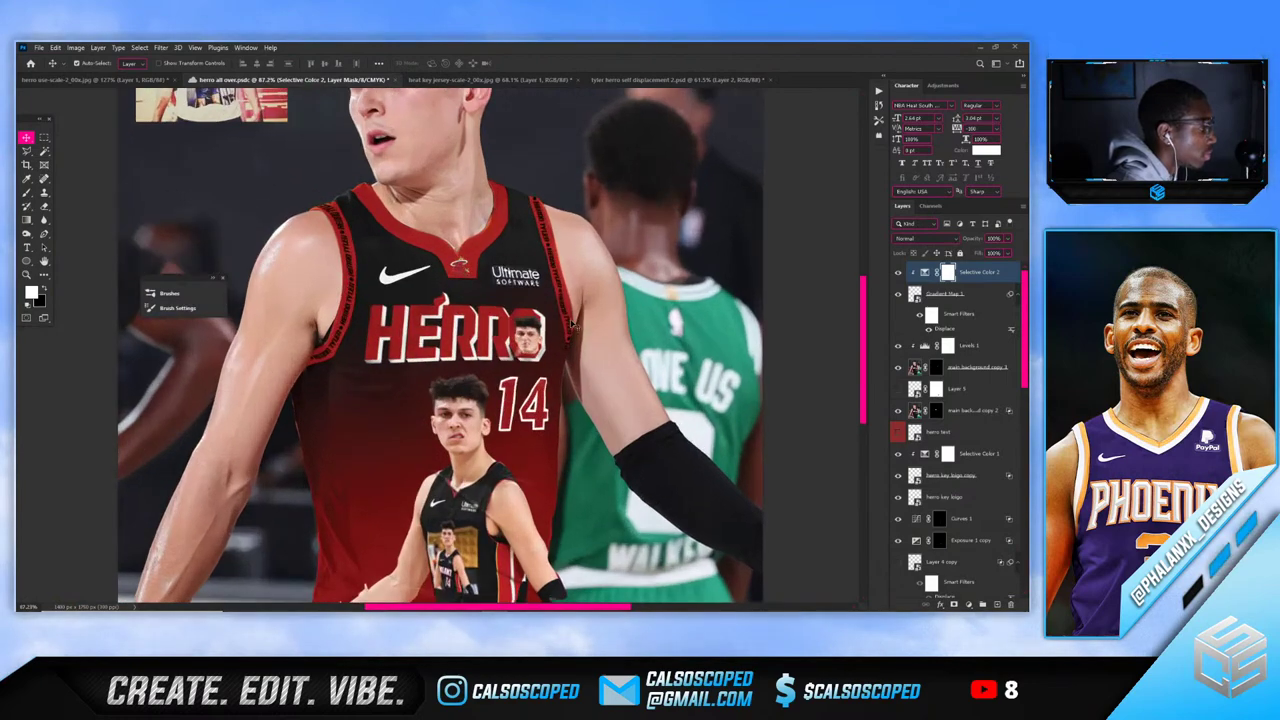
scroll(573, 325, "up", 3)
scroll(540, 335, "down", 5)
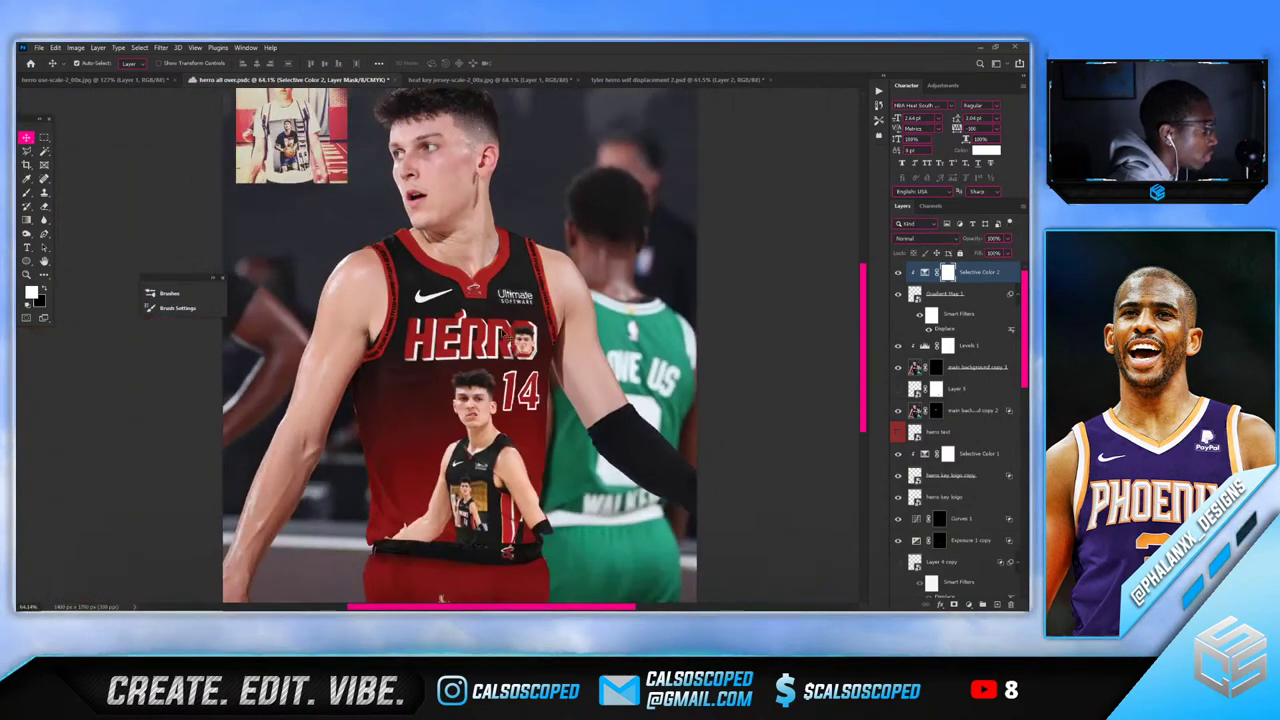
scroll(505, 338, "down", 3)
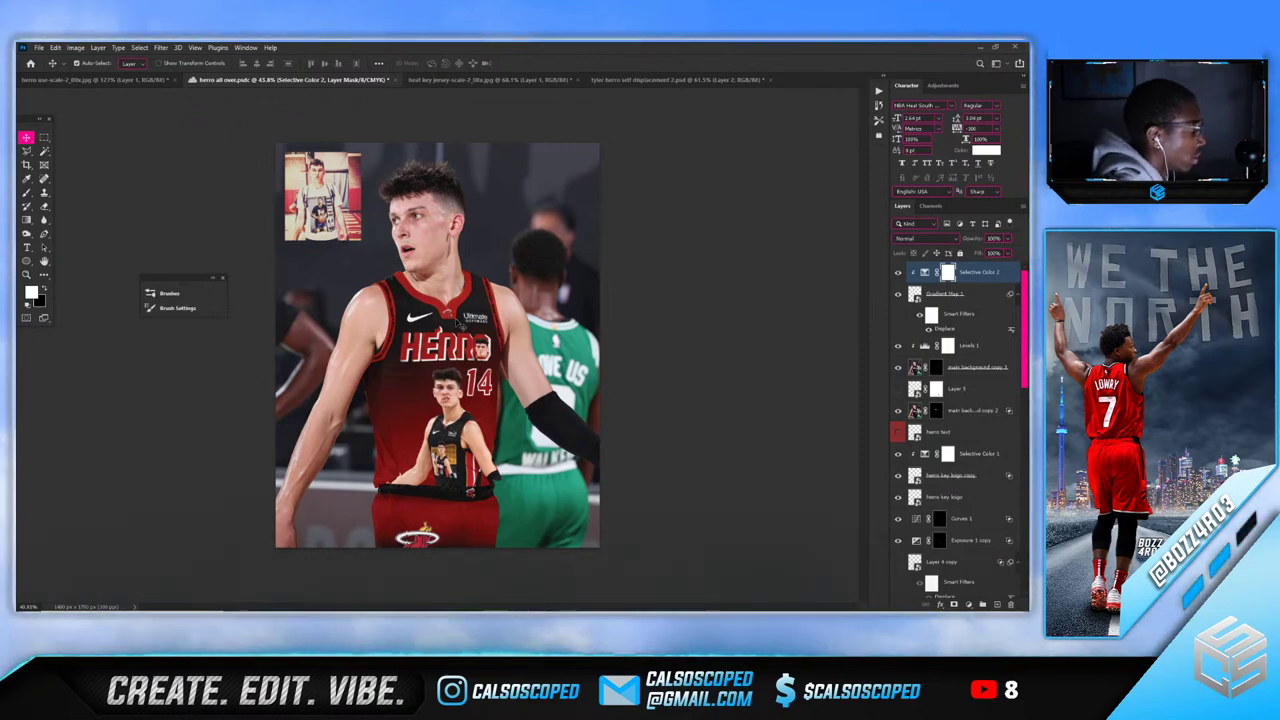
scroll(467, 364, "up", 3)
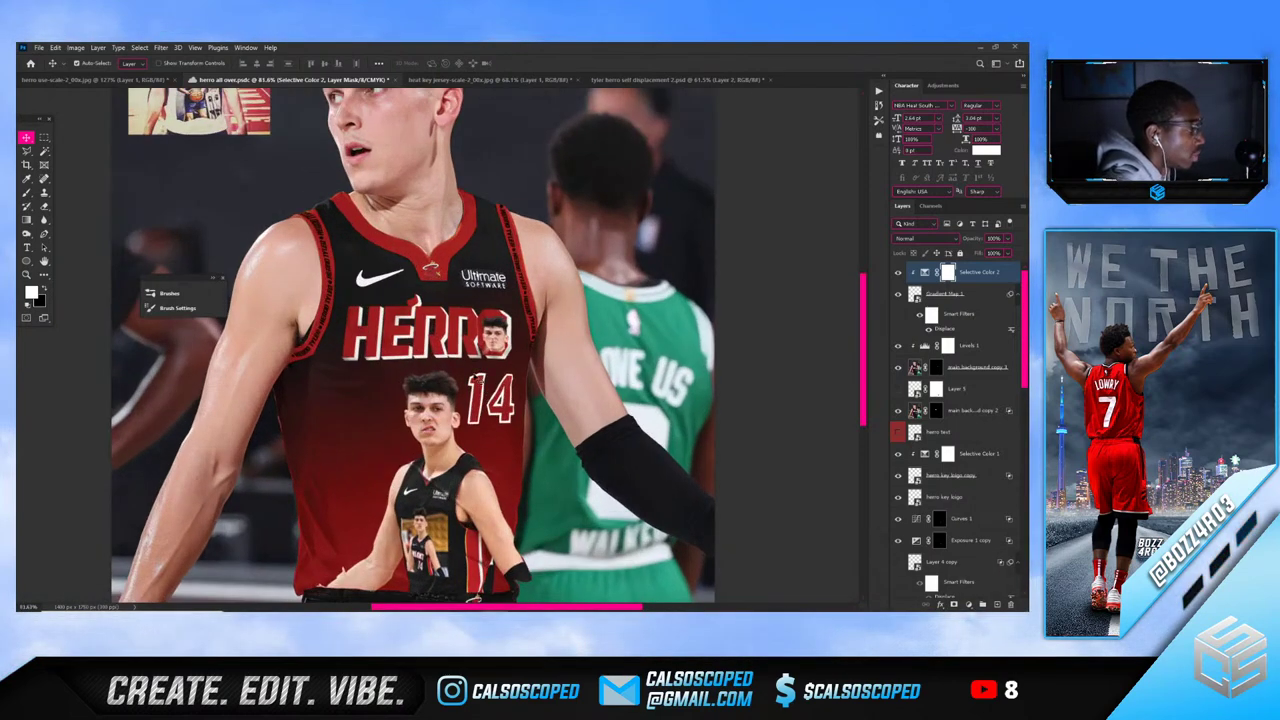
scroll(360, 318, "down", 3)
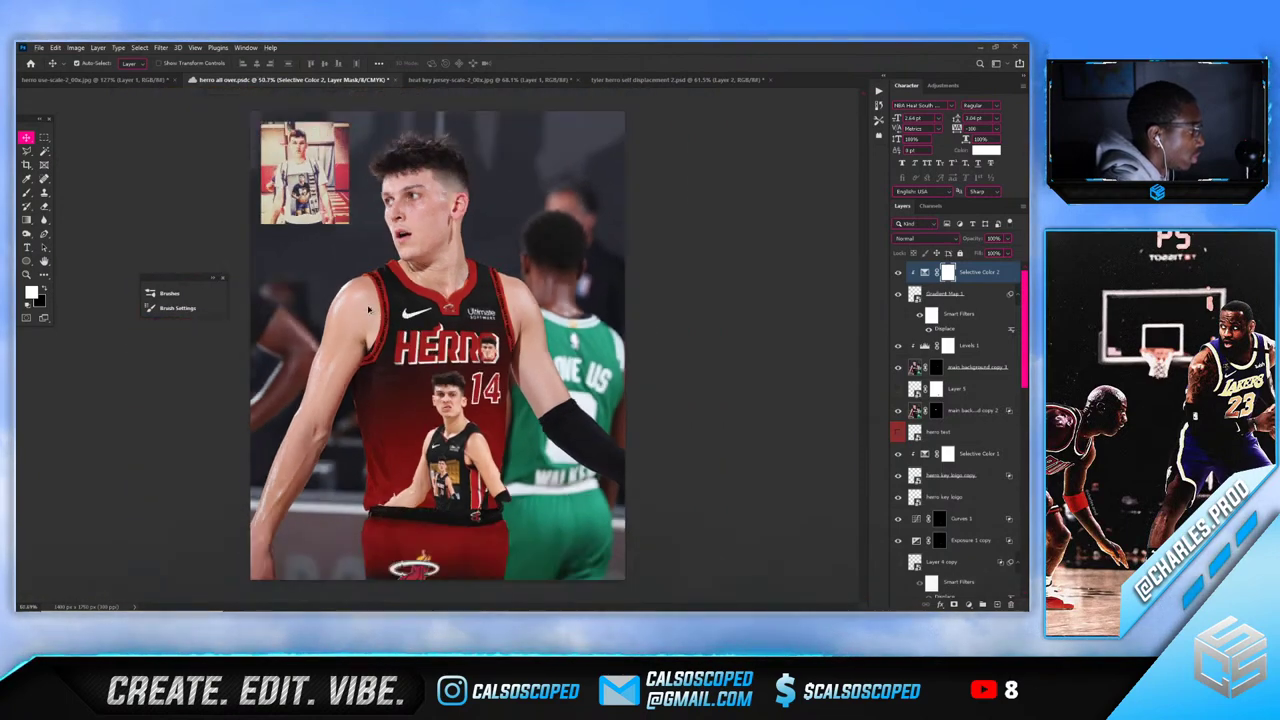
scroll(370, 315, "up", 4)
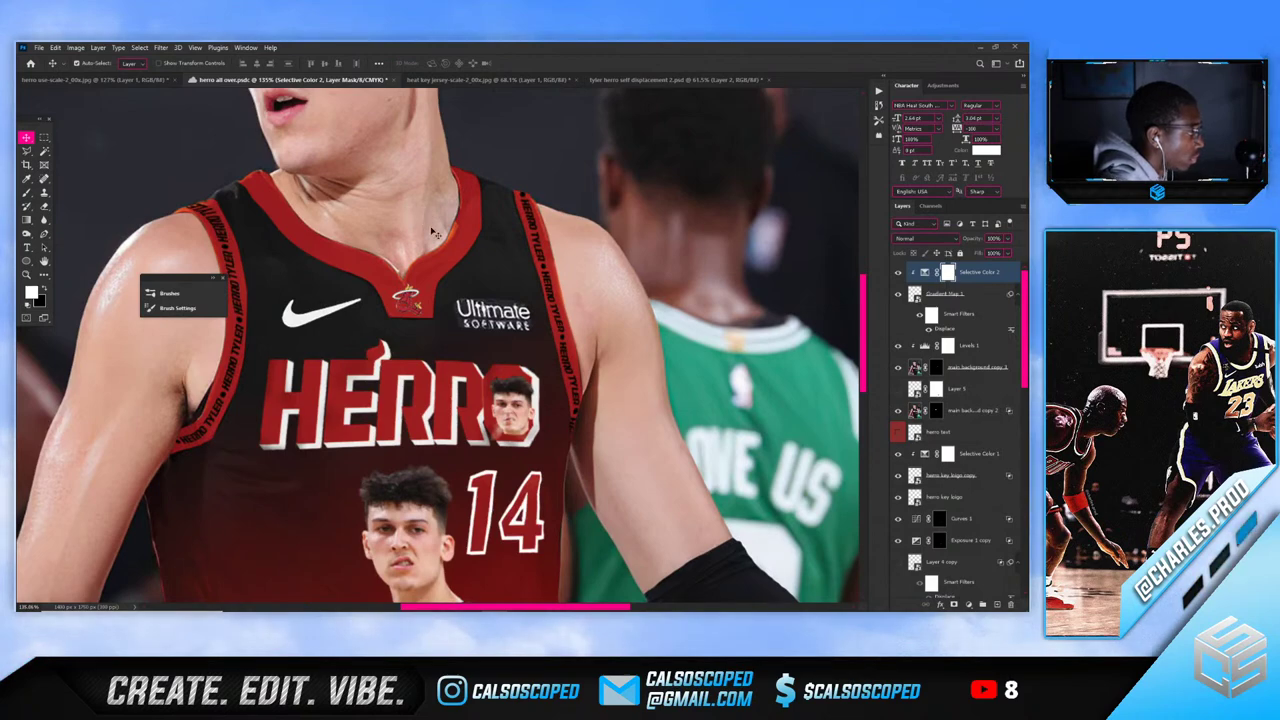
left_click(435, 233)
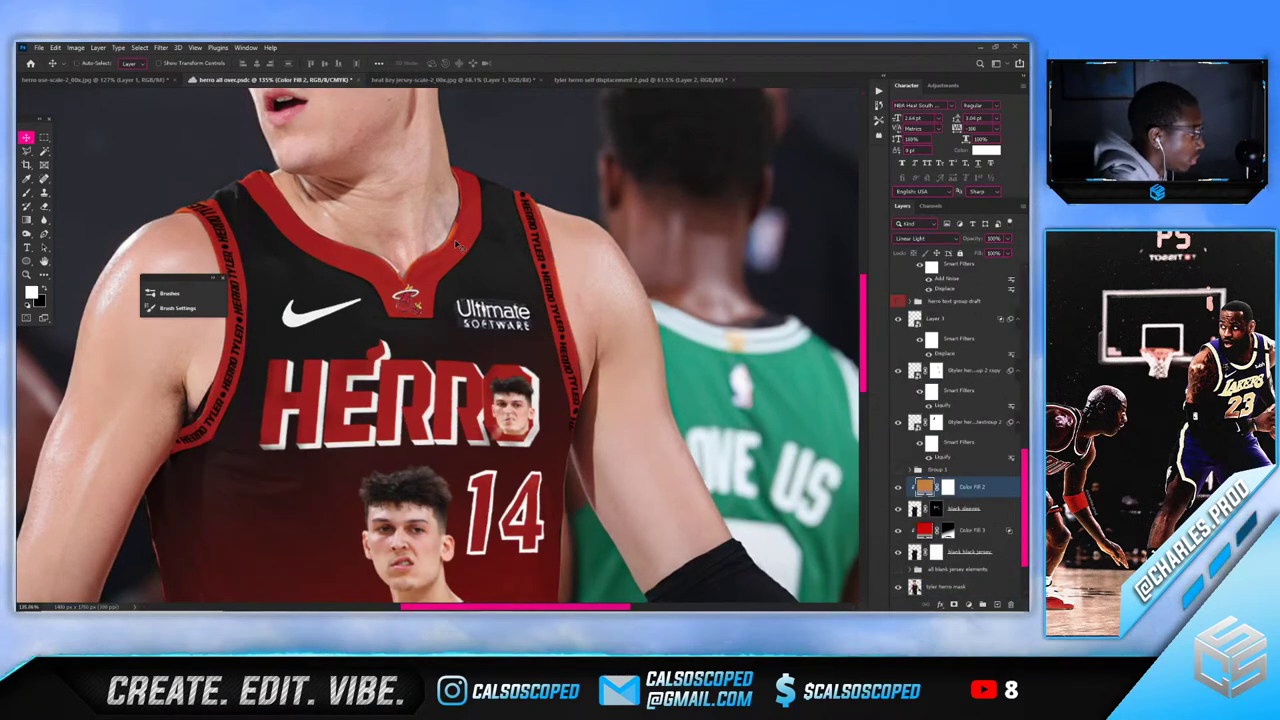
scroll(455, 244, "down", 4)
scroll(459, 249, "up", 2)
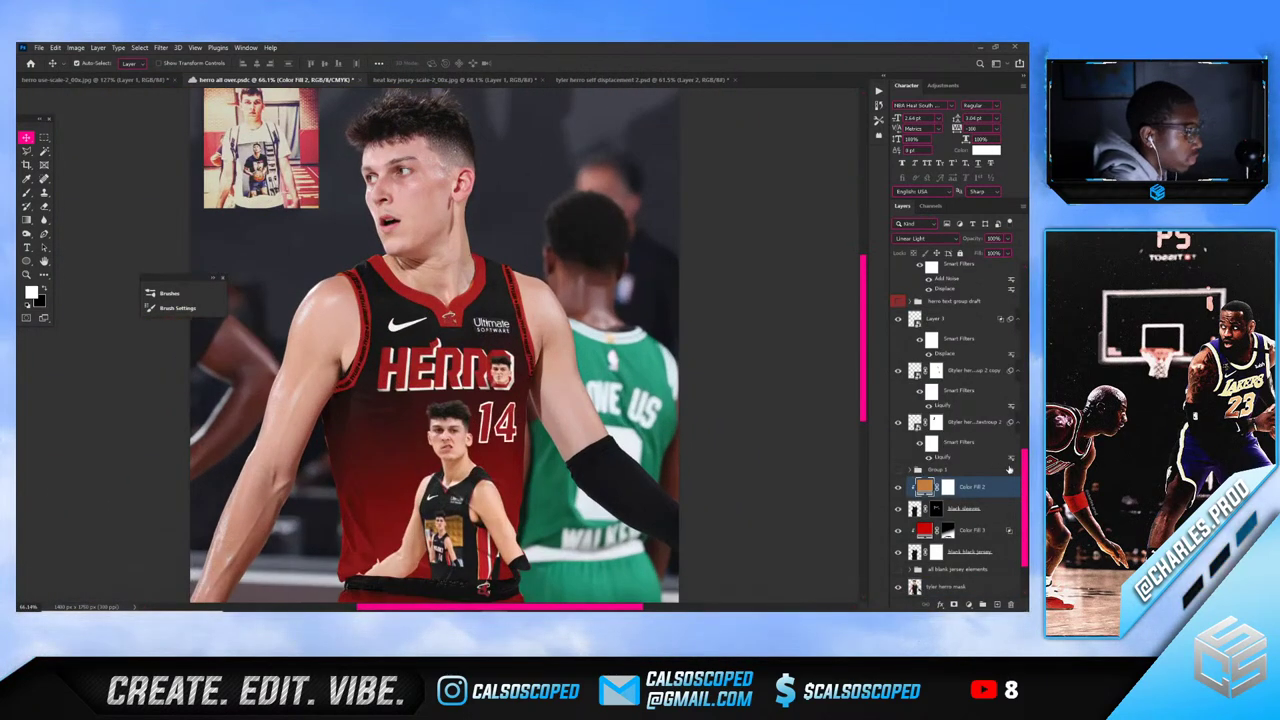
Duplicate the main background copy layer near the base of the layer stack
scroll(1010, 468, "down", 2)
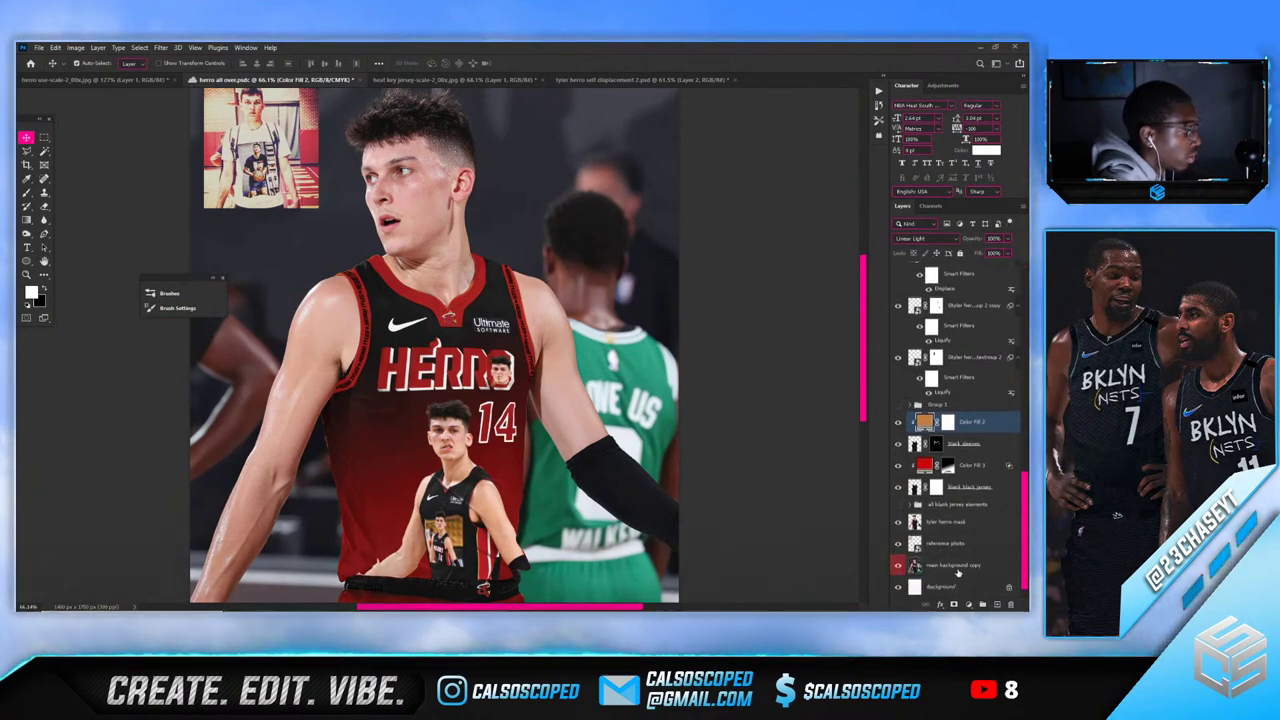
left_click(958, 566)
key("ctrl+j")
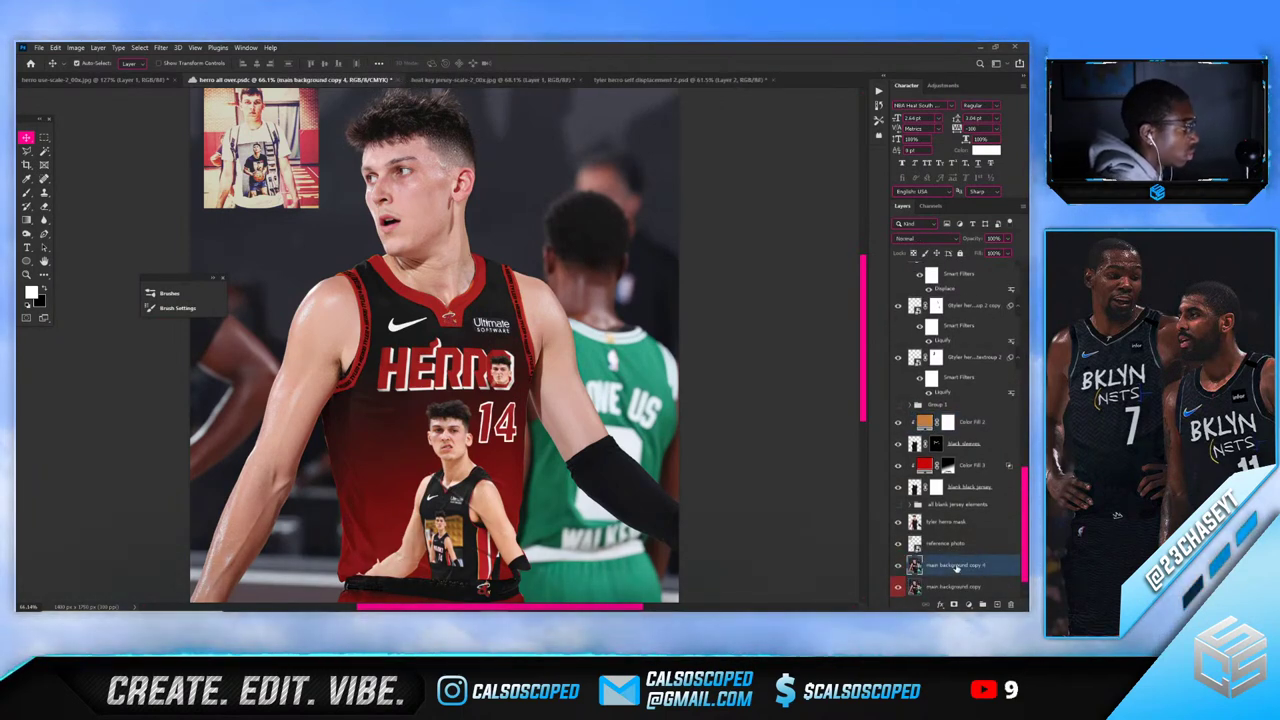
Try the duplicated main background above all other layers to compare the original collar, and undo the move
left_click_drag(958, 566, 940, 265)
scroll(466, 264, "up", 10)
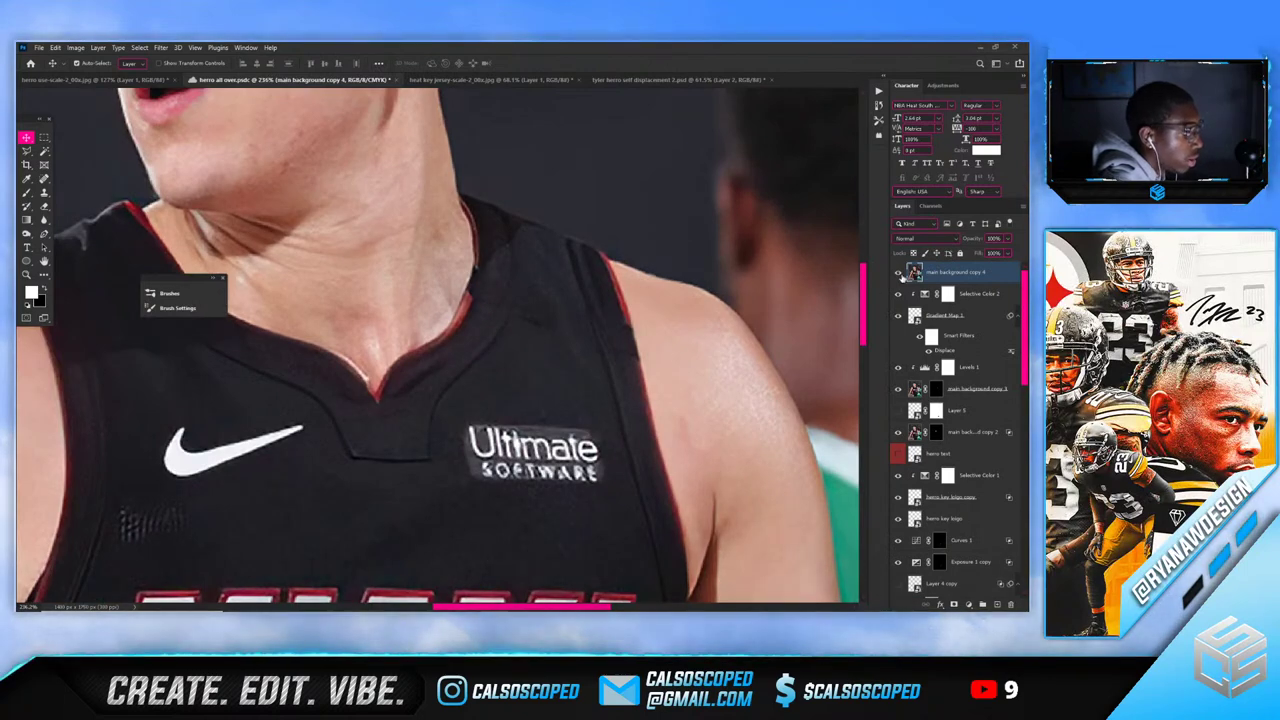
key("ctrl+z")
scroll(900, 550, "down", 2)
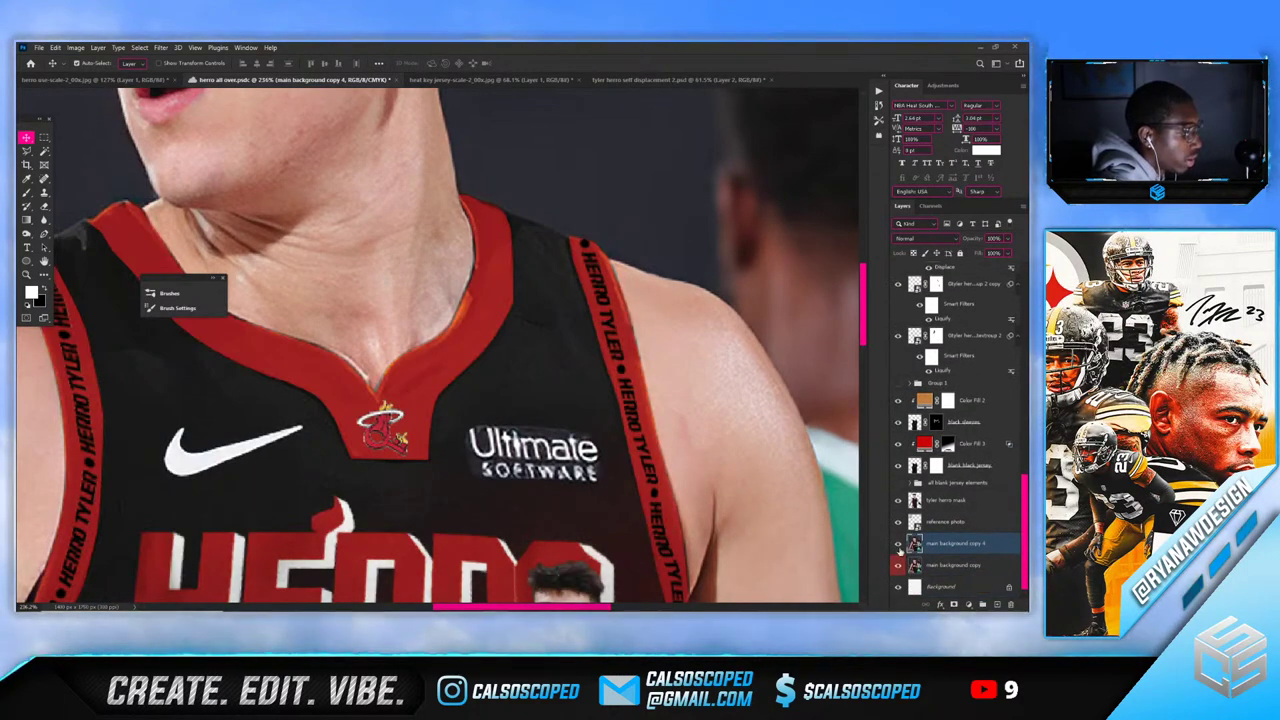
left_click(38, 47)
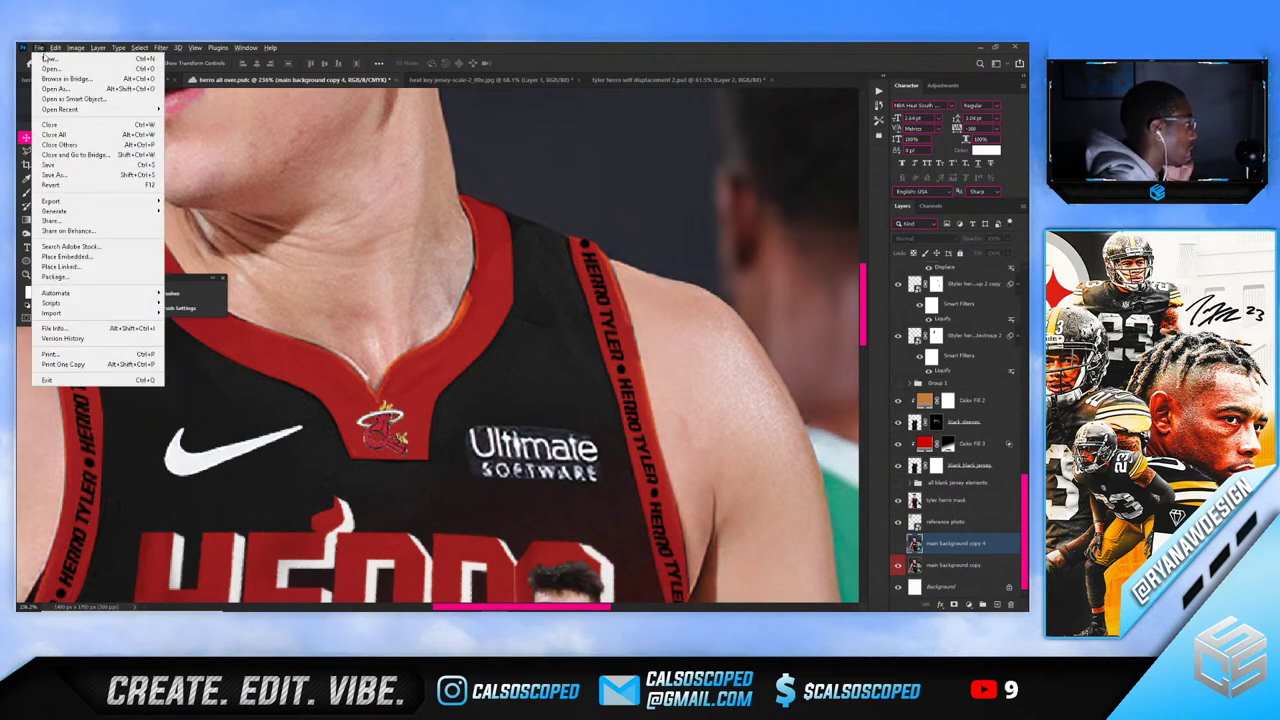
left_click(60, 70)
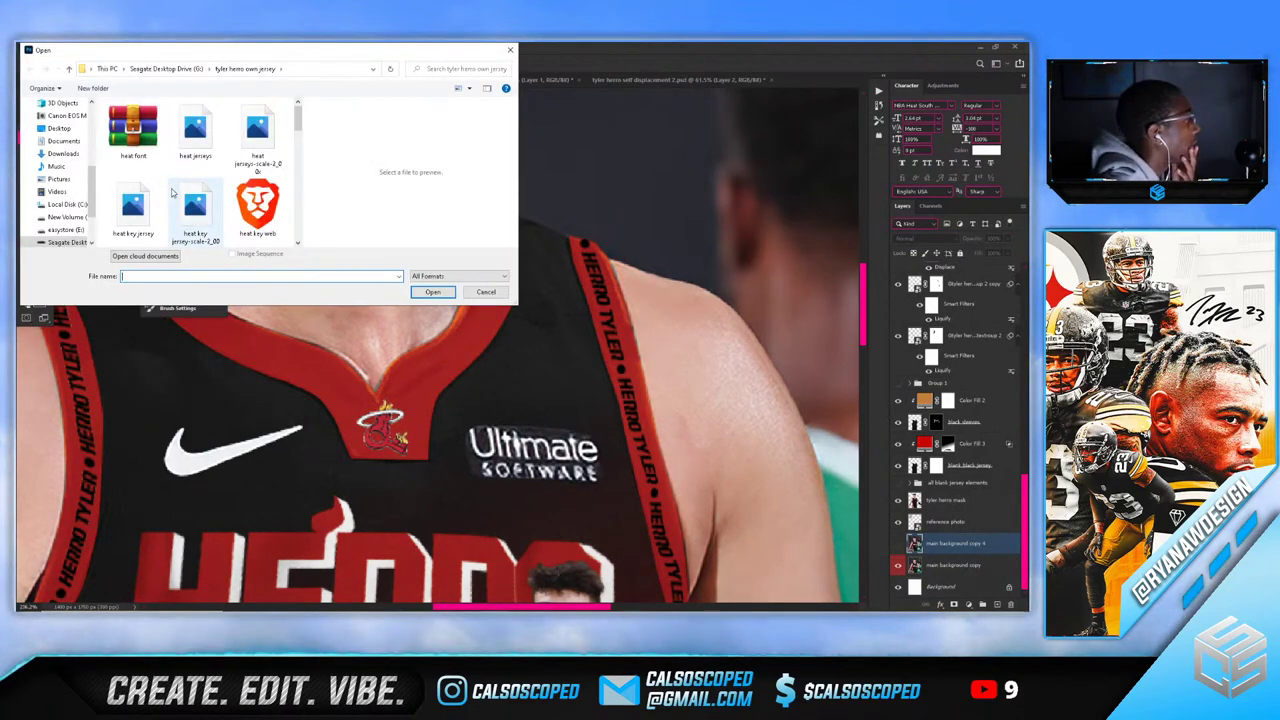
scroll(172, 193, "down", 2)
left_click(486, 291)
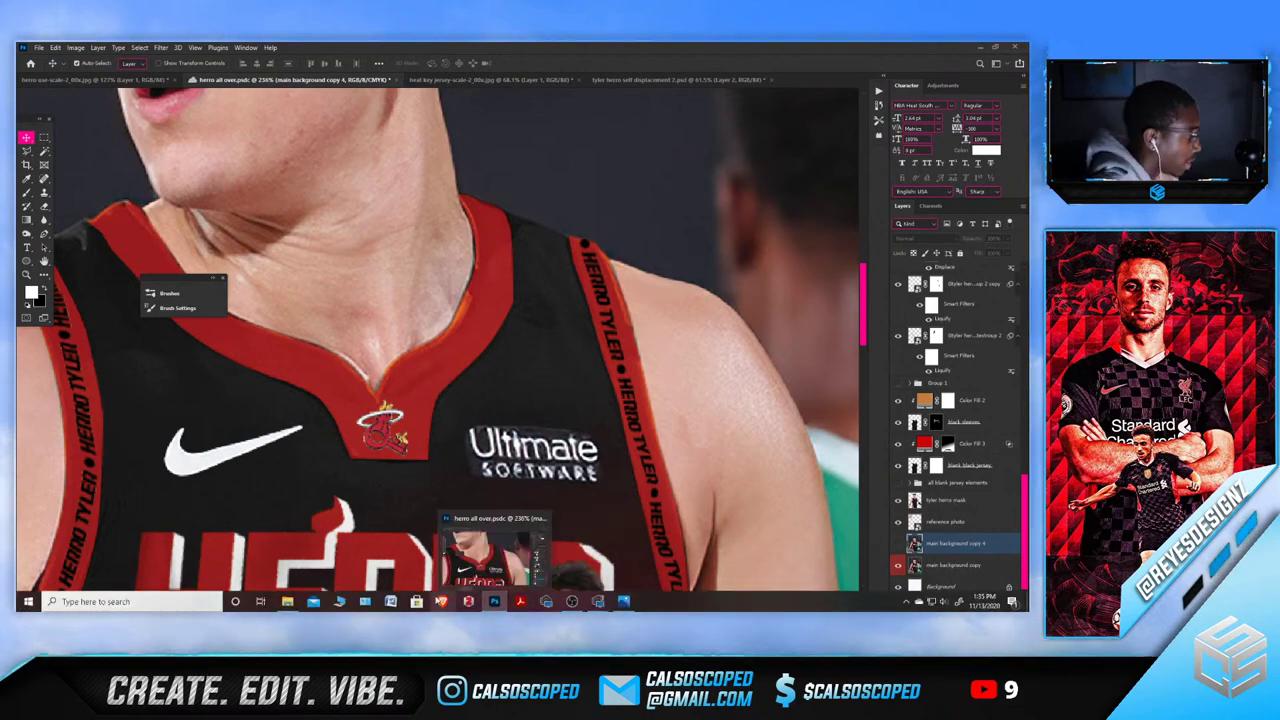
Switch to the Brave browser and search Google Images for "giannis antetokounmpo"
left_click(442, 601)
type("gi")
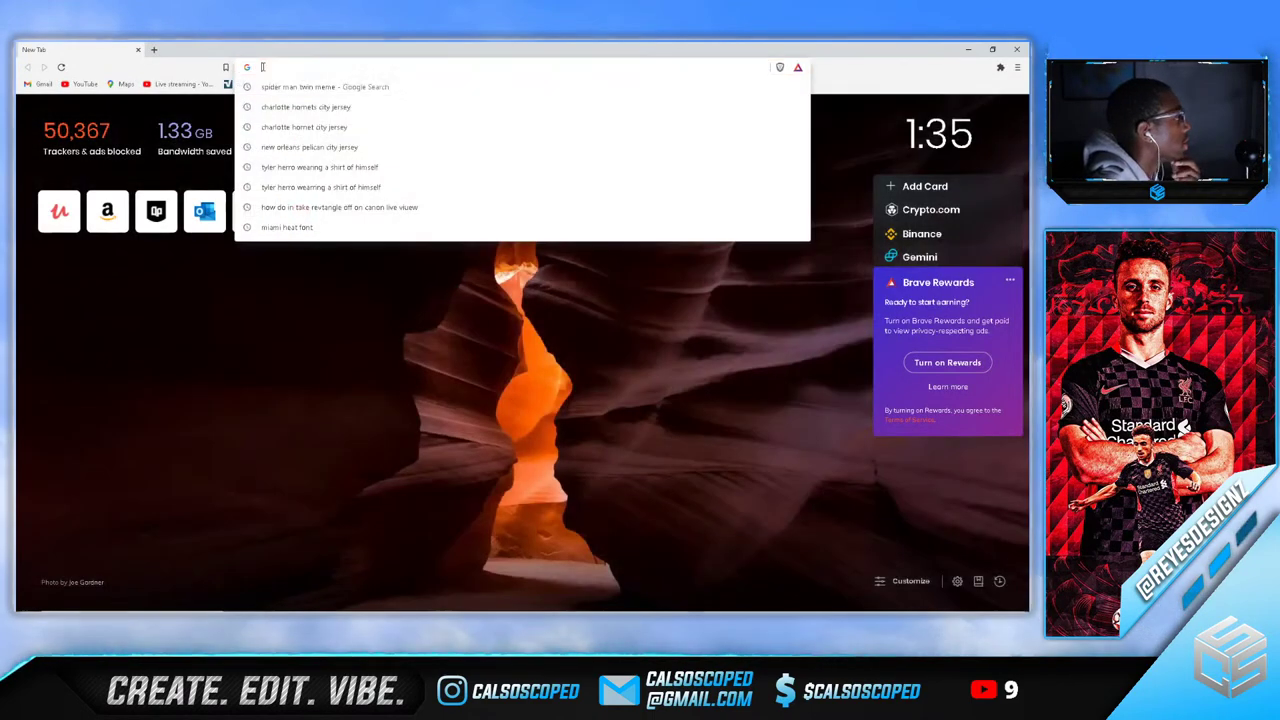
type("annis an")
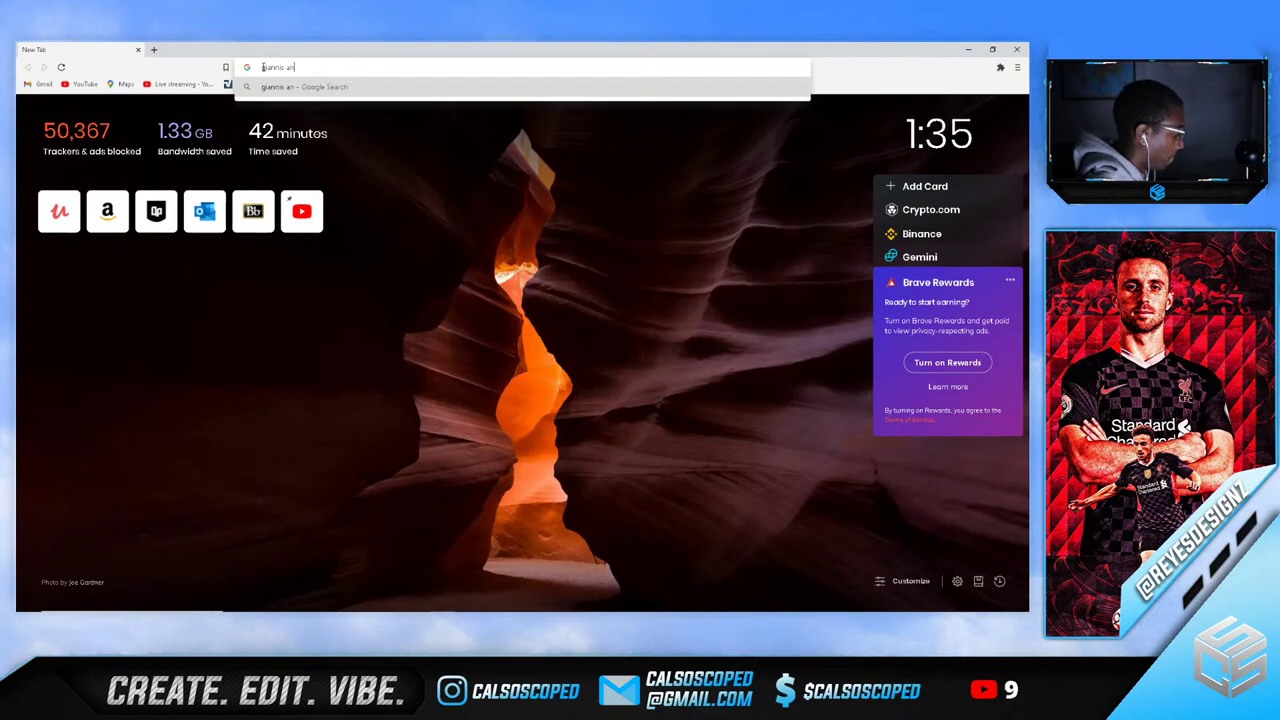
type("tetokoun")
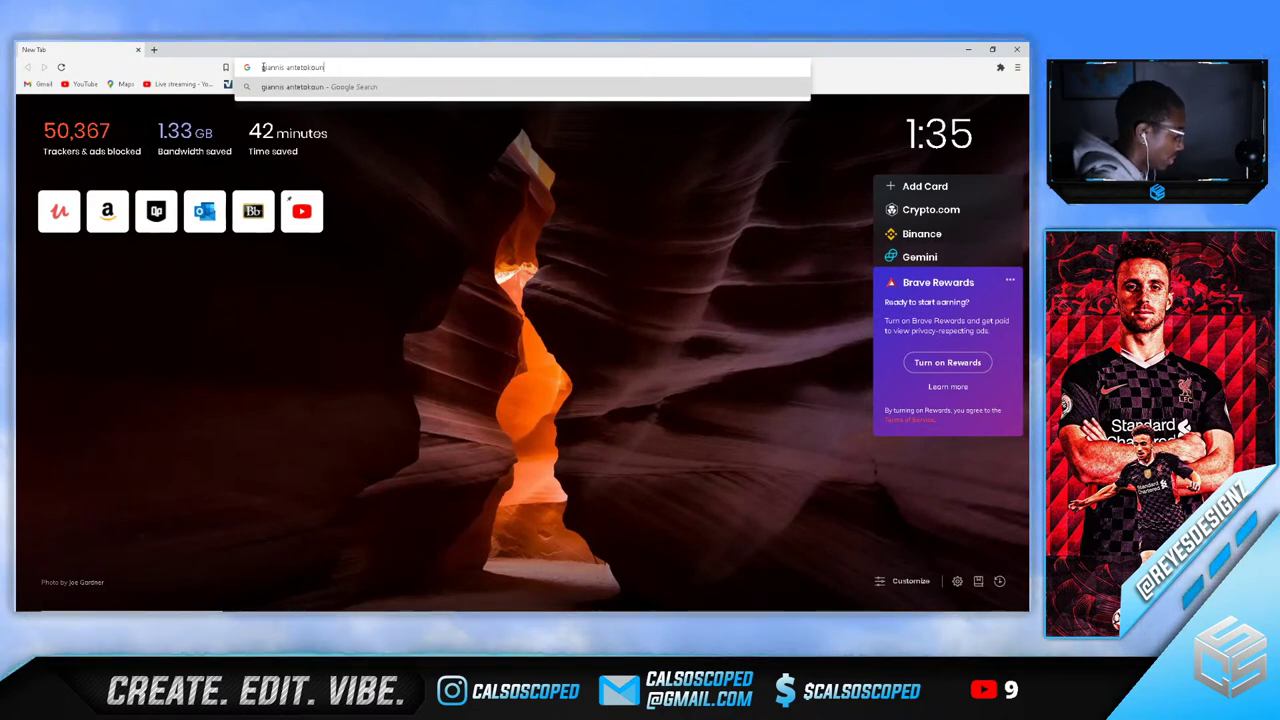
type("mpo")
key("Return")
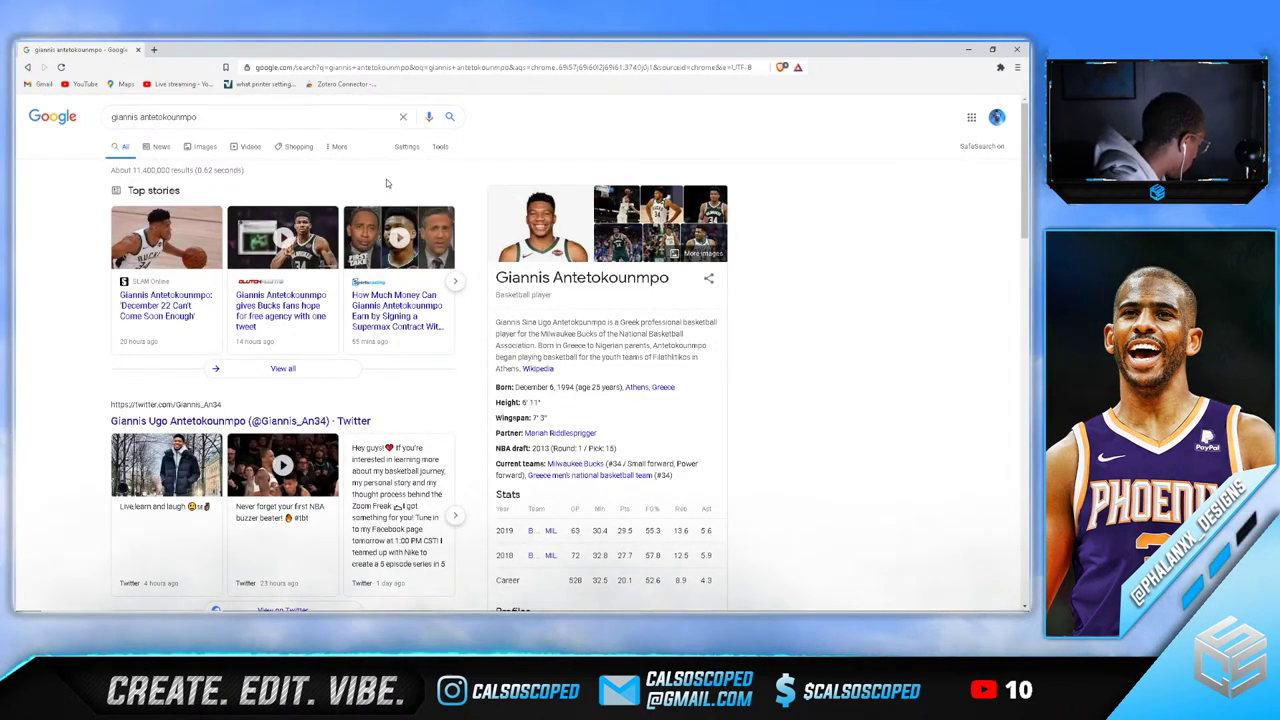
left_click(204, 147)
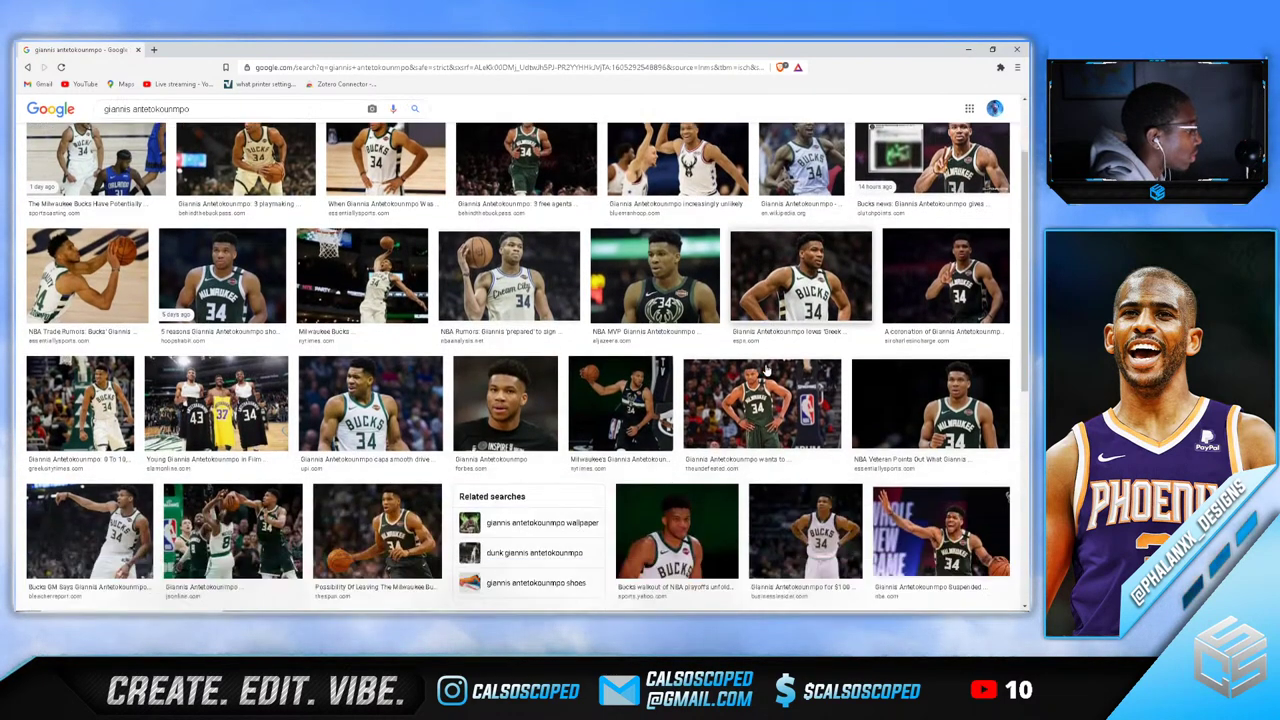
Restrict the Giannis Antetokounmpo image results to the Large size
scroll(767, 371, "down", 1)
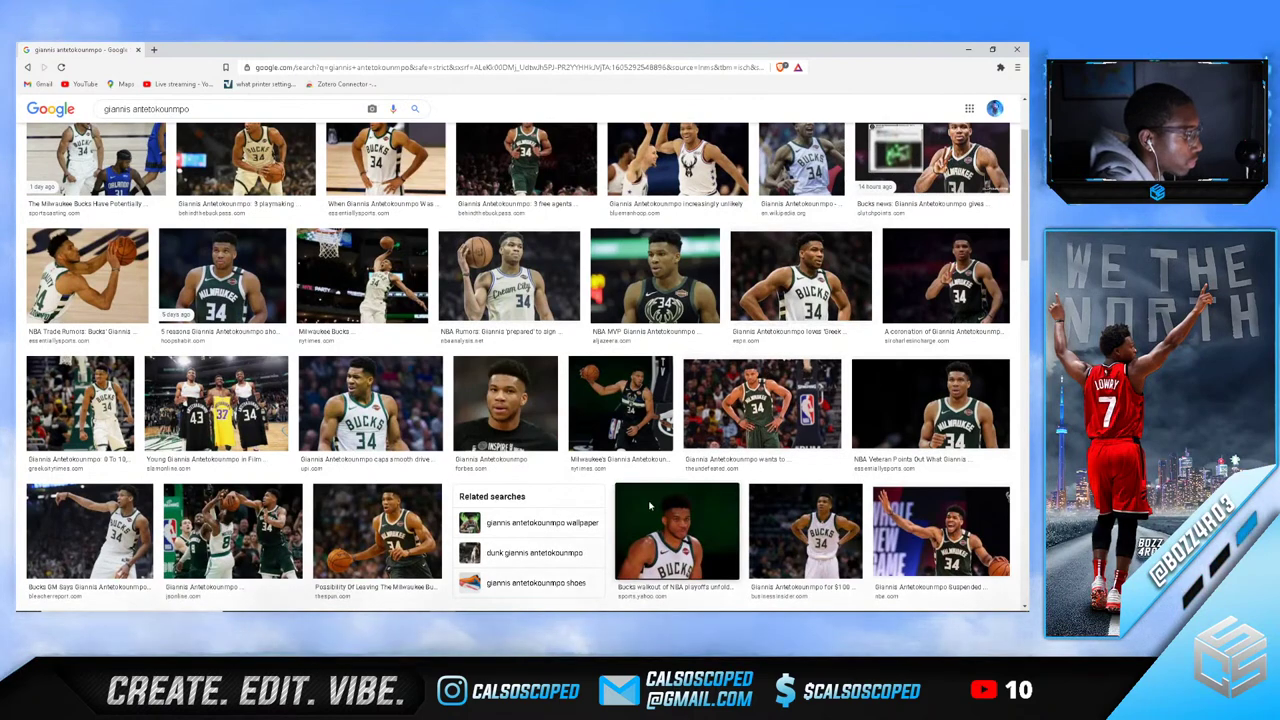
left_click(677, 530)
left_click(578, 146)
scroll(257, 160, "up", 3)
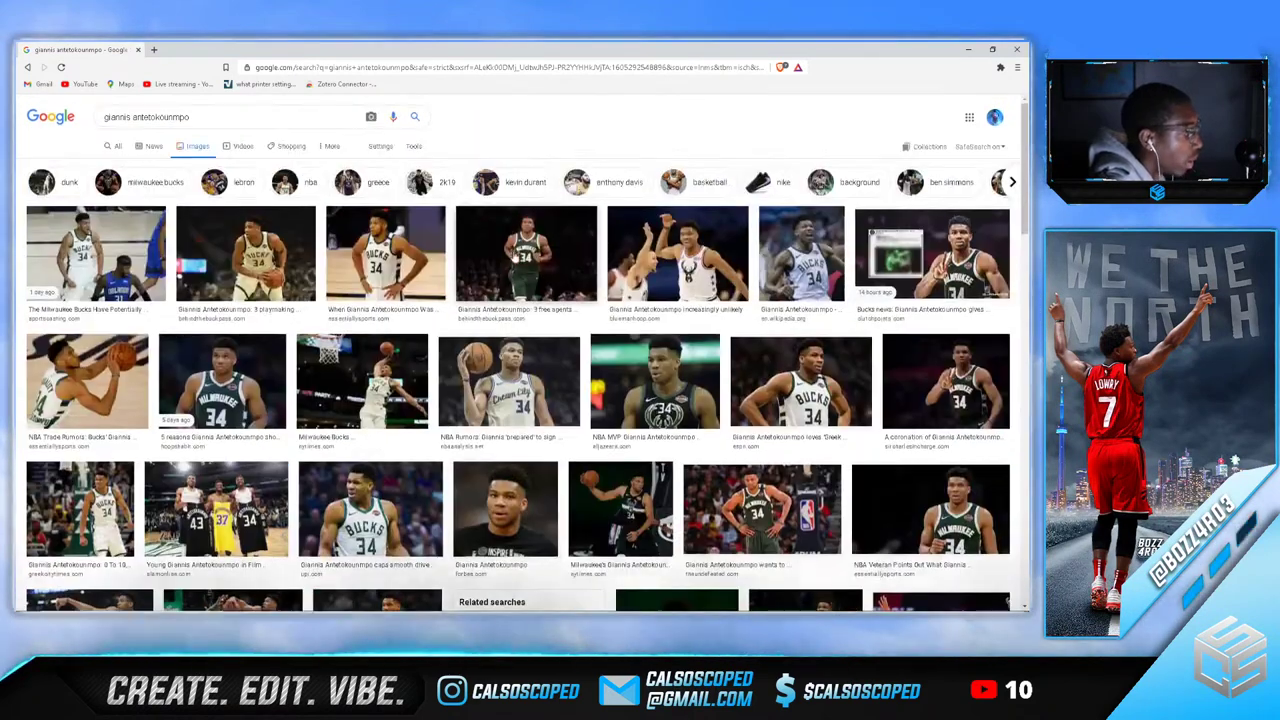
scroll(257, 160, "up", 1)
left_click(109, 161)
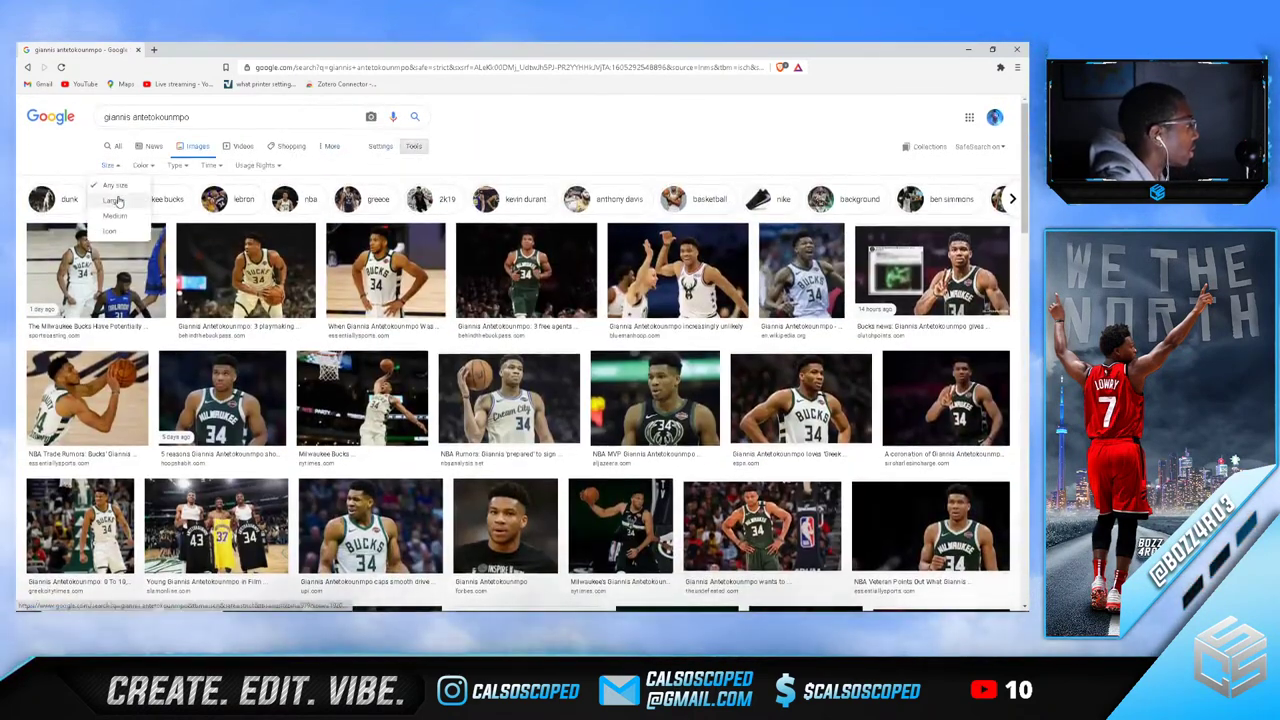
left_click(117, 200)
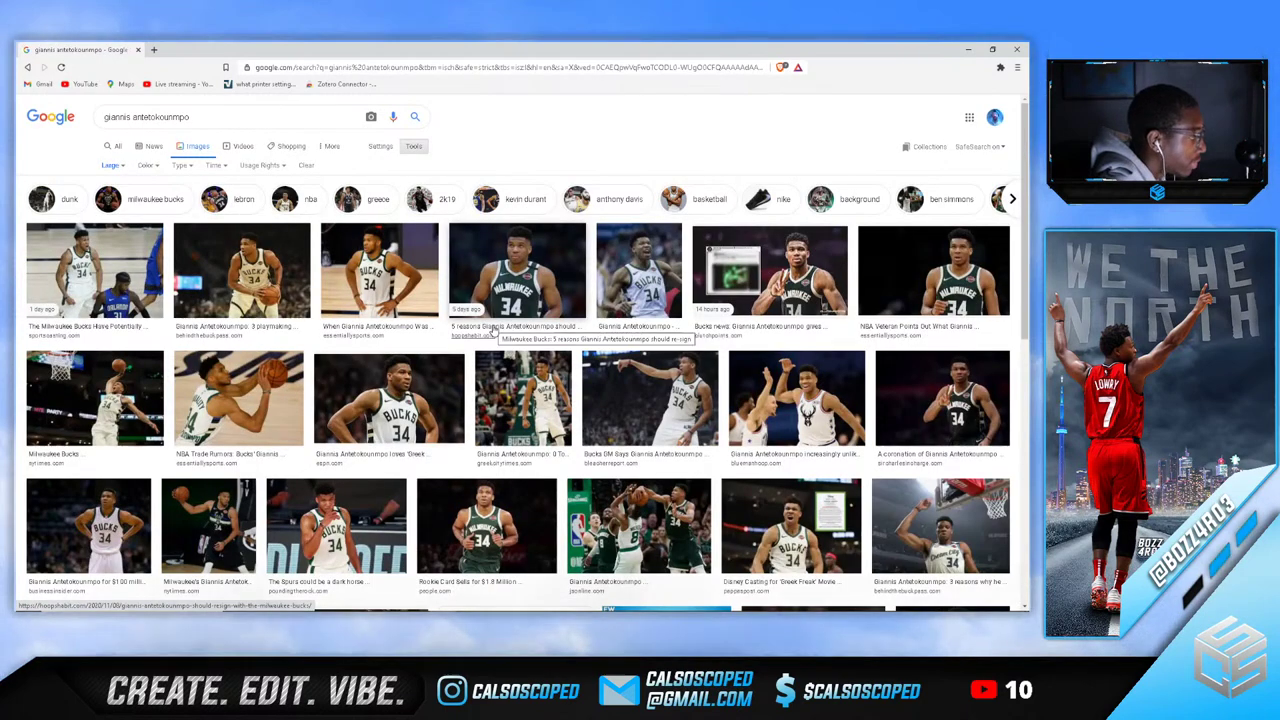
Preview the dark Milwaukee jersey photo from Hoops Habit and a related shot in the white Bucks jersey
left_click(515, 280)
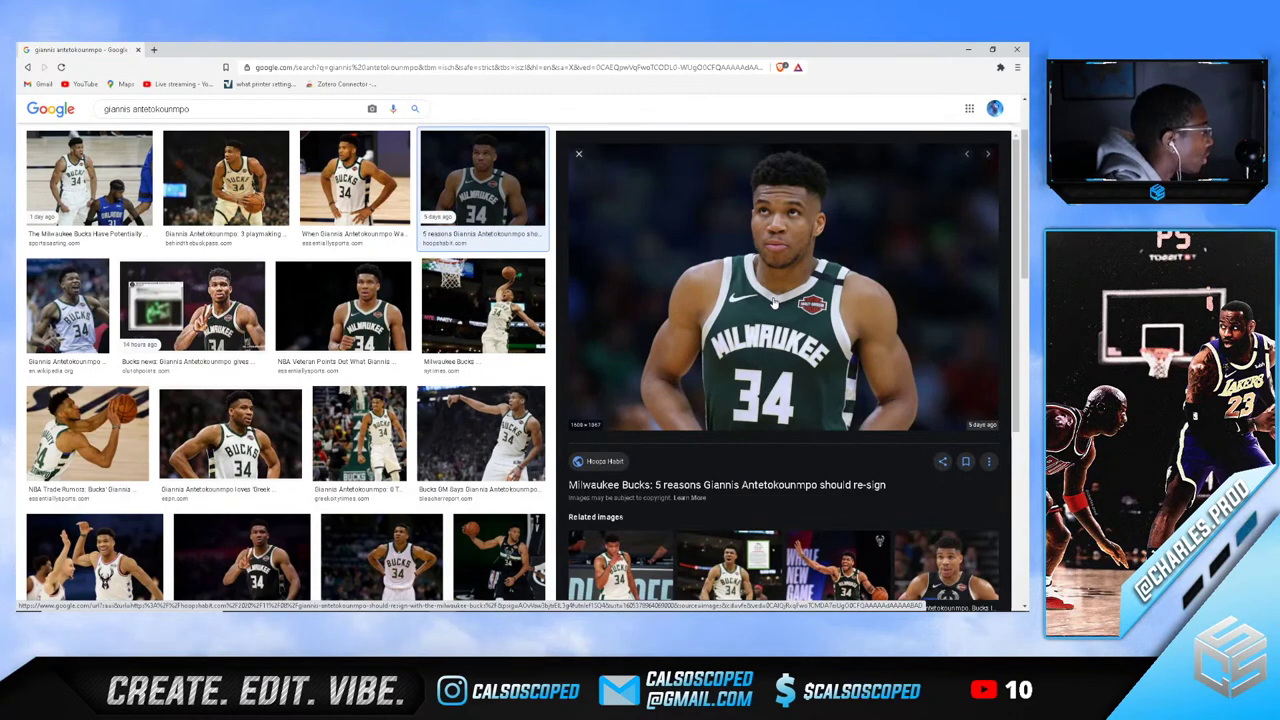
scroll(741, 305, "down", 3)
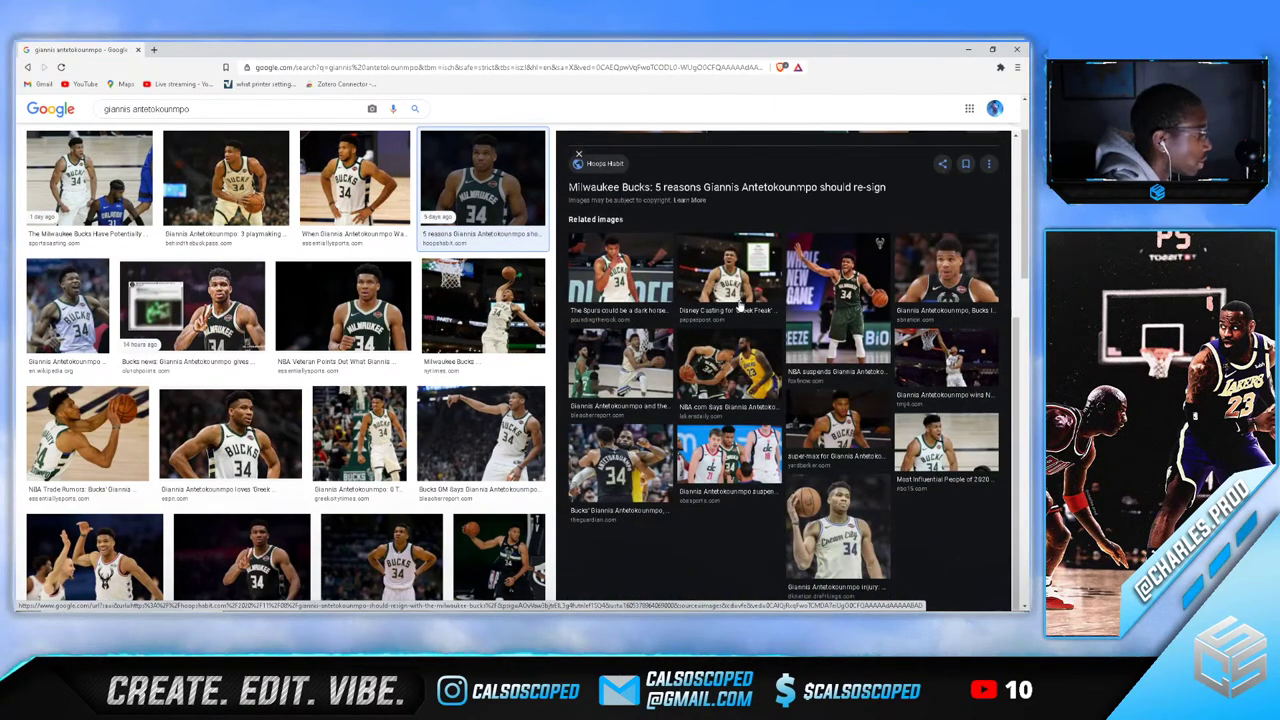
left_click(946, 440)
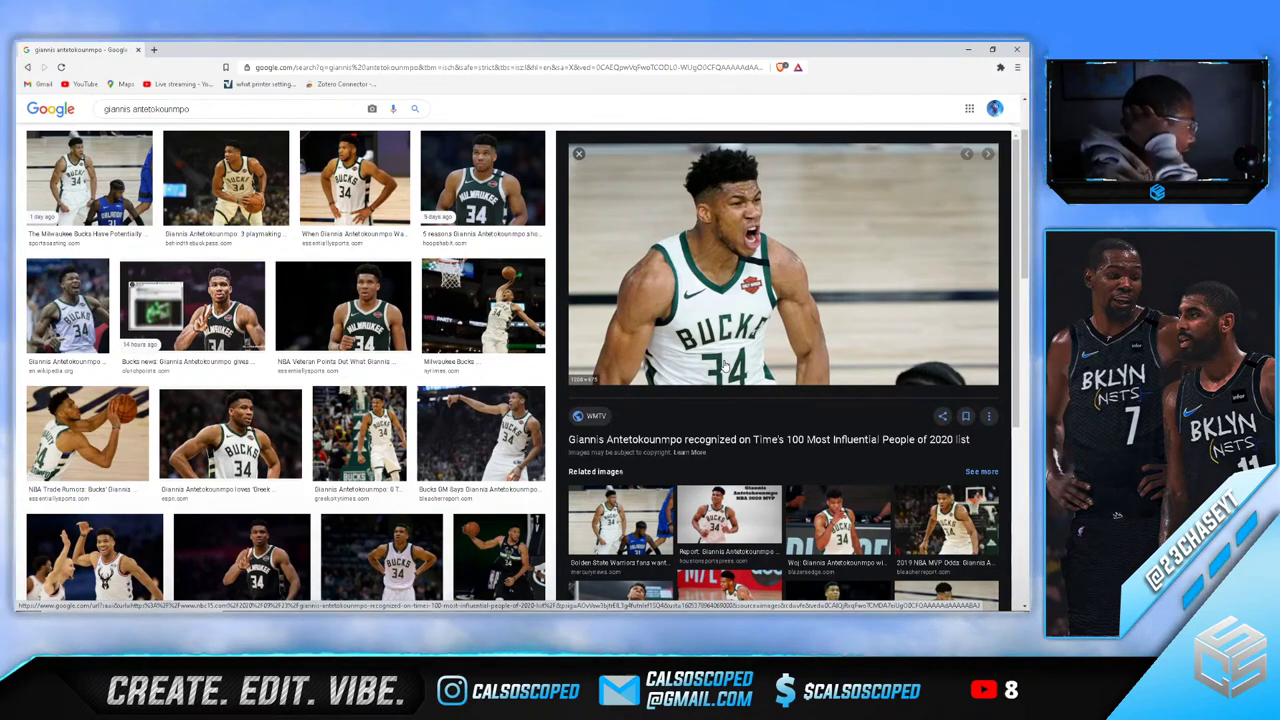
scroll(262, 368, "down", 5)
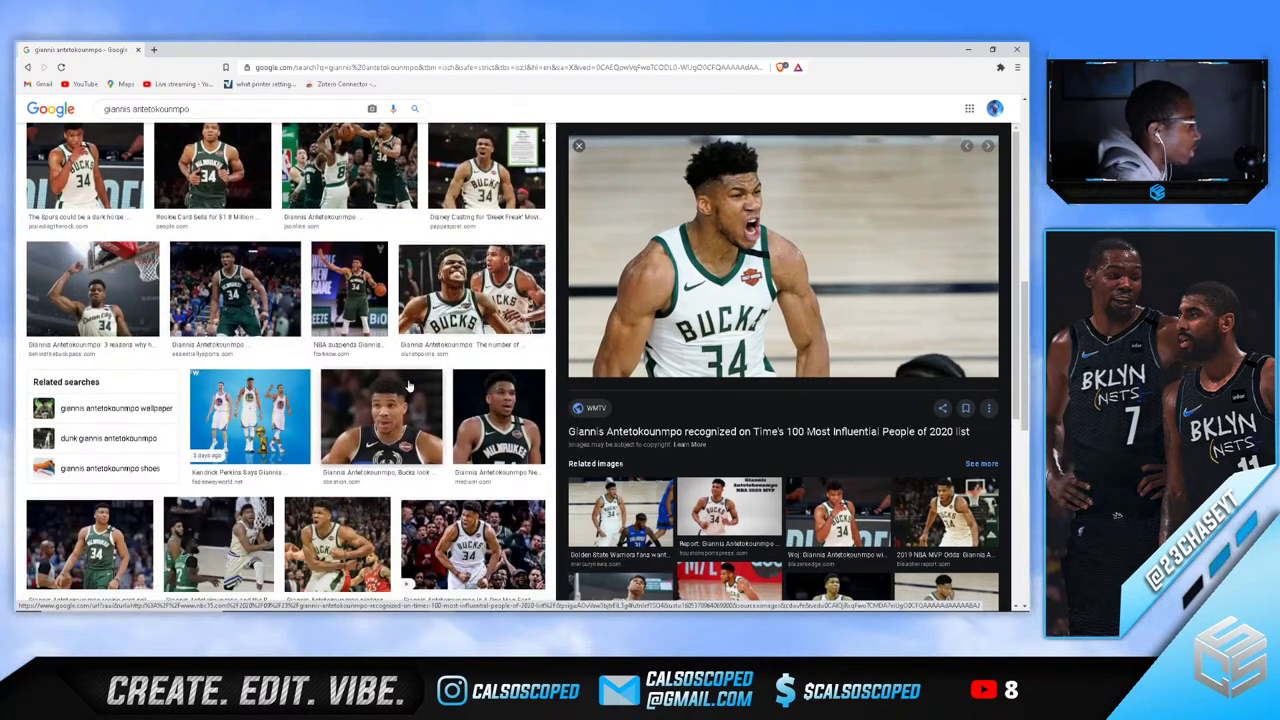
Preview the close-up dark green Milwaukee jersey photo from Medium and compare it with further image results
left_click(498, 415)
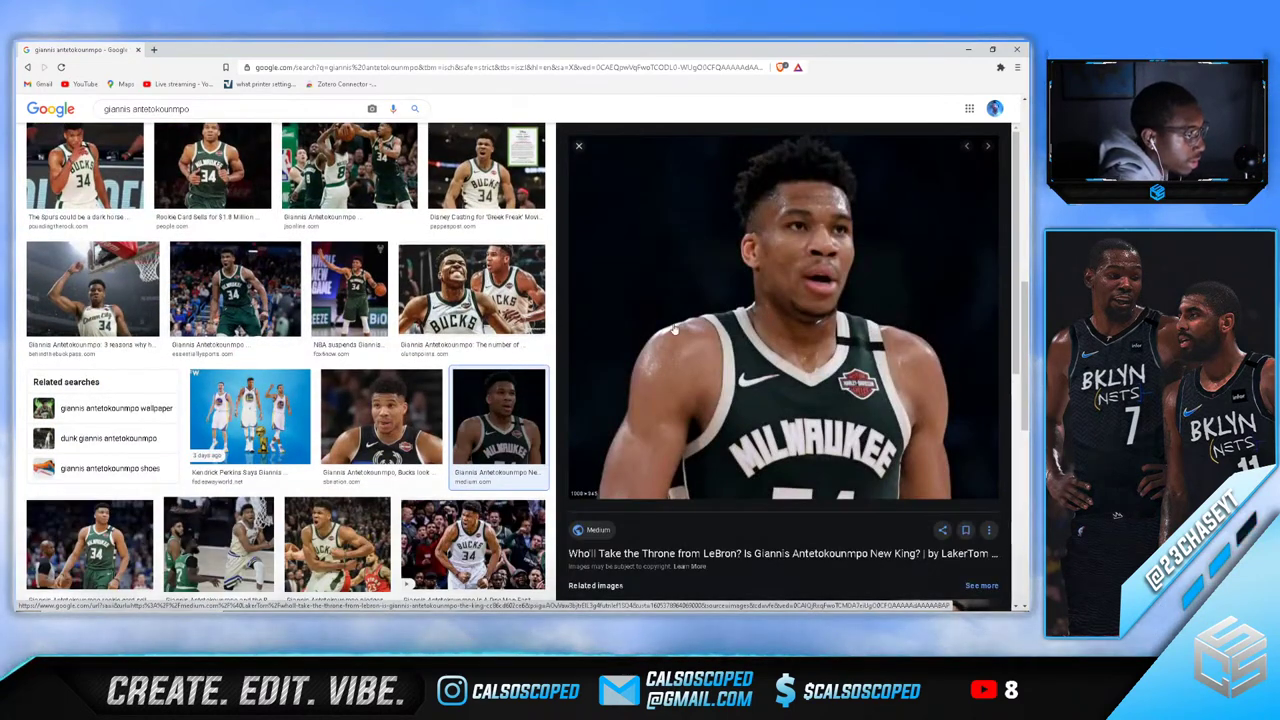
scroll(673, 329, "down", 4)
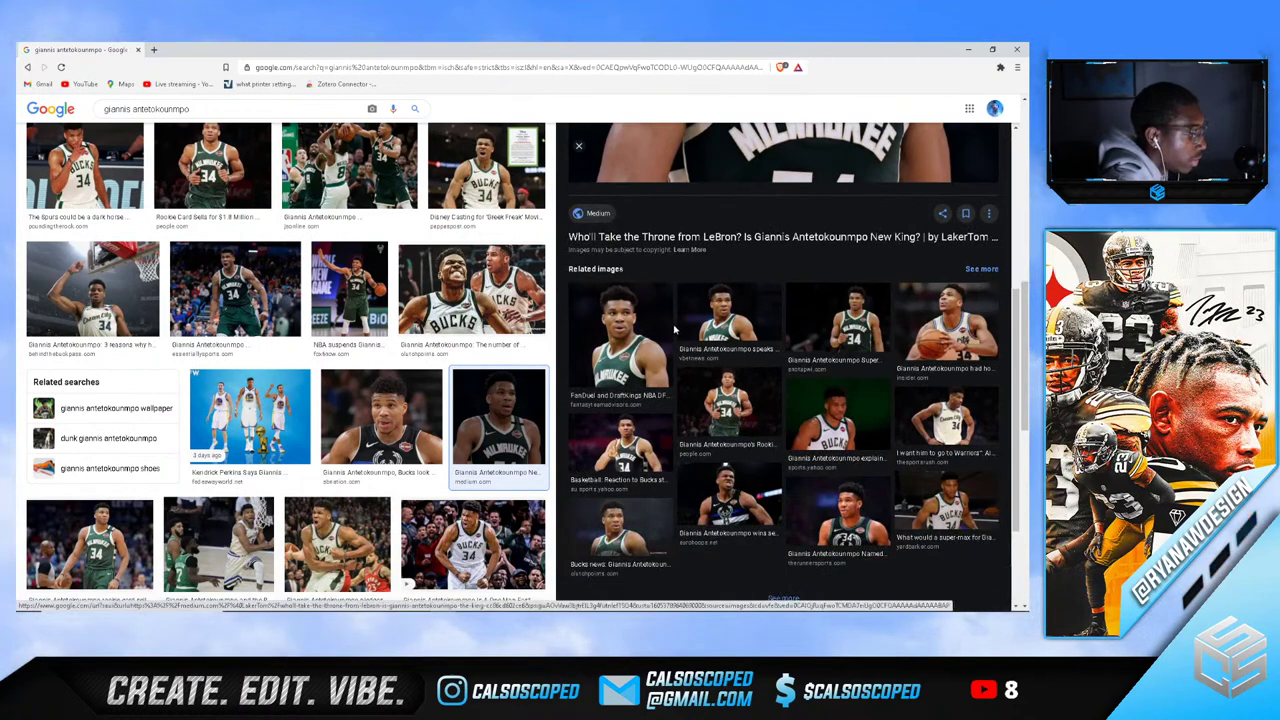
scroll(479, 341, "down", 5)
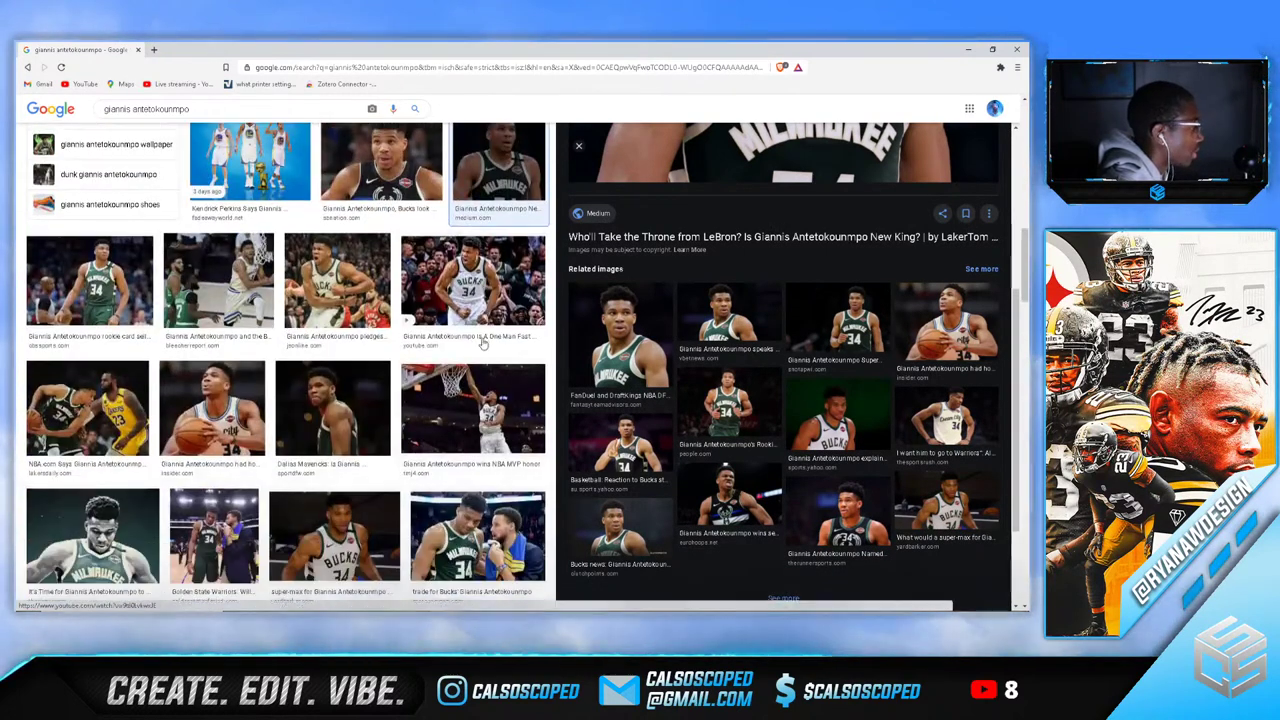
scroll(479, 341, "down", 1)
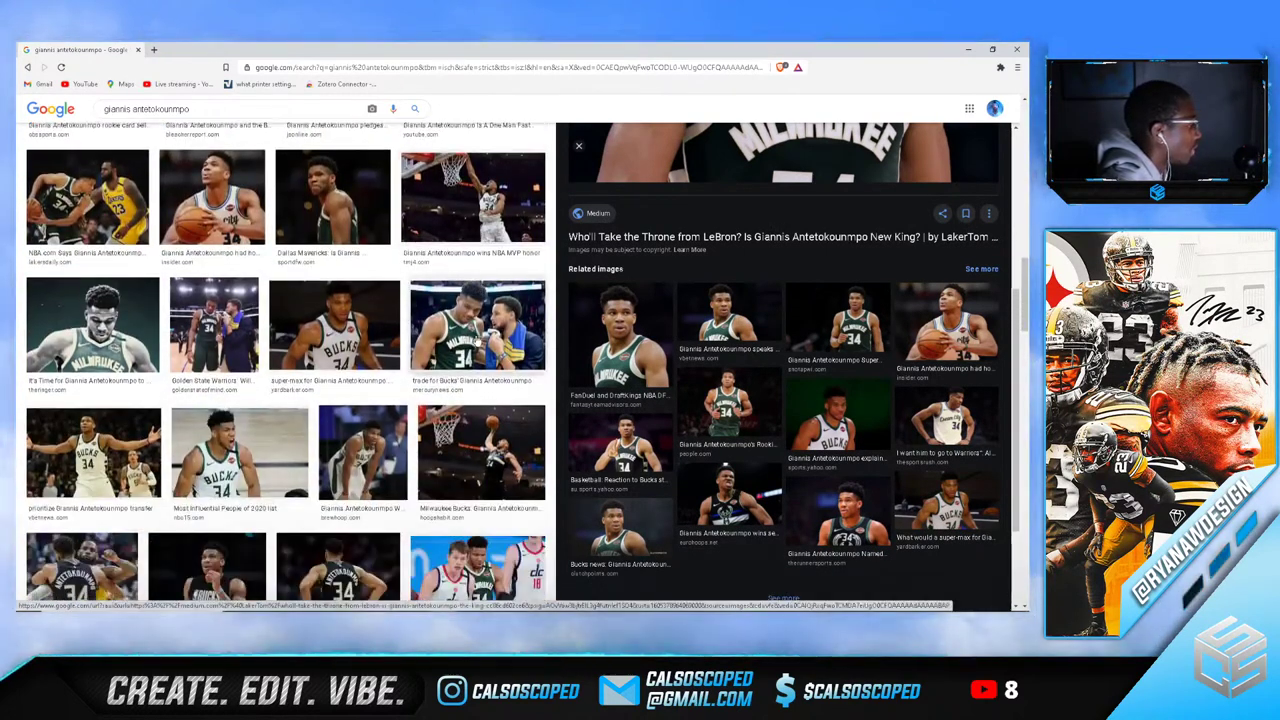
left_click(240, 452)
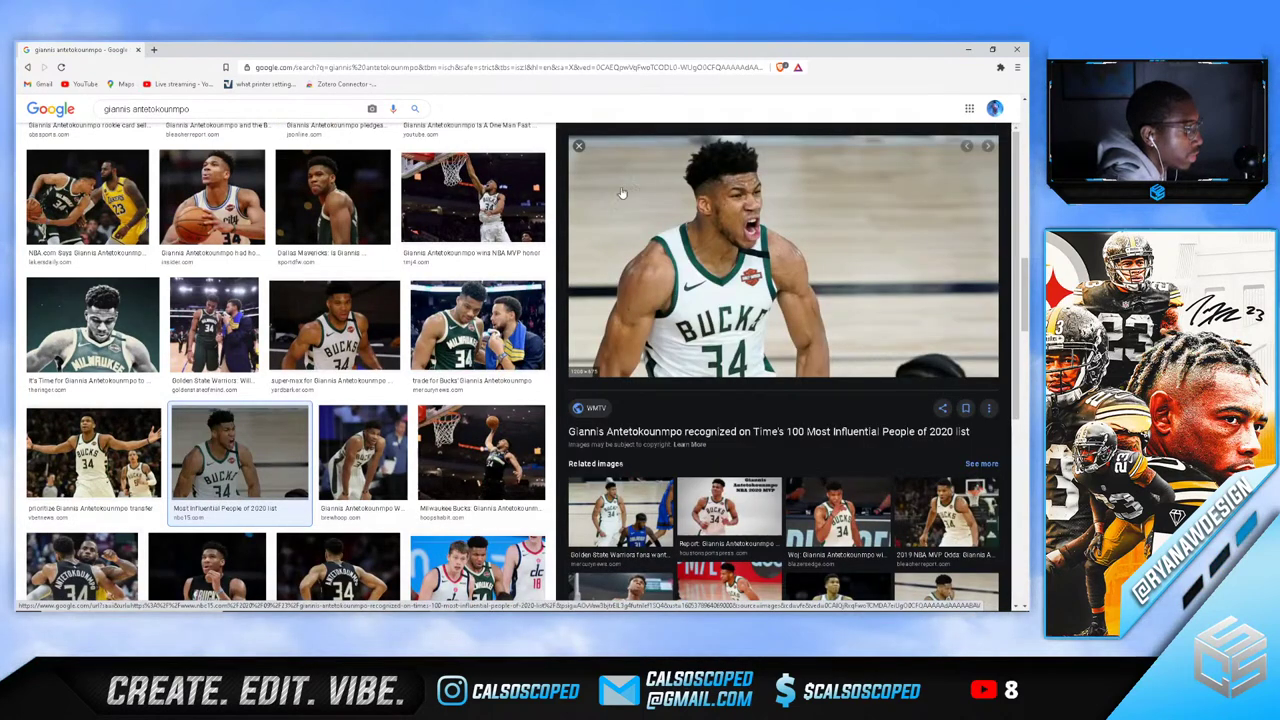
left_click(28, 68)
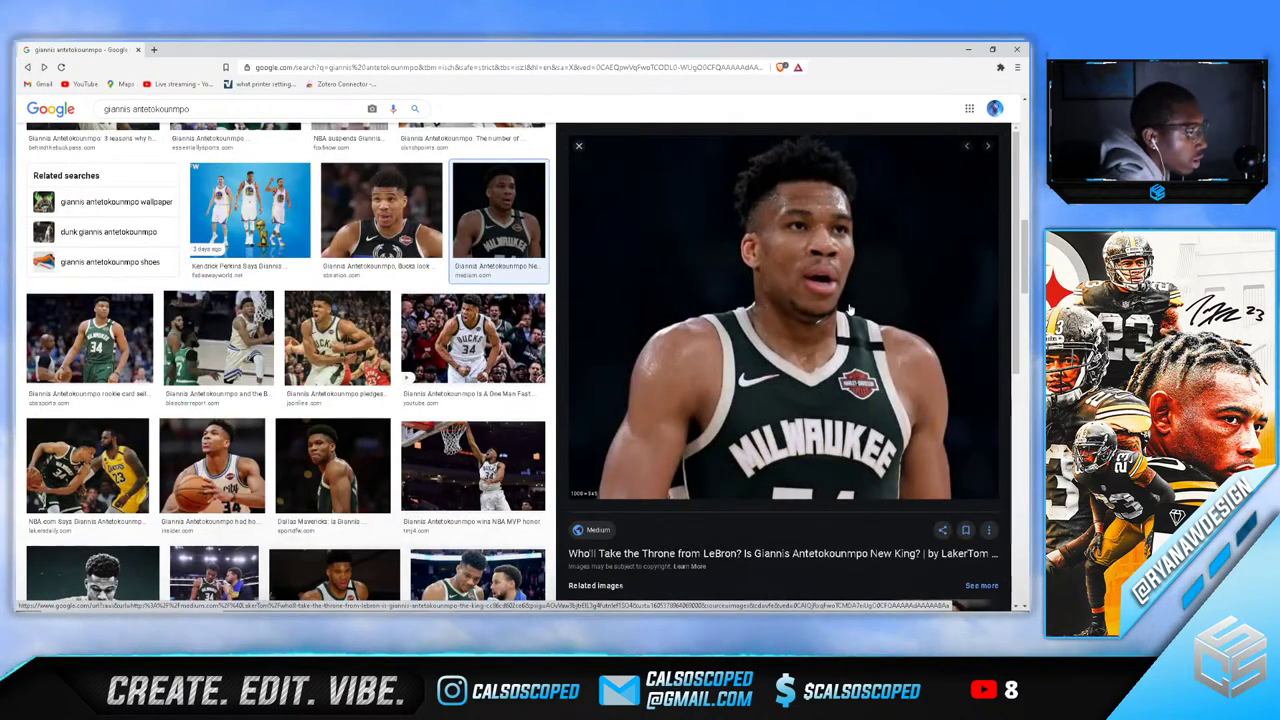
scroll(848, 310, "down", 3)
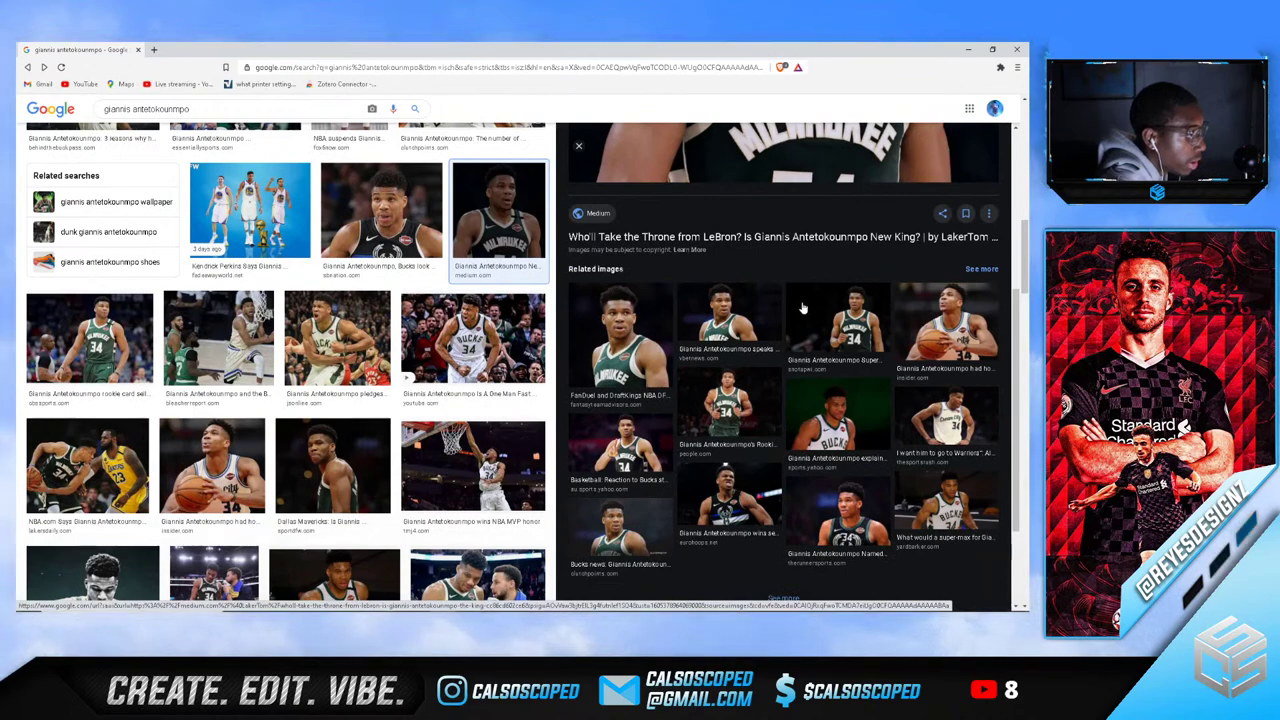
scroll(802, 308, "up", 3)
scroll(405, 318, "down", 4)
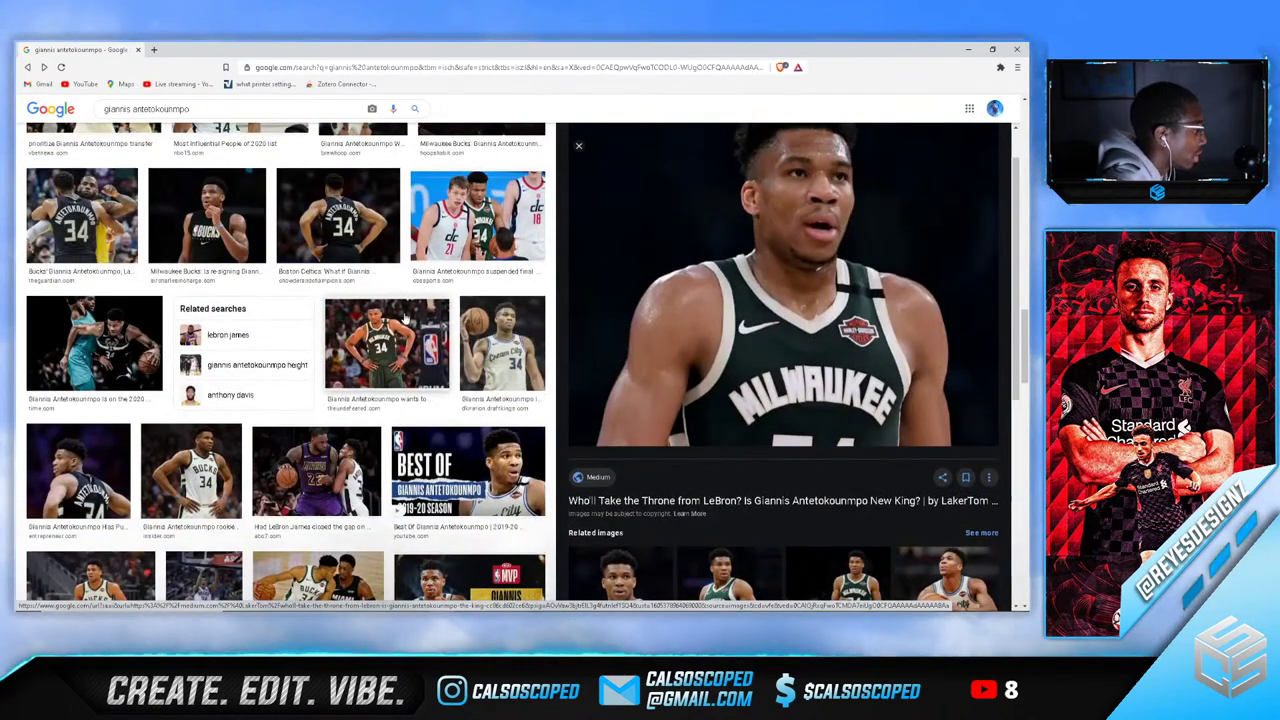
scroll(405, 317, "down", 2)
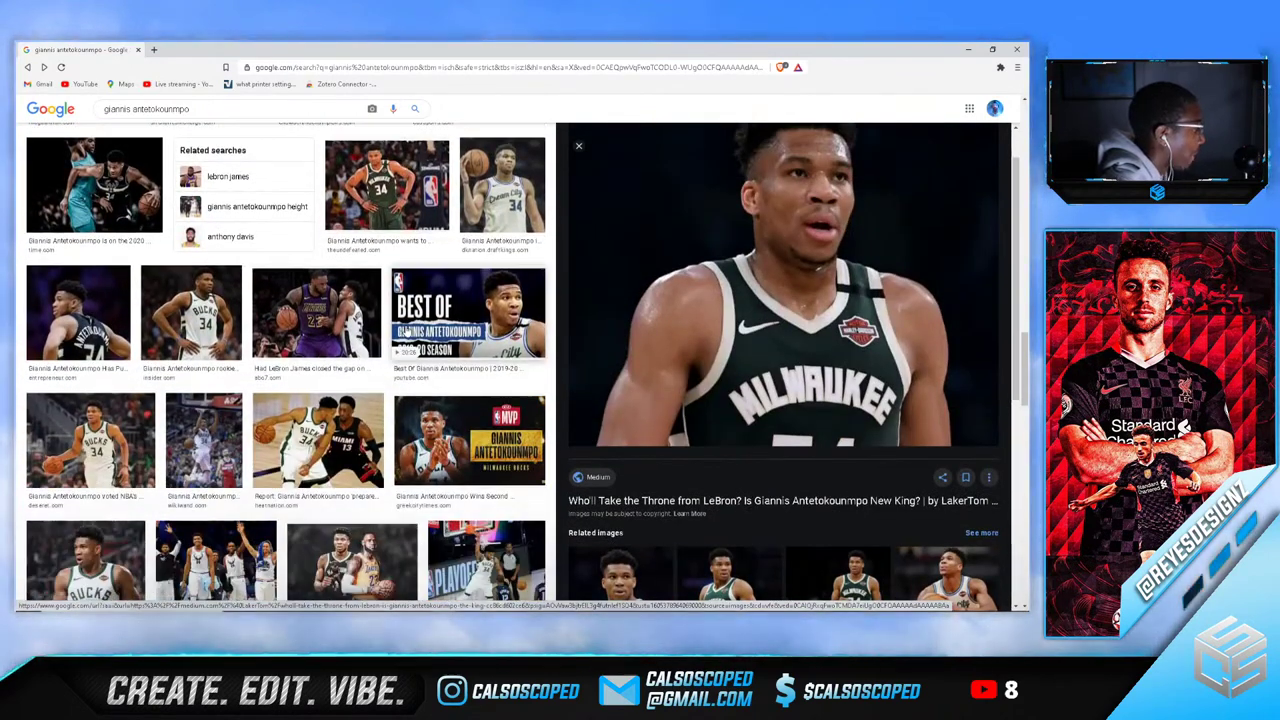
scroll(405, 330, "down", 3)
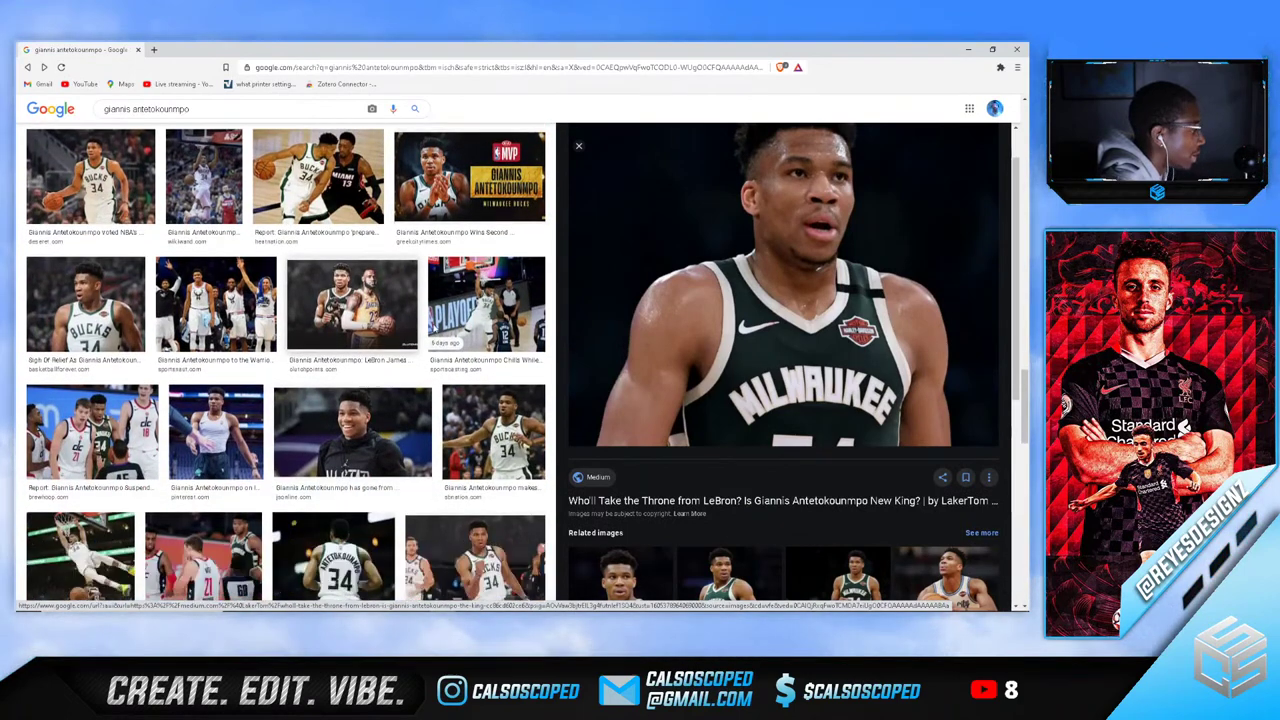
Save the Medium close-up photo as JPEG "giannis stripwe" in the tyler herro own jersey folder and return to Photoshop
right_click(811, 298)
left_click(860, 399)
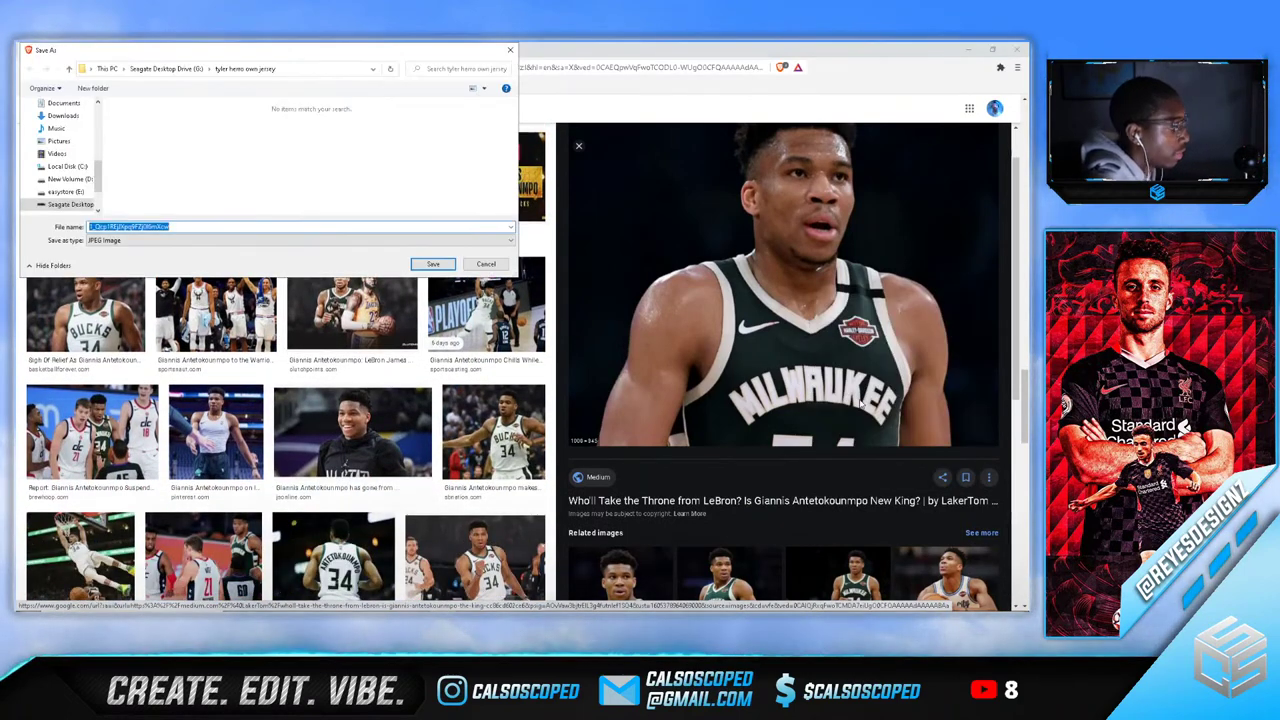
type("gia")
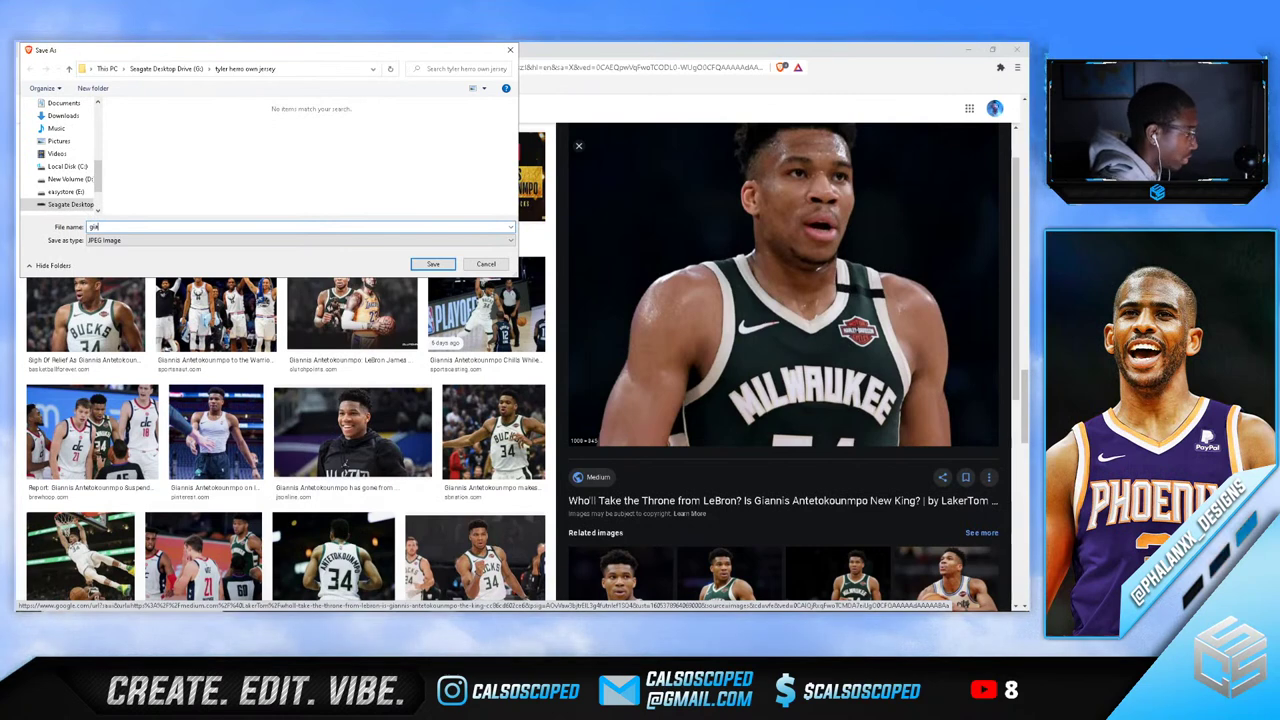
type("nnis stripwe")
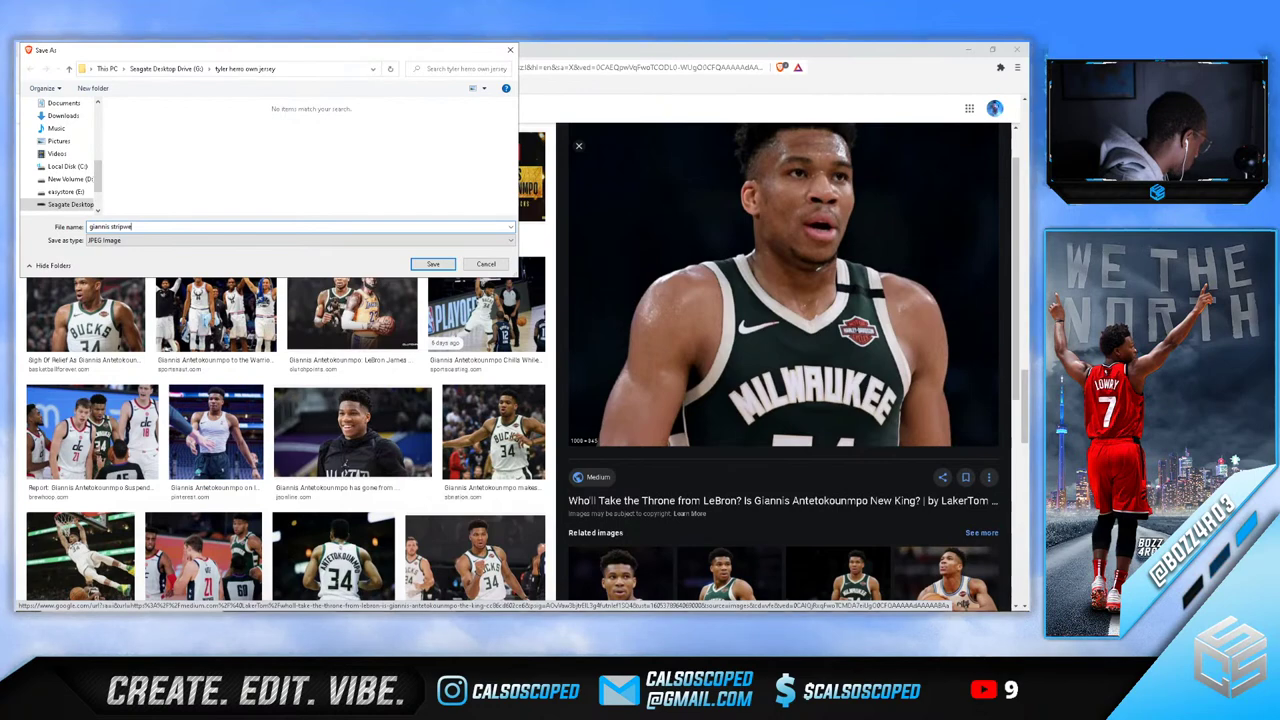
key("Return")
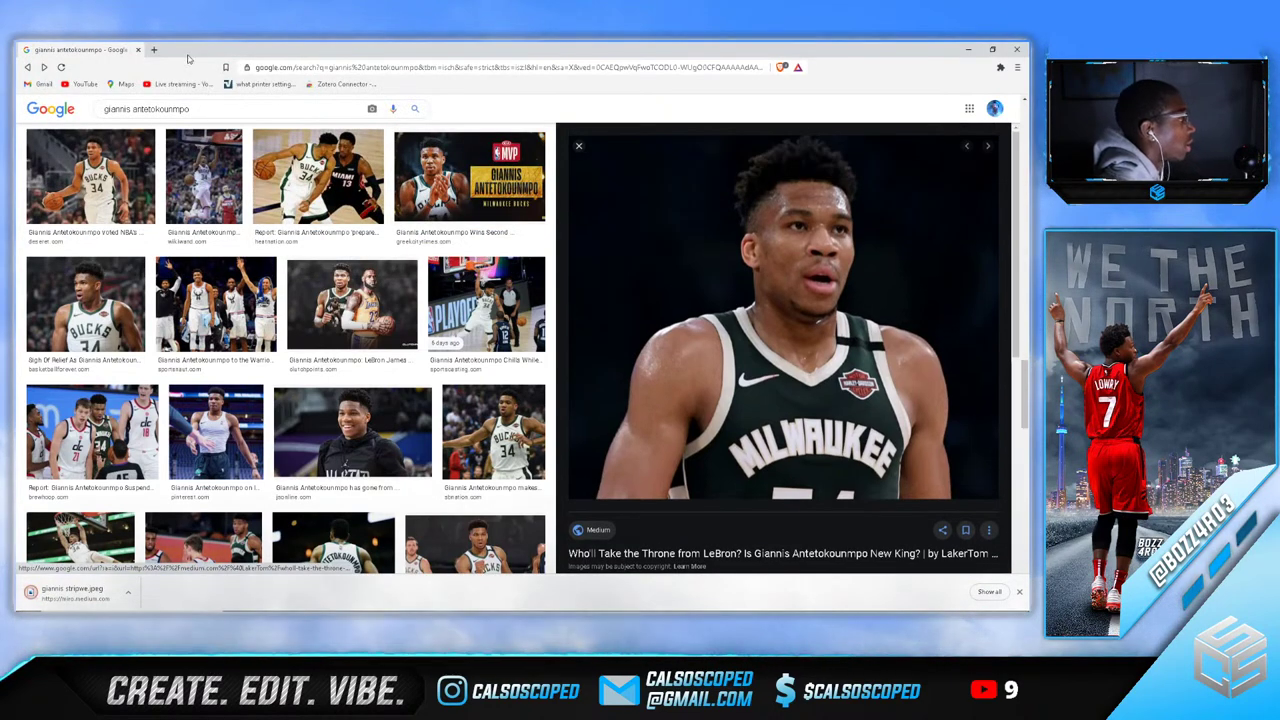
left_click(137, 50)
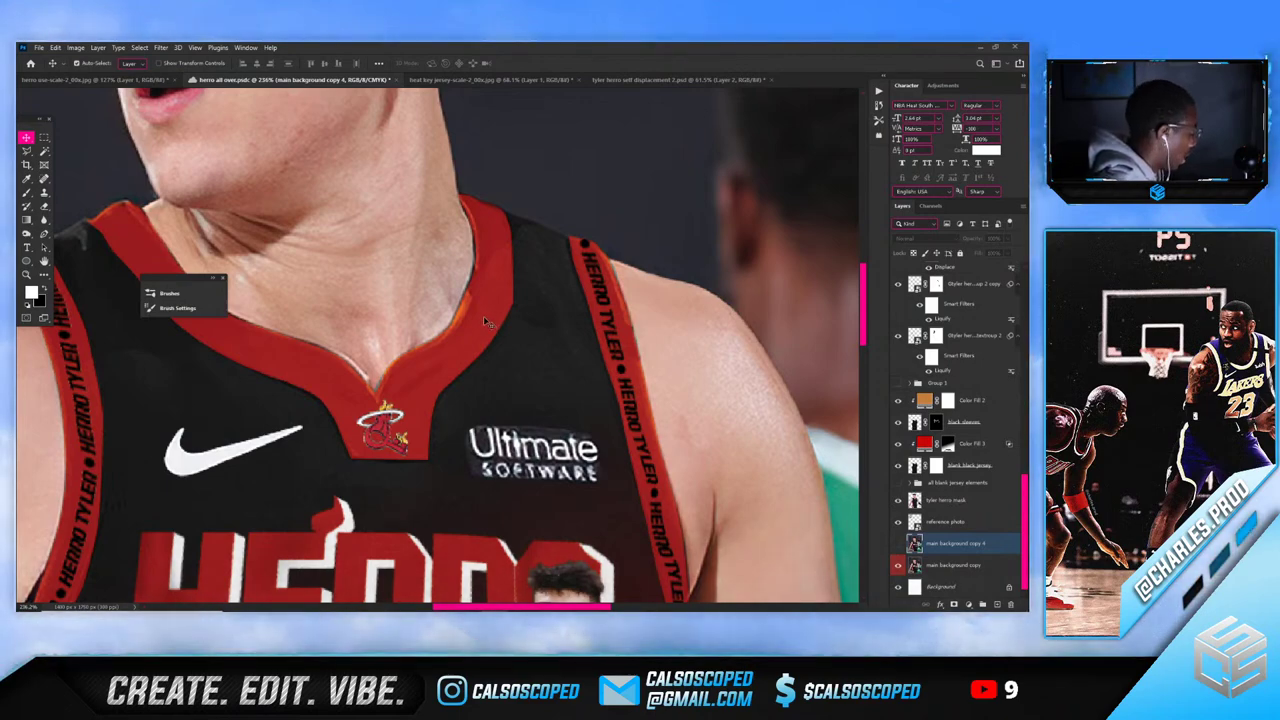
Check the whole jersey composition and save the herro all over document
scroll(520, 354, "down", 5)
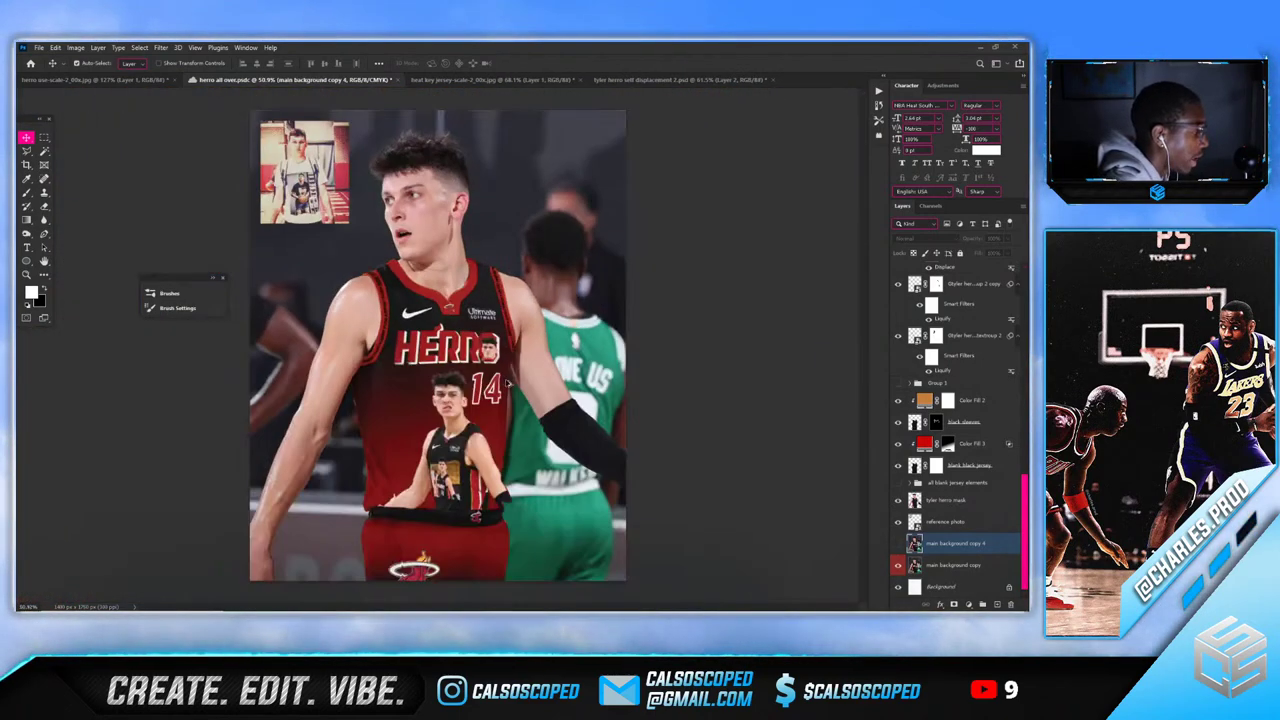
scroll(447, 331, "up", 2)
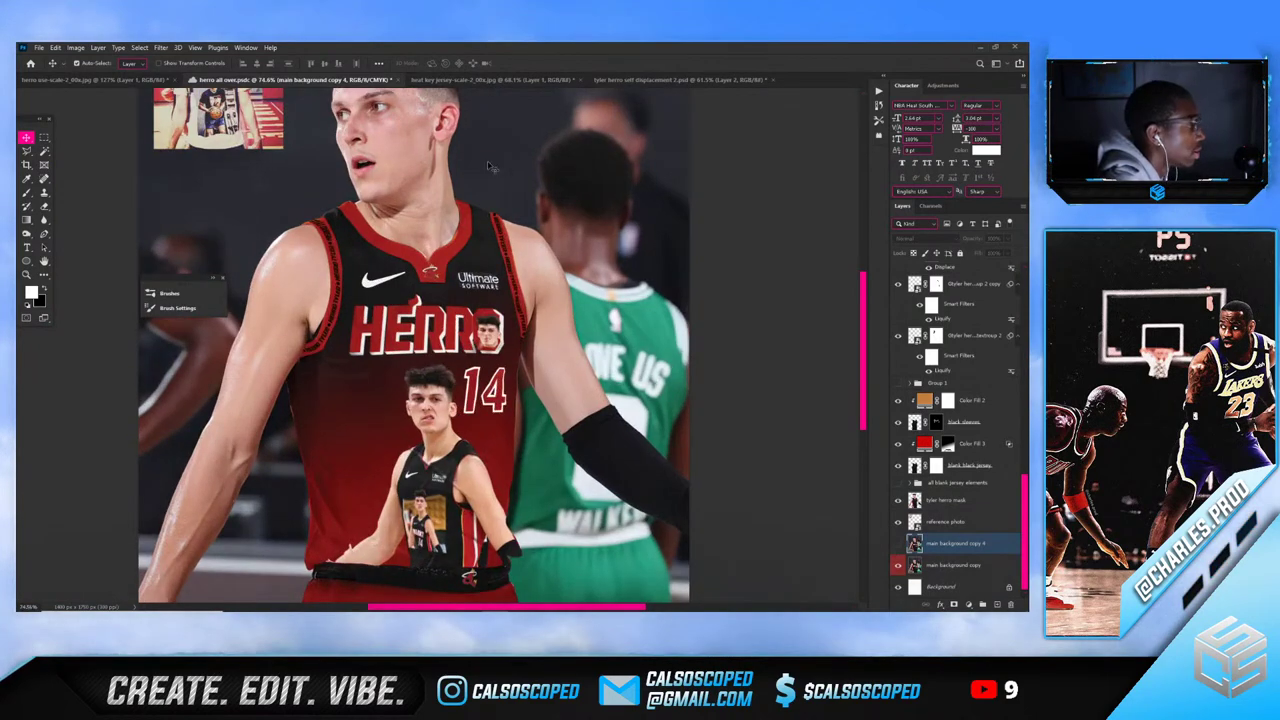
key("ctrl+s")
scroll(465, 255, "up", 1)
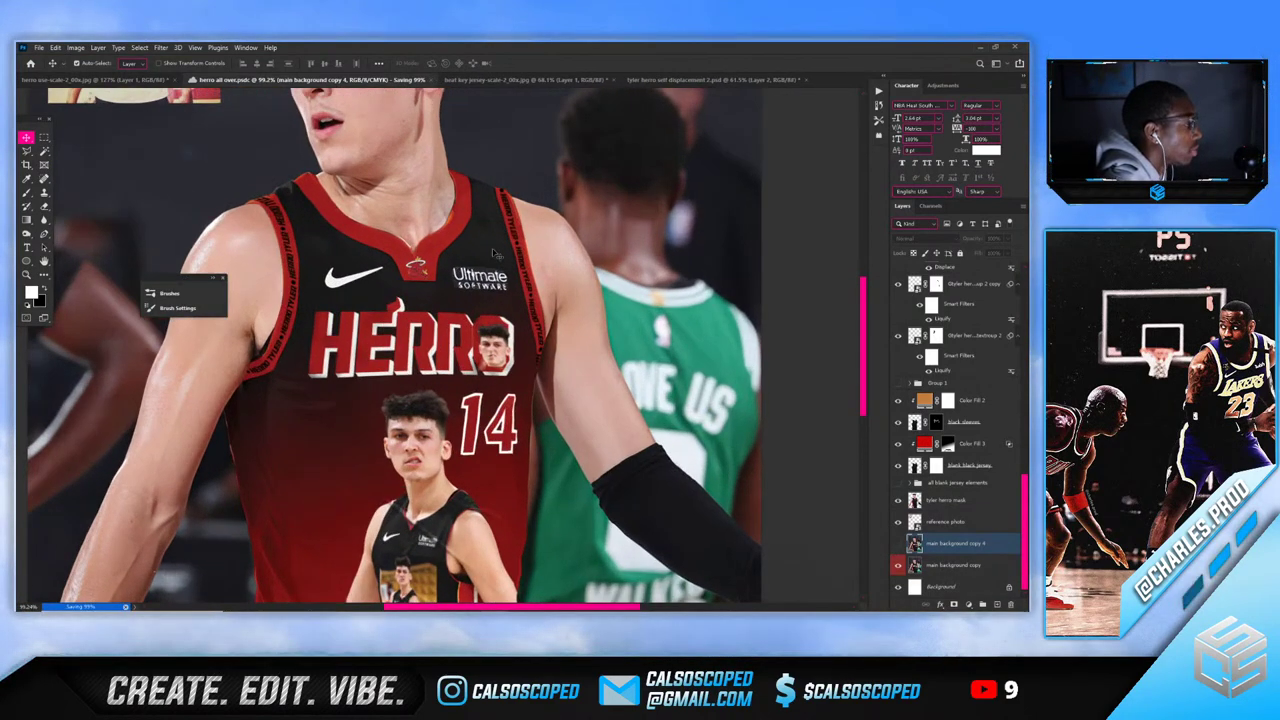
left_click(689, 80)
left_click(462, 81)
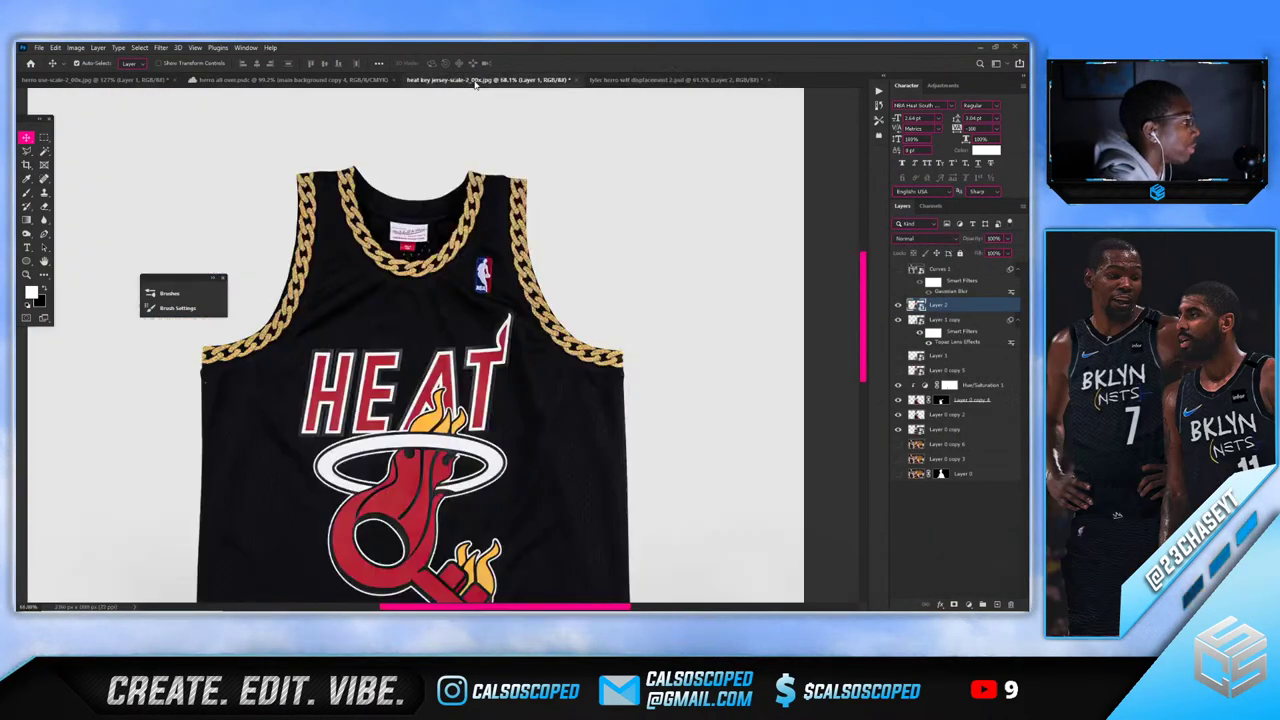
left_click(355, 80)
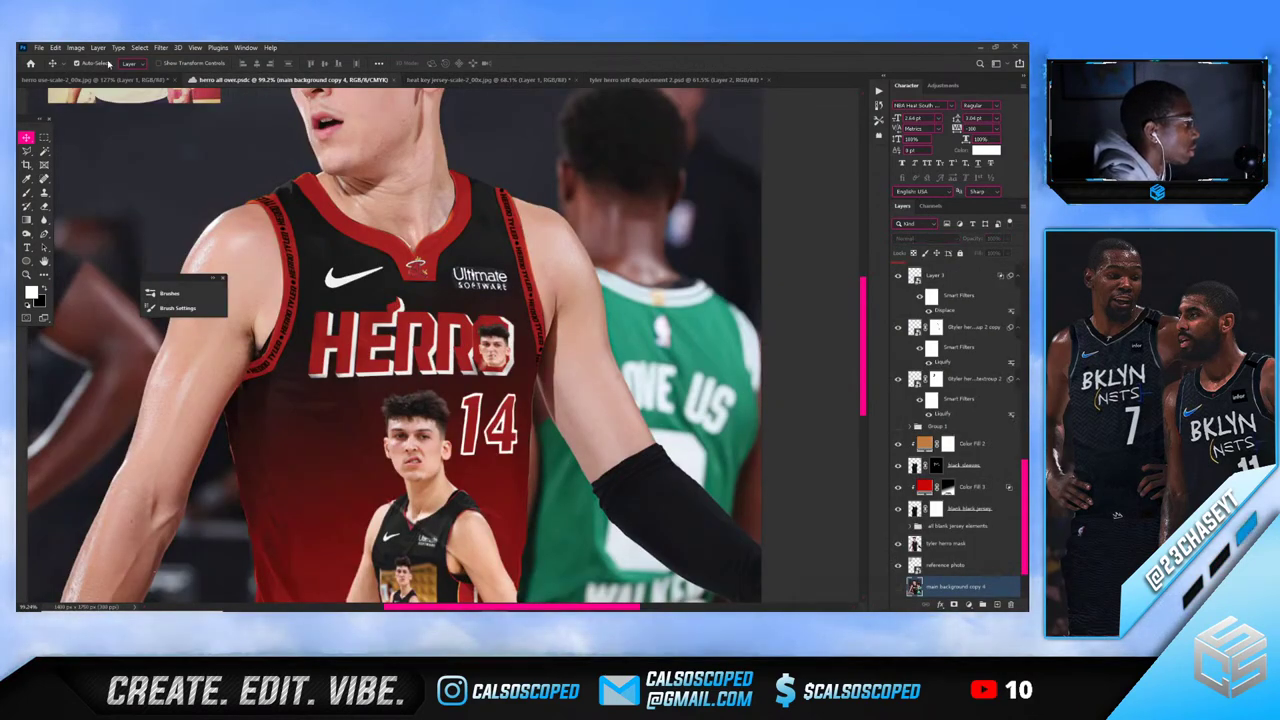
Open the giannis stripwe photo from the tyler herro own jersey folder and unlock its background layer
left_click(38, 47)
left_click(52, 65)
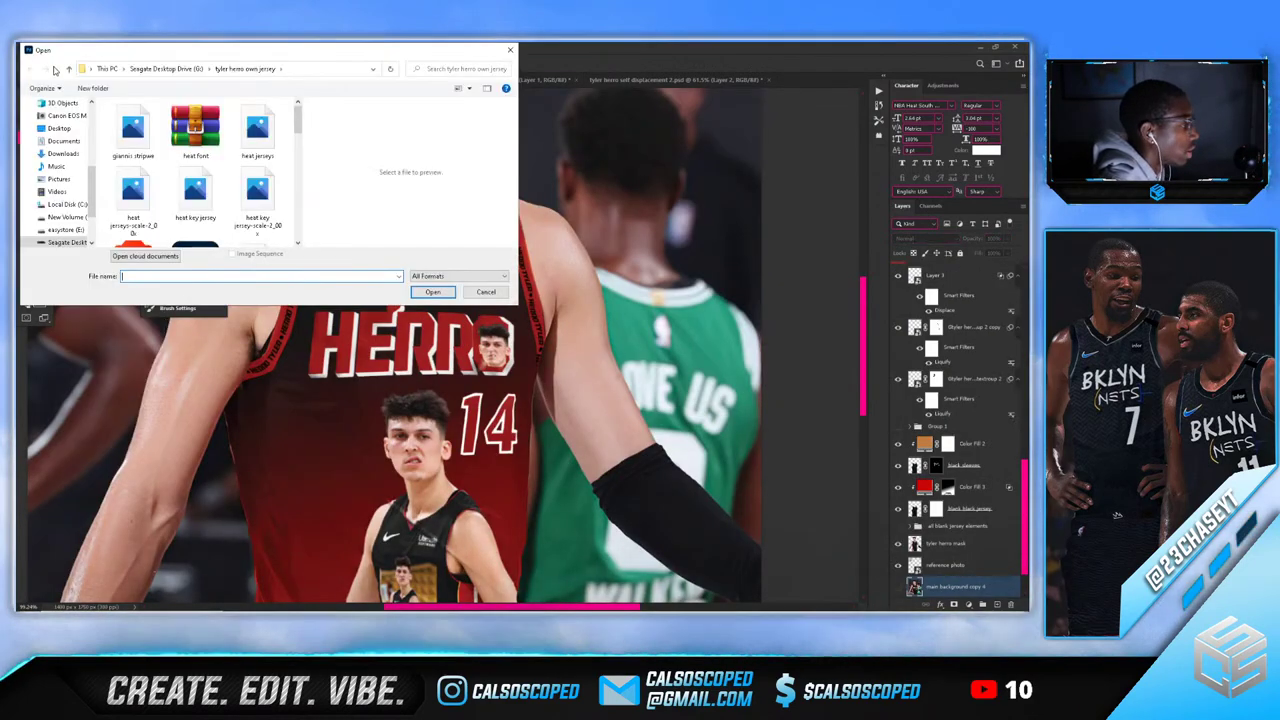
scroll(195, 210, "down", 2)
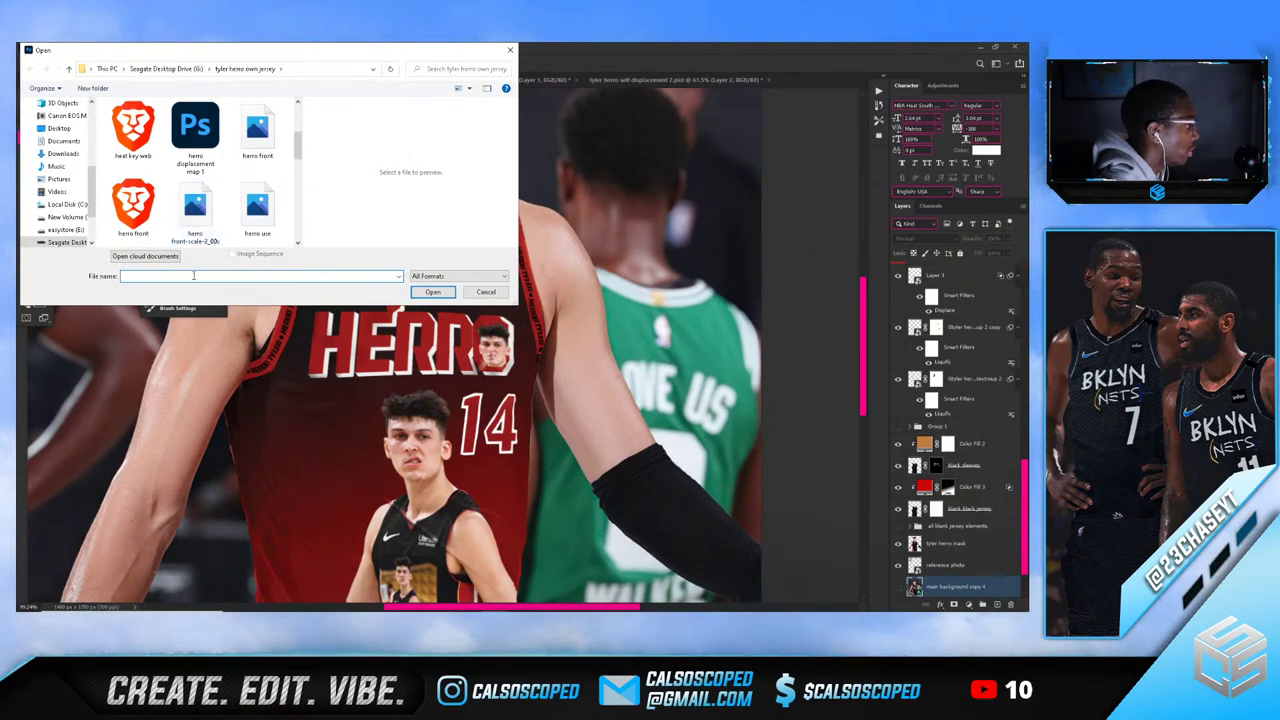
type("gia")
key("Down")
key("Return")
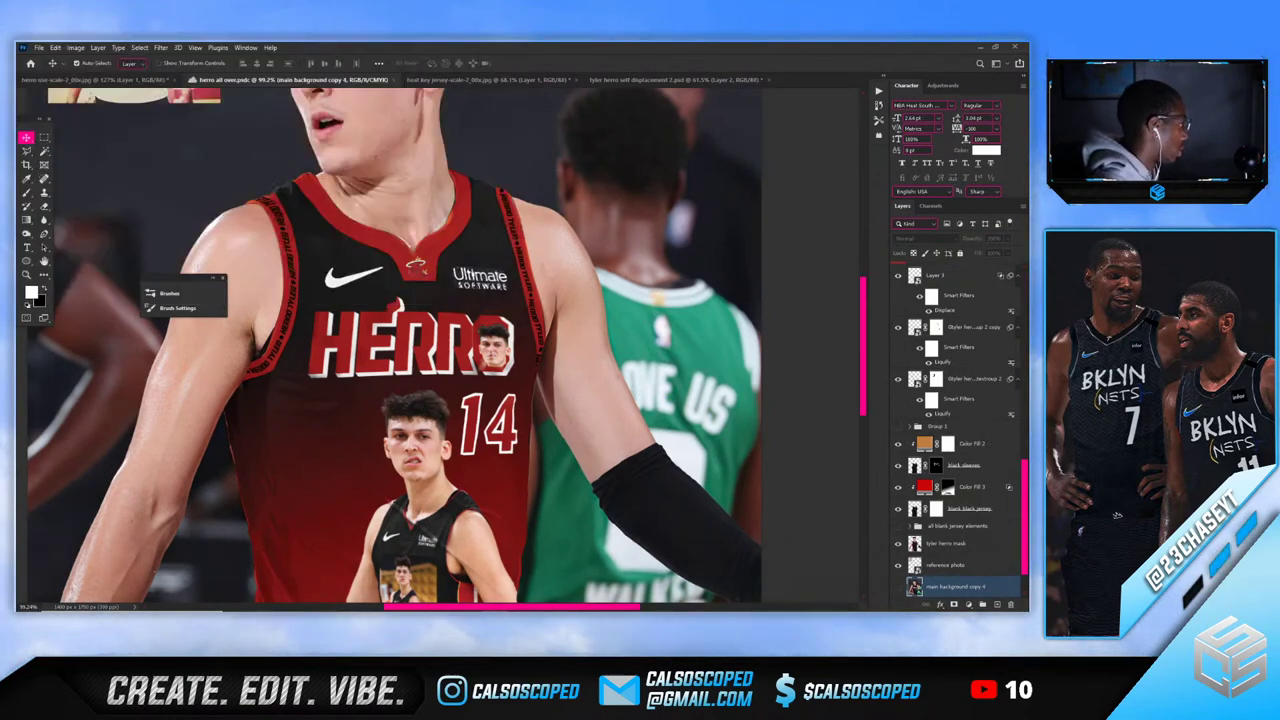
scroll(534, 390, "up", 7)
scroll(535, 390, "down", 3)
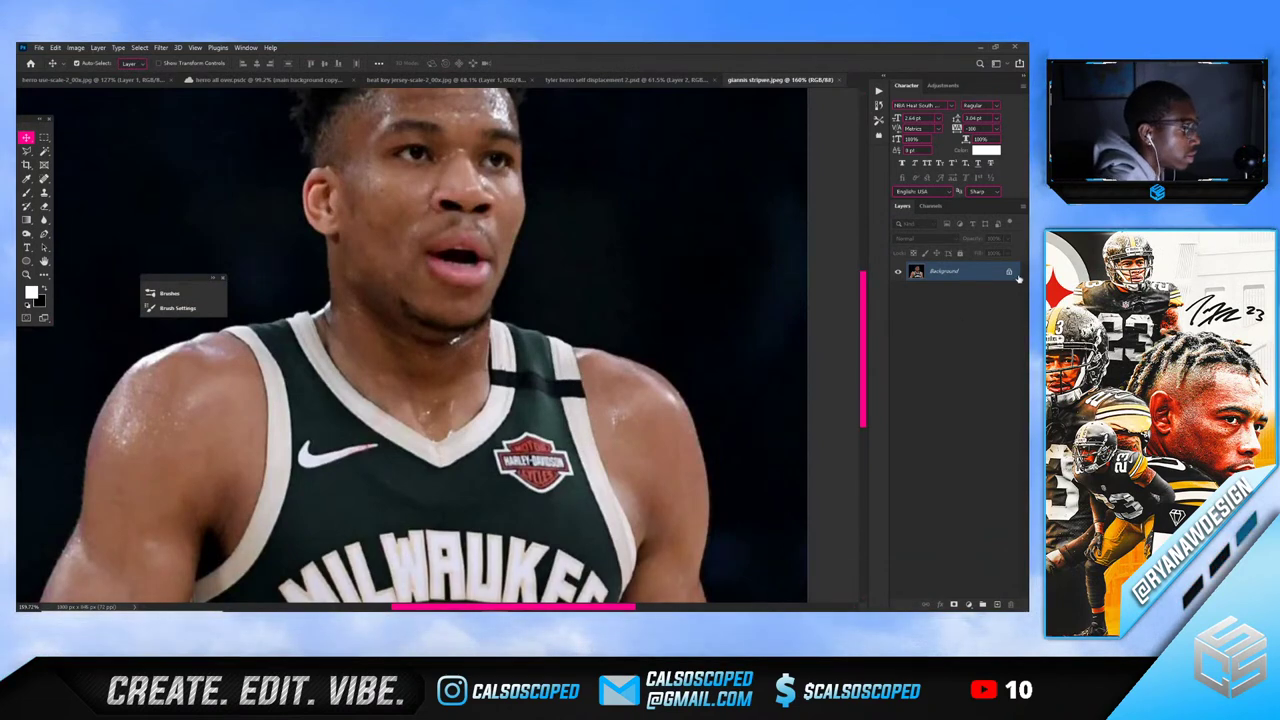
left_click(1009, 273)
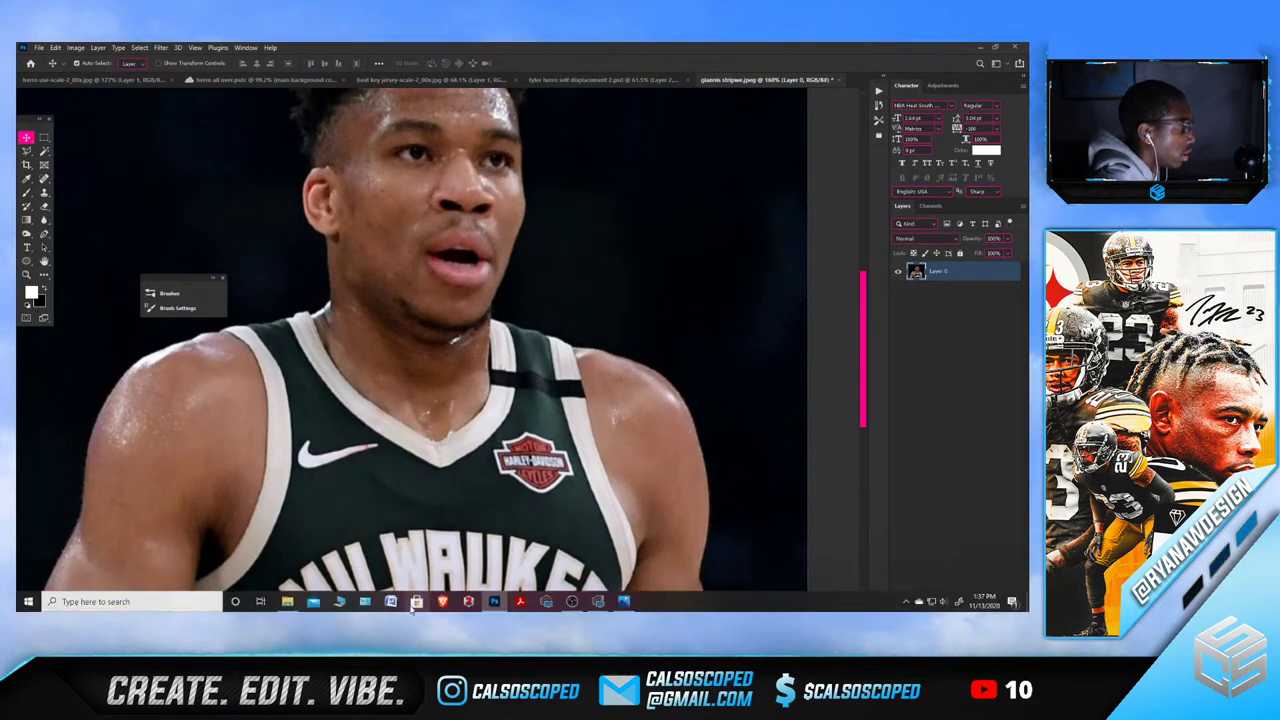
Switch to the Brave browser and run a Google image search for "nba hd"
left_click(447, 601)
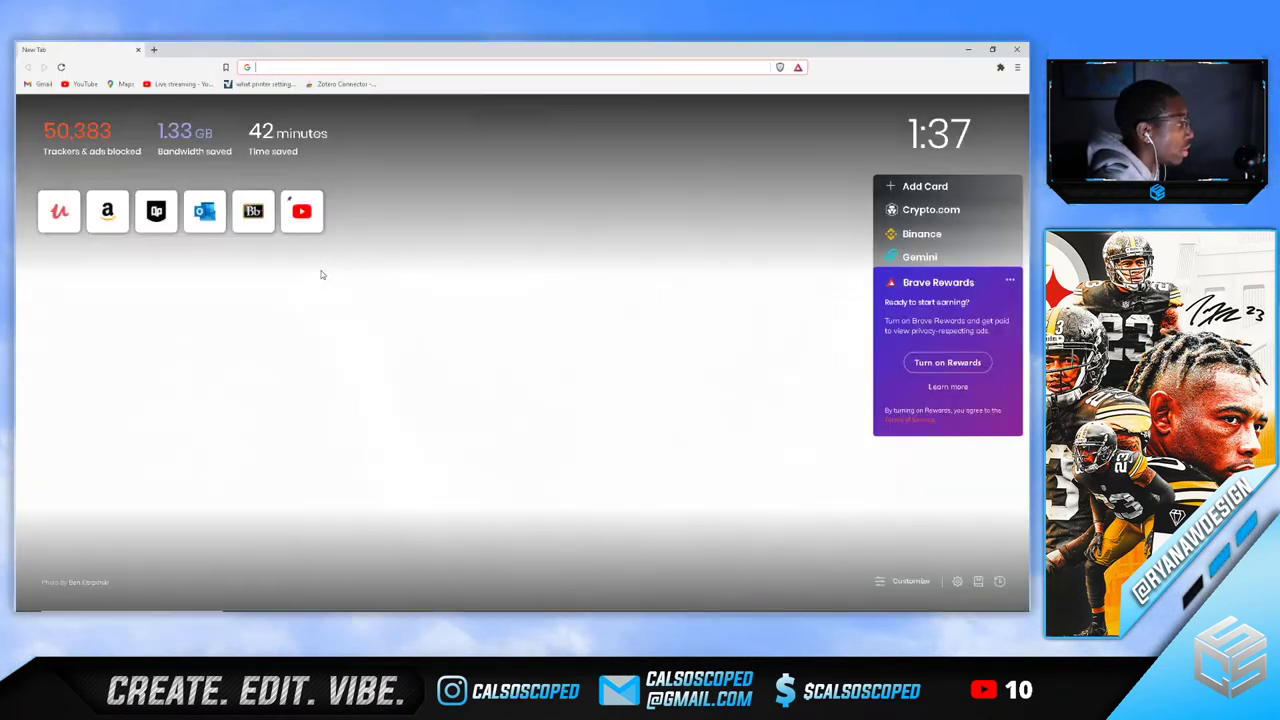
type("nba hd")
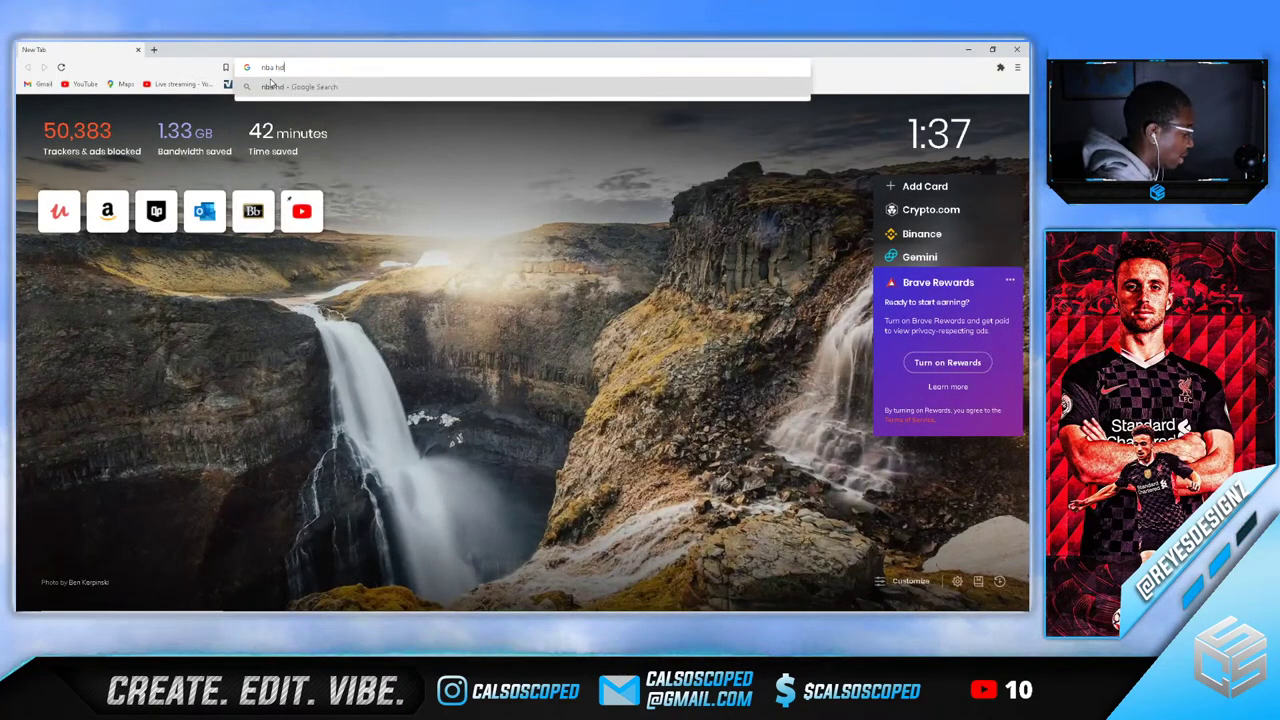
key("Return")
left_click(162, 146)
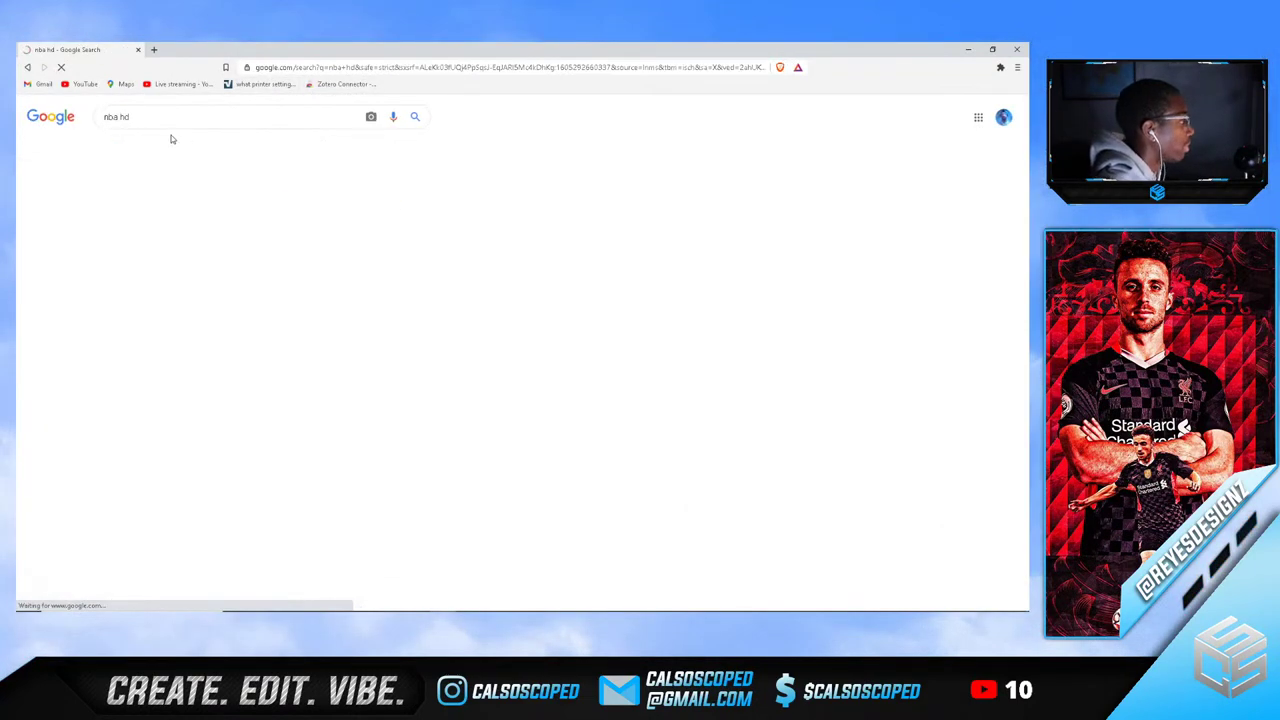
Look through the NBA image results and preview the Pinterest sports wallpaper of basketball players
scroll(372, 302, "down", 3)
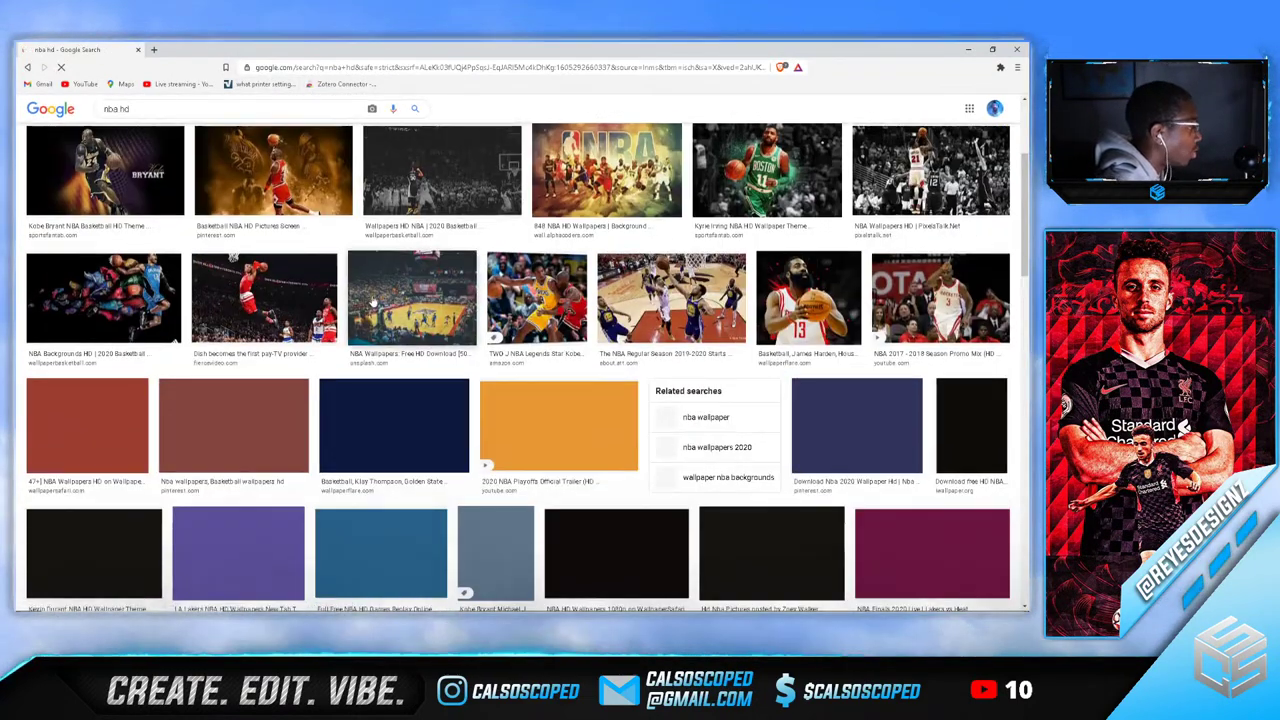
scroll(372, 302, "down", 2)
scroll(372, 302, "up", 1)
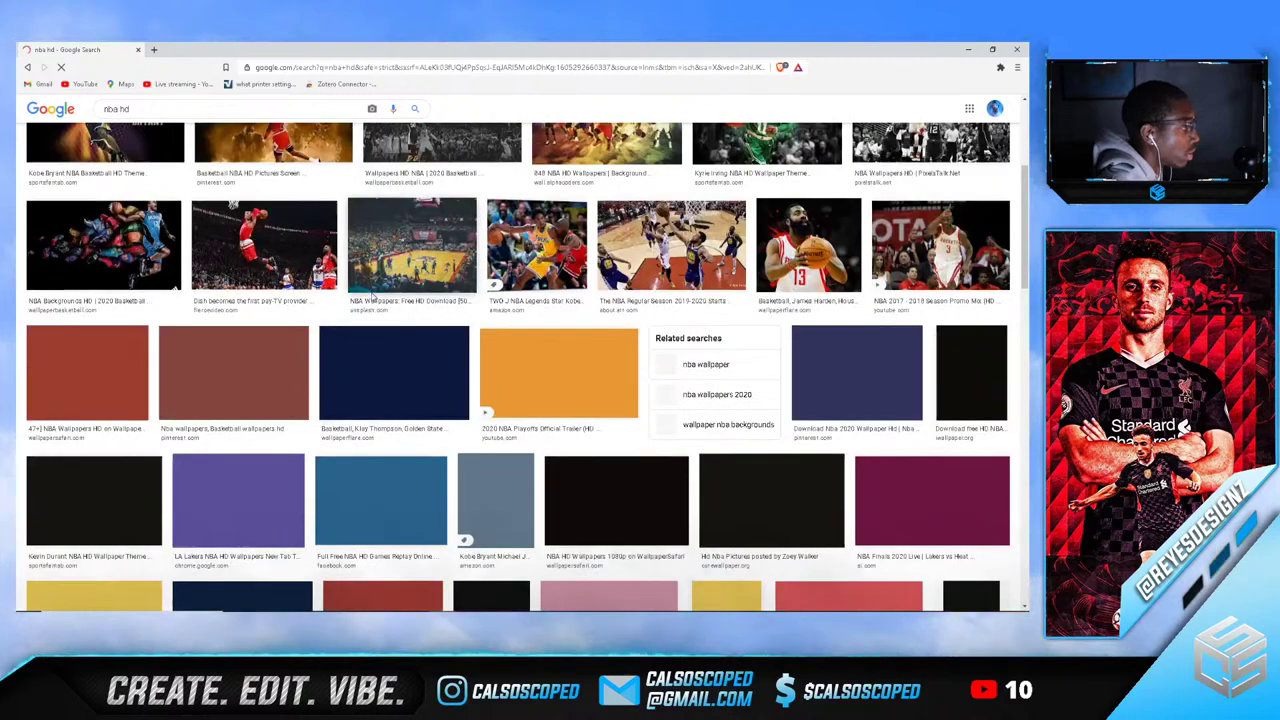
scroll(371, 292, "down", 3)
scroll(372, 296, "up", 3)
scroll(371, 296, "down", 2)
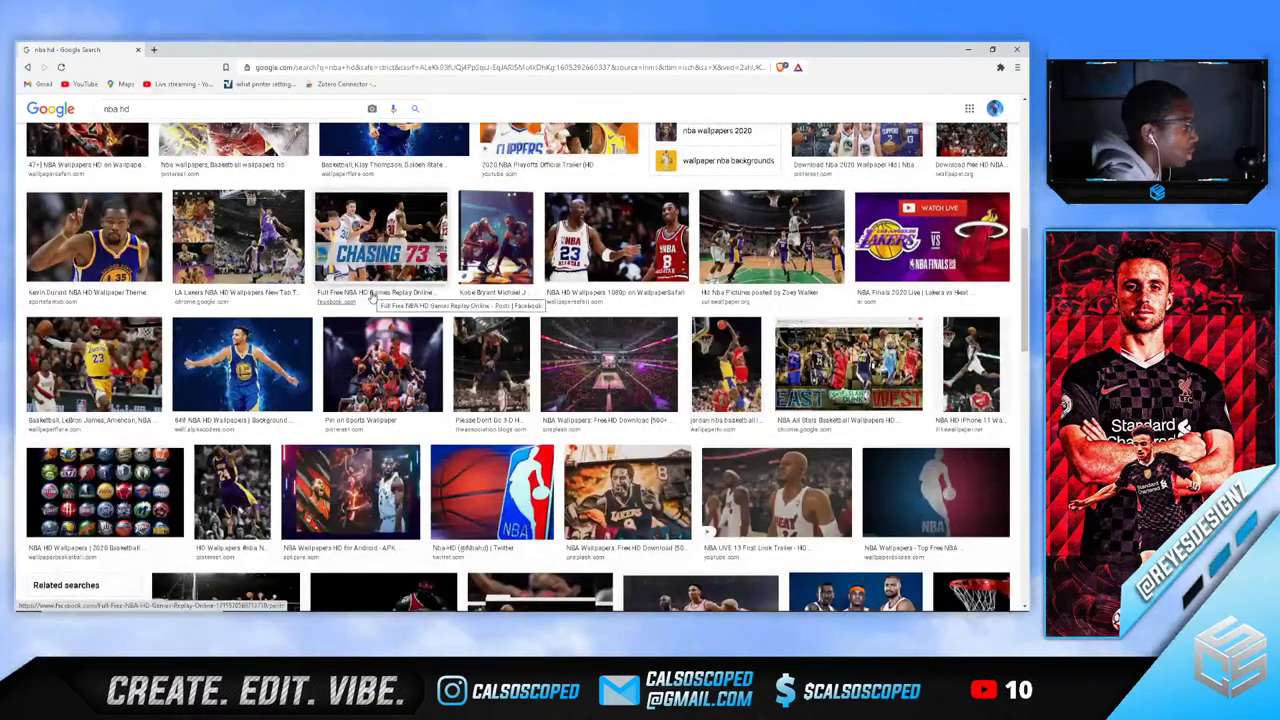
left_click(382, 365)
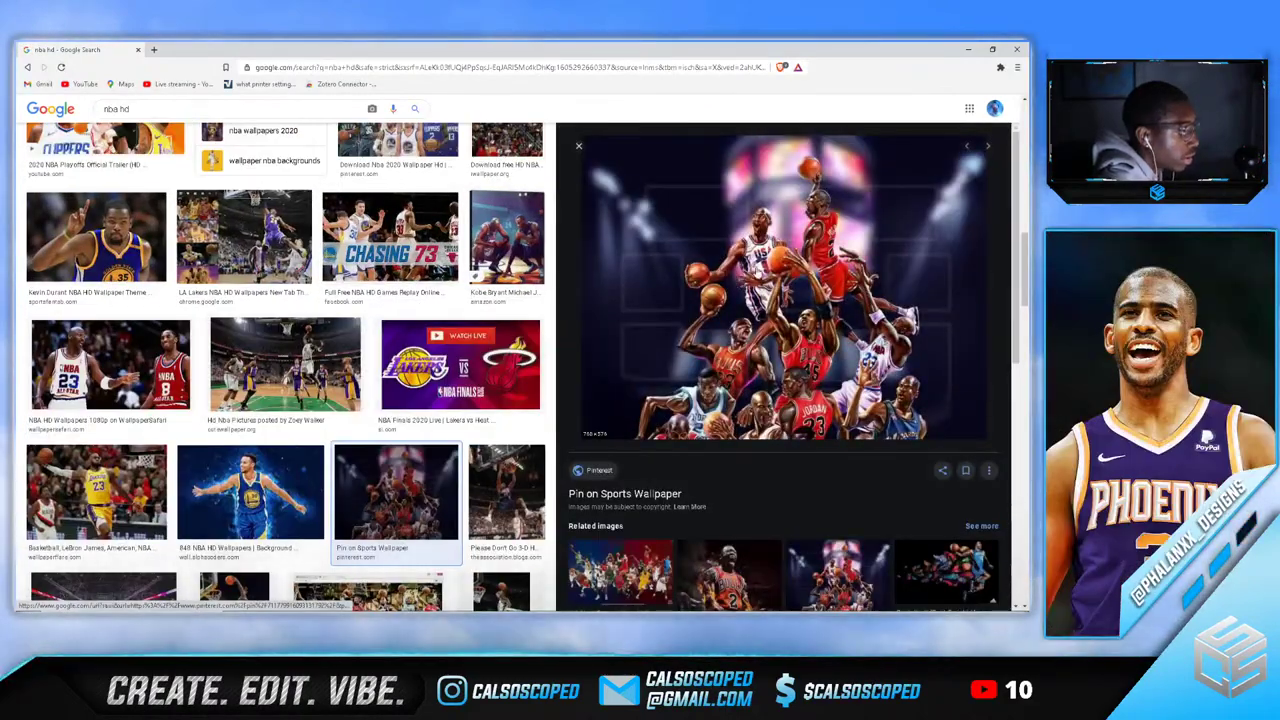
key("Escape")
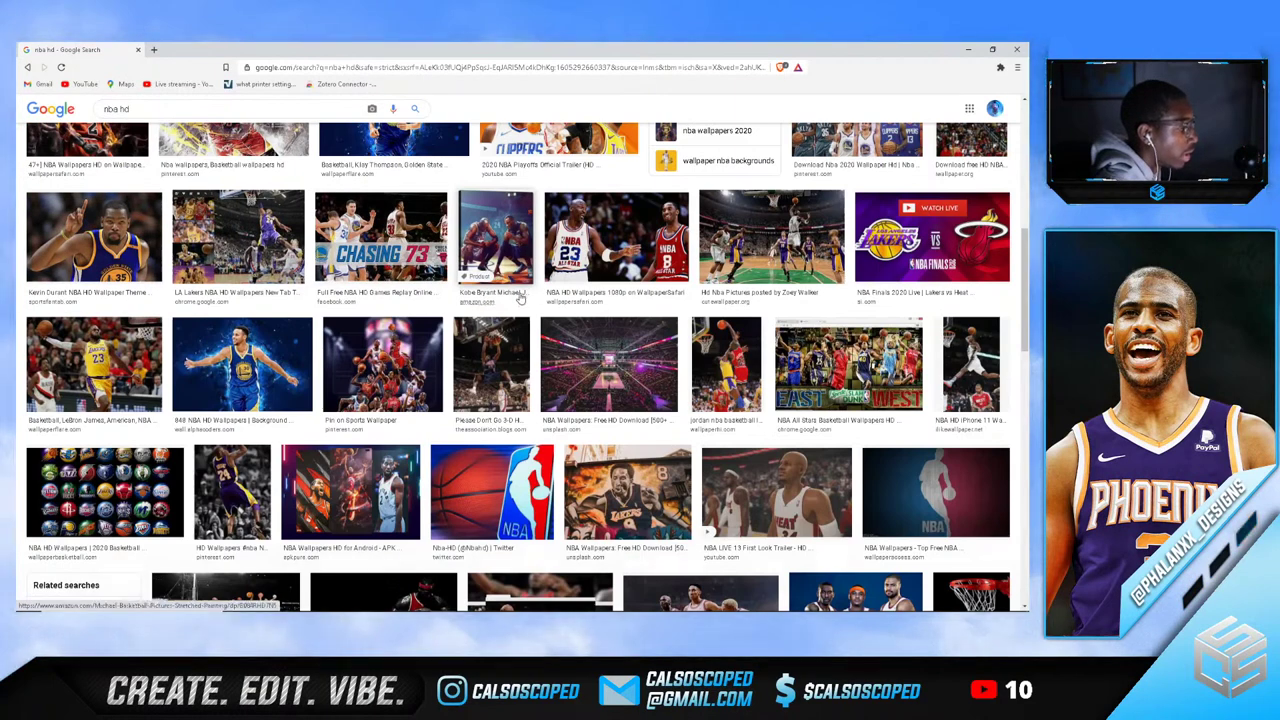
scroll(490, 300, "up", 2)
scroll(479, 301, "up", 3)
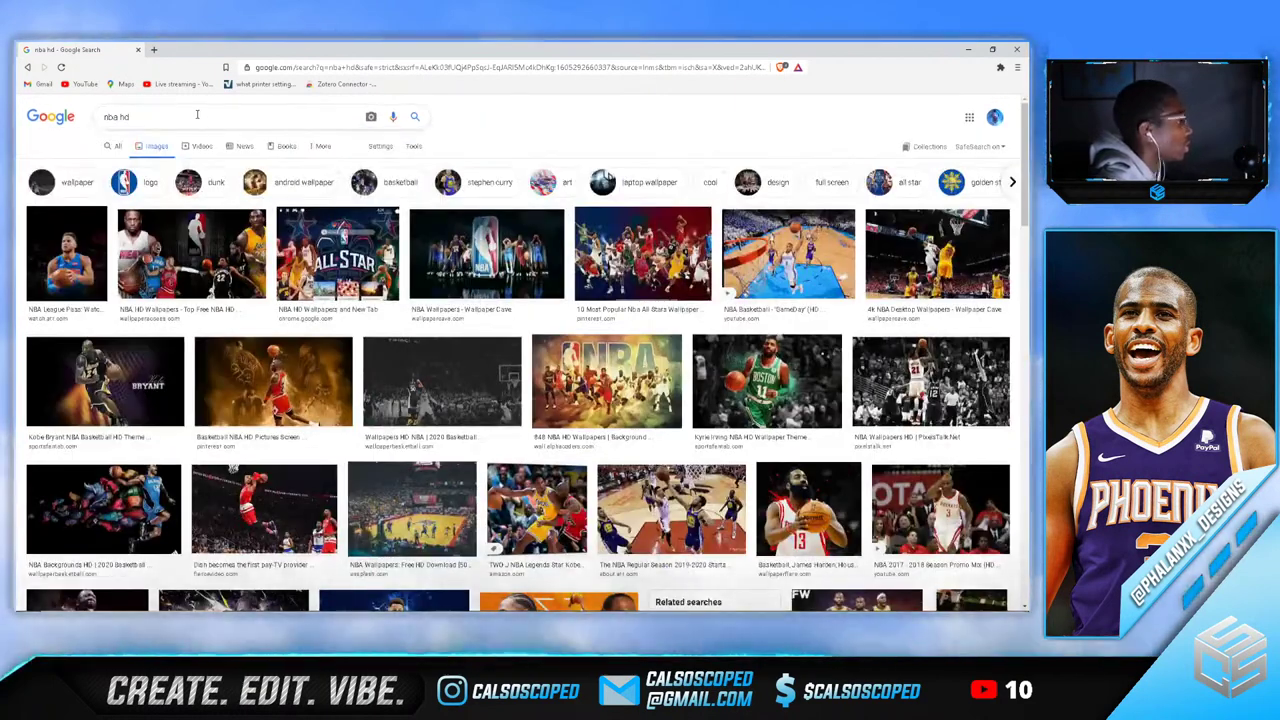
Search images for "lebron james hd" and preview the yellow Lakers jersey photos from Sporting News and KTLA
type("l")
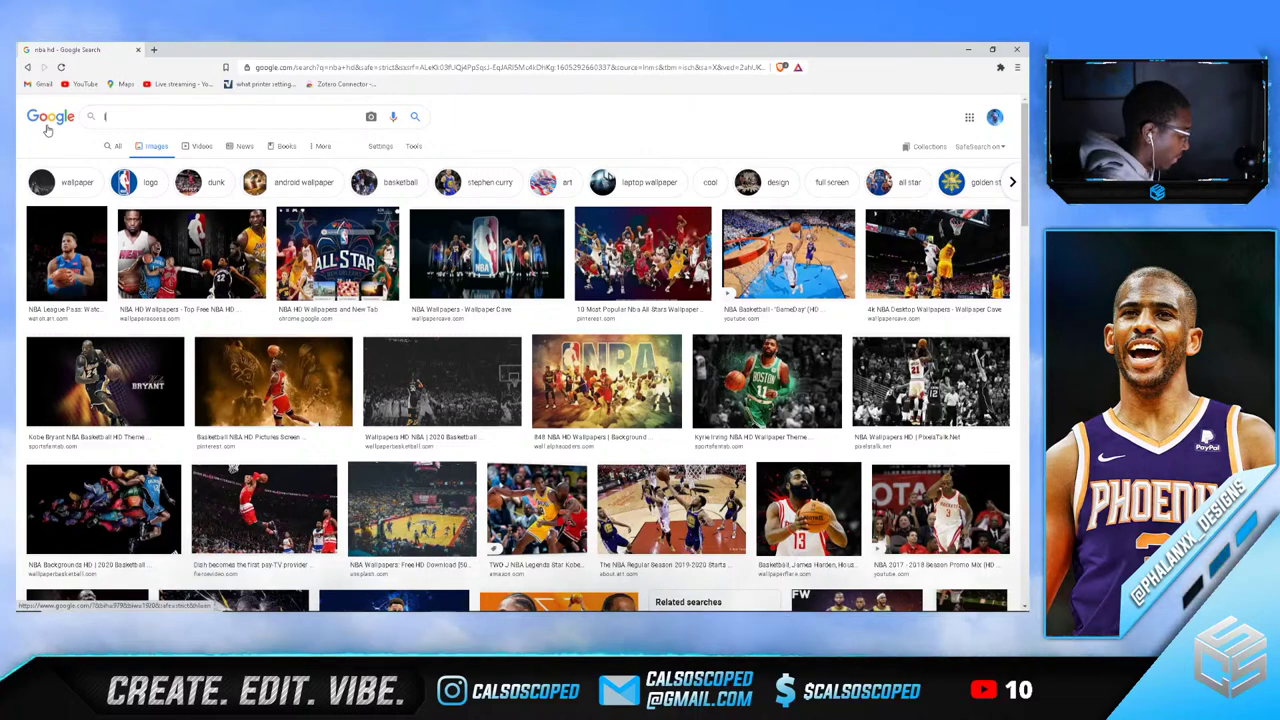
type("ebron james hd")
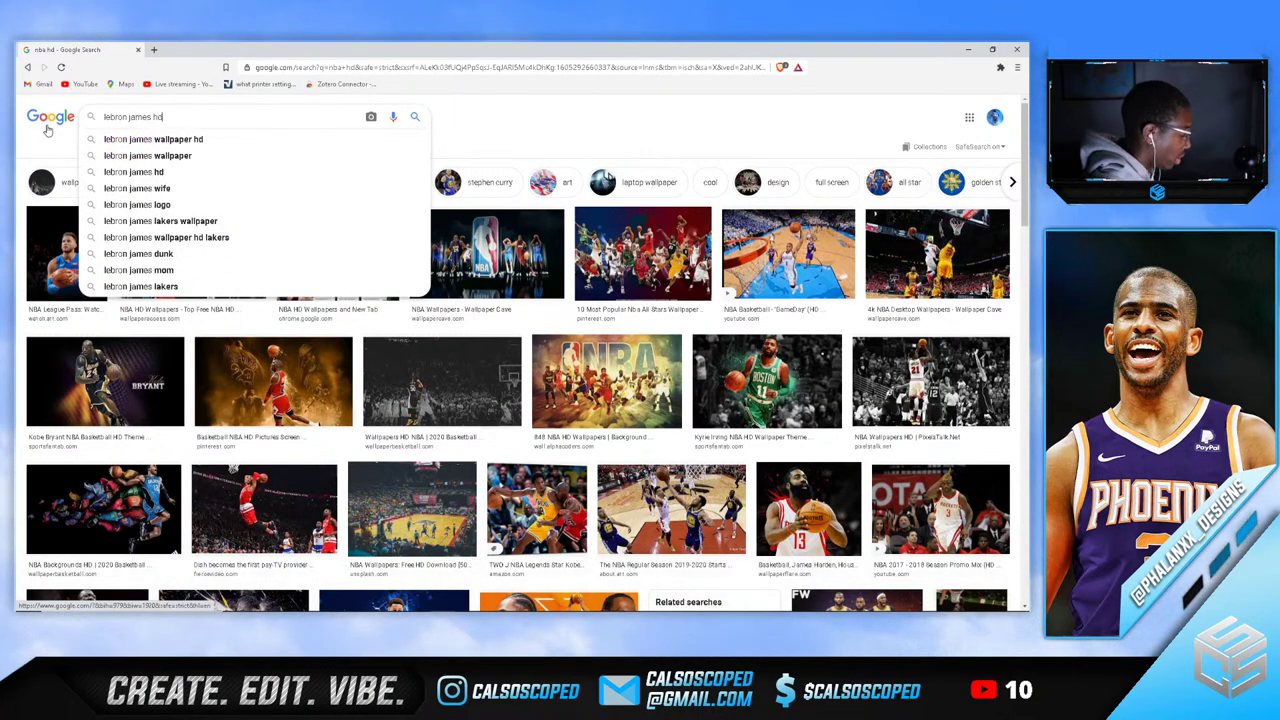
key("Return")
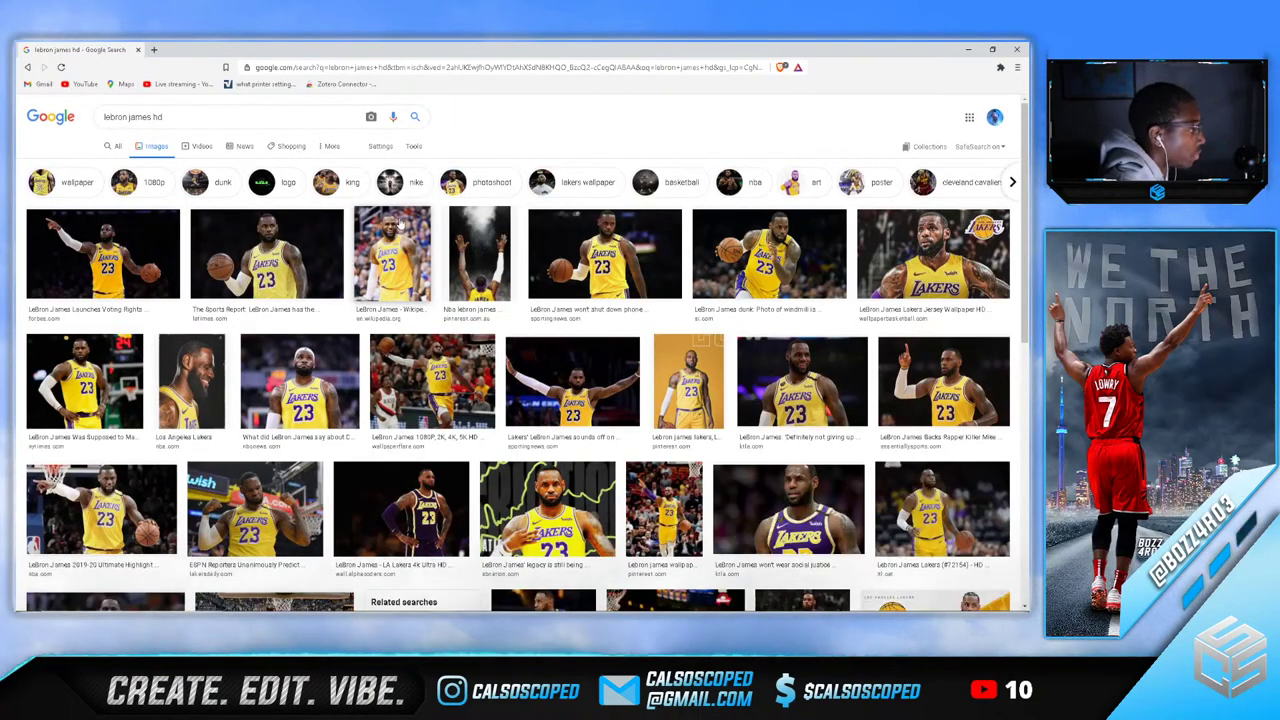
left_click(610, 236)
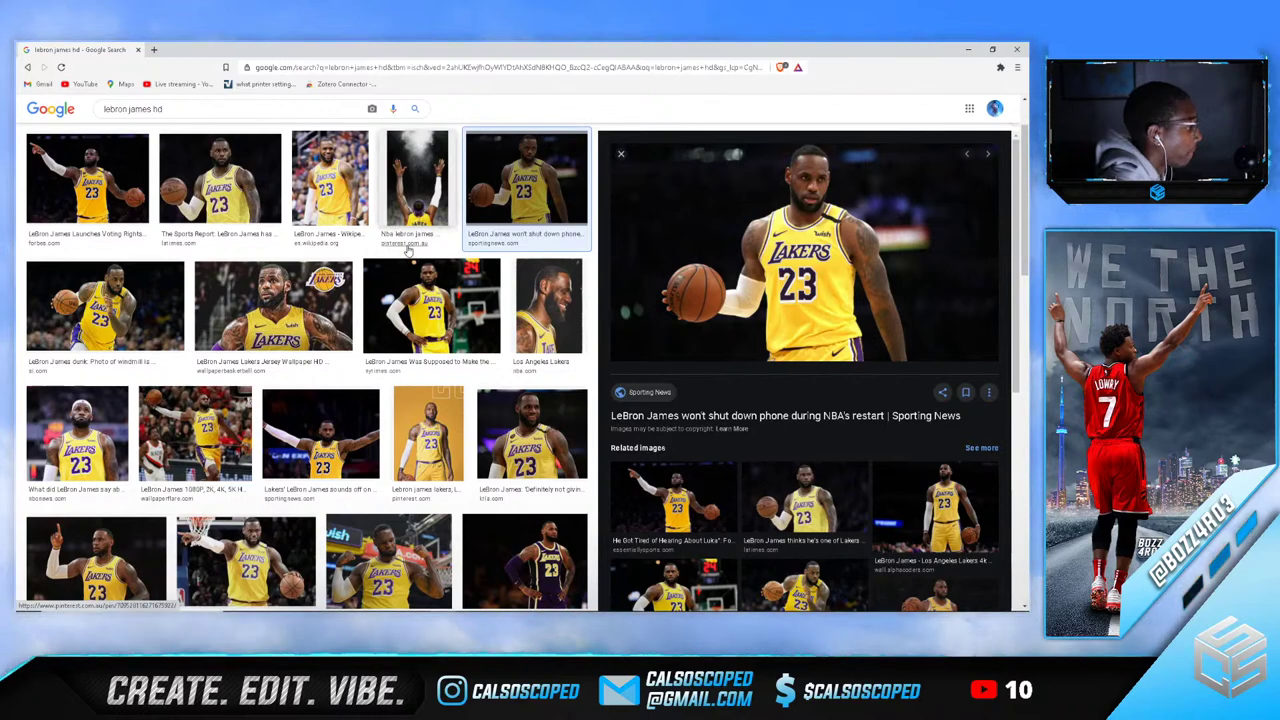
left_click(532, 435)
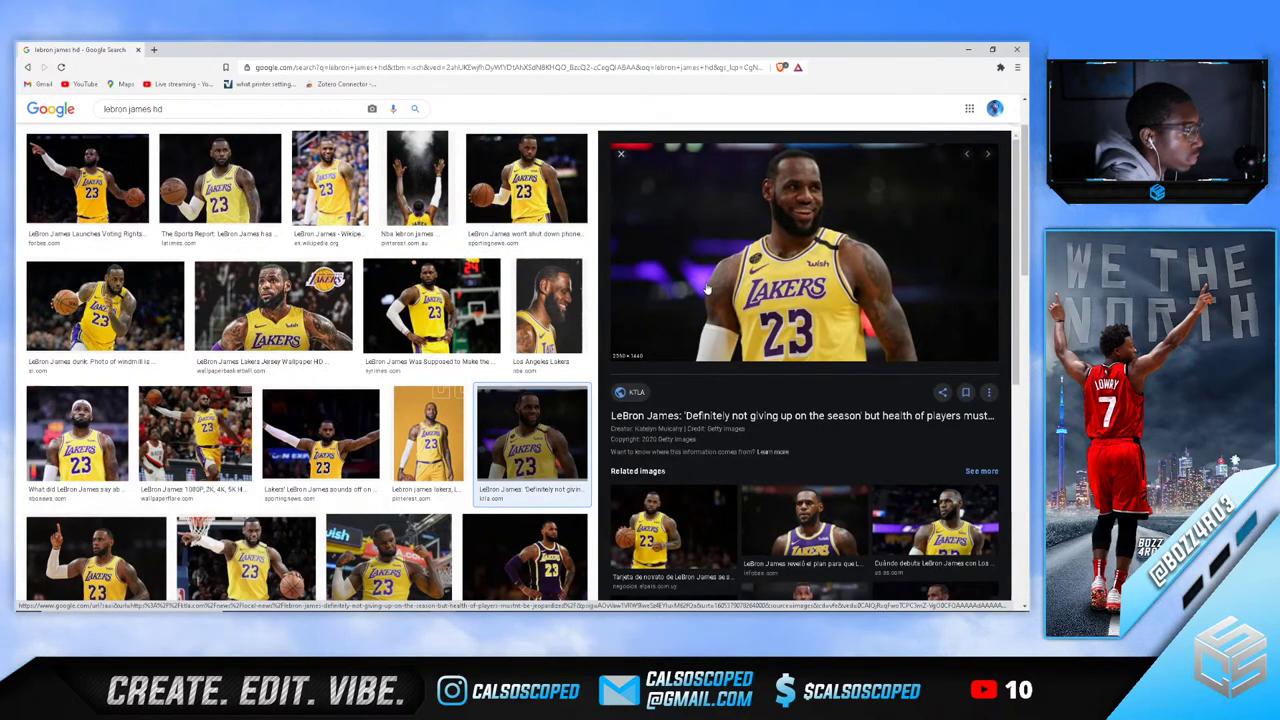
scroll(319, 316, "down", 3)
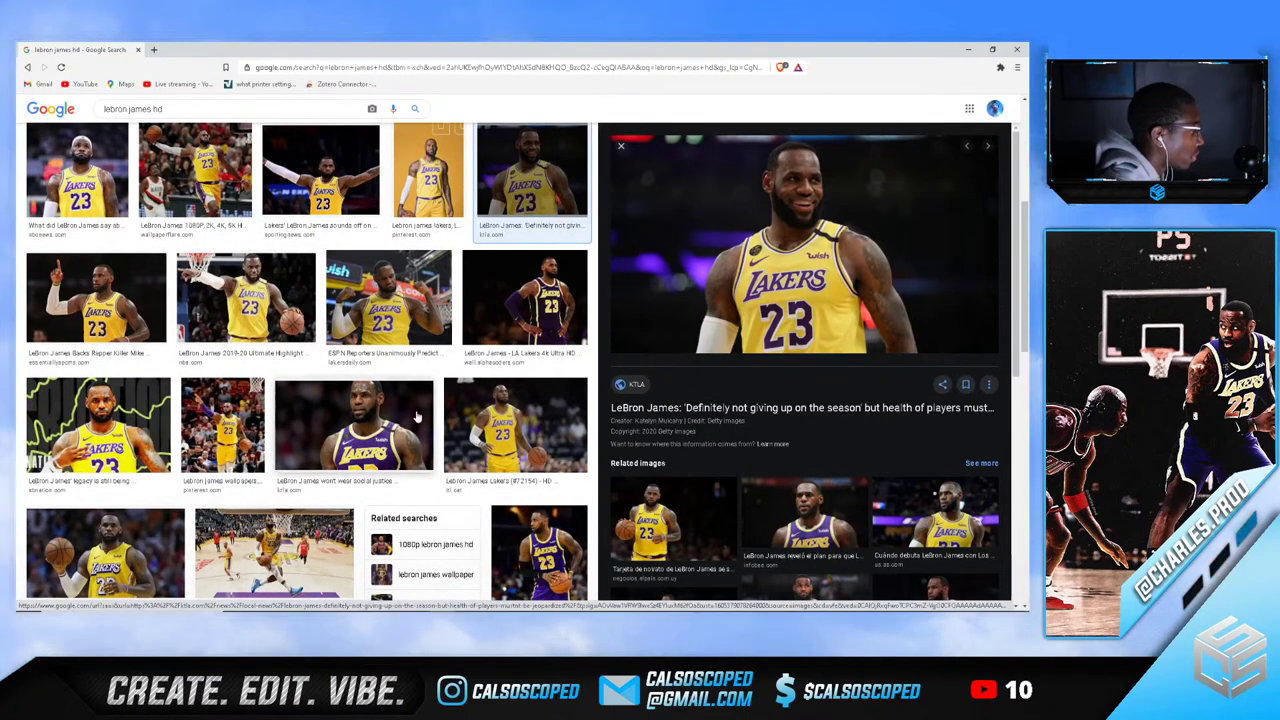
Save the KTLA purple Lakers jersey photo as JPEG "lebron" in the tyler herro own jersey folder and close the browser window
left_click(354, 425)
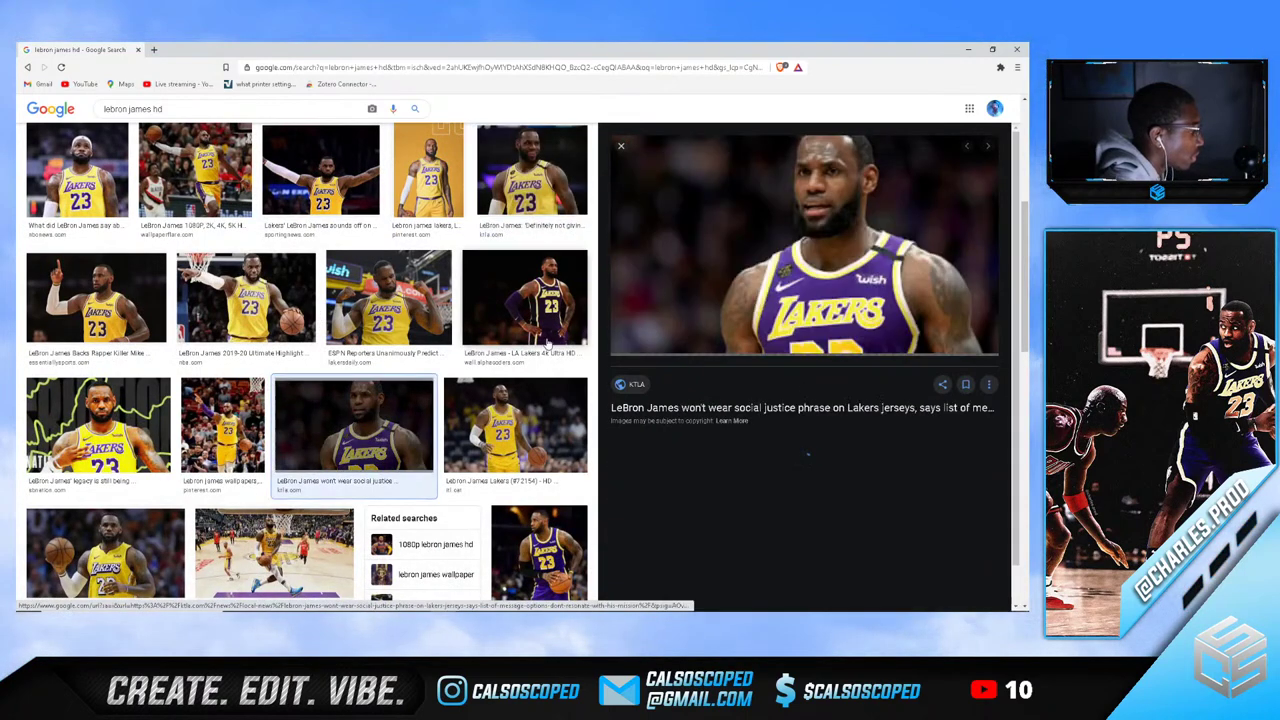
right_click(688, 298)
left_click(712, 399)
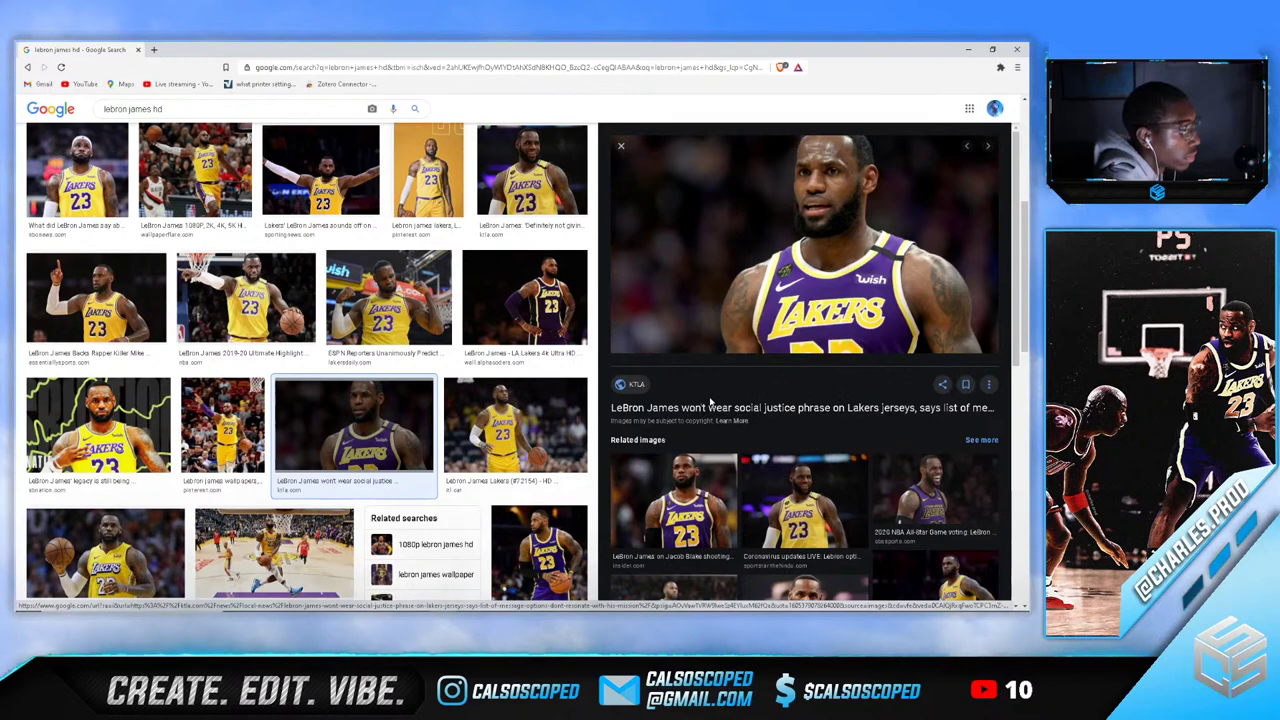
type("l")
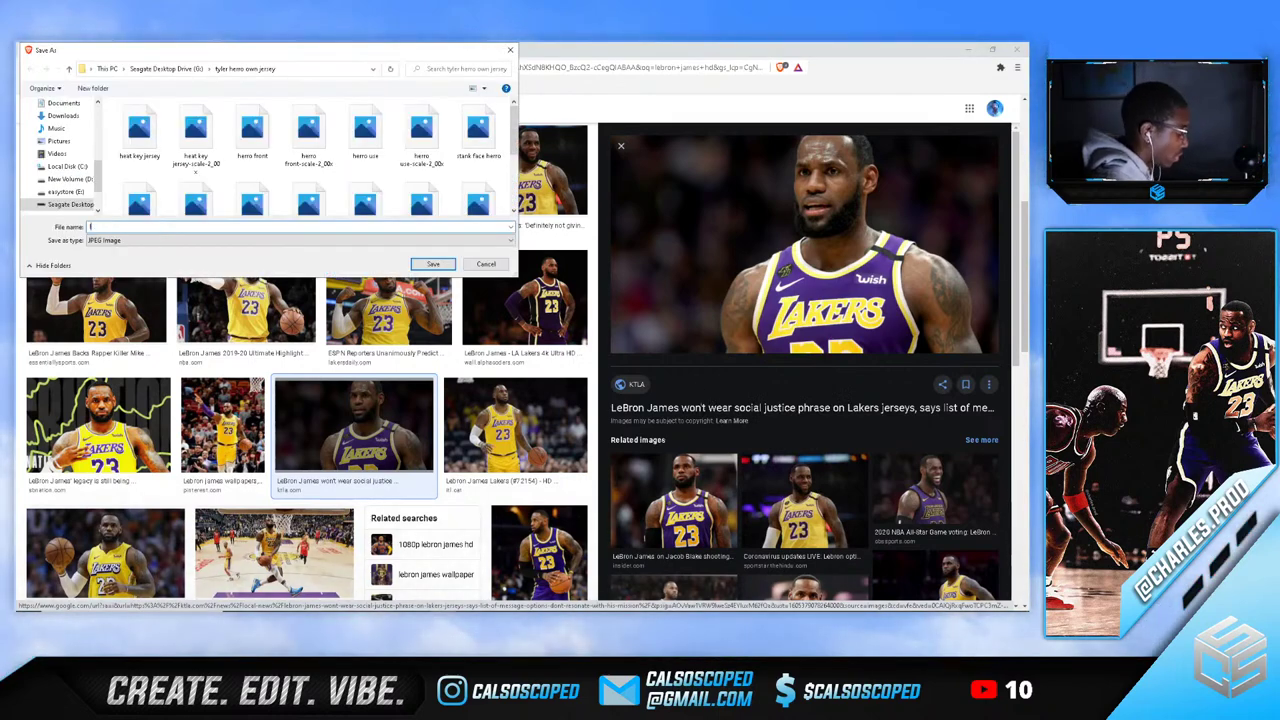
type("ebron")
key("Return")
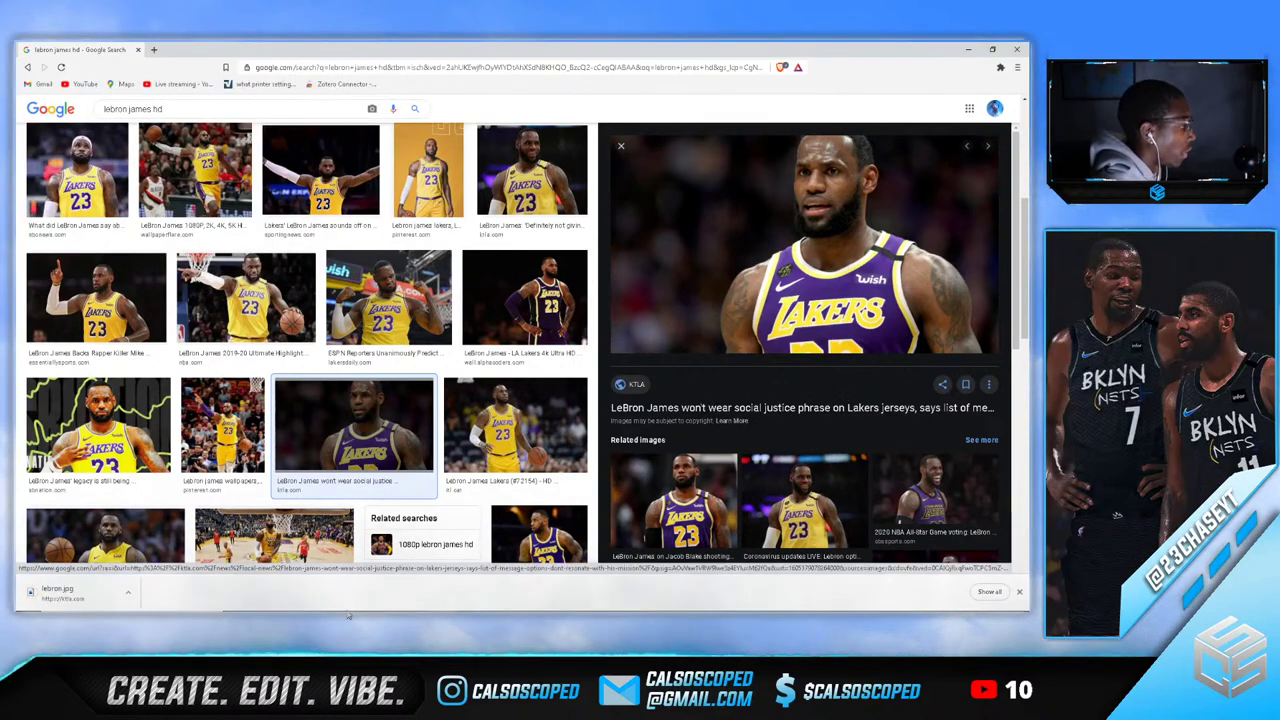
right_click(497, 601)
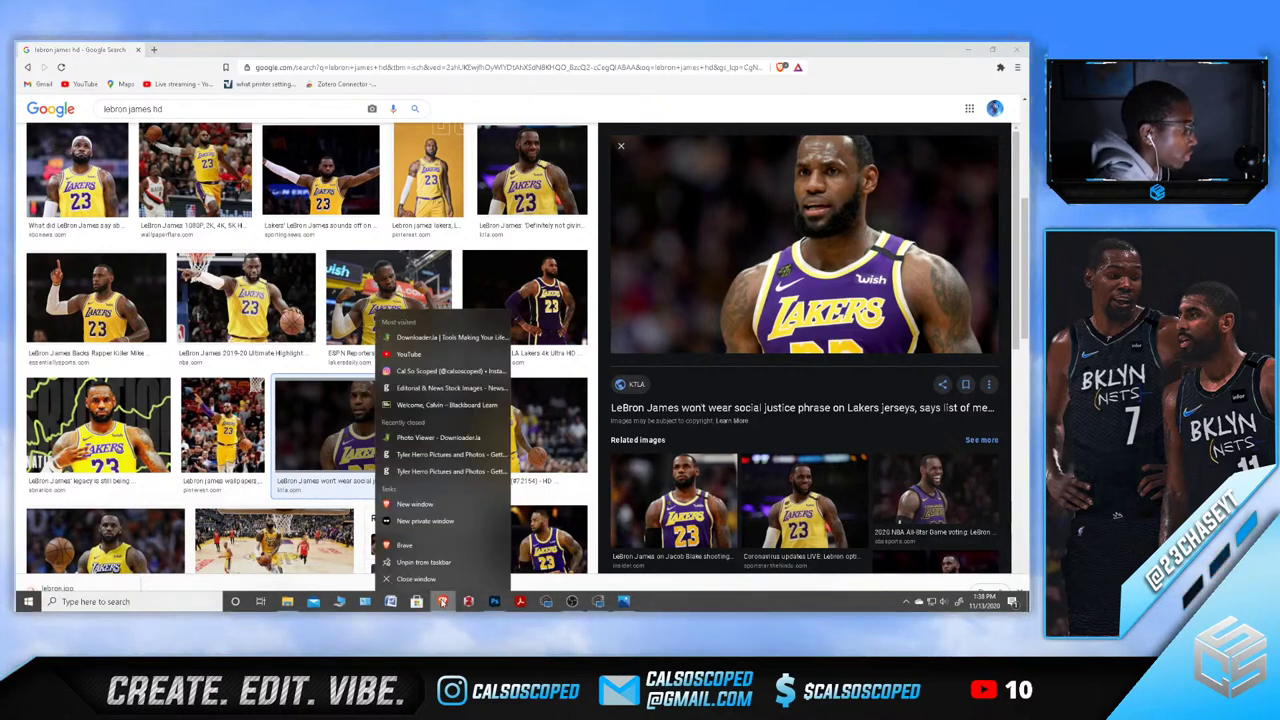
left_click(440, 574)
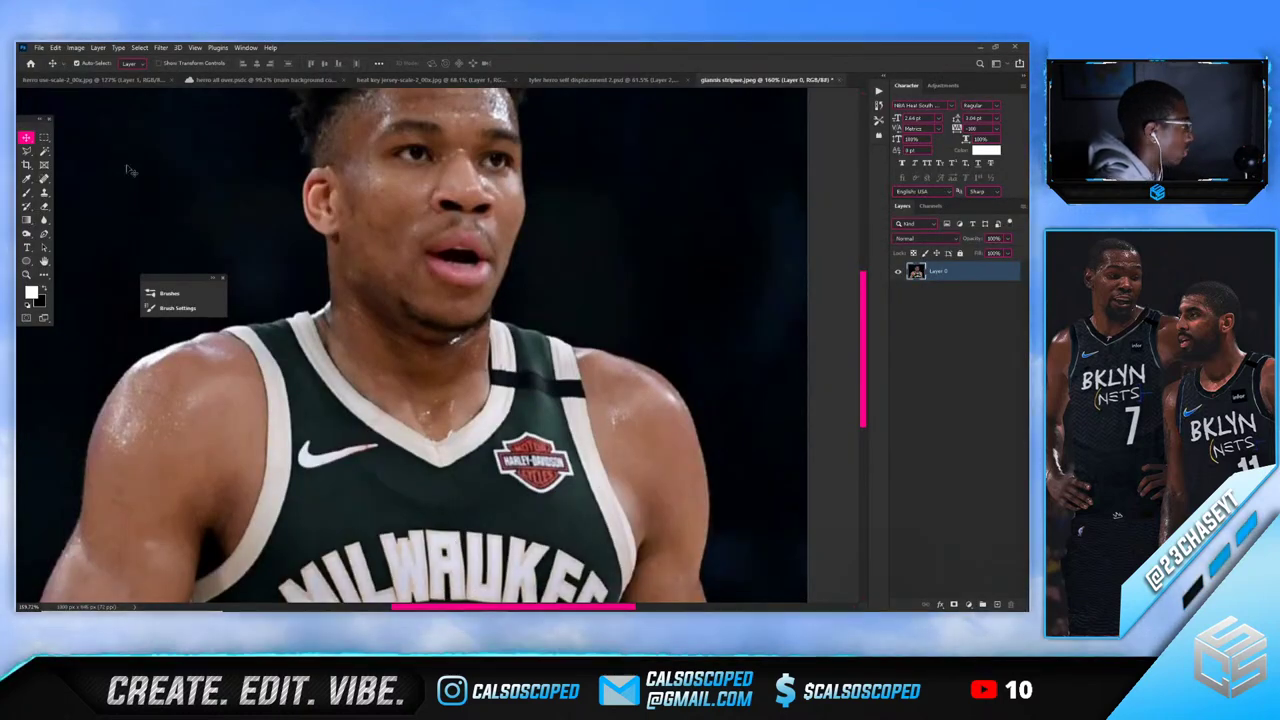
Close the giannis stripwe document without saving and open the lebron photo from the tyler herro own jersey folder
left_click(838, 80)
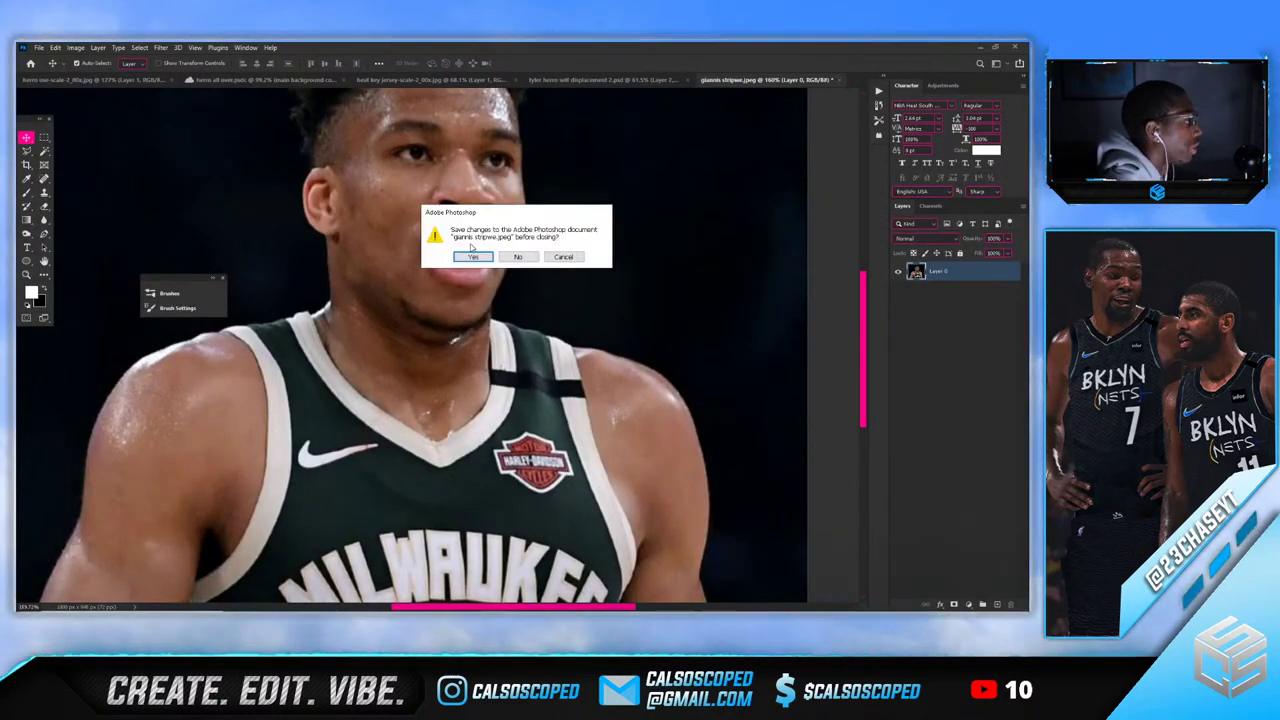
left_click(520, 256)
left_click(38, 47)
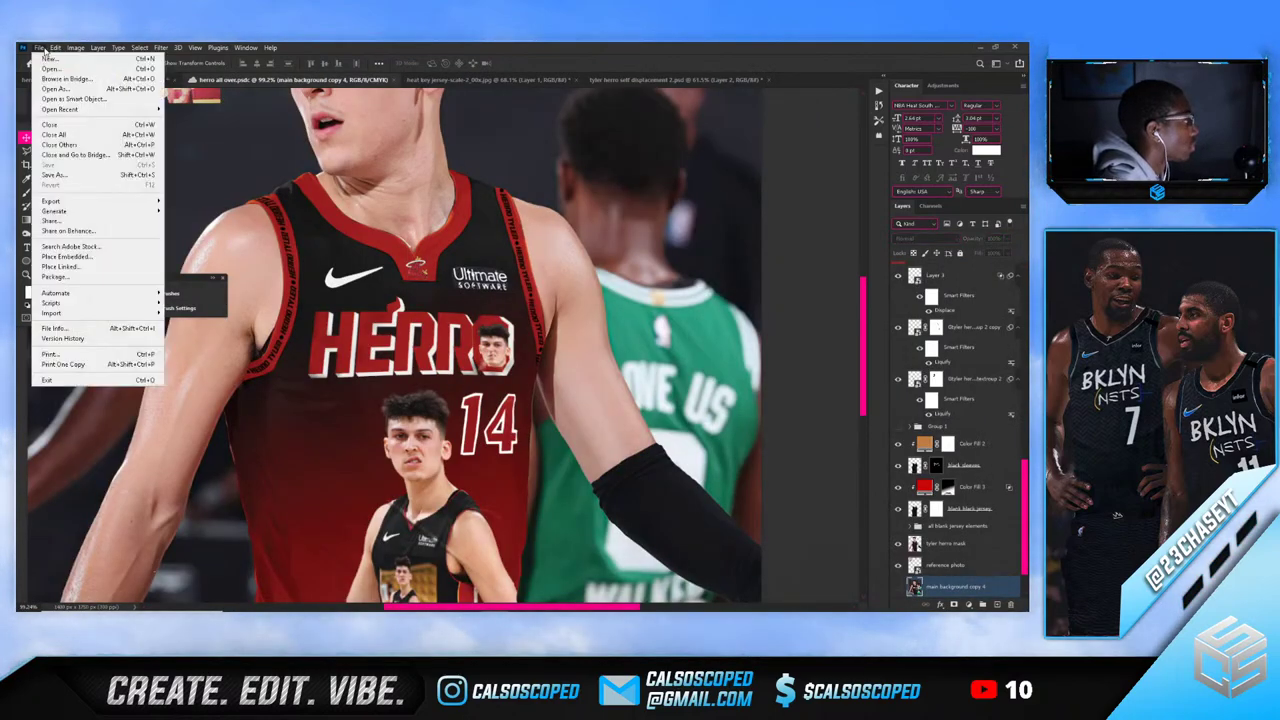
left_click(60, 69)
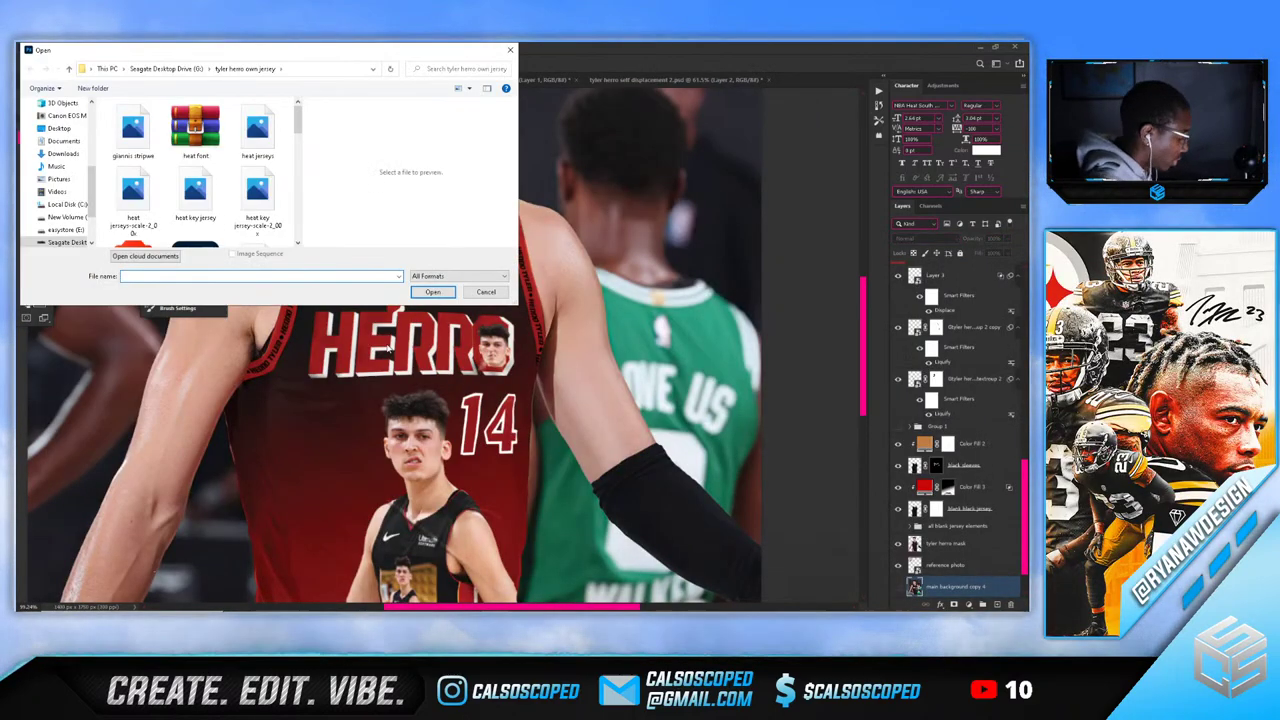
type("lebr")
key("Down")
key("Return")
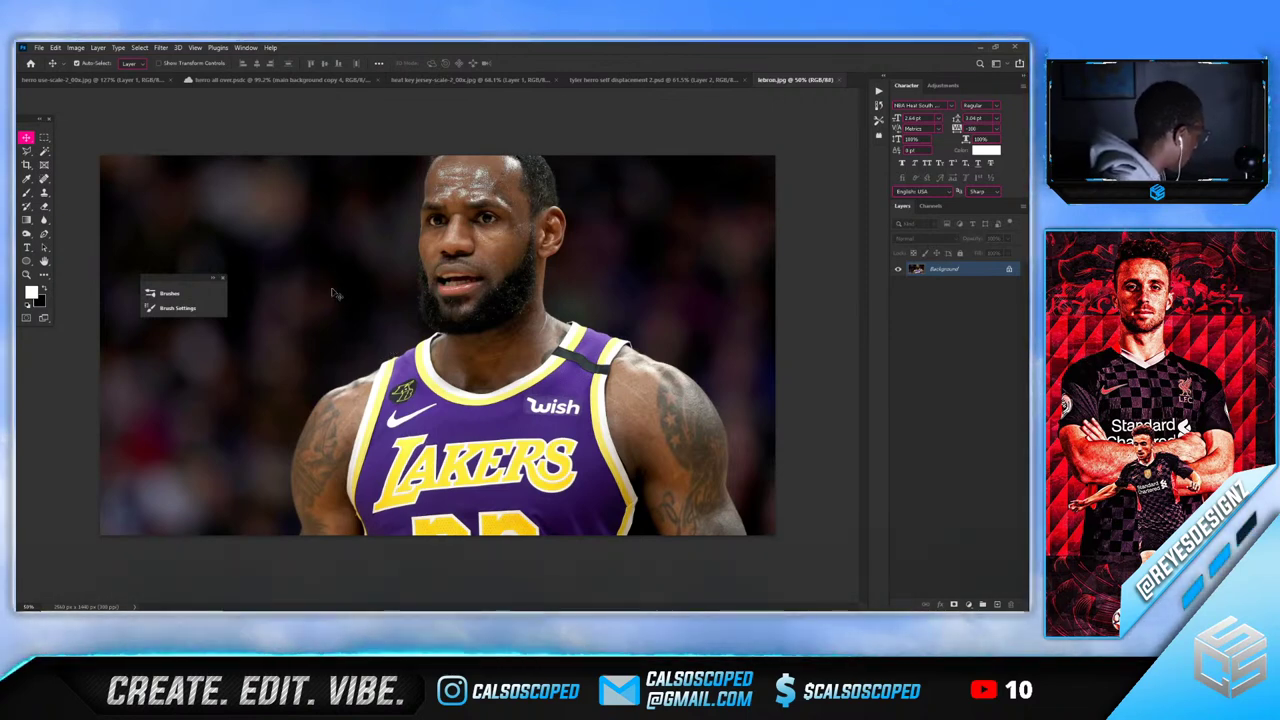
Outline the black shoulder stripe on the purple Lakers jersey with a Pen tool path
scroll(568, 364, "up", 10)
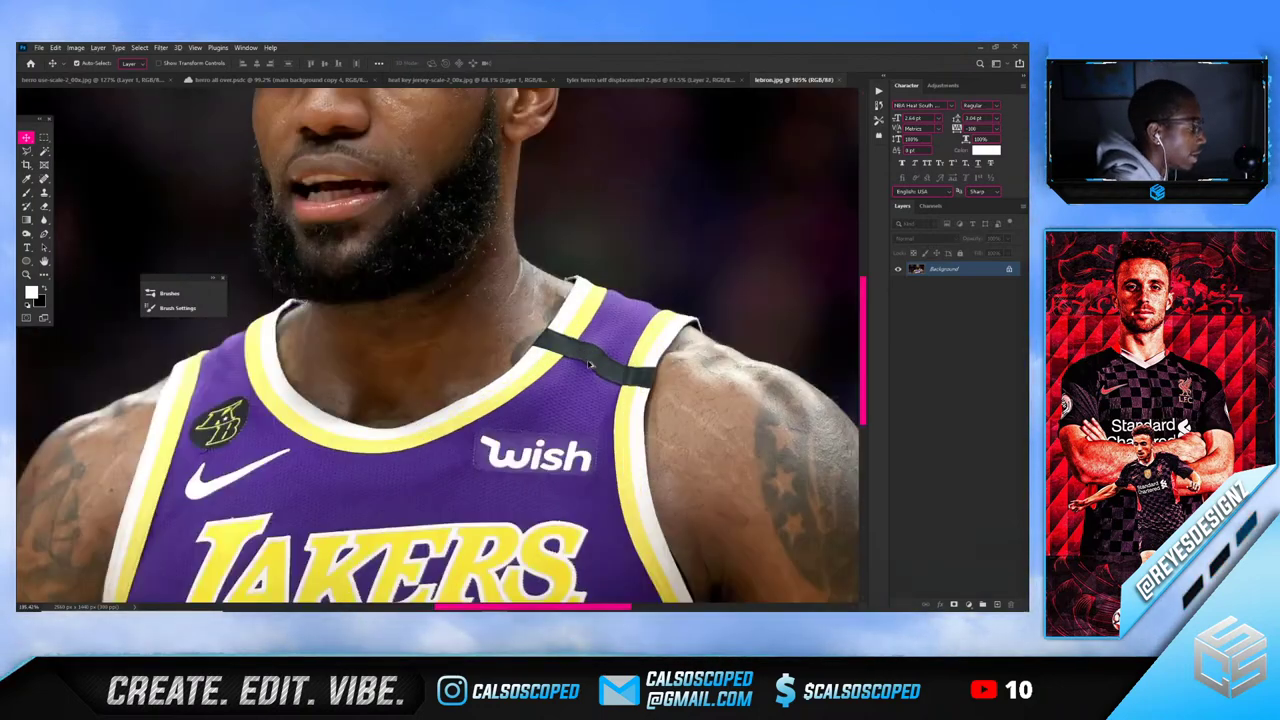
scroll(572, 368, "down", 3)
left_click(44, 234)
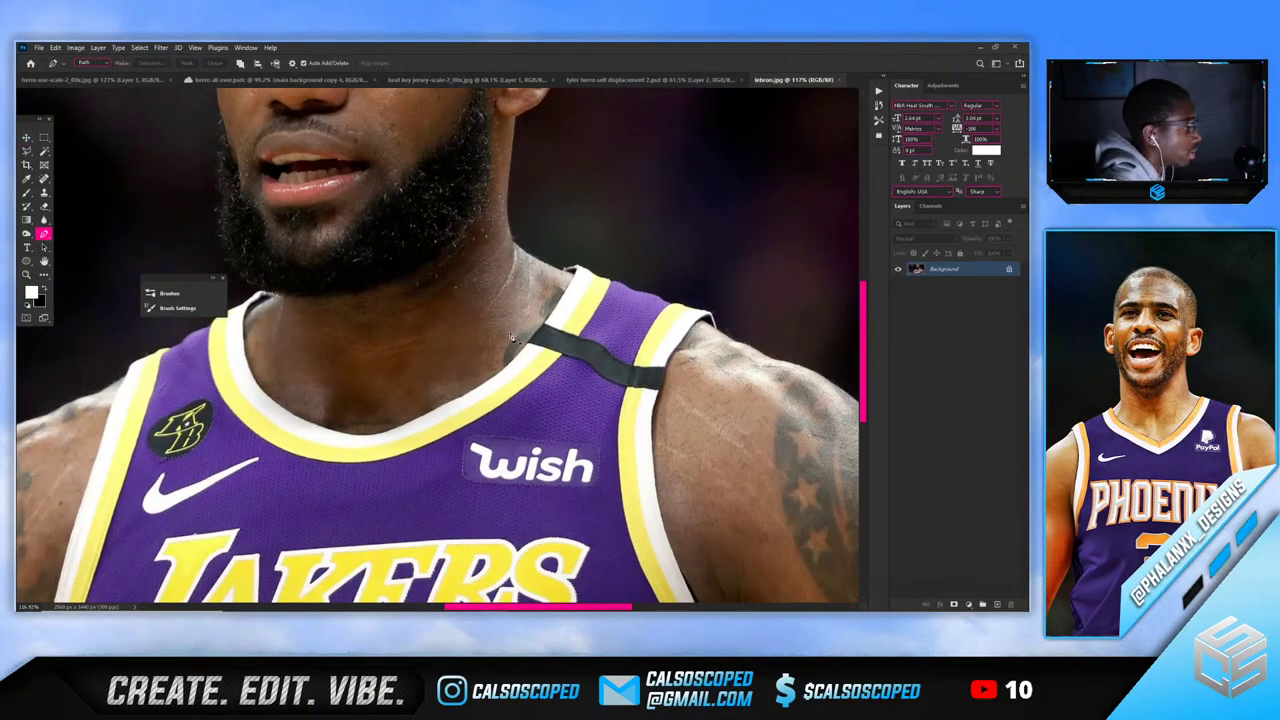
left_click(531, 349)
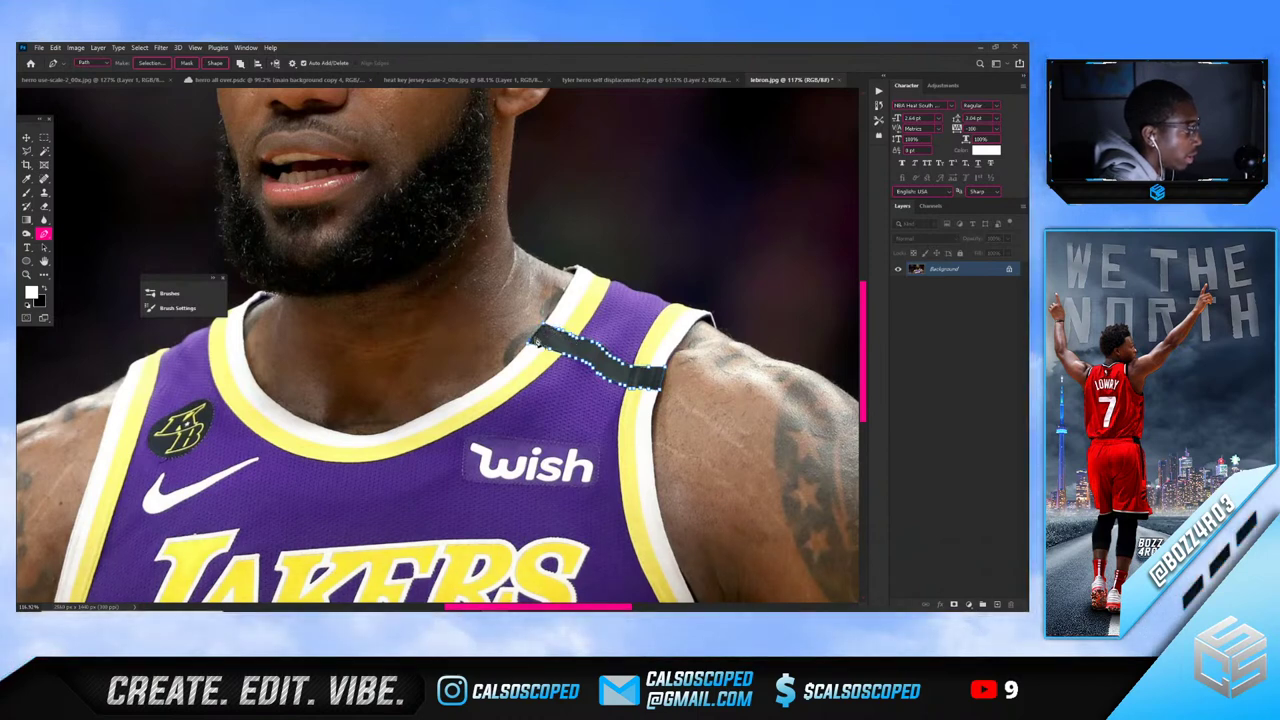
Convert the shoulder stripe path into a selection with 0 pixels feather and mask the photo to isolate the stripe
right_click(536, 341)
left_click(583, 378)
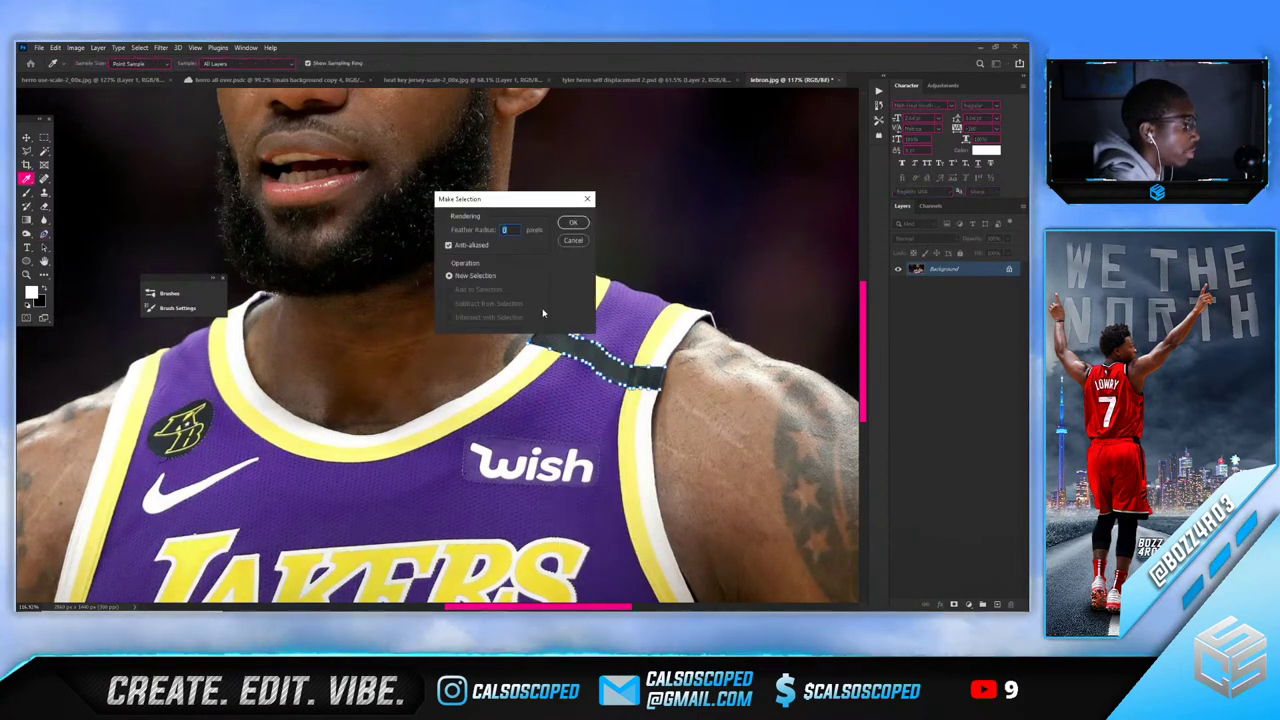
left_click(573, 223)
left_click(953, 605)
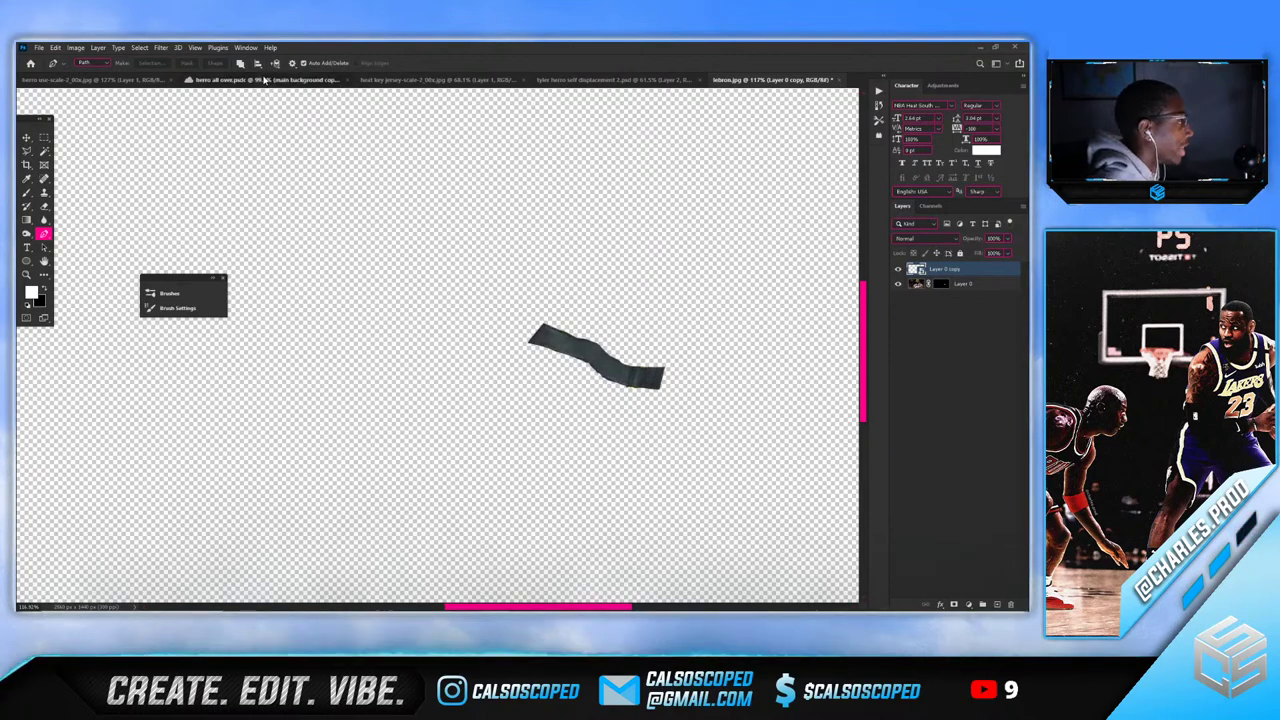
Paste the isolated stripe into the herro all over document above the Selective Color 2 layer
left_click(262, 79)
scroll(944, 340, "up", 5)
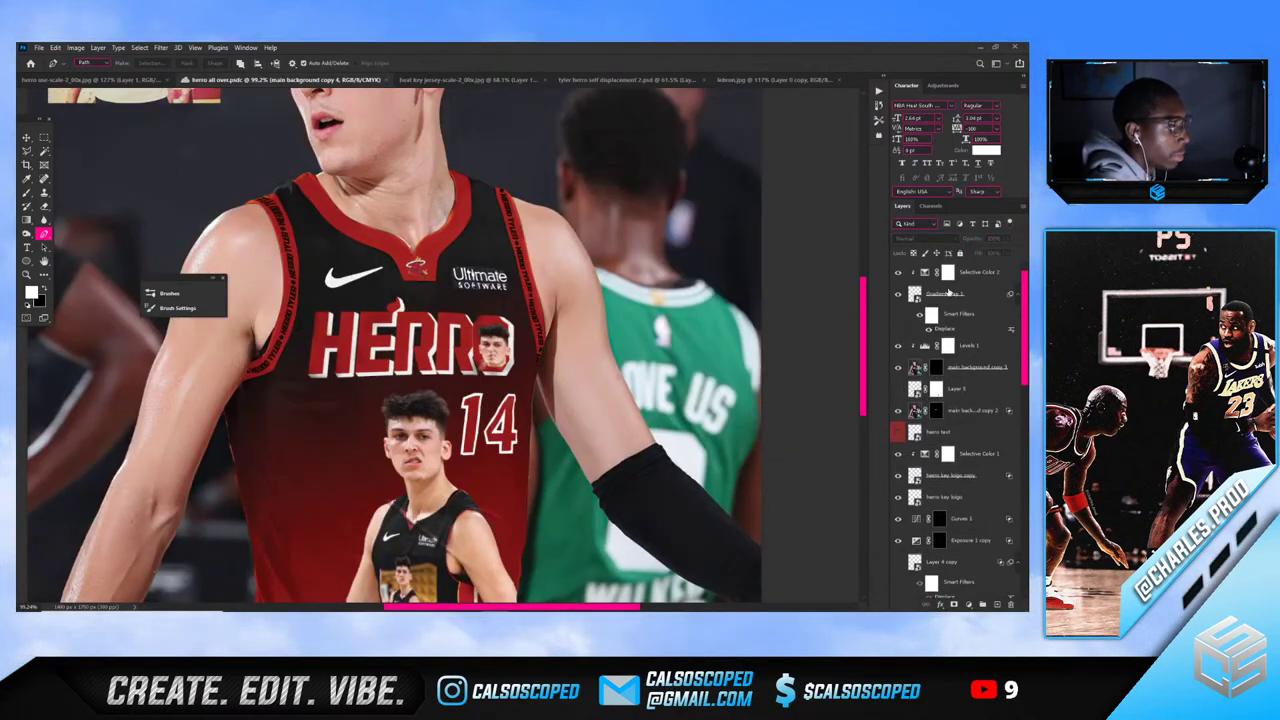
left_click(973, 272)
key("ctrl+v")
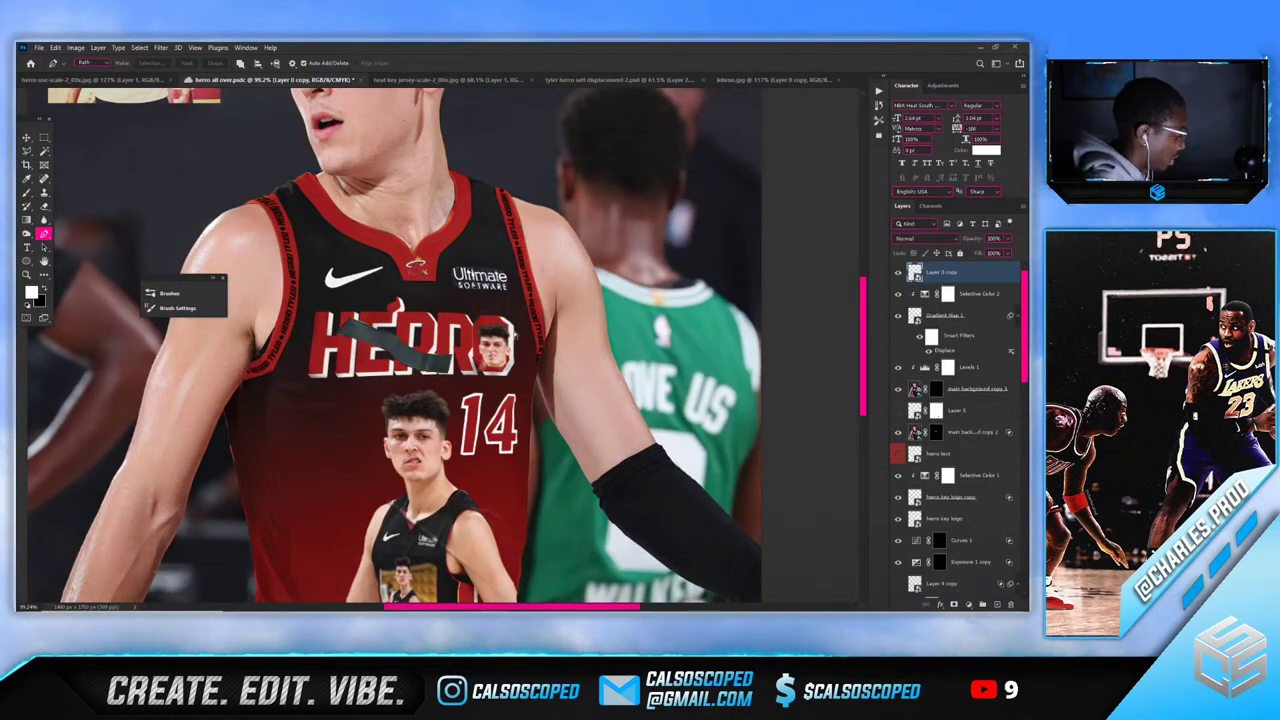
Move the pasted black stripe up from the jersey lettering onto the shoulder strap above the Ultimate Software logo
key("ctrl+t")
left_click_drag(425, 330, 490, 185)
scroll(500, 178, "up", 5)
key("Return")
left_click_drag(937, 280, 962, 272)
key("ctrl+alt+g")
key("p")
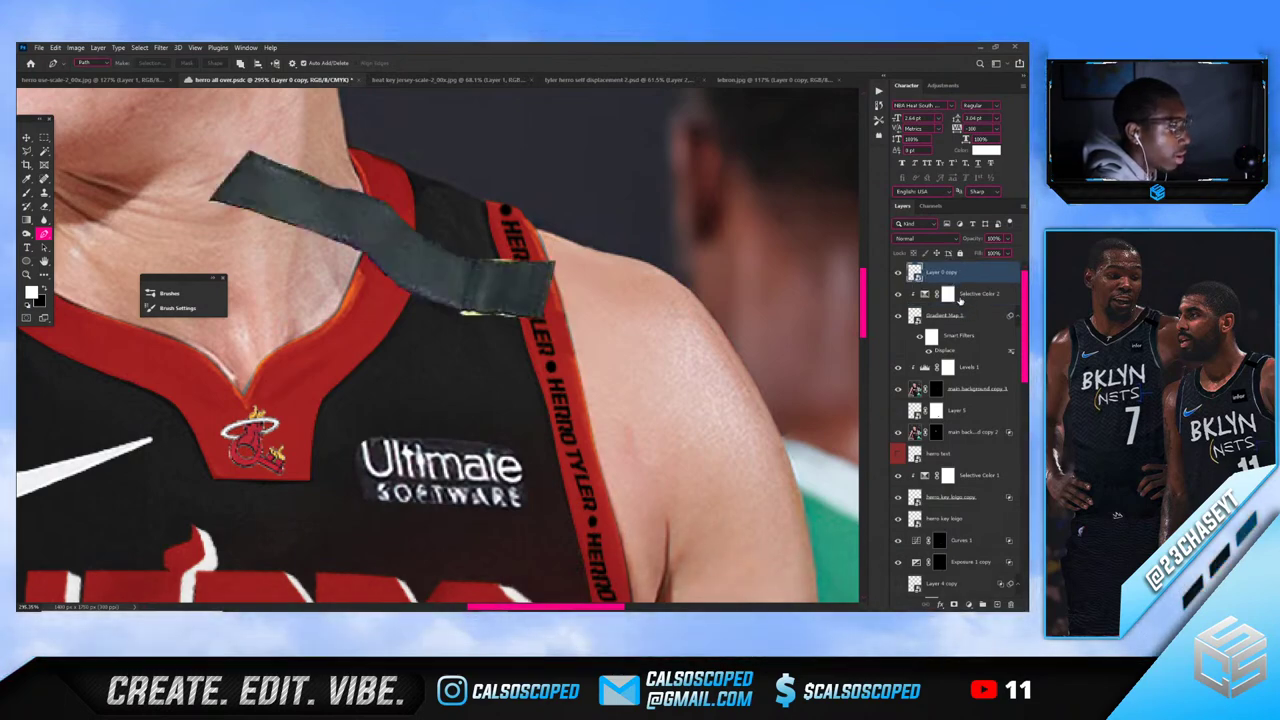
scroll(489, 329, "down", 10)
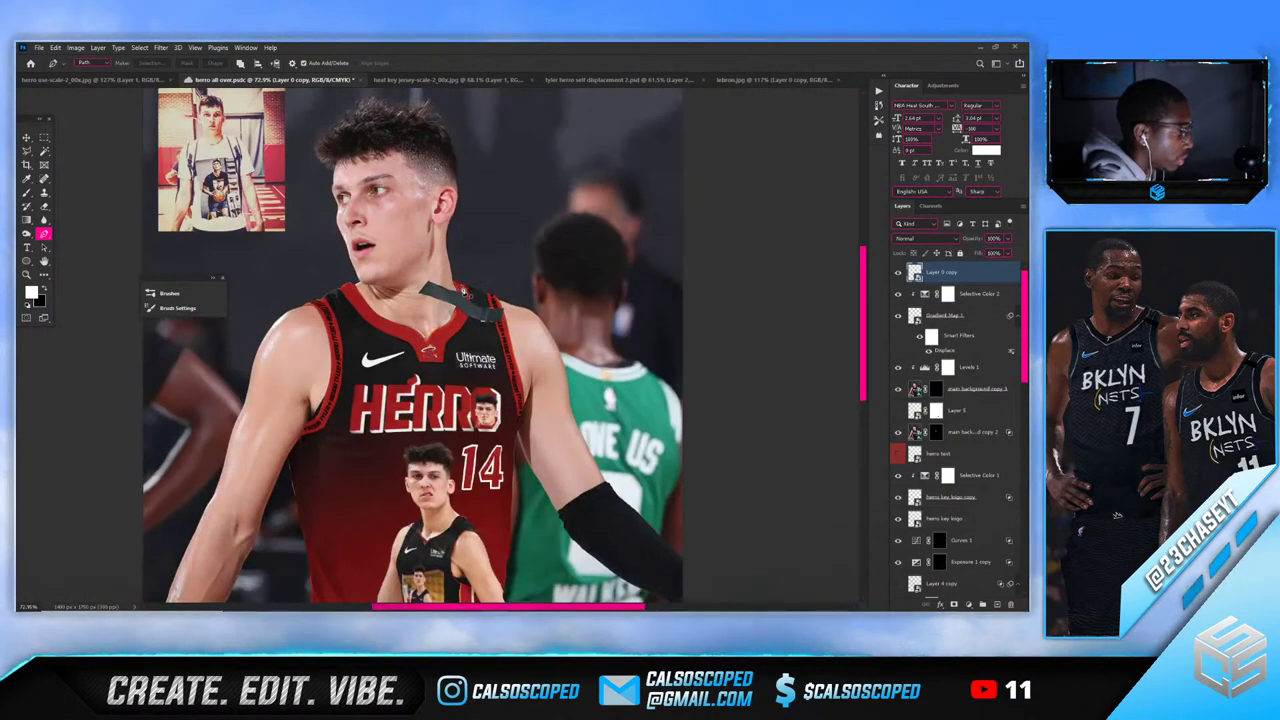
scroll(475, 308, "up", 9)
Clip a Hue/Saturation adjustment to the stripe layer and set its saturation to -100
left_click(968, 604)
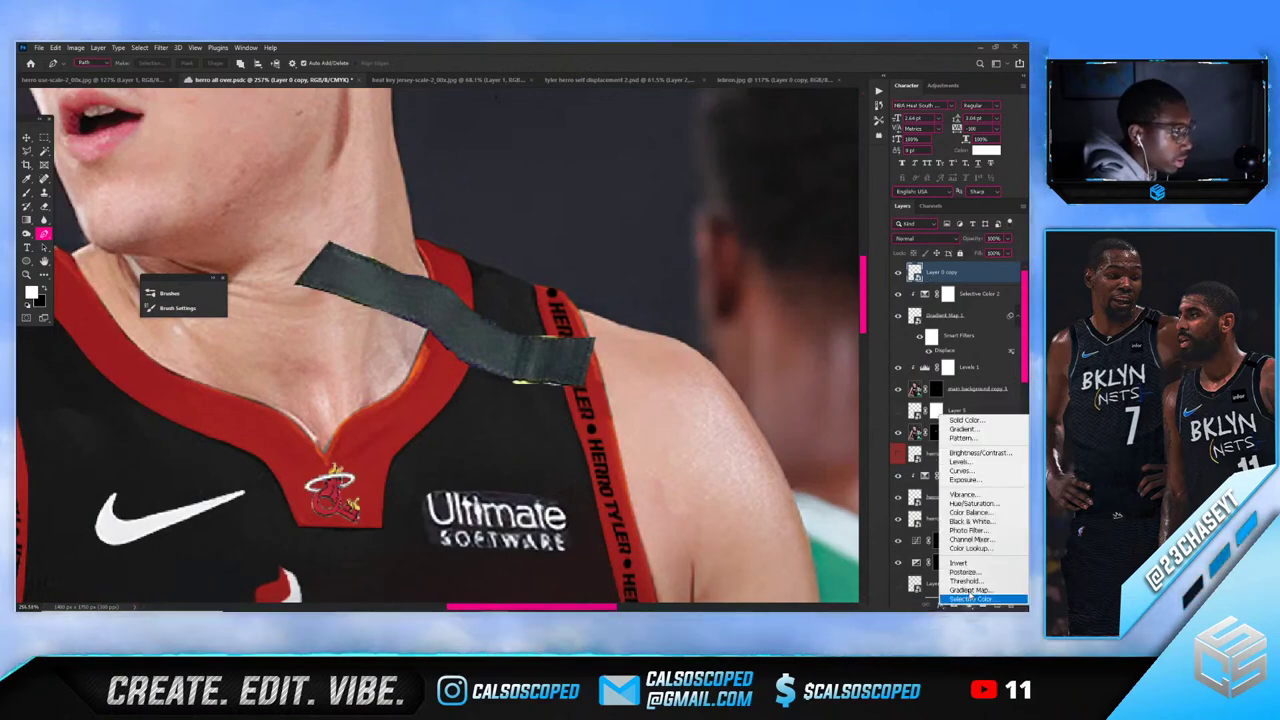
left_click(980, 496)
left_click(971, 288, "alt")
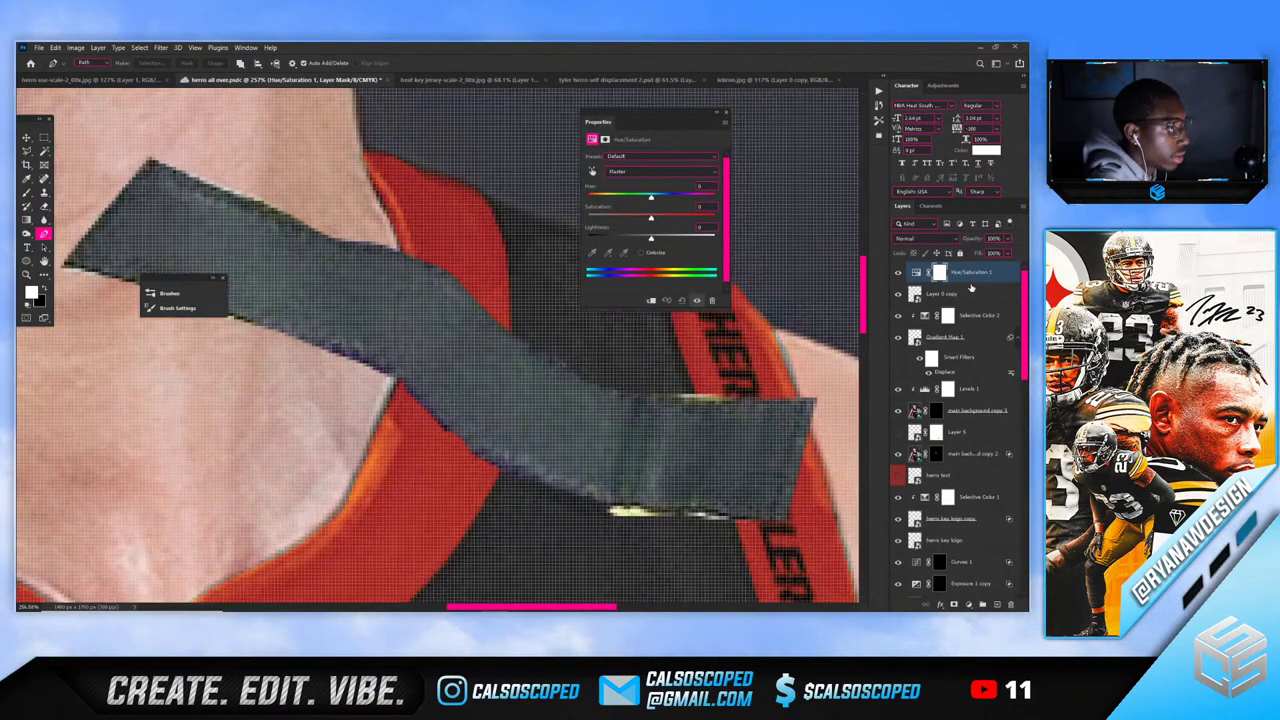
left_click(975, 281, "alt")
left_click(975, 273)
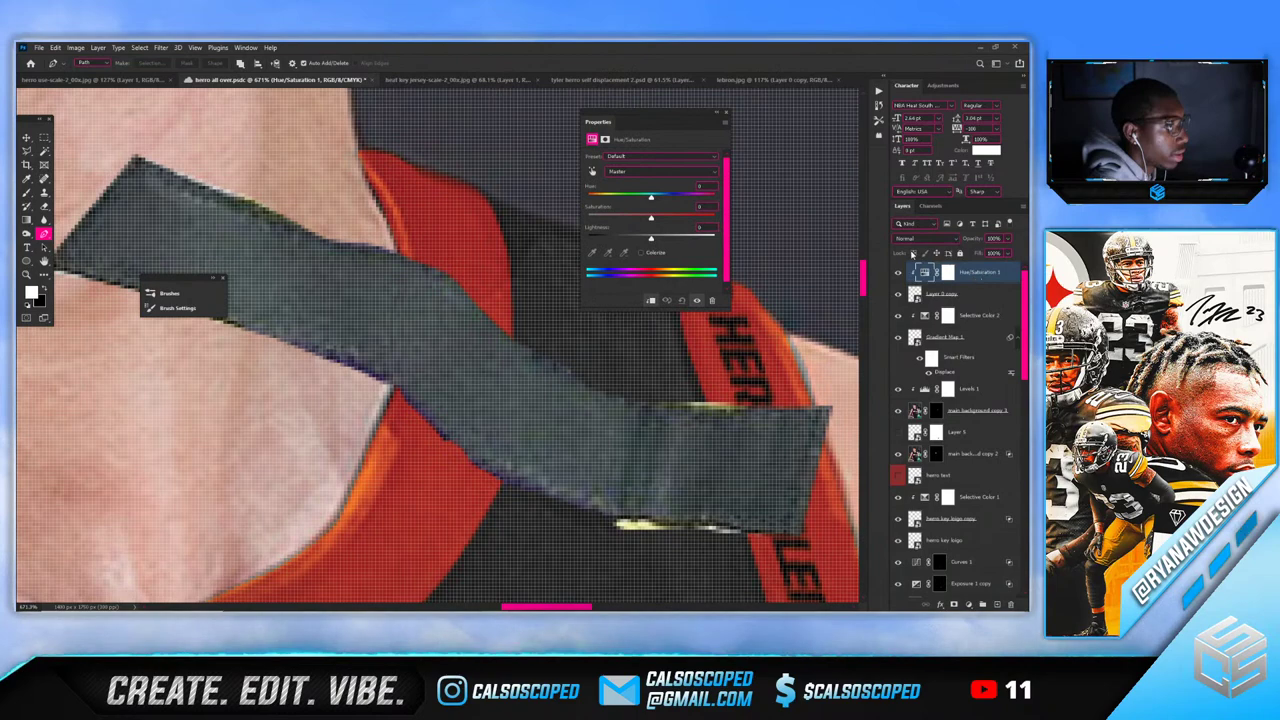
key("ctrl+0")
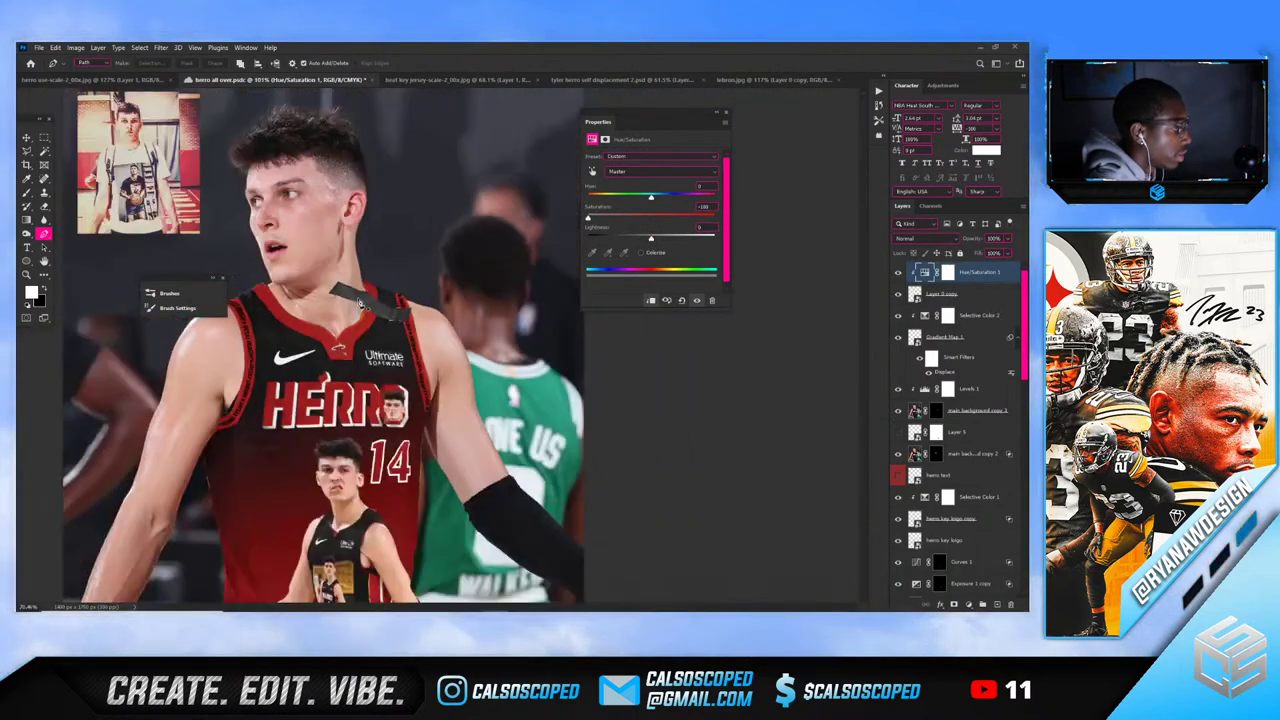
Clip a Levels adjustment to the stripe and darken its midtones to about 0.70
left_click(968, 604)
left_click(965, 462)
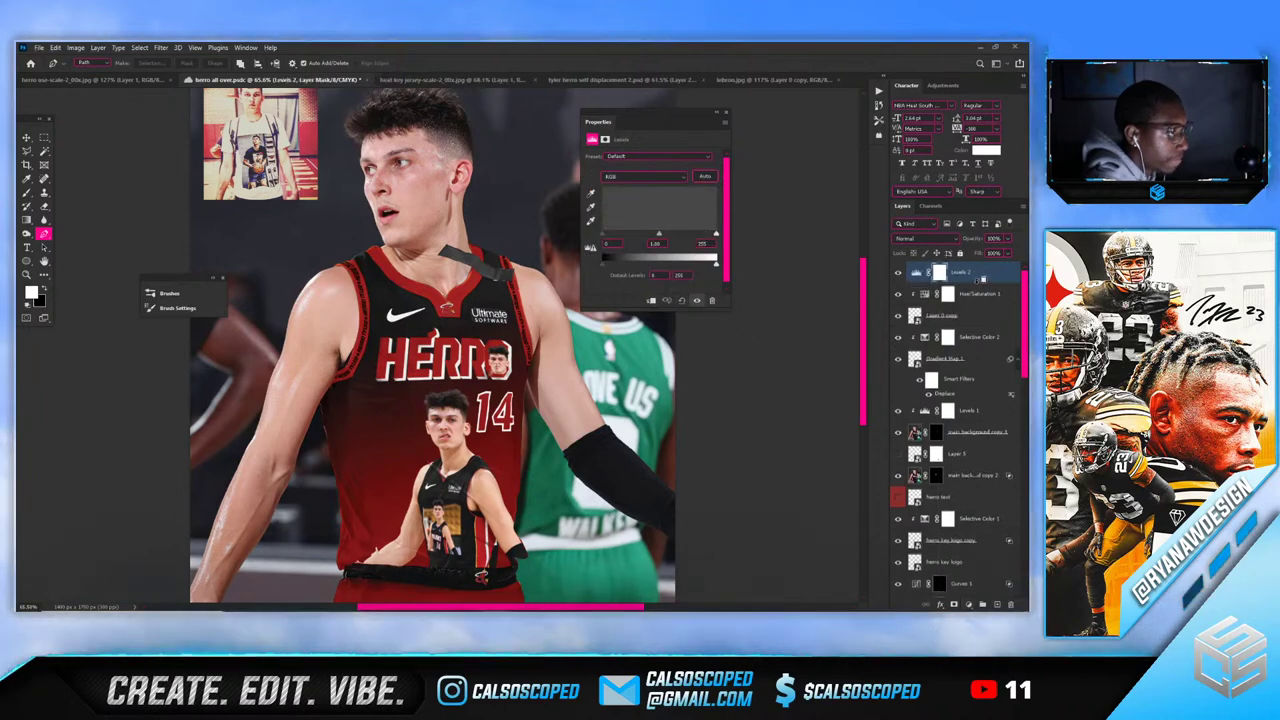
left_click_drag(659, 233, 673, 235)
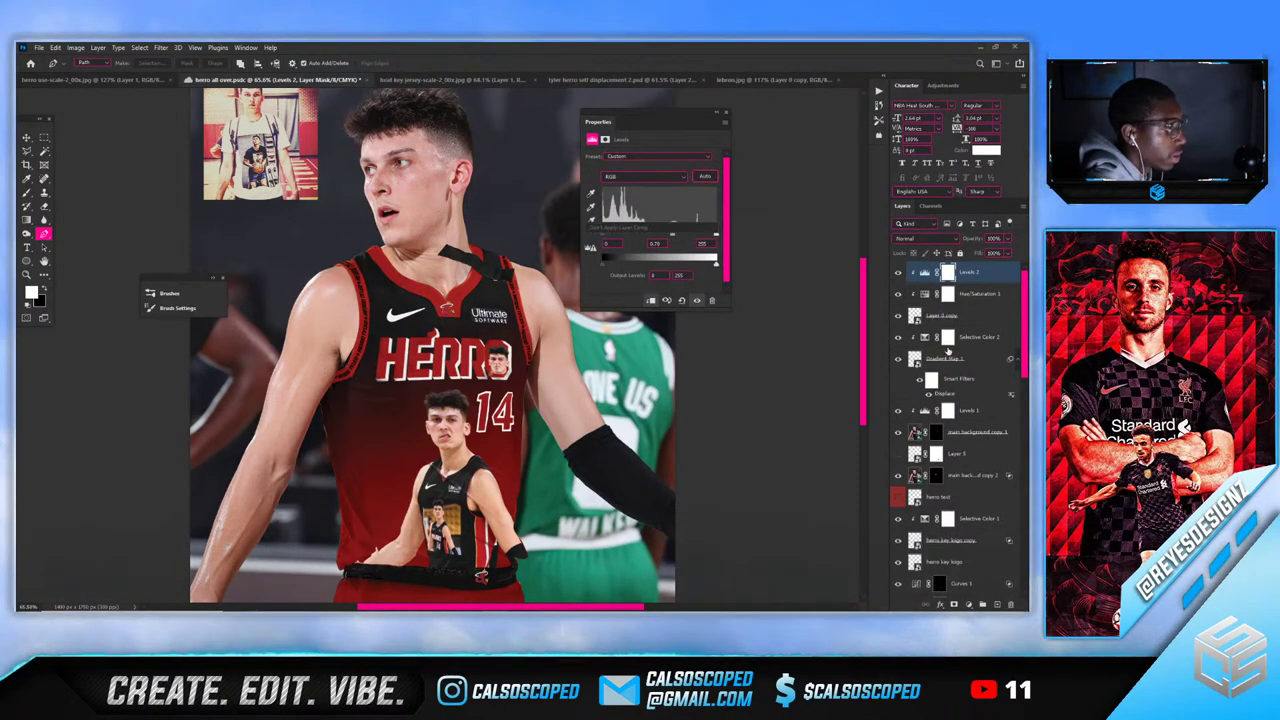
Add a layer mask to the stripe layer and ready the Brush tool with black for painting on it
left_click(955, 315)
left_click(935, 315)
key("b")
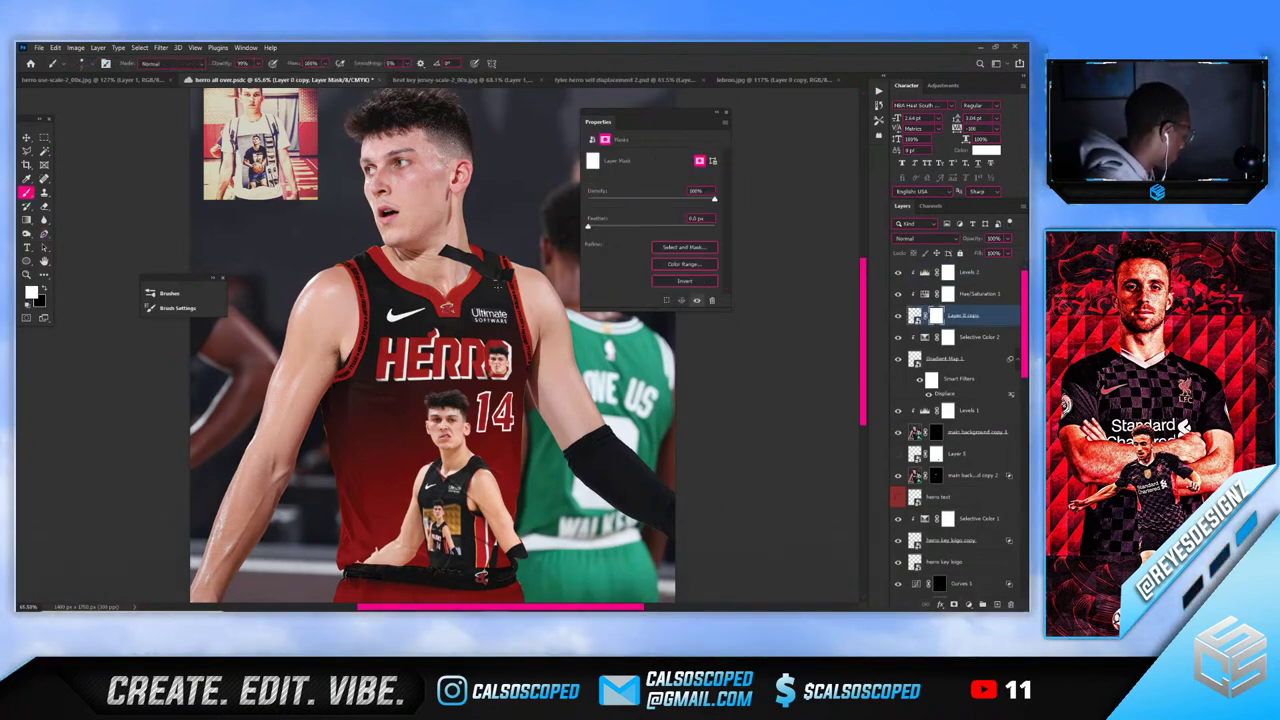
scroll(470, 290, "up", 3)
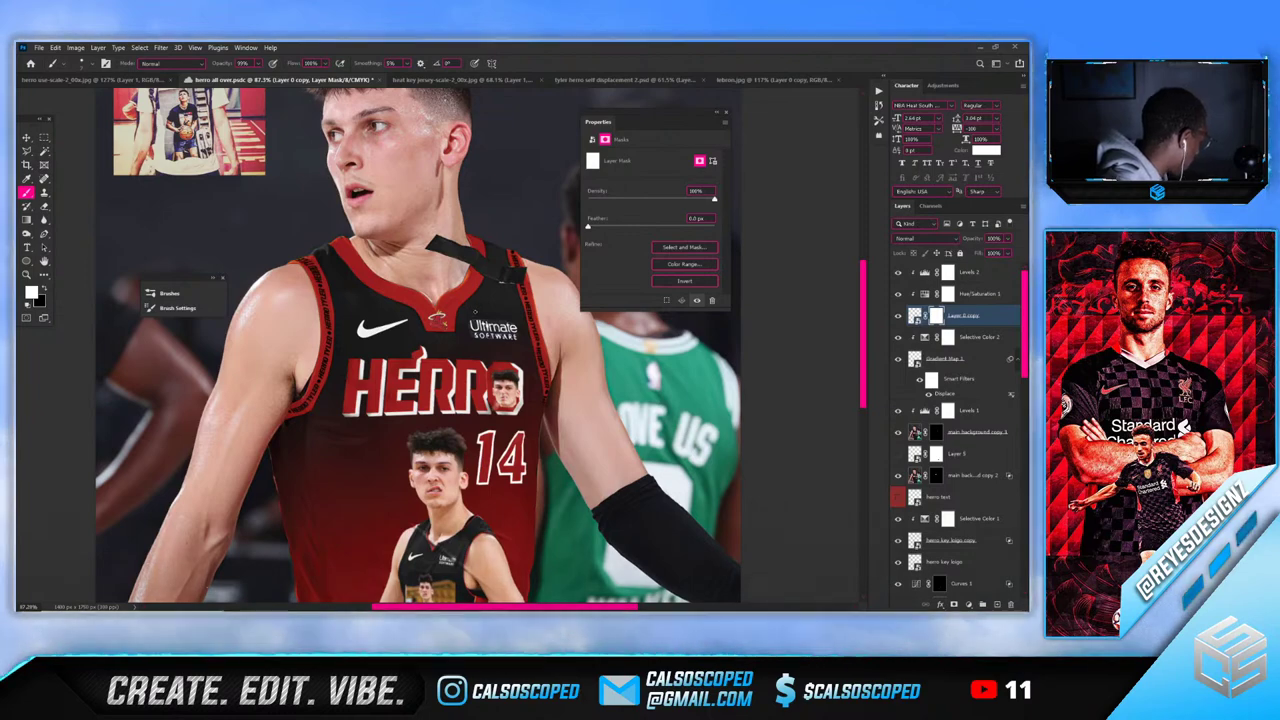
scroll(505, 284, "up", 5)
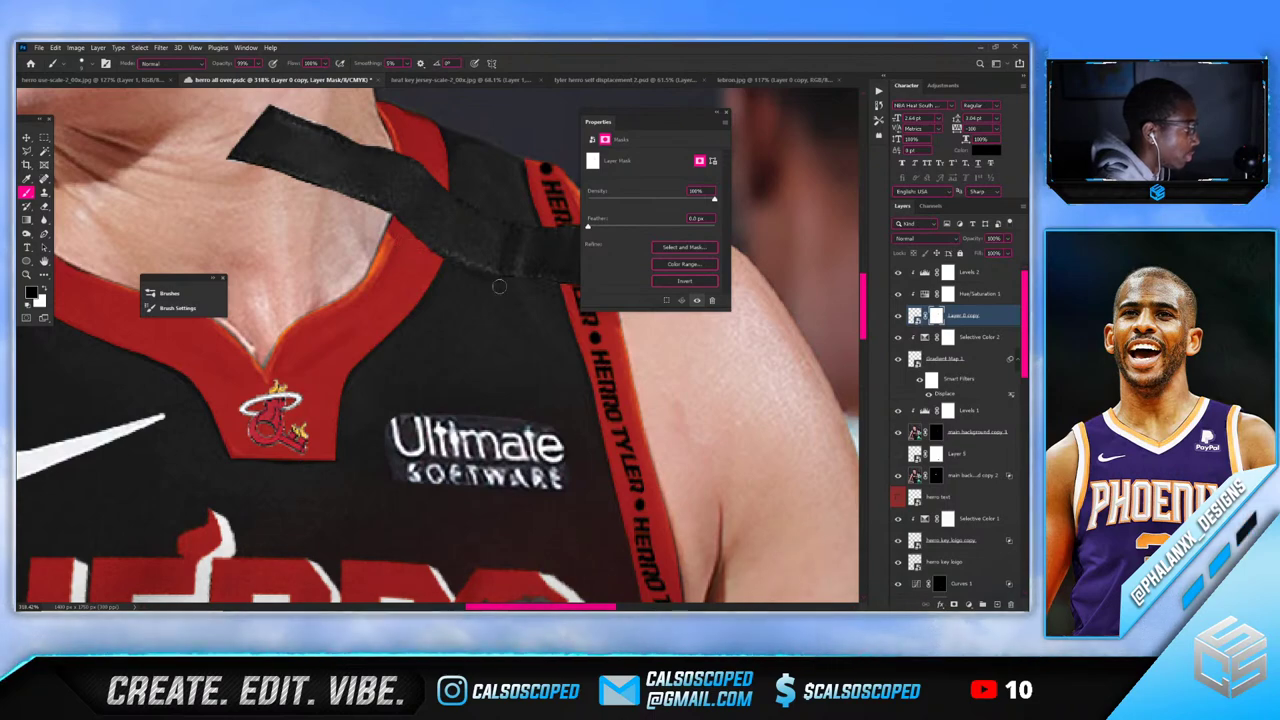
Scale the black stripe down to about 61%, place it over the shoulder strap and flip it
key("ctrl+0")
left_click(985, 318)
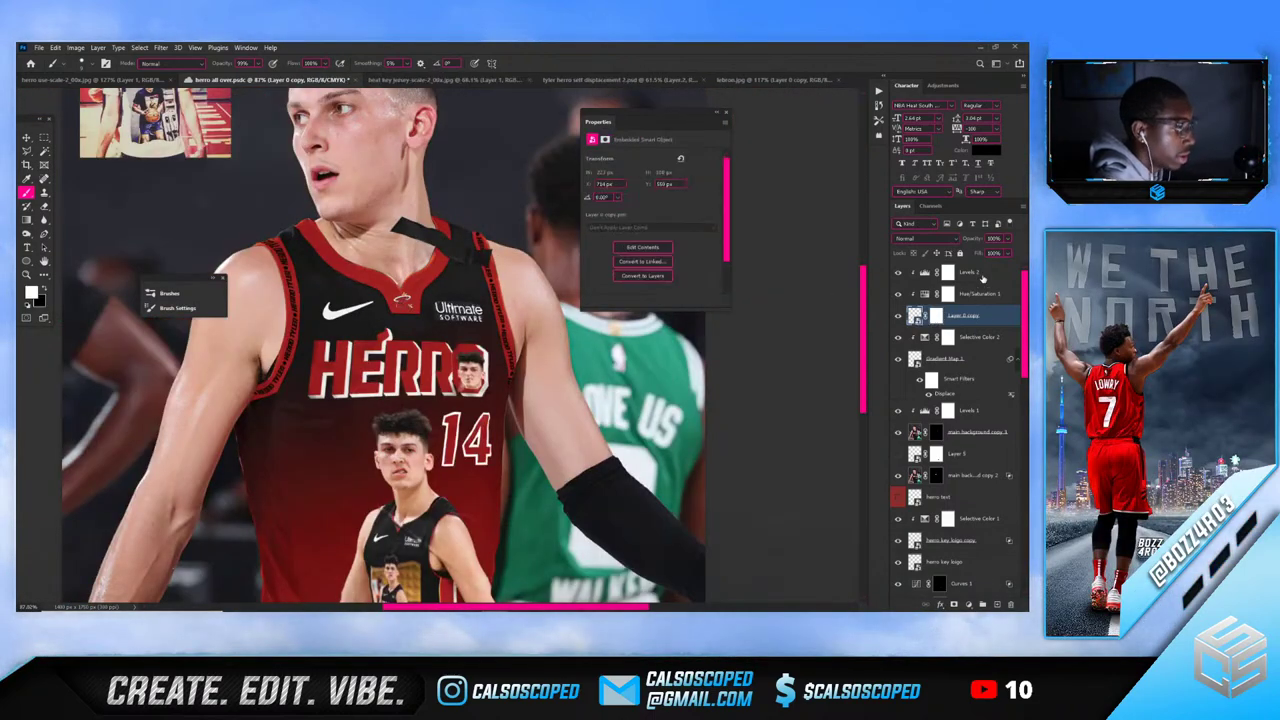
key("ctrl+t")
left_click_drag(490, 217, 466, 228)
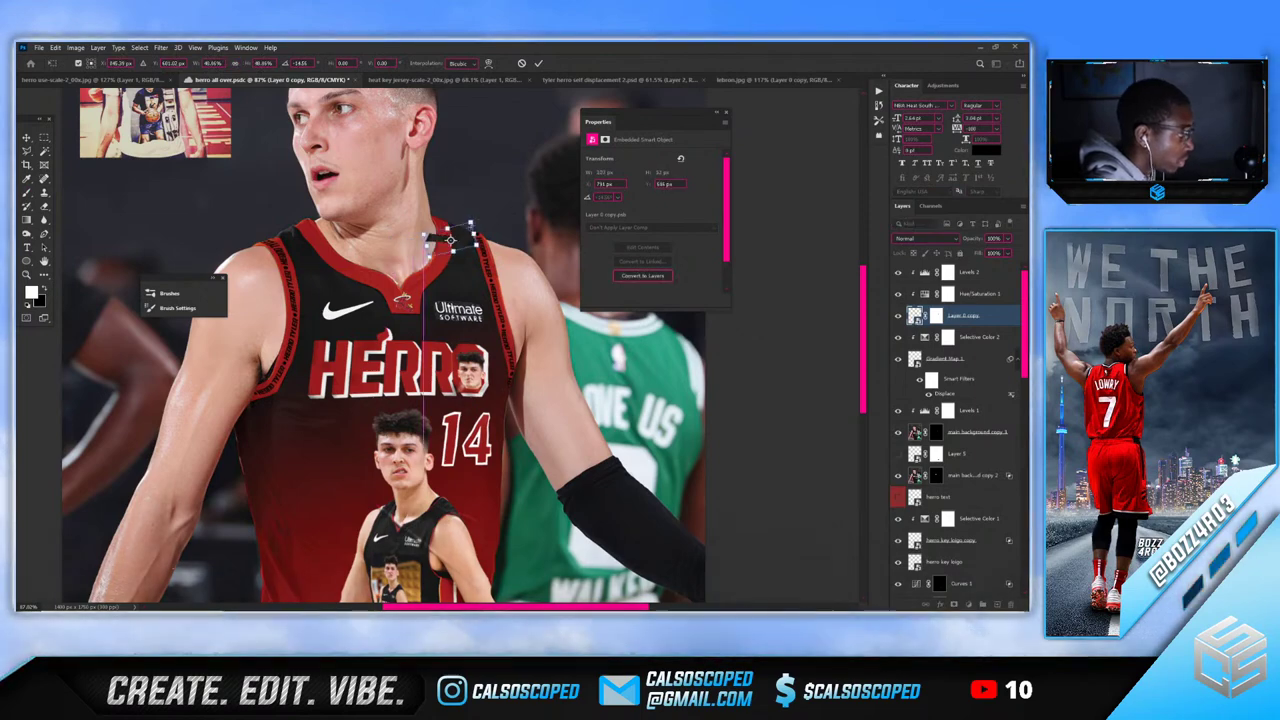
scroll(468, 227, "up", 6)
mouse_move(489, 277)
left_mouse_down()
mouse_move(525, 284)
mouse_move(503, 261)
left_mouse_up()
right_click(503, 262)
left_click(530, 446)
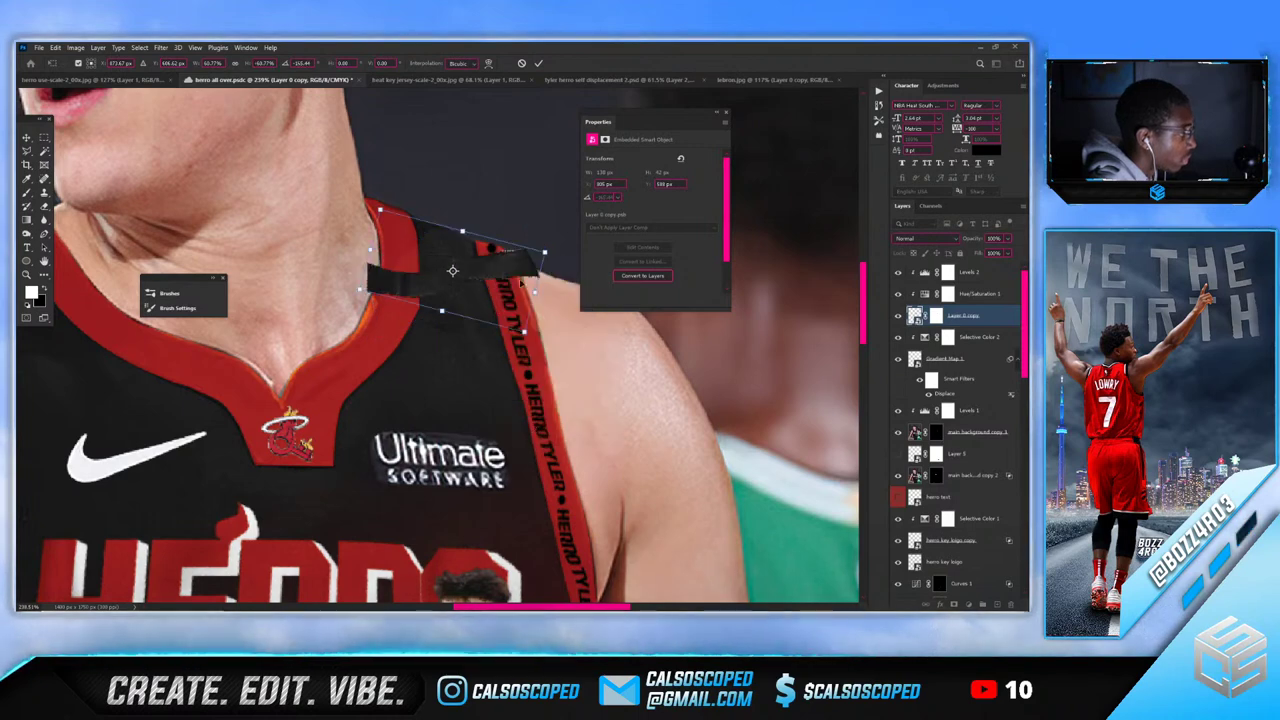
Rotate the flipped stripe to about -144°, nudge it down across the shoulder strap and apply the transform
left_click_drag(550, 362, 546, 383)
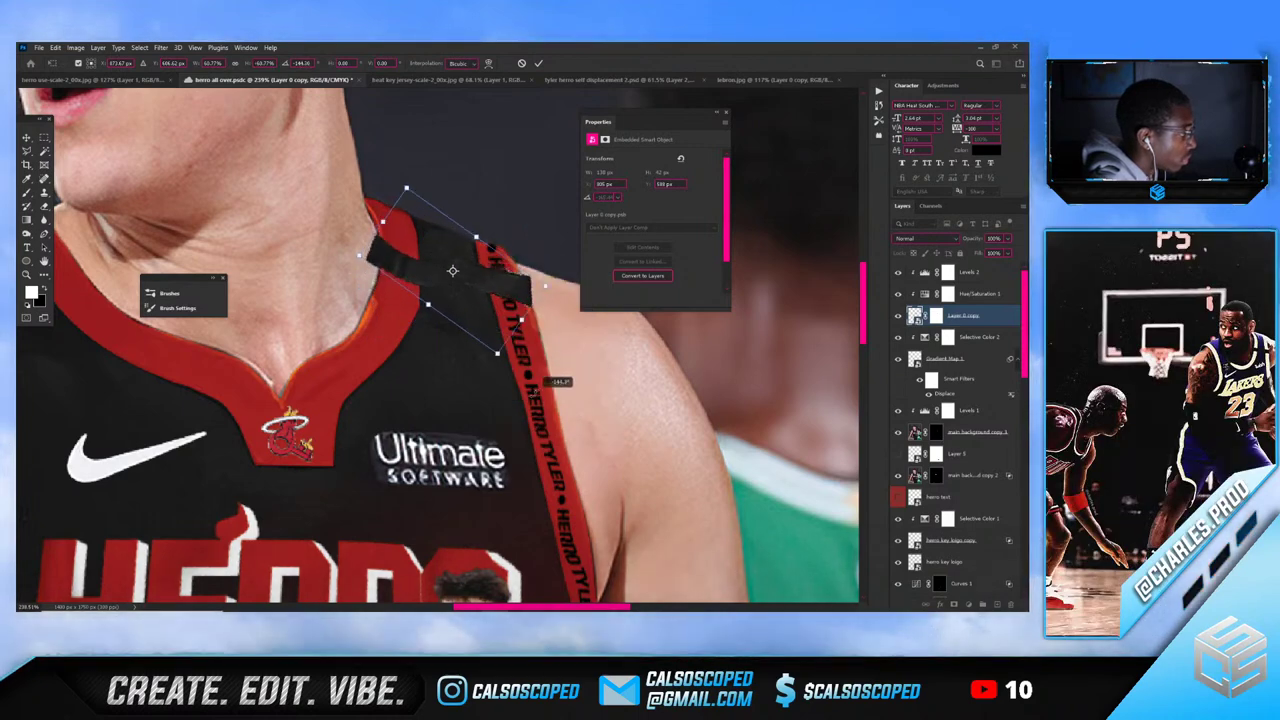
left_click_drag(489, 297, 493, 314)
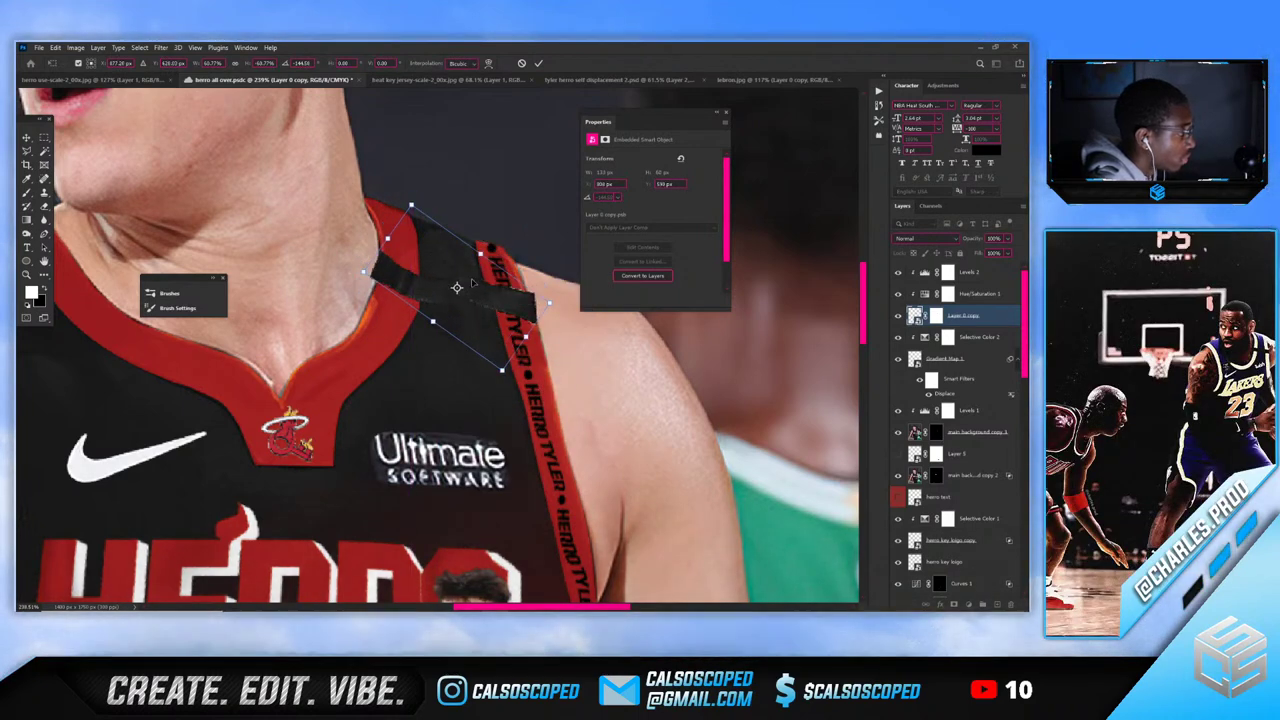
right_click(473, 283)
left_click(491, 352)
left_click(525, 265)
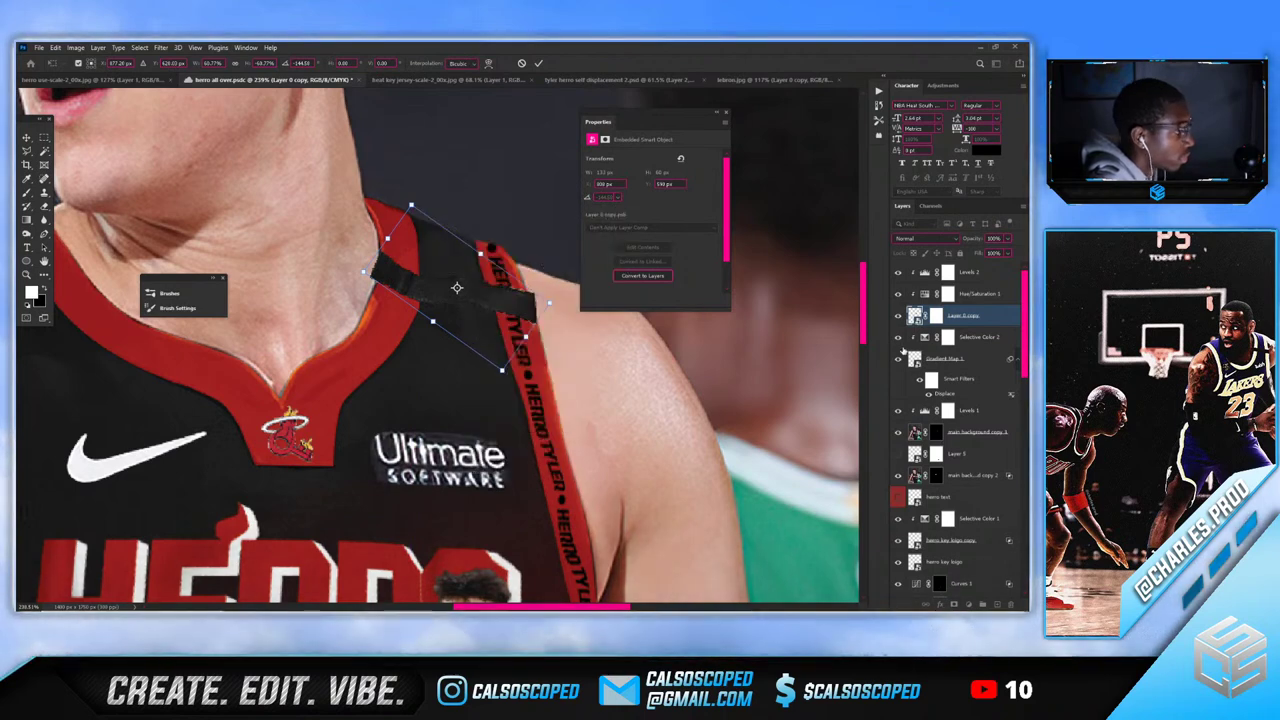
key("Return")
key("b")
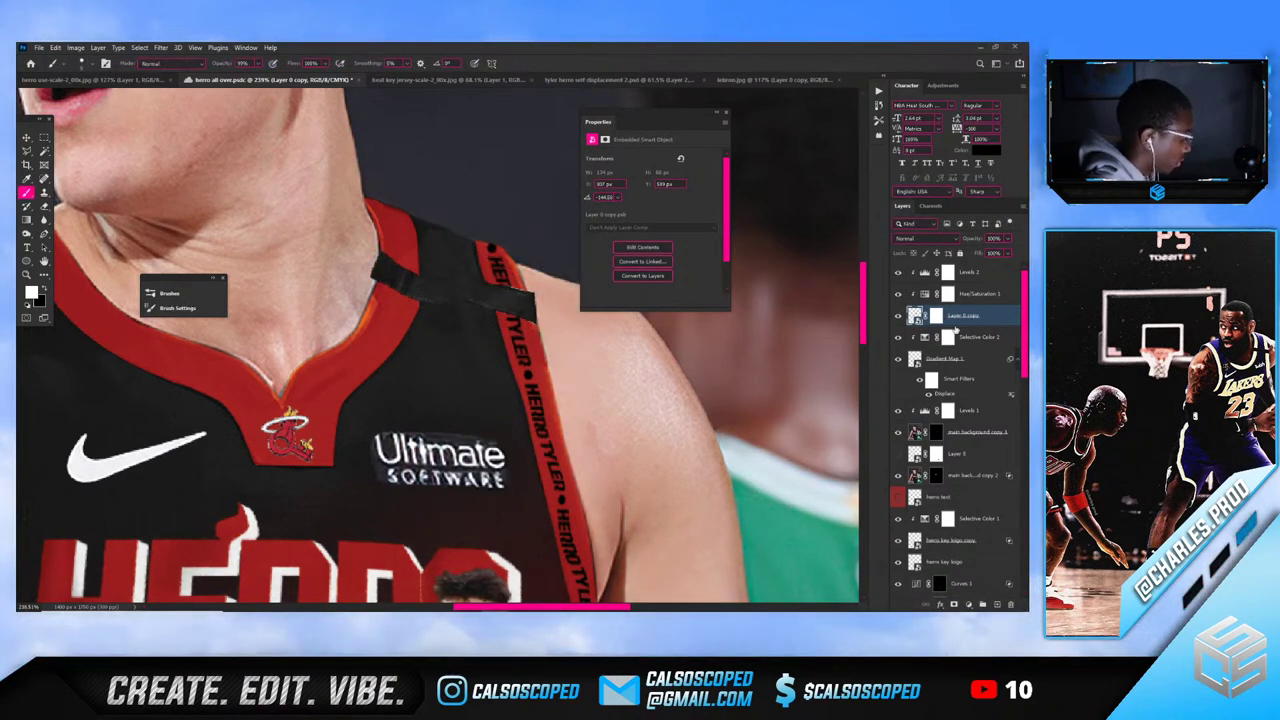
Enlarge the stripe to about 140% so that it extends past both edges of the shoulder strap
key("ctrl+t")
left_click_drag(452, 327, 452, 353)
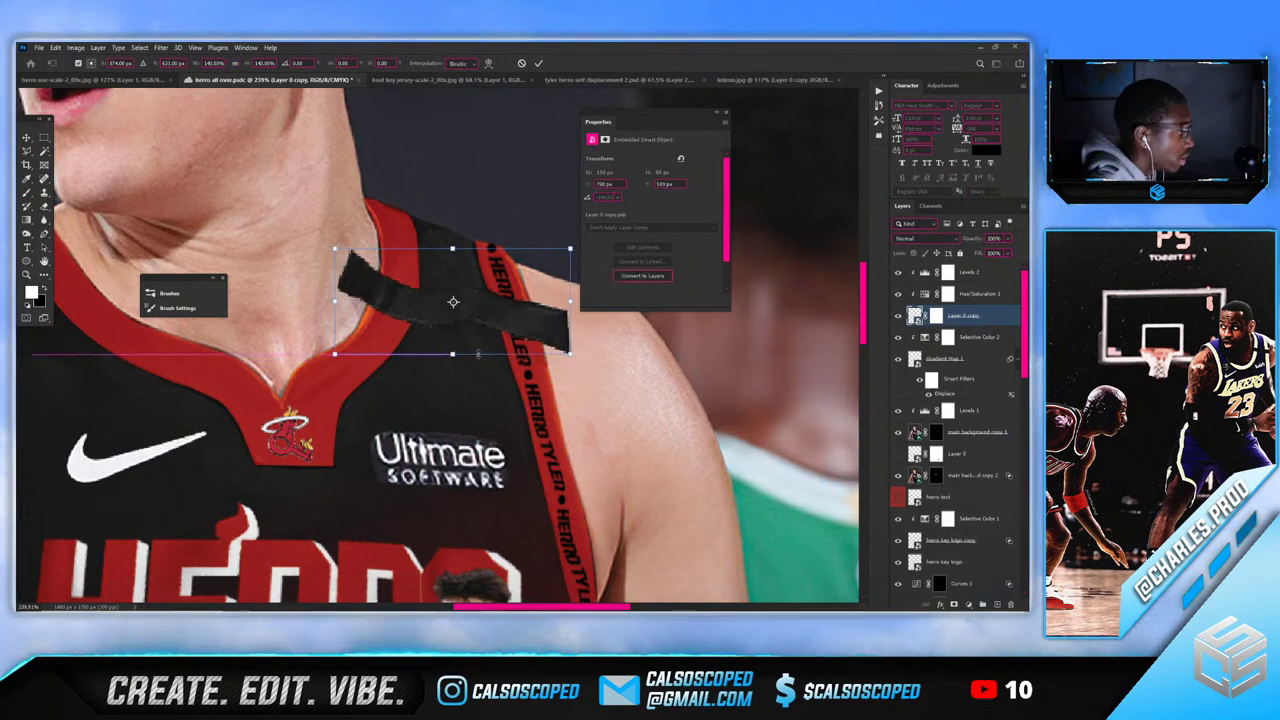
key("Return")
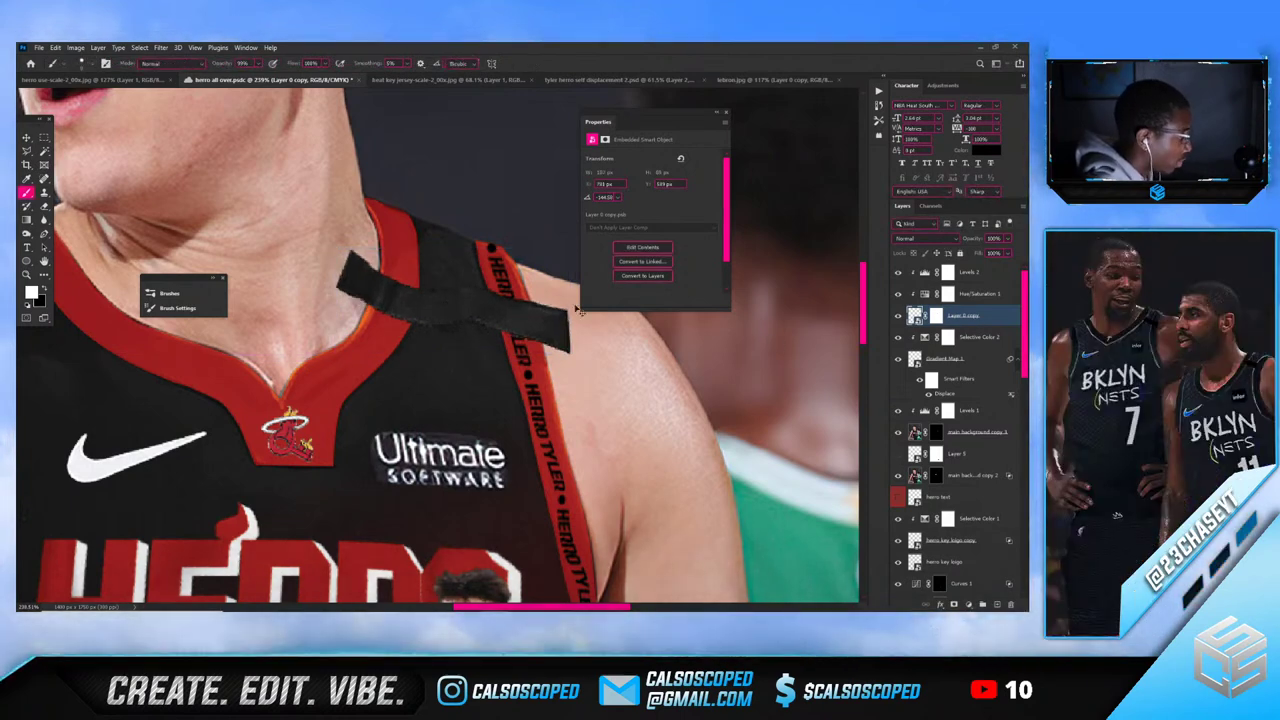
Try to warp the enlarged stripe with its layer mask still linked, and cancel the transform
key("ctrl+t")
right_click(500, 290)
left_click(516, 356)
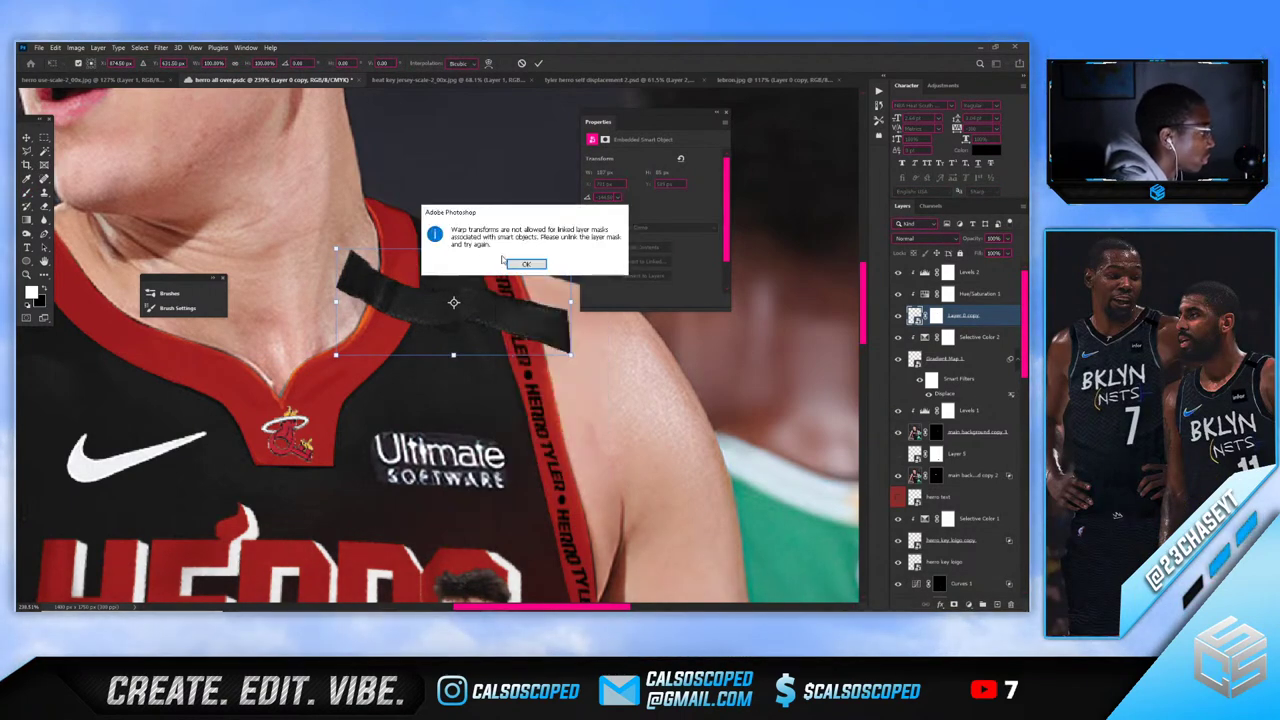
left_click(510, 263)
key("Escape")
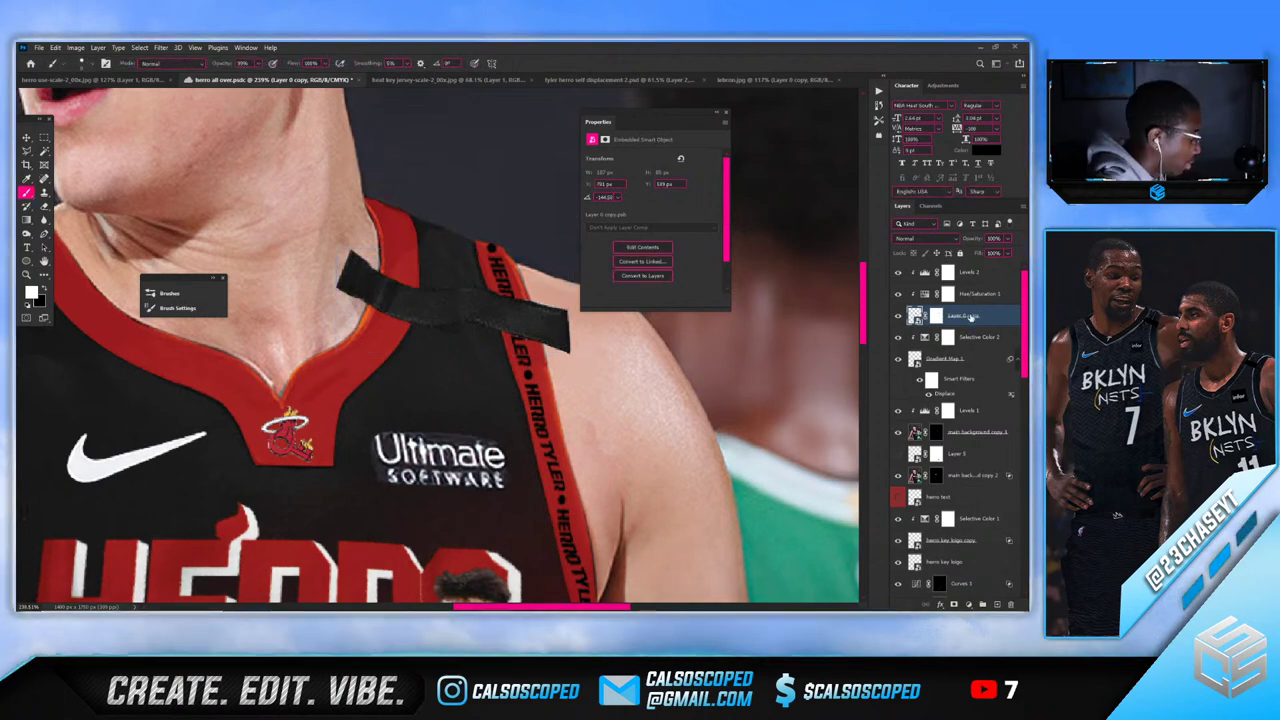
Delete the stripe's layer mask and warp the stripe so its ends fit the collar and armhole edges of the strap
right_click(970, 316)
left_click(860, 262)
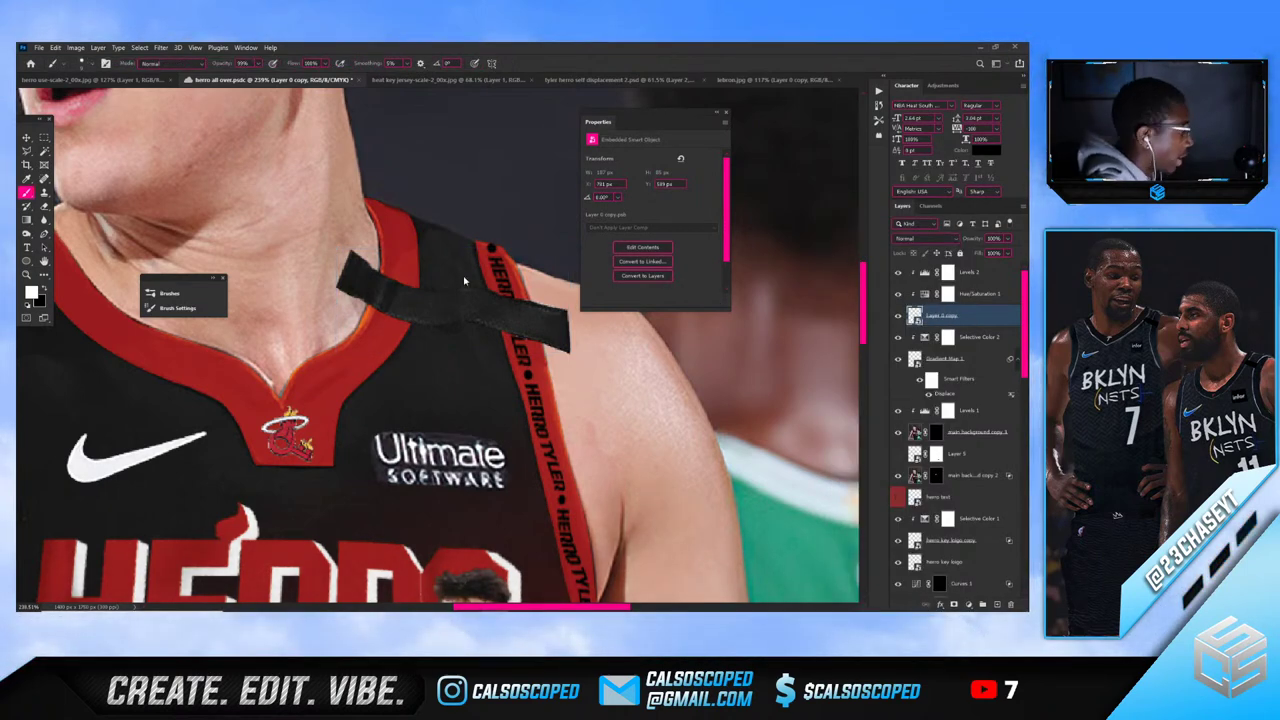
key("ctrl+t")
right_click(413, 264)
left_click(440, 362)
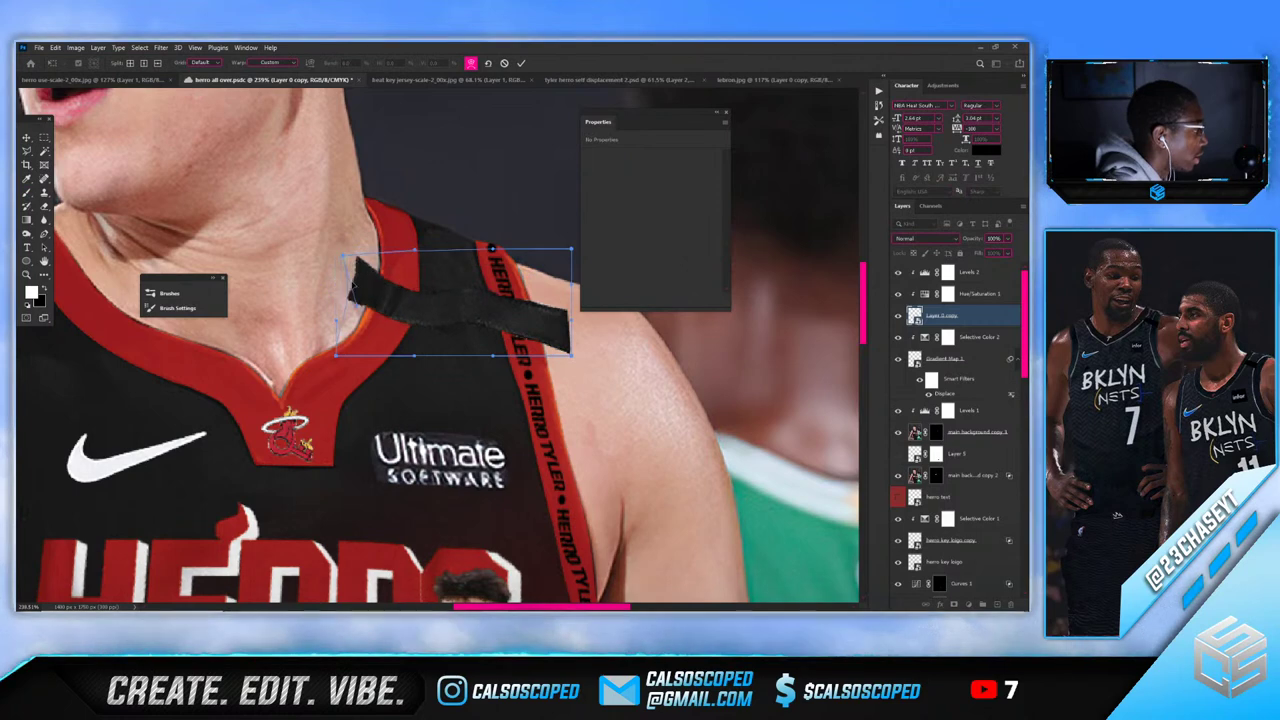
left_click_drag(353, 286, 372, 306)
left_click_drag(350, 259, 370, 262)
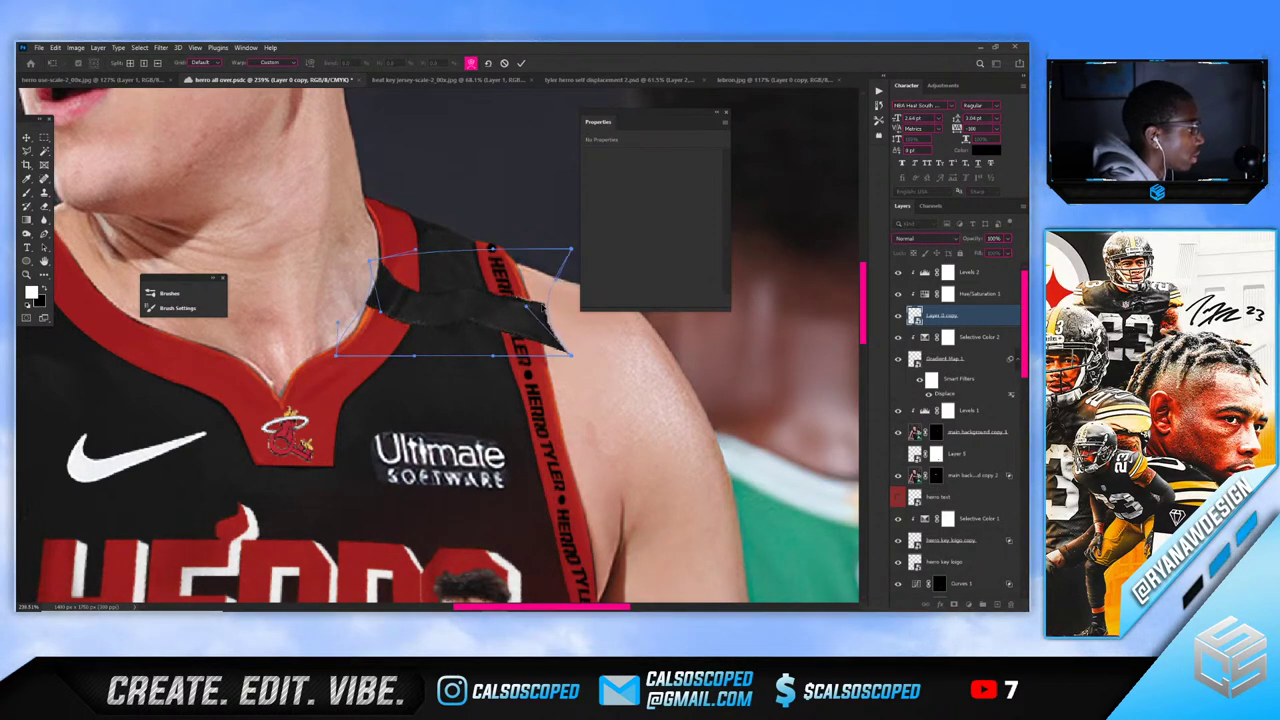
mouse_move(531, 300)
left_mouse_down()
mouse_move(548, 324)
mouse_move(525, 303)
left_mouse_up()
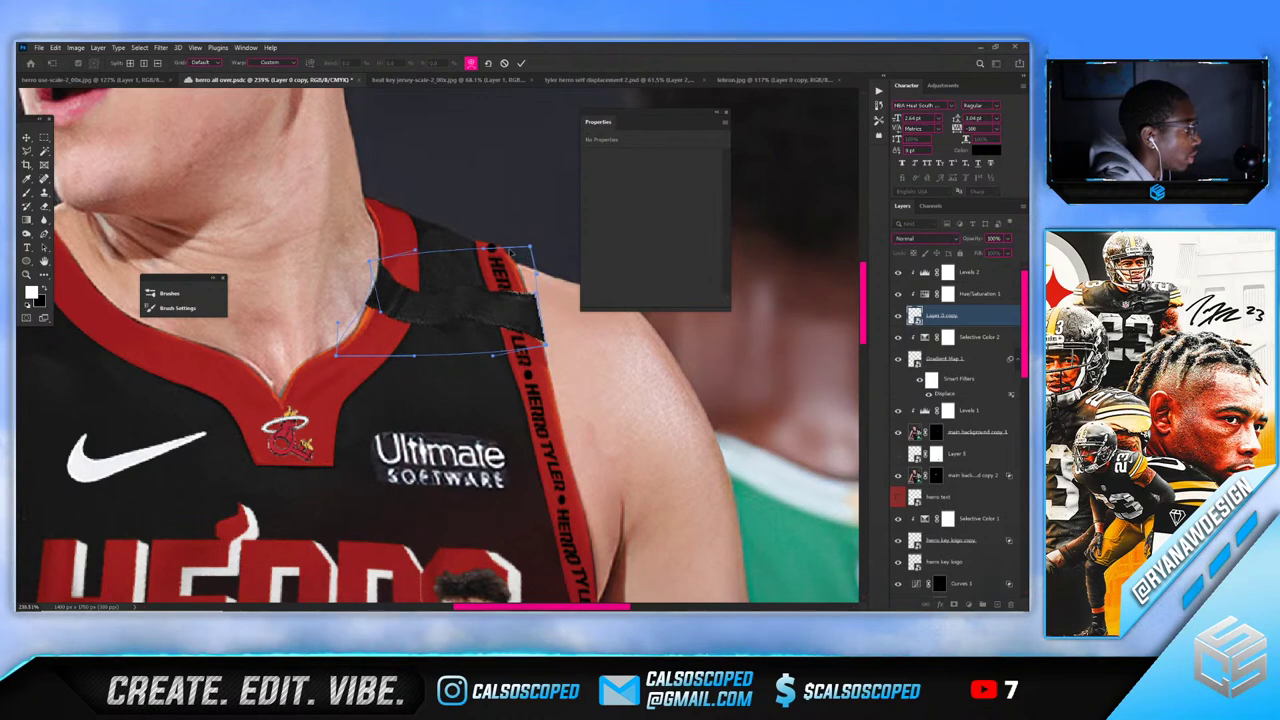
left_click_drag(533, 248, 497, 245)
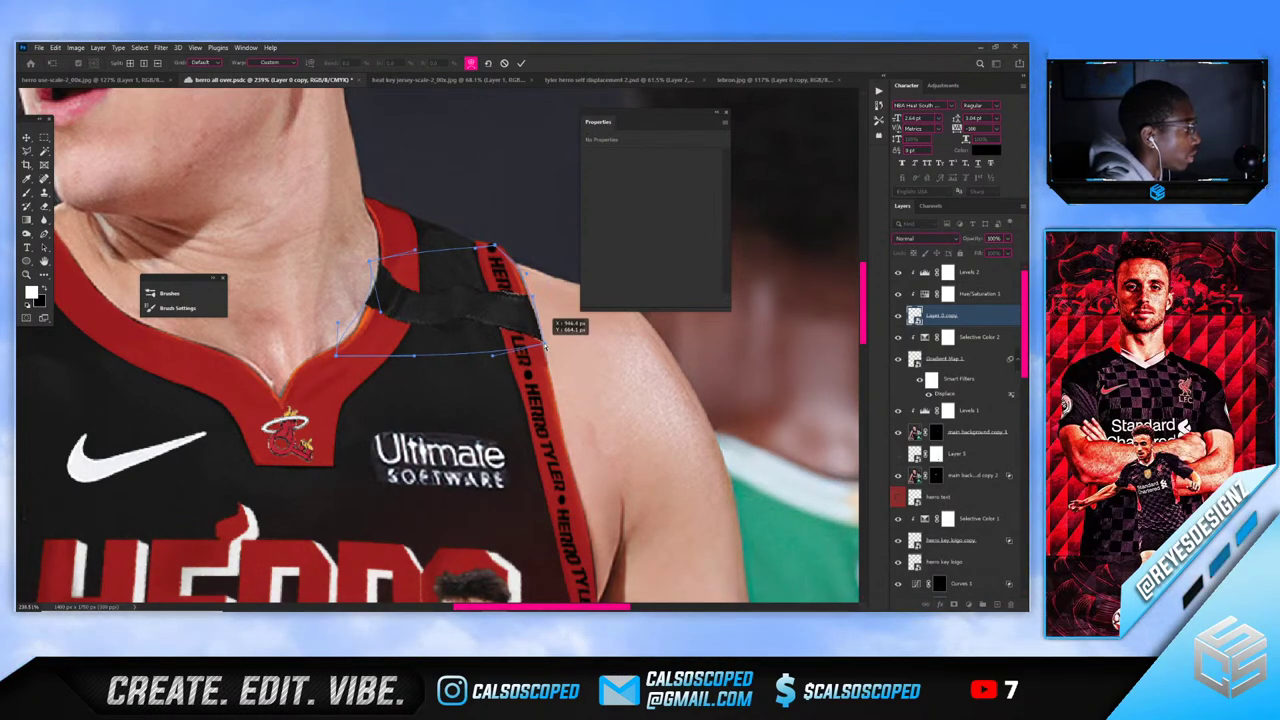
key("Return")
Review how the warped shoulder stripe blends into the jersey, both in the full image and up close
scroll(419, 256, "down", 10)
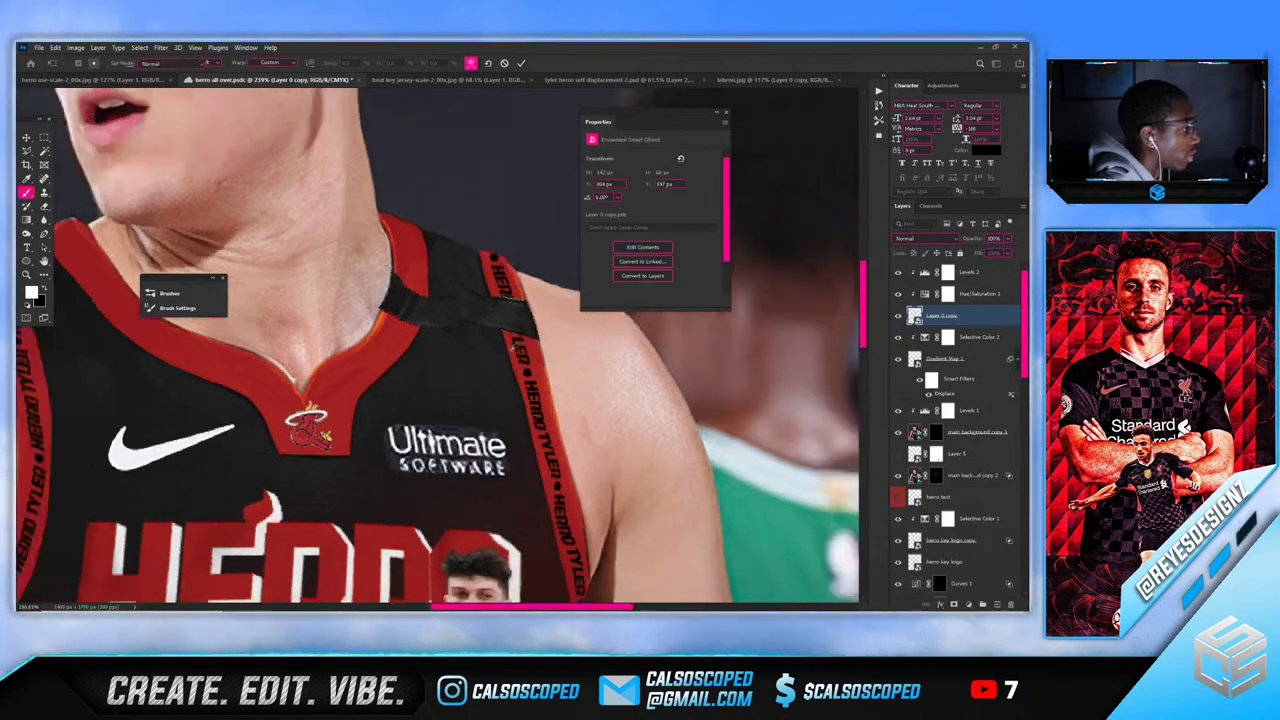
key("v")
key("ctrl+plus")
key("ctrl+plus")
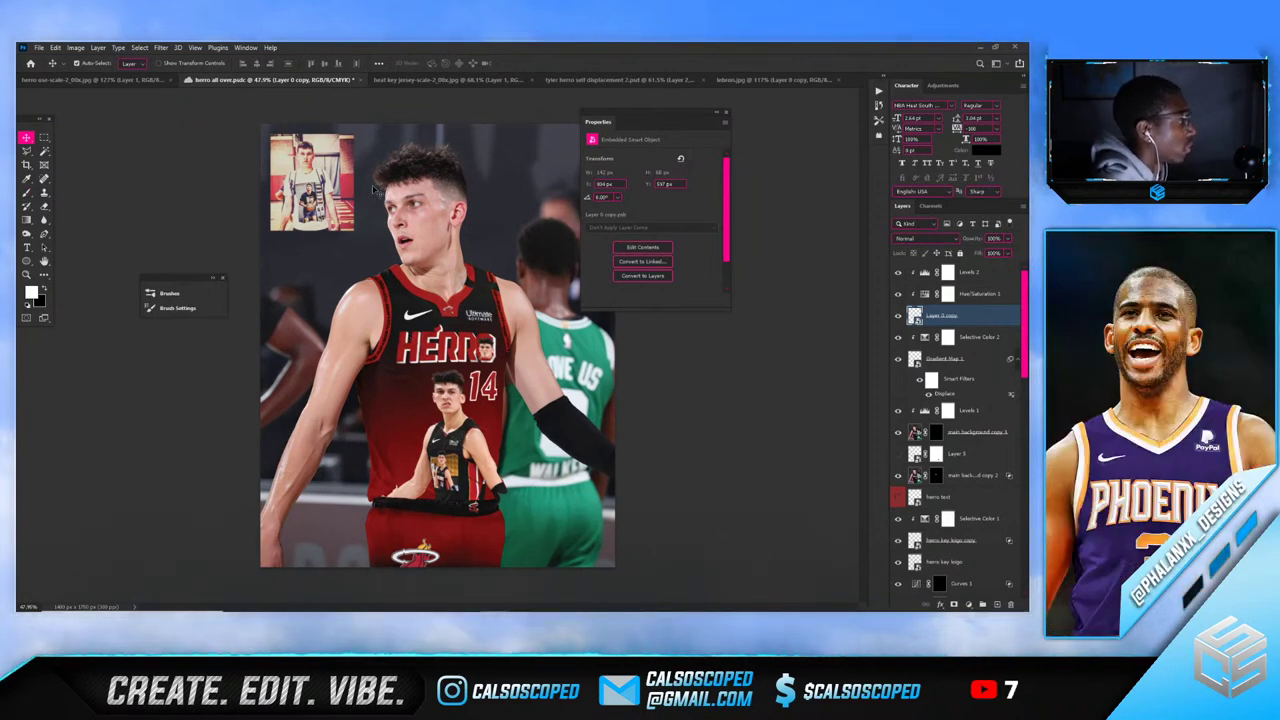
scroll(407, 273, "up", 2)
scroll(418, 281, "up", 1)
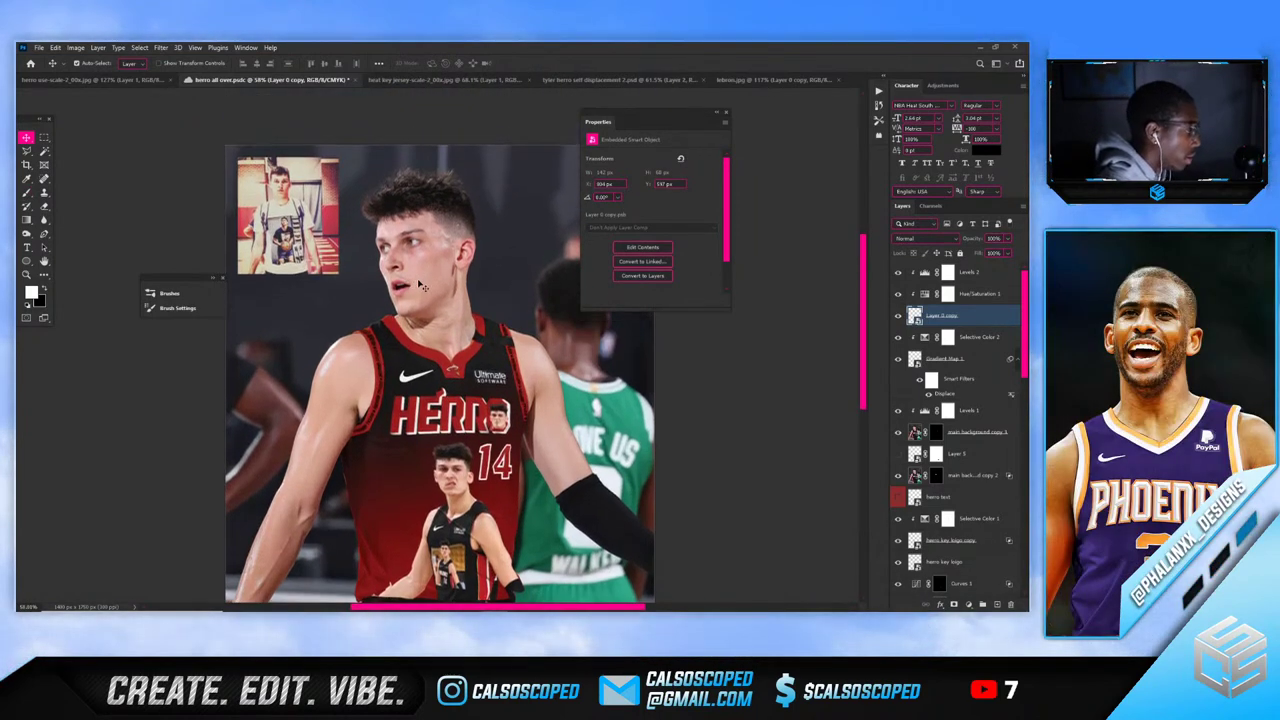
scroll(378, 412, "up", 5)
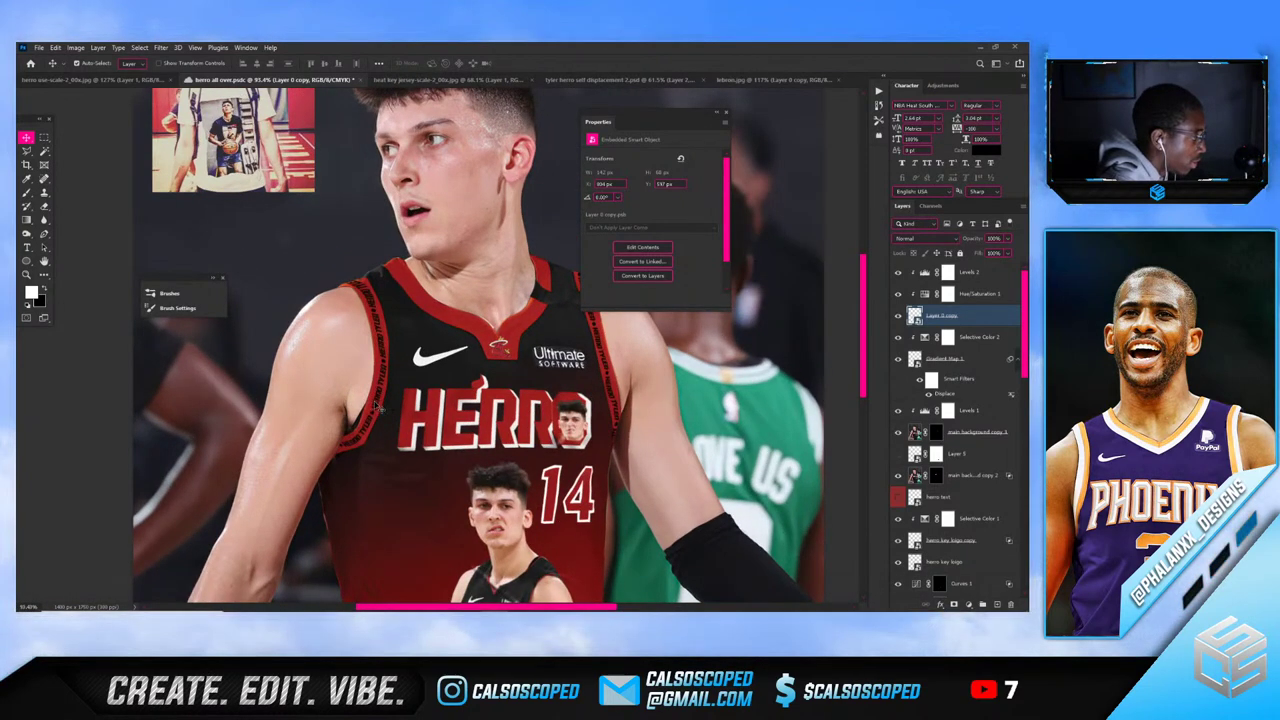
Add a Hue/Saturation adjustment clipped to the lettering on the wearer's right armhole trim, with Lightness at +100
left_click(378, 405)
left_click(968, 605)
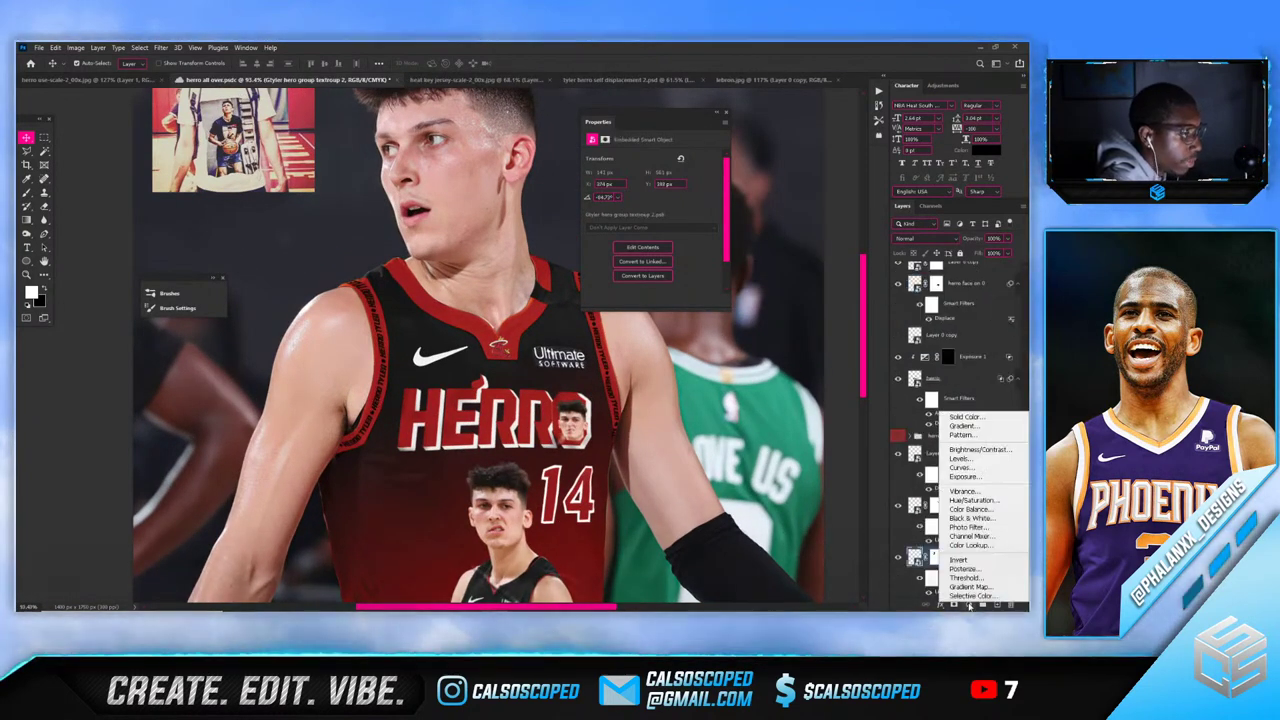
left_click(966, 500)
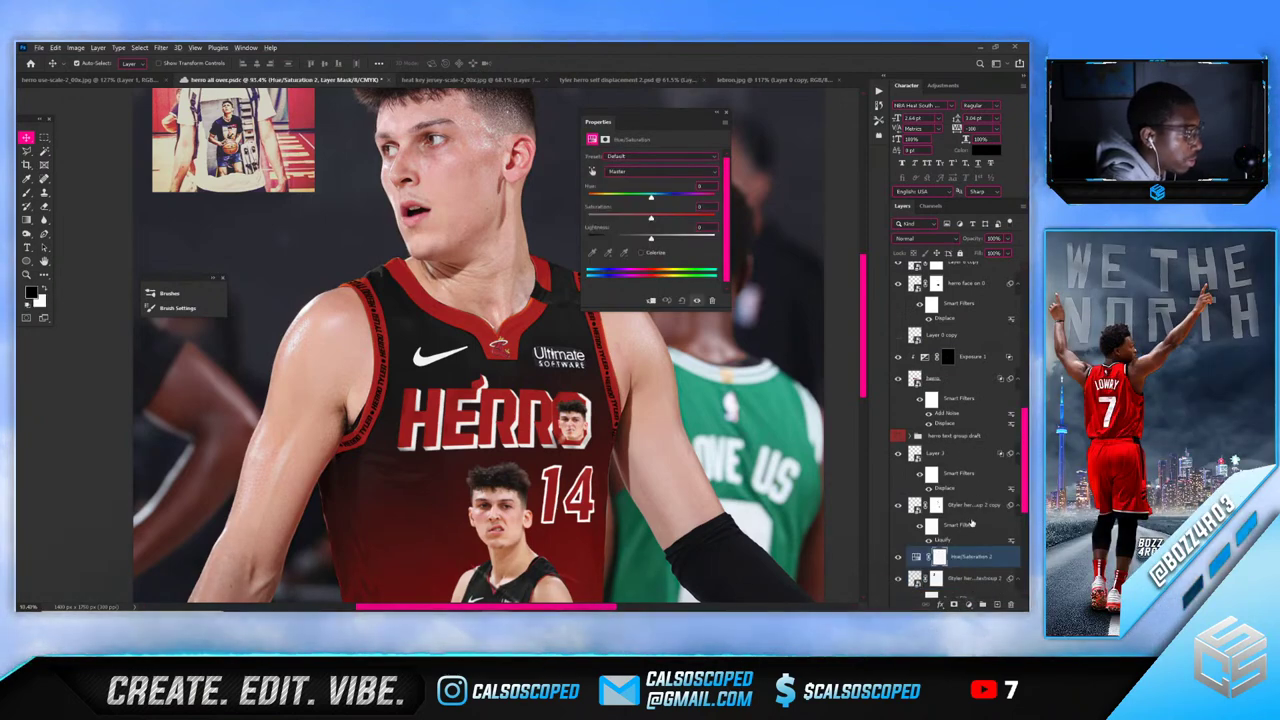
left_click_drag(651, 240, 750, 243)
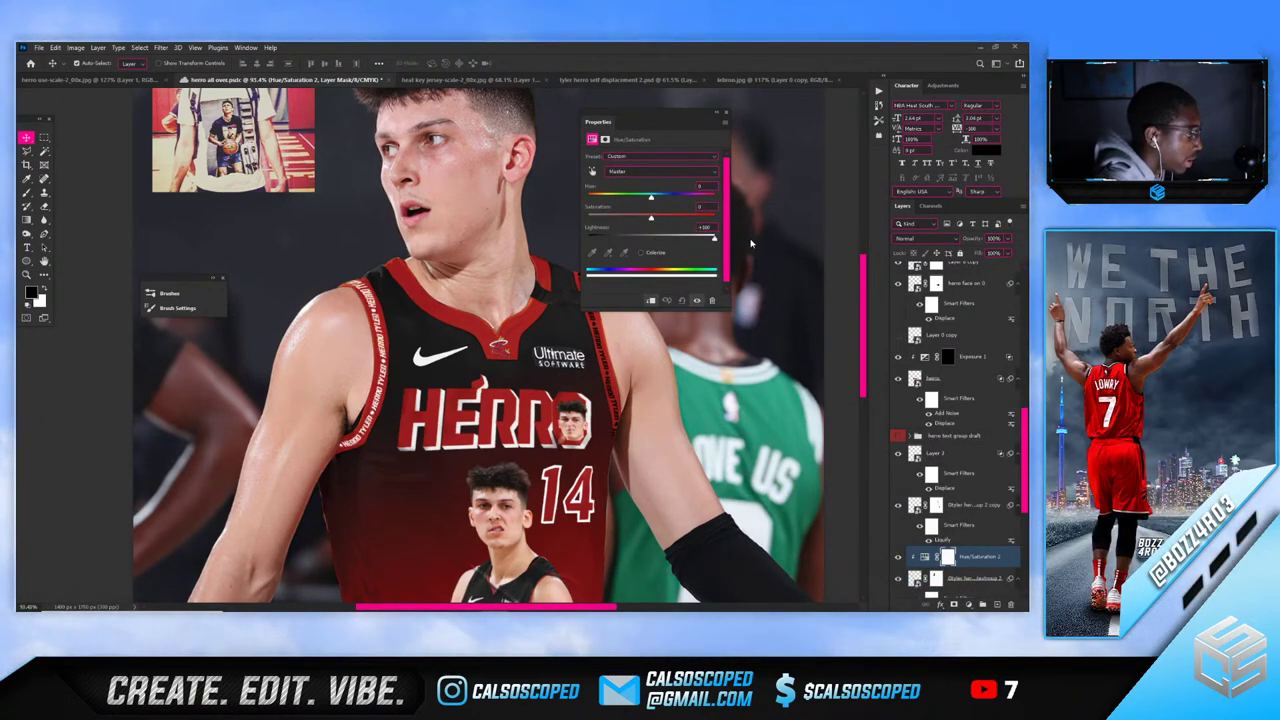
key("ctrl+0")
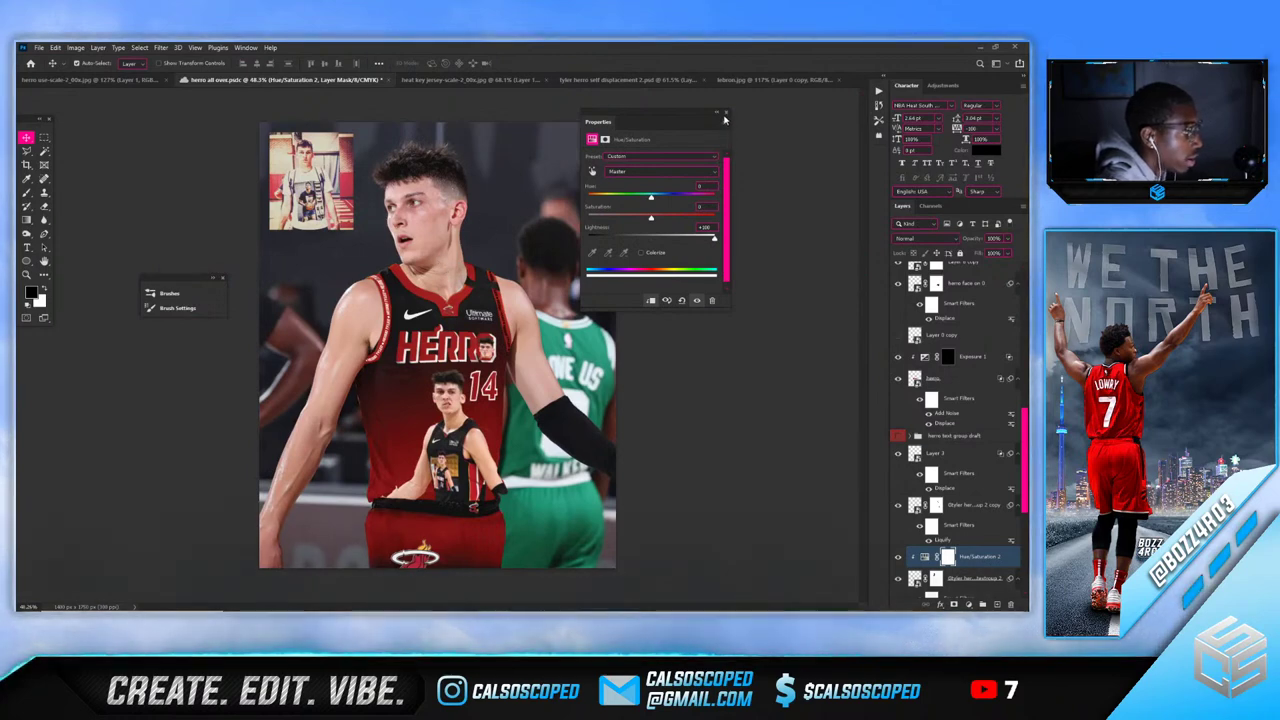
left_click(727, 116)
Duplicate the Hue/Saturation adjustment above the other armhole's lettering layer and clip it to that layer
scroll(952, 534, "down", 3)
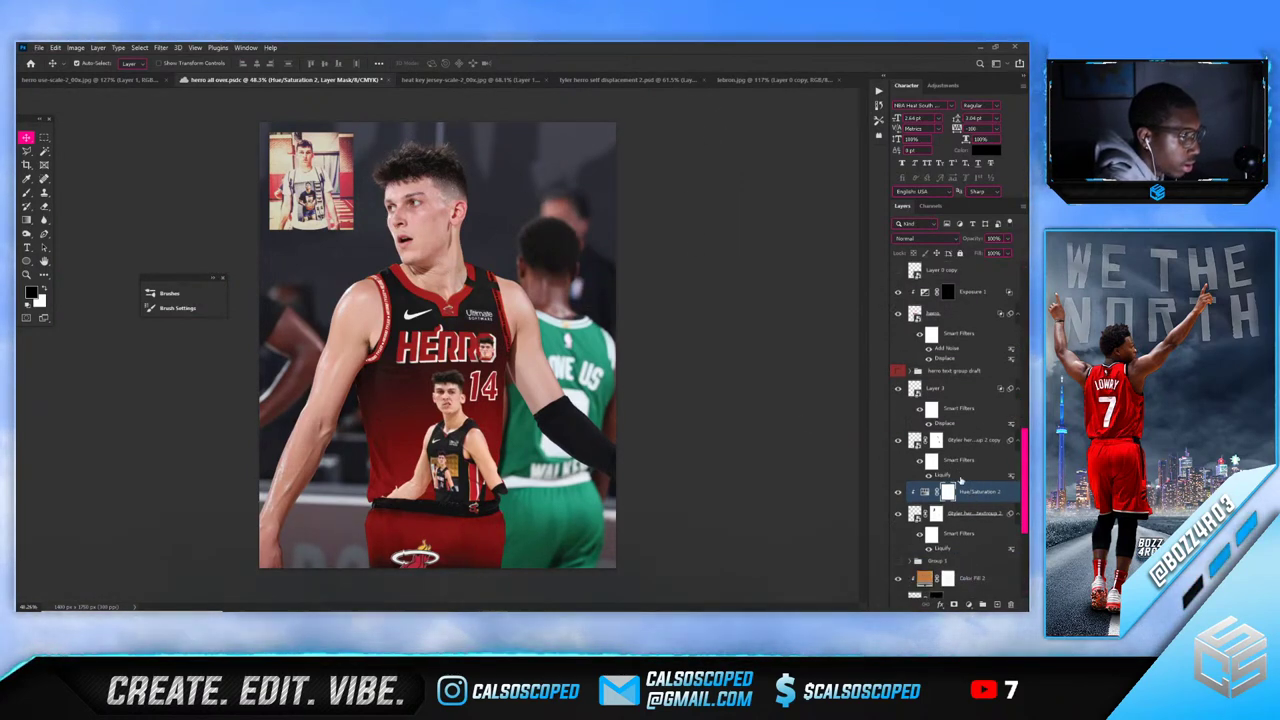
left_click_drag(962, 491, 964, 432)
left_click(975, 449, "alt")
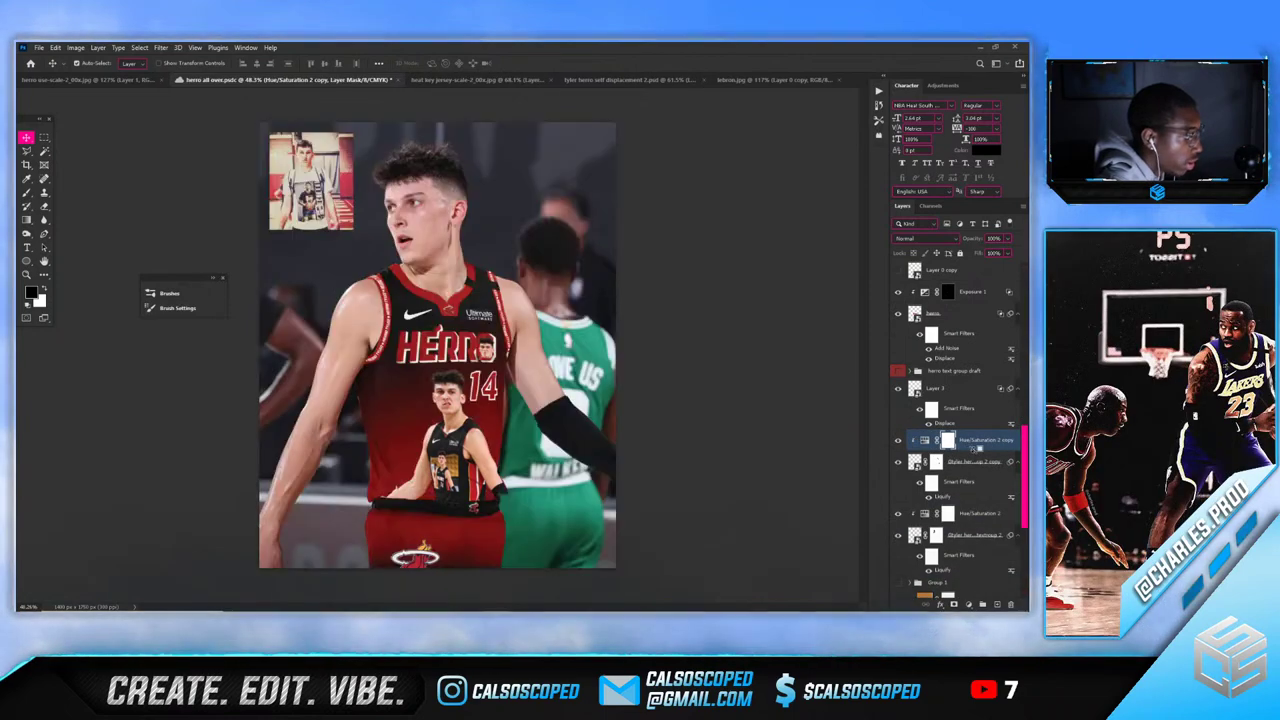
Examine the whitened armhole lettering and the collar, both across the full image and up close
scroll(427, 312, "down", 5)
scroll(427, 312, "up", 5)
scroll(418, 315, "up", 2)
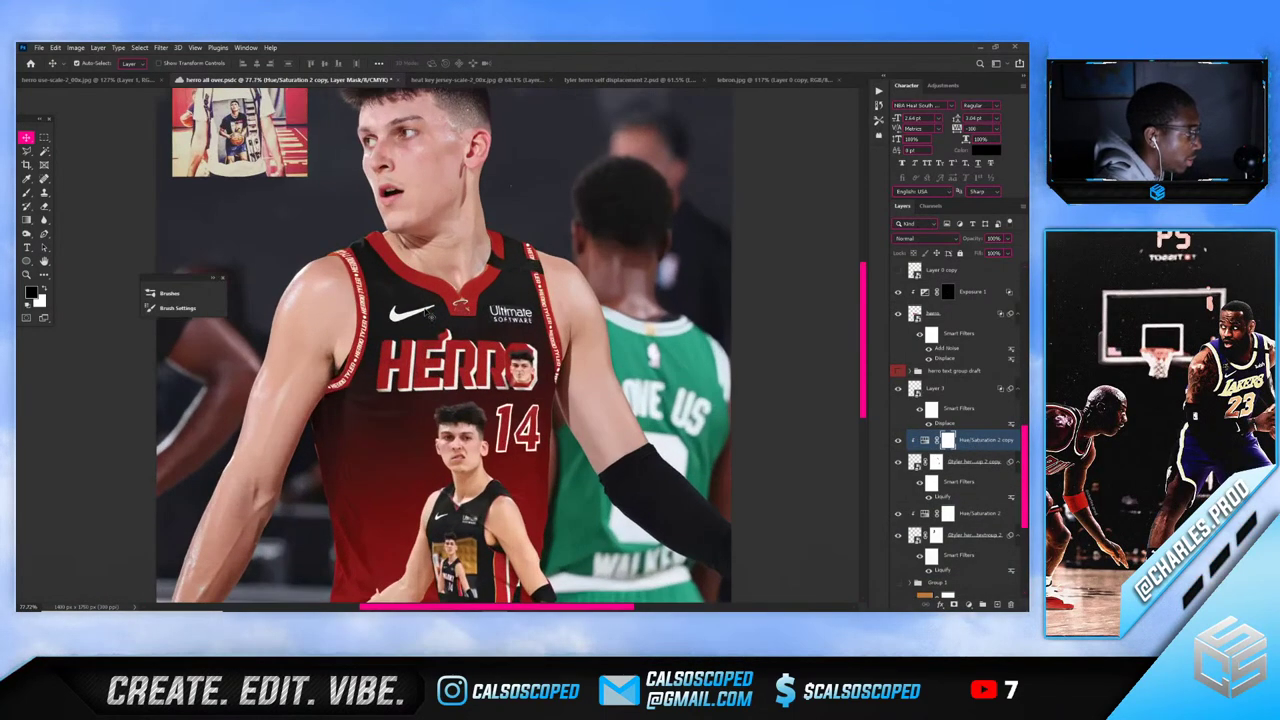
scroll(385, 290, "down", 2)
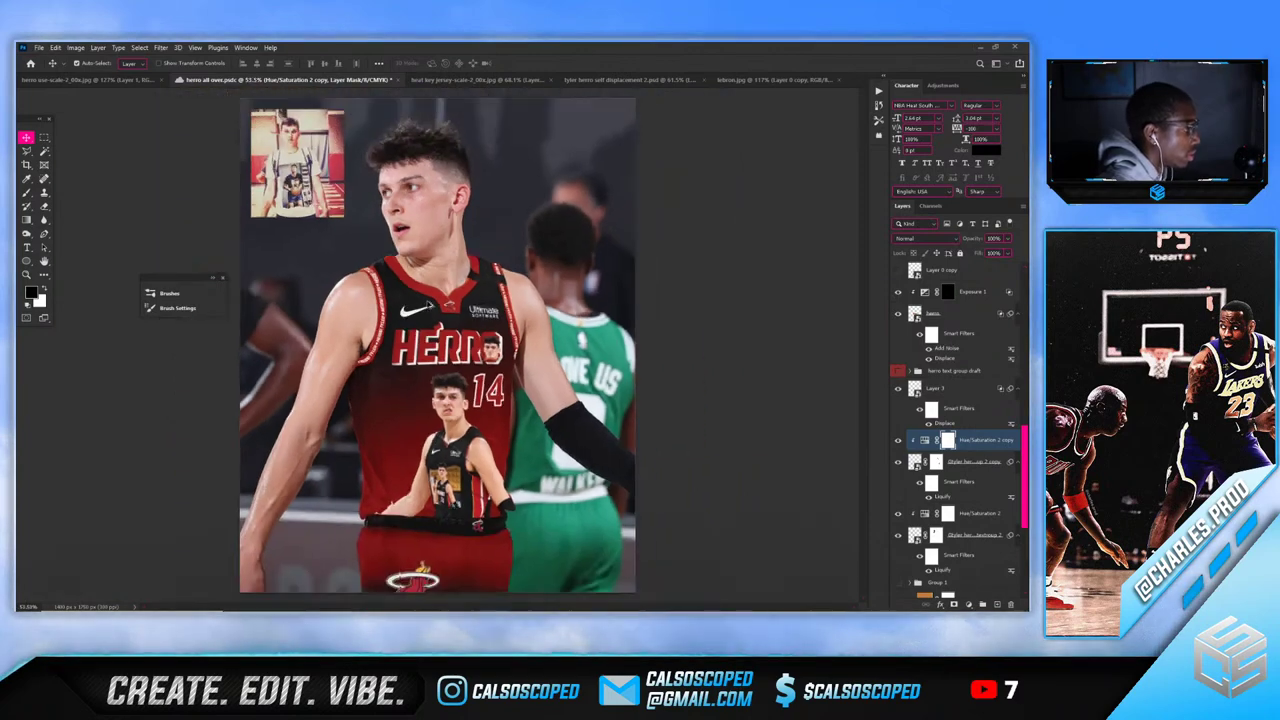
scroll(410, 305, "up", 2)
scroll(436, 326, "down", 1)
scroll(422, 312, "down", 1)
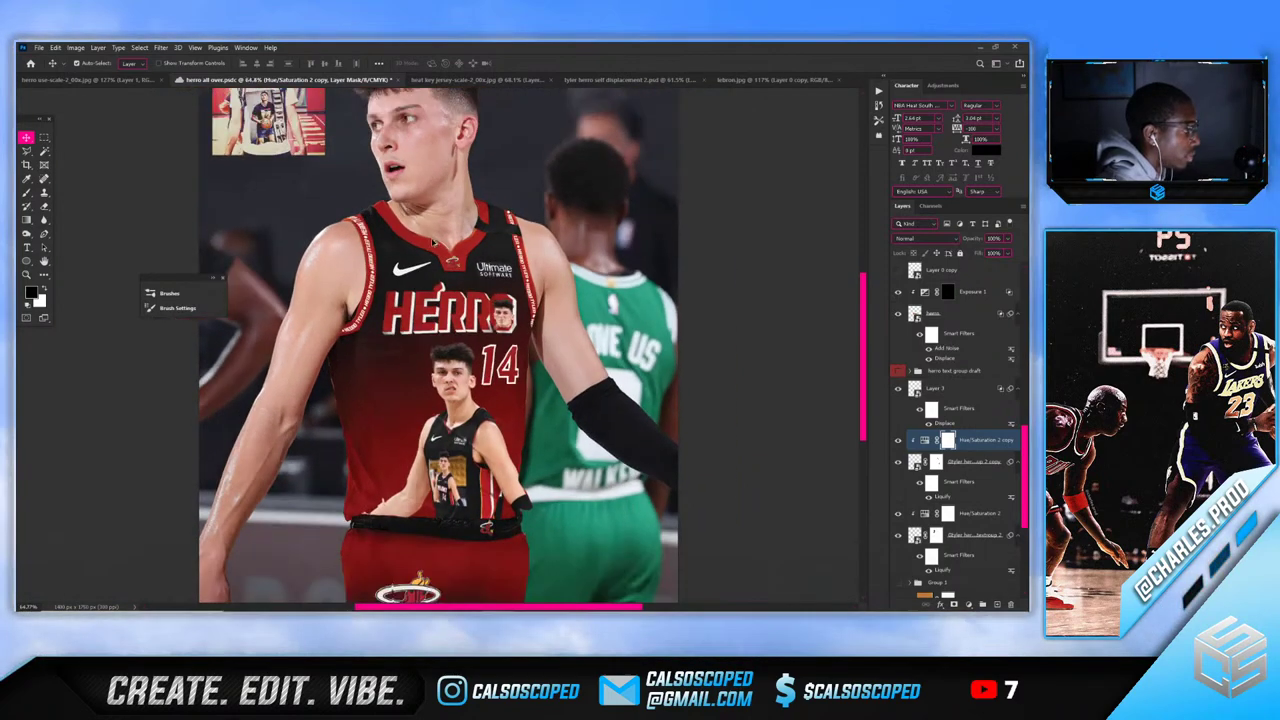
scroll(440, 280, "up", 4)
left_click_drag(453, 241, 455, 262)
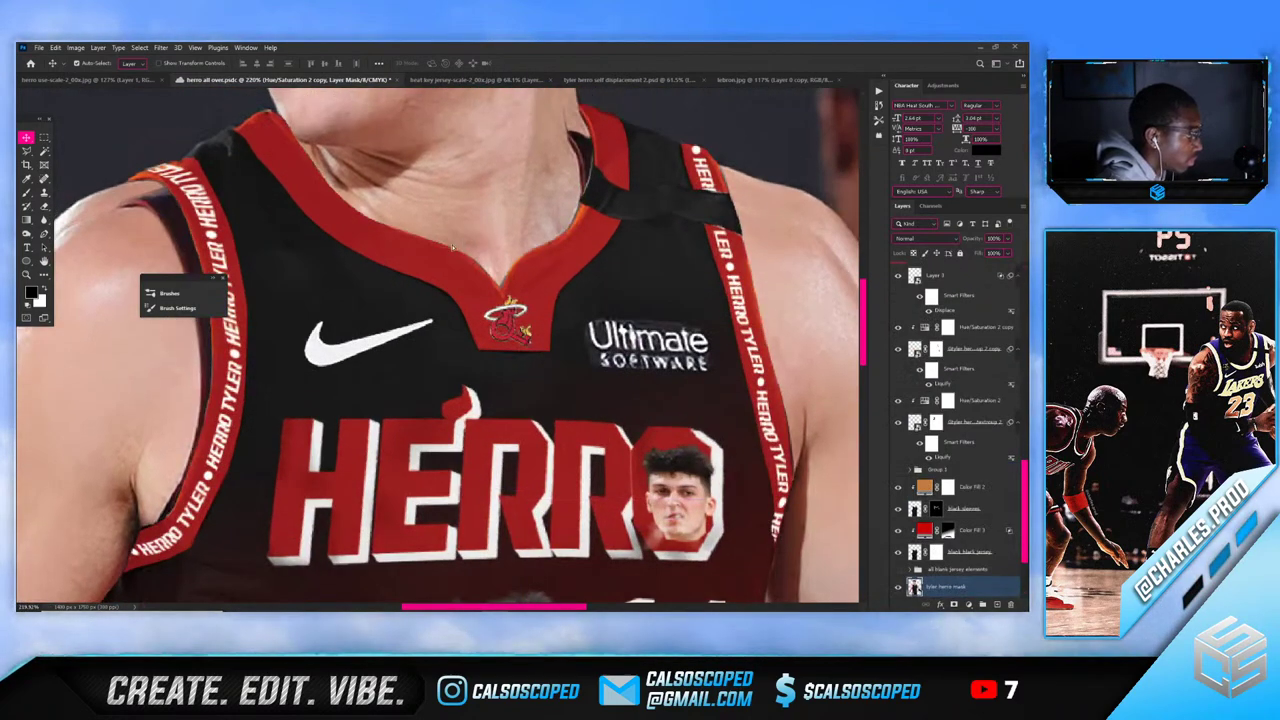
key("ctrl+z")
left_click(44, 192)
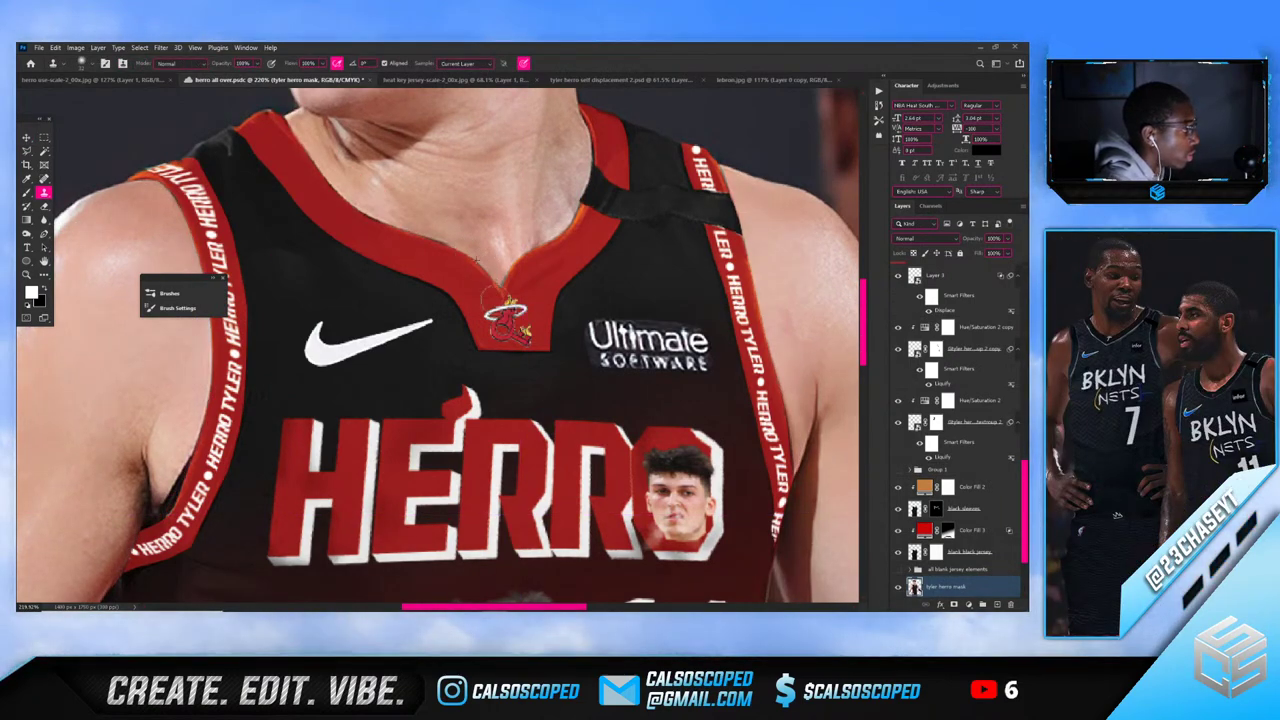
scroll(436, 207, "down", 6)
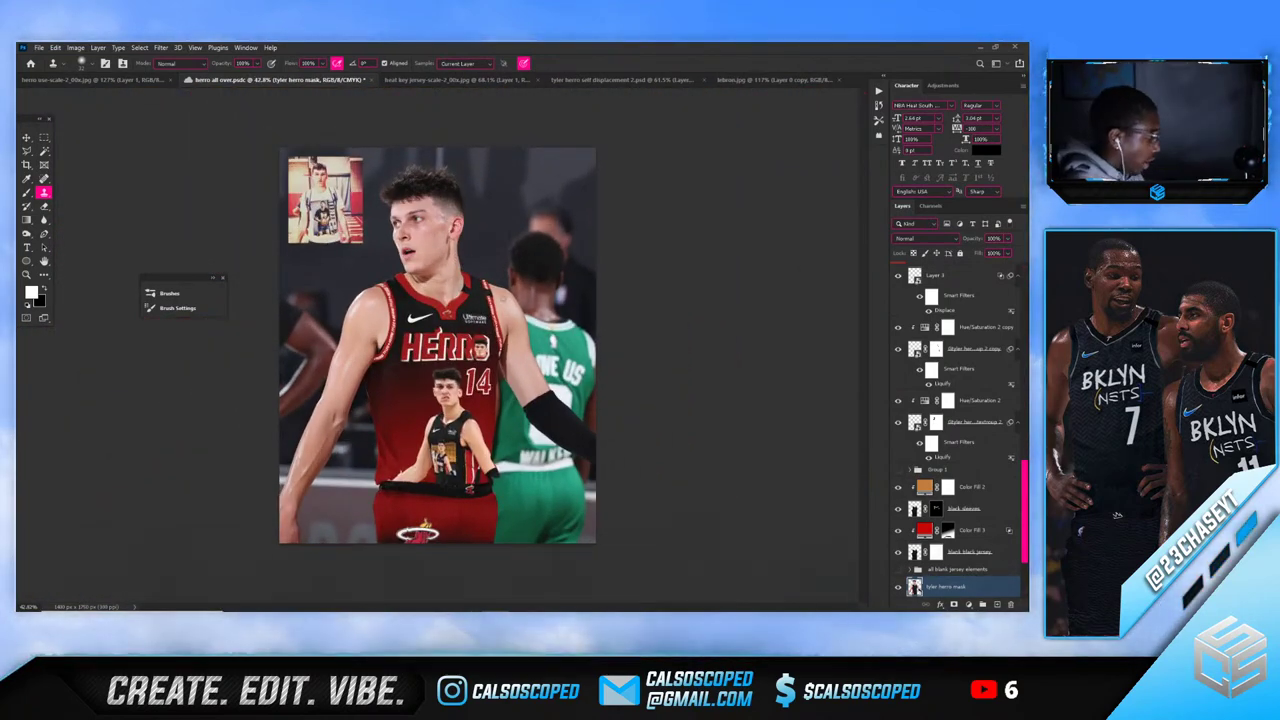
Duplicate the tyler herro mask layer, convert the copy to a smart object, and open its contents
key("v")
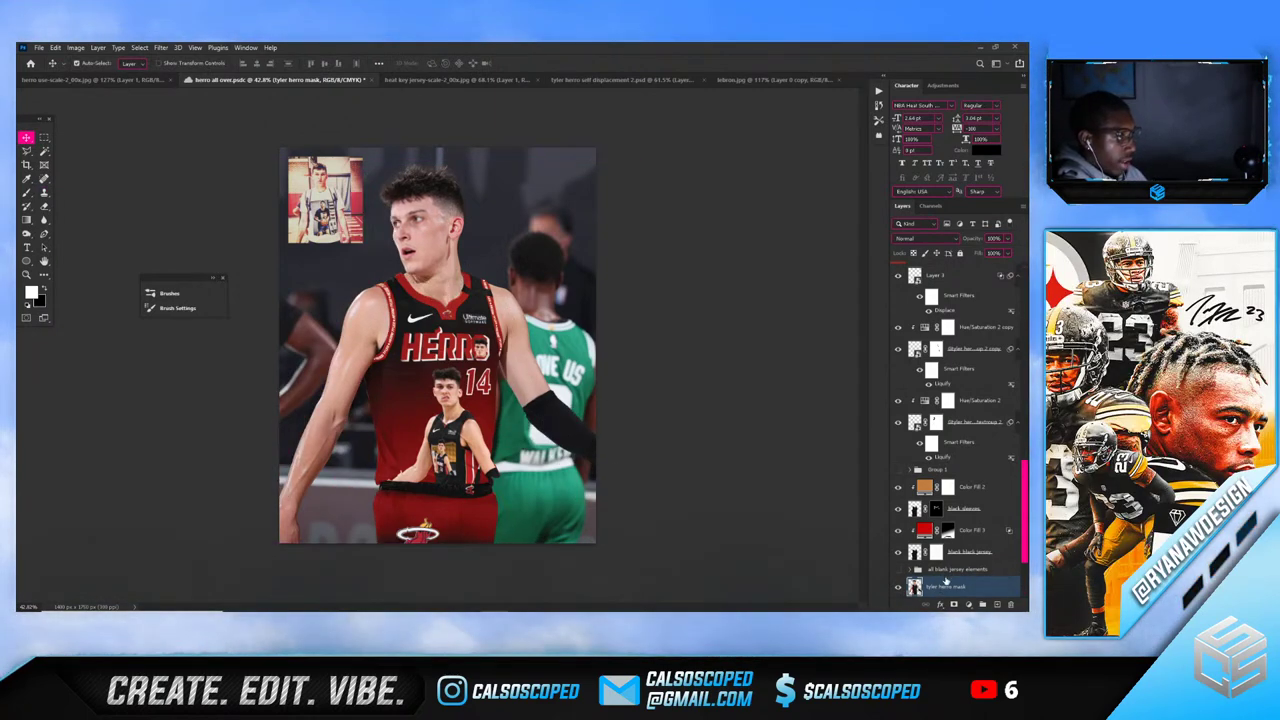
key("ctrl+j")
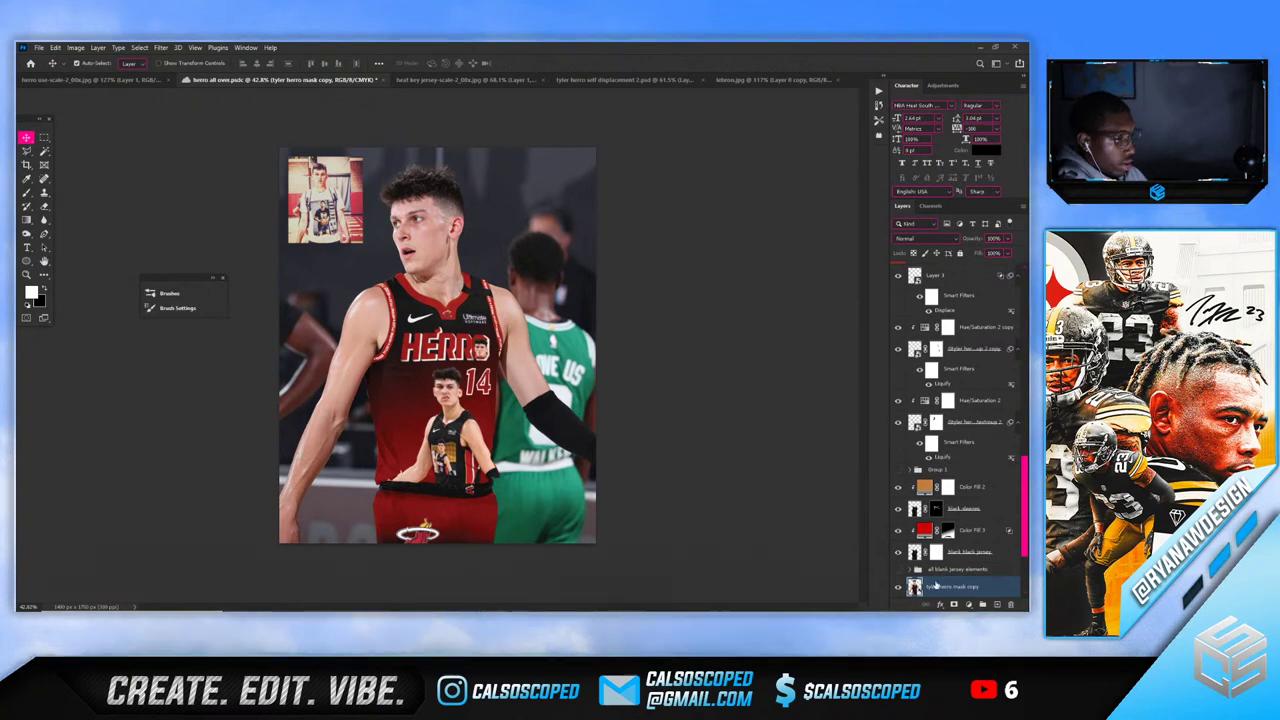
right_click(936, 585)
left_click(893, 288)
scroll(923, 528, "down", 2)
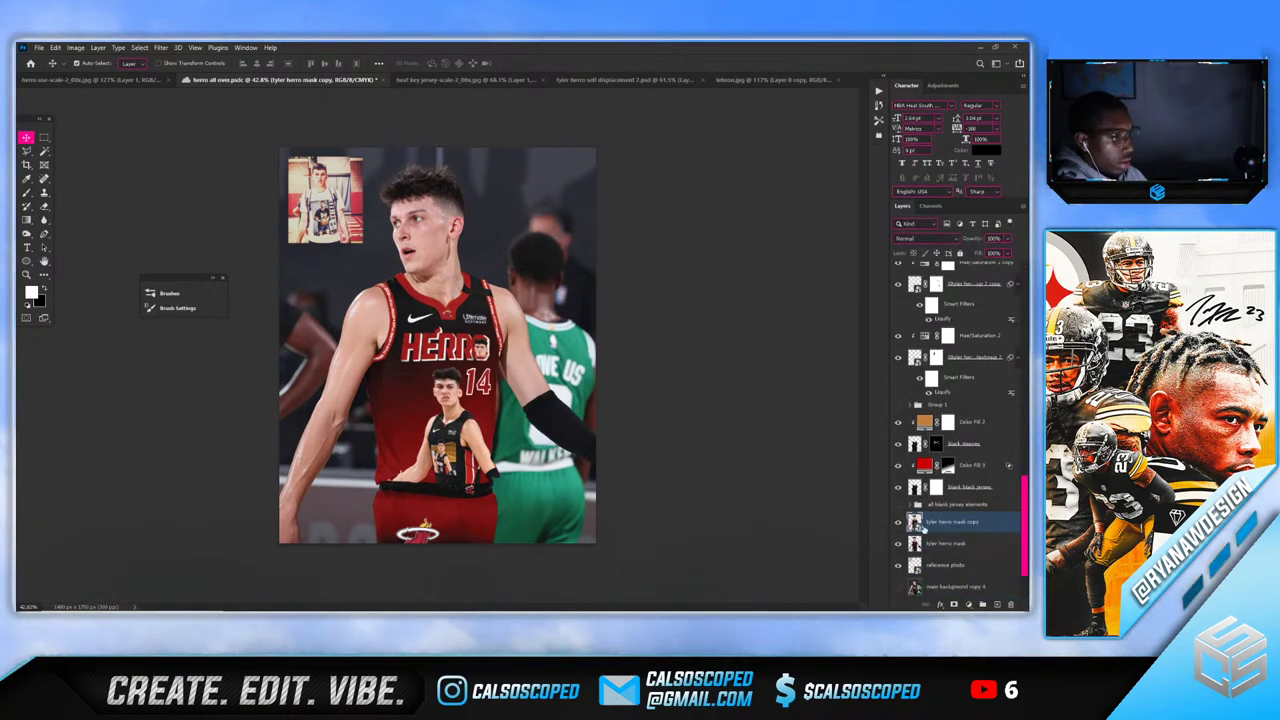
double_click(914, 521)
Trace a pen path around the black arm sleeve, following its wrist and upper cuff edges closely
scroll(614, 454, "up", 3)
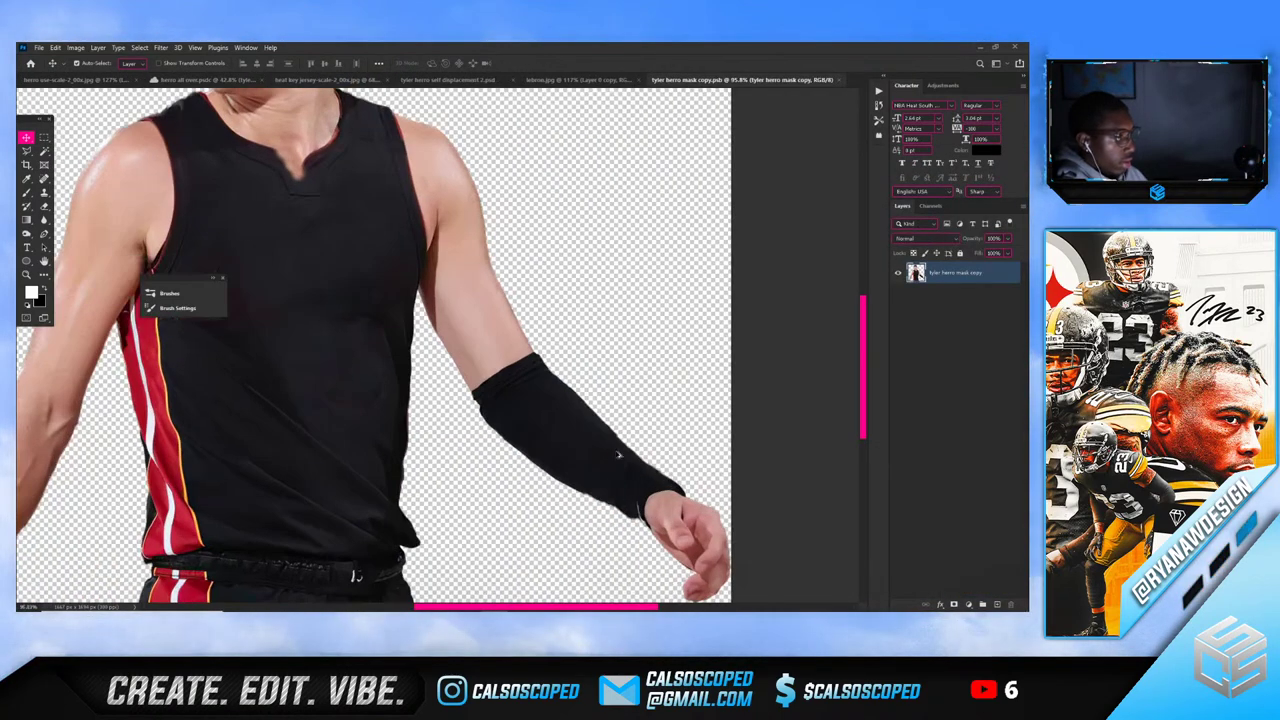
key("p")
scroll(594, 537, "up", 3)
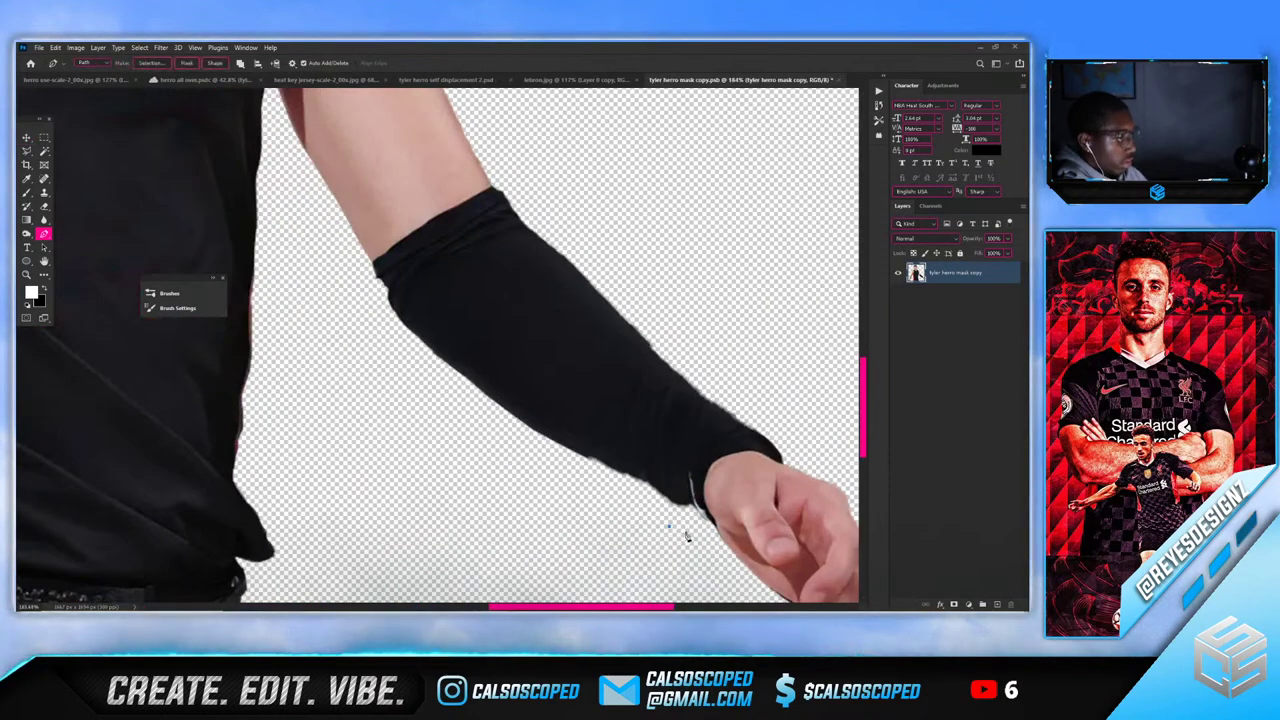
left_click_drag(686, 532, 701, 538)
left_click(713, 530)
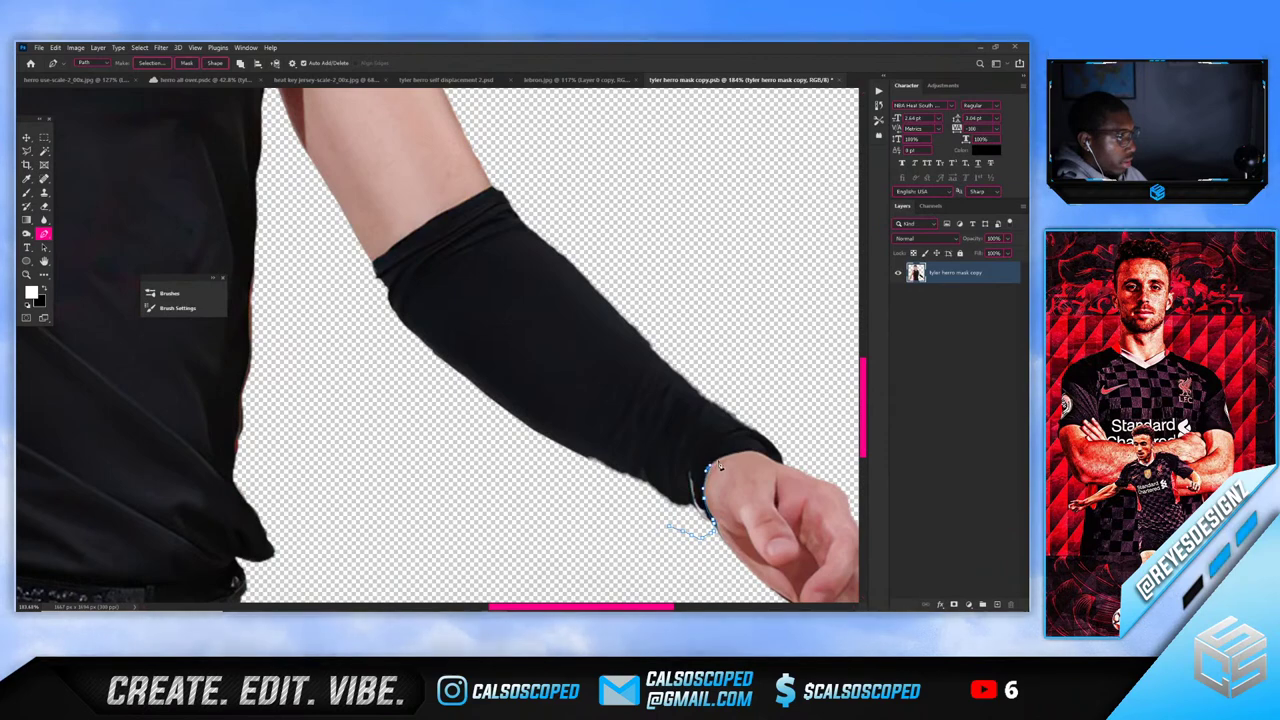
left_click(788, 468)
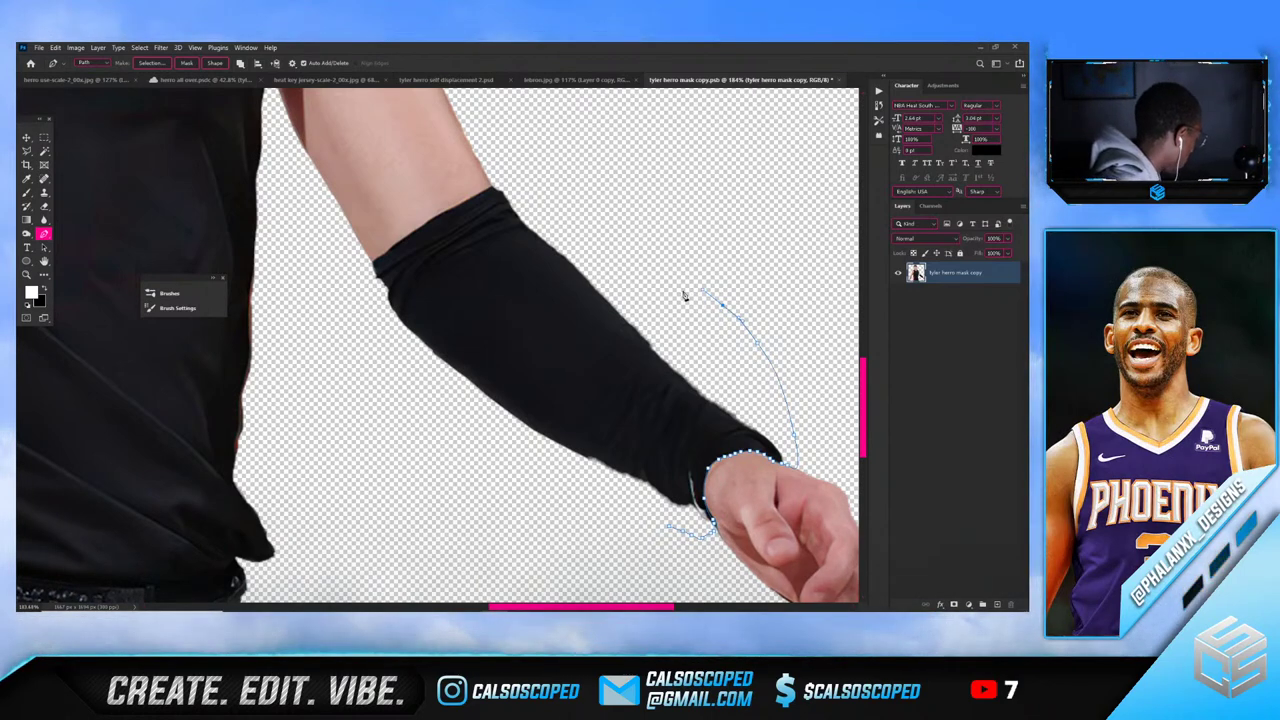
left_click(504, 173)
scroll(505, 177, "up", 3)
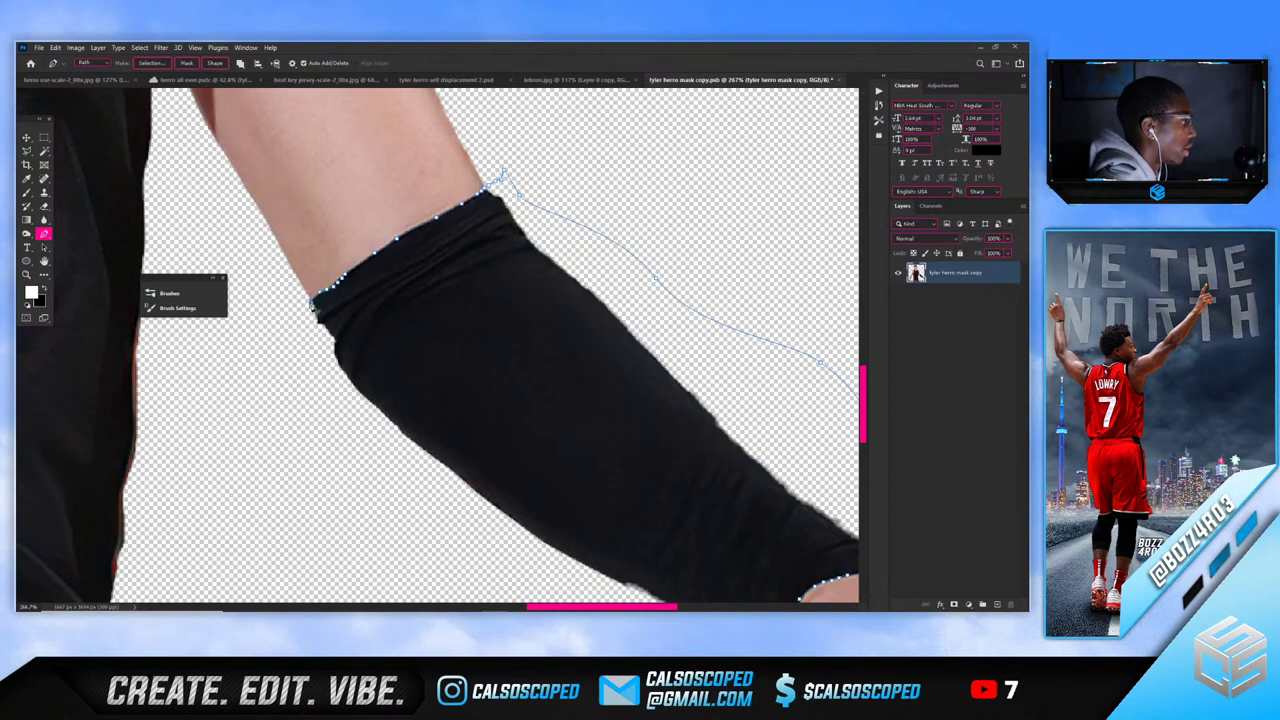
scroll(421, 376, "down", 5)
left_click(458, 532)
Turn the arm sleeve path into a new anti-aliased selection
right_click(490, 264)
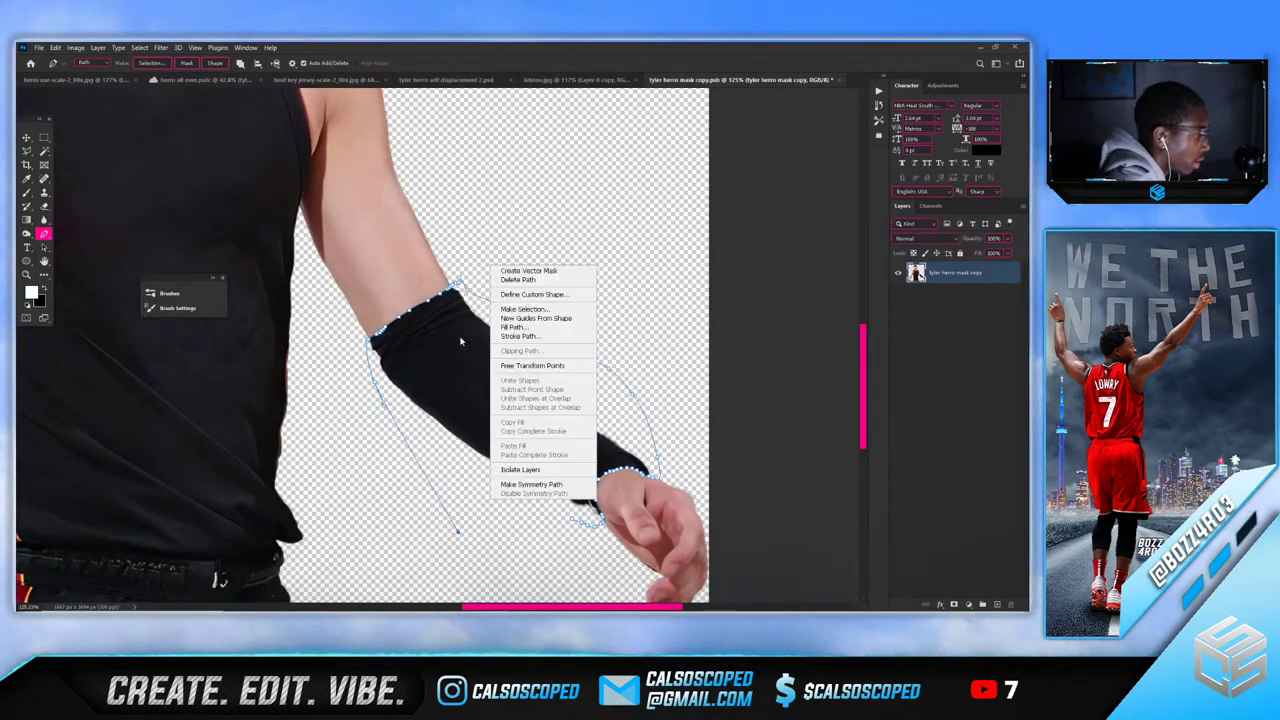
left_click(451, 248)
right_click(468, 280)
left_click(500, 323)
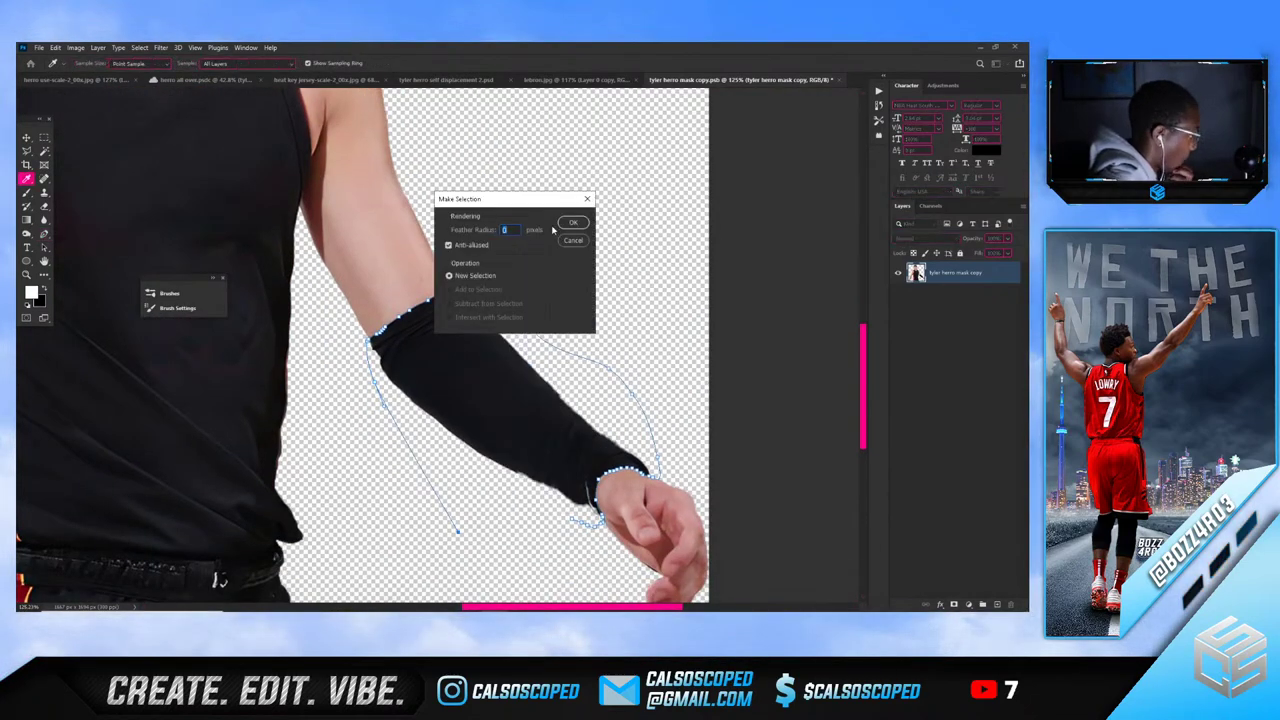
left_click(571, 222)
Touch up the selection along the sleeve's upper cuff with the Lasso and mask the layer to it
scroll(418, 293, "up", 3)
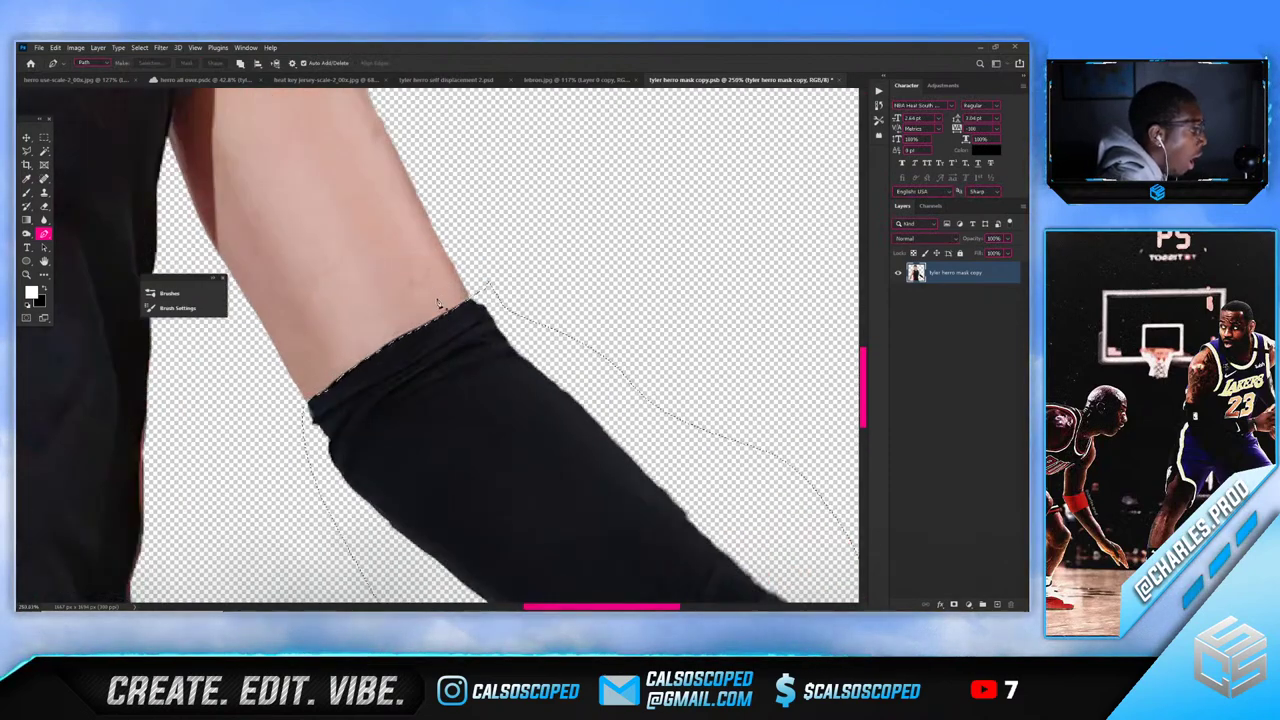
left_click(27, 151)
left_click(98, 151)
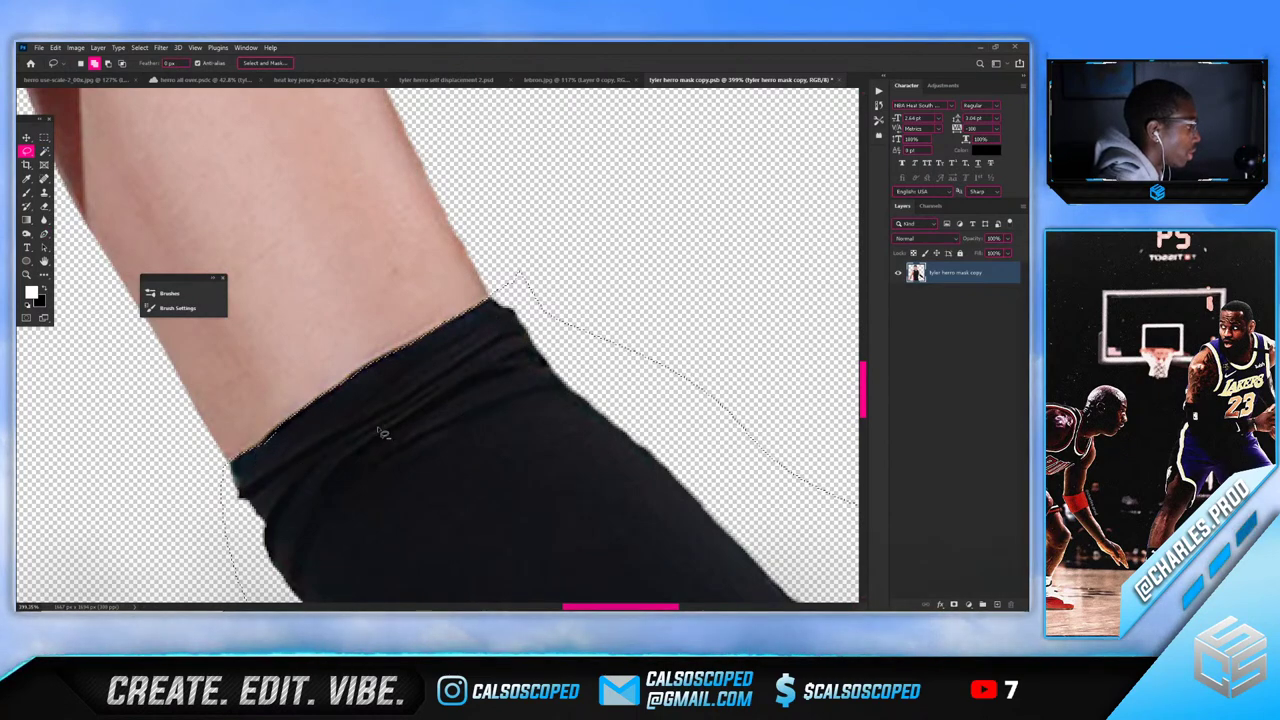
scroll(381, 432, "down", 5)
left_click(954, 604)
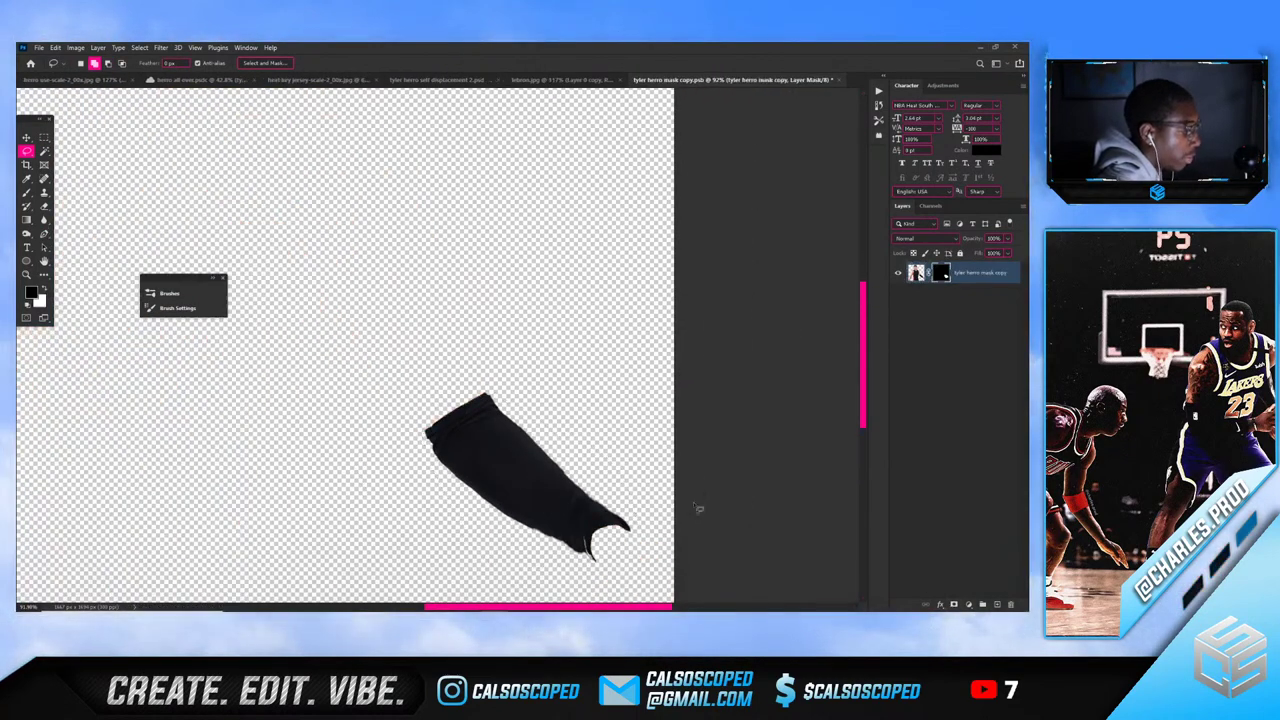
Copy the red Color Fill 3 layer from the main jersey document and return to the arm sleeve document
left_click(197, 80)
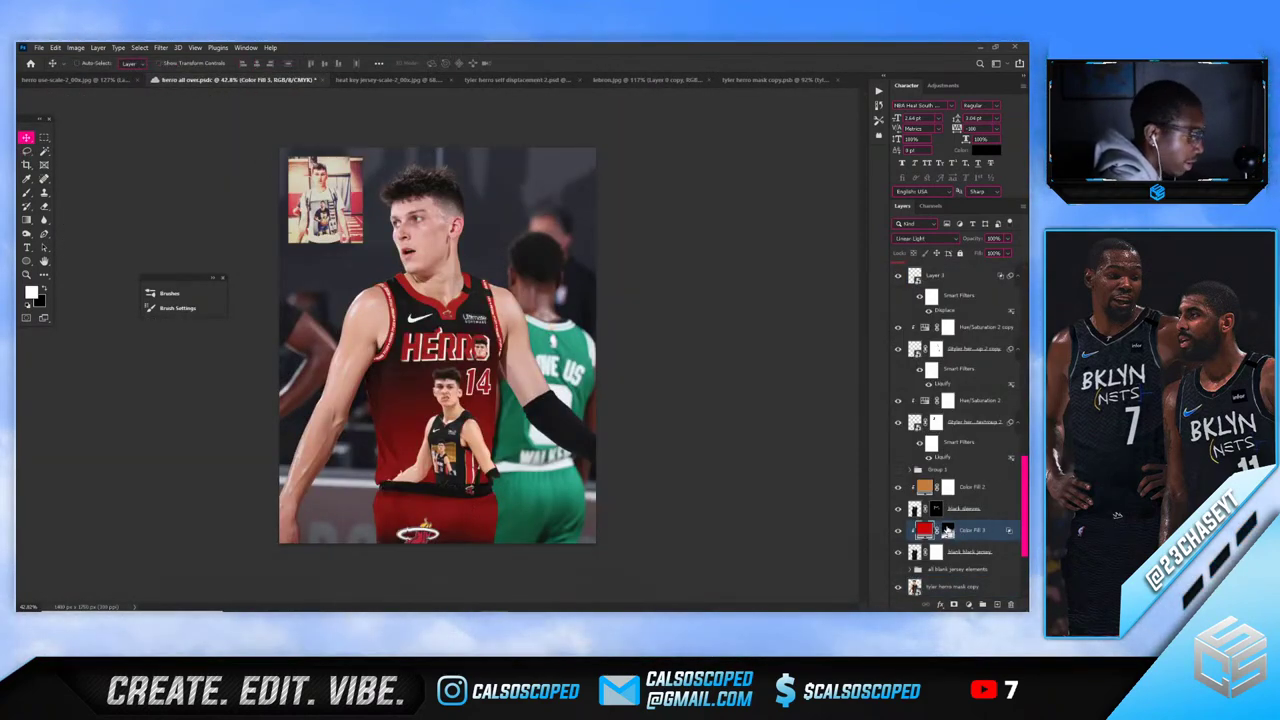
key("ctrl")
left_click_drag(767, 88, 953, 491)
Add a monochrome Channel Mixer clipped to the arm sleeve and lower its red contribution
left_click(969, 605)
left_click(975, 535)
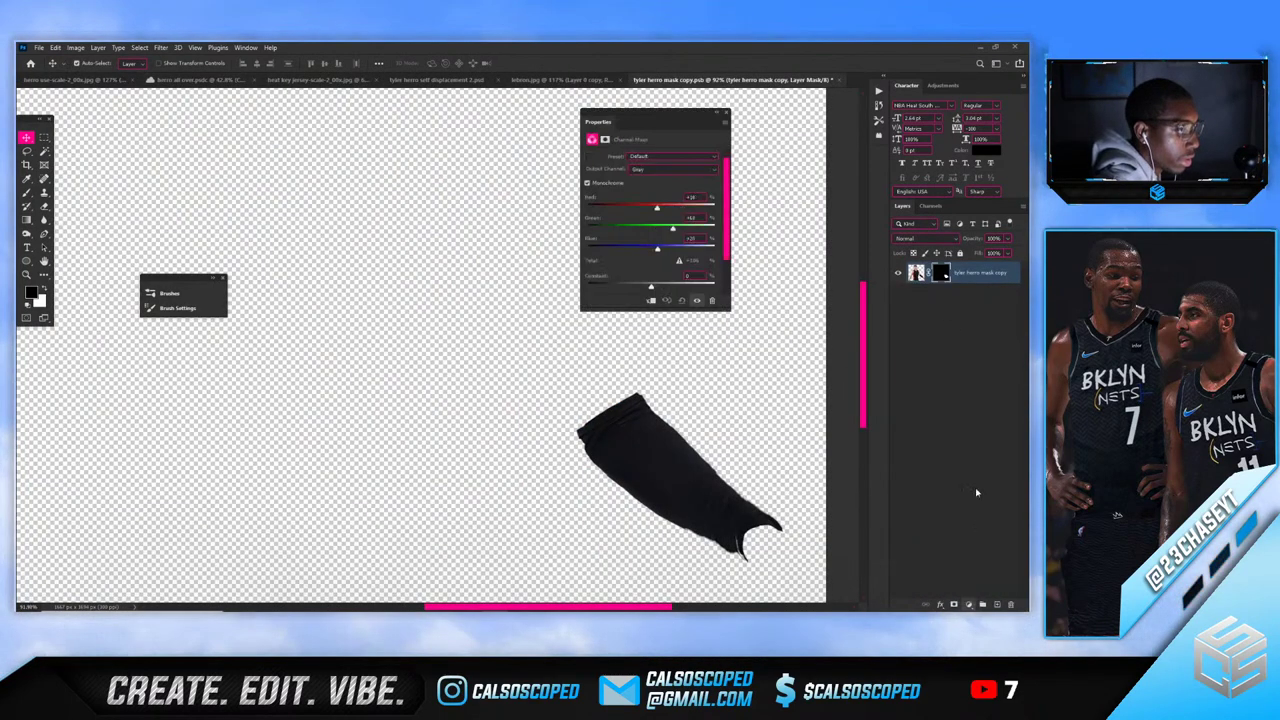
left_click(596, 184)
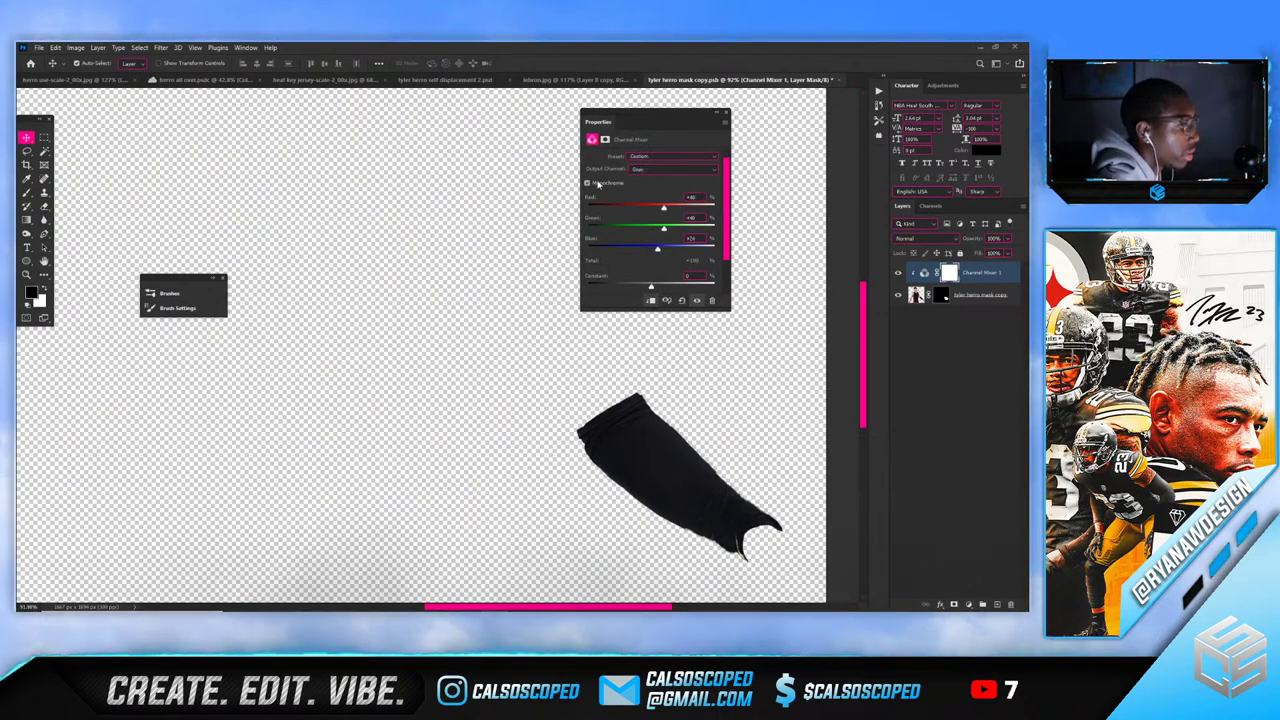
left_click_drag(663, 208, 652, 211)
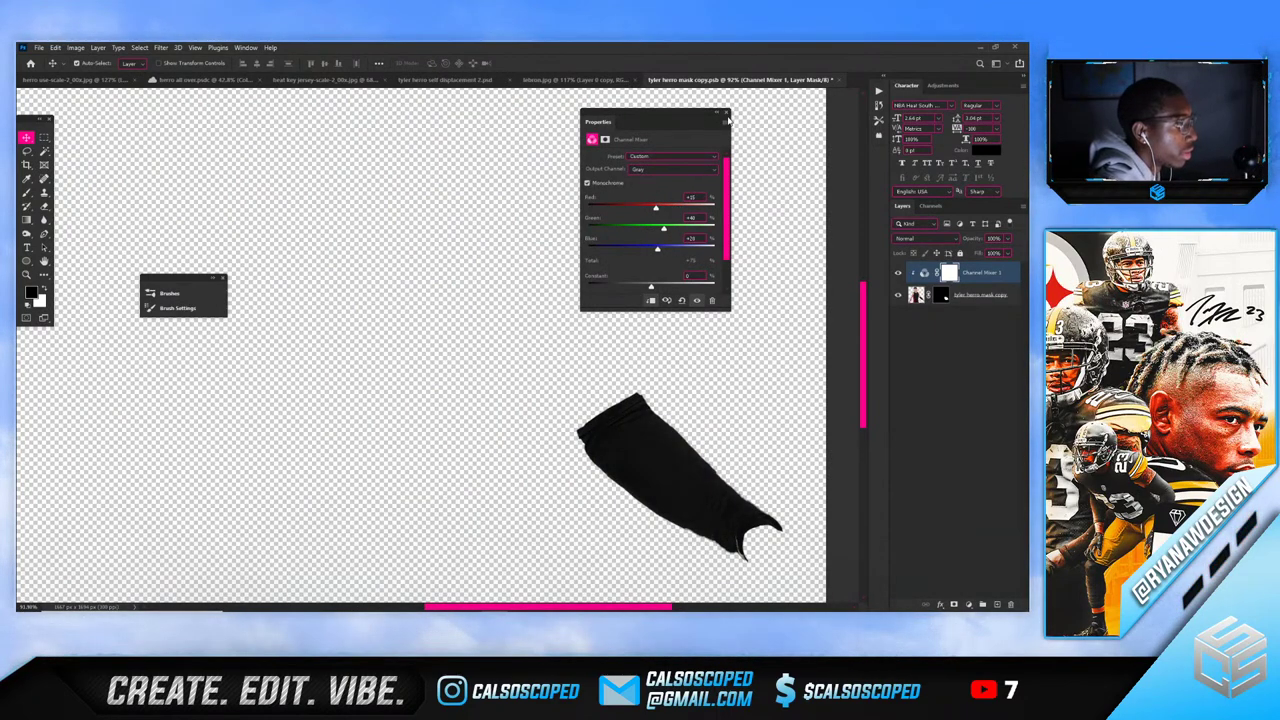
left_click(727, 114)
Combine the sleeve and its Channel Mixer into one layer, and paste the red color fill clipped onto it
left_click(983, 298)
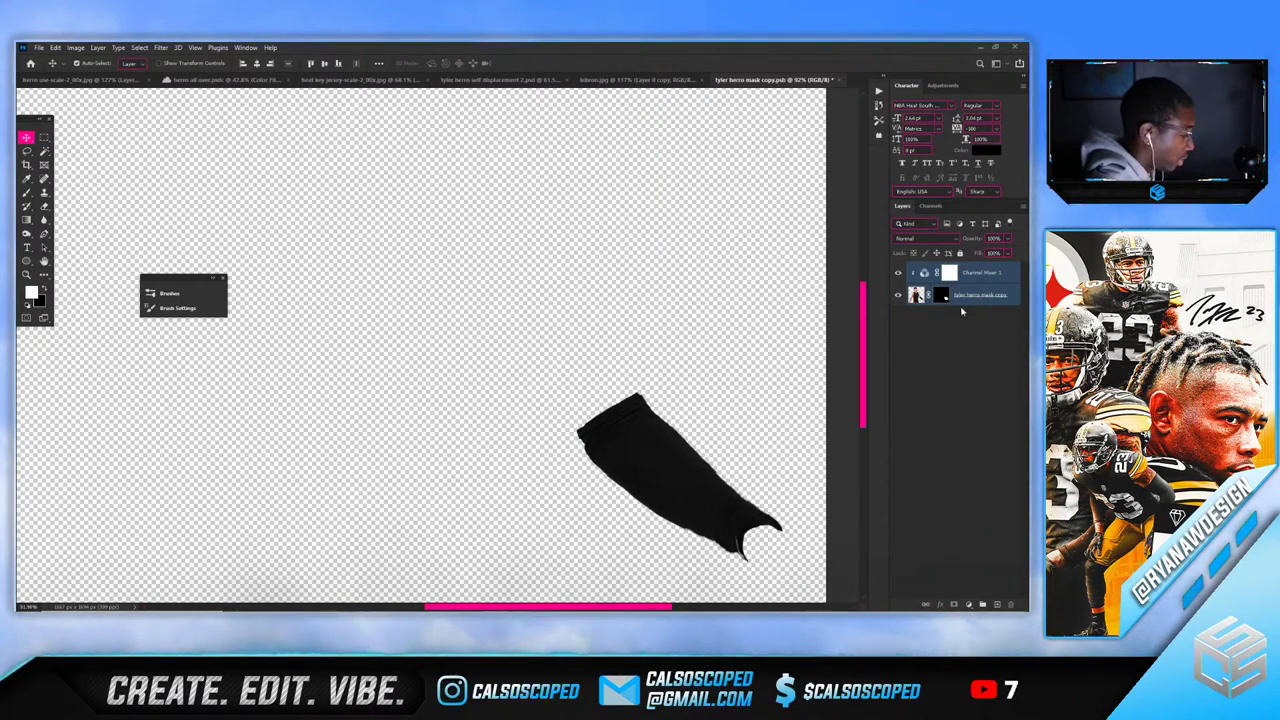
key("ctrl+e")
key("ctrl+v")
left_click(966, 282, "alt")
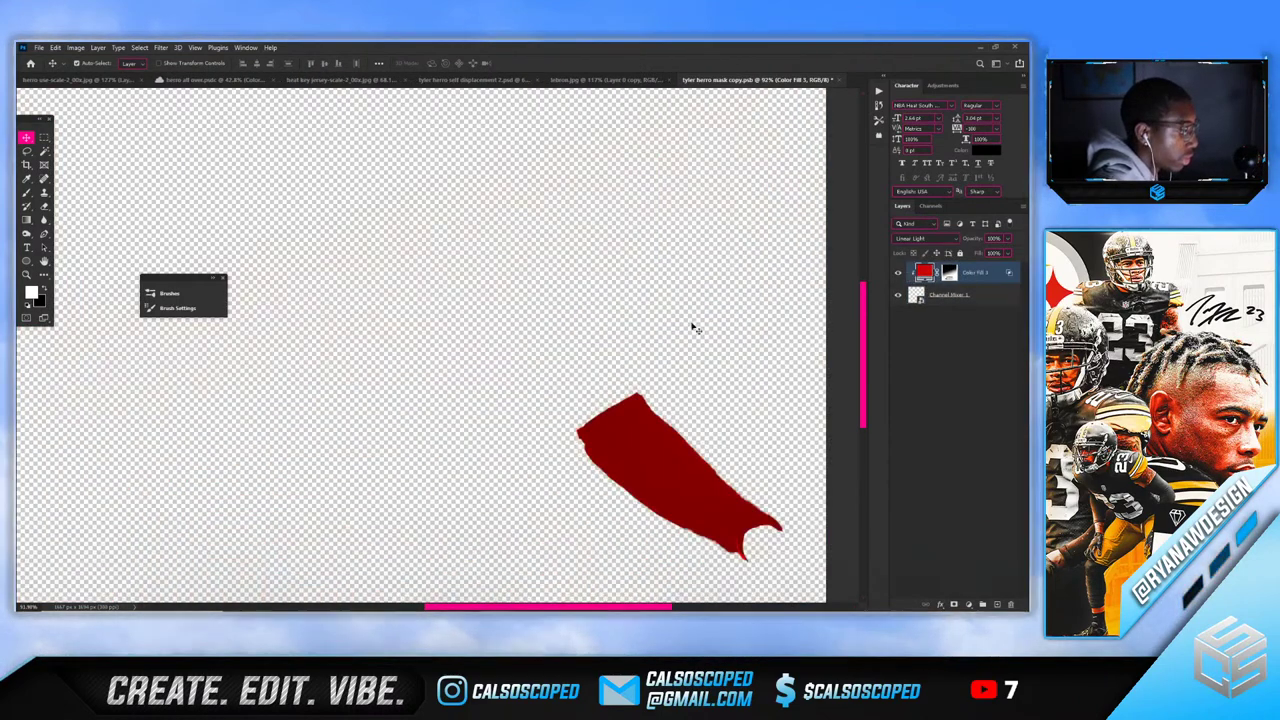
Mask the bright red spill off the sleeve's lower tip on the red Color Fill, and save and close the sleeve document
scroll(520, 294, "down", 4)
scroll(531, 357, "up", 2)
scroll(636, 490, "up", 8)
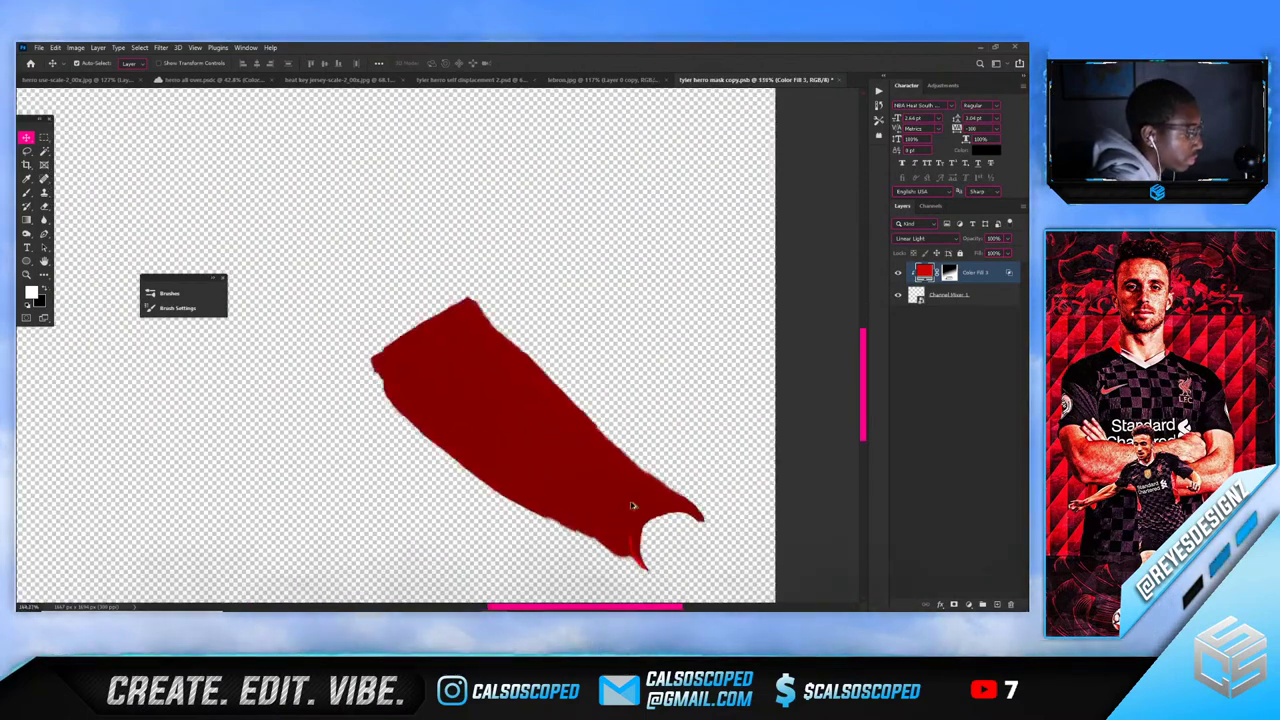
key("b")
key("x")
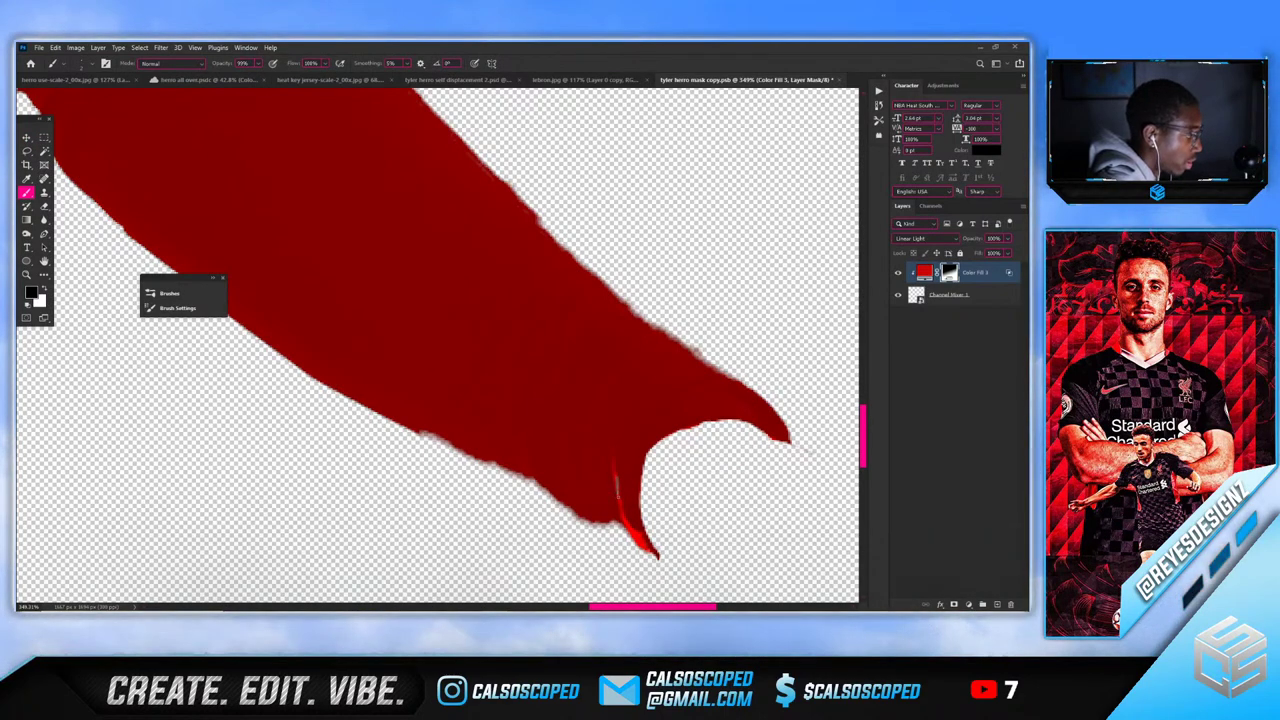
right_click(644, 538, "alt")
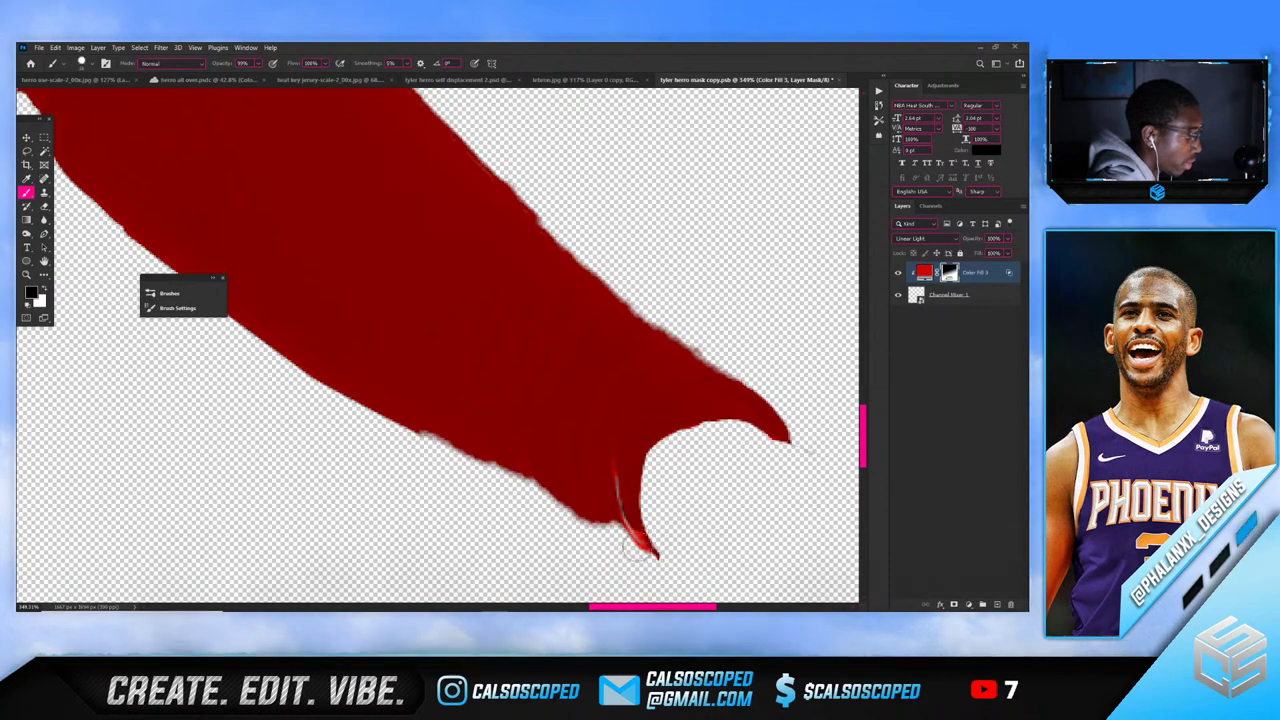
left_click(636, 545)
right_click(631, 549, "alt")
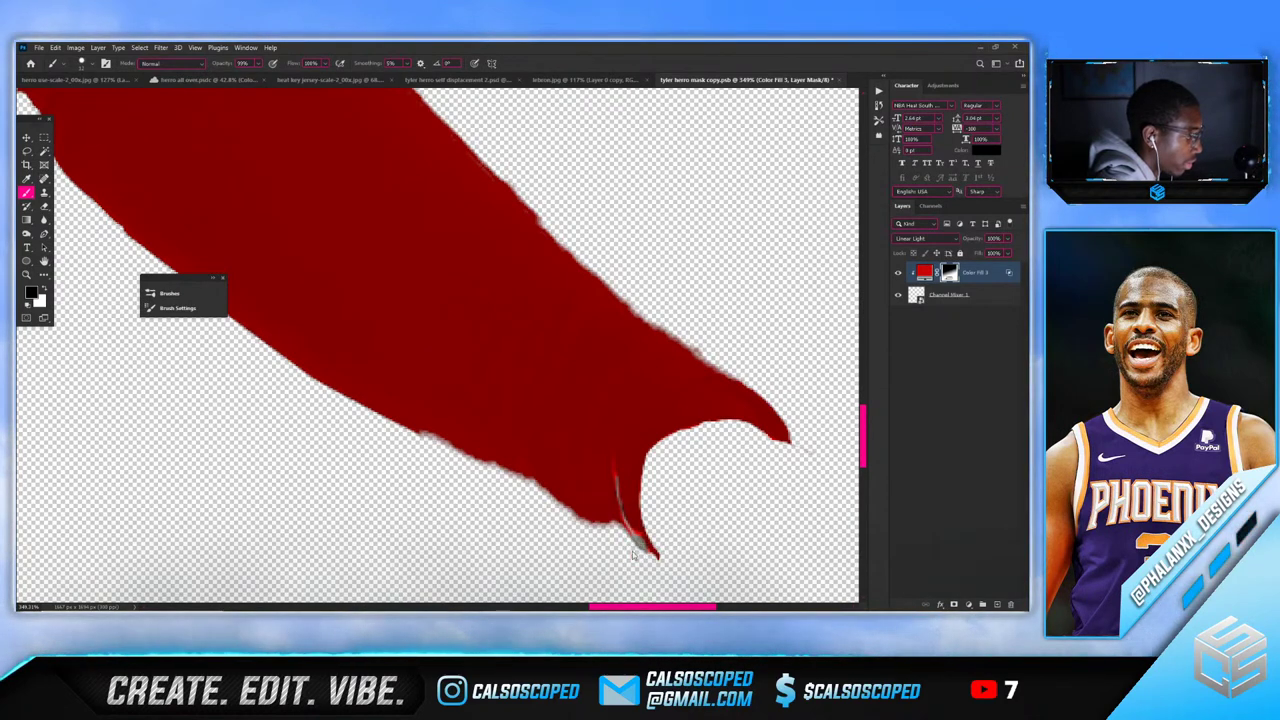
right_click(631, 540, "alt")
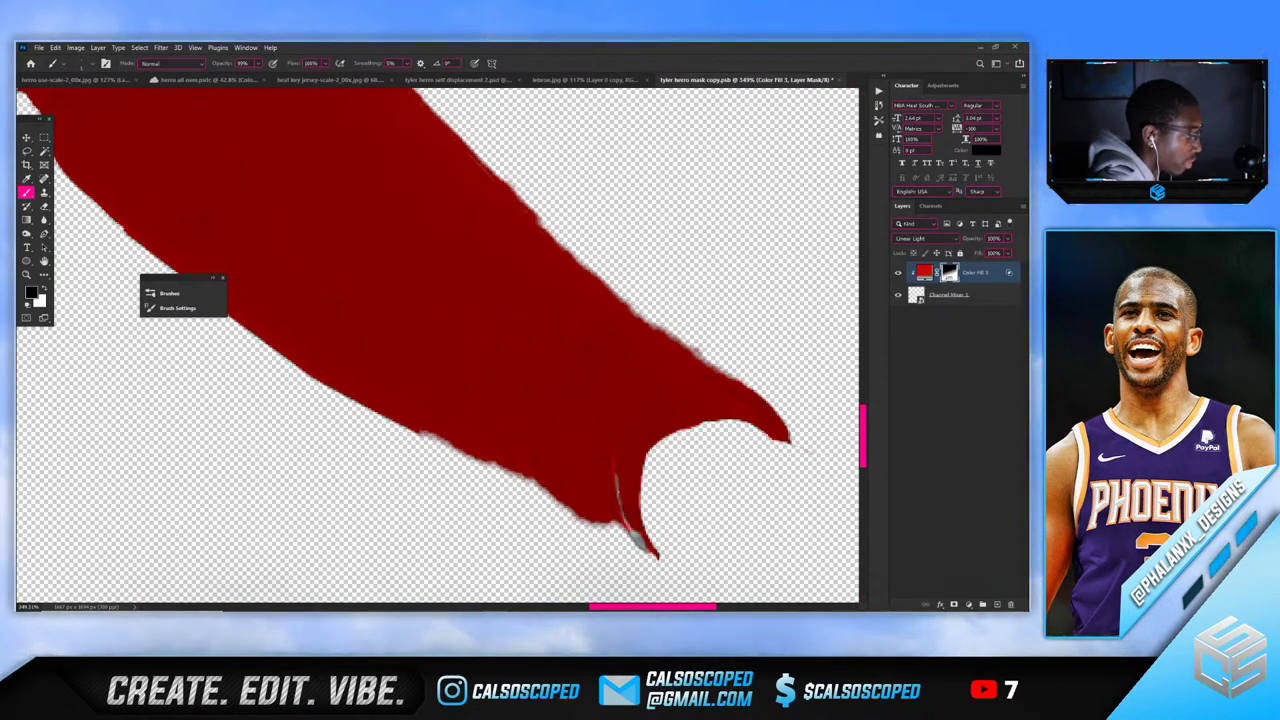
key("ctrl+0")
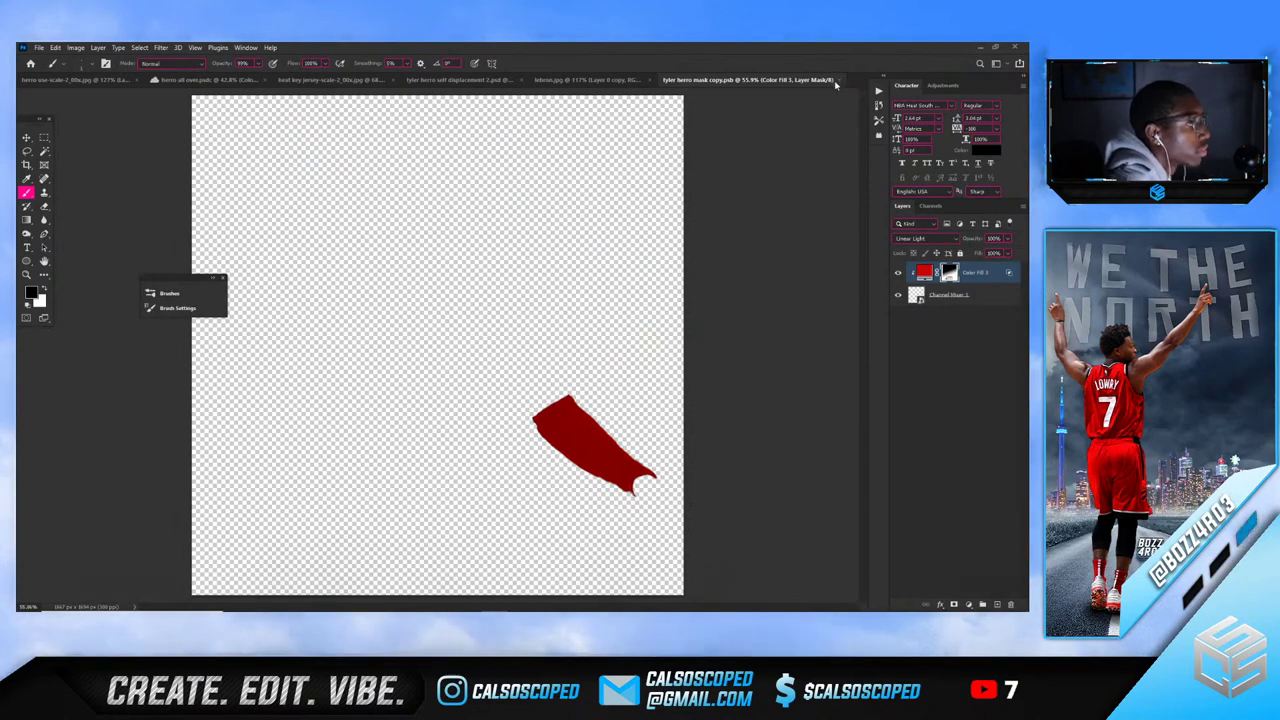
left_click(834, 80)
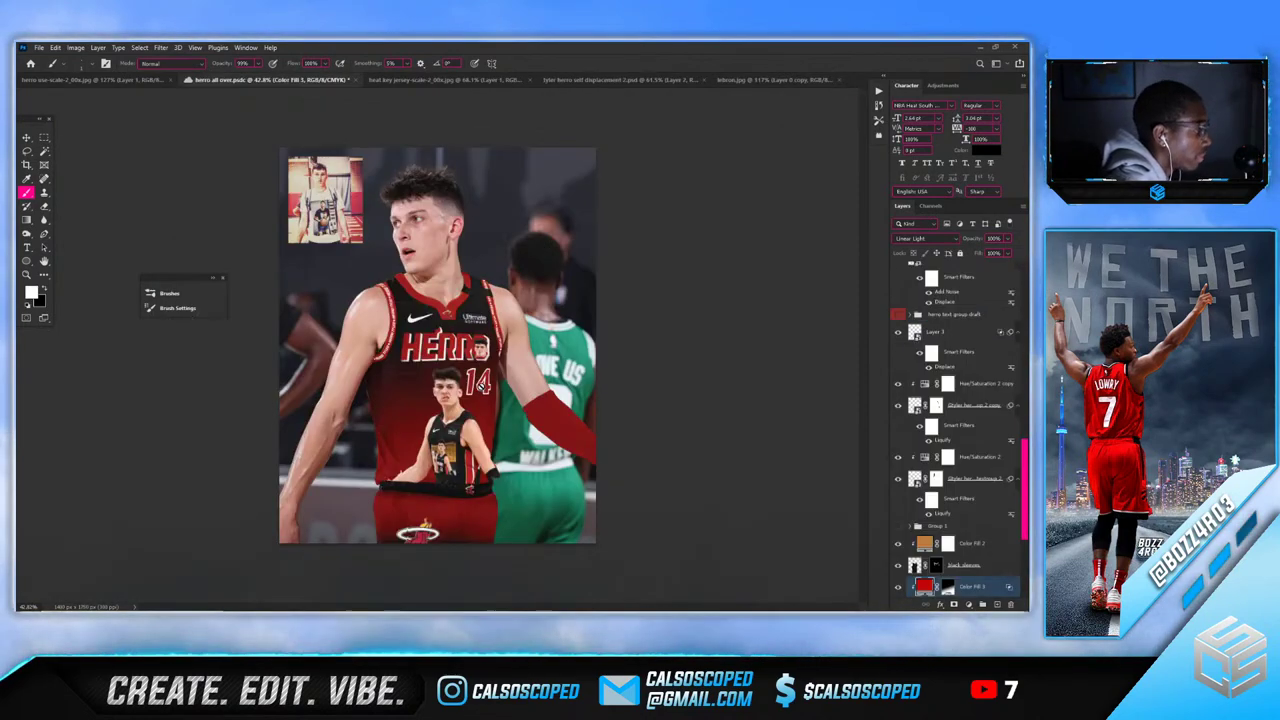
Select the arm sleeve layer in the jersey document, compare it hidden and shown, and preview other blend modes such as Pin Light
scroll(482, 387, "down", 3)
scroll(482, 387, "up", 3)
key("v")
scroll(546, 433, "up", 3)
left_click(570, 412)
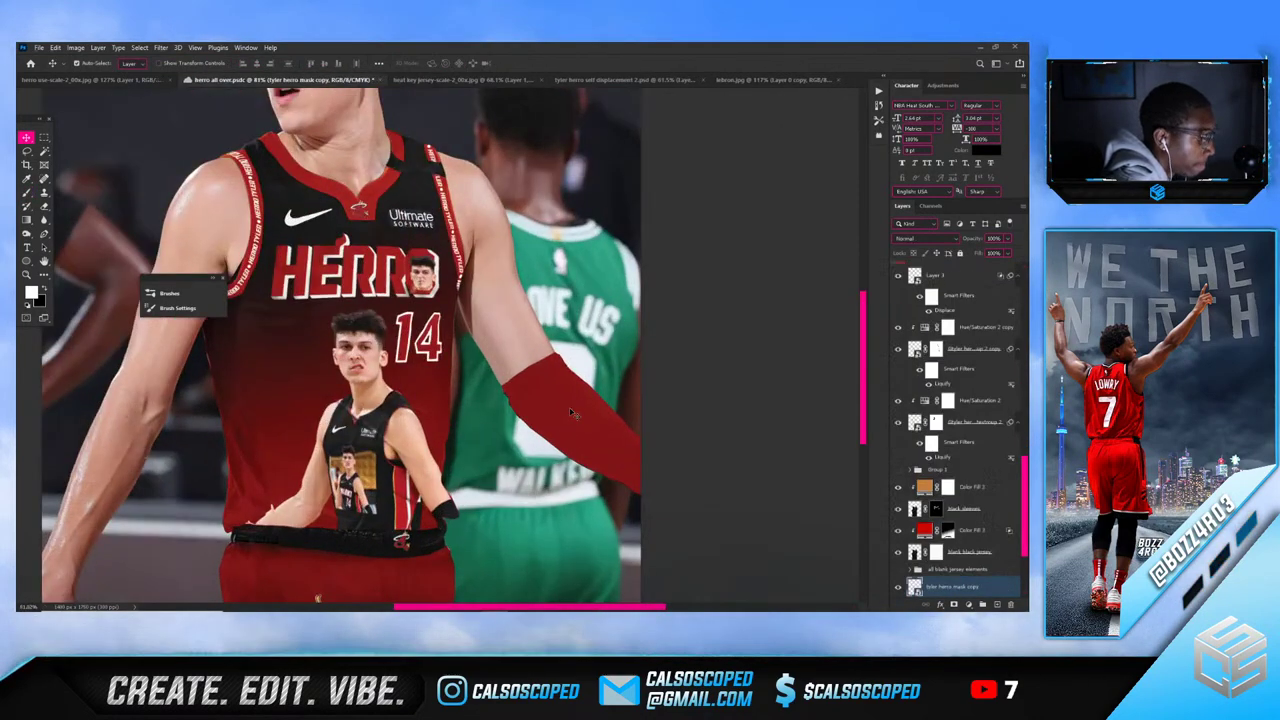
left_click(897, 587)
left_click(897, 587)
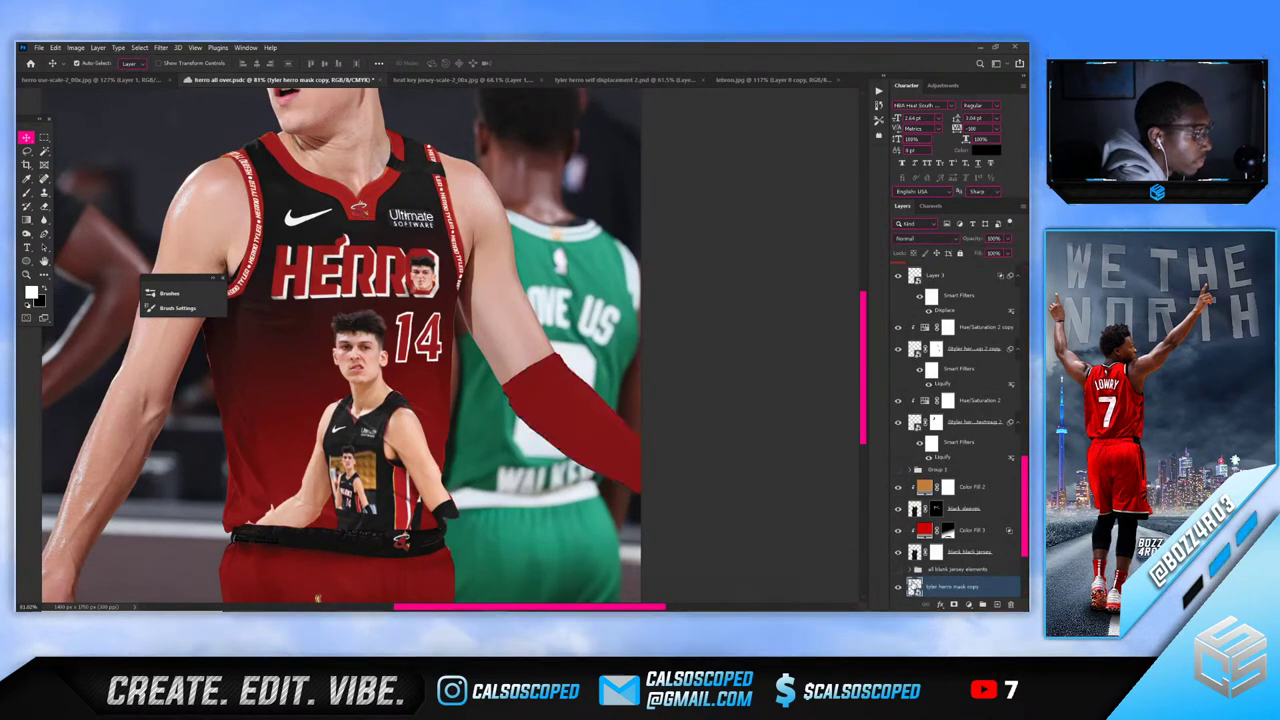
left_click(908, 238)
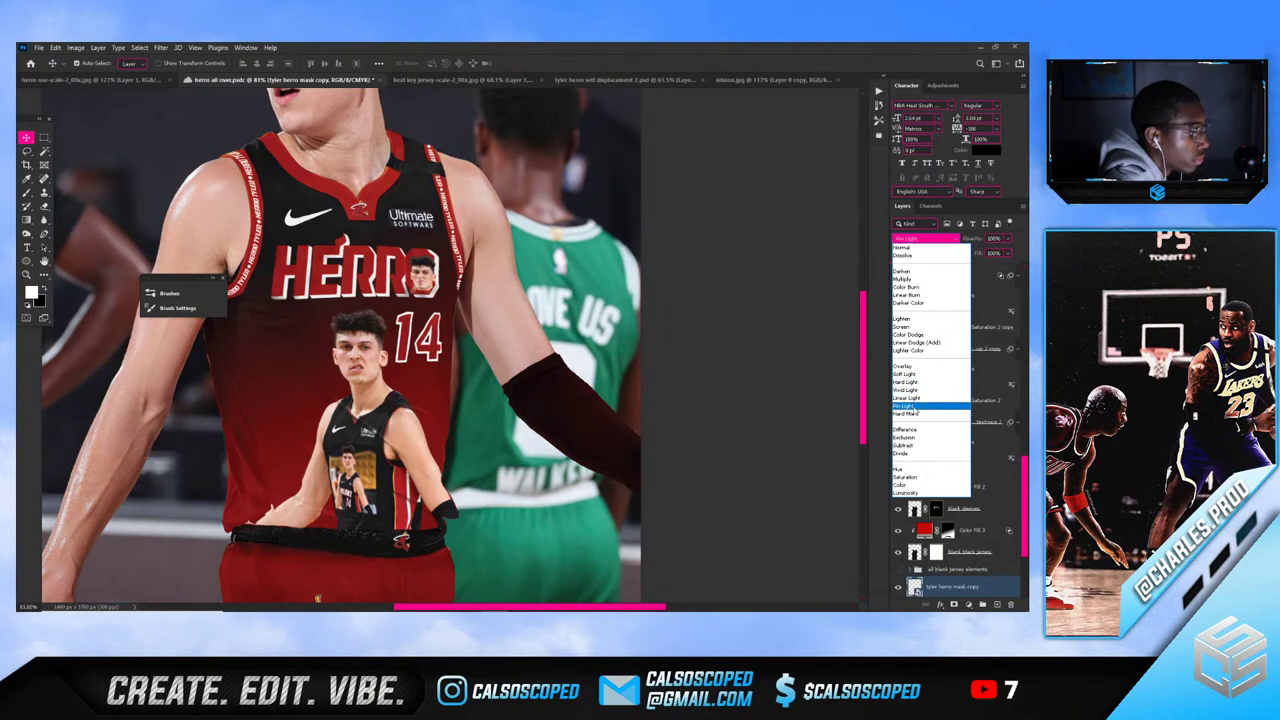
left_click(861, 520)
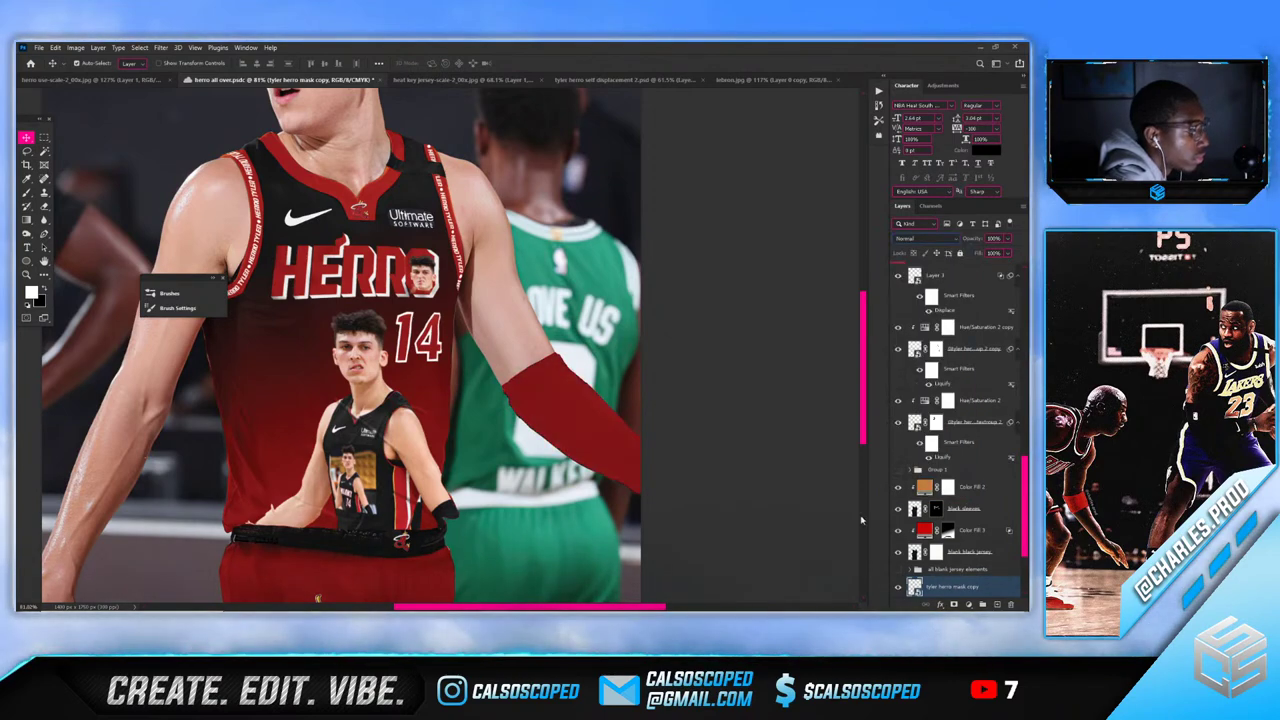
Split the underlying-layer shadow slider in the arm sleeve layer's Blend If options to bring the dark fabric folds through
scroll(566, 414, "down", 5)
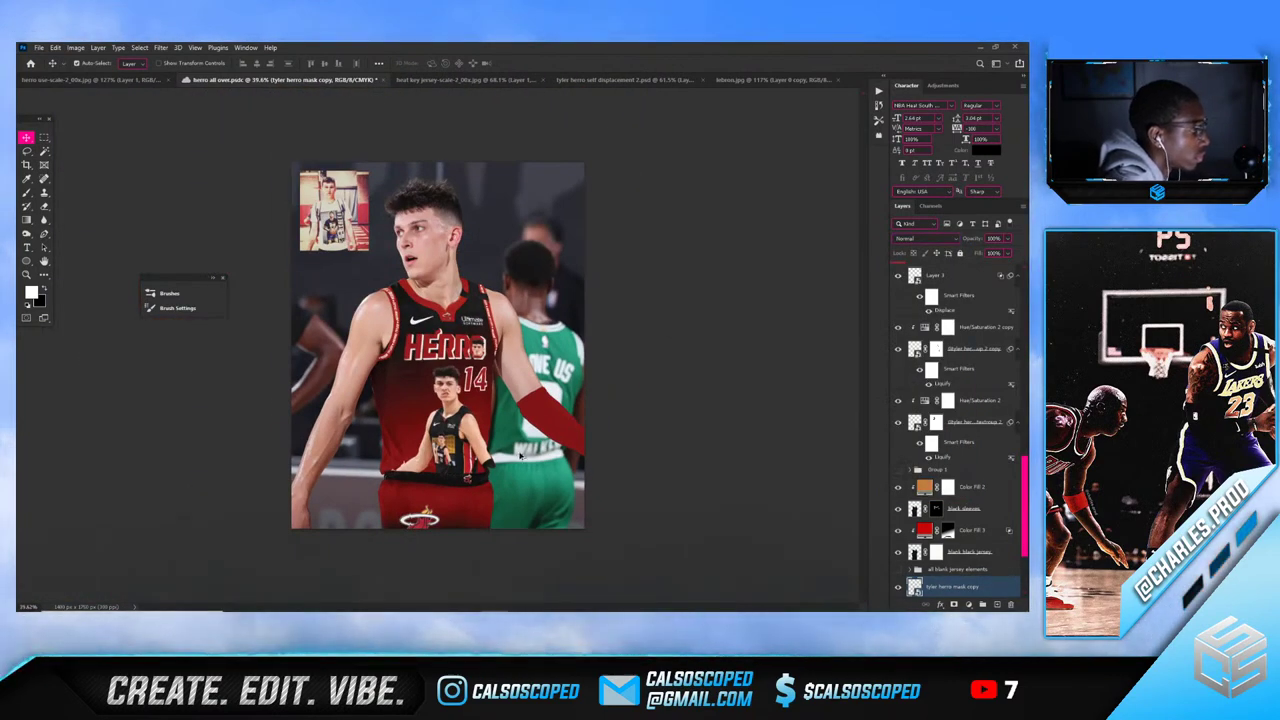
scroll(519, 456, "up", 4)
right_click(915, 587)
left_click(931, 380)
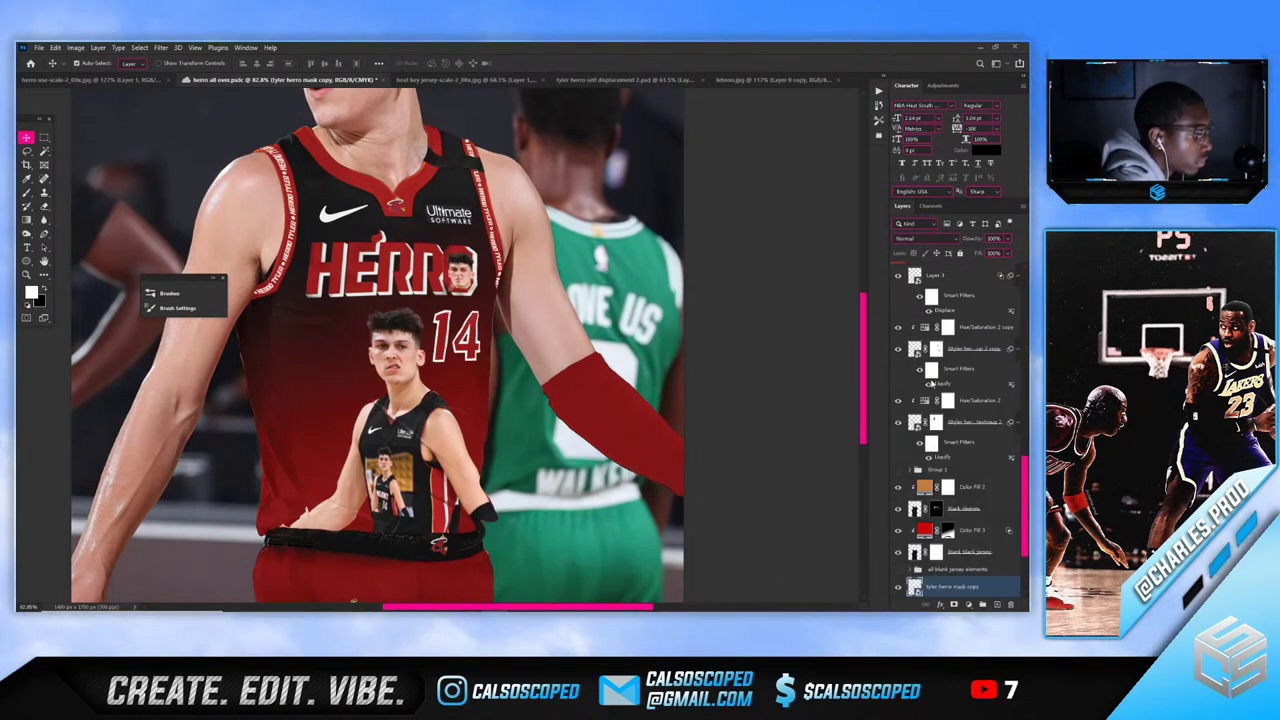
left_click_drag(745, 231, 933, 197)
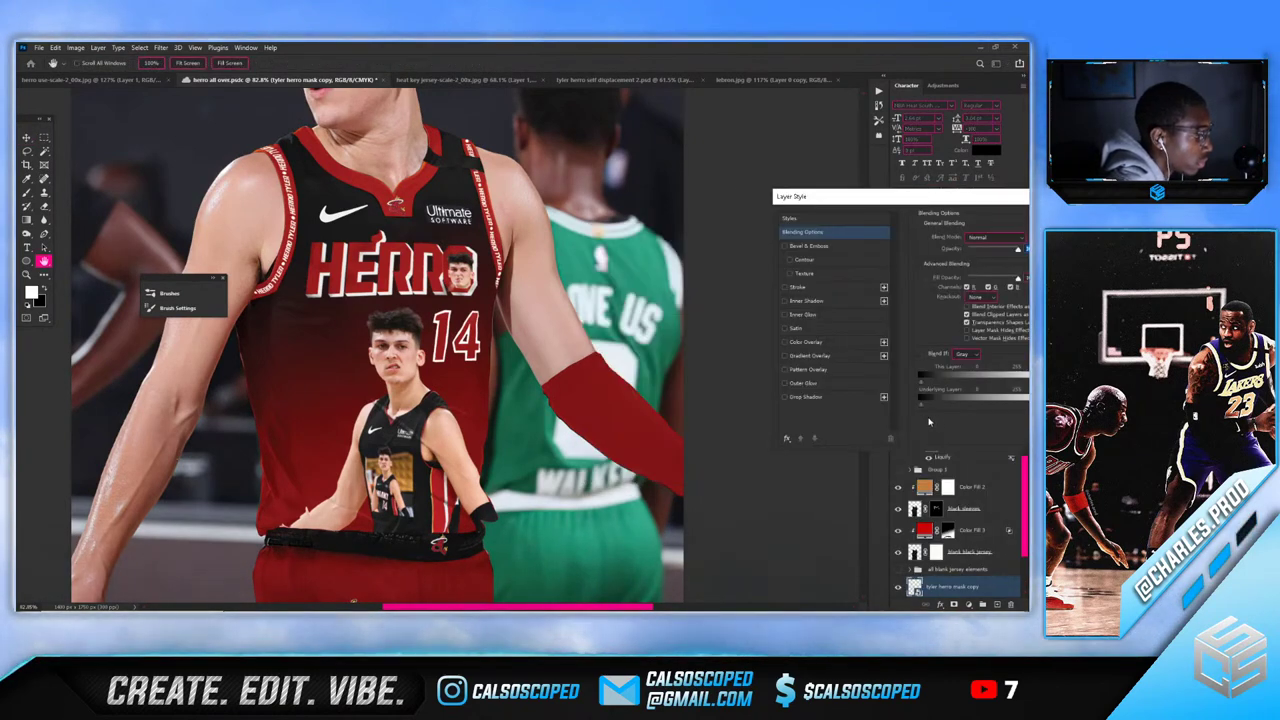
left_click_drag(923, 406, 933, 403)
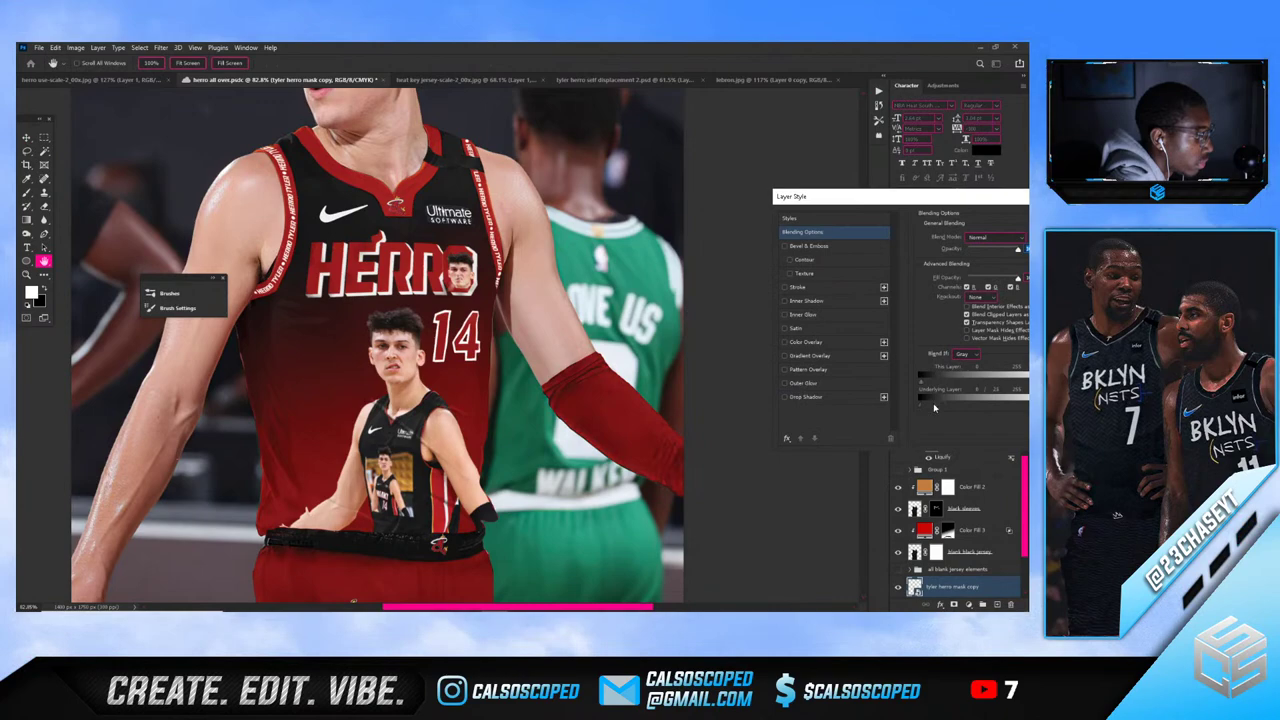
left_click_drag(850, 196, 506, 209)
left_click(817, 241)
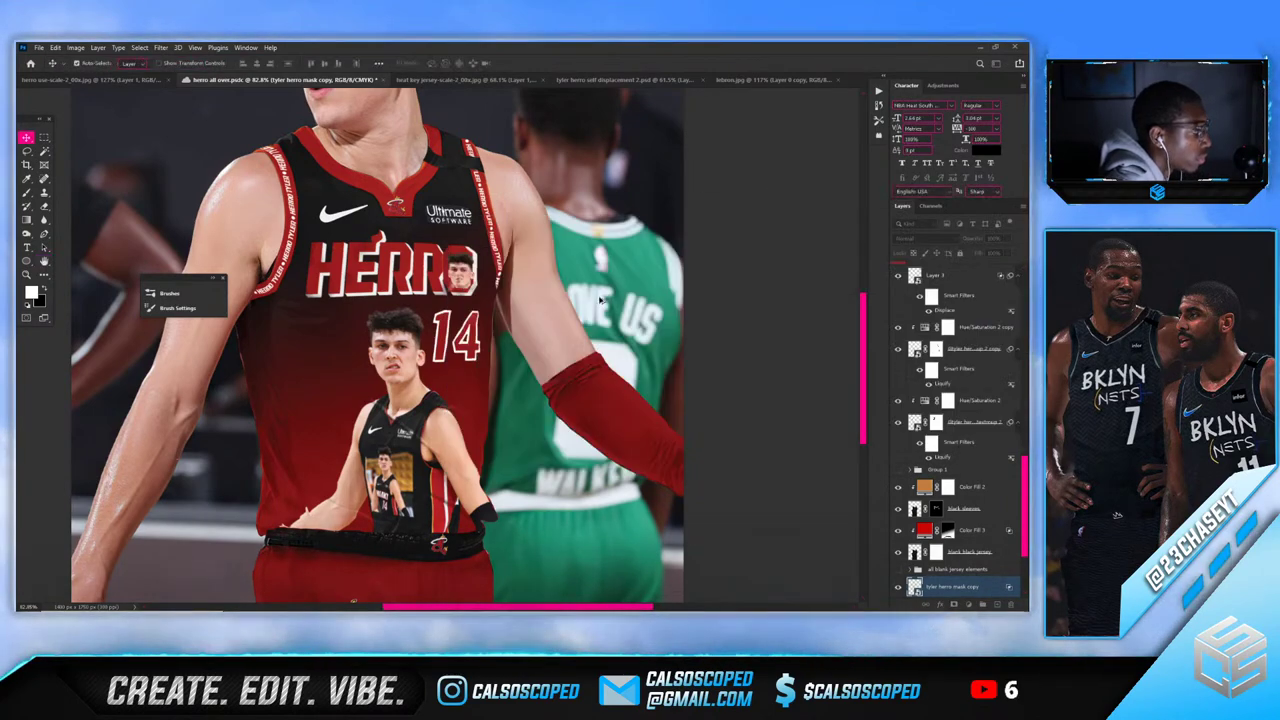
Add a Levels adjustment clipped to the arm sleeve layer and set its midtones to 1.07
key("ctrl+0")
key("ctrl+0")
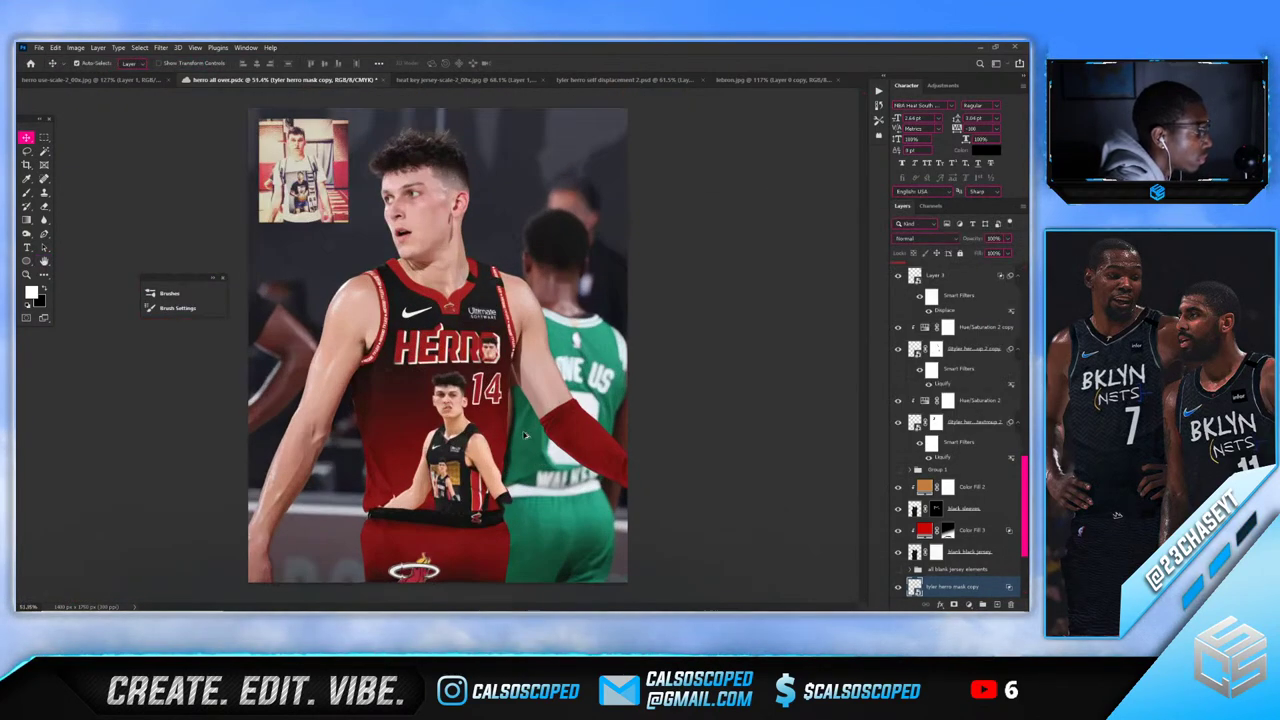
left_click(967, 605)
left_click(965, 482)
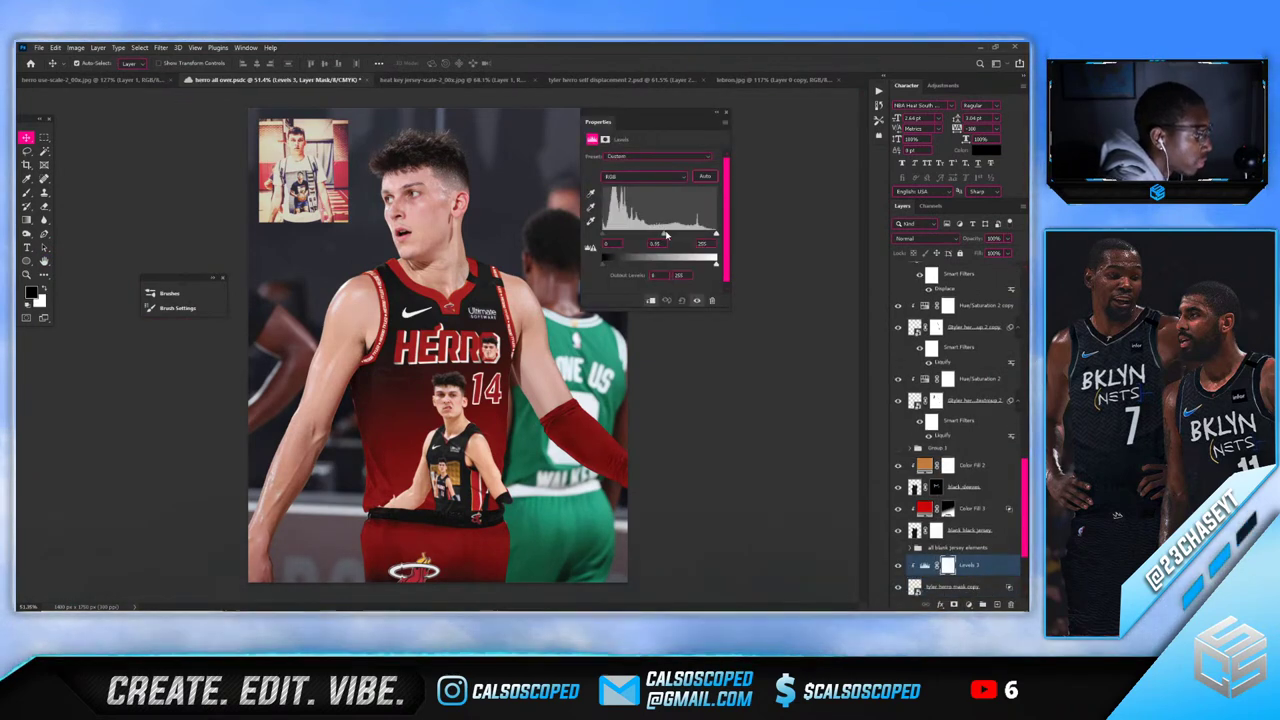
left_click_drag(666, 234, 656, 234)
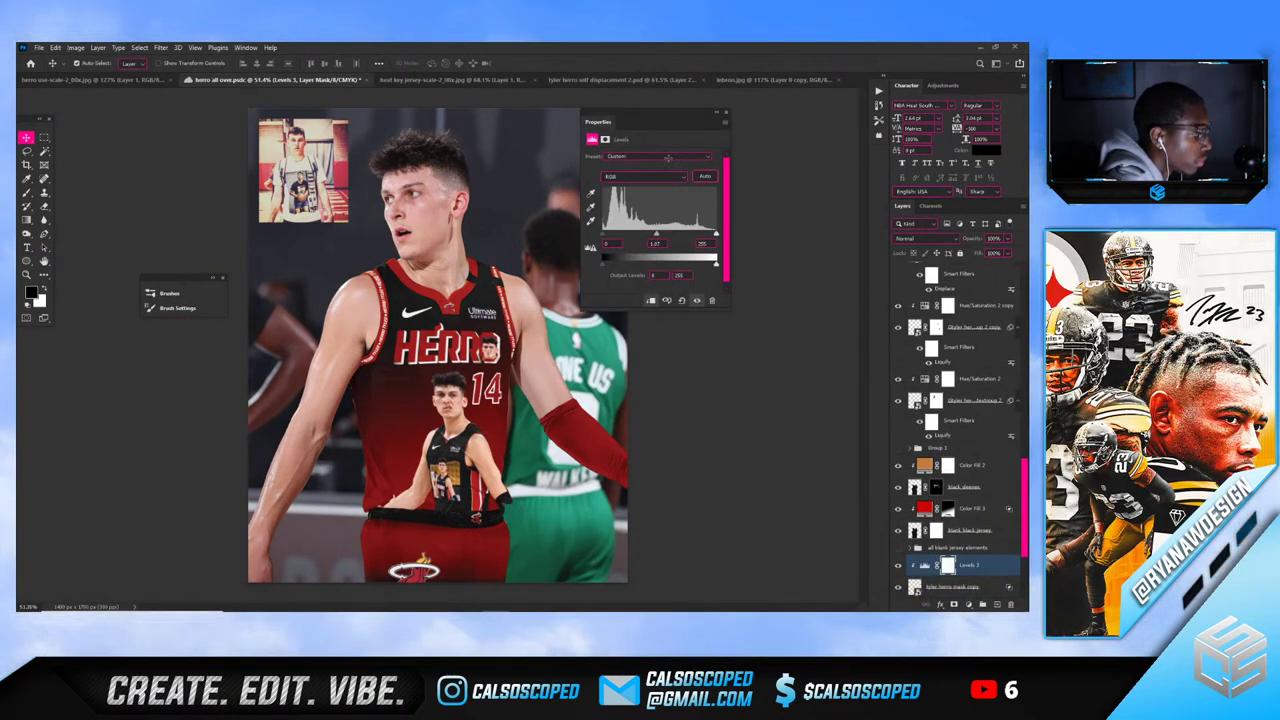
left_click(726, 113)
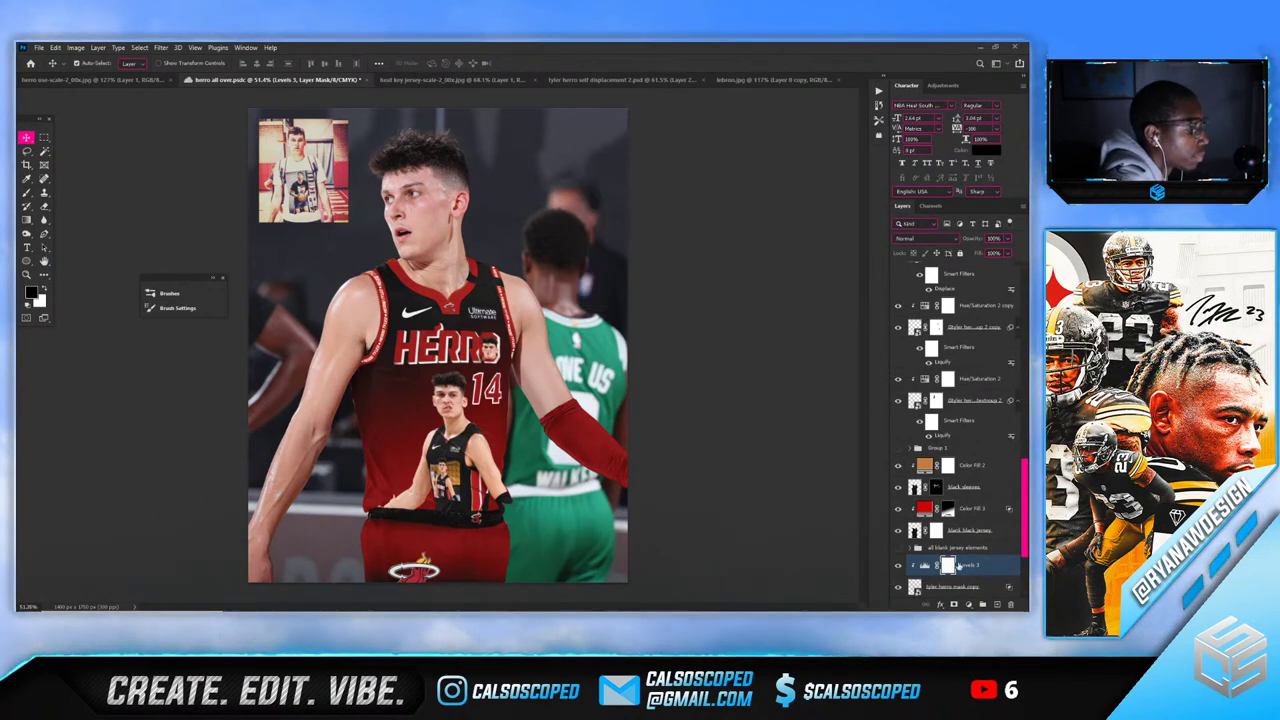
Apply the Topaz DeNoise 5 filter to the arm sleeve layer with the JPEG - light preset and an adjusted overall strength
left_click(945, 586)
scroll(950, 540, "down", 1)
left_click(160, 47)
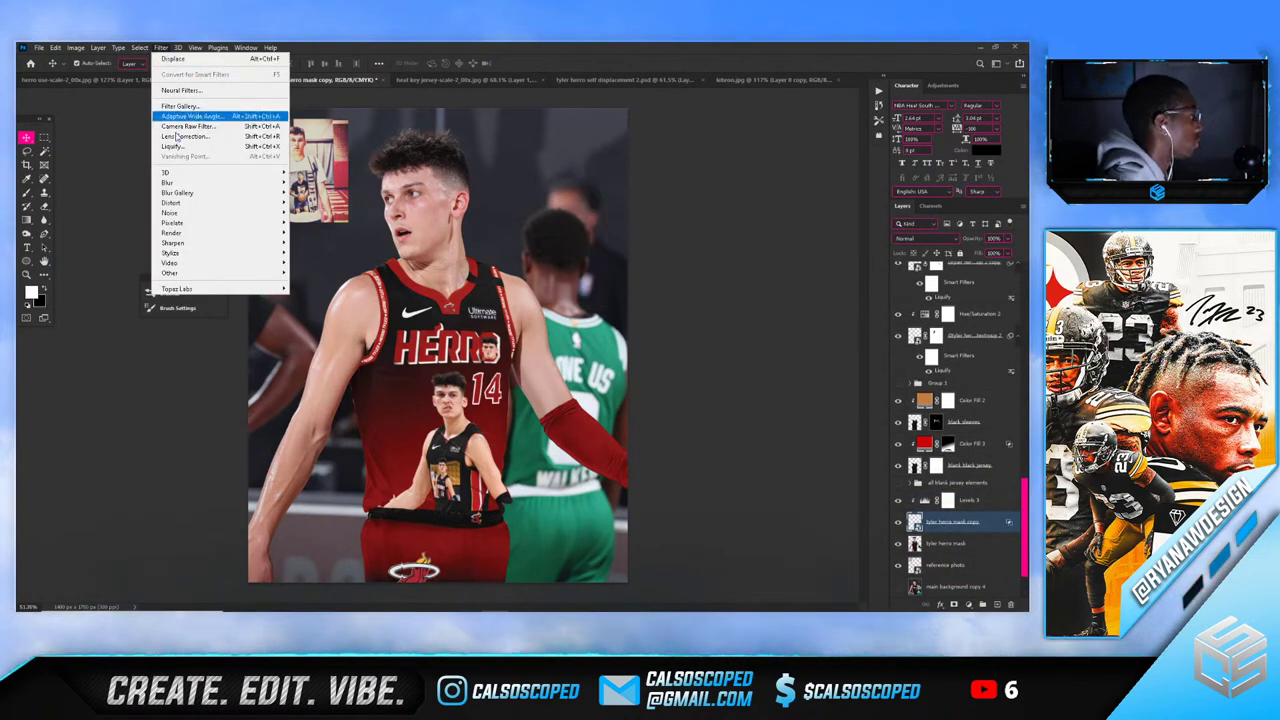
mouse_move(228, 291)
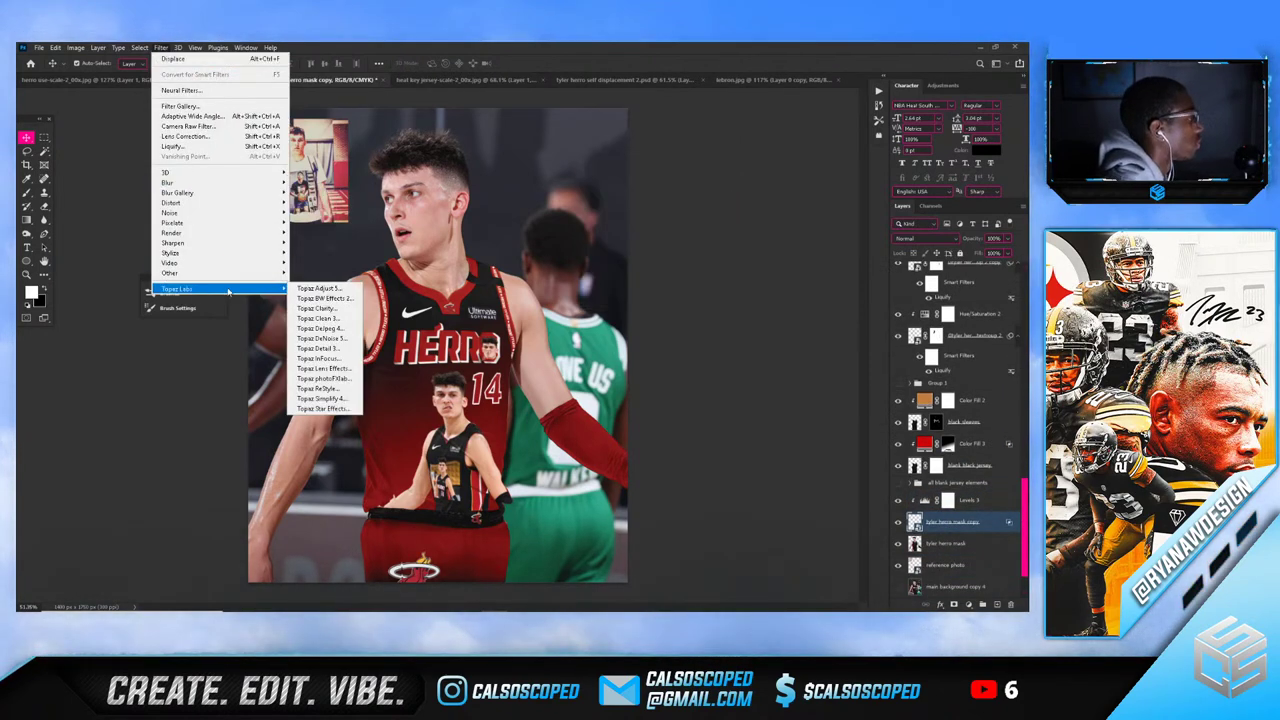
left_click(322, 339)
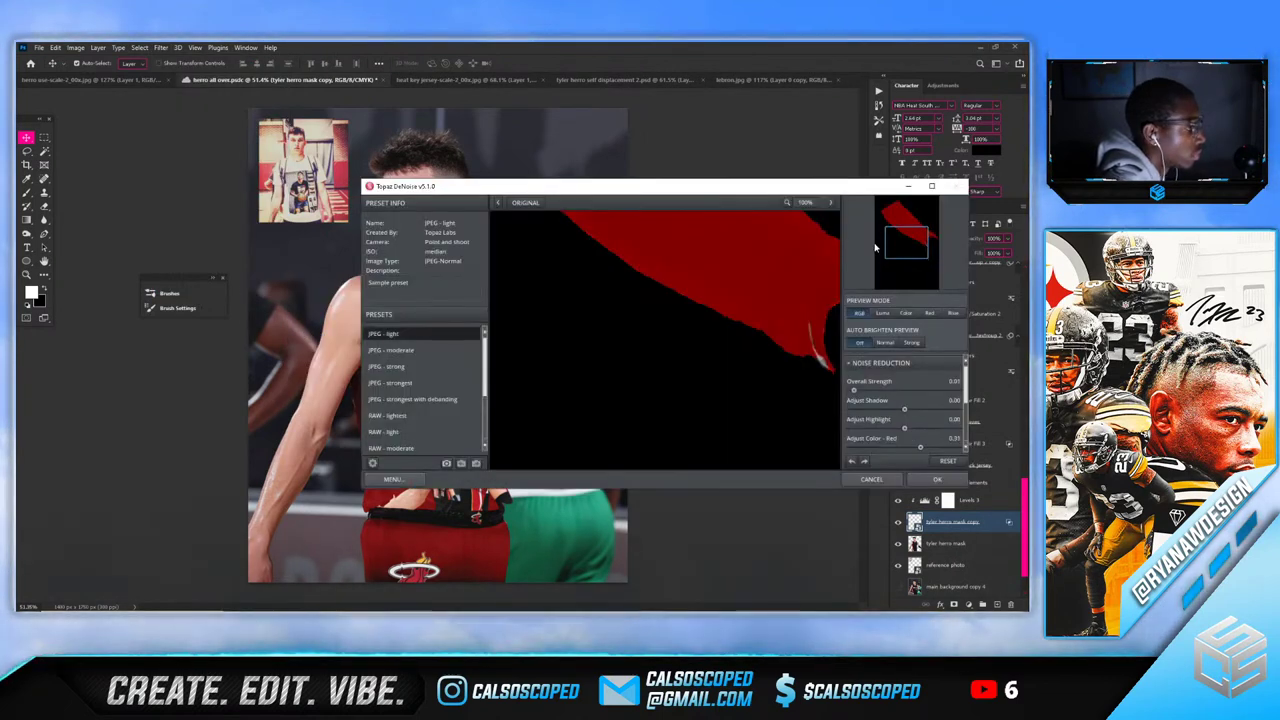
left_click_drag(911, 241, 908, 218)
left_click_drag(854, 390, 858, 391)
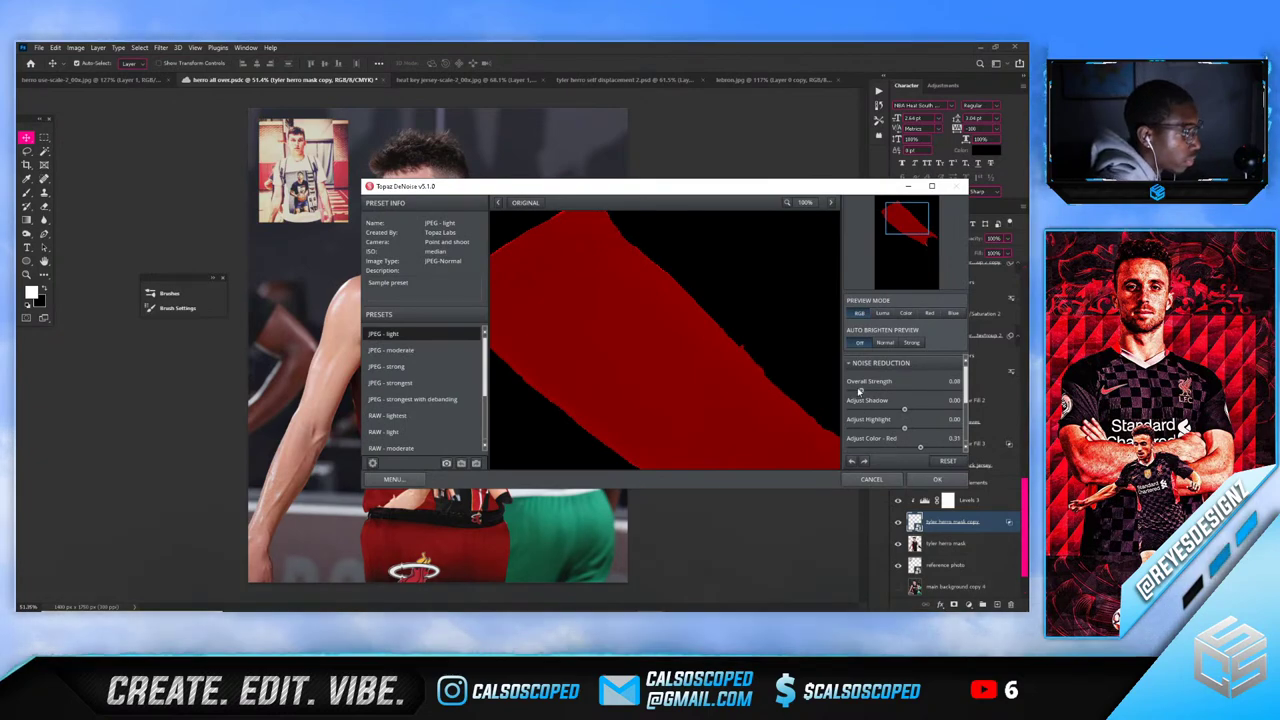
left_click(937, 481)
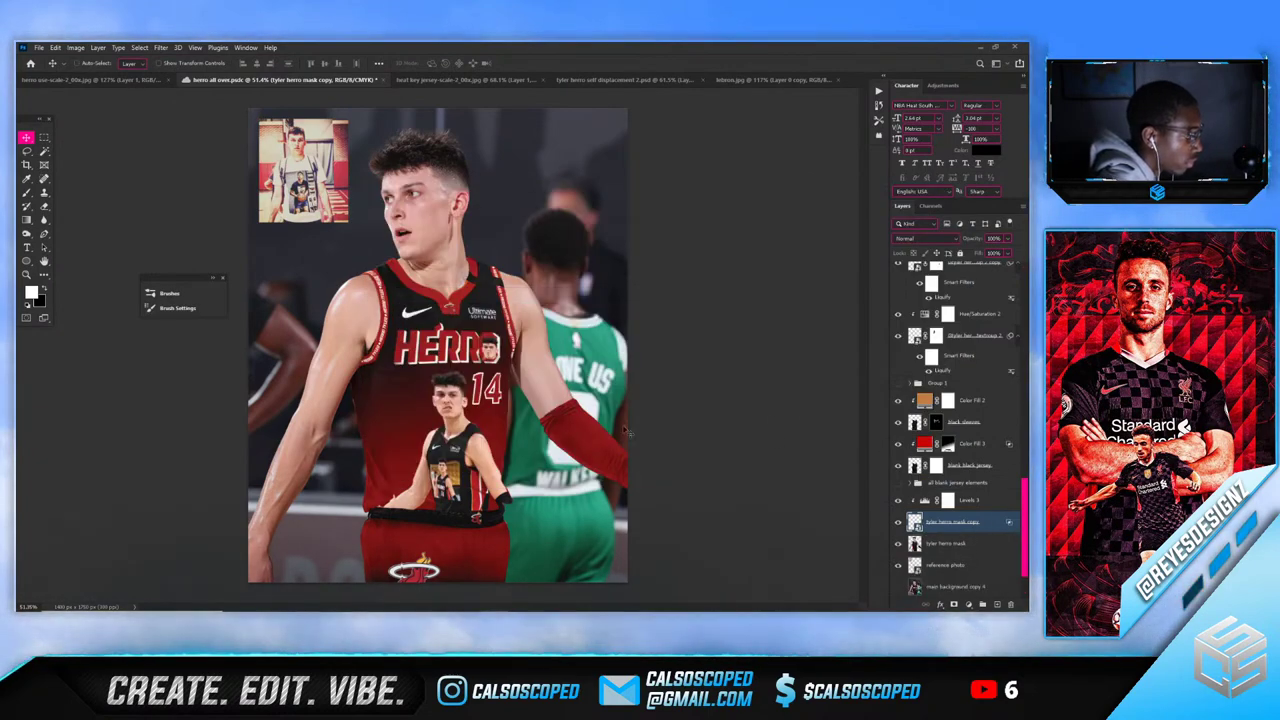
Review the recolored sleeve up close and against the whole jersey swap, and inspect the collar and Heat logo
scroll(626, 431, "up", 5)
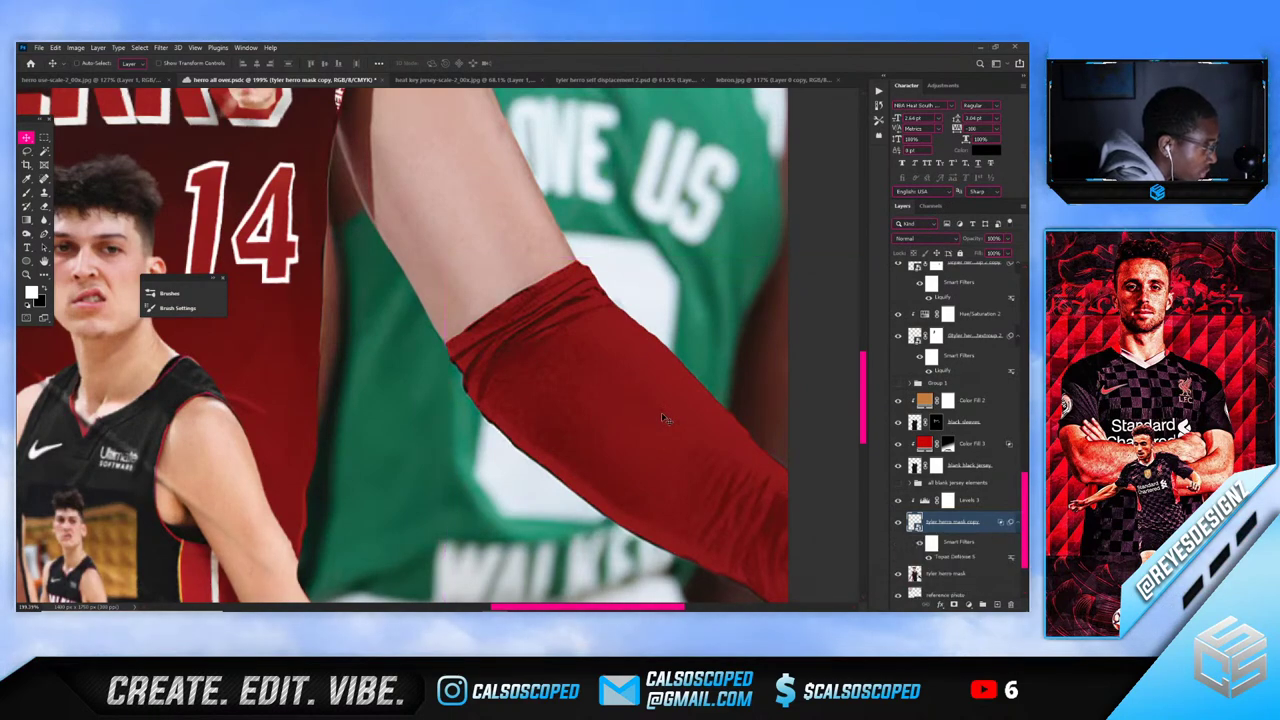
scroll(658, 413, "down", 6)
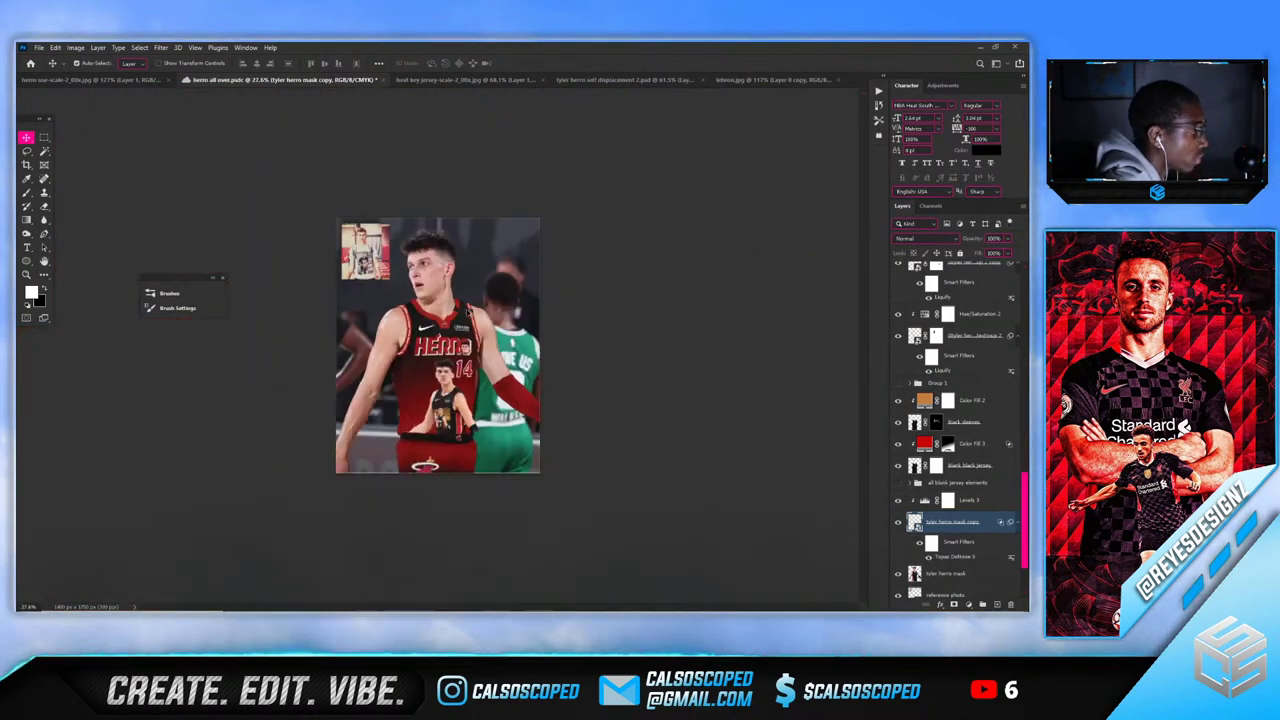
key("alt+v")
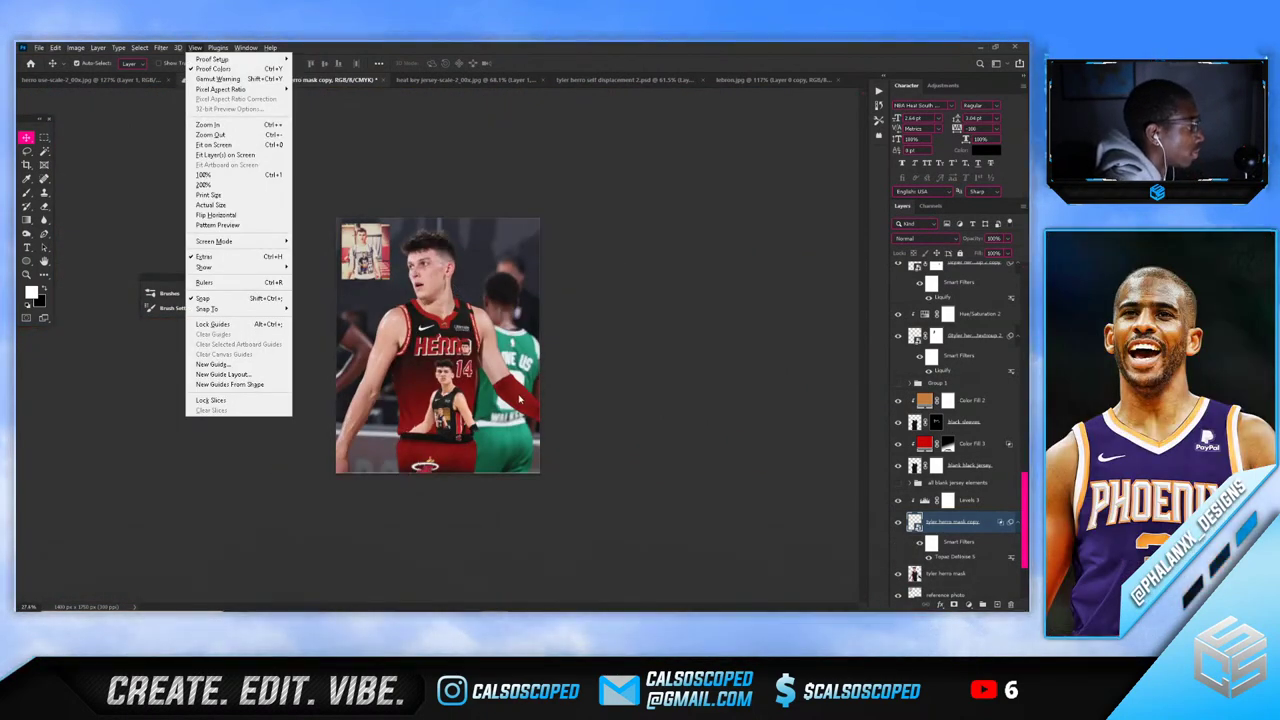
key("Escape")
scroll(437, 345, "up", 3)
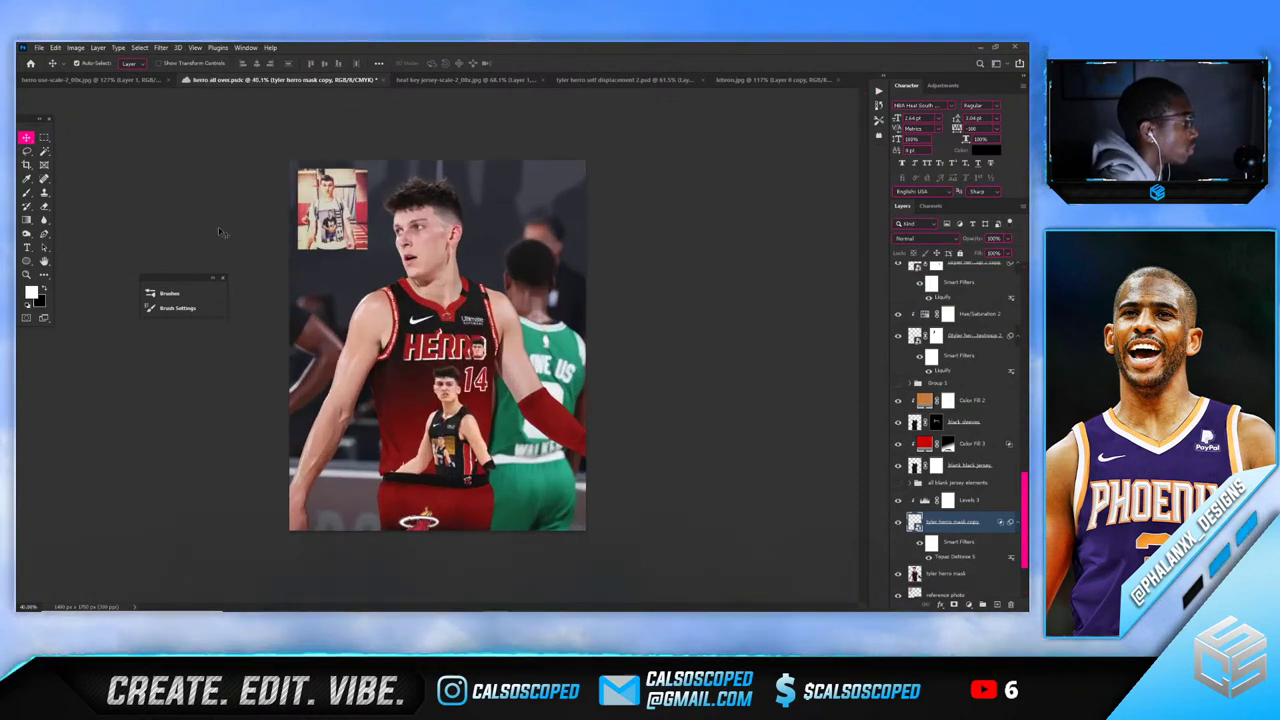
scroll(457, 342, "up", 6)
scroll(440, 300, "down", 1)
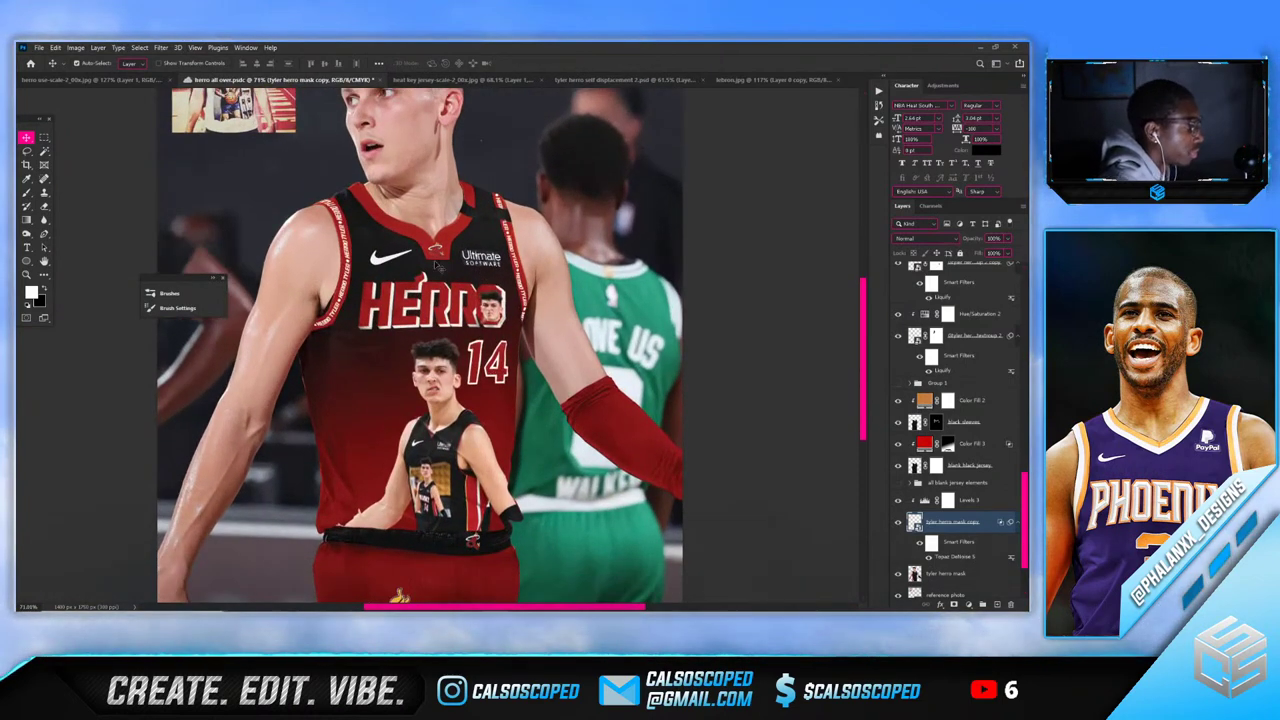
scroll(570, 385, "up", 4)
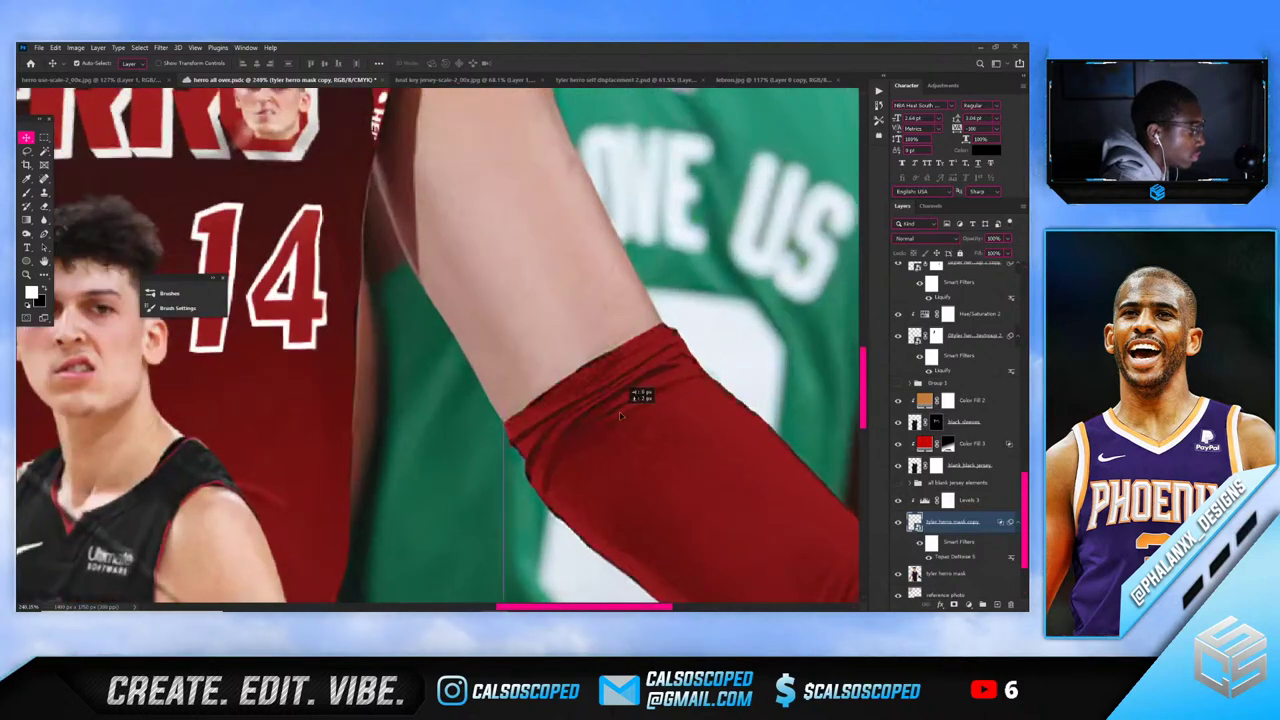
left_click_drag(620, 413, 614, 414)
key("ctrl+z")
scroll(595, 406, "down", 4)
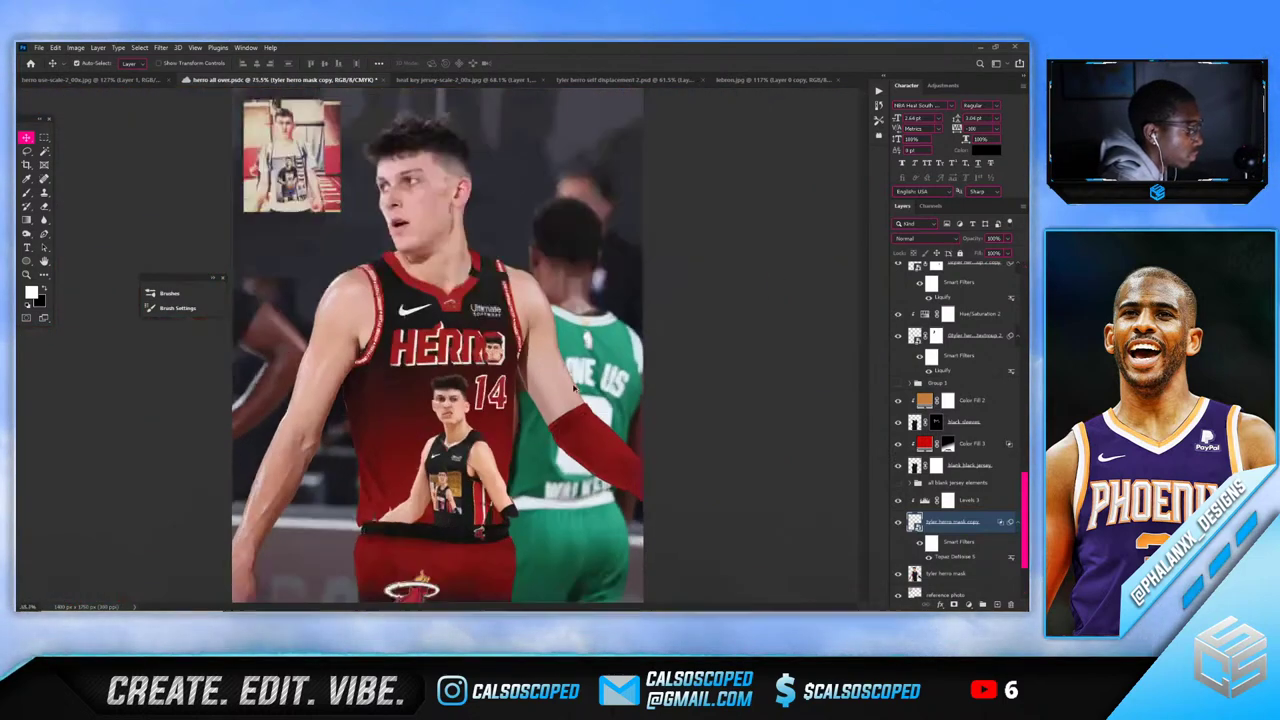
scroll(466, 336, "up", 2)
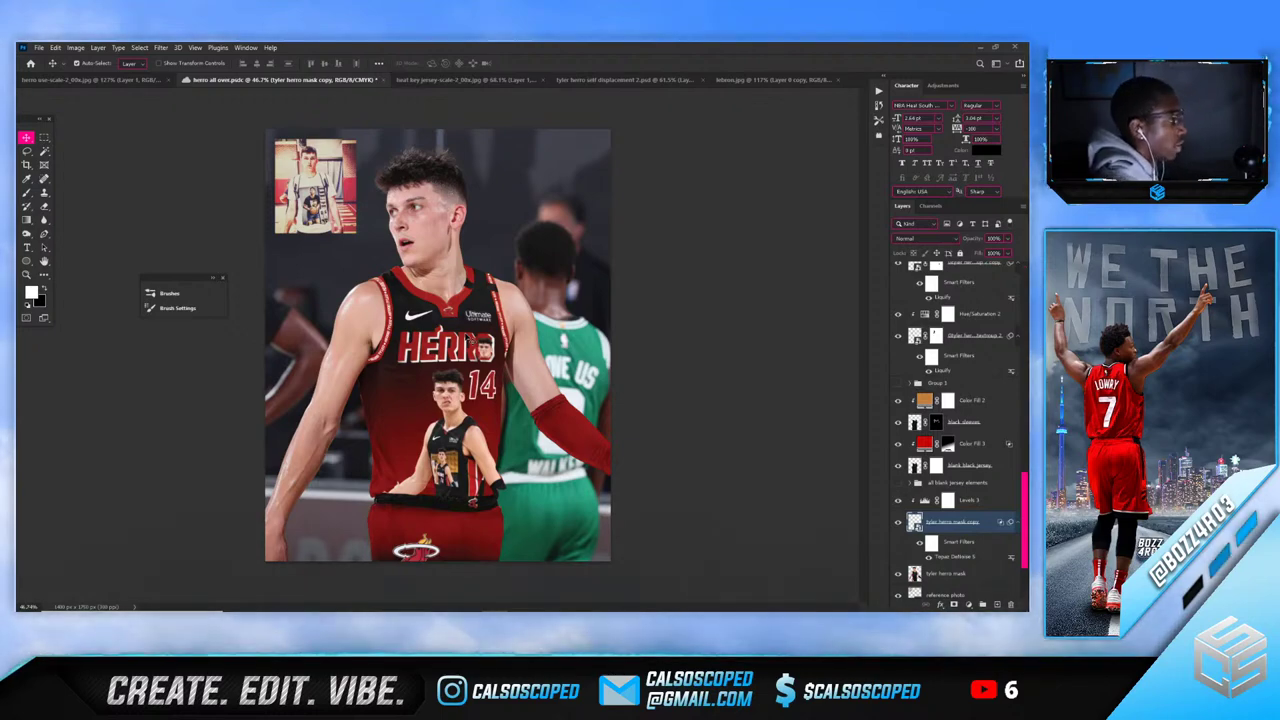
scroll(298, 290, "up", 6)
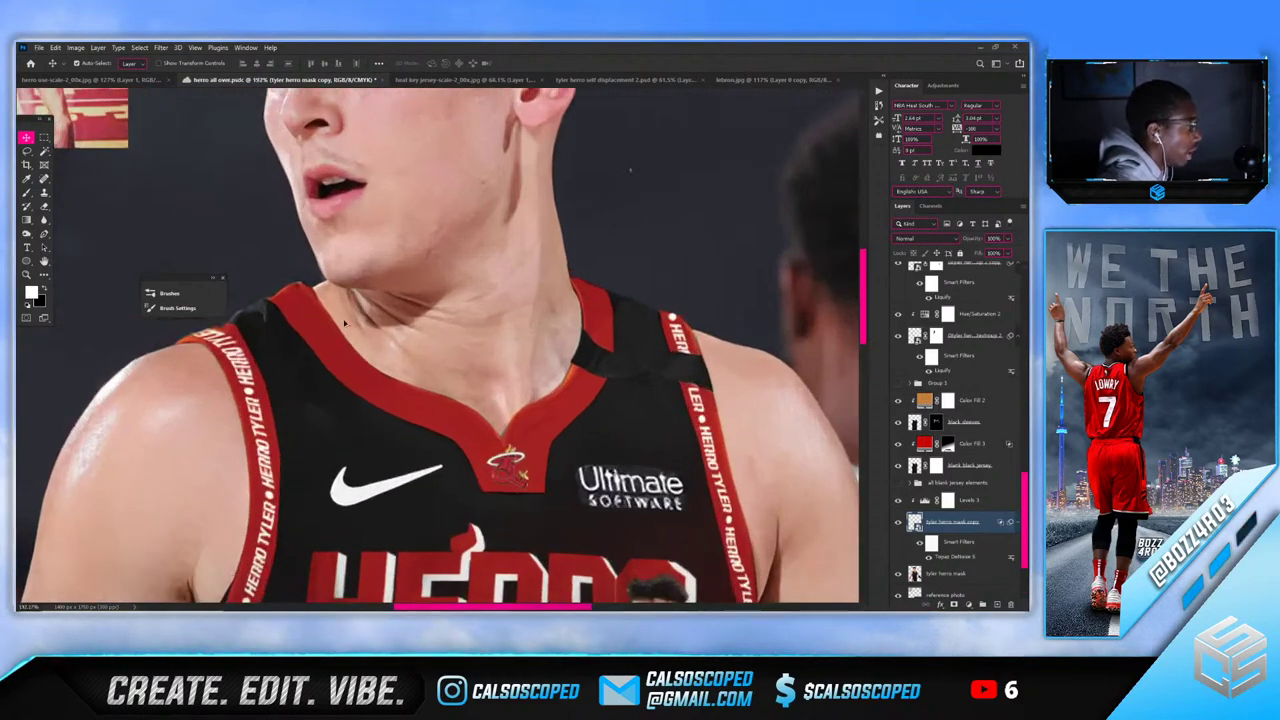
scroll(509, 485, "up", 3)
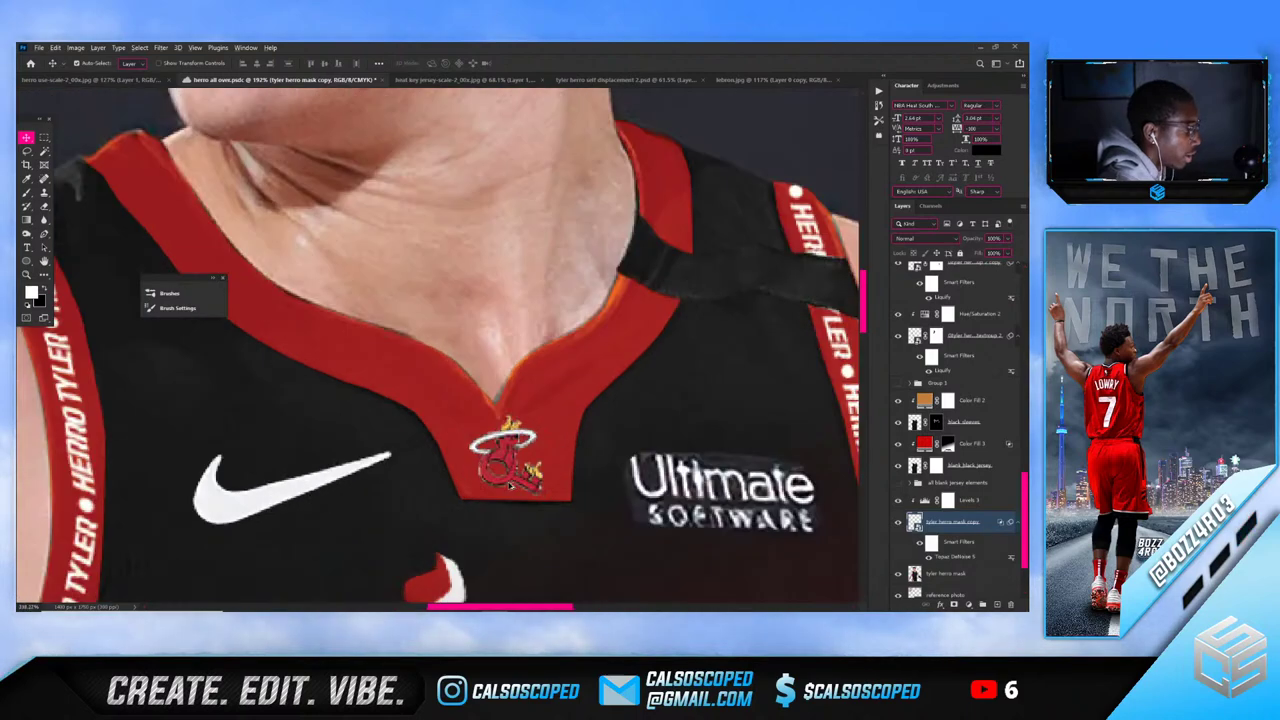
Target the black sleeves layer with the Clone Stamp and load its mask as a selection to confine the retouching
left_click(655, 170)
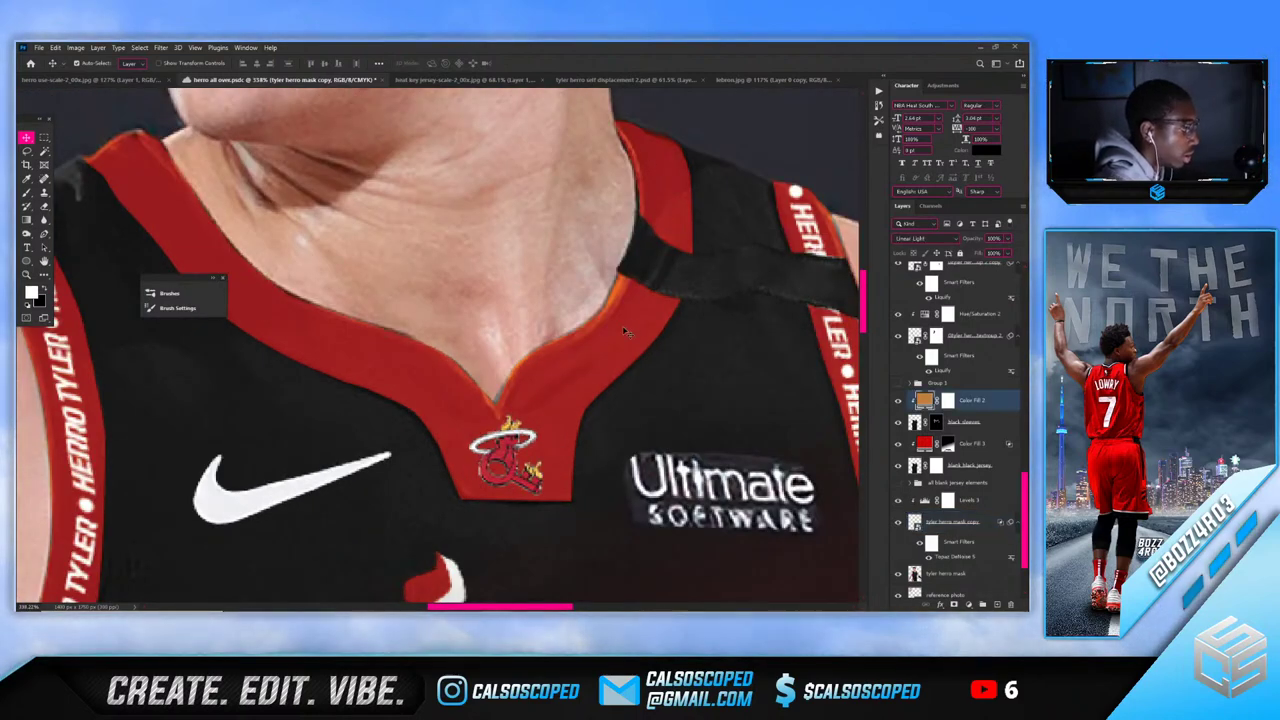
key("shift+alt+j")
key("ctrl+z")
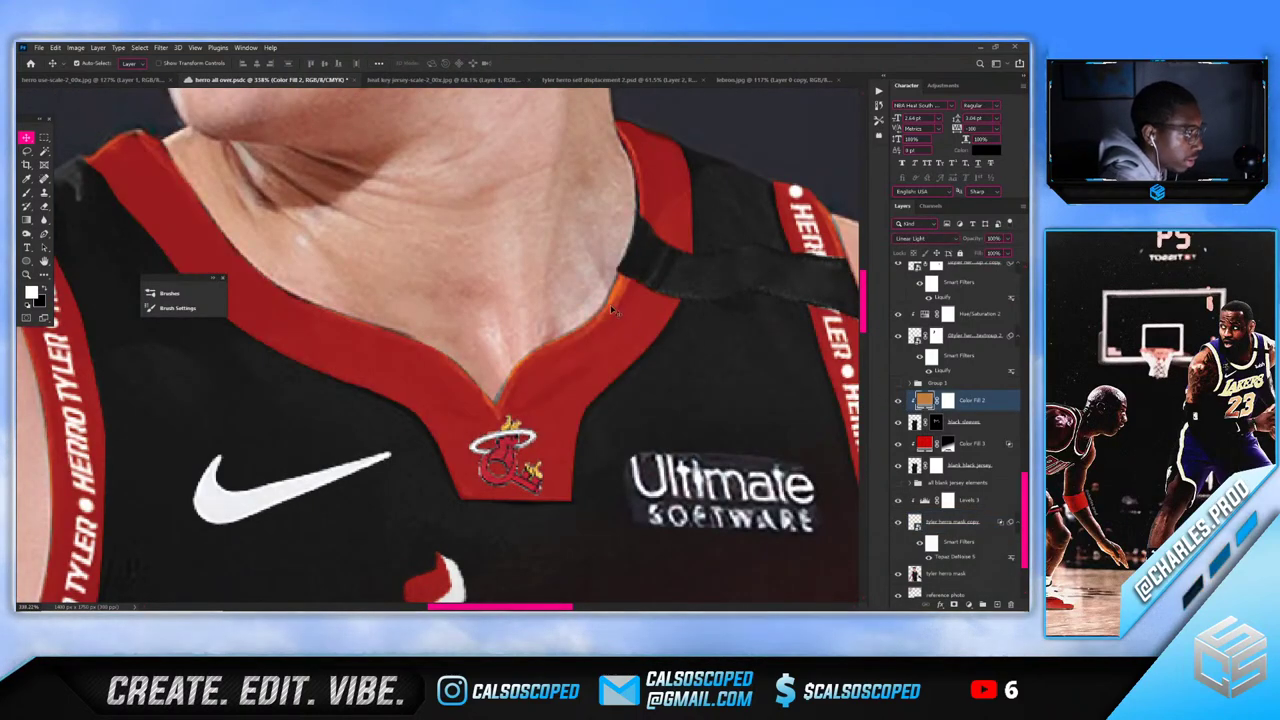
left_click(960, 423)
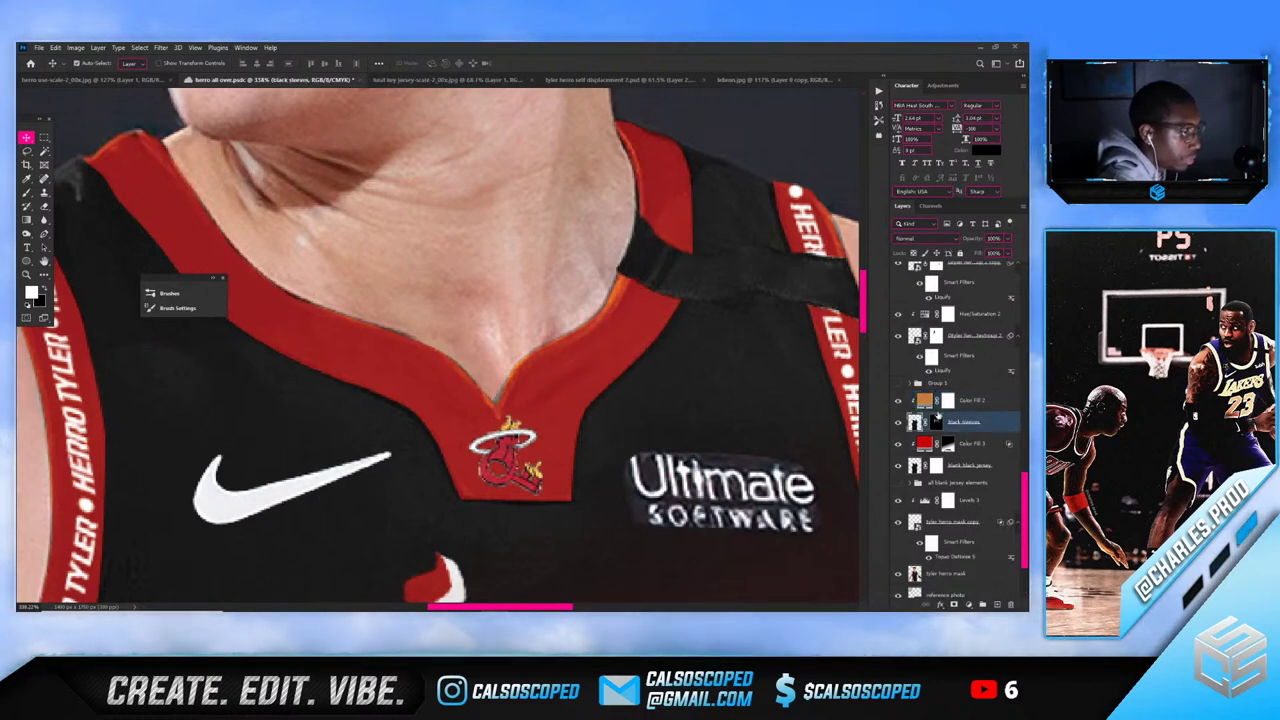
key("b")
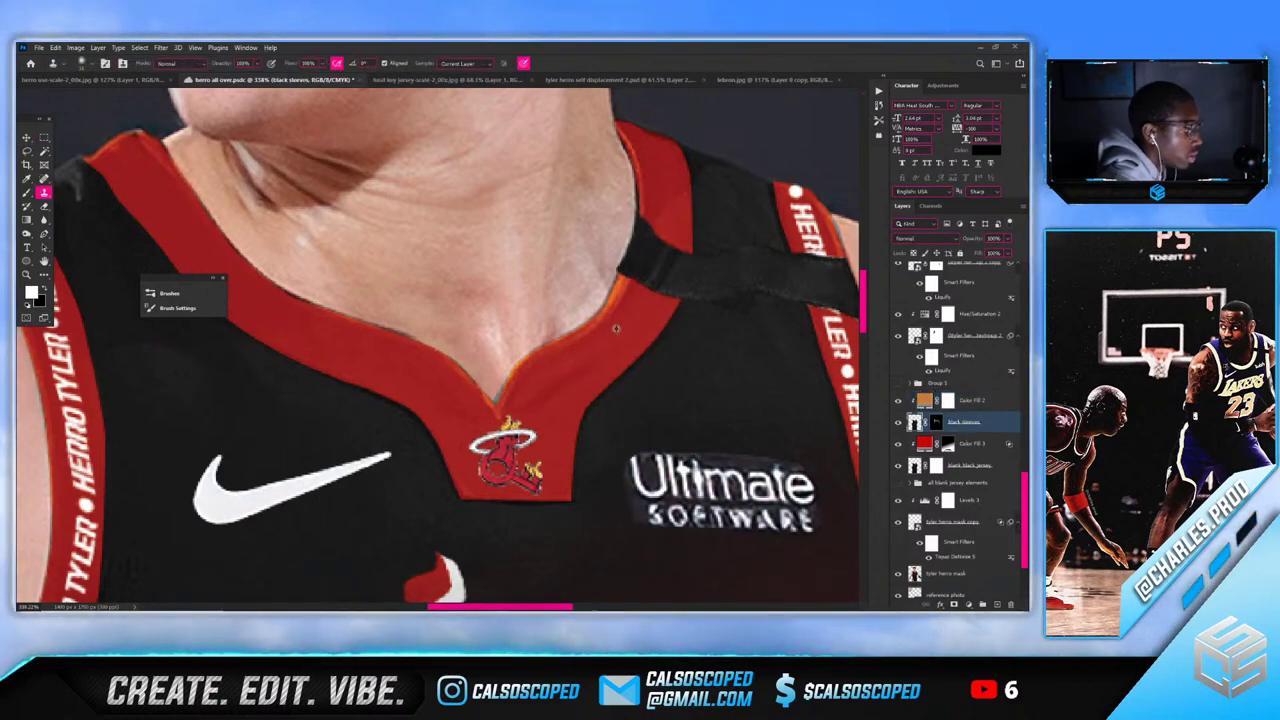
left_click(936, 423, "ctrl")
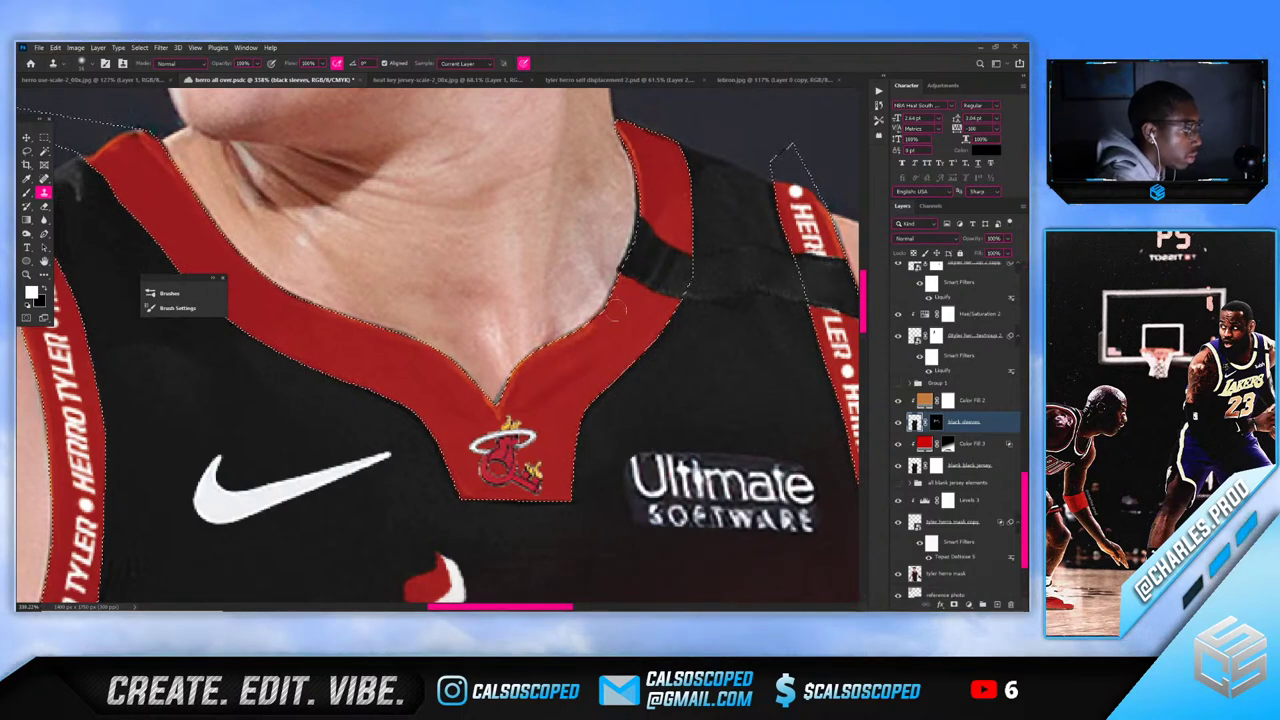
Clone clean red over the orange fringe along the collar's inner edge, from the black strap down to the V point
left_click_drag(504, 352, 518, 357)
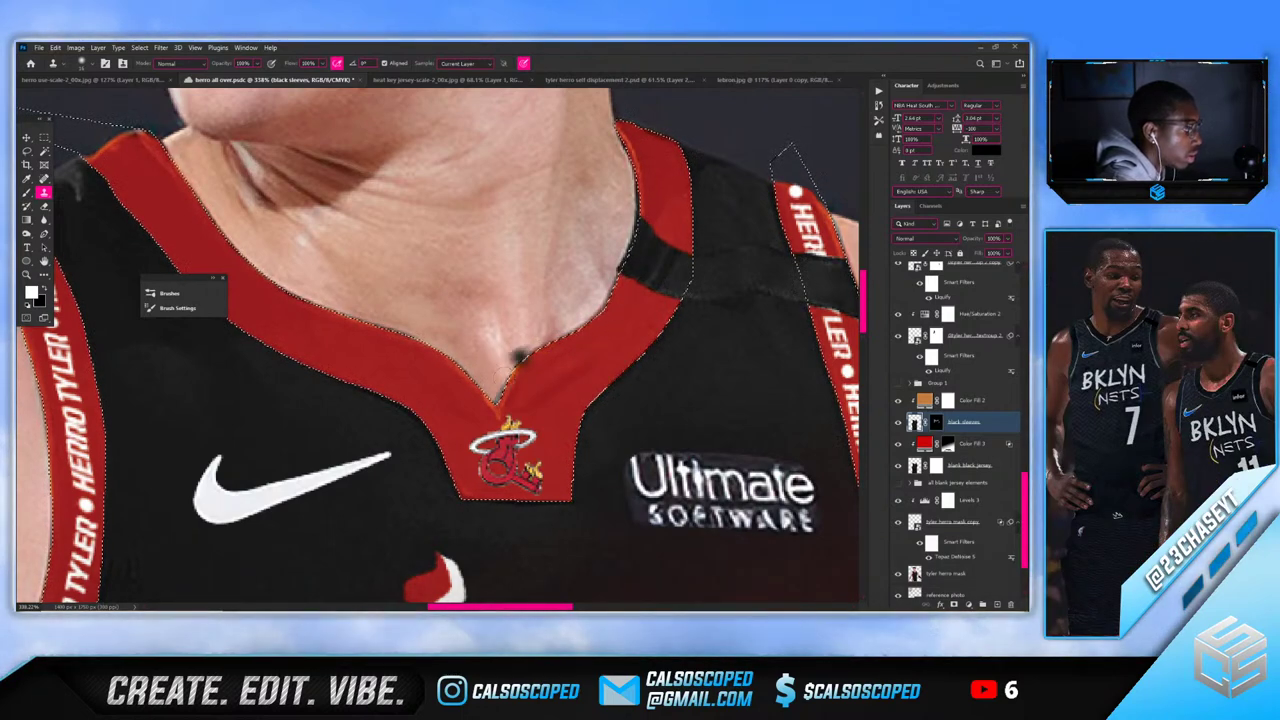
left_click(451, 383, "alt")
left_click_drag(476, 397, 497, 411)
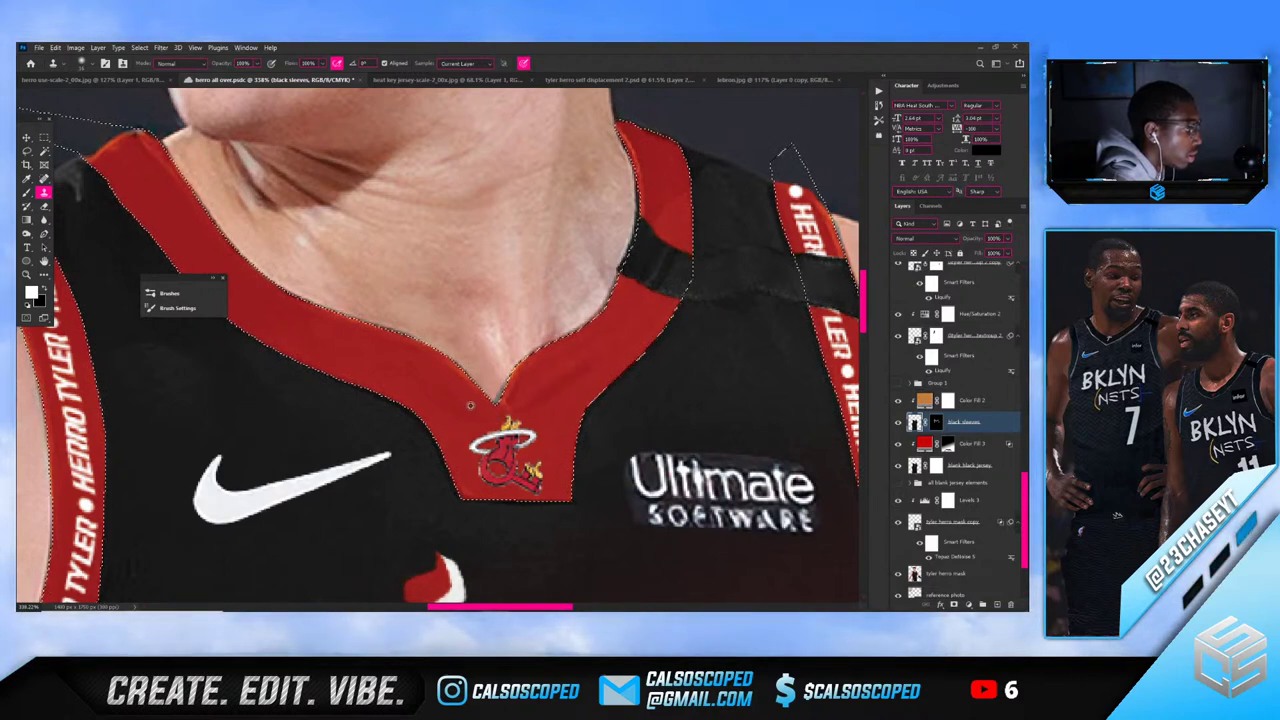
left_click(471, 406, "alt")
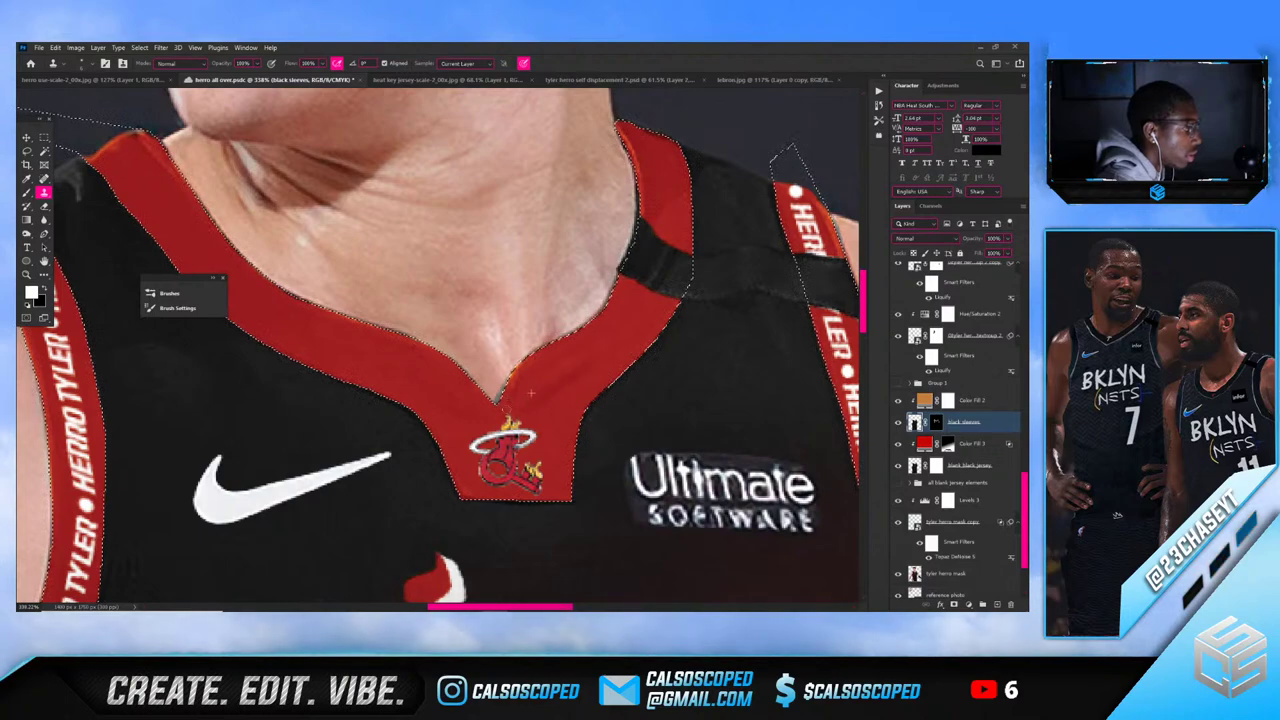
right_click(537, 400, "alt")
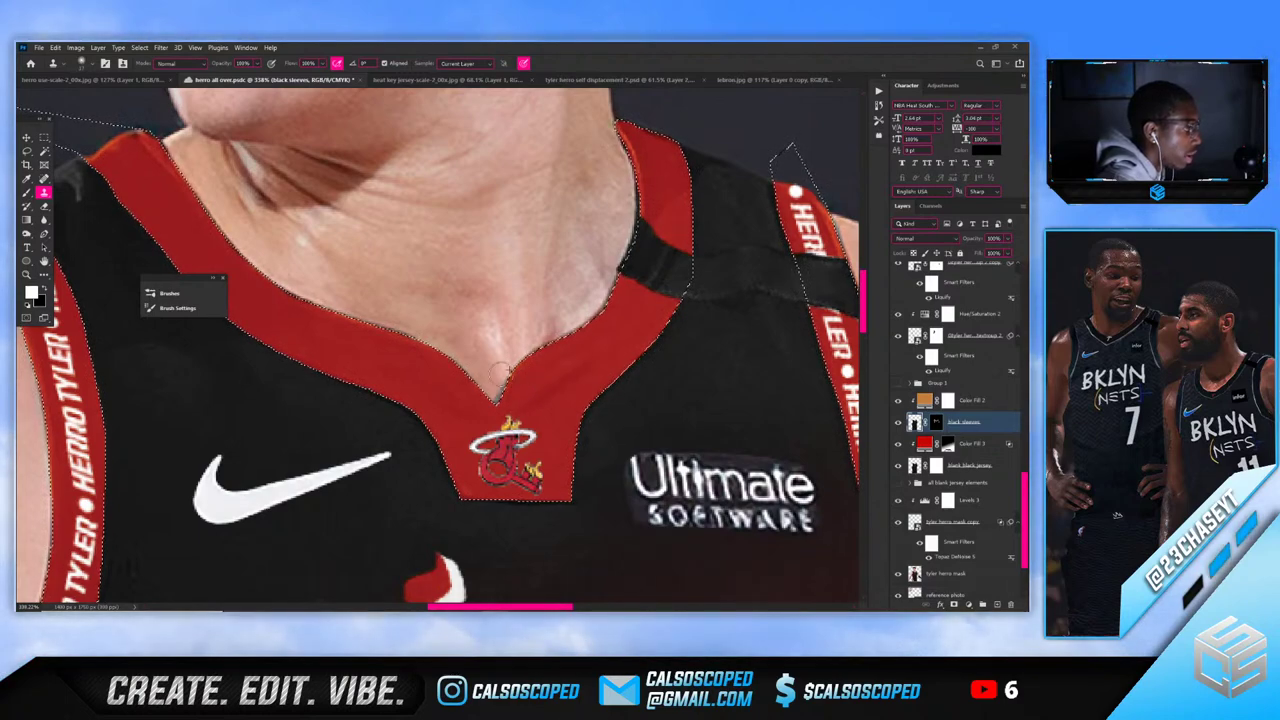
Clone clean red over the orange fringe where the collar meets the shoulder beneath the chin, using a smaller brush for the tip
scroll(472, 355, "down", 6)
scroll(334, 296, "up", 7)
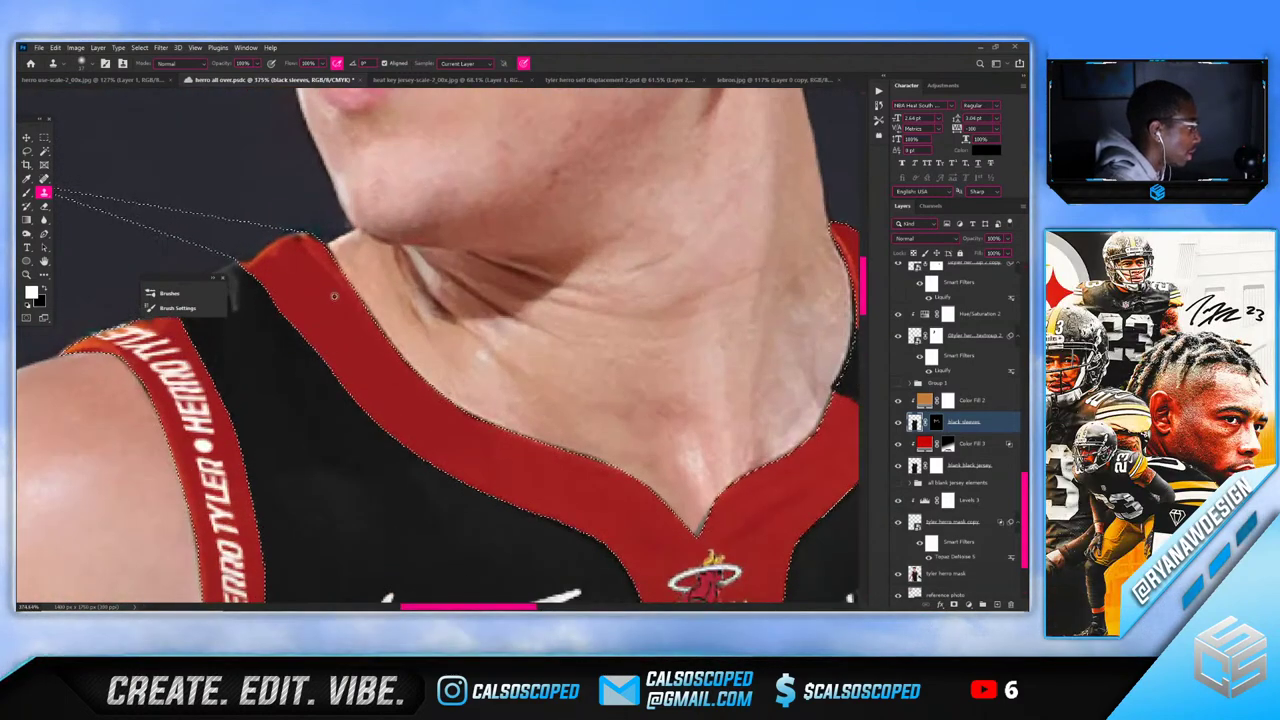
left_click(340, 318, "alt")
left_click(320, 260)
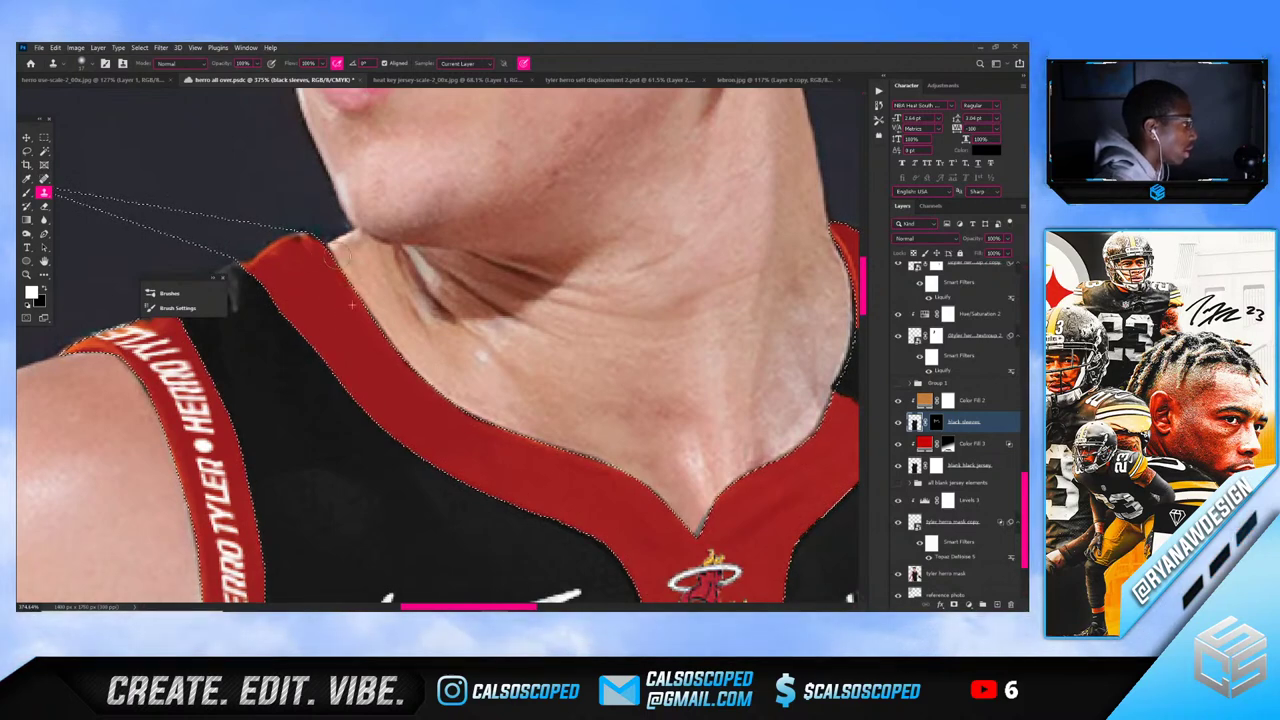
left_click(306, 238)
left_click(311, 250, "alt")
left_click_drag(297, 249, 263, 250)
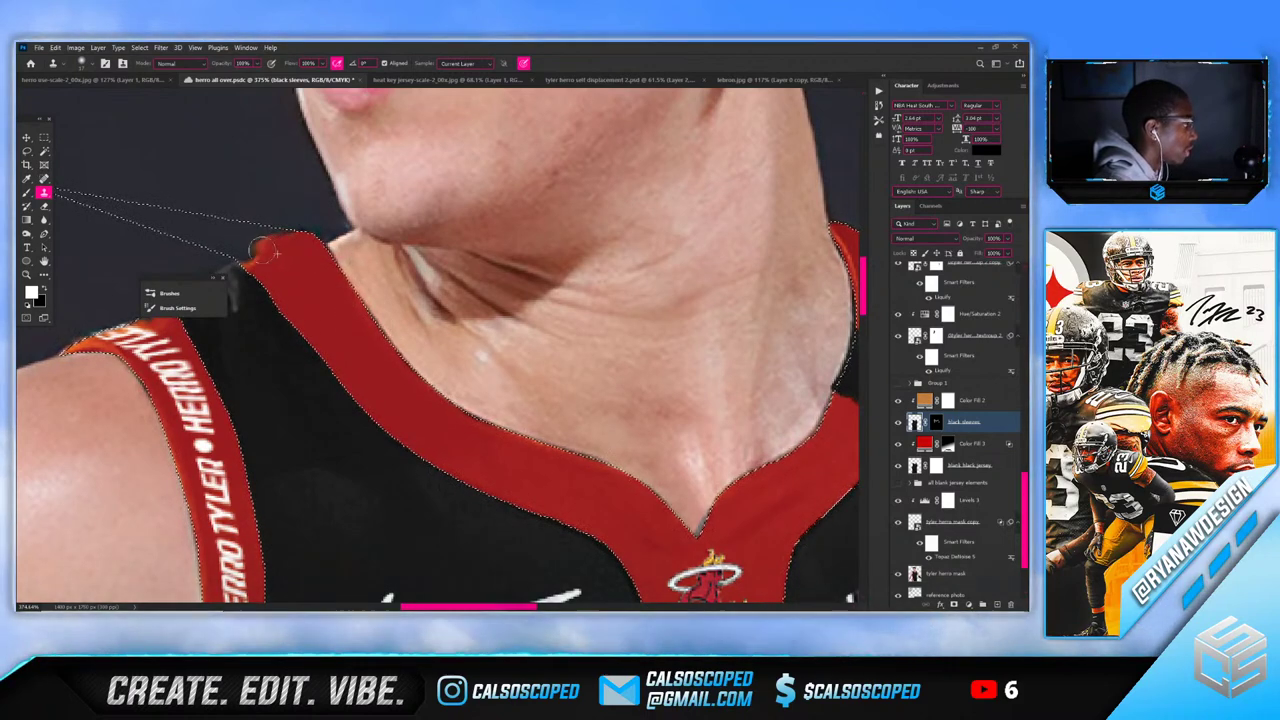
key("ctrl+z")
key("bracketleft")
key("bracketleft")
key("bracketleft")
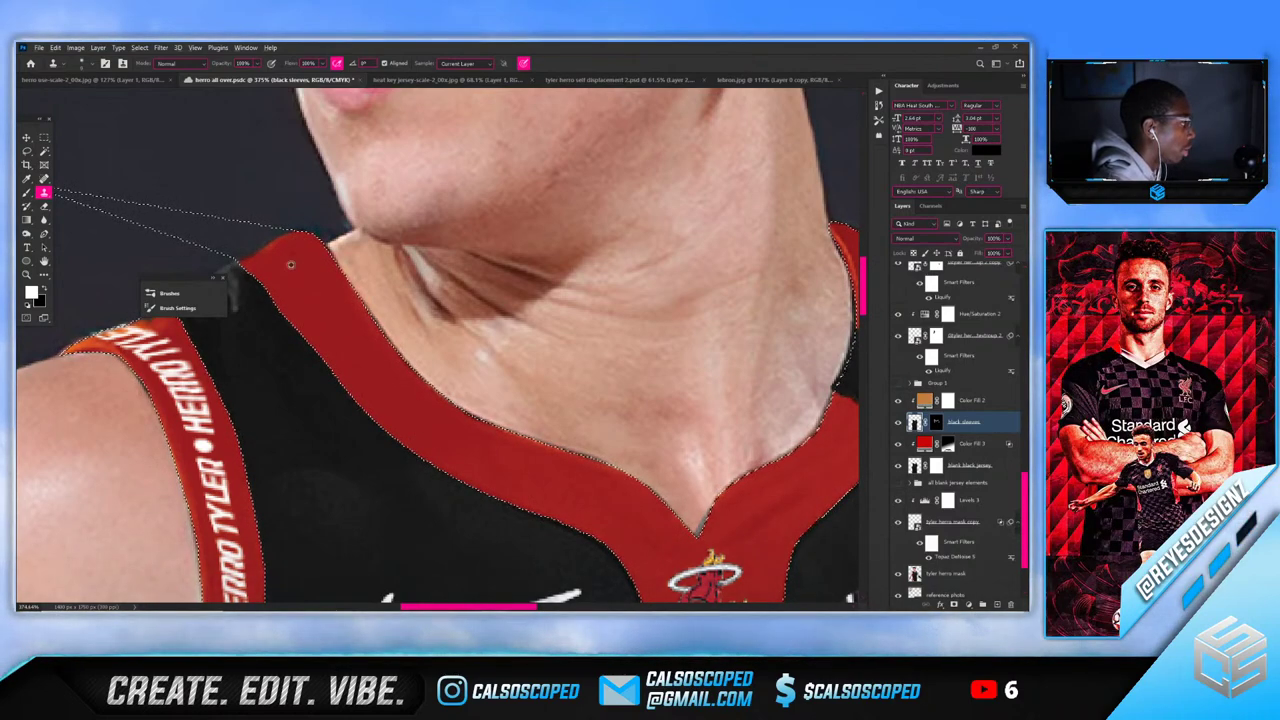
Review the retouched collar up close and against the whole jersey swap
scroll(290, 264, "down", 5)
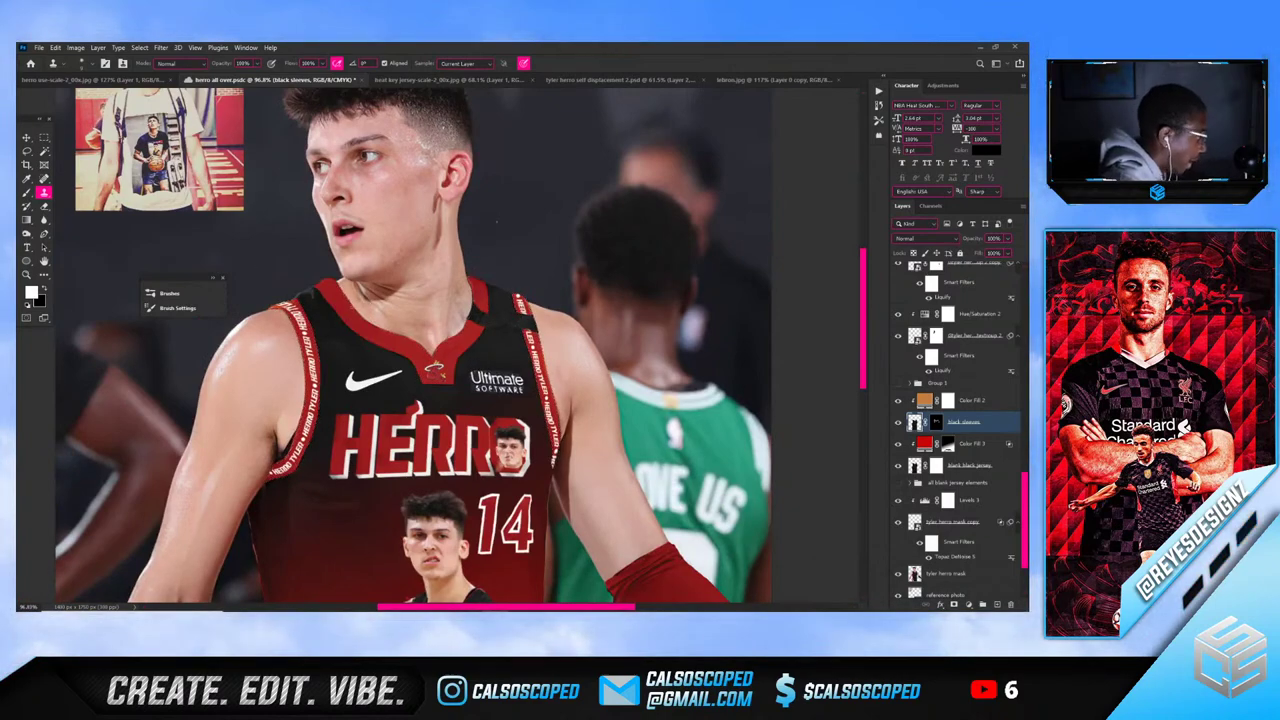
scroll(496, 221, "down", 3)
scroll(420, 290, "up", 7)
key("v")
left_click(510, 261)
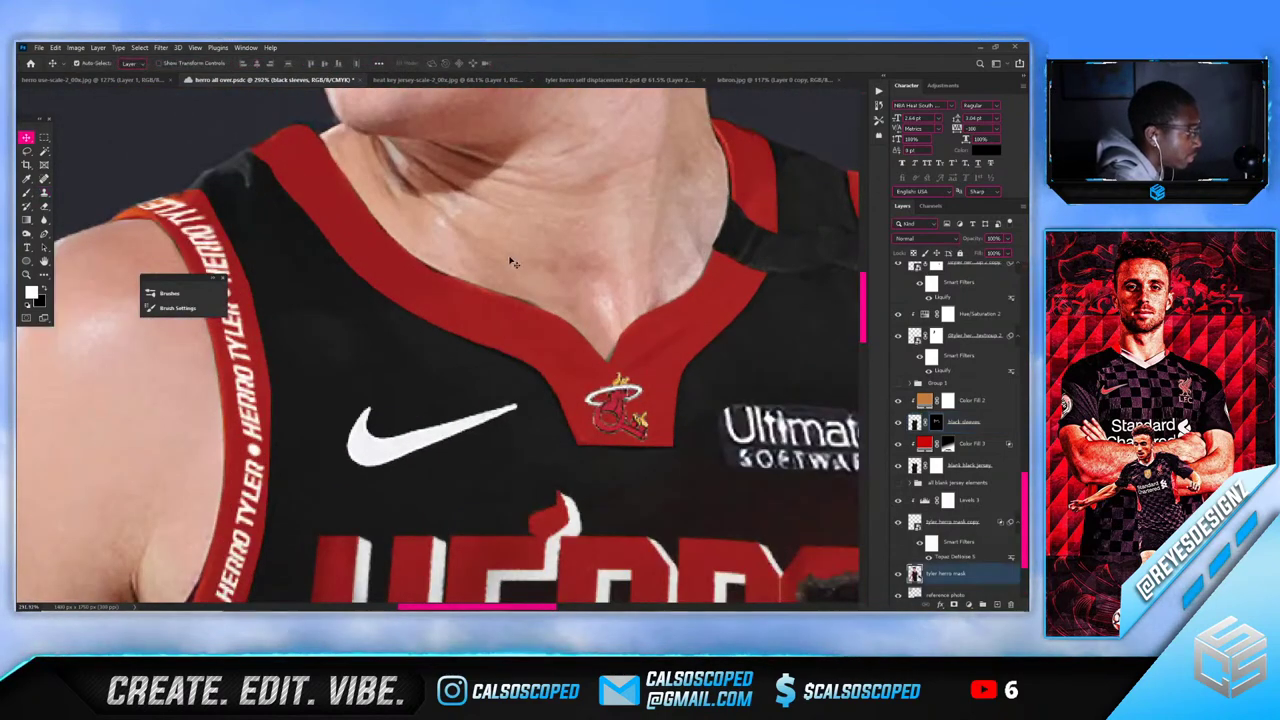
key("s")
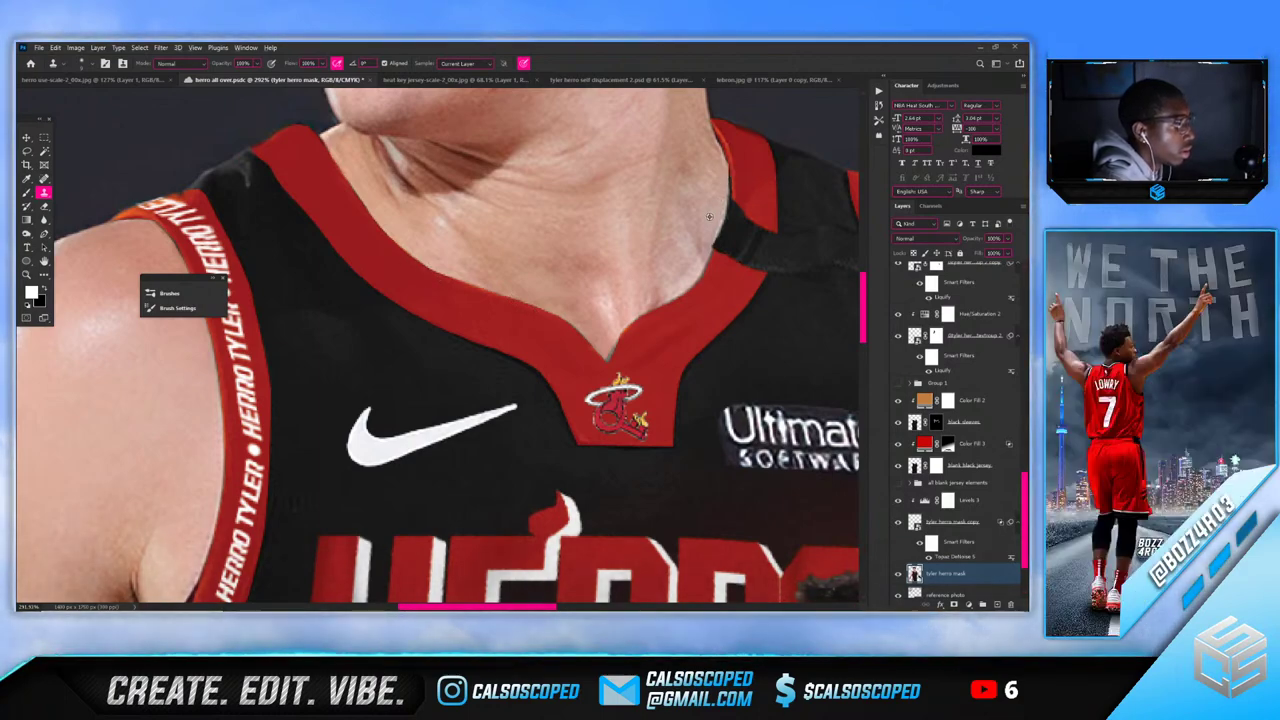
scroll(692, 262, "down", 3)
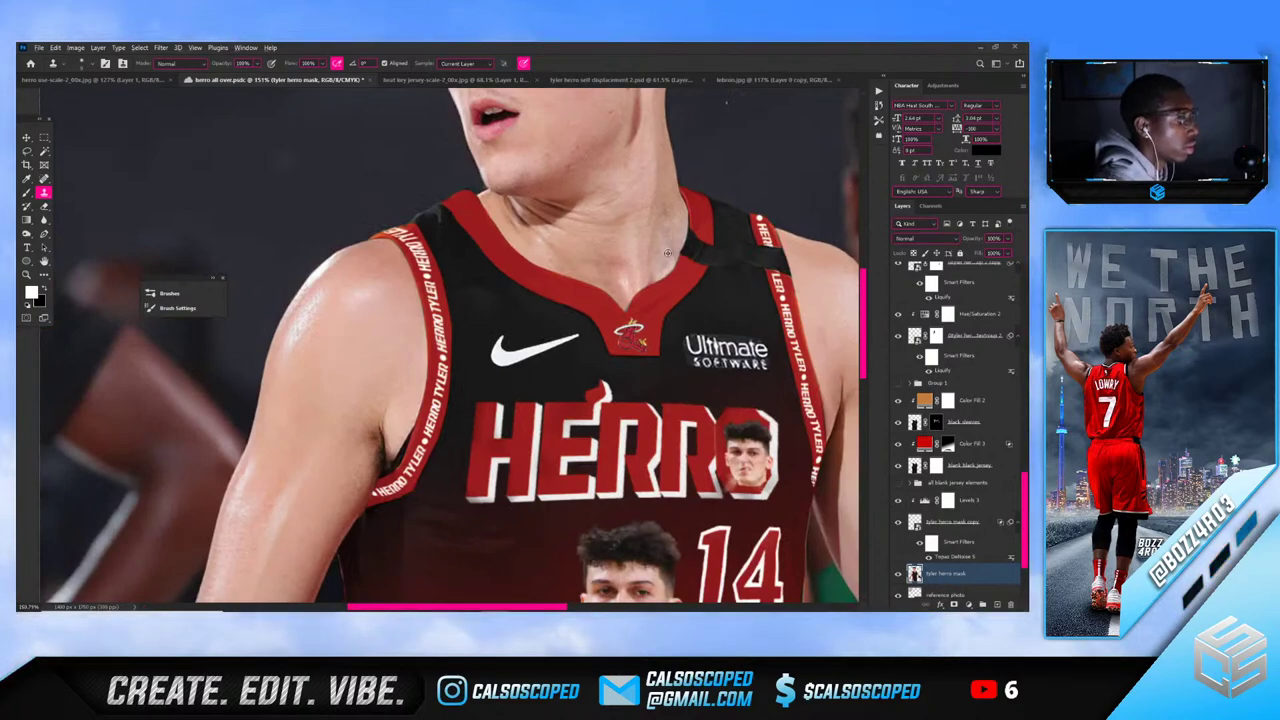
scroll(726, 101, "down", 5)
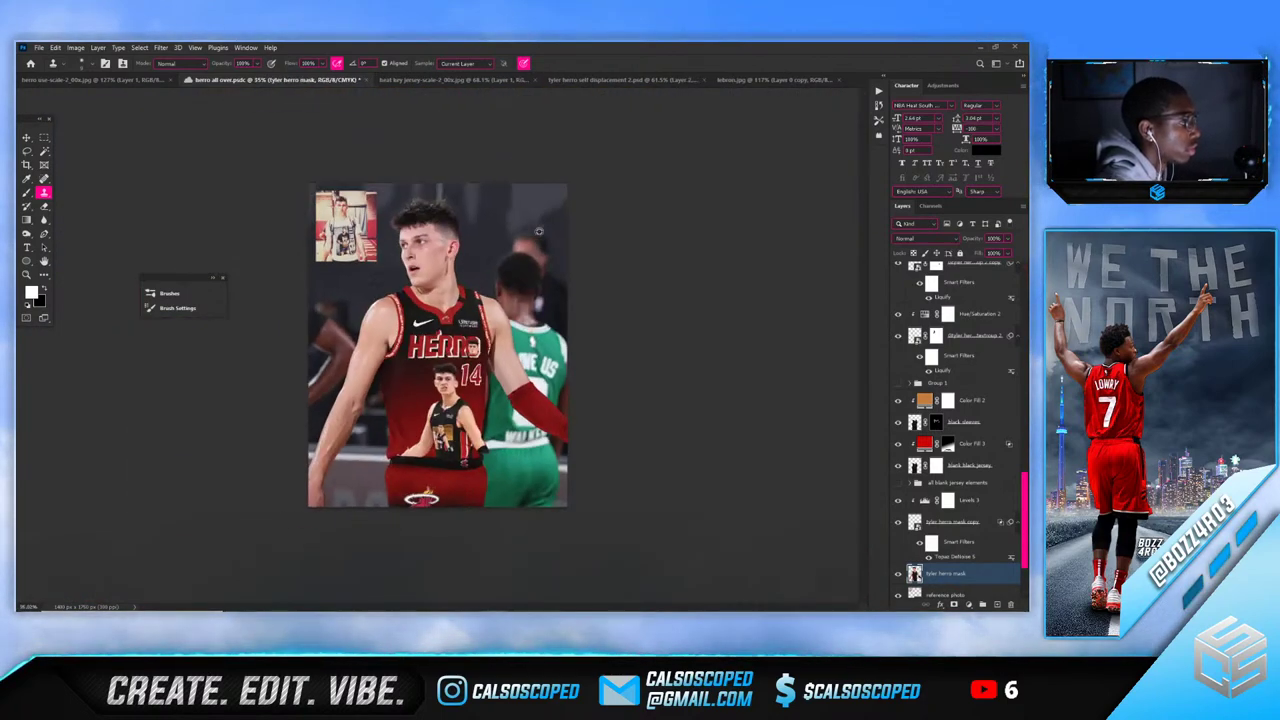
scroll(487, 232, "up", 3)
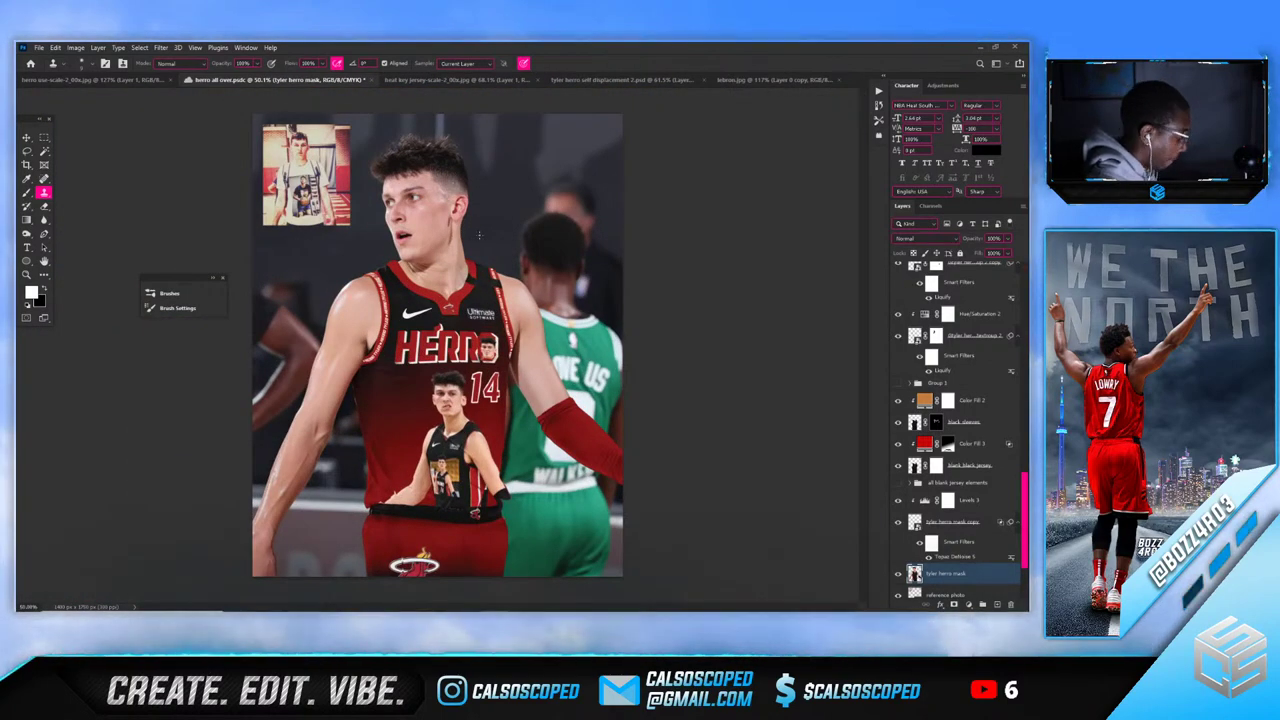
Inspect the waistband and shorts, the full composition, and the collar with its black shoulder strap
key("v")
scroll(447, 445, "up", 4)
scroll(447, 445, "down", 2)
scroll(385, 473, "up", 2)
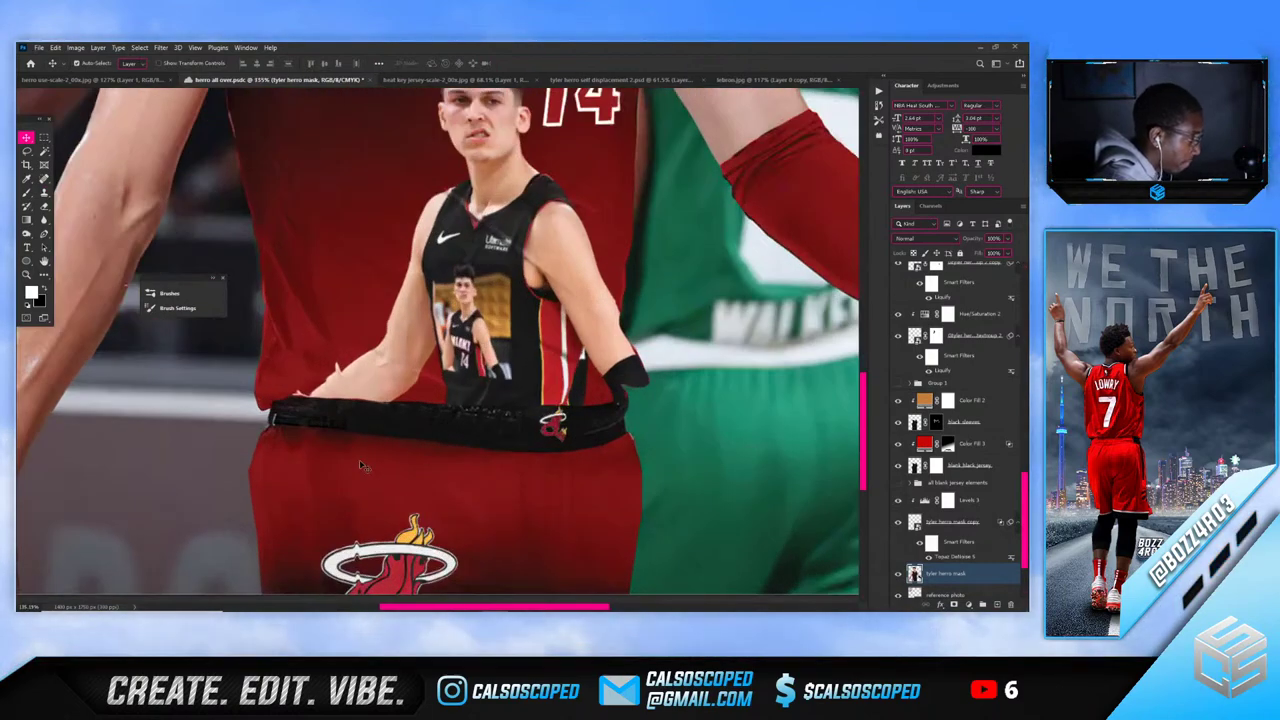
left_click(363, 465)
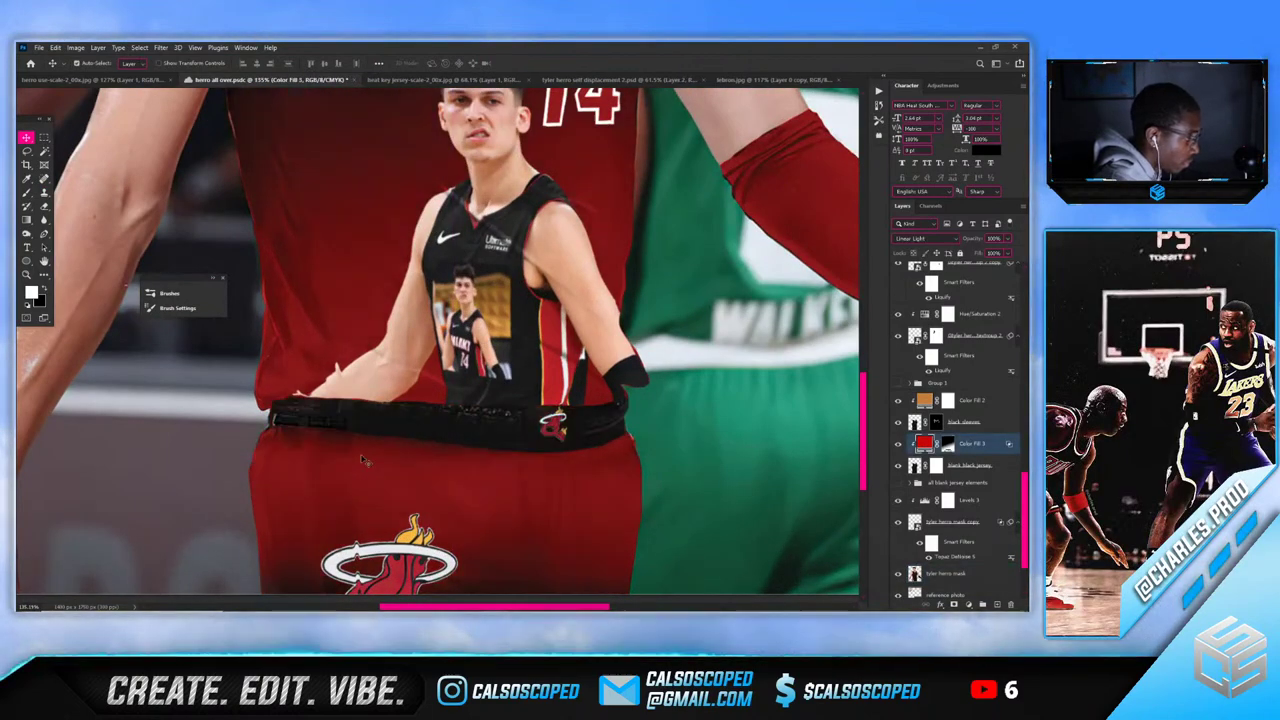
scroll(363, 460, "down", 4)
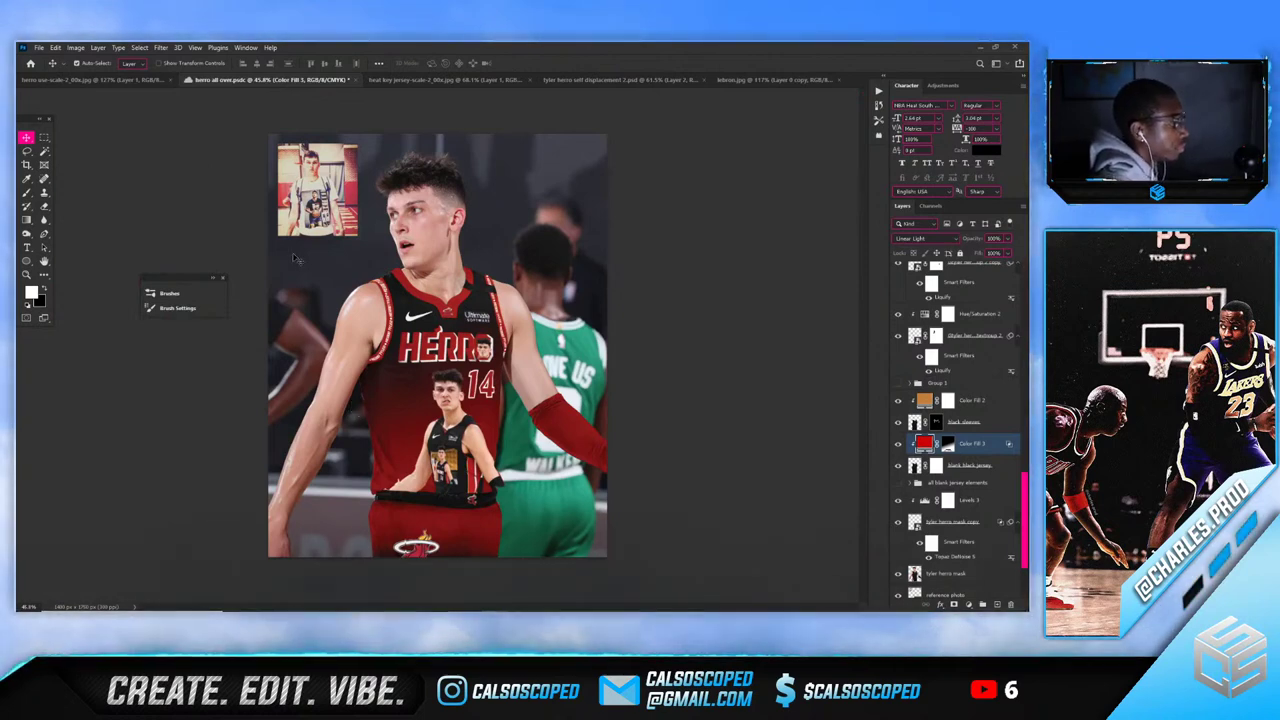
scroll(533, 318, "up", 6)
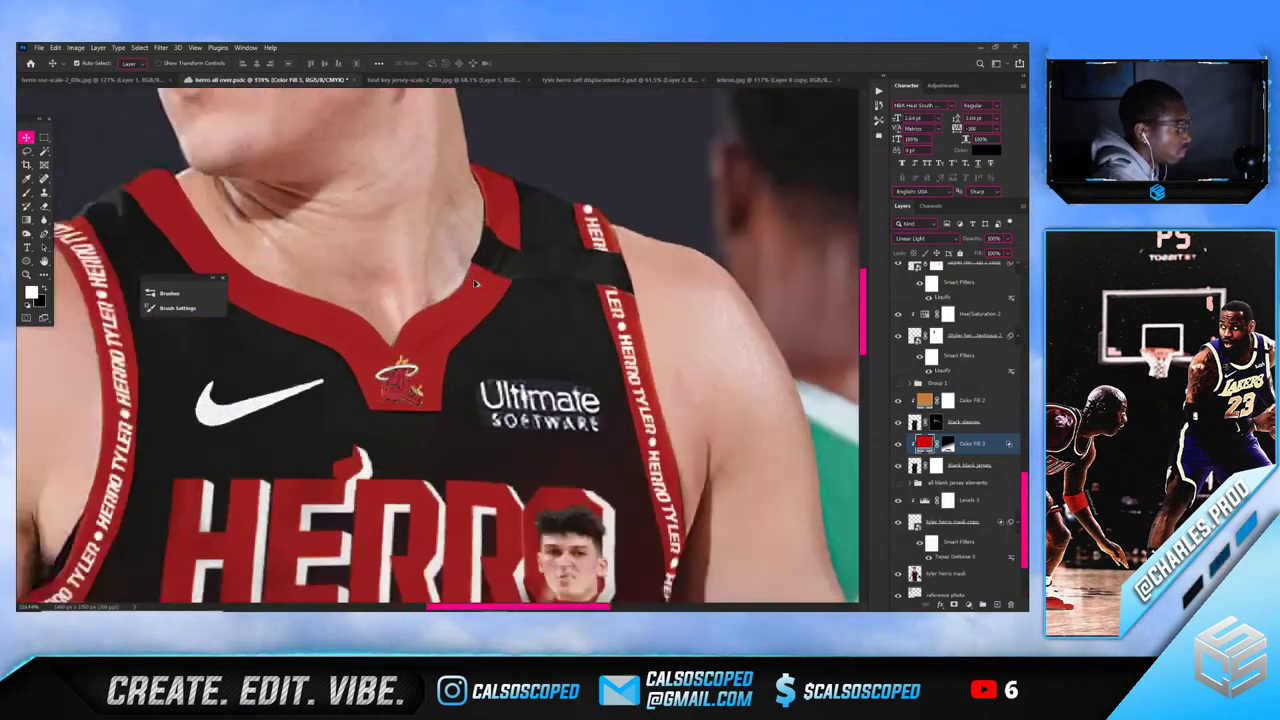
scroll(476, 283, "up", 1)
left_click(484, 247)
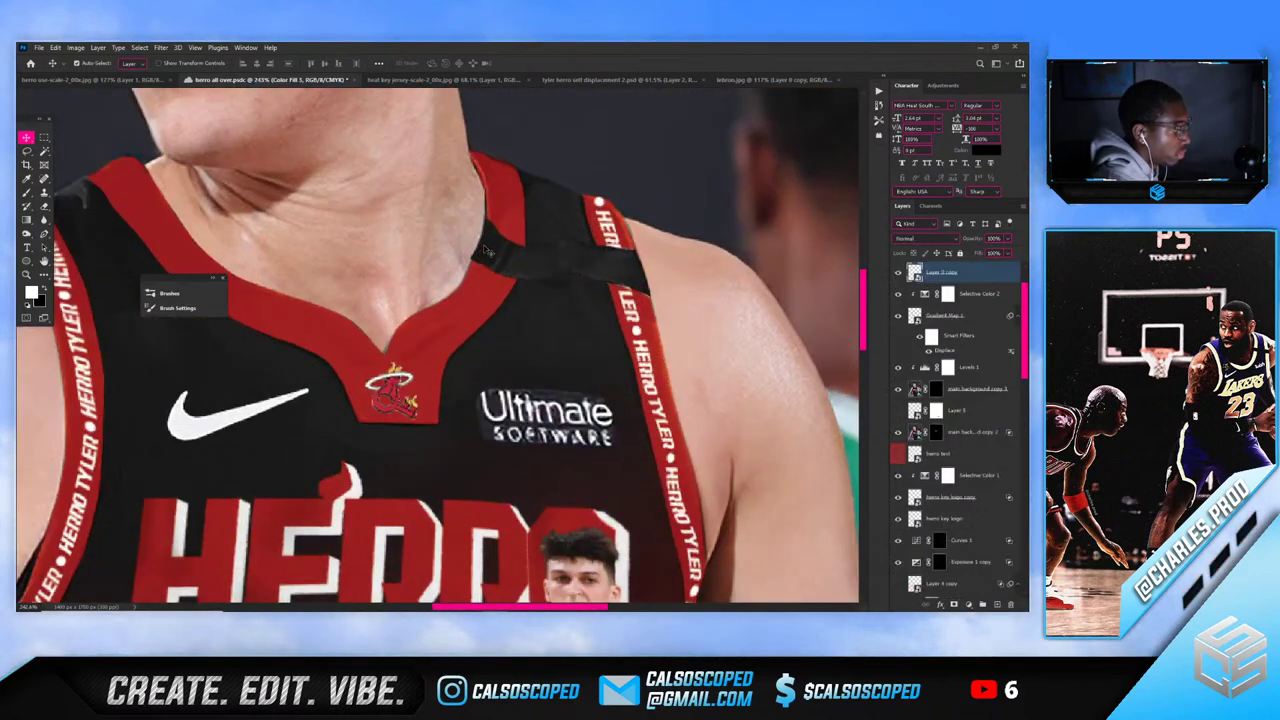
Undo the shift of the tyler herro mask layer and target the blank black jersey layer's mask with a black brush
left_click_drag(636, 238, 672, 232)
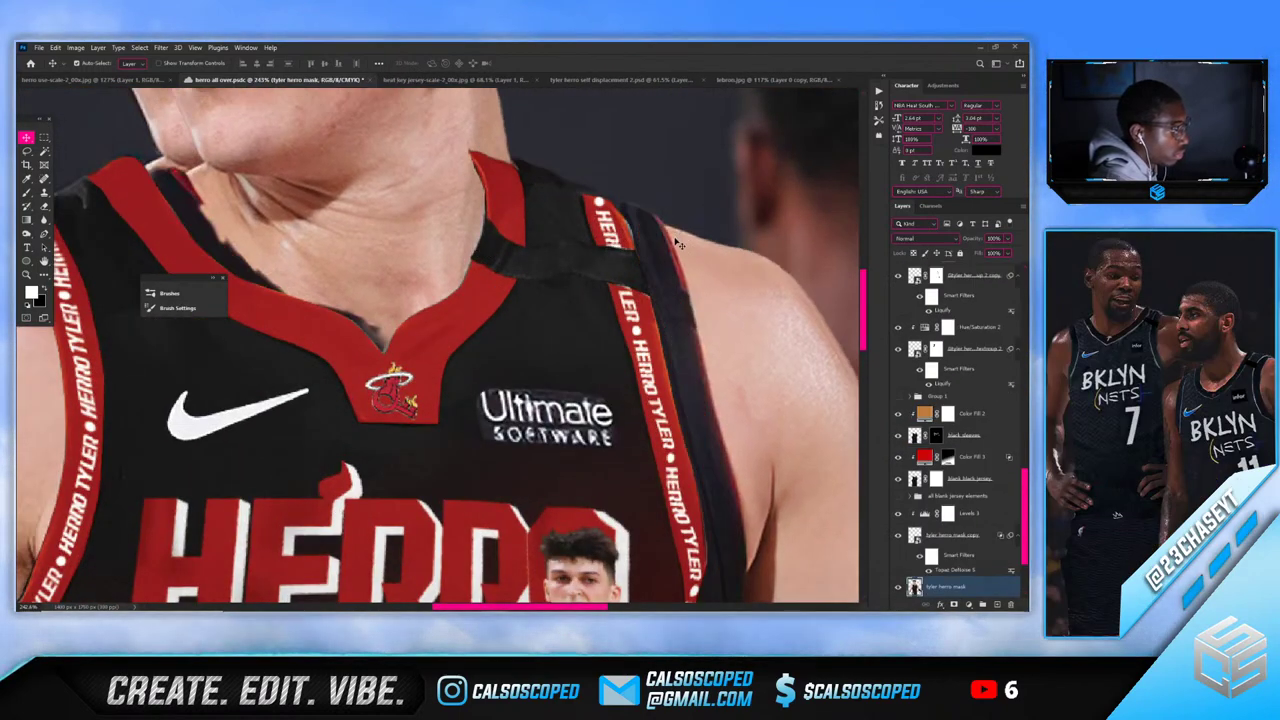
key("ctrl+z")
left_click(936, 481)
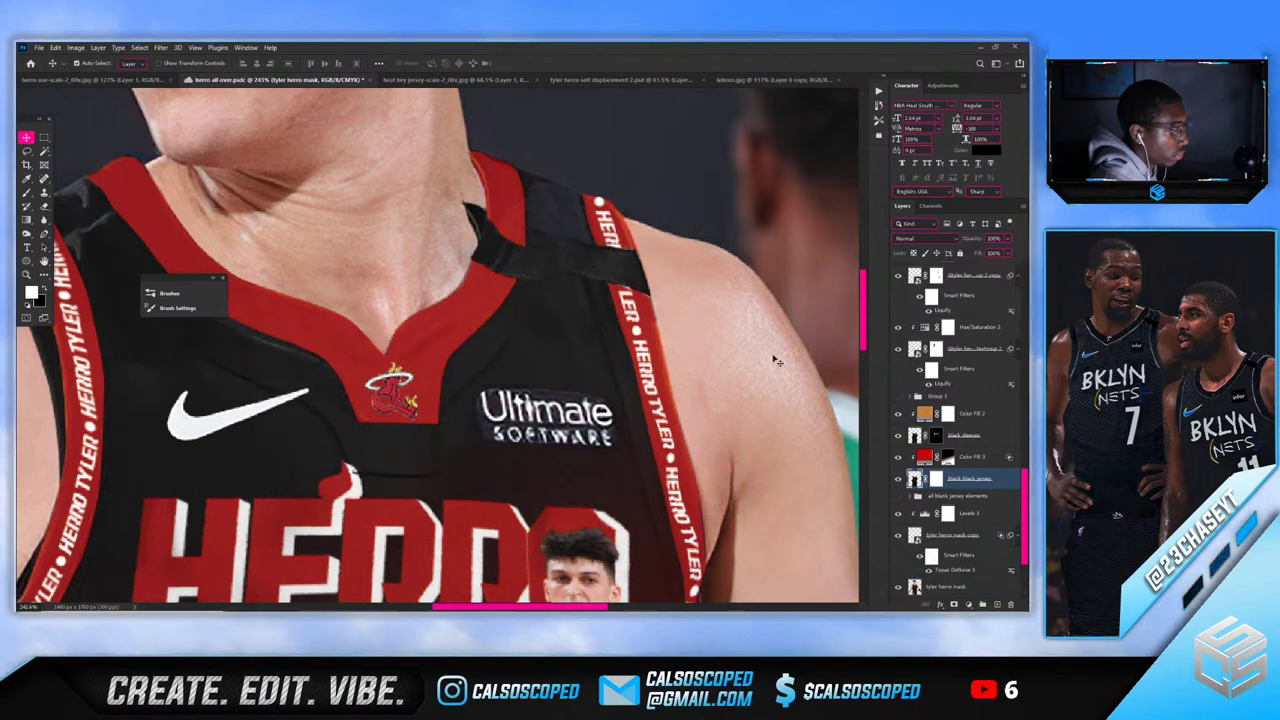
left_click(936, 481)
key("x")
key("b")
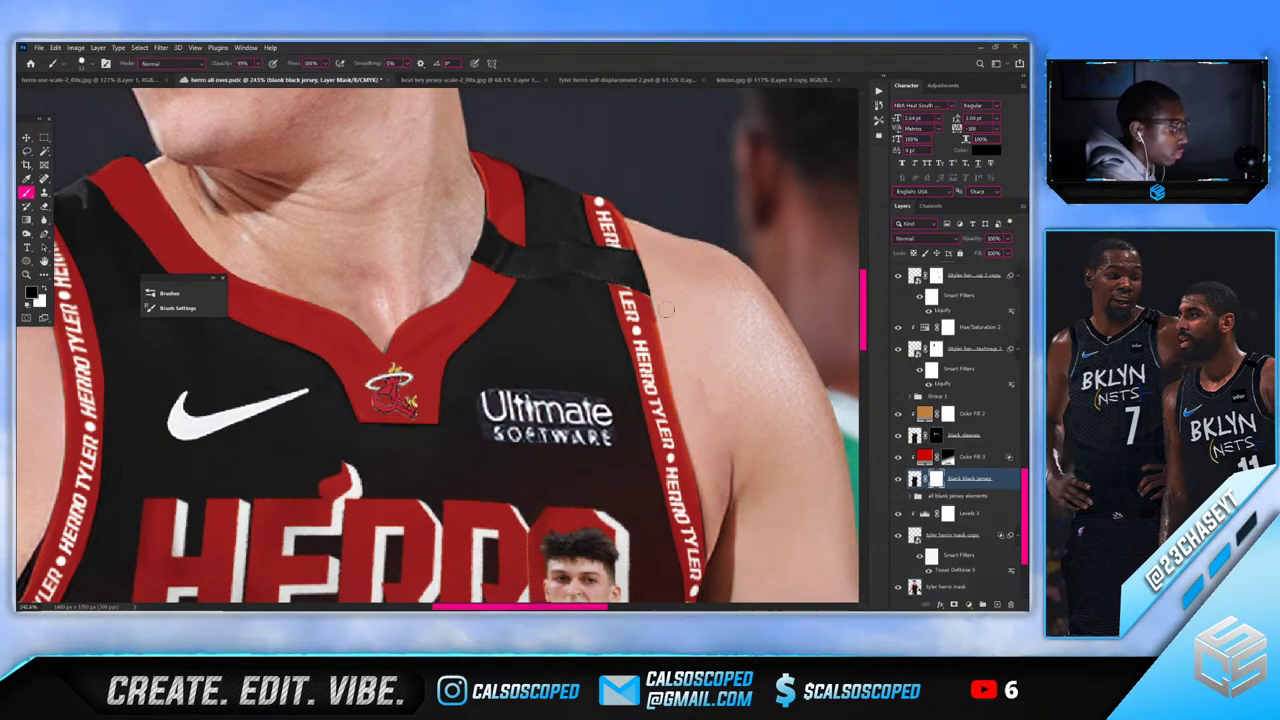
Check the lettered armhole trim up close and compare it with the whole jersey swap
scroll(695, 480, "up", 2)
scroll(694, 479, "up", 2)
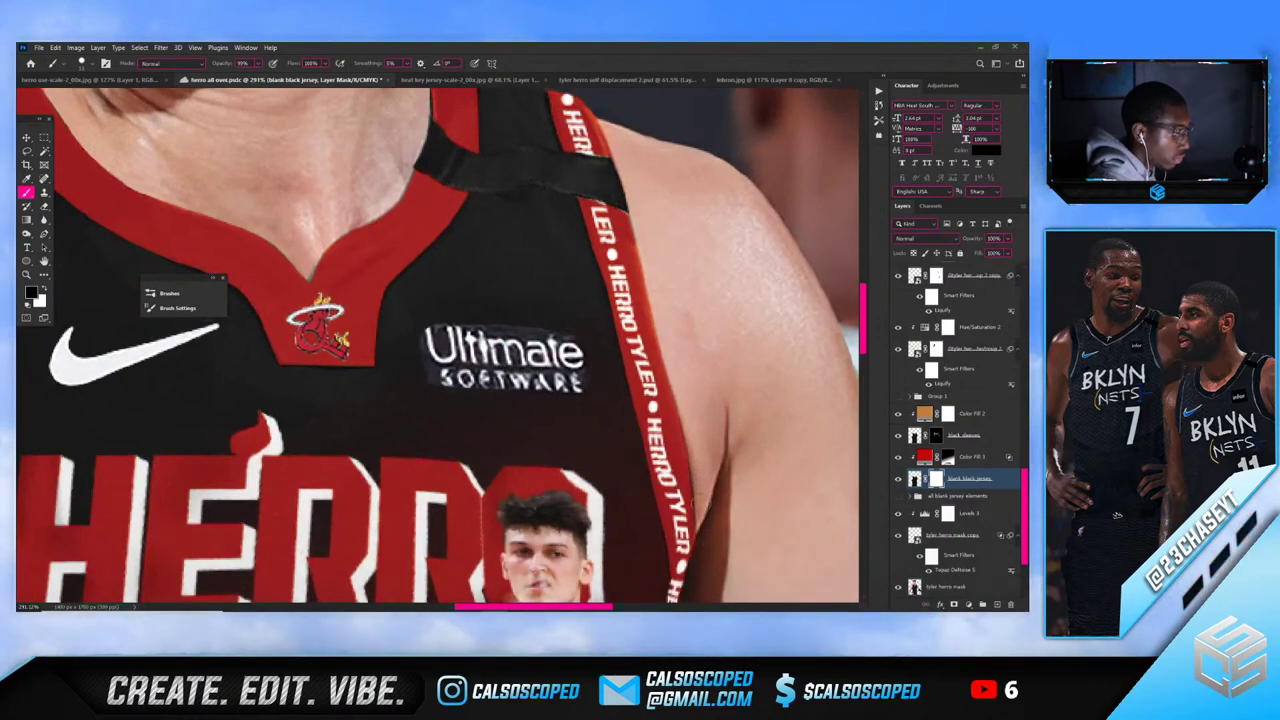
scroll(694, 479, "down", 4)
scroll(694, 479, "up", 2)
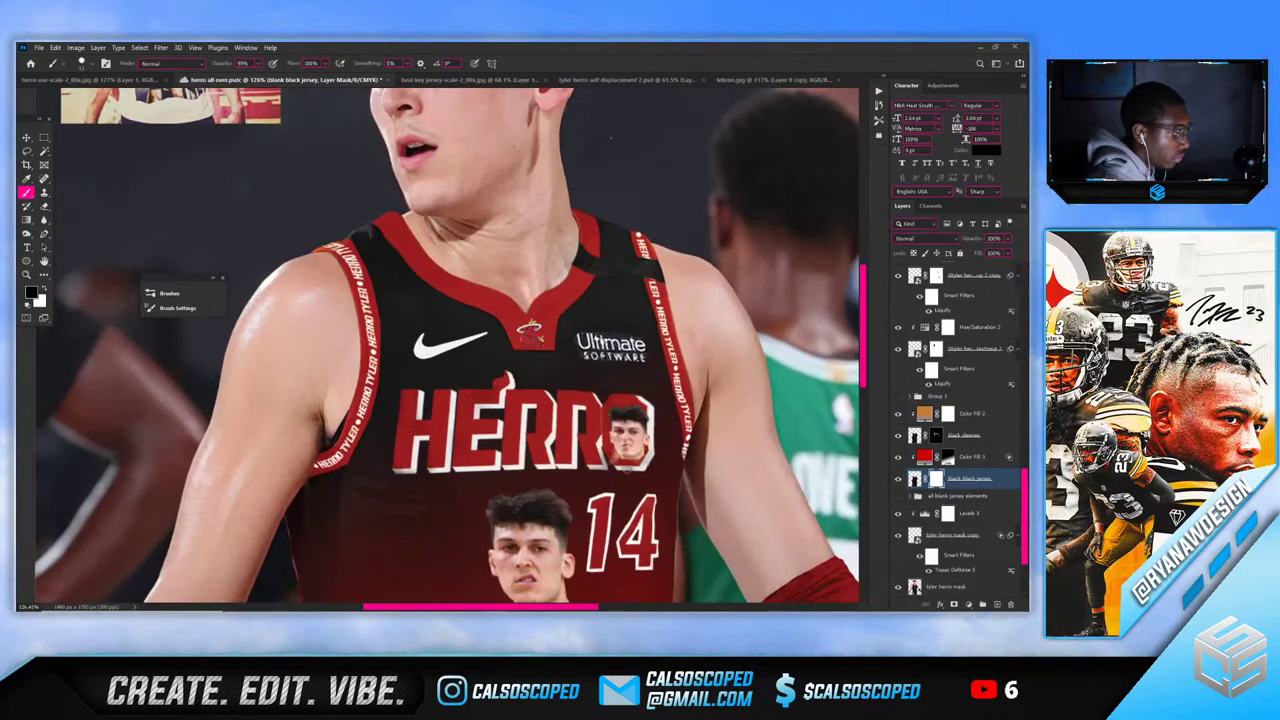
key("v")
scroll(451, 204, "down", 5)
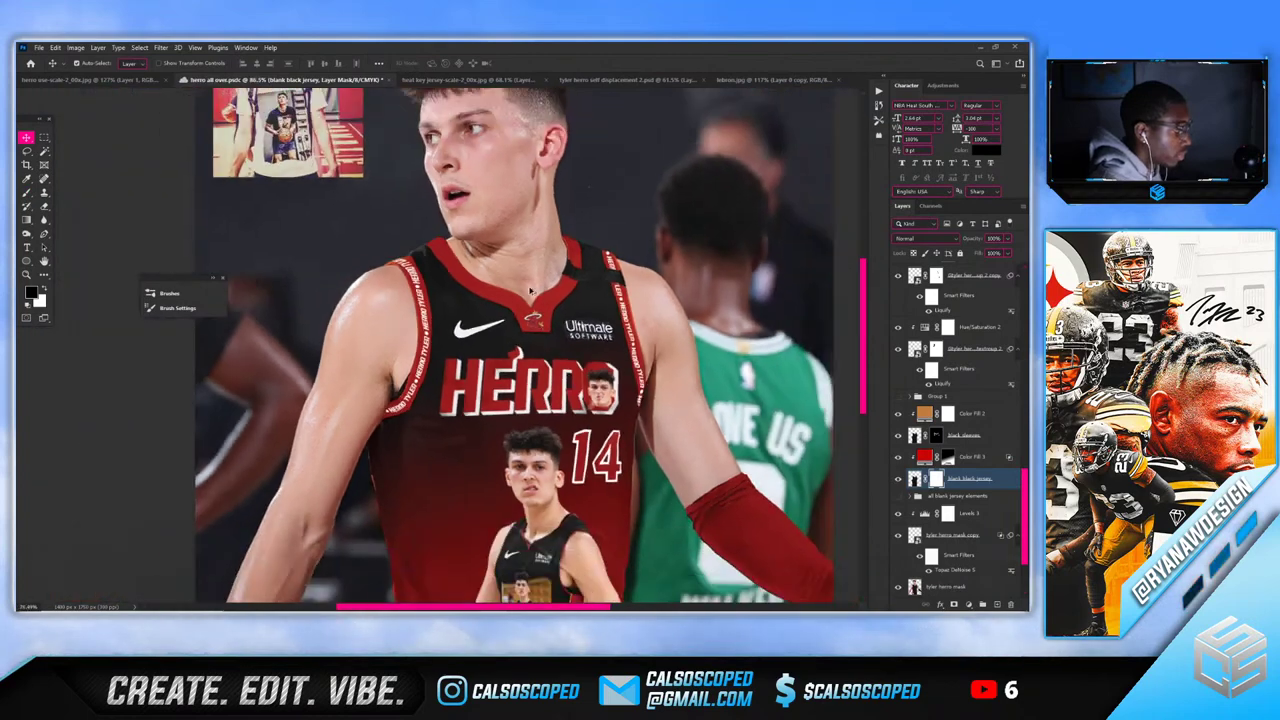
scroll(451, 204, "up", 1)
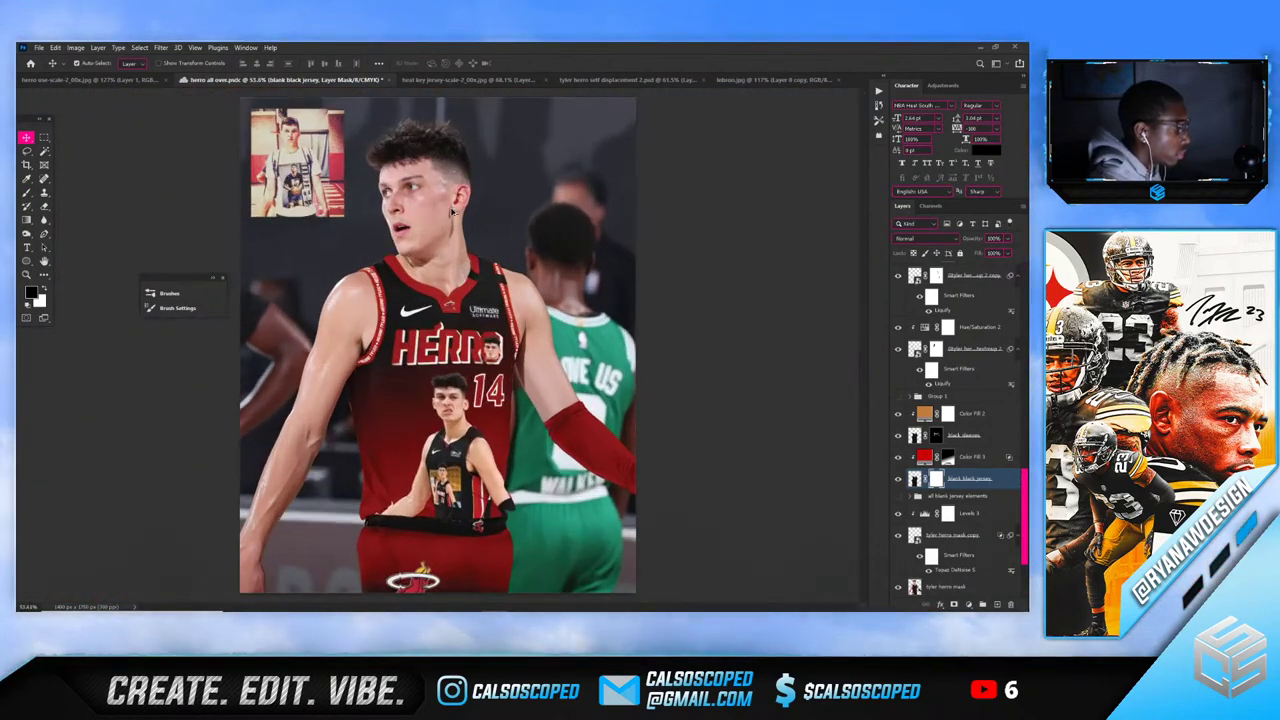
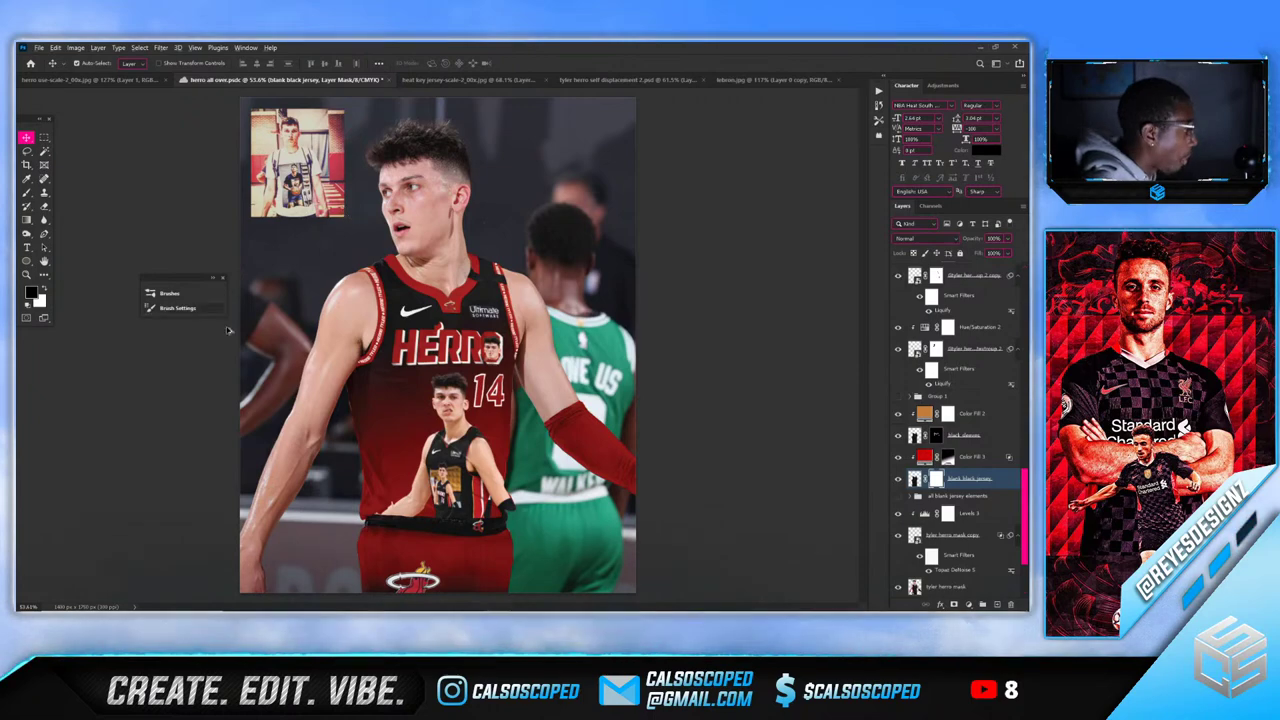
Examine the jersey's side edge beside the arm and compare it with the blank black jersey layer hidden and shown
scroll(275, 382, "up", 7)
scroll(352, 472, "up", 5)
left_click(420, 457)
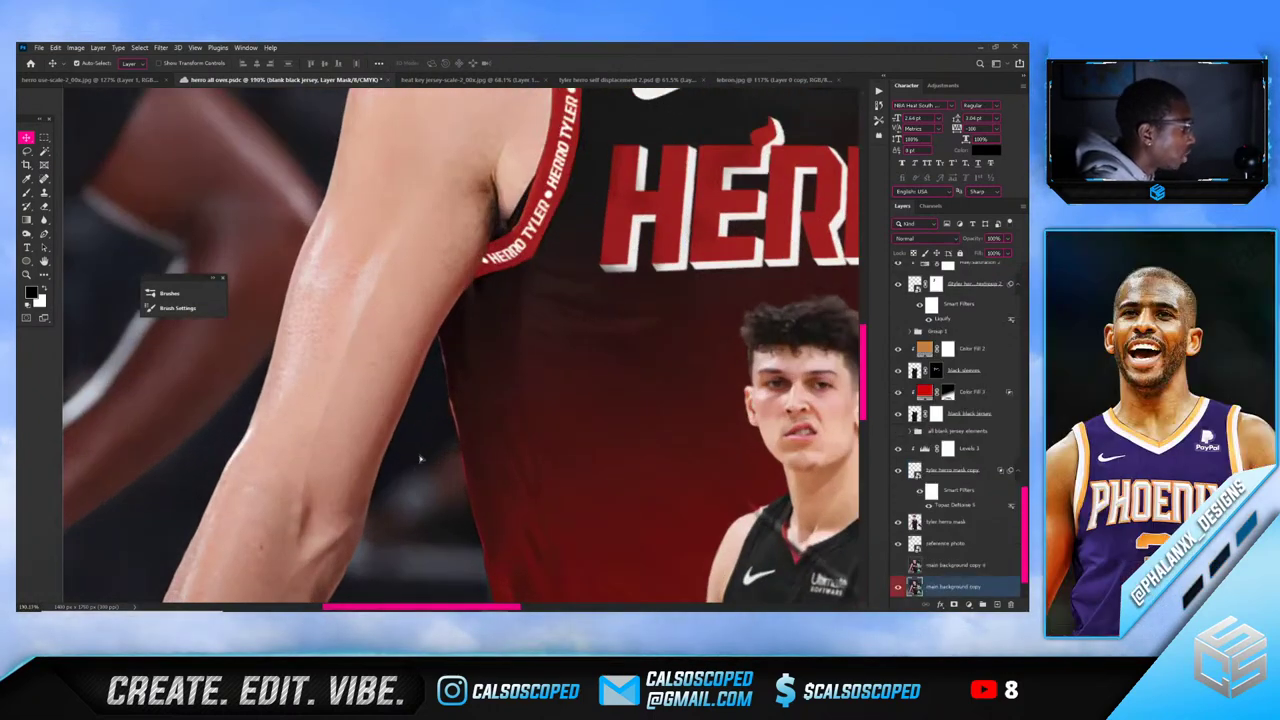
left_click(455, 416)
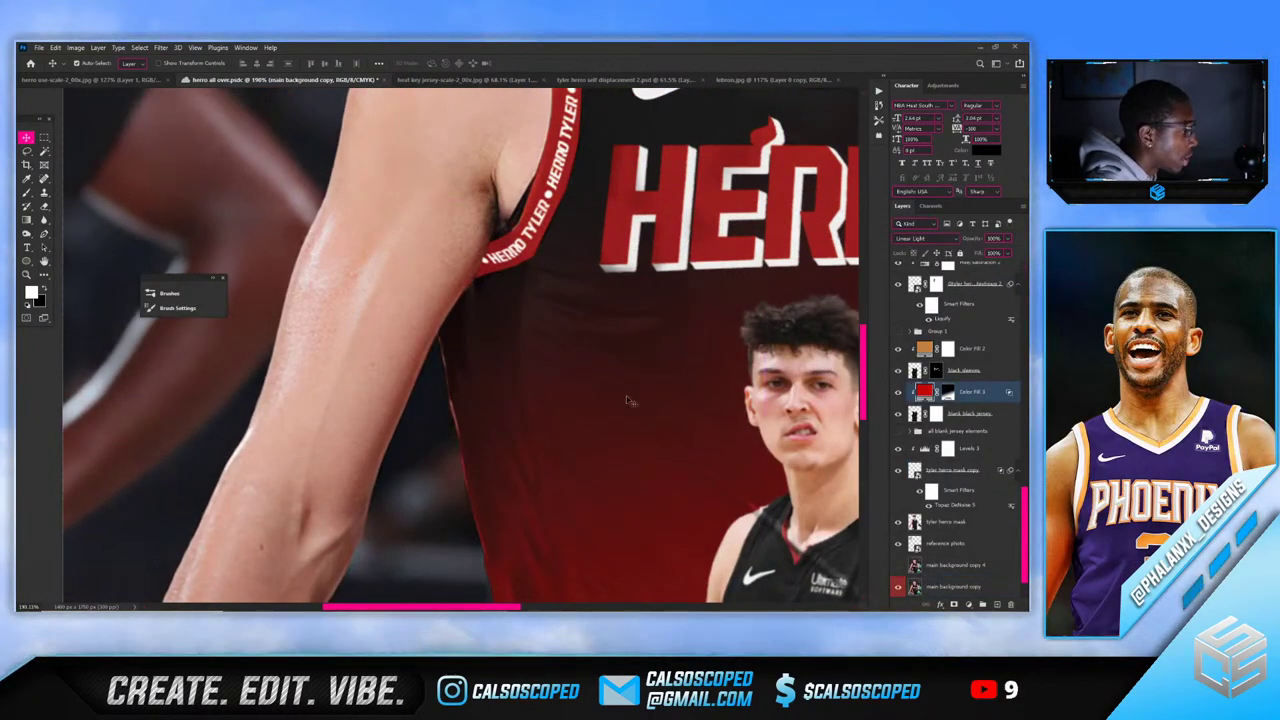
left_click(897, 413)
left_click(897, 413)
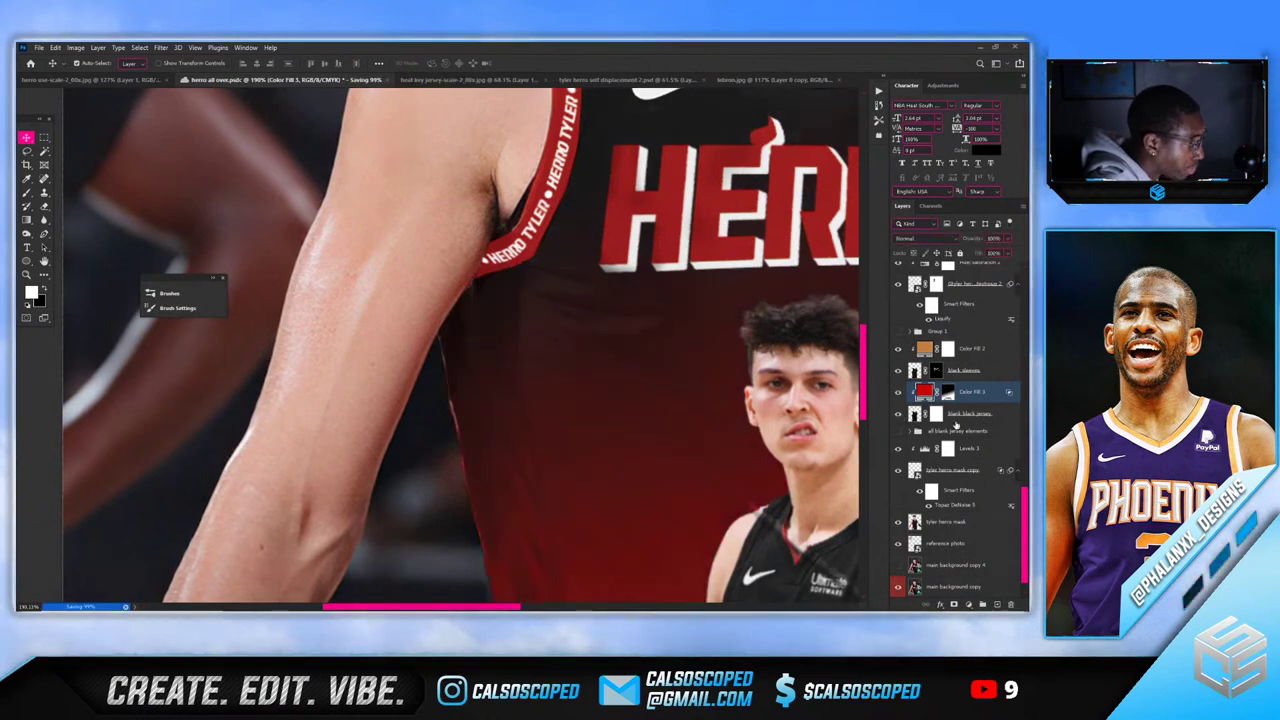
Load the blank black jersey layer's outline as a selection, save the document and activate the Clone Stamp tool
left_click(960, 413)
key("ctrl+s")
left_click(43, 192)
scroll(428, 417, "up", 2)
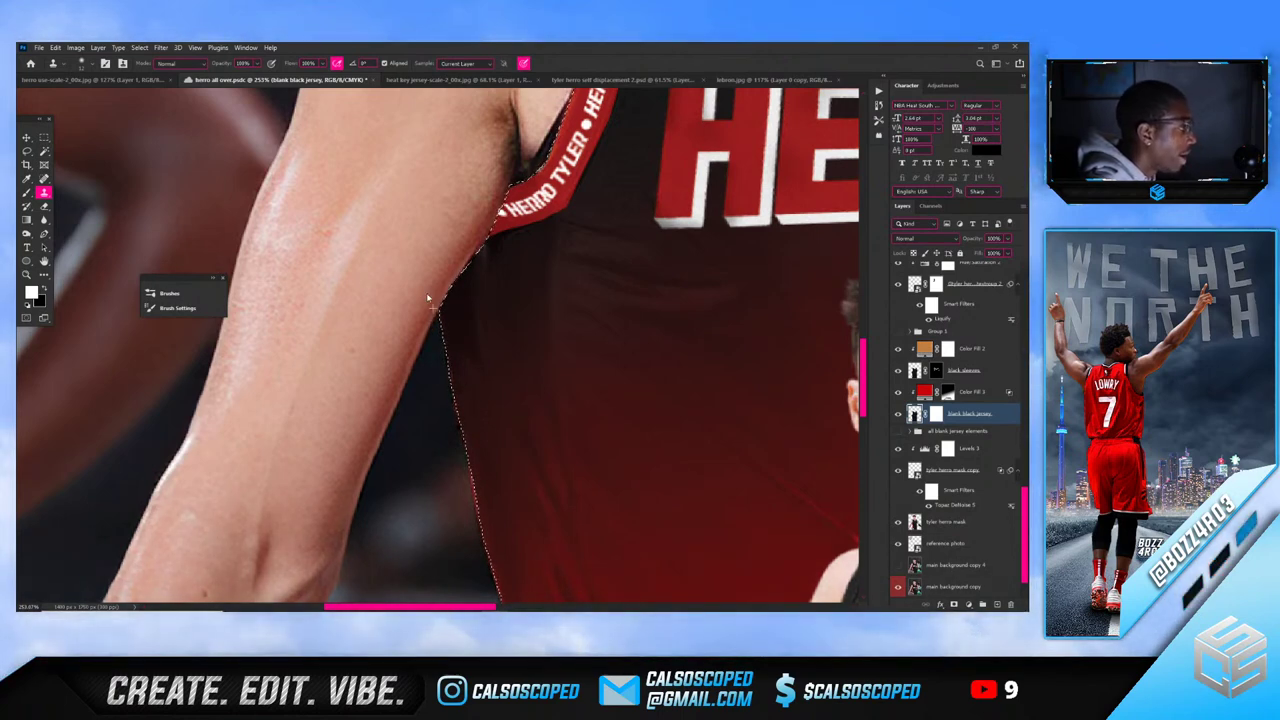
Inspect the selected jersey's side edges, lower body and waistband, and clear the selection
scroll(486, 491, "down", 5)
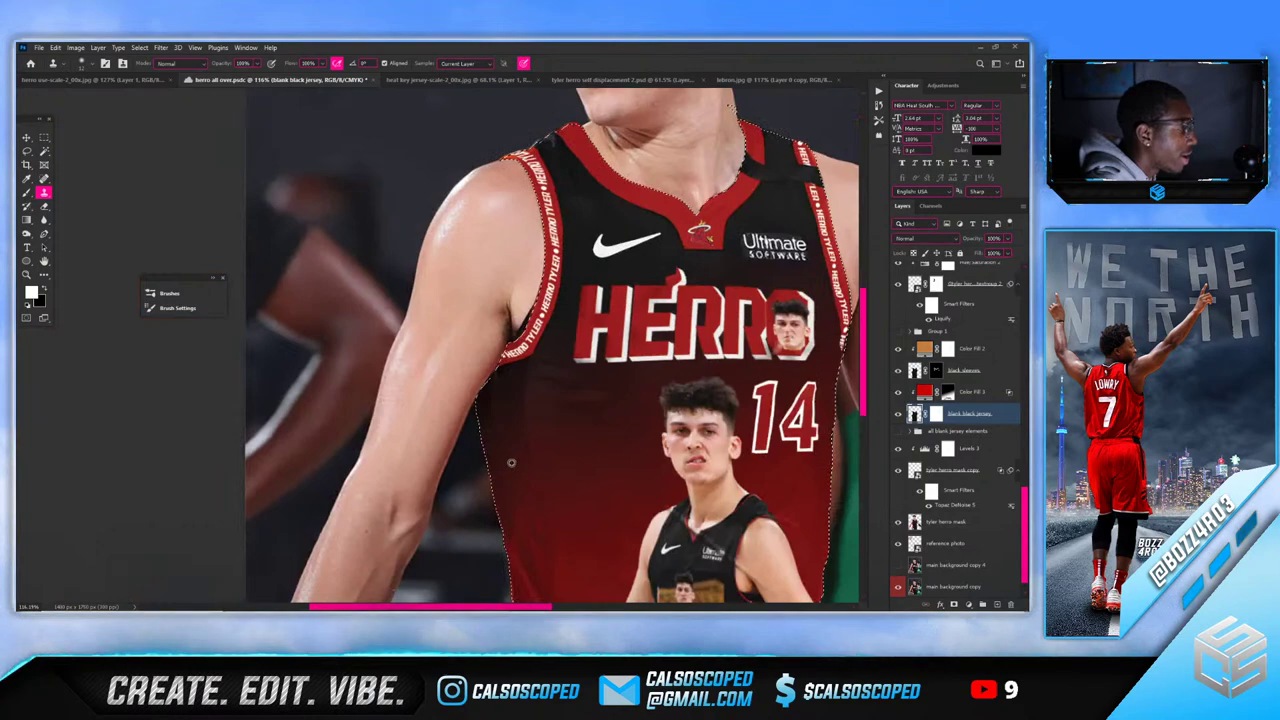
scroll(511, 462, "down", 2)
scroll(680, 503, "up", 6)
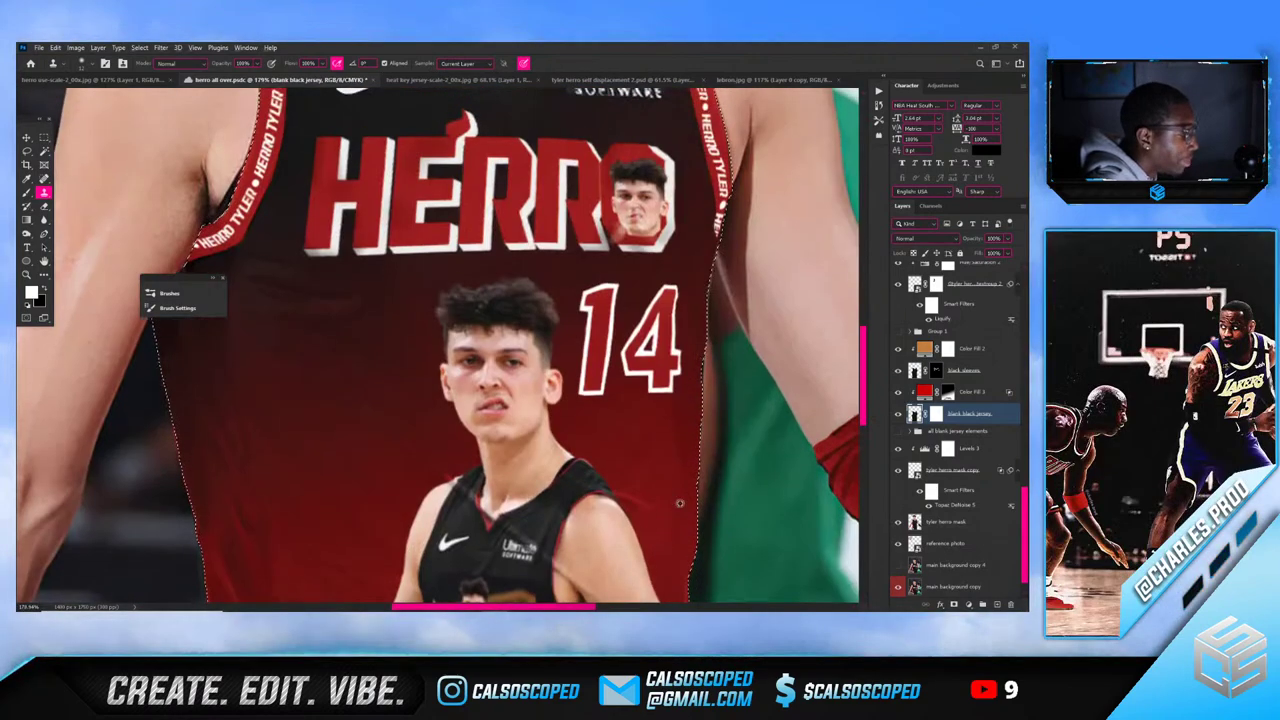
scroll(680, 503, "up", 2)
scroll(708, 333, "down", 4)
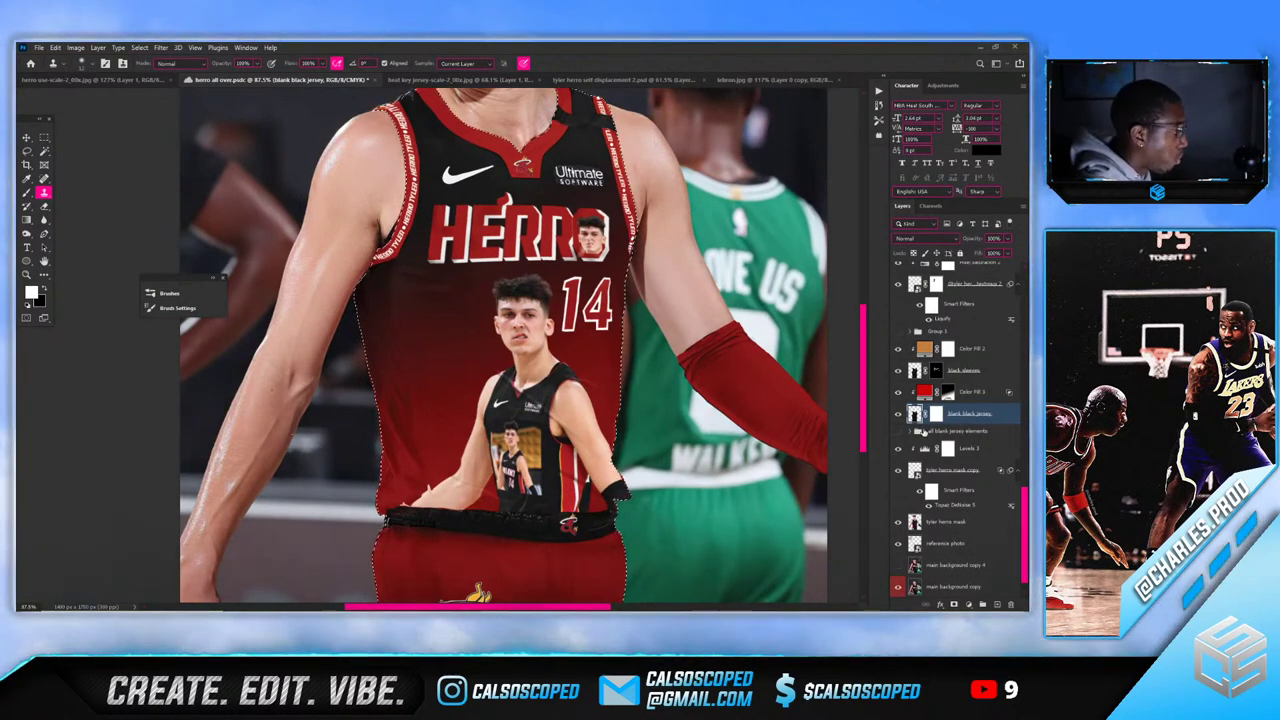
key("ctrl+d")
scroll(735, 427, "down", 4)
scroll(470, 420, "up", 3)
scroll(443, 422, "down", 1)
Select the herro stank face main layer and compare the jersey with that figure hidden and shown
key("v")
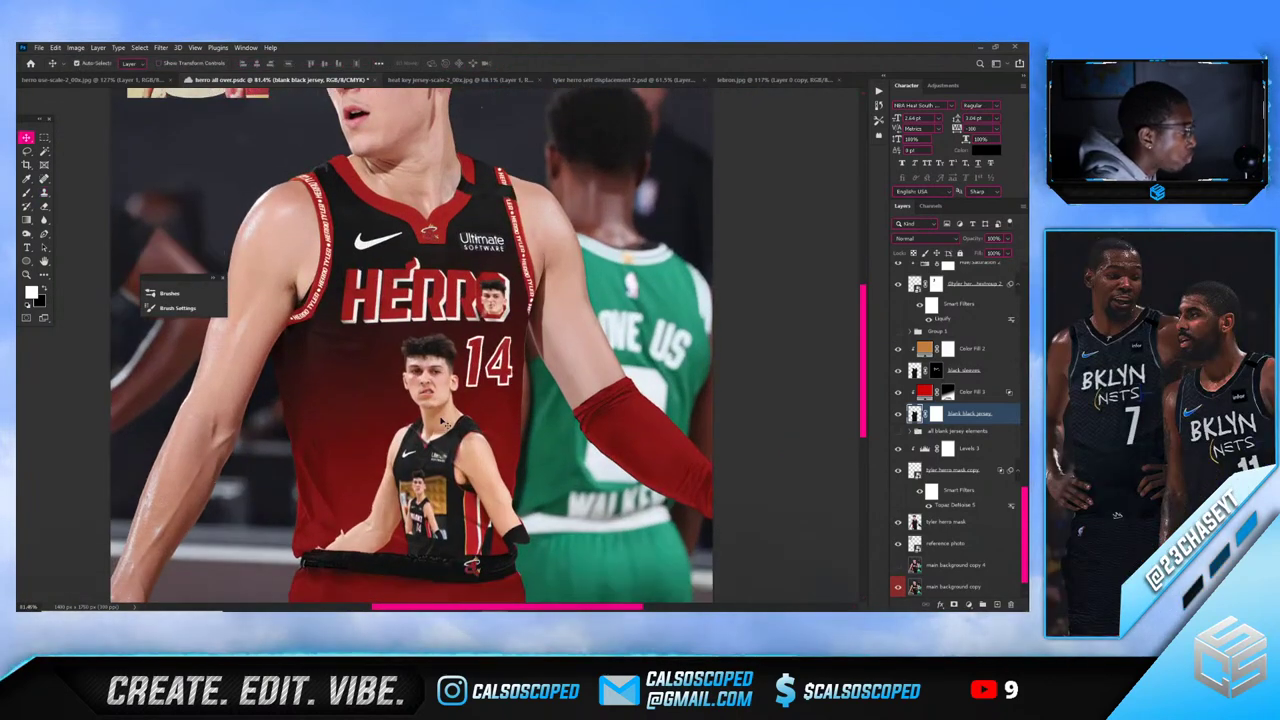
scroll(445, 423, "up", 3)
left_click(415, 370)
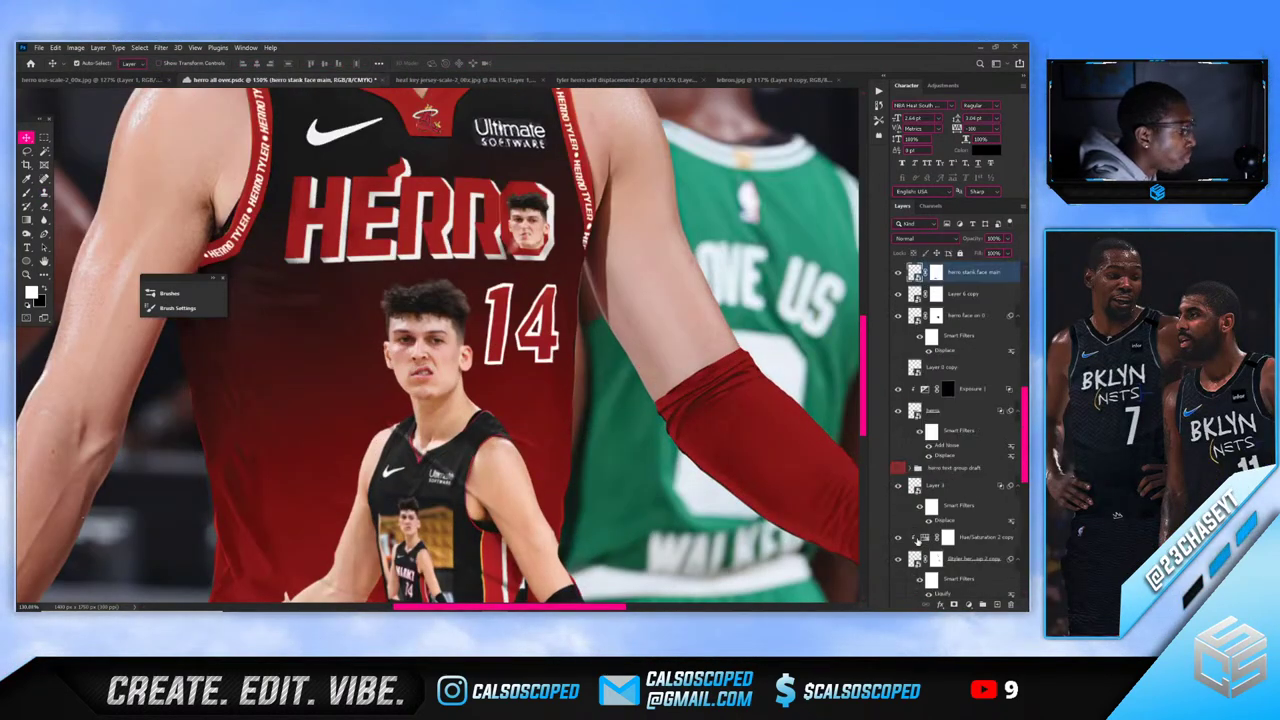
left_click(898, 272)
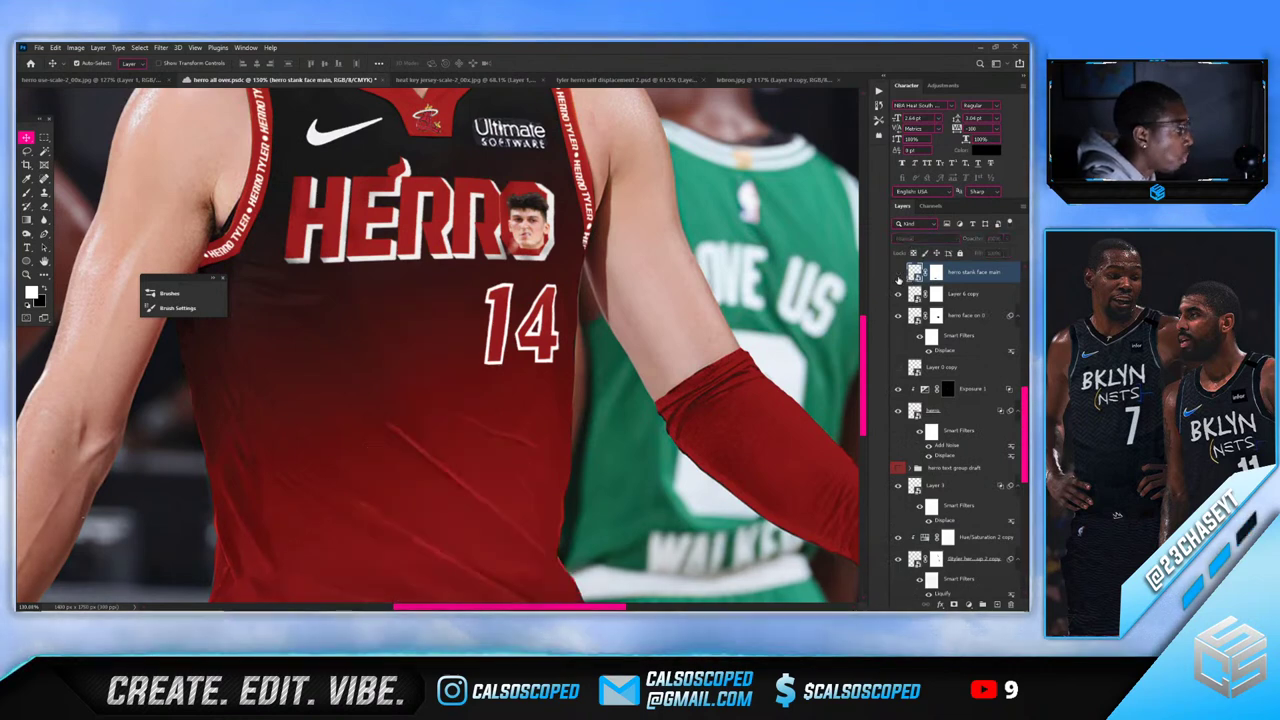
left_click(898, 272)
Add a Curves adjustment clipped to the herro stank face main layer and pull its midtones down to darken the figure slightly
scroll(960, 450, "up", 3)
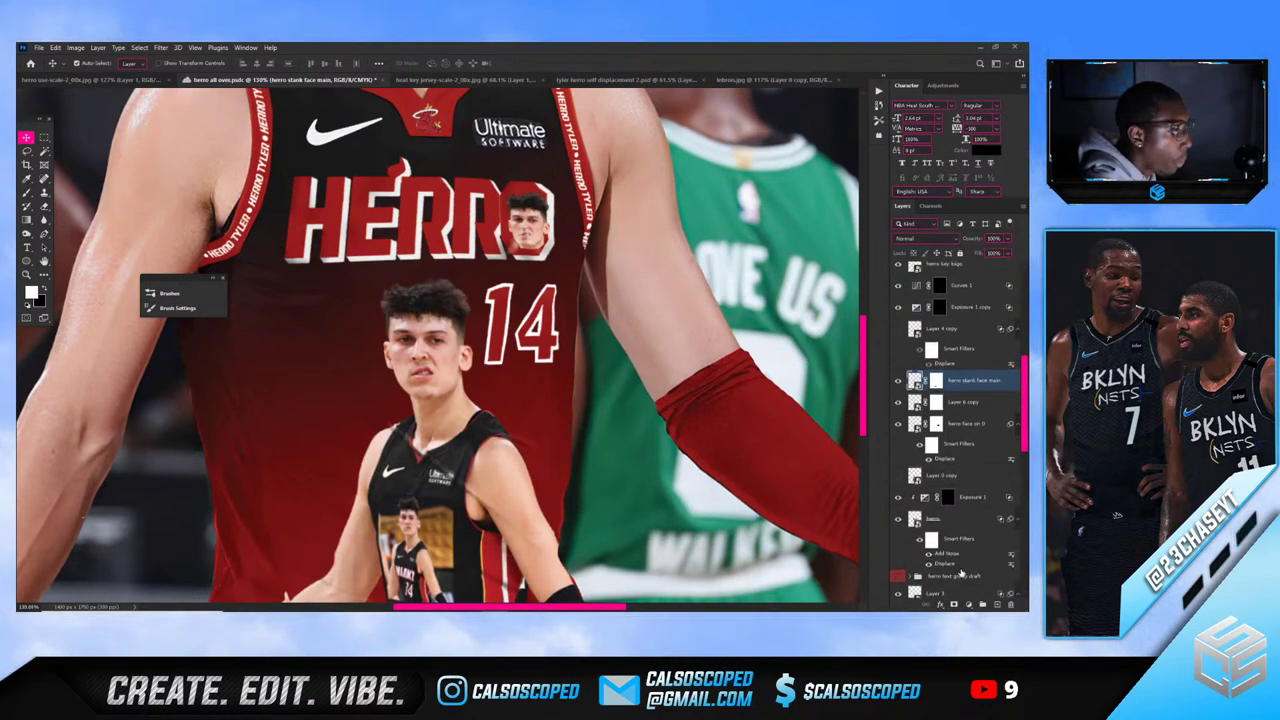
left_click(967, 604)
left_click(963, 467)
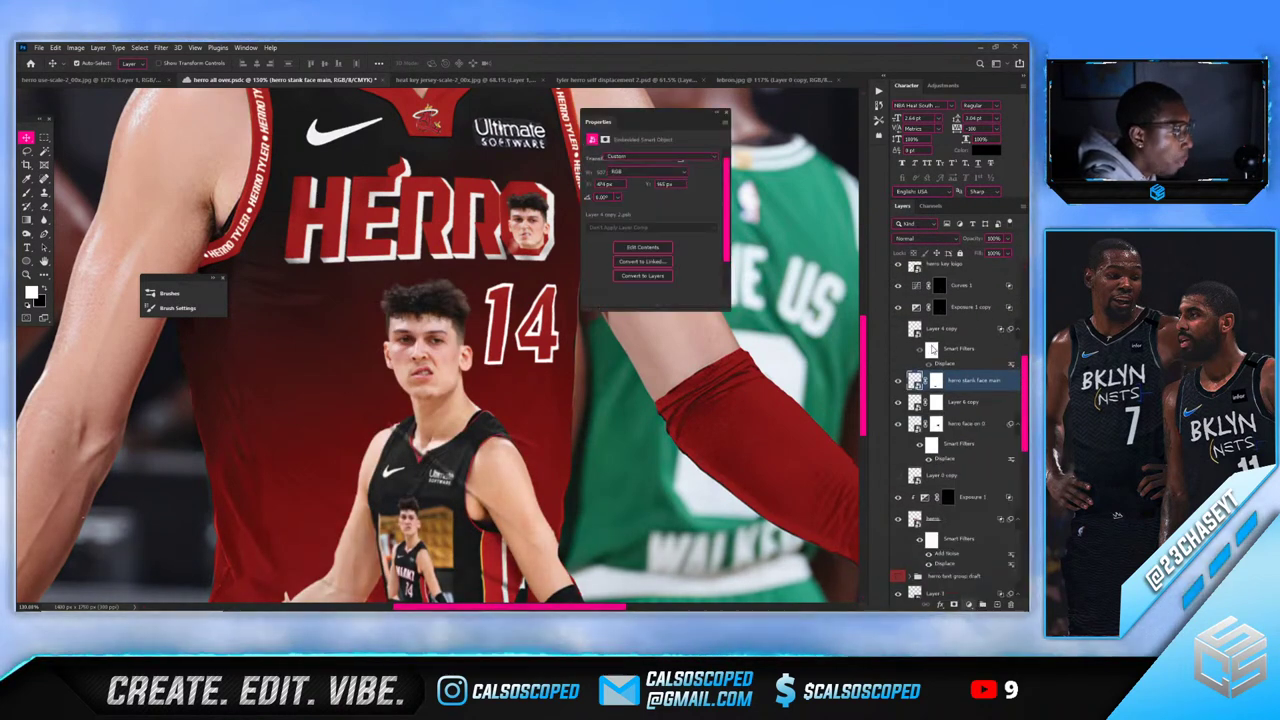
left_click_drag(656, 241, 656, 261)
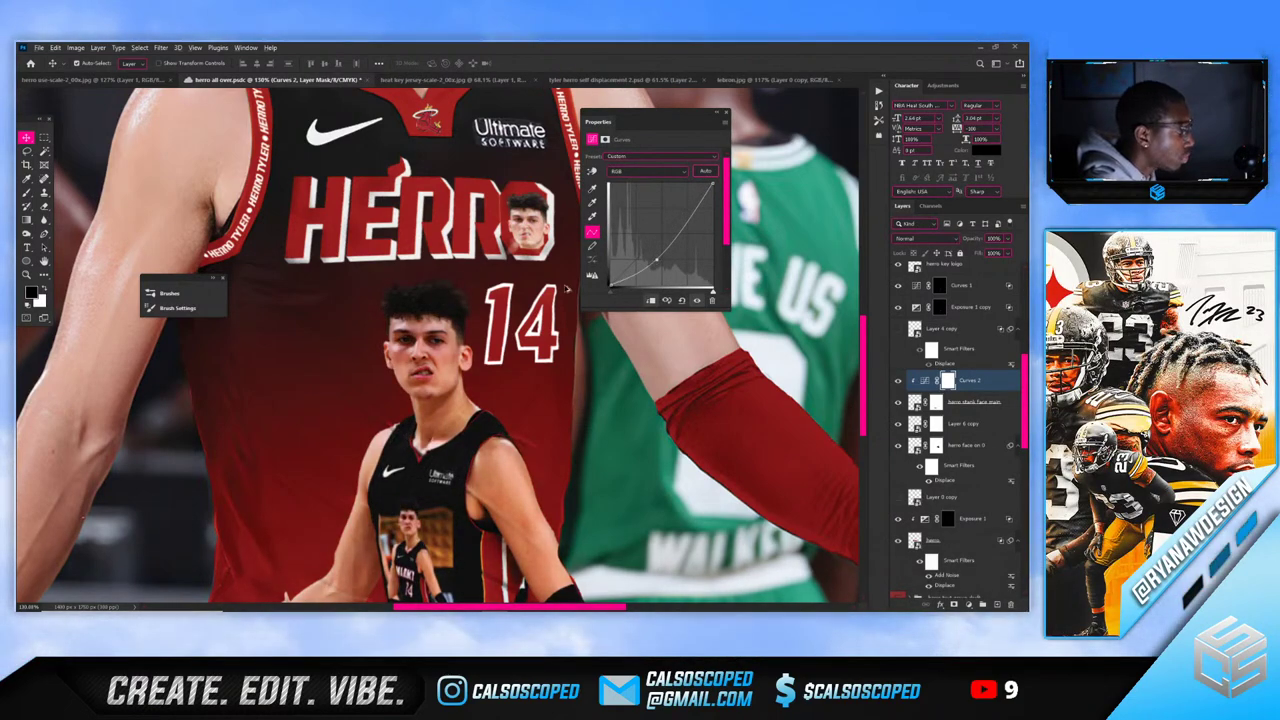
scroll(566, 289, "down", 3)
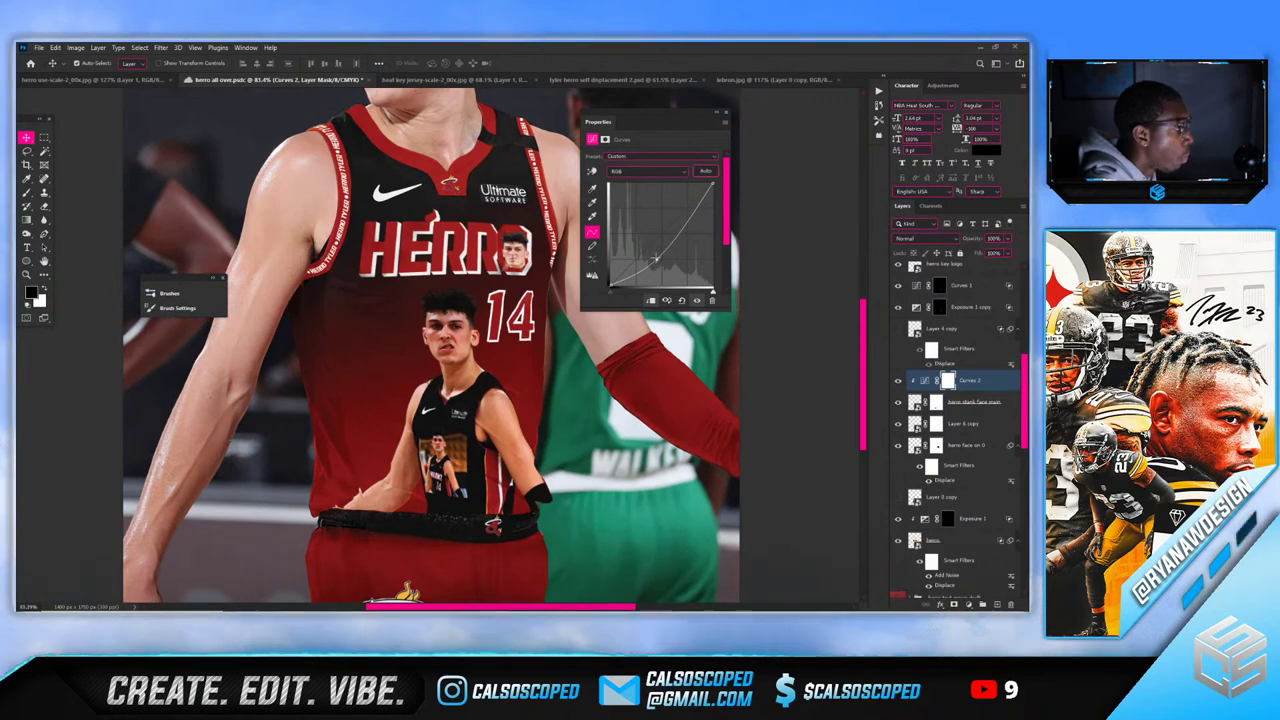
left_click_drag(656, 259, 654, 255)
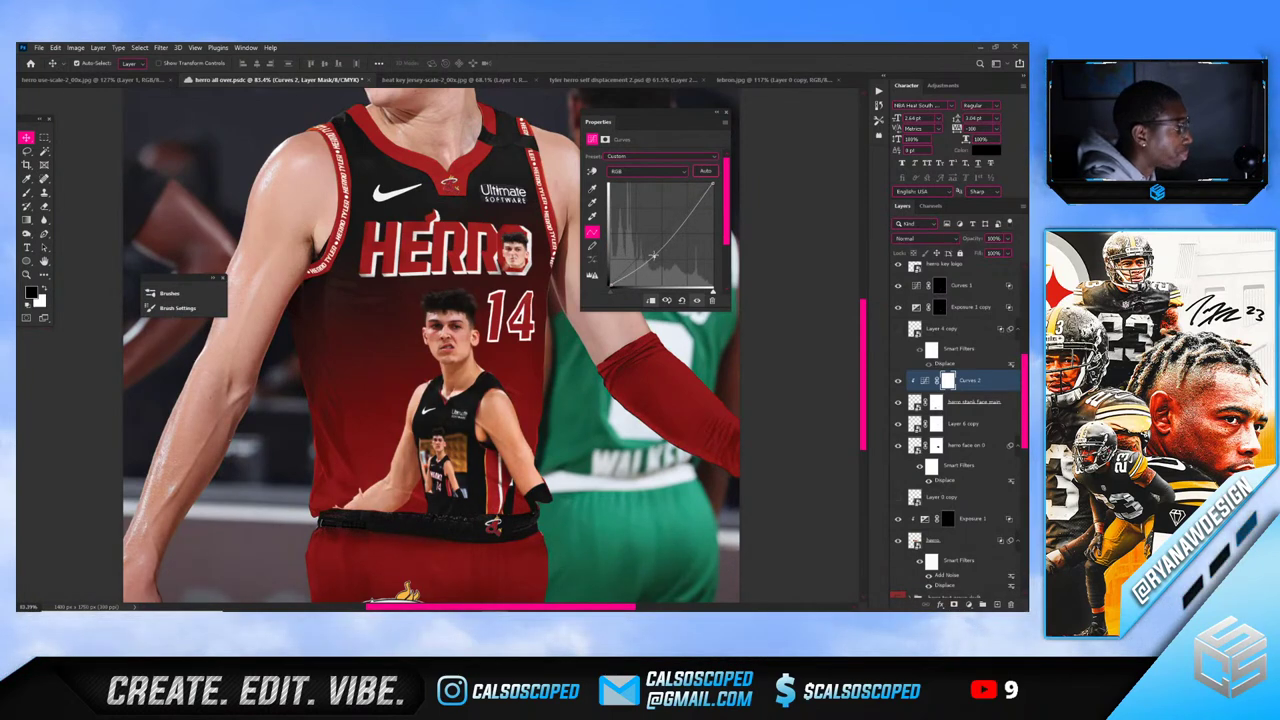
scroll(655, 256, "down", 3)
scroll(655, 256, "up", 1)
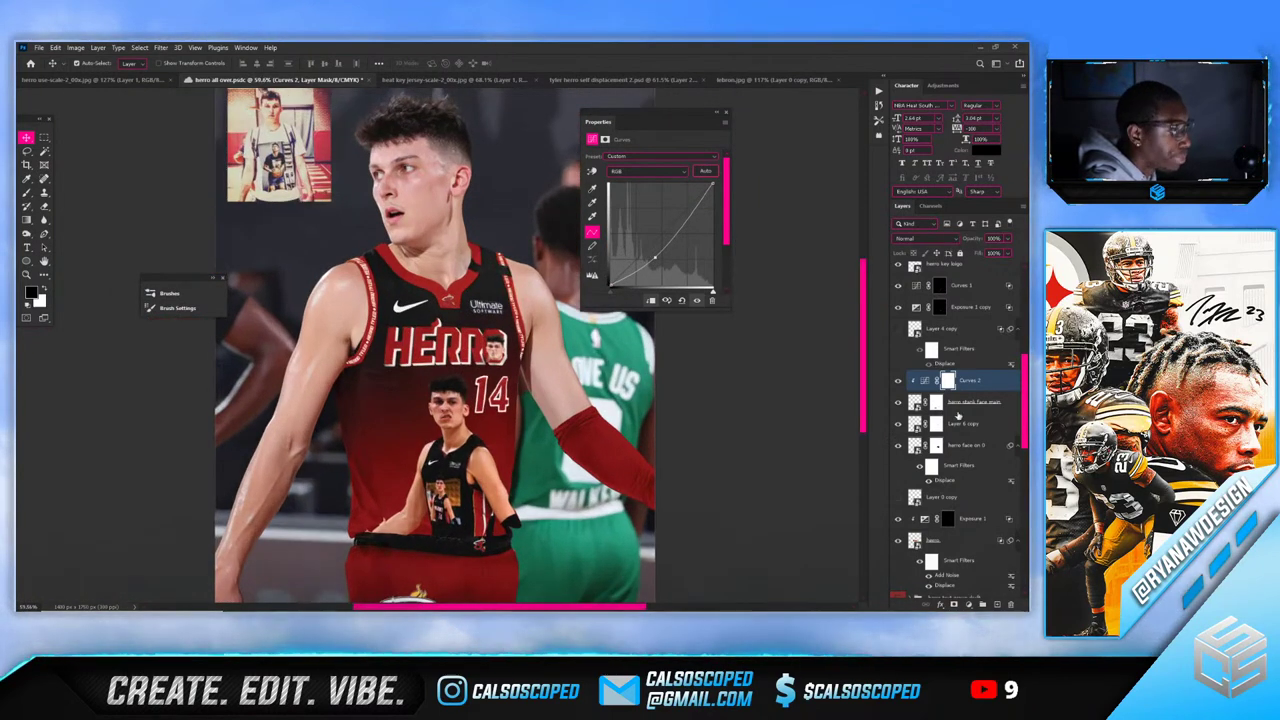
Add a clipped Levels adjustment above the figure's Curves, with midtones at 0.73 and the white output level at 174
left_click(968, 604)
left_click(960, 441)
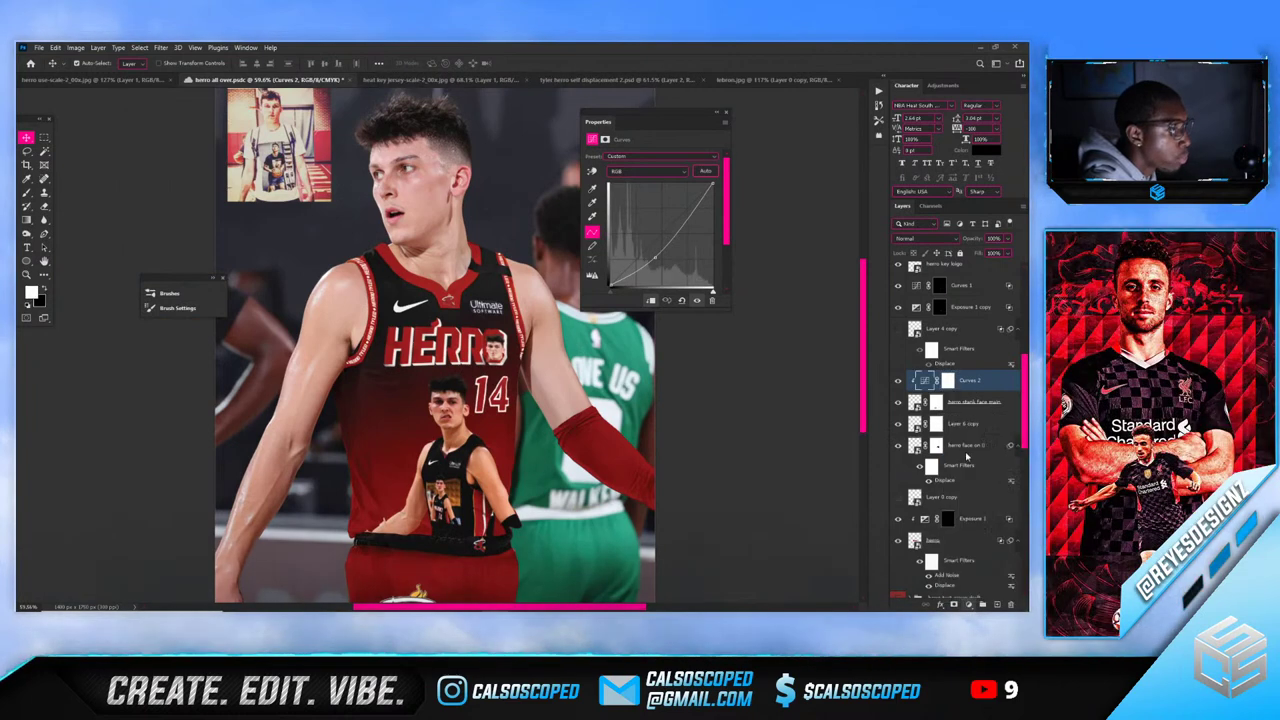
left_click(982, 387, "alt")
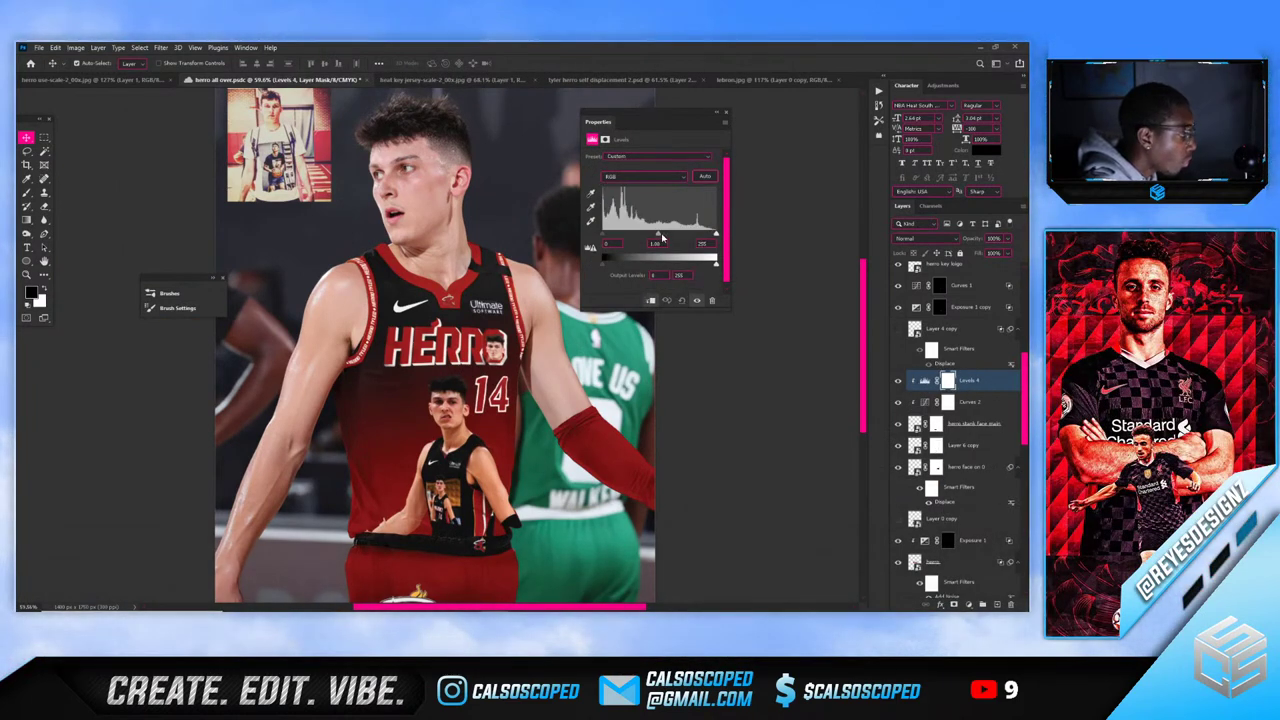
mouse_move(661, 237)
left_mouse_down()
mouse_move(695, 268)
mouse_move(680, 272)
left_mouse_up()
Black out the Levels mask and paint the shading back along the figure's edges with a white brush at 27% flow
key("b")
key("x")
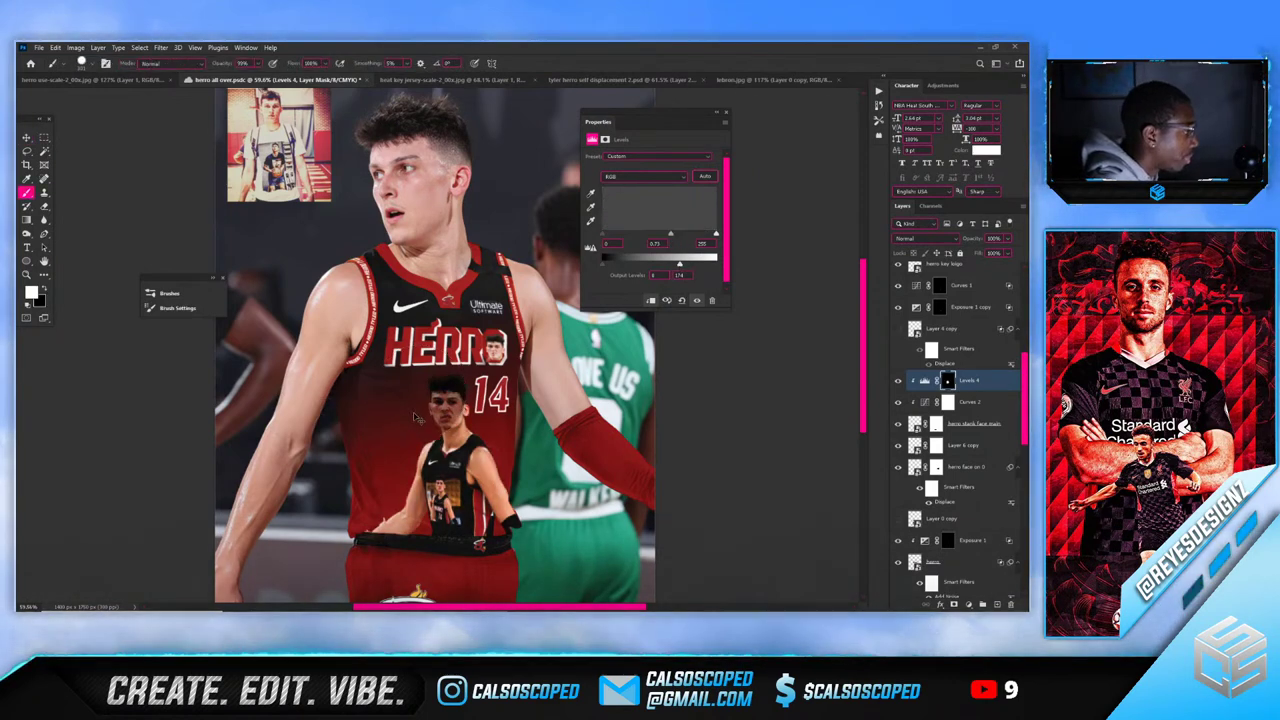
left_click(325, 63)
left_click_drag(323, 75, 290, 76)
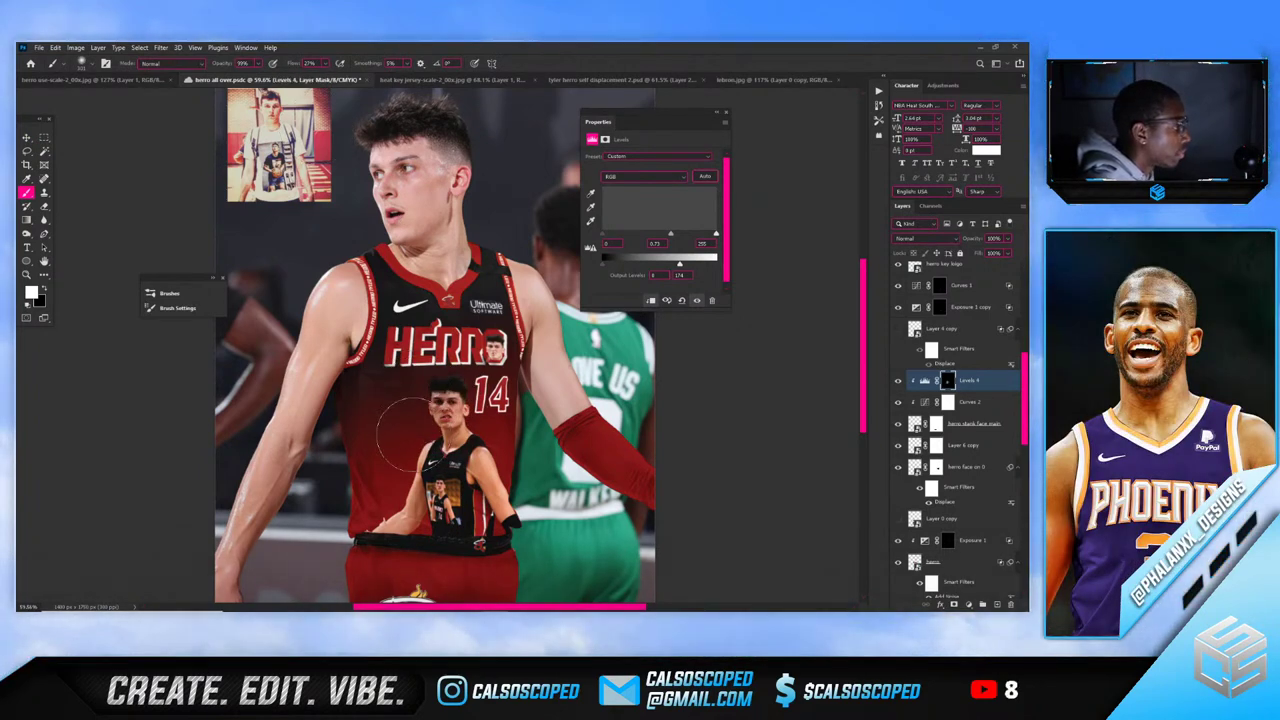
left_click_drag(378, 505, 397, 389)
key("x")
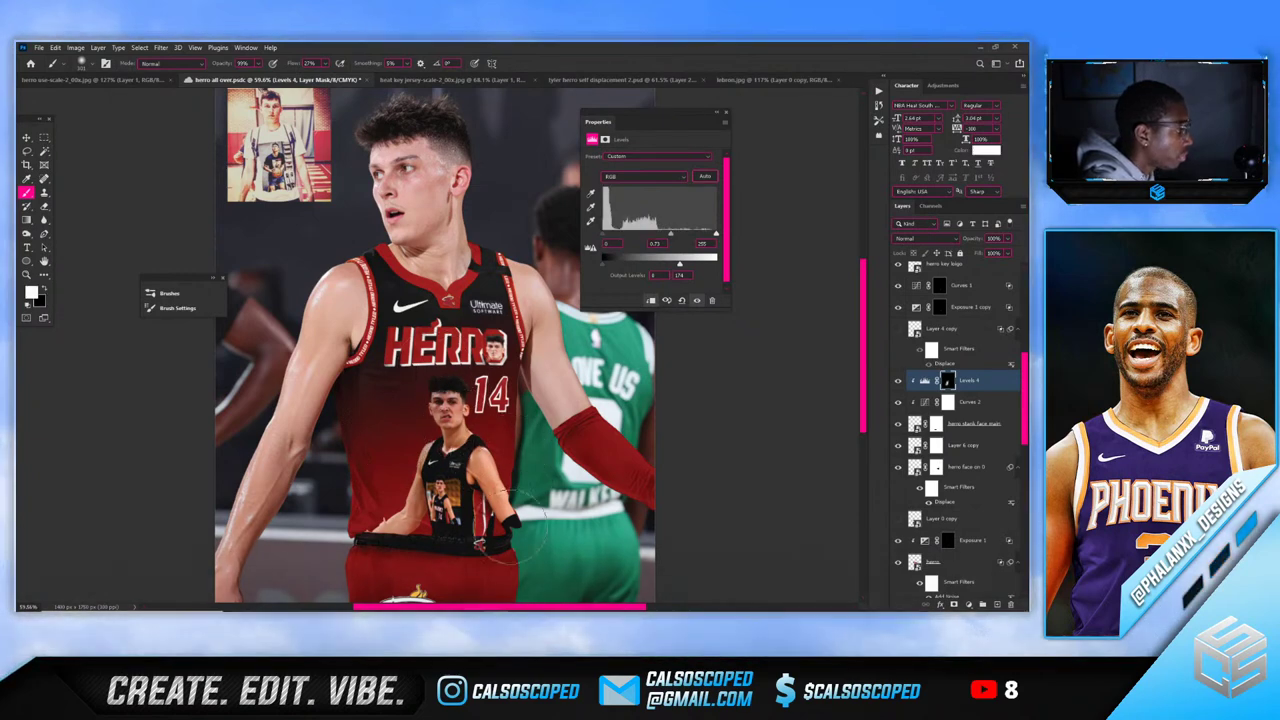
key("x")
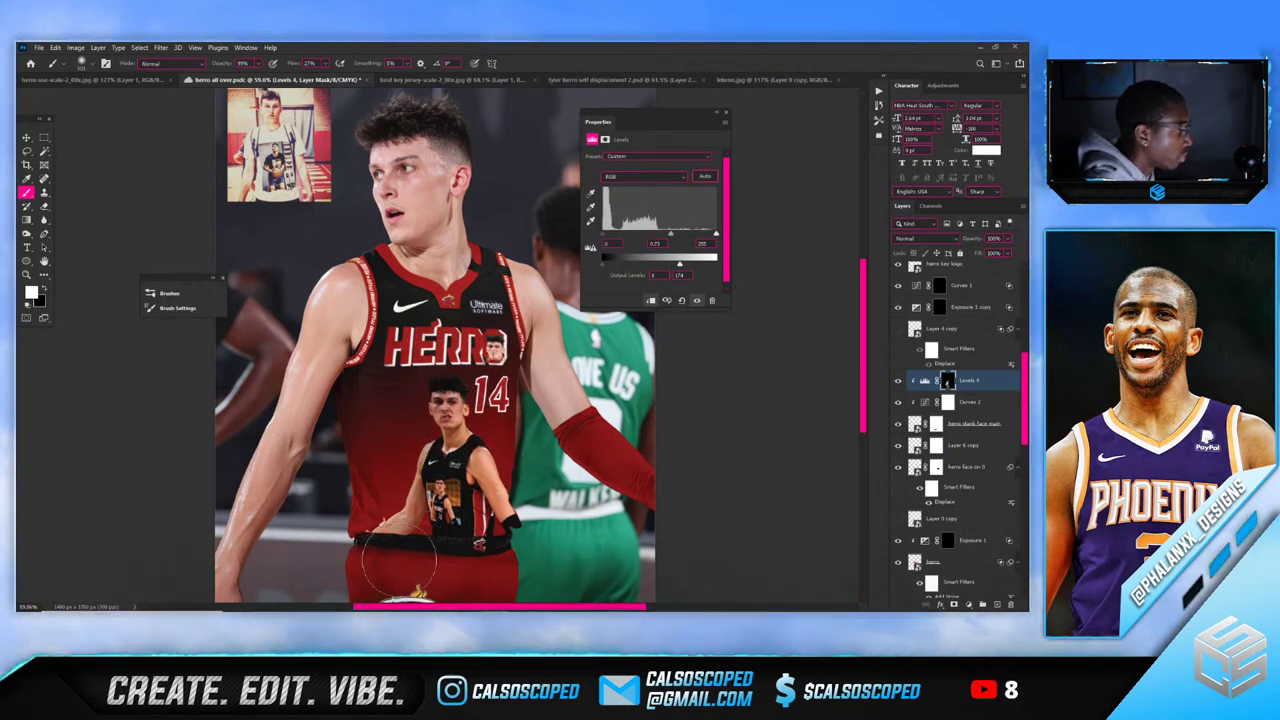
scroll(467, 478, "up", 2)
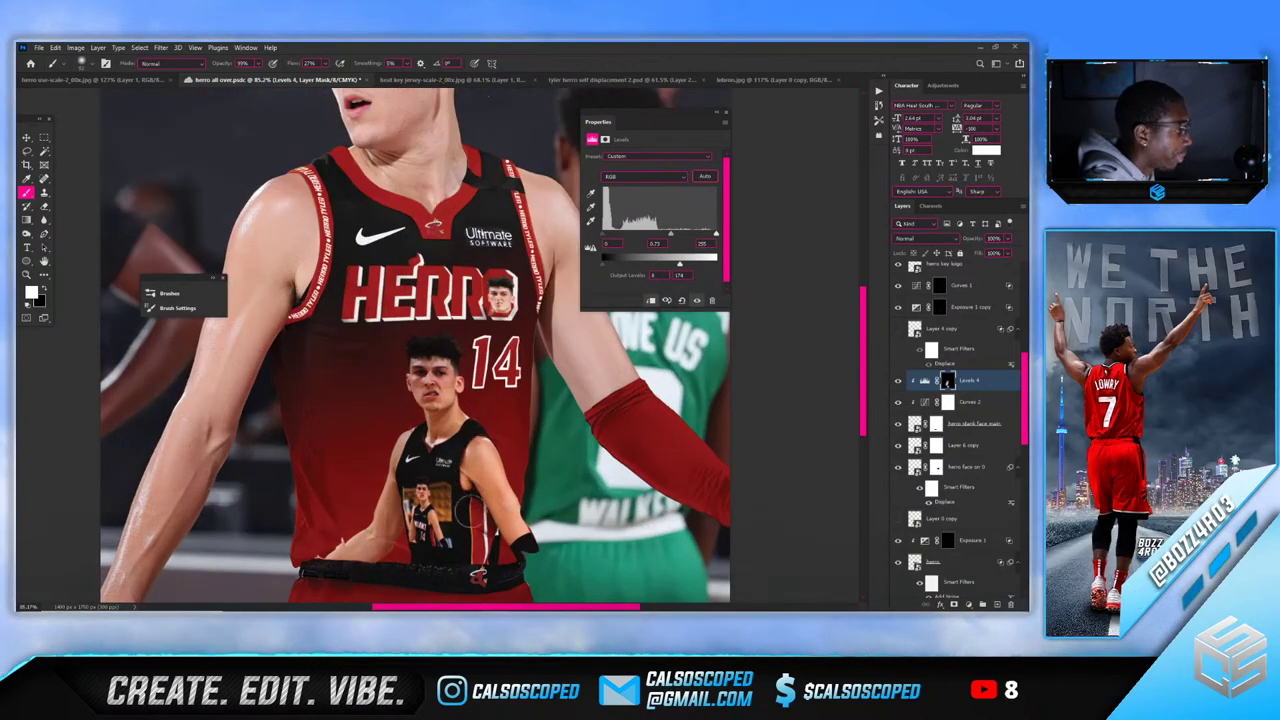
key("x")
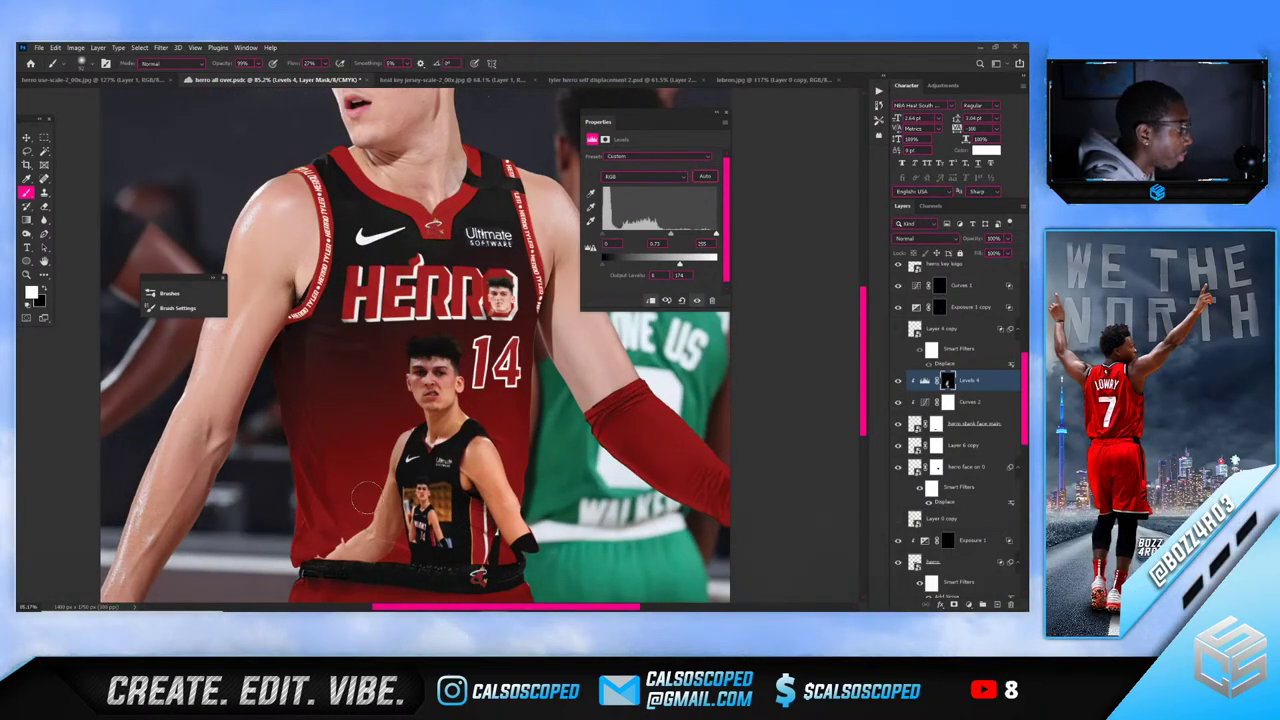
scroll(380, 437, "down", 2)
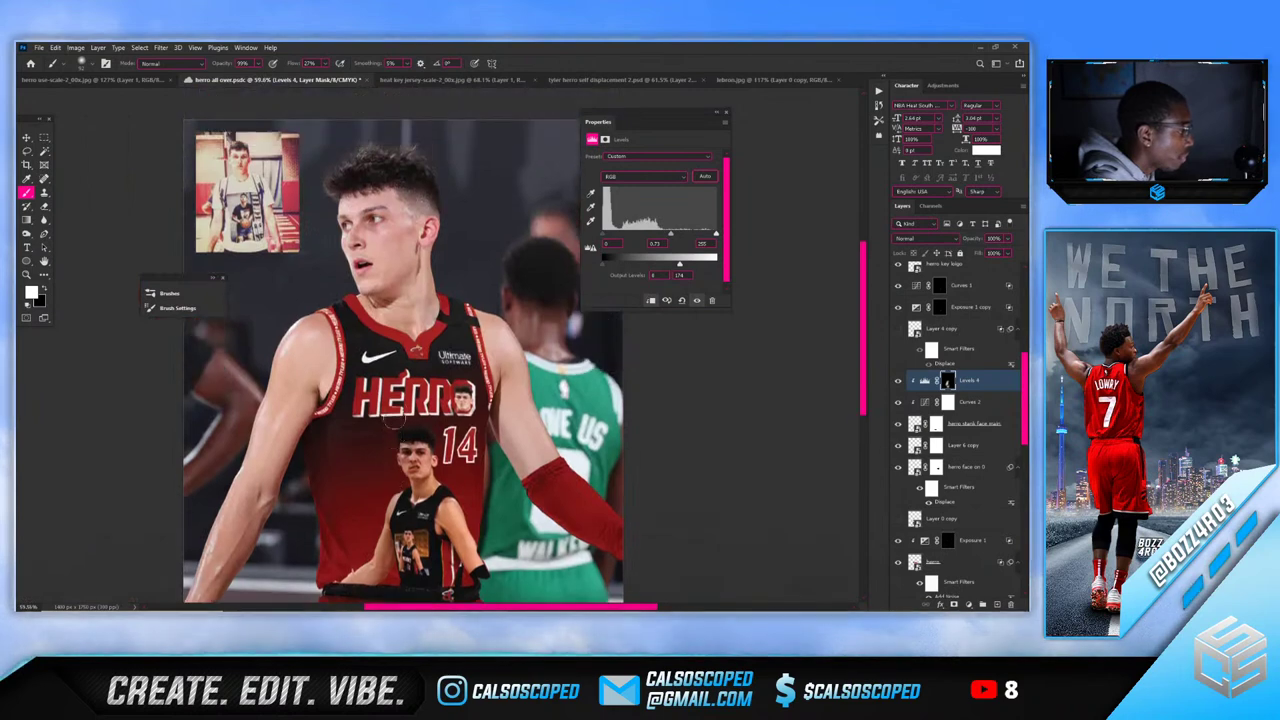
Add a Levels adjustment clipped to the HERRO lettering above its Exposure adjustment, with midtones at 0.74
scroll(394, 403, "up", 3)
left_click(918, 560)
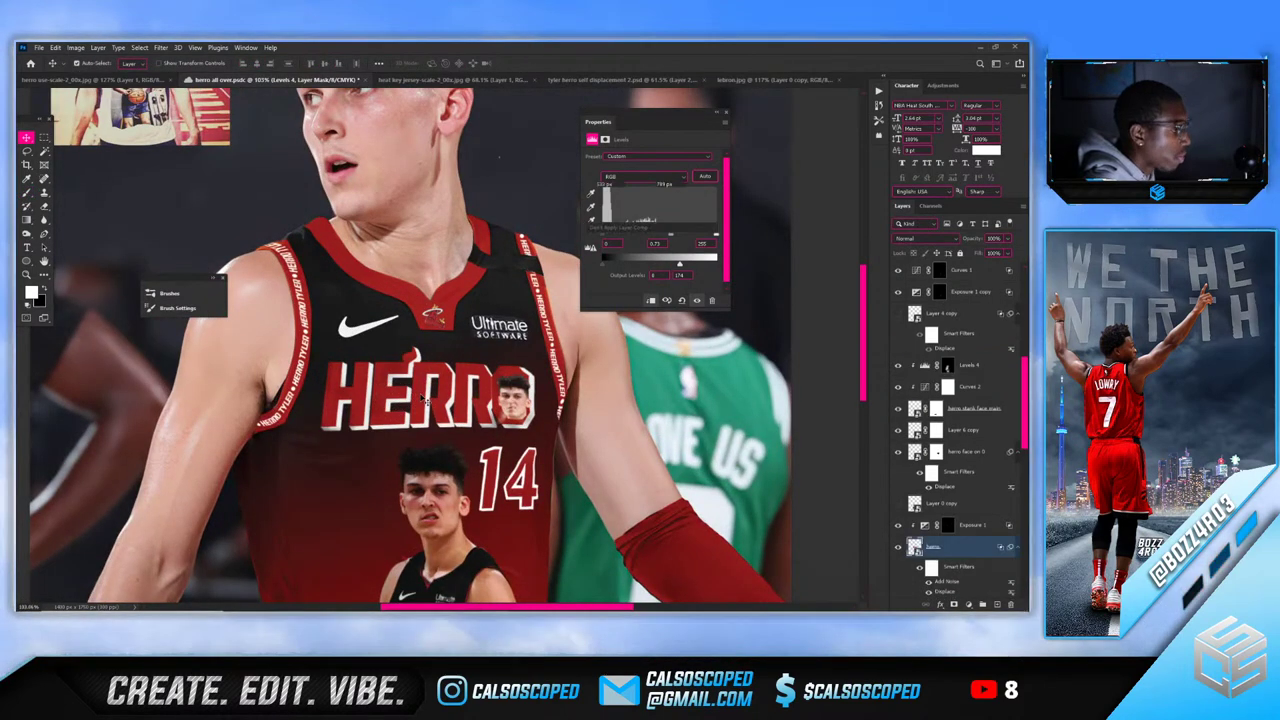
left_click(966, 530)
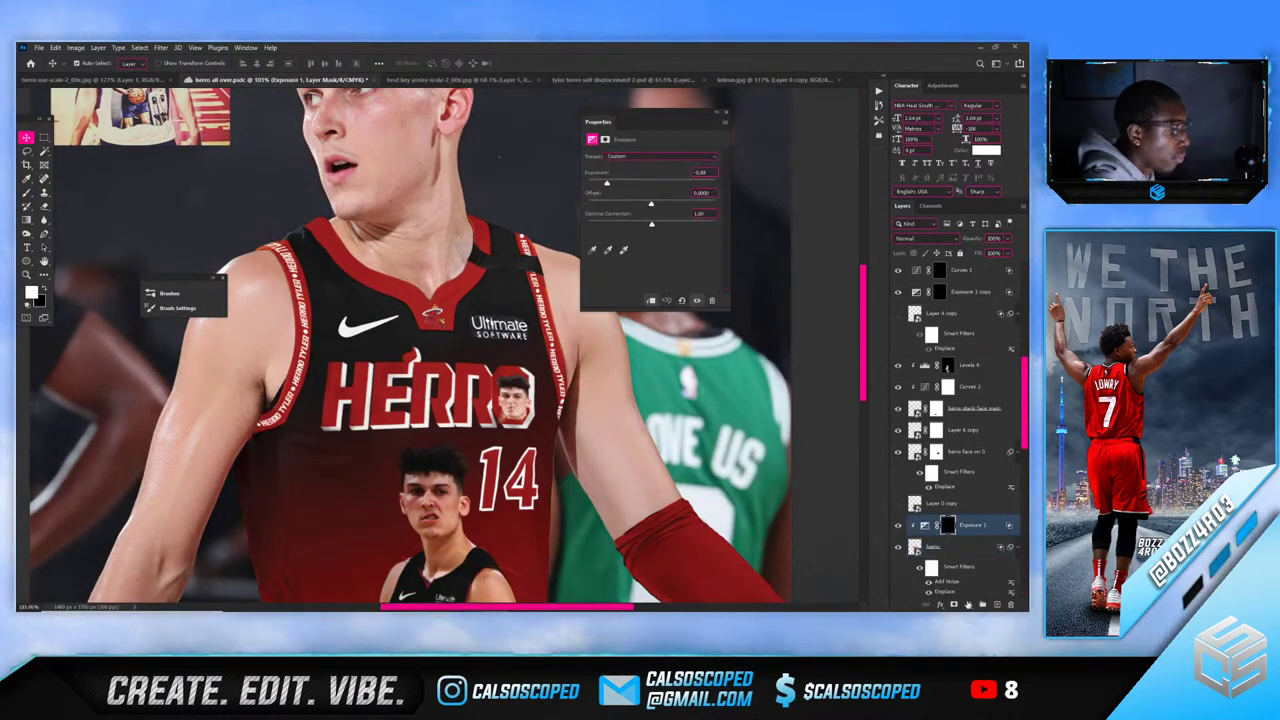
left_click(968, 604)
left_click(962, 462)
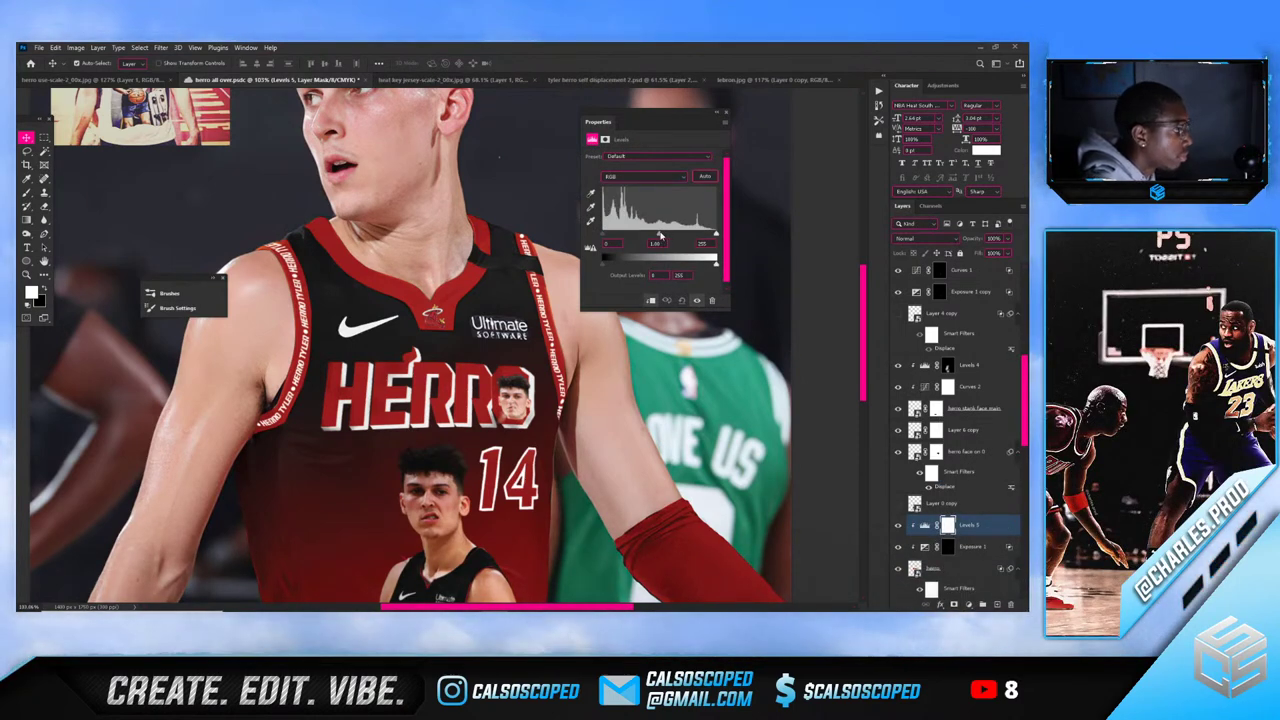
left_click_drag(659, 235, 672, 238)
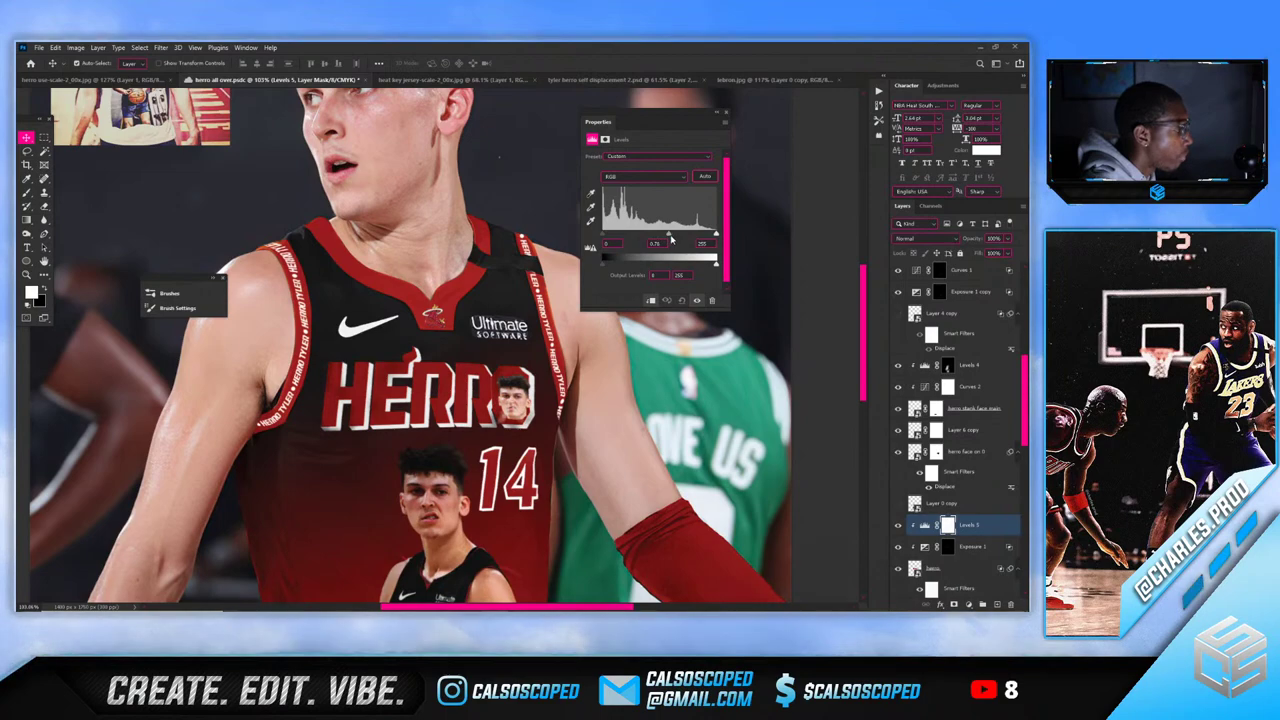
scroll(435, 366, "down", 4)
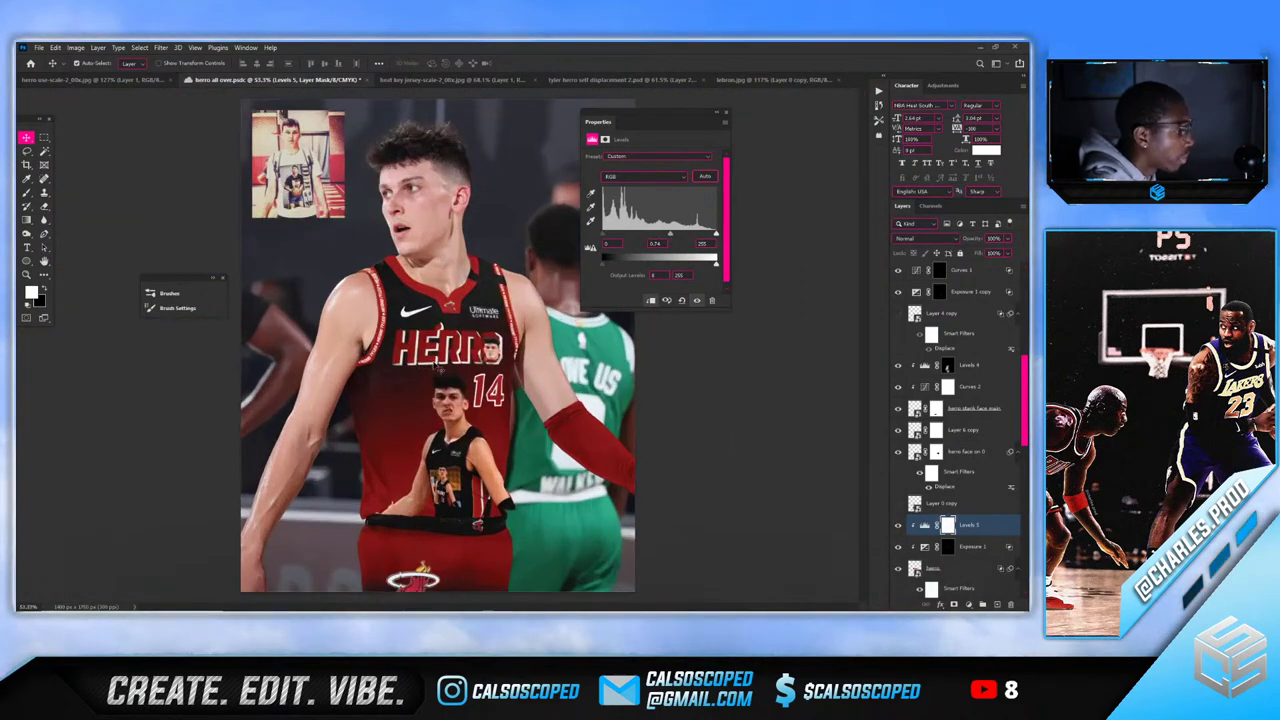
Examine the darkened lettering against the whole jersey, and hide the blank black jersey layer to view the original jersey underneath
scroll(448, 375, "up", 3)
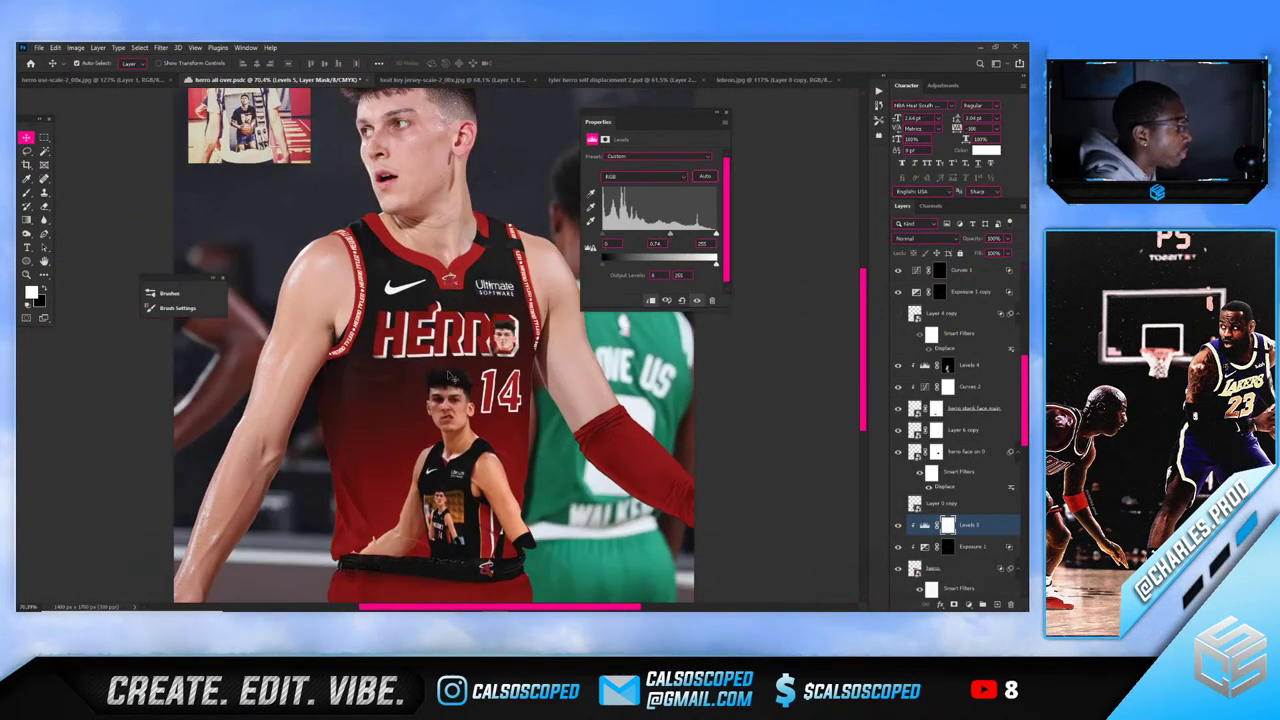
scroll(412, 362, "up", 2)
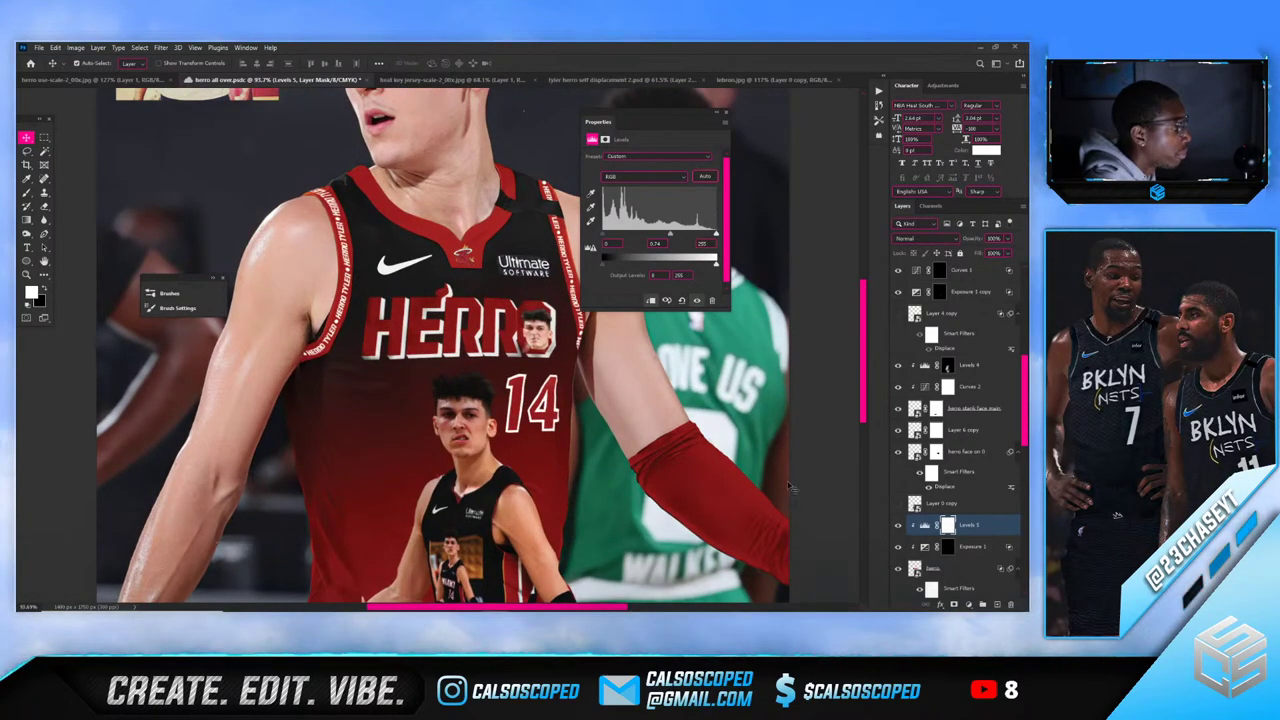
scroll(442, 373, "down", 3)
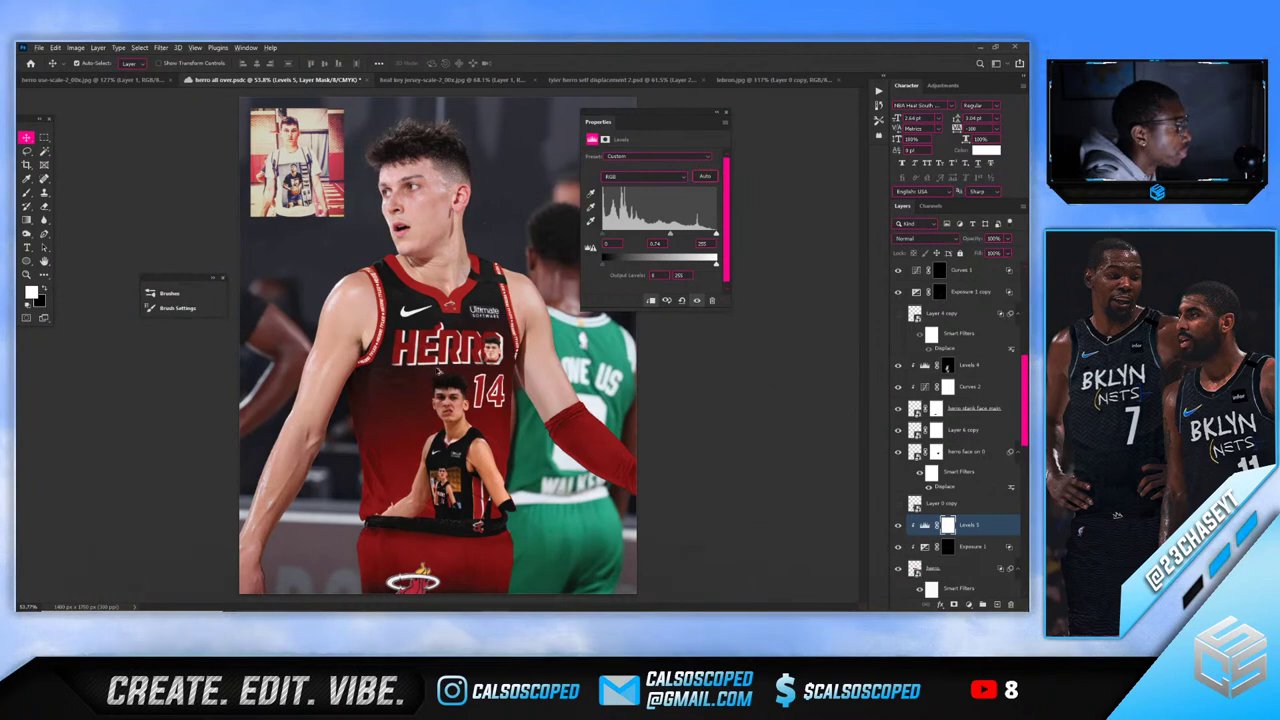
scroll(437, 371, "up", 3)
scroll(428, 356, "down", 1)
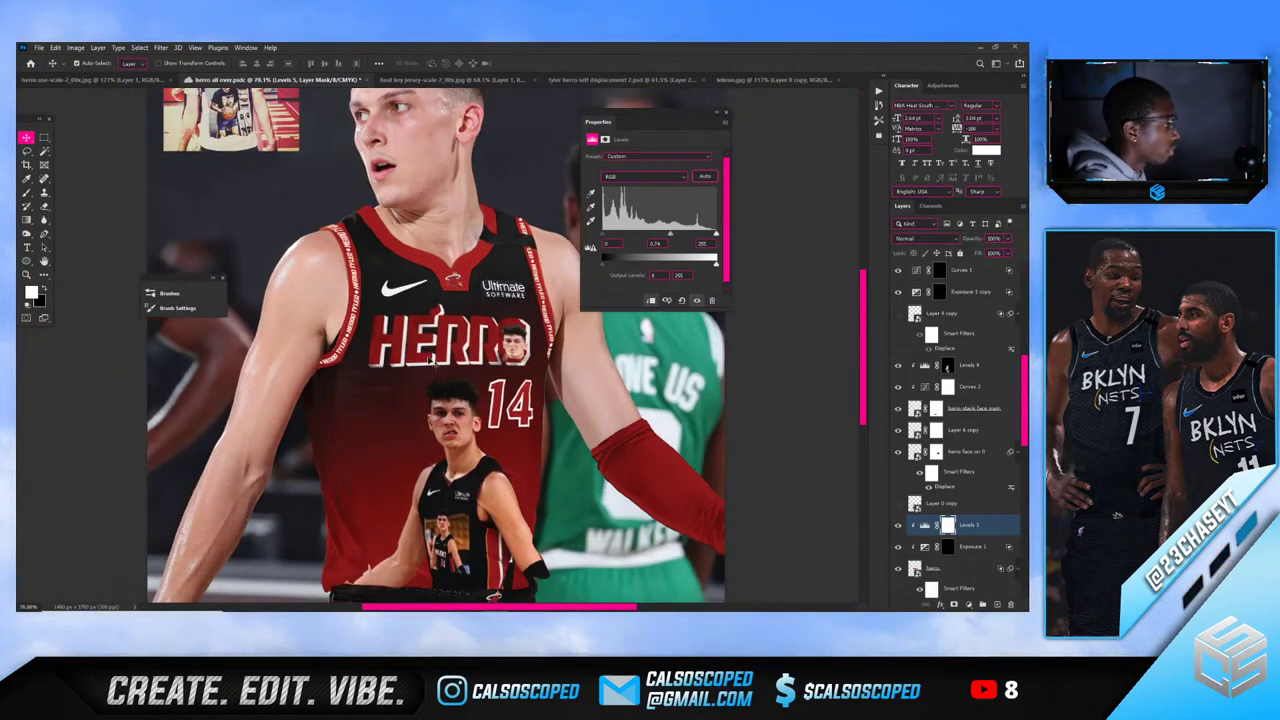
left_click(430, 359)
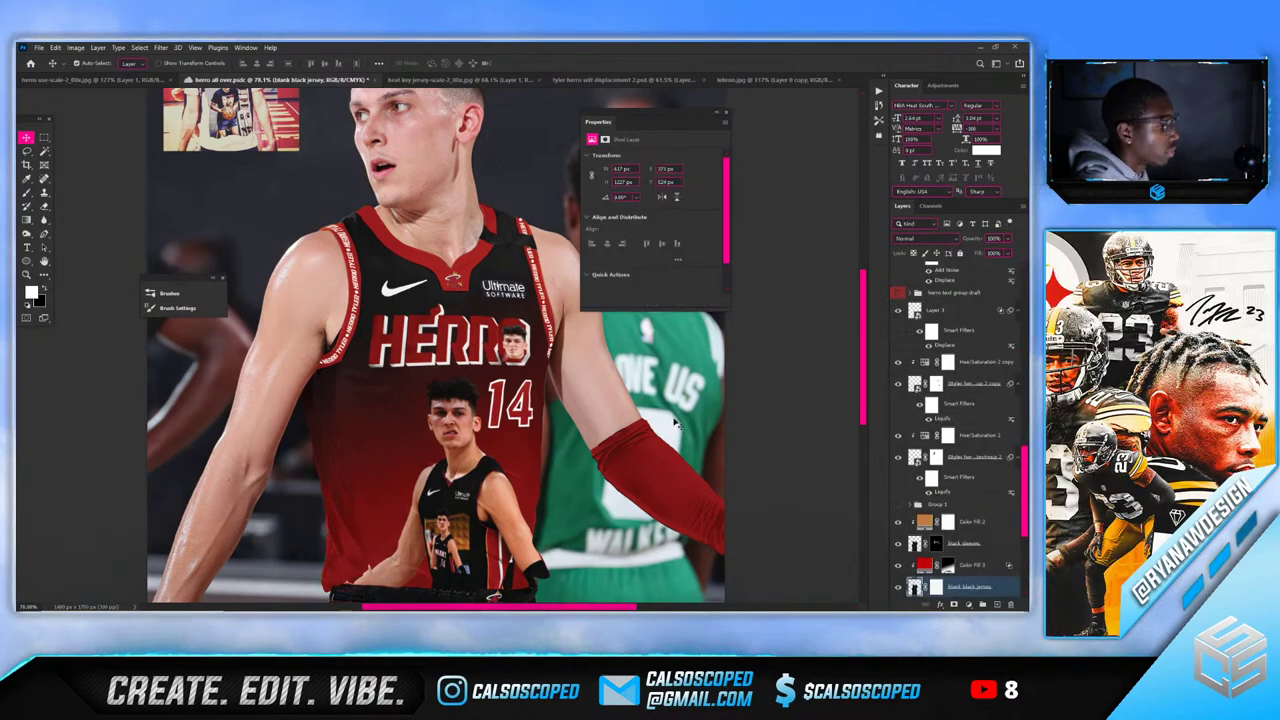
scroll(935, 557, "down", 3)
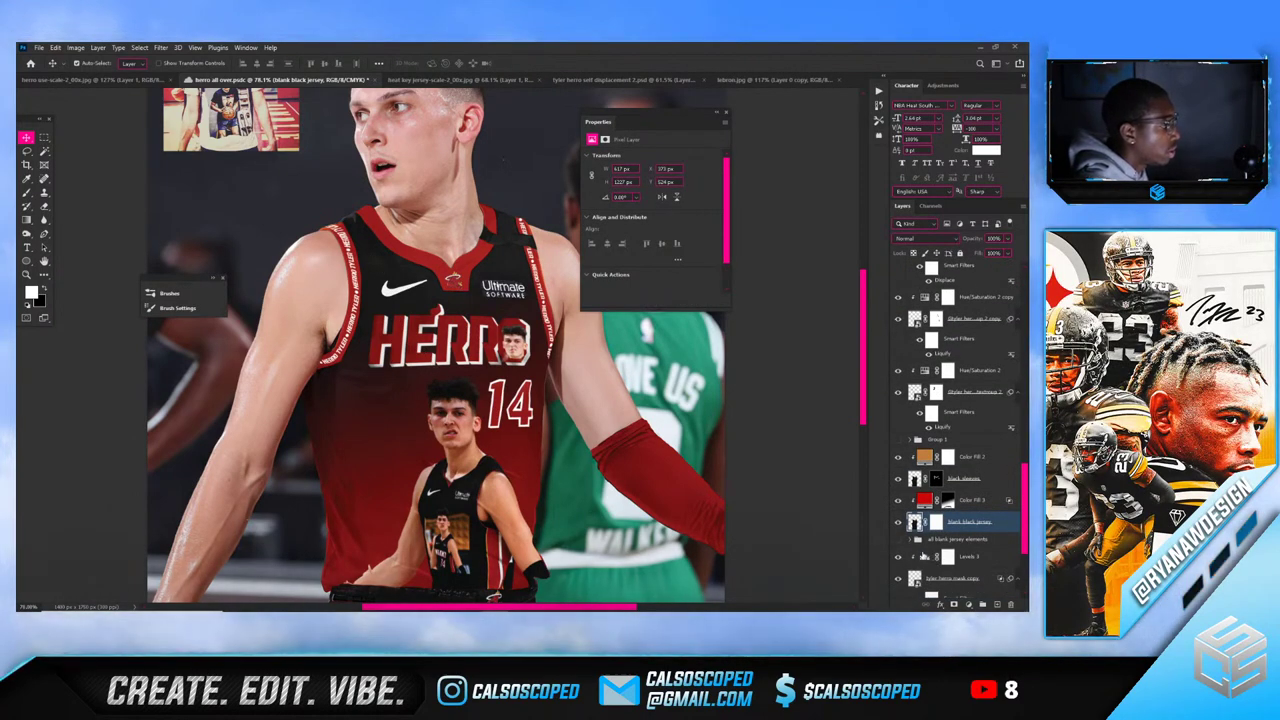
scroll(822, 547, "down", 1)
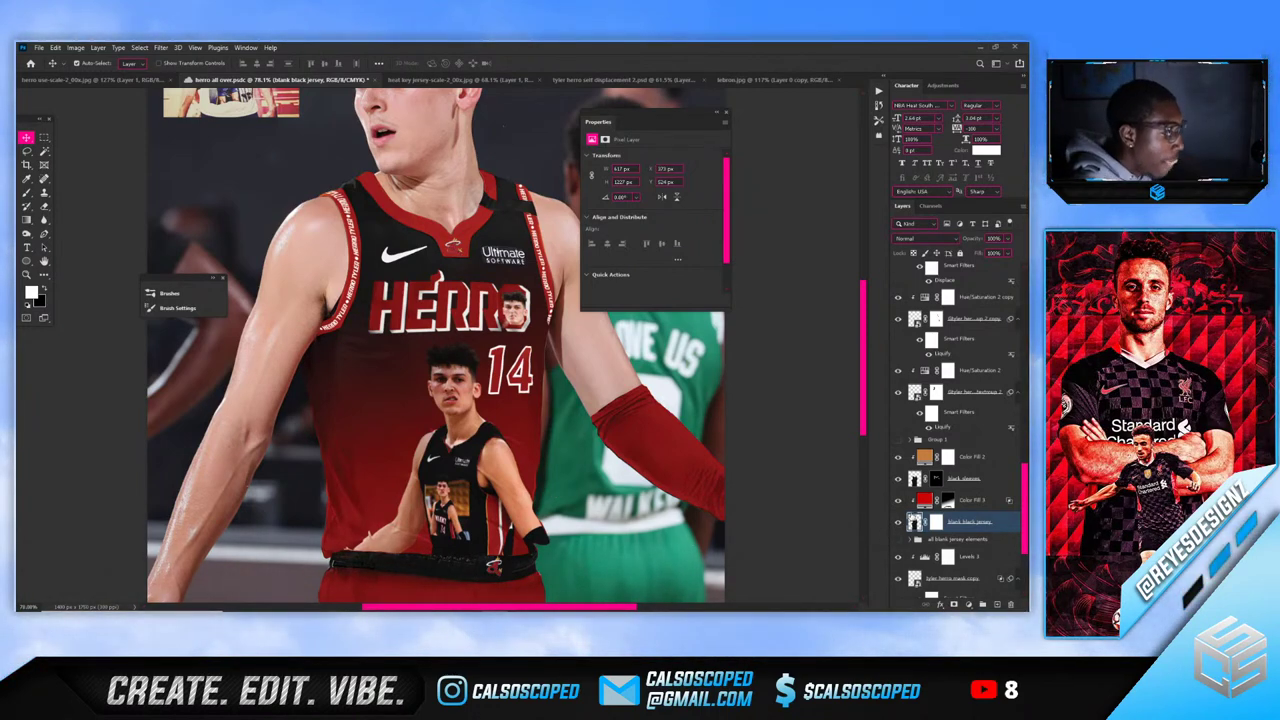
left_click(899, 523)
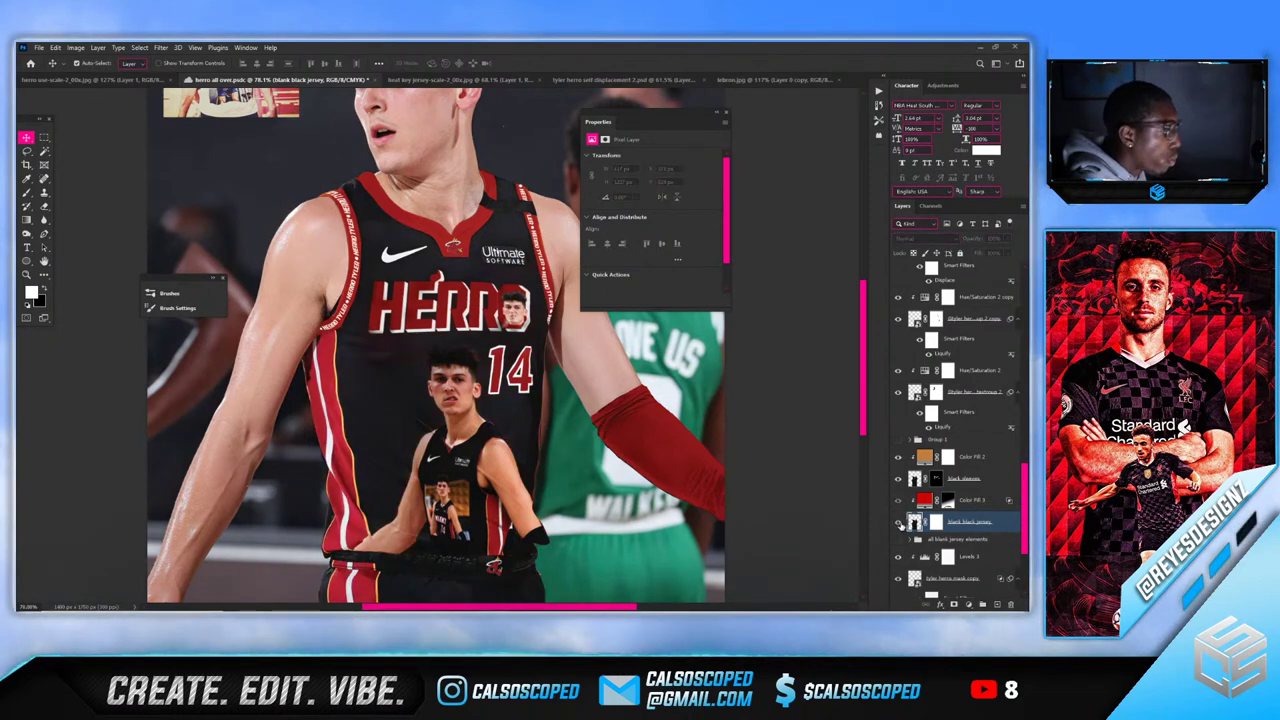
Show the blank black jersey layer again and duplicate it, keeping the copy directly beneath the red Color Fill 3 layer
left_click(899, 523)
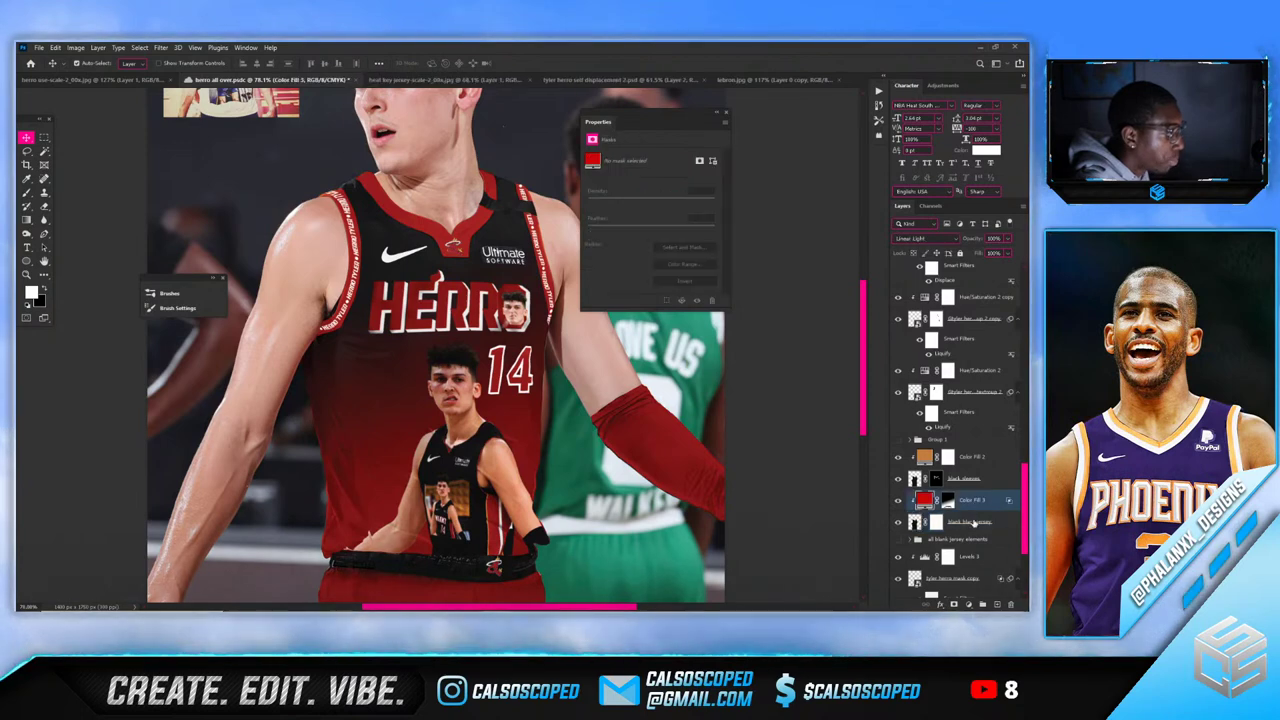
double_click(970, 521)
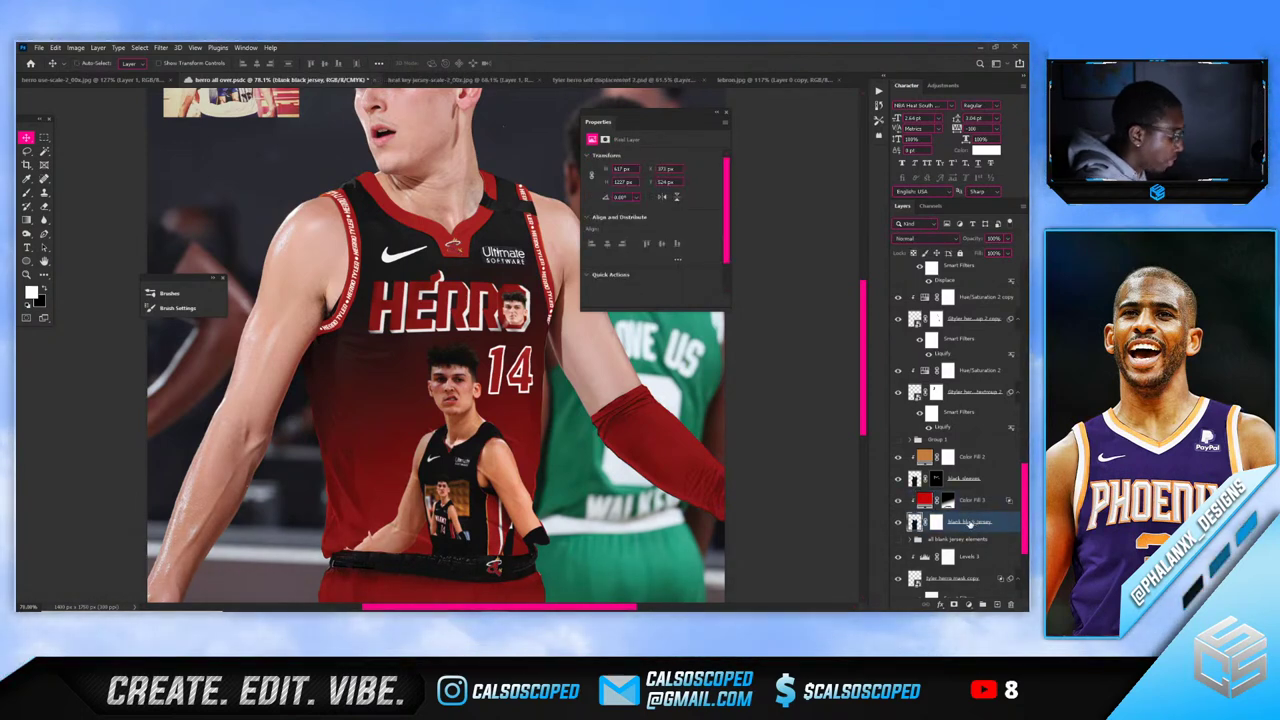
key("ctrl+j")
left_click(997, 545)
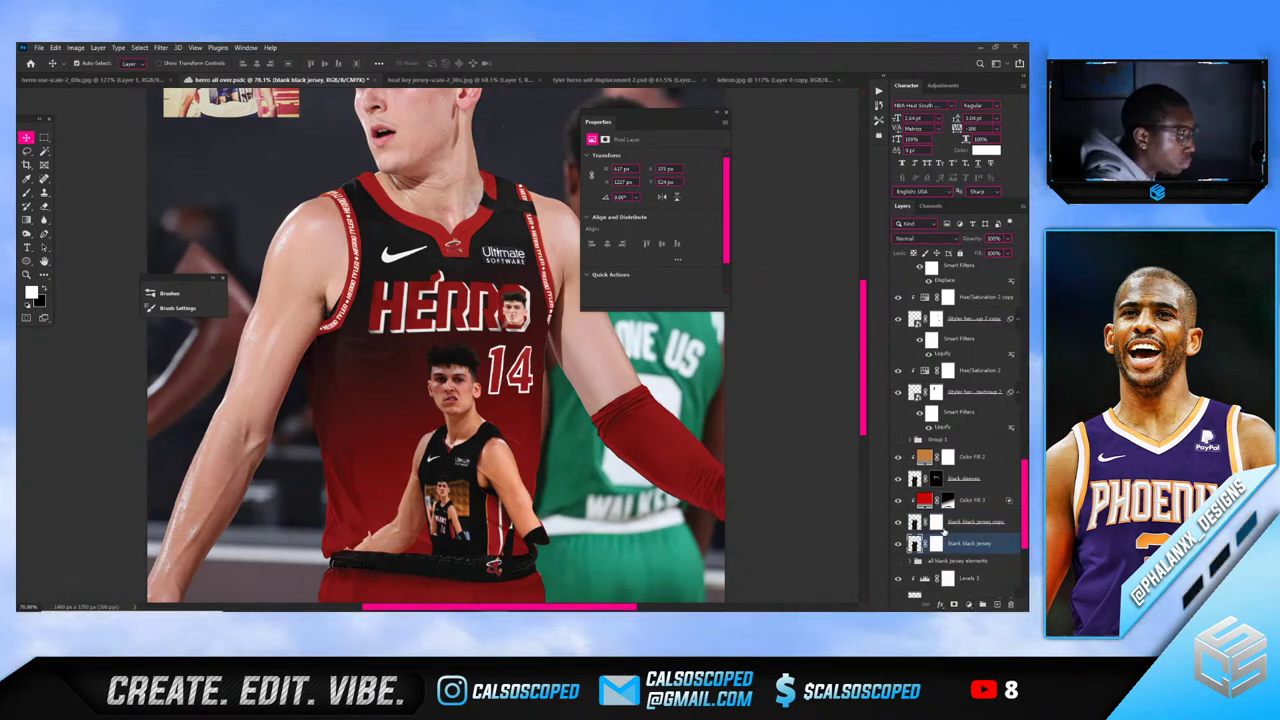
left_click(899, 503)
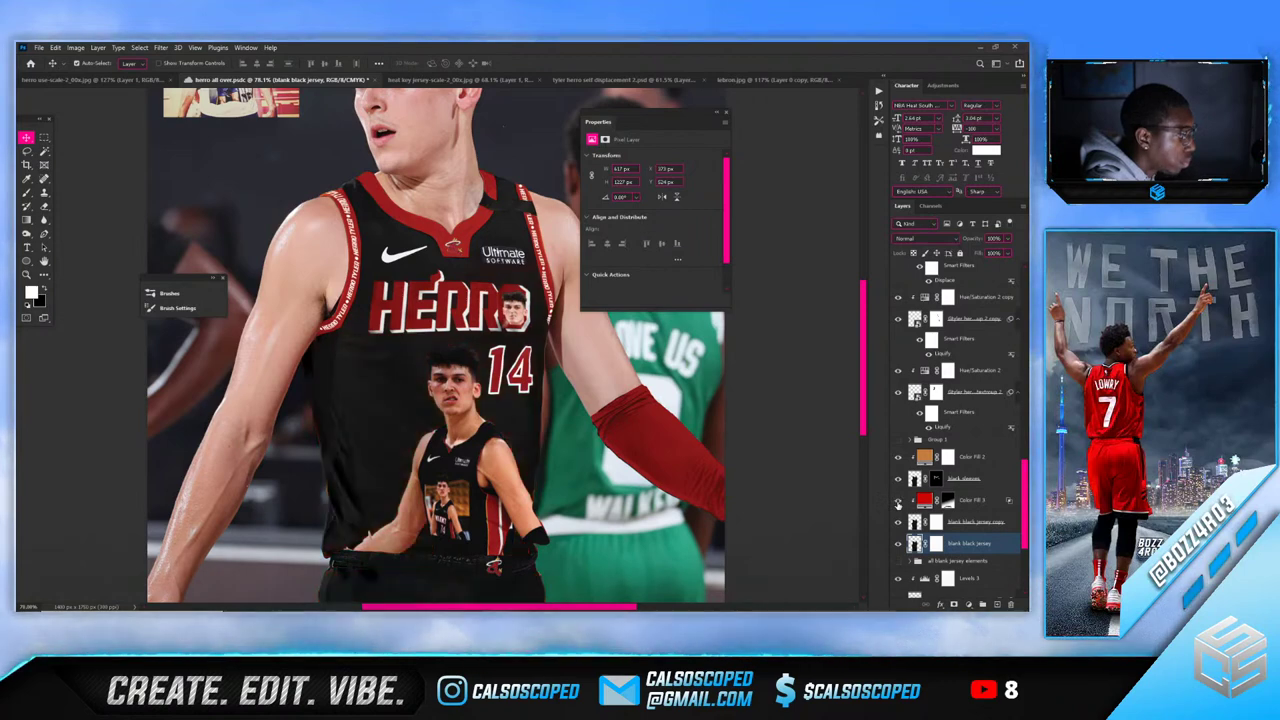
left_click(899, 503)
Convert the blank black jersey copy to a smart object and open its contents for editing
left_click(968, 525)
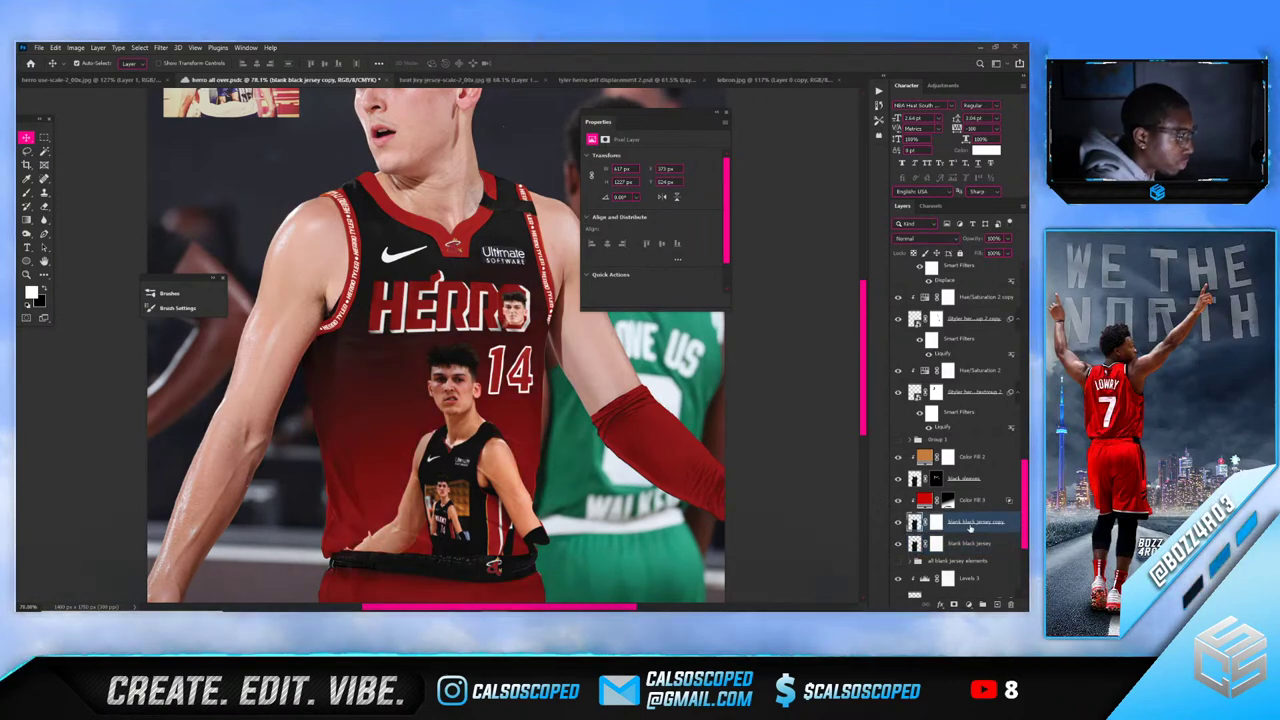
key("F2")
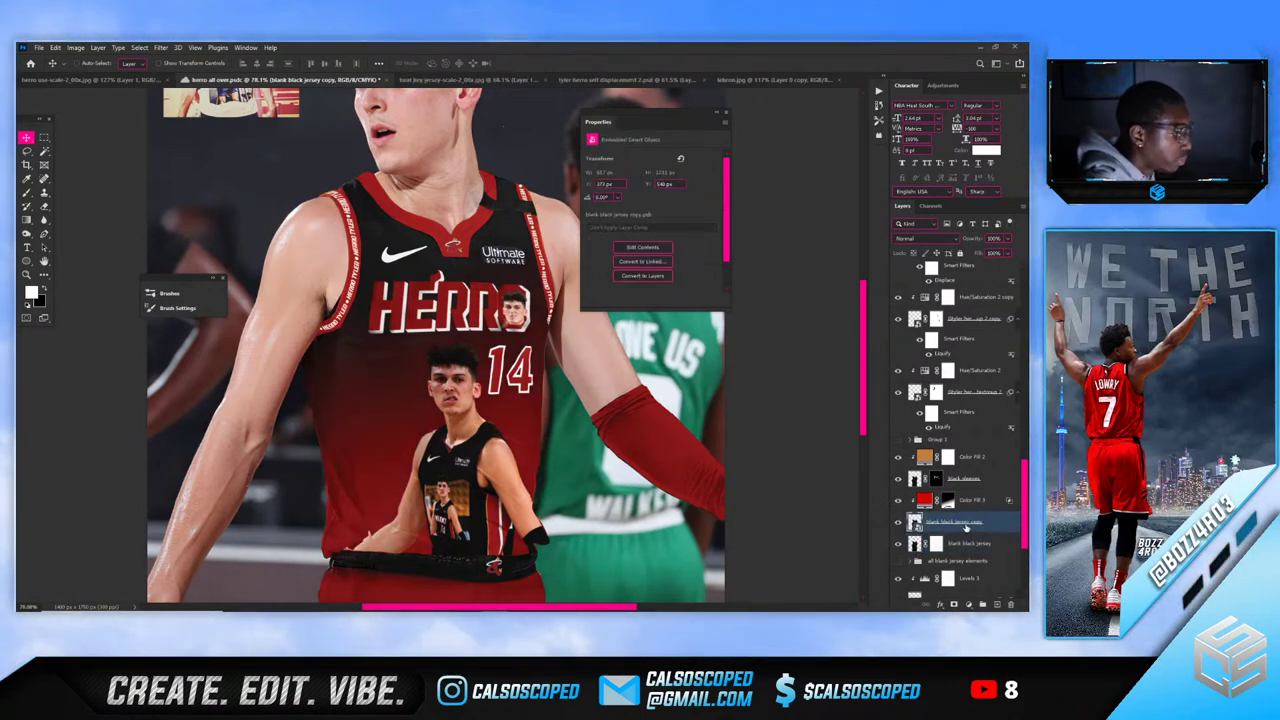
key("ctrl+z")
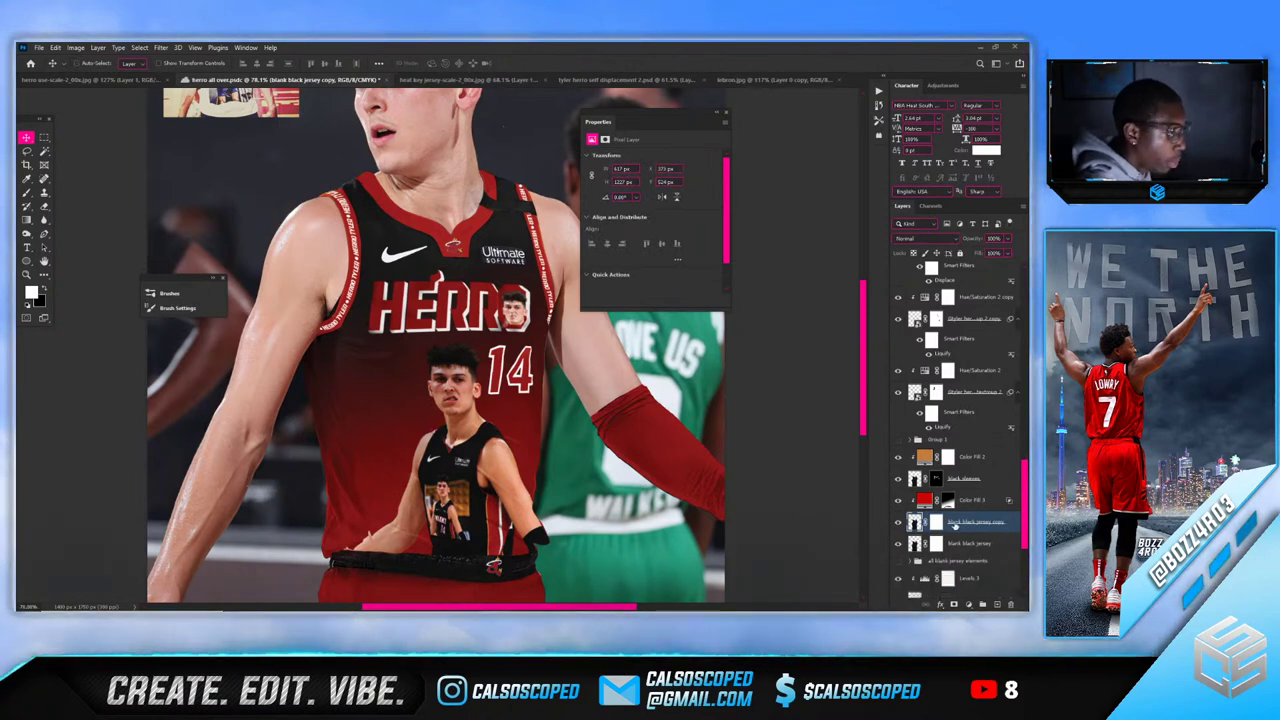
key("ctrl+shift+z")
double_click(916, 522)
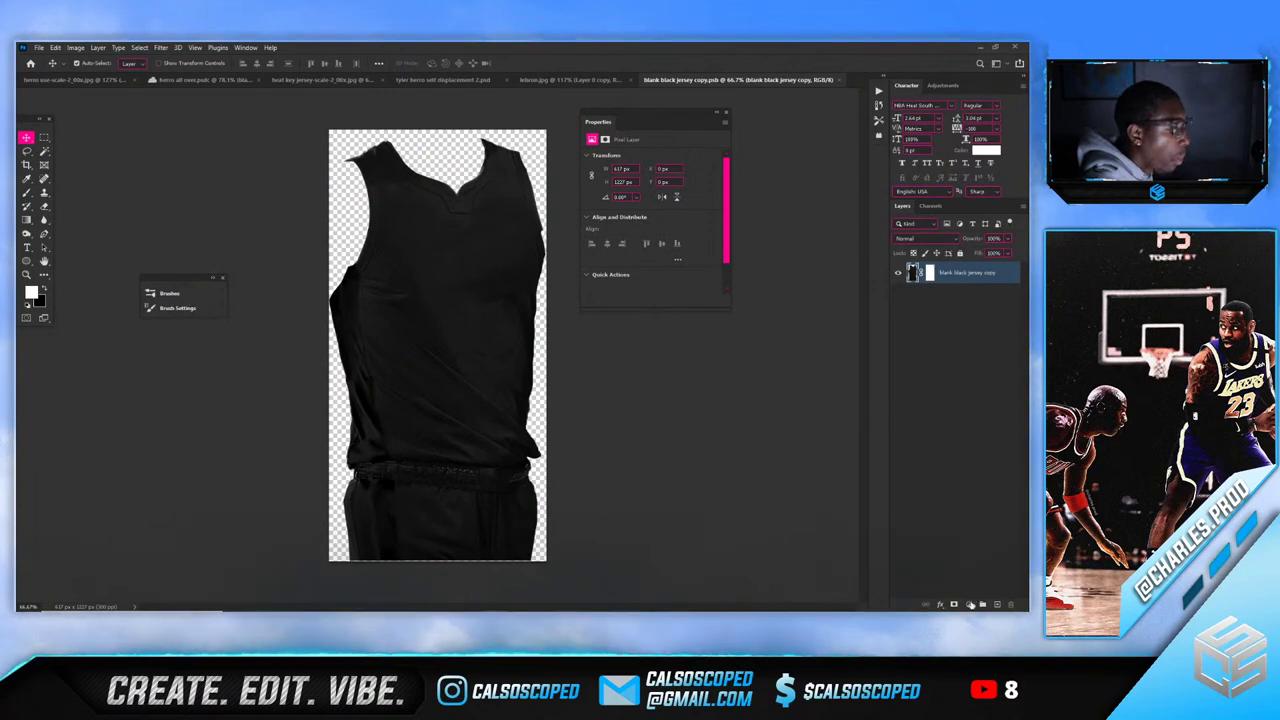
Add a white Solid Color fill clipped to the black jersey layer and set its blend mode to Linear Light
left_click(970, 604)
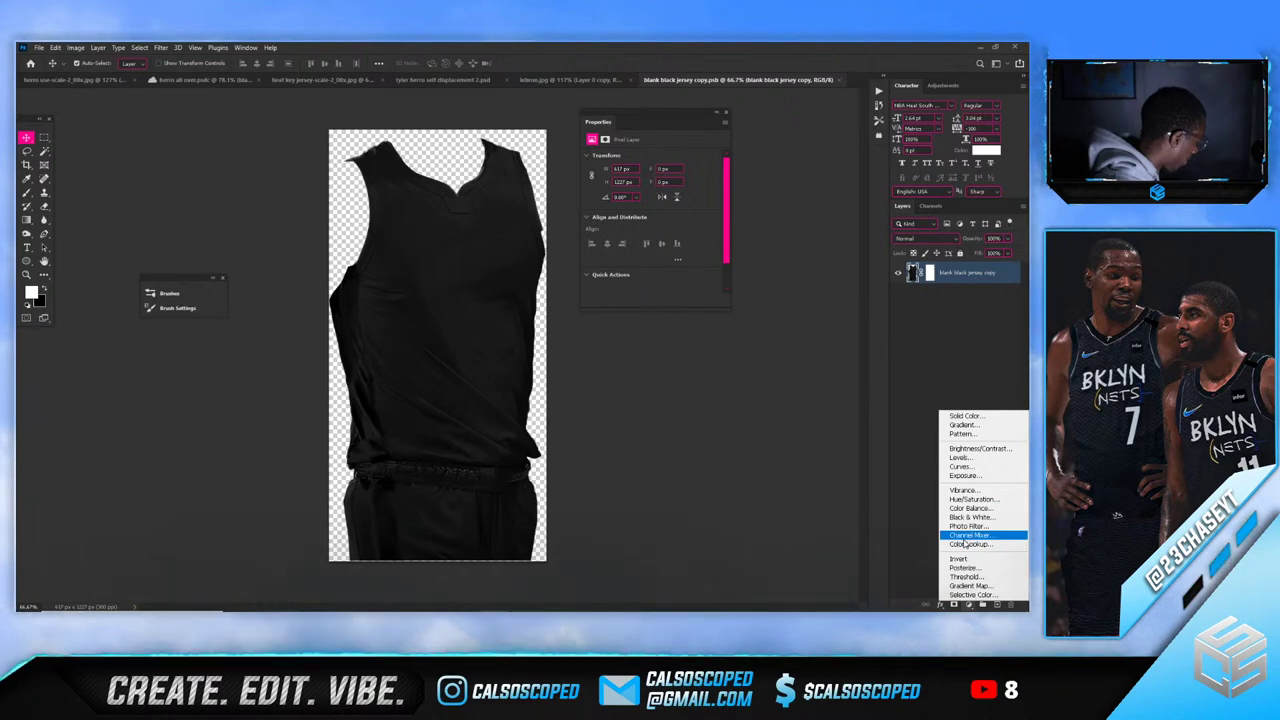
left_click(968, 416)
left_click(975, 249)
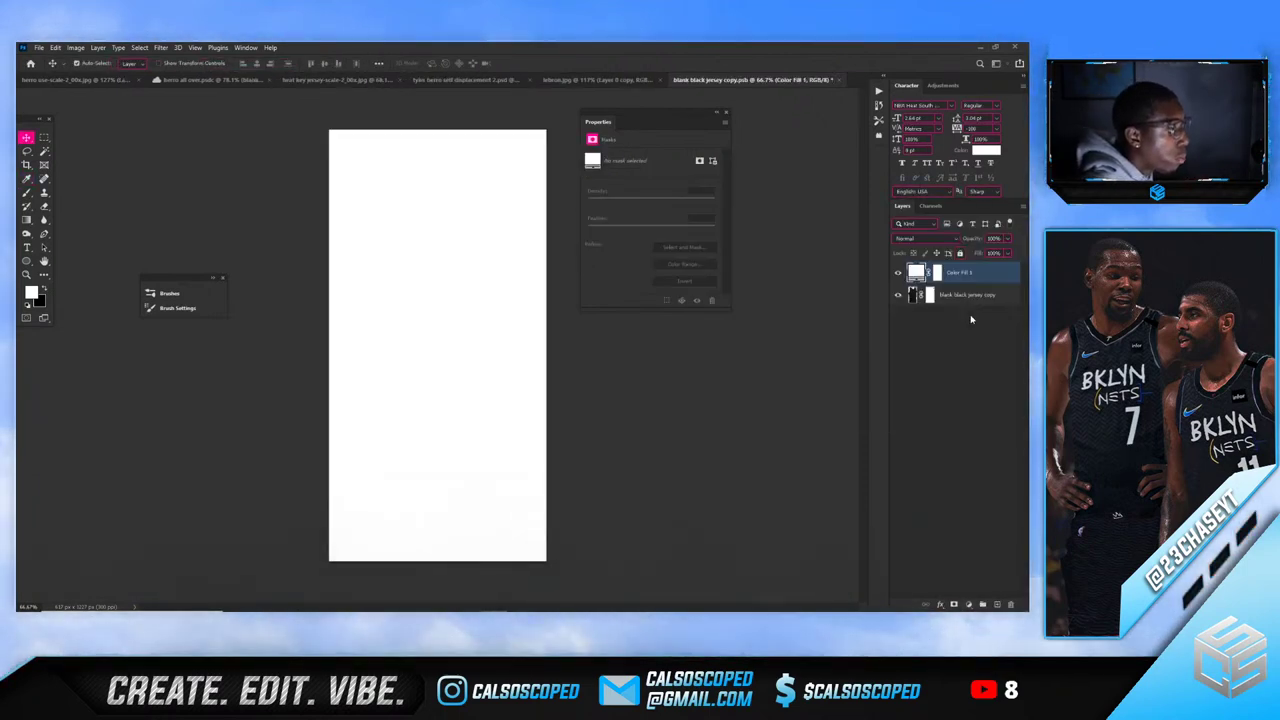
left_click(971, 283, "alt")
left_click(928, 238)
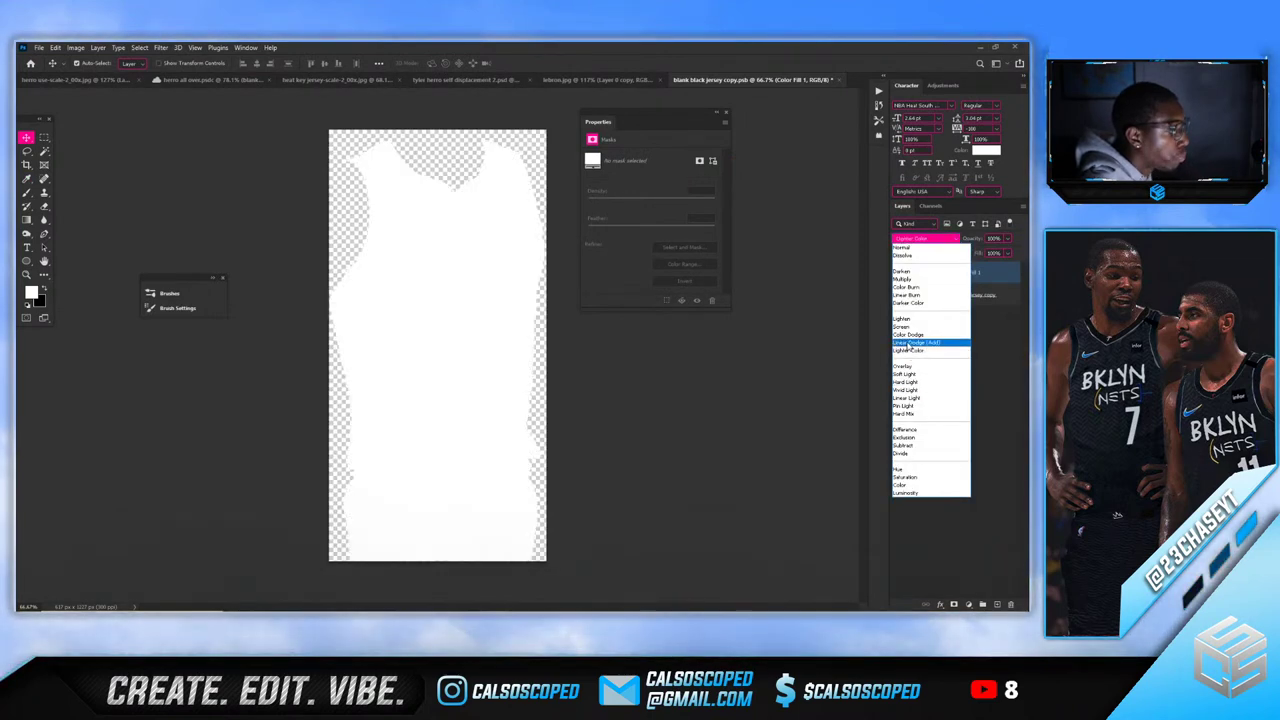
left_click(910, 397)
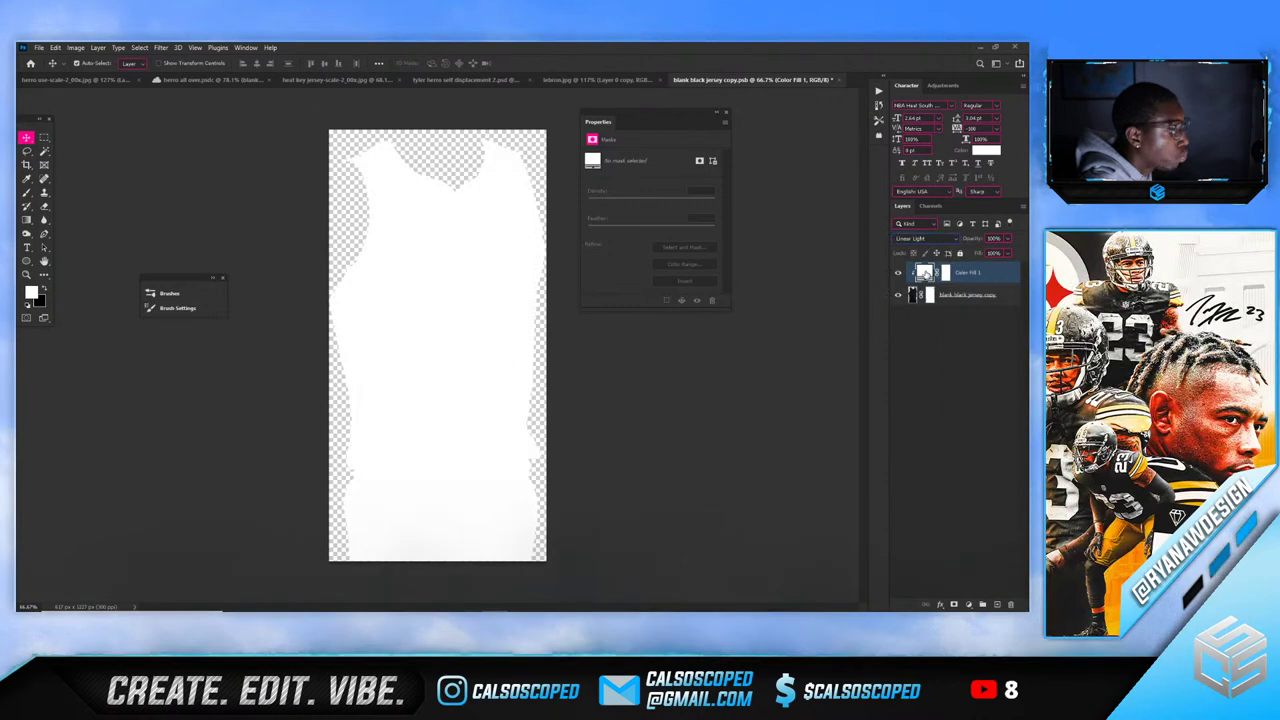
Change the jersey's white fill to a neutral light grey with 91% brightness
double_click(924, 272)
left_click(749, 283)
left_click_drag(746, 281, 745, 264)
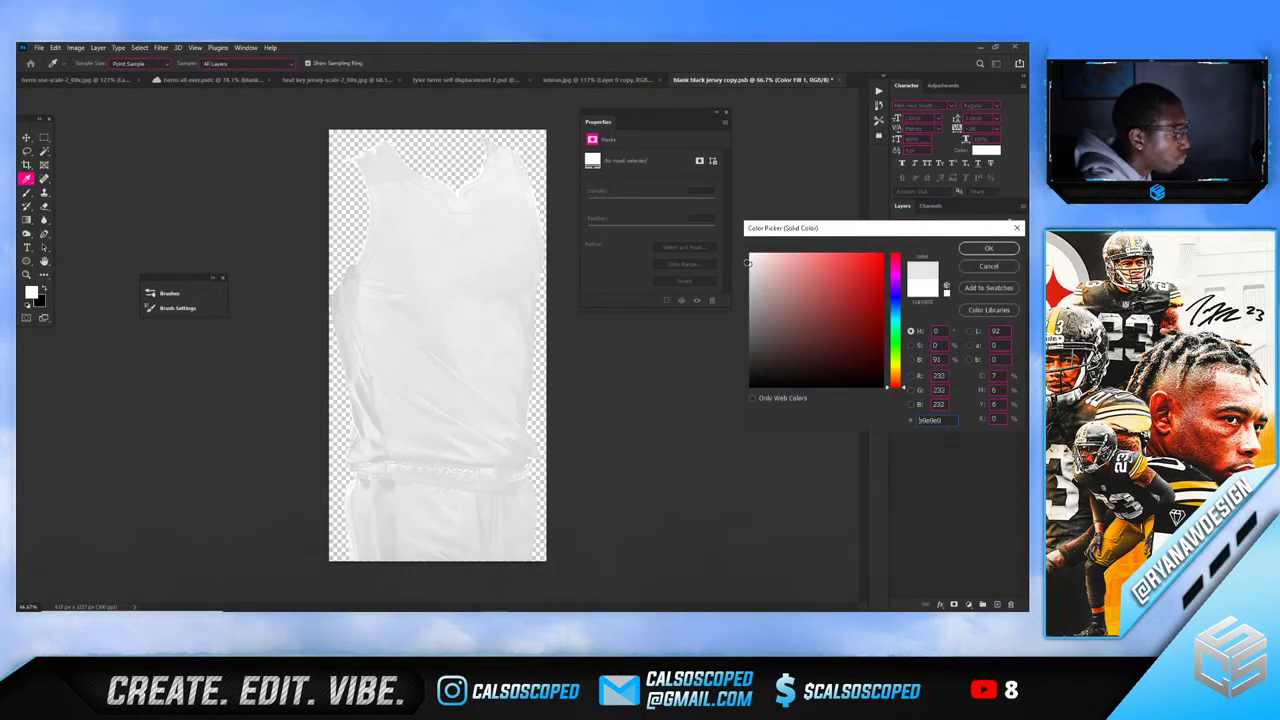
left_click(987, 249)
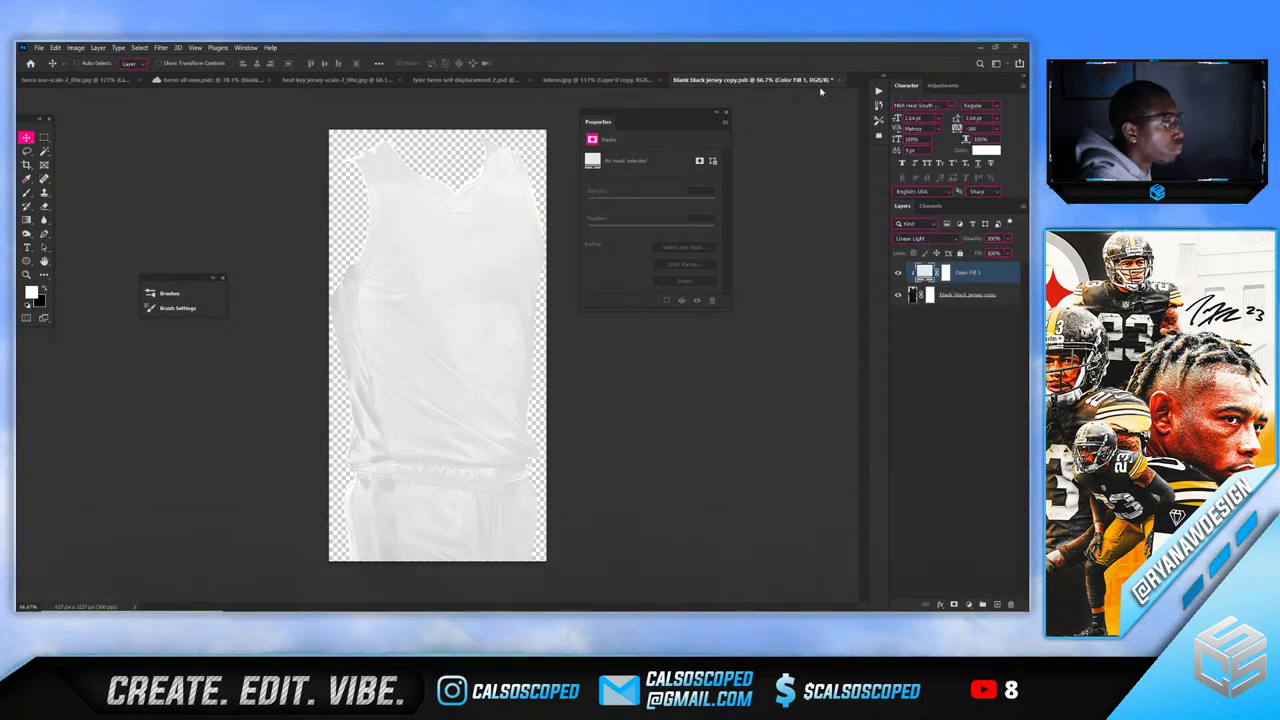
Save and close the jersey smart object, and check the recoloured jersey in the main composition
key("ctrl+s")
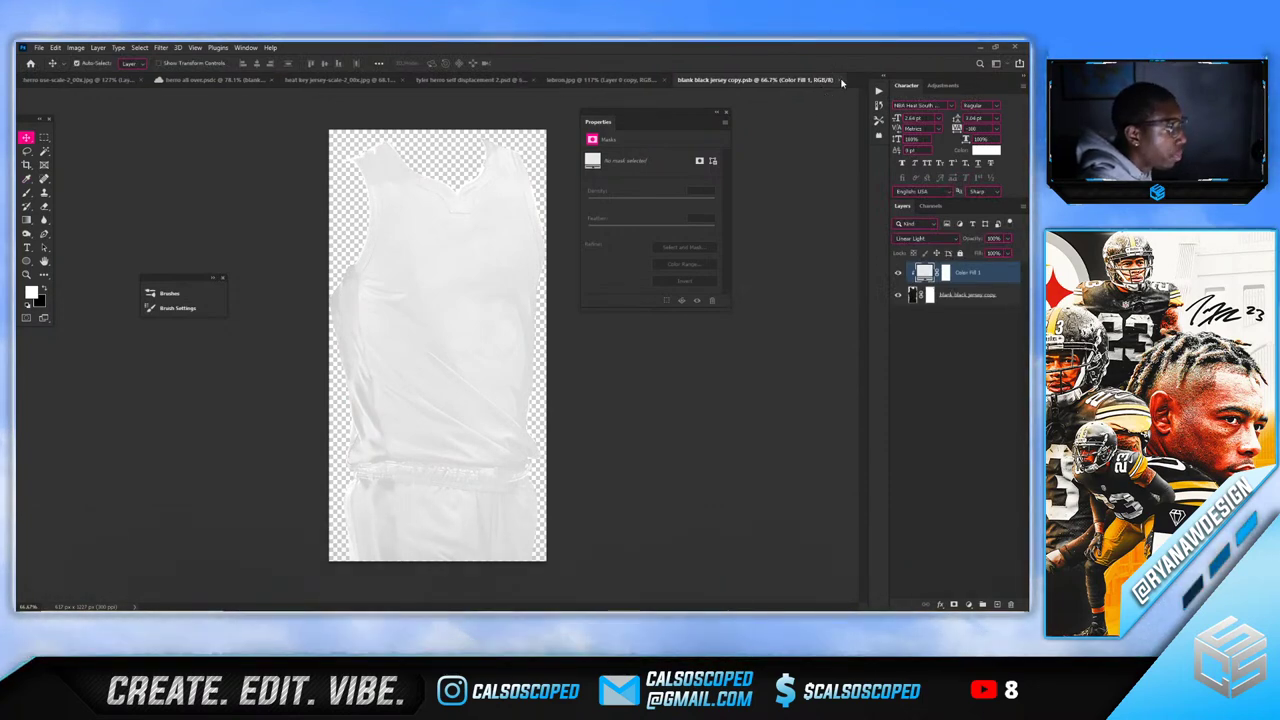
left_click(841, 80)
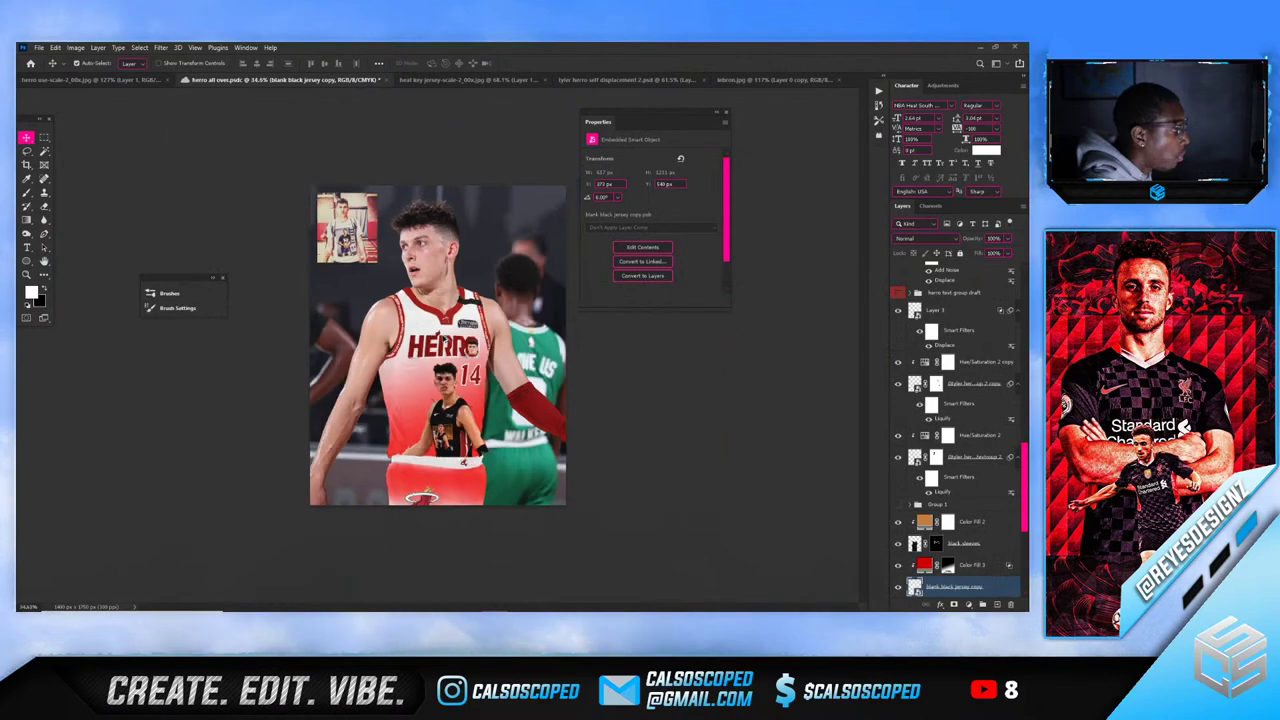
scroll(445, 340, "up", 5)
scroll(442, 380, "down", 1)
scroll(439, 422, "down", 2)
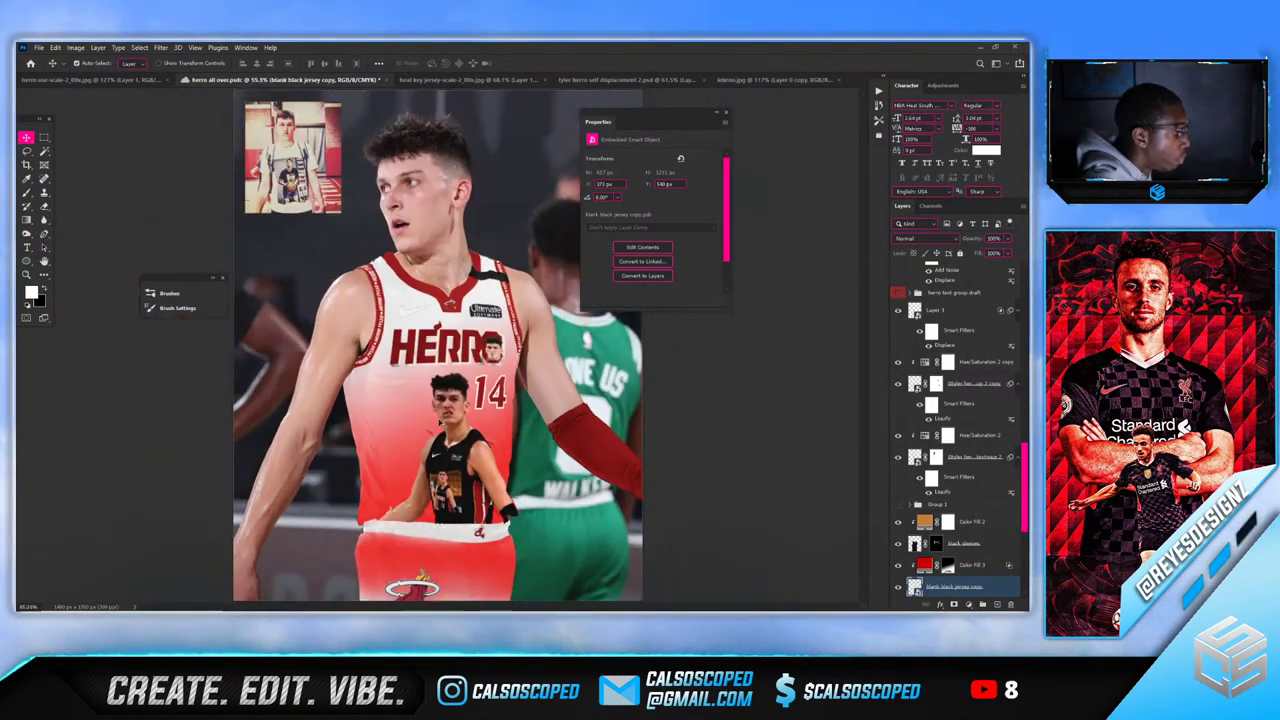
scroll(439, 422, "up", 3)
scroll(430, 423, "down", 5)
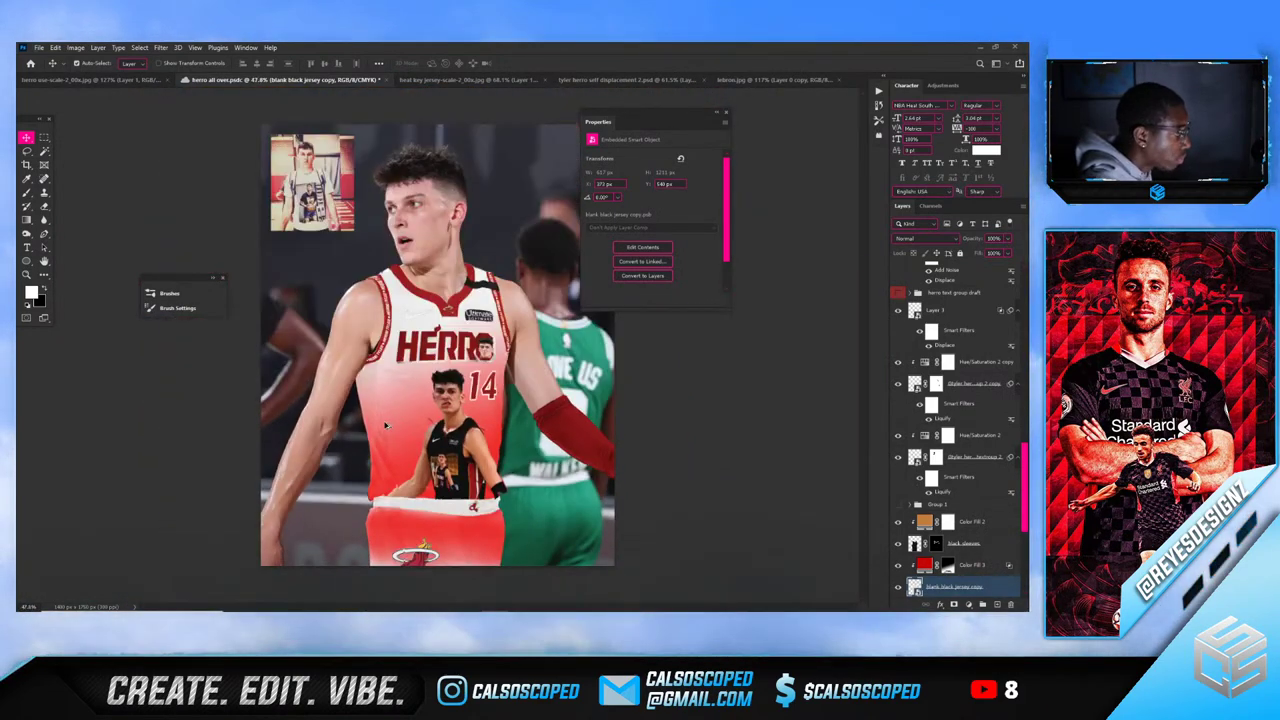
scroll(386, 425, "up", 2)
Set the red Color Fill 3 layer above the jersey to dark maroon 451b1c and close the layer properties
left_click(960, 565)
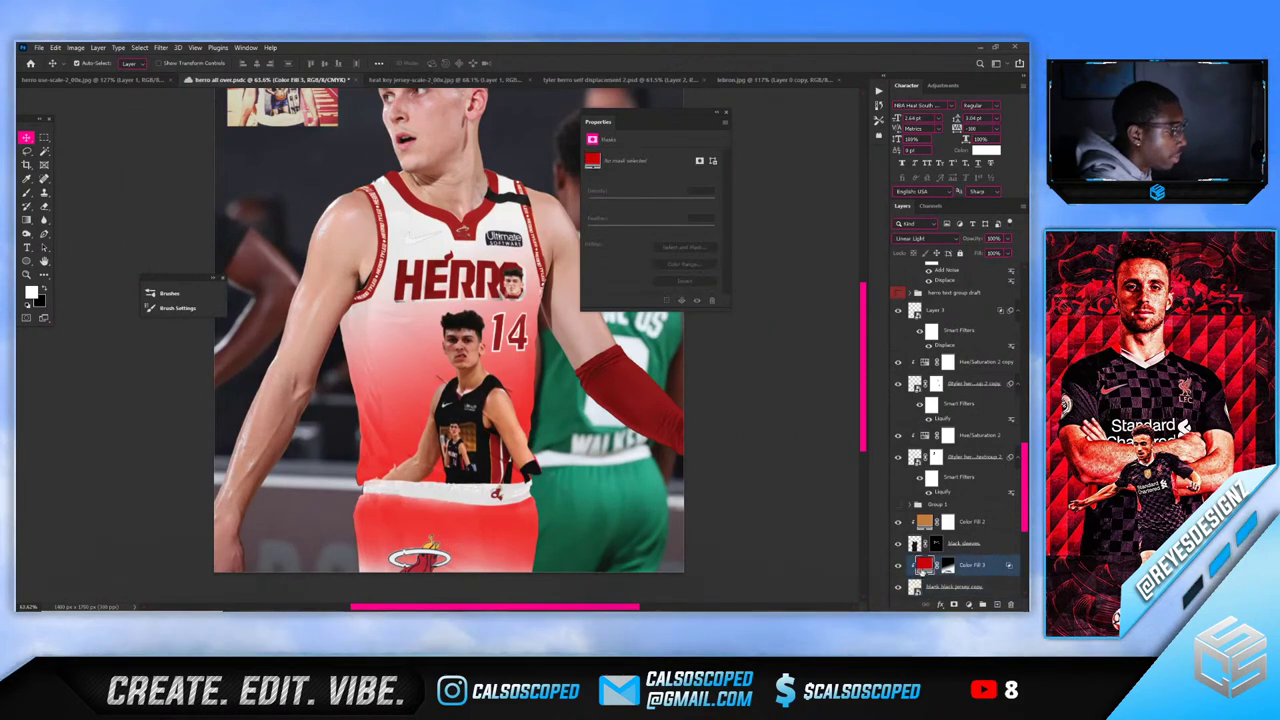
double_click(923, 565)
type("730505")
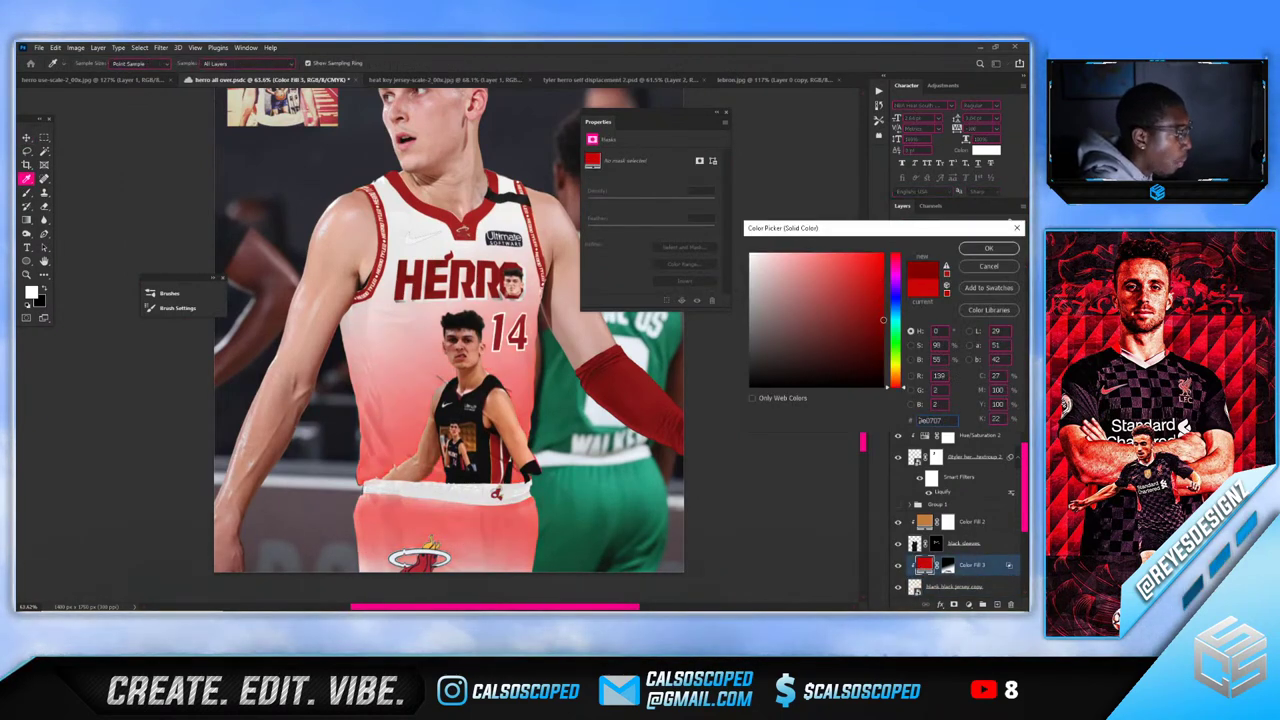
mouse_move(878, 291)
left_mouse_down()
mouse_move(831, 346)
mouse_move(808, 283)
mouse_move(858, 352)
mouse_move(873, 351)
mouse_move(849, 339)
mouse_move(882, 313)
mouse_move(899, 324)
mouse_move(899, 305)
left_mouse_up()
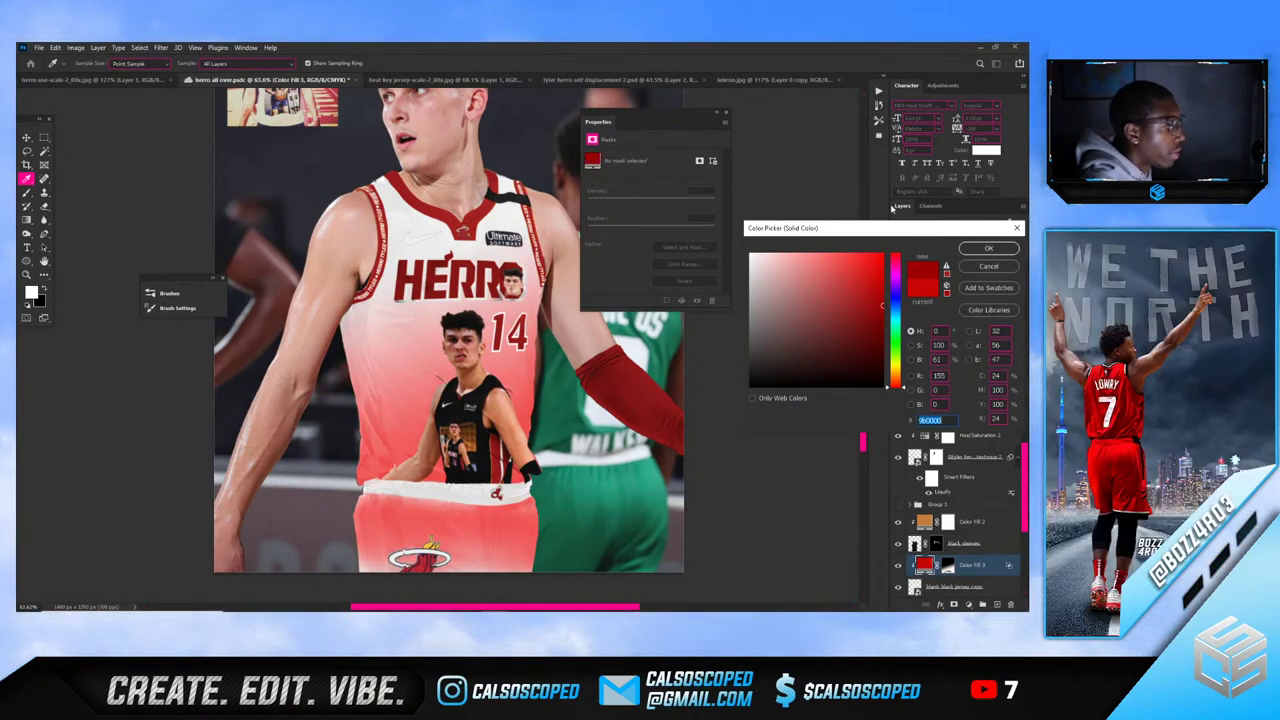
left_click_drag(893, 258, 895, 258)
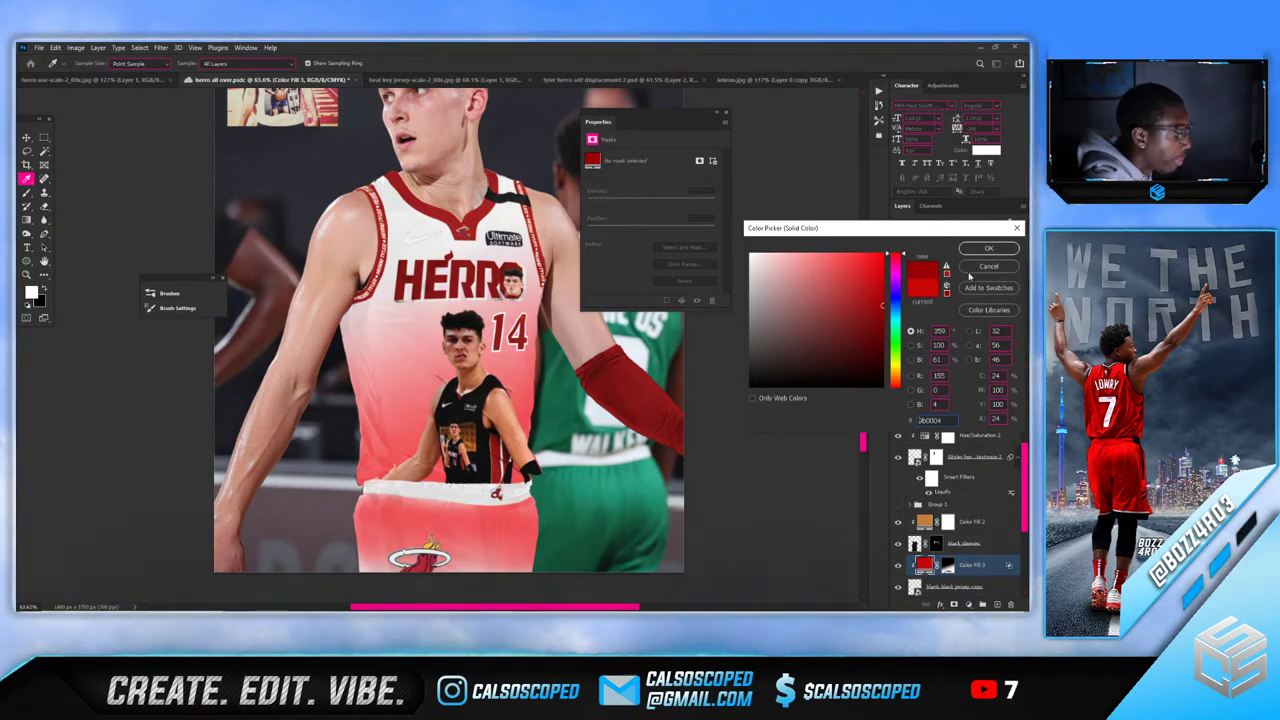
mouse_move(877, 310)
left_mouse_down()
mouse_move(849, 314)
mouse_move(885, 229)
mouse_move(771, 240)
mouse_move(797, 351)
mouse_move(785, 350)
mouse_move(830, 350)
left_mouse_up()
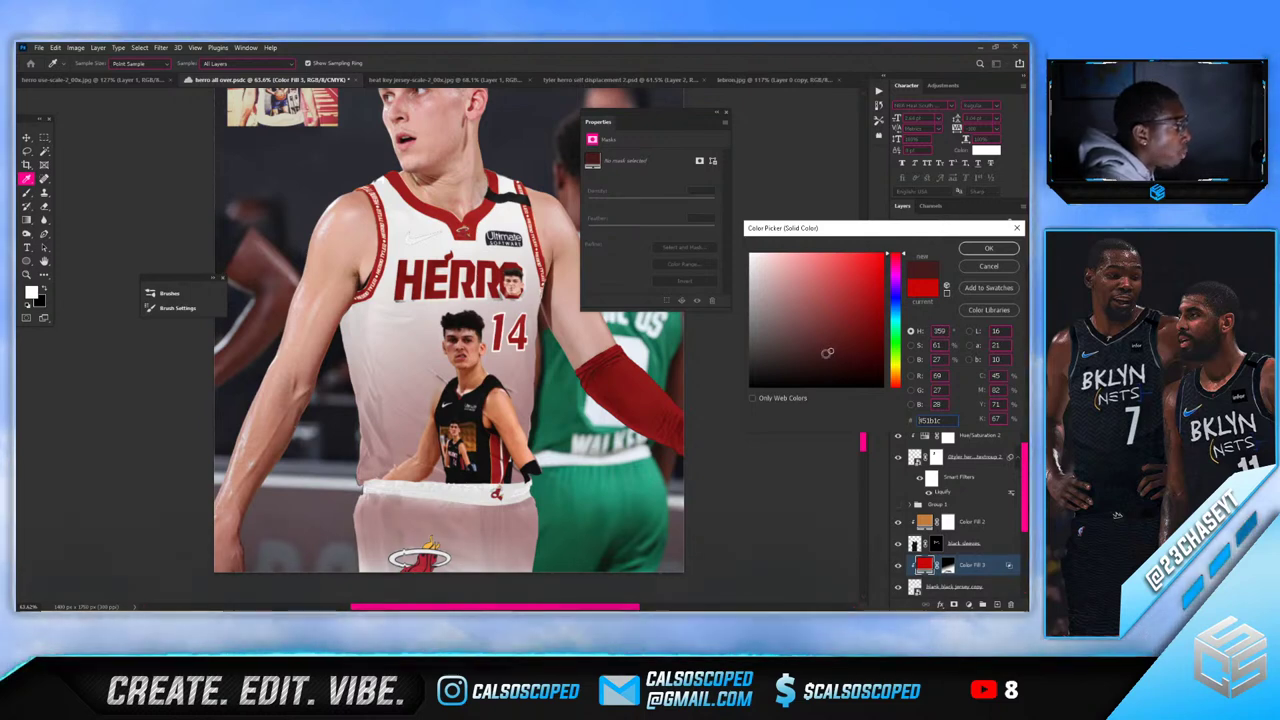
left_click(966, 251)
left_click(726, 112)
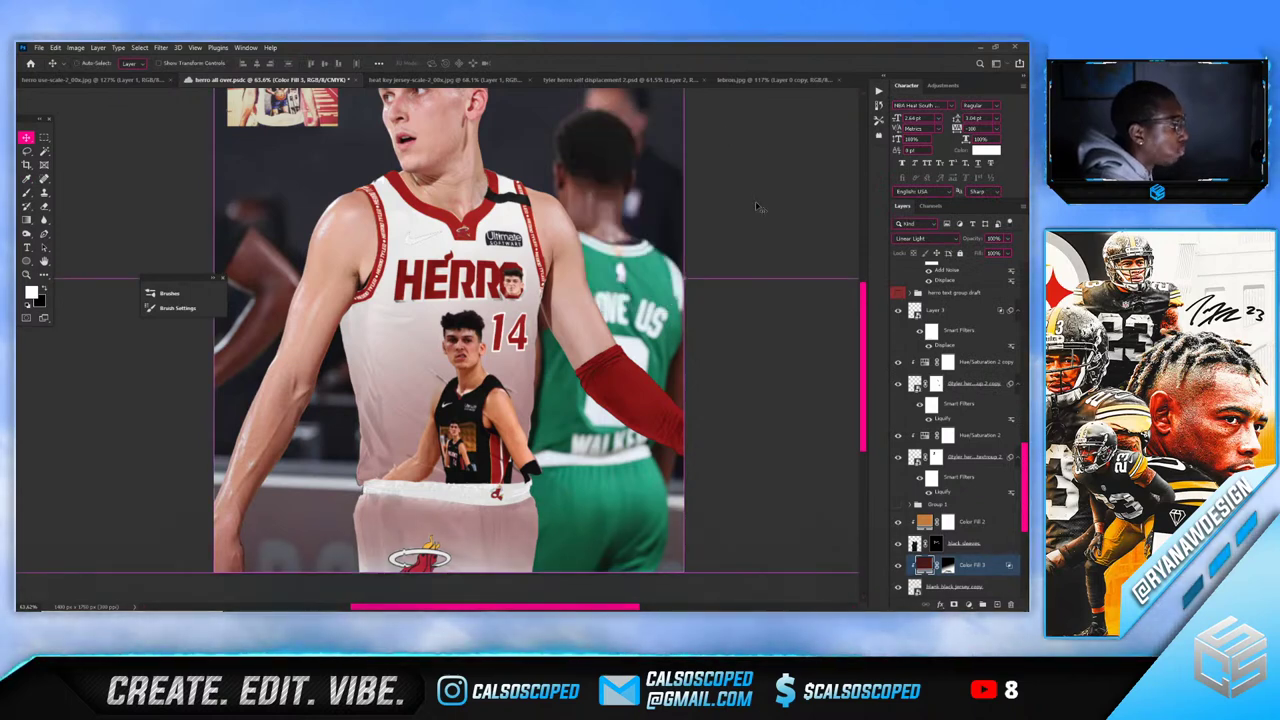
Undo the maroon fill colour and the white jersey update, and review the whole composition
key("ctrl+z")
key("ctrl+z")
key("ctrl+0")
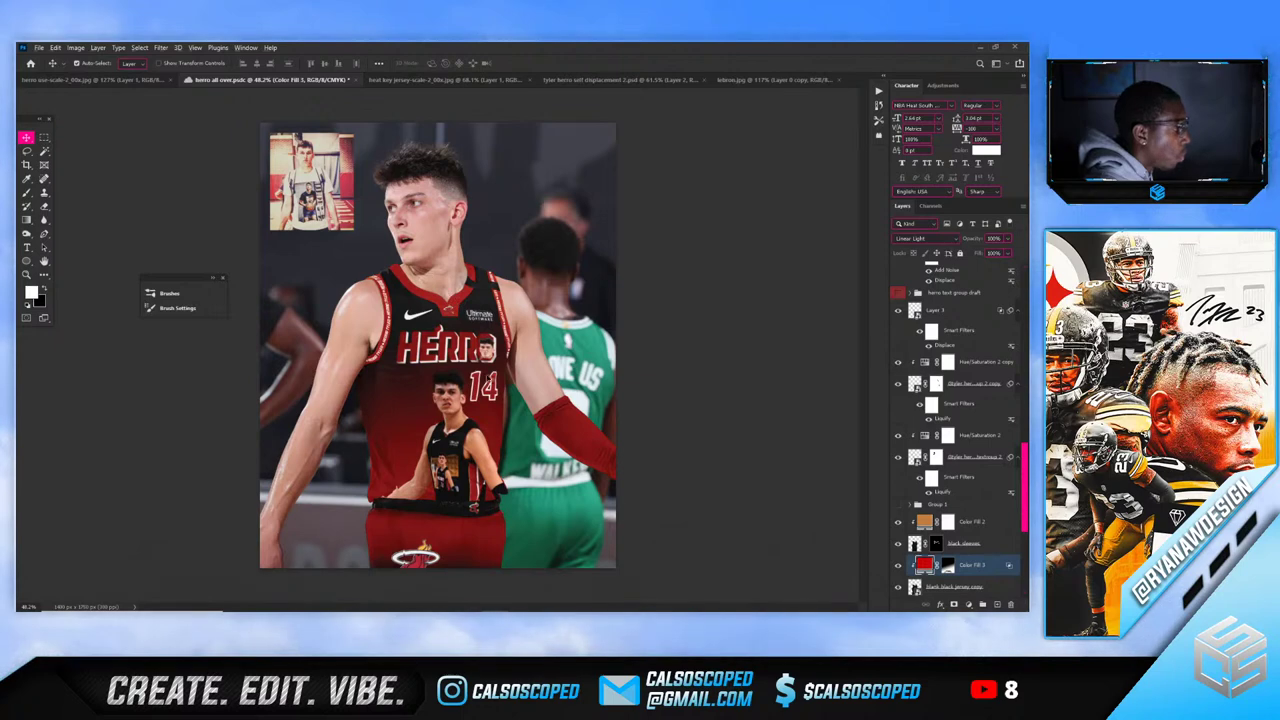
scroll(461, 286, "up", 1)
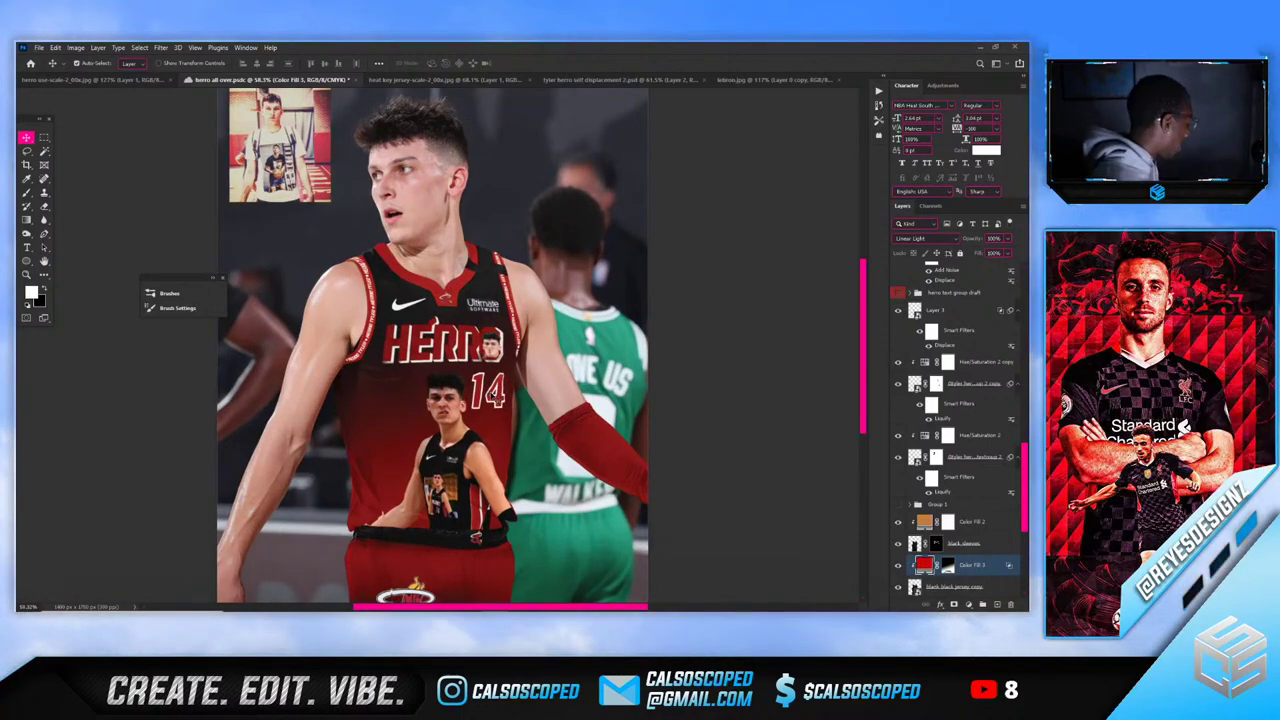
scroll(508, 326, "down", 2)
scroll(560, 420, "up", 3)
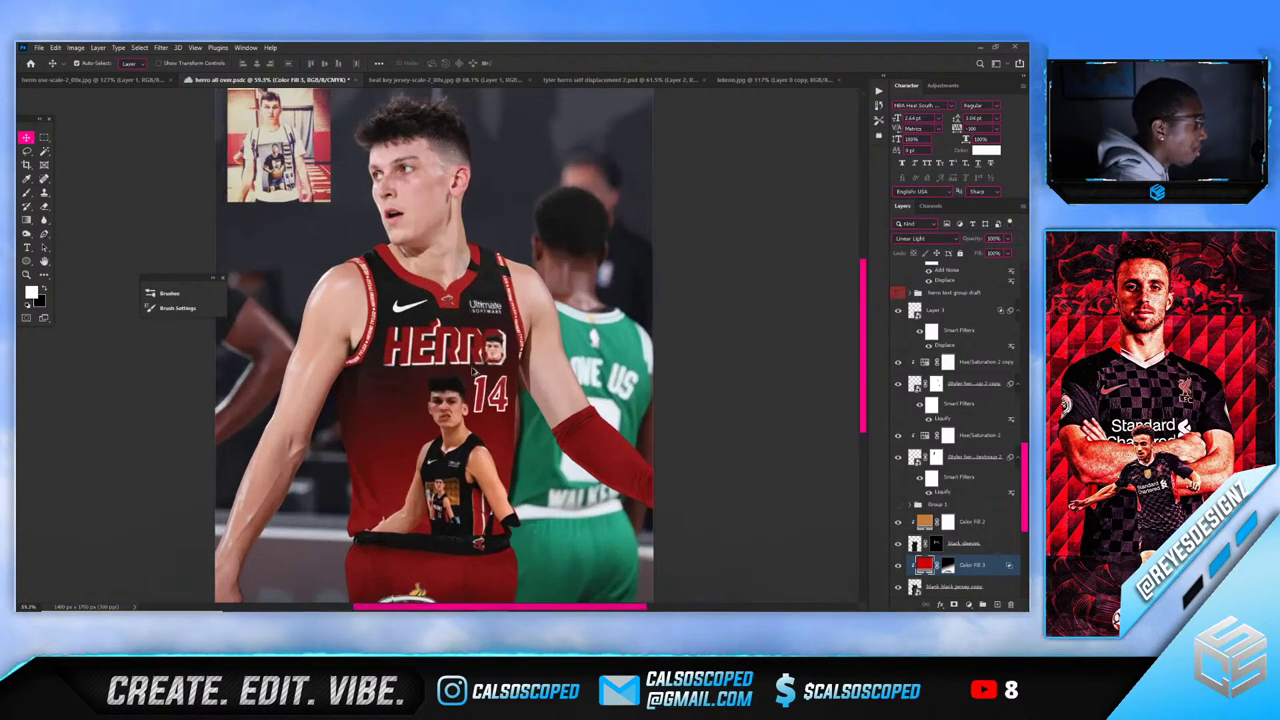
scroll(577, 447, "down", 3)
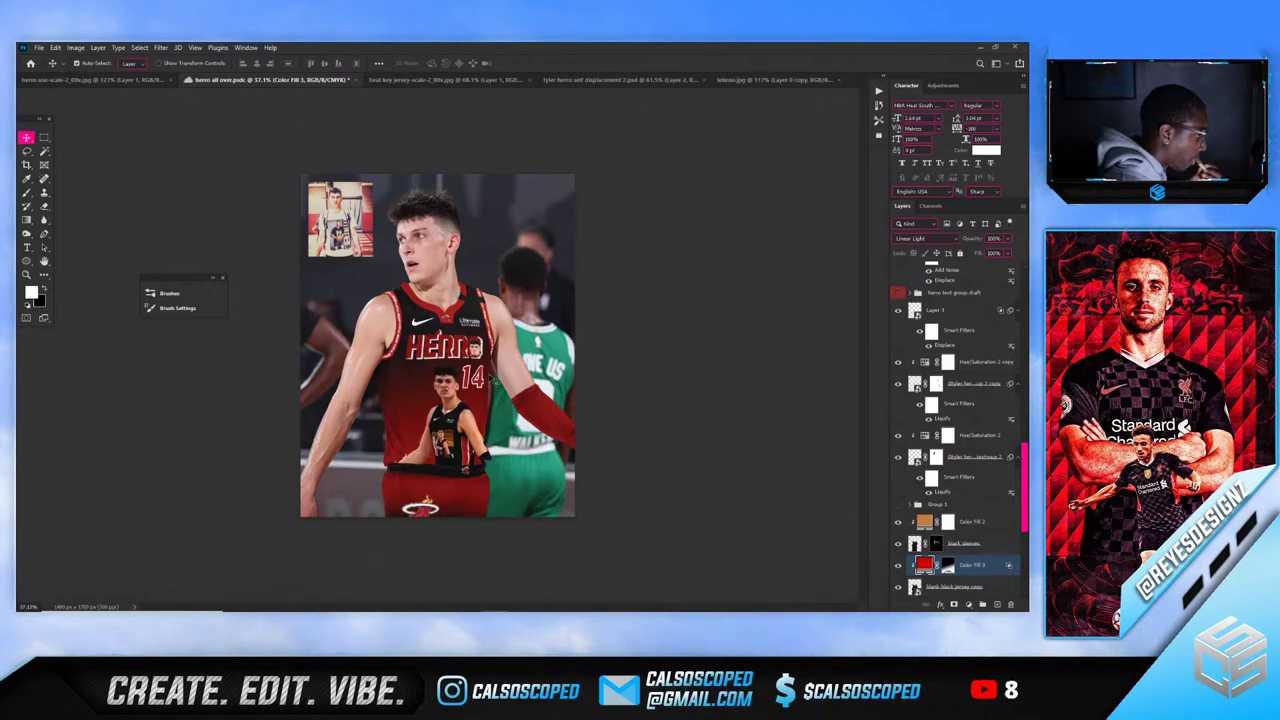
left_click(362, 249)
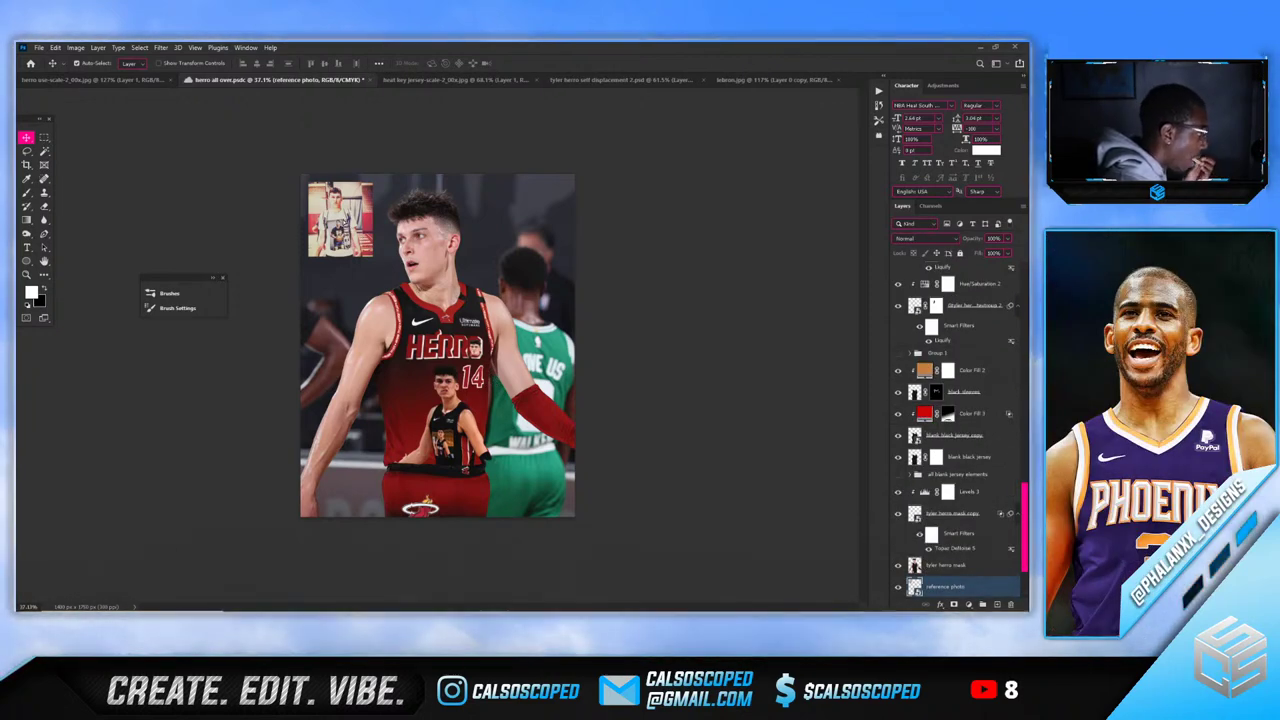
mouse_move(328, 204)
left_mouse_down()
mouse_move(360, 204)
mouse_move(343, 206)
left_mouse_up()
key("ctrl+z")
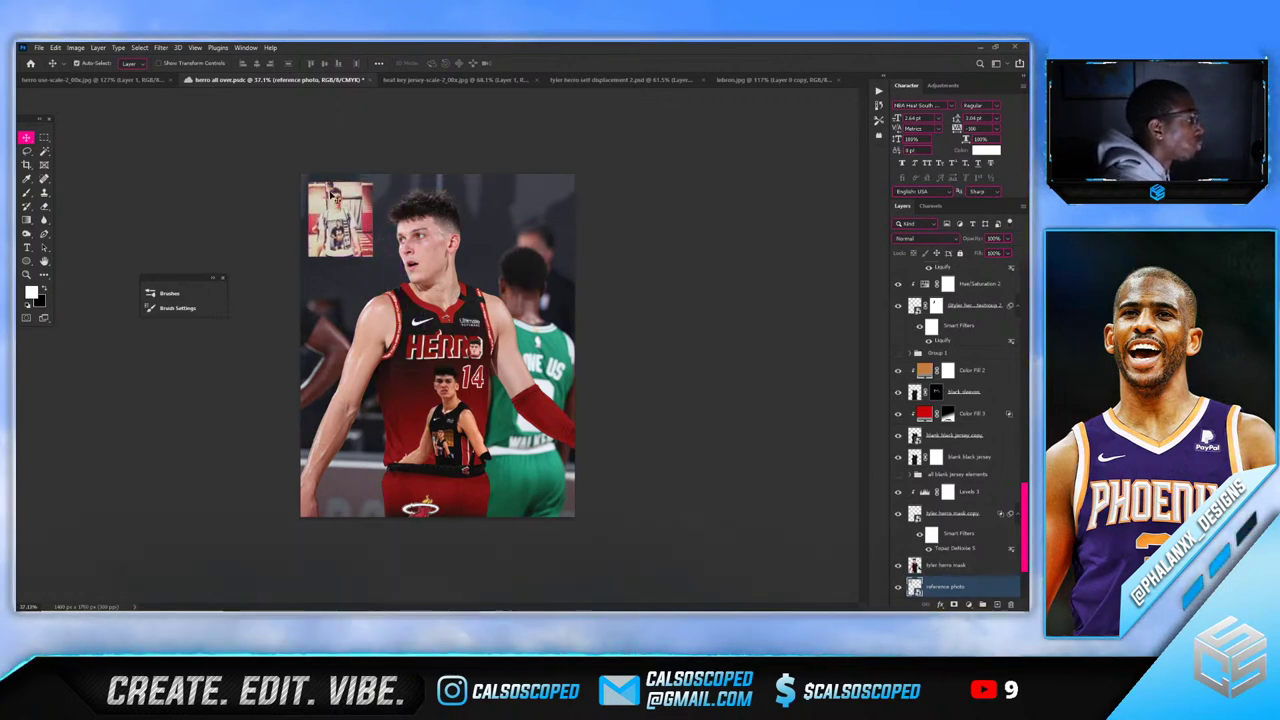
Compare the small reference photo with the jersey design, both up close and in the full composition
key("ctrl+plus")
scroll(340, 214, "up", 3)
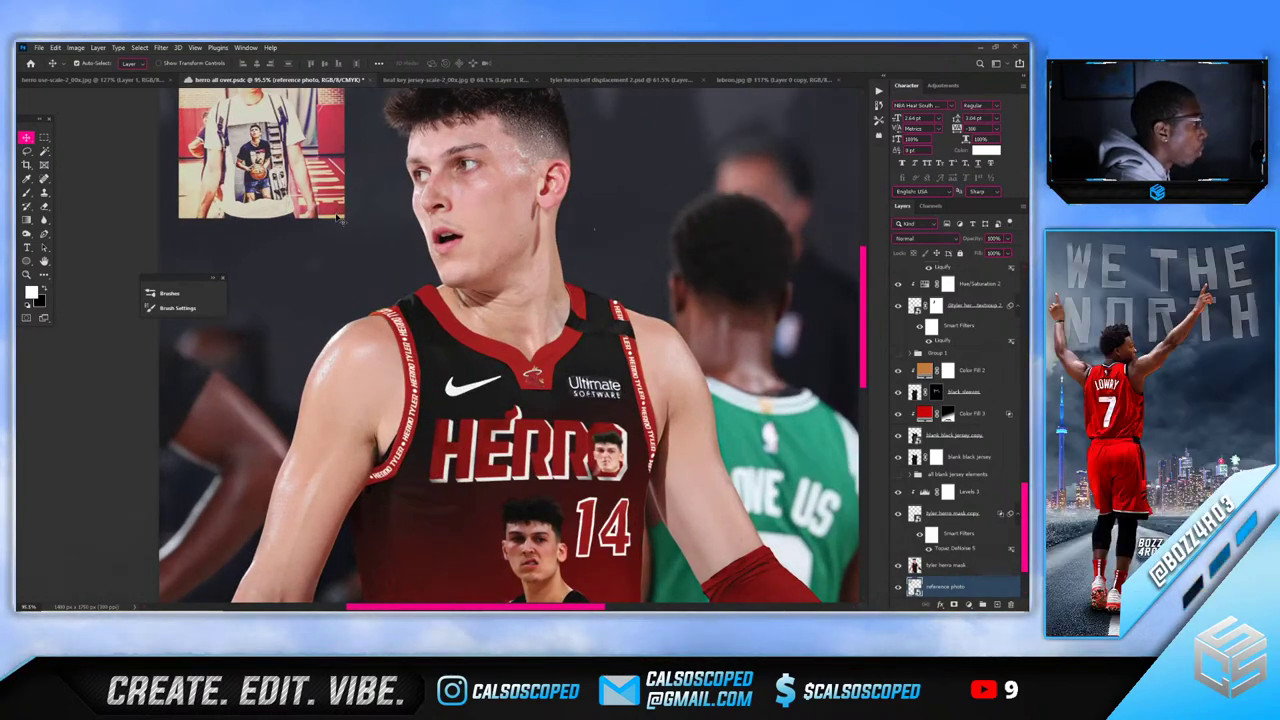
scroll(330, 218, "down", 3)
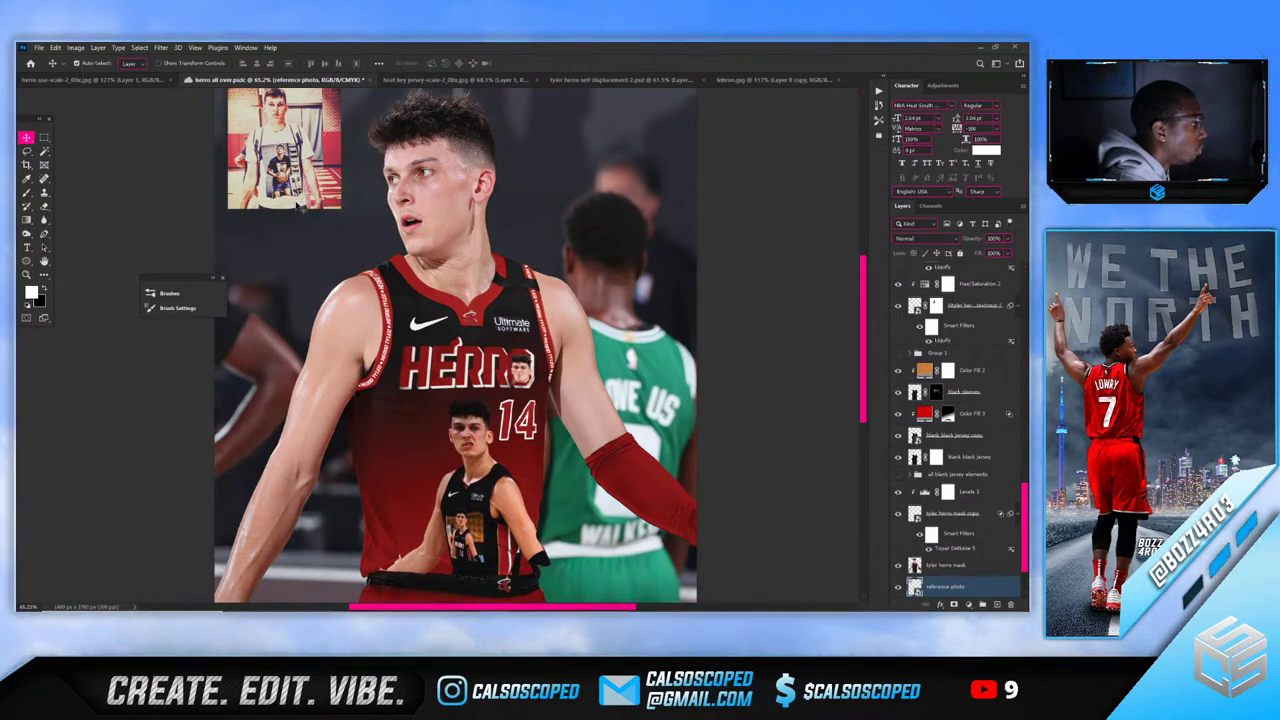
scroll(301, 208, "up", 1)
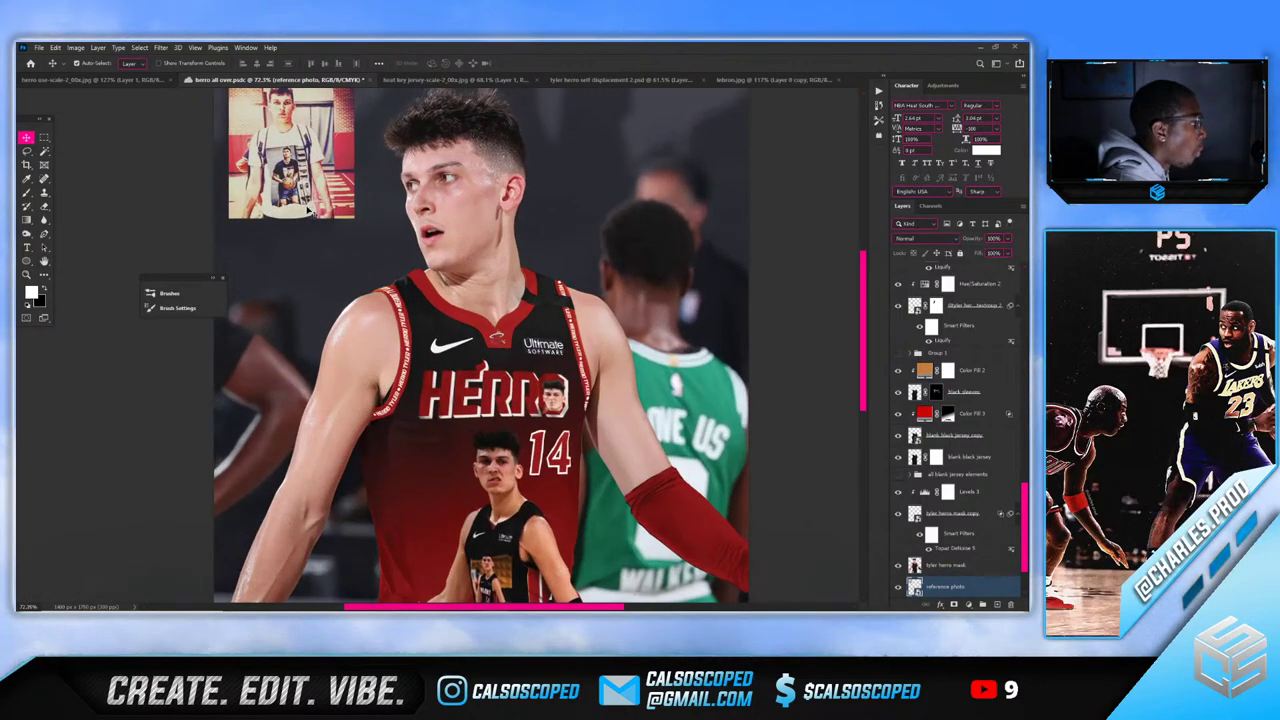
scroll(307, 211, "down", 3)
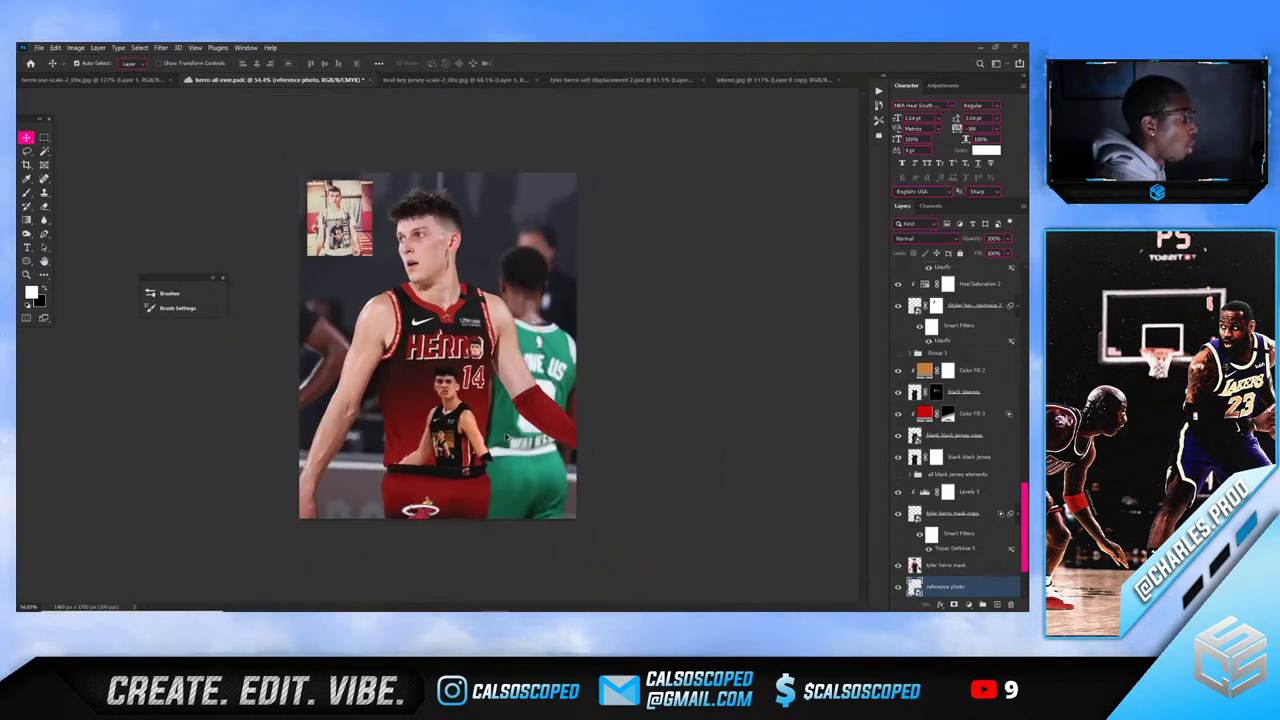
scroll(505, 438, "down", 1)
scroll(397, 275, "up", 2)
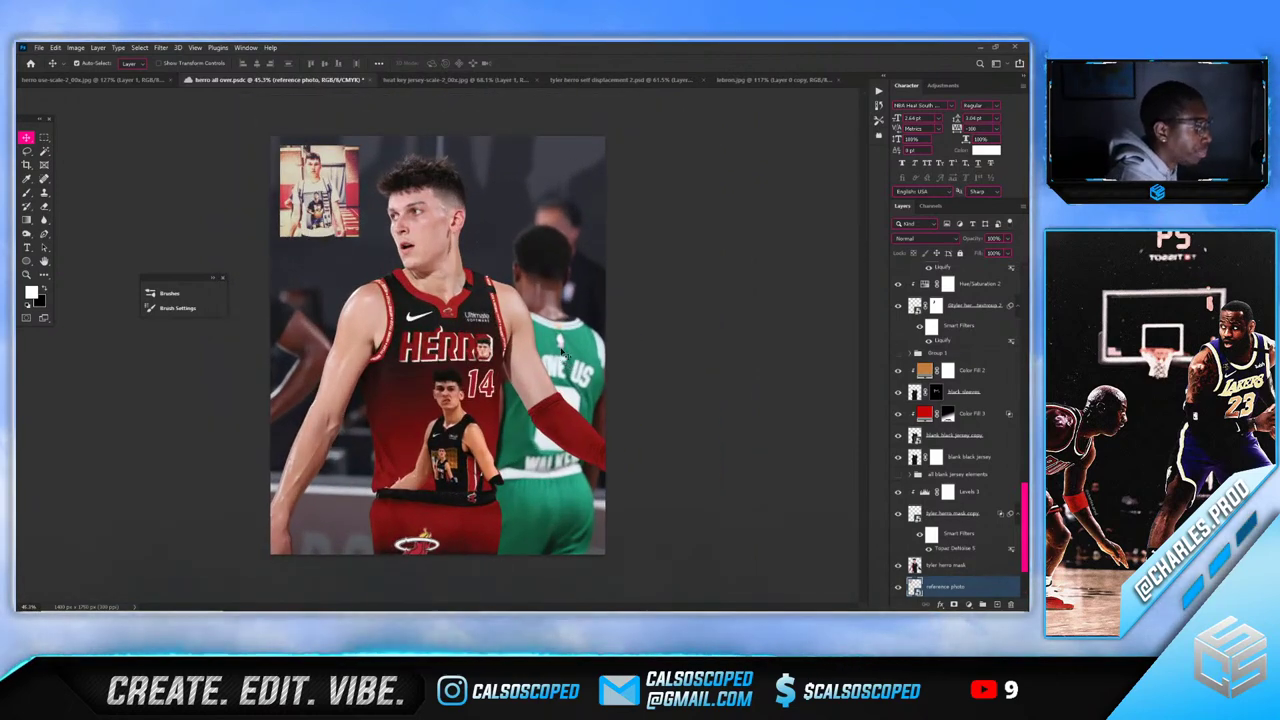
Examine the jersey lettering, the printed player cutout and the red arm sleeve at different magnifications
left_click(444, 212)
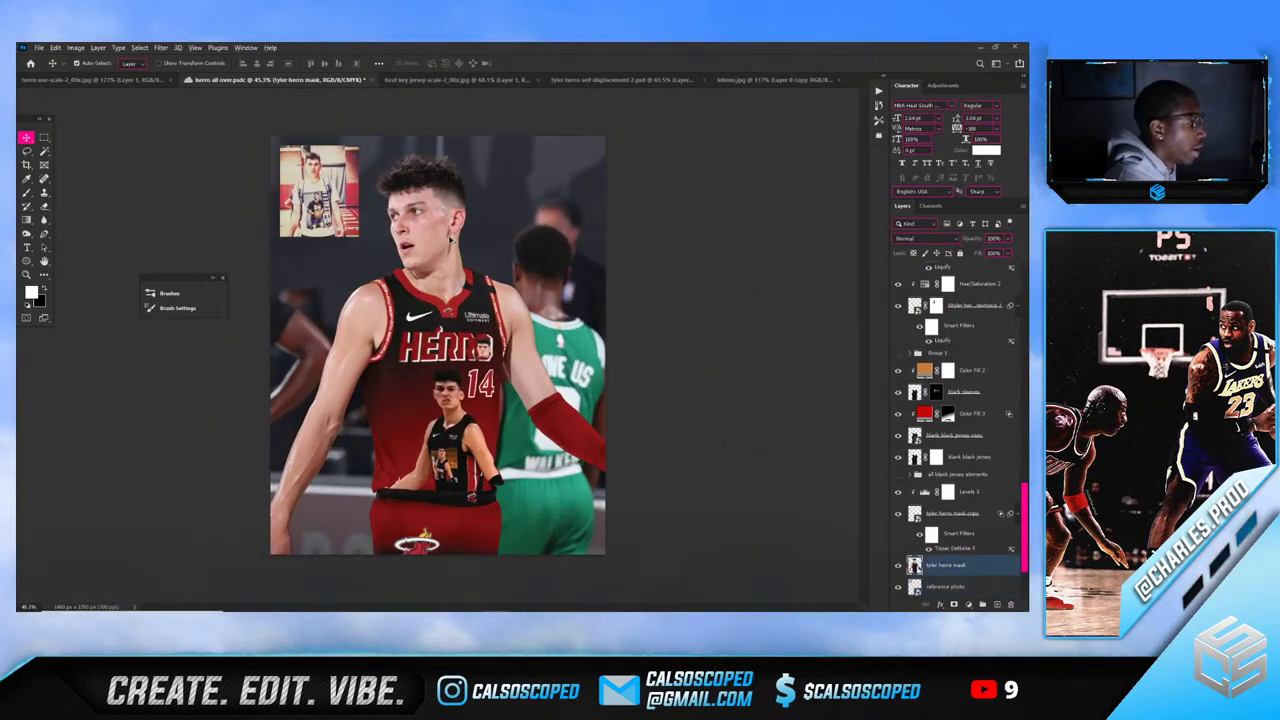
scroll(448, 239, "up", 1)
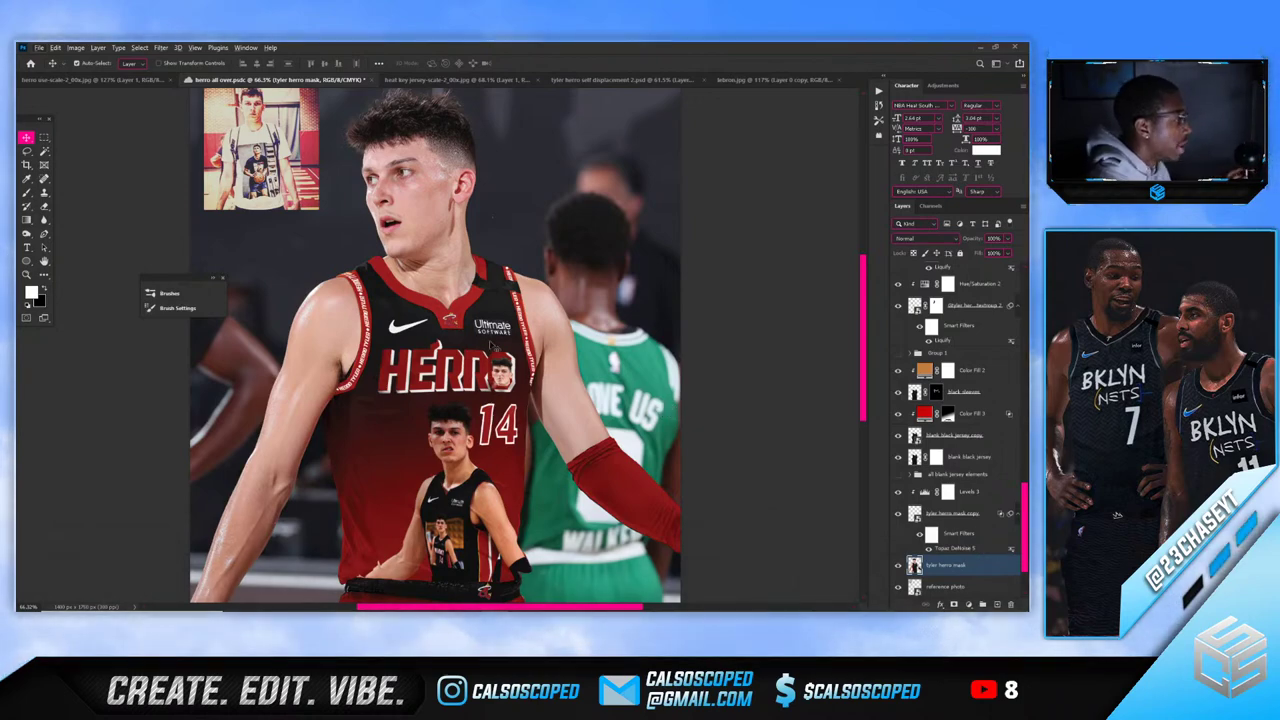
scroll(462, 310, "down", 3)
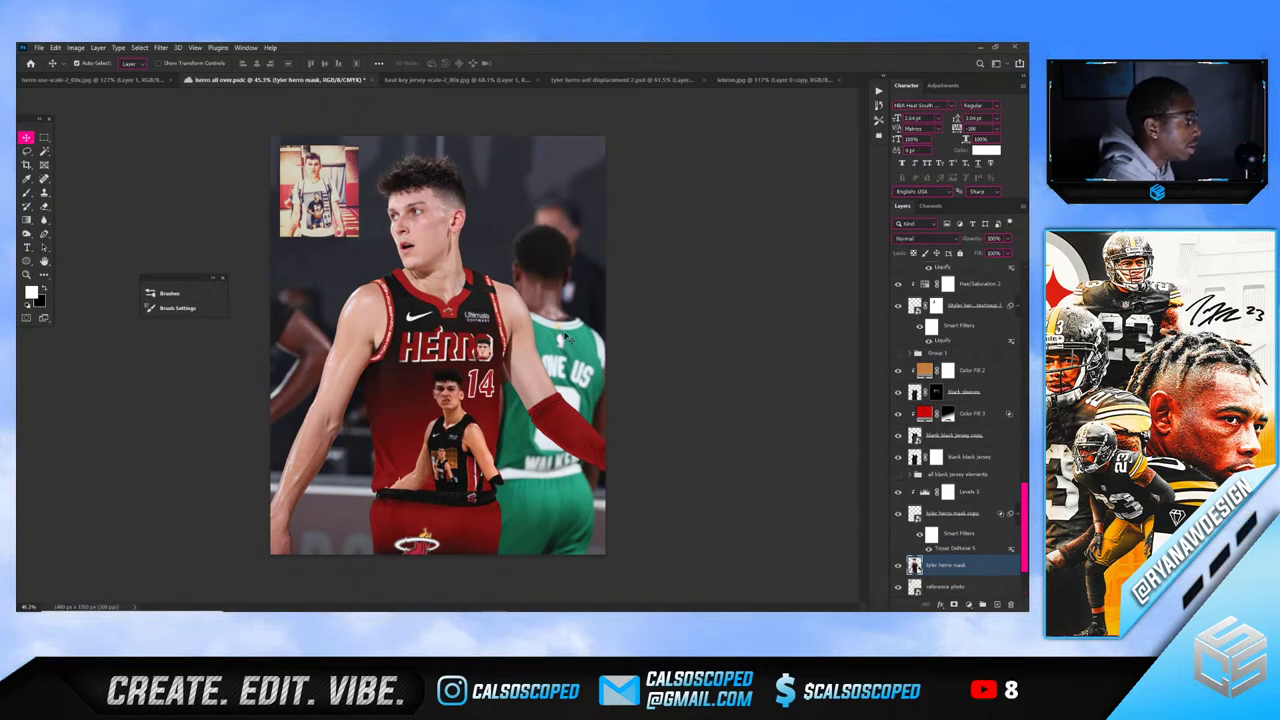
scroll(505, 228, "up", 1)
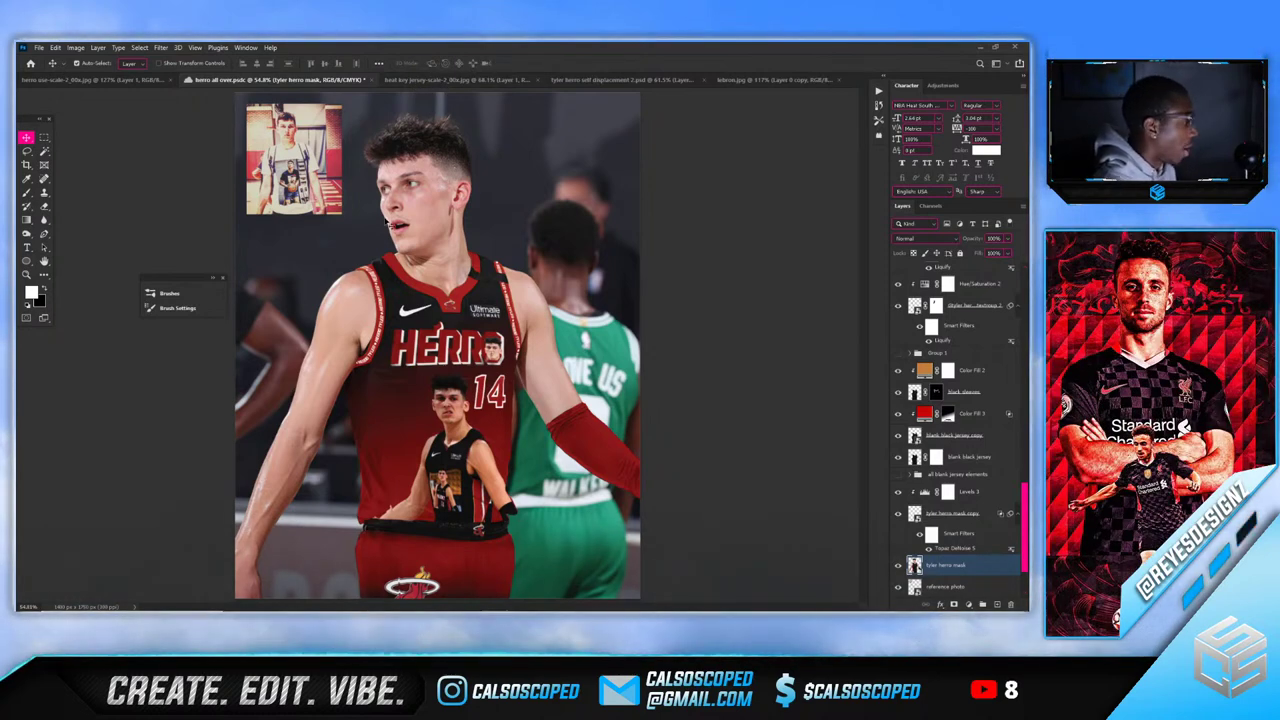
scroll(585, 470, "up", 4)
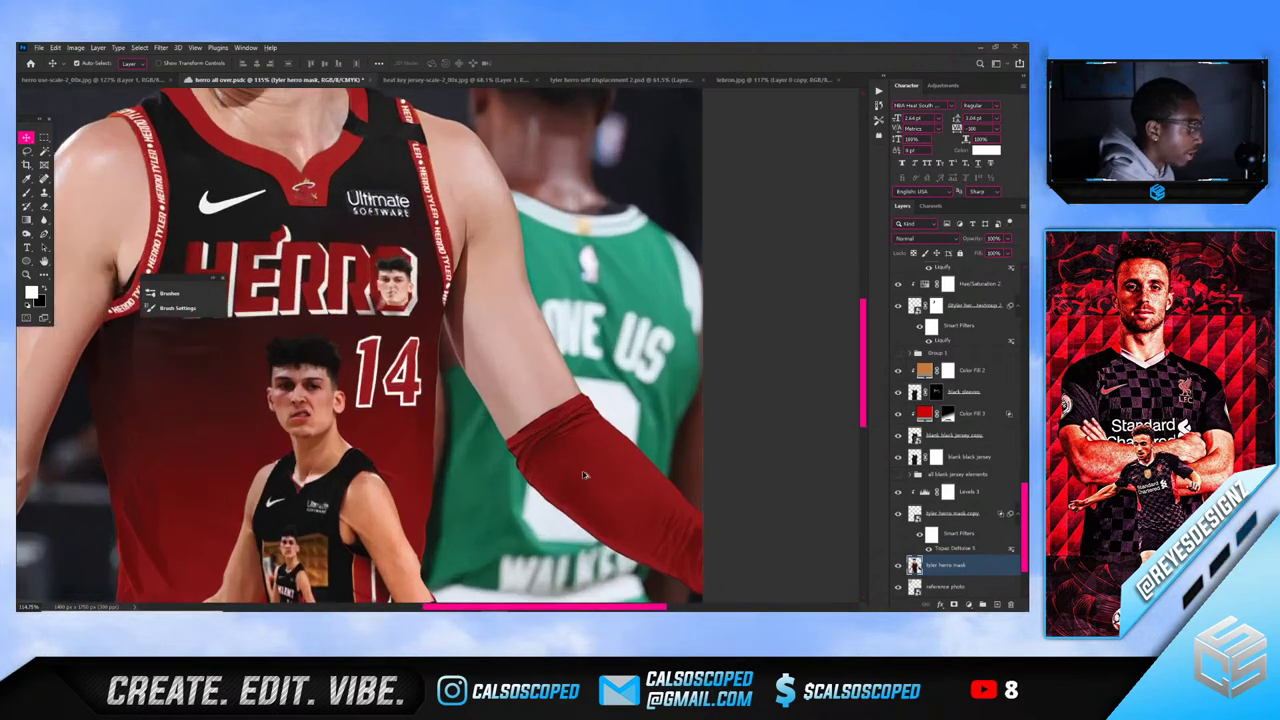
scroll(532, 417, "up", 3)
scroll(545, 420, "down", 3)
left_click(566, 420)
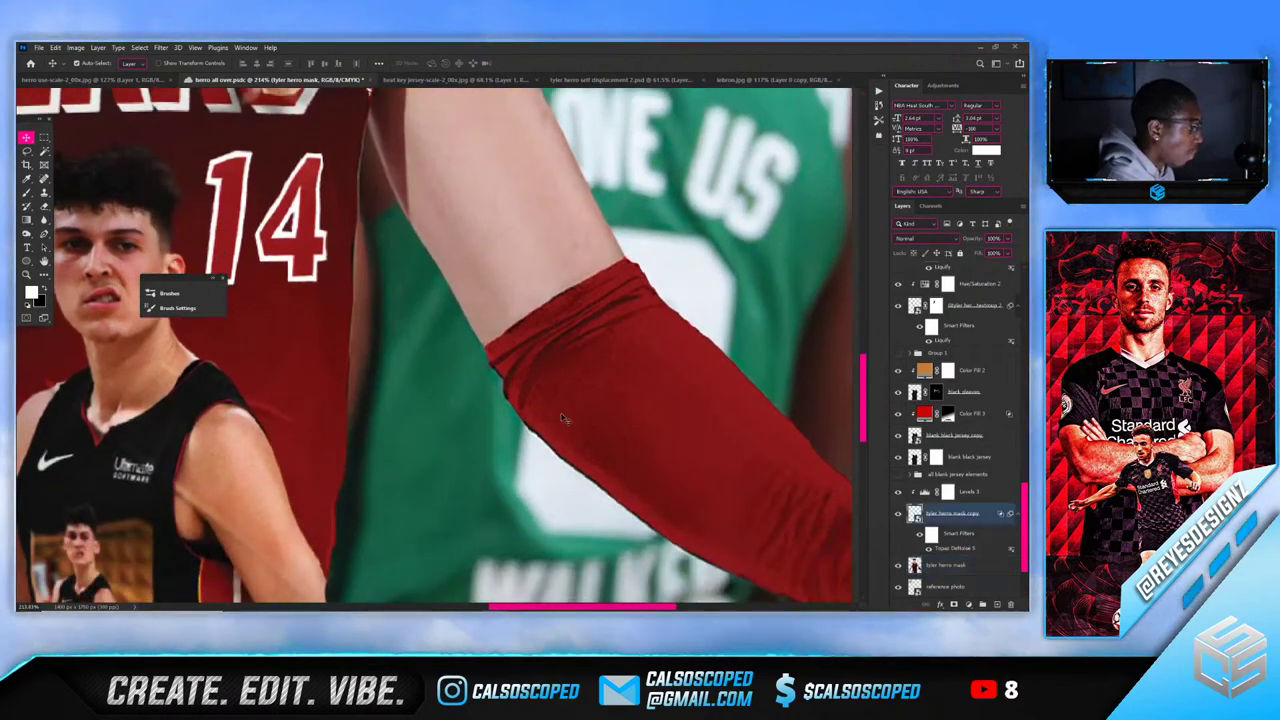
scroll(325, 368, "down", 5)
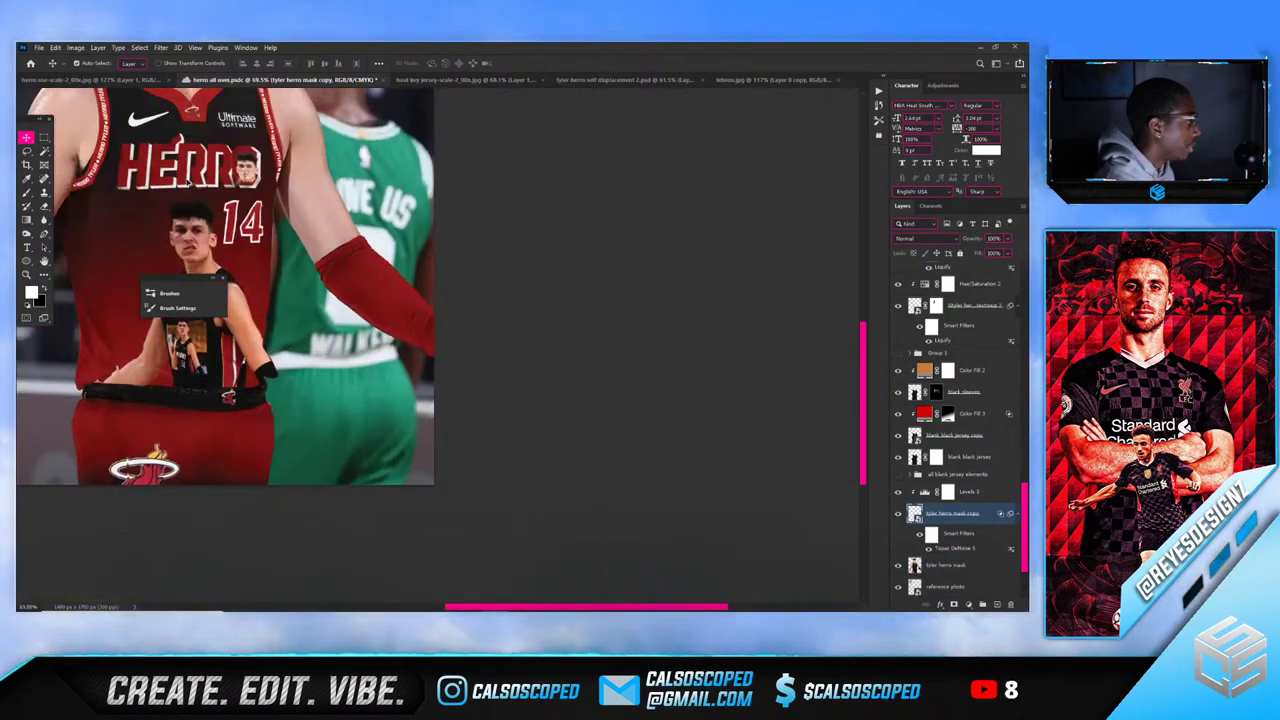
scroll(380, 384, "up", 5)
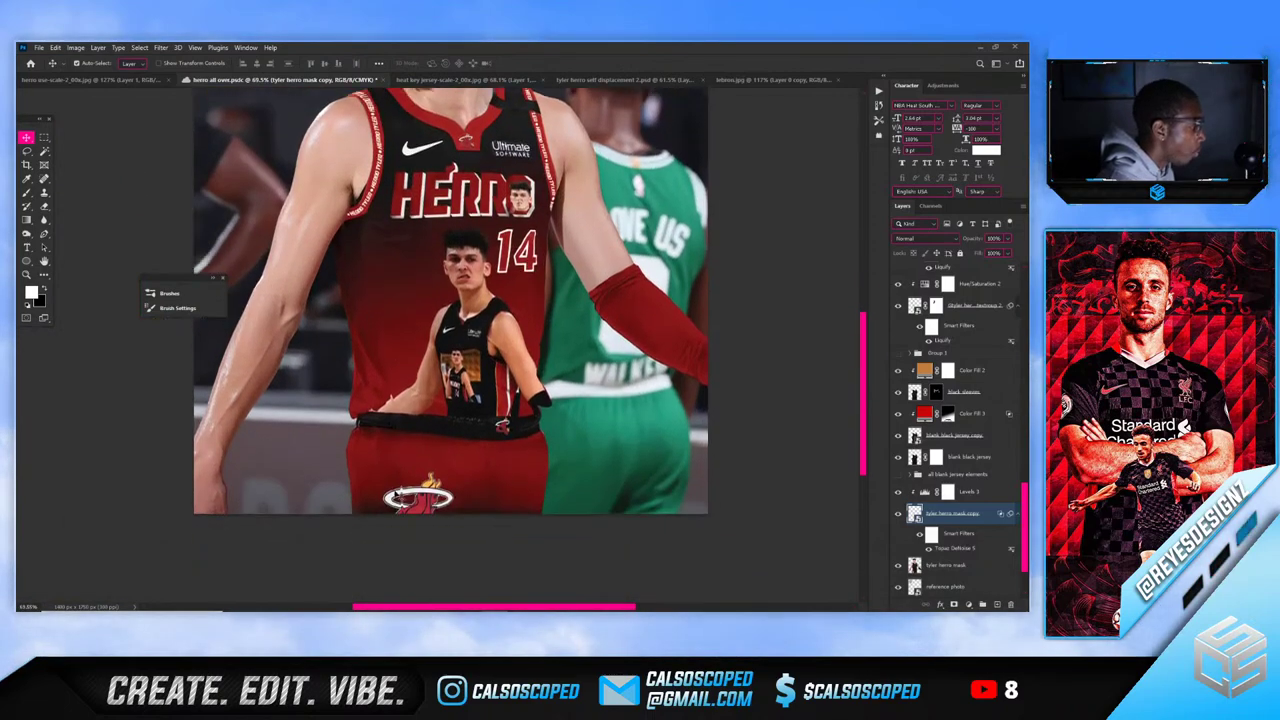
Duplicate the main background copy layer and move the duplicate to the top of the layer stack
scroll(380, 384, "down", 2)
scroll(1003, 543, "down", 3)
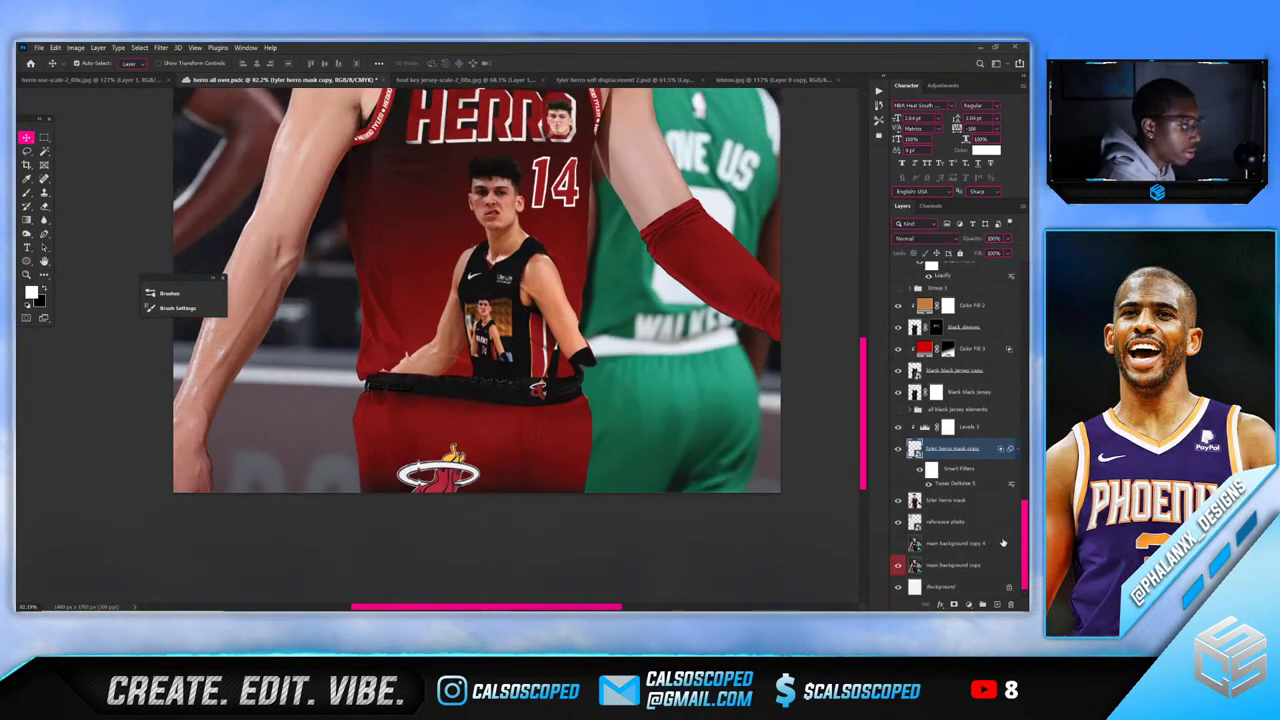
left_click(956, 571)
key("ctrl+j")
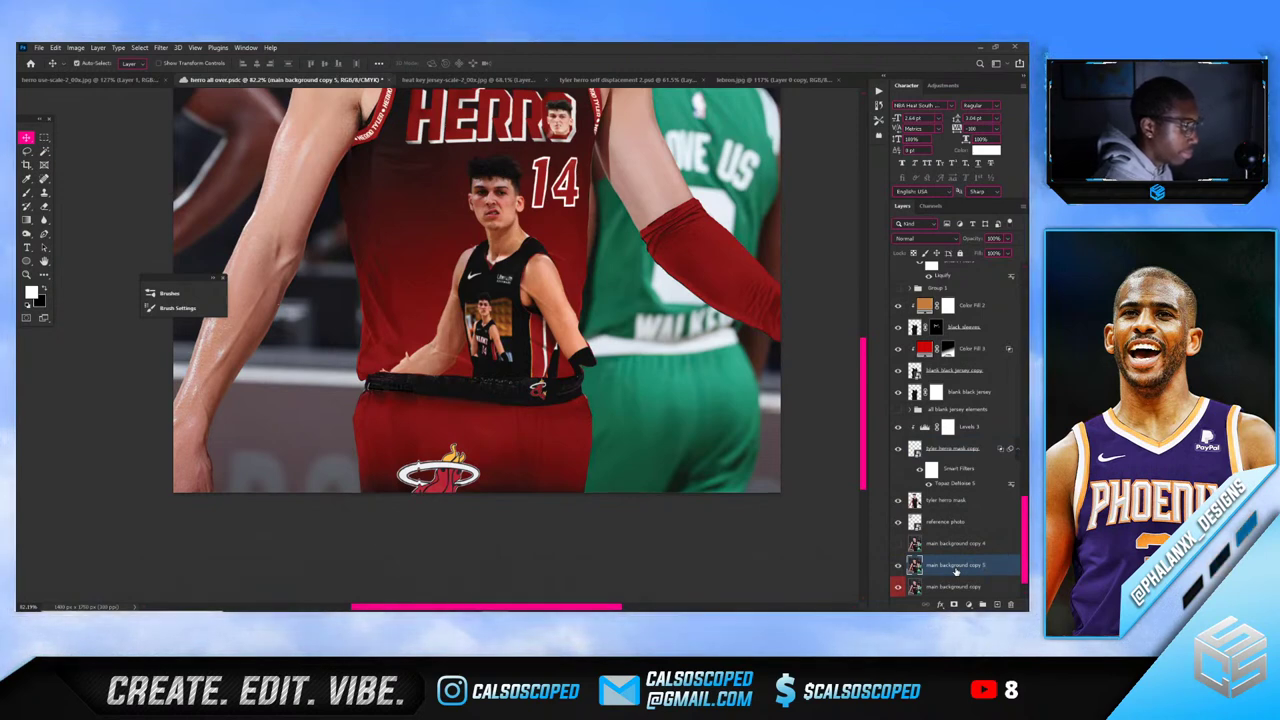
left_click_drag(955, 570, 950, 270)
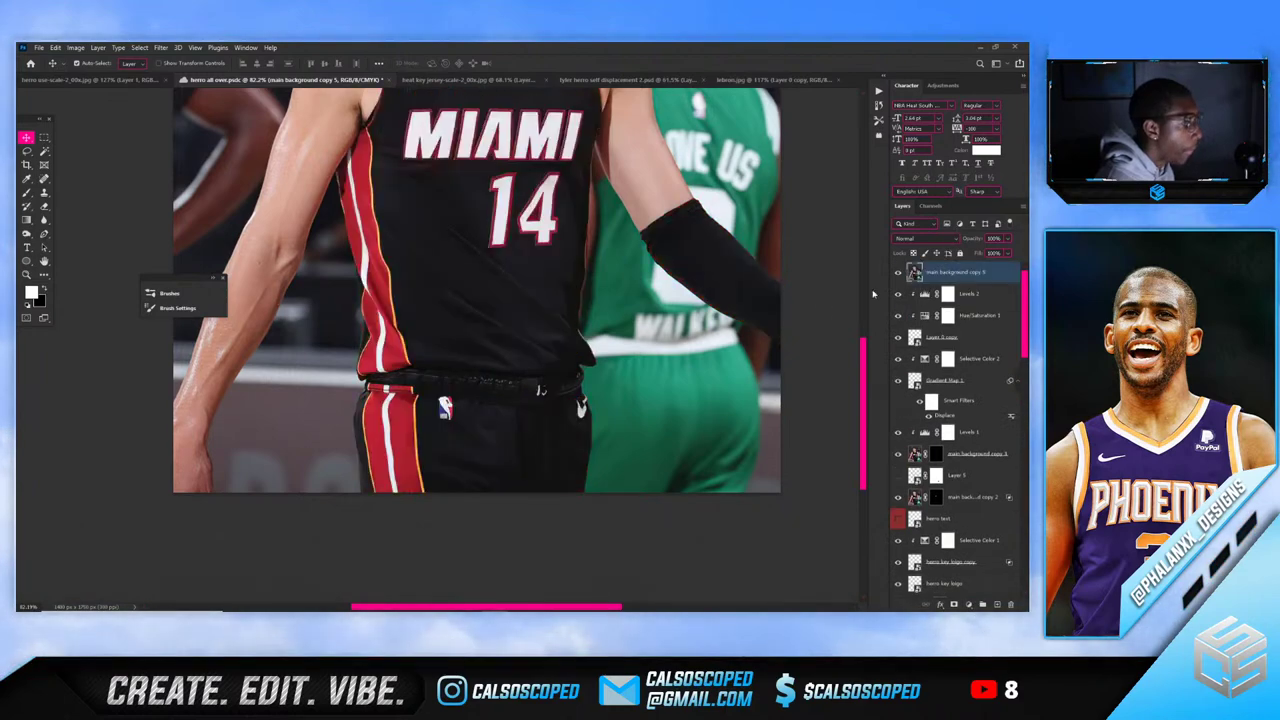
Start a Pen tool path on the edge of the NBA logo on the black shorts
scroll(602, 436, "up", 3)
scroll(325, 398, "up", 6)
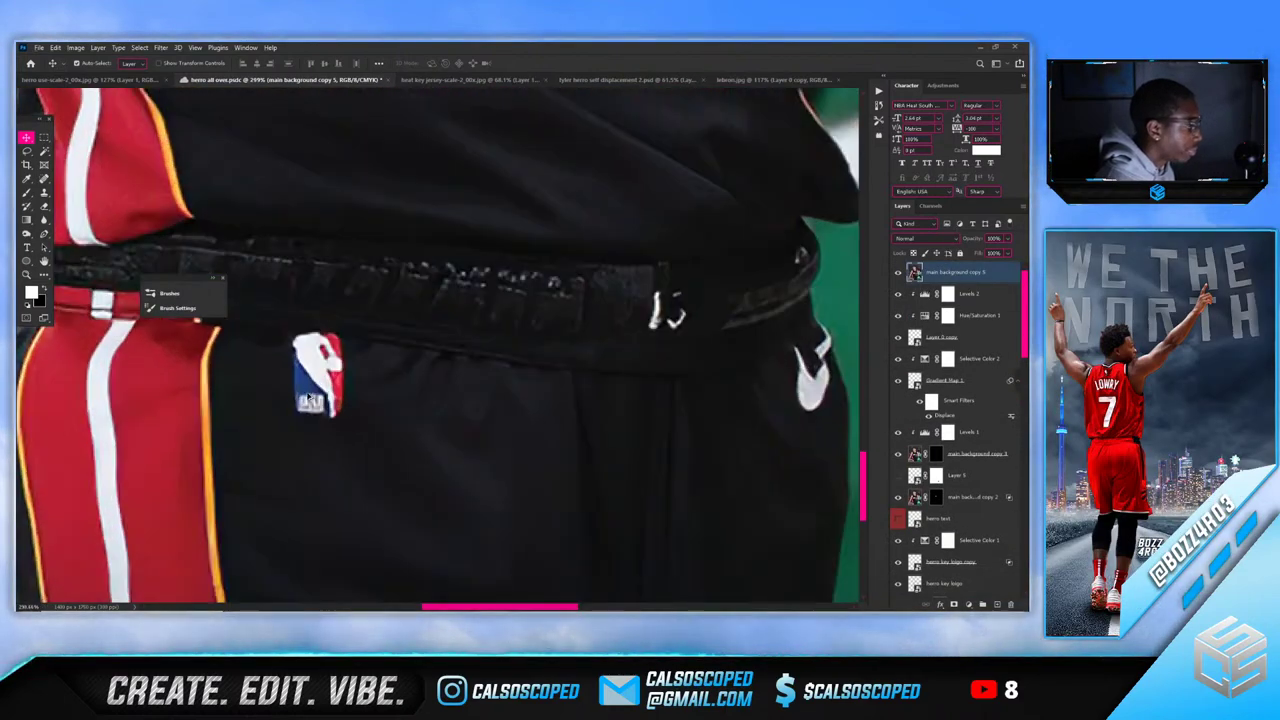
left_click(44, 232)
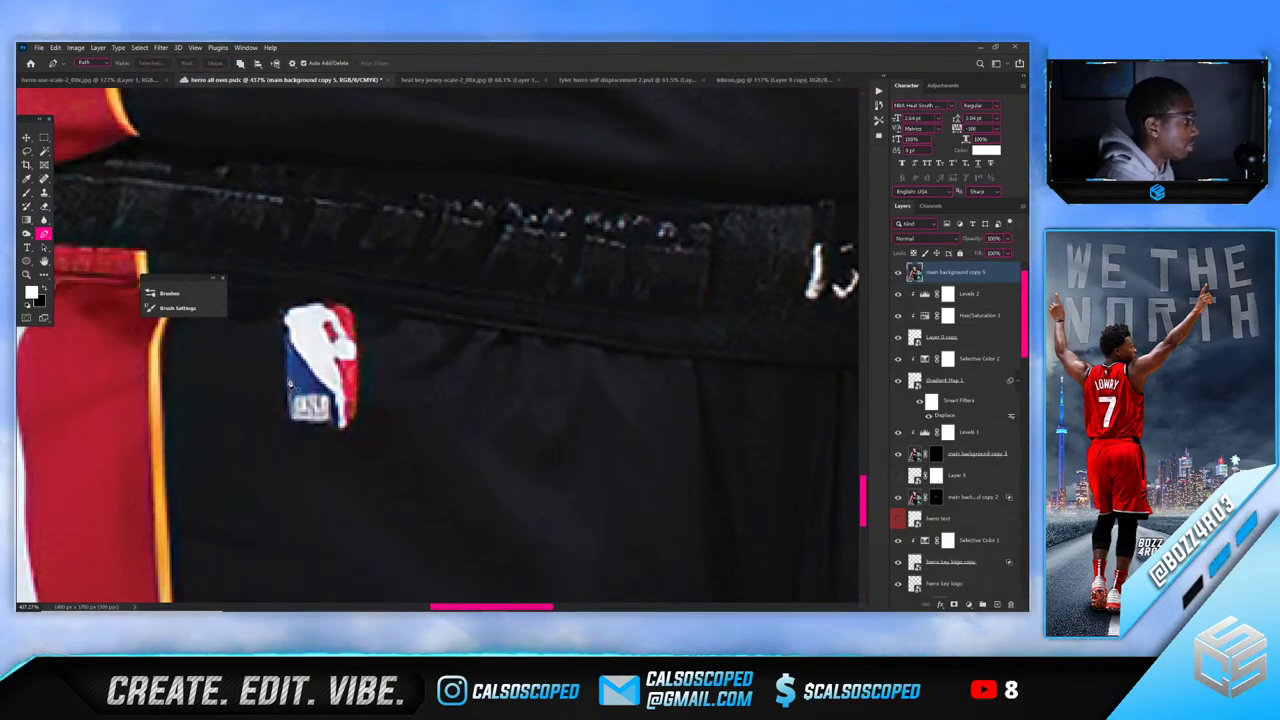
Compare the original black Miami jersey with the red custom design by toggling the visibility of main background copy 5
scroll(290, 380, "down", 10)
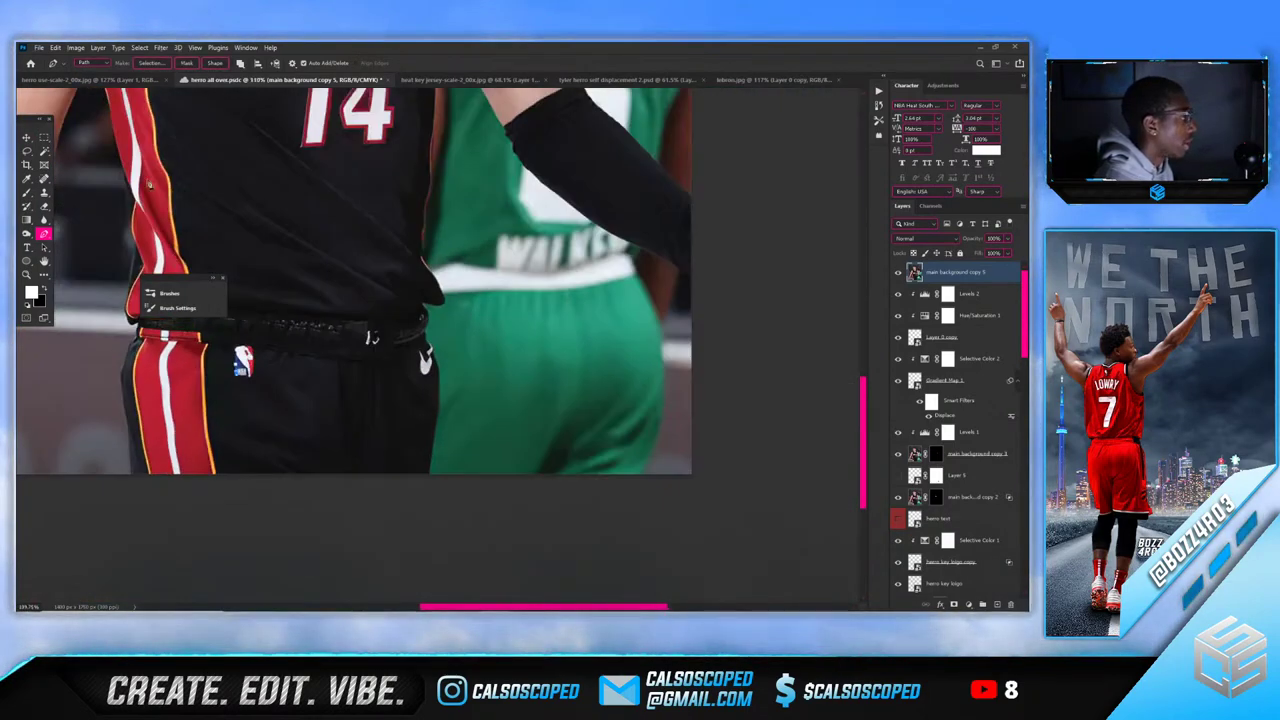
scroll(378, 349, "up", 3)
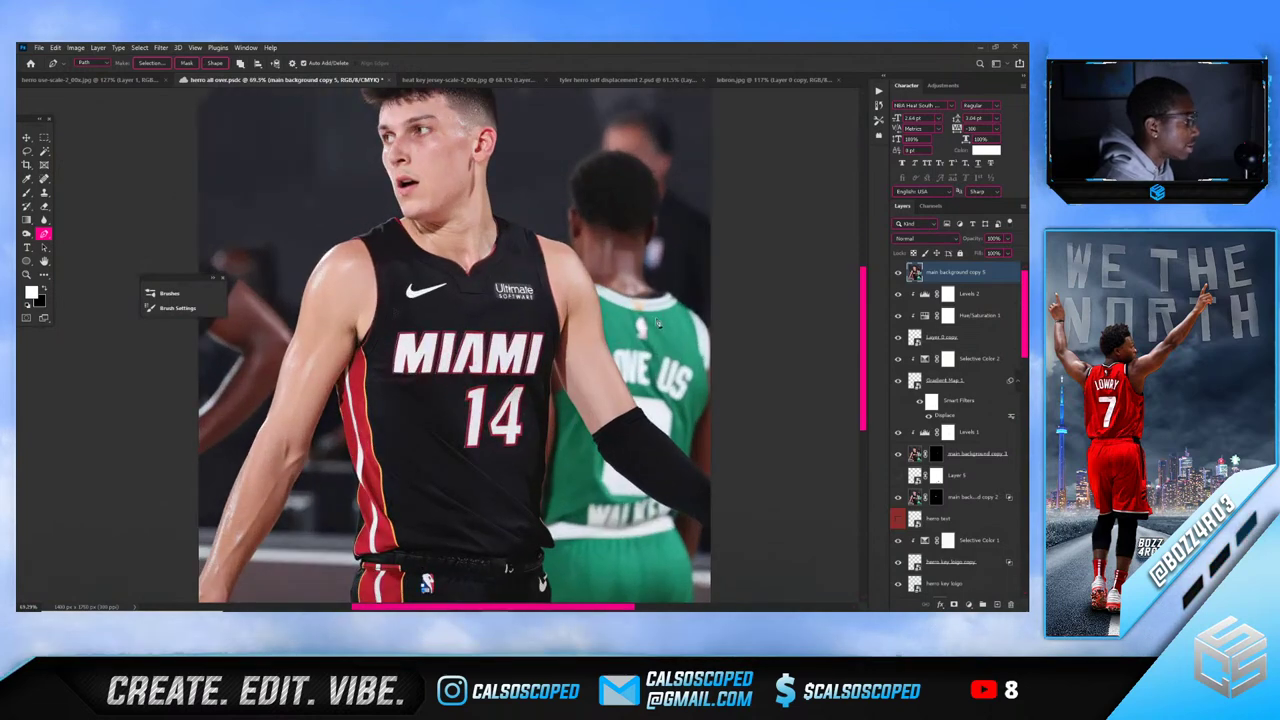
left_click(898, 273)
left_click(898, 273)
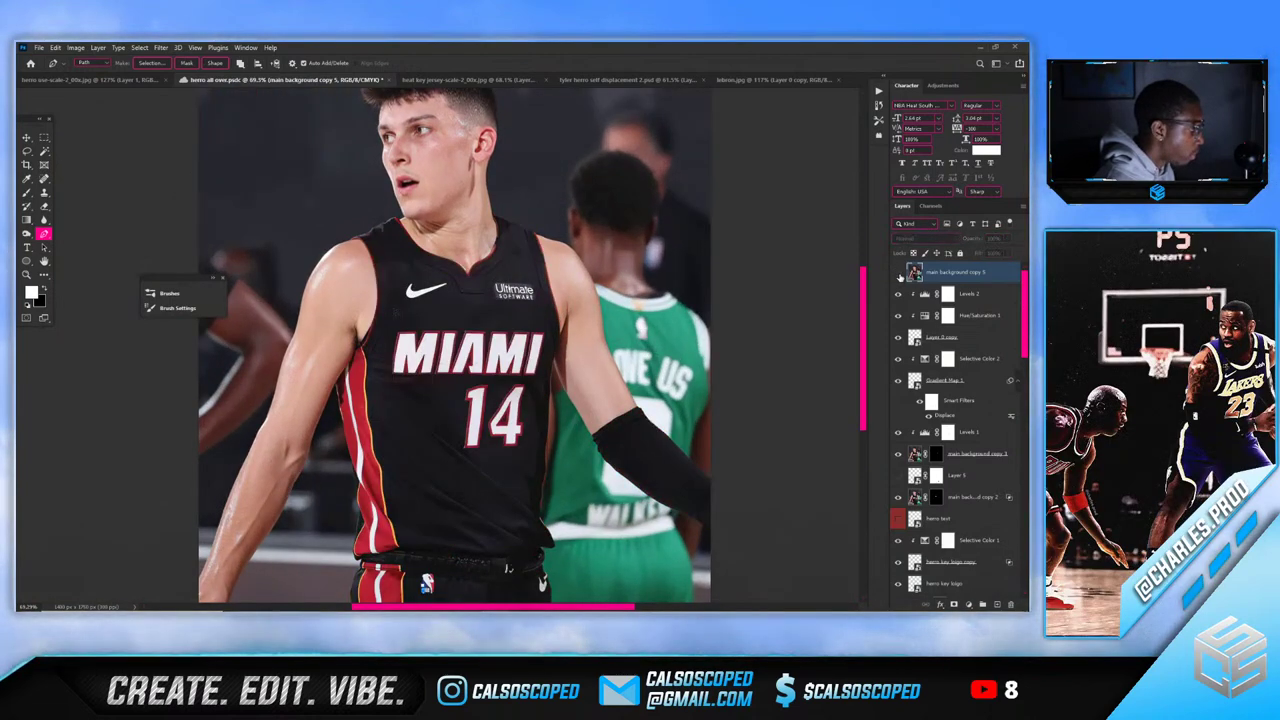
left_click(898, 273)
left_click(898, 273)
left_click(898, 273)
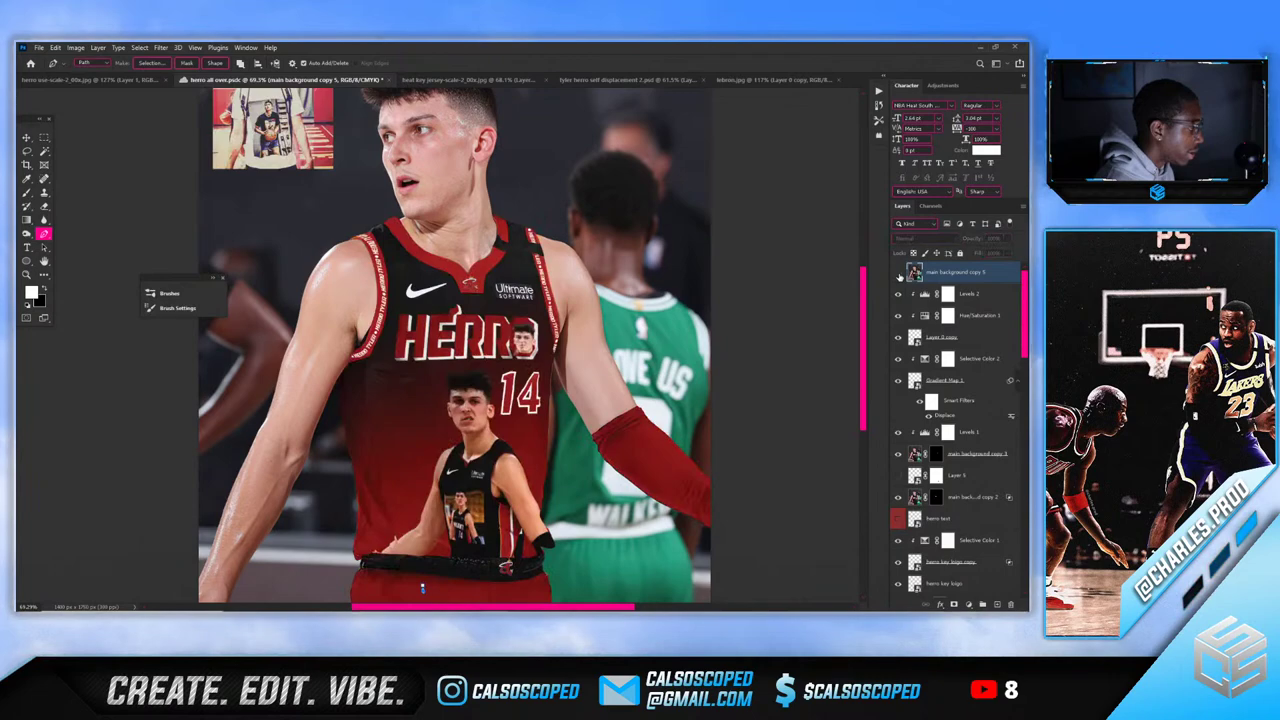
left_click(898, 273)
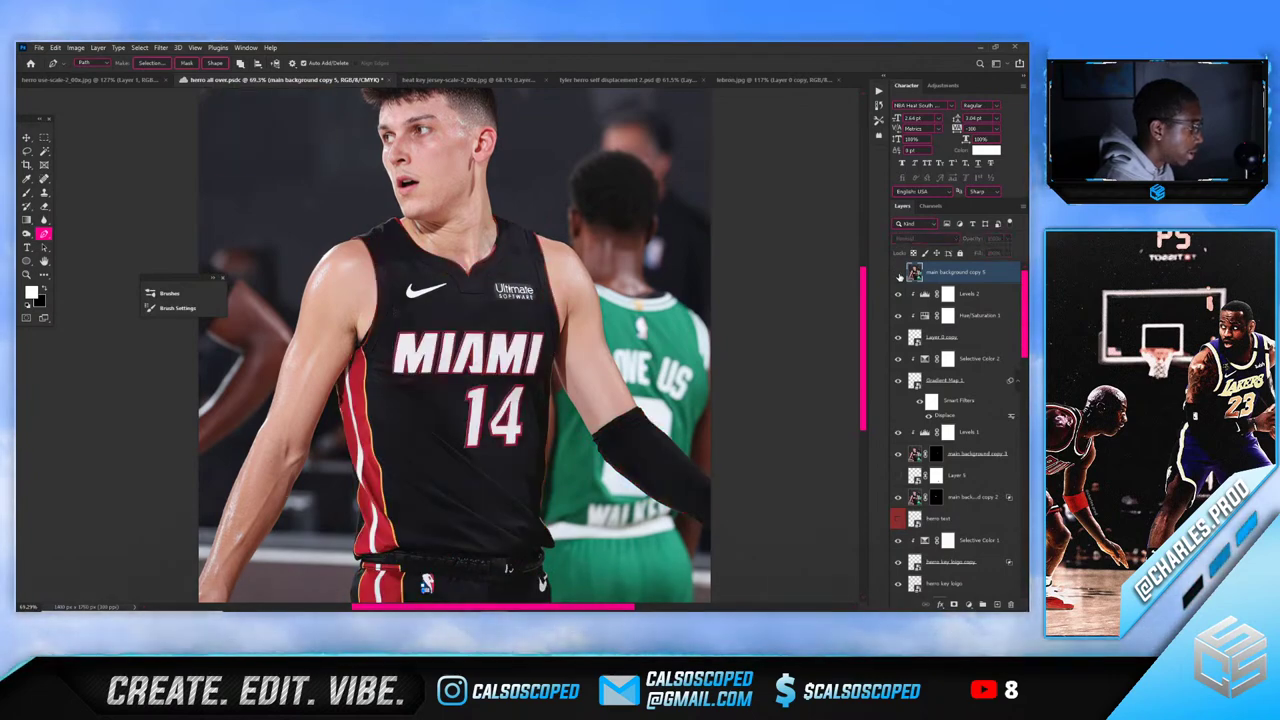
left_click(898, 273)
left_click(898, 273)
scroll(428, 430, "down", 6)
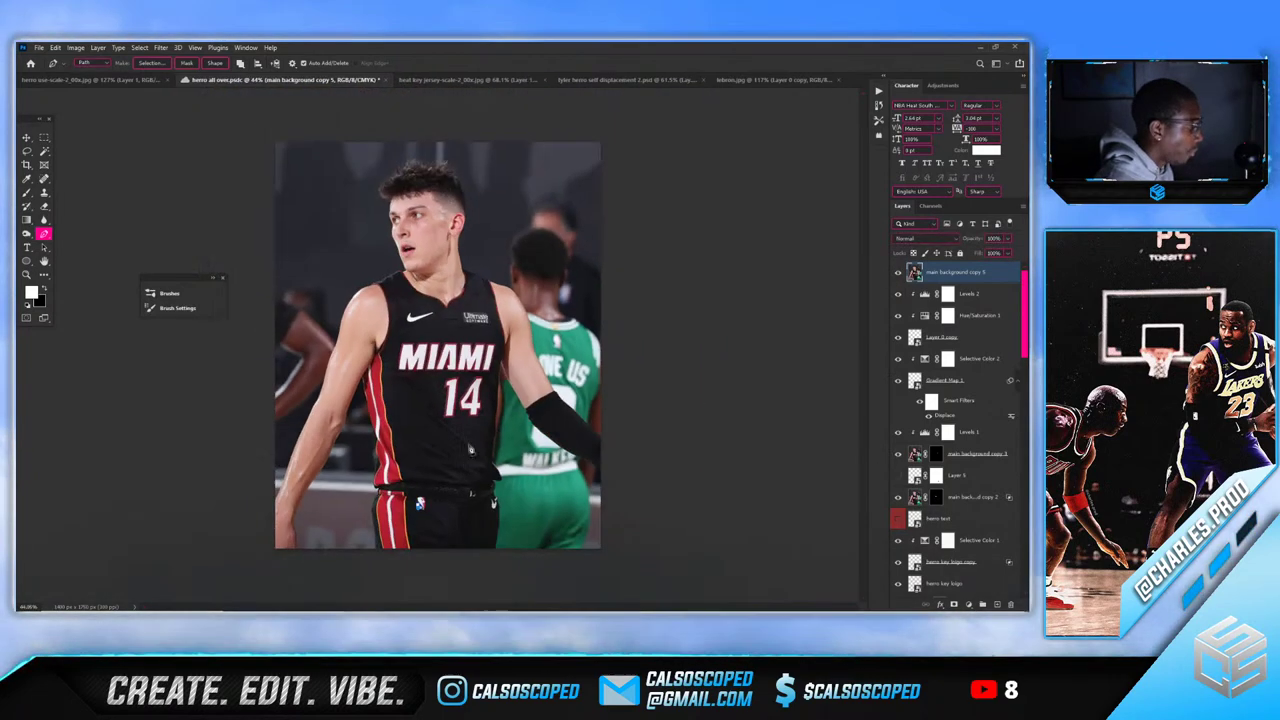
scroll(428, 430, "up", 5)
left_click(898, 273)
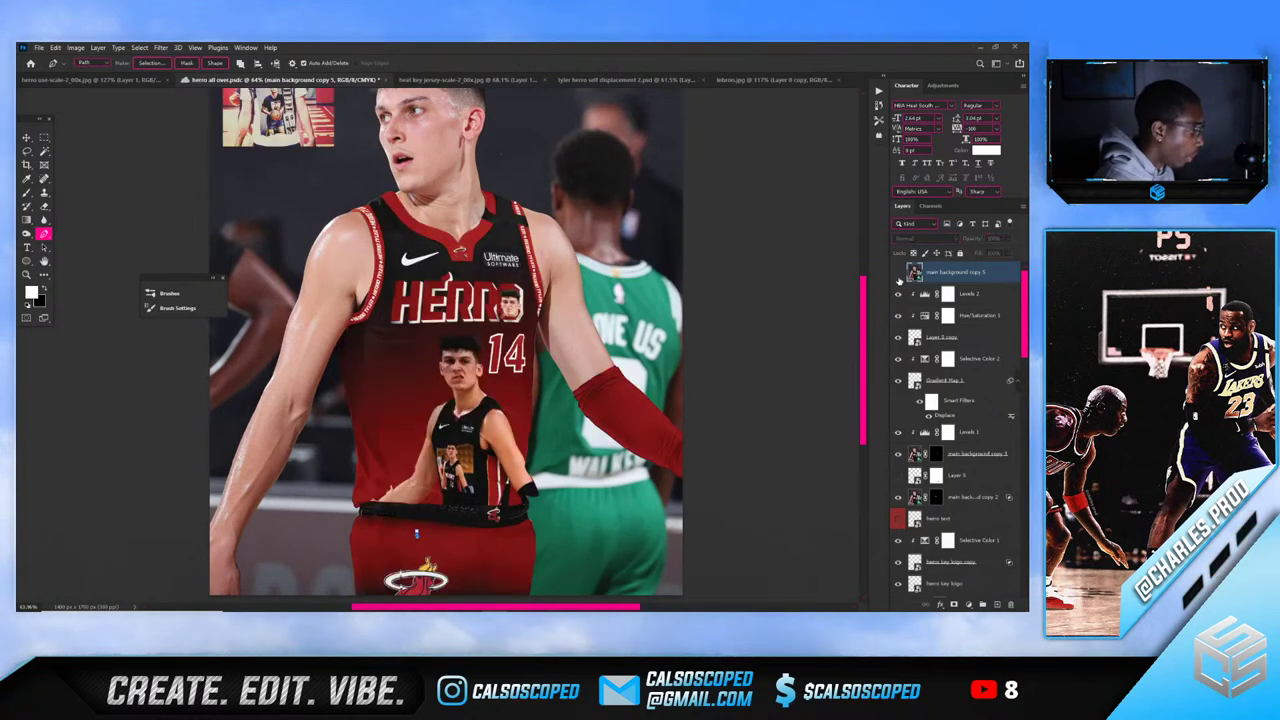
left_click(898, 273)
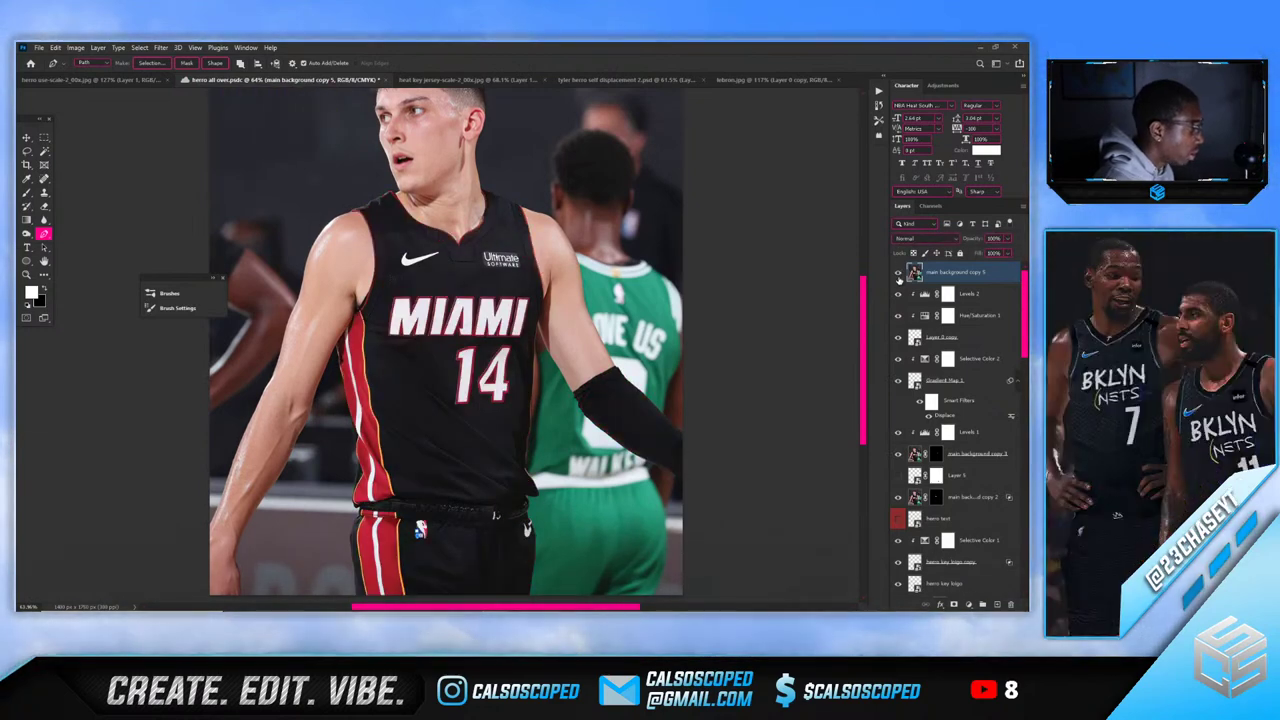
left_click(898, 273)
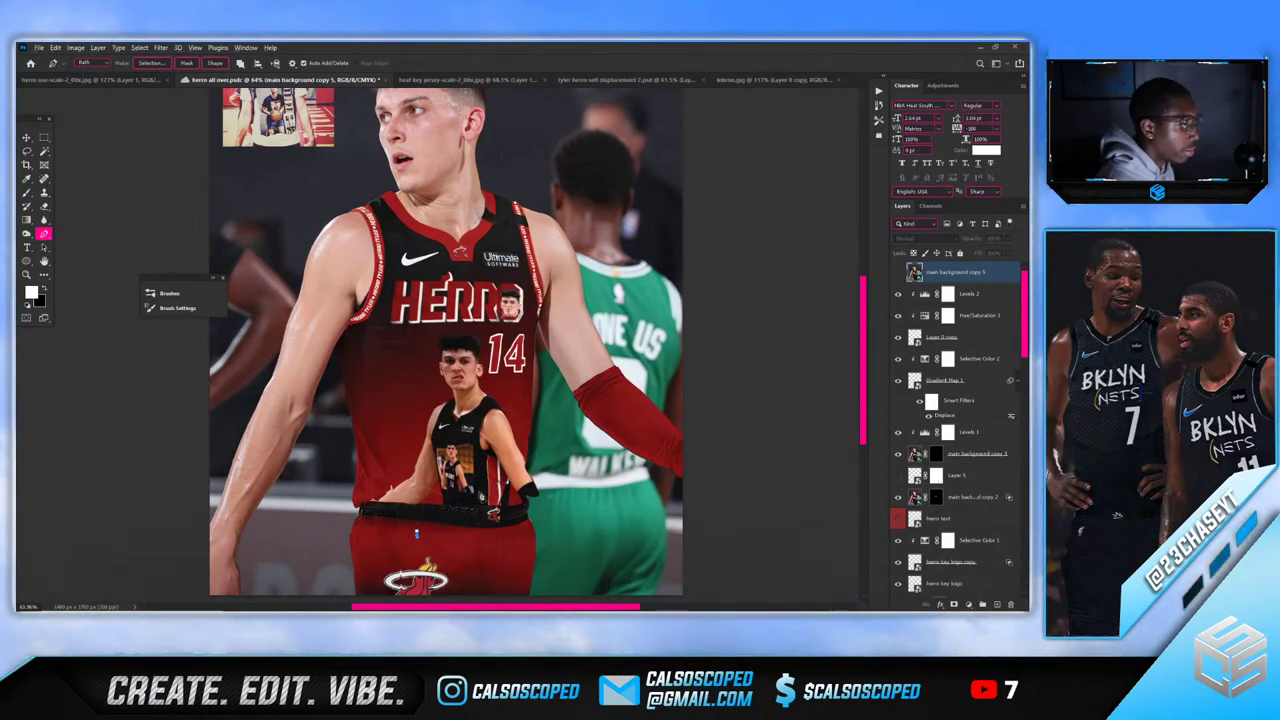
Show main background copy 5 and finish the pen path around the NBA logo on the shorts
scroll(416, 535, "up", 6)
left_click(898, 273)
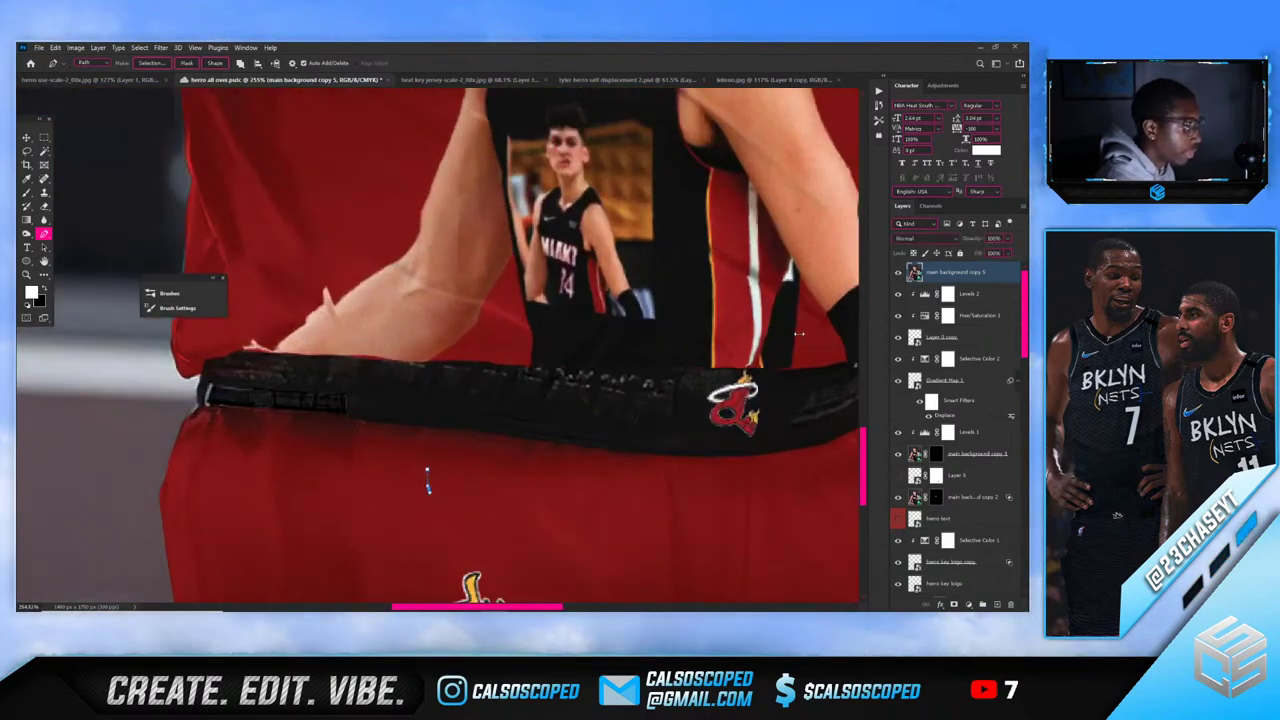
scroll(430, 425, "up", 3)
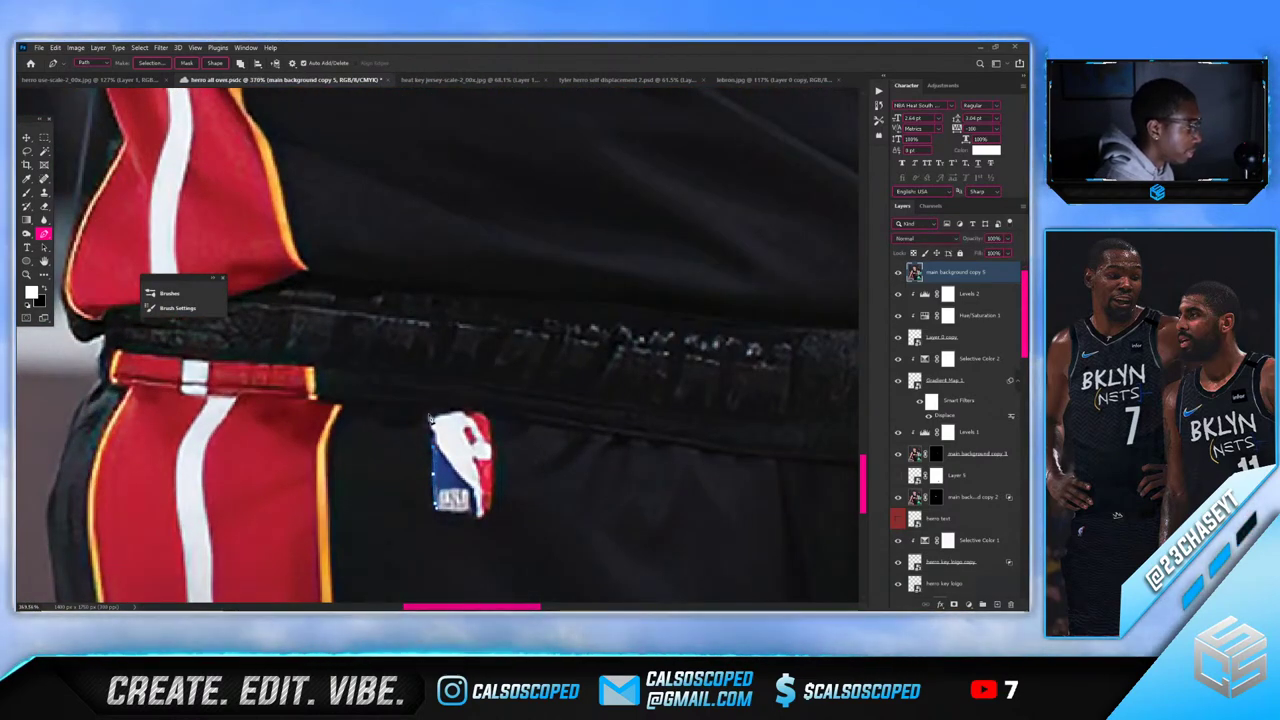
left_click_drag(446, 404, 461, 404)
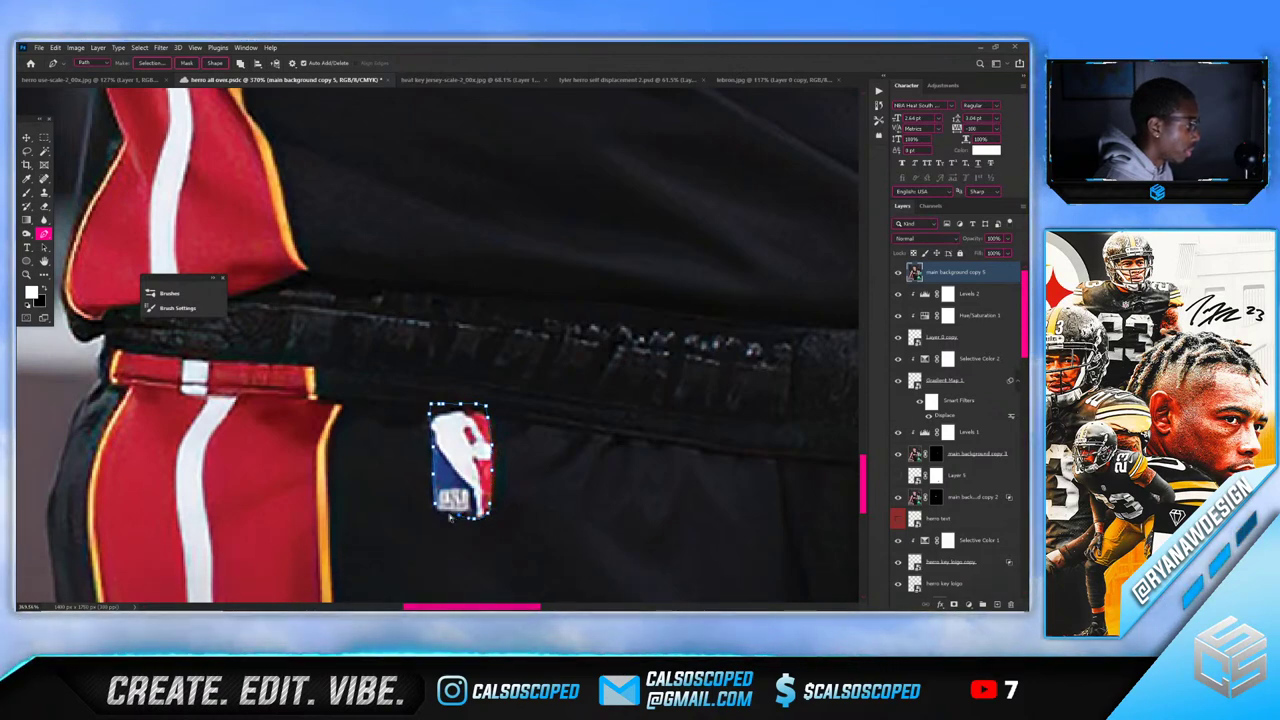
left_click(438, 514)
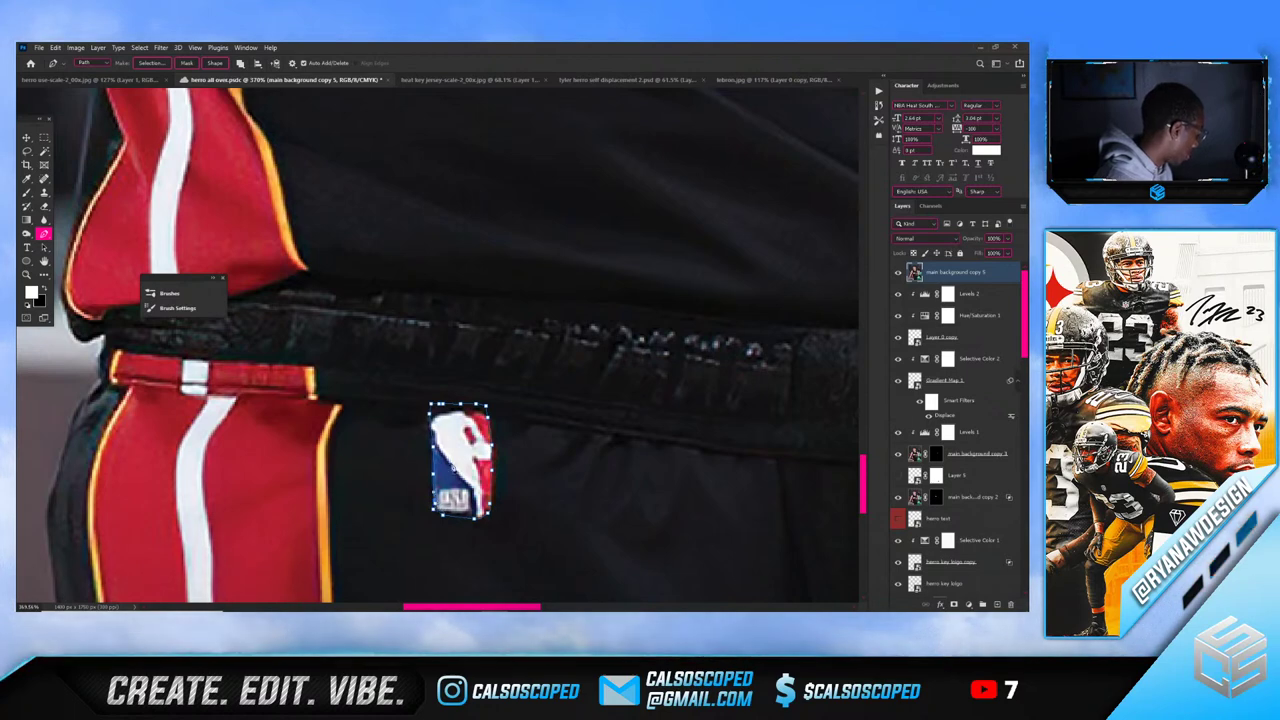
Convert the NBA logo path to an anti-aliased selection with 0 px feather and mask main background copy 5 to it
right_click(474, 428)
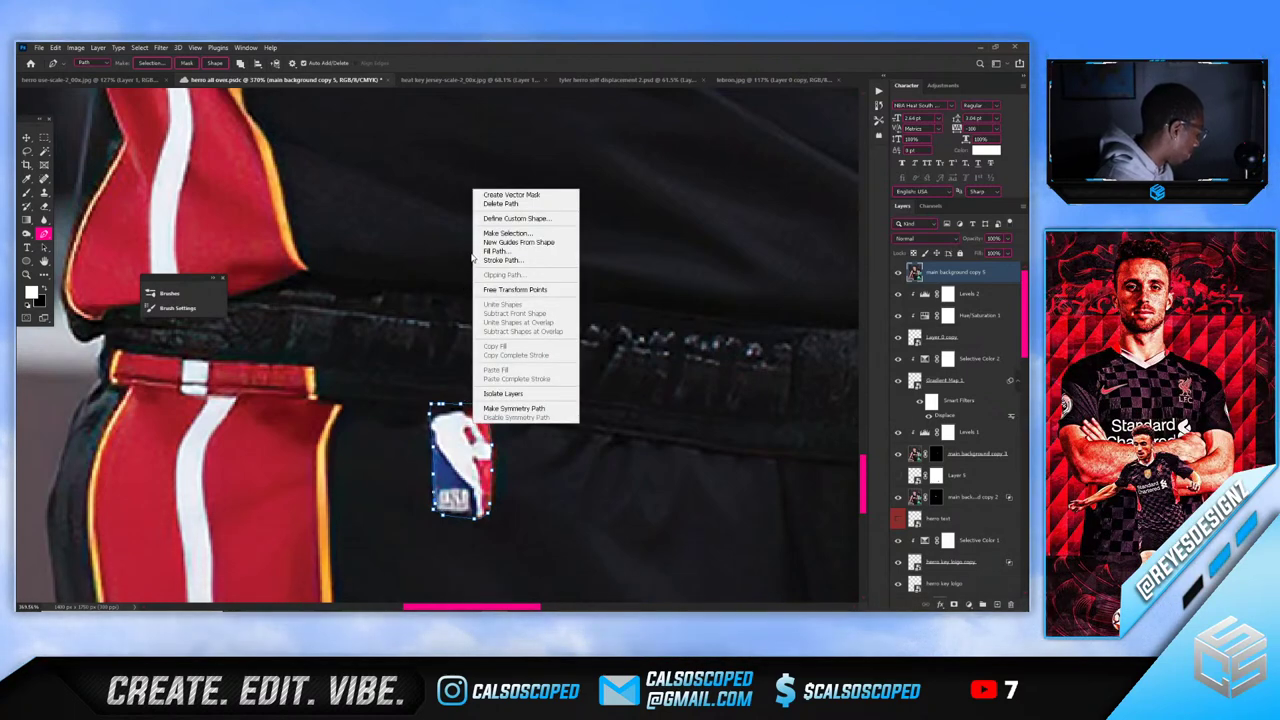
left_click(505, 233)
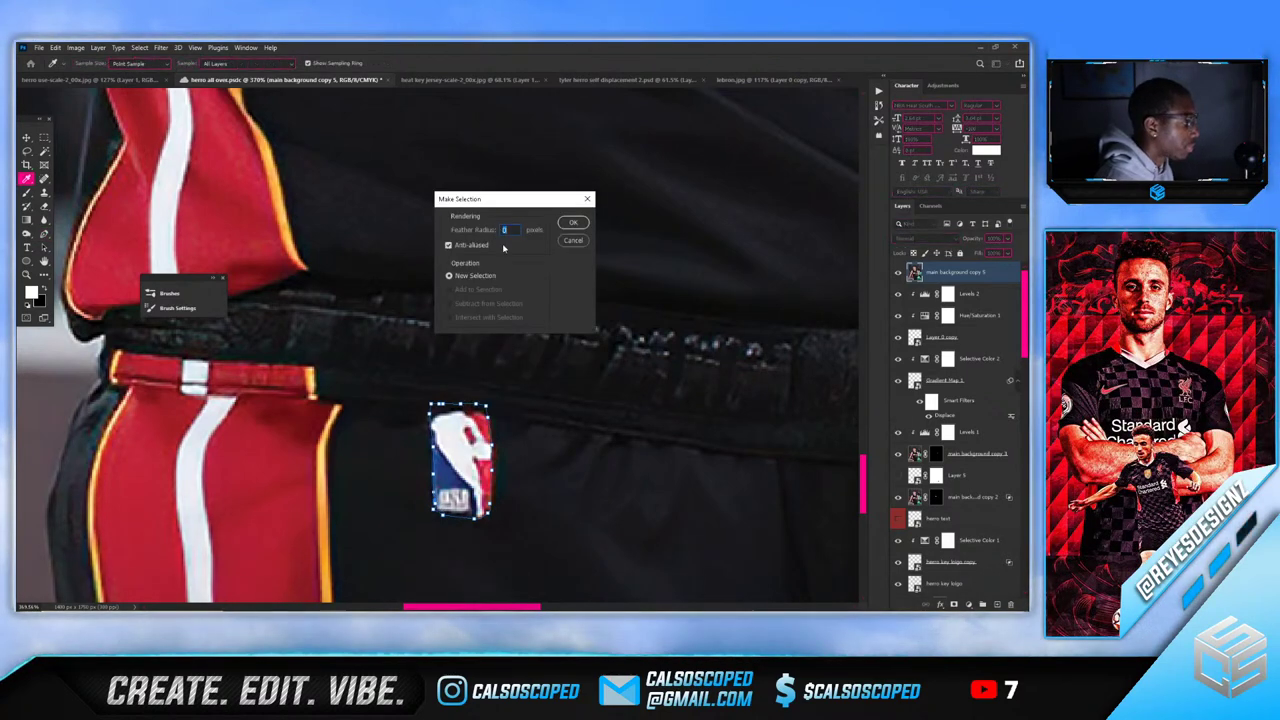
left_click(562, 224)
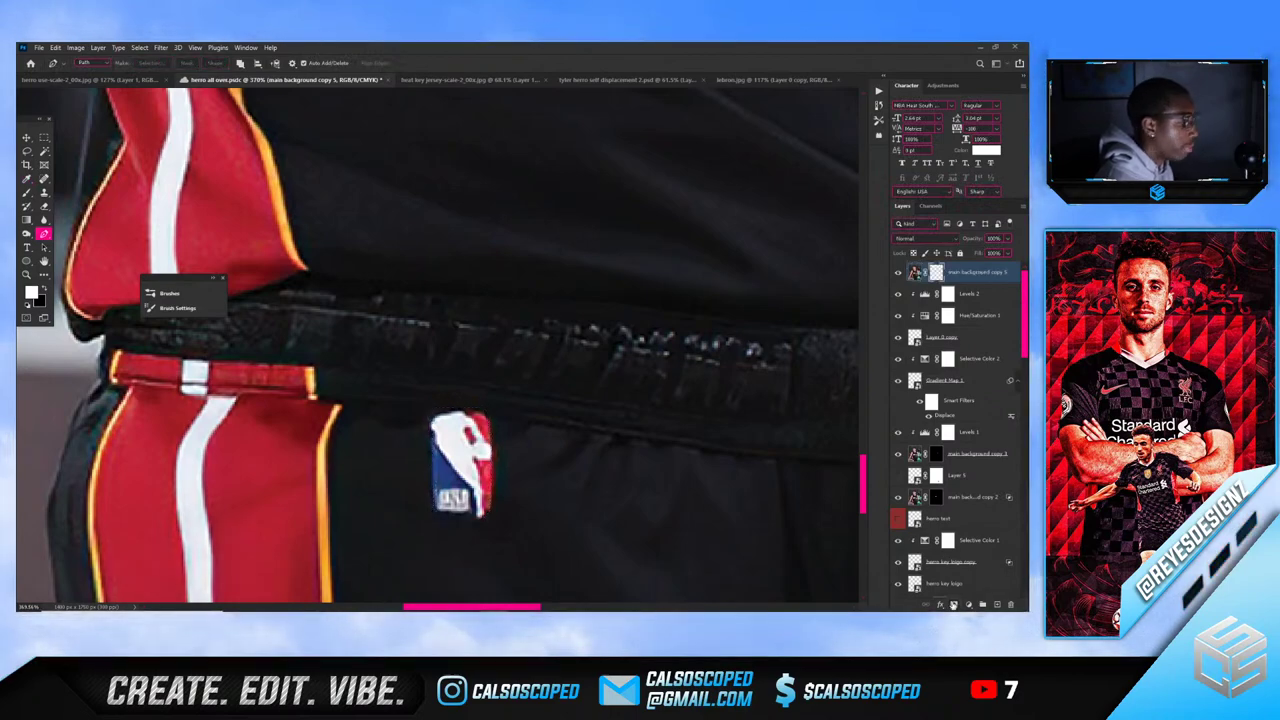
left_click(953, 605)
scroll(554, 437, "down", 6)
scroll(500, 420, "up", 2)
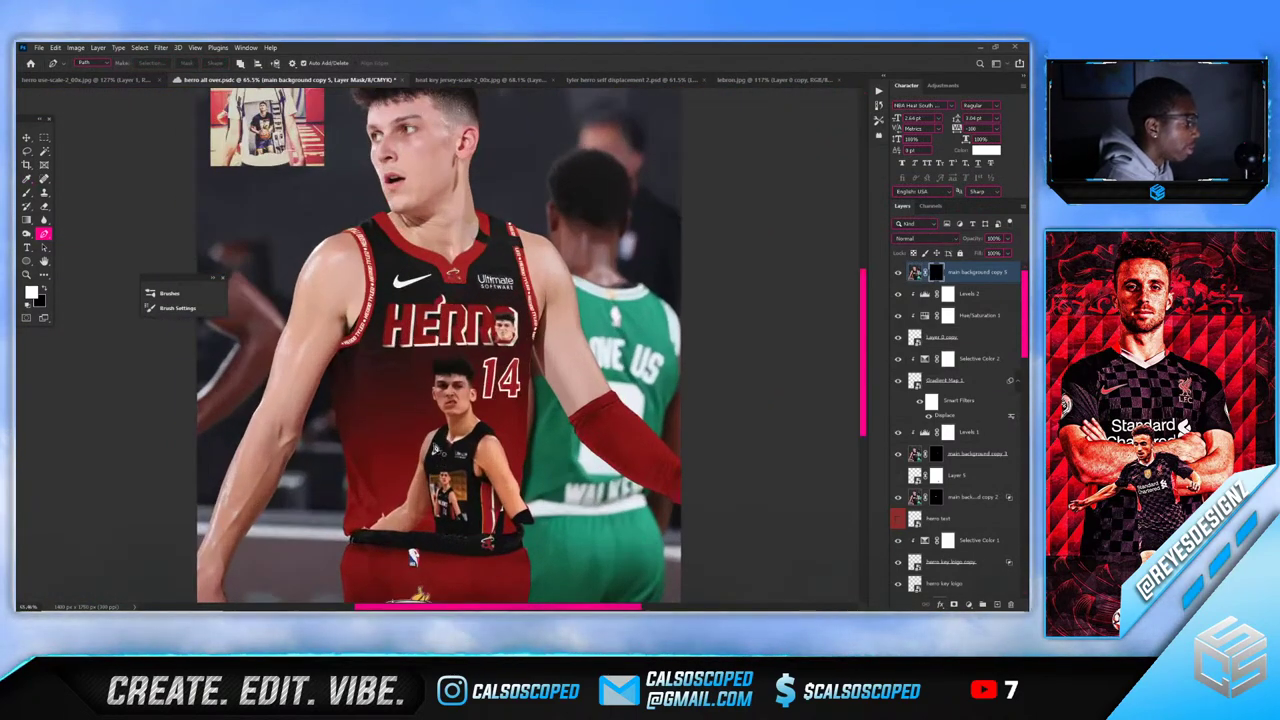
Duplicate the masked NBA logo layer and delete the layer mask from the duplicate
key("ctrl+j")
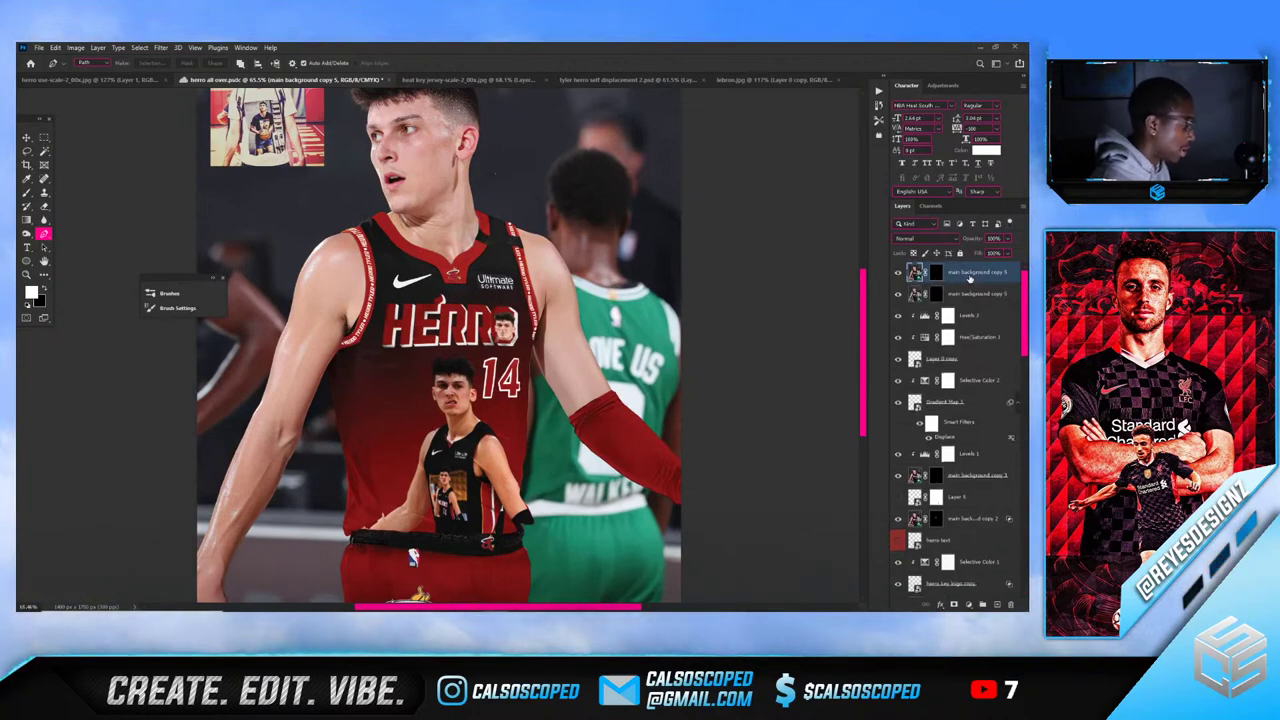
right_click(933, 279)
left_click(936, 299)
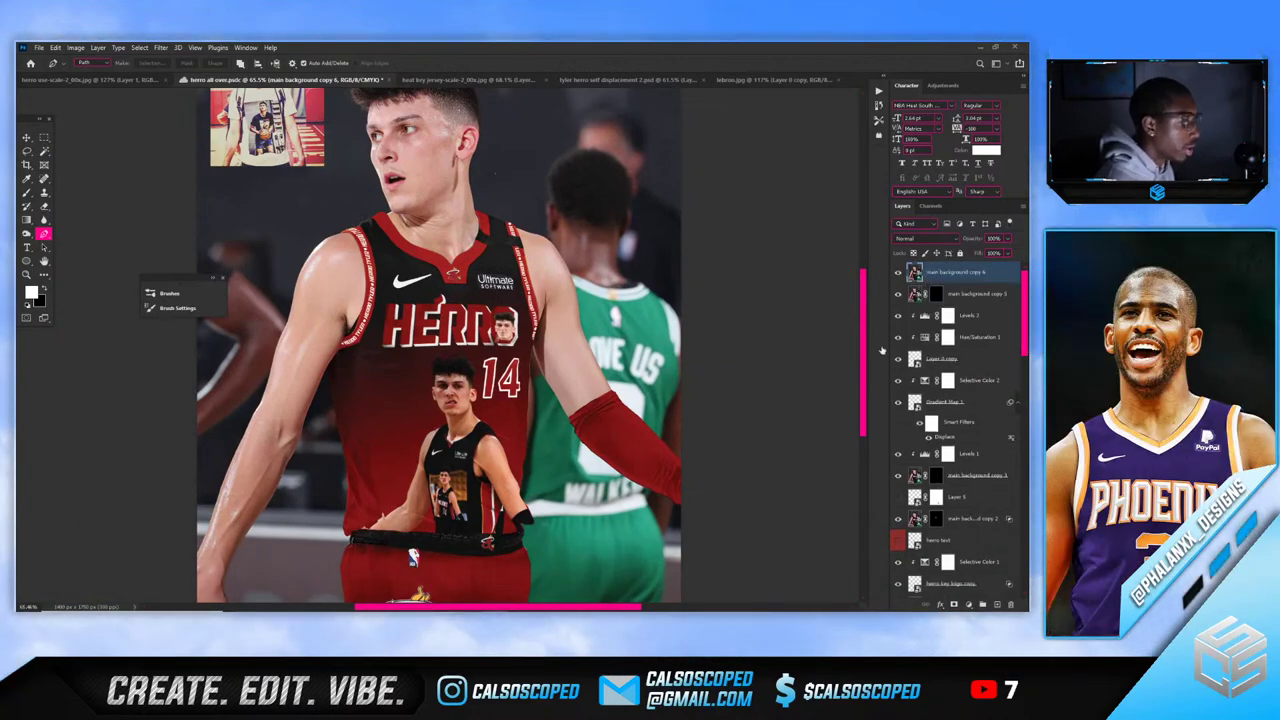
Trace the white Nike swoosh on the side of the shorts with a closed pen path
scroll(506, 474, "up", 4)
scroll(510, 480, "up", 6)
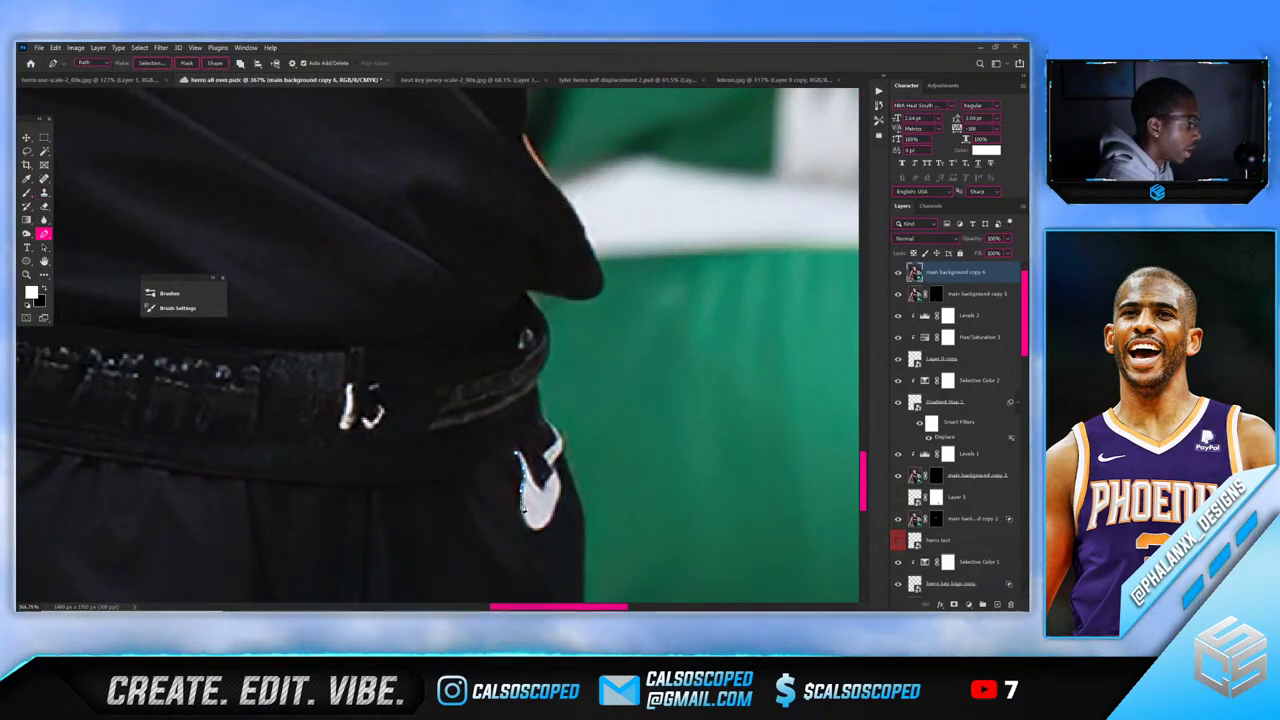
left_click(522, 503)
left_click(525, 519)
left_click(529, 529)
left_click(539, 532)
left_click(546, 525)
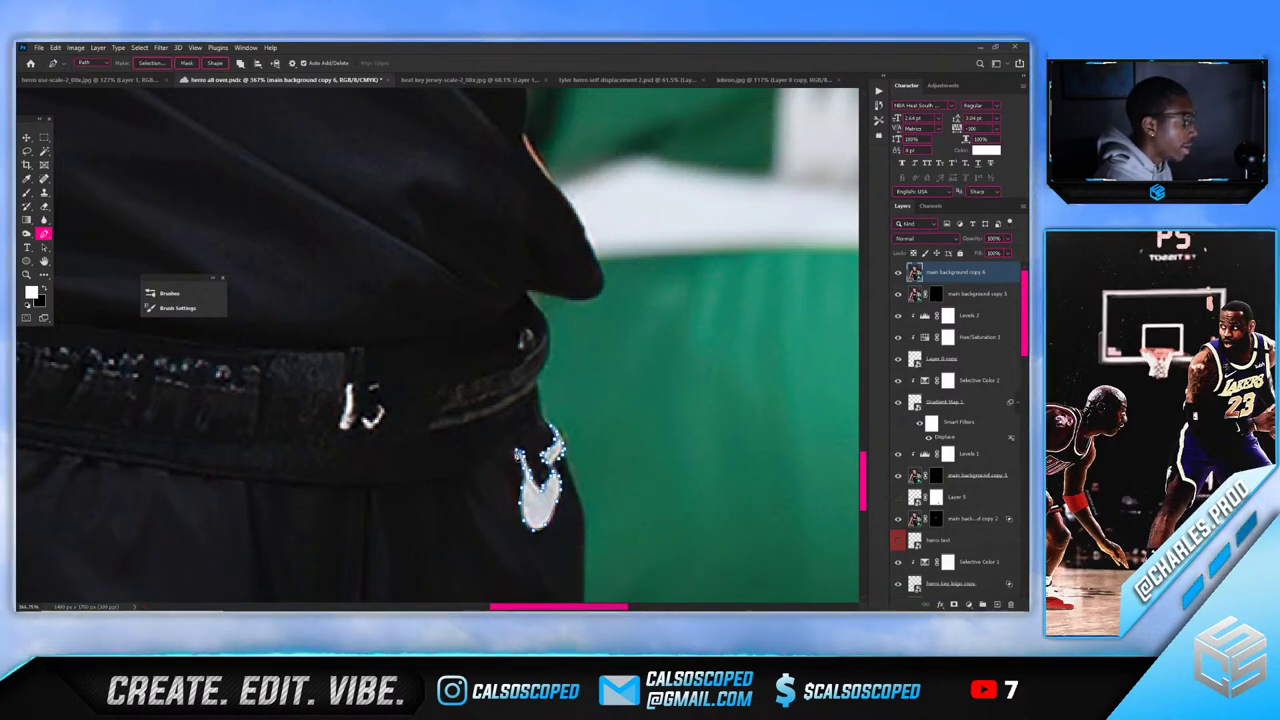
Convert the swoosh path to an anti-aliased selection with 0 px feather and mask main background copy 6 to it
right_click(545, 455)
left_click(540, 201)
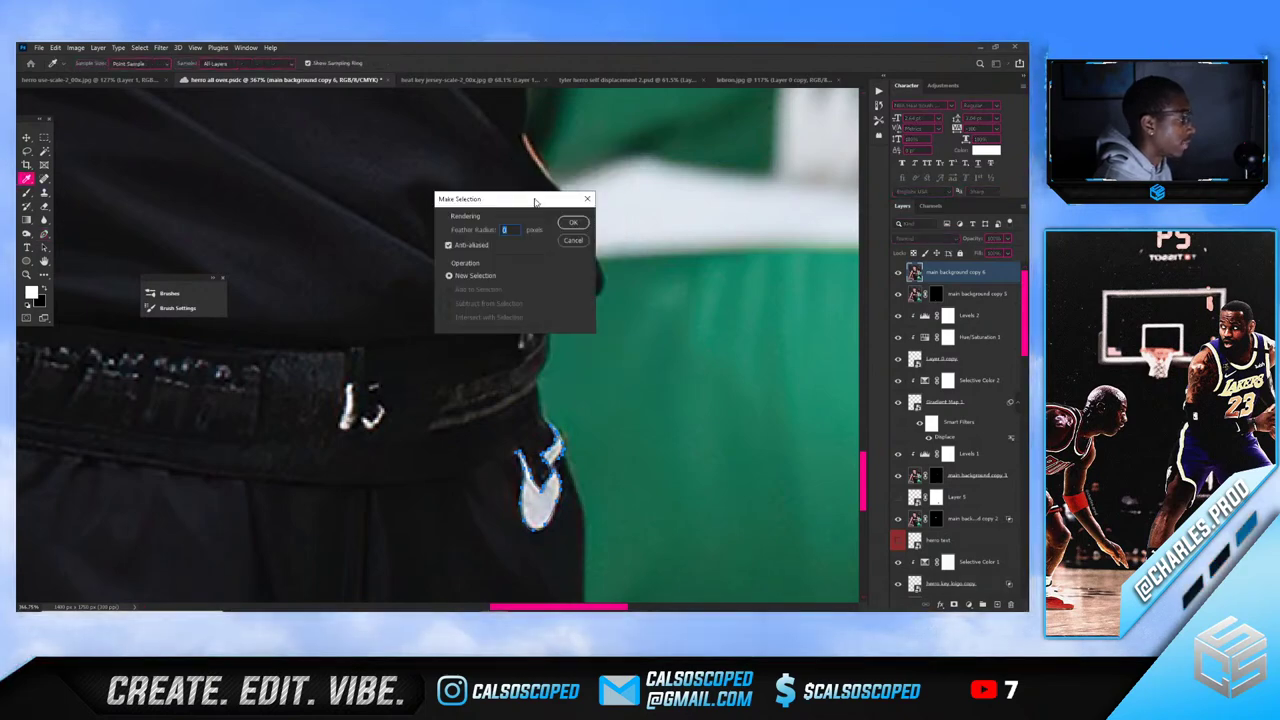
left_click(571, 222)
scroll(410, 266, "down", 10)
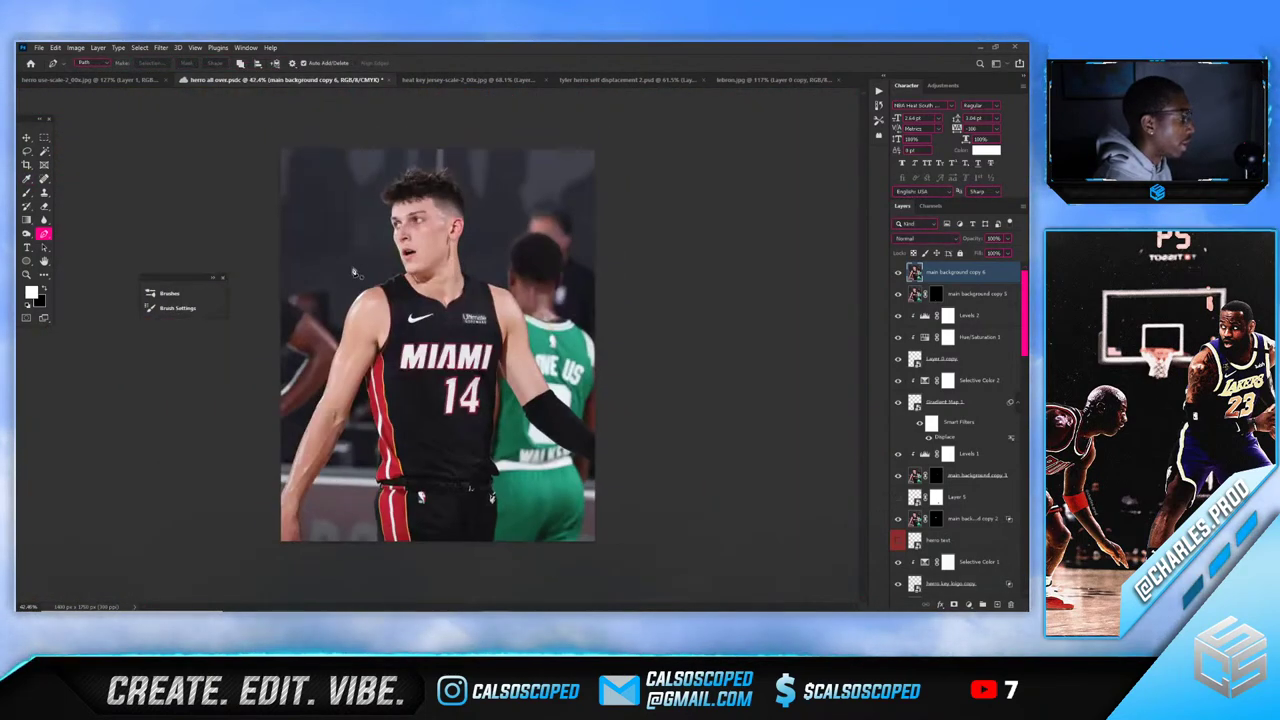
scroll(400, 292, "up", 3)
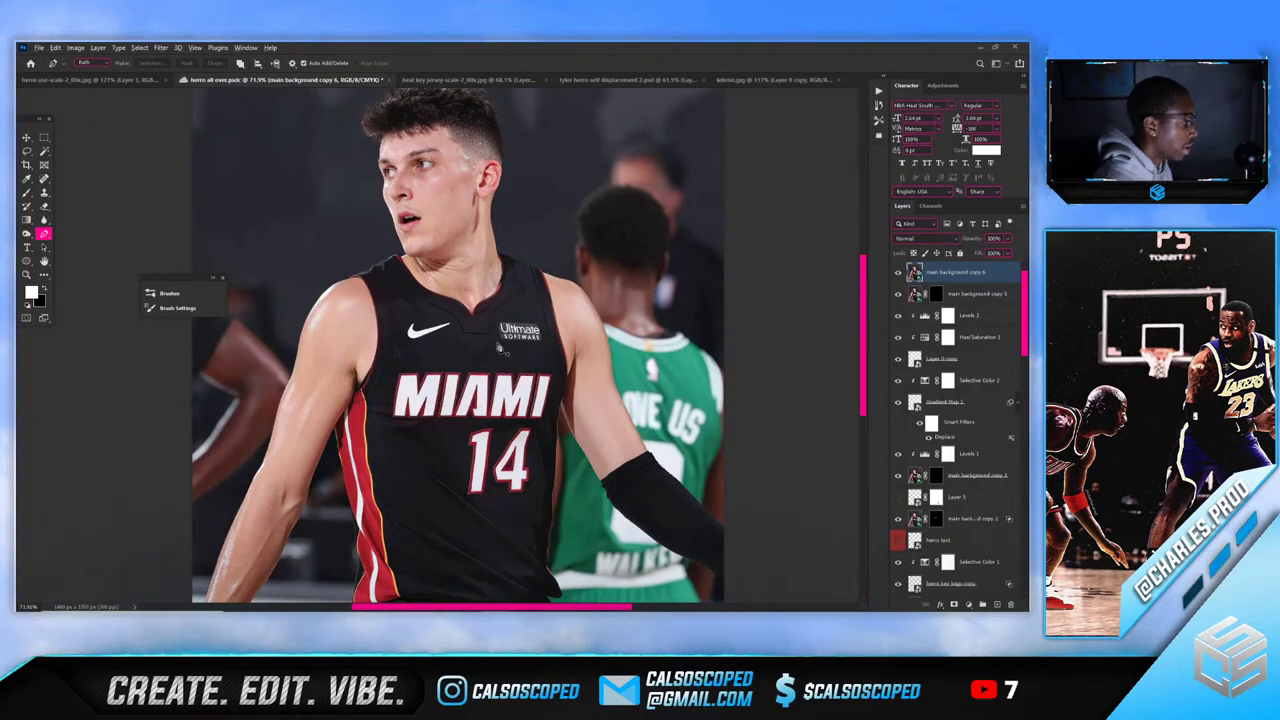
left_click(953, 603)
scroll(543, 411, "down", 5)
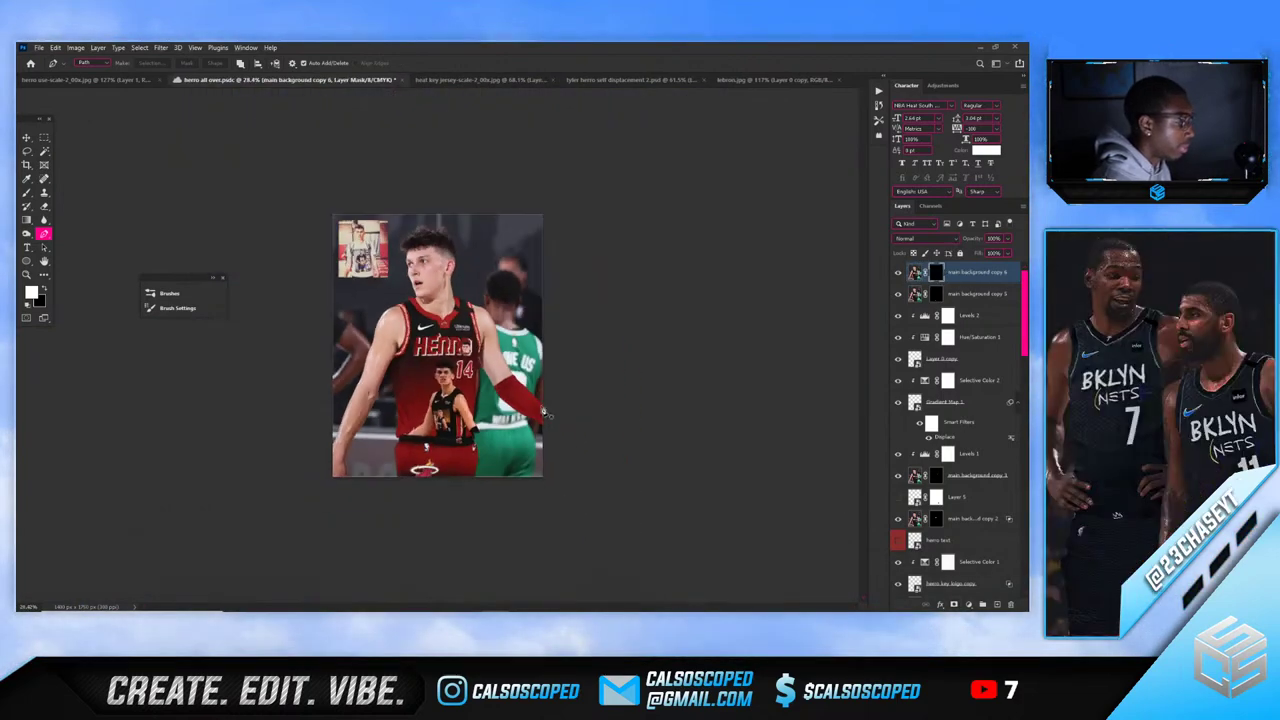
Add a Channel Mixer adjustment layer above main background copy 6, and reselect the swoosh layer
scroll(437, 438, "up", 7)
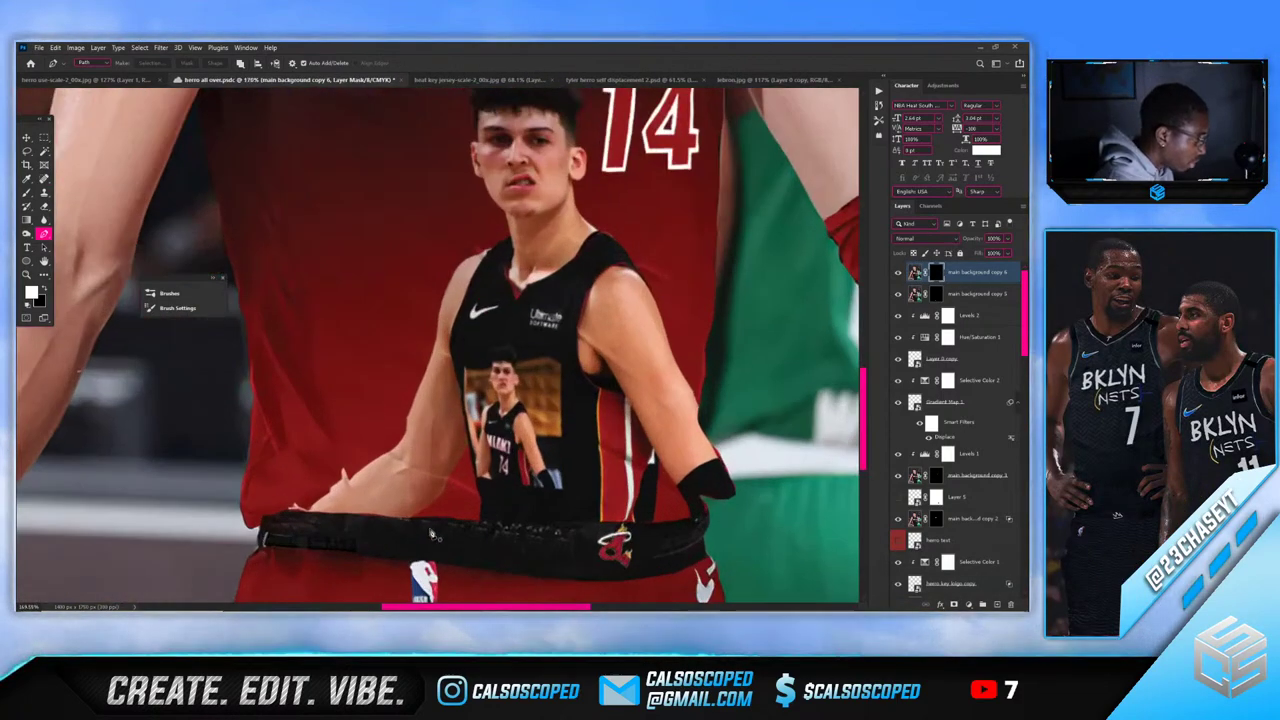
scroll(430, 530, "down", 6)
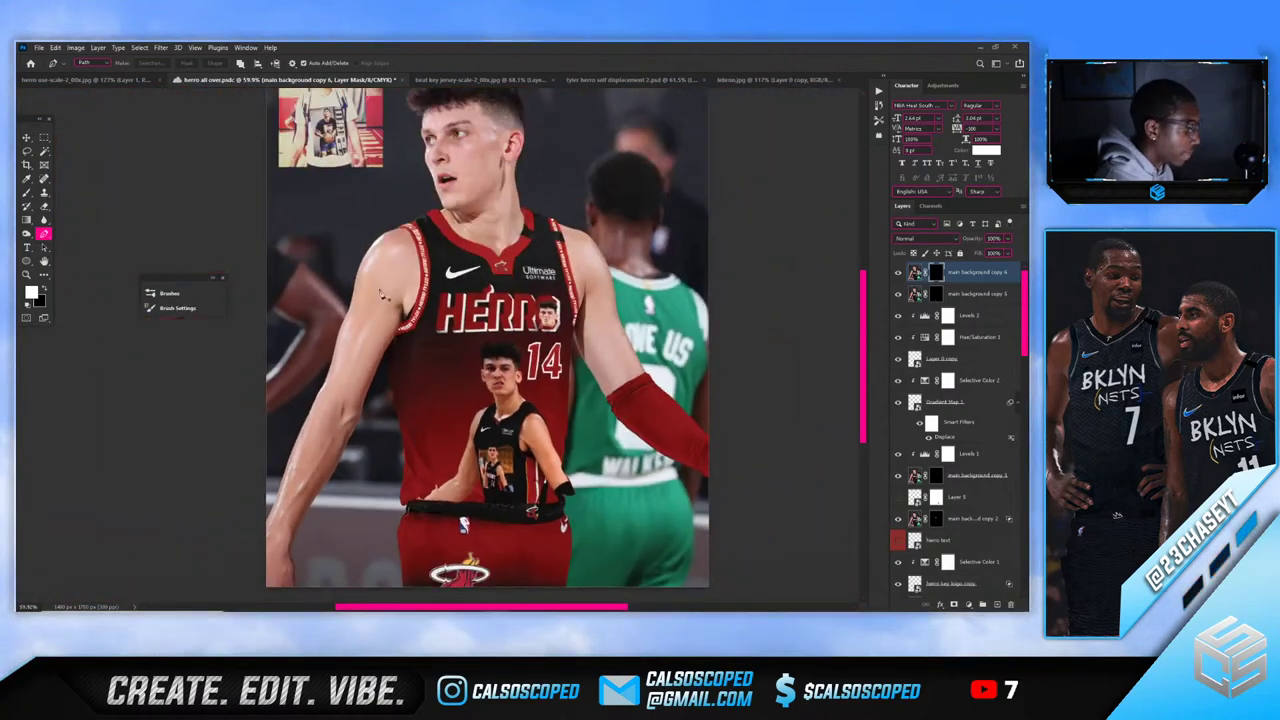
scroll(403, 193, "up", 2)
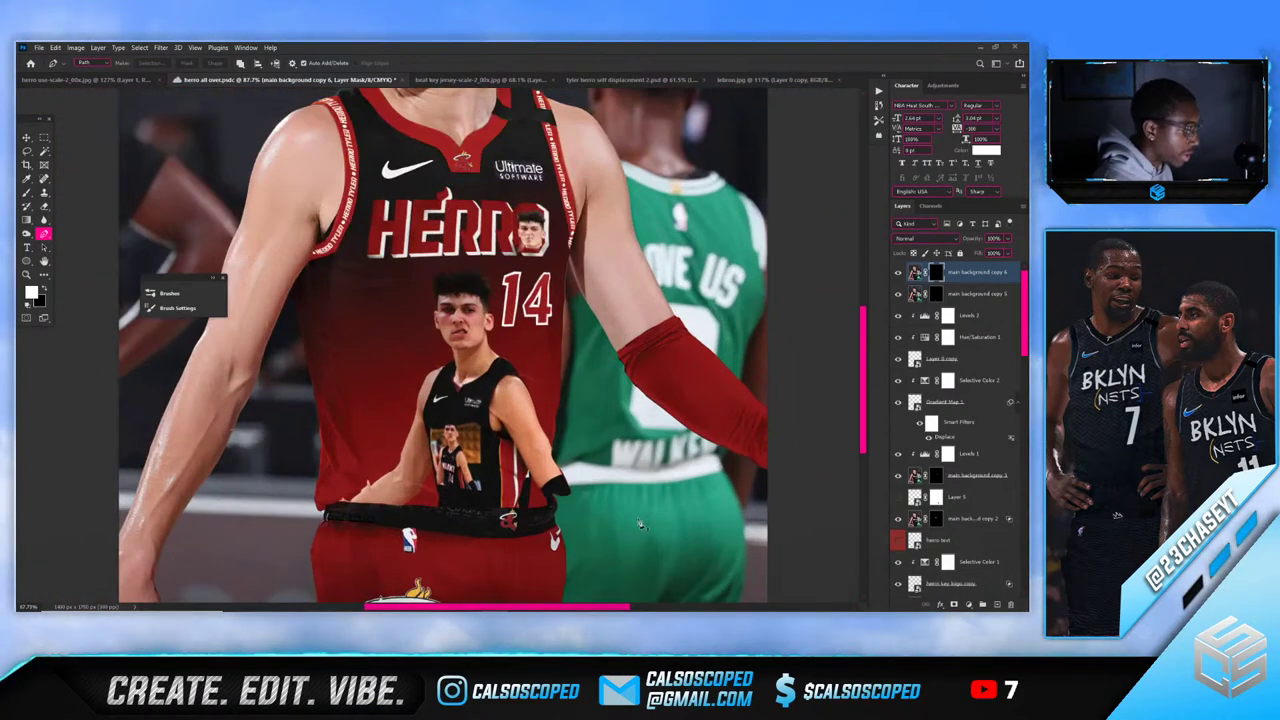
left_click(968, 605)
left_click(970, 535)
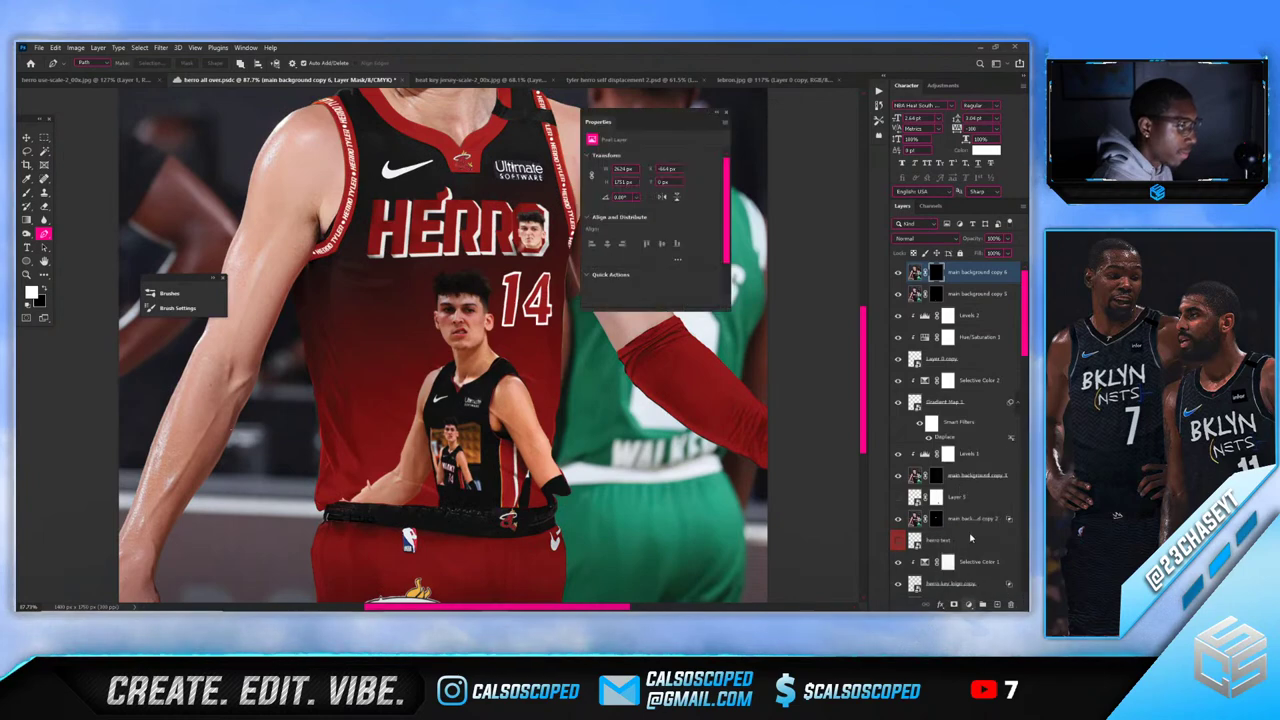
key("ctrl+0")
left_click(976, 292)
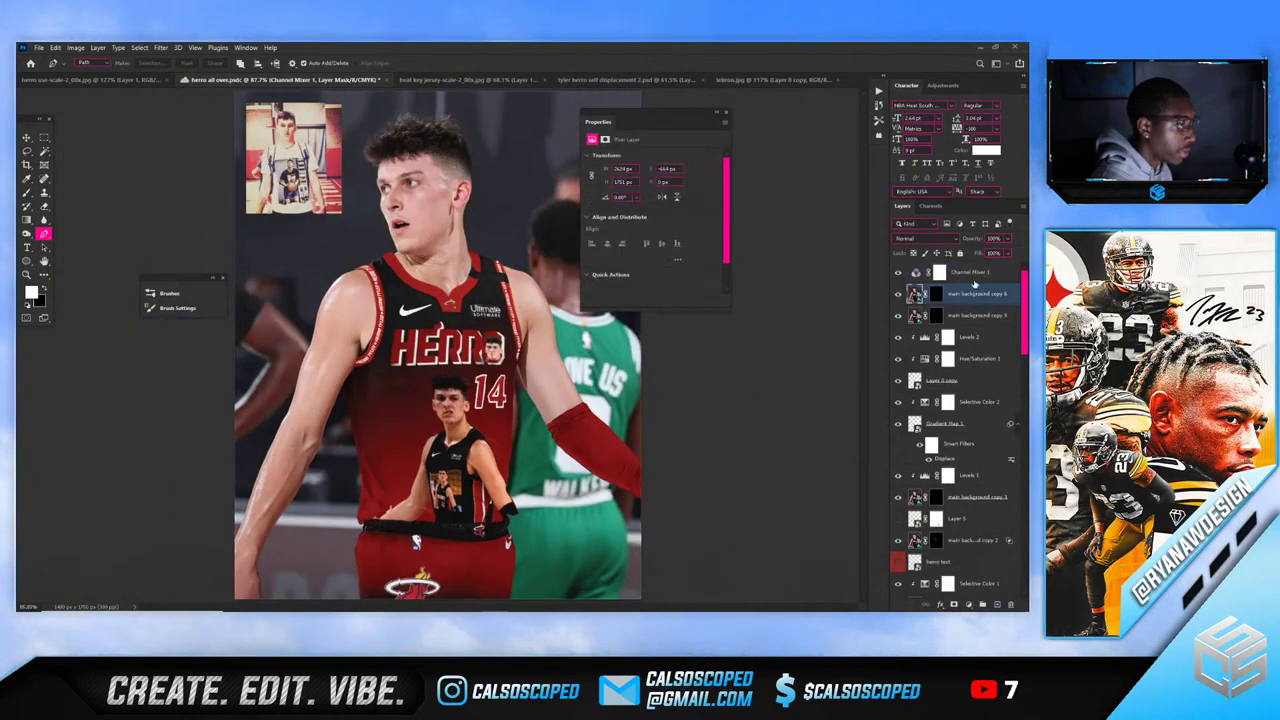
Clip Channel Mixer 1 to the swoosh layer, make it monochrome and raise its red contribution
left_click(915, 273)
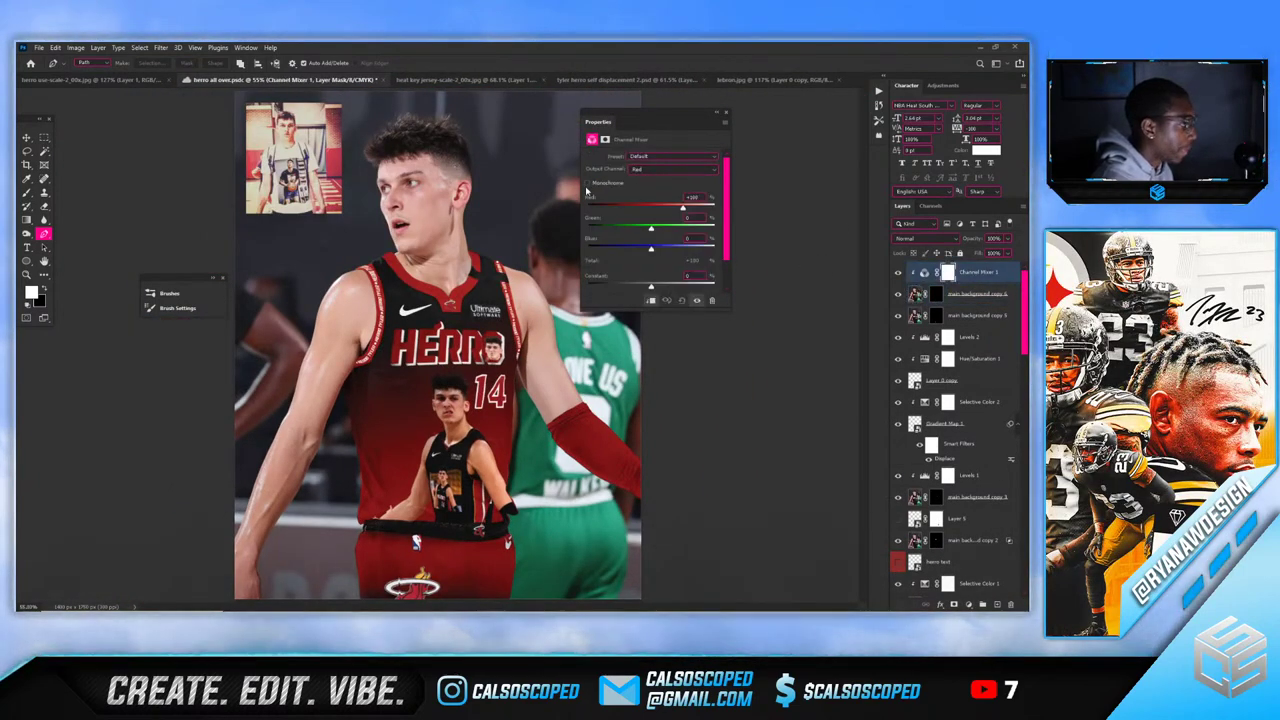
left_click_drag(671, 208, 677, 210)
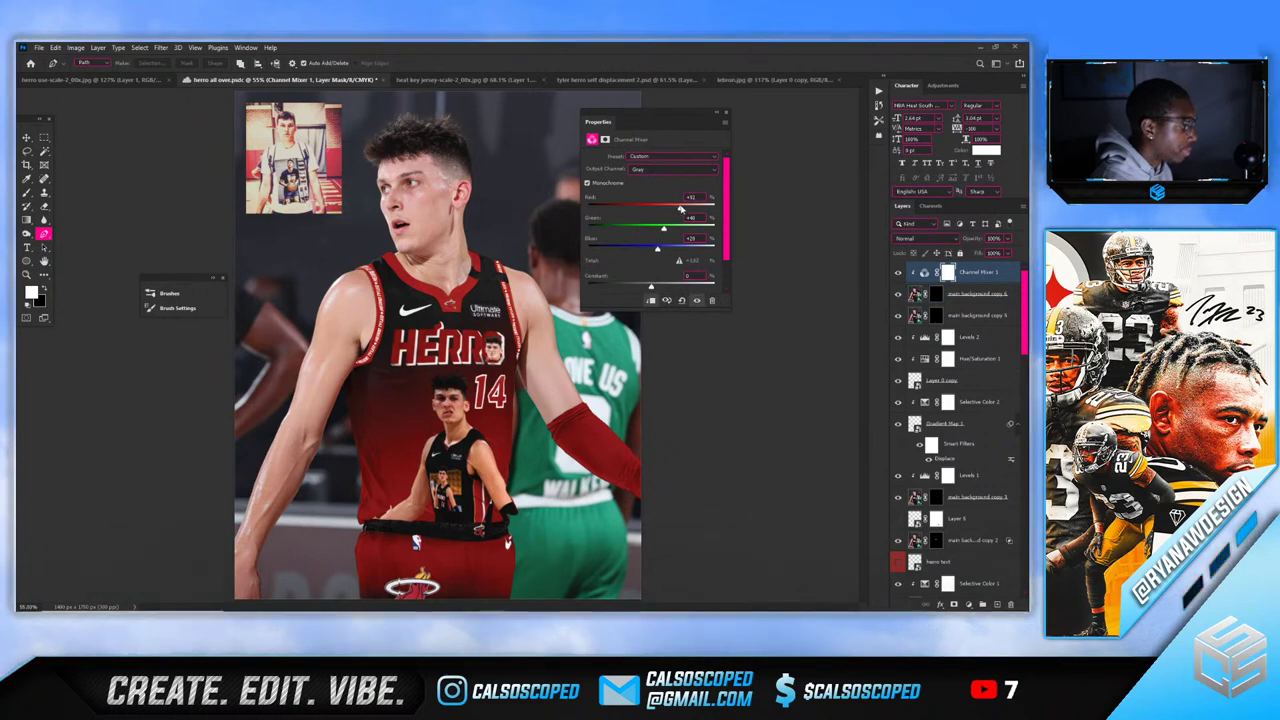
left_click(726, 113)
scroll(396, 340, "down", 5)
key("v")
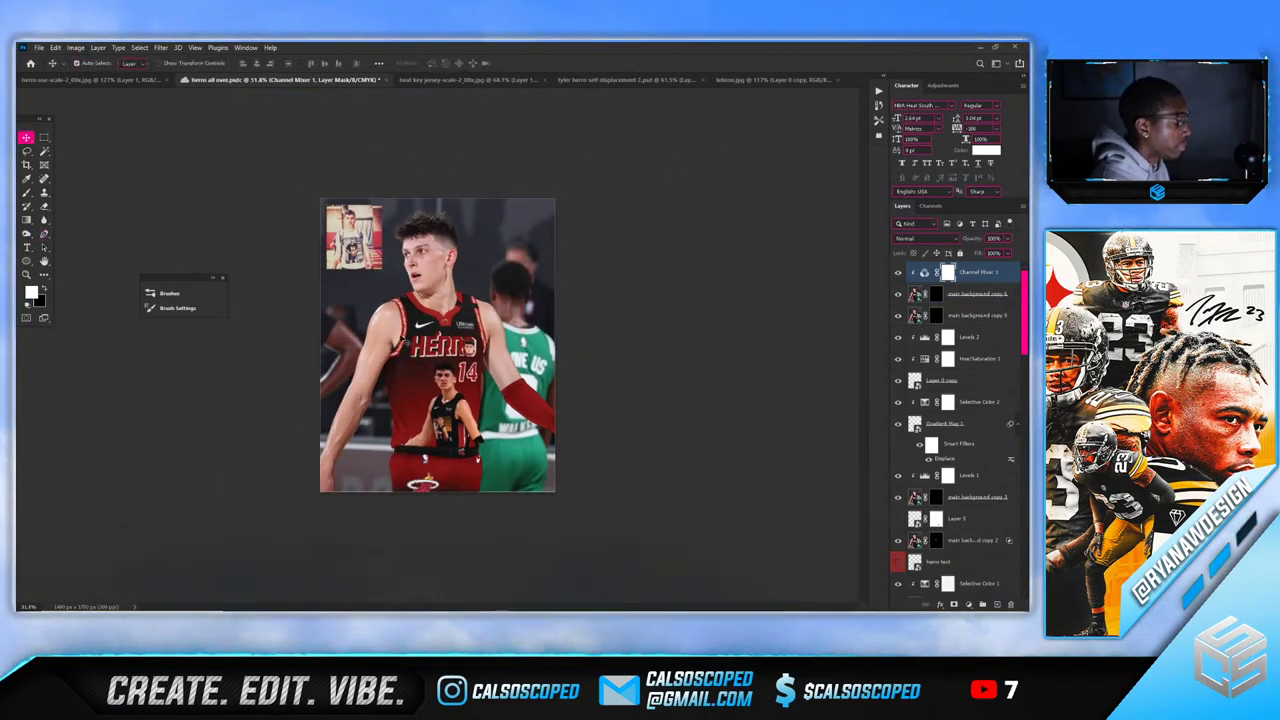
Duplicate main background copy 5 and delete the layer mask from the duplicate
scroll(396, 341, "up", 5)
scroll(384, 365, "up", 2)
scroll(383, 365, "down", 2)
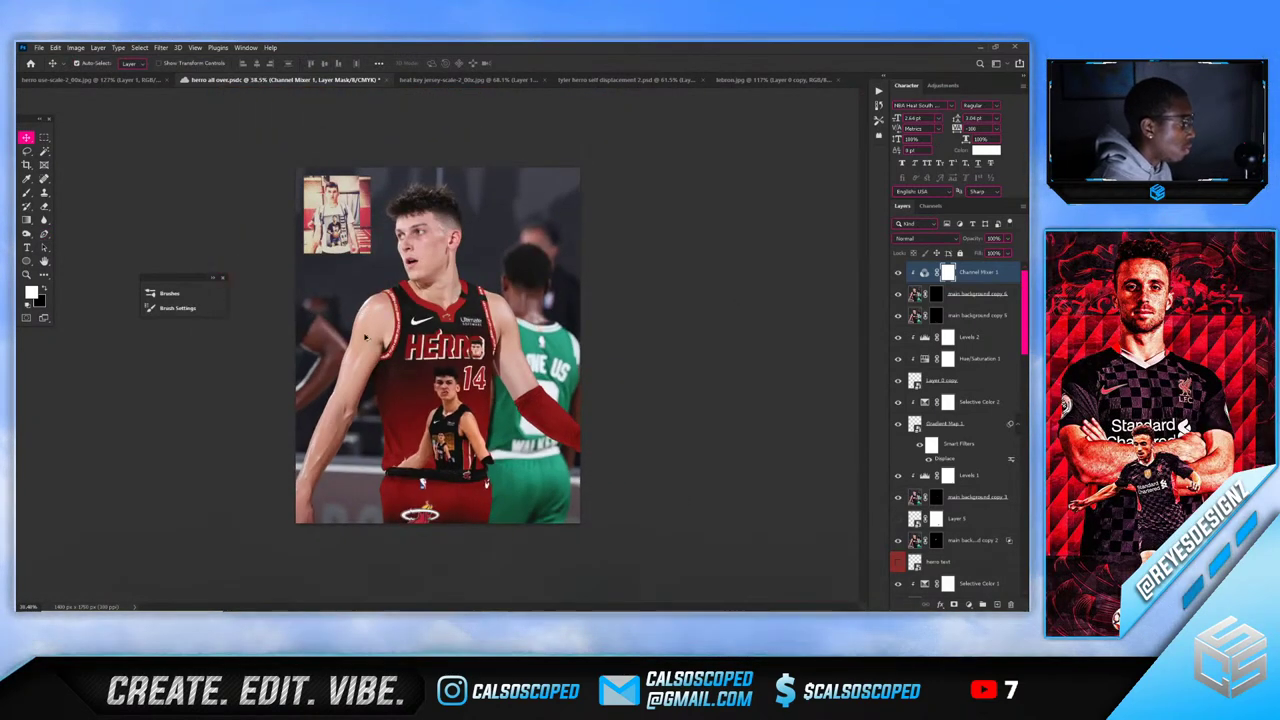
scroll(429, 350, "up", 2)
left_click(972, 313)
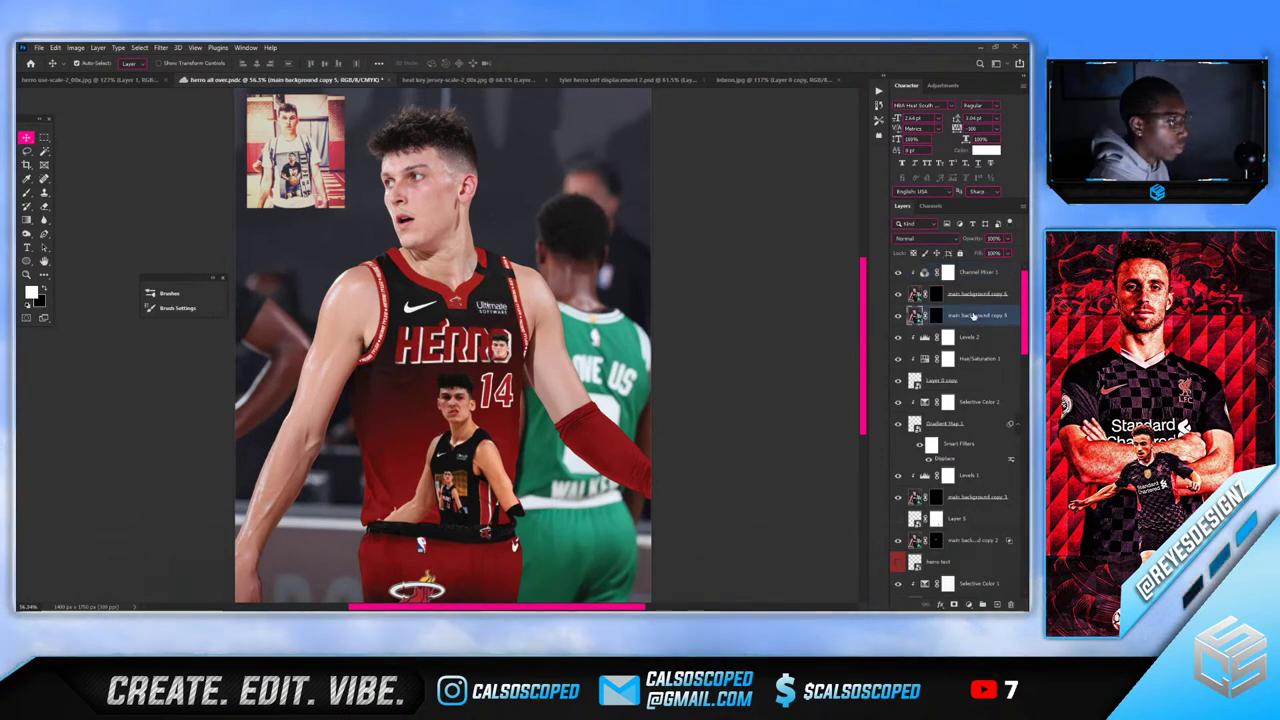
key("ctrl+j")
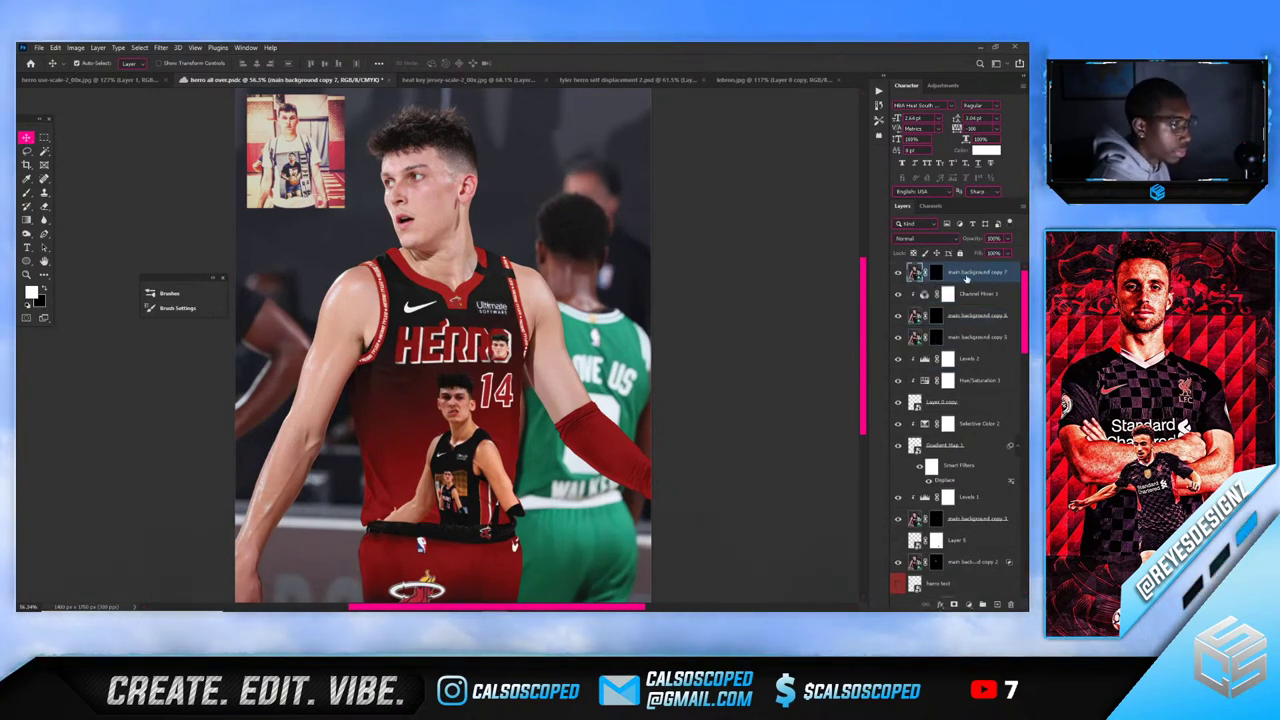
right_click(936, 274)
left_click(940, 299)
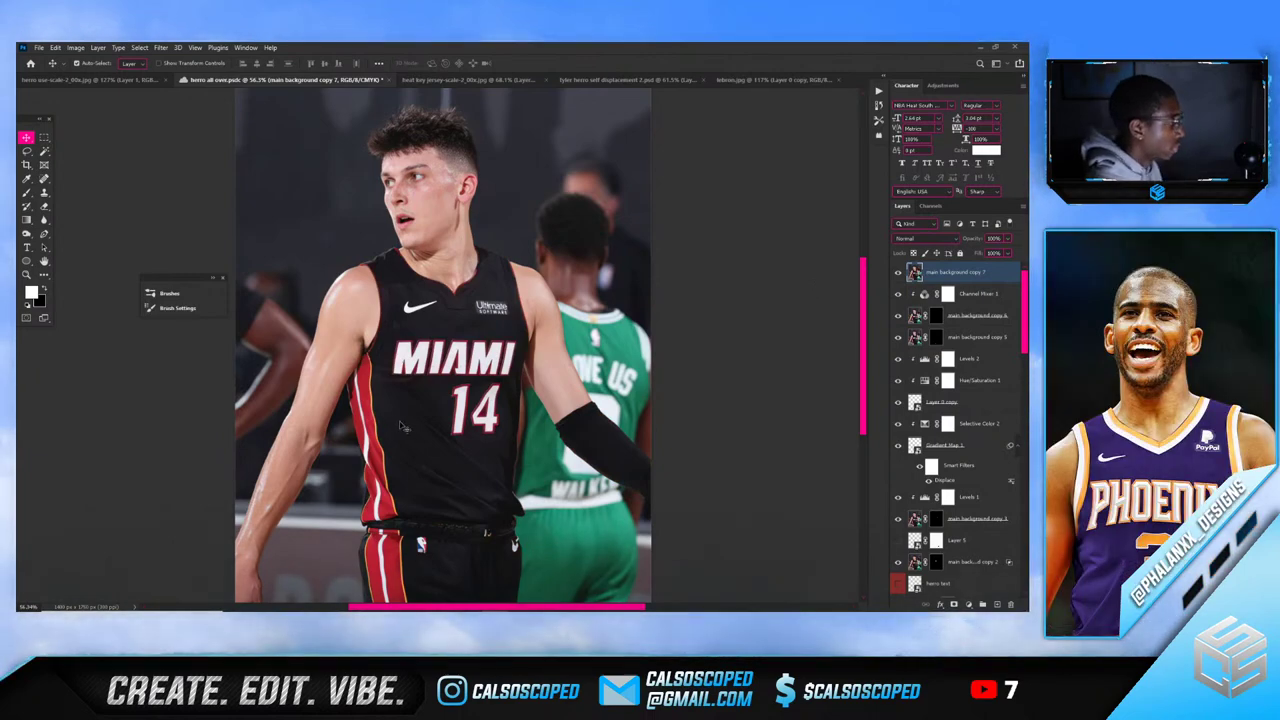
Trace the upper part of the white stripe on the jersey's side panel with the Pen tool
scroll(373, 440, "up", 5)
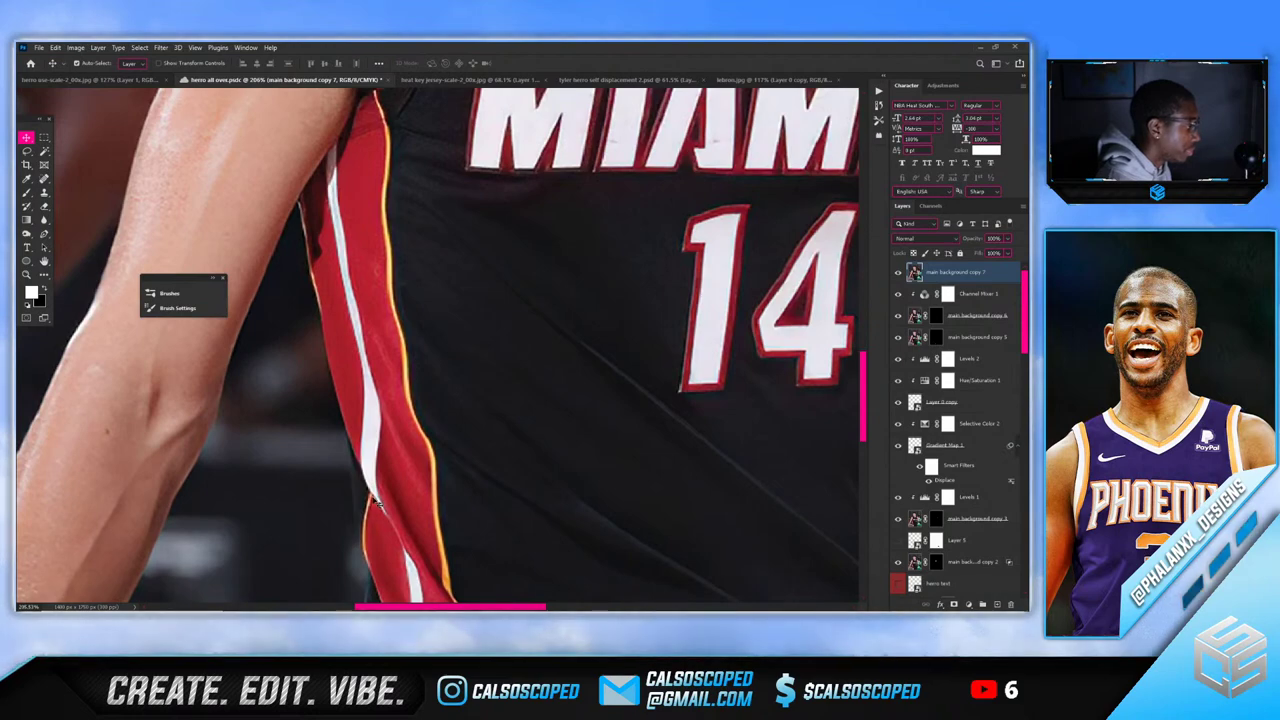
scroll(378, 503, "down", 5)
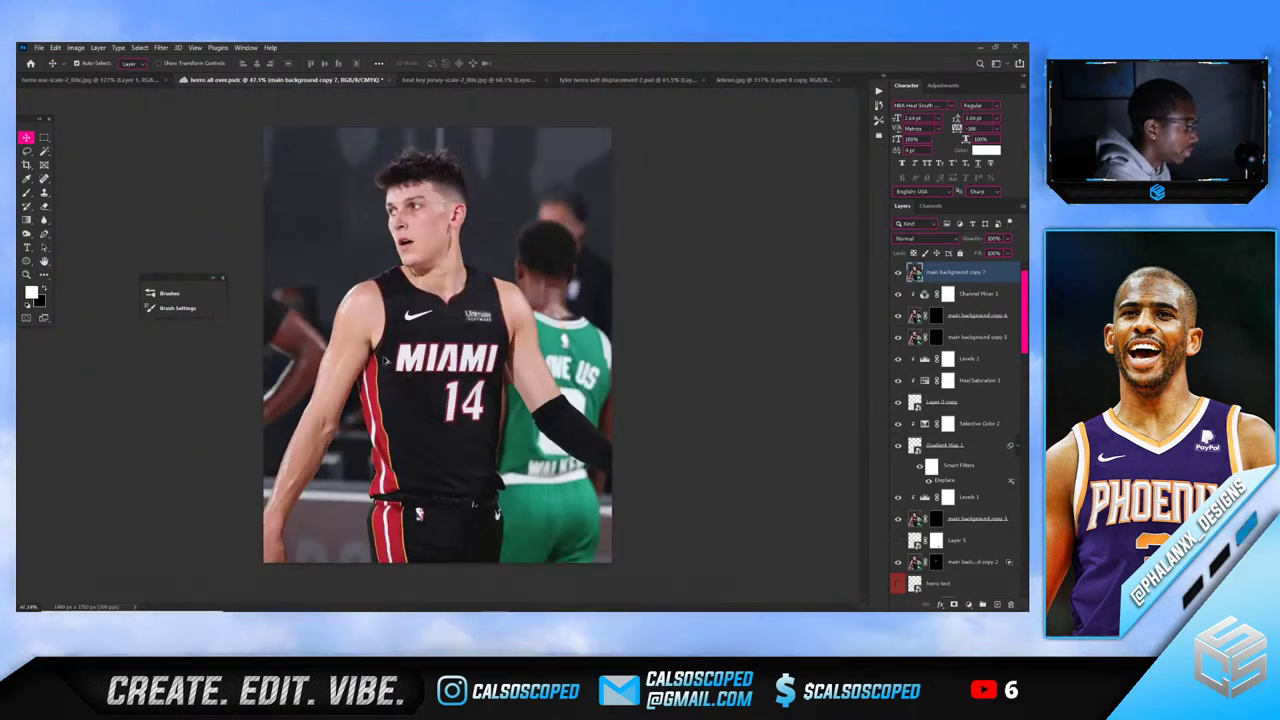
scroll(383, 360, "up", 2)
key("p")
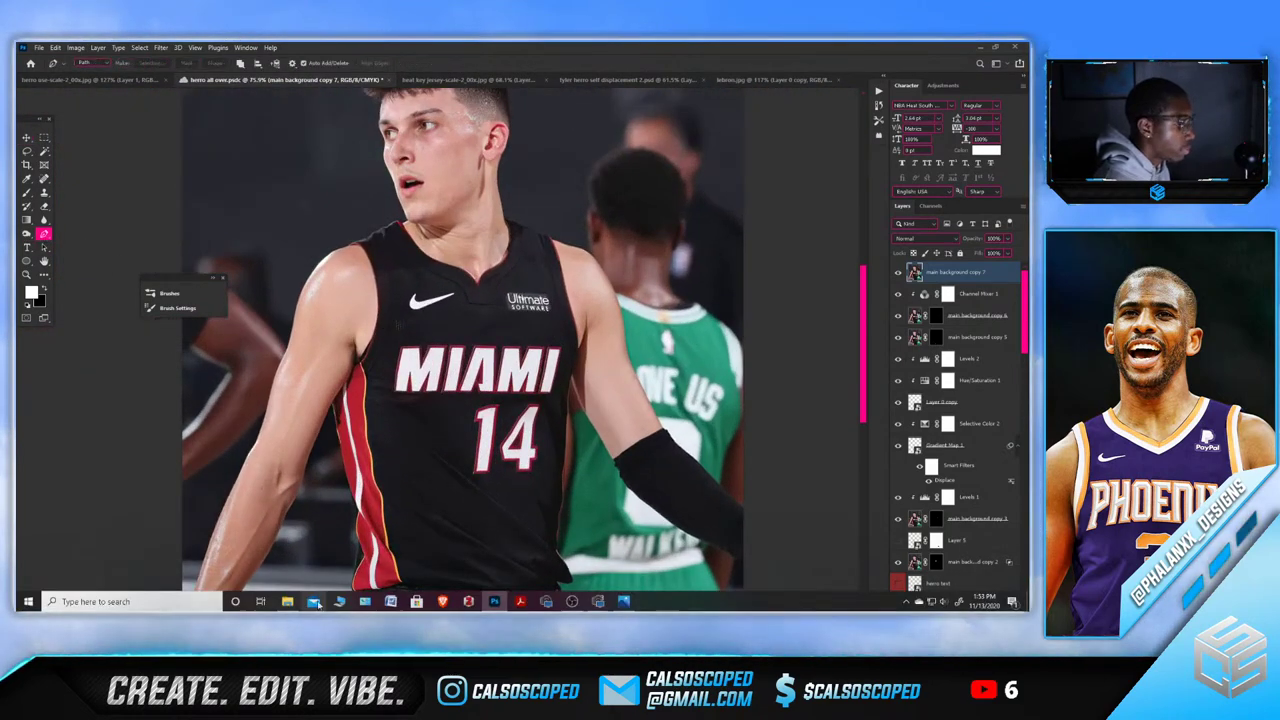
scroll(332, 441, "up", 3)
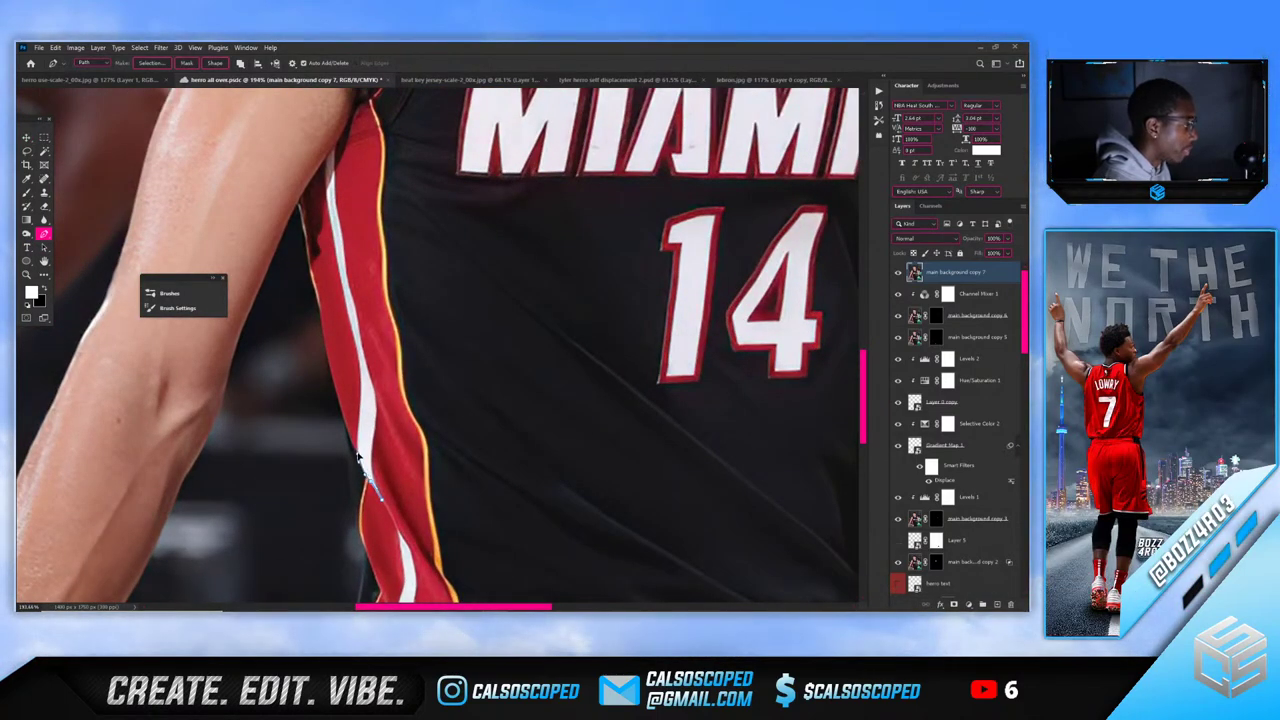
left_click(358, 455)
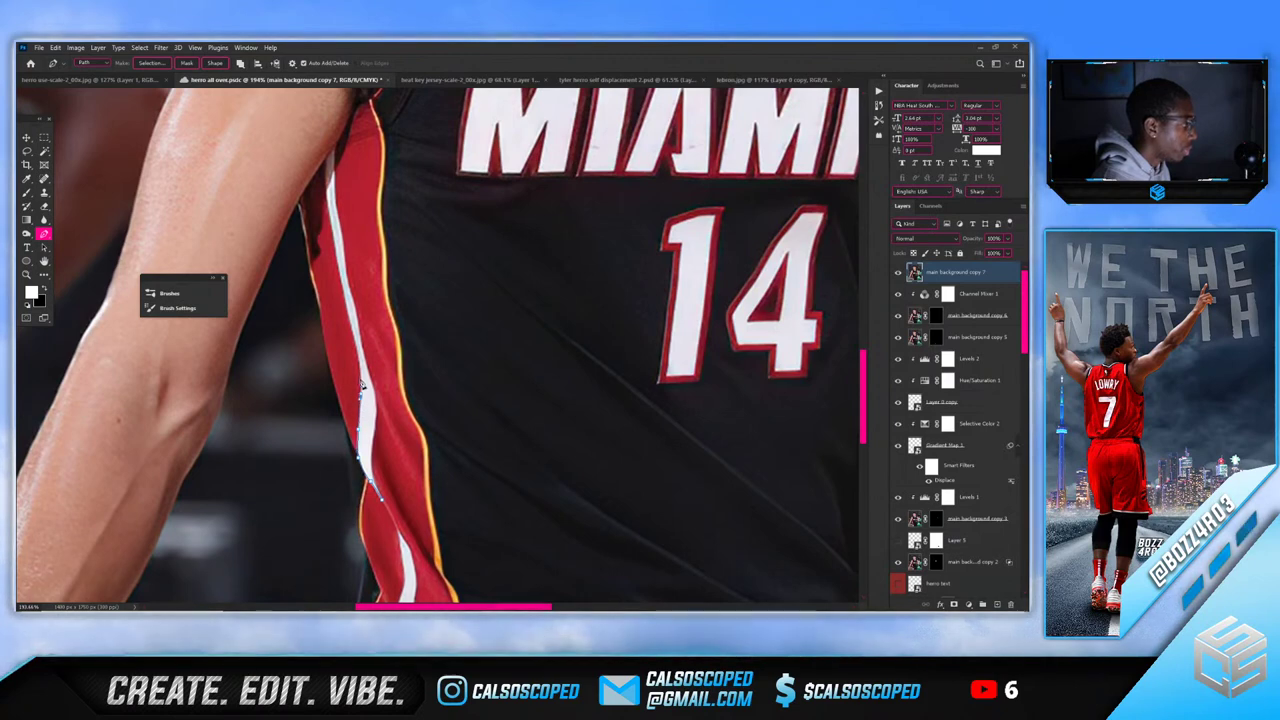
left_click_drag(356, 342, 347, 299)
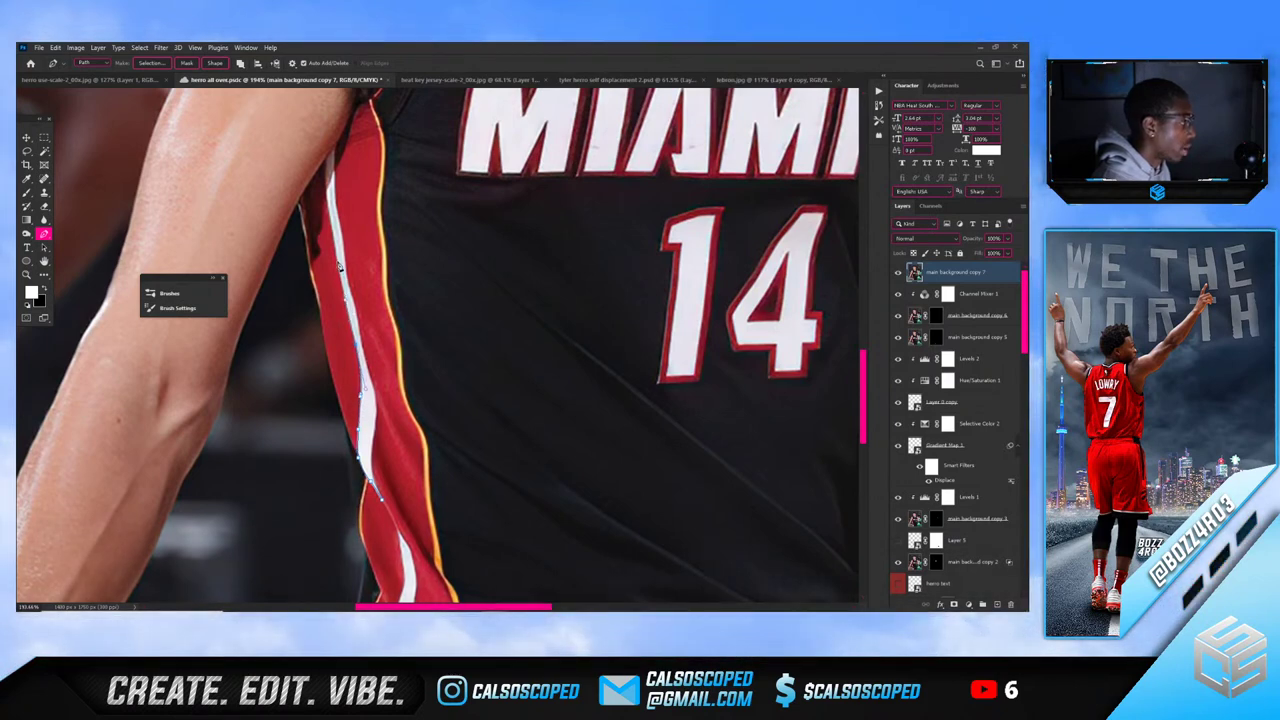
left_click(338, 263)
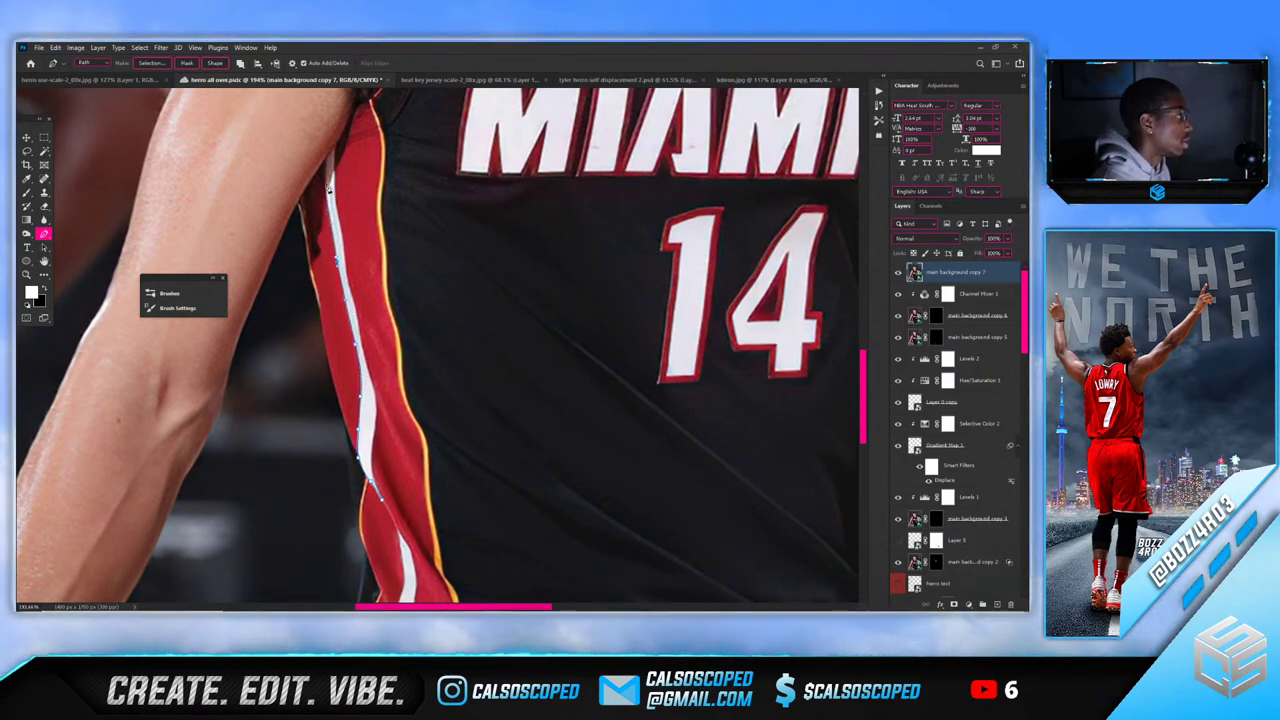
left_click_drag(329, 165, 334, 148)
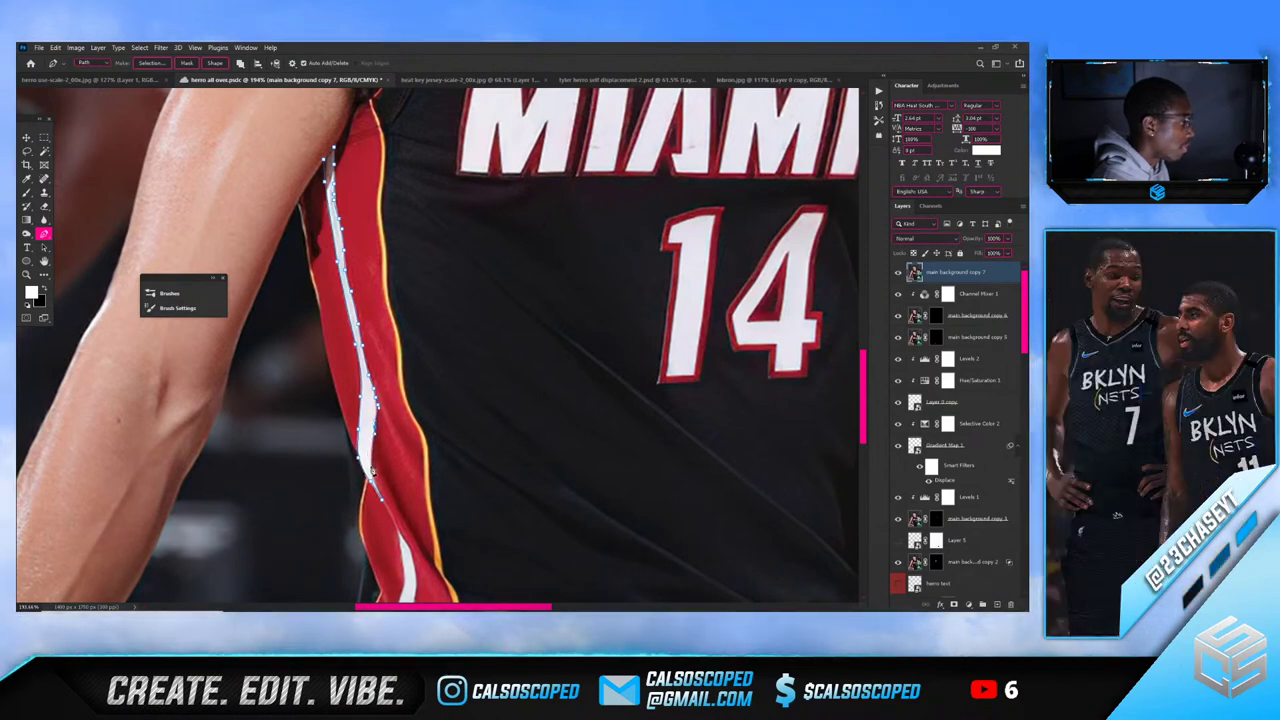
Continue the pen path around the lower part of the white stripe, down to the jersey hem and back up
left_click(400, 531)
left_click(405, 544)
left_click(409, 555)
left_click(415, 567)
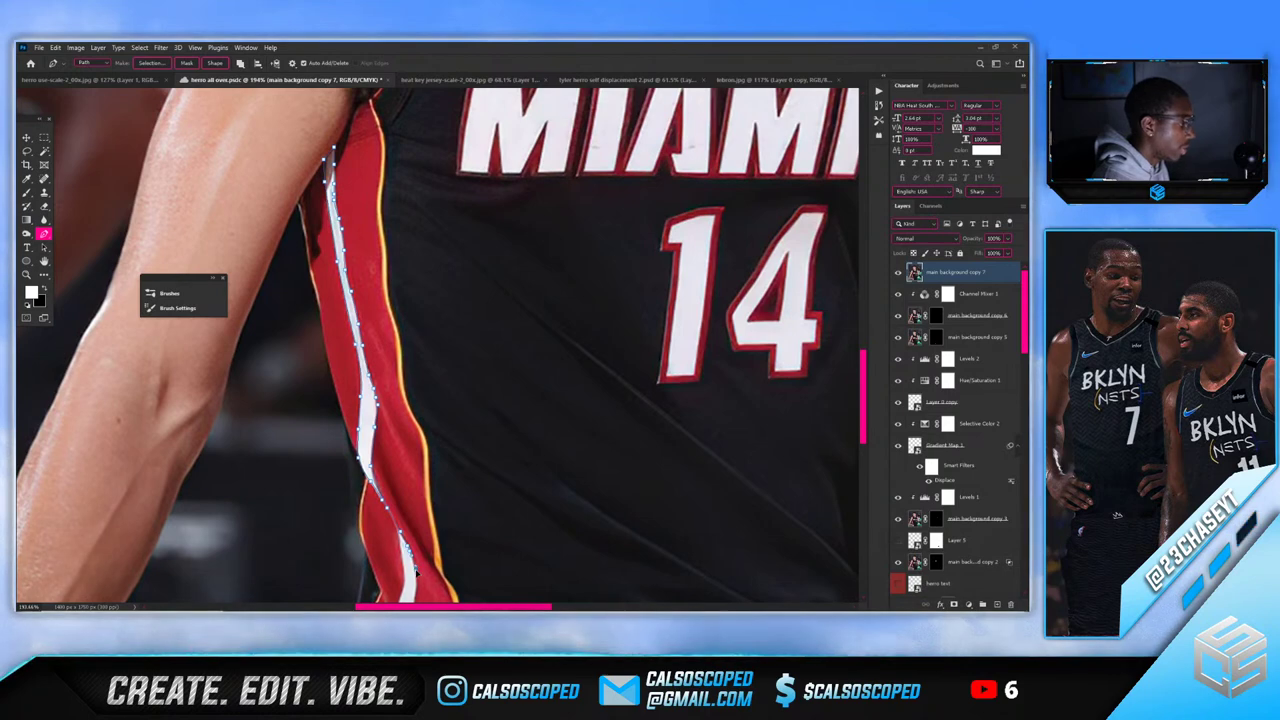
scroll(417, 569, "down", 3)
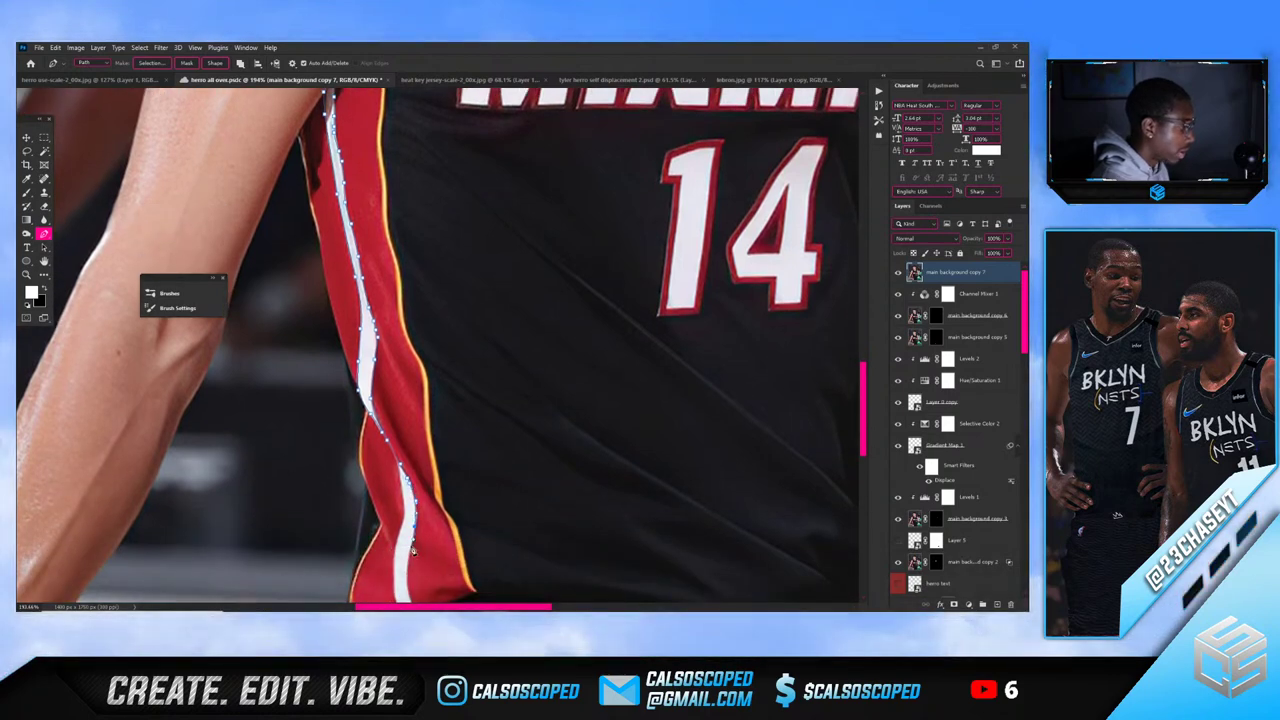
scroll(408, 572, "right", 1)
scroll(360, 545, "down", 1)
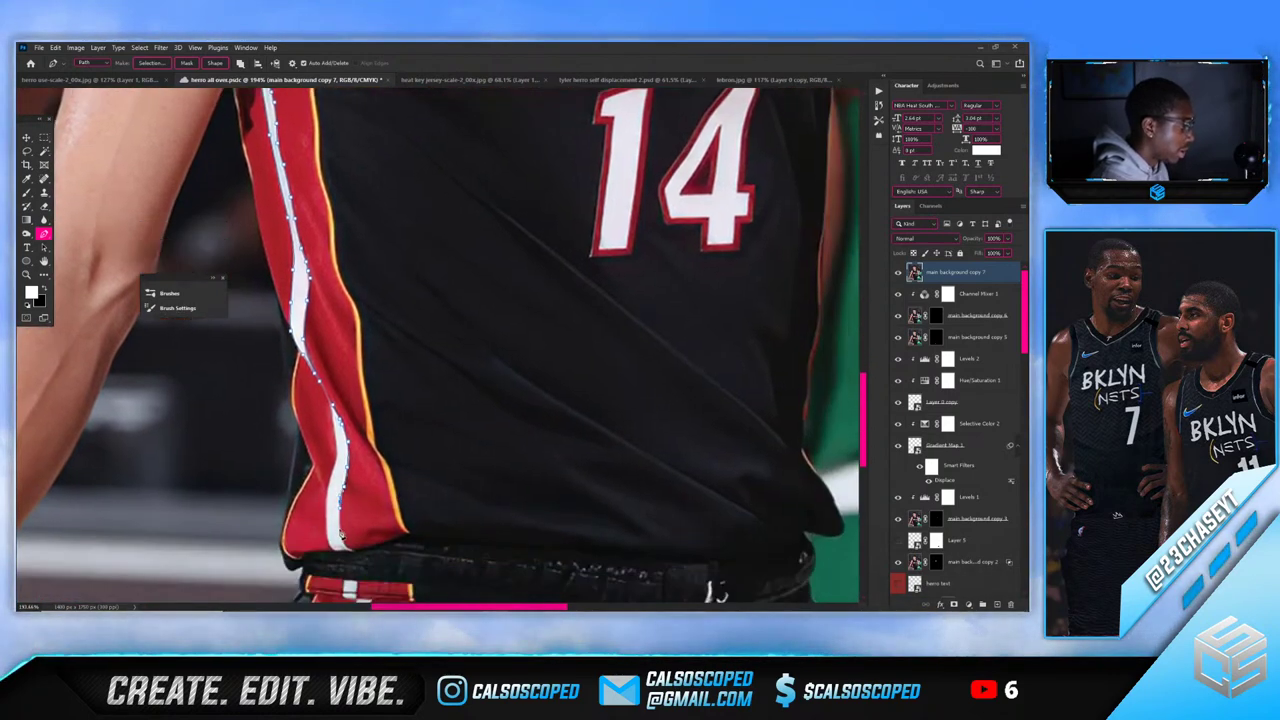
left_click(340, 529)
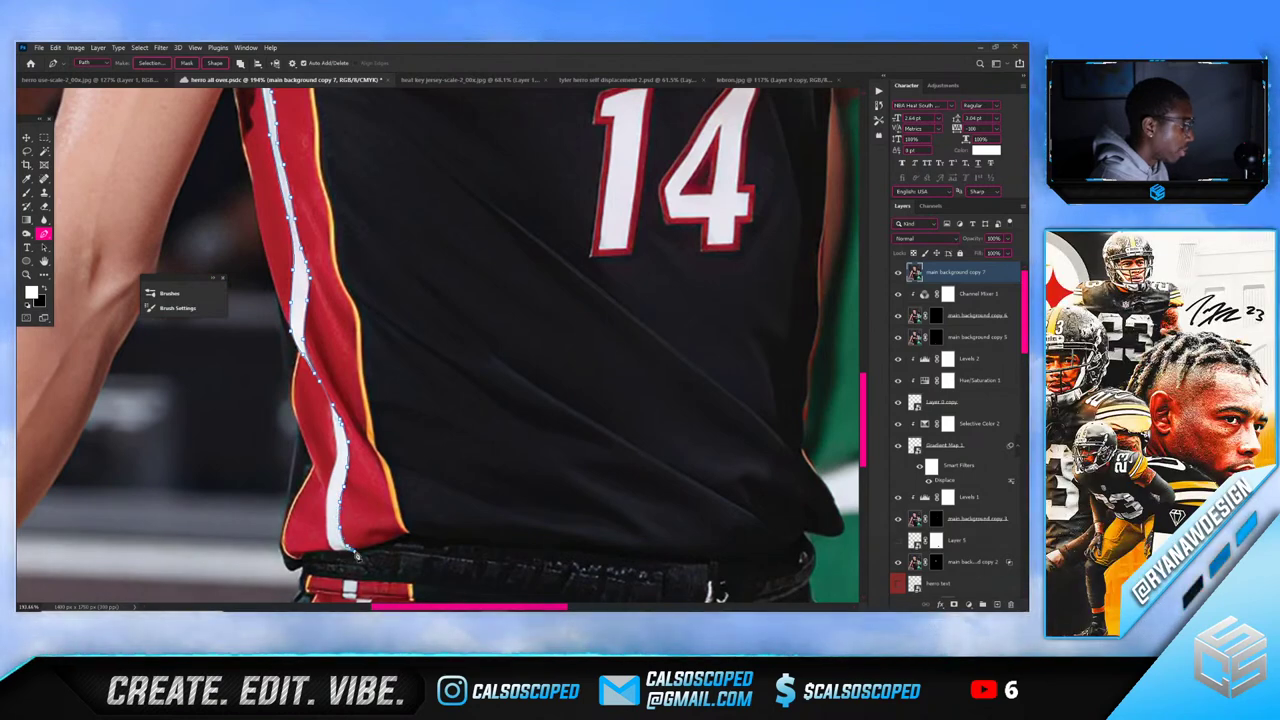
left_click(347, 550)
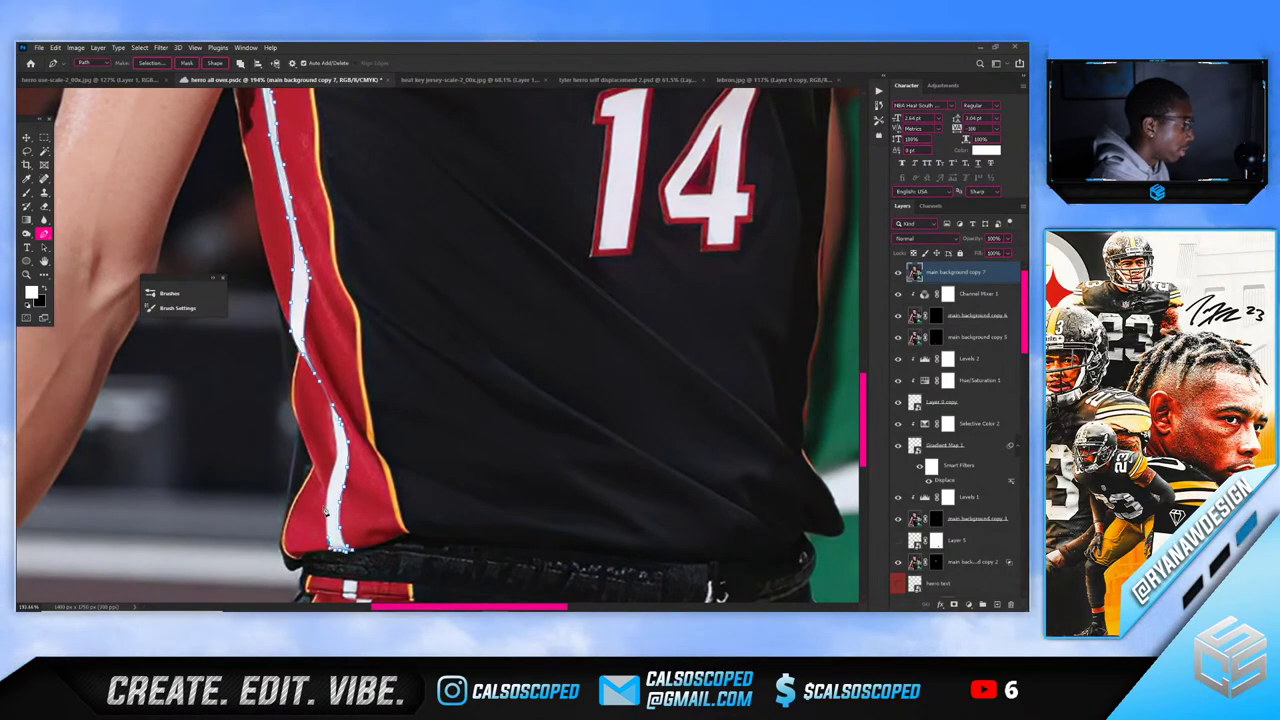
left_click_drag(330, 485, 338, 462)
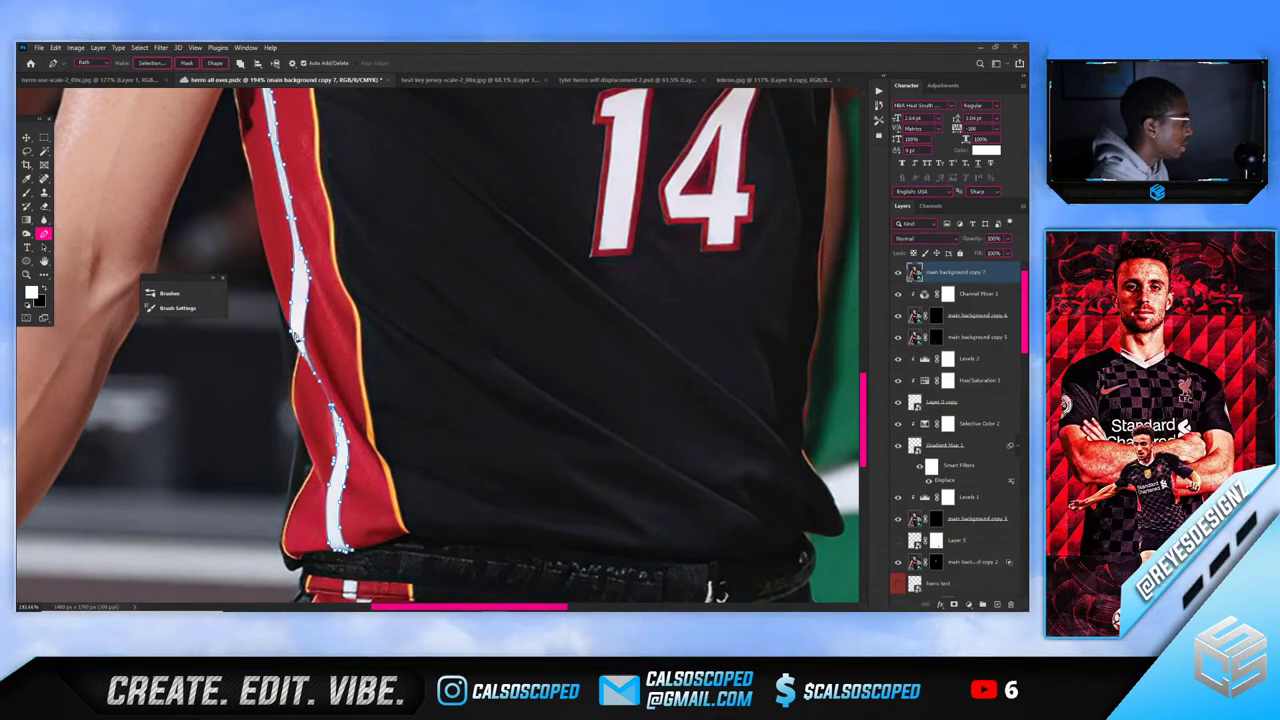
Convert the stripe path to a selection and mask main background copy 7 to it
scroll(291, 308, "down", 2)
scroll(291, 308, "up", 1)
right_click(327, 307)
left_click(356, 350)
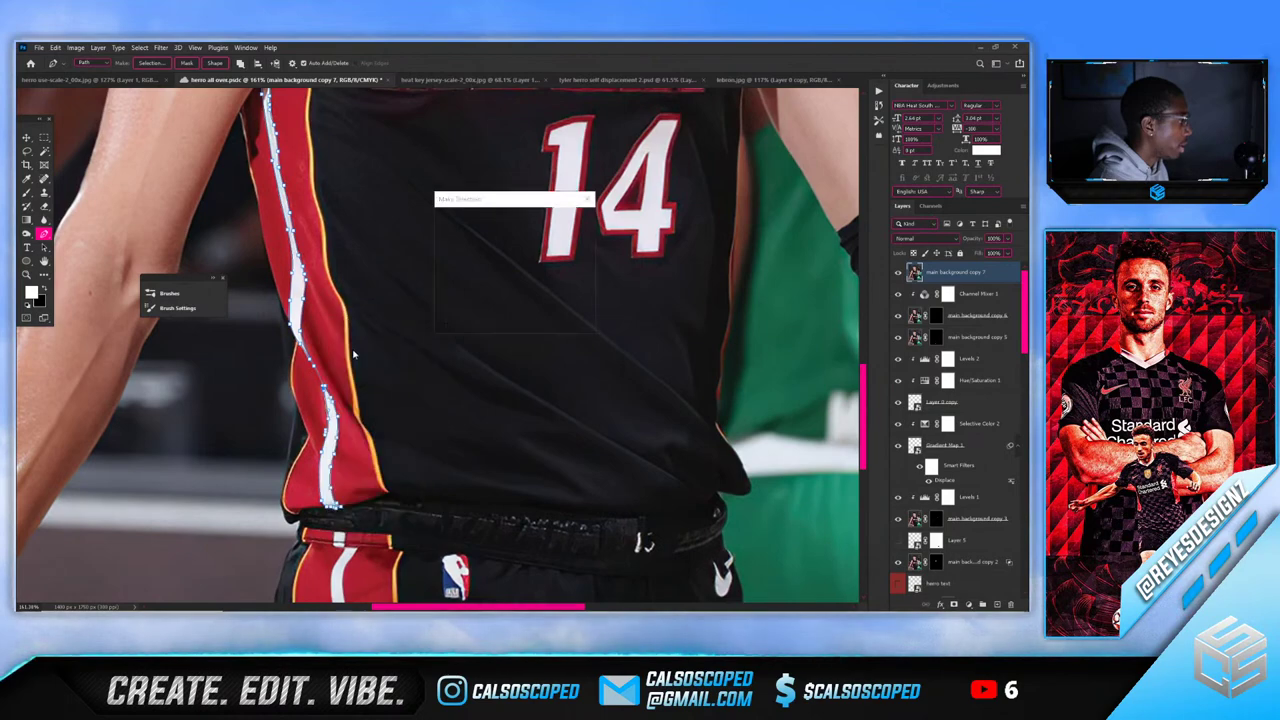
left_click(573, 222)
scroll(552, 248, "down", 5)
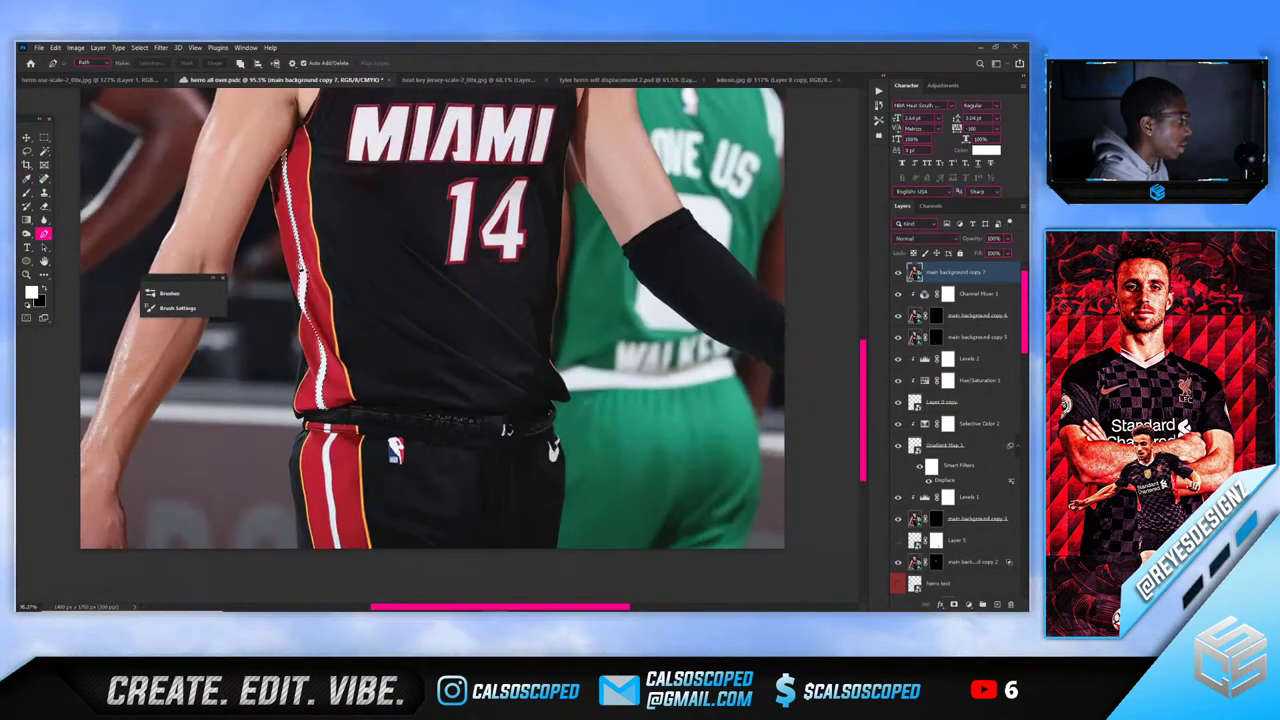
left_click(954, 604, "alt")
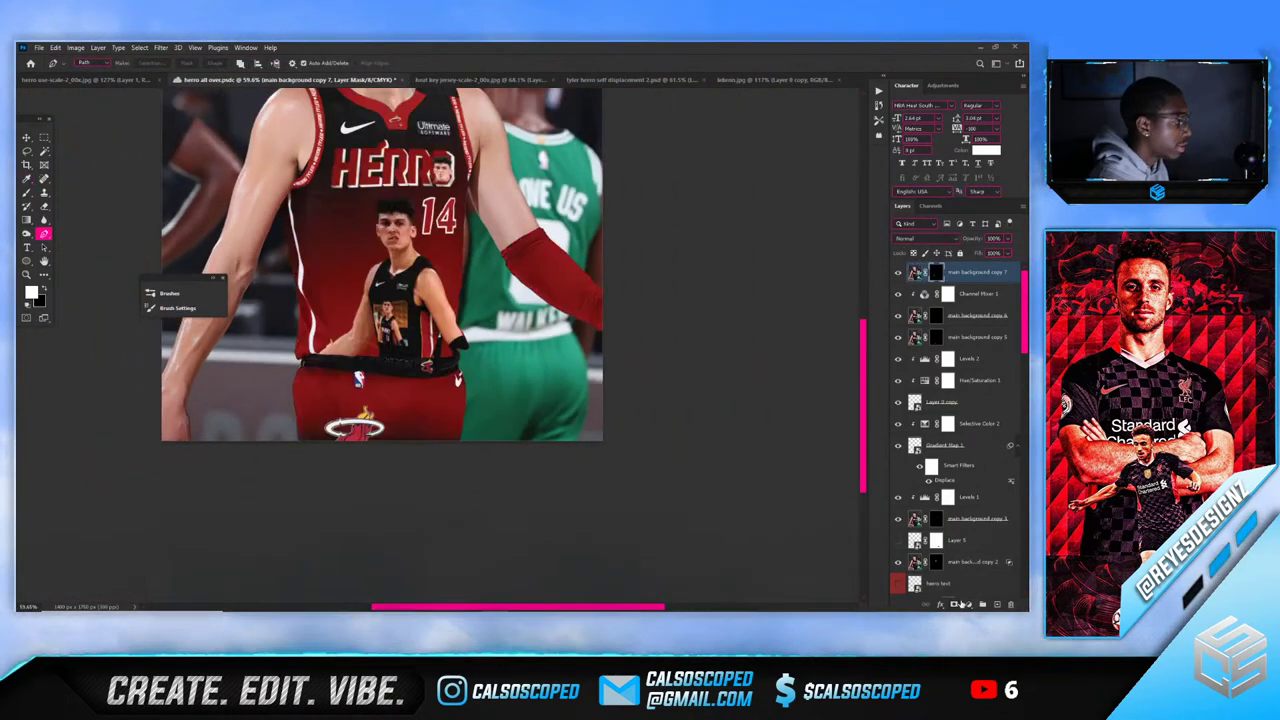
Add a Channel Mixer adjustment clipped to the white stripe layer and make it monochrome
scroll(614, 363, "down", 3)
scroll(424, 375, "up", 4)
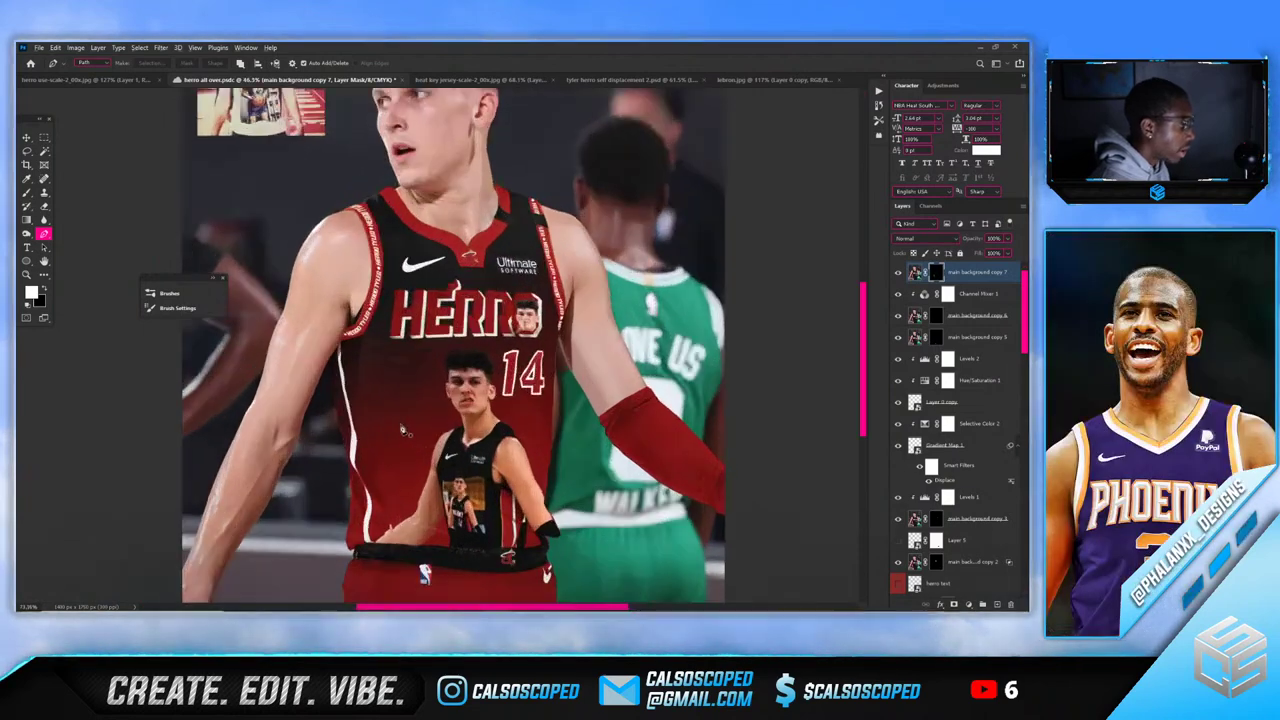
left_click(968, 604)
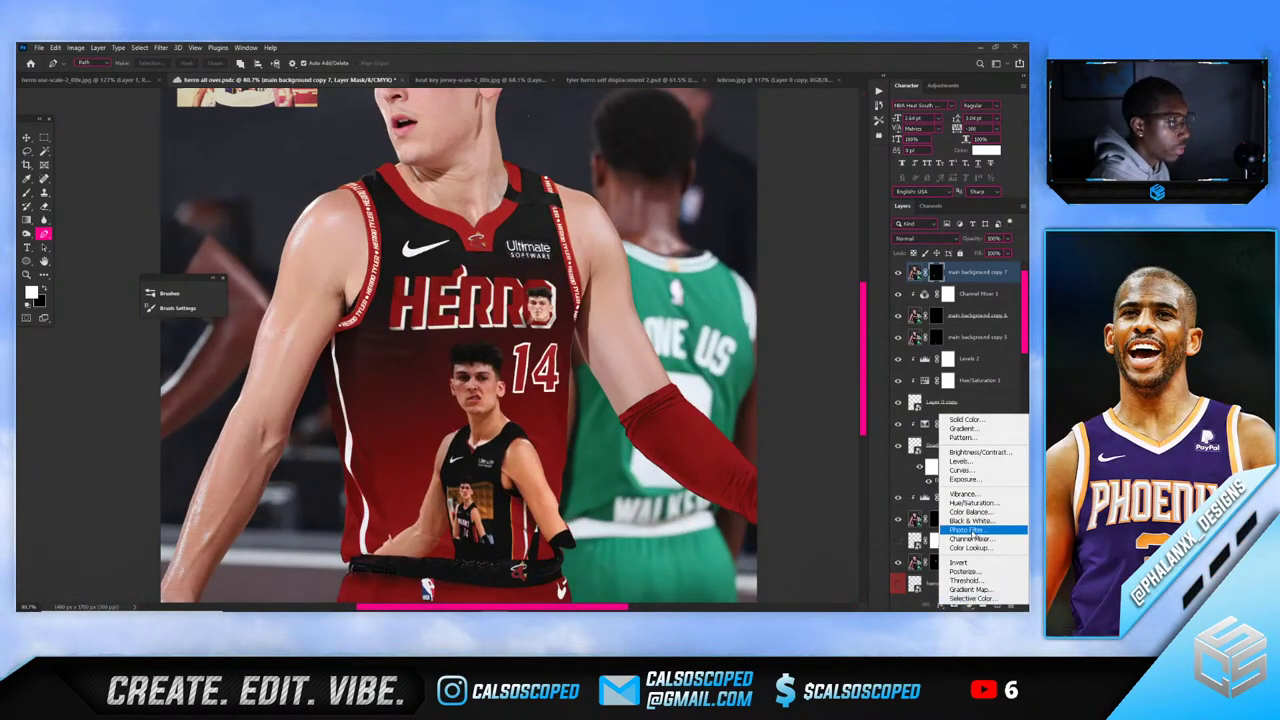
left_click(974, 534)
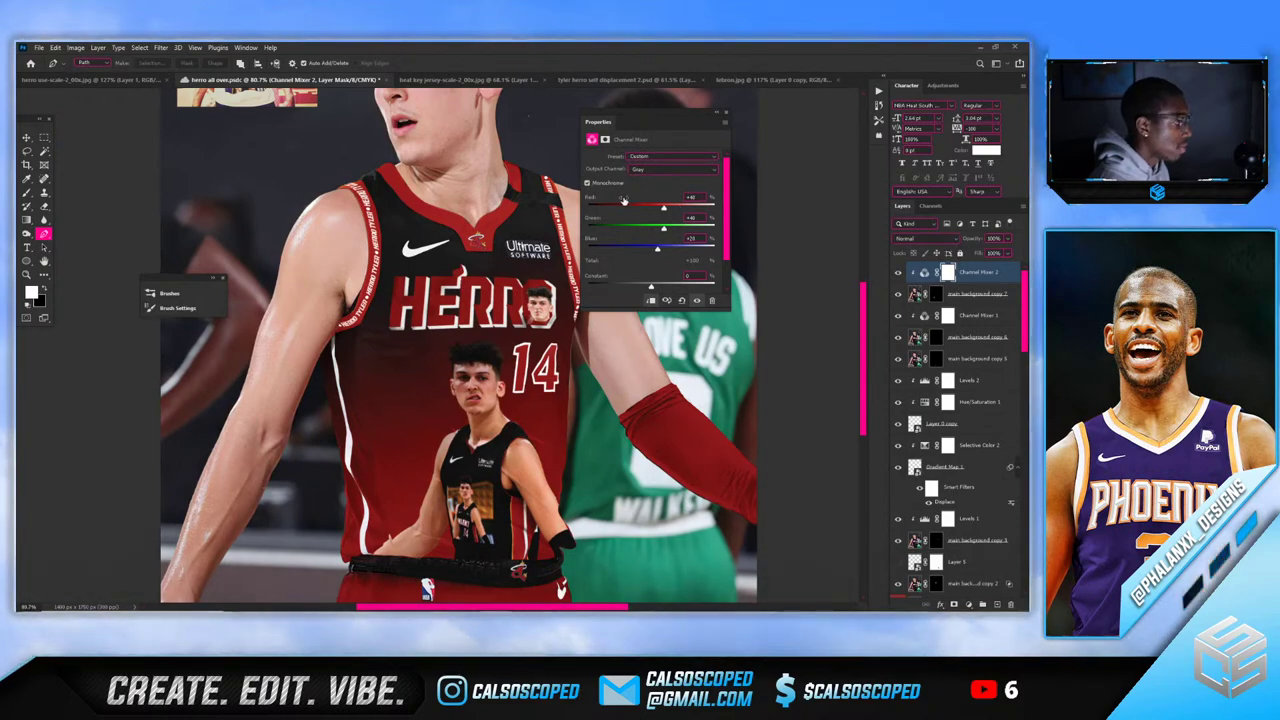
left_click(726, 115)
key("v")
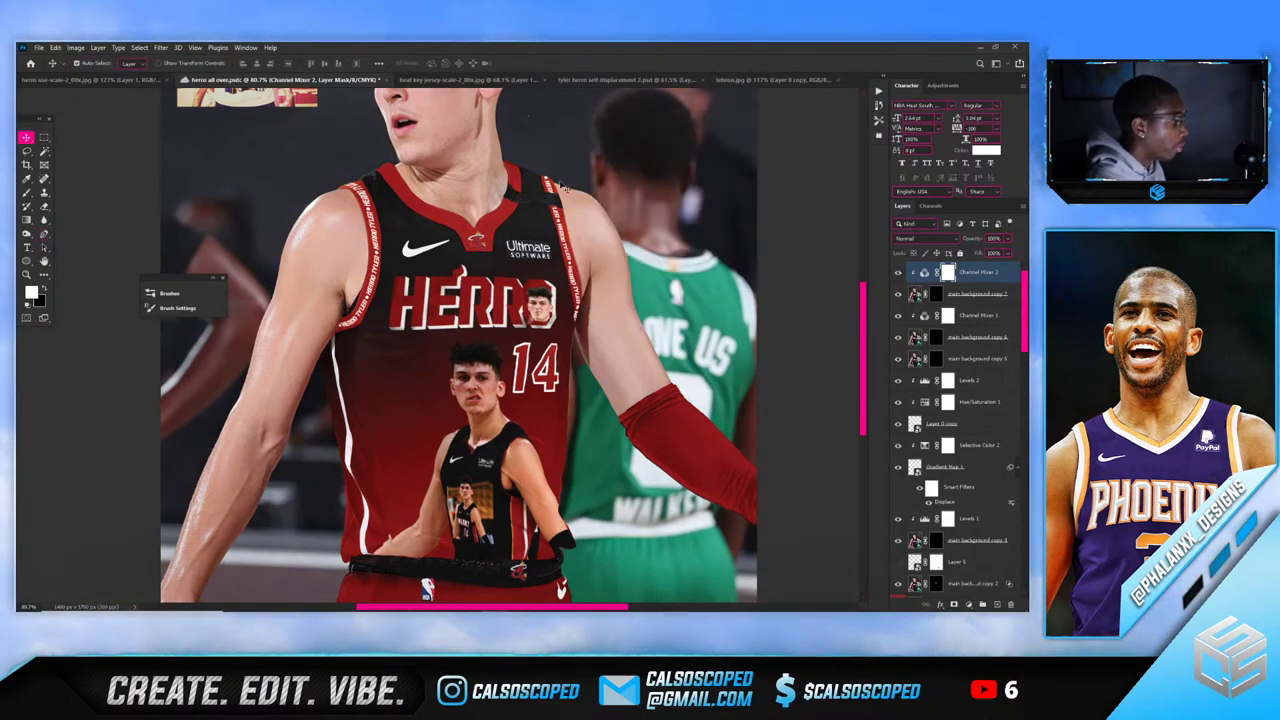
Hide the Levels 2 and Hue/Saturation 1 adjustments above Layer 0 copy
scroll(516, 199, "down", 3)
scroll(485, 276, "up", 4)
left_click(945, 423)
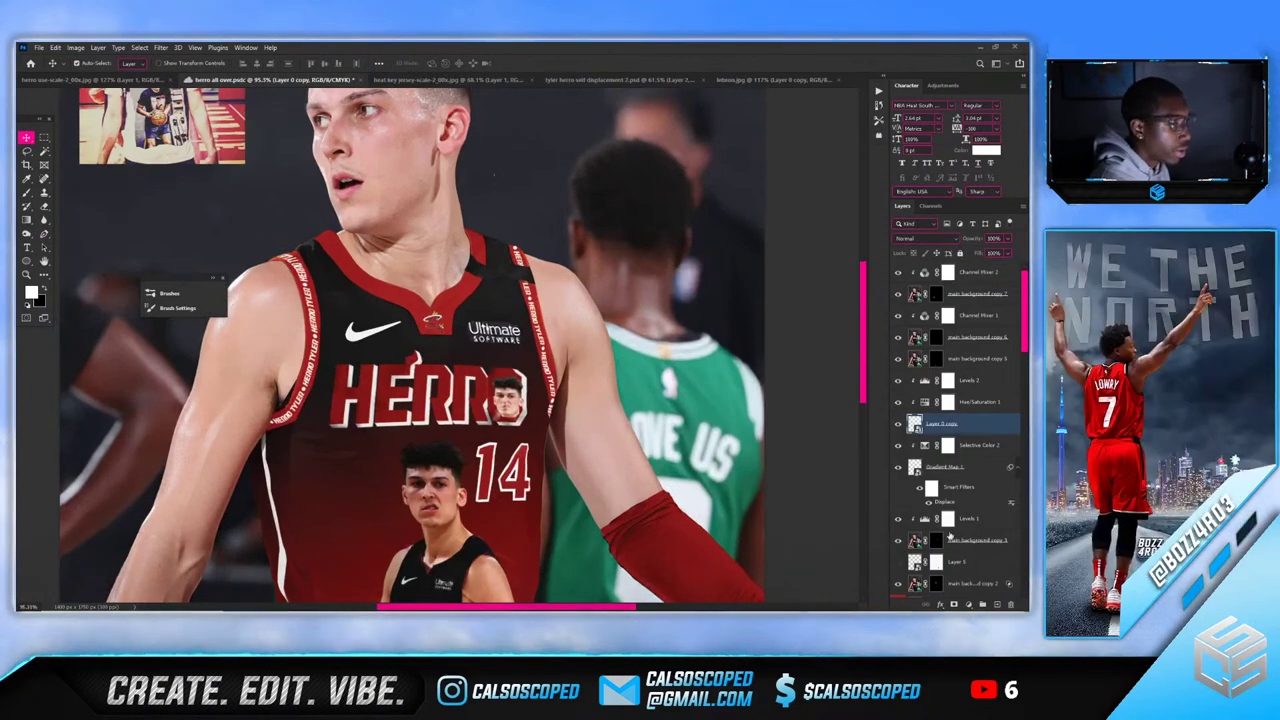
left_click(963, 402)
left_click(969, 388)
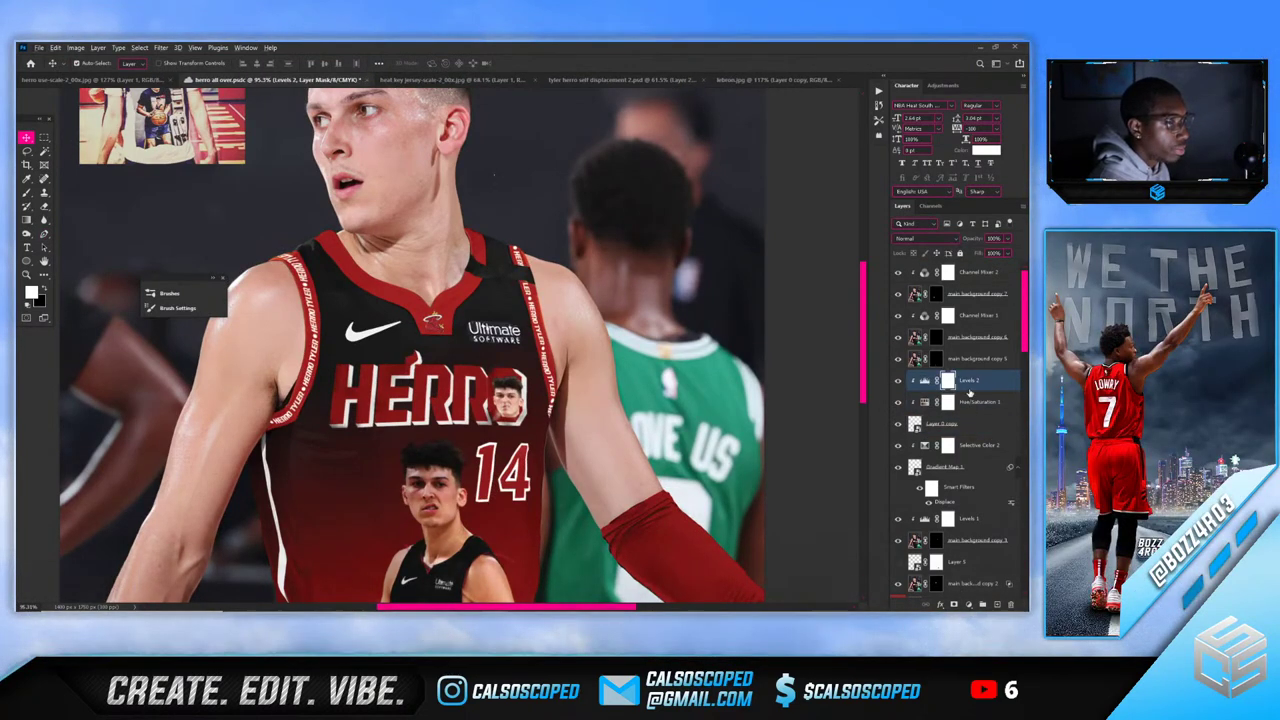
left_click(897, 381)
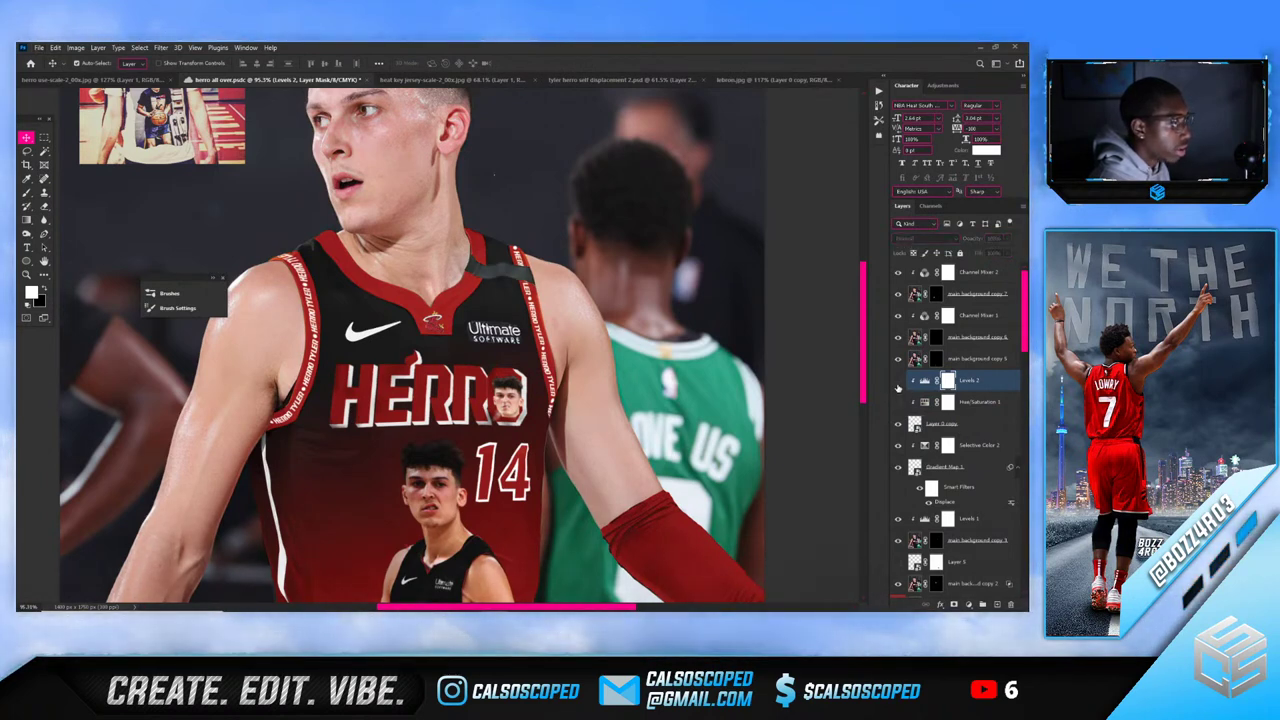
left_click(897, 402)
Add a white Solid Color fill clipped to Layer 0 copy and set its blend mode to Linear Light
left_click(953, 427)
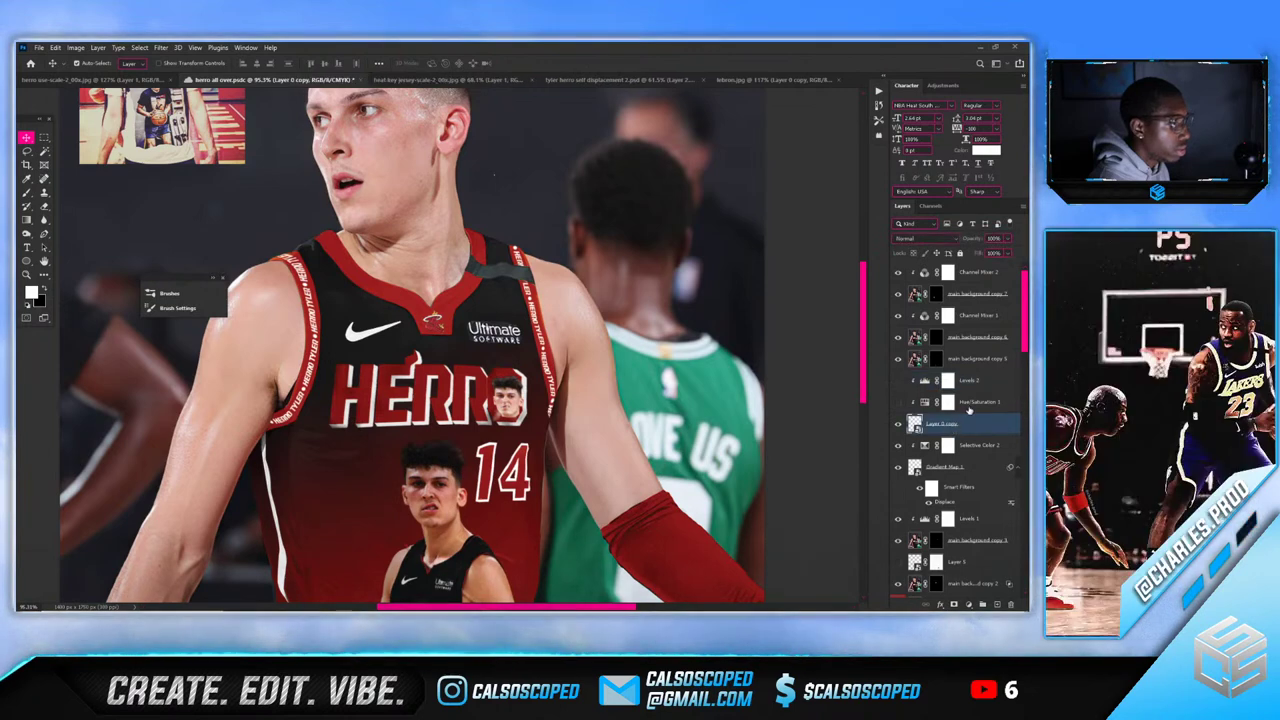
left_click(968, 604)
left_click(965, 418)
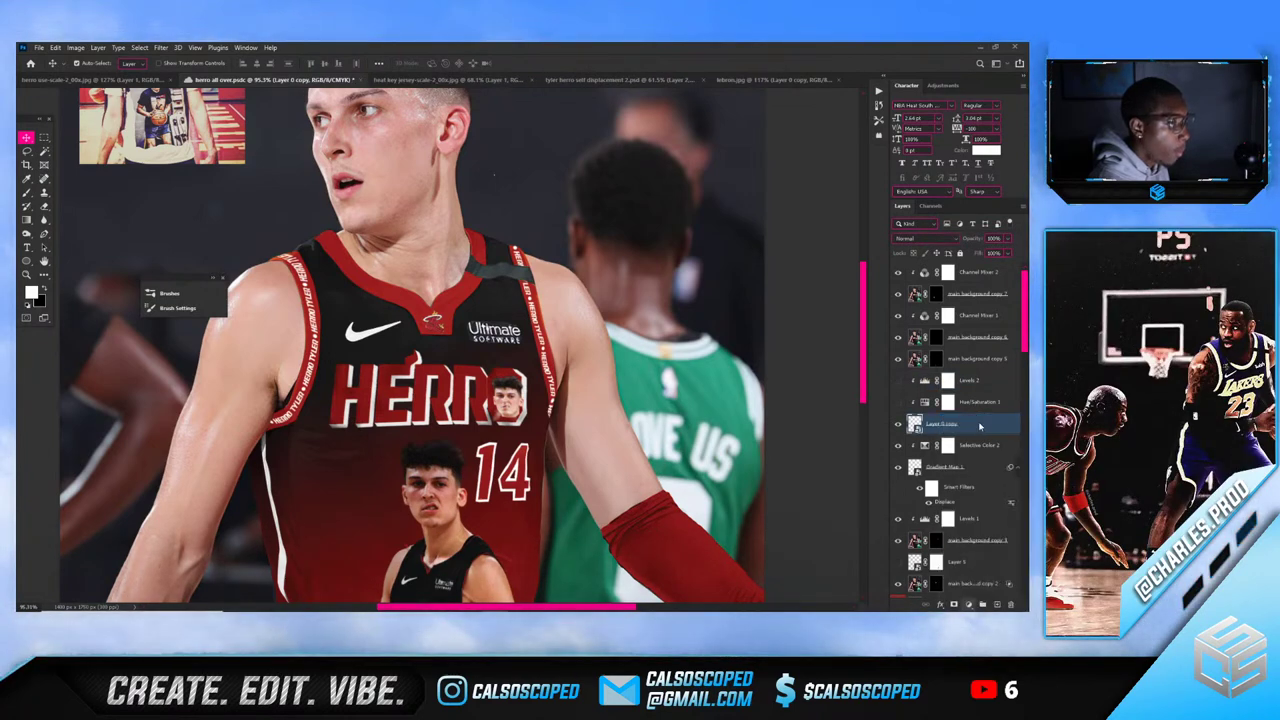
left_click(991, 250)
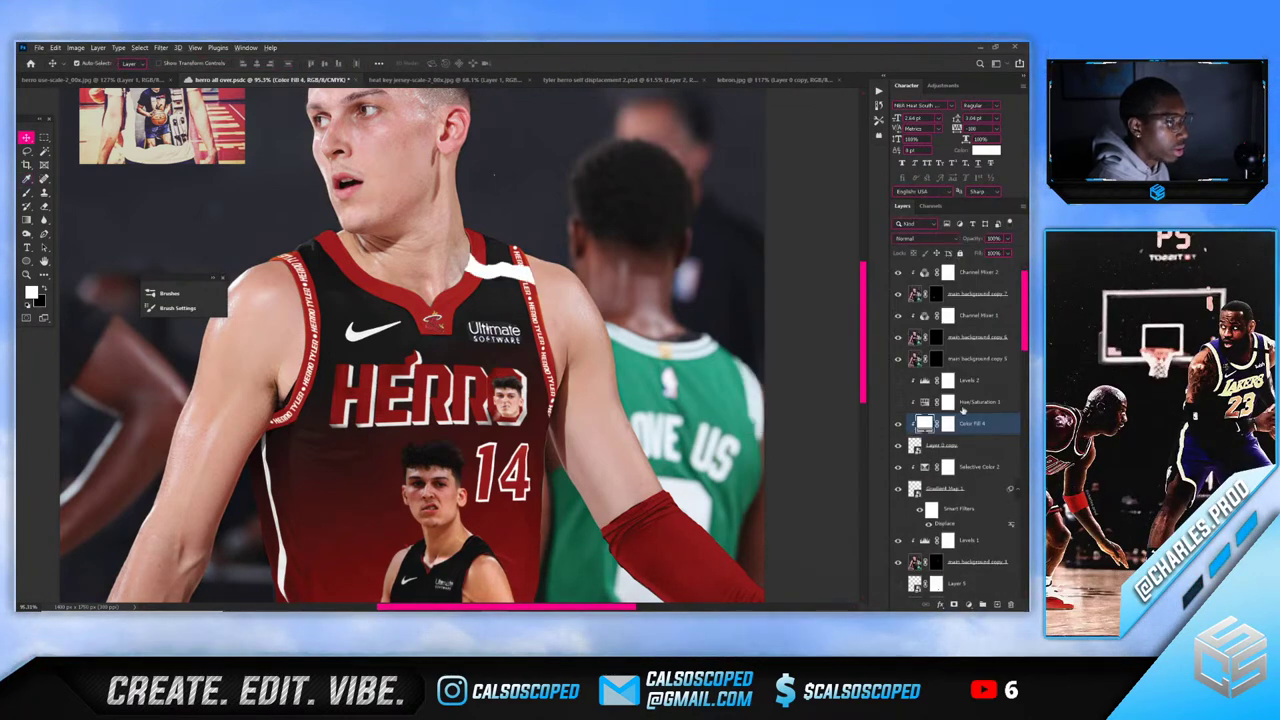
left_click(925, 238)
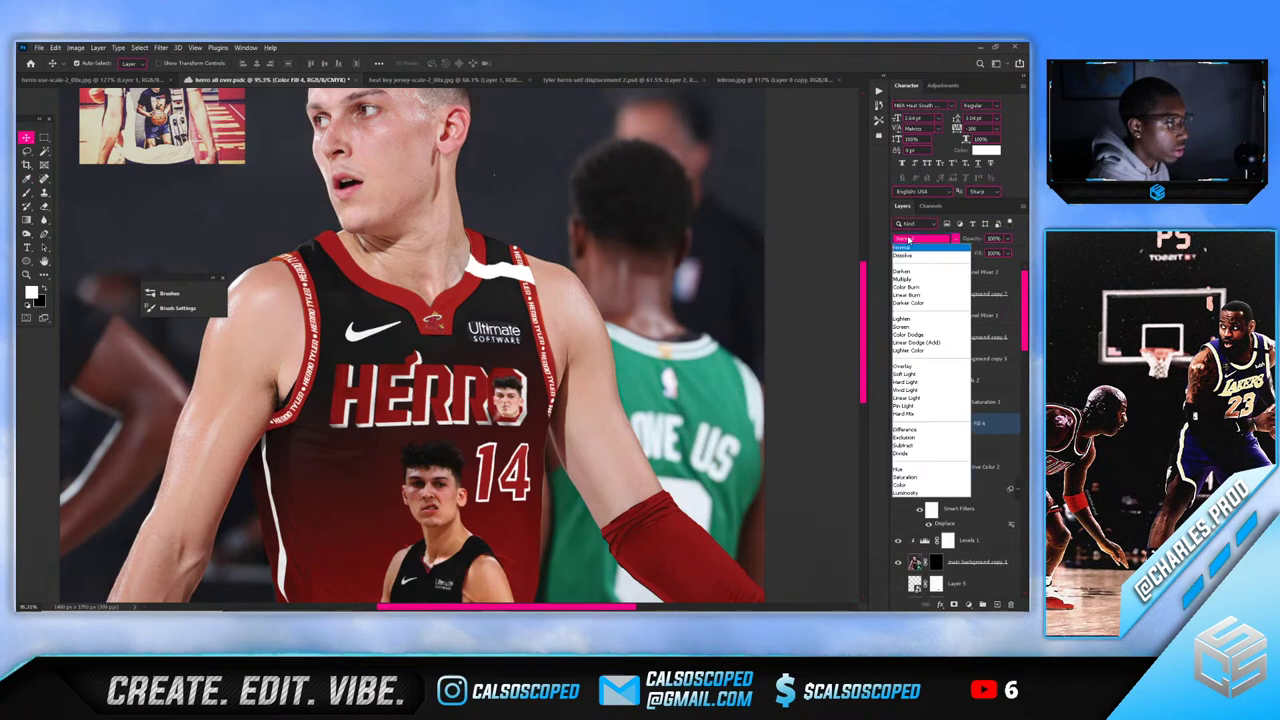
left_click(910, 400)
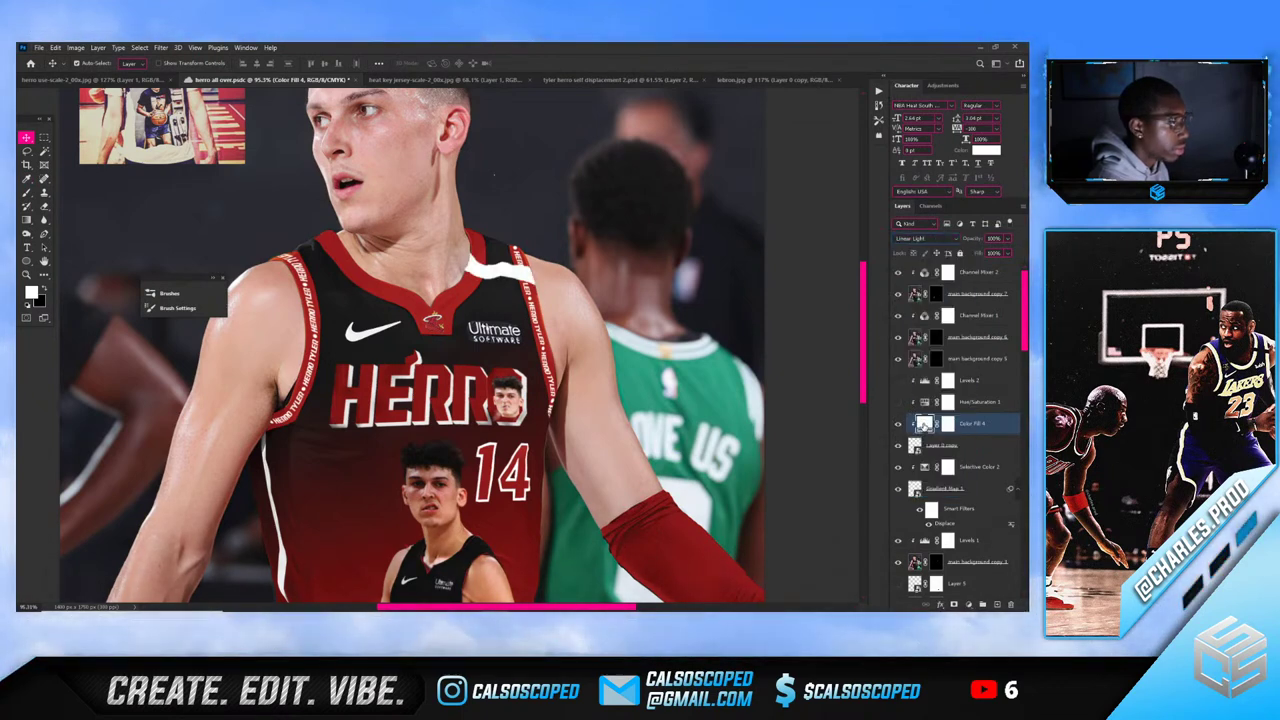
Change the clipped fill's colour to light grey d1d1d1
double_click(924, 424)
mouse_move(755, 262)
left_mouse_down()
mouse_move(742, 295)
mouse_move(738, 278)
left_mouse_up()
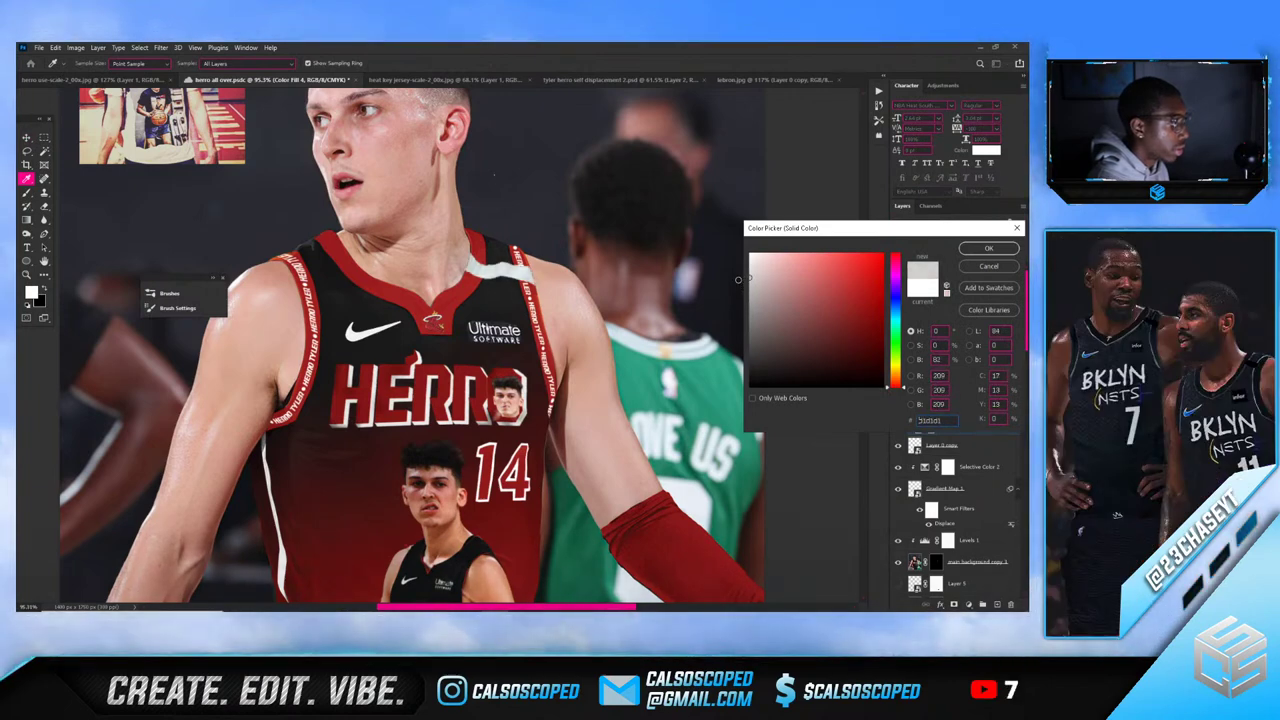
left_click(987, 248)
scroll(422, 287, "down", 3)
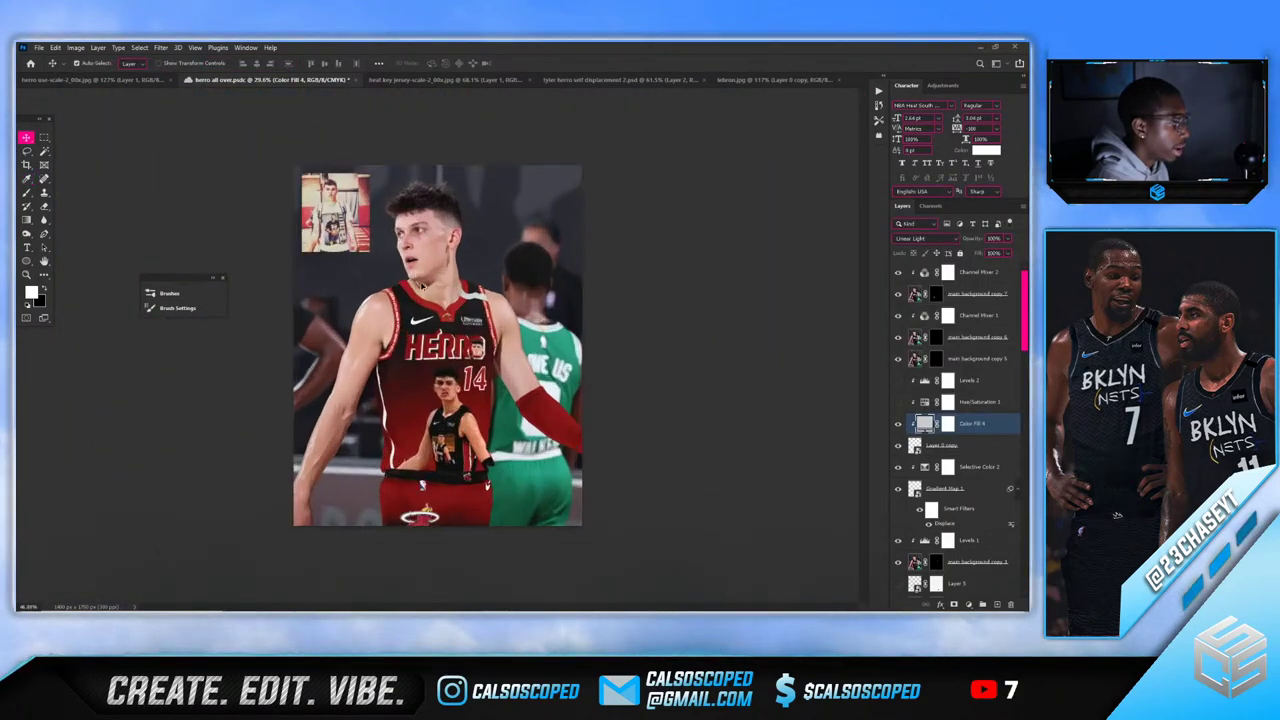
scroll(422, 287, "up", 3)
Show the Levels 2 adjustment and brighten the shoulder strap by lowering its white input level to about 214
left_click(925, 381)
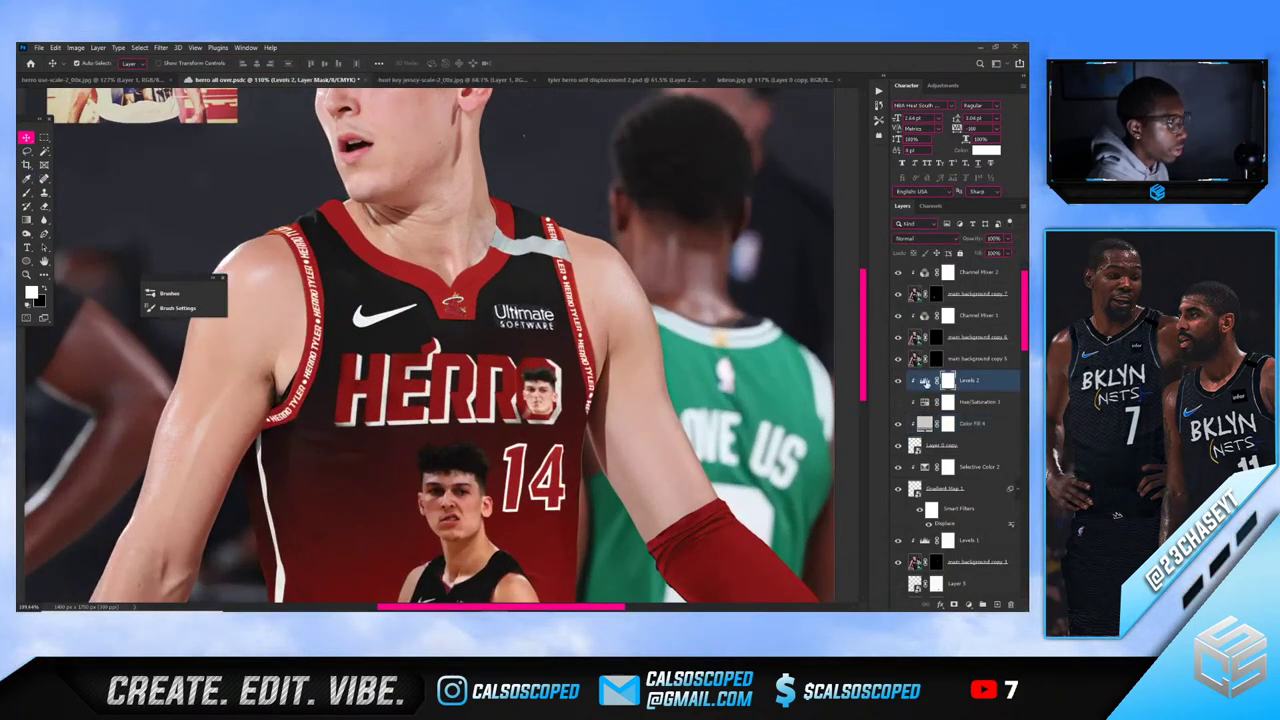
left_click(243, 47)
left_click(290, 372)
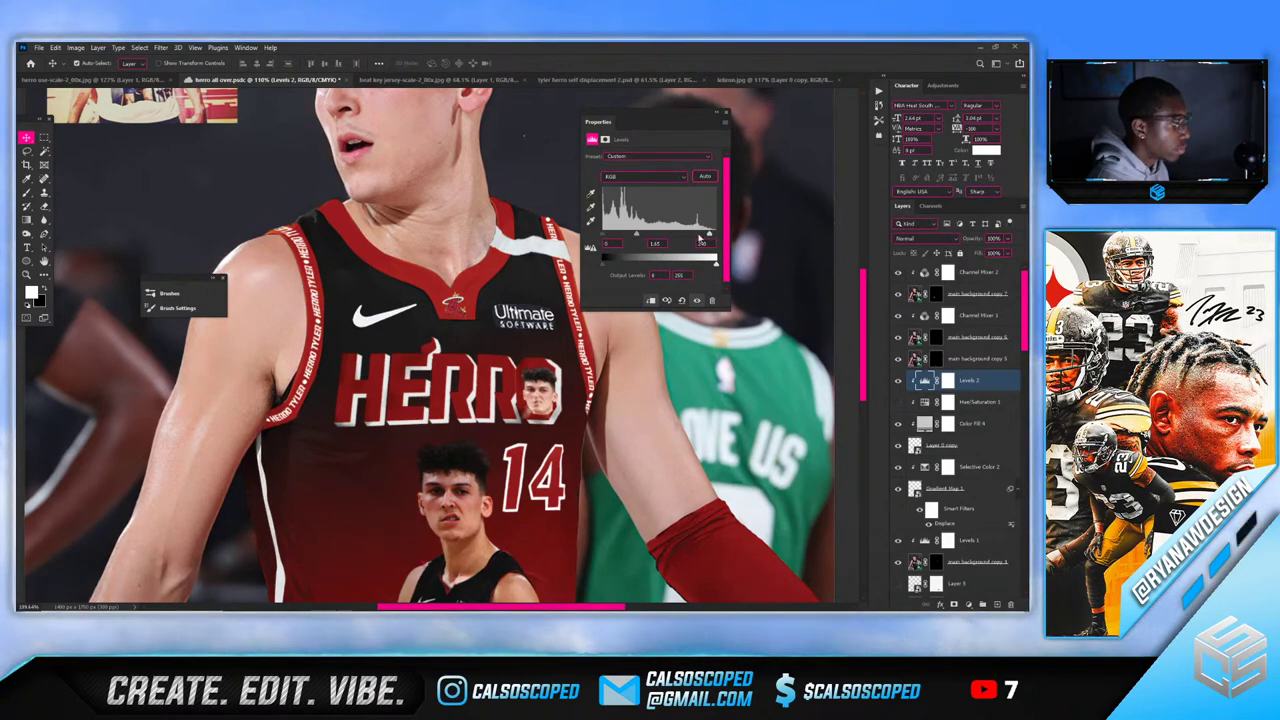
mouse_move(715, 234)
left_mouse_down()
mouse_move(680, 234)
mouse_move(697, 237)
left_mouse_up()
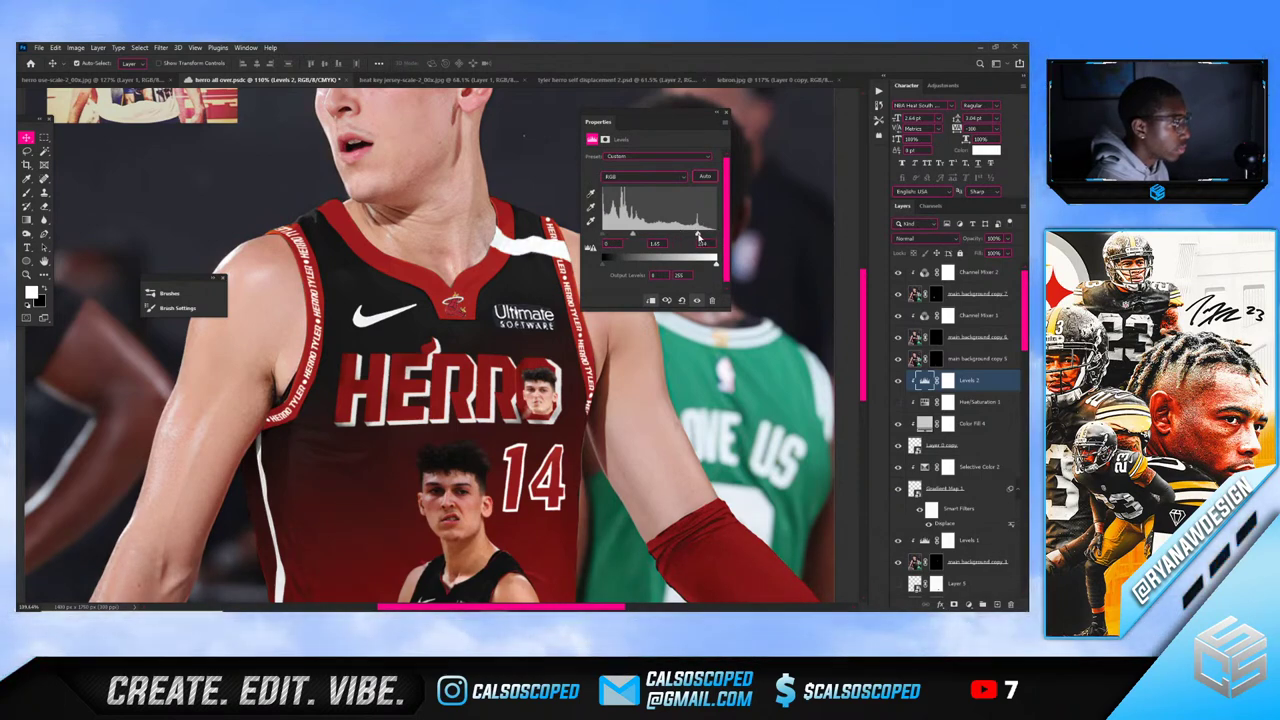
left_click(725, 113)
scroll(557, 195, "down", 5)
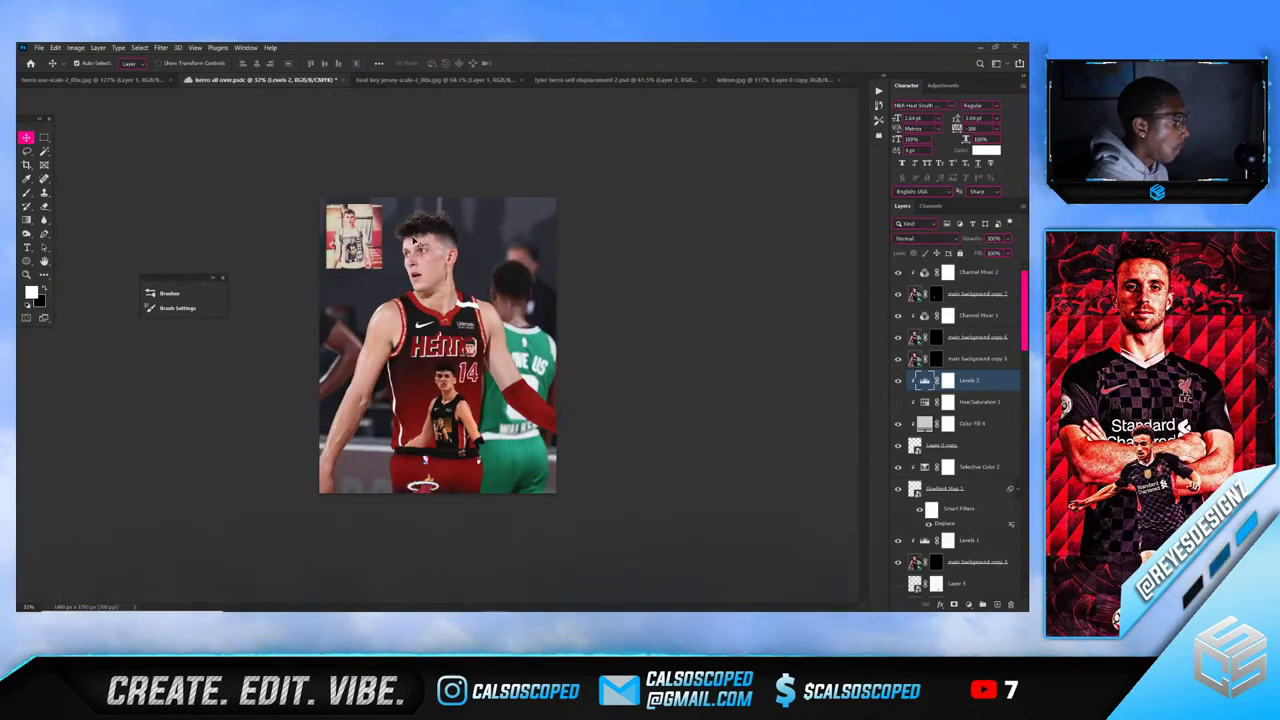
scroll(451, 291, "up", 3)
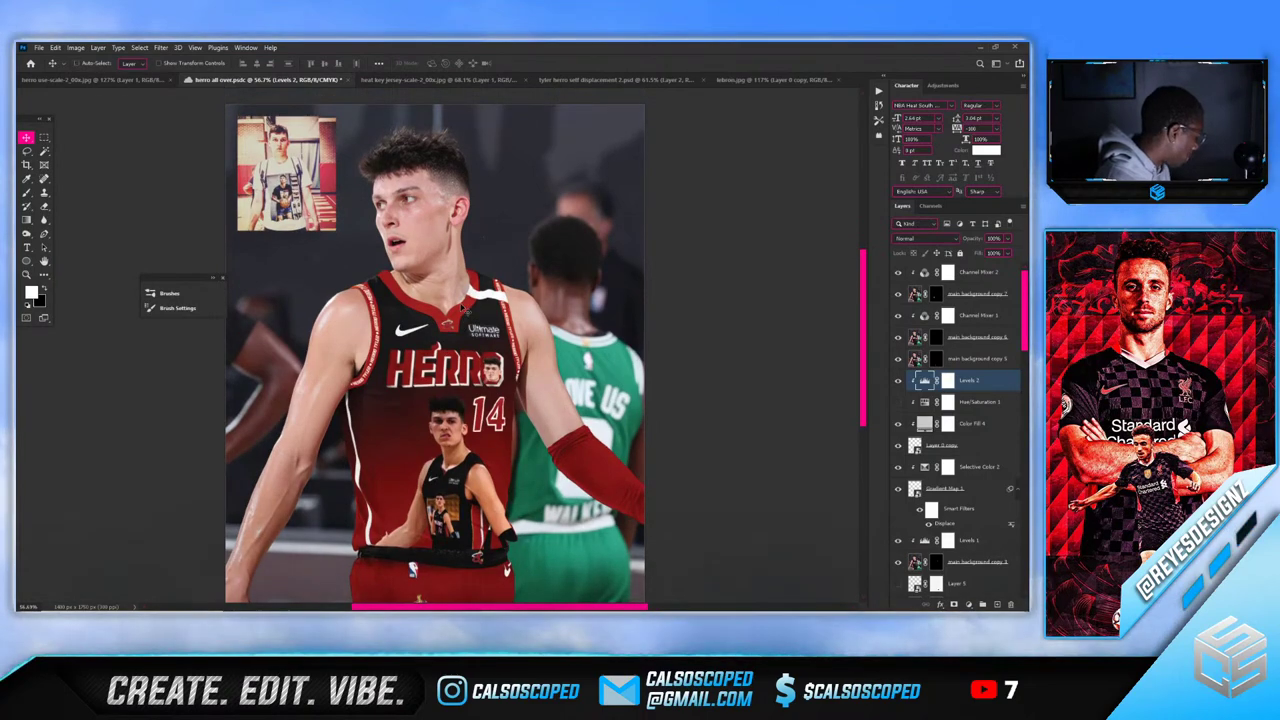
Undo the shoulder strap's Levels change and its clipped colour fill
scroll(481, 314, "up", 5)
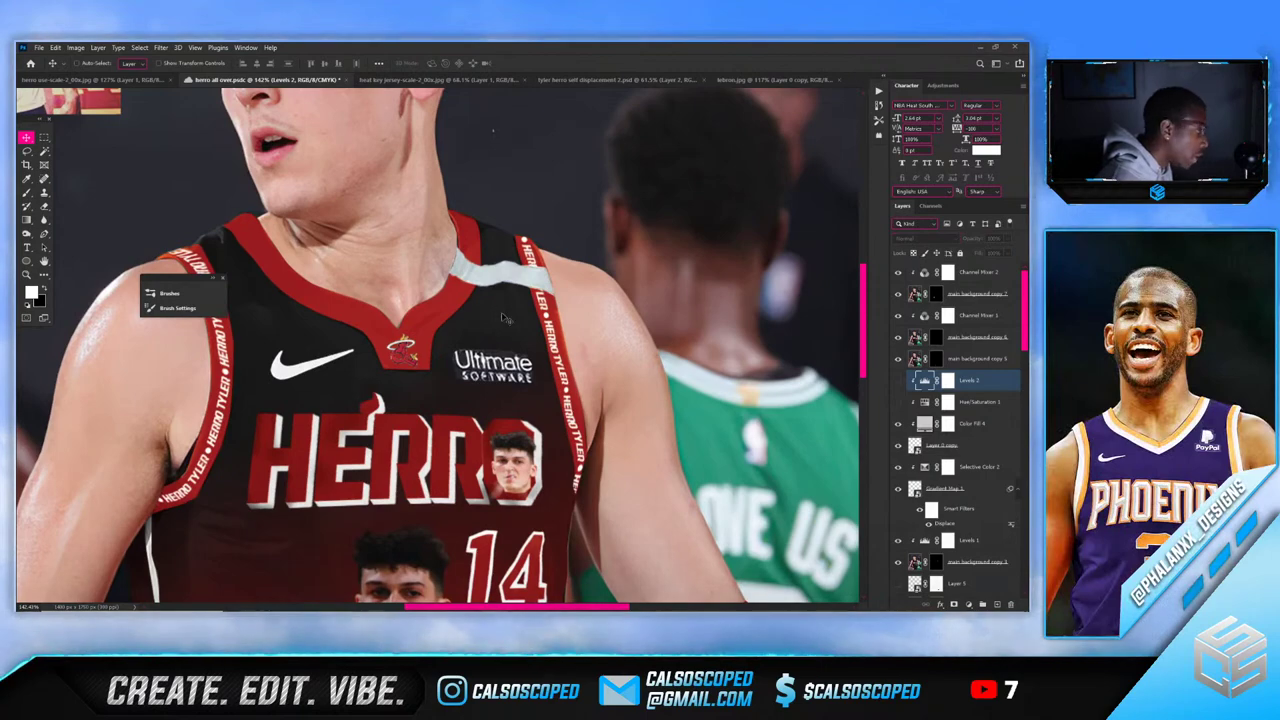
key("ctrl+z")
key("ctrl+z")
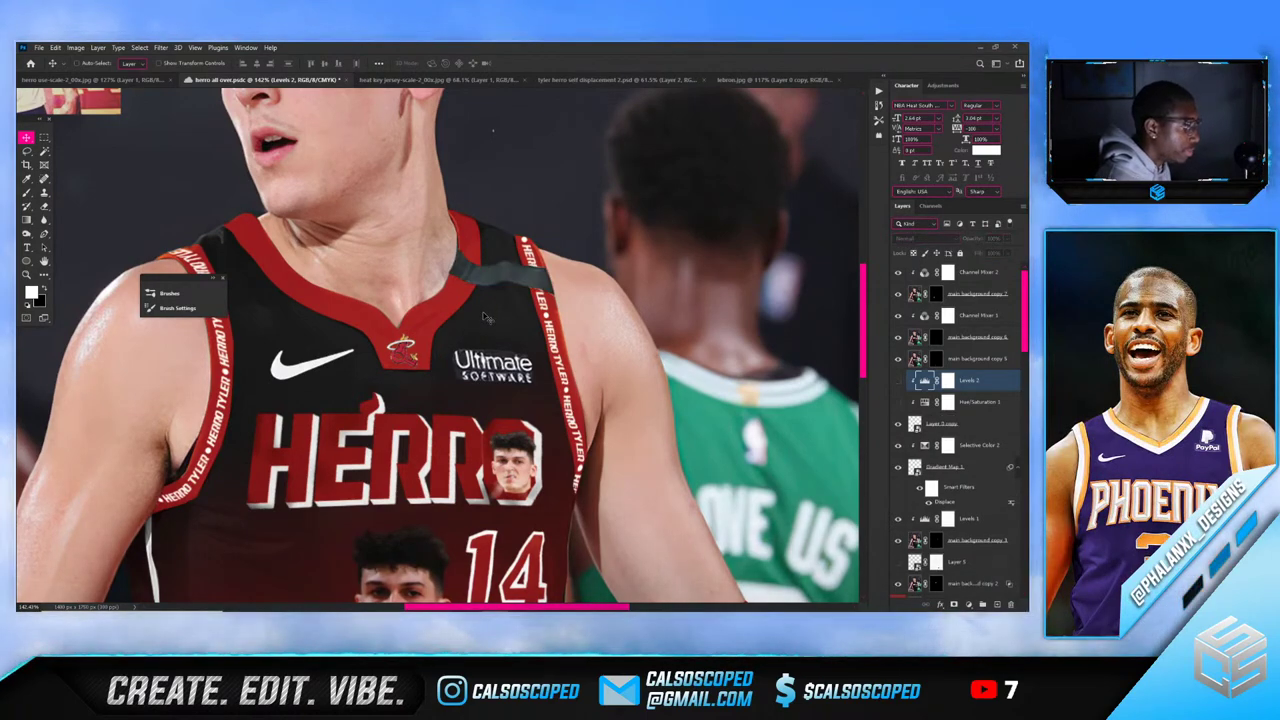
scroll(450, 288, "down", 4)
scroll(449, 286, "down", 3)
scroll(450, 300, "up", 3)
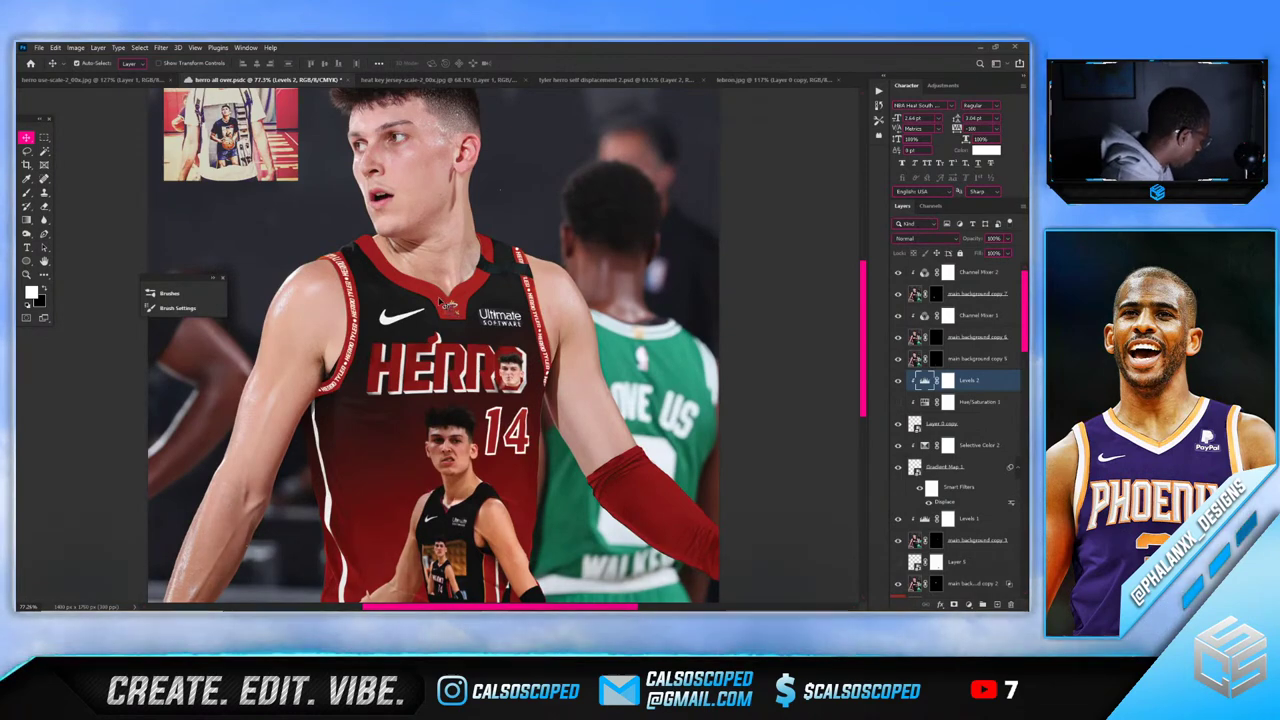
scroll(400, 290, "down", 1)
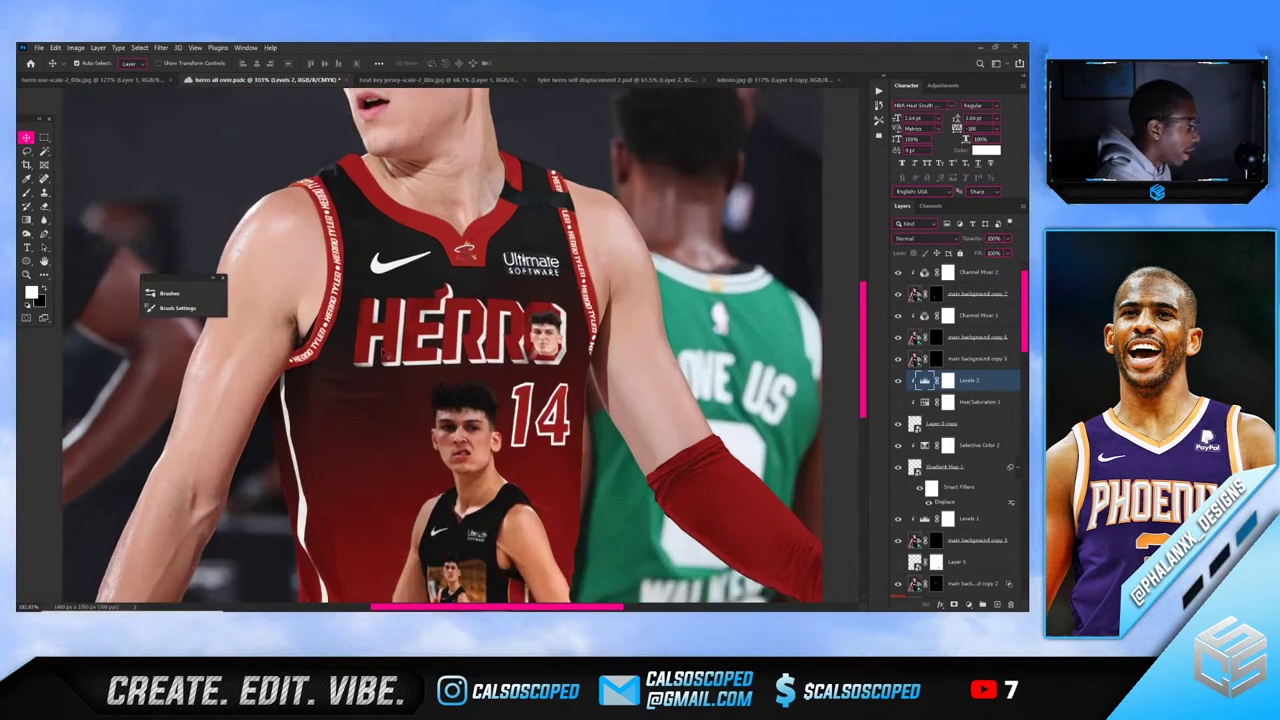
scroll(330, 385, "down", 4)
scroll(322, 393, "up", 4)
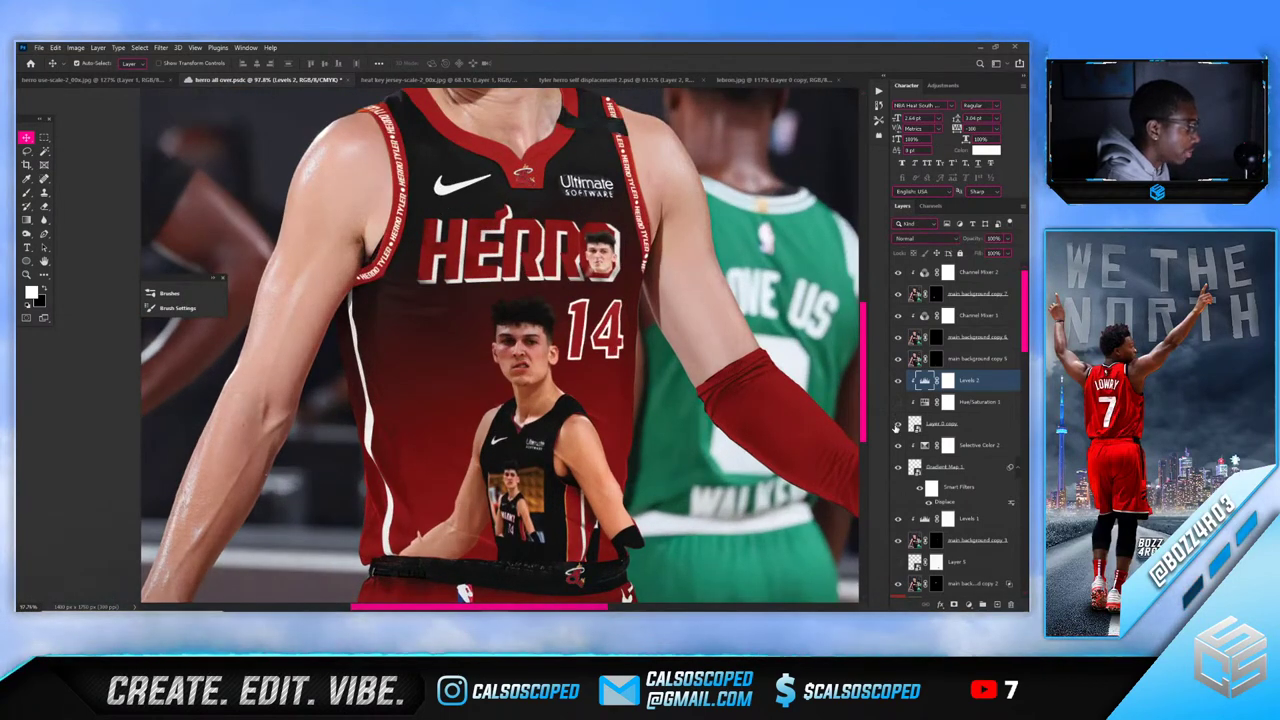
Duplicate main background copy 5, delete the duplicate's layer mask, and move it to the top of the layer stack
left_click(408, 383)
scroll(853, 480, "down", 1)
scroll(938, 357, "up", 5)
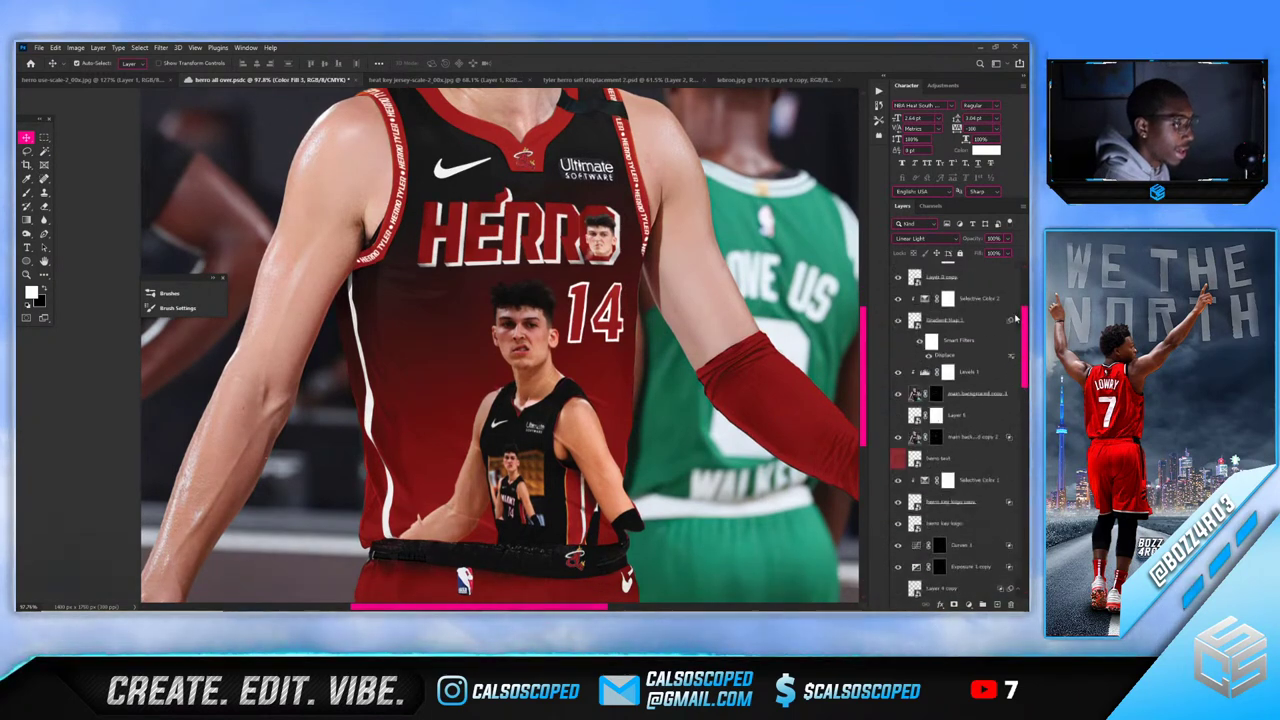
left_click(969, 361)
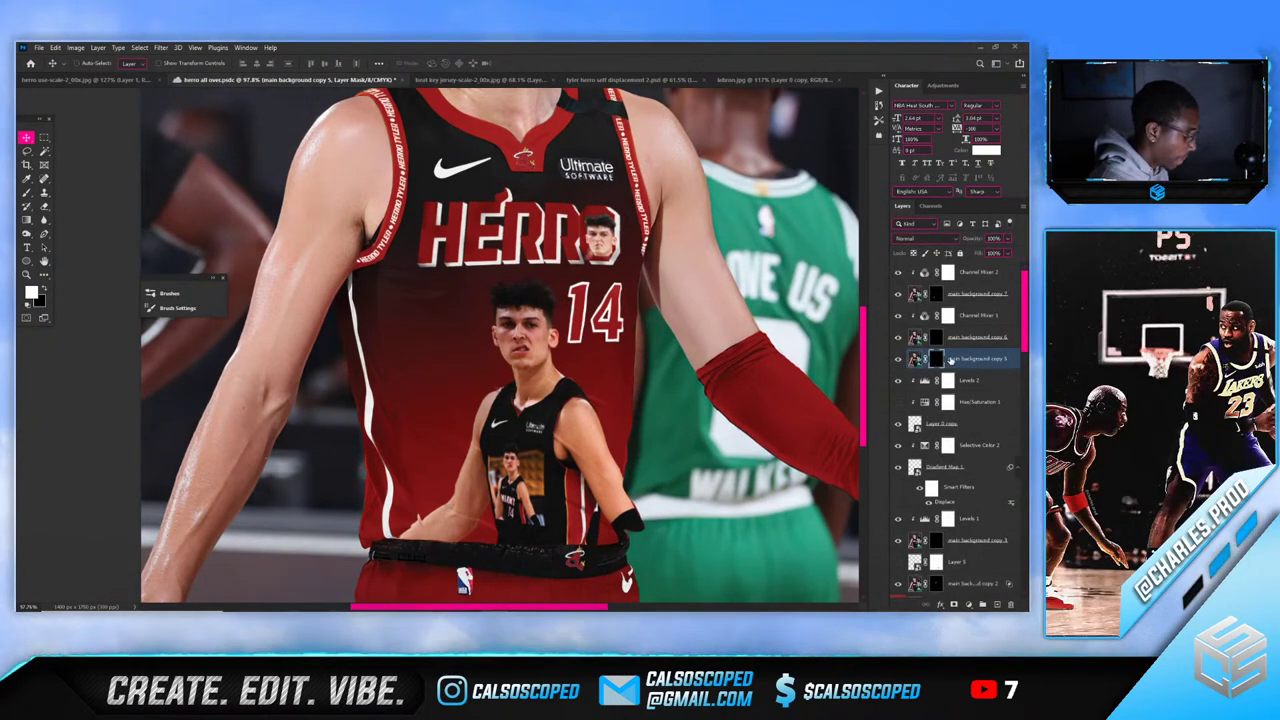
key("ctrl+j")
right_click(939, 359)
left_click(943, 377)
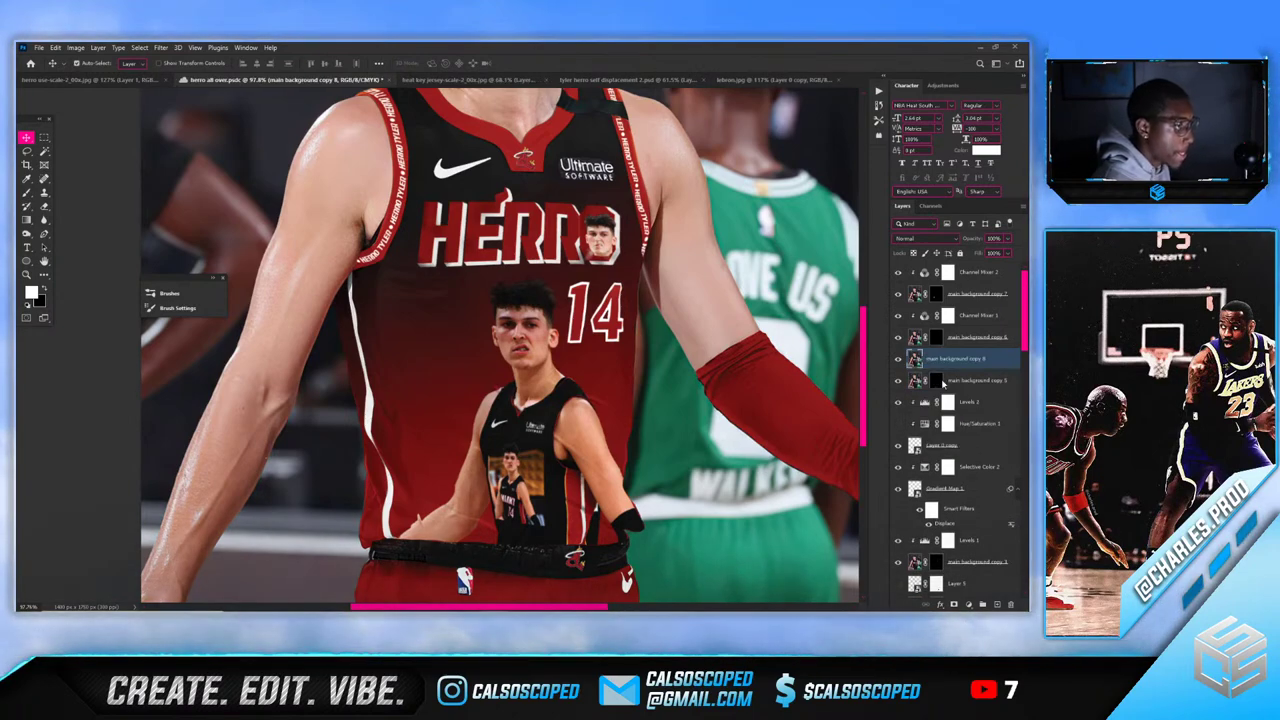
left_click_drag(940, 361, 954, 264)
Trace a closed pen path around the white side stripe on the shorts, from the image's lower edge up to the waistband
scroll(540, 356, "down", 4)
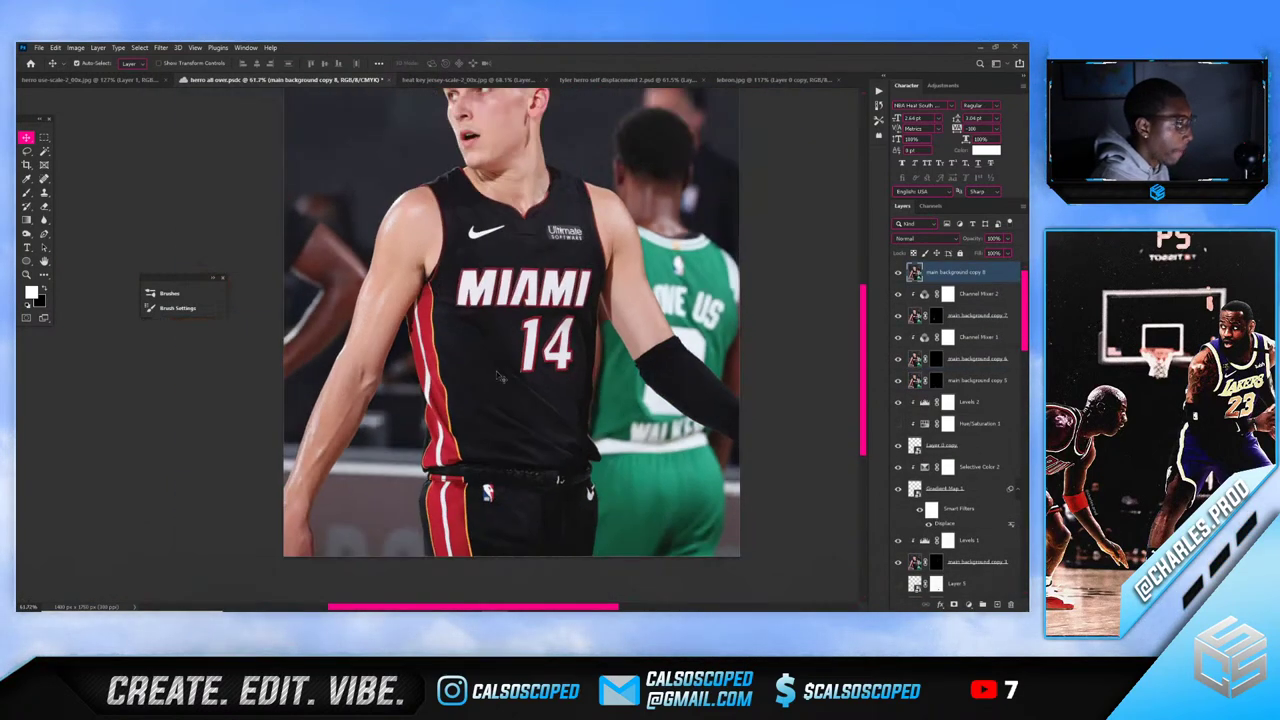
scroll(520, 380, "down", 3)
scroll(439, 440, "up", 9)
left_click(42, 234)
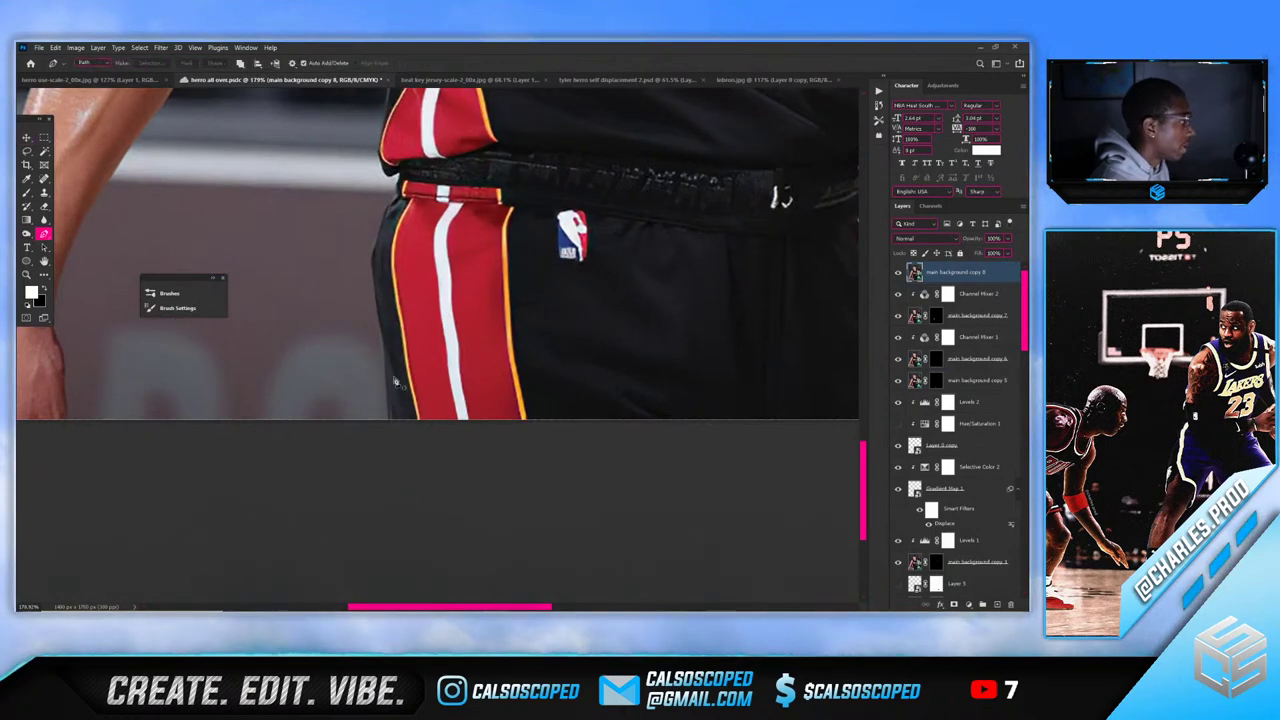
left_click(461, 420)
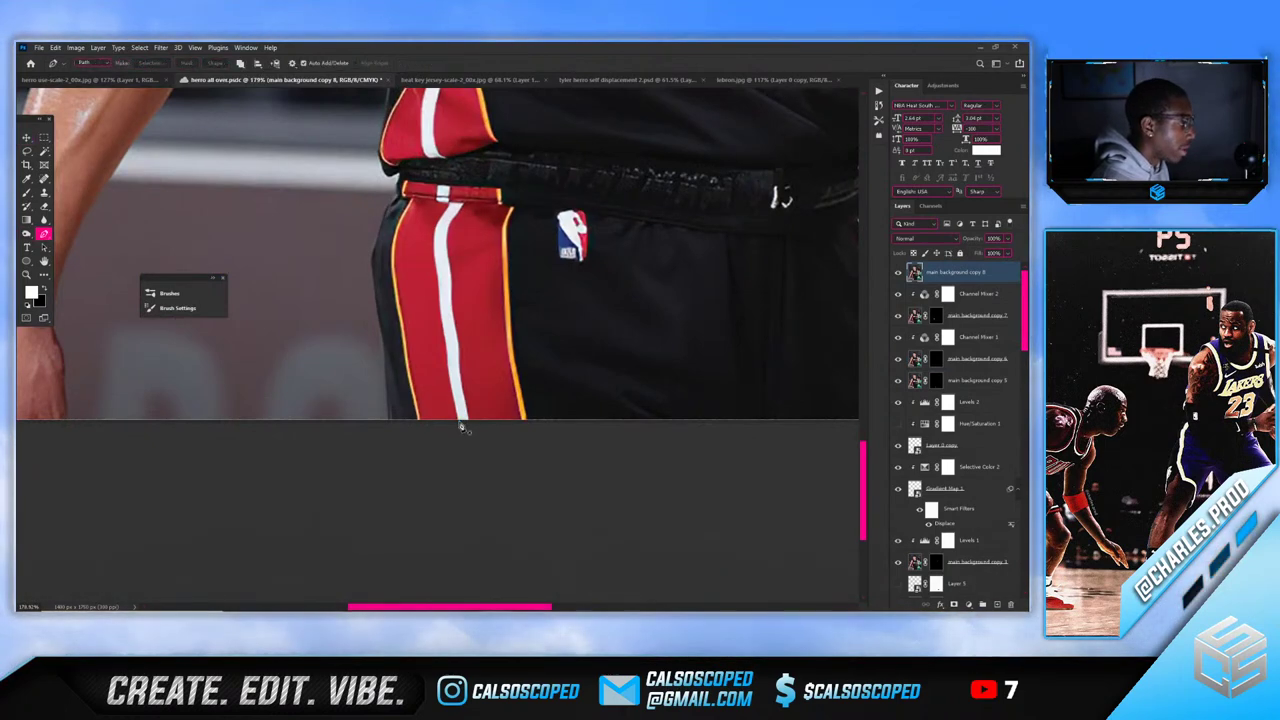
left_click(448, 365)
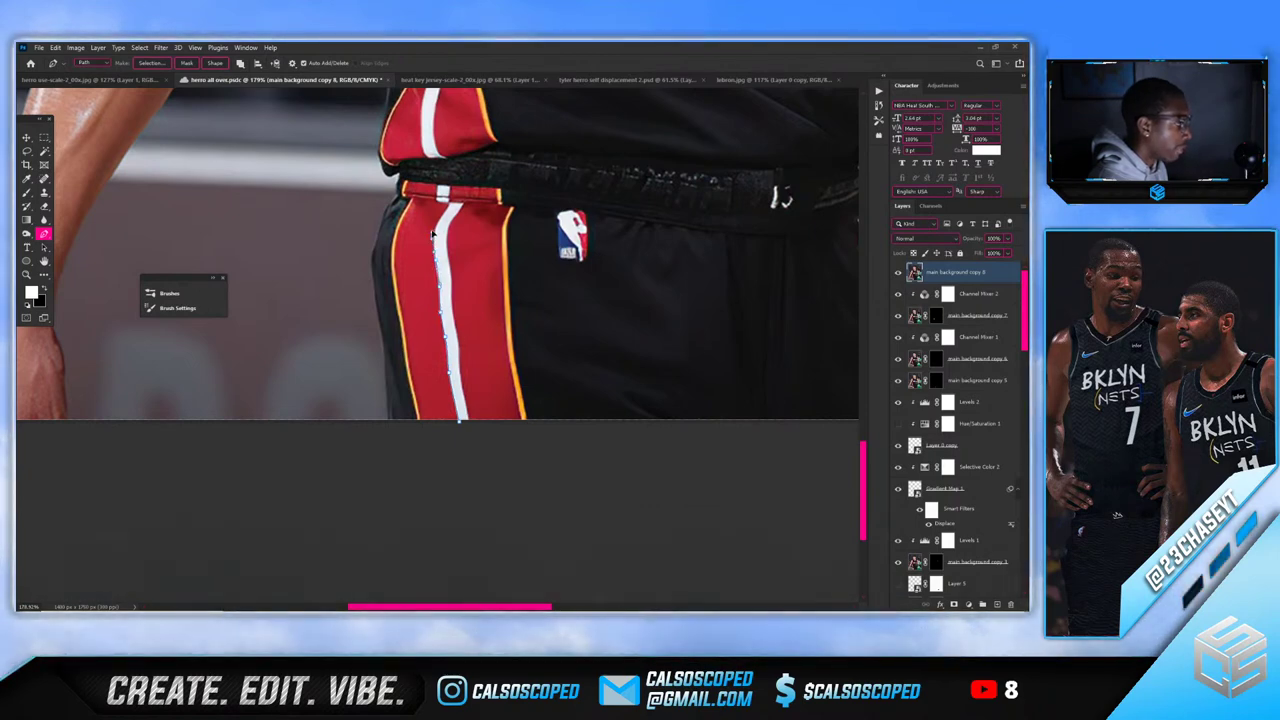
key("ctrl+s")
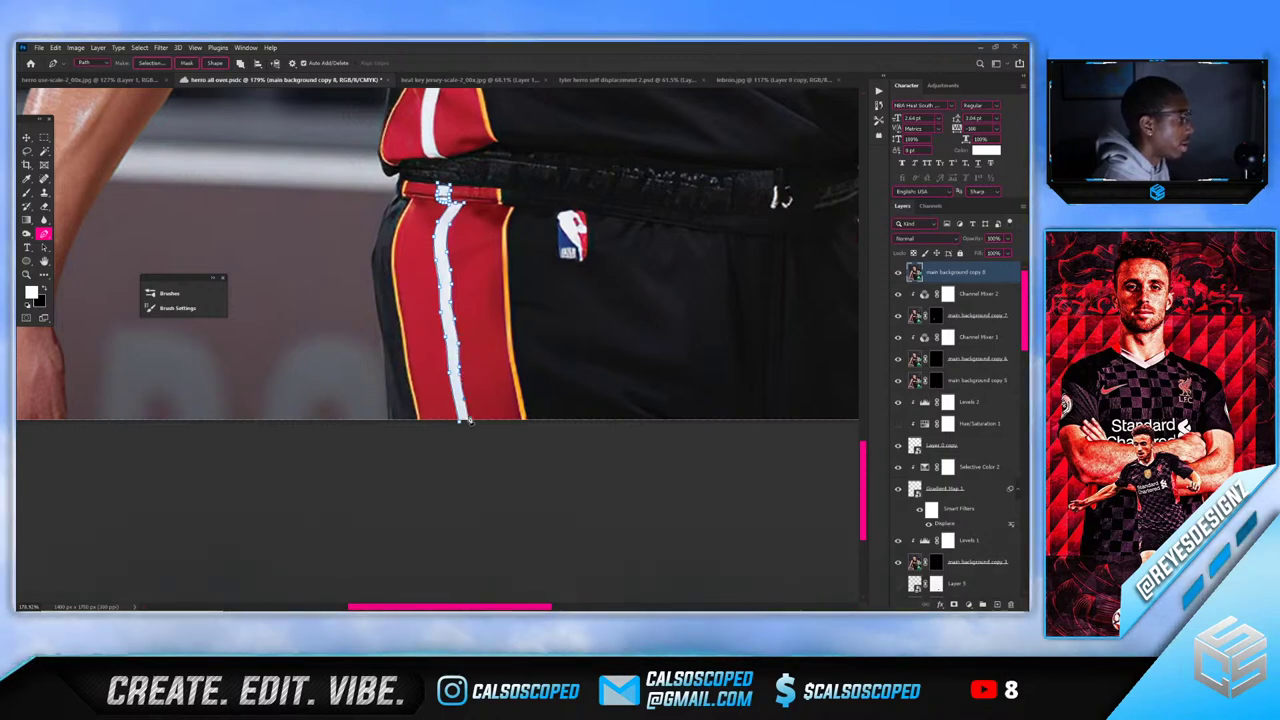
Convert the shorts stripe path to a selection with 0-pixel feather and mask main background copy 8 to it
right_click(488, 338)
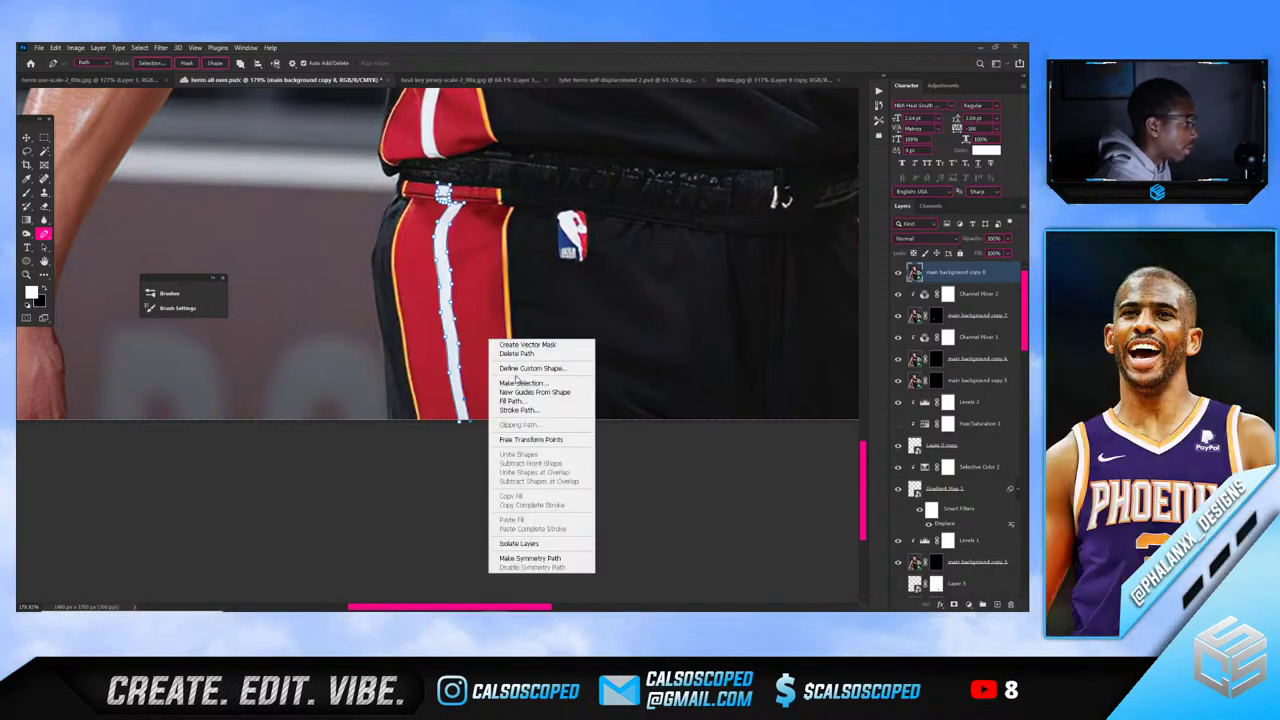
left_click(519, 376)
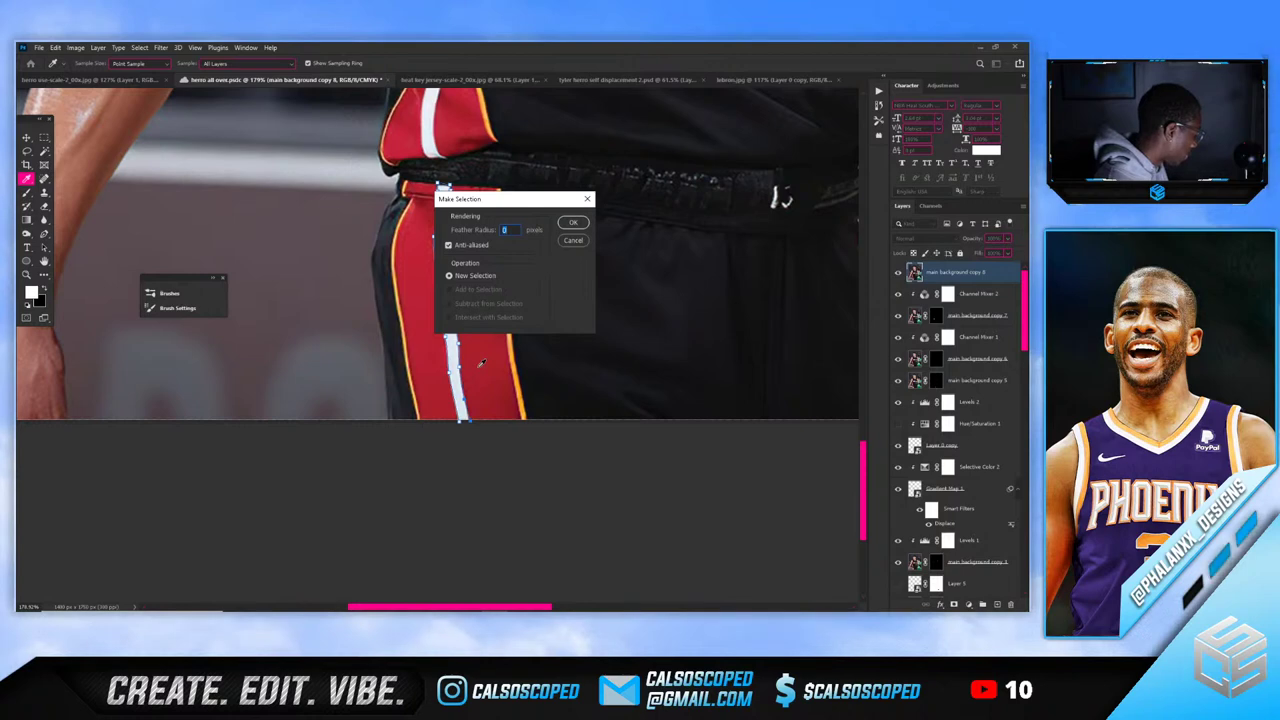
left_click(572, 222)
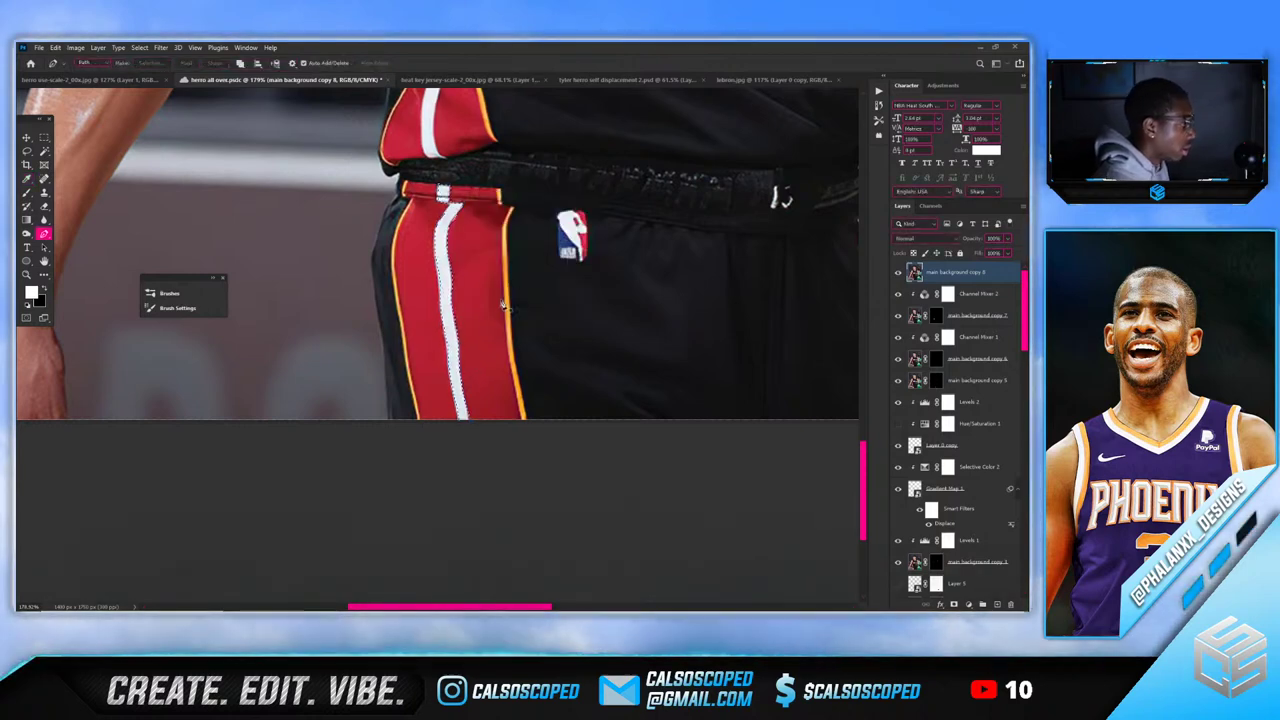
scroll(505, 318, "down", 3)
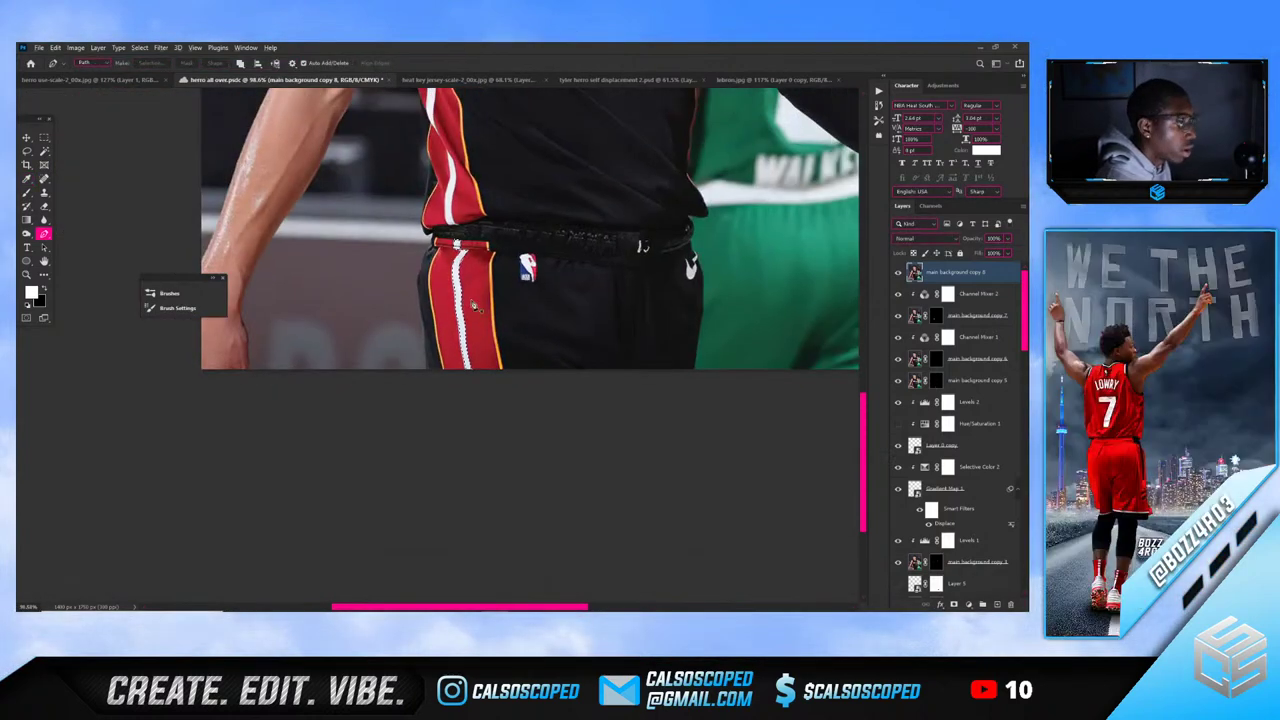
scroll(389, 407, "down", 5)
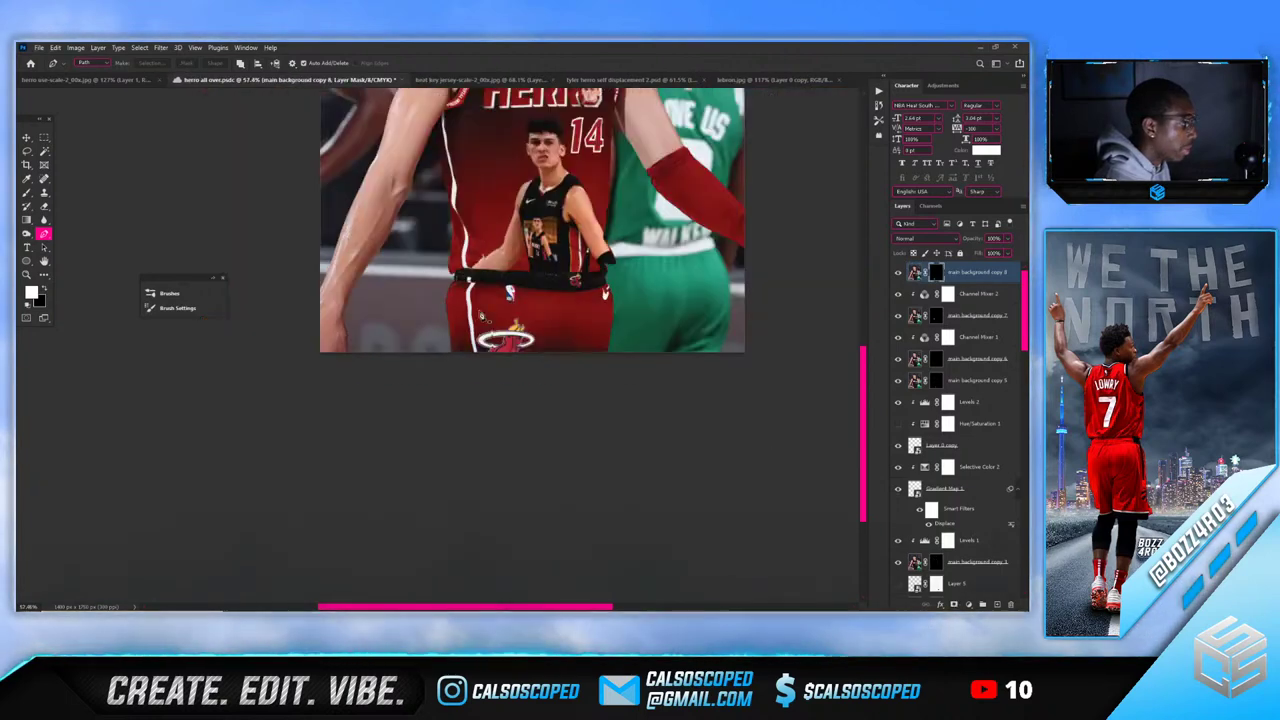
scroll(389, 407, "up", 2)
scroll(365, 483, "up", 2)
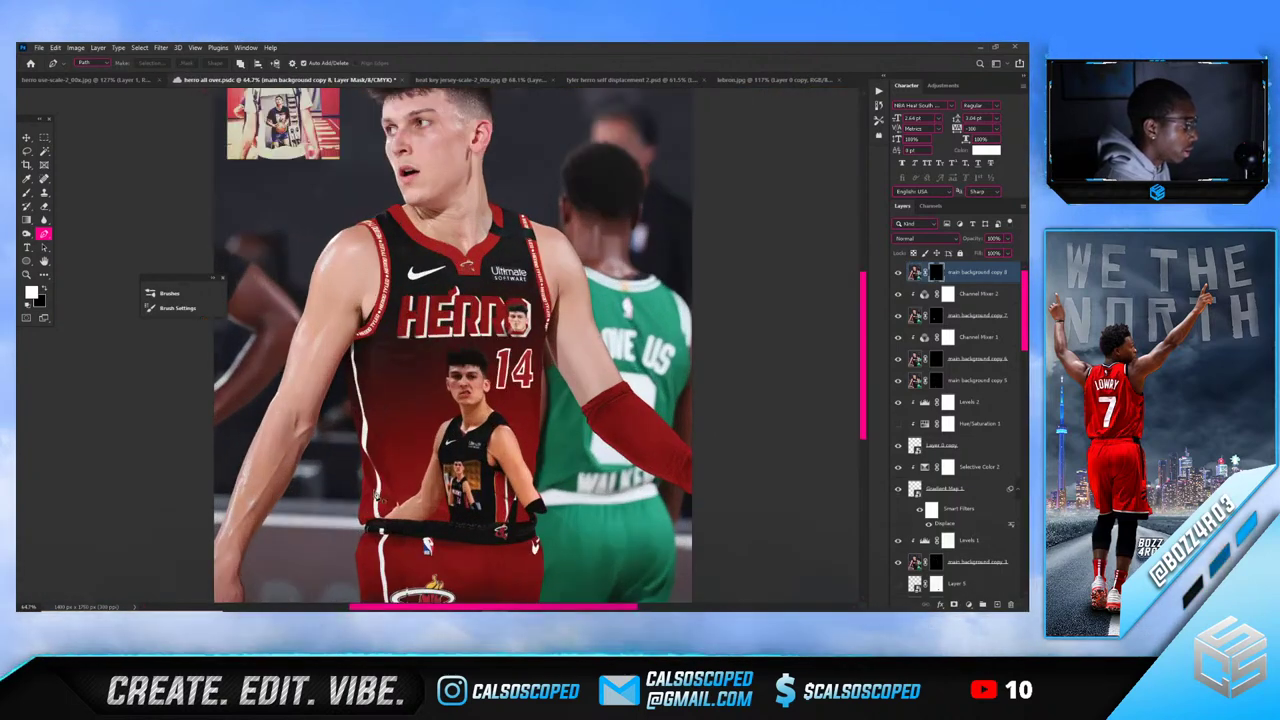
scroll(365, 500, "up", 4)
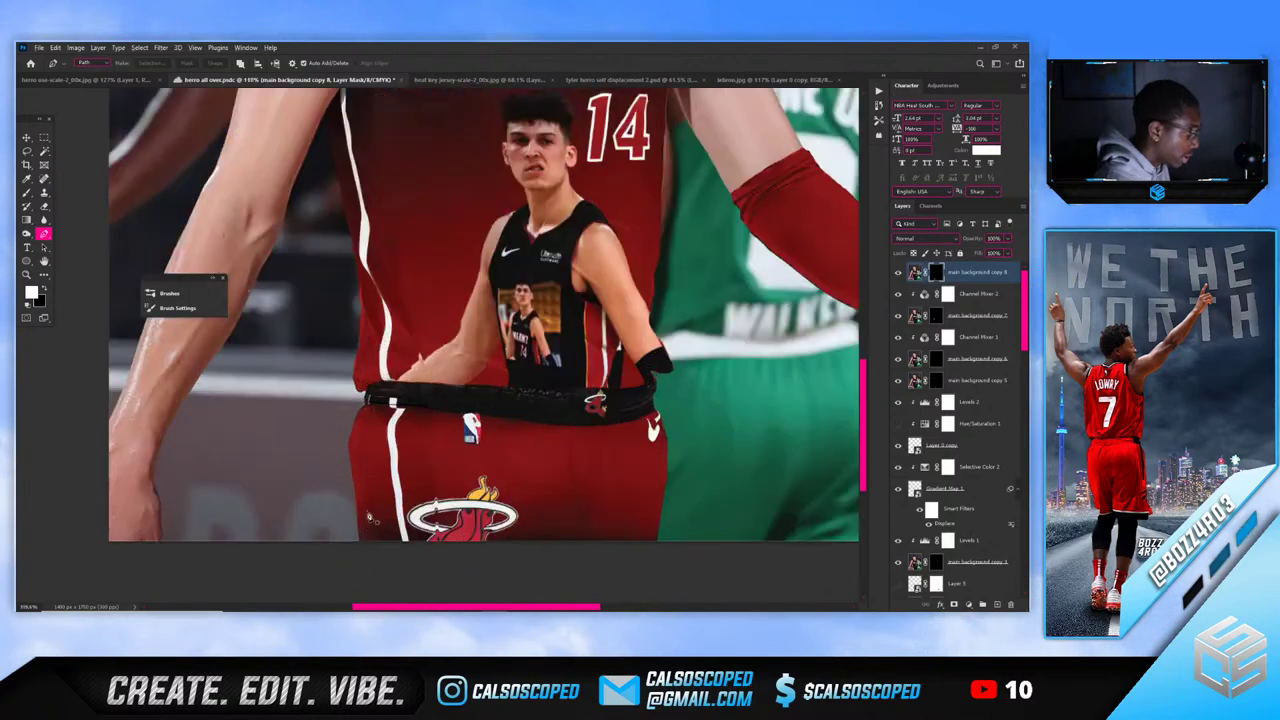
Duplicate main background copy 8 and delete the duplicate's layer mask
key("v")
scroll(374, 432, "down", 3)
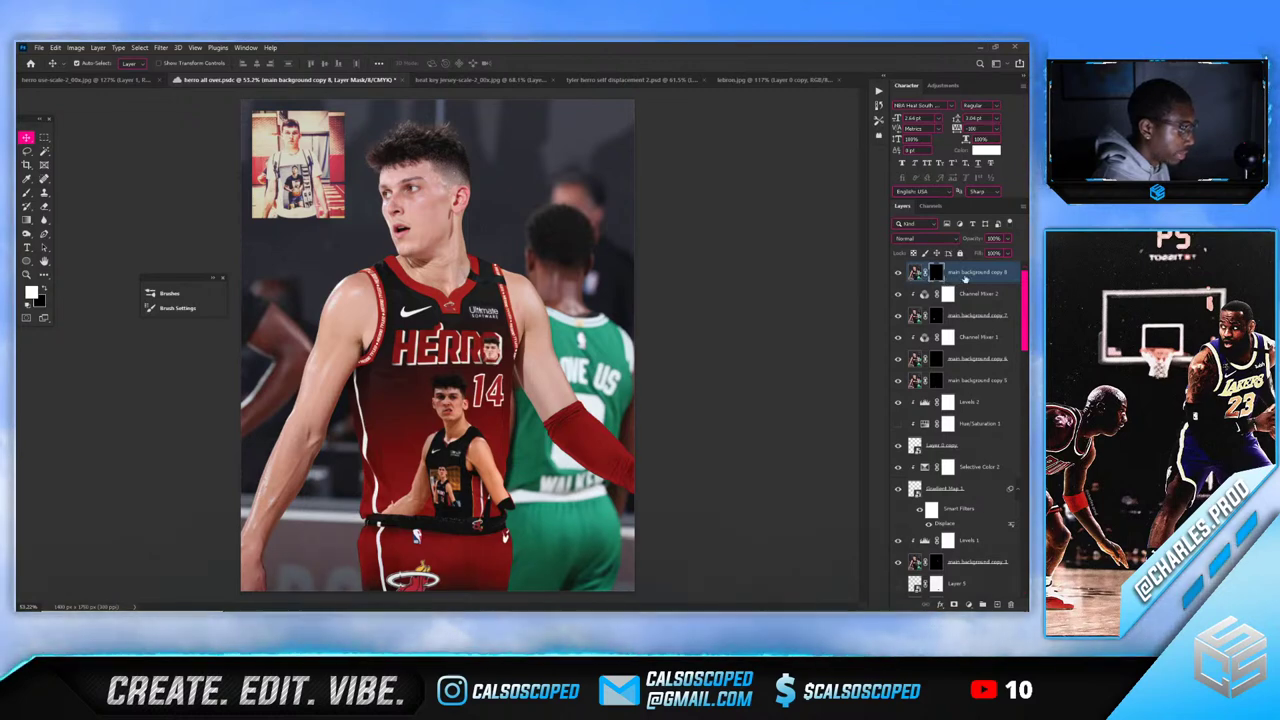
key("ctrl+j")
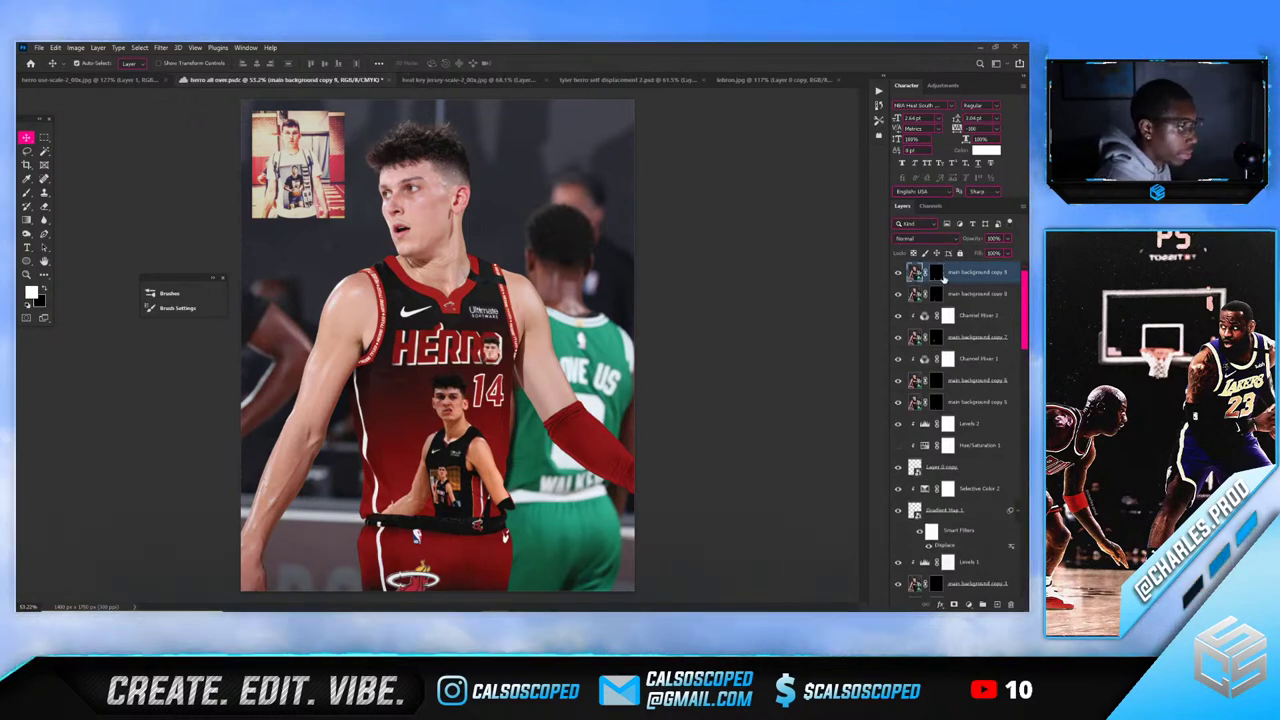
right_click(949, 277)
right_click(938, 275)
left_click(938, 295)
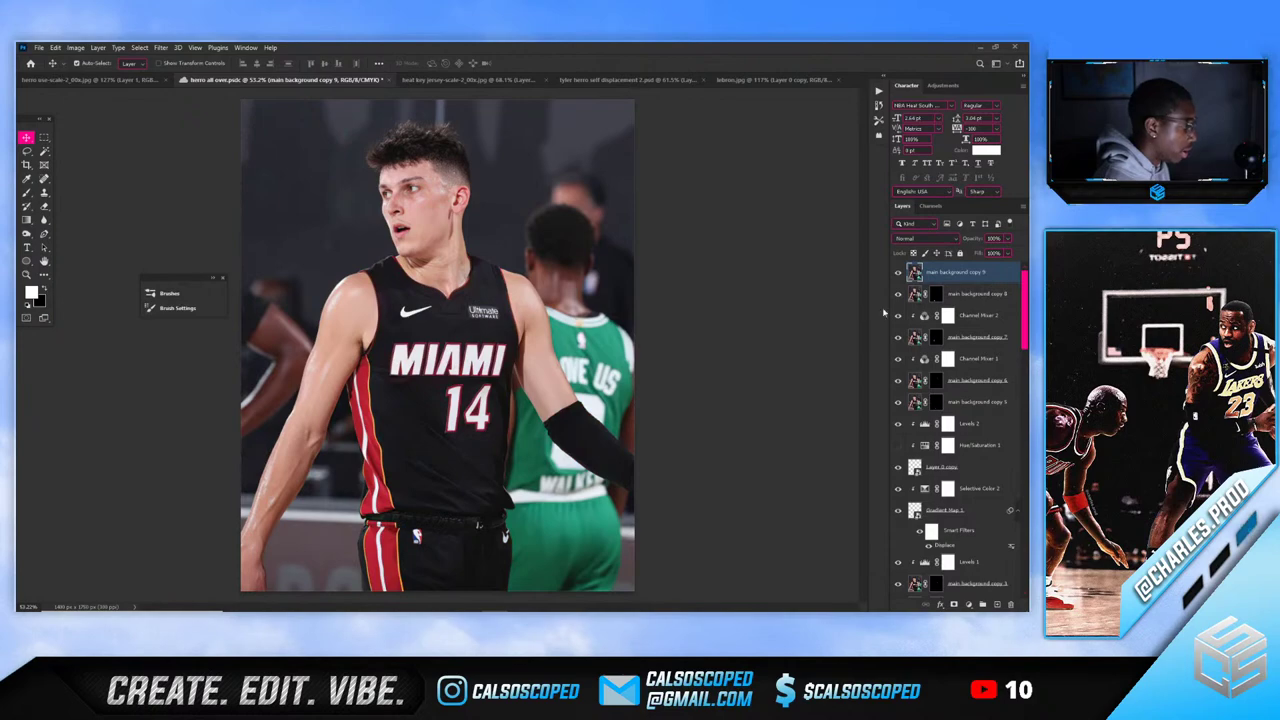
Hide the main background copy 9 layer to reveal the jersey design with the restored shorts stripe
scroll(320, 505, "up", 4)
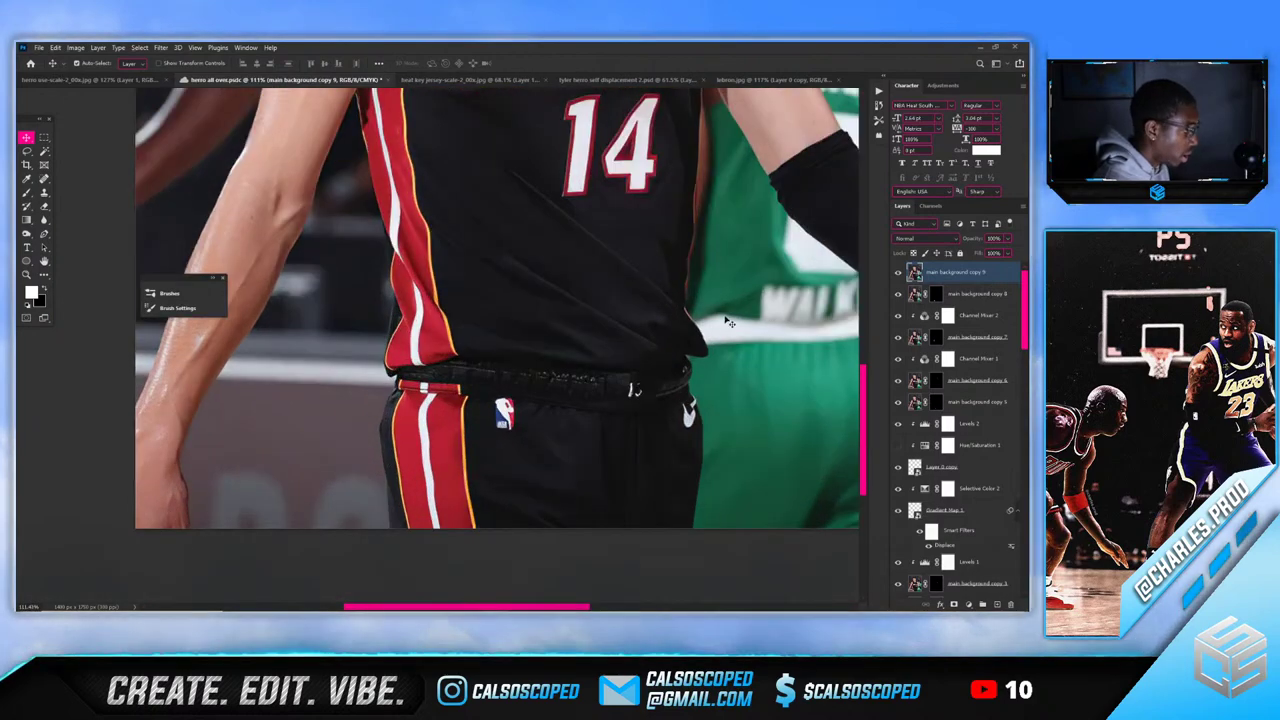
left_click(898, 273)
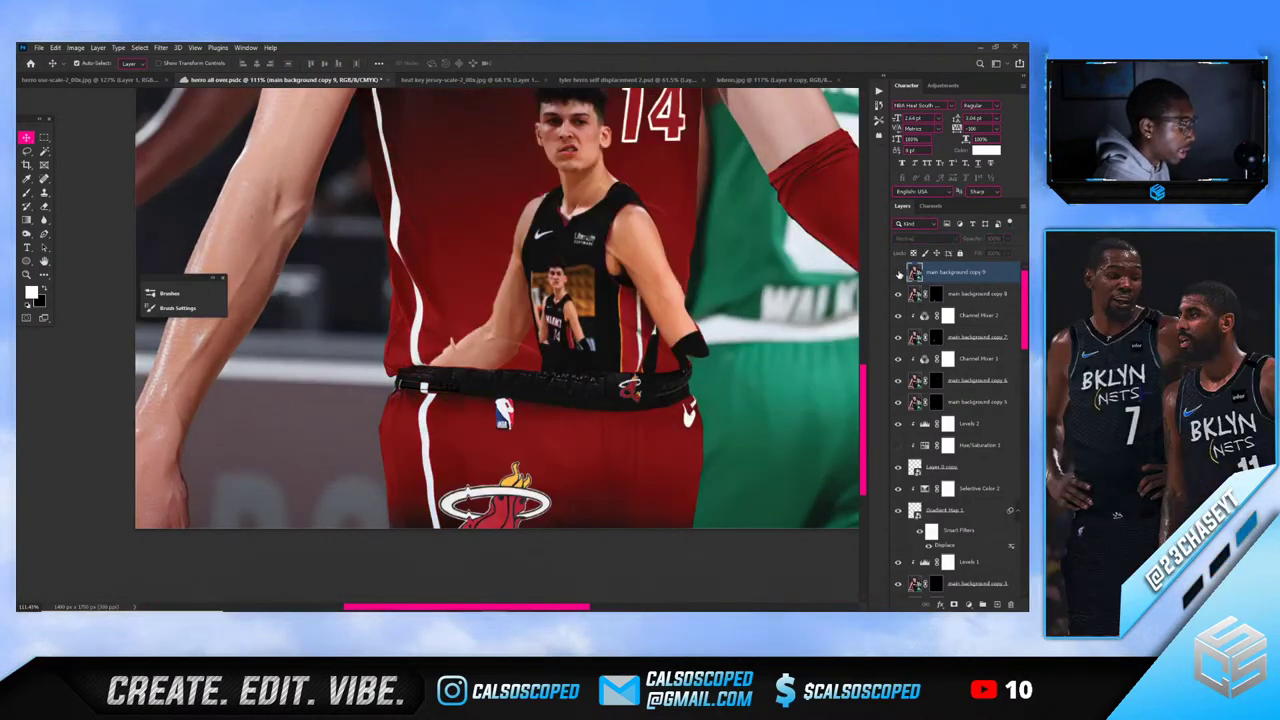
scroll(752, 313, "down", 5)
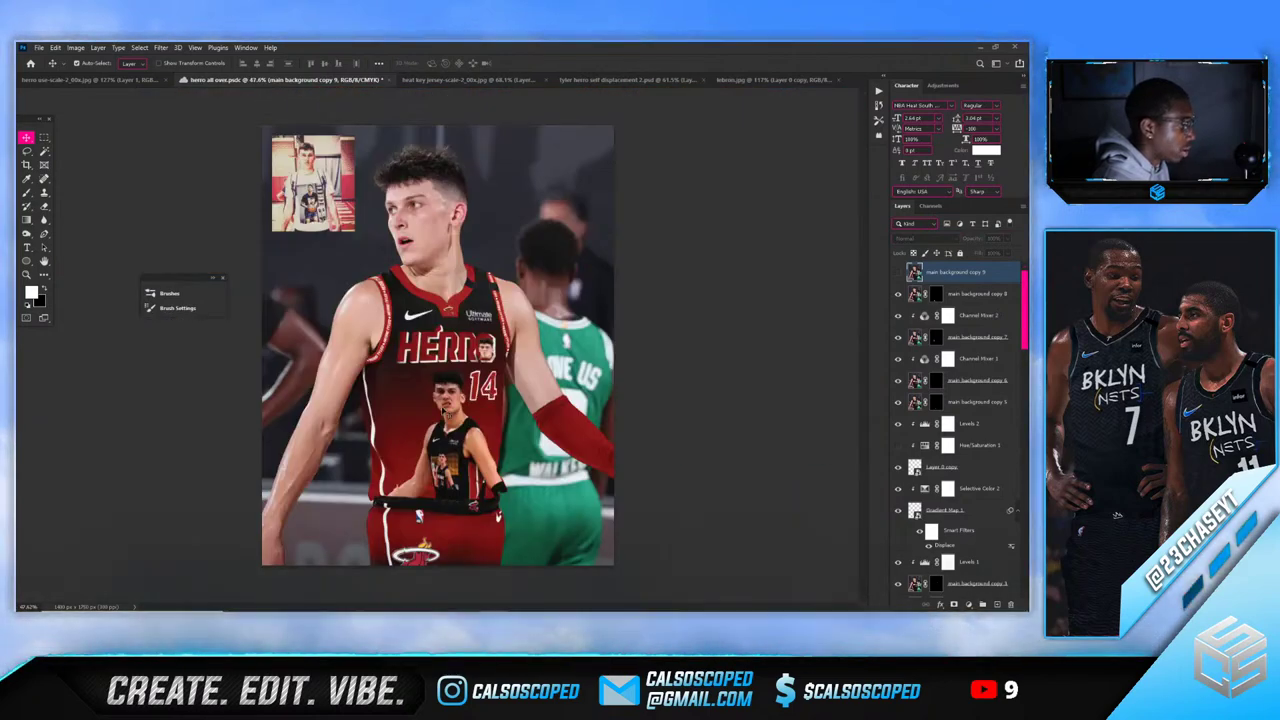
scroll(373, 522, "up", 3)
scroll(386, 537, "down", 2)
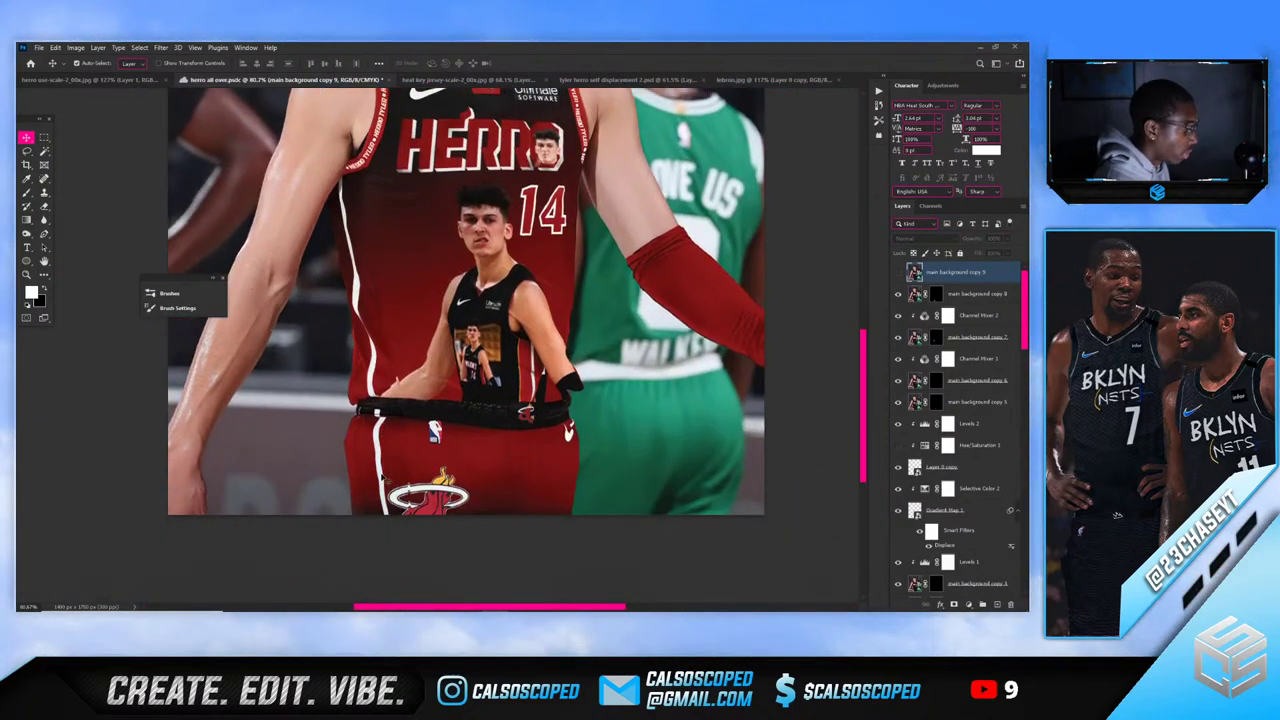
scroll(380, 475, "up", 2)
Convert the shorts stripe layer main background copy 8 to a smart object and shift it about 26 px toward the shorts' outer edge
left_click(522, 404)
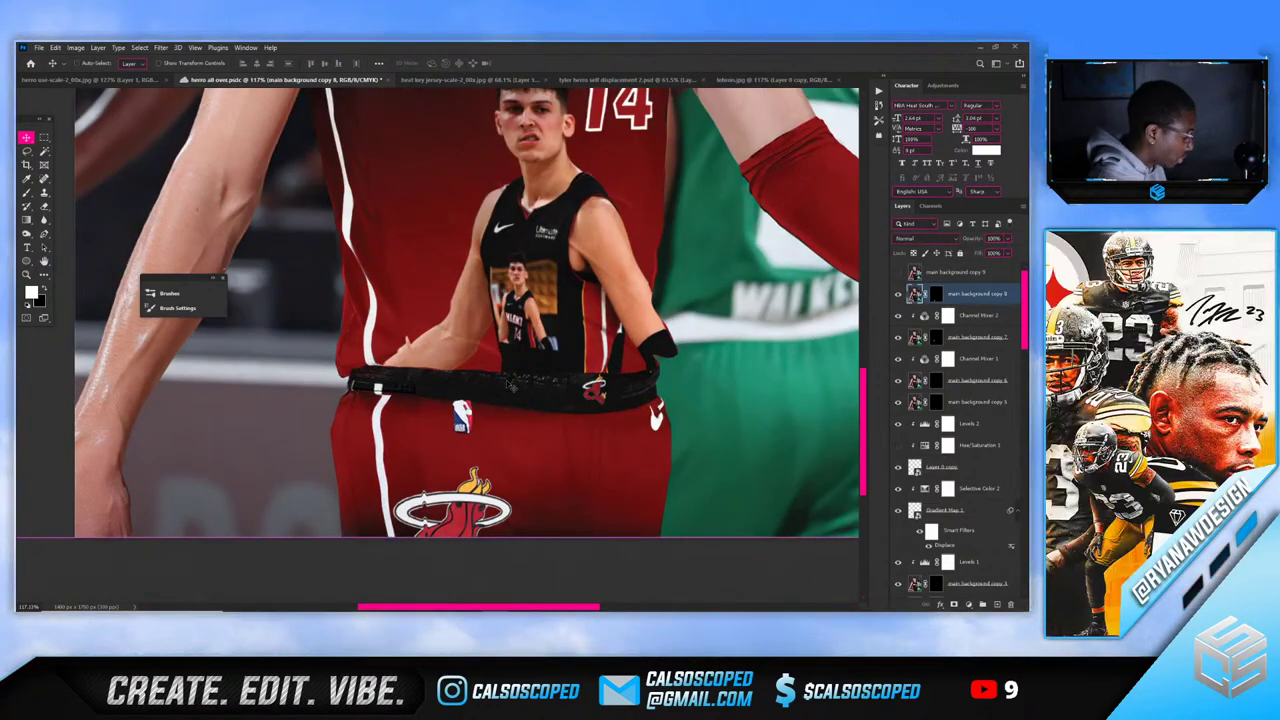
key("ctrl+t")
key("Return")
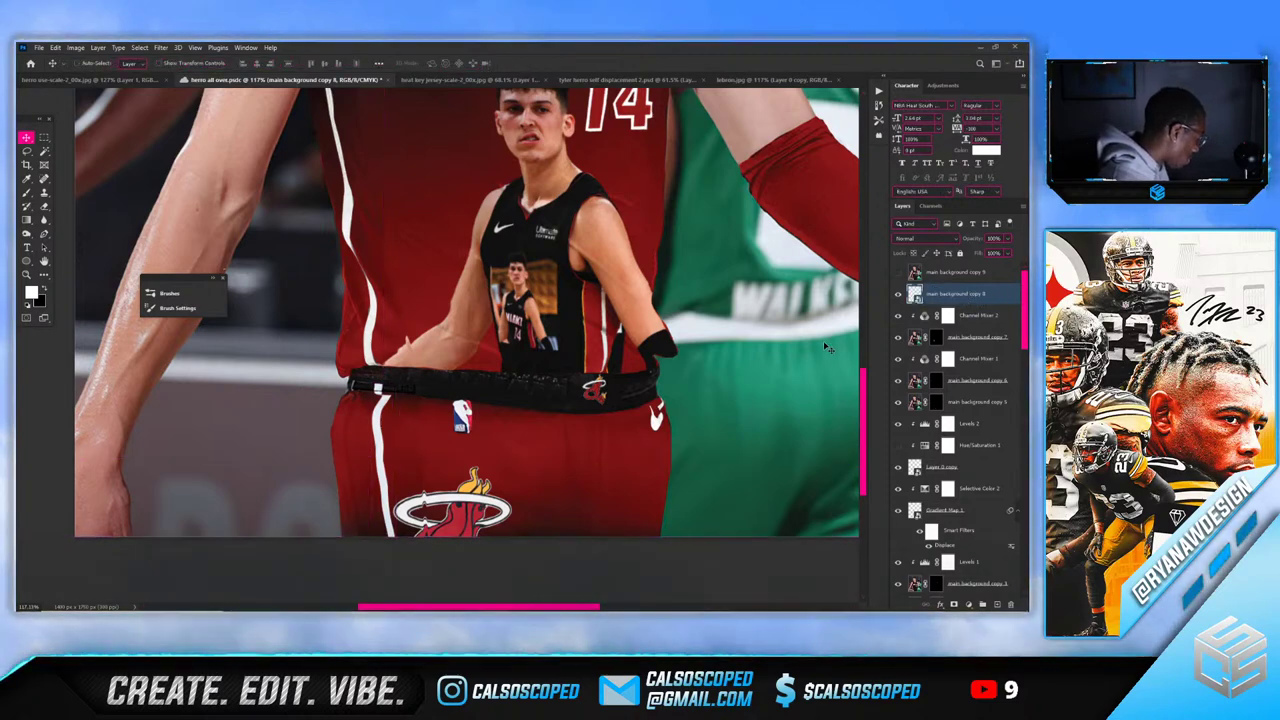
key("ctrl+t")
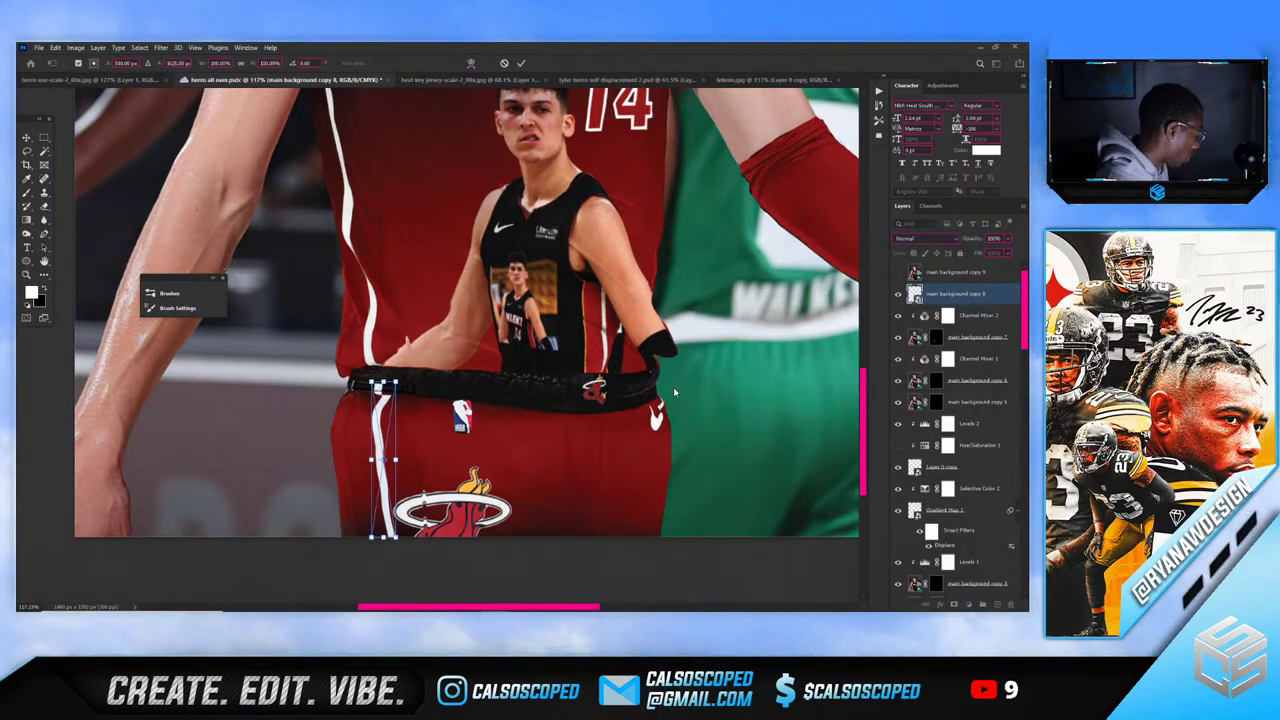
left_click_drag(386, 408, 373, 409)
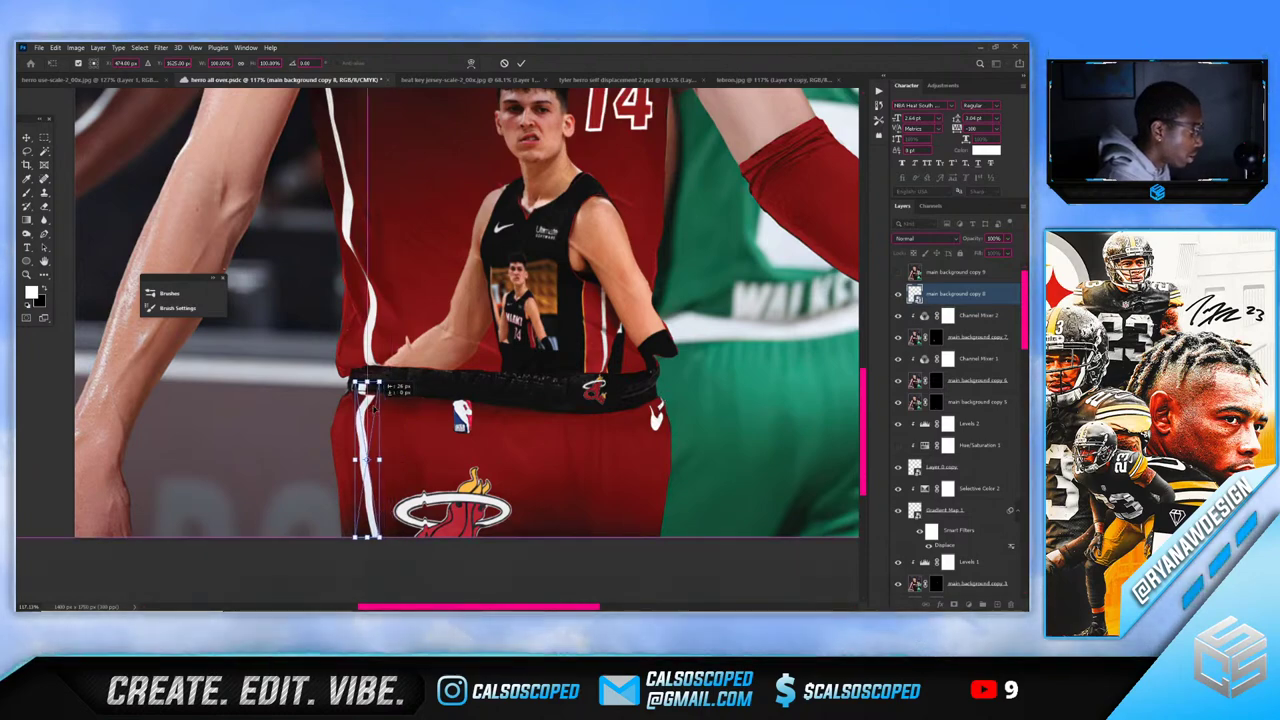
Warp the shorts stripe, adjusting its upper end at the waistband and its lower end at the image's edge
scroll(369, 428, "up", 5)
right_click(368, 428)
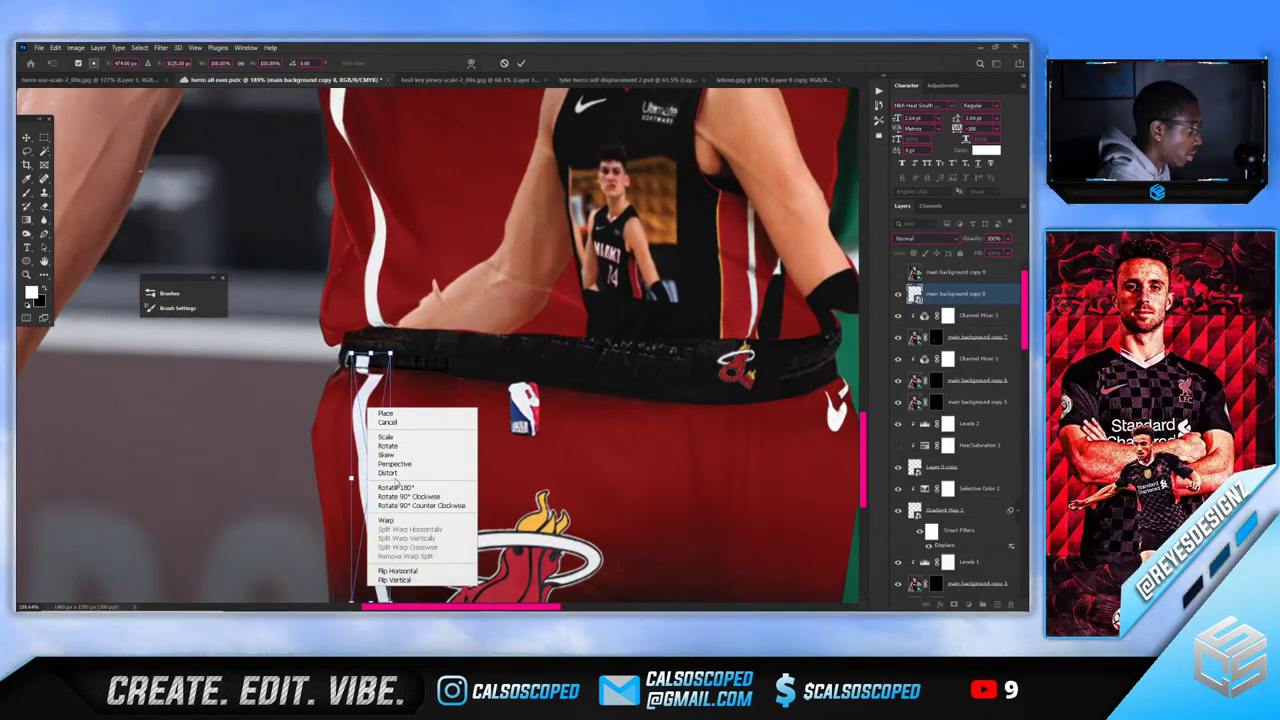
left_click(407, 506)
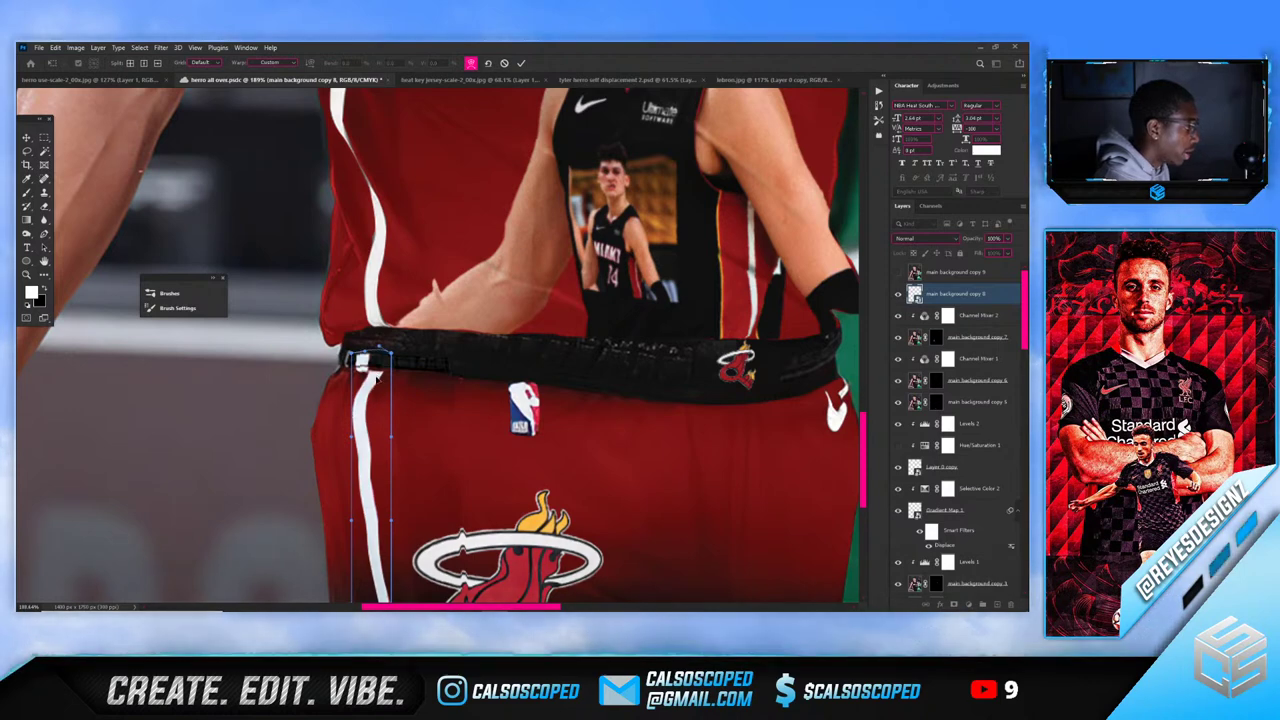
left_click_drag(351, 354, 355, 349)
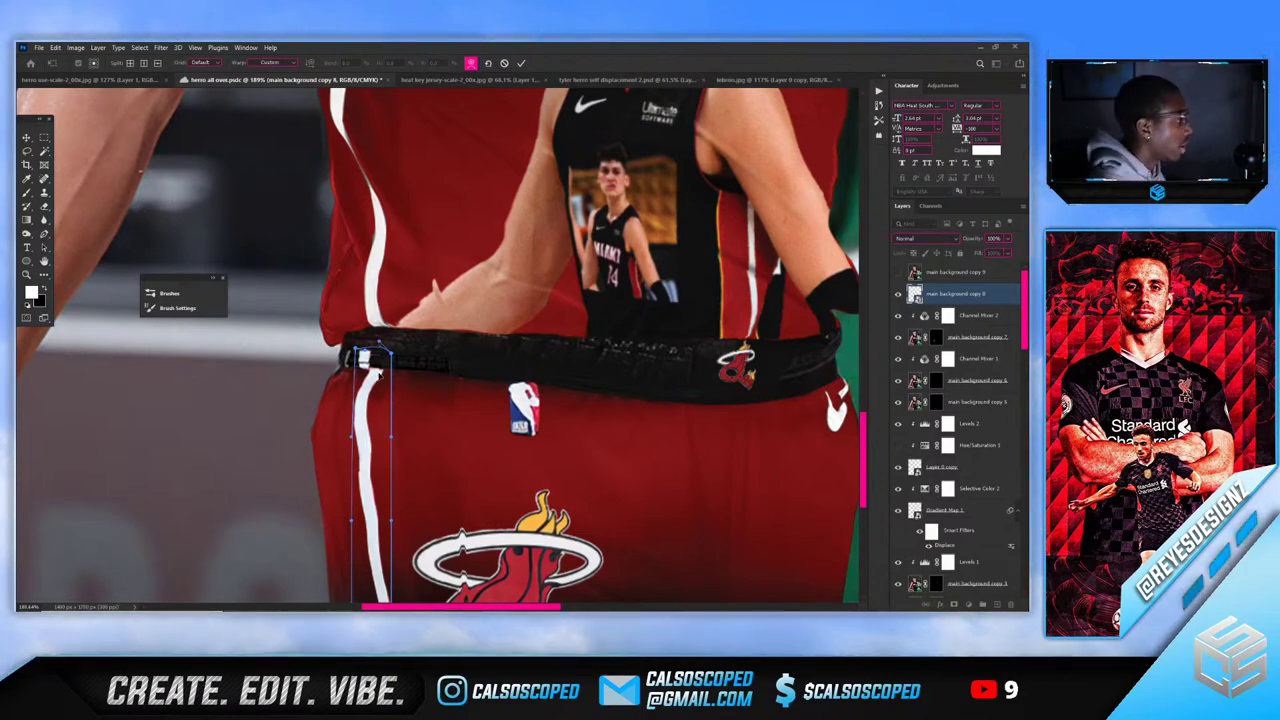
scroll(391, 444, "down", 6)
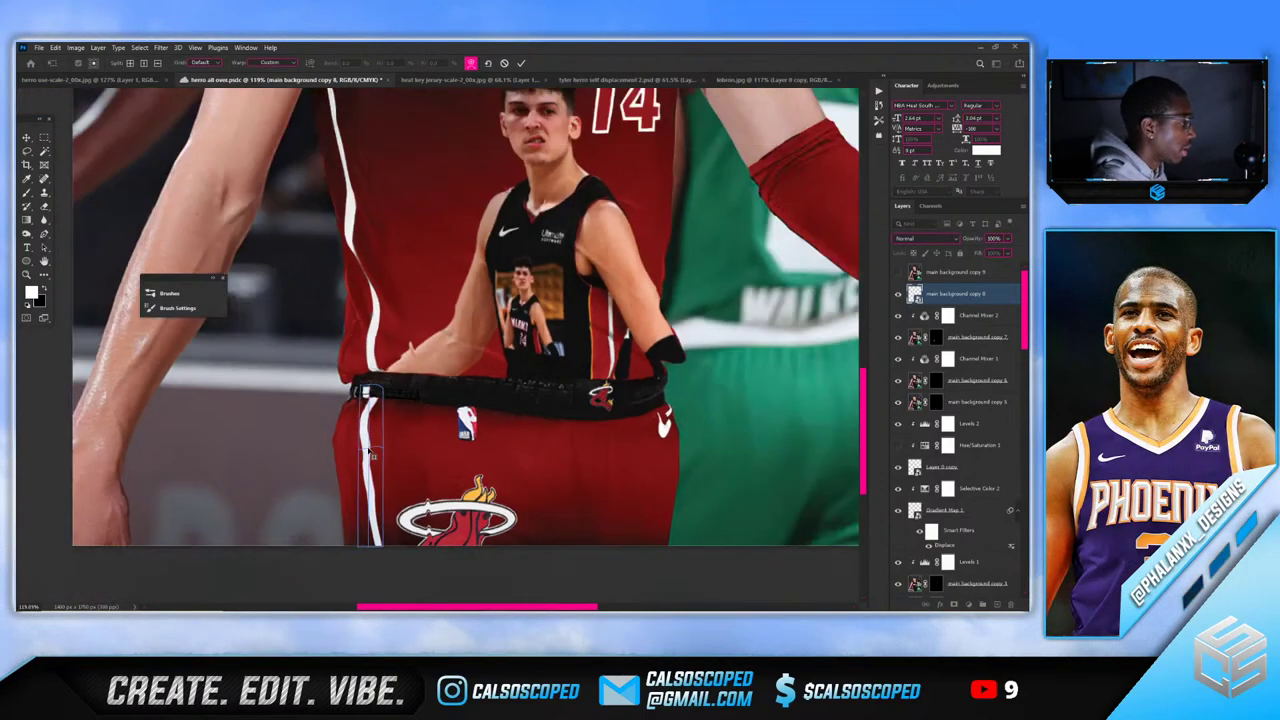
scroll(369, 450, "up", 5)
left_click_drag(389, 587, 385, 587)
key("Return")
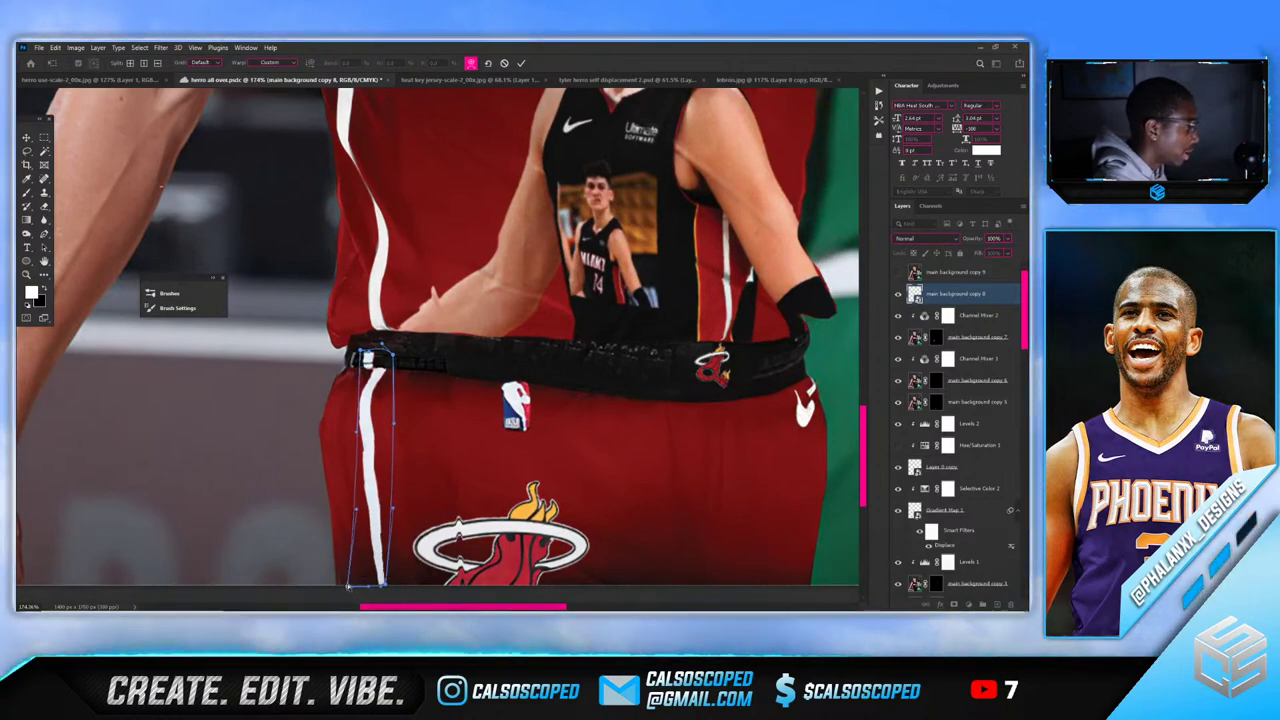
Examine how the white stripes on the jersey and shorts line up around the waistband
scroll(378, 465, "down", 4)
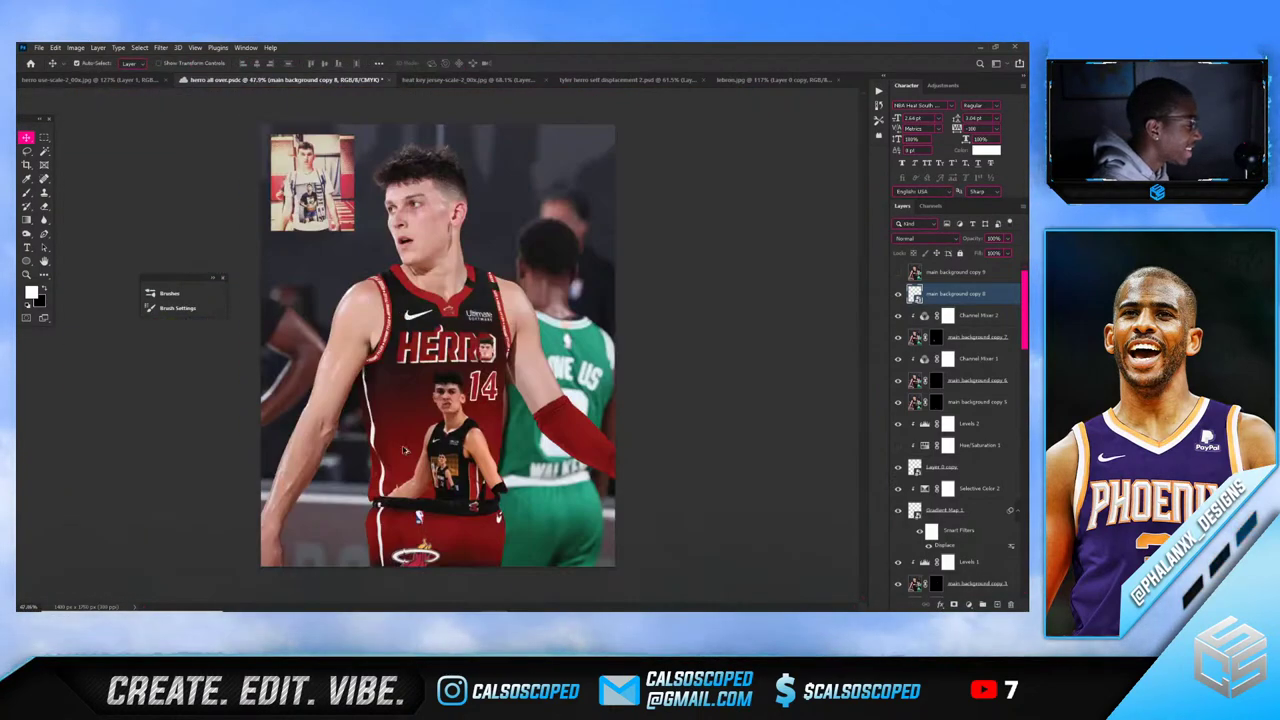
scroll(378, 465, "up", 3)
scroll(378, 465, "up", 1)
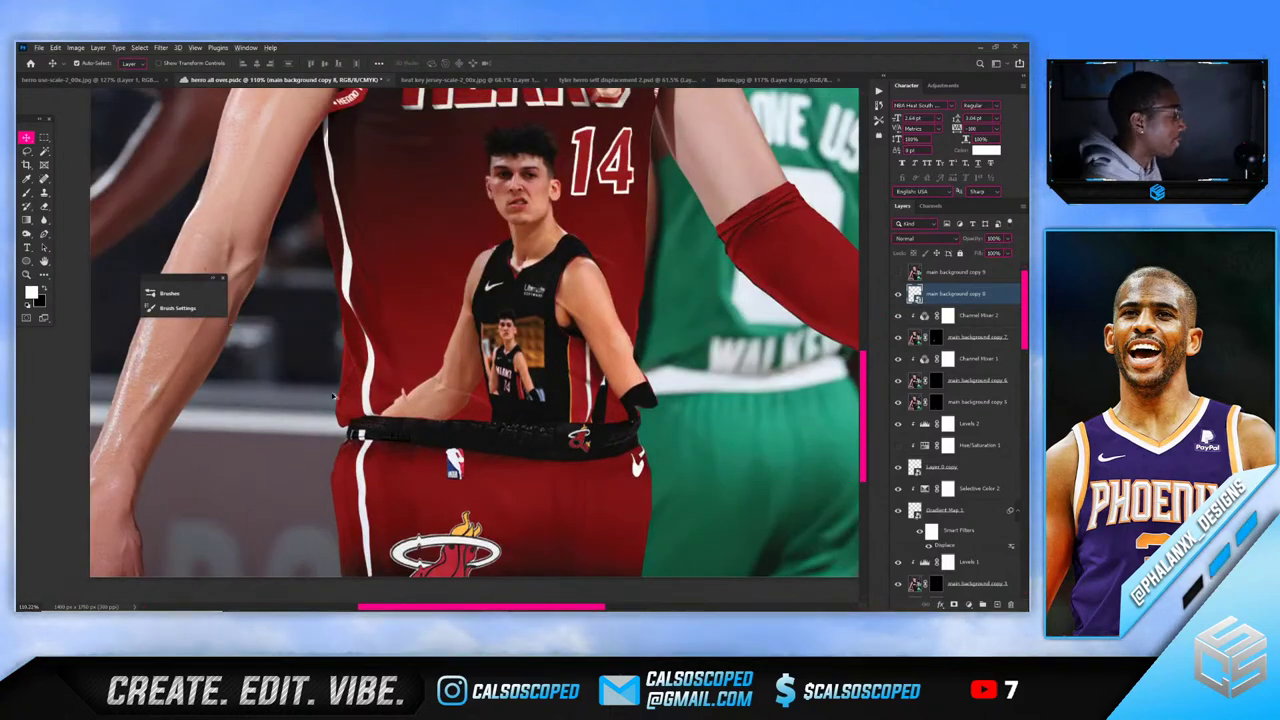
scroll(333, 396, "down", 3)
scroll(345, 432, "up", 8)
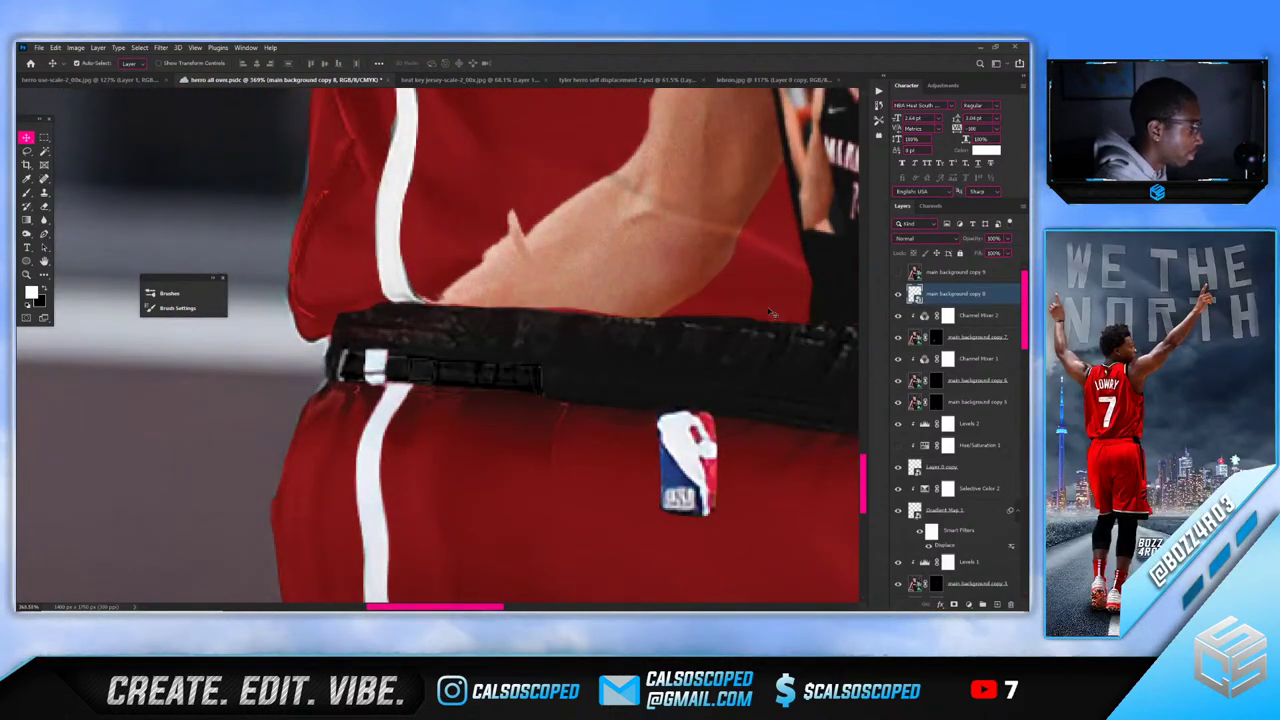
scroll(390, 357, "down", 6)
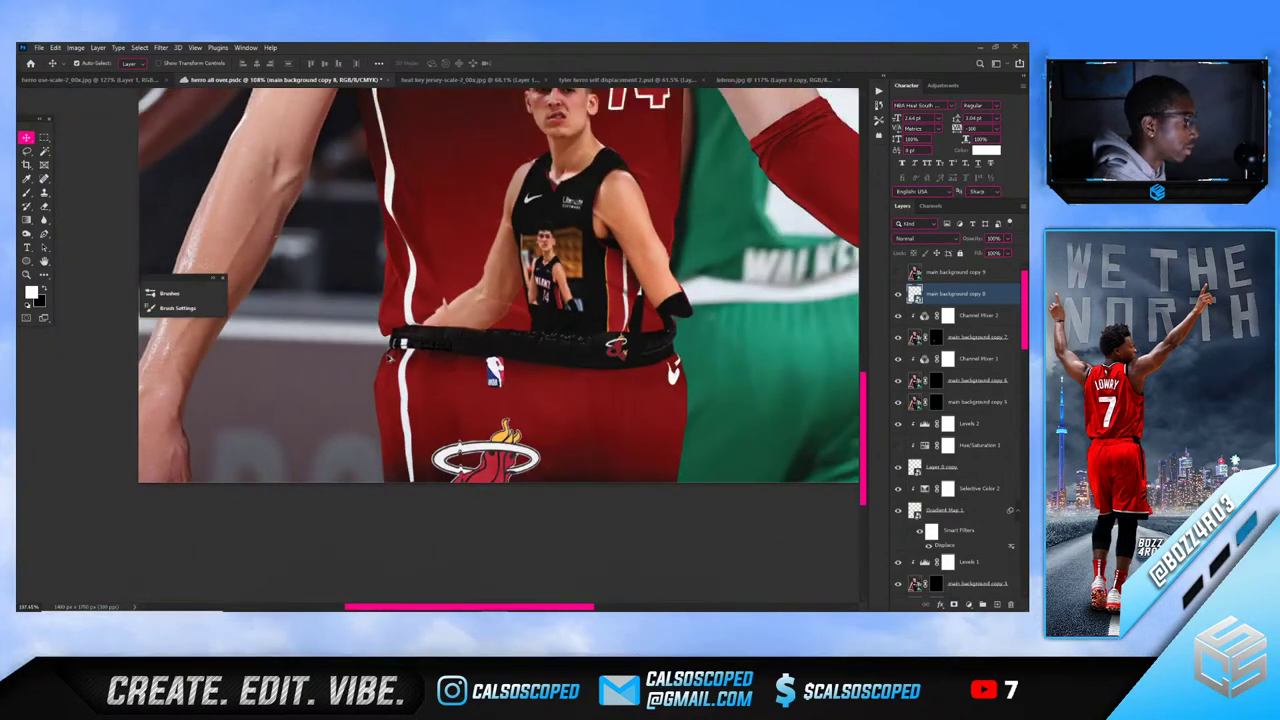
Target the Color Fill 3 layer mask and ready the Brush tool with black as the foreground color
scroll(408, 347, "up", 6)
left_click_drag(434, 323, 429, 249)
key("ctrl+z")
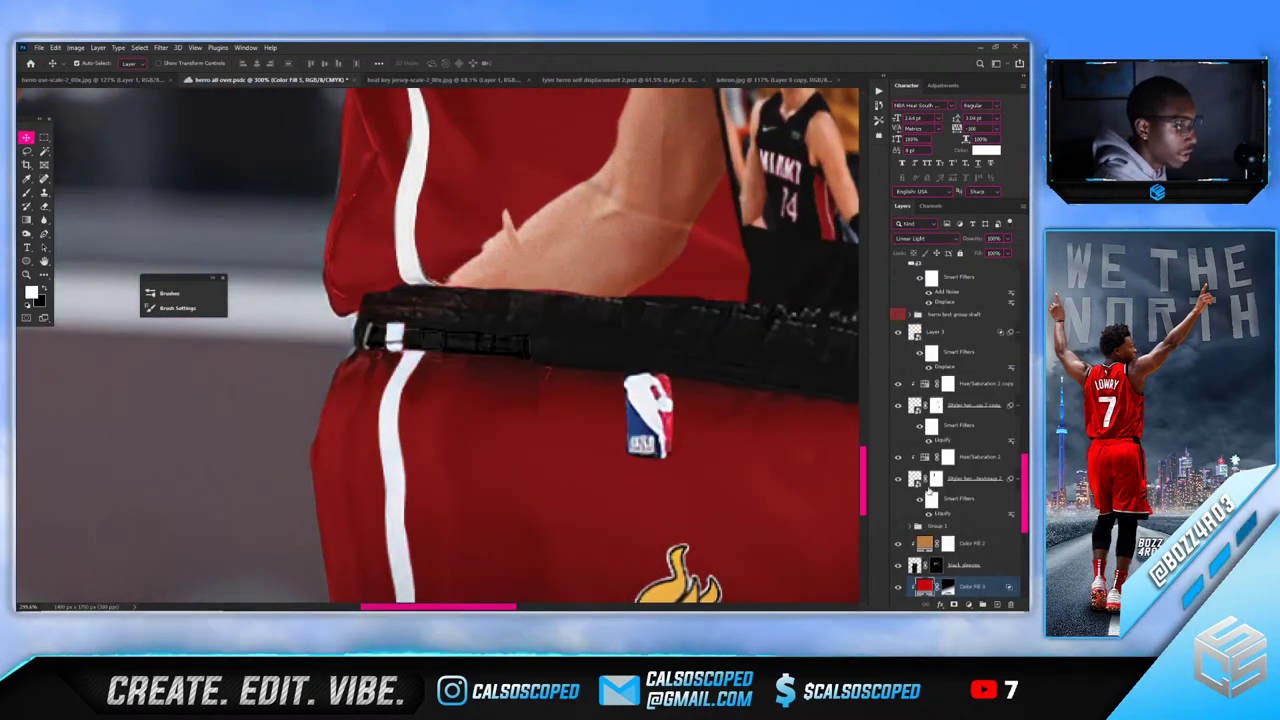
left_click(898, 587)
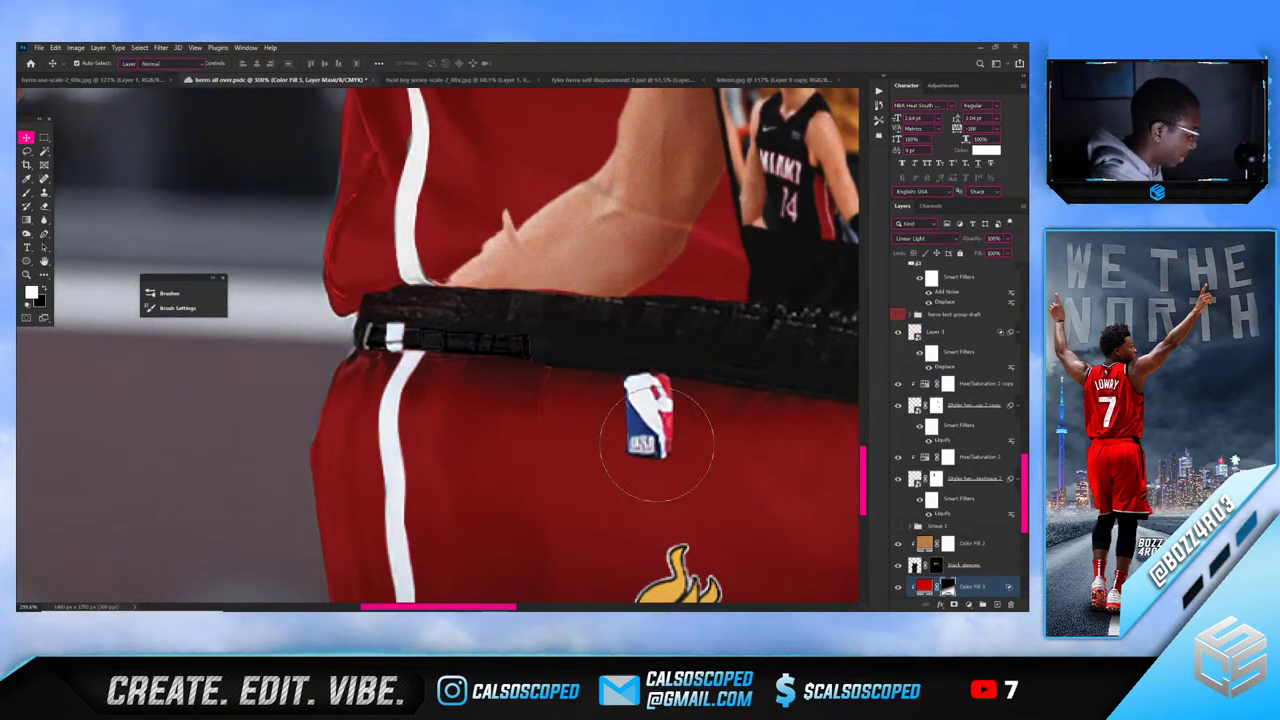
key("b")
key("x")
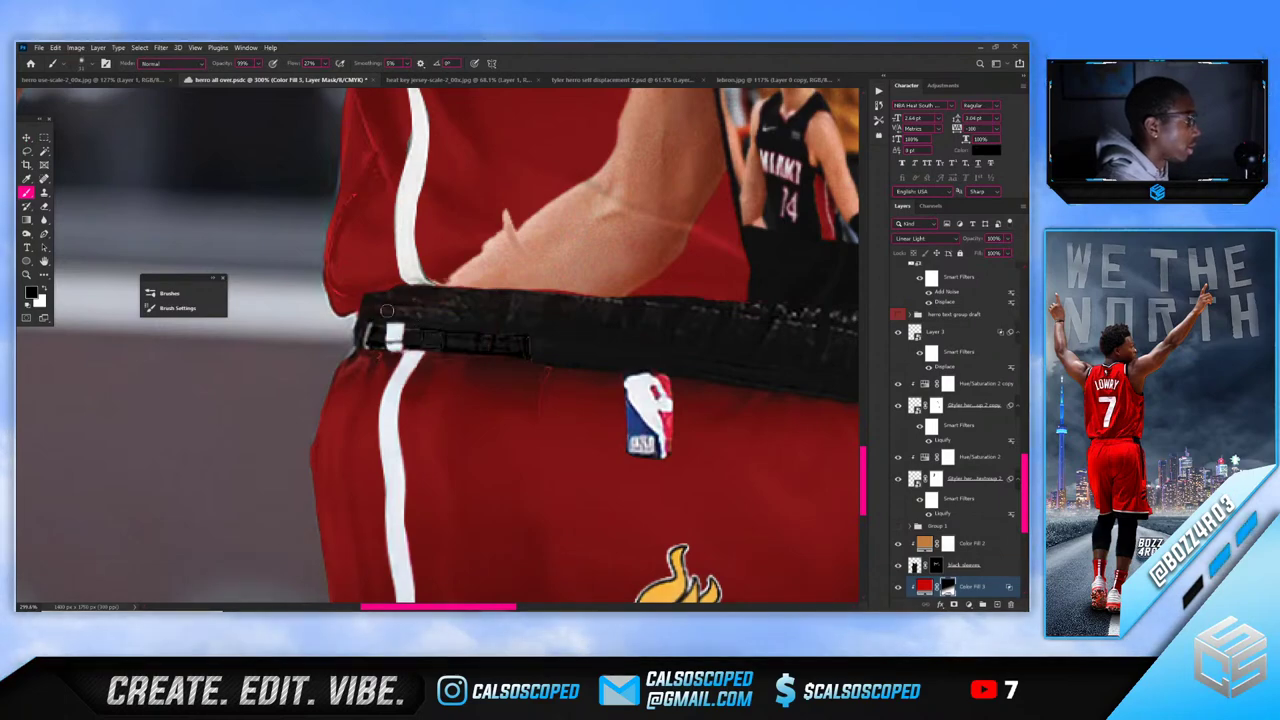
key("ctrl+0")
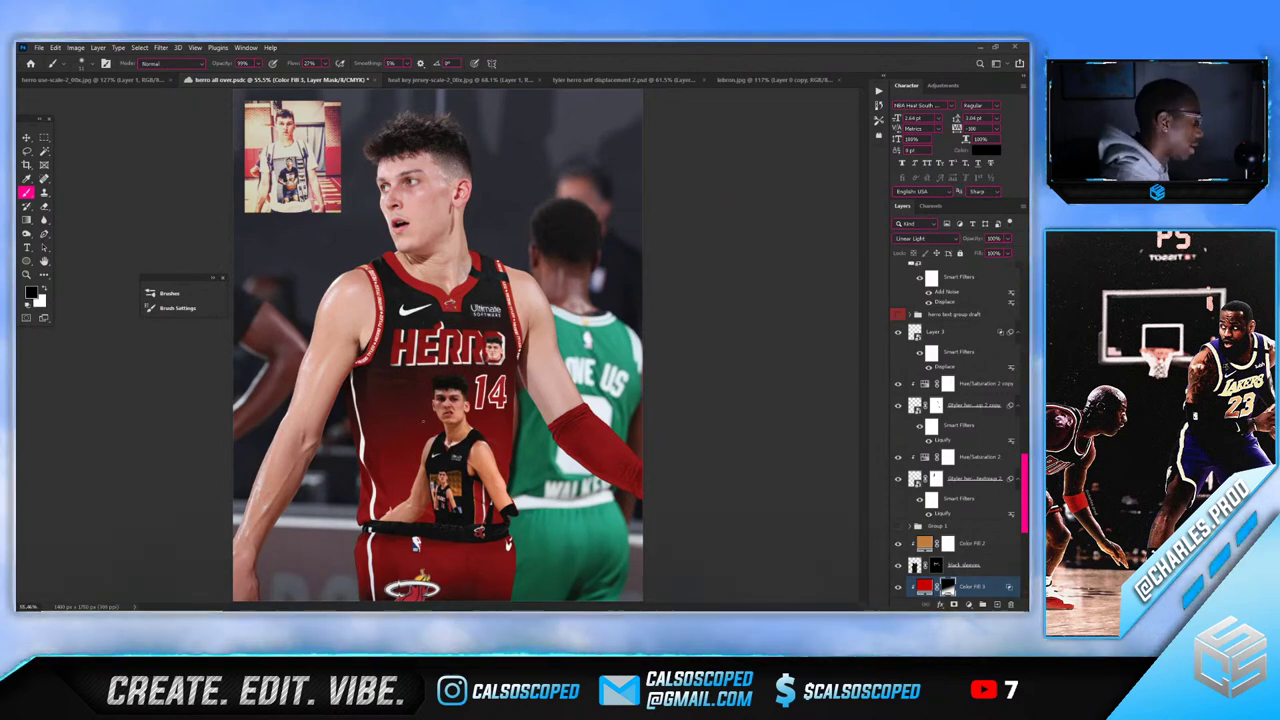
Close the Photos and File Explorer windows and return to Photoshop
mouse_move(584, 613)
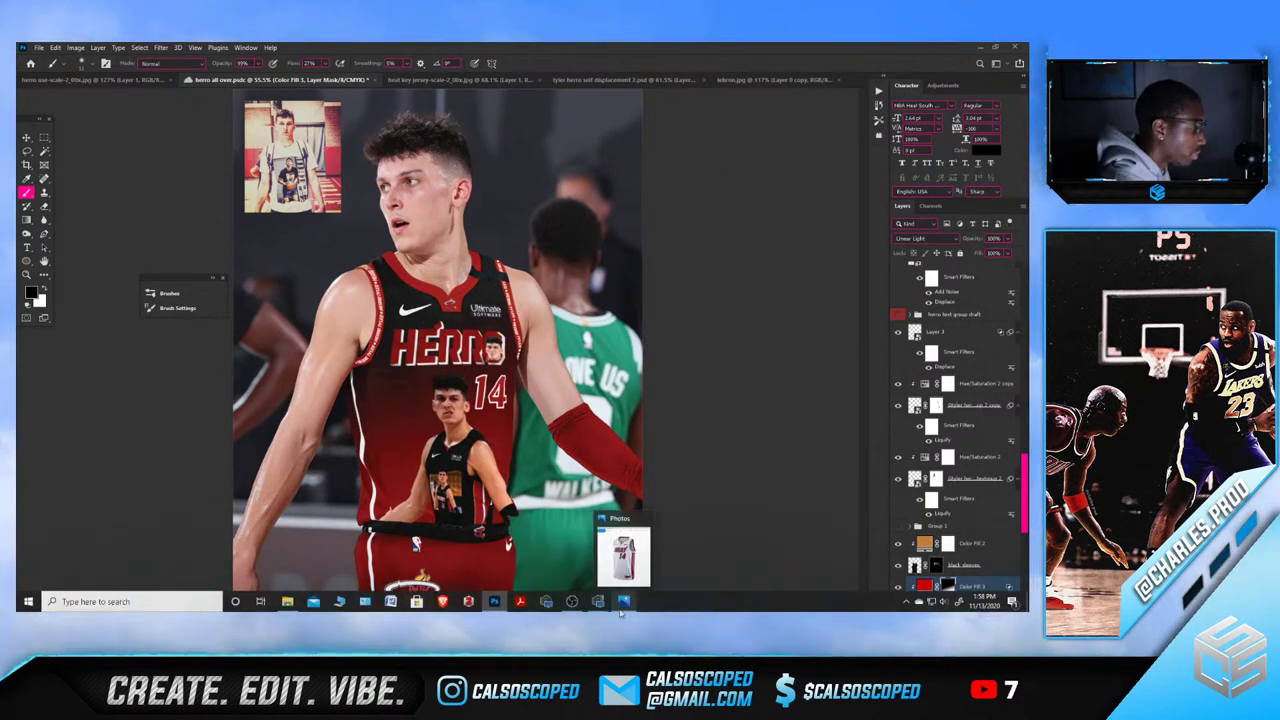
right_click(623, 603)
left_click(603, 581)
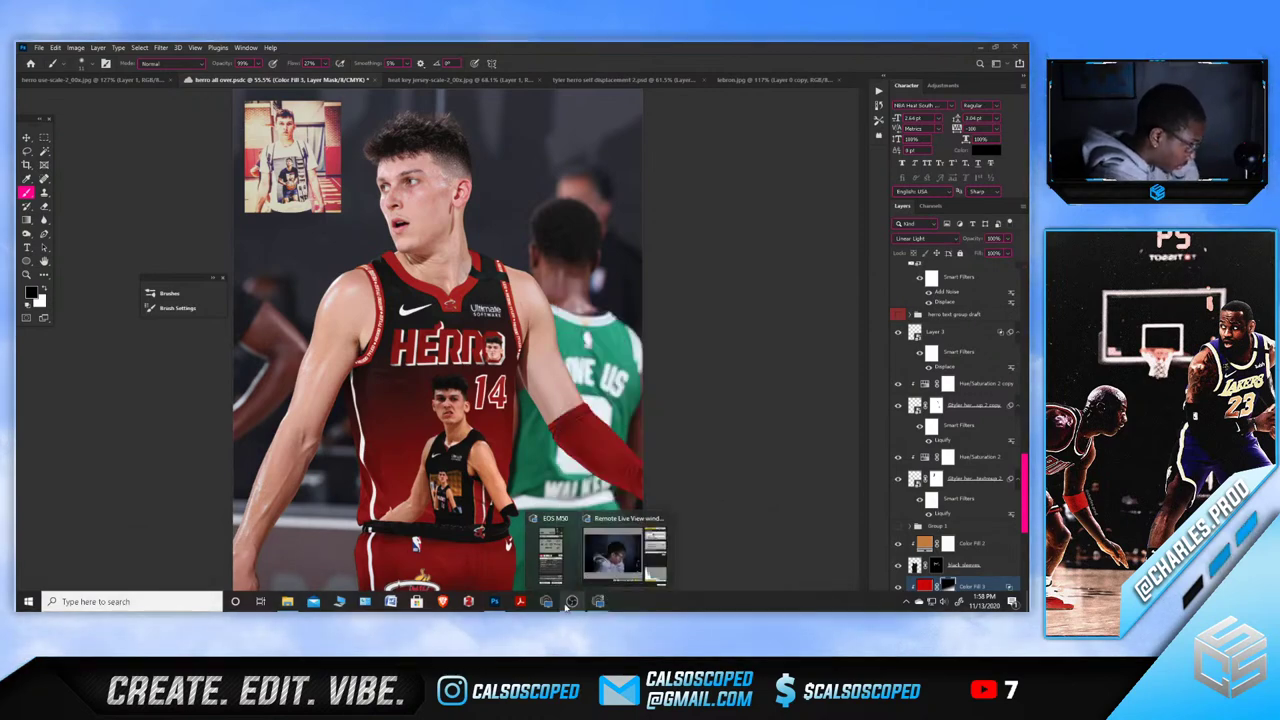
left_click(571, 601)
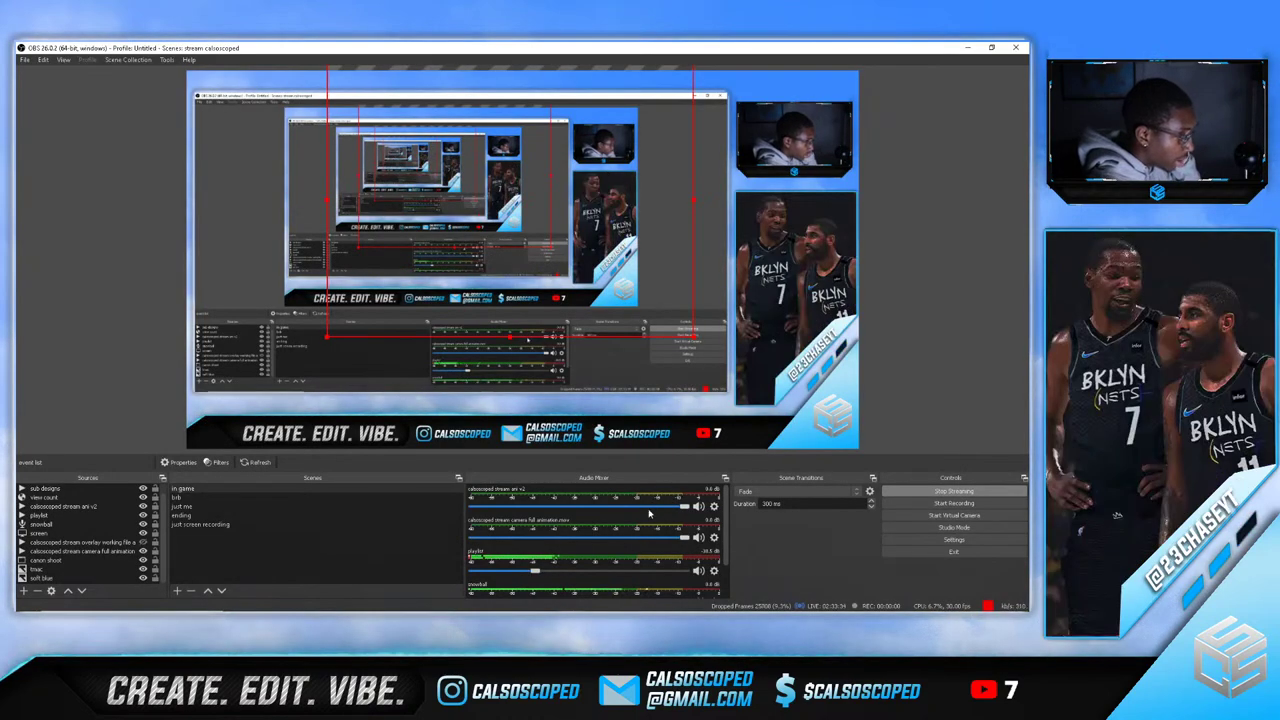
mouse_move(490, 612)
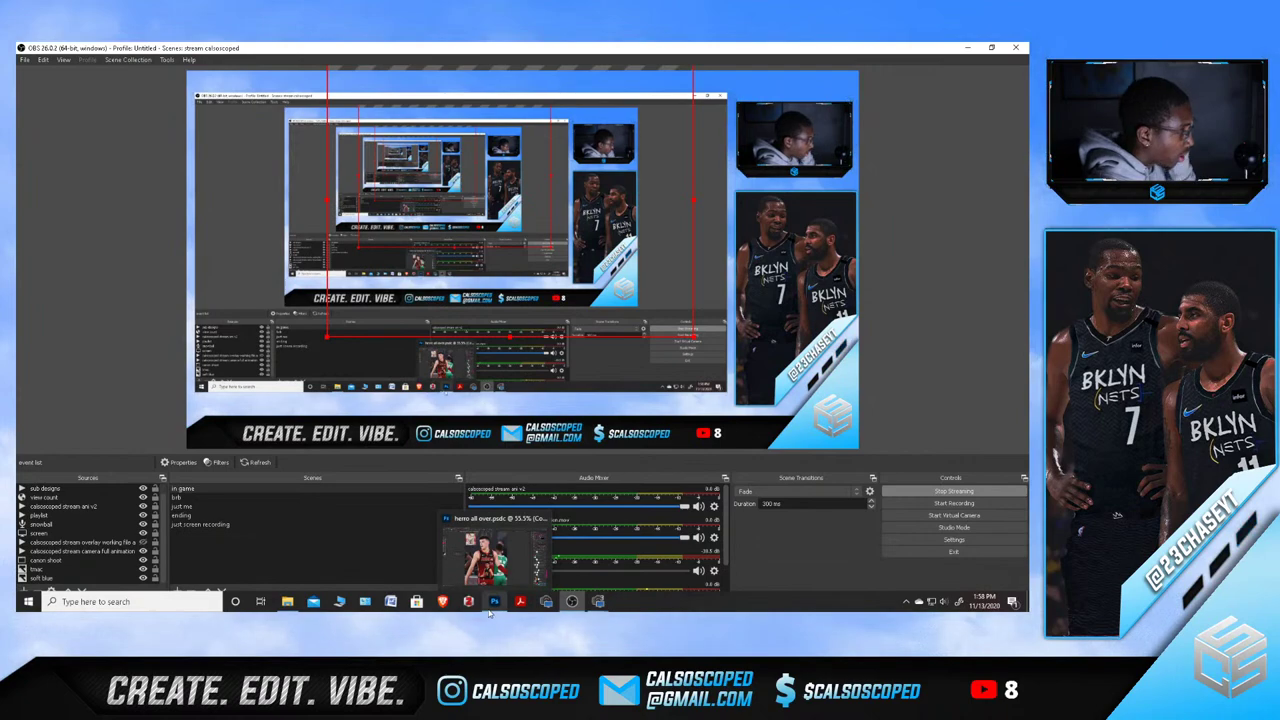
right_click(288, 598)
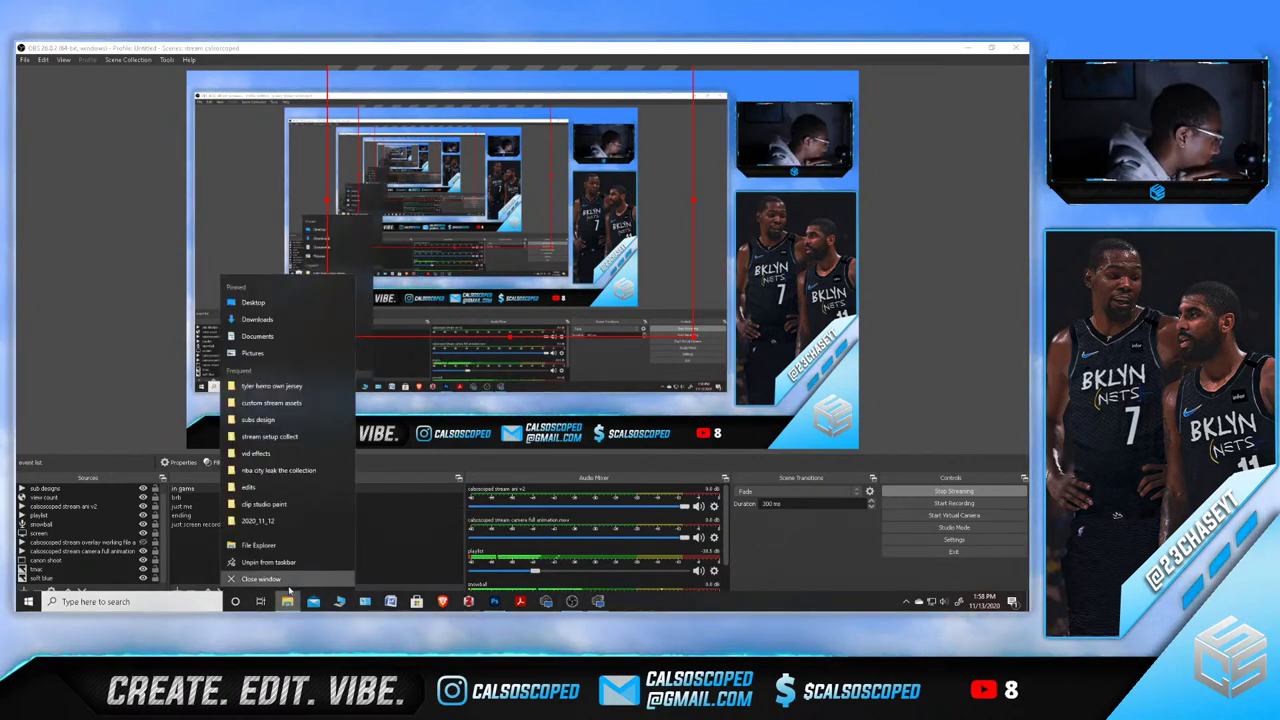
left_click(289, 582)
left_click(493, 598)
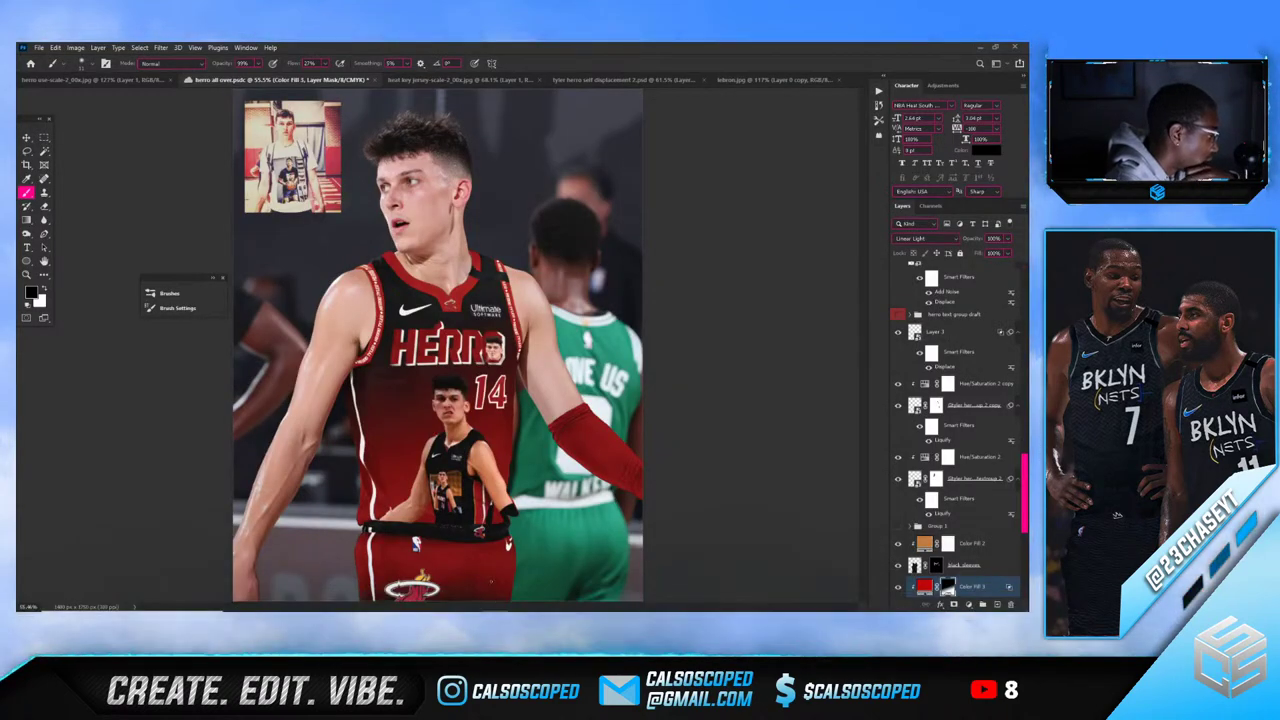
Close the lebron.jpg document without saving its changes
left_click(617, 79)
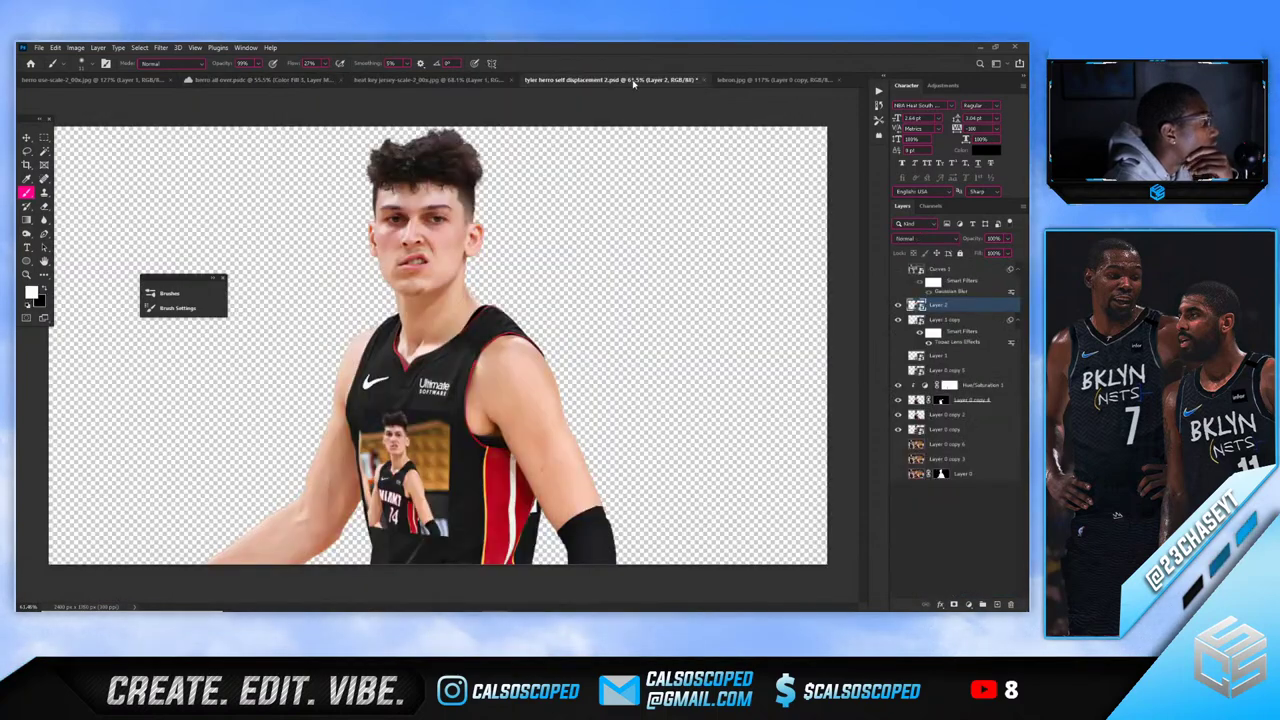
left_click(756, 81)
left_click(831, 80)
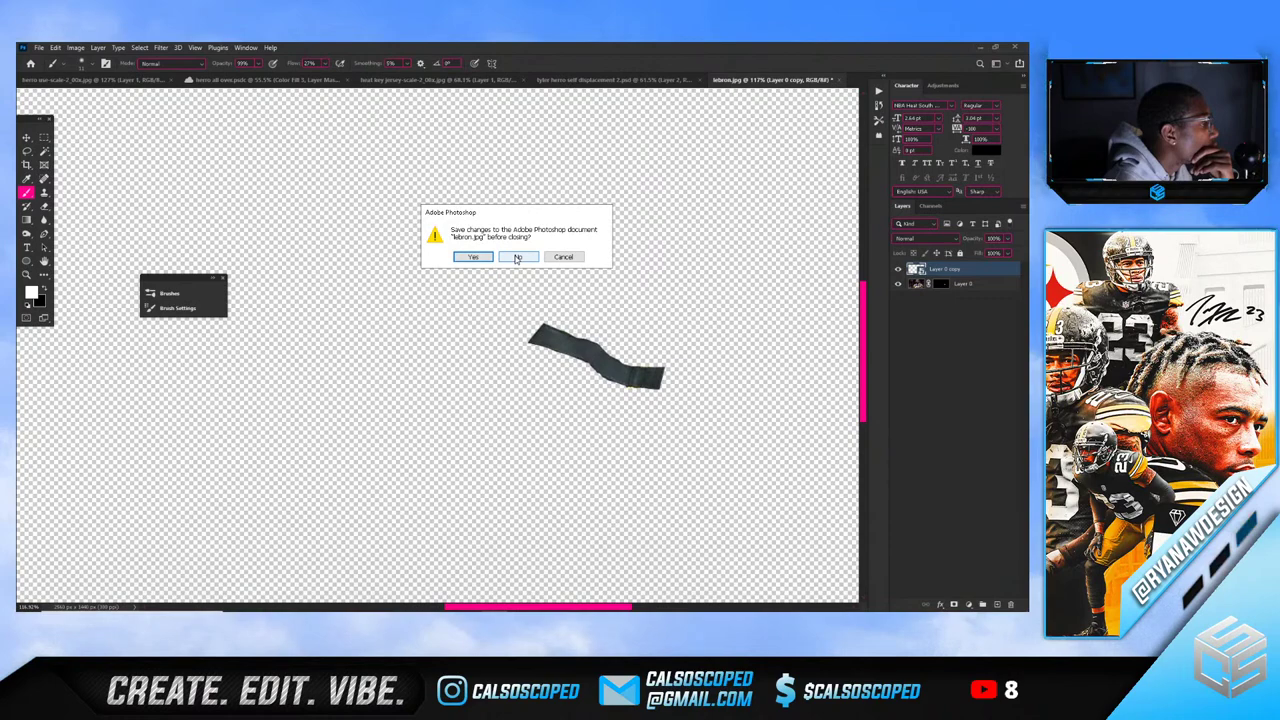
left_click(517, 257)
Look over the open herro use and heat key jersey documents and return to herro all over.psdc
left_click(120, 80)
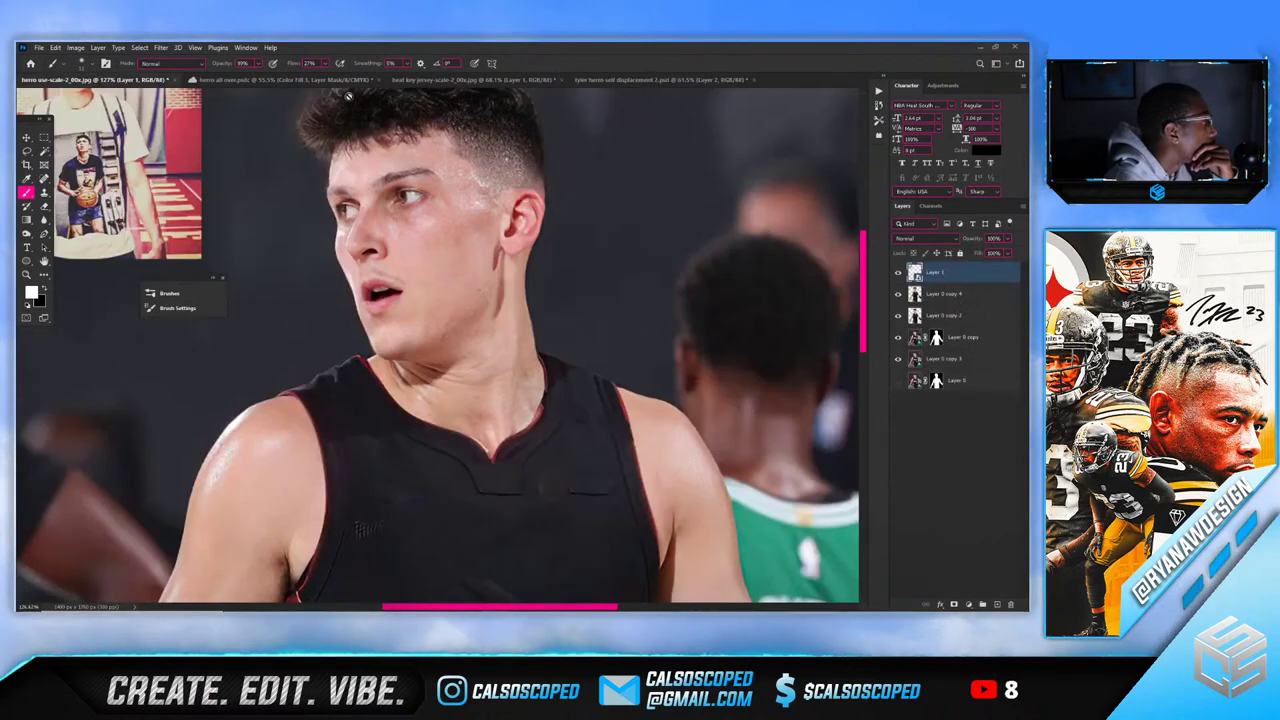
left_click(285, 80)
left_click(488, 80)
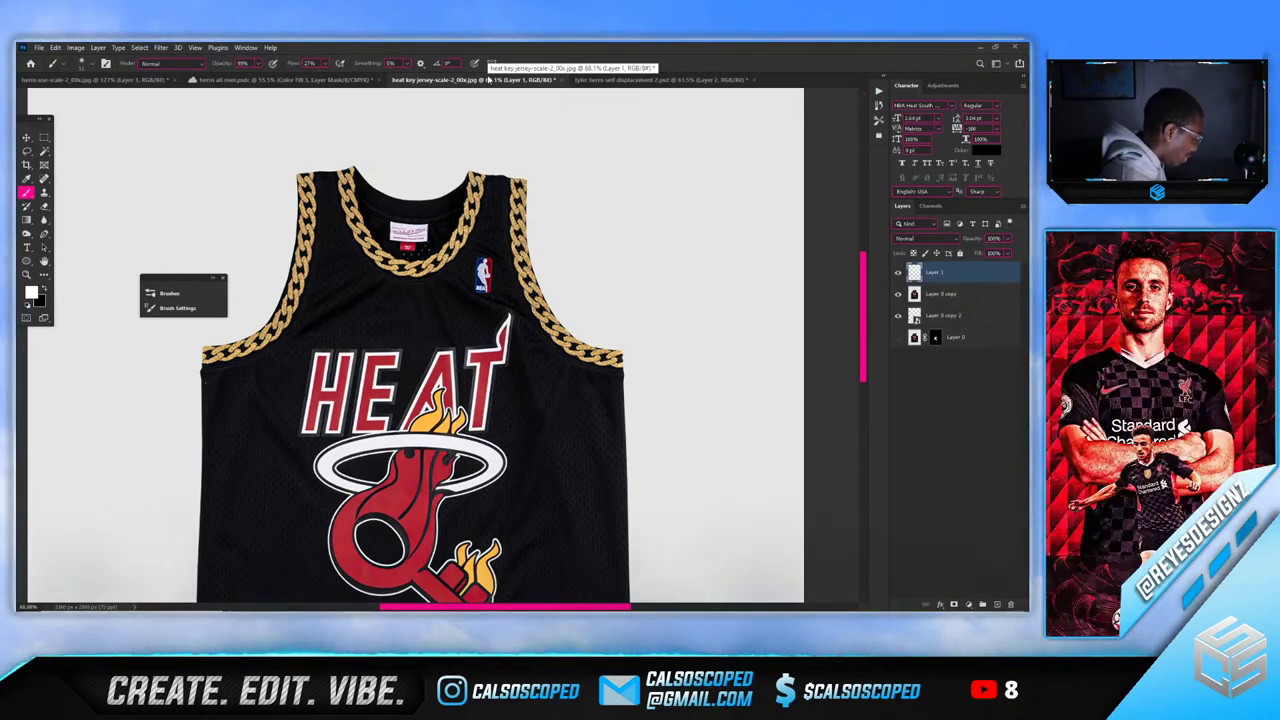
left_click(300, 80)
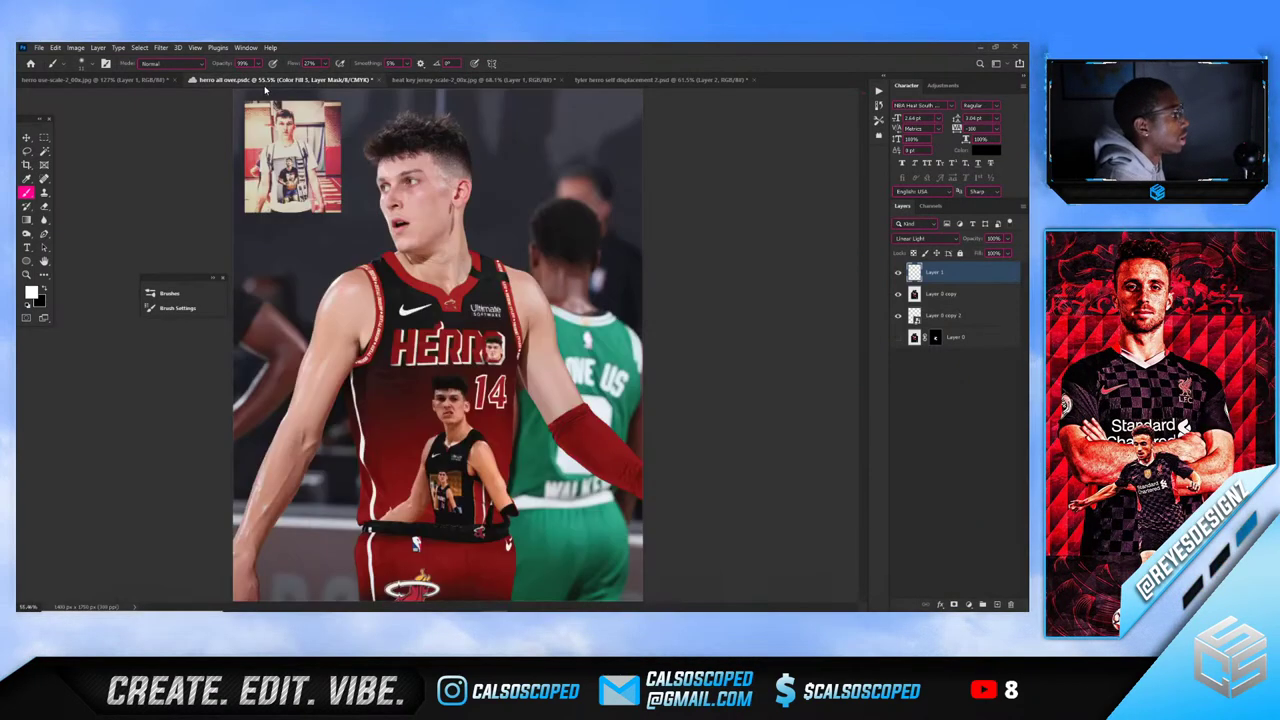
Save the herro all over.psdc document and close it
scroll(414, 138, "up", 2)
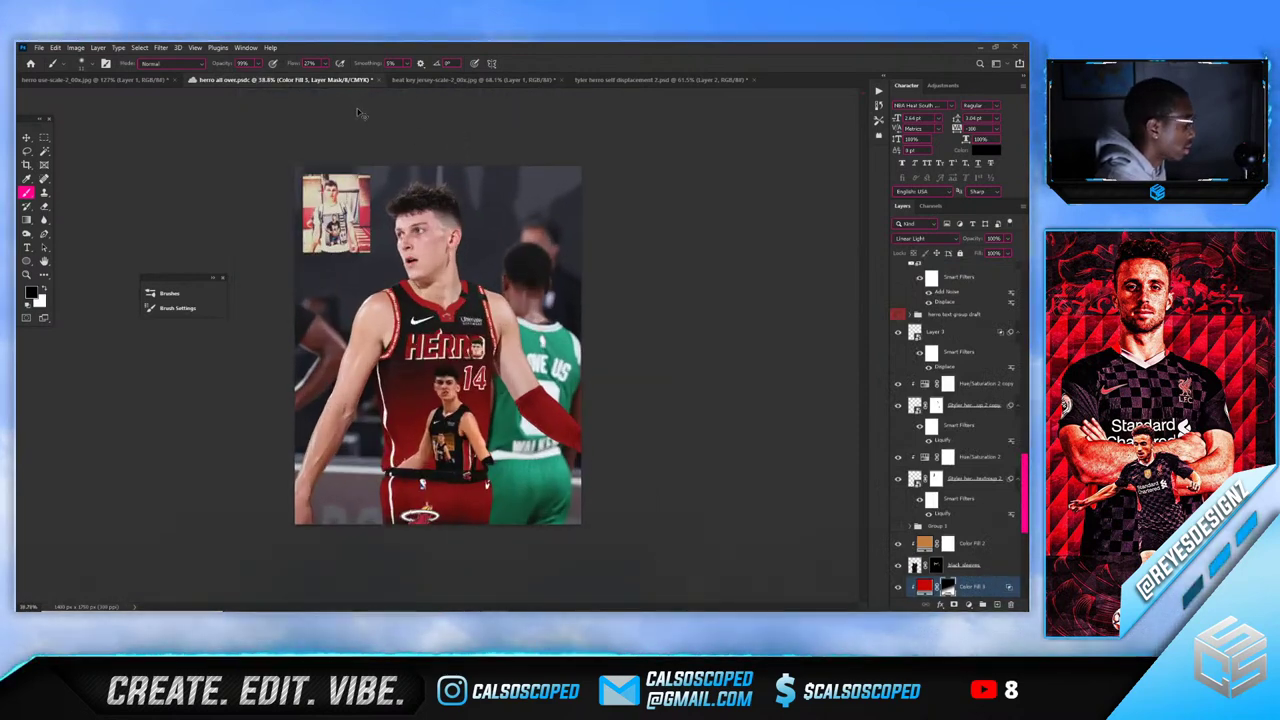
key("ctrl+s")
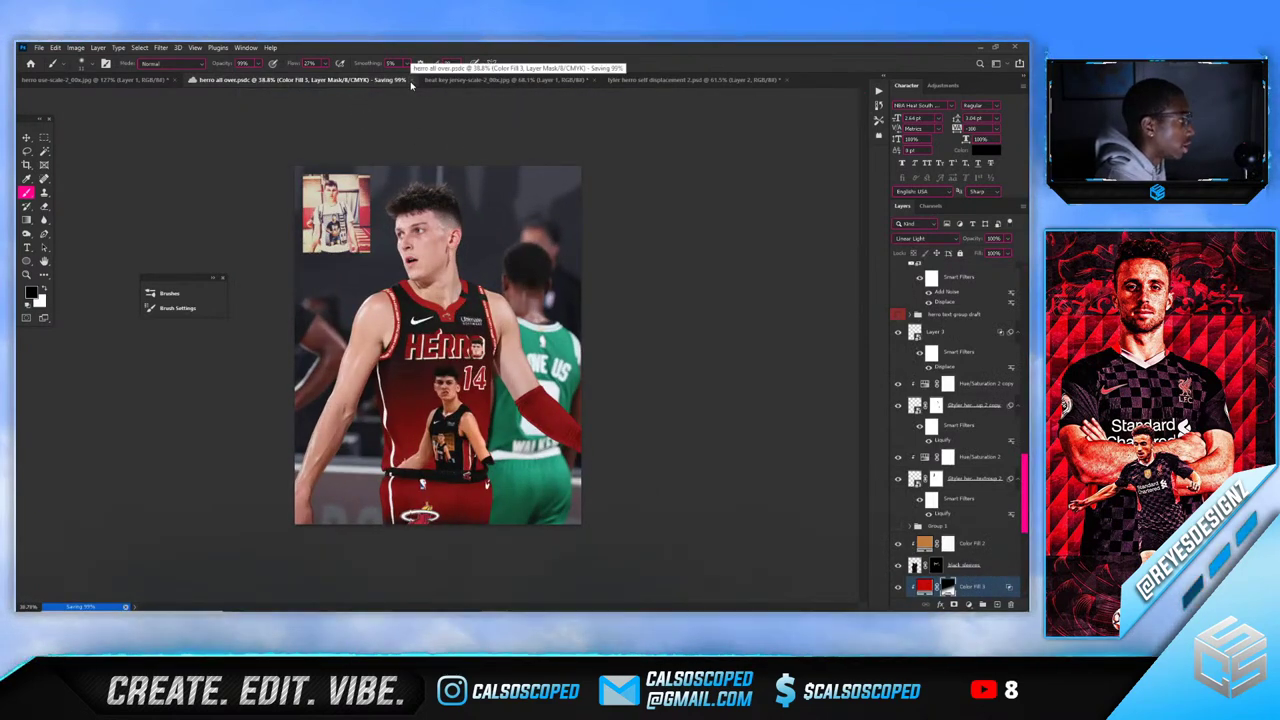
left_click(376, 82)
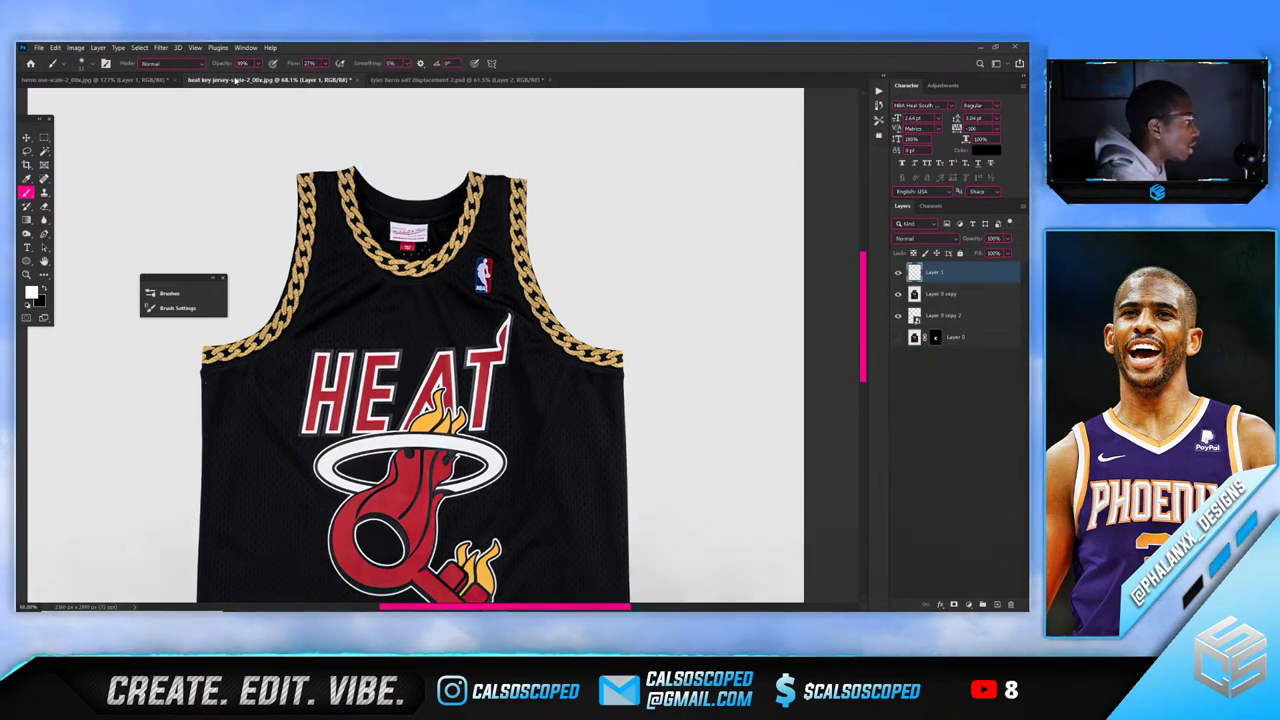
Save the tyler herro self displacement 2.psd document and close it
left_click(440, 80)
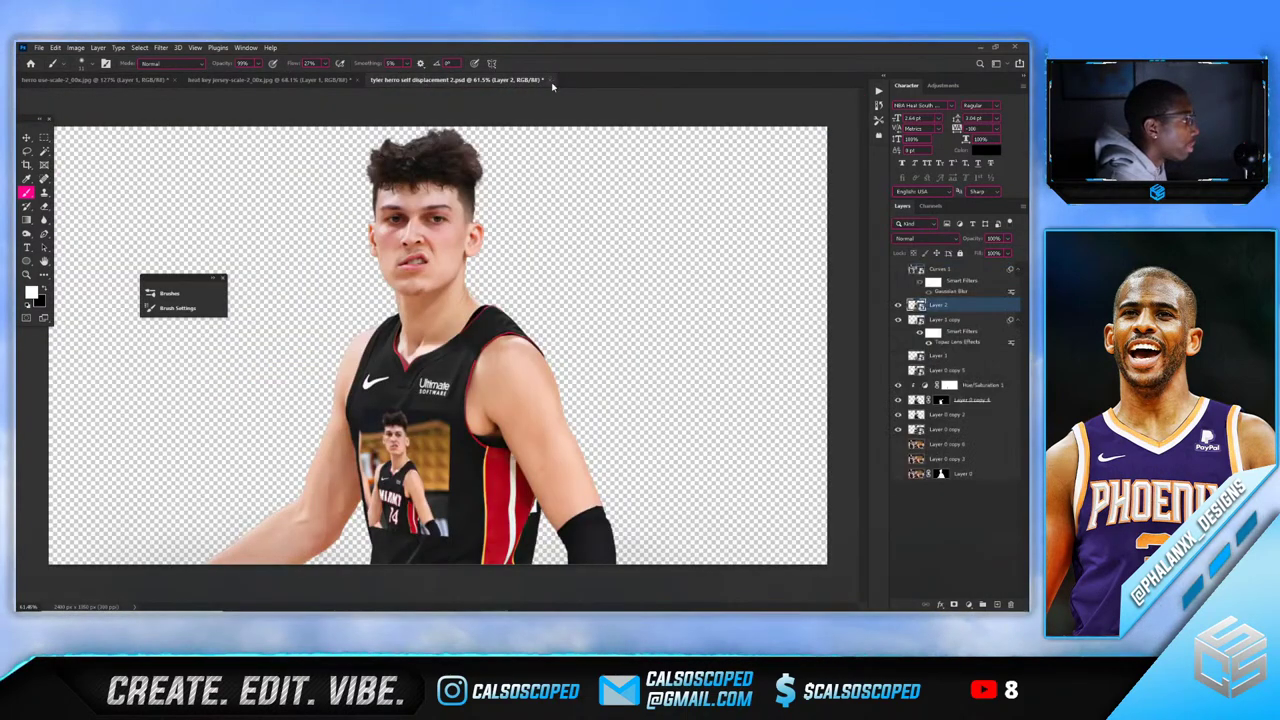
left_click(551, 79)
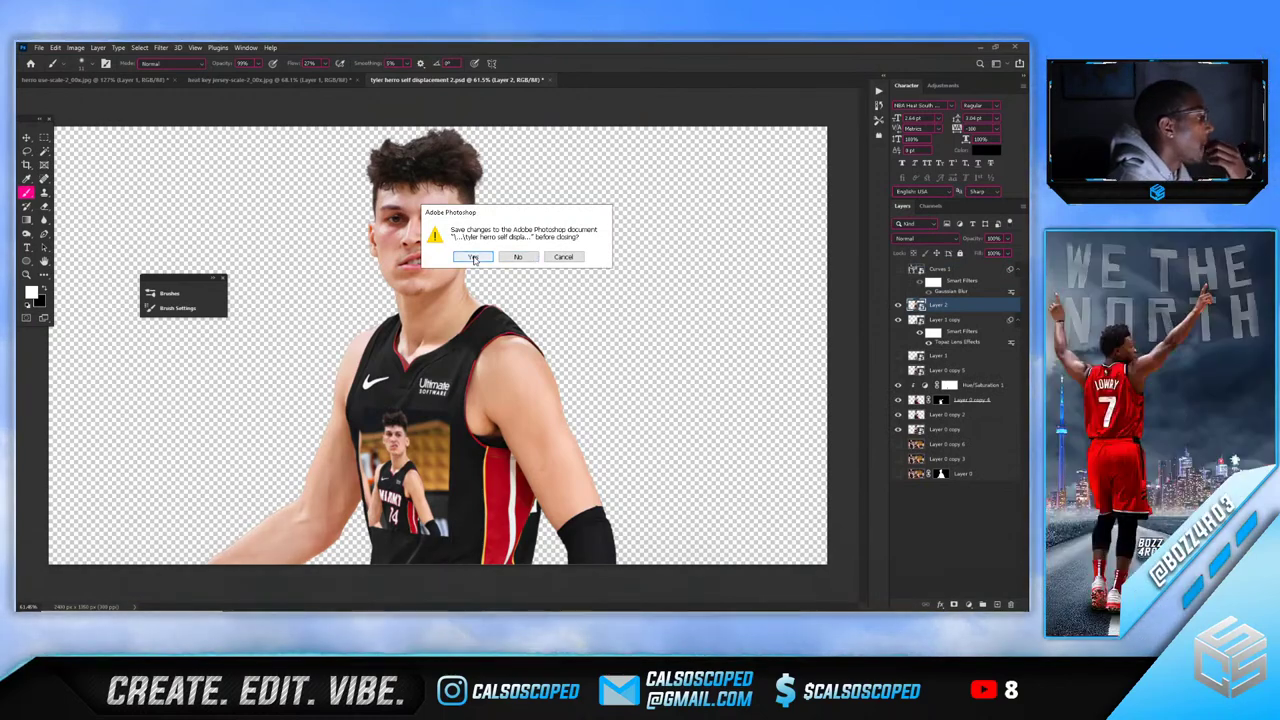
left_click(474, 258)
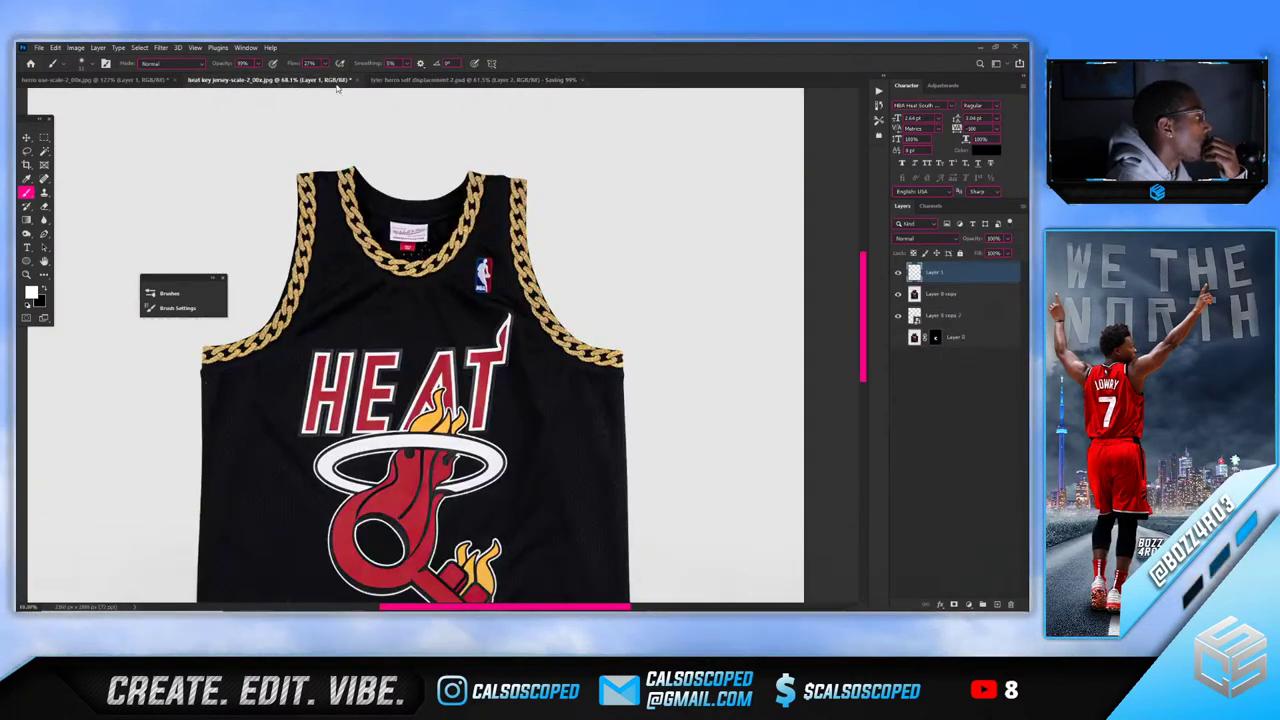
Close the heat key jersey and herro use documents without saving their changes, declining to rasterize the smart object
left_click(357, 79)
left_click(518, 257)
left_click(152, 89)
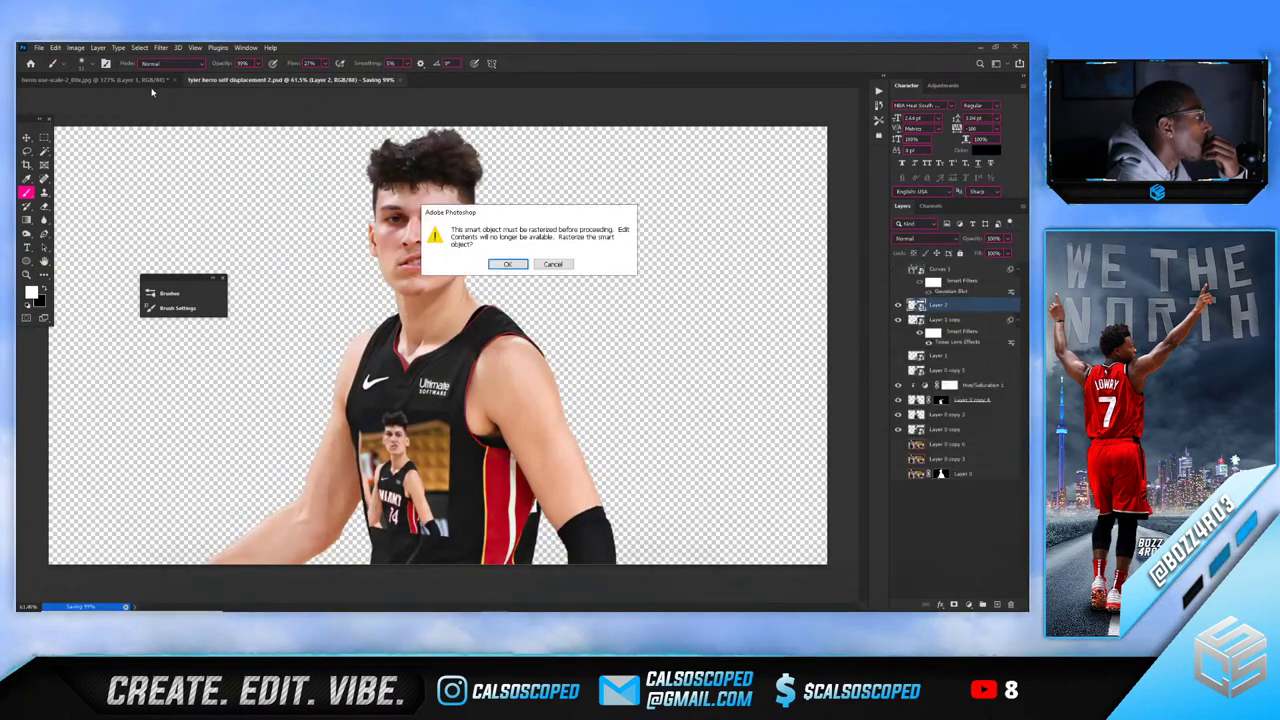
left_click(552, 264)
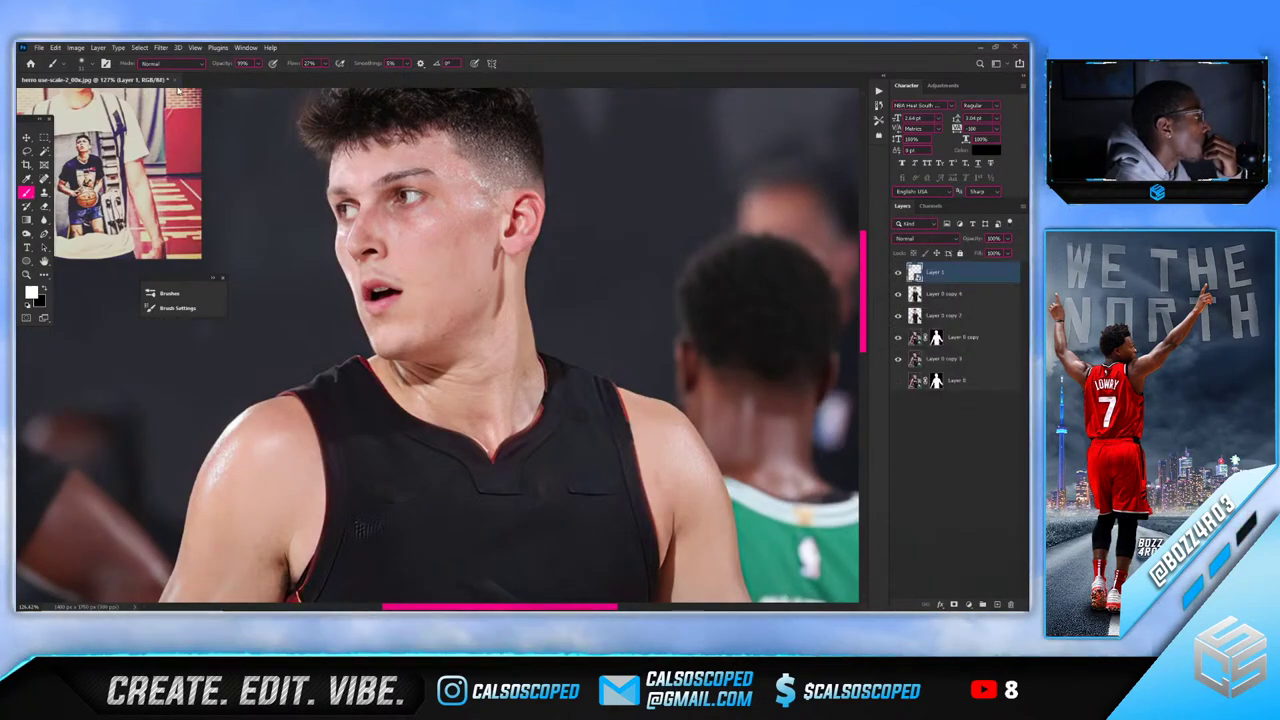
left_click(175, 80)
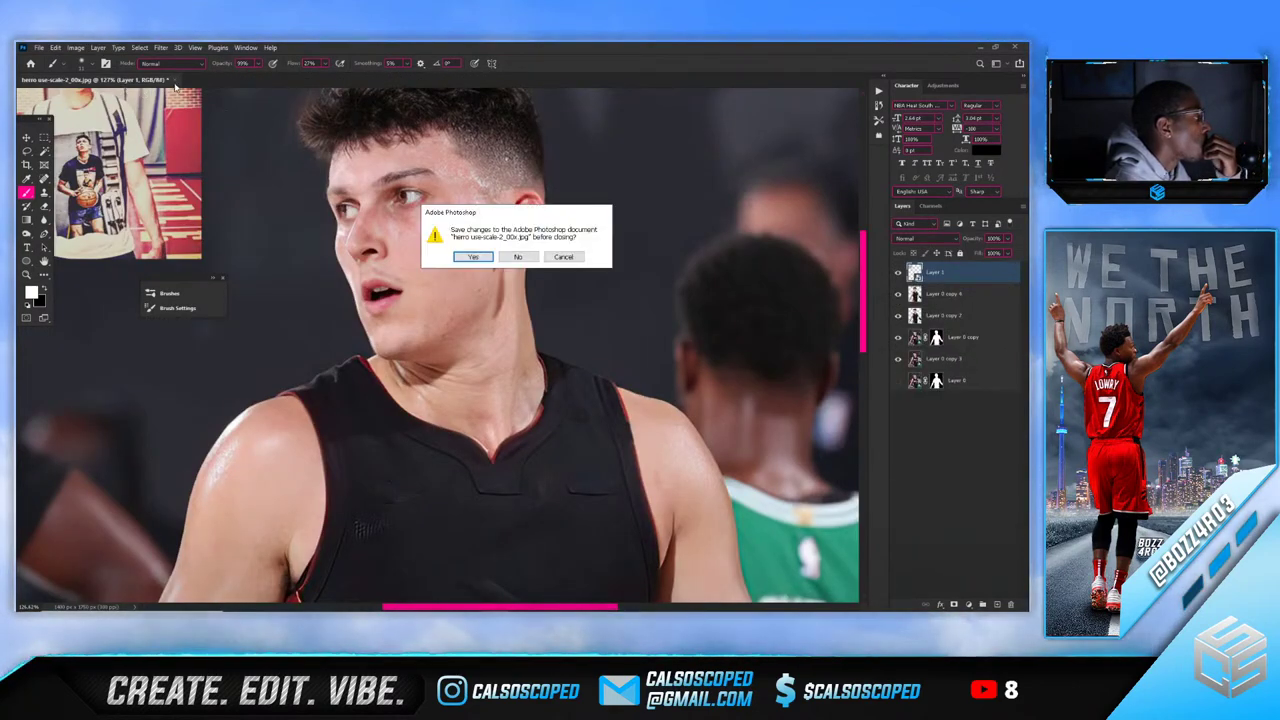
left_click(516, 257)
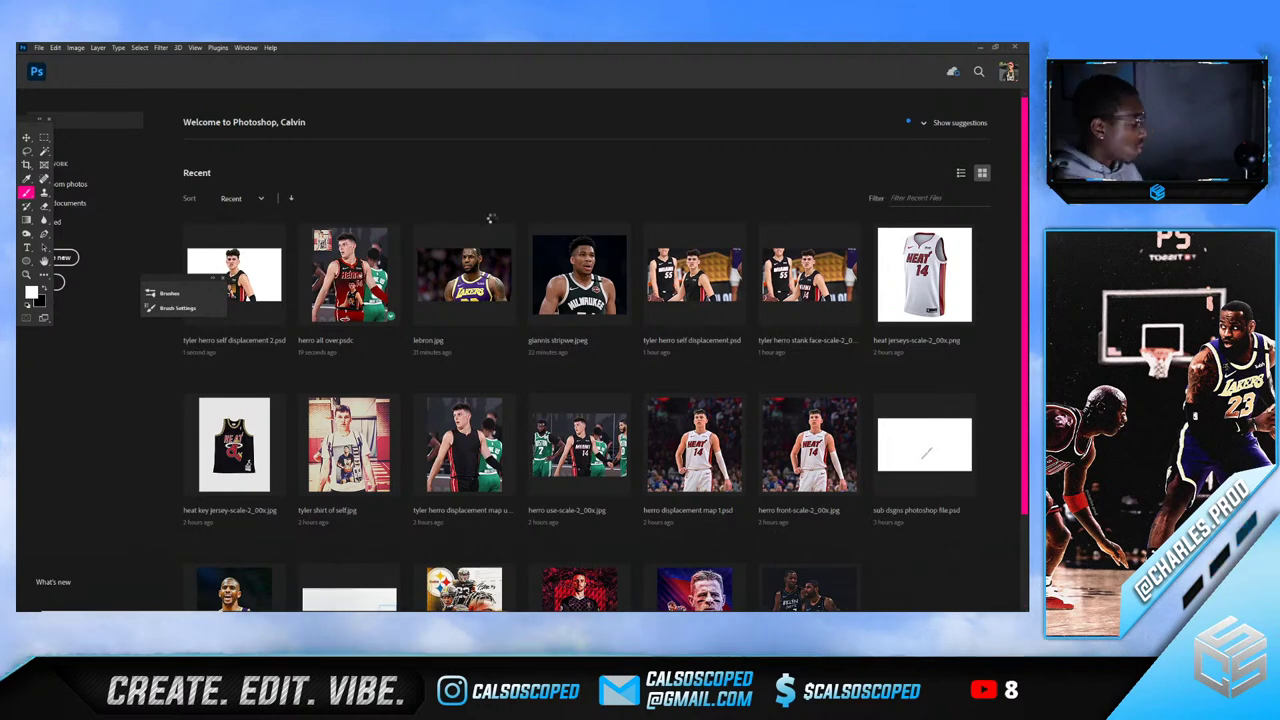
Switch to OBS, check the camera's Remote Live View window, and return to OBS
key("alt+Tab")
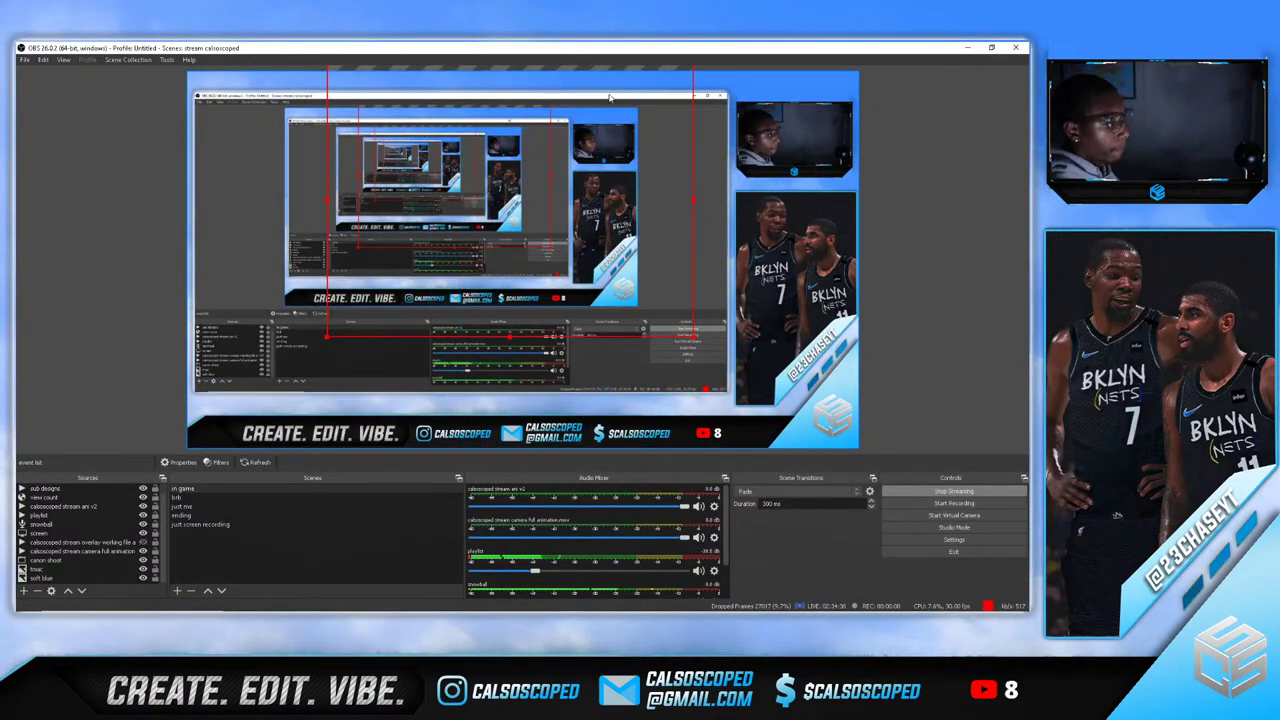
left_click(967, 48)
left_click(606, 108)
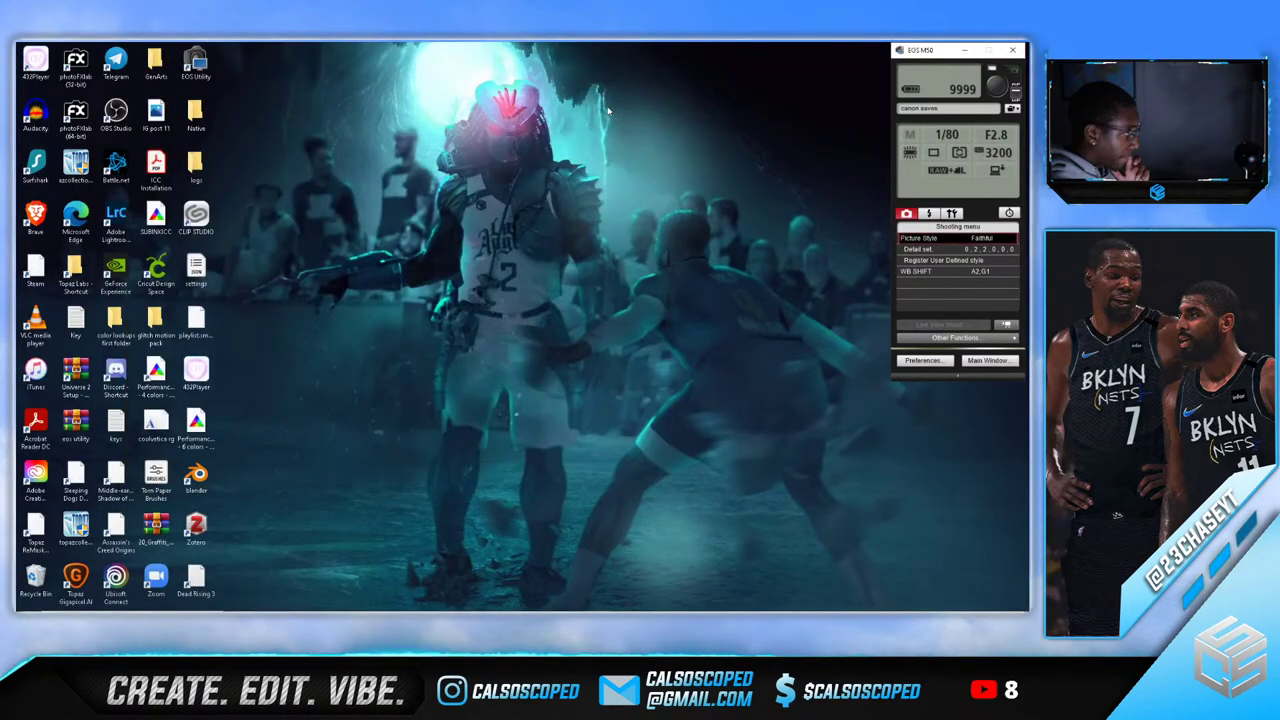
mouse_move(577, 607)
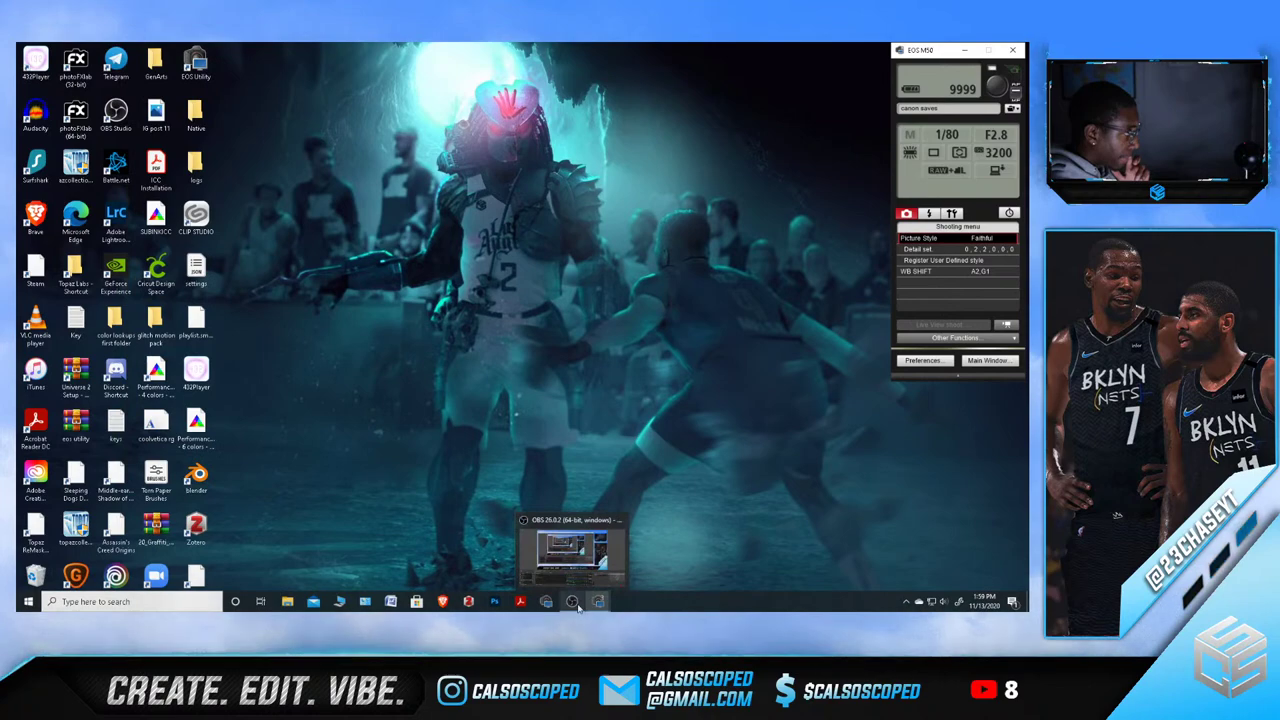
left_click(573, 601)
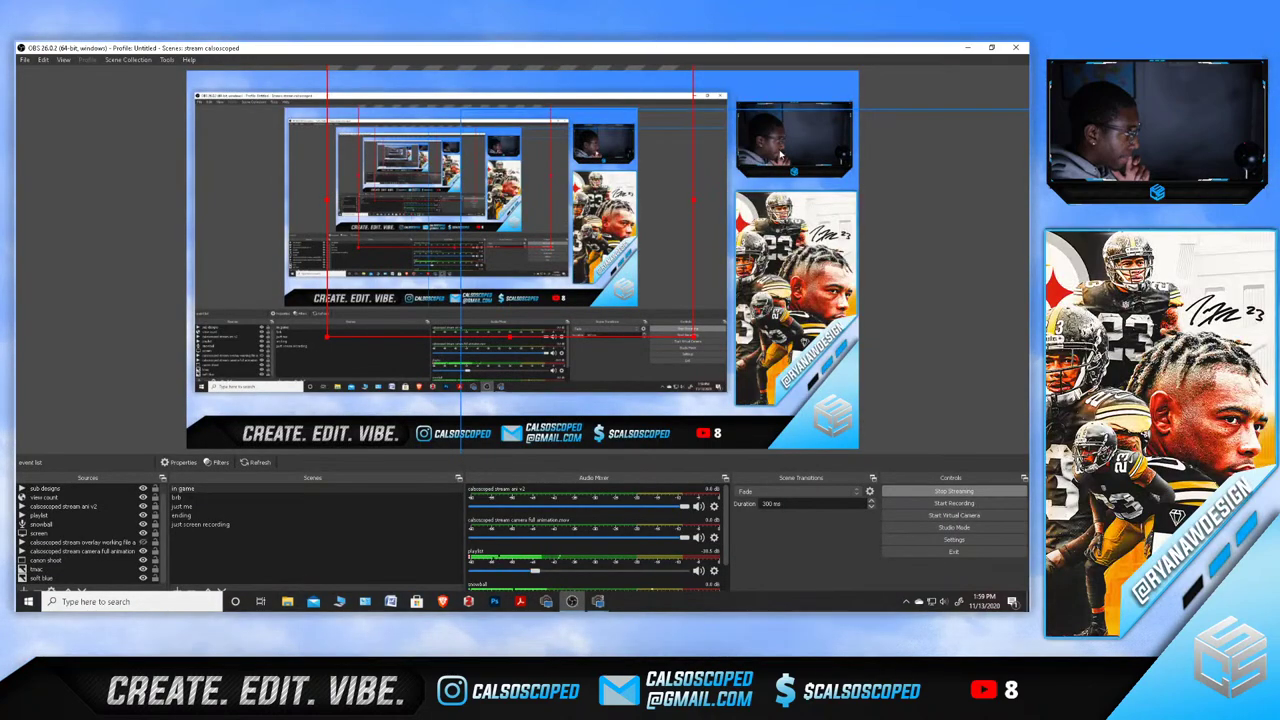
left_click(606, 566)
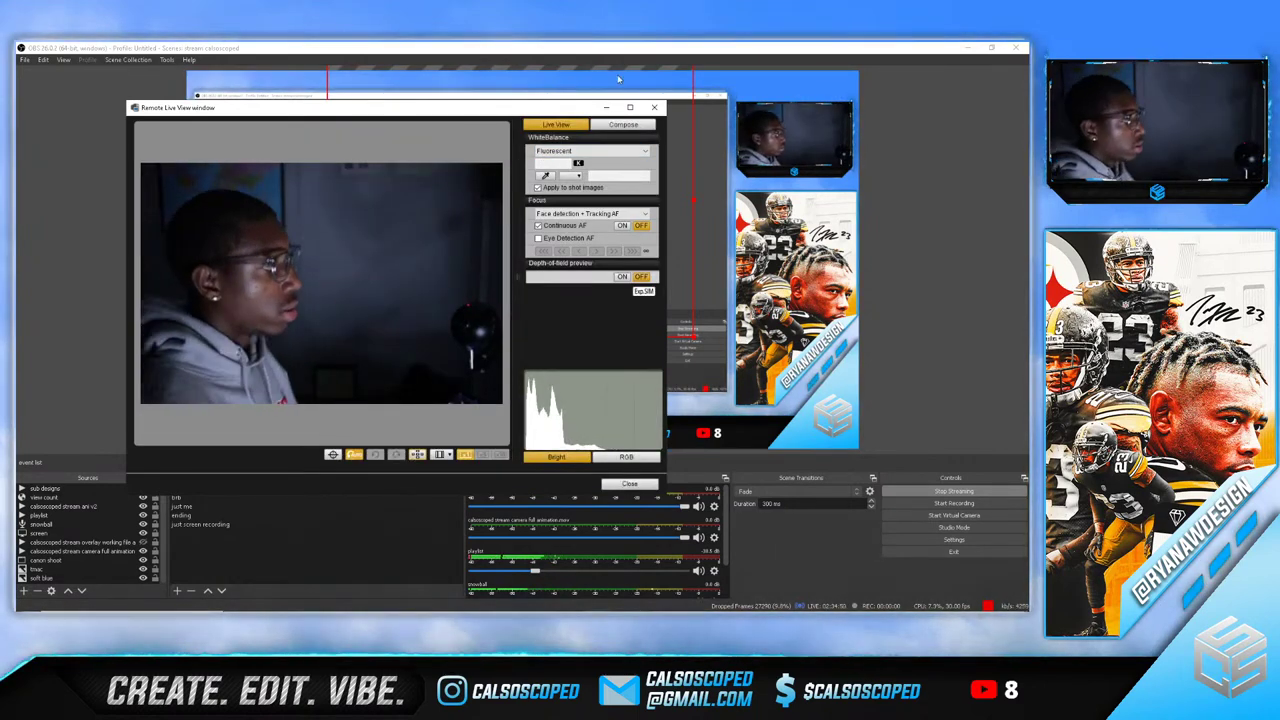
left_click(906, 220)
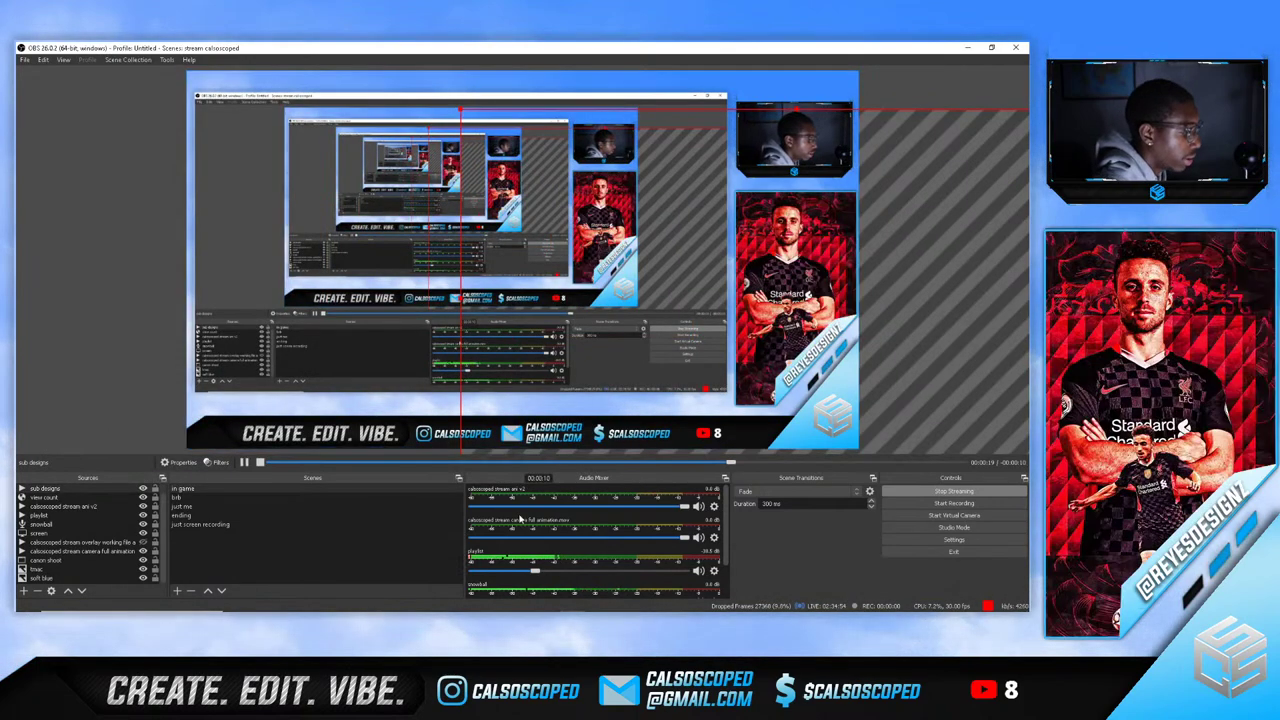
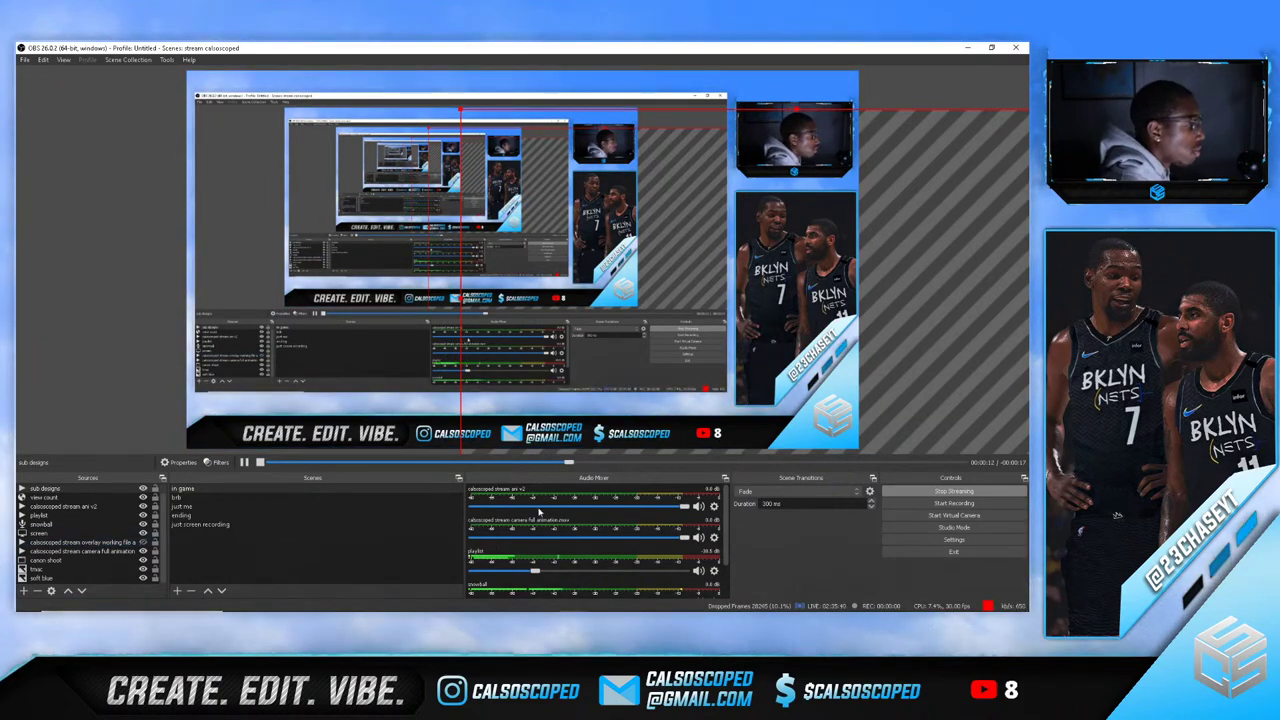
Close the camera's Remote Live View and hide the calsoscoped stream camera full animation source in OBS
left_click(966, 47)
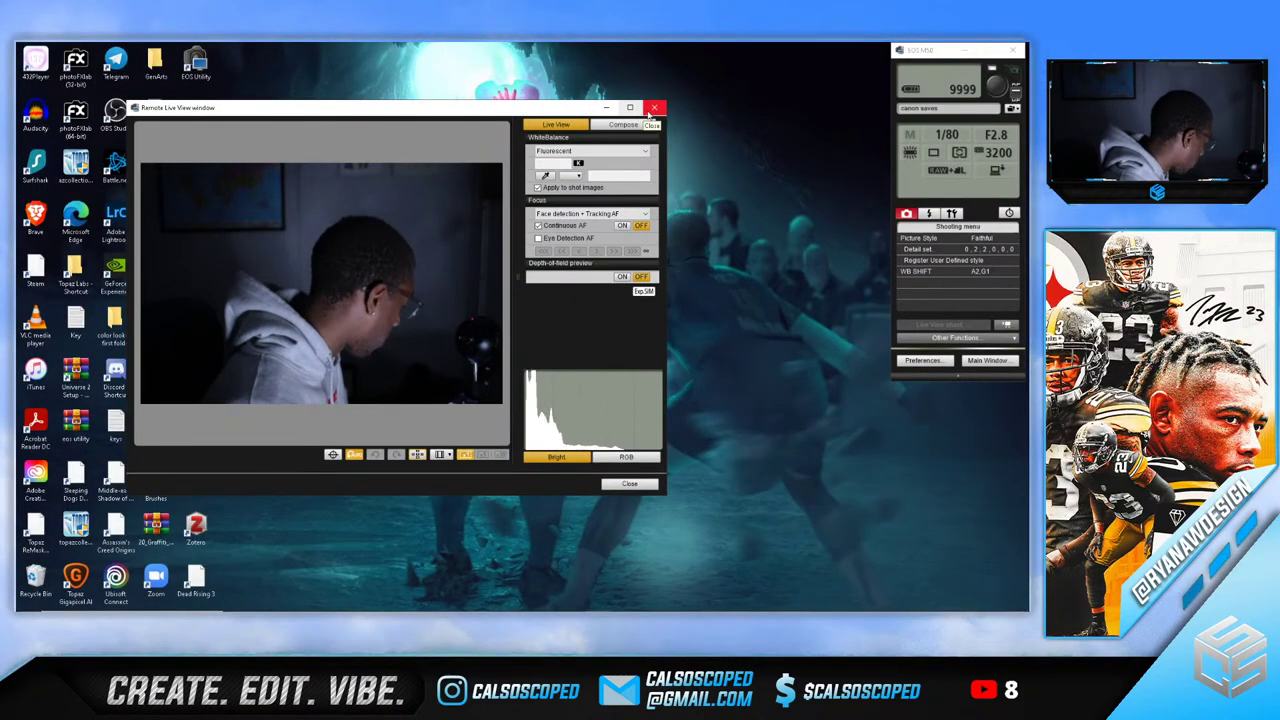
left_click(571, 601)
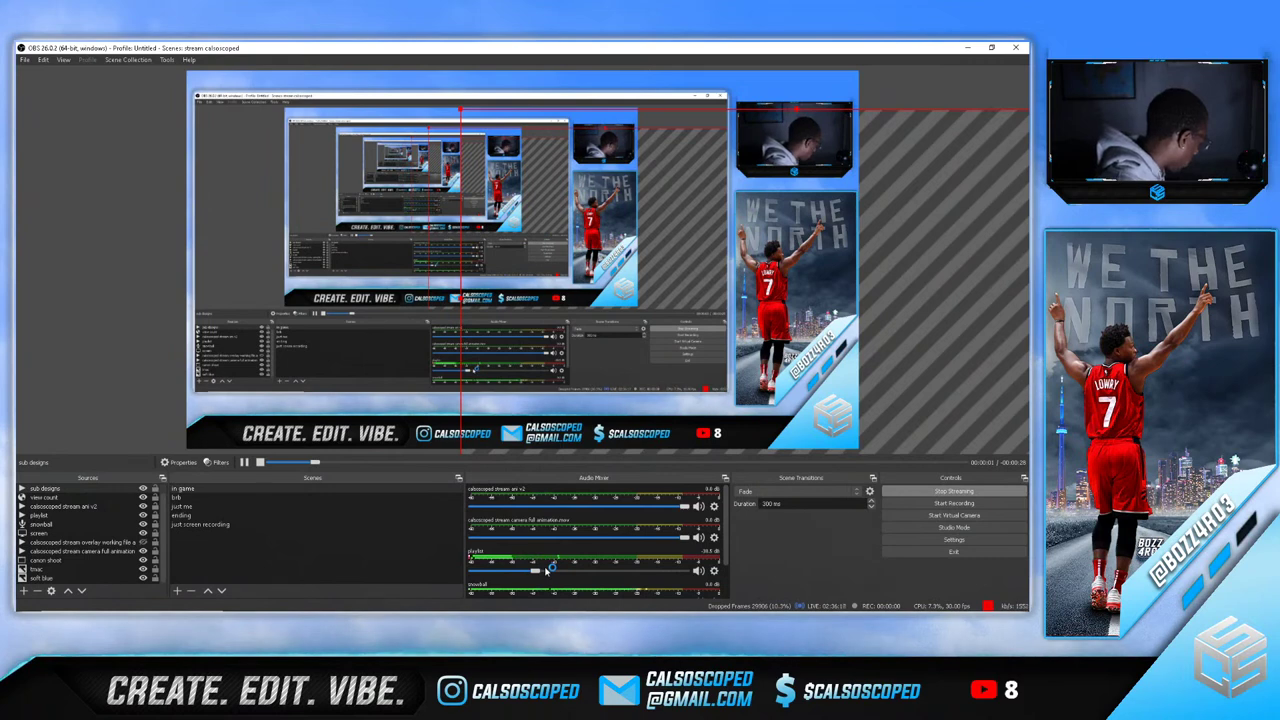
mouse_move(497, 602)
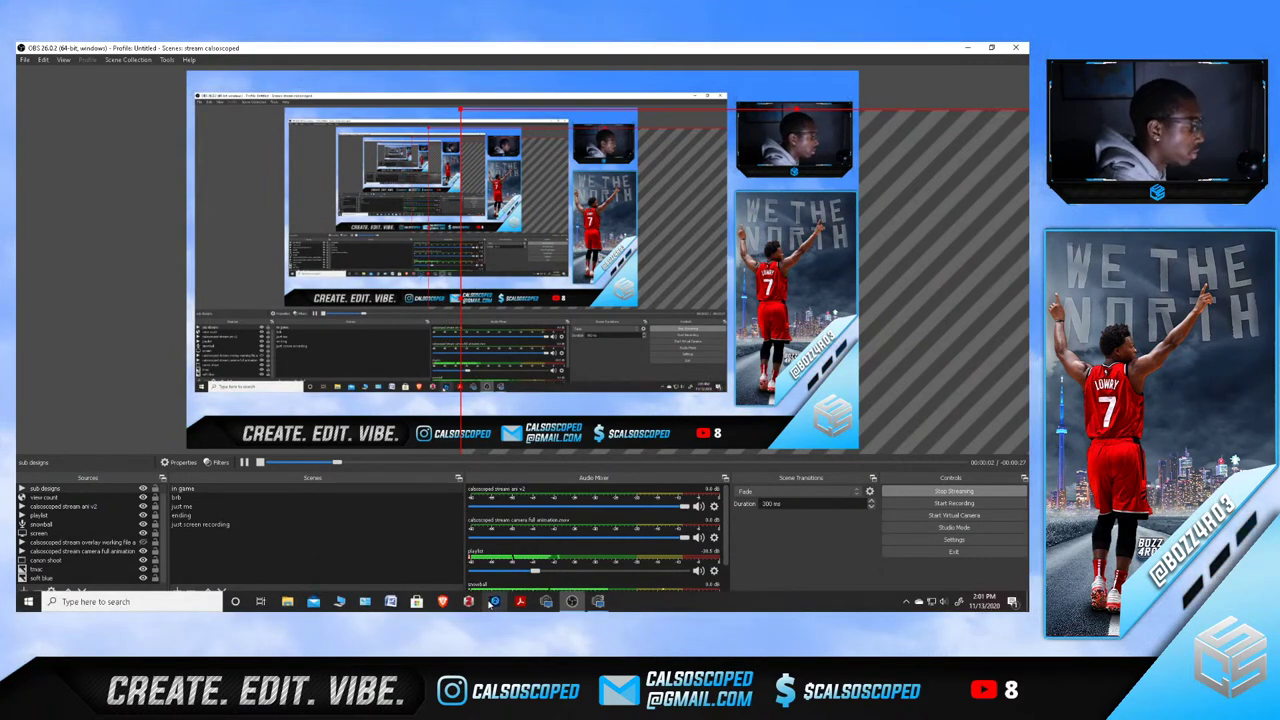
right_click(597, 600)
left_click(585, 580)
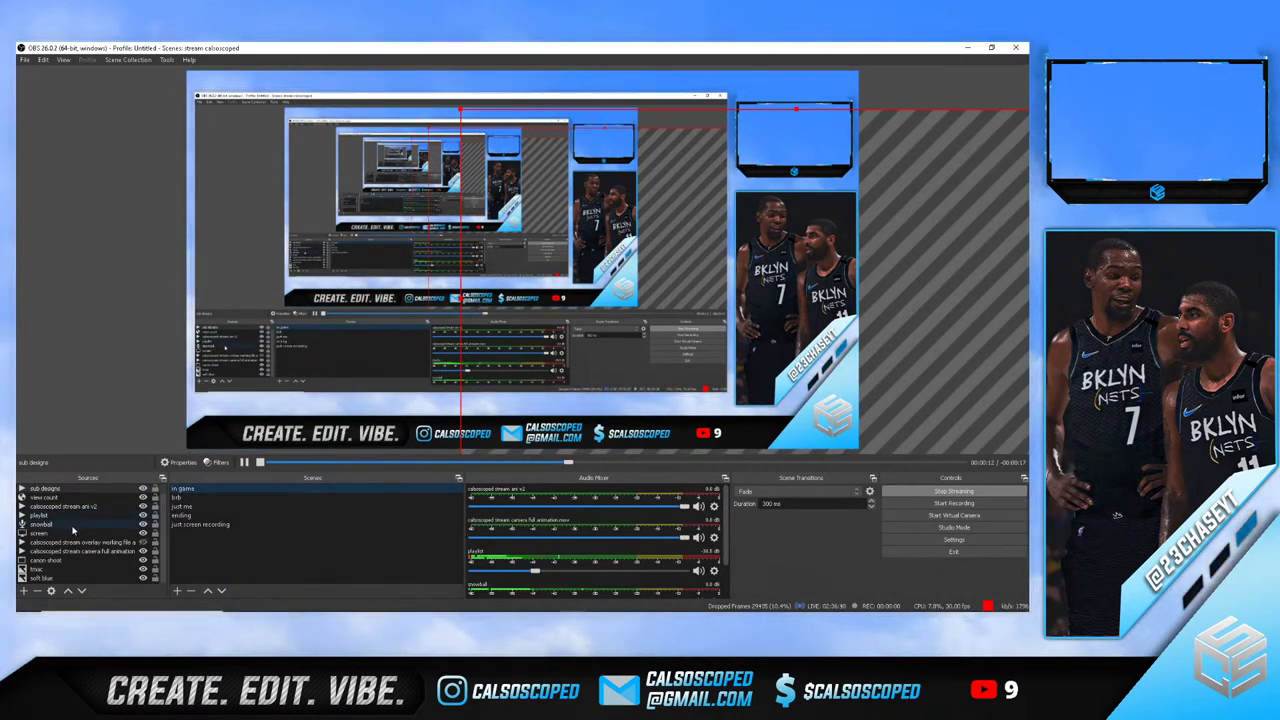
left_click(143, 551)
Switch to Photoshop and reopen the herro all over.psdc document
mouse_move(380, 612)
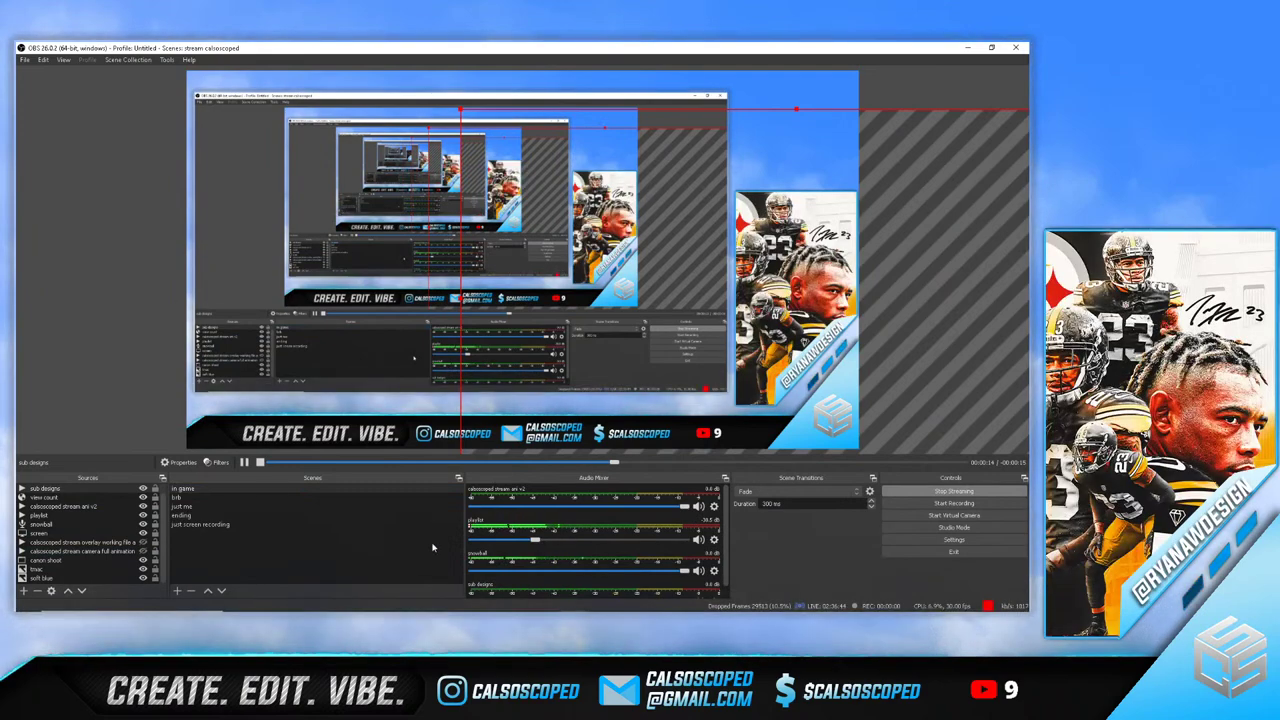
mouse_move(427, 614)
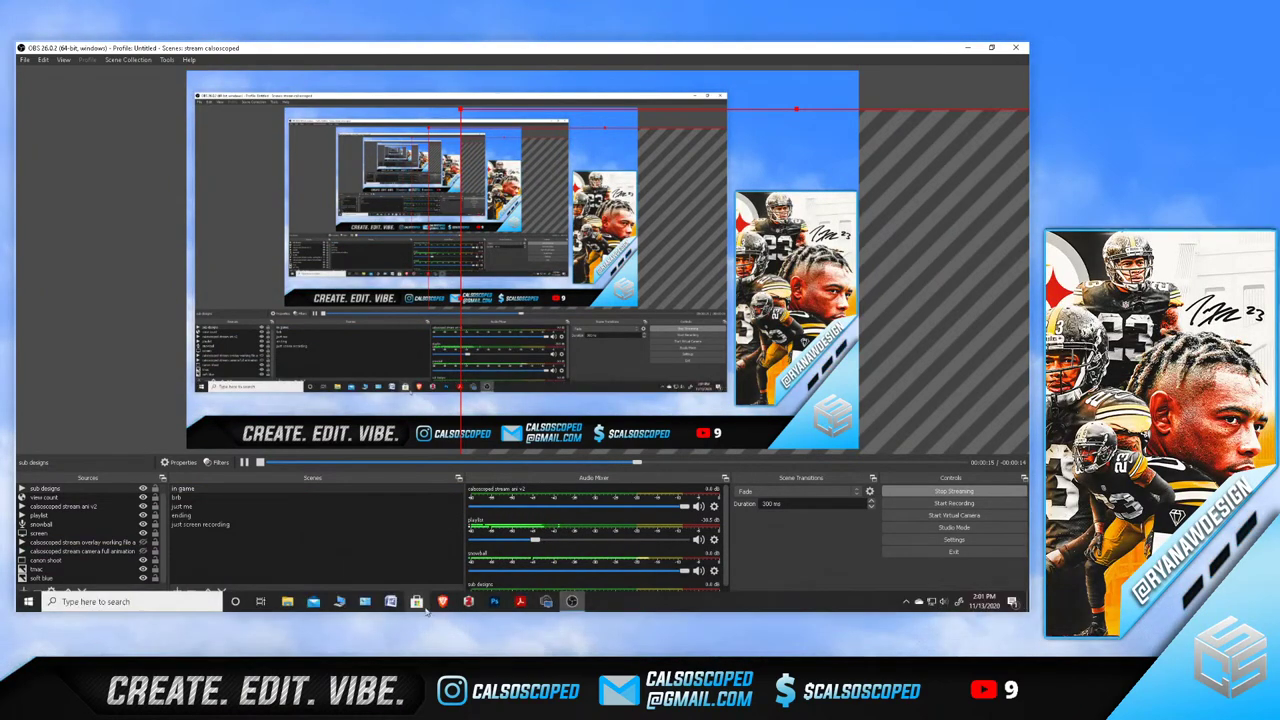
left_click(496, 602)
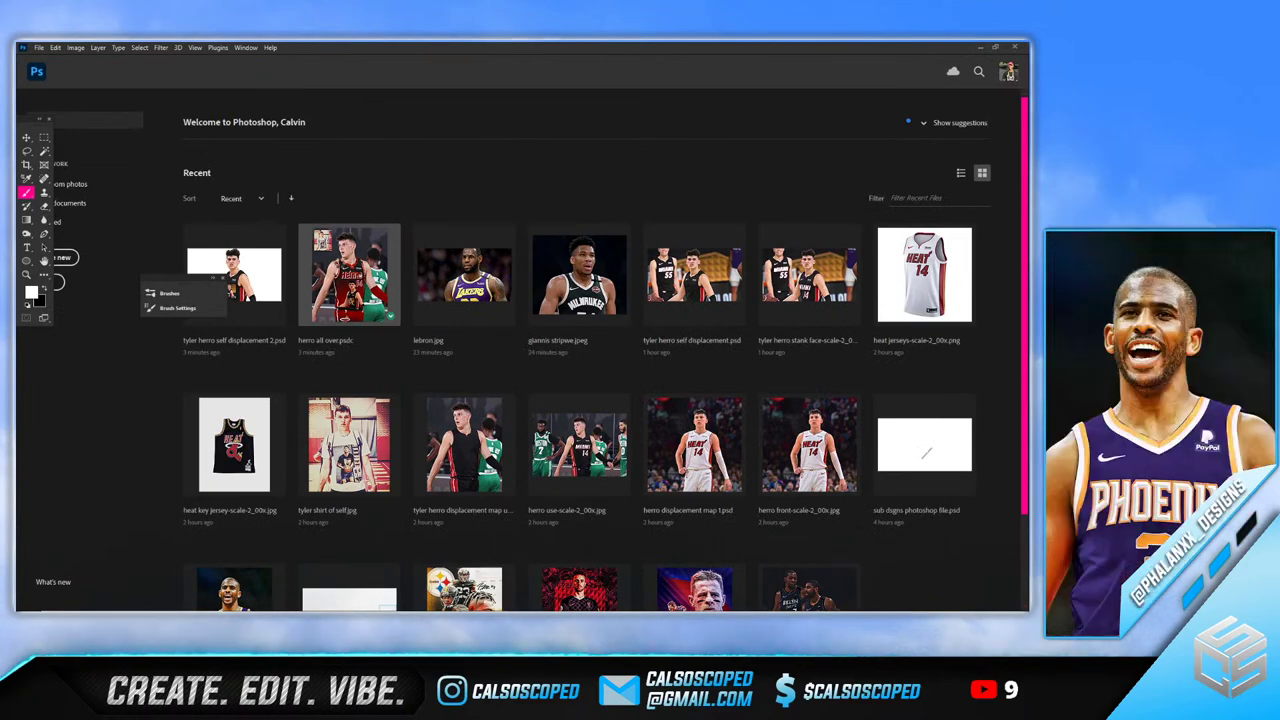
left_click(538, 601)
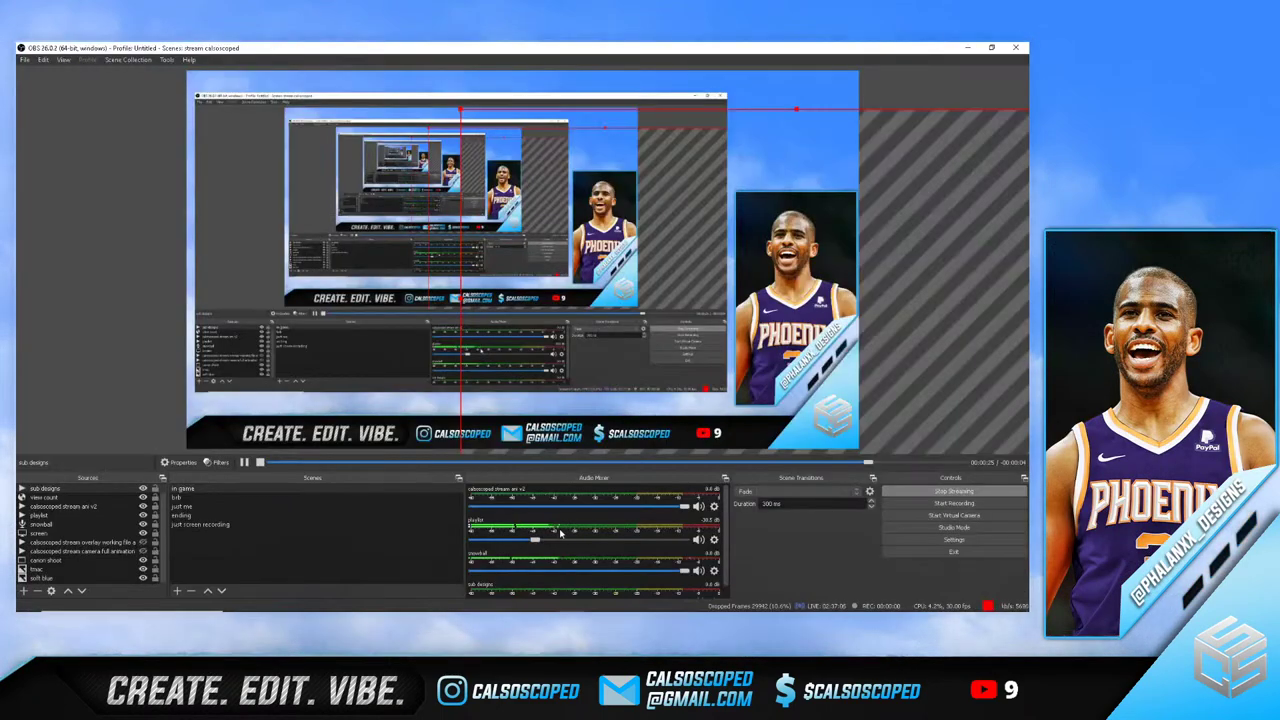
left_click(496, 540)
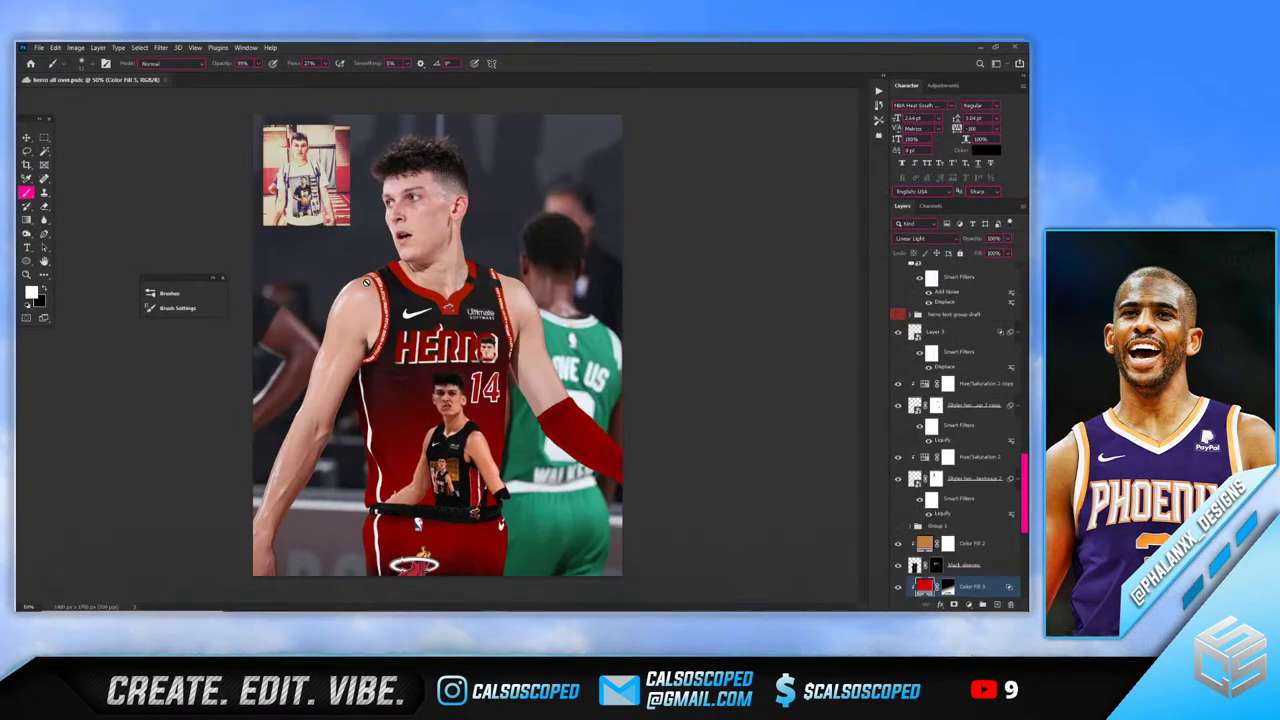
Examine the finished jersey on the player photo as a whole and up close with the Move tool active
scroll(460, 280, "up", 2)
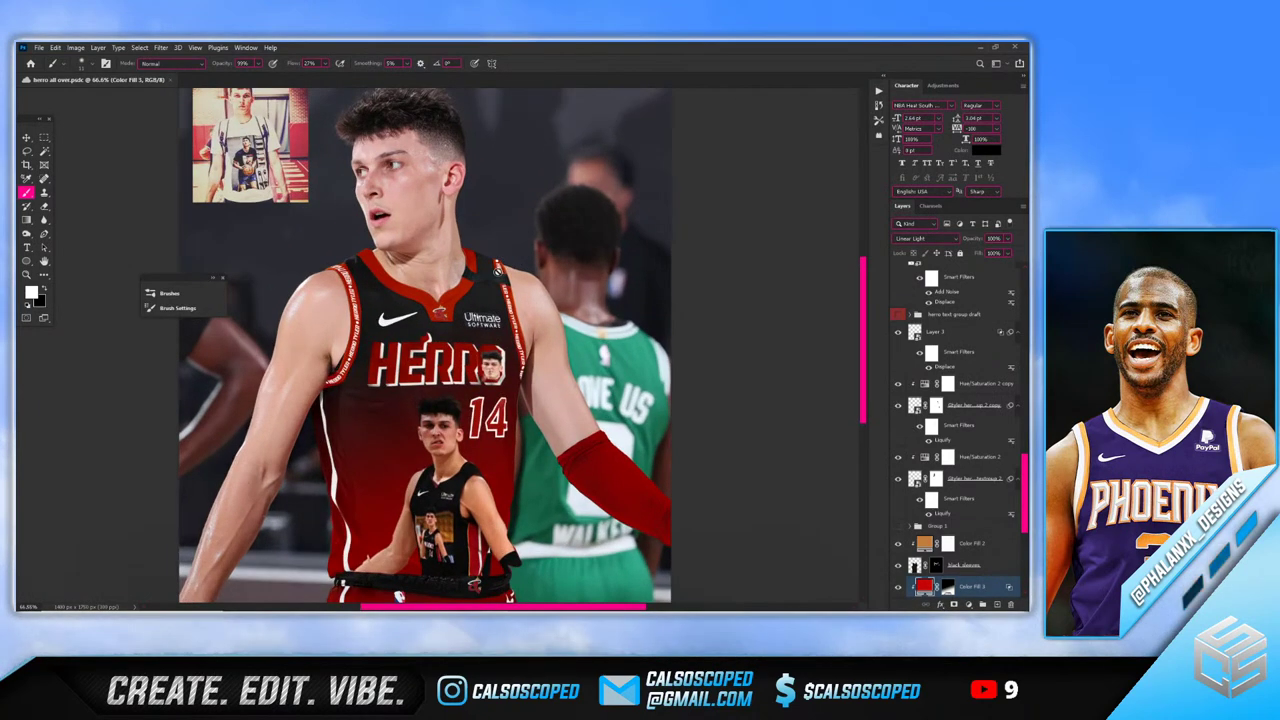
key("v")
scroll(470, 282, "down", 3)
scroll(481, 282, "up", 1)
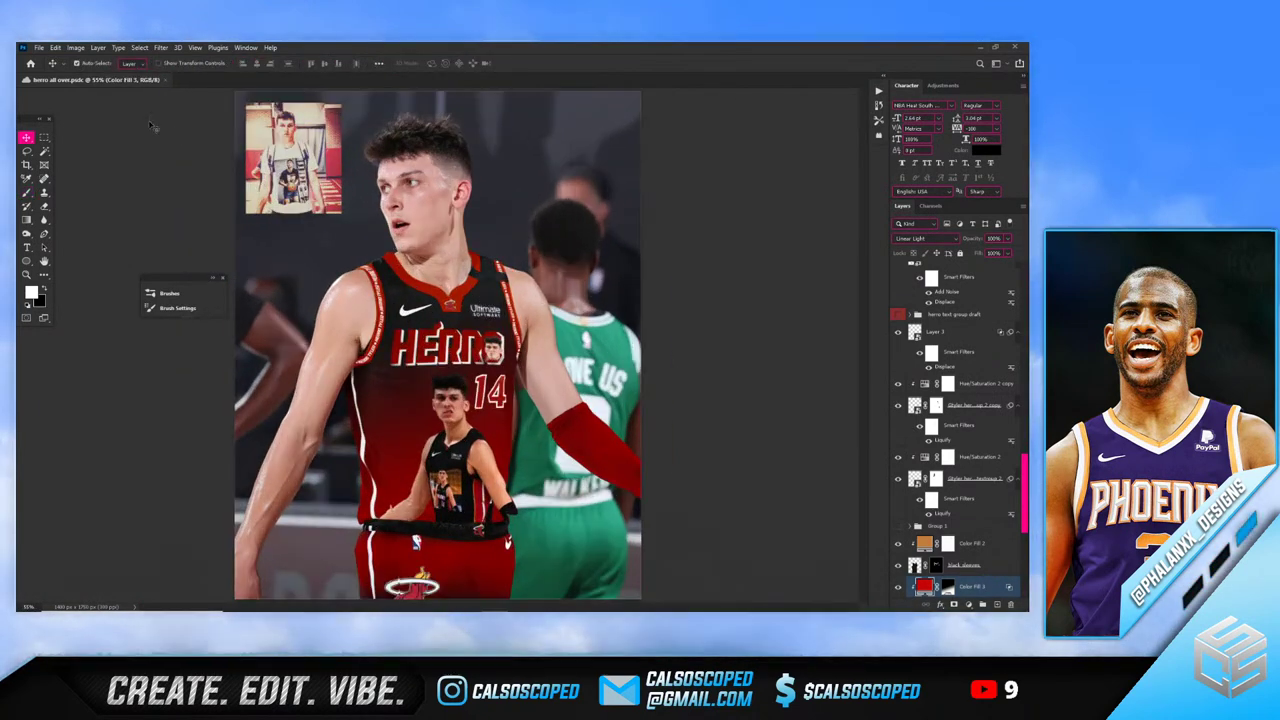
left_click(551, 374)
scroll(466, 360, "down", 2)
scroll(464, 362, "up", 1)
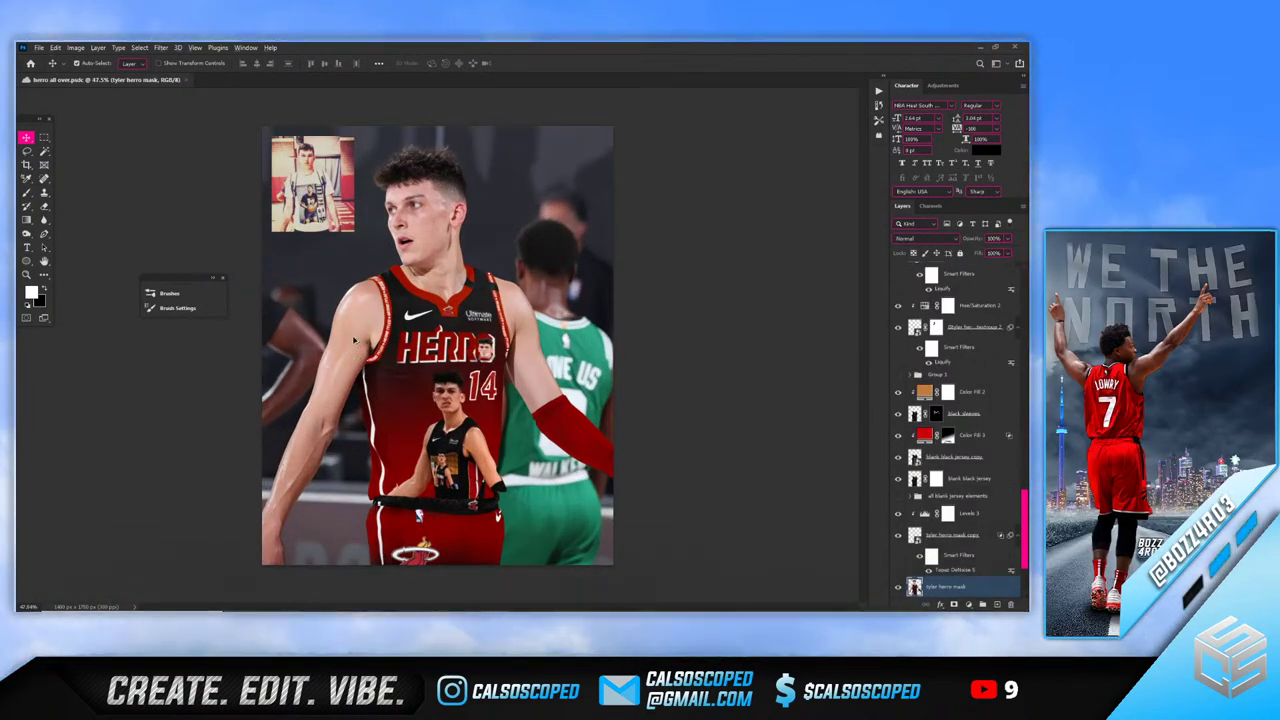
scroll(360, 310, "up", 1)
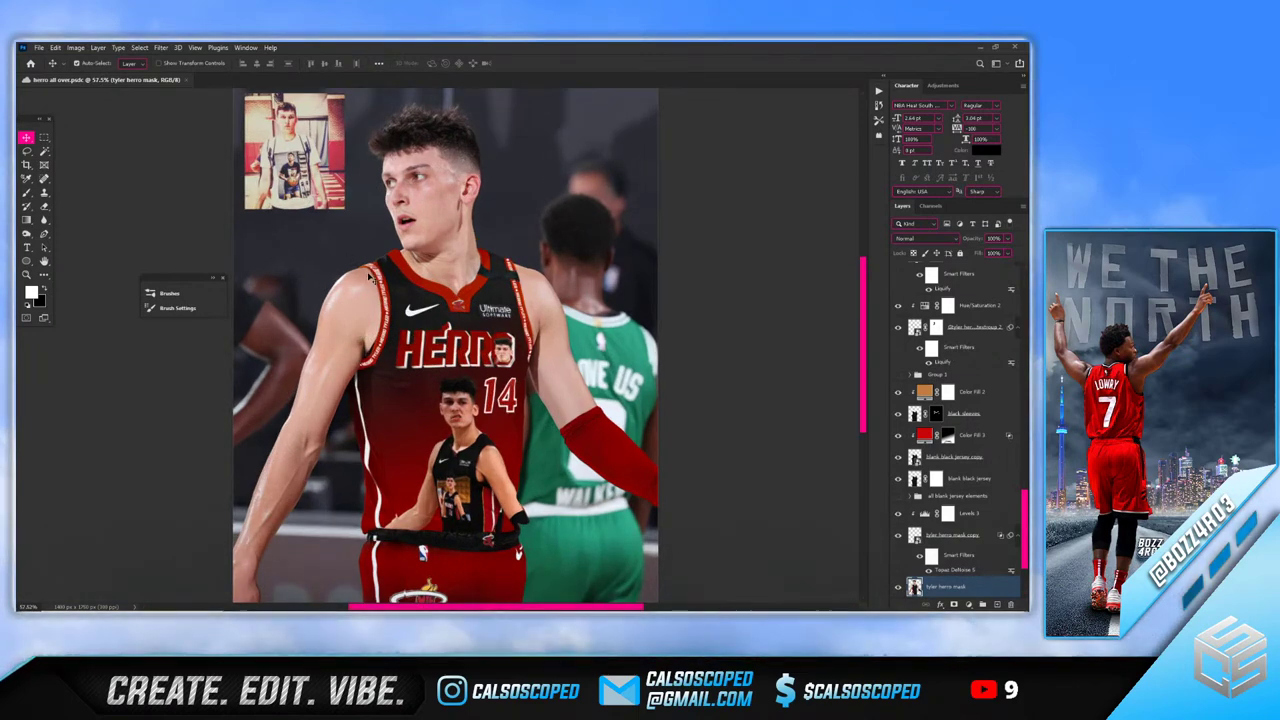
scroll(398, 295, "down", 1)
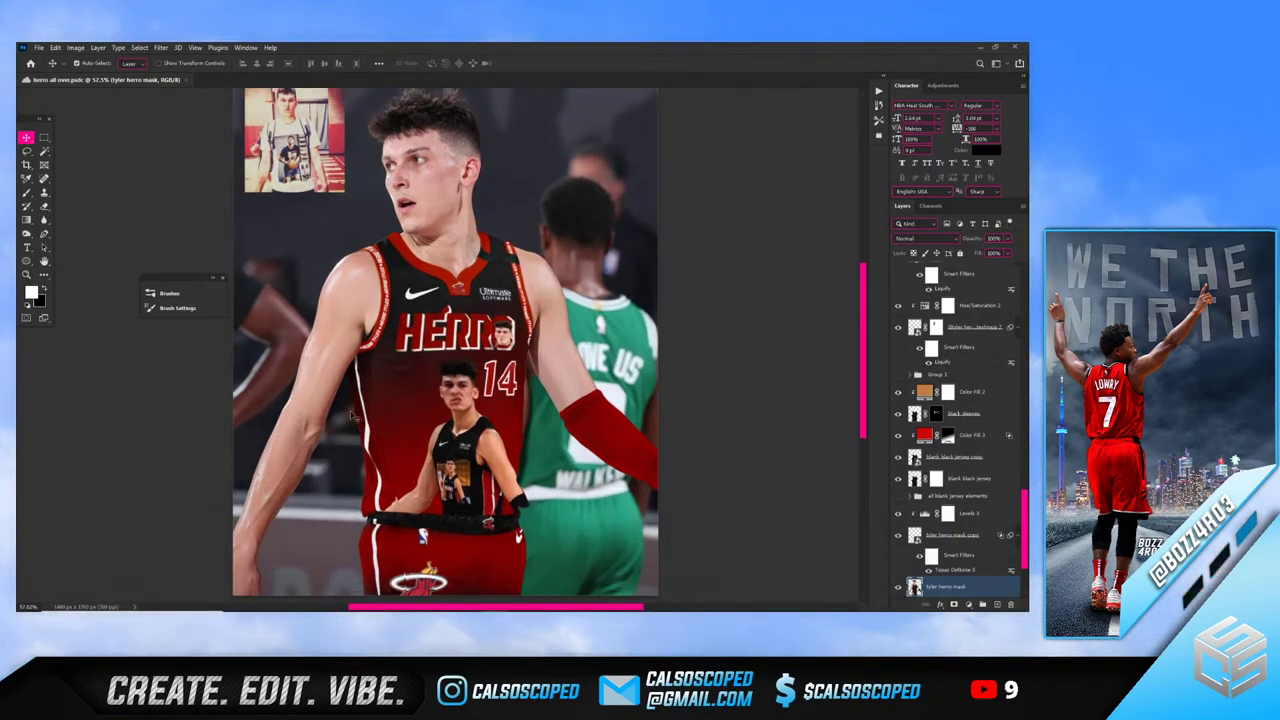
Select the reference photo layer and hide it
key("alt+bracketright")
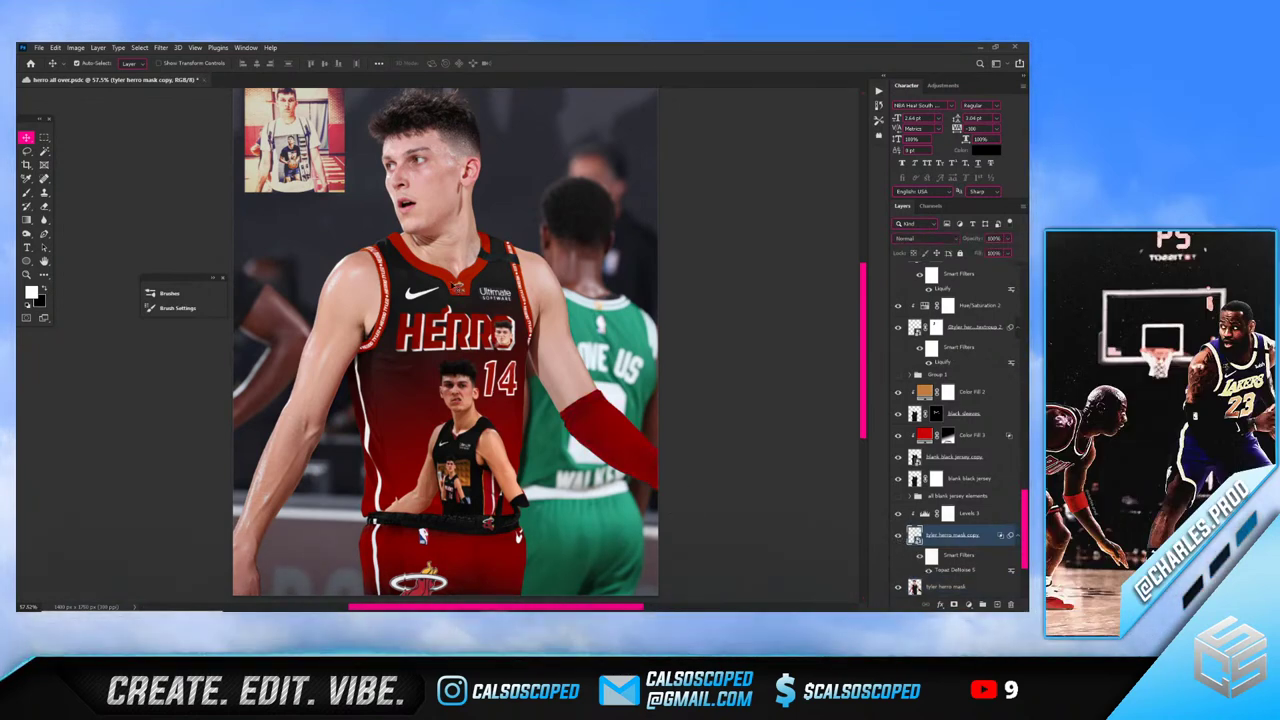
scroll(368, 196, "down", 1)
left_click(328, 176)
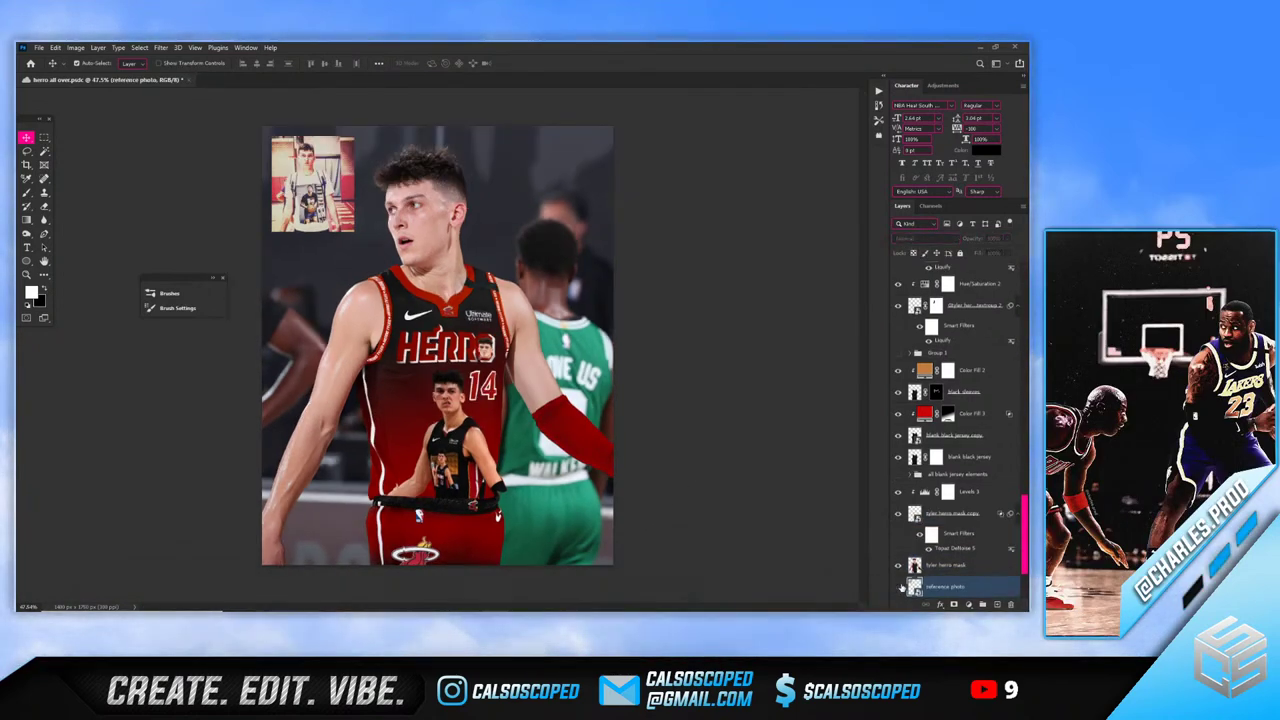
left_click(898, 587)
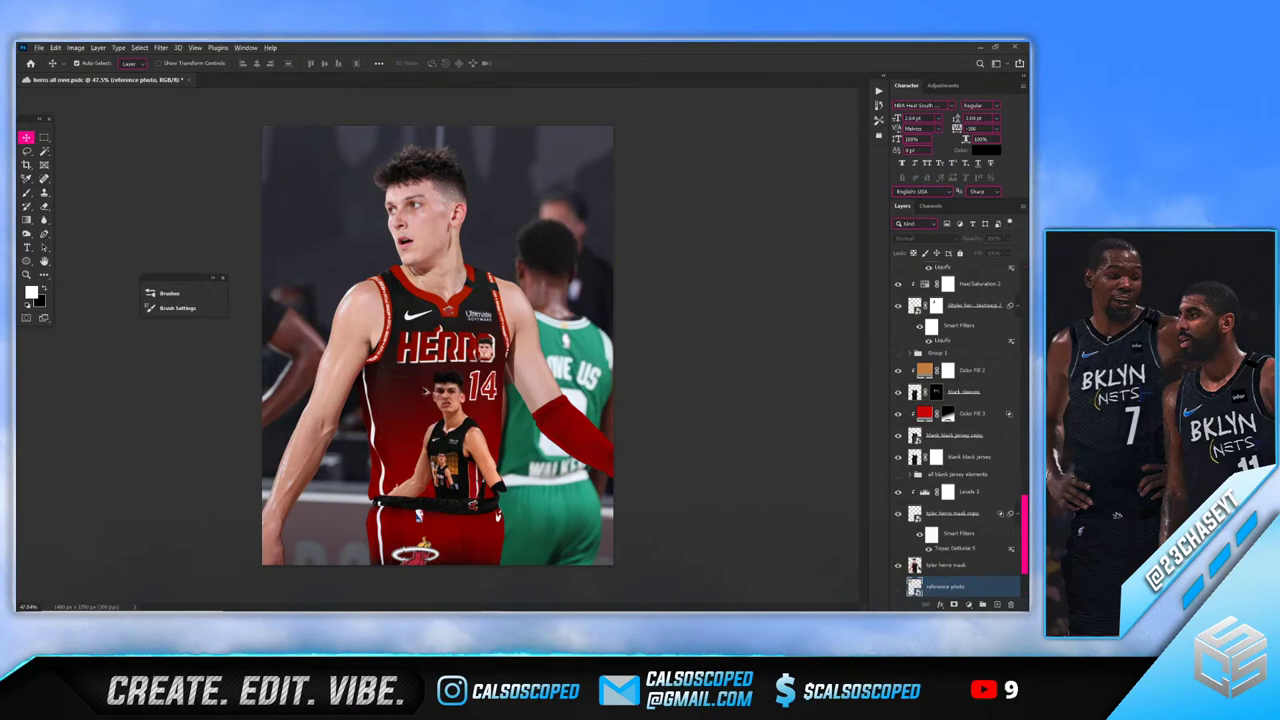
Try moving the tyler herro mask and blank black jersey copy layers at the neckline, undoing each move
scroll(316, 343, "up", 10)
scroll(340, 340, "down", 3)
scroll(370, 337, "up", 3)
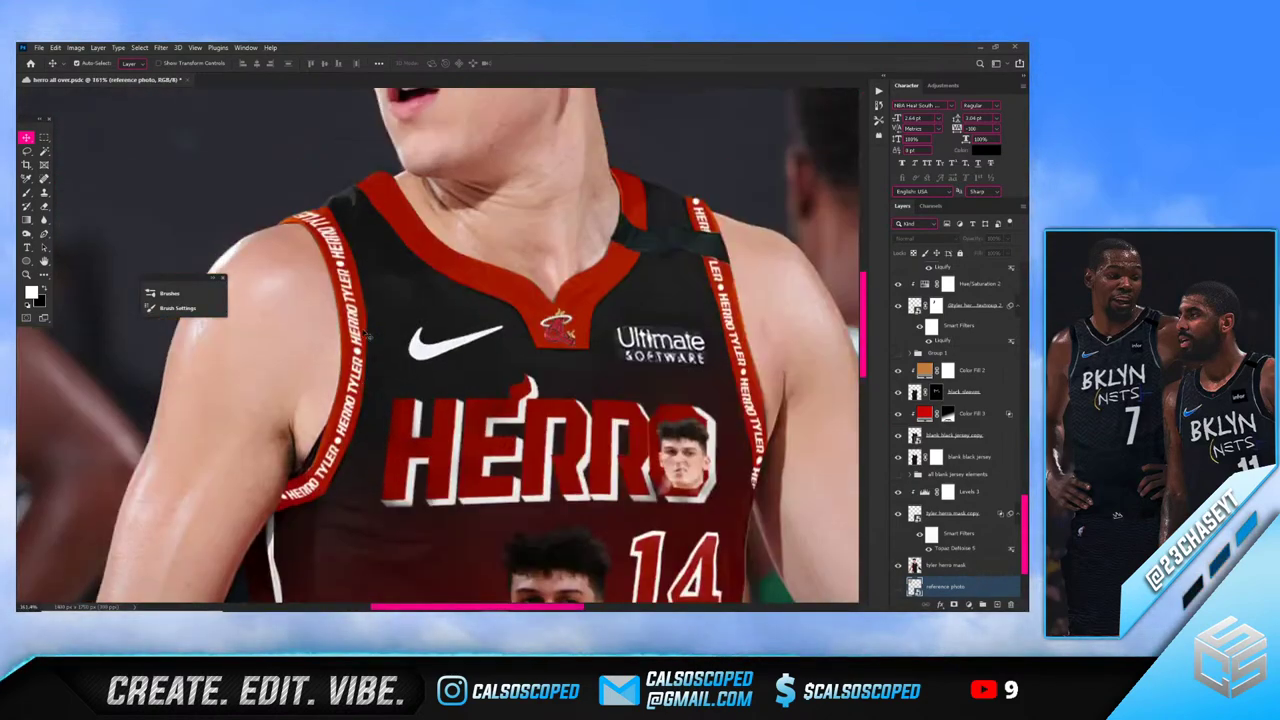
scroll(560, 306, "up", 5)
left_click(537, 364)
left_click_drag(537, 364, 534, 345)
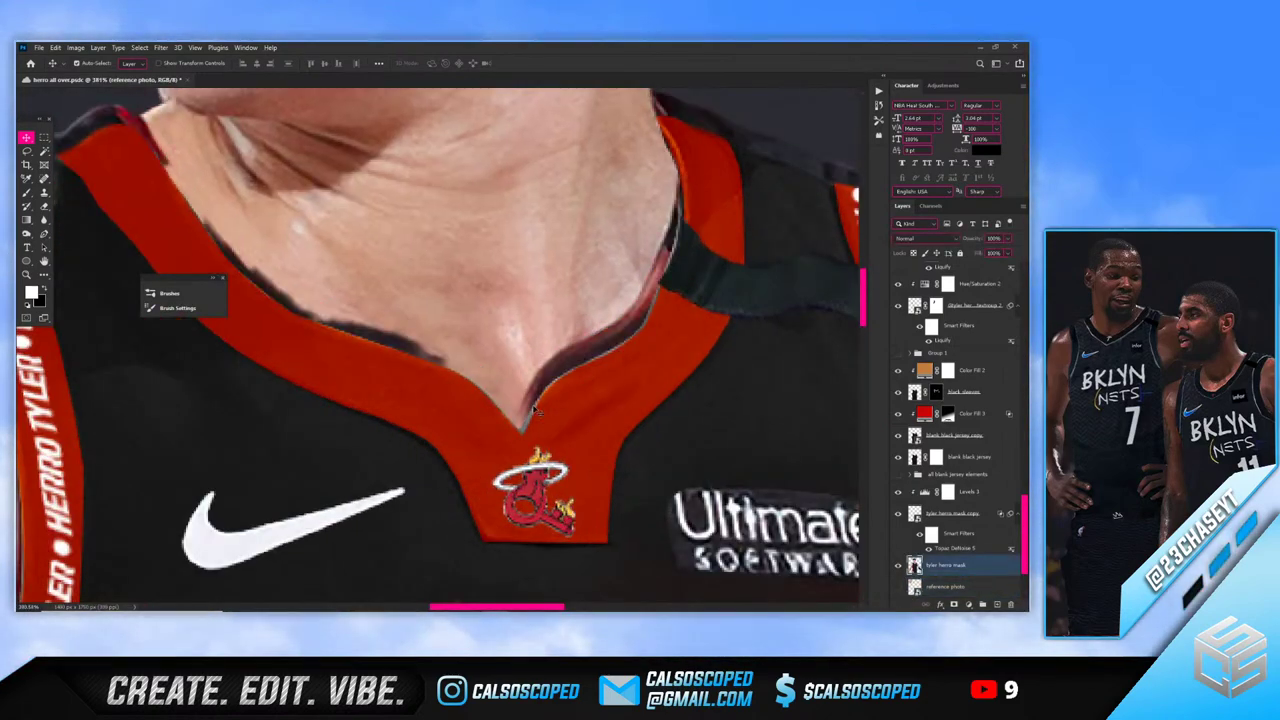
key("ctrl+z")
left_click_drag(523, 432, 527, 420)
key("ctrl+z")
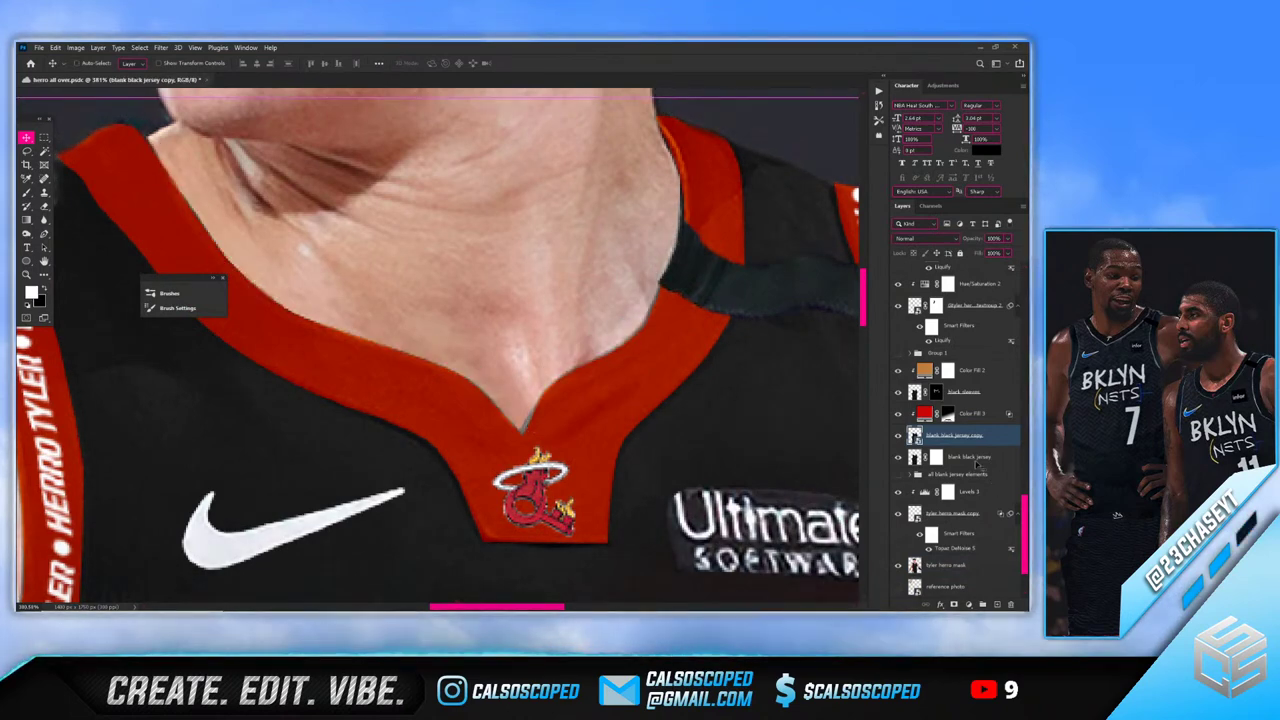
Add a layer mask to the blank black jersey copy layer and set up a hard black brush with 100% flow
left_click(954, 604)
key("b")
key("x")
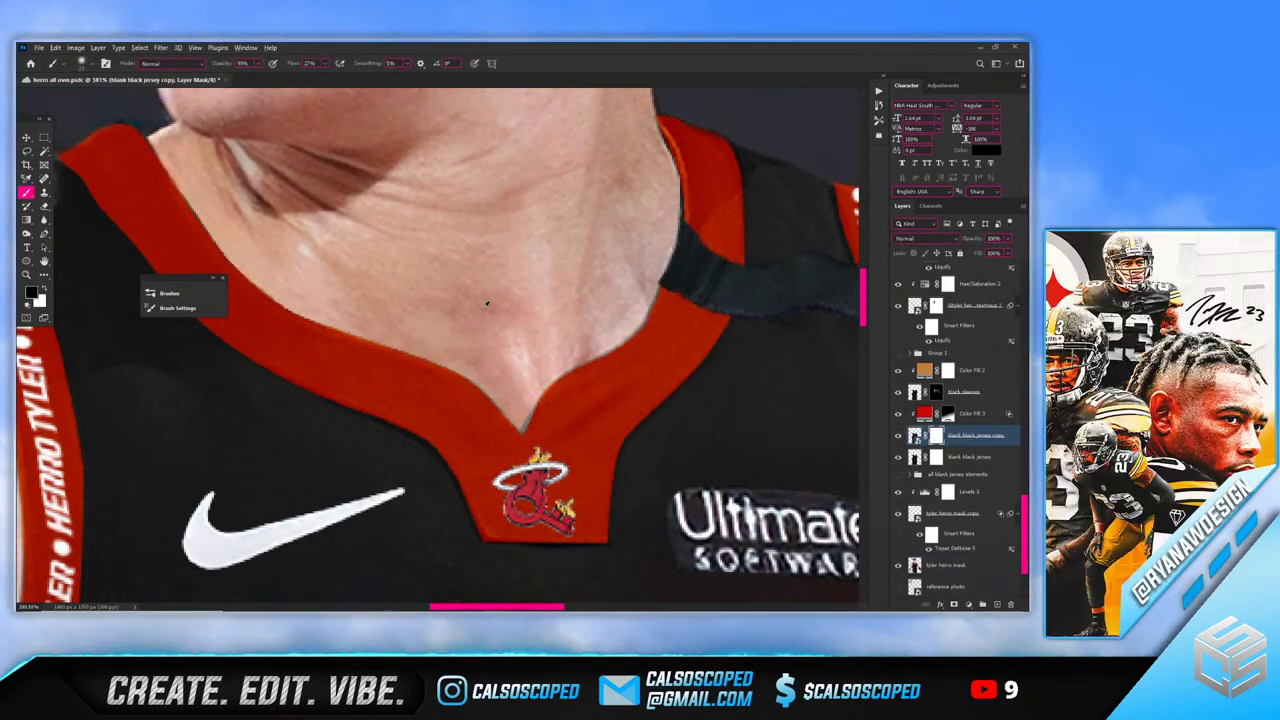
right_click(483, 306, "alt")
left_click(325, 64)
left_click_drag(325, 72, 360, 75)
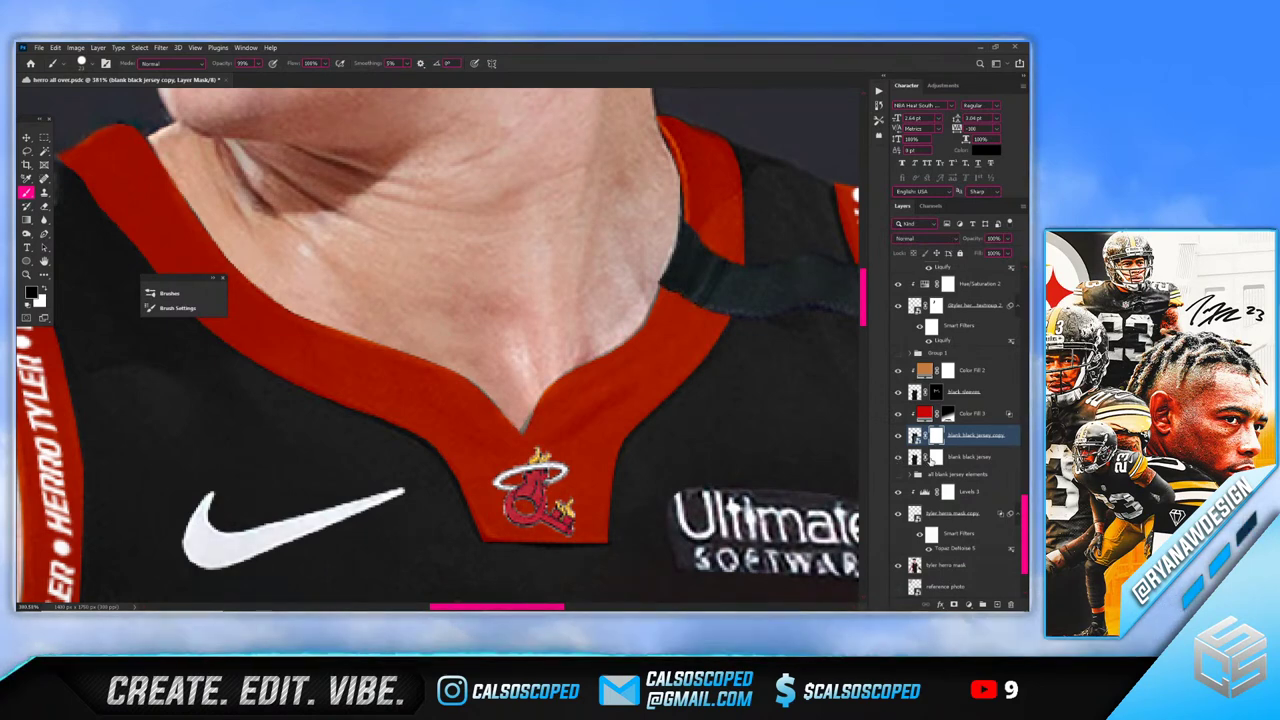
Mask out the stray edges around the neckline on the masks of the blank black jersey layer and its copy
left_click(905, 457)
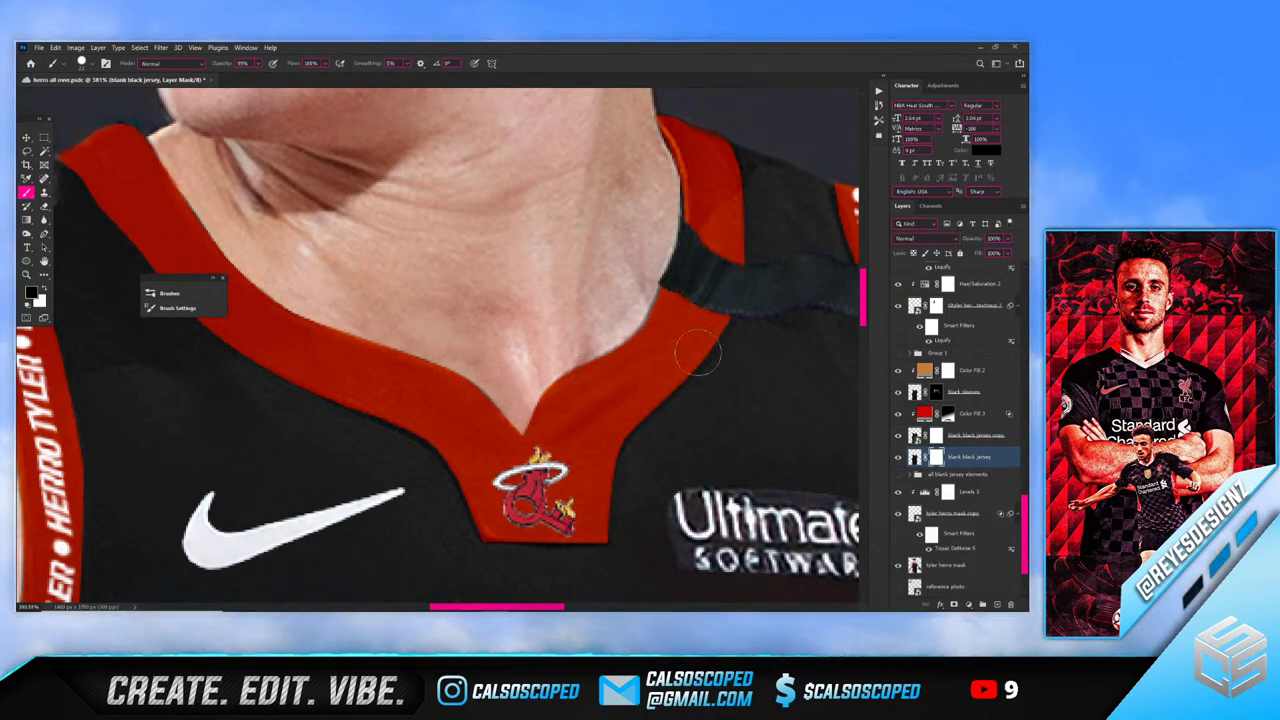
left_click(933, 435)
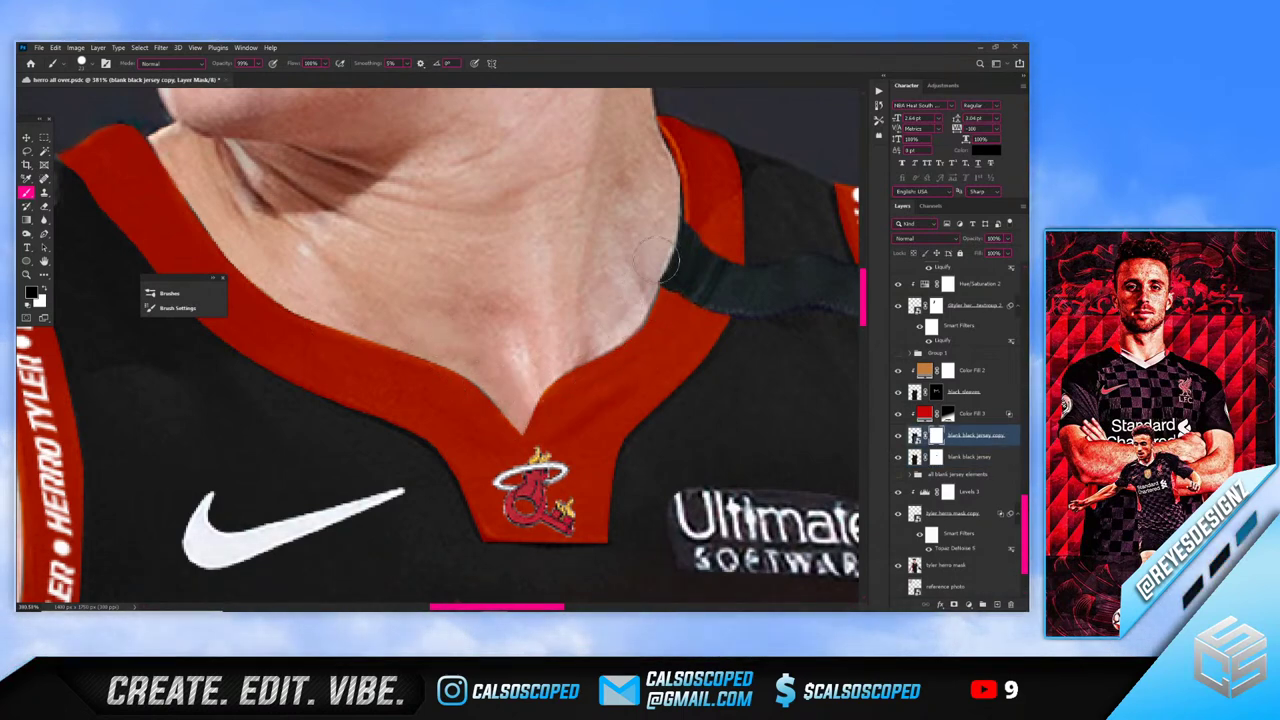
left_click(934, 456)
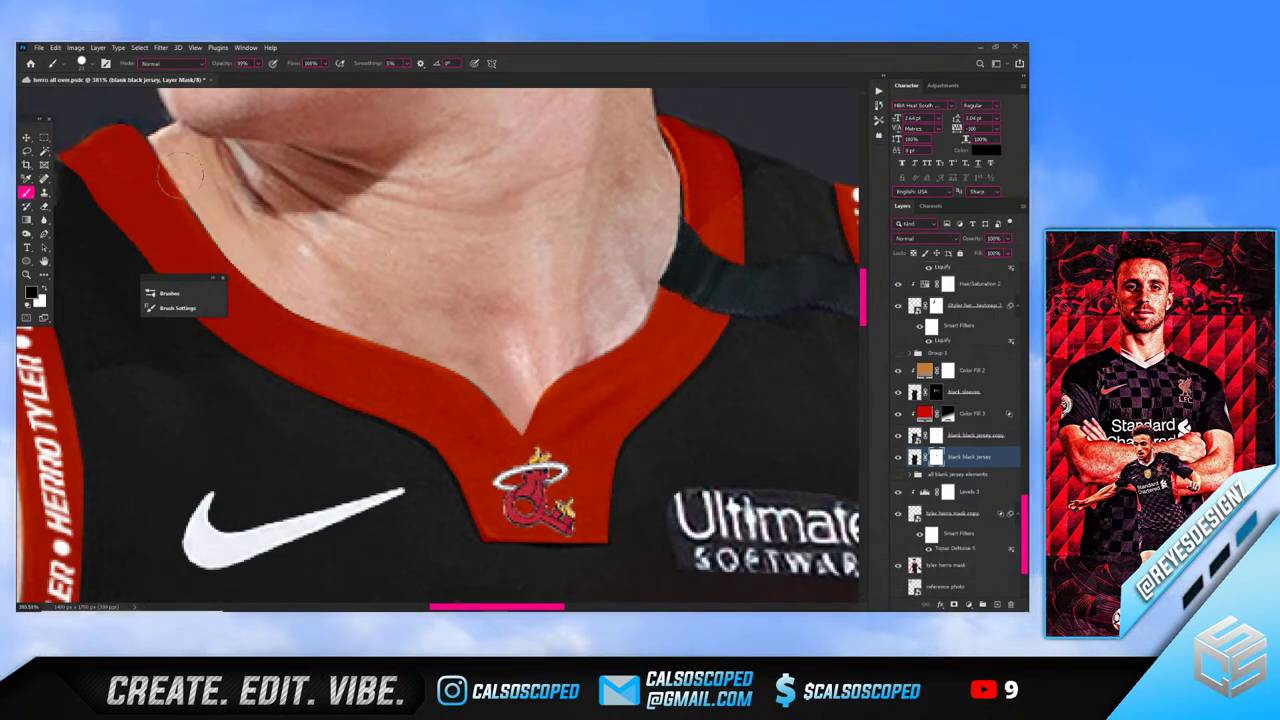
left_click(936, 437)
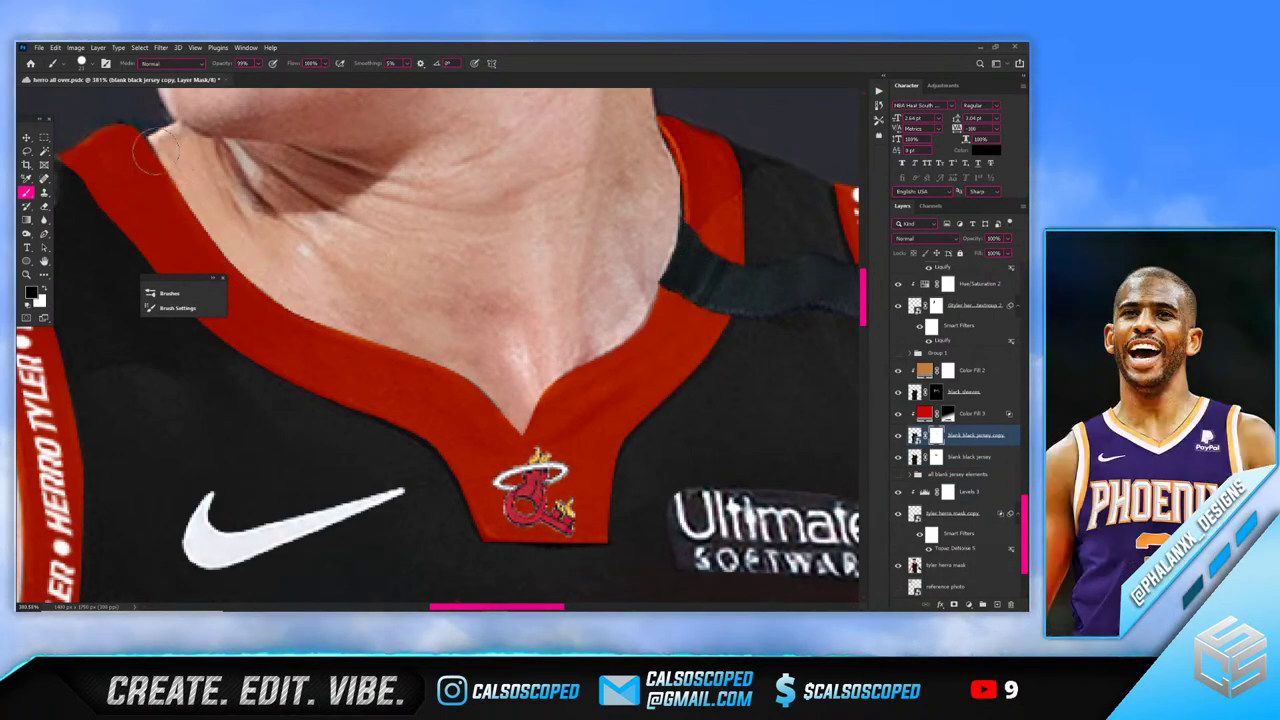
Clean up the outer jersey edges at the armholes and shoulders on both blank black jersey layer masks
key("ctrl+0")
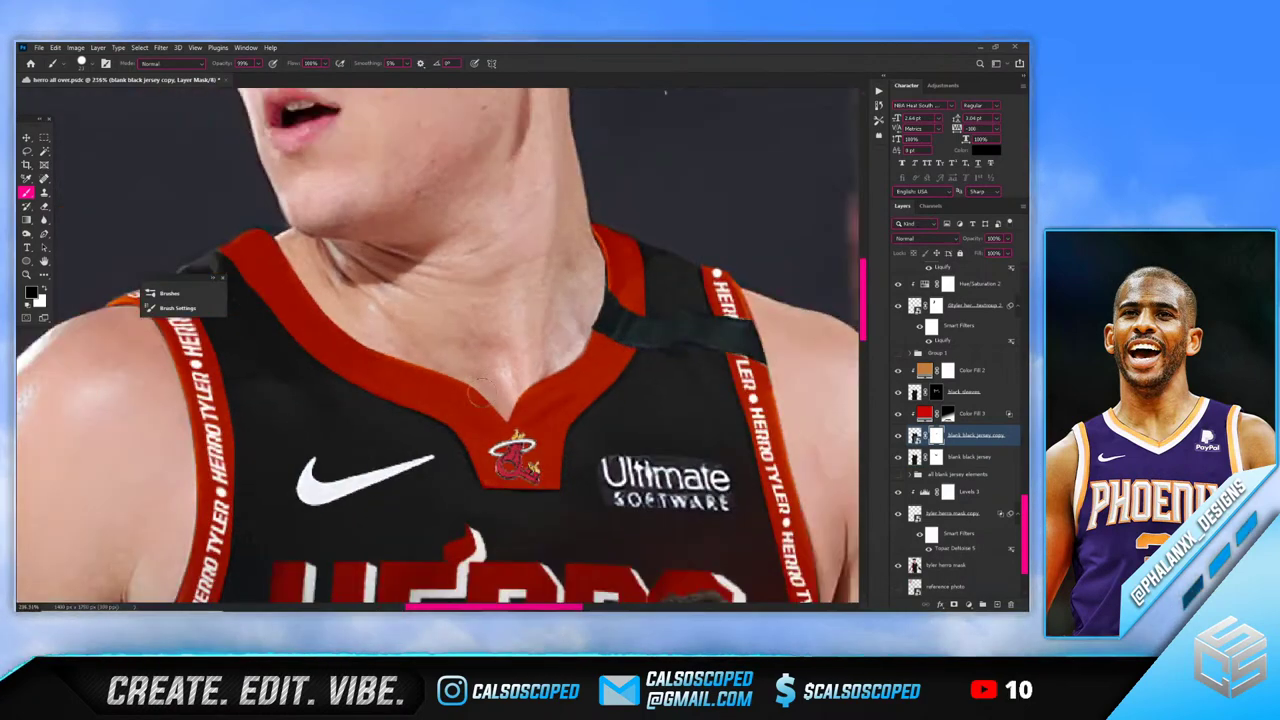
scroll(300, 358, "up", 5)
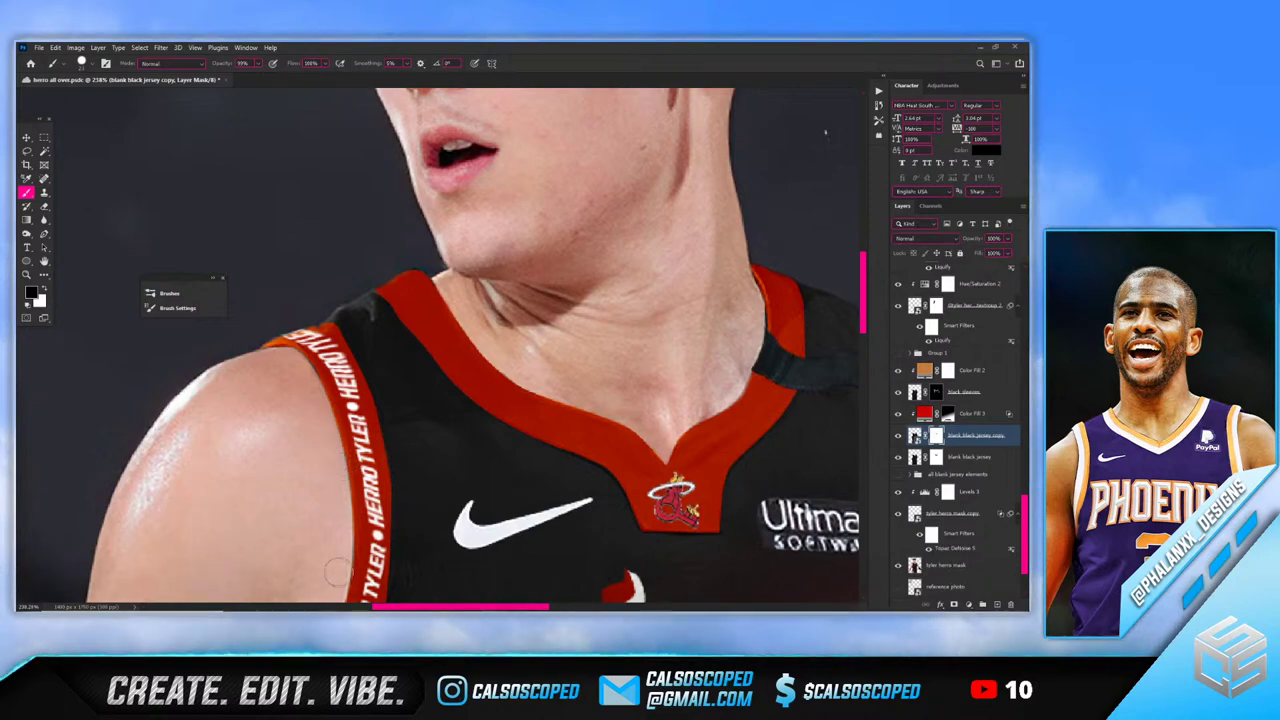
key("alt+[")
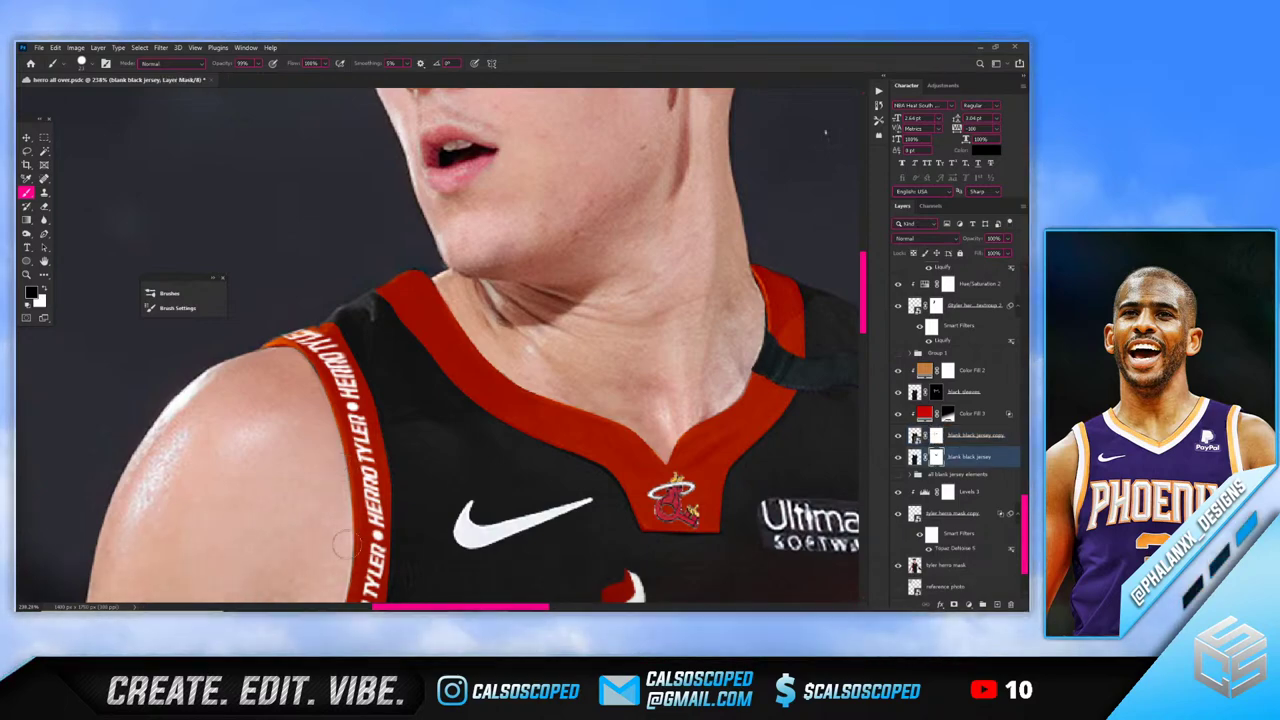
scroll(398, 401, "down", 3)
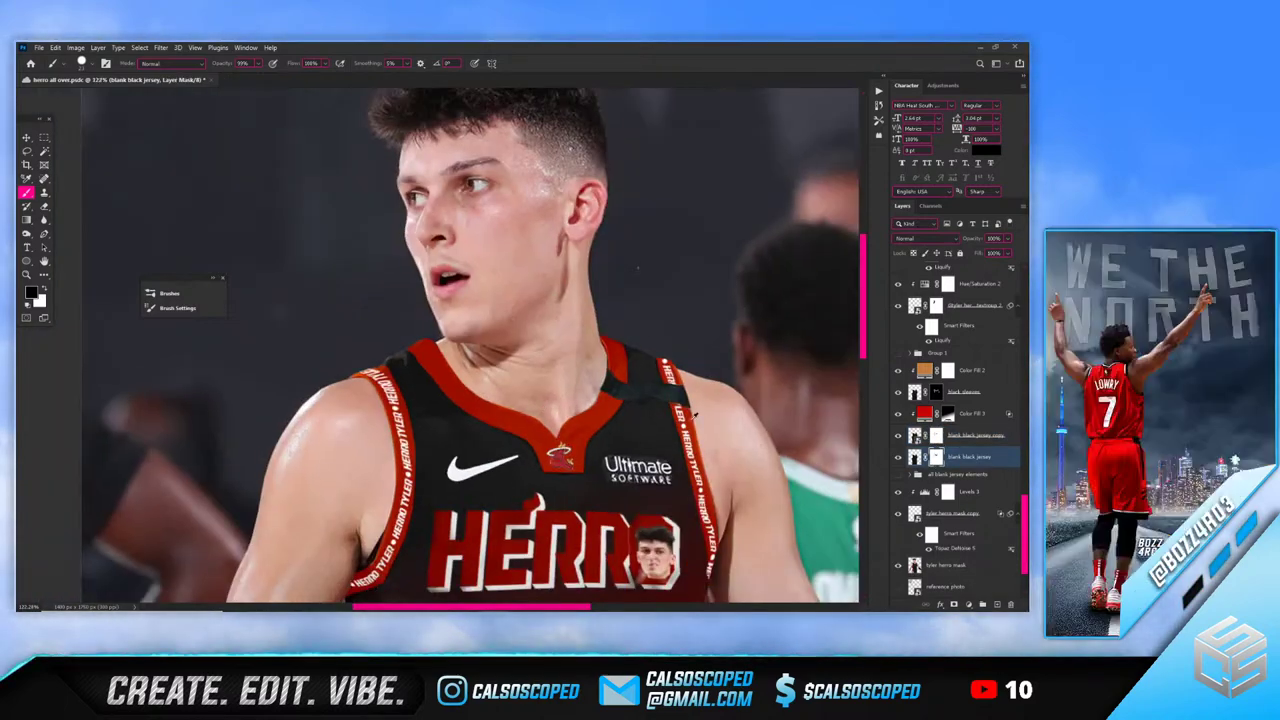
scroll(697, 398, "up", 5)
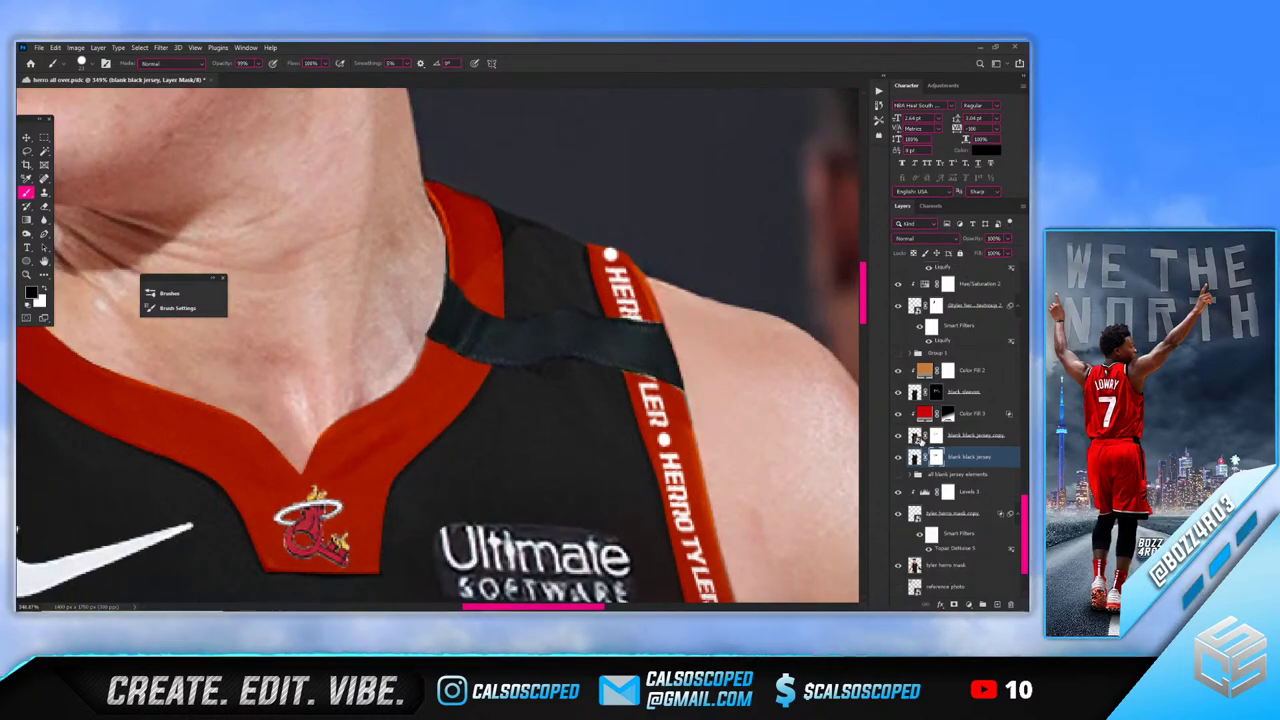
key("alt+]")
scroll(658, 346, "down", 5)
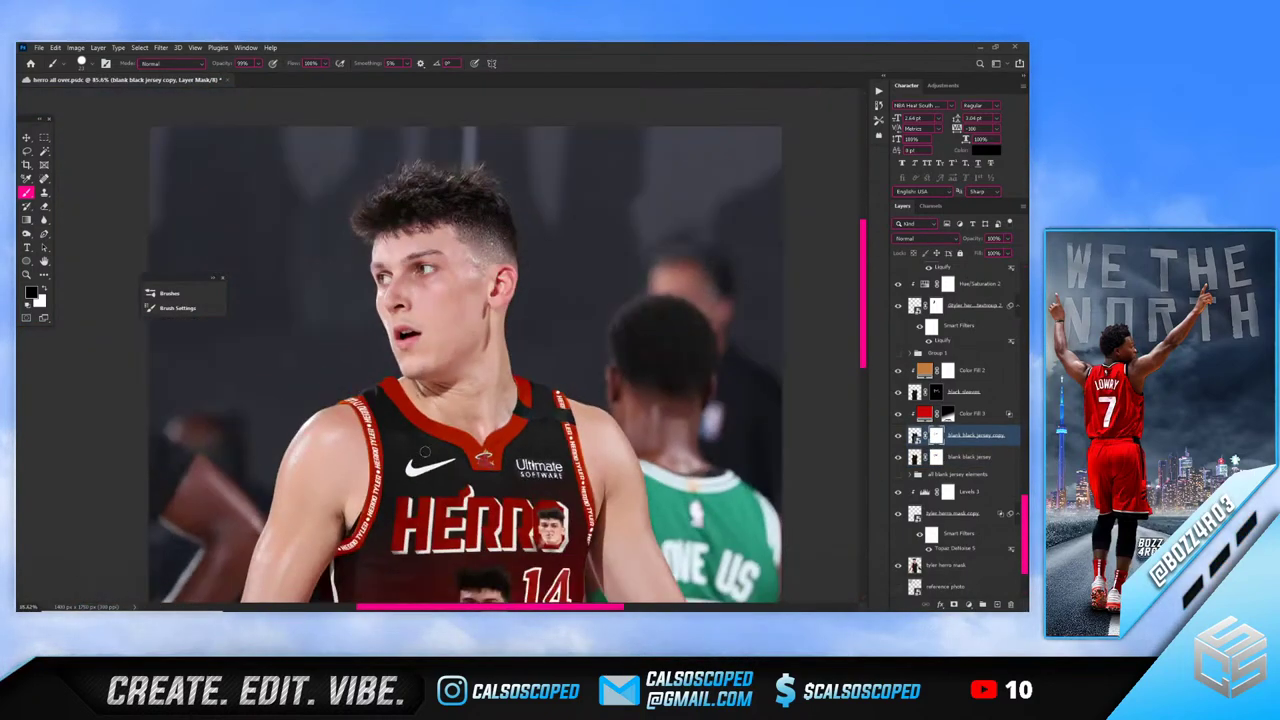
Examine the jersey's front, side stripe and lower hem up close with the Move tool active
key("v")
scroll(436, 523, "up", 2)
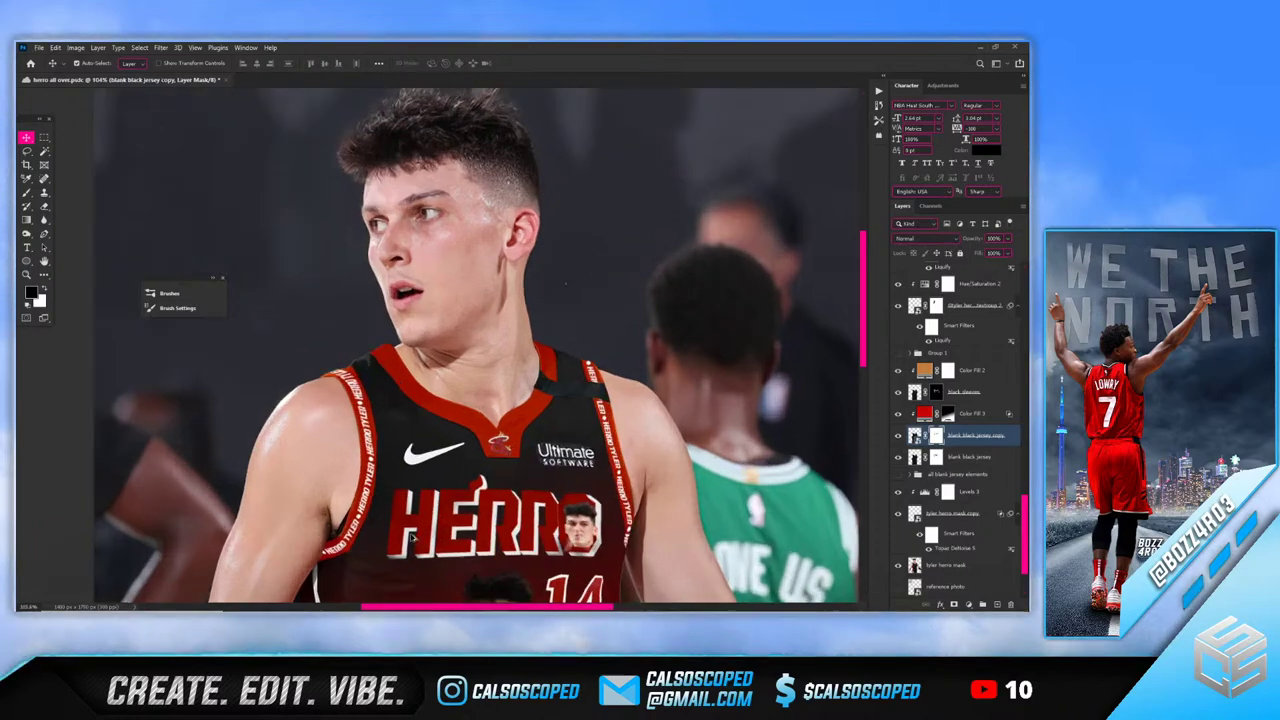
scroll(342, 472, "up", 3)
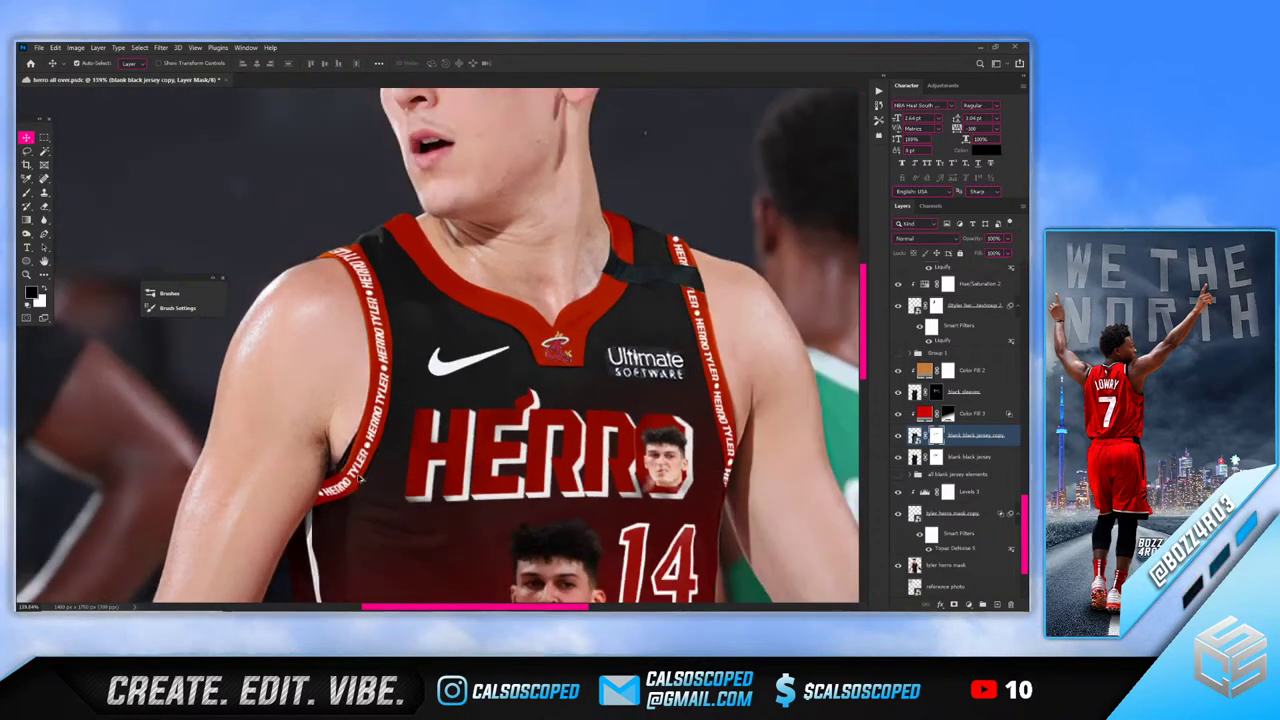
scroll(435, 473, "down", 3)
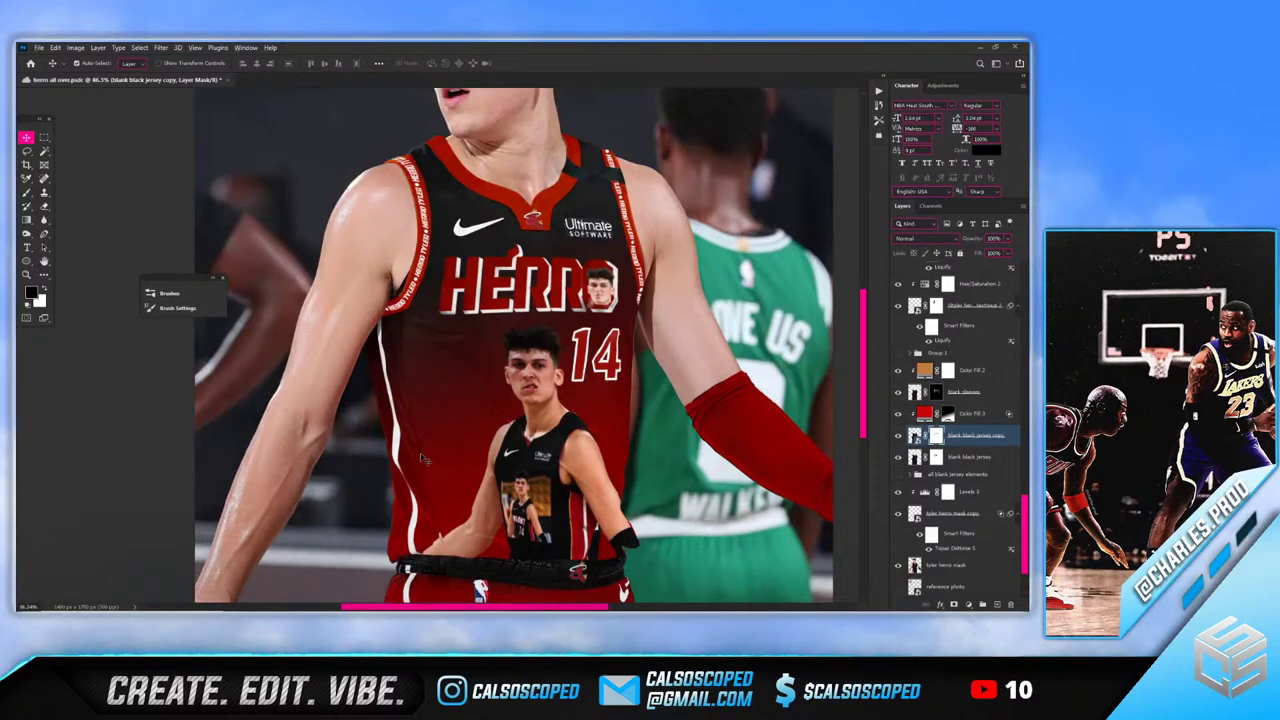
scroll(422, 460, "up", 2)
scroll(422, 458, "up", 3)
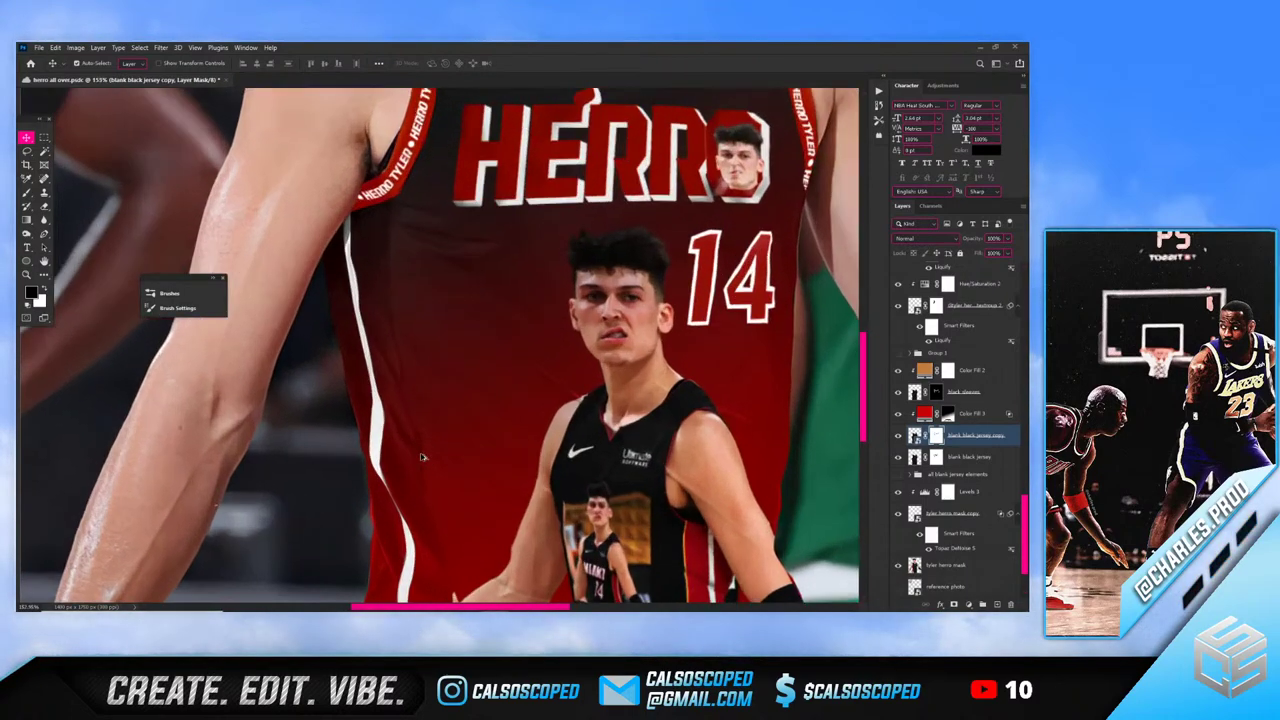
scroll(422, 458, "down", 3)
scroll(410, 457, "up", 3)
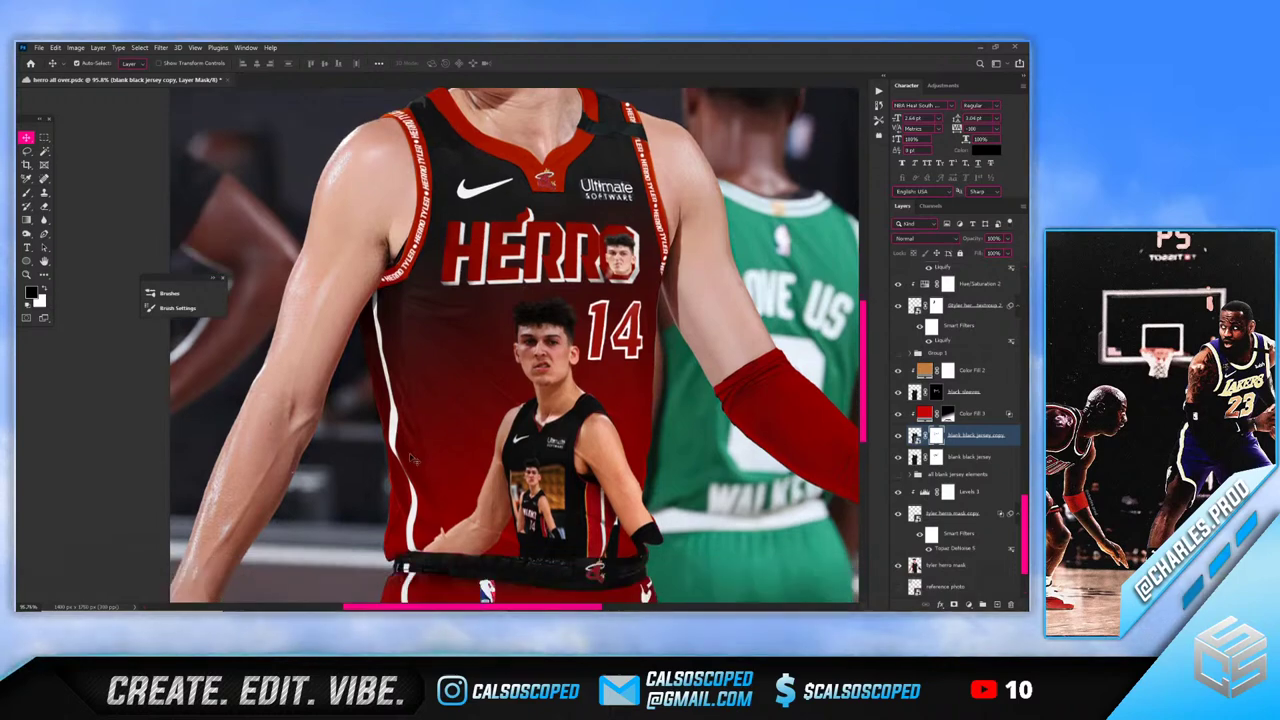
scroll(404, 456, "down", 3)
scroll(389, 562, "up", 4)
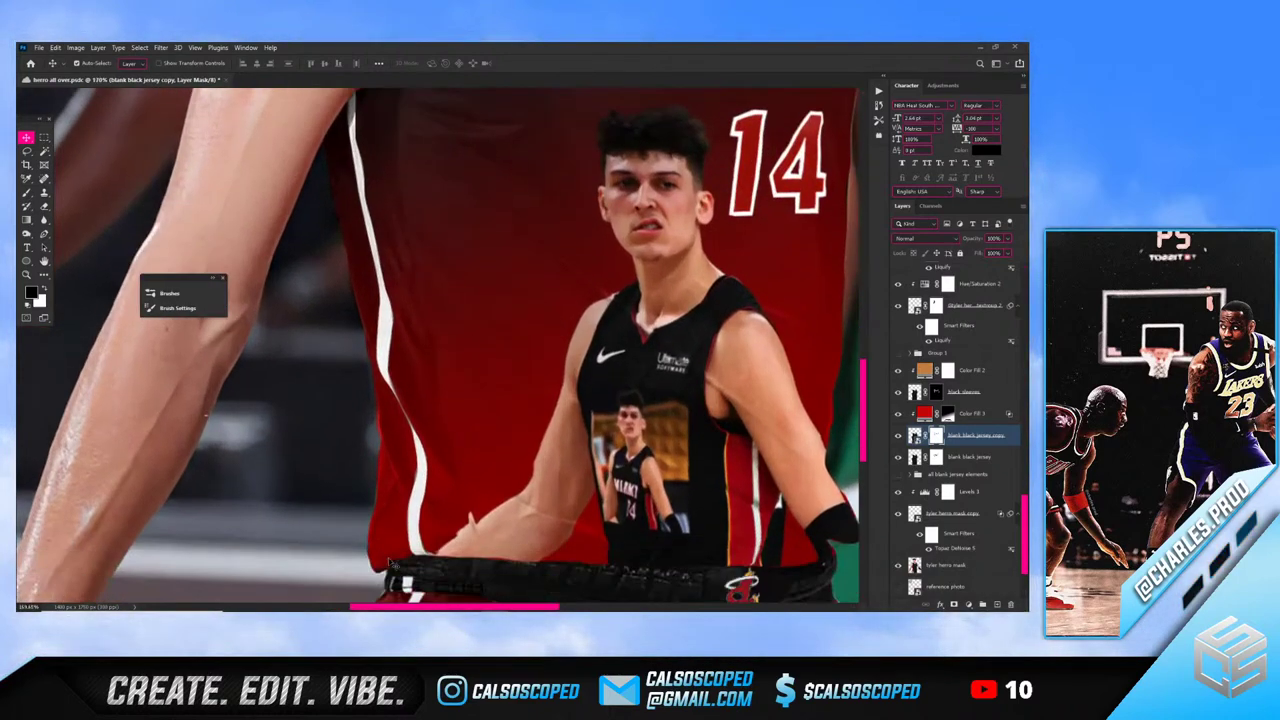
scroll(390, 563, "up", 3)
Toggle the Color Fill 3 and blank black jersey copy layers to compare, and hide the blank black jersey layer
left_click(965, 413)
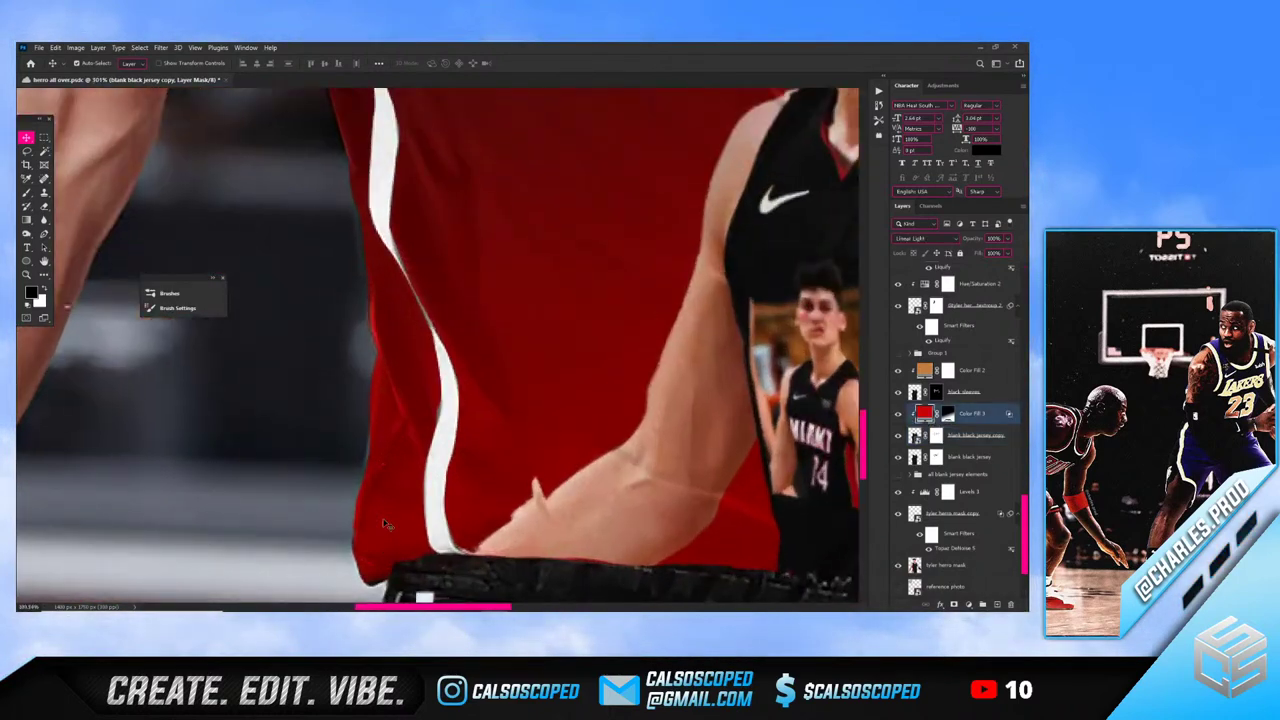
left_click(898, 413)
left_click(898, 414)
left_click(966, 436)
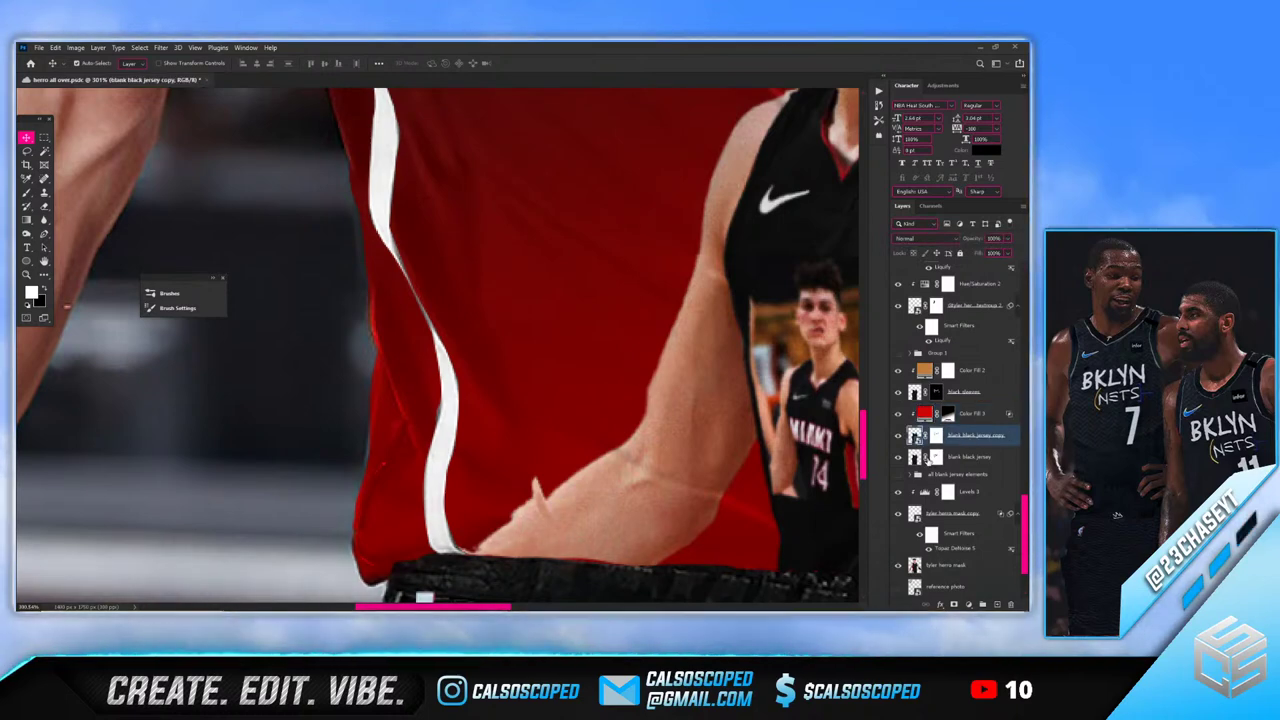
left_click(898, 436)
left_click(899, 437)
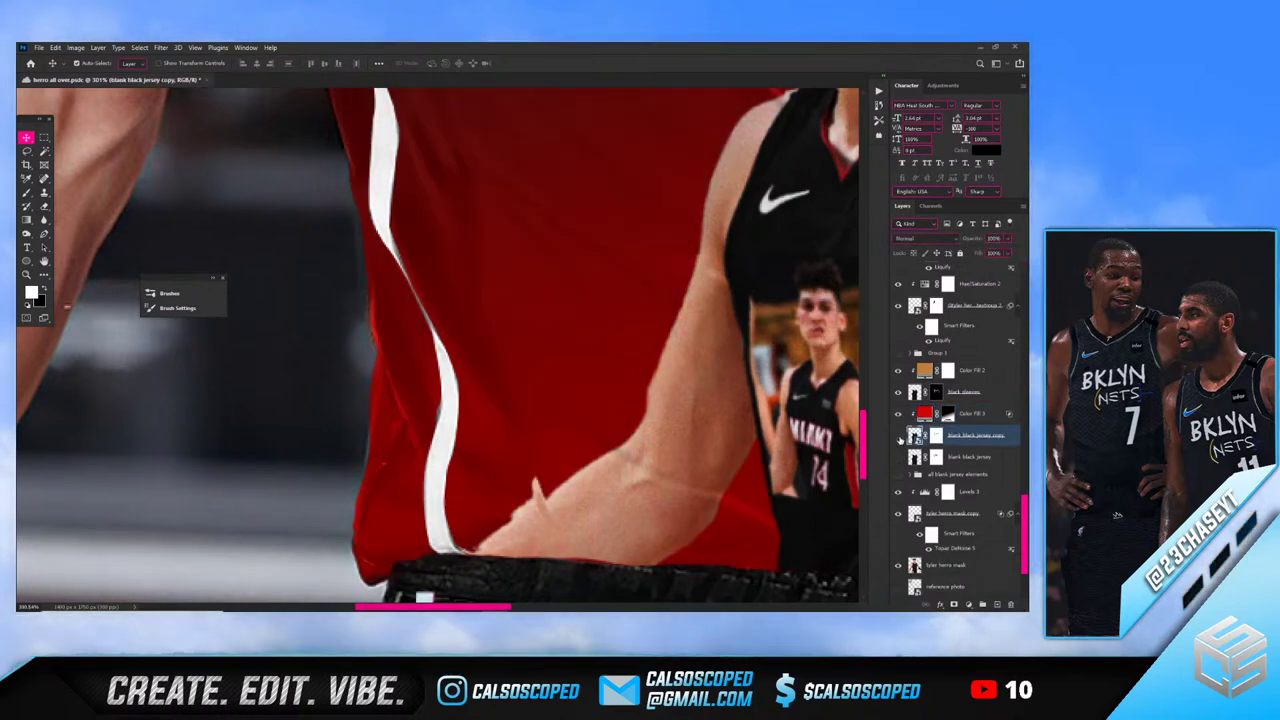
left_click(899, 437)
left_click(899, 437)
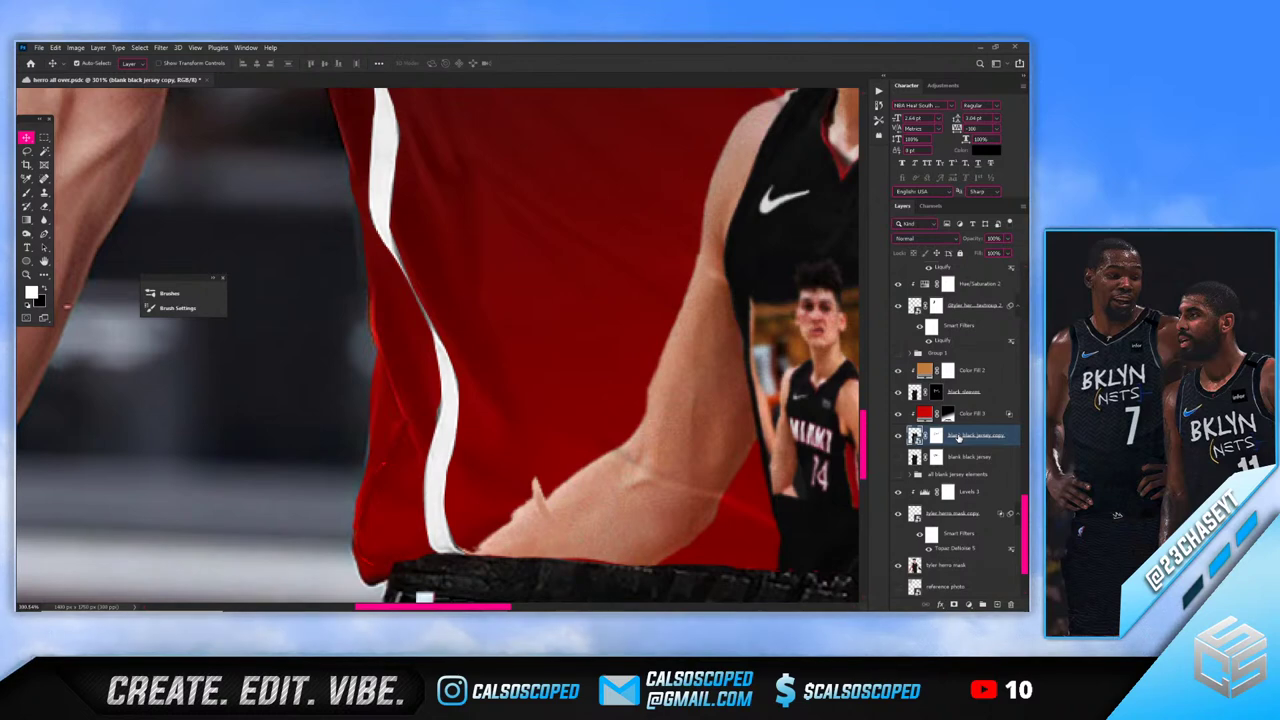
Duplicate the blank black jersey copy layer, hide the original copy and rasterize the duplicate
key("ctrl+j")
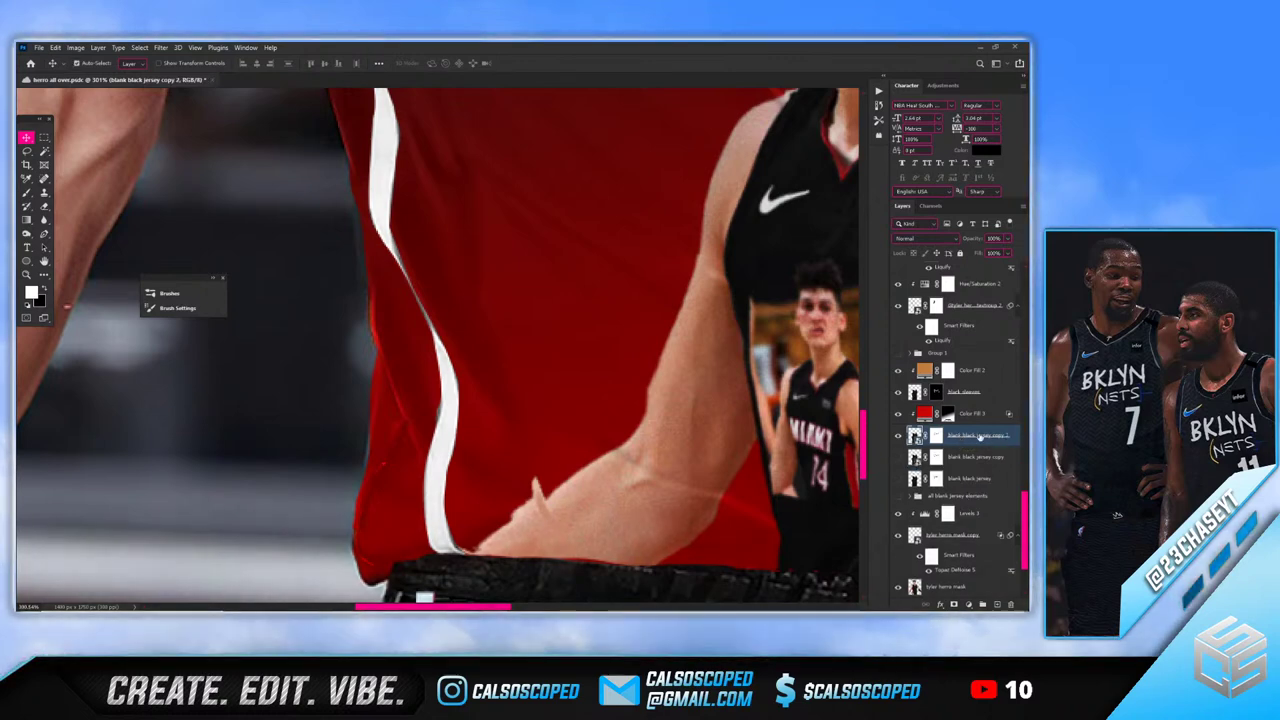
right_click(980, 437)
left_click(862, 352)
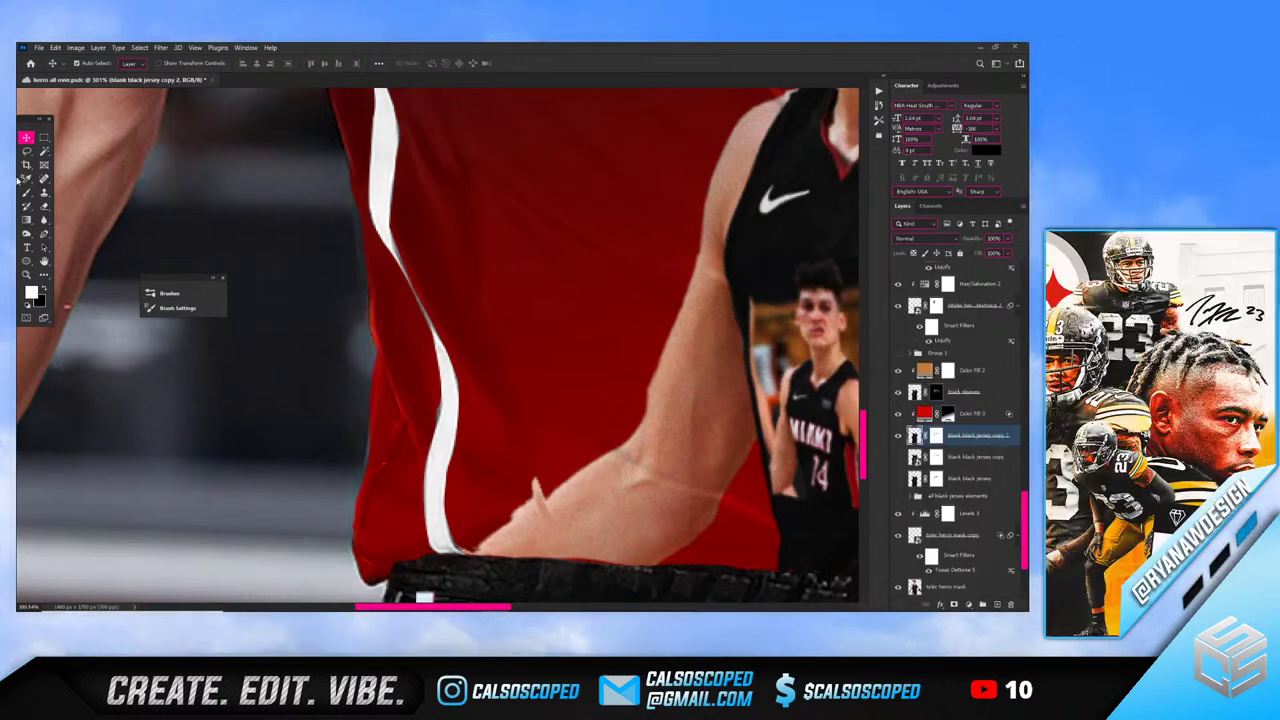
Blend the bright red flecks beside the white stripe near the hem with the Mixer Brush inside the layer's selection, and deselect
key("s")
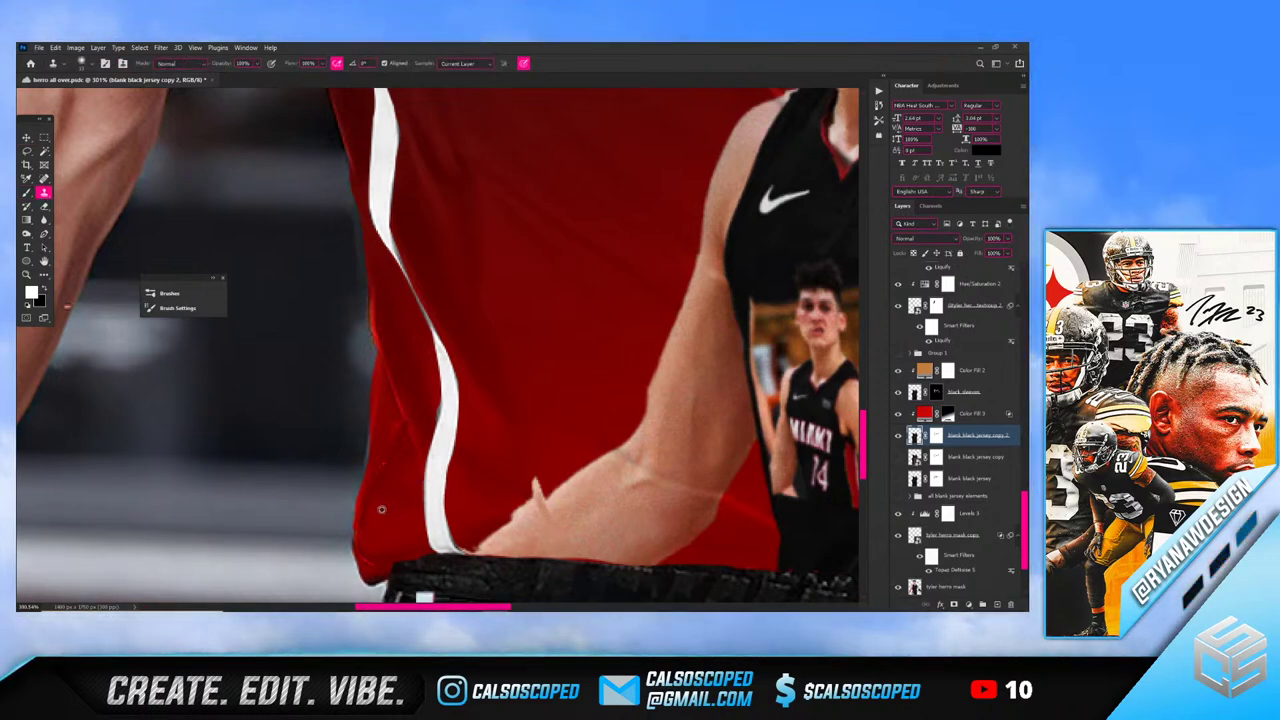
left_click(25, 192)
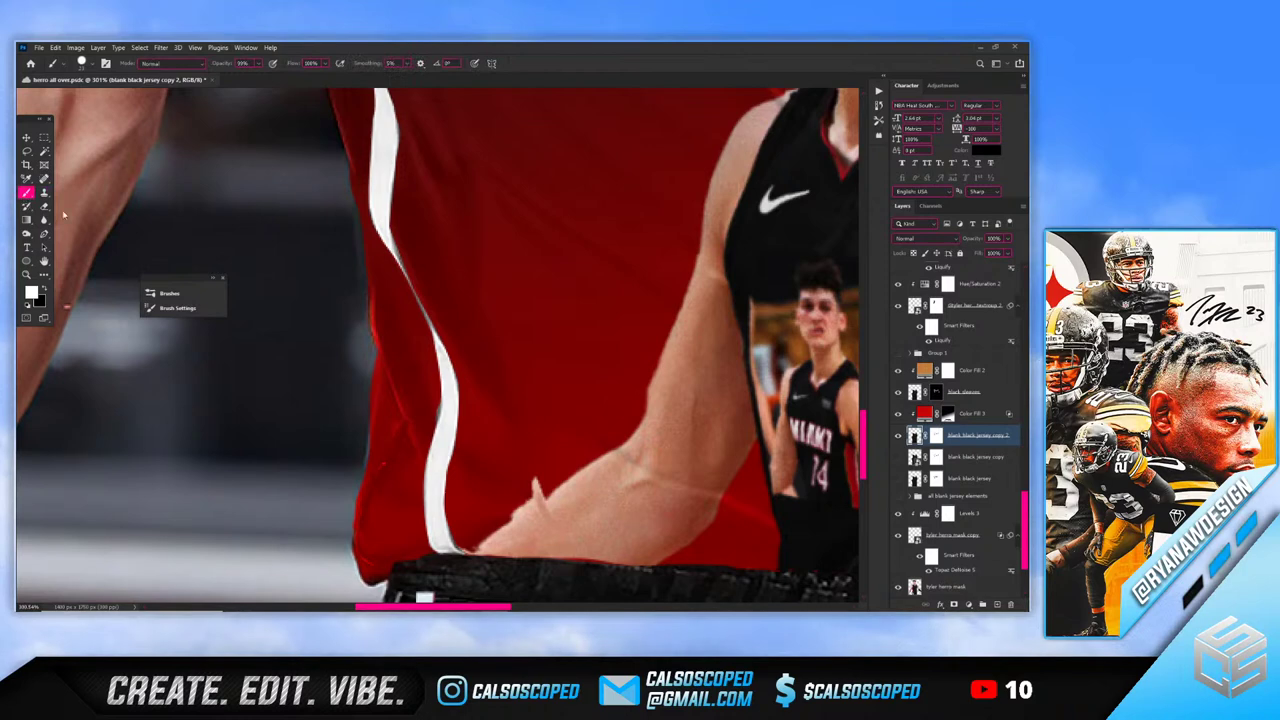
right_click(427, 470, "alt")
mouse_move(420, 474)
left_mouse_down()
mouse_move(343, 477)
mouse_move(411, 488)
mouse_move(382, 503)
left_mouse_up()
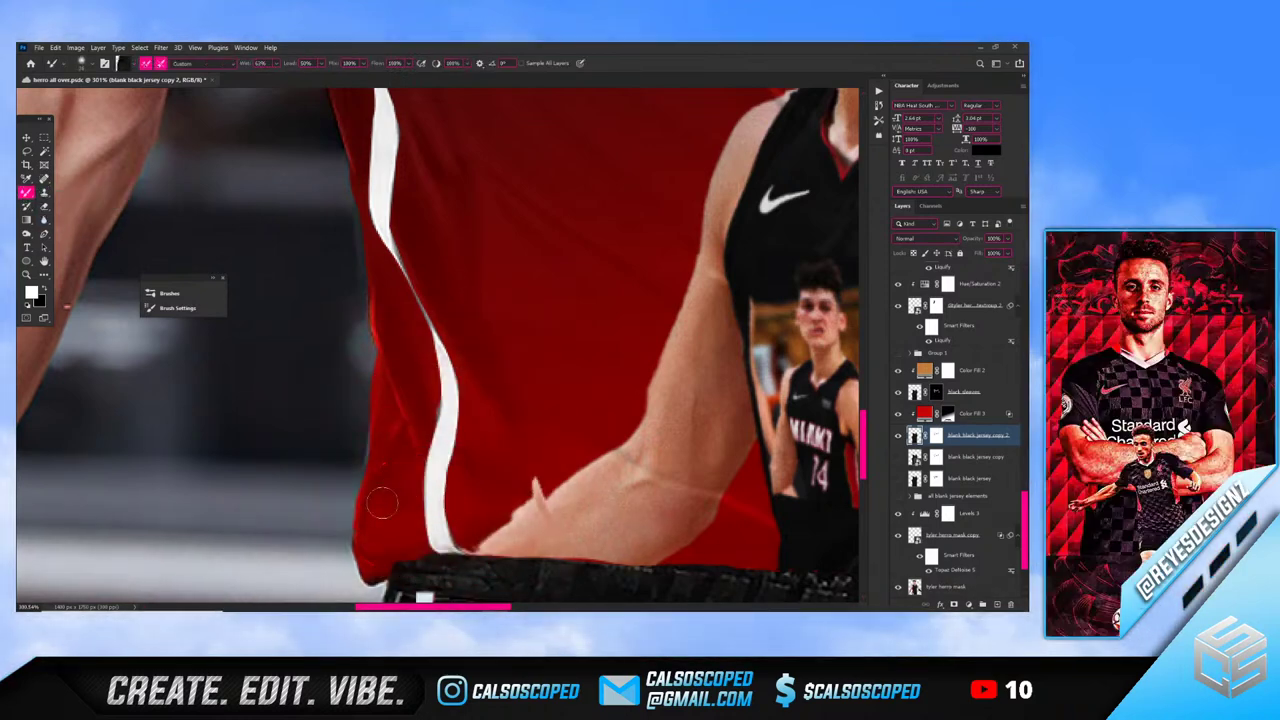
left_click(914, 435, "ctrl")
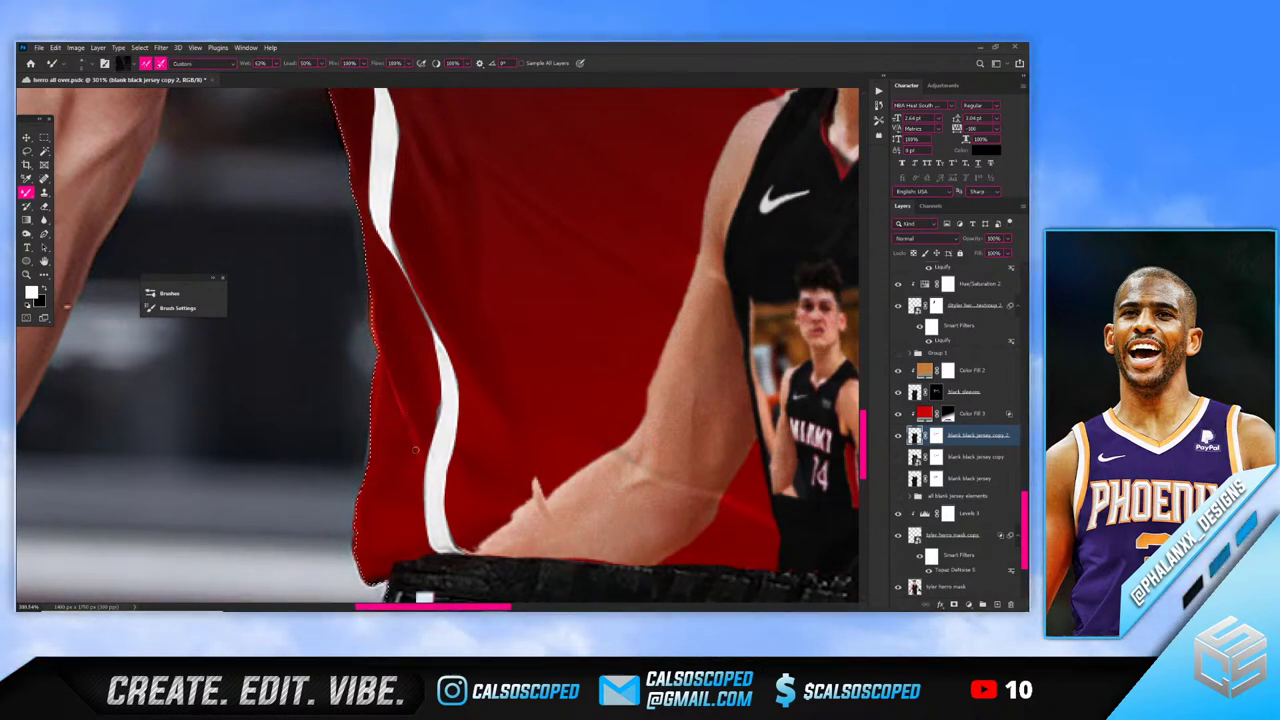
scroll(400, 405, "down", 10)
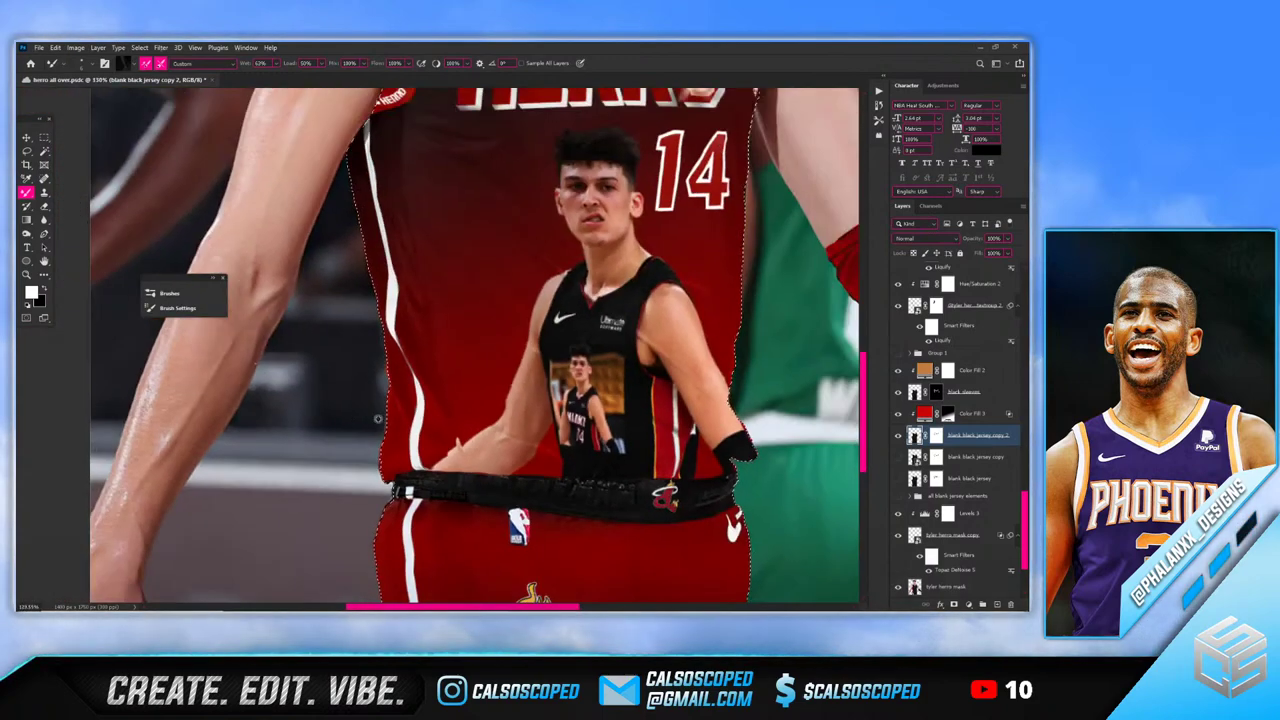
scroll(422, 393, "up", 2)
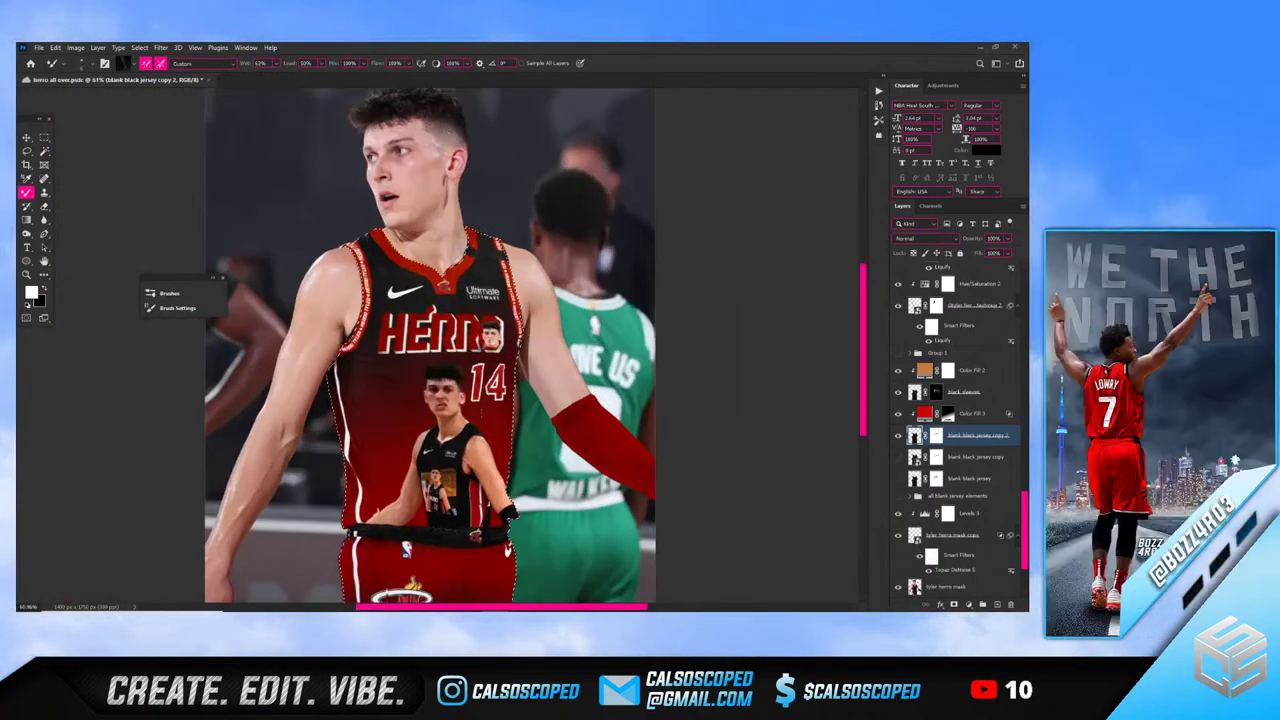
scroll(428, 253, "up", 2)
scroll(368, 358, "down", 2)
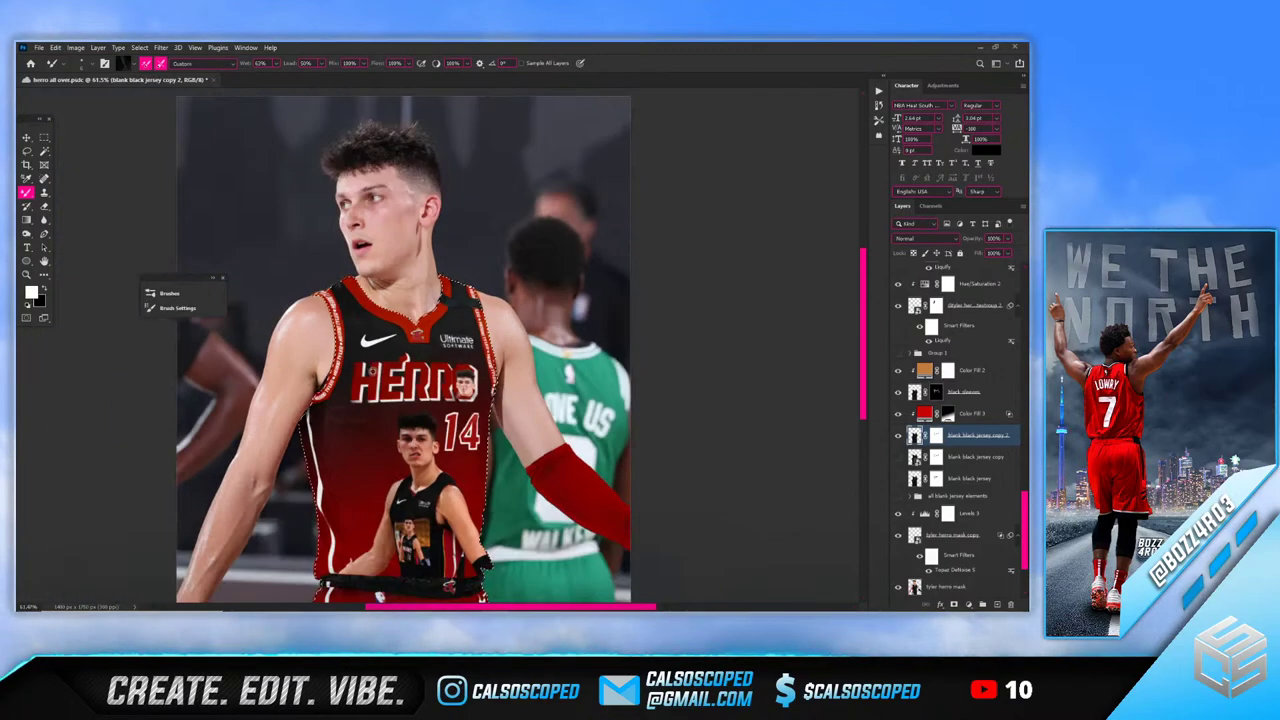
key("v")
key("ctrl+d")
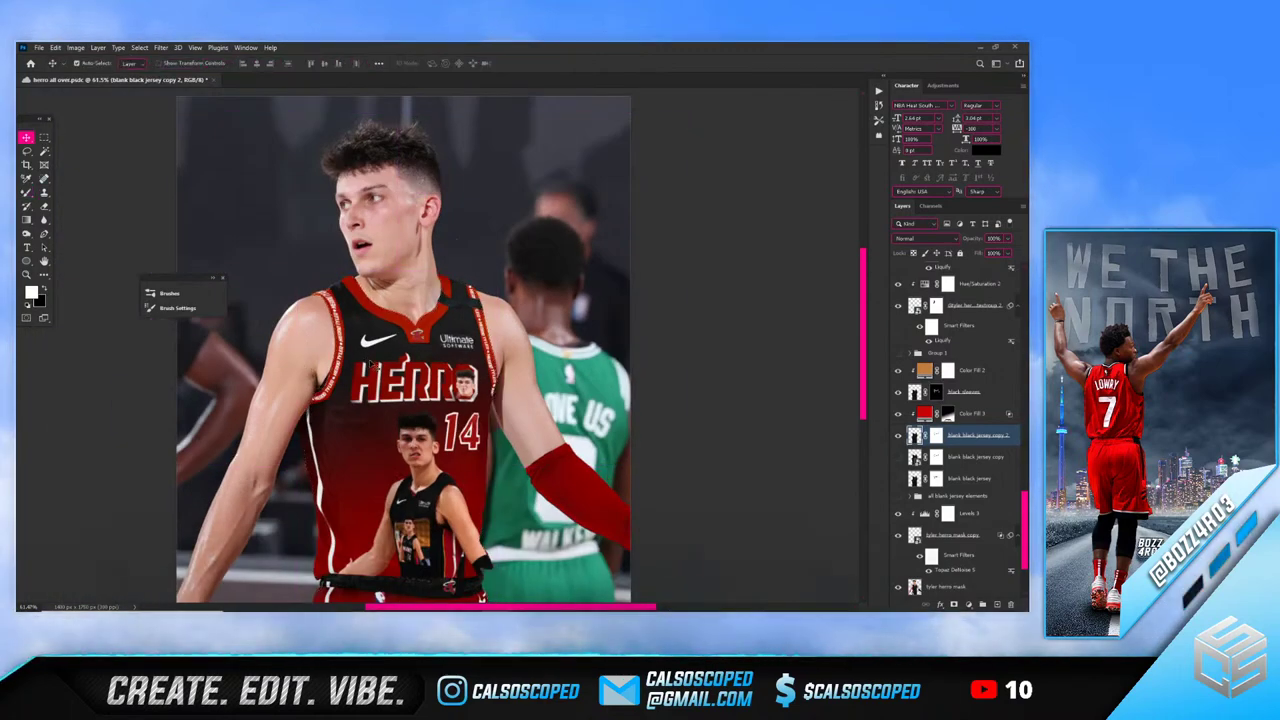
Change the Color Fill 2 layer's color to the darker orange b56c2c to adjust the collar's red
scroll(409, 324, "up", 4)
left_click(400, 320)
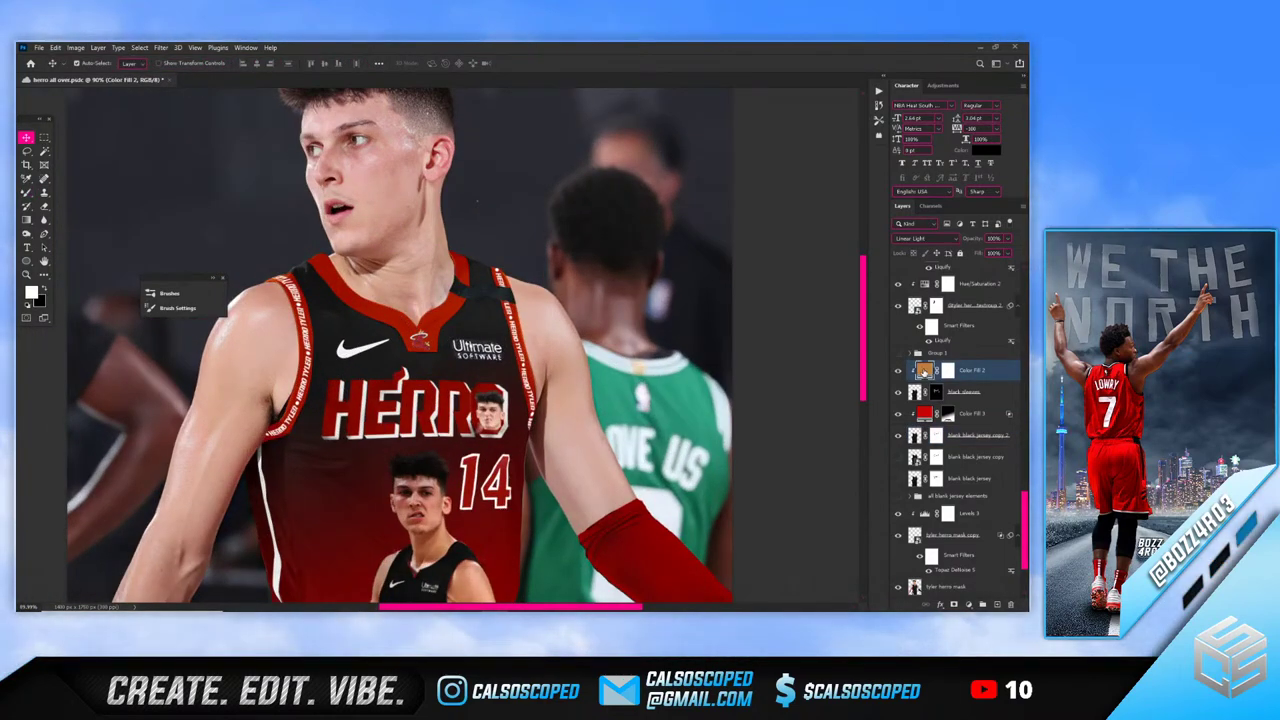
double_click(924, 370)
left_click_drag(840, 285, 851, 292)
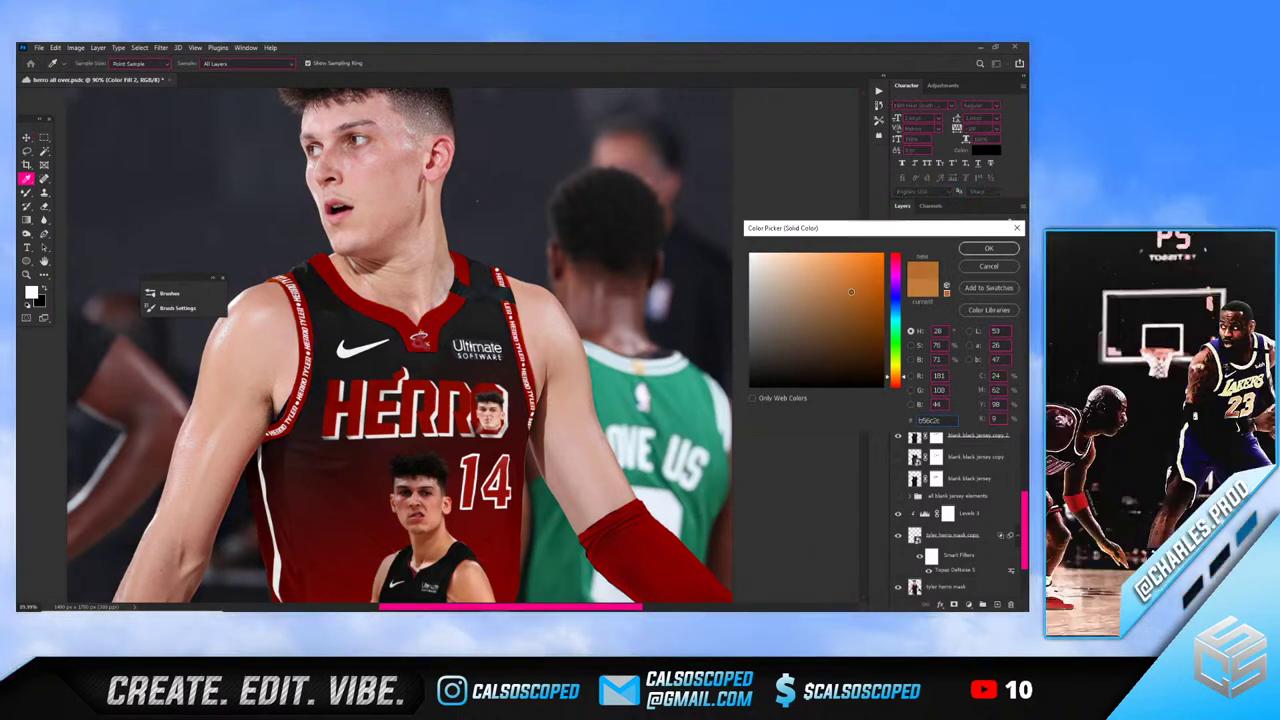
left_click(985, 247)
key("v")
scroll(400, 322, "down", 3)
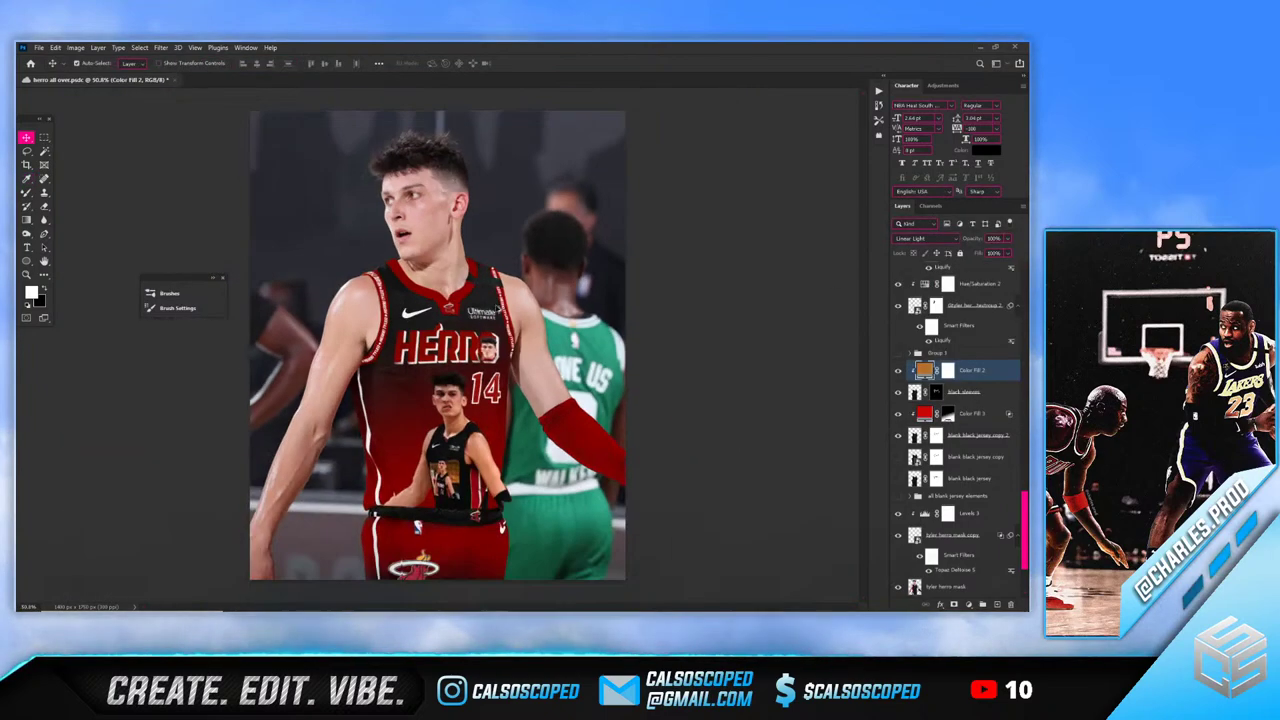
scroll(400, 322, "up", 2)
scroll(400, 321, "up", 1)
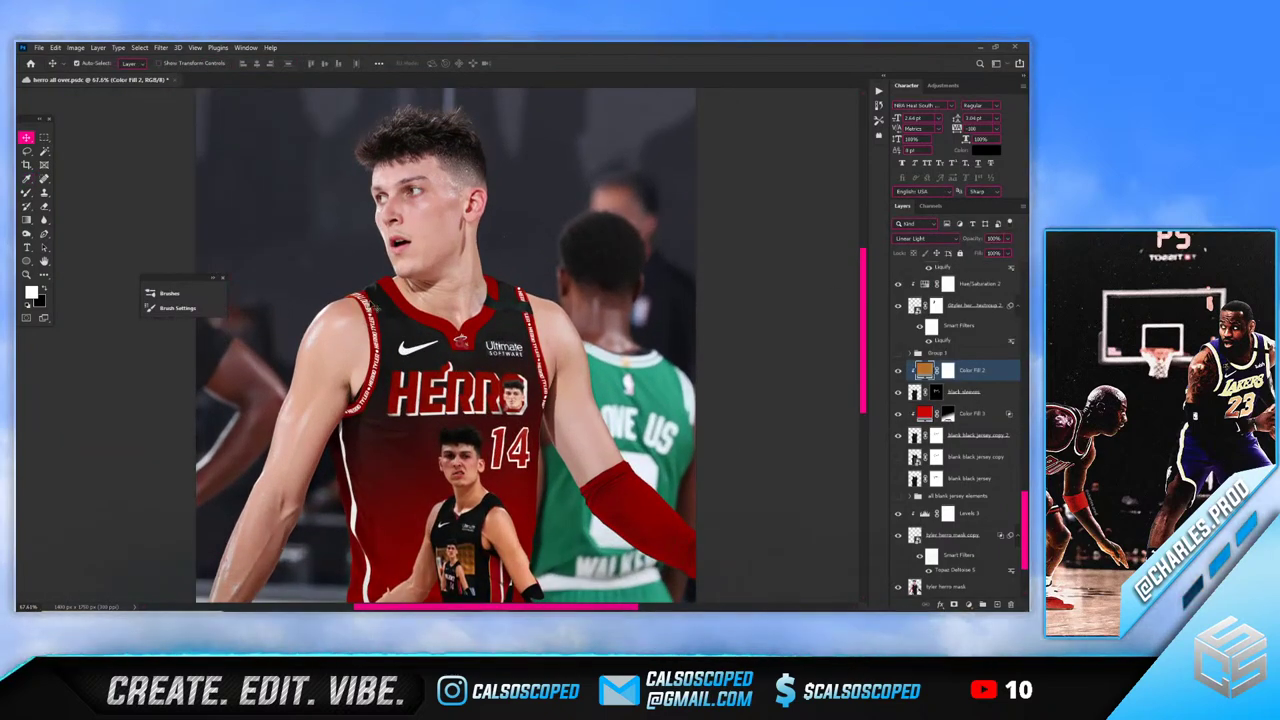
scroll(497, 374, "up", 2)
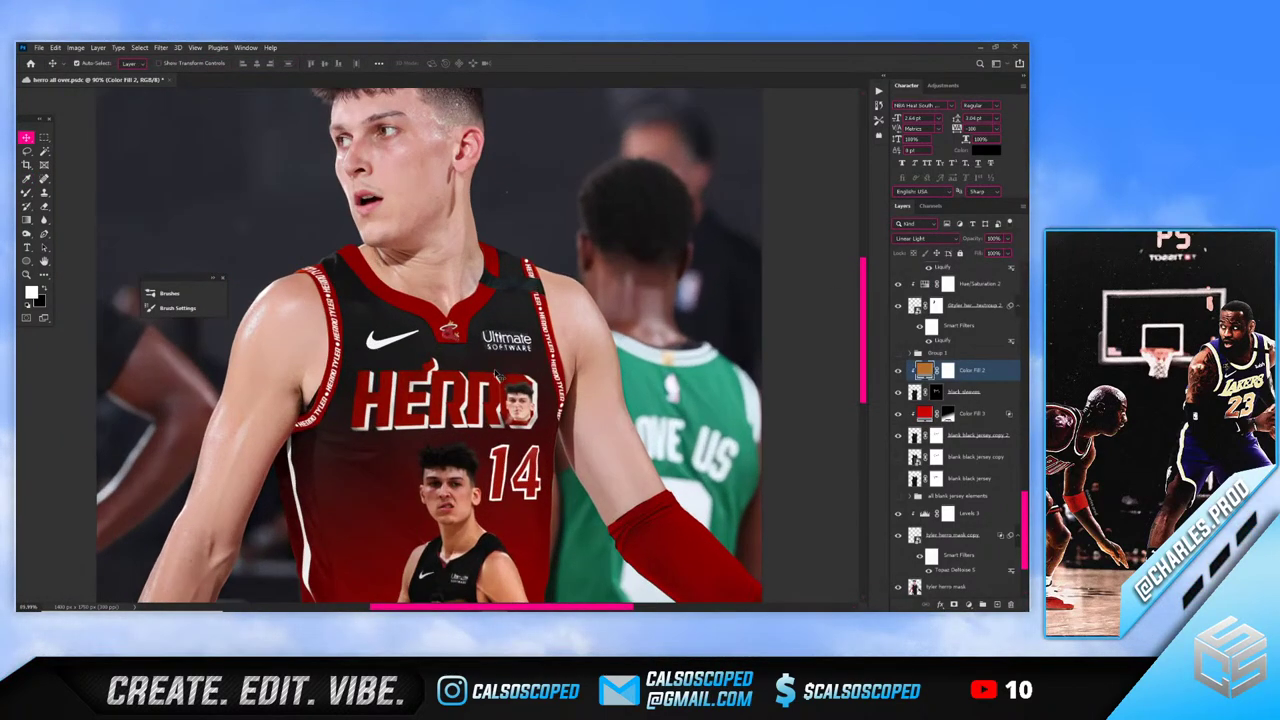
scroll(578, 412, "down", 2)
scroll(578, 412, "up", 4)
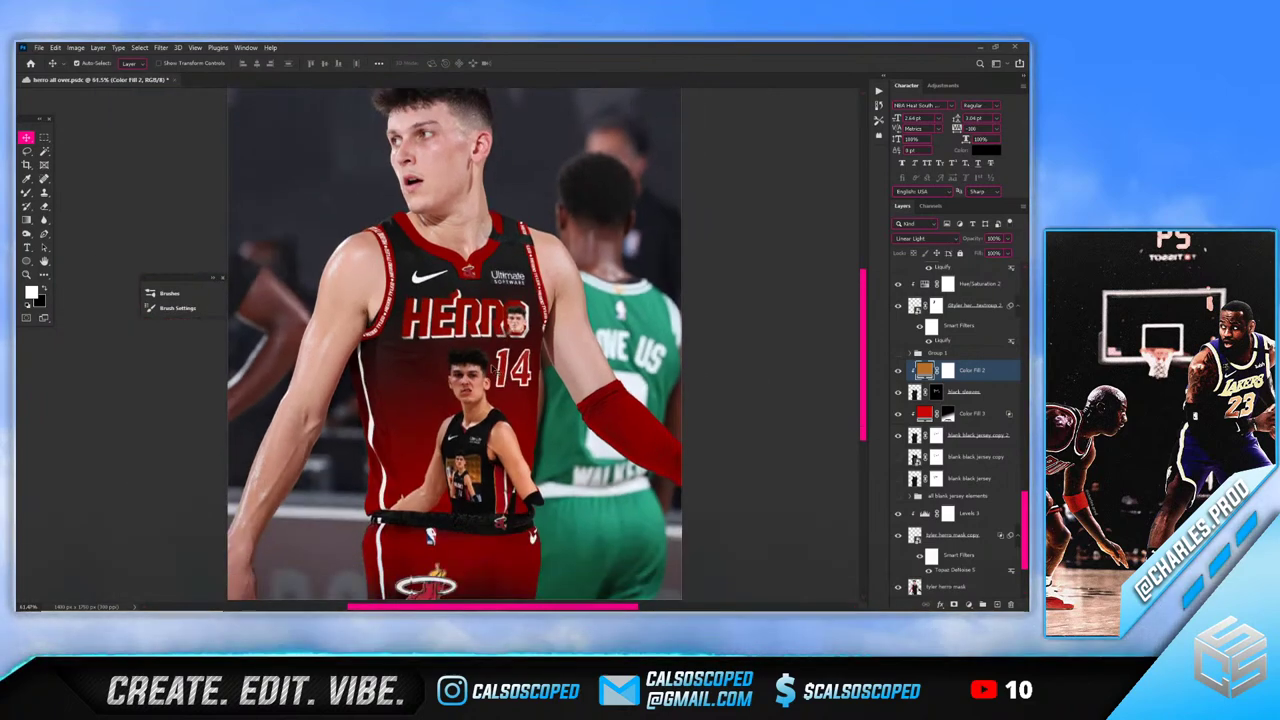
Try moving the layers around the red arm sleeve on the canvas, and undo the moves
scroll(578, 412, "up", 4)
left_click_drag(571, 380, 597, 343)
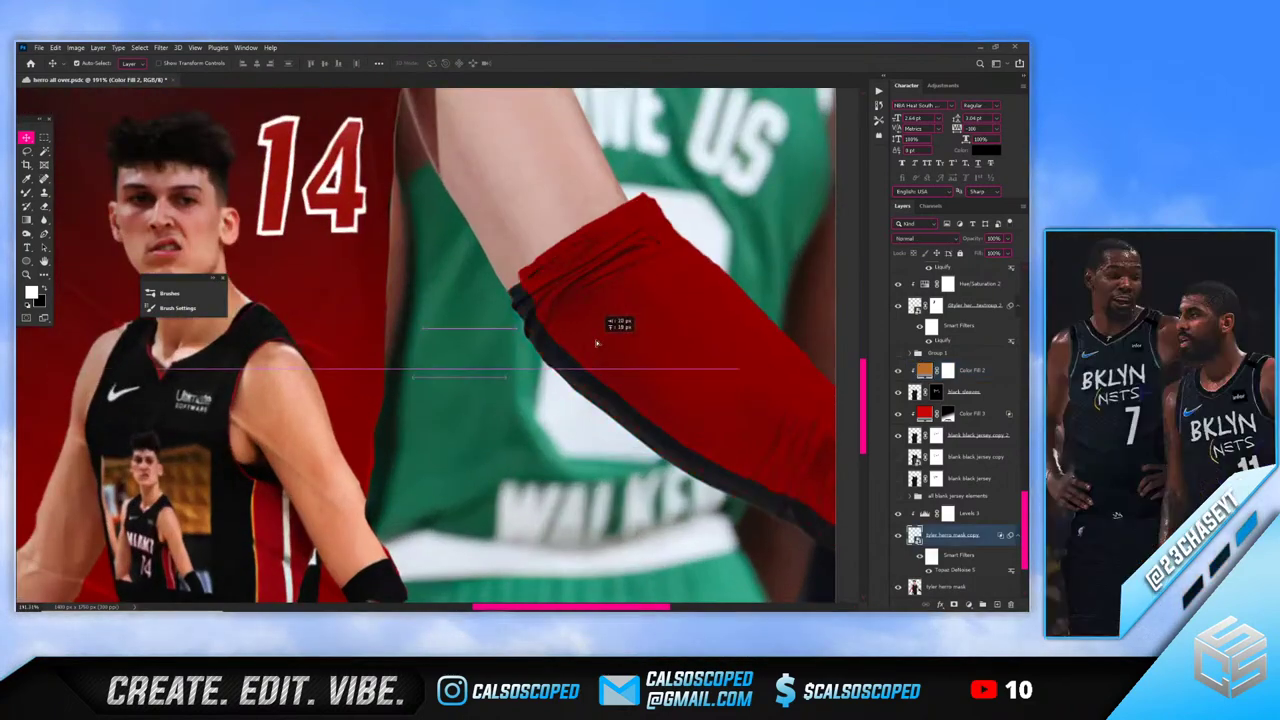
key("ctrl+z")
left_click_drag(643, 380, 679, 344)
left_click_drag(620, 372, 524, 340)
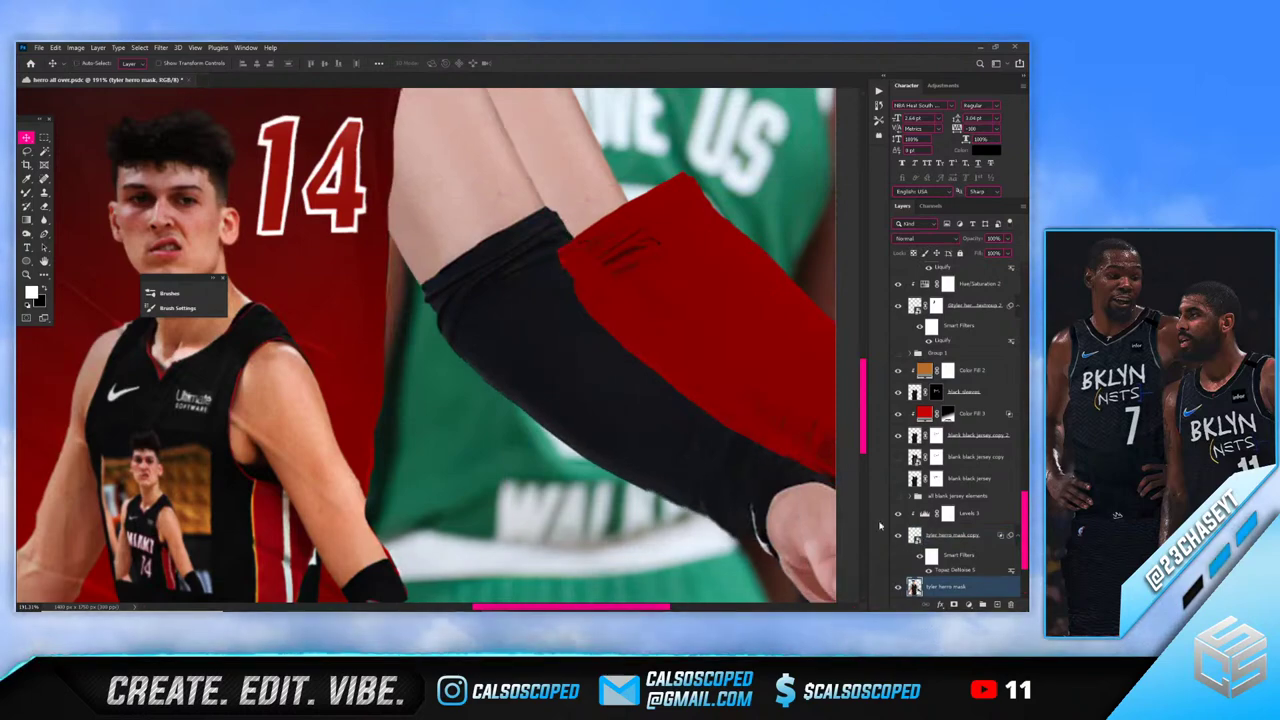
key("ctrl+z")
key("ctrl+z")
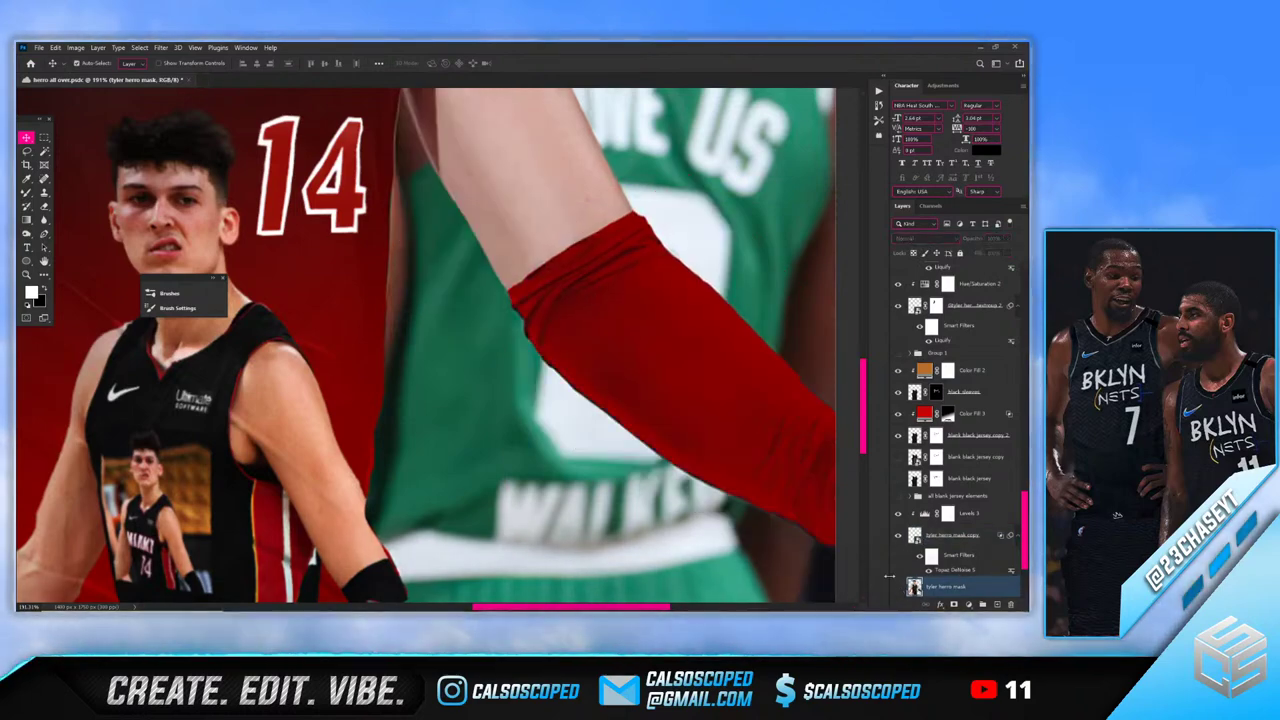
scroll(514, 412, "down", 2)
scroll(514, 412, "down", 2)
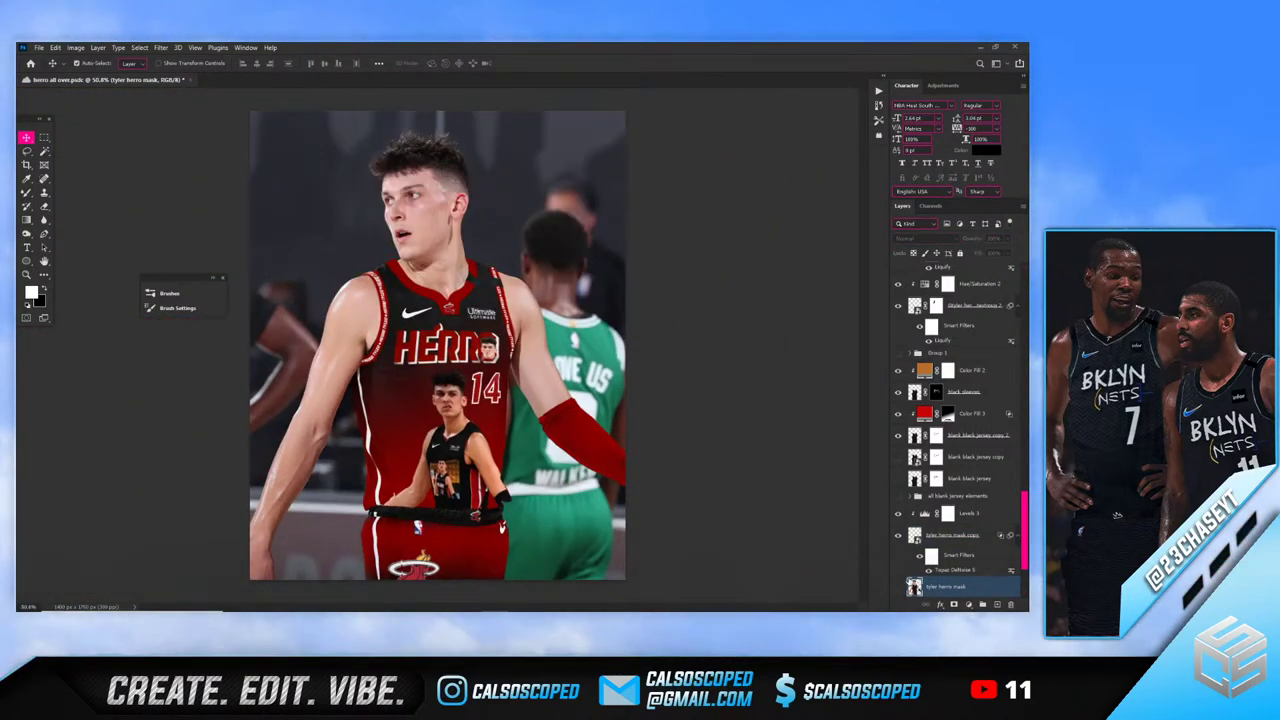
scroll(369, 234, "down", 1)
scroll(369, 234, "up", 1)
Add a clipped Levels adjustment above the tyler herro mask layer and slightly darken its midtones
left_click(369, 234)
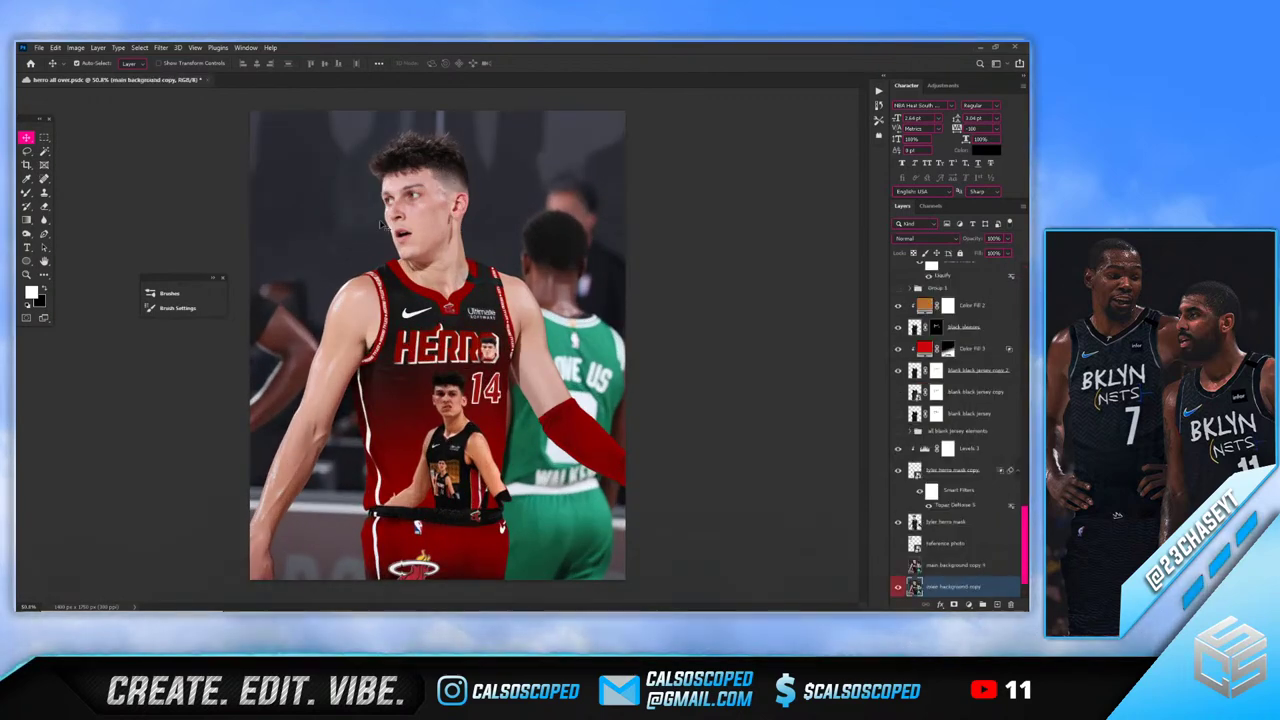
left_click(420, 214)
left_click(896, 522)
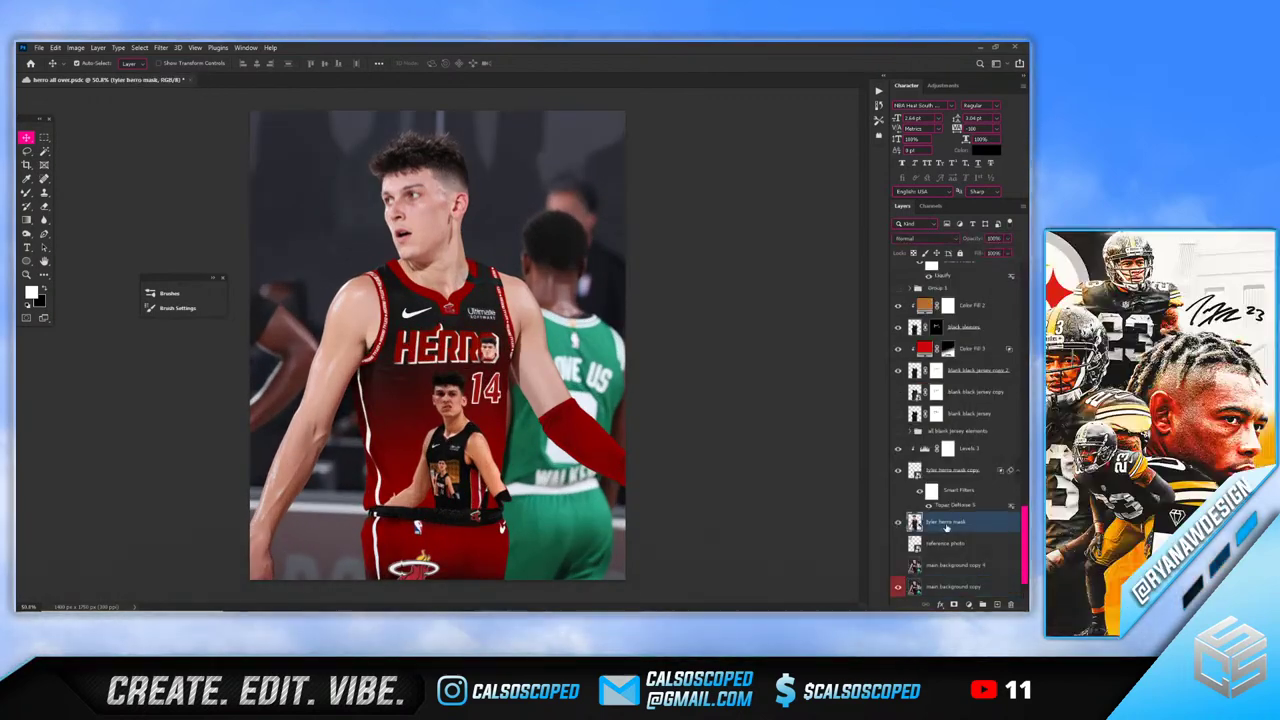
left_click(972, 606)
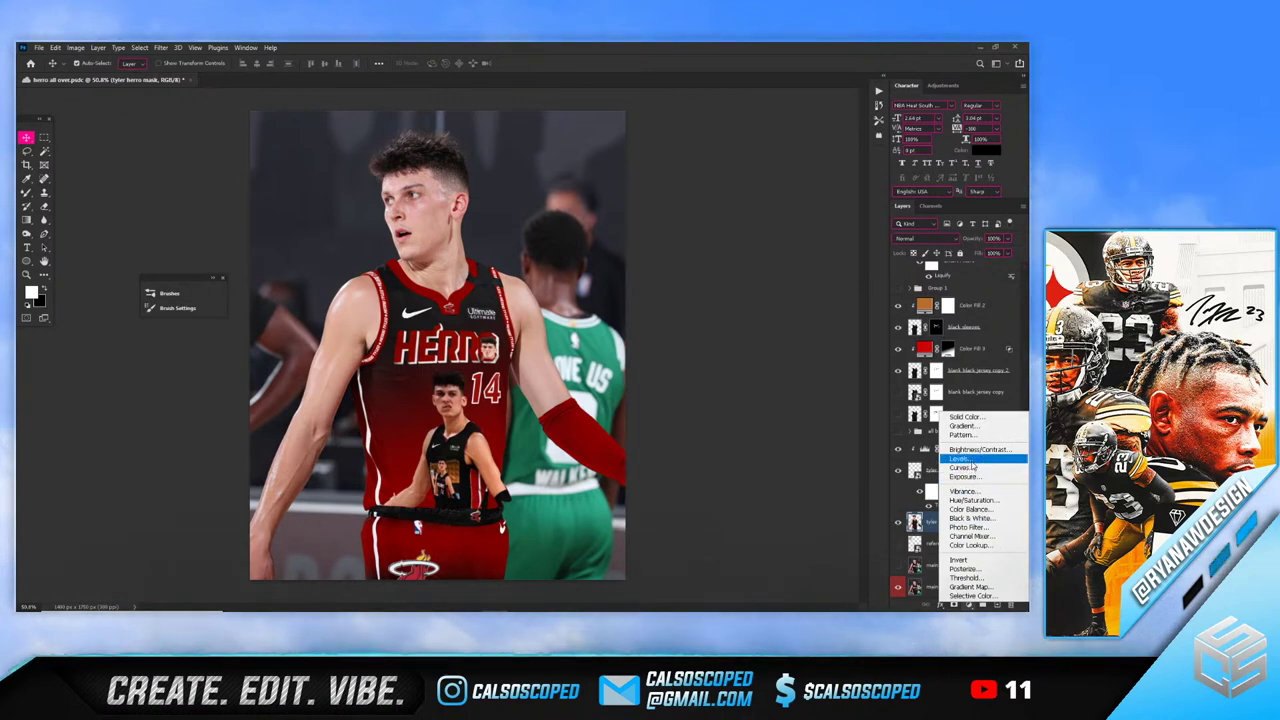
left_click(965, 465)
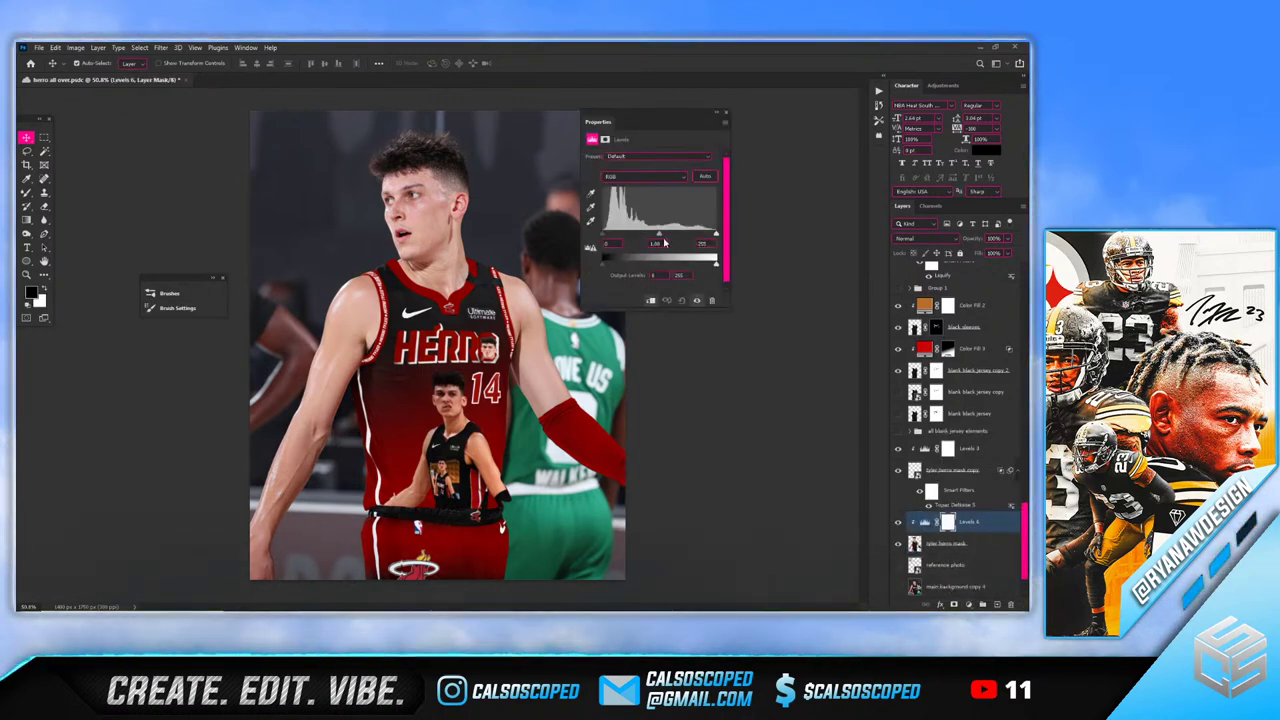
left_click_drag(658, 233, 664, 236)
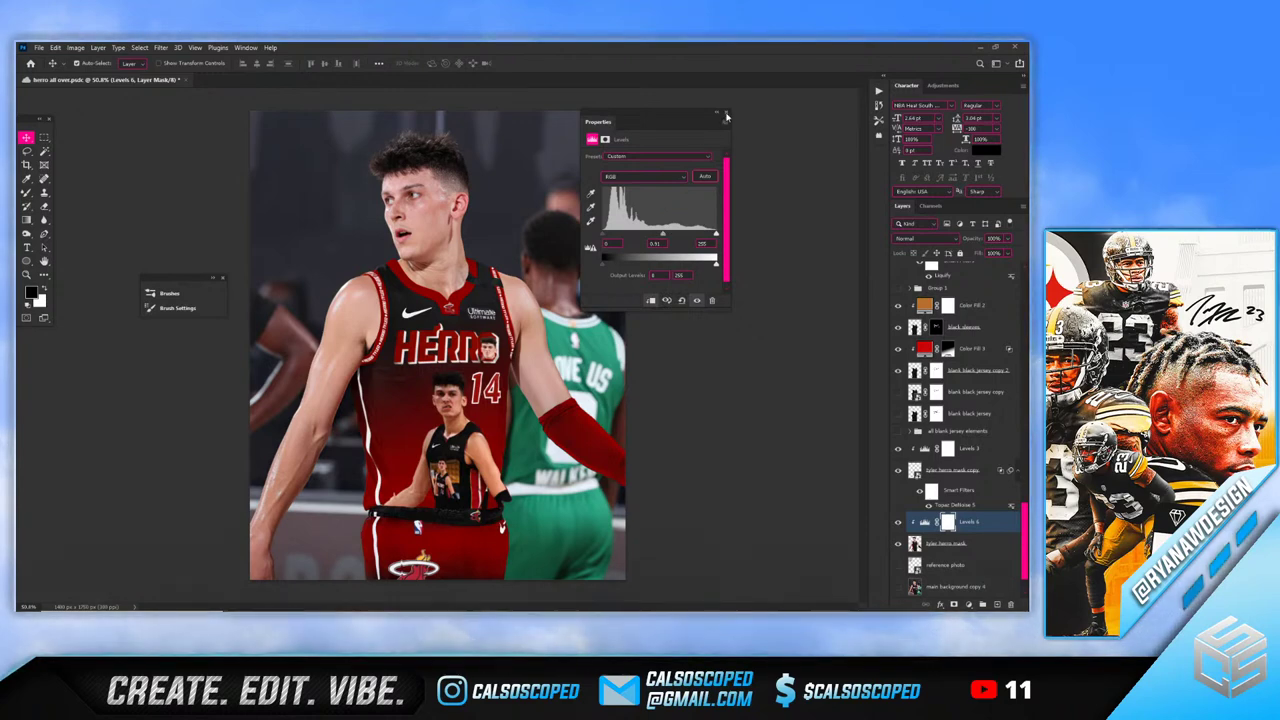
left_click(726, 116)
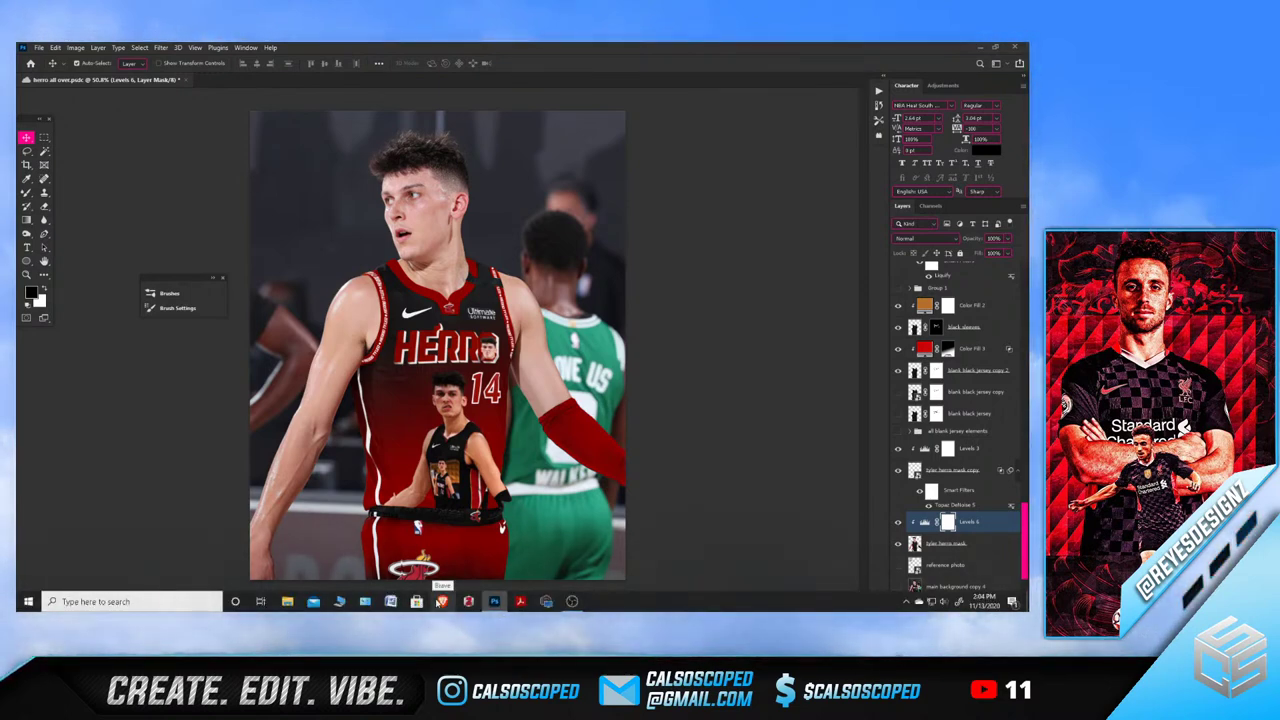
left_click(472, 562)
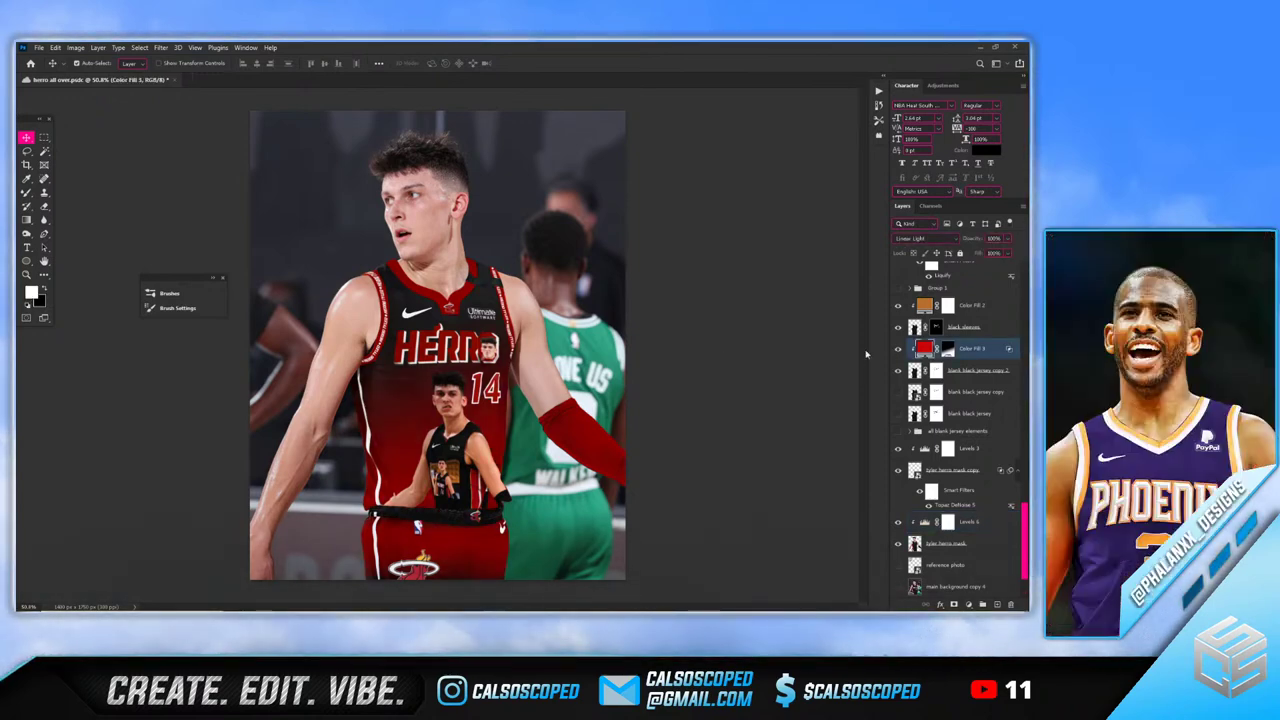
scroll(457, 282, "up", 1)
scroll(457, 282, "down", 2)
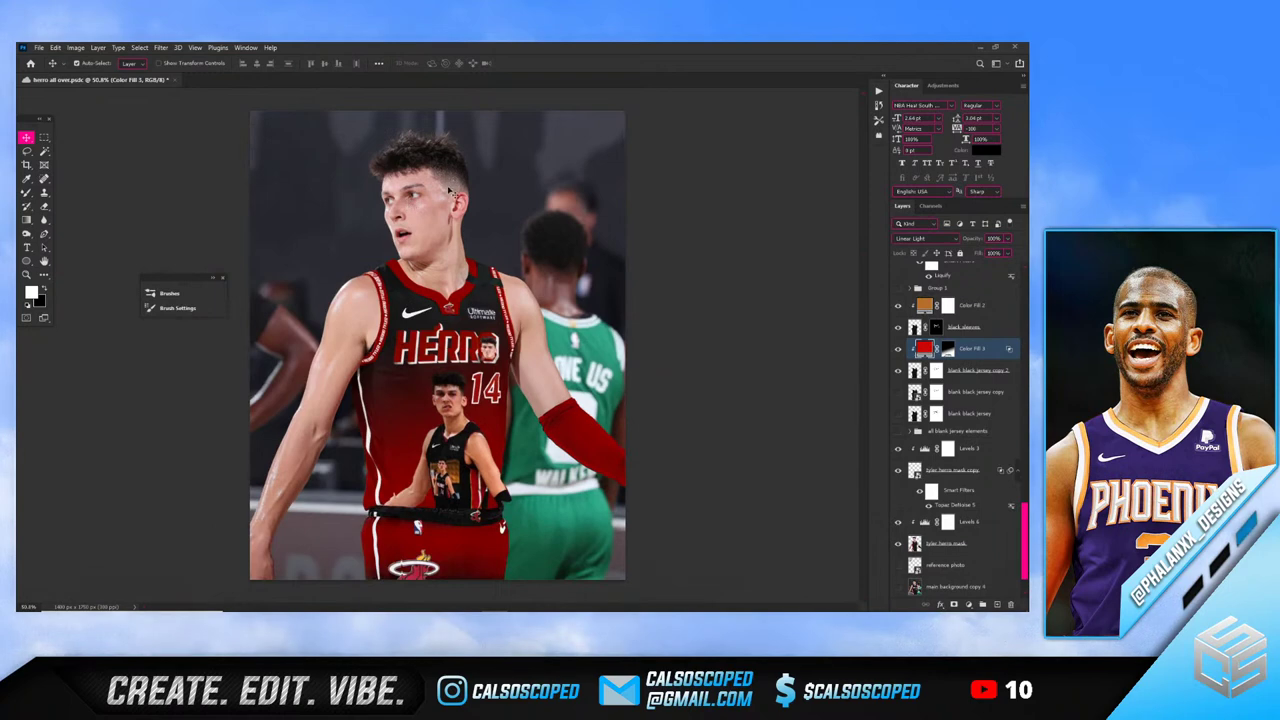
left_click(437, 190)
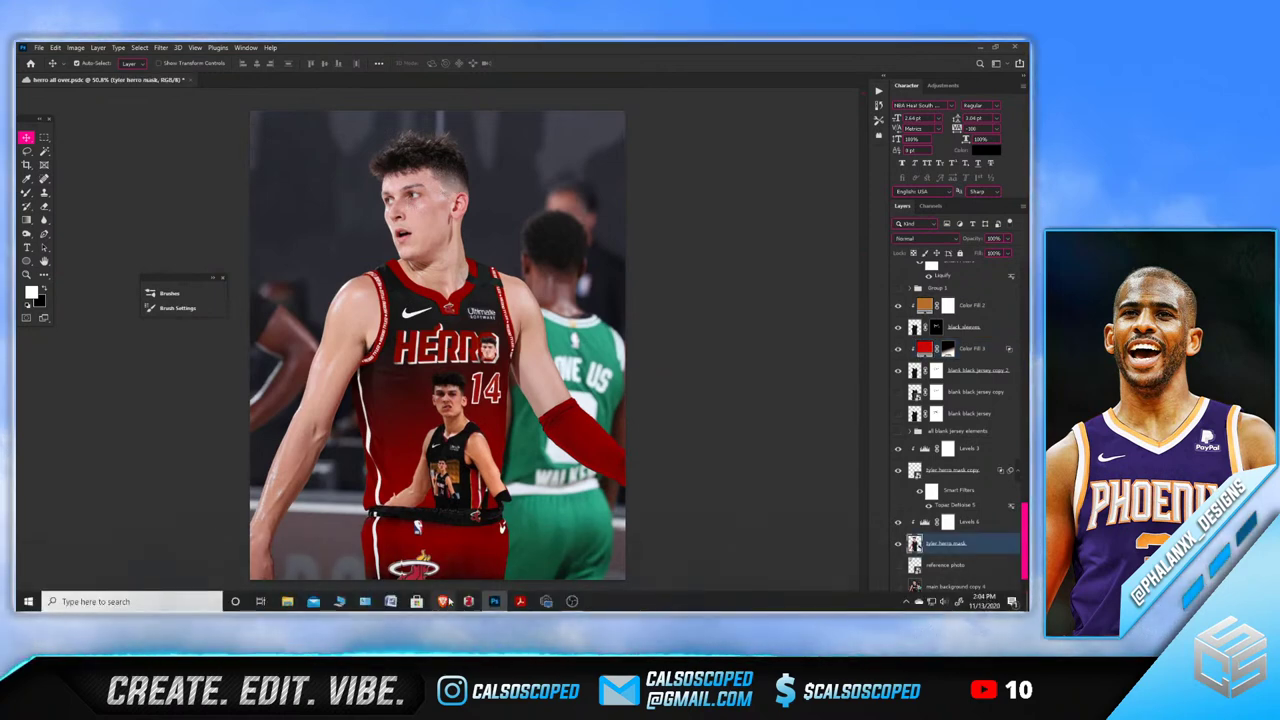
Switch to the Brave browser, open gettyimages.com in a new tab and search the editorial images for tyler herro
left_click(572, 601)
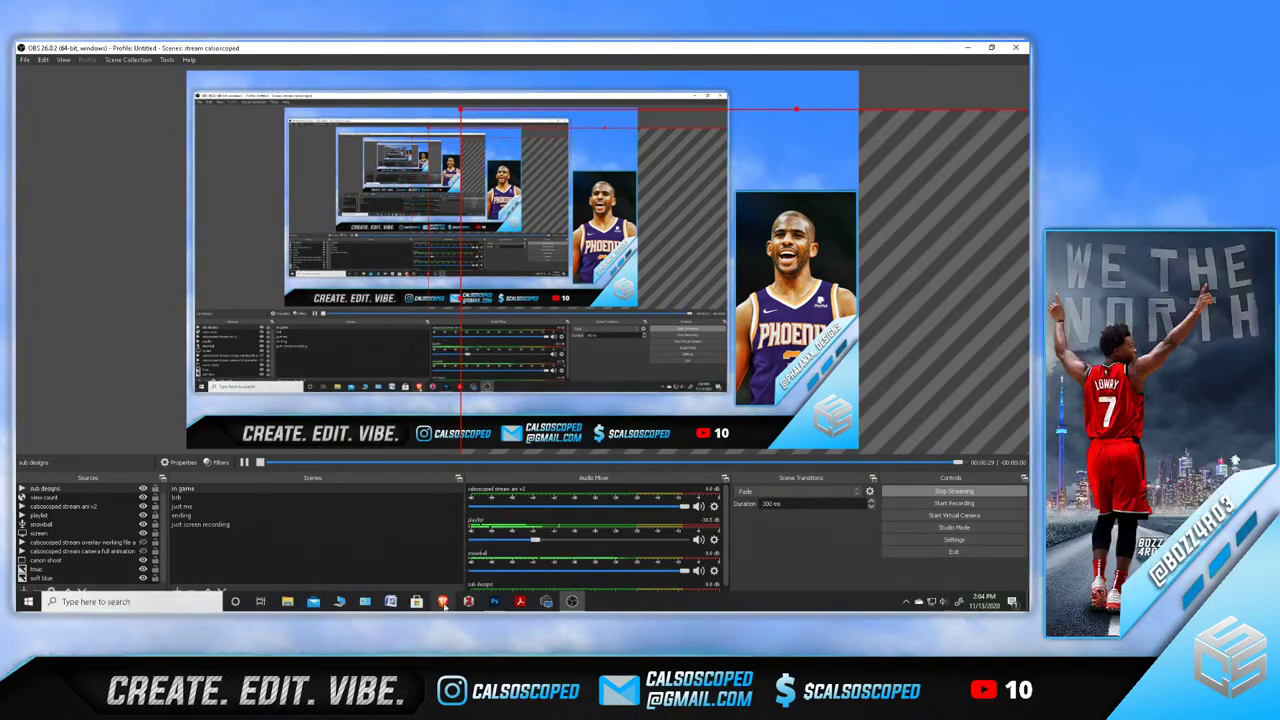
left_click(443, 602)
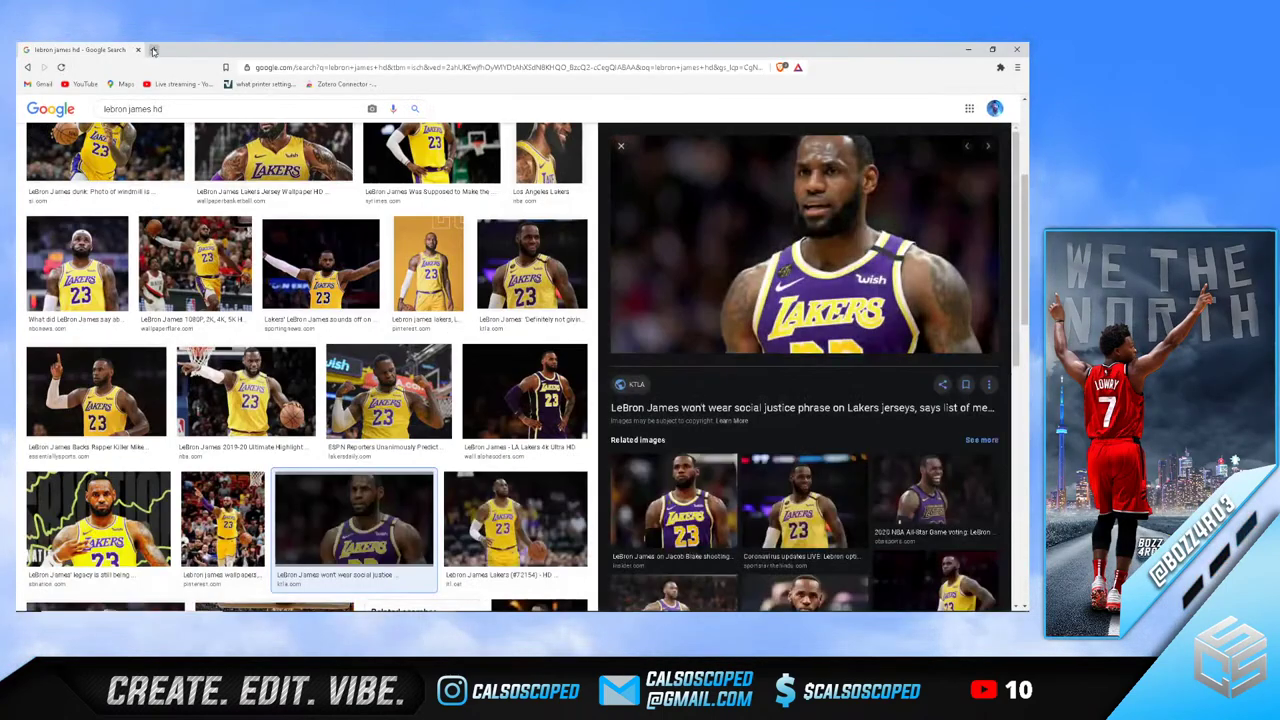
left_click(153, 50)
type("get")
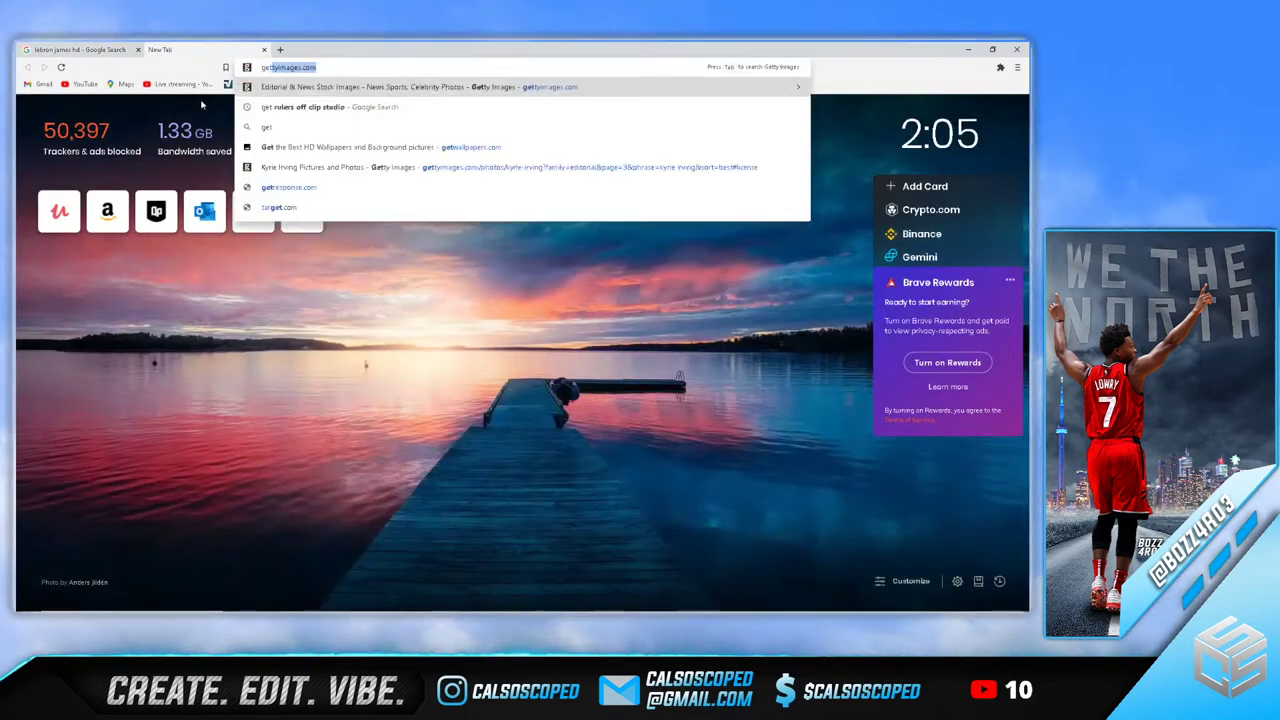
key("Return")
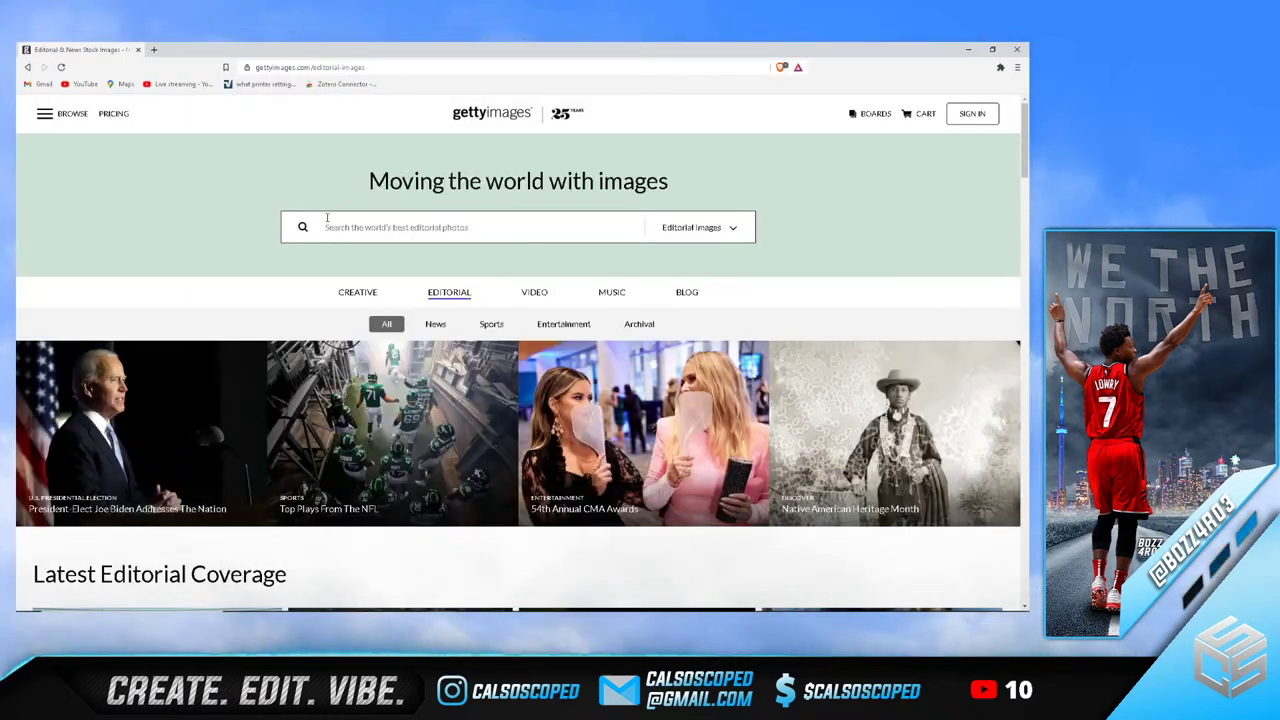
left_click(330, 217)
left_click(337, 289)
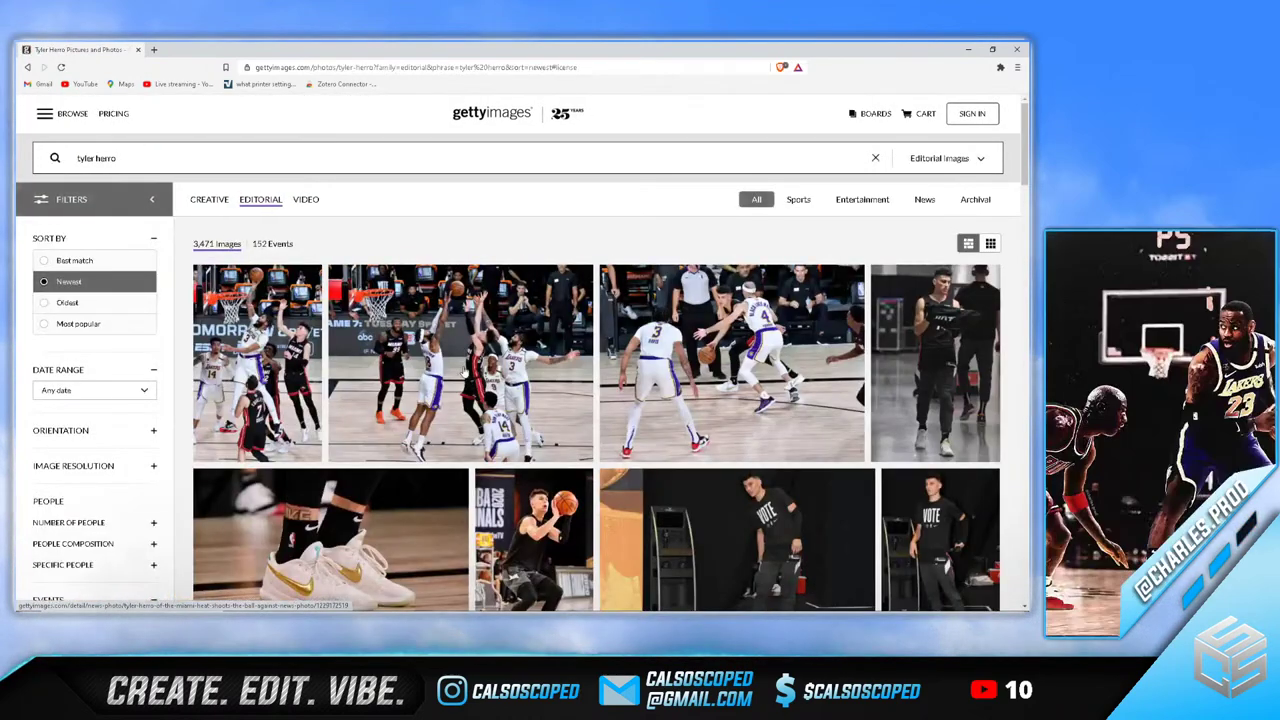
Look through the newest Tyler Herro photos and filter the results to 16 MP and larger
scroll(460, 367, "down", 1)
scroll(460, 368, "down", 3)
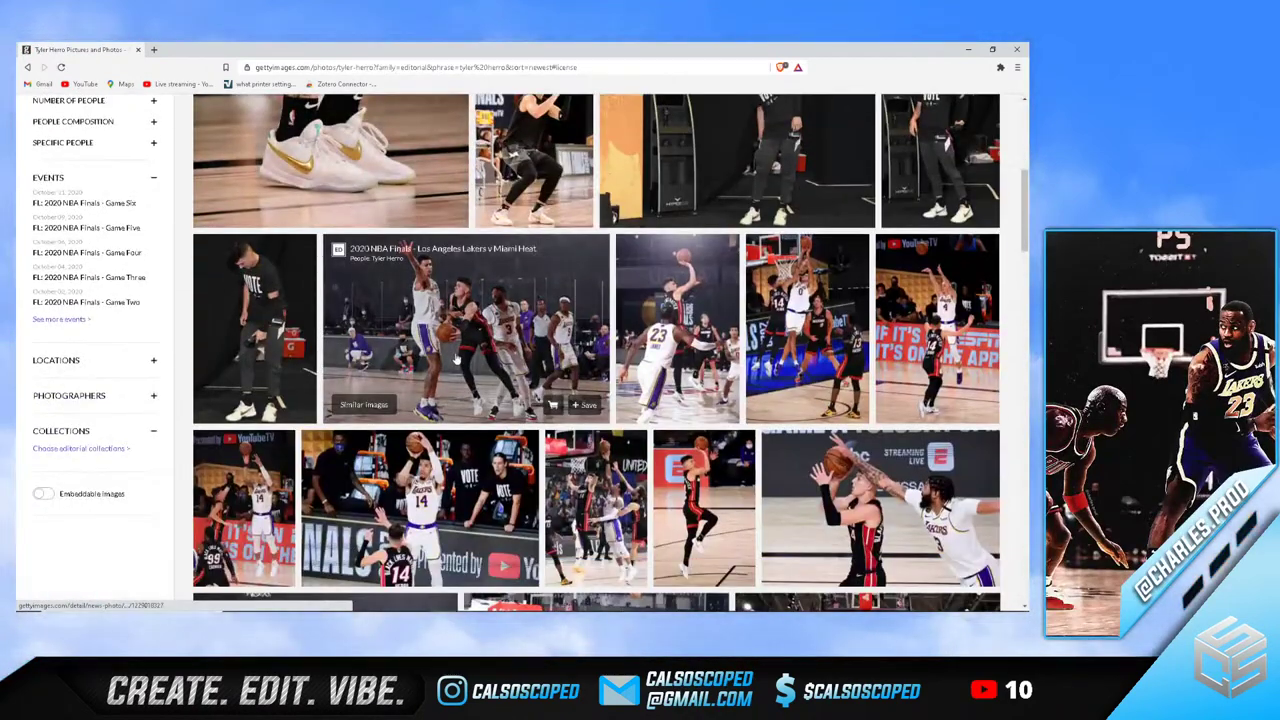
scroll(456, 357, "down", 5)
scroll(456, 357, "up", 10)
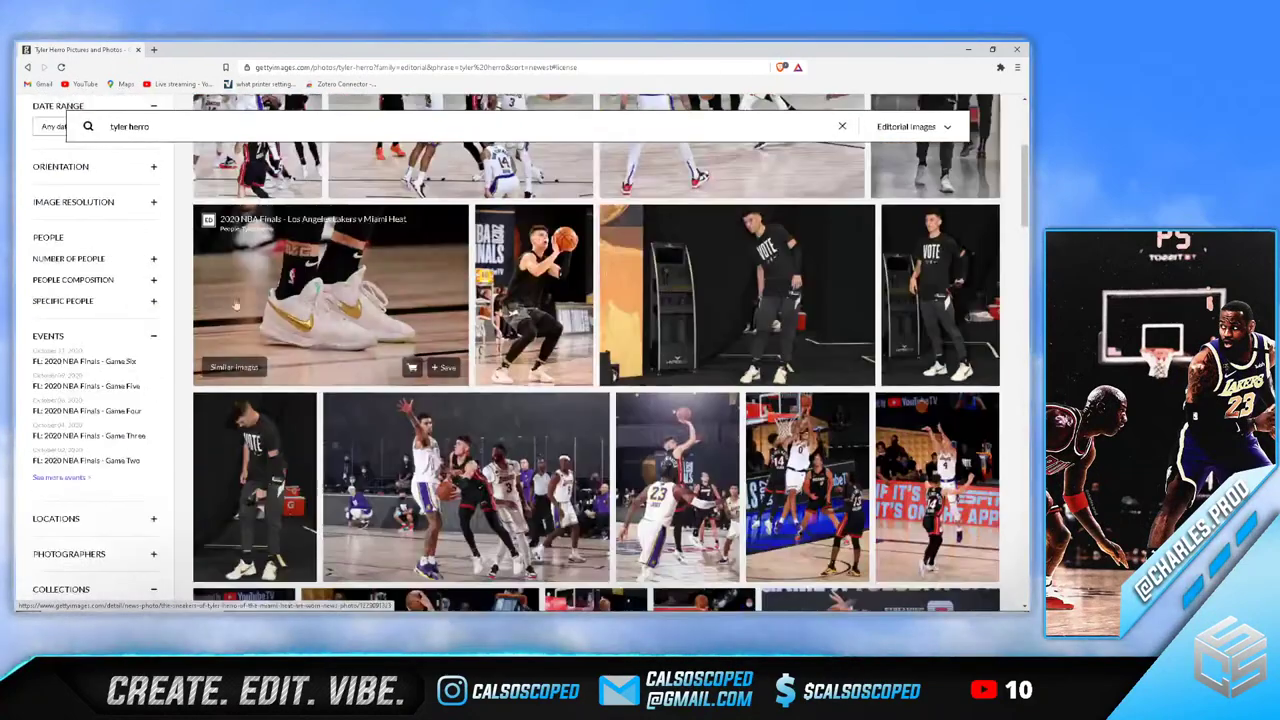
left_click(74, 466)
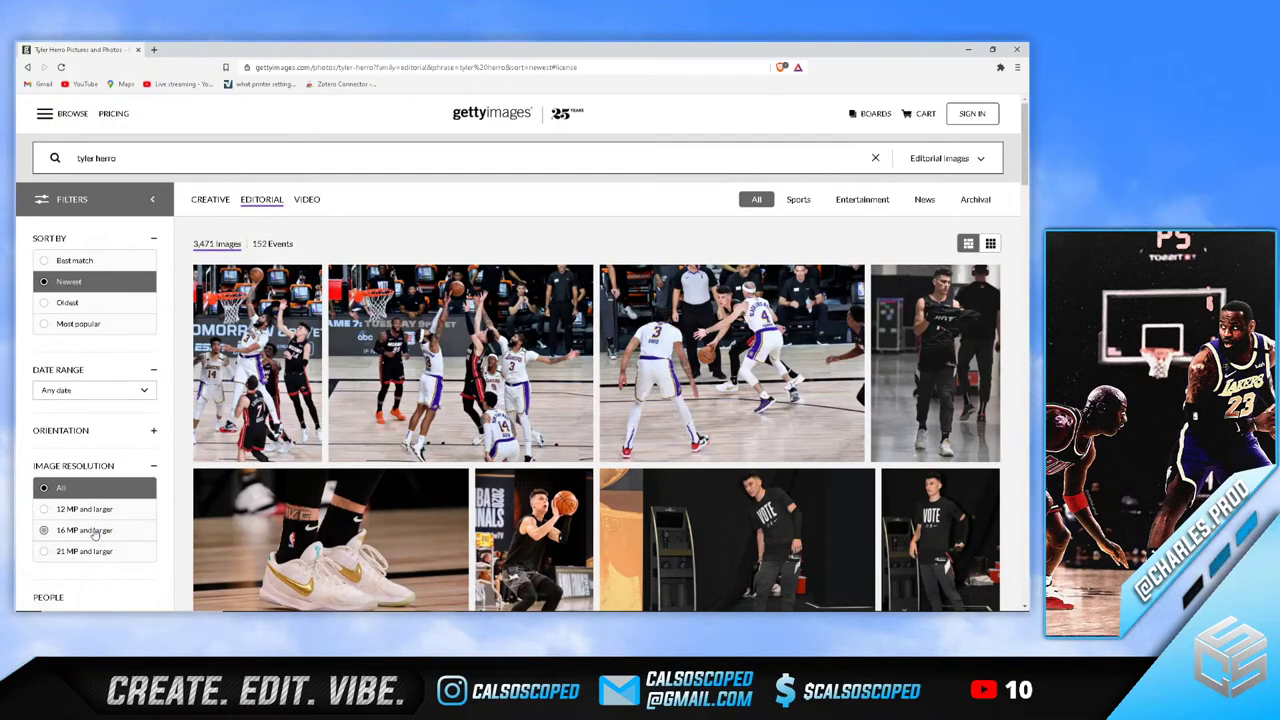
left_click(95, 531)
Go to page 8 of the filtered results and look through its photos for a suitable player shot
scroll(575, 388, "down", 5)
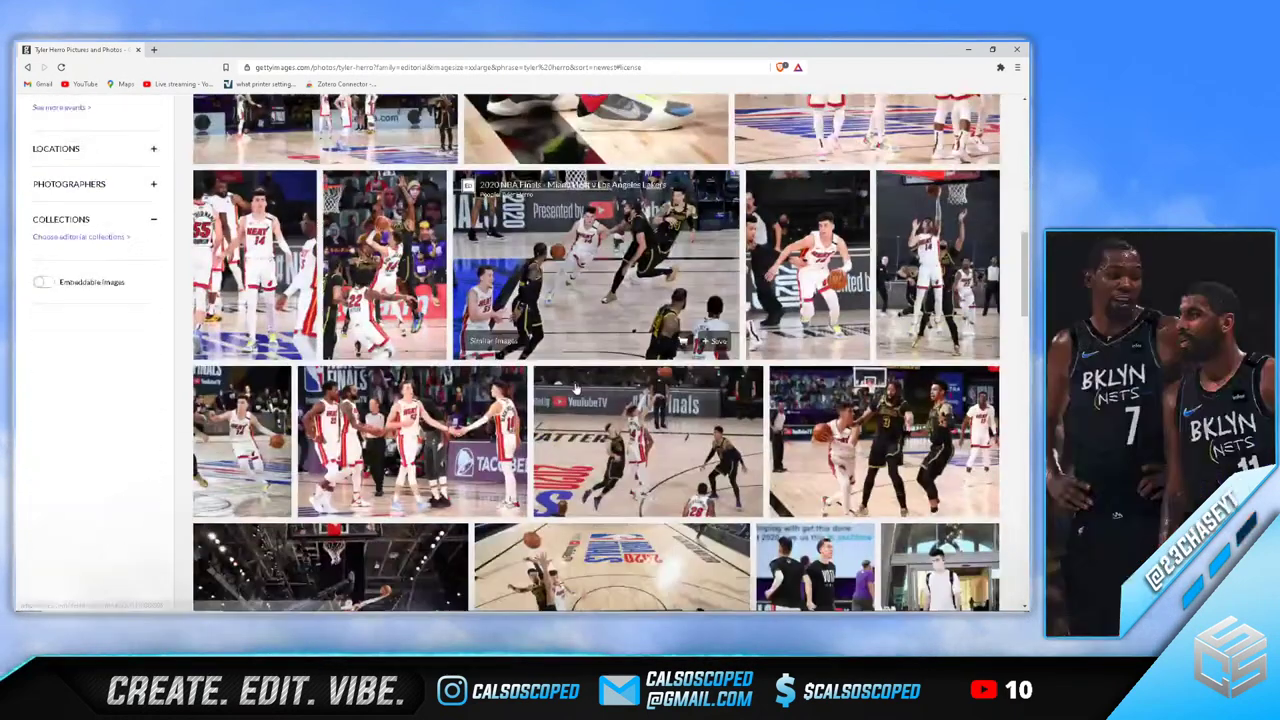
scroll(575, 388, "down", 15)
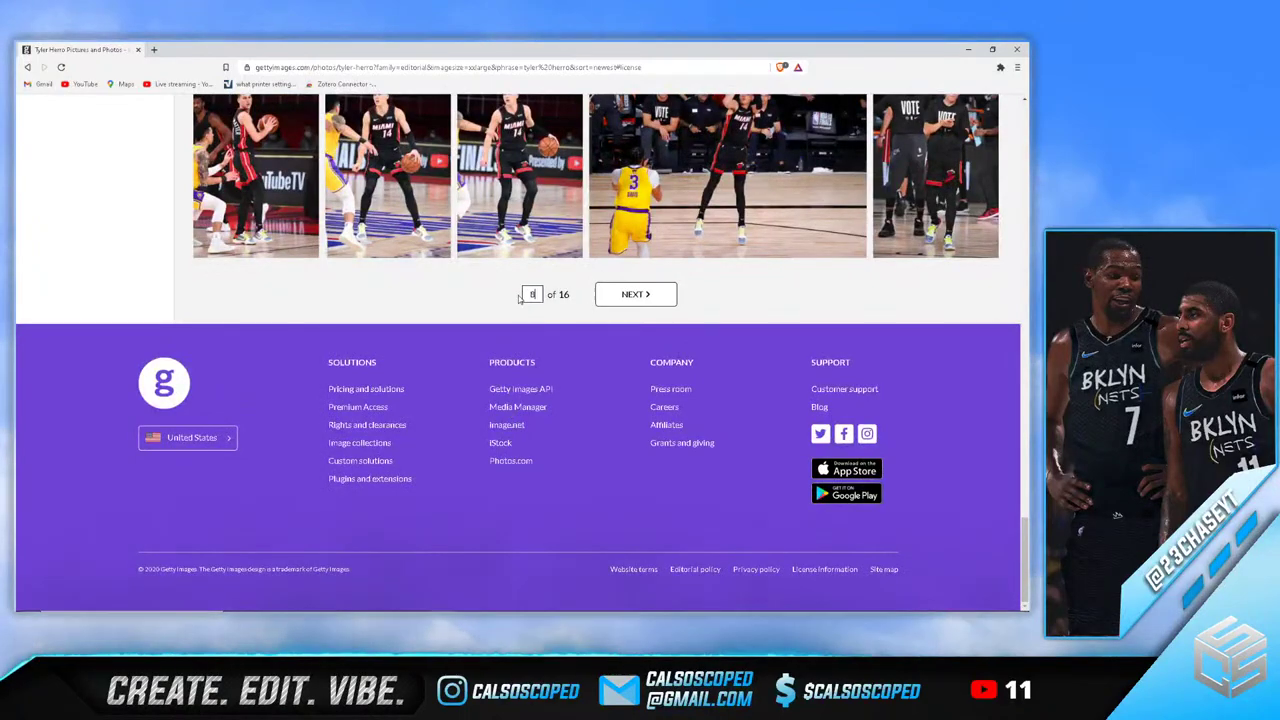
key("Return")
scroll(488, 357, "down", 5)
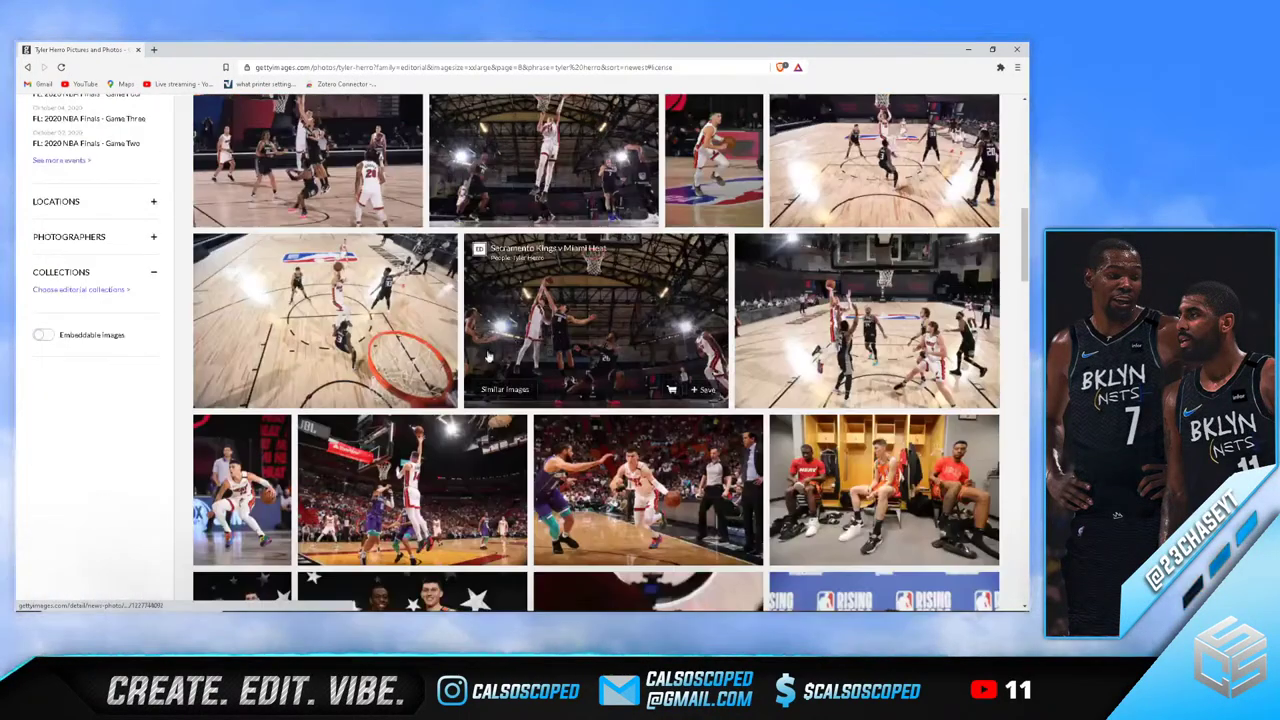
scroll(488, 357, "down", 8)
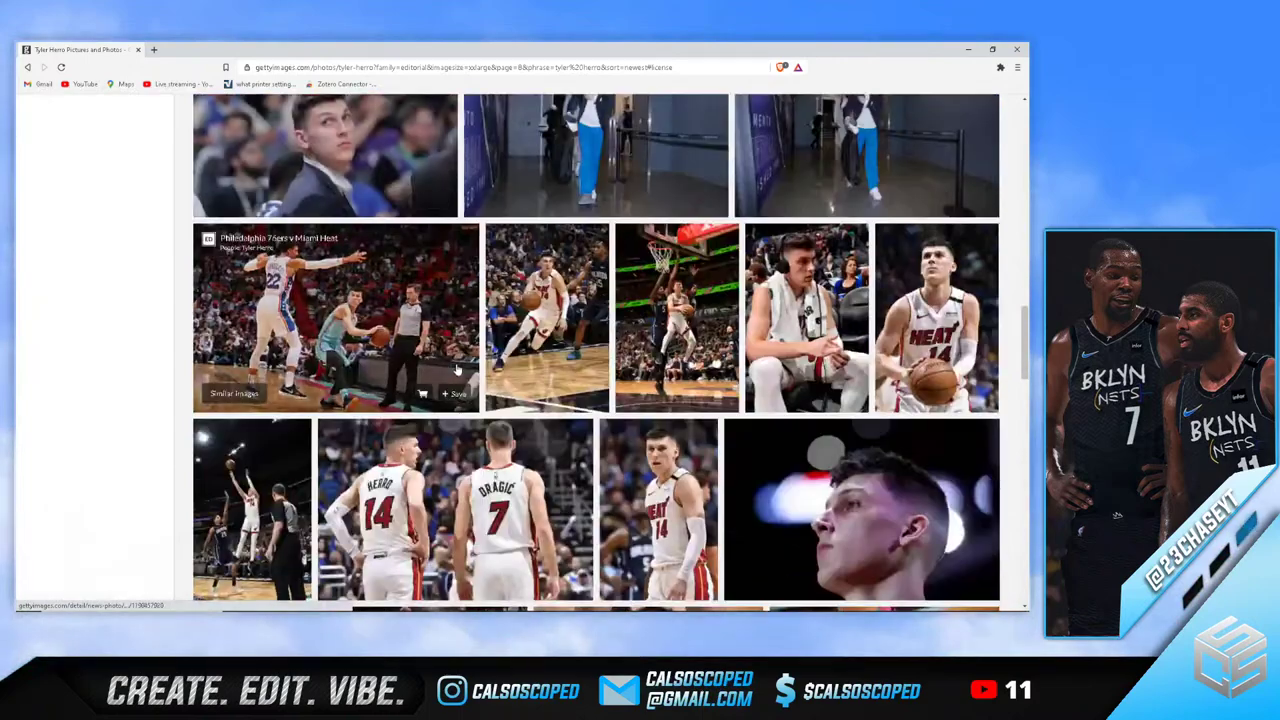
scroll(458, 370, "down", 2)
scroll(458, 370, "down", 10)
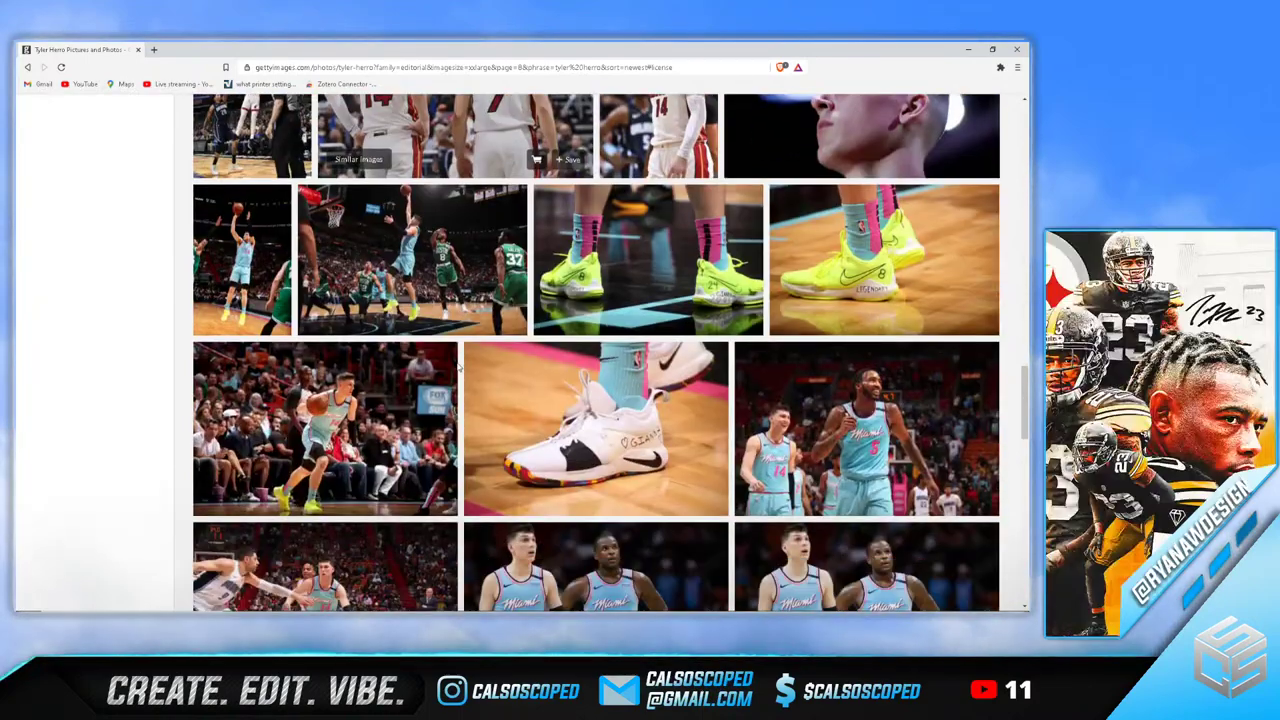
scroll(457, 366, "down", 10)
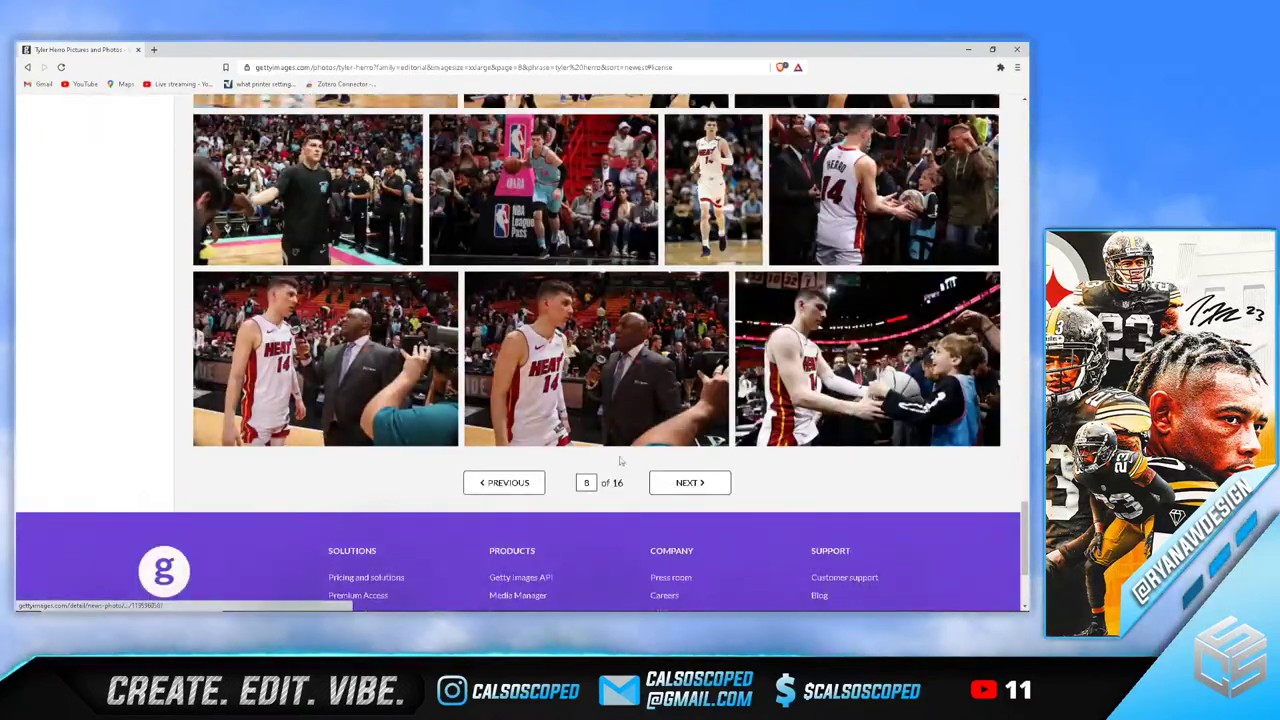
Browse the next results page and open the close-up photo of Herro holding the ball in a white Heat jersey
left_click(689, 482)
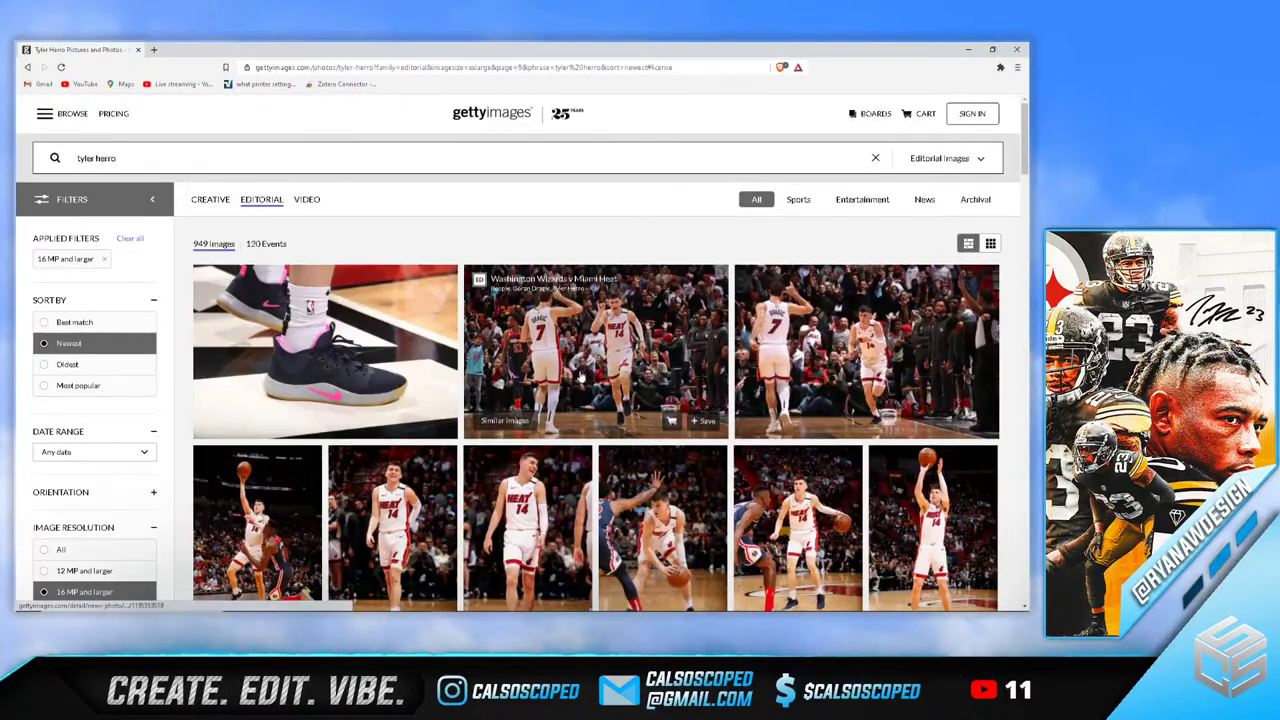
scroll(543, 343, "down", 2)
scroll(543, 343, "down", 8)
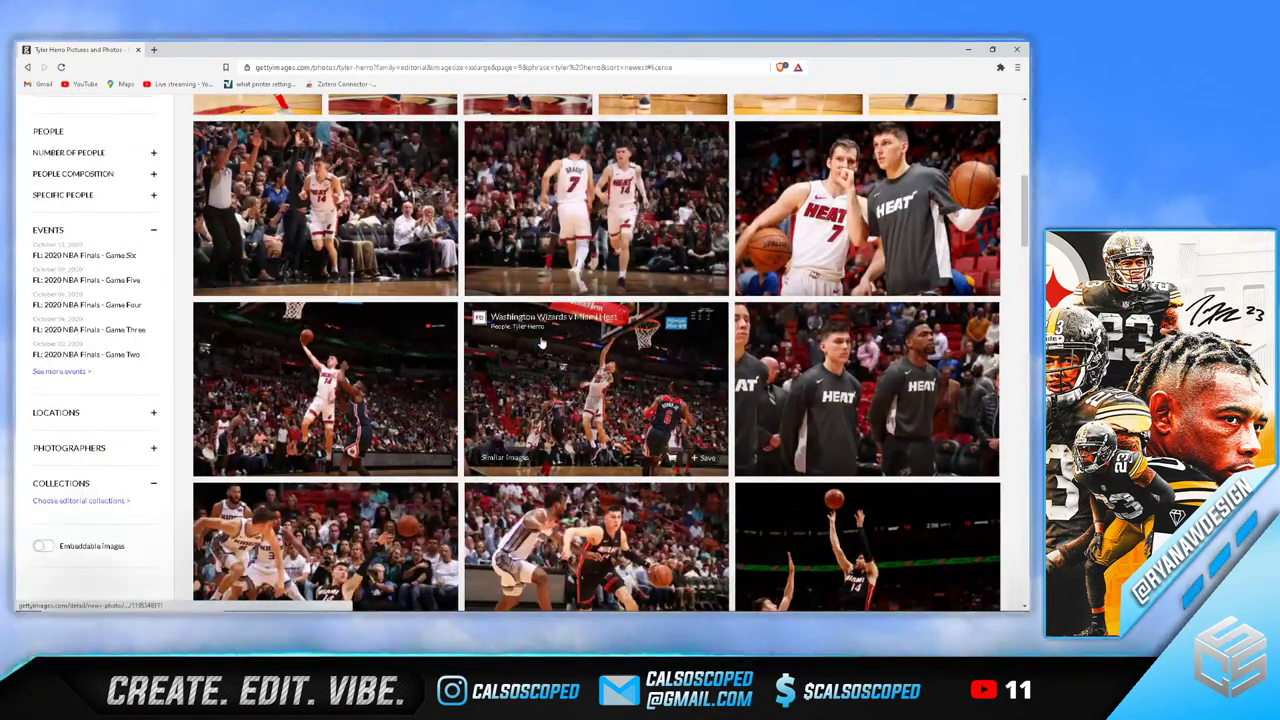
scroll(540, 343, "down", 8)
scroll(540, 343, "down", 9)
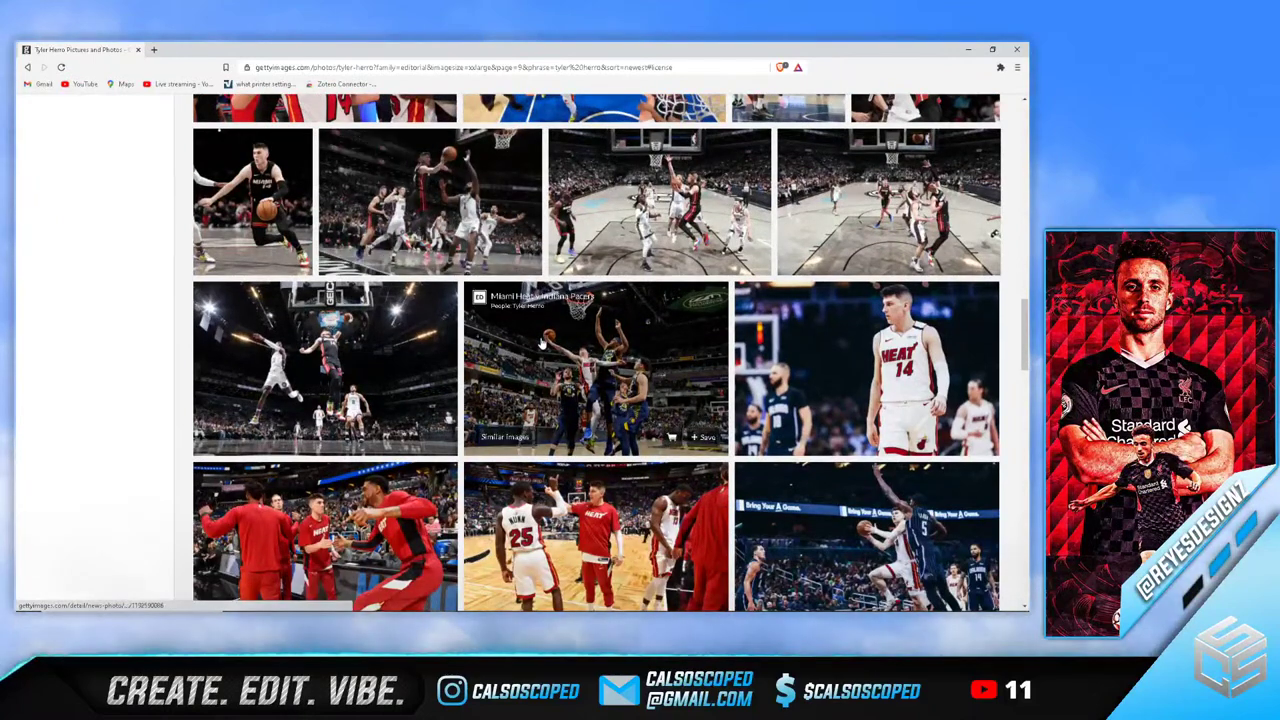
scroll(540, 343, "down", 3)
scroll(540, 343, "down", 3)
scroll(541, 343, "down", 2)
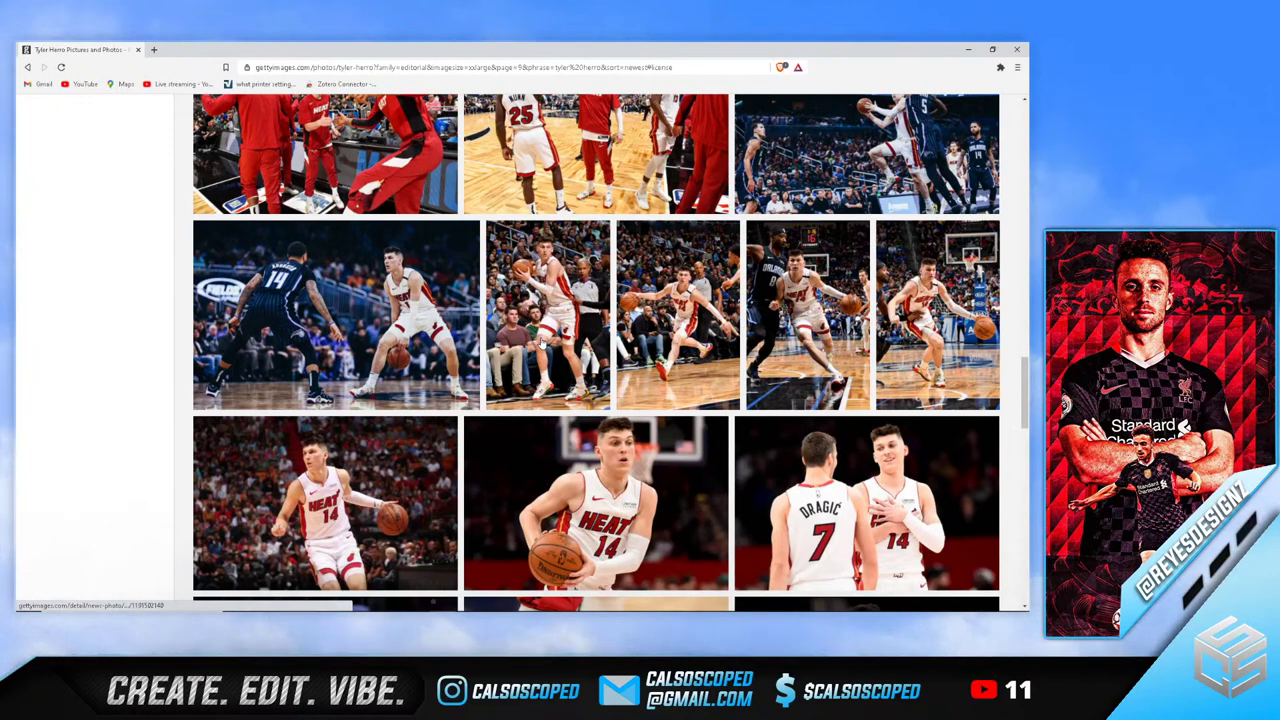
left_click(598, 490)
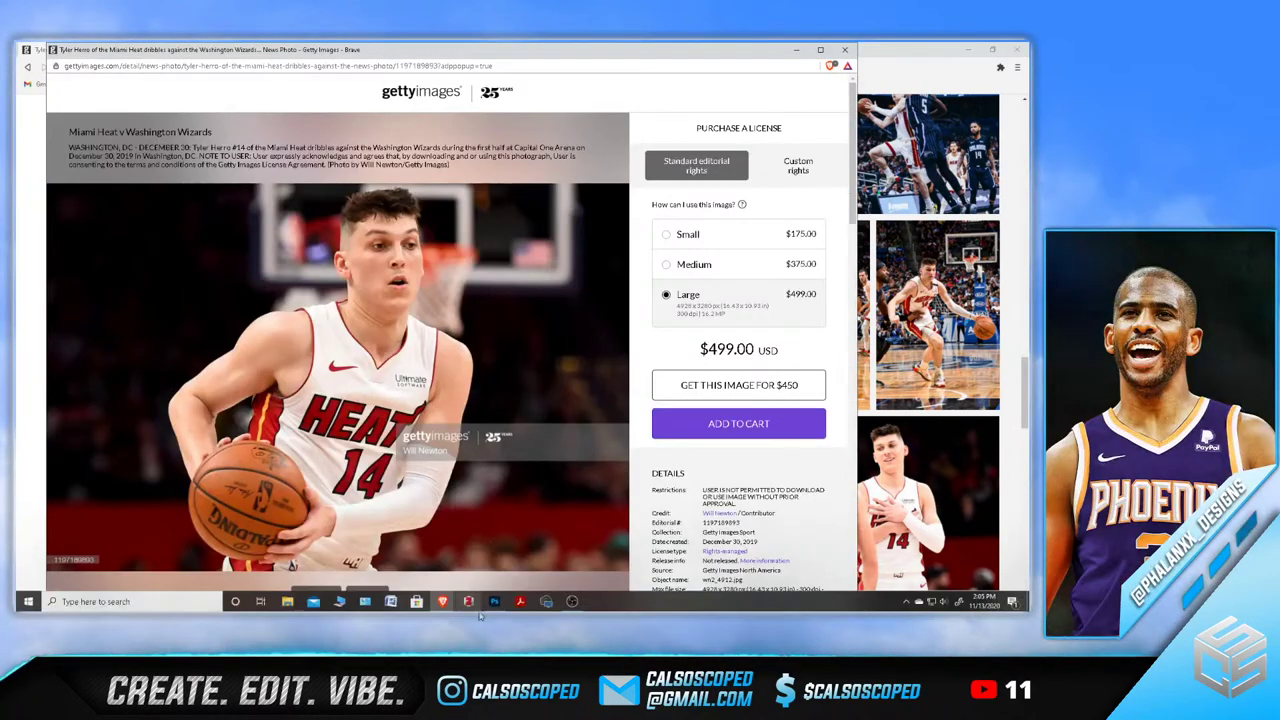
Compare the close-up photo with the jersey composite in Photoshop and open the Toronto Raptors v Miami Heat shot of Herro from the results
mouse_move(490, 605)
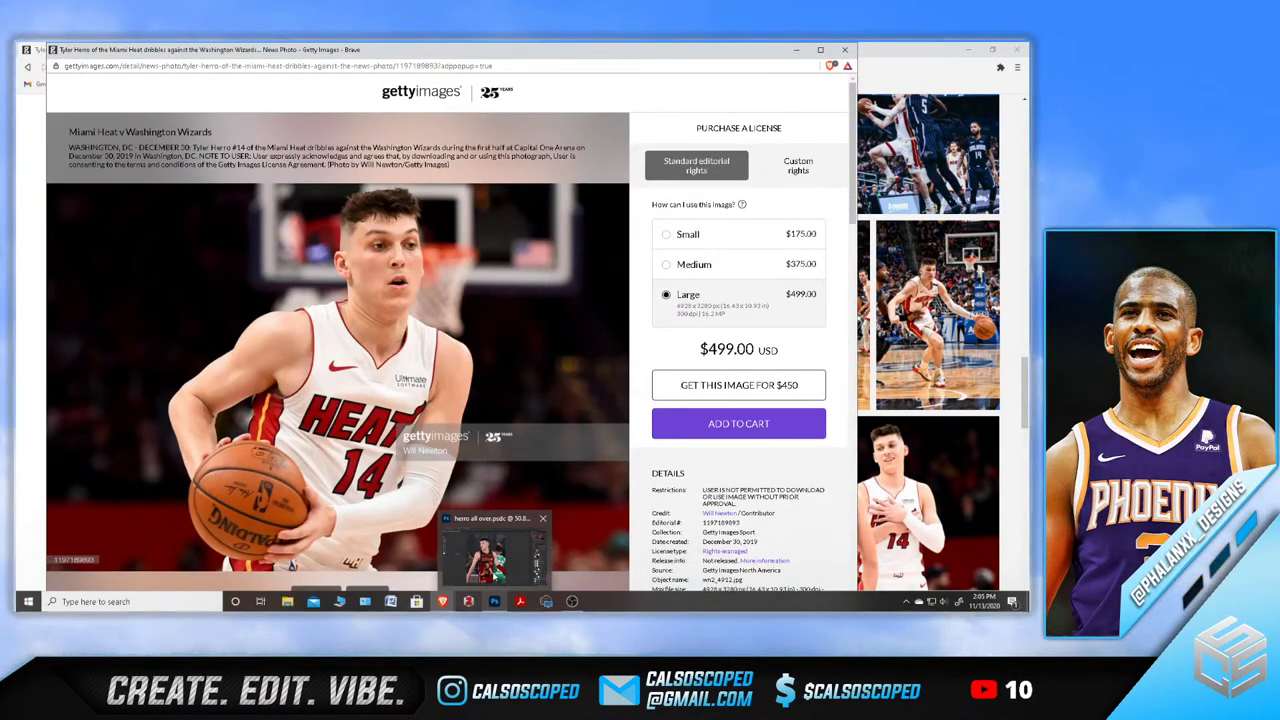
left_click(494, 577)
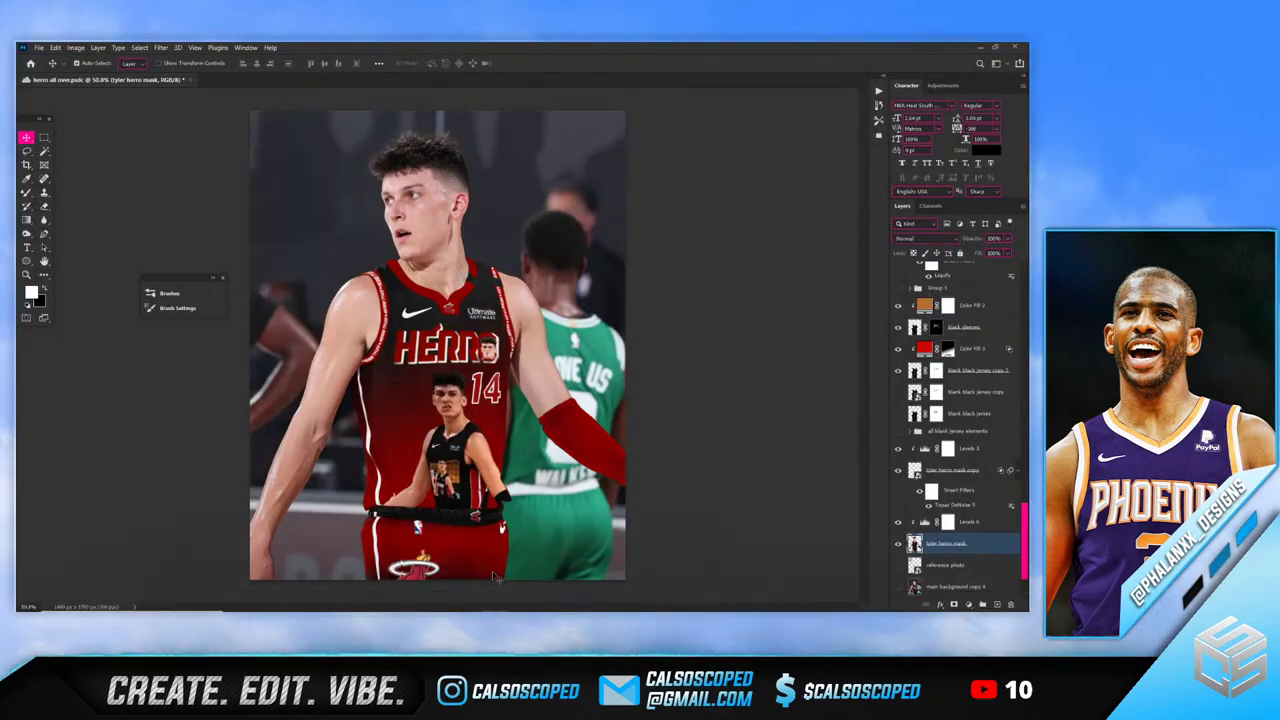
mouse_move(468, 601)
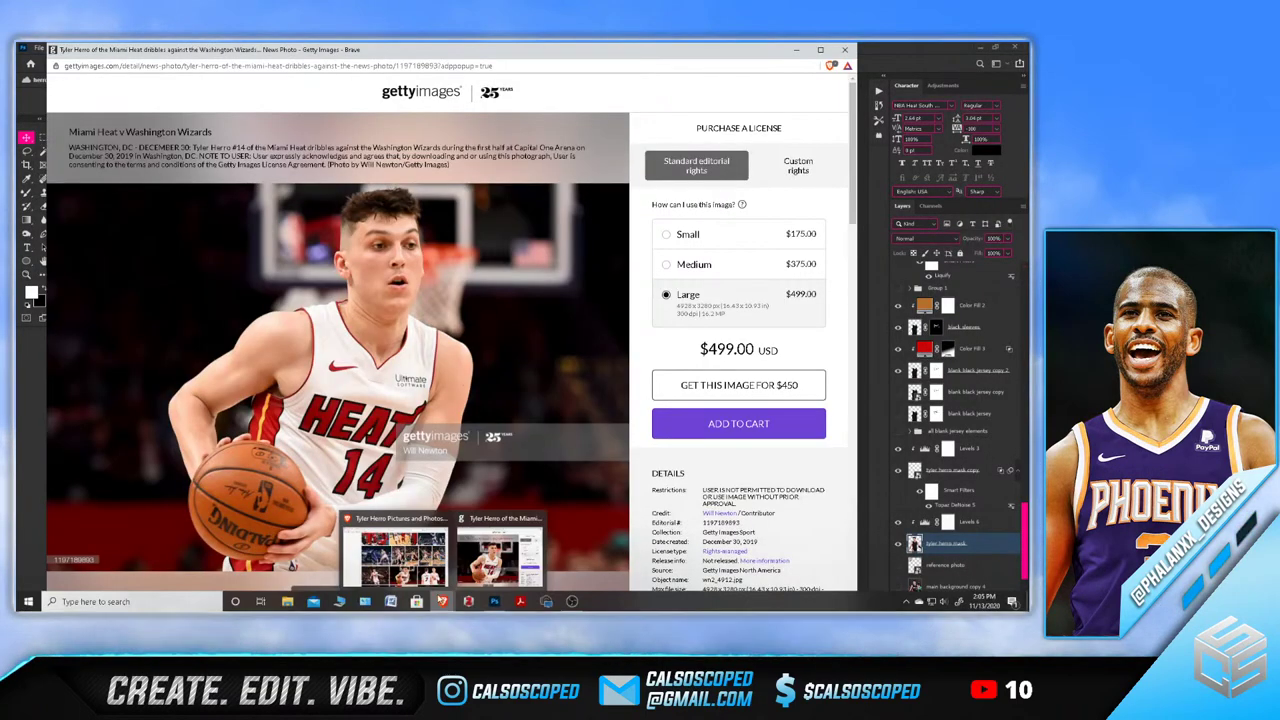
left_click(410, 545)
scroll(410, 545, "down", 3)
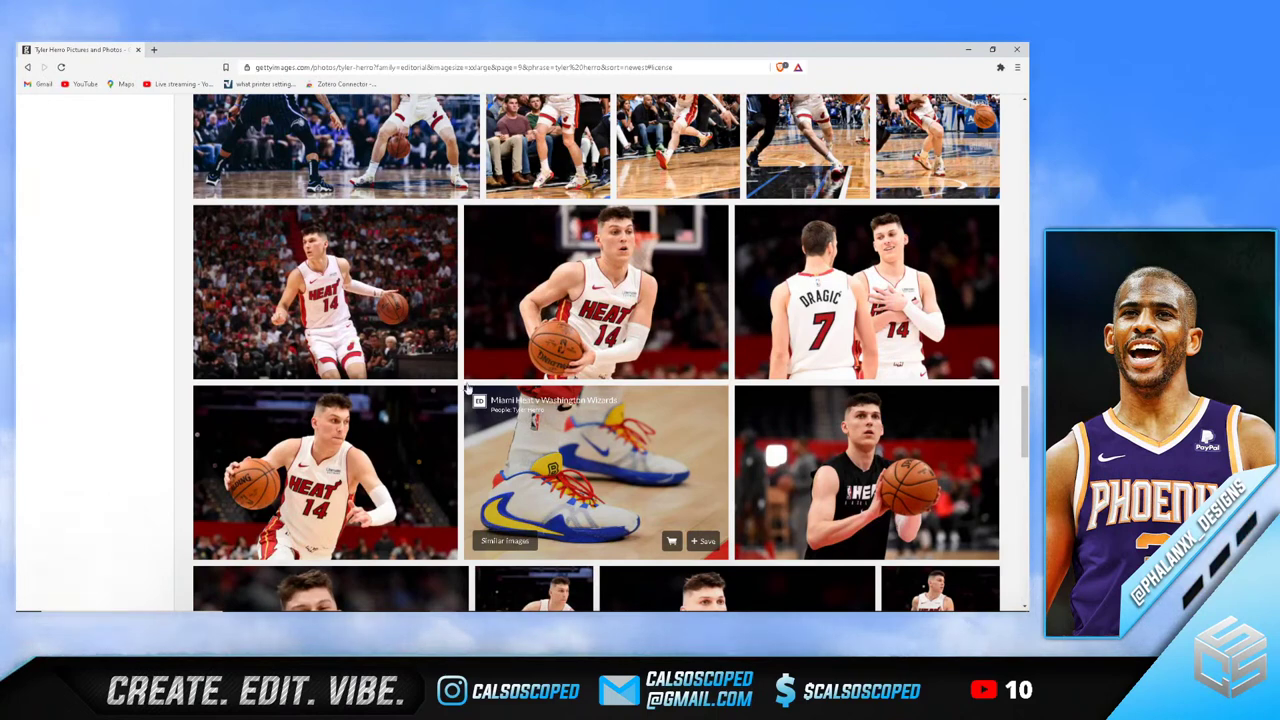
left_click(399, 306)
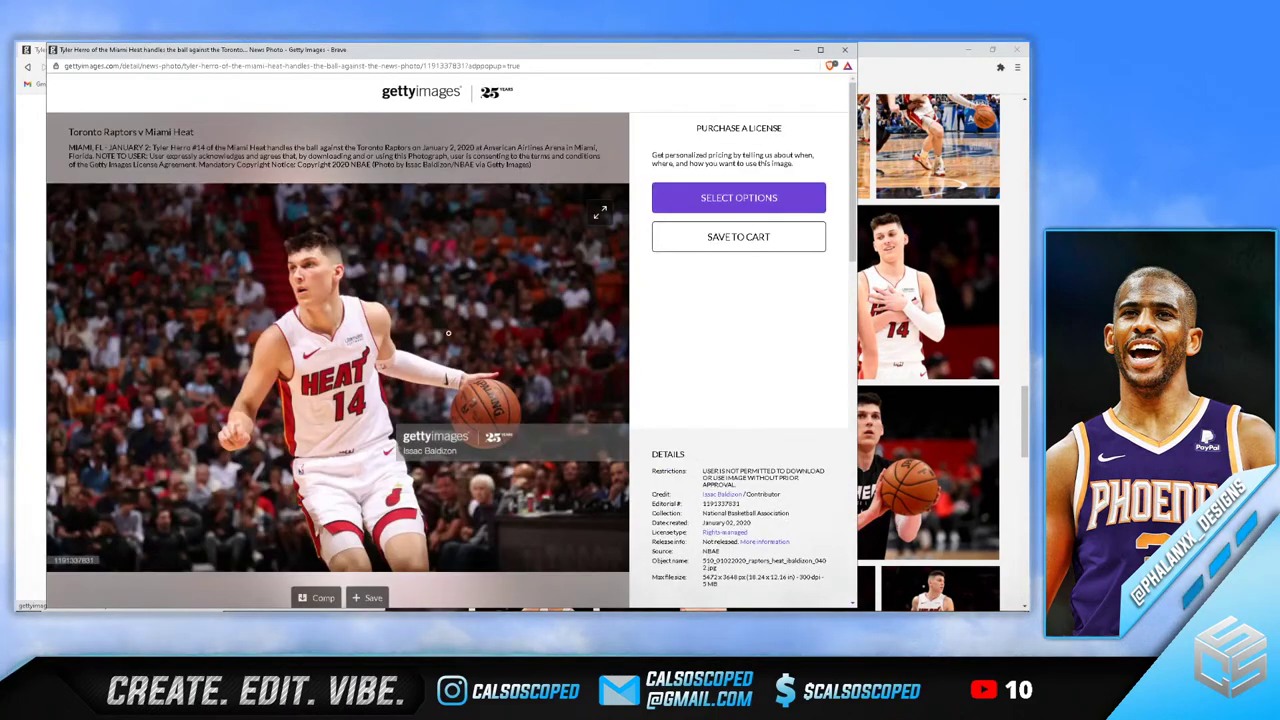
Check the Toronto Raptors v Miami Heat photo against the jersey composite in Photoshop and return to the photo's window
mouse_move(442, 601)
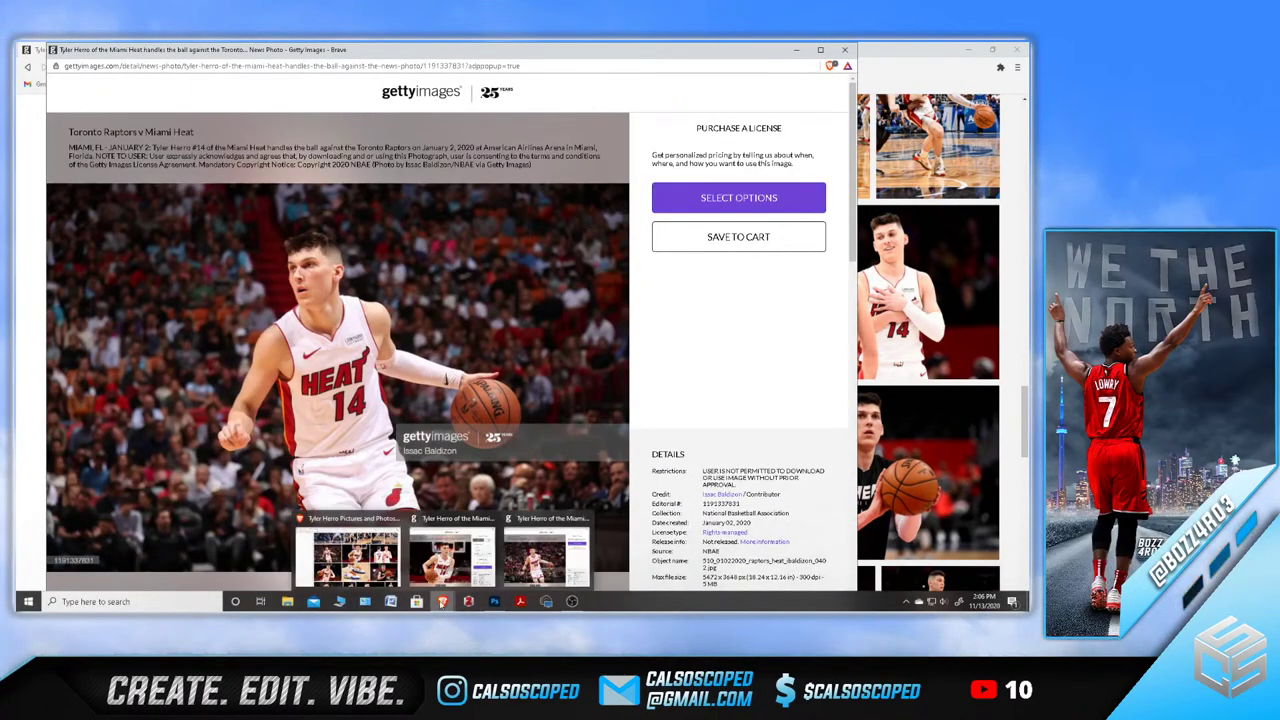
mouse_move(493, 601)
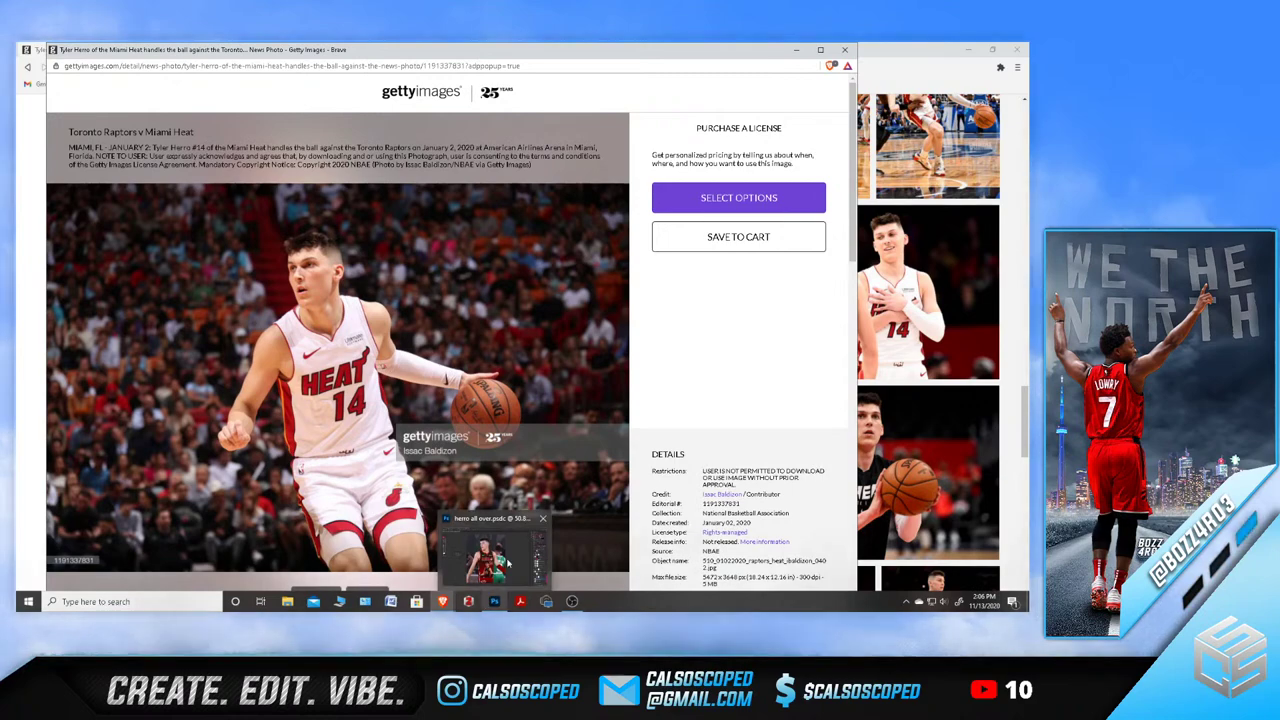
left_click(490, 560)
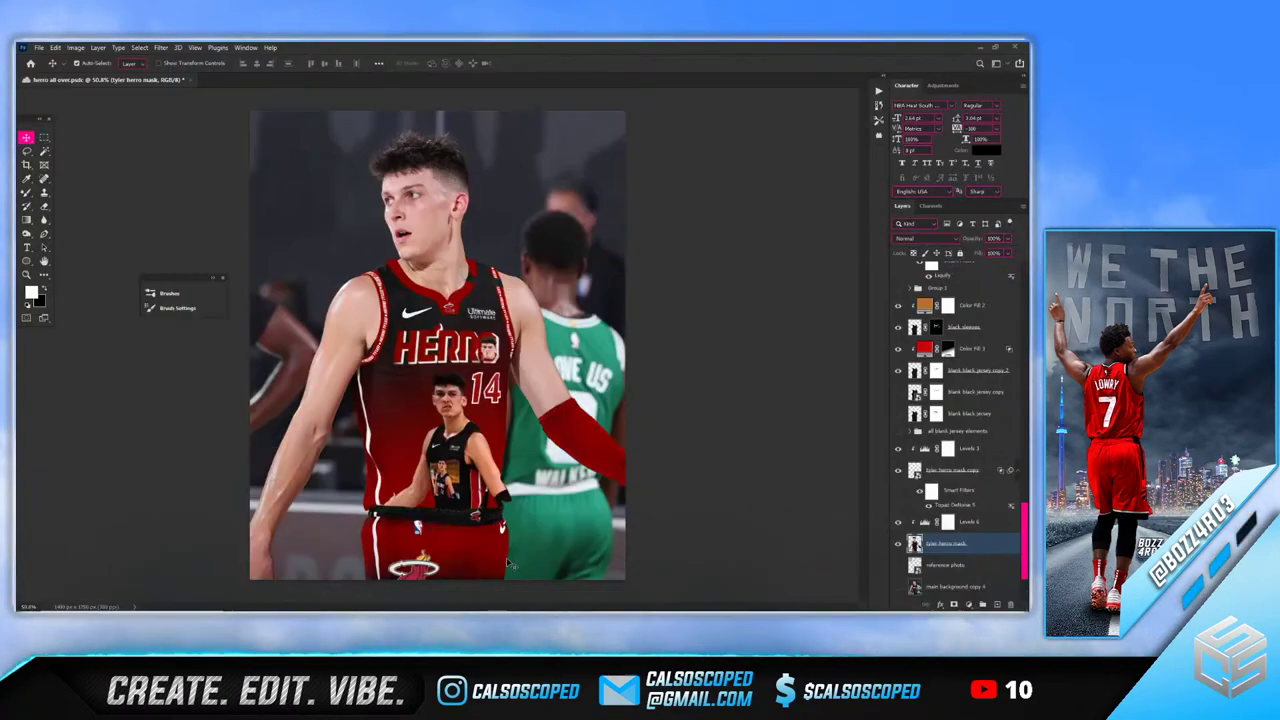
mouse_move(493, 610)
mouse_move(453, 600)
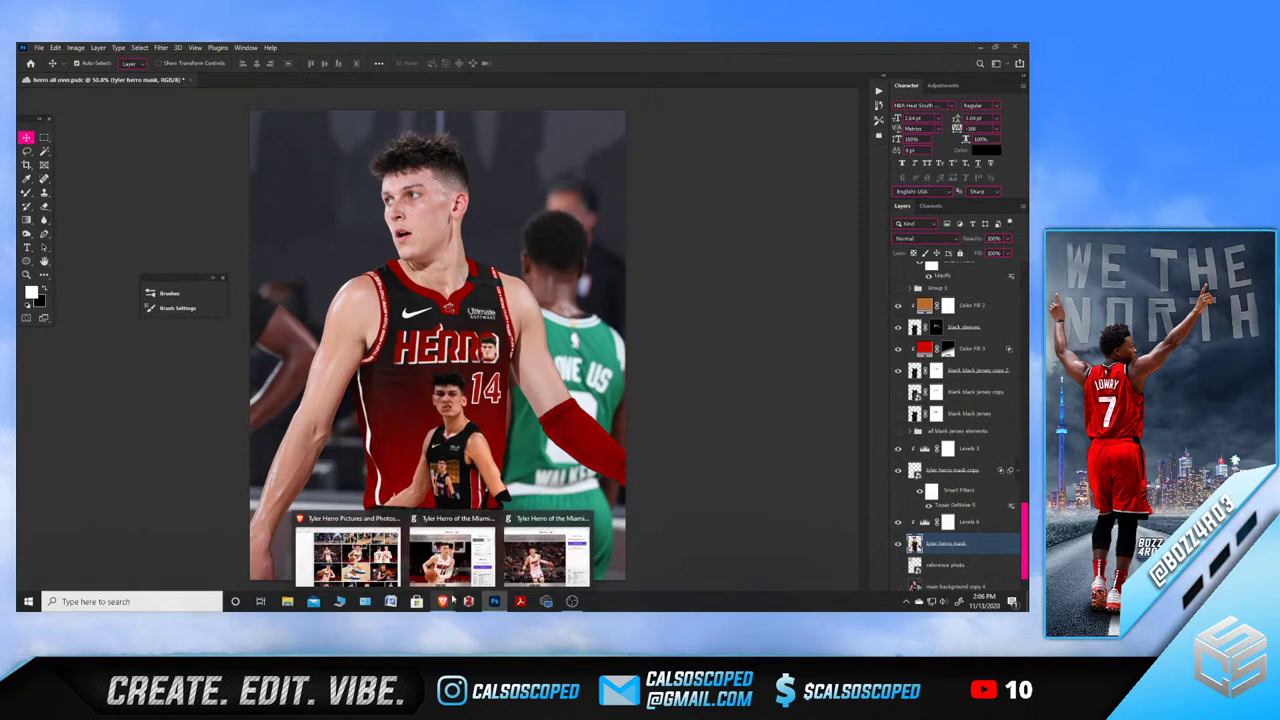
left_click(224, 410)
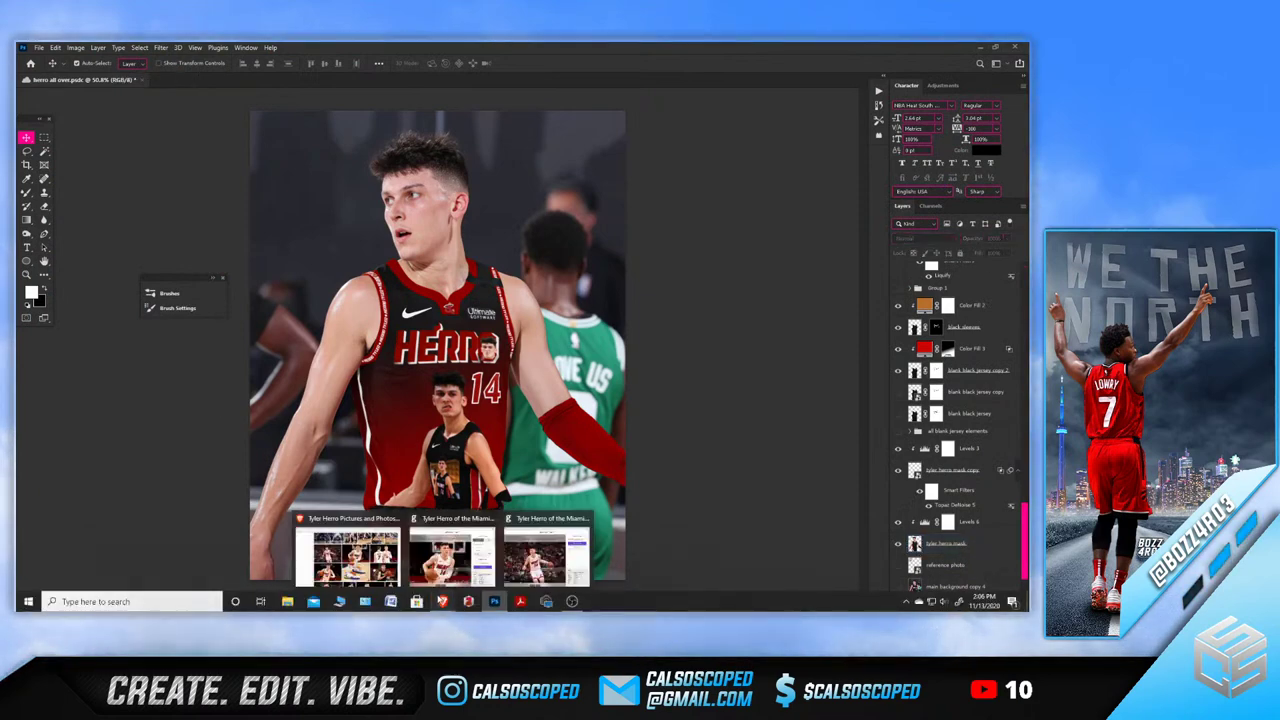
left_click(521, 543)
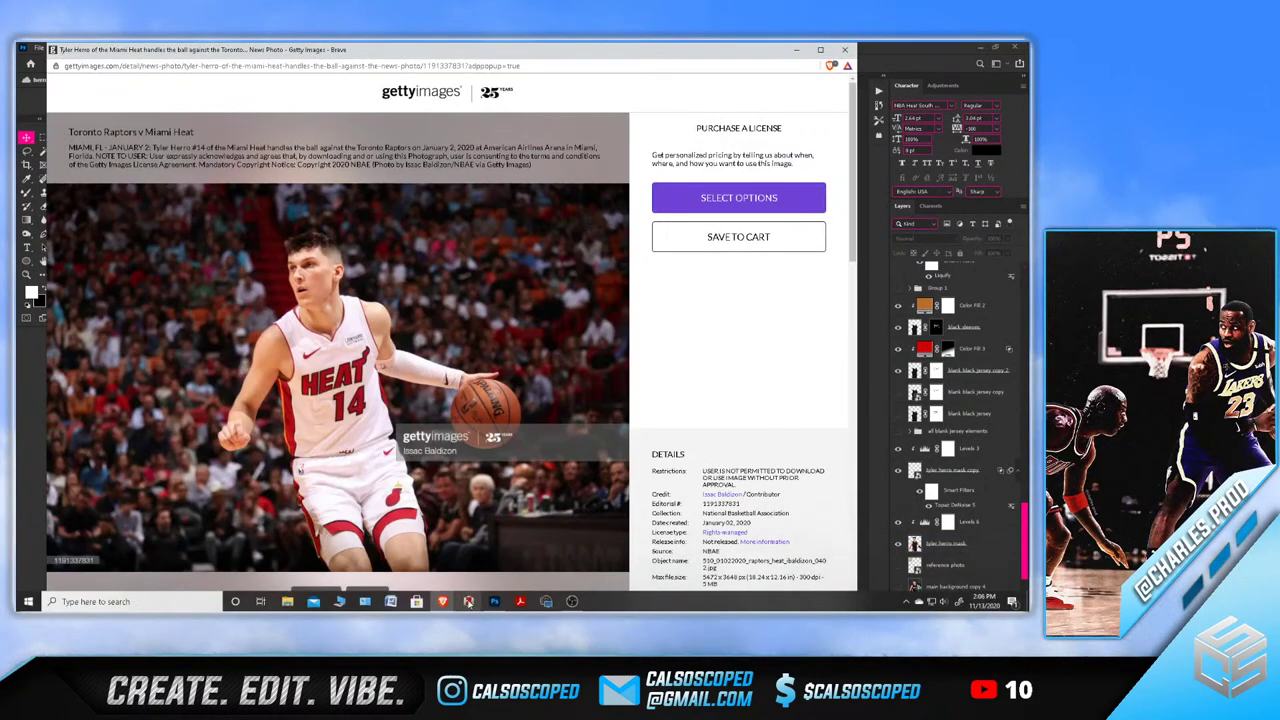
Look through the rest of results page 9 and the photos on page 10 for other suitable Herro shots
mouse_move(442, 601)
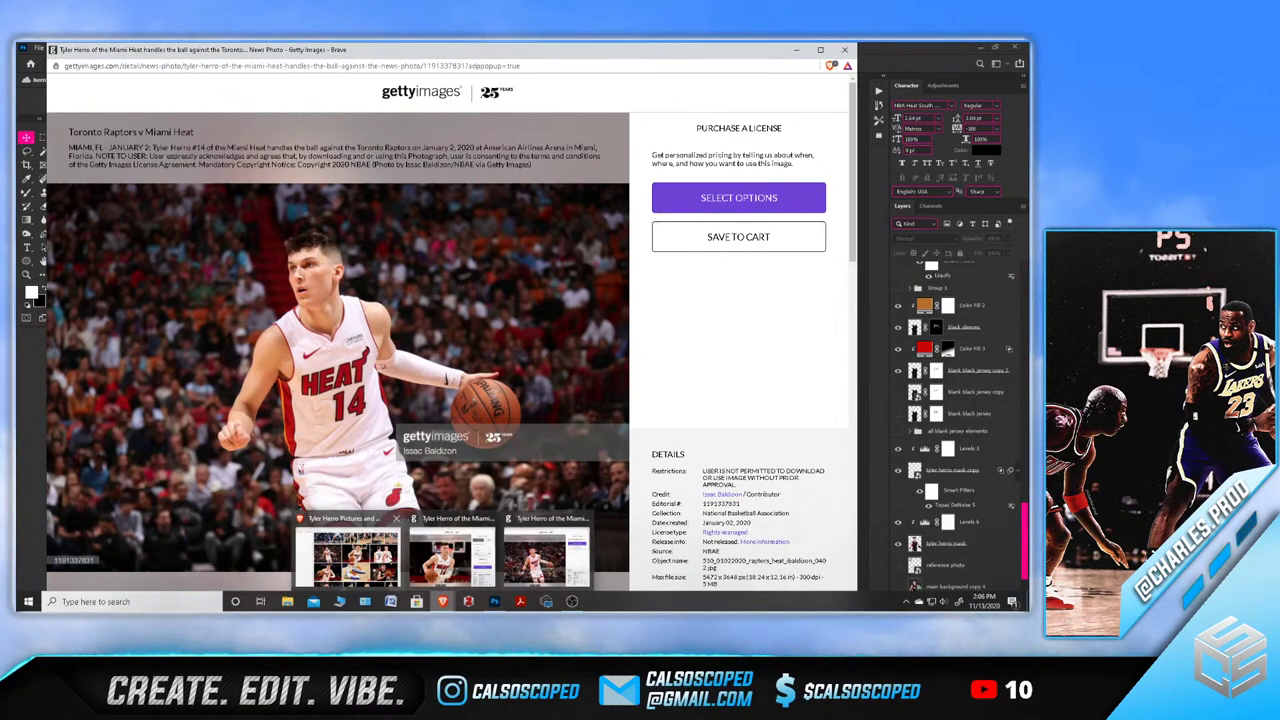
left_click(355, 553)
scroll(418, 413, "down", 1)
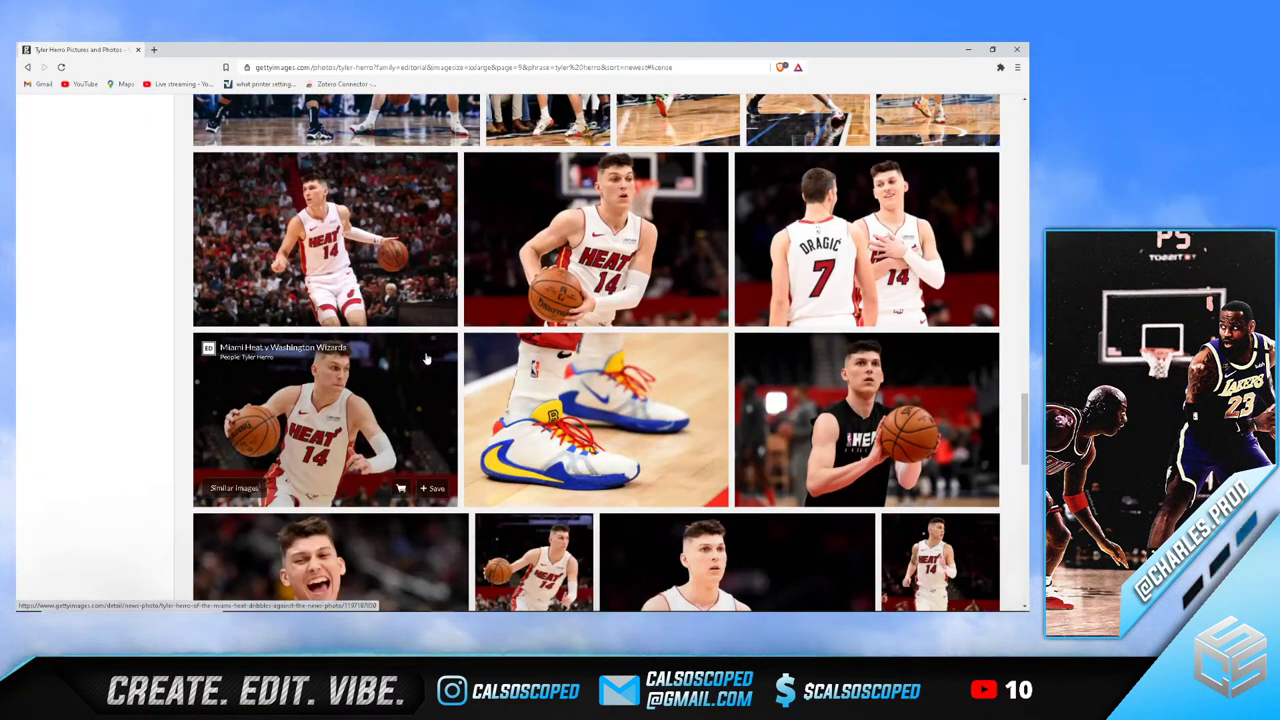
scroll(425, 358, "down", 10)
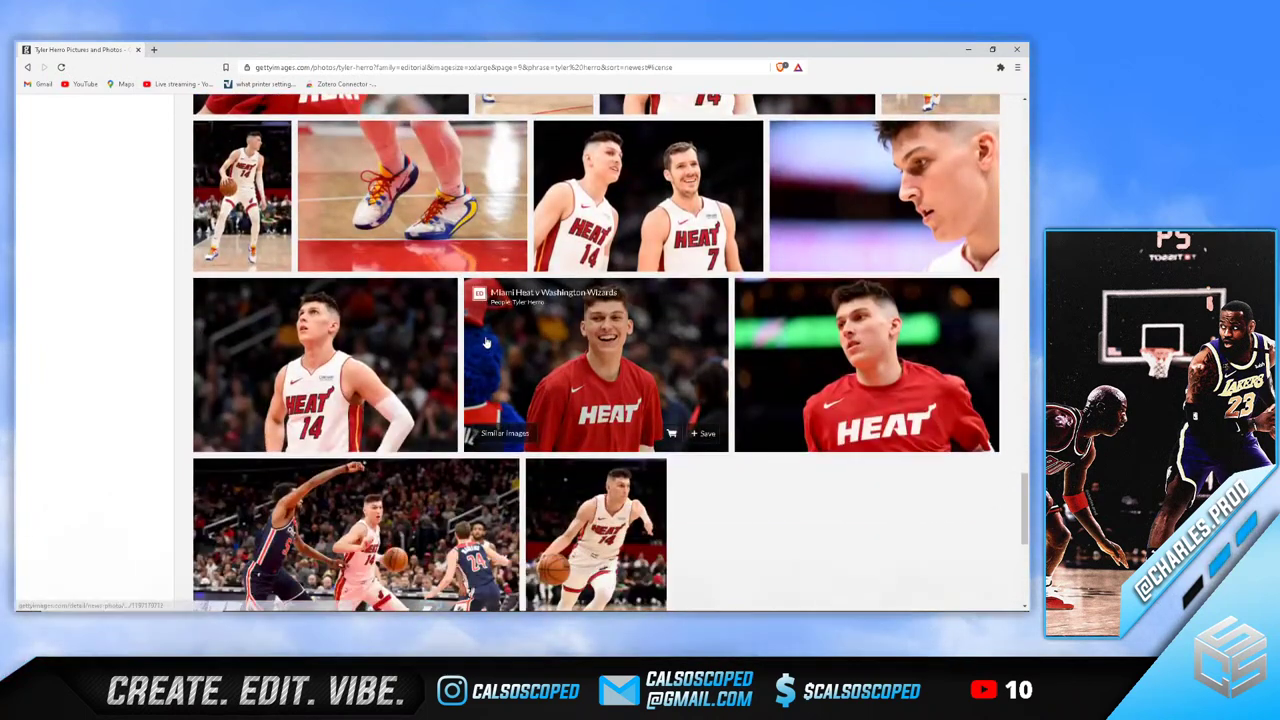
scroll(486, 343, "down", 5)
left_click(672, 501)
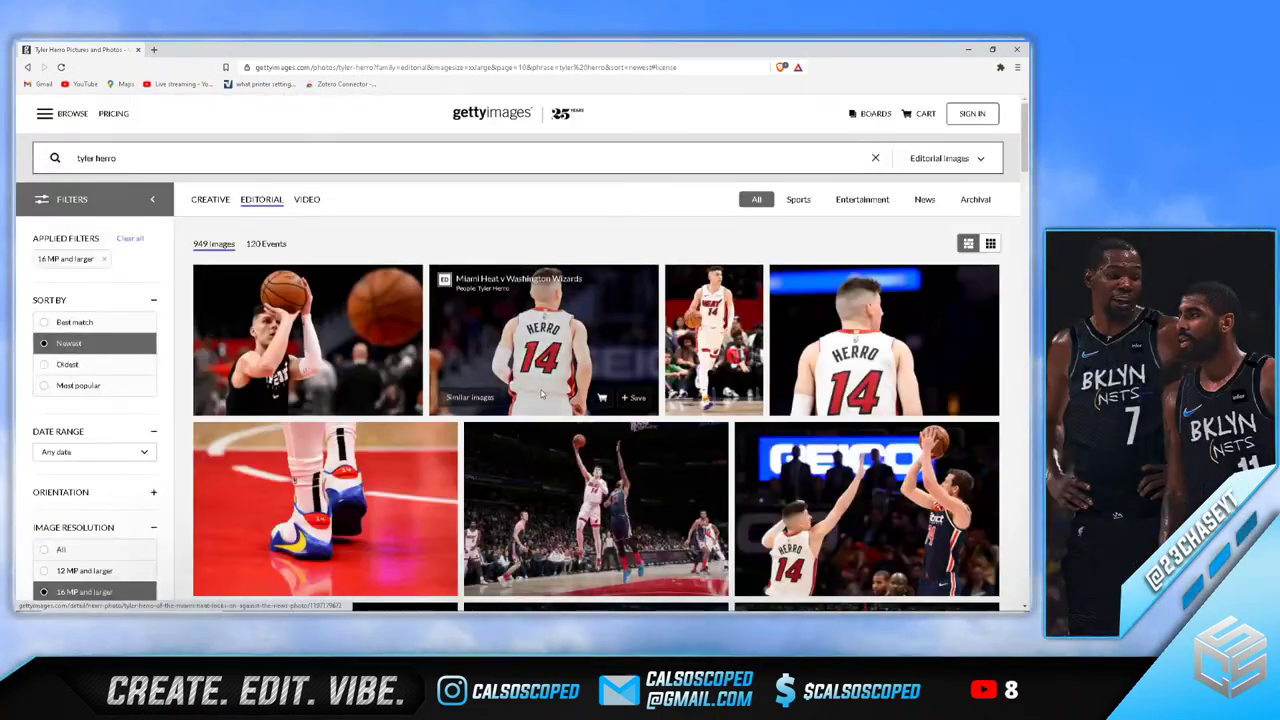
scroll(541, 393, "down", 5)
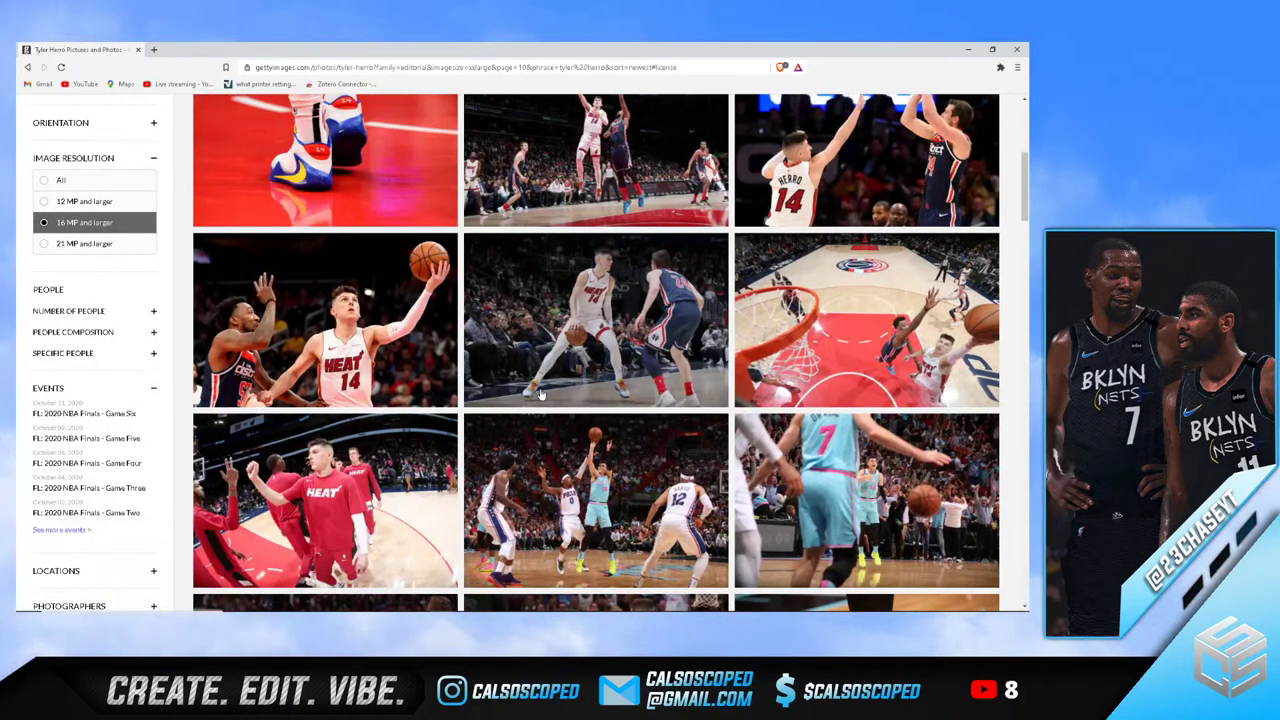
scroll(540, 393, "down", 3)
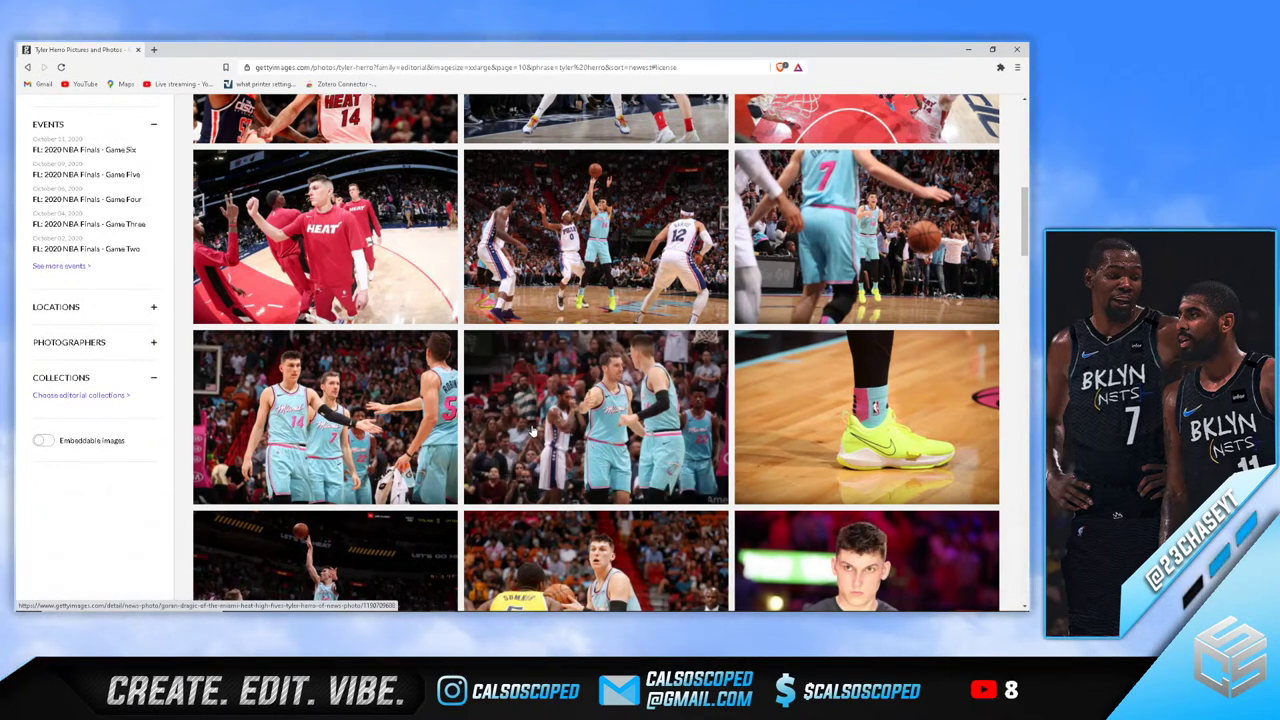
mouse_move(532, 434)
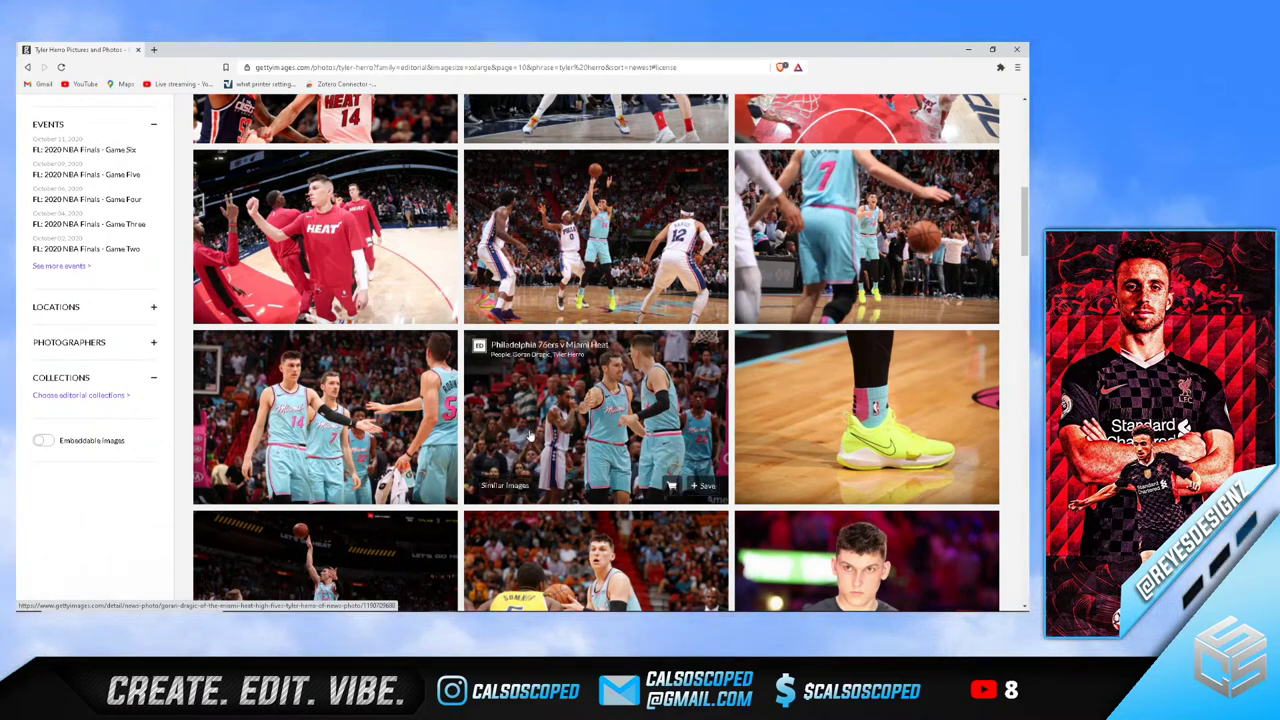
scroll(530, 435, "down", 4)
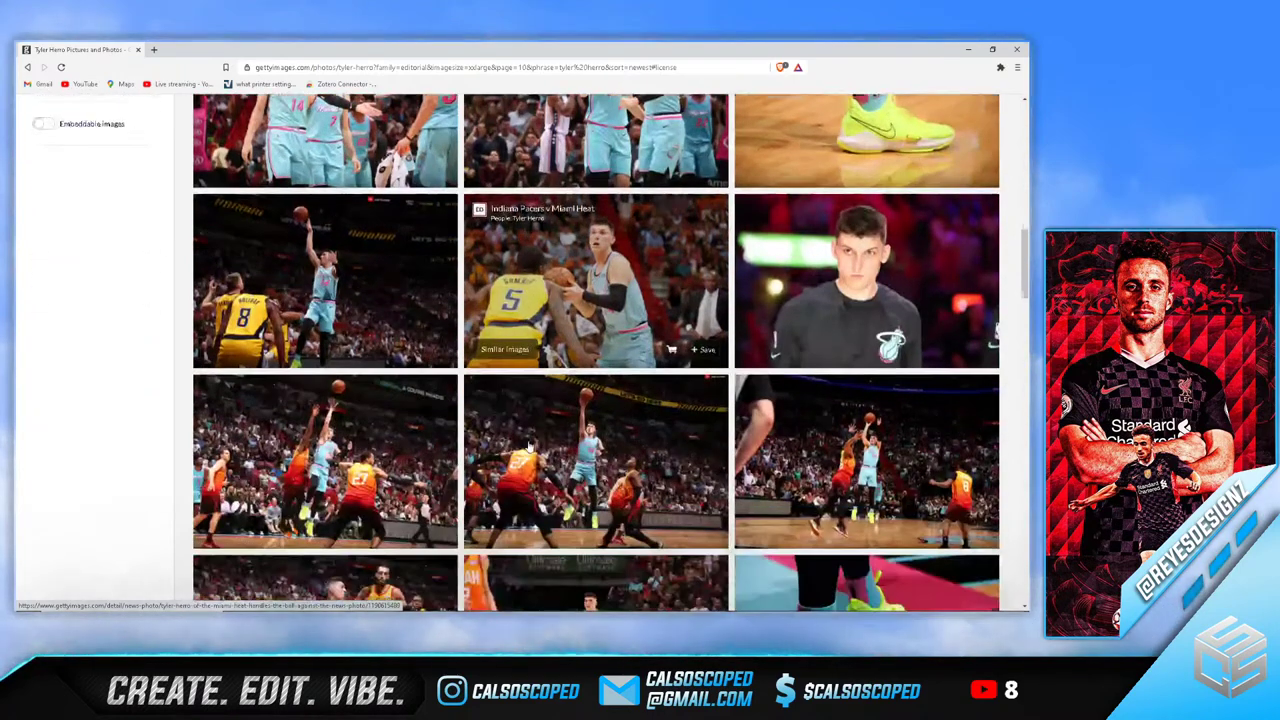
scroll(527, 443, "down", 10)
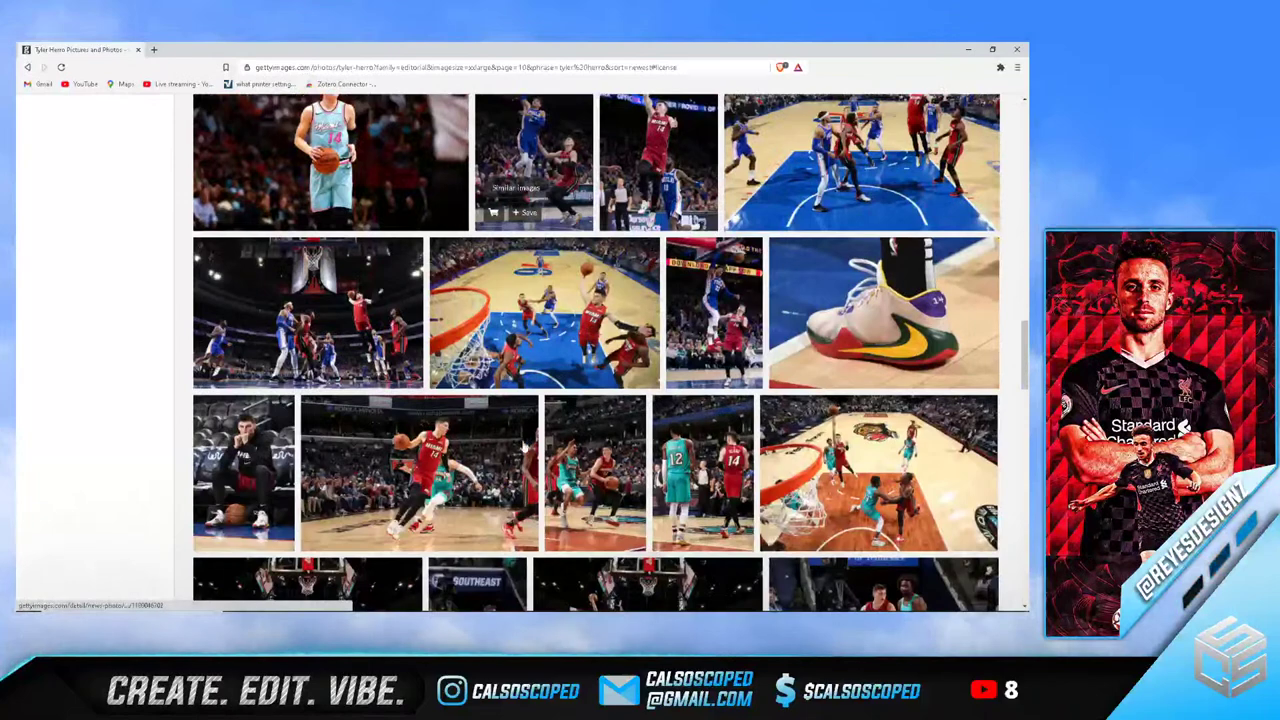
Copy the web address of the Toronto Raptors v Miami Heat photo of Herro and close its pop-up window
left_click(524, 447)
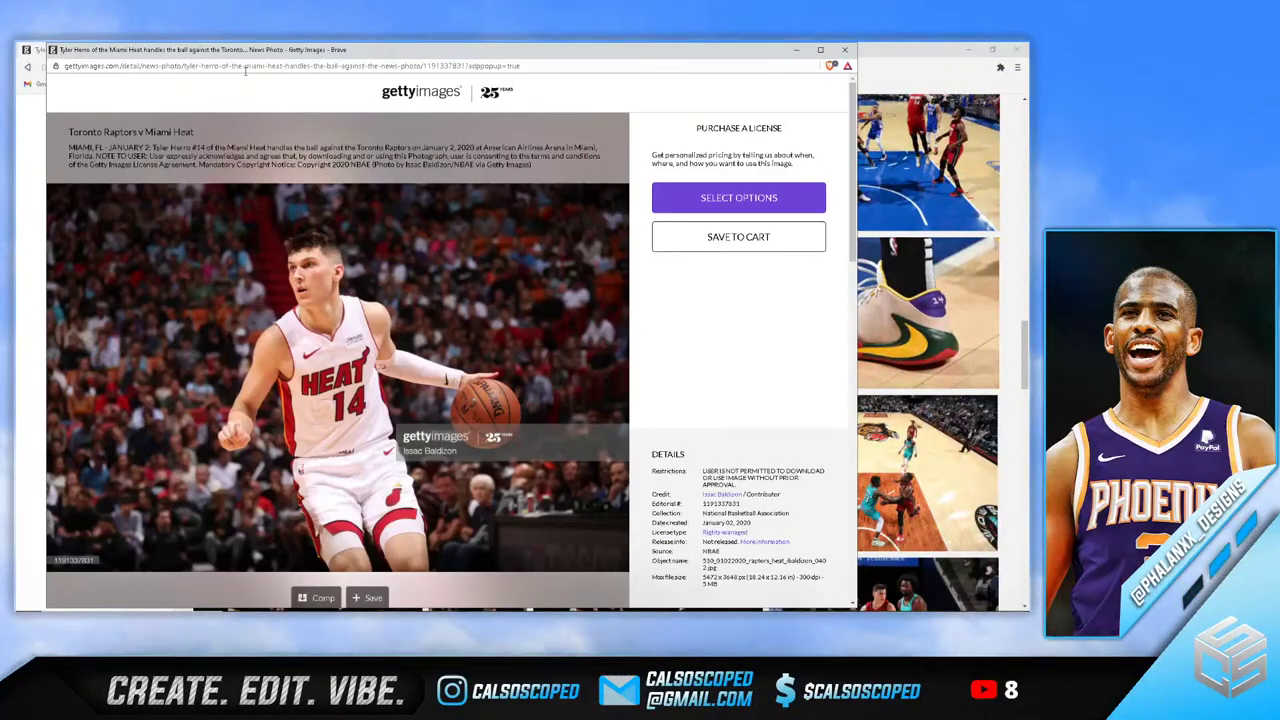
left_click(245, 70)
right_click(245, 70)
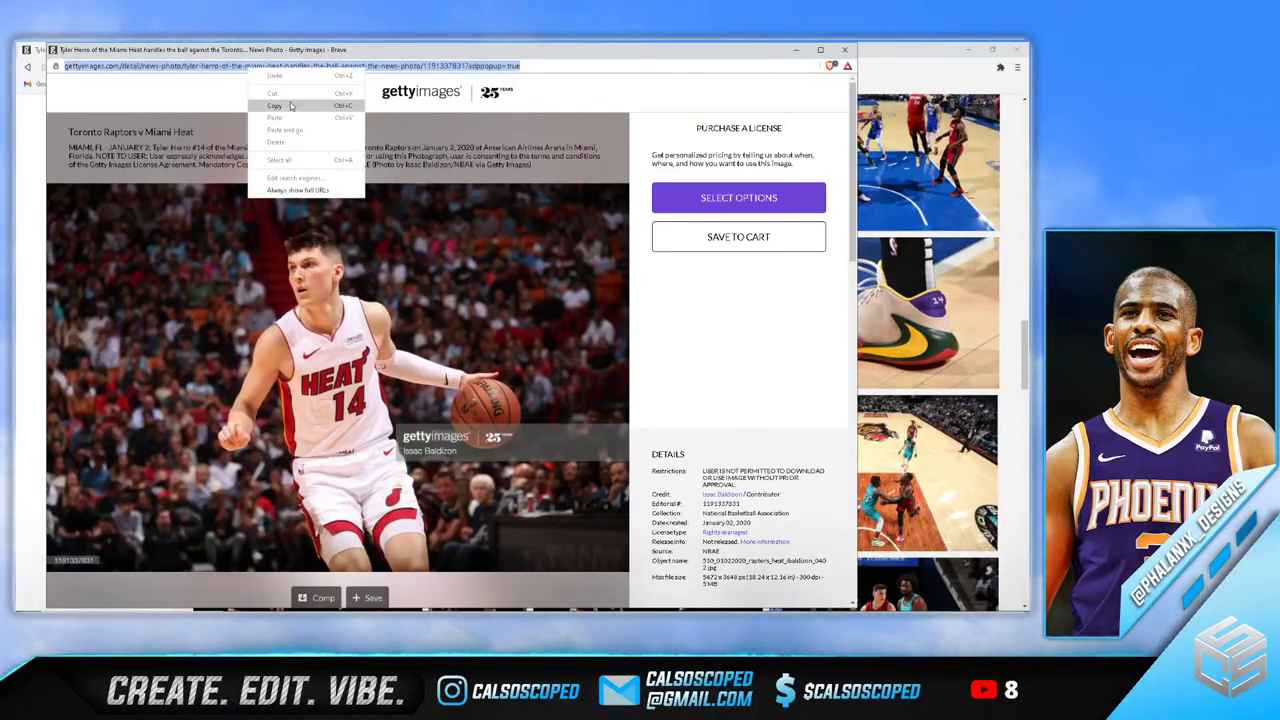
left_click(290, 105)
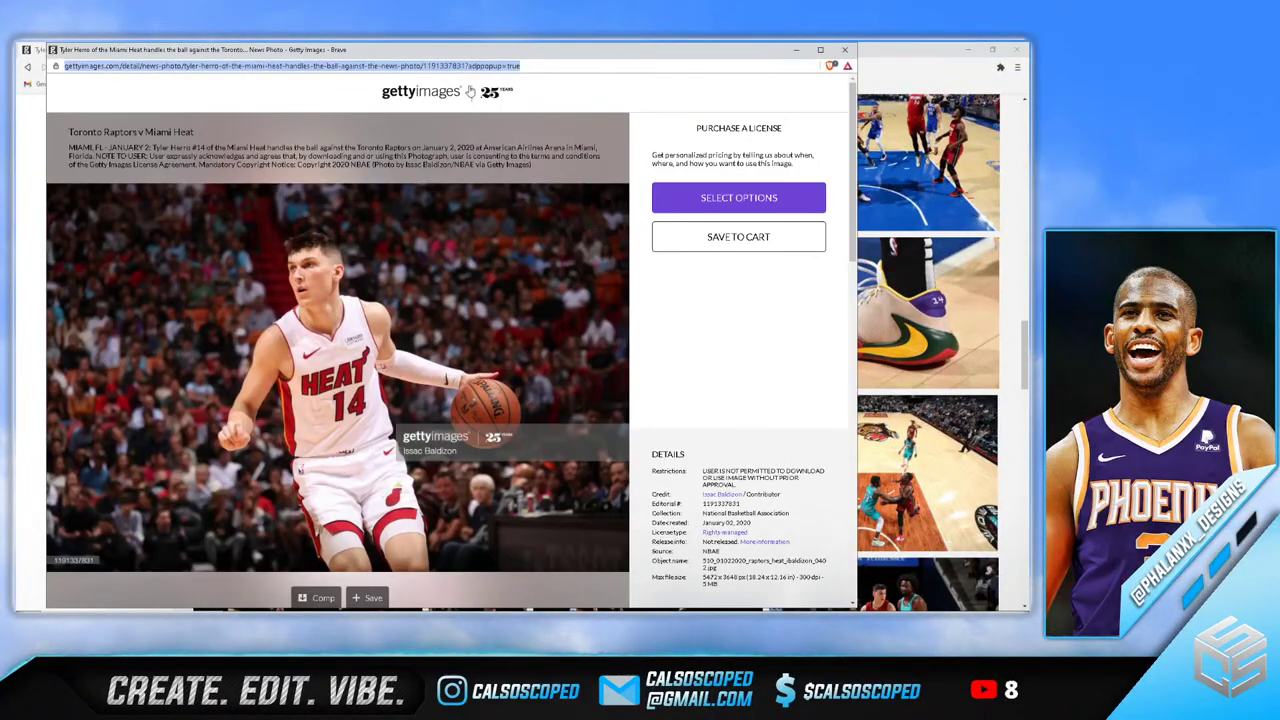
left_click(845, 50)
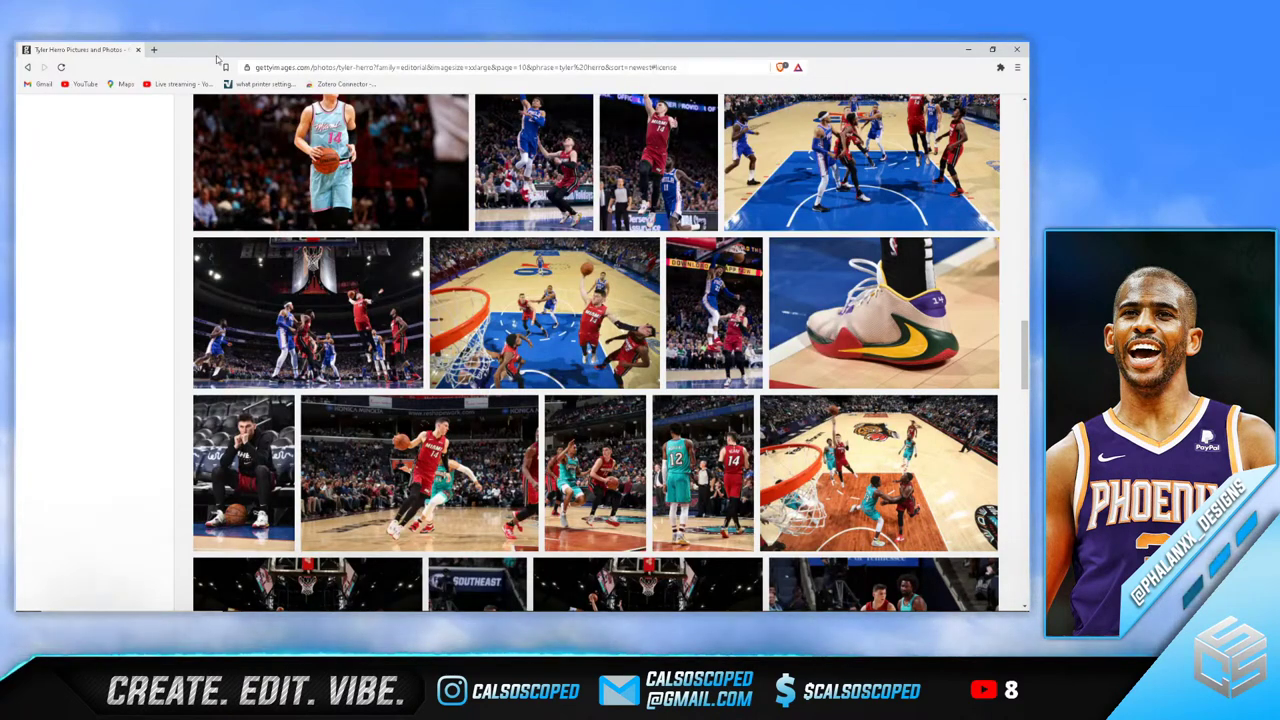
Open downloader.la in a new browser tab and go to its Getty Images downloader
key("ctrl+t")
type("downloader.la")
key("Return")
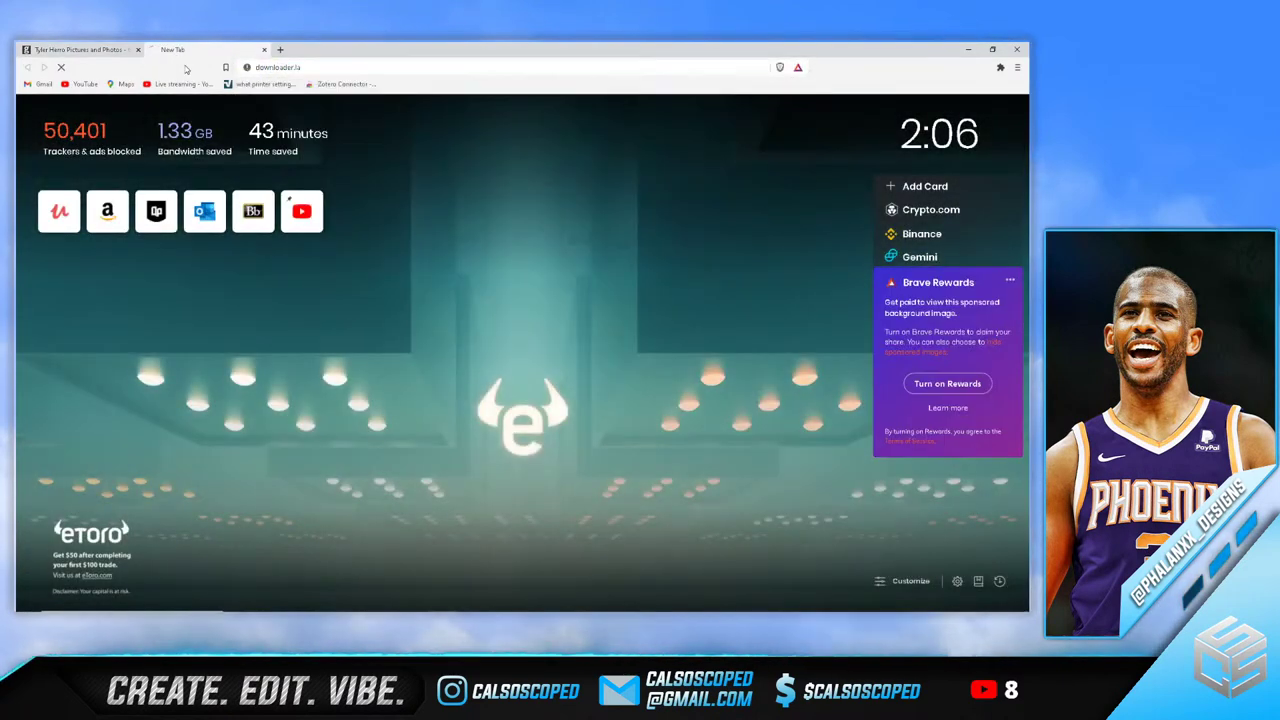
scroll(500, 350, "down", 4)
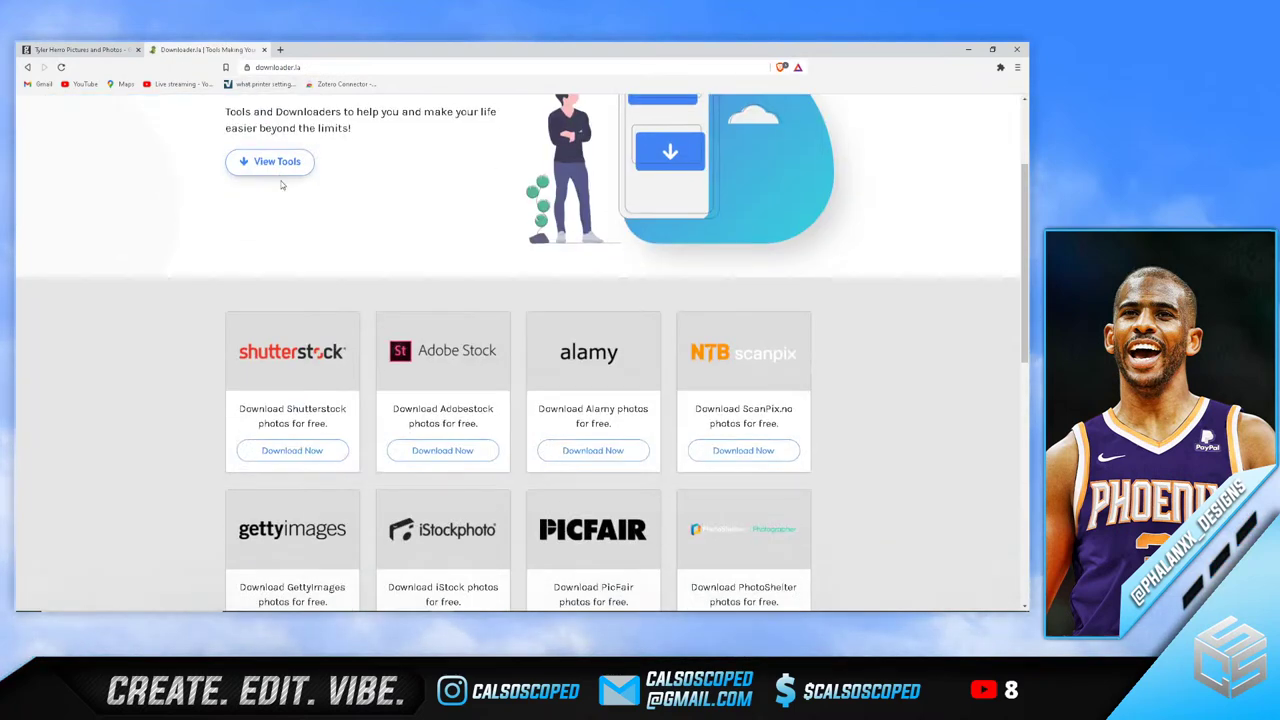
left_click(291, 416)
Submit the copied Getty Images photo link to the downloader and open the generated download
left_click(389, 310)
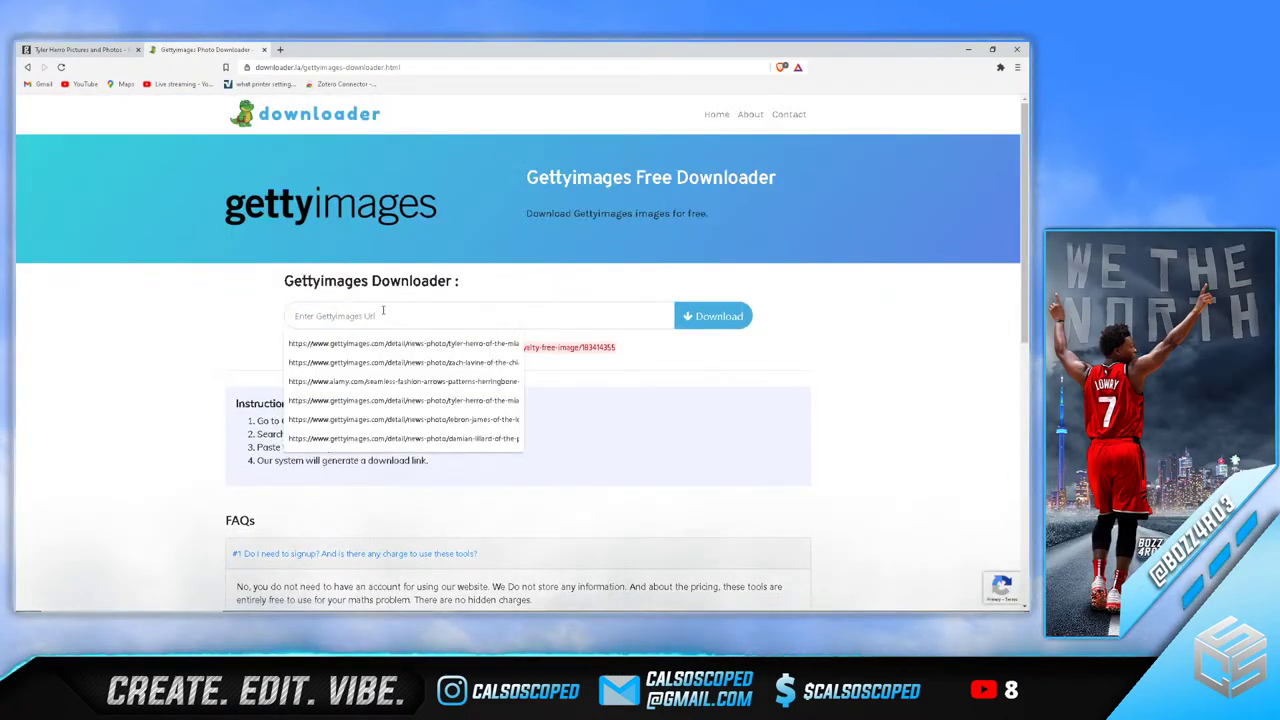
key("ctrl+v")
left_click(690, 315)
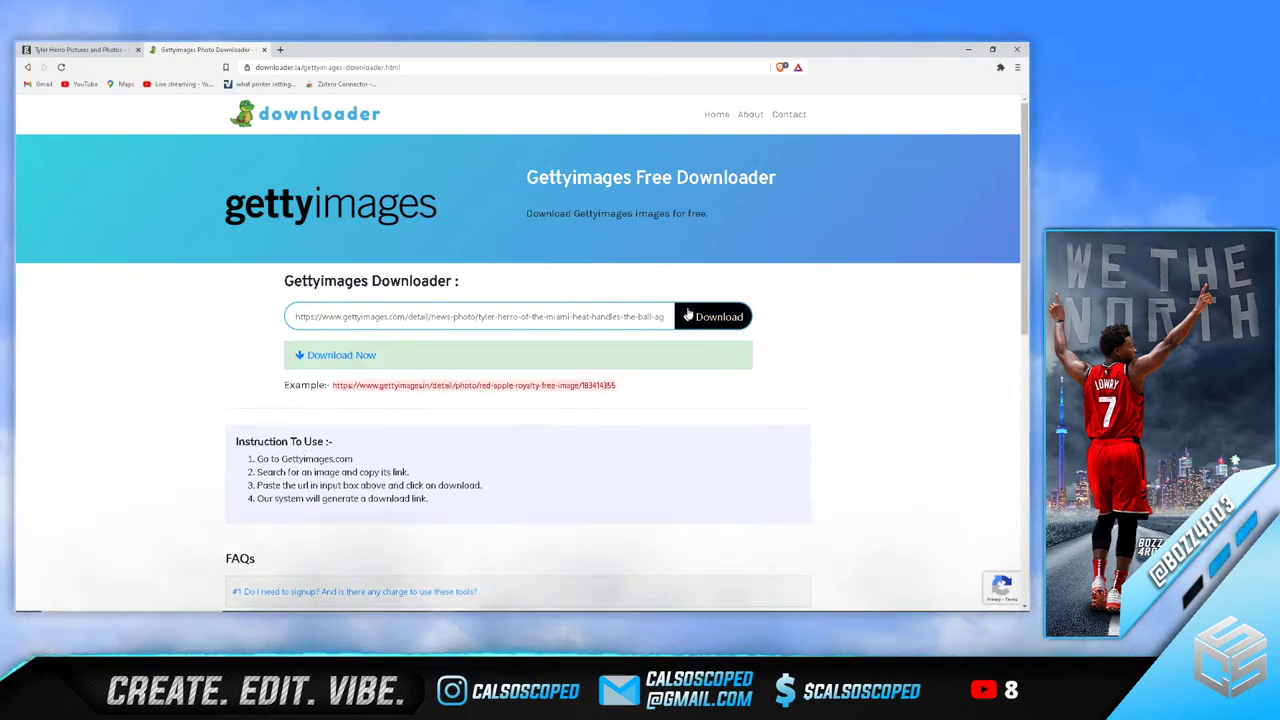
left_click(340, 355)
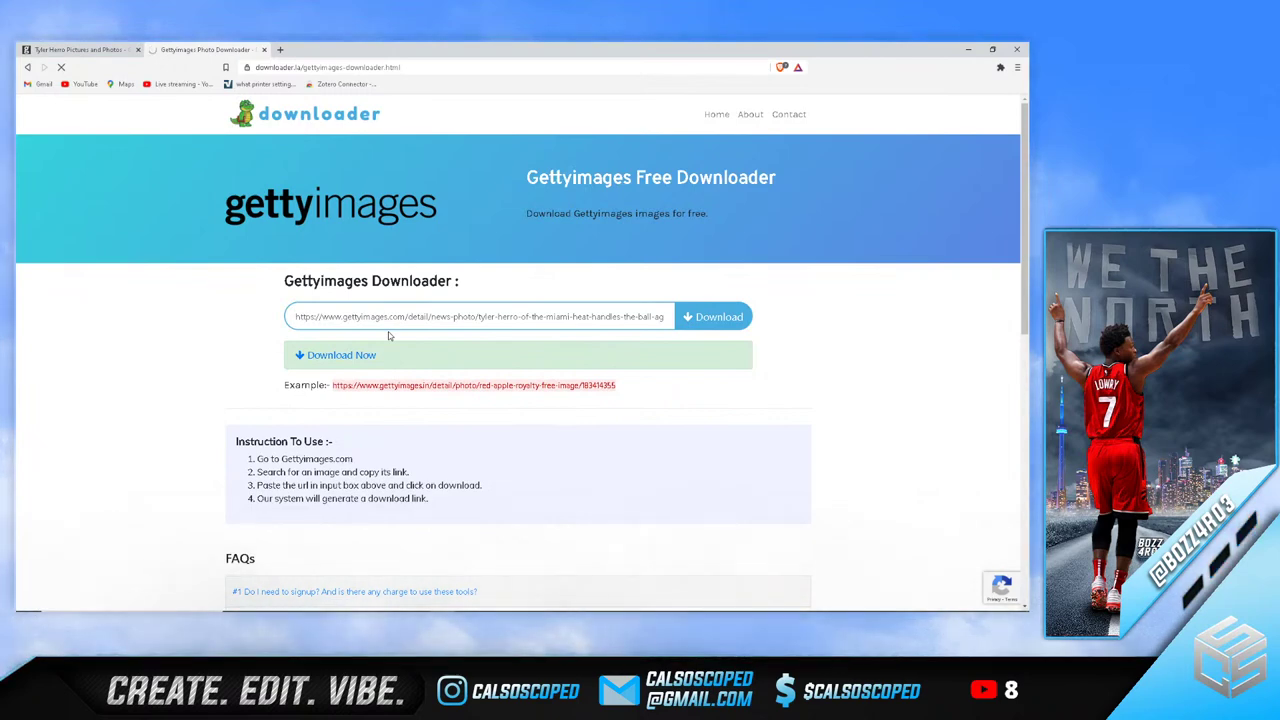
Save the full-size photo as "tyler herro background" in the tyler herro own jersey folder and close the downloader tab
right_click(467, 345)
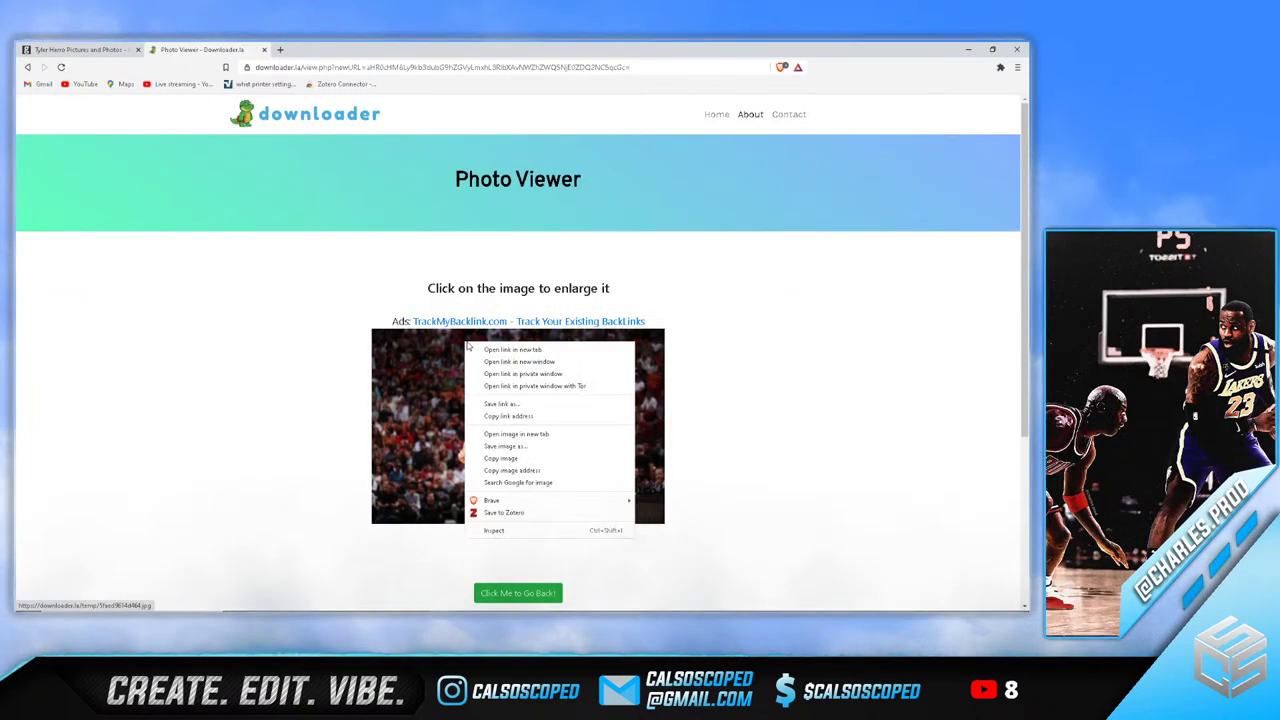
left_click(506, 446)
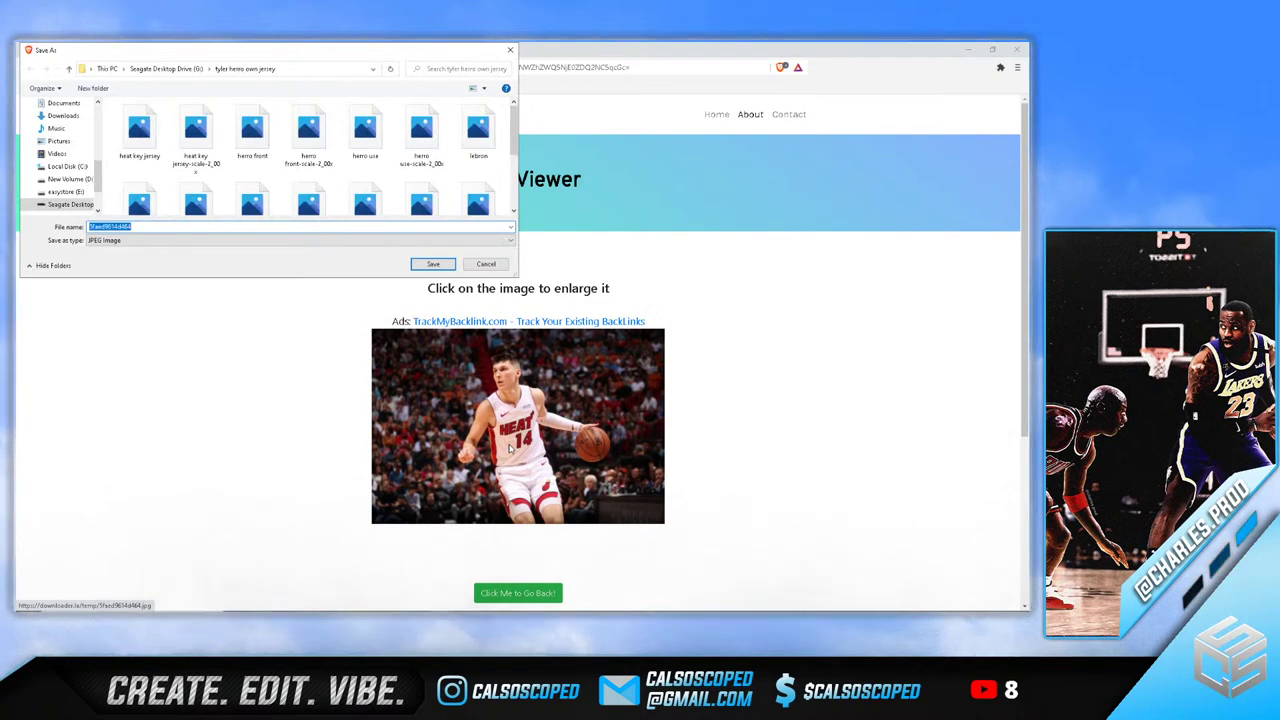
type("tyler herro")
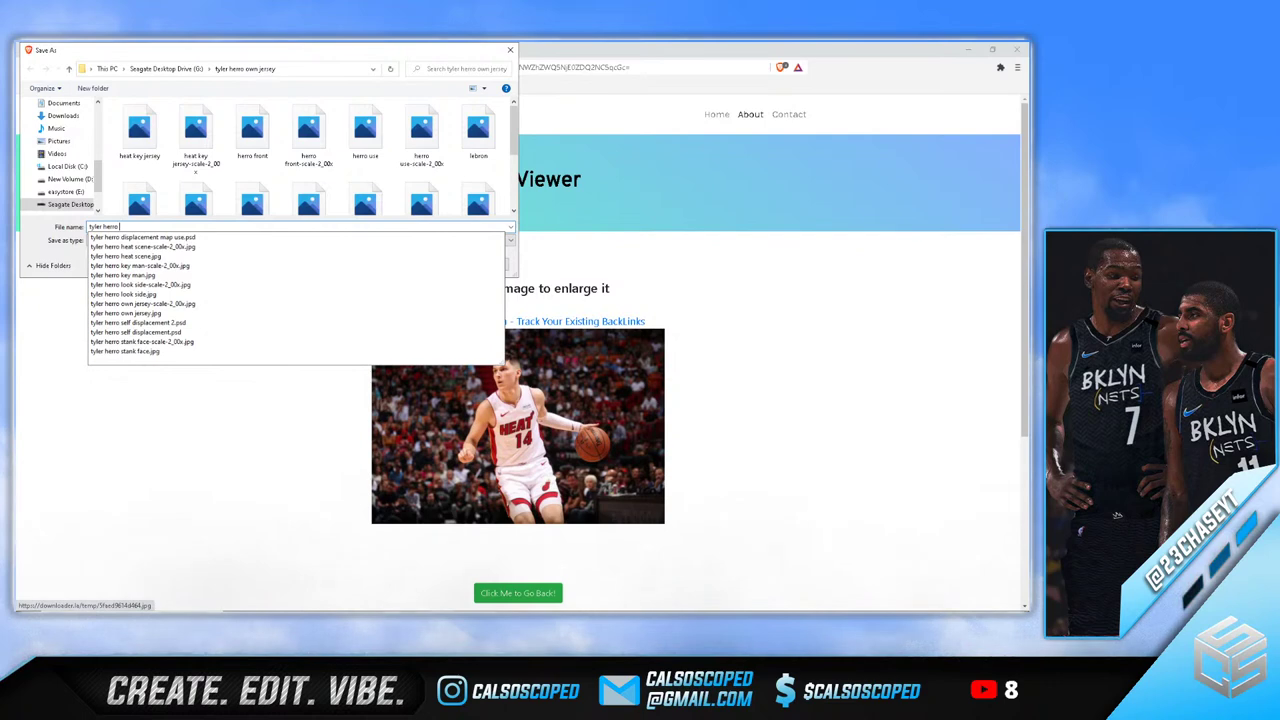
type("backg")
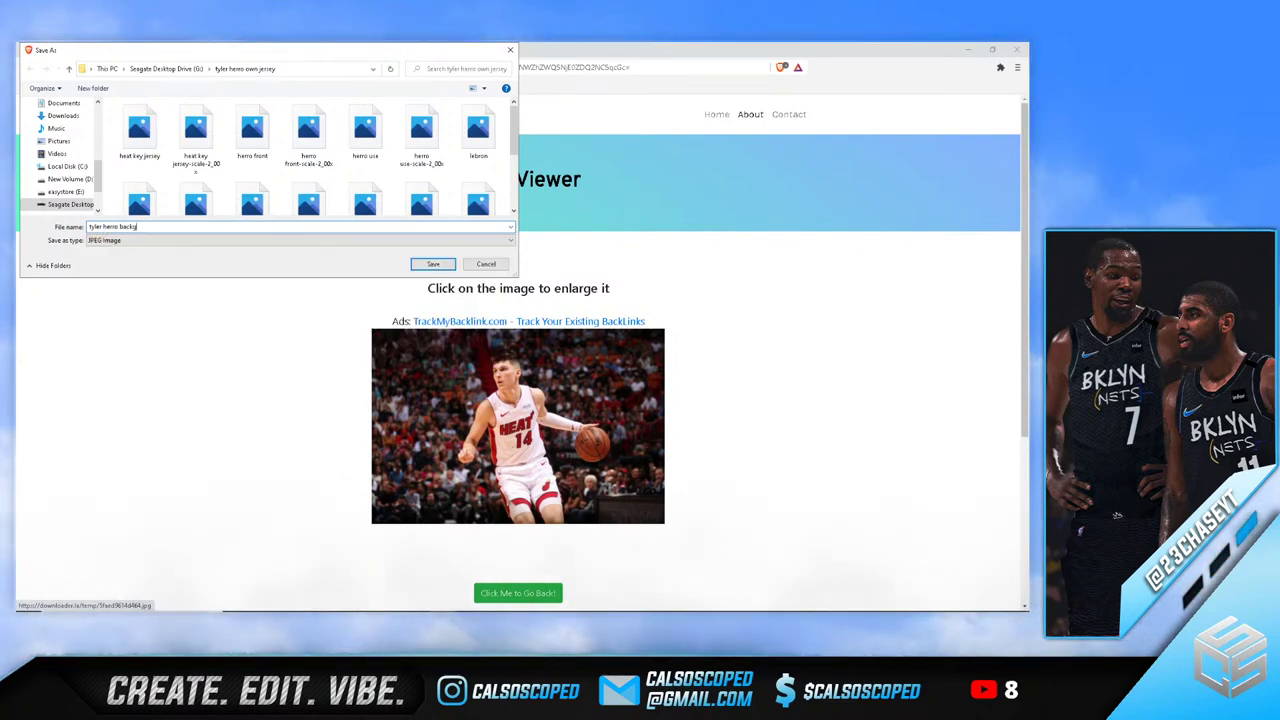
type("round")
key("Return")
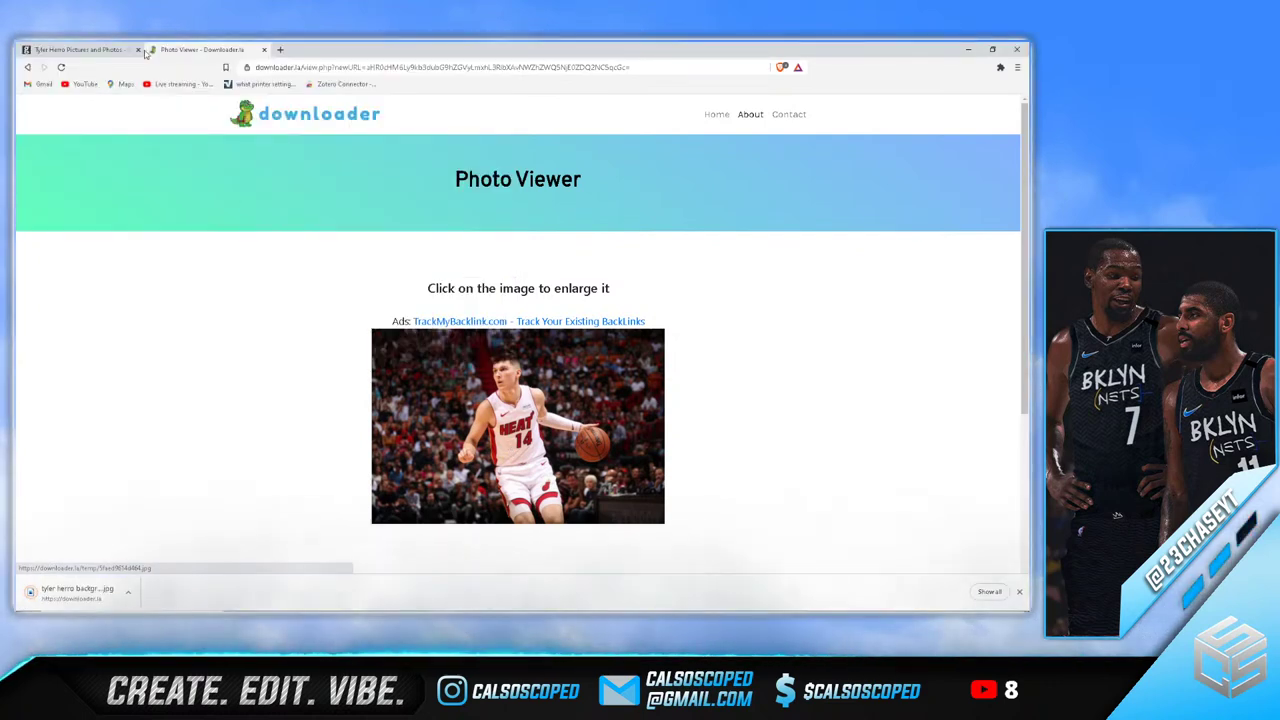
left_click(265, 50)
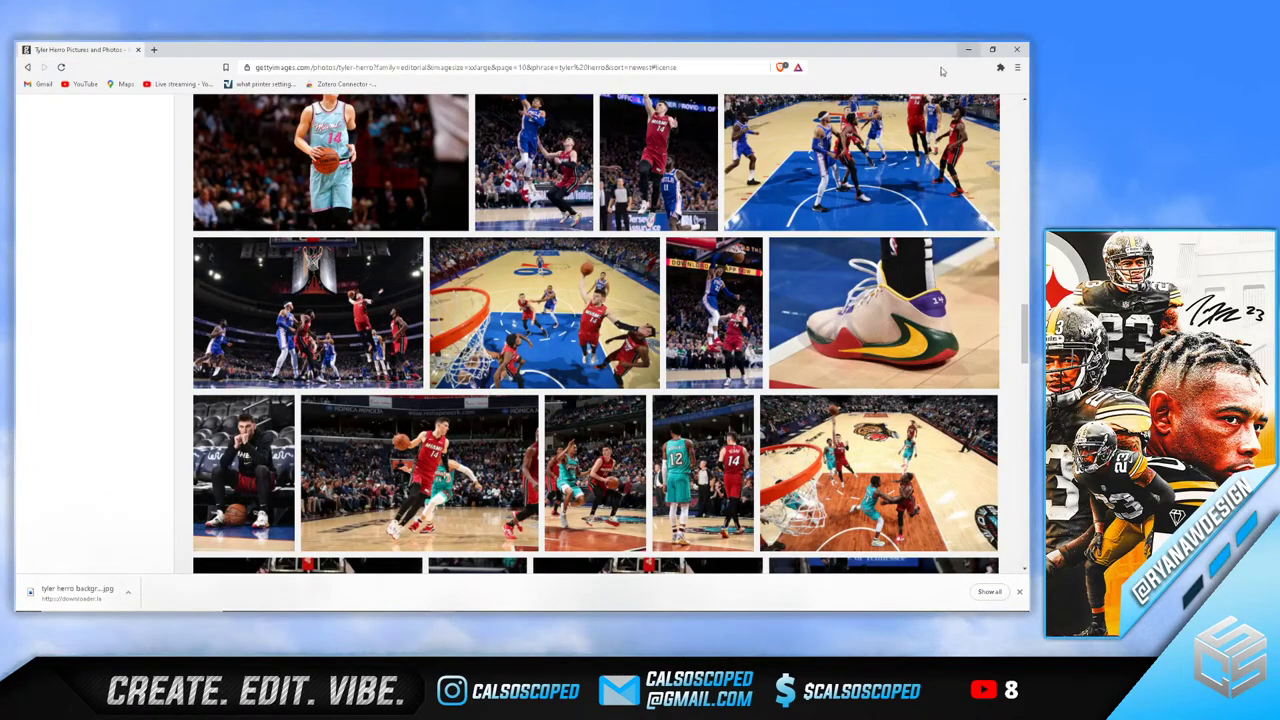
Leave the browser and launch Topaz Gigapixel AI
scroll(930, 110, "down", 2)
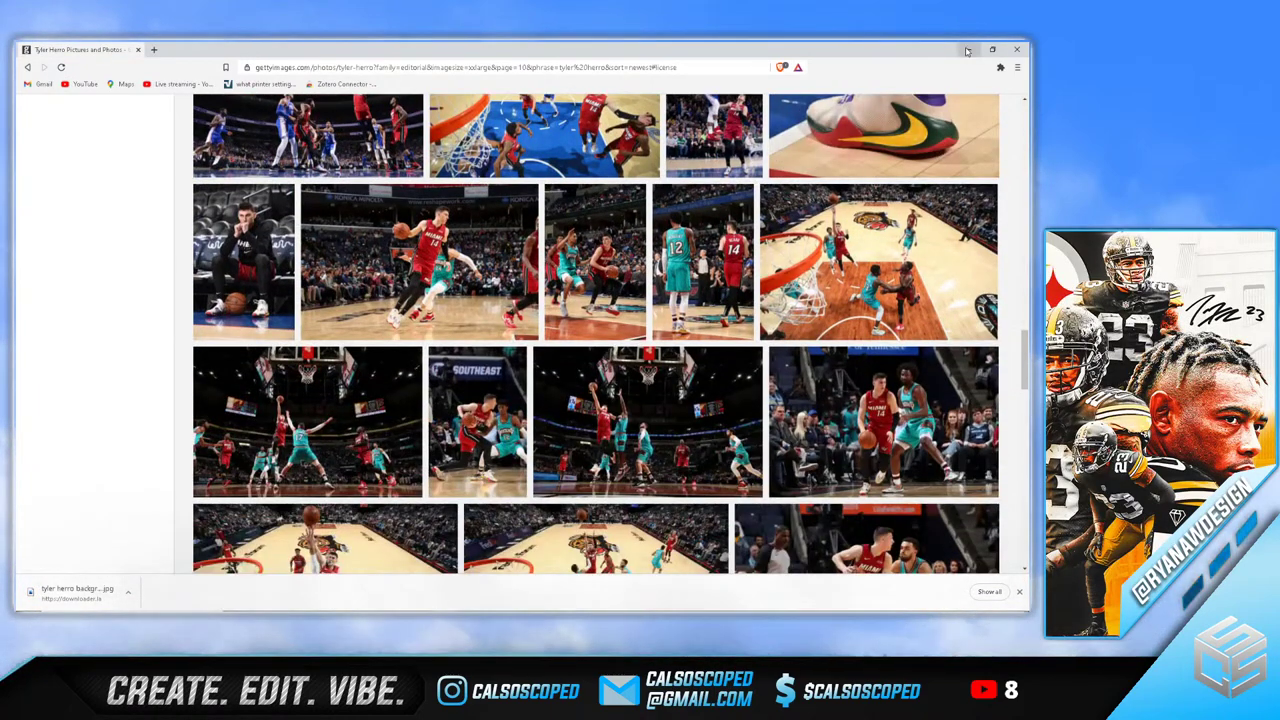
left_click(967, 50)
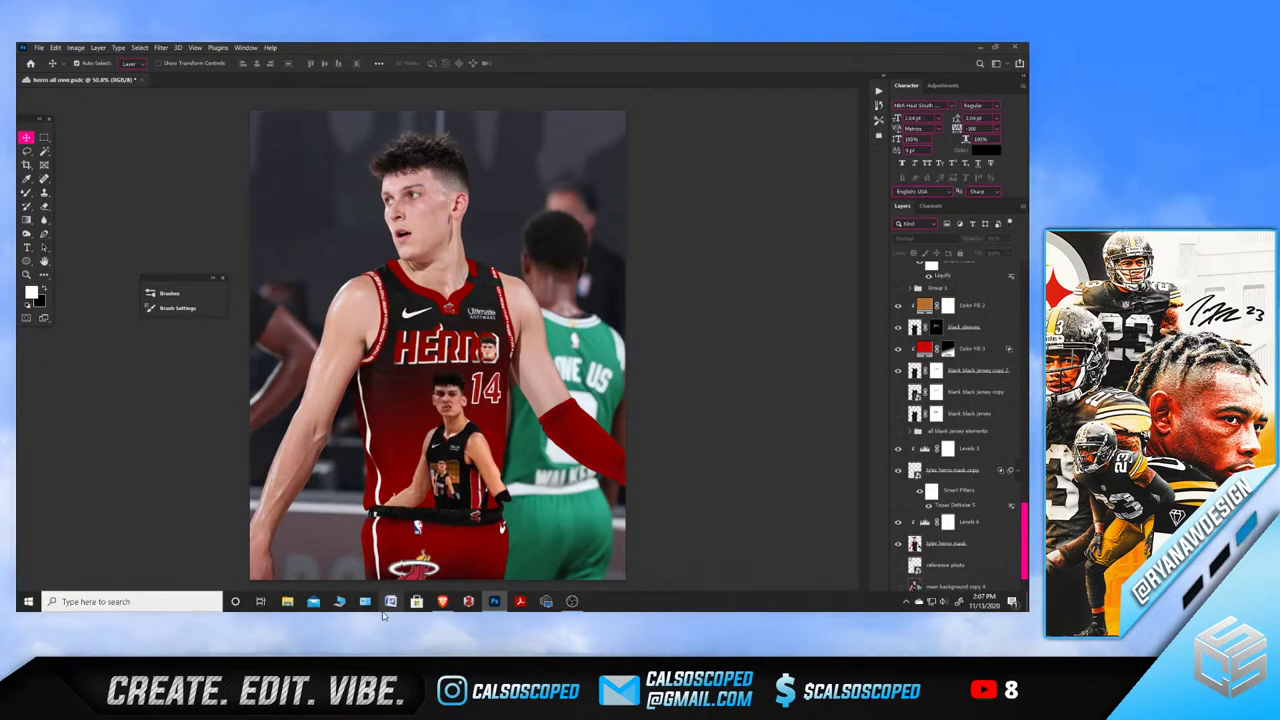
left_click(149, 609)
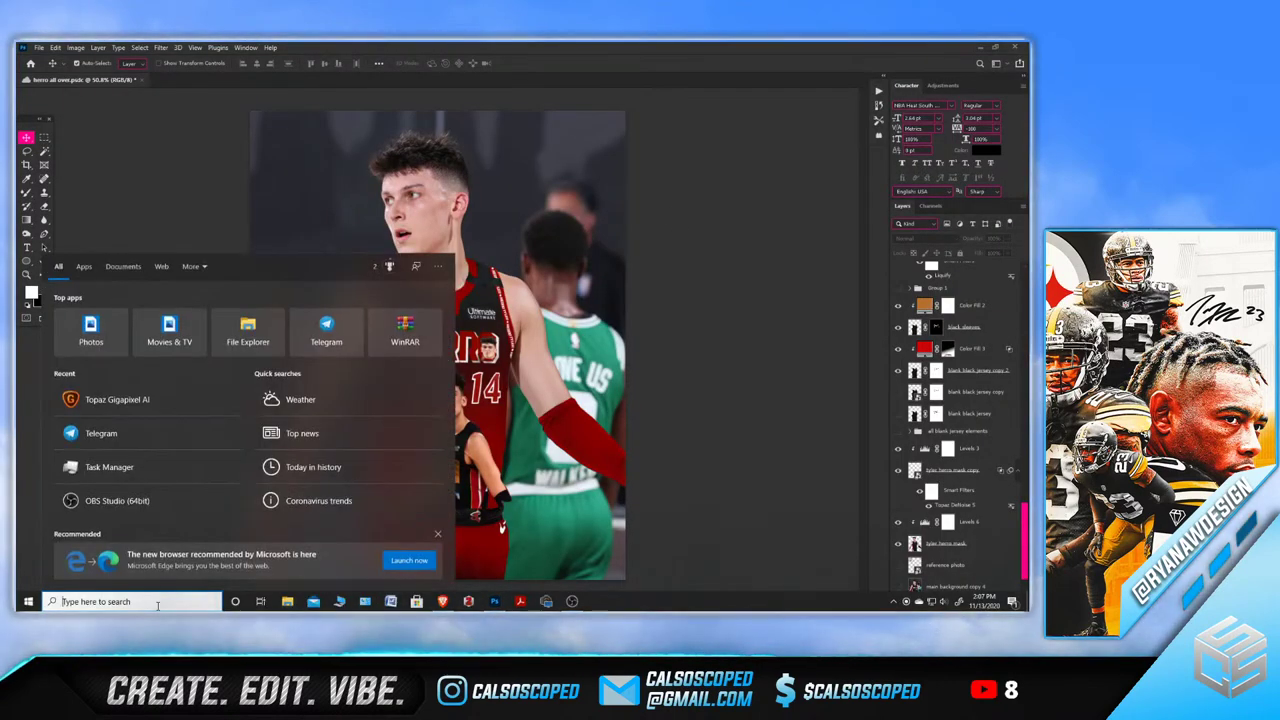
type("gig")
key("Return")
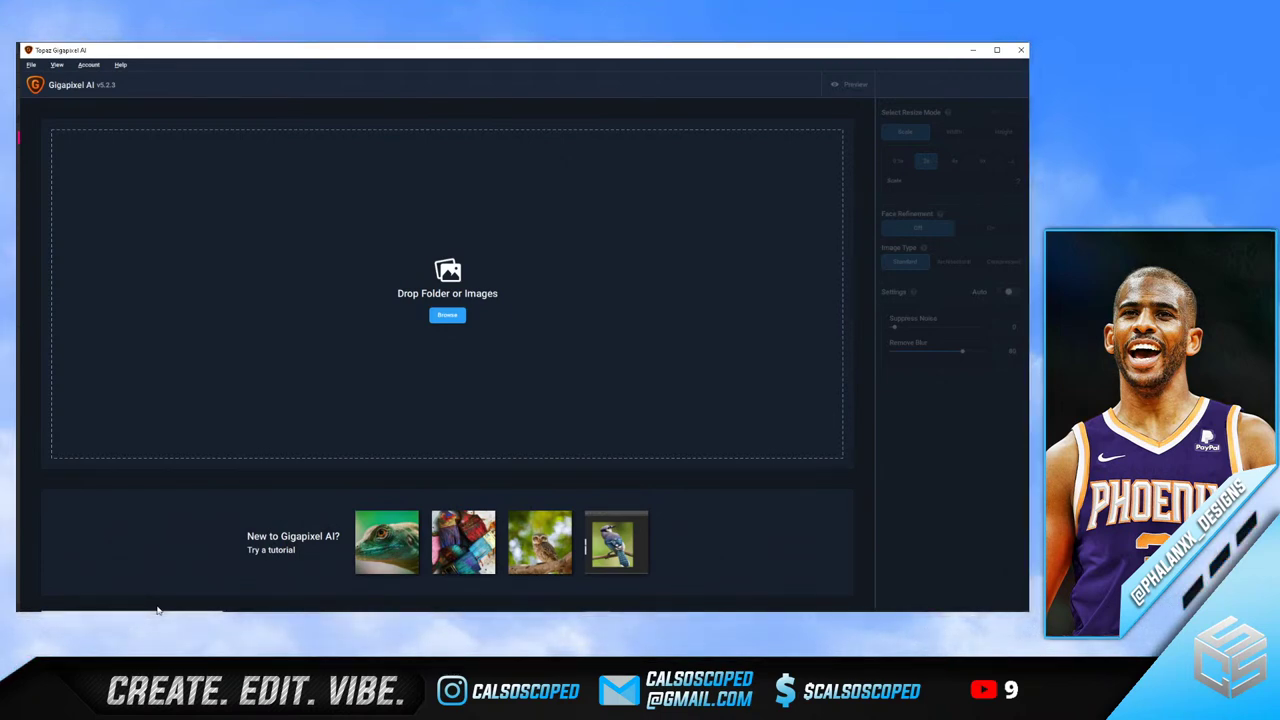
Load "tyler herro background.jpg" from the tyler herro own jersey folder for upscaling
left_click(446, 318)
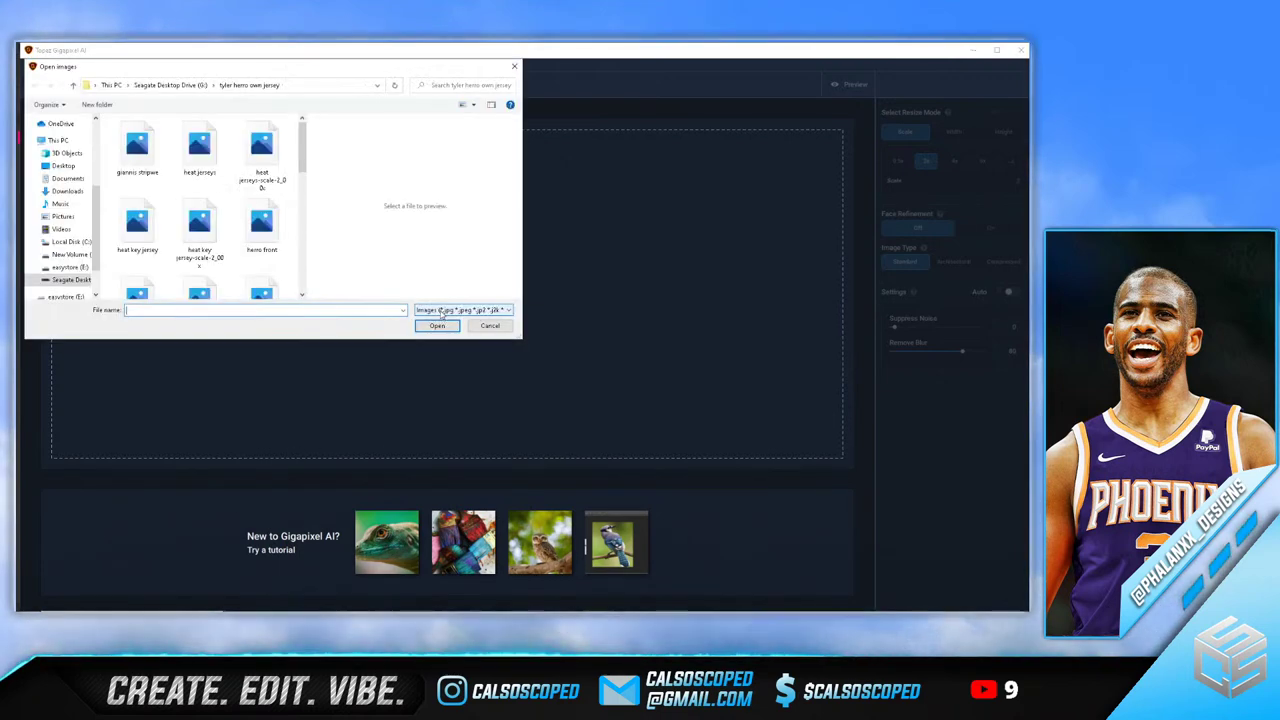
type("tyler")
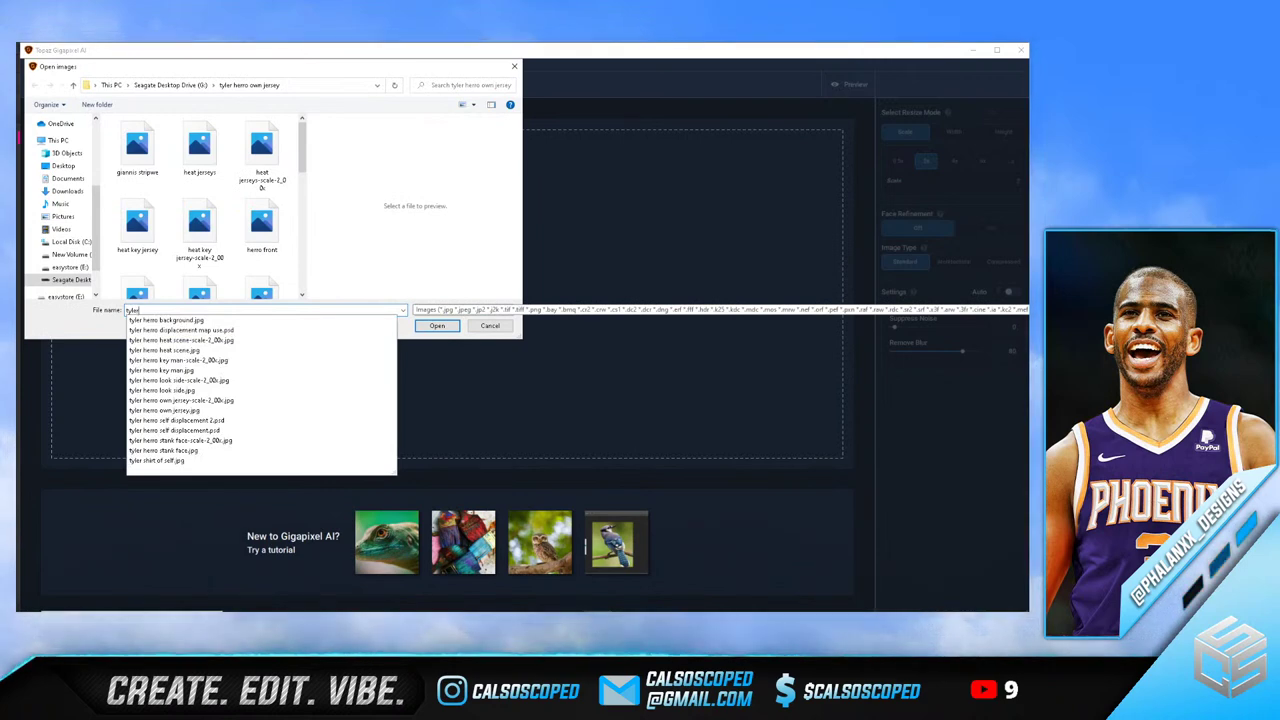
key("Down")
key("Return")
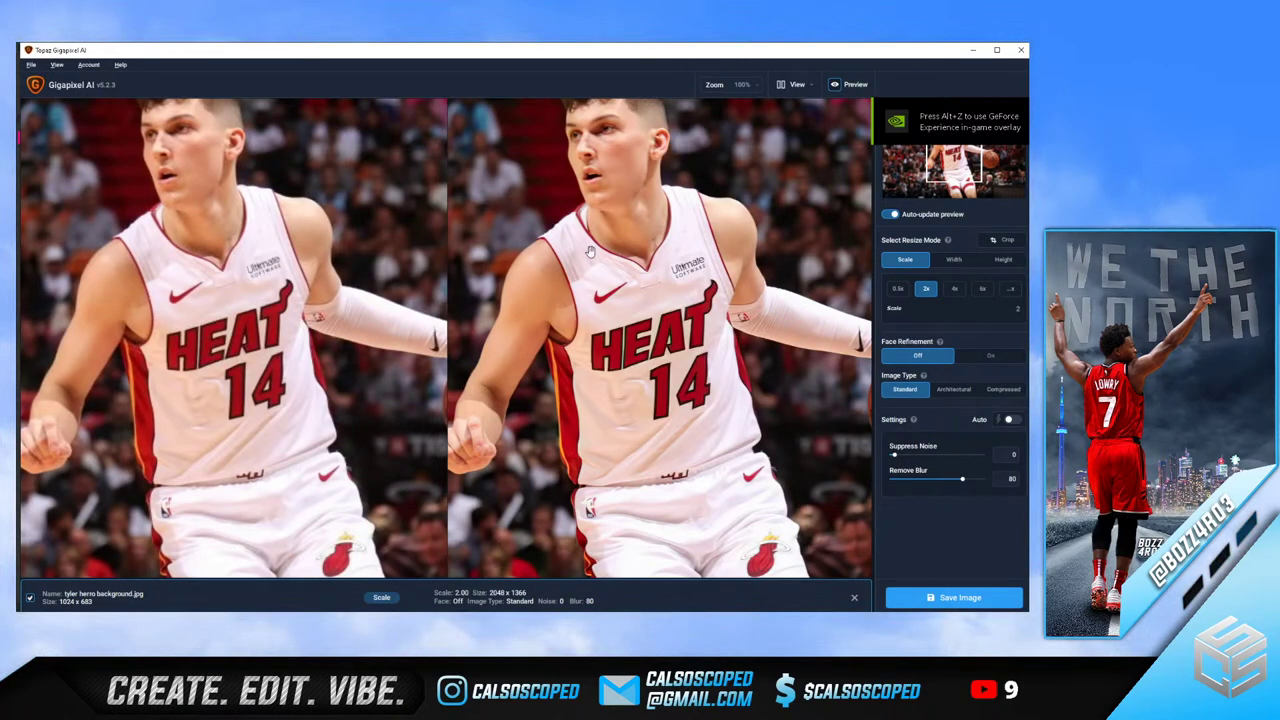
Set Remove Blur to 0, save the 2x upscaled photo in its source directory, and return to Photoshop
left_click_drag(962, 479, 885, 484)
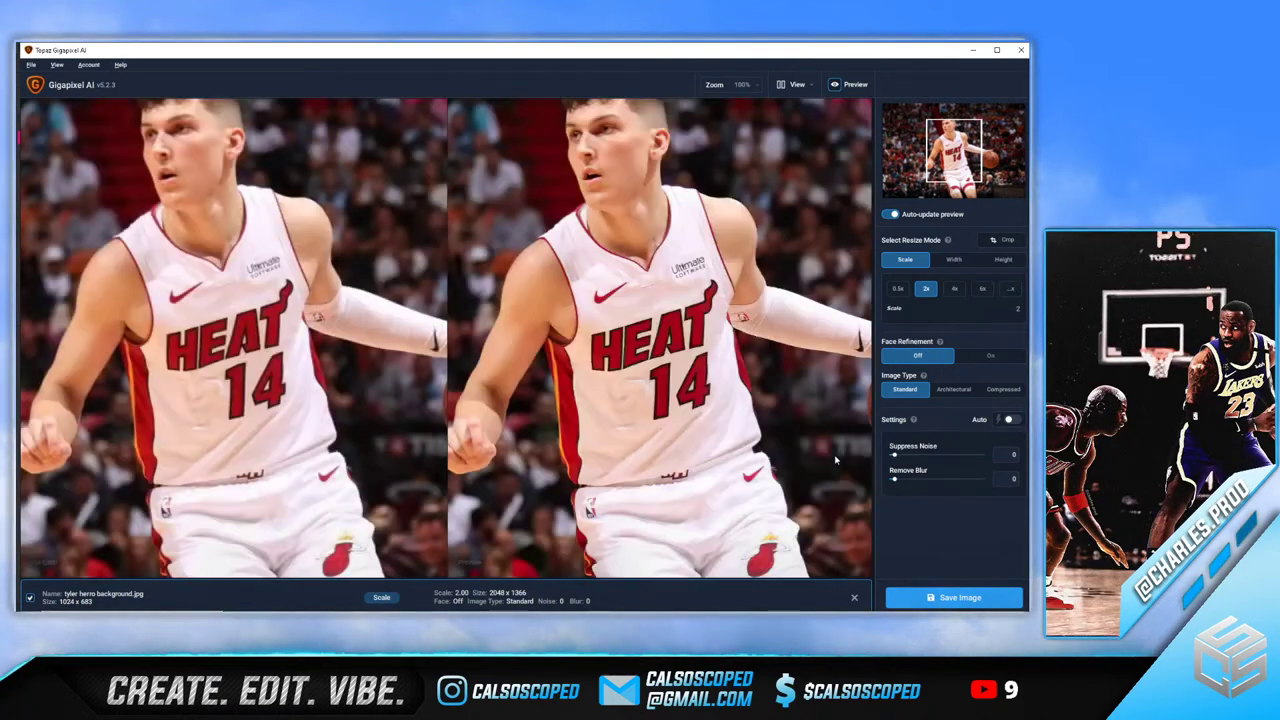
left_click(930, 597)
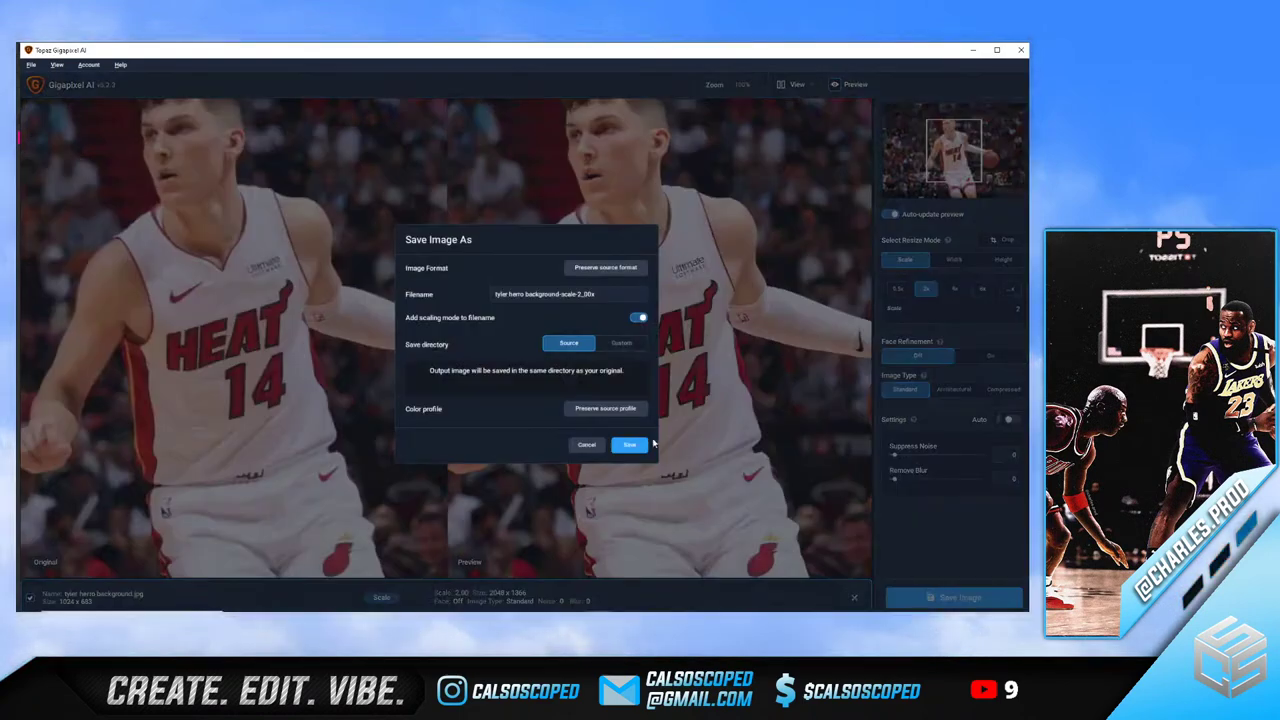
left_click(630, 445)
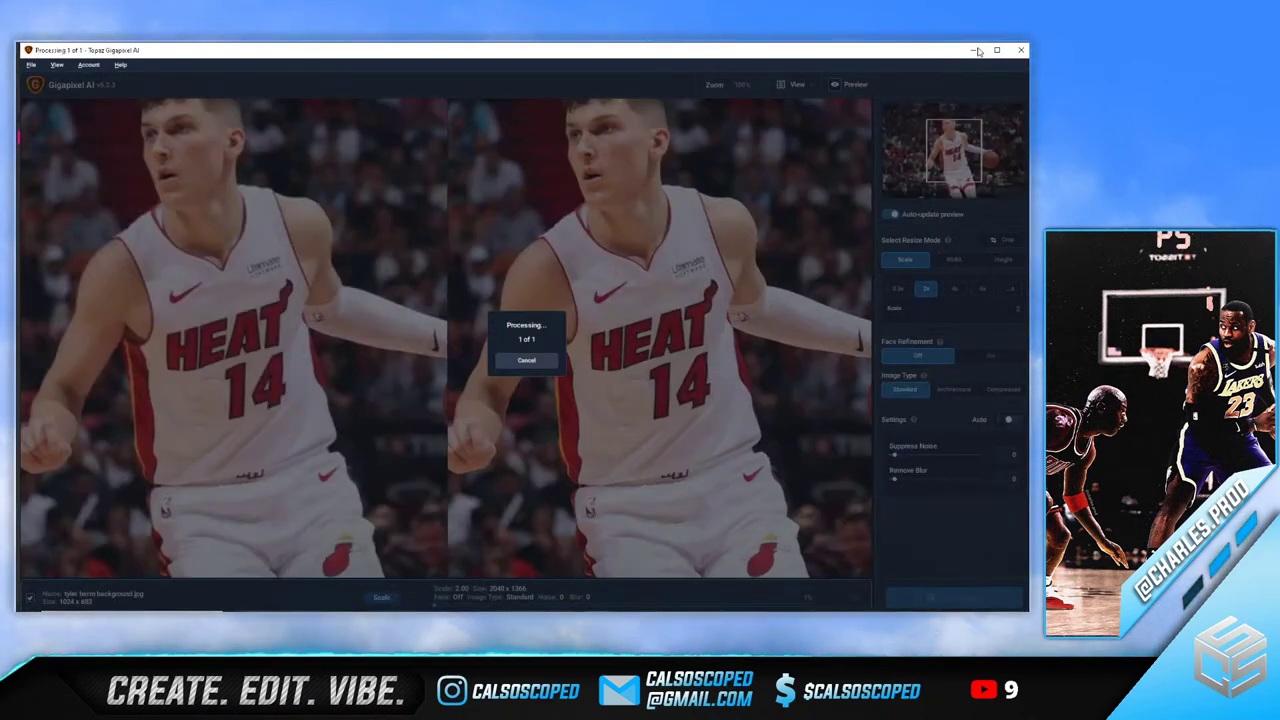
left_click(976, 50)
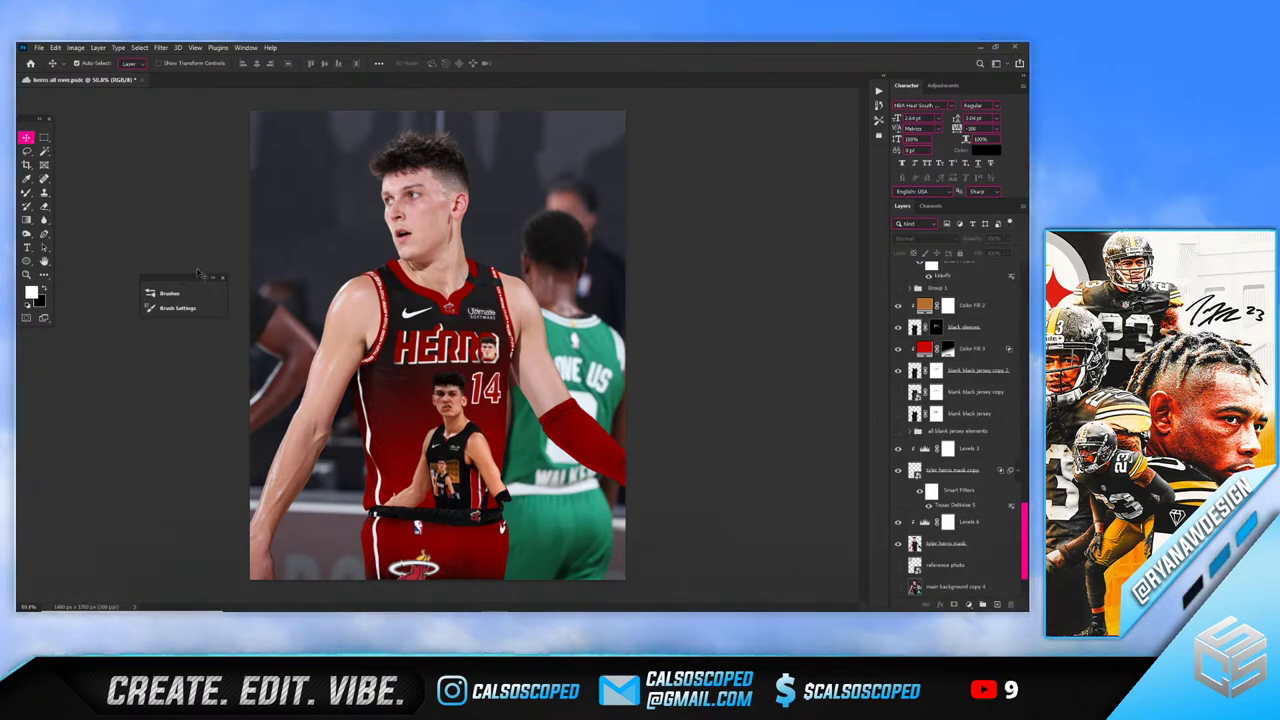
Open the upscaled photo "tyler herro background-scale-2_00x.jpg" as its own document
left_click(38, 47)
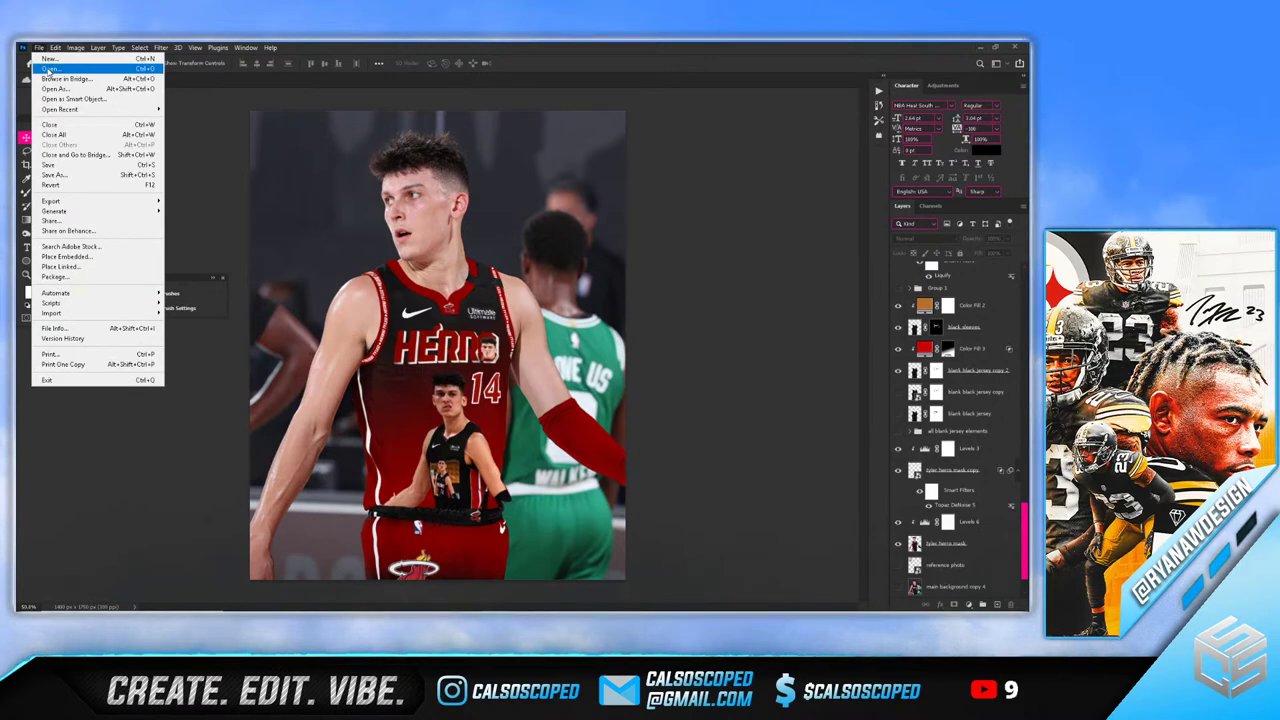
left_click(50, 66)
type("tyler")
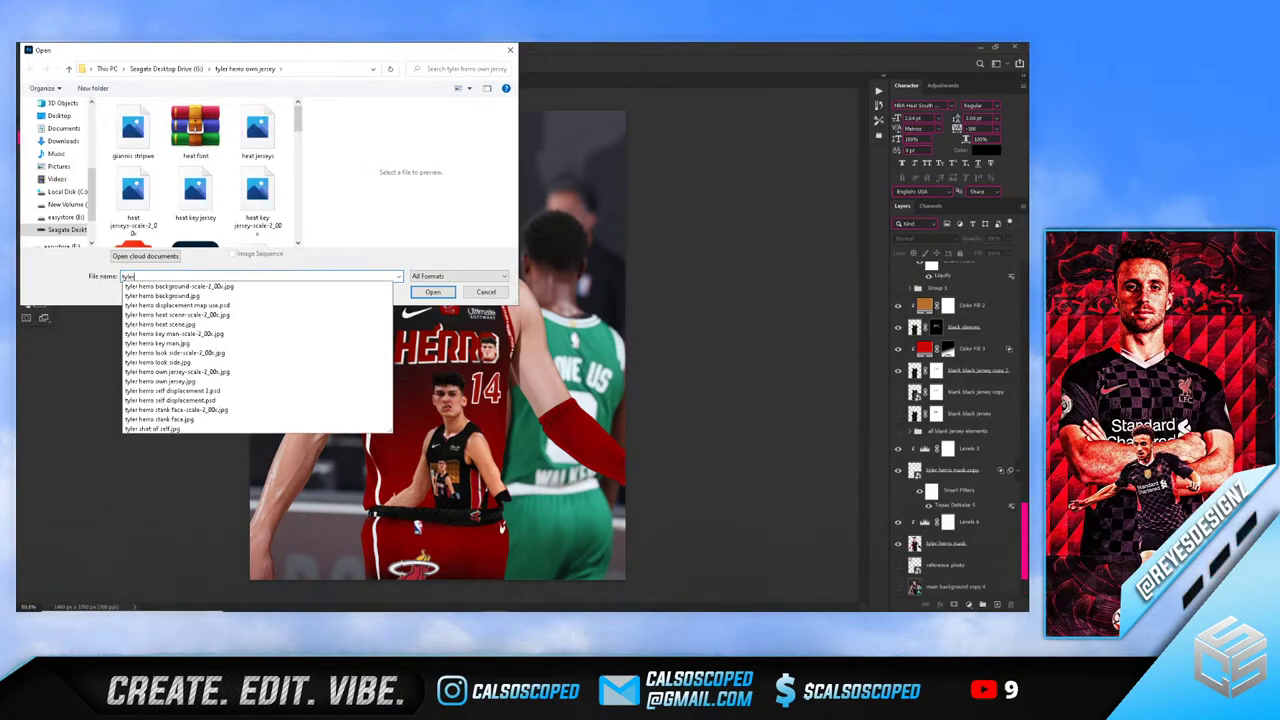
key("Escape")
key("Escape")
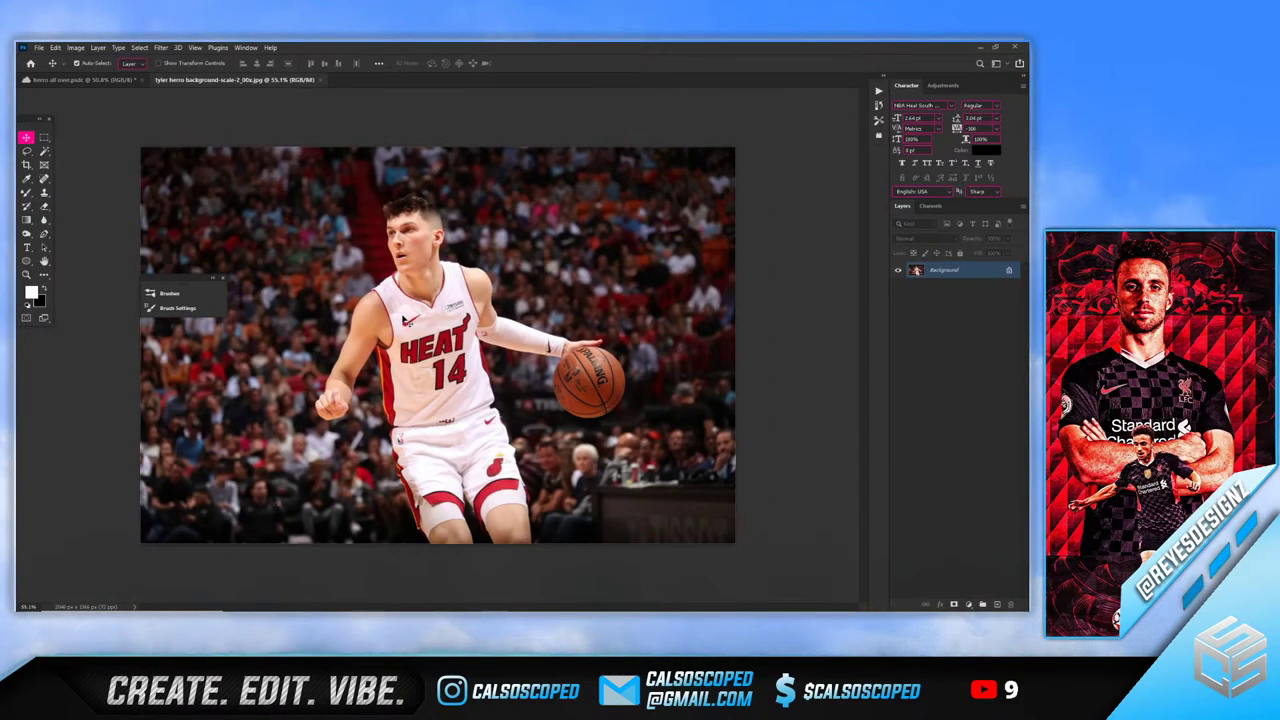
key("c")
left_click_drag(449, 291, 470, 262)
left_click(549, 63)
left_click(43, 137)
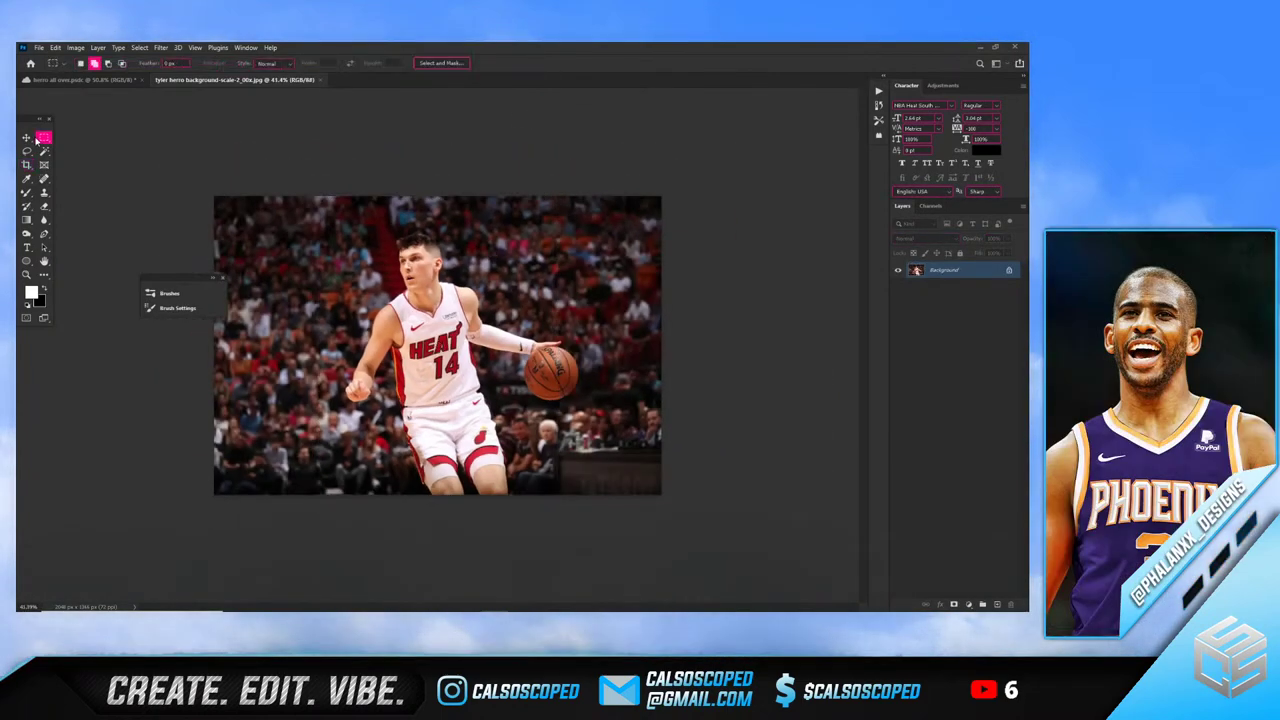
Convert the photo's locked background into a regular layer and close Topaz Gigapixel AI
left_click(27, 137)
scroll(437, 211, "up", 1)
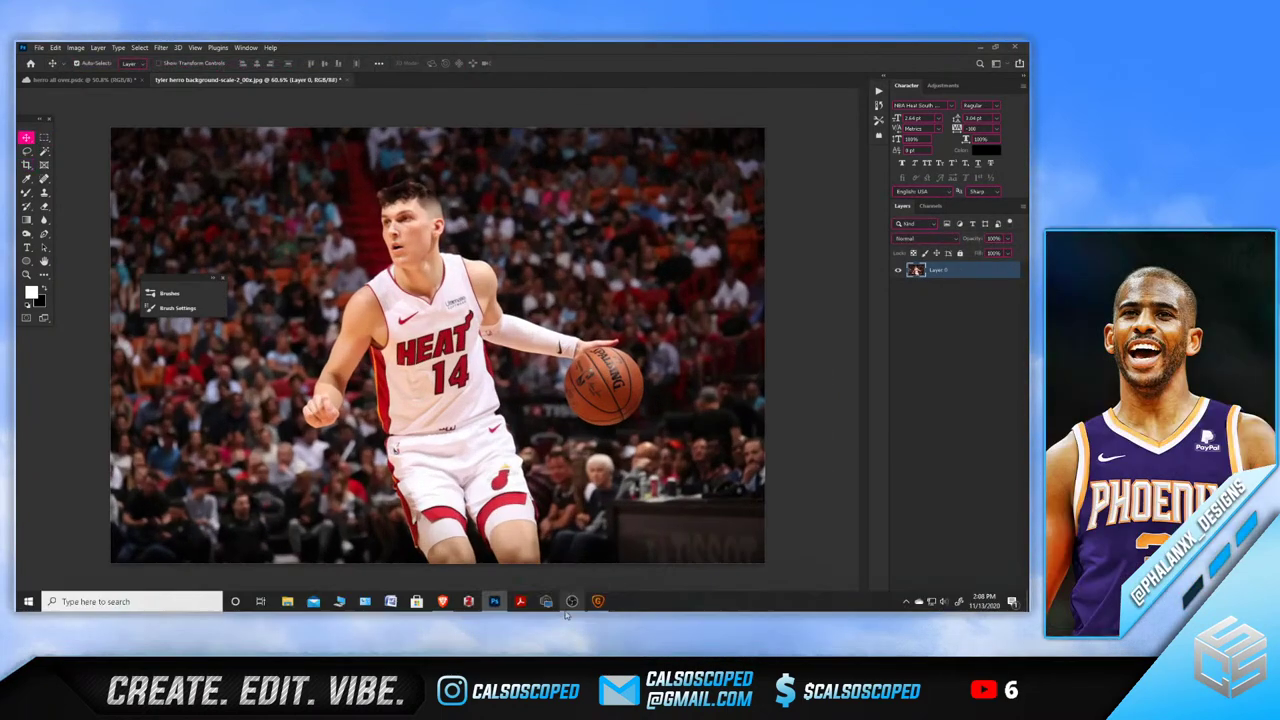
right_click(598, 601)
left_click(572, 577)
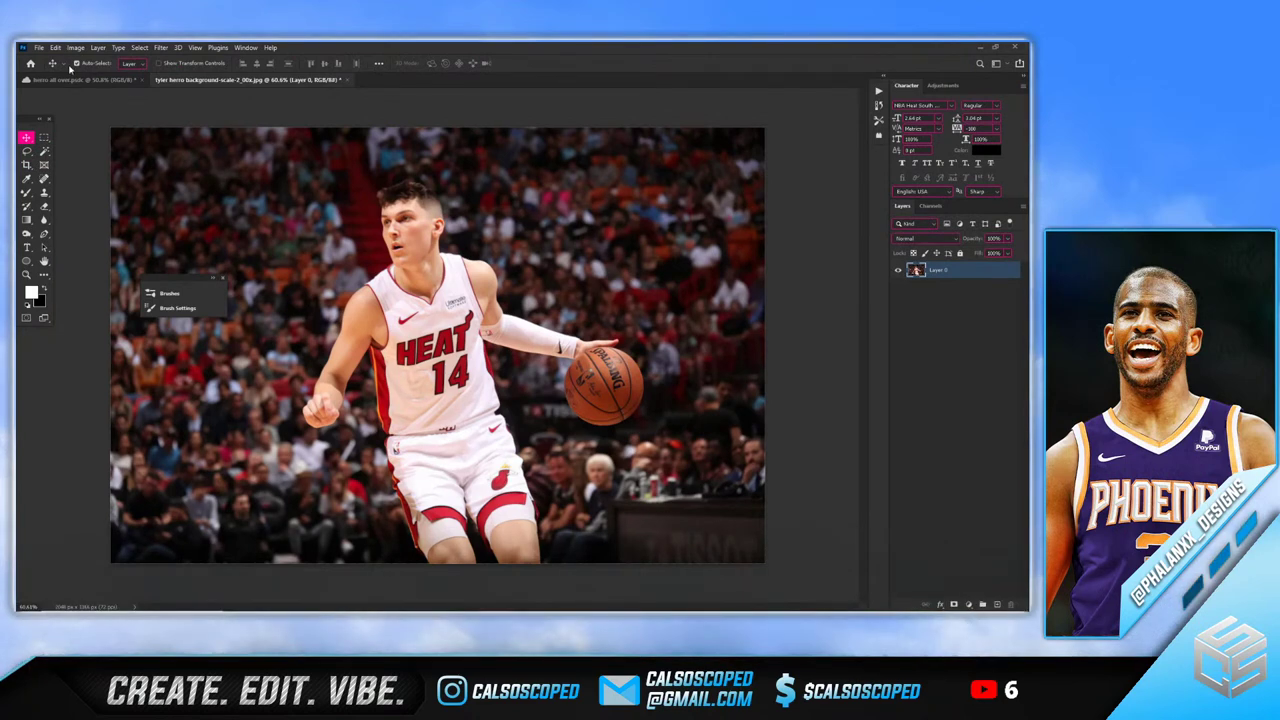
Resample the photo to a resolution of 300 pixels per inch and close the floating Brushes panel
left_click(75, 47)
left_click(100, 126)
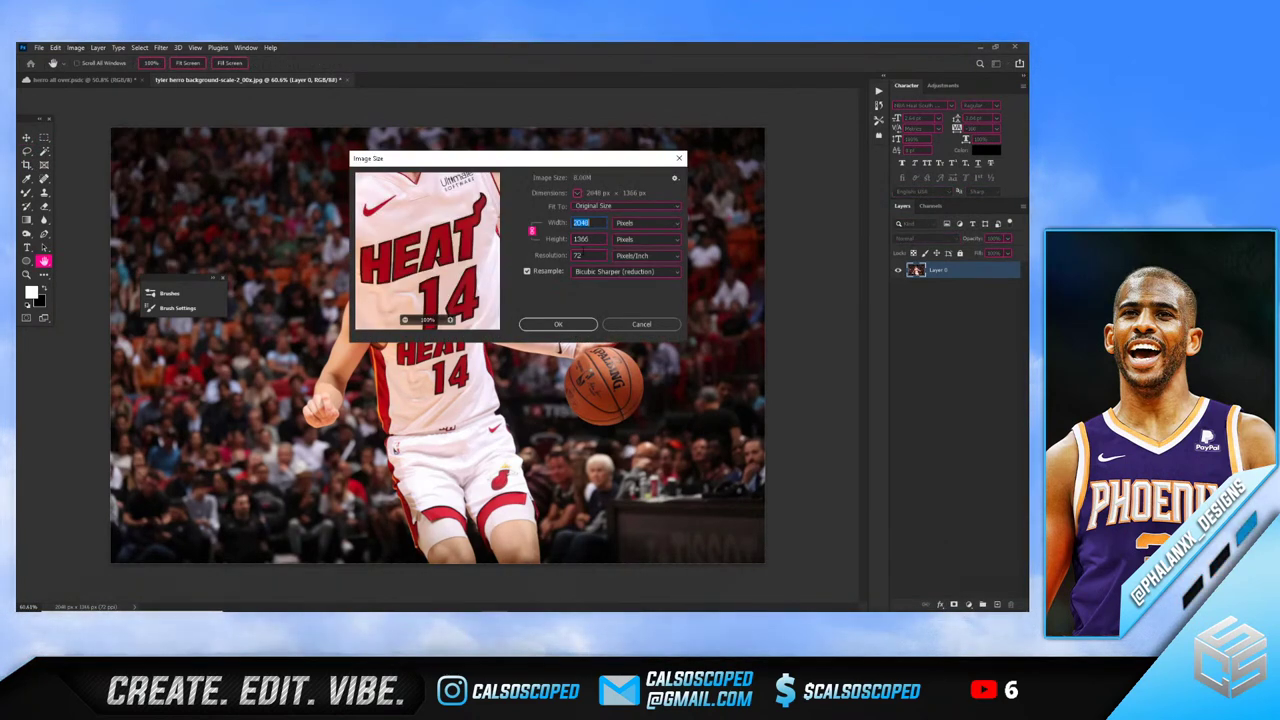
left_click_drag(582, 255, 556, 261)
type("300")
key("Return")
key("v")
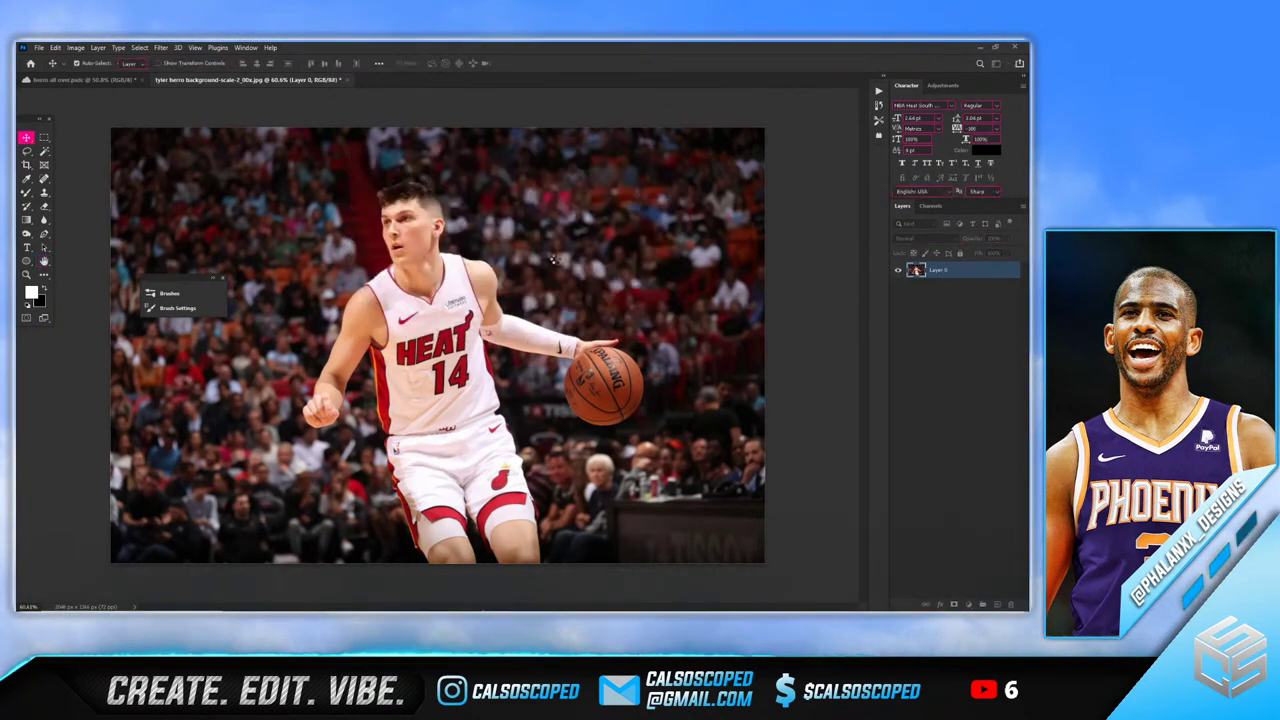
scroll(546, 267, "up", 2)
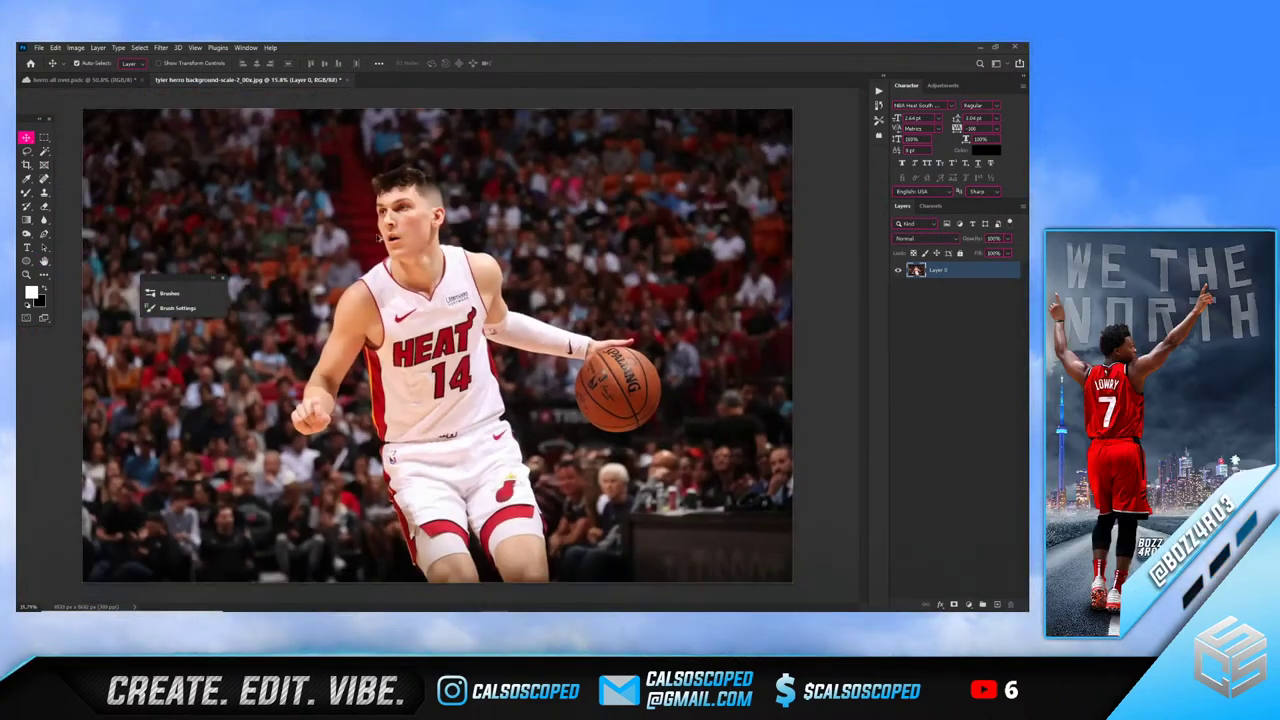
left_click(222, 280)
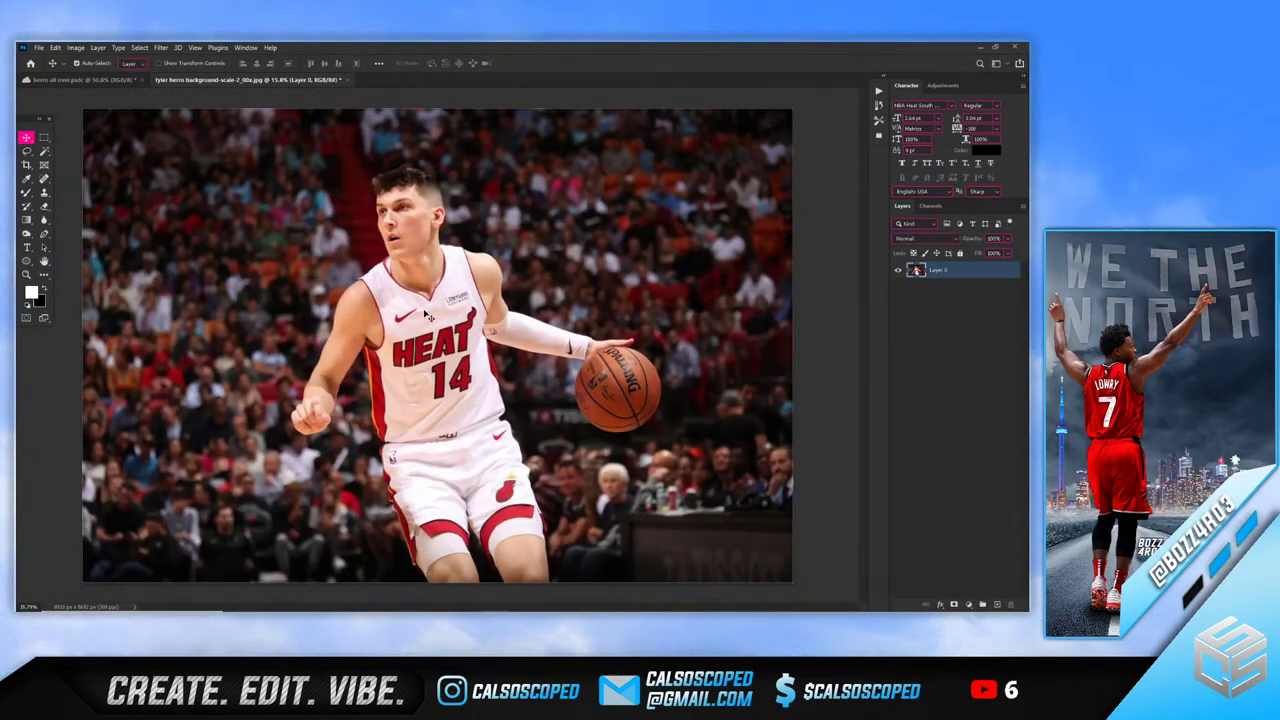
key("c")
left_click_drag(386, 268, 472, 268)
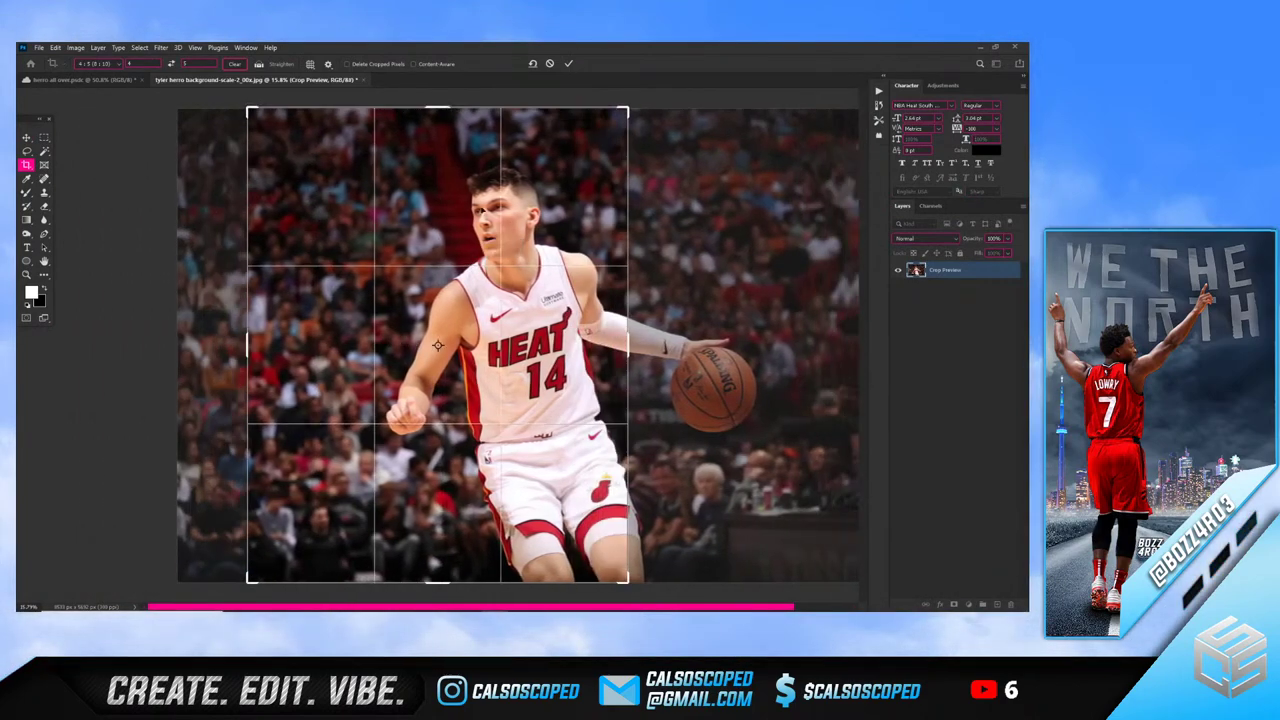
left_click(550, 63)
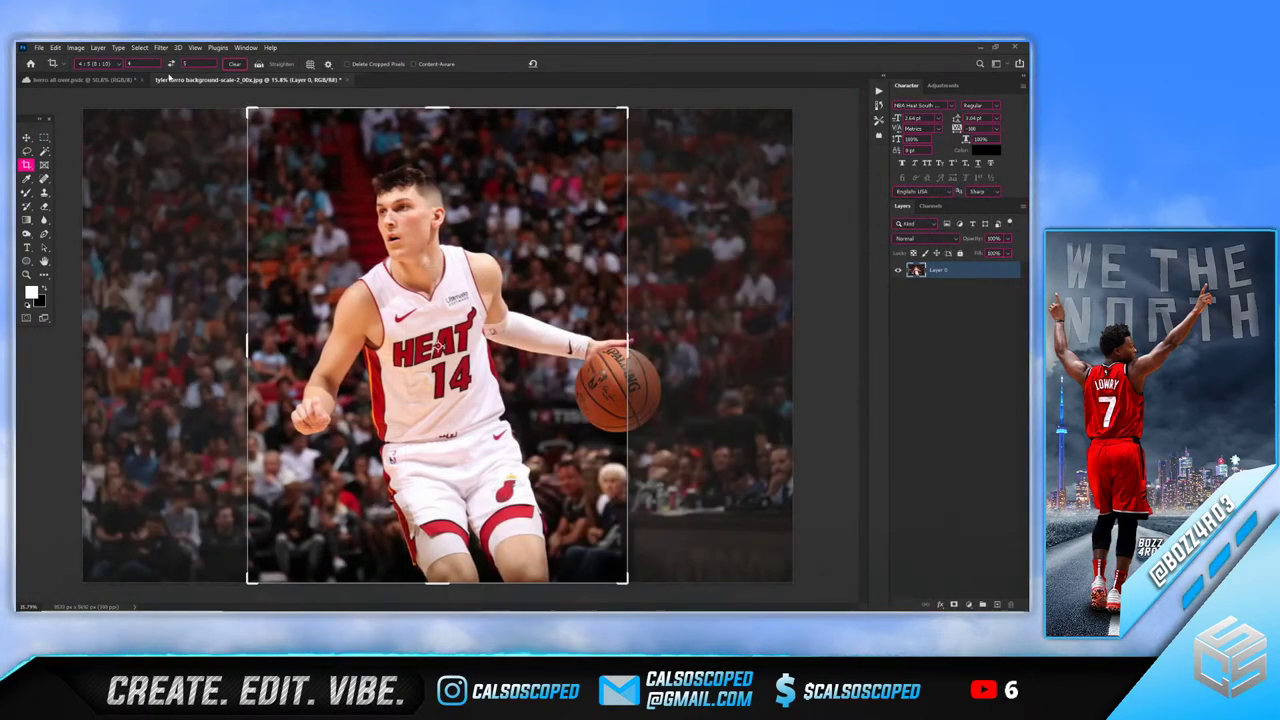
left_click(26, 137)
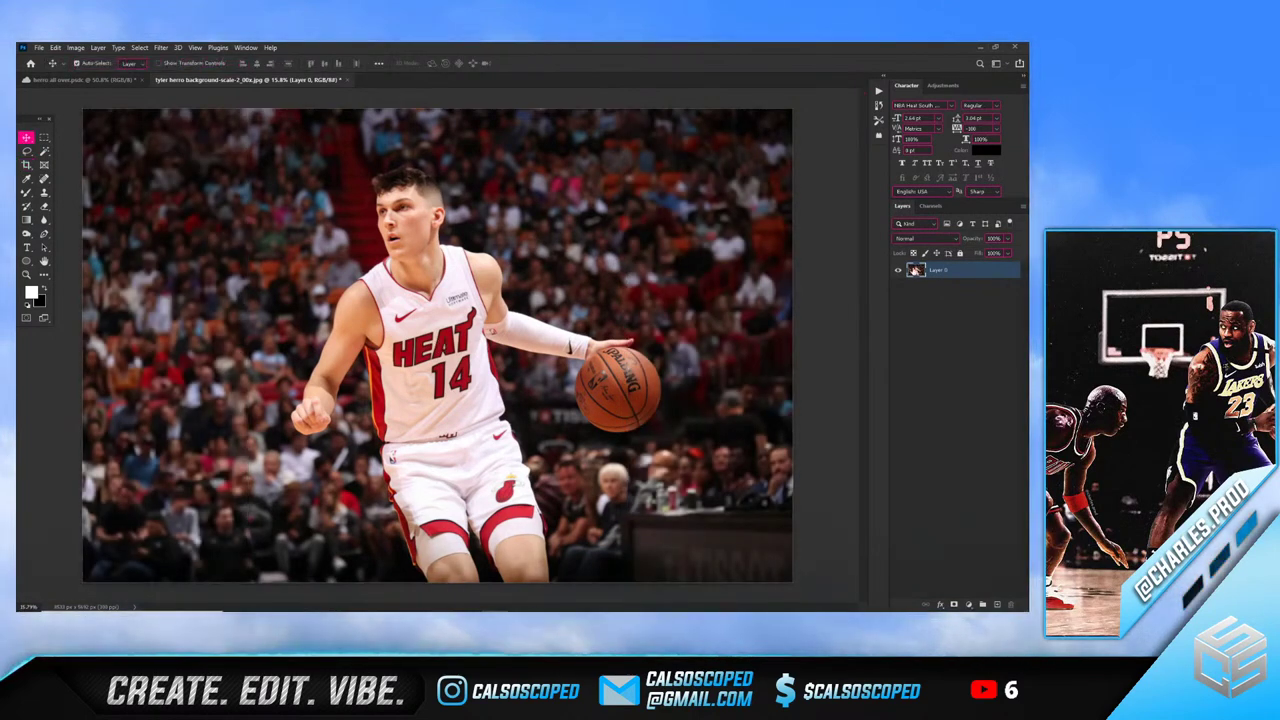
Copy the photo's right-hand portion at full height onto a new layer, shift it left, and hide that layer
left_click(43, 138)
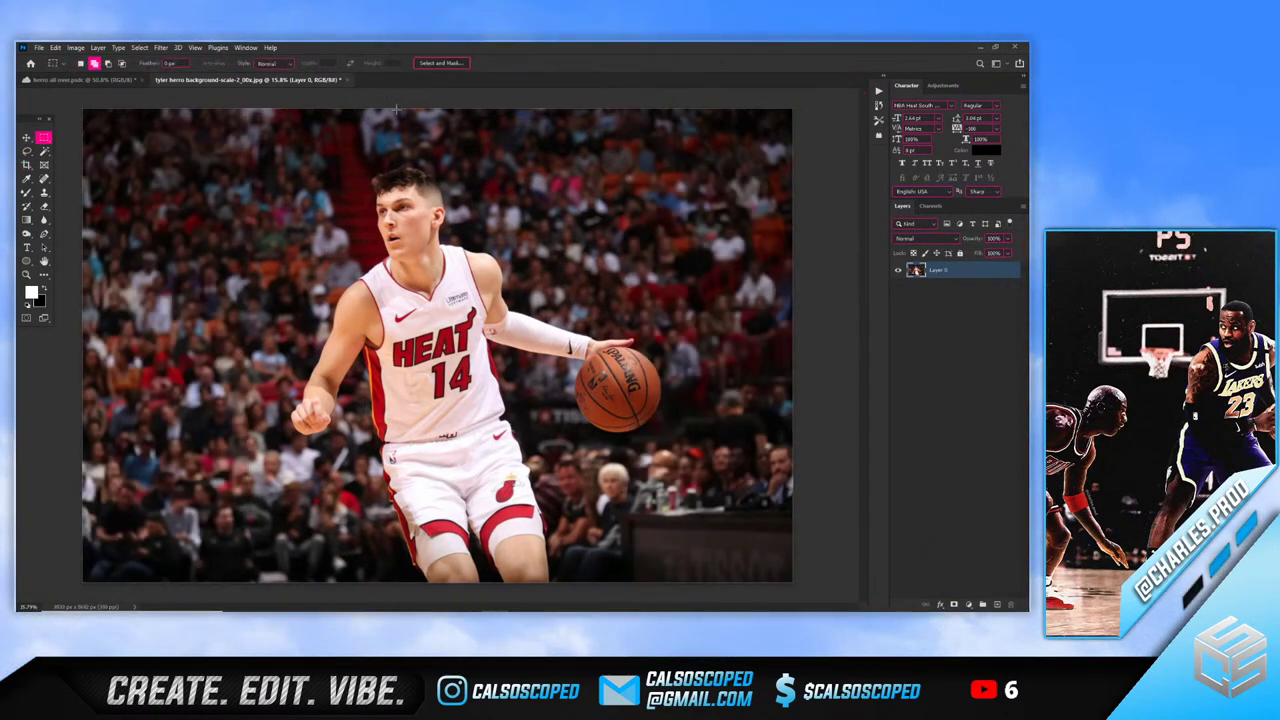
left_click_drag(424, 108, 800, 588)
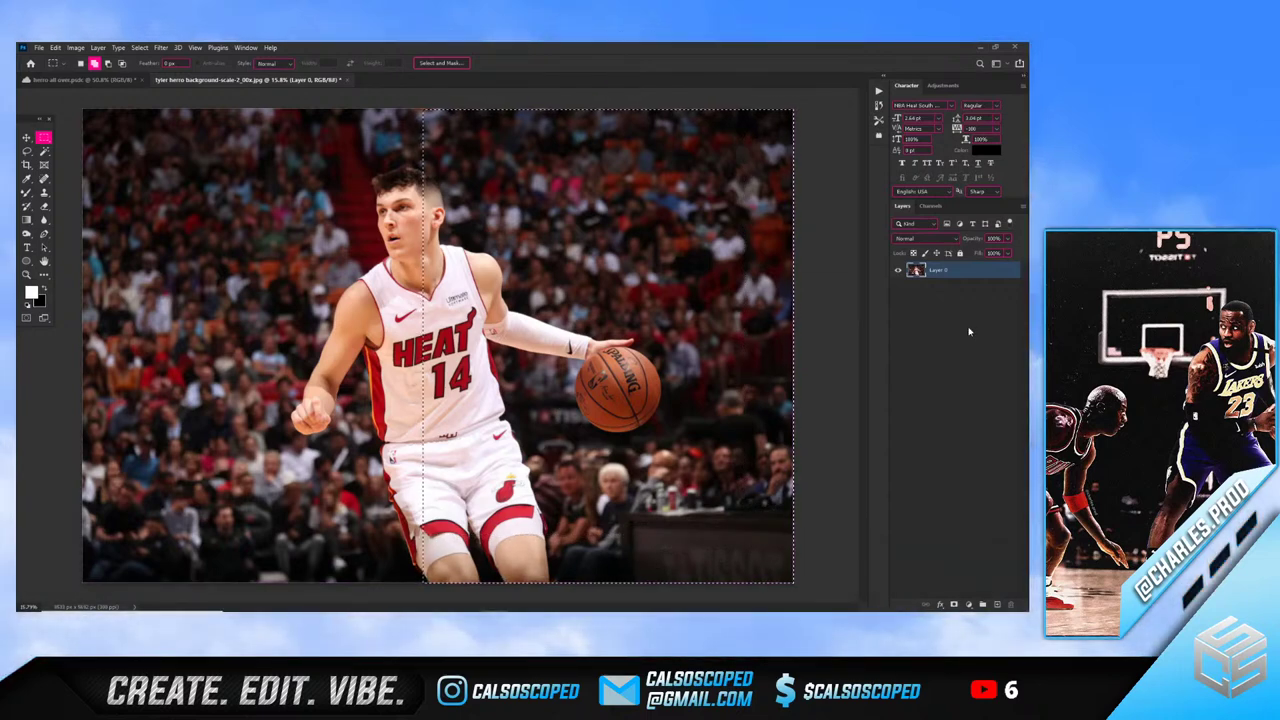
key("ctrl+t")
left_click_drag(654, 289, 563, 281)
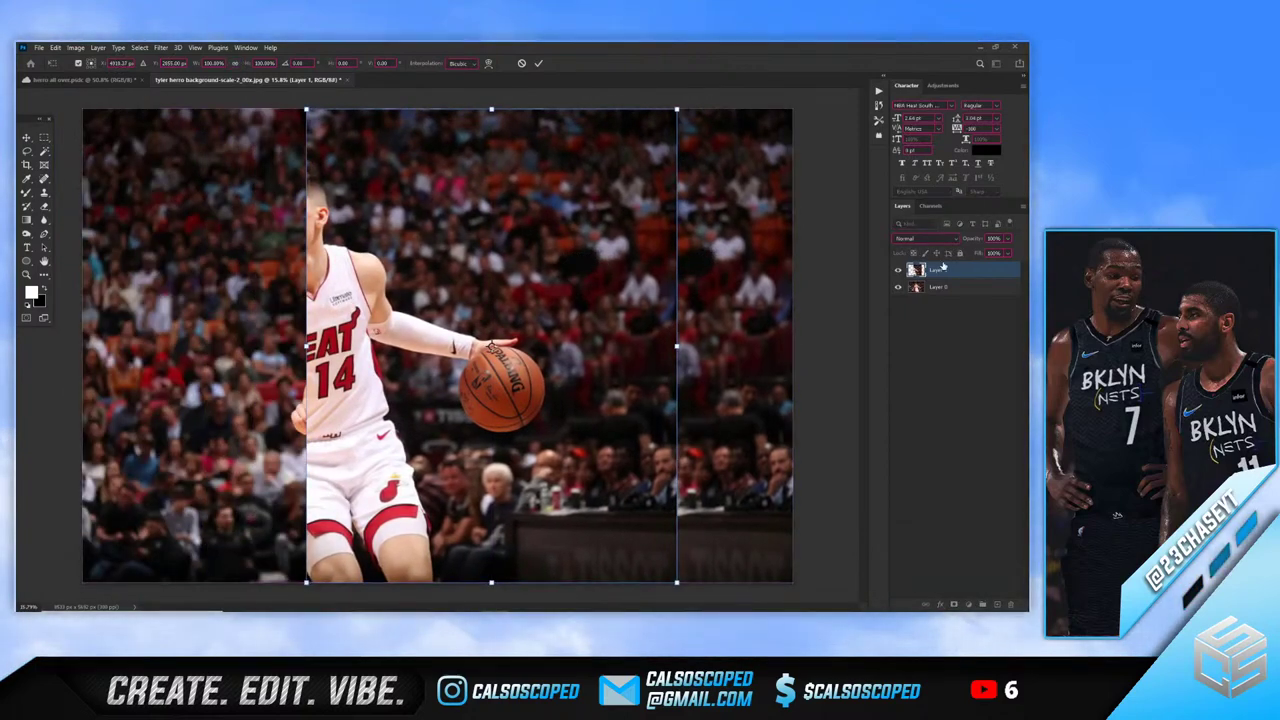
key("Return")
key("m")
left_click(897, 270)
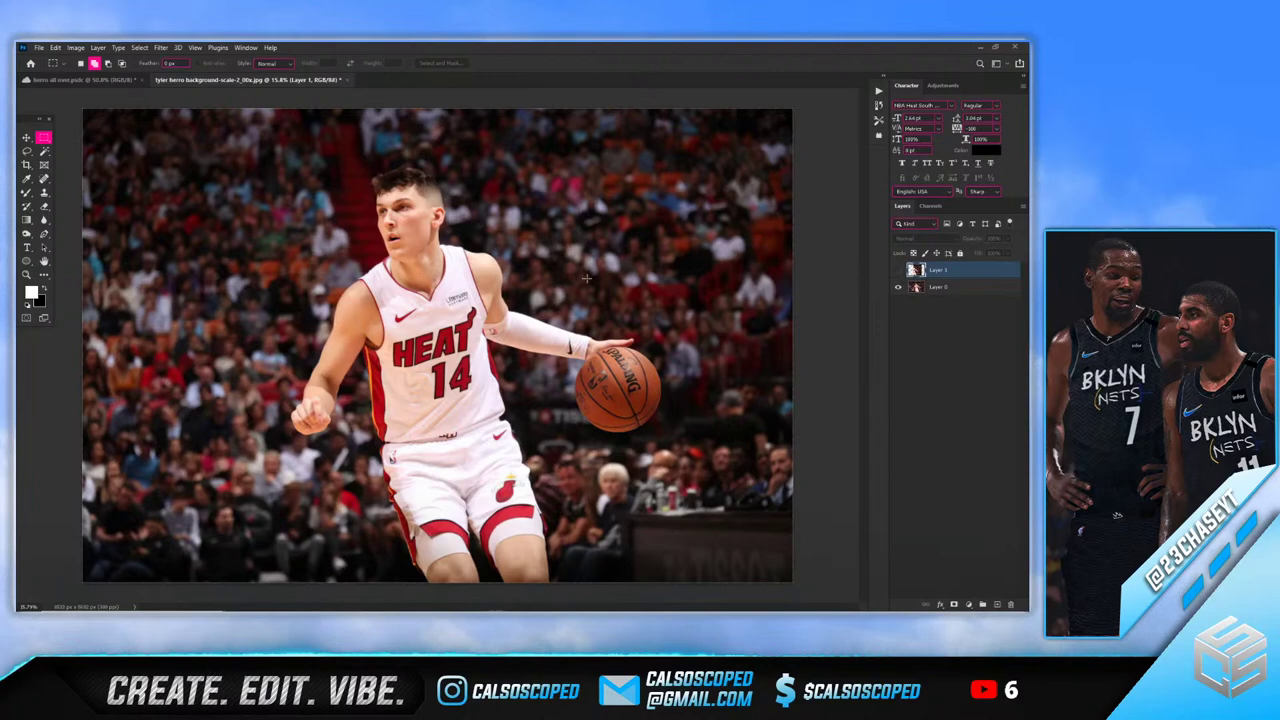
Return to the "herro all over" document and hide the "main background copy" layer to isolate the player on transparency
left_click(60, 79)
scroll(1027, 428, "down", 5)
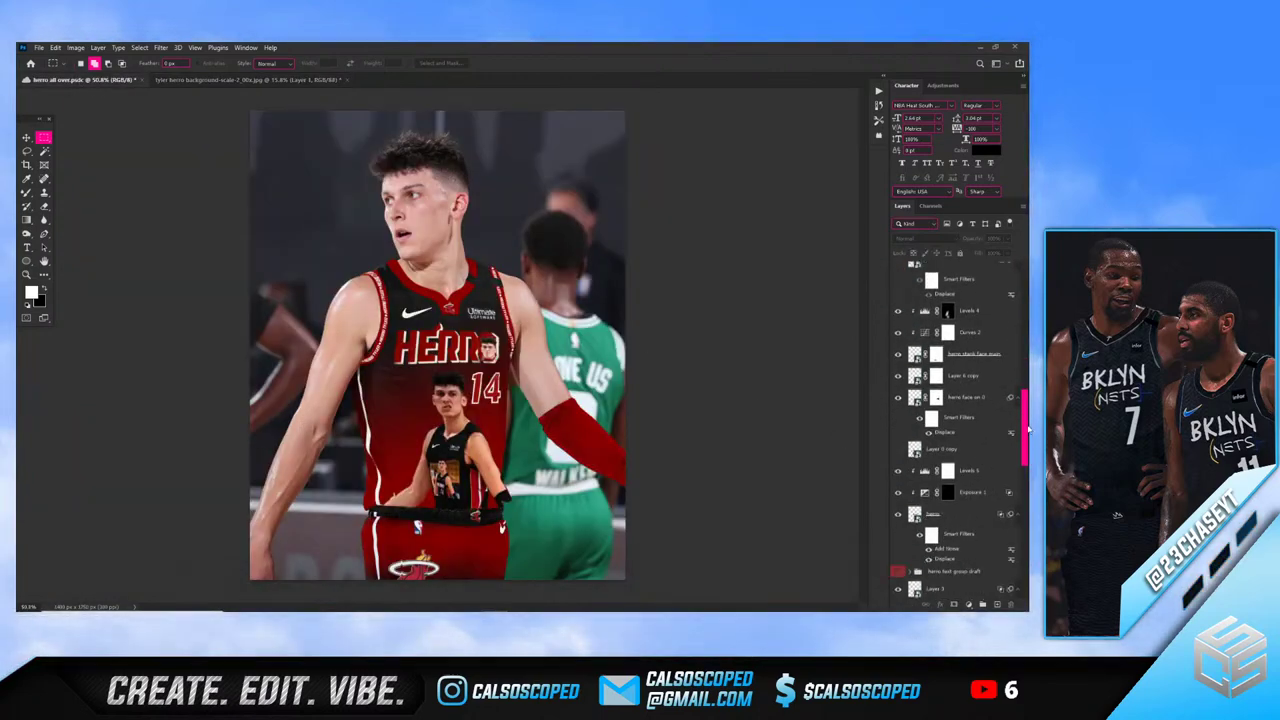
scroll(1027, 428, "down", 5)
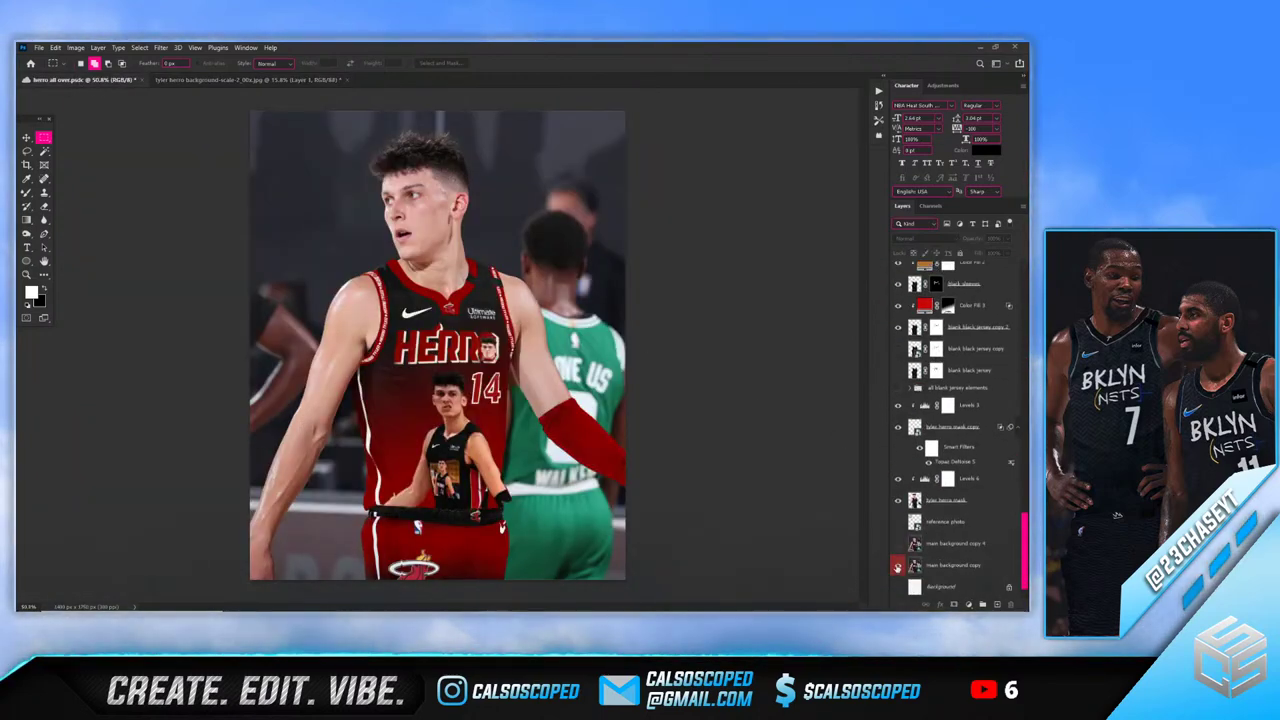
left_click(897, 565)
Stamp all visible layers into a new merged layer directly above "main background copy 8"
left_click_drag(1024, 527, 1008, 315)
left_click(962, 294)
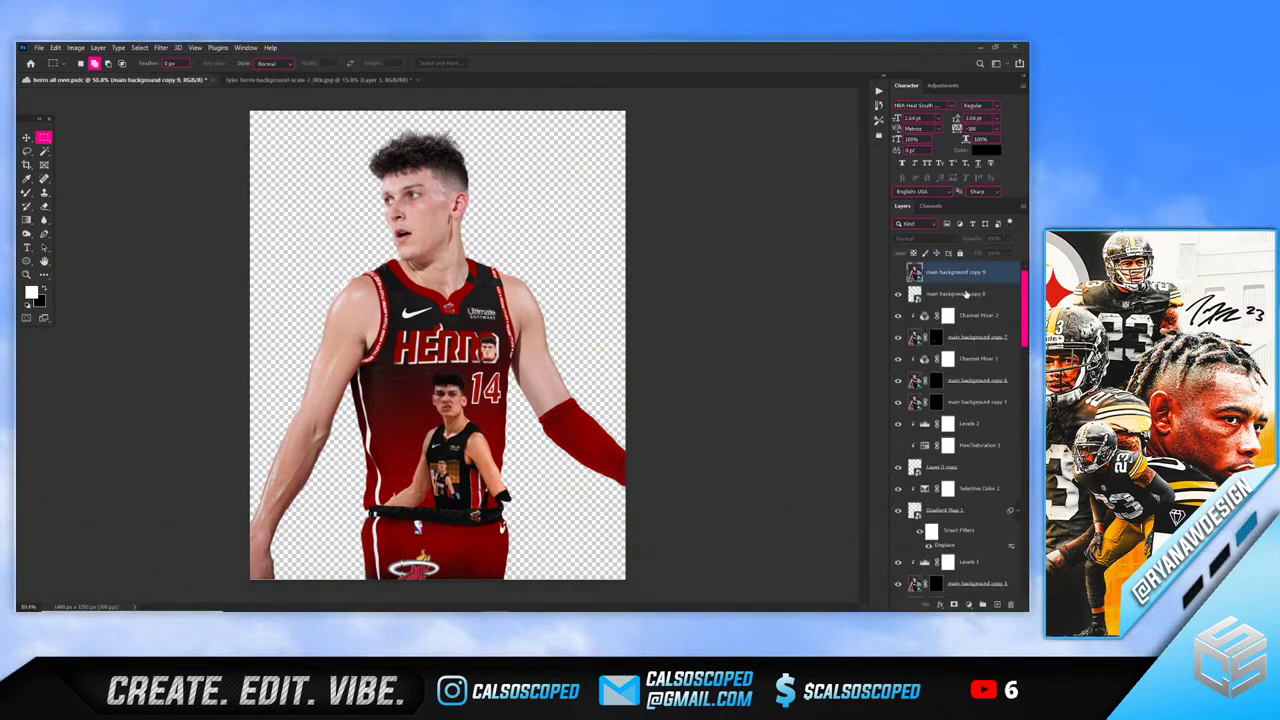
key("ctrl+j")
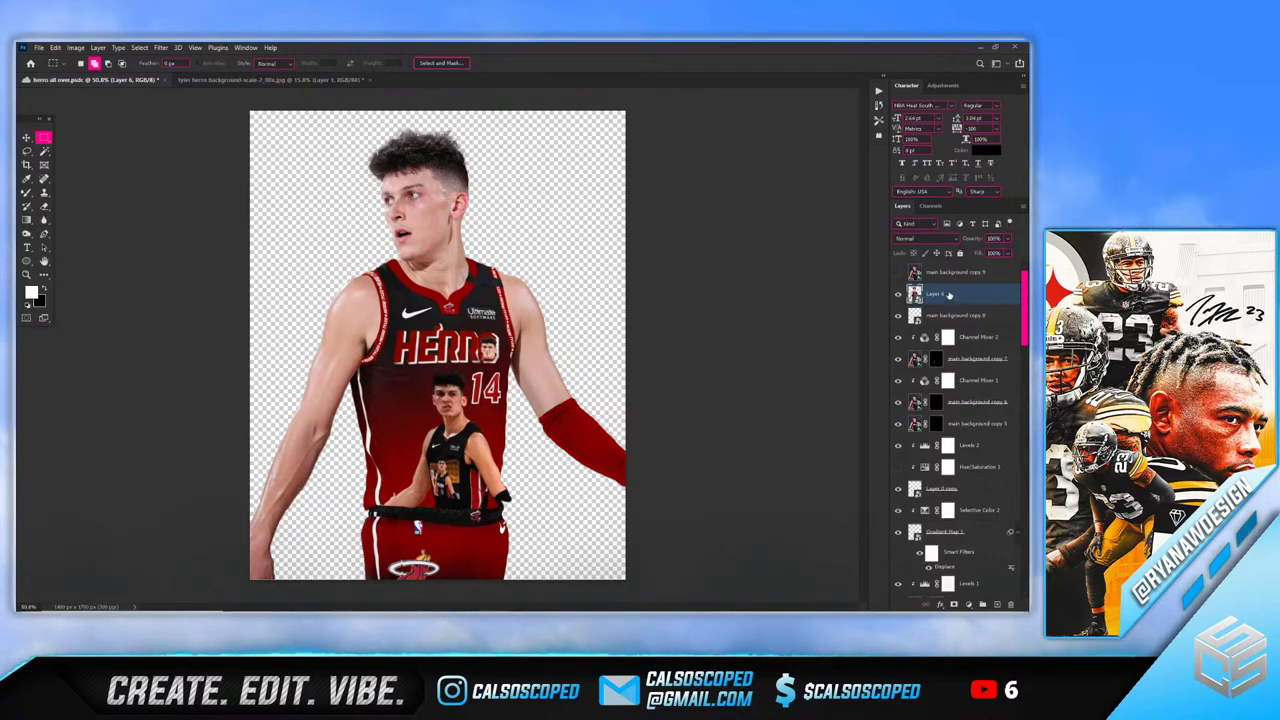
left_click(287, 82)
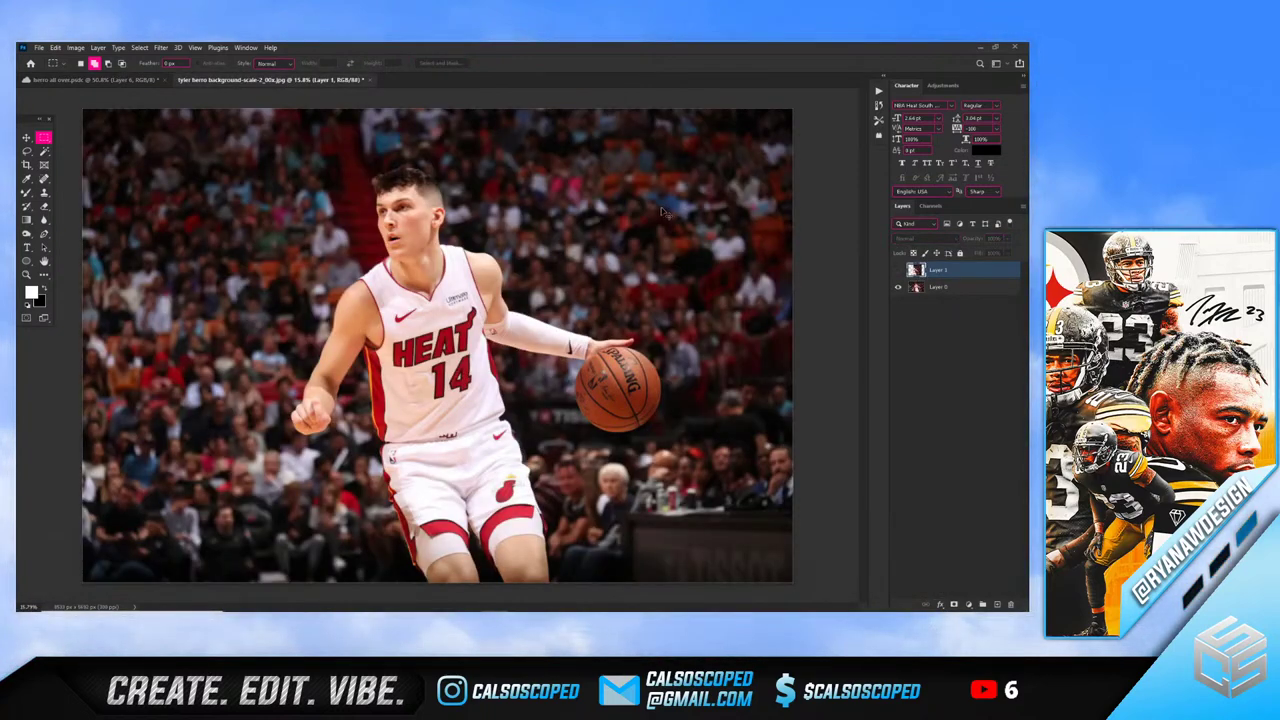
key("ctrl+v")
key("ctrl+z")
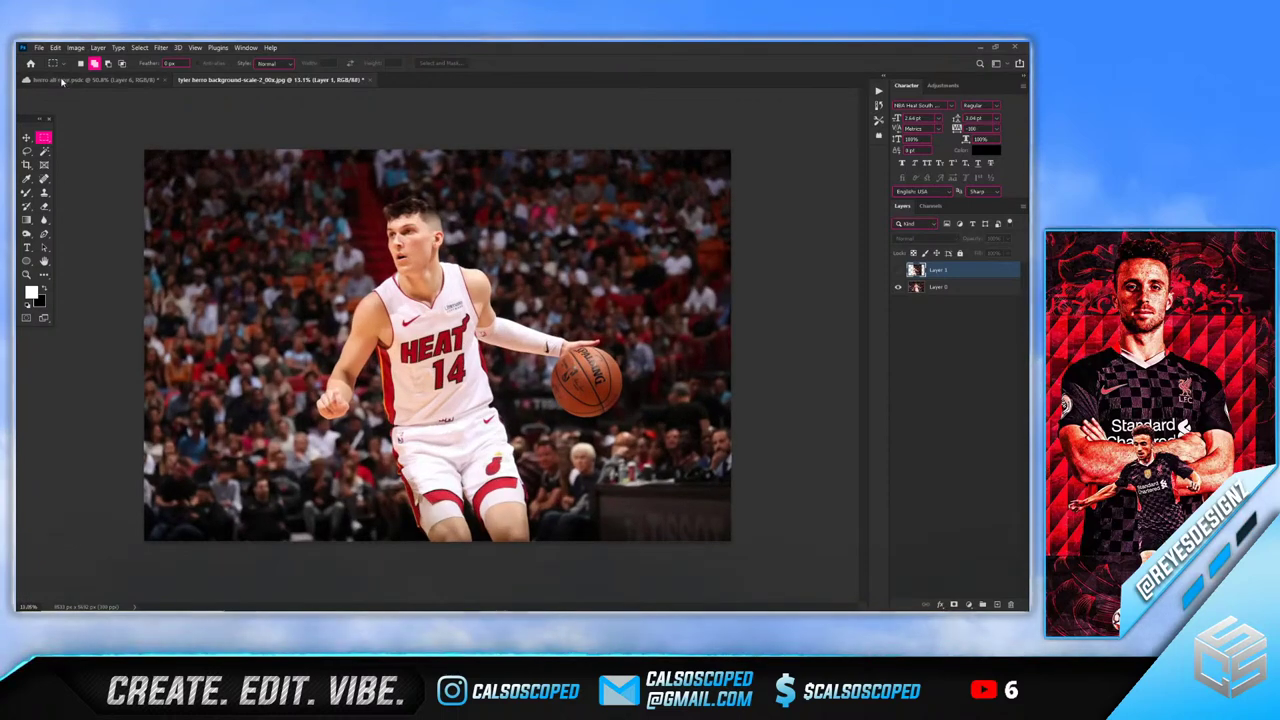
left_click(69, 82)
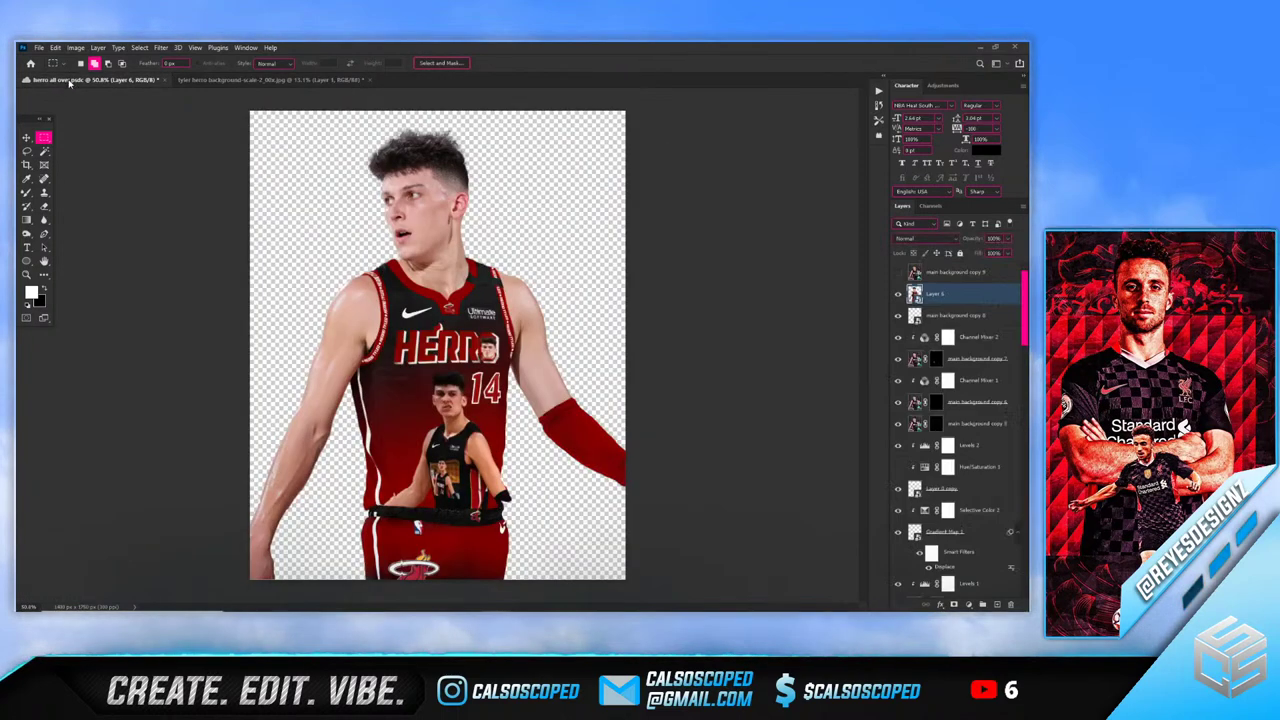
Create a new blank document with a white background, matching the portrait canvas size of the "herro all over" document
left_click(75, 48)
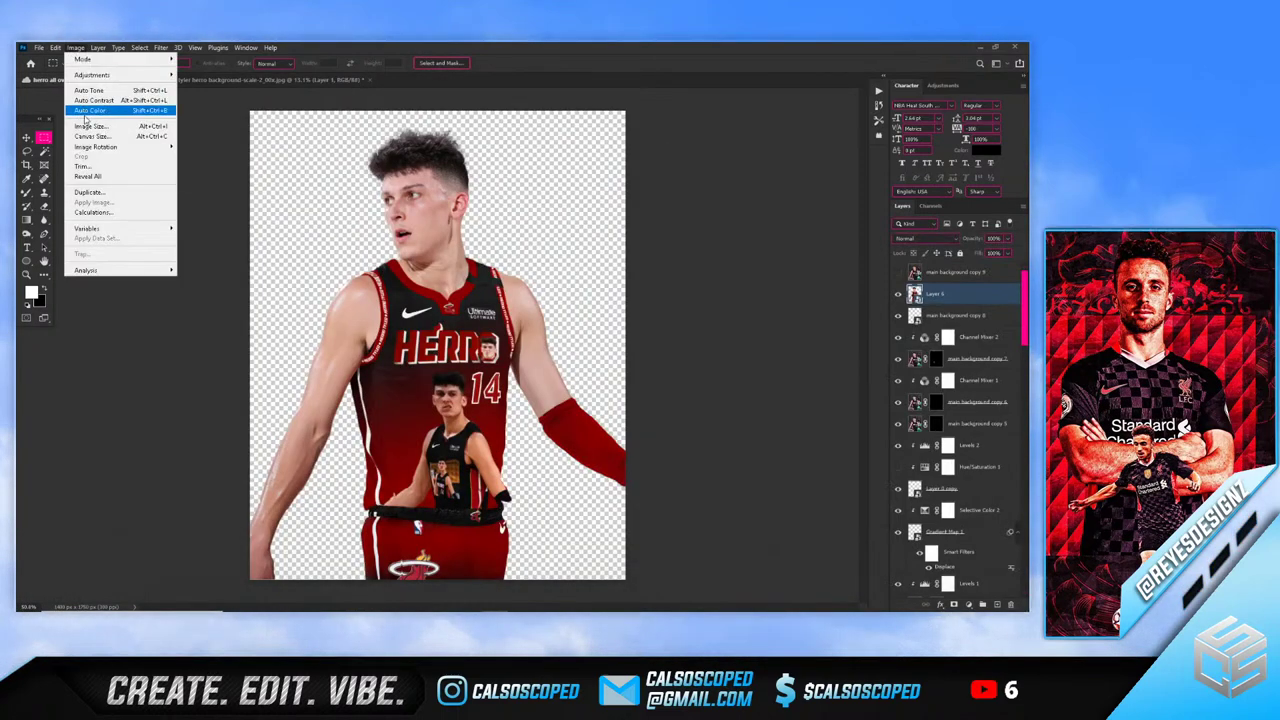
left_click(100, 108)
left_click(677, 159)
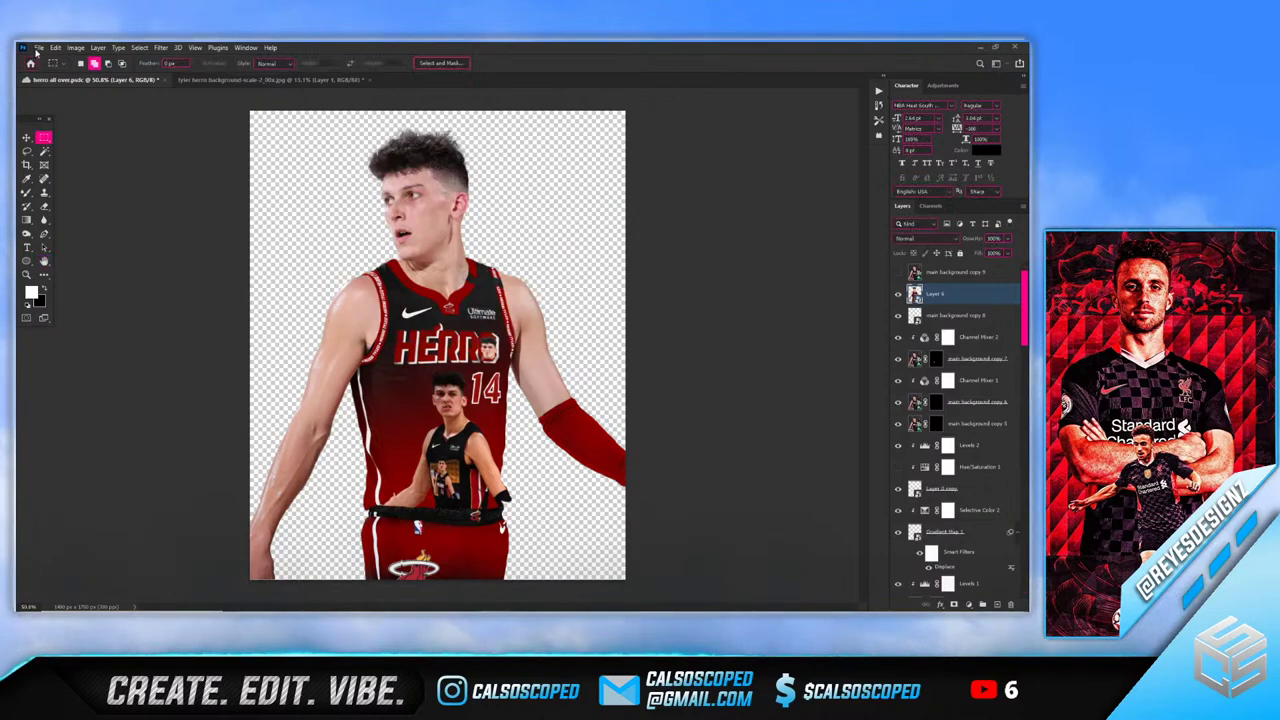
left_click(39, 47)
left_click(50, 56)
double_click(400, 228)
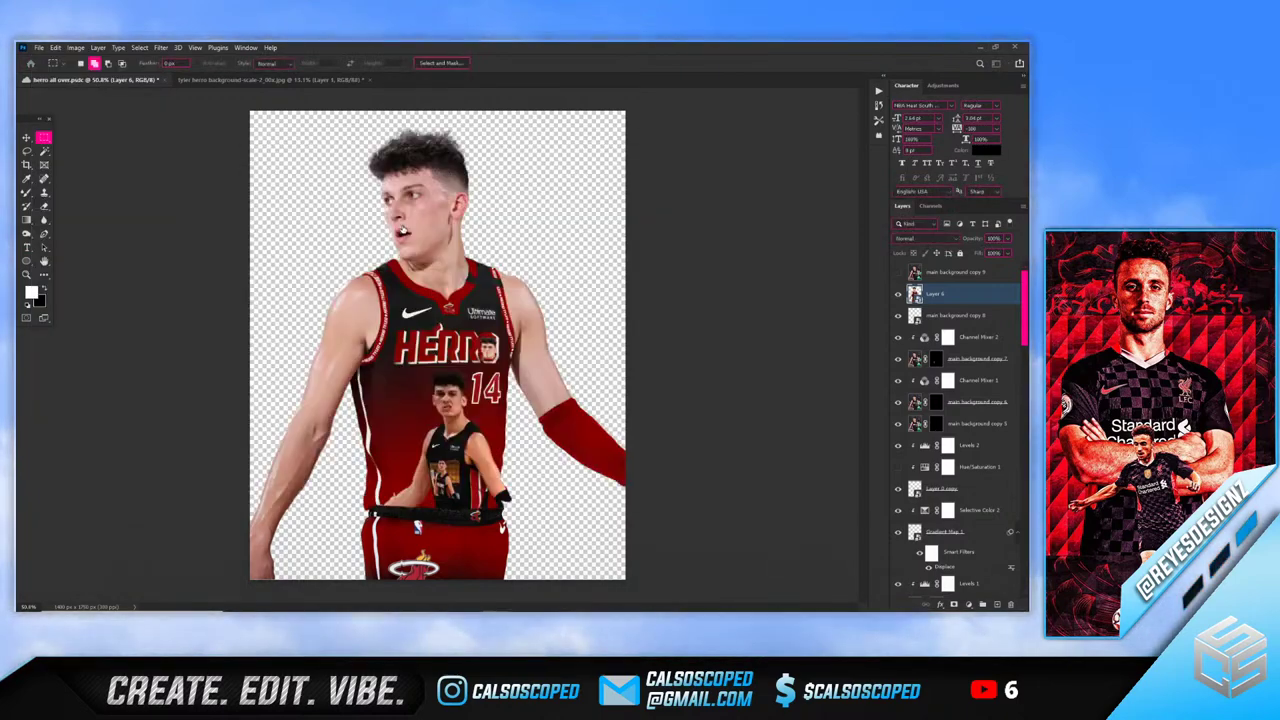
left_click(75, 47)
left_click(100, 108)
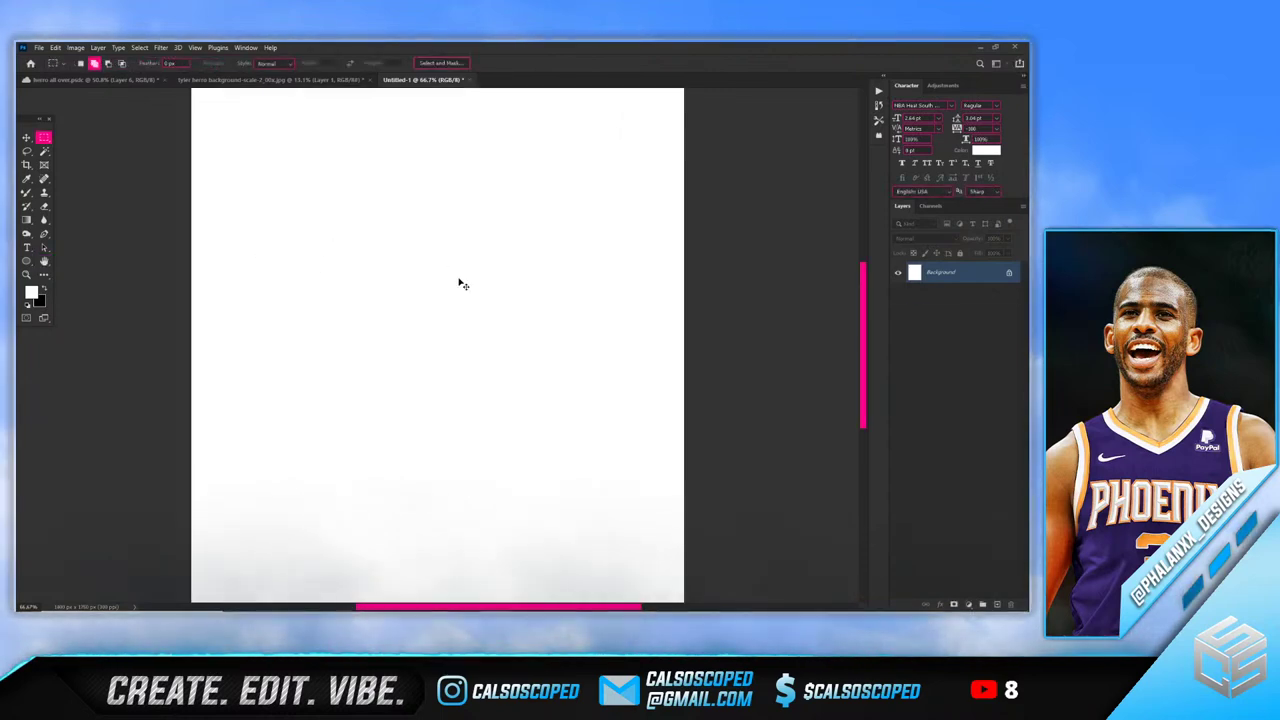
Paste the merged player cutout into the new document and shift it down to meet the canvas's lower edge
key("ctrl+v")
scroll(452, 320, "down", 3)
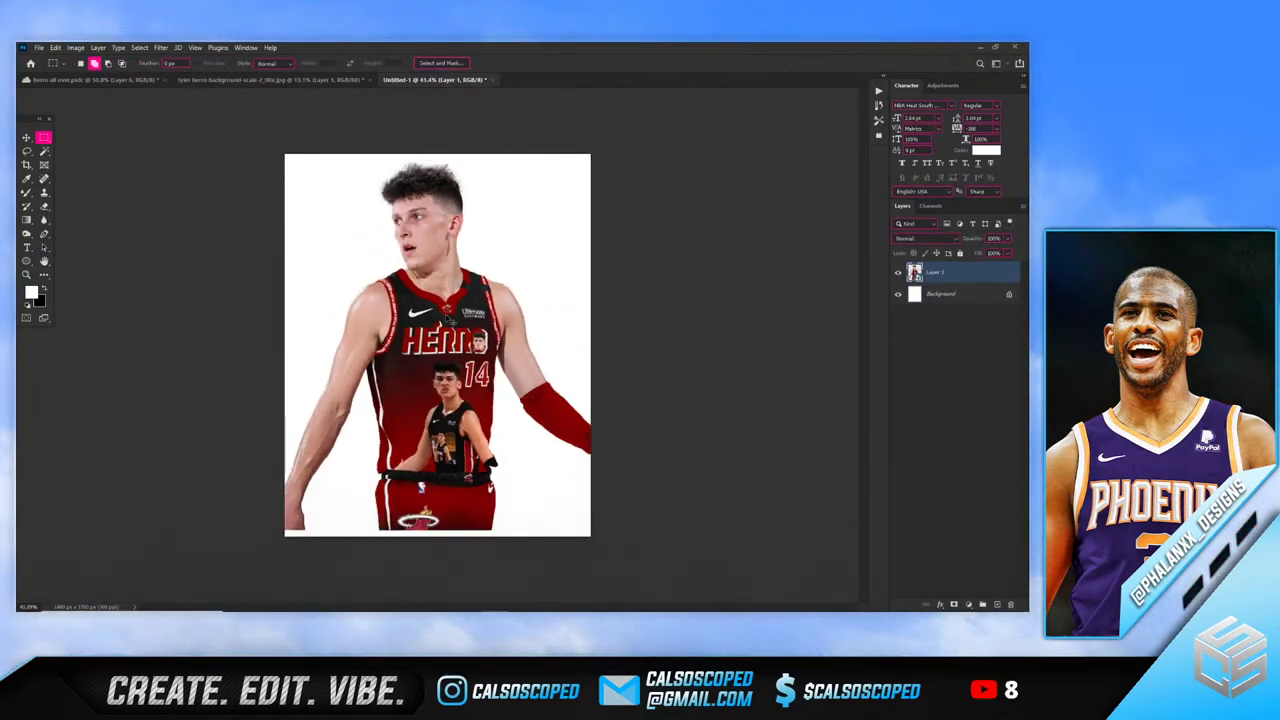
key("ctrl+t")
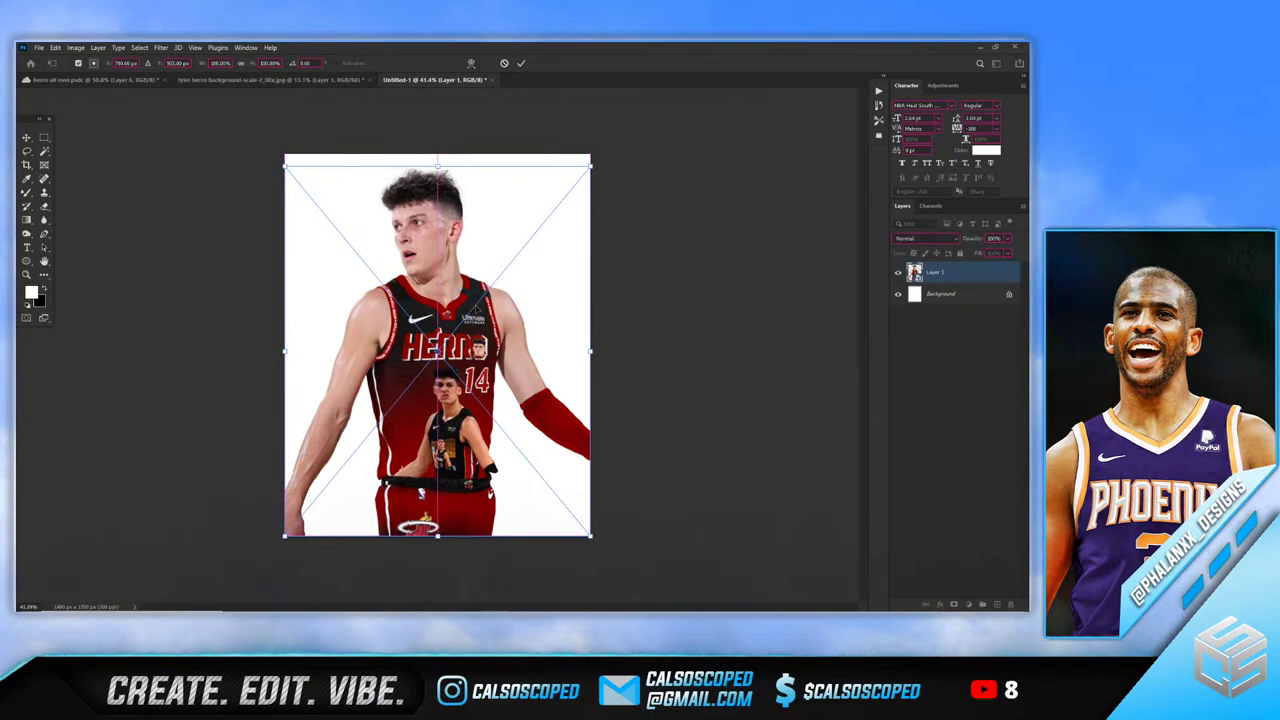
key("Return")
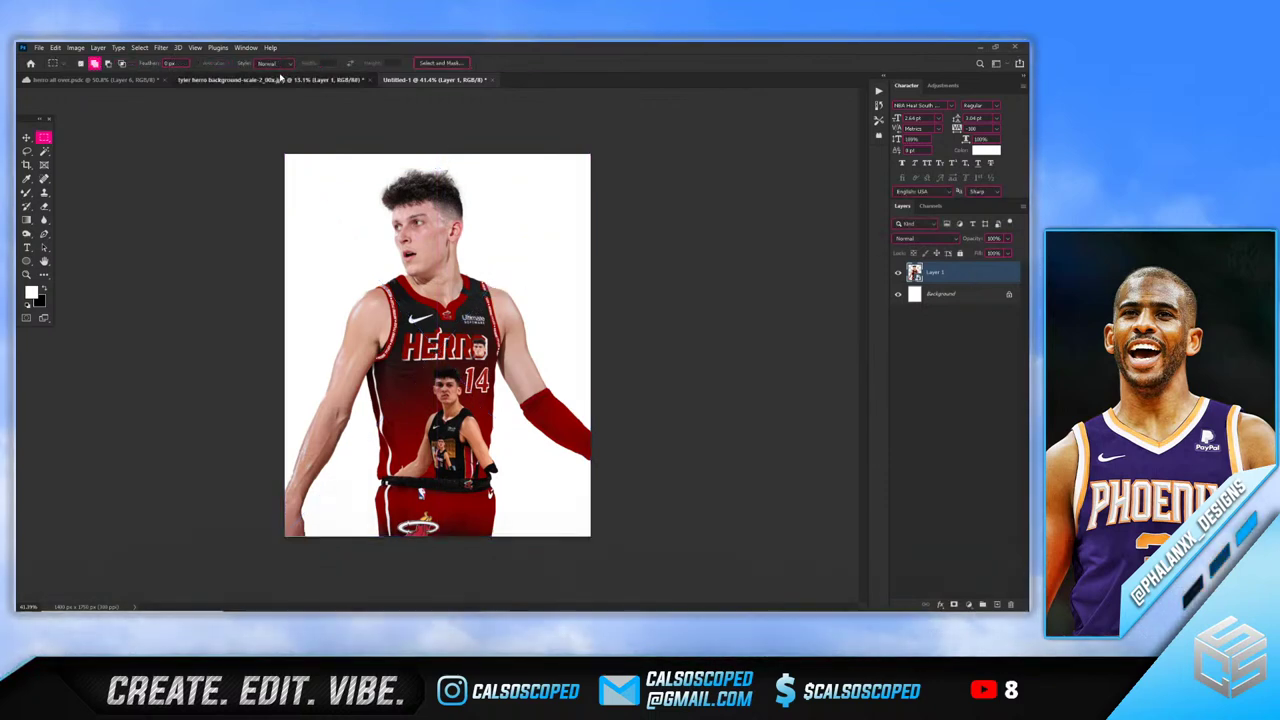
Copy both layers of the arena photo document into the Untitled-1 document above the player cutout
left_click(272, 79)
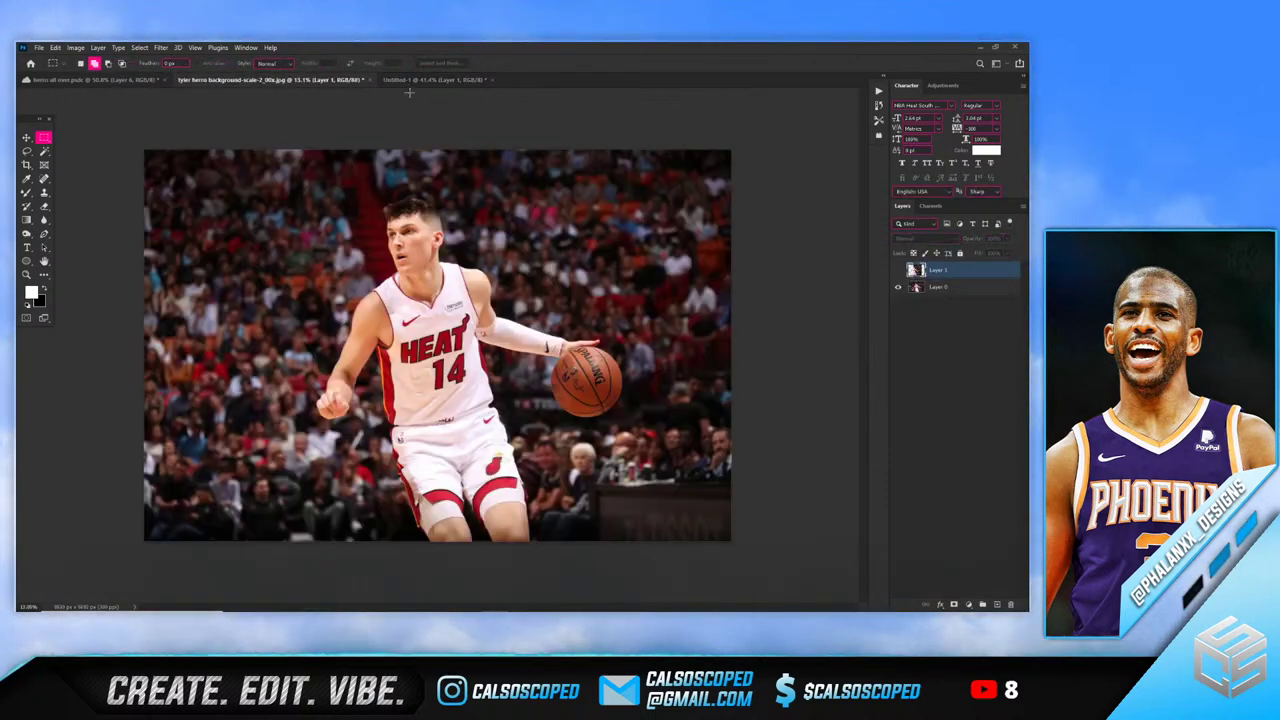
left_click(940, 287, "shift")
left_click_drag(943, 290, 630, 175)
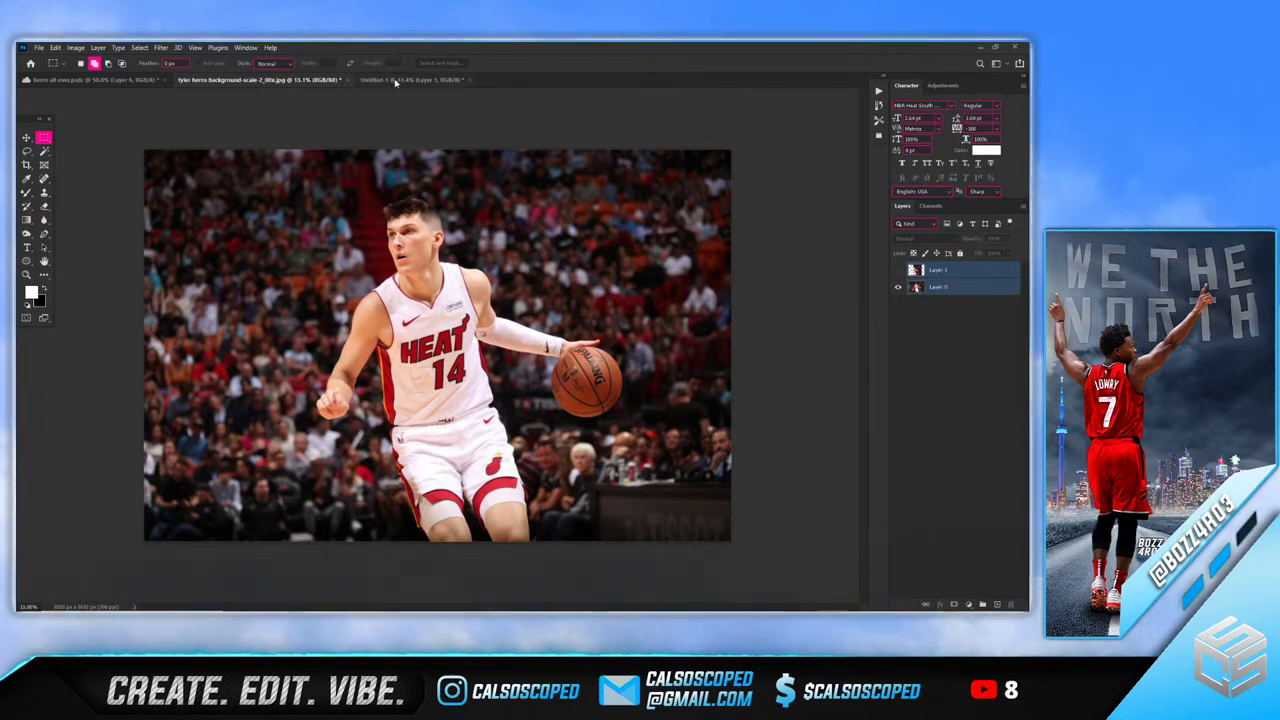
left_click_drag(395, 83, 410, 102)
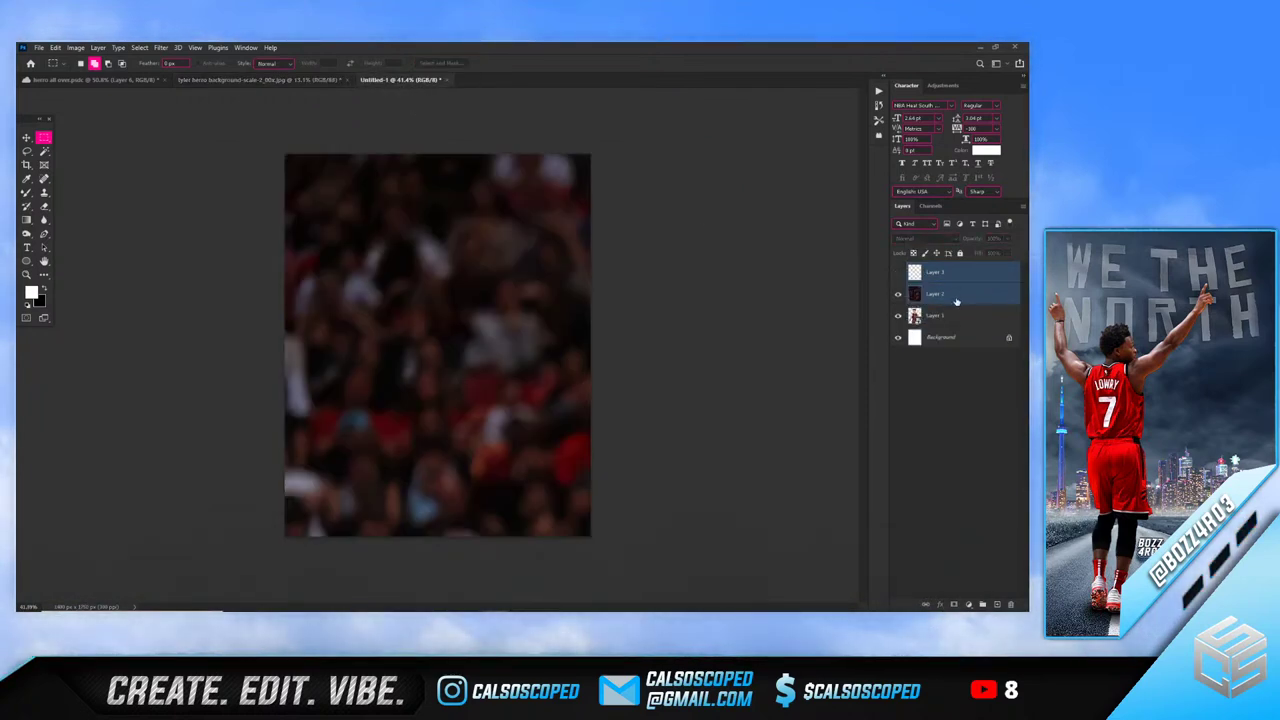
Scale the full arena photo layer down proportionally to roughly the canvas height and align it over the canvas
left_click(953, 302)
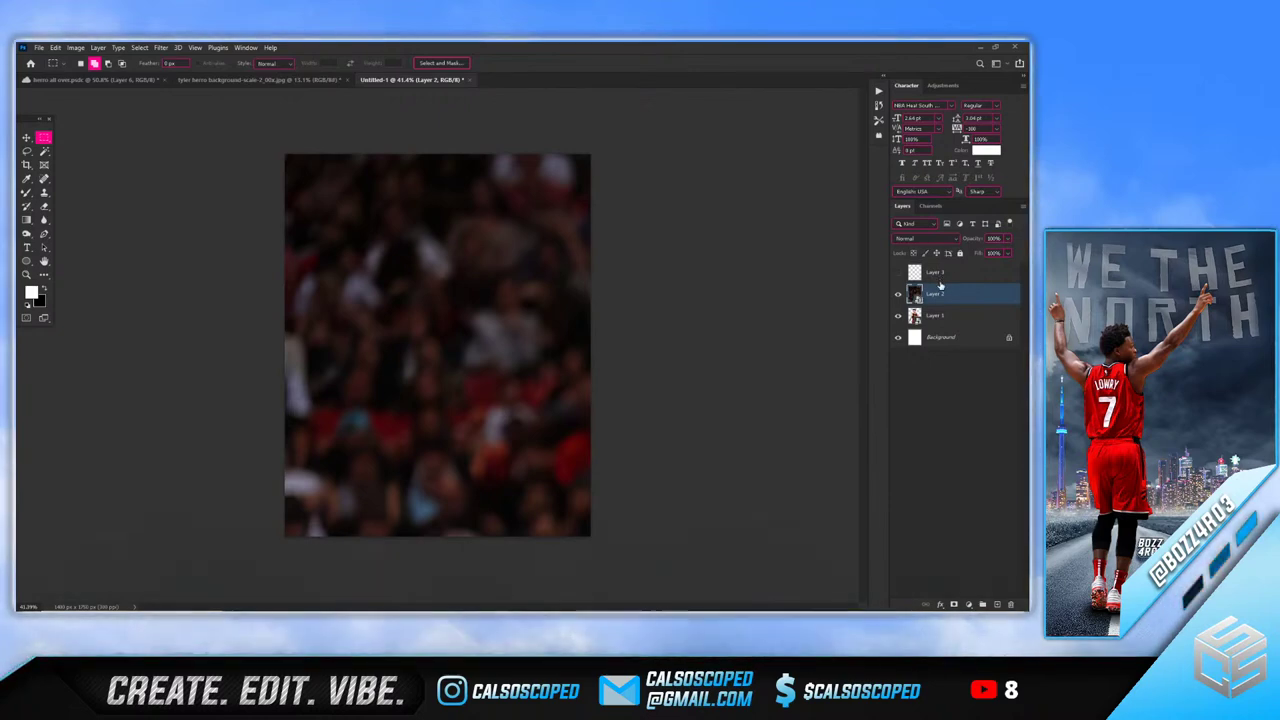
key("ctrl+t")
key("ctrl+minus")
key("ctrl+minus")
key("ctrl+minus")
key("ctrl+minus")
key("ctrl+minus")
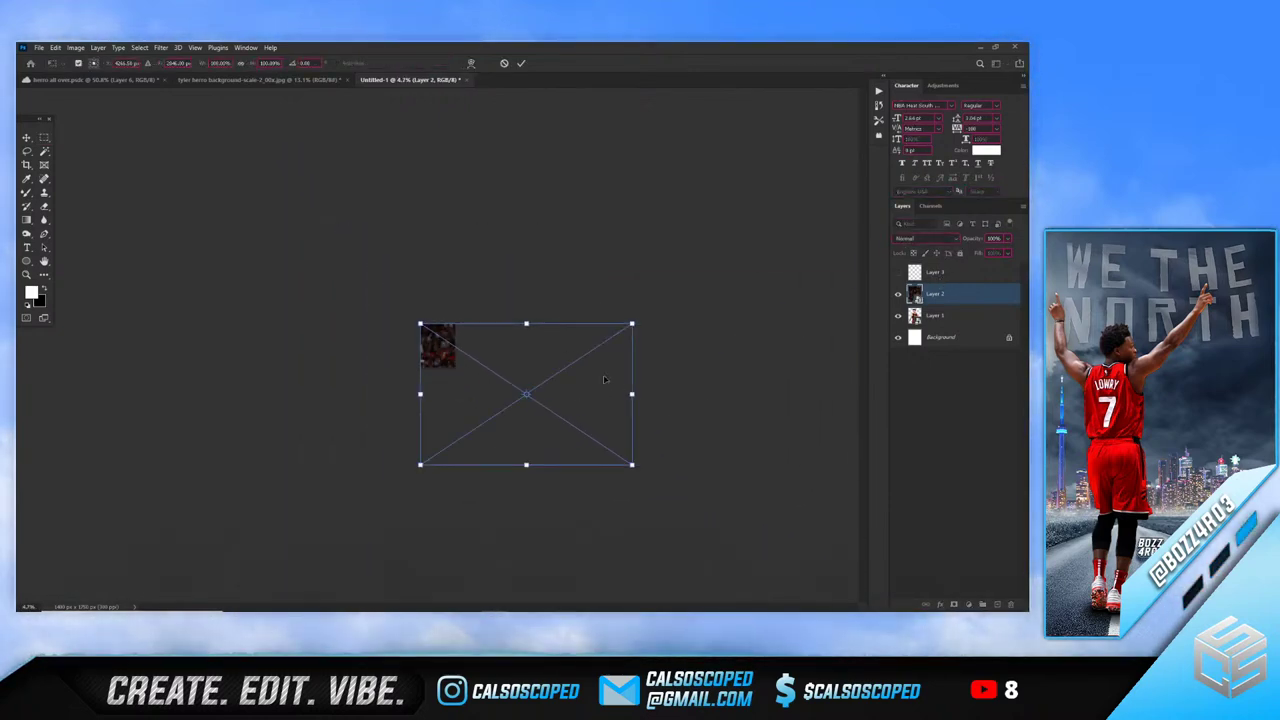
left_click_drag(631, 394, 454, 331)
scroll(454, 331, "up", 6)
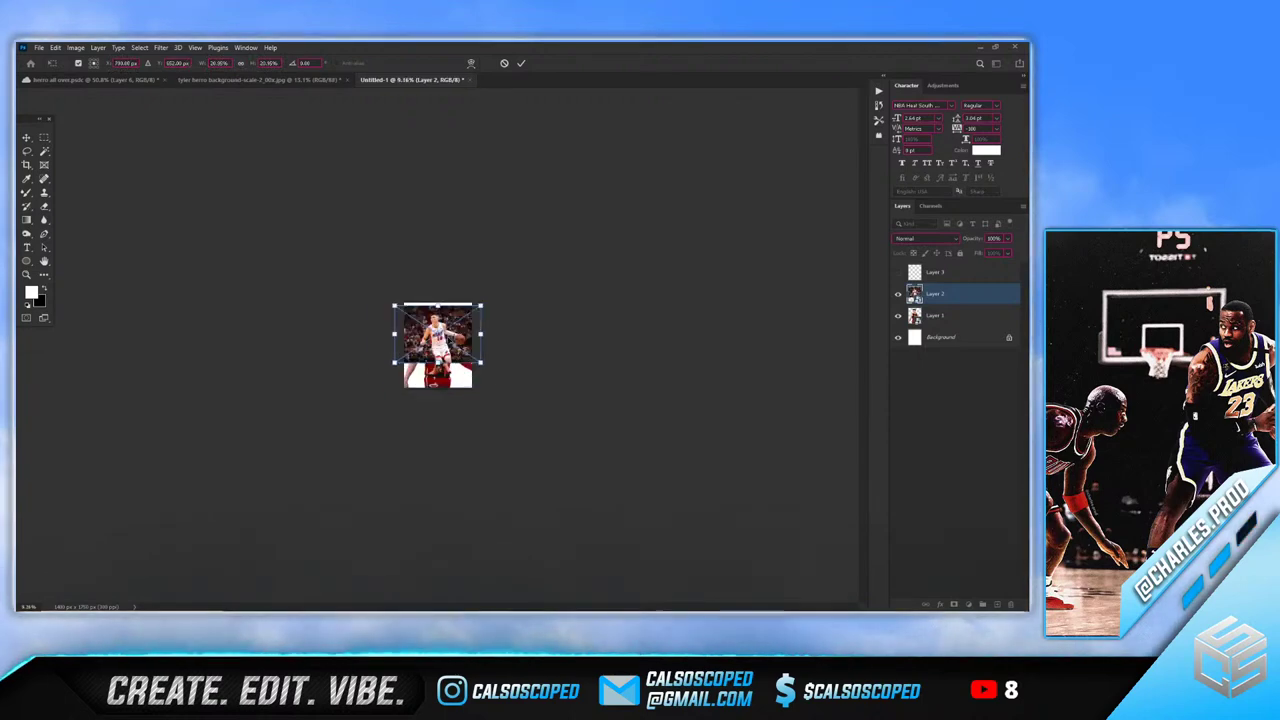
scroll(437, 326, "up", 4)
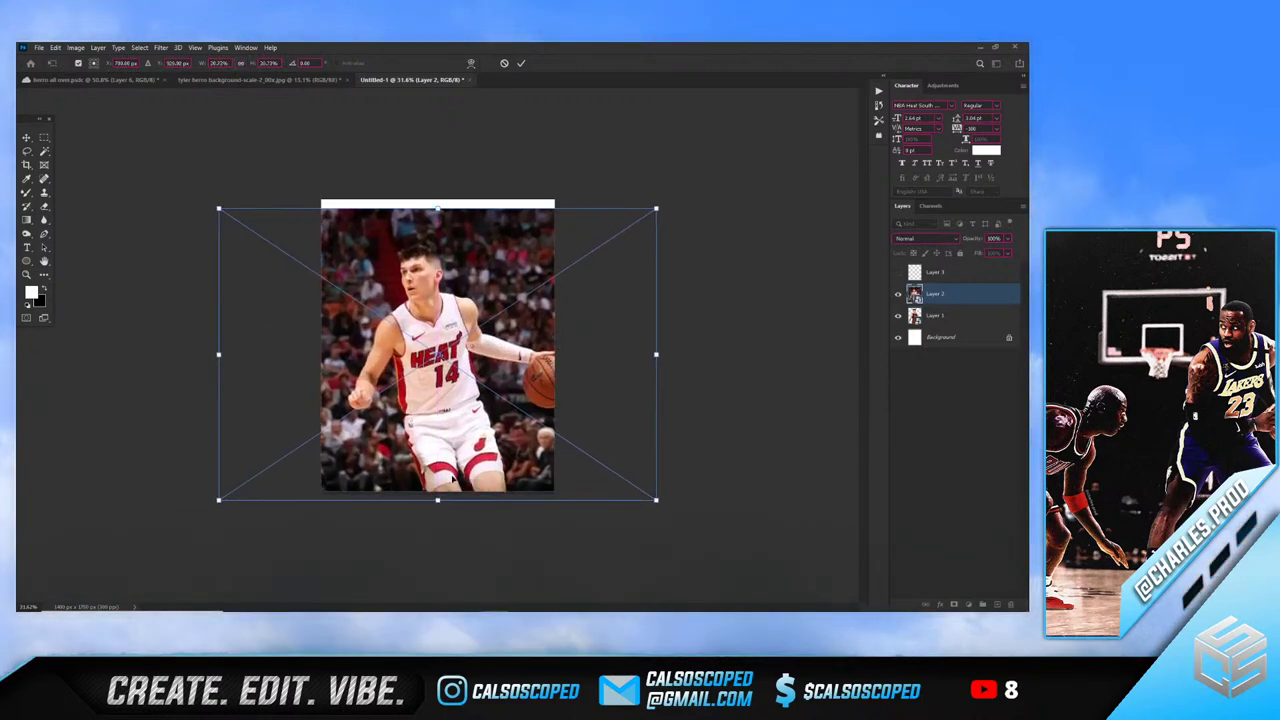
mouse_move(459, 464)
left_mouse_down()
mouse_move(490, 461)
mouse_move(495, 426)
mouse_move(561, 444)
mouse_move(557, 455)
mouse_move(463, 457)
left_mouse_up()
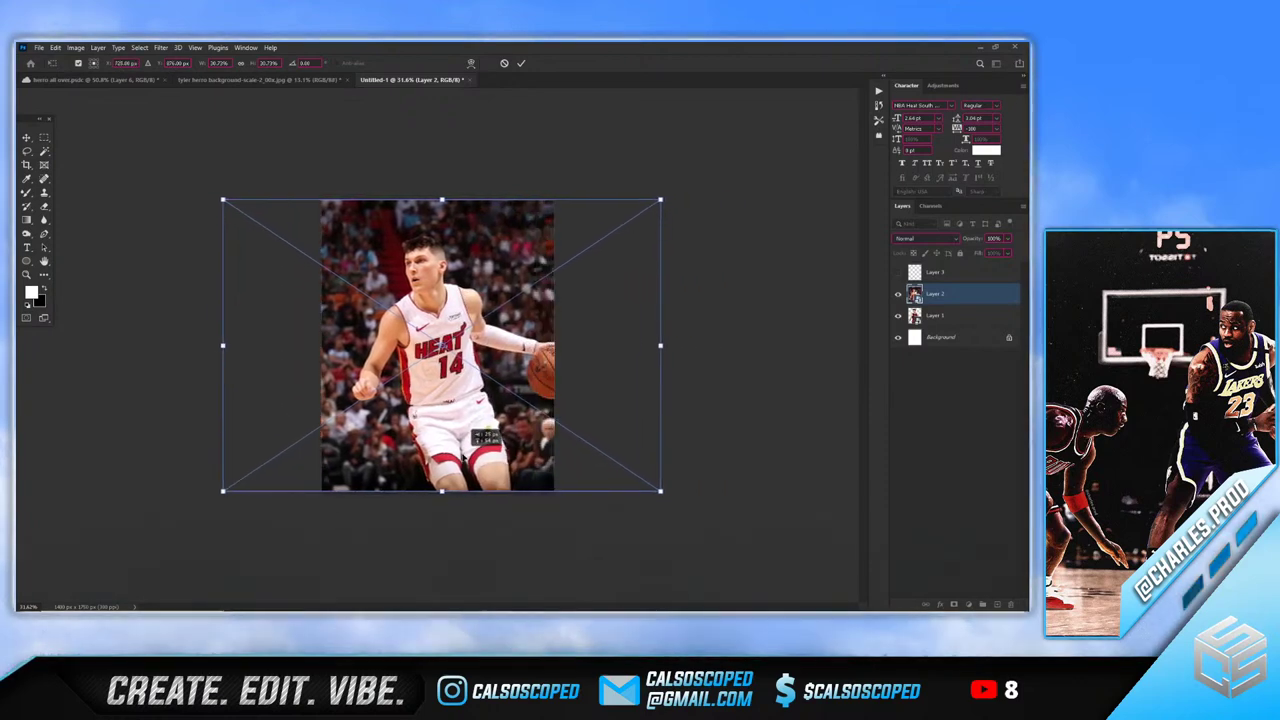
key("Return")
Place the arena photo layer beneath the player cutout, enlarge it proportionally beyond the canvas edges, and reposition it as the backdrop
key("m")
left_click_drag(941, 314, 942, 322)
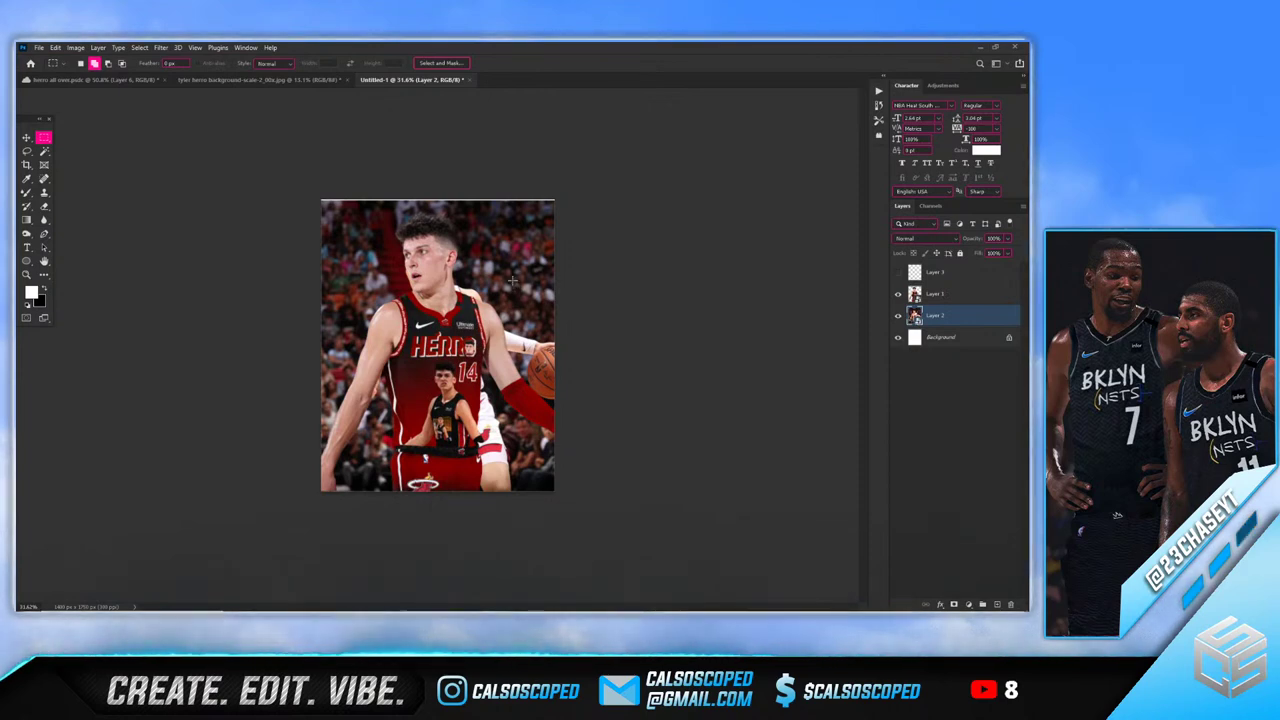
key("v")
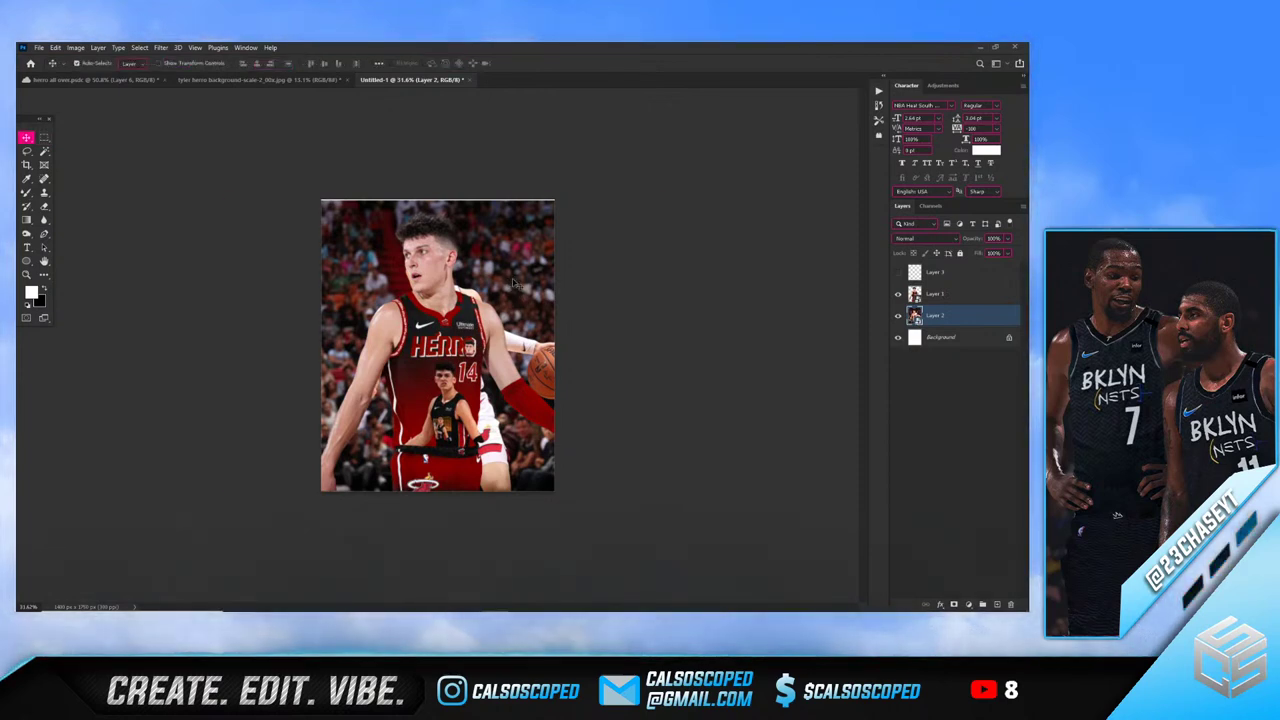
key("ctrl+t")
left_click_drag(454, 491, 454, 560)
left_click_drag(476, 504, 474, 489)
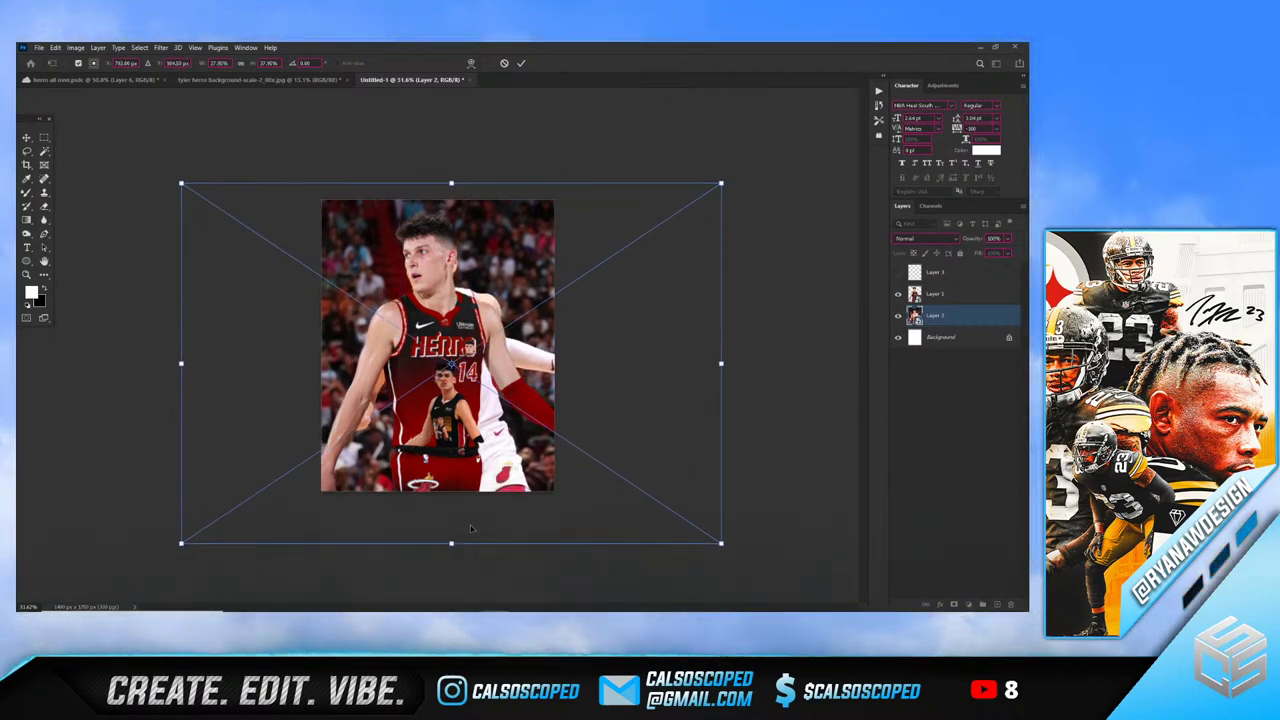
mouse_move(451, 545)
left_mouse_down()
mouse_move(453, 494)
mouse_move(455, 550)
left_mouse_up()
left_click_drag(490, 472, 545, 456)
left_click_drag(505, 541, 477, 527)
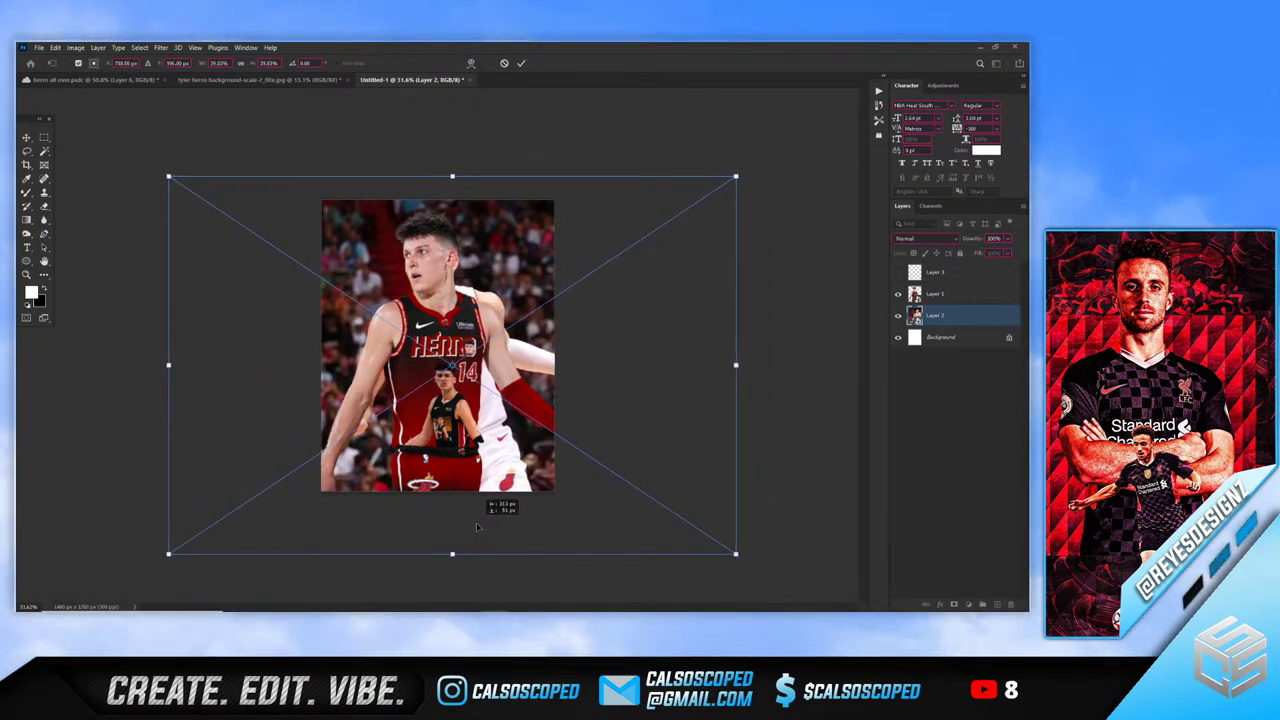
key("Return")
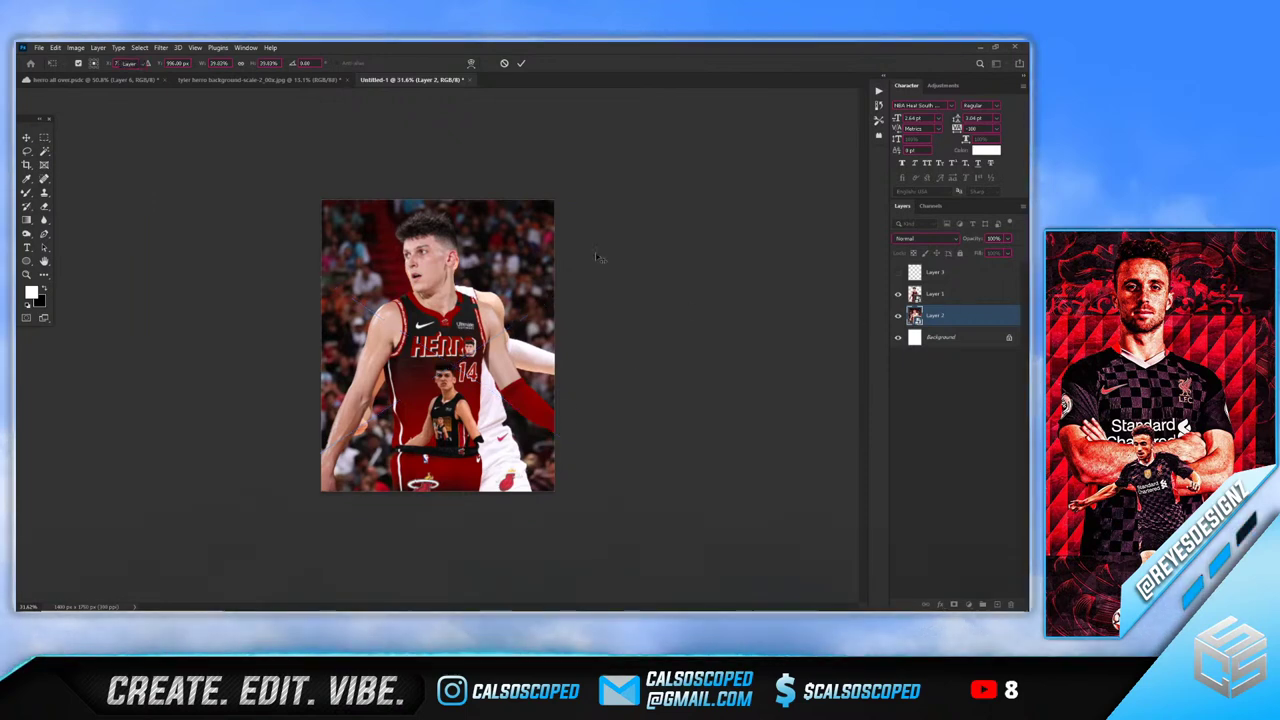
Add a Gradient Map adjustment clipped to the arena photo layer, and hide the adjustment
scroll(550, 256, "down", 3)
scroll(520, 250, "up", 6)
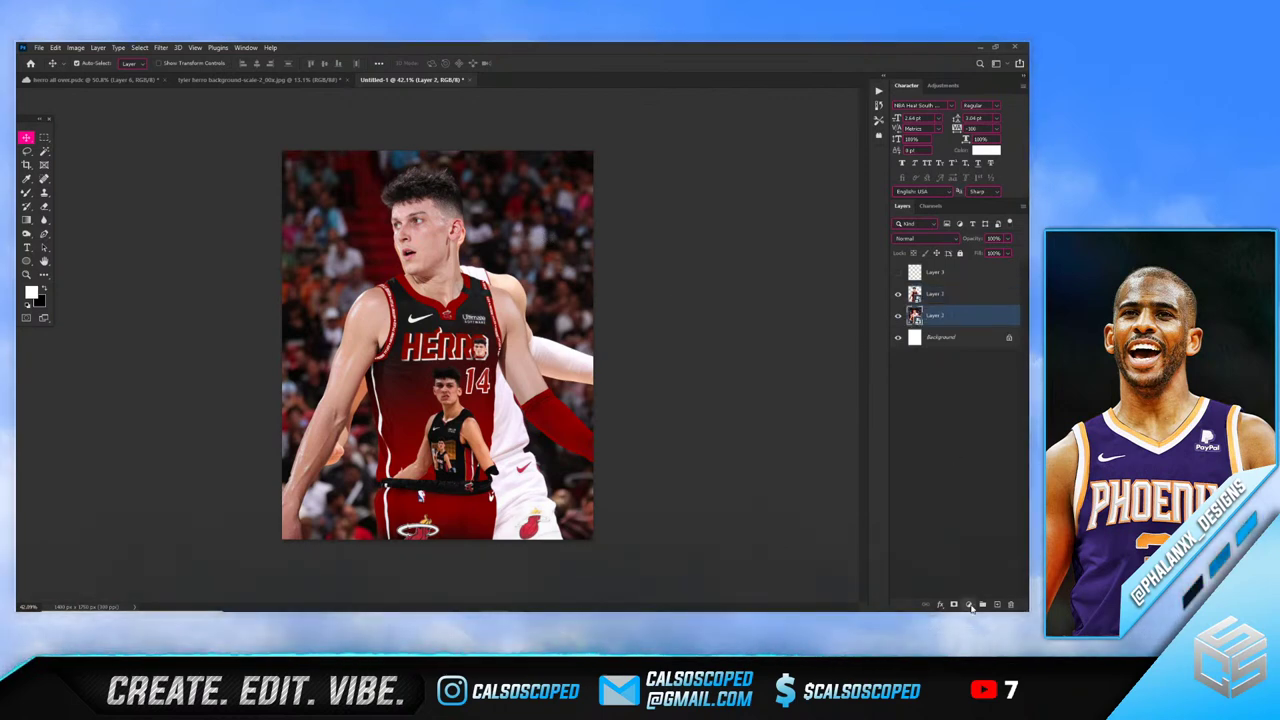
left_click(969, 605)
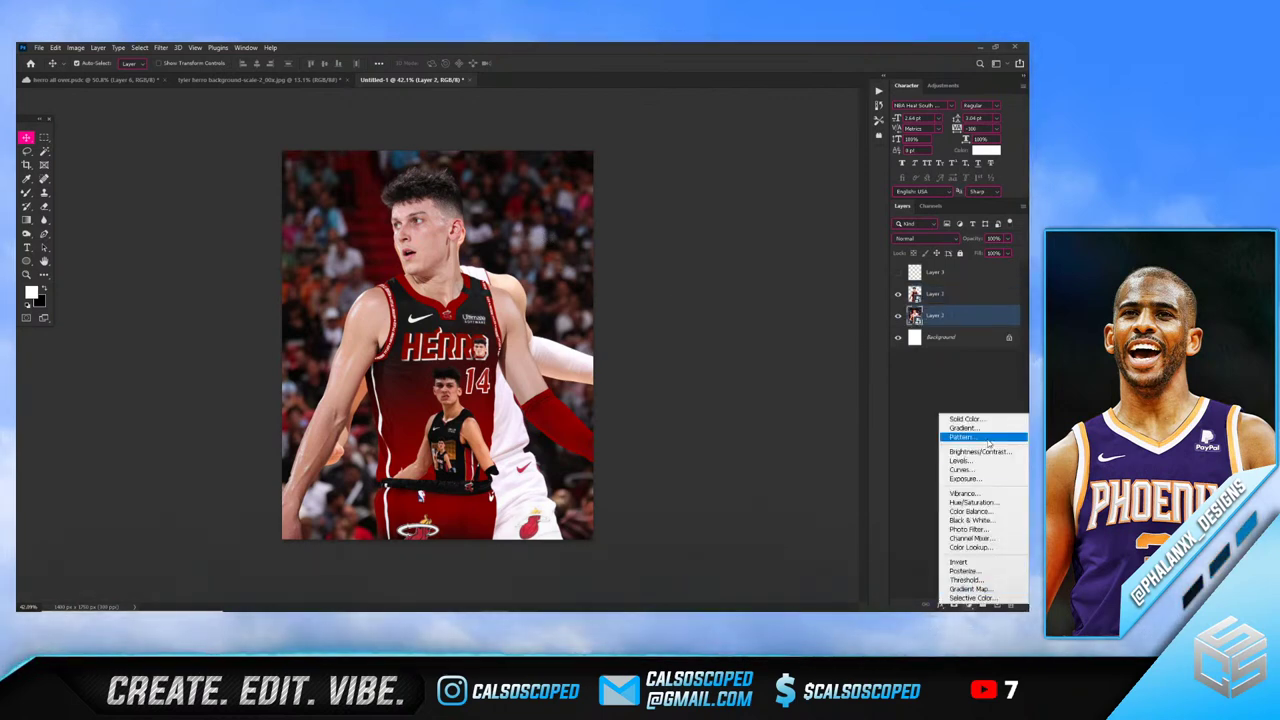
left_click(967, 589)
left_click(930, 335)
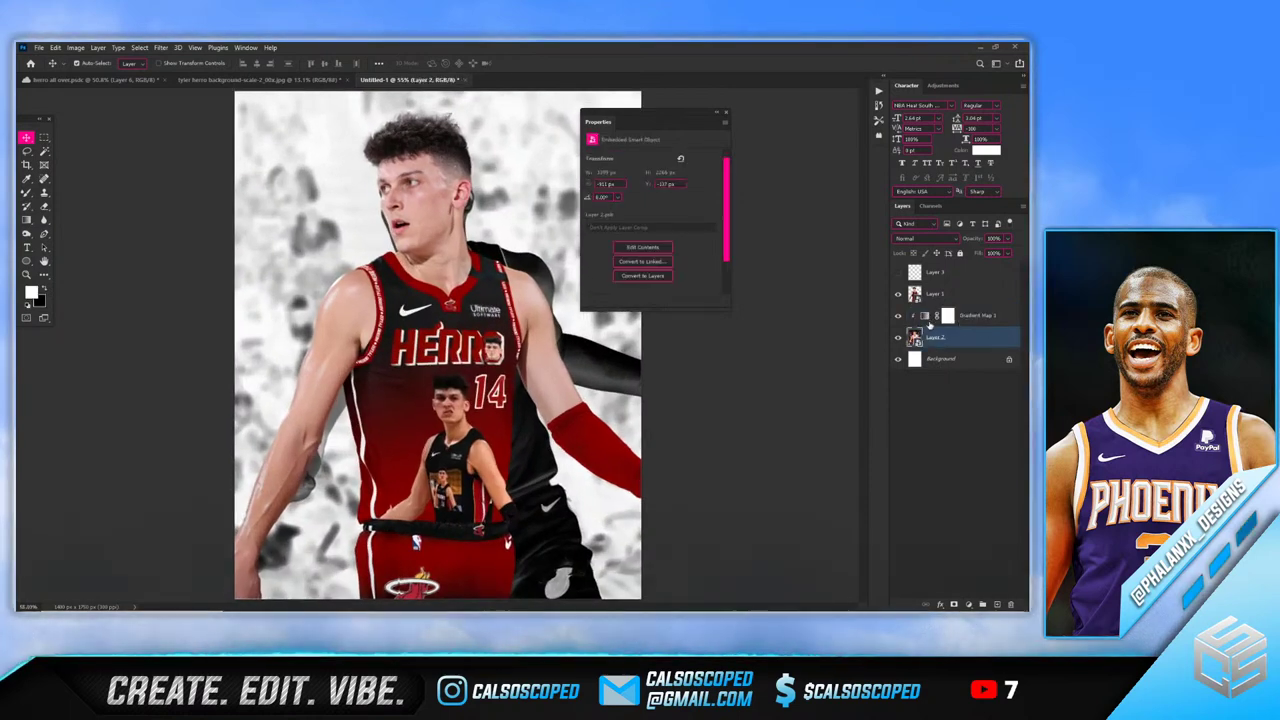
left_click(909, 320)
left_click(899, 317)
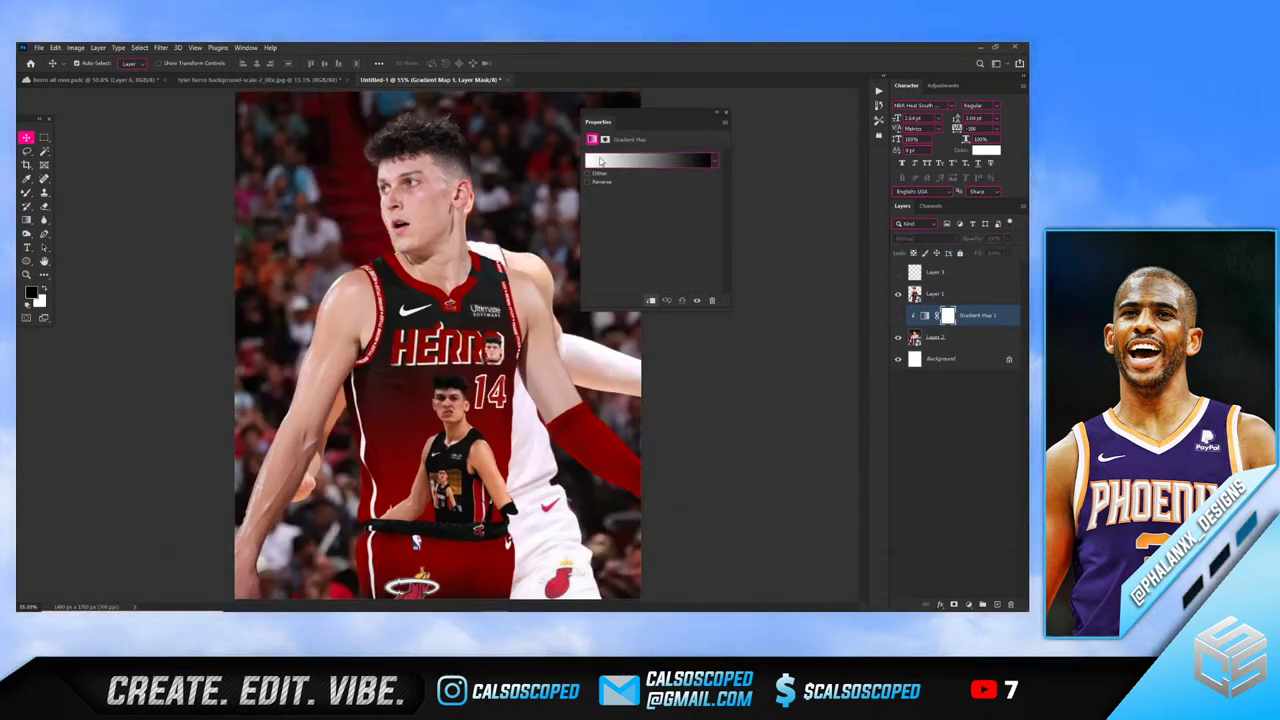
left_click(600, 160)
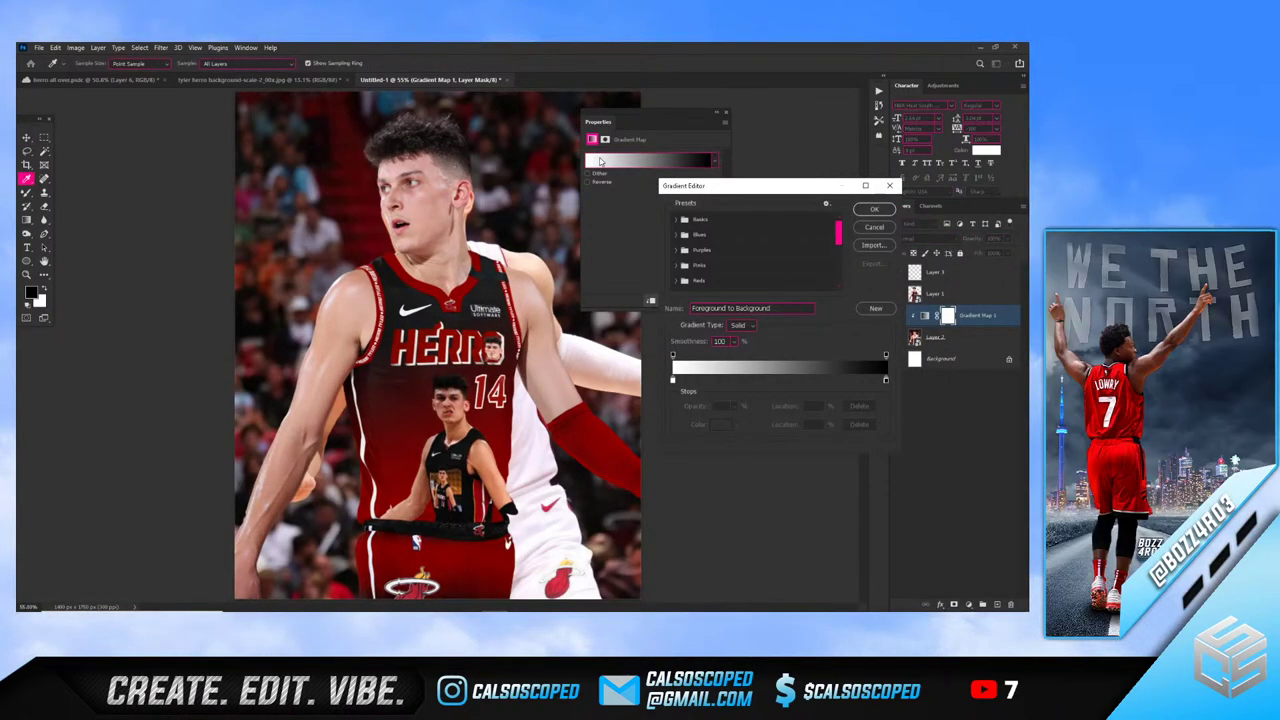
double_click(673, 381)
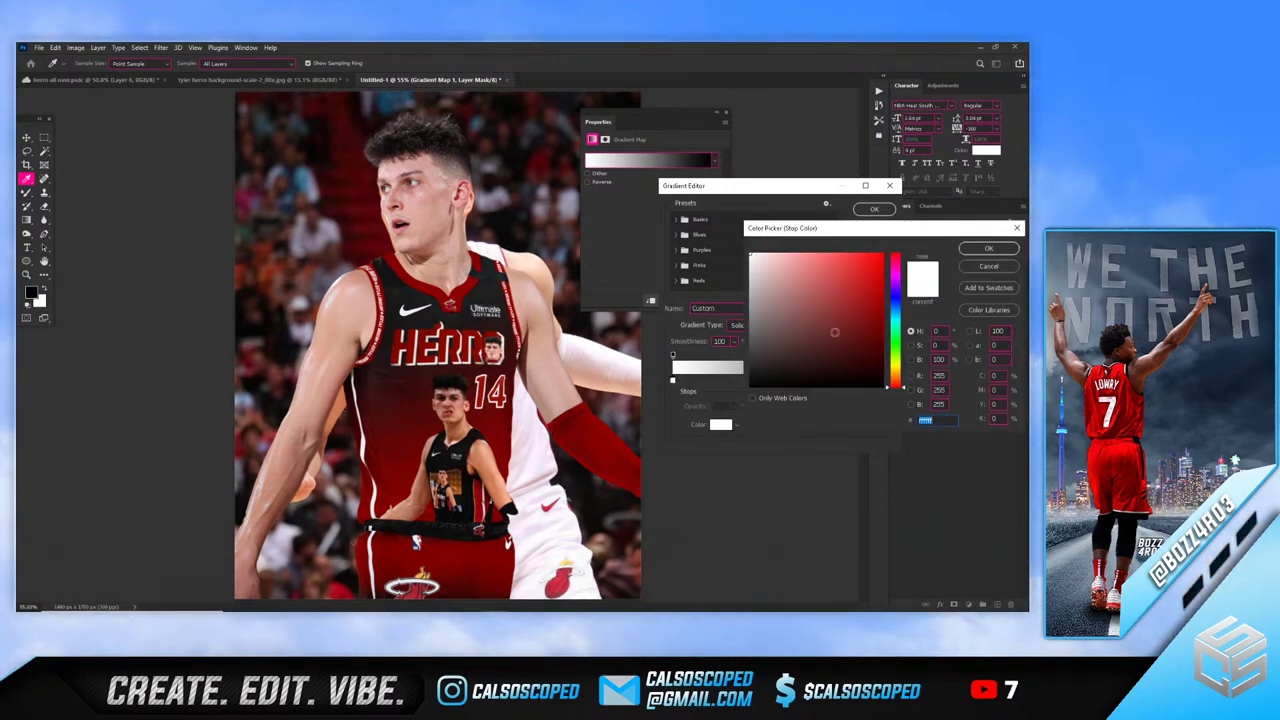
left_click(986, 249)
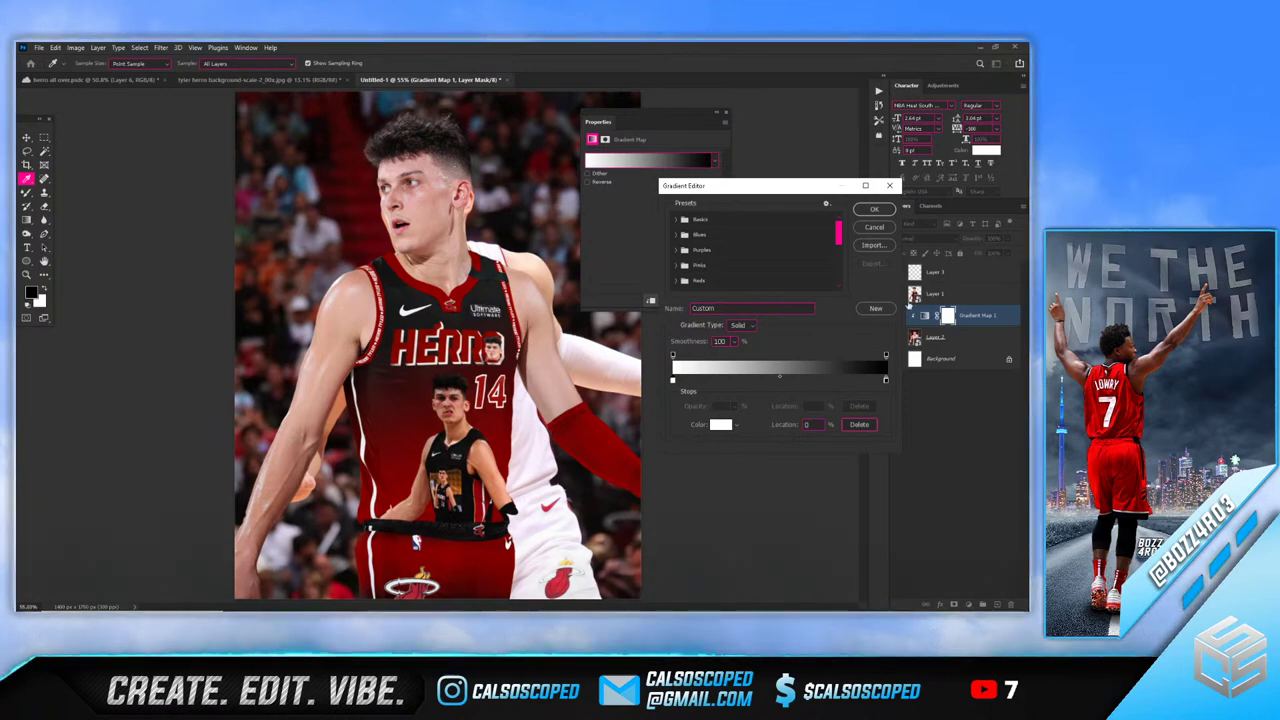
key("Return")
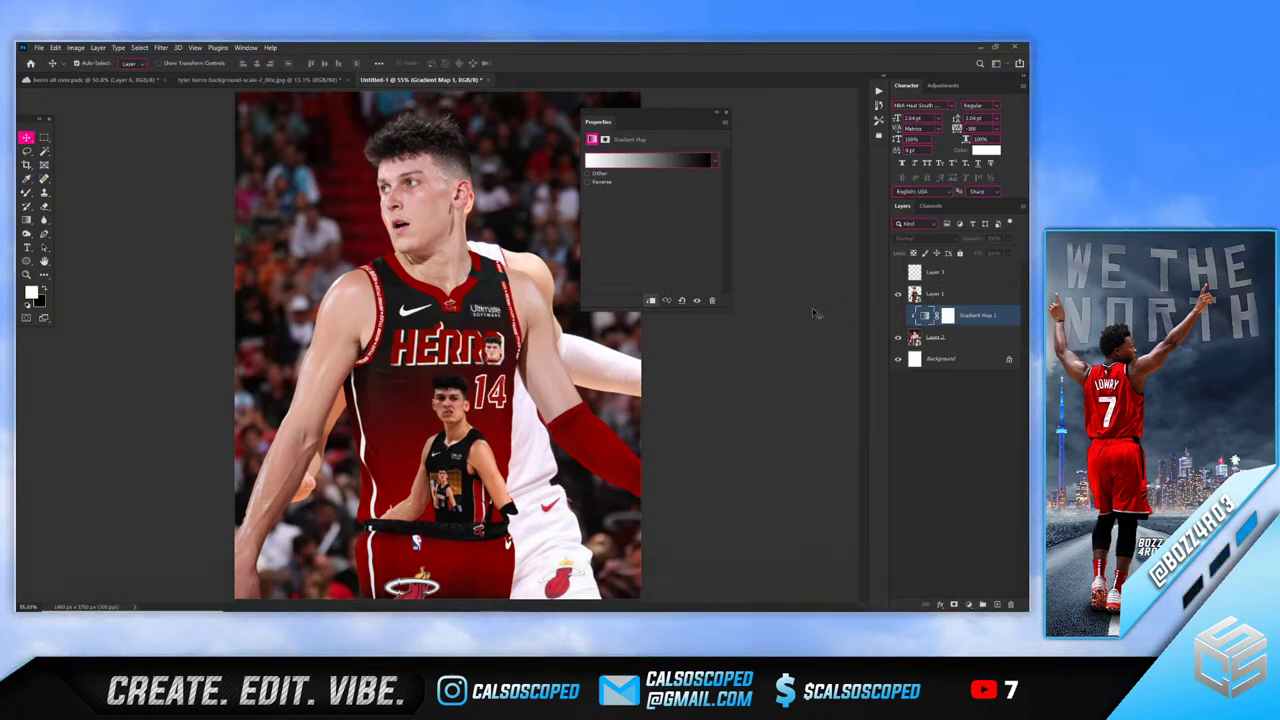
left_click(898, 315)
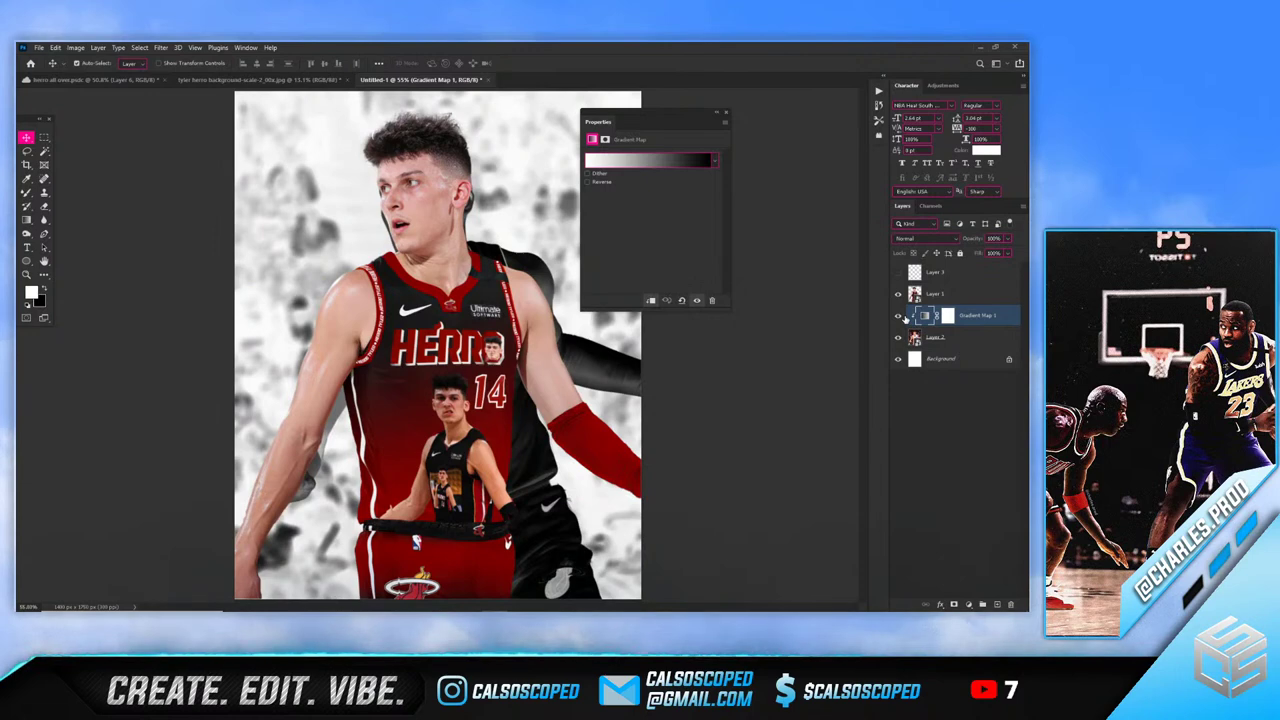
left_click(898, 315)
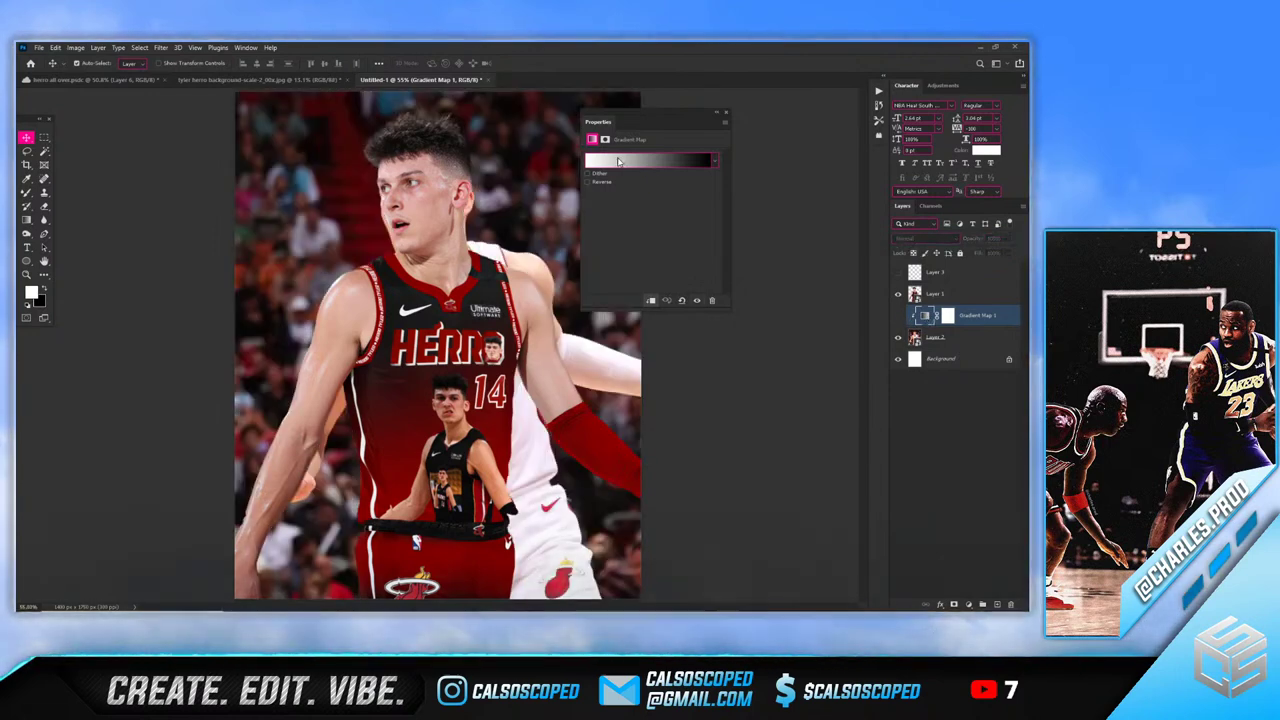
Set the Gradient Map's white starting stop to light lavender cdc4d9, sampled from the arena crowd
left_click(660, 160)
double_click(673, 383)
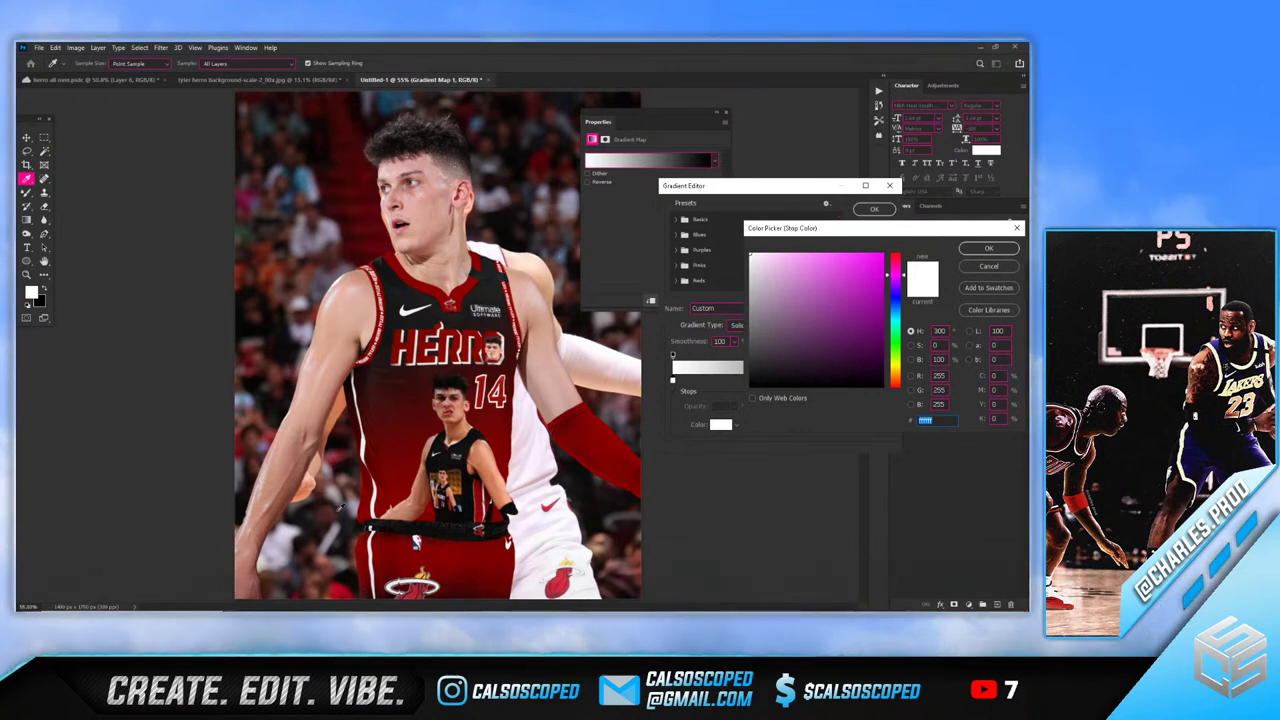
left_click(292, 533)
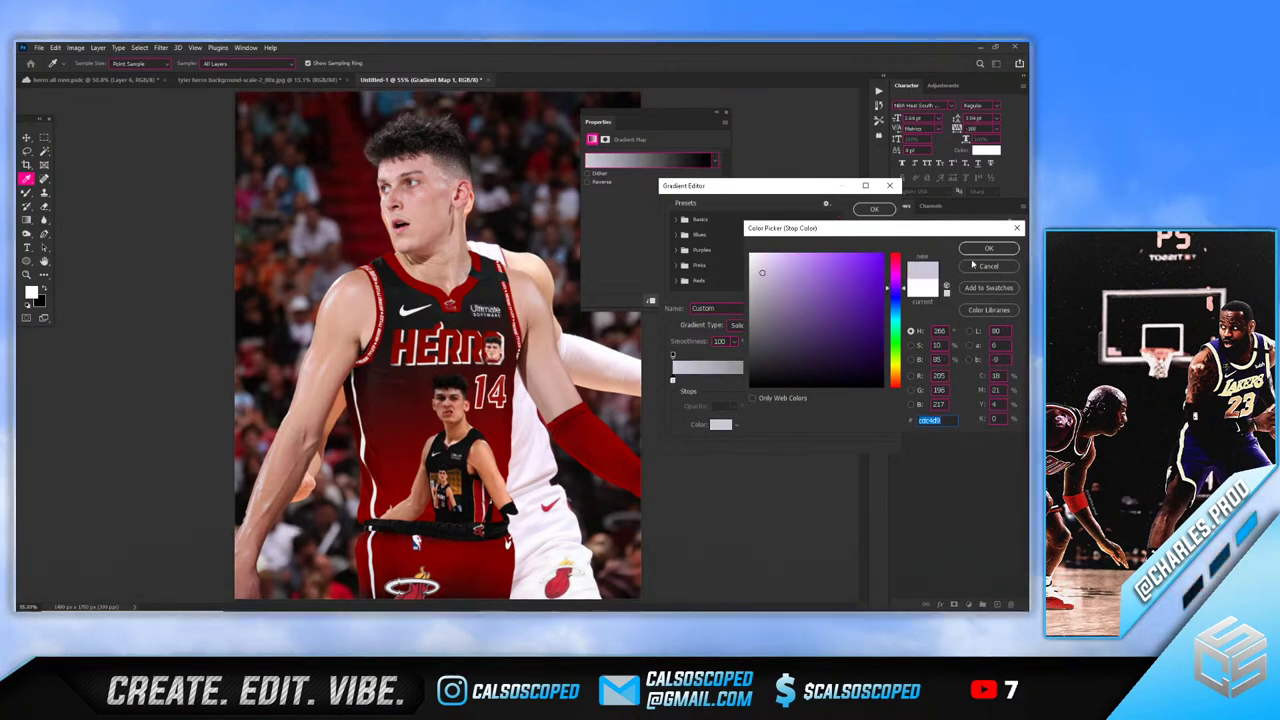
left_click(987, 248)
Add a pale periwinkle-blue colour stop at 42% of the Gradient Map's gradient and apply the edited gradient
left_click(763, 380)
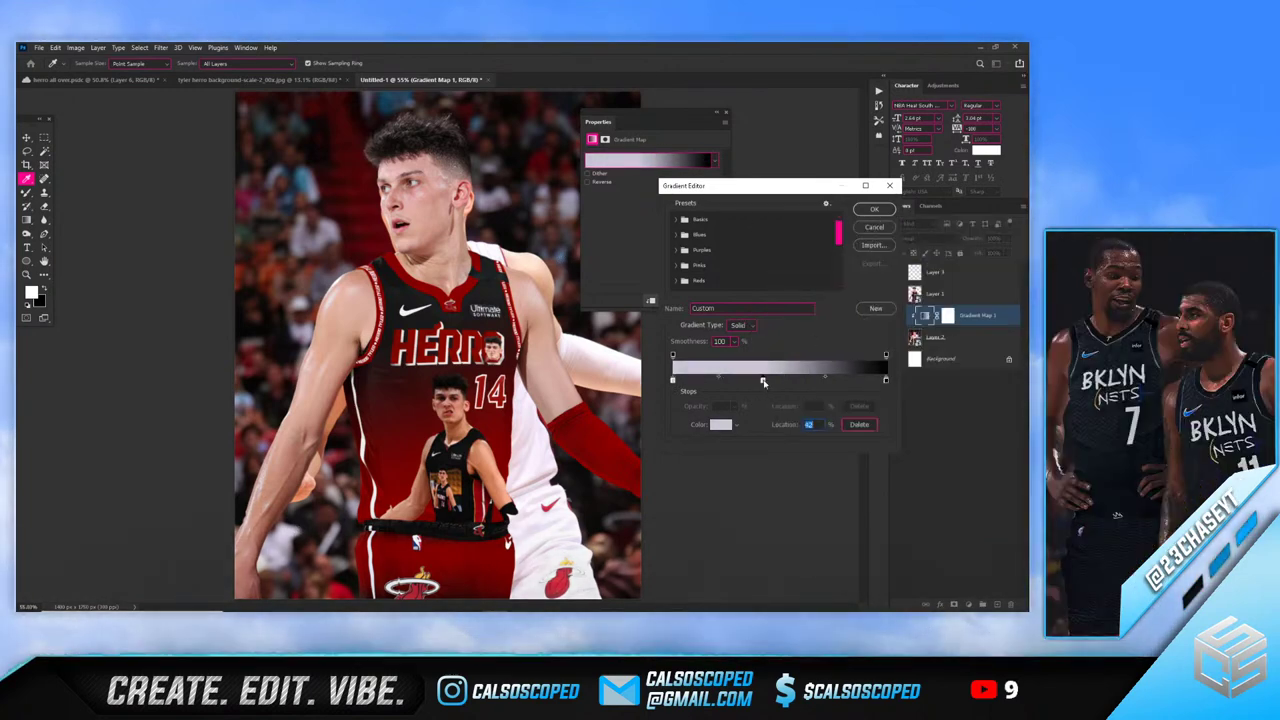
double_click(763, 380)
left_click(882, 283)
left_click(896, 267)
left_click_drag(896, 269, 896, 300)
left_click_drag(850, 270, 787, 253)
left_click(988, 248)
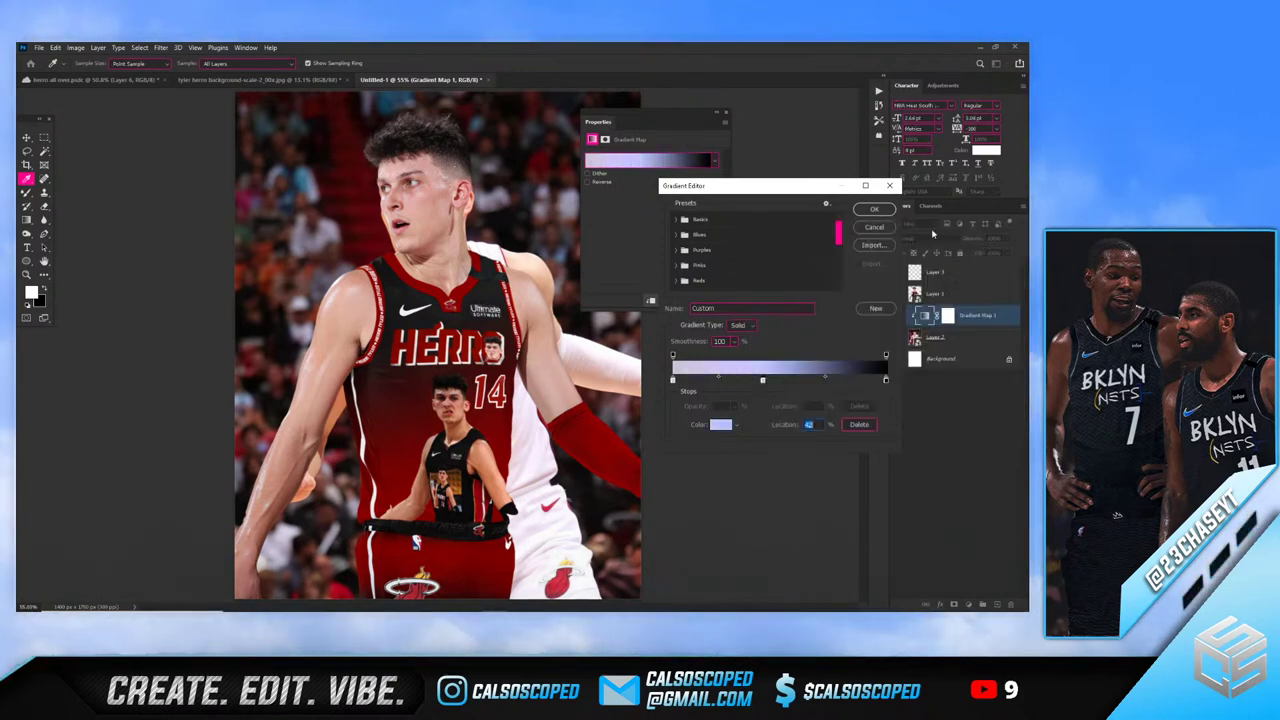
left_click(874, 209)
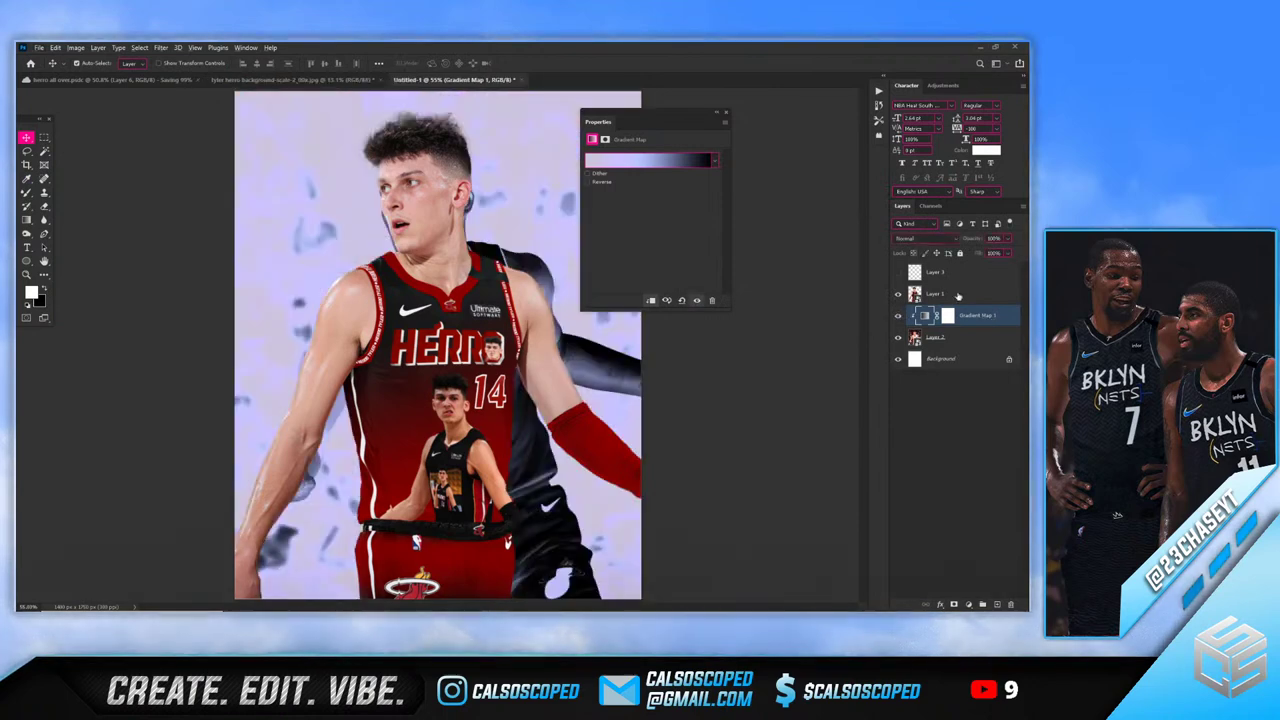
Lower the Gradient Map layer's fill to 20%, keeping its blend mode at Normal
left_click(925, 237)
left_click(925, 237)
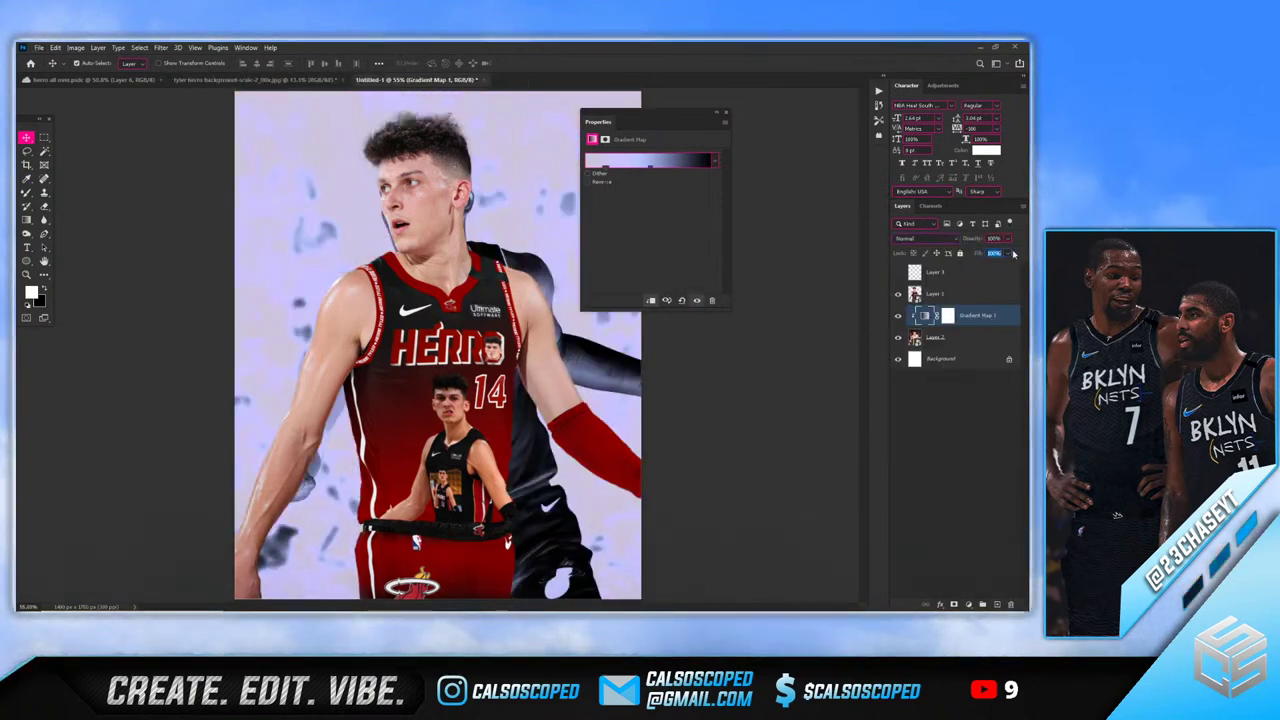
left_click(972, 268)
left_click(984, 315)
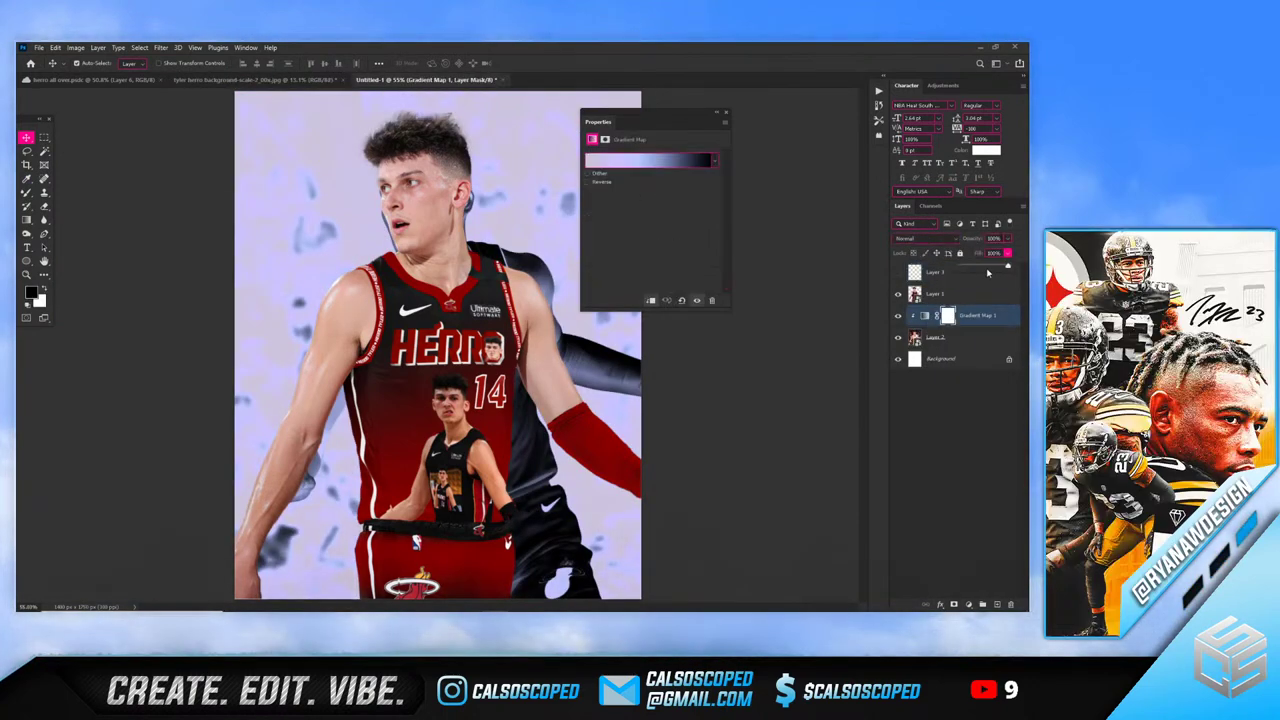
left_click_drag(988, 272, 969, 268)
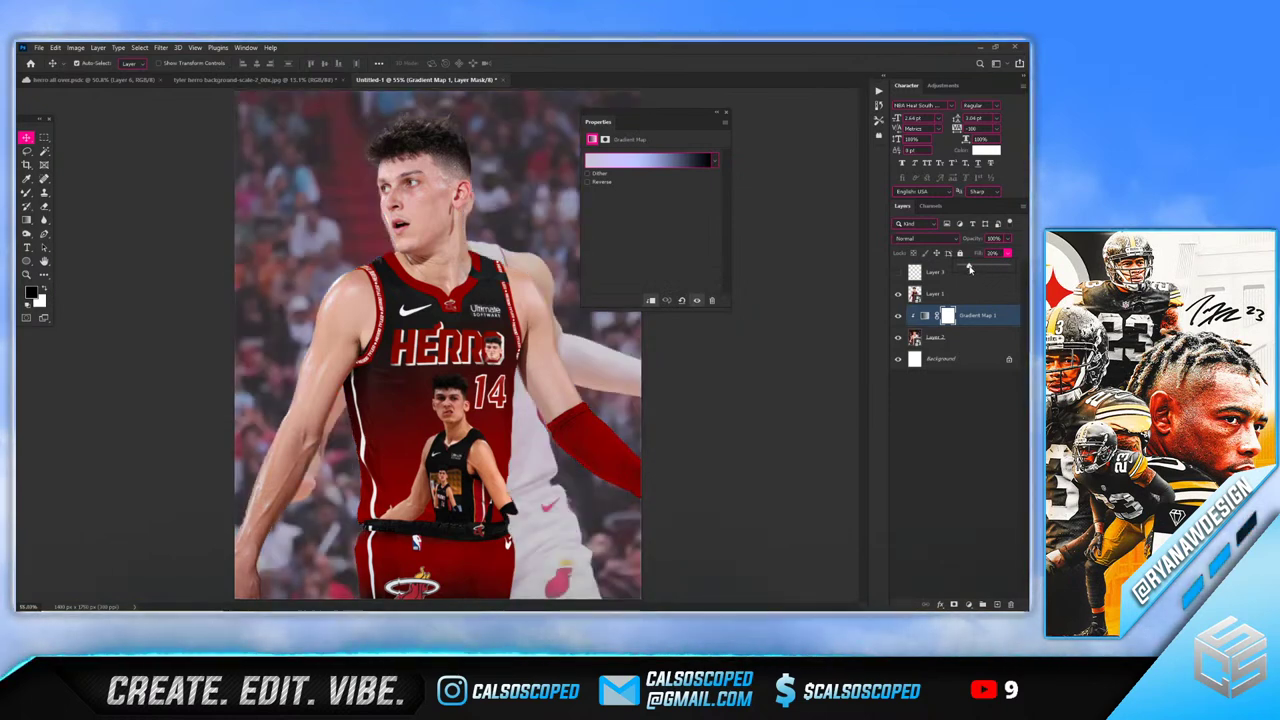
scroll(969, 268, "down", 7)
scroll(969, 268, "up", 4)
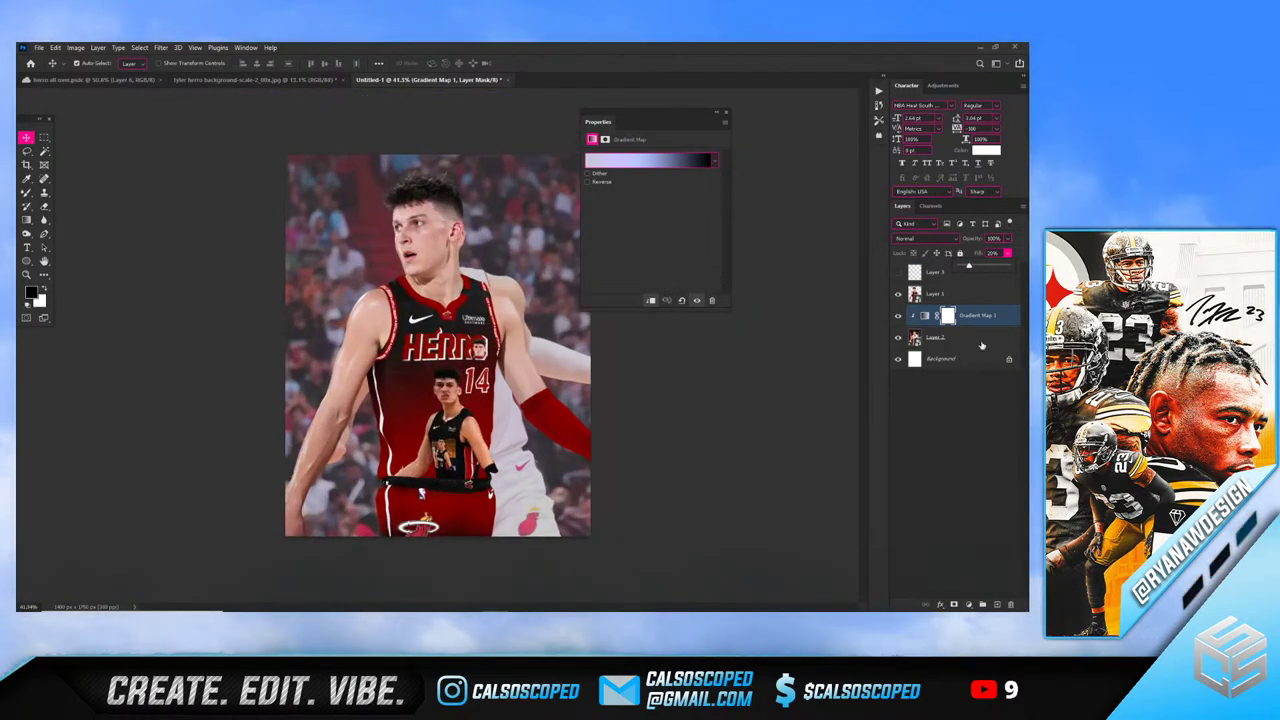
Hide the gradient map adjustment and add a Curves adjustment clipped to Layer 2
left_click(898, 316)
left_click(930, 340)
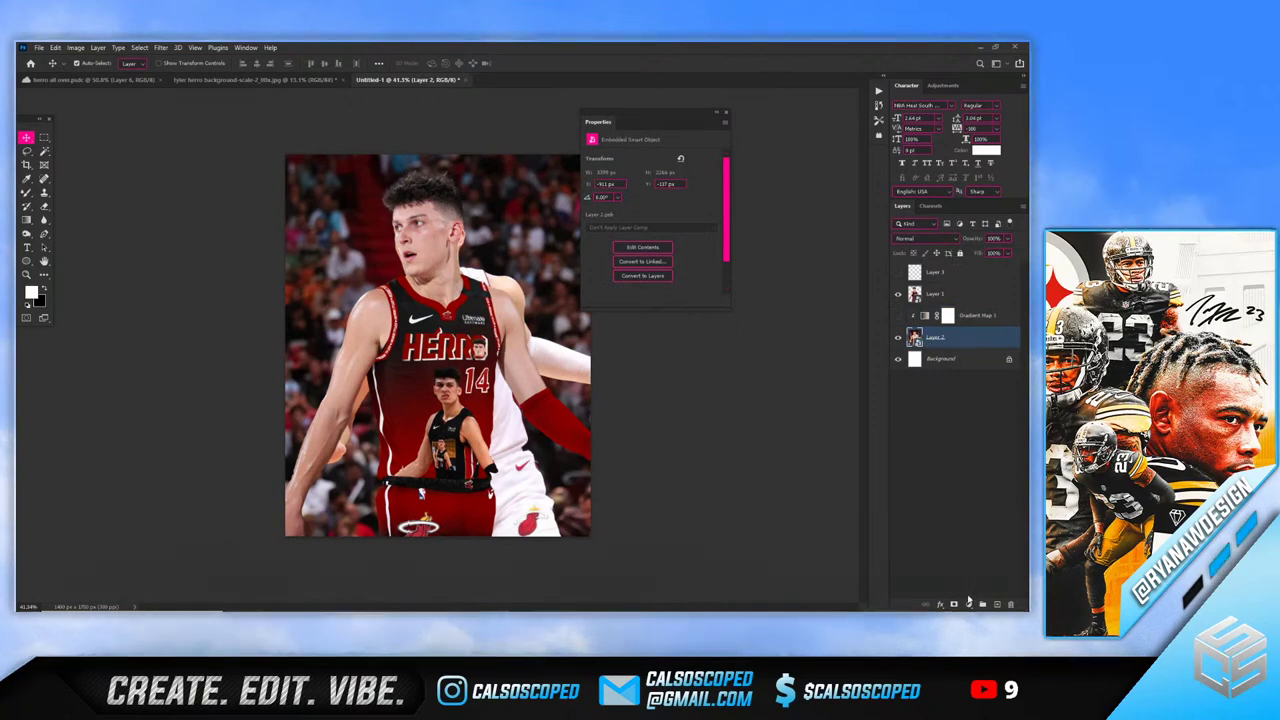
left_click(968, 604)
left_click(975, 478)
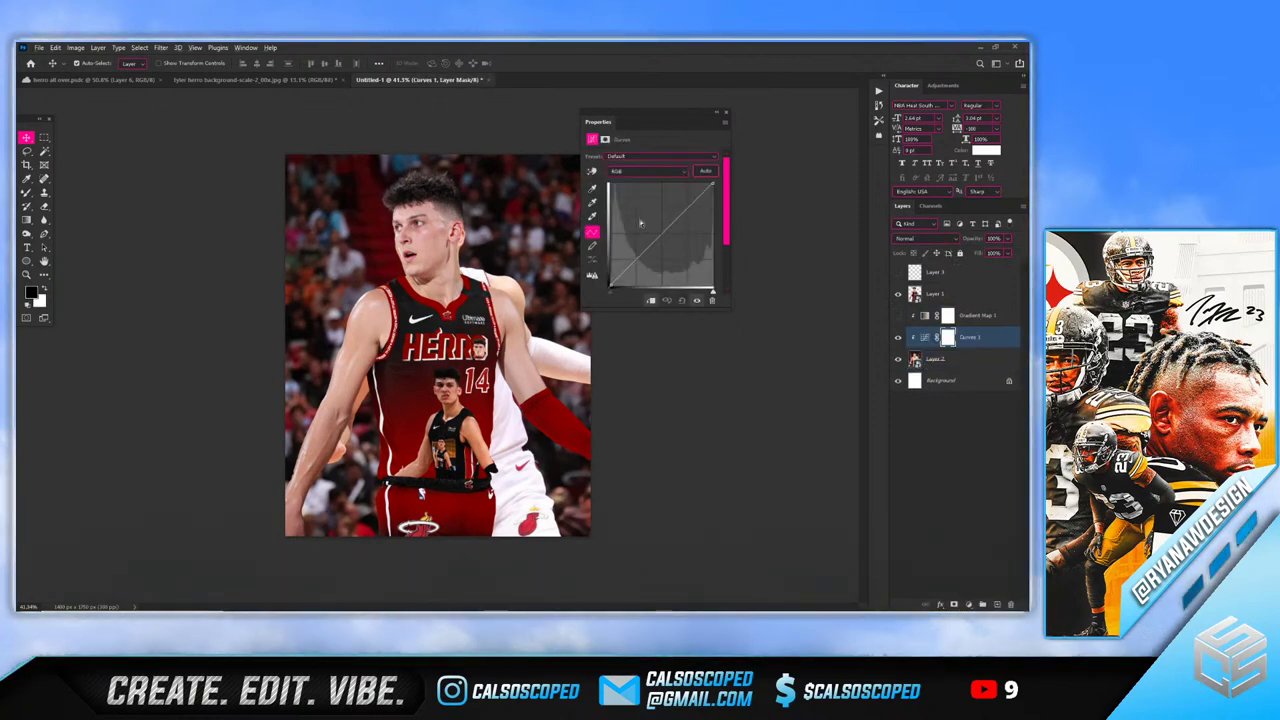
Adjust the upper part of the Red channel's curve in the new Curves adjustment
left_click(648, 171)
left_click(649, 193)
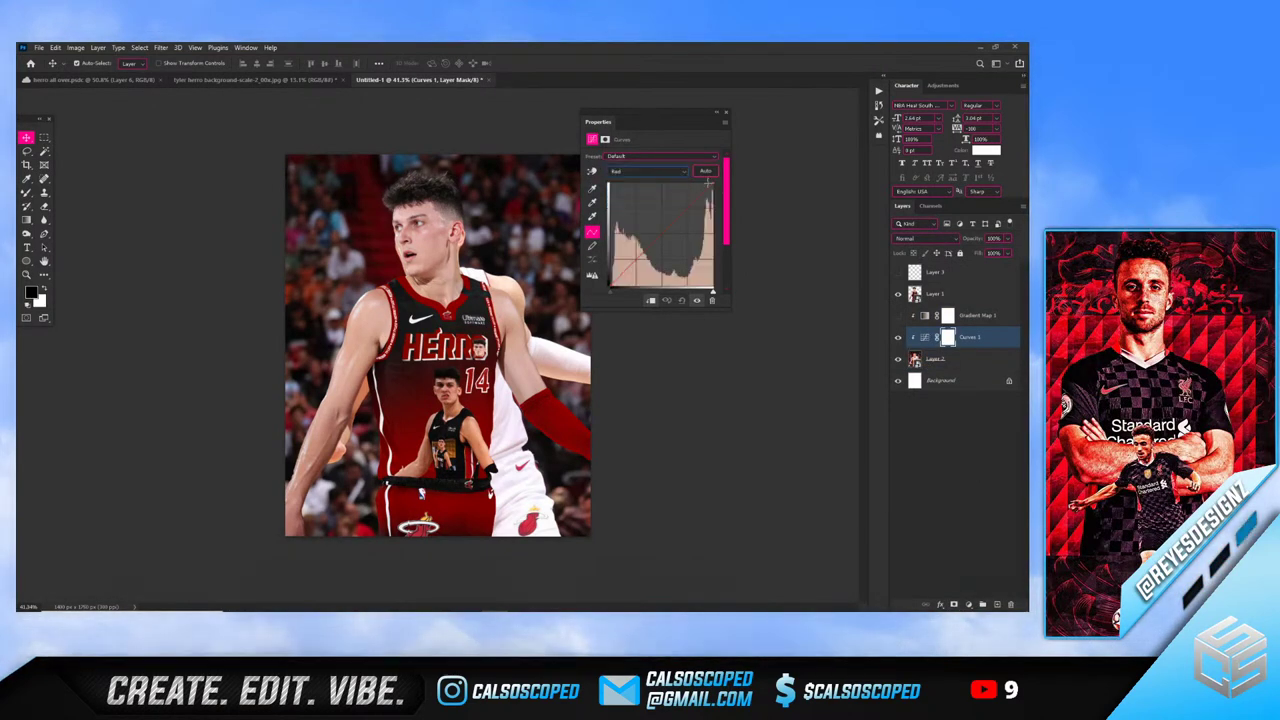
mouse_move(693, 203)
left_mouse_down()
mouse_move(682, 190)
mouse_move(728, 212)
mouse_move(693, 204)
left_mouse_up()
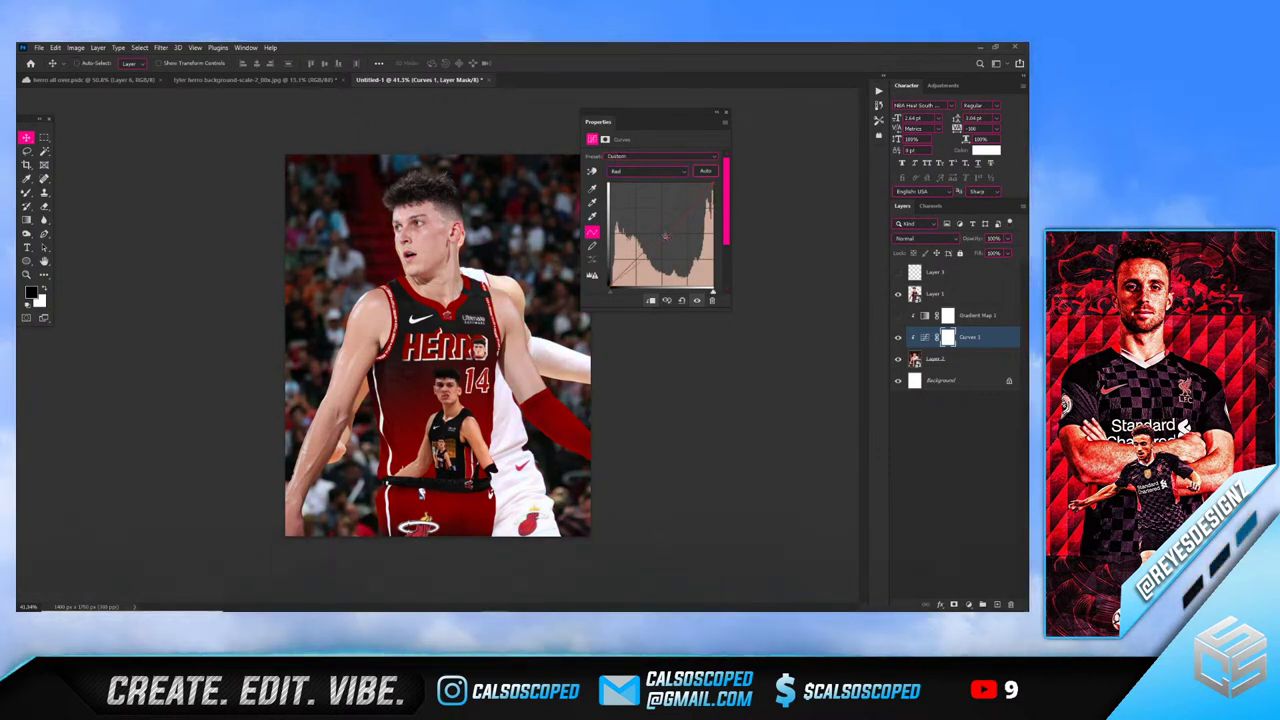
Add a second clipped Curves adjustment above the first one and raise its RGB curve to brighten the background photo
left_click(969, 344)
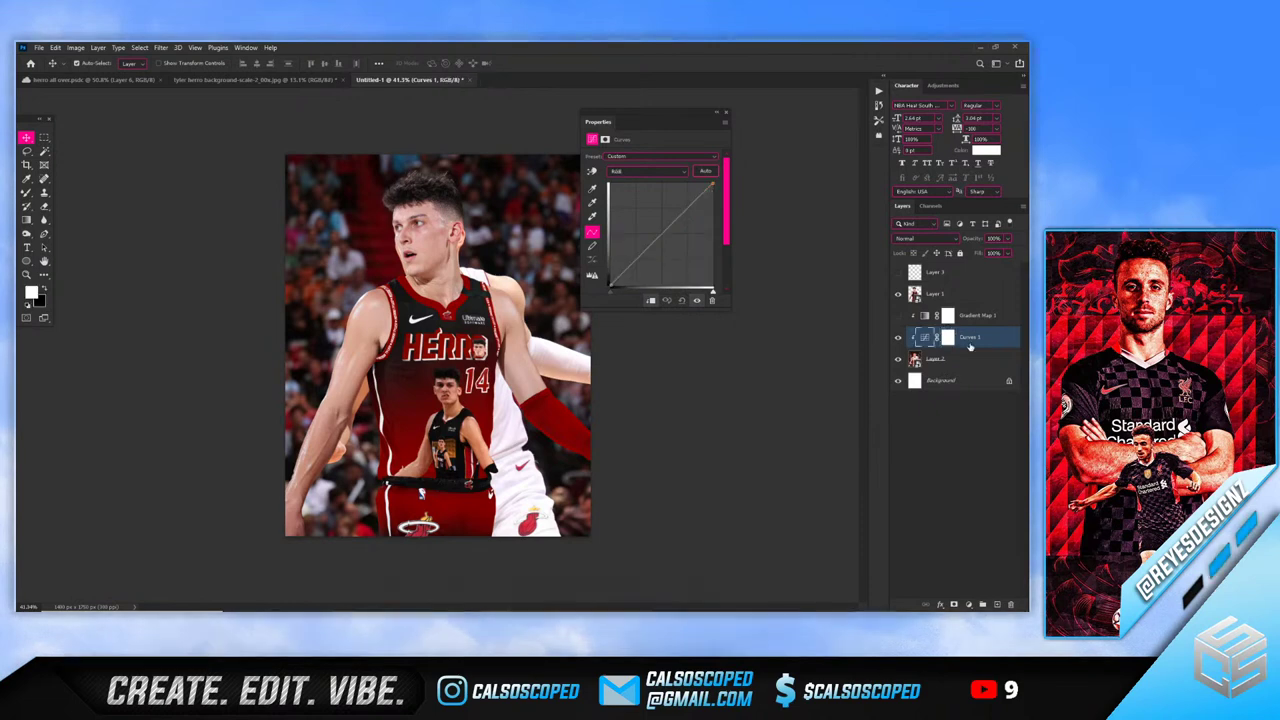
left_click(968, 605)
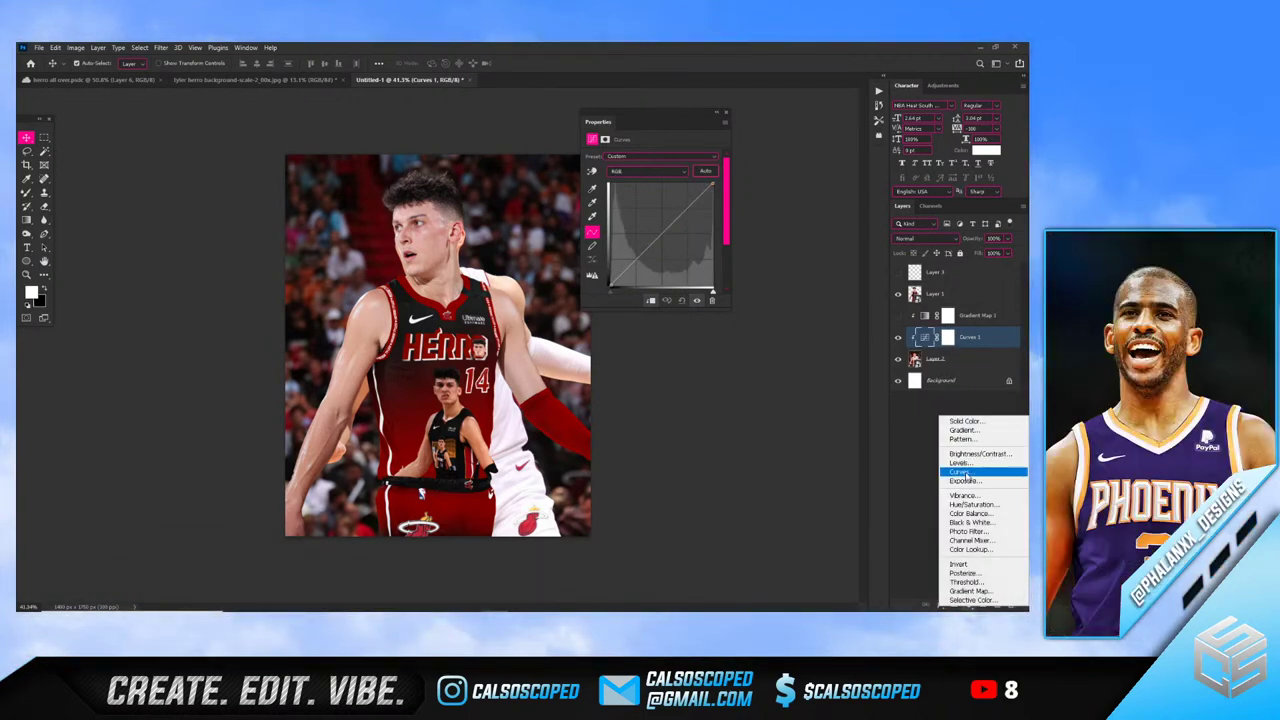
left_click(962, 472)
left_click_drag(640, 256, 659, 216)
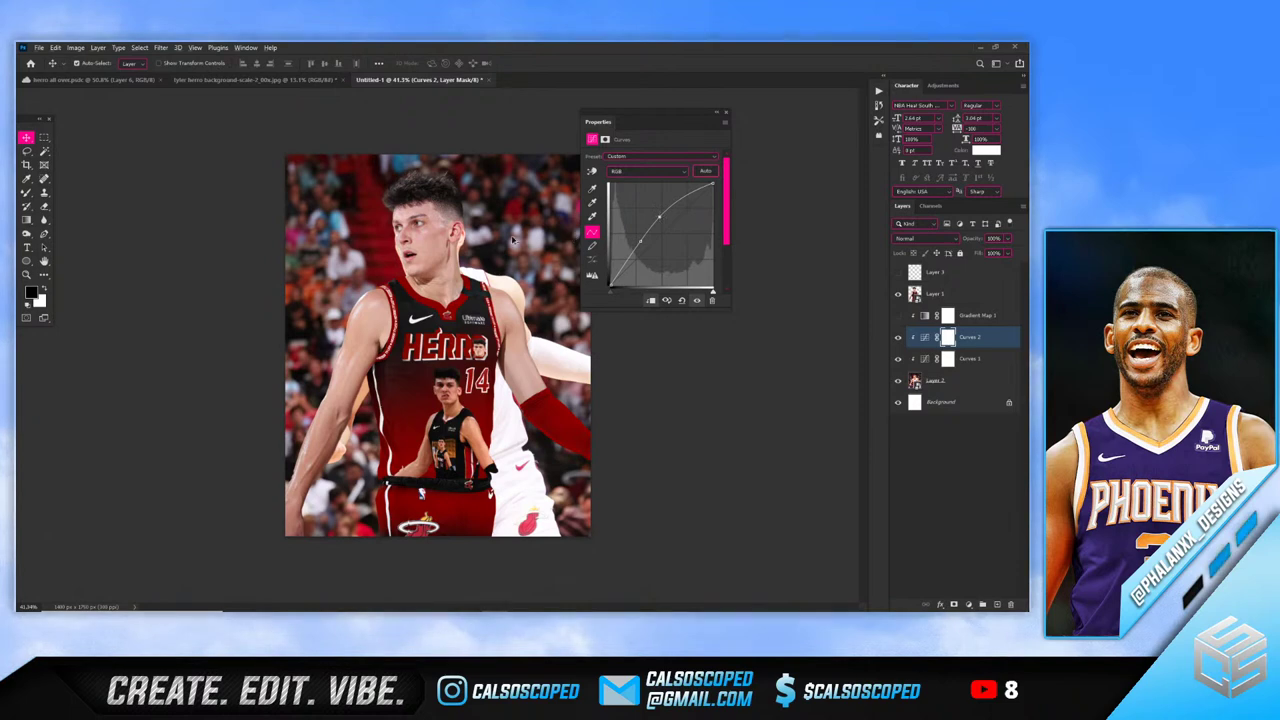
key("ctrl+plus")
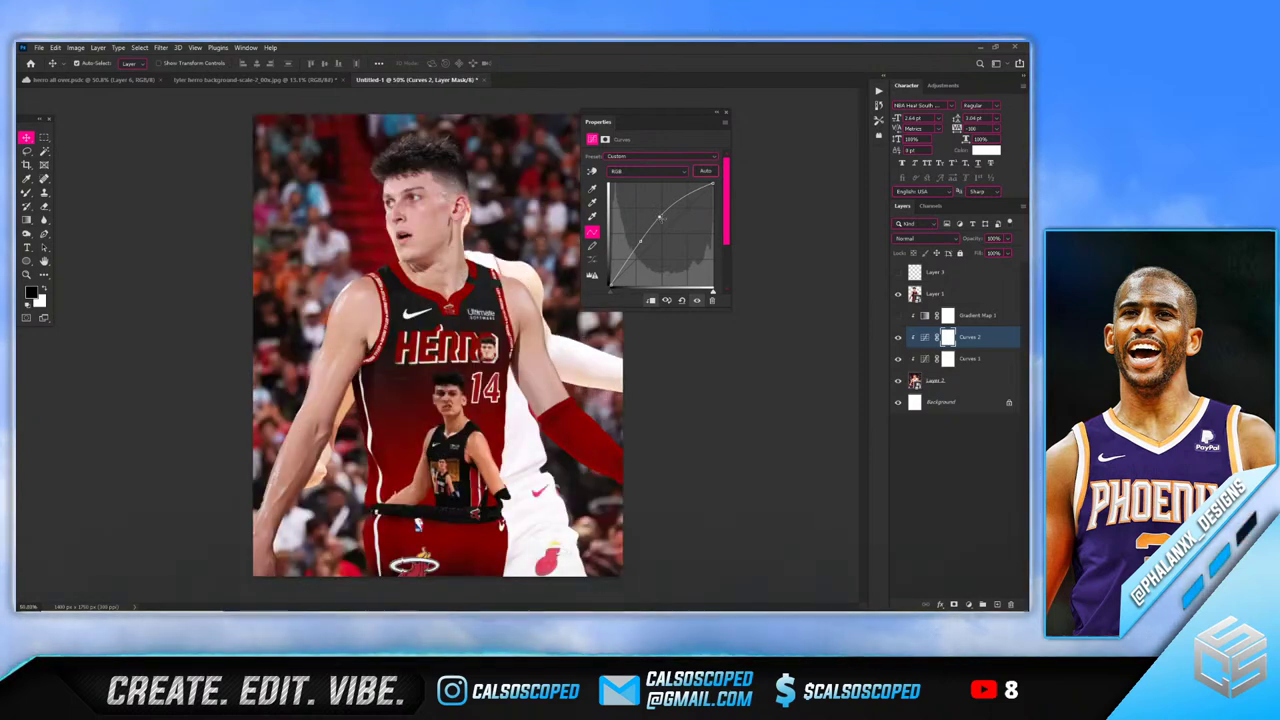
key("ctrl+minus")
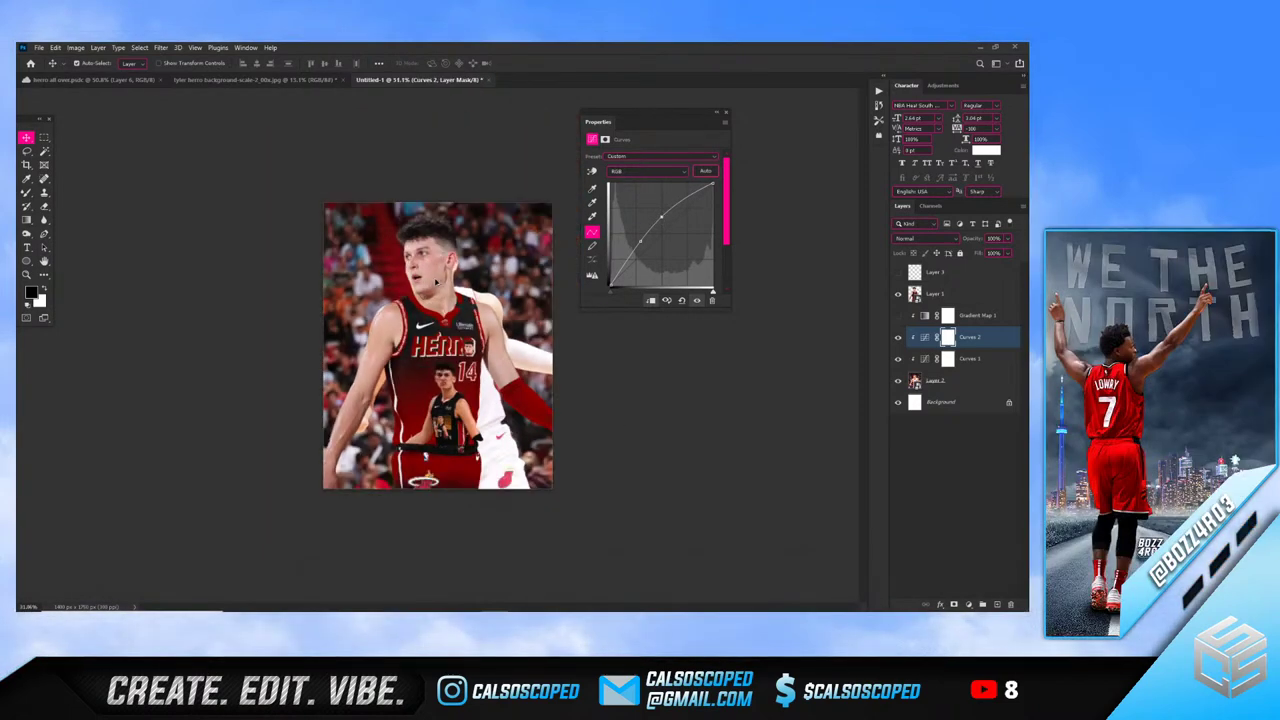
scroll(436, 282, "up", 2)
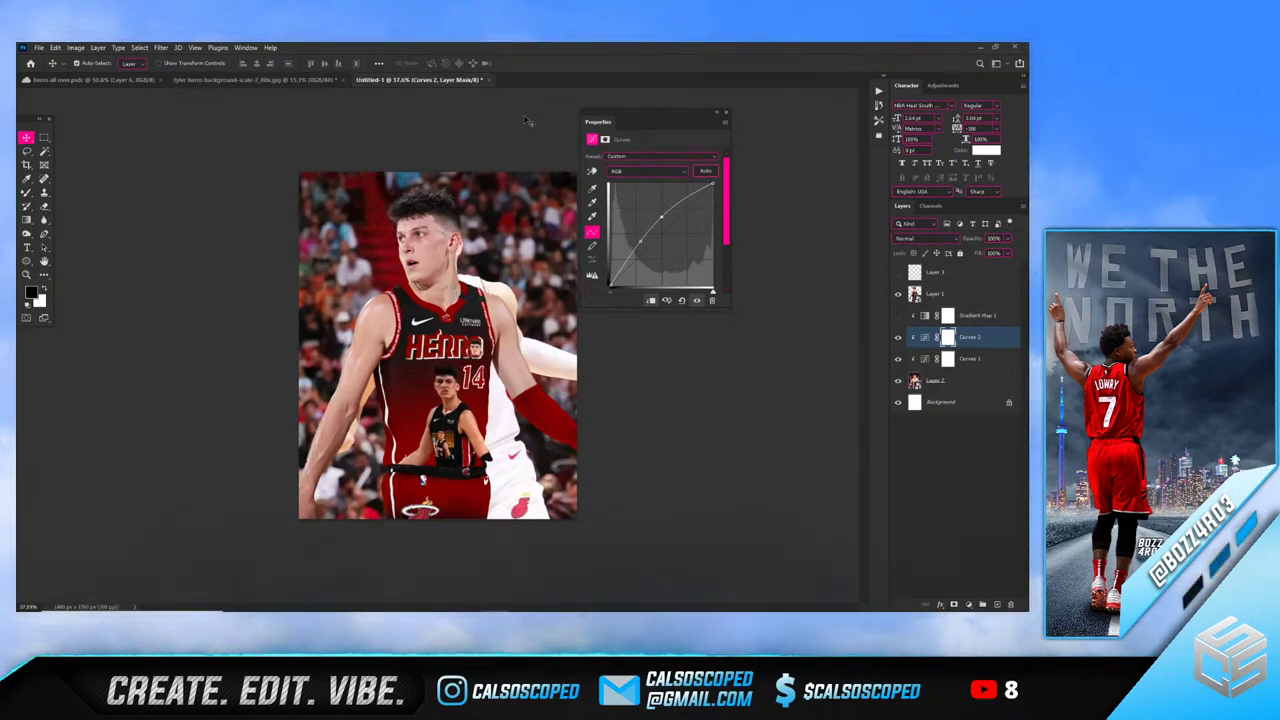
Open the auto color correction options of the Curves 1 adjustment and choose the Find Dark & Light Colors algorithm
left_click(965, 358)
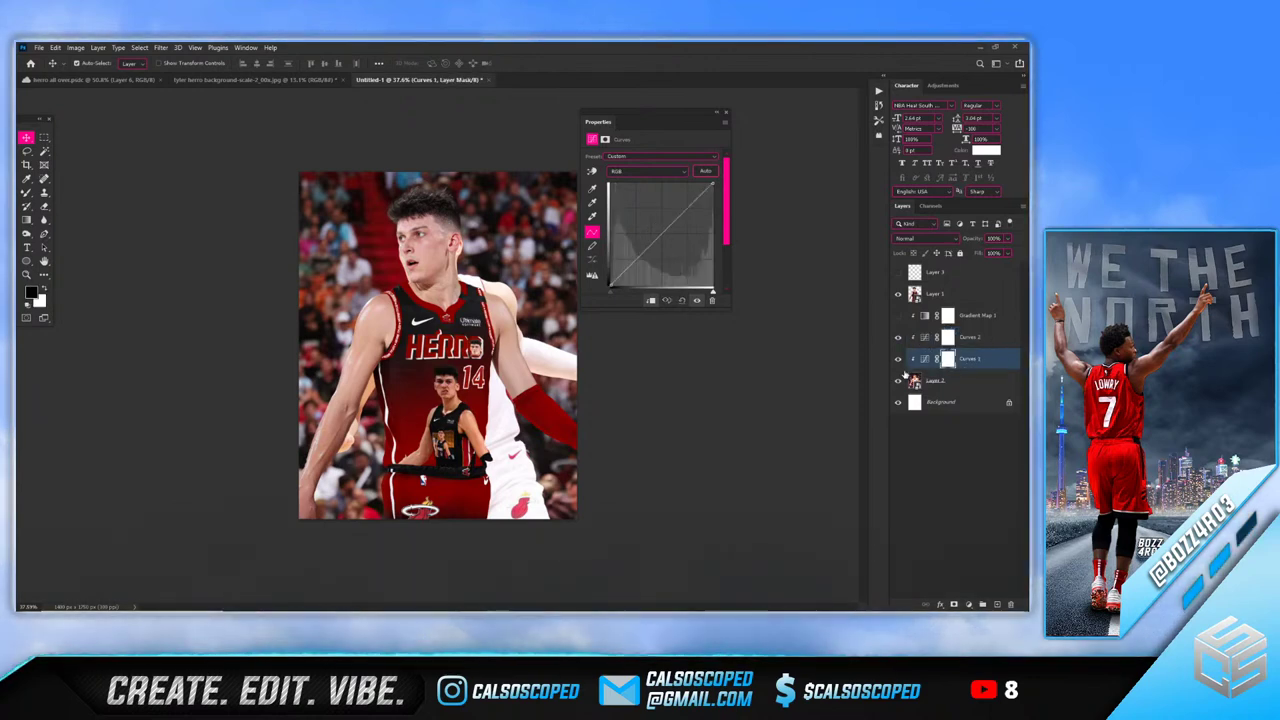
left_click(703, 176, "alt")
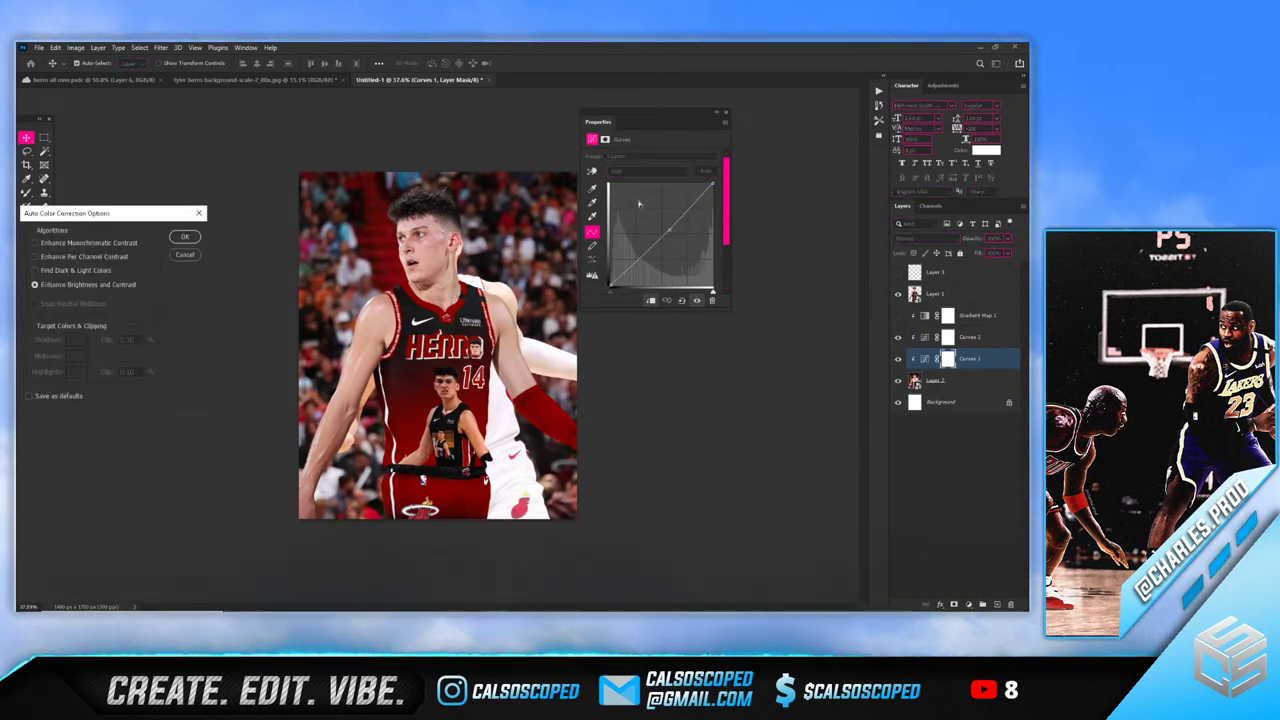
left_click(35, 270)
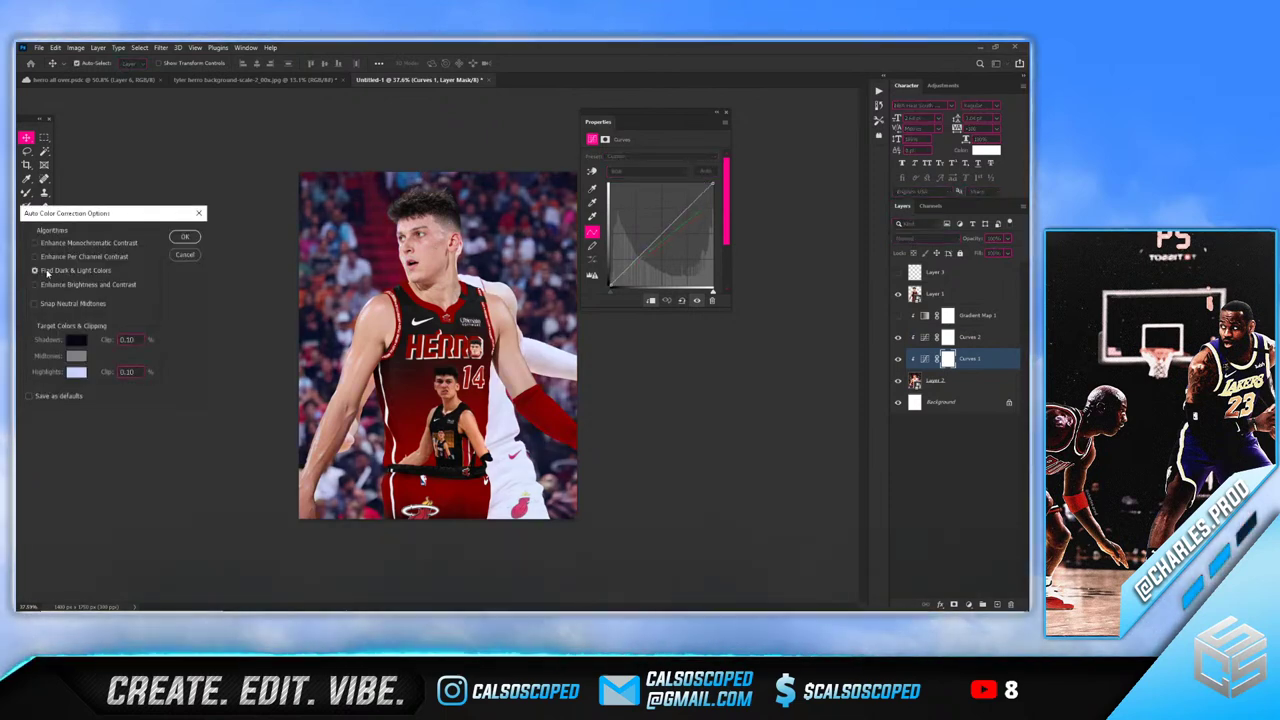
Set the target shadow color of the auto color correction to black
left_click(88, 340)
left_click(798, 254)
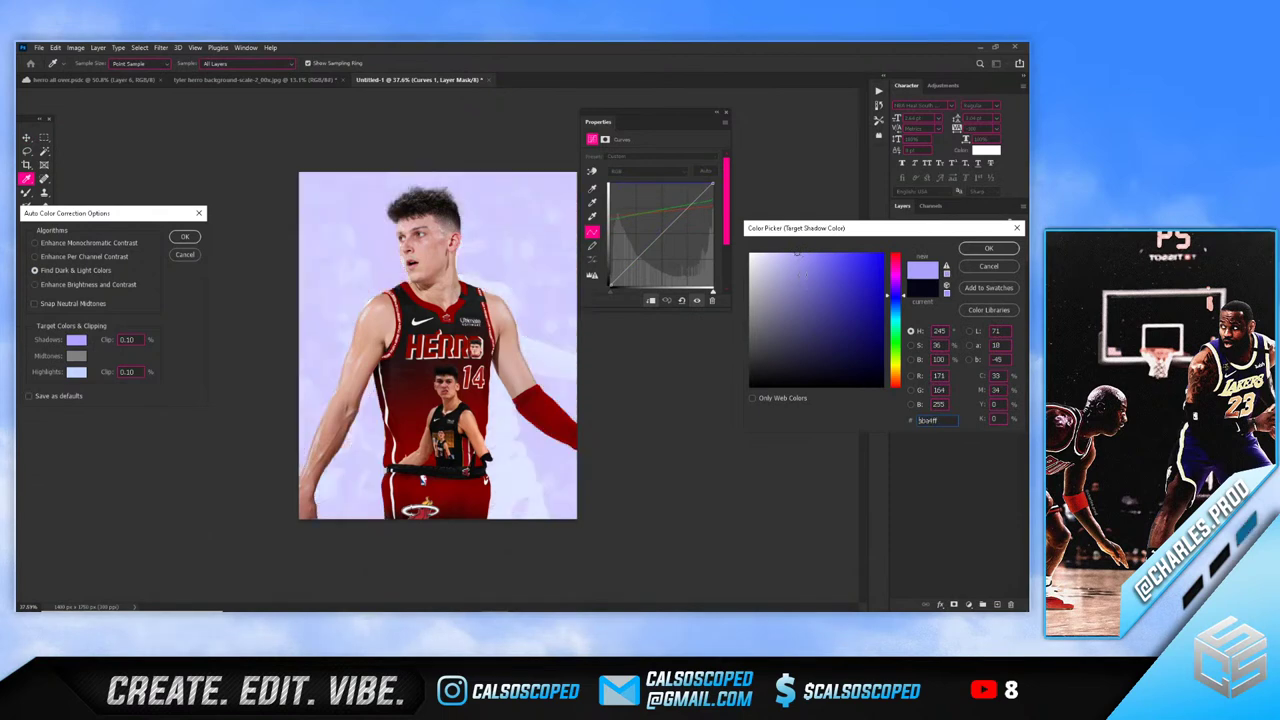
mouse_move(822, 288)
left_mouse_down()
mouse_move(782, 370)
mouse_move(756, 380)
left_mouse_up()
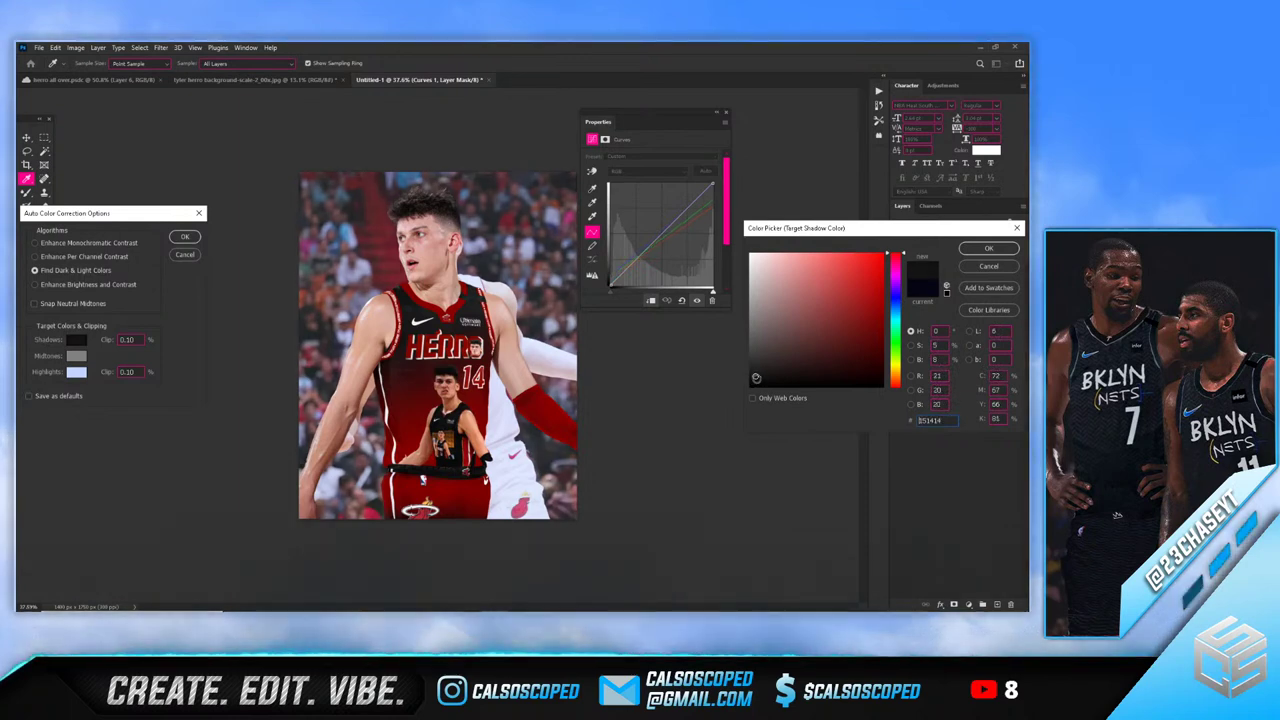
left_click_drag(895, 378, 895, 375)
left_click(754, 379)
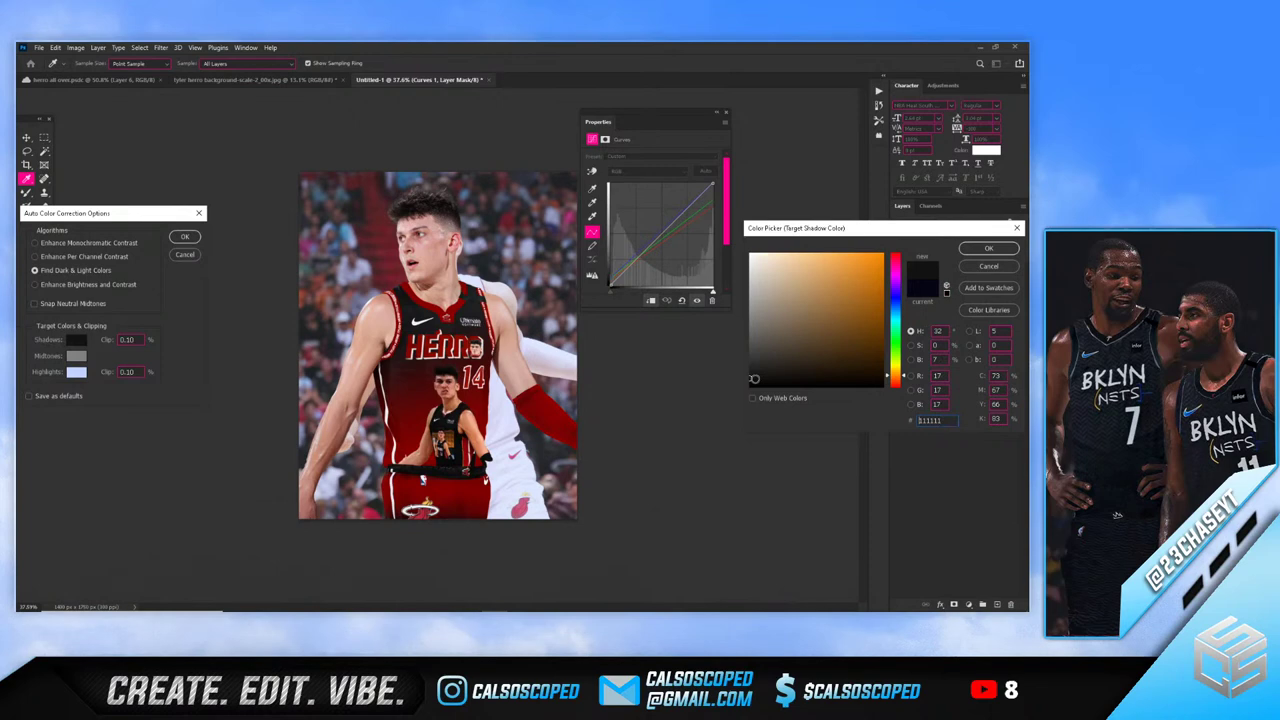
left_click_drag(748, 384, 750, 385)
left_click(978, 247)
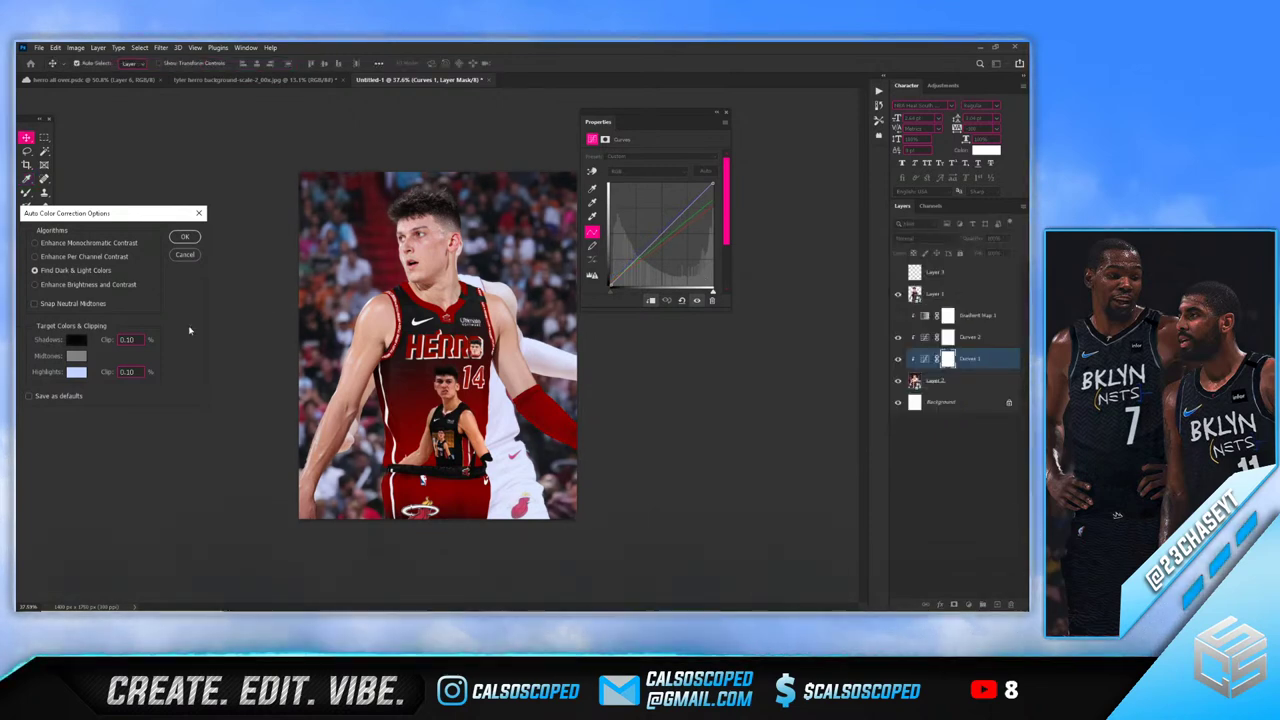
Set the target highlight color of the auto color correction to white
left_click(76, 371)
left_click(894, 357)
left_click_drag(894, 357, 894, 372)
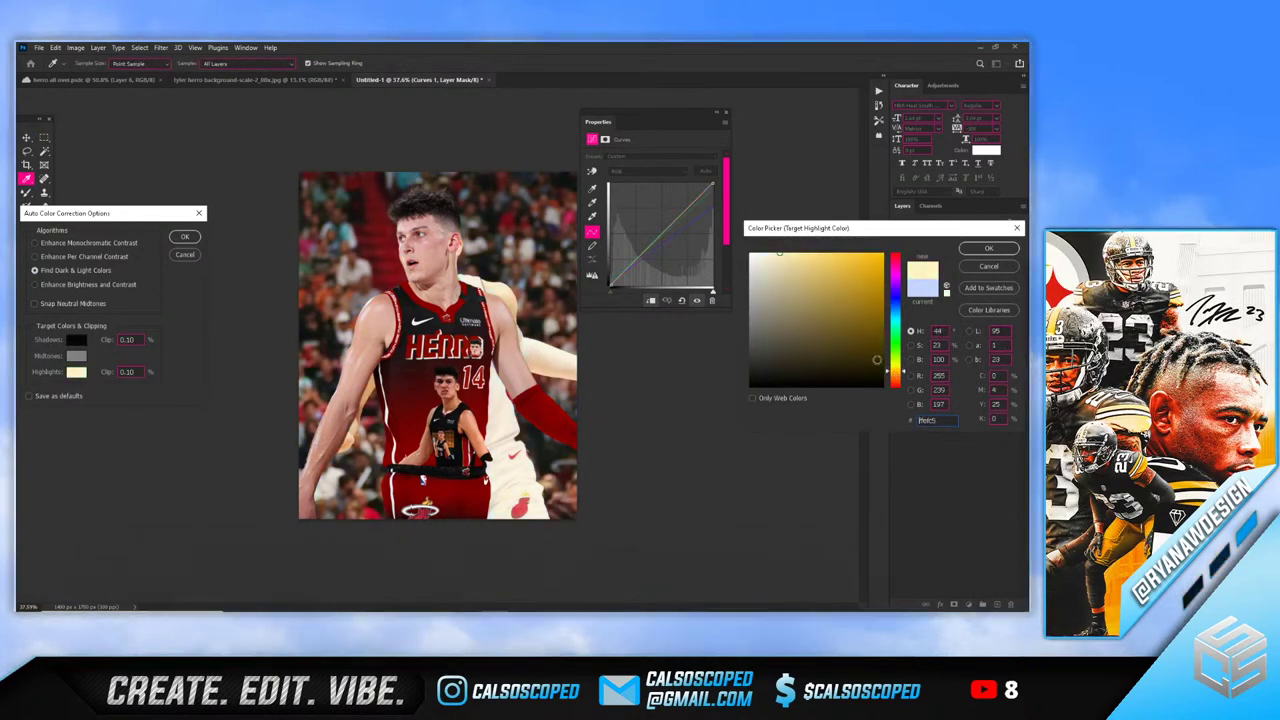
left_click_drag(771, 256, 748, 258)
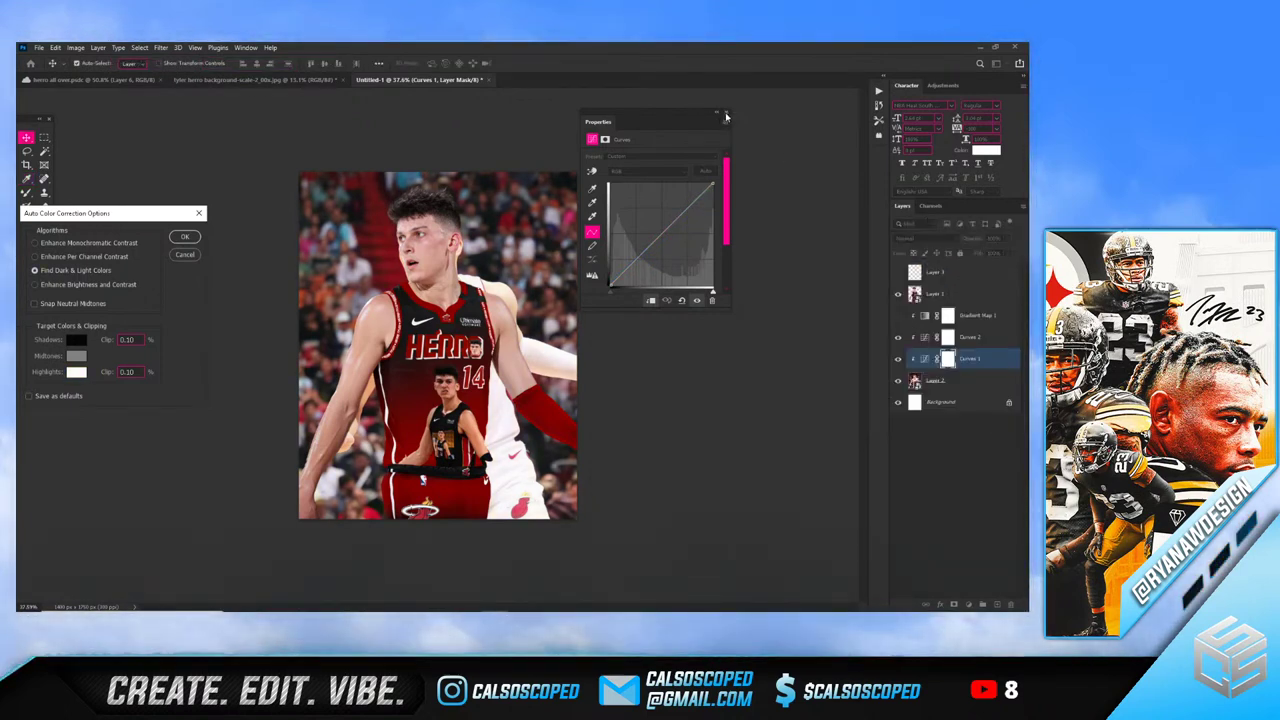
Apply the auto color correction without saving its target colors as defaults, and compare the image with and without Curves 1
left_click(726, 117)
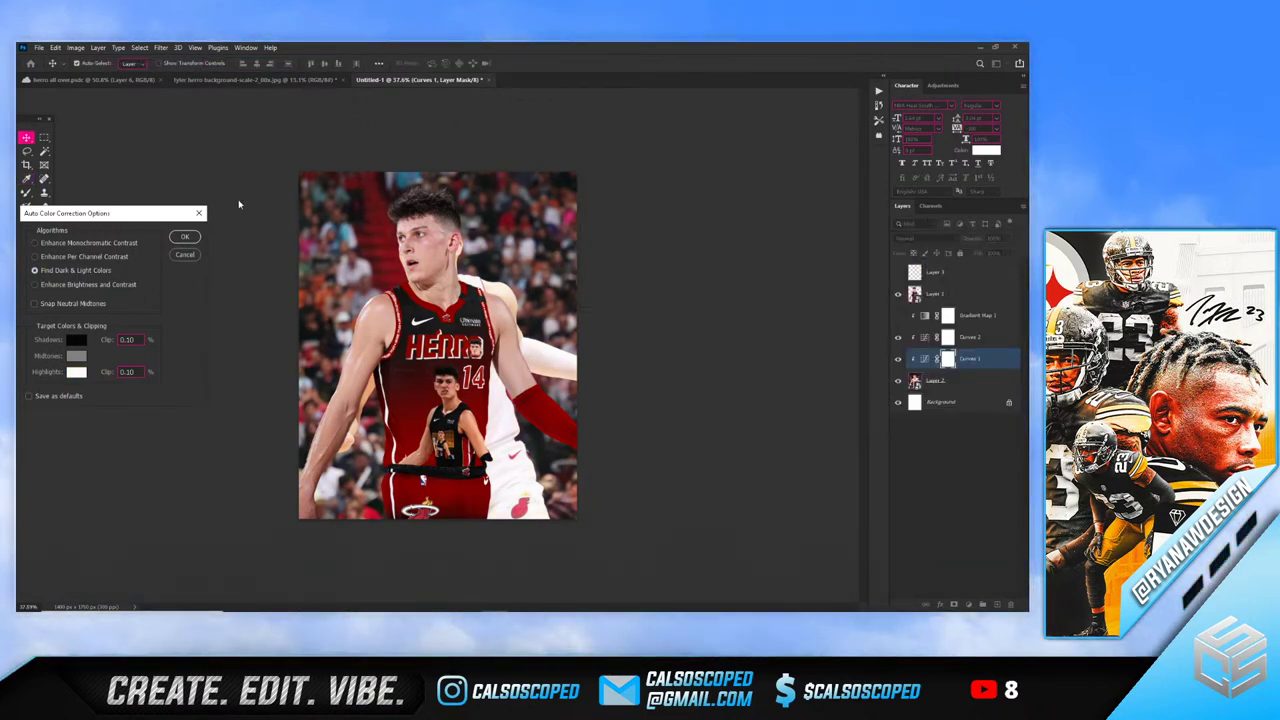
left_click(184, 238)
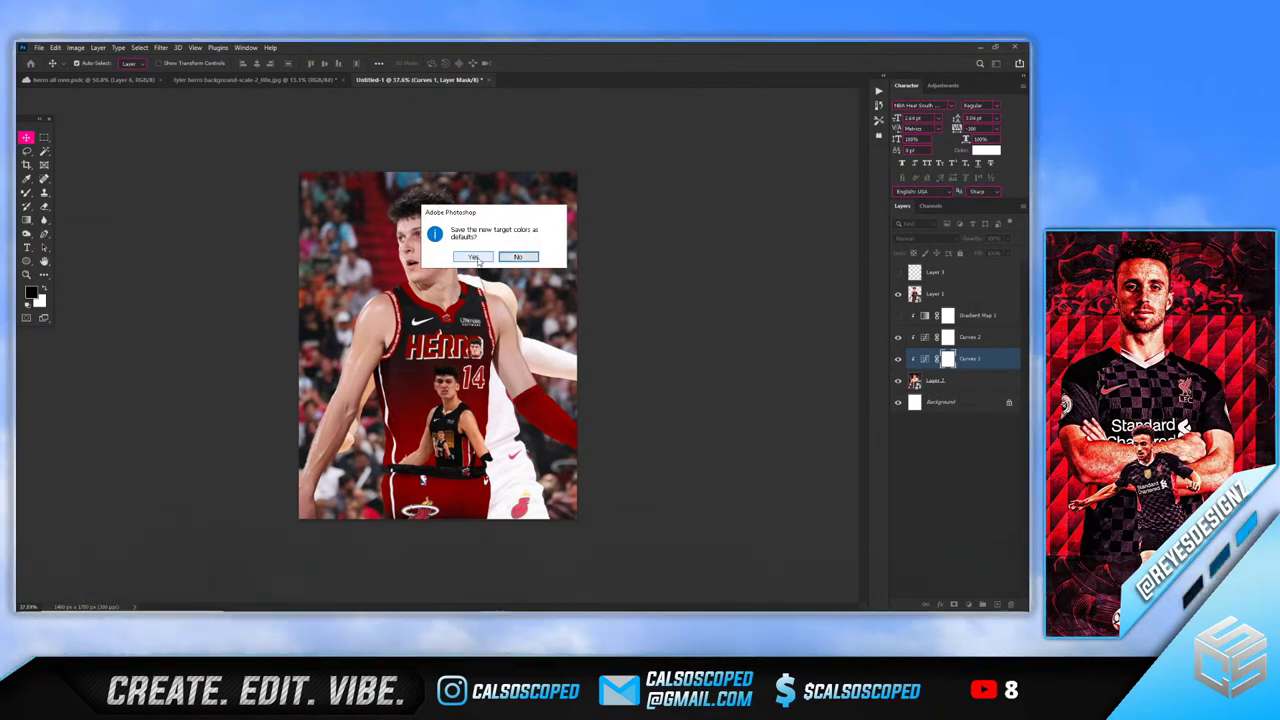
left_click(510, 258)
left_click(898, 360)
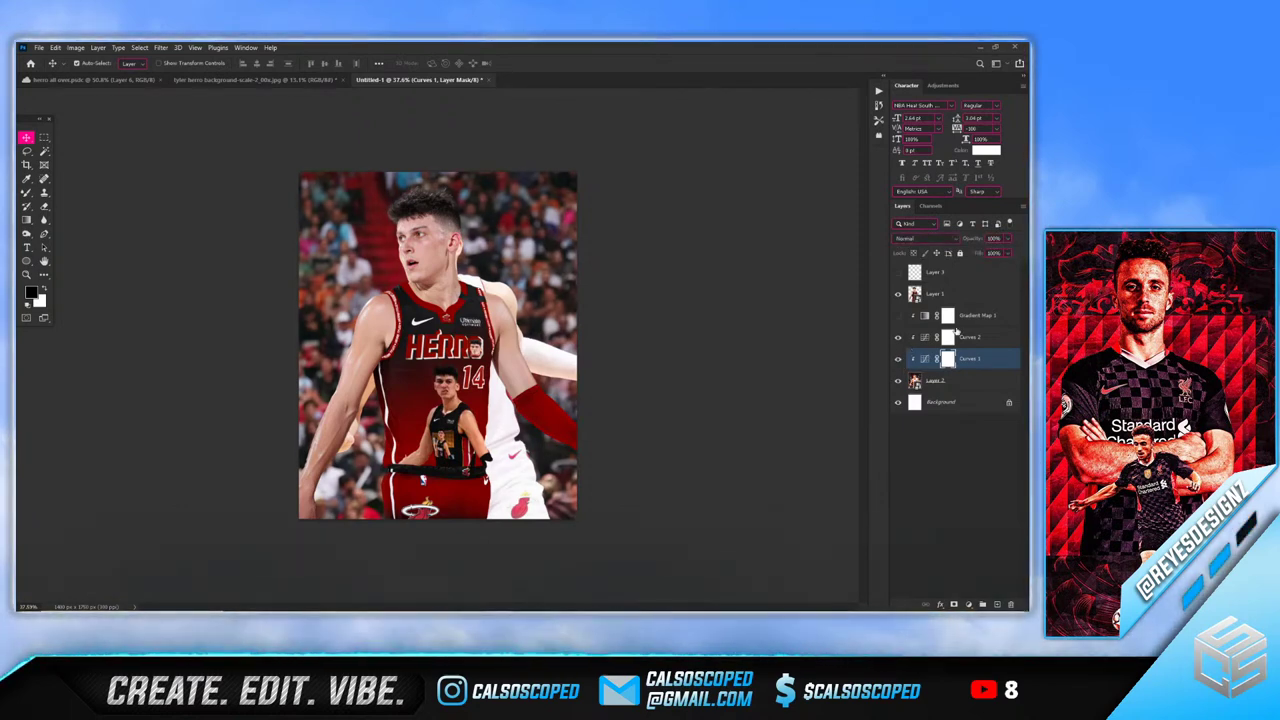
Duplicate the Curves 1 adjustment directly above Layer 1 as a clipped adjustment
left_click(943, 296)
left_click(969, 604)
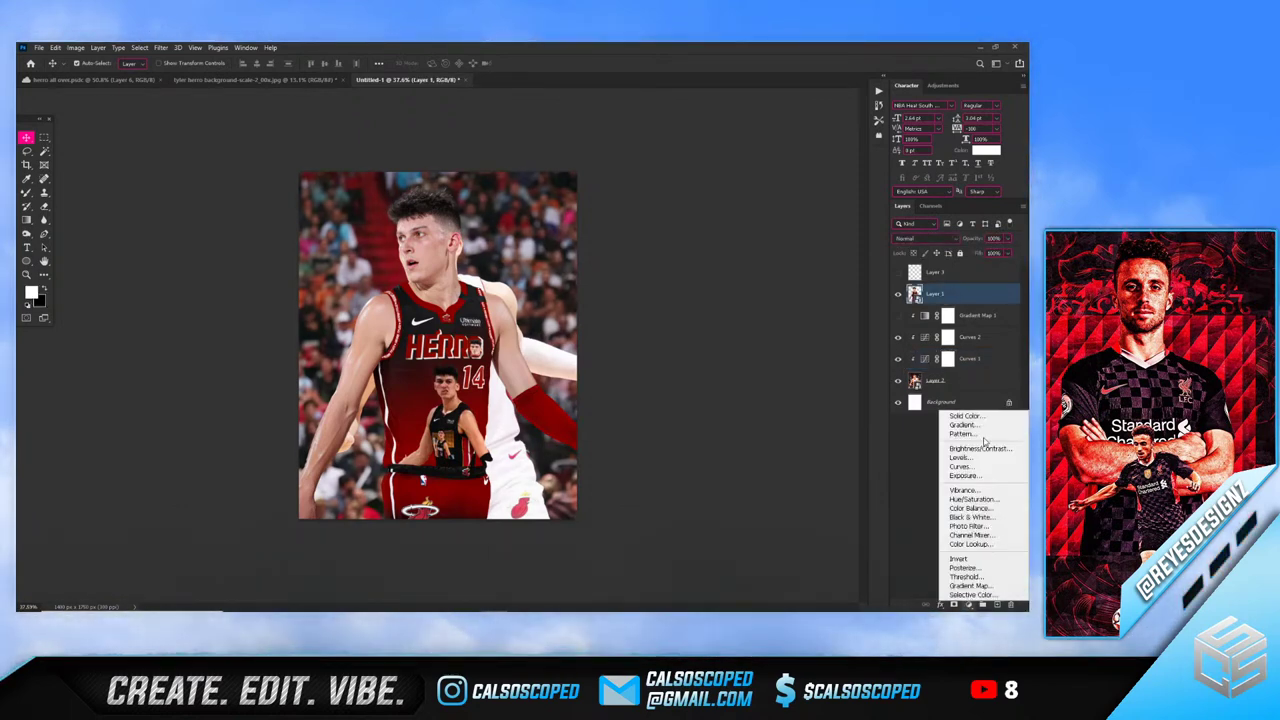
left_click(983, 415)
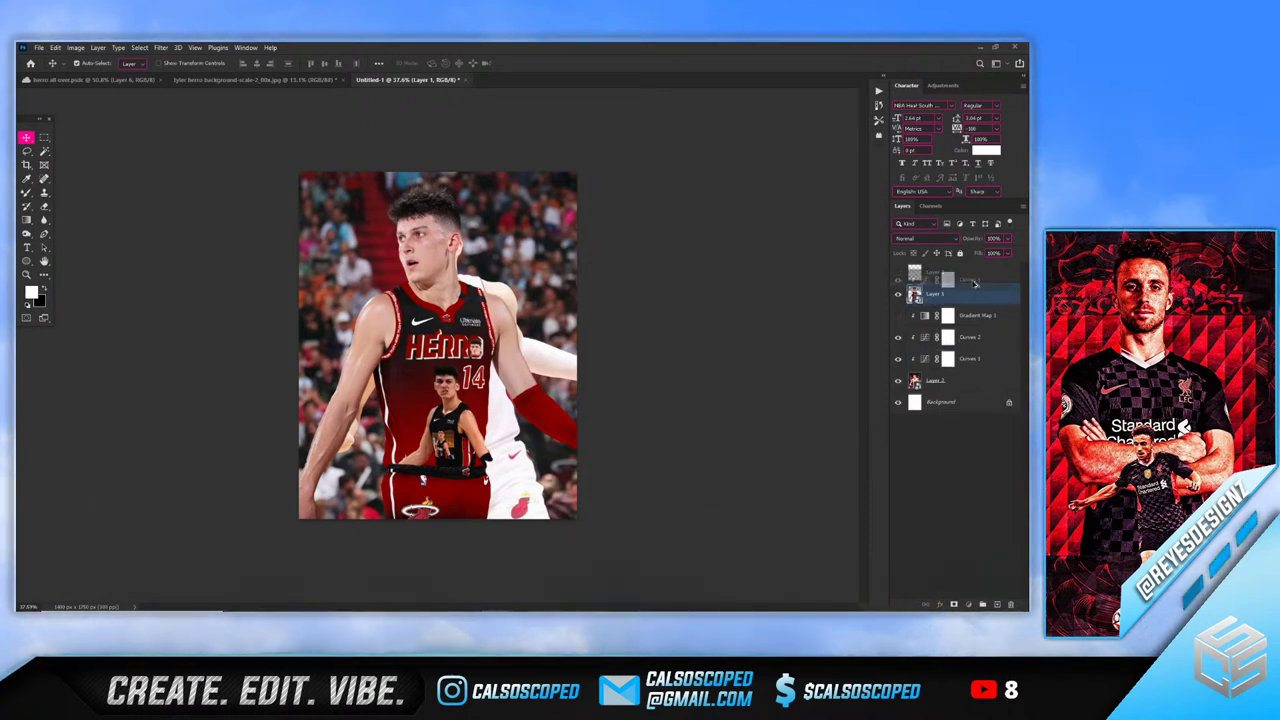
left_click_drag(975, 285, 966, 298)
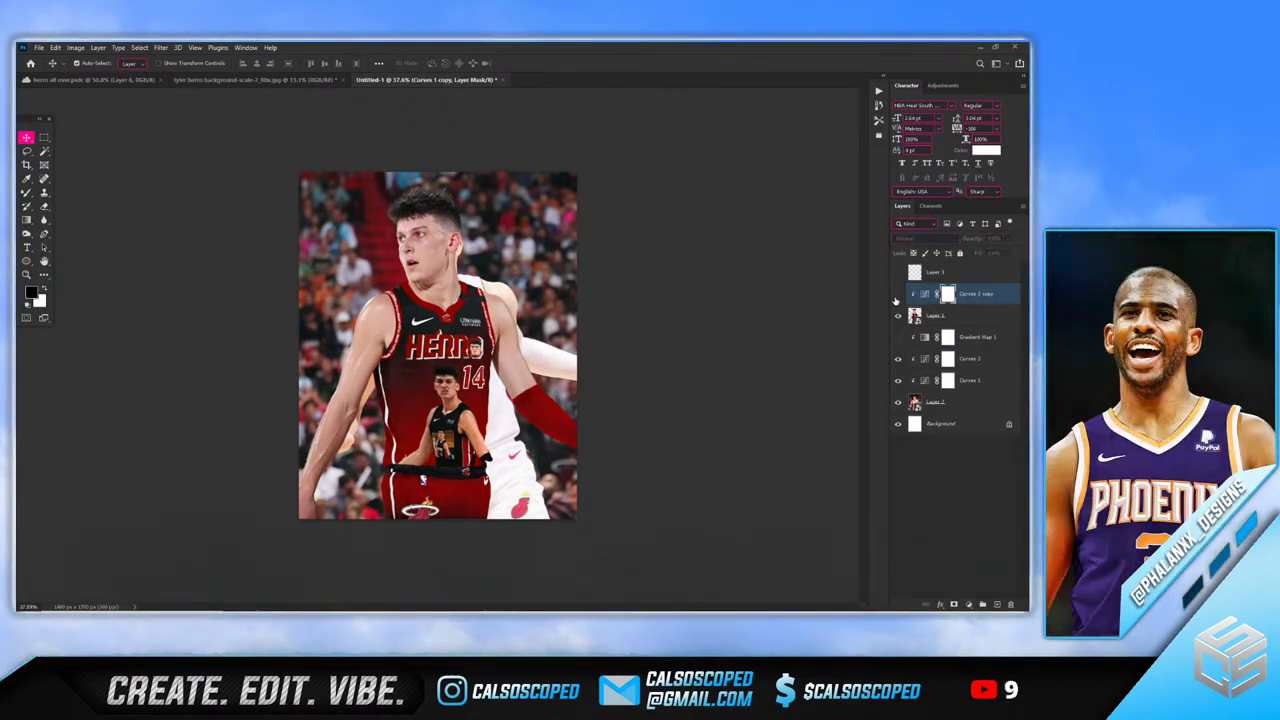
Compare Layer 1 with and without the copied Curves adjustment and reduce the adjustment's fill to 54%
left_click(897, 294)
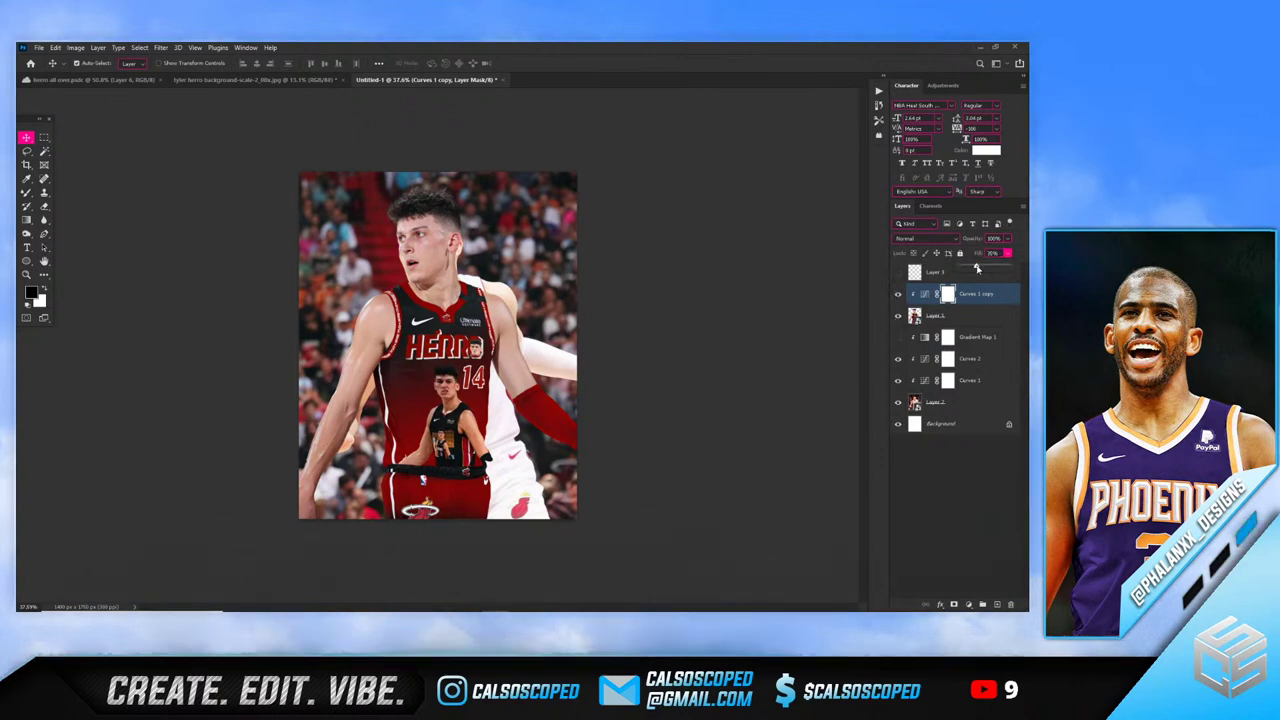
left_click_drag(977, 268, 985, 268)
scroll(987, 268, "down", 5)
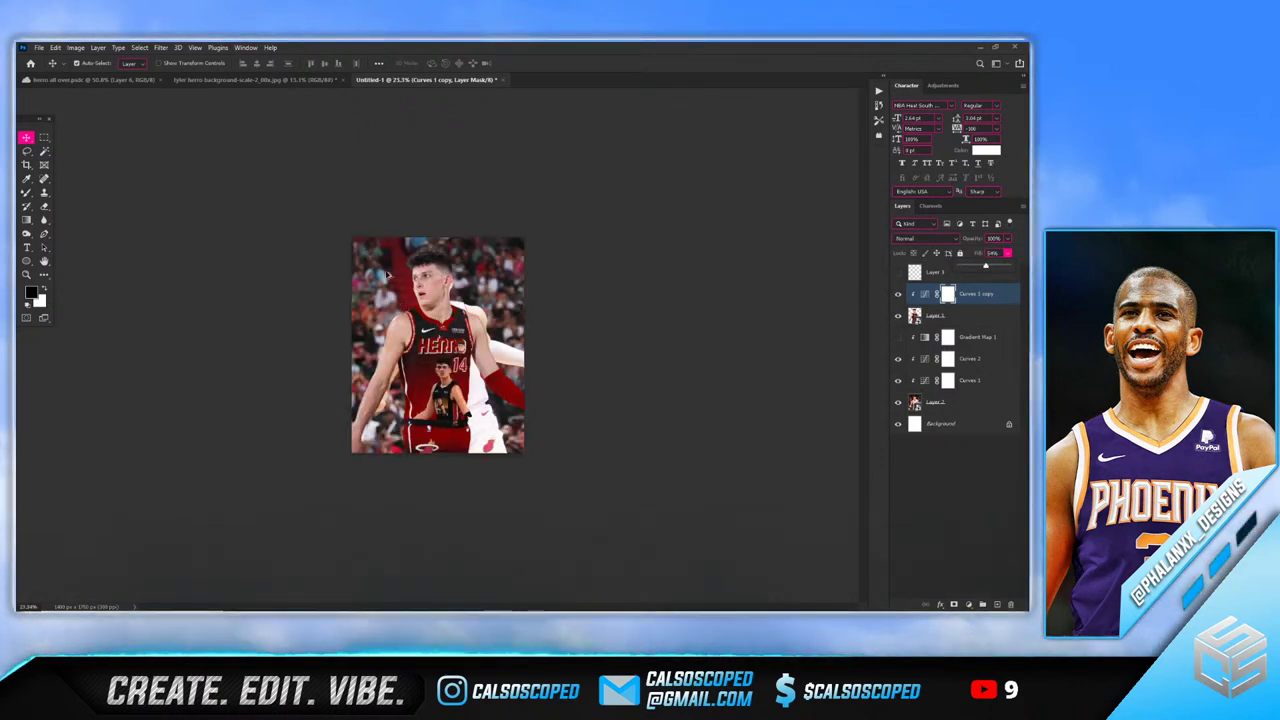
scroll(987, 268, "up", 7)
Add a new Curves adjustment above the copied one and adjust its Blue channel's curve
left_click(968, 296)
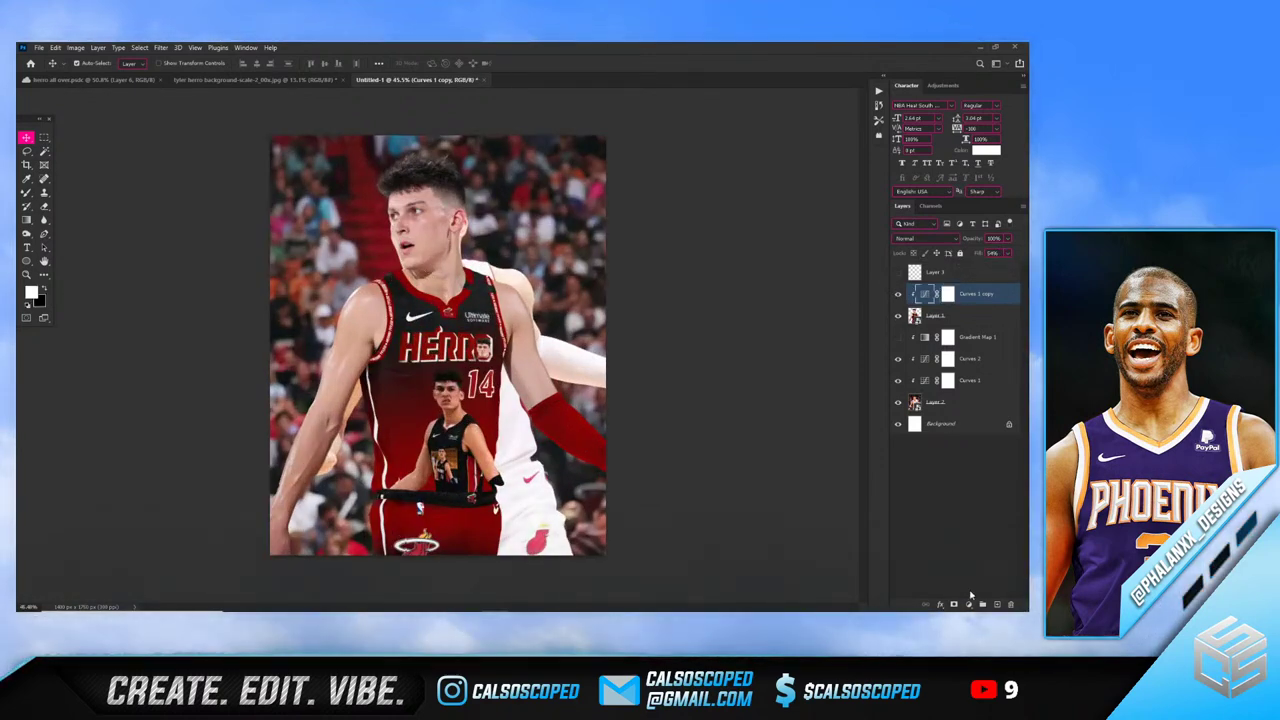
left_click(968, 603)
left_click(976, 478)
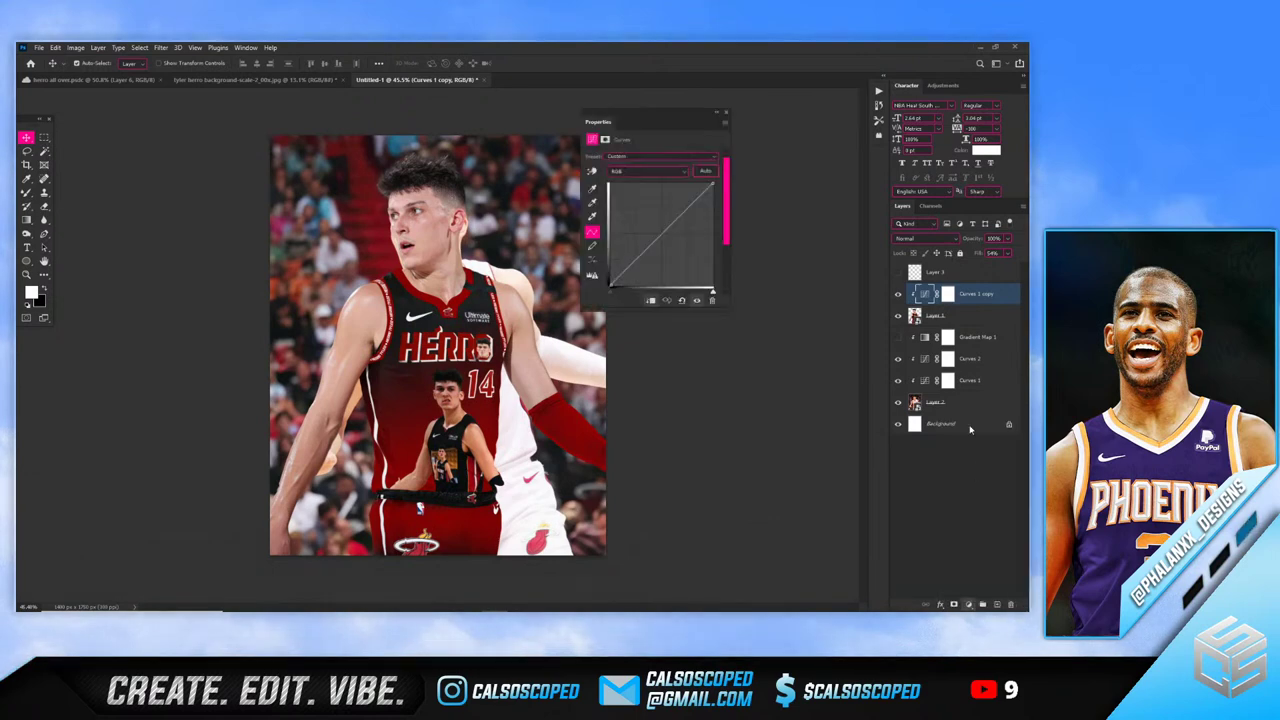
left_click(650, 172)
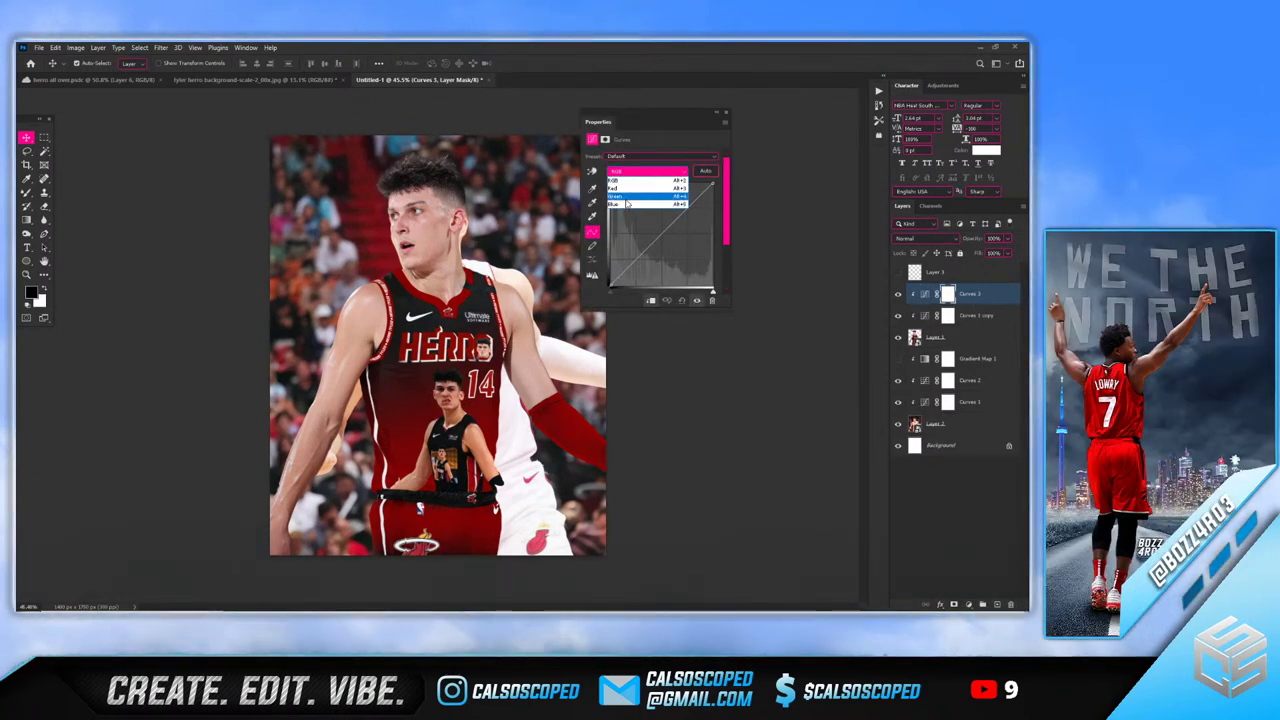
left_click(634, 205)
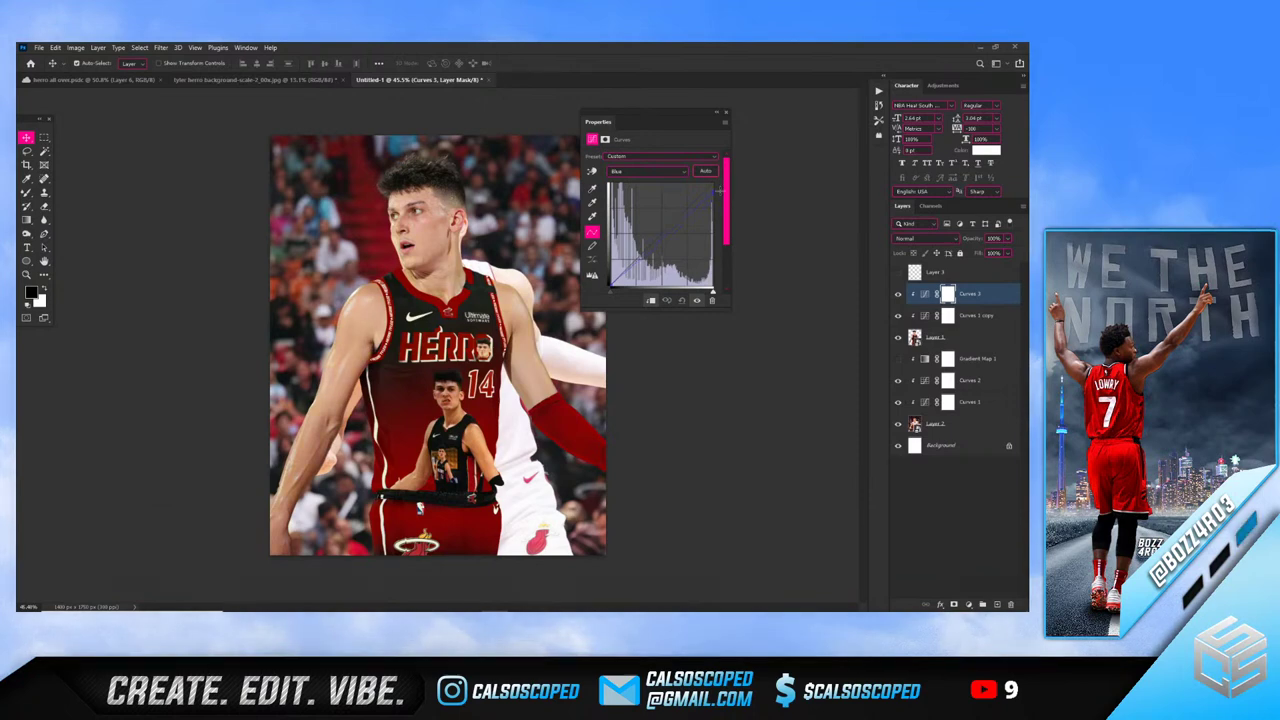
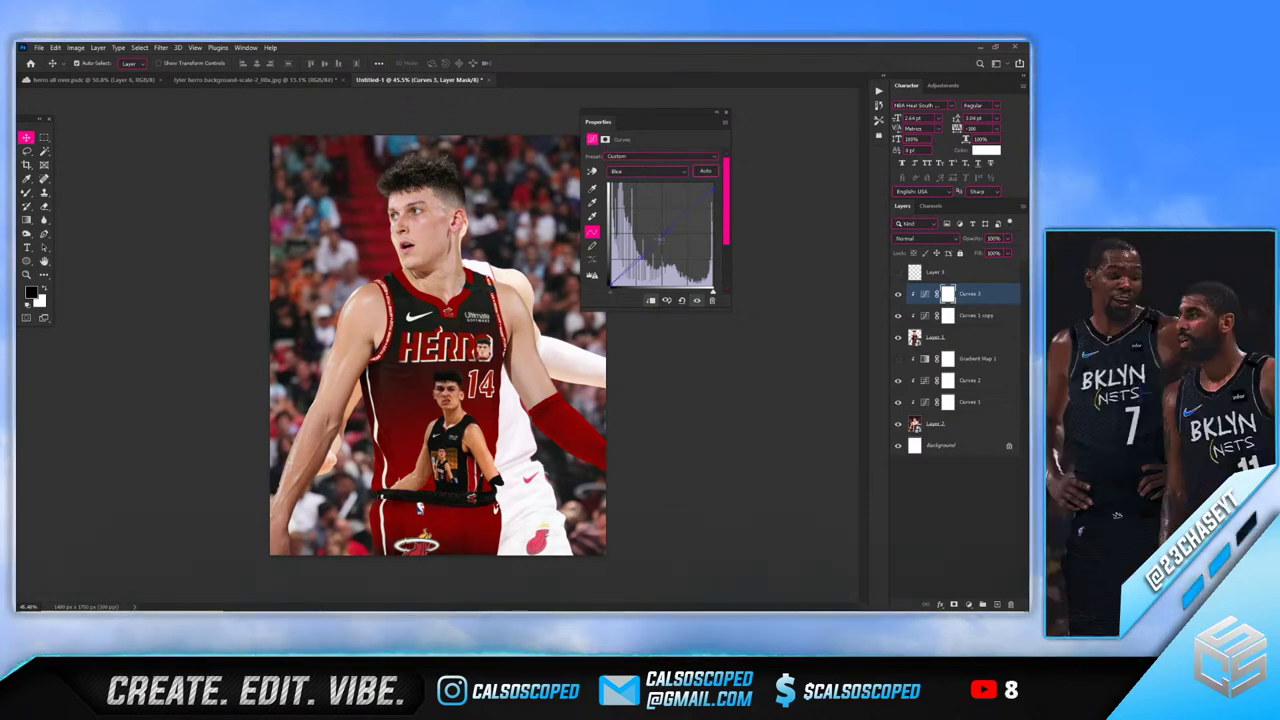
Reshape the Red channel's curve of the same adjustment with points in the shadows and midtones
left_click(645, 171)
left_click(640, 181)
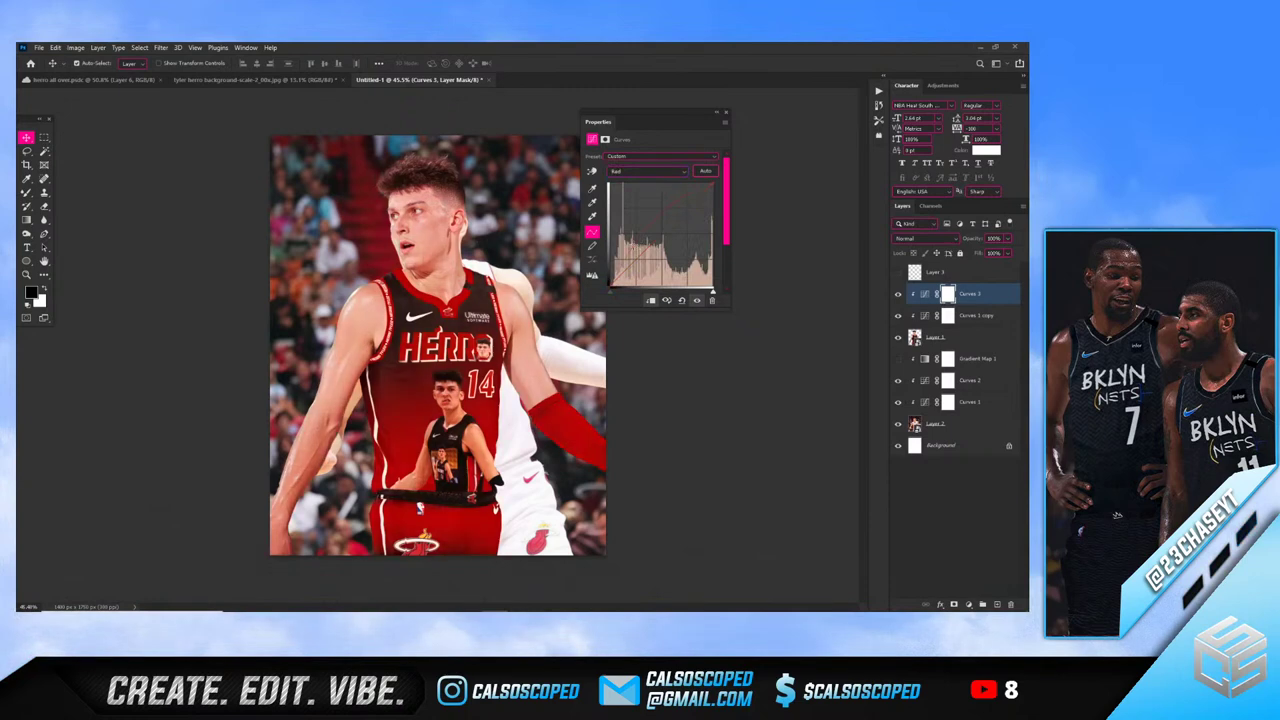
left_click_drag(648, 222, 641, 259)
left_click(672, 224)
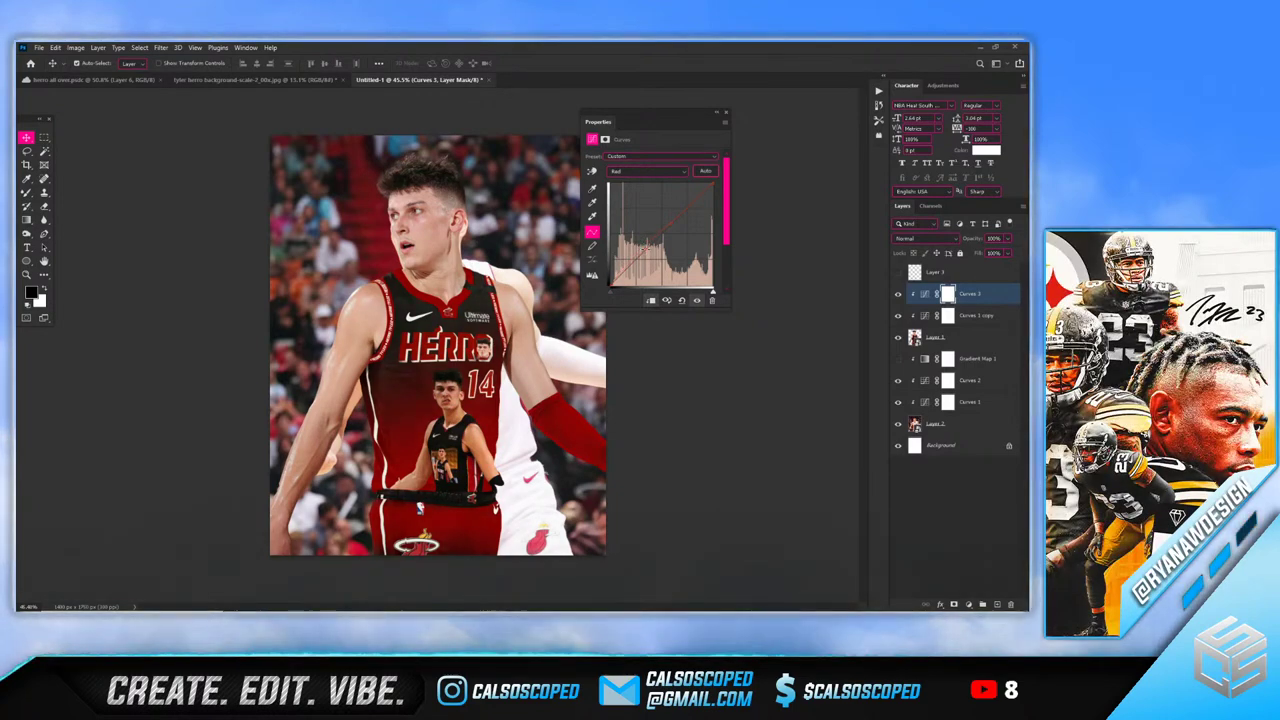
Hide Layer 1 to examine the background player's photo up close
scroll(470, 207, "up", 3)
scroll(470, 207, "up", 2)
left_click(897, 337)
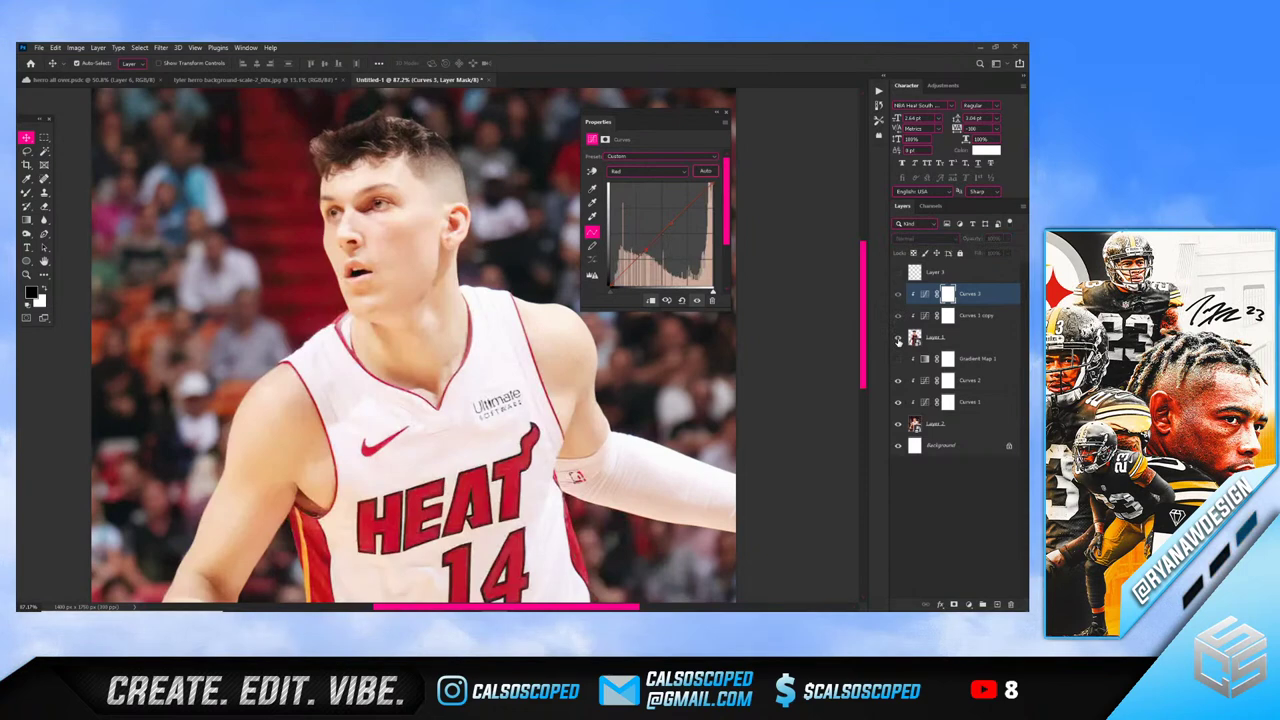
Show Layer 1 again, add a clipped Levels adjustment above its Curves with the white input at 229, and compare with and without it
left_click(897, 337)
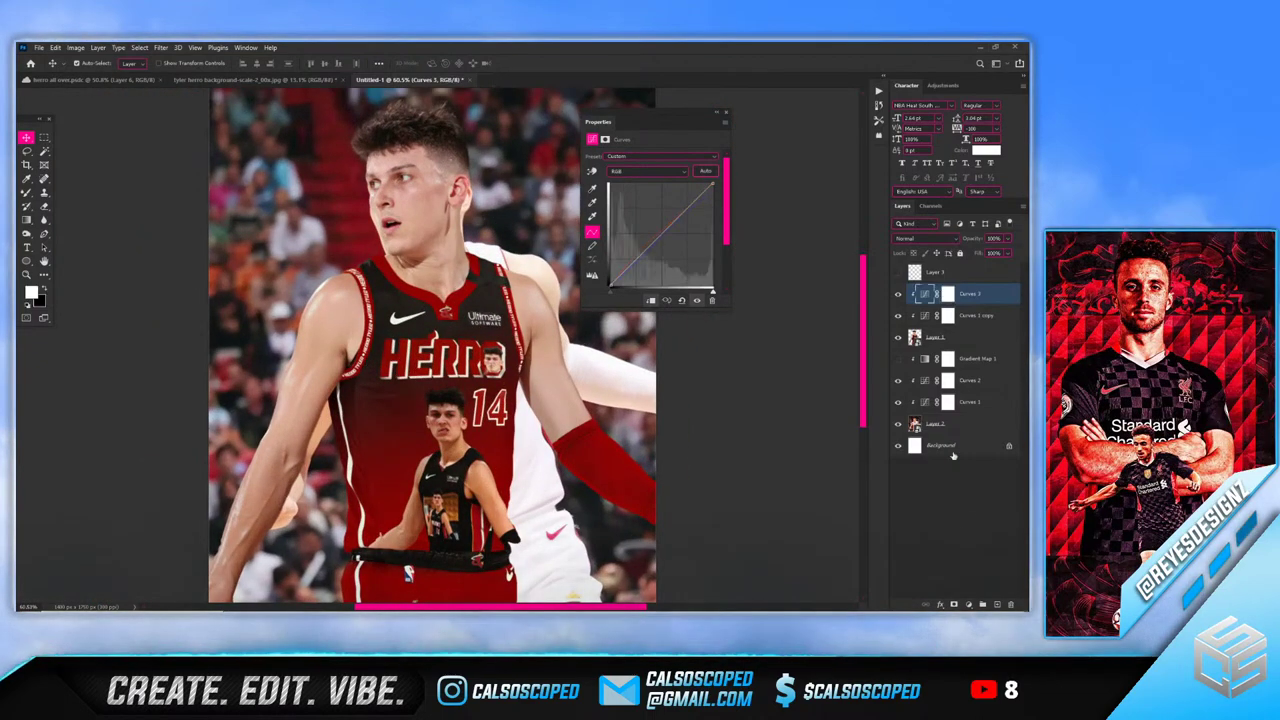
scroll(795, 400, "down", 6)
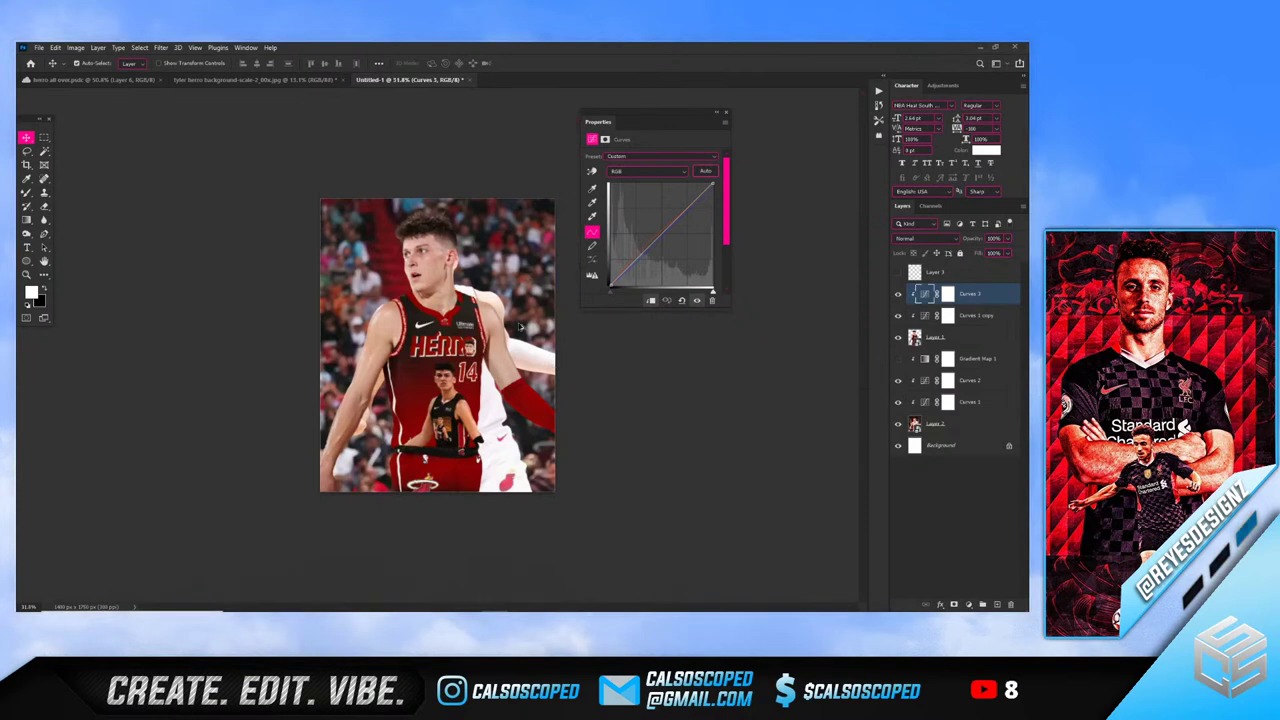
scroll(795, 400, "up", 3)
left_click(968, 604)
left_click(955, 457)
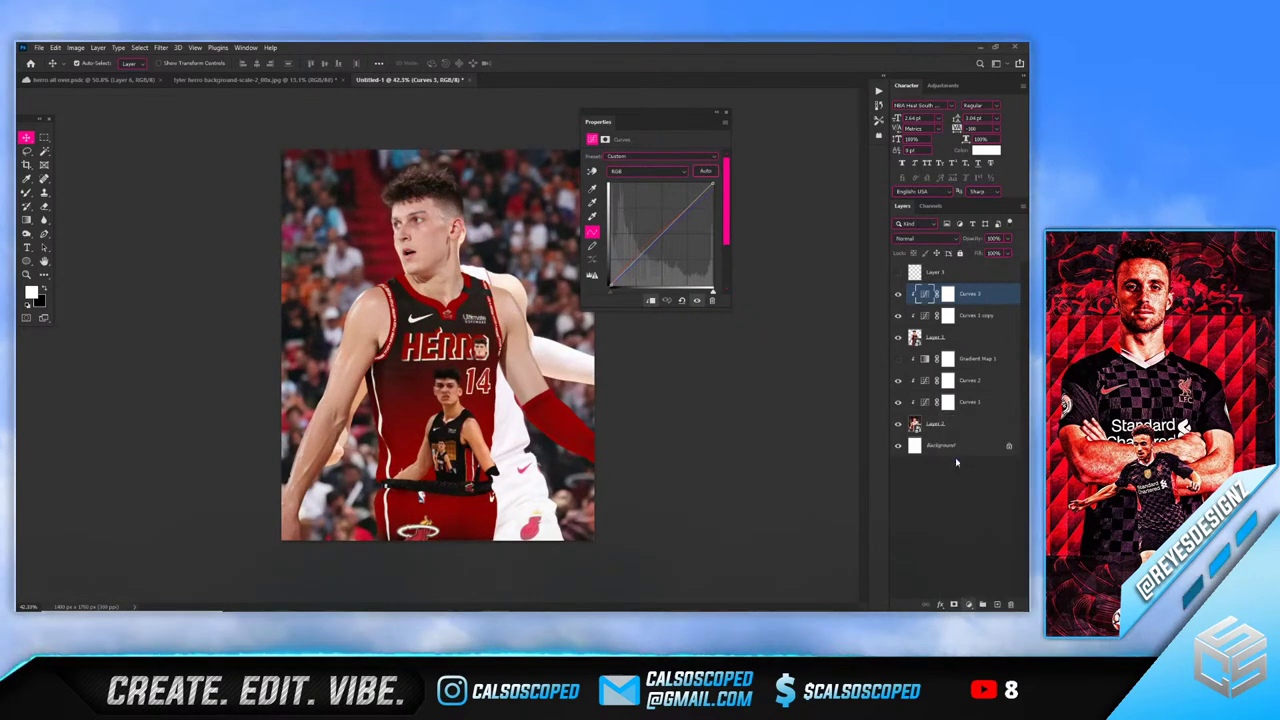
left_click_drag(659, 234, 602, 238)
left_click_drag(715, 234, 705, 236)
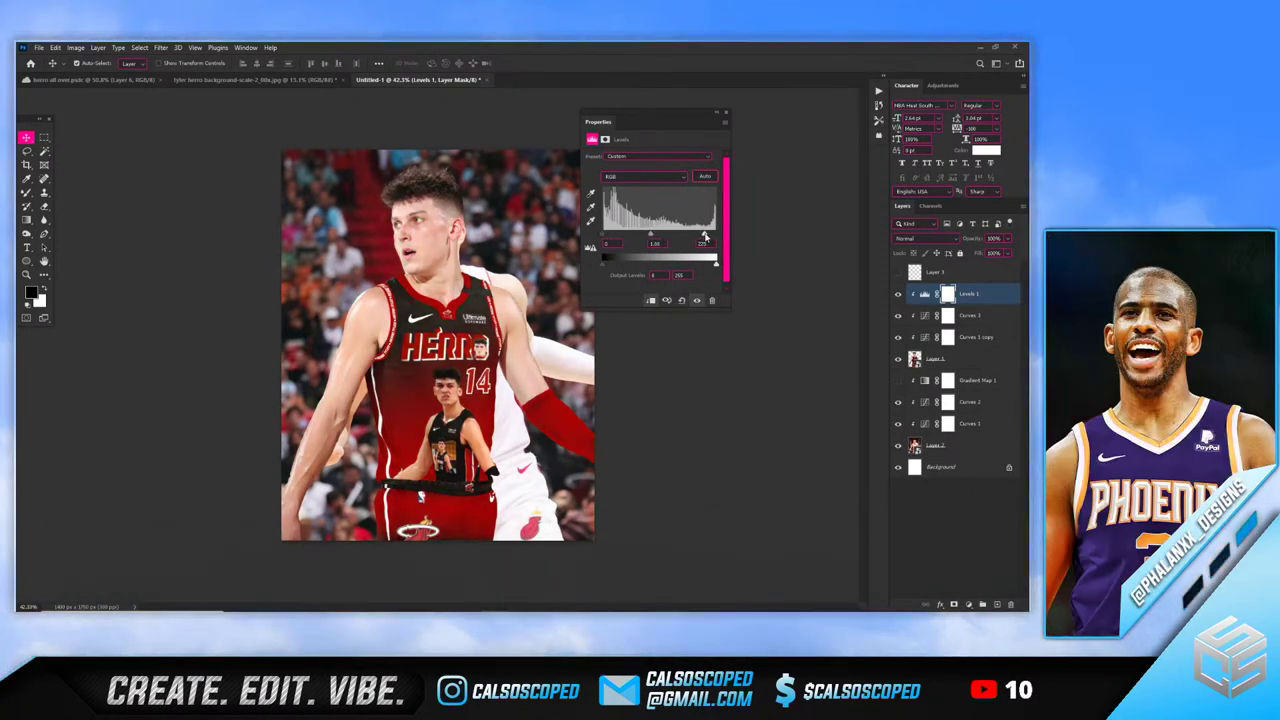
scroll(543, 314, "down", 2)
scroll(543, 314, "up", 3)
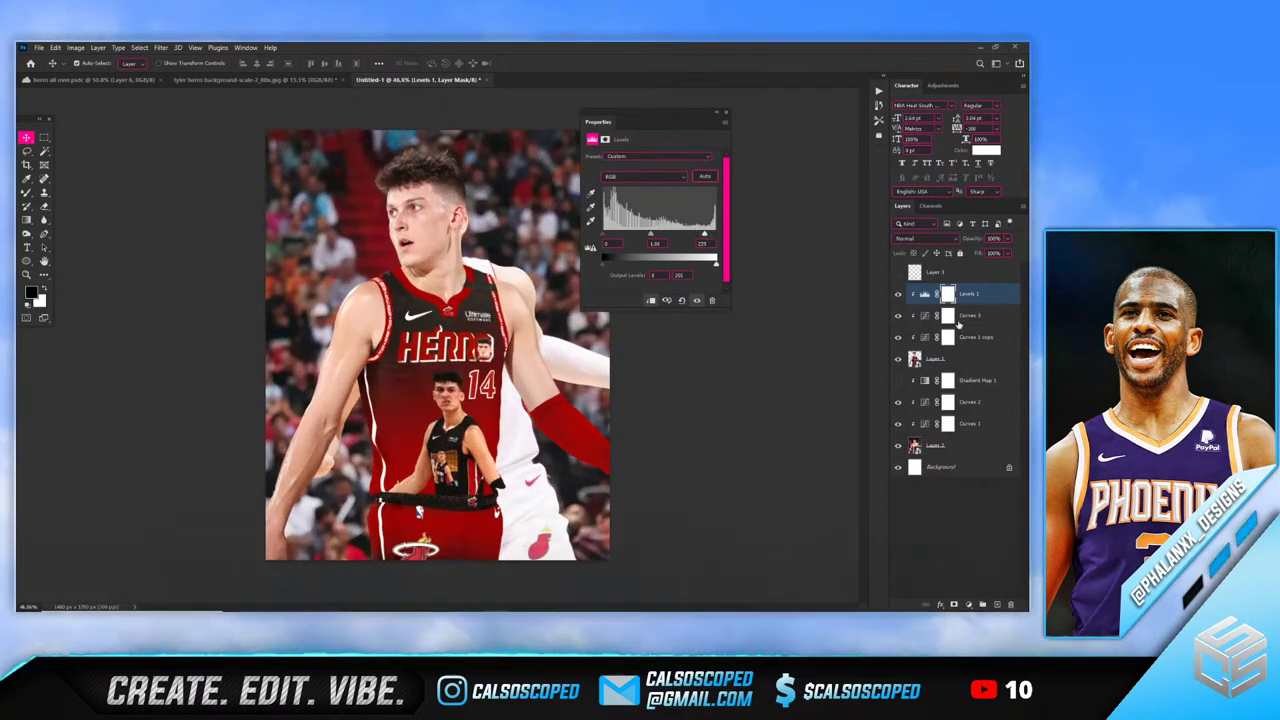
left_click(897, 294)
left_click(897, 294)
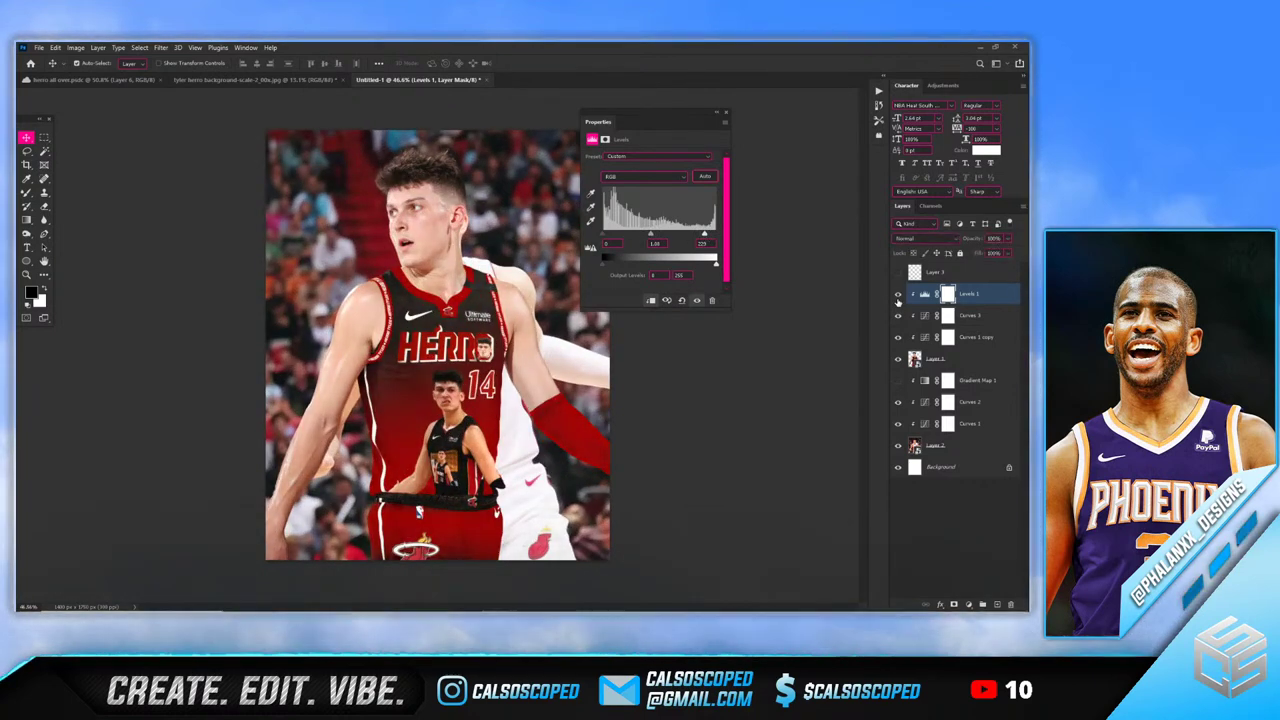
Invert the Levels adjustment's mask and paint white over the foreground player's outer areas with a very large soft brush at 99% opacity
key("ctrl+i")
key("b")
right_click(431, 273, "alt")
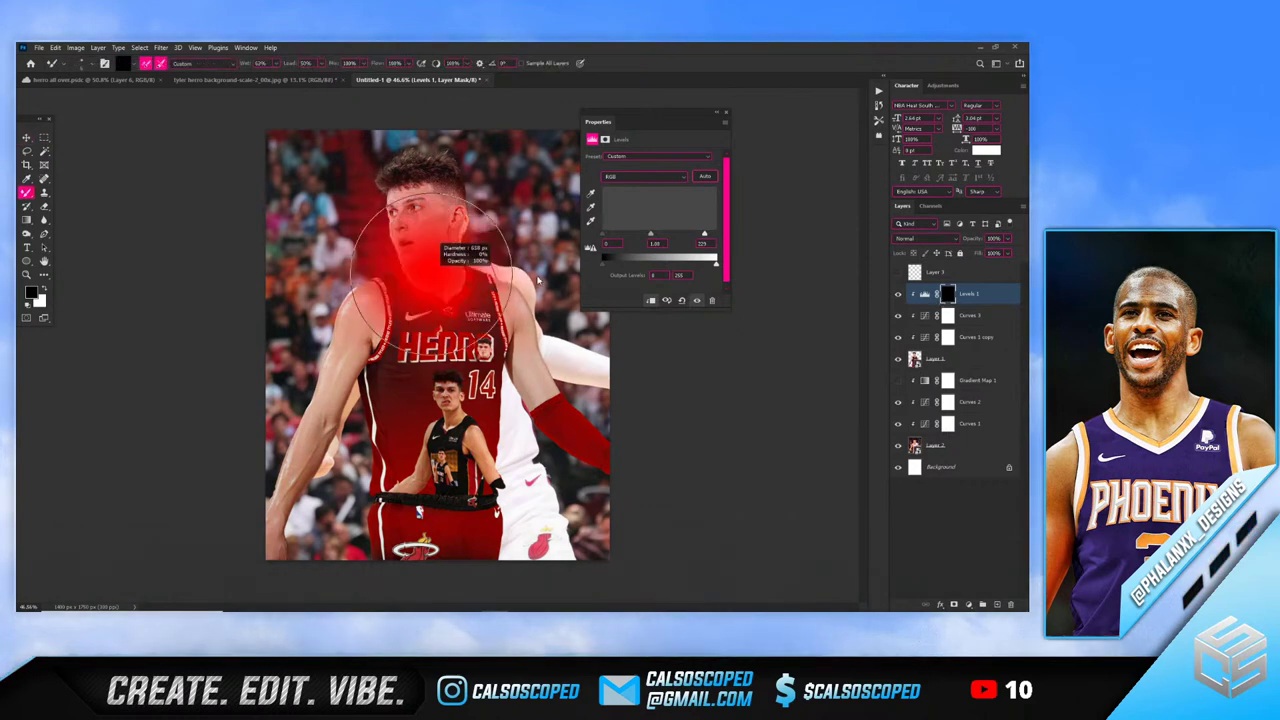
key("x")
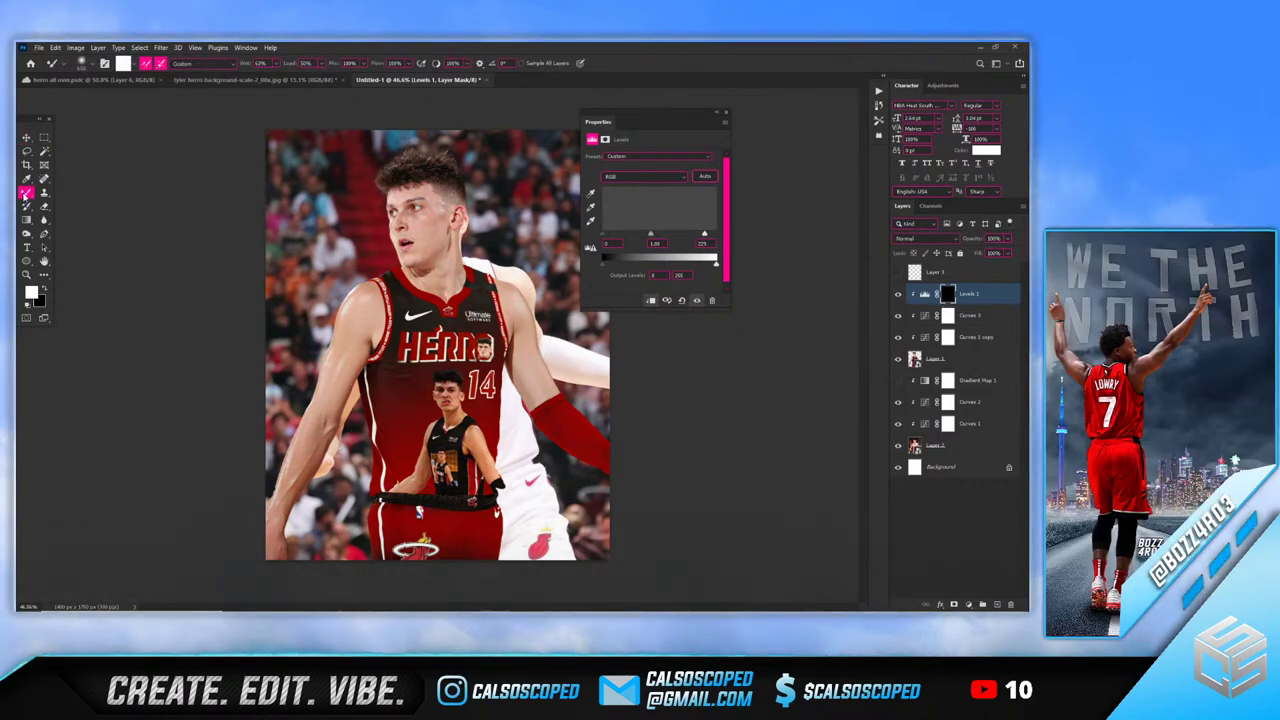
key("shift+b")
right_click(390, 290, "alt")
right_click(496, 356, "alt")
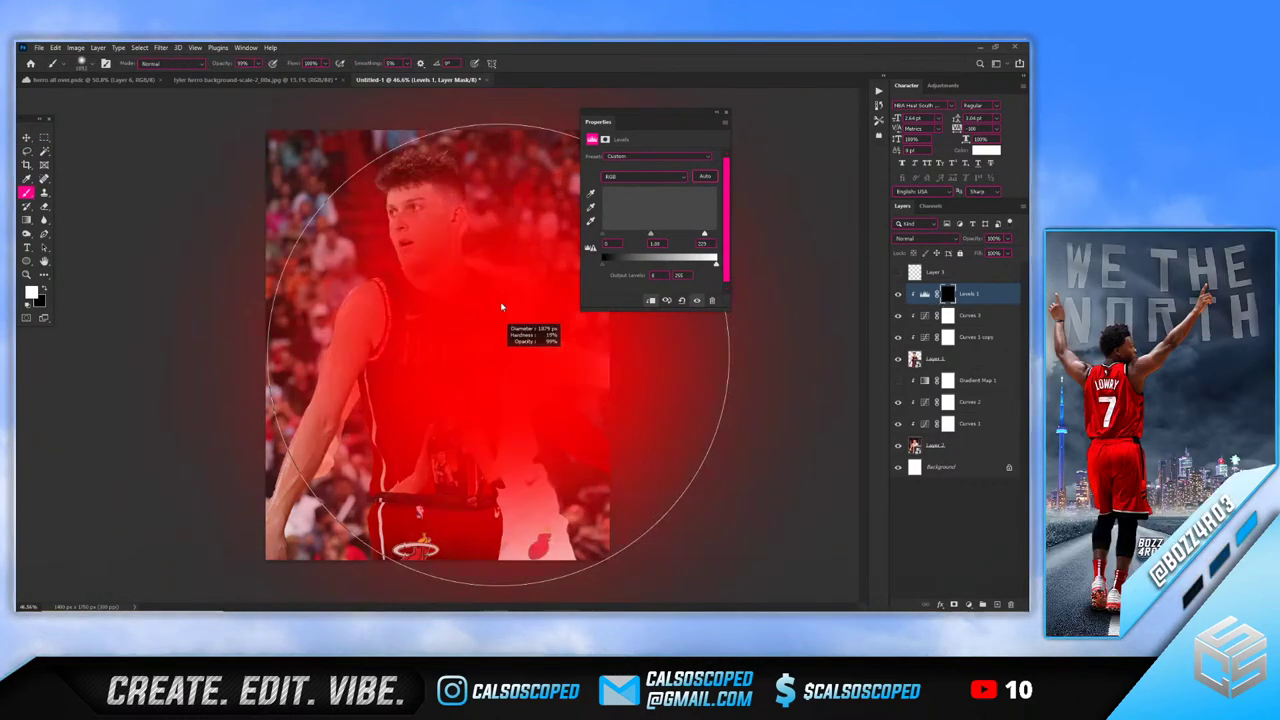
left_click(350, 278)
key("ctrl+z")
right_click(344, 283, "alt")
mouse_move(306, 232)
left_mouse_down()
mouse_move(300, 278)
mouse_move(228, 414)
mouse_move(240, 284)
left_mouse_up()
right_click(630, 346, "alt")
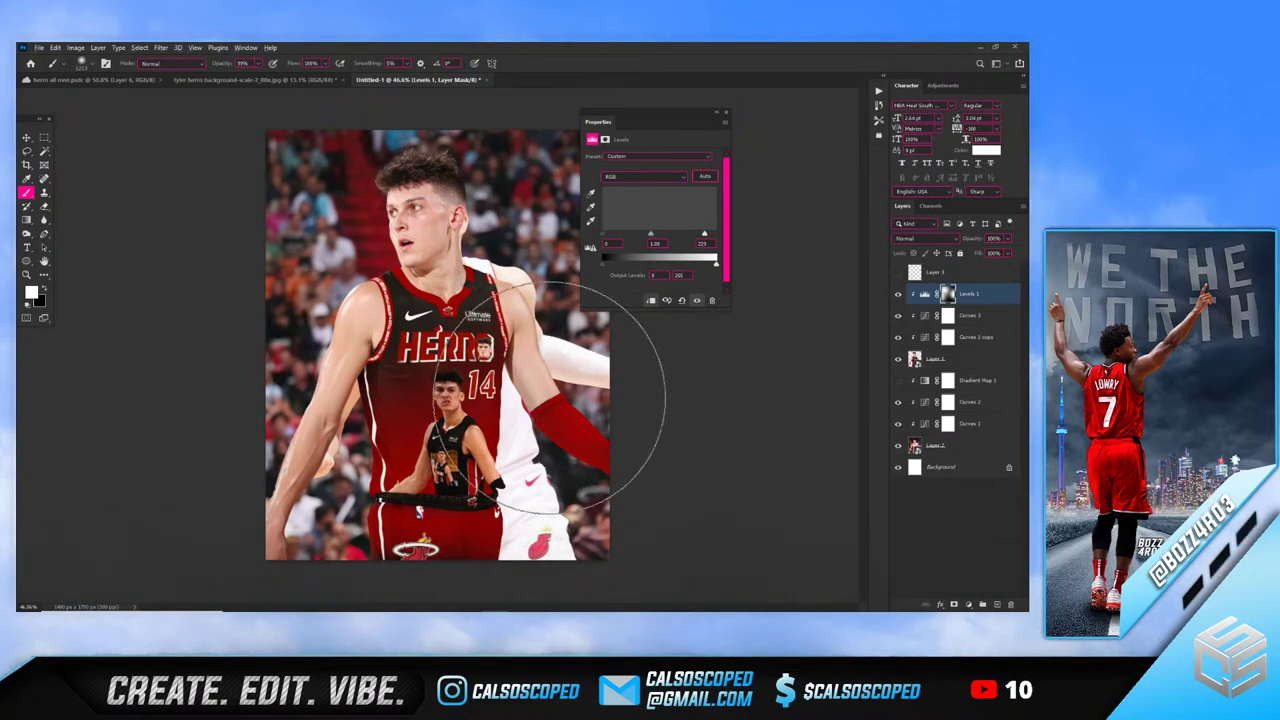
Add a new clipped Curves adjustment above the Levels adjustment and try its gray-point sampler
scroll(680, 400, "down", 2)
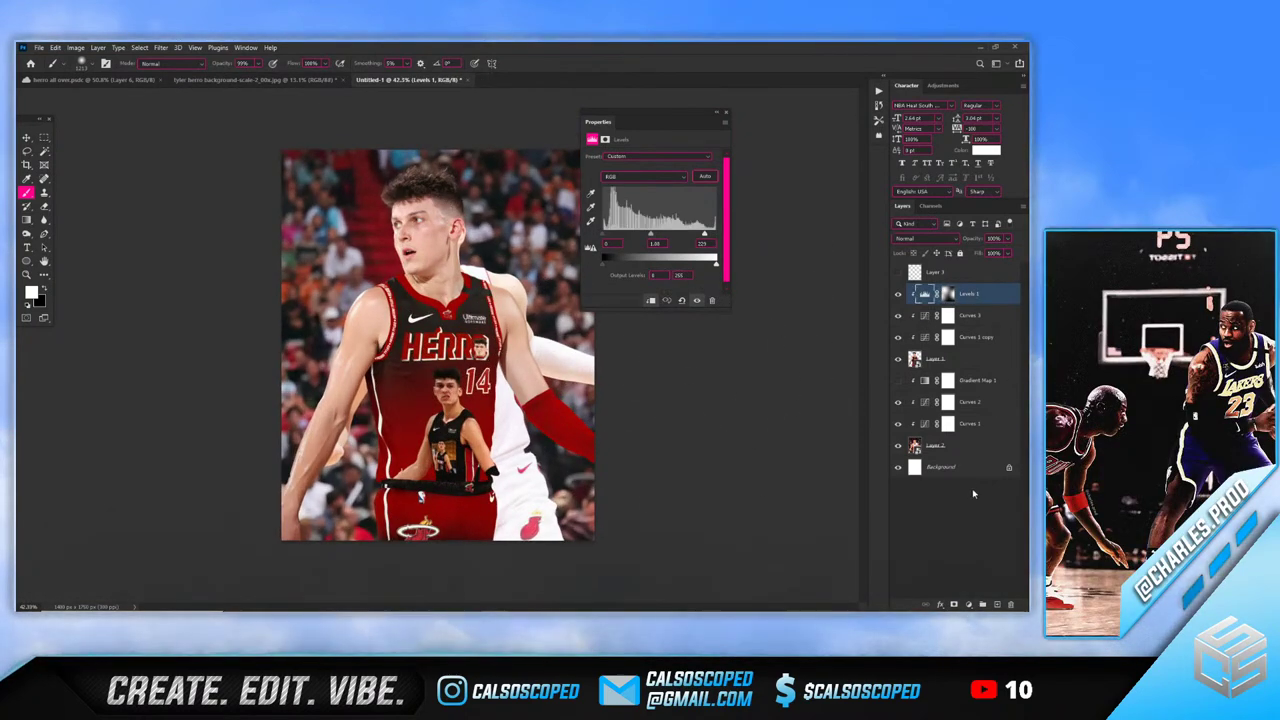
left_click(968, 604)
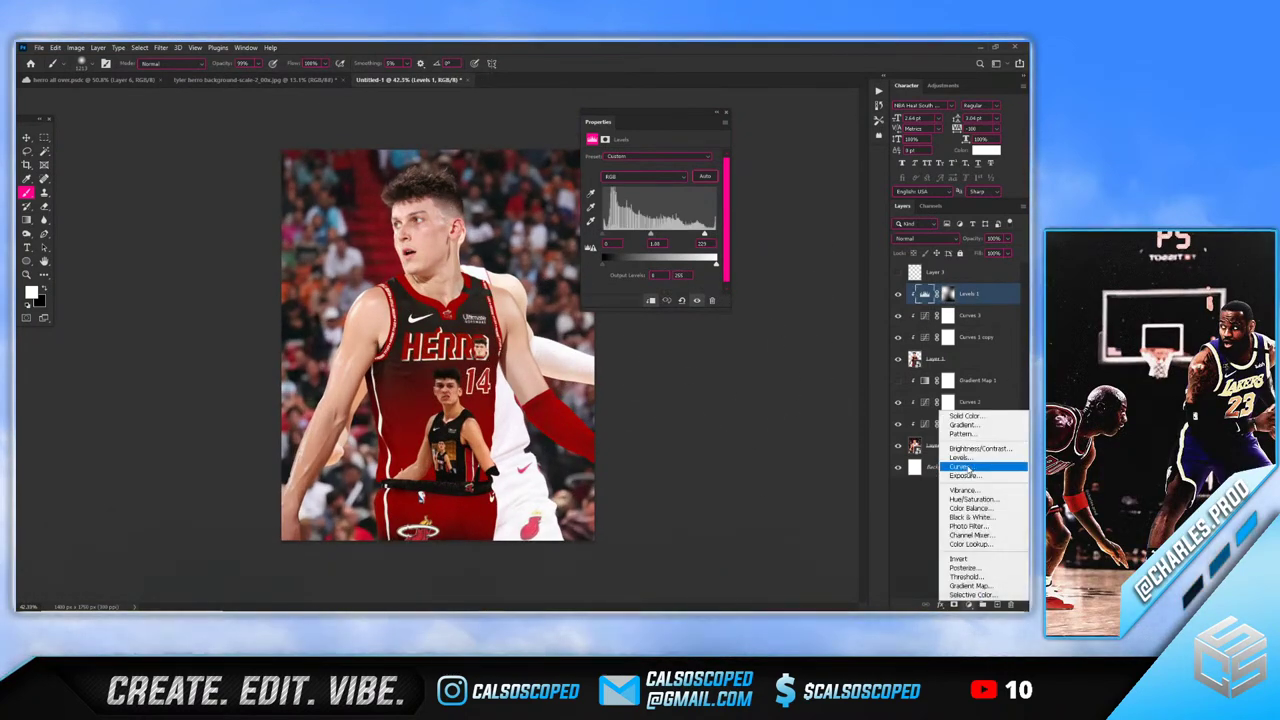
left_click(960, 467)
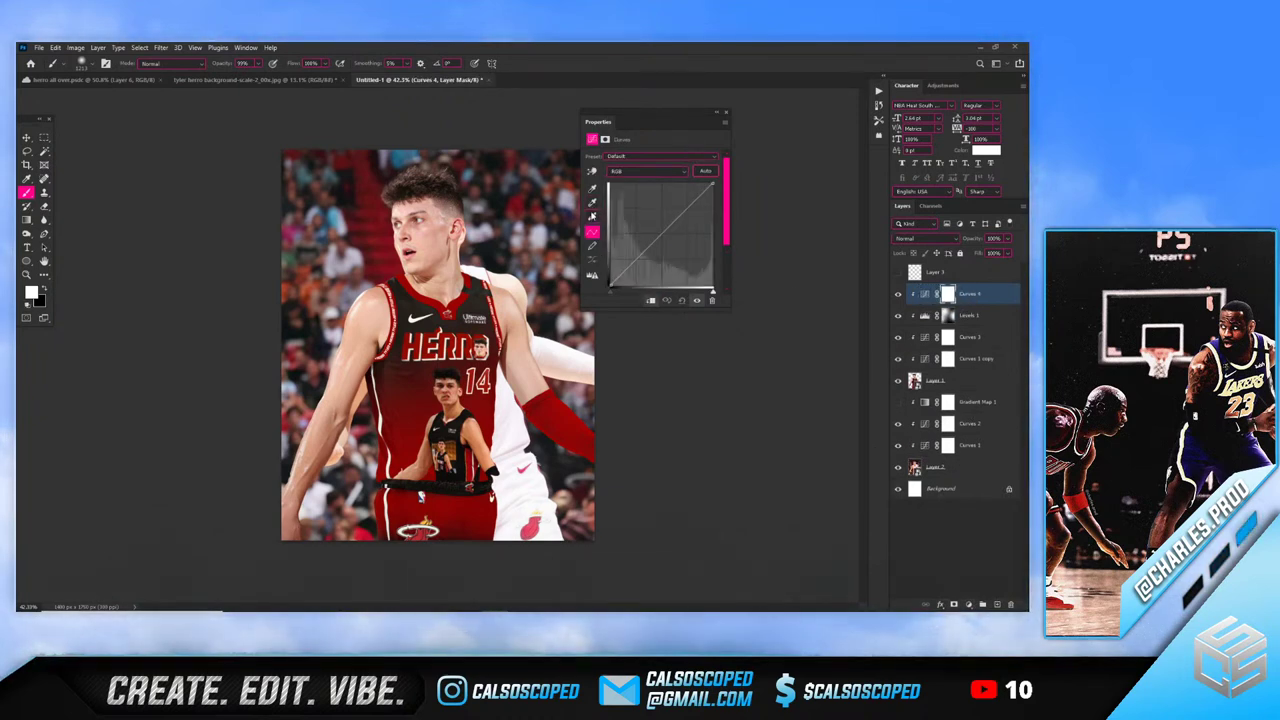
left_click(592, 201)
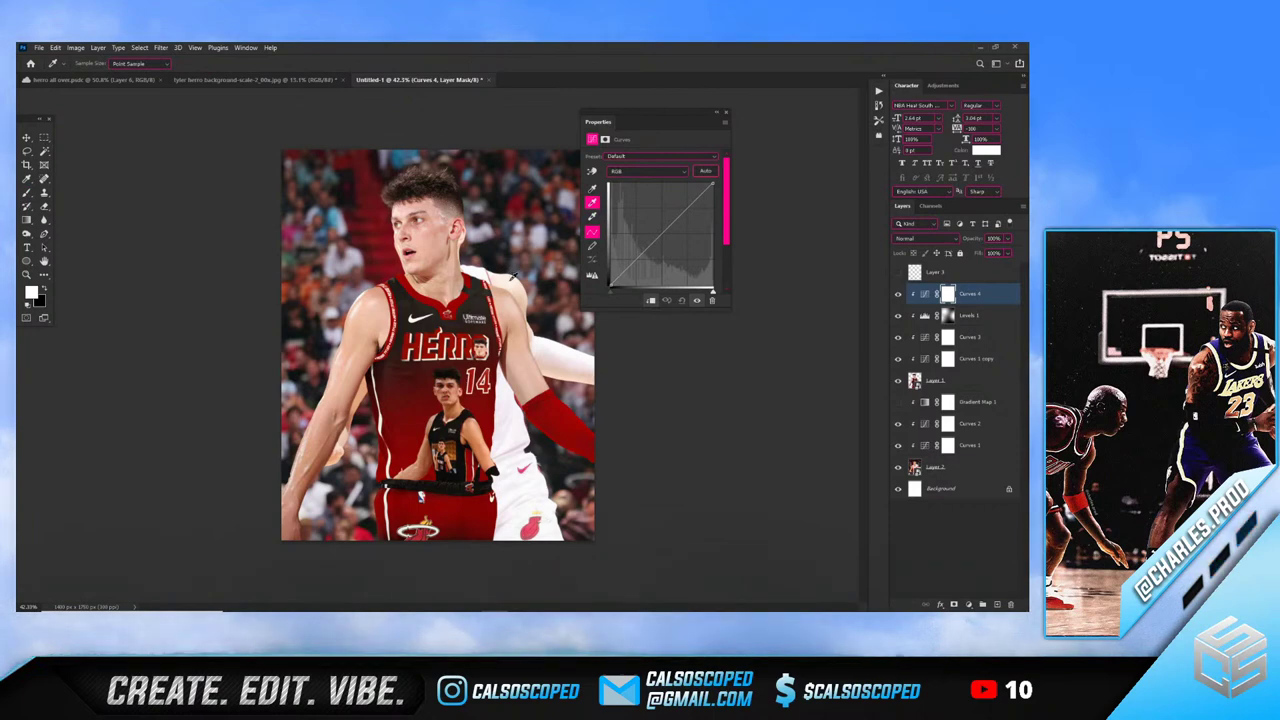
left_click(978, 298)
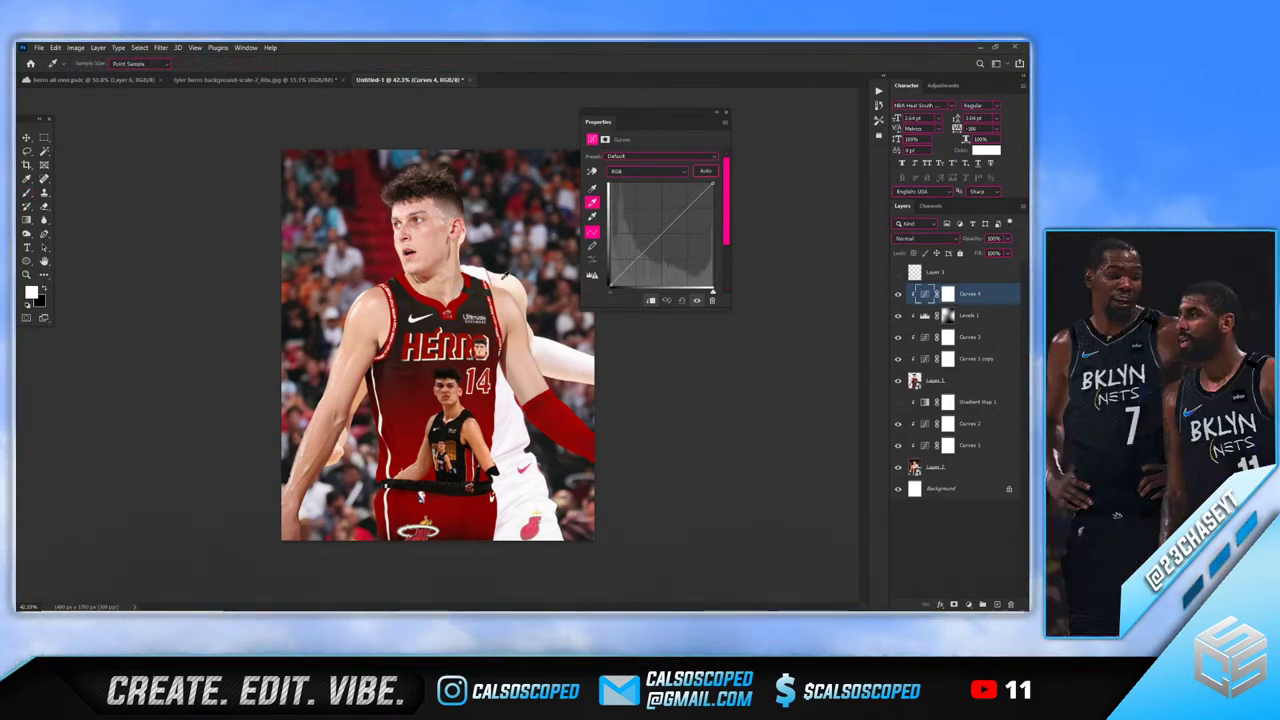
left_click(963, 468)
key("b")
left_click(950, 295)
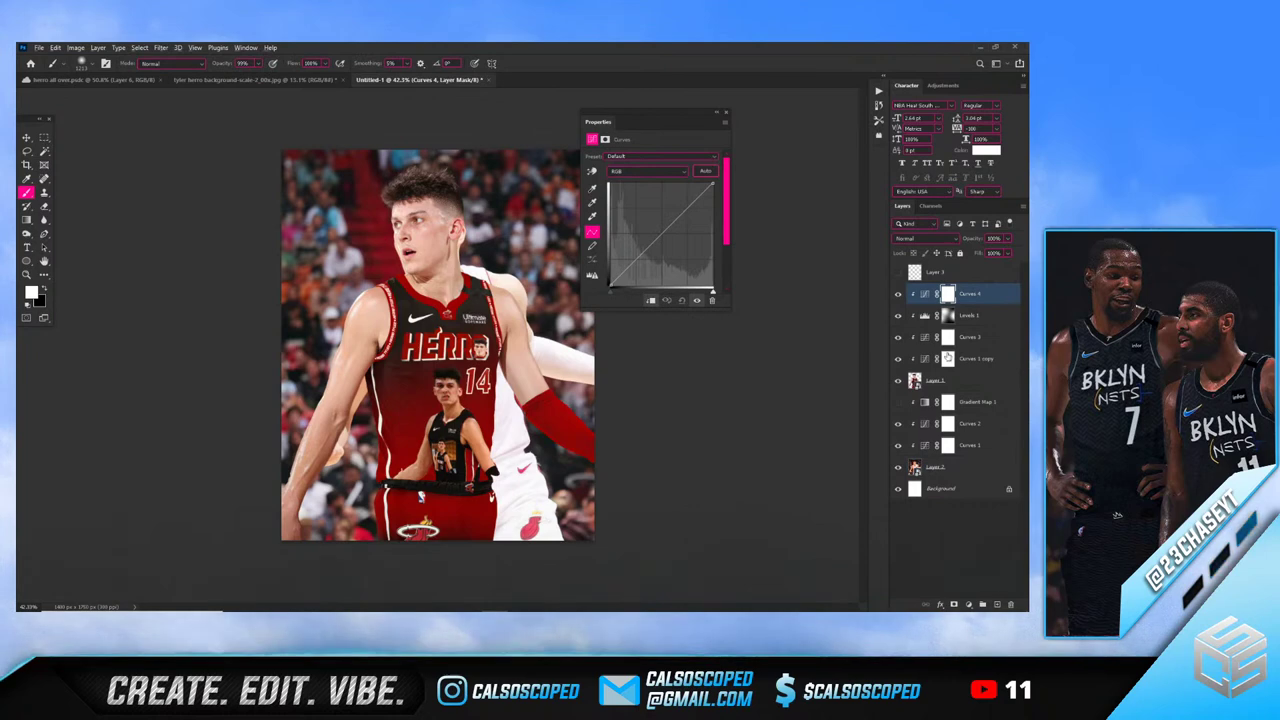
Release the new Curves adjustment from its clipping and sample a gray point from the players' skin, comparing the image with and without it
left_click(976, 304, "alt")
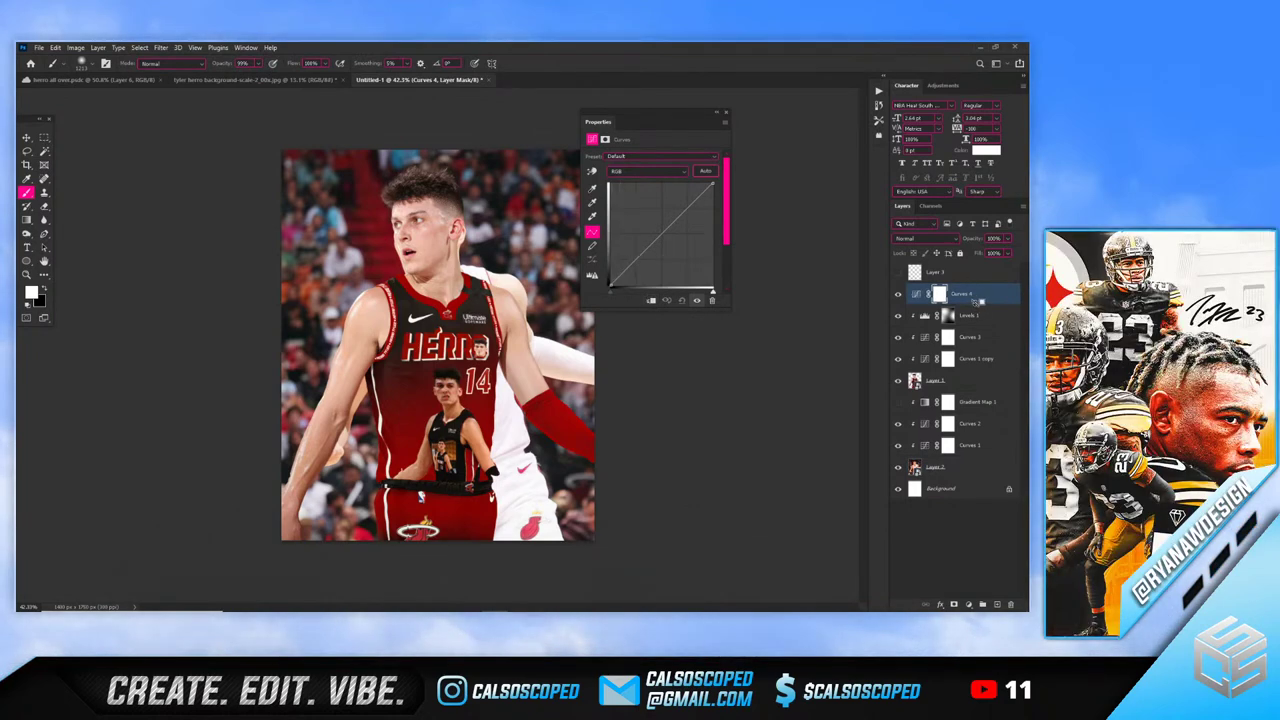
left_click(592, 201)
left_click(515, 280)
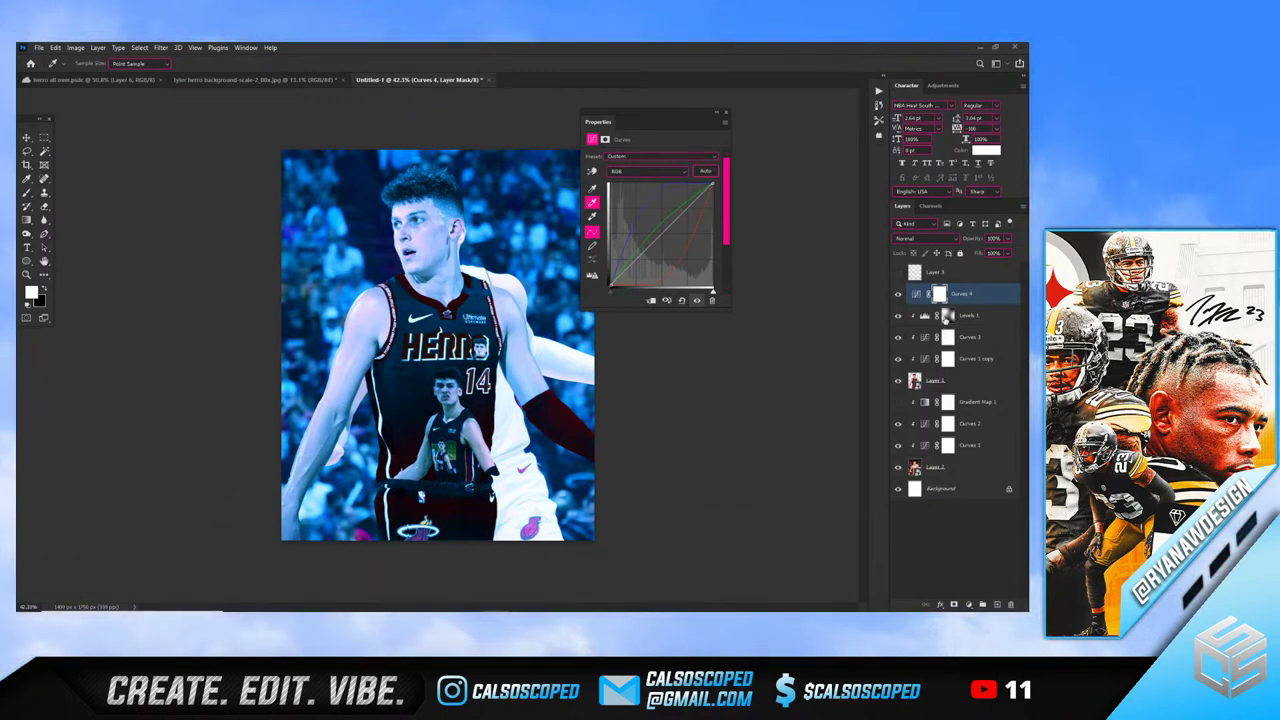
left_click(898, 294)
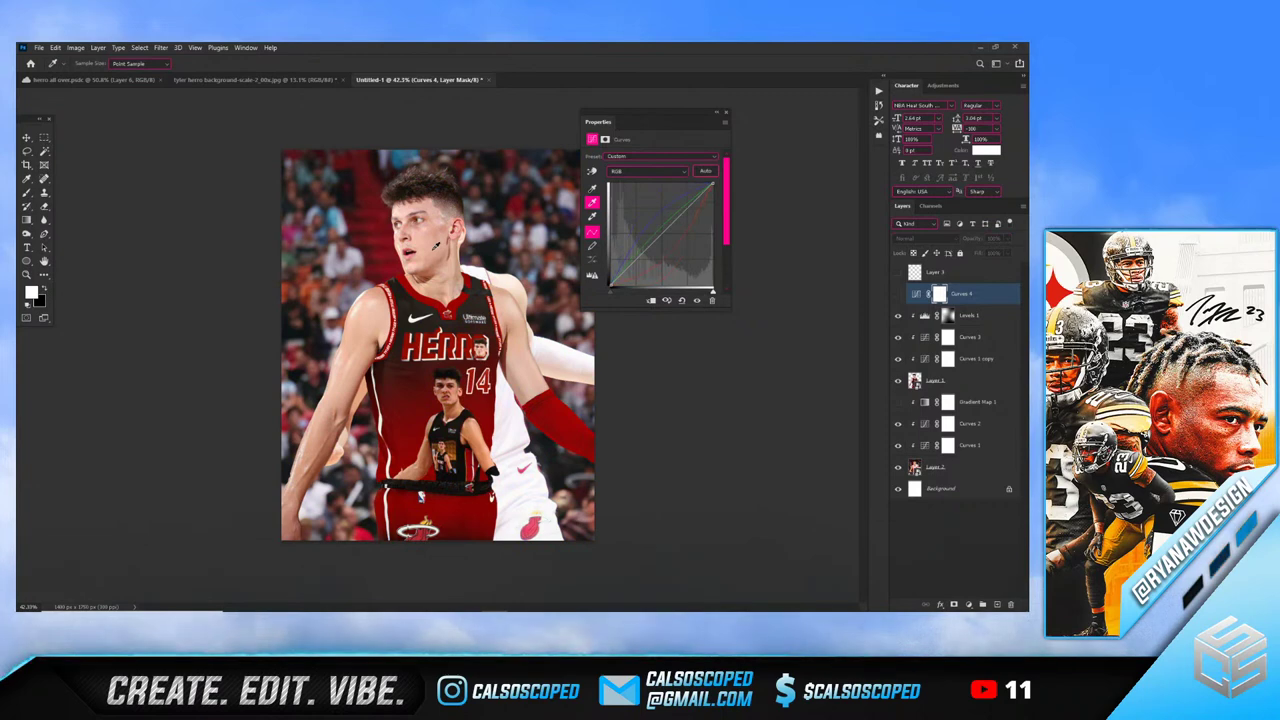
left_click(896, 295)
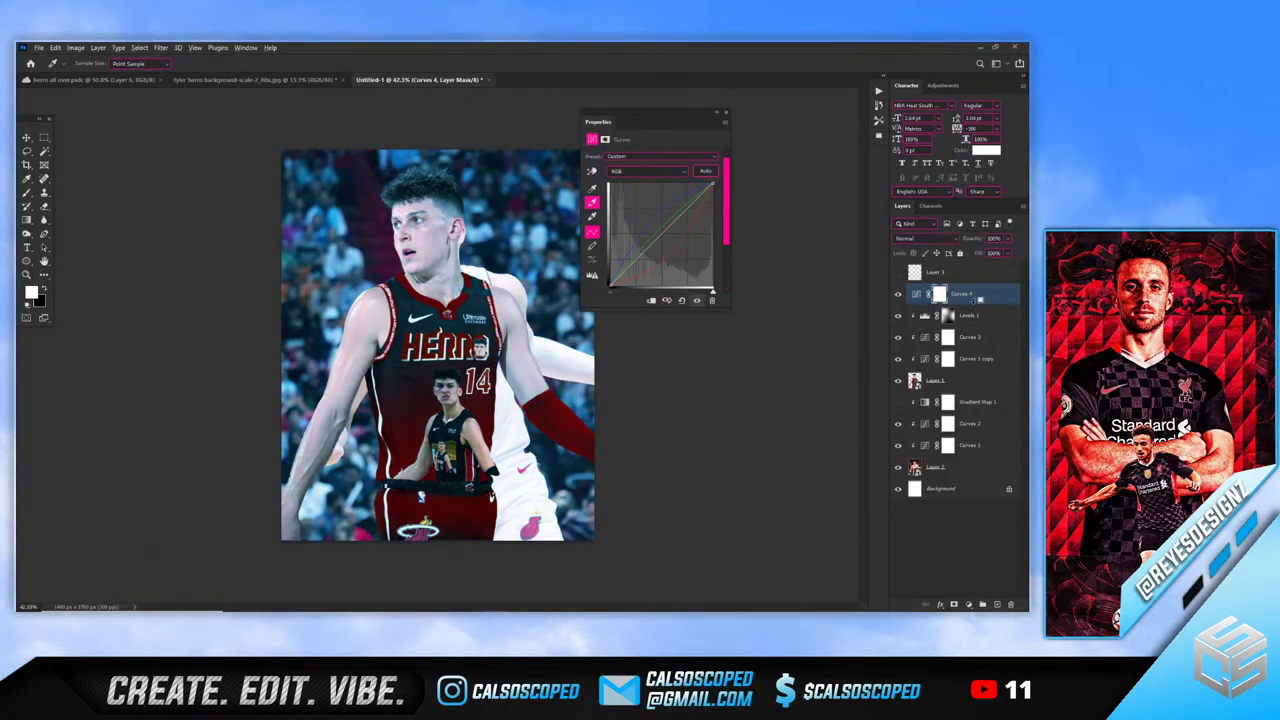
Clip the gray-point Curves adjustment to Layer 1 again and reduce its fill to 22%
left_click(975, 302, "alt")
left_click(1007, 253)
left_click_drag(1007, 267, 970, 268)
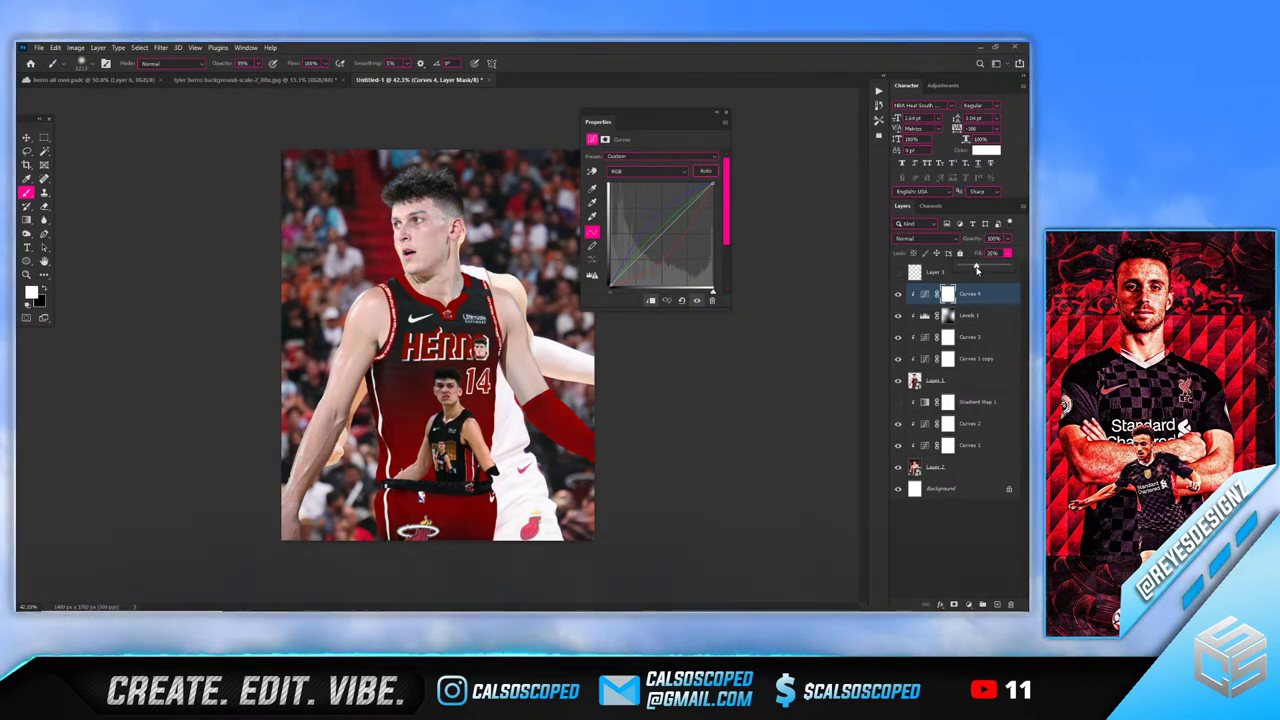
left_click_drag(976, 268, 970, 268)
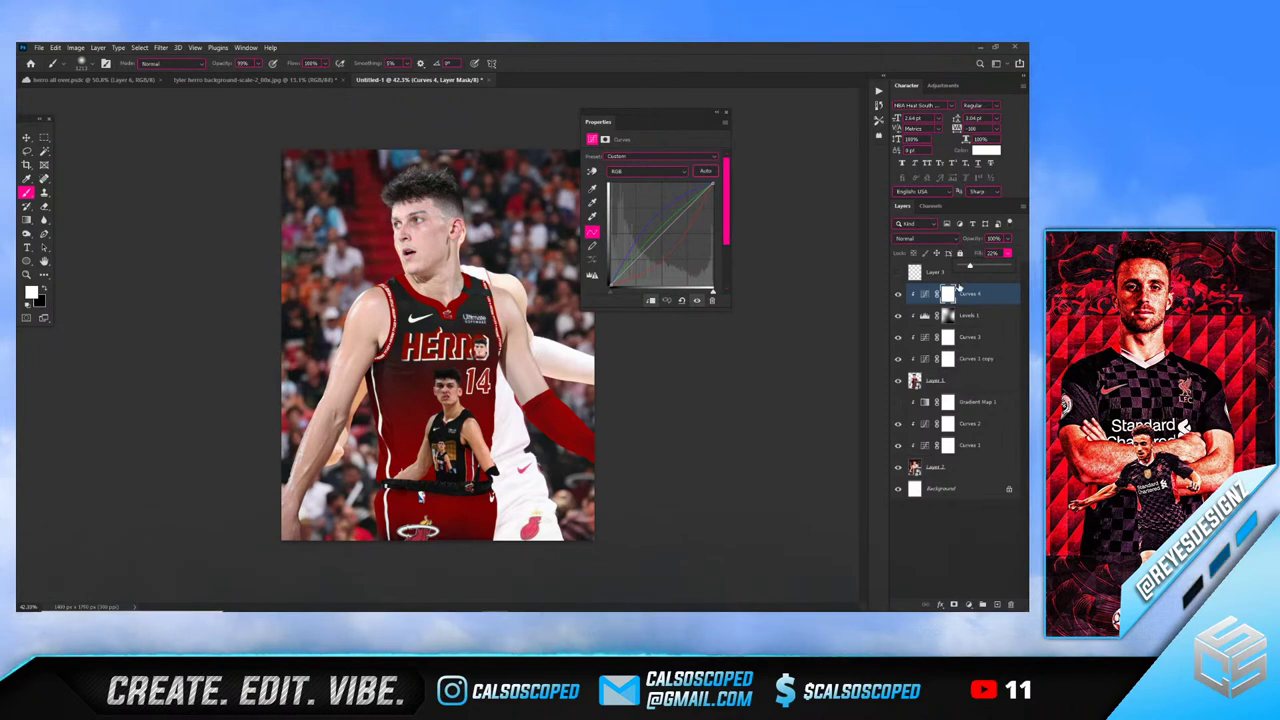
left_click(956, 286)
key("ctrl+i")
key("ctrl+i")
left_click(922, 296)
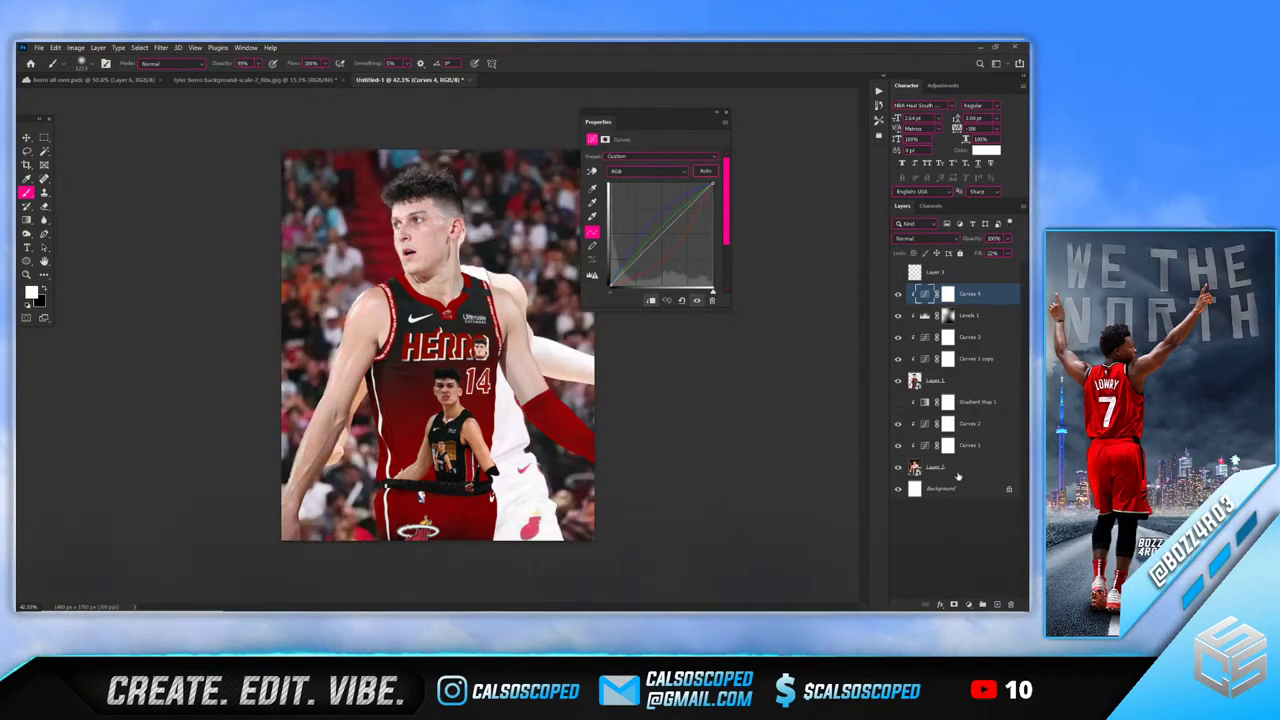
Compare the foreground and background players' skin tones up close by repeatedly hiding and showing Layer 1
left_click(916, 467)
key("ctrl+plus")
key("ctrl+plus")
left_click(897, 381)
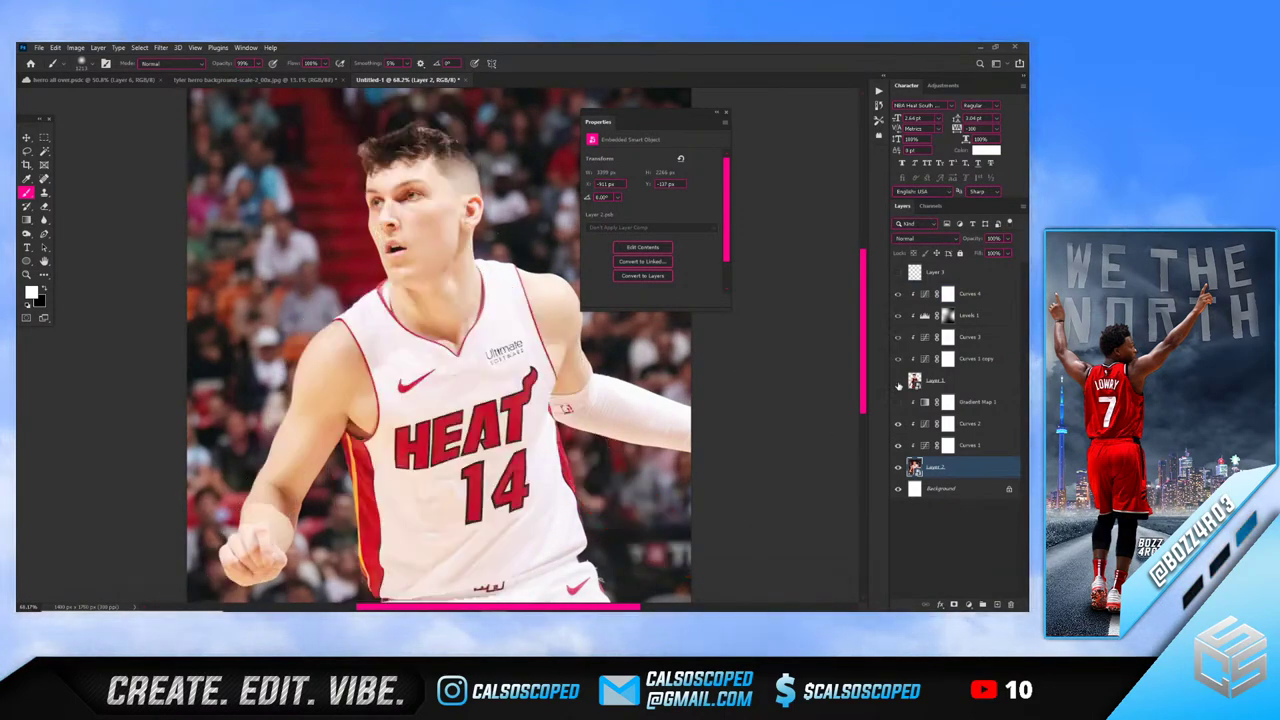
left_click(897, 381)
left_click(897, 381)
left_click(897, 381)
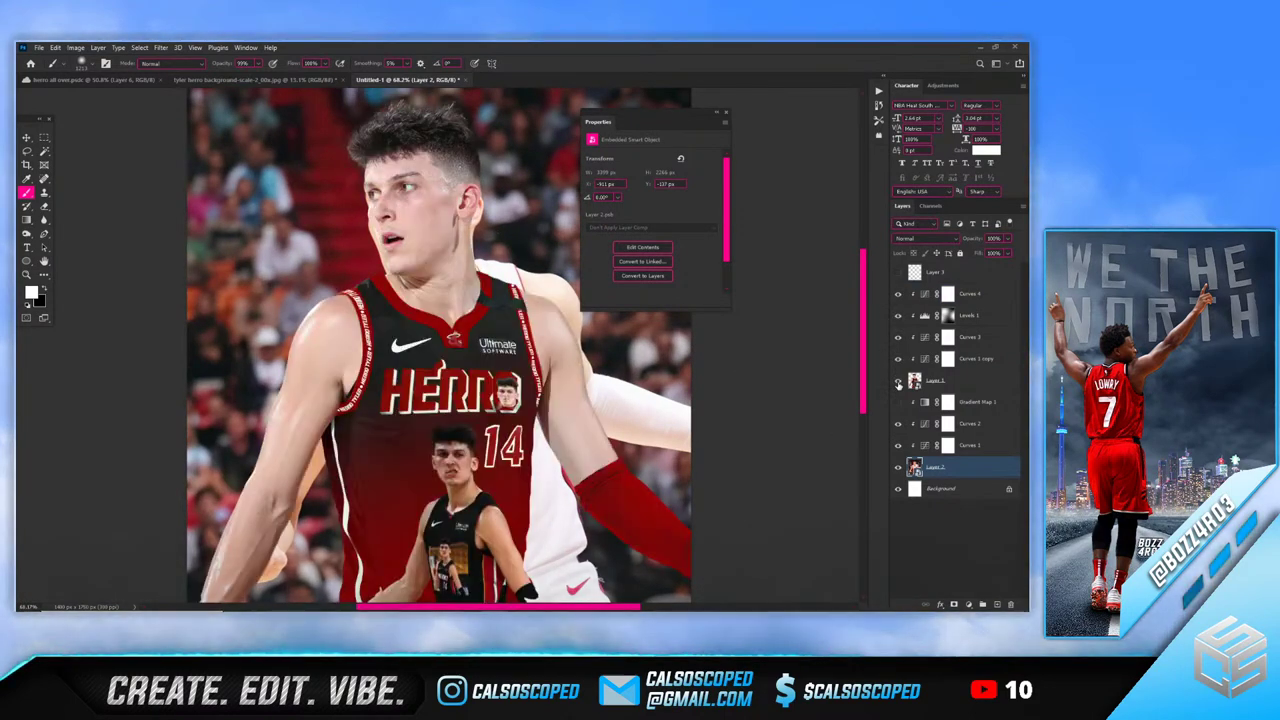
left_click(898, 381)
left_click(898, 381)
left_click(898, 381)
left_click(898, 381)
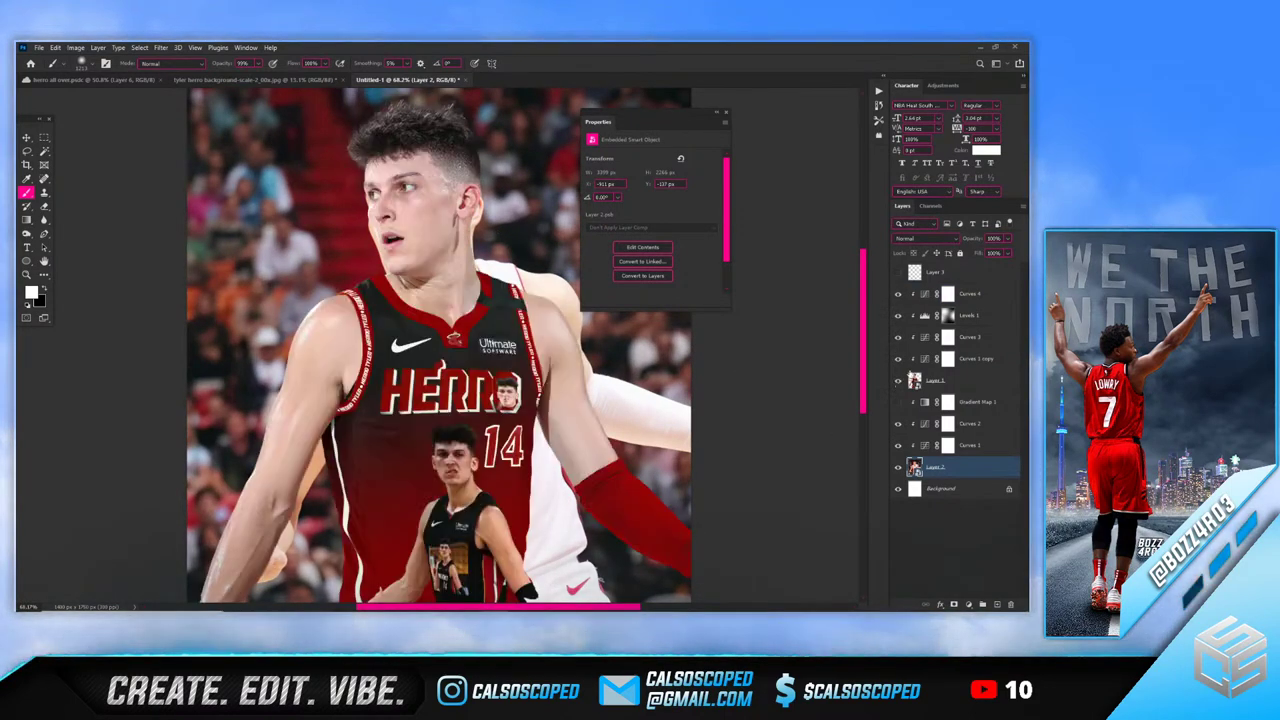
left_click(968, 297)
left_click(968, 603)
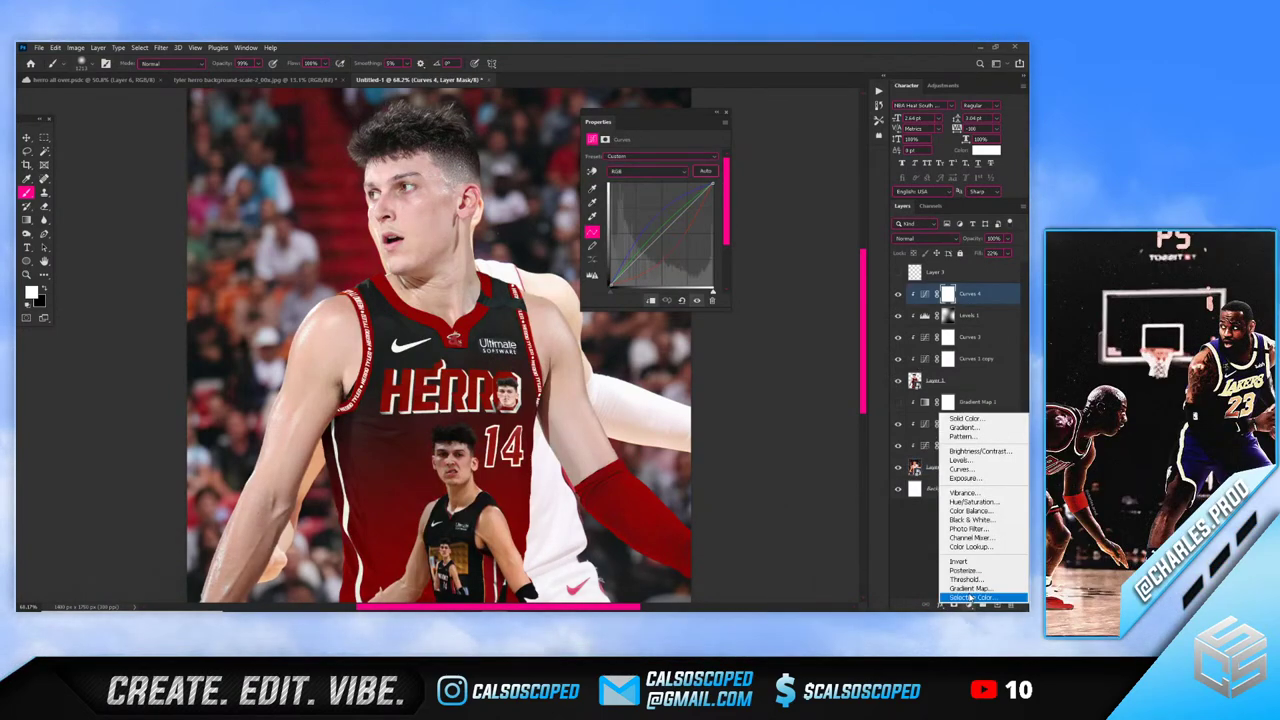
left_click(975, 582)
key("ctrl+z")
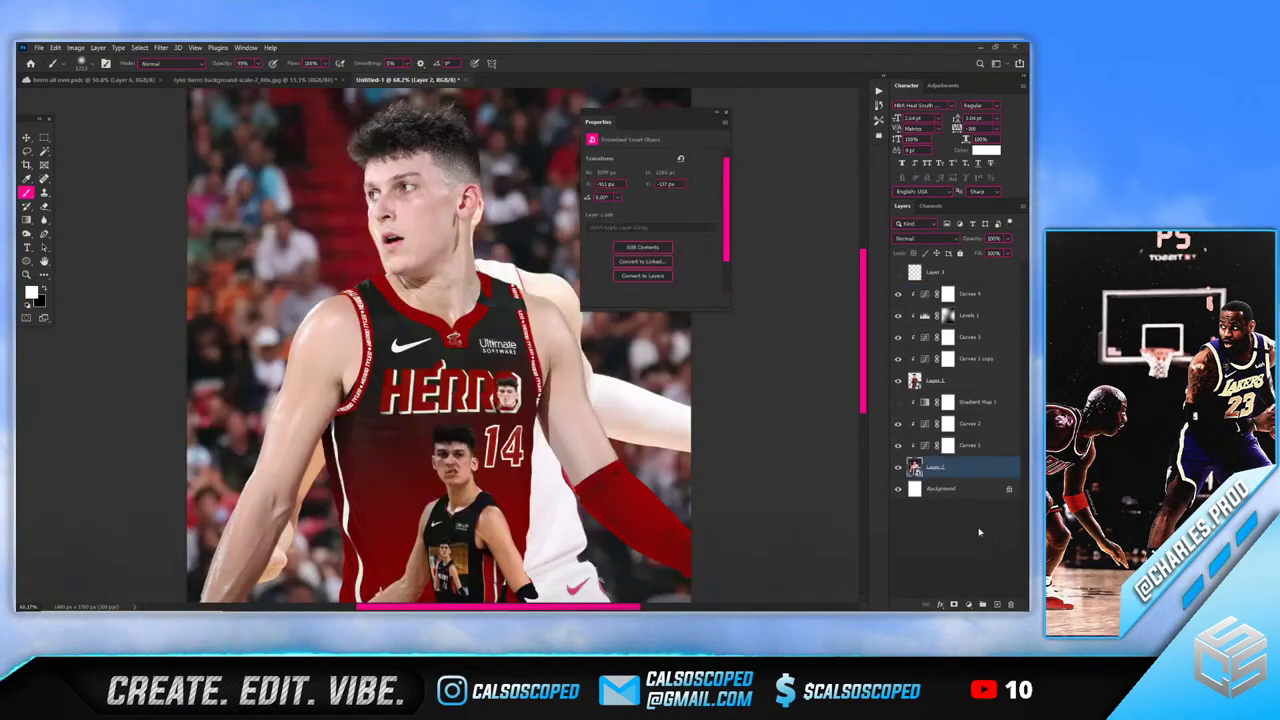
left_click(968, 604)
left_click(972, 595)
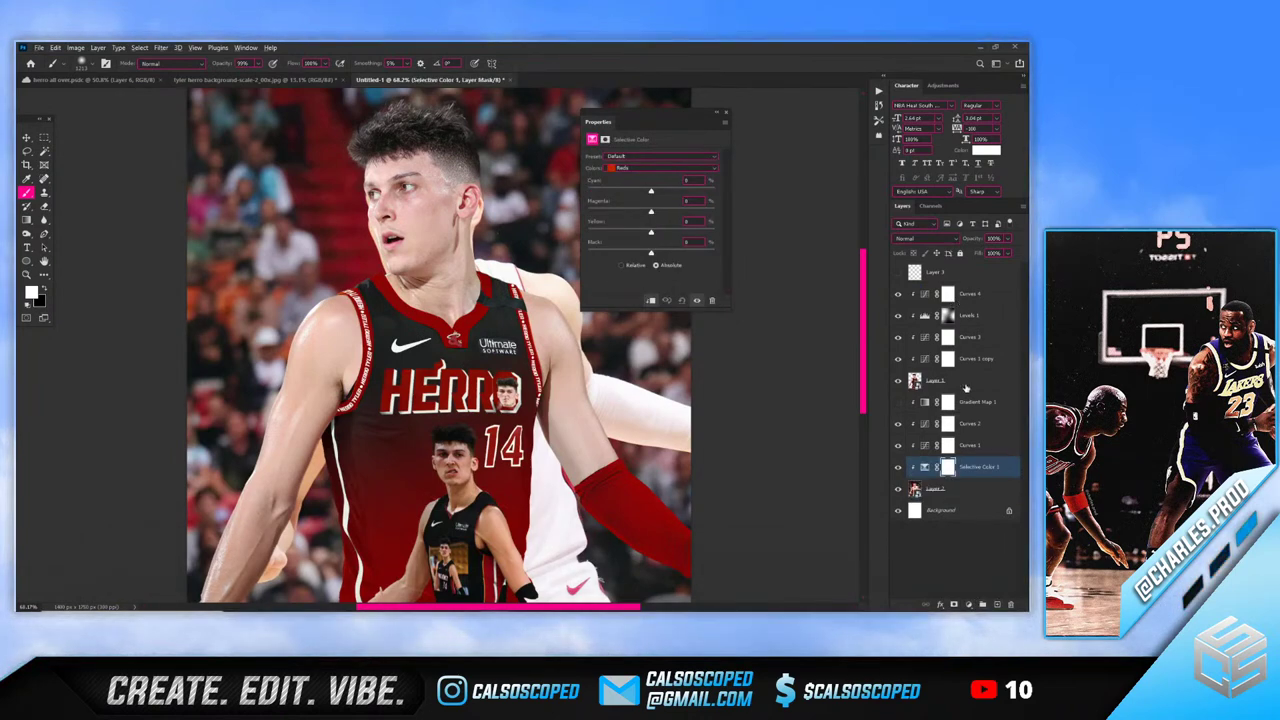
key("ctrl+z")
Add a clipped Selective Color adjustment above the top Curves and, for the Reds, raise Cyan and Magenta slightly and lower Black
left_click(970, 297)
left_click(968, 604)
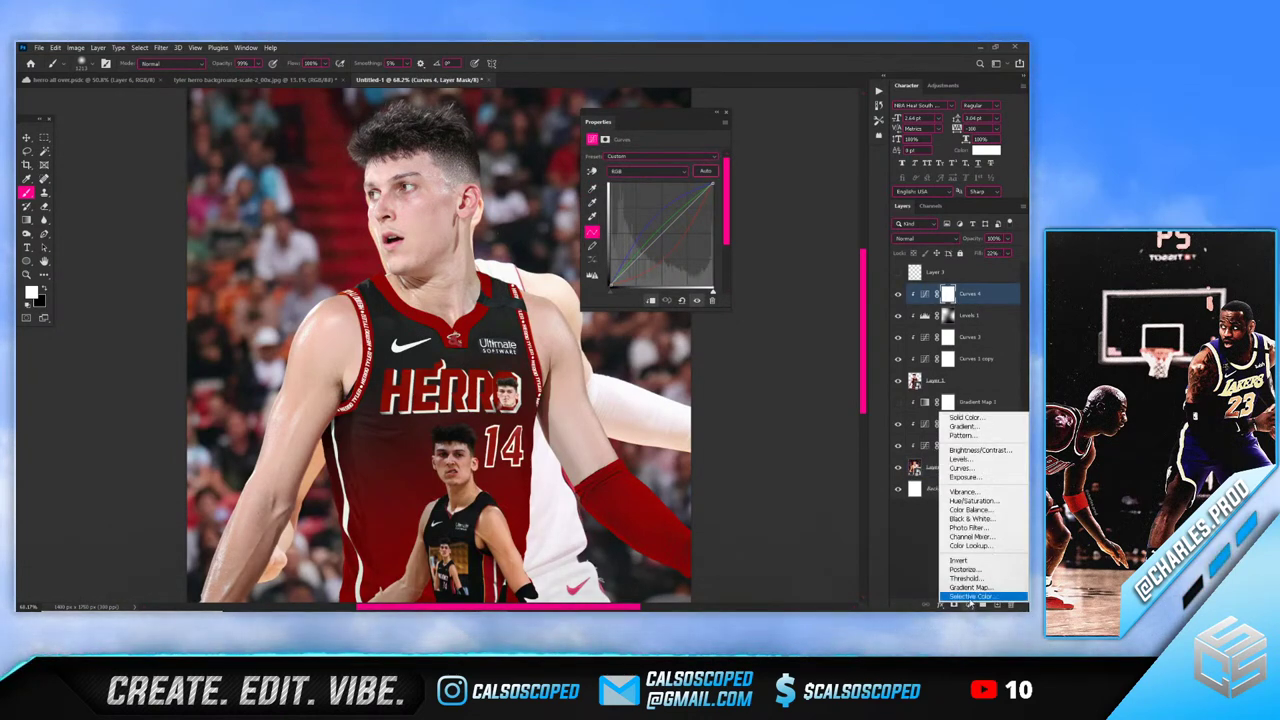
left_click(975, 592)
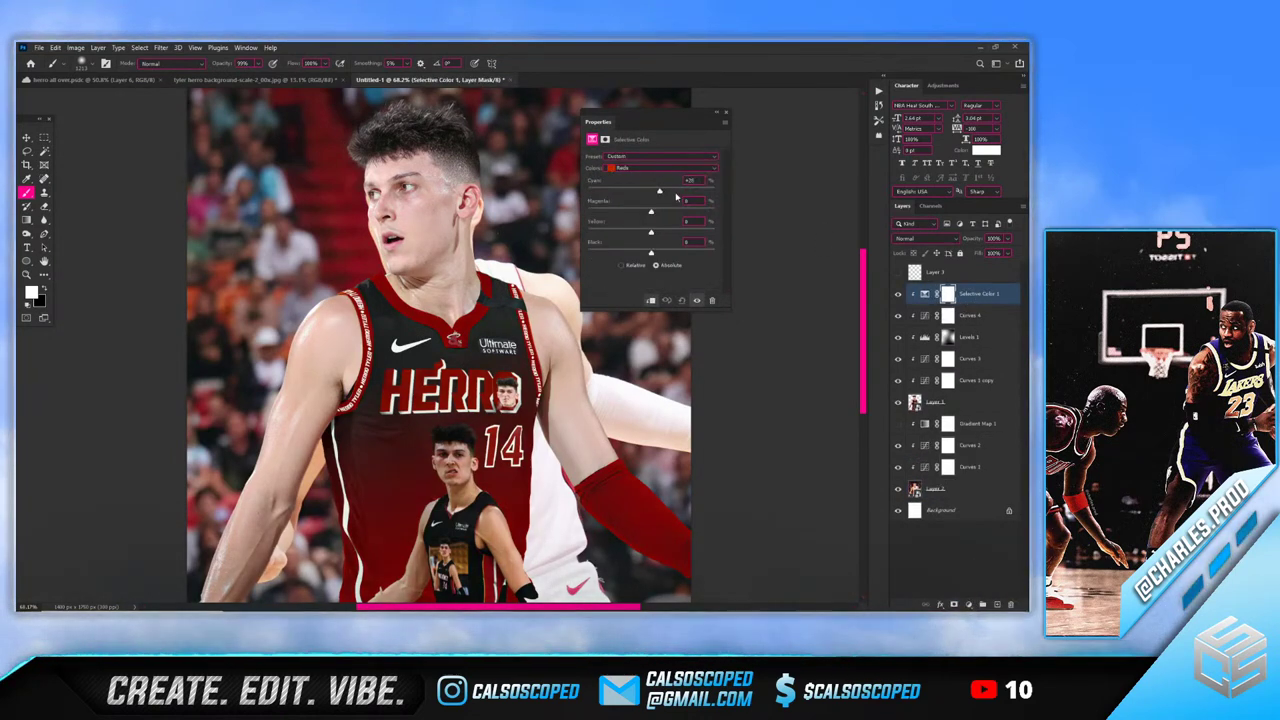
left_click_drag(651, 192, 628, 256)
scroll(328, 253, "down", 3)
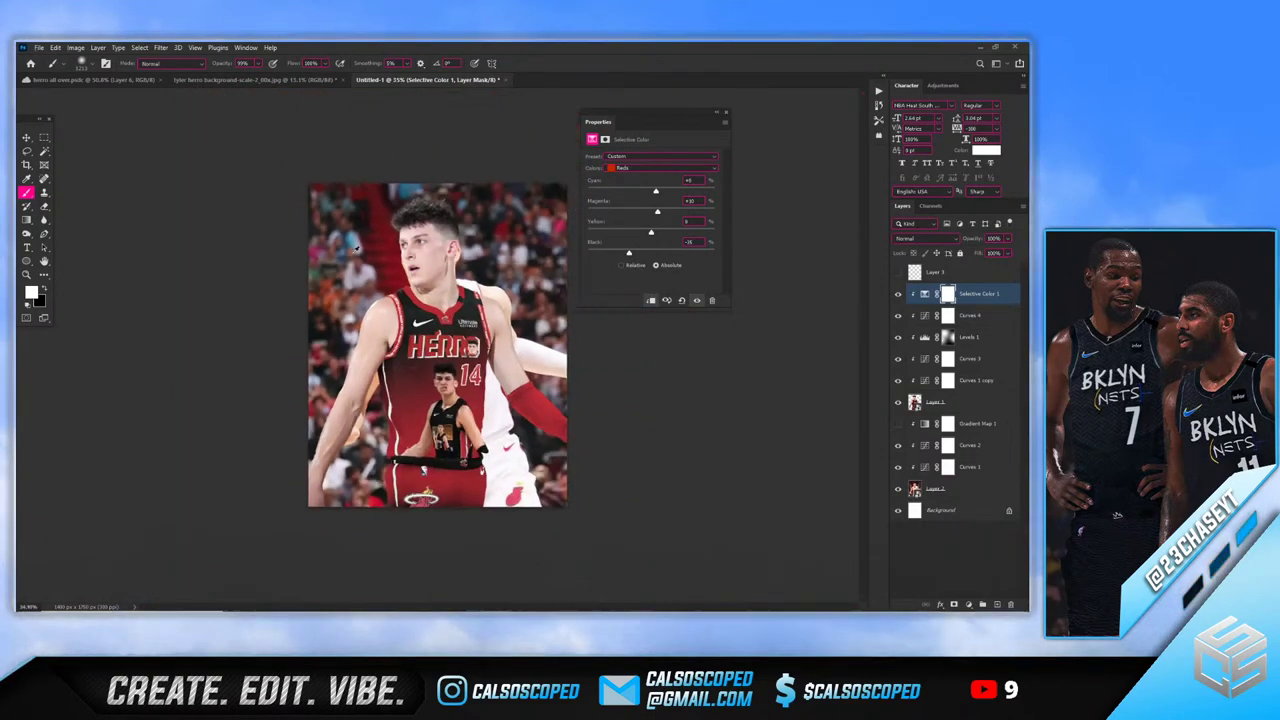
scroll(470, 272, "up", 2)
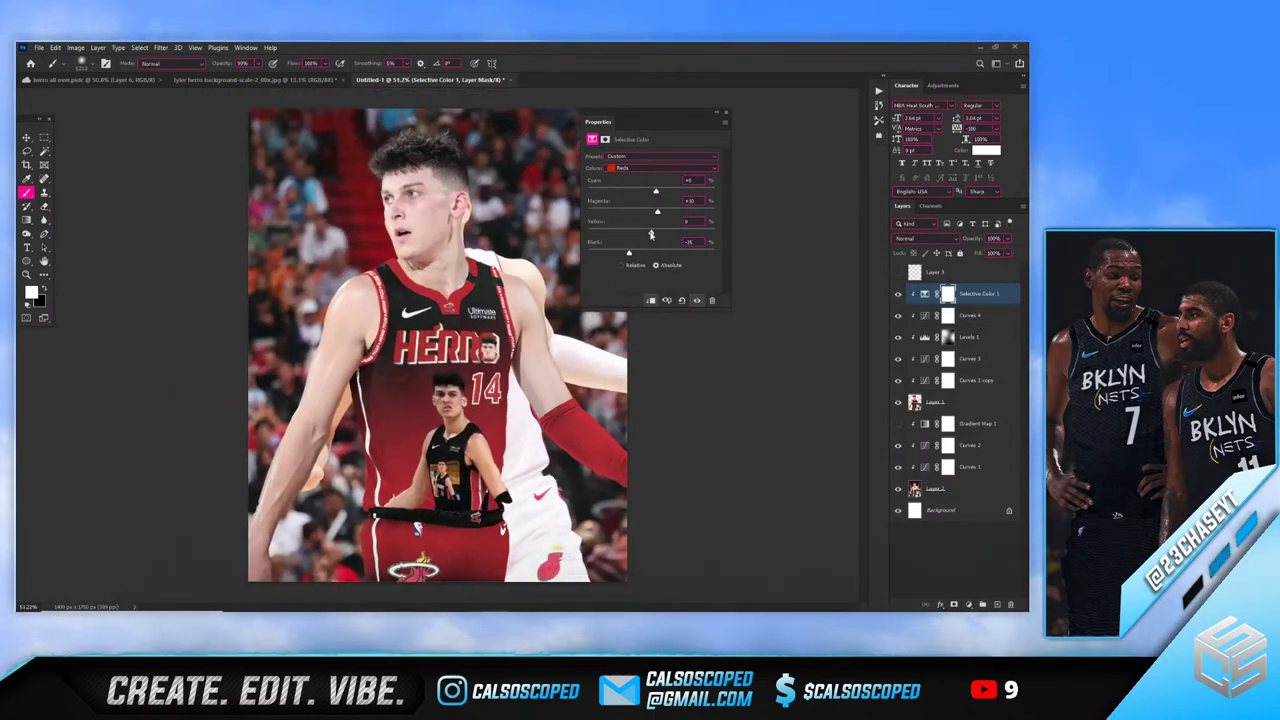
Set the Reds' Yellow to +23% and Magenta to +9%, and raise their Cyan a little in the Selective Color adjustment
mouse_move(662, 234)
left_mouse_down()
mouse_move(643, 213)
mouse_move(657, 214)
left_mouse_up()
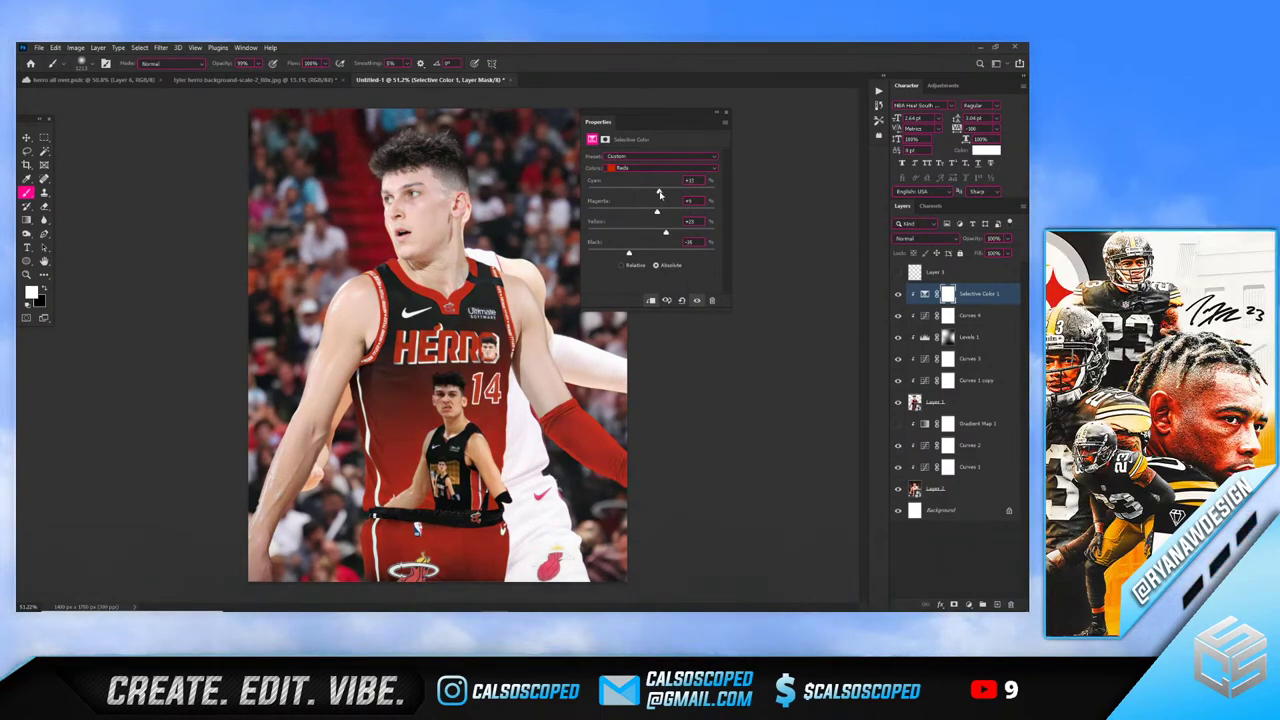
key("ctrl+minus")
key("ctrl+minus")
key("ctrl+0")
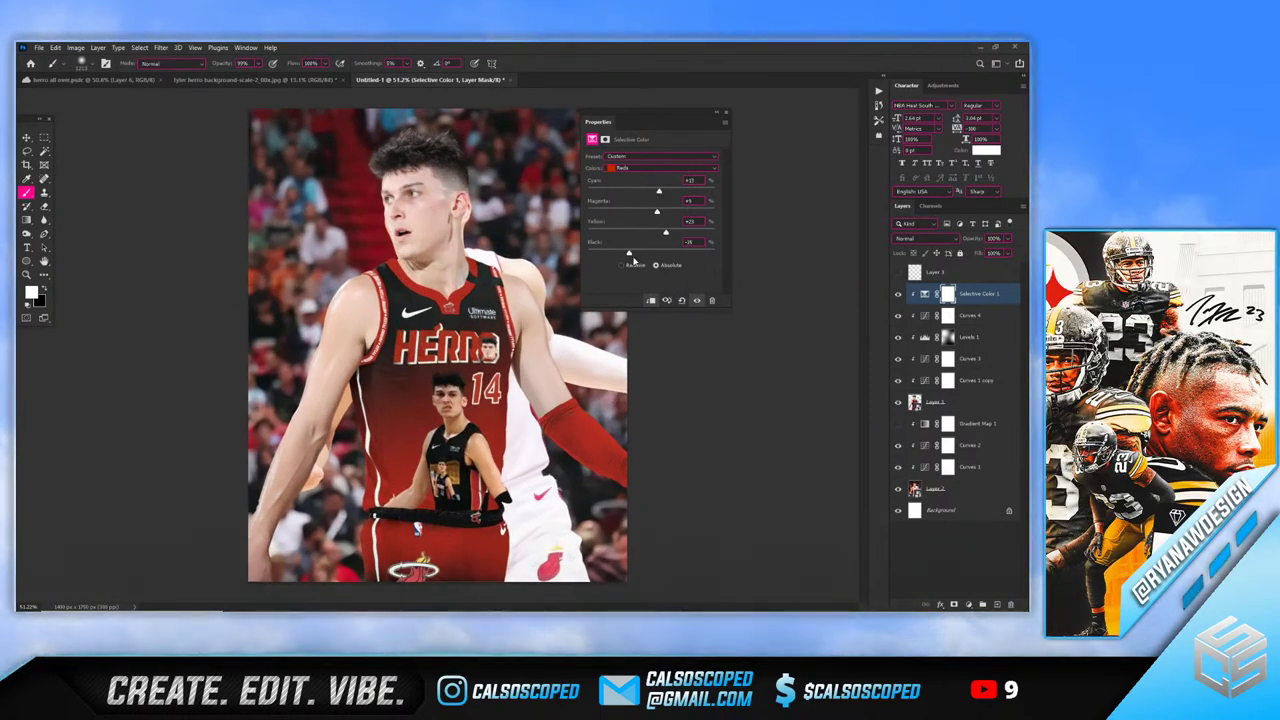
Raise the Reds' Black slightly, and set the Yellows to Cyan -34%, Magenta -7% and Black +9% in the Selective Color adjustment
left_click_drag(632, 257, 631, 253)
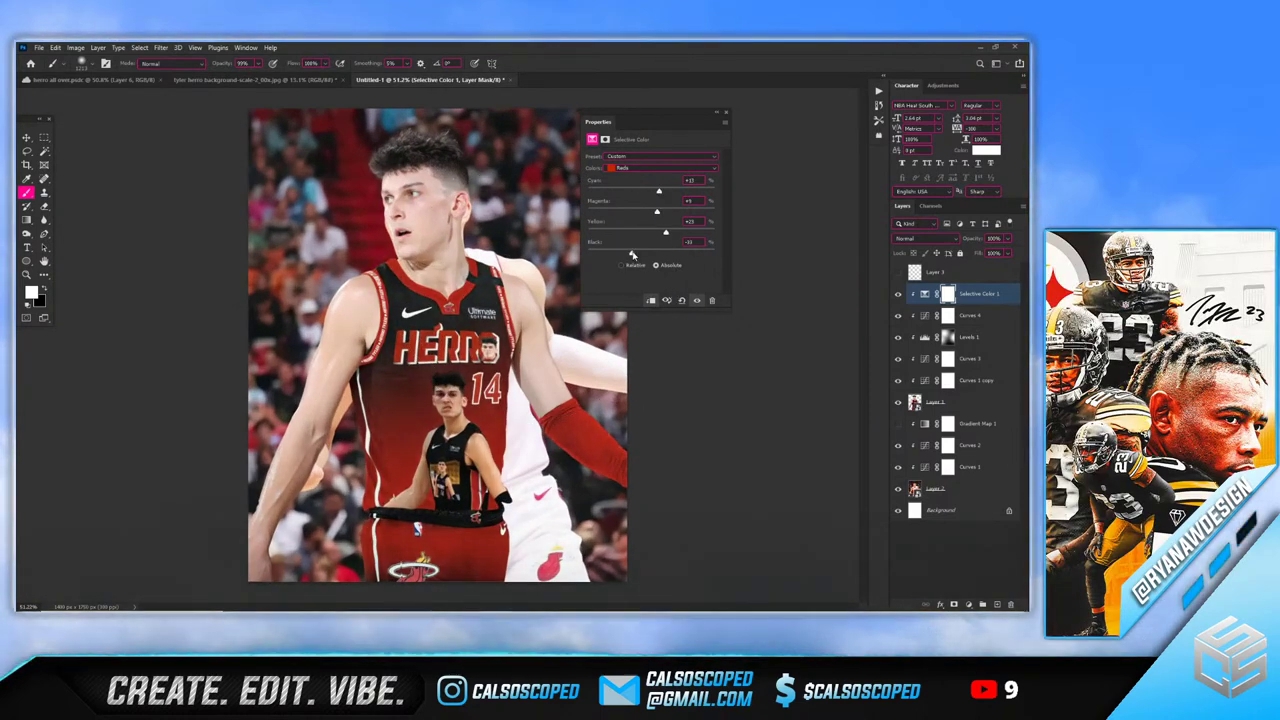
left_click(627, 168)
left_click(636, 192)
left_click(637, 169)
left_click(639, 184)
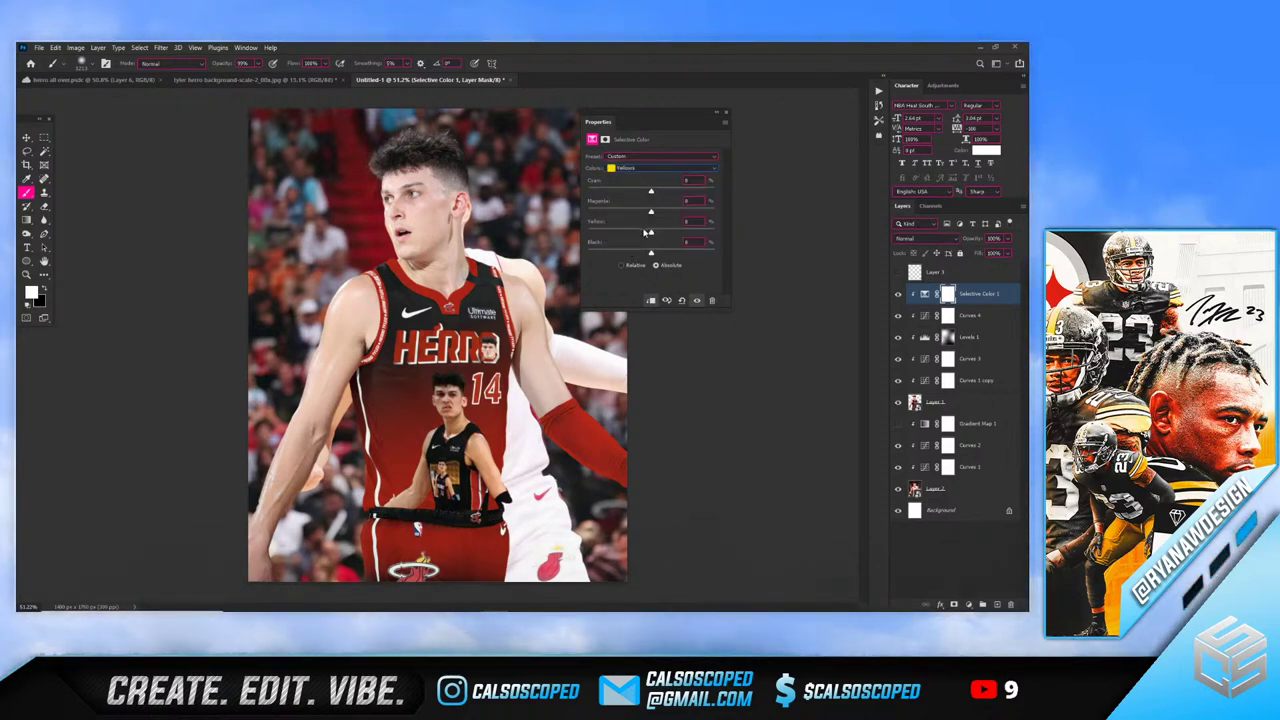
left_click_drag(681, 213, 630, 197)
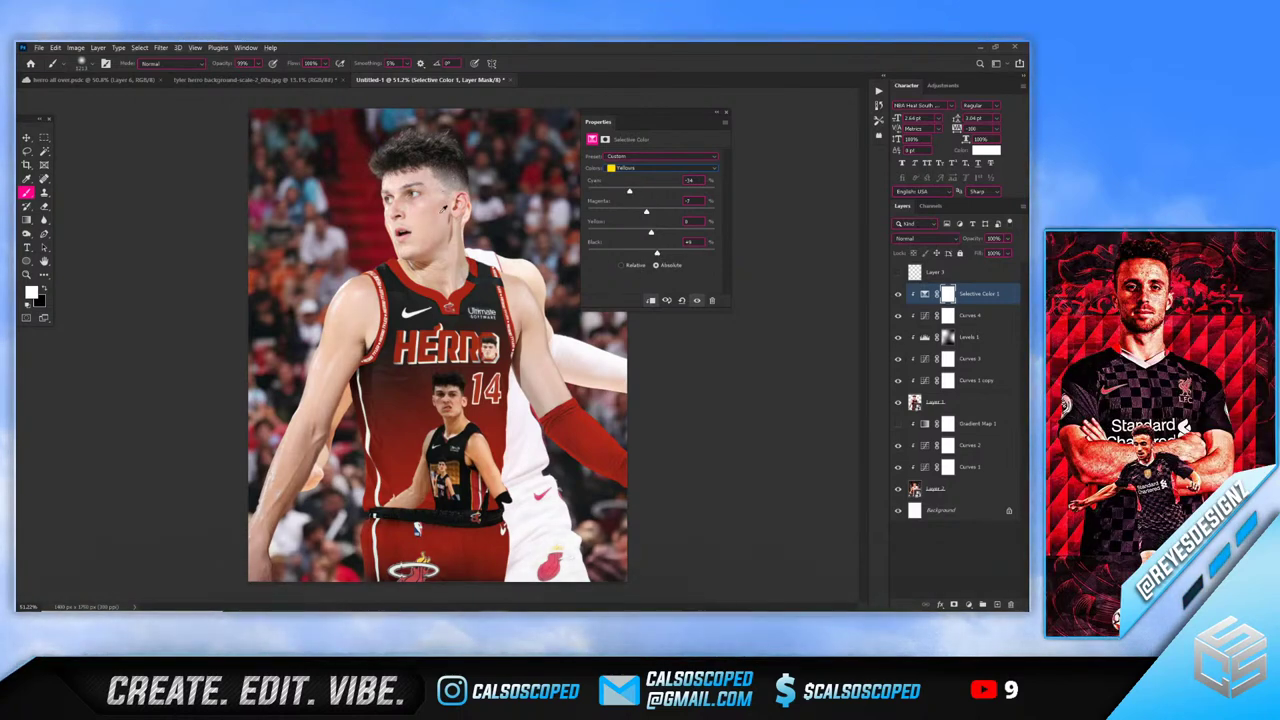
Compare the foreground and background players' tones by repeatedly hiding and showing Layer 1
left_click(897, 402)
left_click(897, 402)
left_click(897, 402)
left_click(897, 402)
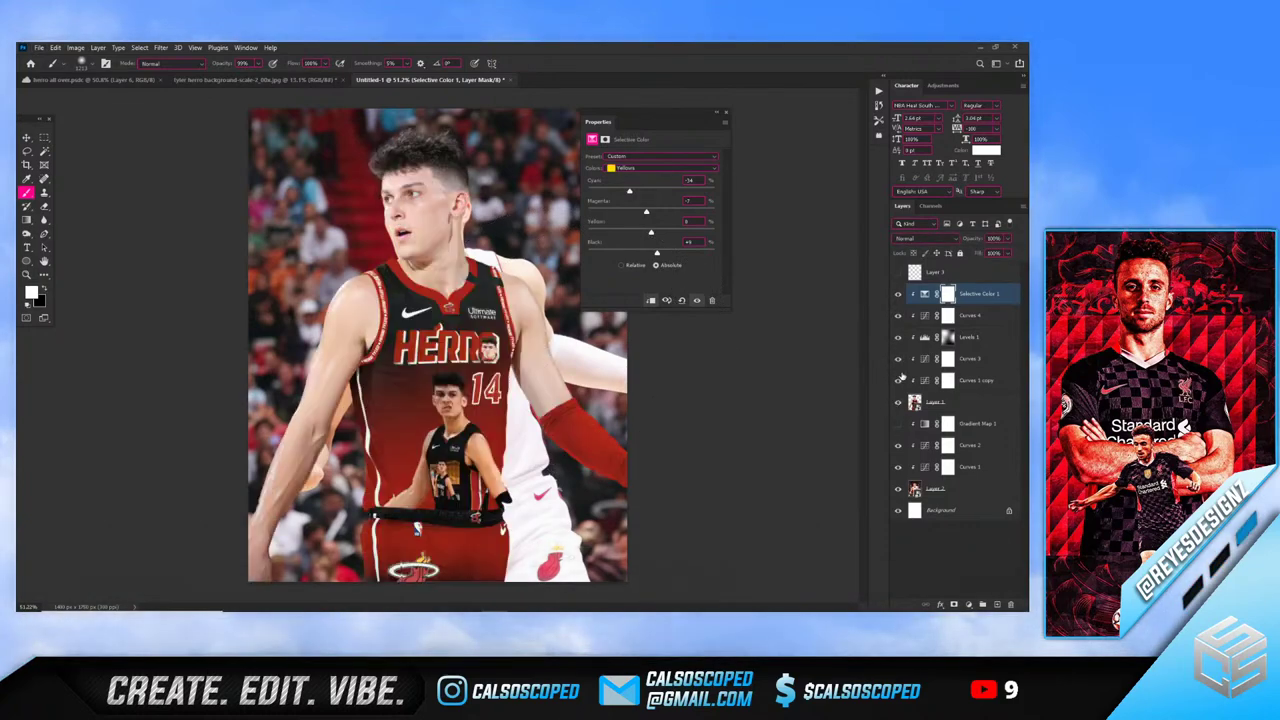
Compare the foreground player with and without all of Layer 1's clipped adjustments, and close the Selective Color properties
left_click(898, 380)
left_click(898, 338)
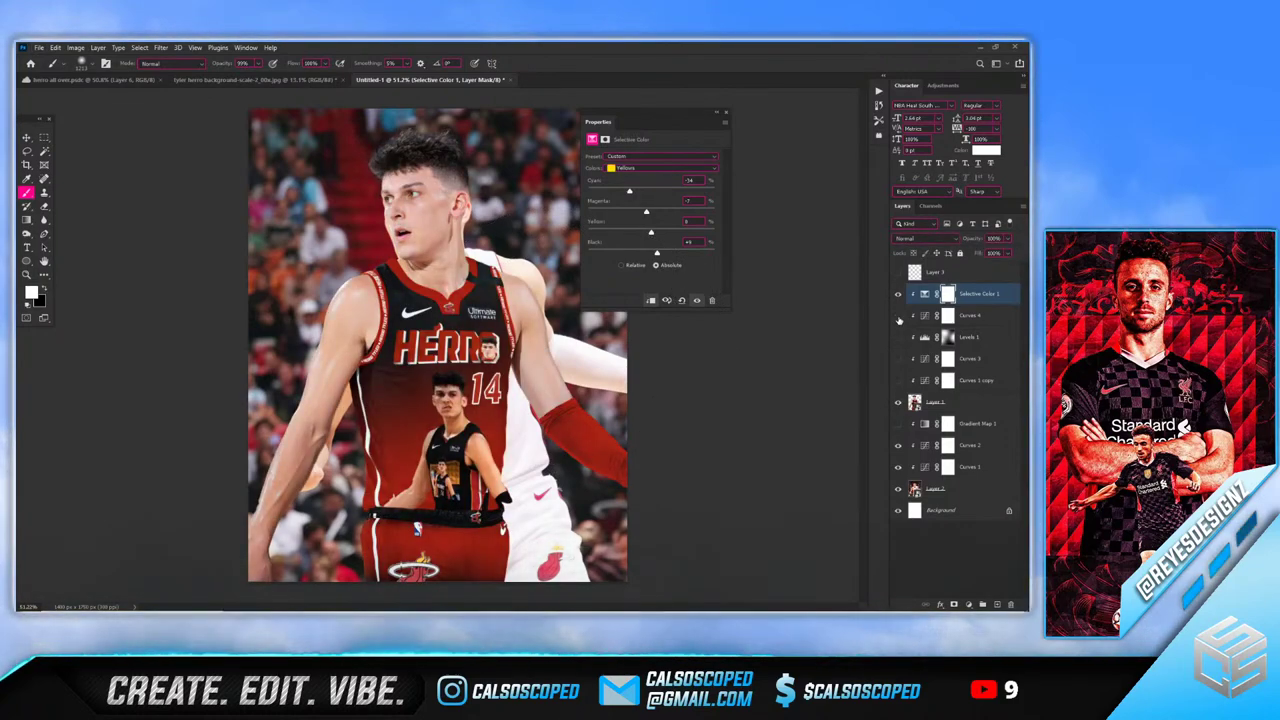
left_click(897, 315)
left_click(897, 294)
scroll(446, 307, "down", 5)
scroll(446, 307, "up", 3)
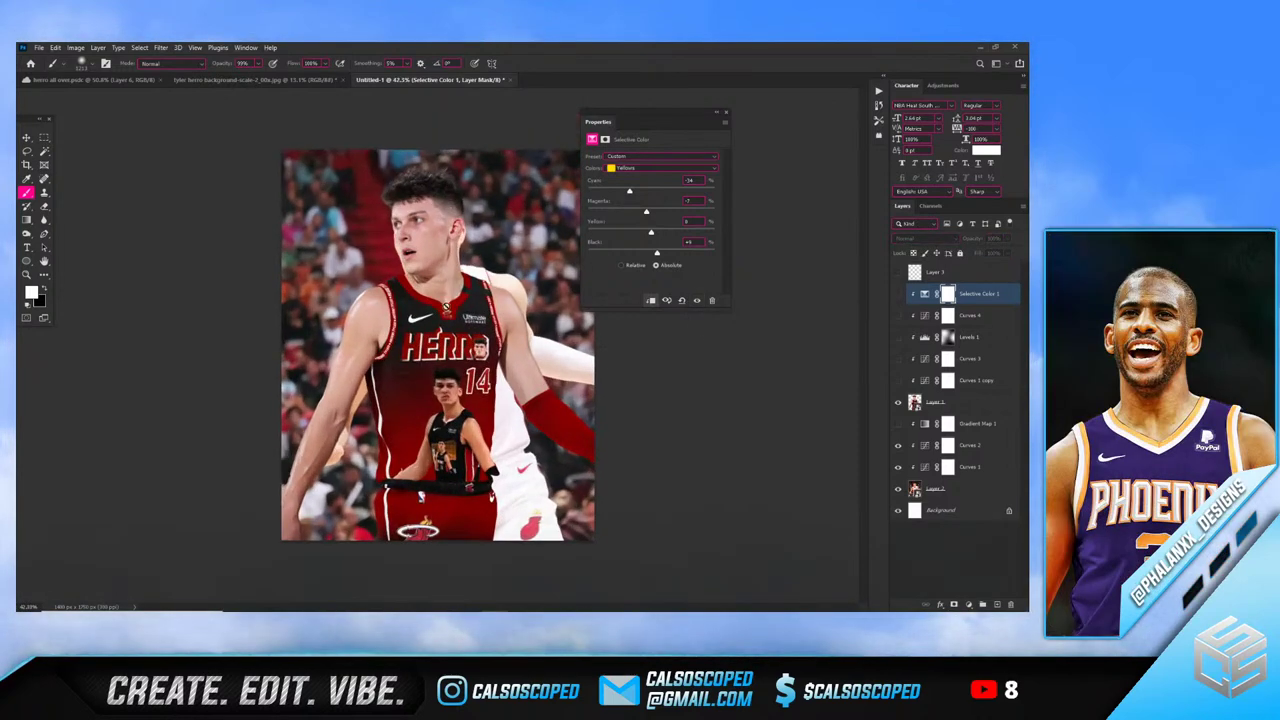
left_click(898, 294)
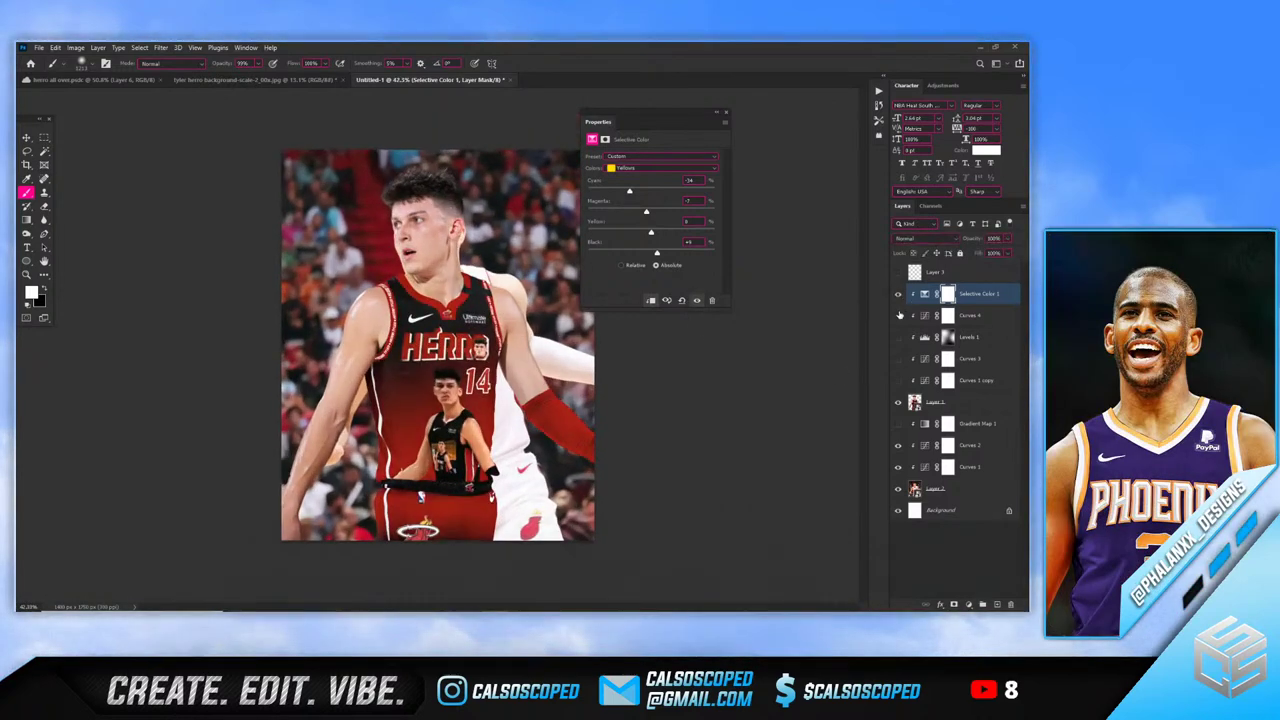
left_click(898, 337)
left_click(898, 358)
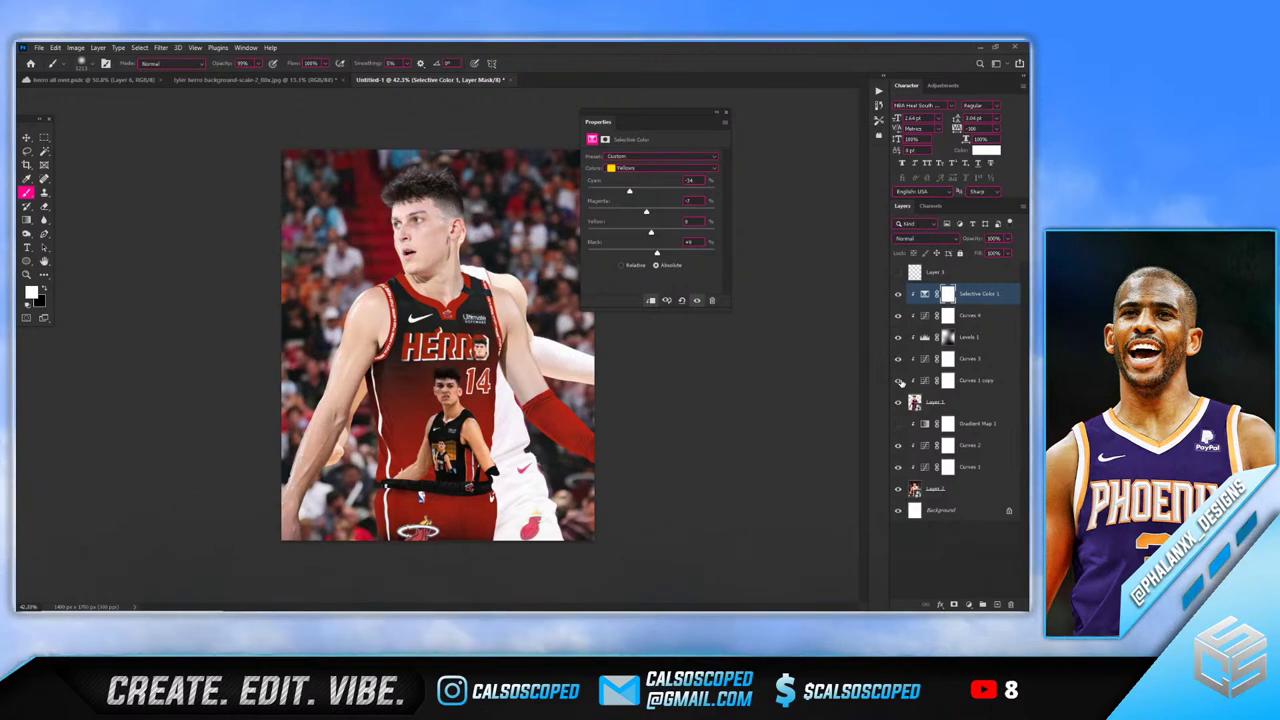
scroll(420, 194, "down", 5)
scroll(420, 194, "up", 7)
key("v")
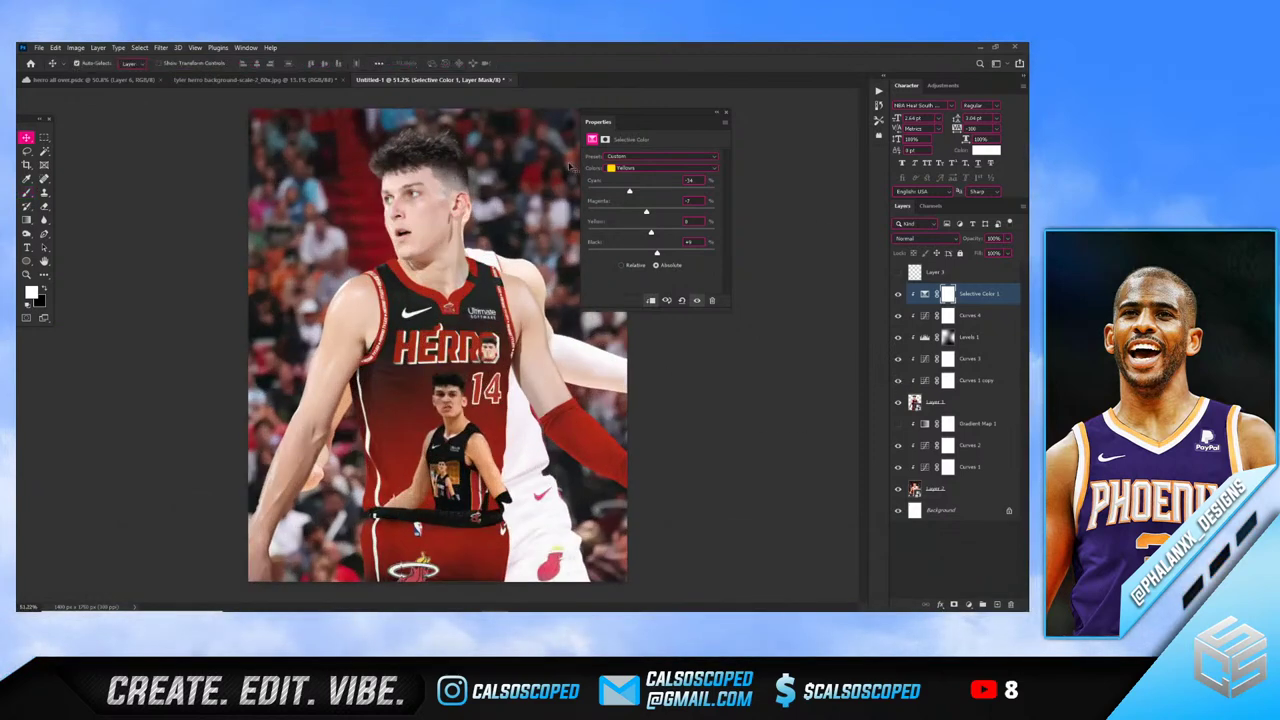
left_click(727, 116)
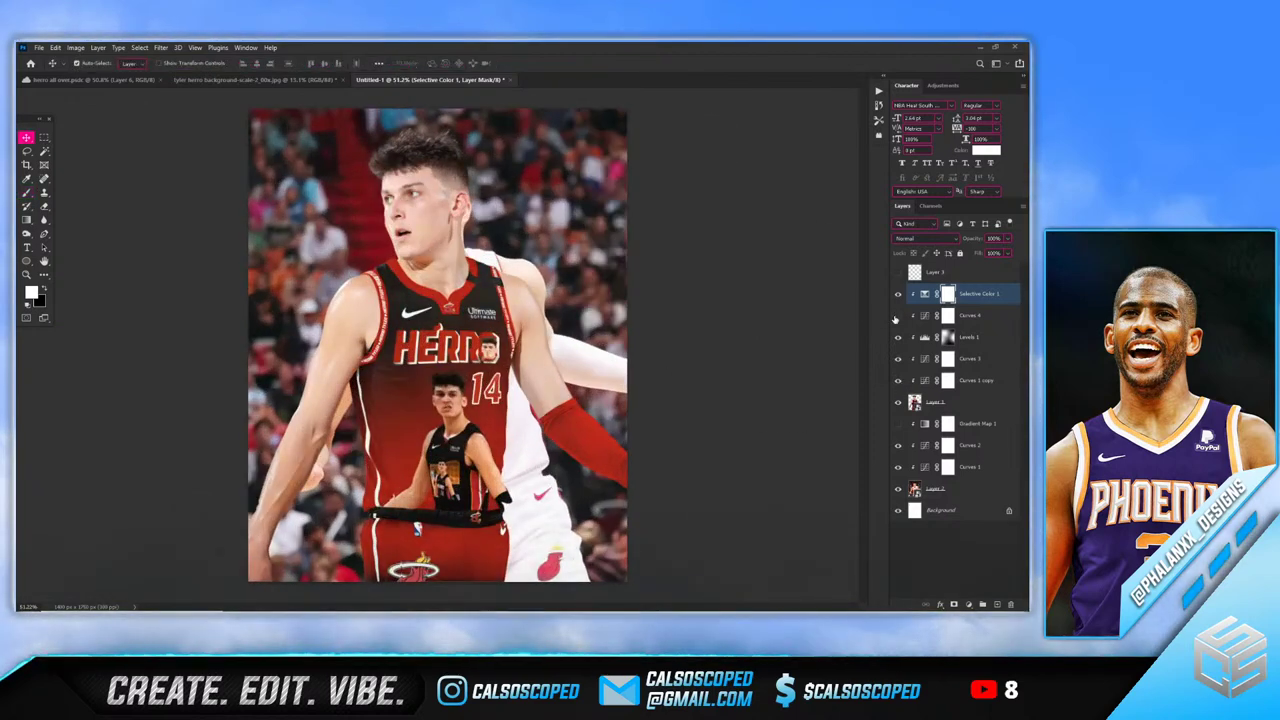
scroll(498, 260, "down", 1)
scroll(498, 260, "up", 1)
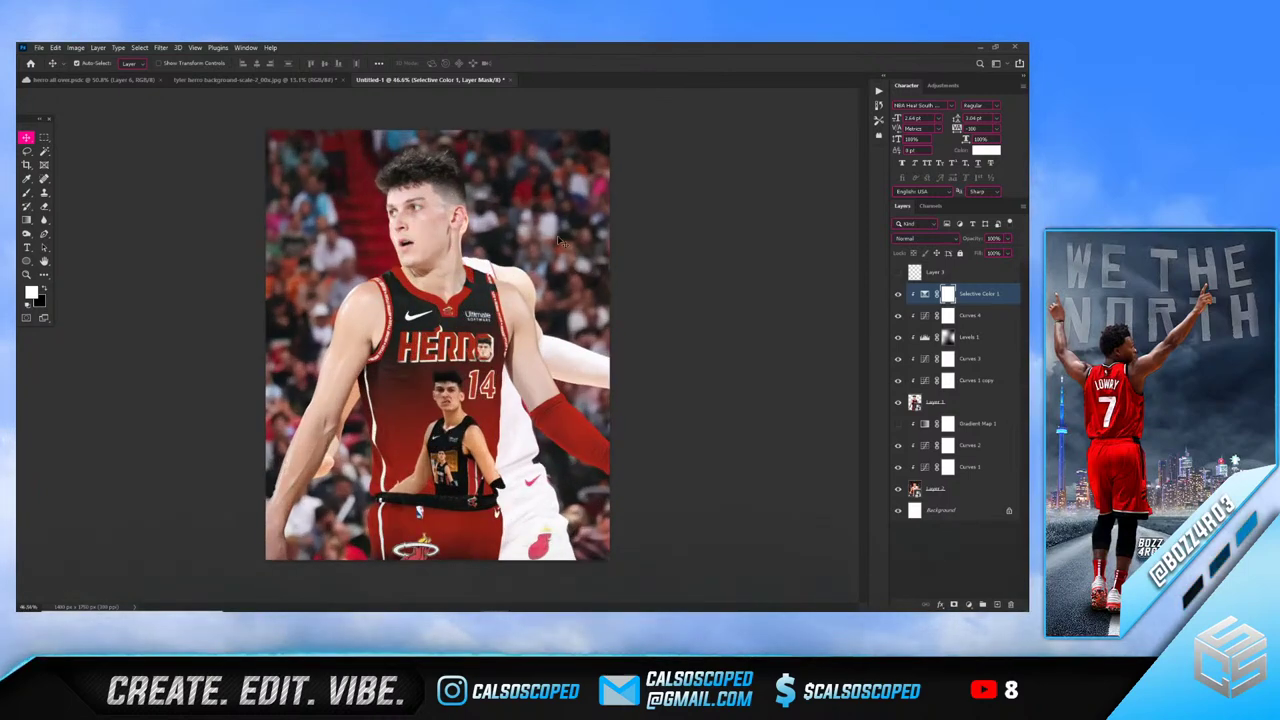
Duplicate the background photo Layer 2, hide the original, and rasterize the copy
left_click(935, 488)
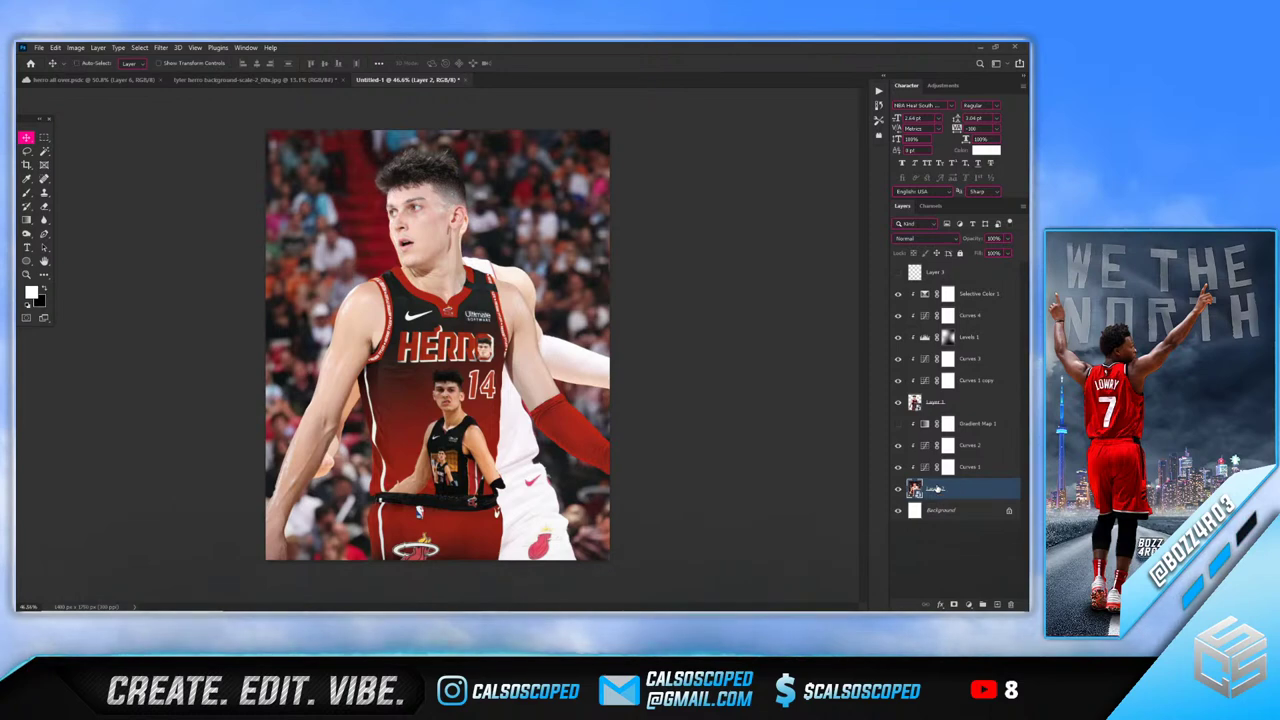
right_click(948, 489)
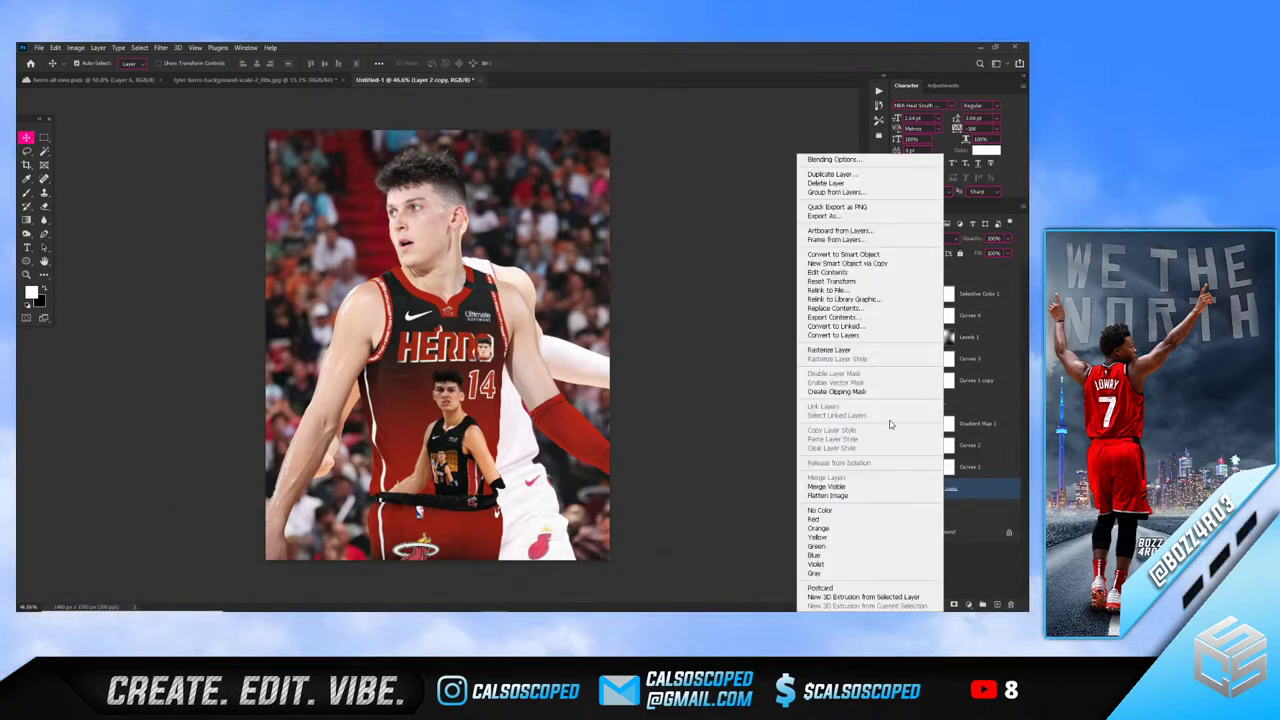
left_click(847, 350)
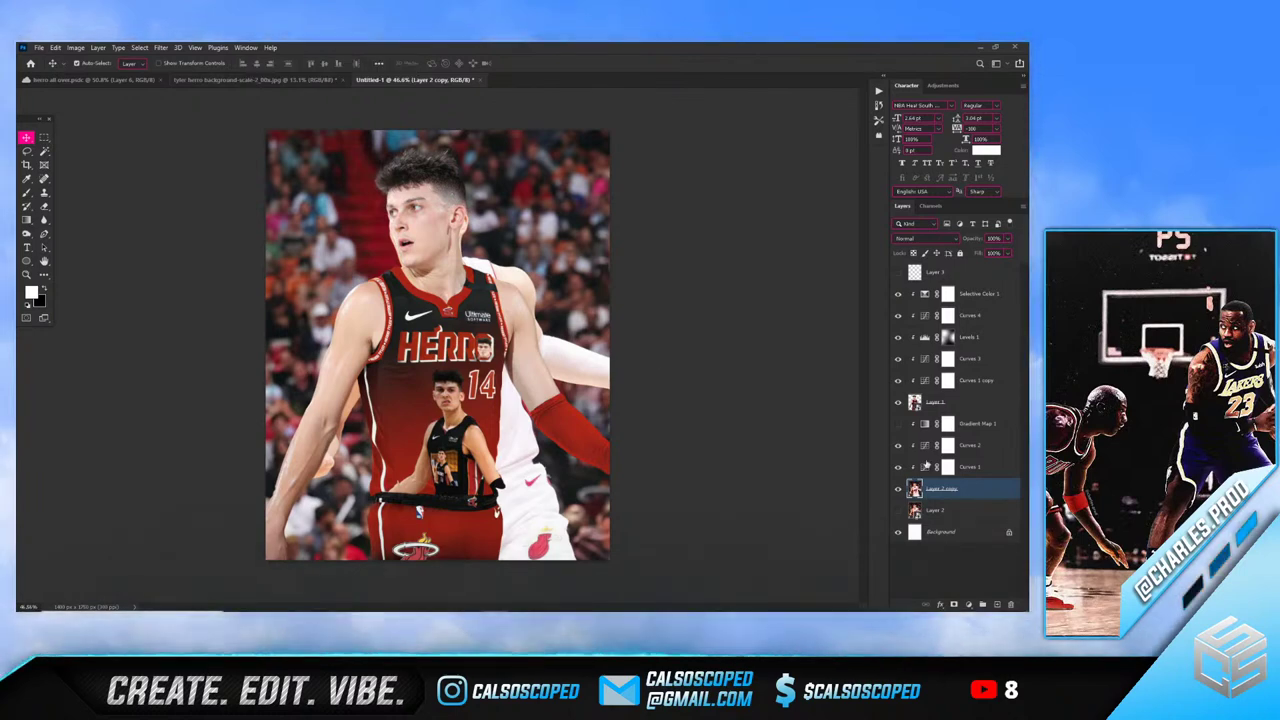
left_click(250, 80)
scroll(340, 305, "up", 2)
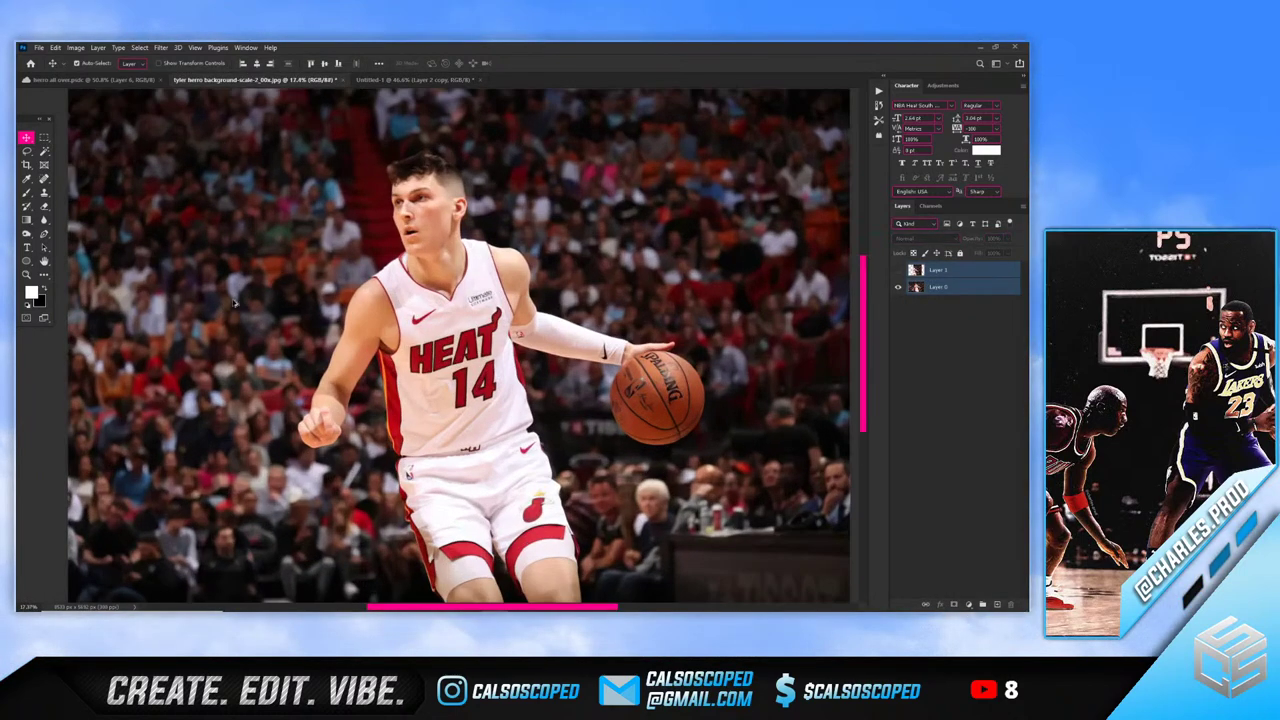
scroll(355, 268, "down", 2)
key("l")
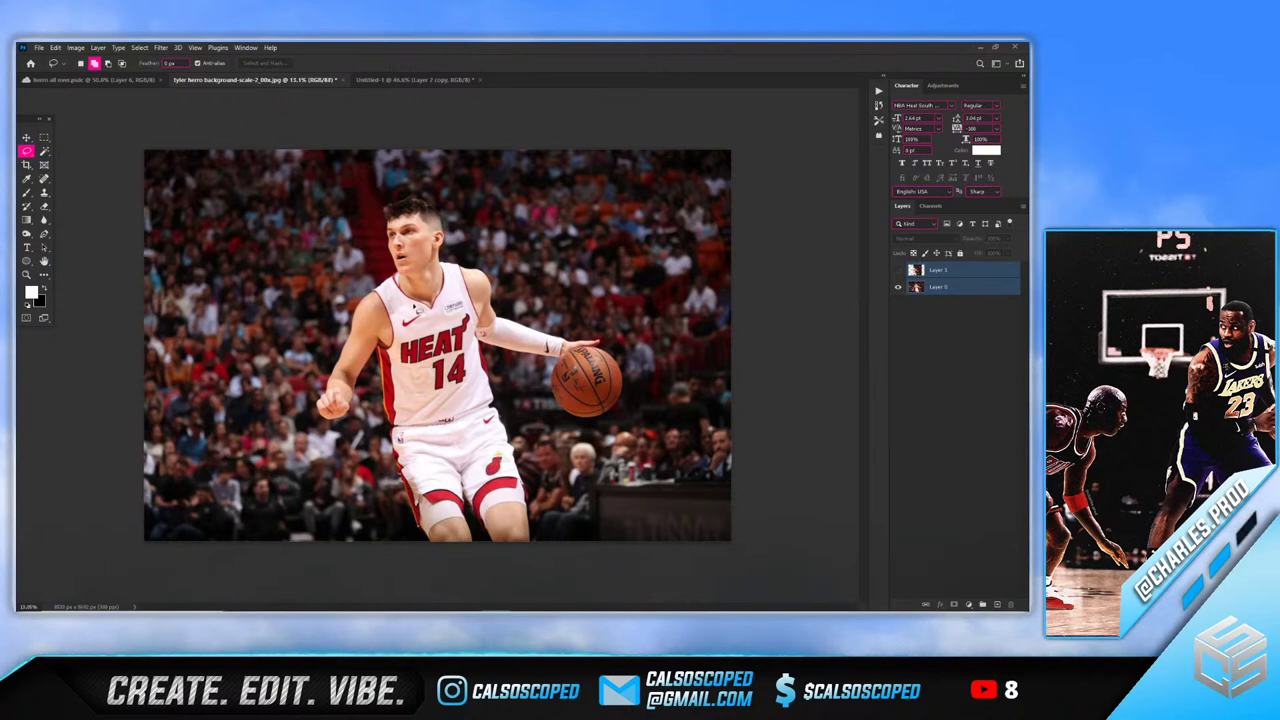
mouse_move(451, 150)
left_mouse_down()
mouse_move(471, 266)
mouse_move(545, 325)
mouse_move(618, 342)
left_mouse_up()
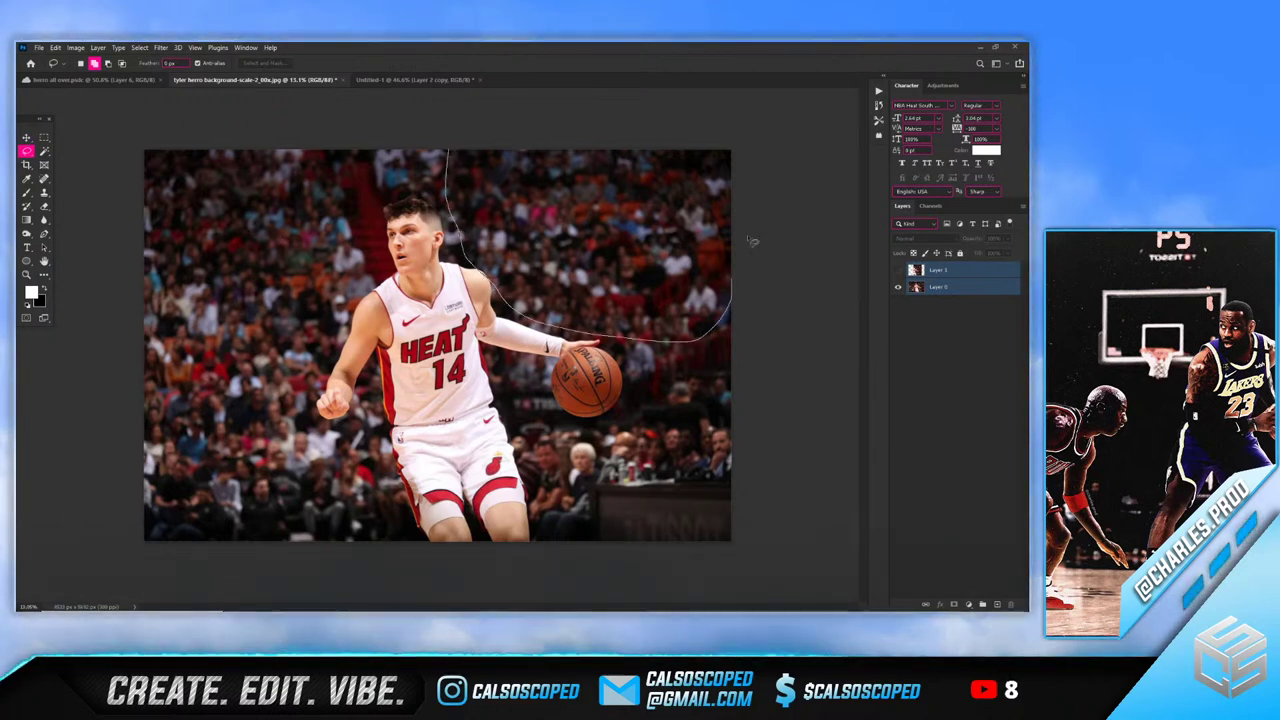
left_click(88, 80)
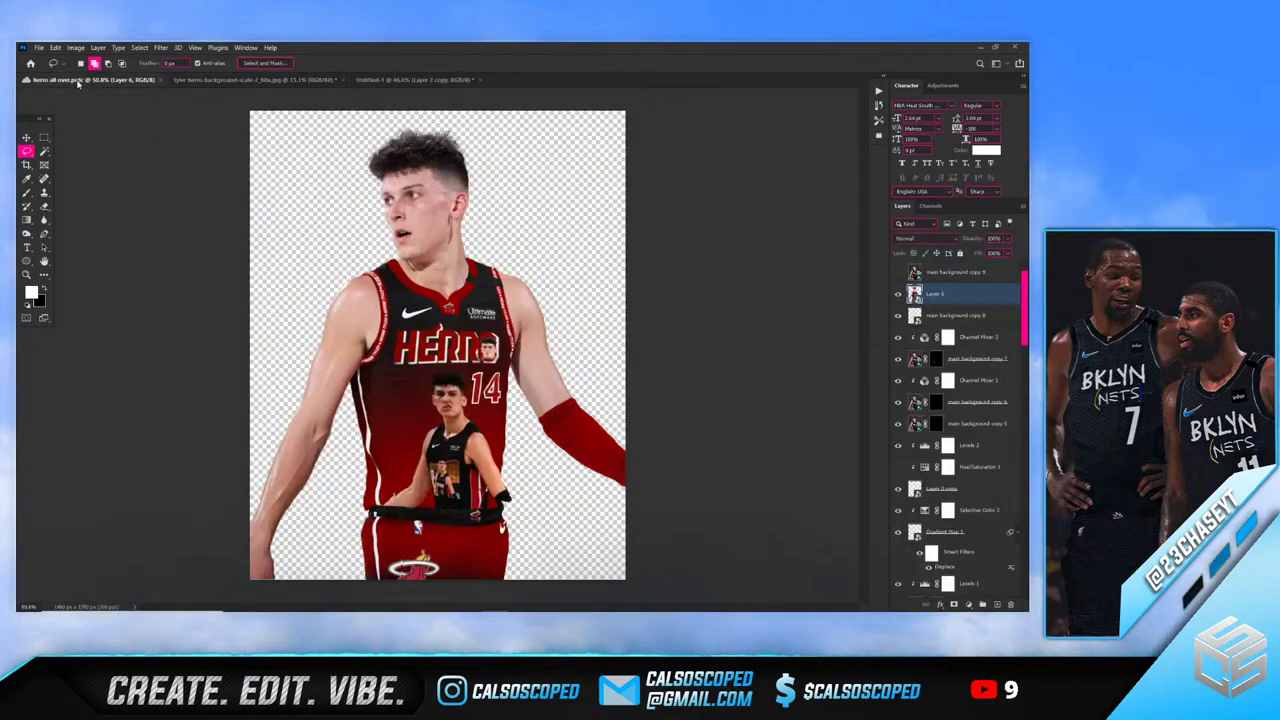
left_click(412, 80)
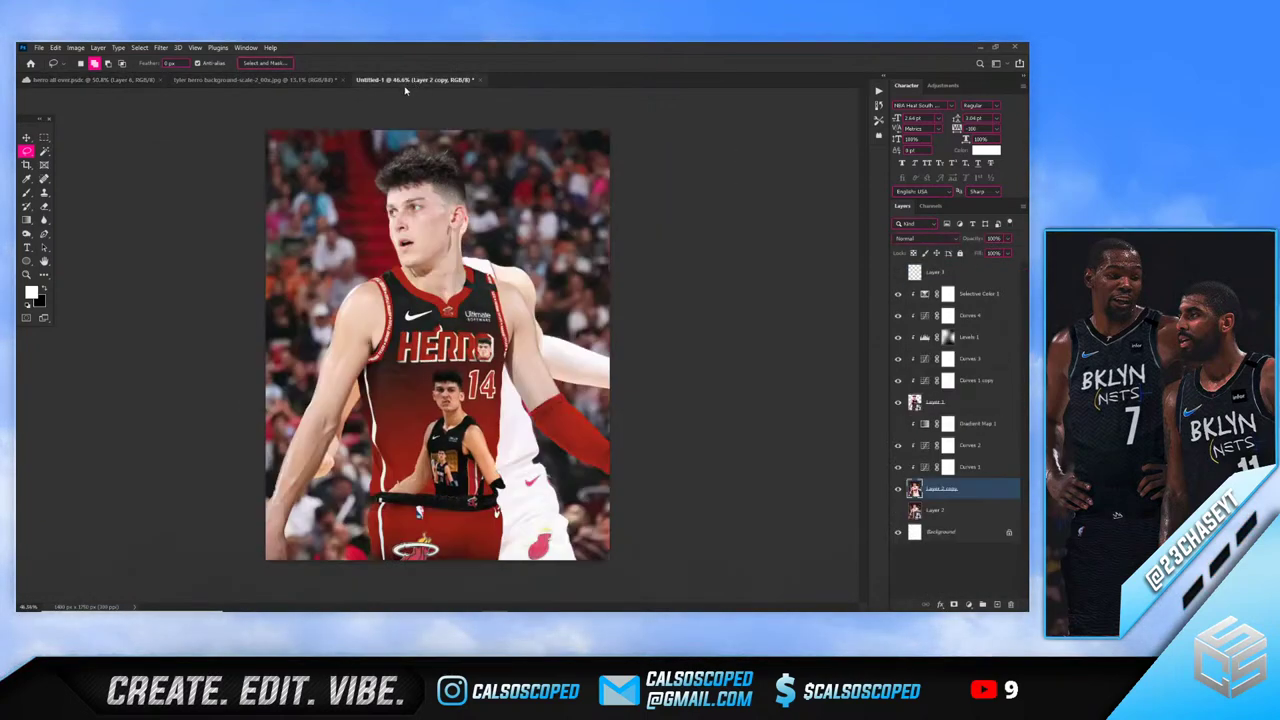
In the original background photo, lasso the crowd strip along the left edge and copy it from Layer 0 to a new layer
left_click(228, 80)
mouse_move(137, 547)
left_mouse_down()
mouse_move(283, 539)
mouse_move(290, 480)
left_mouse_up()
mouse_move(292, 305)
left_mouse_down()
mouse_move(292, 140)
mouse_move(135, 140)
left_mouse_up()
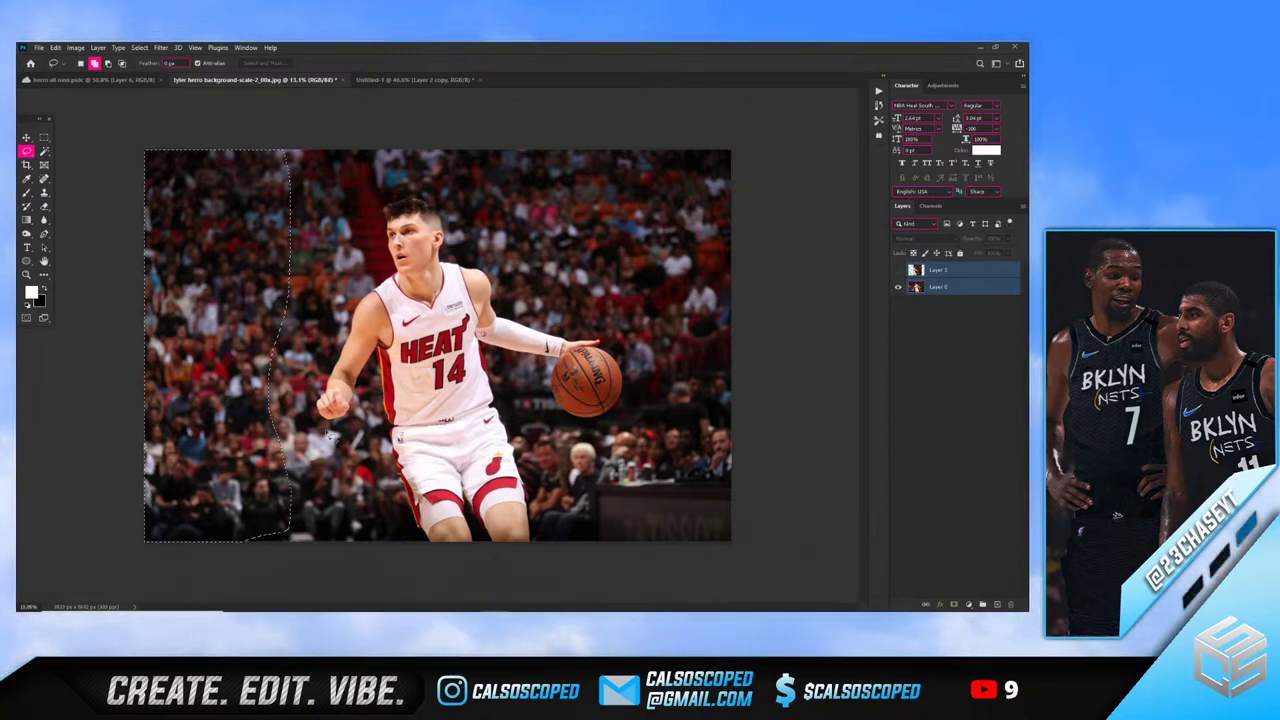
left_click(943, 292)
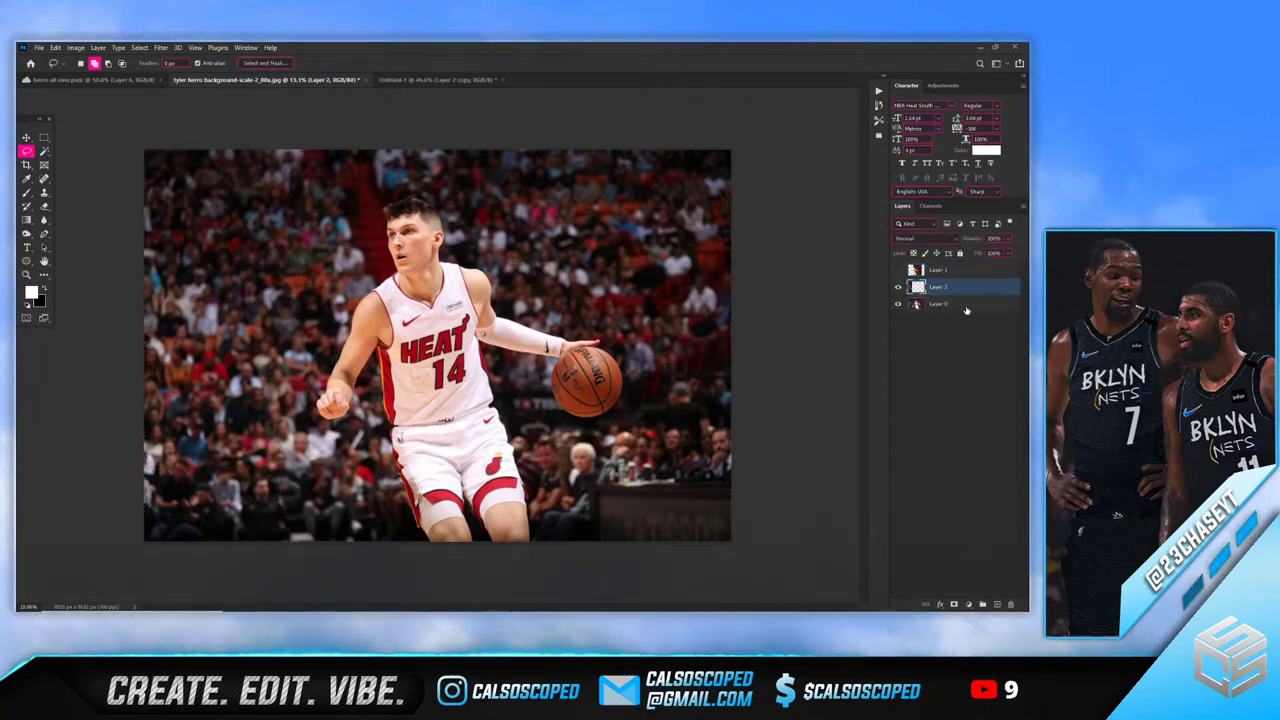
Paste the copied crowd strip into the Untitled-1 poster directly above Gradient Map 1
left_click(414, 79)
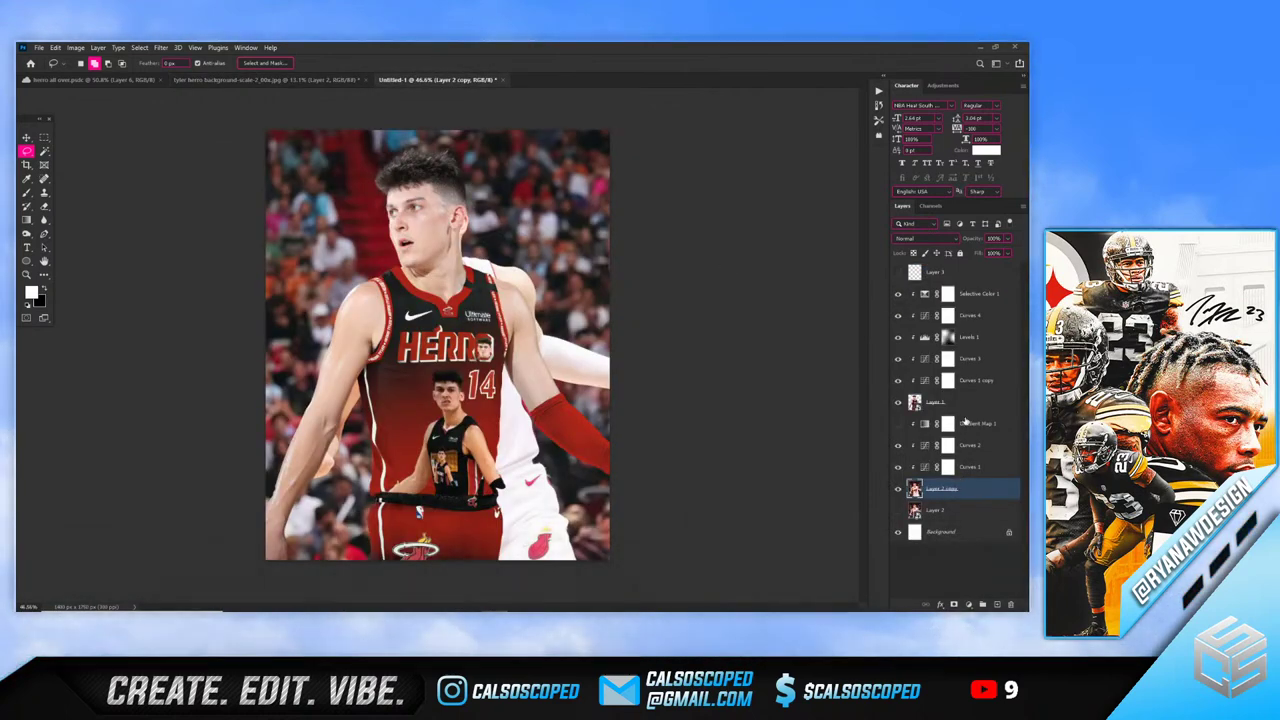
left_click(965, 423)
key("ctrl+v")
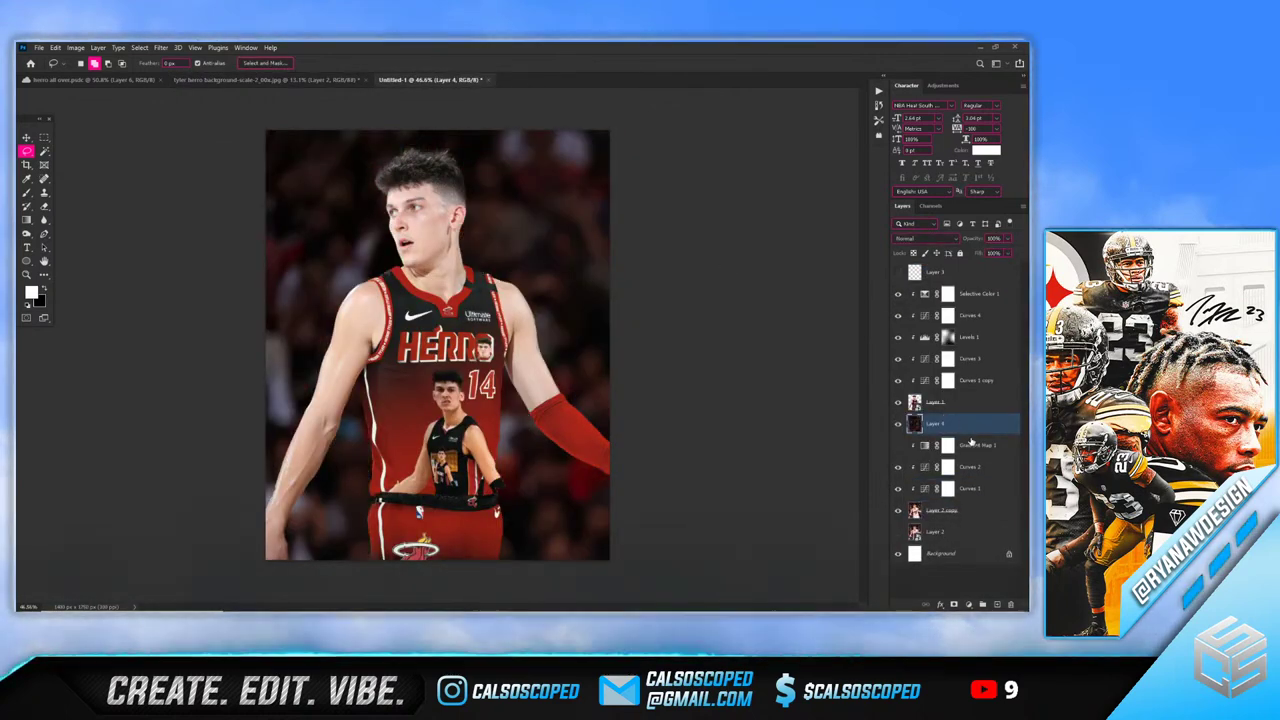
Scale down the pasted crowd strip without rotation and place it over the background player along the poster's right side
key("ctrl+t")
left_click_drag(784, 446, 536, 446)
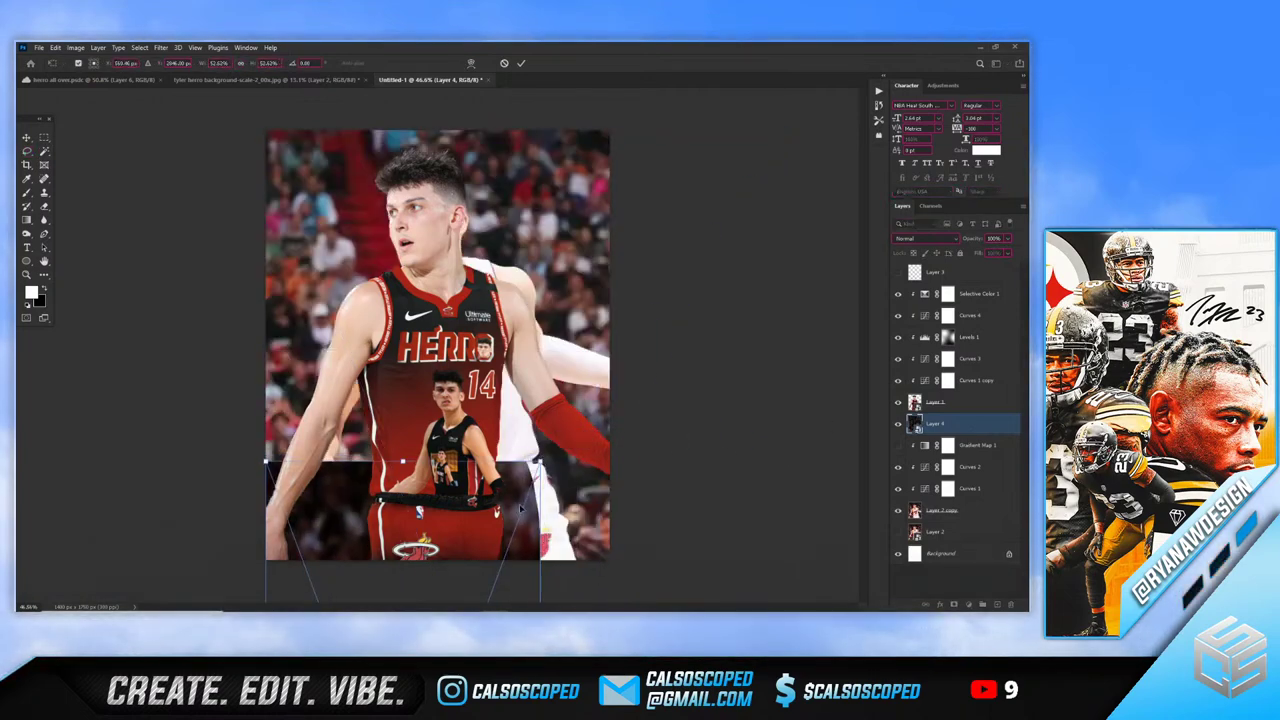
left_click_drag(518, 508, 603, 176)
left_click_drag(631, 386, 553, 386)
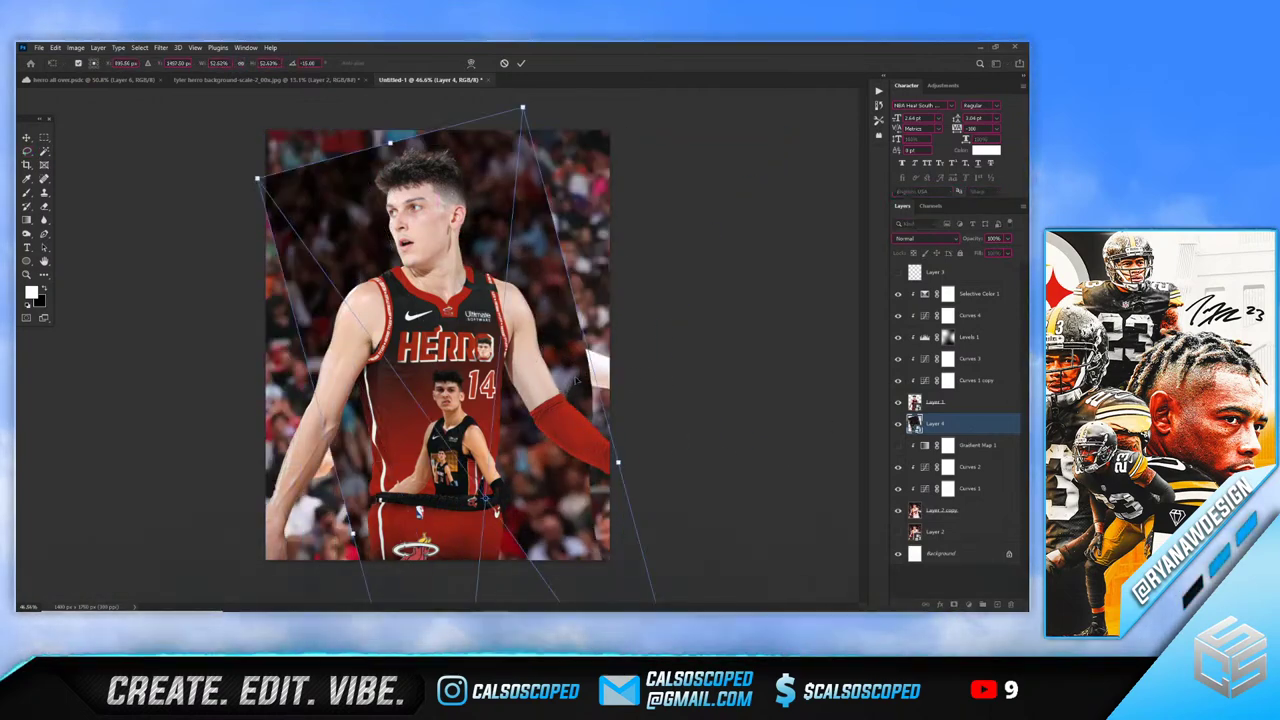
key("ctrl+z")
left_click_drag(622, 350, 501, 362)
left_click_drag(446, 370, 557, 189)
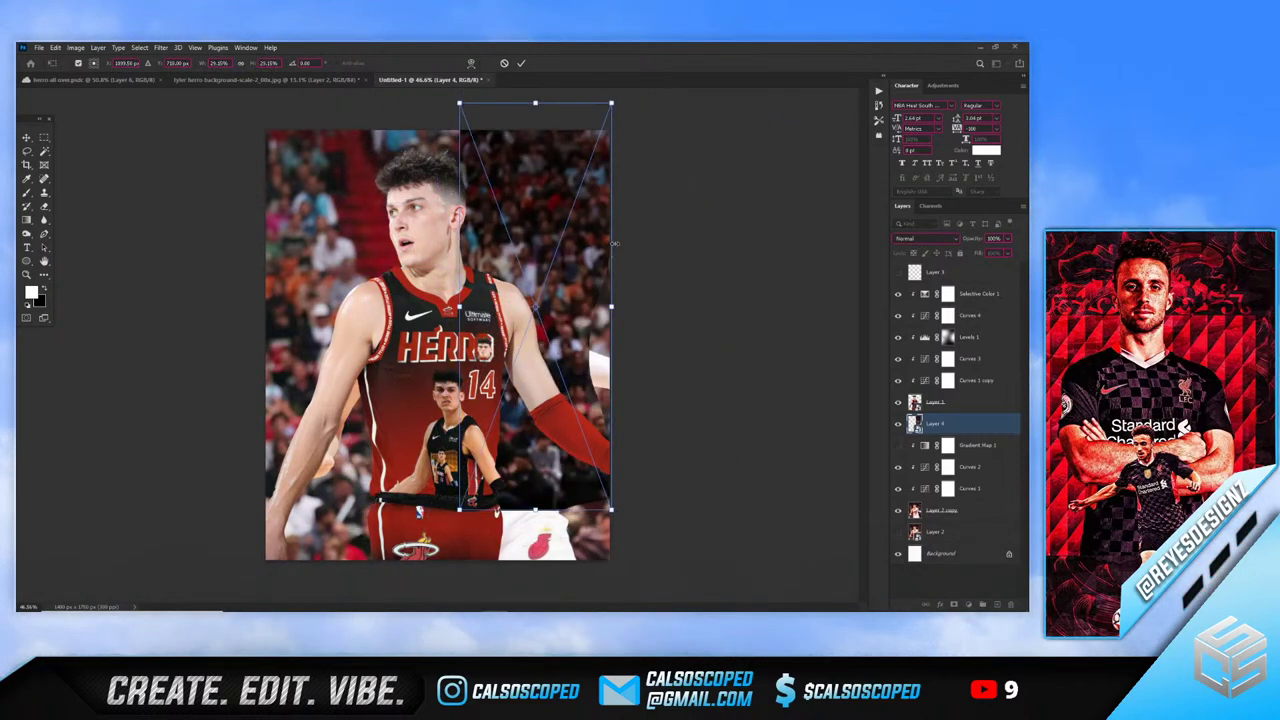
mouse_move(615, 242)
left_mouse_down()
mouse_move(745, 203)
mouse_move(622, 200)
mouse_move(593, 243)
left_mouse_up()
key("Return")
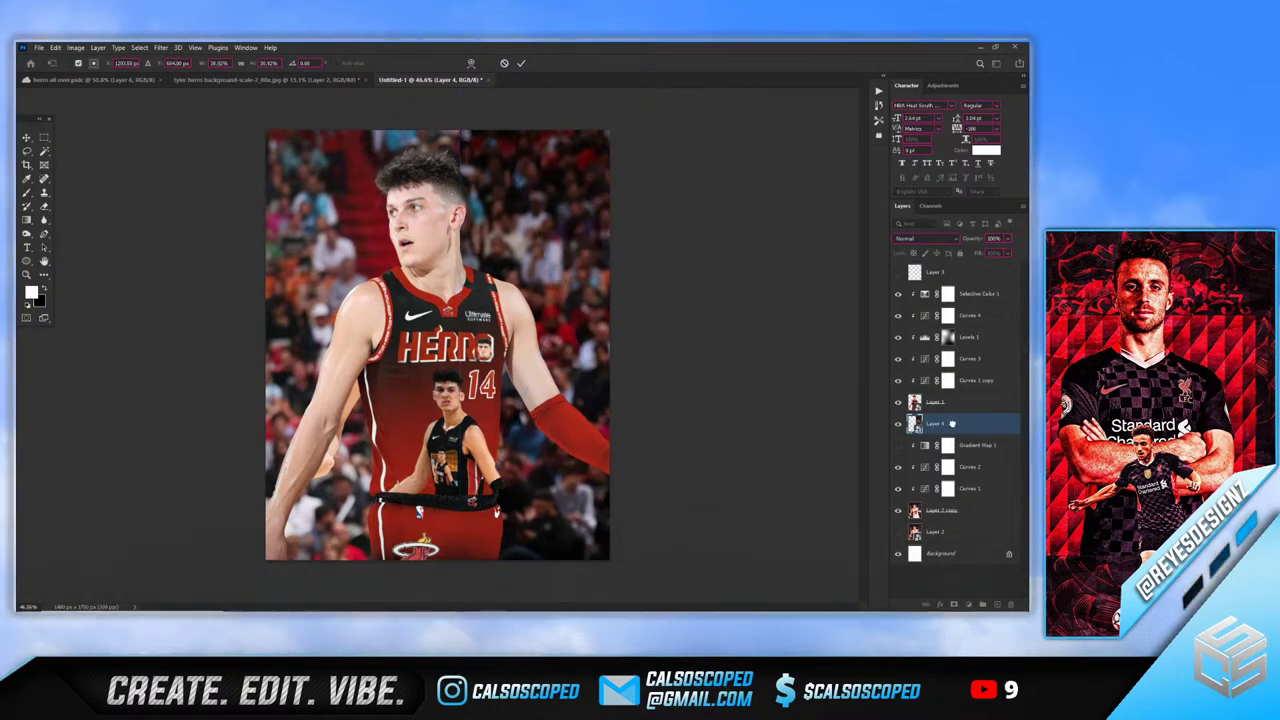
Duplicate the background's Curves 1 and Curves 2 adjustments above Layer 4 and clip both copies to it
key("l")
left_click(968, 468)
left_click(962, 489, "shift")
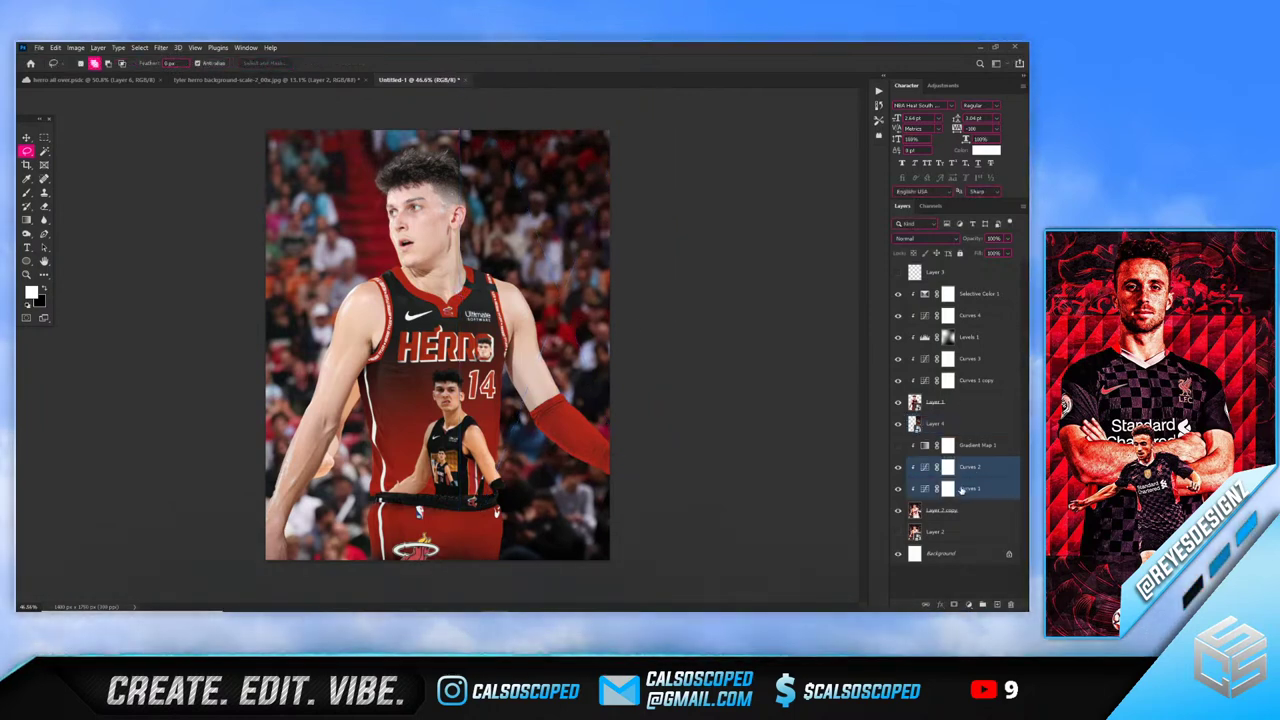
left_click_drag(945, 423, 950, 425)
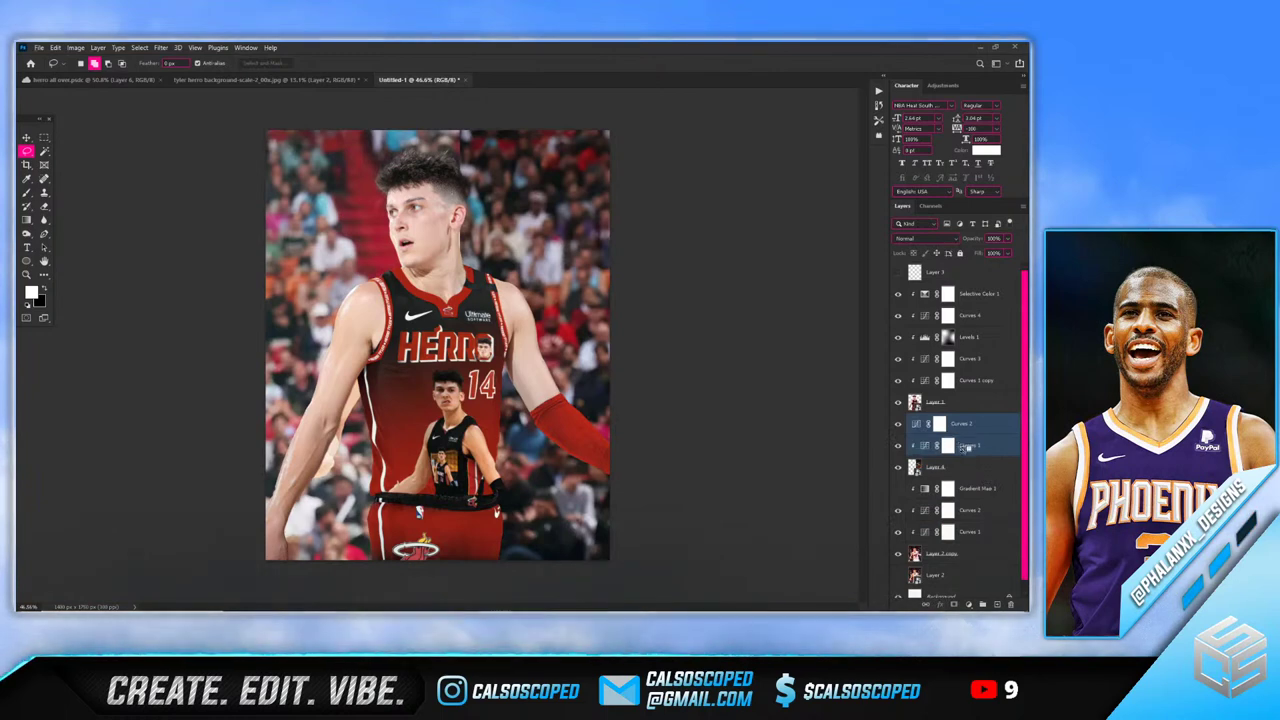
left_click(962, 433, "alt")
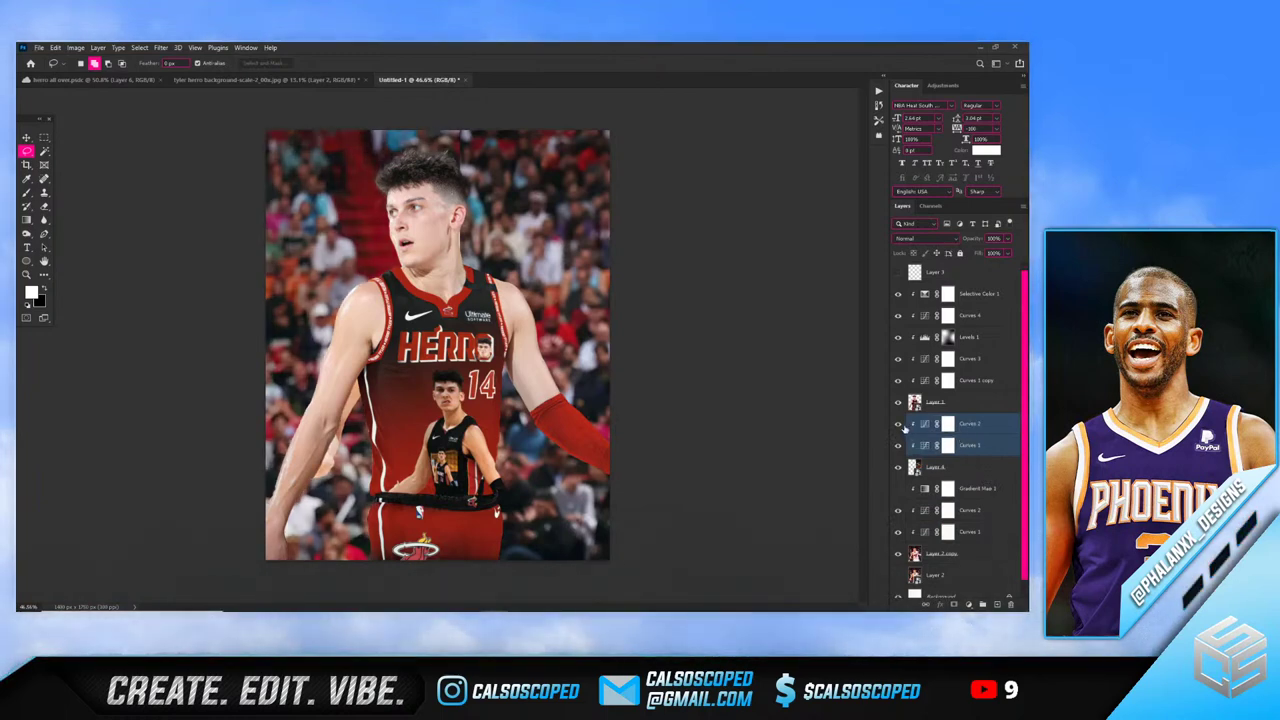
Lower the fill of Layer 4 so the background player shows through, and add a layer mask to it
left_click(975, 467)
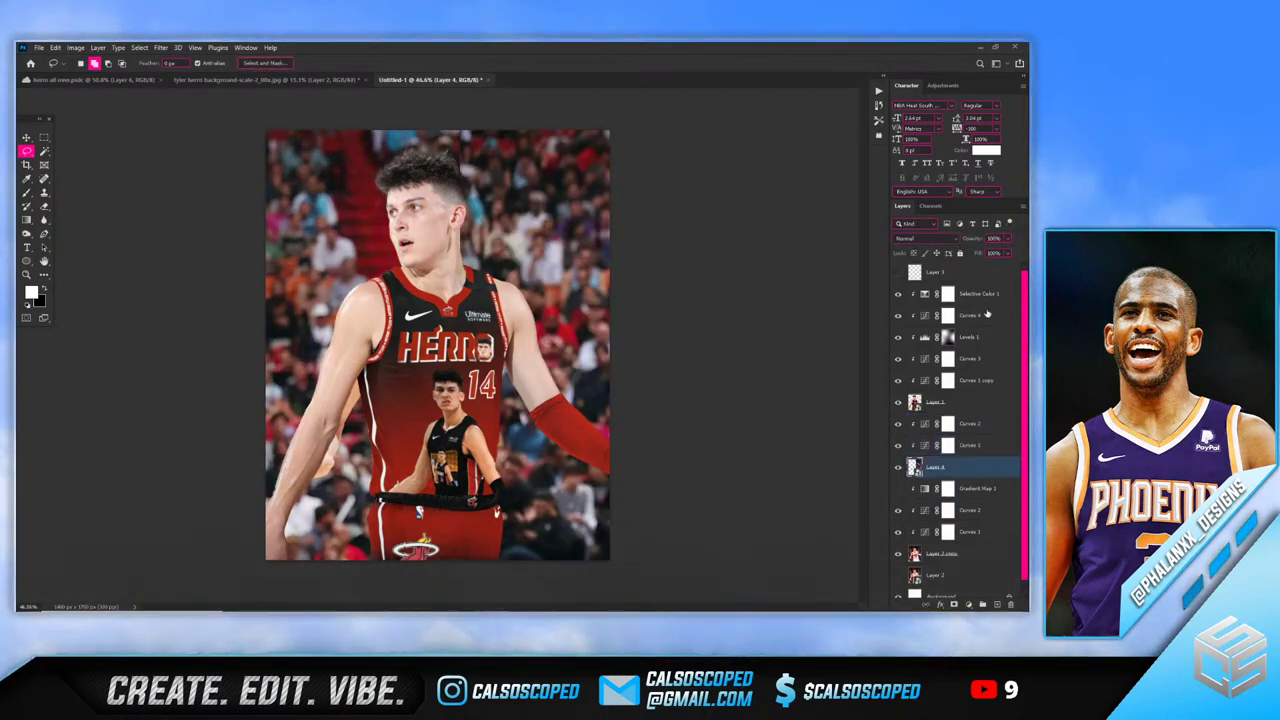
left_click_drag(978, 268, 975, 268)
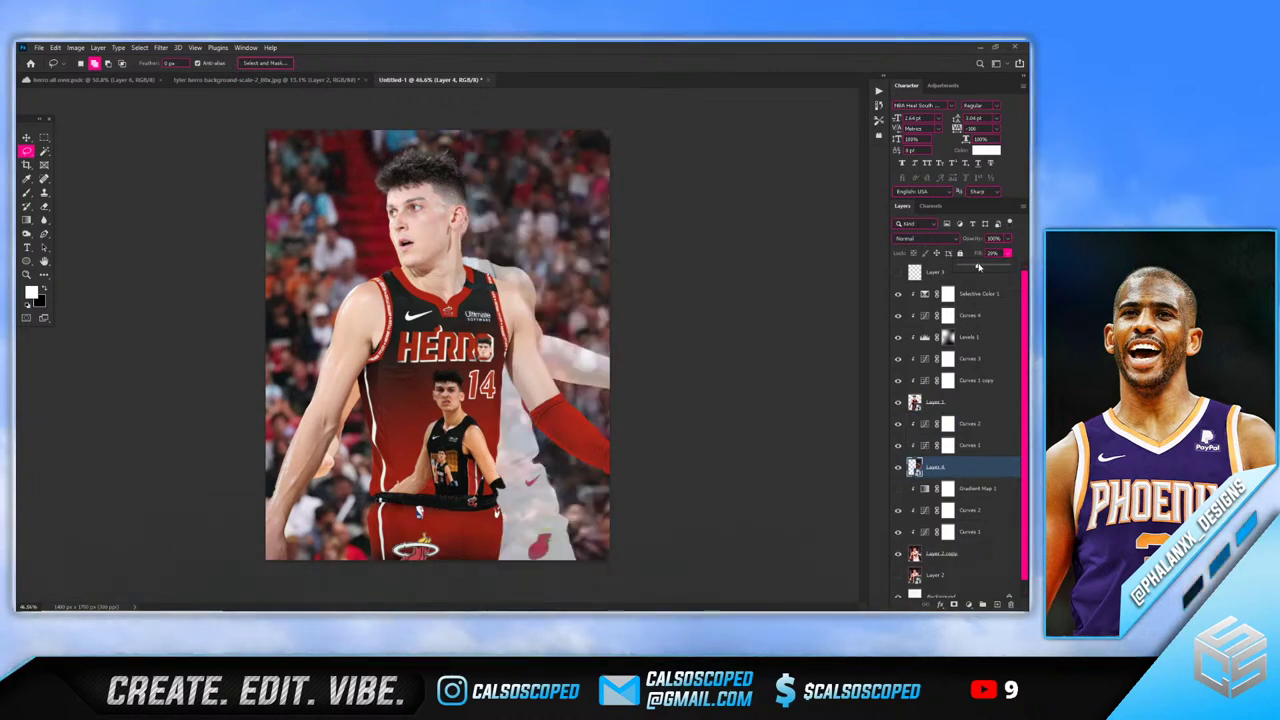
left_click(953, 606)
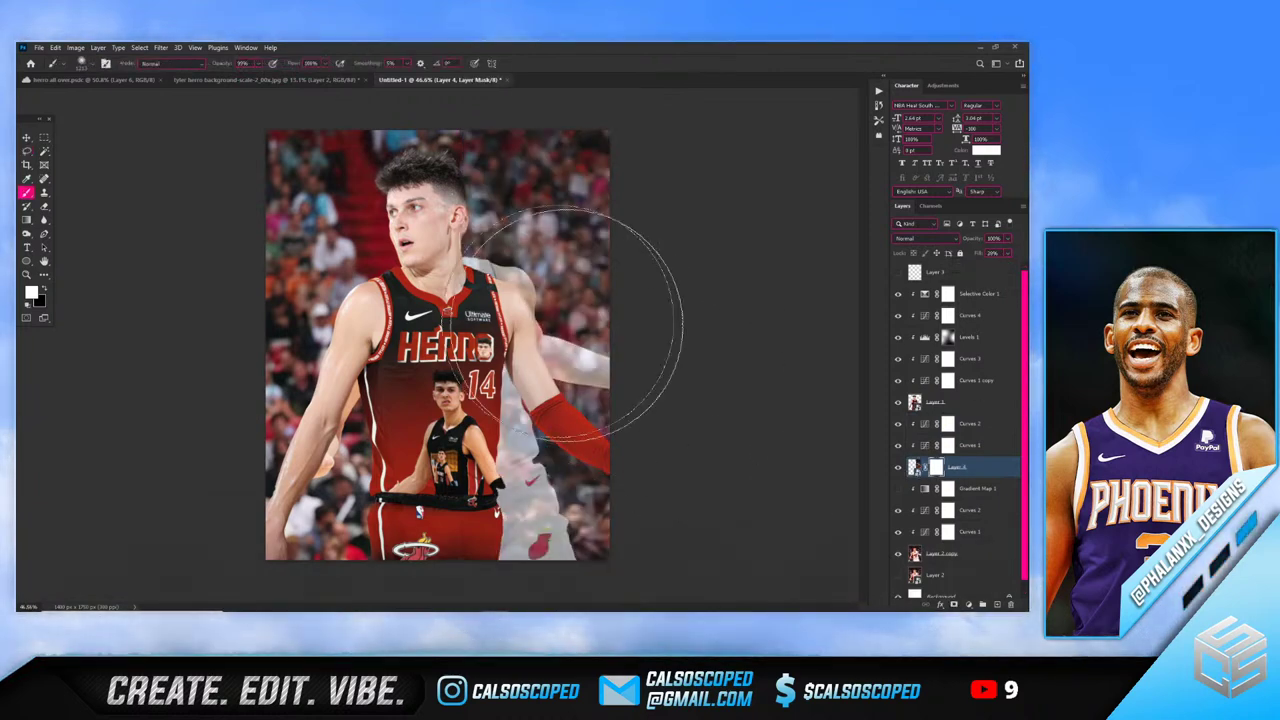
Paint black with the Brush on Layer 4's mask to hide the upper part of the crowd strip beside the foreground player's head
key("b")
left_click_drag(497, 274, 445, 274)
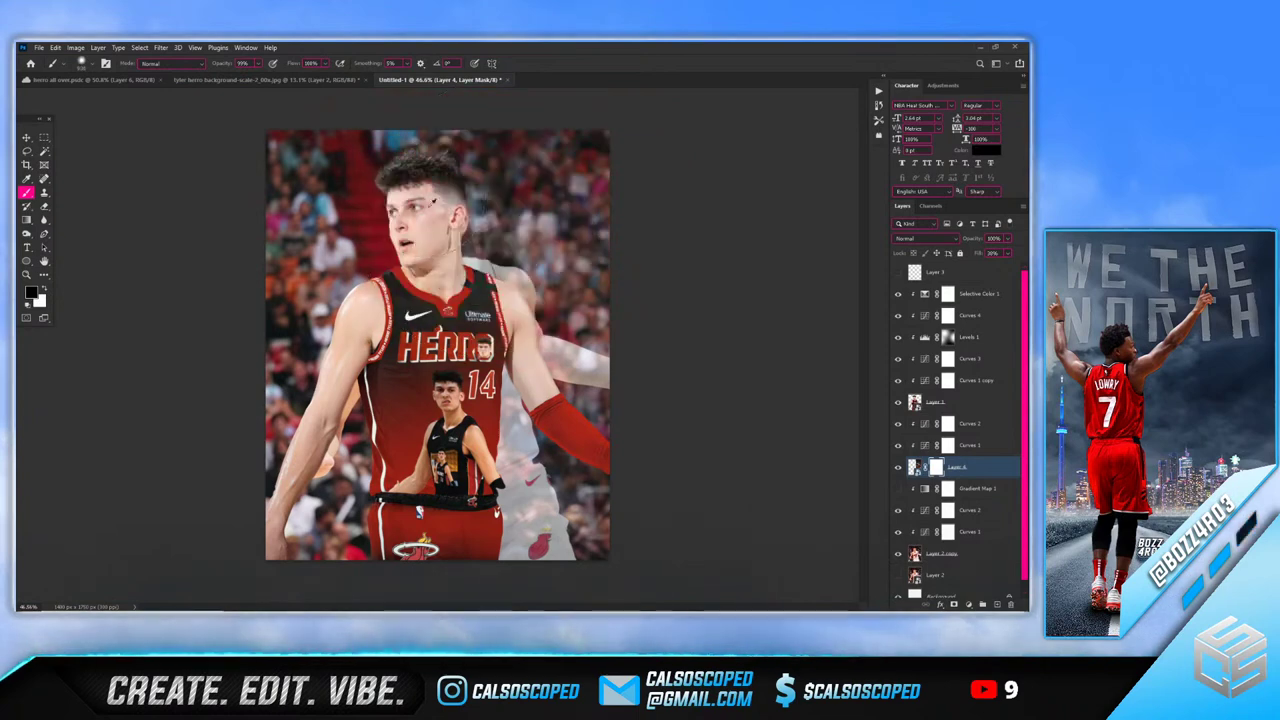
left_click_drag(530, 200, 470, 168)
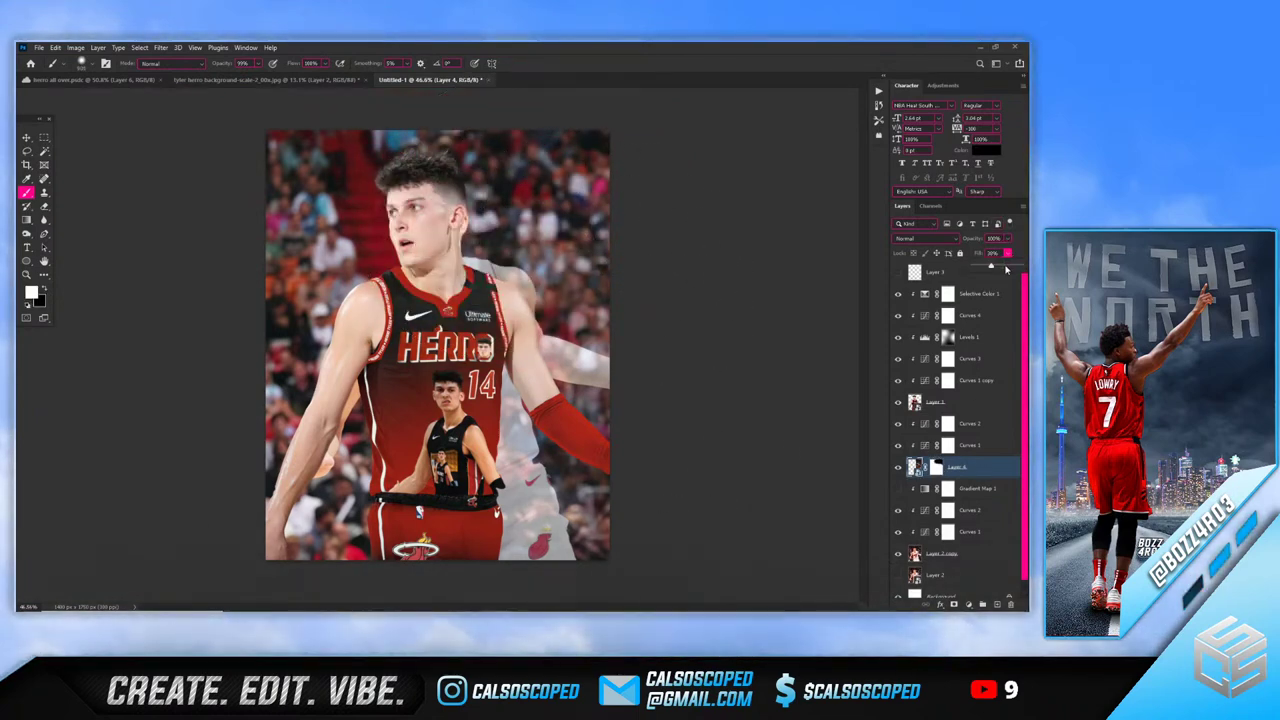
Raise the fill of Layer 4 back to 100% and make its layer mask active with white as the painting color
left_click_drag(1006, 268, 1022, 266)
left_click(651, 514)
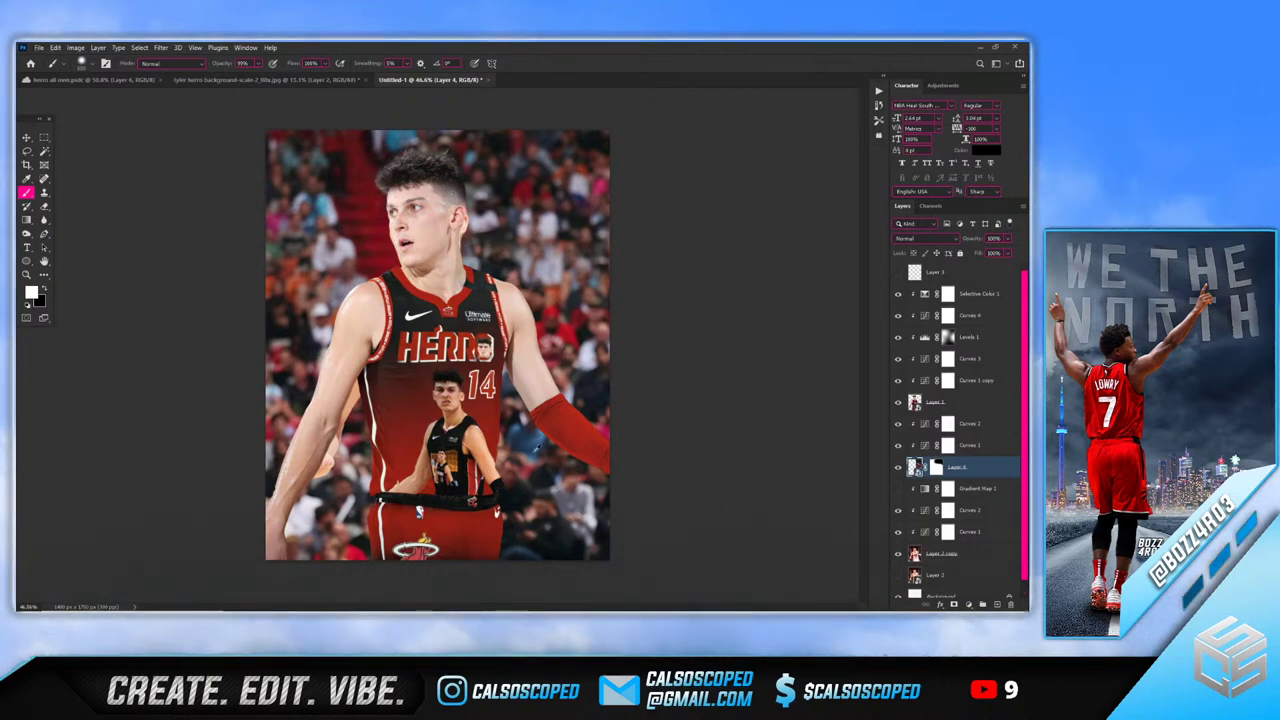
scroll(484, 230, "up", 3)
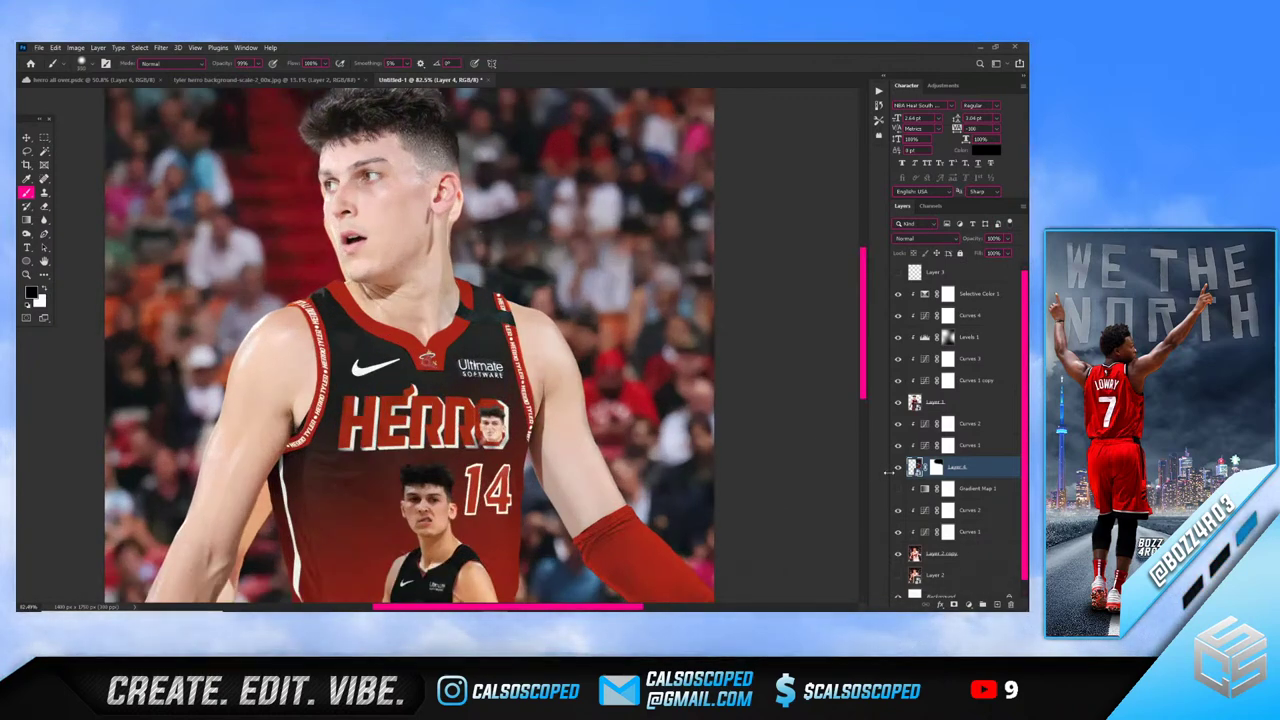
left_click(936, 467)
key("x")
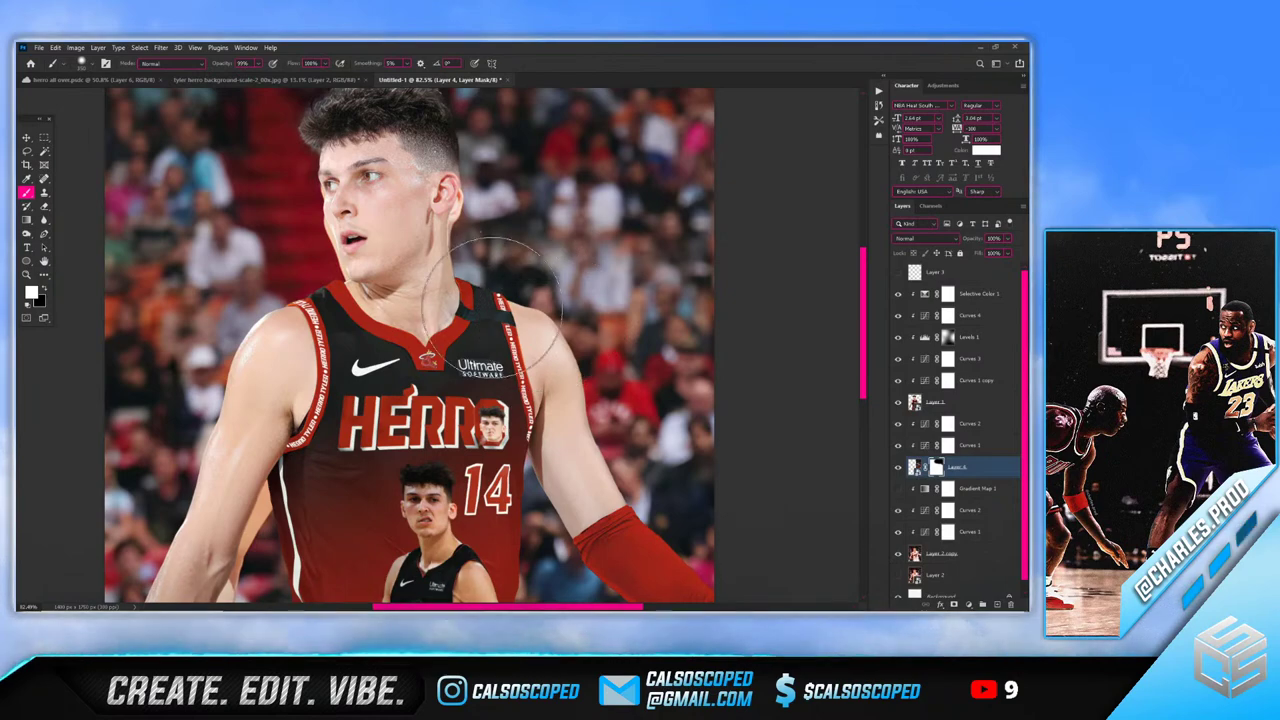
Compare the crowd beside the foreground player with Layer 4 hidden and shown
scroll(490, 300, "down", 5)
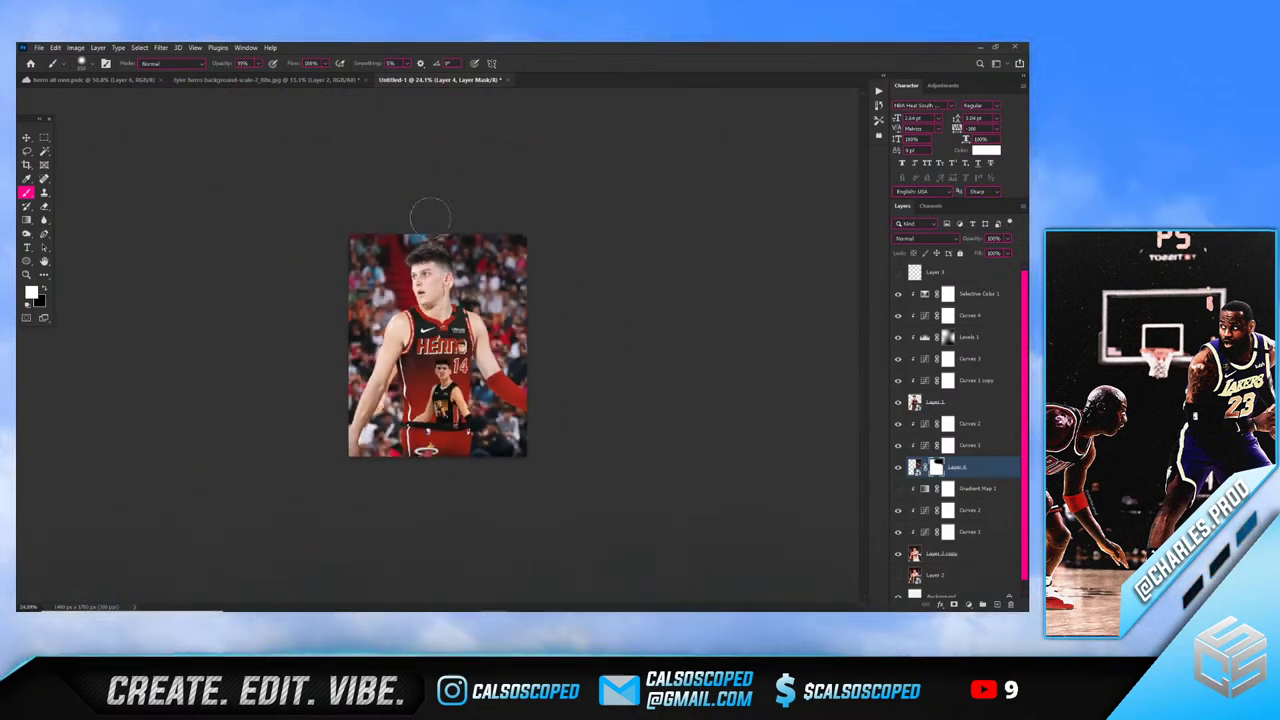
scroll(430, 215, "up", 2)
key("v")
scroll(490, 212, "up", 4)
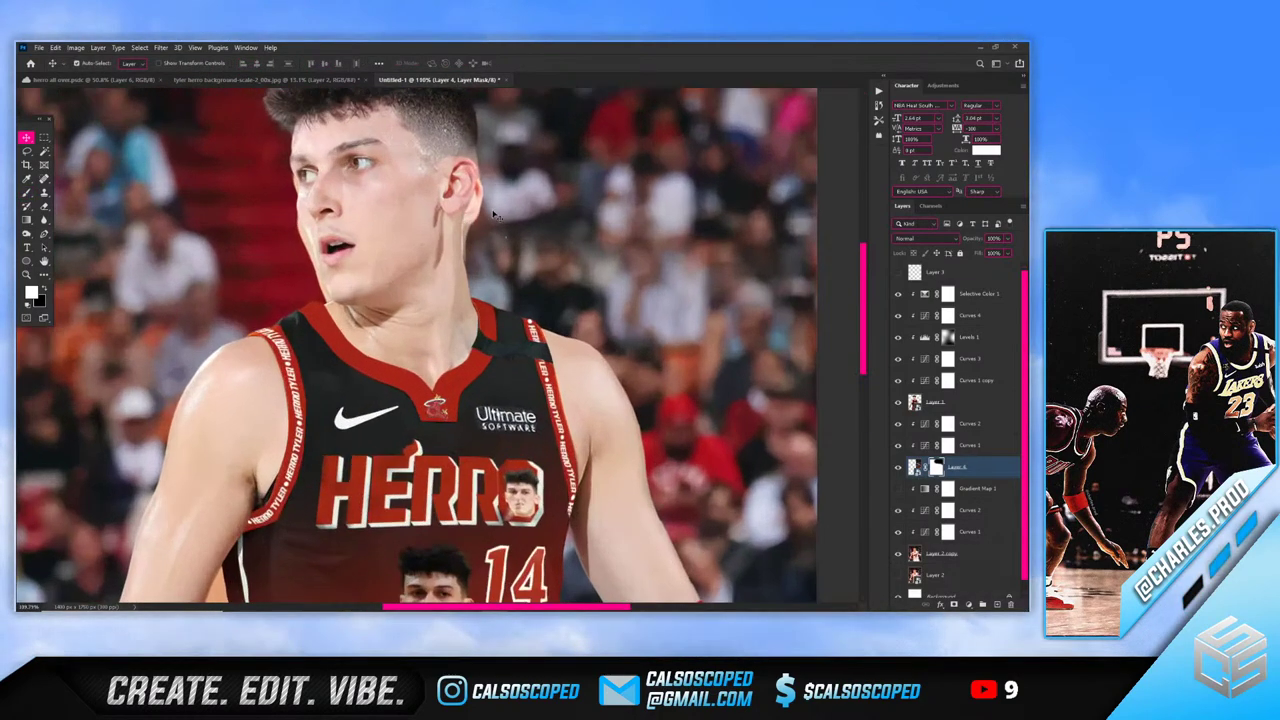
left_click(897, 468)
left_click(897, 468)
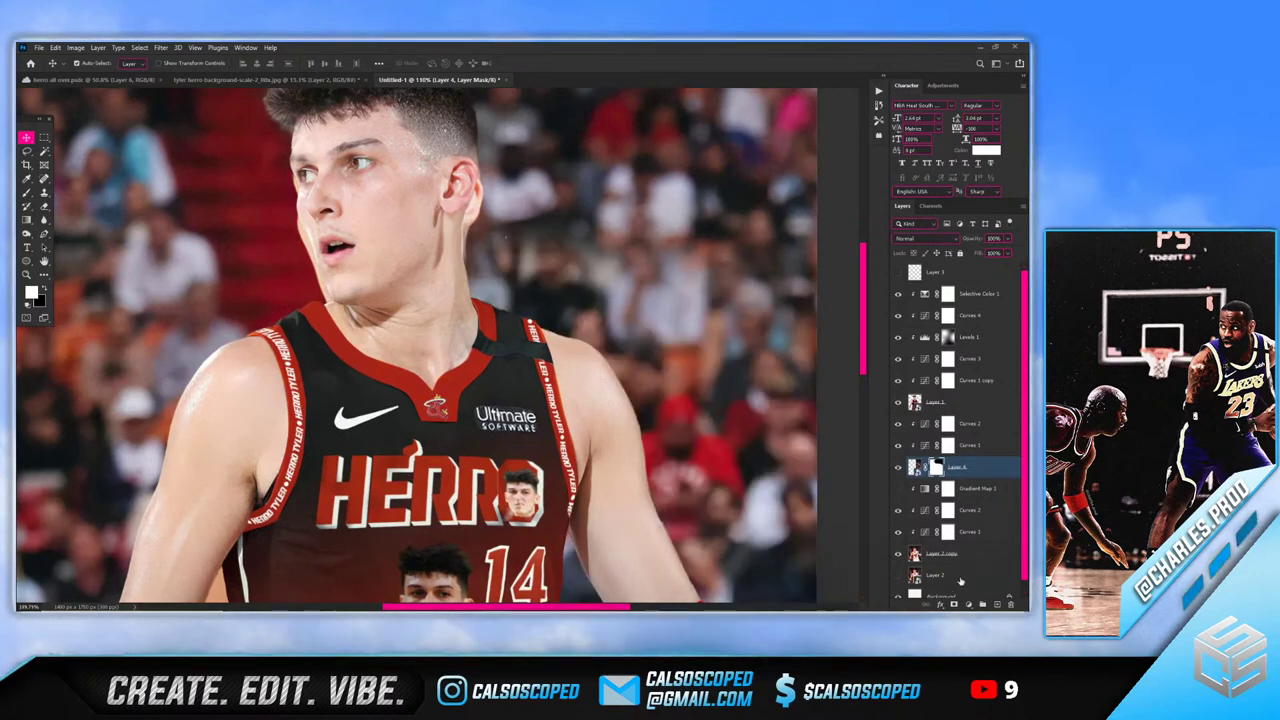
Duplicate Layer 2 copy and use the Clone Stamp on the duplicate to cover the area behind the foreground player's ear with sampled crowd
left_click(960, 555)
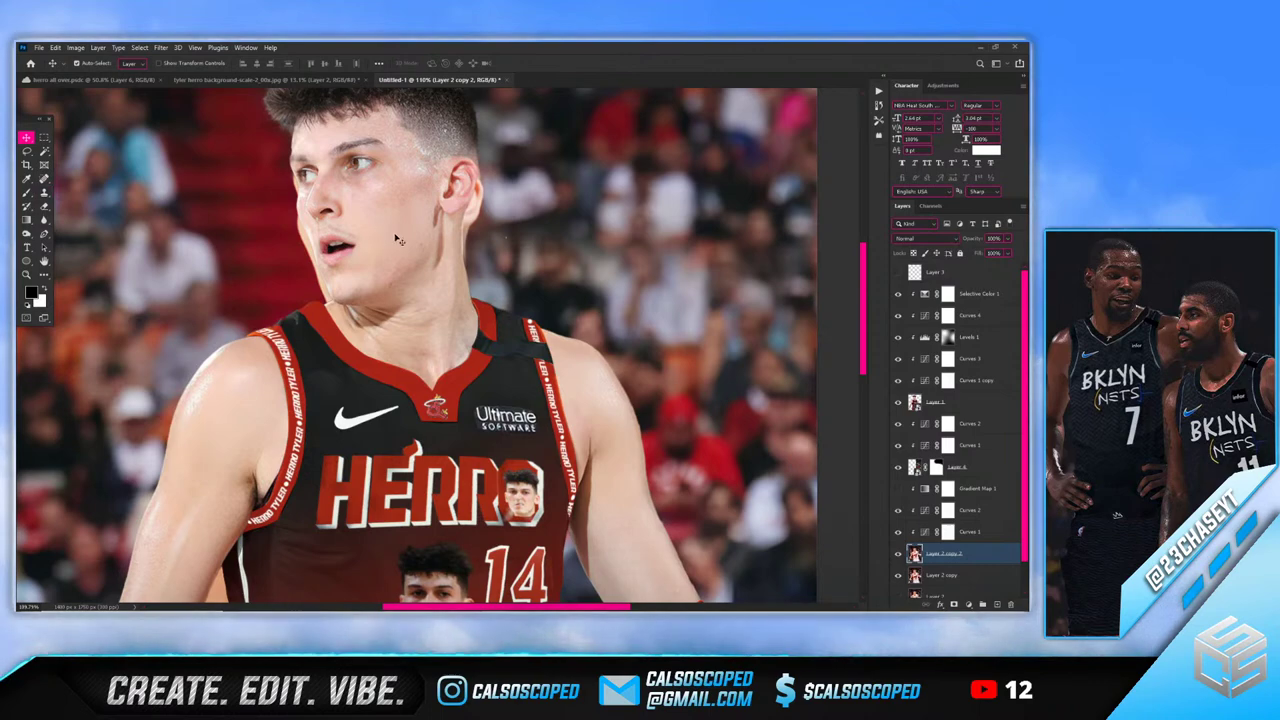
scroll(518, 222, "down", 3)
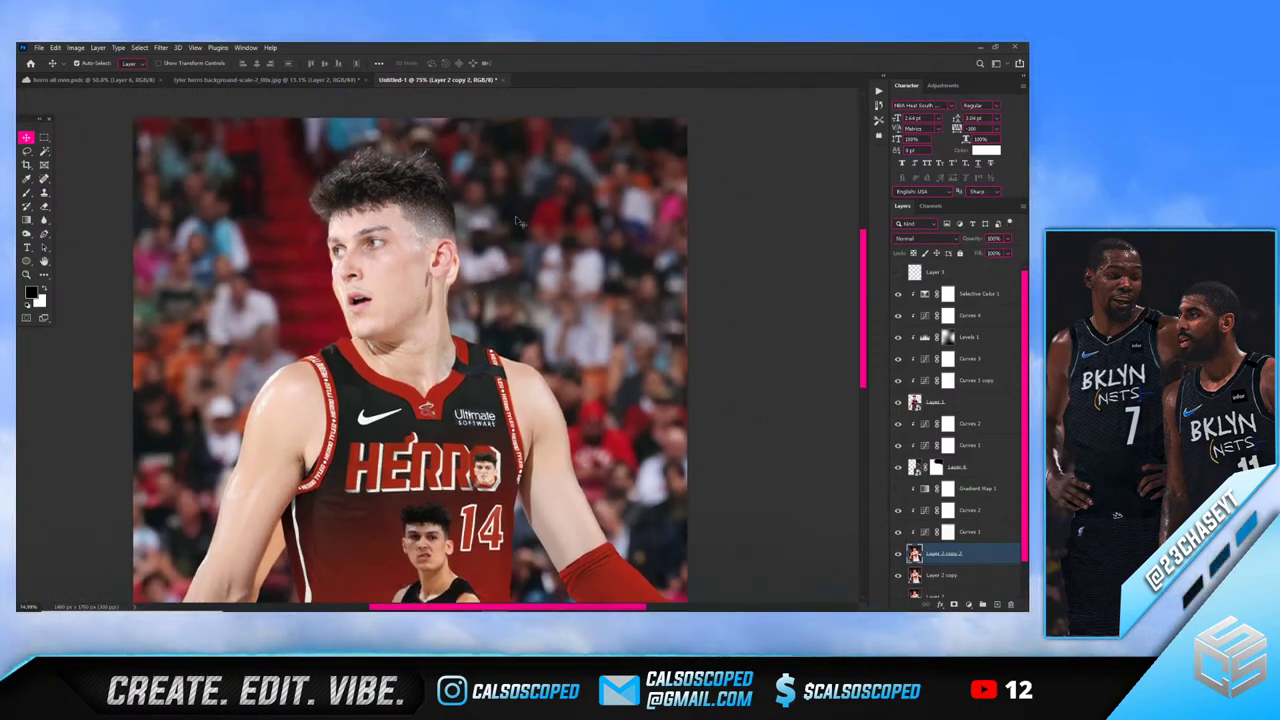
left_click(42, 194)
right_click(522, 216, "alt")
left_click(554, 222, "alt")
left_click_drag(470, 264, 462, 268)
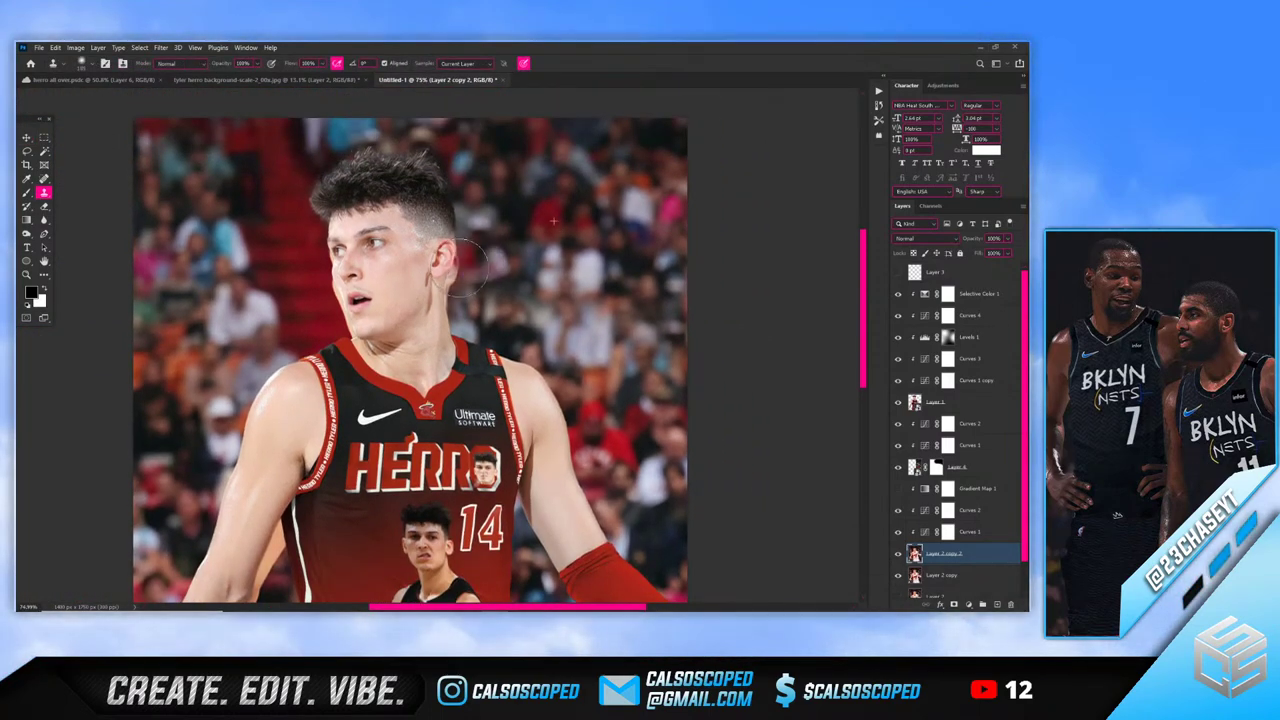
Examine the retouched poster background and compare it with the player cutout document and the original background photo
scroll(480, 300, "down", 2)
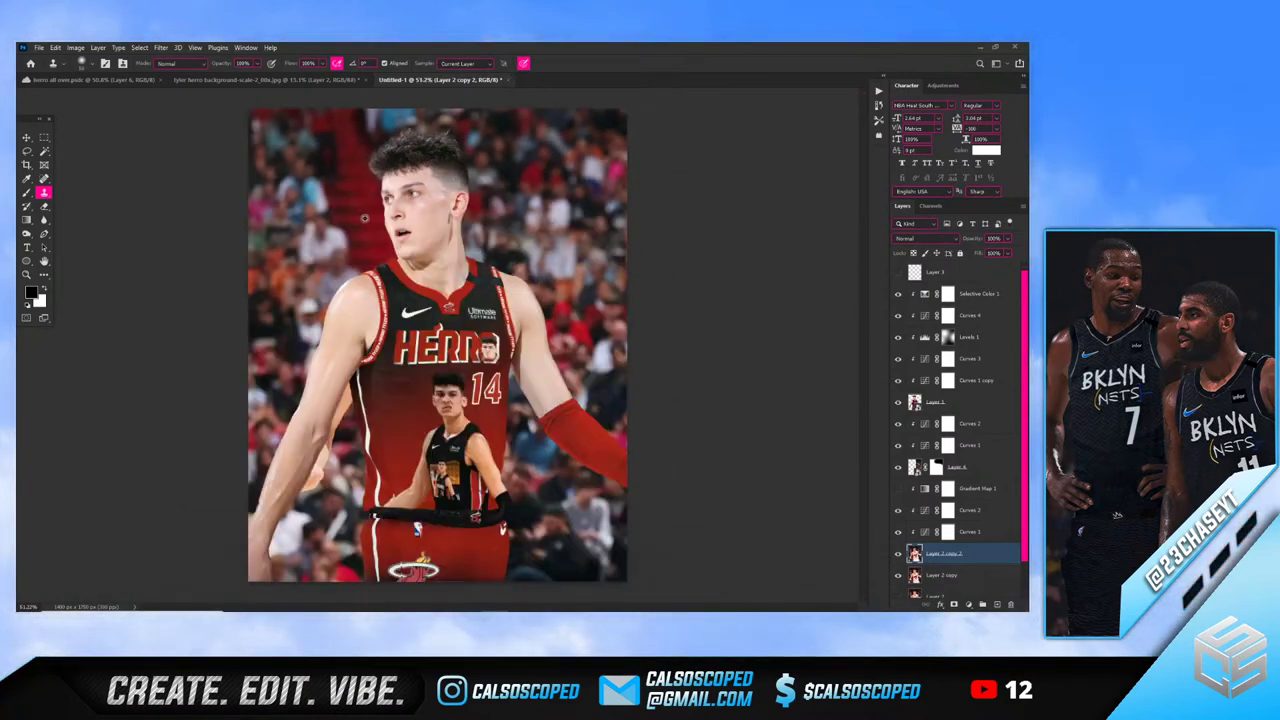
scroll(378, 216, "up", 2)
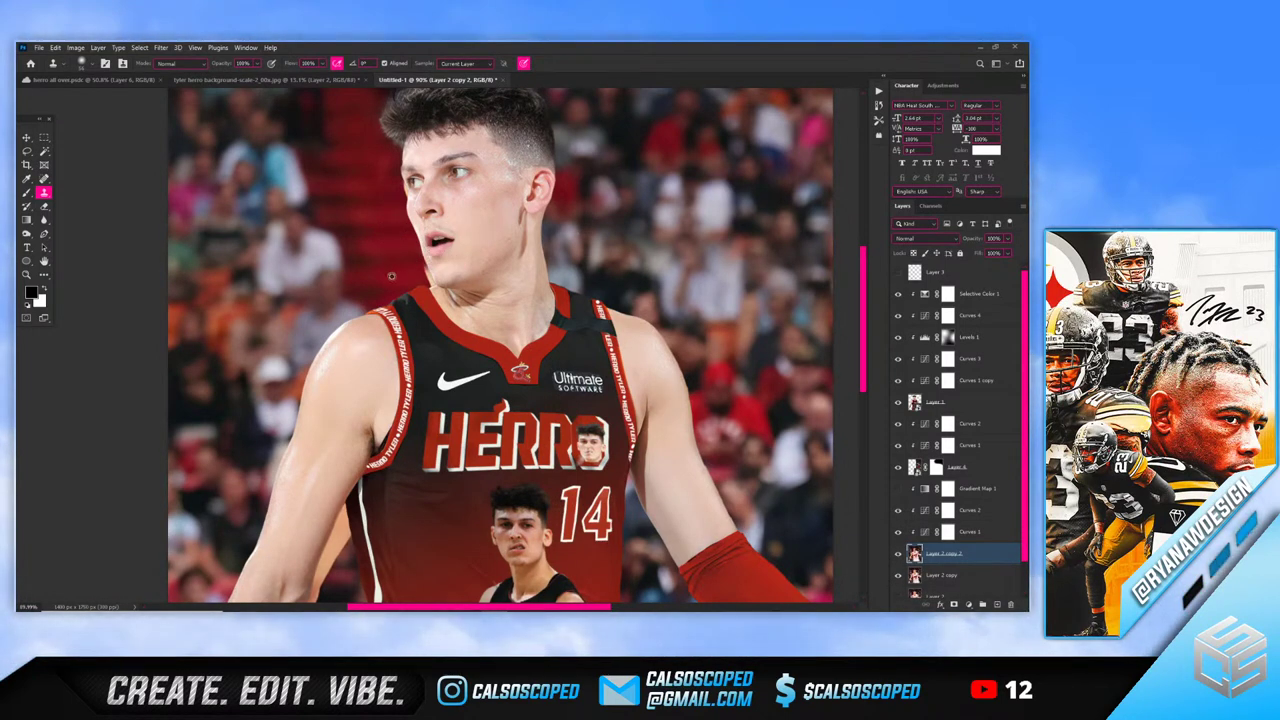
scroll(373, 242, "down", 3)
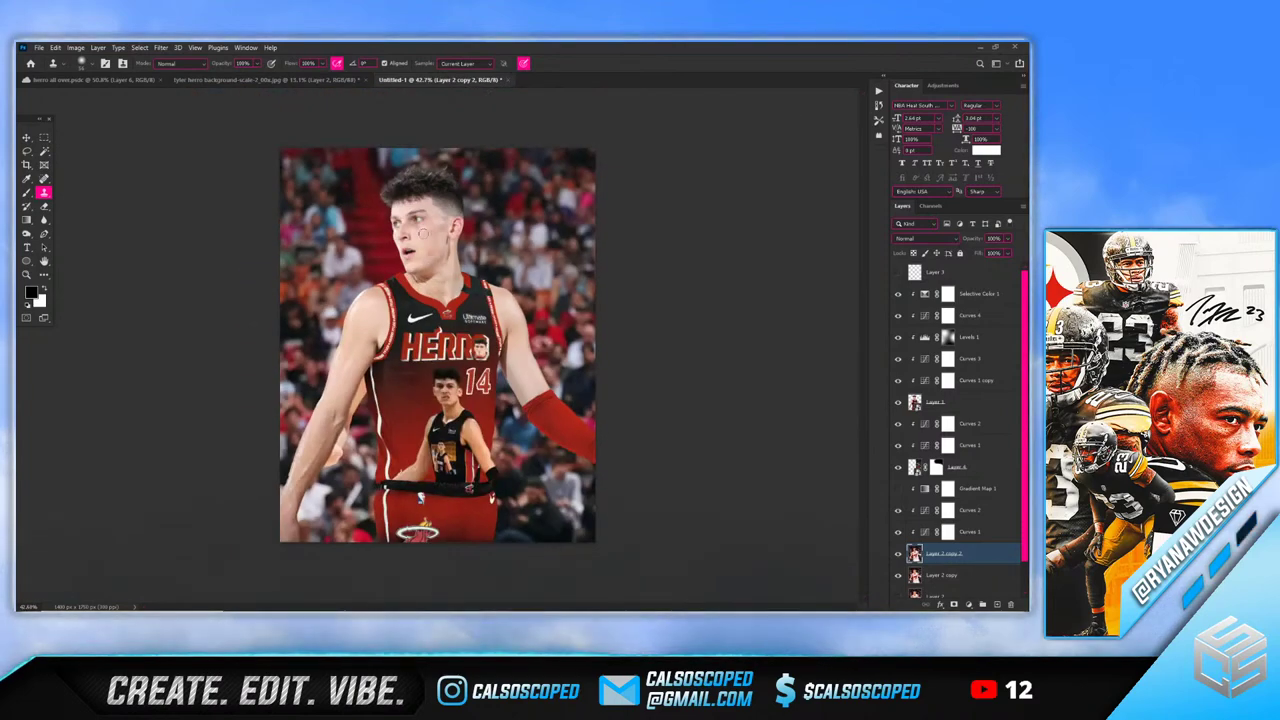
scroll(383, 181, "up", 1)
scroll(383, 181, "up", 2)
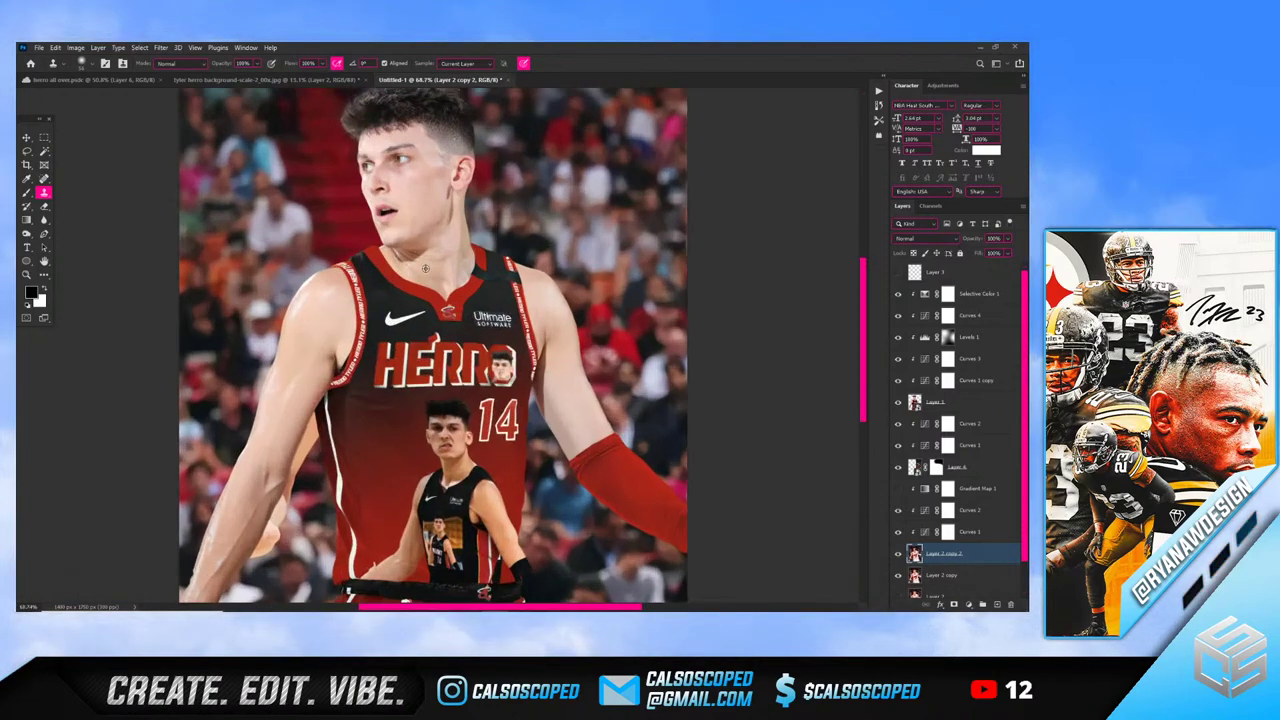
scroll(115, 106, "down", 2)
left_click(64, 82)
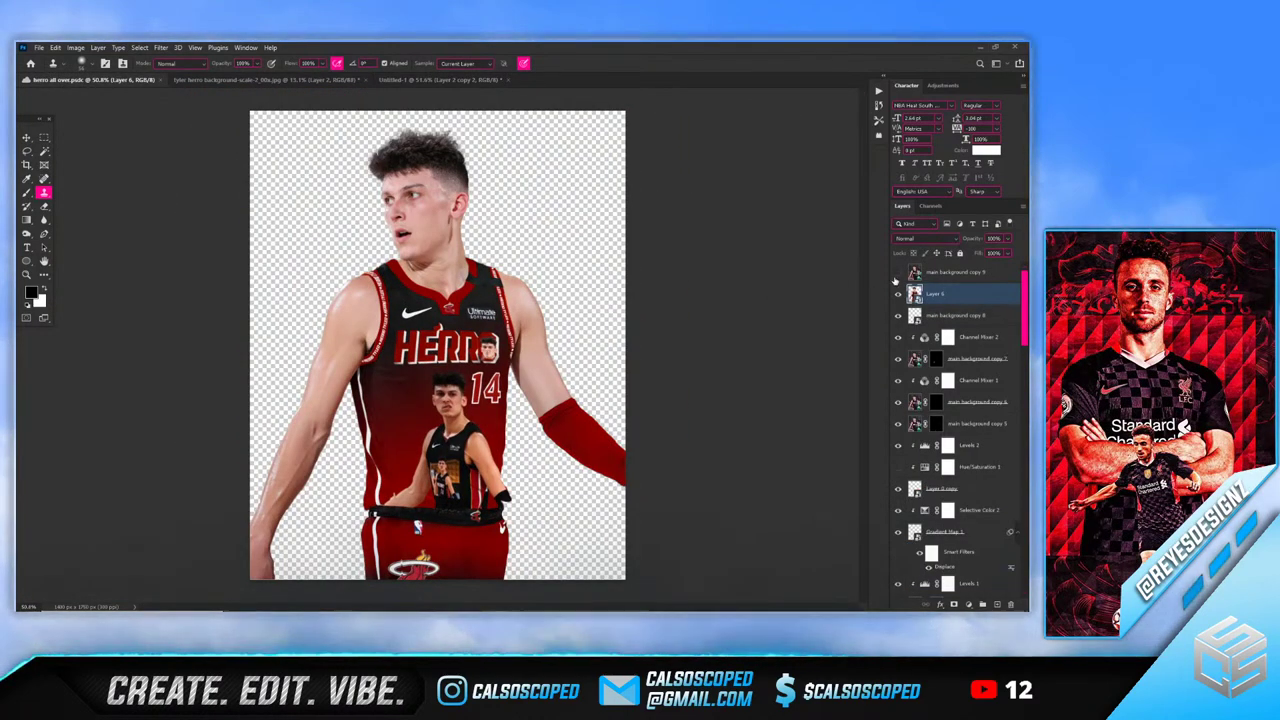
left_click(897, 273)
left_click(897, 273)
left_click(236, 82)
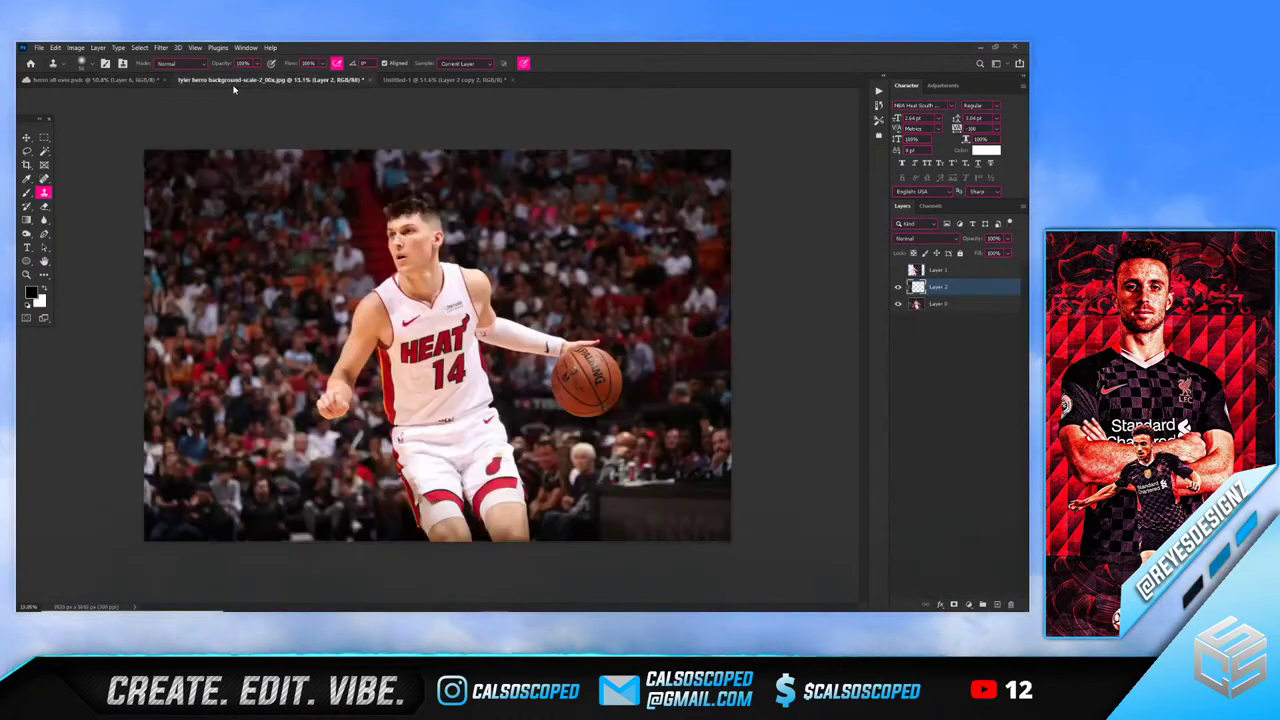
left_click(97, 80)
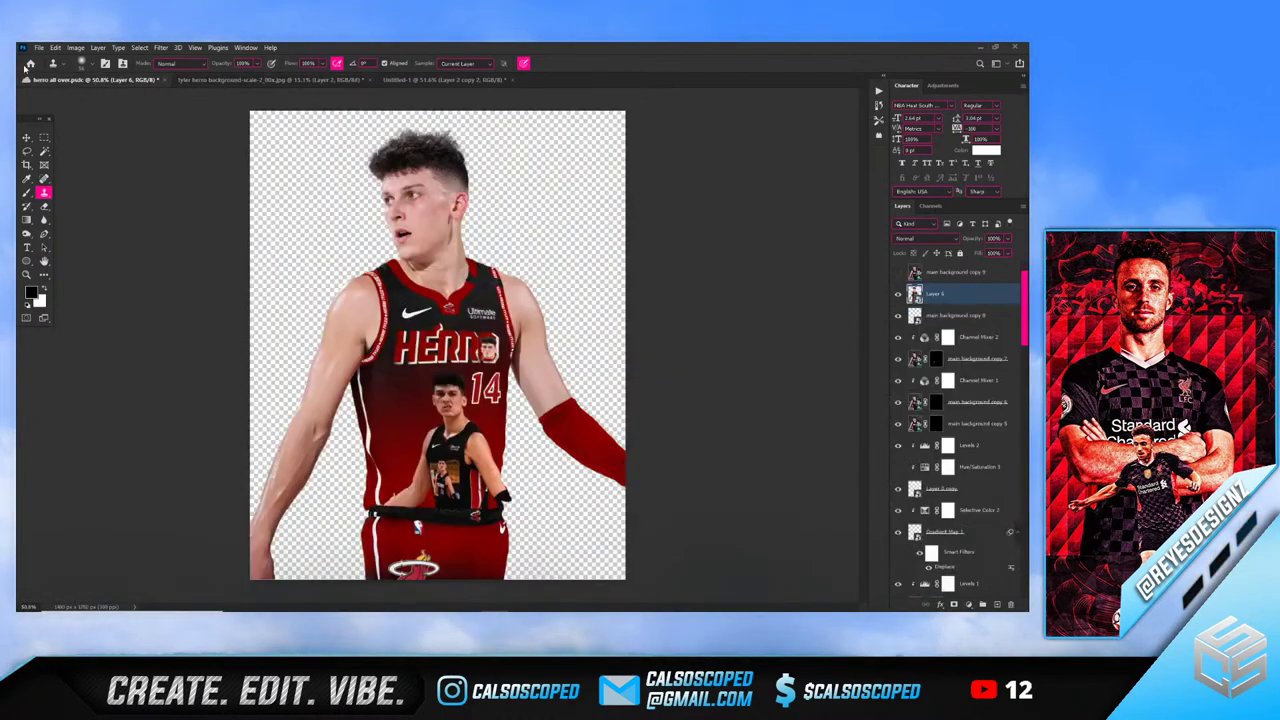
left_click(433, 80)
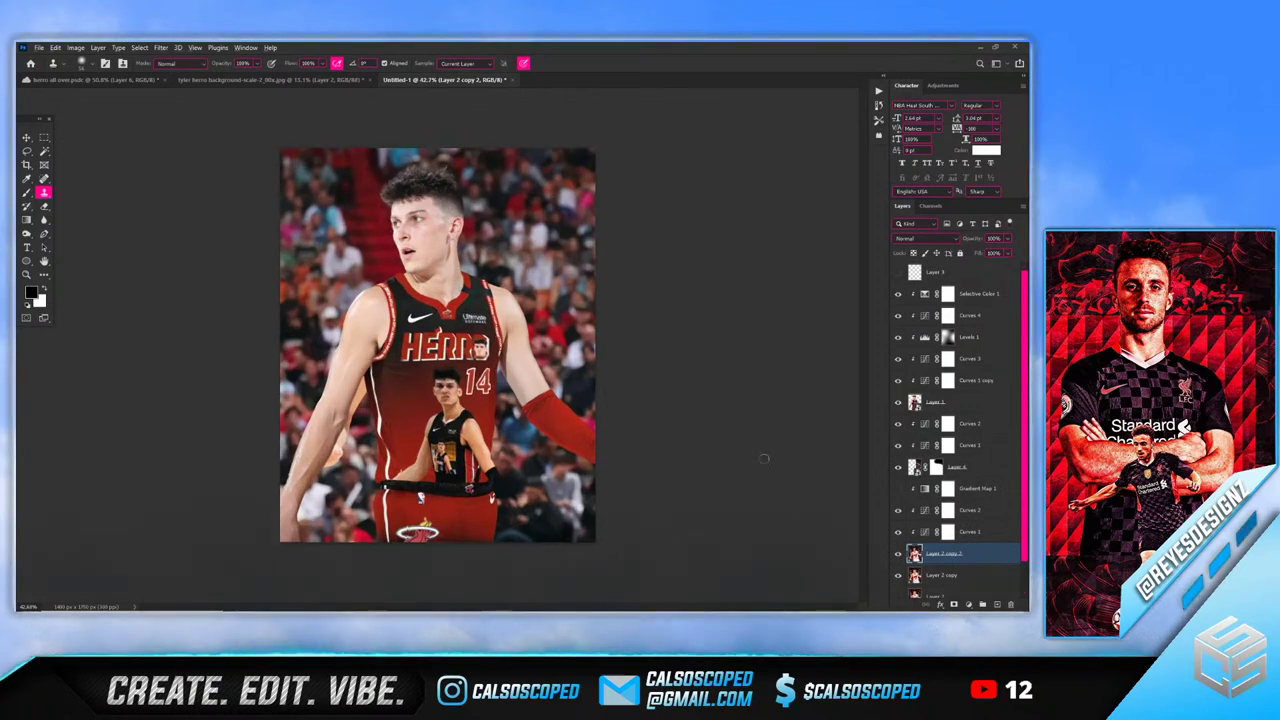
Clone sampled crowd on Layer 2 copy 2 over the background player's remaining arm and hand and the areas beside the foreground player's arms
scroll(273, 570, "up", 2)
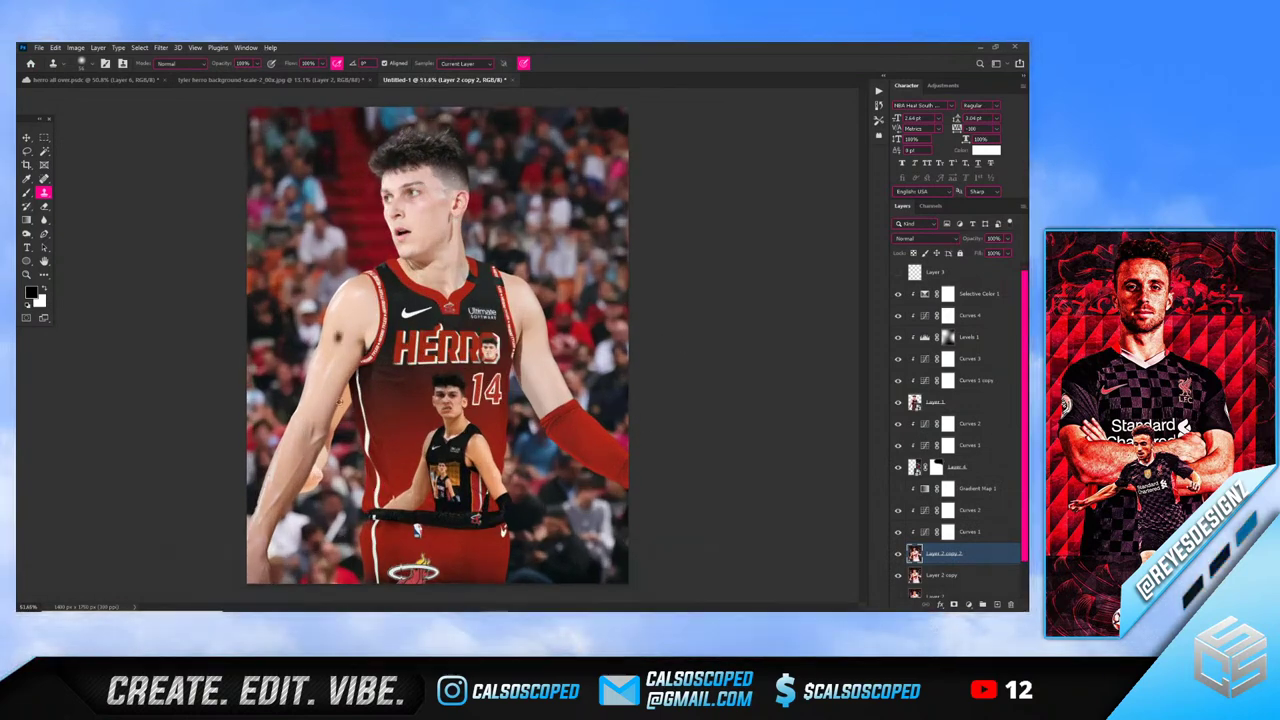
left_click_drag(309, 373, 323, 372)
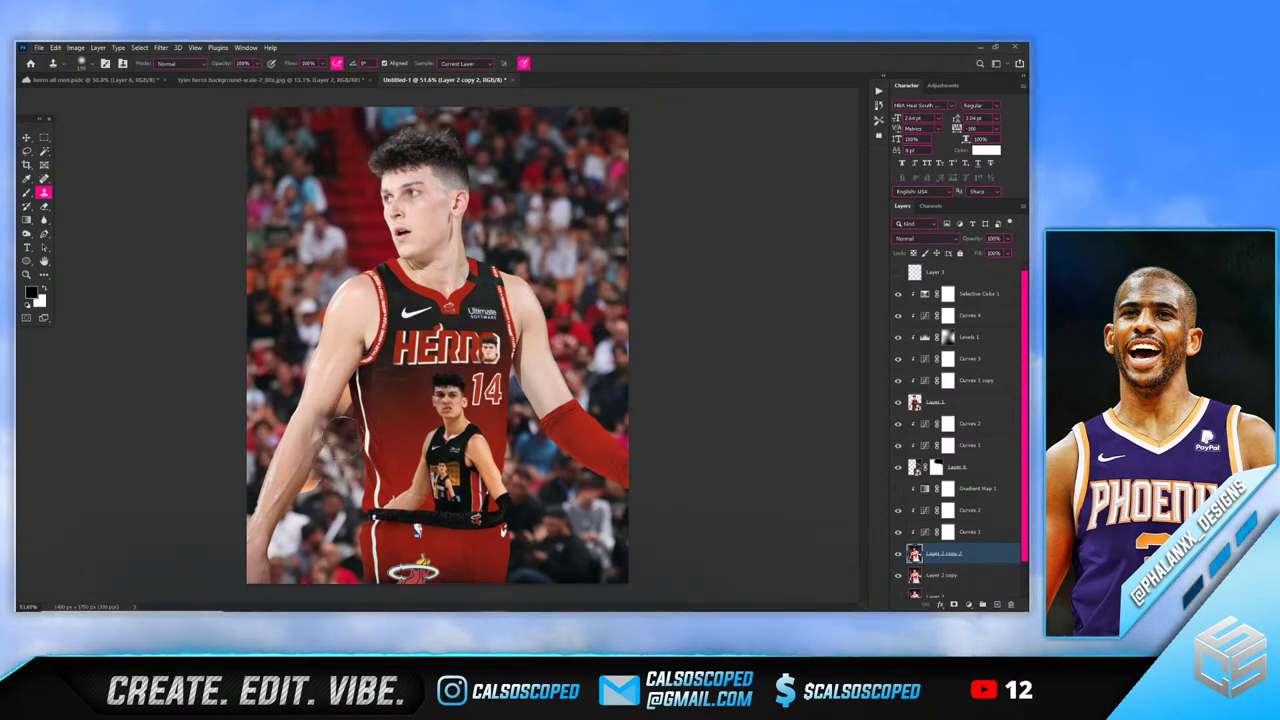
left_click_drag(348, 438, 340, 455)
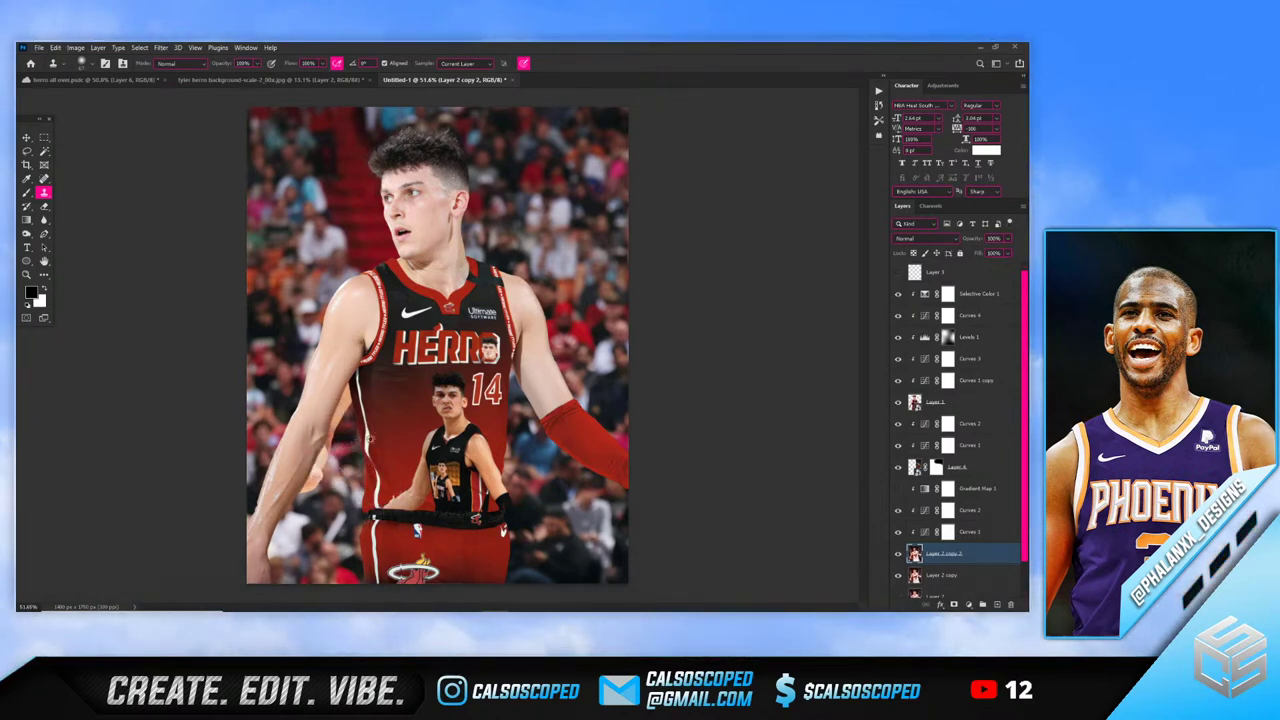
left_click_drag(531, 404, 598, 397)
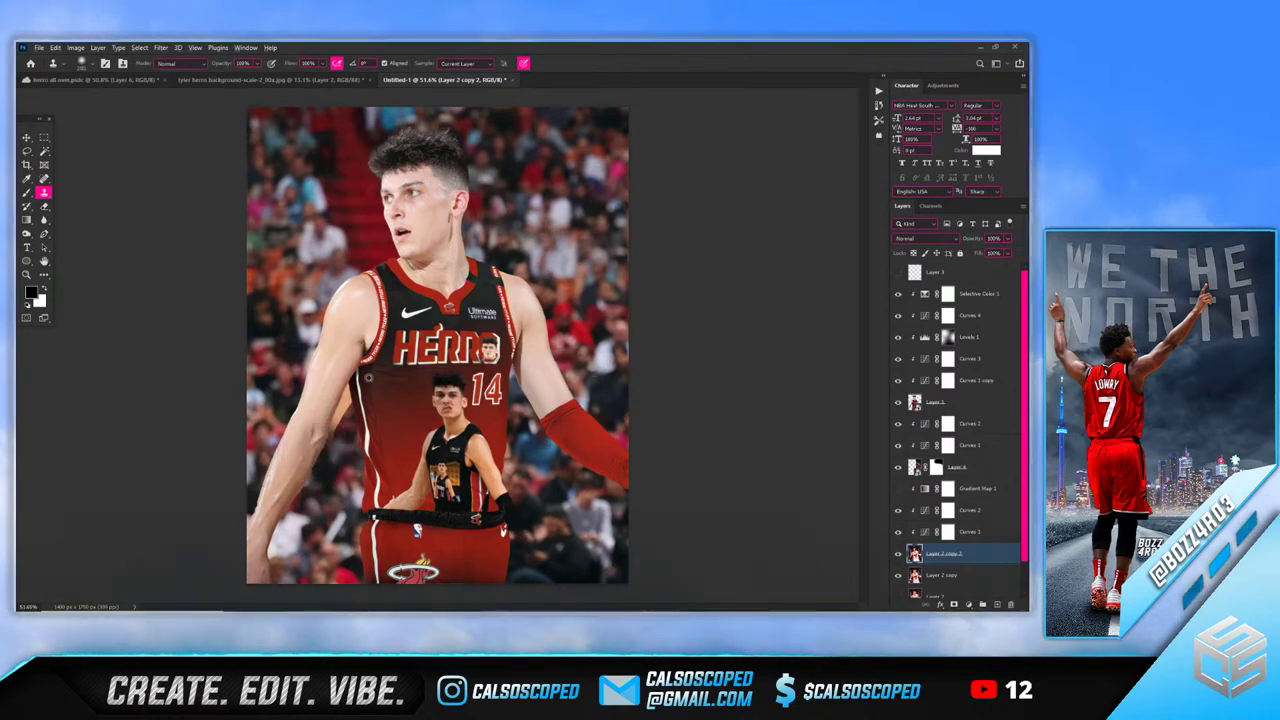
right_click(282, 296, "alt")
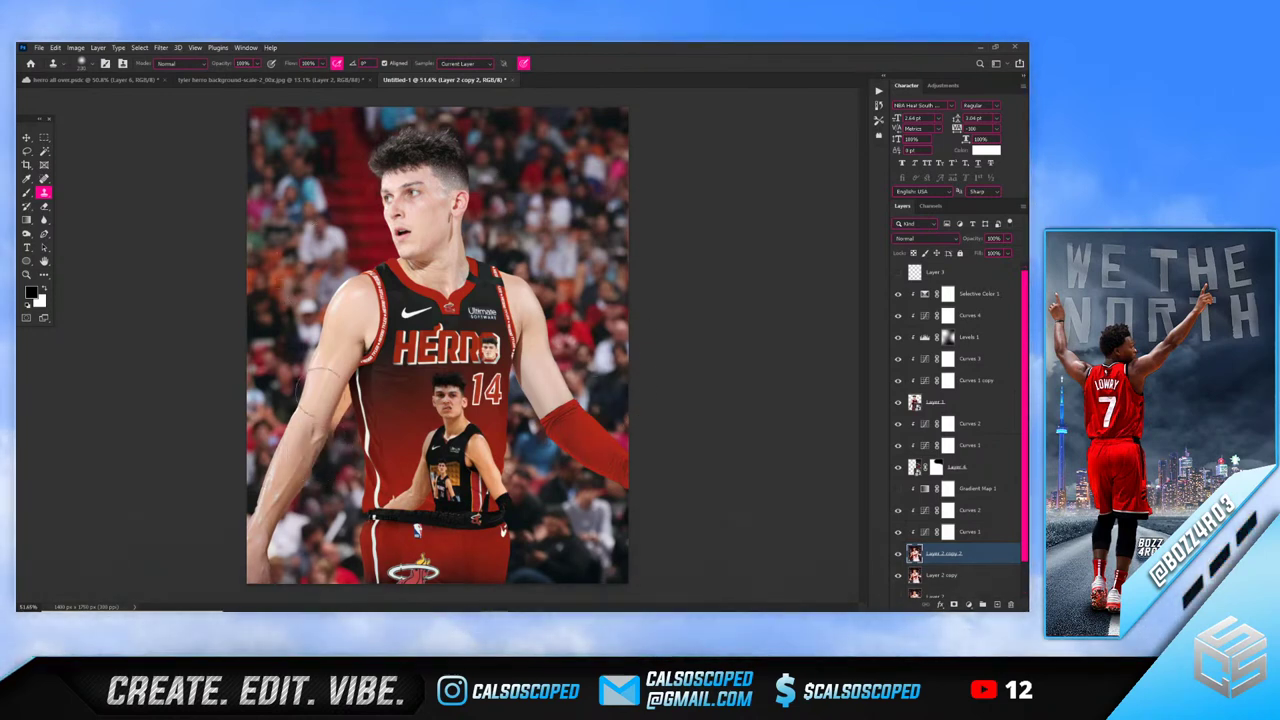
scroll(592, 354, "down", 8)
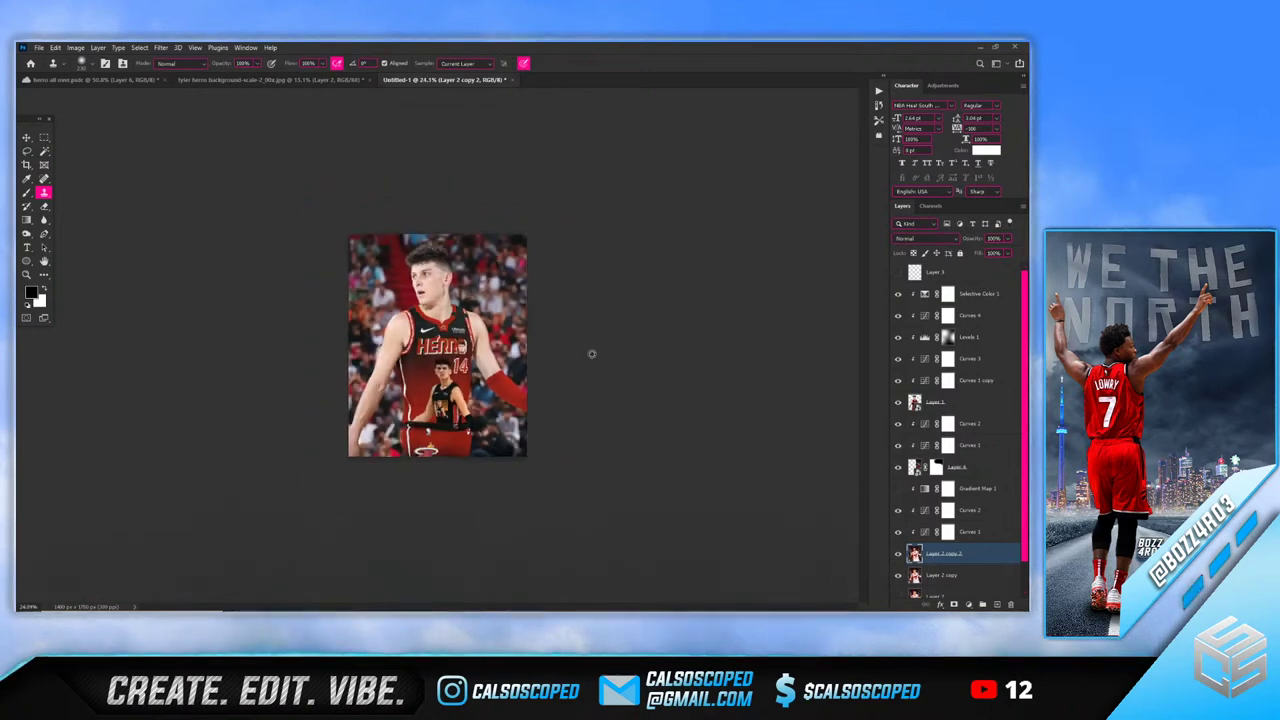
scroll(409, 229, "up", 8)
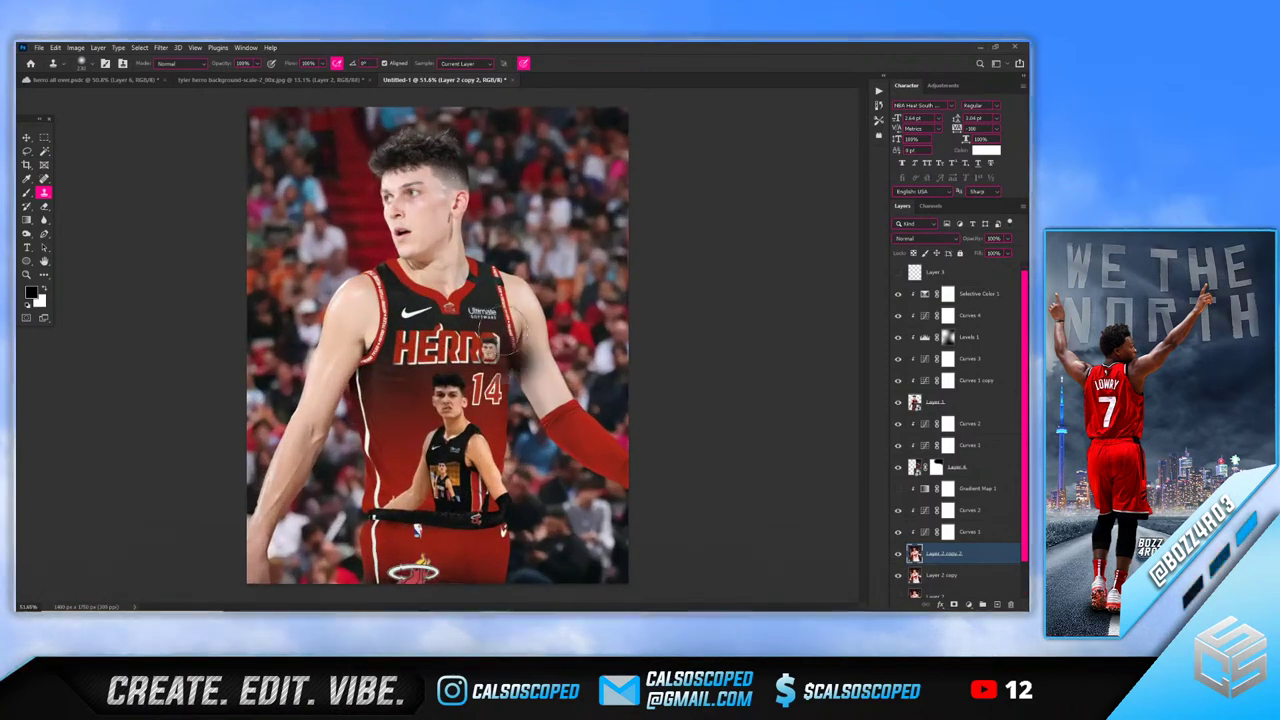
left_click(523, 362)
key("v")
scroll(441, 189, "down", 3)
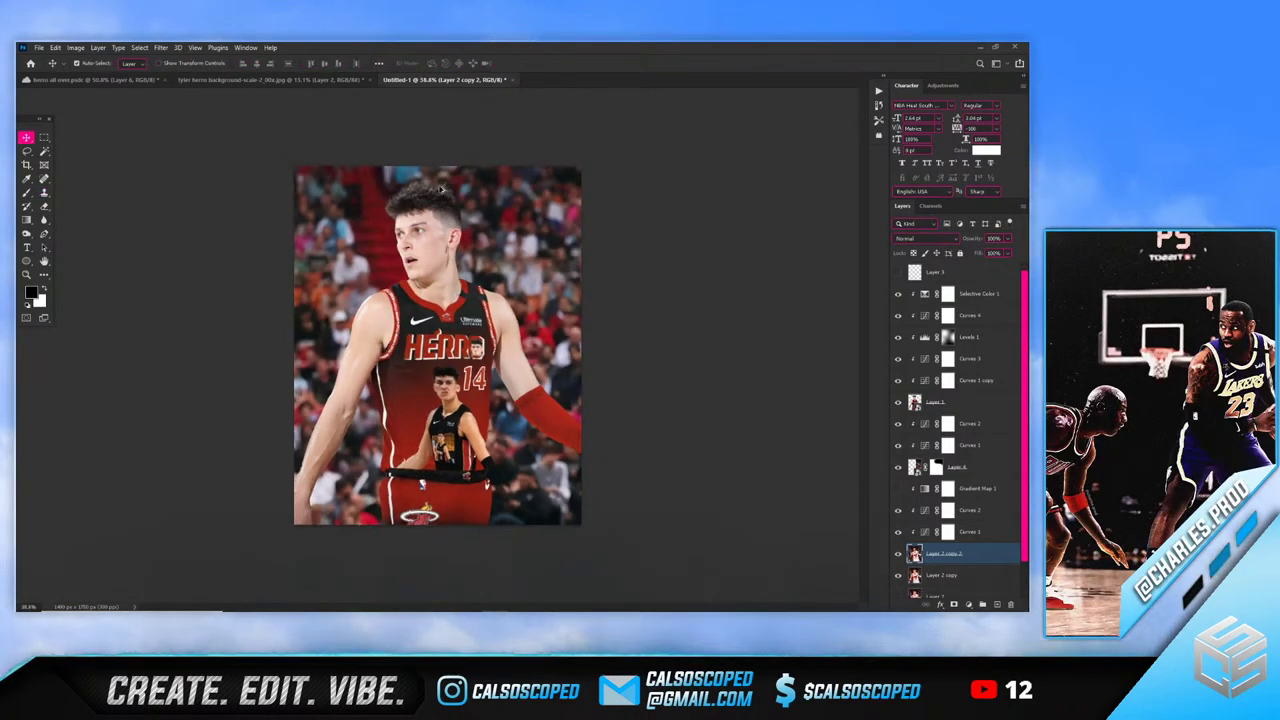
key("ctrl+plus")
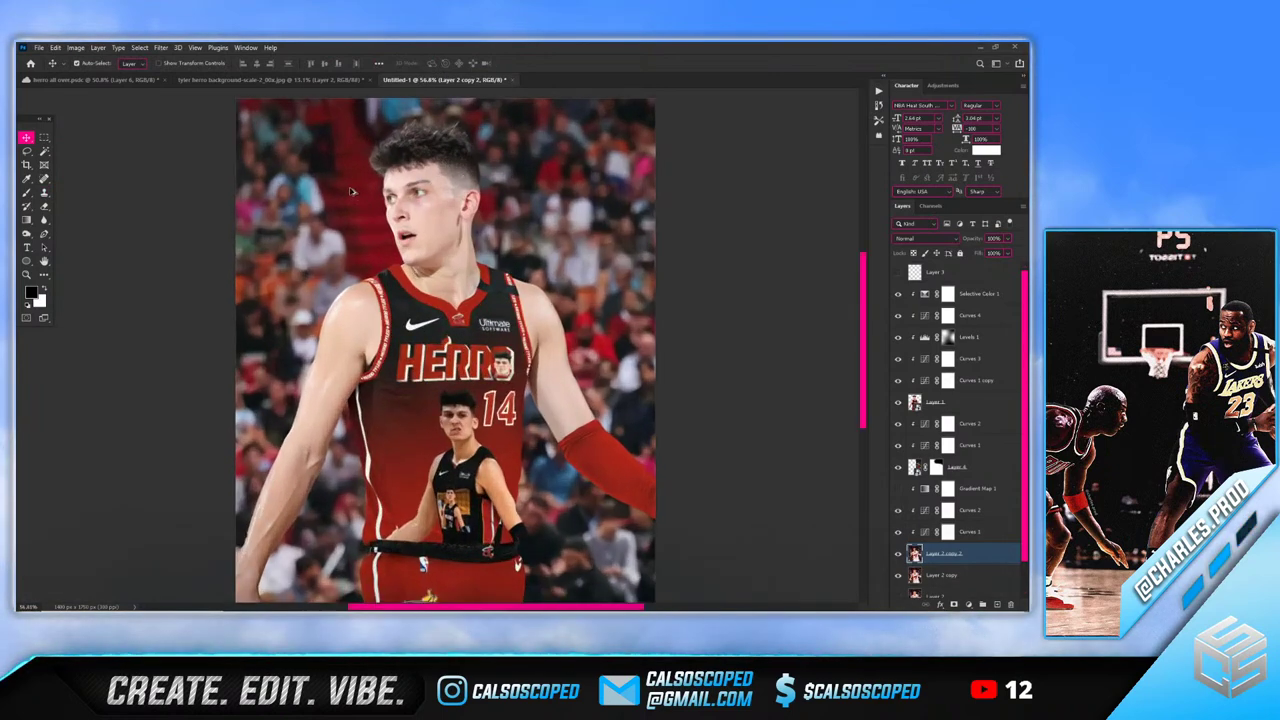
scroll(372, 203, "up", 4)
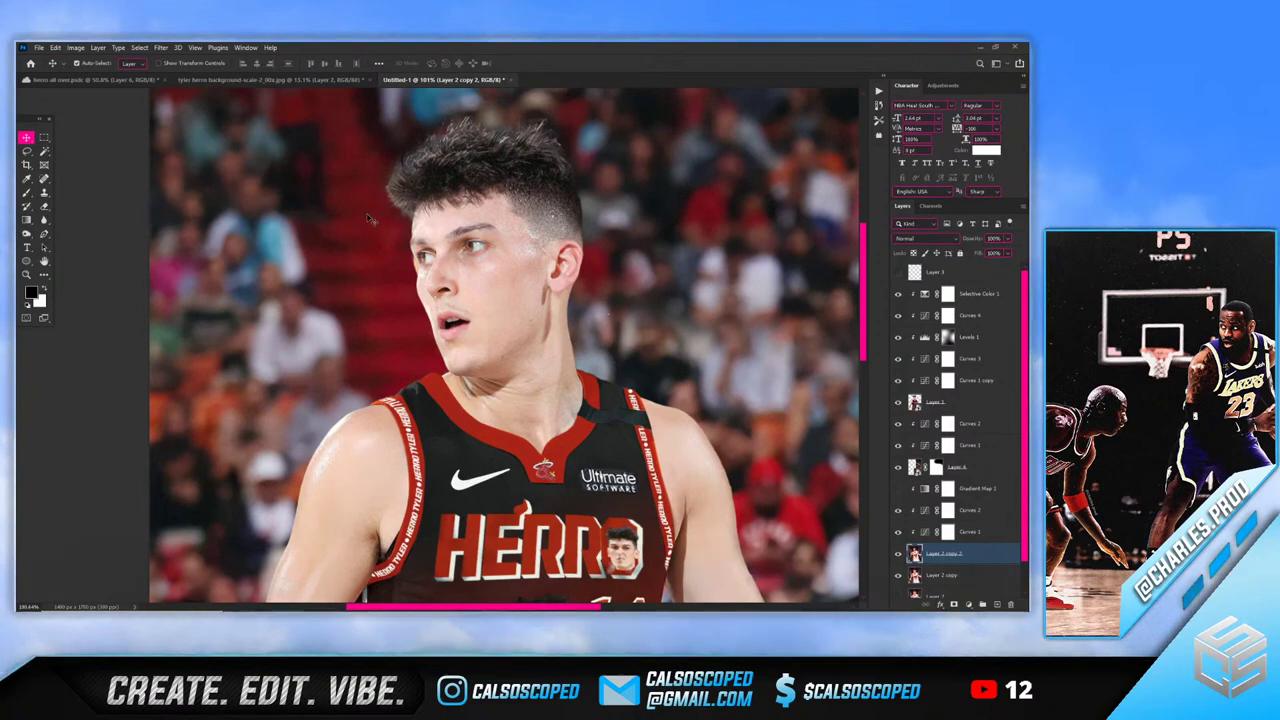
scroll(368, 218, "down", 5)
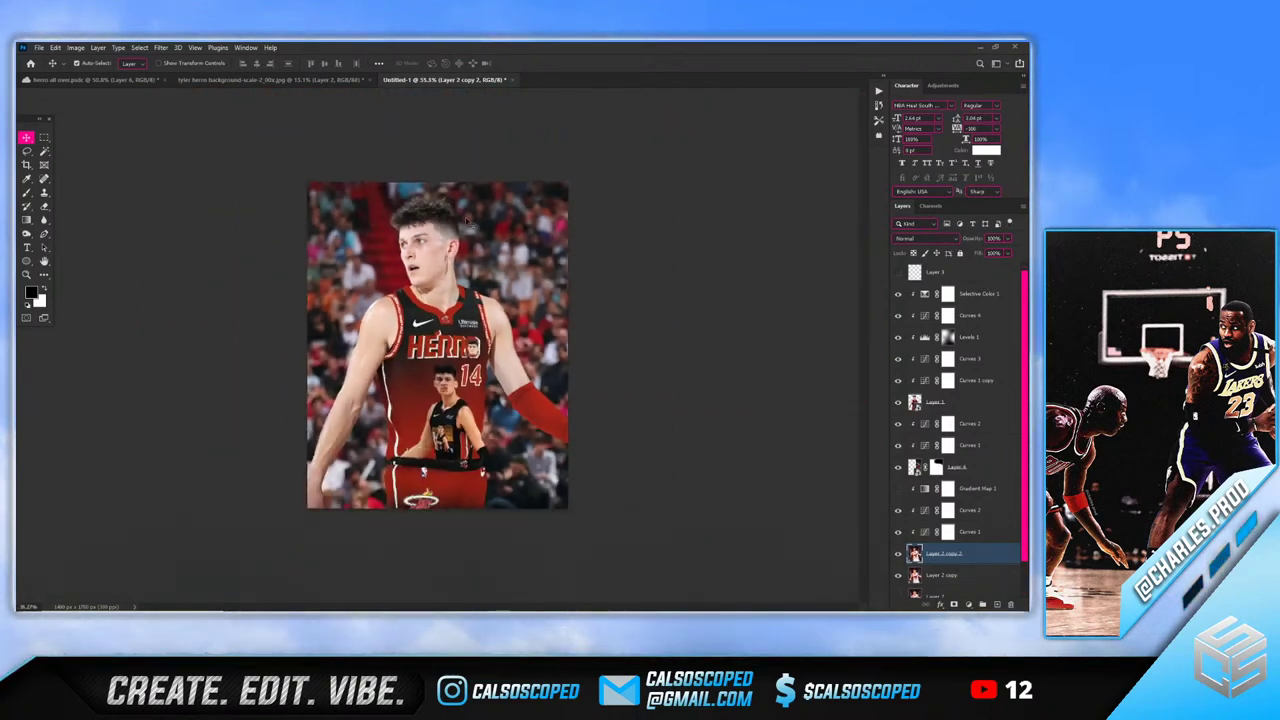
scroll(467, 218, "up", 1)
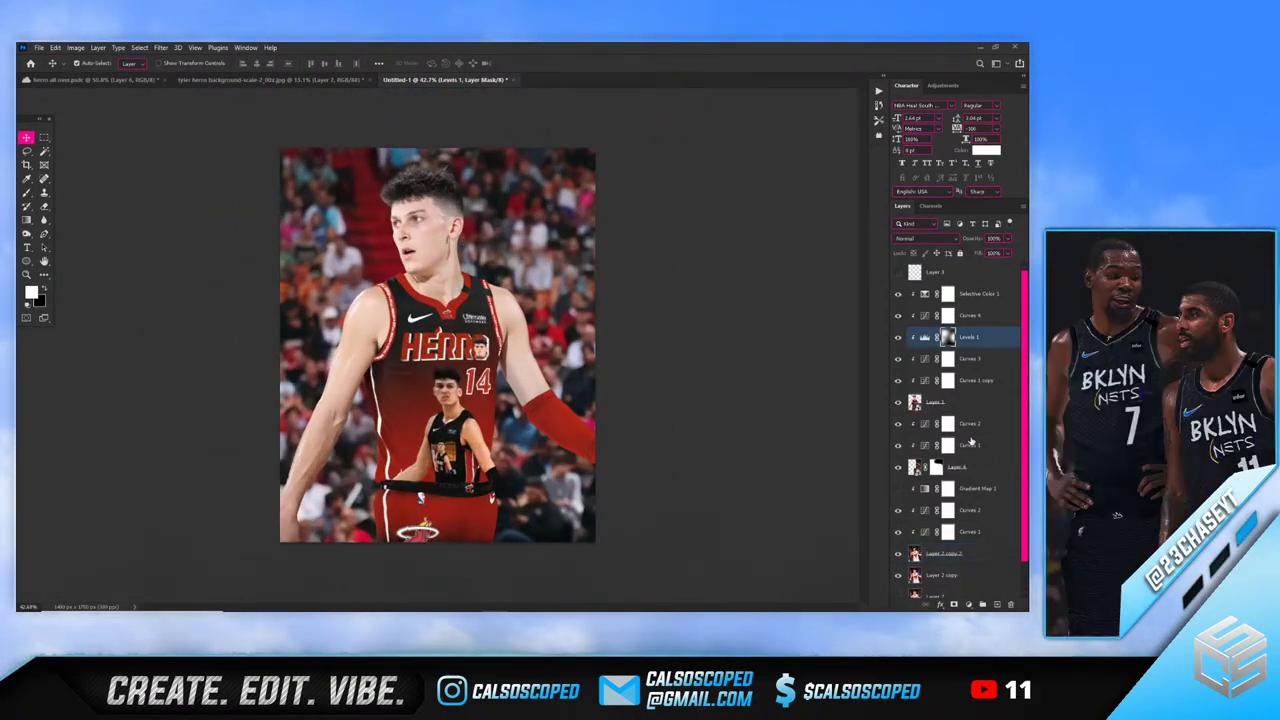
Toggle the Curves 2 adjustment clipped to Layer 4 off and on to compare its effect on the crowd strip
left_click(981, 297)
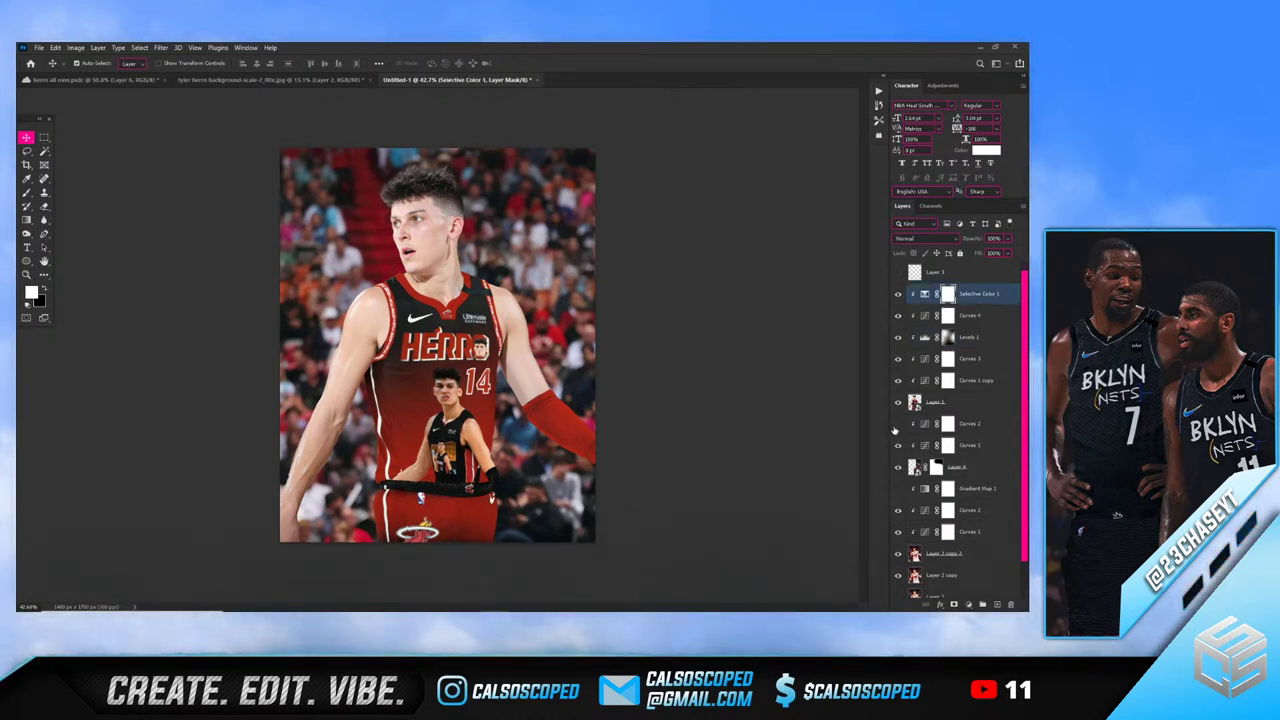
left_click(896, 426)
left_click(894, 430)
left_click(894, 430)
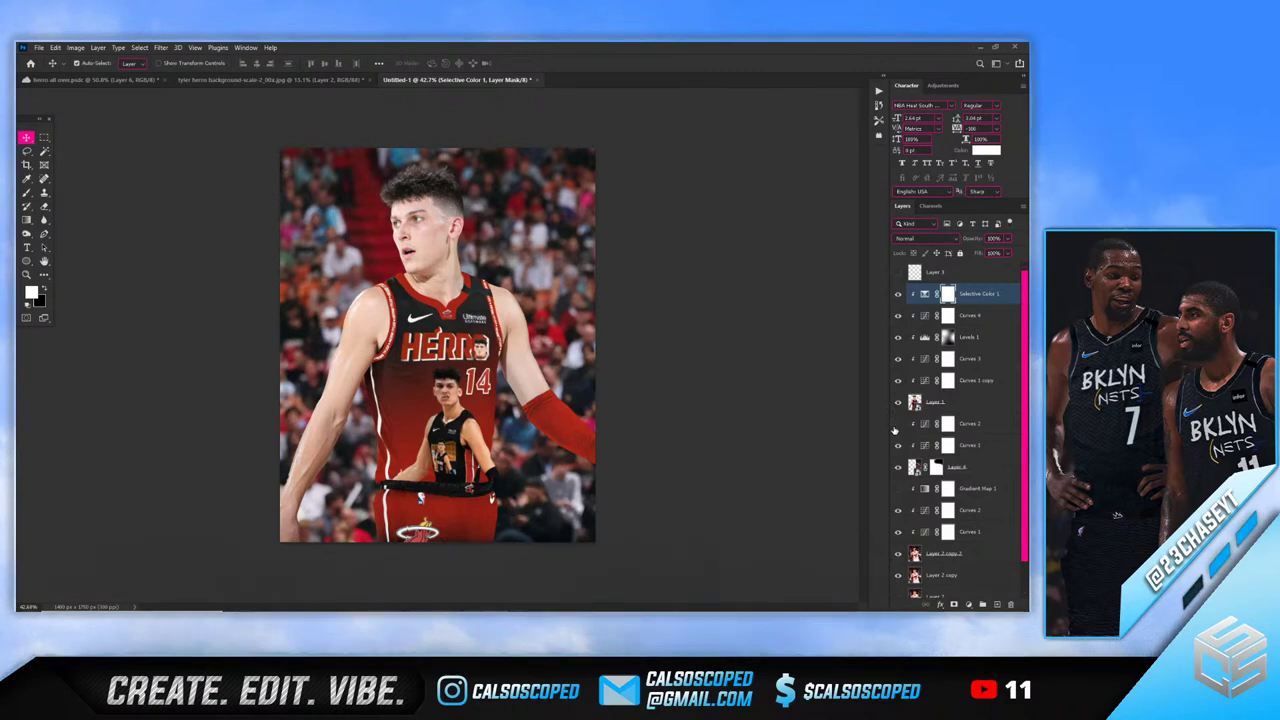
left_click(893, 429)
left_click(893, 429)
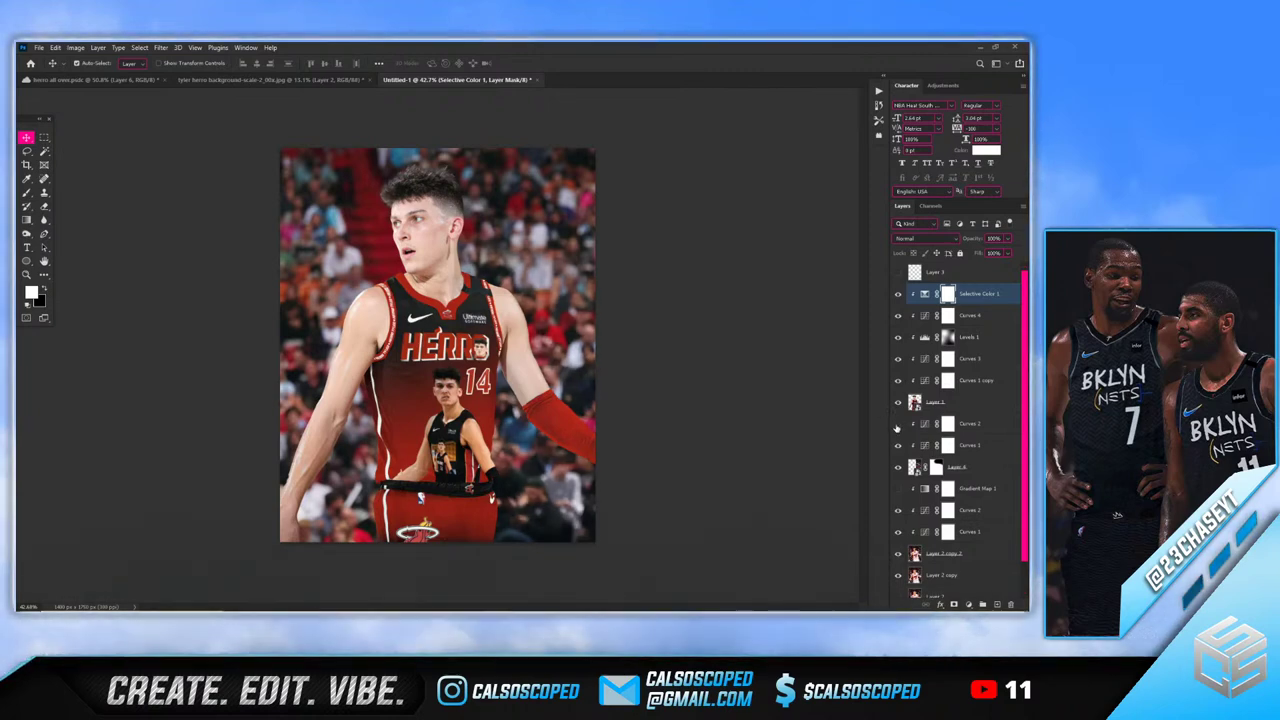
left_click(896, 428)
left_click(897, 428)
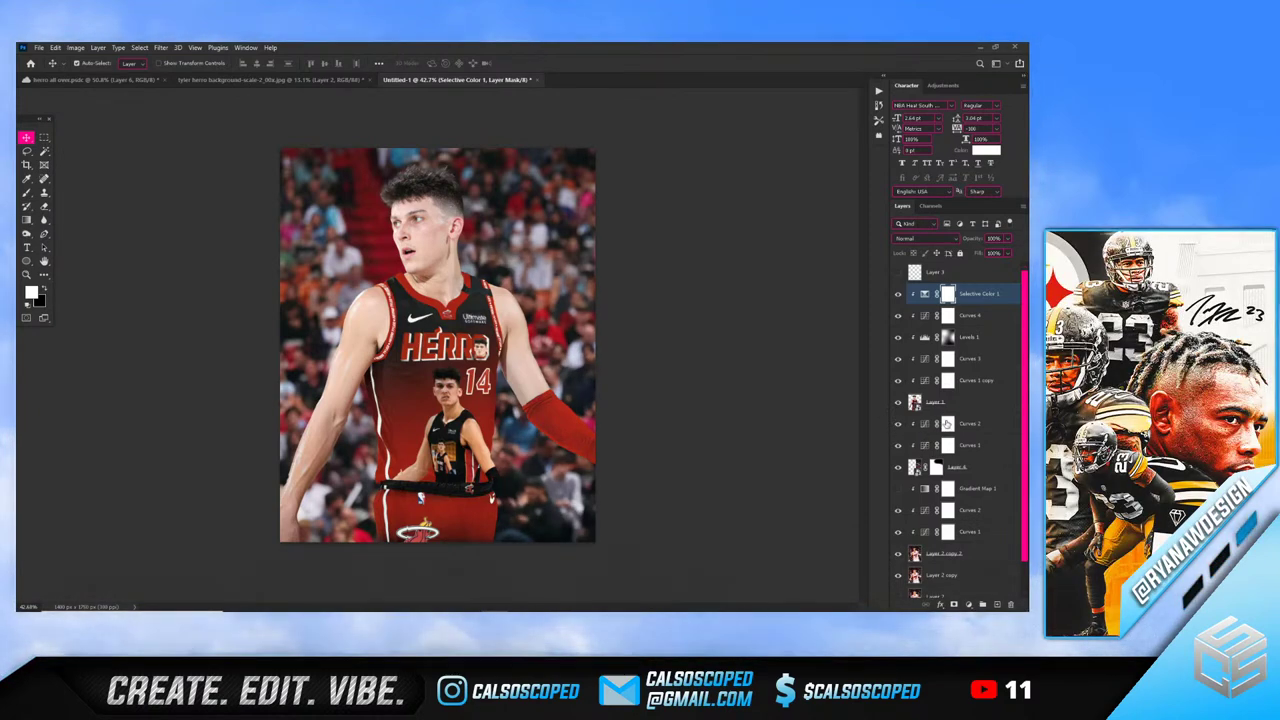
Paint black with the Brush on the mask of Layer 4's clipped Curves 2 over the crowd in the poster's lower-right corner
left_click(946, 424)
key("b")
key("x")
left_click_drag(592, 488, 565, 522)
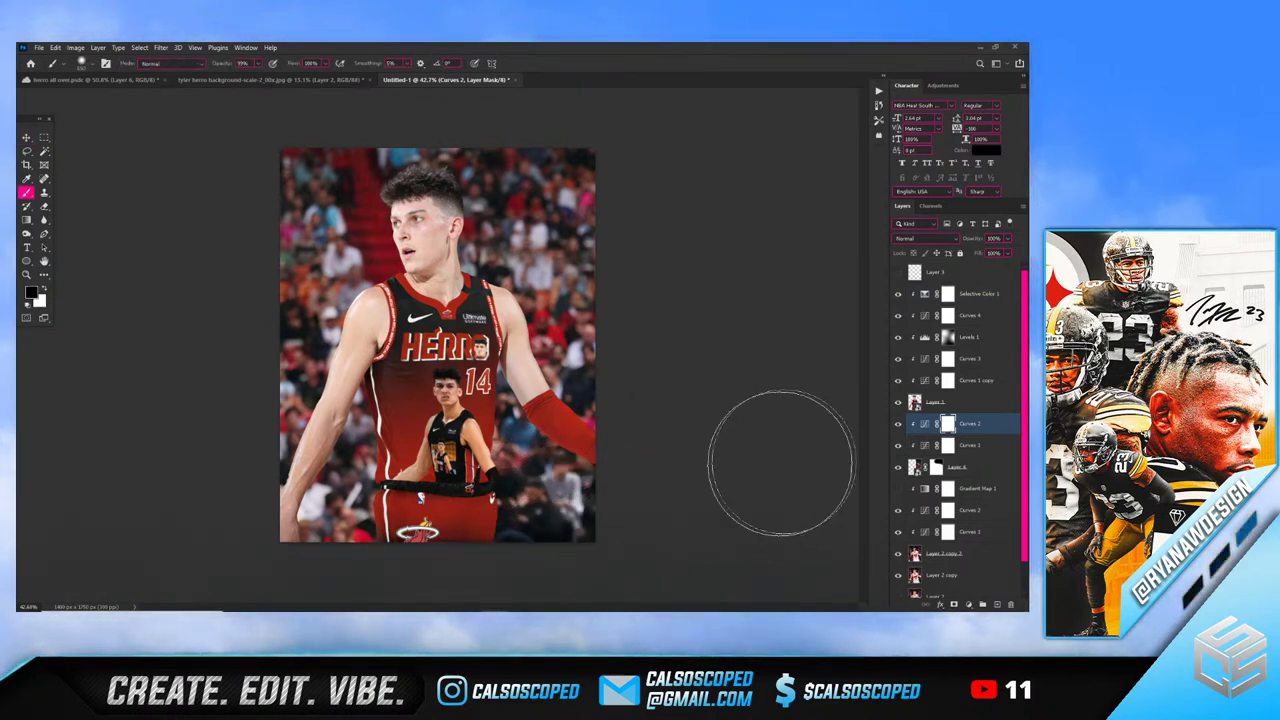
key("v")
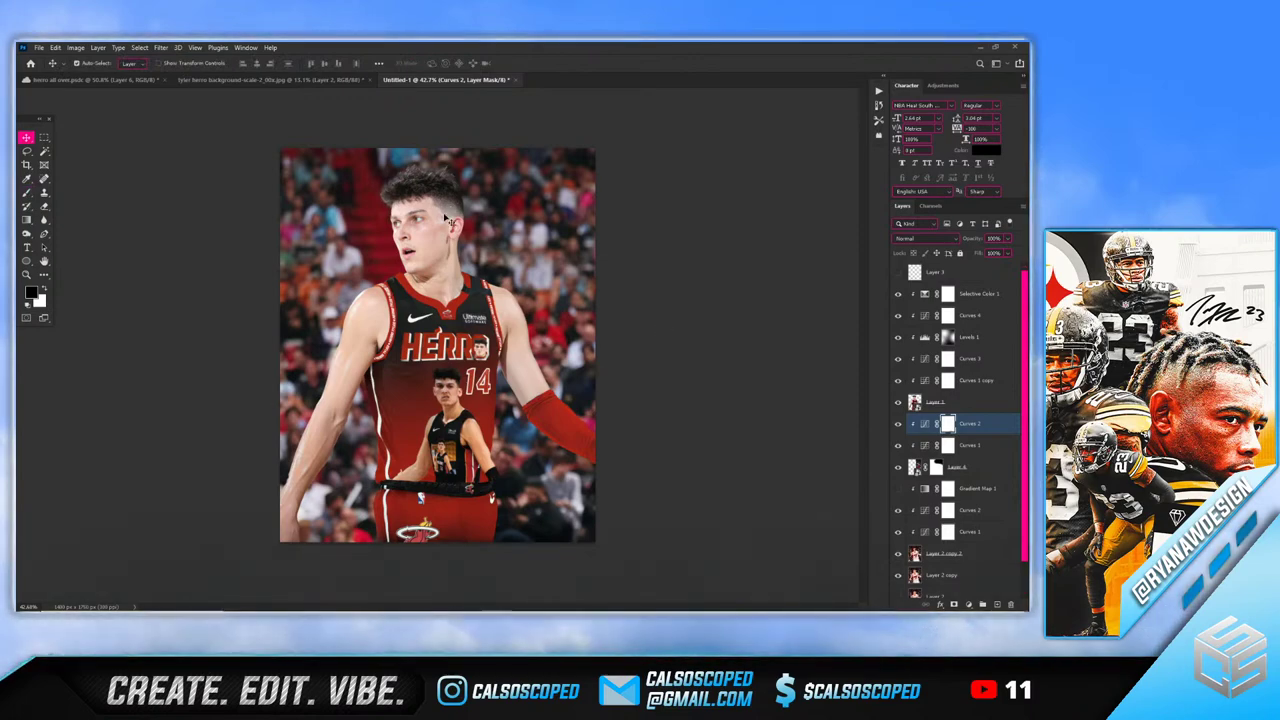
Try to clone sampled crowd on Layer 2 copy 2 over the red stands beside the foreground player's face
scroll(388, 234, "up", 12)
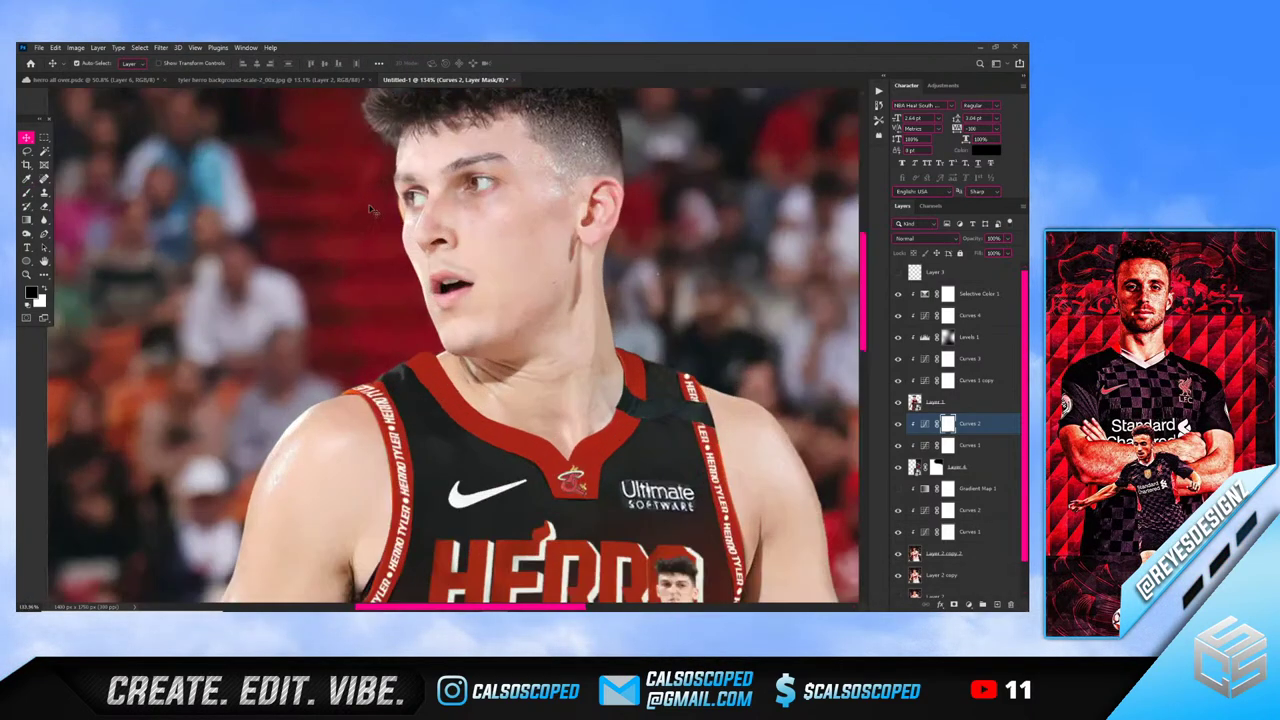
mouse_move(351, 212)
left_mouse_down()
mouse_move(378, 204)
mouse_move(272, 212)
left_mouse_up()
key("s")
left_click(320, 205, "alt")
left_click_drag(389, 206, 420, 208)
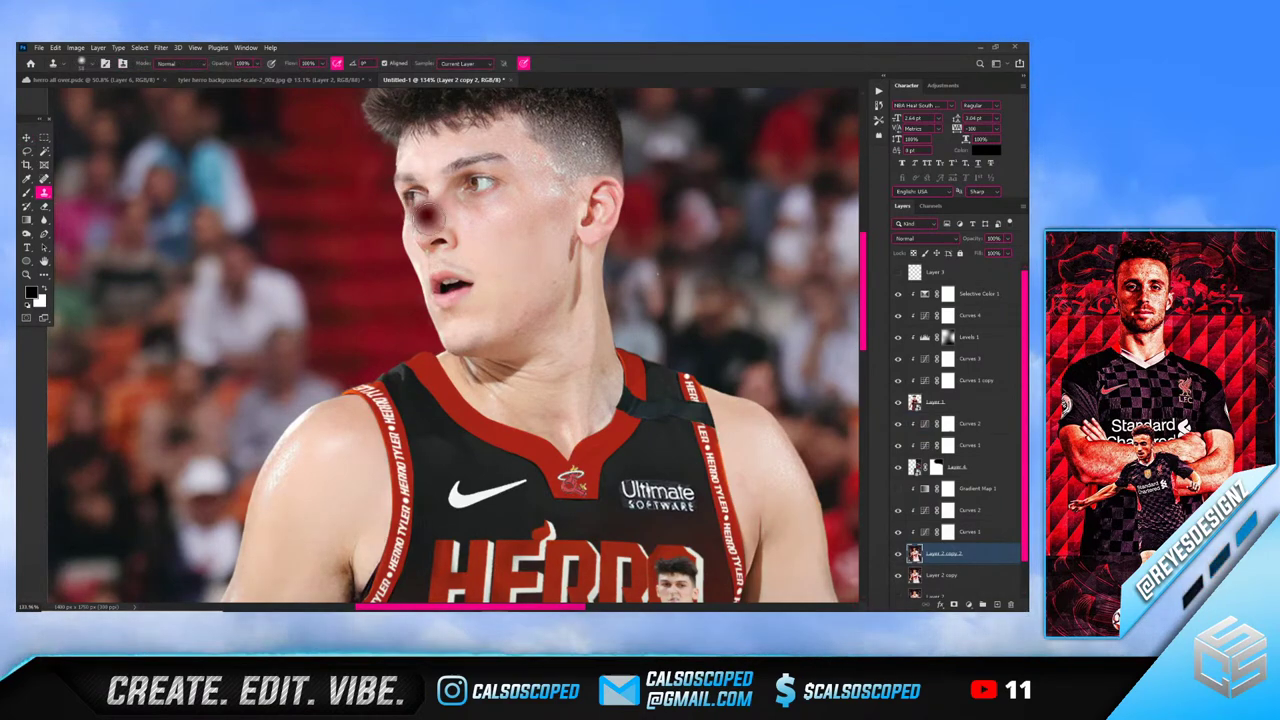
key("ctrl+z")
Examine the whole poster and the foreground player's torso and sleeved arm against the retouched crowd
scroll(385, 246, "down", 4)
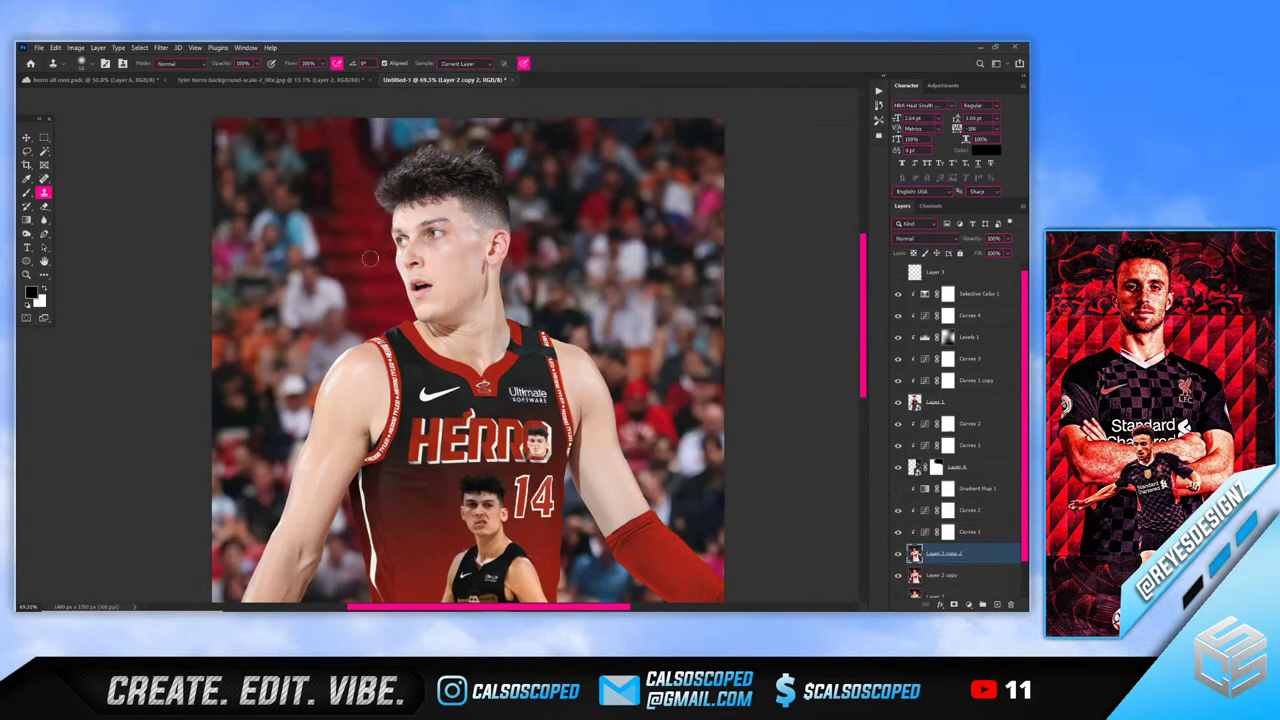
scroll(370, 253, "down", 4)
key("v")
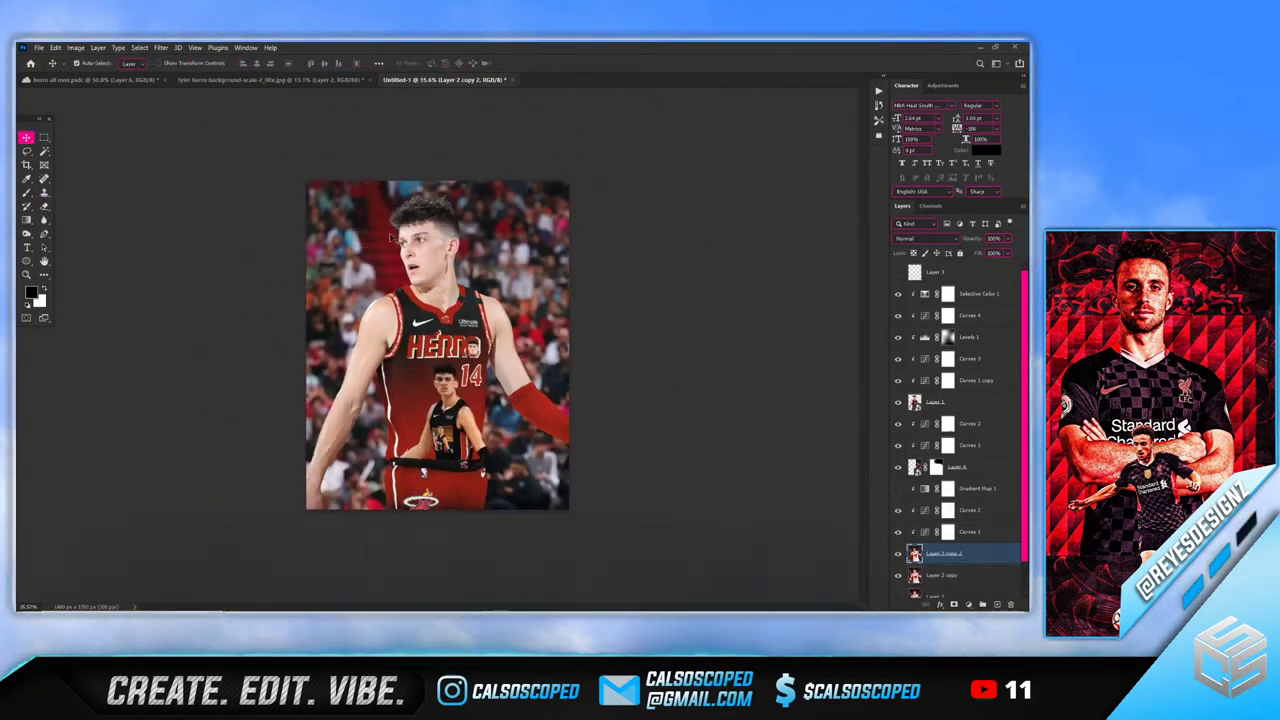
left_click(432, 242)
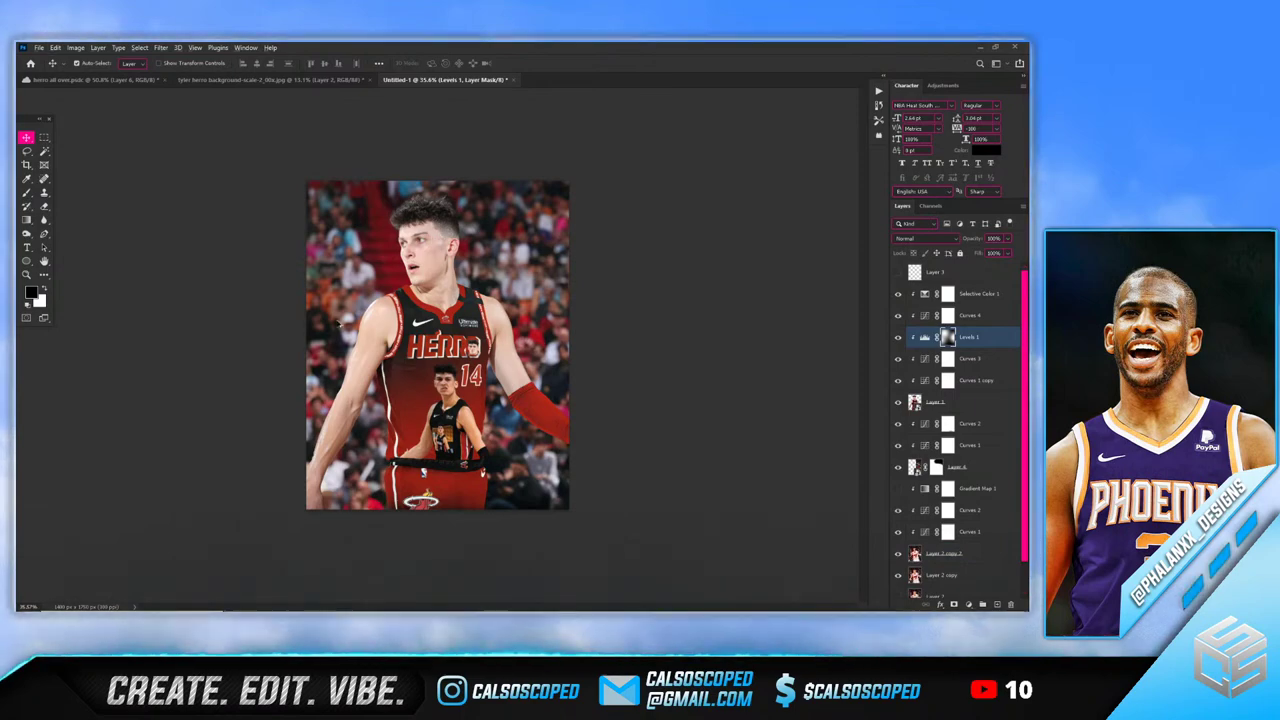
scroll(436, 245, "up", 3)
scroll(638, 422, "up", 3)
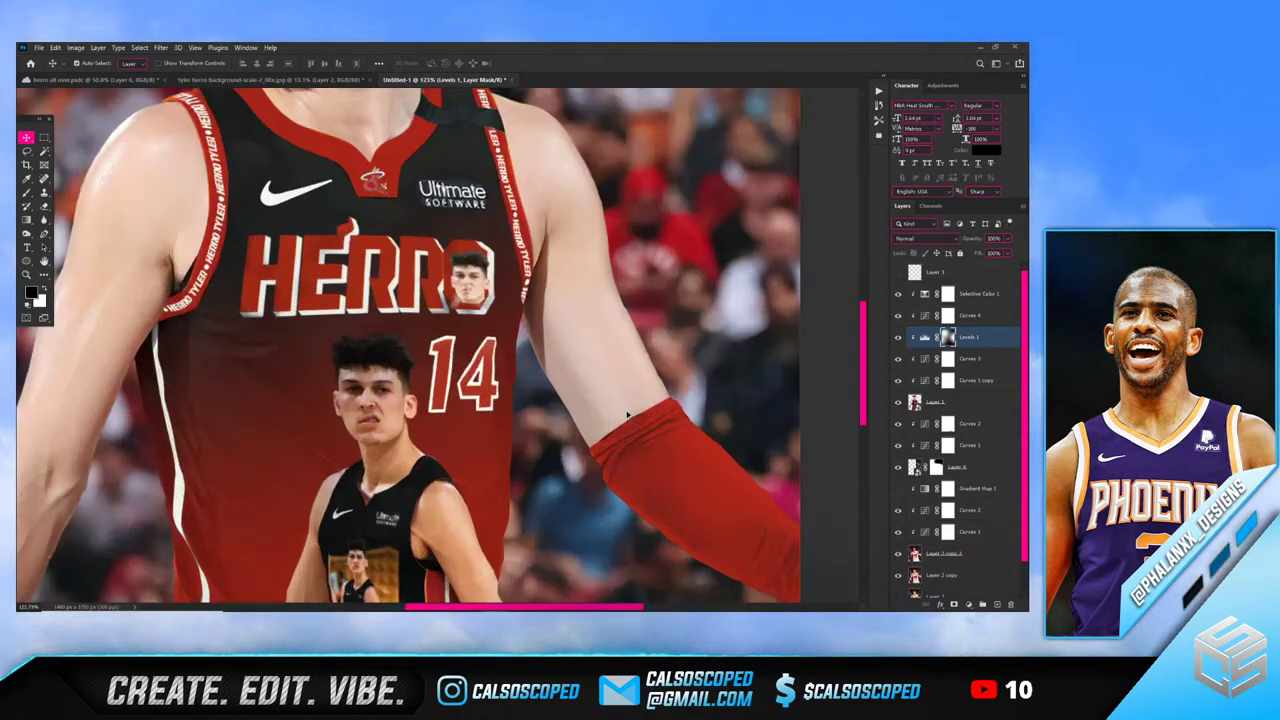
scroll(609, 414, "down", 4)
scroll(540, 386, "down", 1)
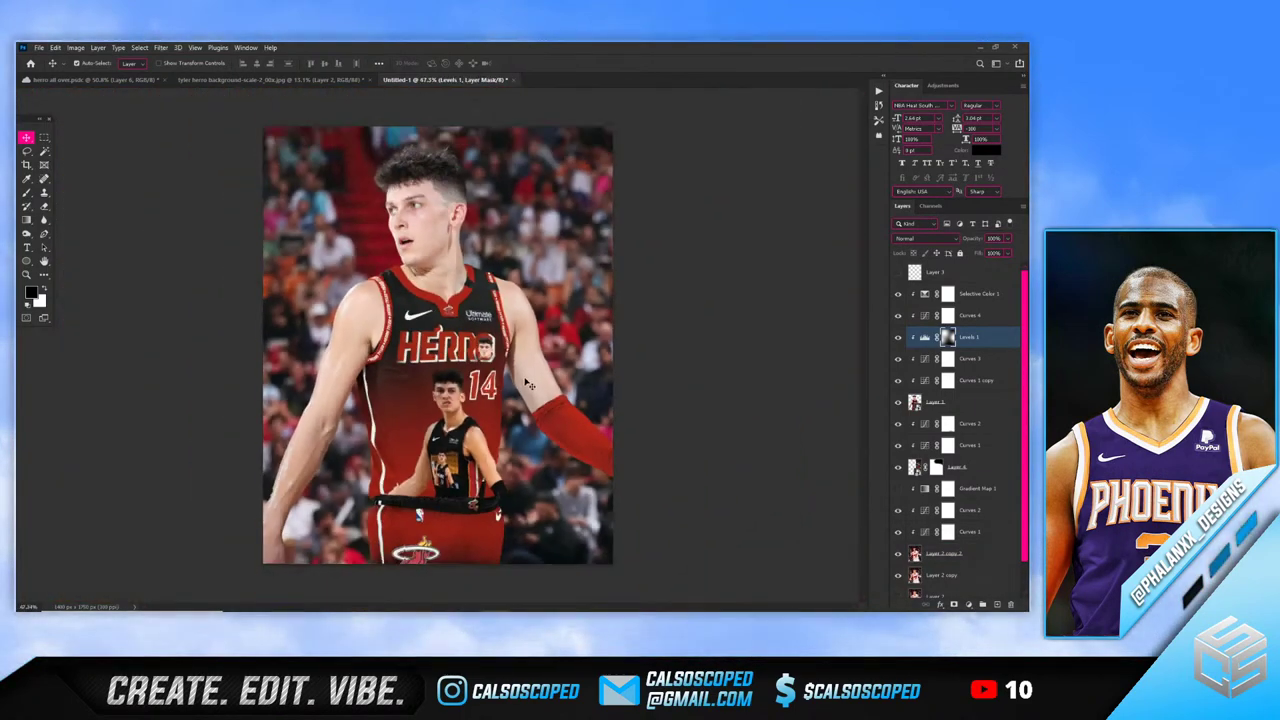
Group the background layers from Layer 4's clipped Curves 2 down to Layer 2 copy, create a merged duplicate above, and hide the original group
left_click(966, 425)
scroll(953, 530, "down", 1)
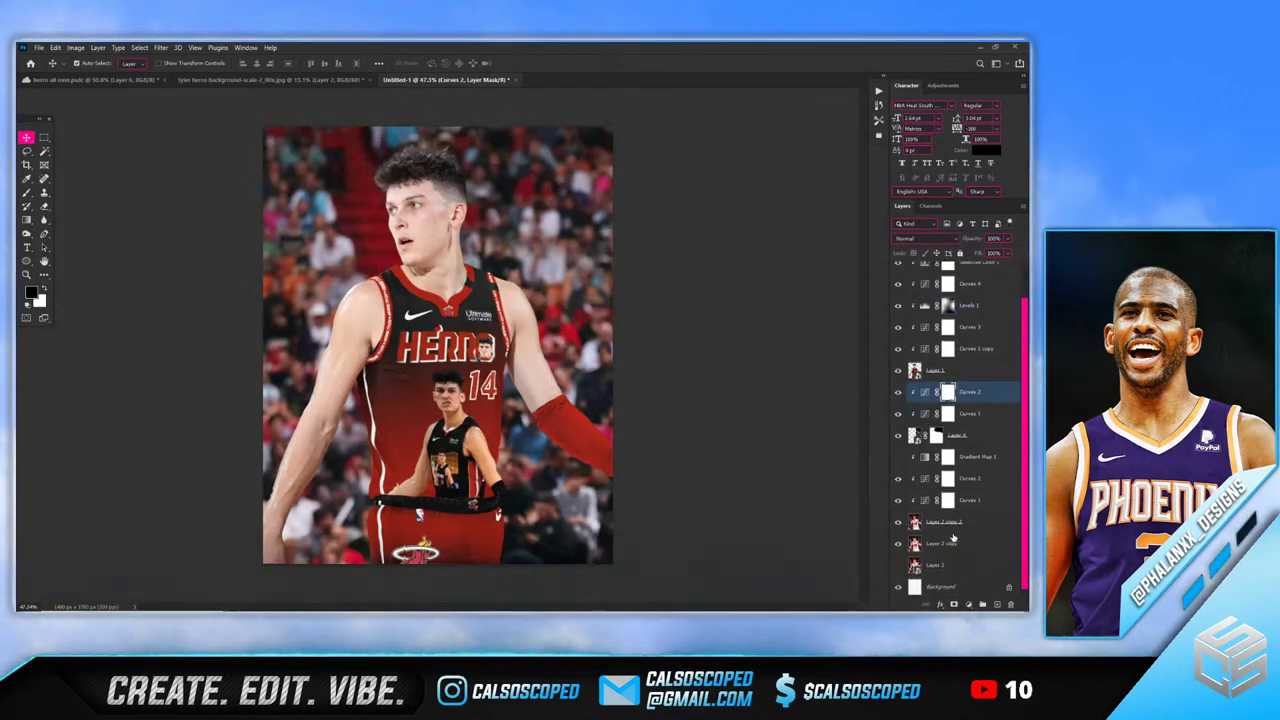
left_click(944, 543, "shift")
key("ctrl+g")
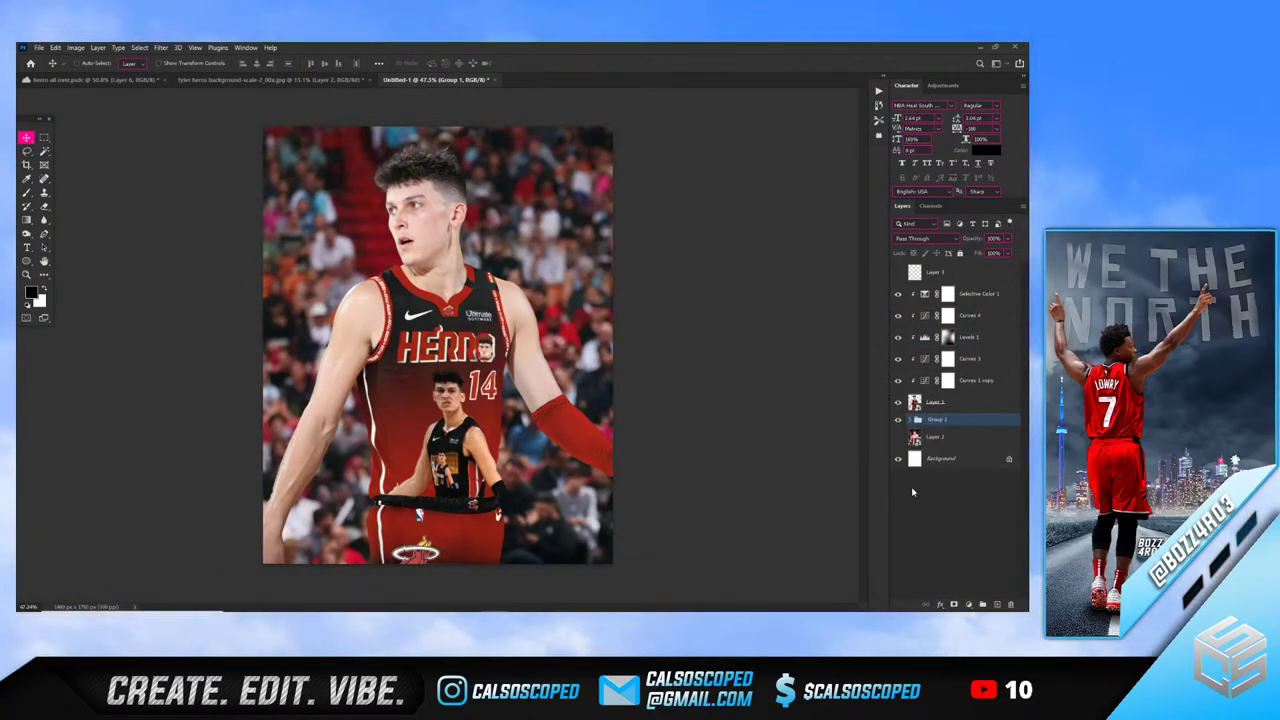
key("ctrl+e")
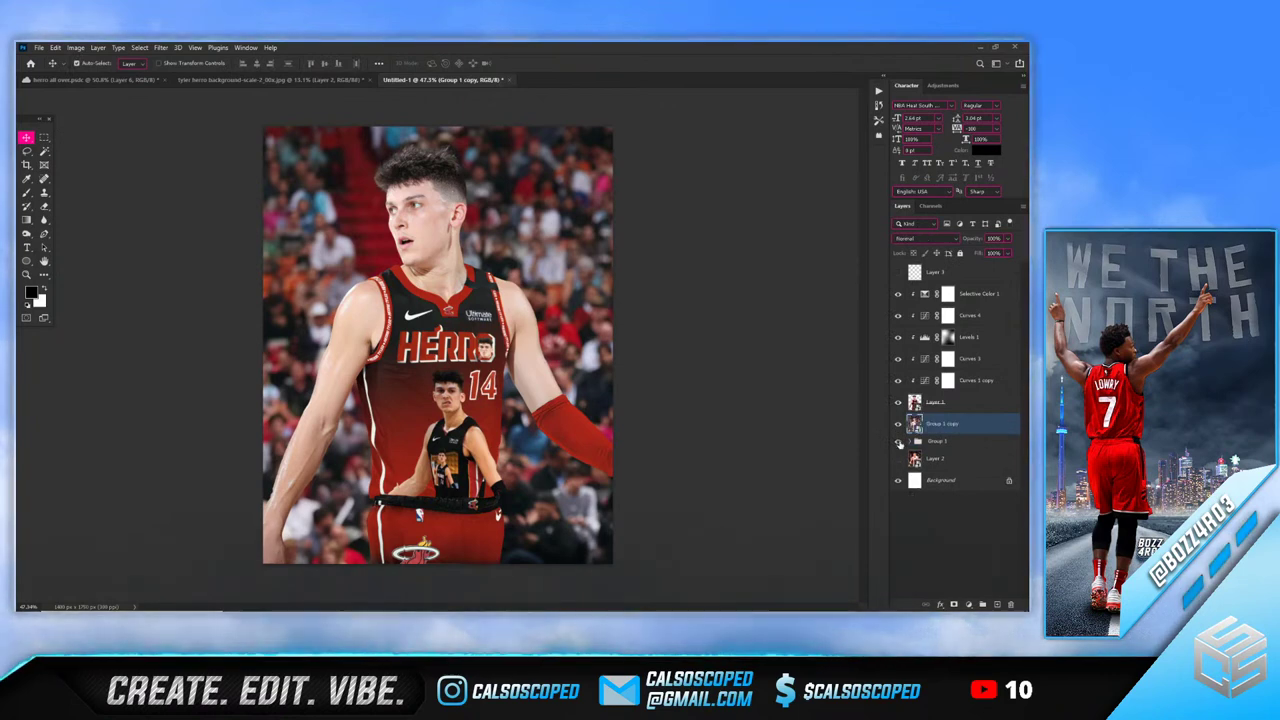
left_click(898, 425)
left_click(898, 425)
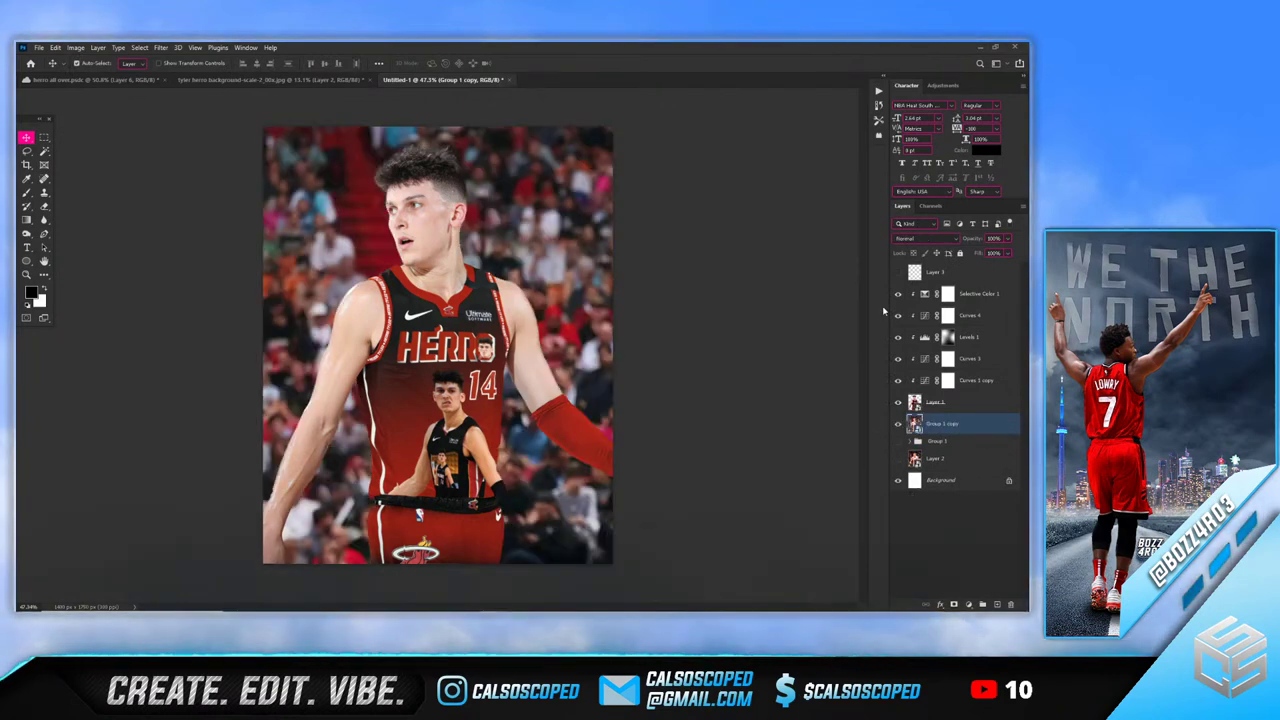
Toggle the merged background layer's visibility and try shifting it slightly behind the foreground player's head
left_click(898, 425)
left_click(898, 425)
scroll(510, 147, "up", 6)
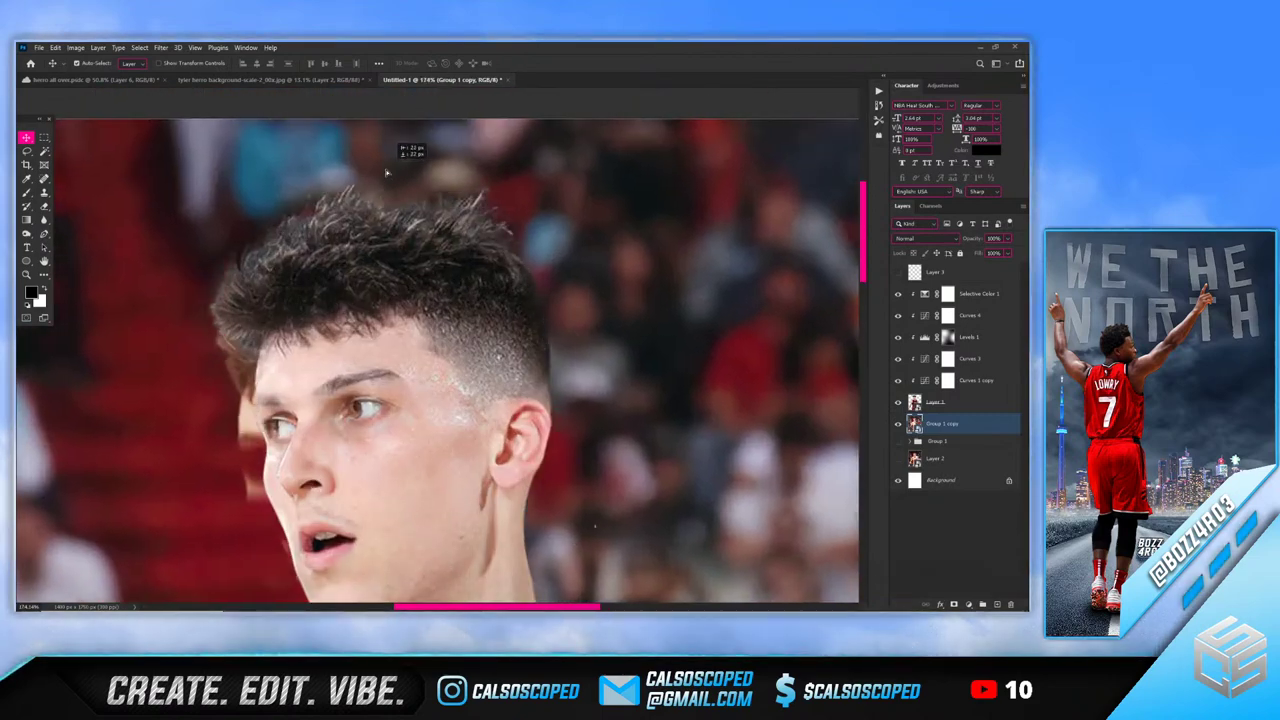
left_click_drag(386, 173, 434, 167)
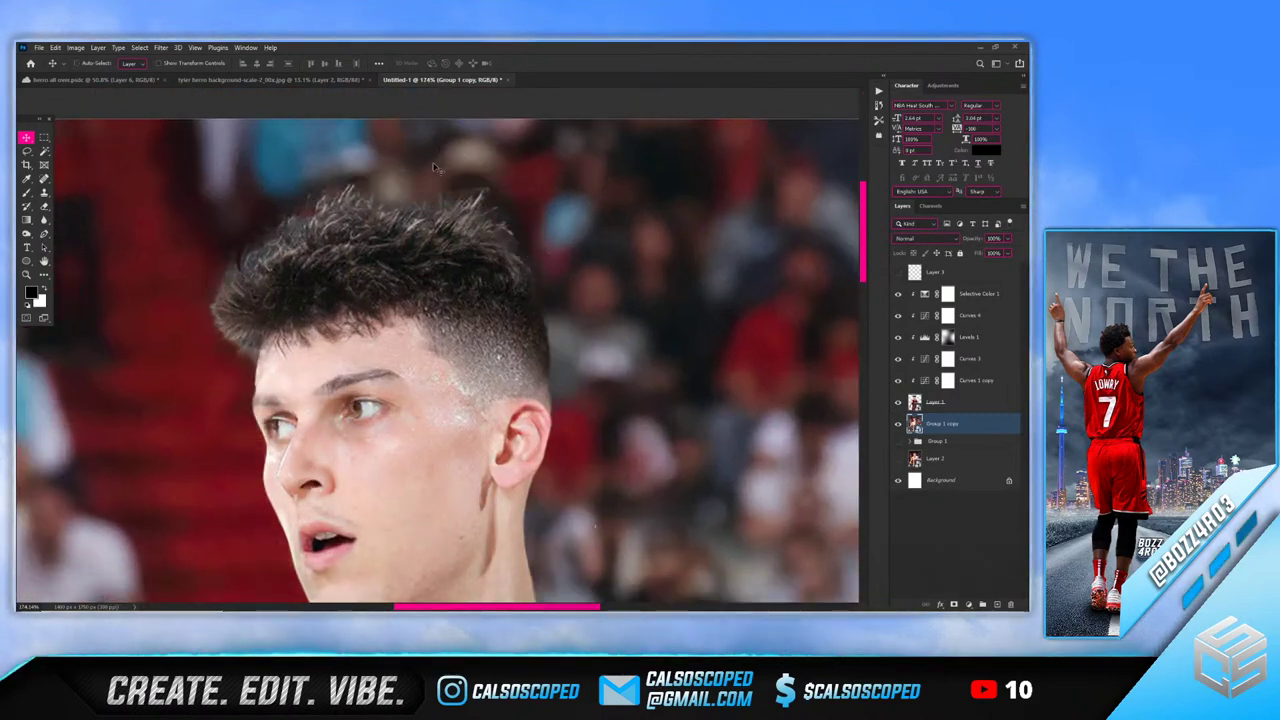
key("ctrl+0")
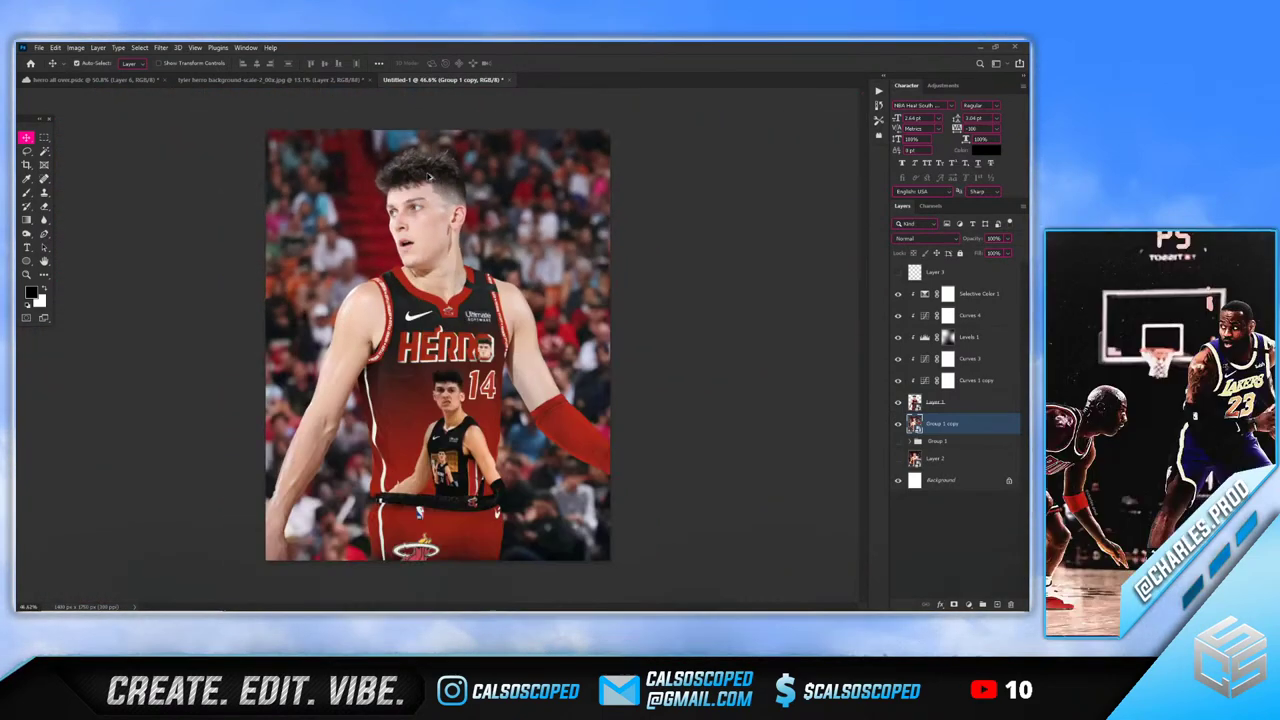
Add a Levels adjustment clipped to the foreground player above Selective Color 1 and set its RGB midtones to 0.92
left_click(958, 402)
left_click(968, 296, "shift")
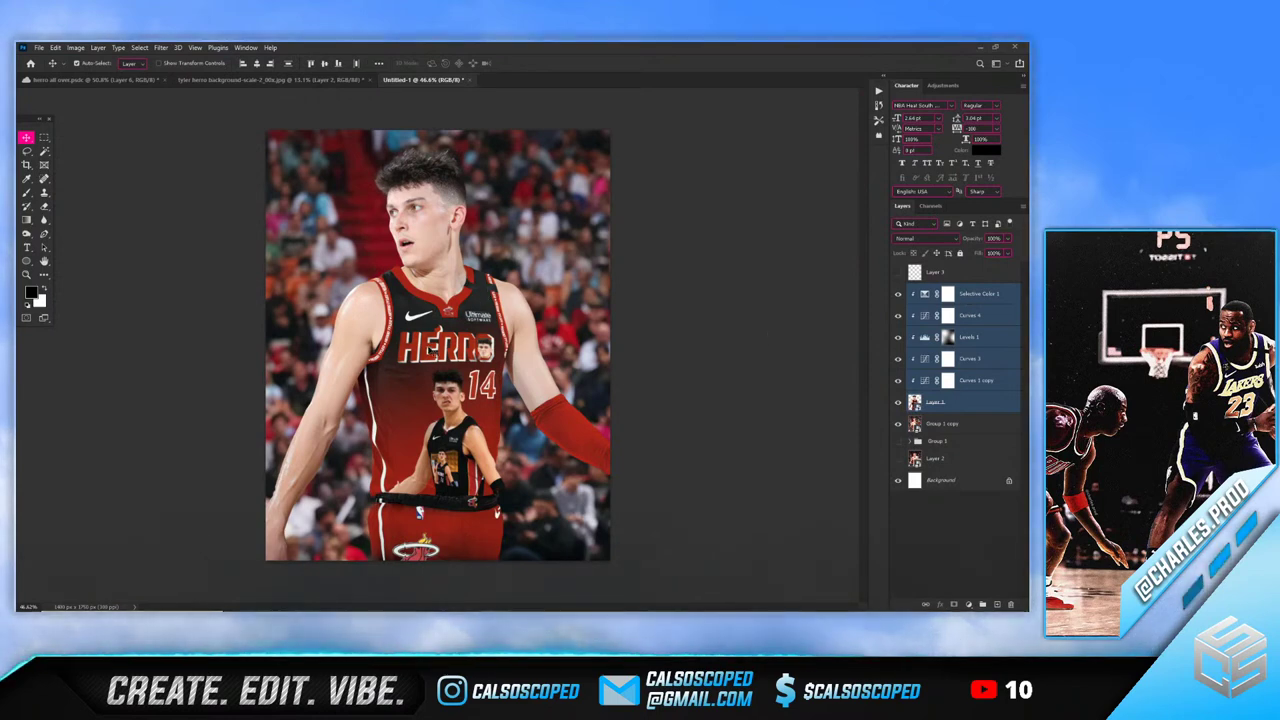
left_click(966, 300)
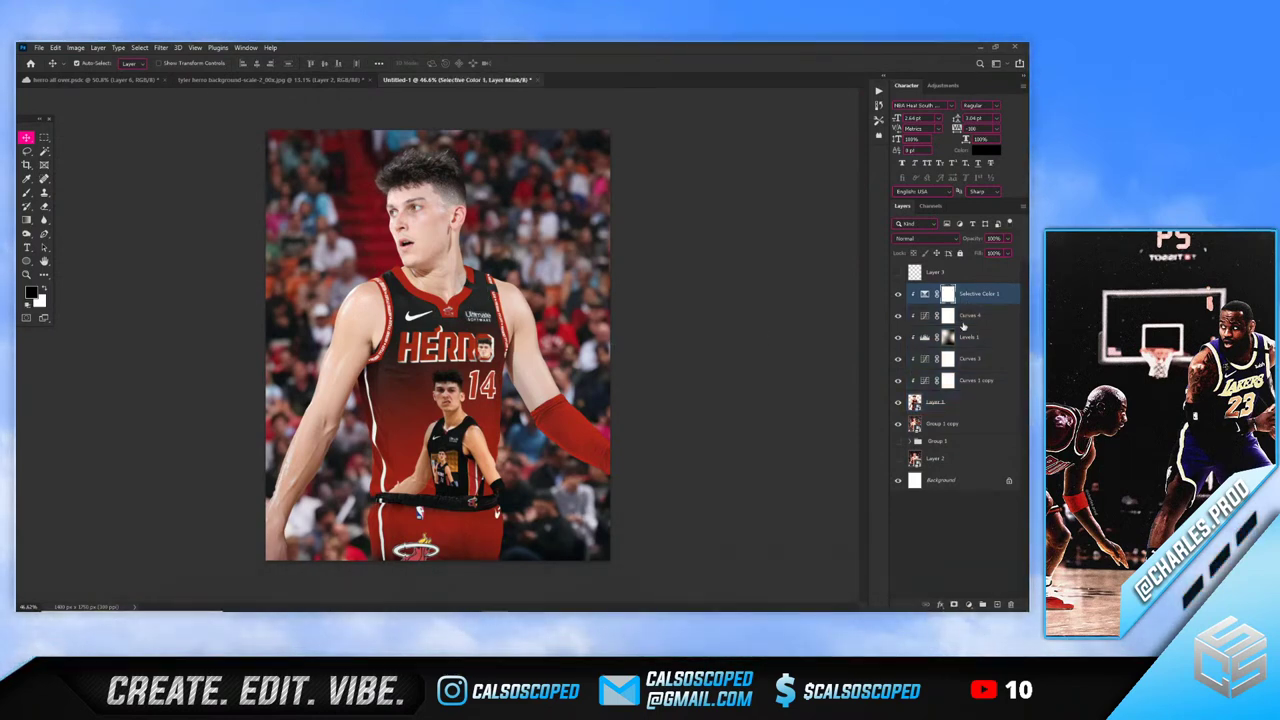
left_click(968, 604)
left_click(955, 453)
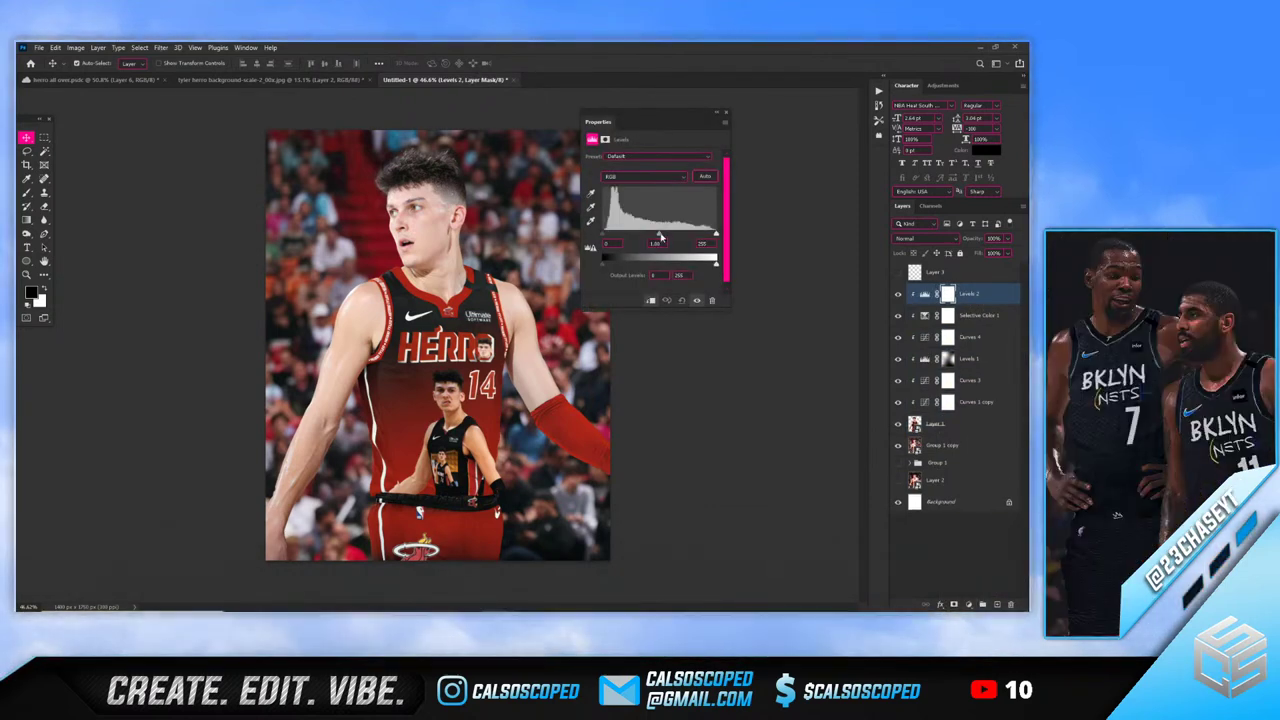
left_click_drag(658, 233, 661, 236)
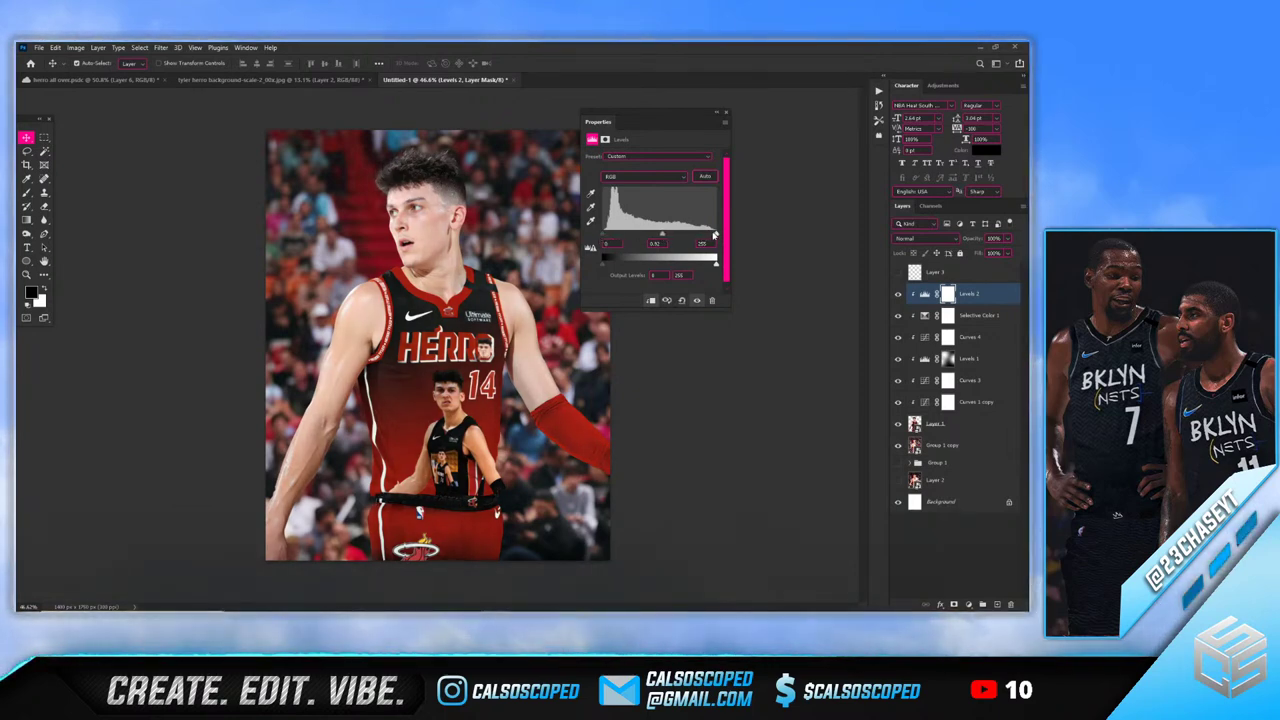
left_click_drag(716, 236, 717, 237)
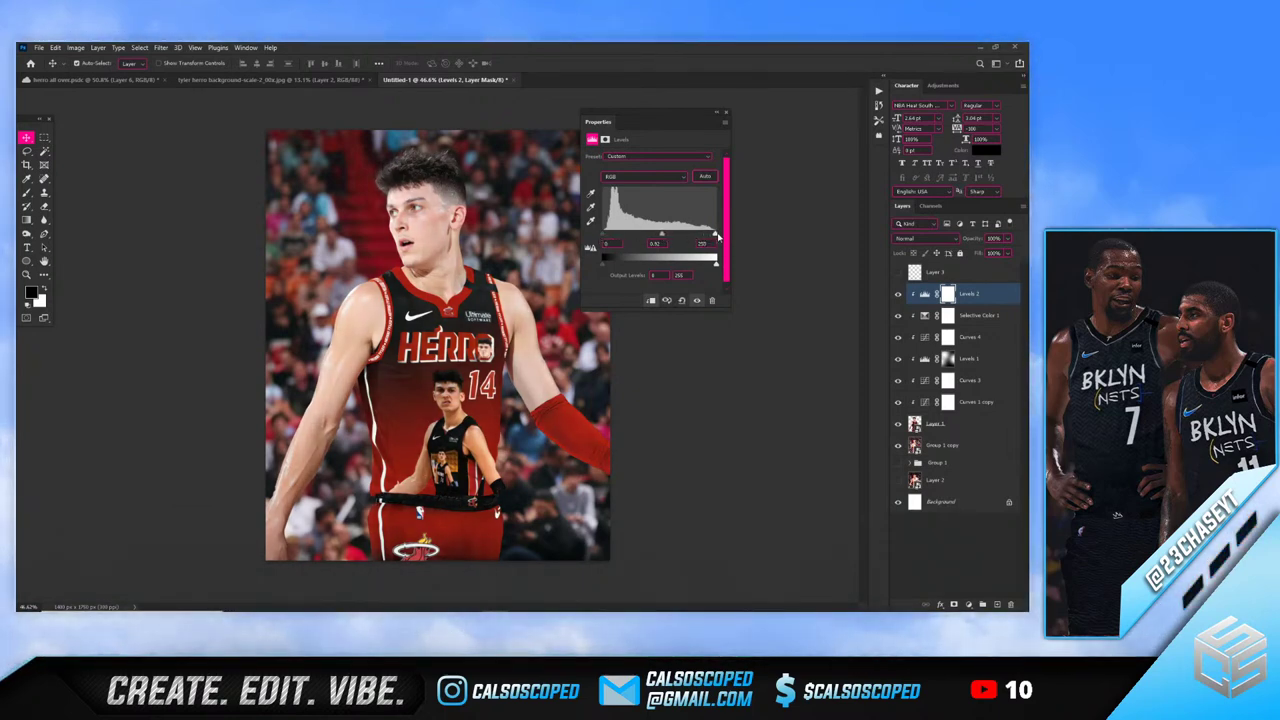
Set the Red channel's midtones to 1.07 in the foreground player's new Levels adjustment
left_click(645, 176)
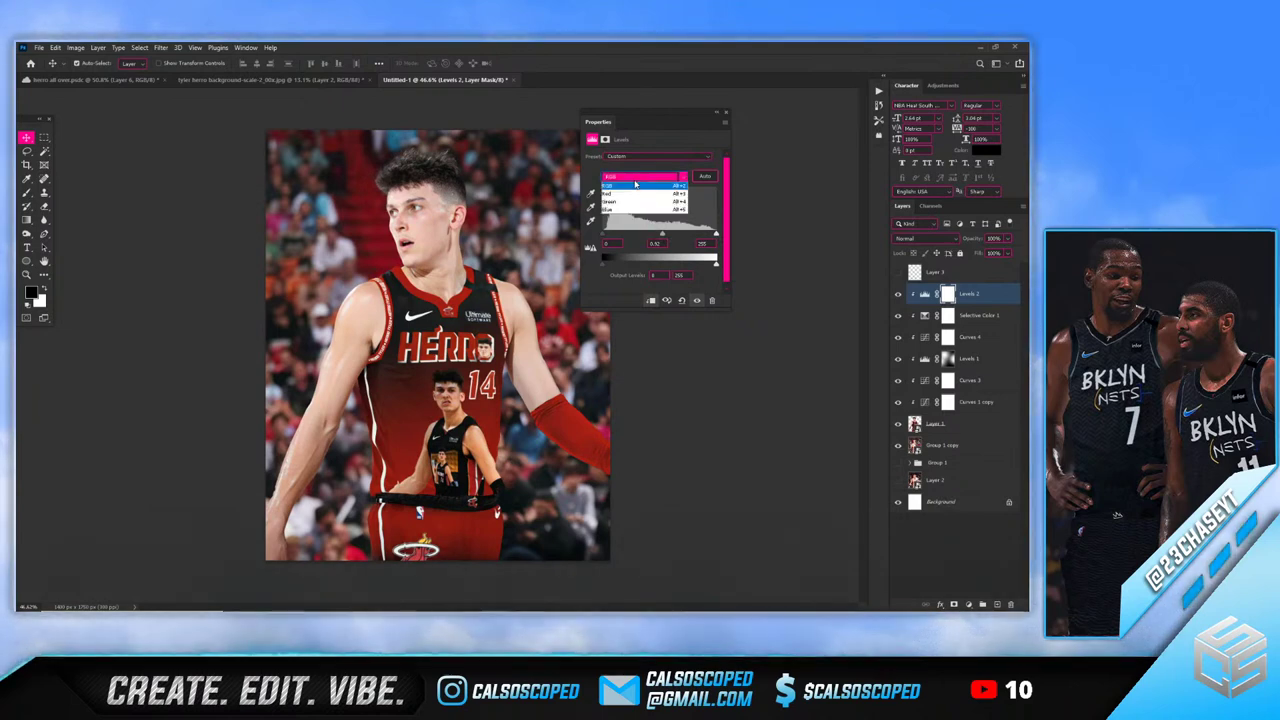
left_click(628, 188)
left_click_drag(655, 236, 610, 242)
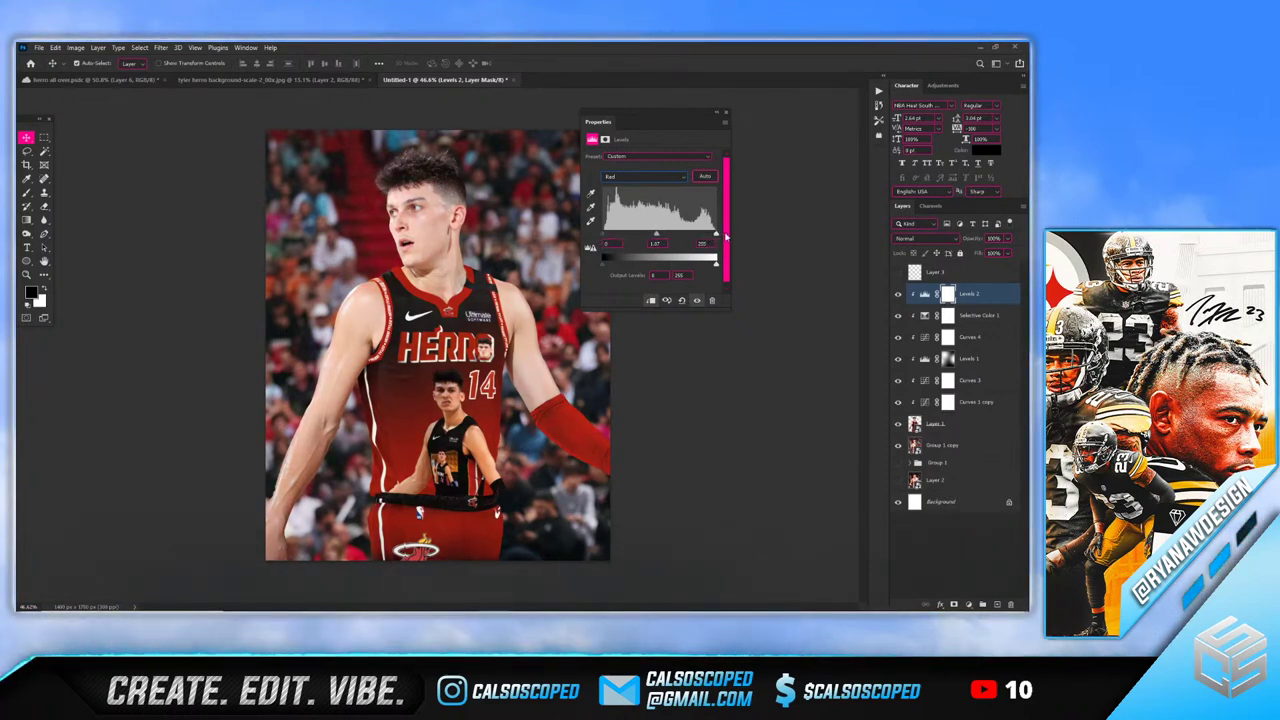
left_click(641, 179)
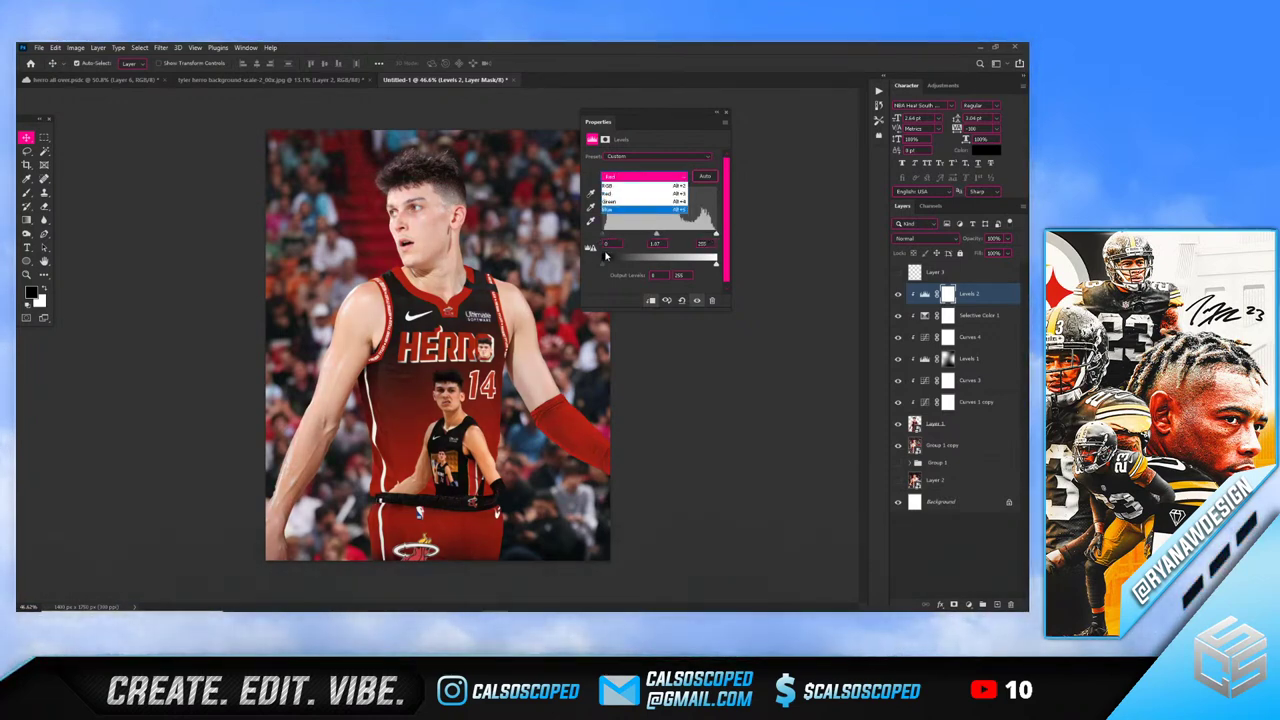
left_click(605, 268)
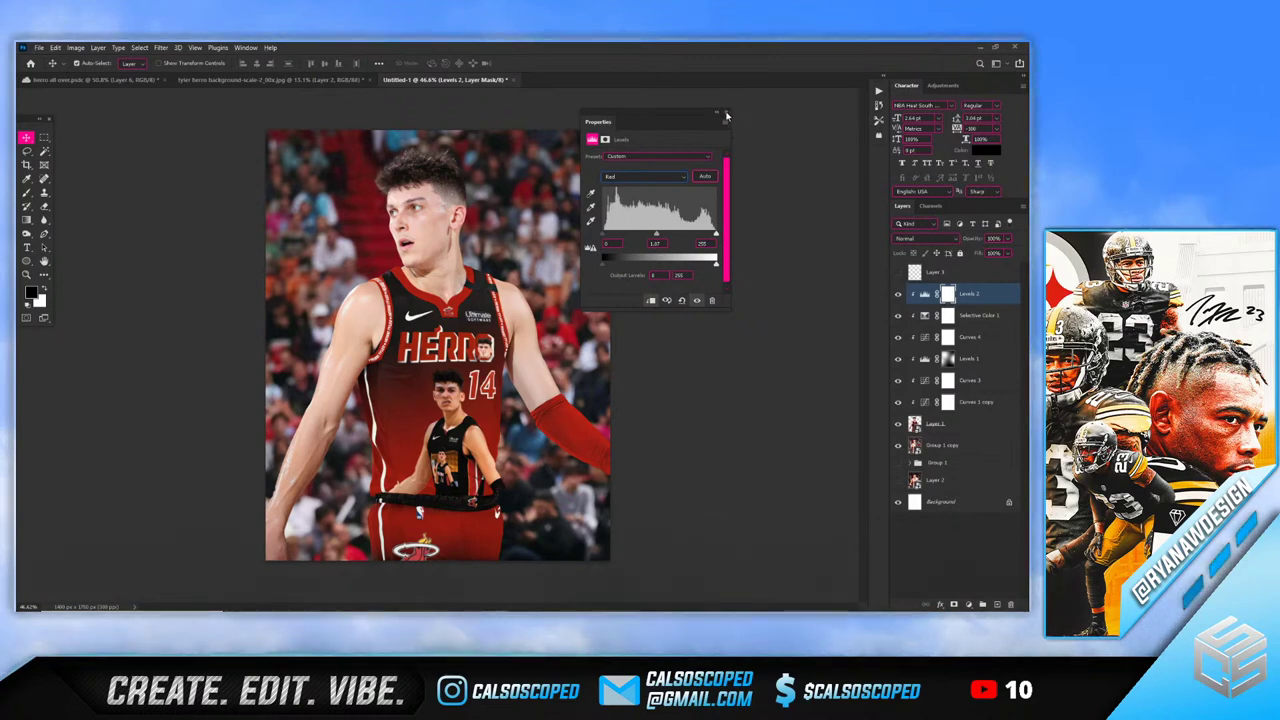
left_click(727, 116)
Group the foreground player layer with all its clipped adjustments and create a merged duplicate above the group
left_click(957, 424, "shift")
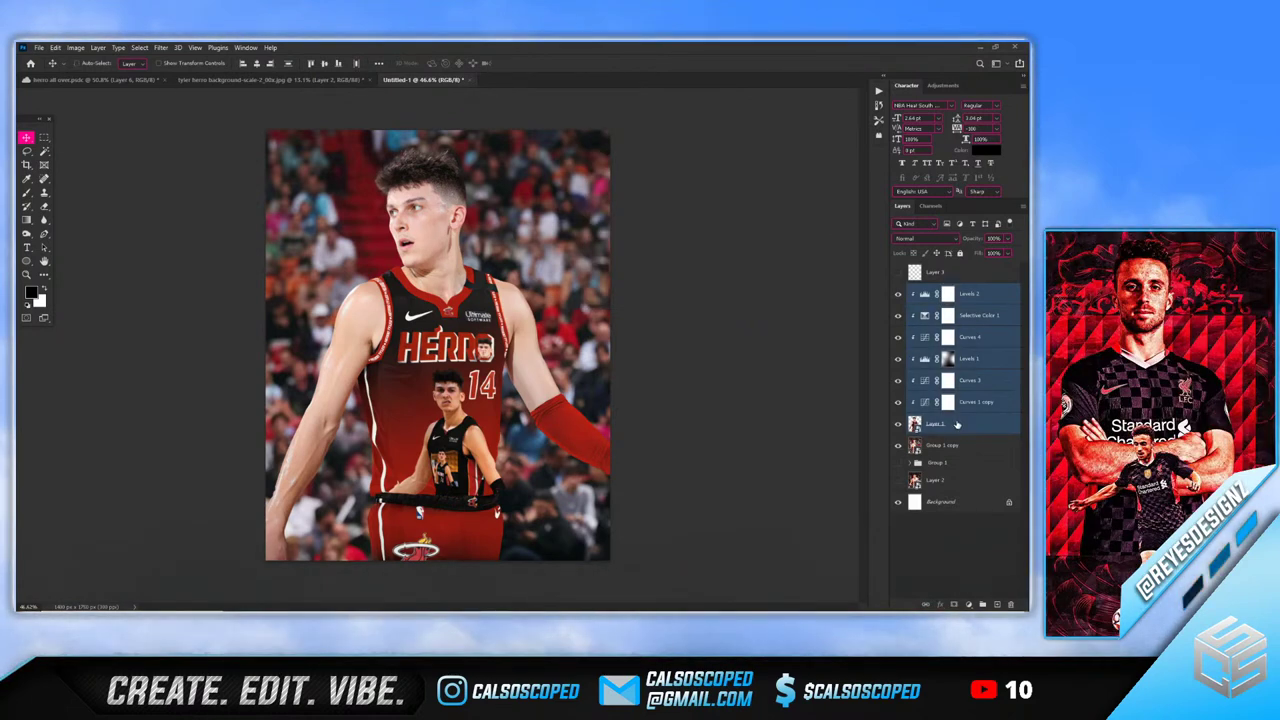
key("ctrl+g")
key("ctrl+j")
key("ctrl+e")
key("F6")
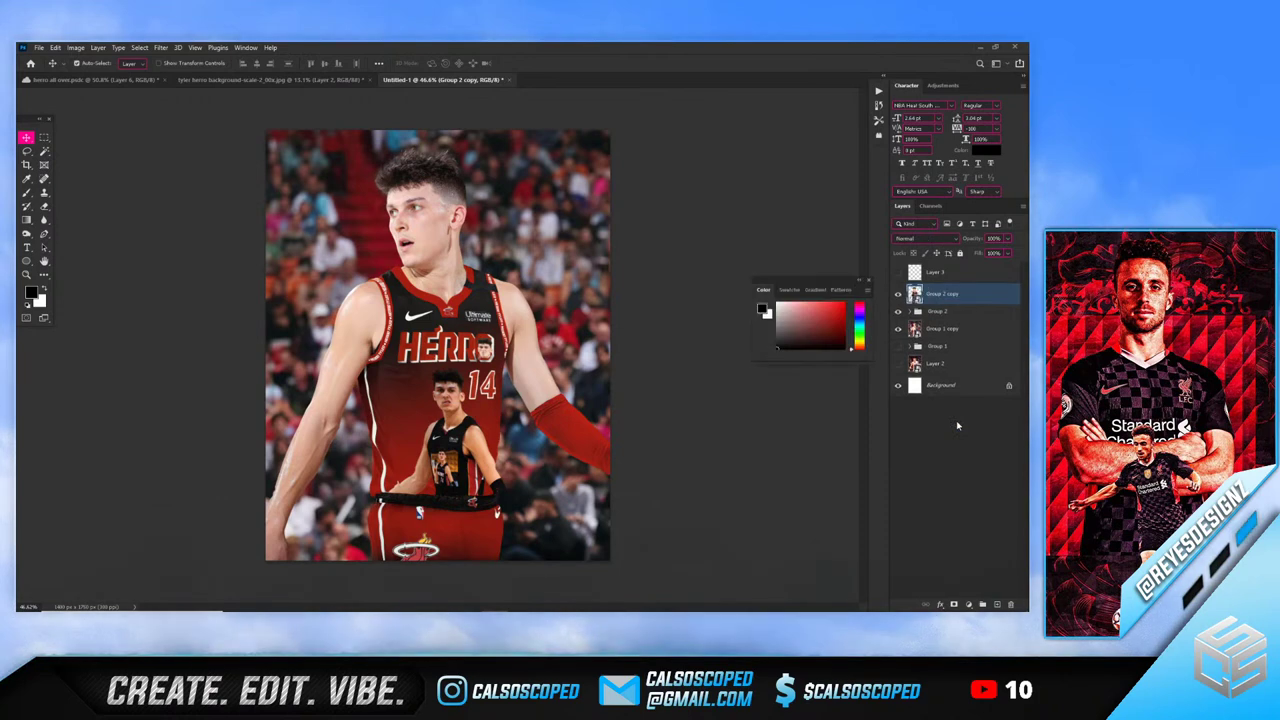
key("F6")
Examine the merged player's jersey, arm and sleeve edges up close and against the full poster
key("ctrl+0")
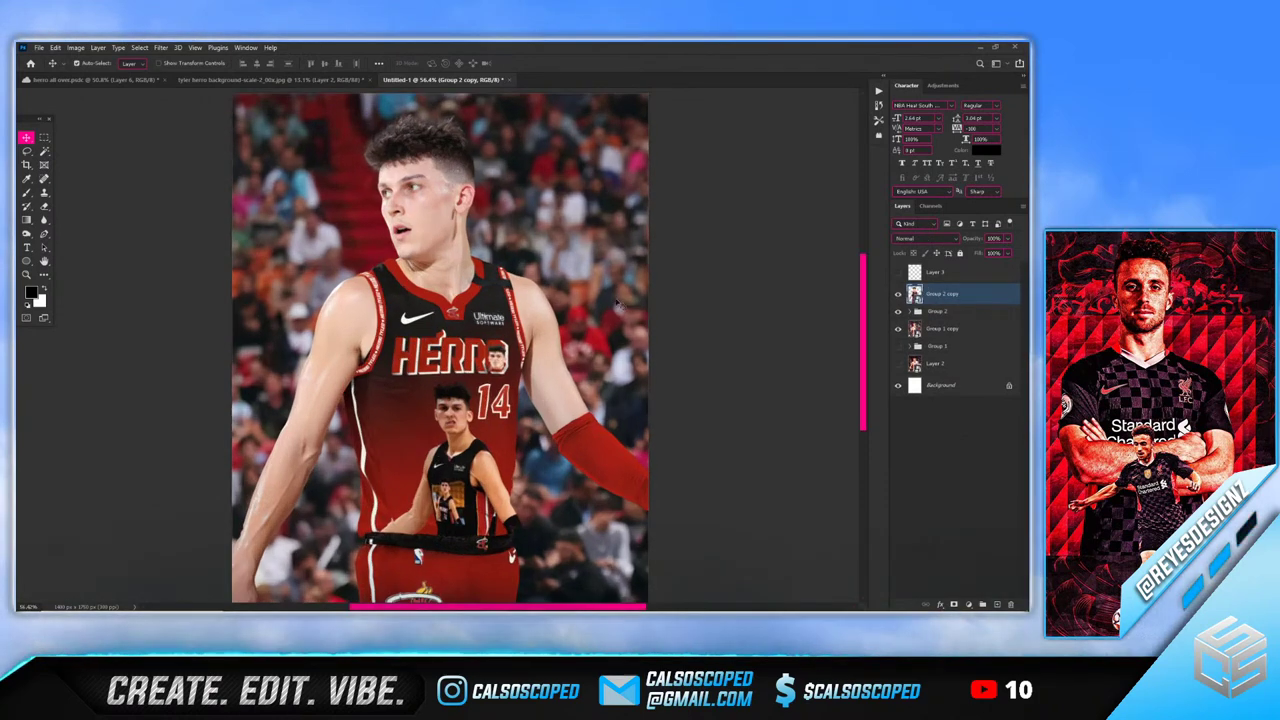
scroll(405, 345, "down", 3)
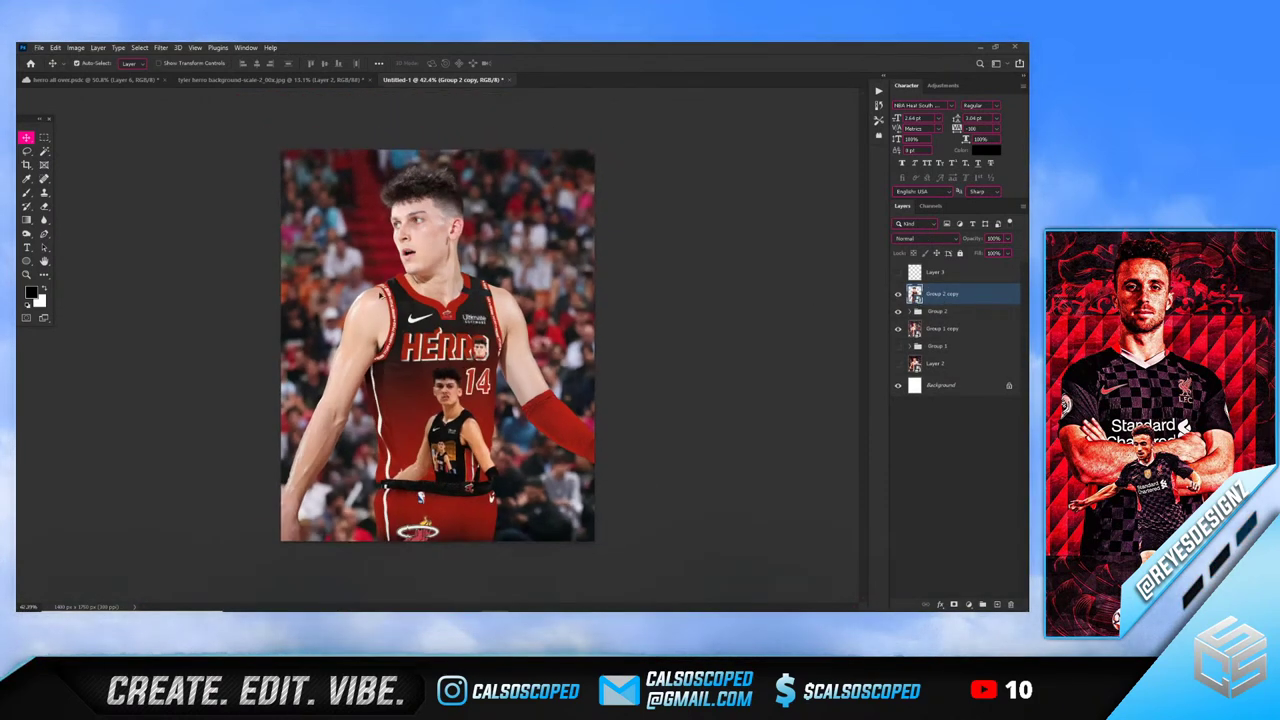
scroll(558, 425, "up", 12)
scroll(580, 385, "down", 2)
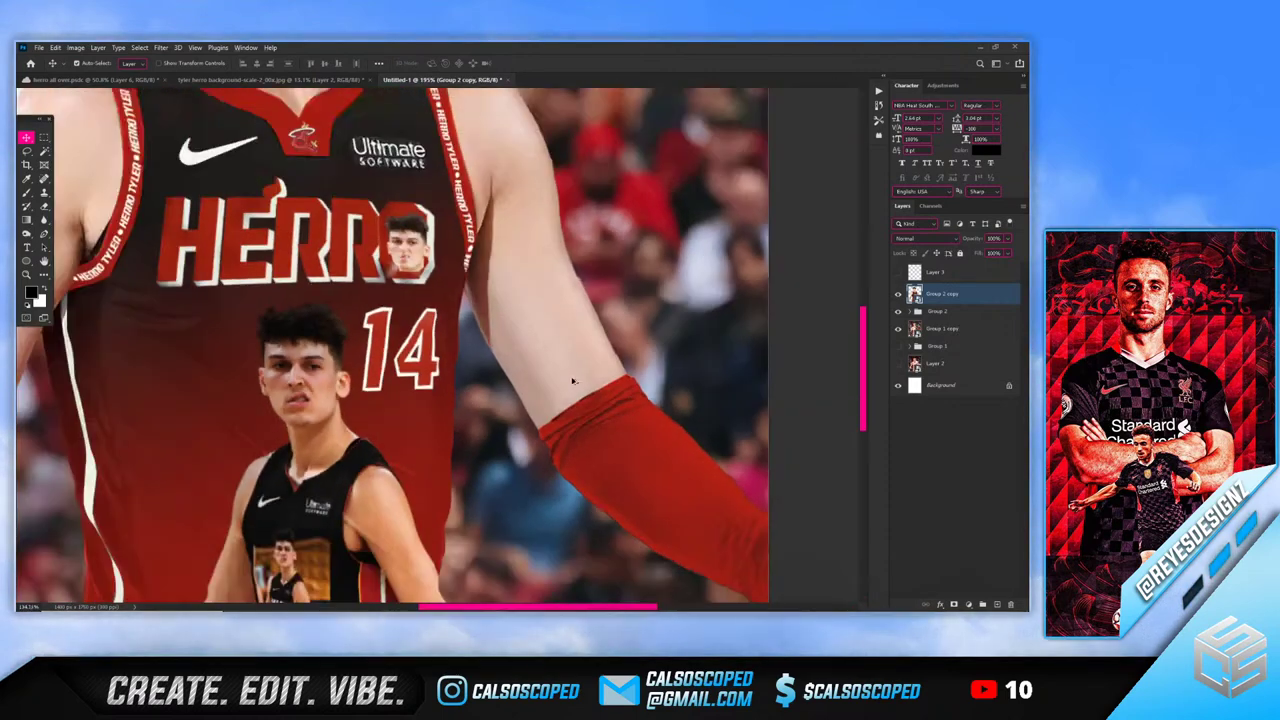
scroll(543, 280, "up", 3)
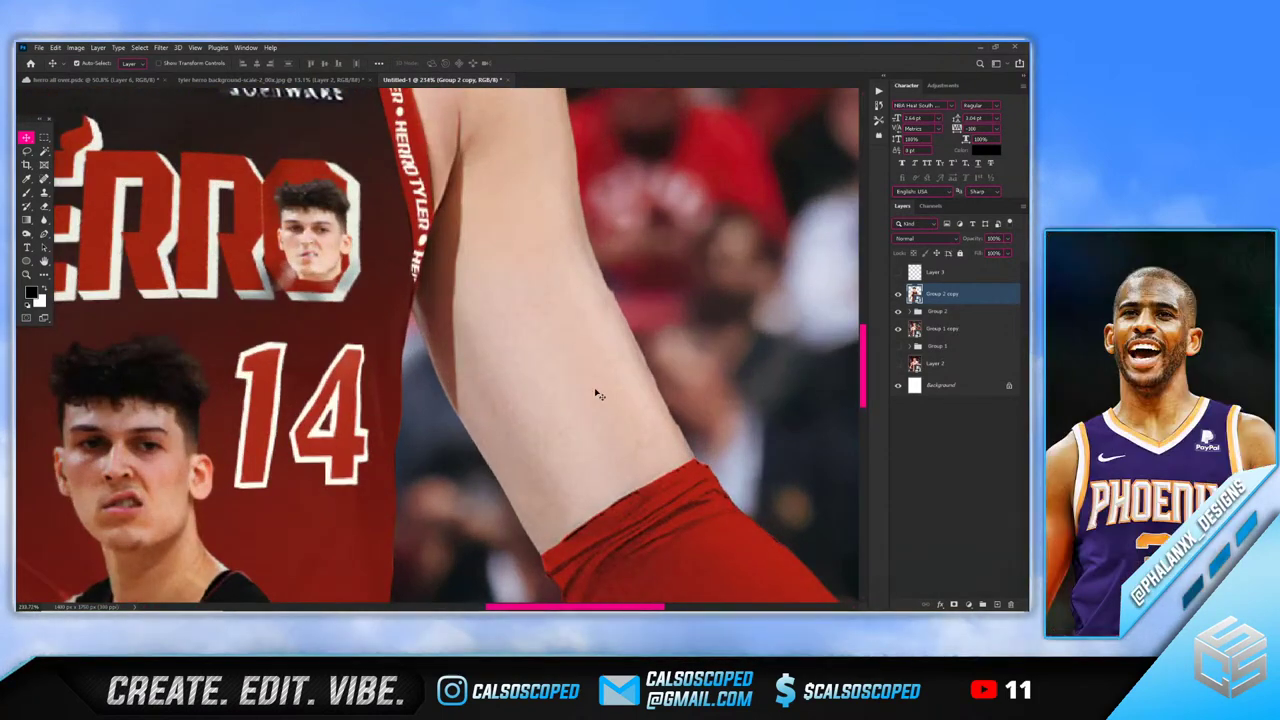
scroll(595, 395, "up", 2)
scroll(509, 340, "down", 9)
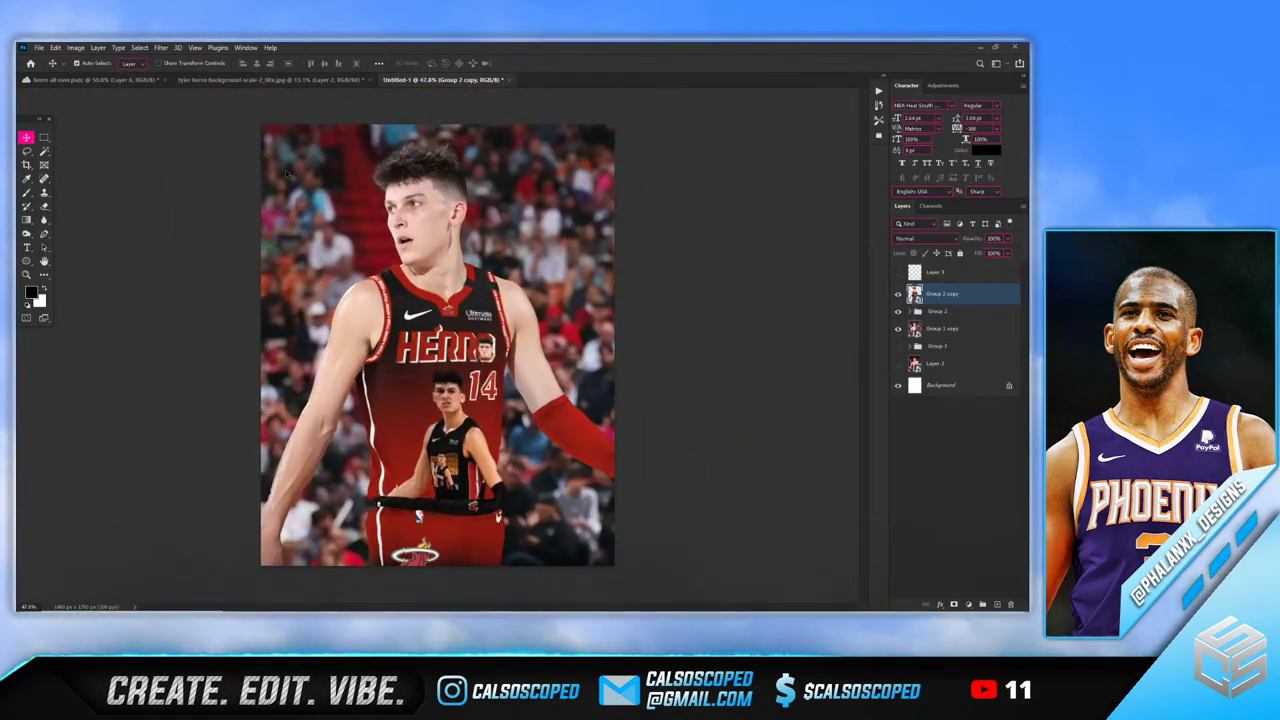
Apply Topaz Adjust 5 to the merged player with the HDR Collection's Dynamic Pop preset and an overall transparency of 0.75
left_click(160, 47)
mouse_move(200, 290)
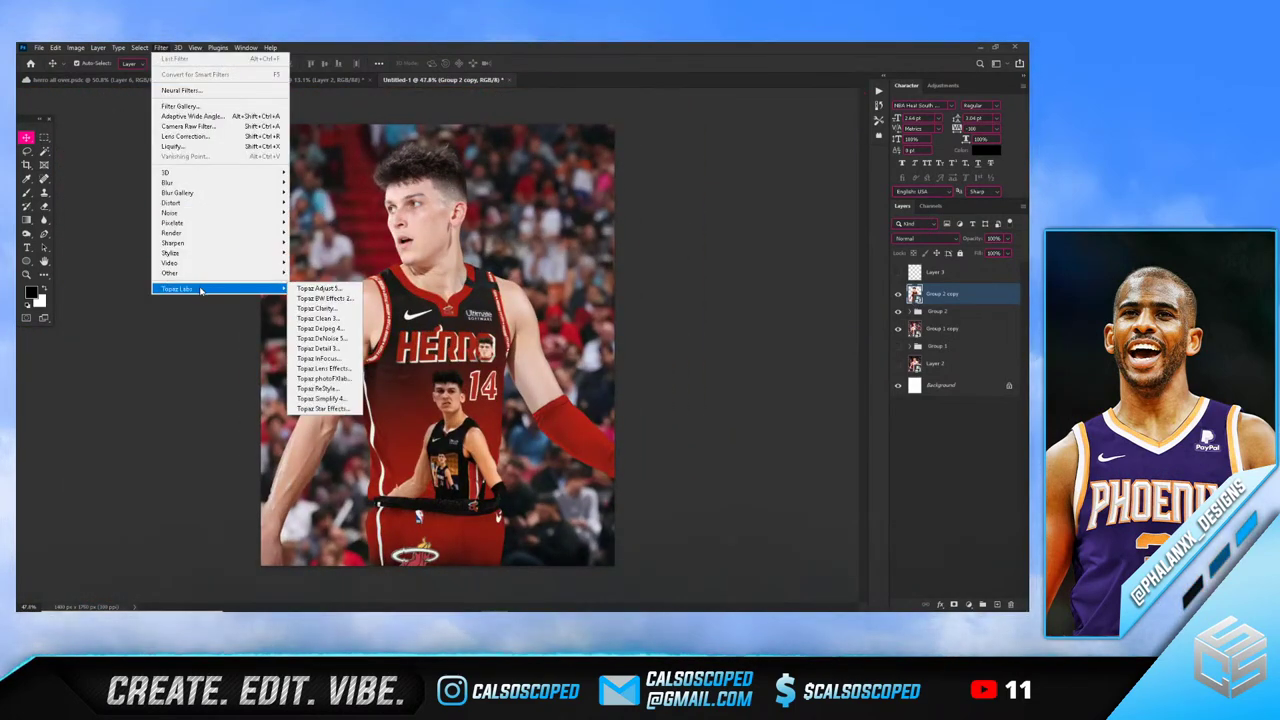
left_click(318, 288)
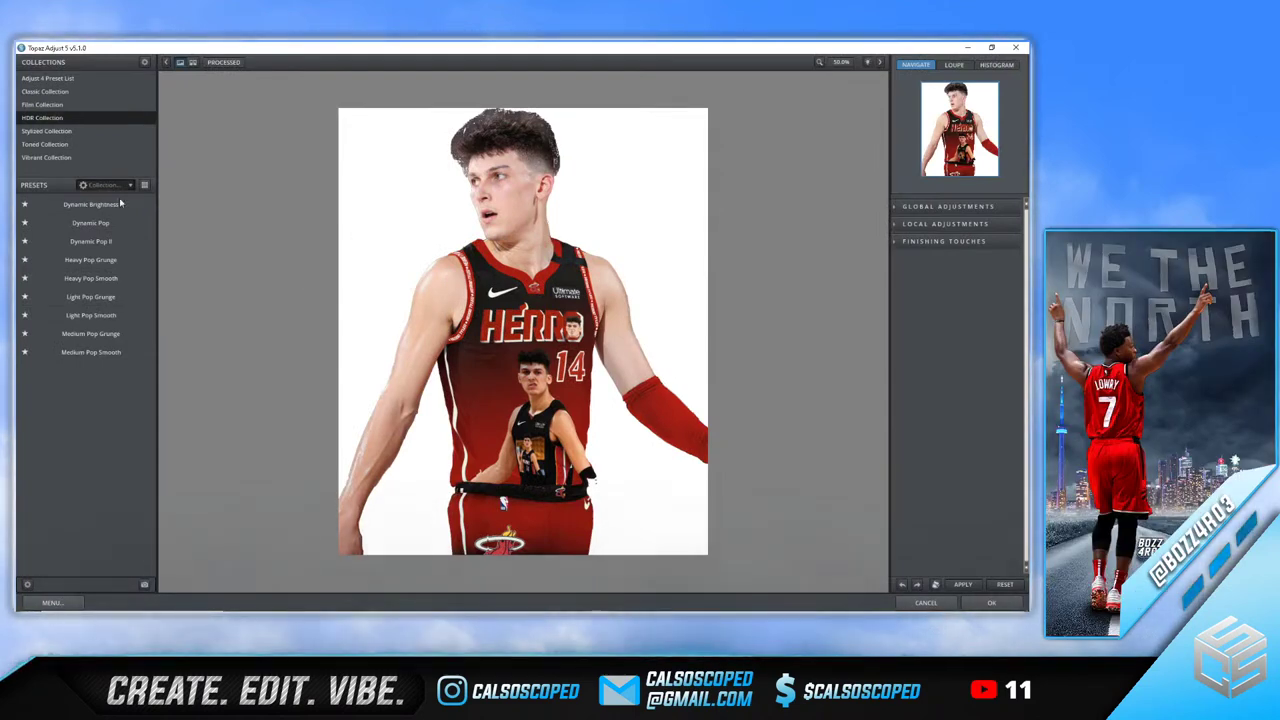
left_click(89, 223)
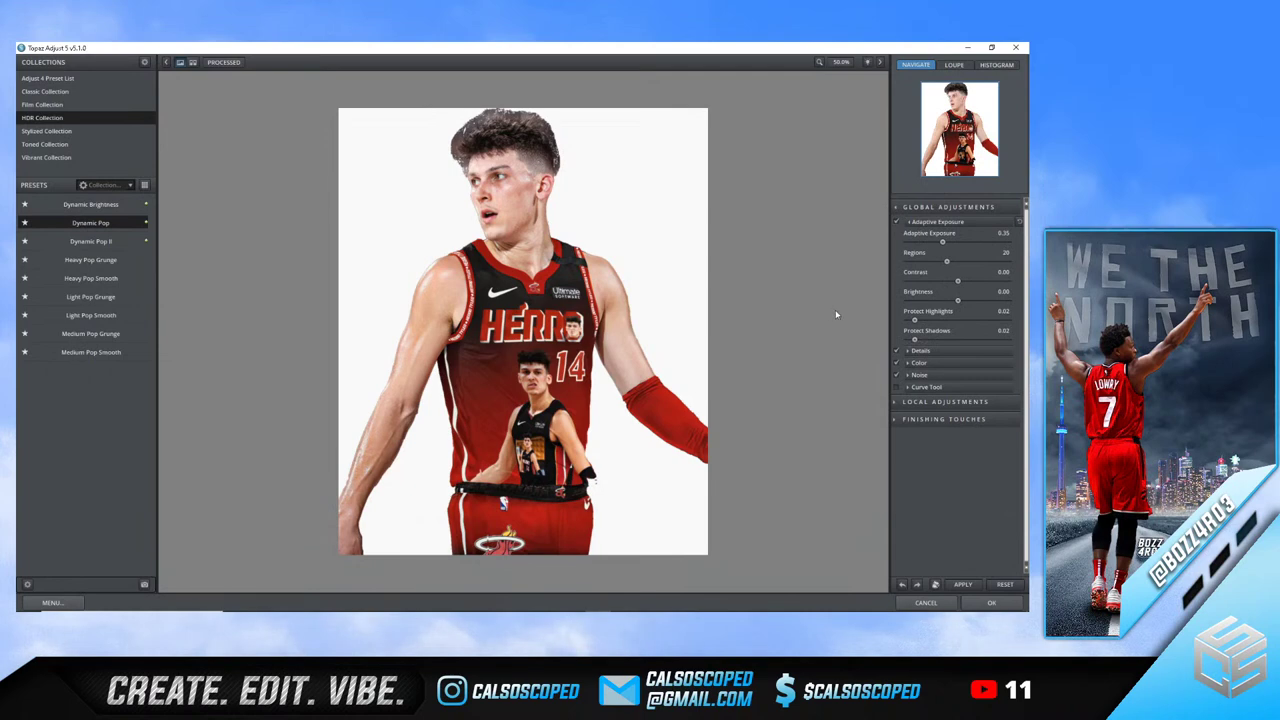
left_click(950, 420)
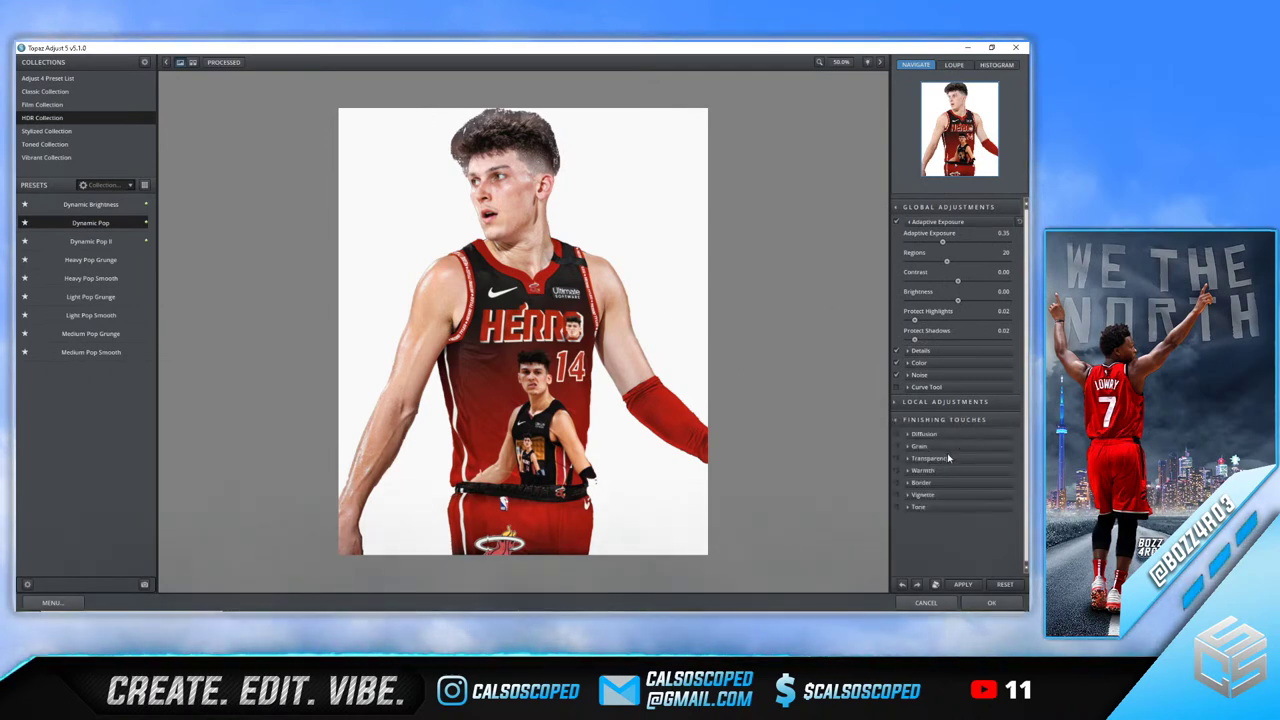
left_click(930, 458)
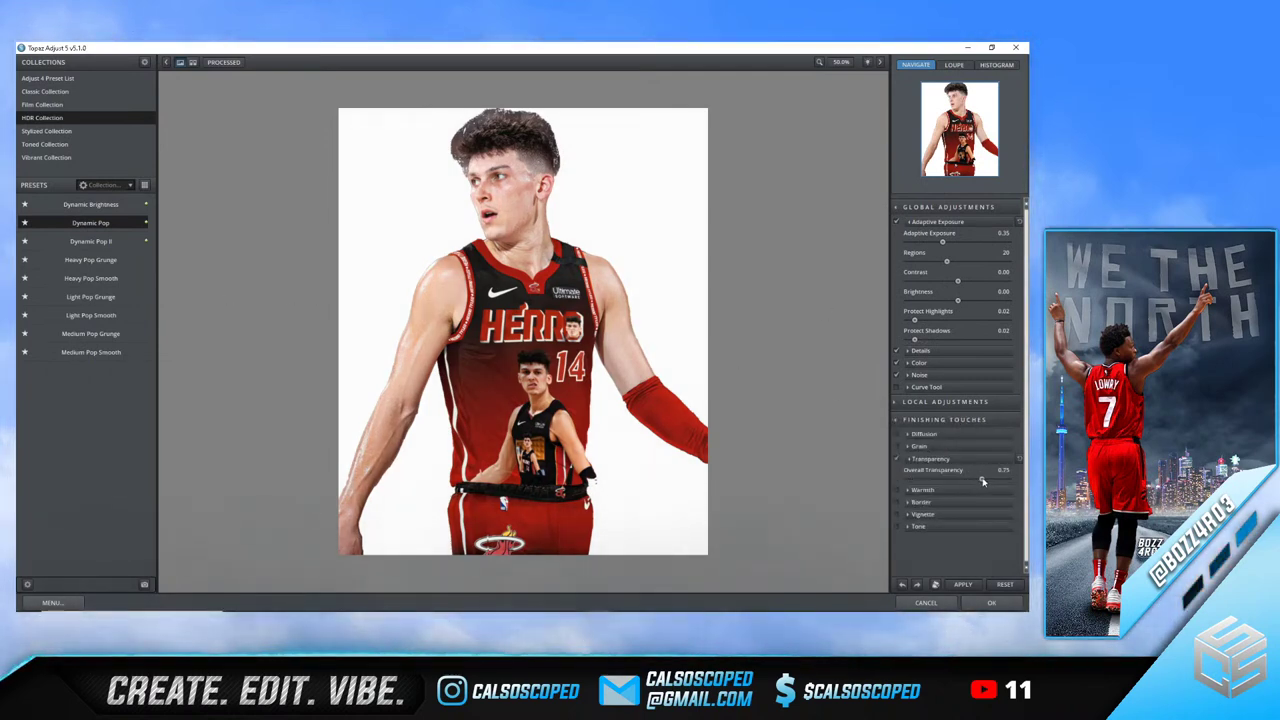
left_click(989, 603)
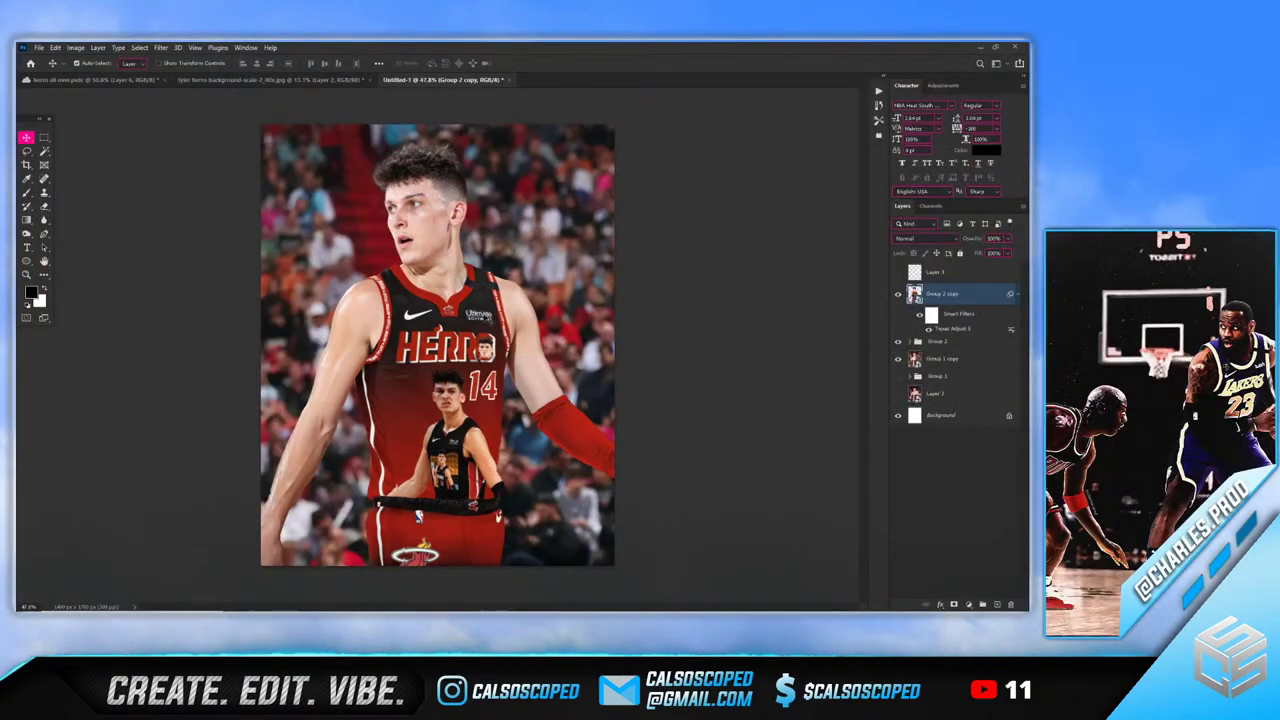
Examine the filtered player against the full poster, then inspect the red arm sleeve's texture and edges up close
scroll(433, 240, "down", 4)
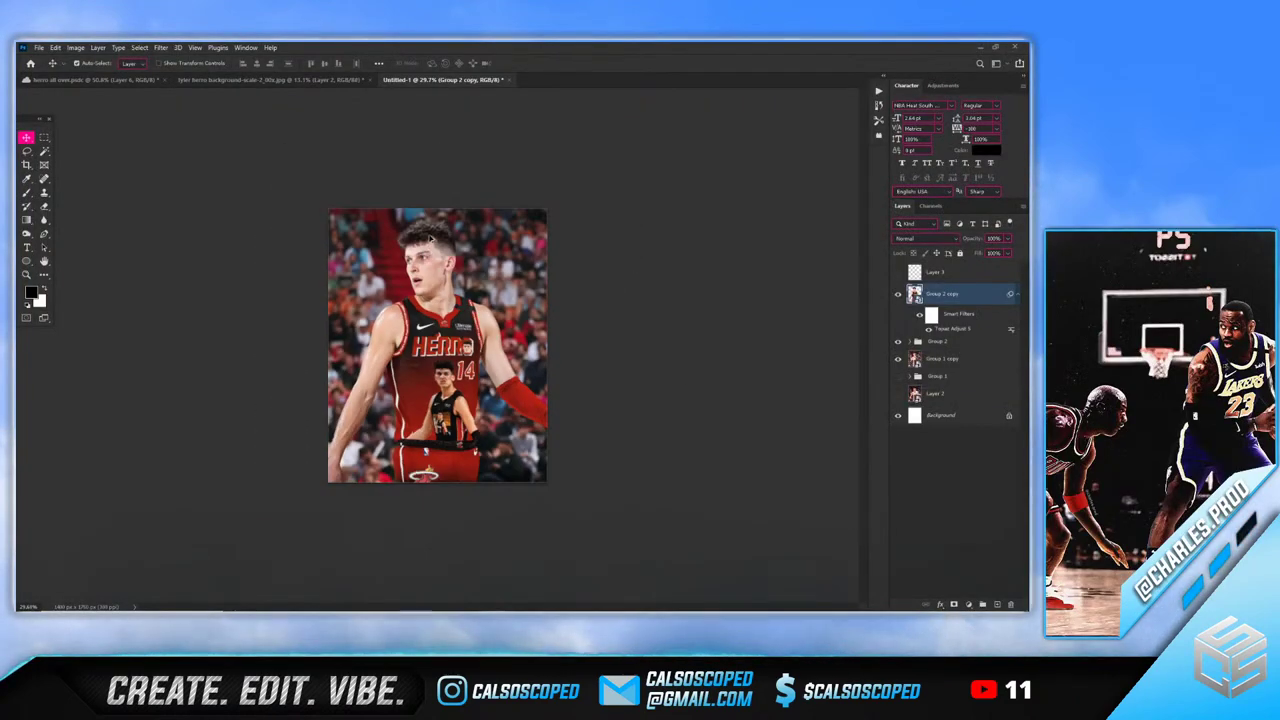
scroll(431, 240, "up", 6)
scroll(428, 238, "up", 1)
scroll(426, 238, "down", 2)
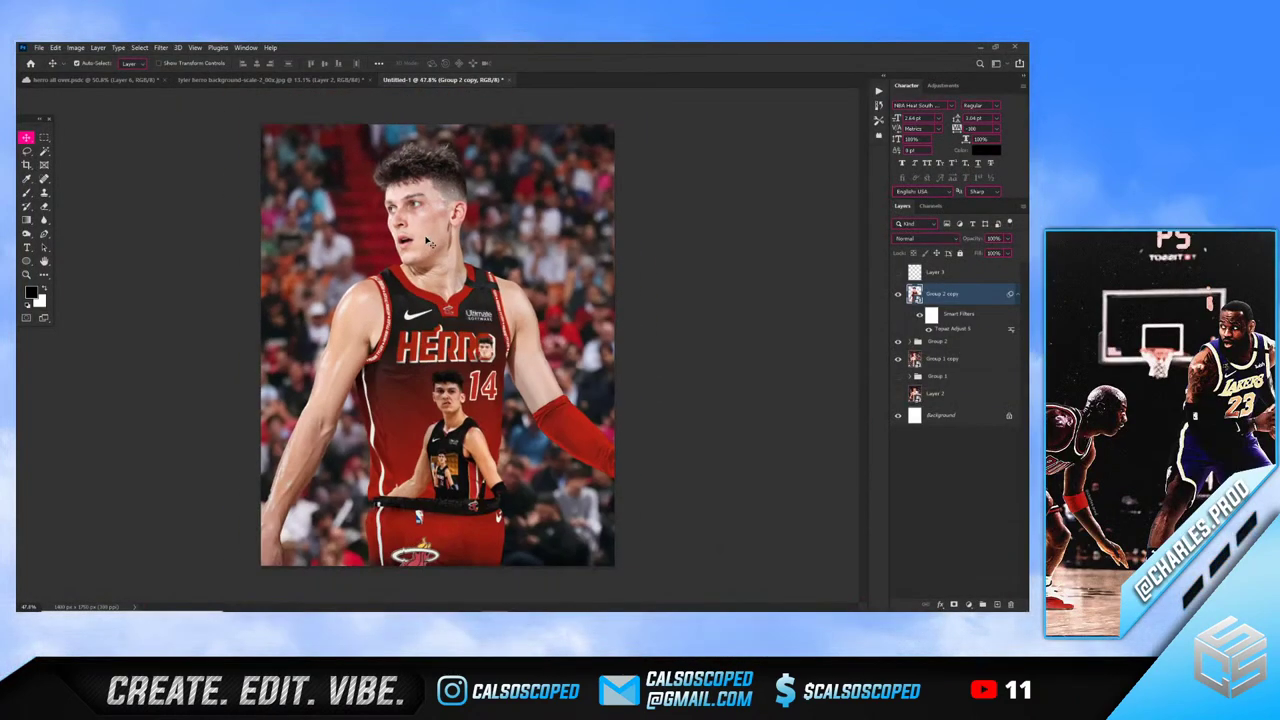
scroll(427, 240, "down", 2)
scroll(455, 299, "up", 4)
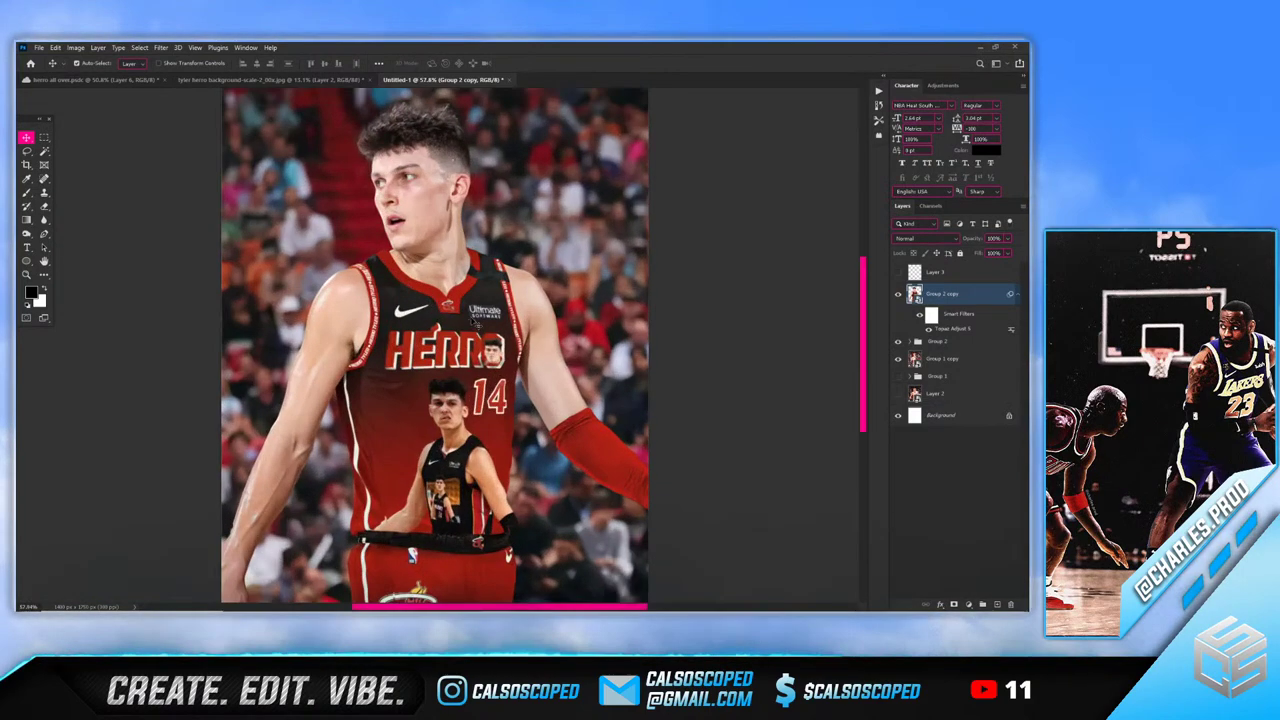
scroll(470, 285, "down", 4)
scroll(460, 268, "up", 2)
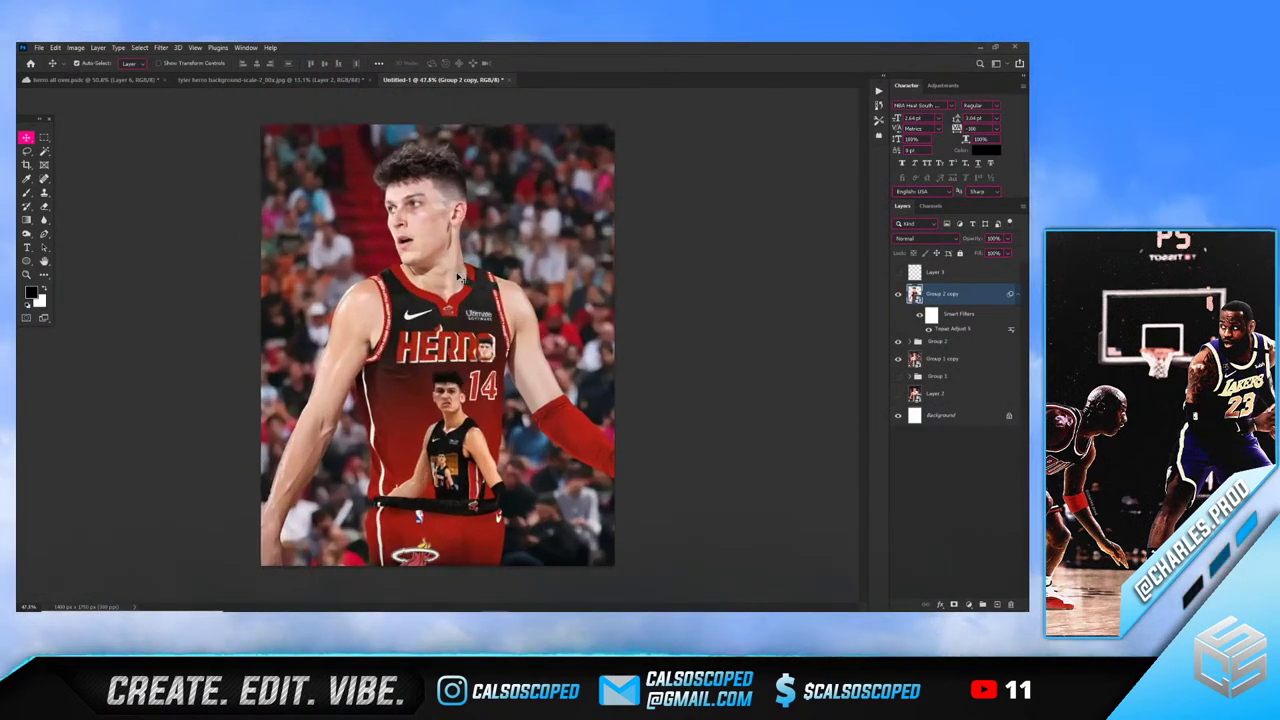
scroll(460, 278, "up", 3)
scroll(563, 420, "down", 2)
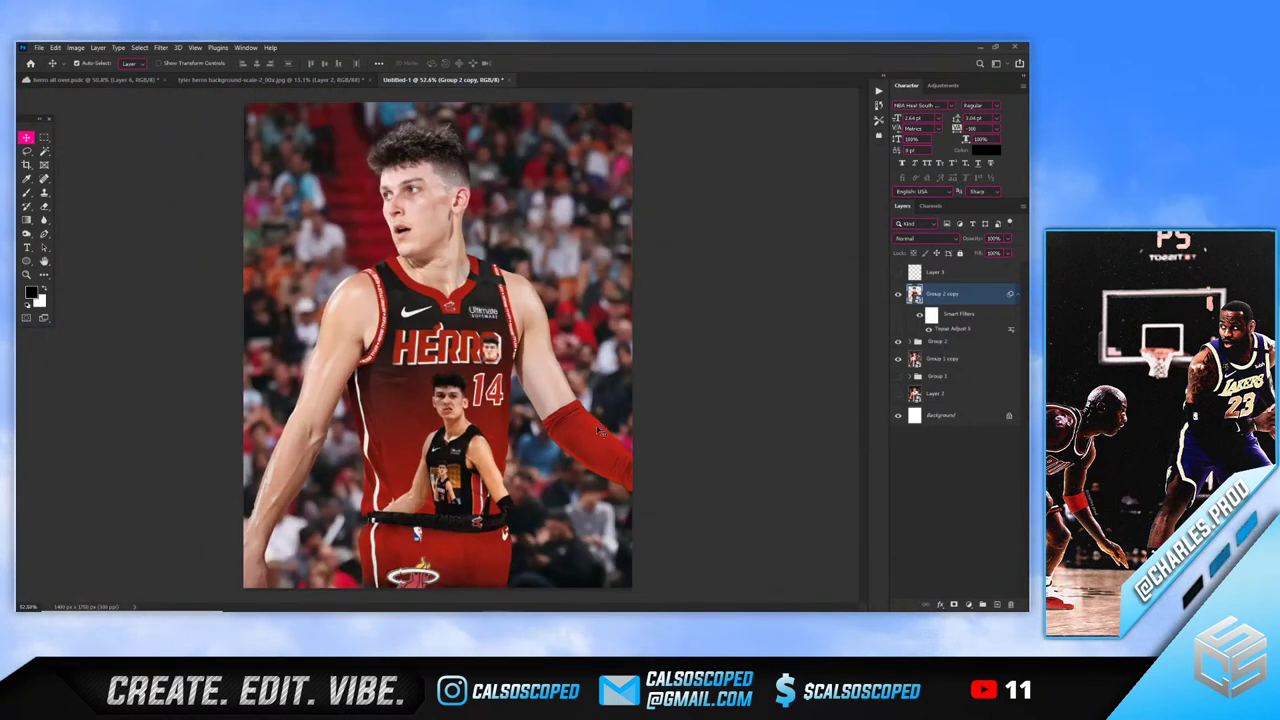
scroll(597, 437, "up", 2)
scroll(590, 437, "up", 1)
scroll(565, 445, "up", 2)
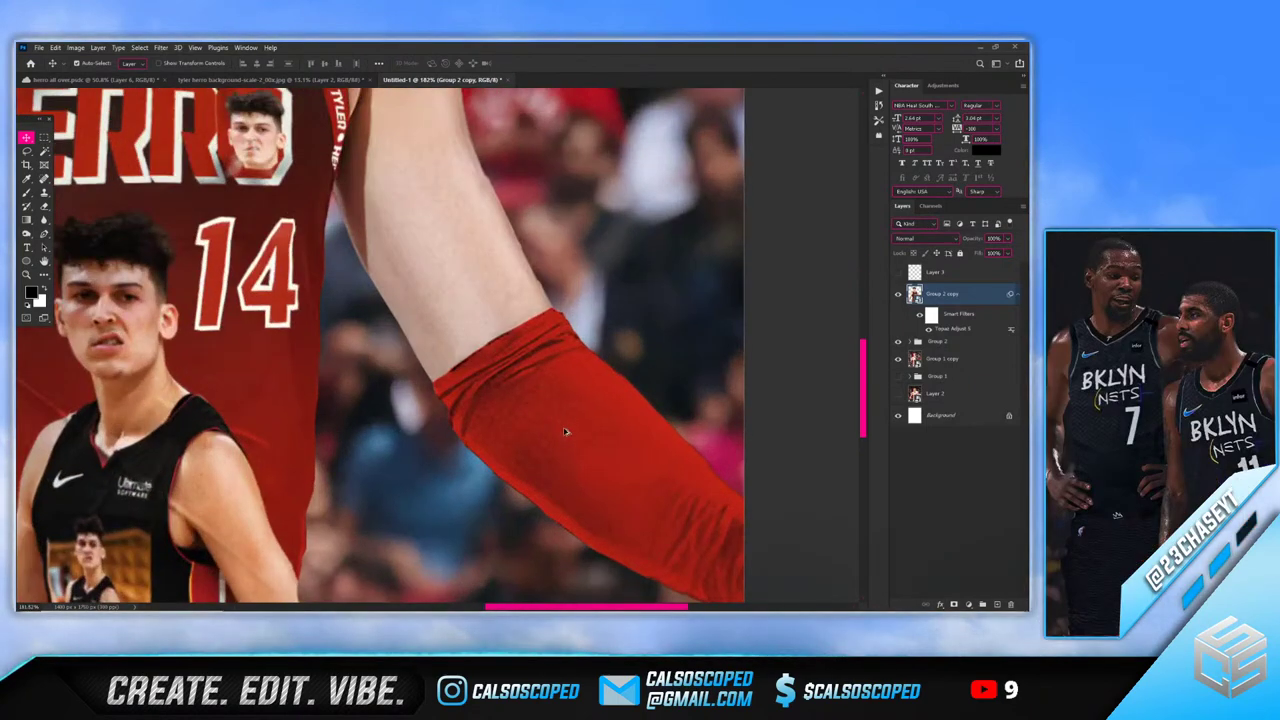
scroll(432, 358, "down", 2)
scroll(417, 389, "up", 3)
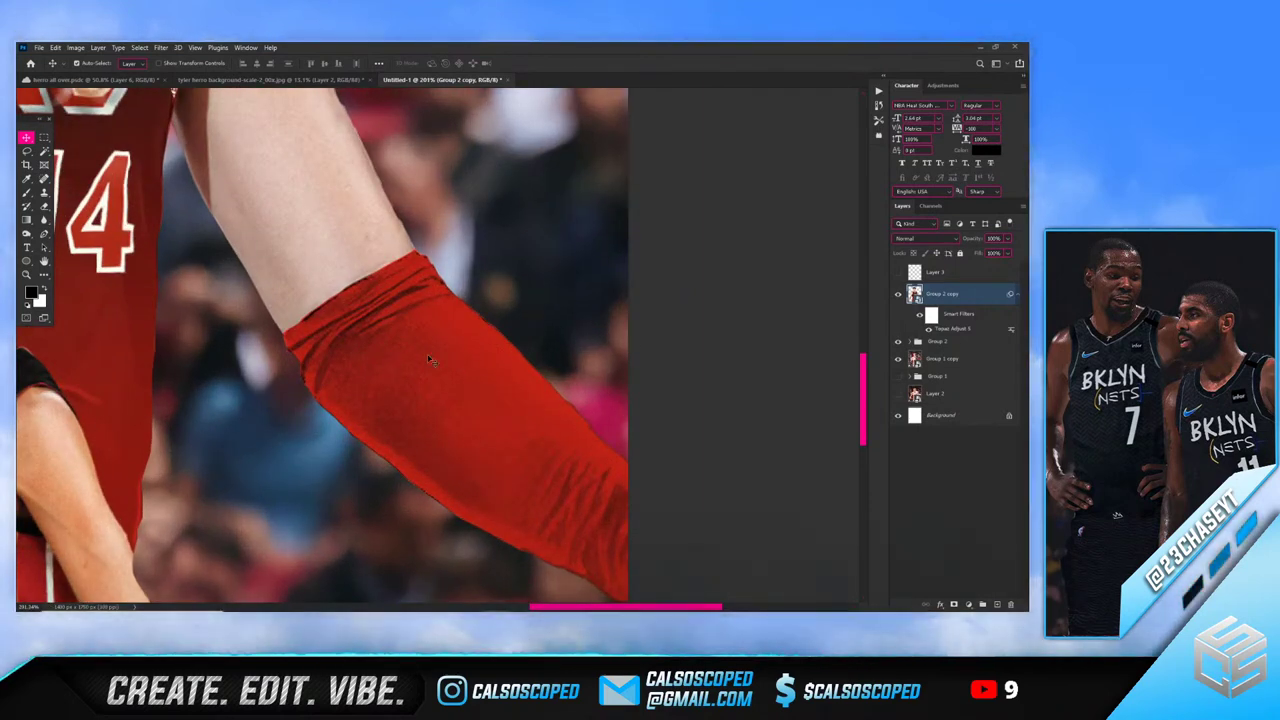
scroll(426, 356, "down", 2)
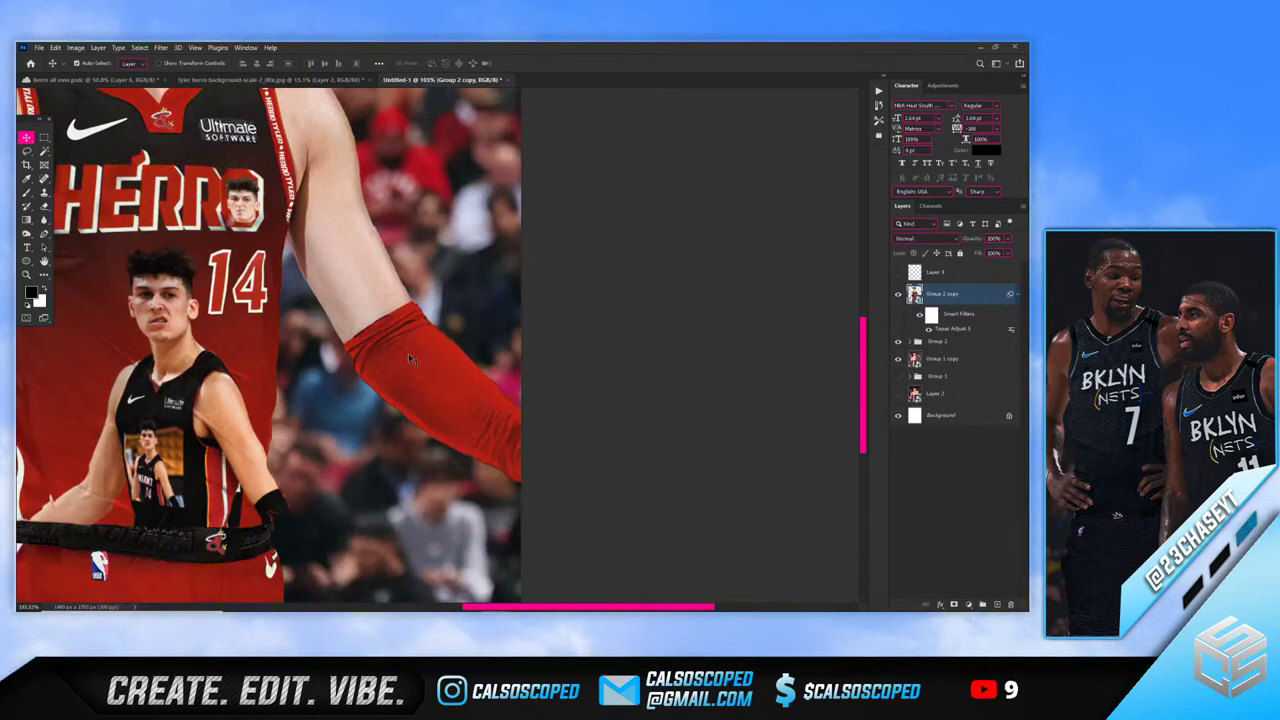
Duplicate the merged player layer and clear the Topaz Adjust smart filter from the upper copy
key("ctrl+j")
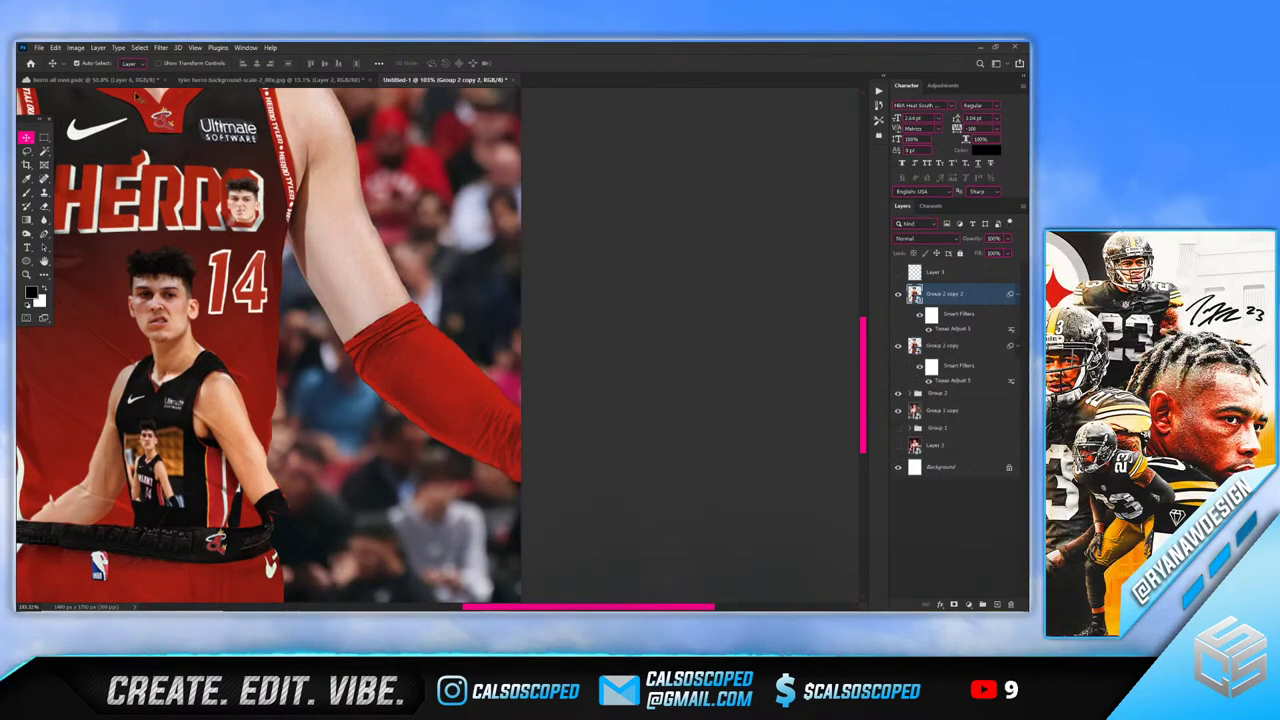
right_click(945, 331)
left_click(955, 366)
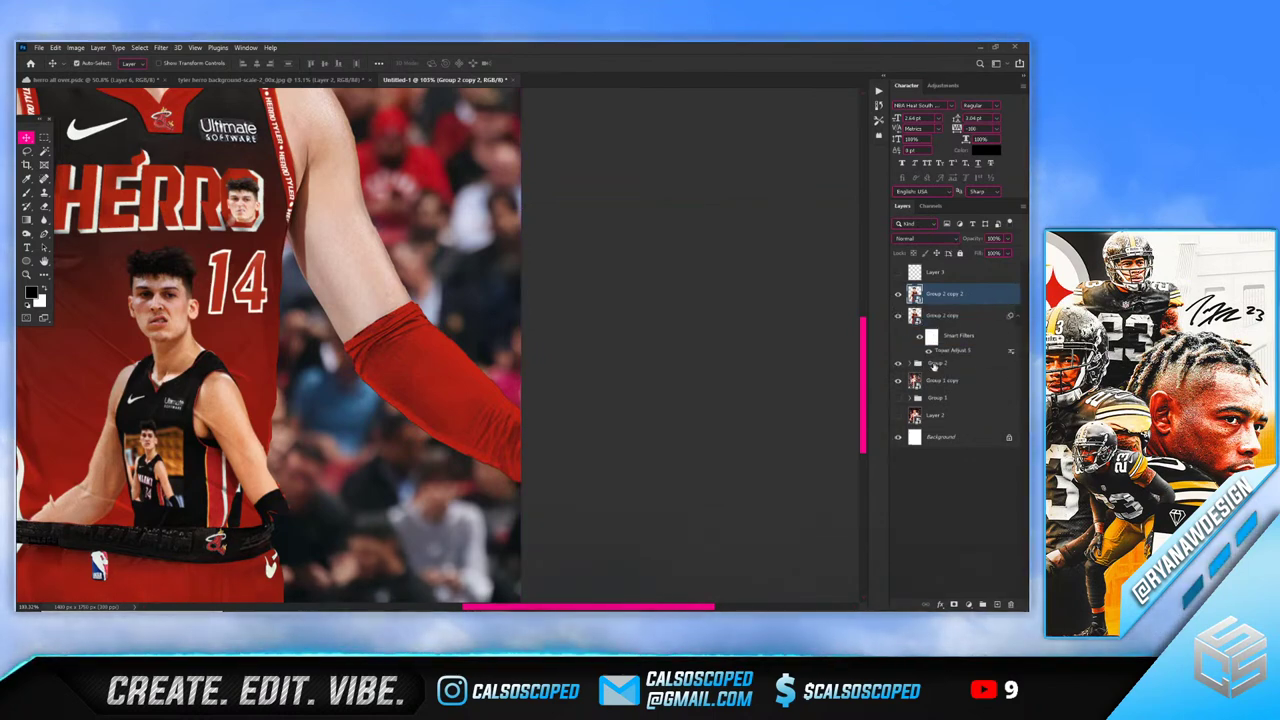
Apply Topaz DeNoise 5 to the upper player copy using the JPEG - light preset, checking the preview on the arm sleeve
left_click(160, 47)
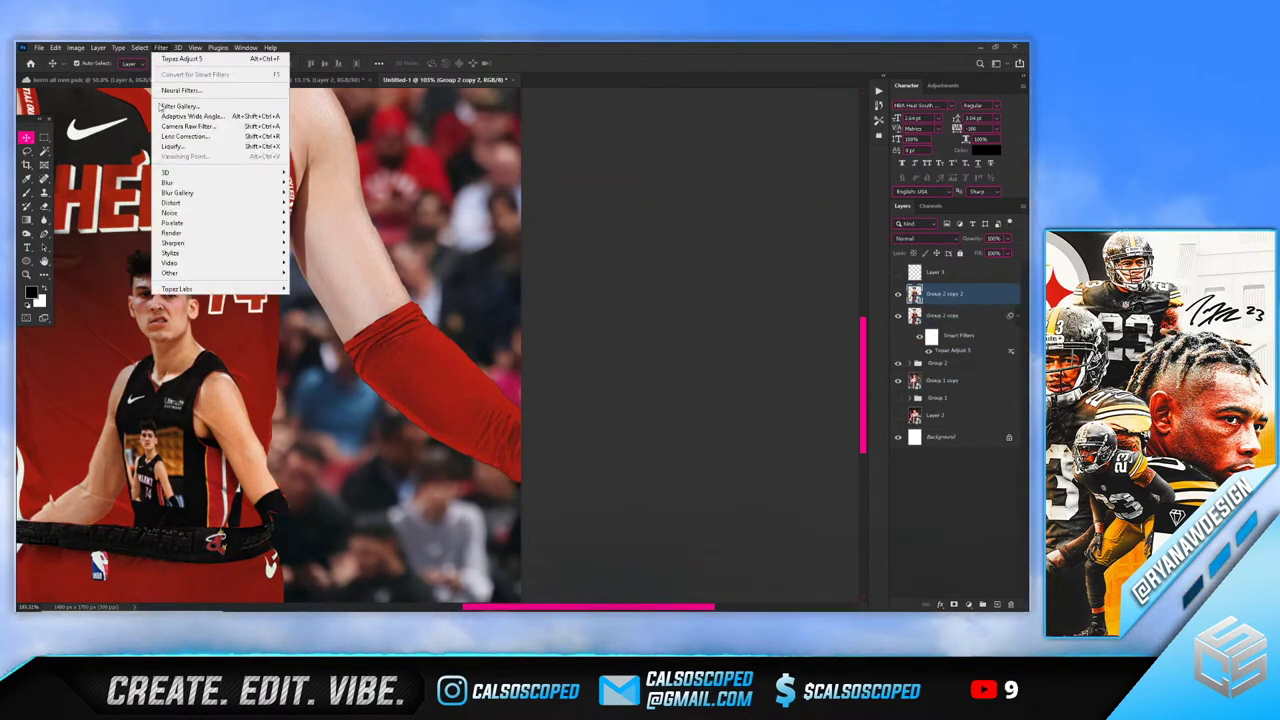
mouse_move(183, 195)
mouse_move(225, 290)
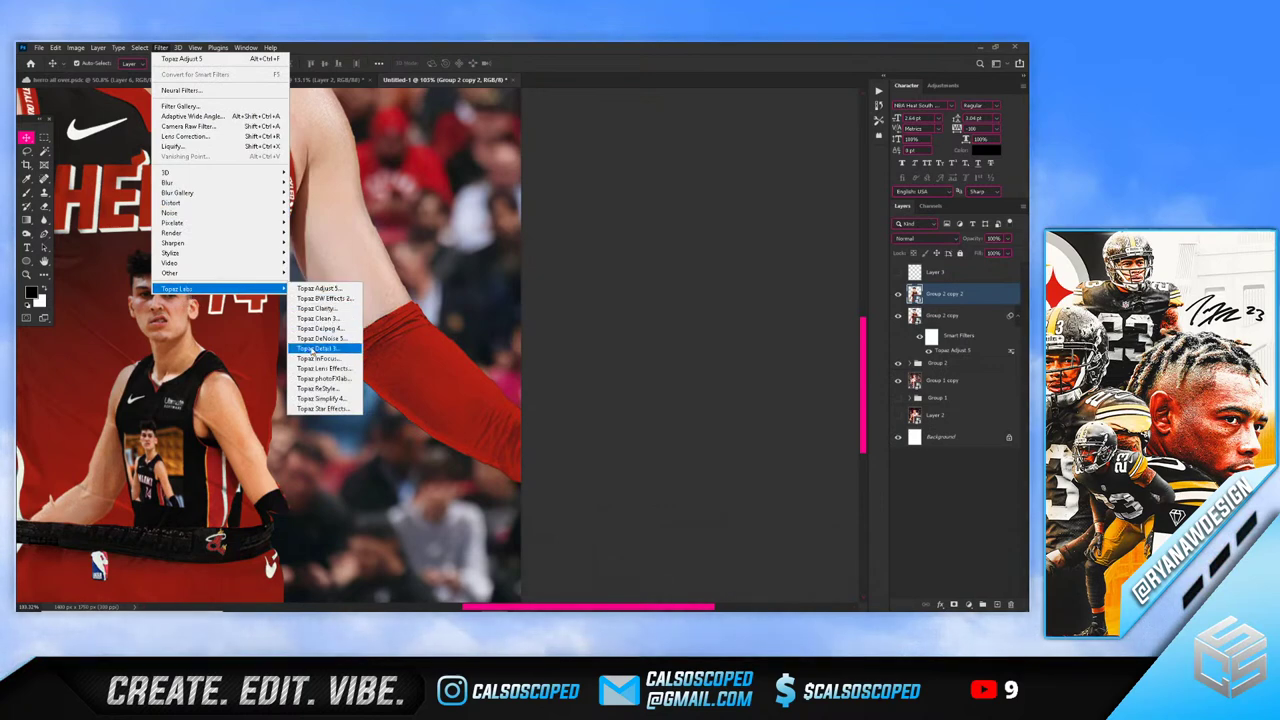
left_click(325, 347)
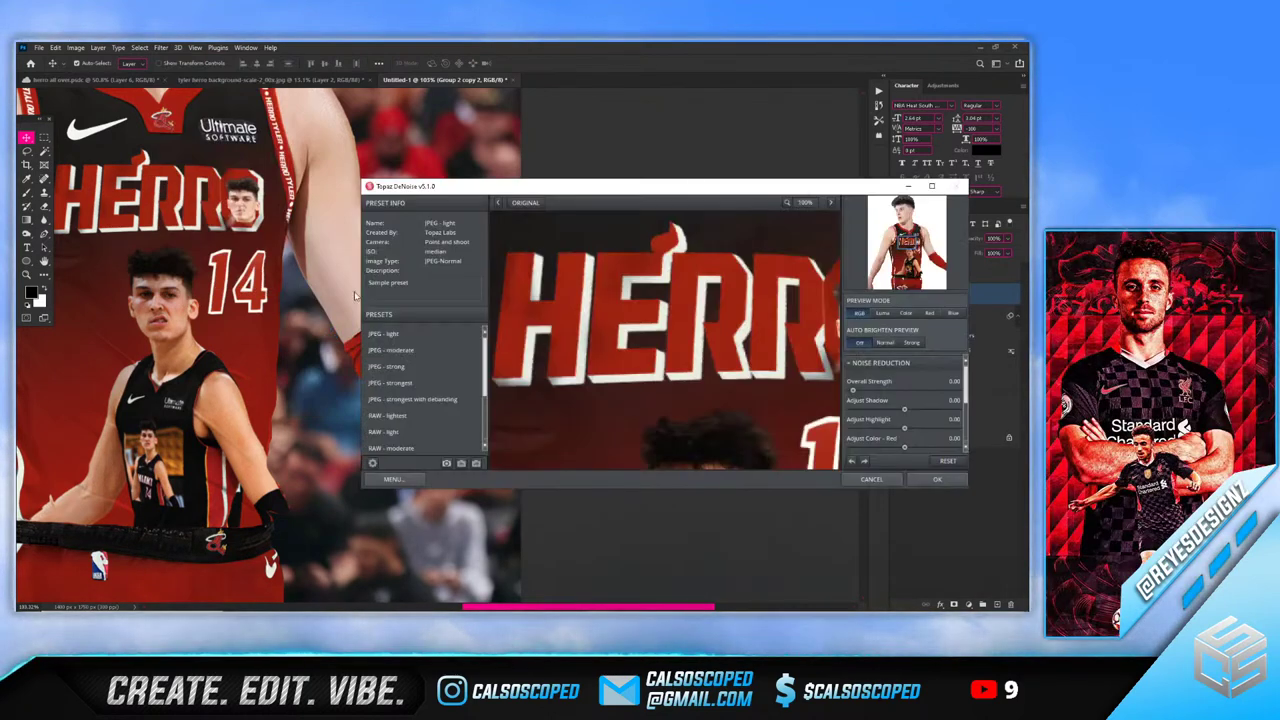
left_click(396, 334)
left_click_drag(914, 243, 936, 260)
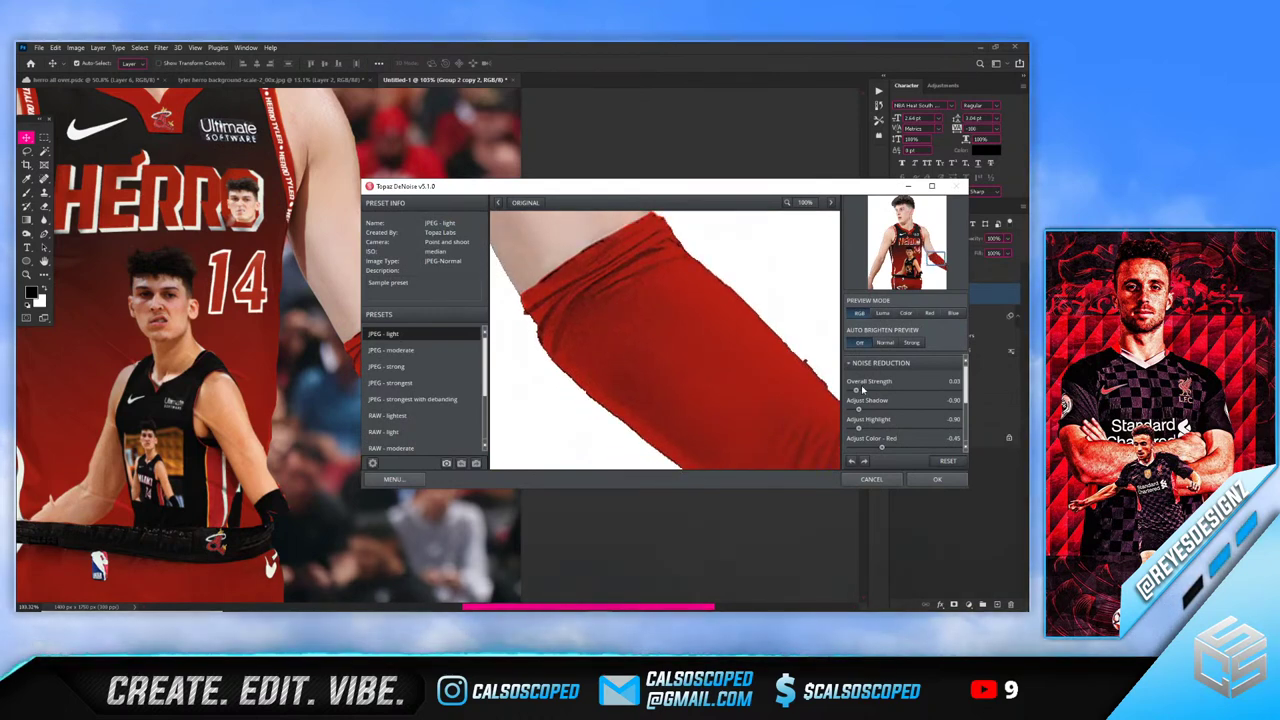
key("Return")
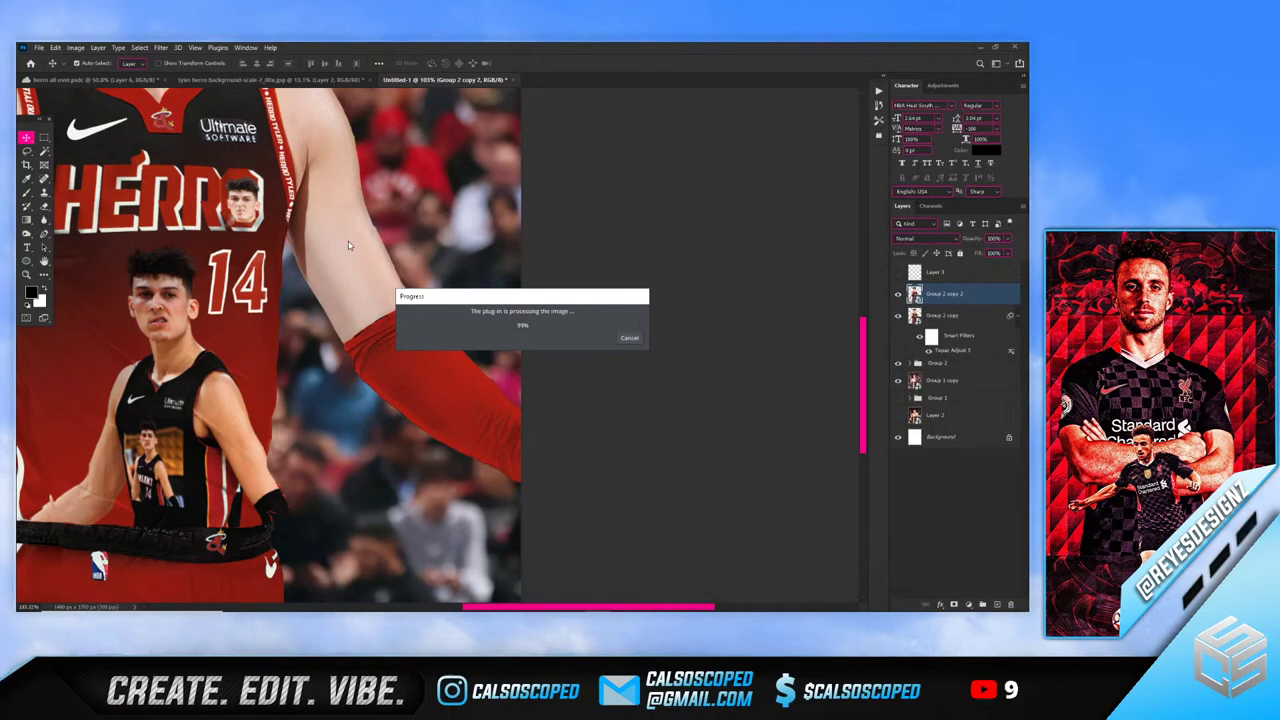
Add a layer mask to the denoised player copy and invert it to black to hide the whole effect
key("ctrl+0")
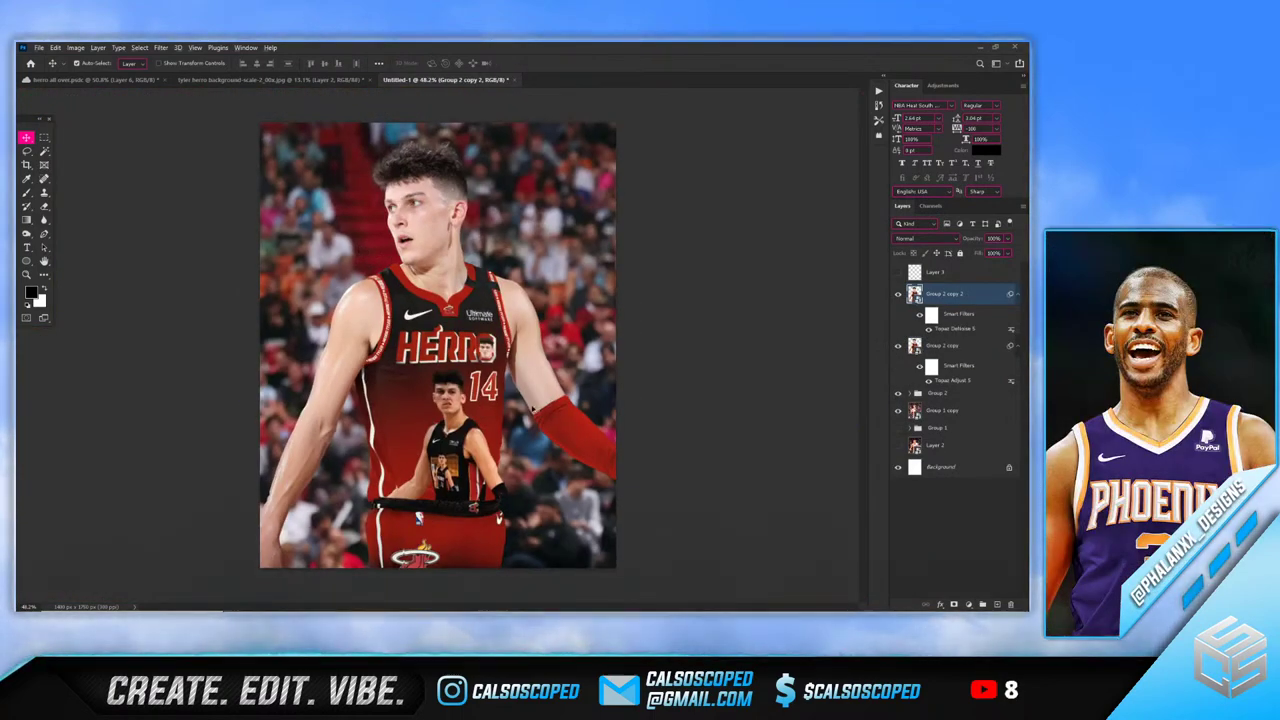
scroll(534, 410, "up", 5)
key("ctrl+i")
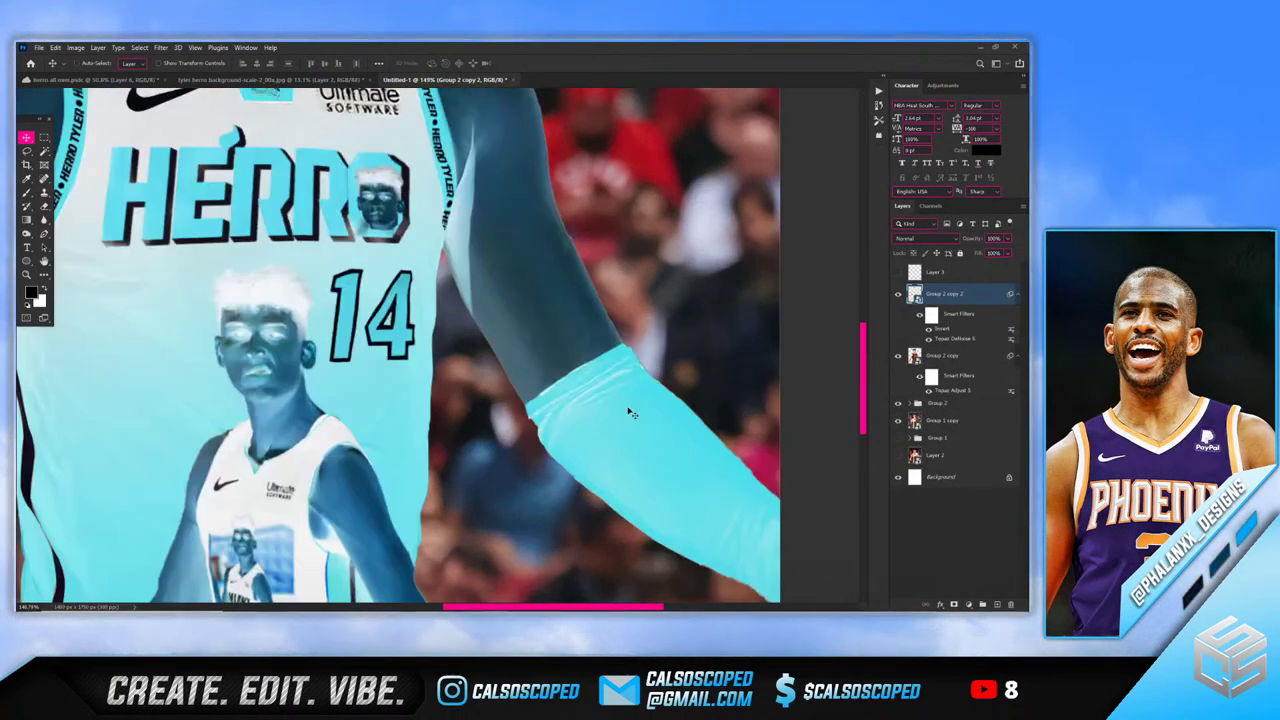
key("ctrl+z")
left_click(953, 604)
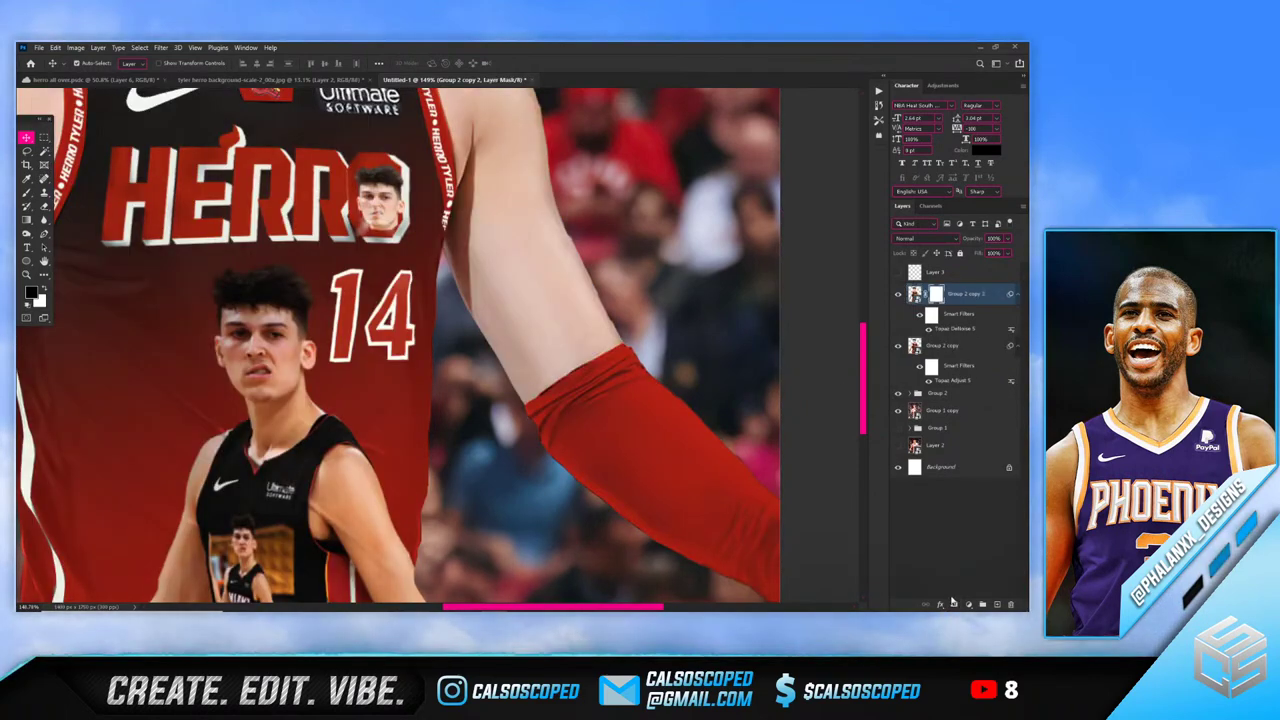
key("ctrl+i")
Paint white on the denoised copy's mask over the red arm sleeve to reveal the noise reduction there
key("b")
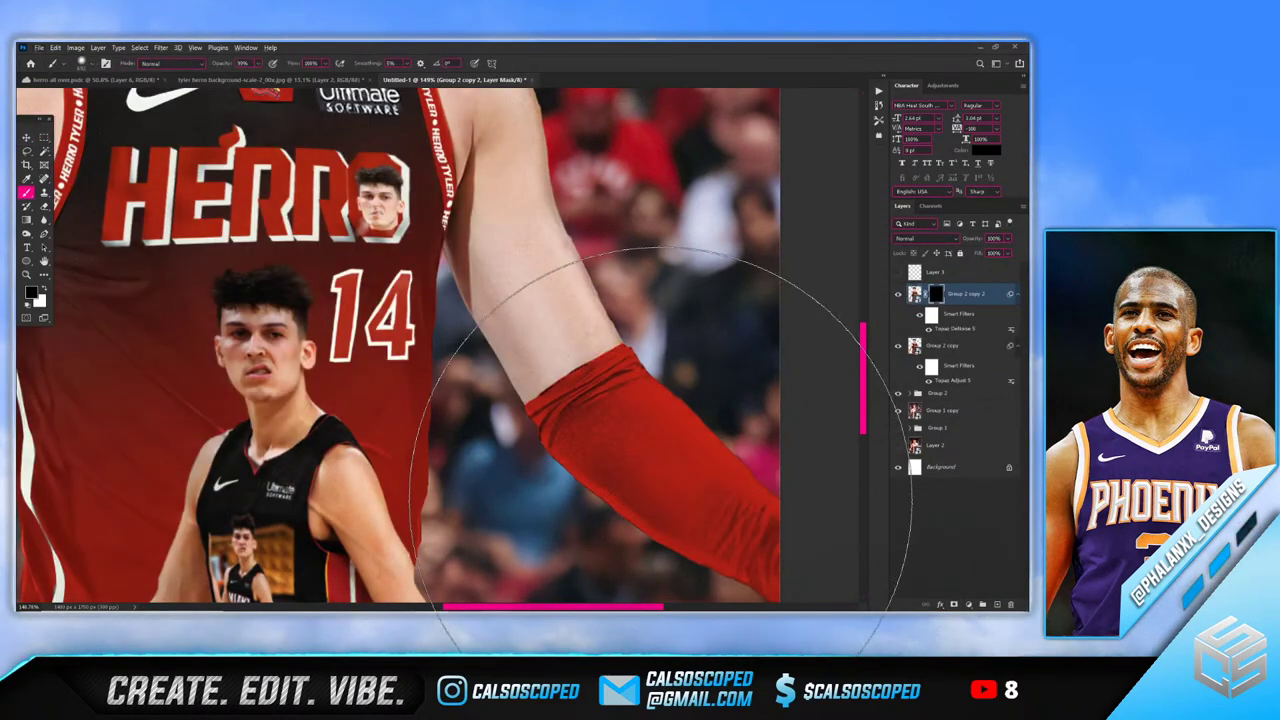
key("x")
left_click_drag(688, 506, 600, 506)
left_click_drag(566, 503, 523, 503)
left_click_drag(580, 446, 505, 446)
scroll(588, 377, "down", 6)
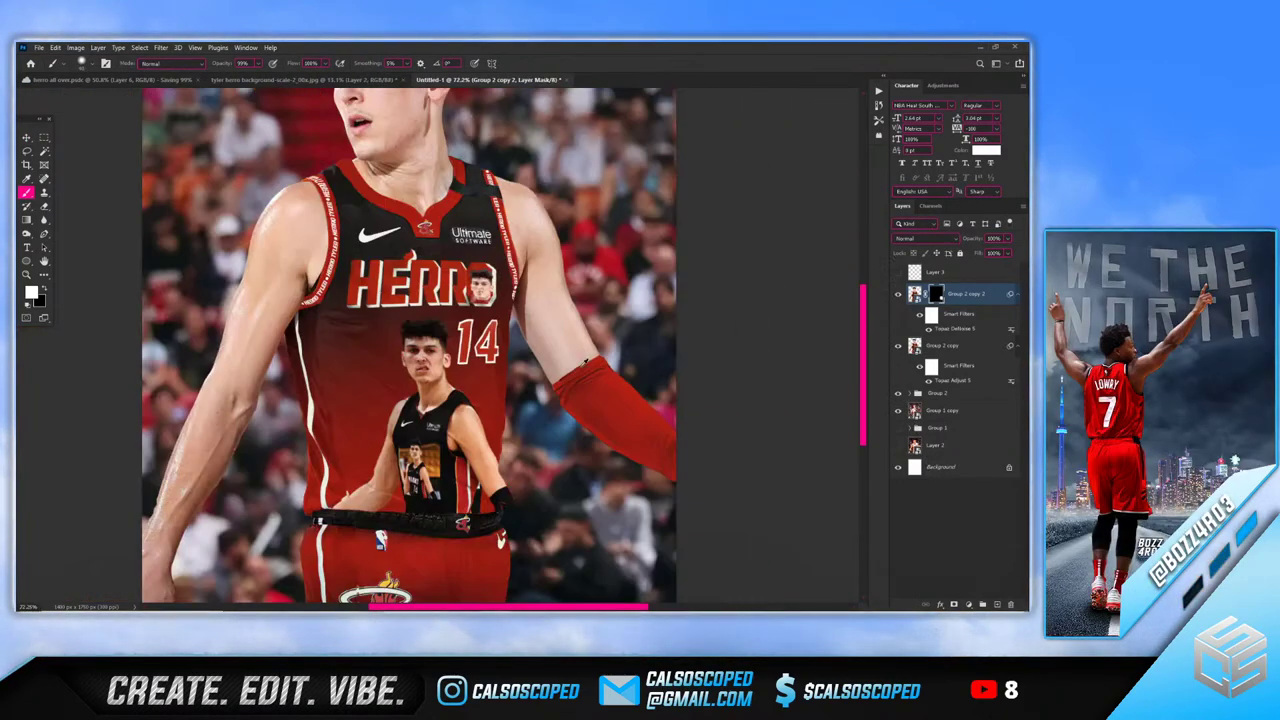
scroll(490, 362, "up", 5)
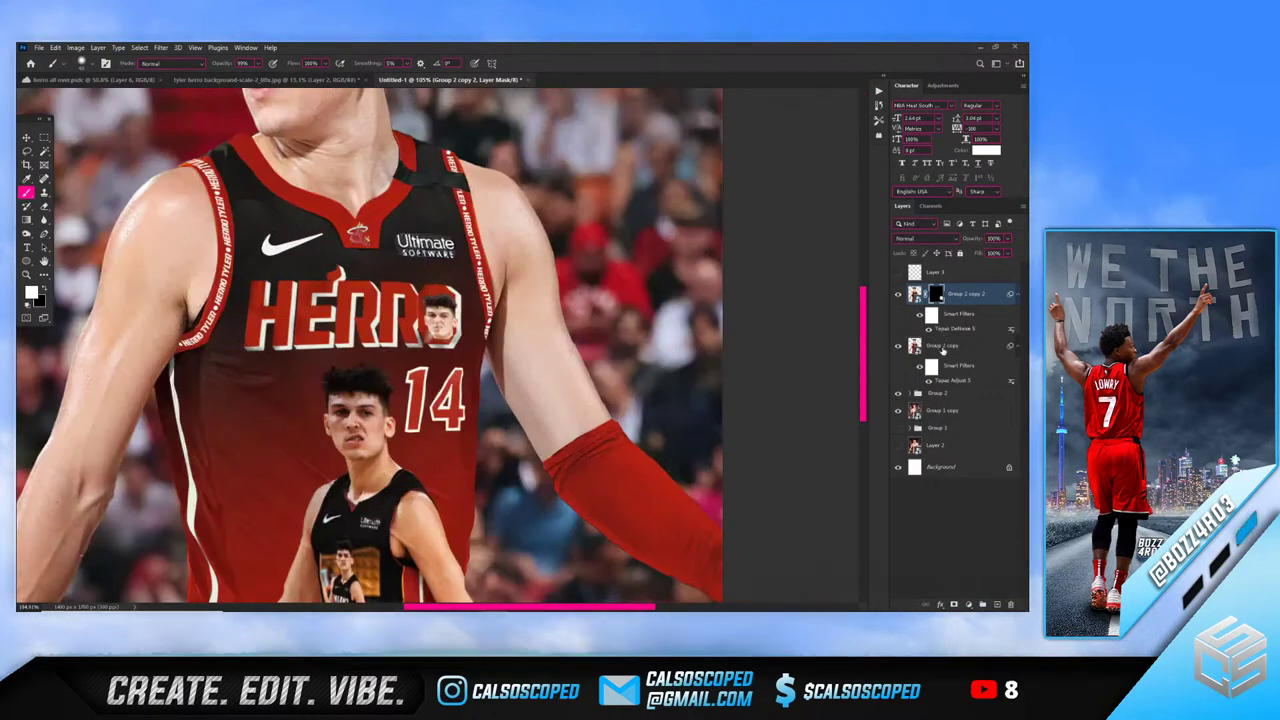
Duplicate the Topaz-adjusted player layer below the denoised copy and hide the original
left_click(942, 345)
key("ctrl+j")
left_click(898, 397)
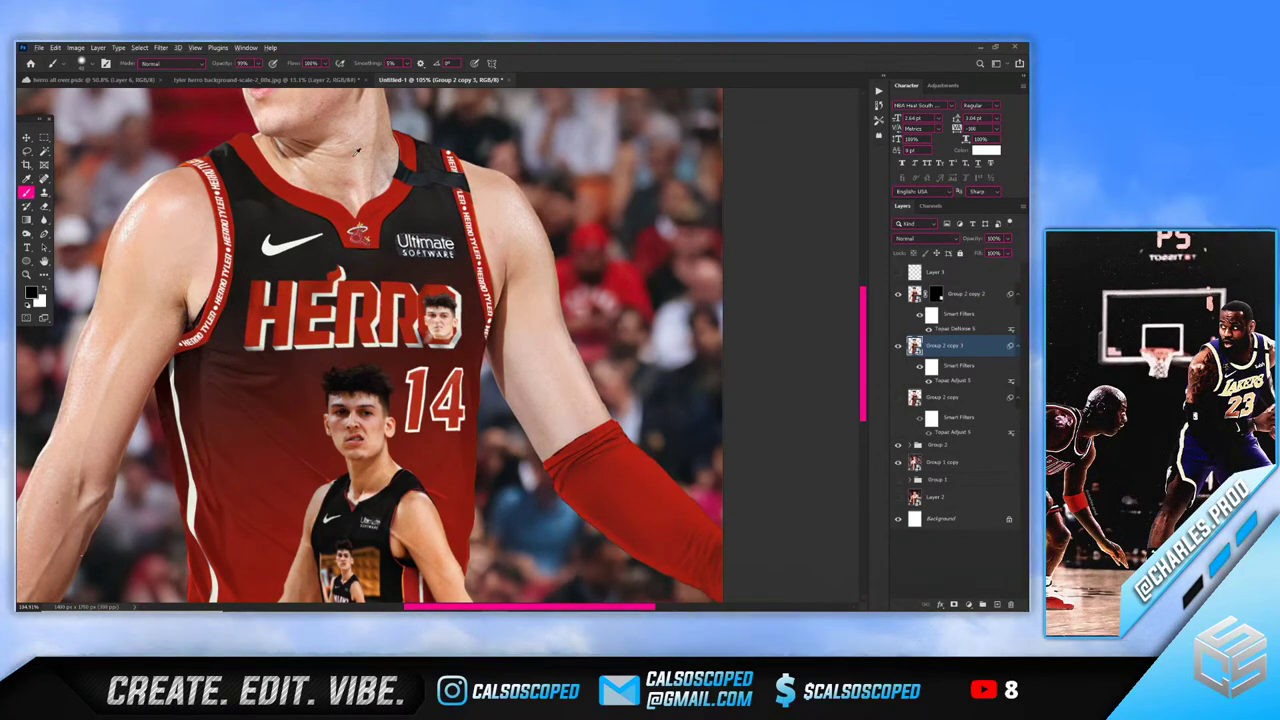
Apply Topaz Adjust 5 to the new player duplicate with the Light Pop Smooth preset and contrast set to -1.69
scroll(356, 152, "down", 1)
left_click(160, 47)
left_click(308, 290)
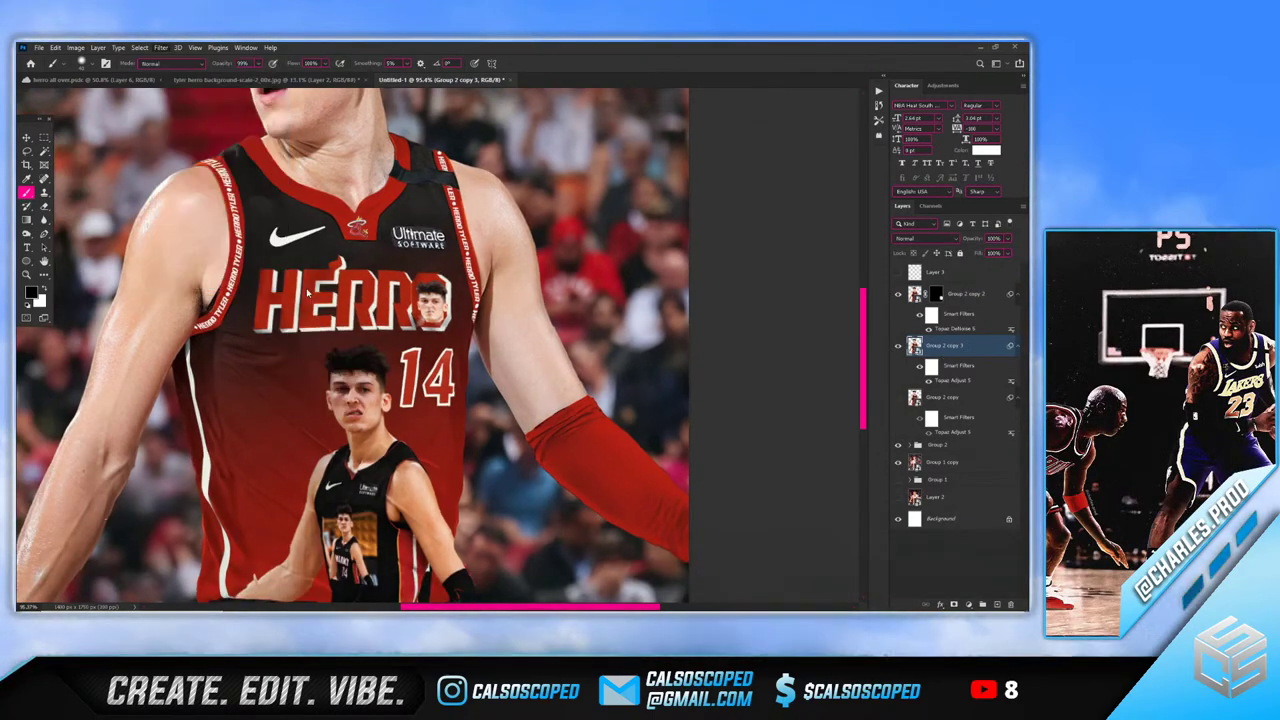
left_click(147, 316)
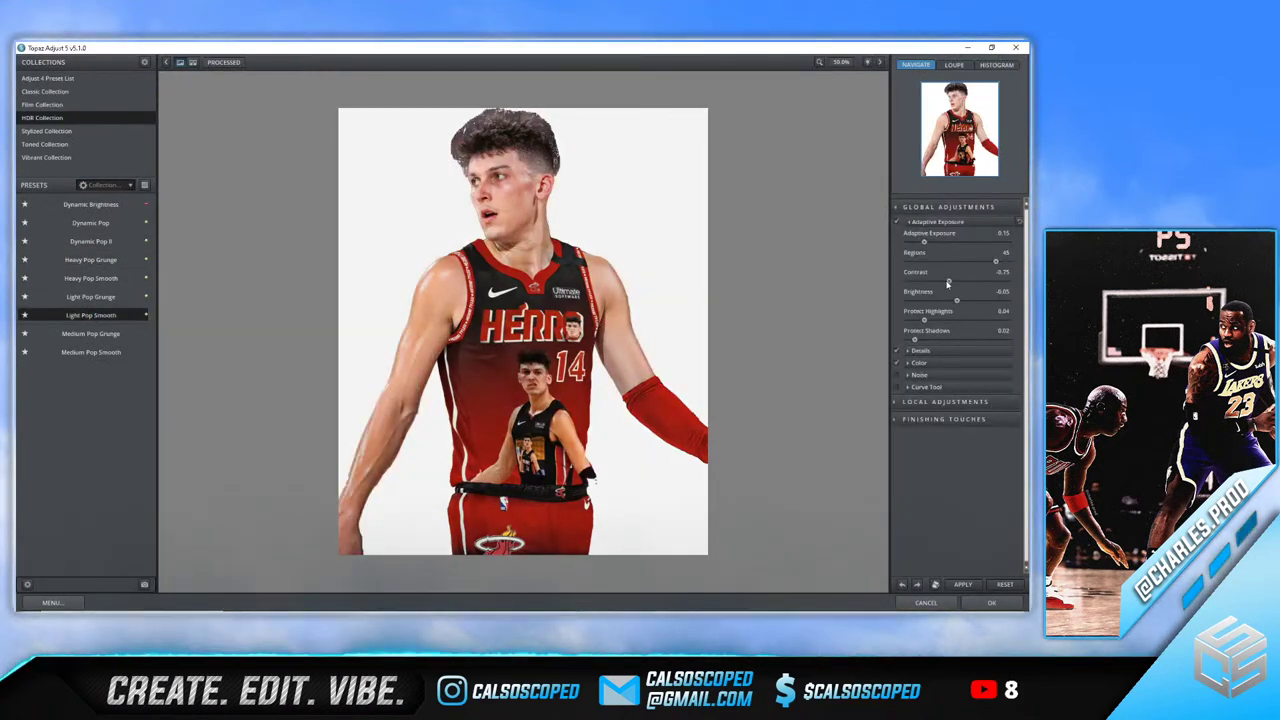
left_click_drag(942, 281, 939, 281)
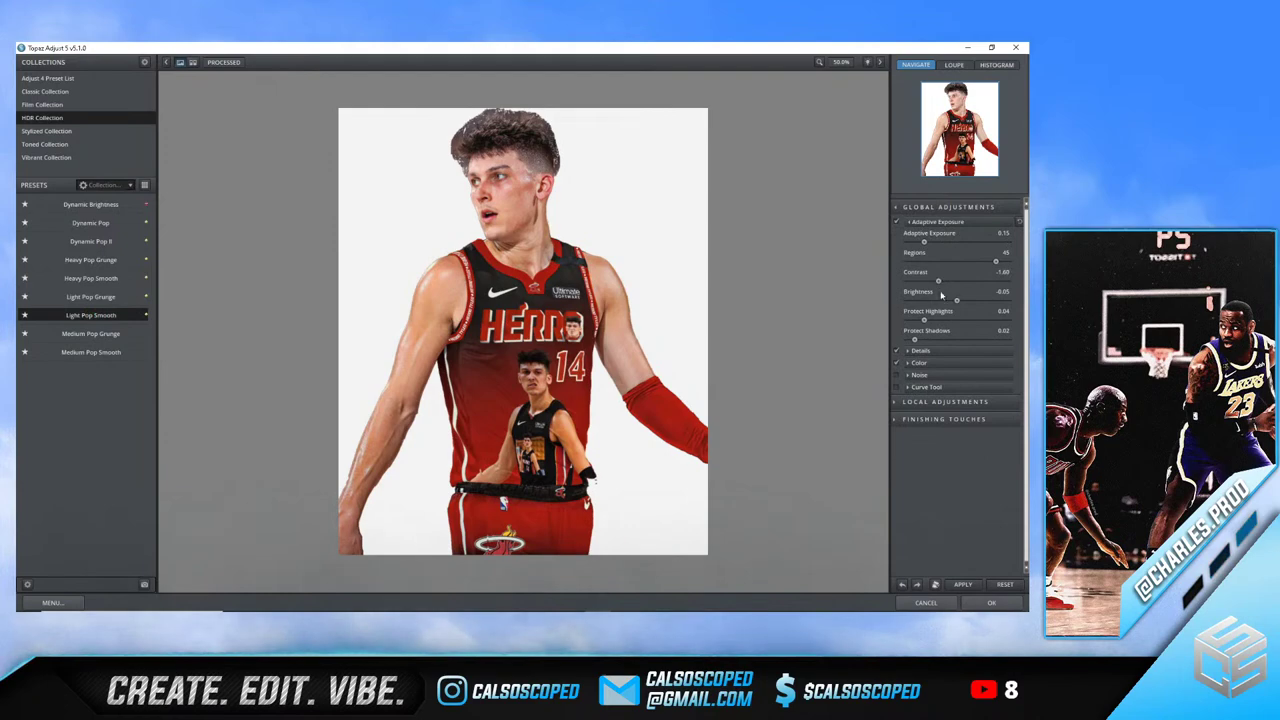
left_click(993, 602)
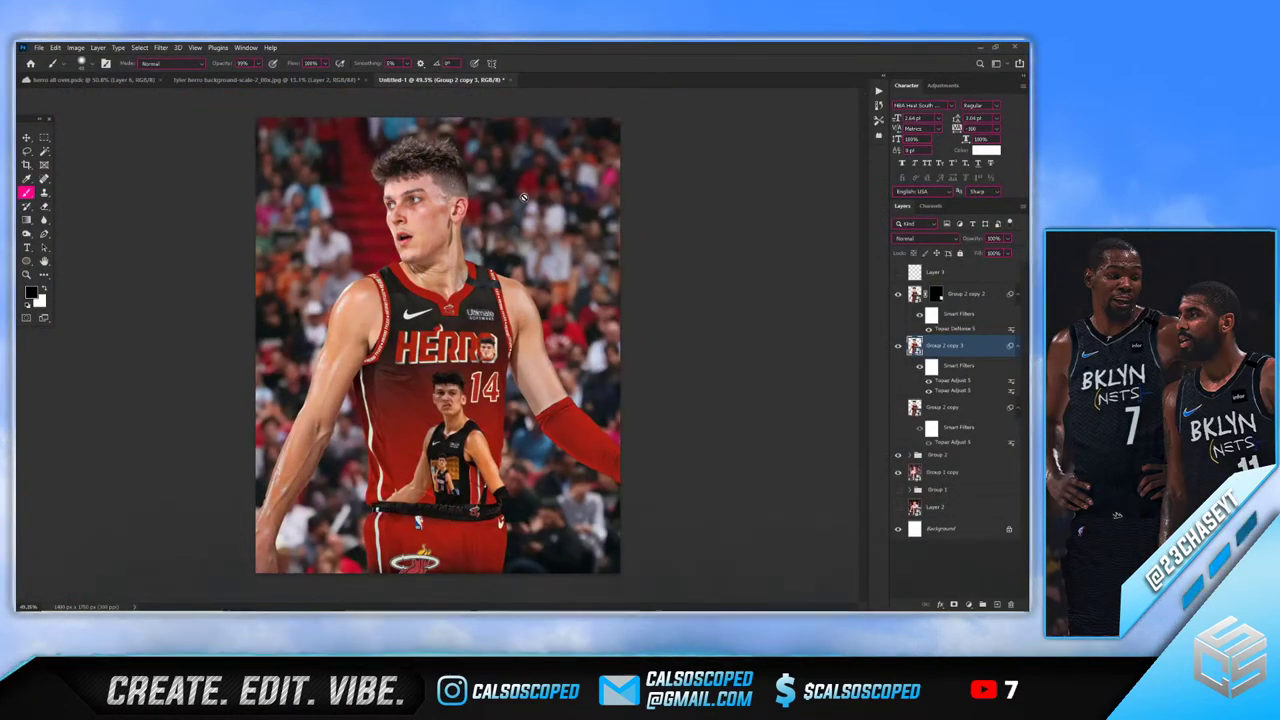
Apply Topaz Adjust 5 to the merged crowd background layer using the Light Pop Smooth preset
key("v")
left_click(548, 195)
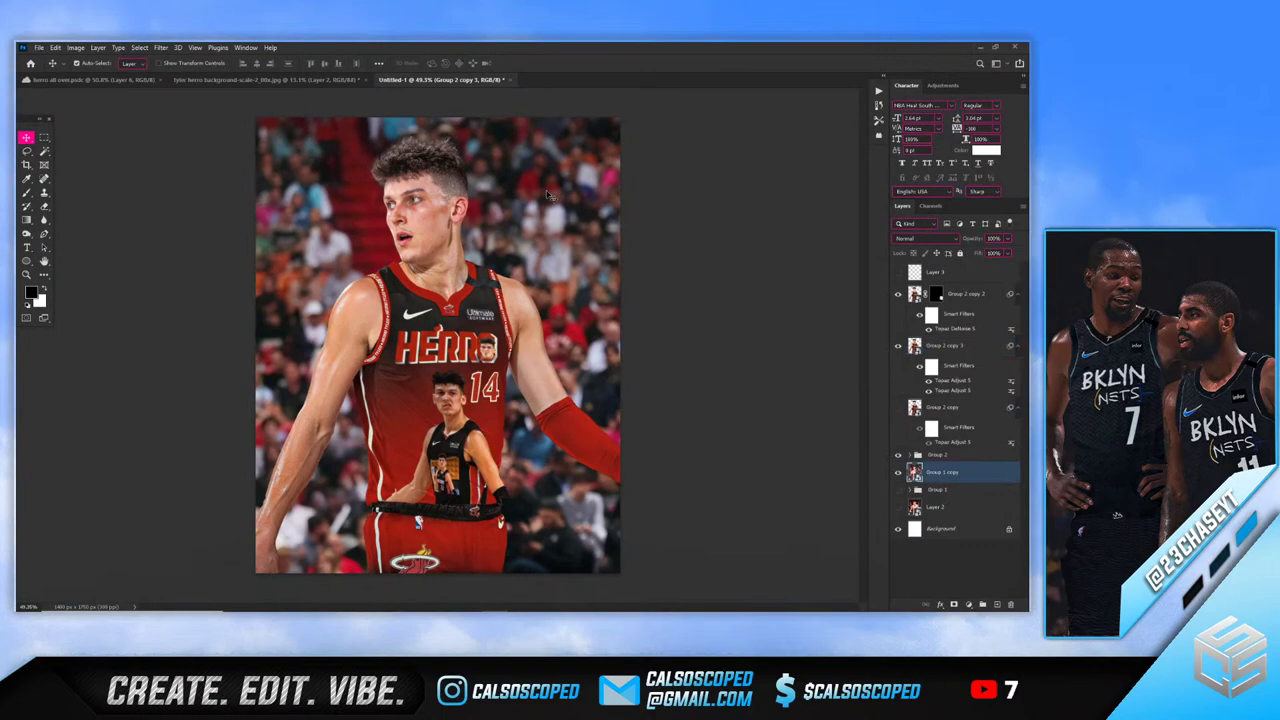
left_click(161, 47)
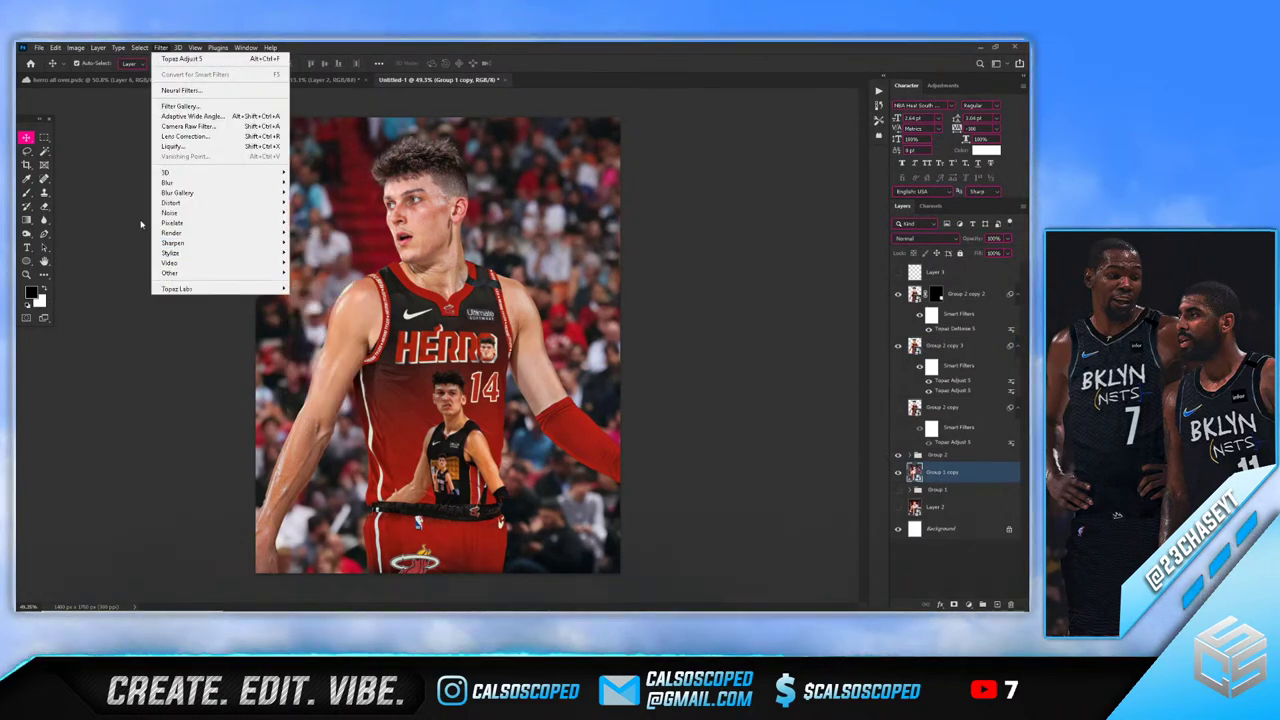
mouse_move(177, 288)
left_click(320, 290)
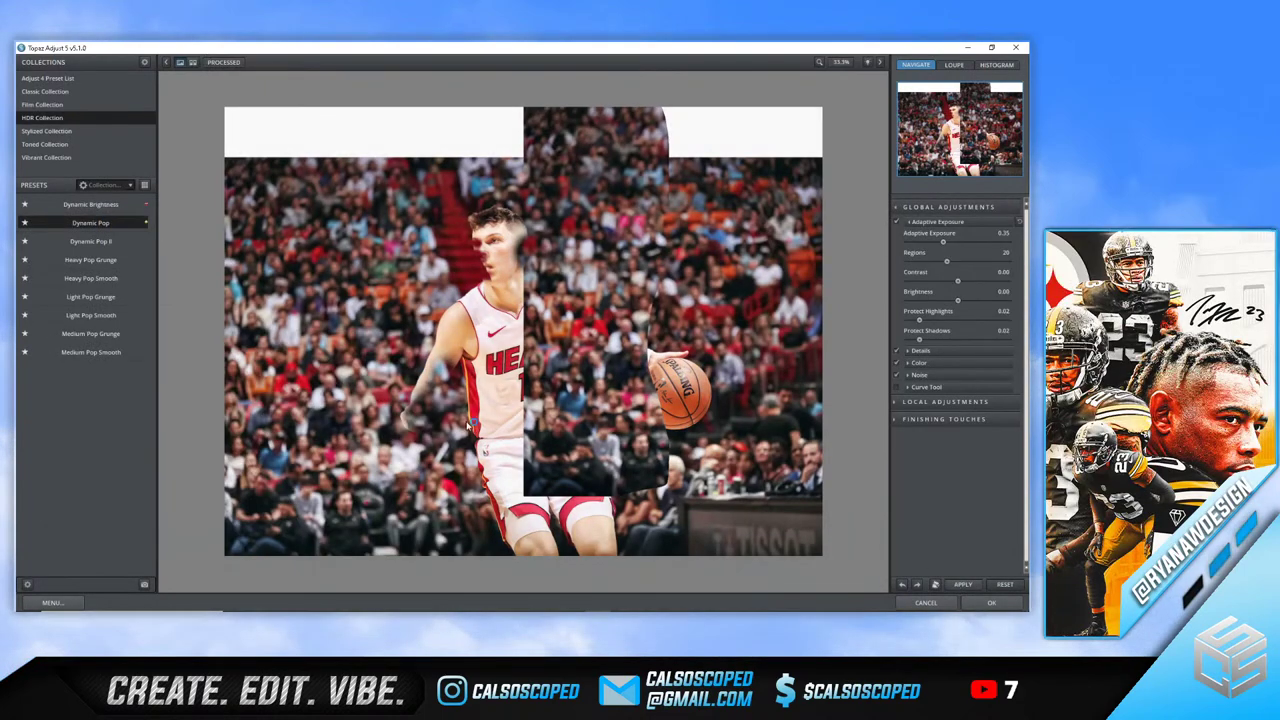
left_click(90, 316)
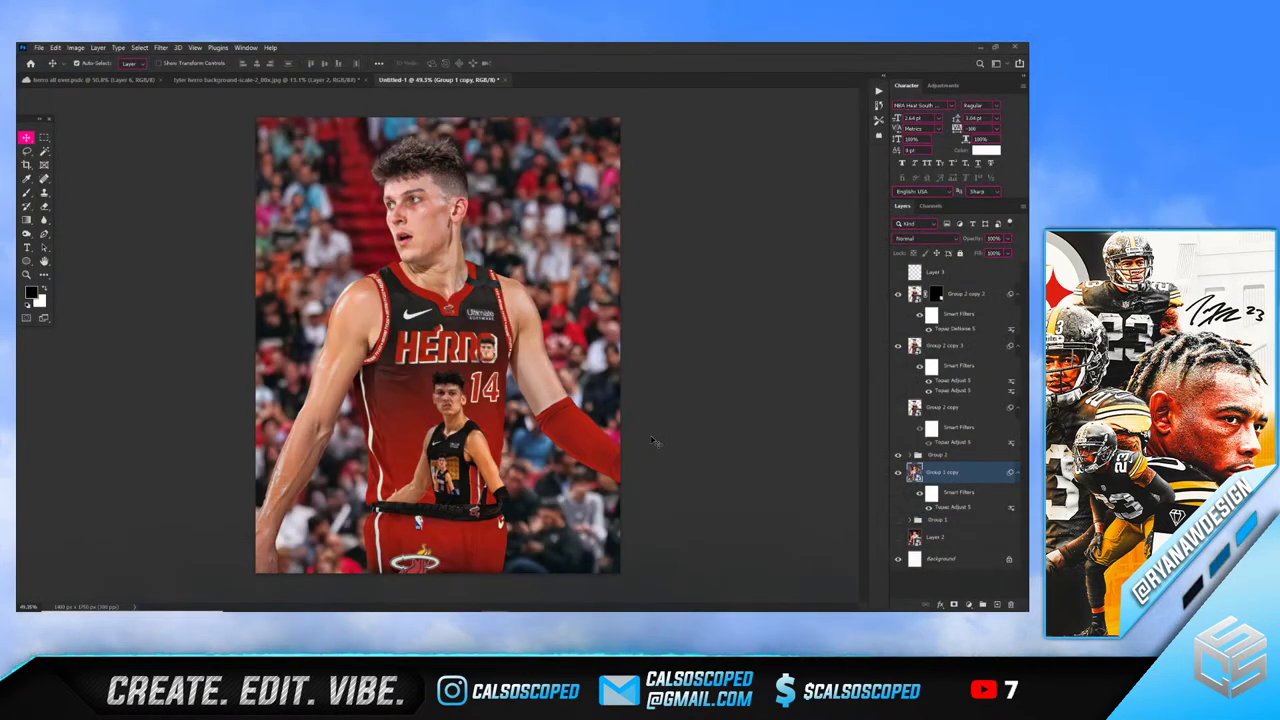
scroll(652, 441, "up", 5)
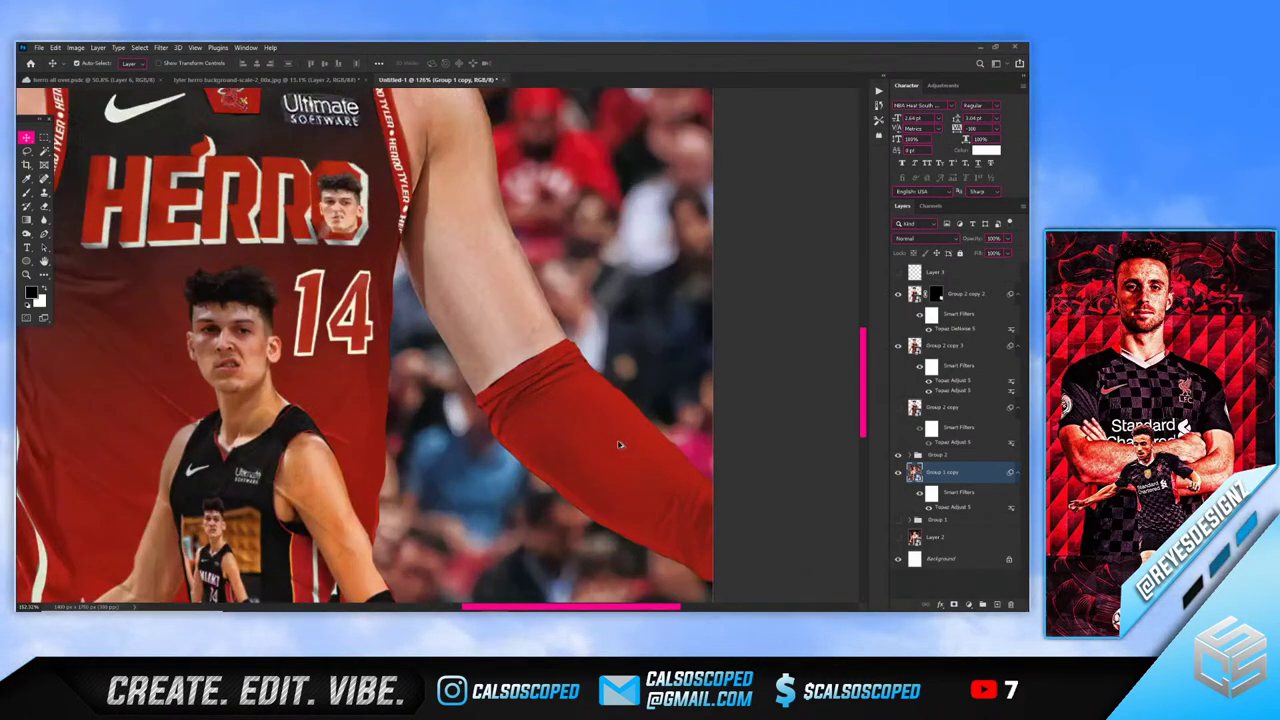
key("ctrl+z")
left_click_drag(709, 471, 665, 445)
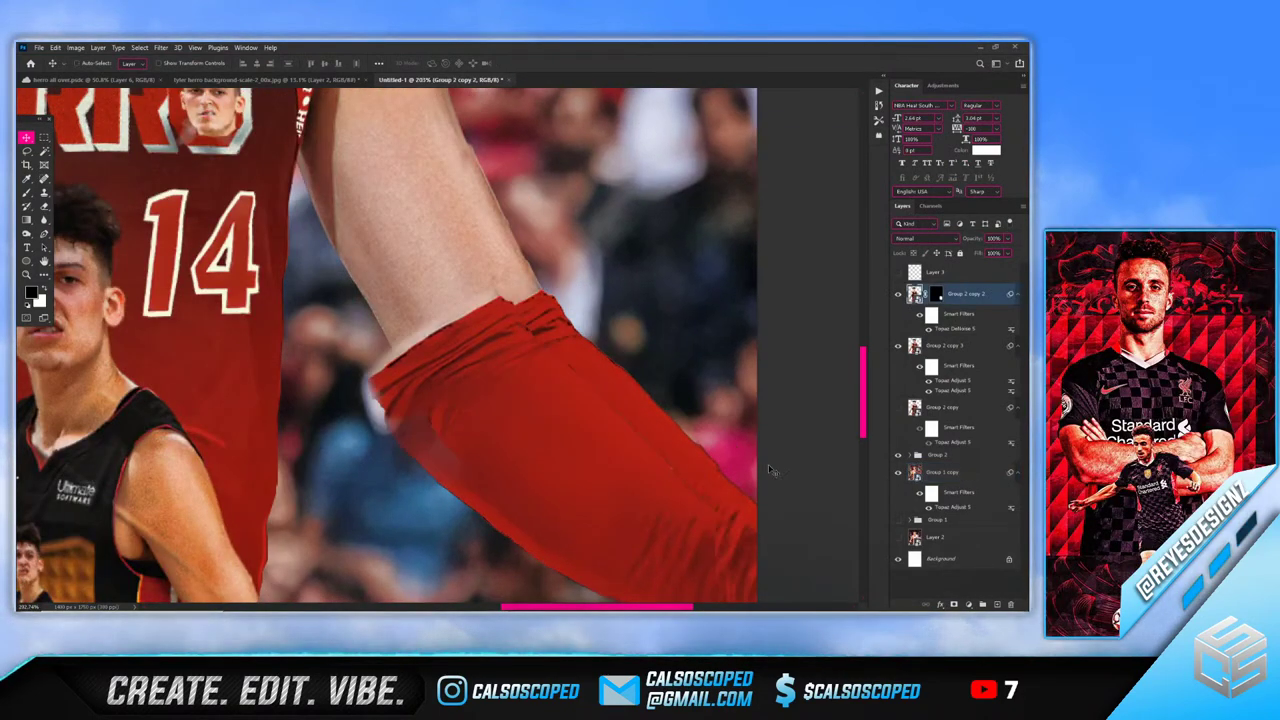
key("ctrl+z")
Select the denoised and Topaz-adjusted player copies and convert them together into one smart object
left_click(958, 350, "ctrl")
scroll(420, 505, "down", 5)
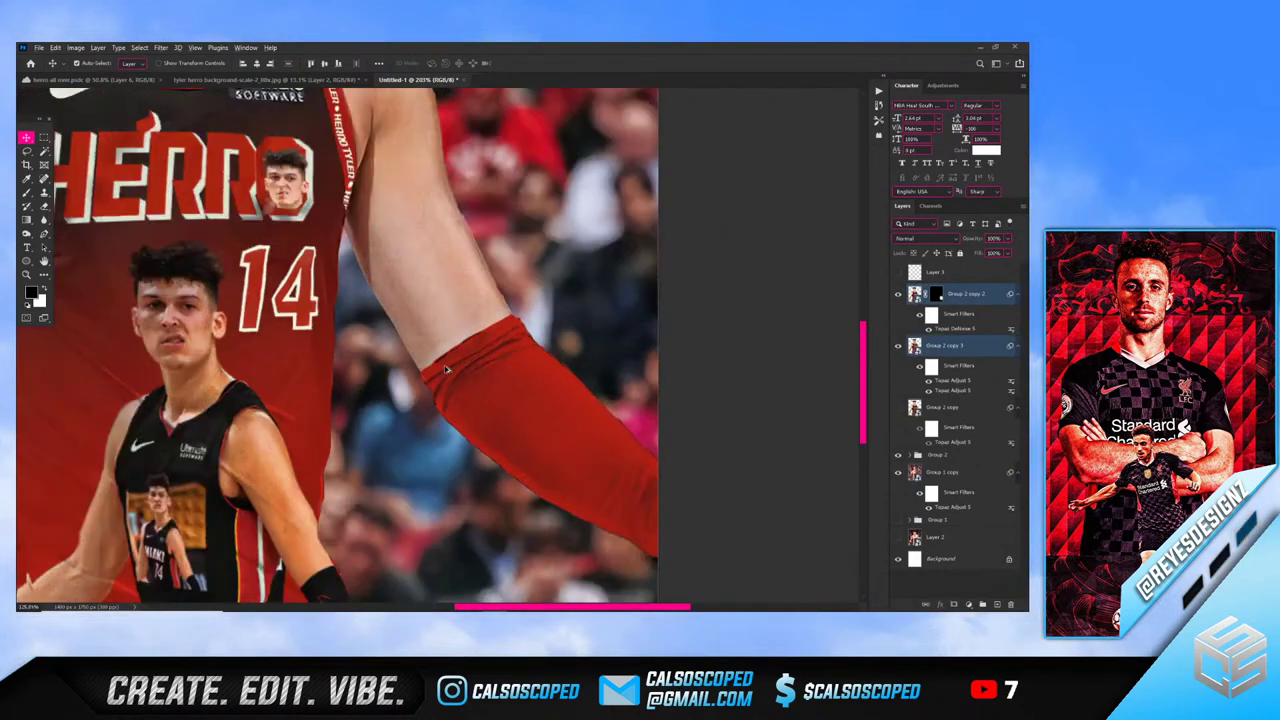
scroll(445, 272, "up", 1)
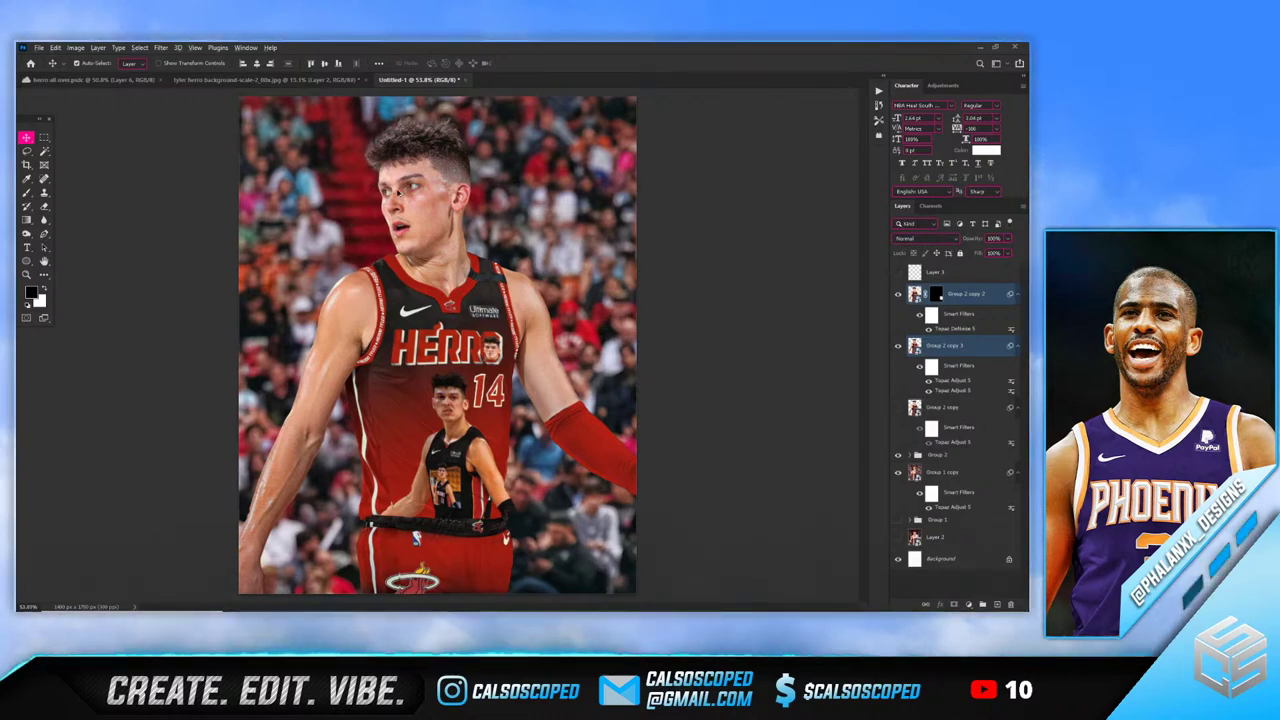
scroll(450, 280, "up", 3)
scroll(398, 210, "down", 3)
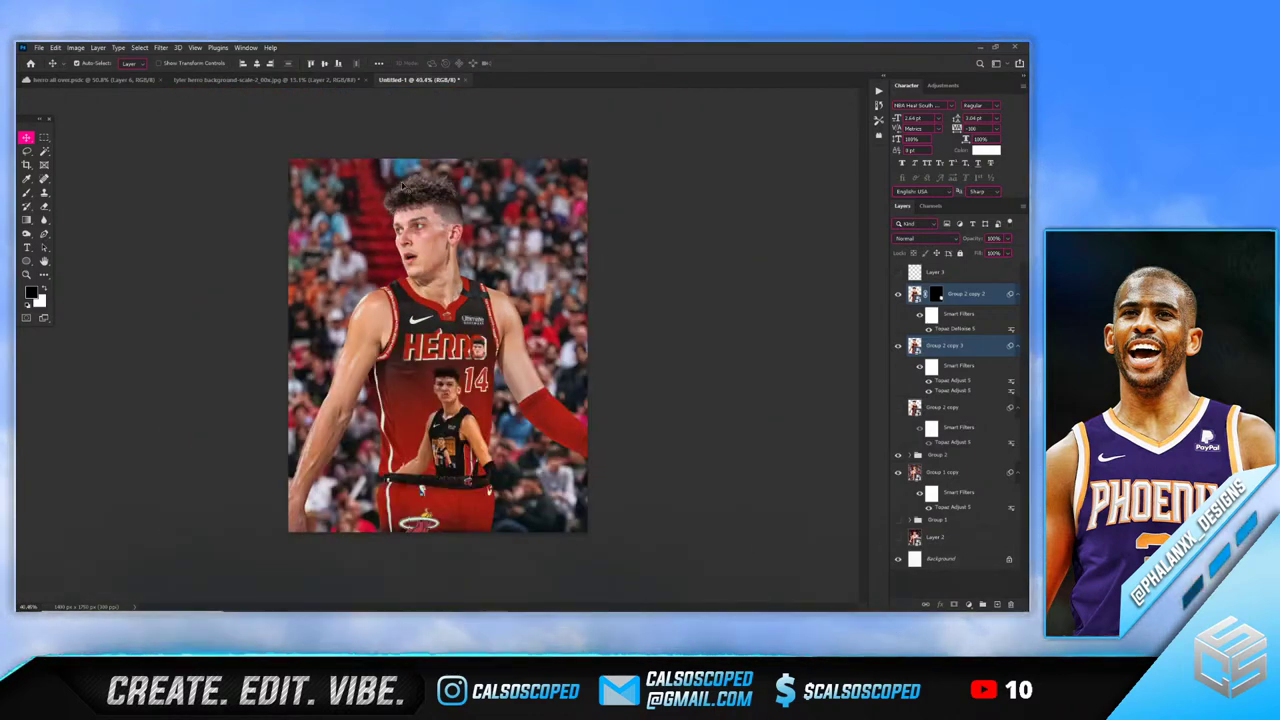
scroll(385, 250, "up", 2)
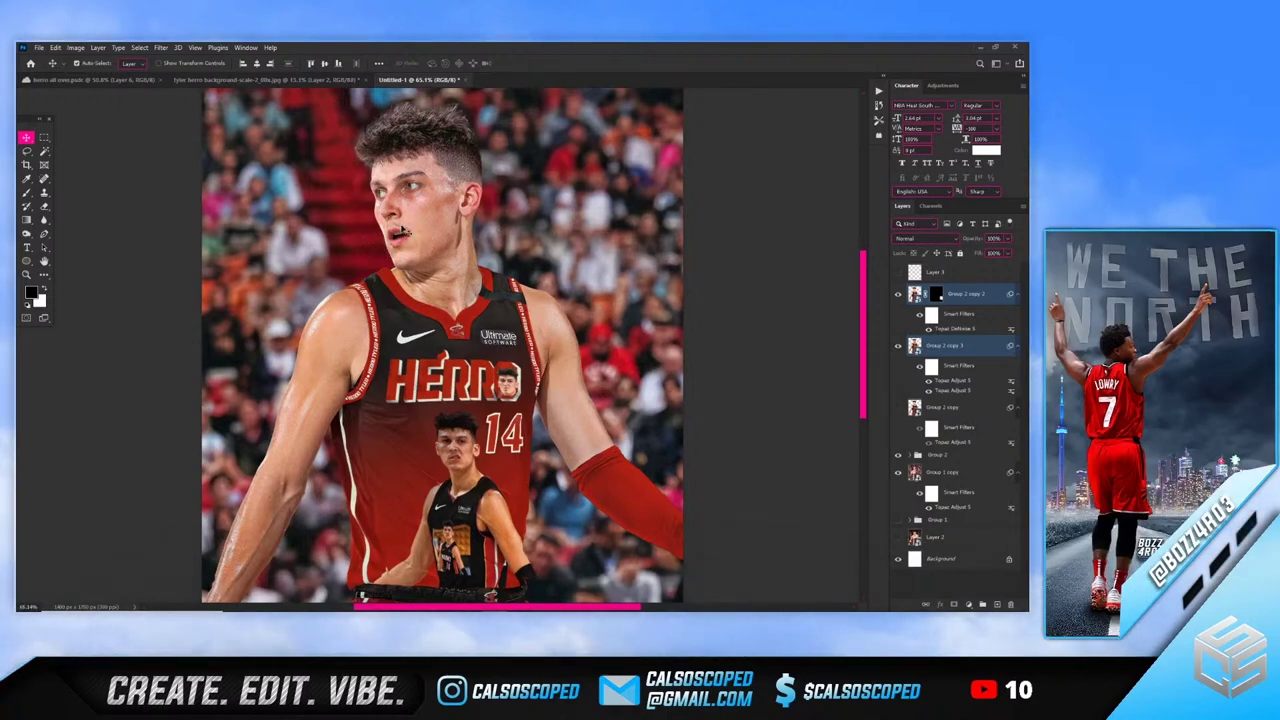
scroll(617, 463, "down", 2)
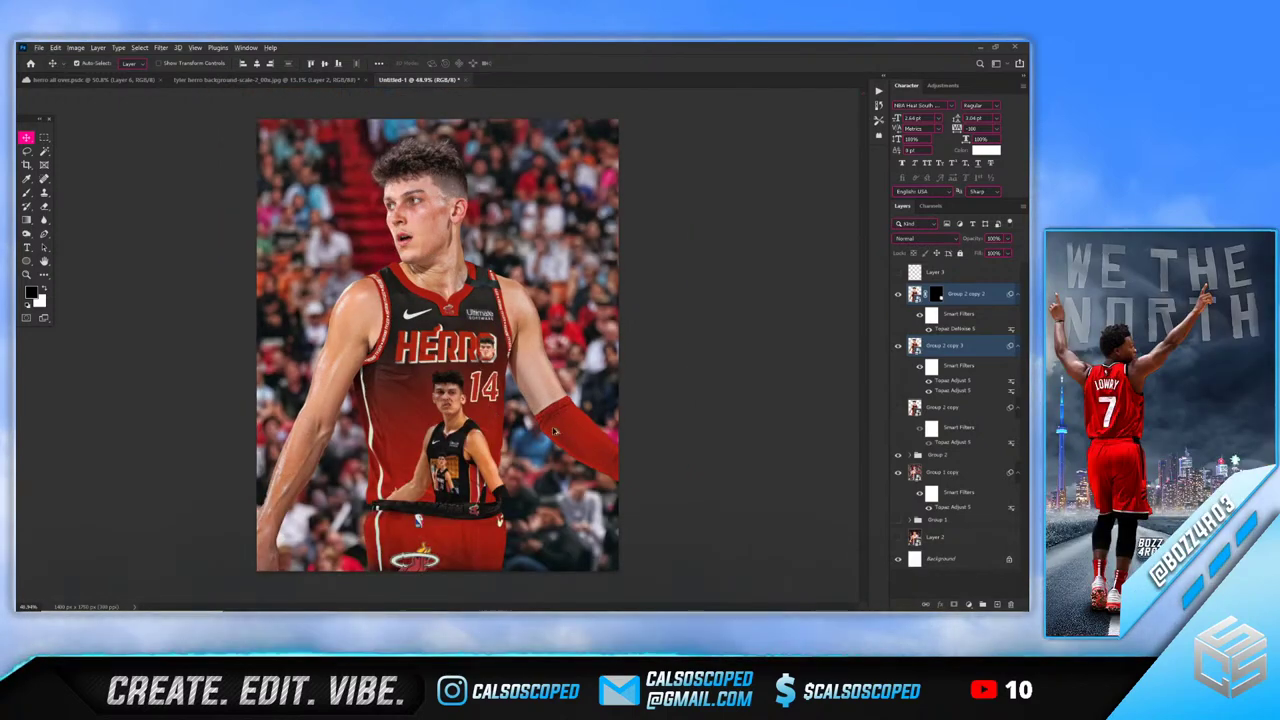
scroll(578, 455, "up", 2)
scroll(627, 476, "up", 2)
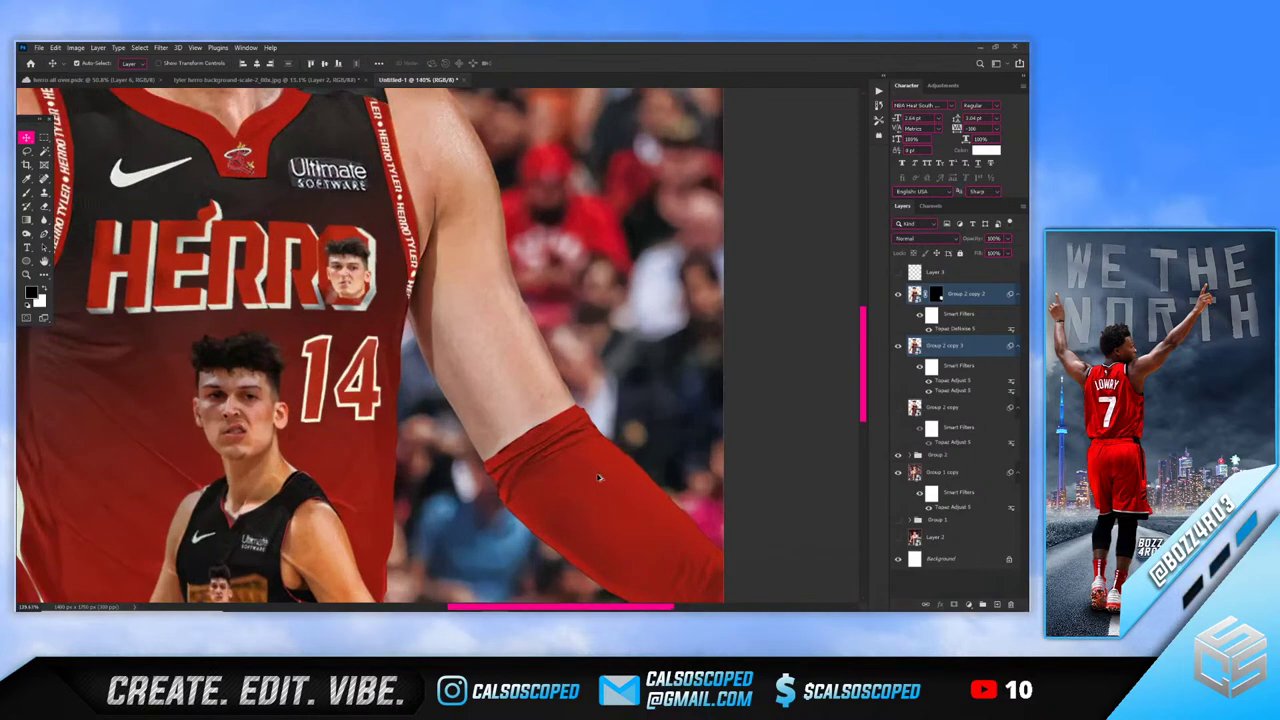
left_click(946, 294)
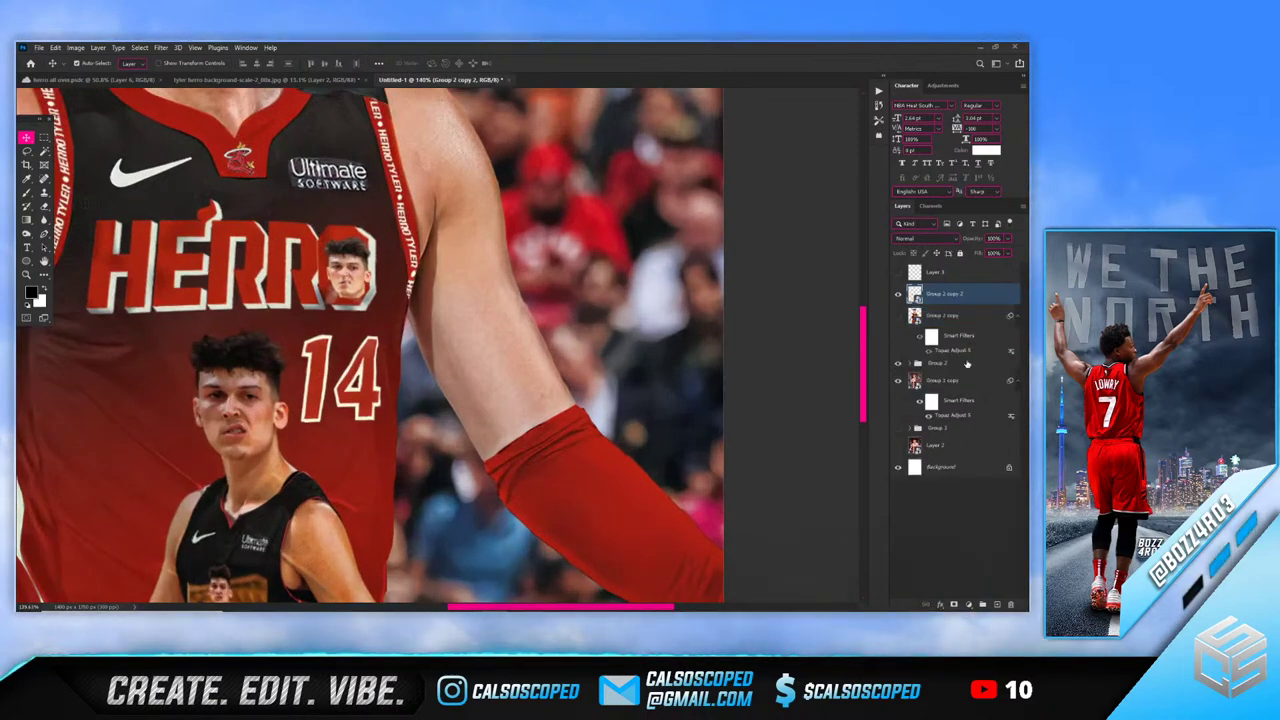
right_click(949, 300)
left_click(977, 294)
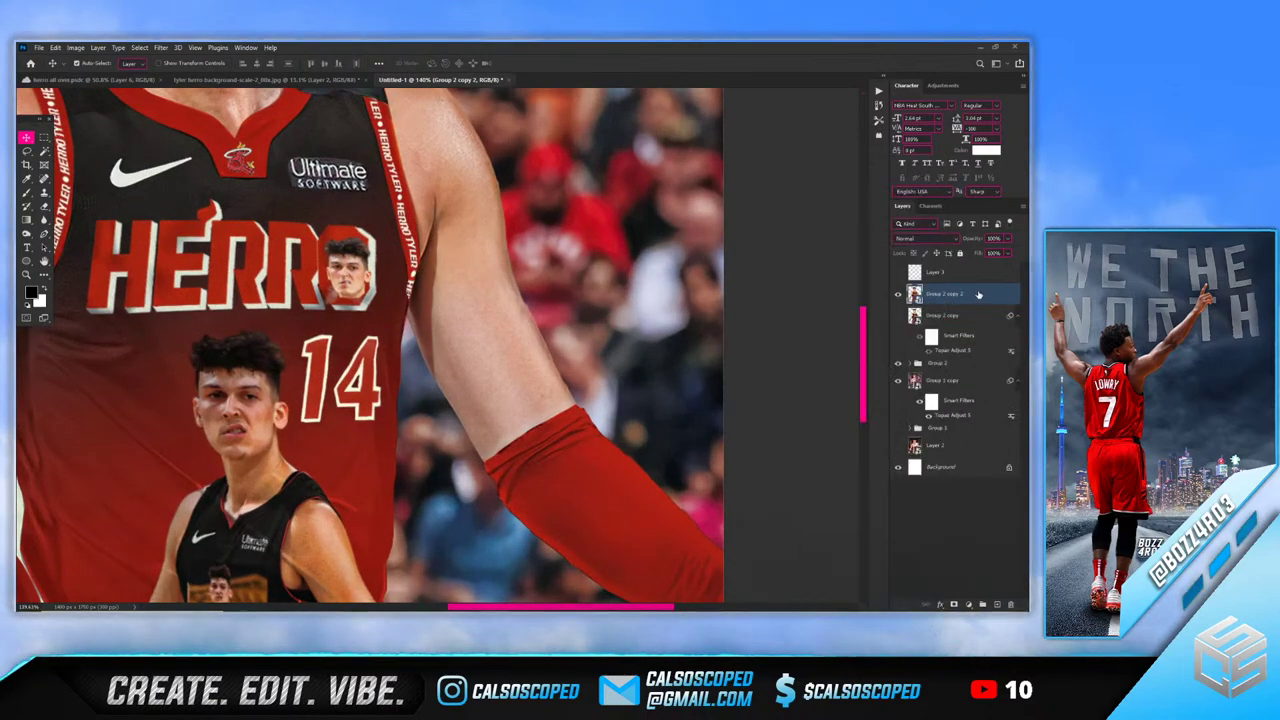
Duplicate the combined player smart object and rasterize the duplicate
key("ctrl+j")
right_click(979, 295)
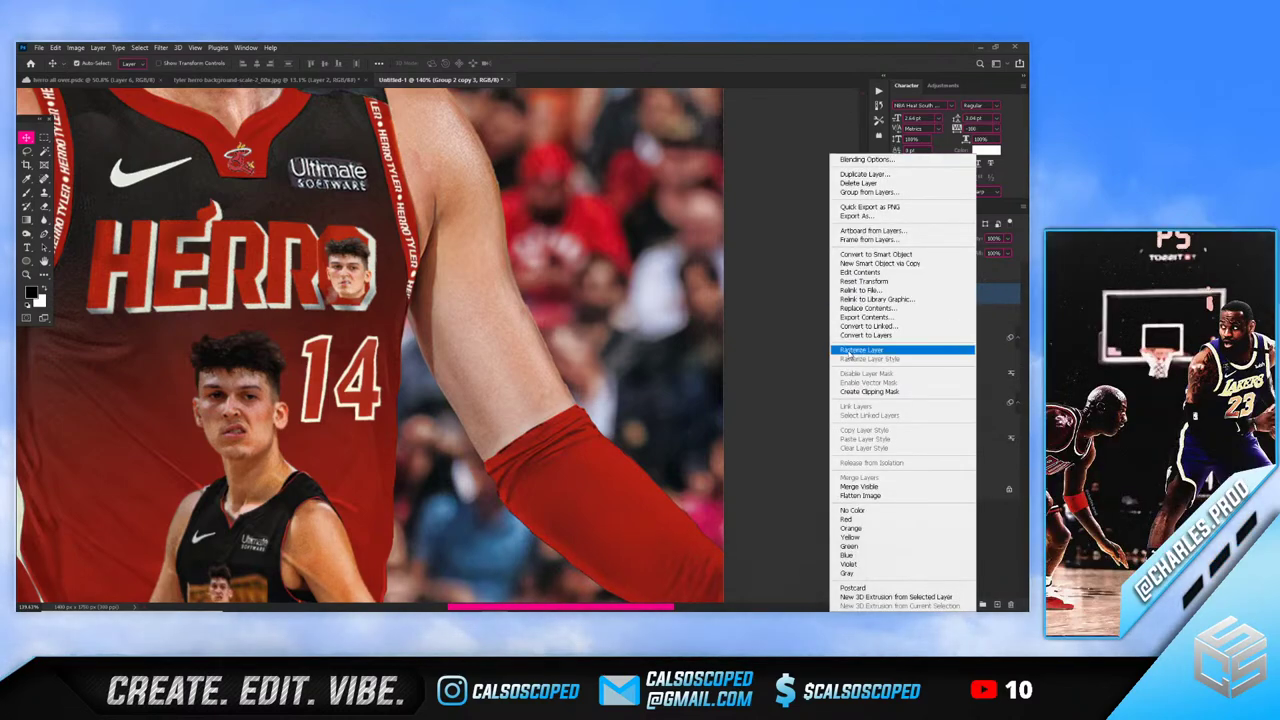
key("Escape")
Clone over the dark edge where the top of the red arm sleeve meets the skin
scroll(516, 418, "up", 3)
scroll(516, 418, "down", 1)
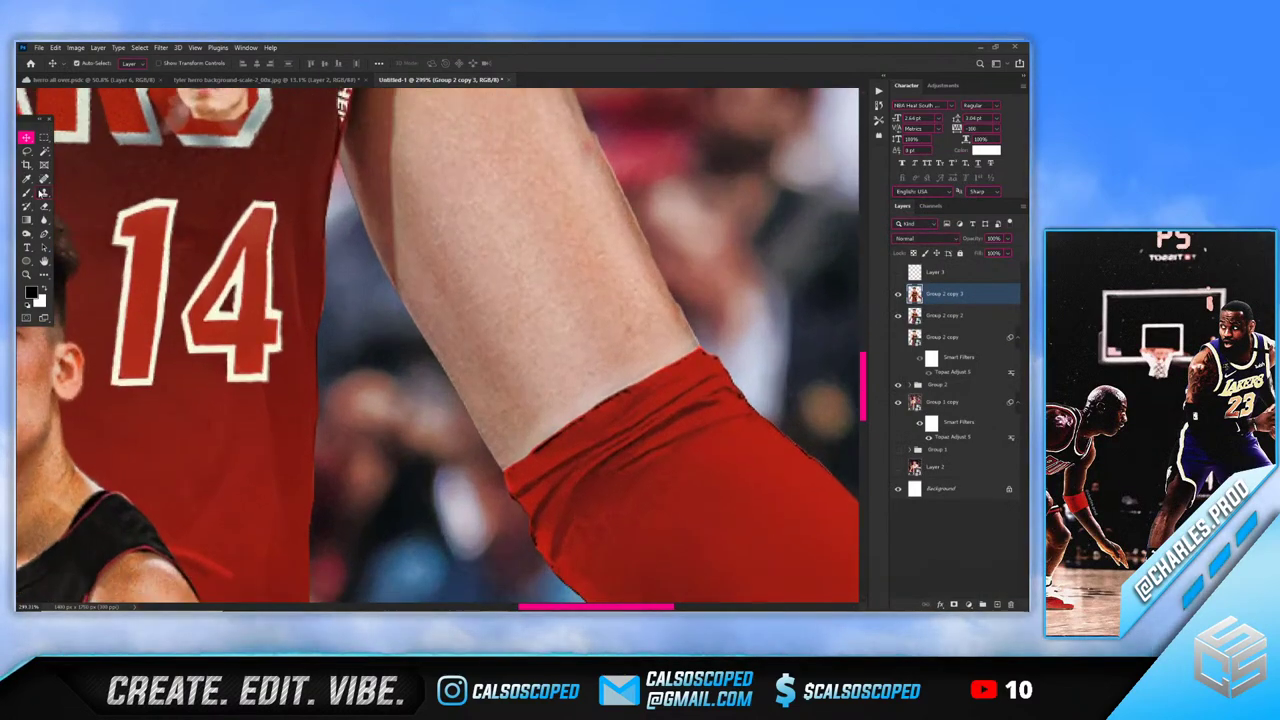
left_click(42, 192)
left_click(534, 463, "alt")
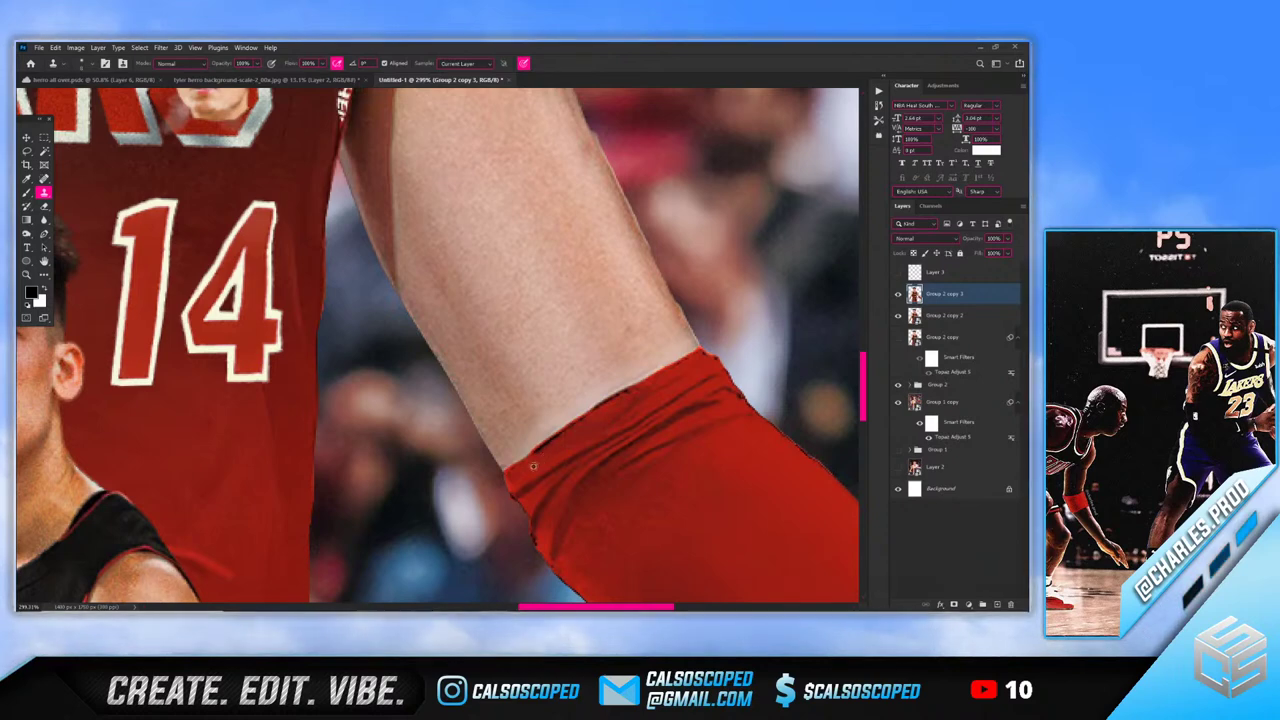
left_click_drag(523, 463, 558, 438)
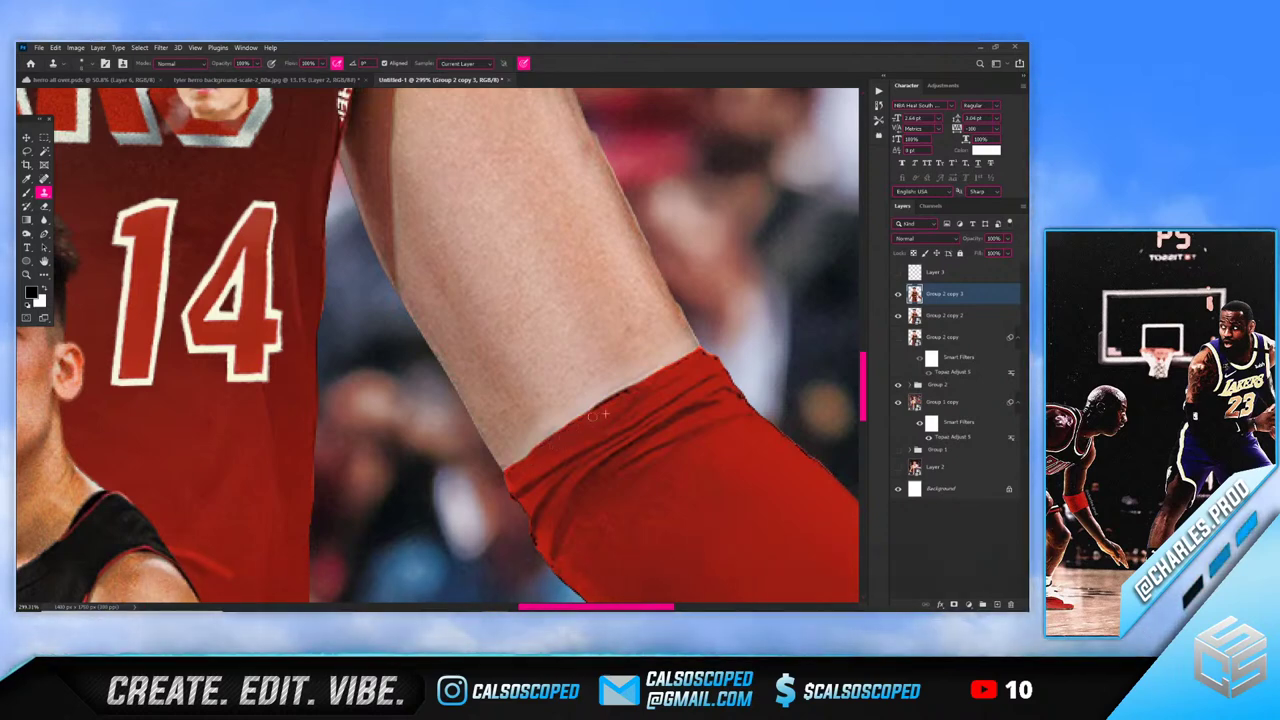
right_click(568, 408, "alt")
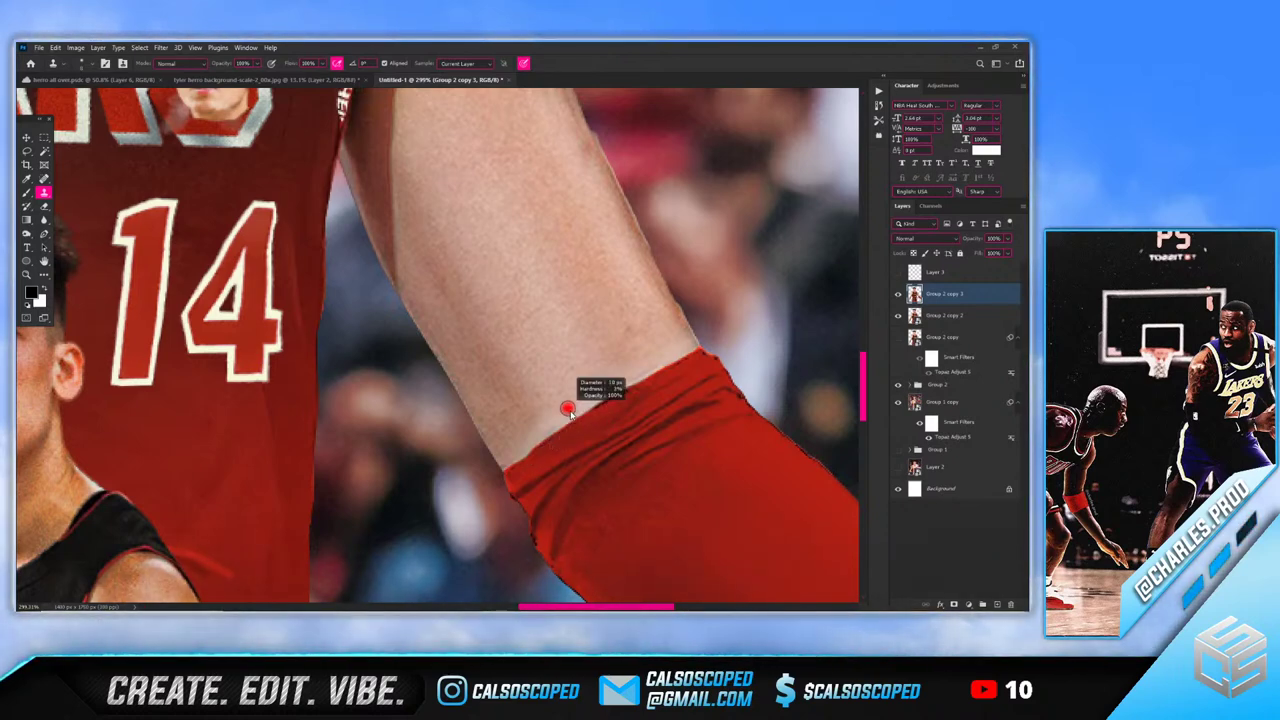
left_click(572, 431, "alt")
left_click(595, 412)
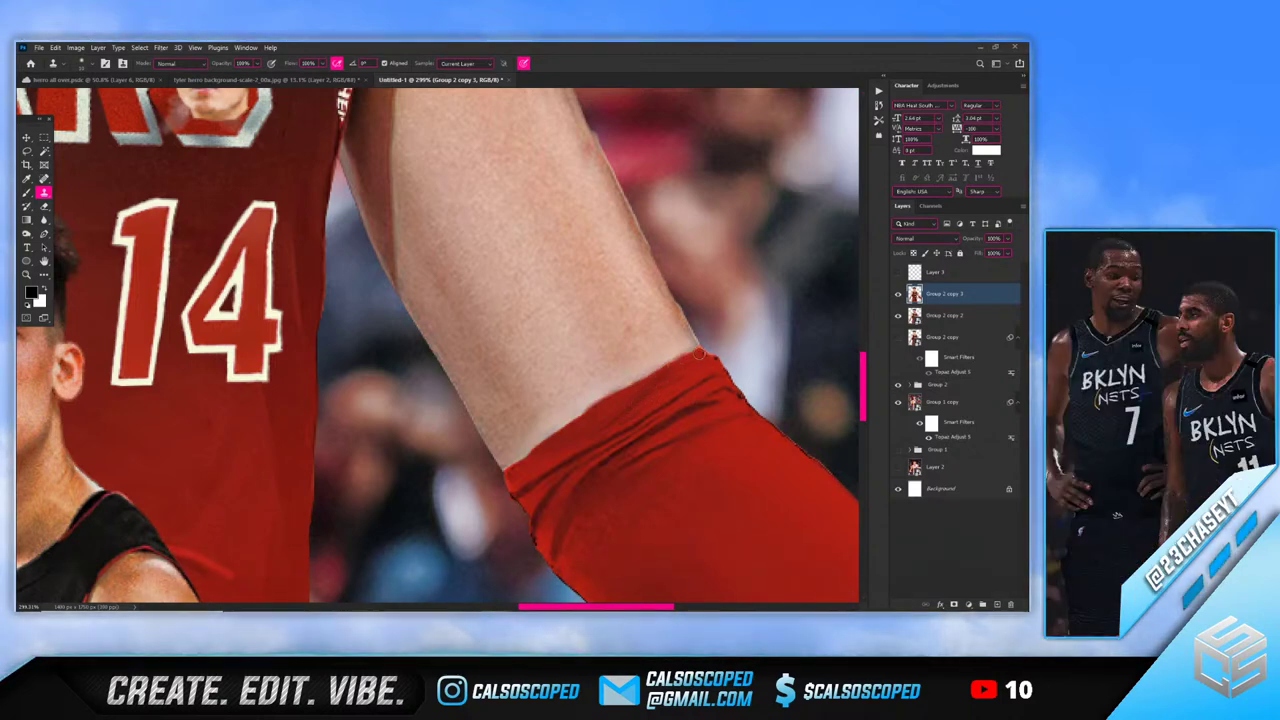
Load the rasterized player layer's outline as a selection
left_click(916, 297, "ctrl")
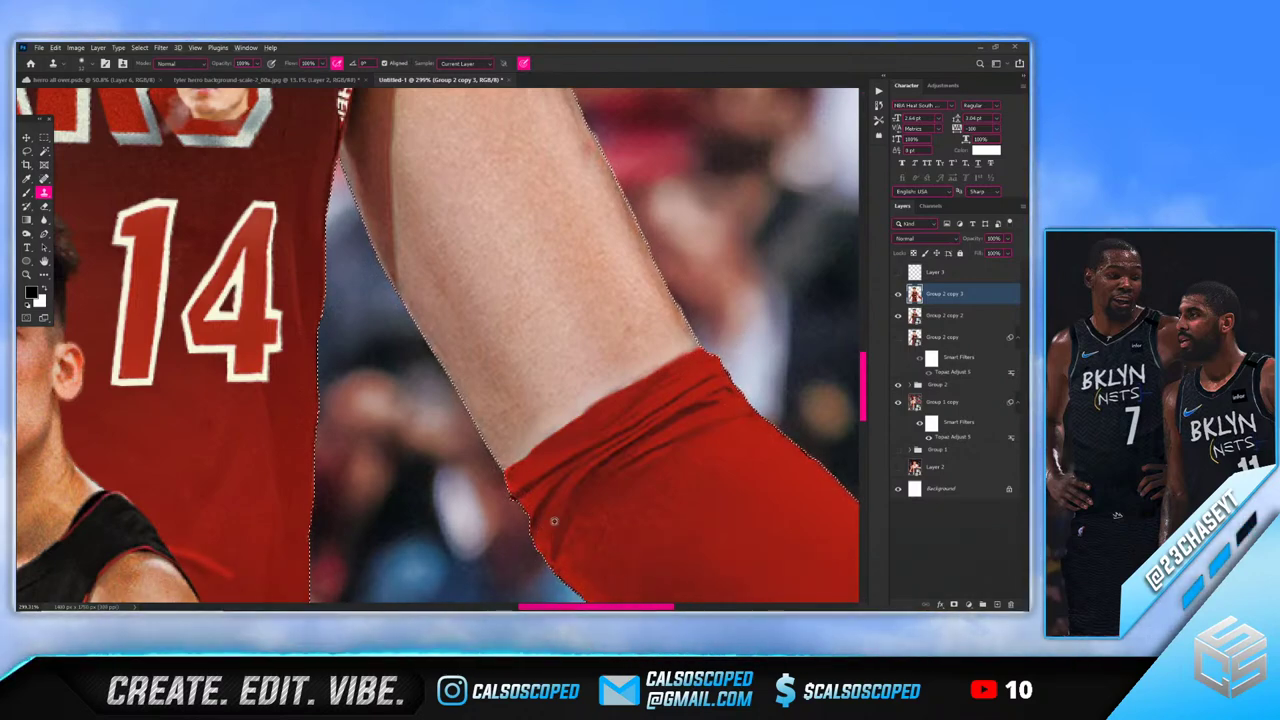
scroll(585, 491, "down", 10)
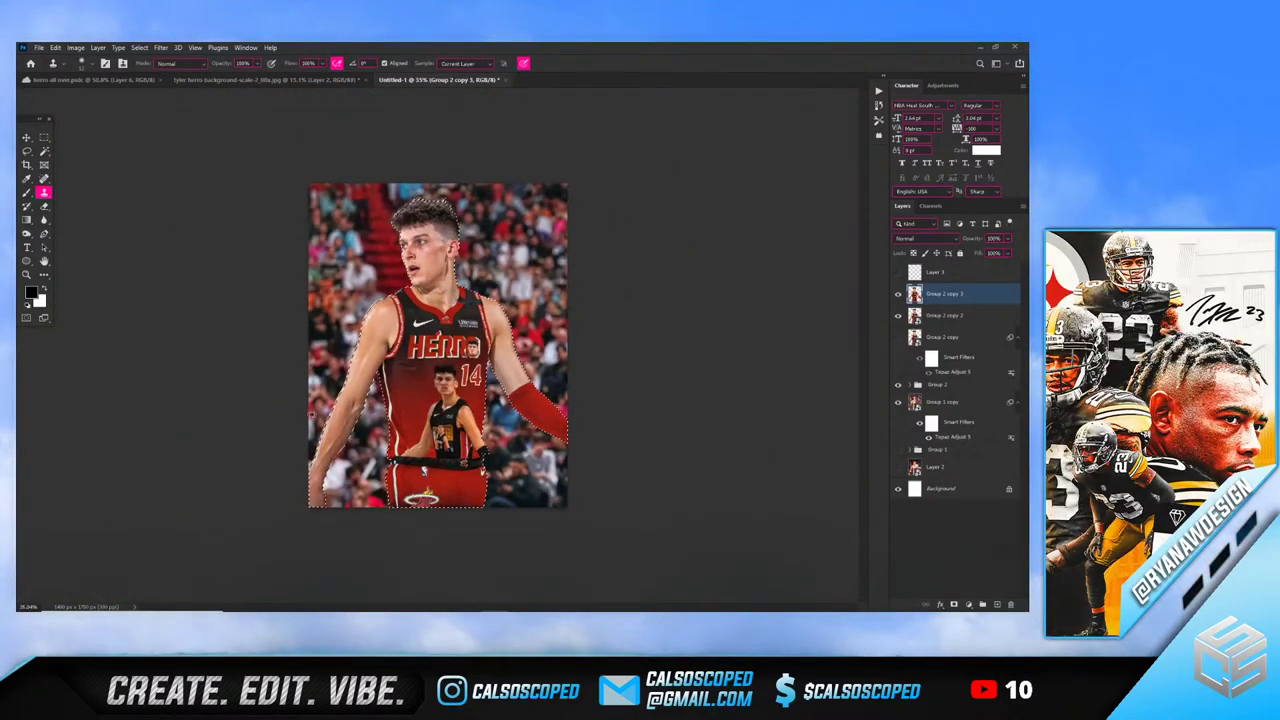
scroll(311, 410, "up", 5)
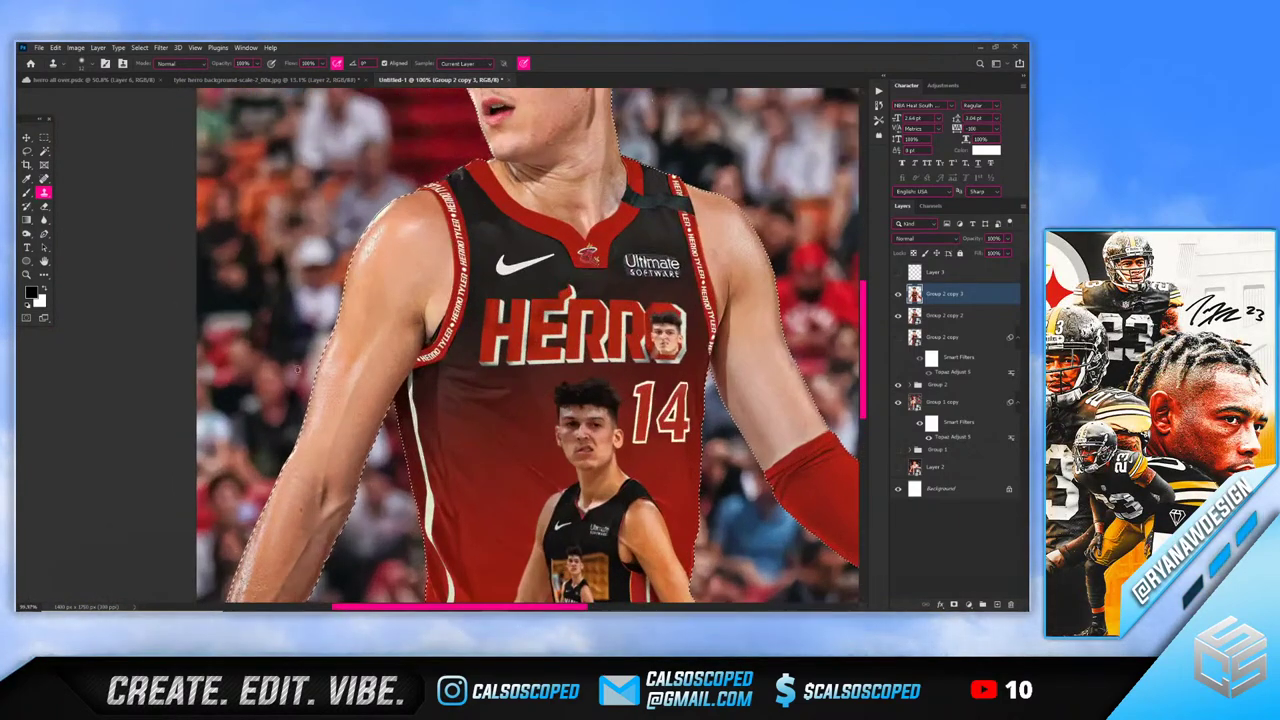
scroll(325, 405, "down", 5)
scroll(622, 446, "up", 4)
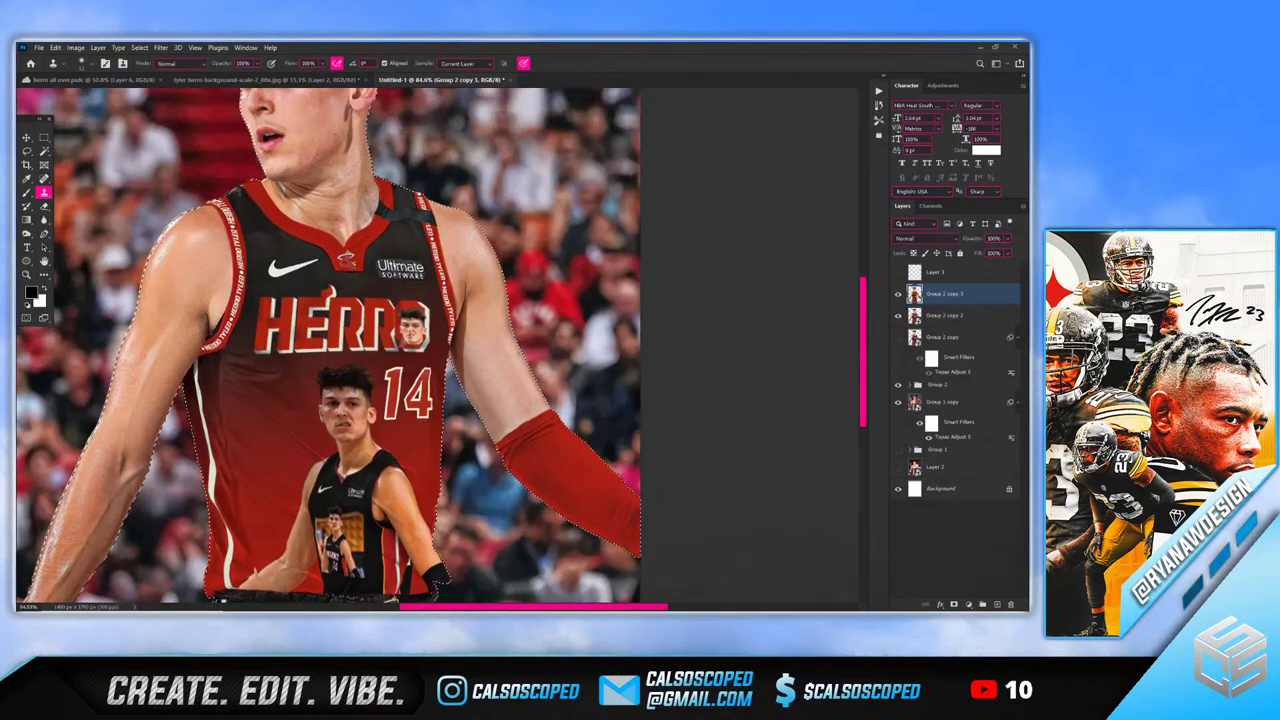
scroll(534, 458, "up", 3)
scroll(534, 458, "down", 3)
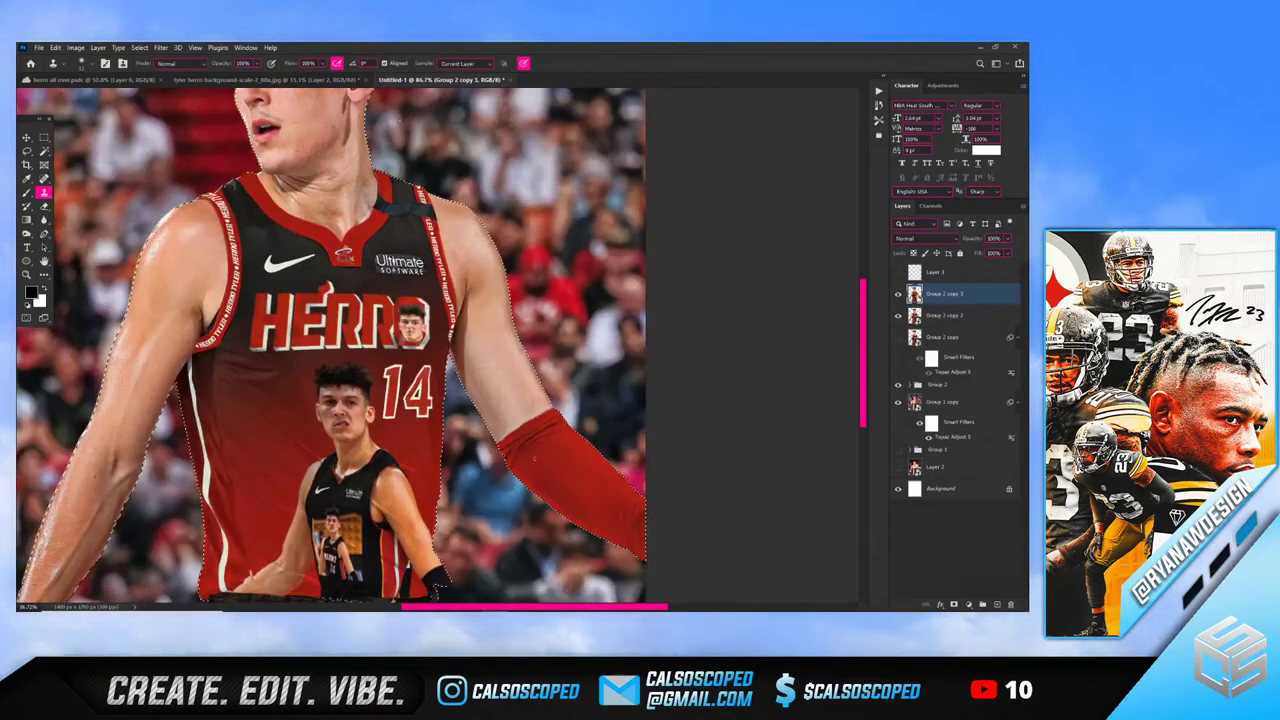
scroll(534, 458, "up", 3)
scroll(545, 445, "down", 3)
scroll(556, 430, "up", 4)
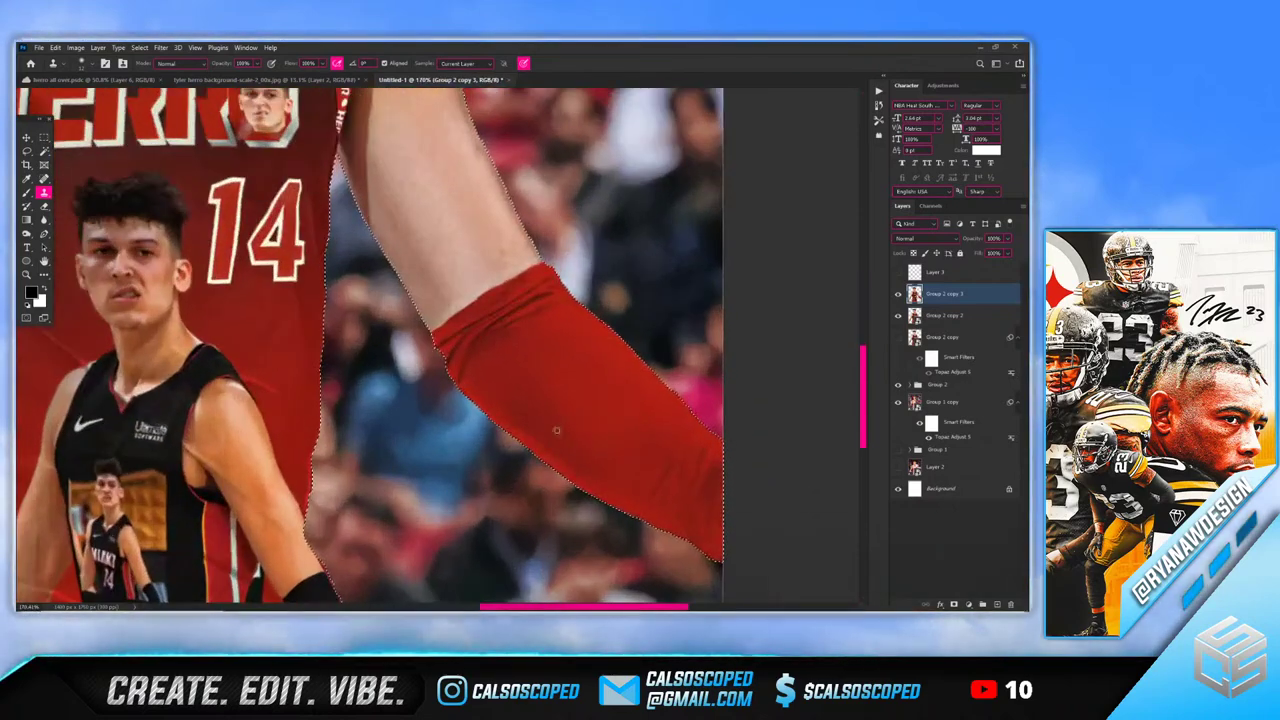
Smooth the red arm sleeve's fabric with the Mixer Brush inside the selection, using a reduced brush and colour sampled from the sleeve
left_click(28, 195)
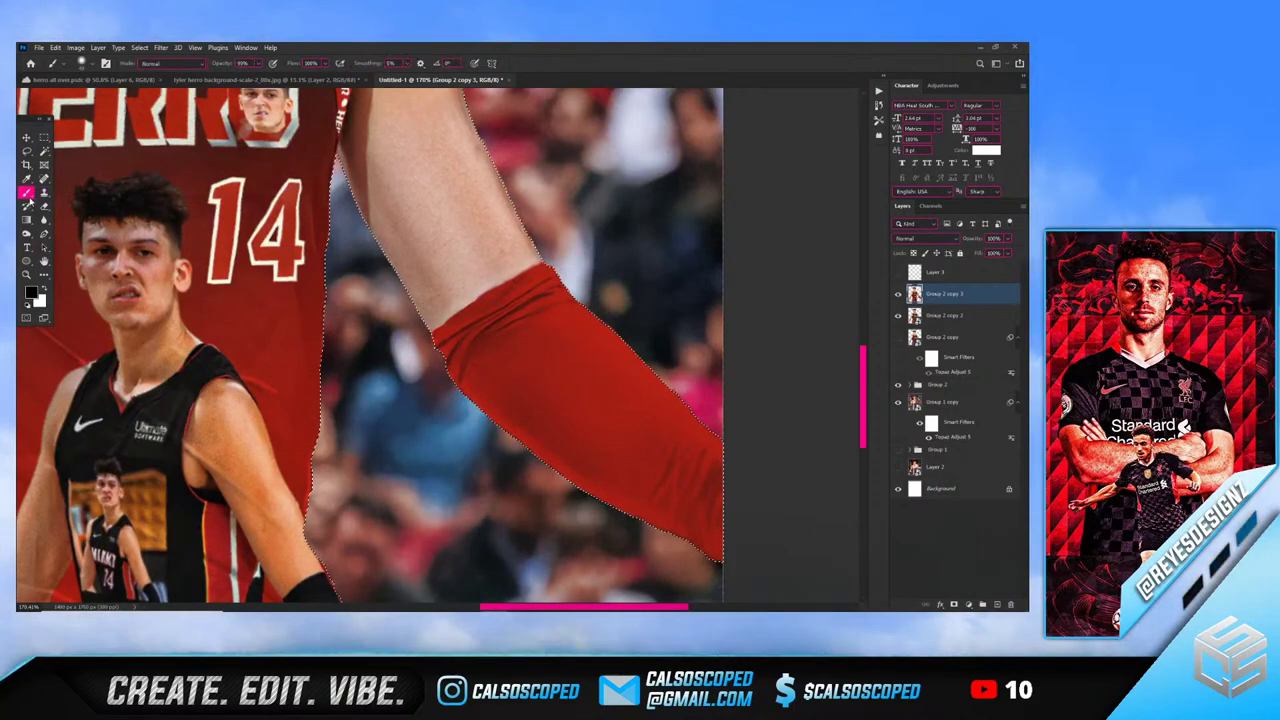
right_click(28, 195)
left_click(70, 225)
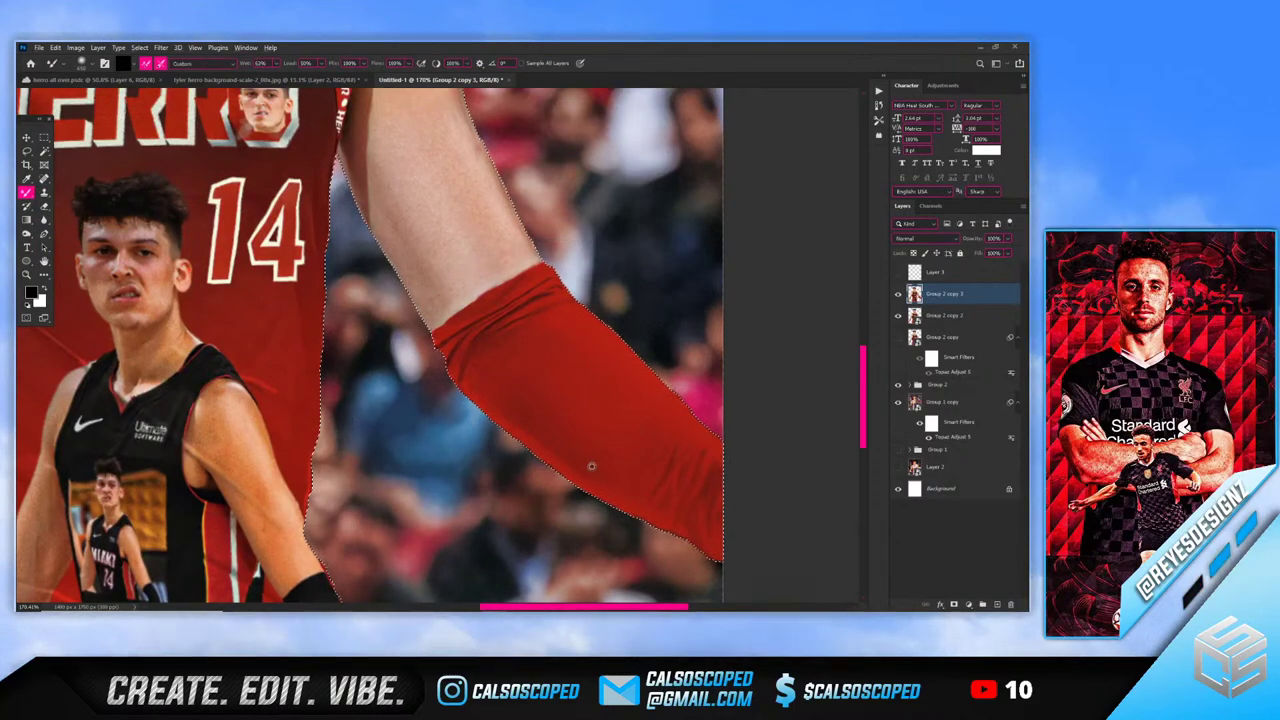
left_click_drag(591, 466, 425, 473)
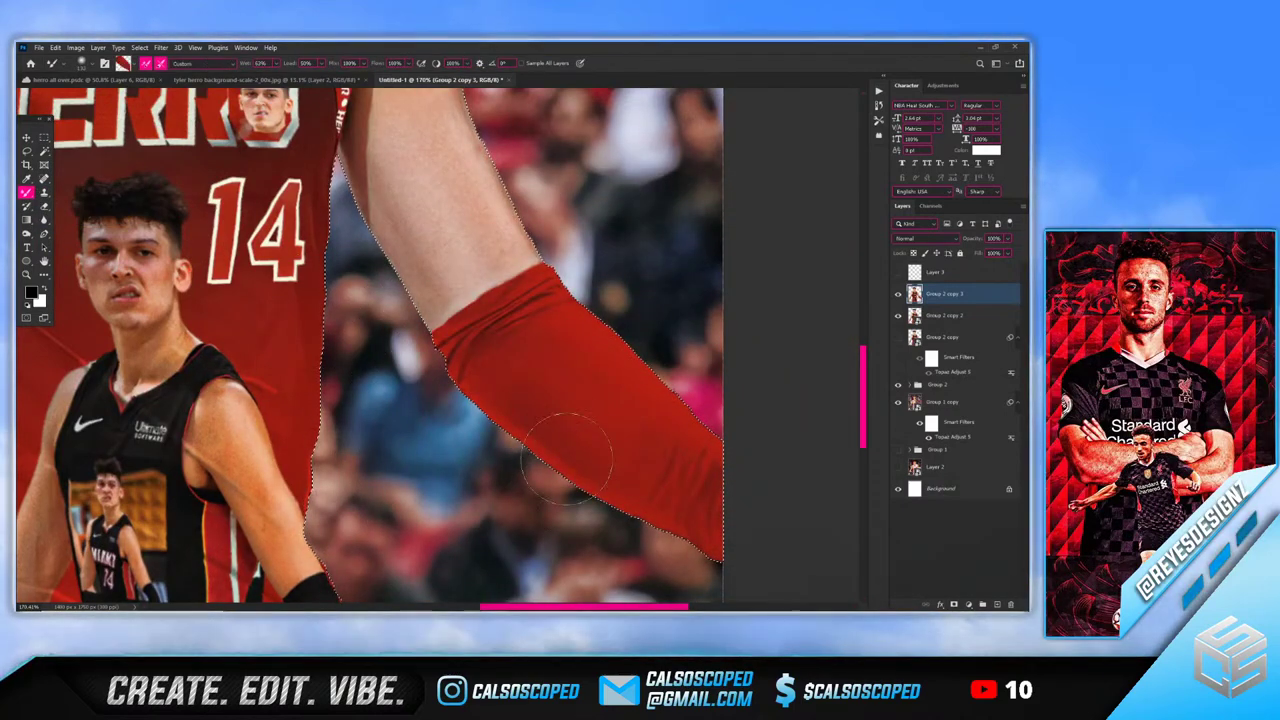
key("[")
key("[")
key("[")
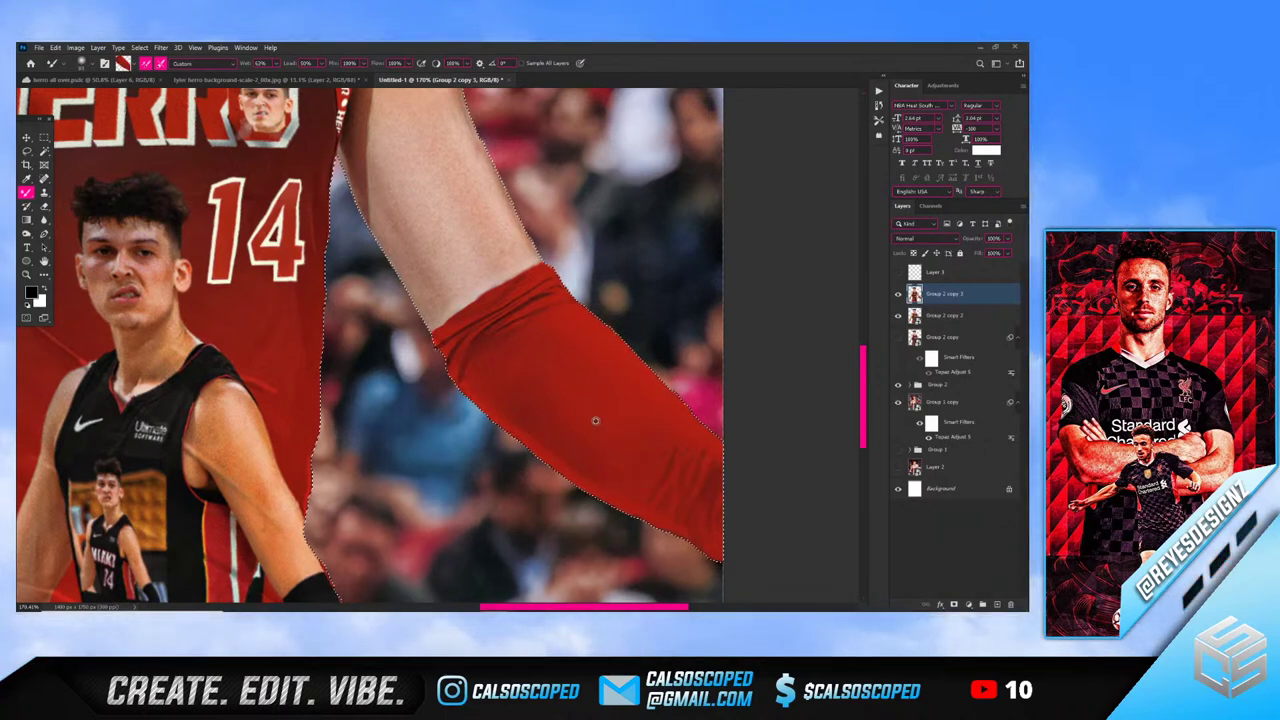
left_click(596, 421, "alt")
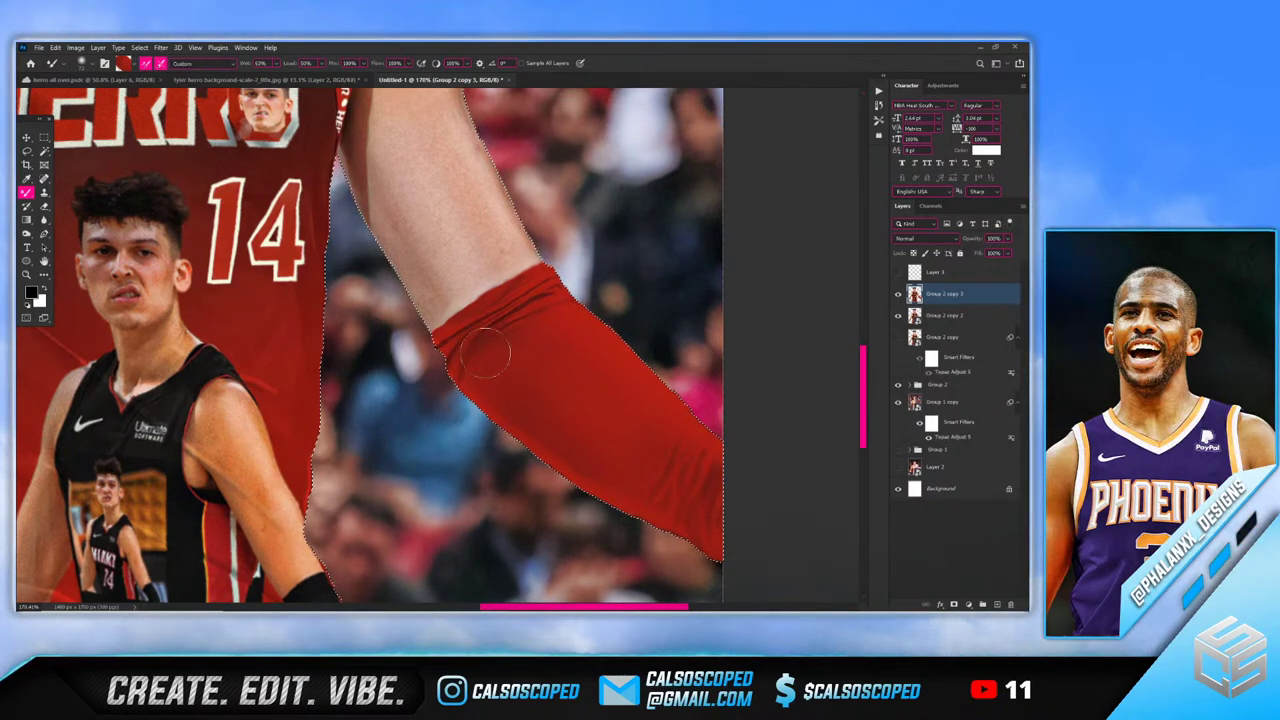
Deselect the player's outline
key("ctrl+0")
key("ctrl+minus")
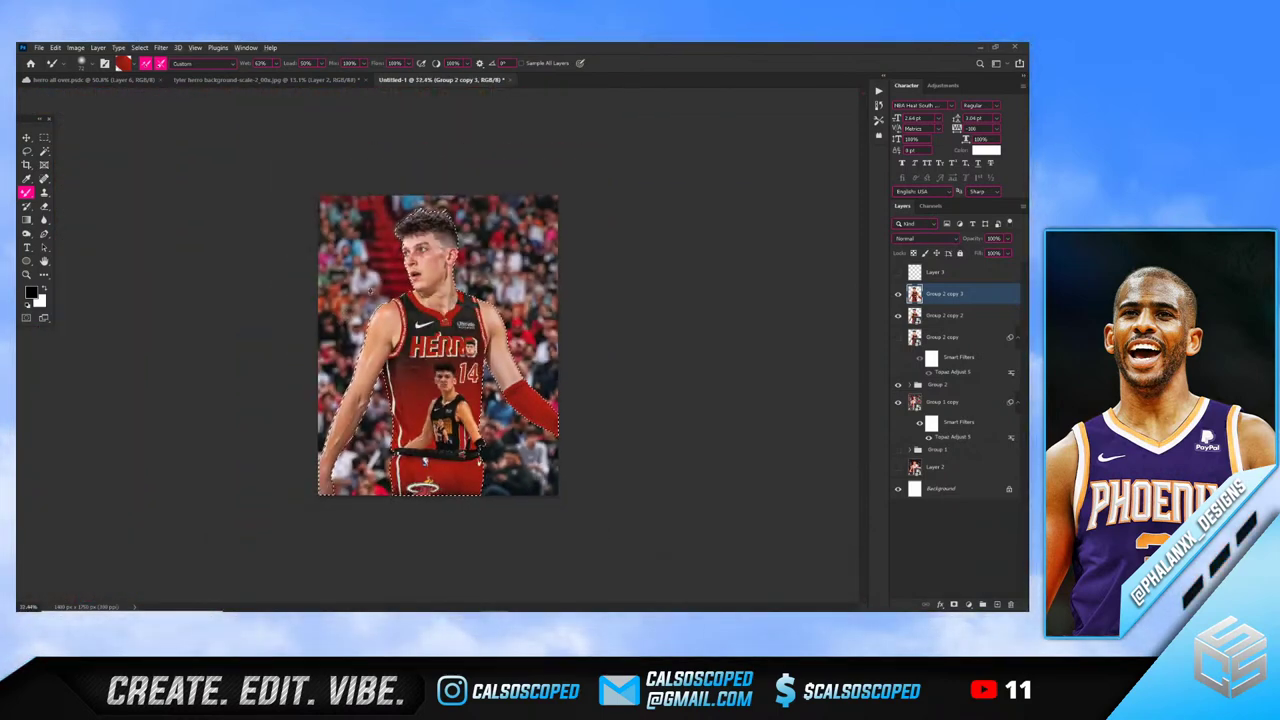
scroll(370, 291, "up", 4)
scroll(370, 291, "down", 2)
scroll(370, 291, "up", 3)
key("ctrl+d")
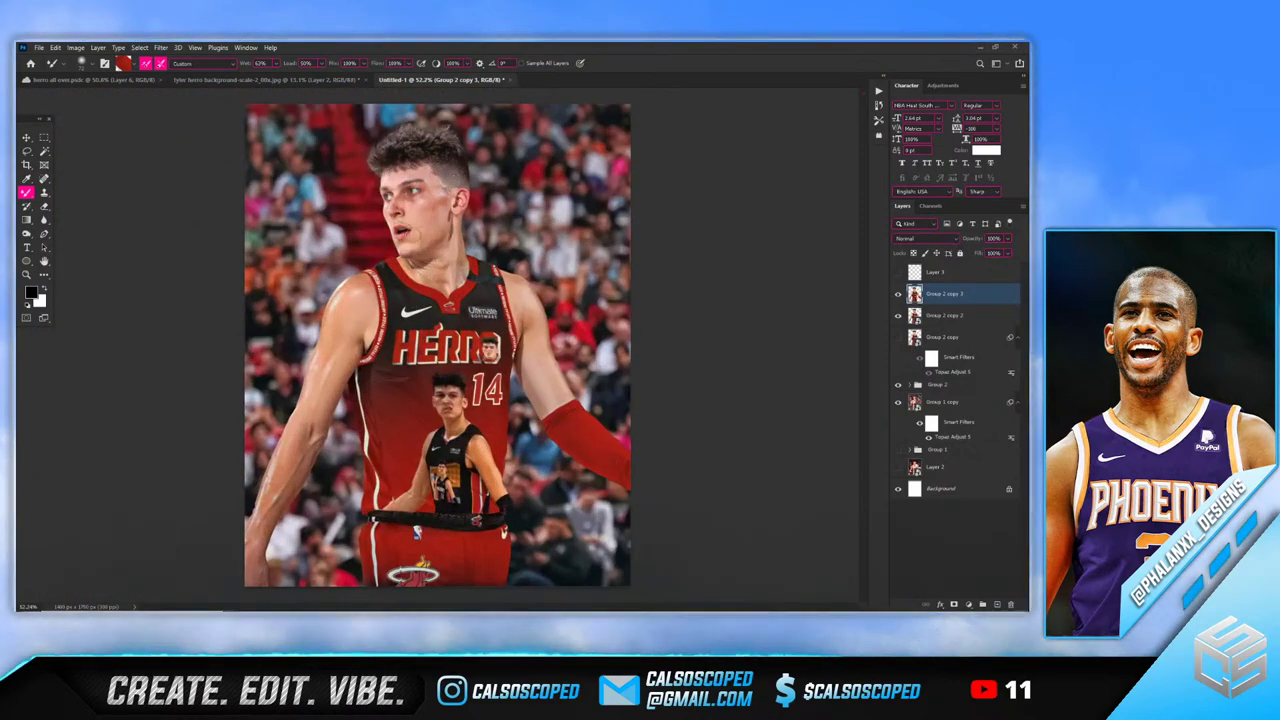
Add a Curves adjustment layer above the retouched player layer
key("v")
scroll(428, 195, "up", 5)
scroll(428, 197, "down", 6)
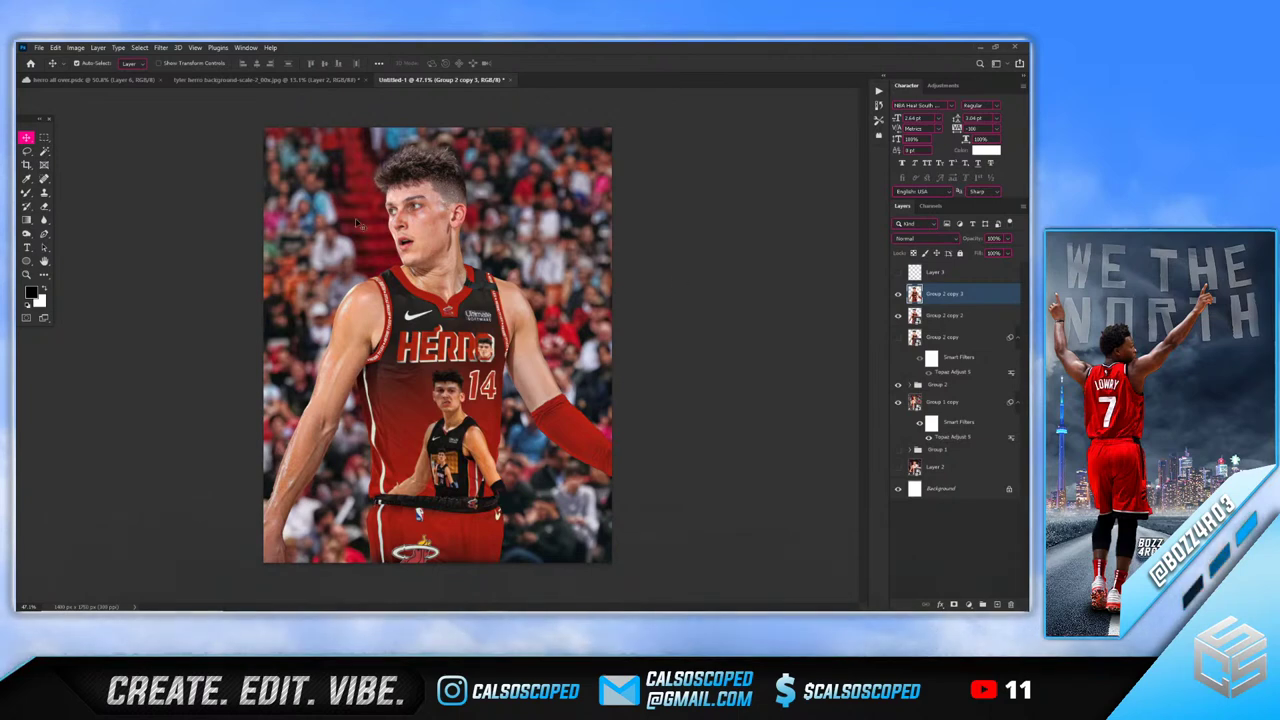
left_click(968, 604)
left_click(960, 467)
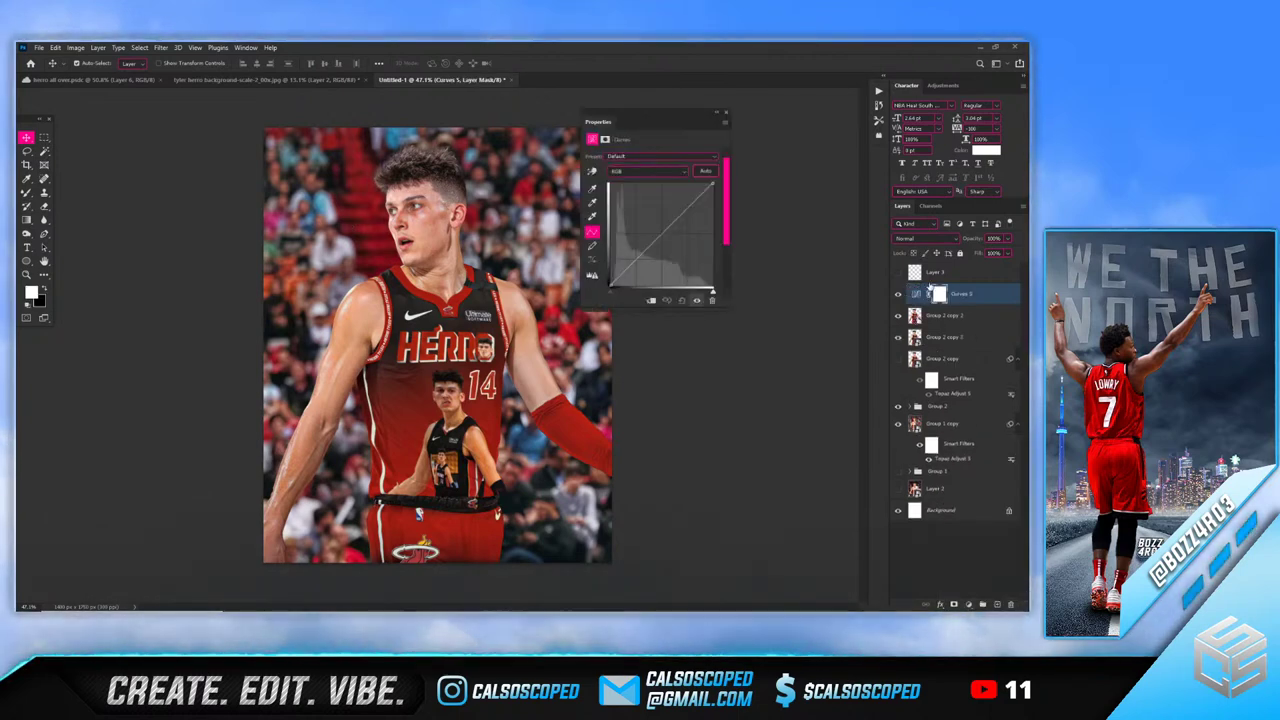
Brighten the Curves adjustment with a raised RGB curve, and limit it to lighter underlying tones by splitting the Blend If dark slider
mouse_move(642, 253)
left_mouse_down()
mouse_move(617, 218)
mouse_move(628, 241)
left_mouse_up()
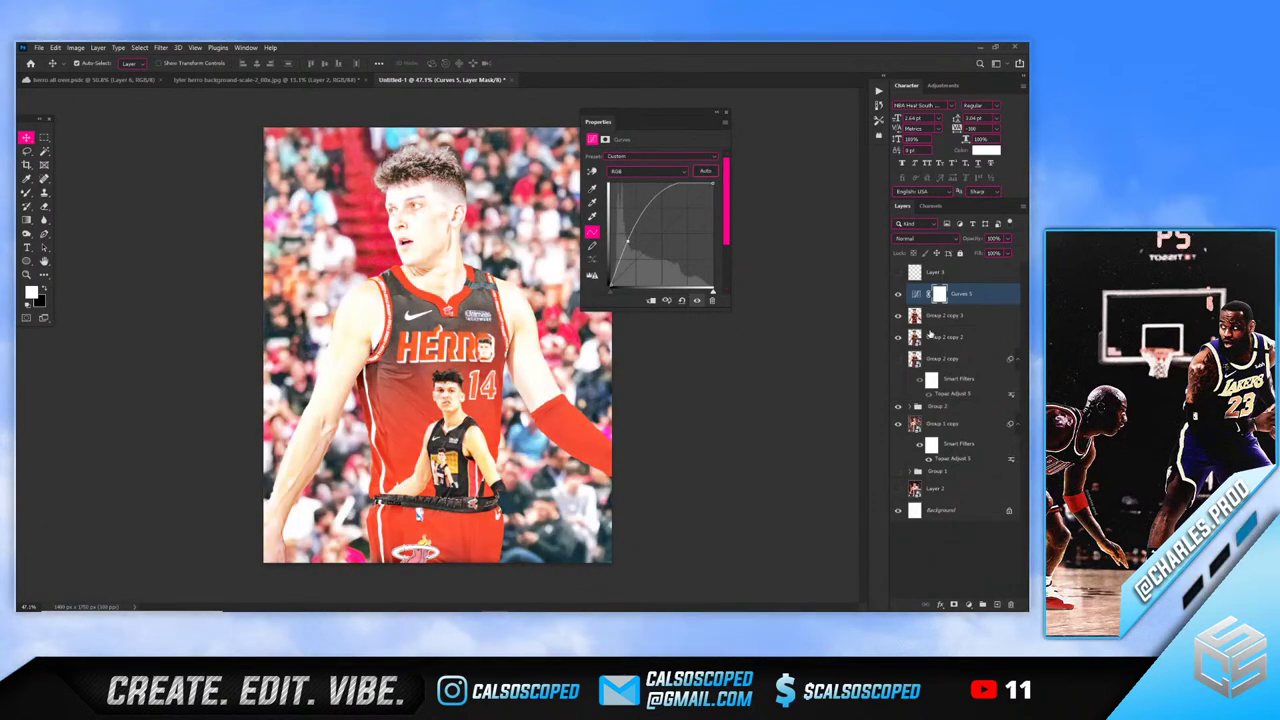
right_click(913, 297)
left_click(925, 303)
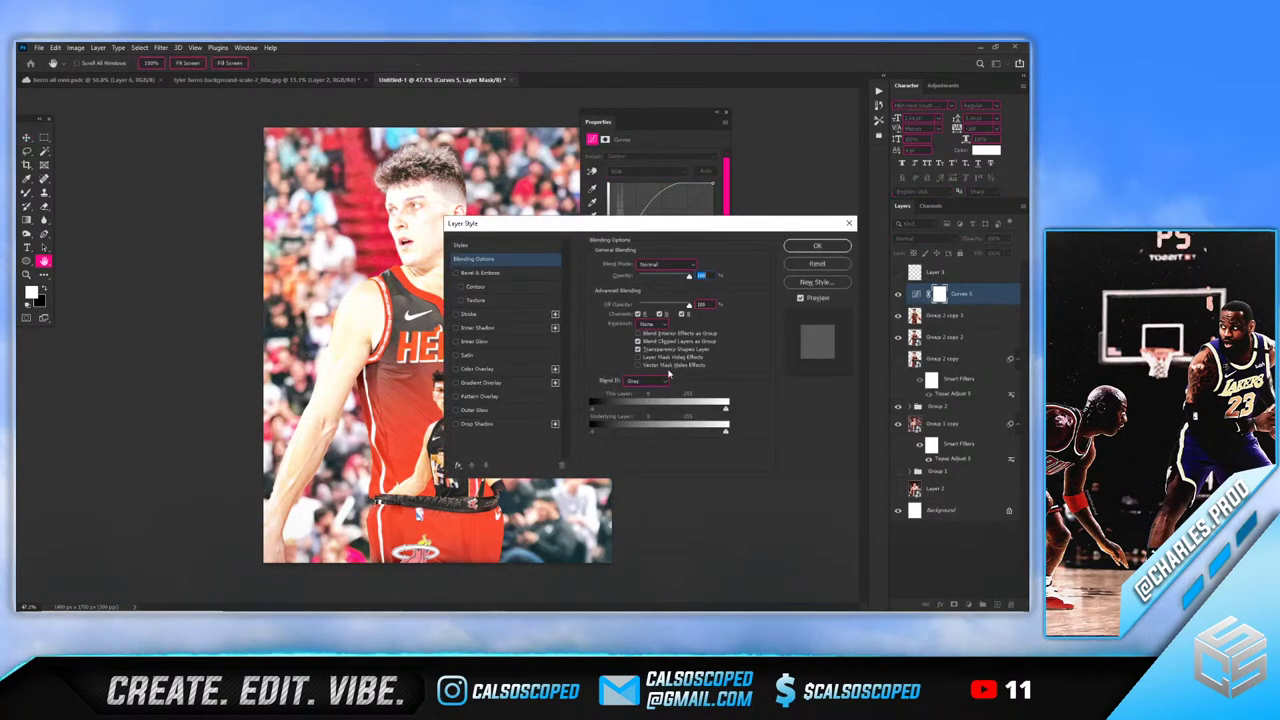
left_click_drag(592, 433, 683, 432)
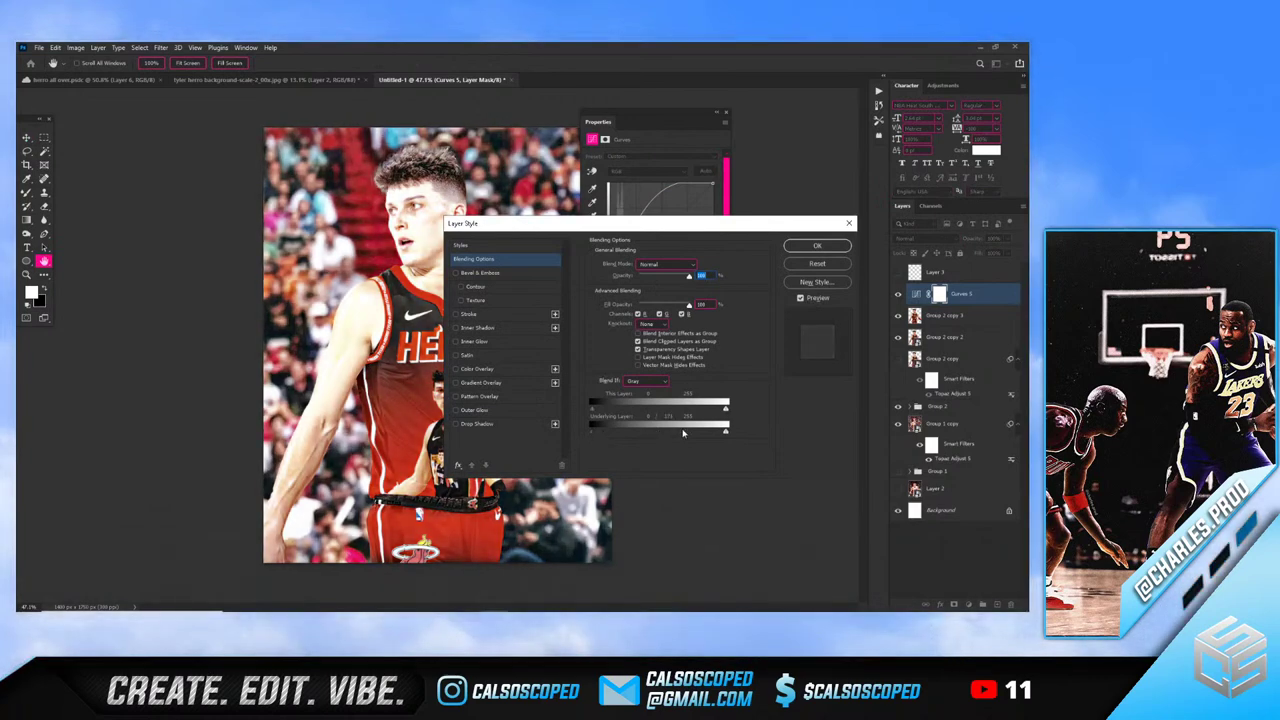
left_click(817, 246)
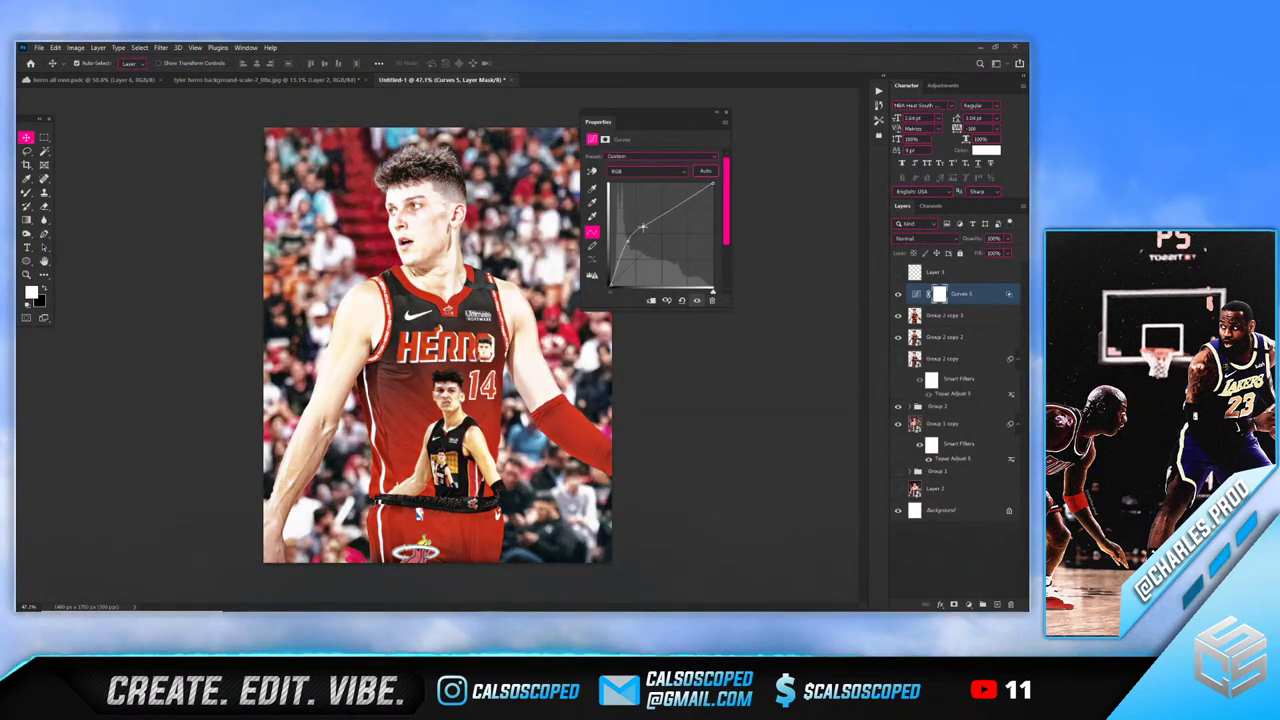
left_click_drag(648, 226, 668, 207)
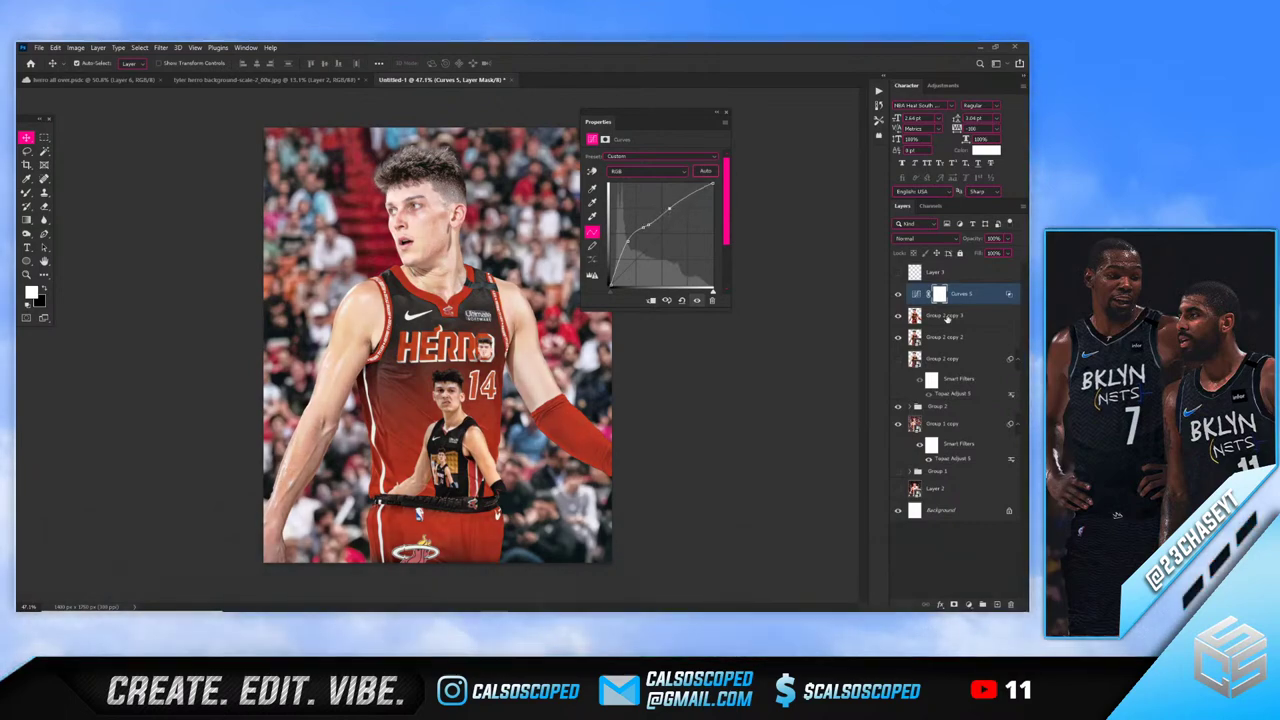
Invert the Curves mask to black and clip the adjustment to the retouched player layer
key("ctrl+i")
key("b")
scroll(385, 215, "up", 2)
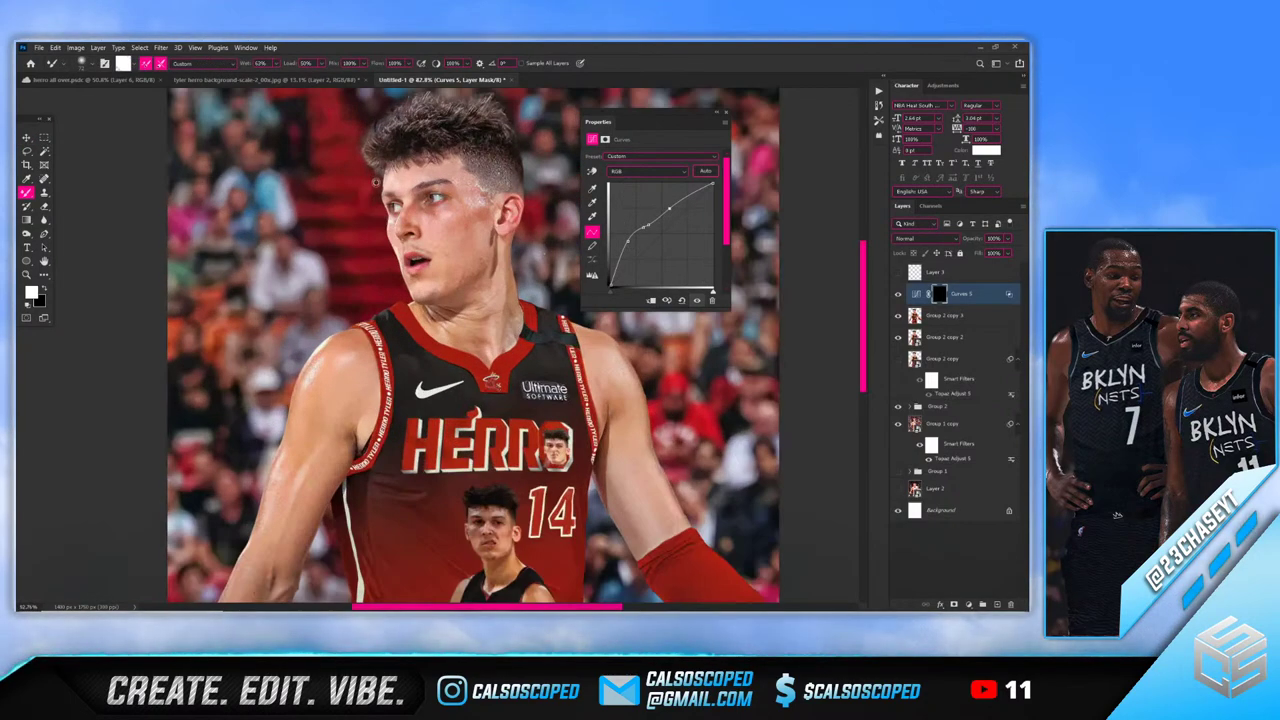
scroll(368, 208, "up", 2)
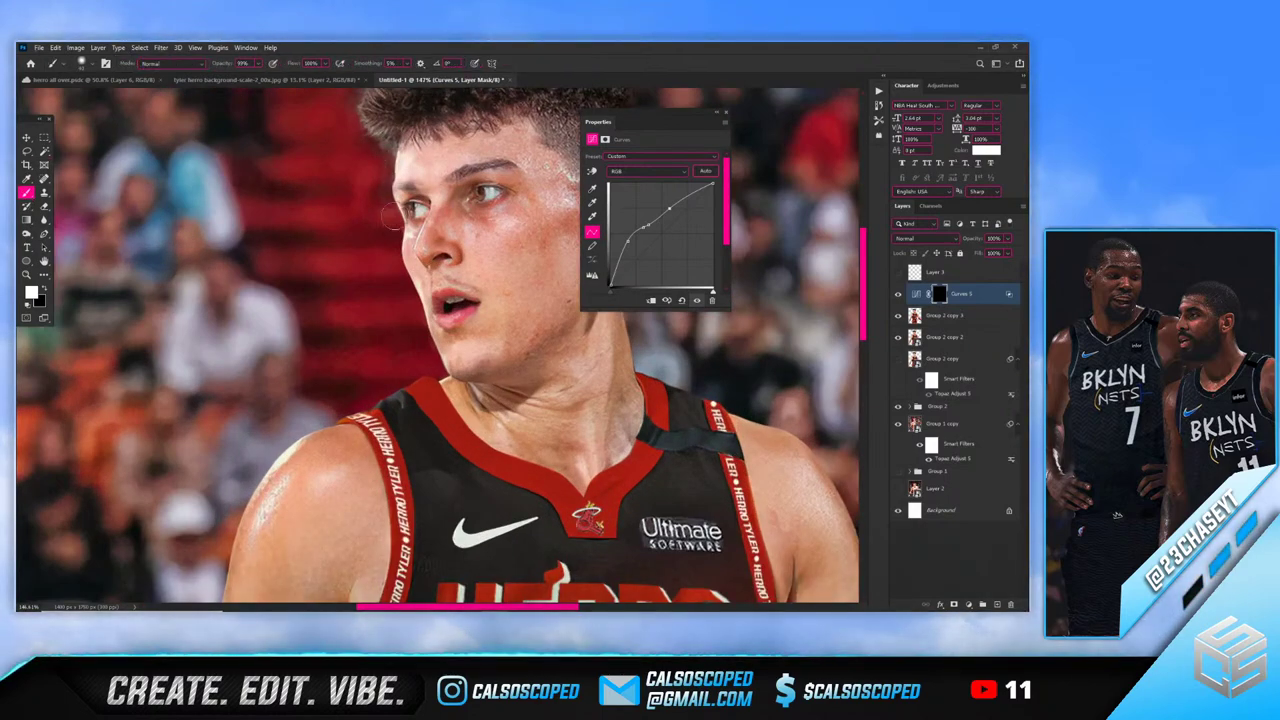
left_click(964, 303, "alt")
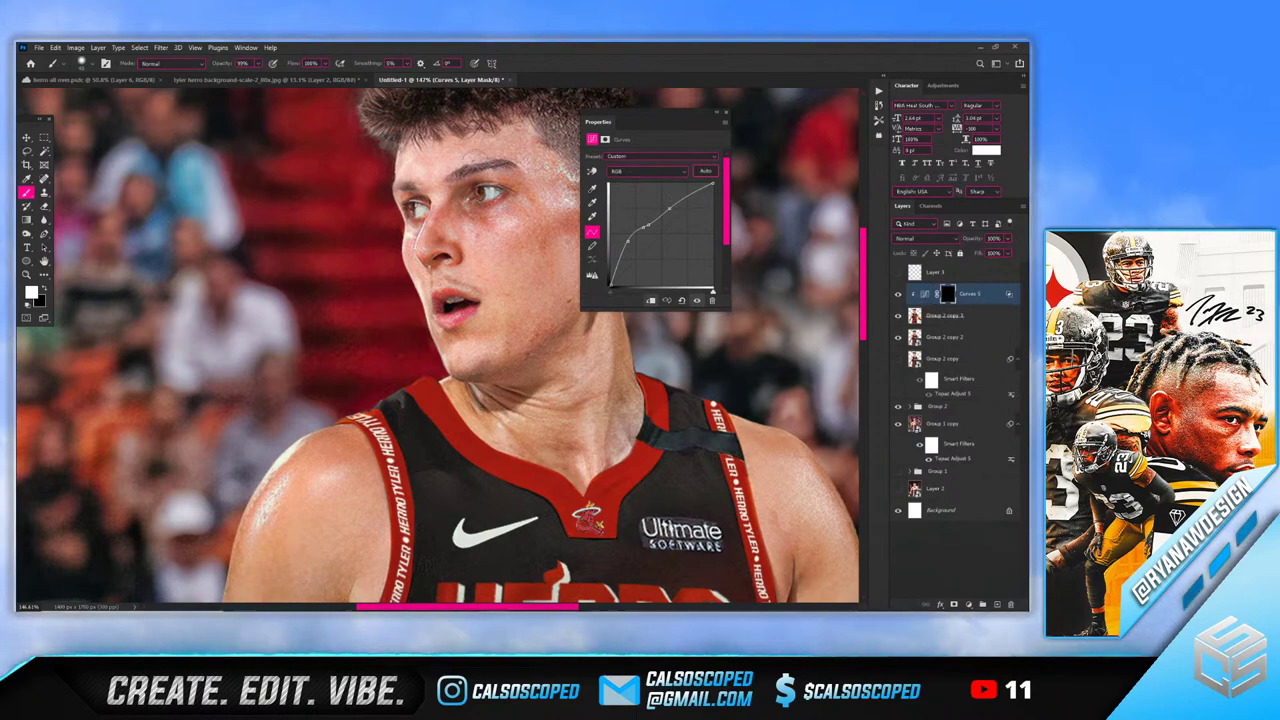
Paint white on the Curves mask along the player's nose and facial outline with a small brush
right_click(402, 163, "alt")
right_click(330, 155, "alt")
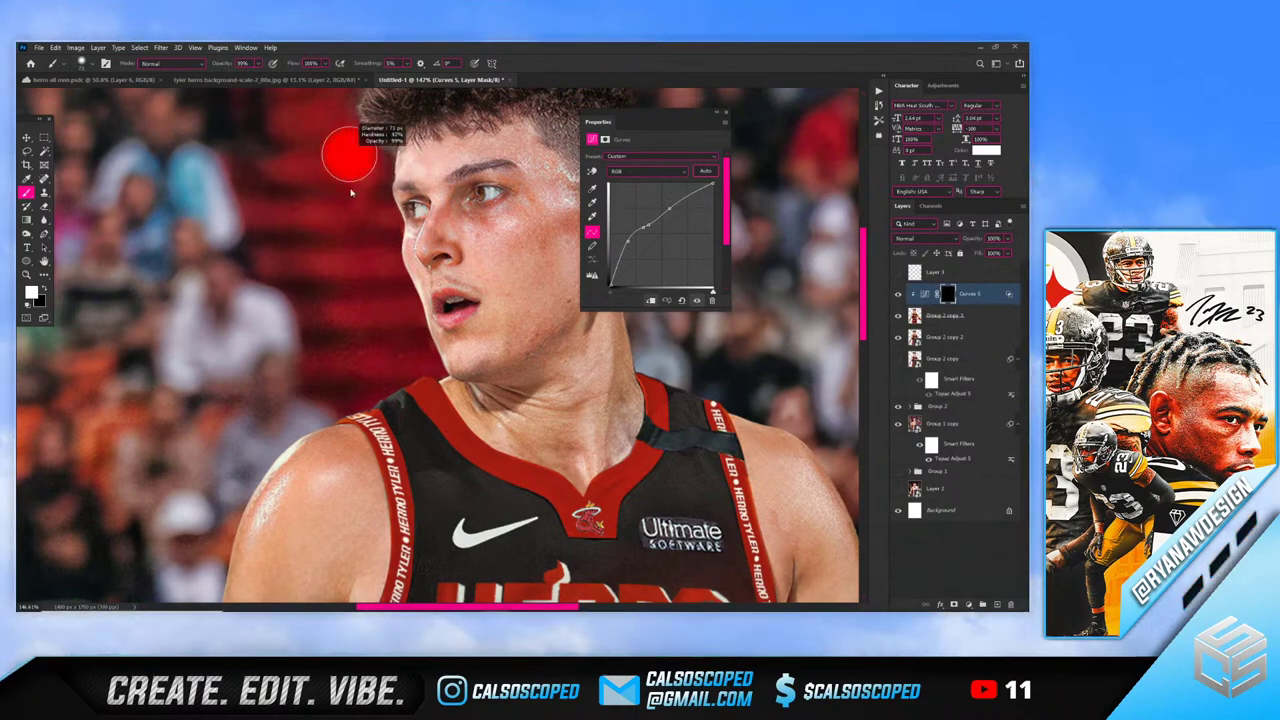
right_click(365, 216, "alt")
scroll(422, 243, "up", 3)
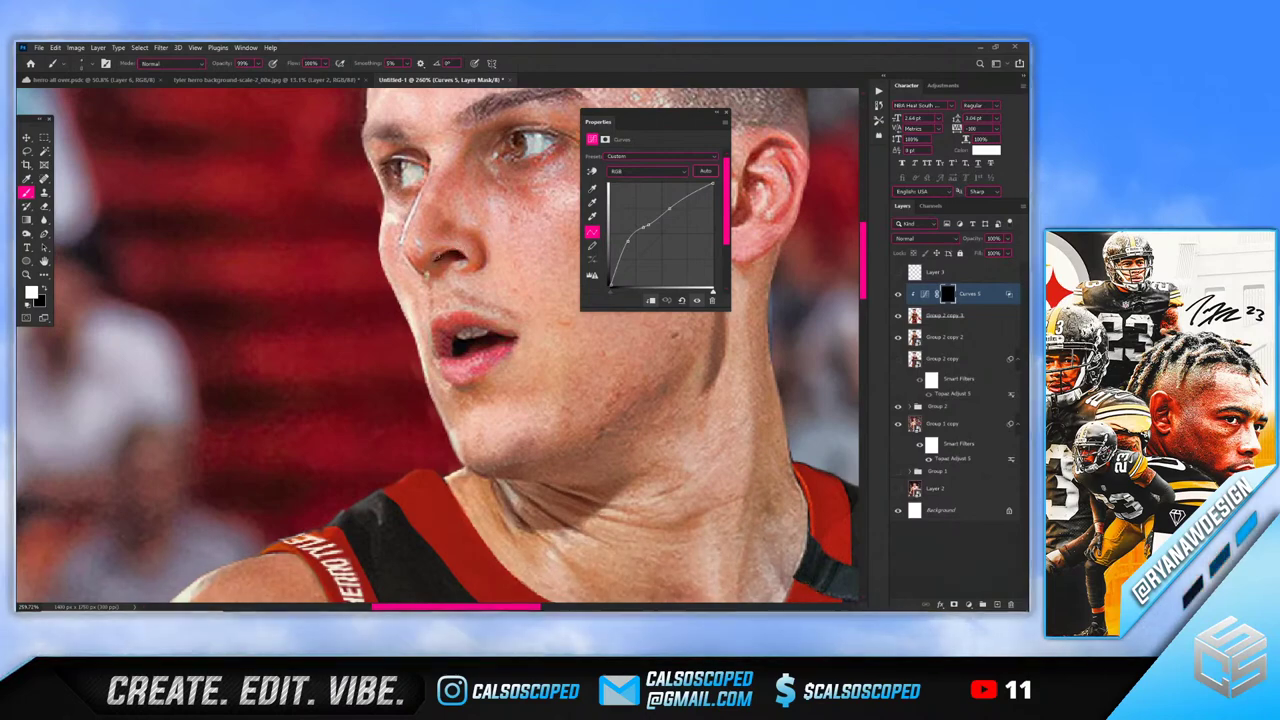
left_click_drag(402, 243, 420, 198)
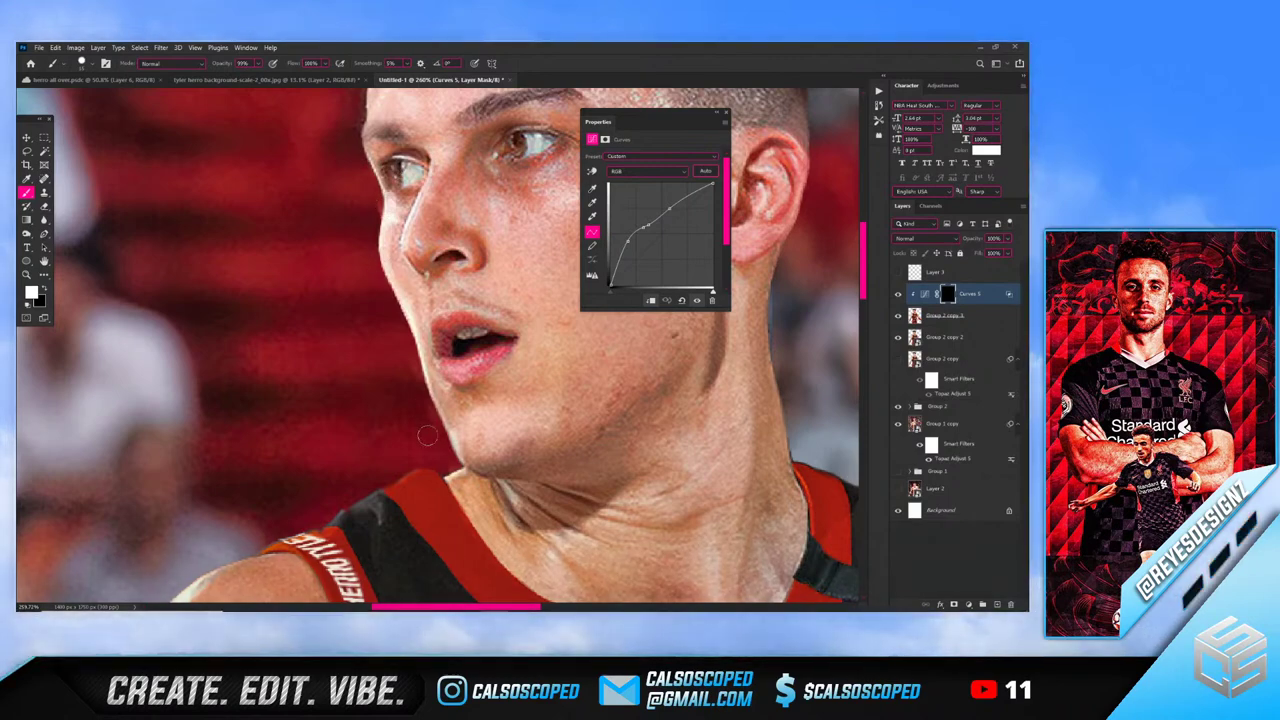
Paint brightening along the top edge of the bare arm's shoulder on the Curves mask, with a resized brush
scroll(427, 435, "down", 6)
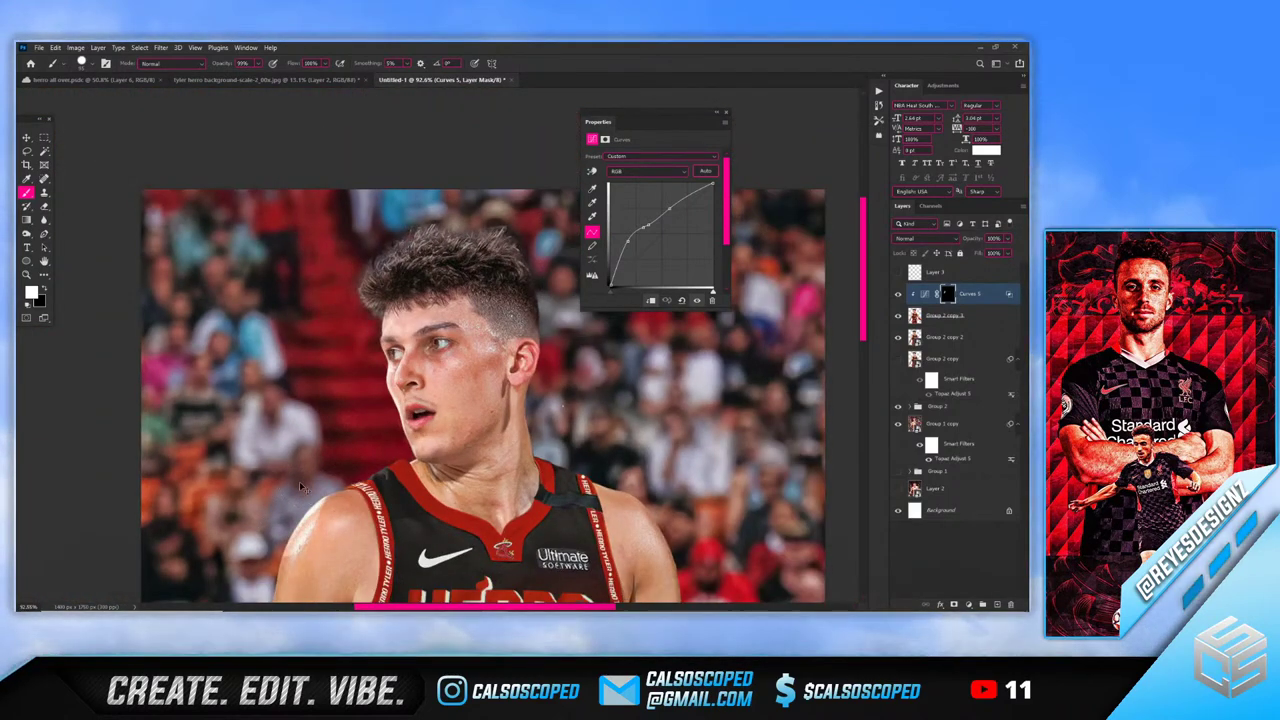
scroll(299, 484, "down", 3)
scroll(286, 456, "up", 6)
right_click(286, 449, "alt")
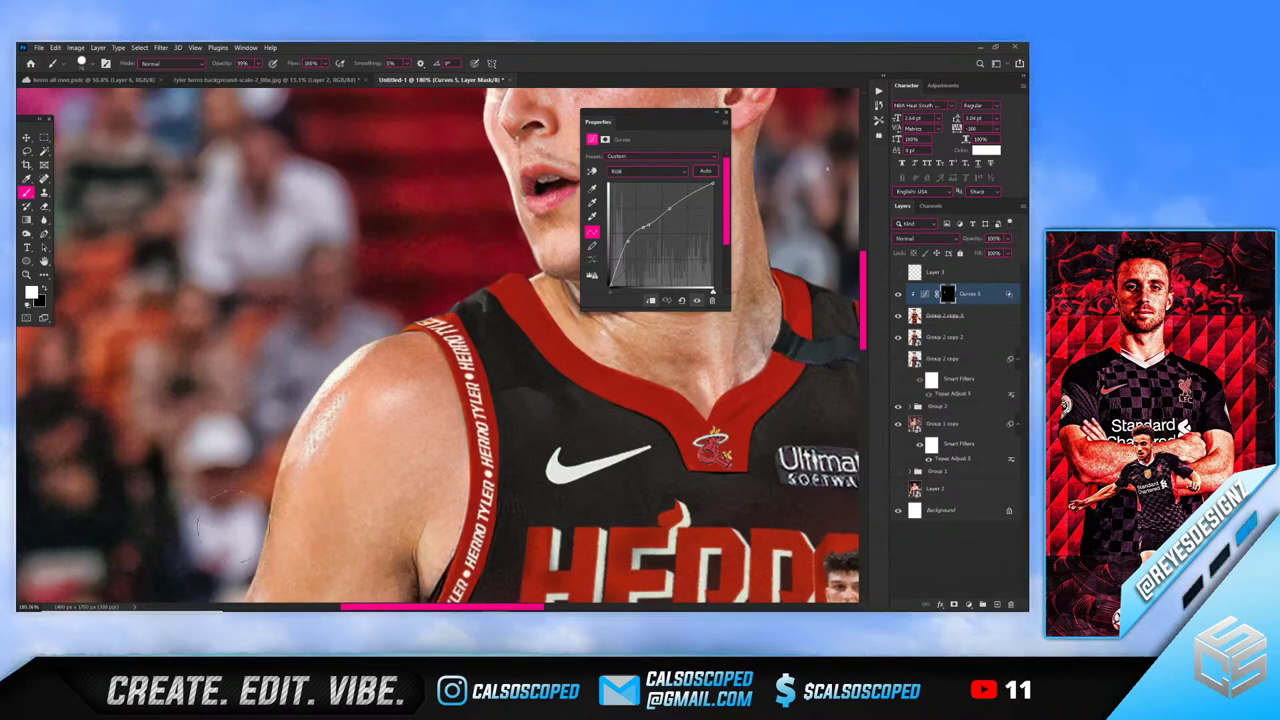
scroll(331, 345, "down", 2)
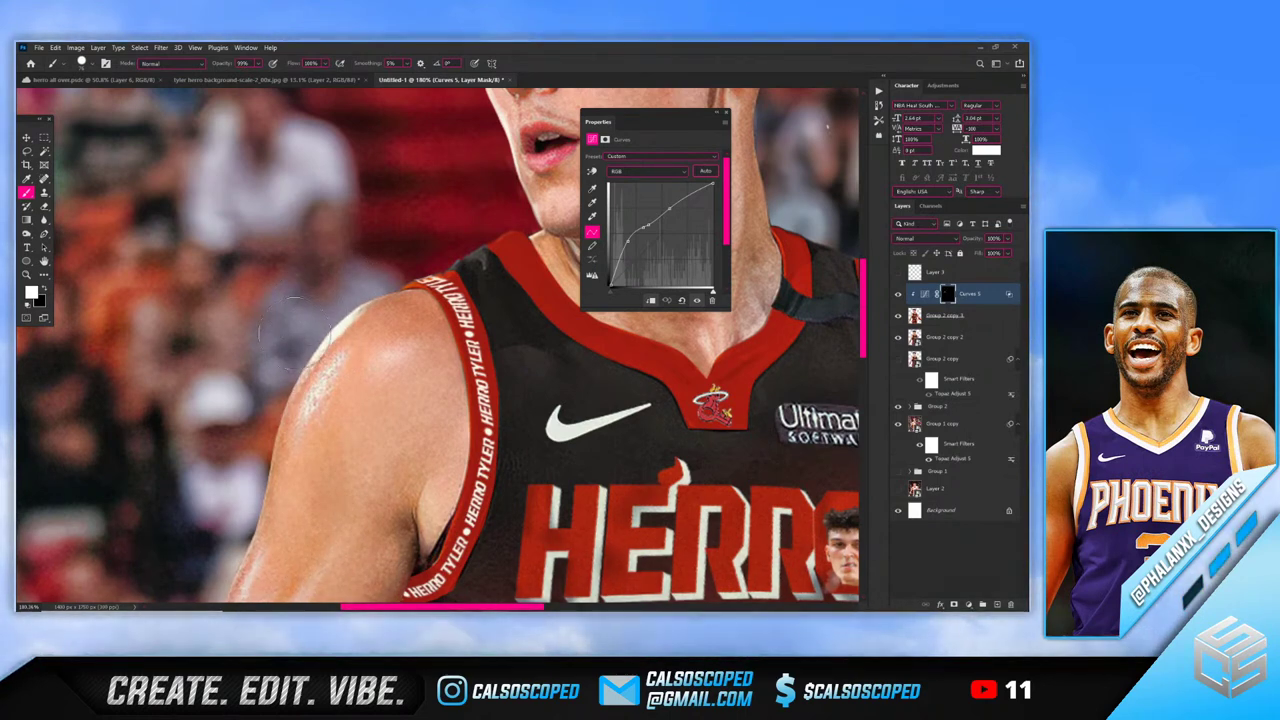
scroll(337, 424, "down", 3)
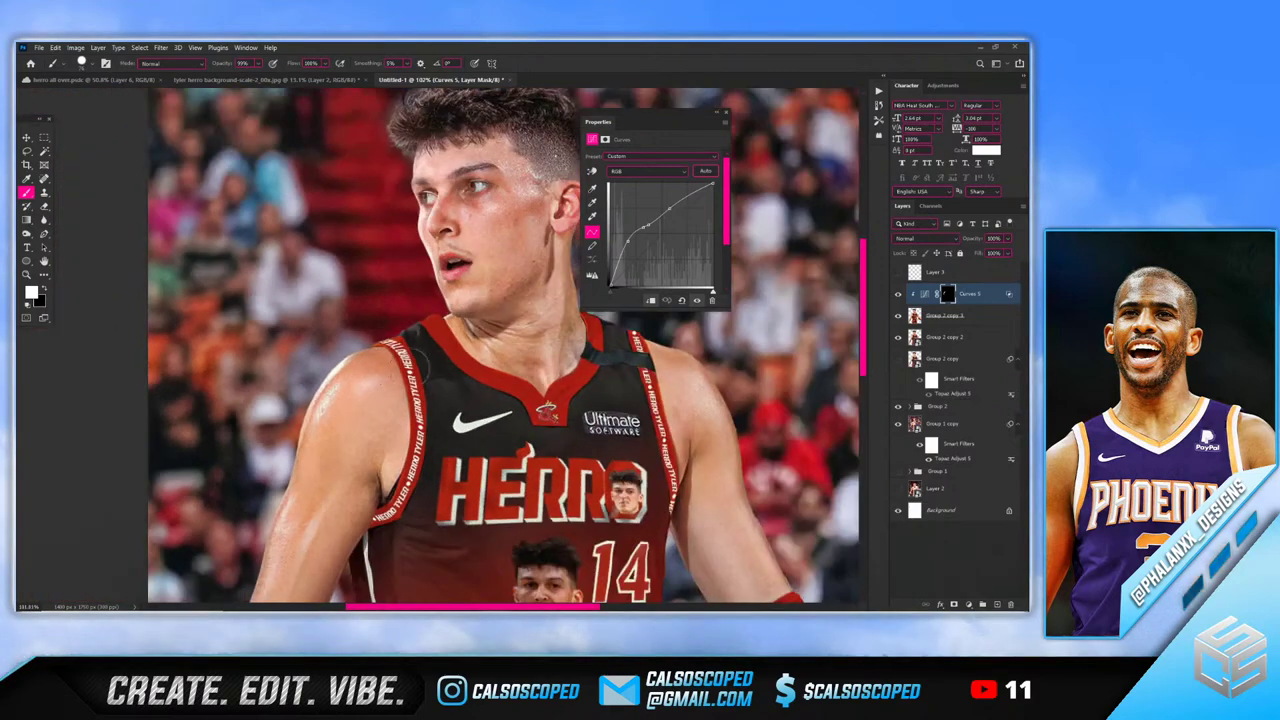
Brighten the jersey's upper trim and the side of the player's head on the Curves mask, resizing the brush as needed
scroll(568, 350, "up", 3)
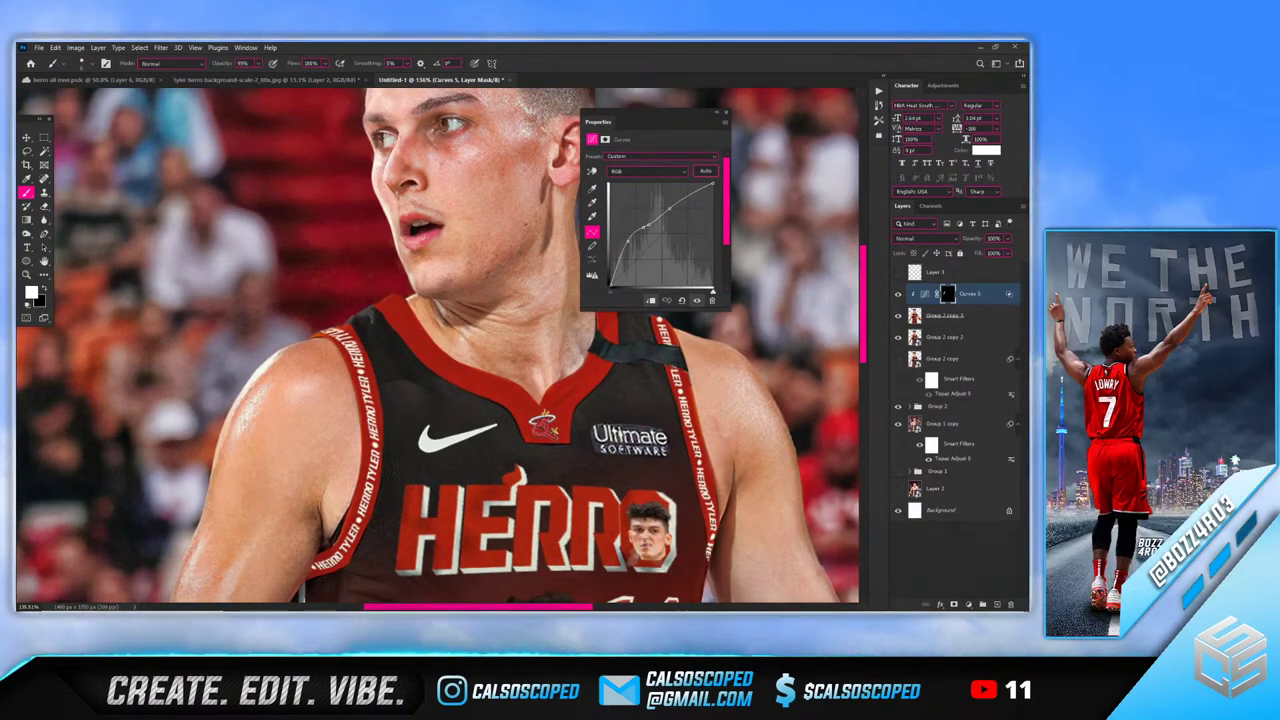
scroll(560, 223, "down", 3)
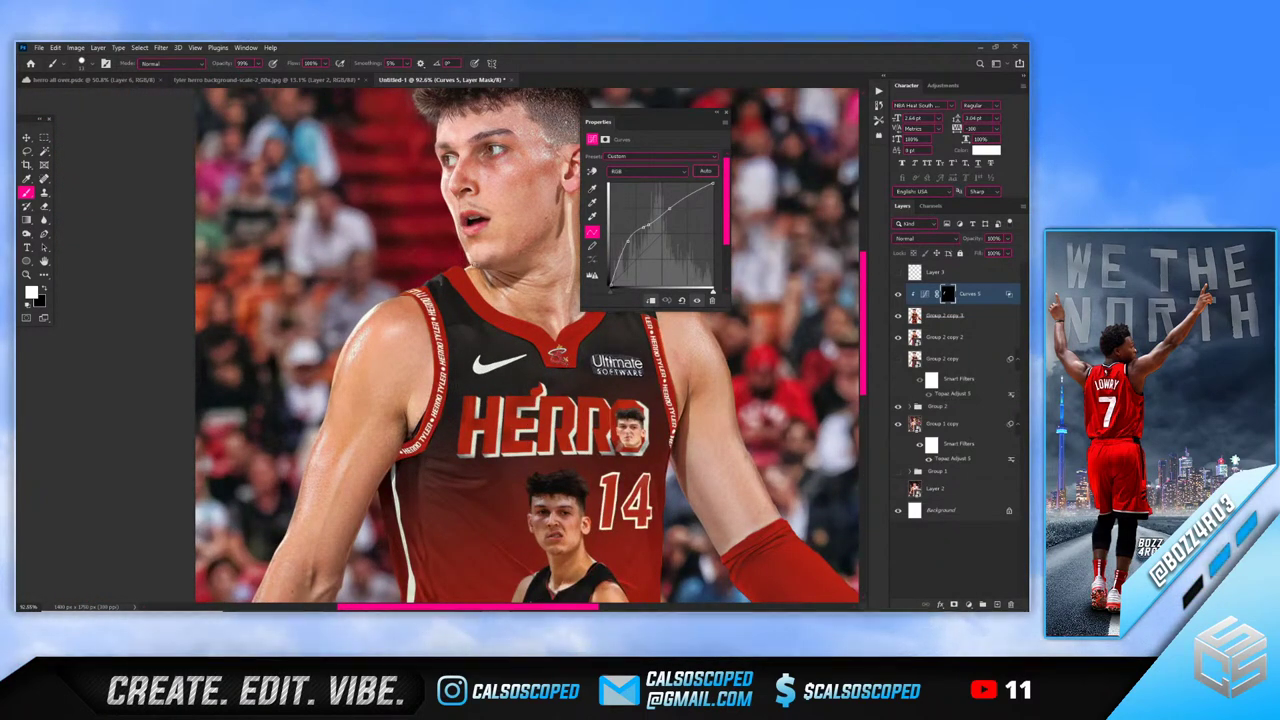
scroll(478, 235, "up", 2)
right_click(540, 178, "alt")
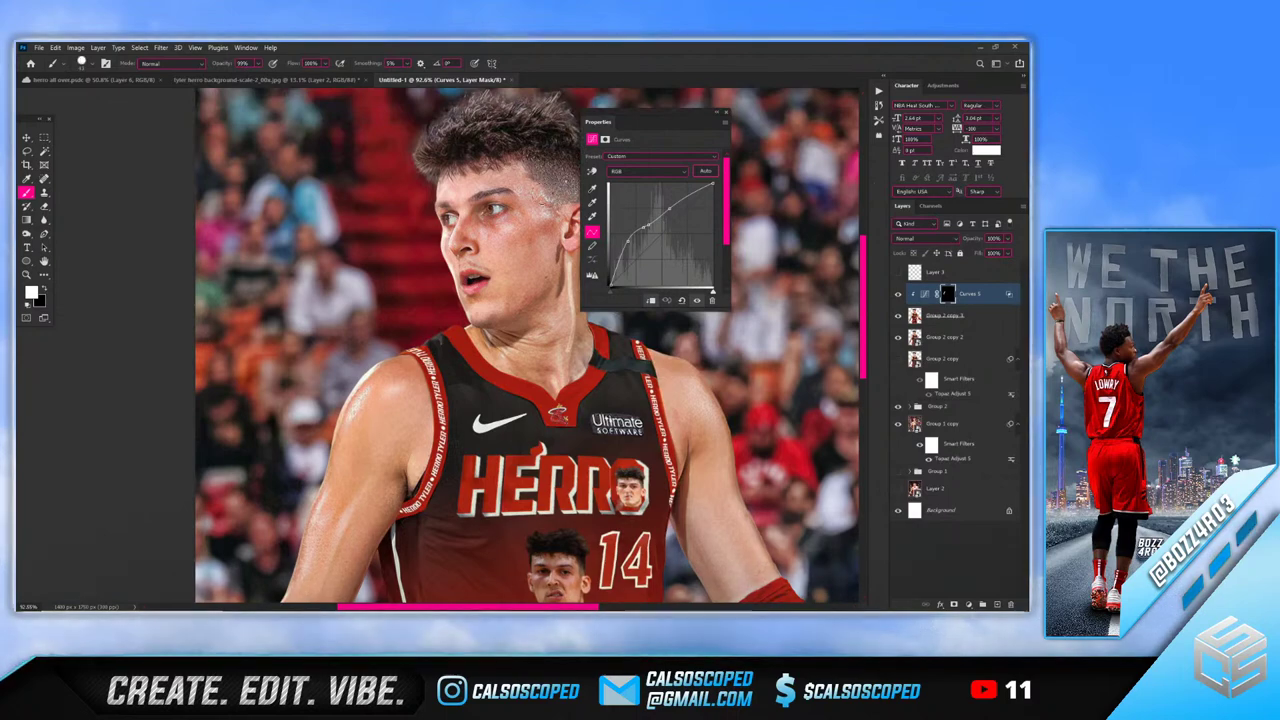
scroll(462, 210, "down", 4)
scroll(460, 208, "up", 3)
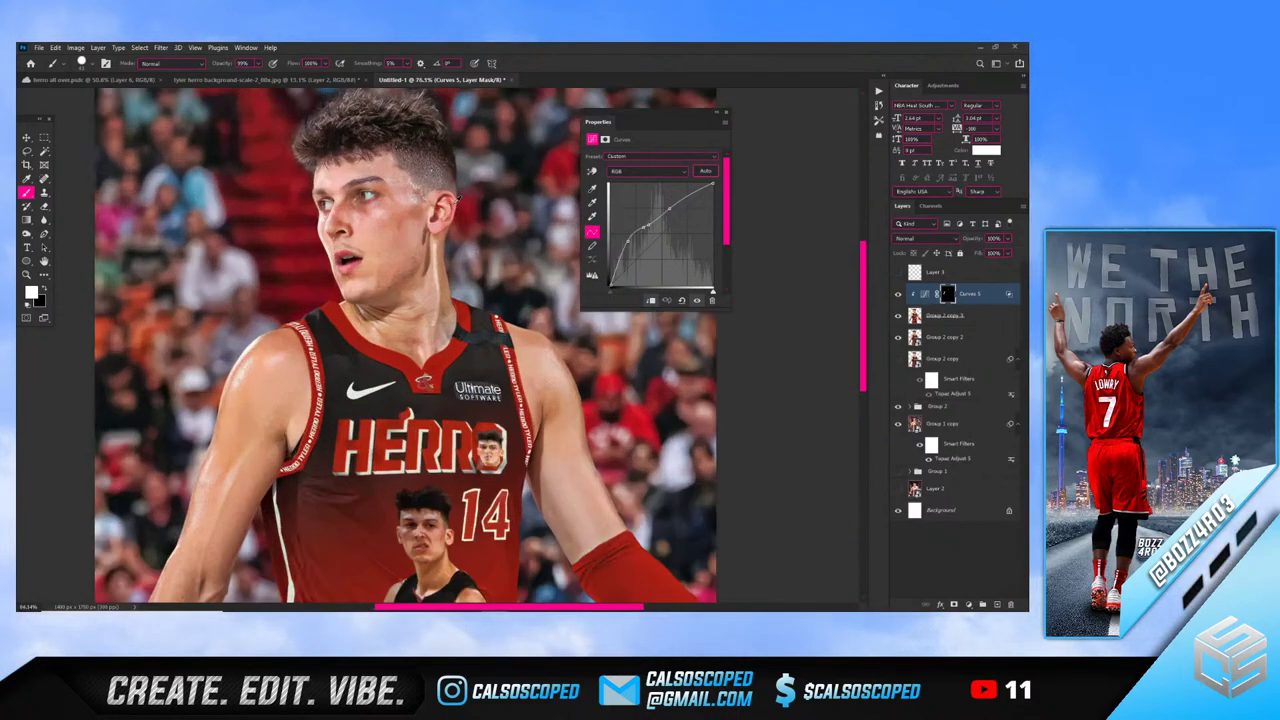
right_click(464, 206, "alt")
scroll(200, 390, "down", 2)
scroll(198, 392, "up", 3)
Paint rim lighting down the outer edge of the bare arm on the Curves mask, varying the brush size
right_click(200, 387, "alt")
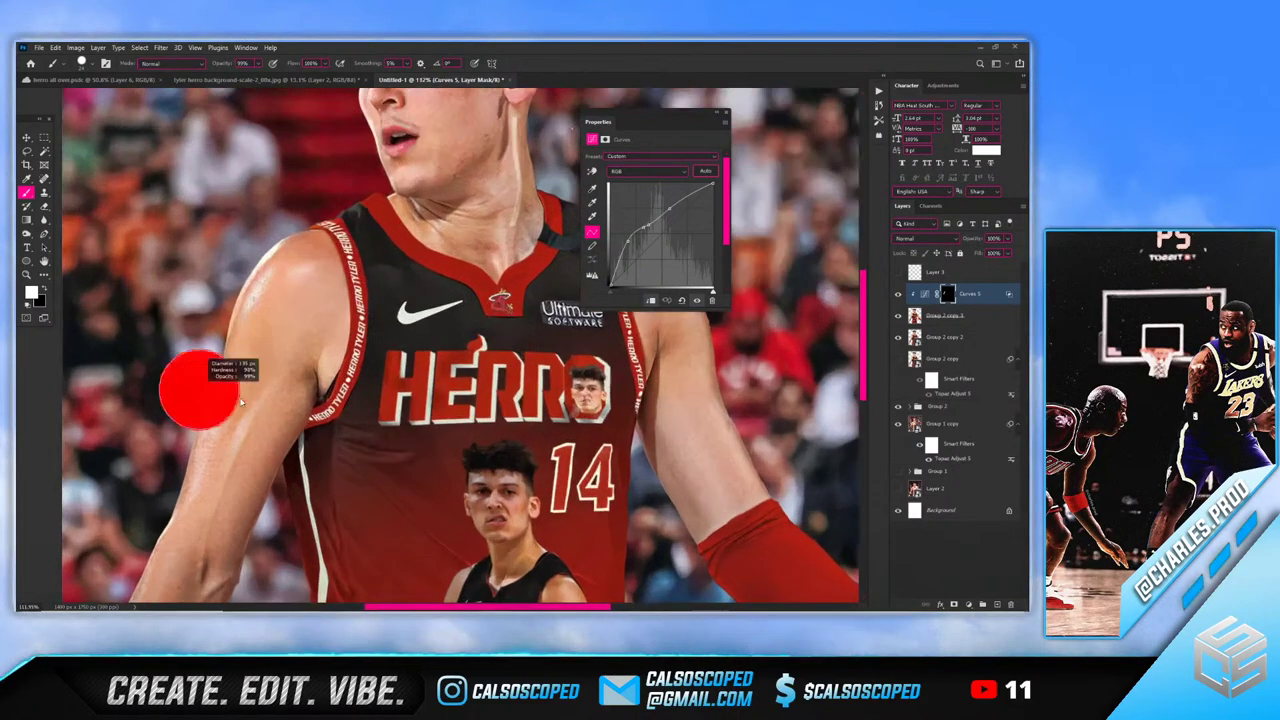
right_click(163, 414, "alt")
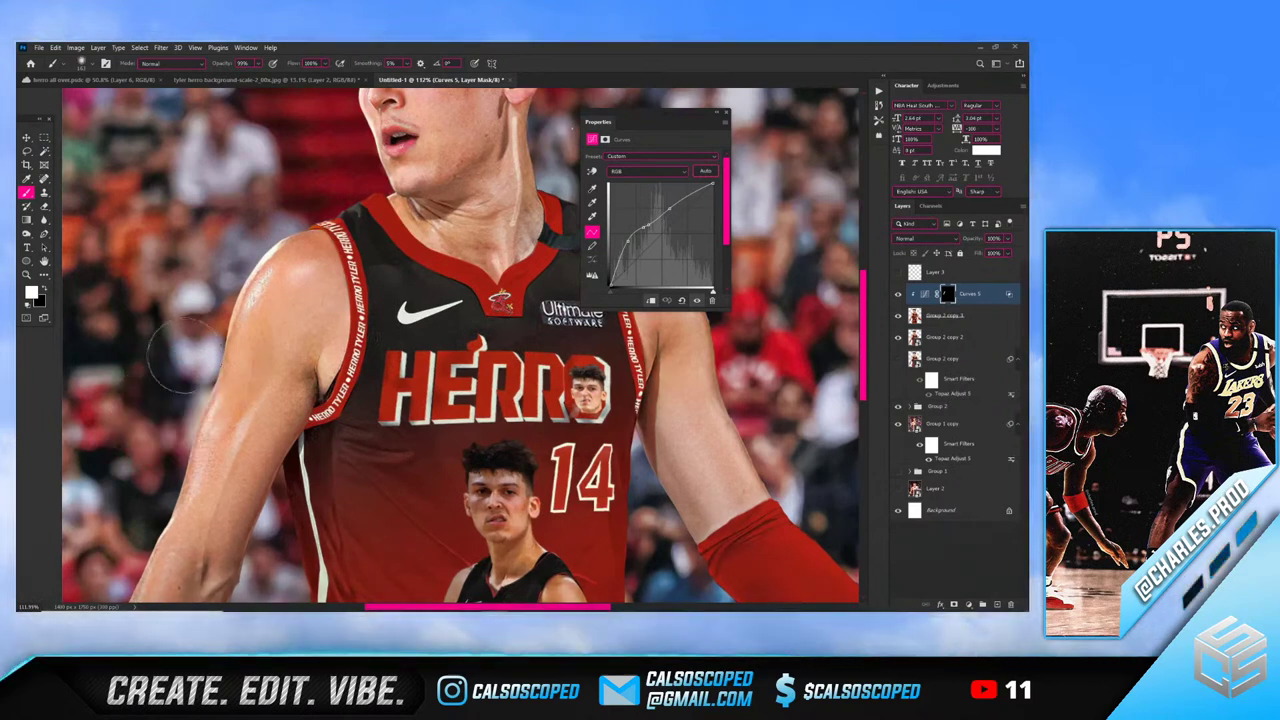
scroll(178, 436, "down", 2)
right_click(180, 442, "alt")
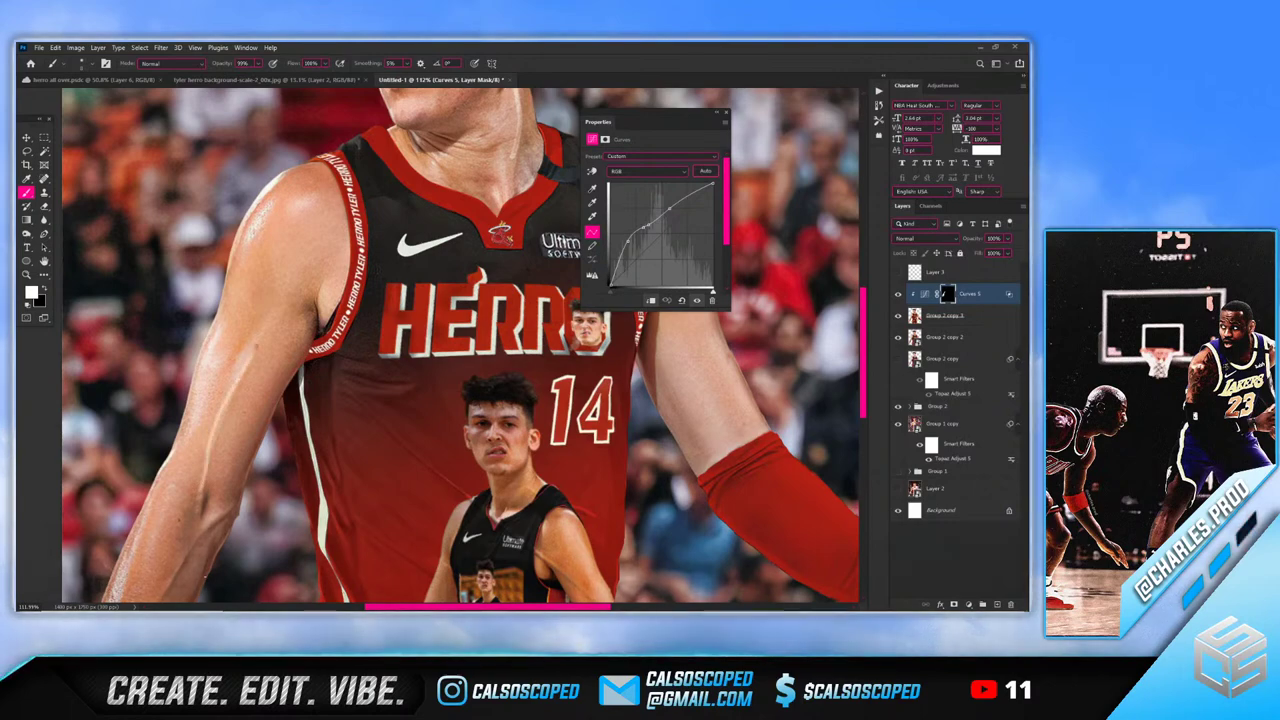
scroll(240, 420, "down", 2)
right_click(231, 437, "alt")
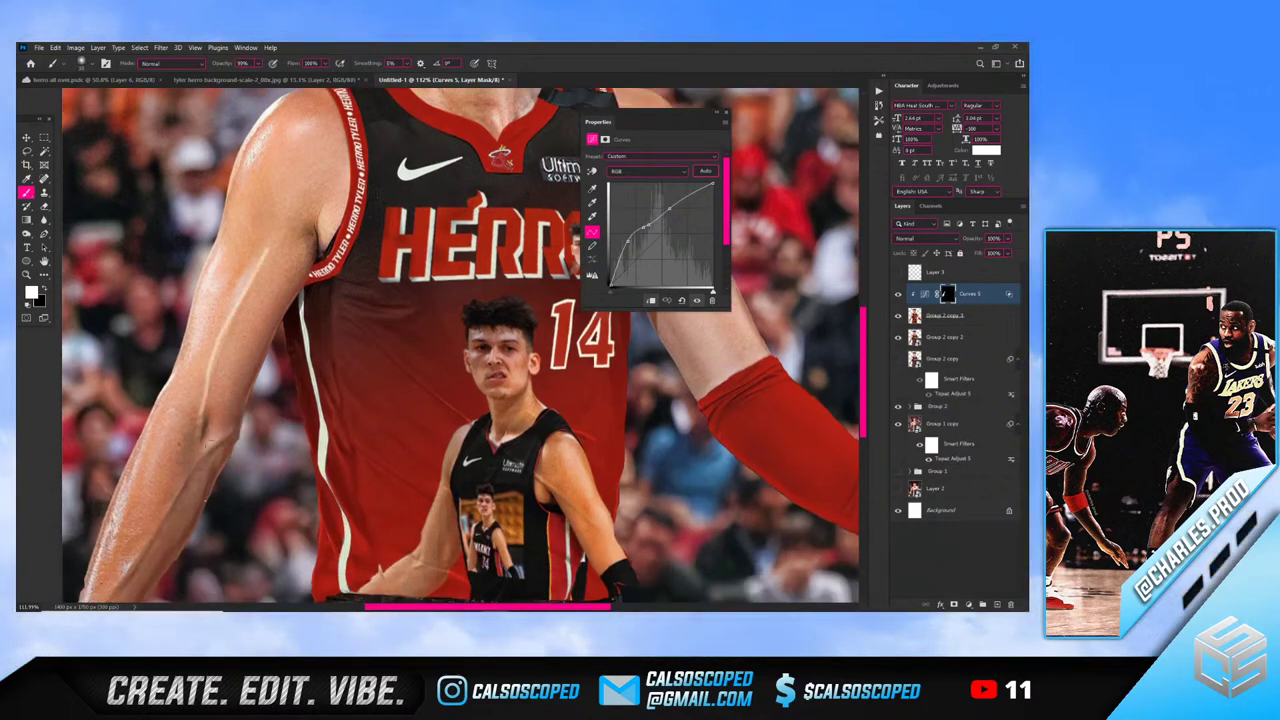
Paint soft highlight streaks over the bare arm's muscles on the Curves mask with a small brush at 0% hardness
key("ctrl+0")
right_click(326, 394, "alt")
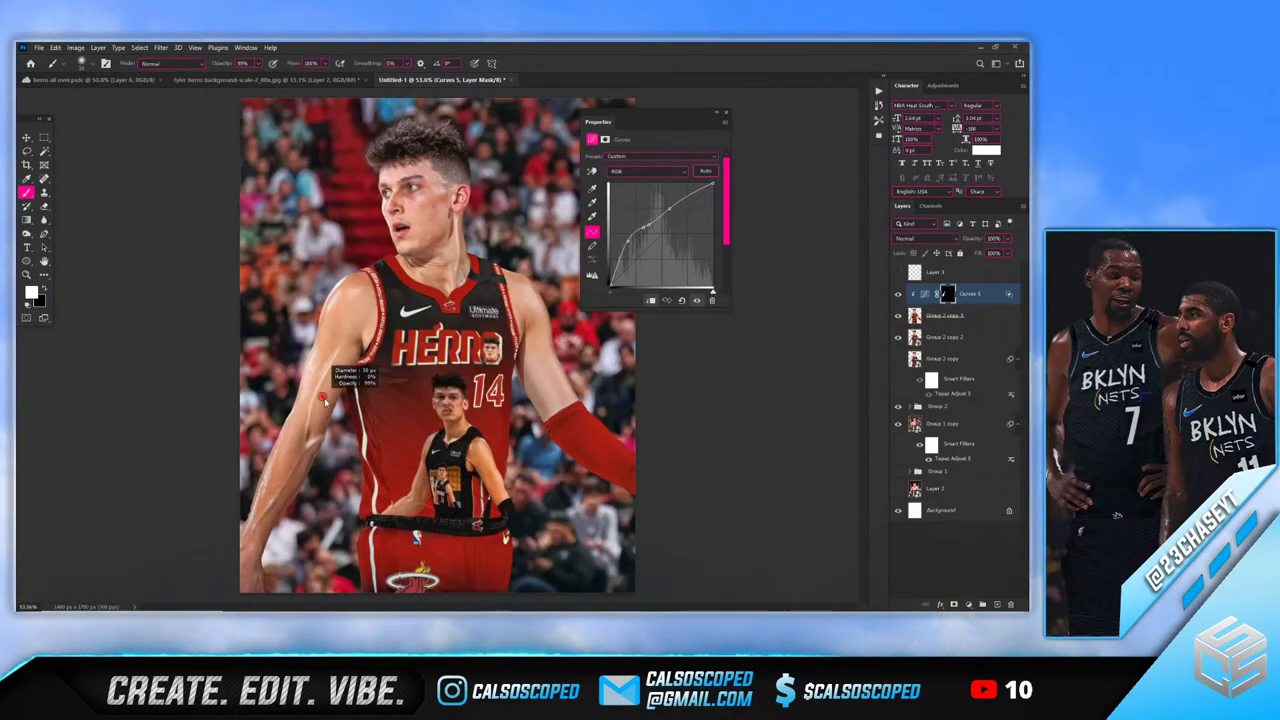
right_click(335, 341, "alt")
right_click(382, 454, "alt")
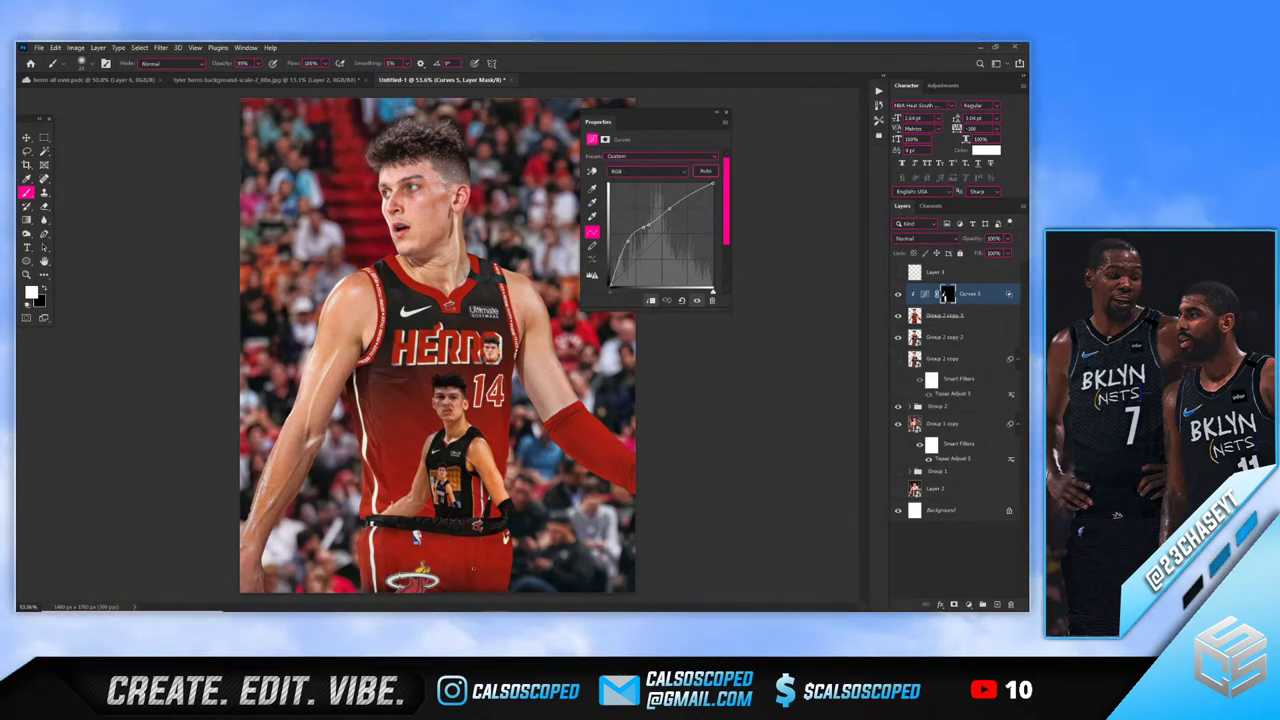
Paint brightening into the folds and edges of the lower jersey and shorts on the Curves mask
scroll(483, 572, "up", 3)
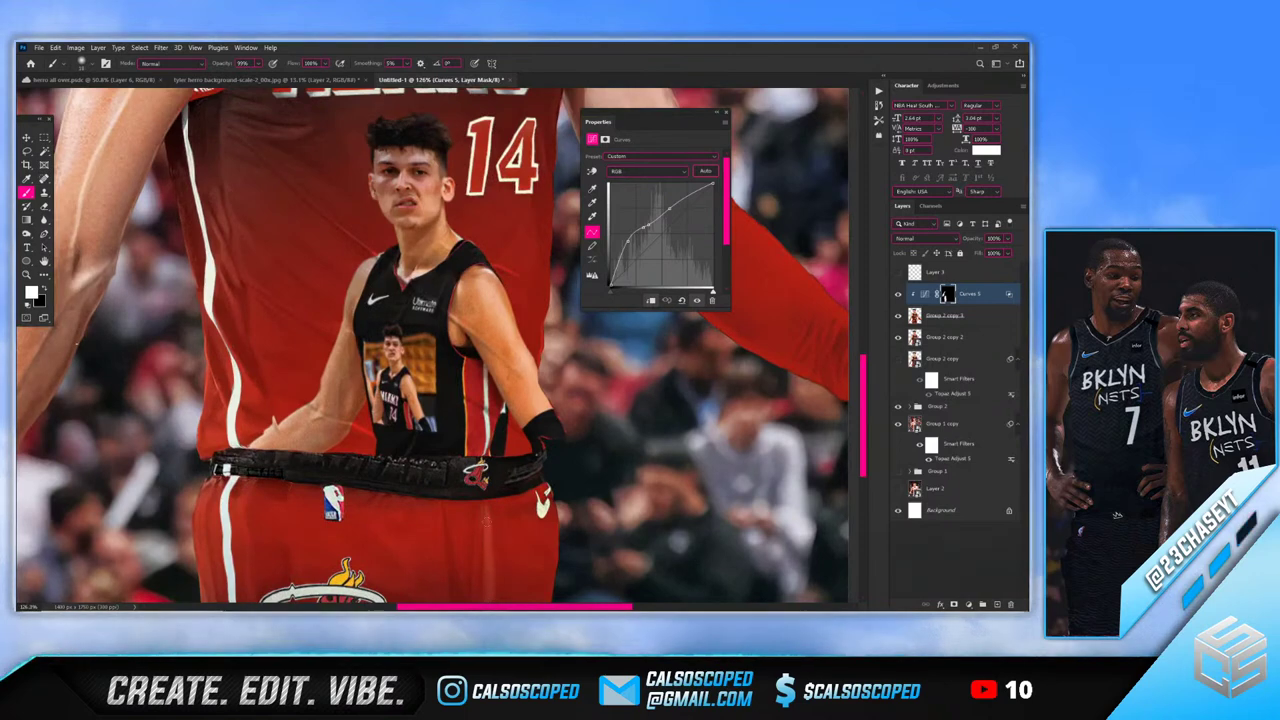
right_click(484, 514)
key("Escape")
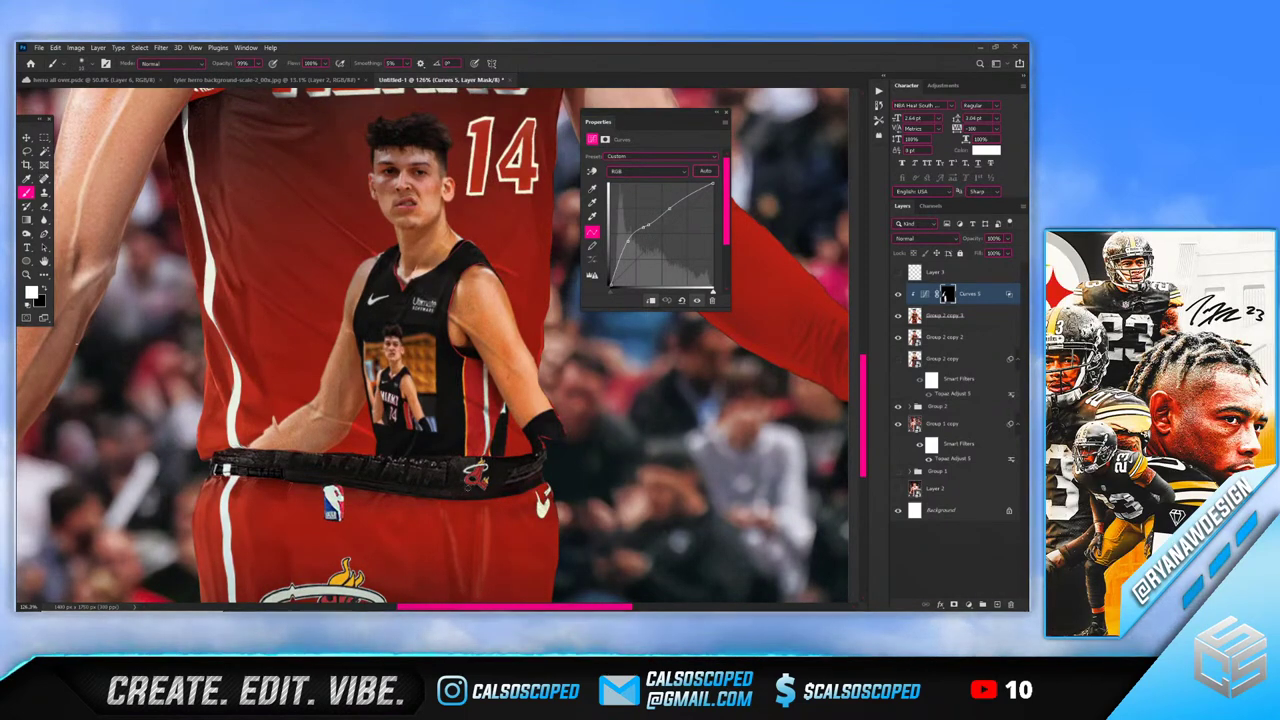
scroll(552, 432, "up", 4)
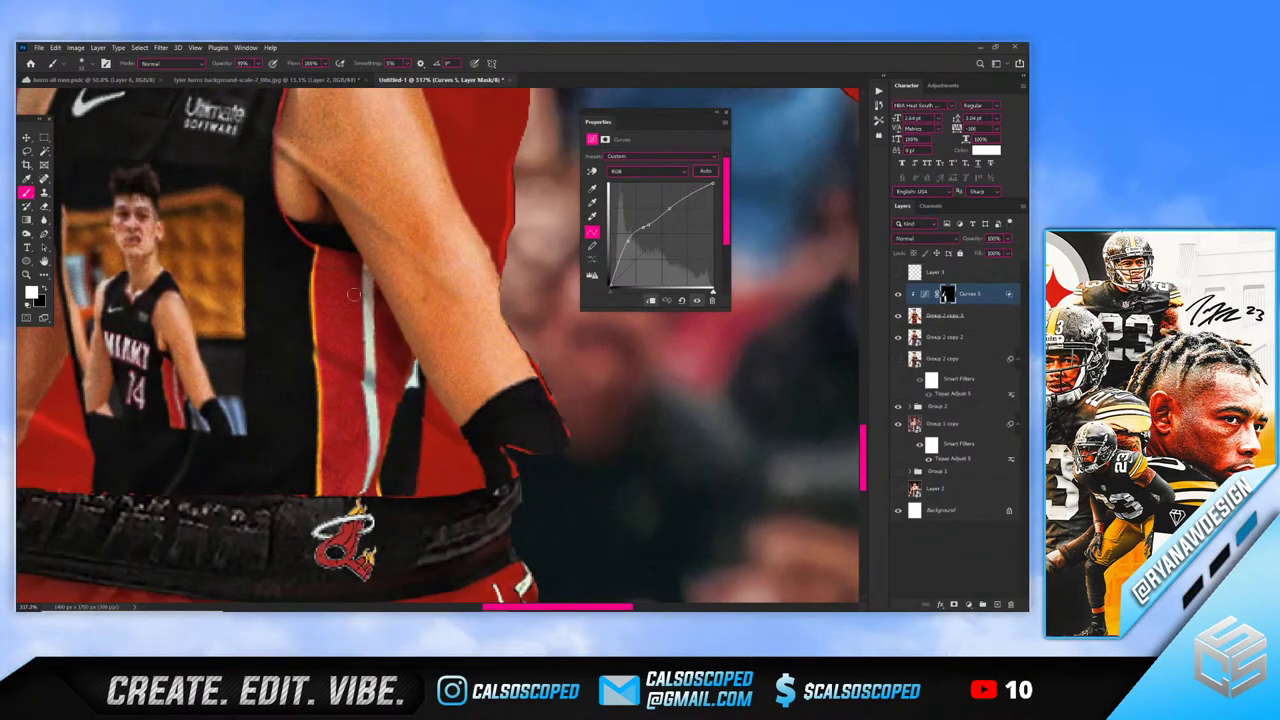
scroll(354, 295, "down", 6)
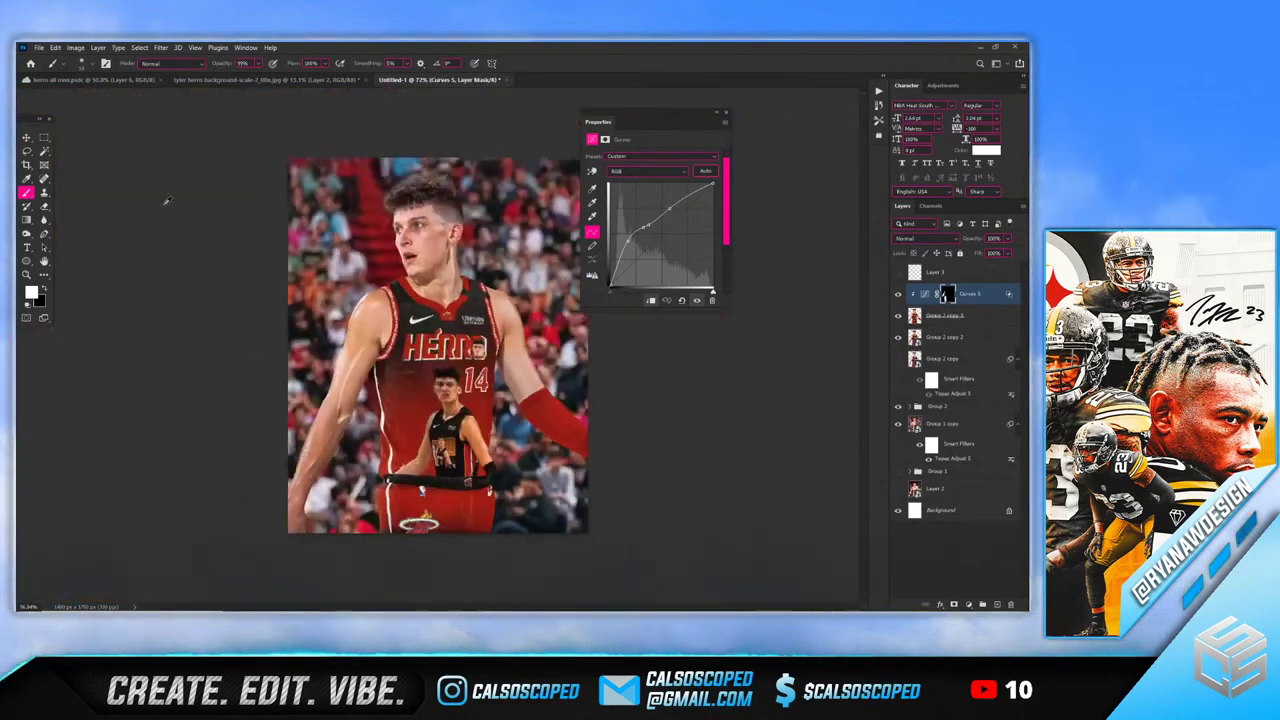
scroll(406, 339, "up", 4)
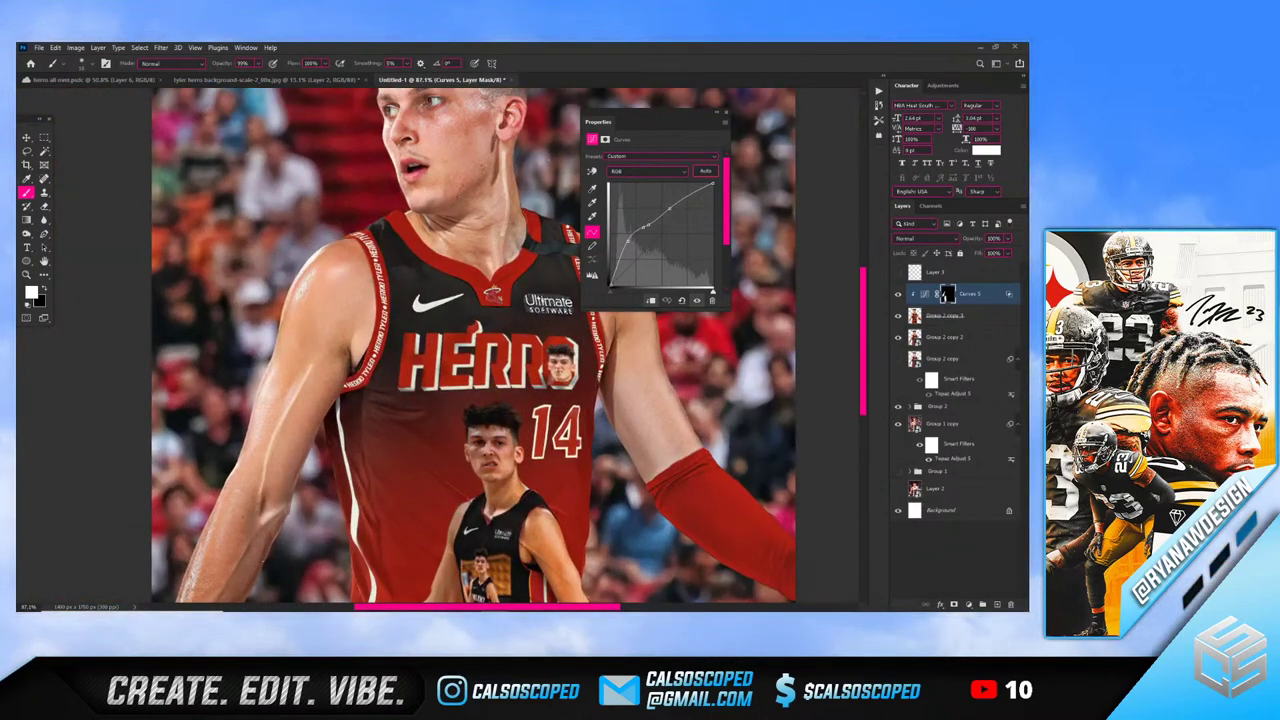
Paint soft brightening over the player's face and neck on the Curves mask with a larger brush
scroll(300, 380, "down", 3)
scroll(300, 380, "up", 3)
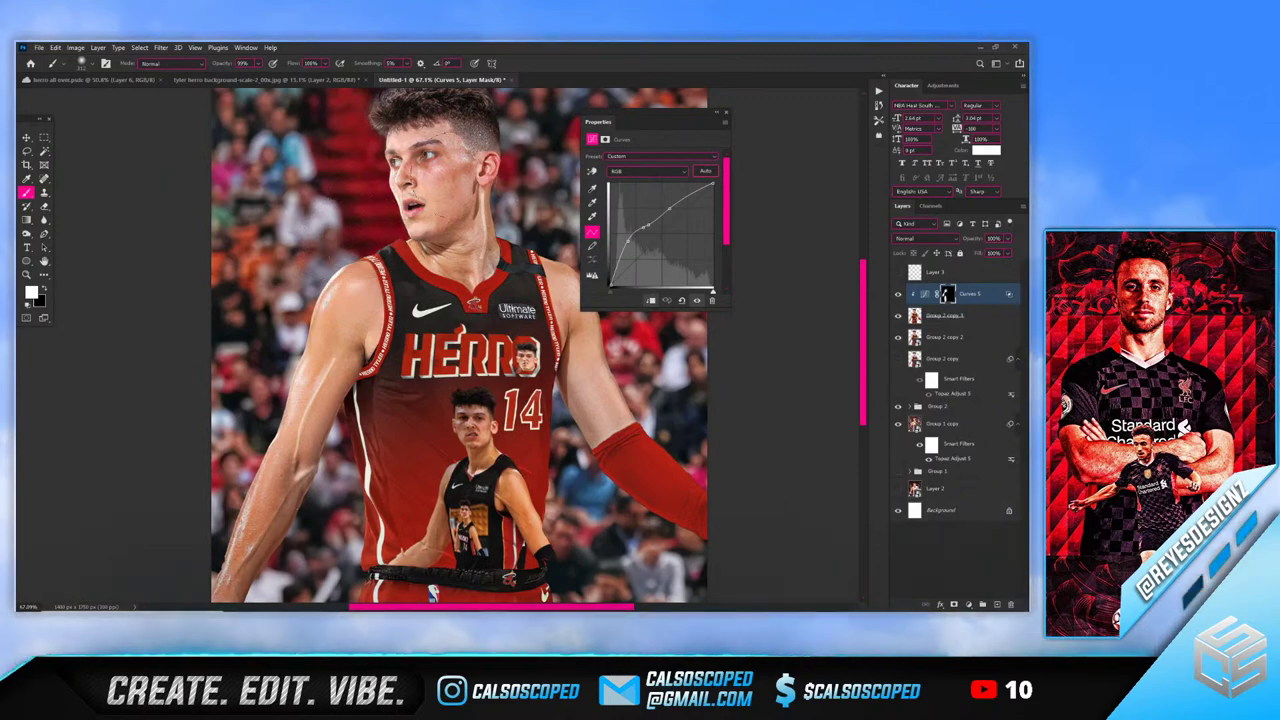
right_click(459, 186, "alt")
scroll(453, 199, "up", 3)
key("x")
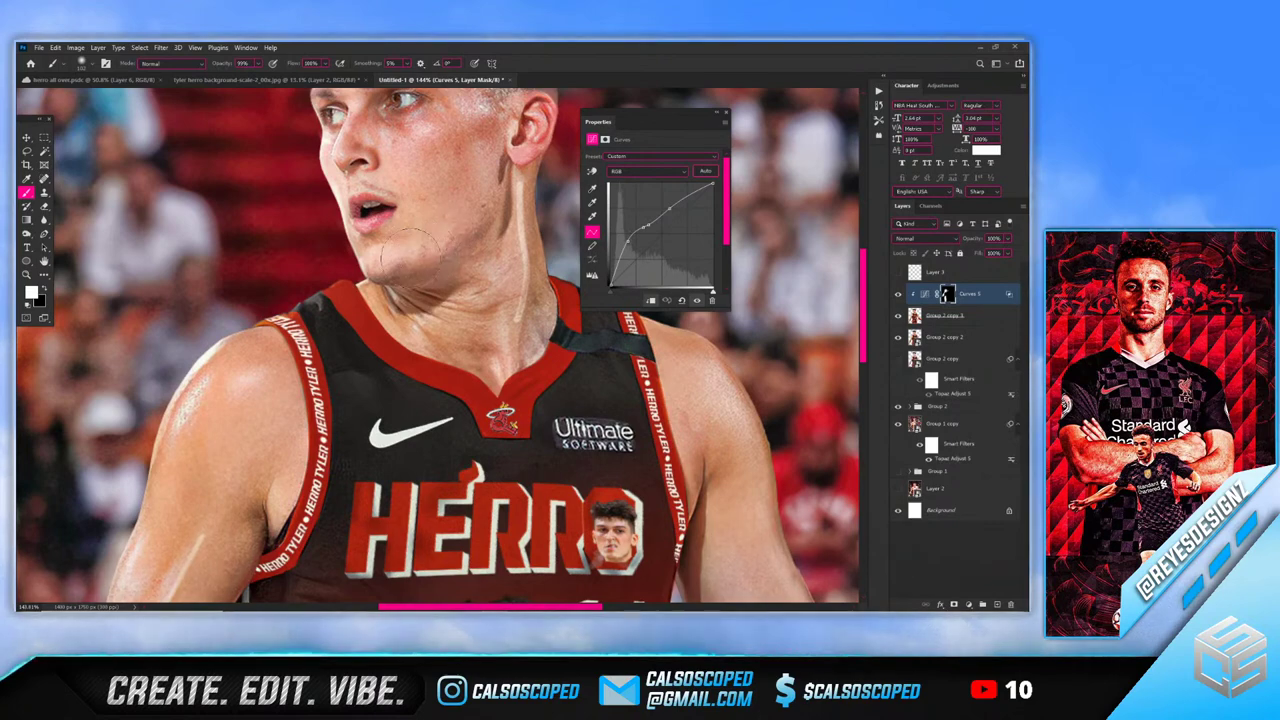
Soften the highlight streak on the upper bare arm by painting black on the Curves mask with a brush at 0% hardness
scroll(430, 363, "down", 3)
scroll(449, 168, "down", 3)
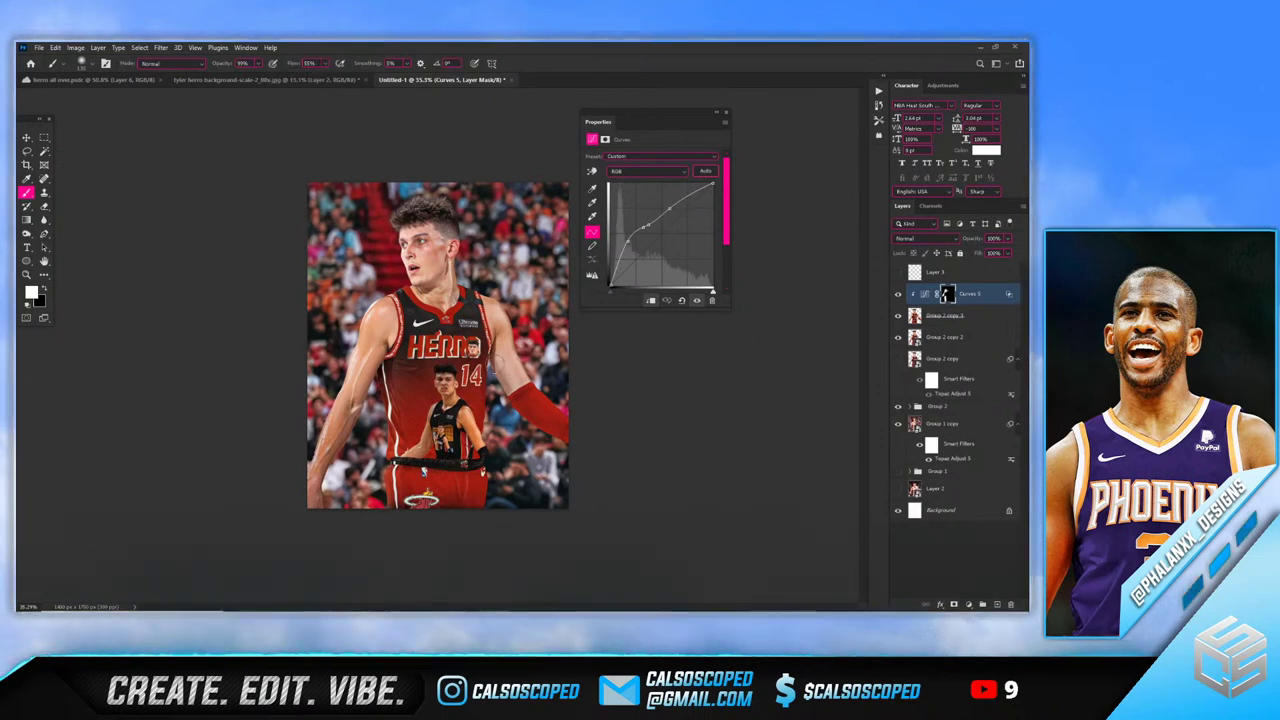
scroll(364, 359, "up", 5)
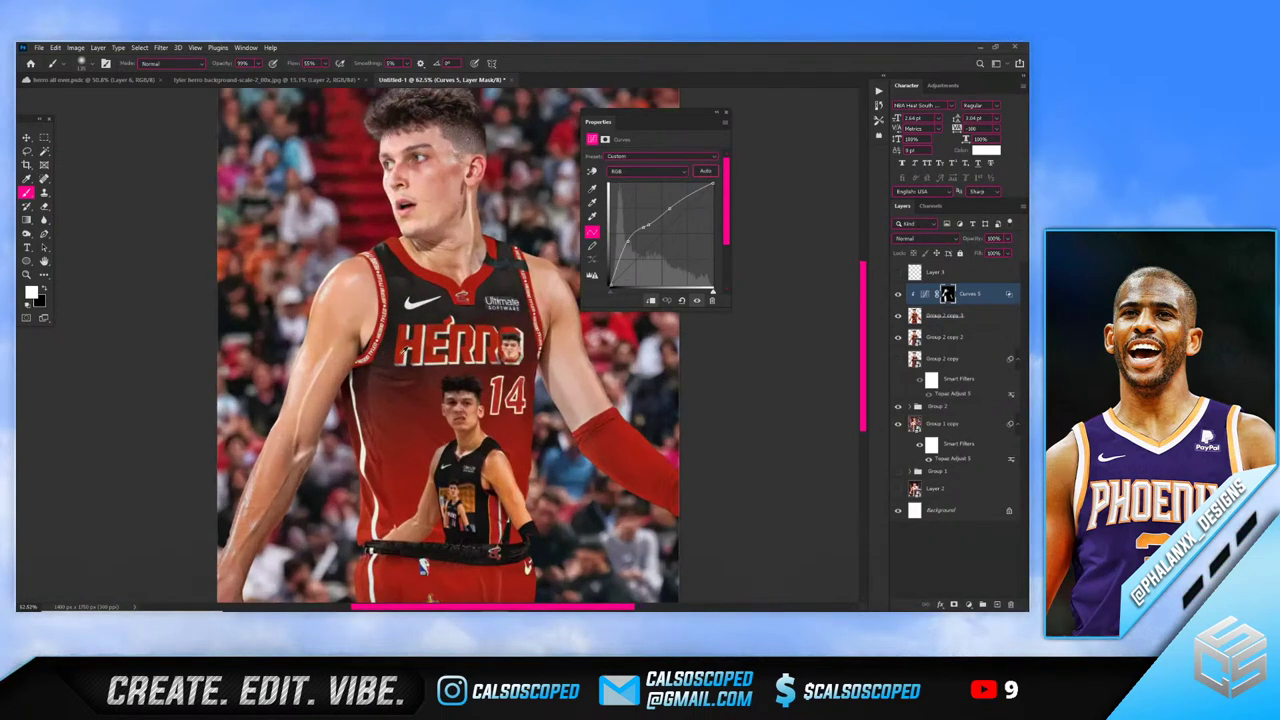
key("x")
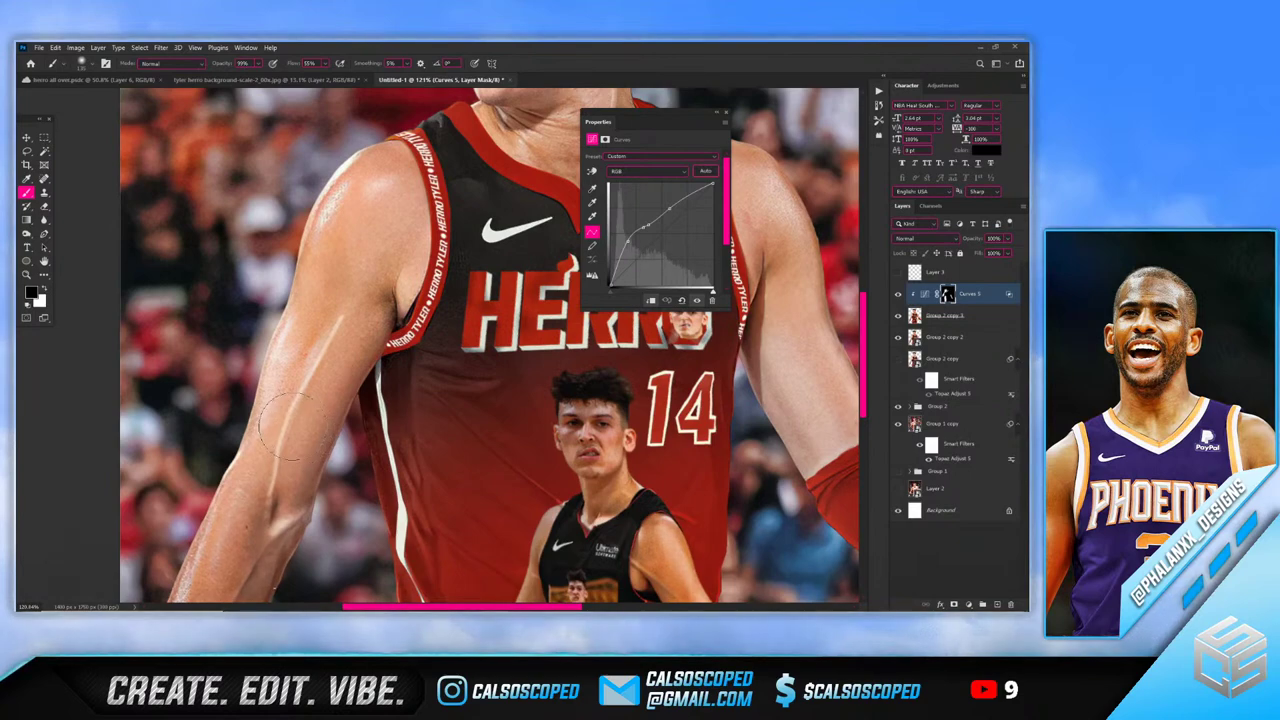
scroll(303, 428, "up", 3)
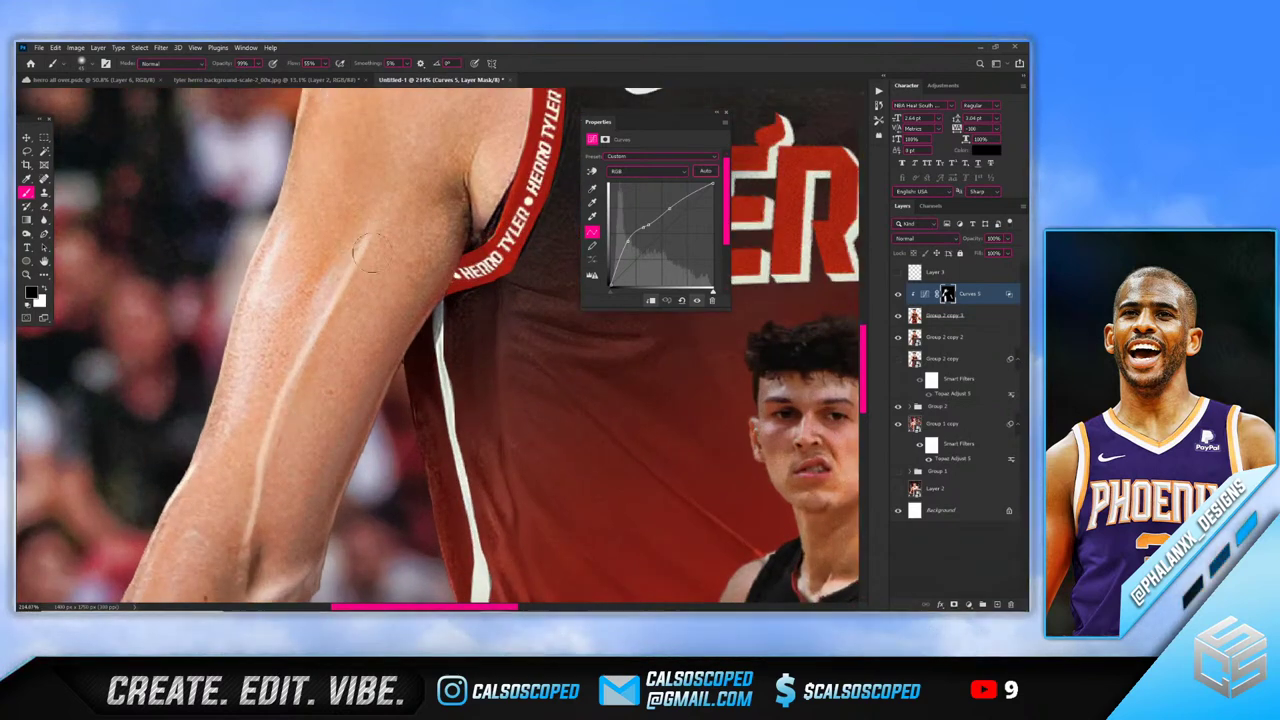
right_click(294, 457, "alt")
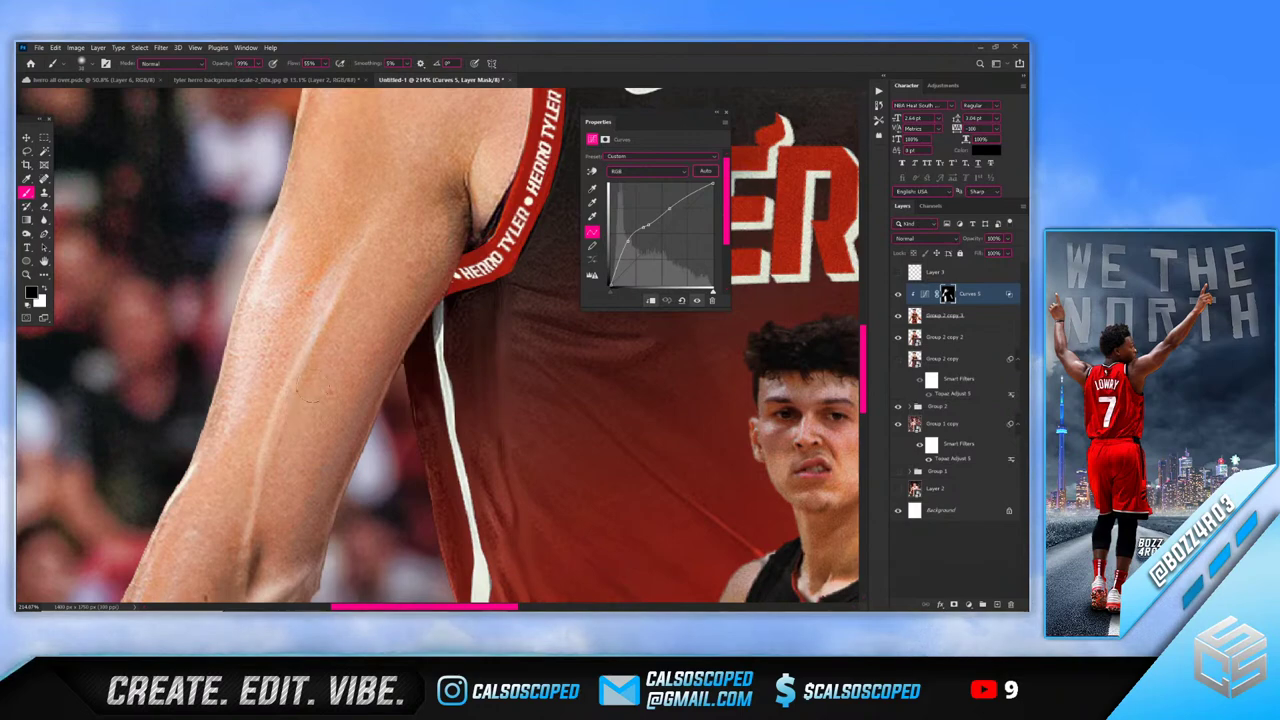
right_click(246, 319, "alt")
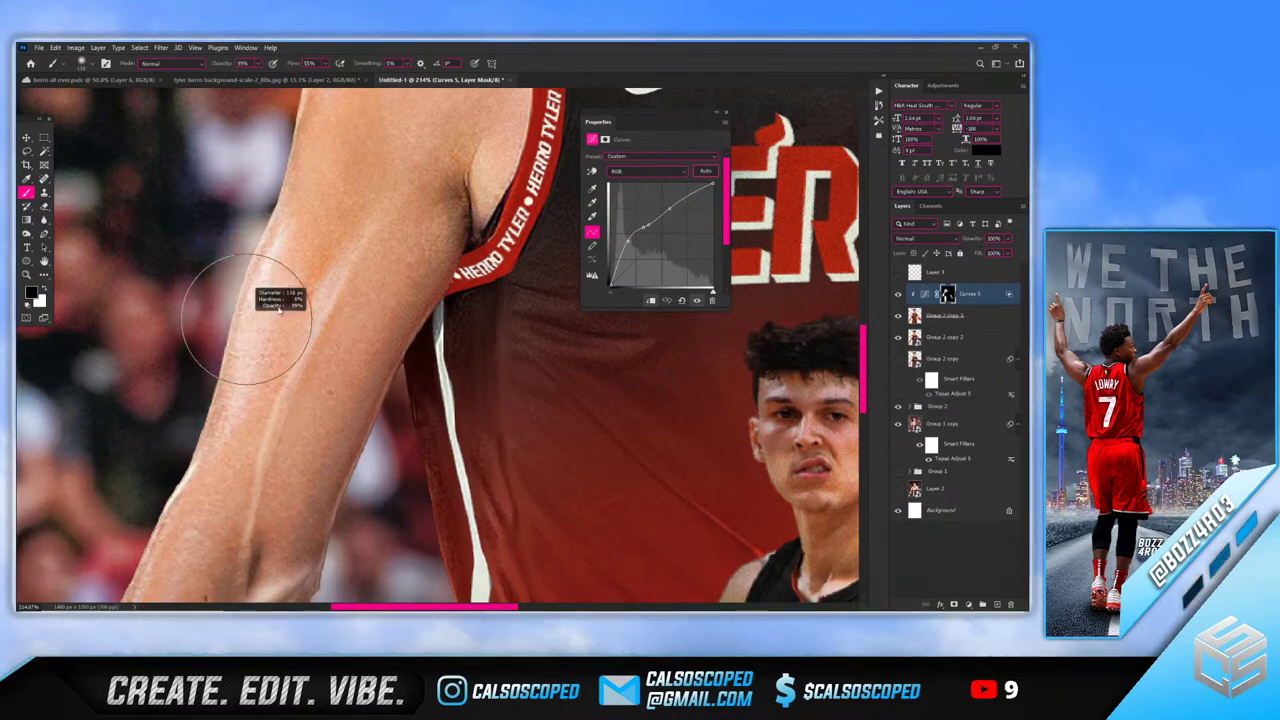
Tone down the highlights around the elbow and forearm with black on the Curves mask
scroll(246, 319, "down", 5)
scroll(230, 410, "up", 3)
right_click(240, 356, "alt")
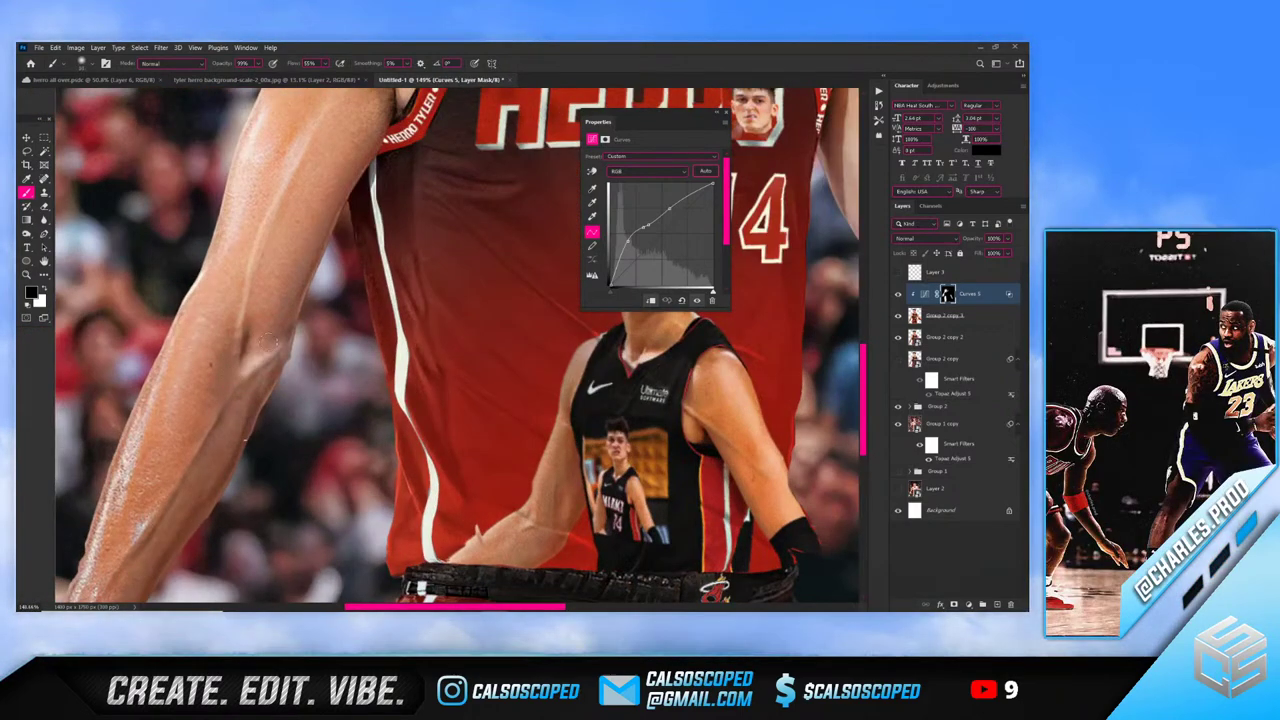
left_click_drag(289, 348, 270, 362)
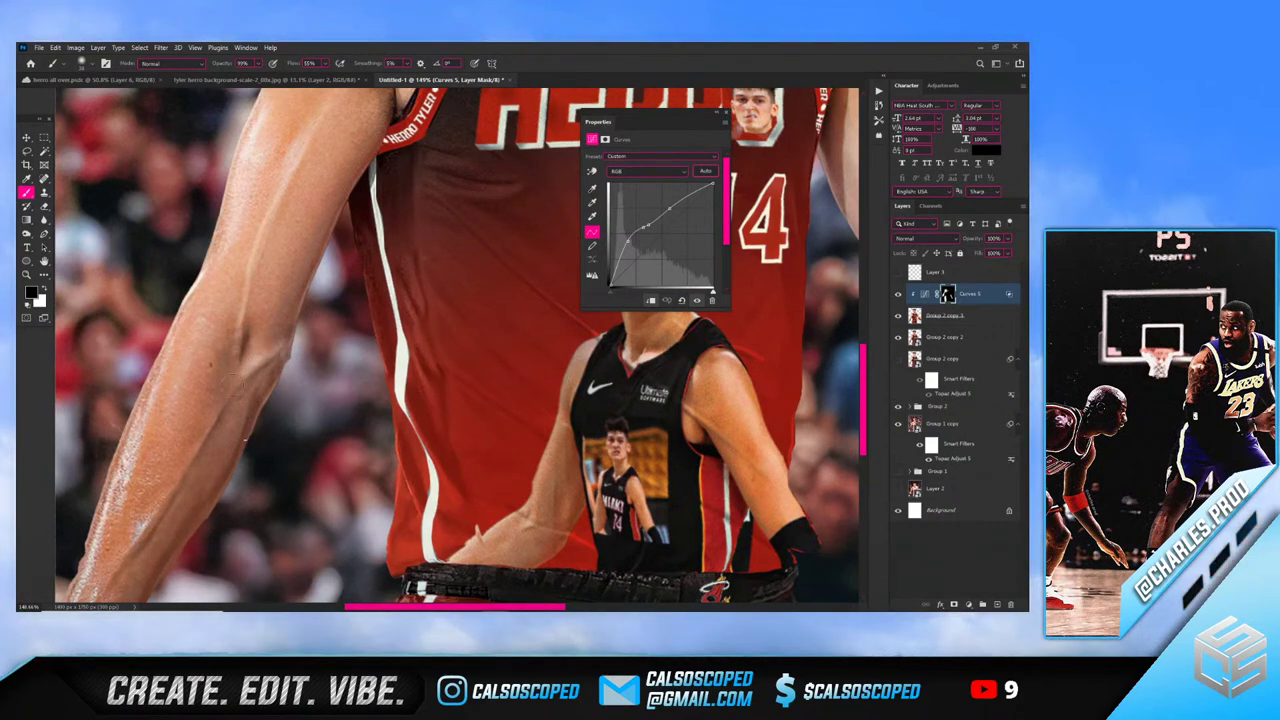
scroll(456, 345, "down", 3)
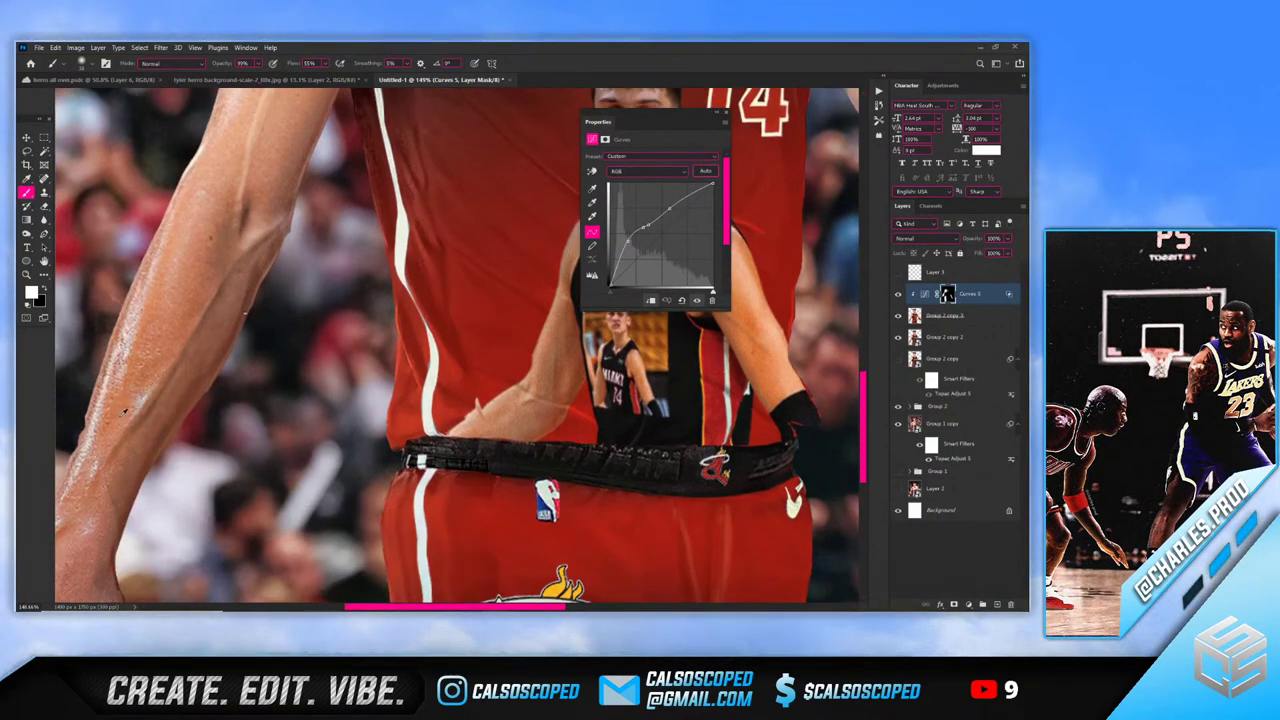
key("x")
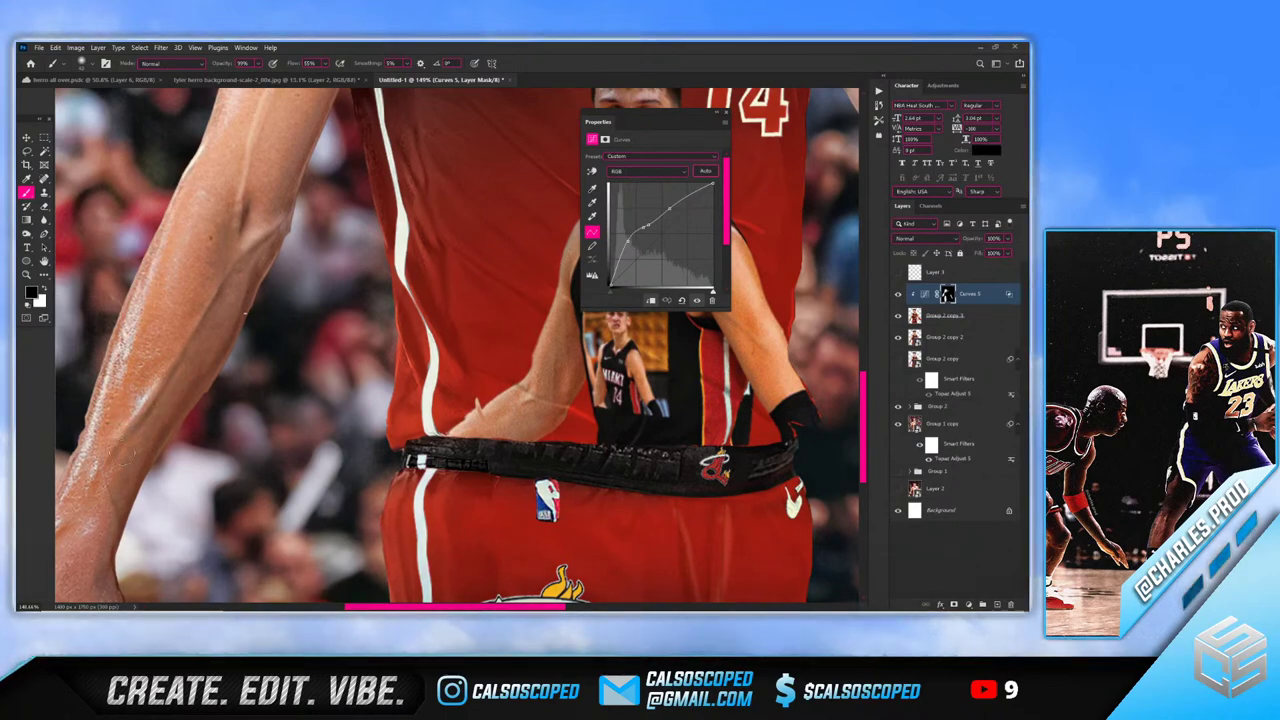
scroll(140, 436, "down", 5)
scroll(136, 434, "down", 1)
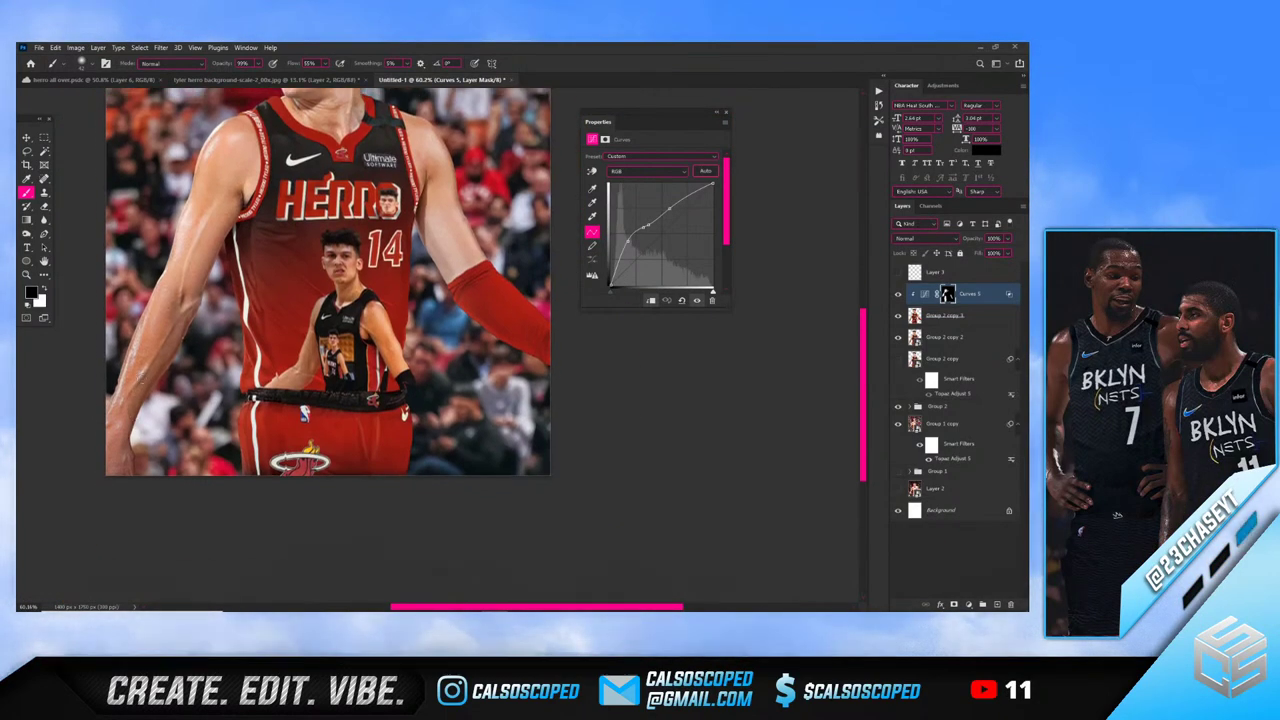
Reduce the brightening on the player's face around the nose and eyes with black on the Curves mask
scroll(142, 381, "down", 8)
scroll(183, 291, "up", 2)
scroll(391, 249, "up", 4)
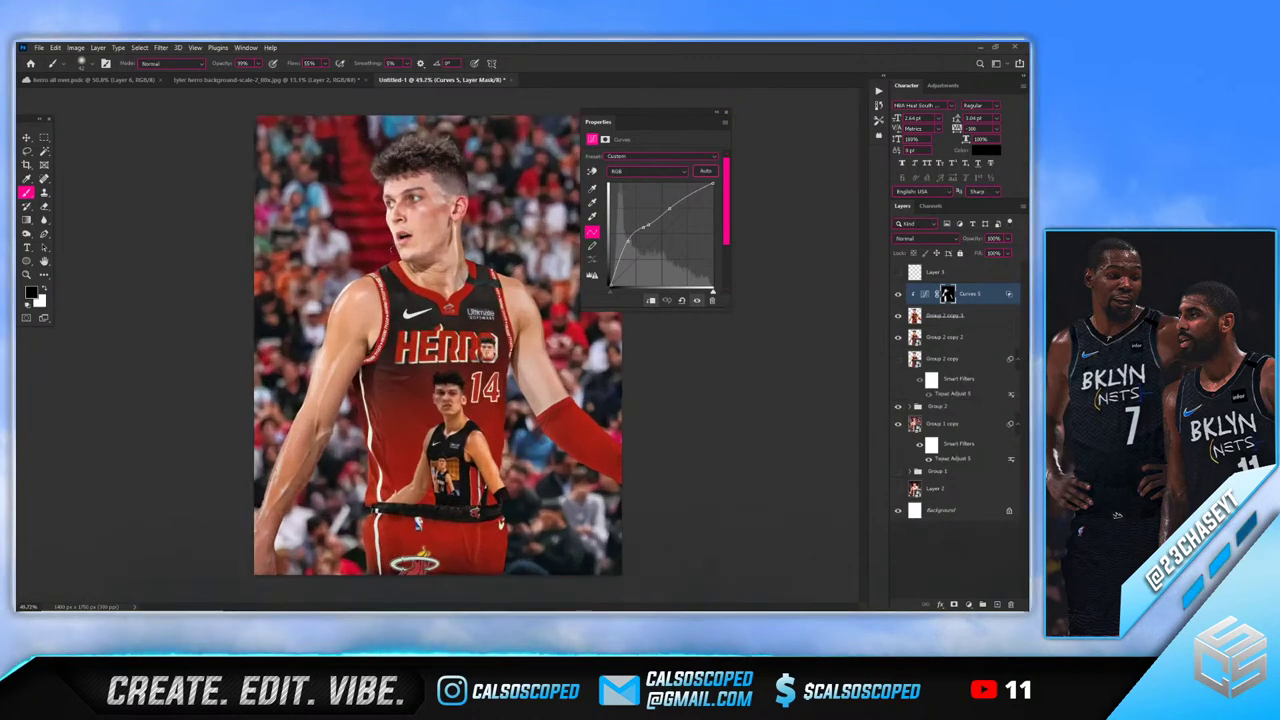
scroll(434, 340, "up", 2)
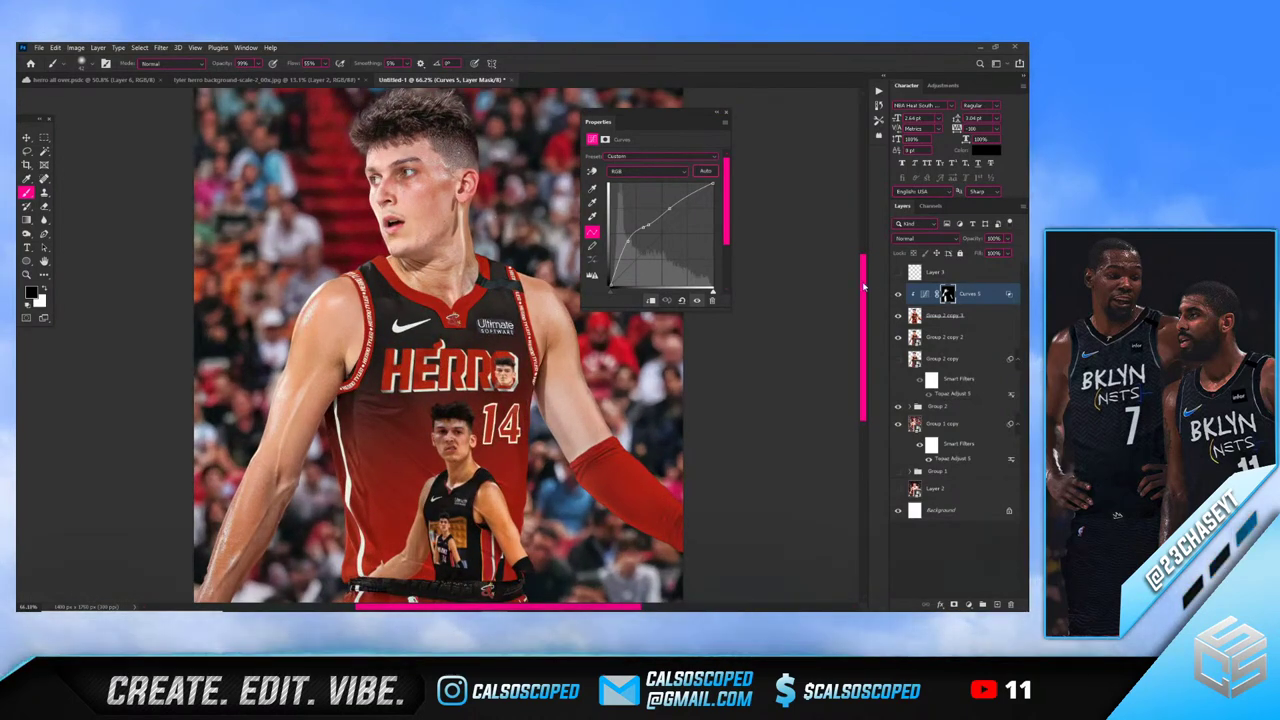
left_click_drag(863, 287, 863, 263)
scroll(356, 258, "up", 4)
key("x")
mouse_move(362, 277)
left_mouse_down()
mouse_move(411, 284)
mouse_move(388, 293)
left_mouse_up()
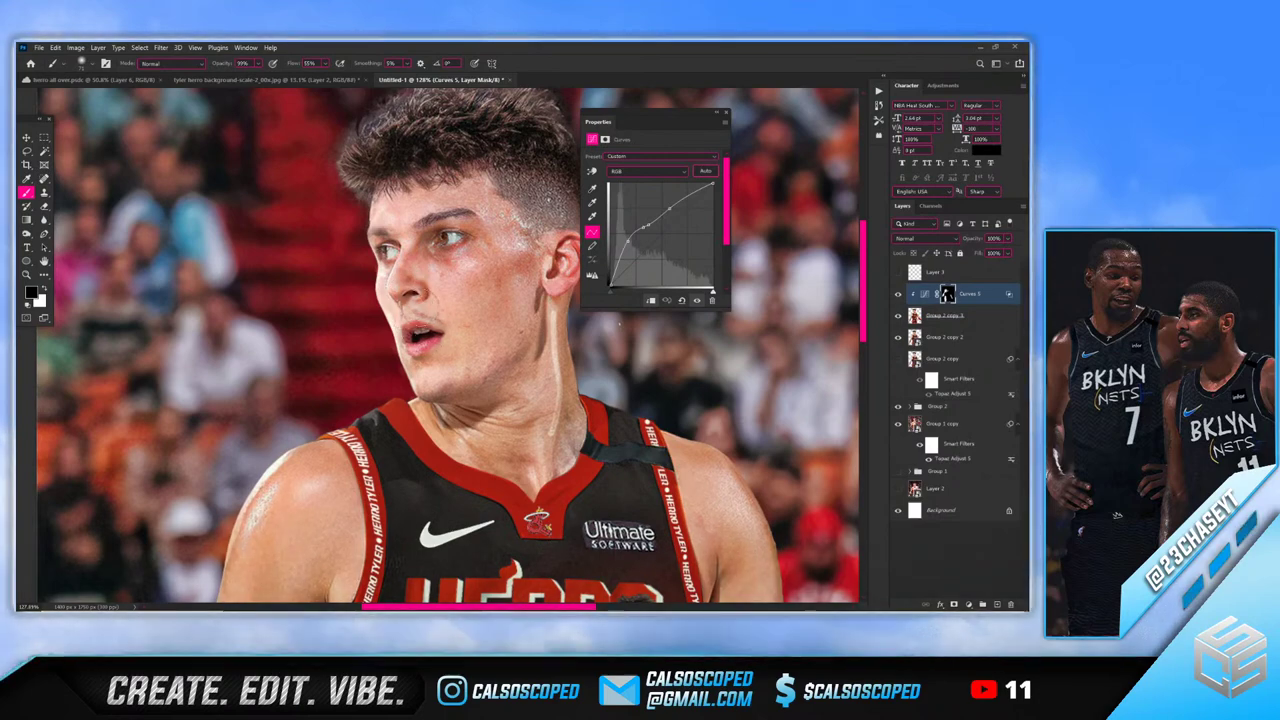
scroll(410, 277, "up", 2)
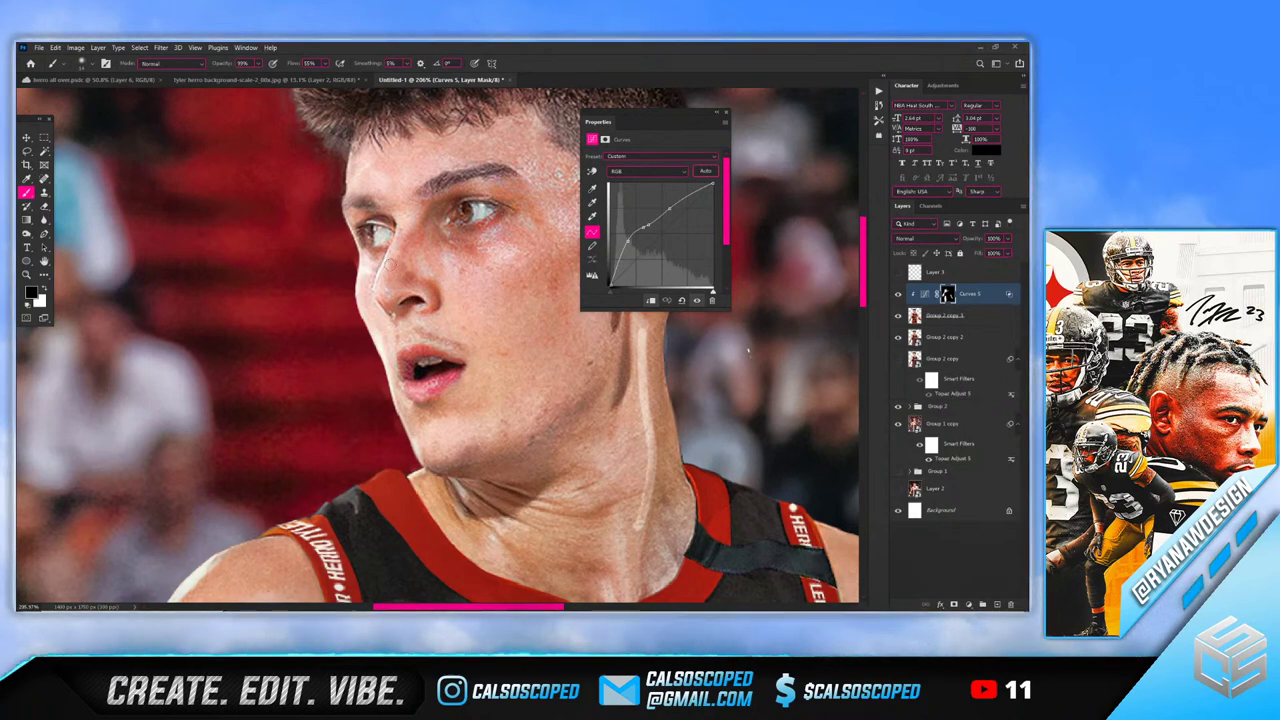
left_click_drag(396, 239, 405, 240)
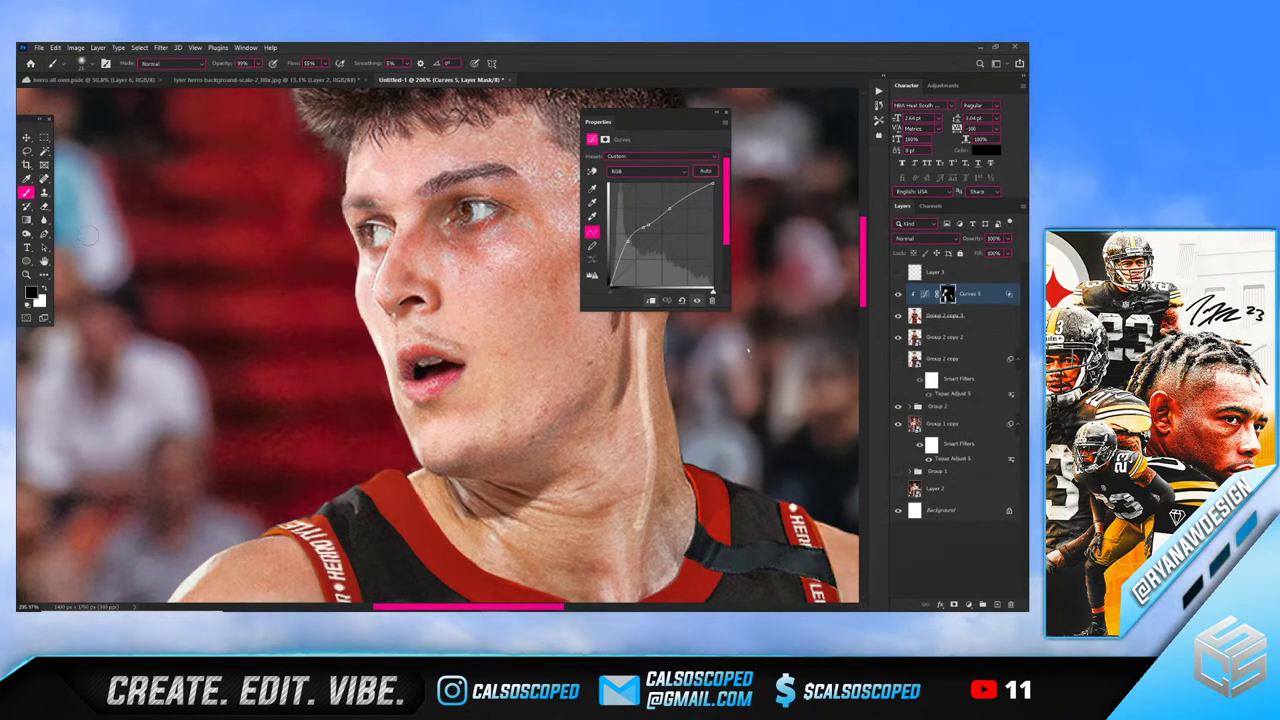
left_click(43, 220)
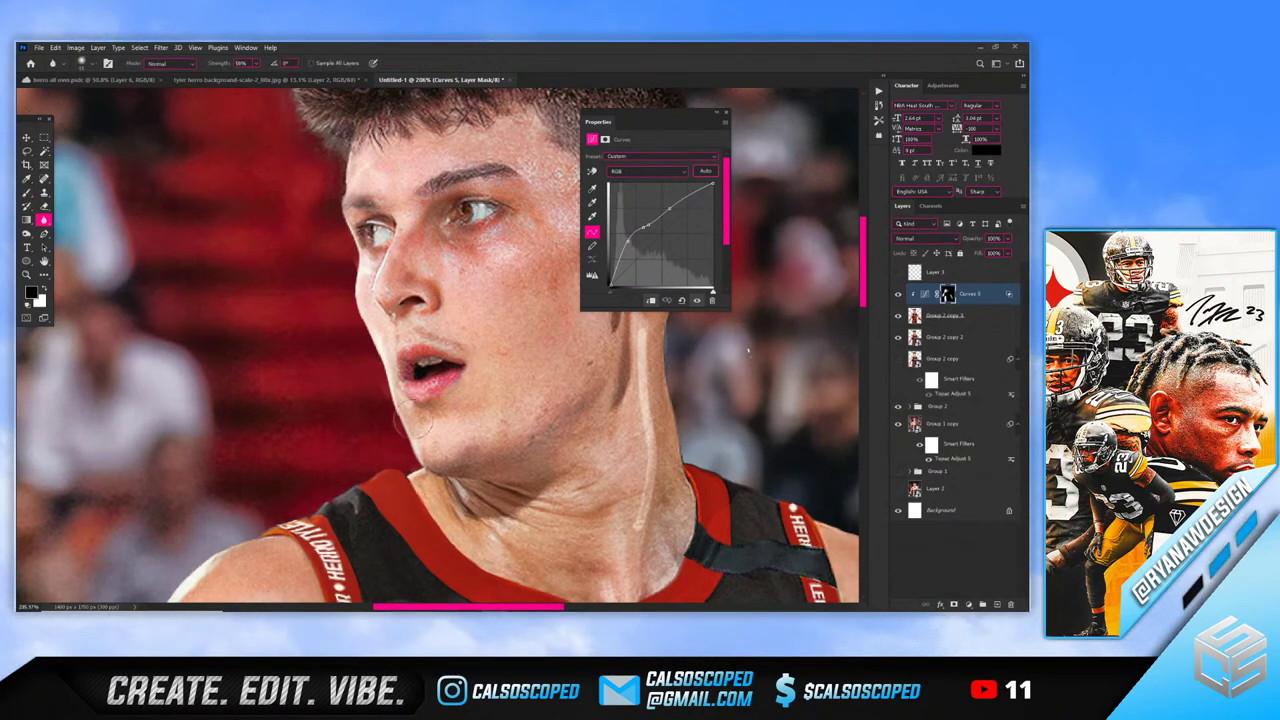
key("b")
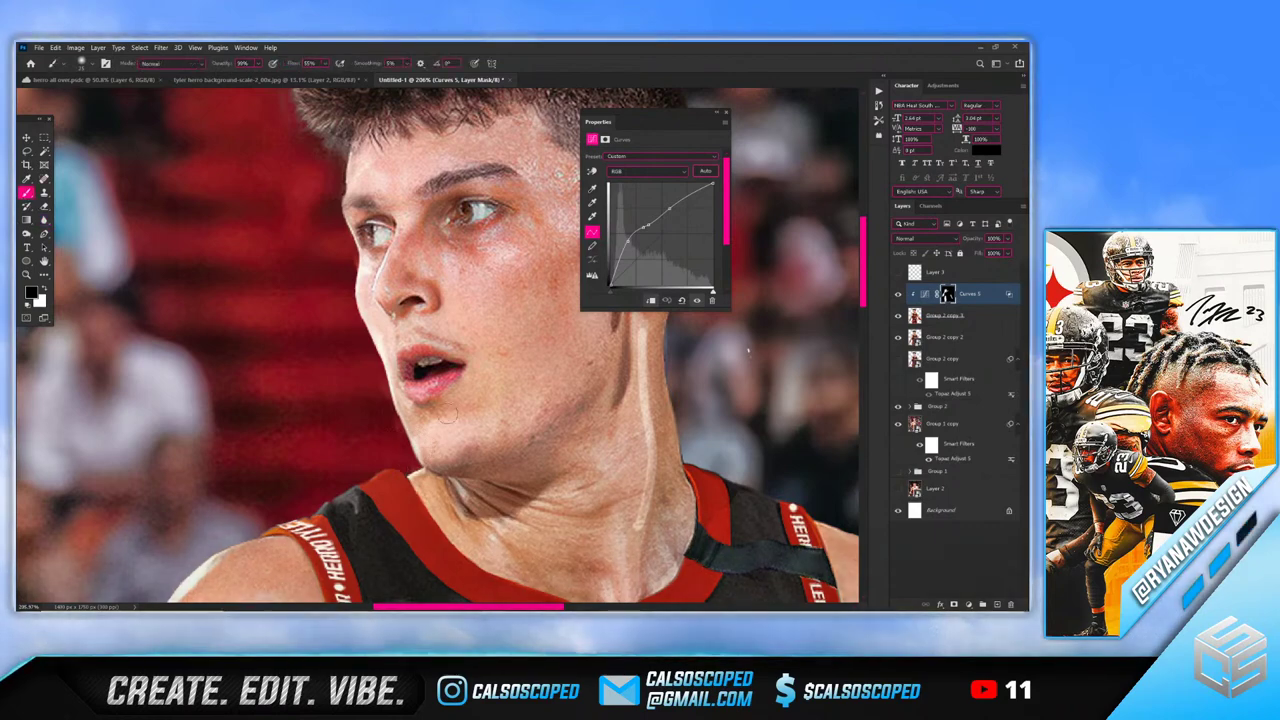
Paint fine white highlights into the player's hair strands on the Curves mask with a very small brush
key("x")
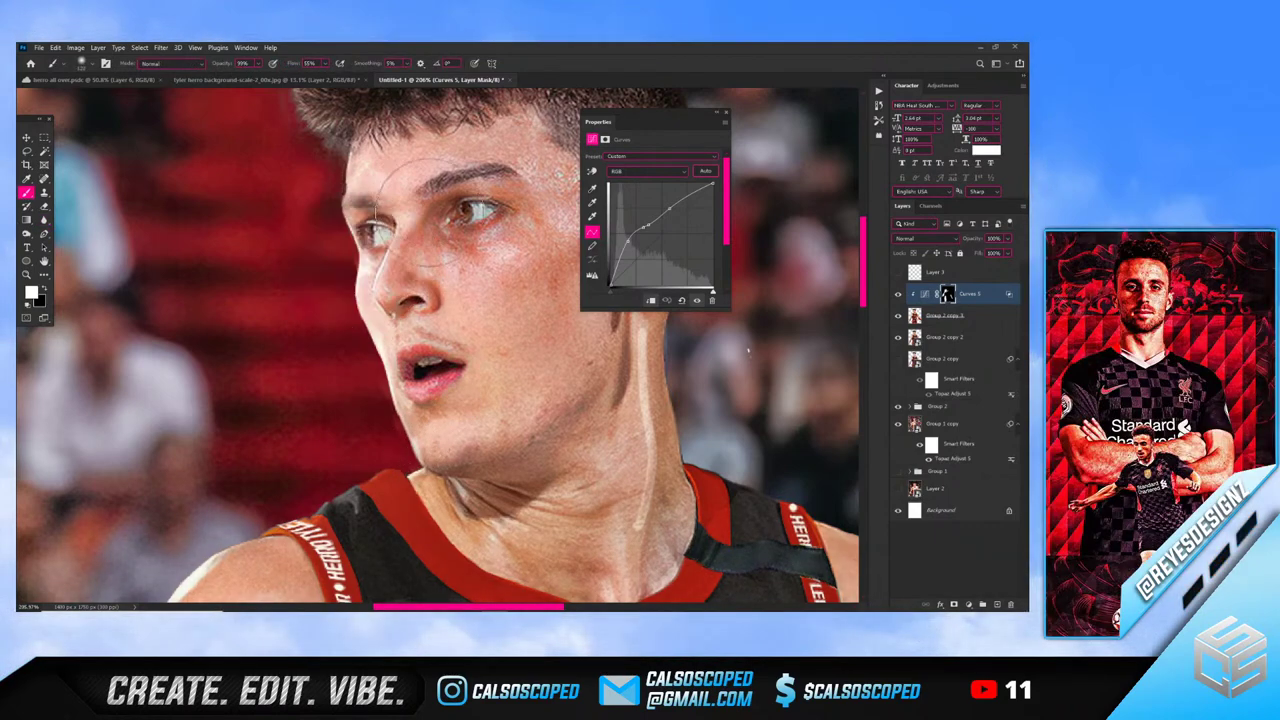
key("ctrl+0")
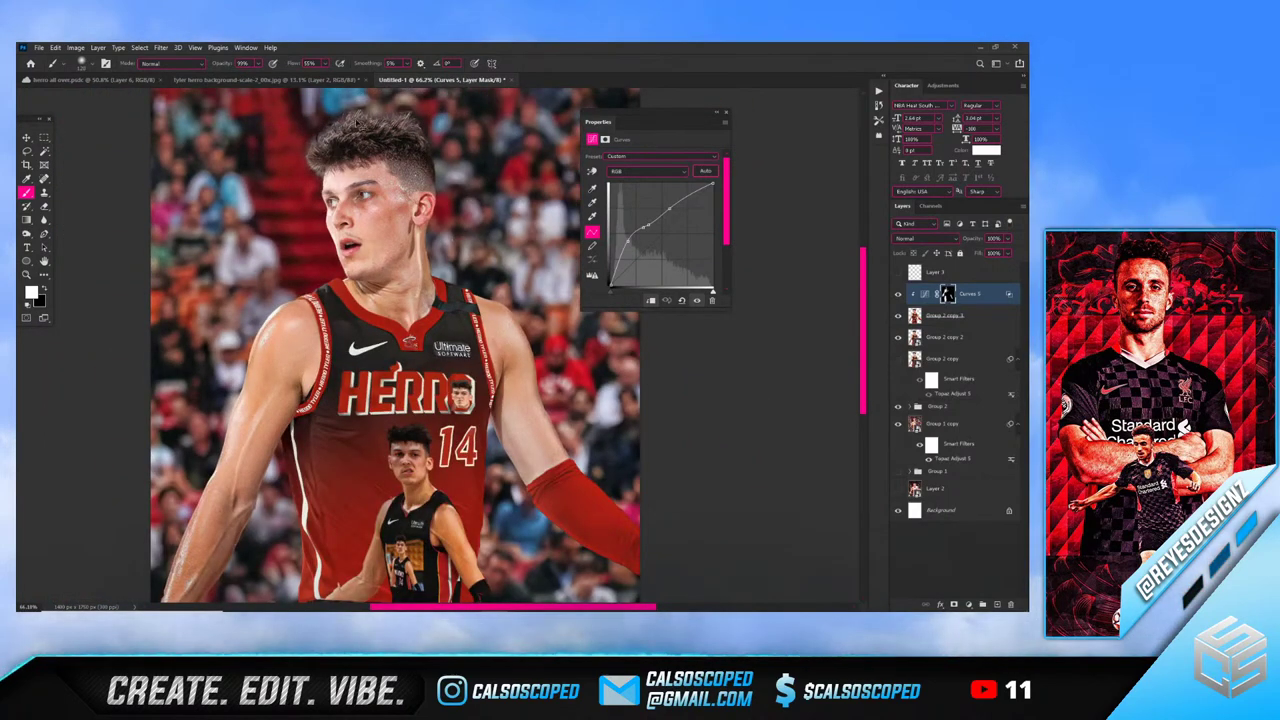
scroll(366, 122, "up", 7)
left_click_drag(373, 135, 335, 134, "alt")
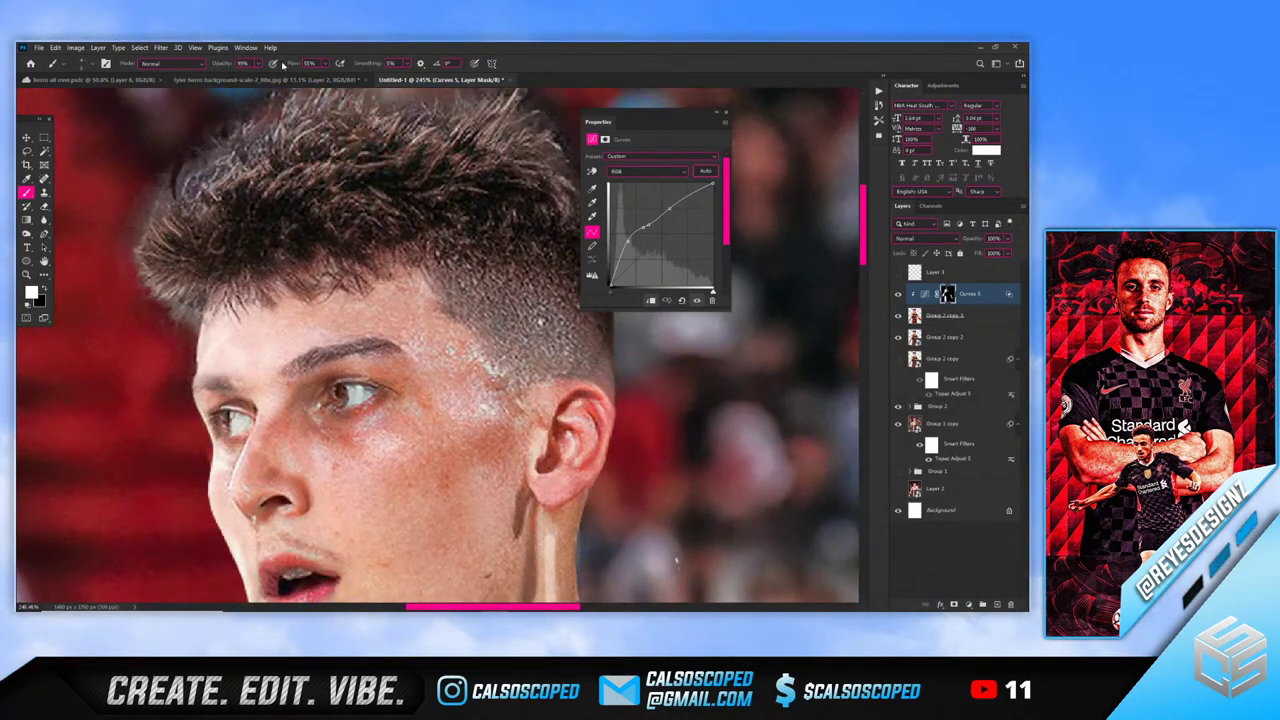
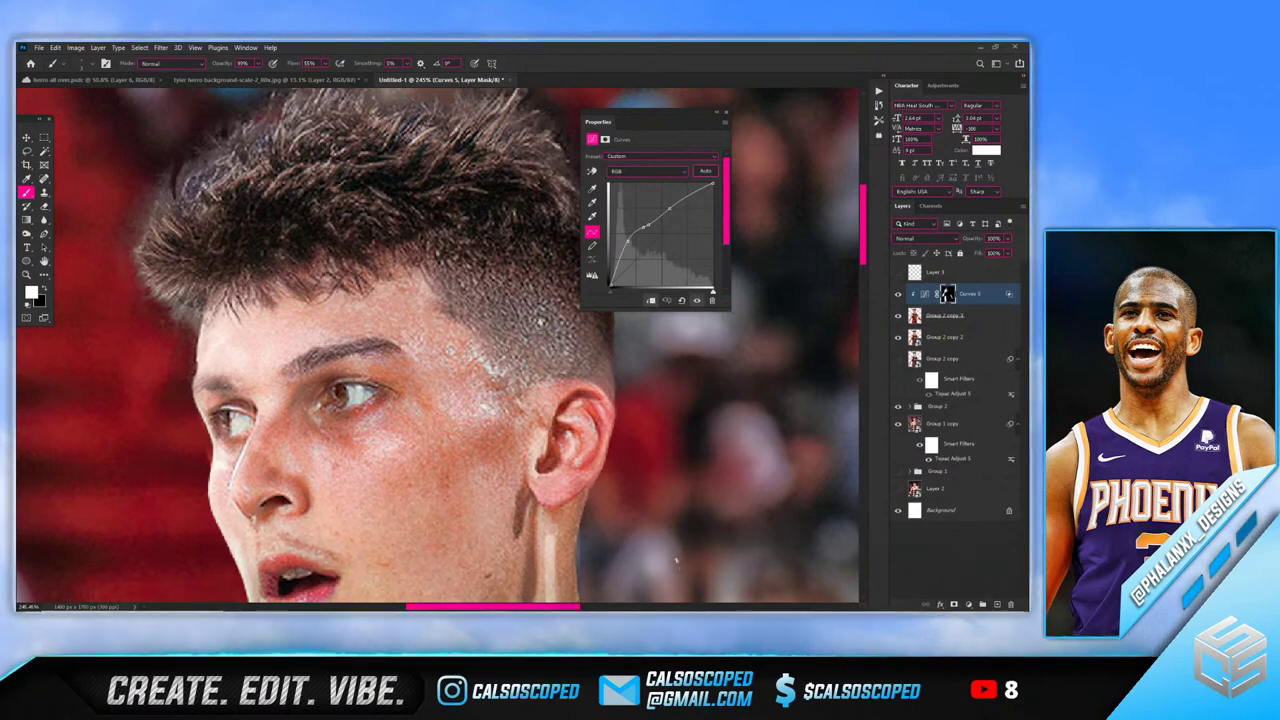
scroll(676, 562, "up", 3)
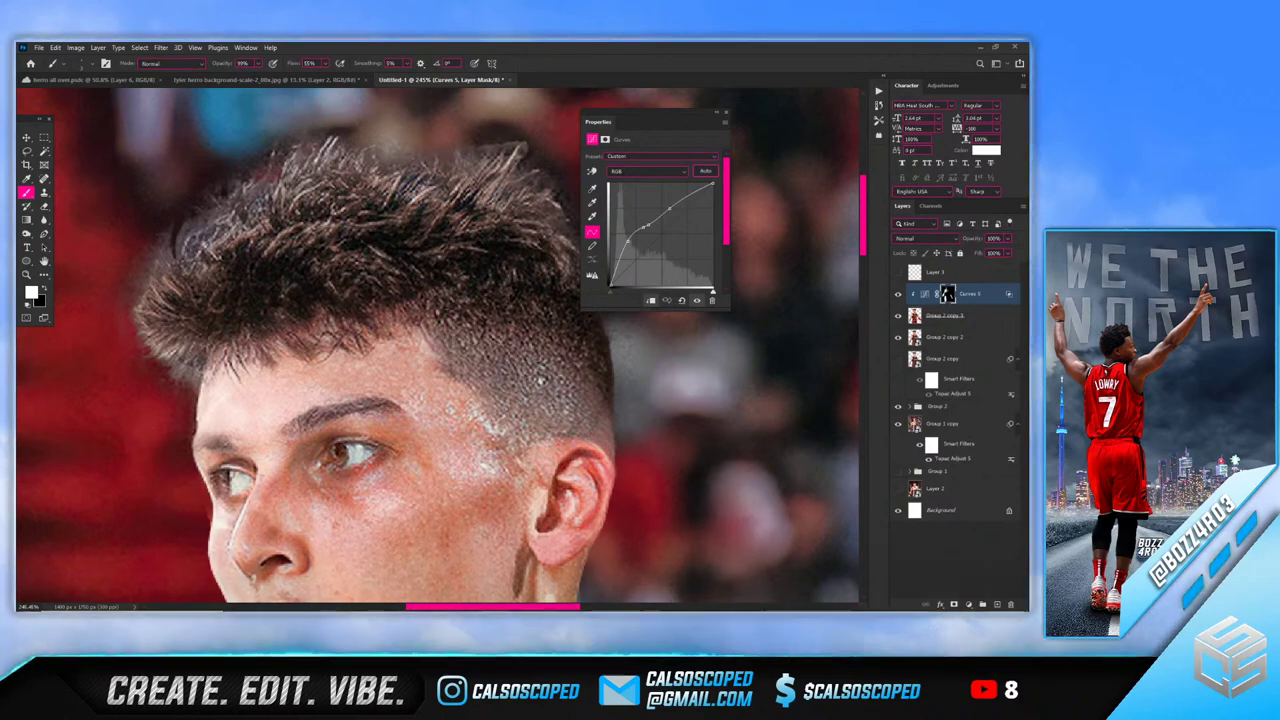
left_click(232, 287, "alt")
scroll(232, 287, "down", 10)
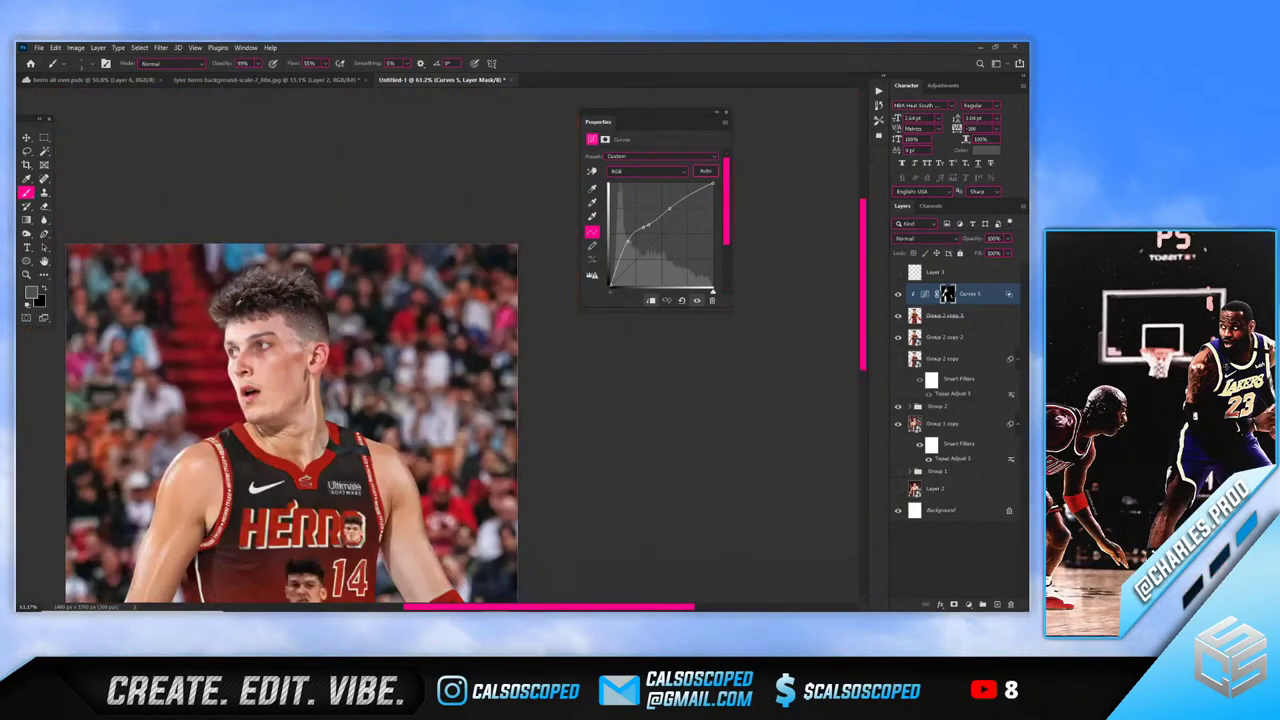
scroll(416, 170, "up", 4)
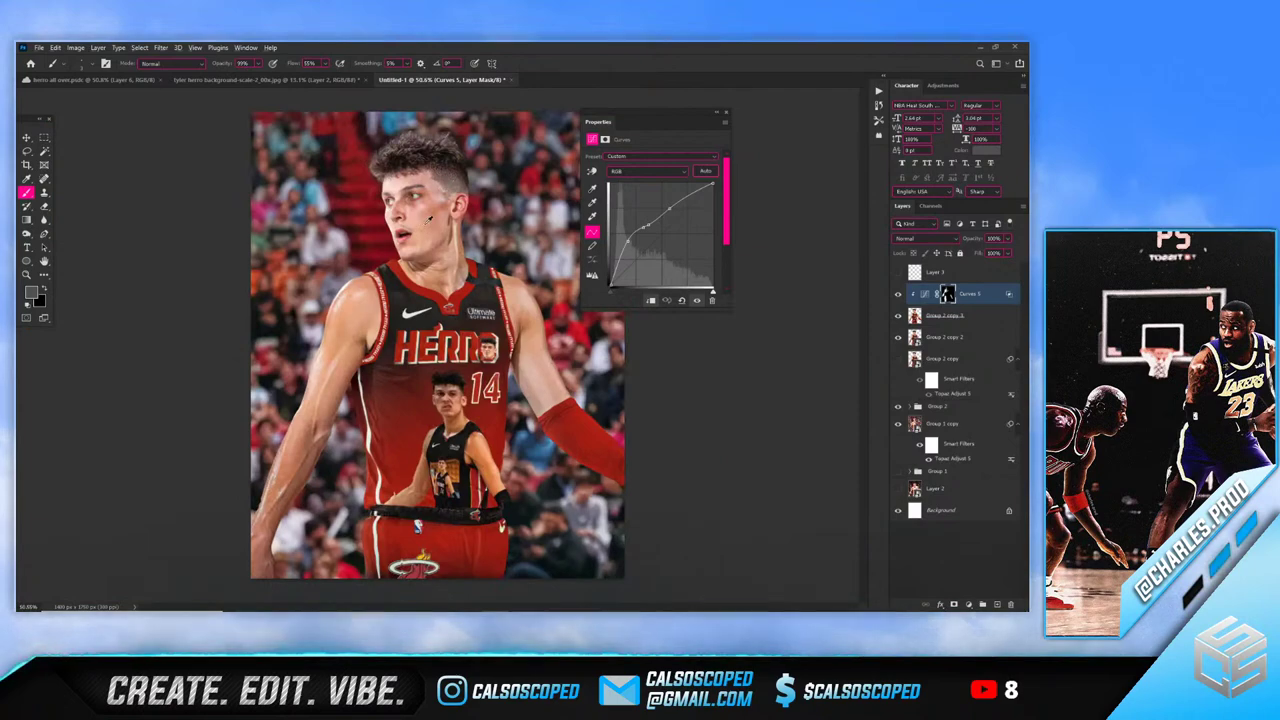
Refine the highlights along the neck, cheek and jaw on the Curves mask, alternating between lighter and black paint
scroll(441, 224, "up", 4)
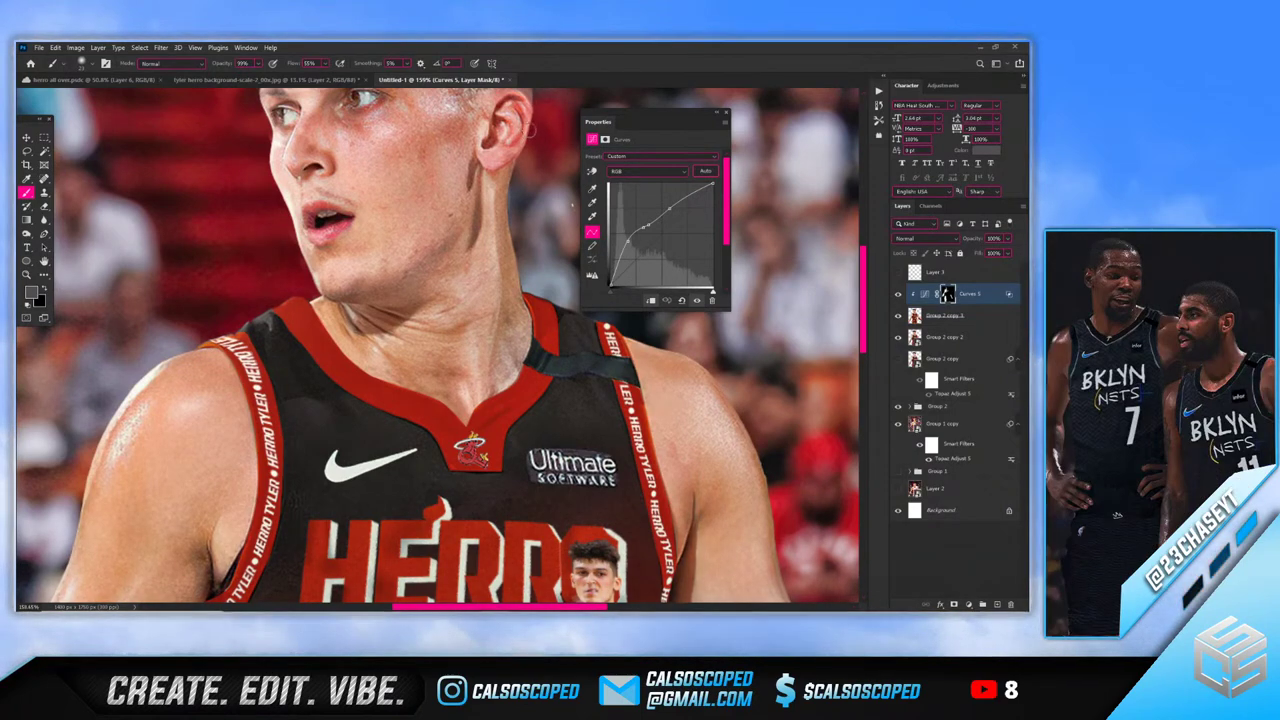
scroll(536, 98, "up", 3)
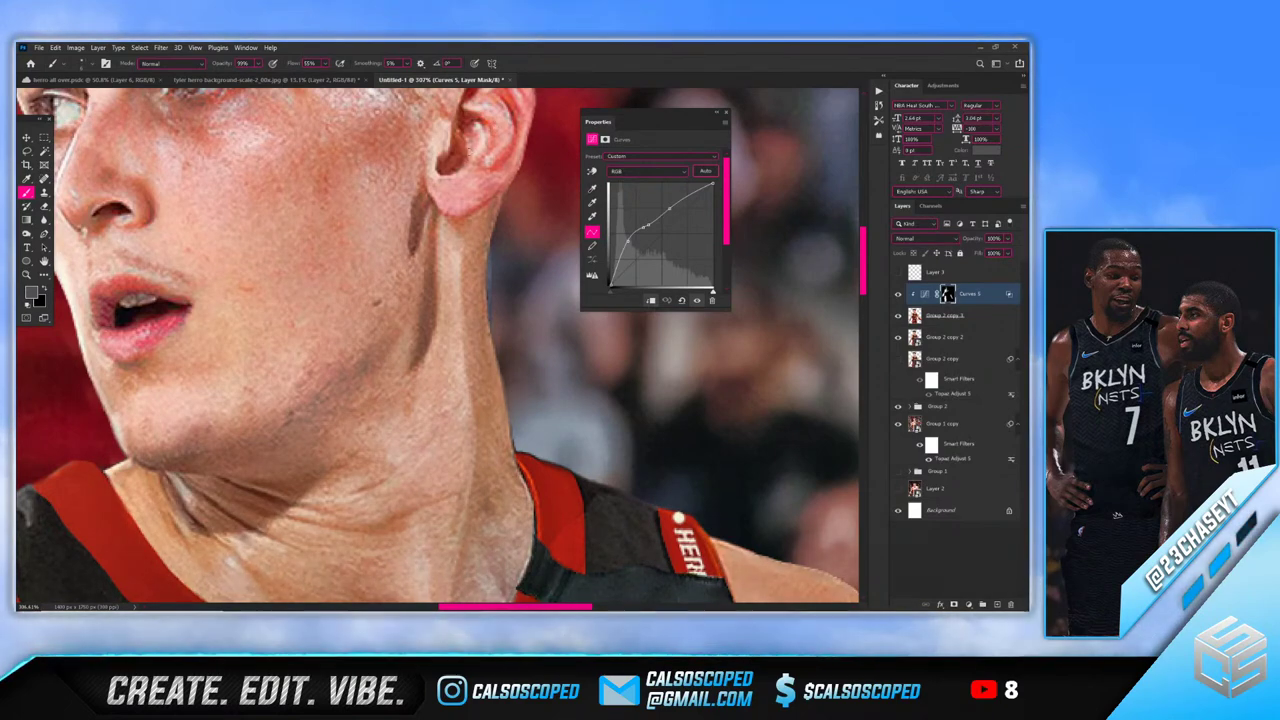
scroll(250, 192, "down", 3)
scroll(250, 192, "up", 2)
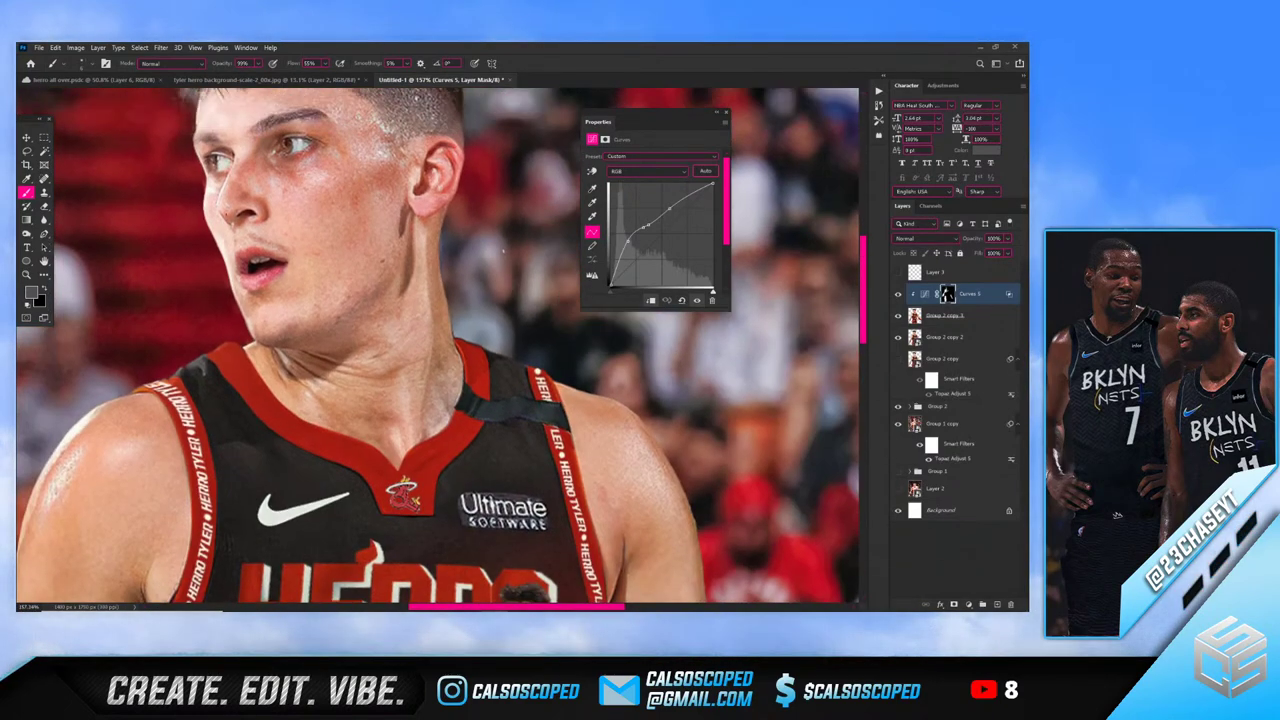
scroll(250, 192, "up", 2)
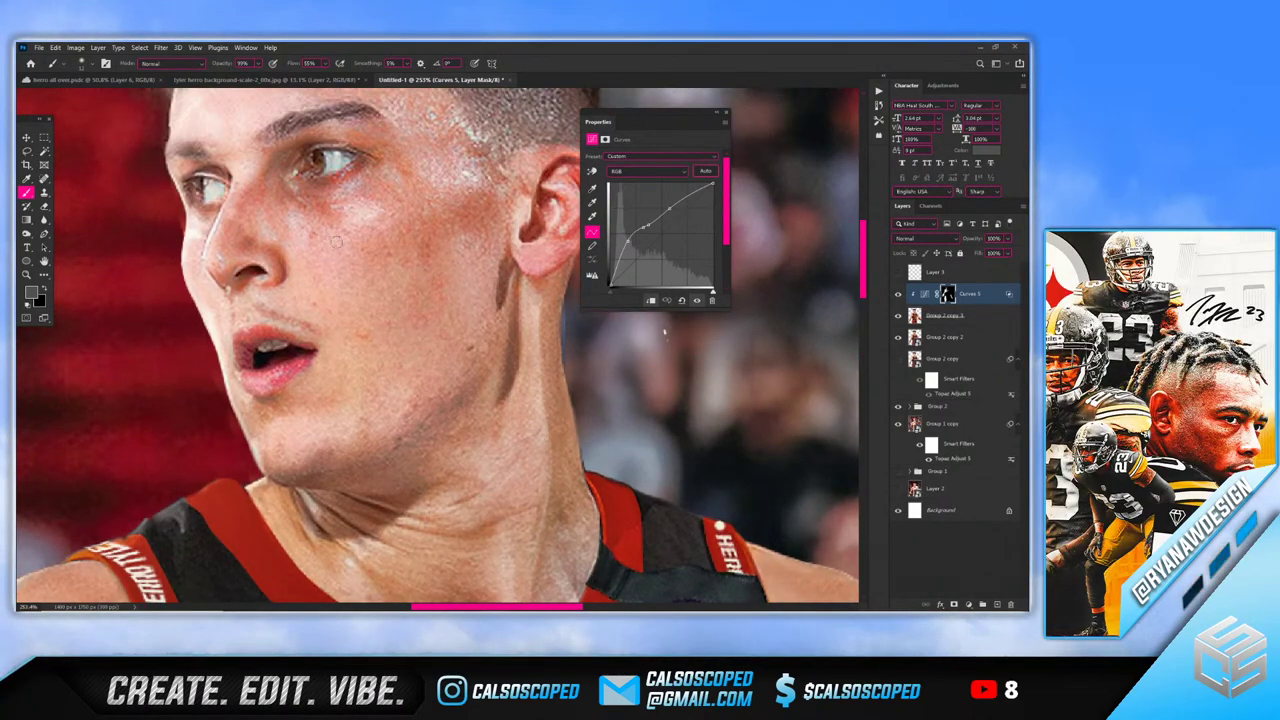
left_click_drag(388, 412, 366, 440)
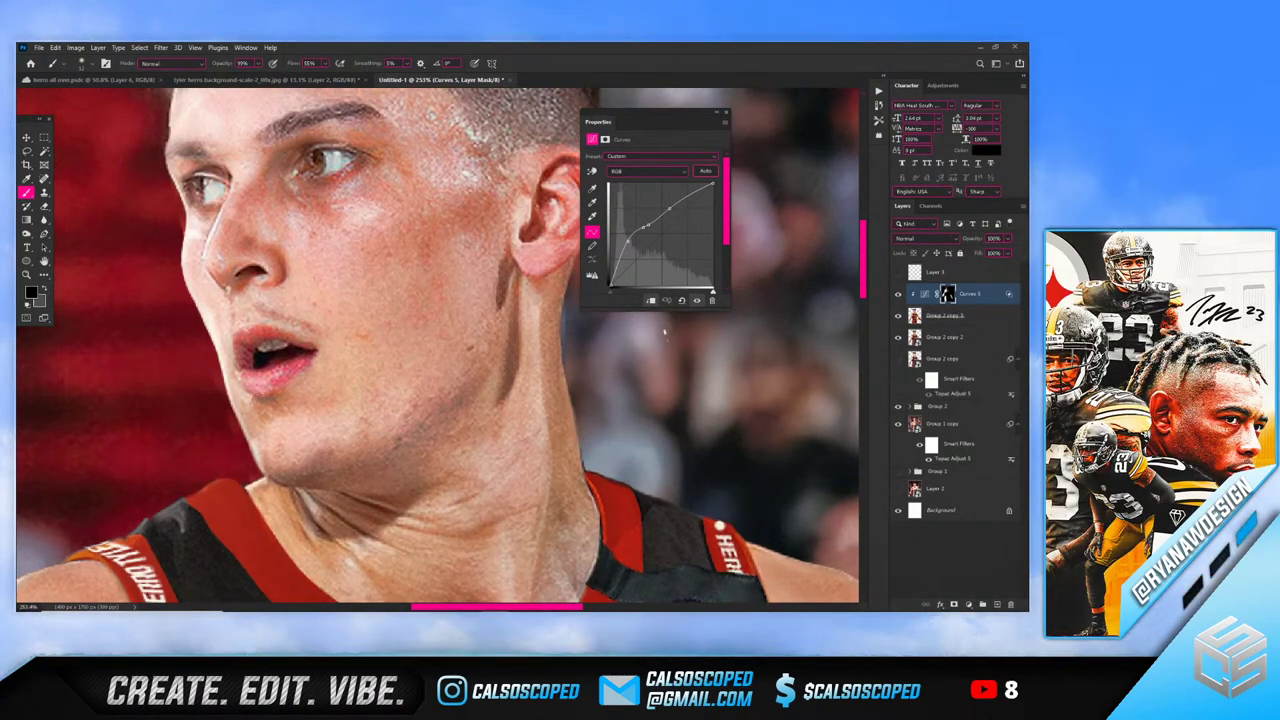
key("x")
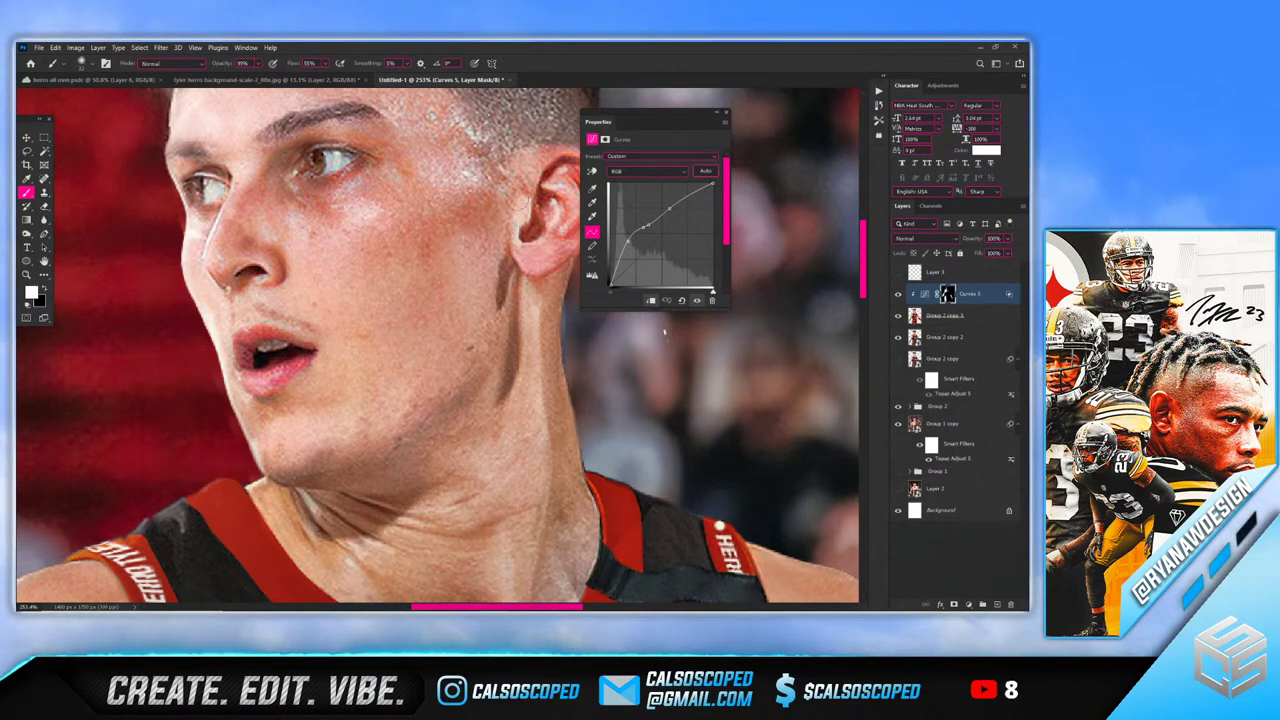
Move the Curves settings clear of the player and examine the retouched skin, jersey lettering and chest up close
left_click_drag(658, 115, 795, 122)
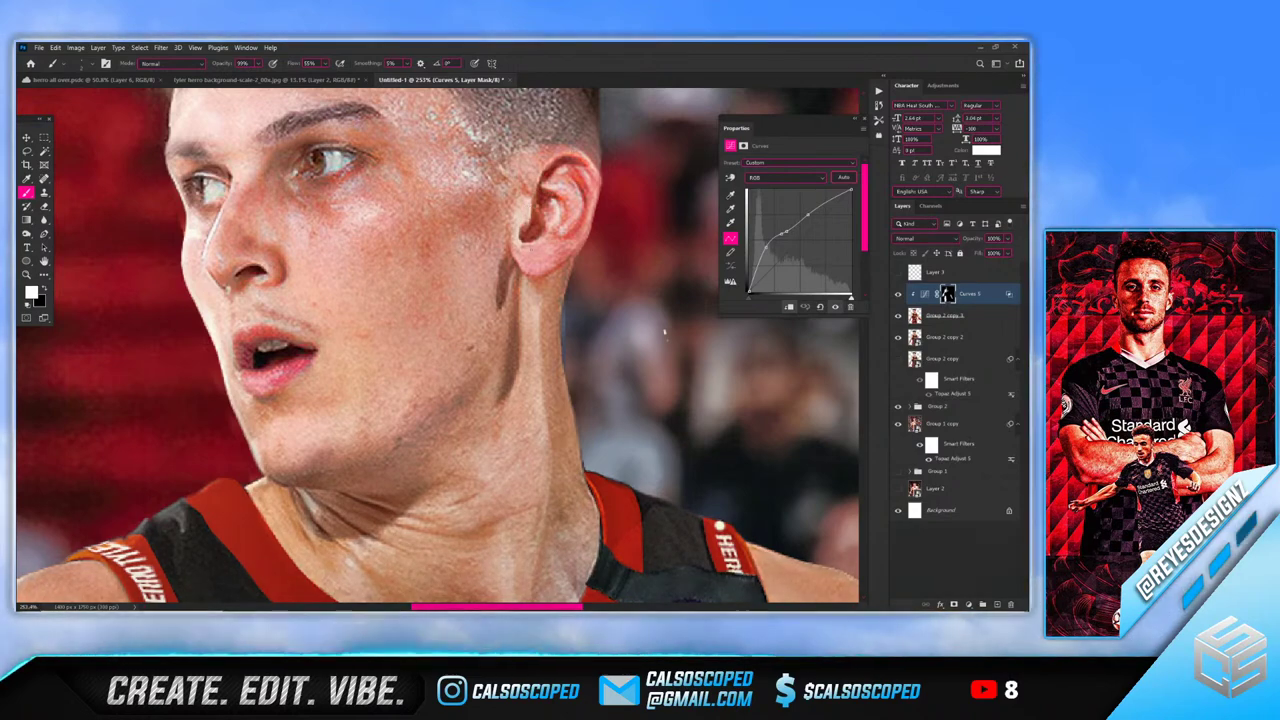
scroll(476, 217, "down", 6)
scroll(476, 217, "down", 5)
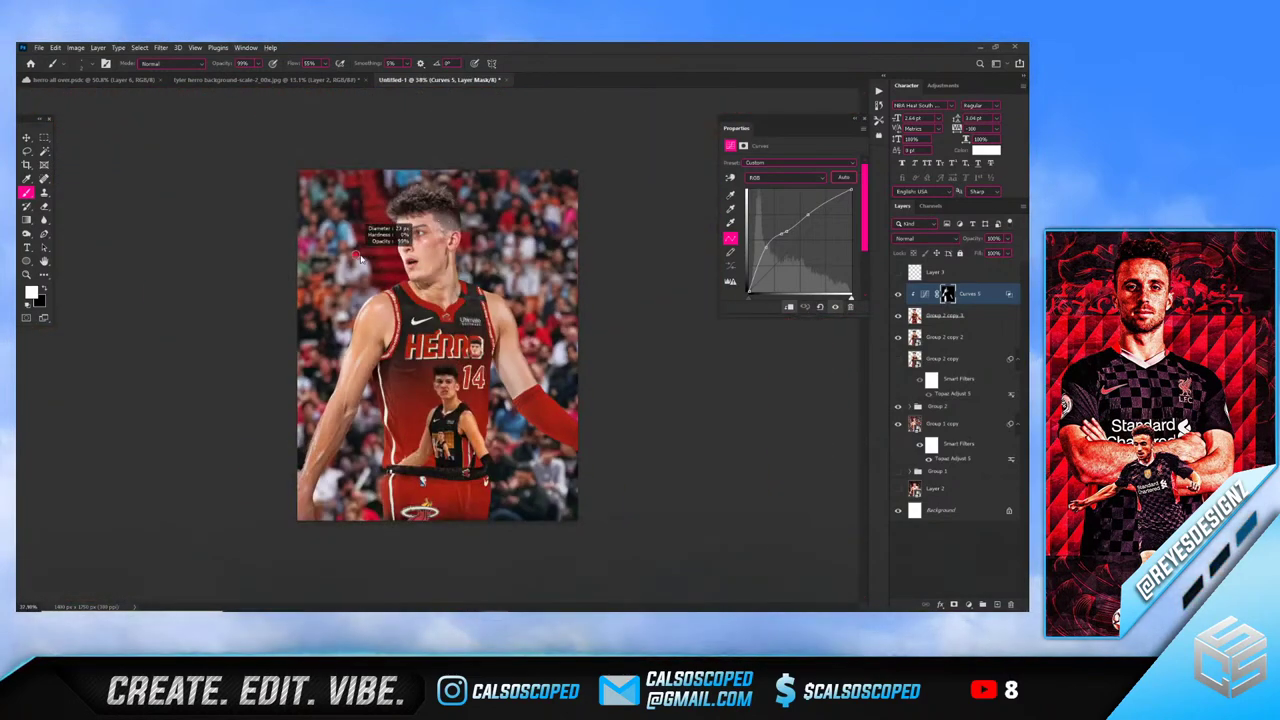
left_click_drag(360, 258, 390, 256, "alt")
scroll(422, 288, "up", 2)
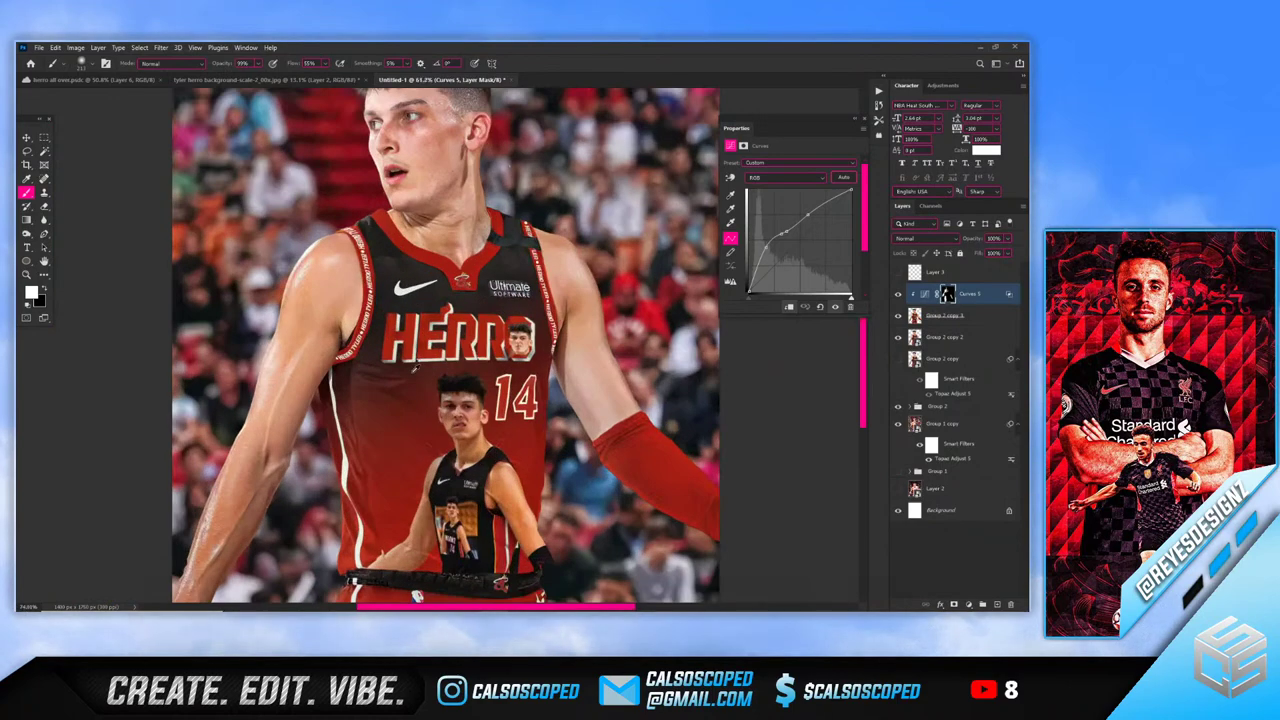
scroll(507, 350, "up", 4)
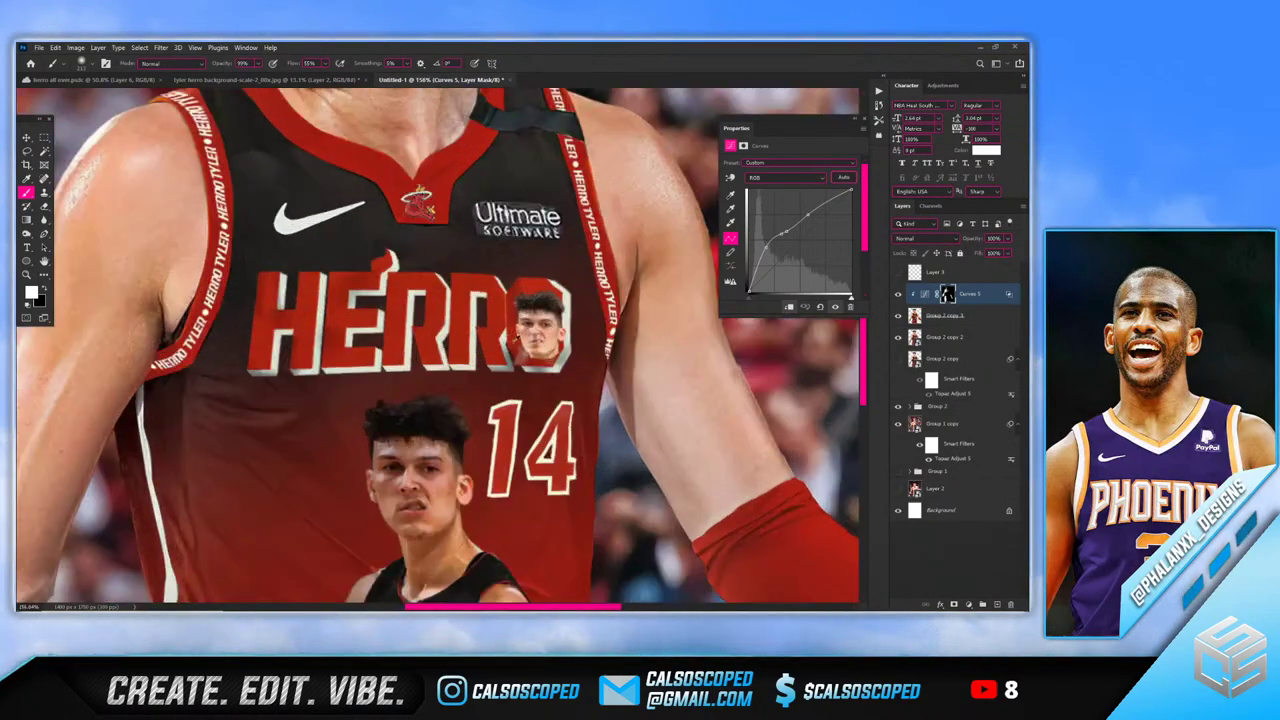
scroll(553, 355, "down", 7)
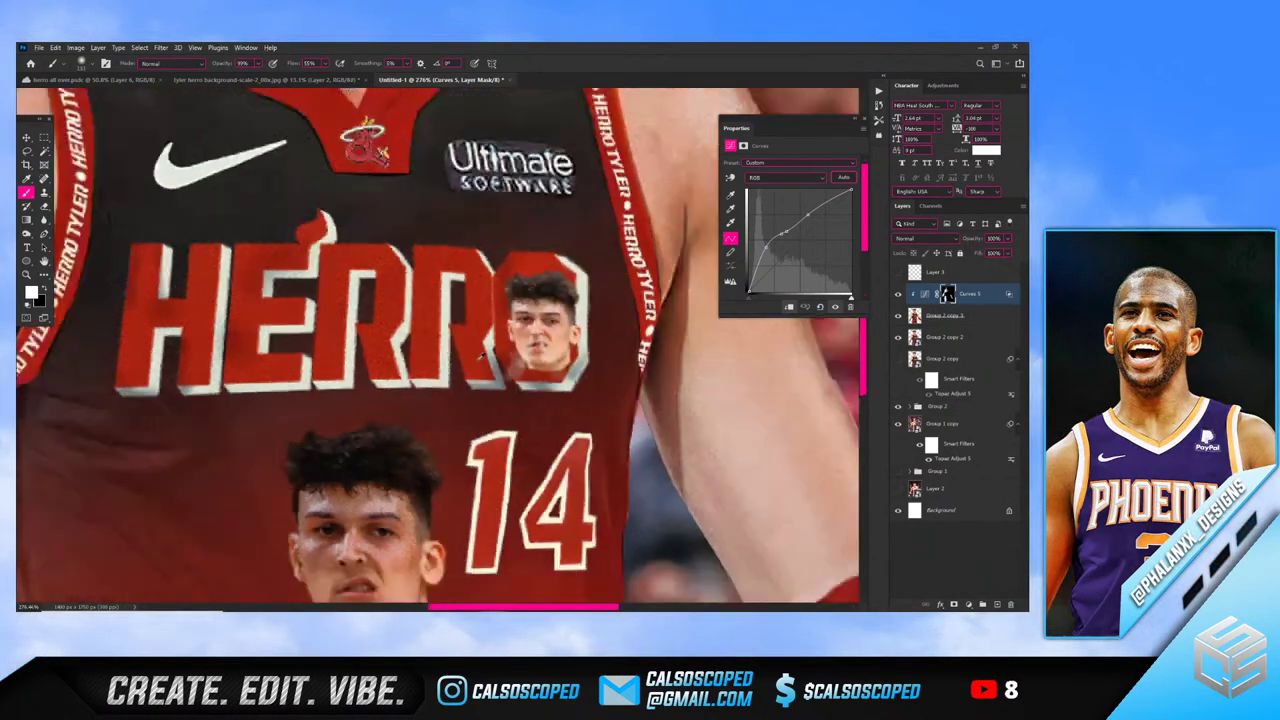
scroll(409, 458, "up", 2)
scroll(460, 525, "up", 4)
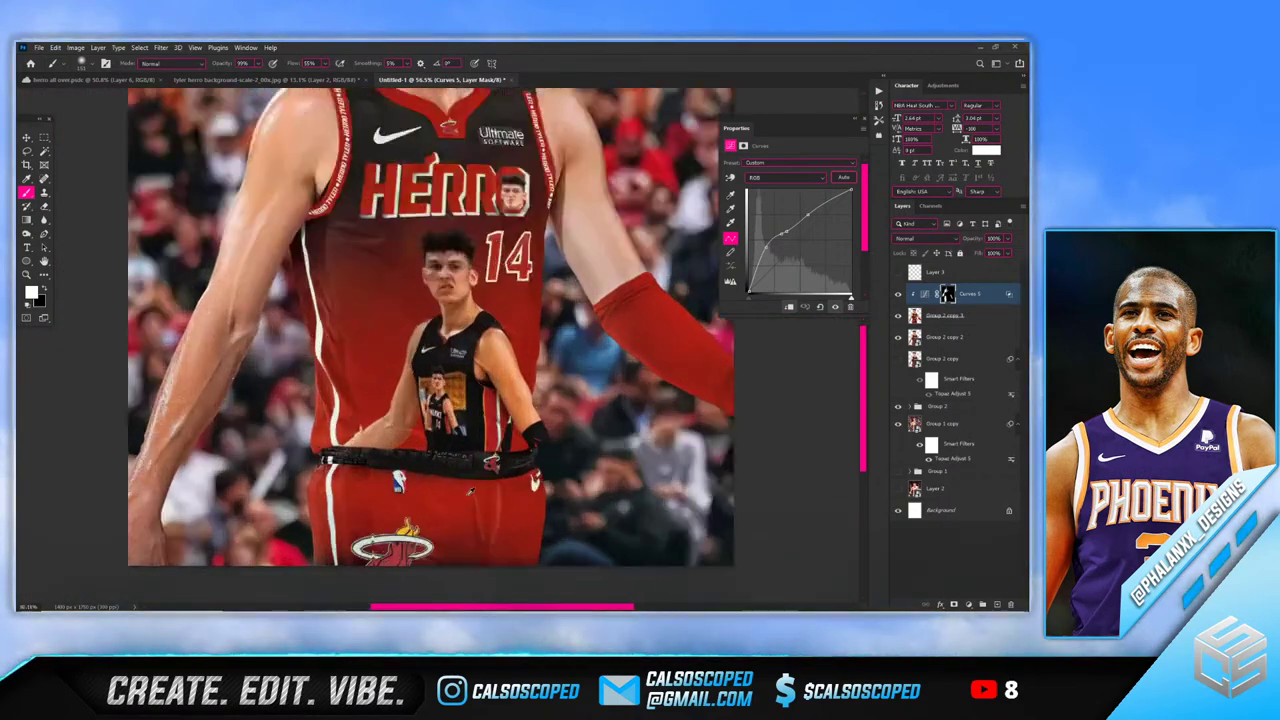
Examine the waistband and shorts logos, and check the player's highlights against the whole poster
key("x")
left_click_drag(457, 513, 462, 513)
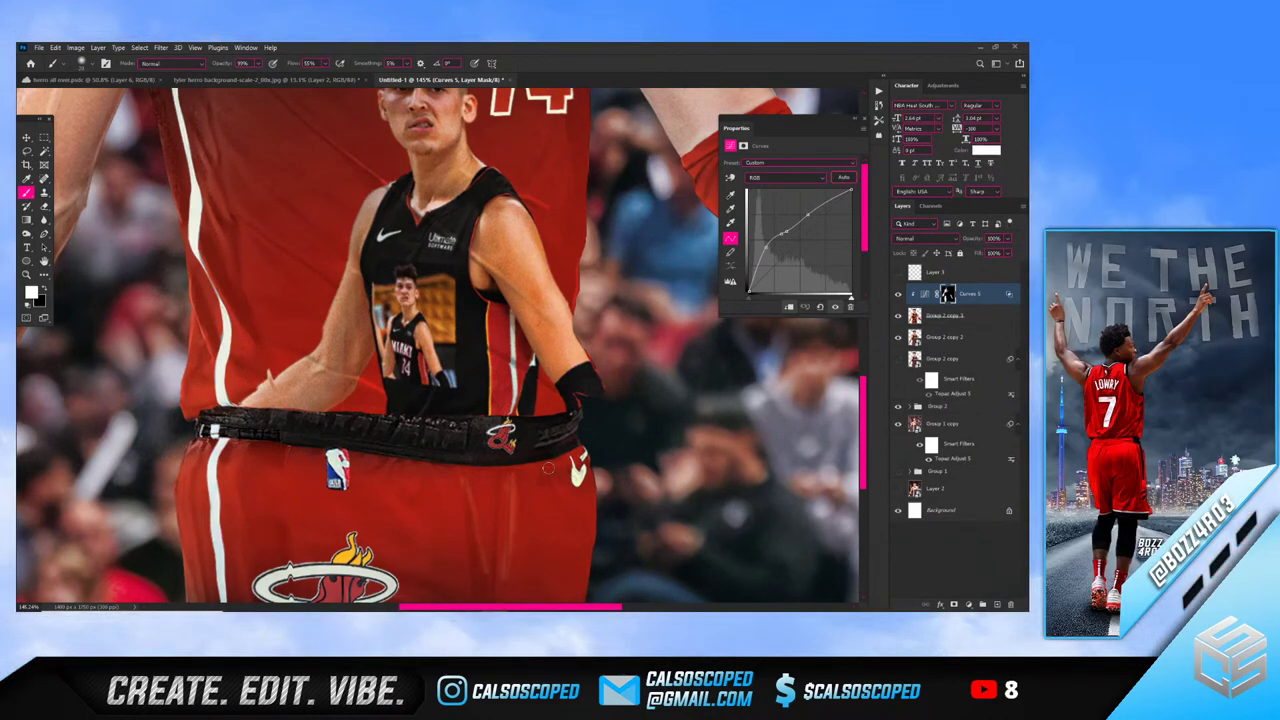
scroll(578, 526, "down", 6)
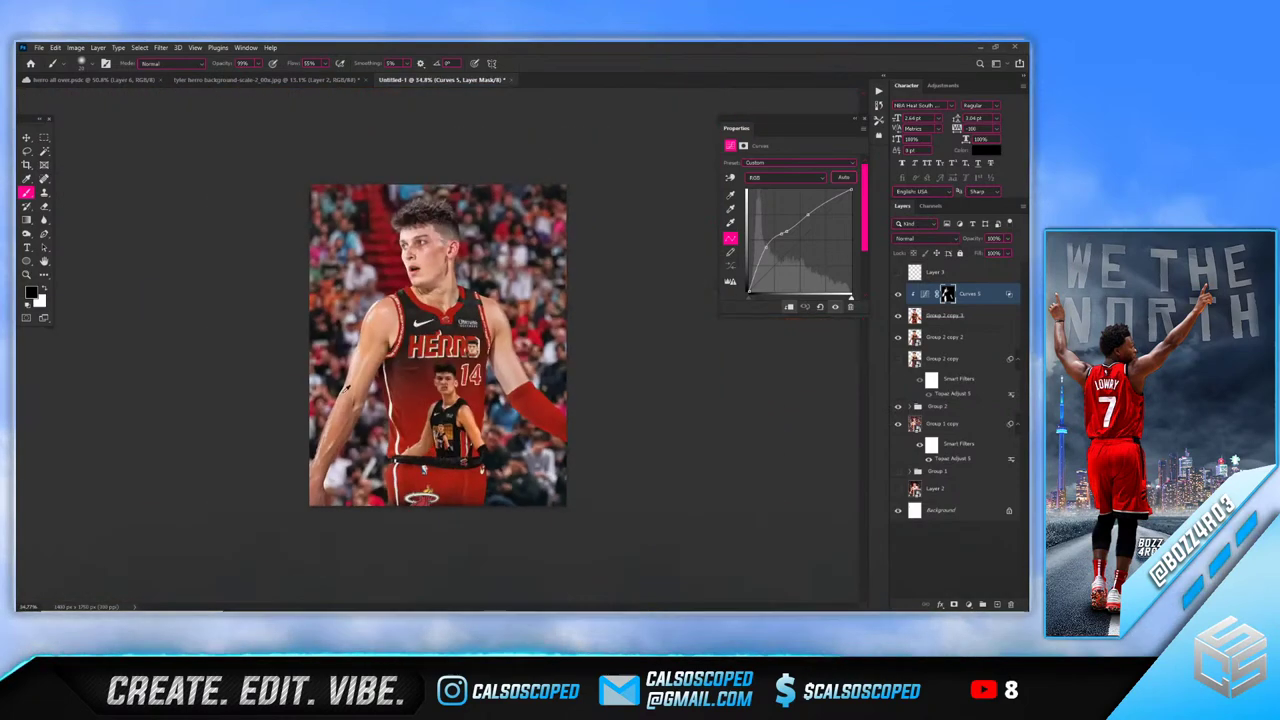
scroll(452, 330, "up", 1)
key("v")
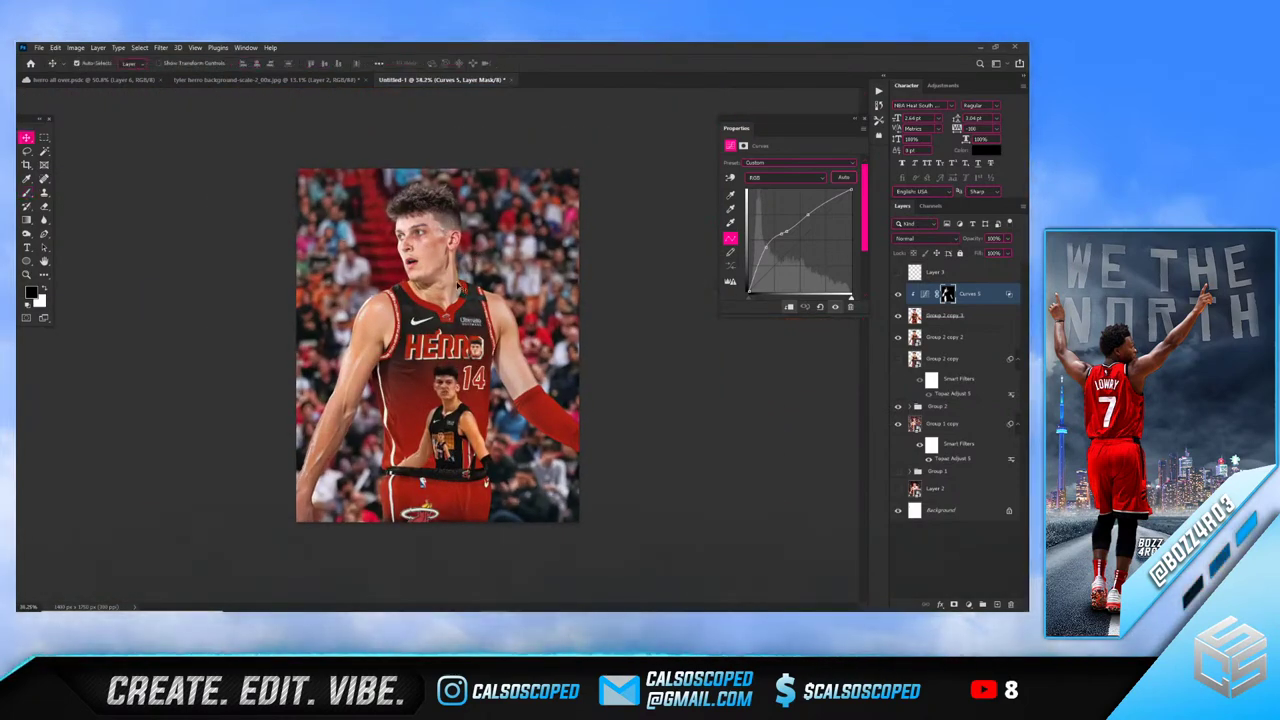
scroll(412, 188, "up", 3)
scroll(477, 228, "down", 3)
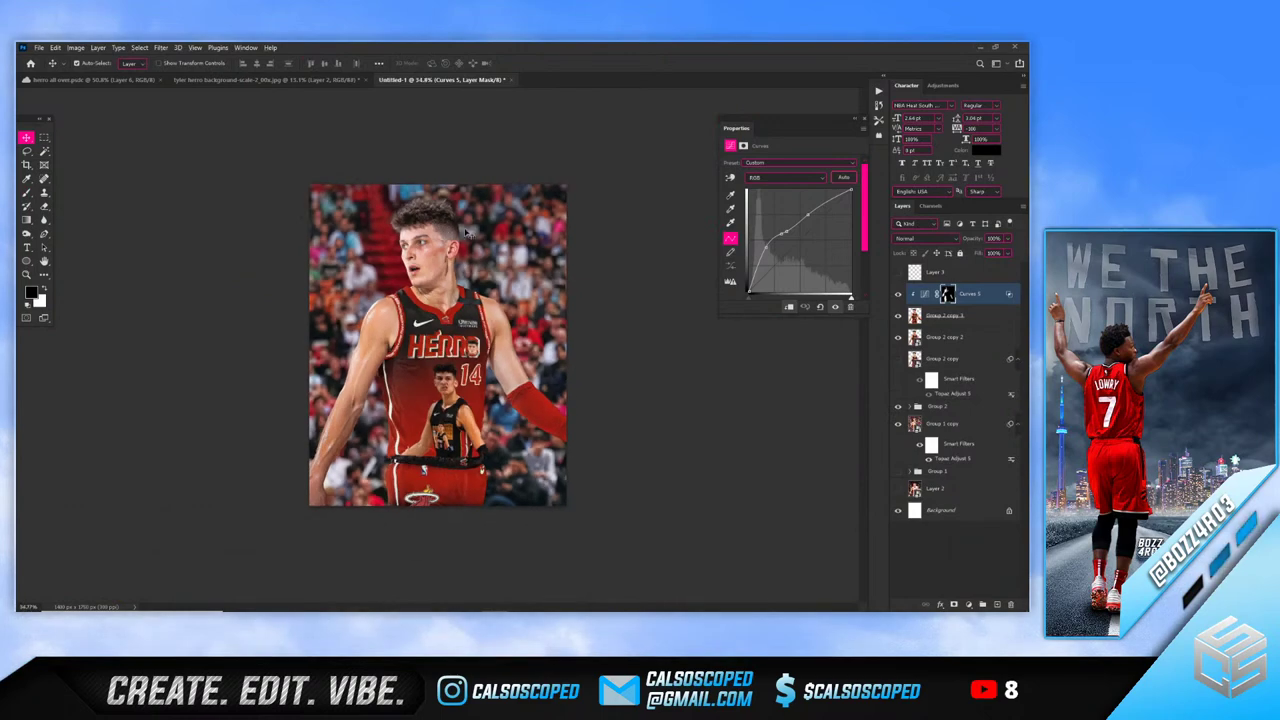
scroll(448, 174, "up", 3)
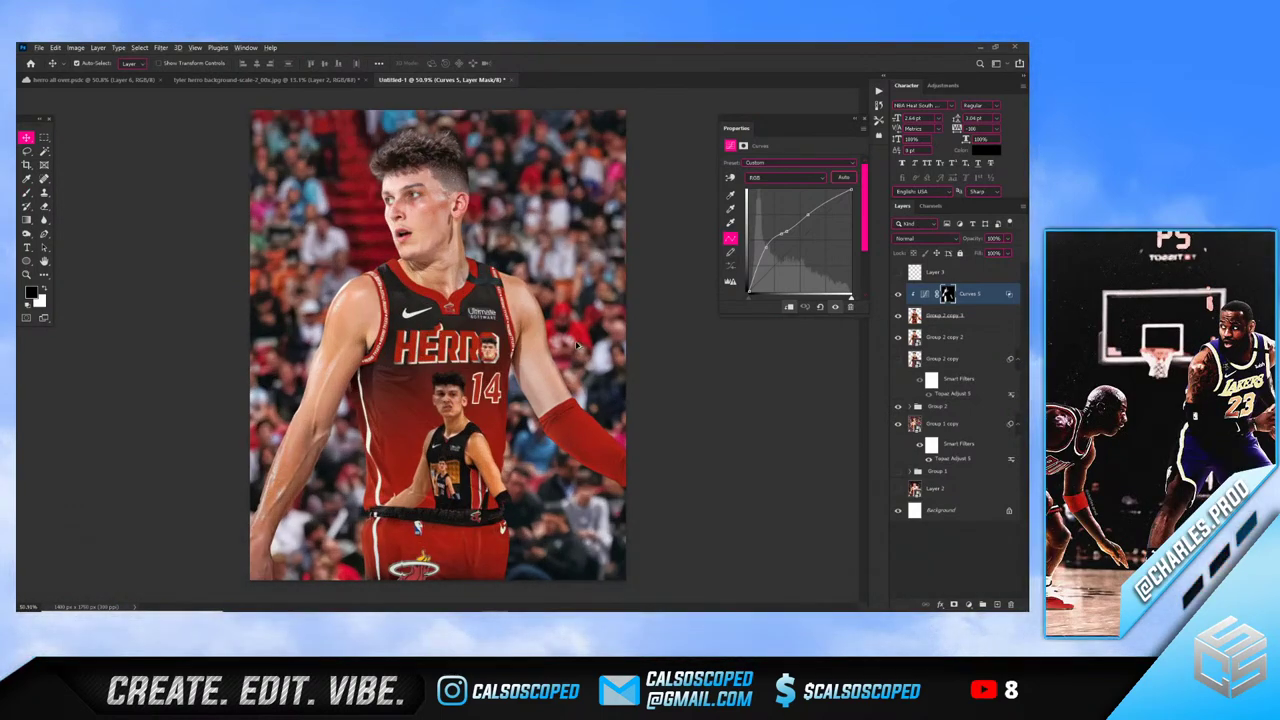
Hide Group 2 copy 2 and add a layer mask to Group 2 copy 3, ready for a small black brush around the wristband
scroll(578, 332, "up", 2)
left_click(927, 318)
scroll(494, 430, "down", 2)
scroll(494, 430, "up", 3)
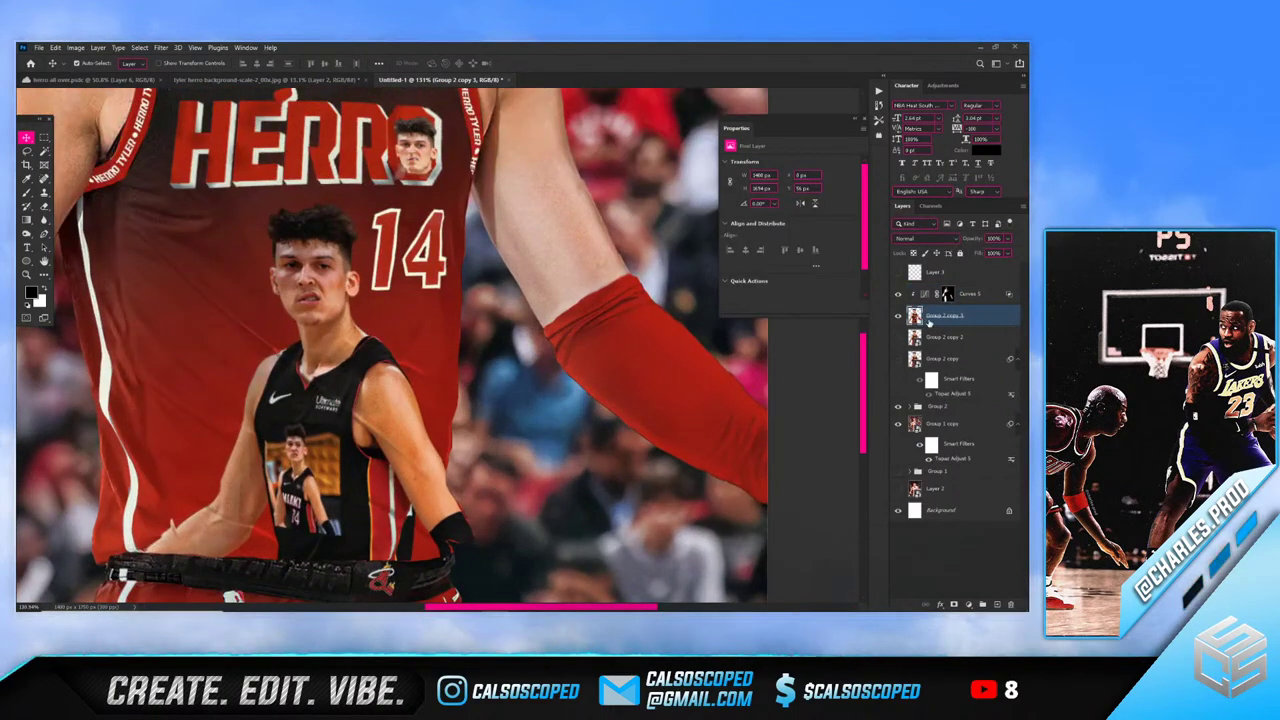
left_click(954, 605)
key("b")
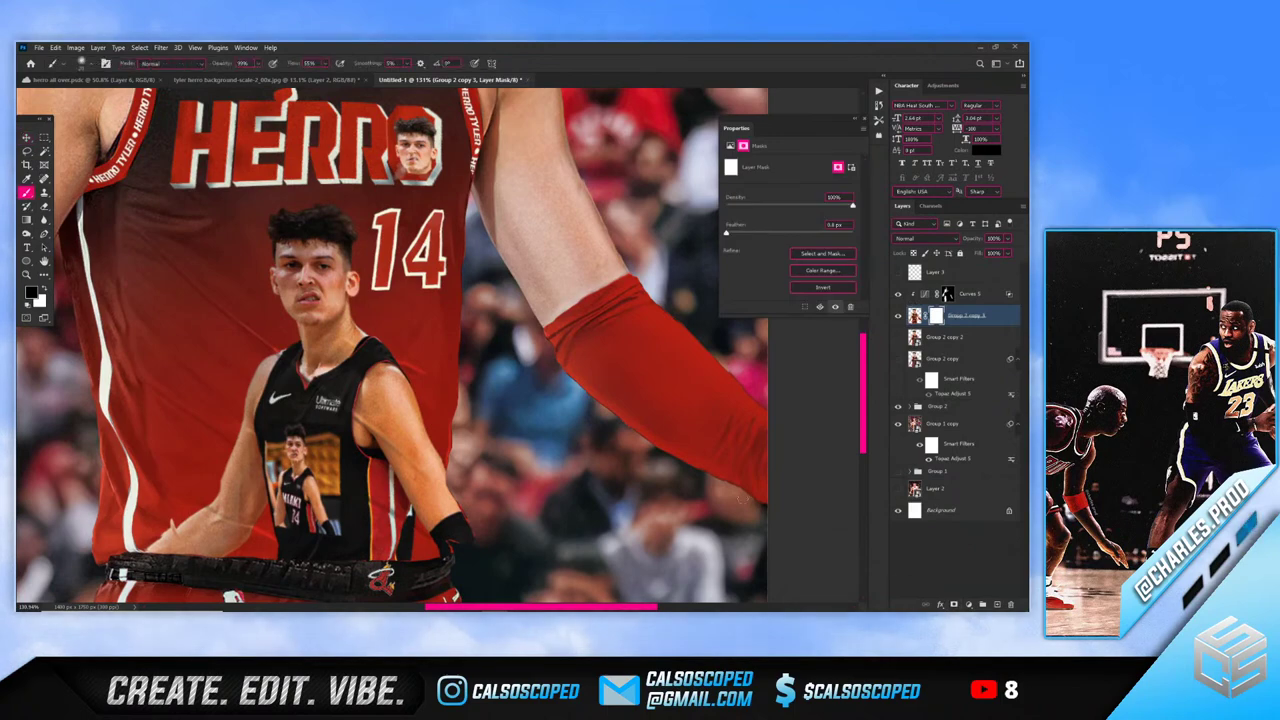
scroll(433, 443, "down", 2)
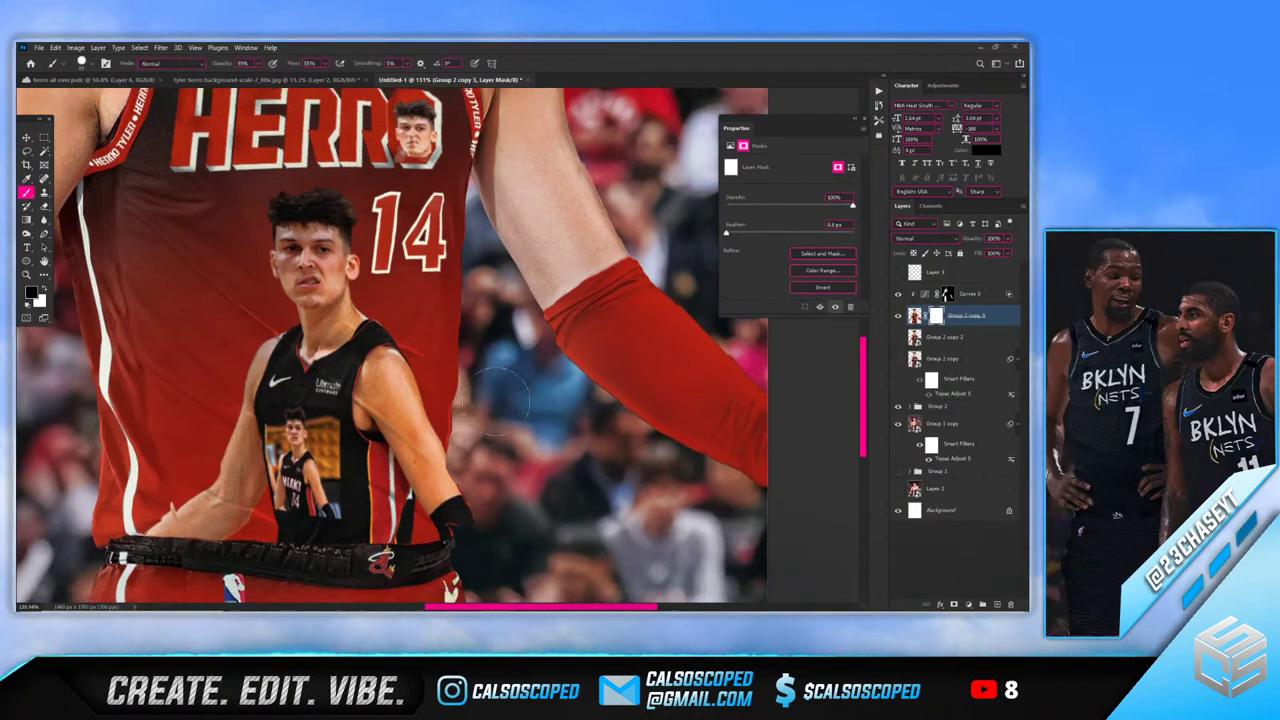
left_click_drag(523, 433, 511, 426)
scroll(458, 387, "up", 3)
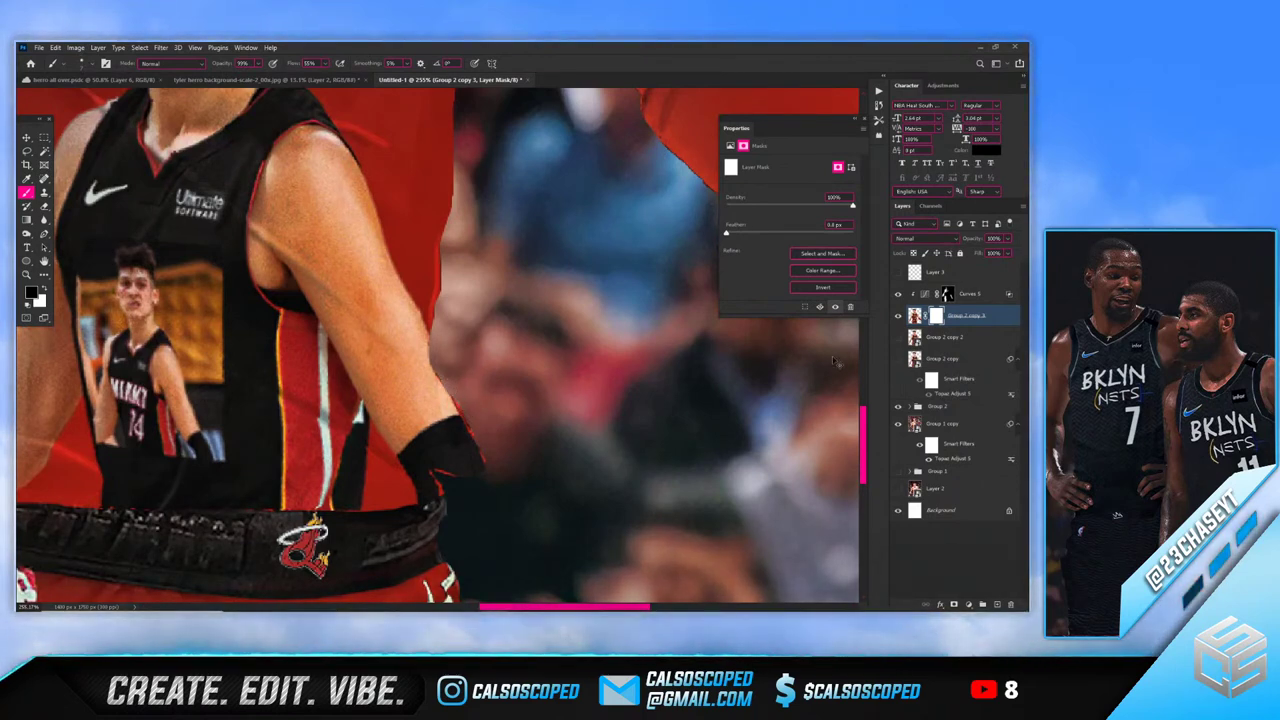
Compare the wristband edge with individual layers switched off, and hide Group 2 beneath the masked Group 2 copy 3
left_click(899, 424)
left_click(899, 424)
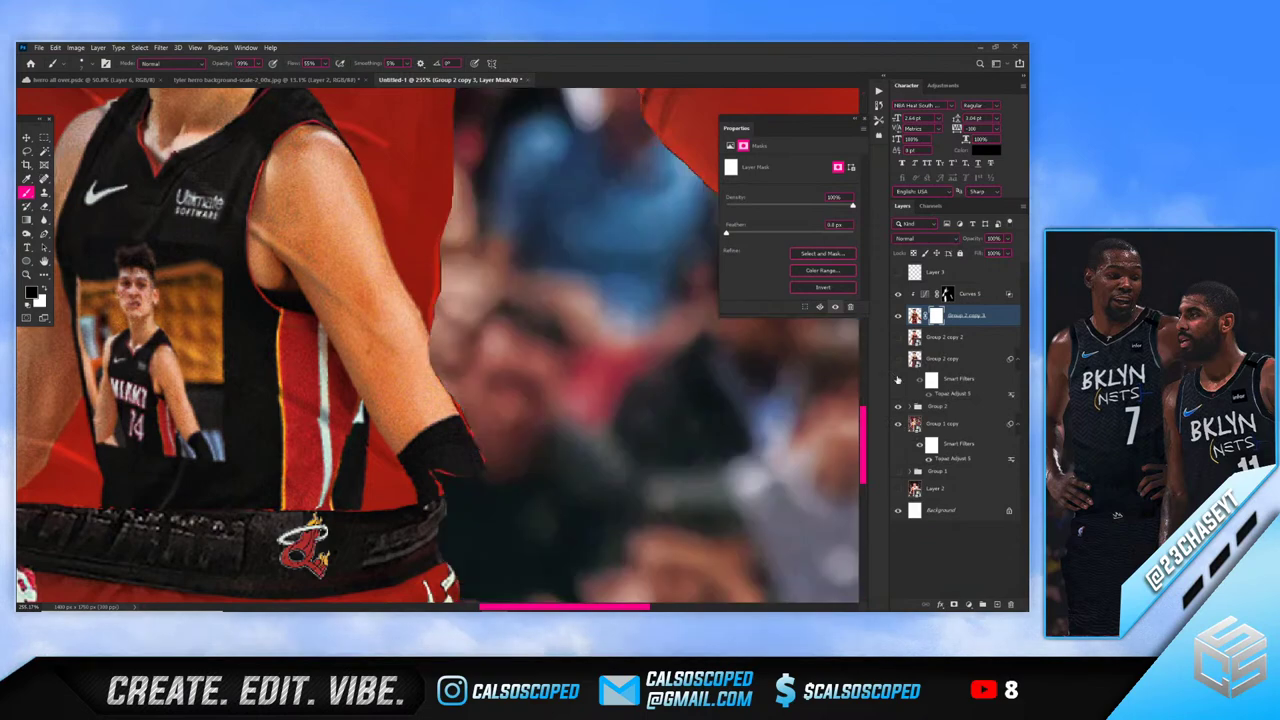
left_click(896, 321)
left_click(896, 321)
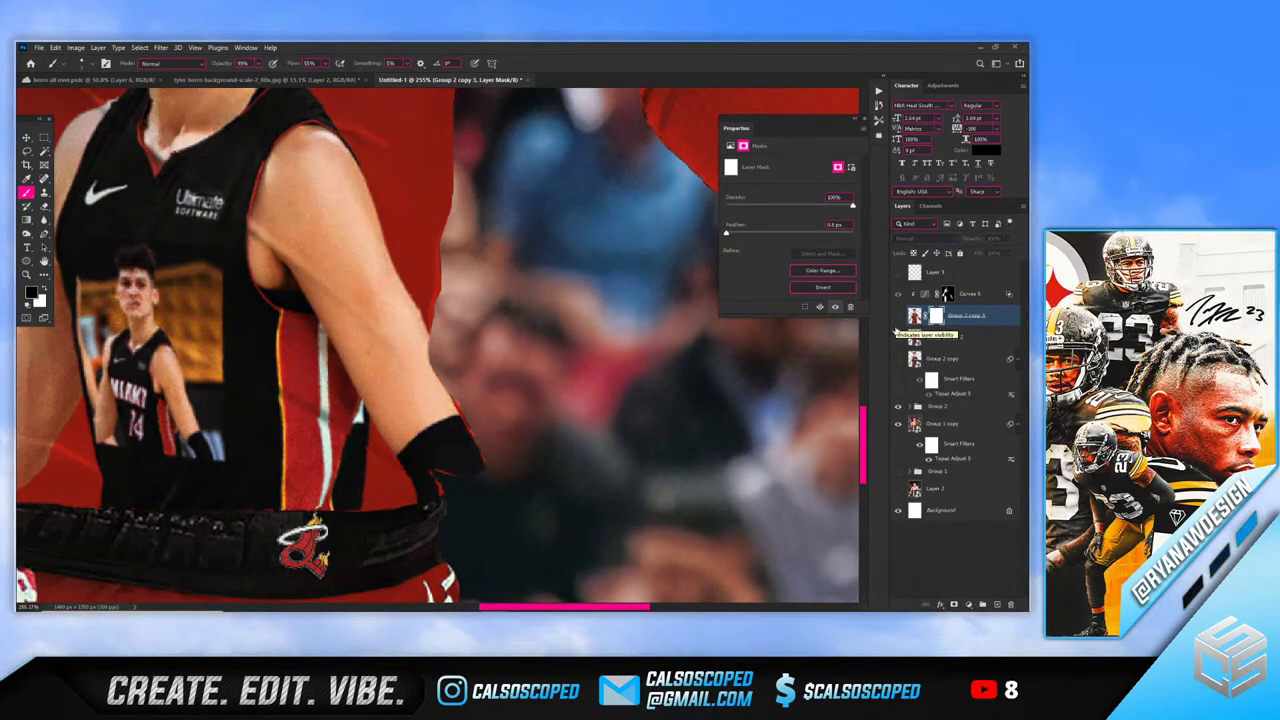
left_click(897, 408)
left_click(896, 318)
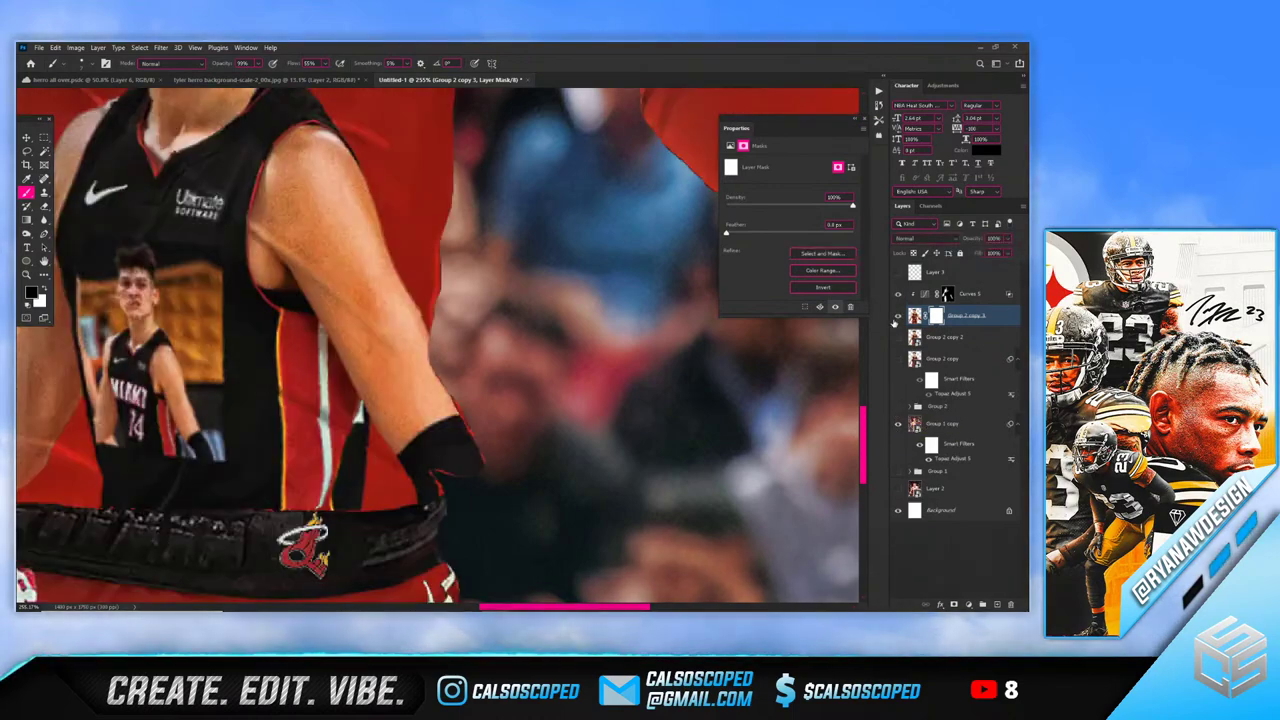
left_click(895, 320)
left_click(896, 318)
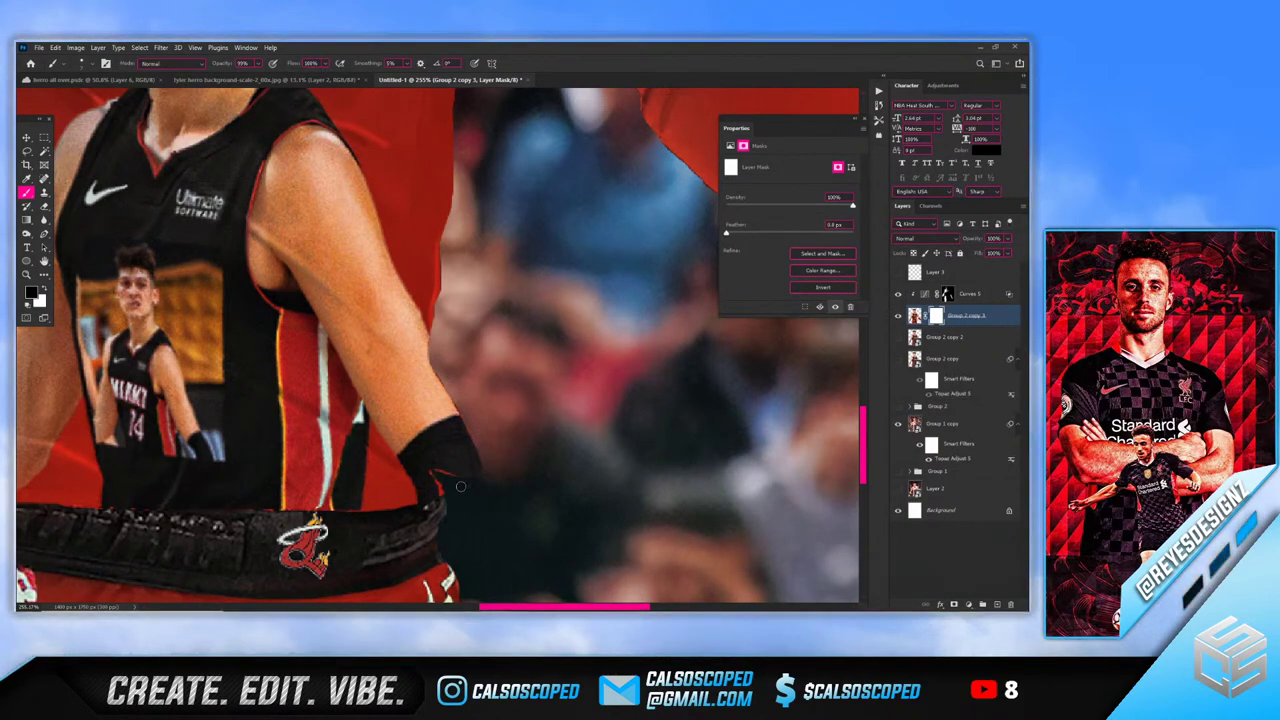
Mask out the red fringe around the smaller player's black wristband on Group 2 copy 3 with black at 100% flow
scroll(470, 445, "down", 5)
scroll(480, 360, "up", 5)
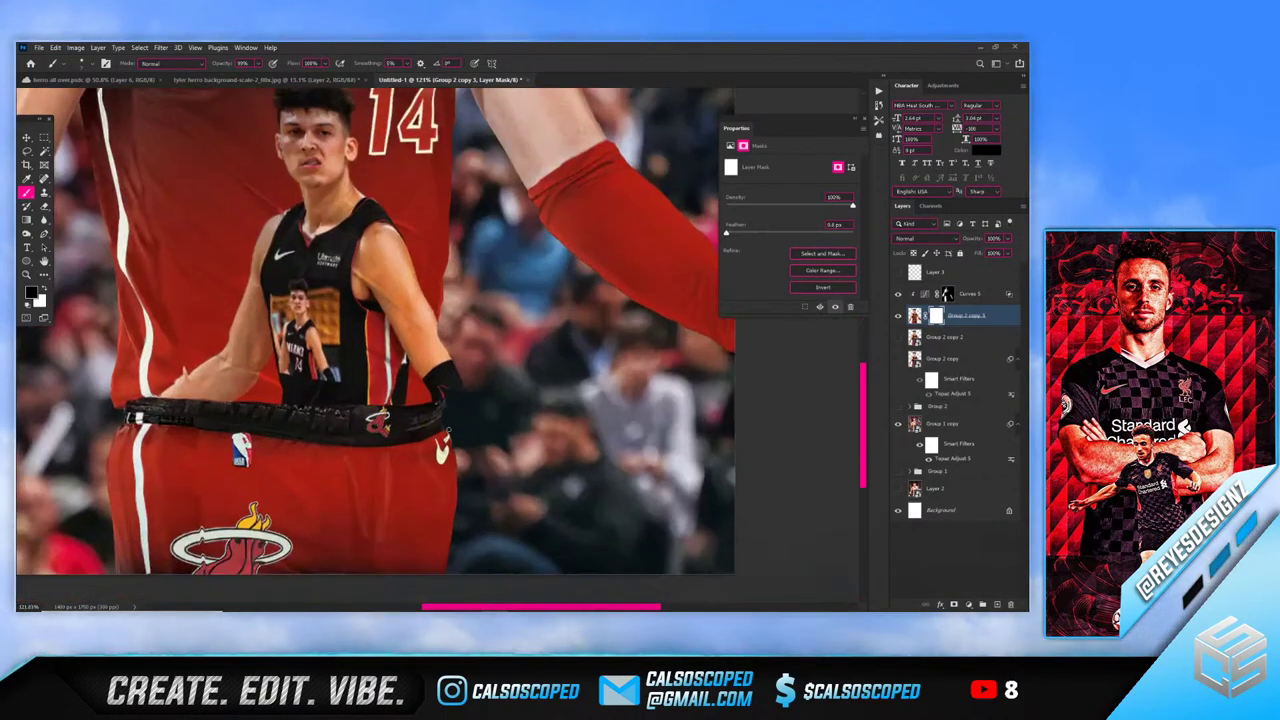
scroll(470, 290, "down", 5)
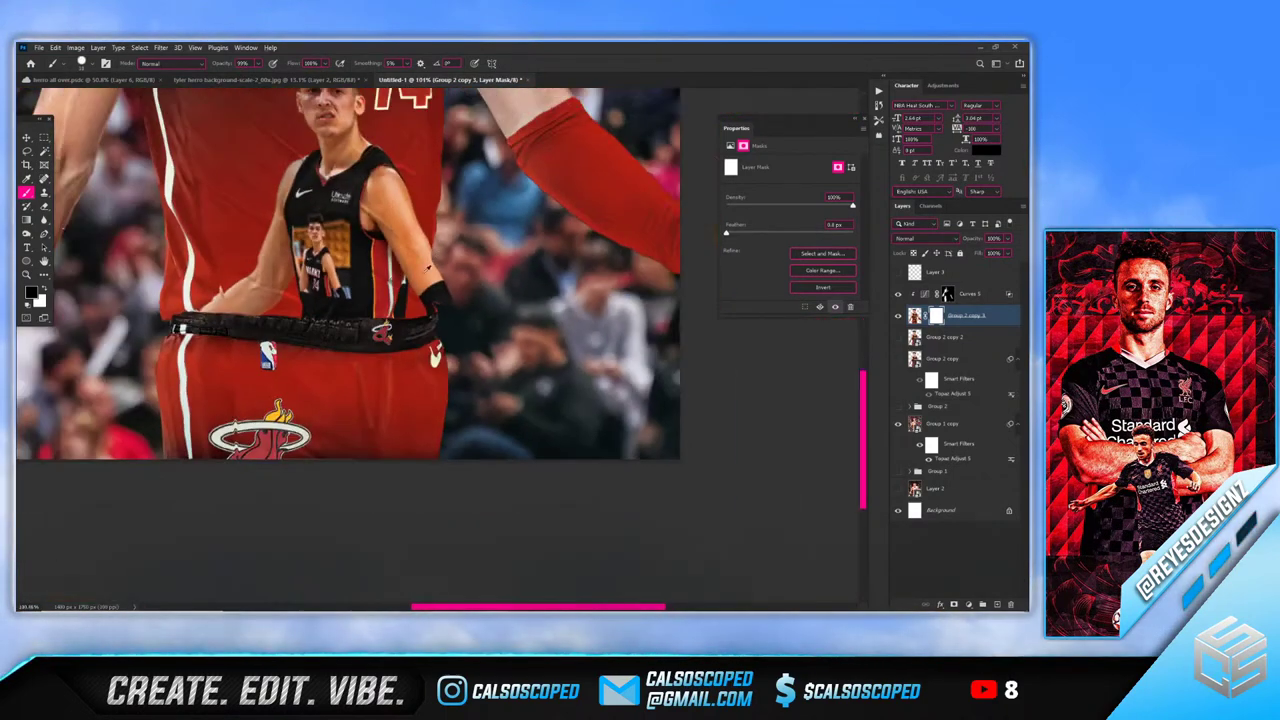
scroll(505, 512, "up", 4)
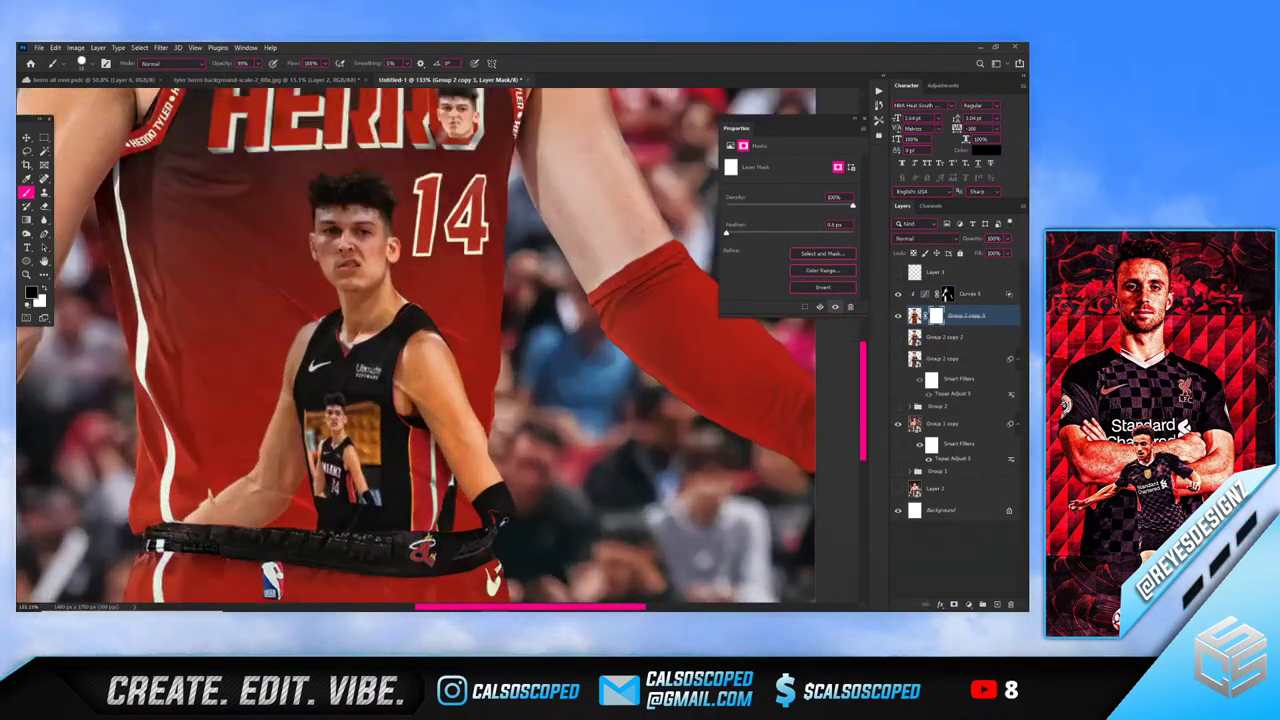
scroll(500, 505, "down", 3)
scroll(475, 350, "up", 4)
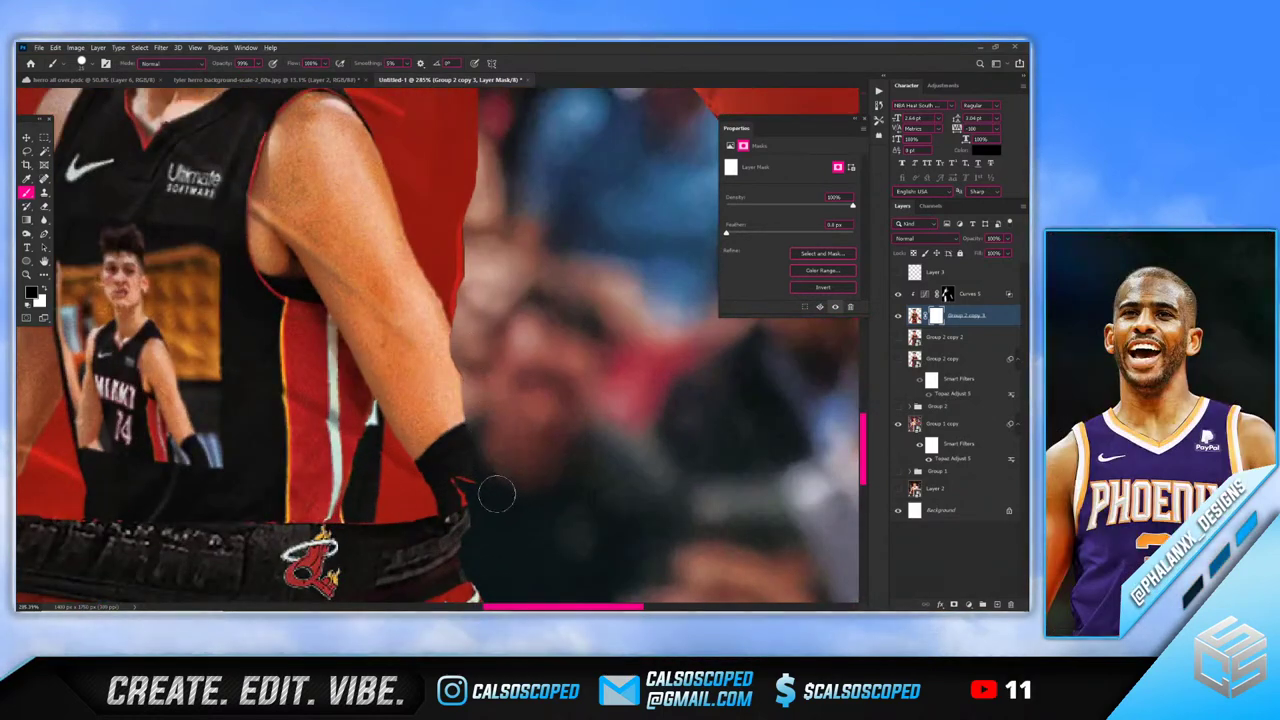
scroll(491, 458, "down", 3)
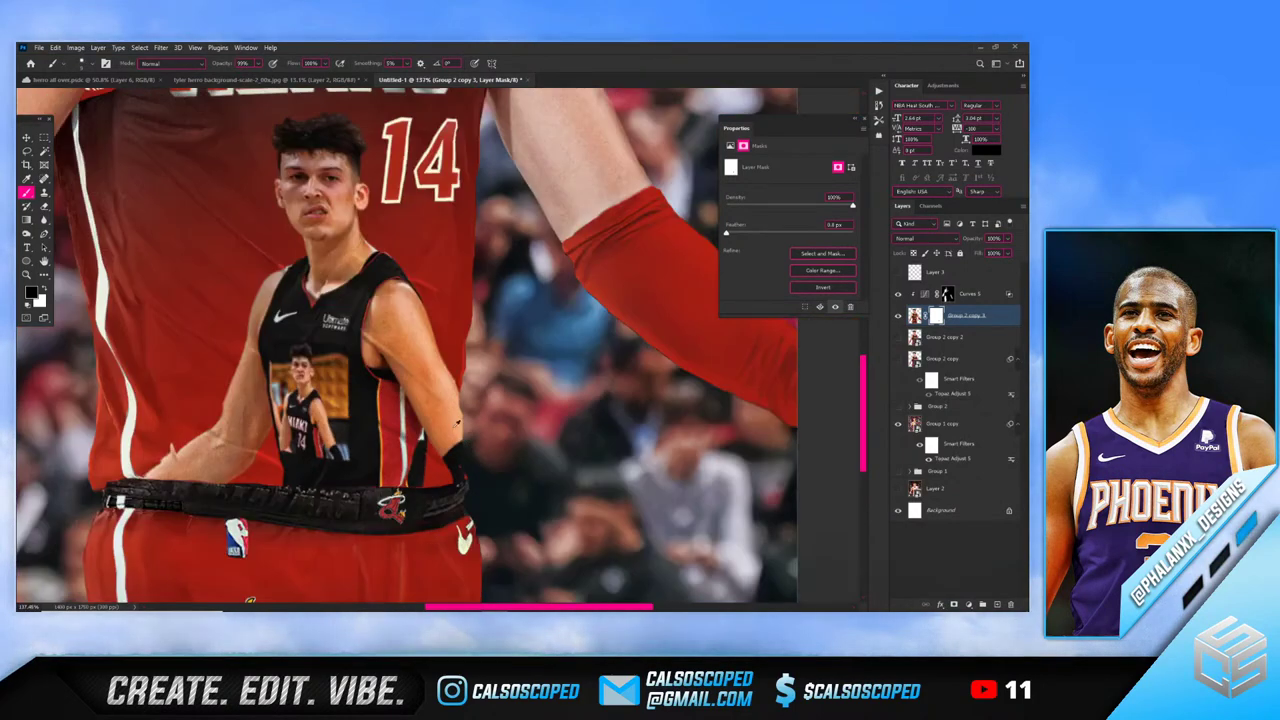
scroll(478, 430, "up", 4)
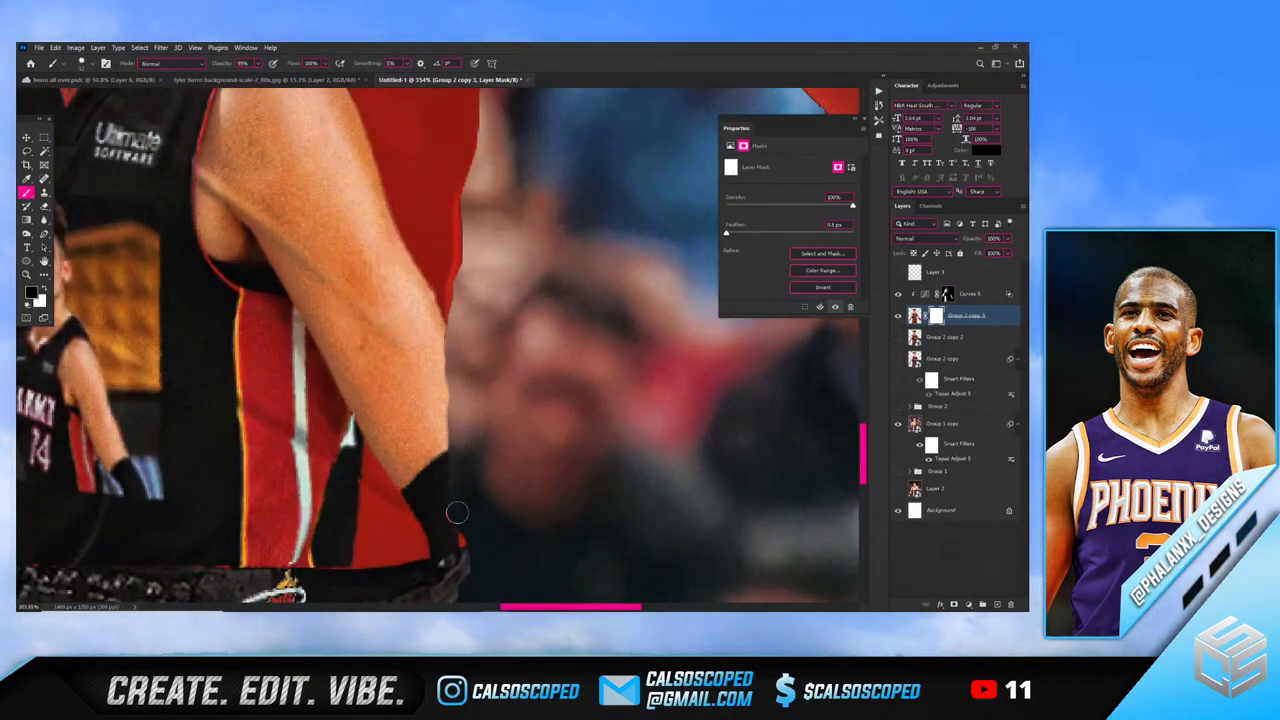
scroll(448, 323, "down", 5)
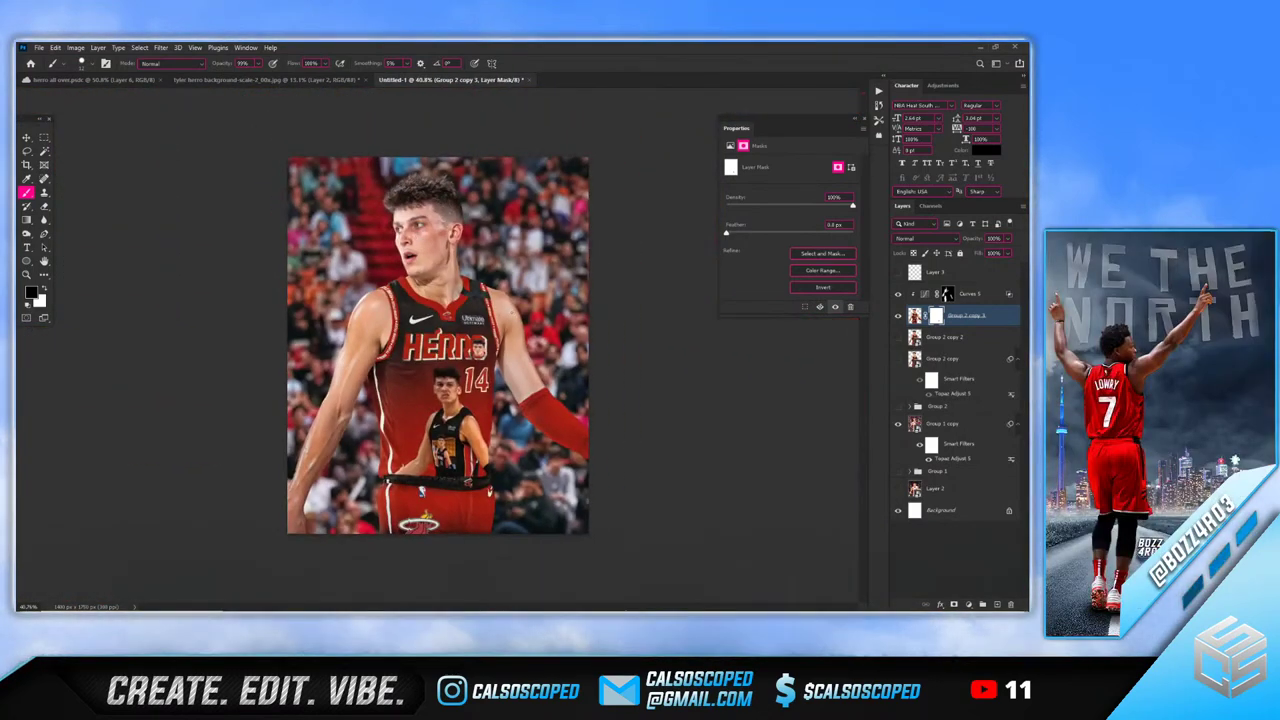
Examine the wristband, the jersey edge beneath the armpit and the full poster for remaining cutout fringes
scroll(421, 490, "up", 1)
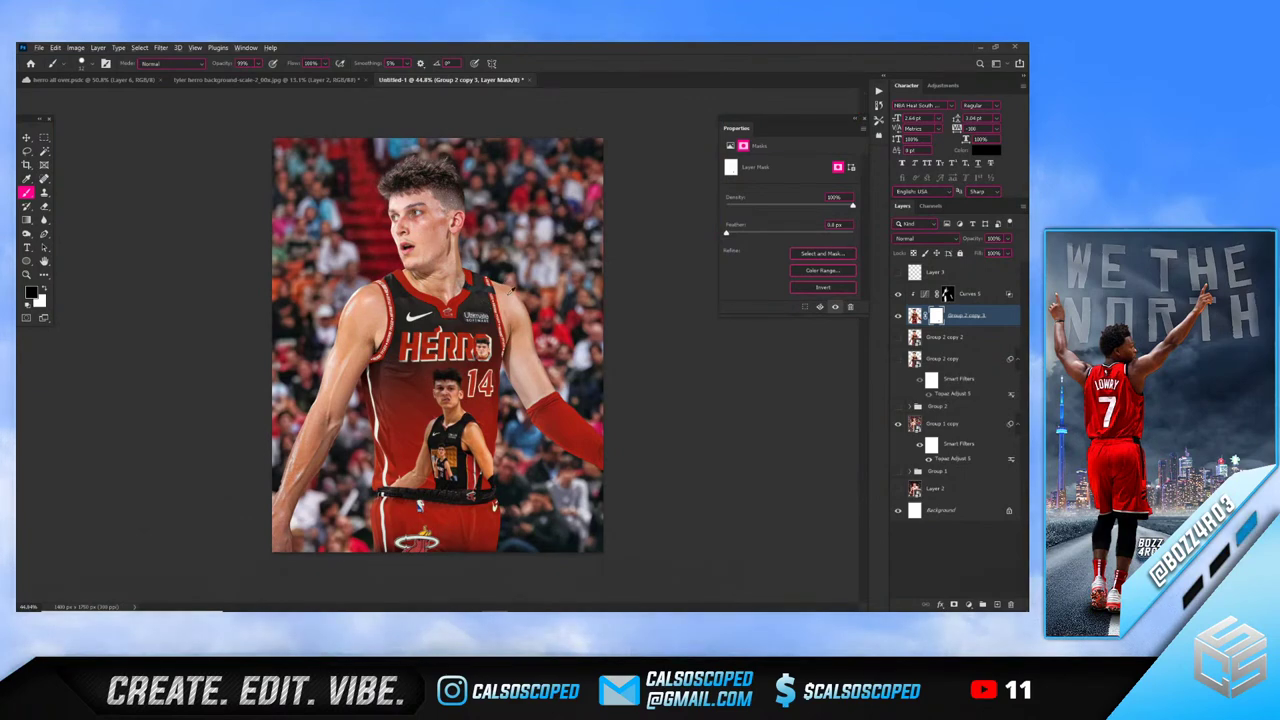
scroll(487, 441, "up", 10)
scroll(500, 460, "down", 1)
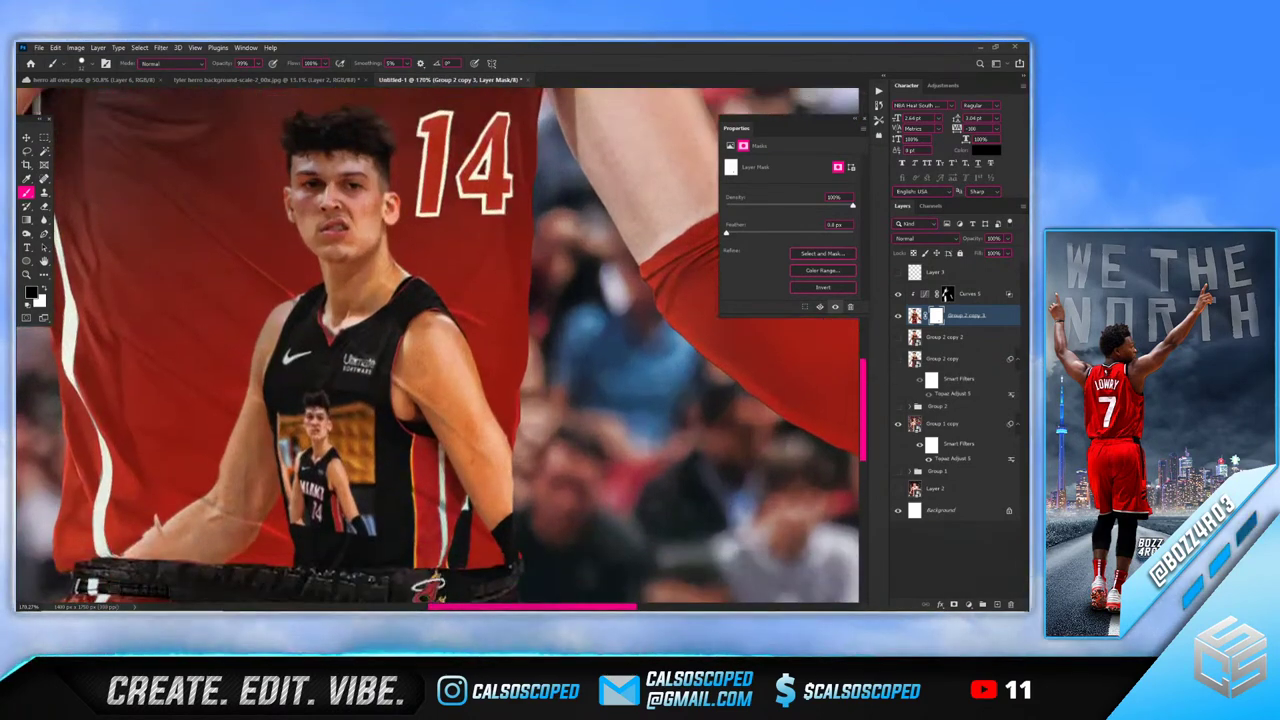
scroll(503, 401, "down", 4)
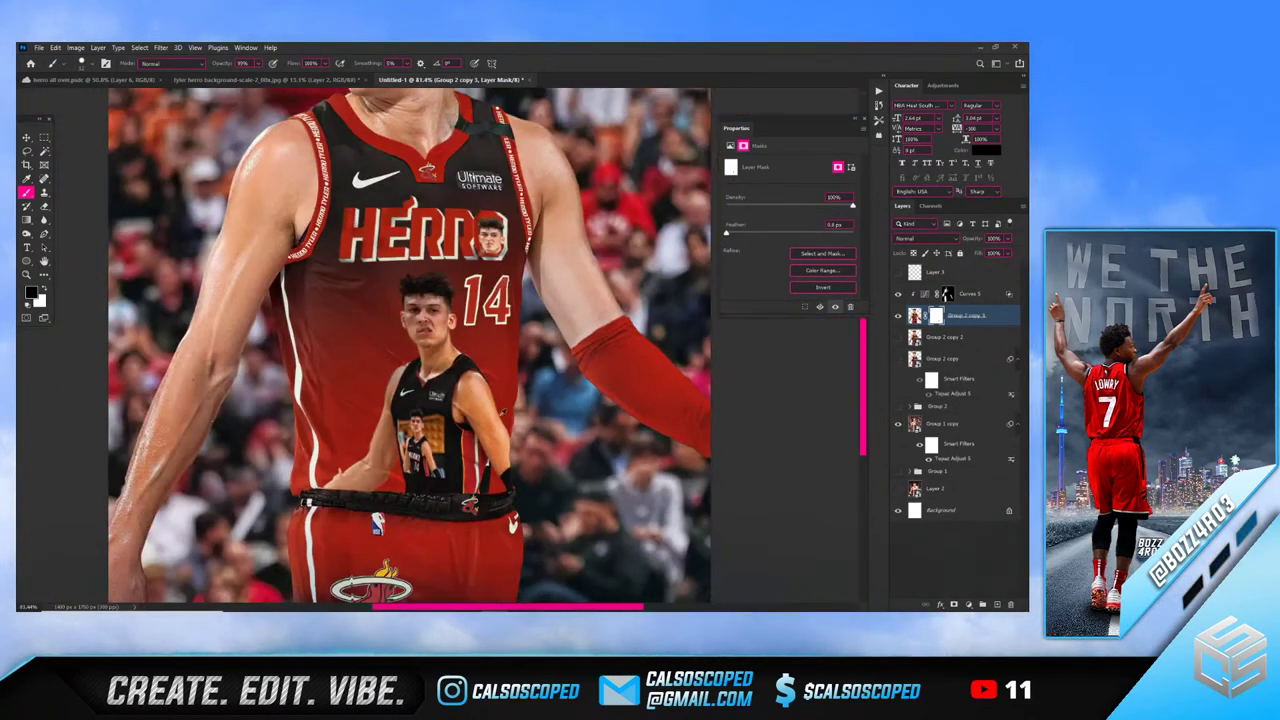
scroll(437, 345, "down", 3)
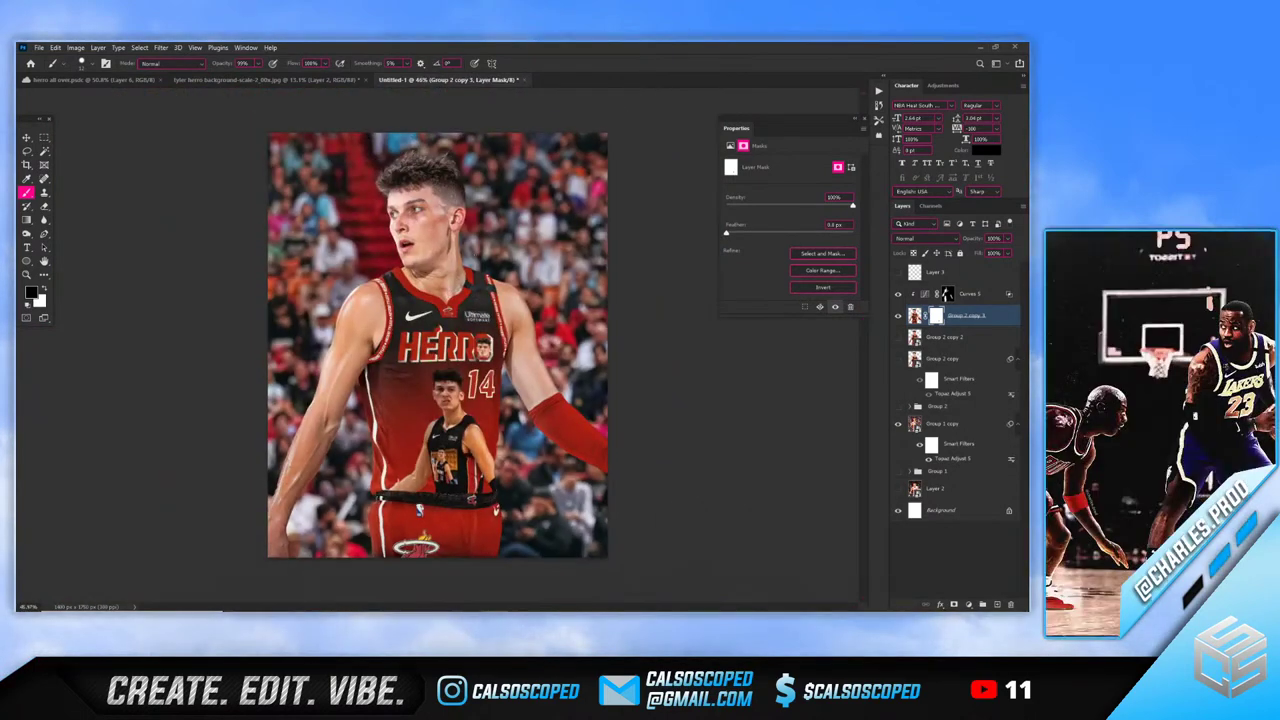
scroll(445, 388, "up", 1)
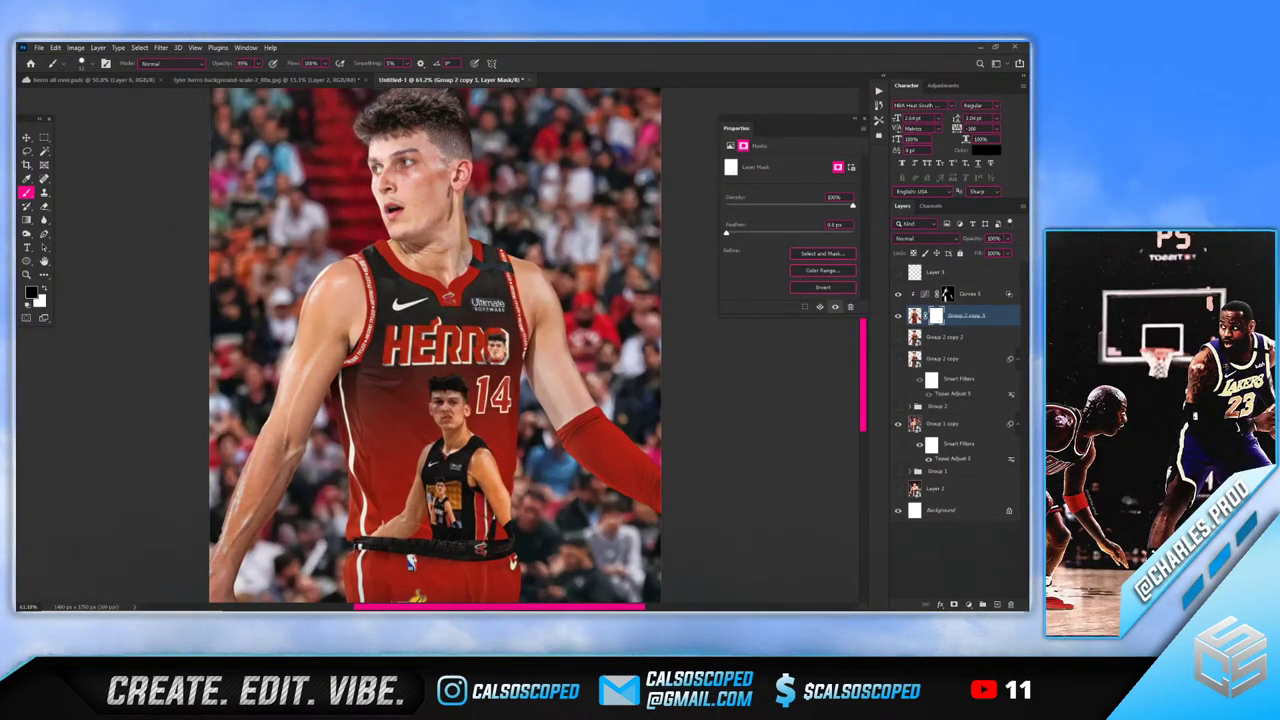
scroll(511, 352, "up", 3)
scroll(540, 459, "up", 1)
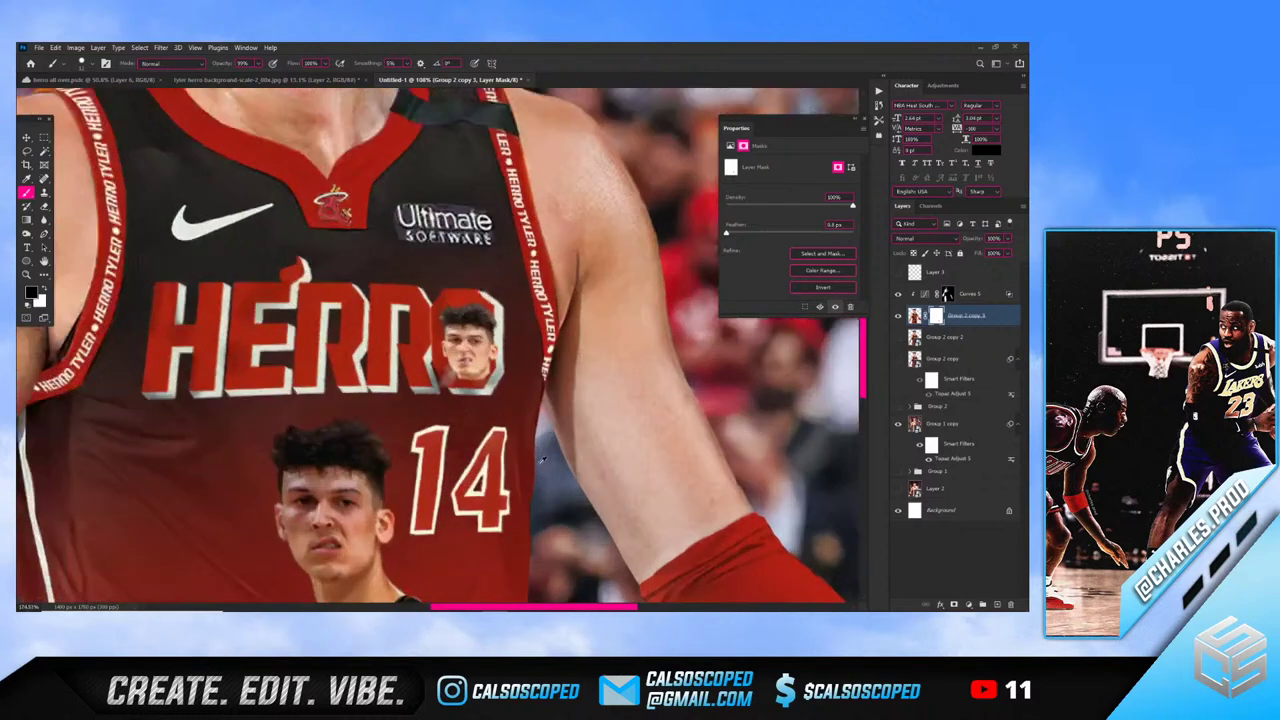
scroll(541, 459, "up", 1)
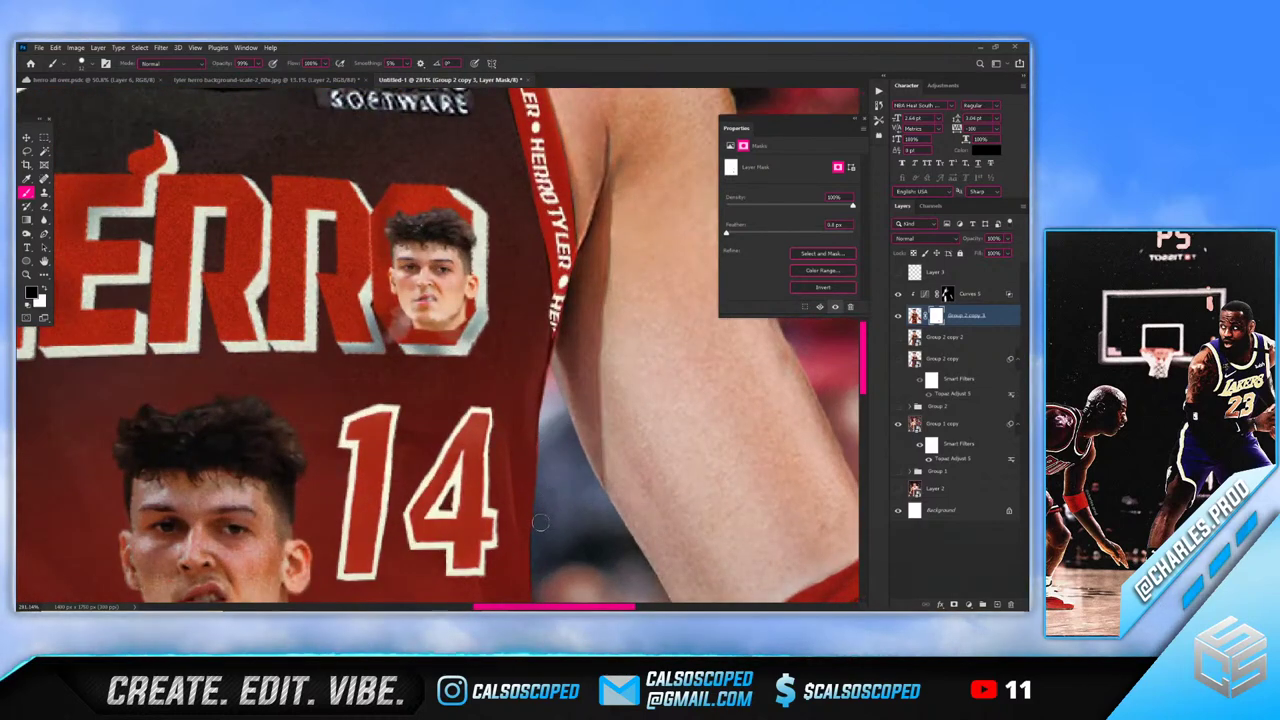
key("ctrl+0")
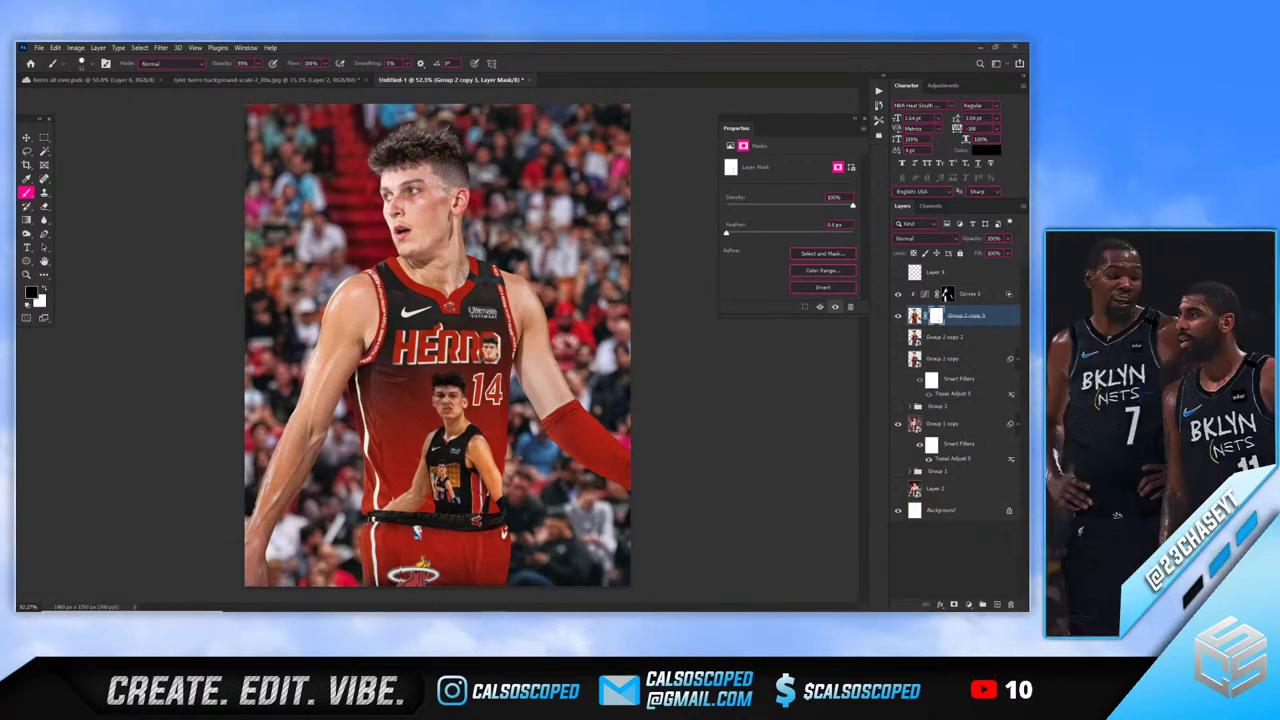
scroll(519, 453, "down", 4)
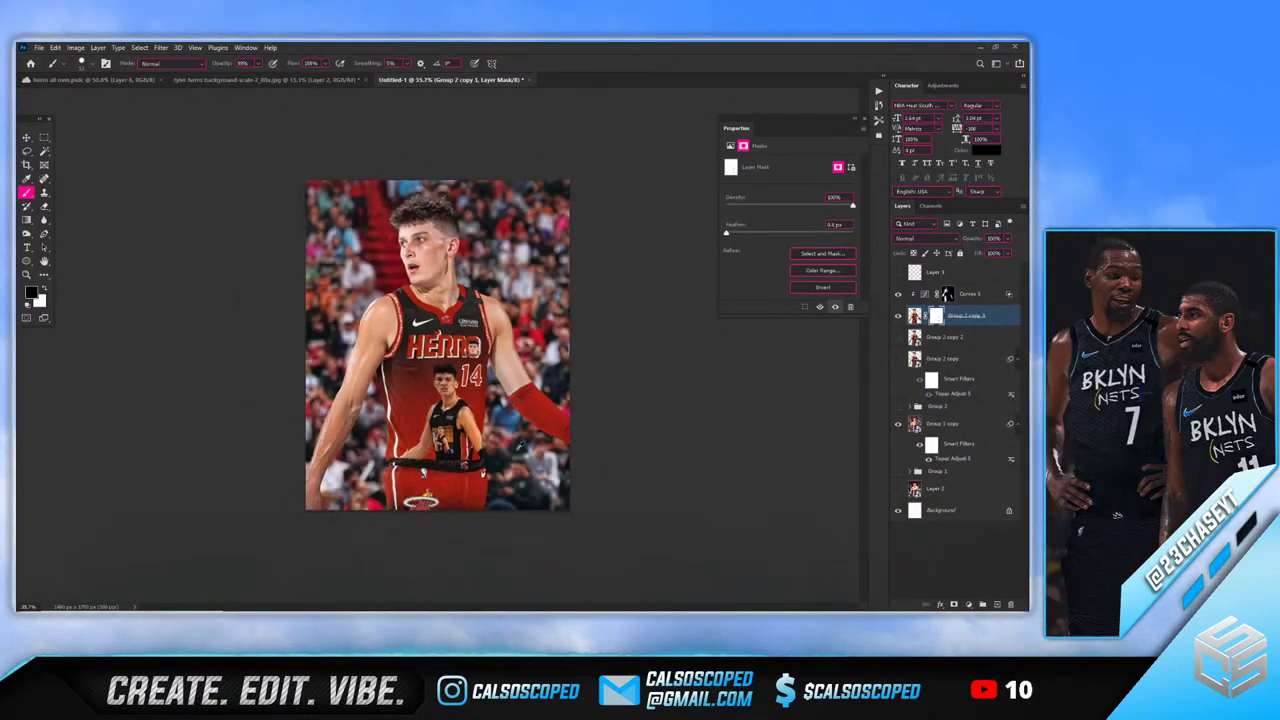
Compare the wristband area and the jersey with Group 2 copy 3 switched off and on
scroll(519, 453, "up", 8)
scroll(528, 475, "down", 1)
scroll(527, 476, "up", 3)
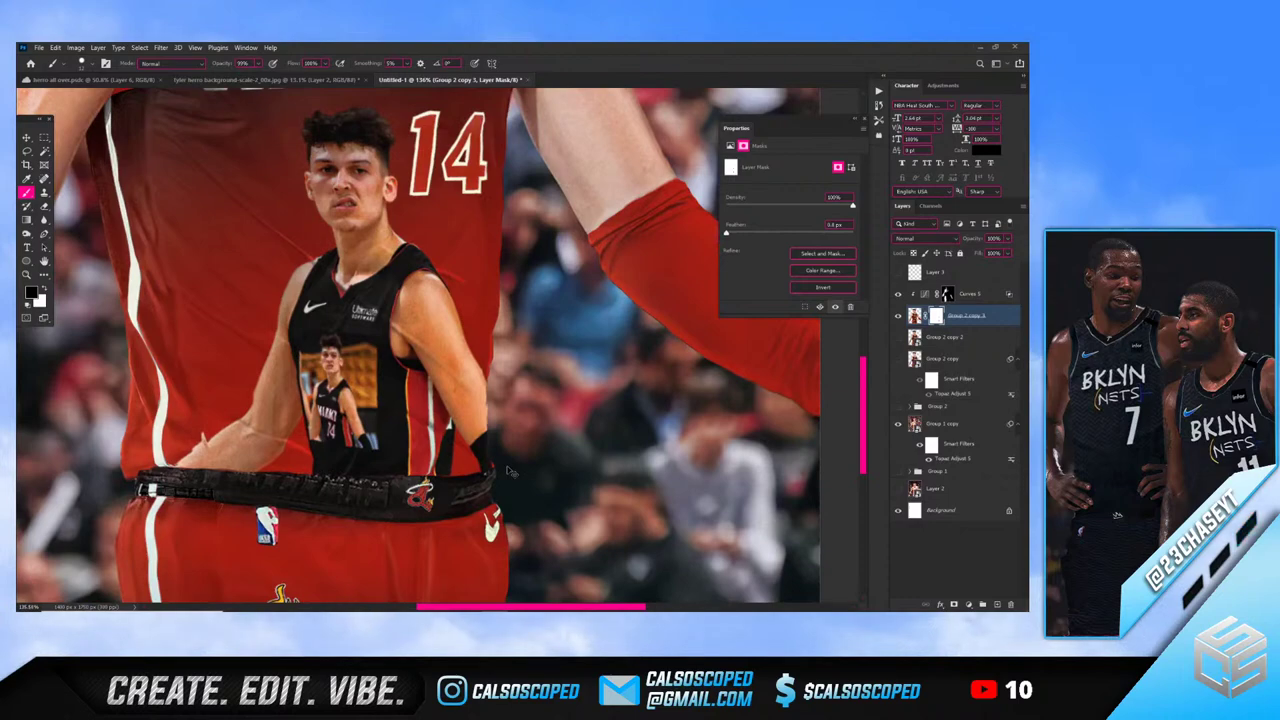
key("ctrl+z")
key("ctrl+comma")
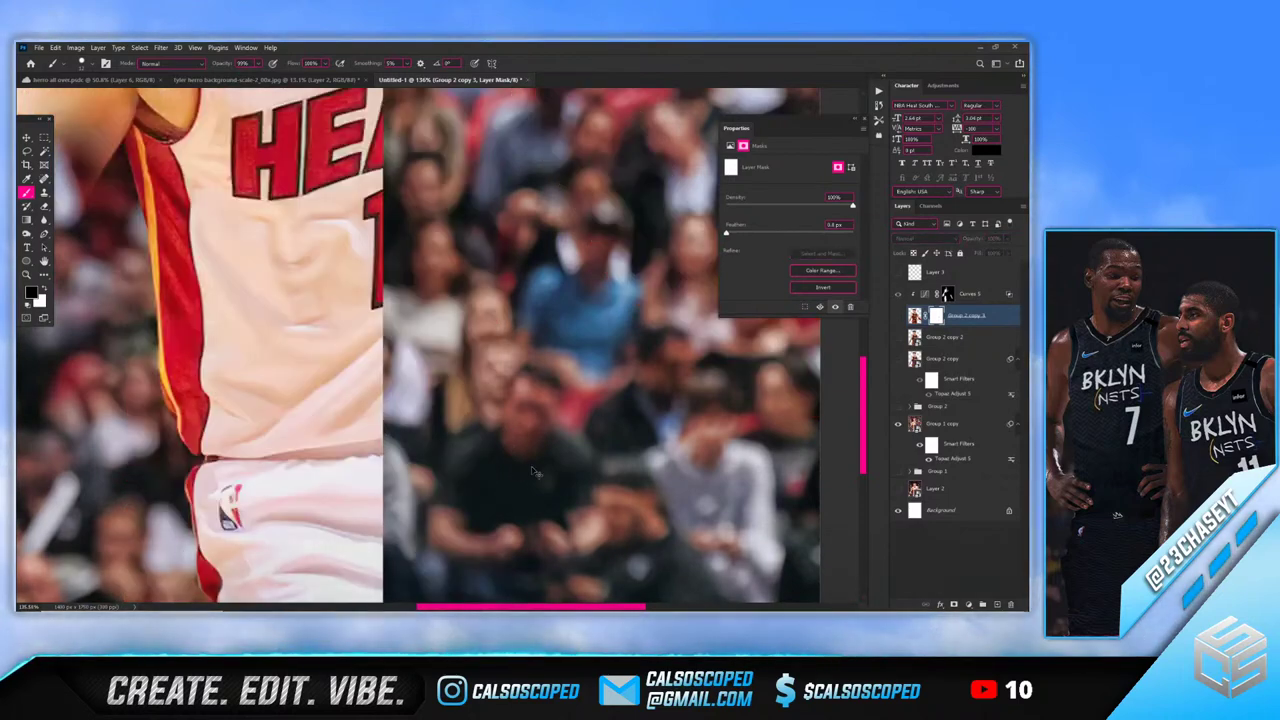
key("ctrl+comma")
scroll(530, 463, "down", 3)
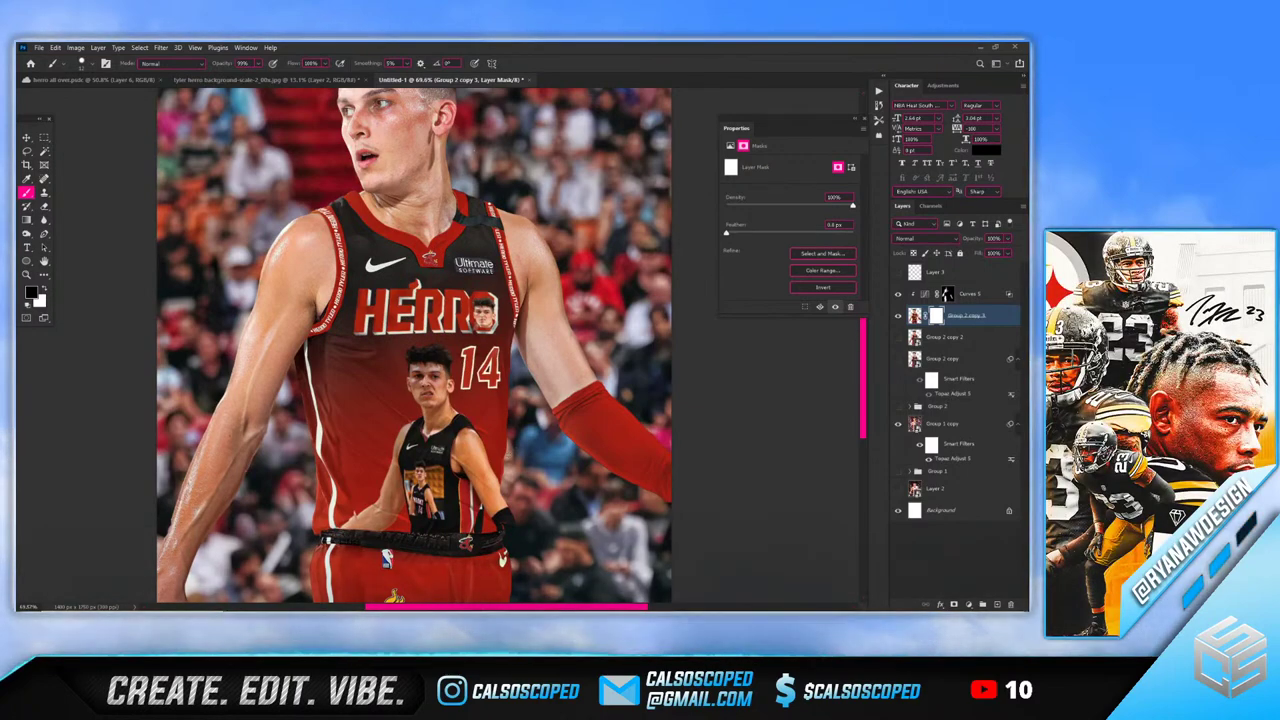
key("ctrl+comma")
key("ctrl+comma")
key("ctrl+comma")
key("ctrl+comma")
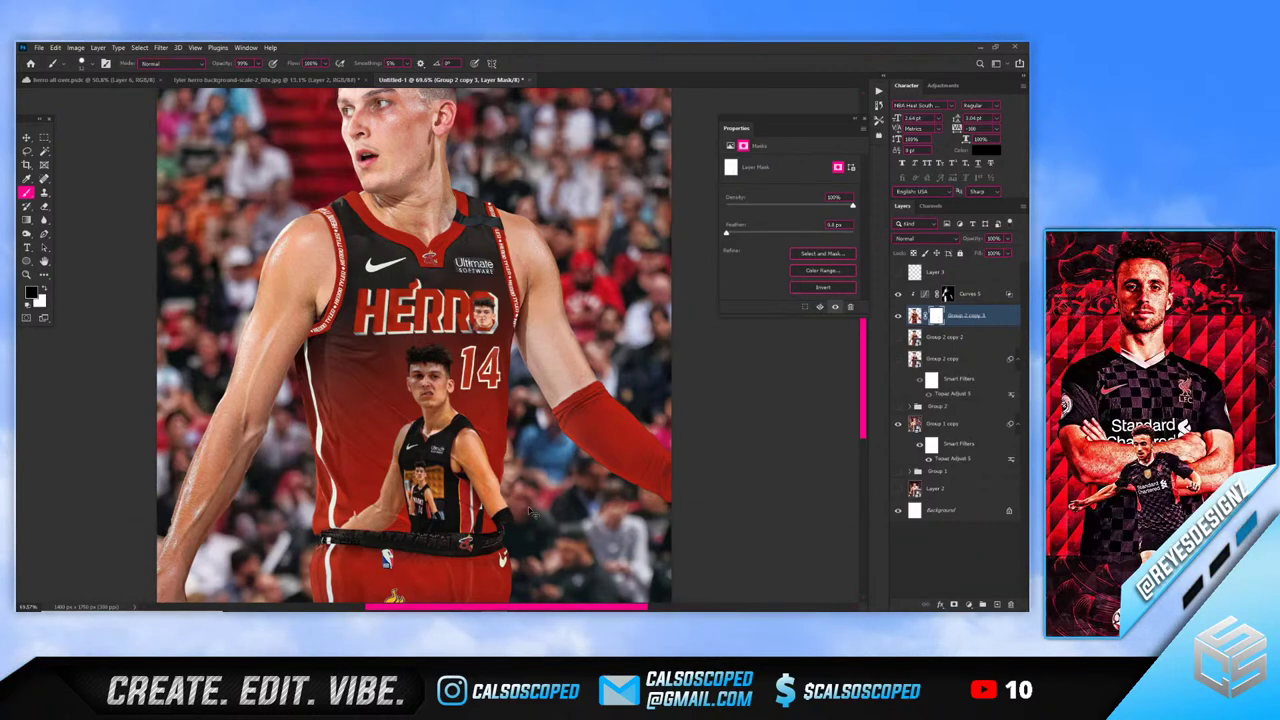
Mask out the remaining red fringe around the smaller player's black wristband on Group 2 copy 3 with a smaller black brush
scroll(524, 524, "up", 6)
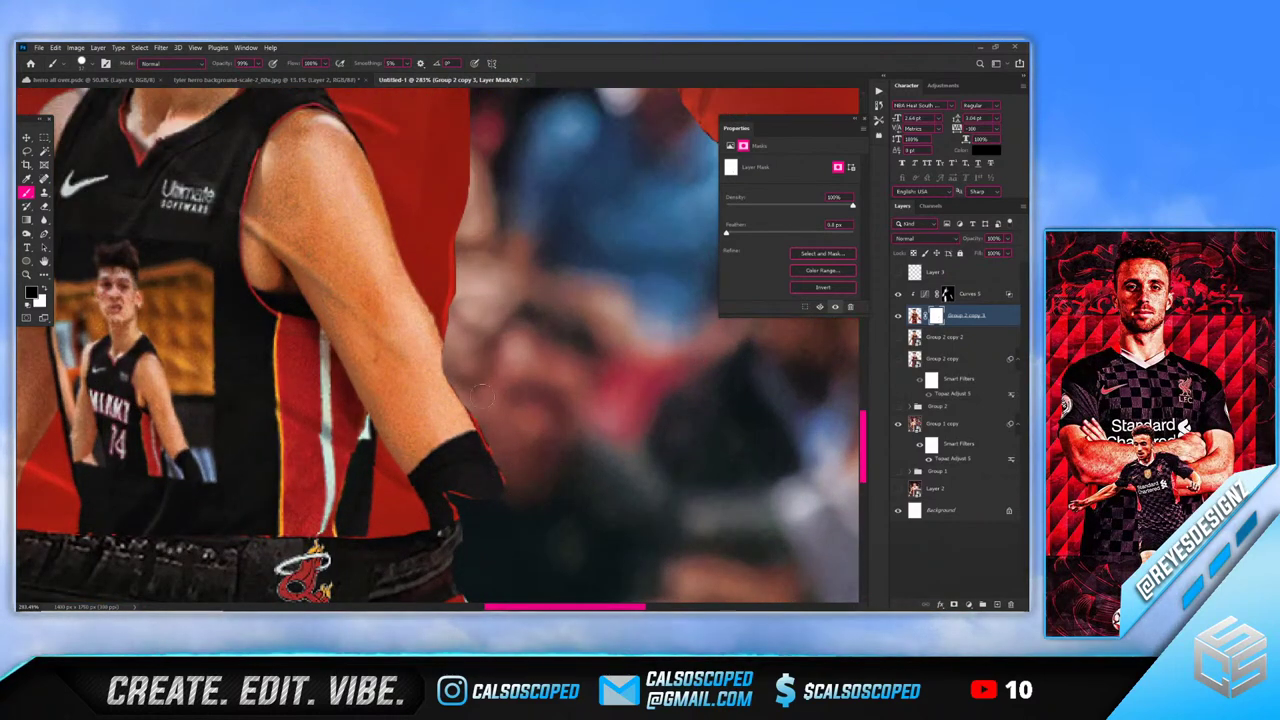
right_click(523, 473, "alt")
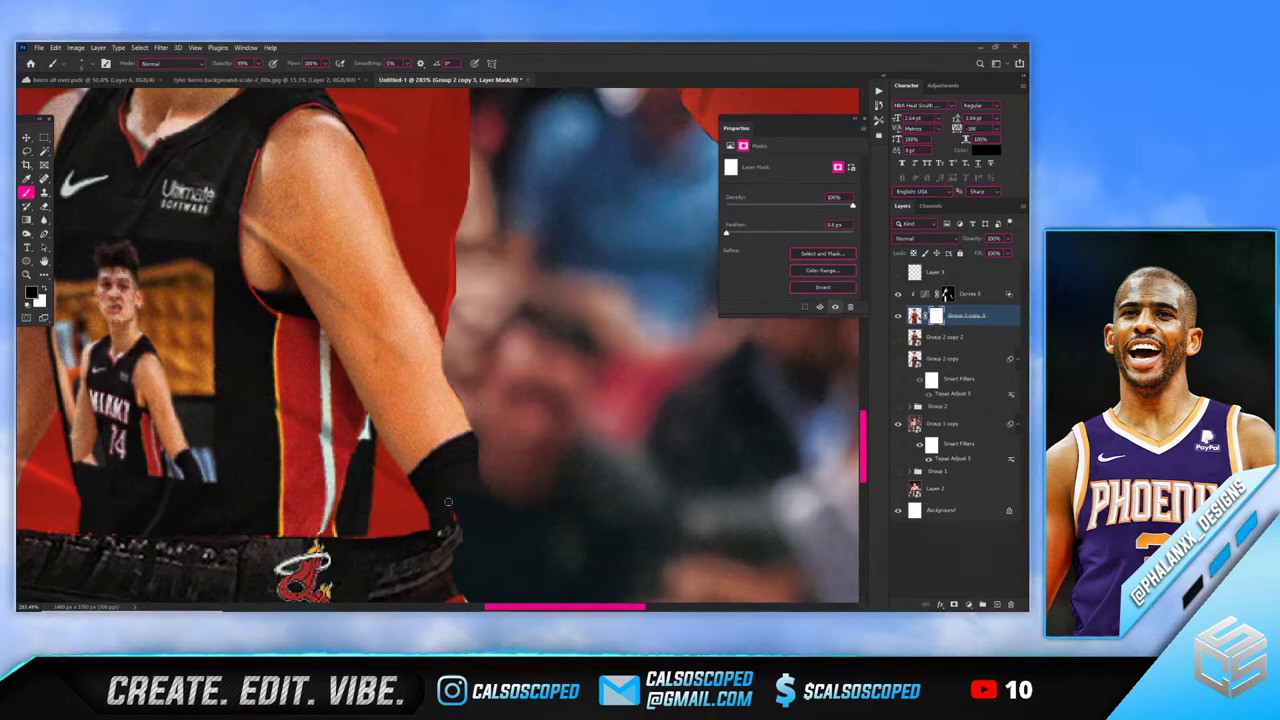
key("ctrl+0")
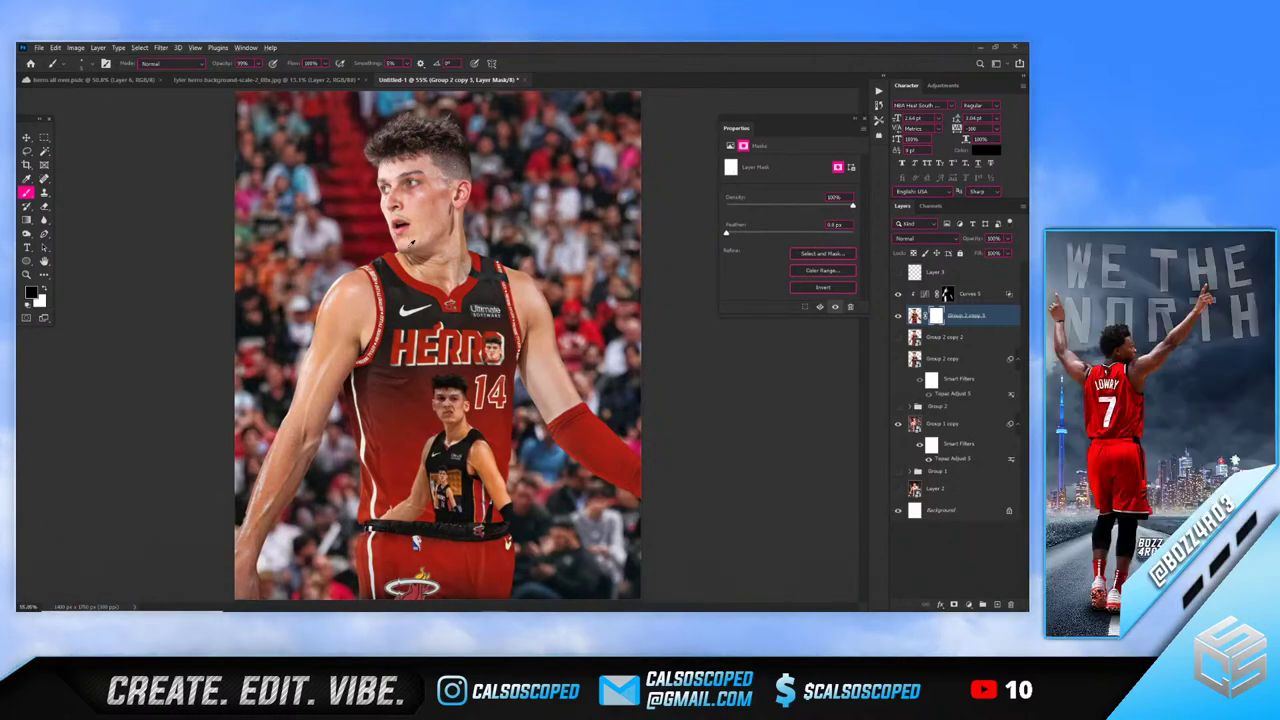
scroll(410, 243, "down", 3)
scroll(480, 267, "up", 5)
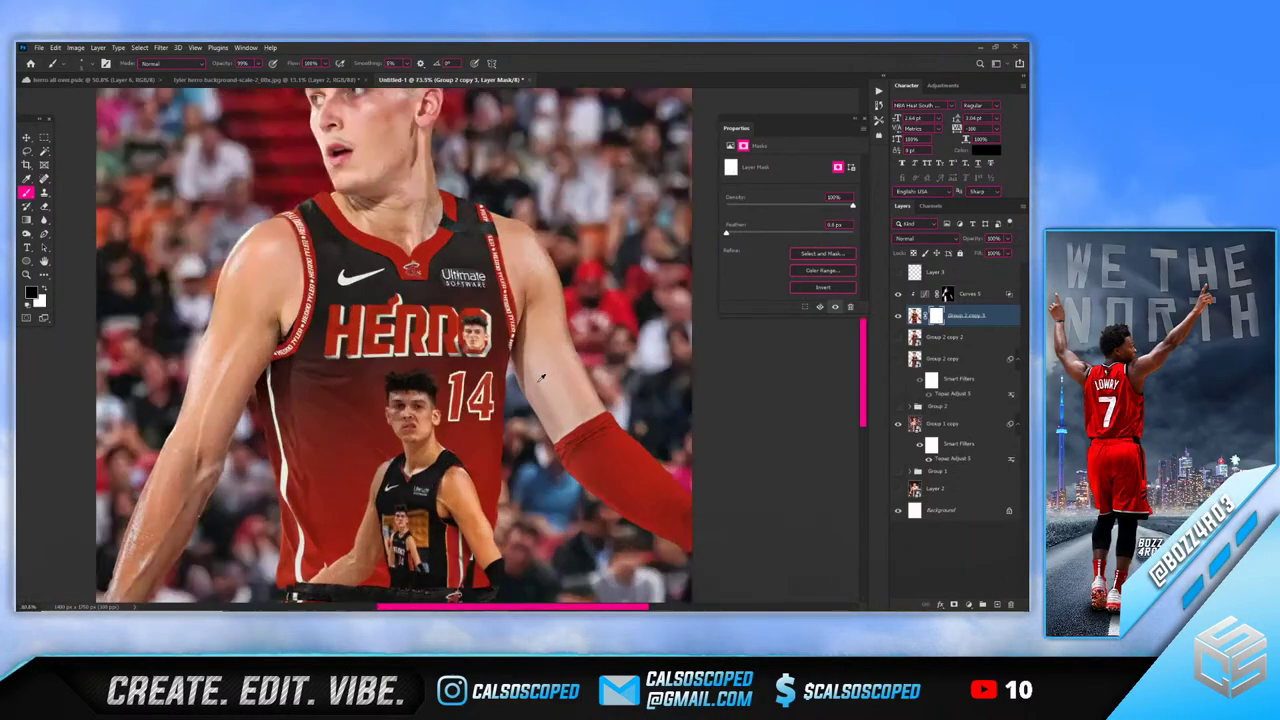
scroll(437, 345, "down", 3)
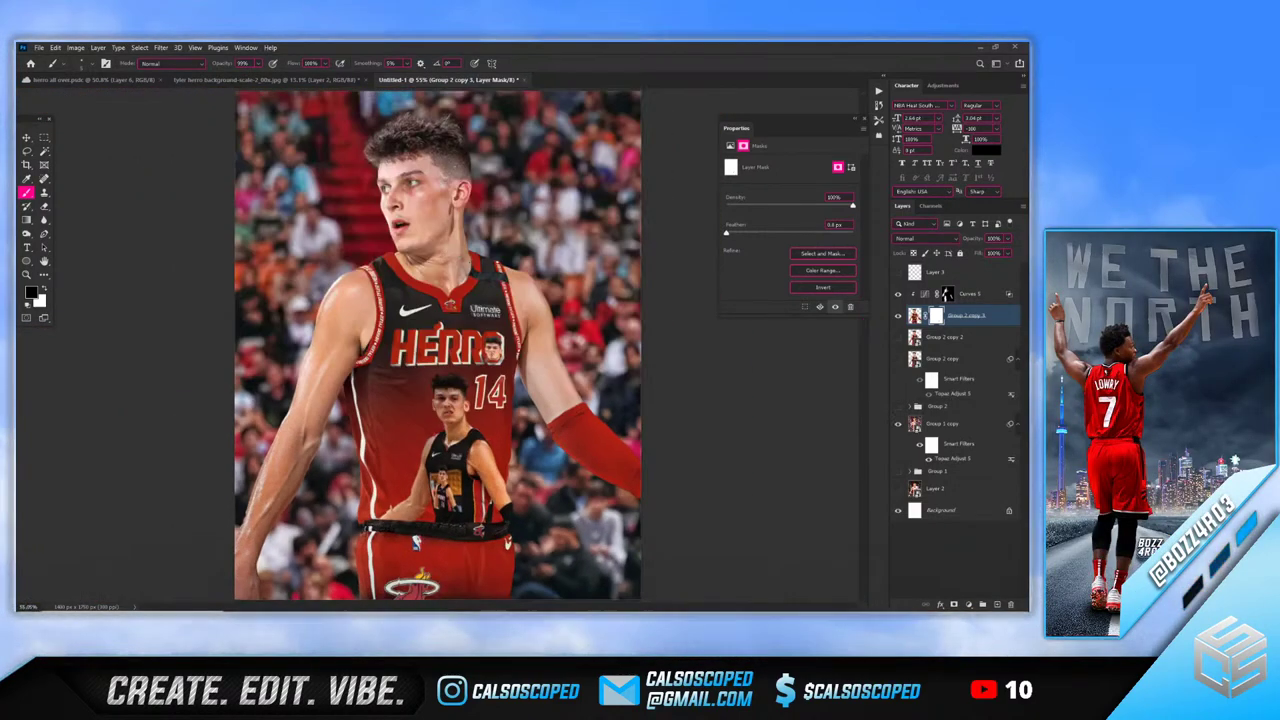
Add an Exposure adjustment directly above Group 1 copy and raise its exposure to +2.06
key("v")
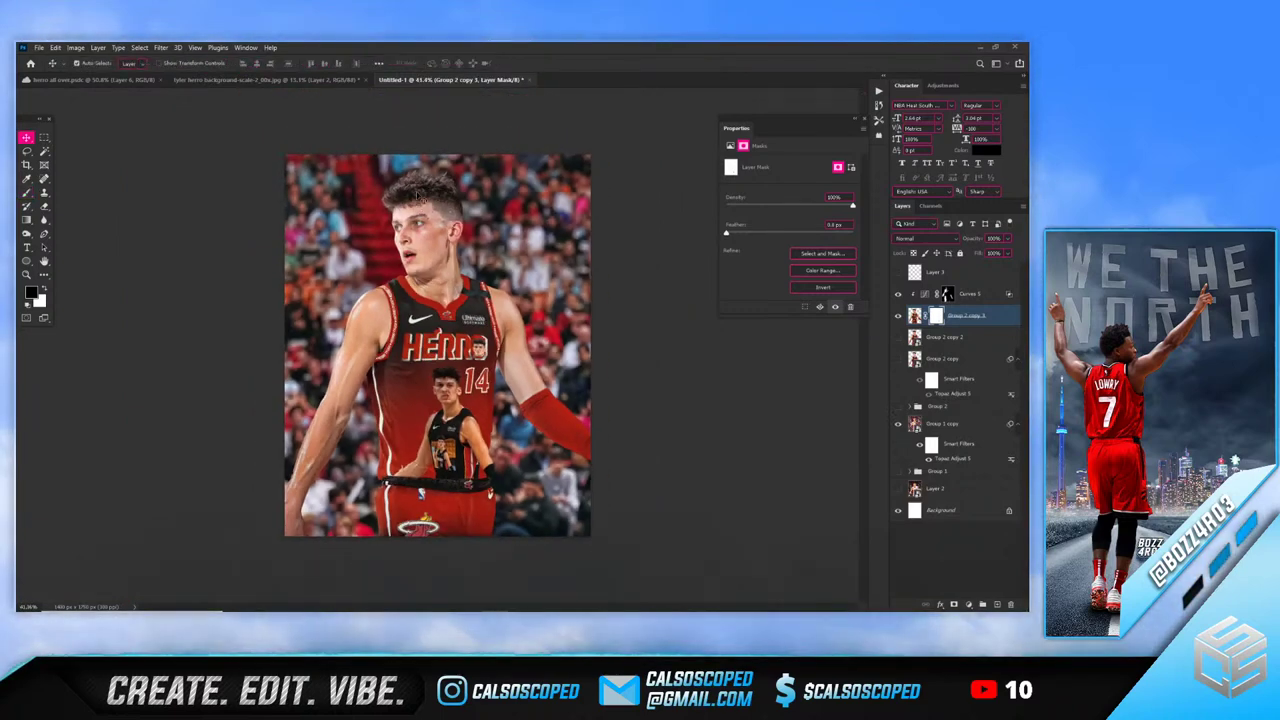
scroll(437, 345, "up", 2)
left_click(966, 424)
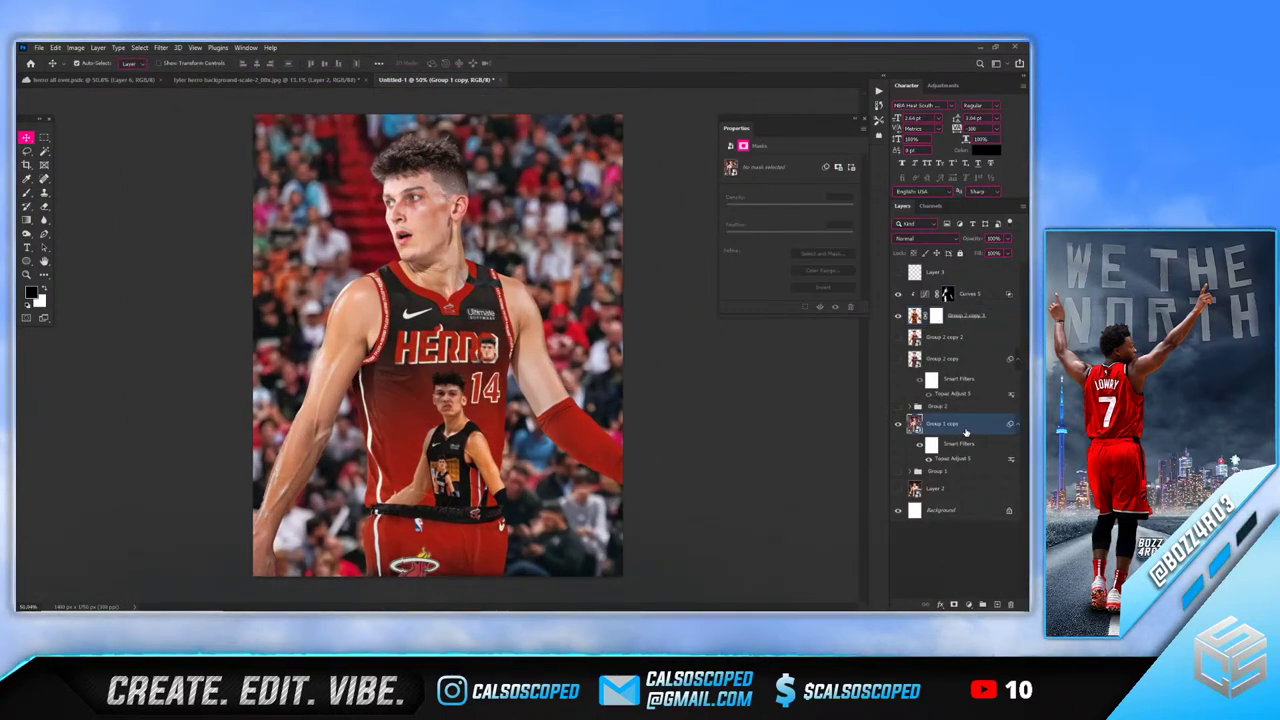
left_click(968, 604)
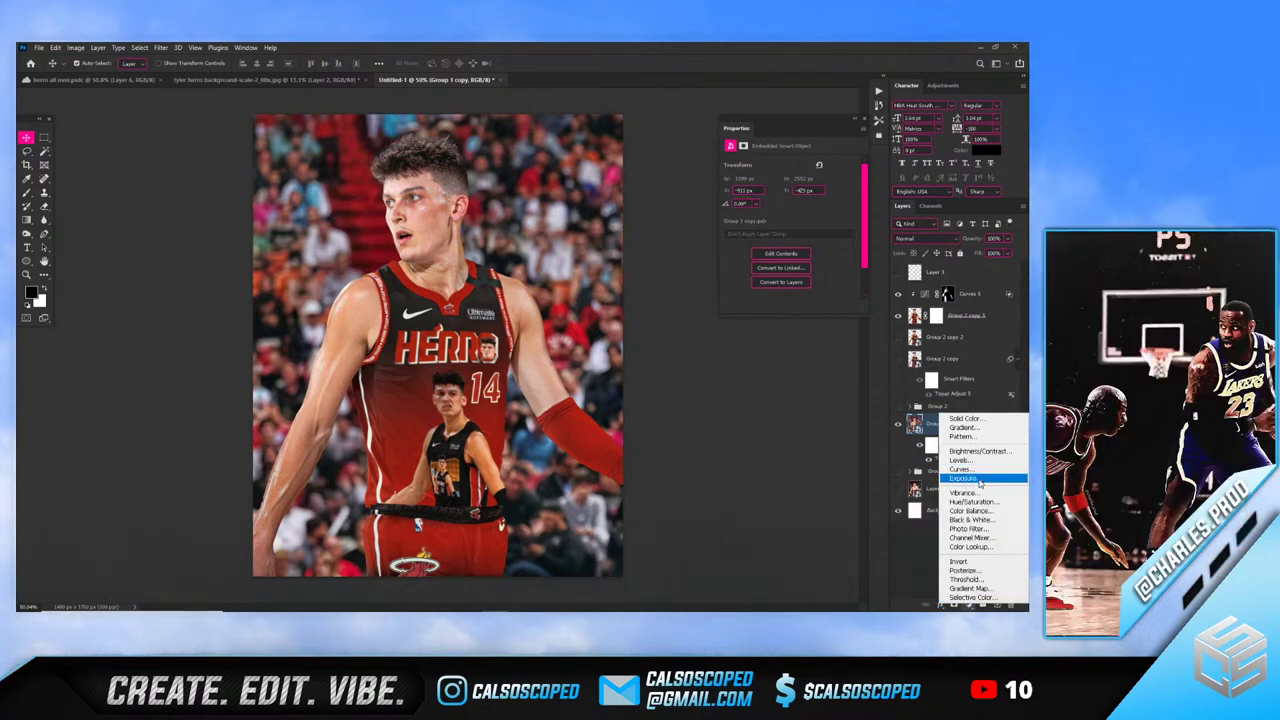
left_click(966, 478)
left_click_drag(796, 190, 815, 190)
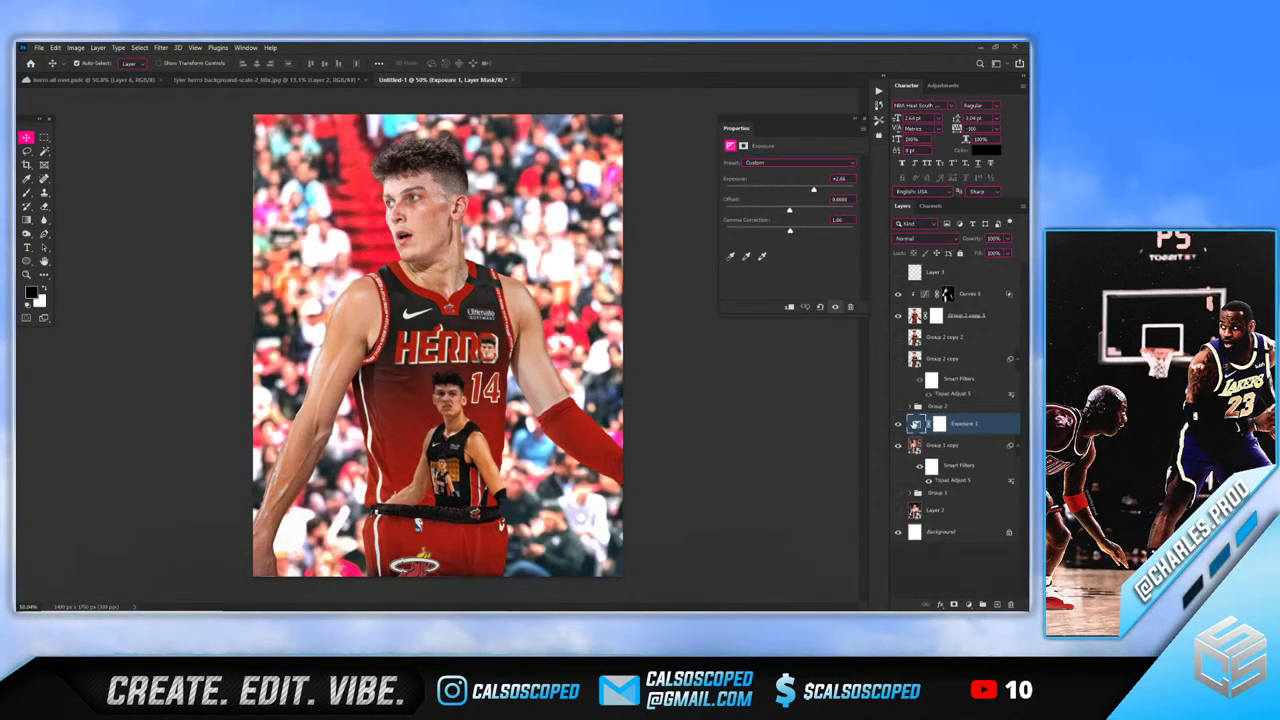
Split the Underlying Layer shadow slider in Exposure 1's Blend If settings so the dark crowd areas blend gradually
right_click(914, 424)
left_click(909, 224)
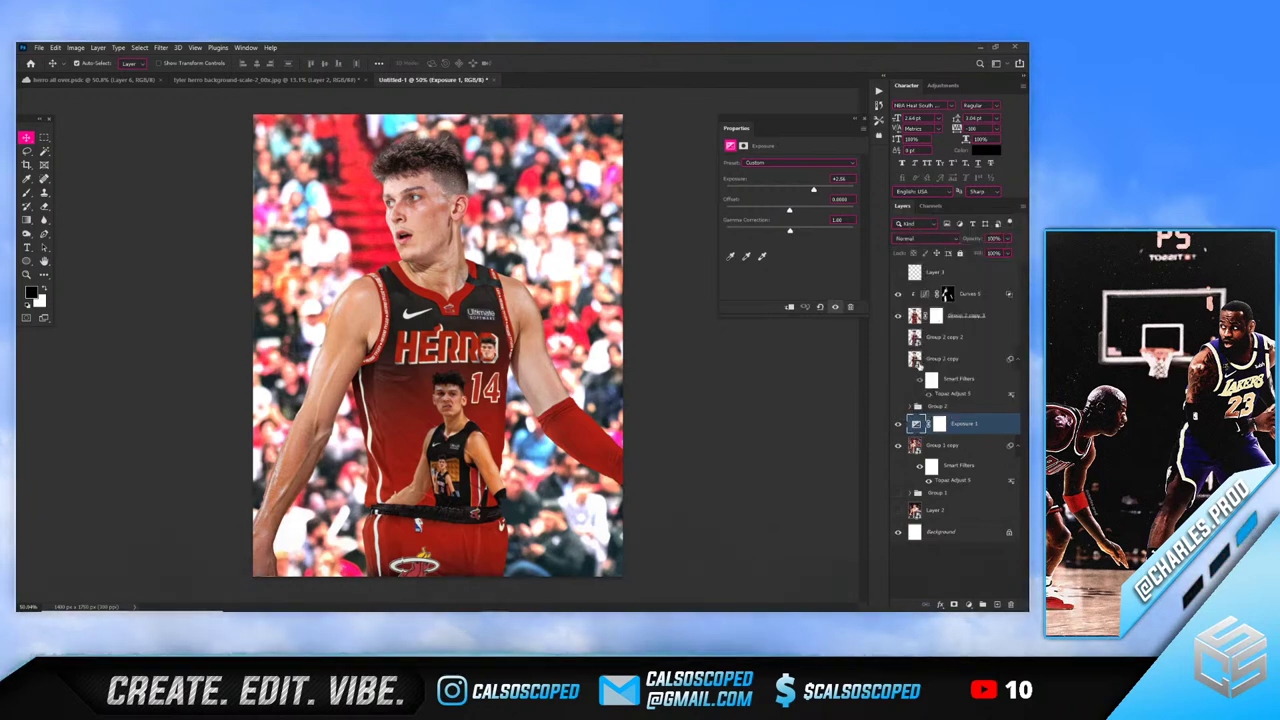
right_click(916, 424)
left_click(924, 232)
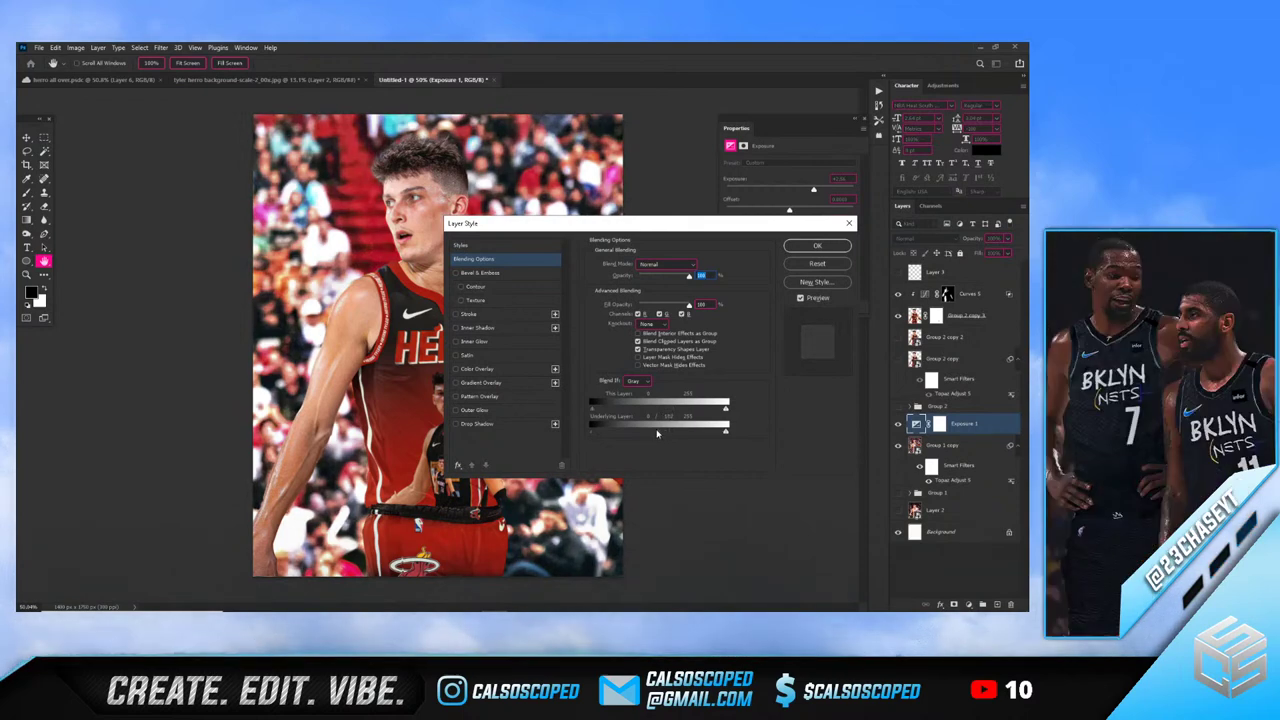
left_click_drag(657, 431, 626, 432)
left_click(818, 247)
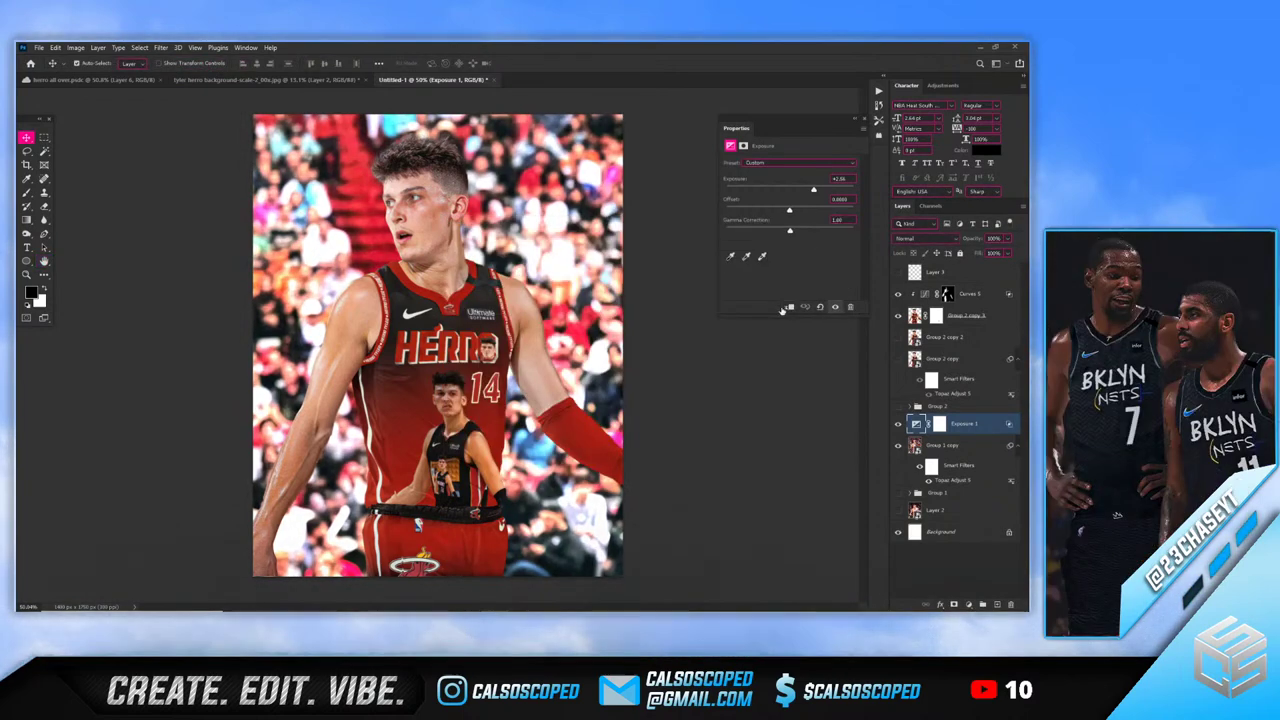
Invert the Exposure 1 mask and reveal the brightening over the crowd beside the large player's face with a large, low-flow white brush
left_click(938, 423)
key("ctrl+i")
key("b")
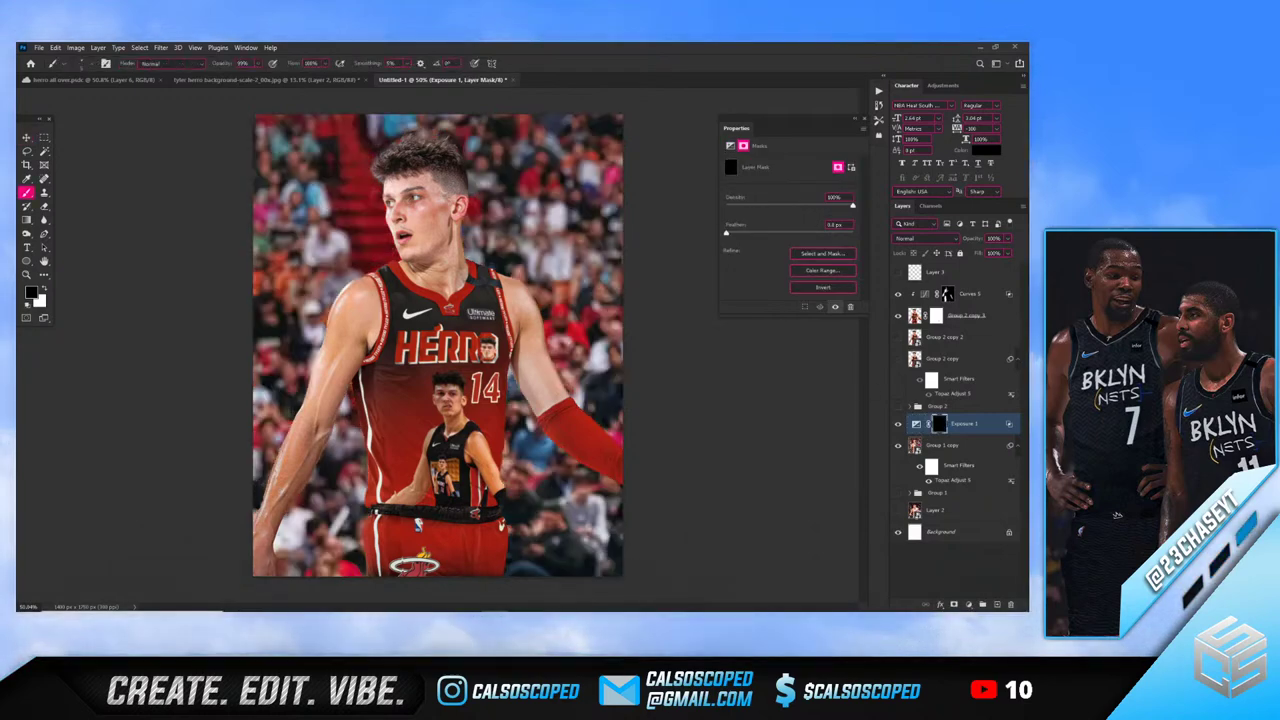
key("x")
left_click_drag(326, 214, 444, 212)
left_click(278, 206)
key("ctrl+z")
mouse_move(341, 260)
left_mouse_down()
mouse_move(340, 204)
mouse_move(315, 150)
mouse_move(254, 174)
mouse_move(255, 211)
mouse_move(226, 187)
mouse_move(224, 252)
left_mouse_up()
left_click(325, 63)
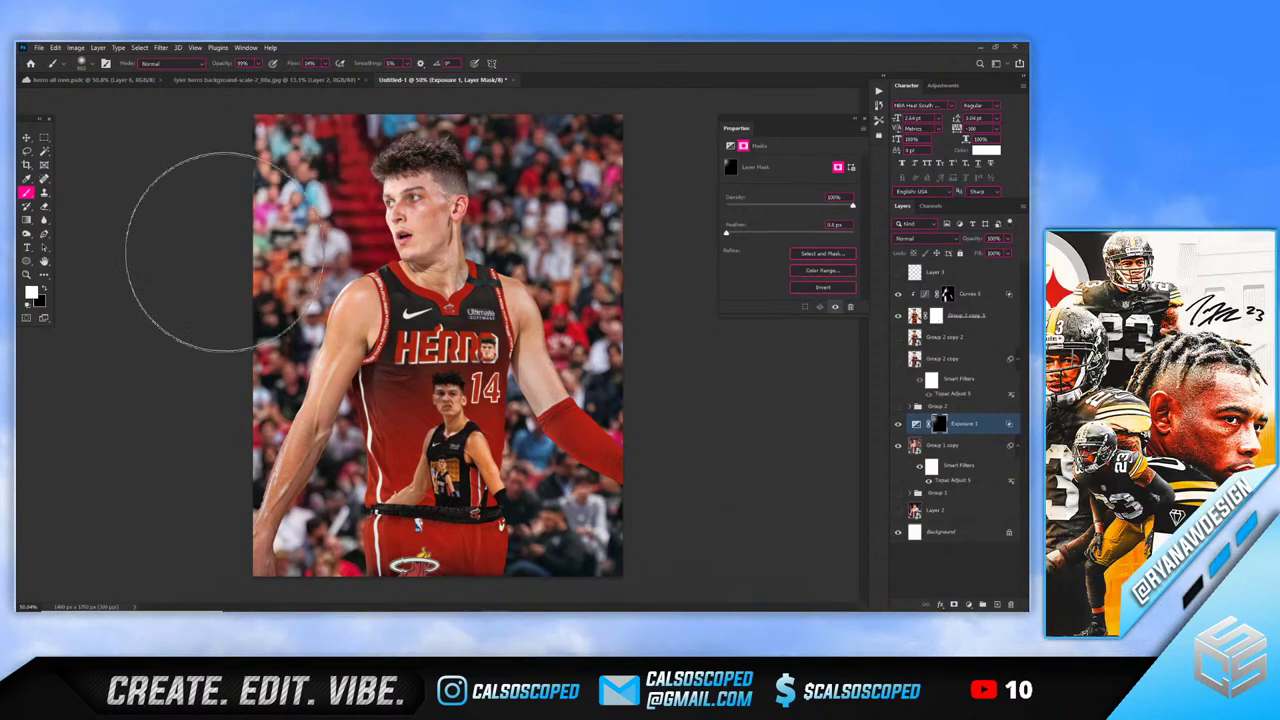
Create a new layer above the Curves adjustment, set it to Linear Dodge (Add) and make white the painting colour
left_click(973, 296)
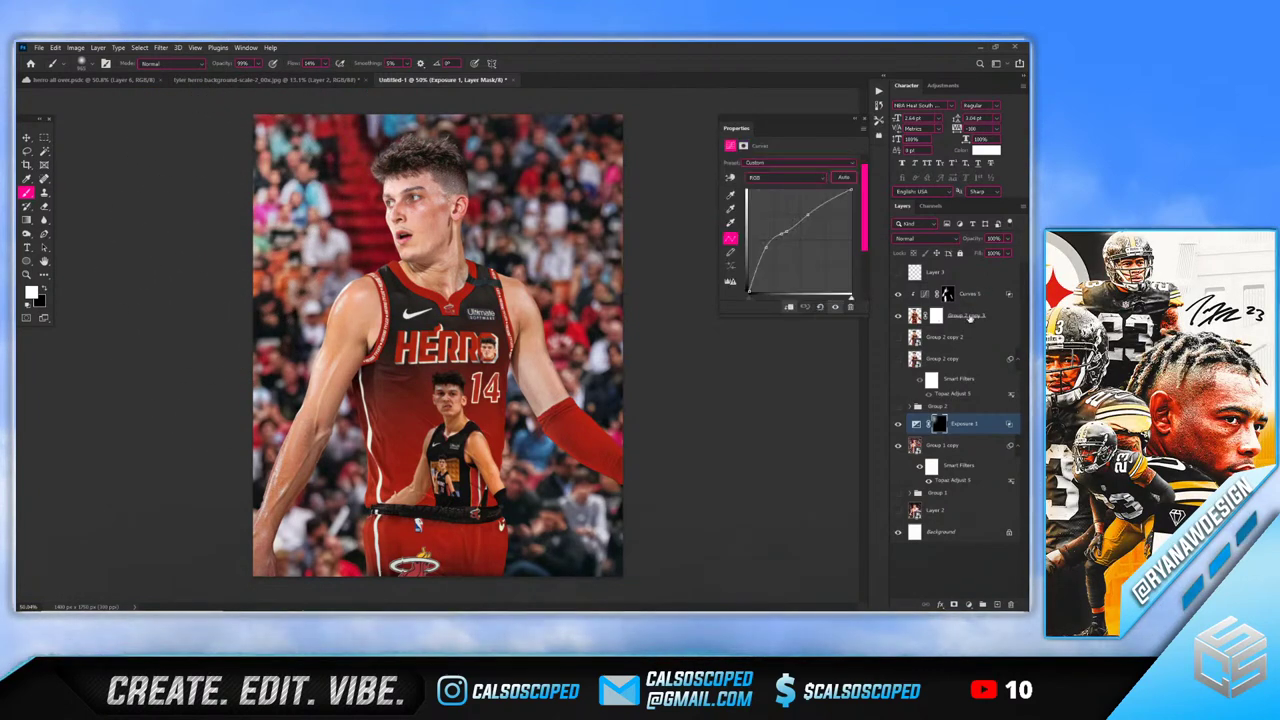
key("ctrl+shift+alt+n")
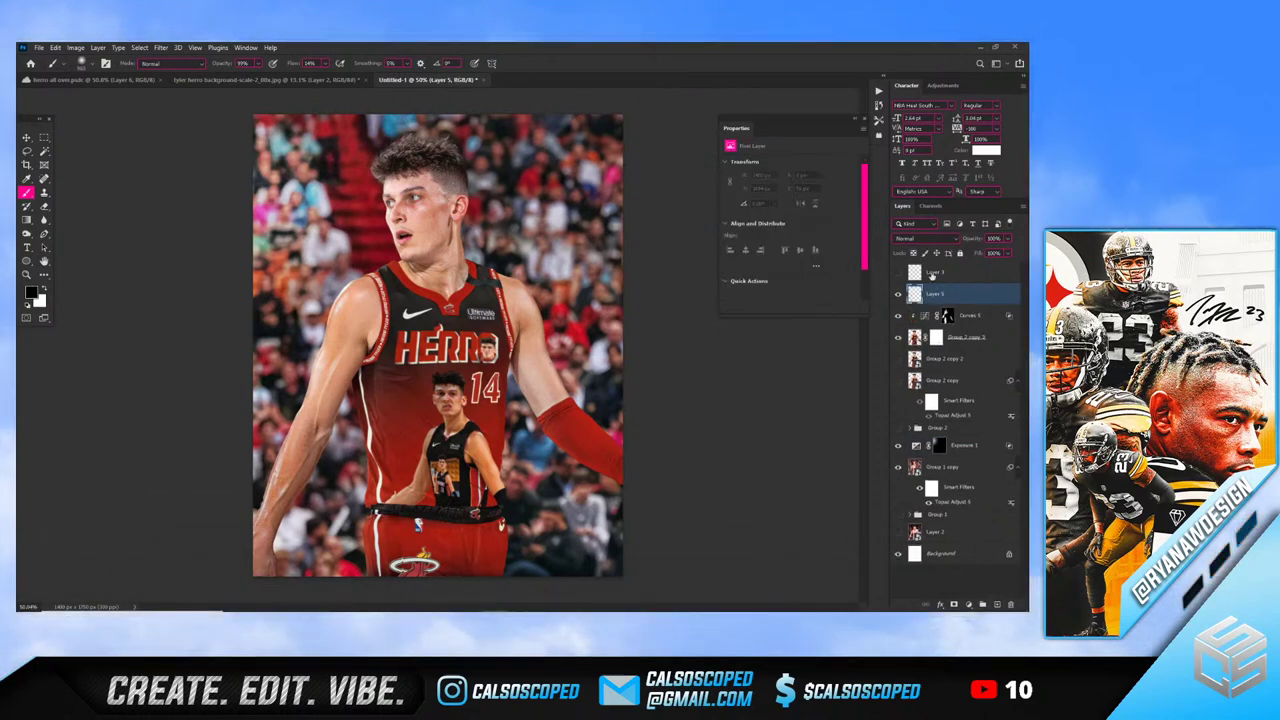
left_click(920, 240)
left_click(918, 283)
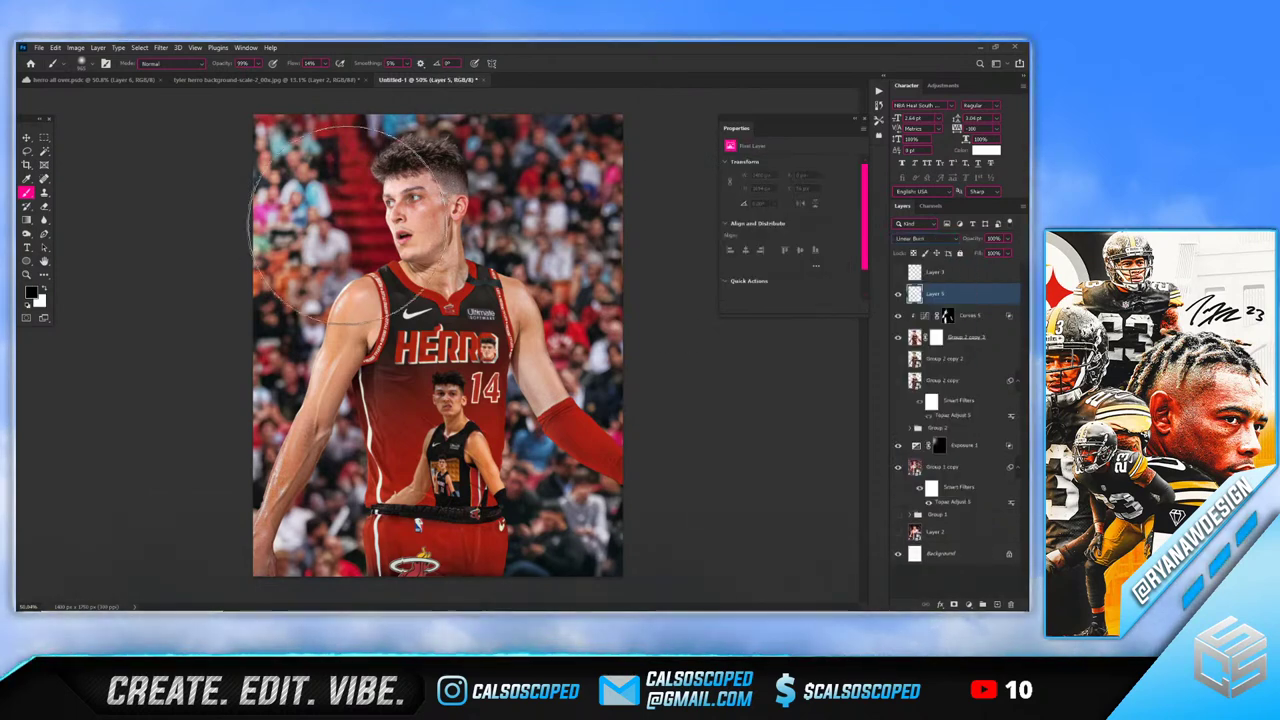
key("x")
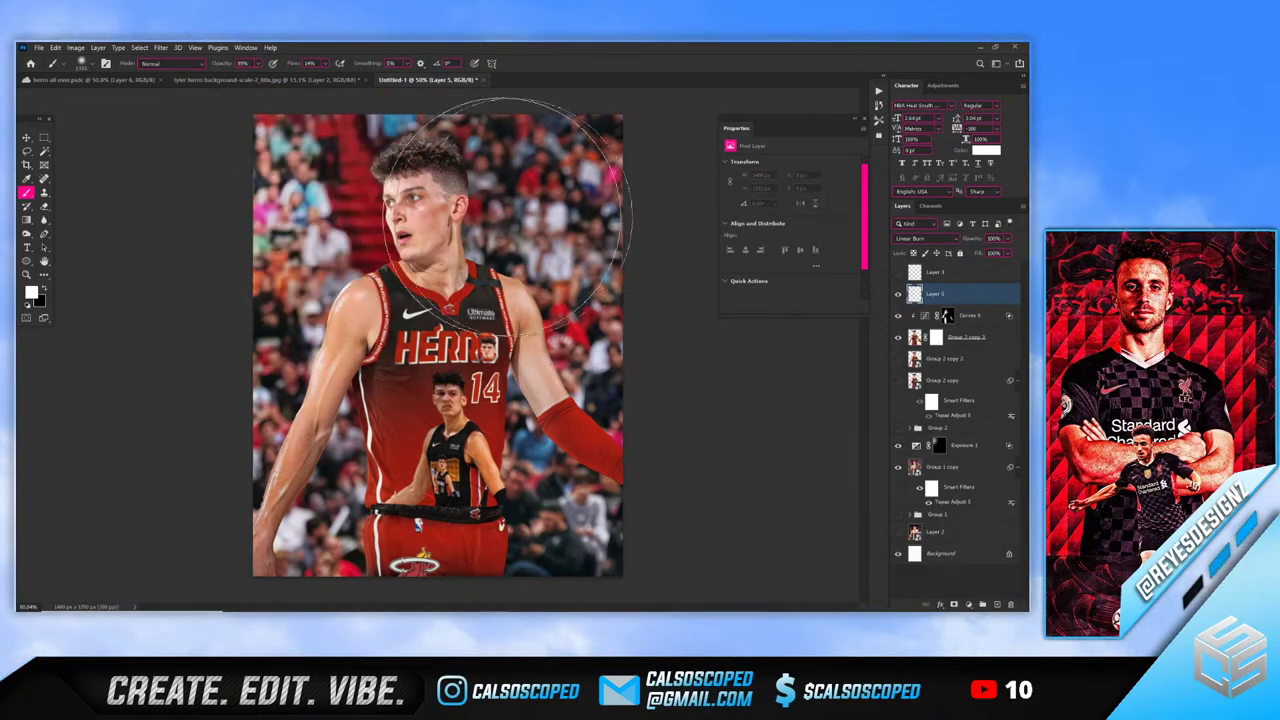
left_click(930, 240)
left_click(917, 343)
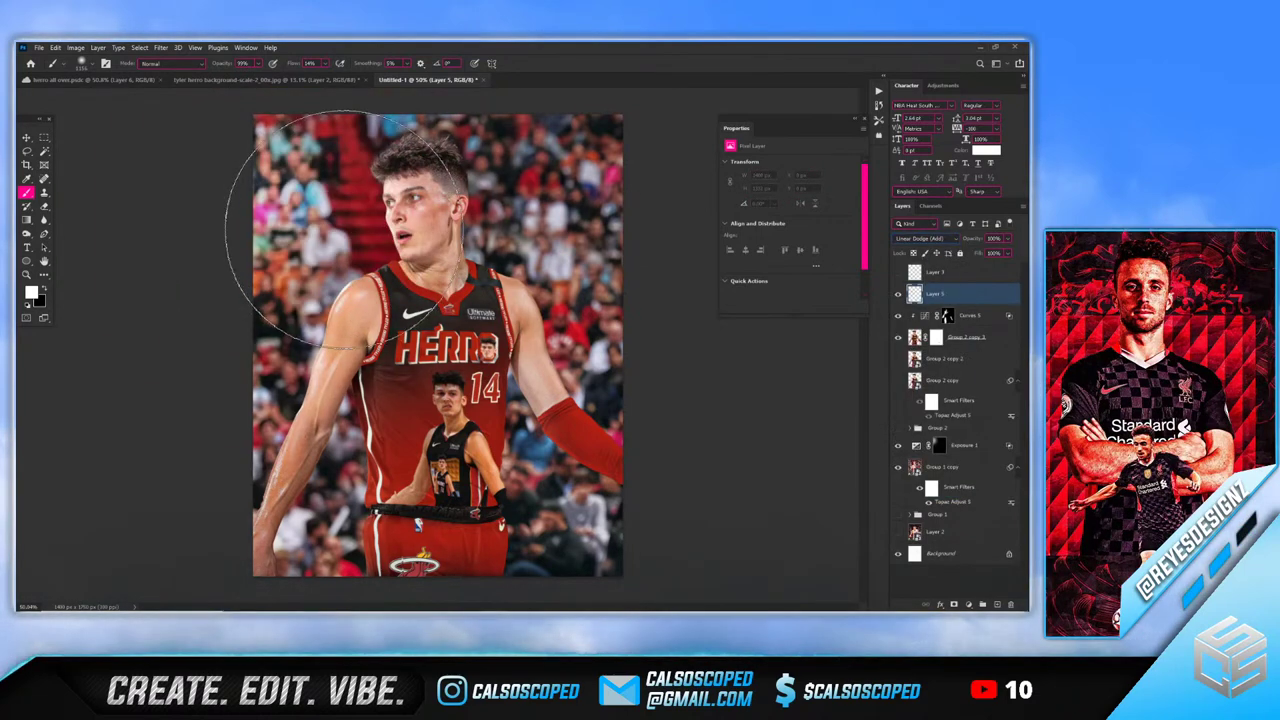
Try brushing a faint white glow over the crowd beside the large player's face at low flow, then undo it
left_click(256, 273)
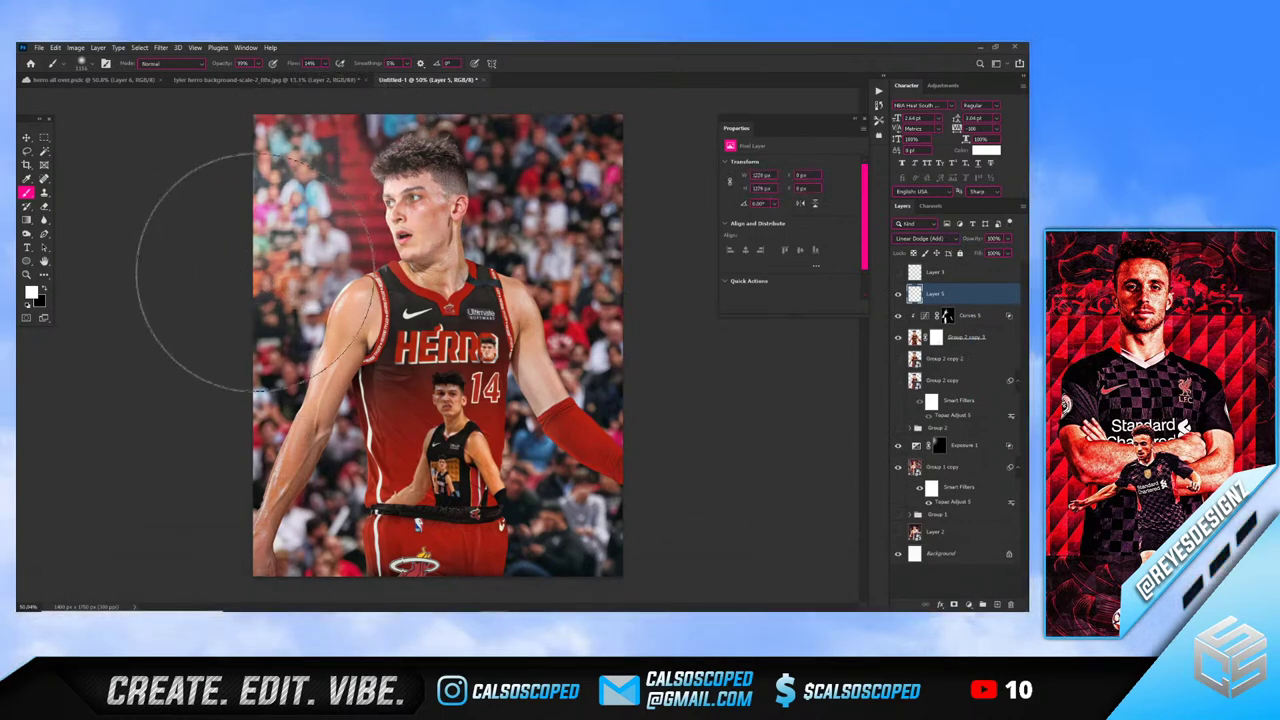
key("[")
key("[")
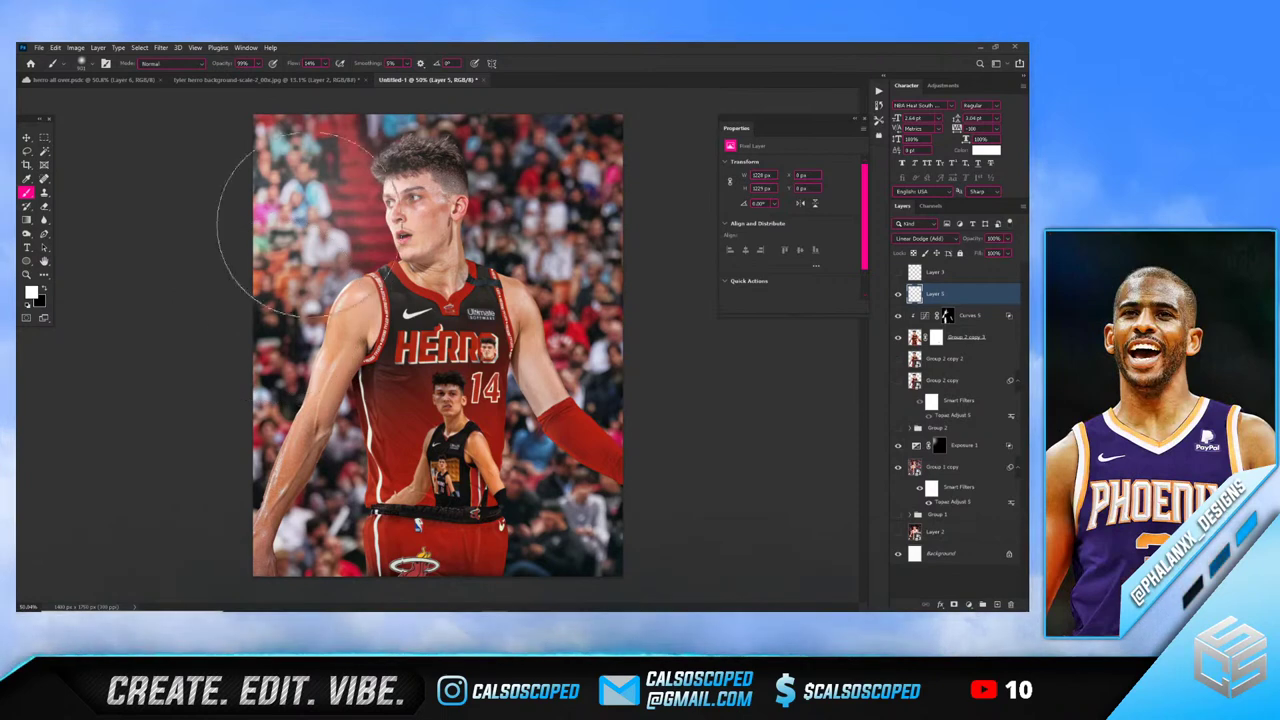
key("ctrl+z")
key("ctrl+z")
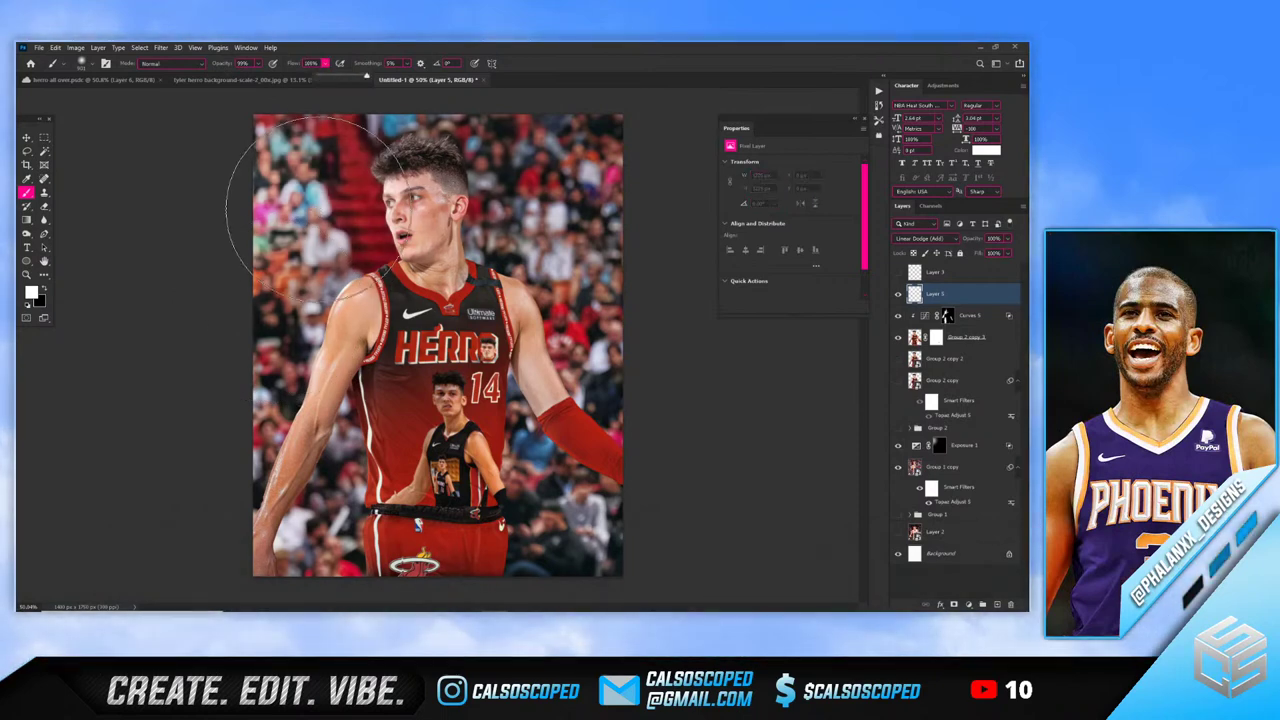
Paint one large, soft white glow over the crowd beside the large player's face at 100% flow
left_click(316, 209)
key("ctrl+z")
left_click(360, 219)
key("ctrl+z")
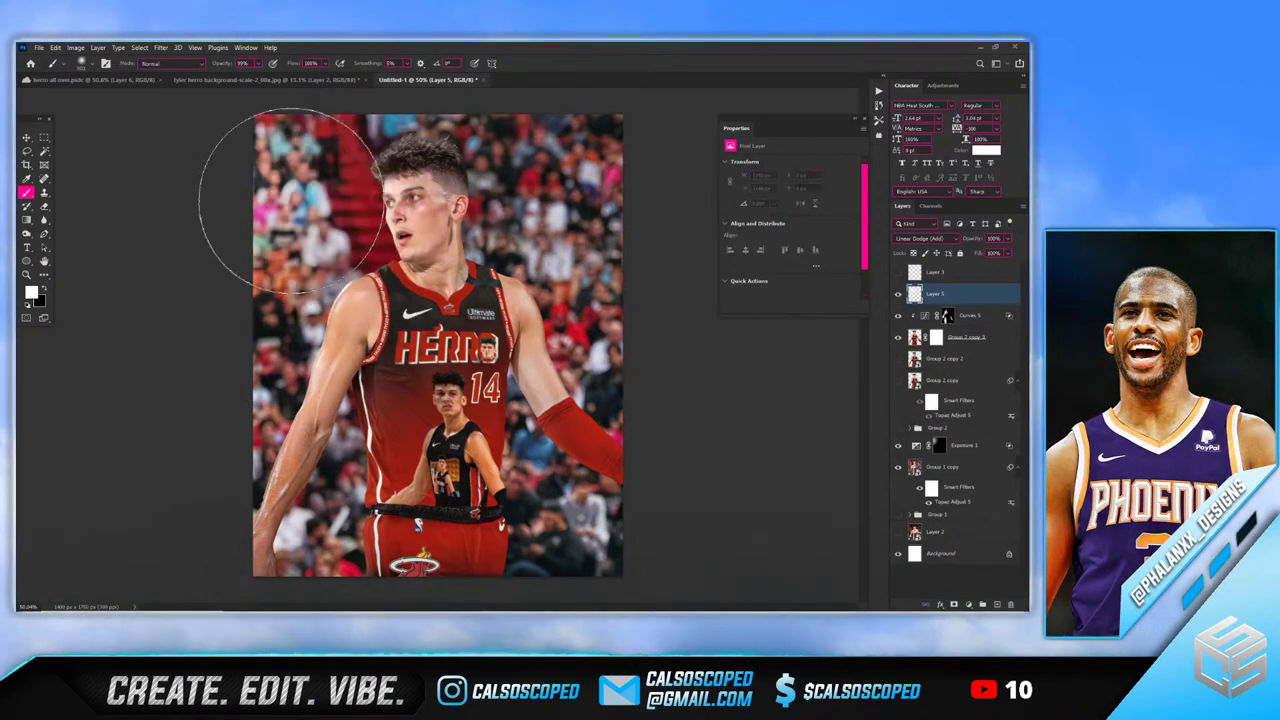
left_click(318, 198)
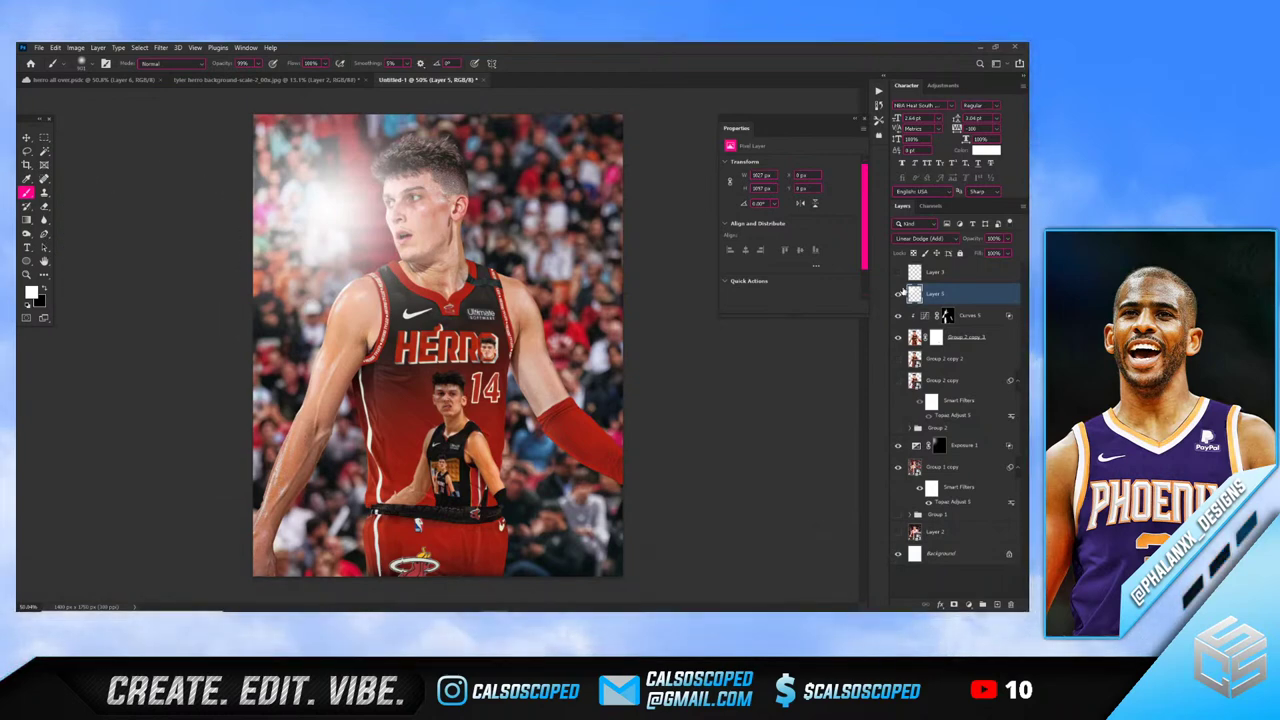
Split the This Layer highlight slider in Layer 5's Blend If settings so the white glow blends into the crowd
right_click(903, 291)
left_click(930, 295)
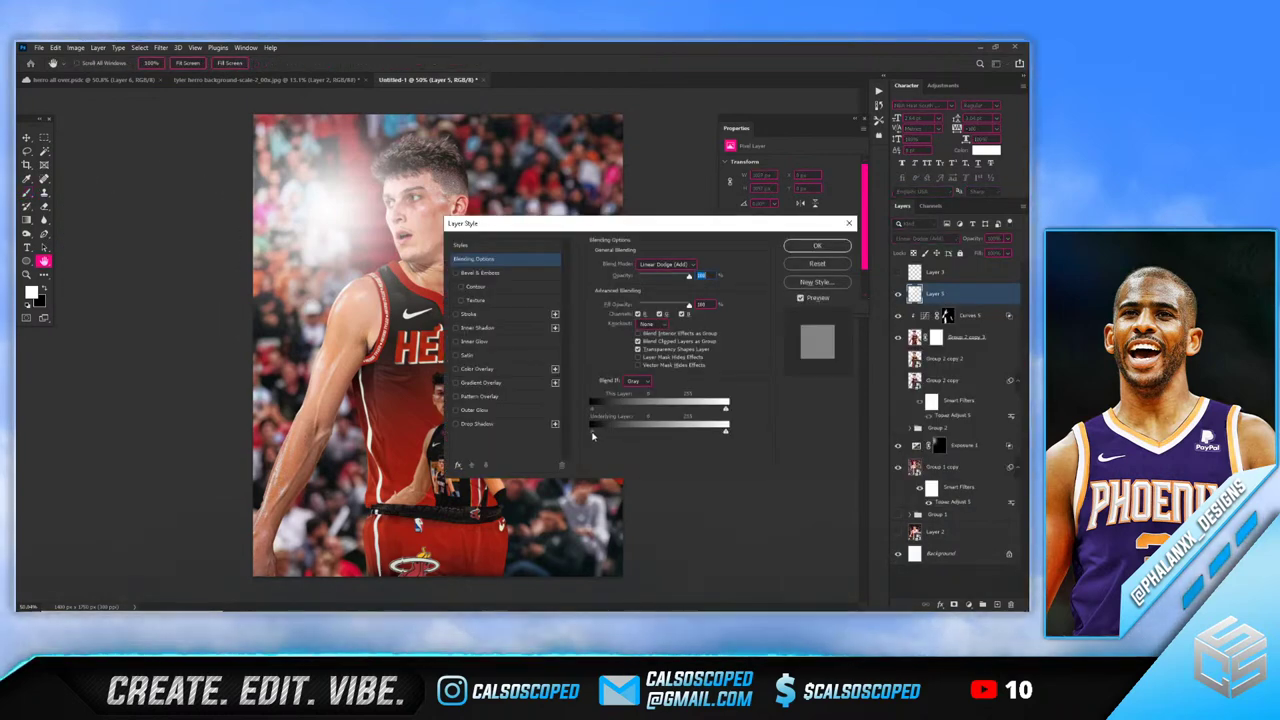
mouse_move(593, 436)
left_mouse_down()
mouse_move(640, 437)
mouse_move(595, 436)
left_mouse_up()
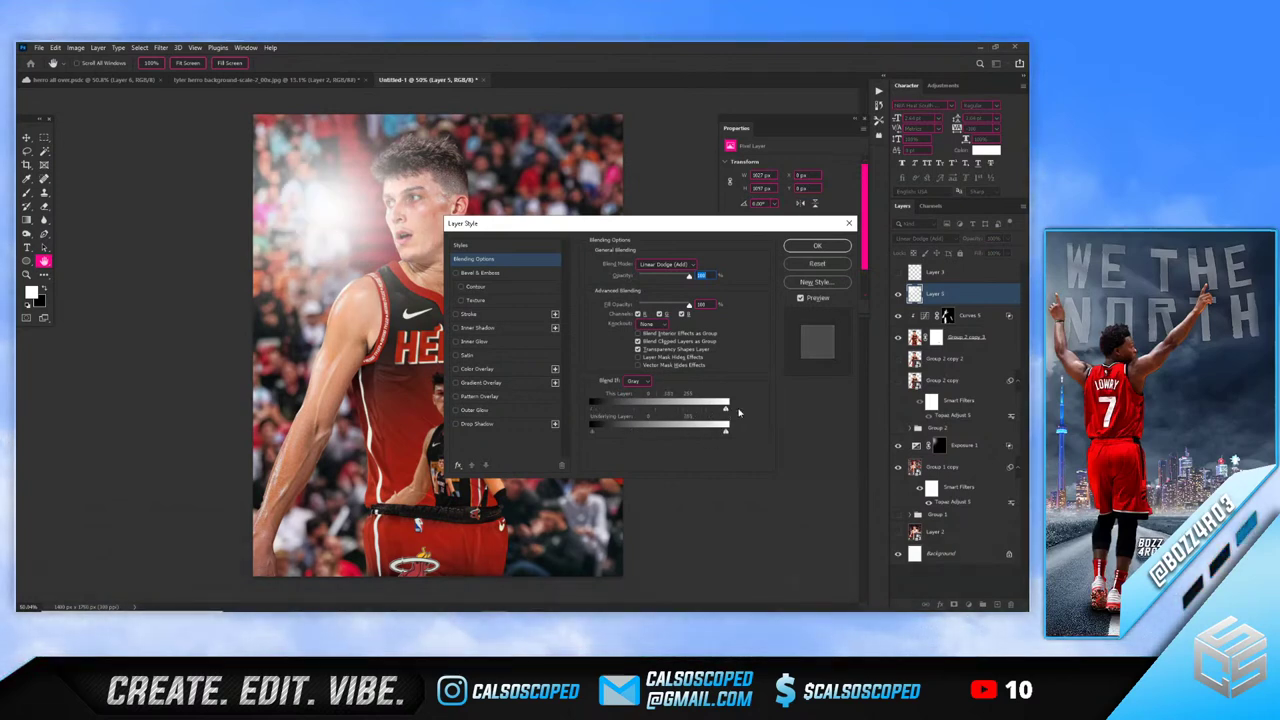
mouse_move(723, 411)
left_mouse_down()
mouse_move(646, 413)
mouse_move(726, 403)
left_mouse_up()
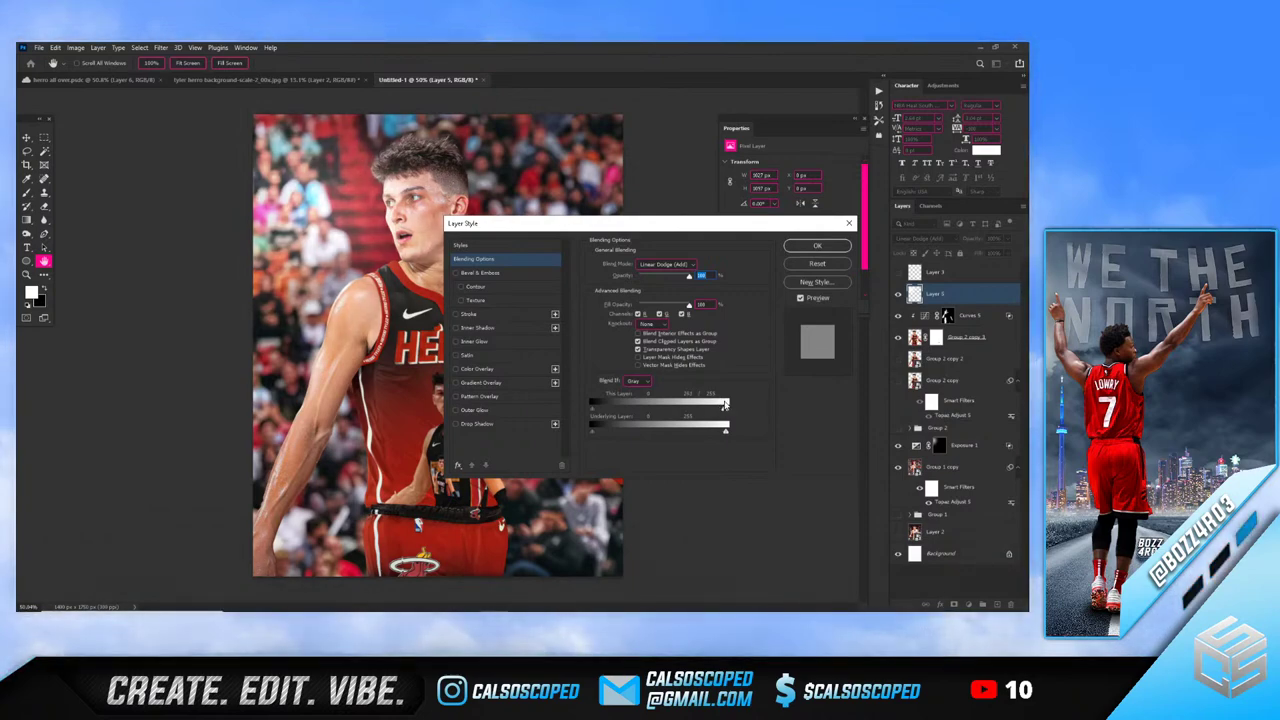
left_click(817, 245)
key("b")
scroll(505, 313, "down", 2)
scroll(505, 313, "up", 3)
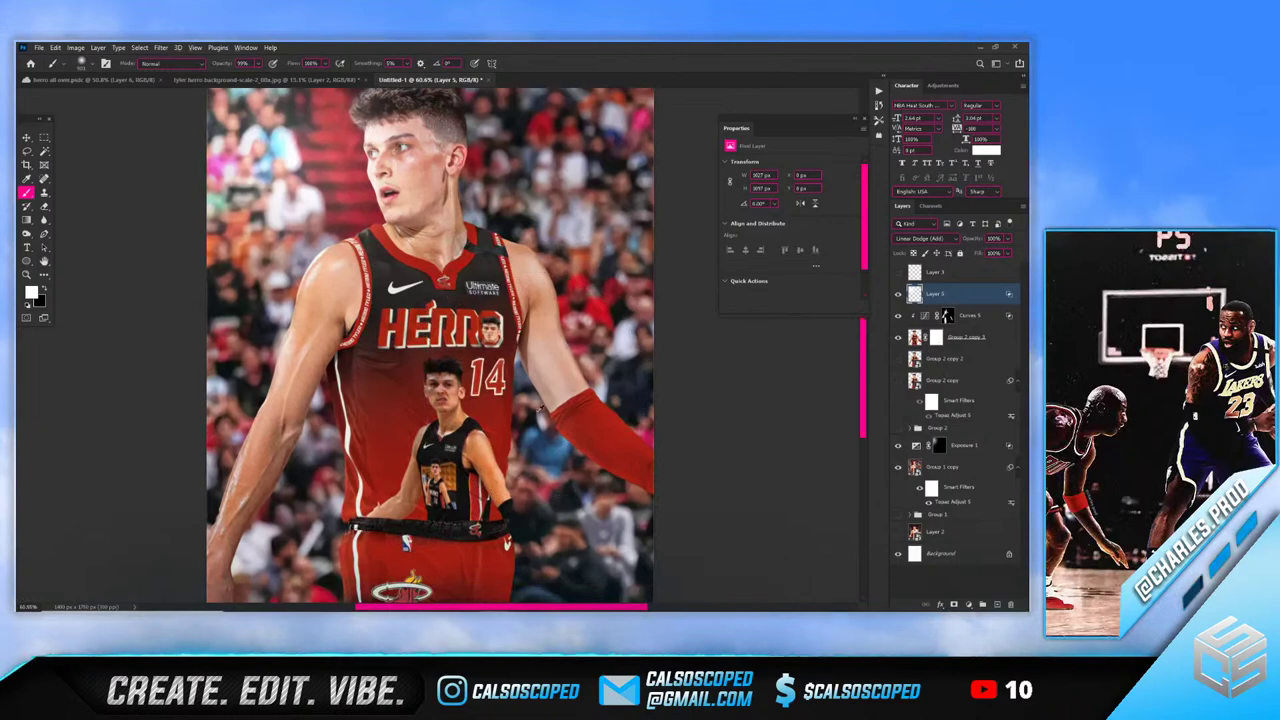
scroll(600, 420, "down", 2)
Select Layer 5 and lower its fill to soften the glow behind the large player
key("v")
scroll(533, 450, "up", 3)
left_click(533, 450)
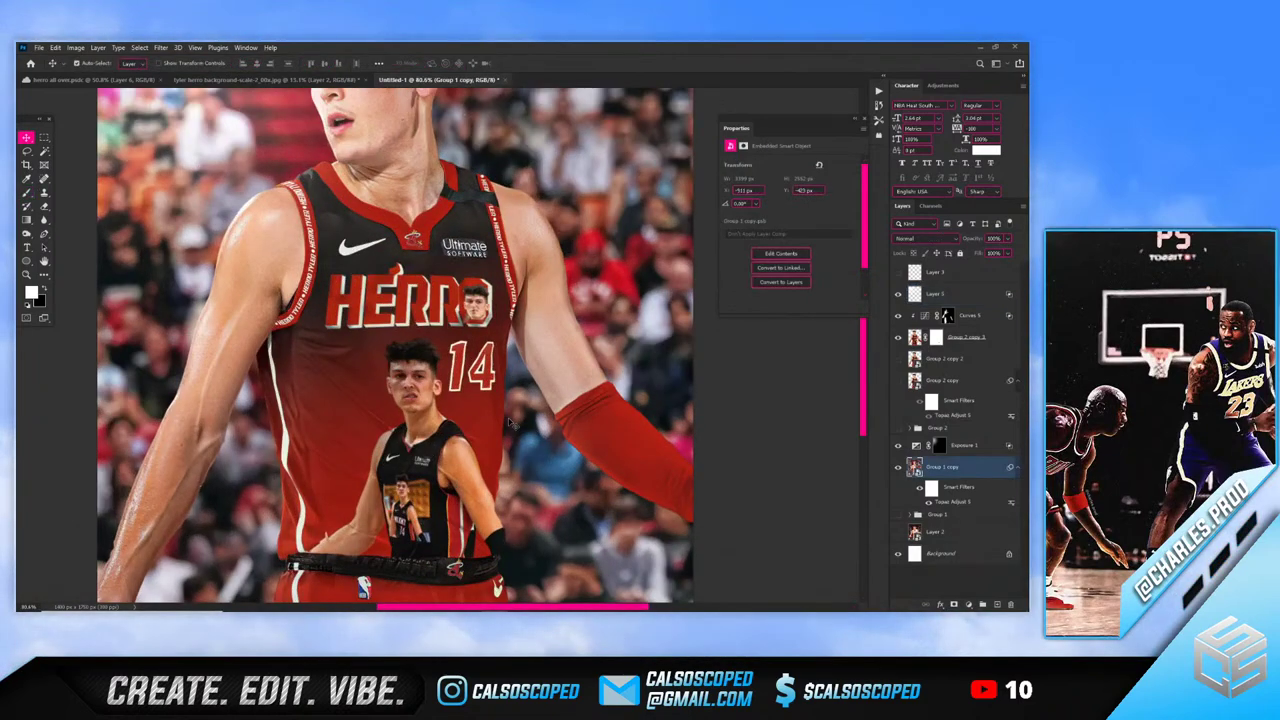
scroll(434, 388, "down", 3)
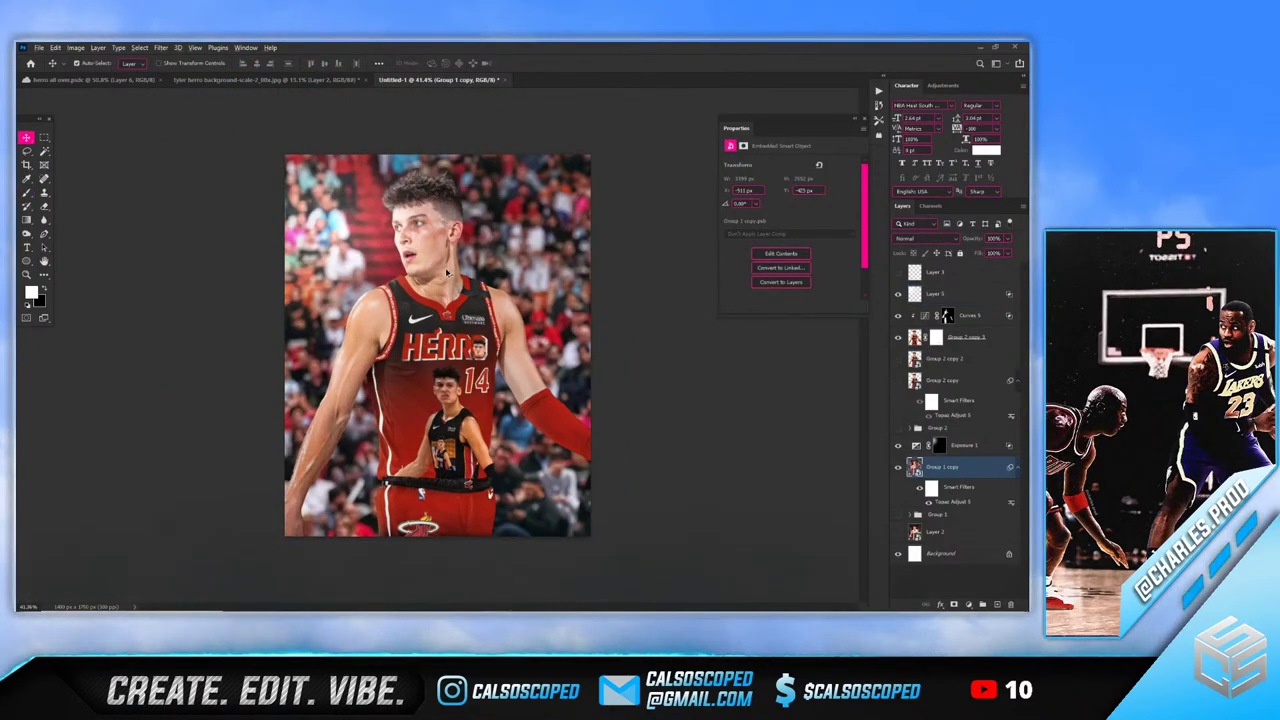
scroll(447, 272, "up", 1)
left_click(950, 294)
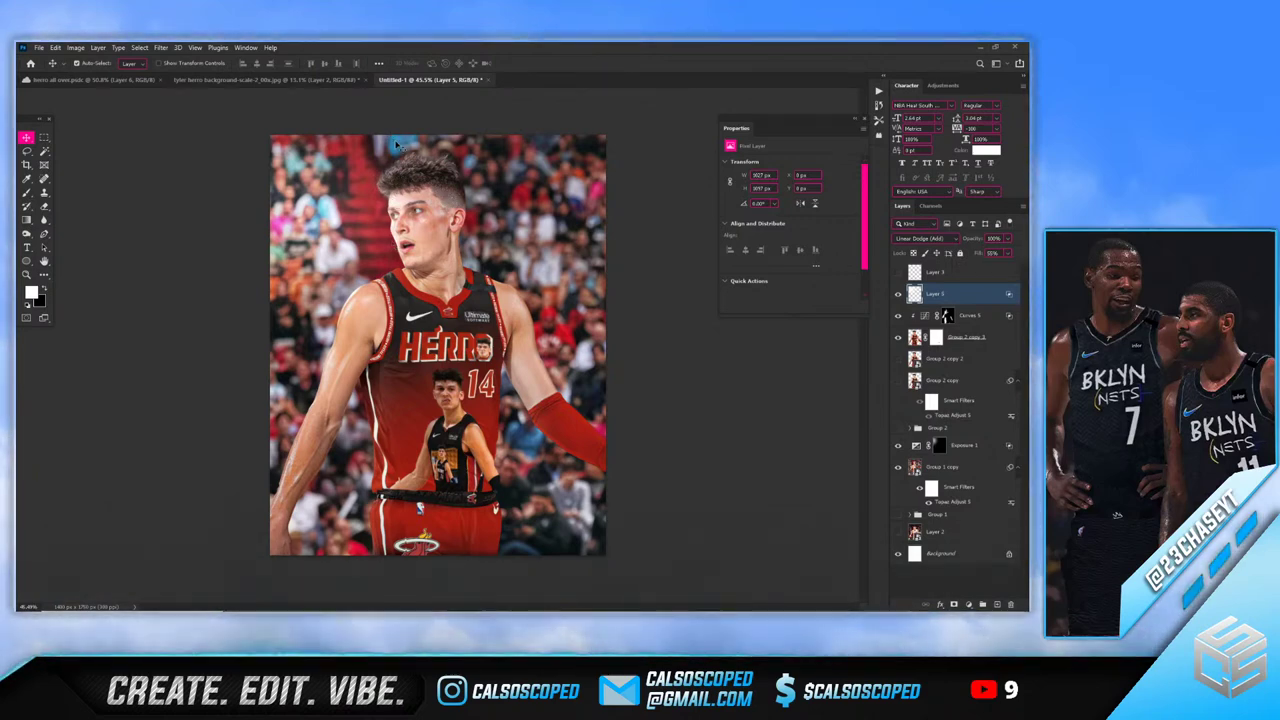
Add a Color Lookup adjustment layer above Layer 5 and load a u2 studio .cube 3D LUT
scroll(449, 228, "up", 3)
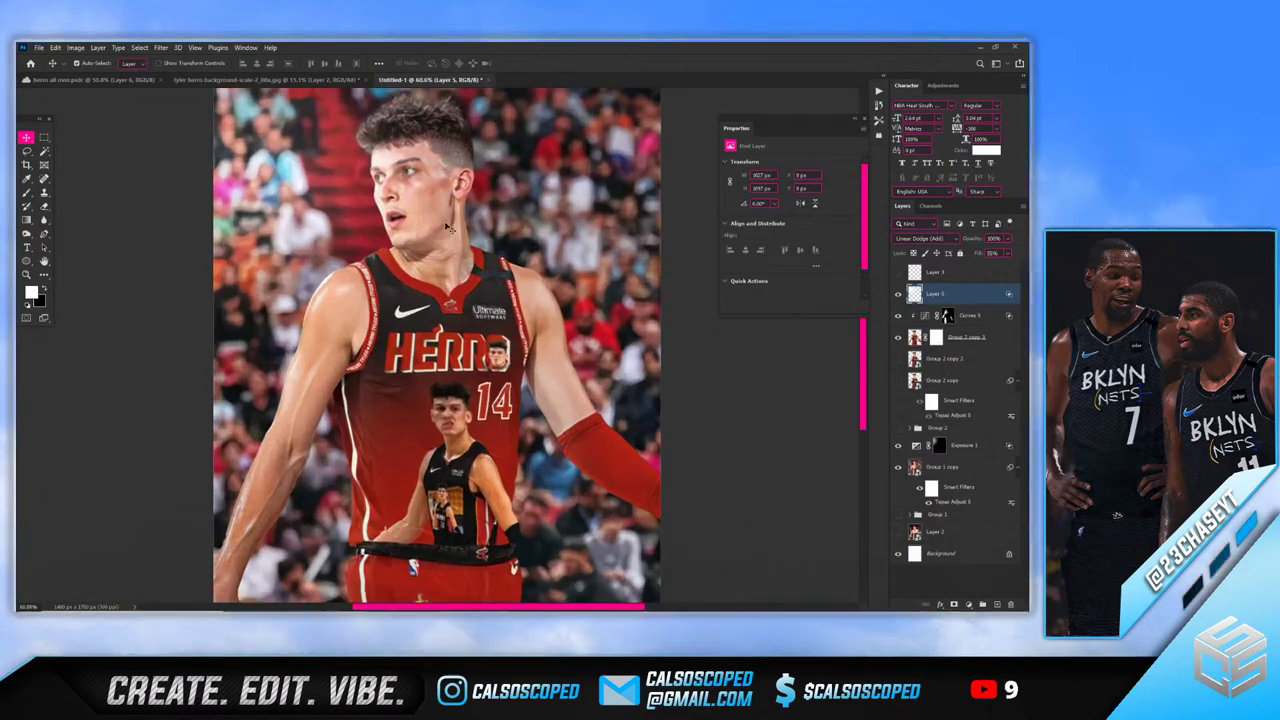
scroll(445, 218, "down", 1)
left_click(898, 272)
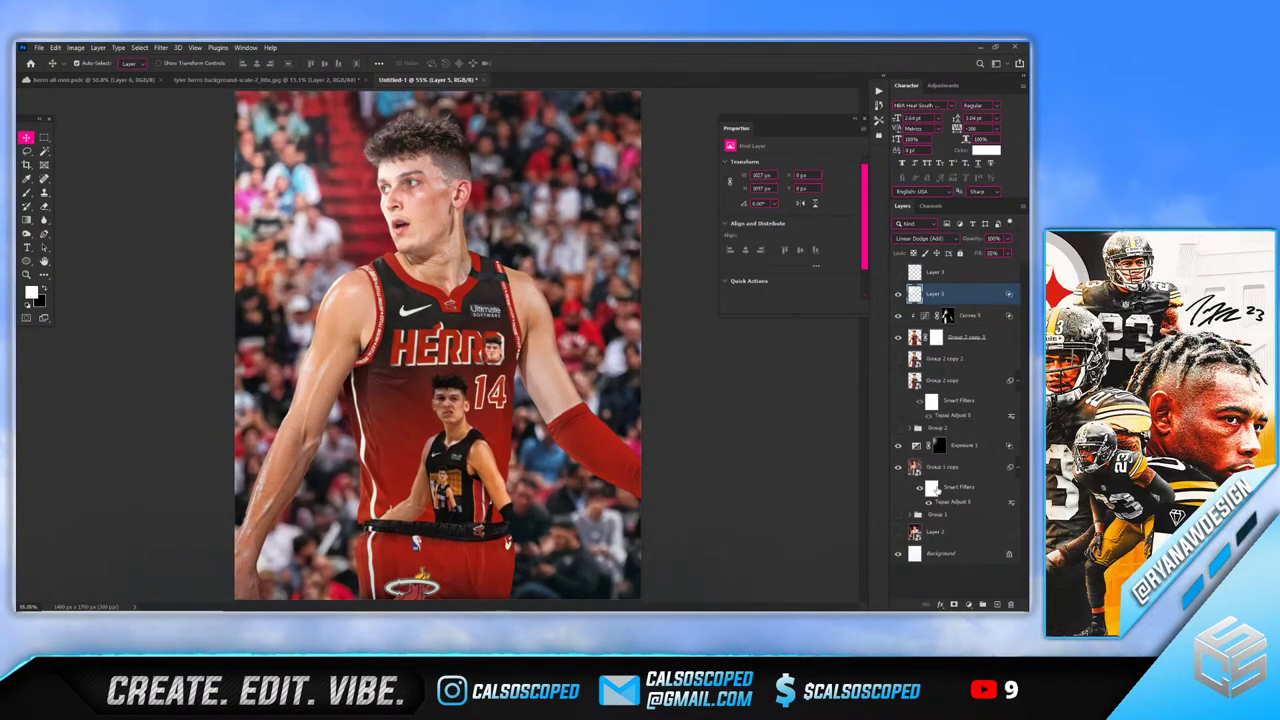
left_click(966, 605)
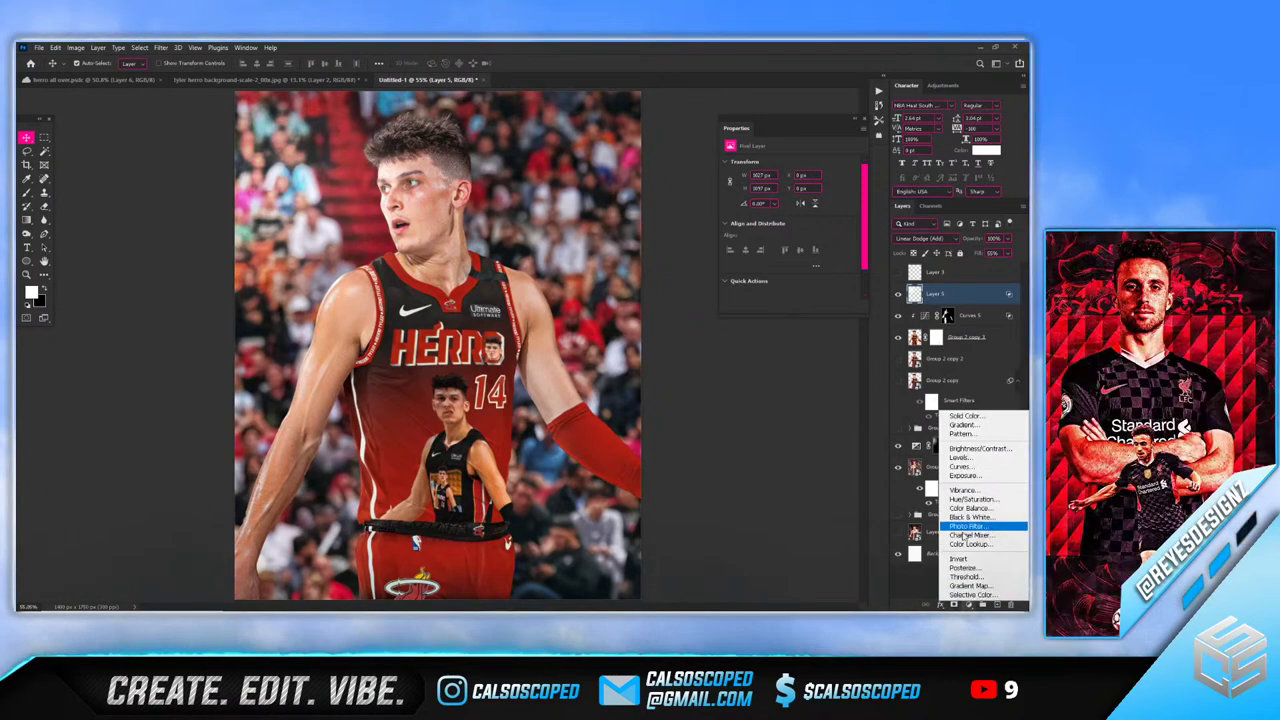
left_click(968, 545)
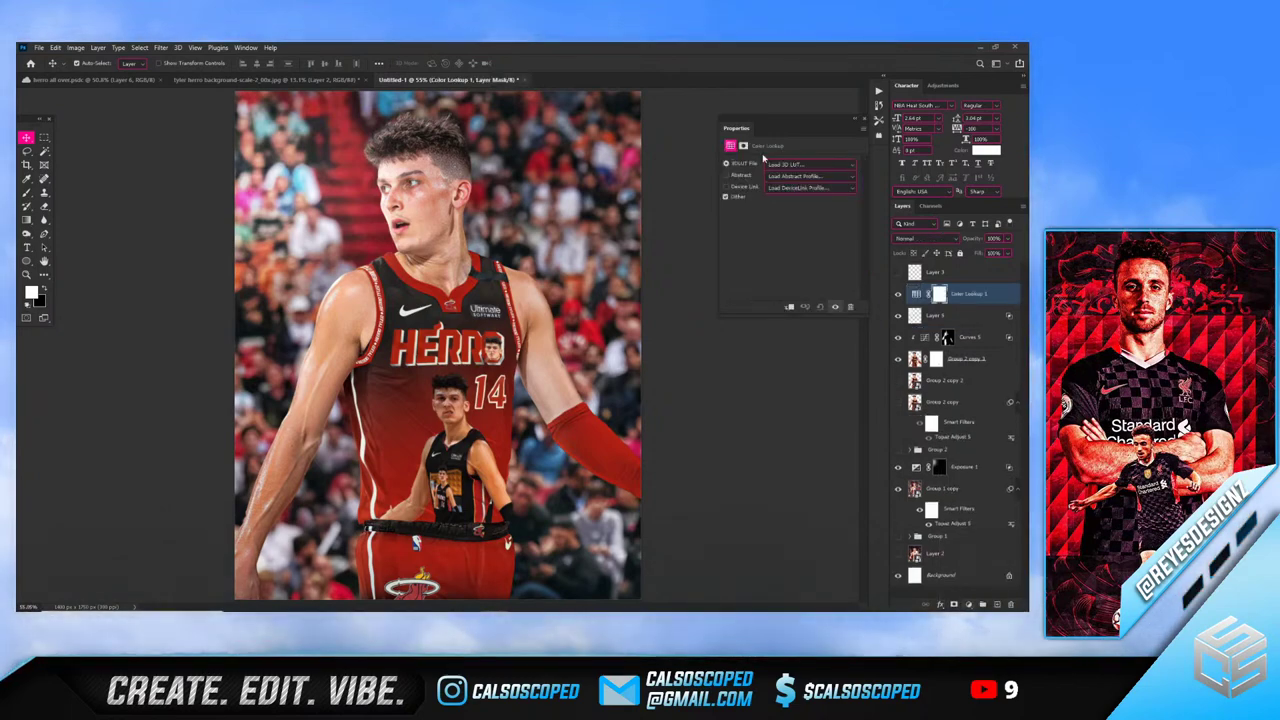
left_click(800, 162)
left_click(810, 178)
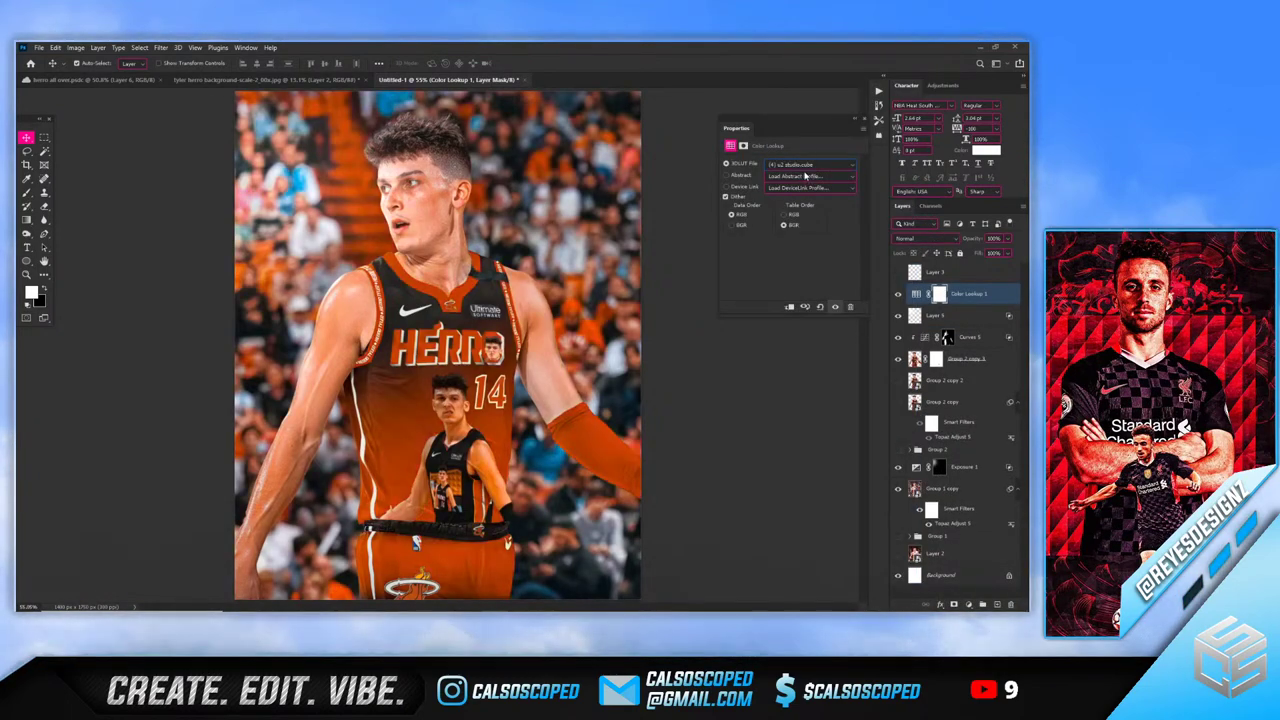
Try loading the u2 studio .look 3D LUTs into the Color Lookup layer
left_click(806, 165)
left_click(789, 119)
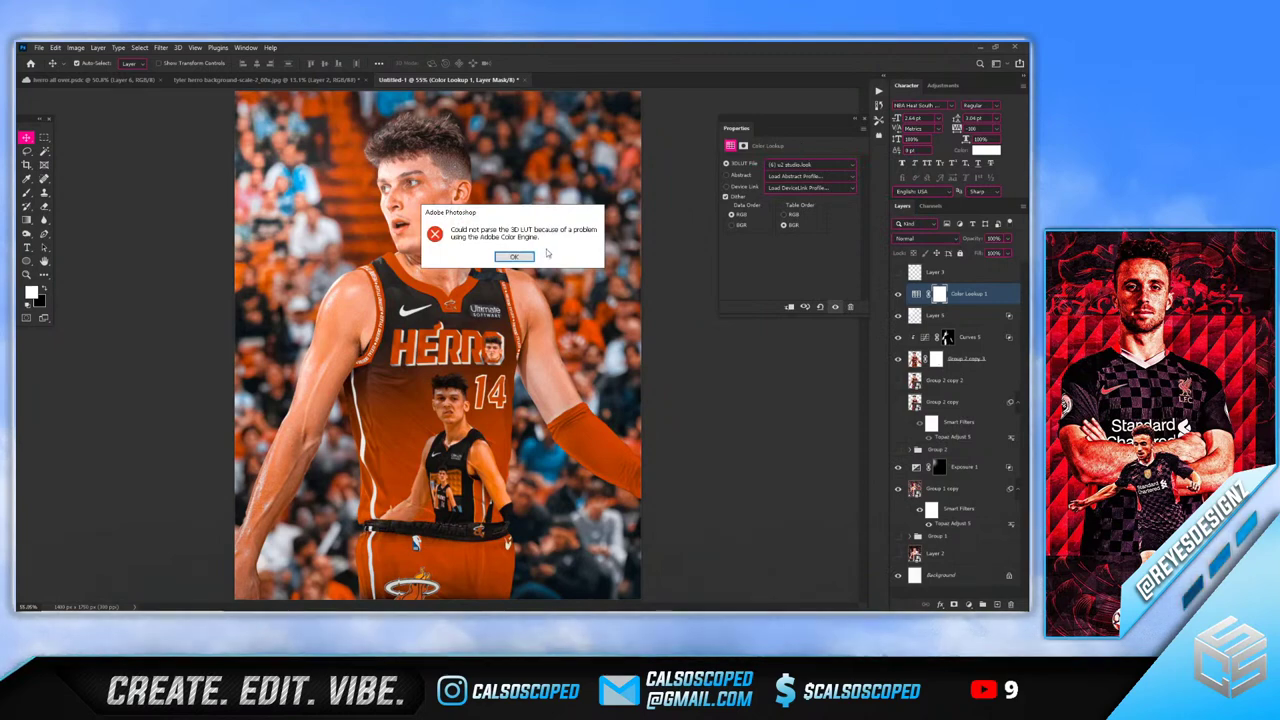
left_click(514, 256)
left_click(806, 164)
left_click(797, 146)
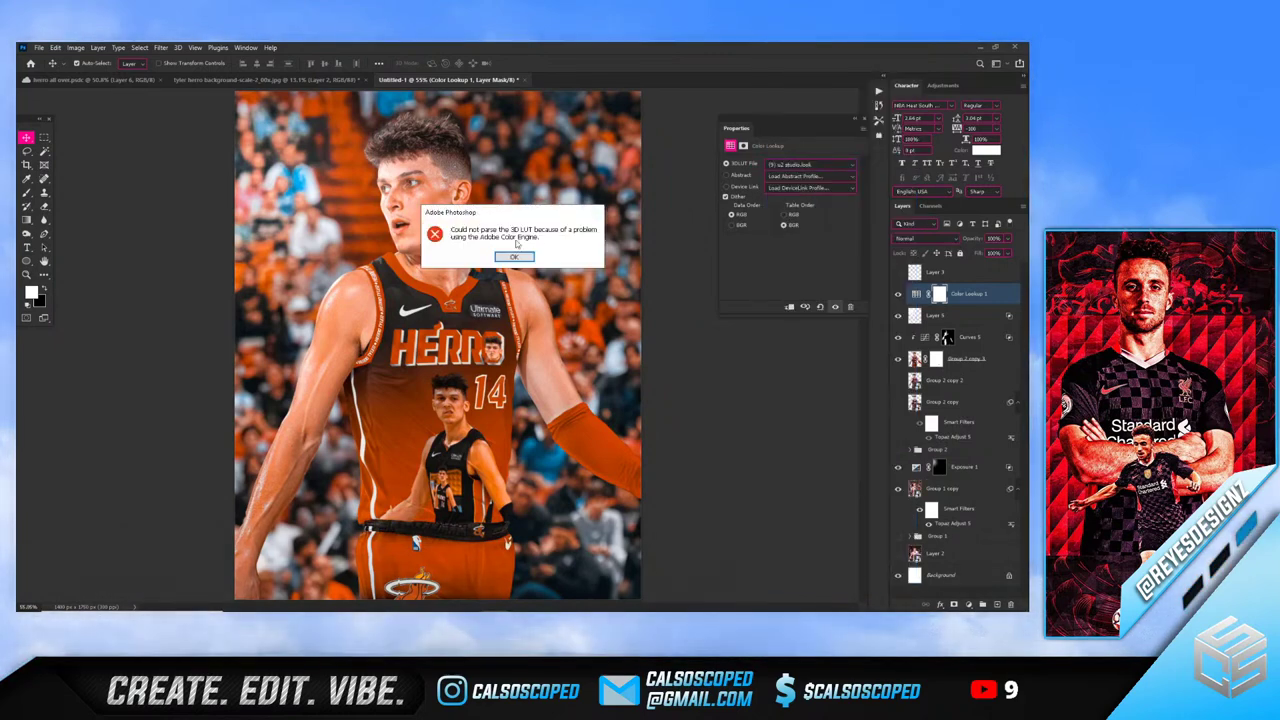
left_click(514, 256)
left_click(514, 256)
Compare the numbered u2 studio .3dl LUTs 15, 16 and 17 on the Color Lookup layer, then apply number 19
left_click(806, 164)
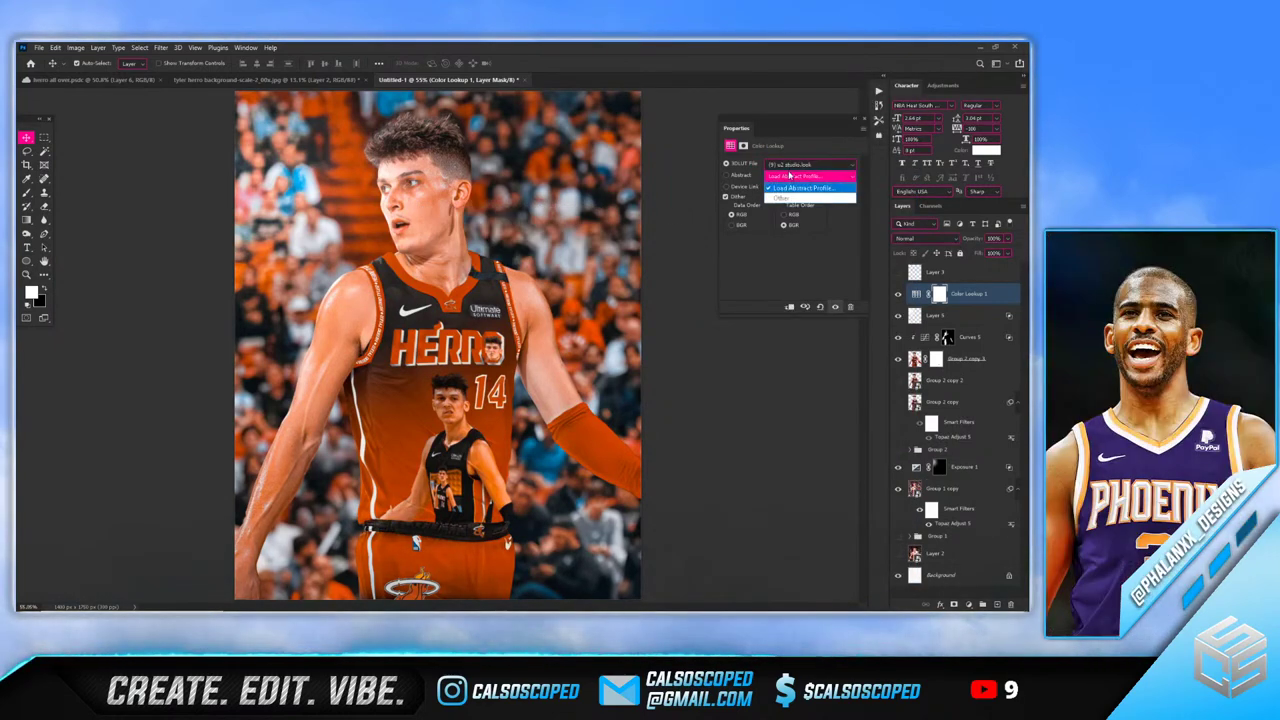
left_click(788, 177)
left_click(800, 165)
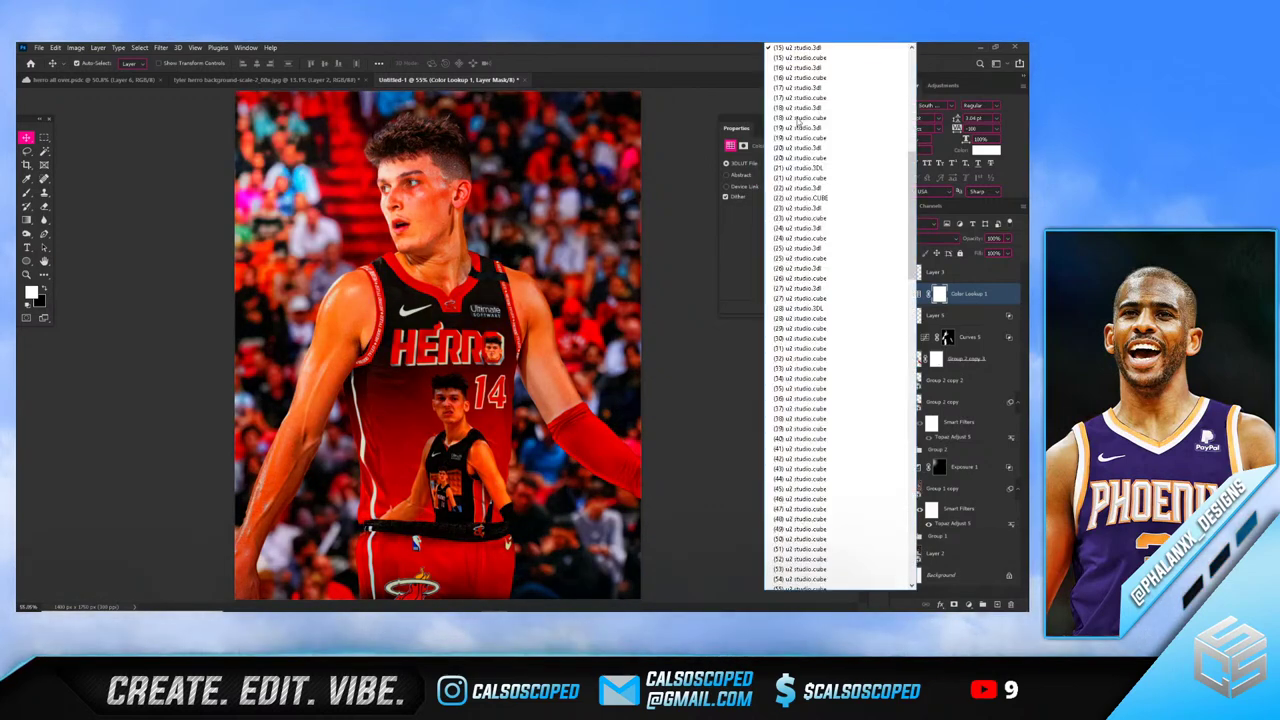
left_click(798, 75)
left_click(810, 167)
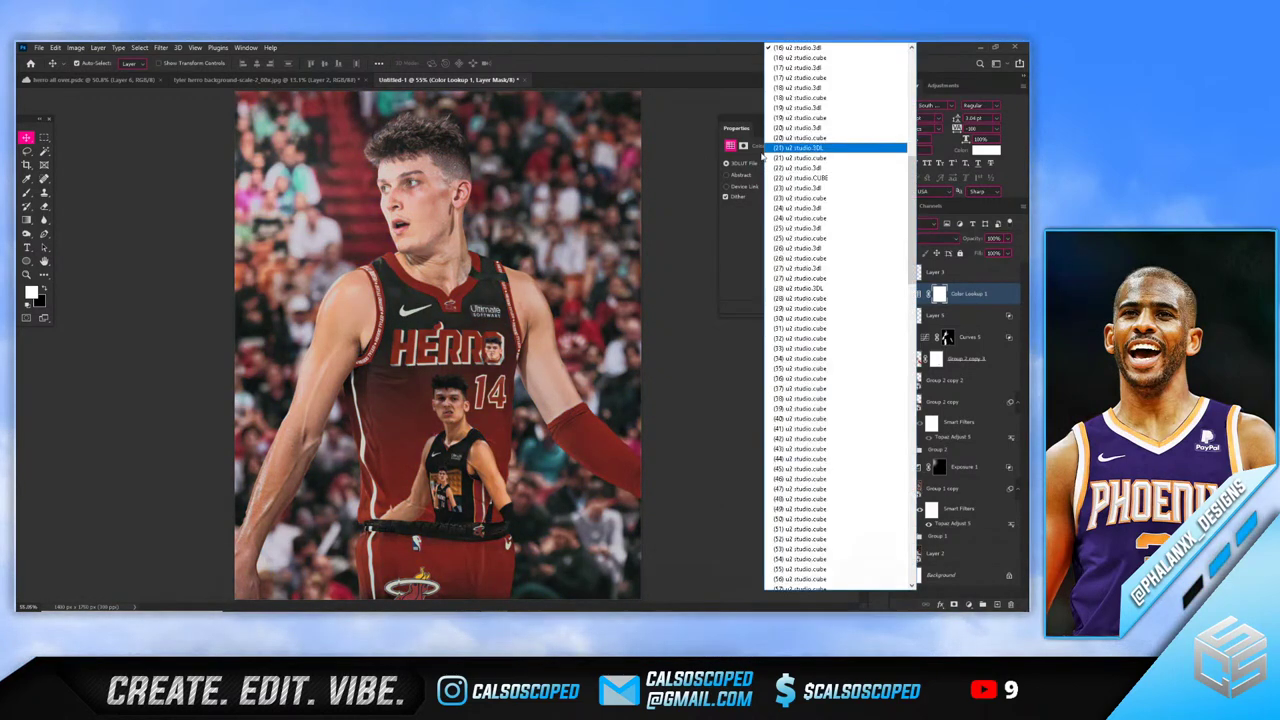
left_click(737, 173)
left_click(806, 164)
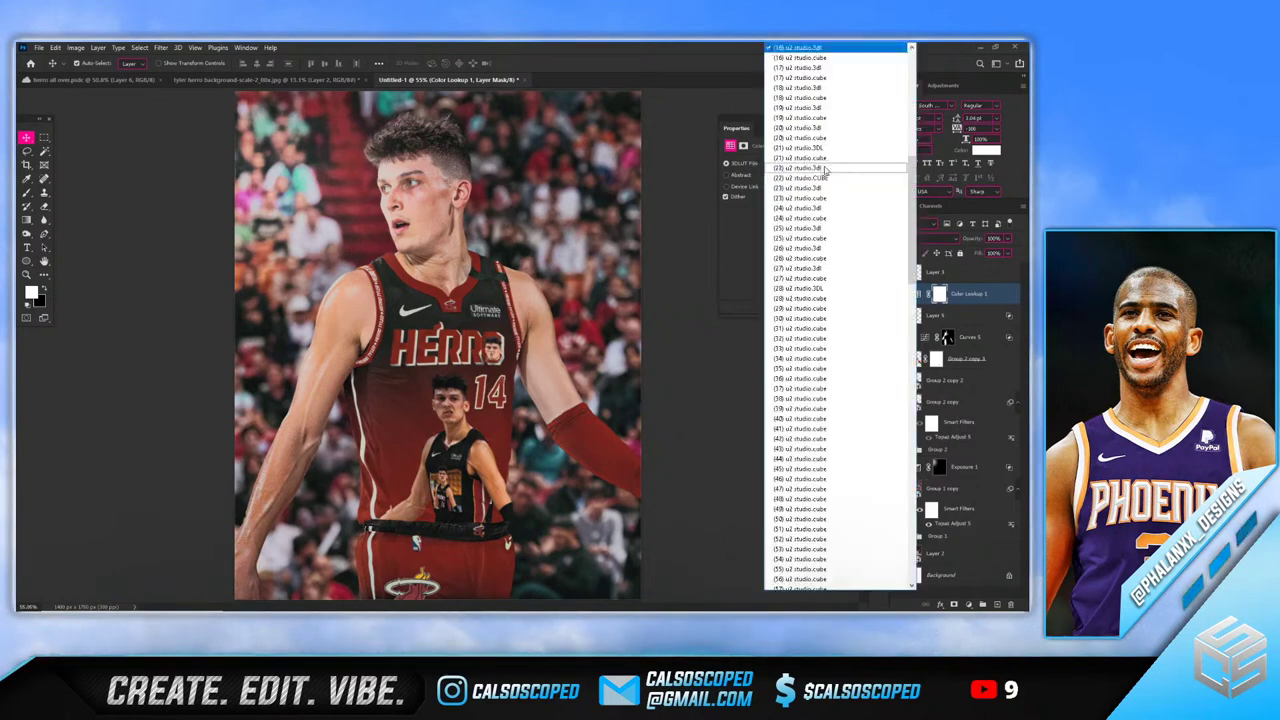
left_click(806, 157)
left_click(806, 164)
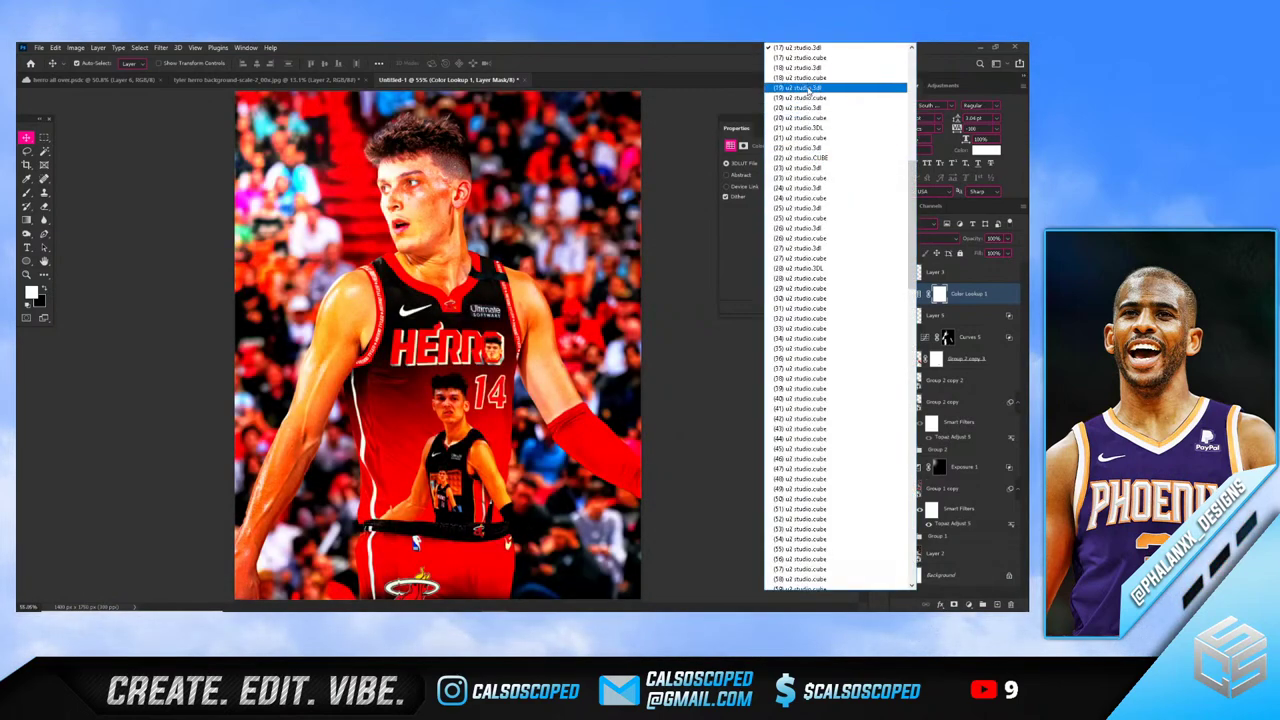
left_click(812, 155)
left_click(822, 163)
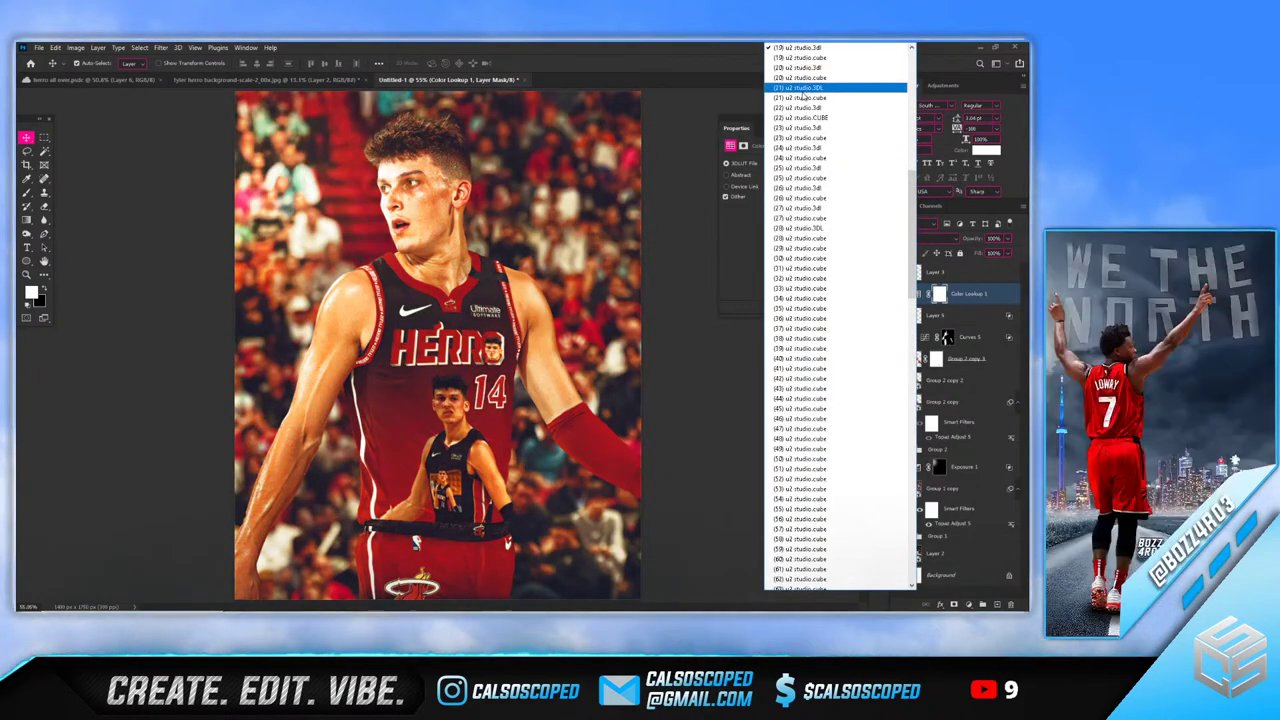
Try several u2 studio 3D LUTs between (17) and (20) on the Color Lookup 1 adjustment
left_click(800, 87)
left_click(806, 164)
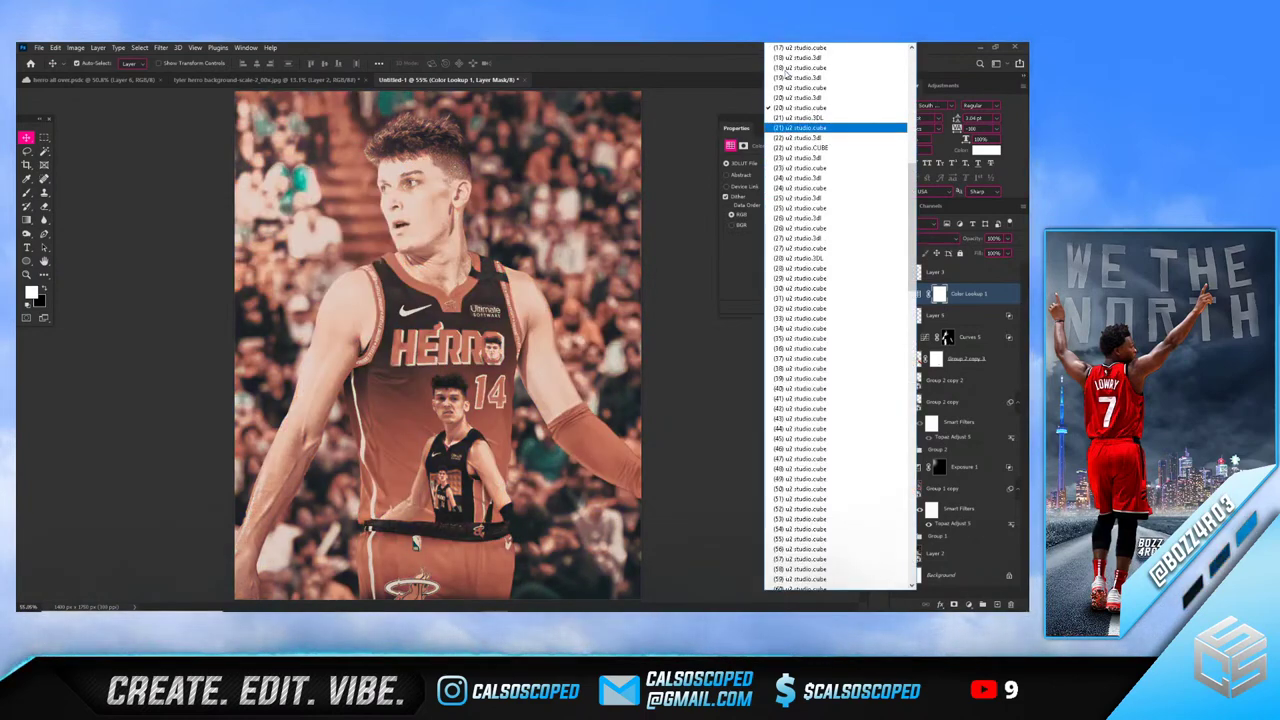
left_click(787, 88)
left_click(796, 163)
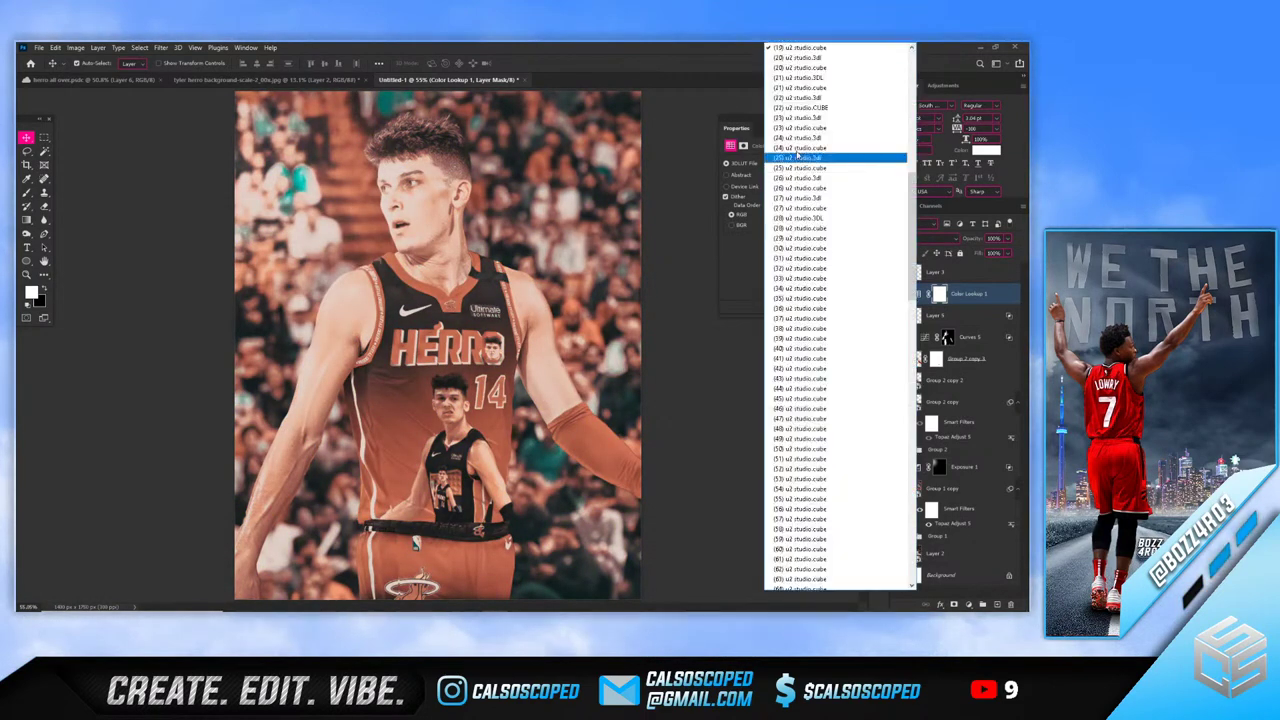
left_click(786, 147)
left_click(800, 164)
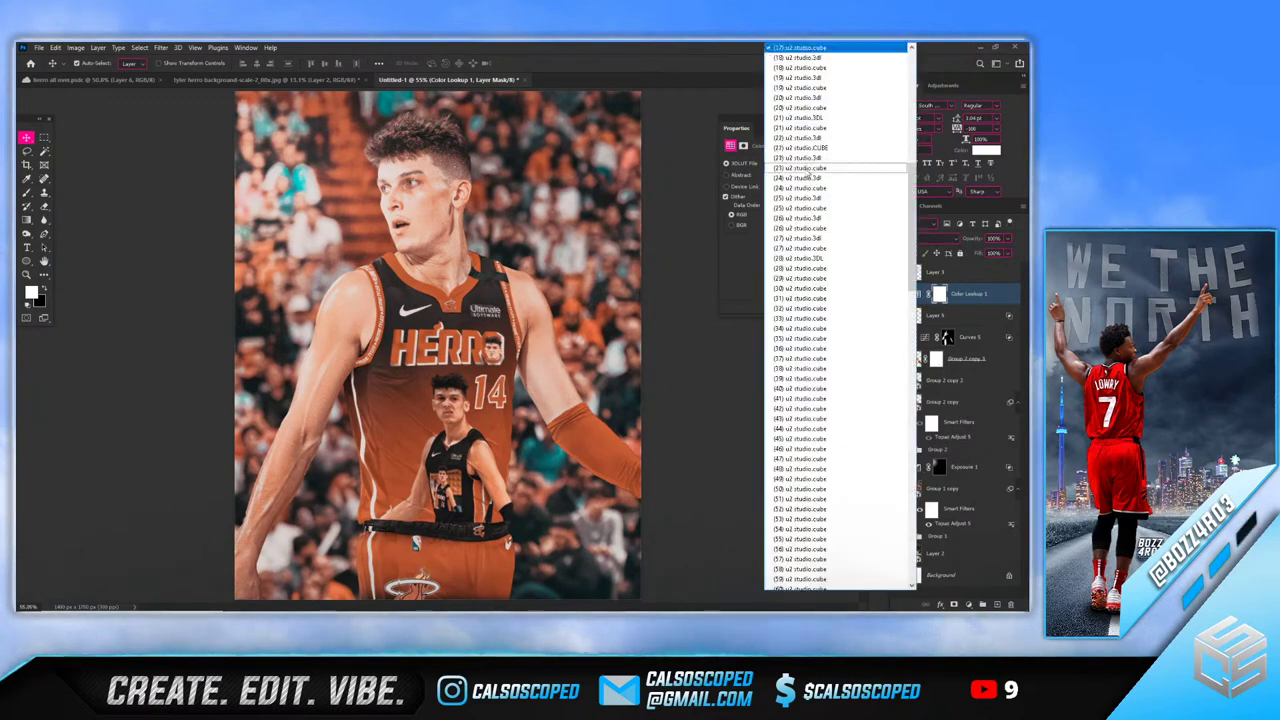
left_click(790, 118)
left_click(797, 162)
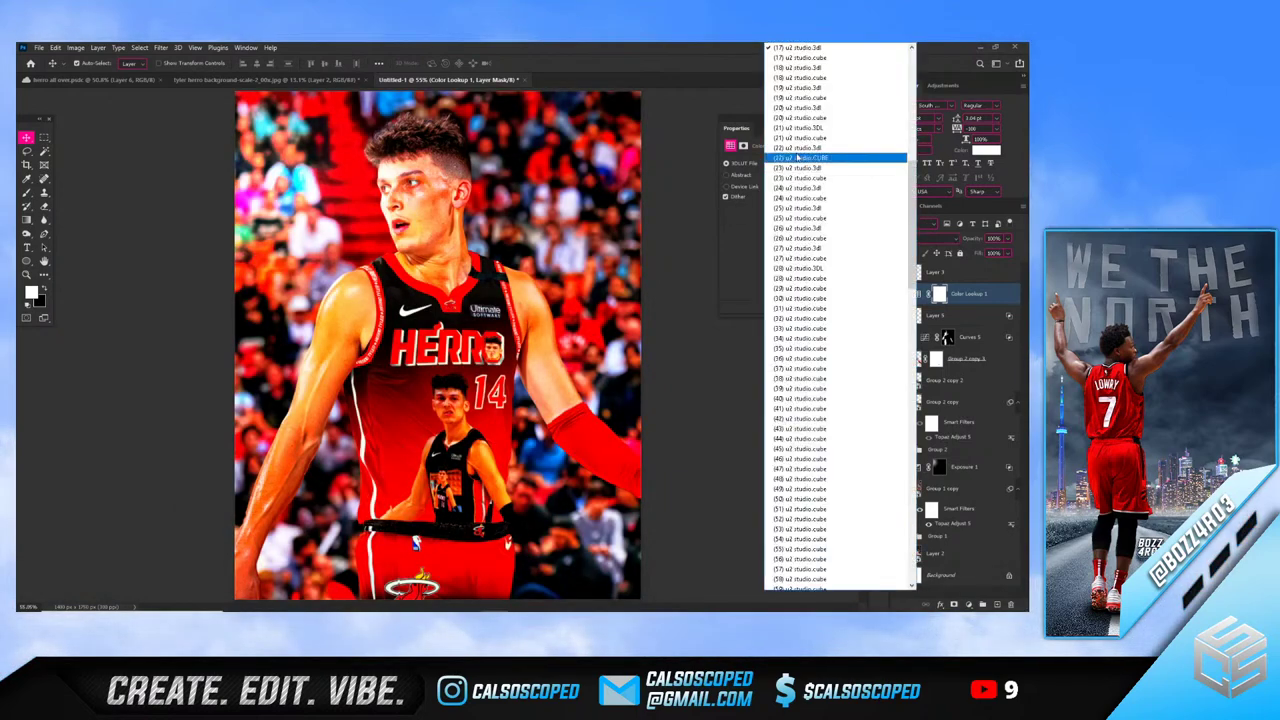
left_click(789, 117)
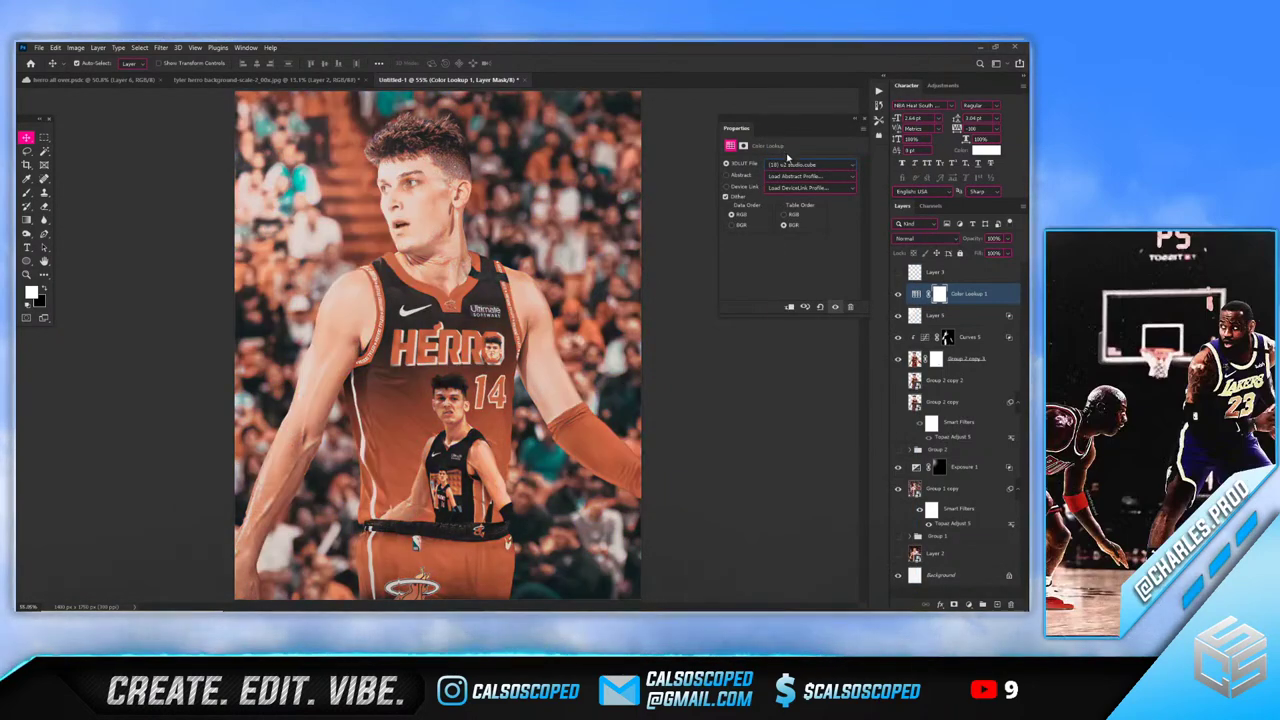
Try further u2 studio 3D LUTs on Color Lookup 1, including (18) .3dl, (24) .3dl, (27) .3dl and (28) .3DL
left_click(797, 163)
left_click(795, 57)
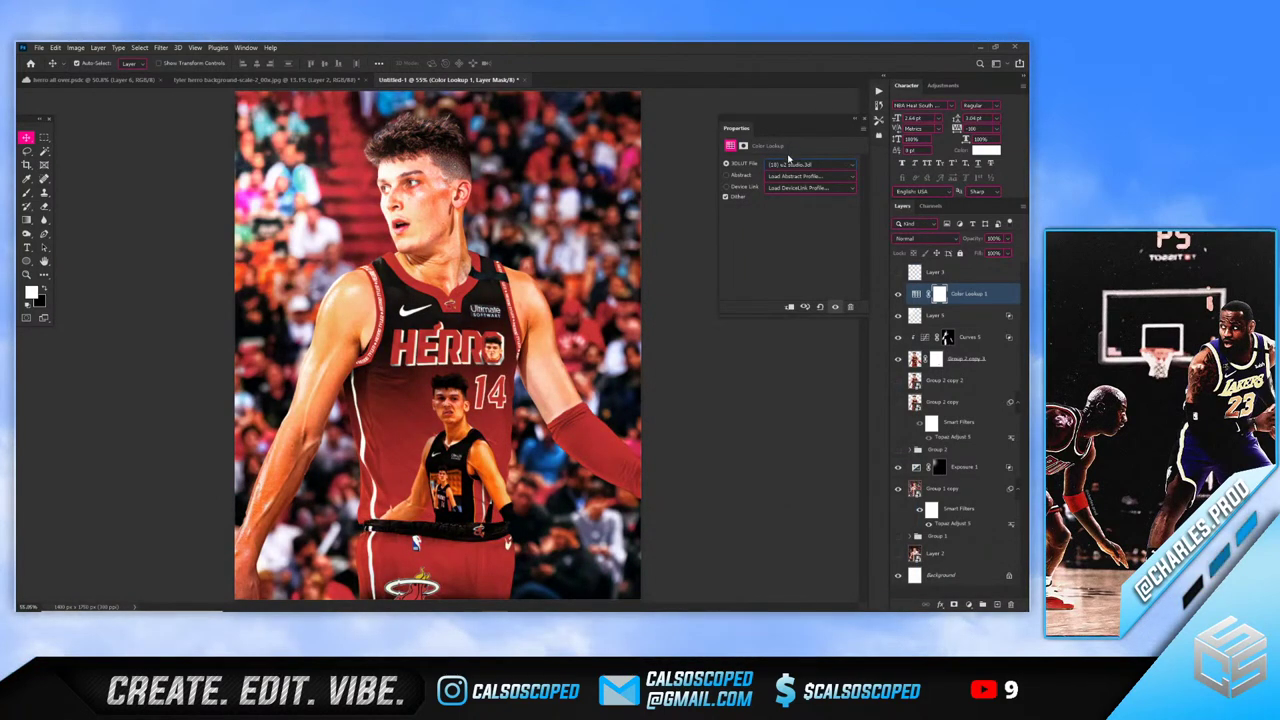
left_click(797, 163)
left_click(791, 105)
left_click(797, 163)
left_click(793, 93)
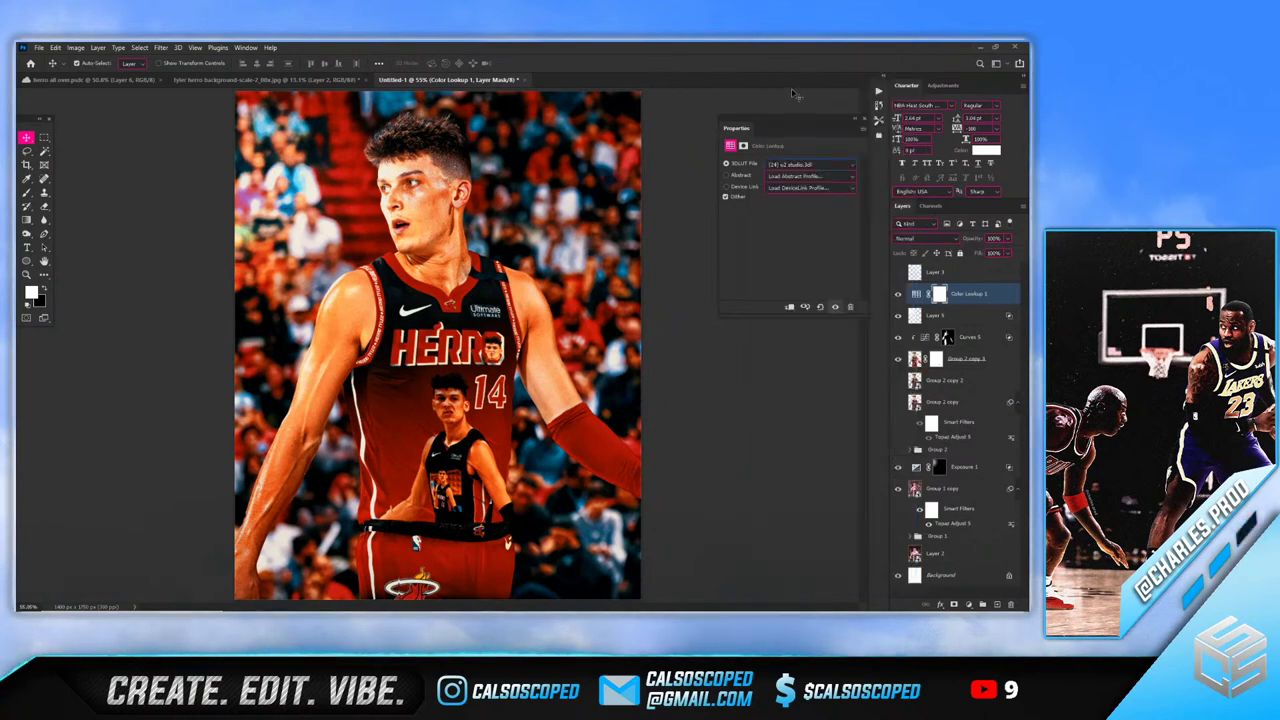
left_click(797, 163)
left_click(797, 106)
left_click(797, 163)
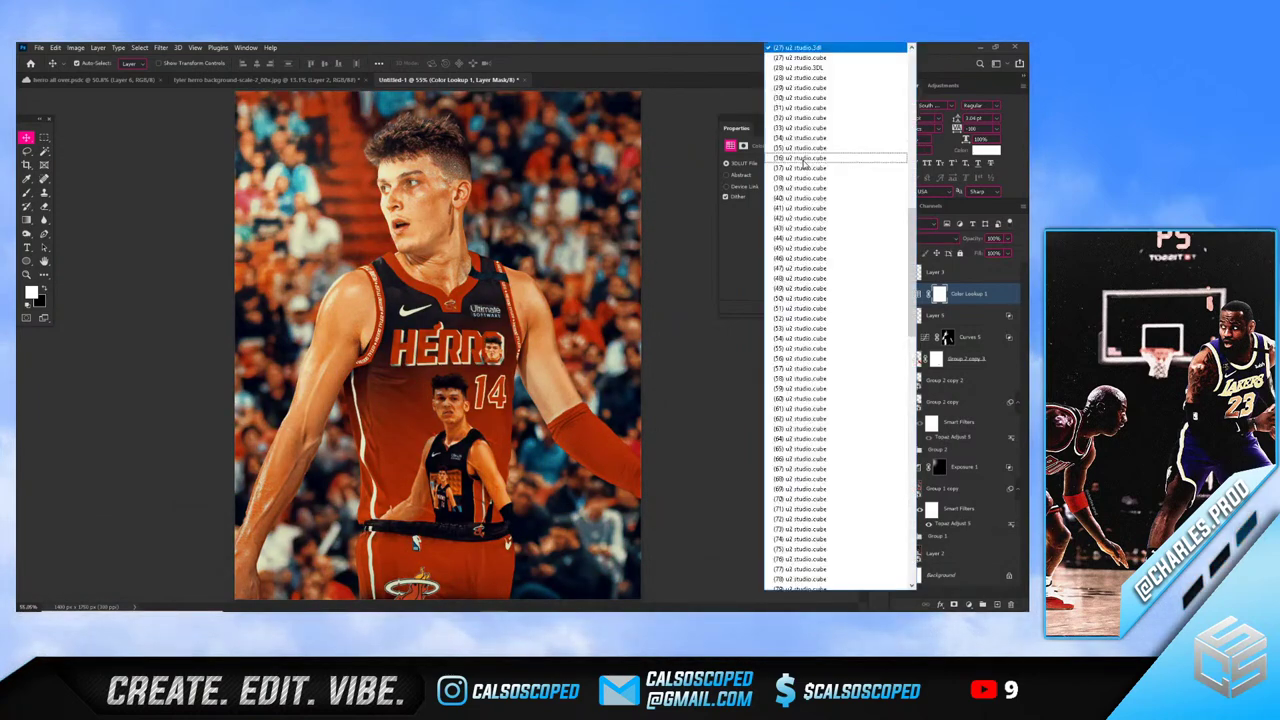
left_click(794, 68)
Load the (28) u2 studio.cube LUT into Color Lookup 1 and compare the image with and without the layer
left_click(797, 163)
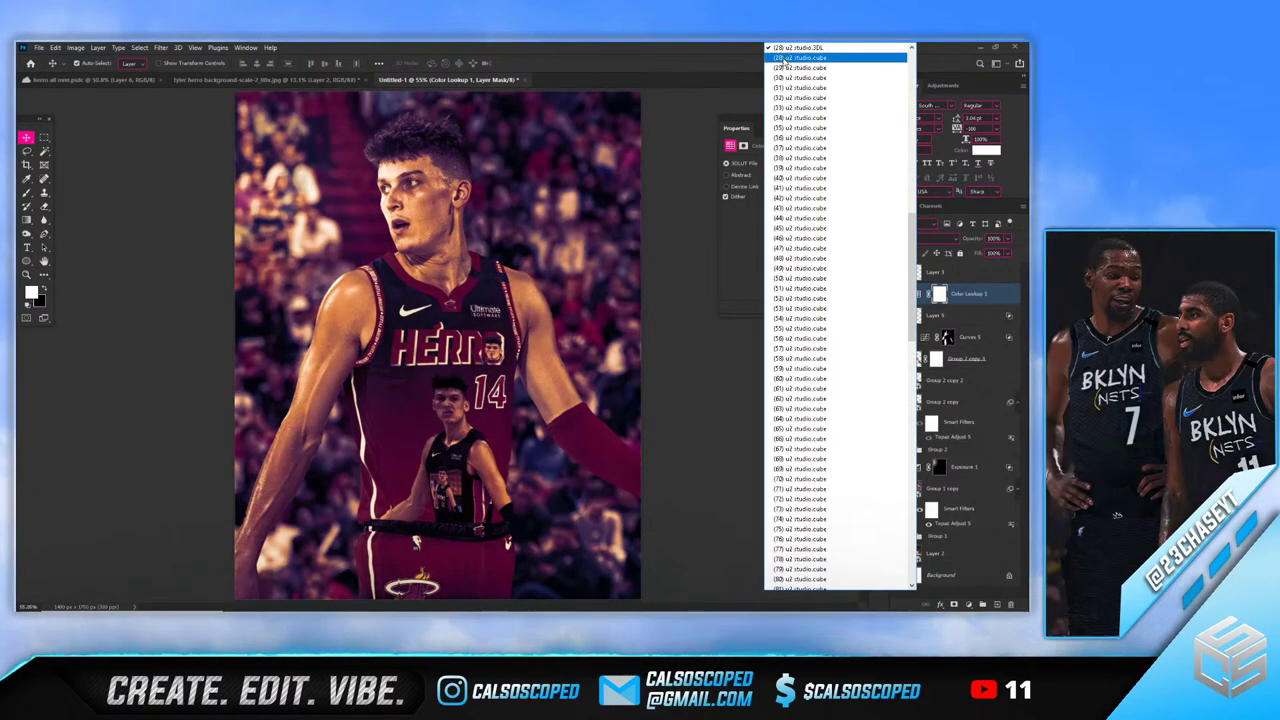
left_click(784, 126)
left_click(797, 167)
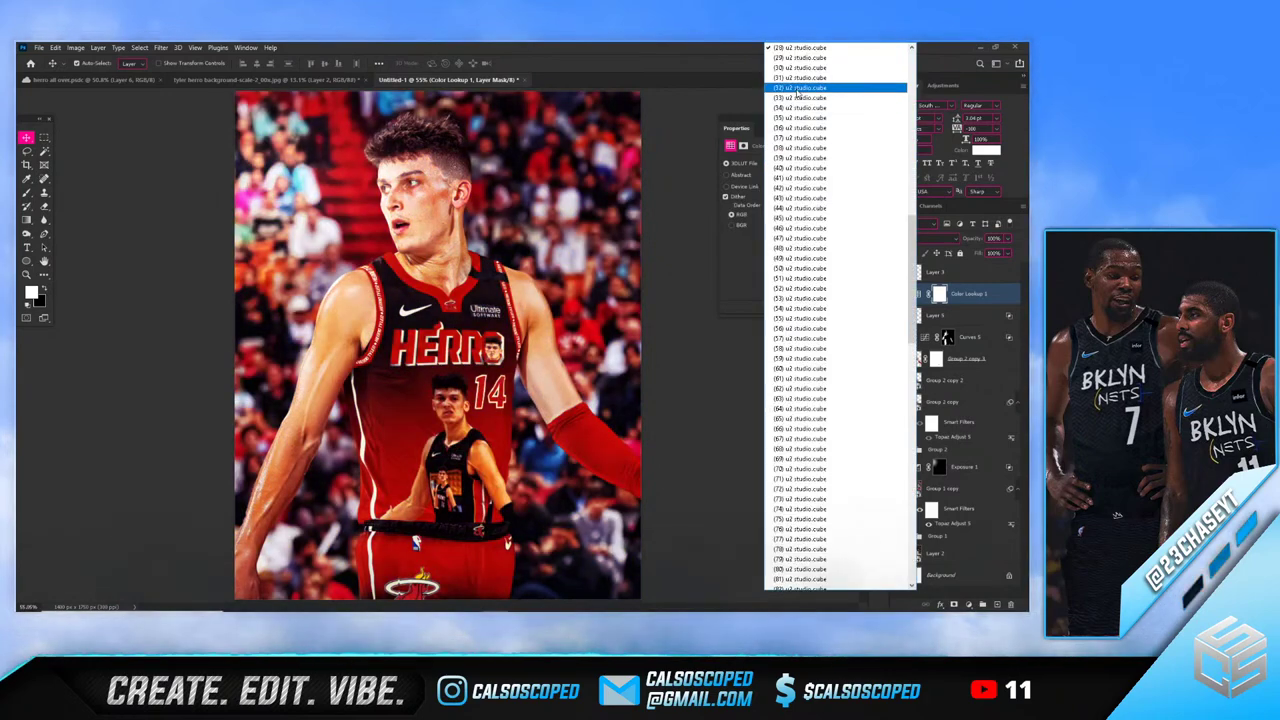
left_click(719, 328)
left_click(897, 294)
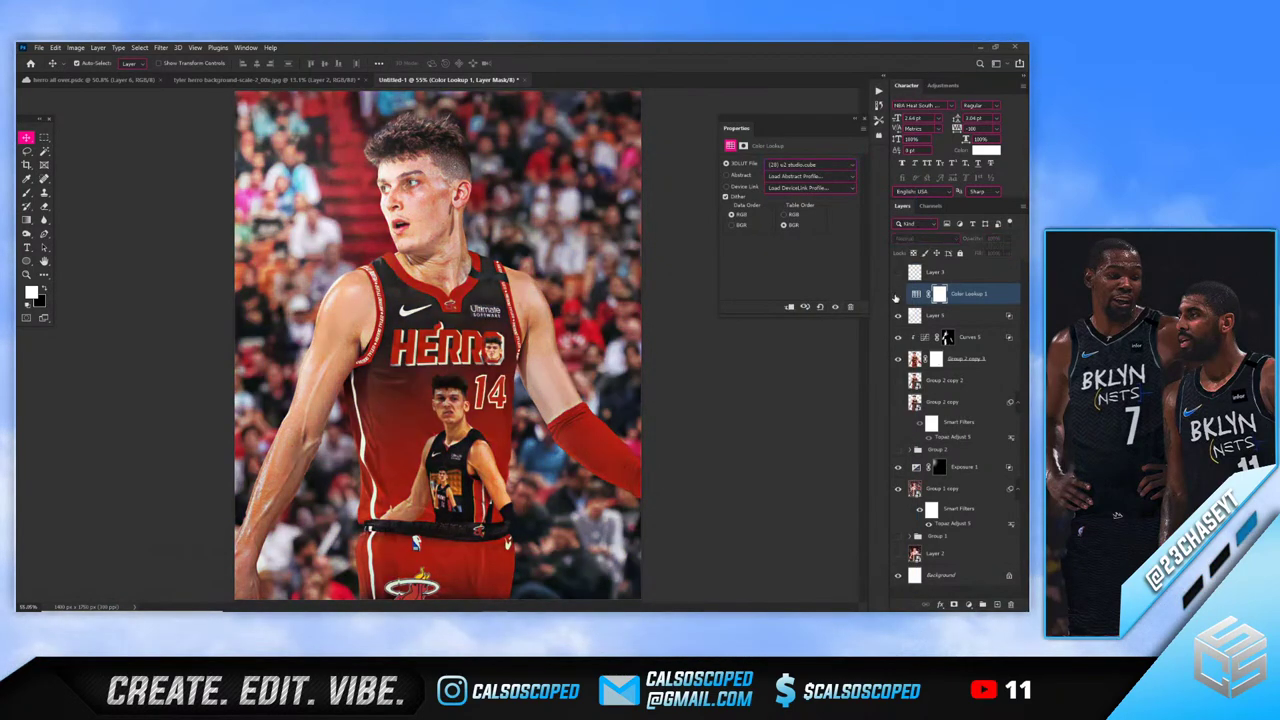
left_click(897, 294)
Split Color Lookup 1's underlying-layer shadow range to 0 / 157 in Blend If and lower the layer's fill to 54%
right_click(914, 294)
left_click(935, 296)
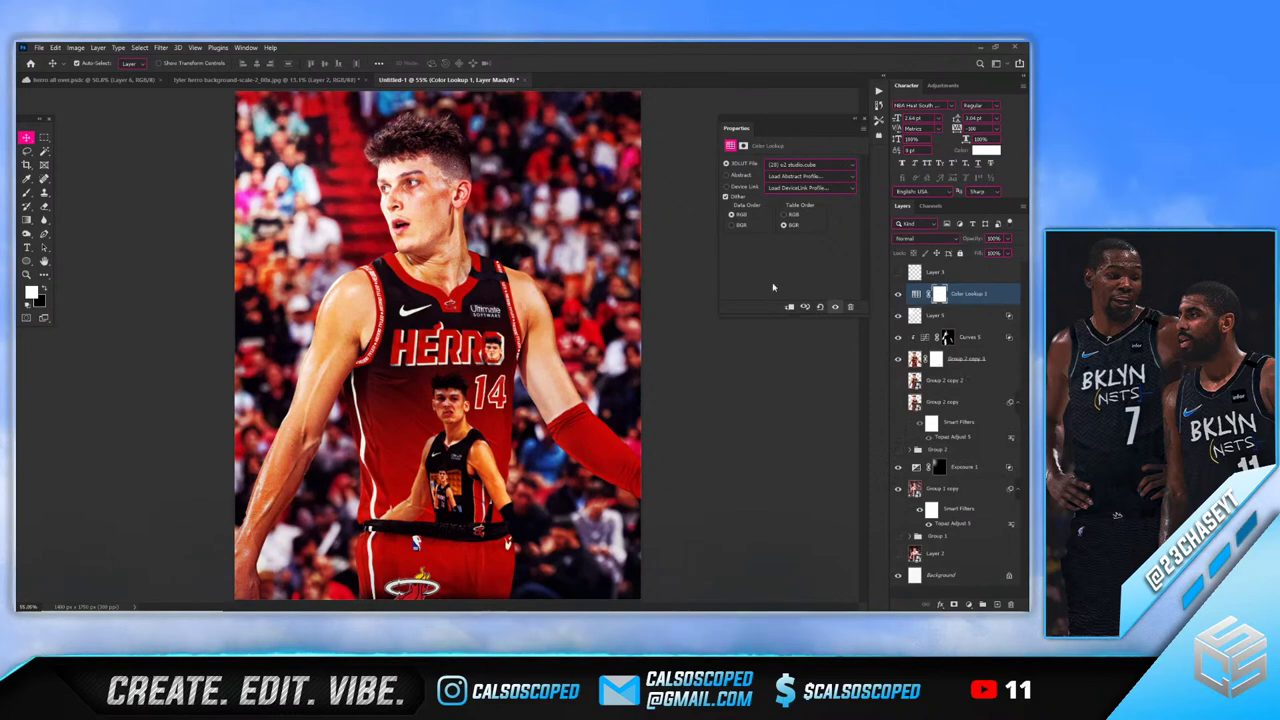
left_click_drag(600, 430, 678, 432)
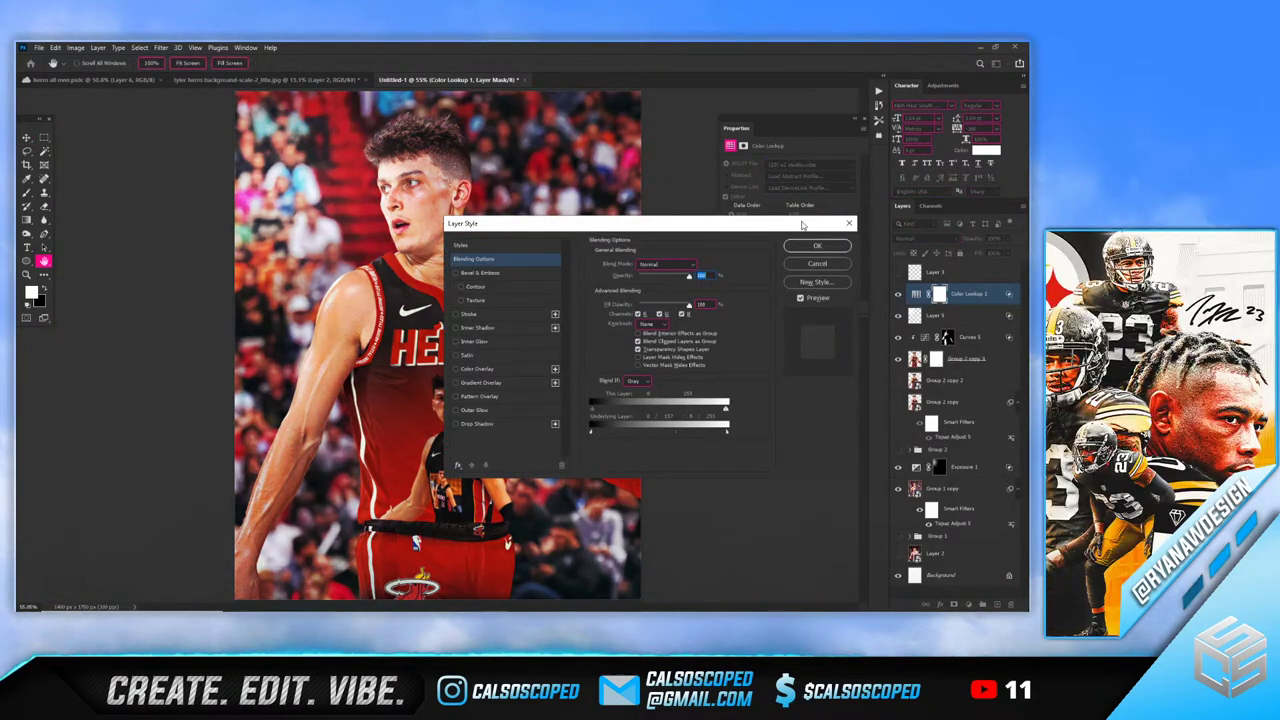
left_click(817, 245)
left_click(1008, 254)
left_click_drag(1009, 266, 986, 266)
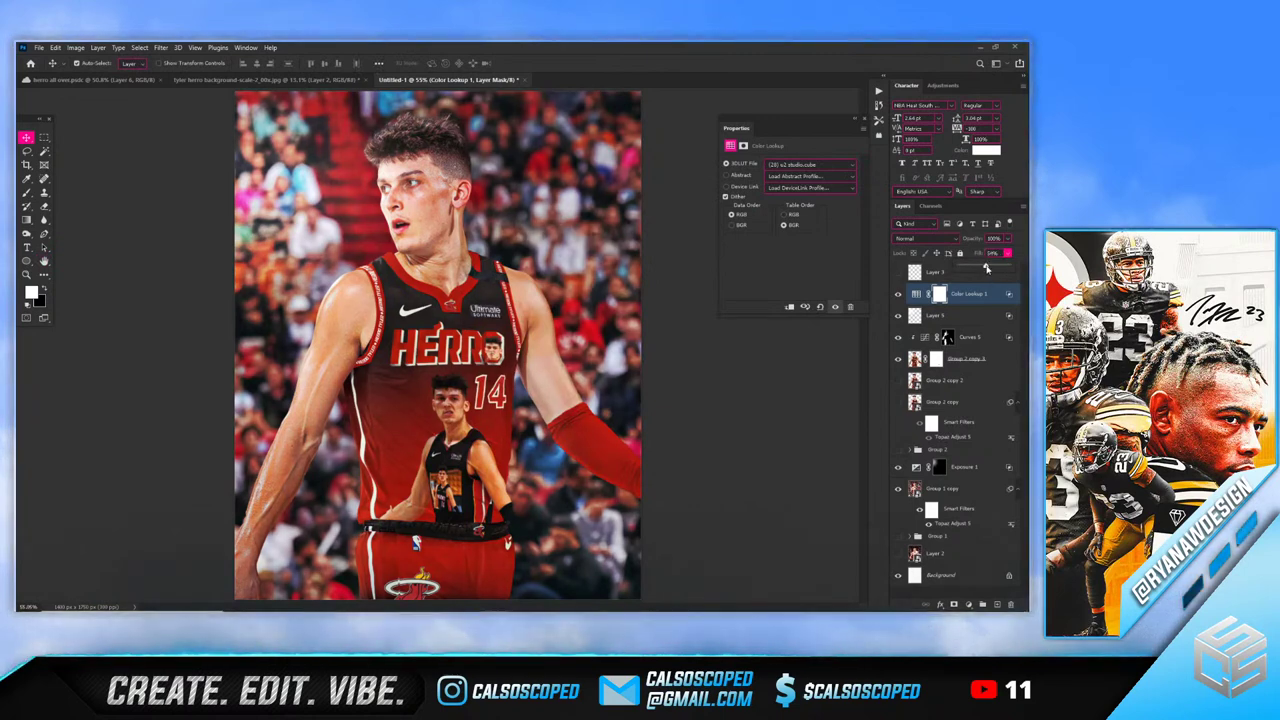
Add a second Color Lookup adjustment layer directly above Color Lookup 1
left_click(968, 604)
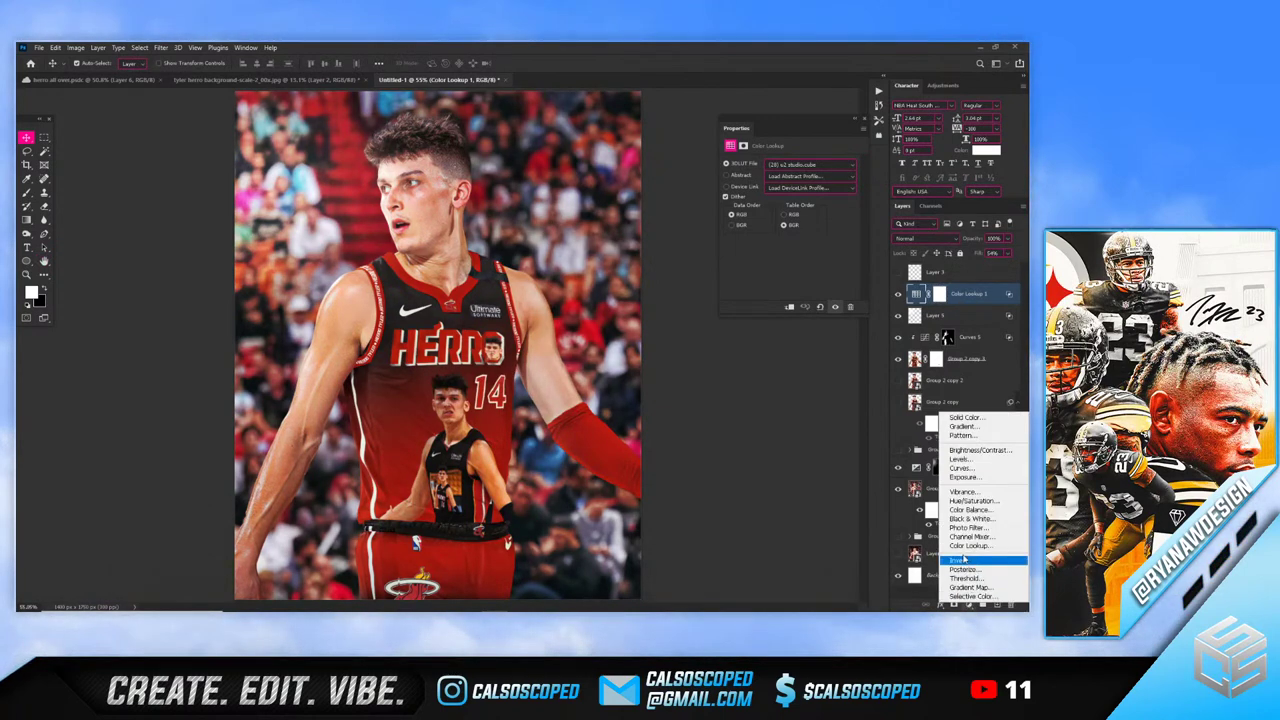
left_click(803, 166)
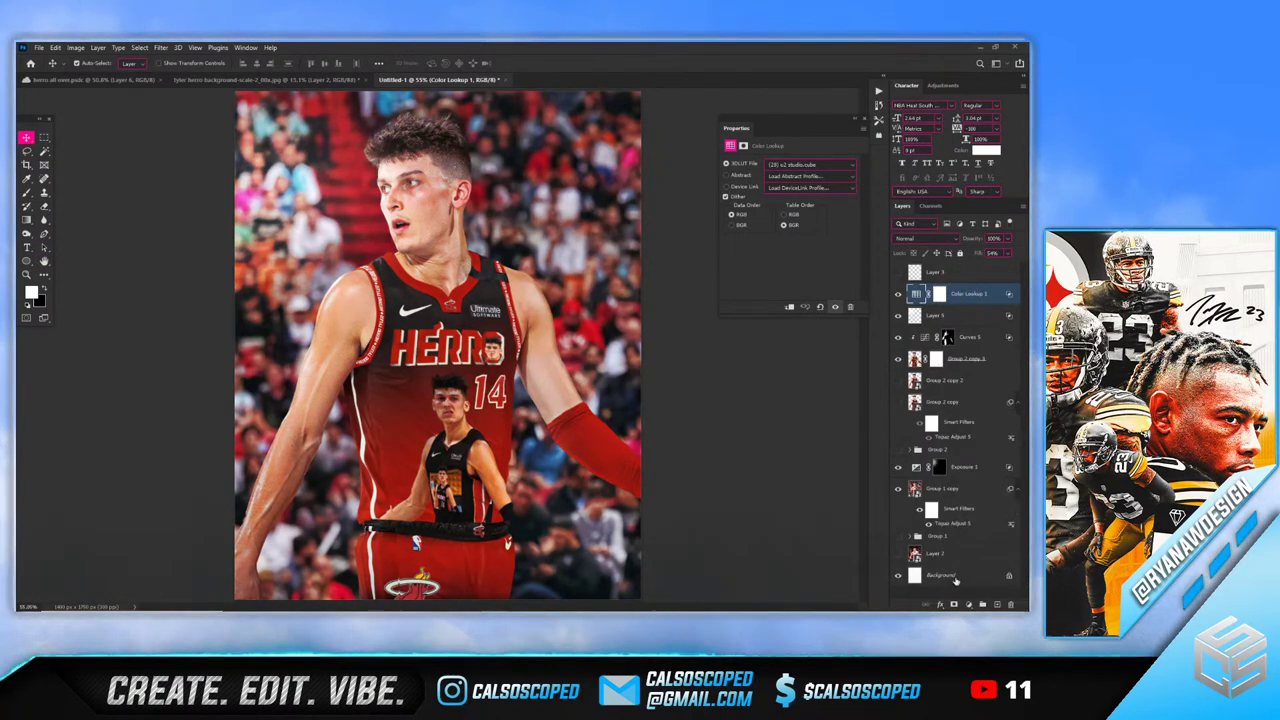
left_click(968, 604)
left_click(968, 548)
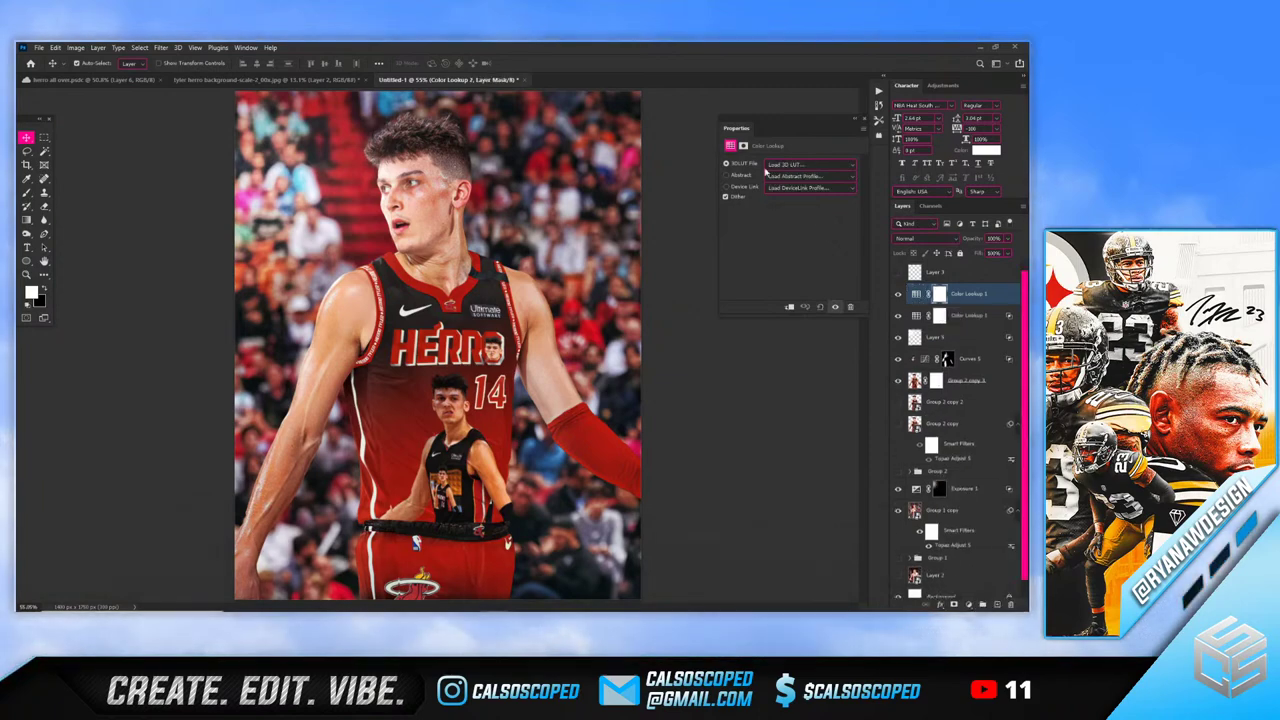
Try several u2 studio.cube LUTs, including (31) and (33), on the Color Lookup 2 adjustment
left_click(810, 164)
left_click(797, 302)
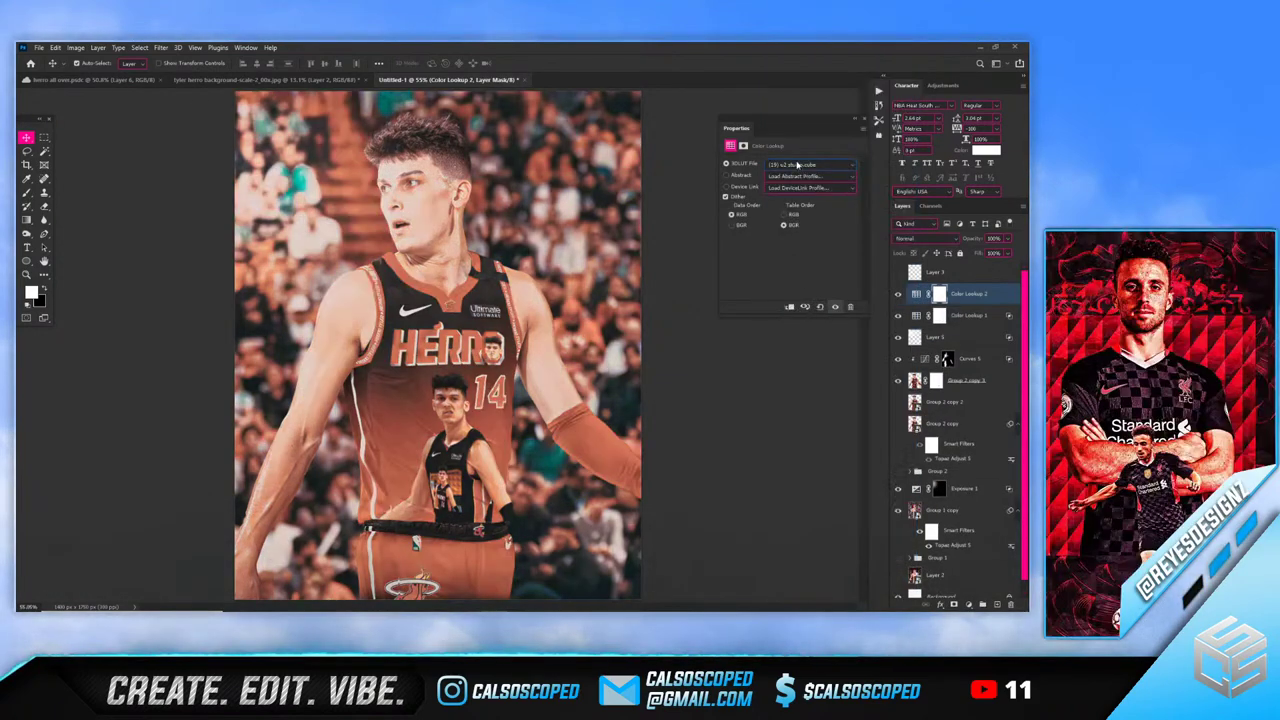
left_click(810, 164)
left_click(808, 78)
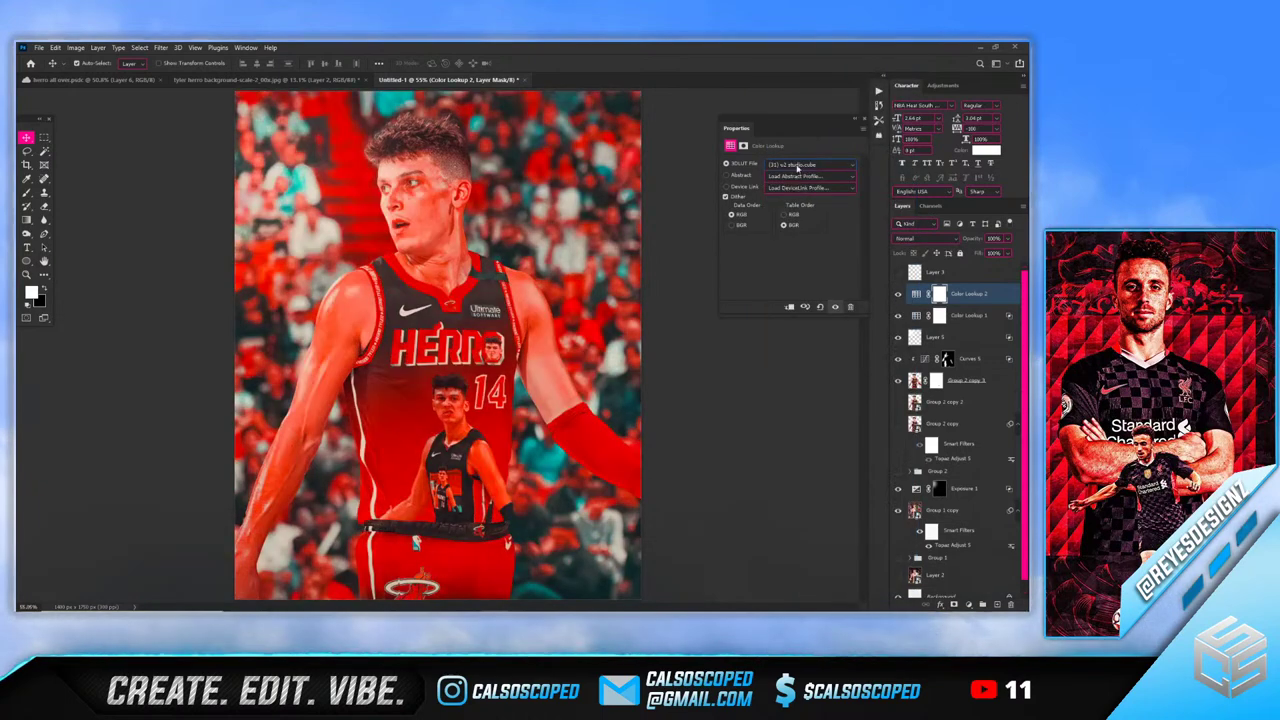
left_click(810, 164)
left_click(800, 97)
left_click(802, 165)
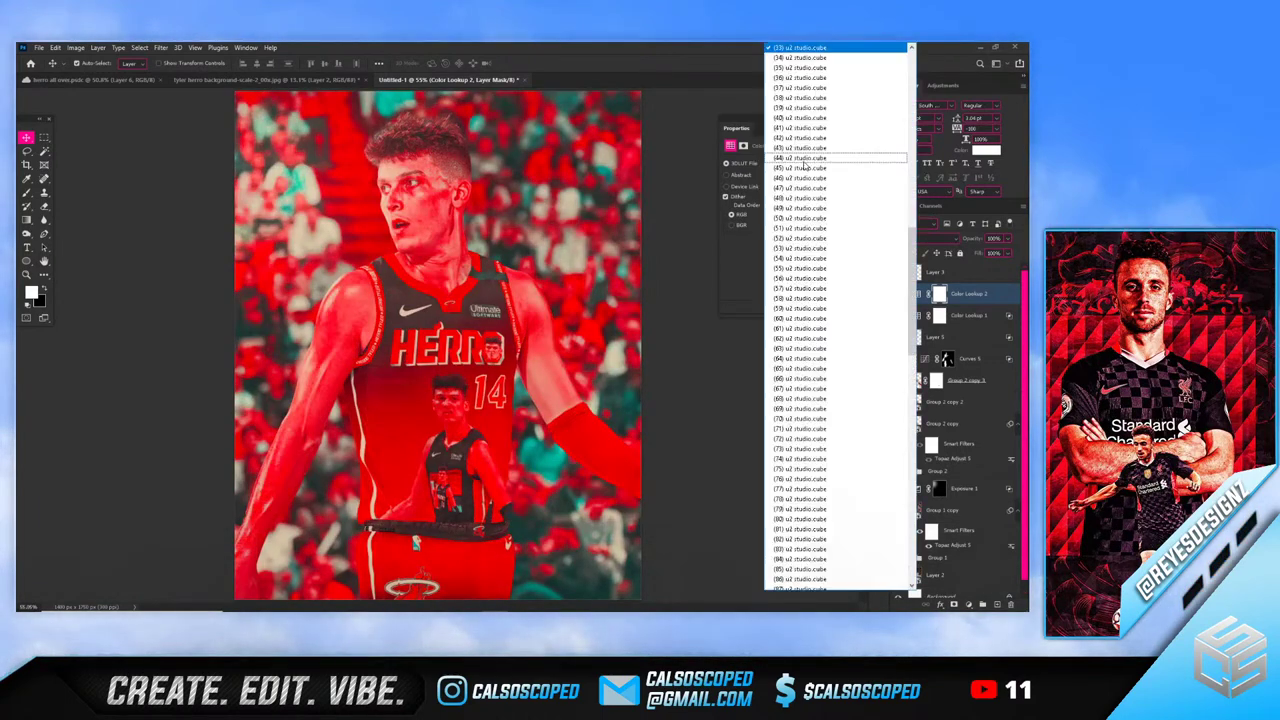
left_click(797, 78)
left_click(802, 165)
left_click(790, 165)
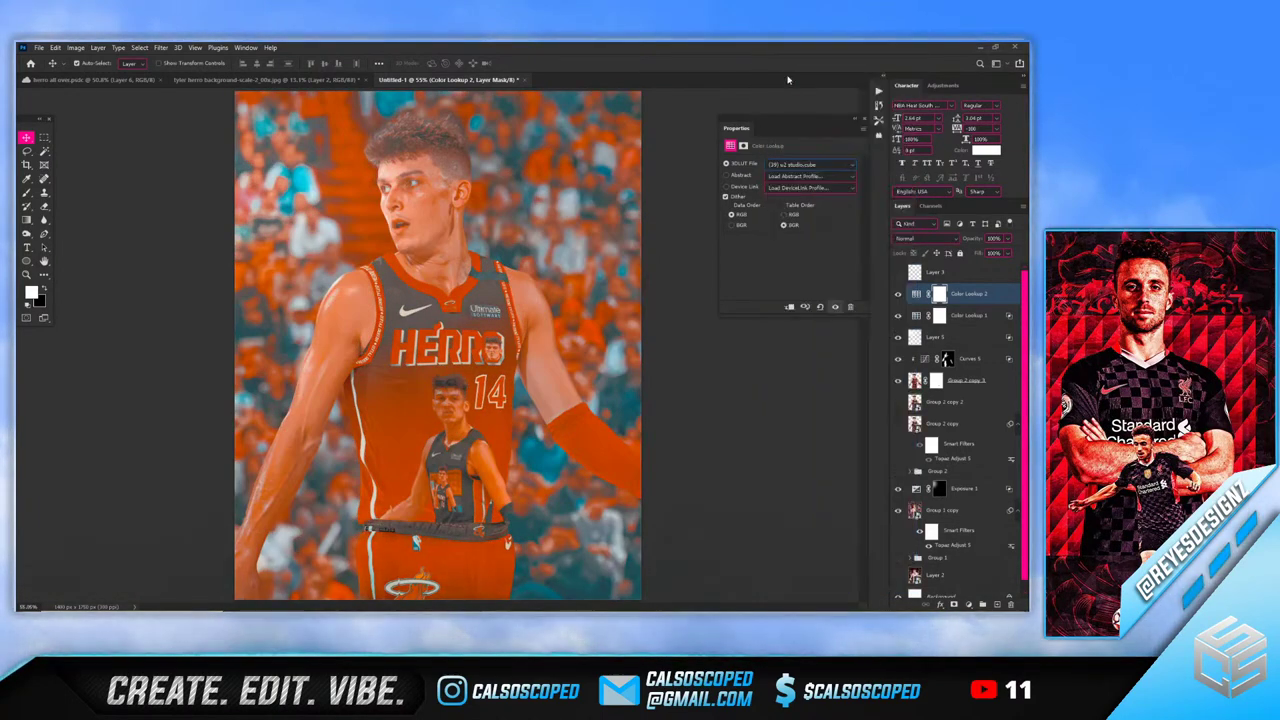
Try the u2 studio.cube LUTs (41), (44), (48) and (47) on the Color Lookup 2 adjustment
left_click(789, 166)
left_click(800, 97)
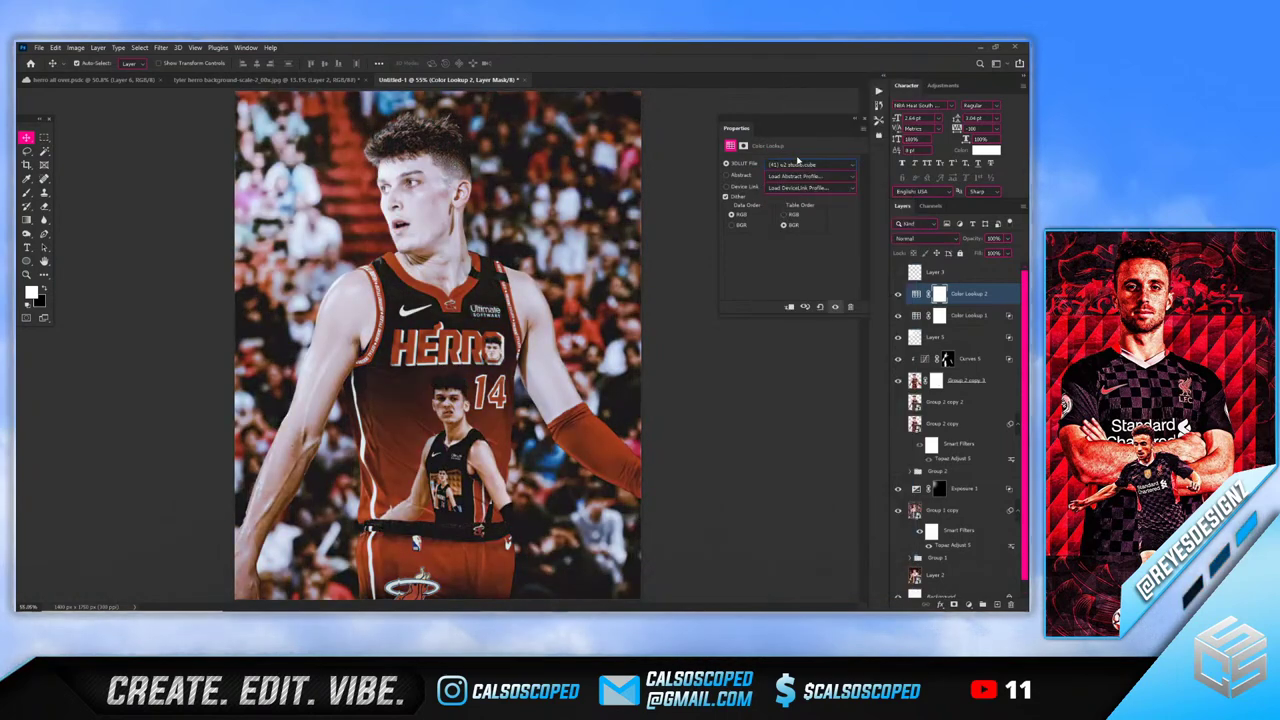
left_click(801, 163)
left_click(797, 77)
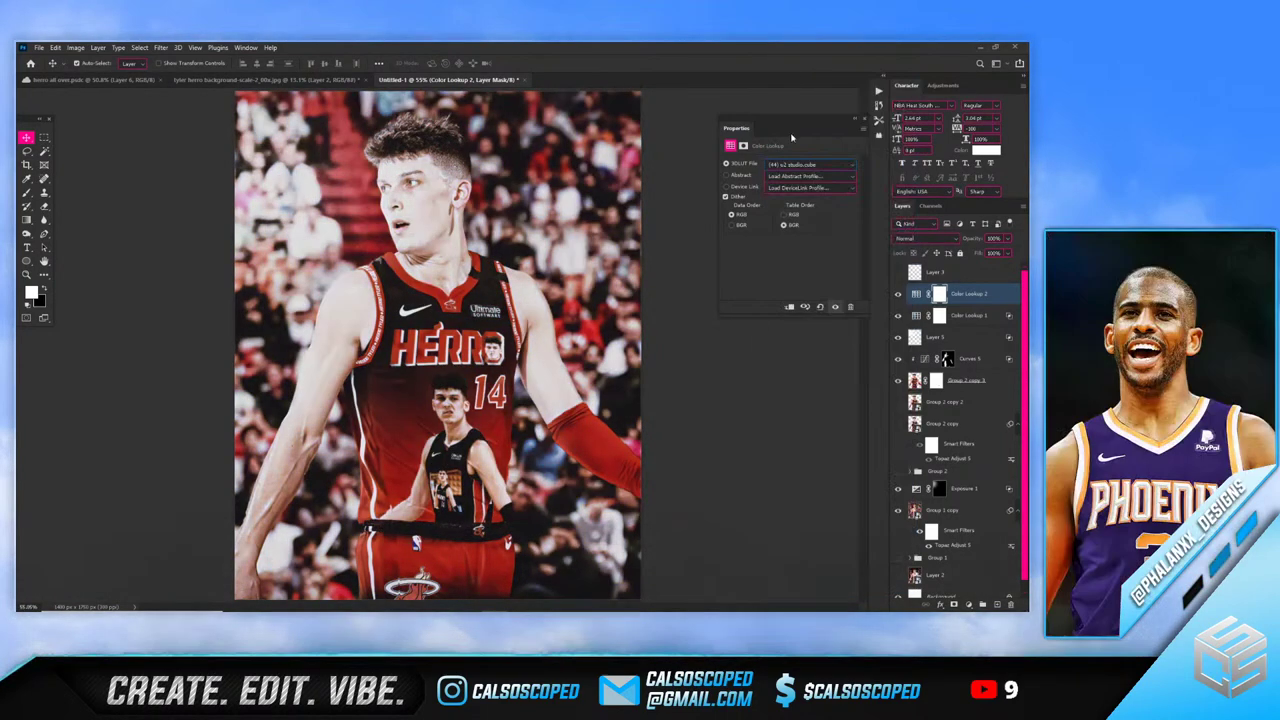
left_click(801, 163)
left_click(795, 88)
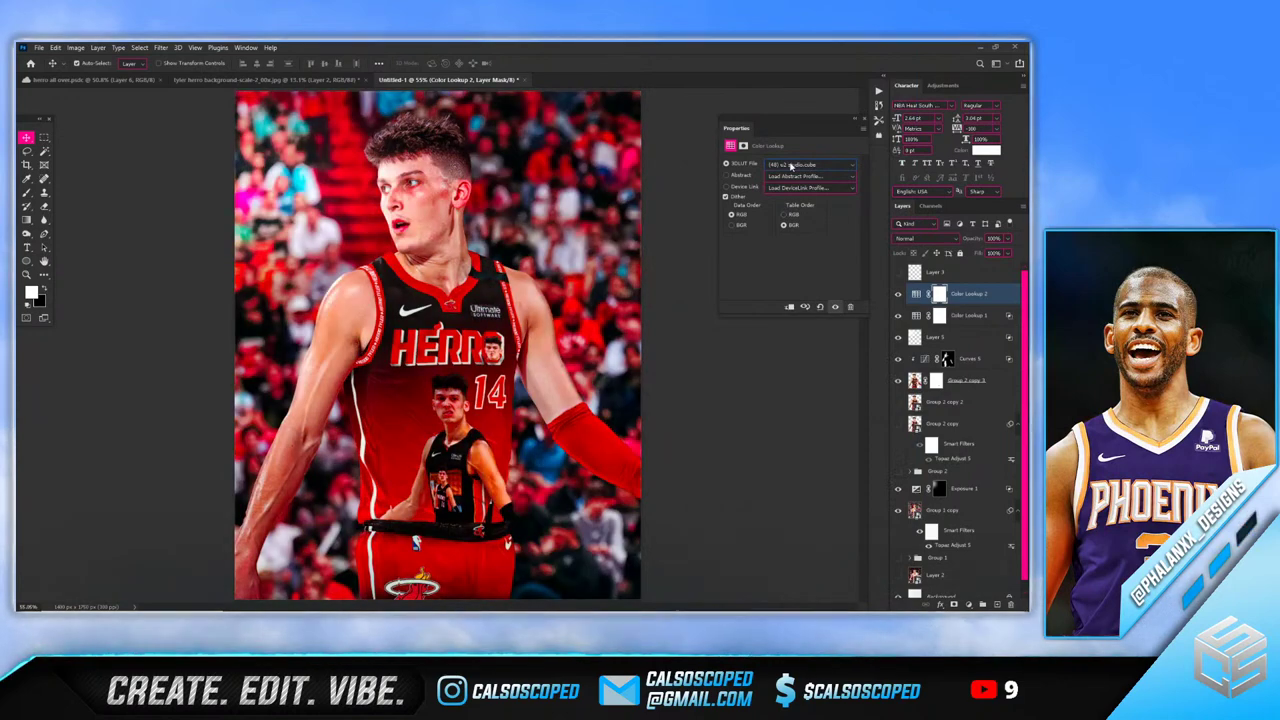
left_click(791, 165)
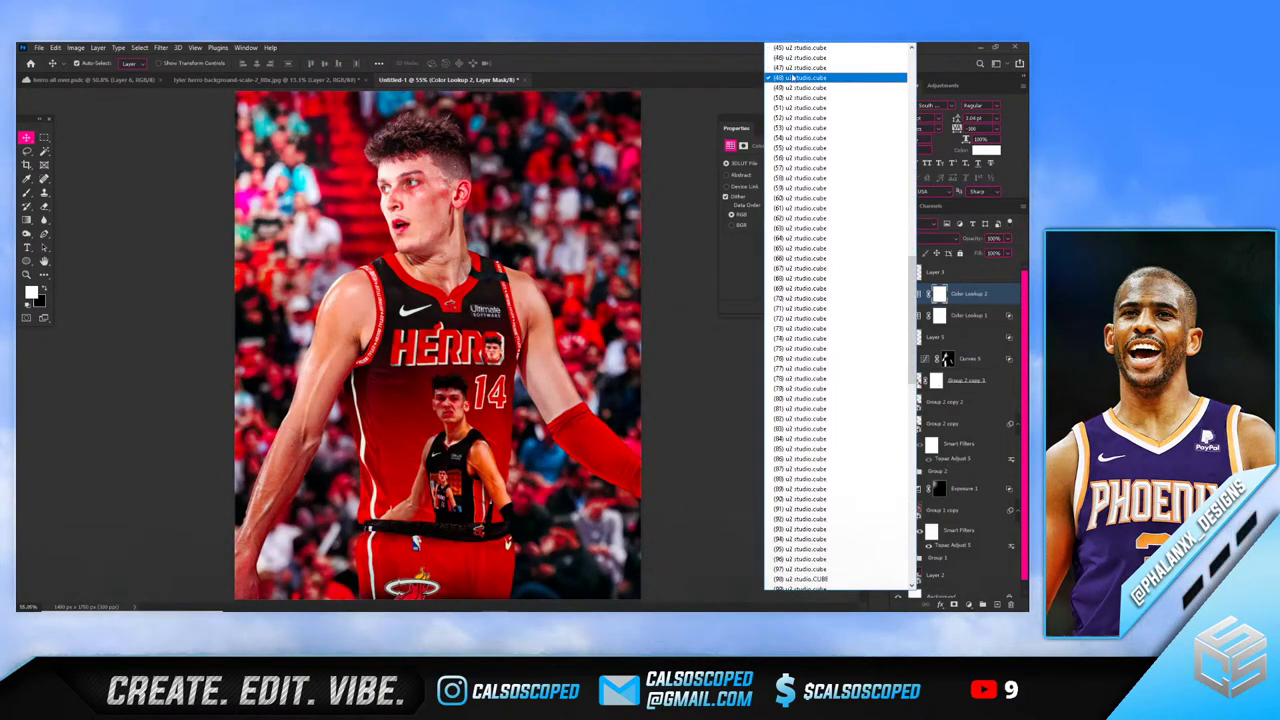
left_click(790, 77)
Try higher-numbered u2 studio.cube LUTs, up to (73), on the Color Lookup 2 adjustment
left_click(792, 165)
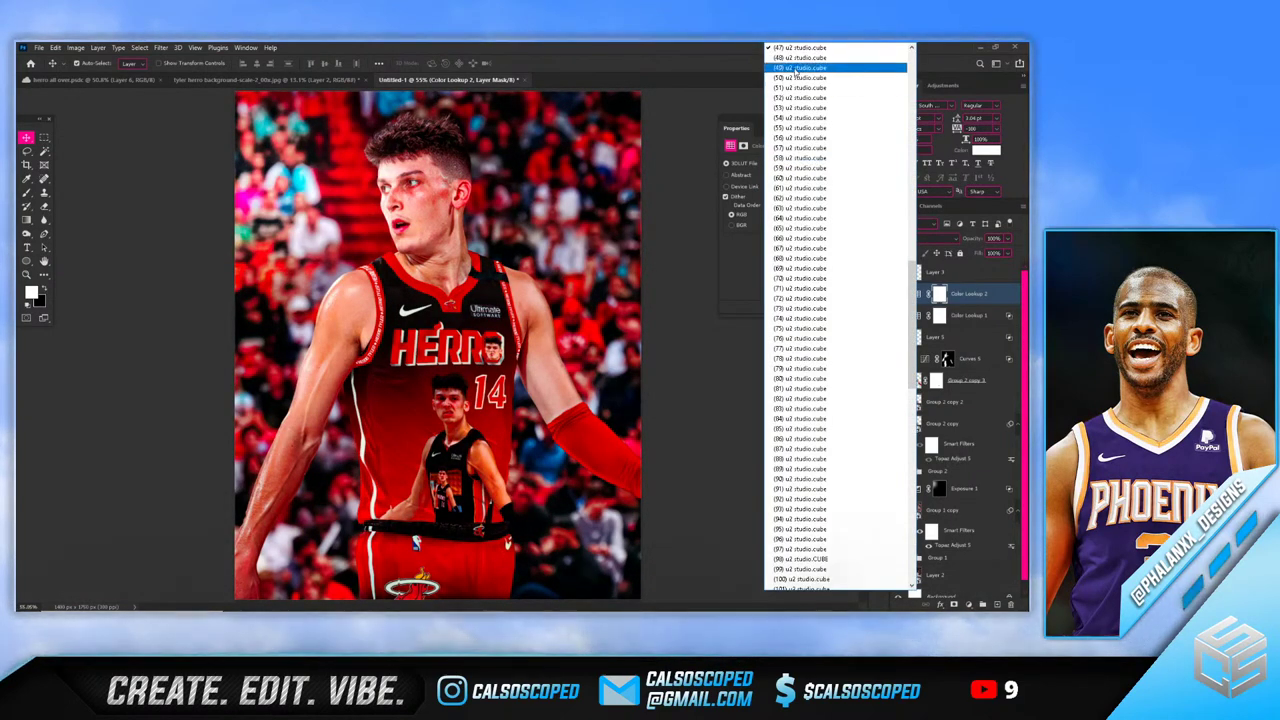
left_click(797, 77)
left_click(802, 162)
left_click(800, 161)
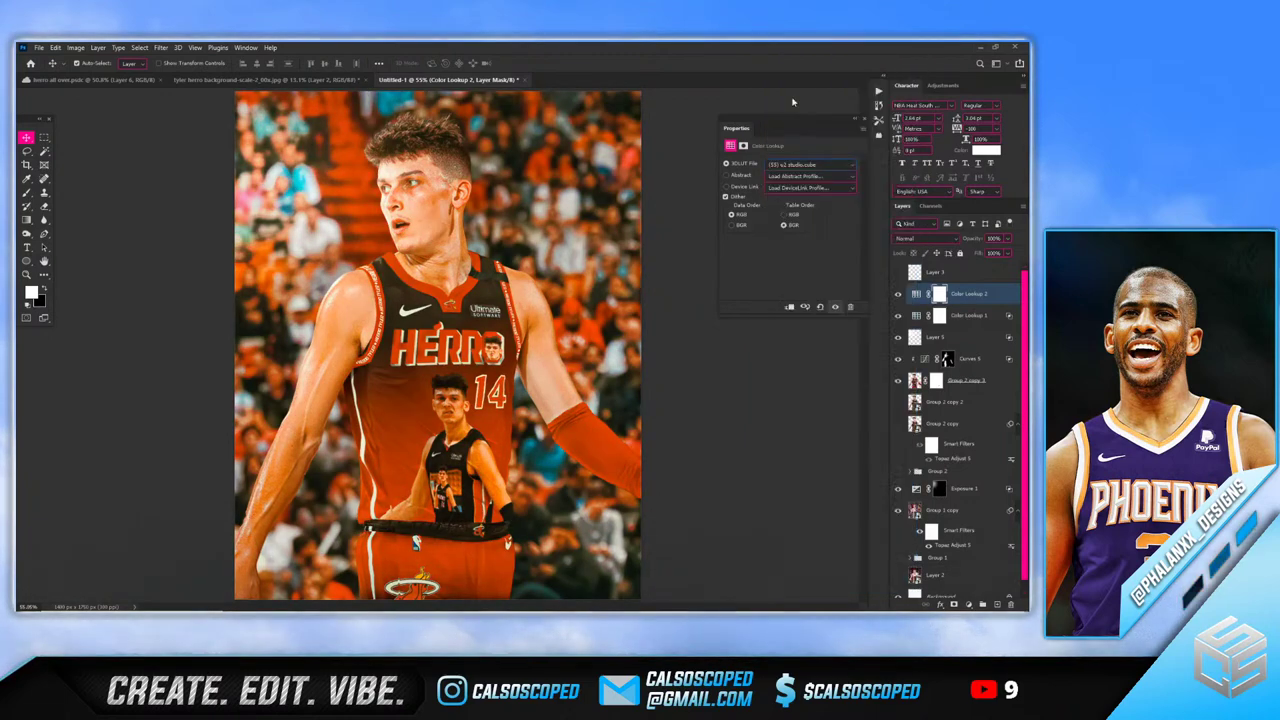
left_click(802, 164)
left_click(798, 99)
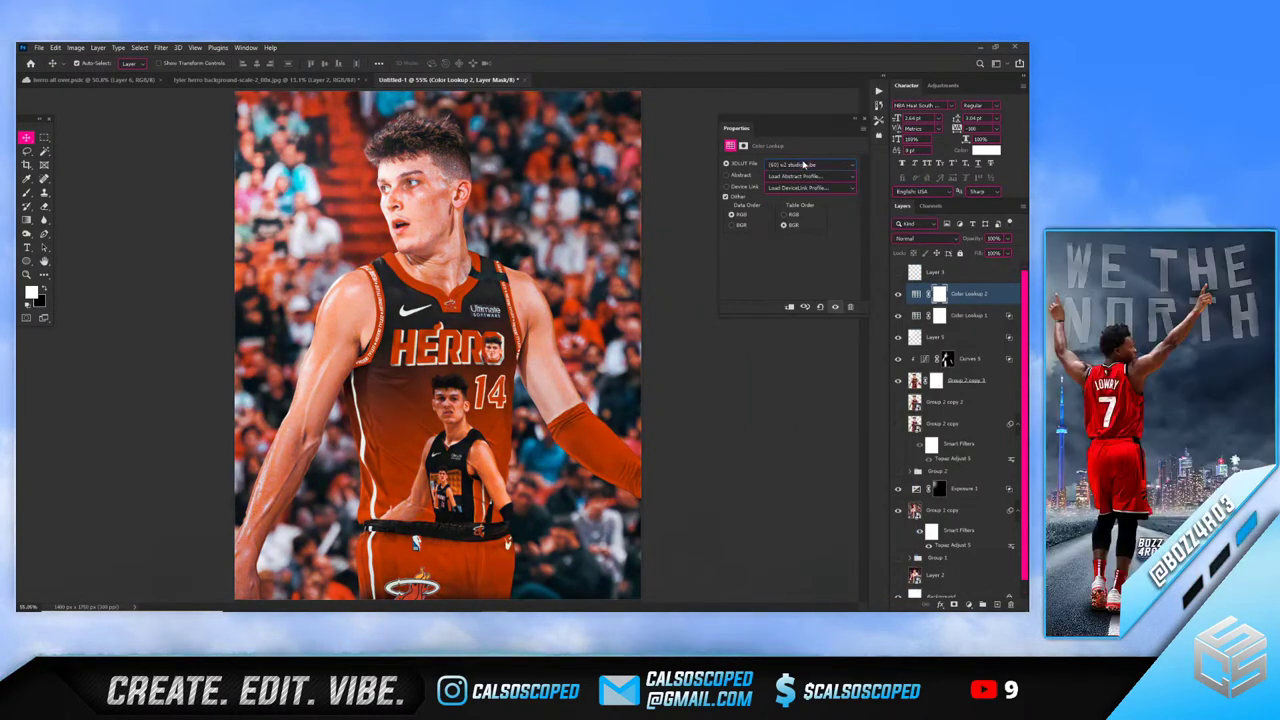
left_click(803, 164)
left_click(796, 99)
left_click(802, 164)
left_click(800, 155)
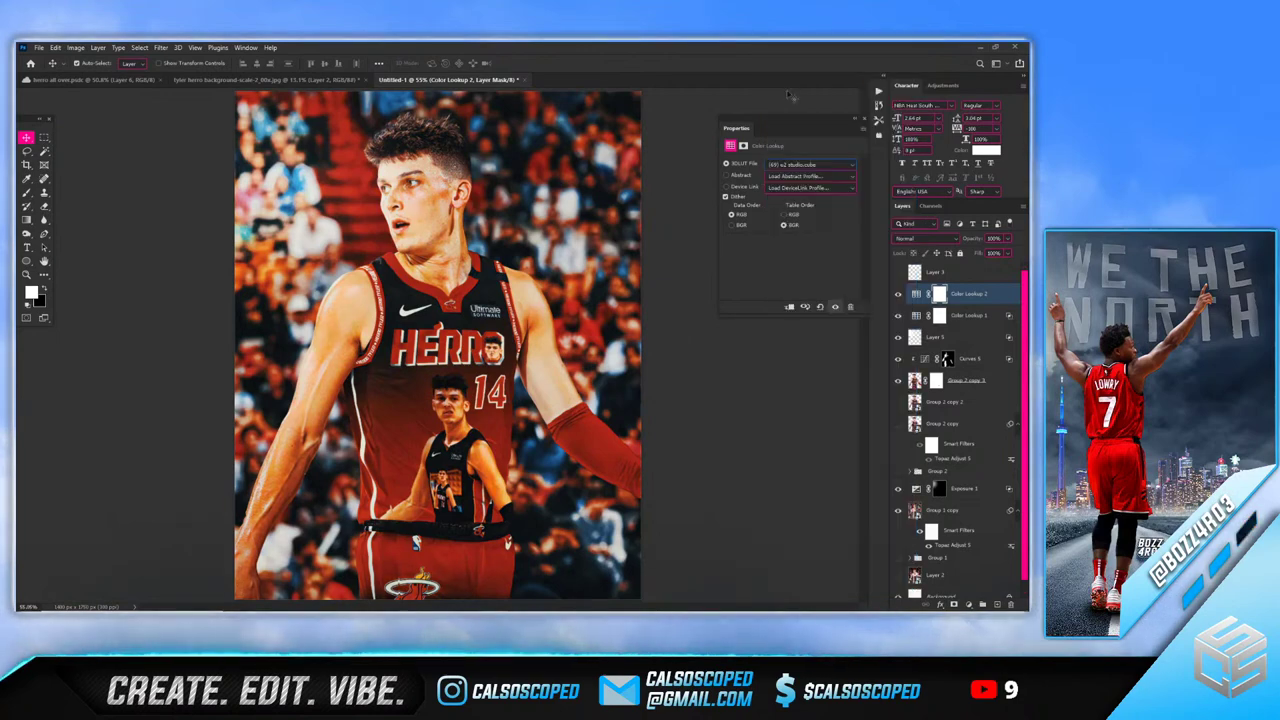
left_click(802, 164)
left_click(787, 89)
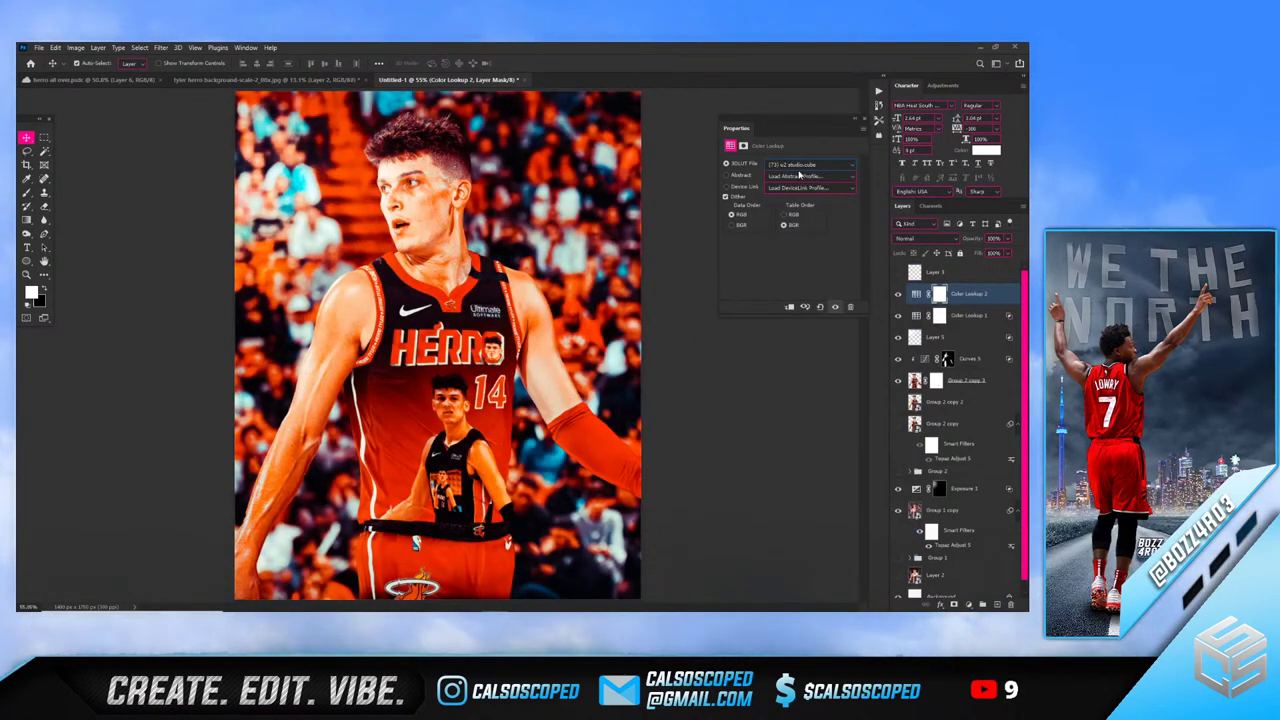
Load the (80) u2 studio.cube LUT into Color Lookup 2 and compare the image with and without the layer
left_click(801, 164)
left_click(798, 148)
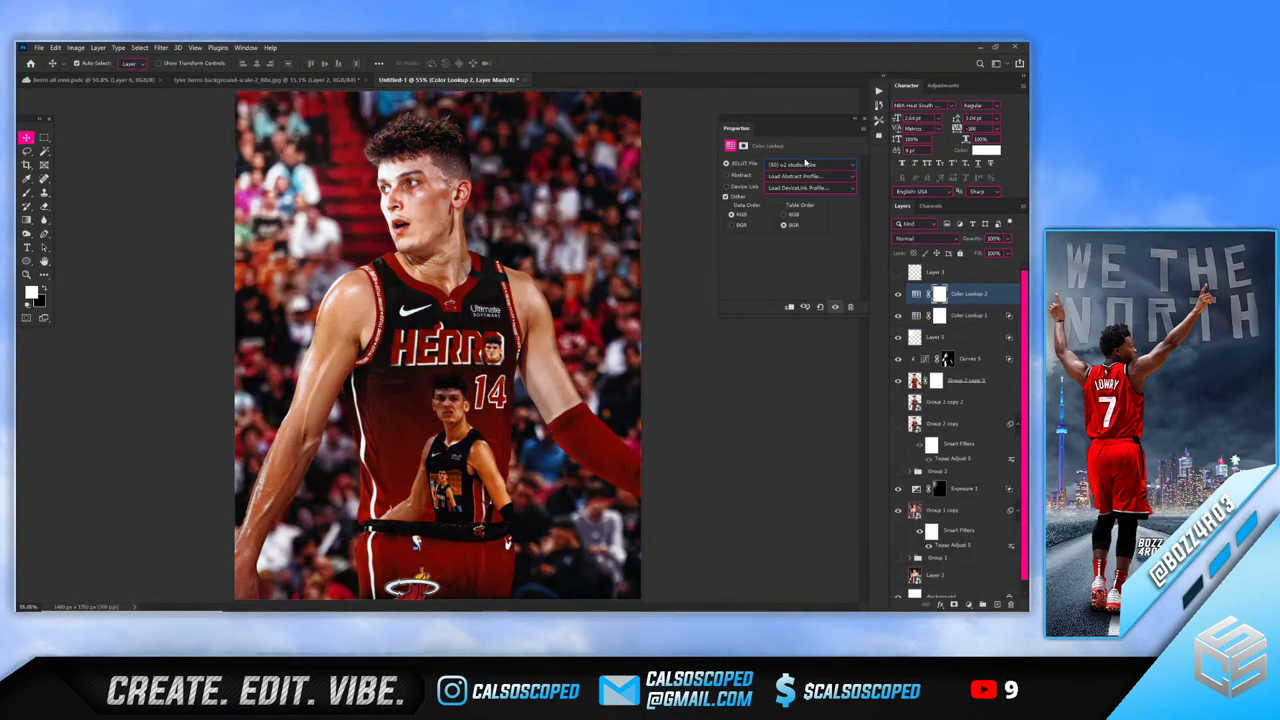
left_click(897, 294)
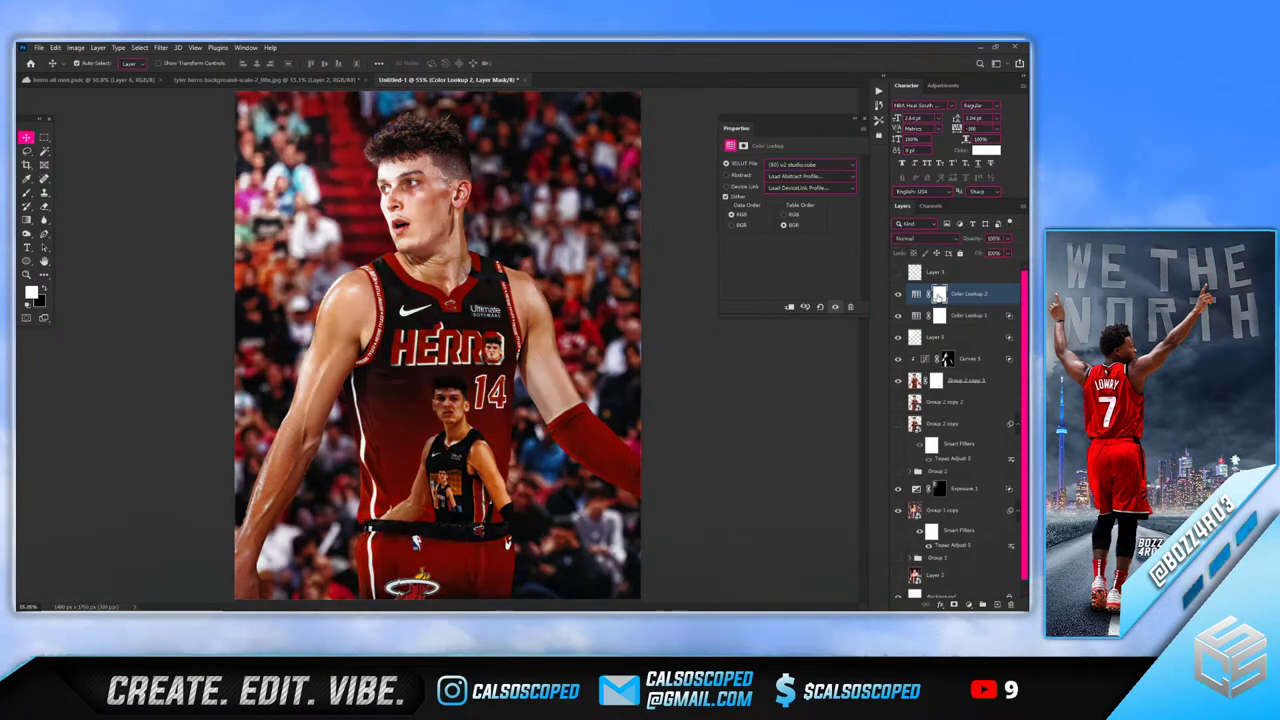
Try the Darker Color blend mode on the Color Lookup 2 layer
left_click(916, 294)
left_click(922, 241)
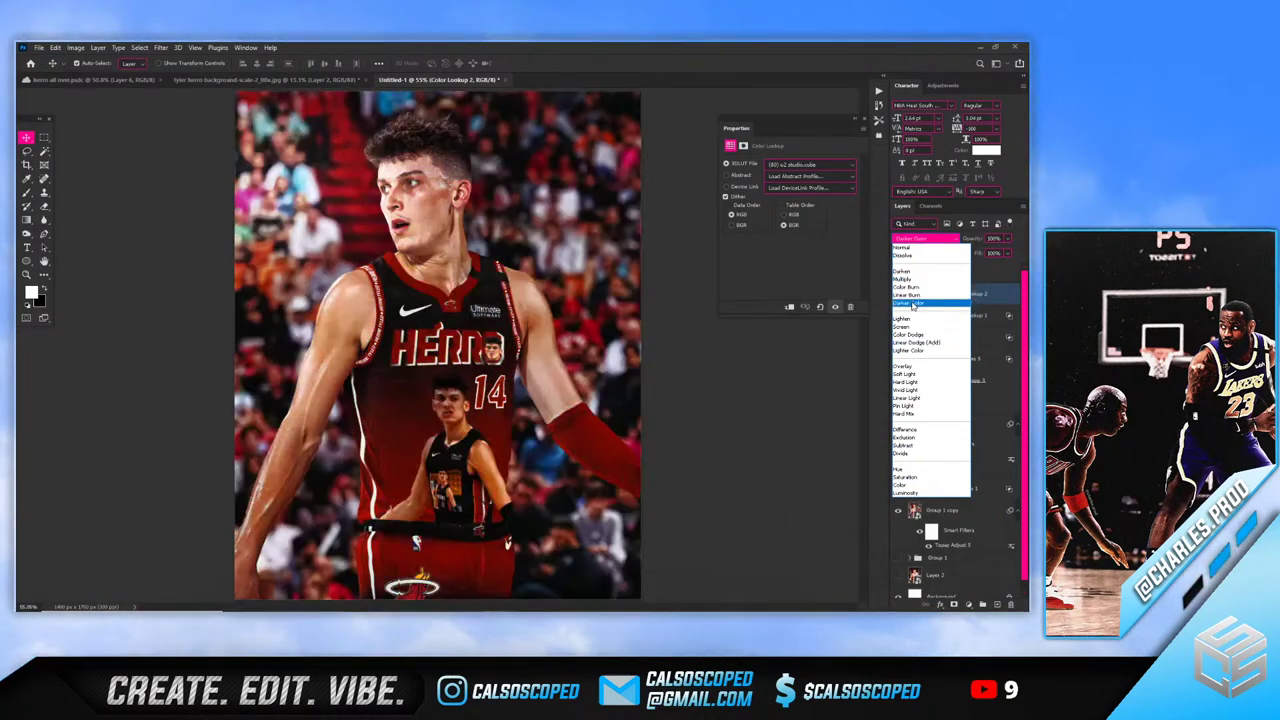
left_click(910, 301)
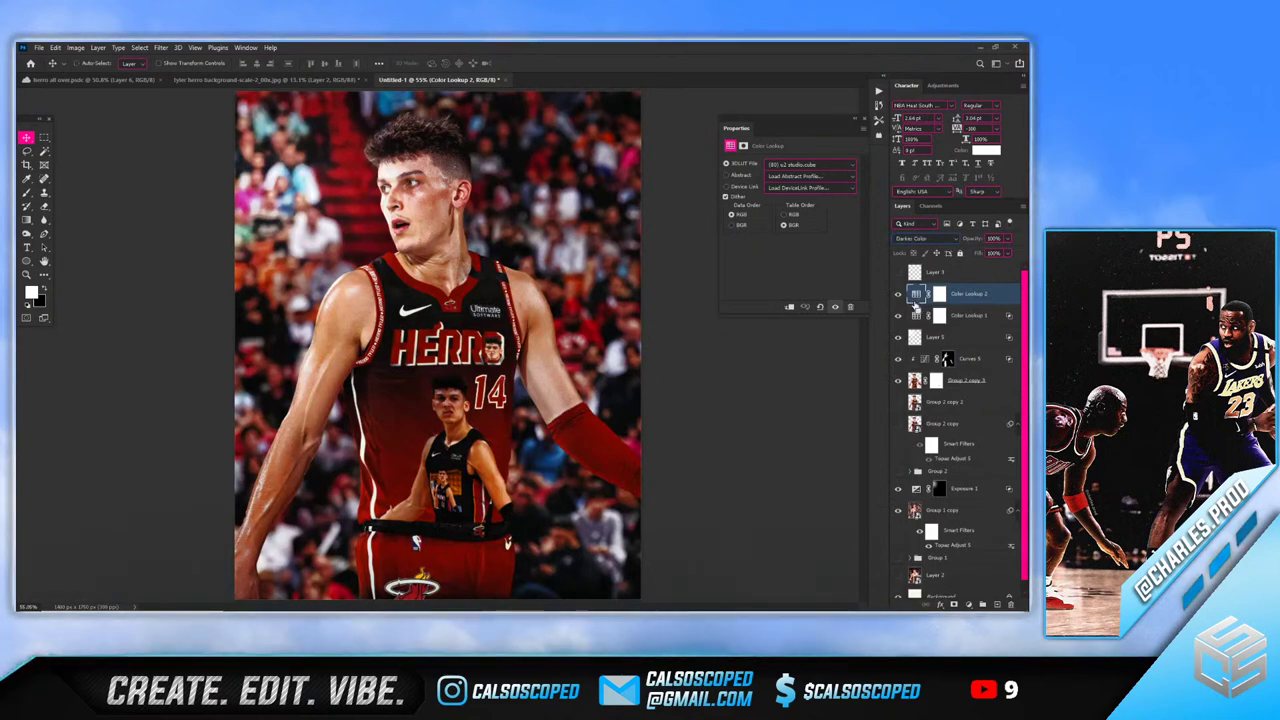
Soften Color Lookup 2 with Blend If by splitting the underlying layer's shadow and highlight sliders and this layer's highlight slider
right_click(916, 300)
left_click(935, 303)
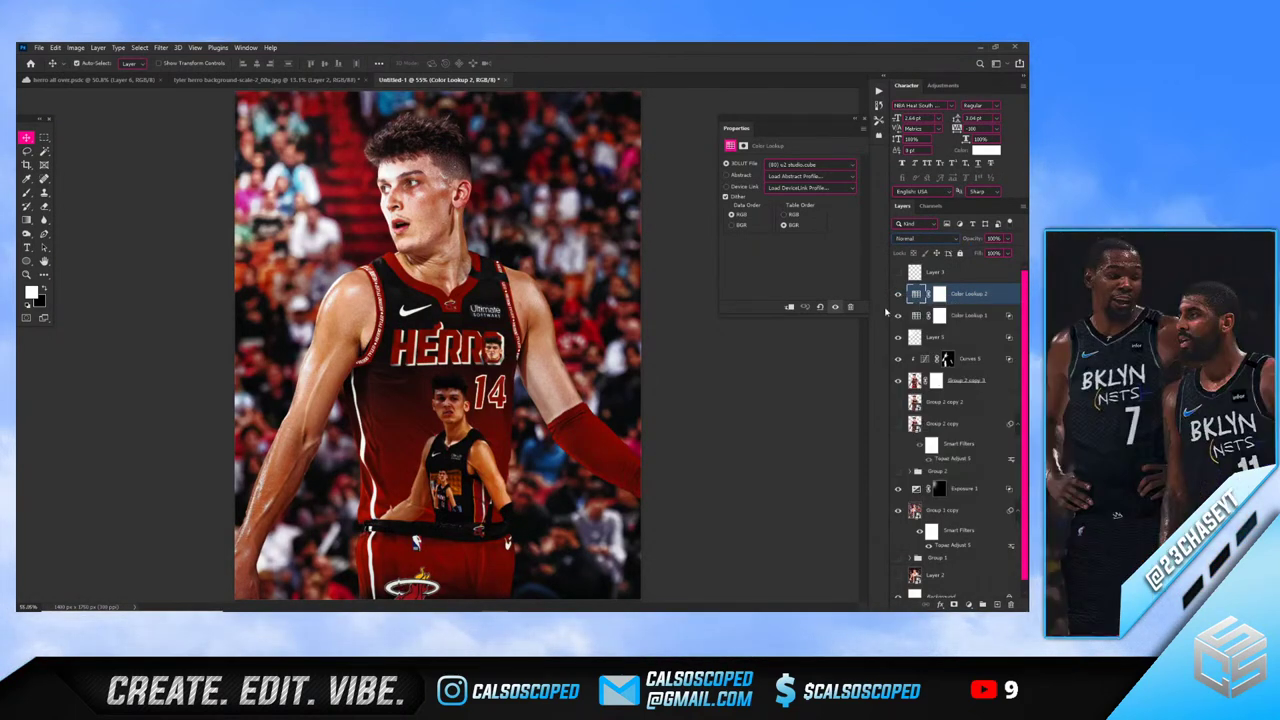
left_click_drag(593, 431, 640, 432)
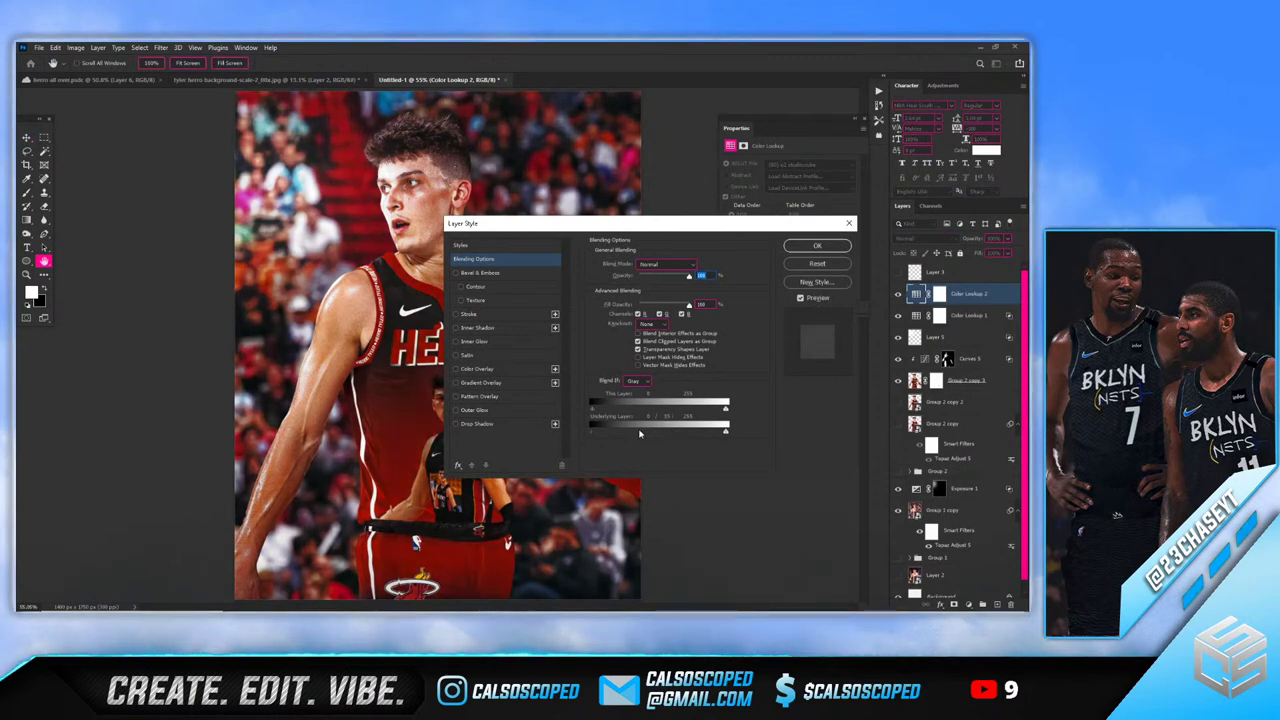
left_click_drag(726, 431, 618, 436)
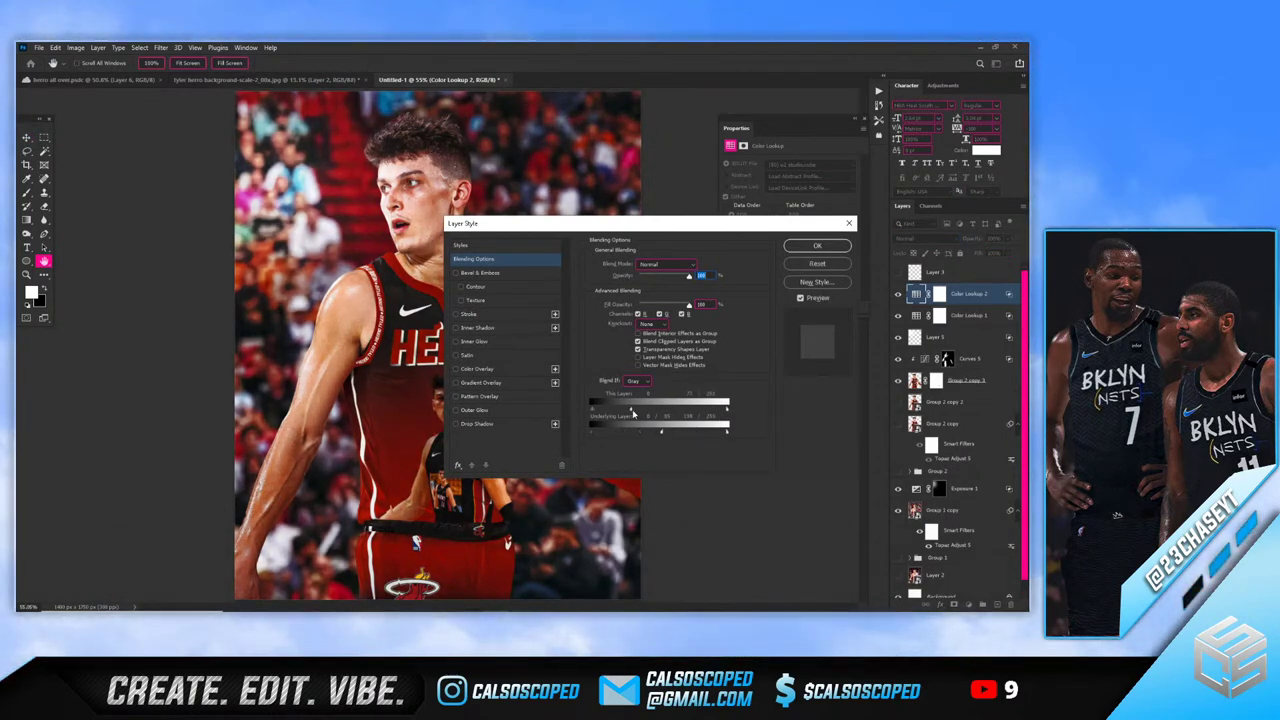
left_click(815, 246)
scroll(430, 187, "down", 3)
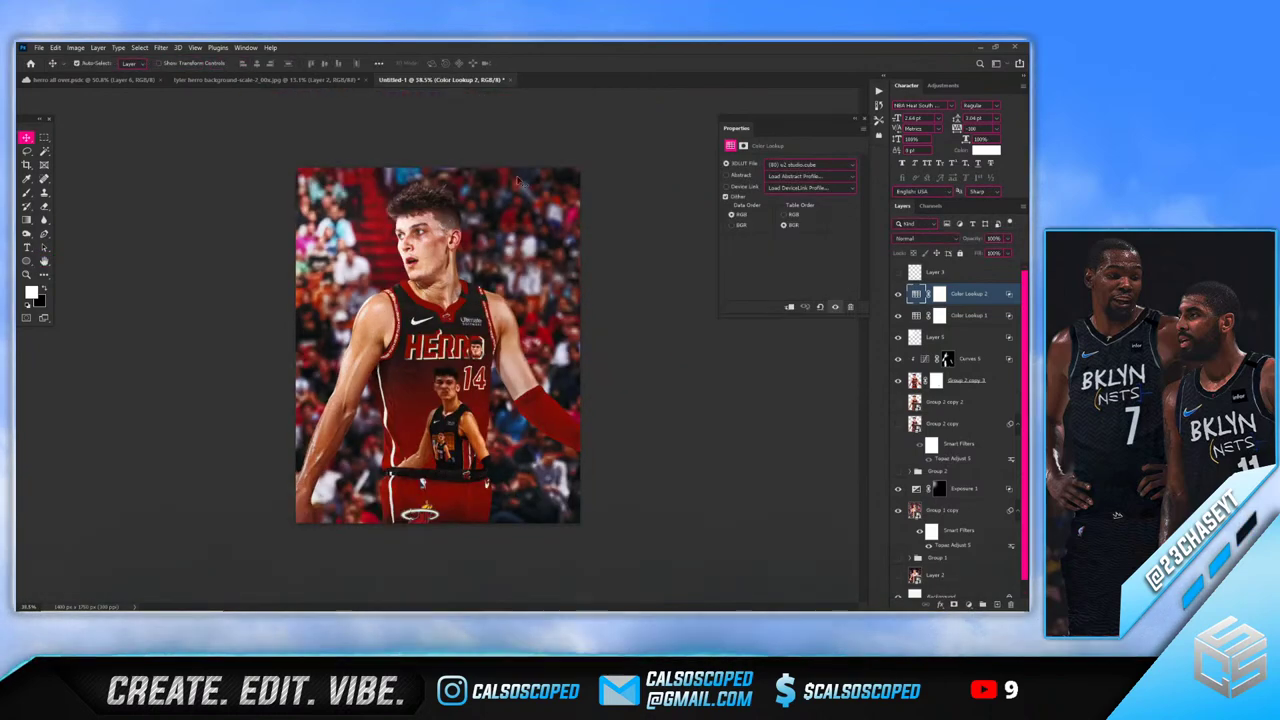
scroll(511, 225, "up", 4)
Add a Curves adjustment above Layer 5 and fine-tune its RGB curve with points in the shadows, midtones and highlights
left_click(949, 336)
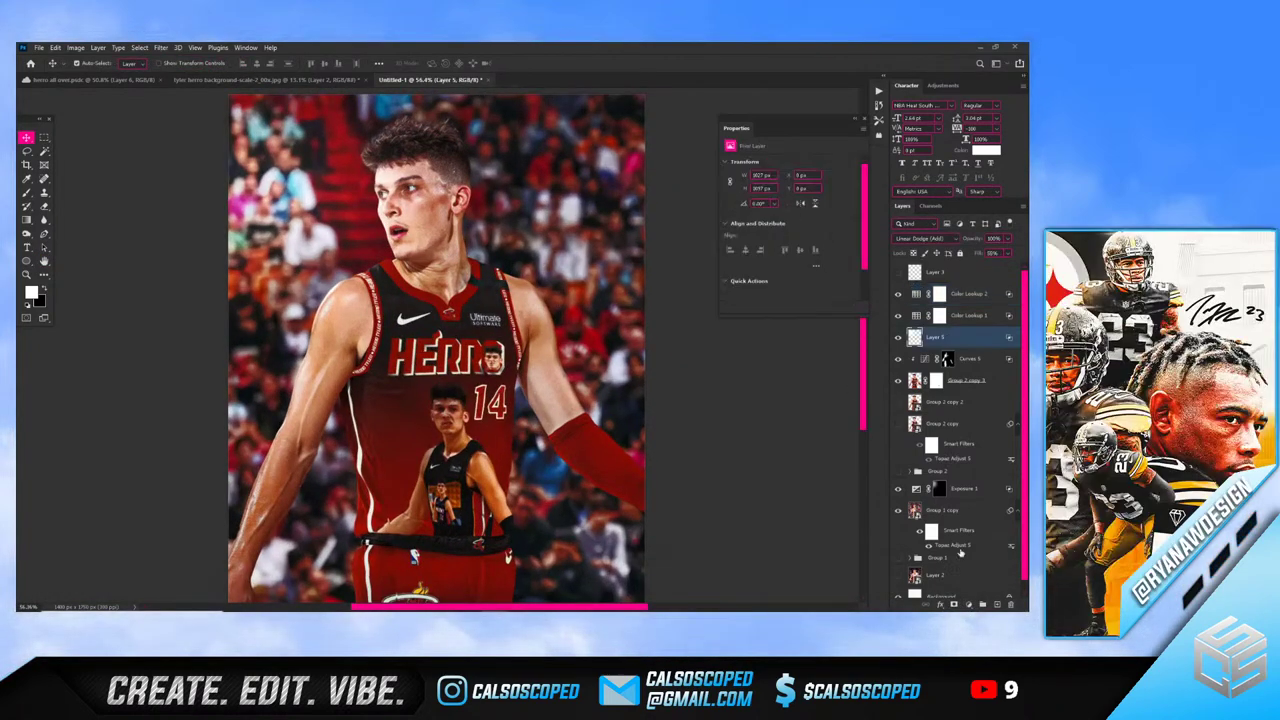
left_click(969, 605)
left_click(962, 476)
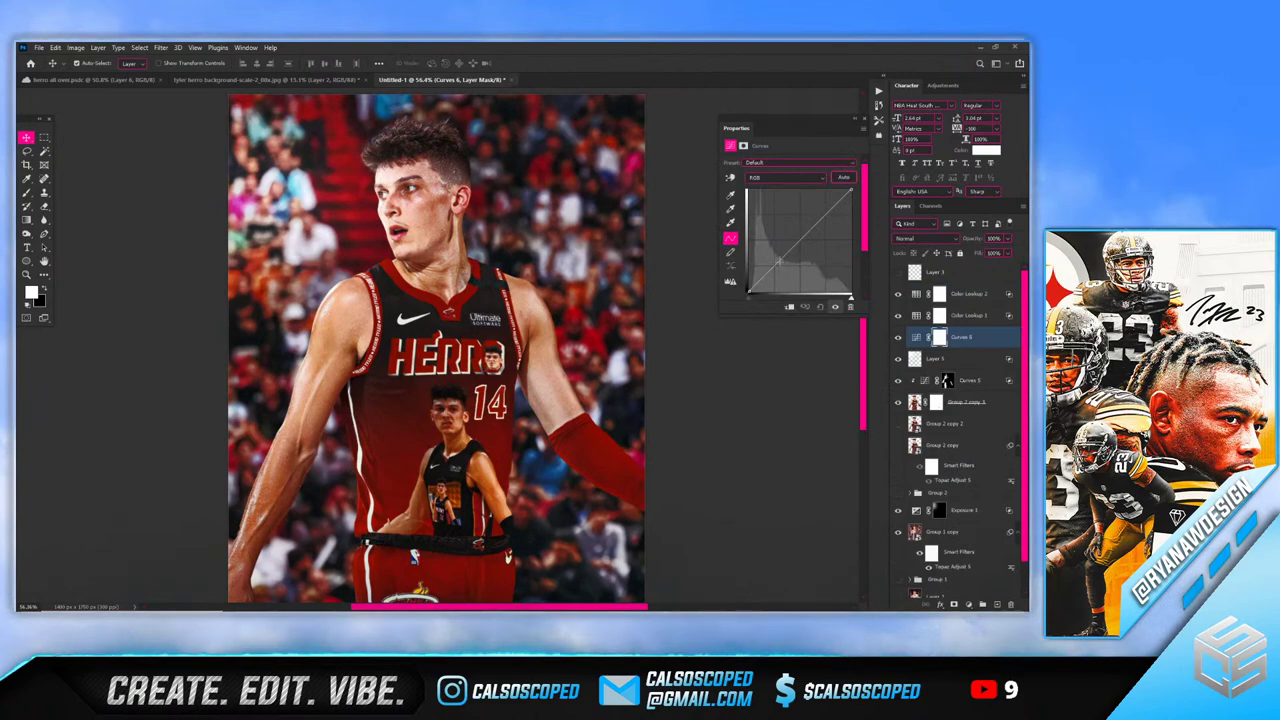
left_click_drag(781, 262, 797, 250)
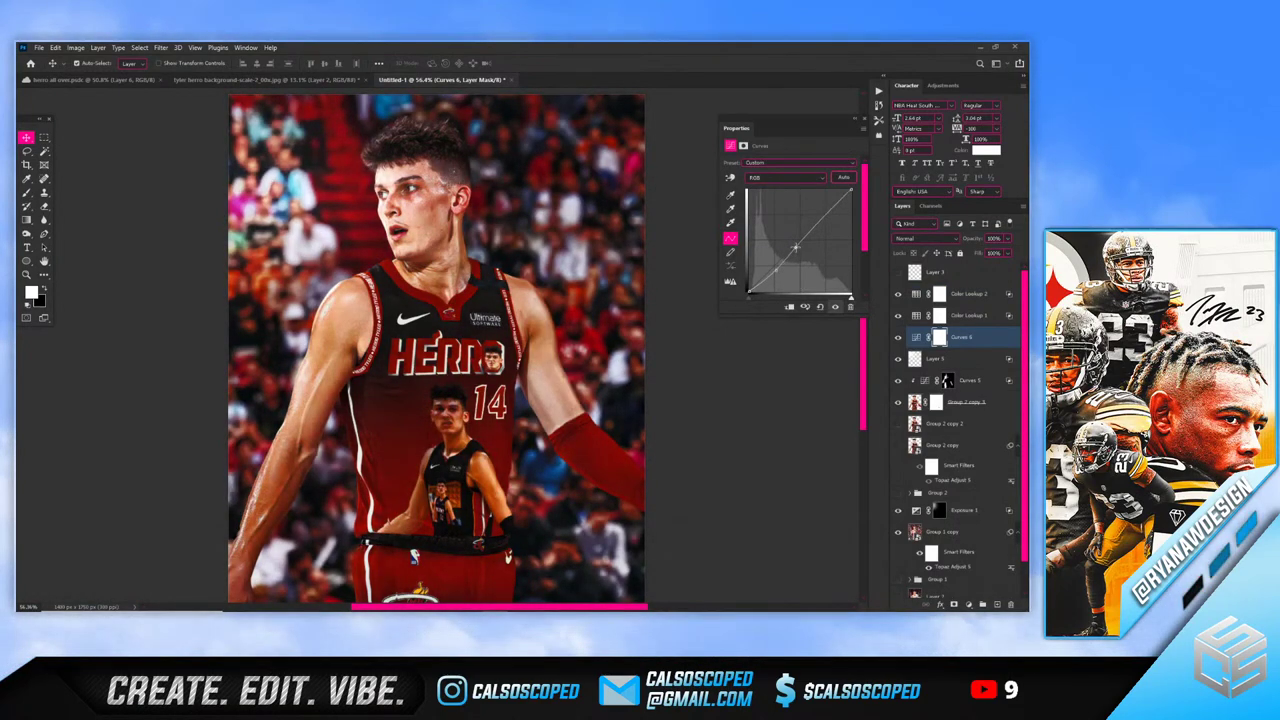
left_click_drag(817, 215, 820, 222)
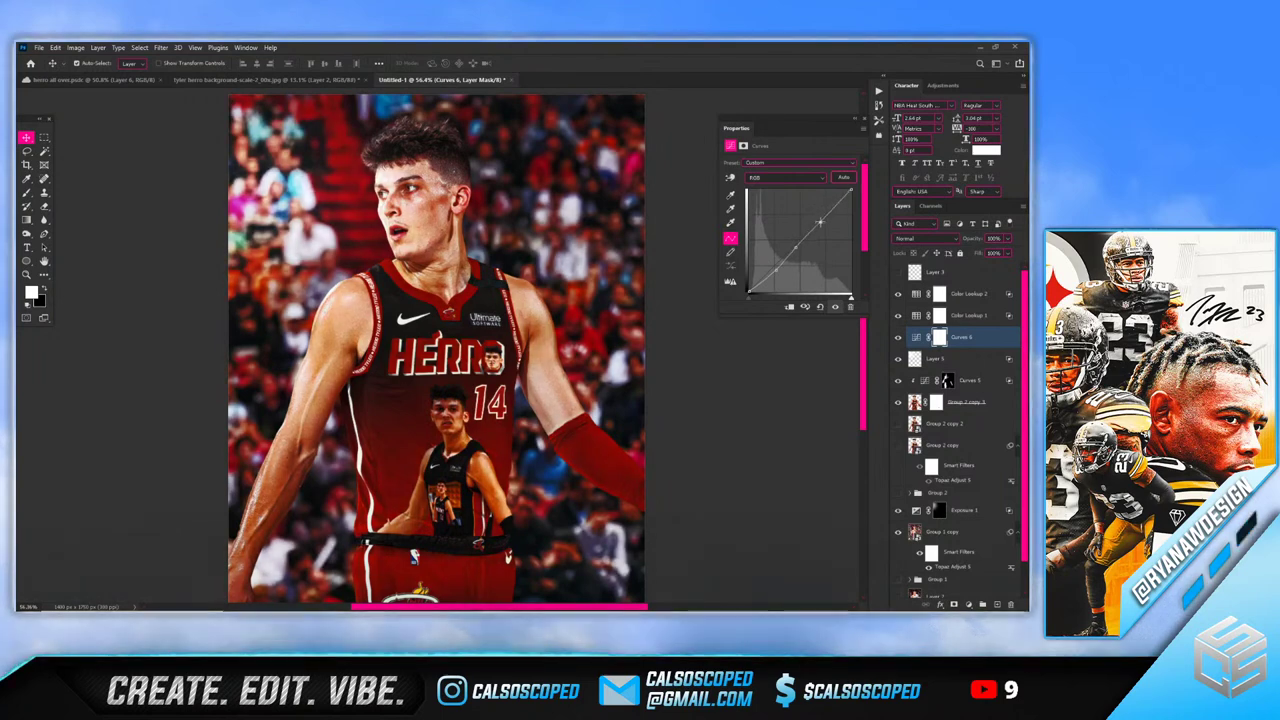
left_click_drag(776, 271, 776, 268)
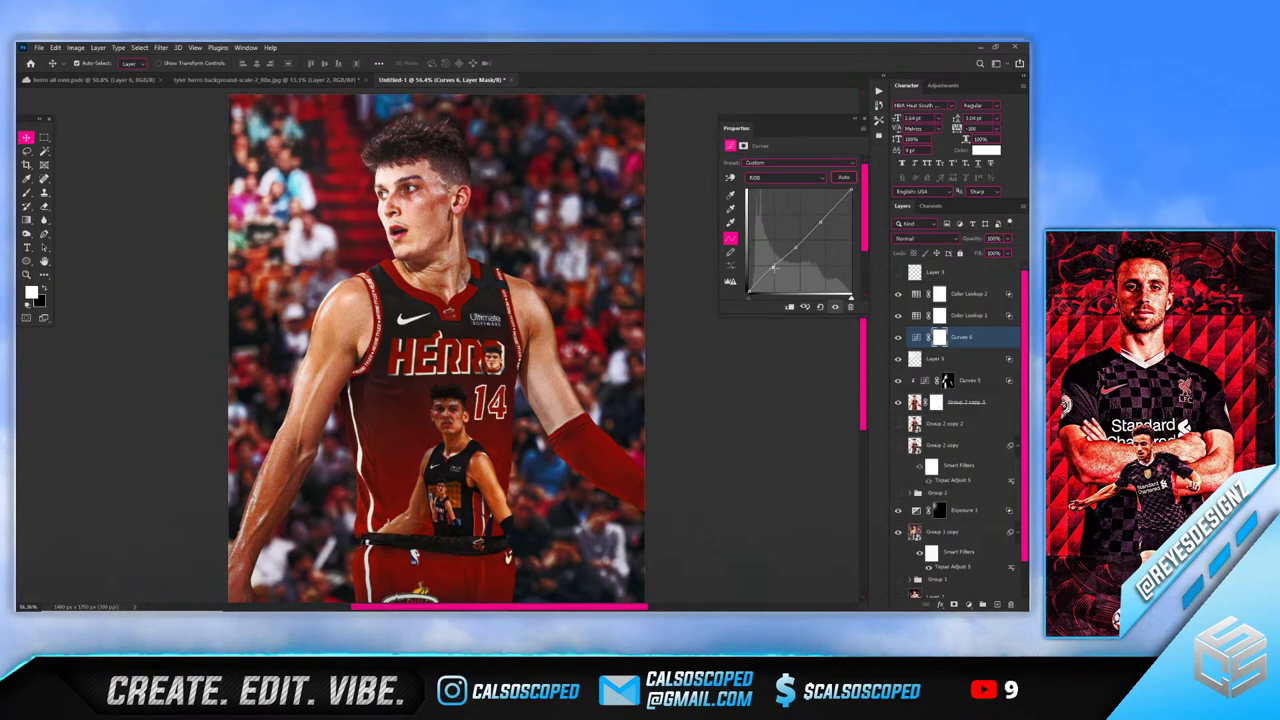
scroll(402, 216, "down", 5)
scroll(402, 216, "up", 3)
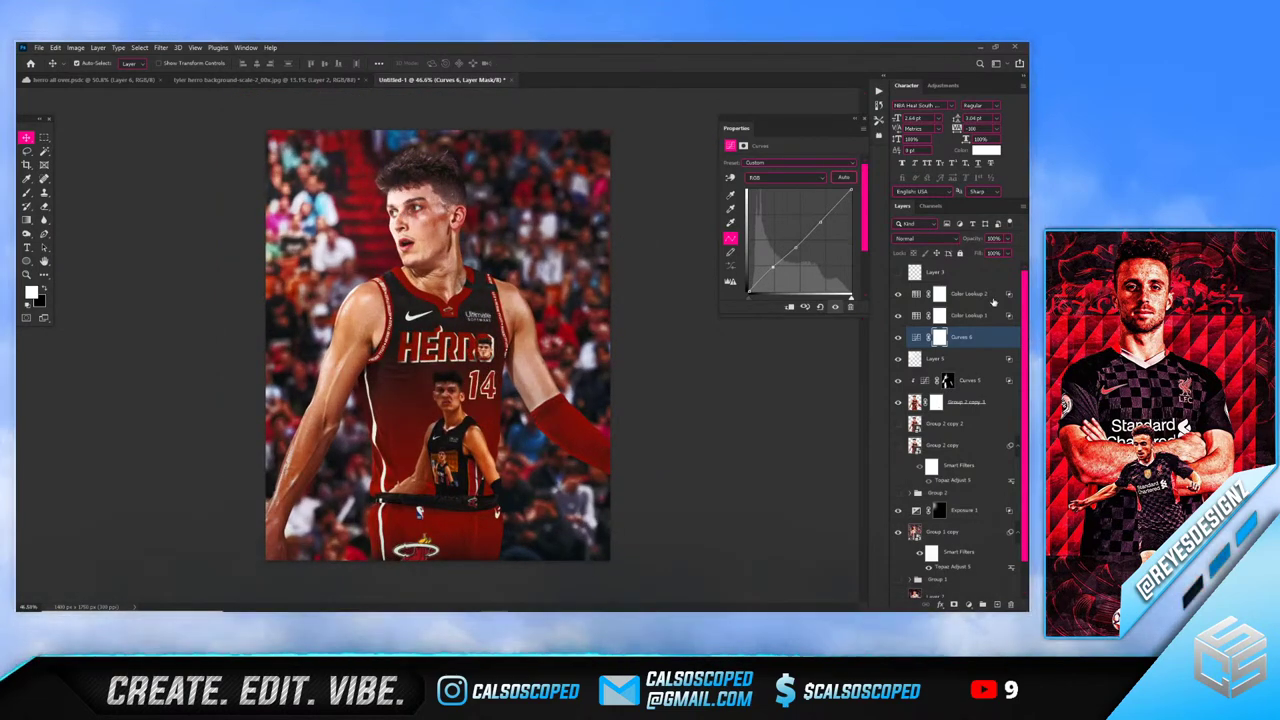
Add a Levels adjustment above Curves 6 and brighten the midtones to 1.17
left_click(990, 296)
left_click(970, 340)
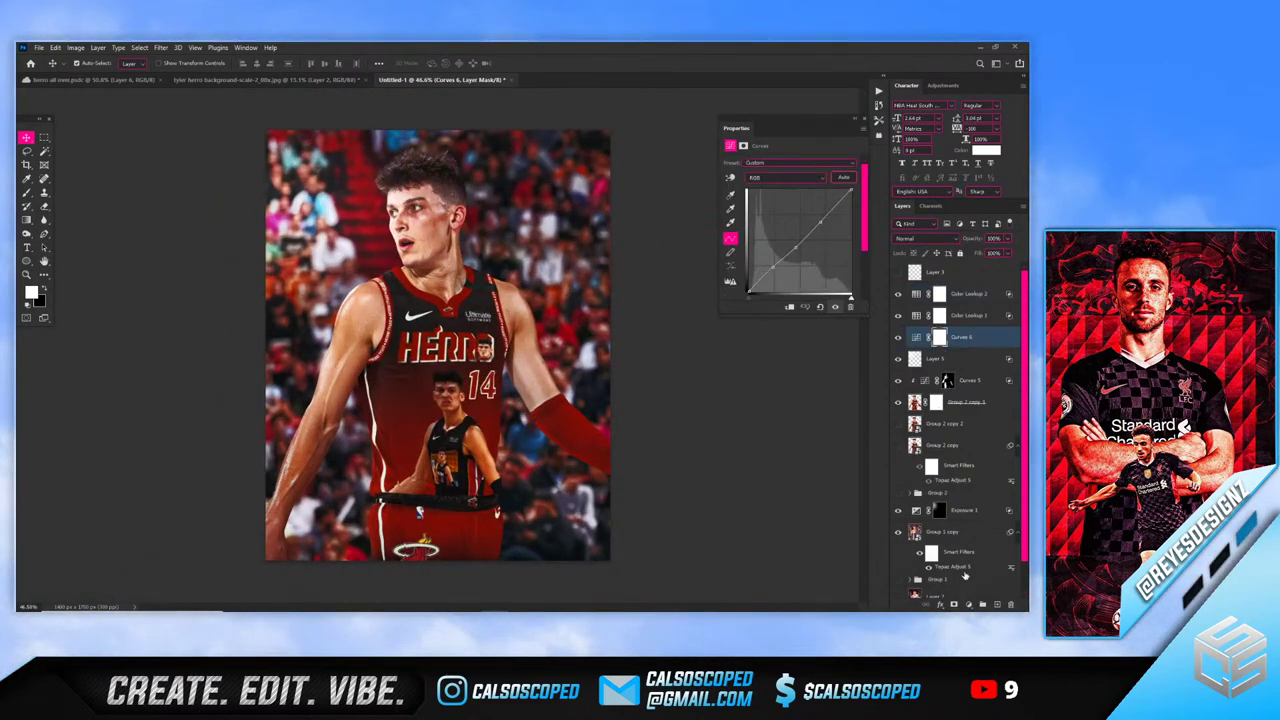
left_click(967, 604)
left_click(975, 461)
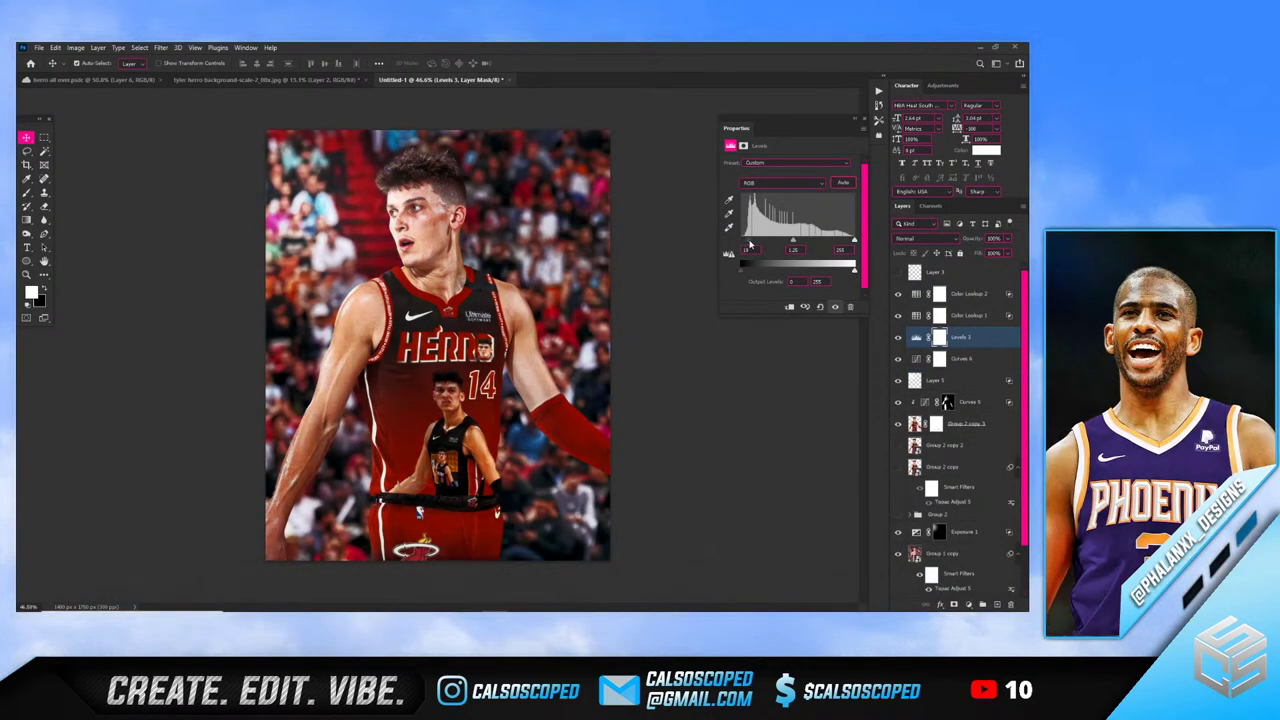
left_click_drag(854, 241, 791, 243)
scroll(447, 295, "down", 3)
scroll(383, 268, "up", 1)
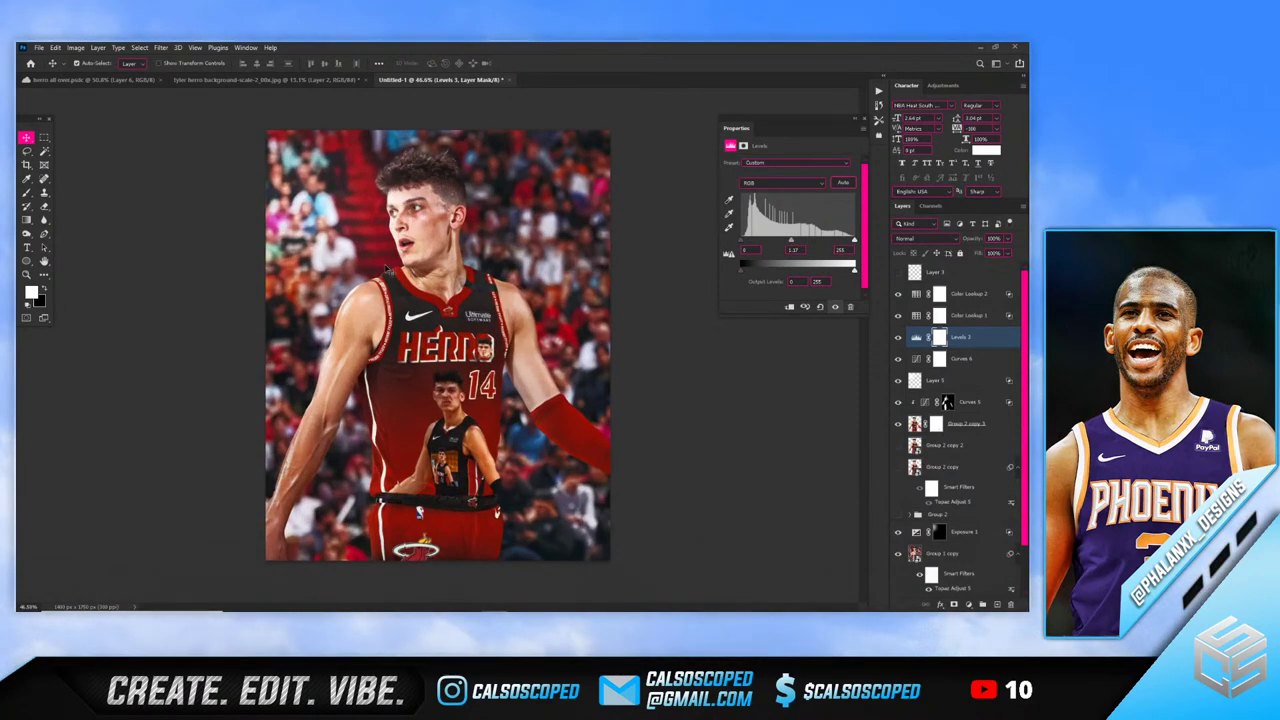
scroll(420, 270, "up", 1)
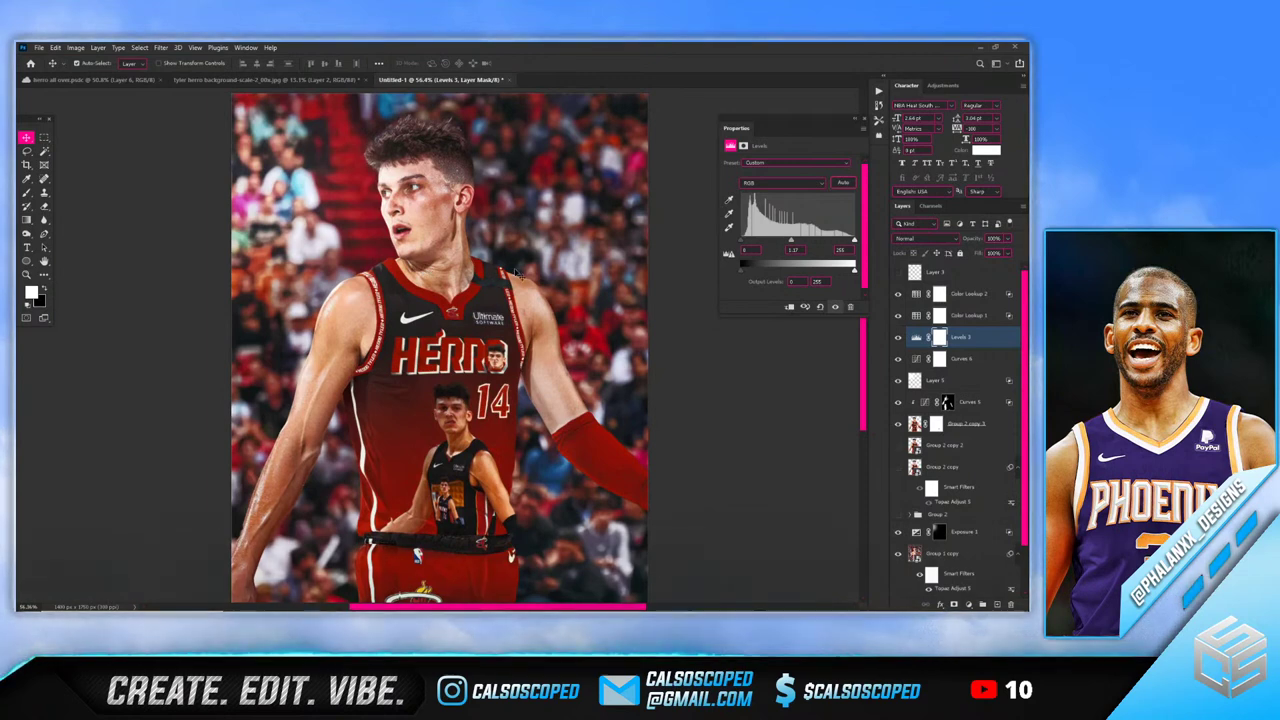
left_click(962, 405)
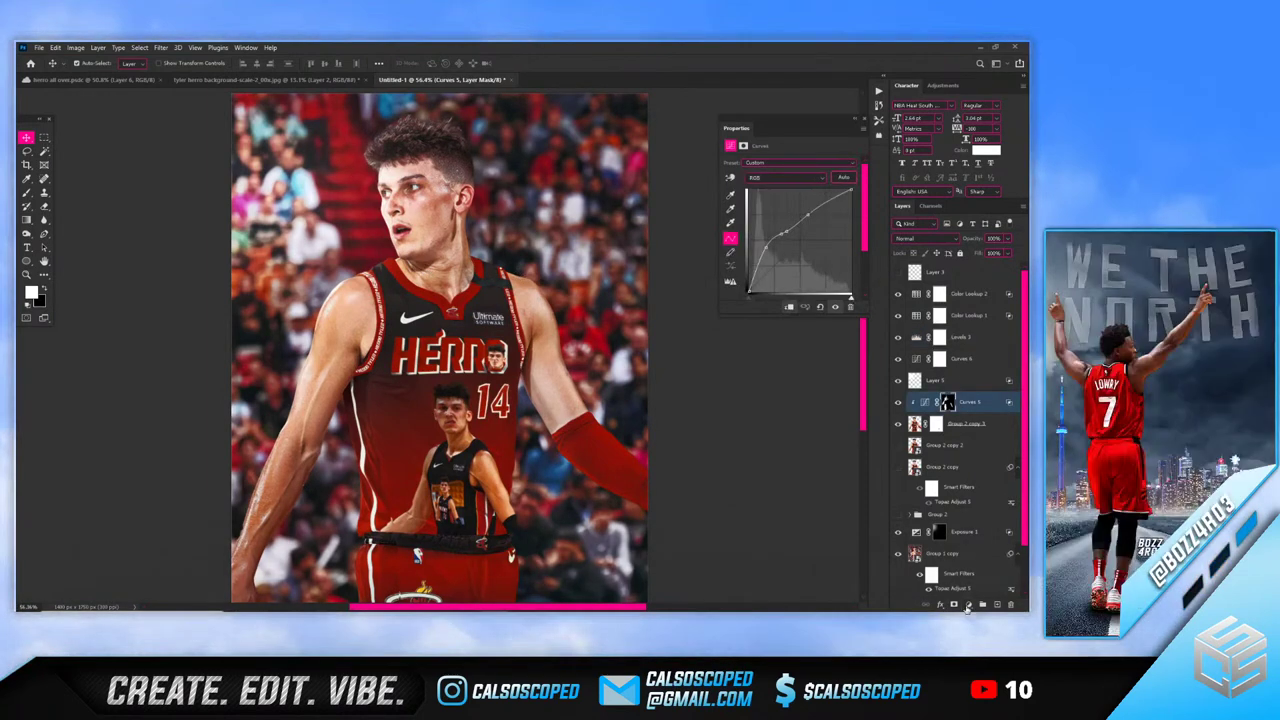
left_click(968, 605)
left_click(965, 460)
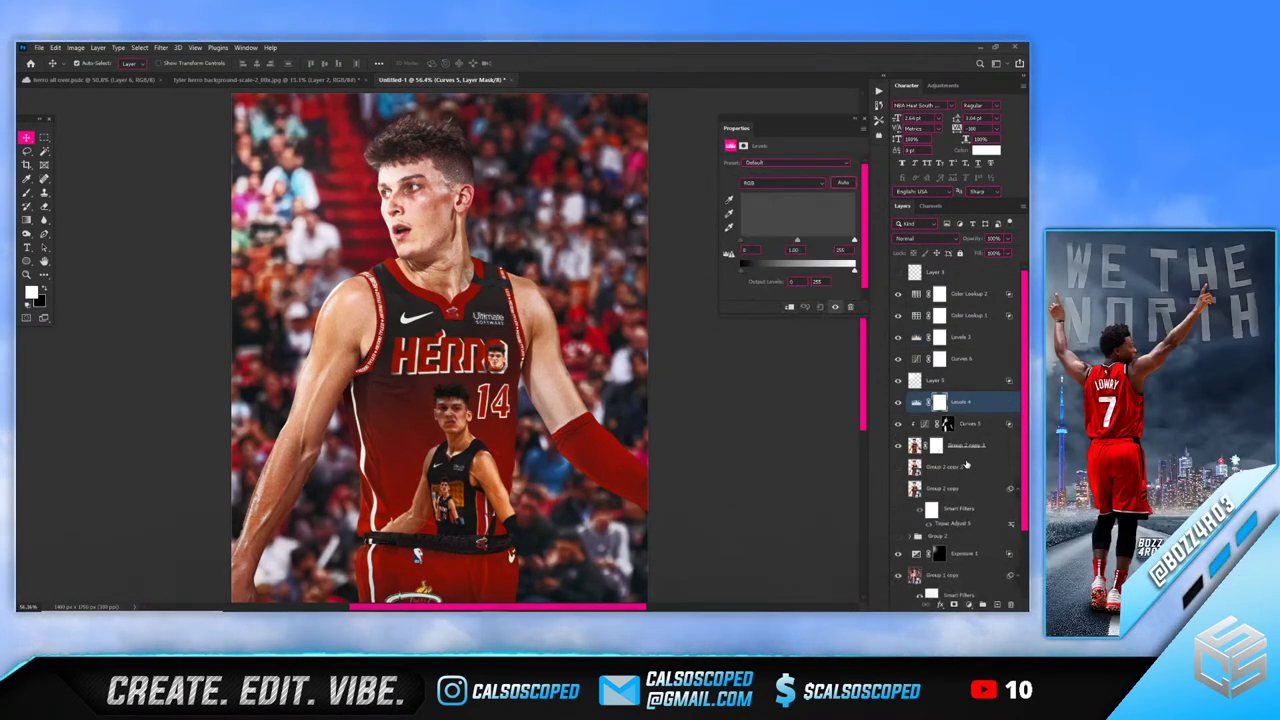
key("ctrl+z")
Add a Curves adjustment clipped above Curves 5 and pull its RGB midtones down slightly
left_click(962, 402)
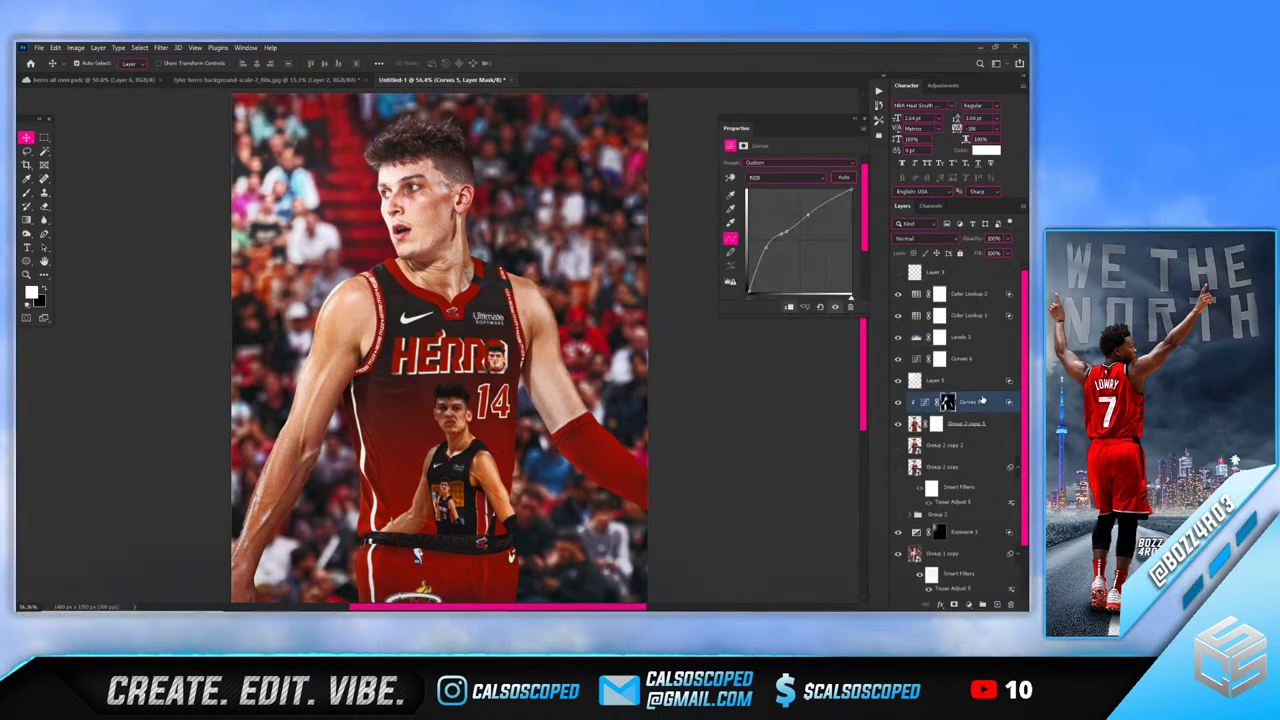
left_click(969, 605)
left_click(958, 466)
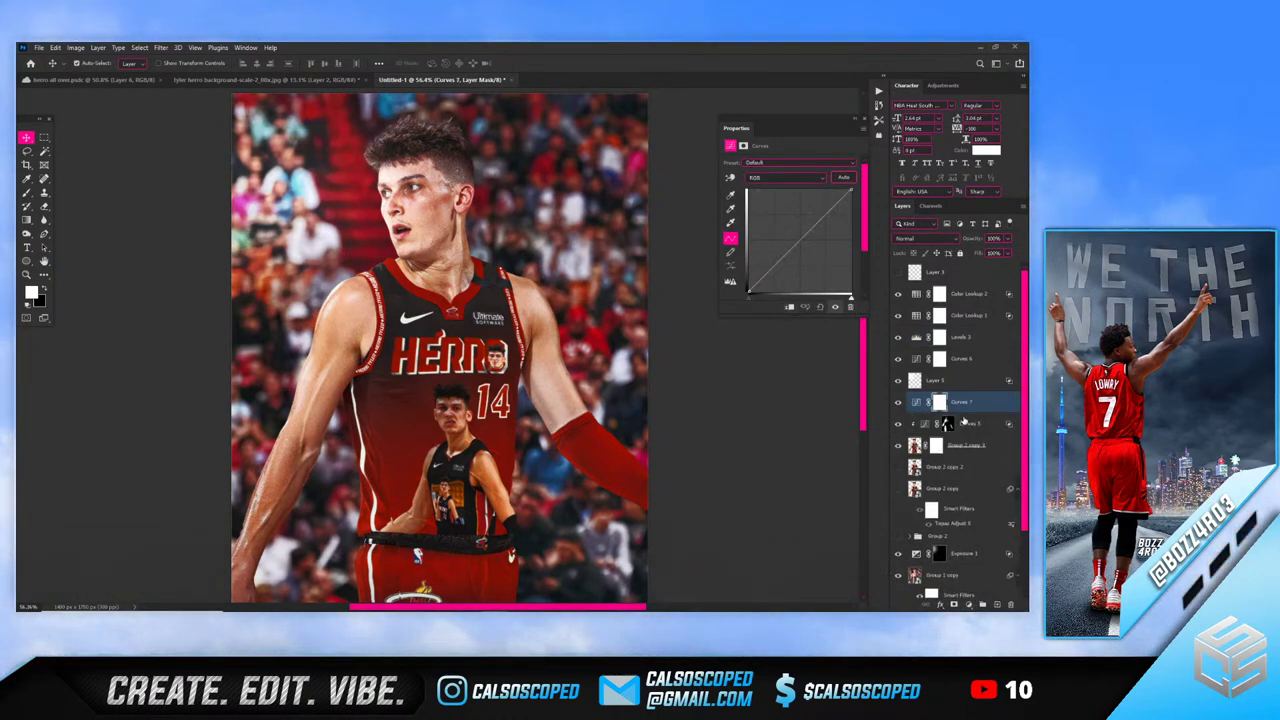
left_click_drag(788, 258, 789, 258)
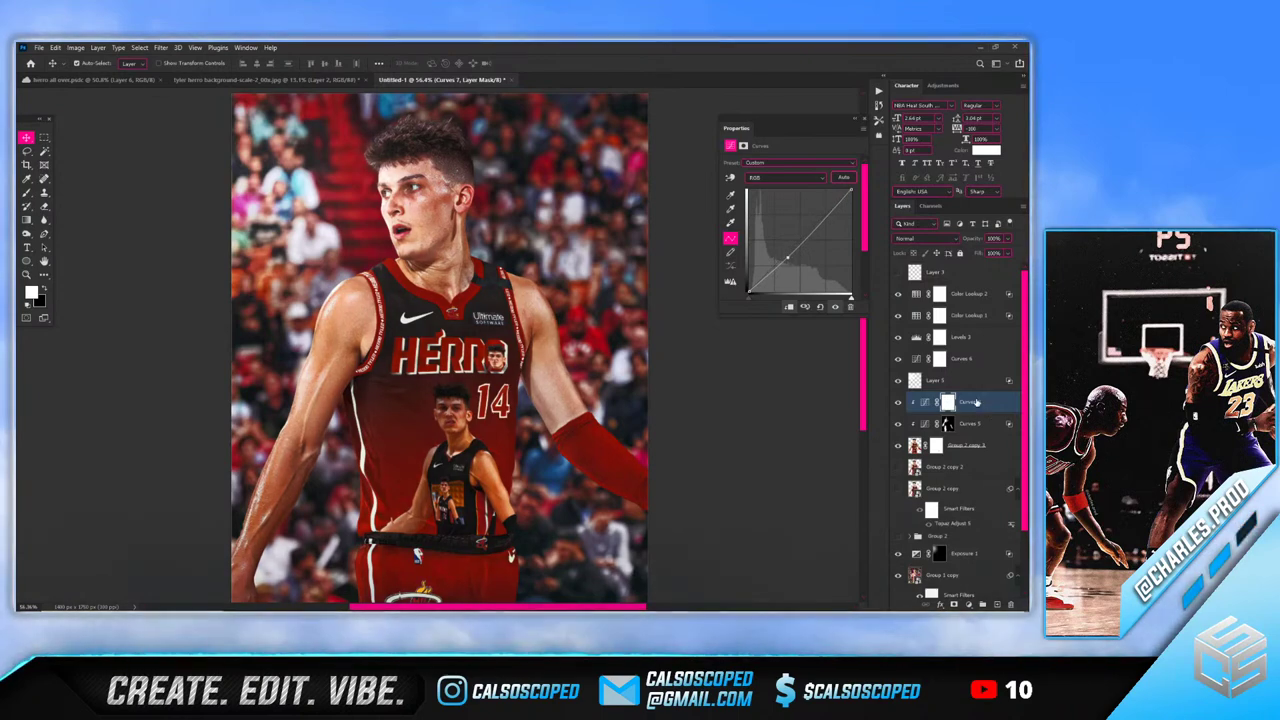
Add an Exposure adjustment clipped above Curves 7, raise its exposure strongly and invert its mask to black
left_click(968, 604)
left_click(955, 480)
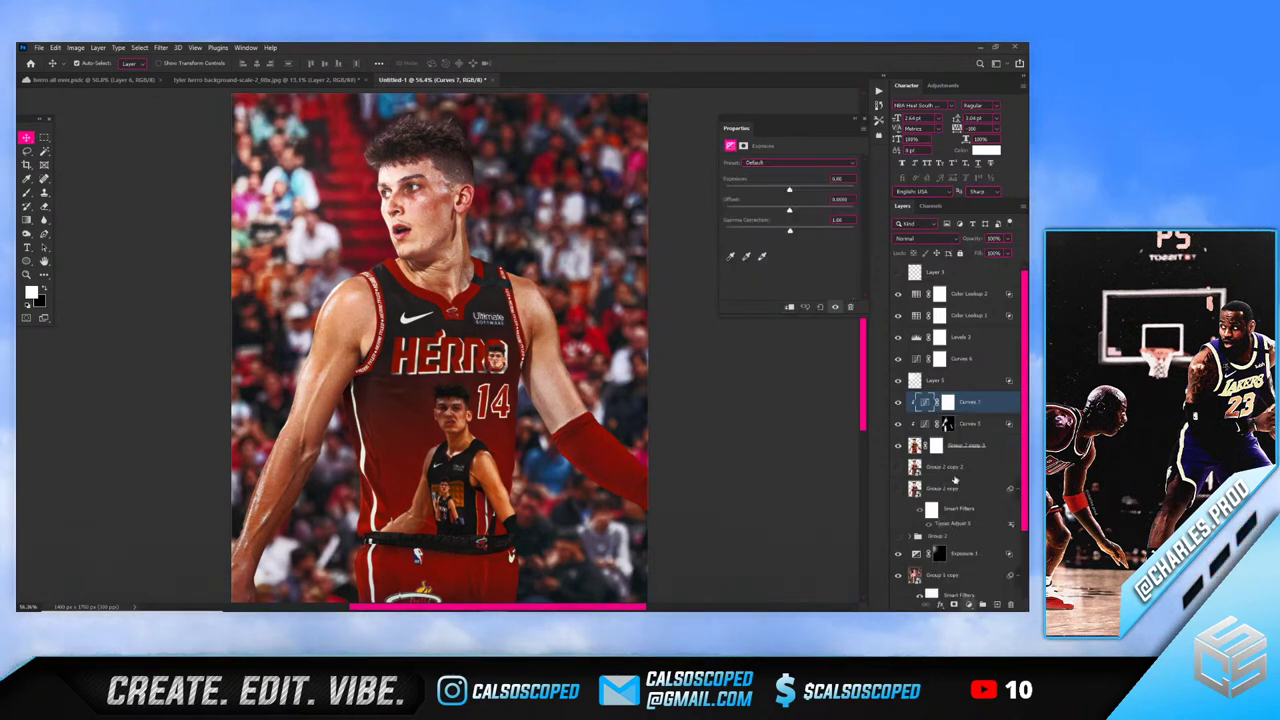
left_click_drag(789, 189, 808, 190)
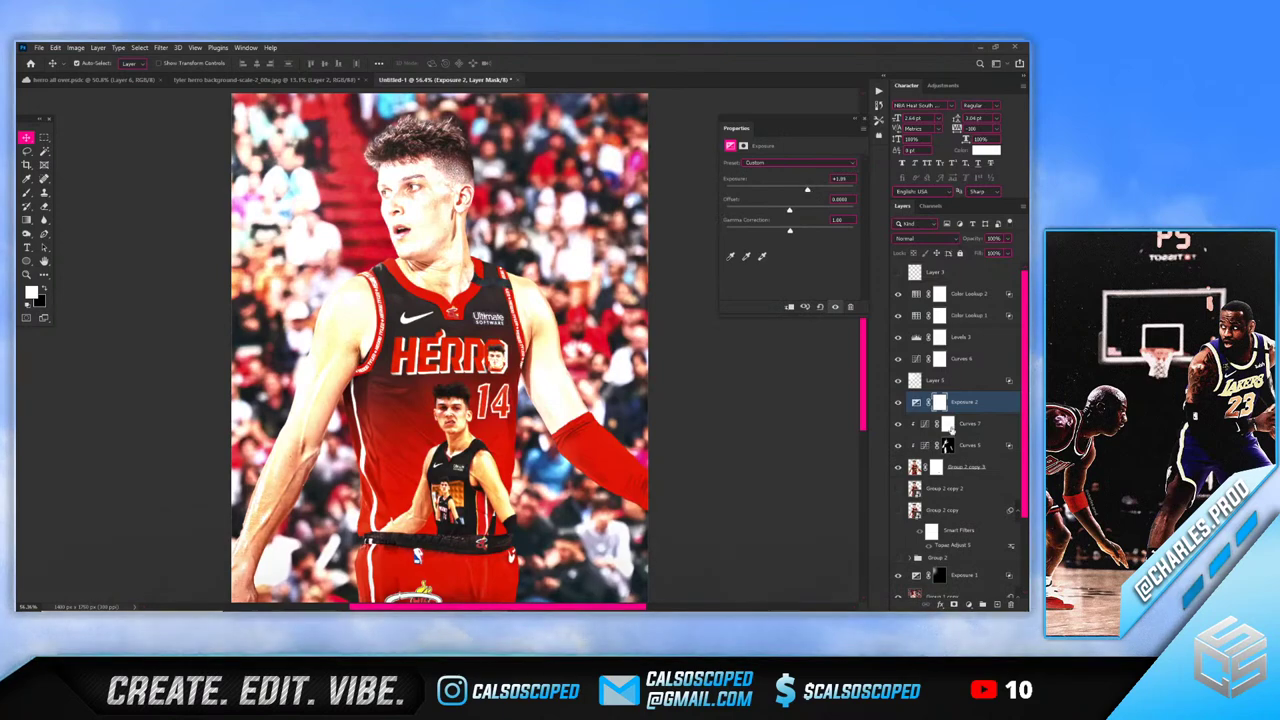
left_click(948, 402)
key("ctrl+i")
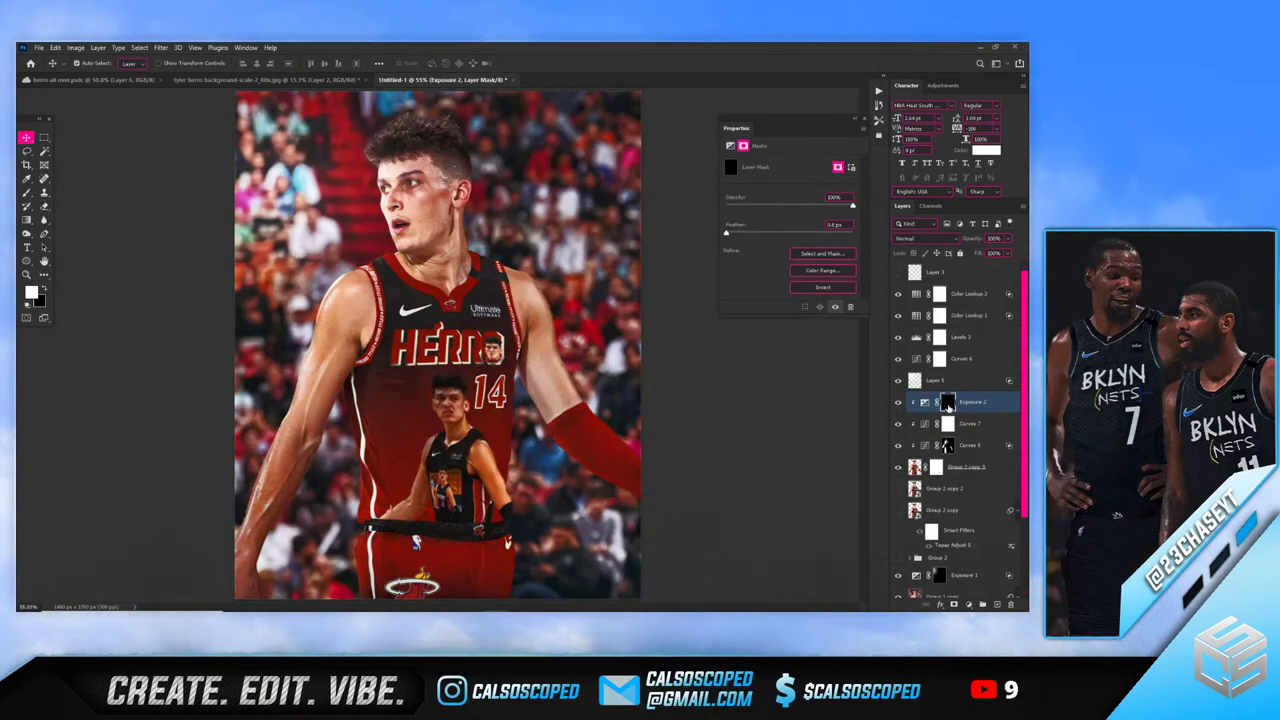
Paint the Exposure 2 mask white around the head and shoulder with a very large soft brush at reduced flow
key("b")
left_click(392, 218)
key("ctrl+z")
right_click(383, 214, "alt")
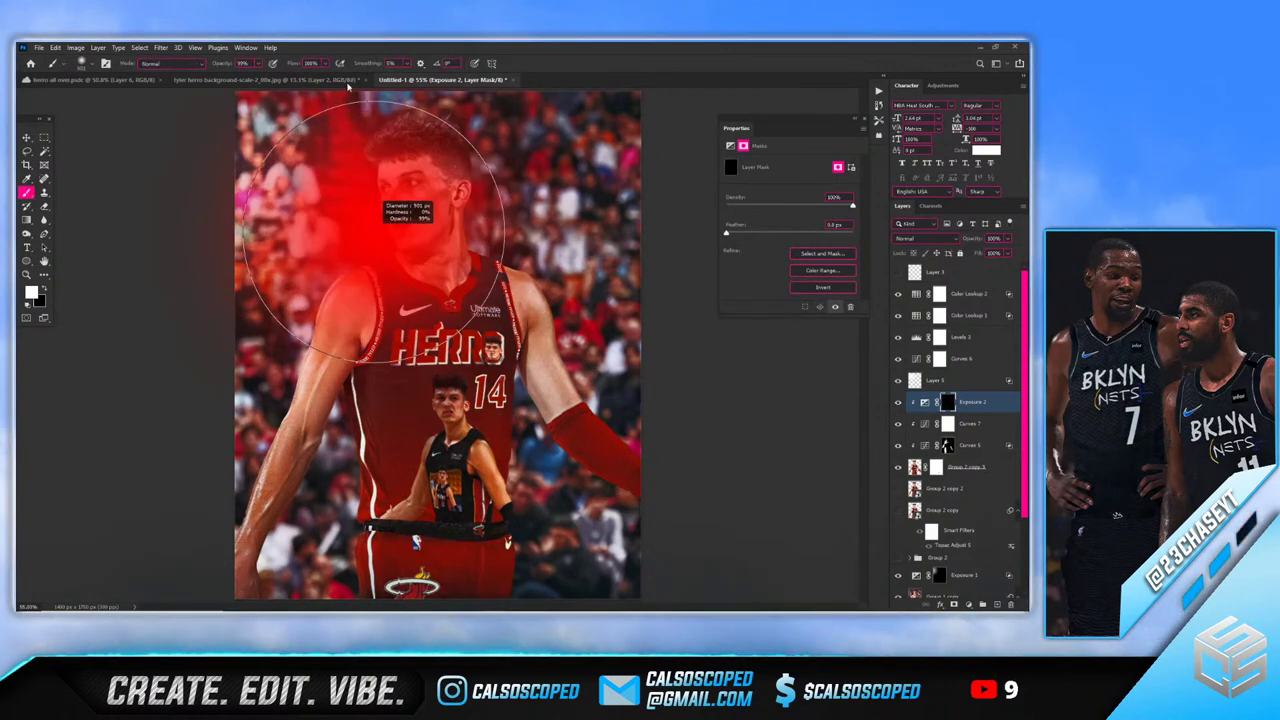
left_click(325, 63)
left_click_drag(287, 72, 284, 72)
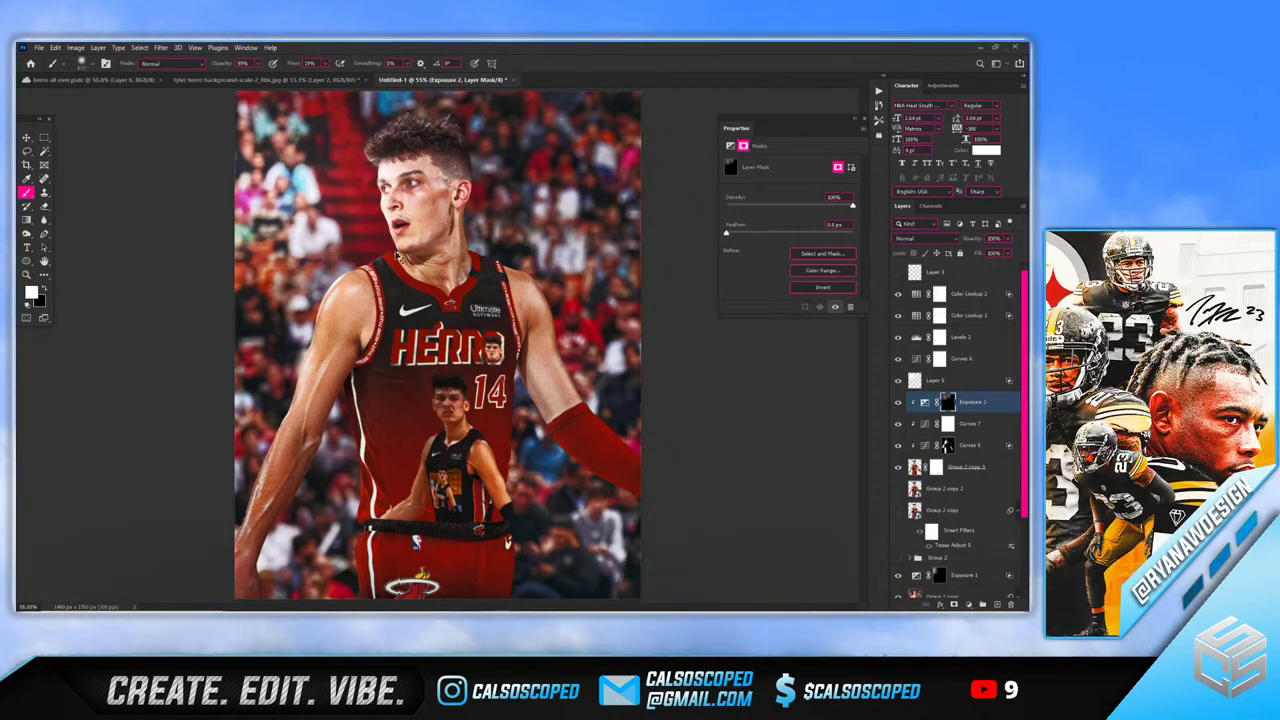
Refine the Exposure 2 mask with smaller soft brushes along the bent arm and jersey, alternating white and black
right_click(328, 374, "alt")
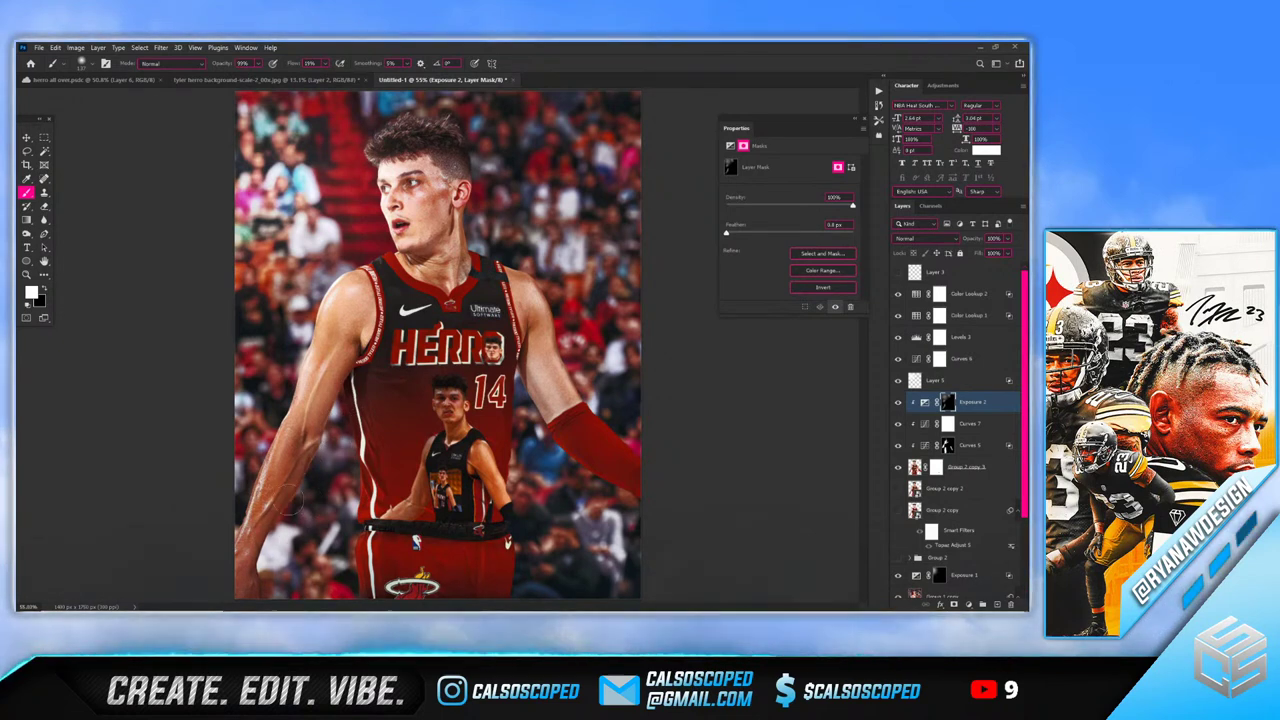
right_click(253, 480, "alt")
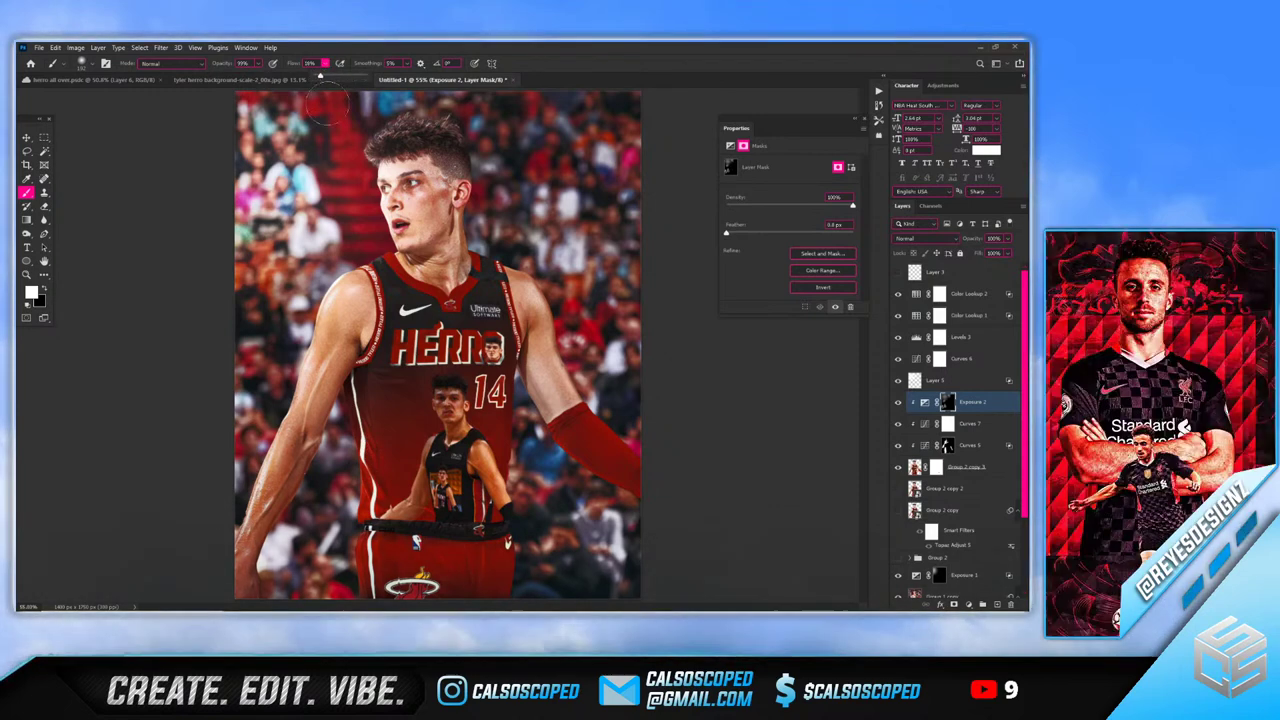
right_click(384, 409, "alt")
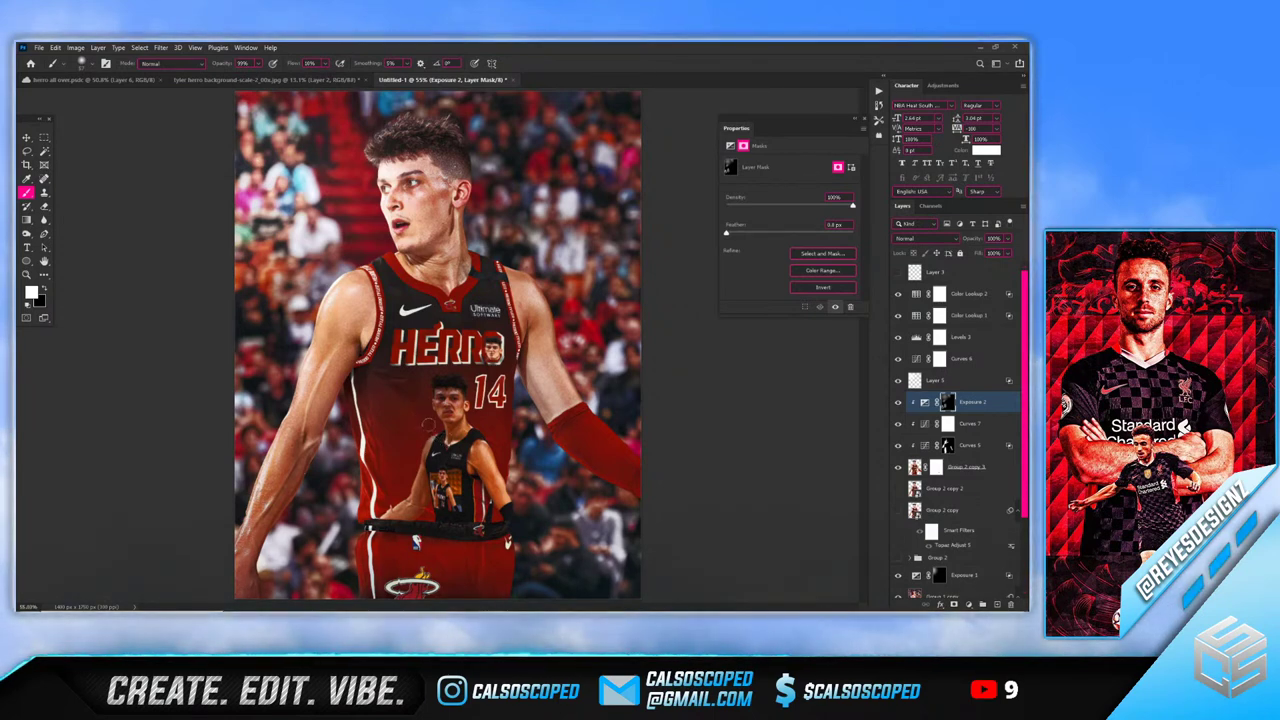
key("x")
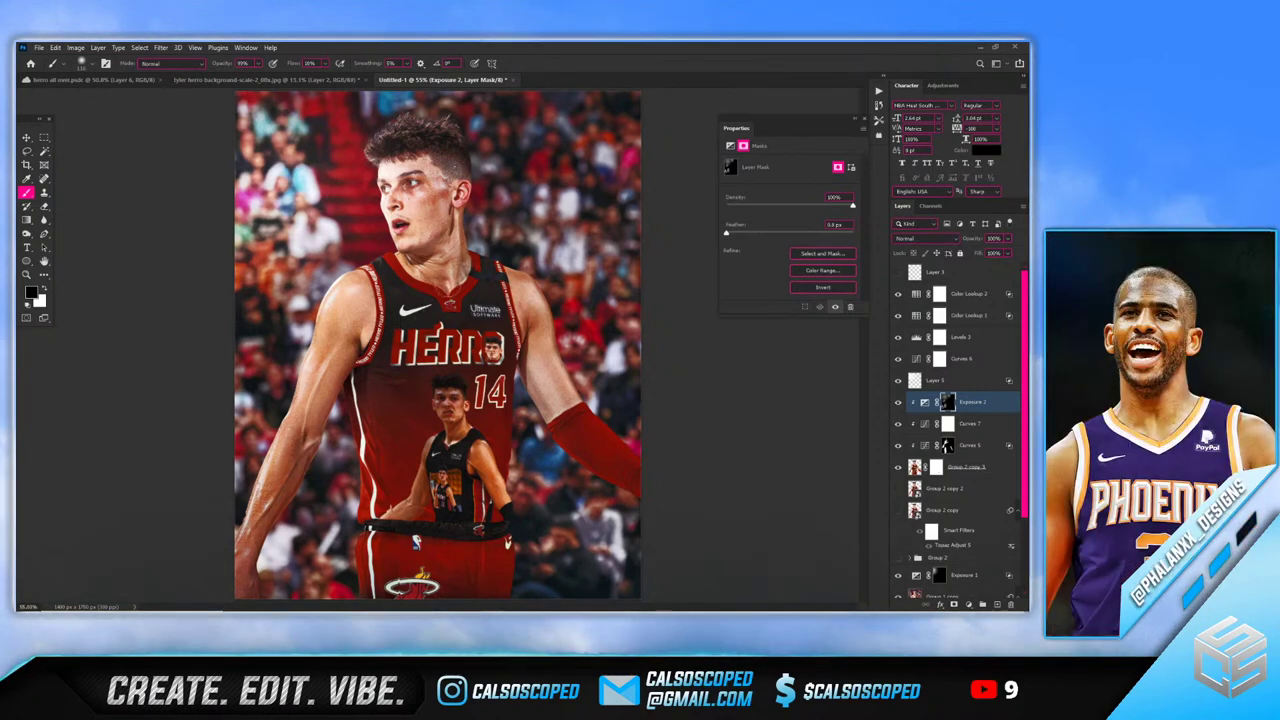
key("x")
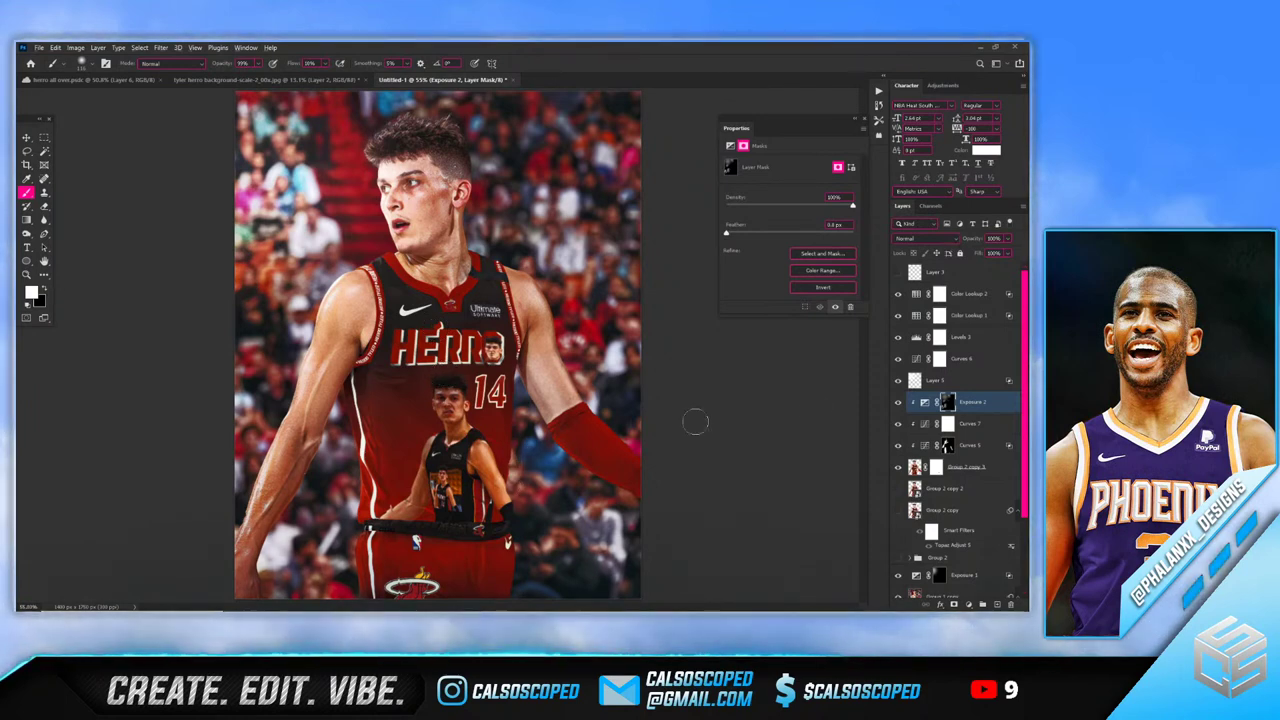
Duplicate the Exposure 2 adjustment and lower the copy's exposure to -17.67
left_click(924, 402)
key("ctrl+j")
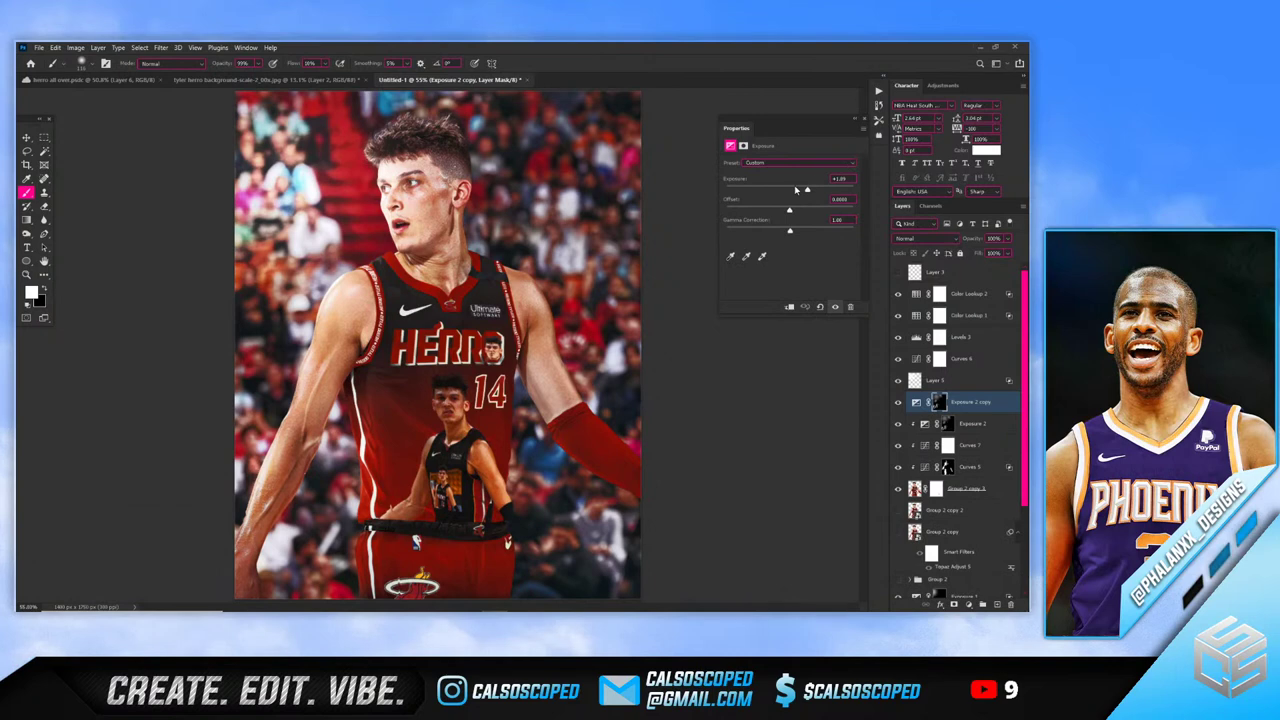
left_click_drag(797, 189, 738, 191)
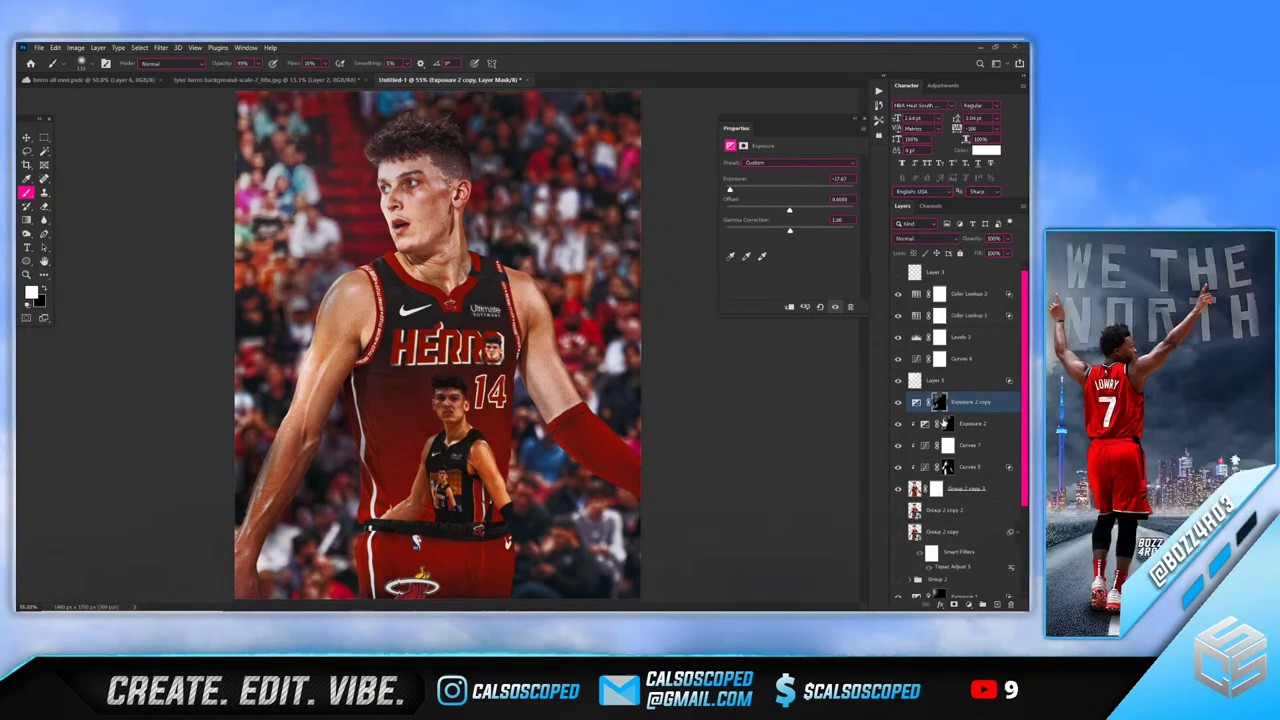
Replace the Exposure 2 copy's painted mask with a fresh mask filled black
key("ctrl+i")
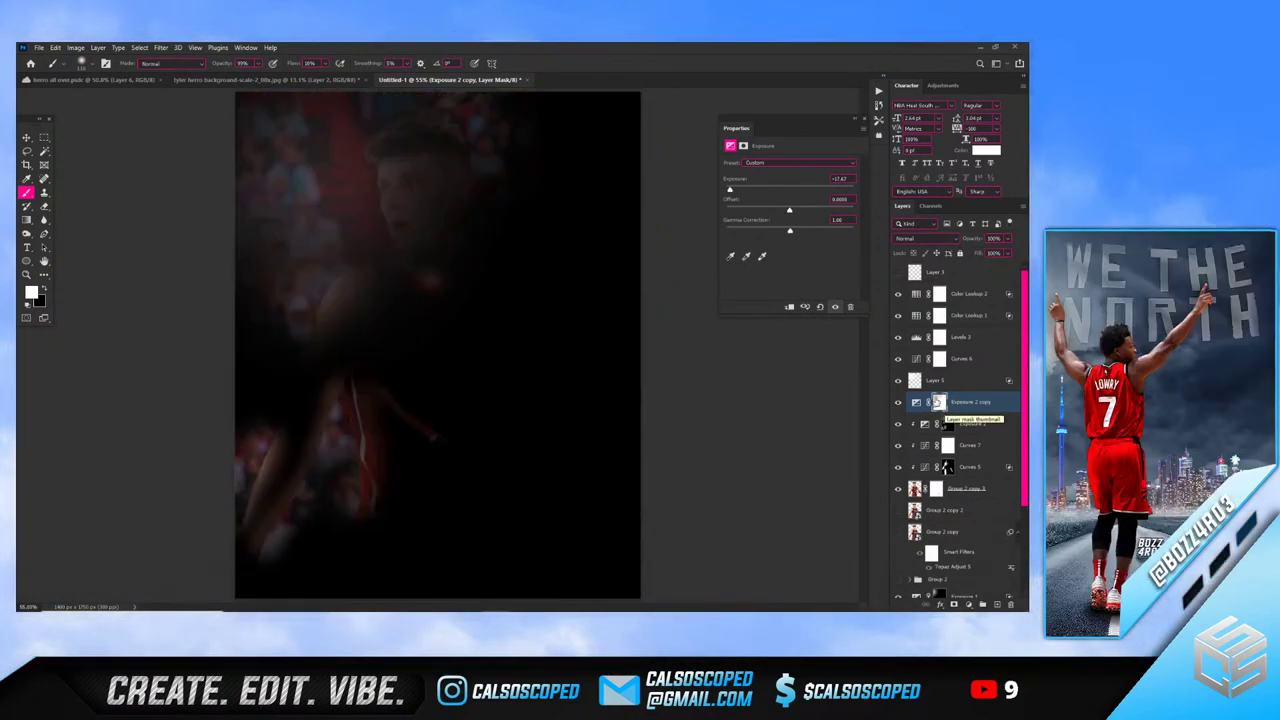
right_click(940, 404)
left_click(941, 419)
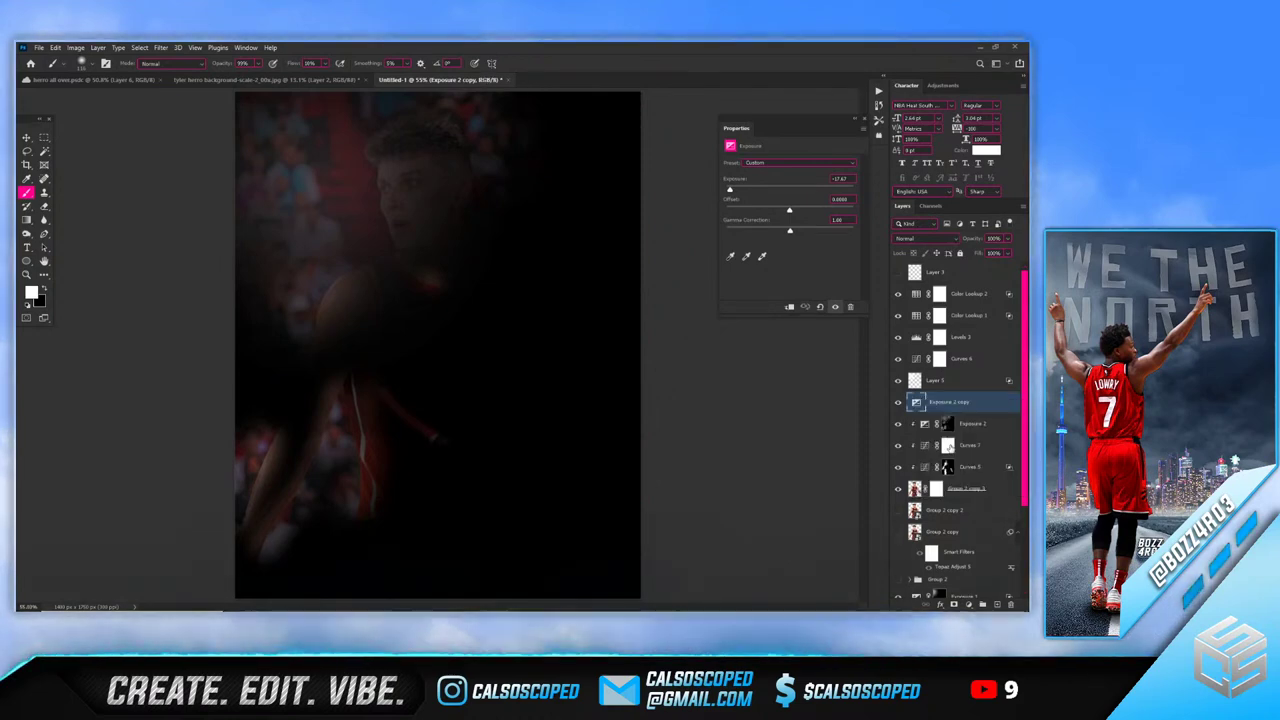
key("ctrl+z")
key("ctrl+shift+z")
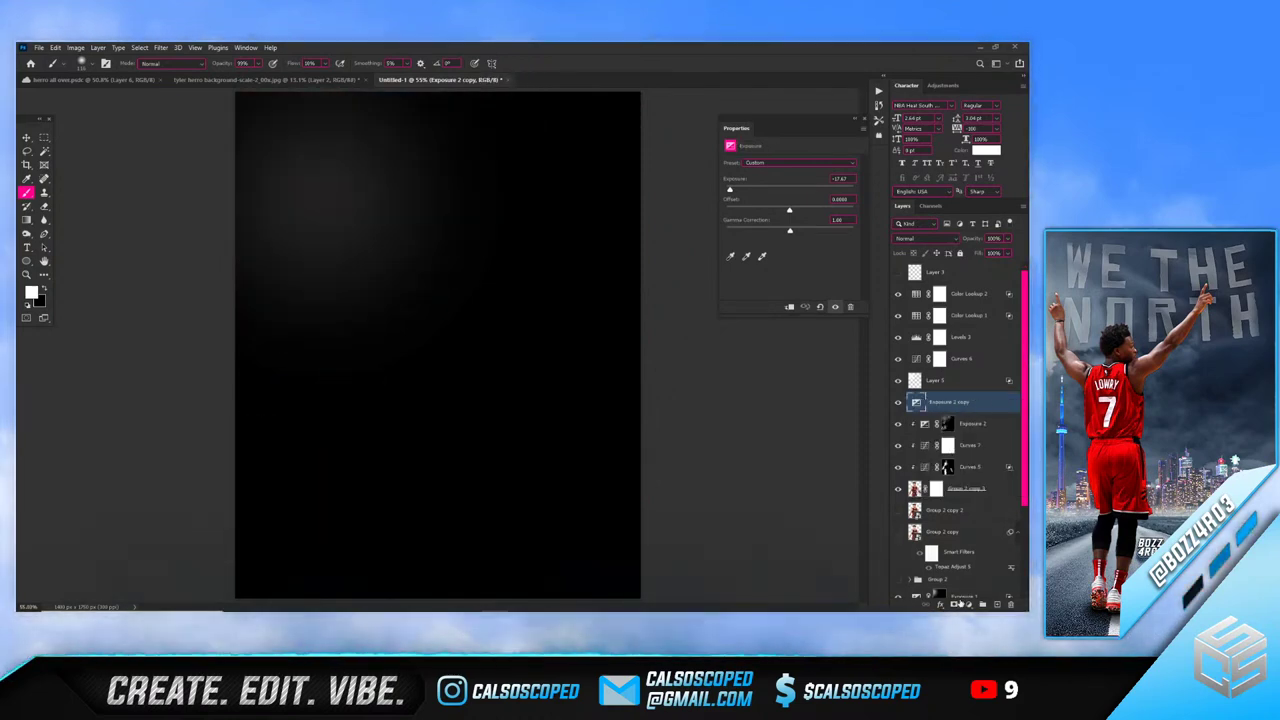
left_click(953, 604)
key("ctrl+i")
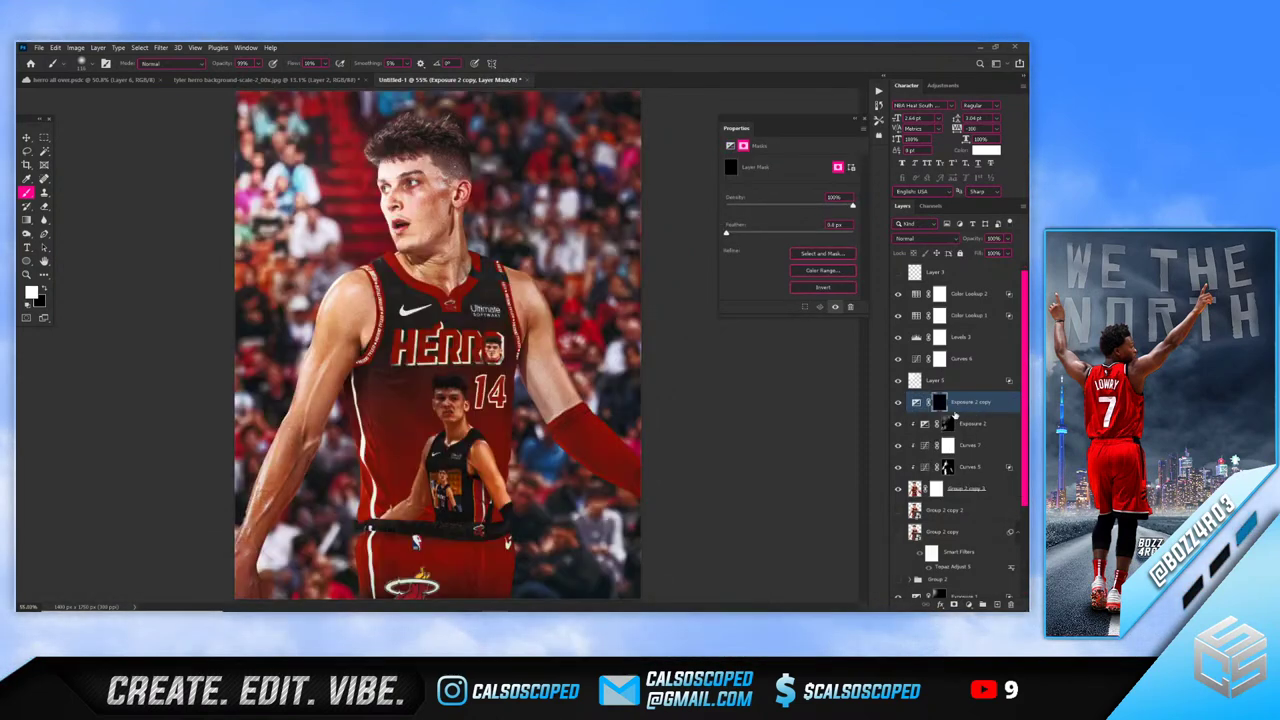
Limit the Exposure 2 copy with Blend If by splitting the underlying layer's white slider to 93 / 255, and invert its mask back to black
right_click(937, 403)
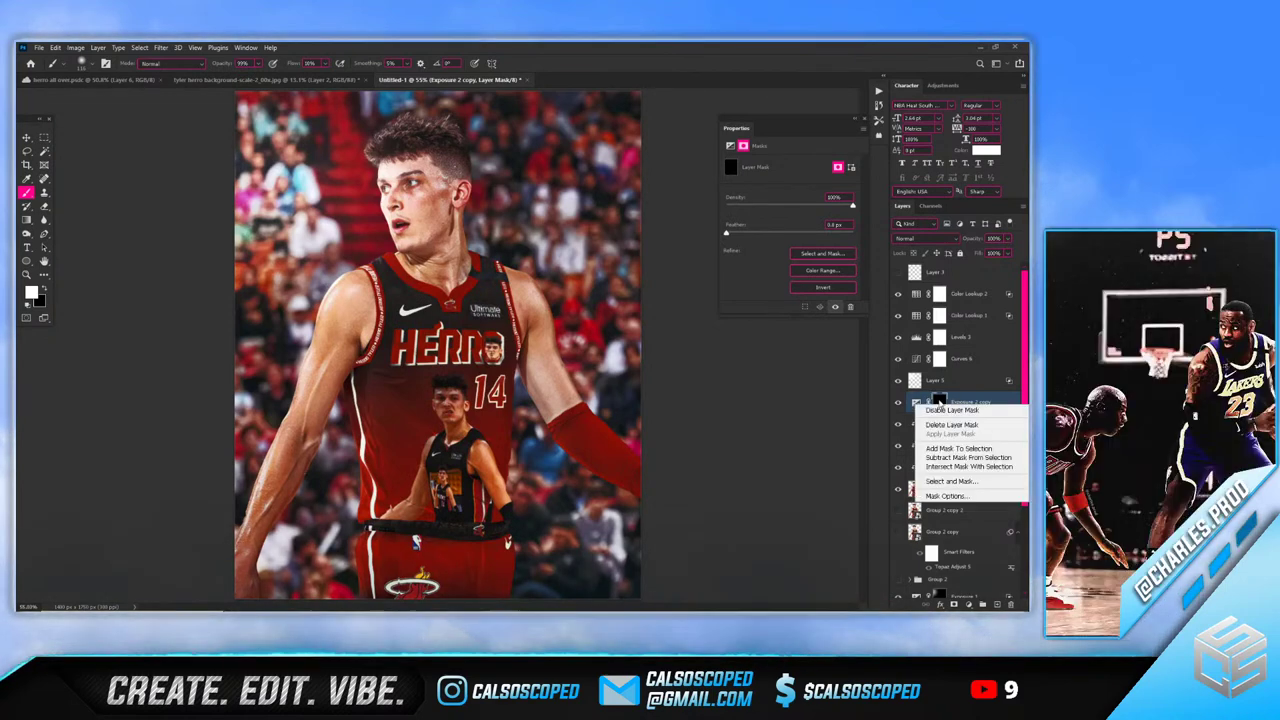
left_click(939, 401)
key("ctrl+i")
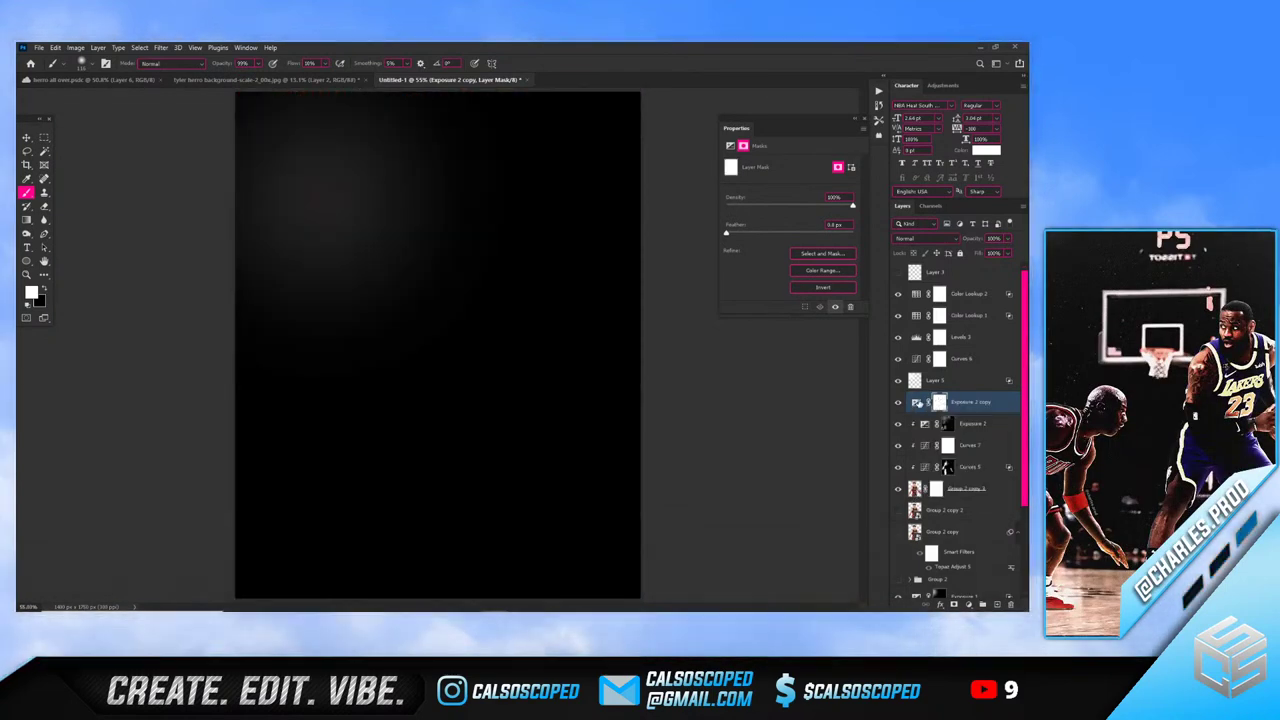
right_click(917, 403)
left_click(925, 275)
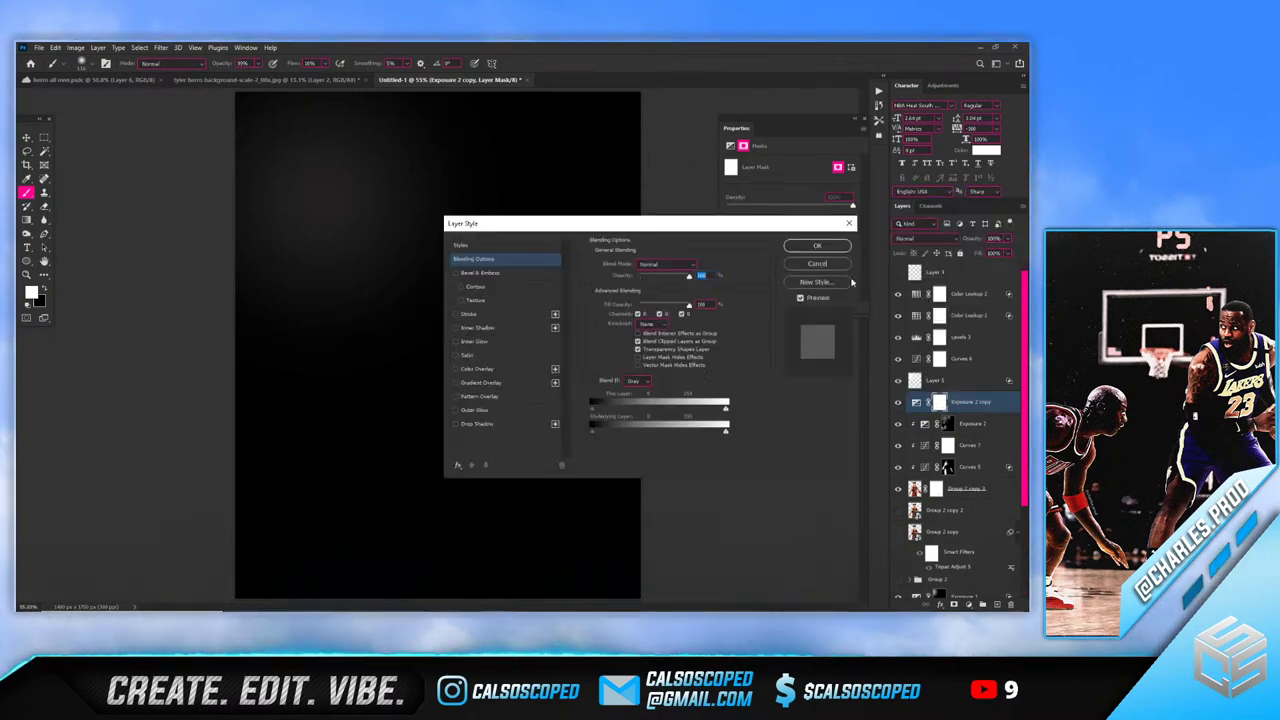
mouse_move(593, 431)
left_mouse_down()
mouse_move(691, 437)
mouse_move(592, 432)
mouse_move(642, 435)
mouse_move(590, 414)
left_mouse_up()
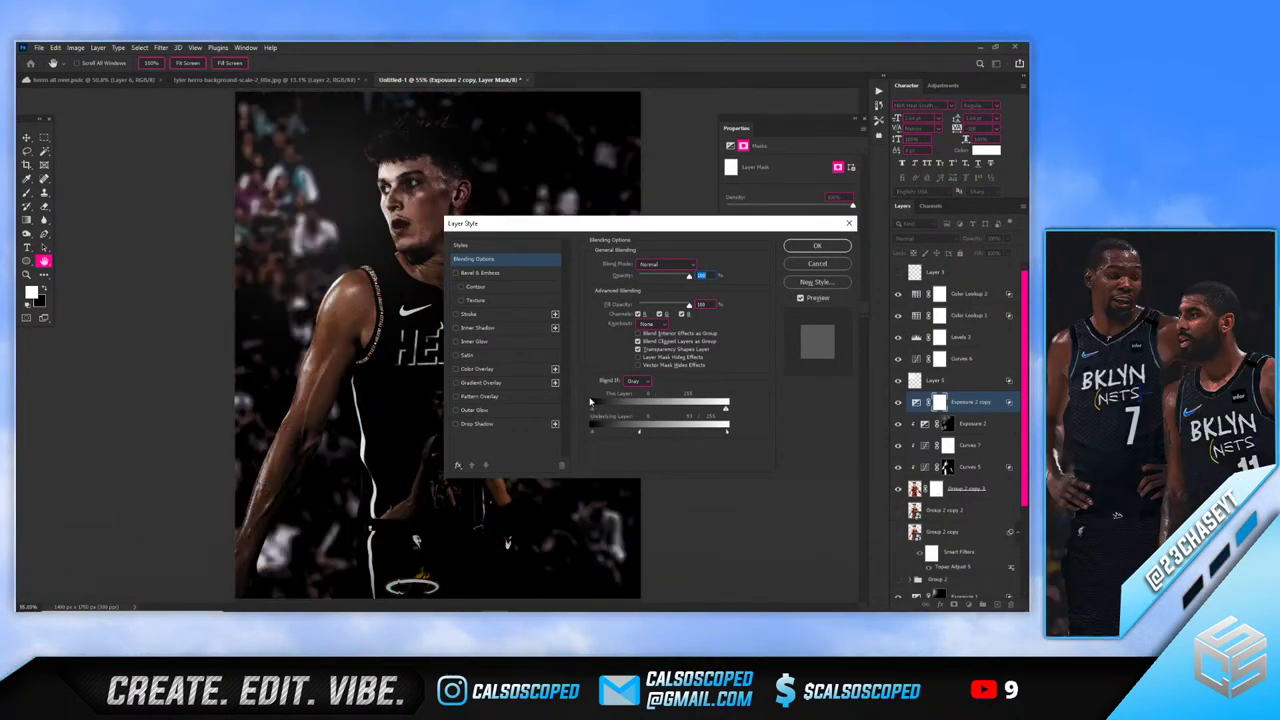
left_click(817, 245)
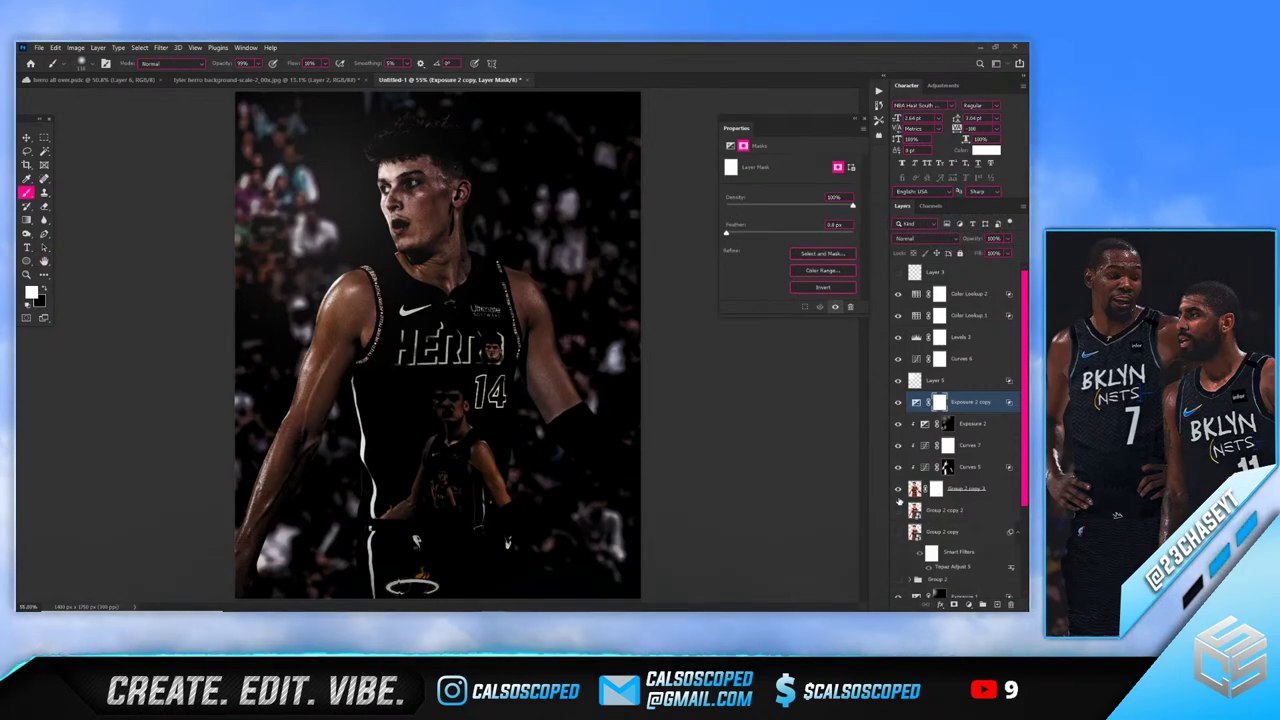
key("ctrl+i")
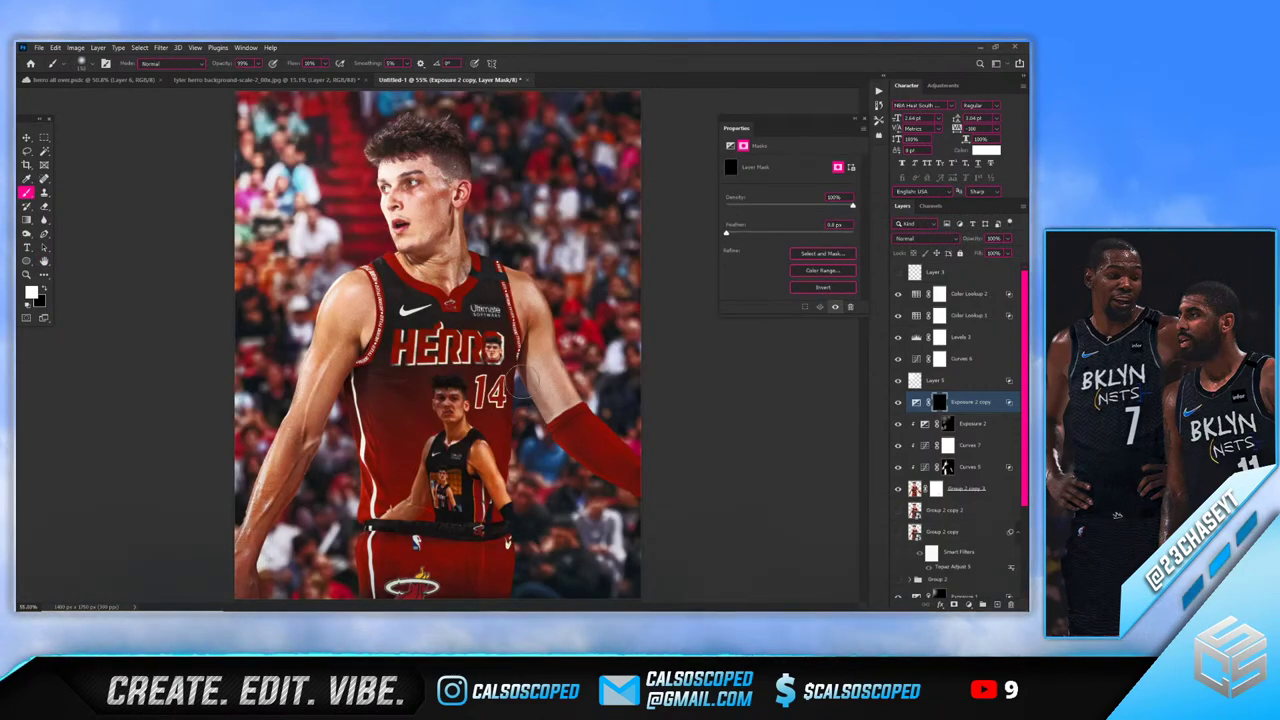
Clip the Exposure 2 copy to the player layer and brush white into its mask around the jersey and waist with an enlarged soft brush
scroll(546, 431, "up", 3)
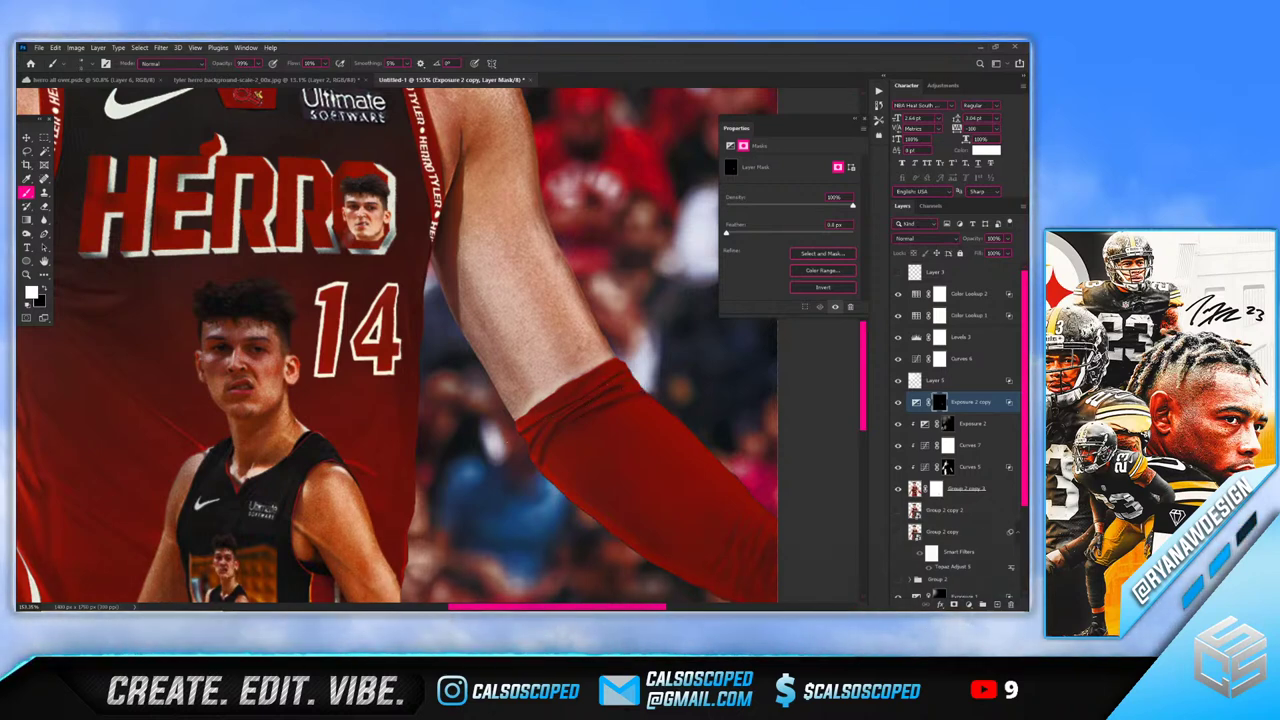
left_click(961, 409, "alt")
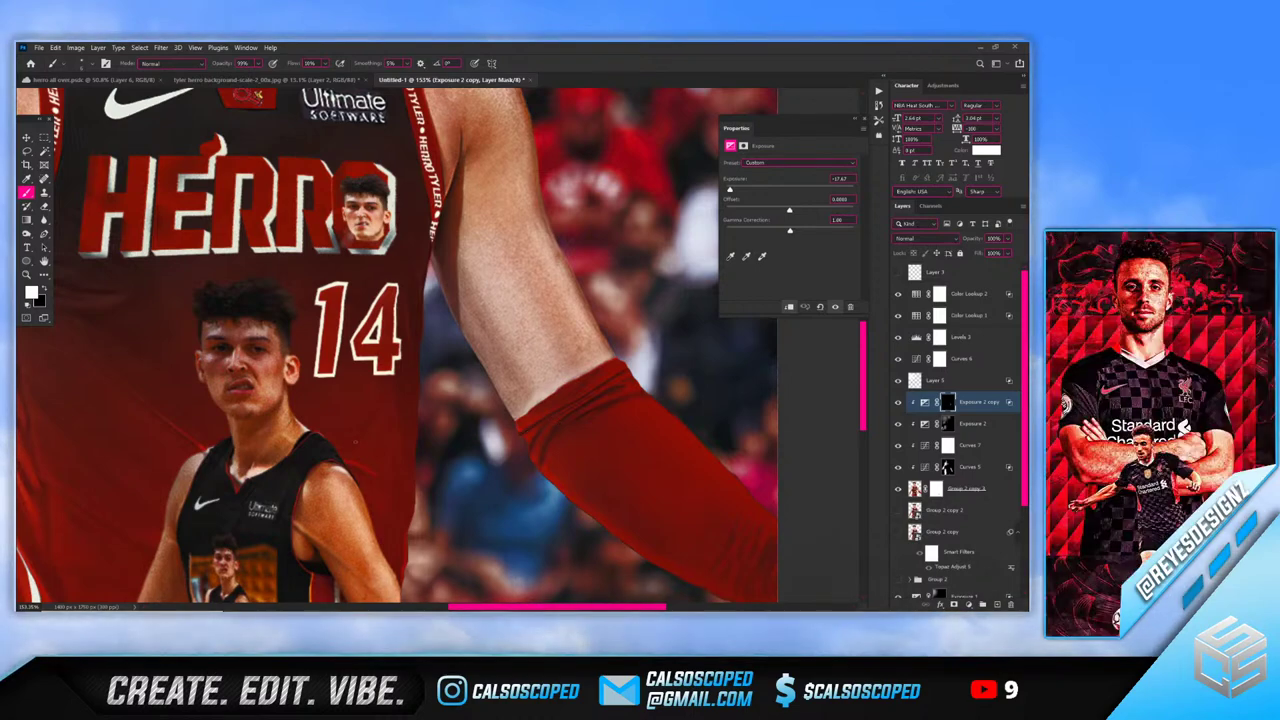
scroll(364, 423, "down", 5)
scroll(364, 423, "down", 2)
left_click_drag(198, 355, 270, 355)
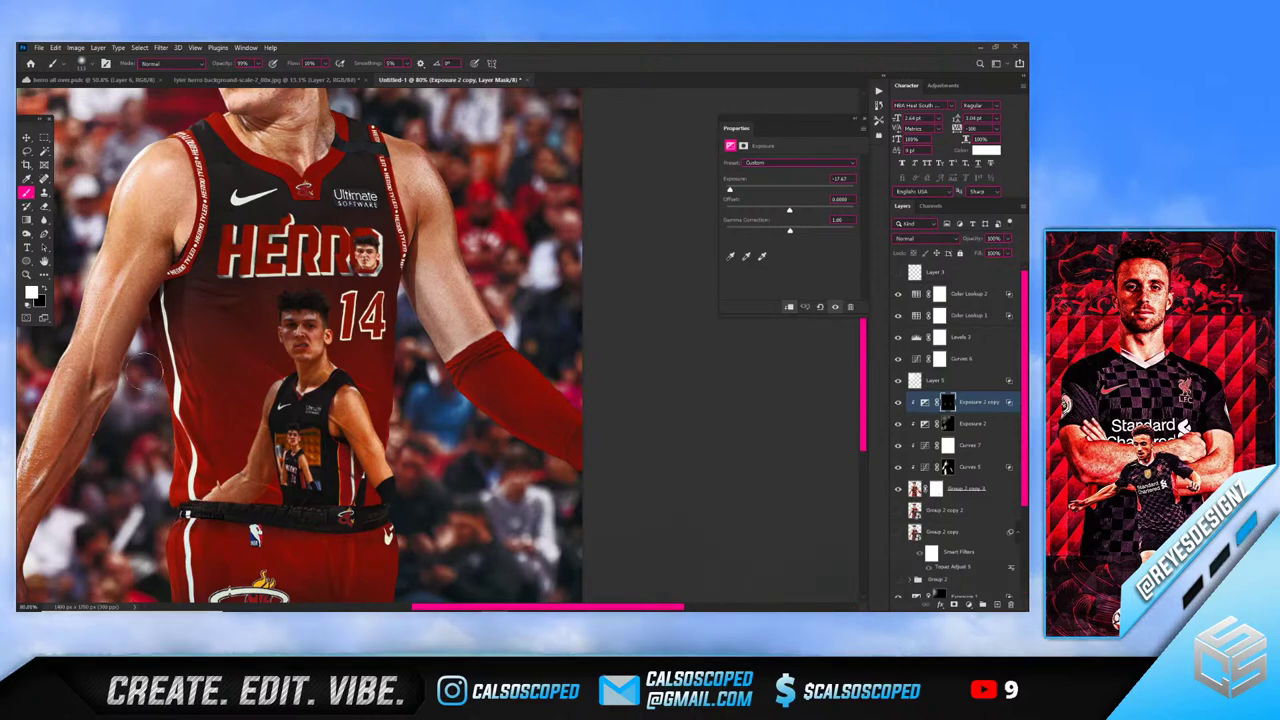
scroll(390, 490, "down", 2)
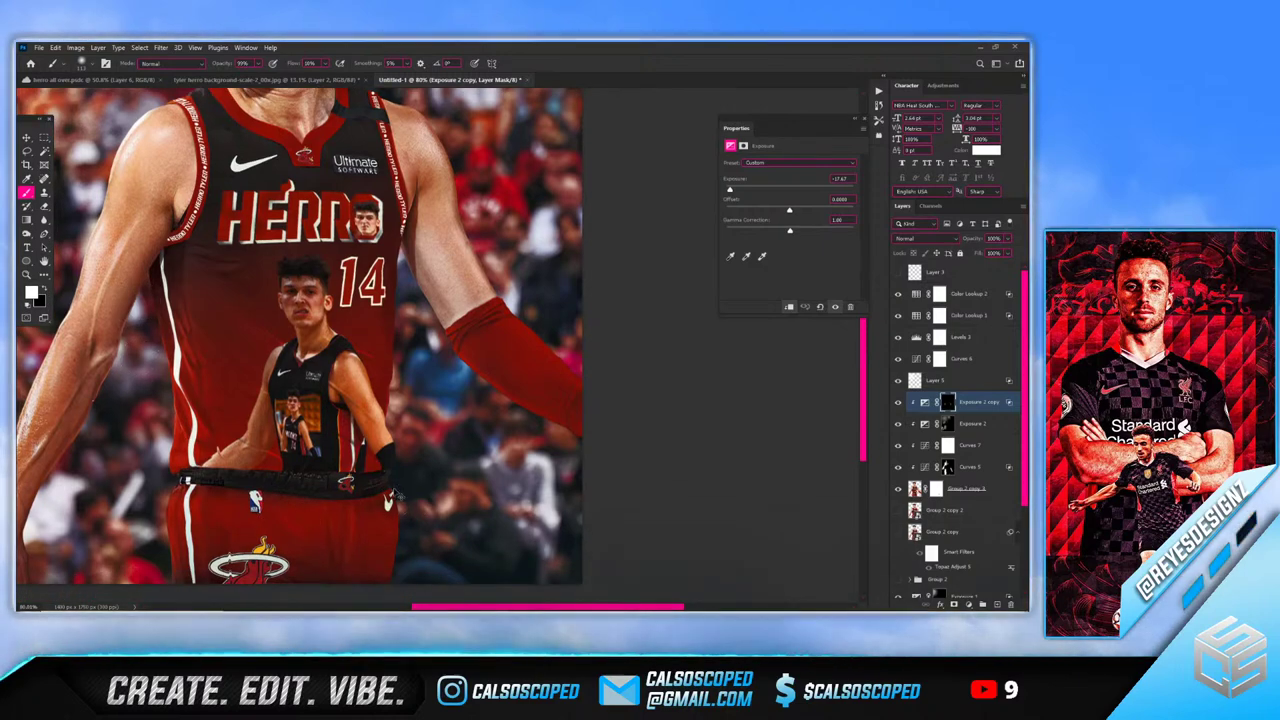
key("bracketright")
key("bracketright")
key("bracketright")
key("bracketright")
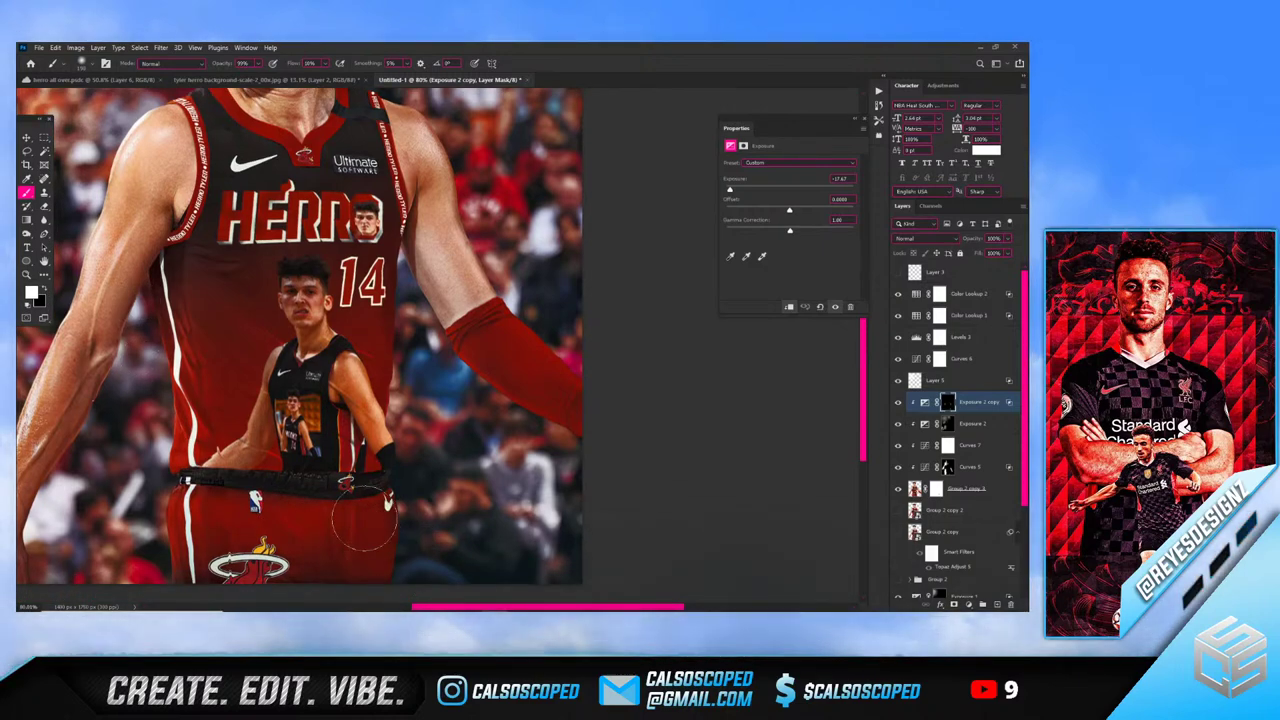
scroll(365, 520, "down", 3)
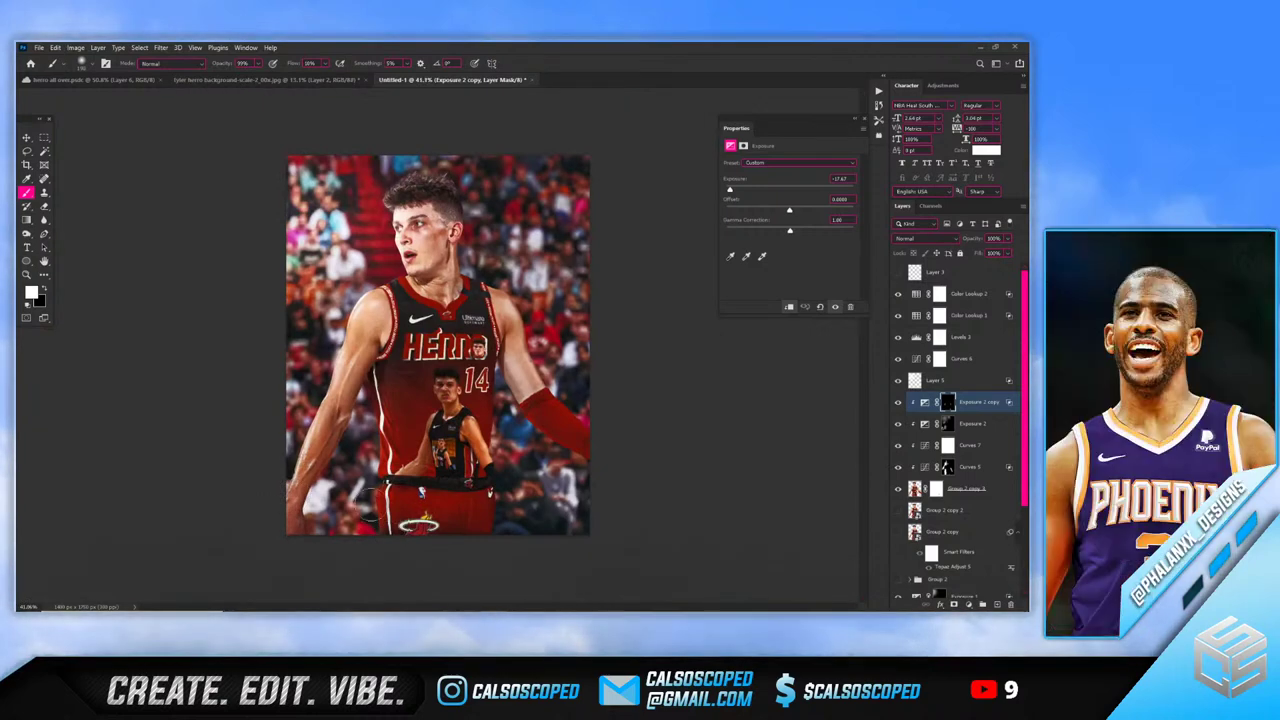
scroll(352, 172, "up", 1)
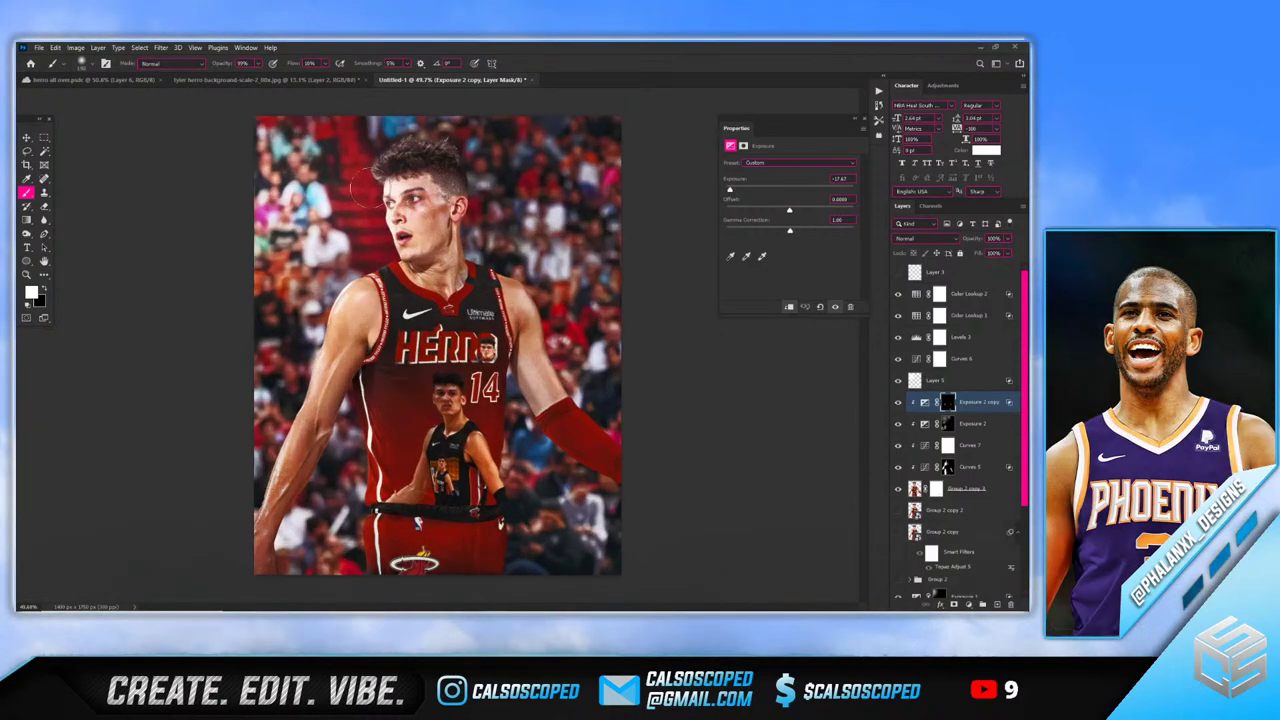
Toggle the Exposure 2 adjustment to check its effect and reduce its fill to 63%
left_click(897, 425)
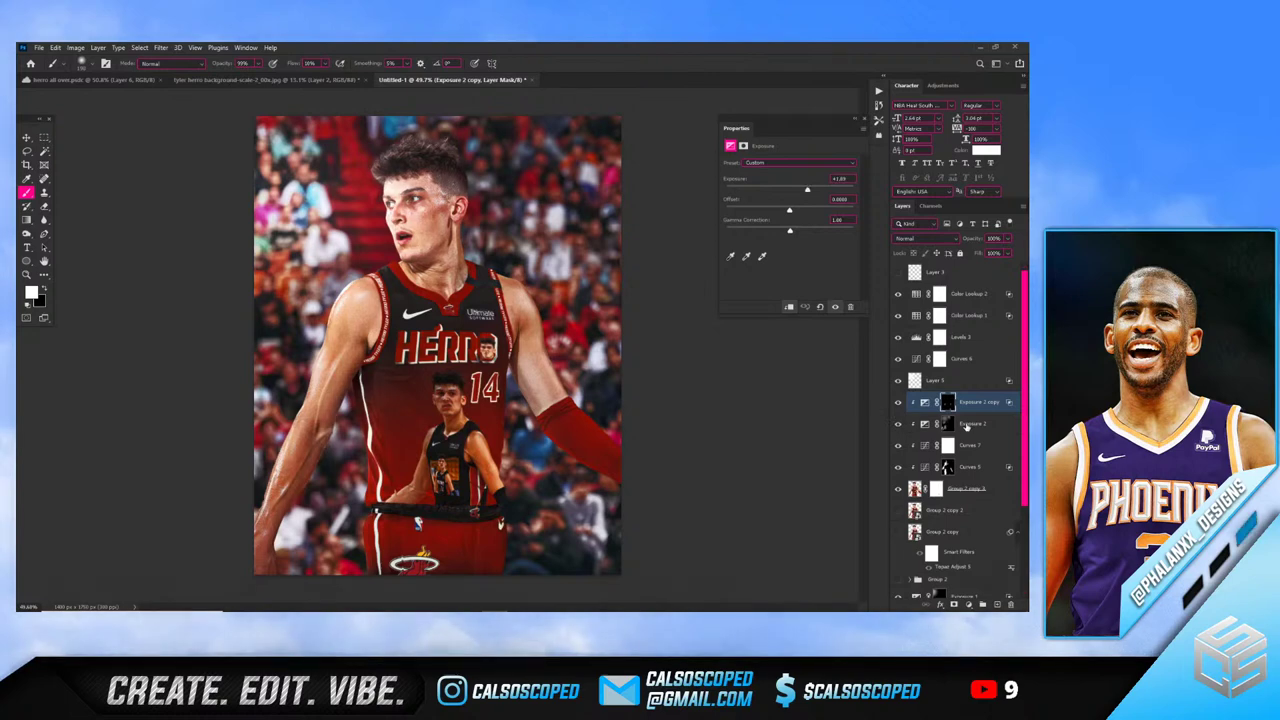
left_click(960, 423)
left_click(1009, 254)
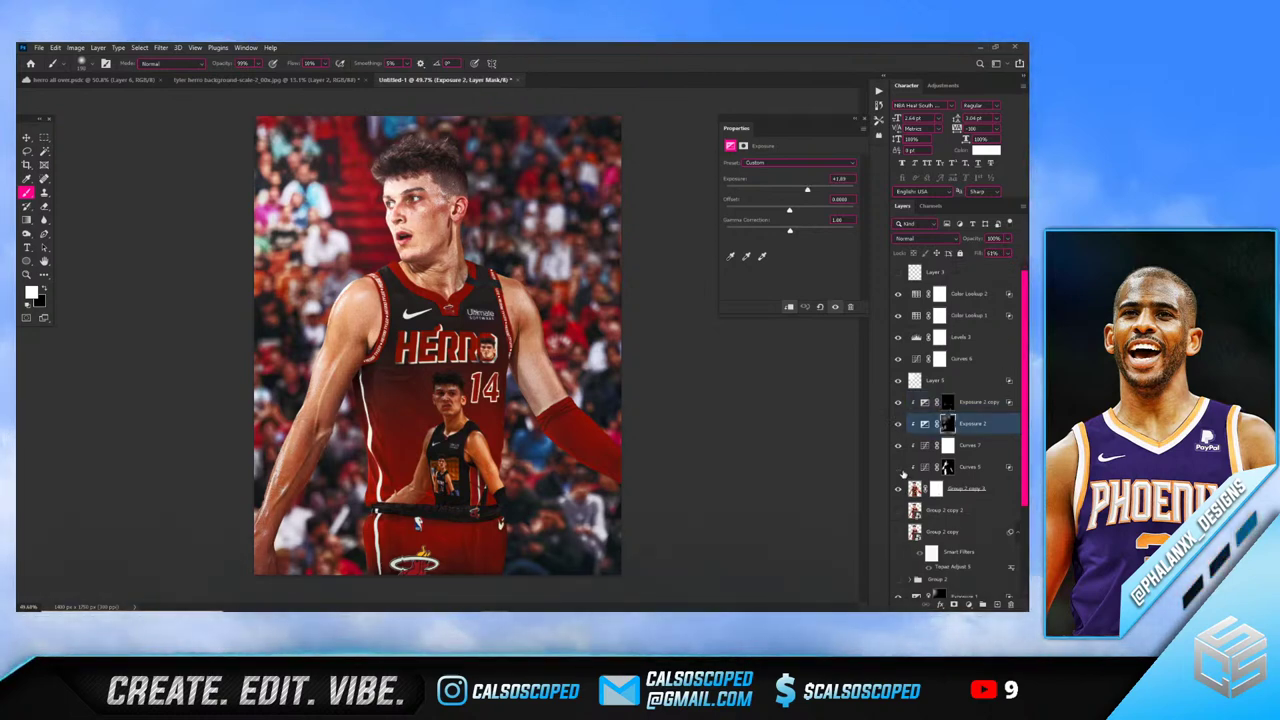
Examine the lighting across the whole player and up close, checking the contribution of the Curves 5 and Exposure 2 copy adjustments
left_click(897, 466)
left_click(960, 466)
left_click(1009, 254)
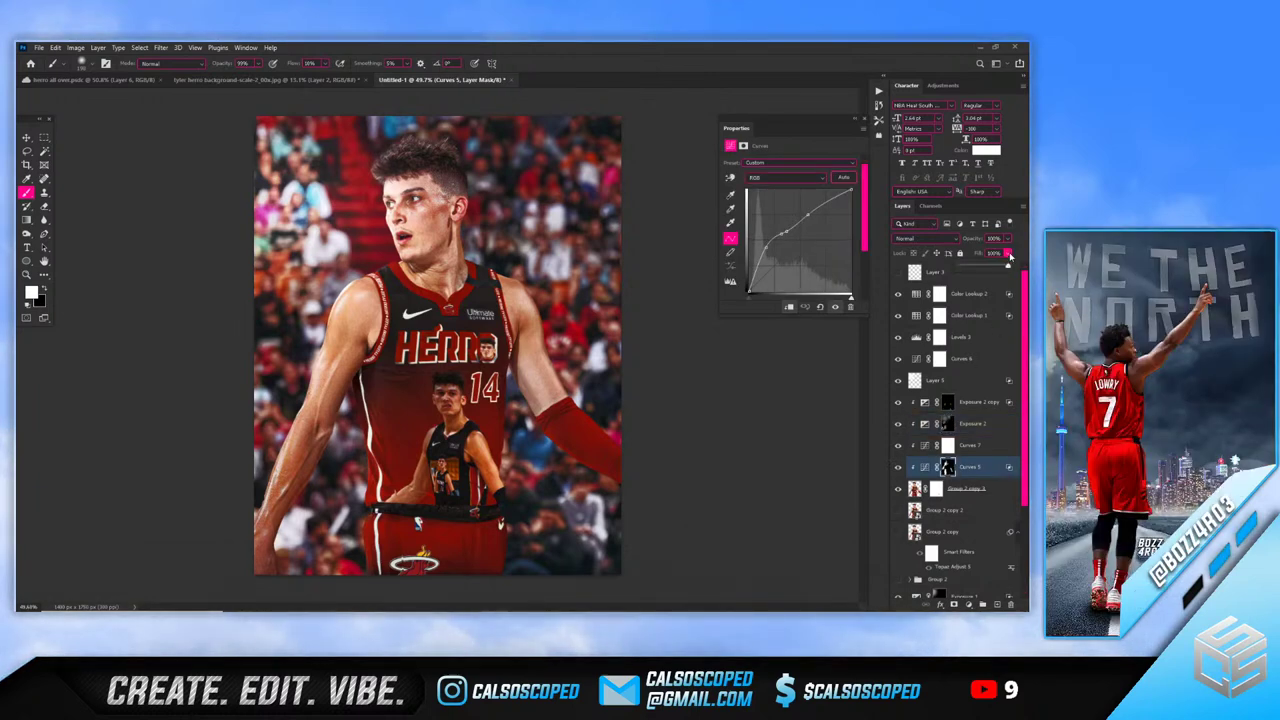
key("x")
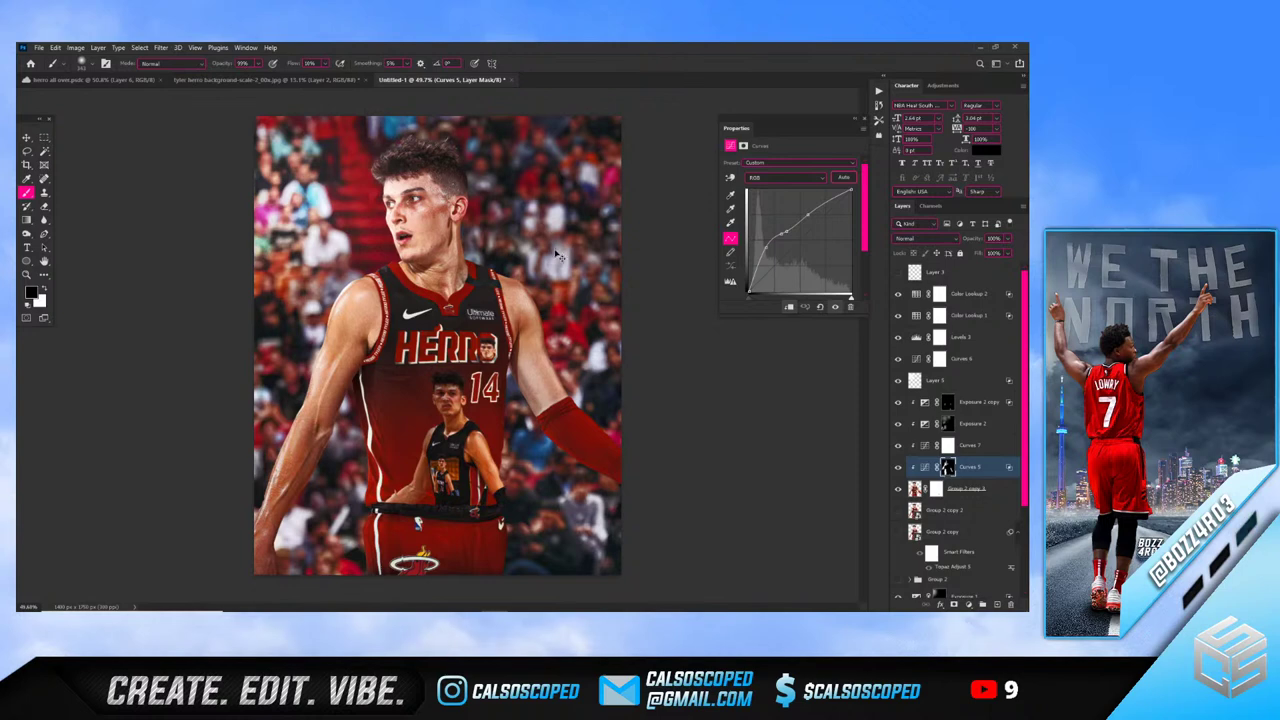
scroll(512, 240, "down", 2)
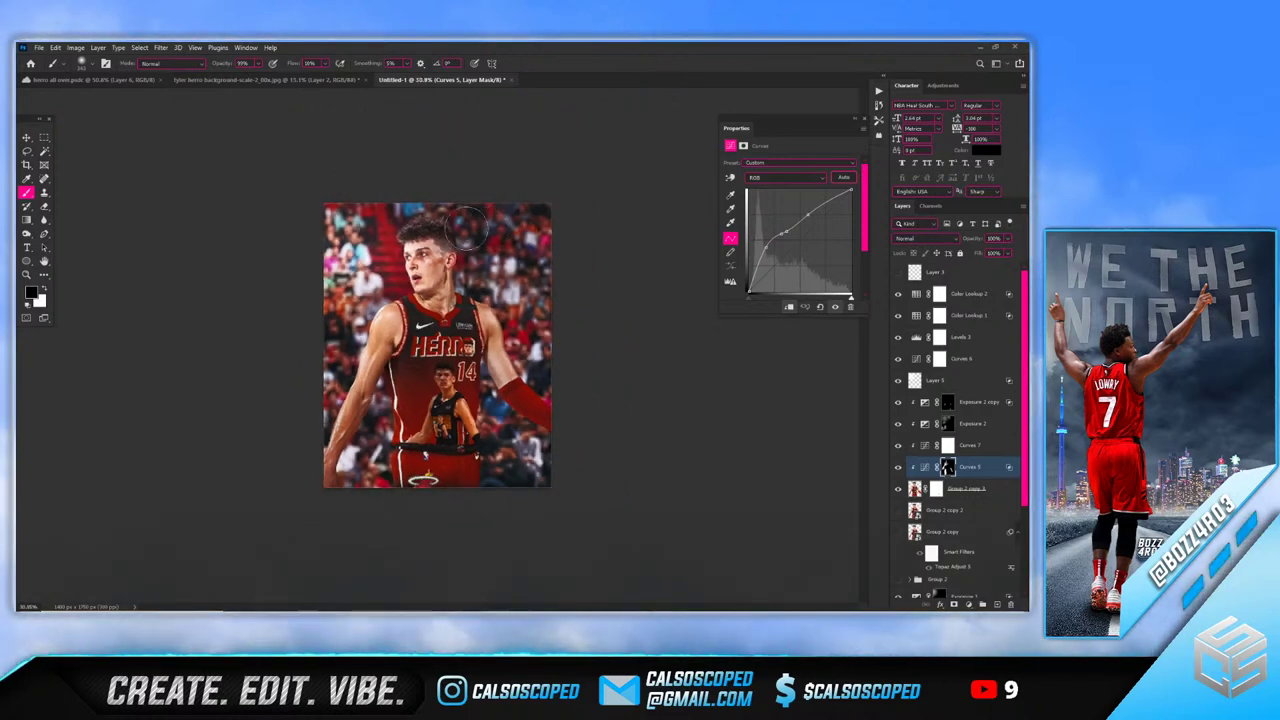
scroll(467, 228, "up", 3)
scroll(511, 338, "down", 2)
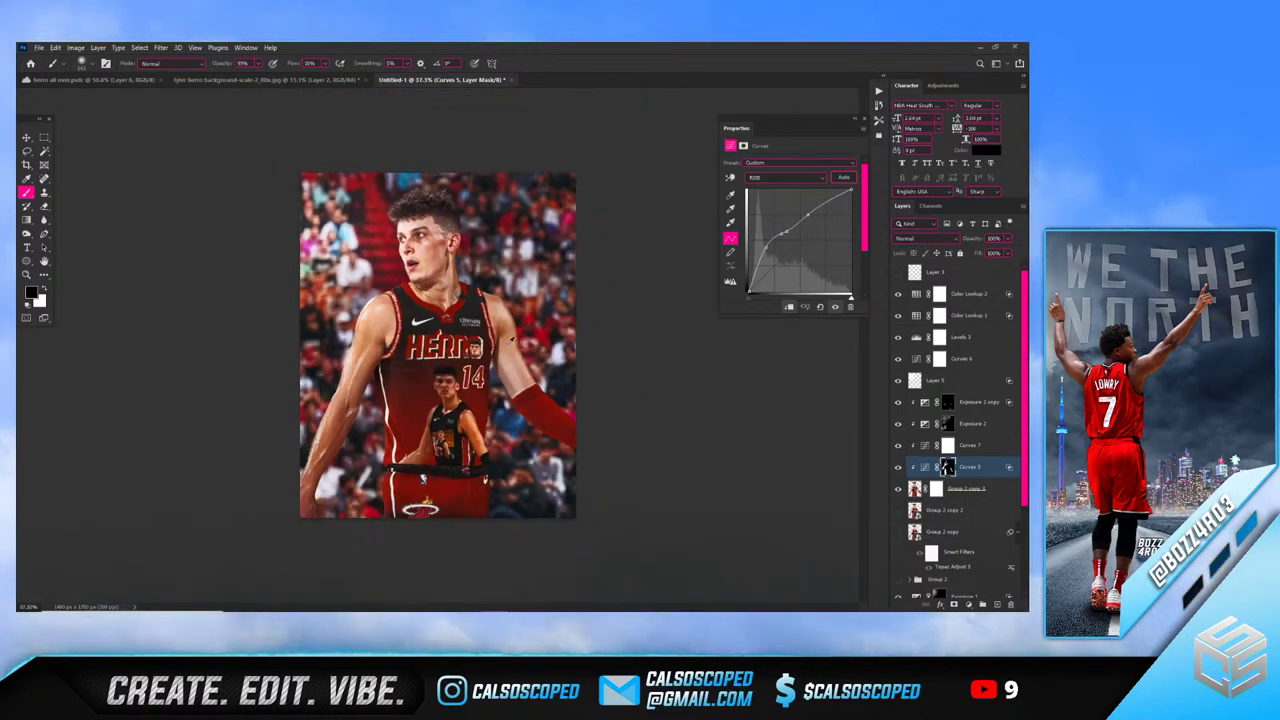
scroll(420, 190, "up", 1)
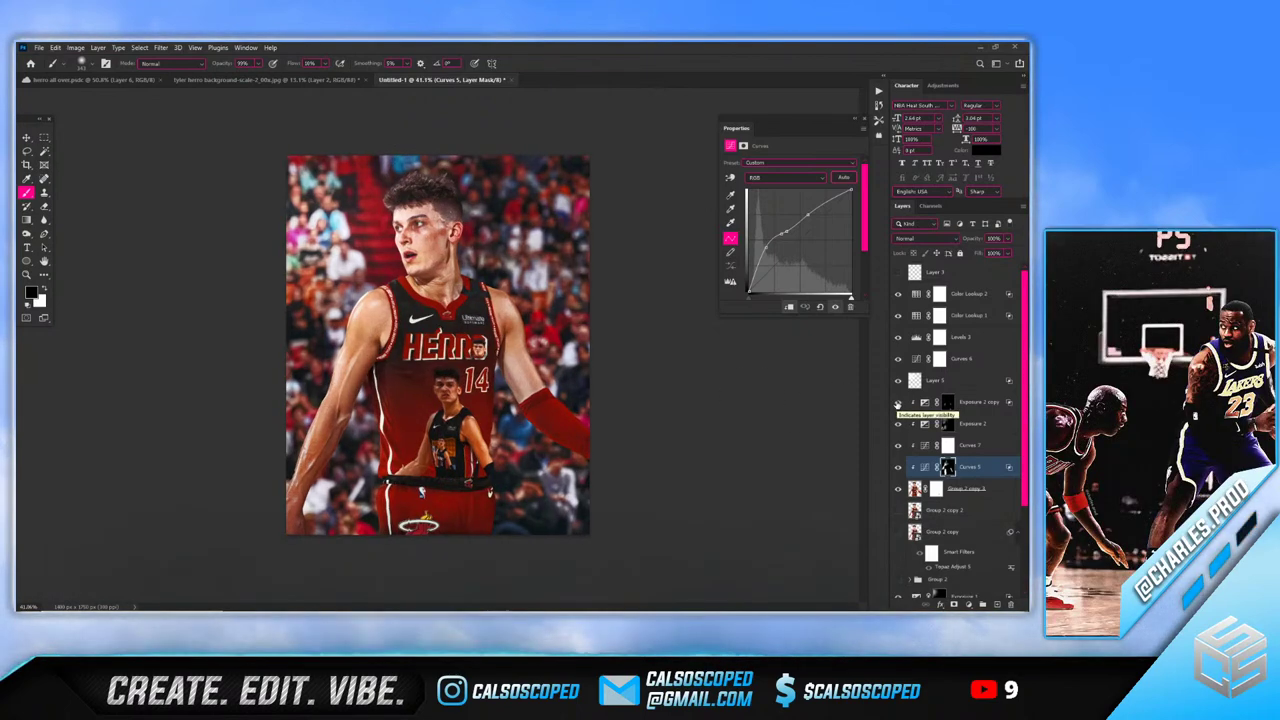
left_click(947, 401)
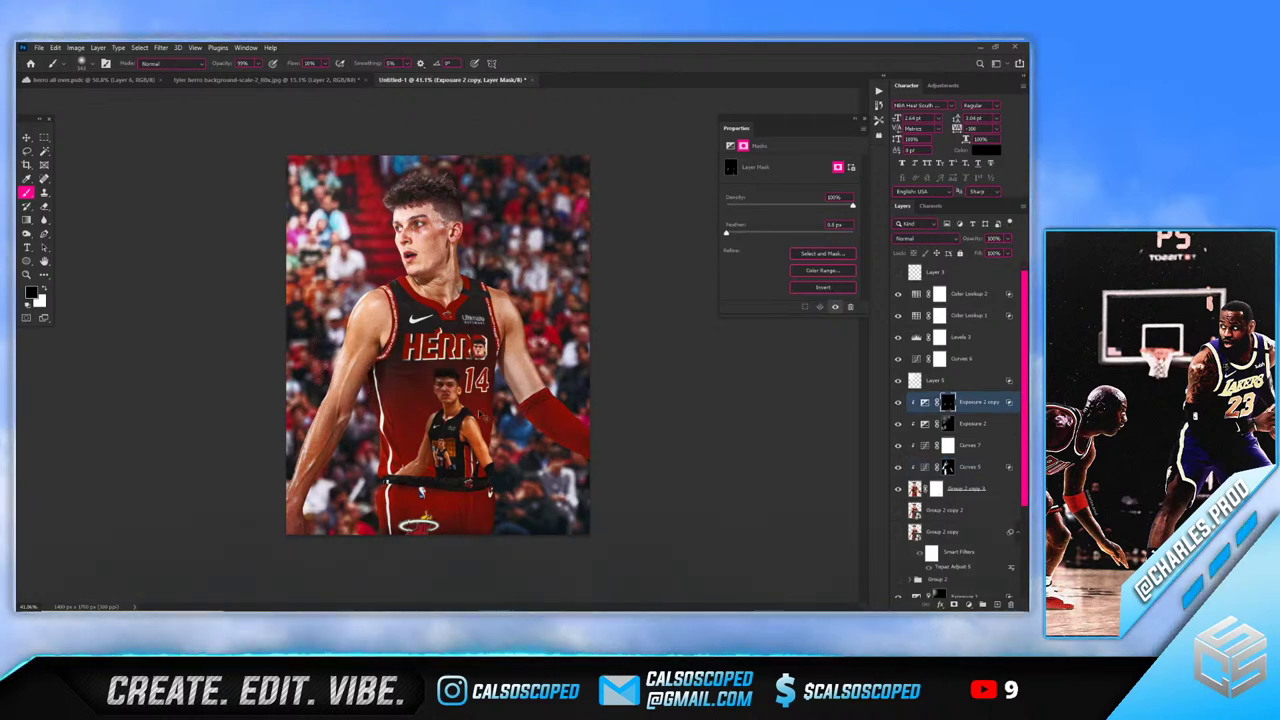
key("ctrl+minus")
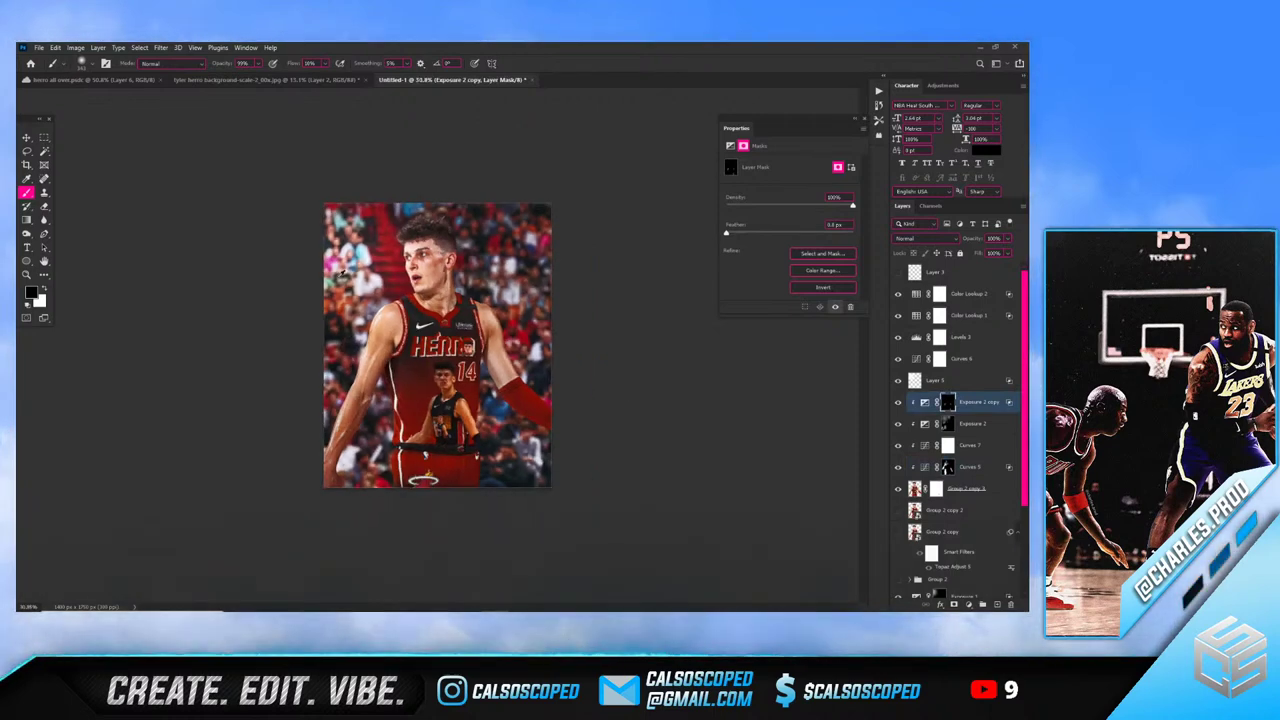
scroll(410, 198, "up", 5)
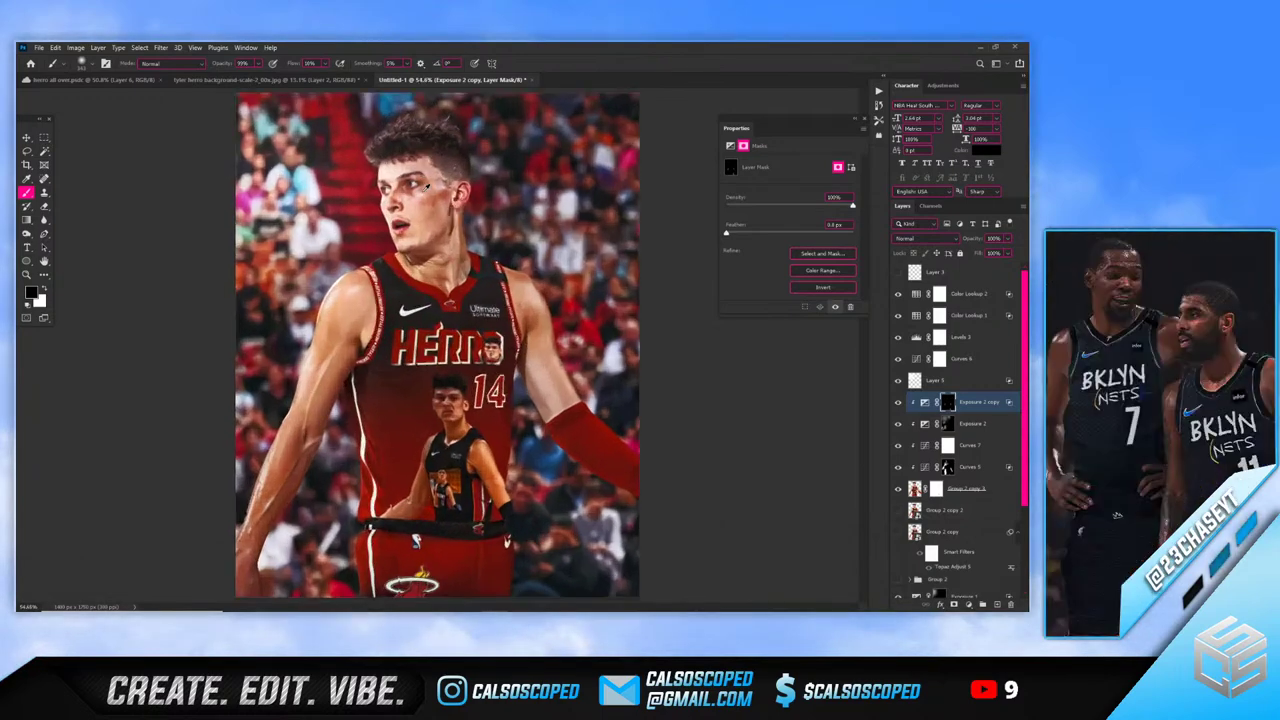
scroll(379, 167, "down", 1)
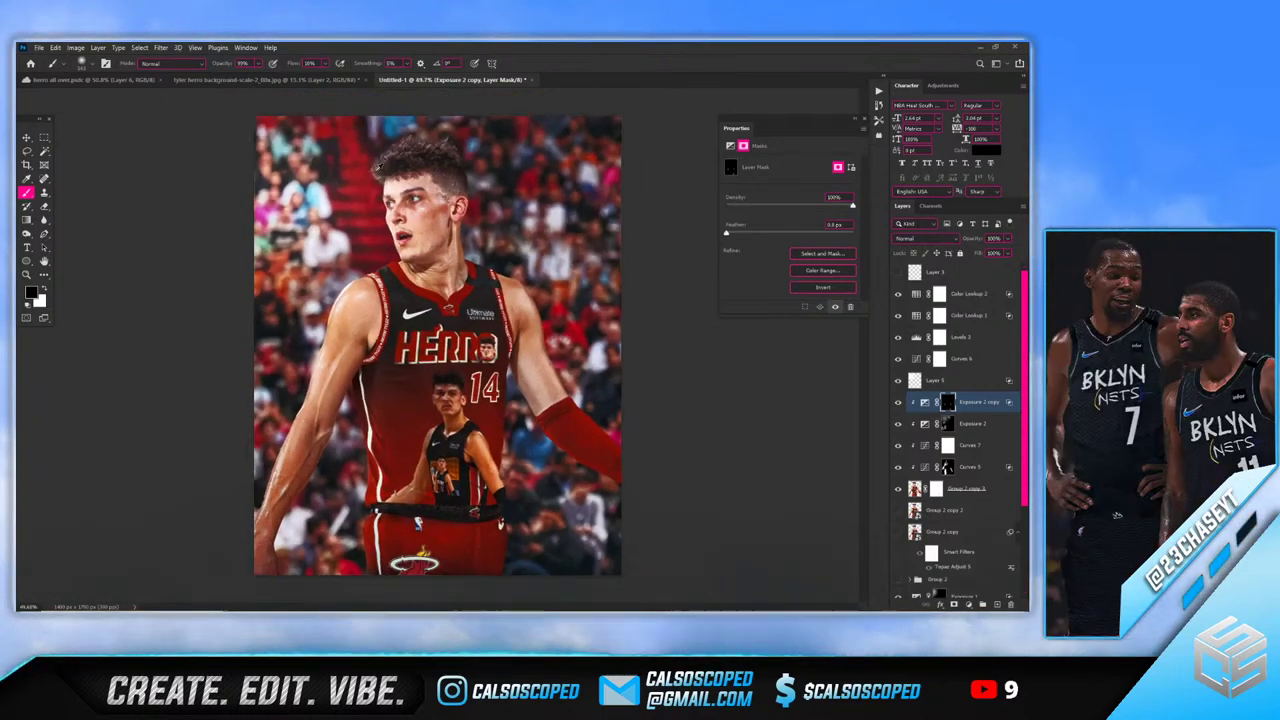
scroll(462, 184, "up", 5)
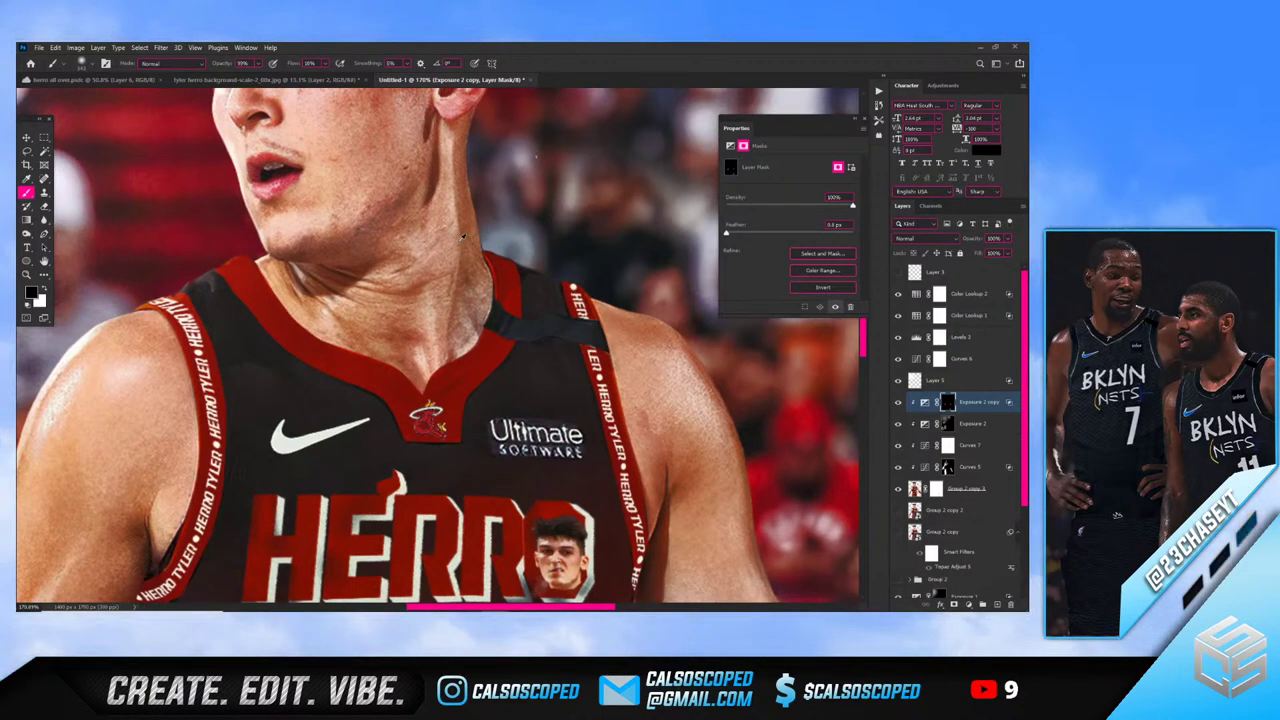
Duplicate and rasterize the Group 1 copy crowd layer, taking up the Clone Stamp for the white speck beside the player's neck
key("v")
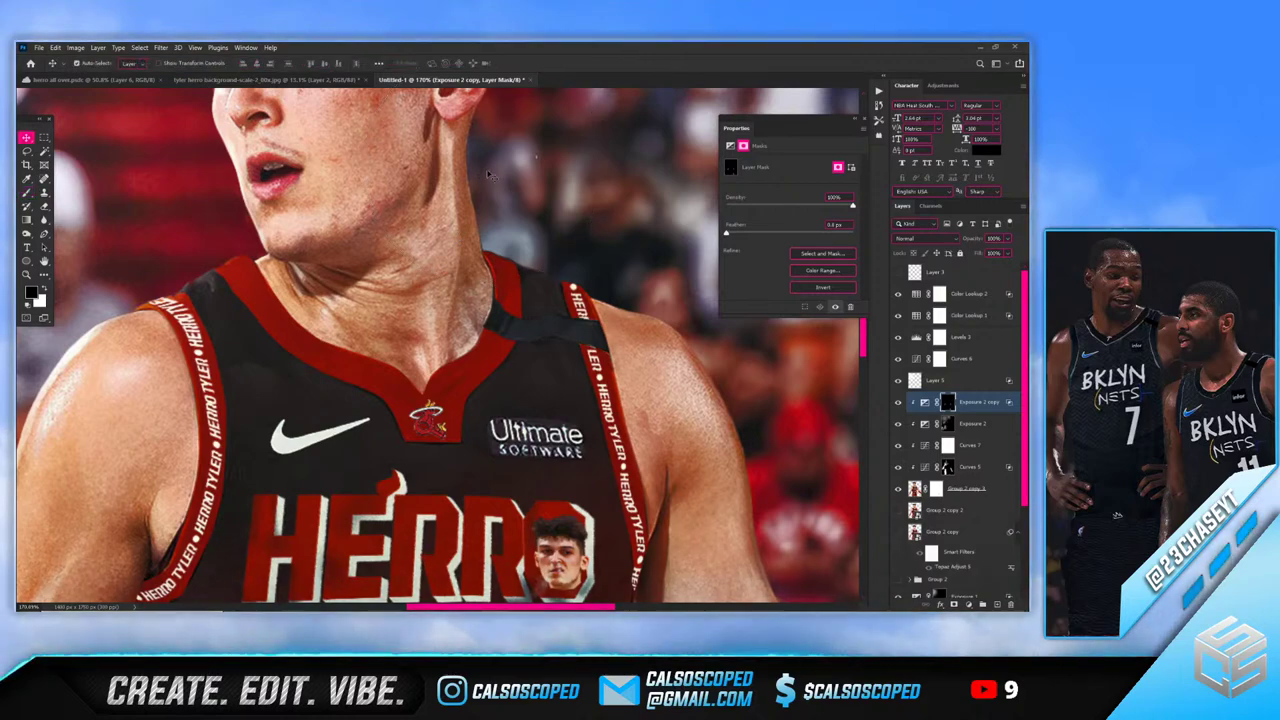
left_click(508, 178)
scroll(506, 174, "up", 4)
left_click_drag(450, 223, 663, 240)
key("ctrl+z")
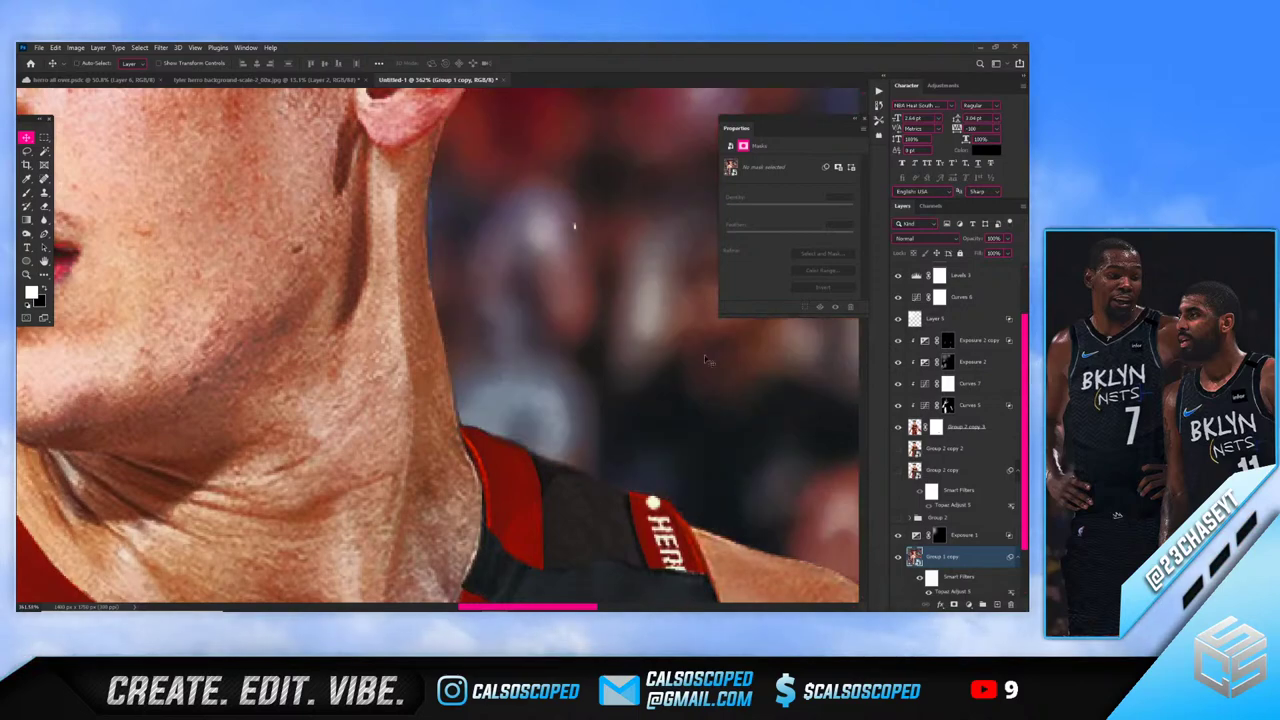
left_click(956, 557)
right_click(956, 557)
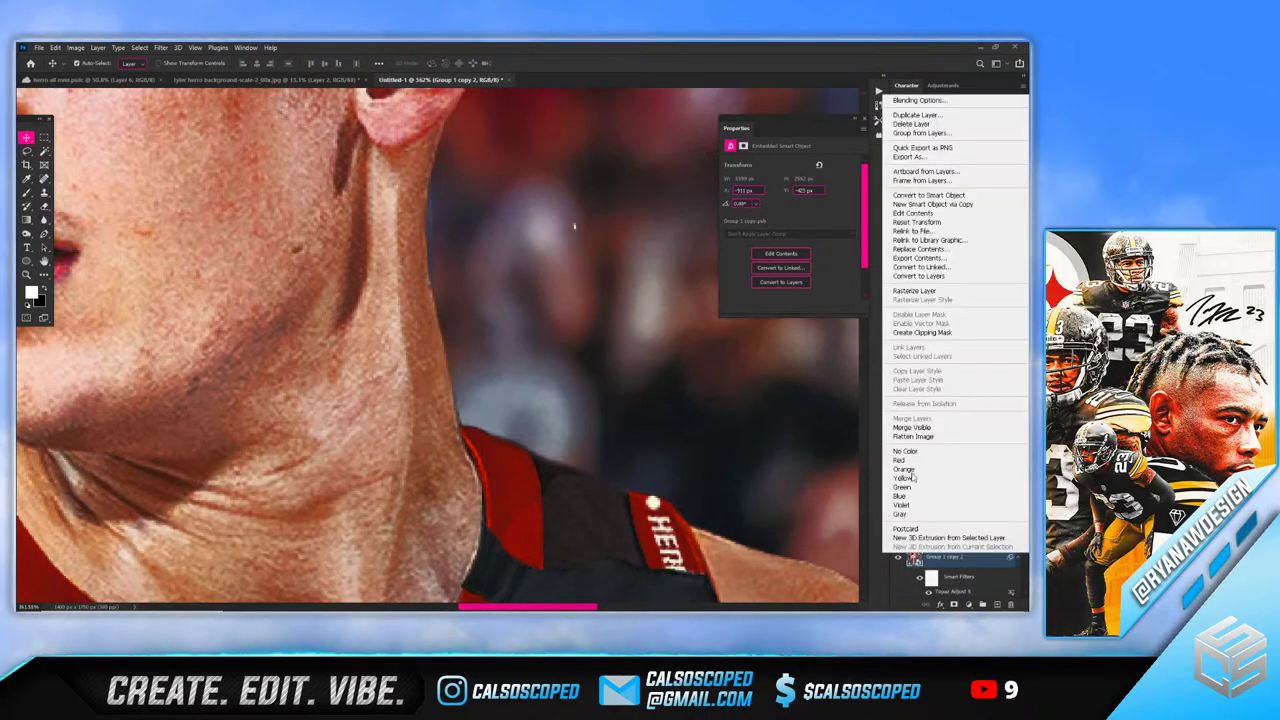
left_click(912, 290)
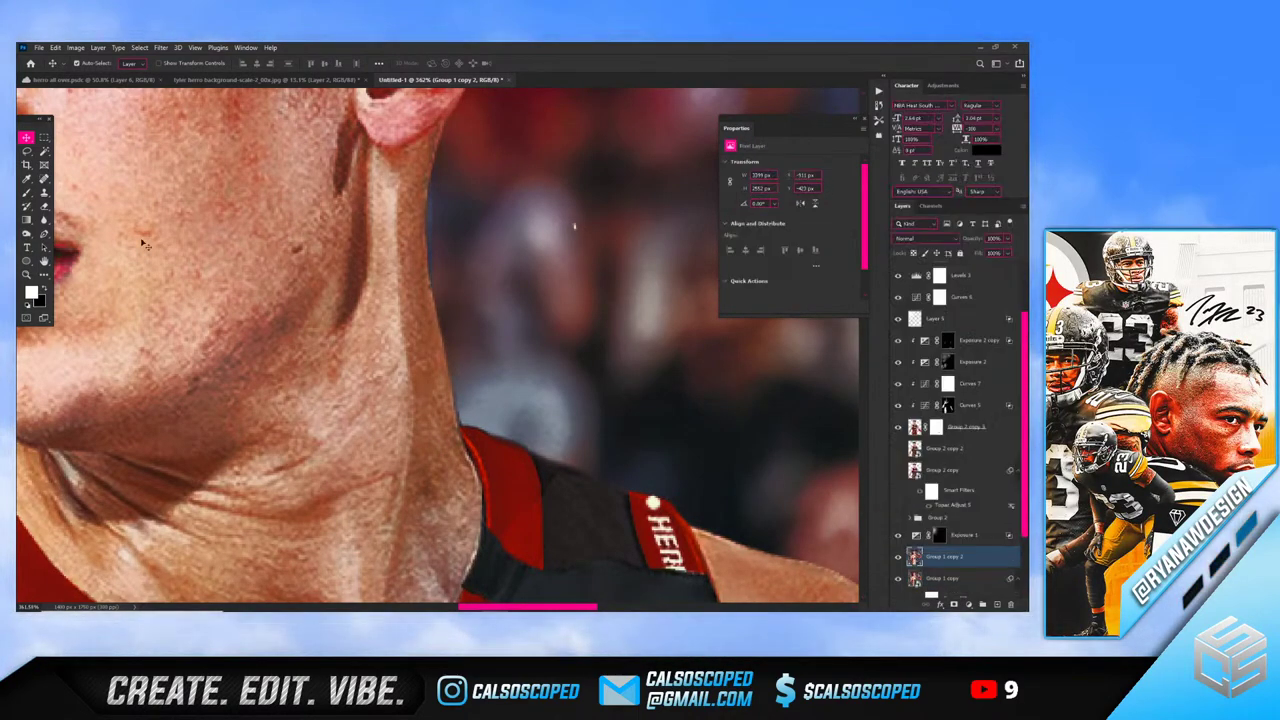
left_click(43, 191)
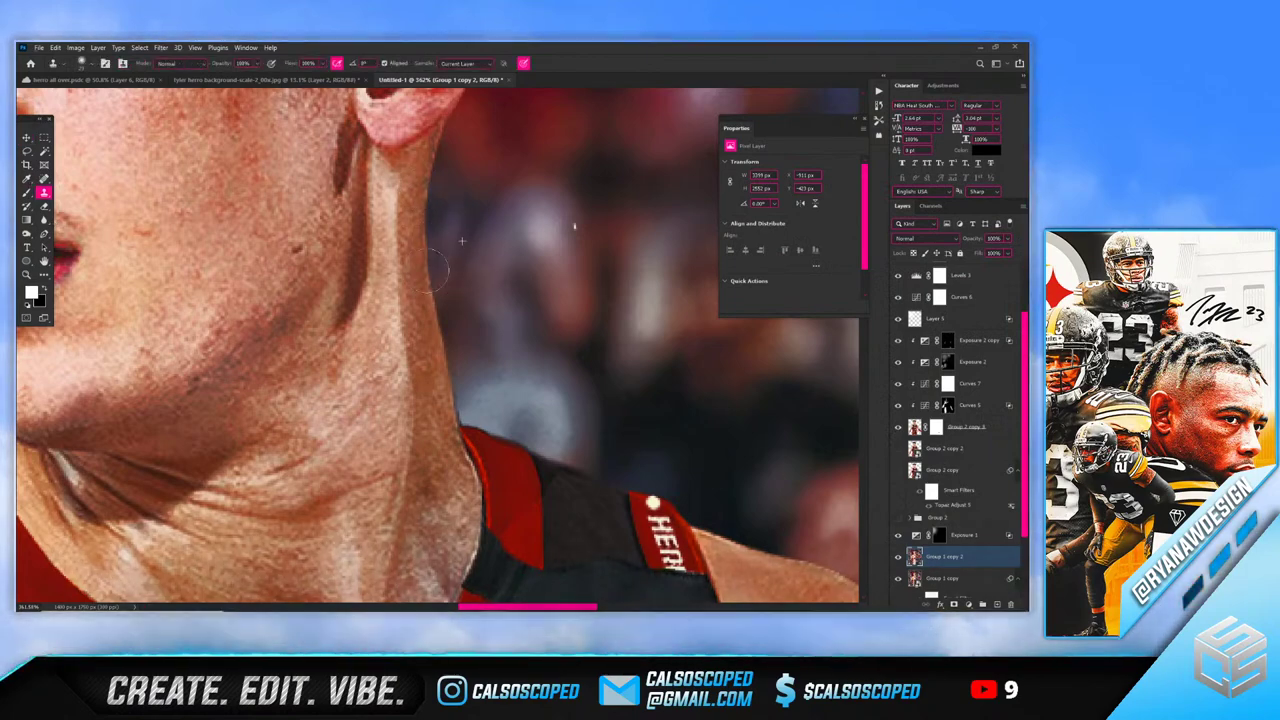
scroll(445, 260, "down", 10)
Convert the masked player layer Group 2 copy 3 into a smart object
key("v")
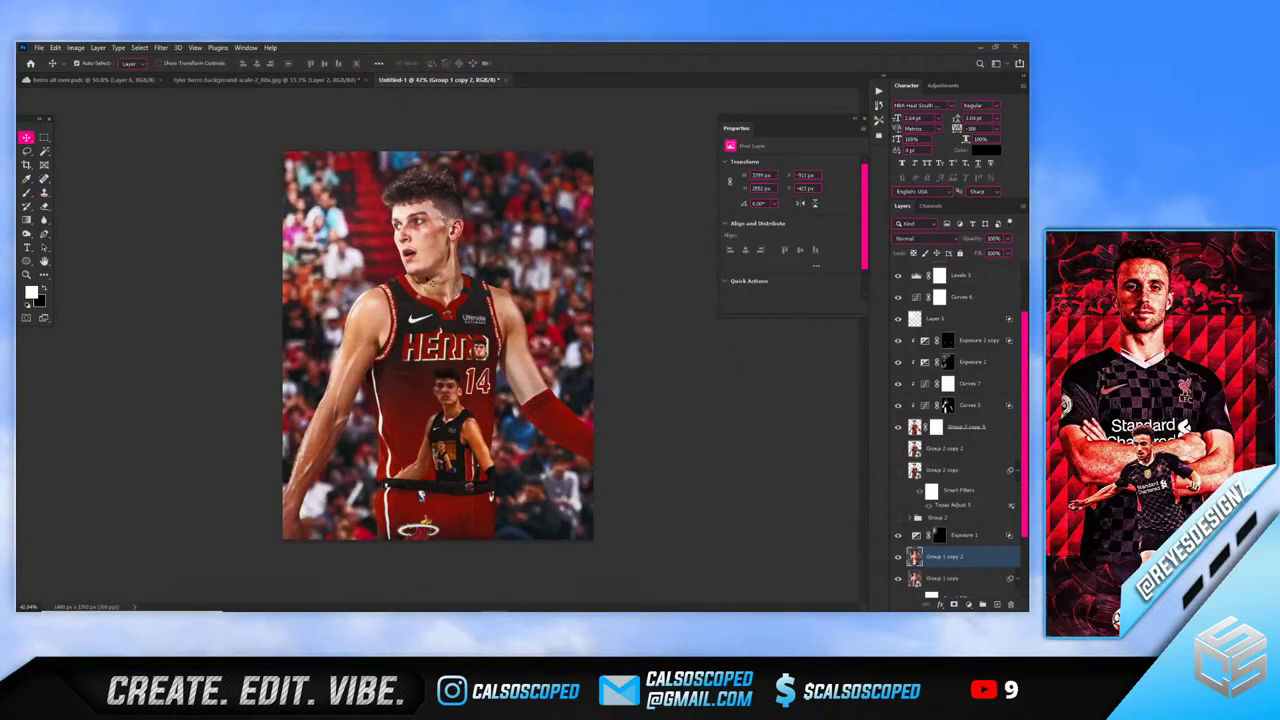
left_click(443, 258)
double_click(912, 428)
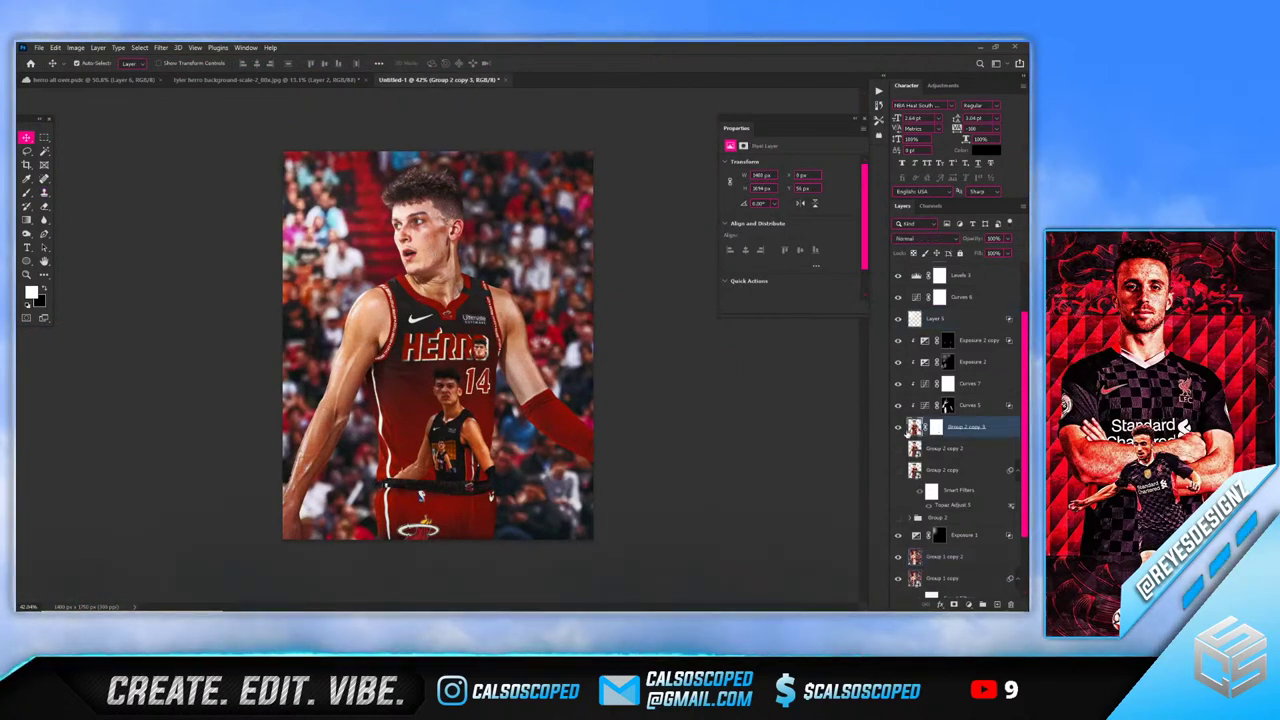
left_click(816, 247)
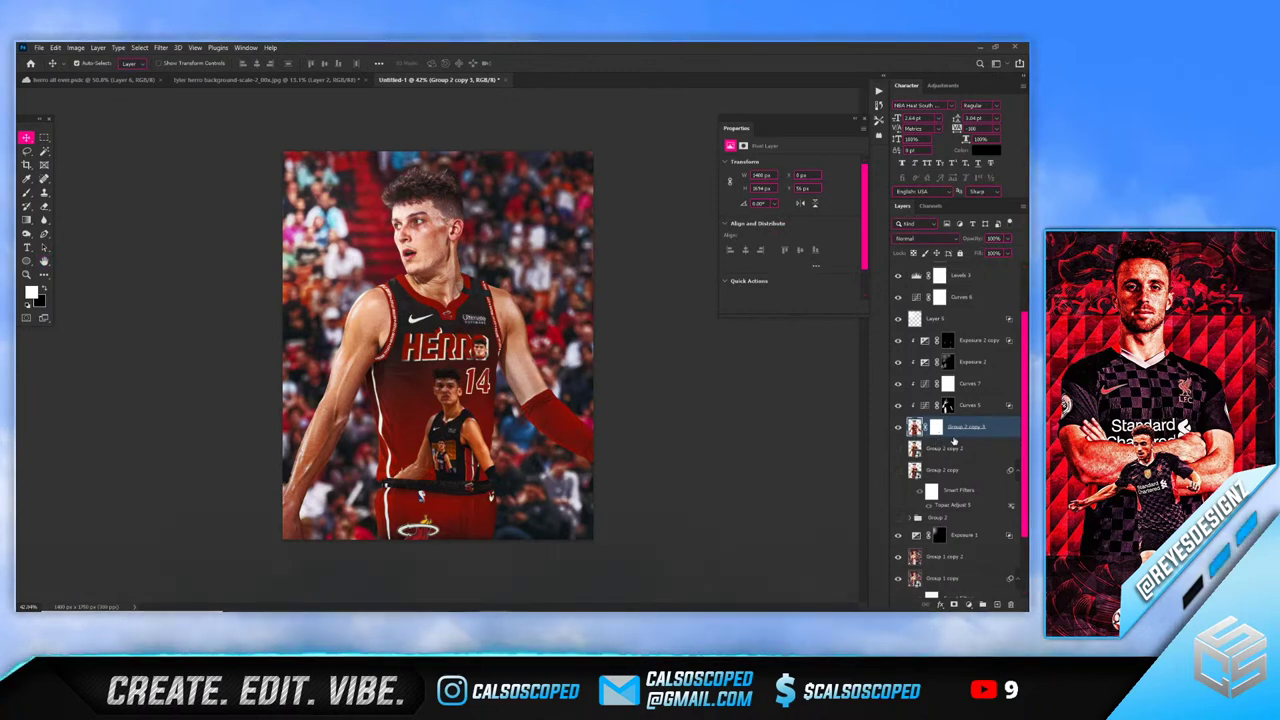
key("ctrl+shift+o")
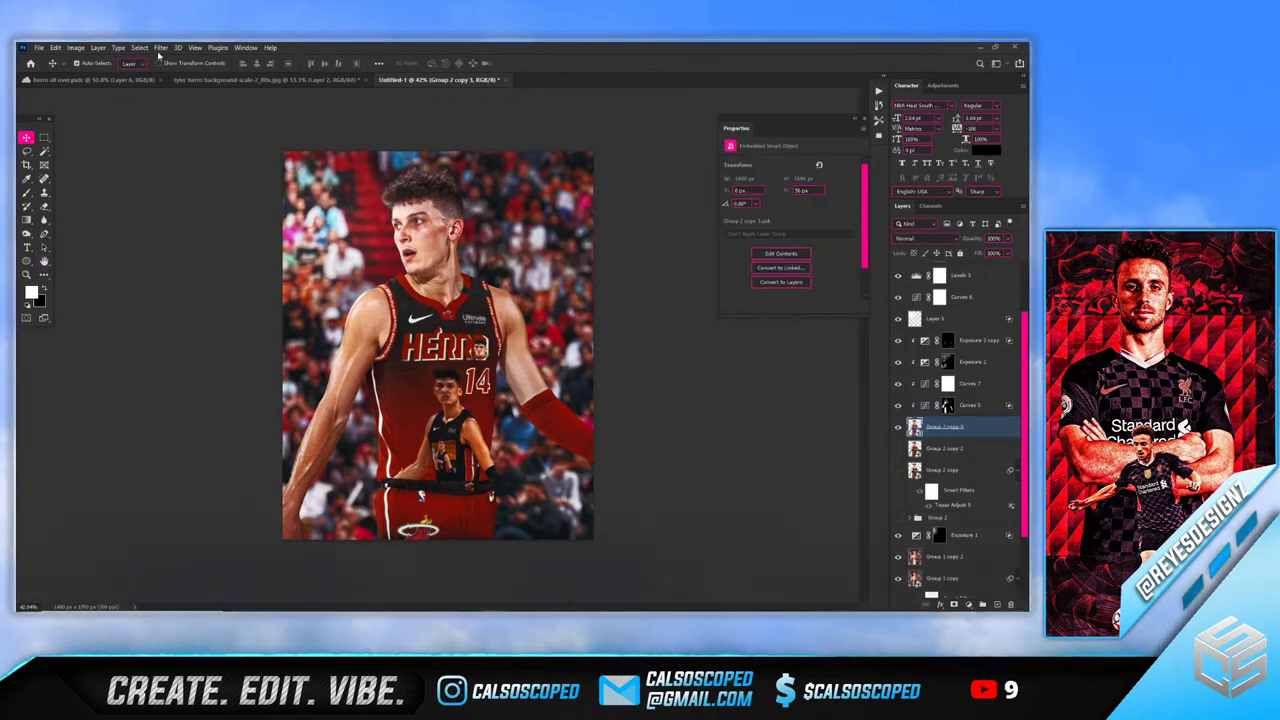
Start a Field Blur on the player smart object with a 2 px chest pin, and add a mouth pin with its blur reduced to keep the face sharp
left_click(159, 49)
mouse_move(184, 198)
left_click(298, 193)
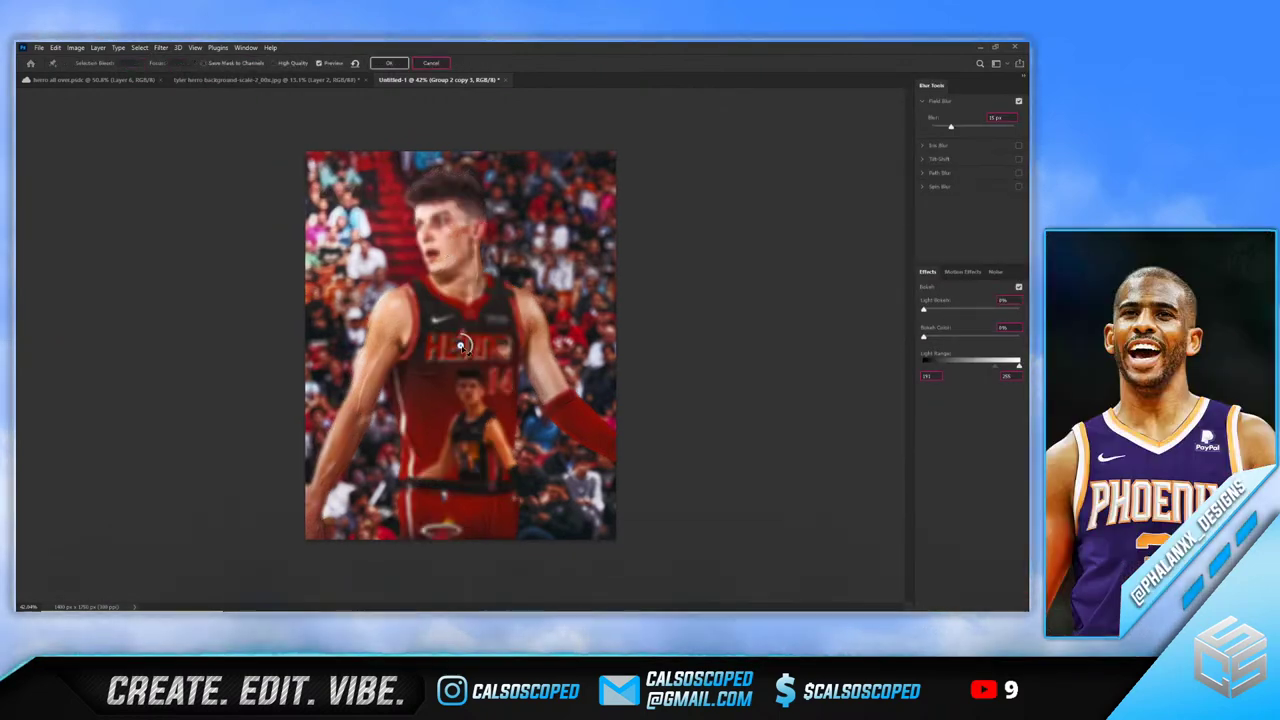
left_click_drag(460, 345, 468, 313)
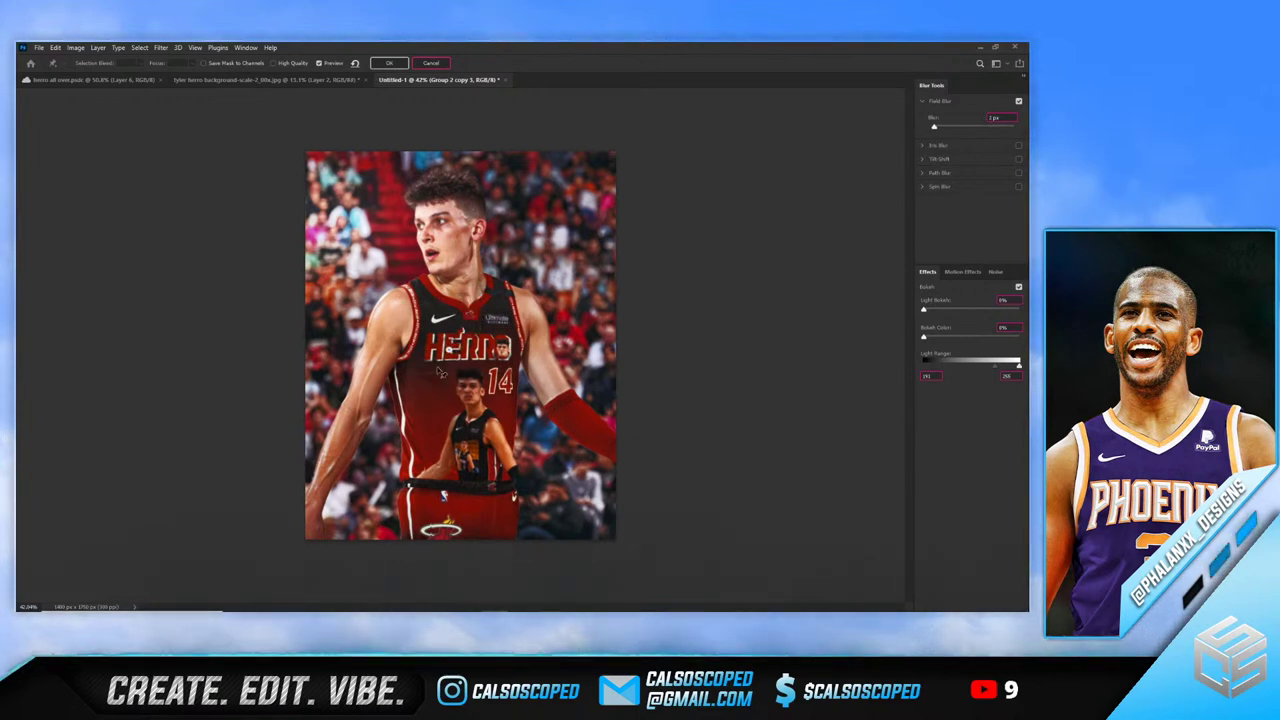
left_click(442, 250)
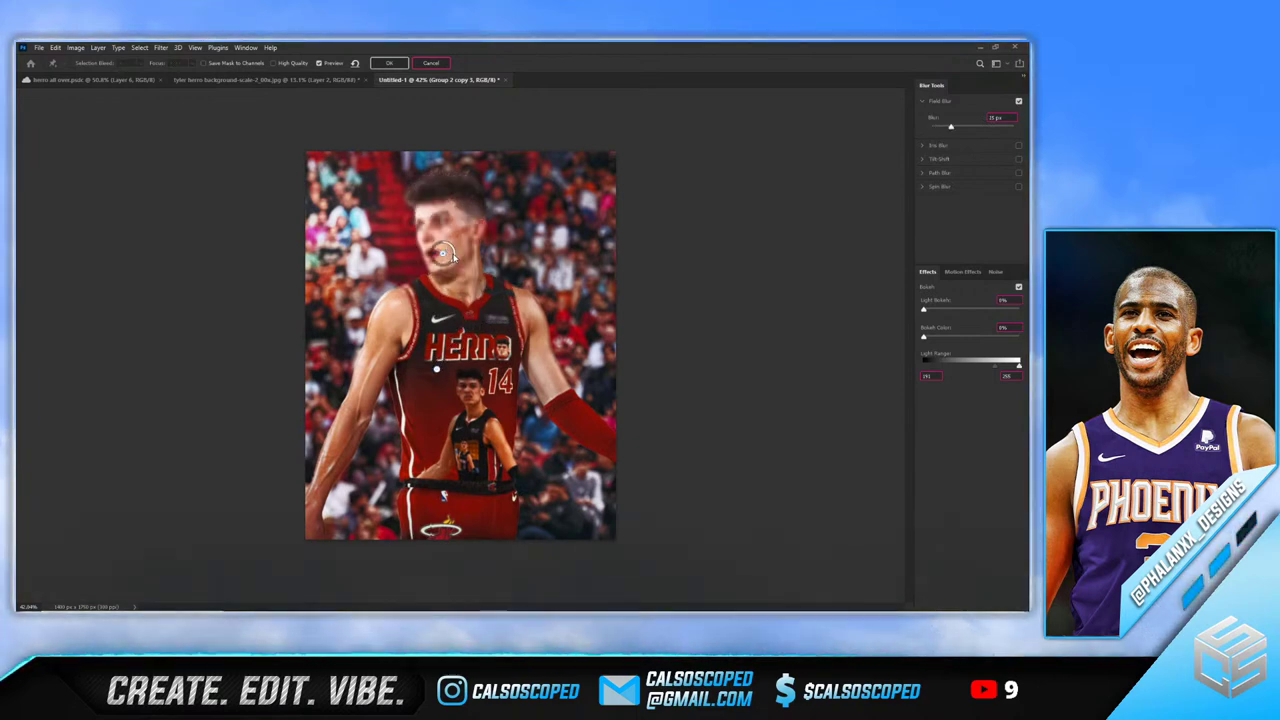
left_click_drag(446, 248, 445, 250)
Add Field Blur pins at the player's waist and just below the shorts, each at 4 px, shifting the waist pin slightly upward
left_click(403, 485)
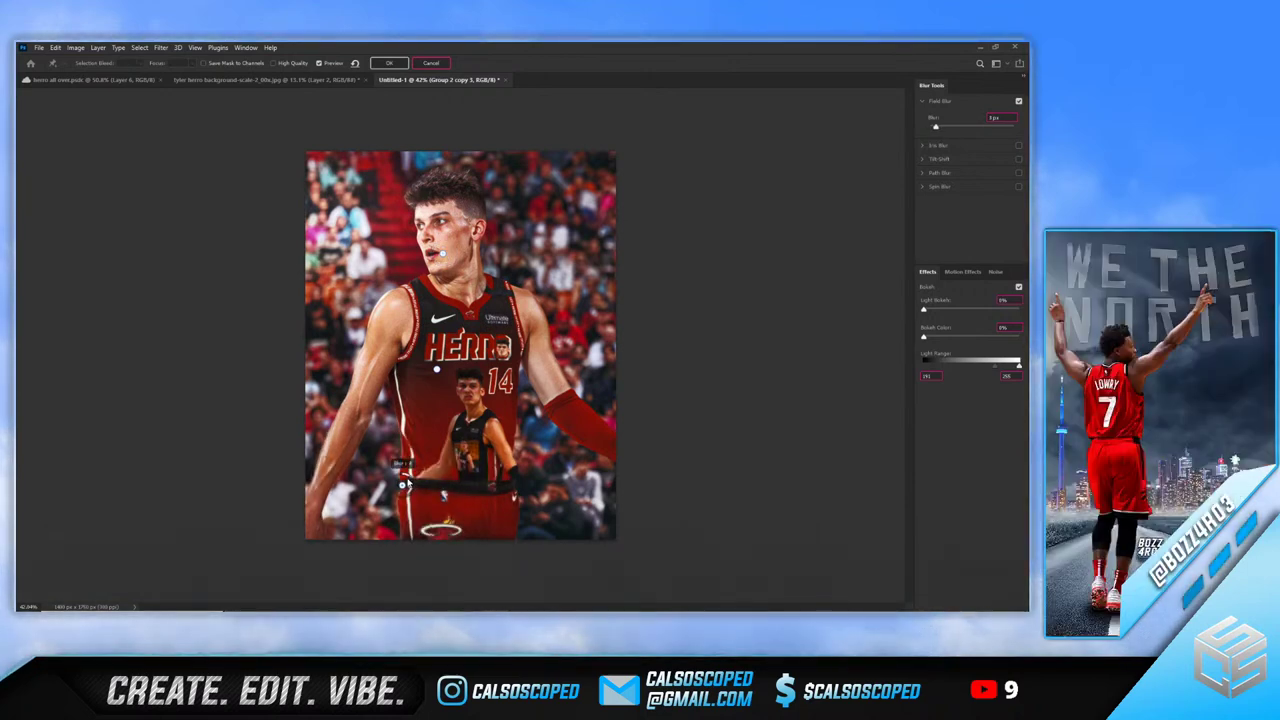
left_click(509, 549)
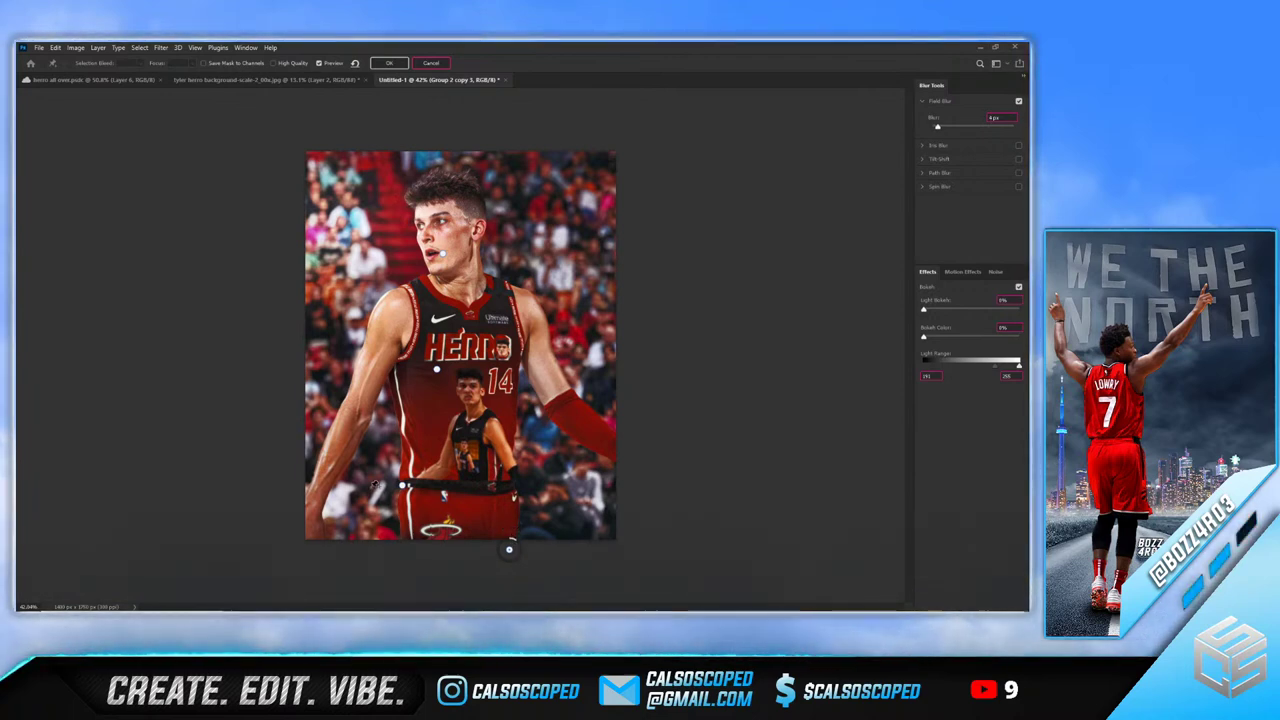
left_click(403, 485)
left_click_drag(408, 483, 403, 484)
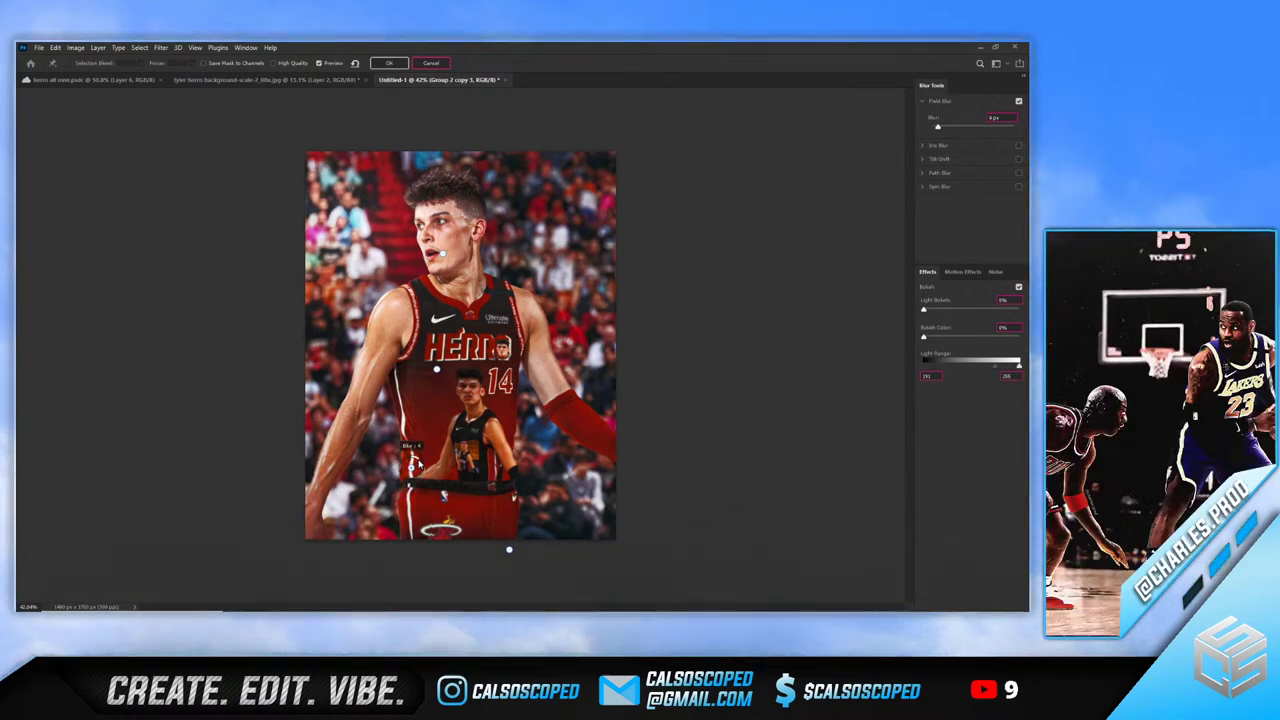
Add Field Blur pins along the player's right arm at the hand, elbow and shoulder, setting the shoulder pin to 1 px
left_click(310, 491)
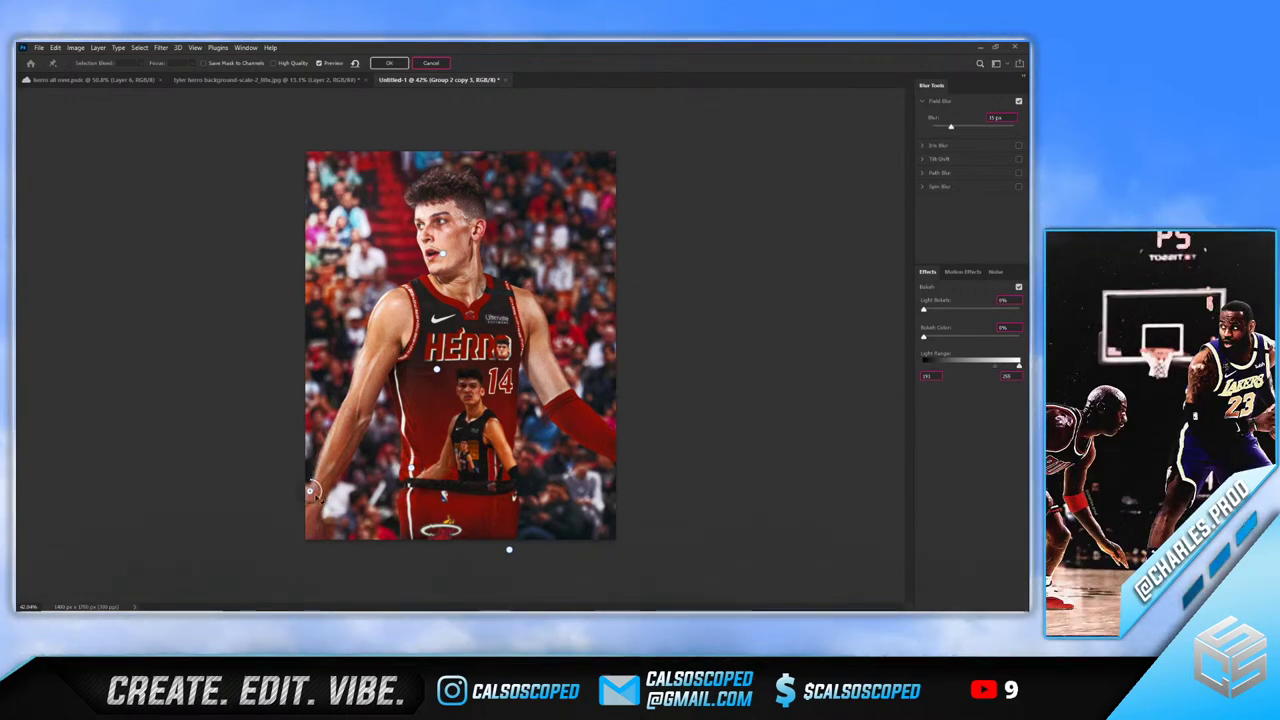
left_click_drag(313, 490, 321, 481)
mouse_move(377, 380)
left_mouse_down()
mouse_move(373, 366)
mouse_move(366, 377)
left_mouse_up()
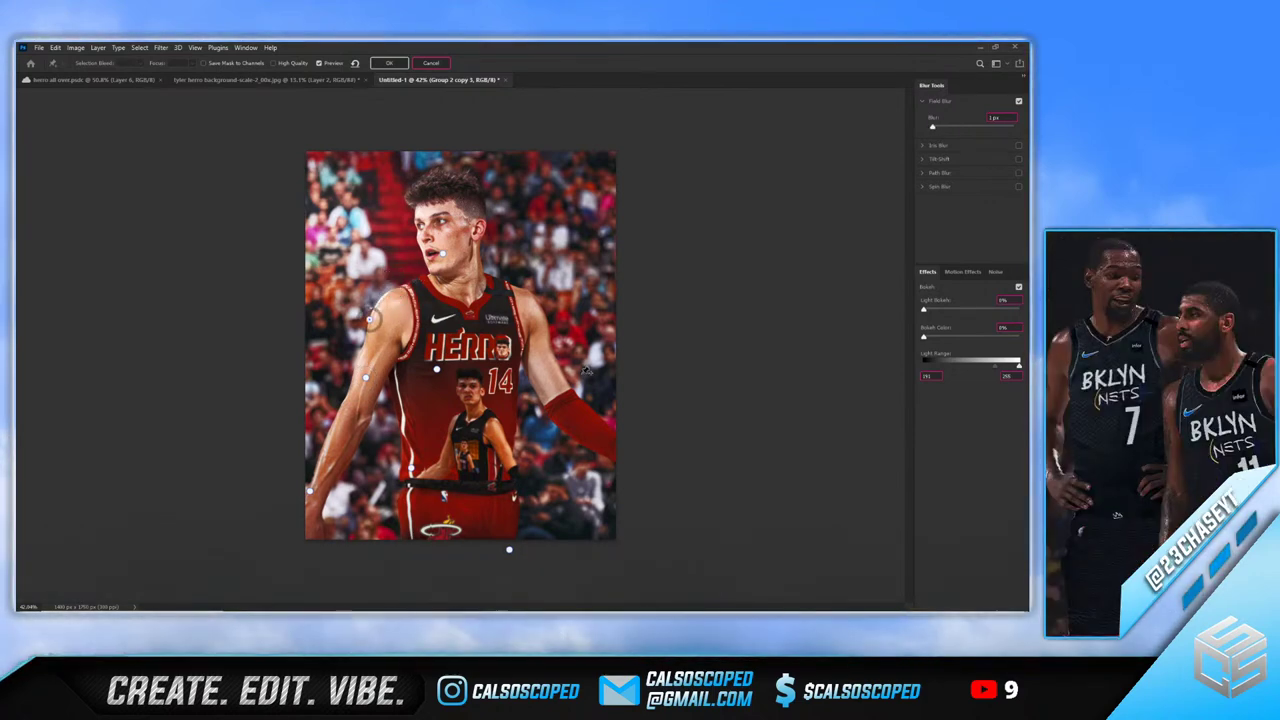
Pin the player's left arm at the sleeve end, at the forearm with 3 px and the shoulder with 1 px, and apply the Field Blur
left_click(588, 431)
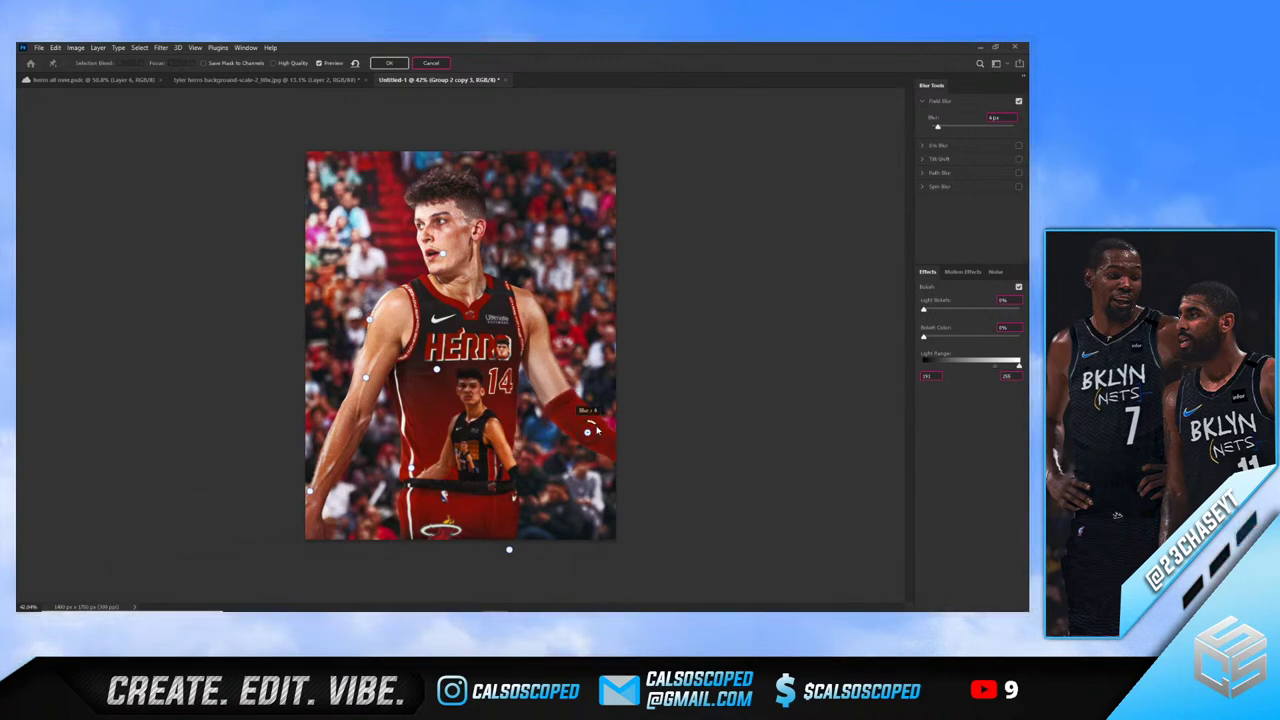
left_click_drag(597, 430, 627, 441)
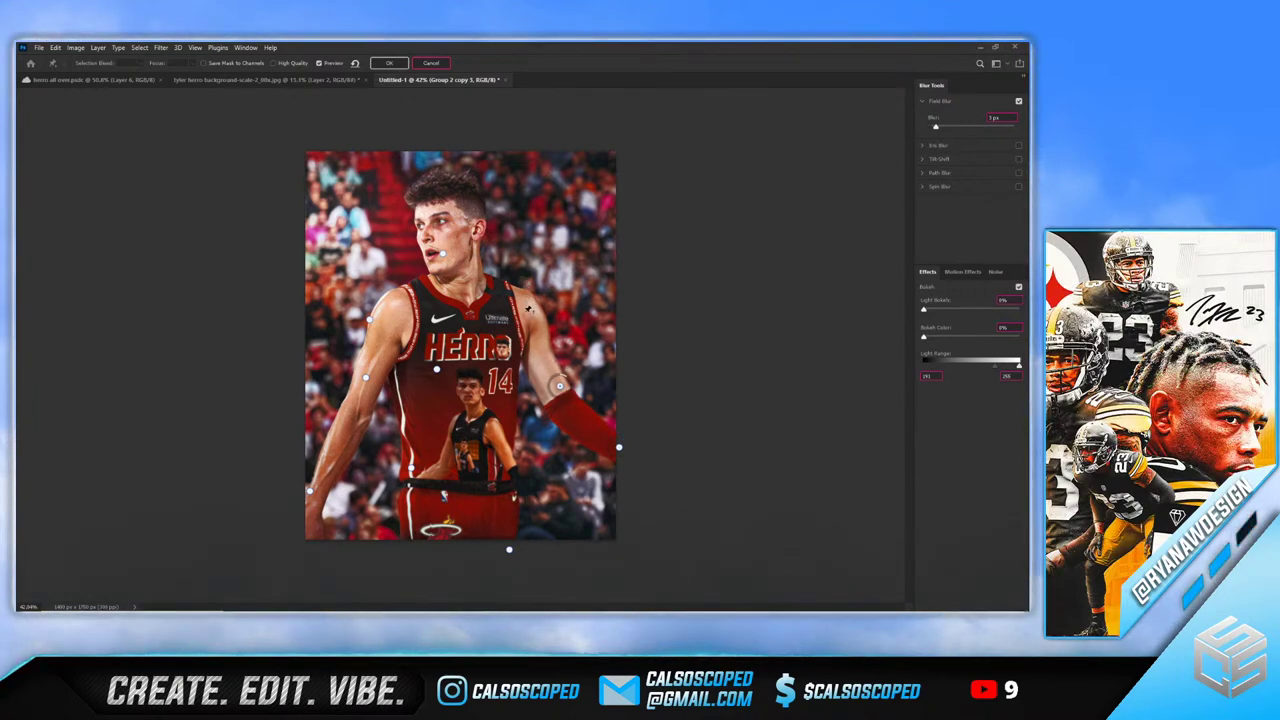
left_click(524, 308)
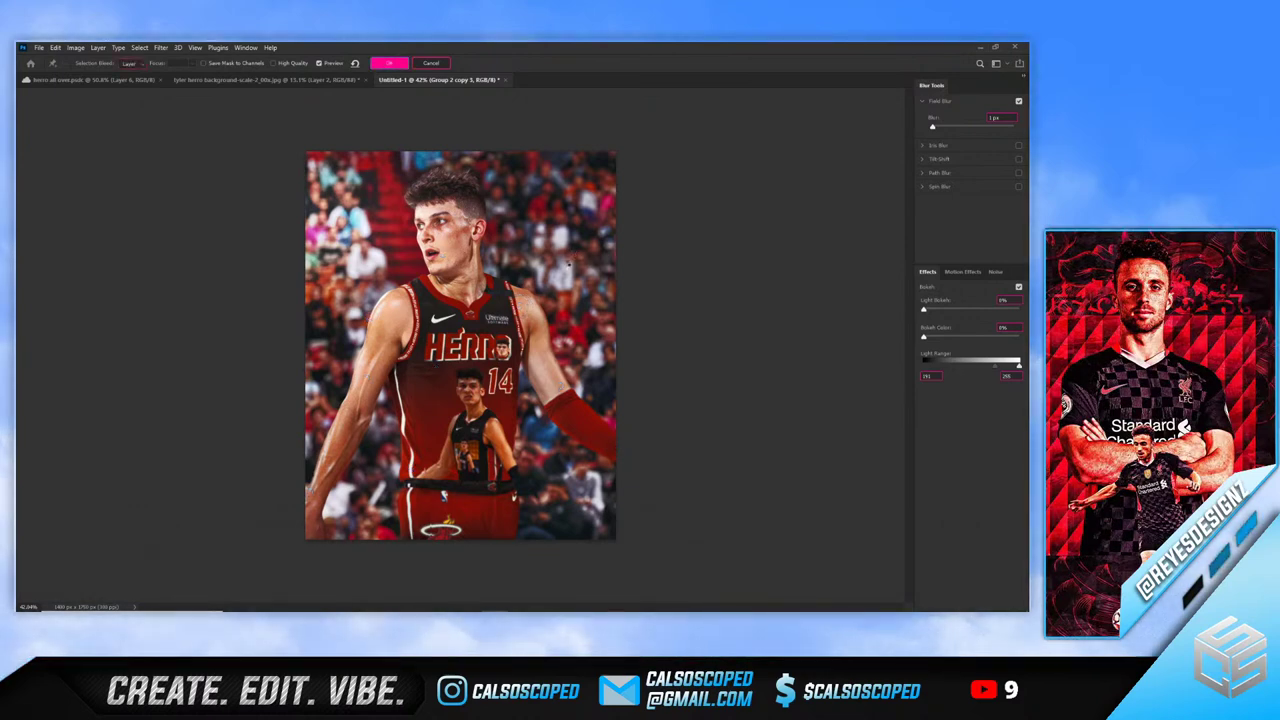
left_click(389, 63)
Reopen the Blur Gallery smart filter, strengthen the blur of the pin at the end of the red arm sleeve, and apply it
scroll(545, 307, "up", 1)
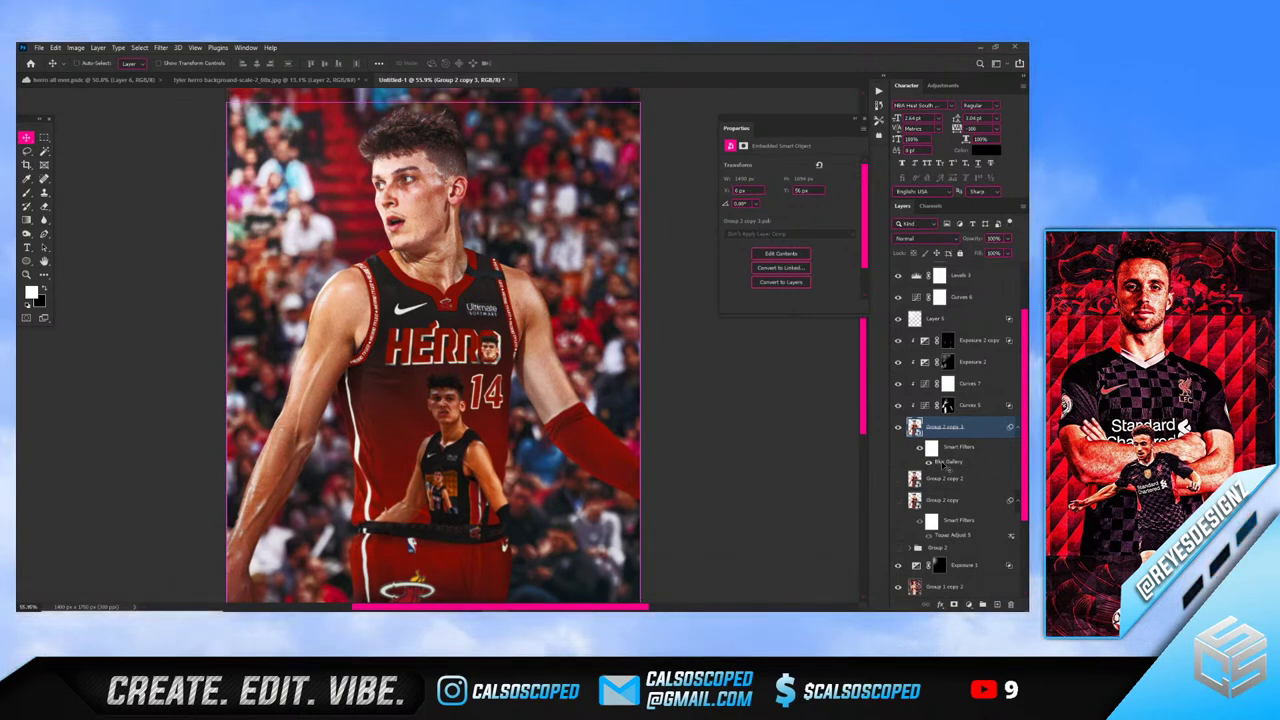
double_click(944, 462)
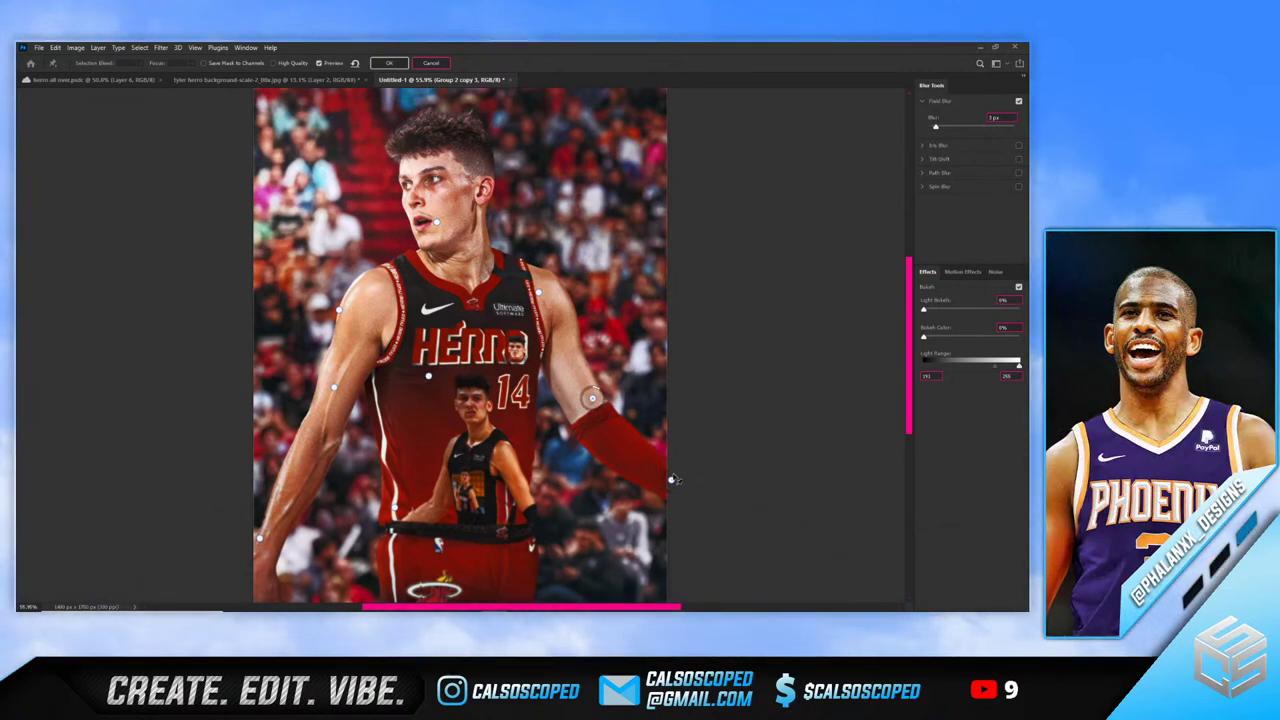
left_click_drag(681, 481, 675, 471)
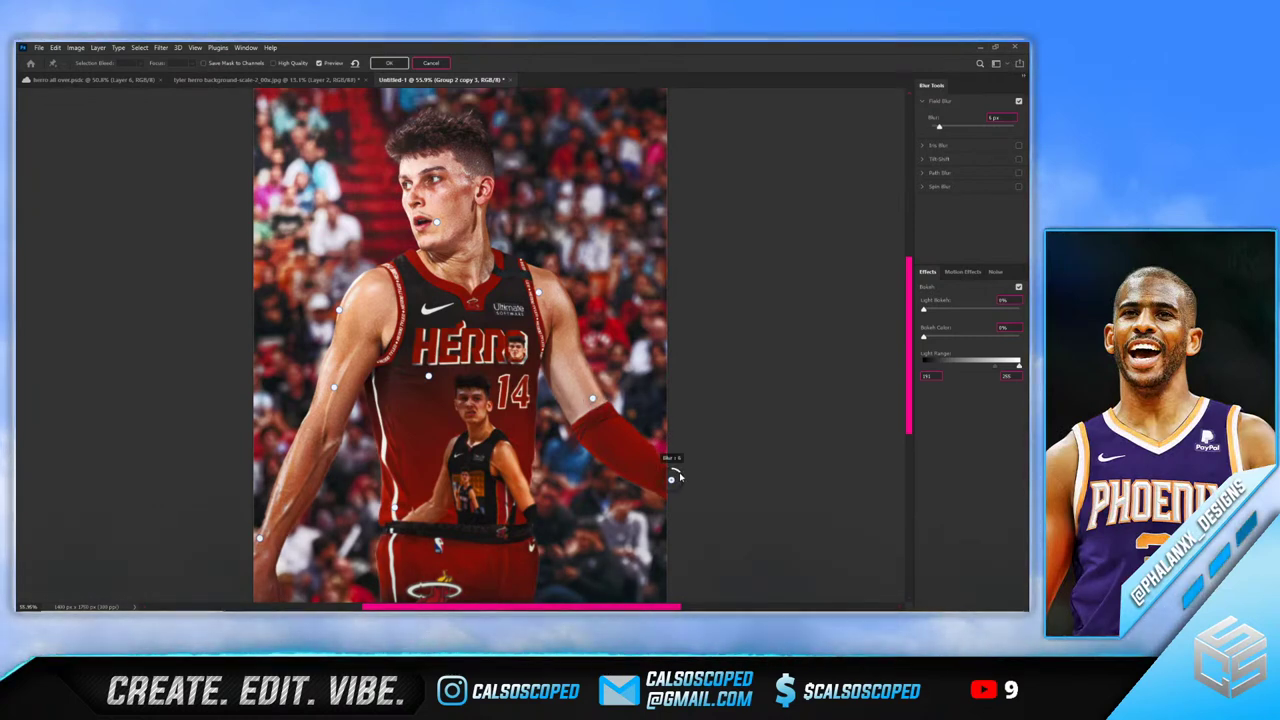
left_click(390, 62)
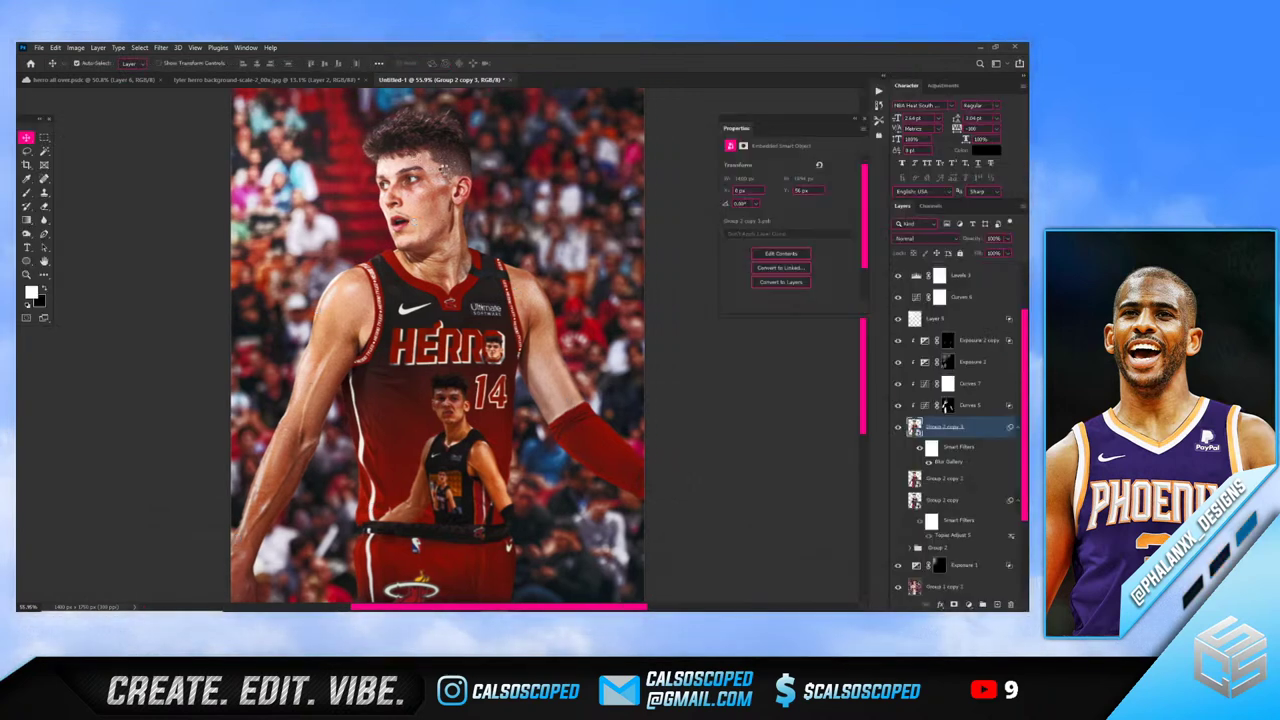
Duplicate the blurred player layer Group 2 copy 3 and rasterize the duplicate
key("ctrl+minus")
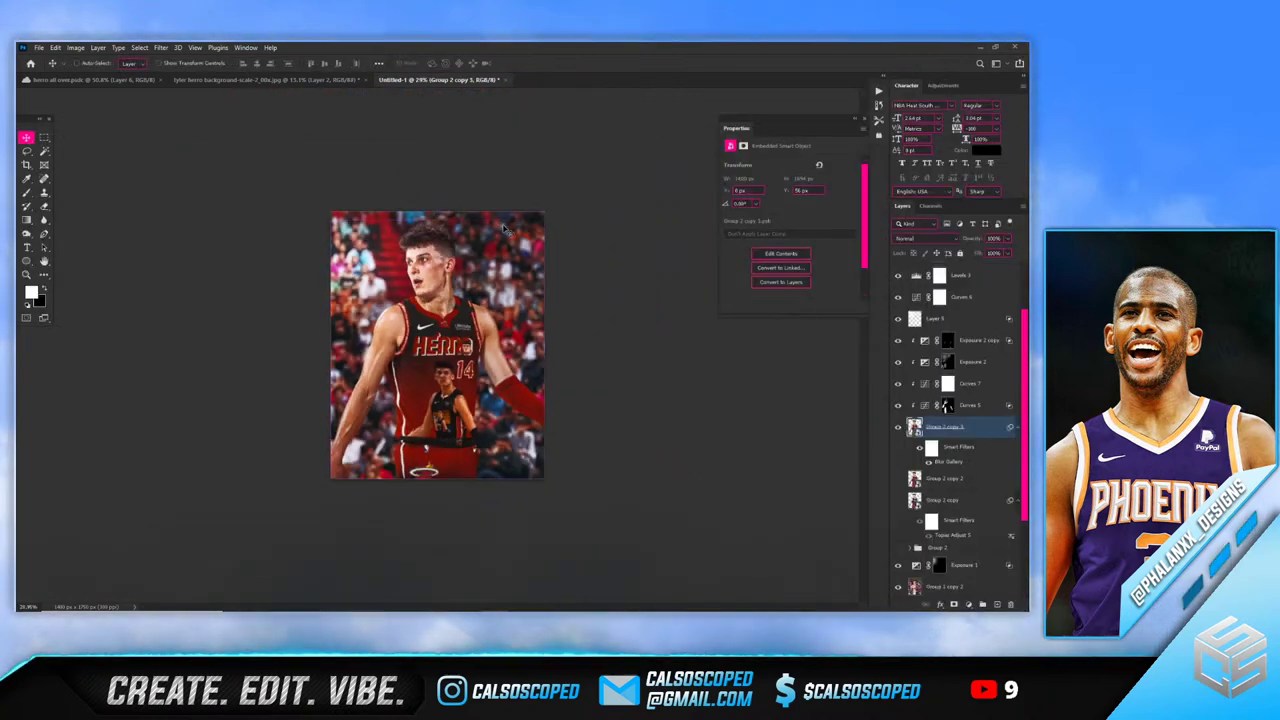
scroll(455, 300, "up", 2)
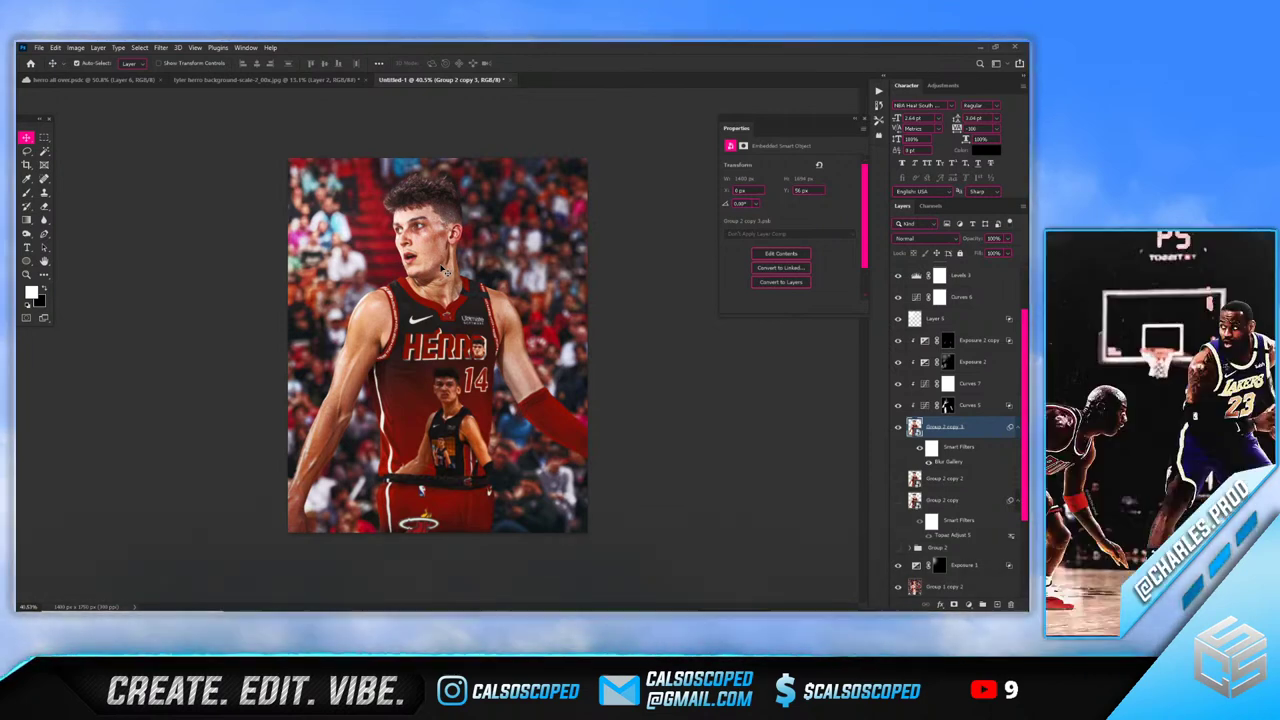
scroll(437, 222, "up", 10)
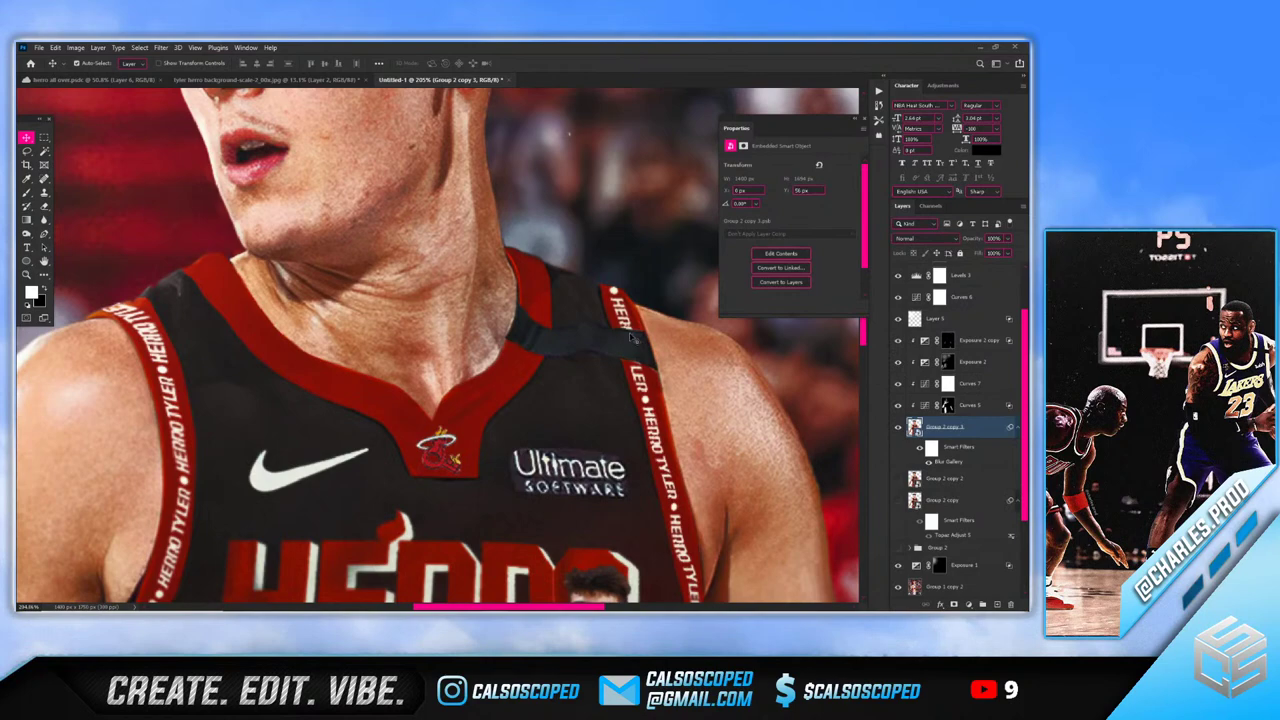
key("ctrl+j")
right_click(980, 437)
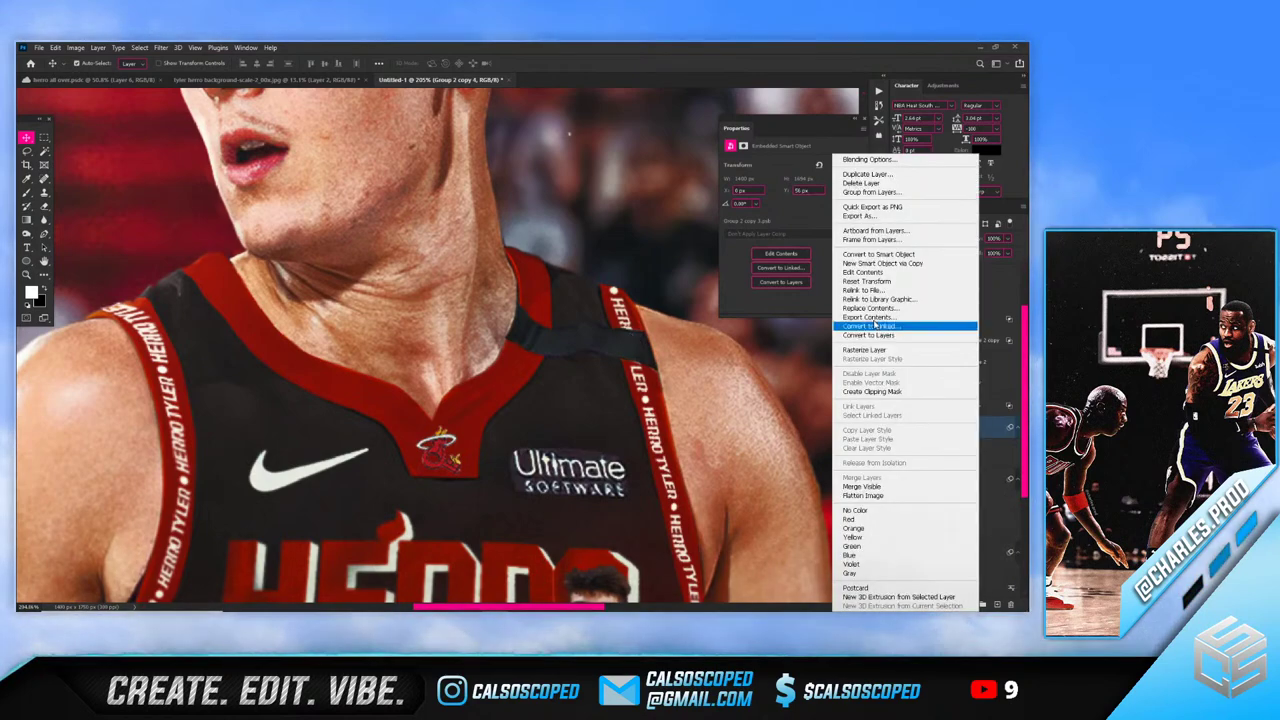
left_click(900, 352)
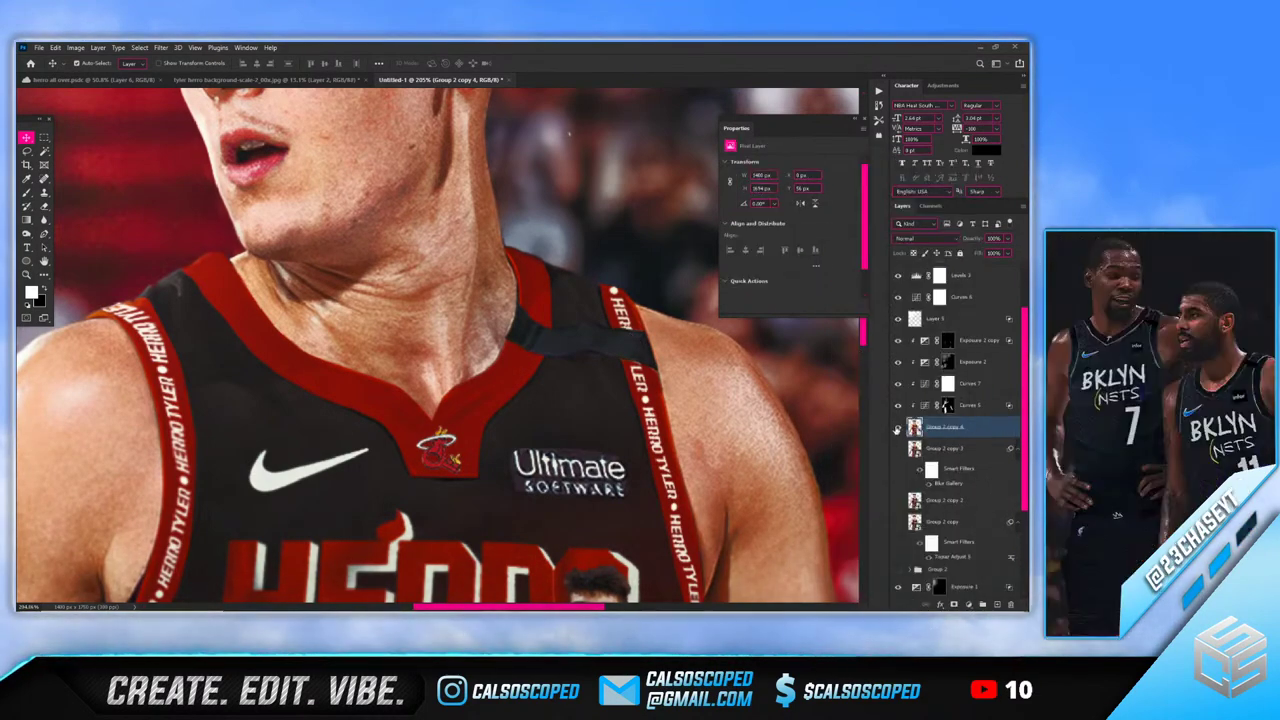
Examine the player's neck, collar and shoulder edges up close with the Clone Stamp and Eraser tools ready, and review the whole poster
scroll(528, 318, "up", 2)
left_click(44, 194)
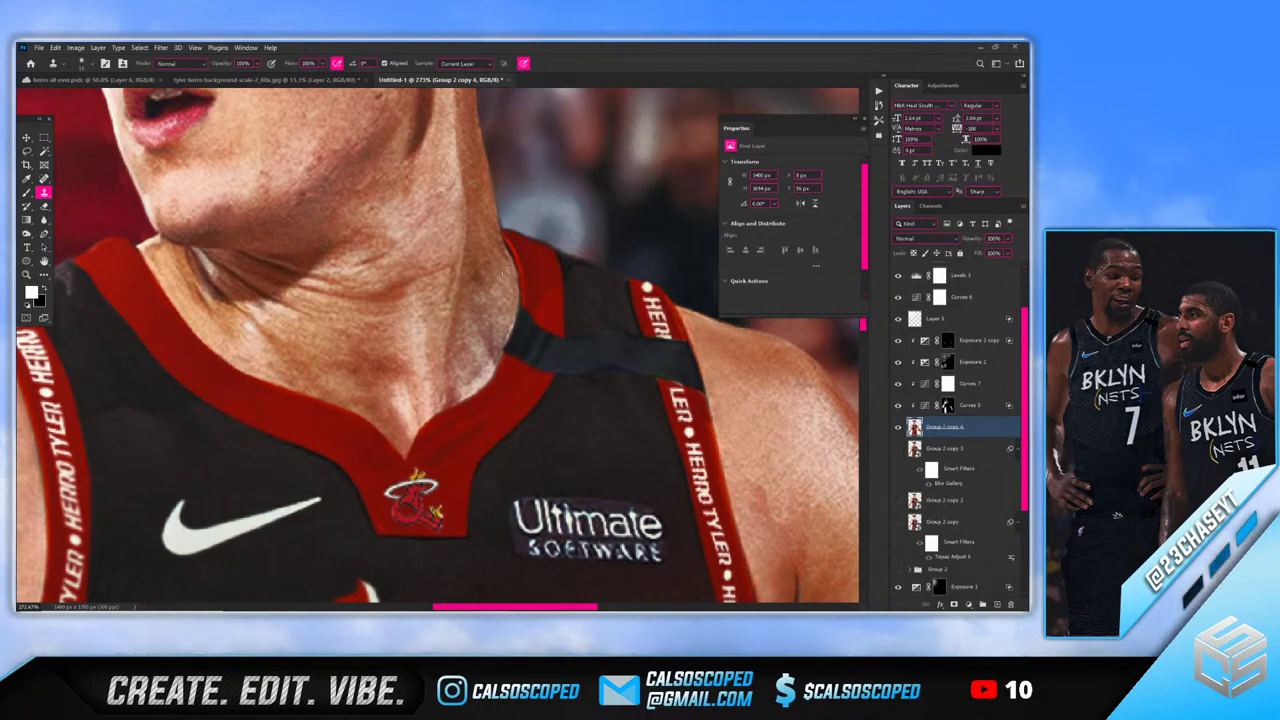
scroll(492, 254, "down", 3)
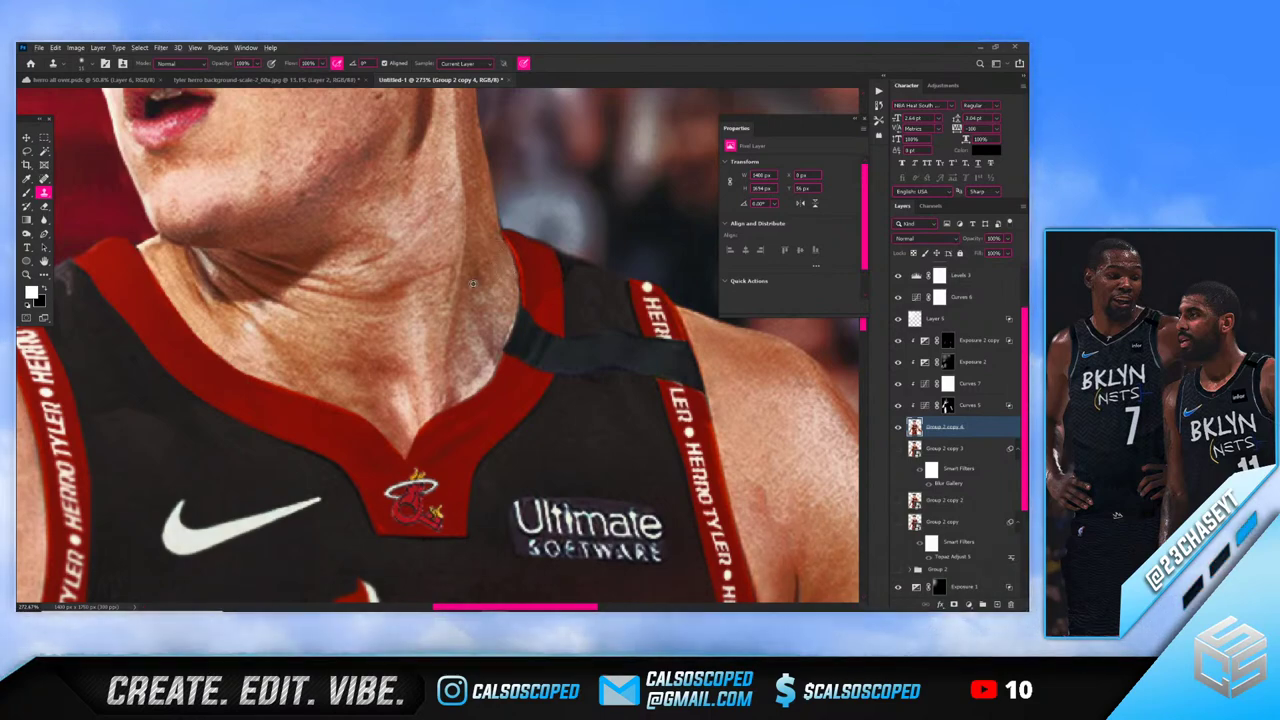
scroll(496, 248, "up", 2)
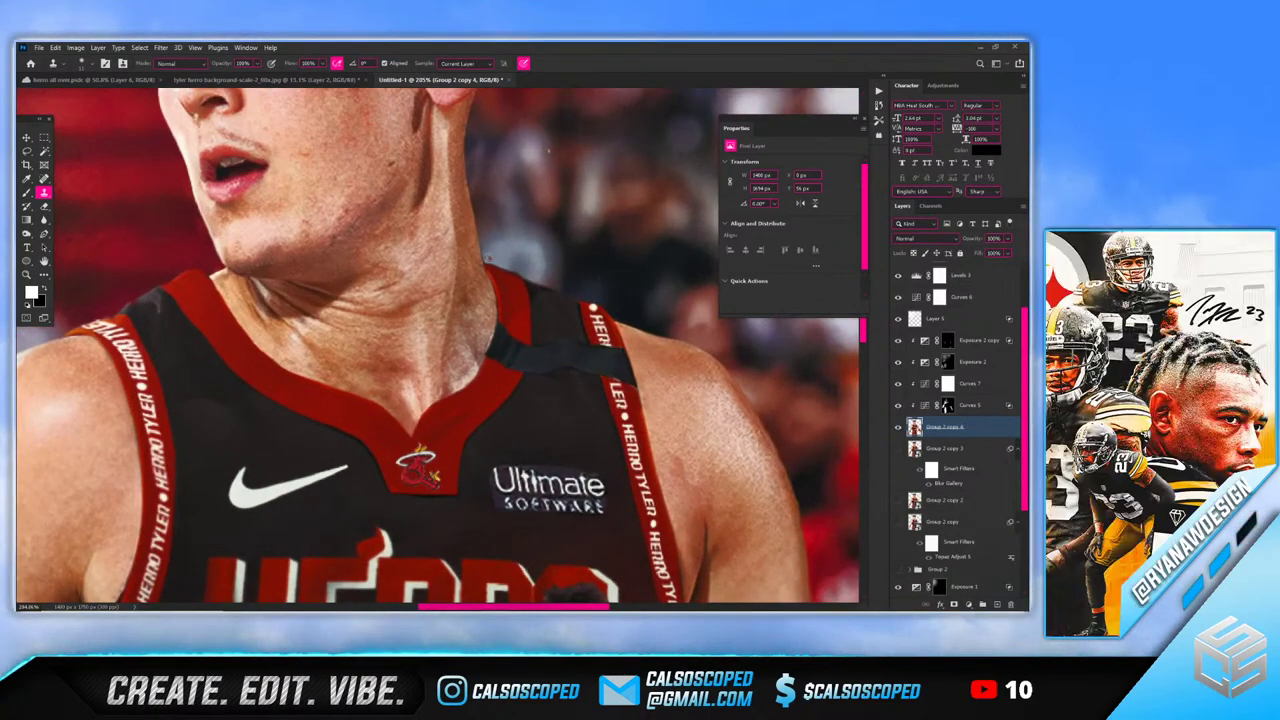
scroll(497, 245, "down", 3)
scroll(495, 258, "up", 2)
scroll(213, 280, "up", 2)
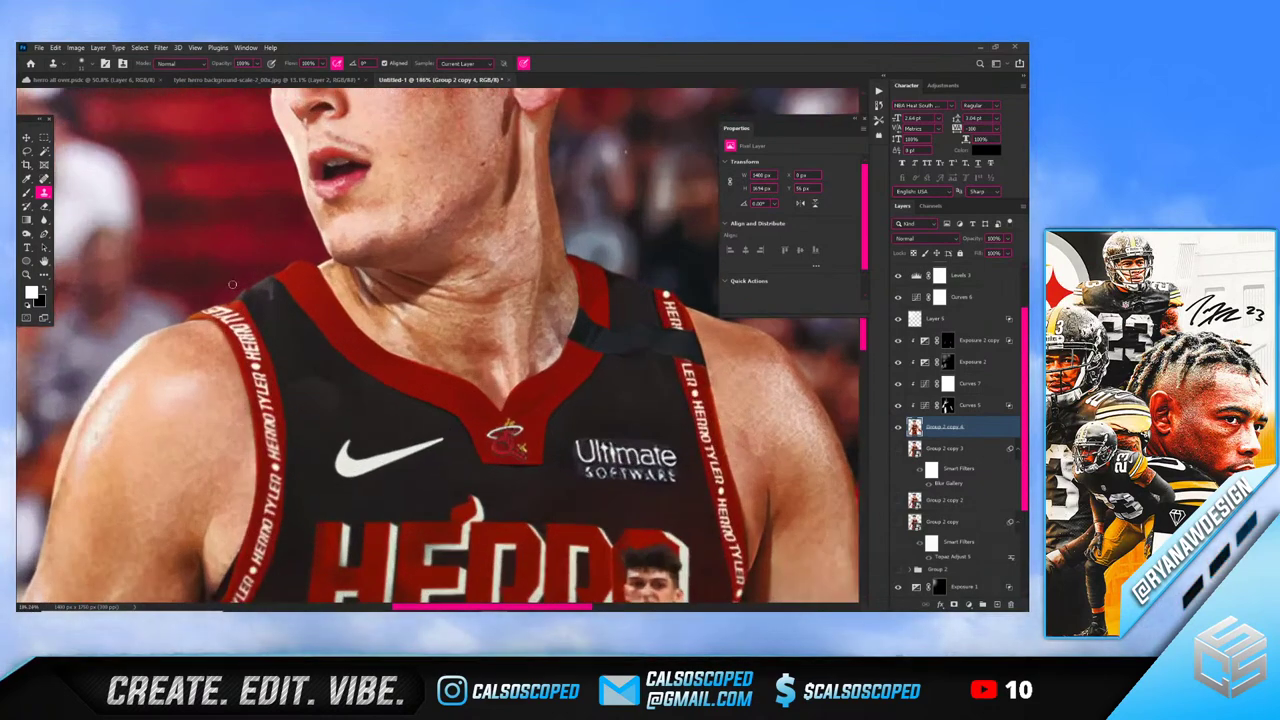
key("e")
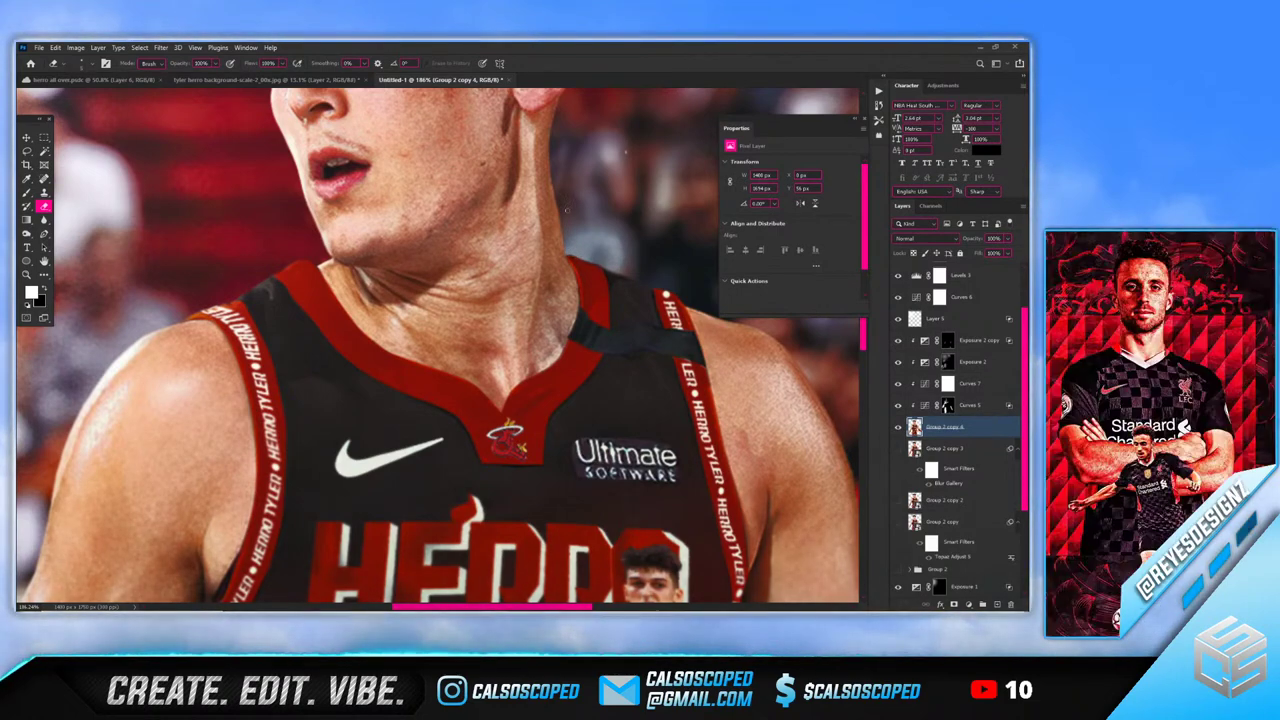
key("ctrl+0")
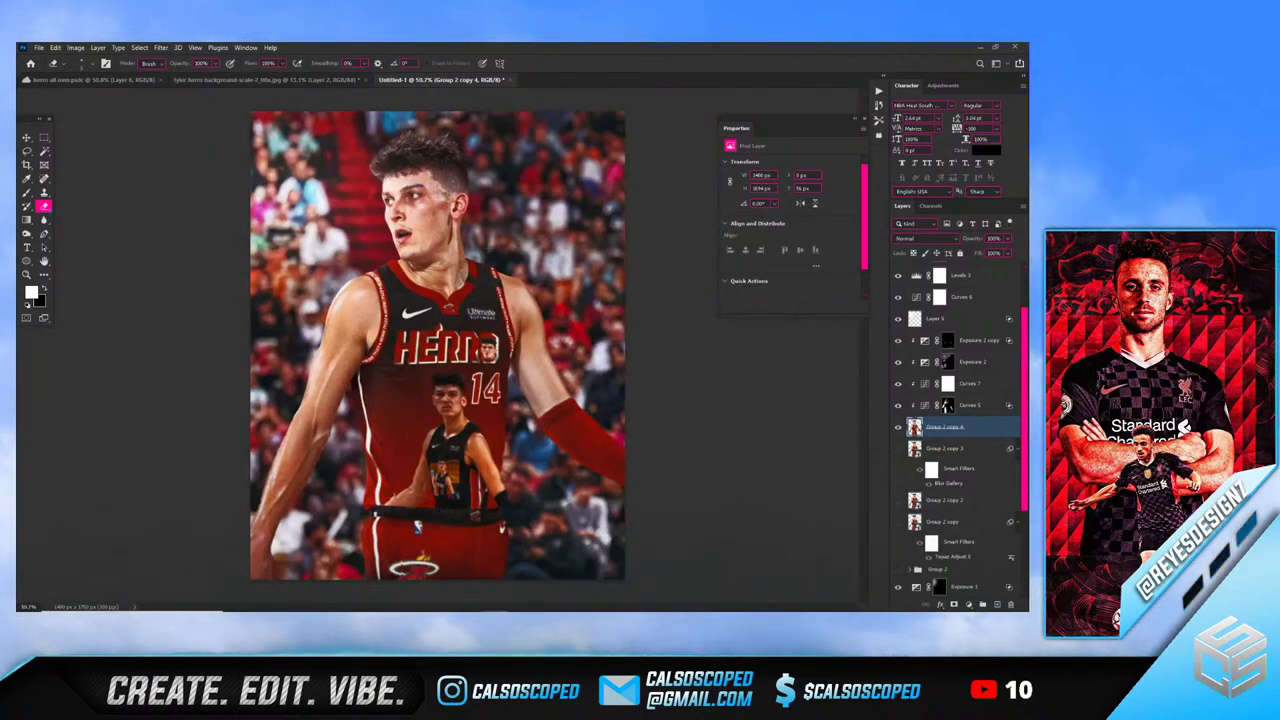
Select the Color Lookup 2 layer and begin placing an embedded file from the logos folder on the Seagate Desktop Drive
left_click_drag(1025, 344, 1023, 281)
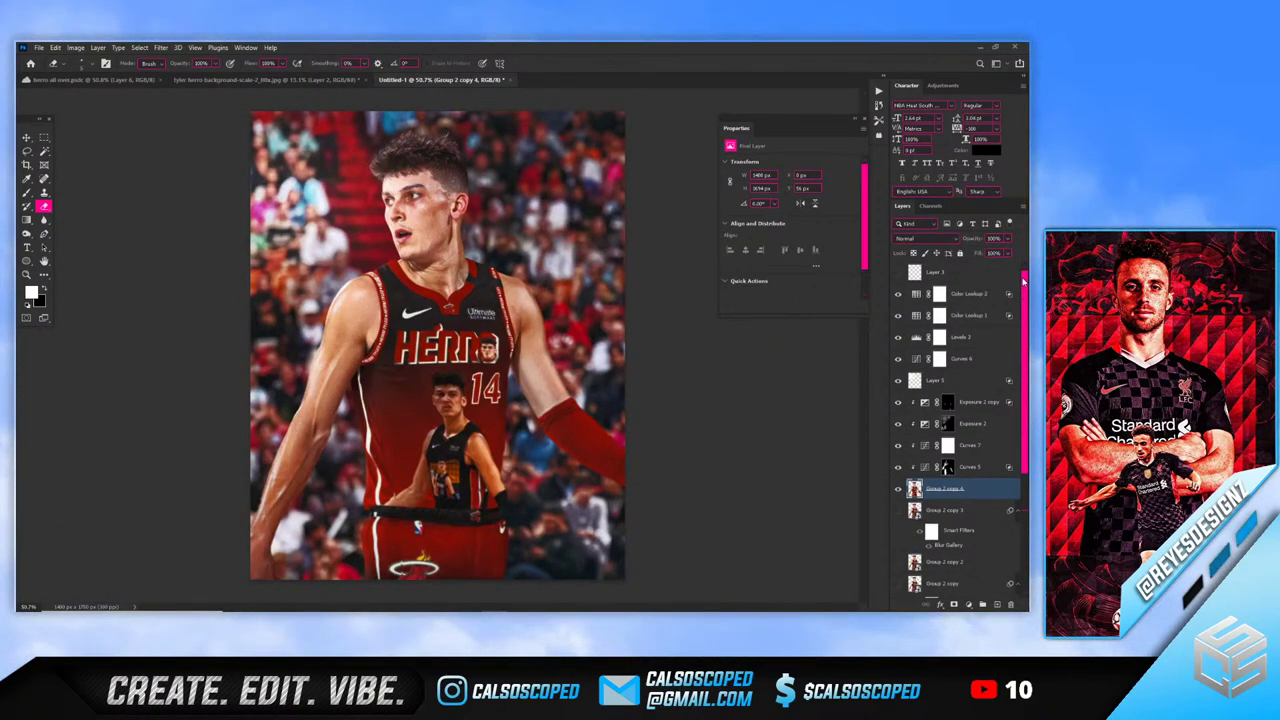
left_click(966, 293)
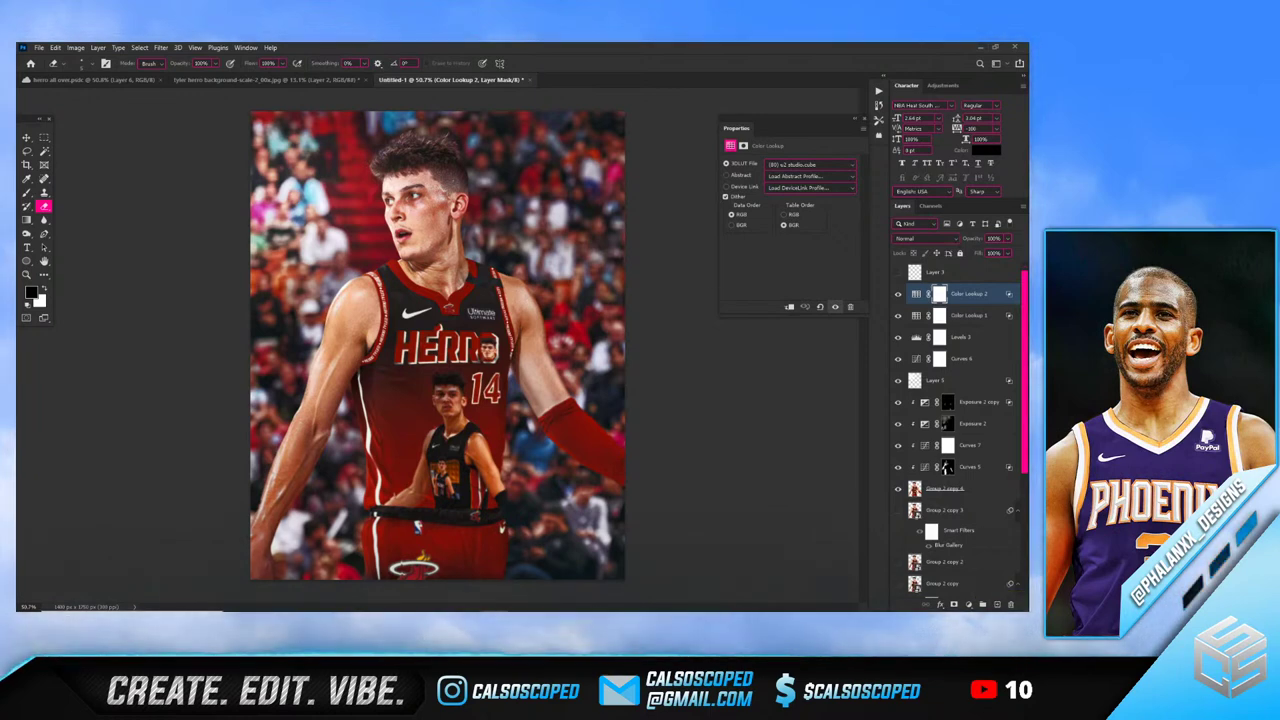
left_click(37, 47)
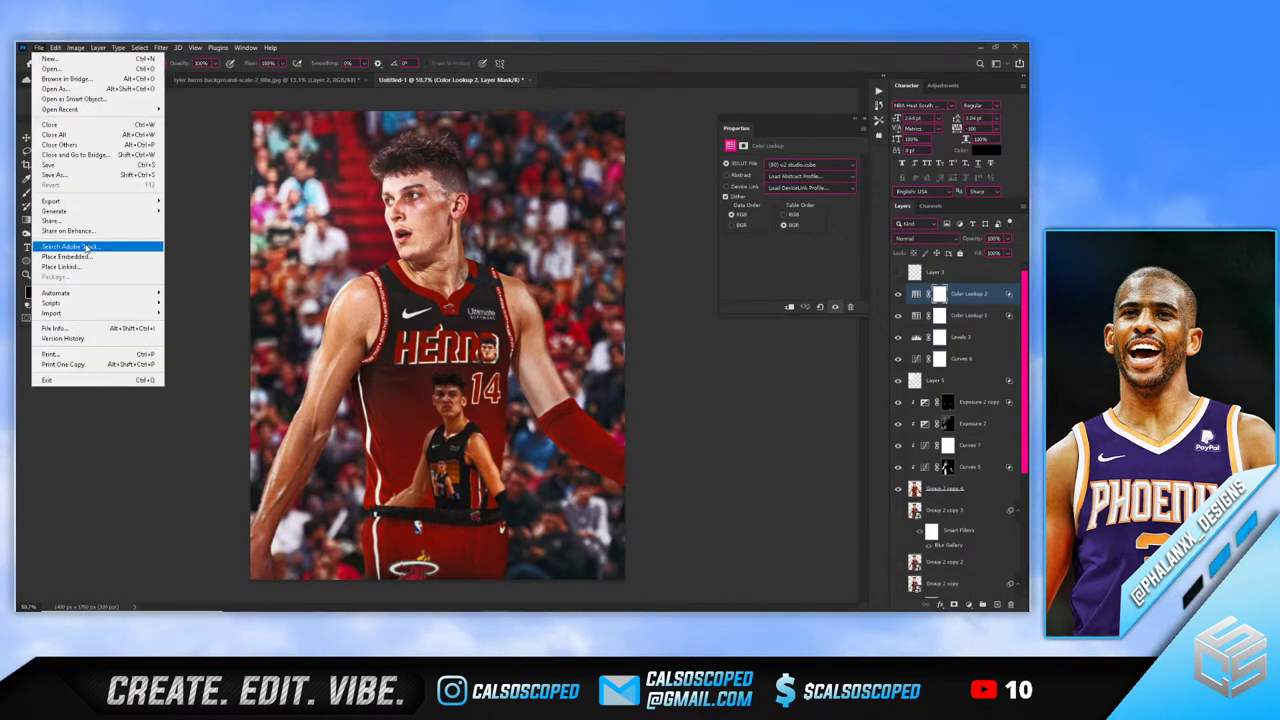
left_click(88, 250)
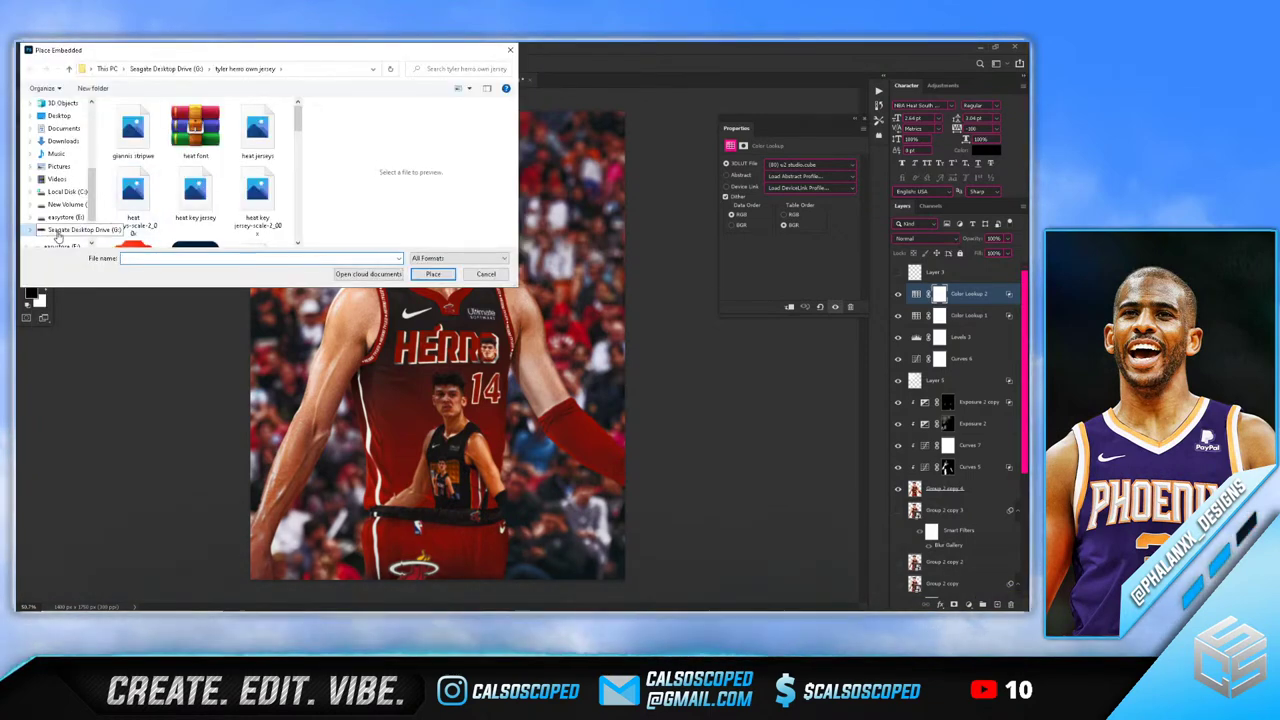
left_click(65, 229)
scroll(150, 185, "up", 4)
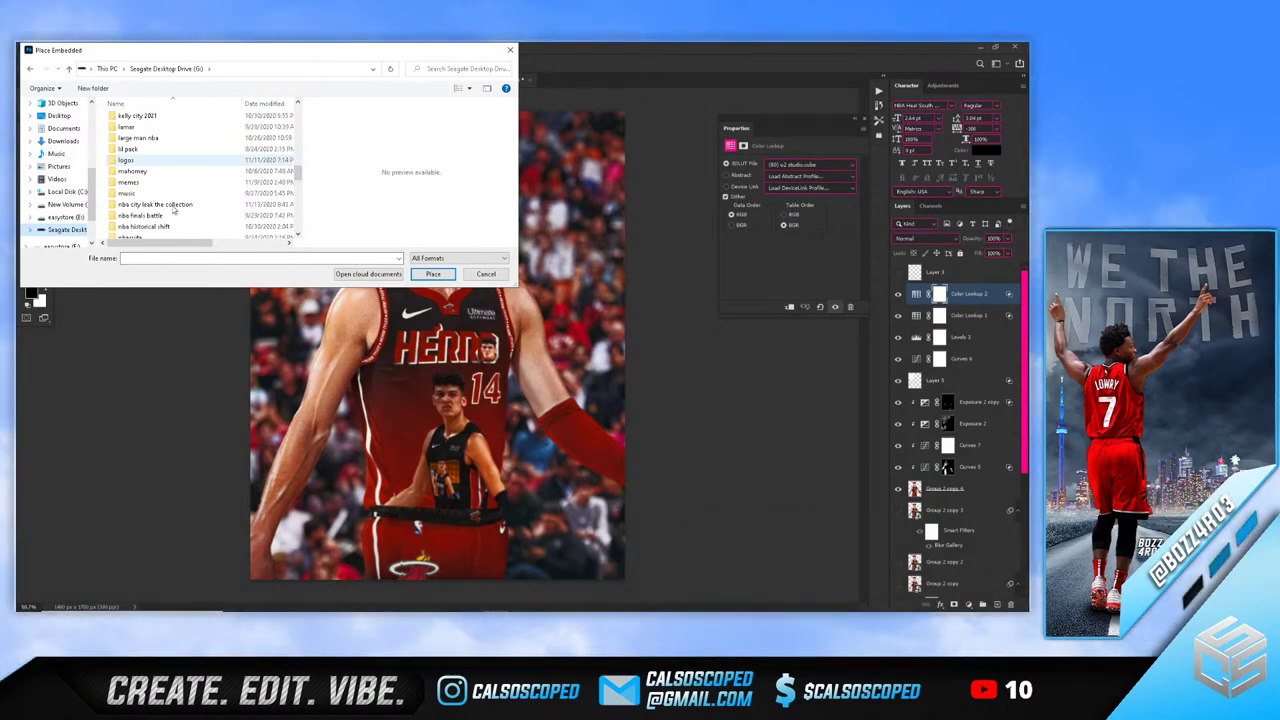
key("Return")
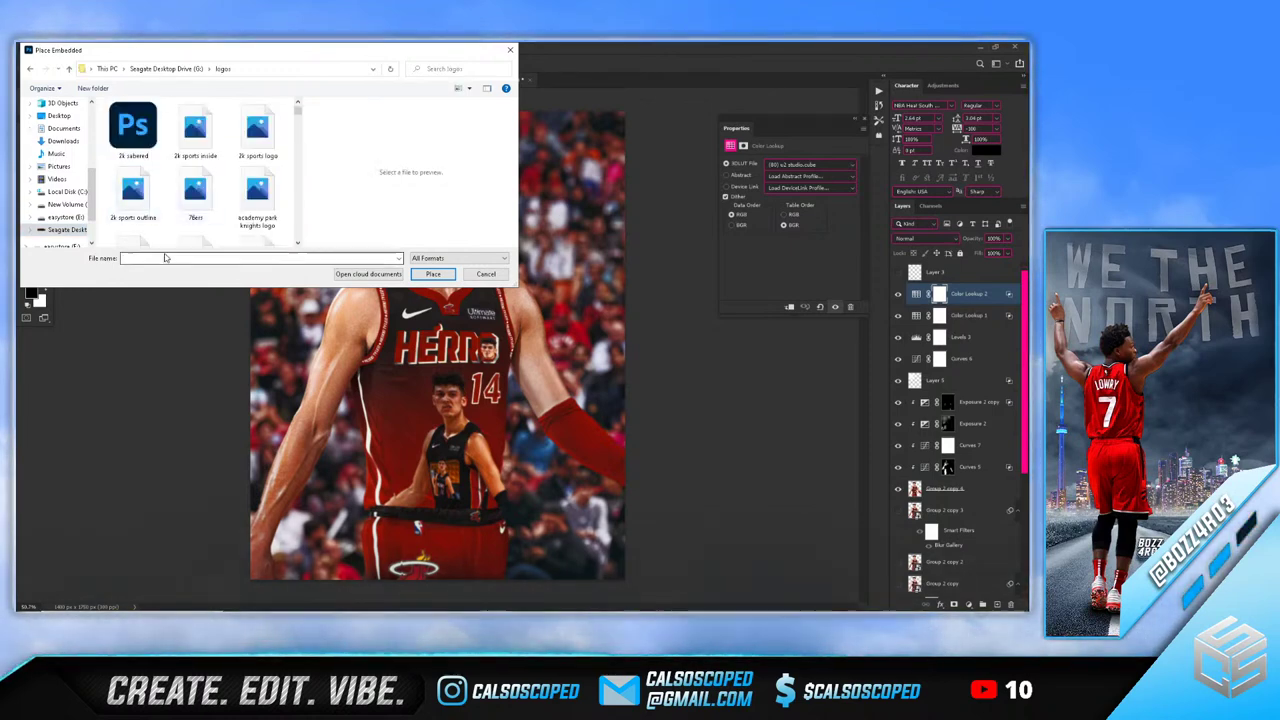
Place the file calsoscoped cube logo.png into the poster
type("calso")
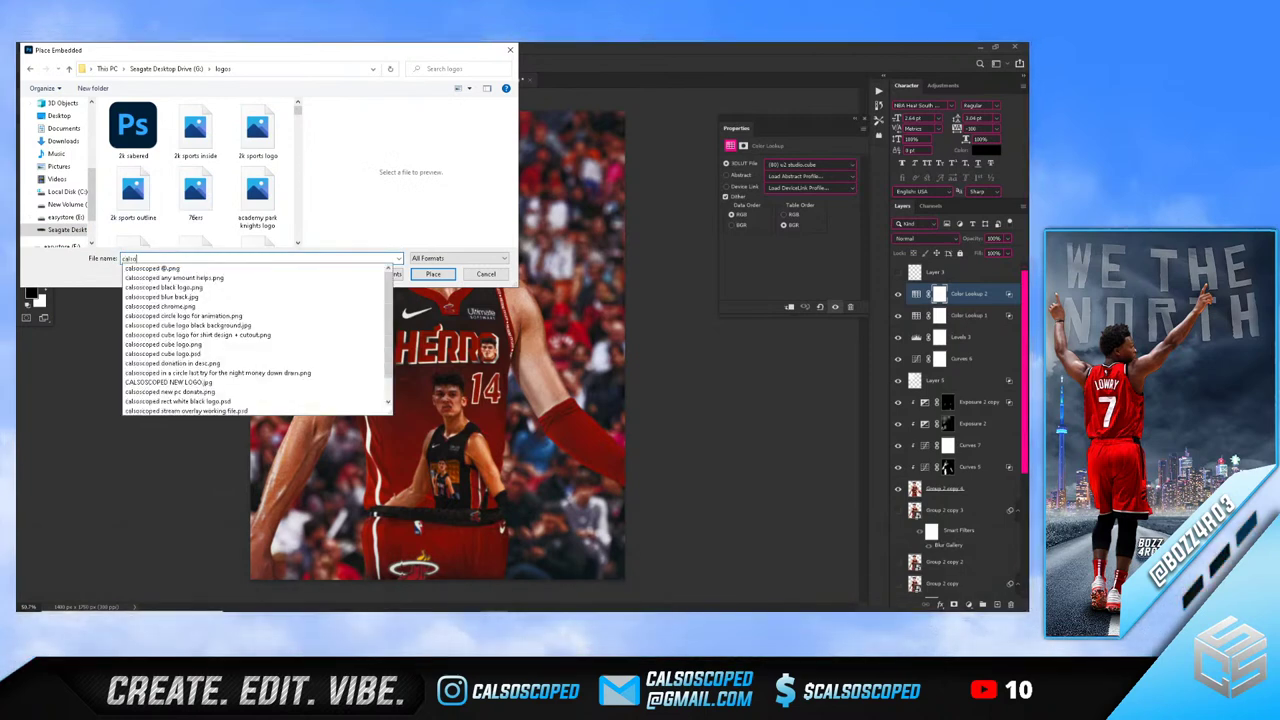
key("Down")
key("Down")
key("Down")
key("Down")
key("Down")
key("Down")
key("Down")
key("Down")
key("Down")
key("Return")
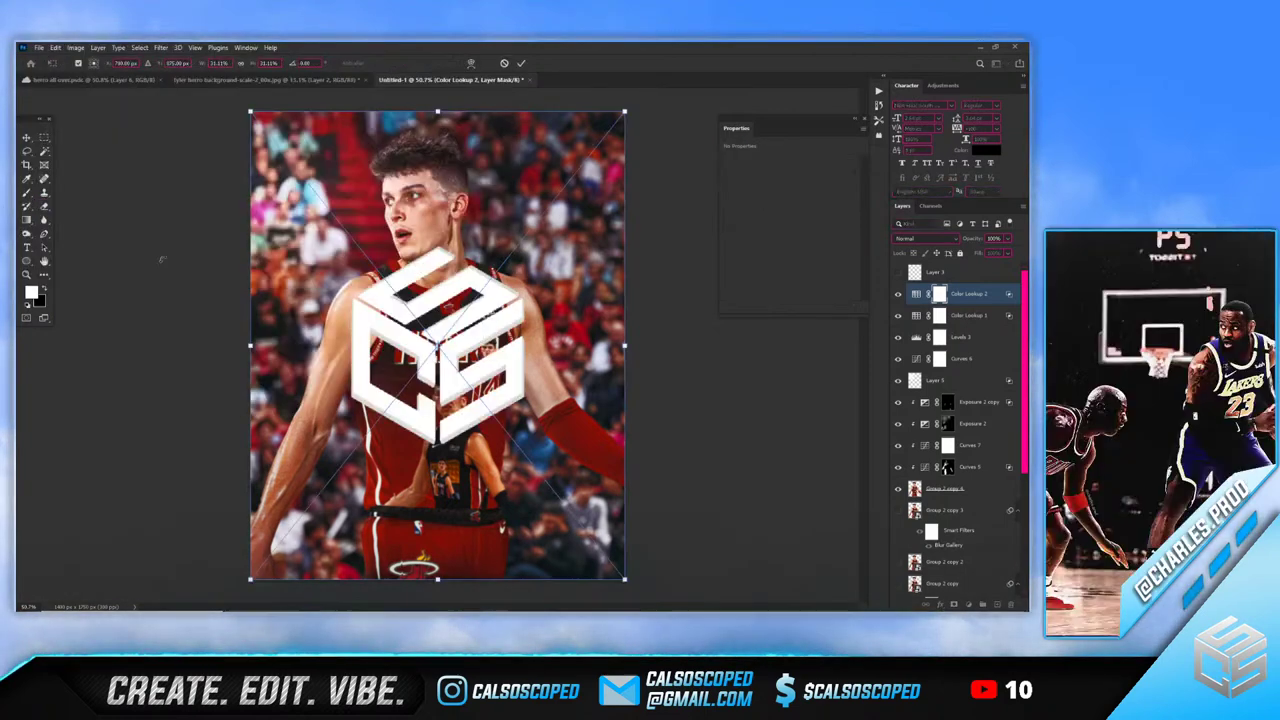
Scale the cube logo down to about 125 px wide and position it over the crowd beside the small player's hand, below the red arm sleeve
left_click_drag(625, 346, 323, 346)
left_click_drag(288, 306, 549, 456)
left_click(520, 64)
scroll(555, 498, "up", 2)
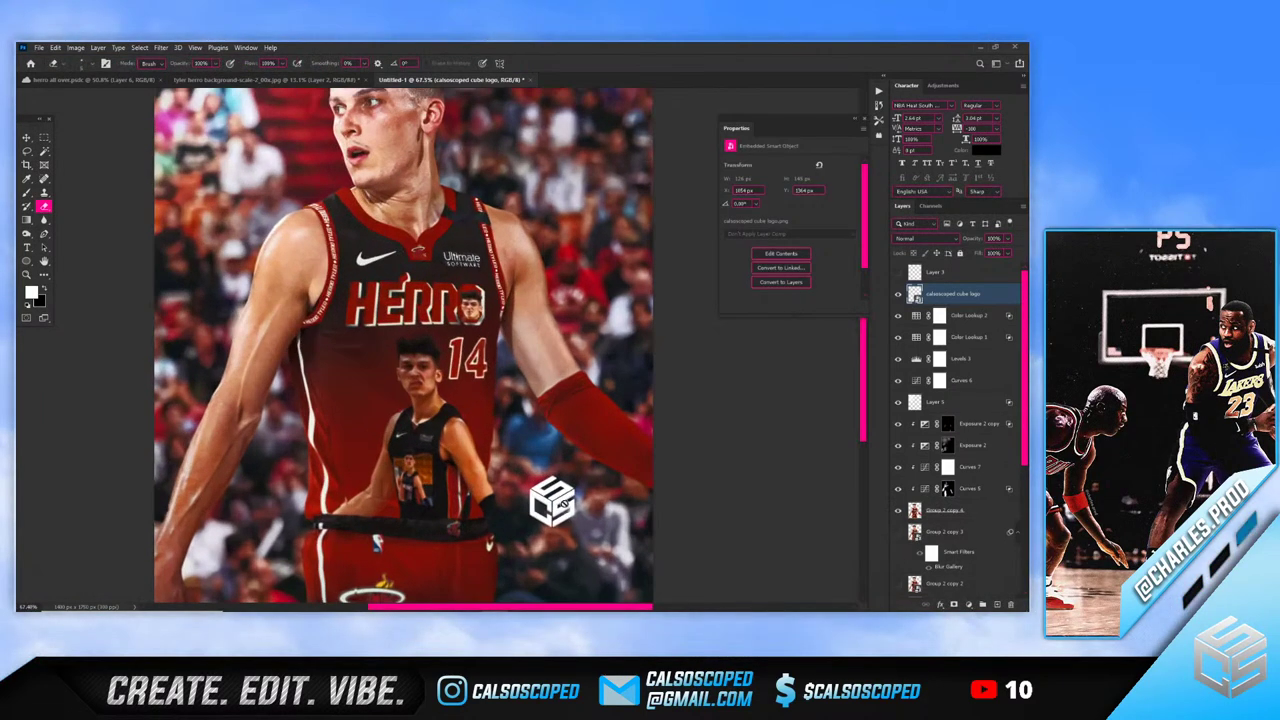
Scale the cube logo down to about 54 px wide and position it beside the small player's hand at the waistband
mouse_move(552, 500)
left_mouse_down()
mouse_move(523, 563)
mouse_move(540, 484)
left_mouse_up()
key("ctrl+t")
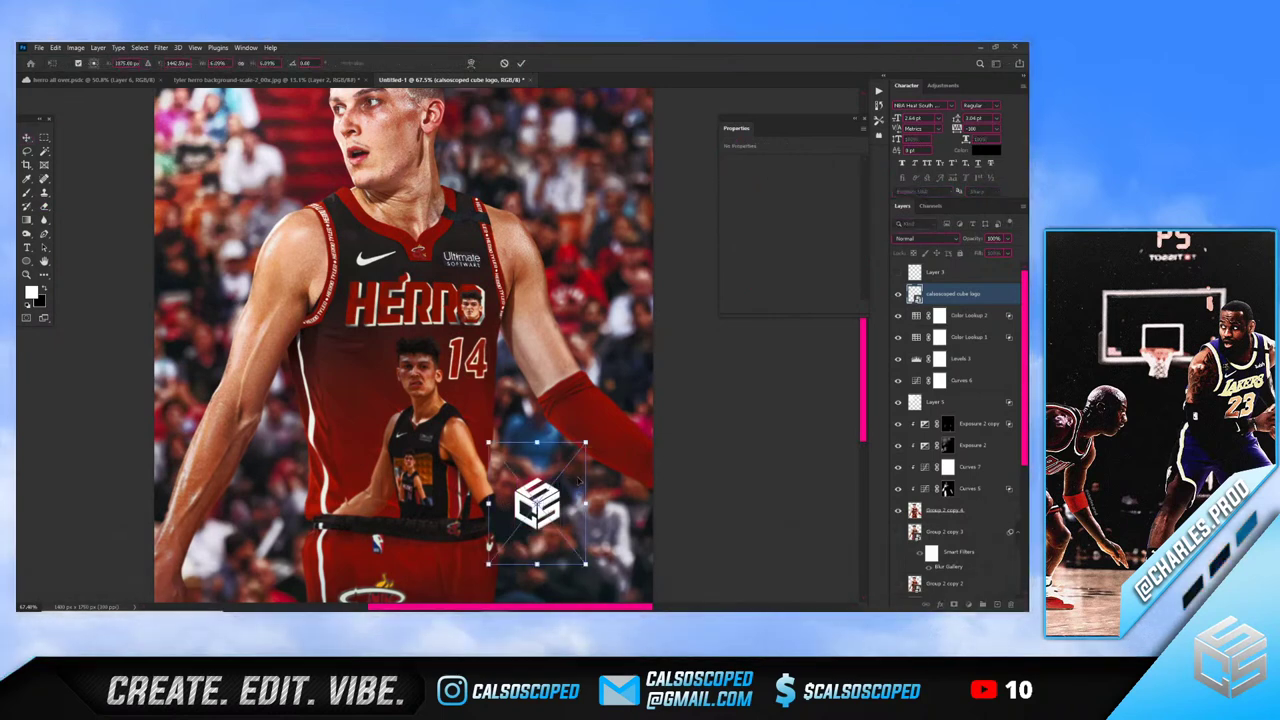
left_click_drag(614, 443, 522, 530)
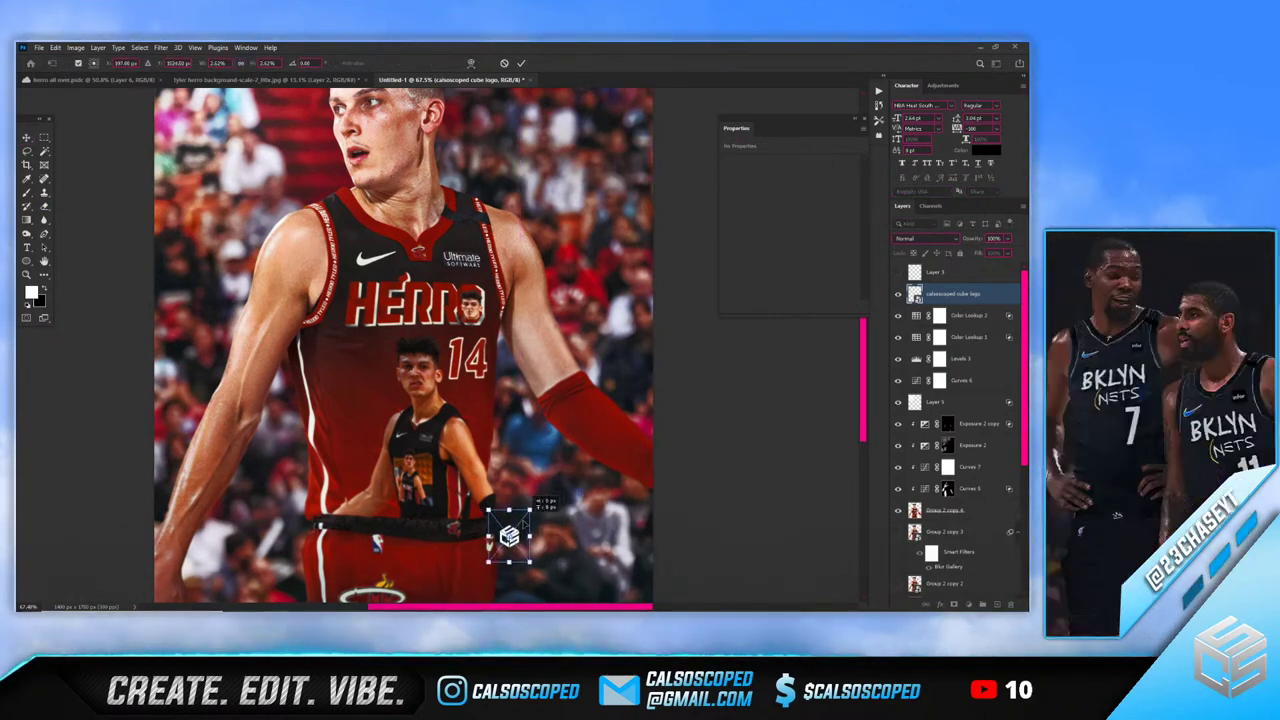
key("Return")
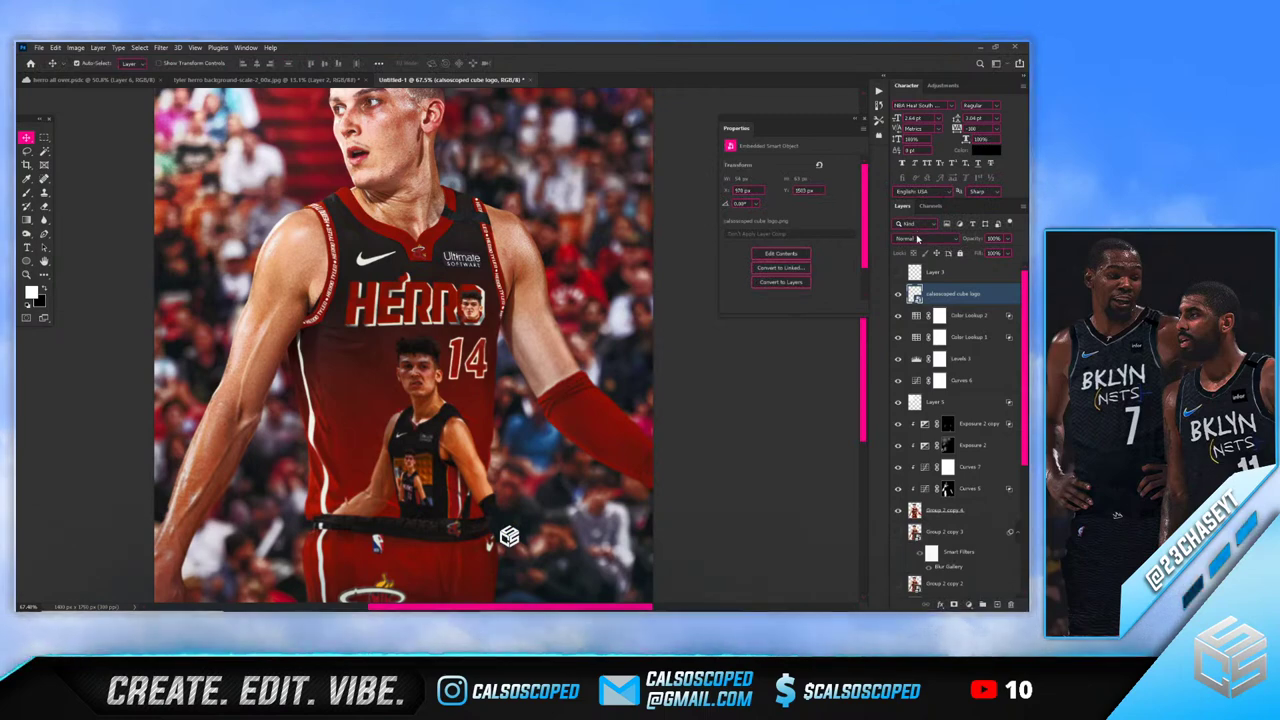
Set the cube logo's blend mode to Overlay, duplicate its layer, and close the Properties panel
left_click(925, 238)
left_click(916, 368)
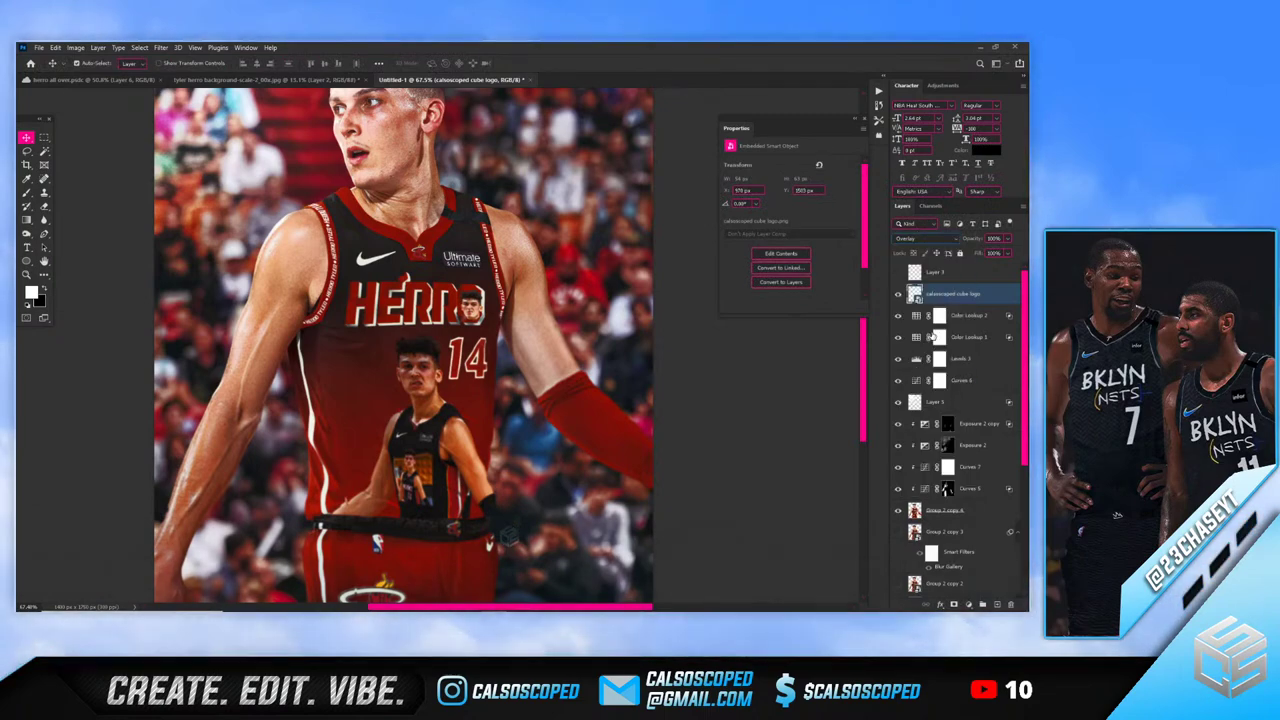
key("ctrl+j")
left_click(285, 283)
scroll(285, 283, "down", 7)
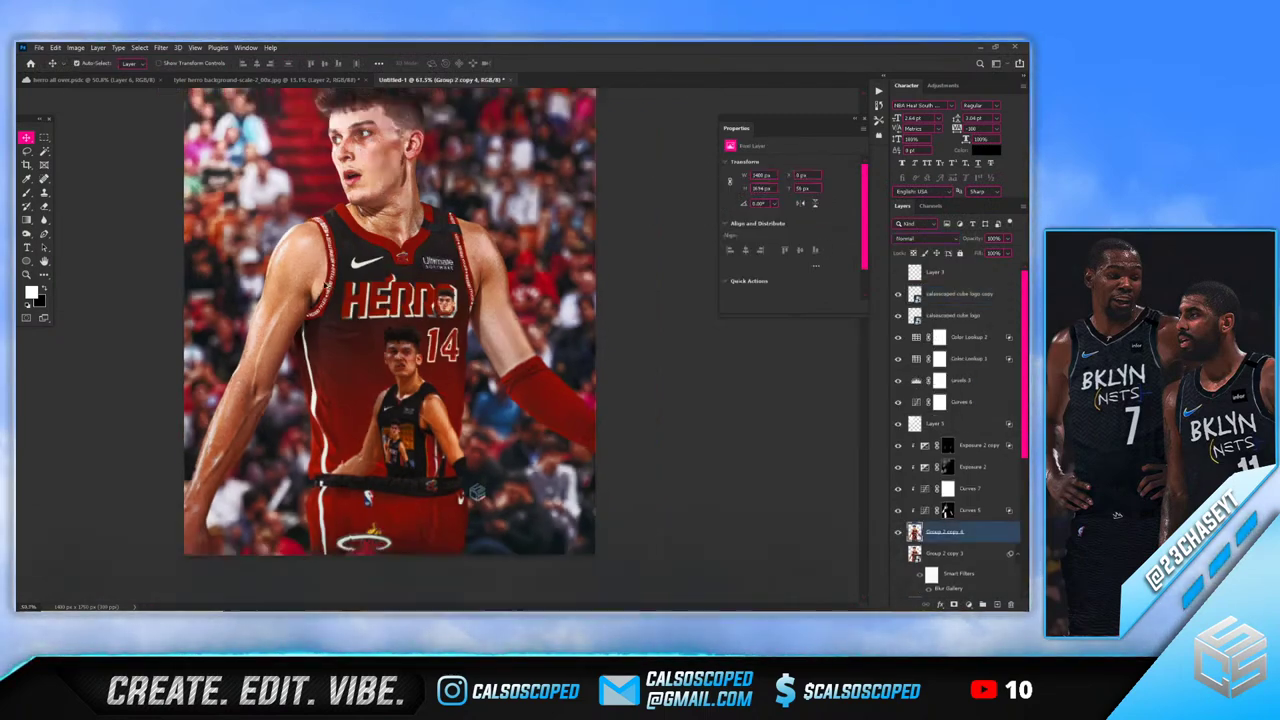
scroll(344, 247, "up", 3)
scroll(430, 238, "up", 2)
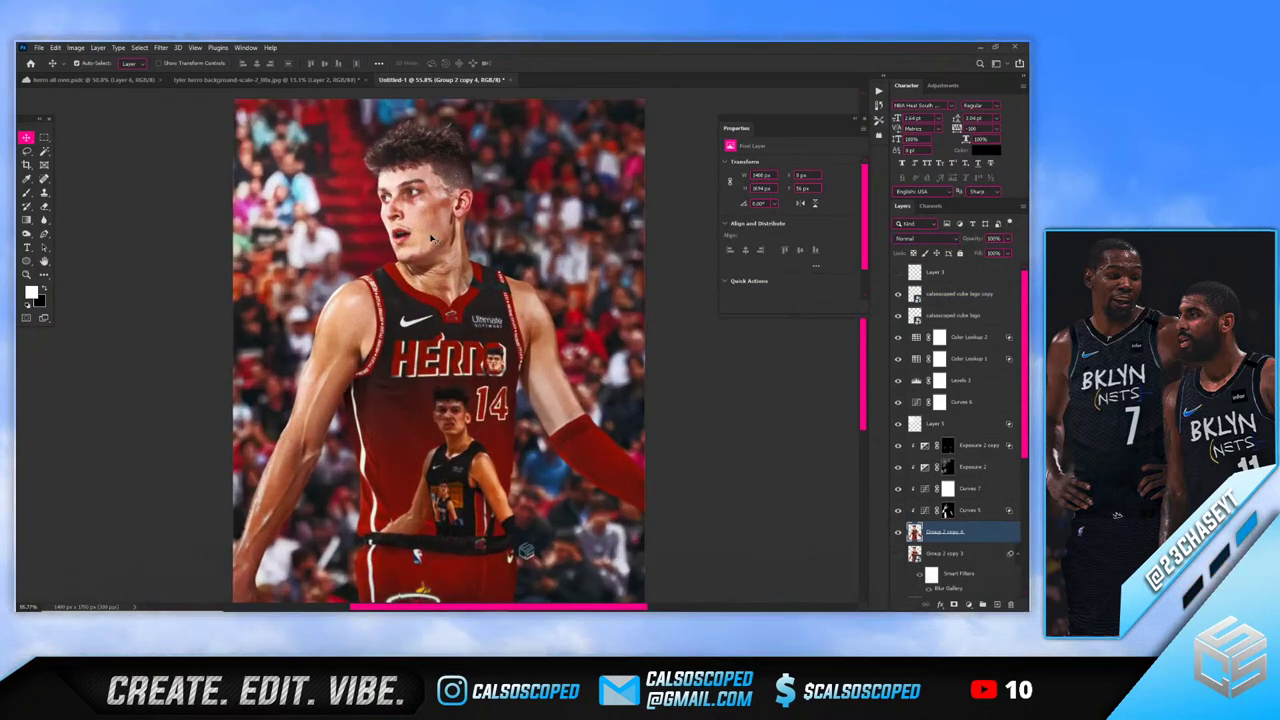
scroll(430, 238, "down", 1)
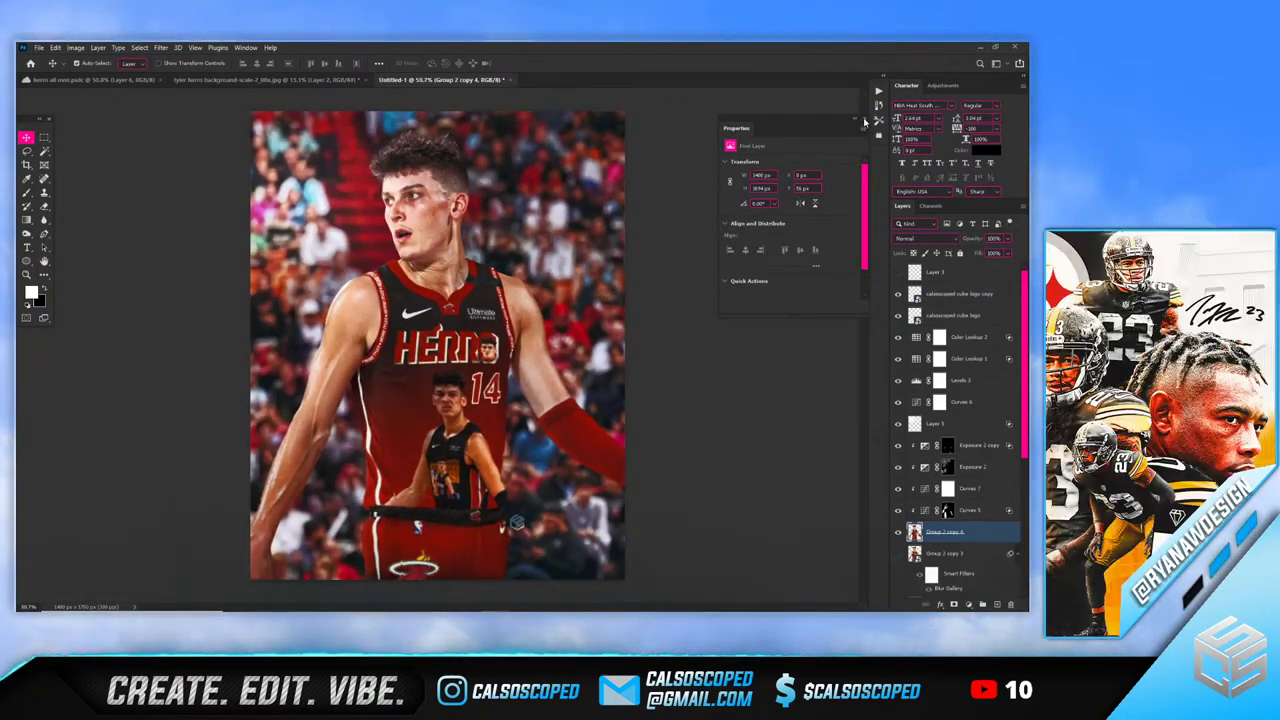
left_click(878, 120)
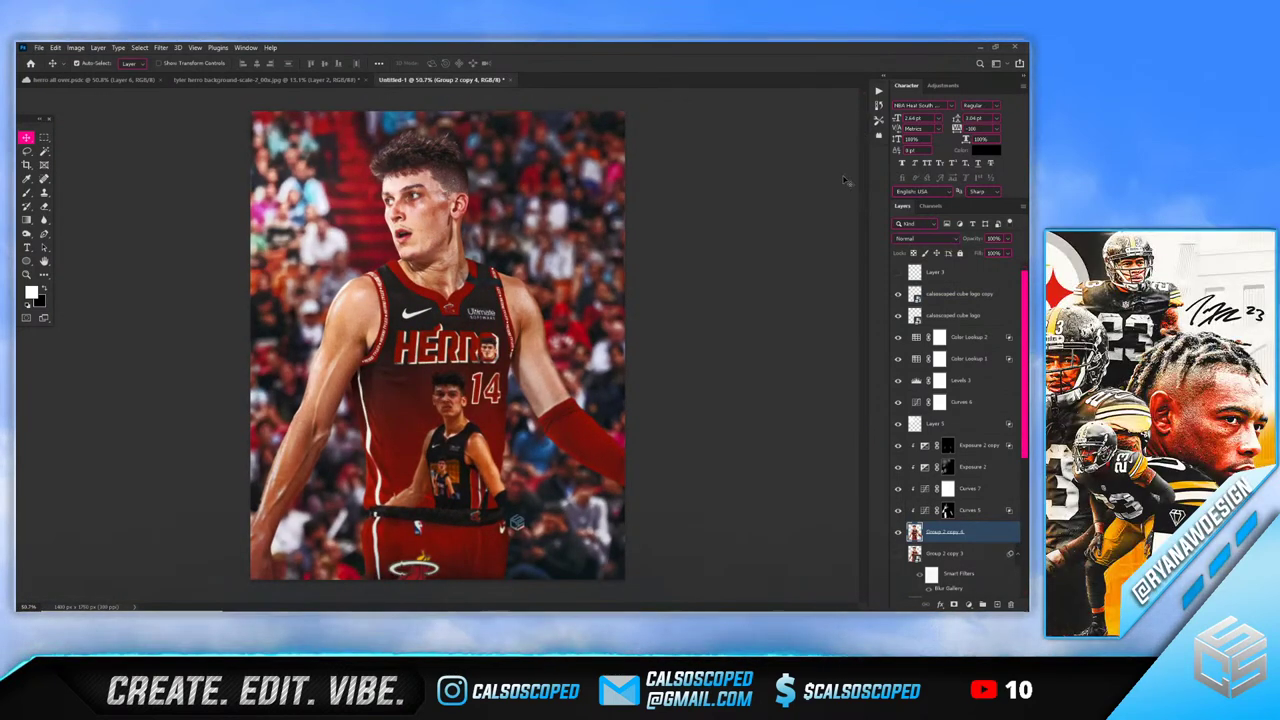
Stamp all visible layers into a new smart object above the logo copy, duplicate it and hide the original stamp
left_click(962, 298)
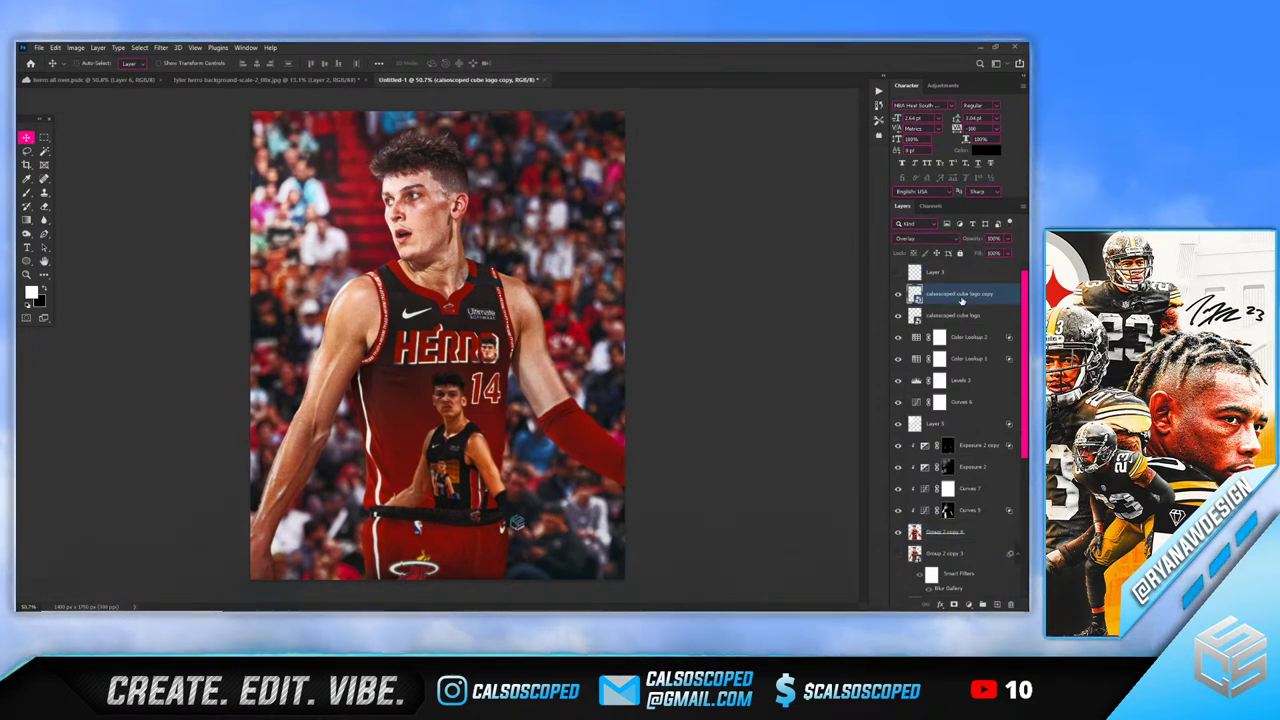
key("ctrl+shift+alt+e")
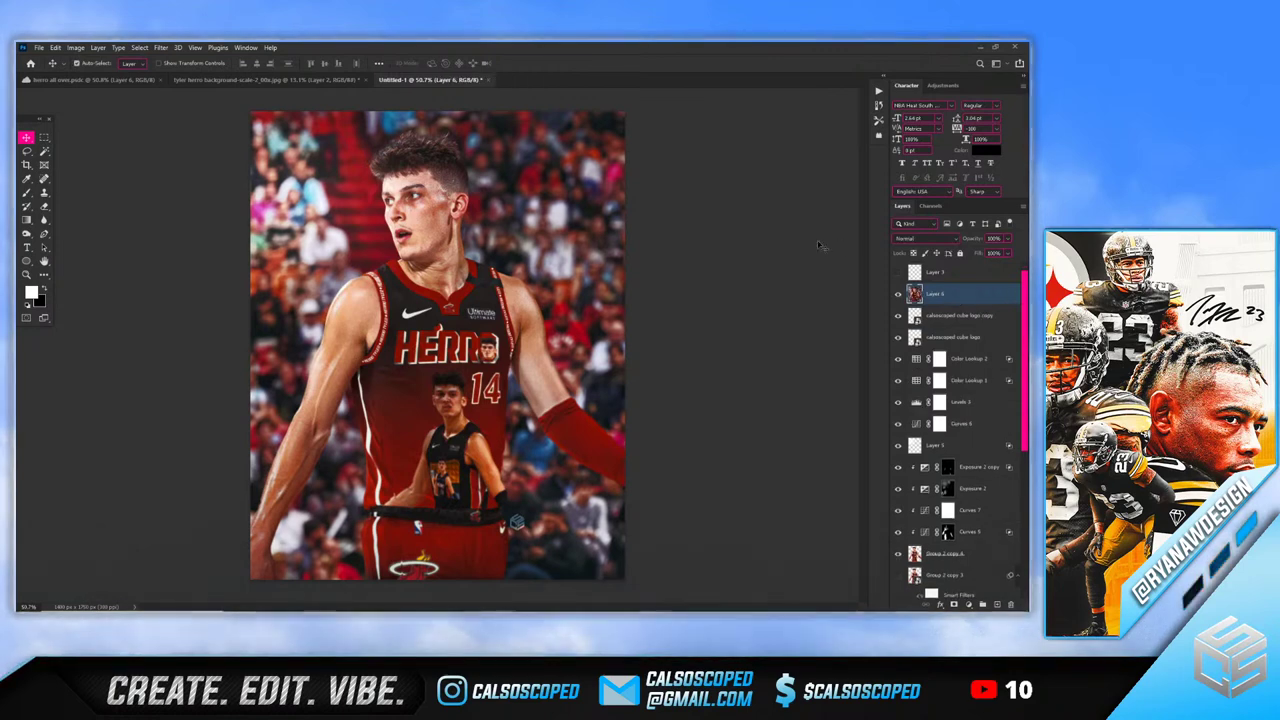
key("ctrl+j")
left_click(897, 315)
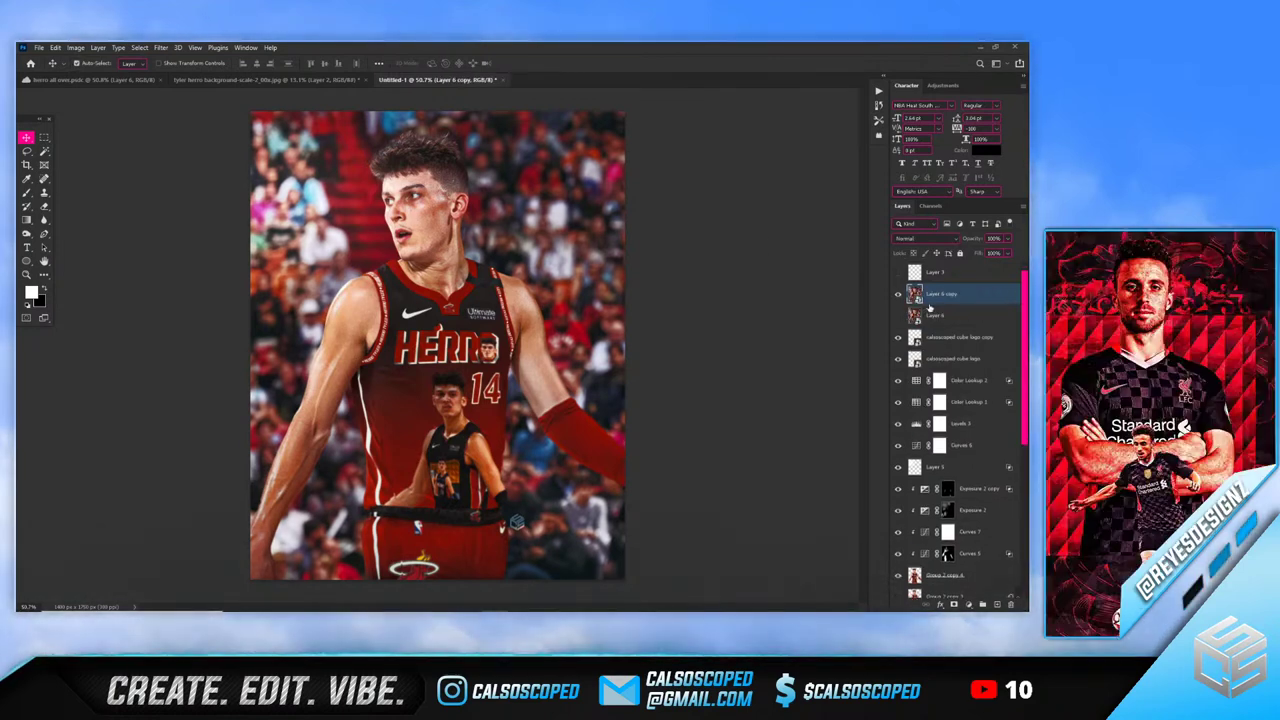
Start the Camera Raw Filter on Layer 6 copy with Temperature -25, Tint +7, Exposure -0.05, Contrast +12, Shadows +64 and Whites -7
left_click(160, 47)
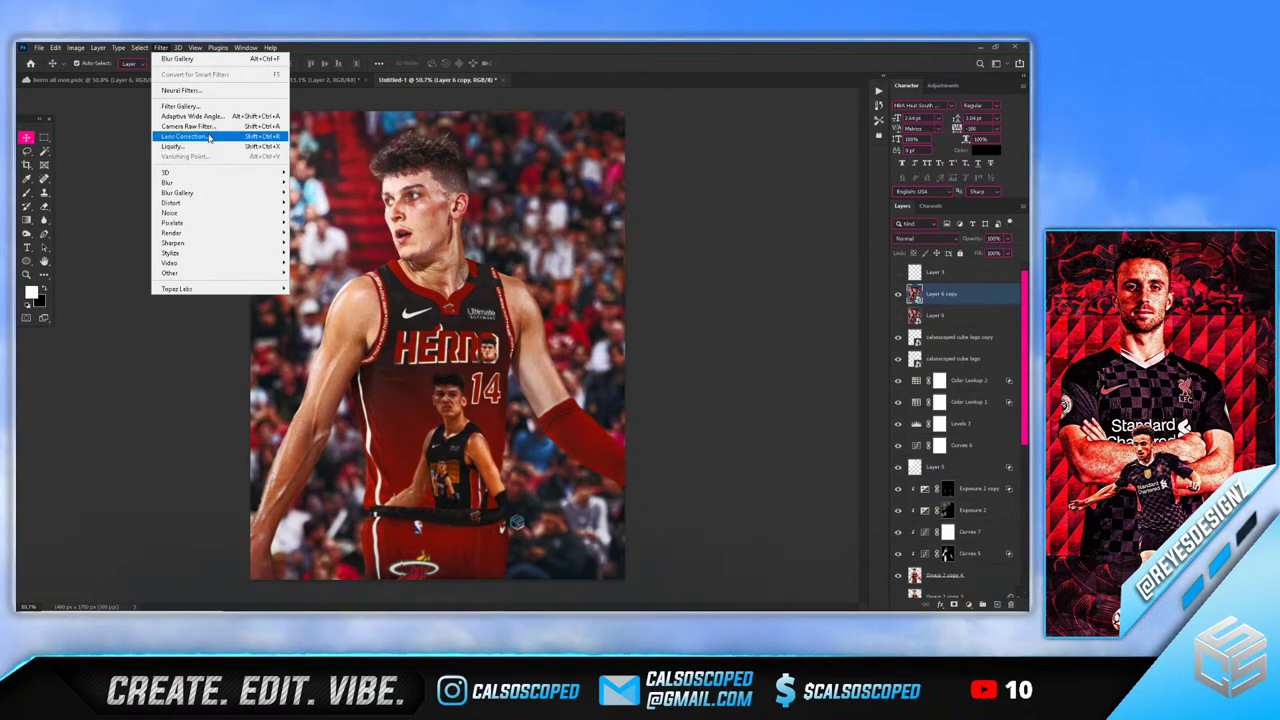
left_click(207, 133)
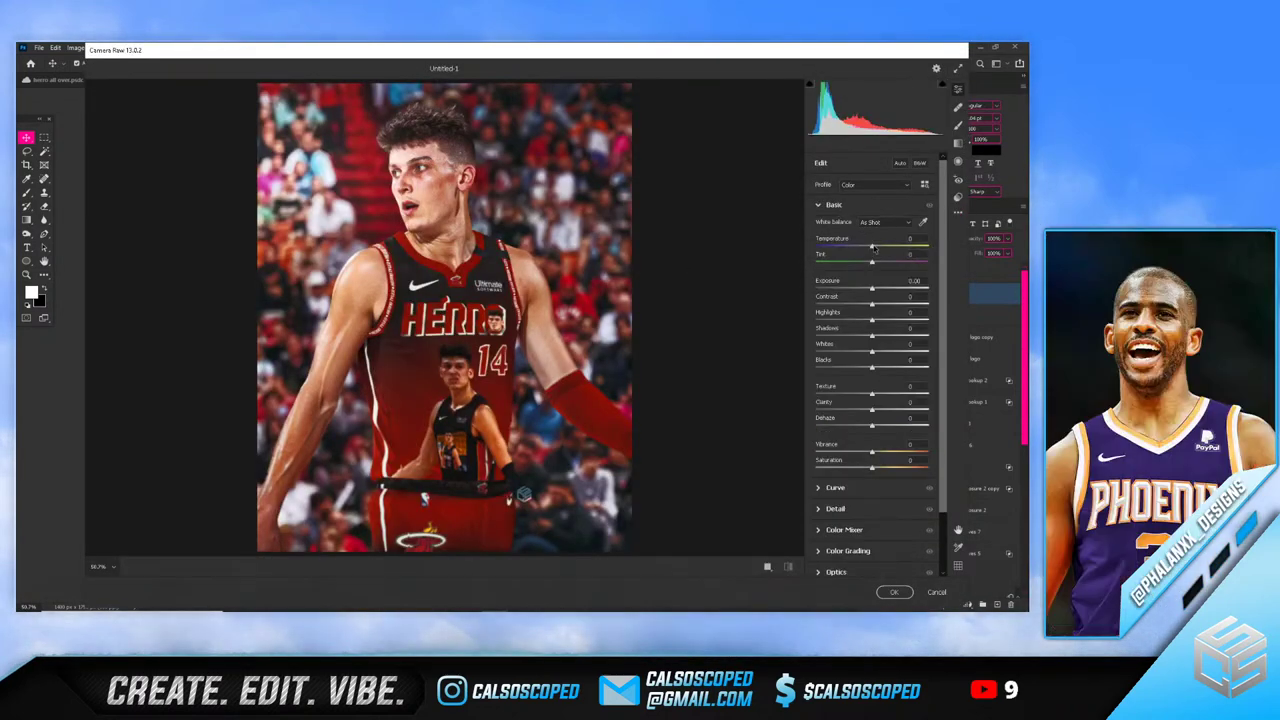
left_click_drag(872, 246, 858, 264)
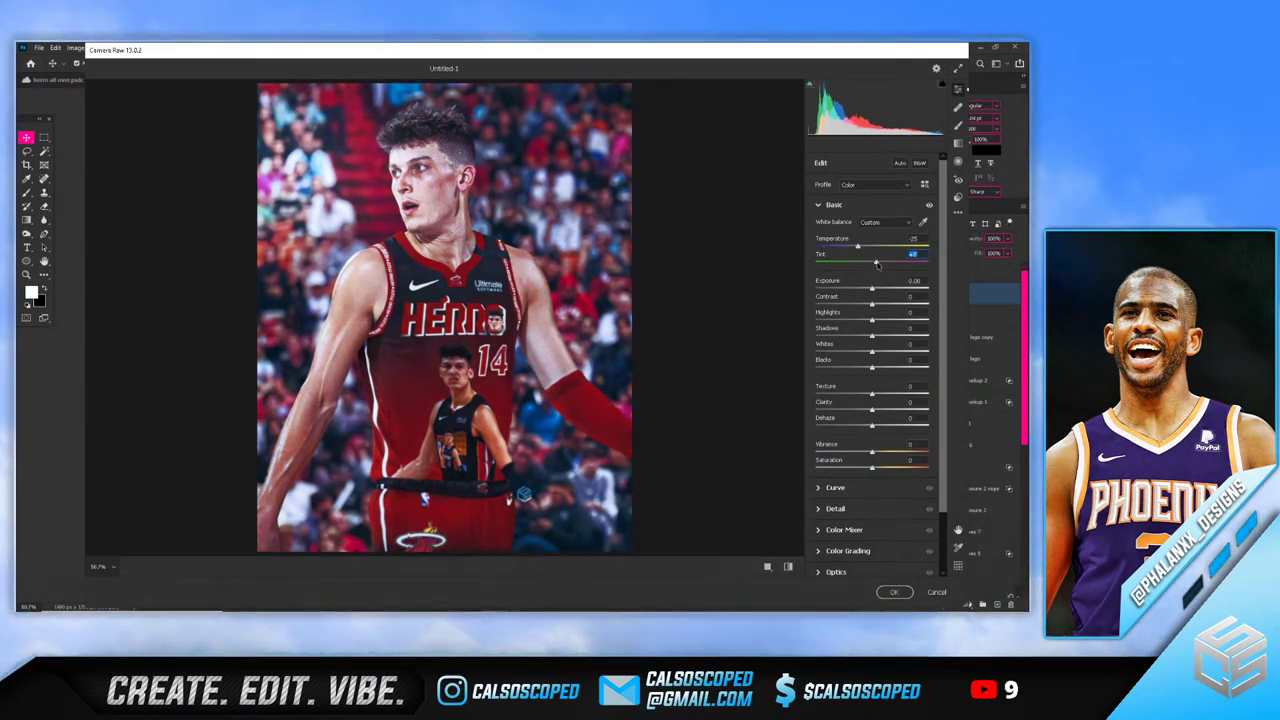
left_click_drag(872, 304, 873, 290)
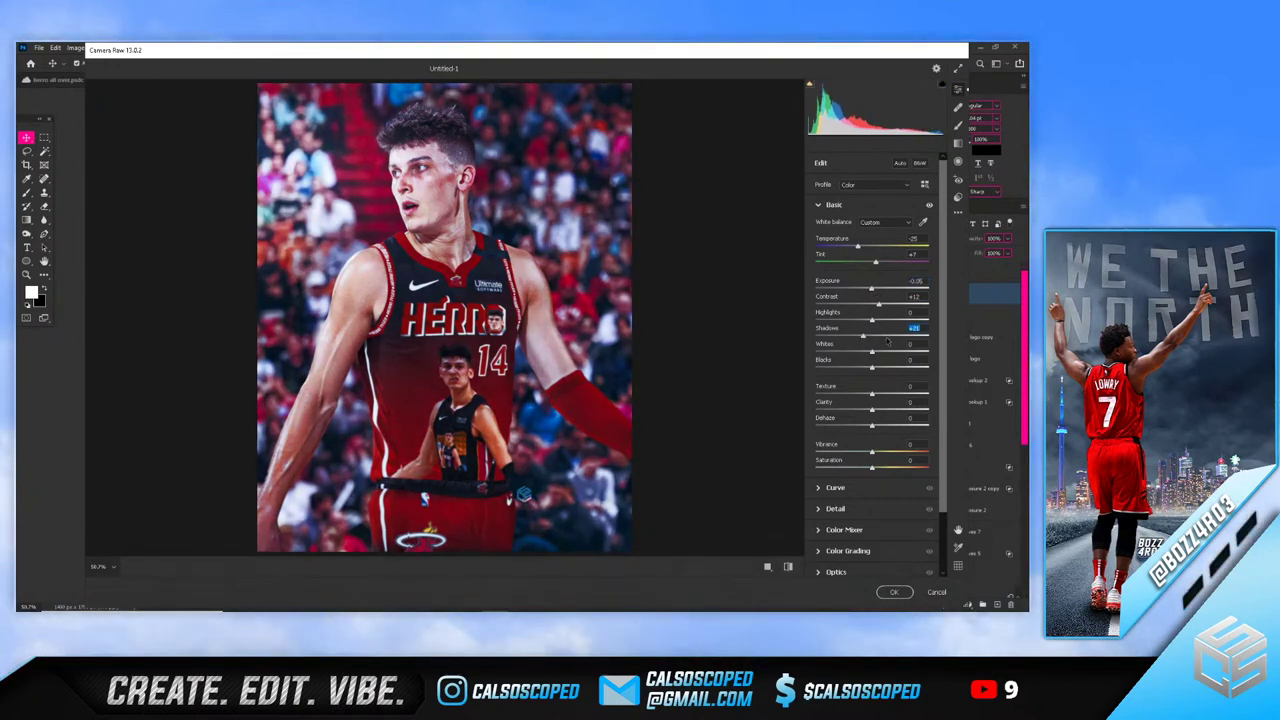
left_click_drag(870, 342, 875, 370)
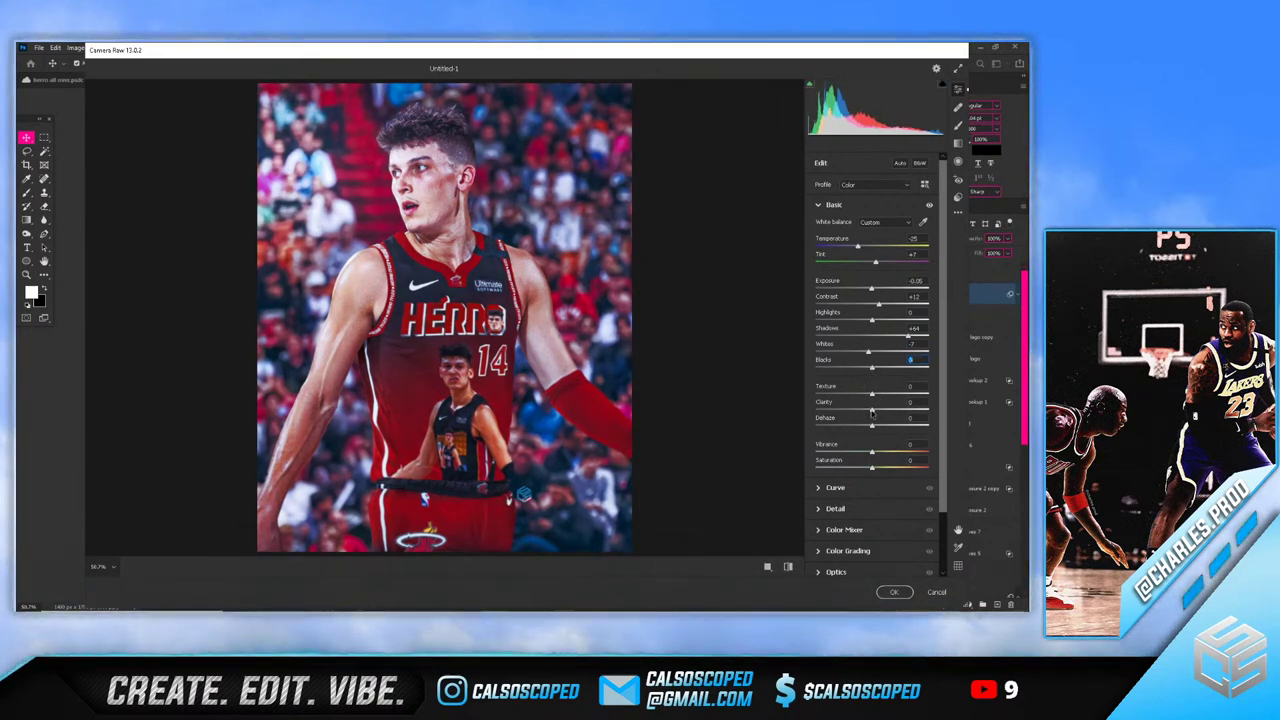
Set Clarity -11, Dehaze +33 and Vibrance +10, and raise the tone curve's Highlights to +21, Lights to +1, Darks to +13, plus its Shadows
mouse_move(873, 410)
left_mouse_down()
mouse_move(891, 411)
mouse_move(862, 411)
left_mouse_up()
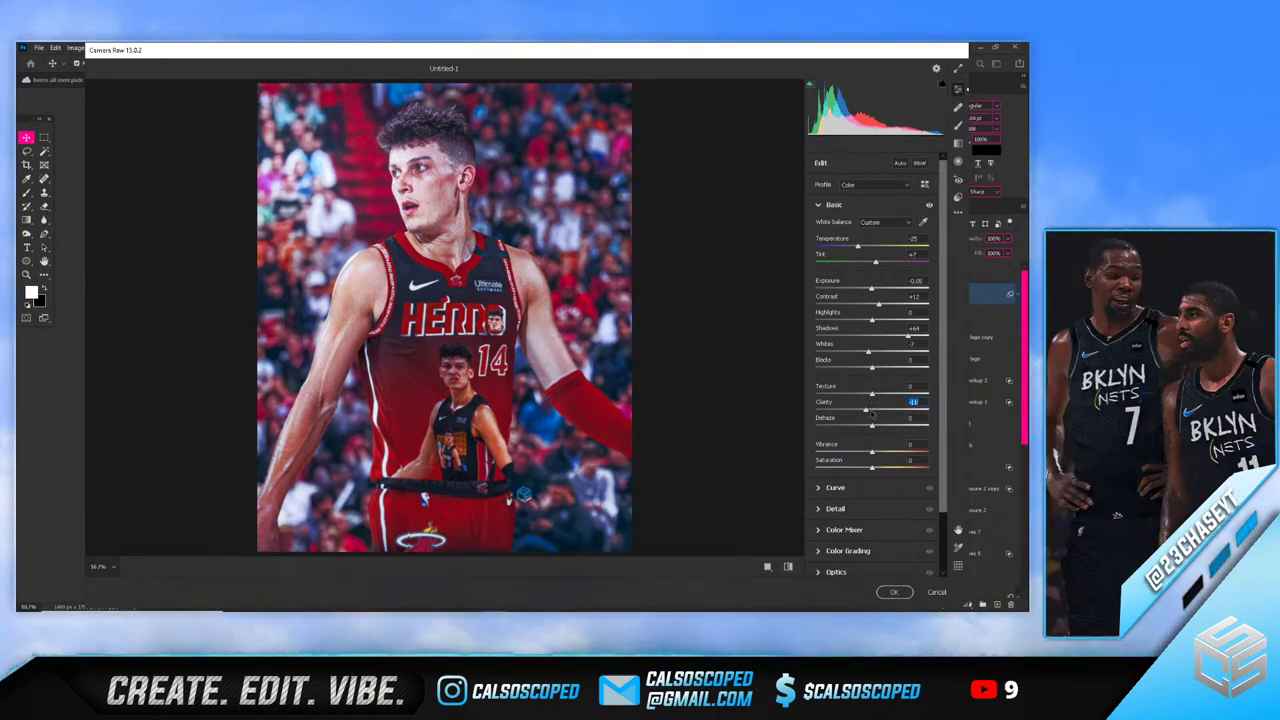
left_click_drag(875, 428, 880, 454)
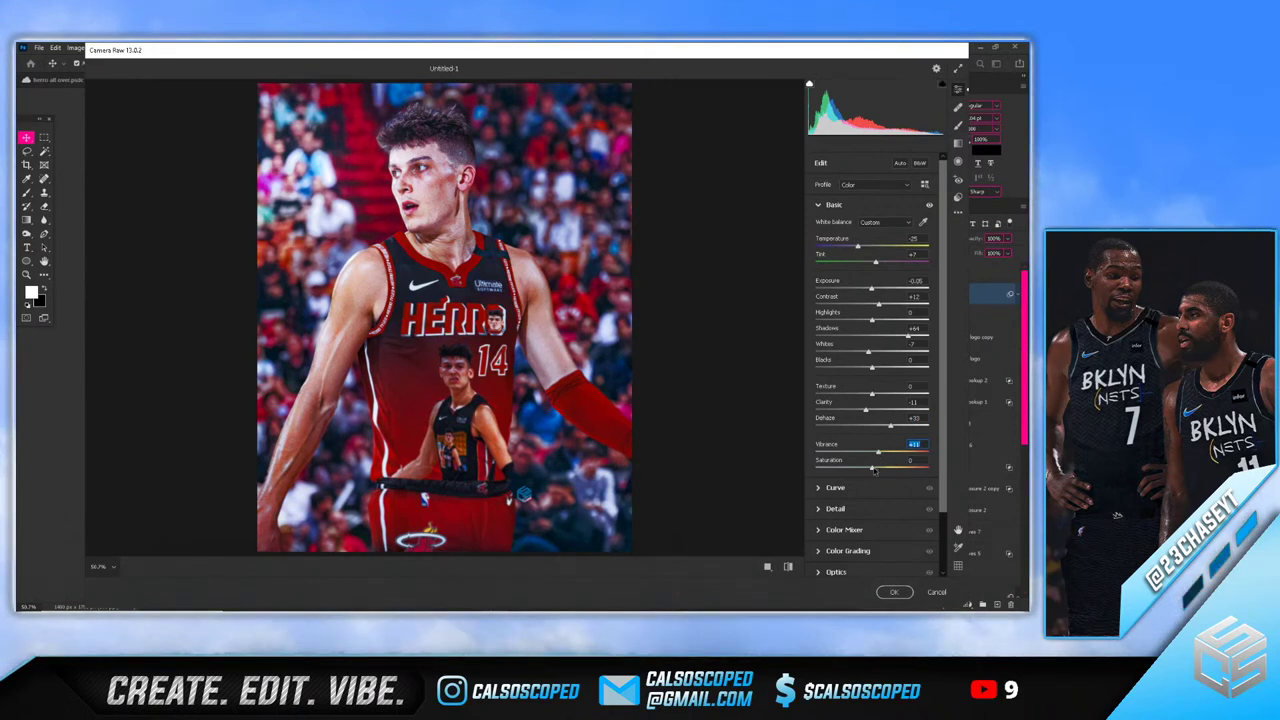
left_click(858, 487)
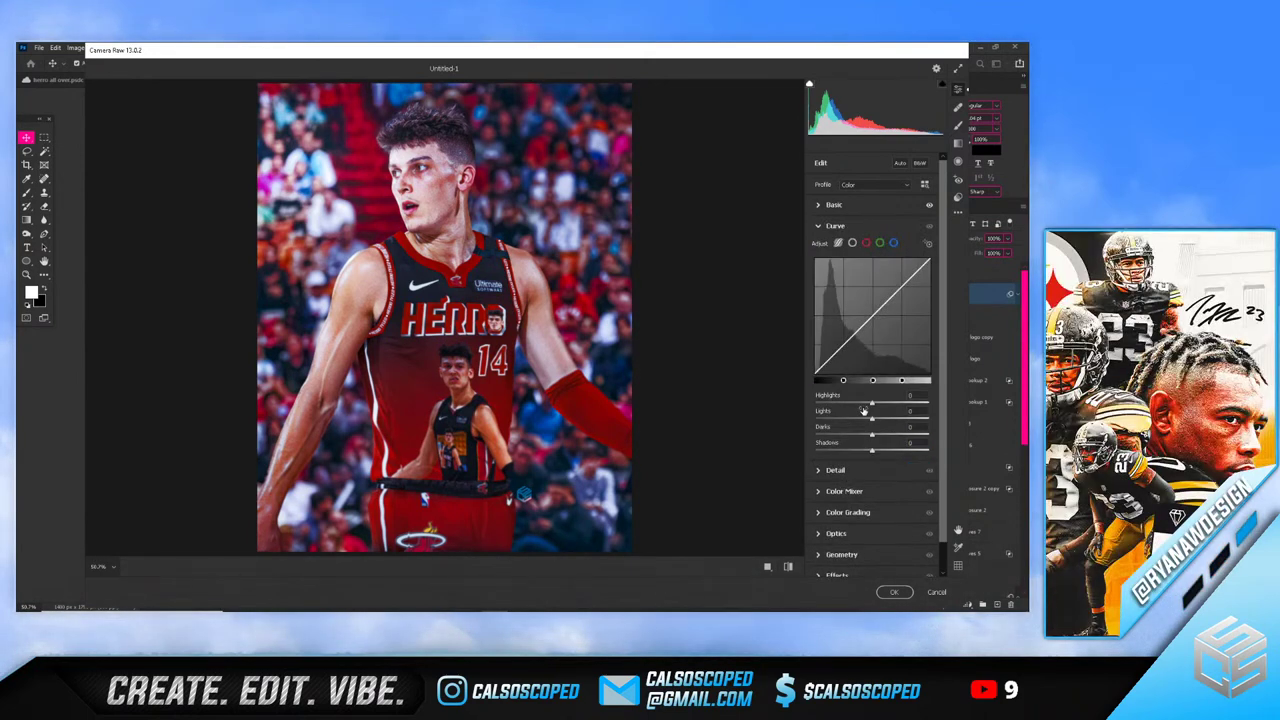
left_click_drag(872, 402, 882, 453)
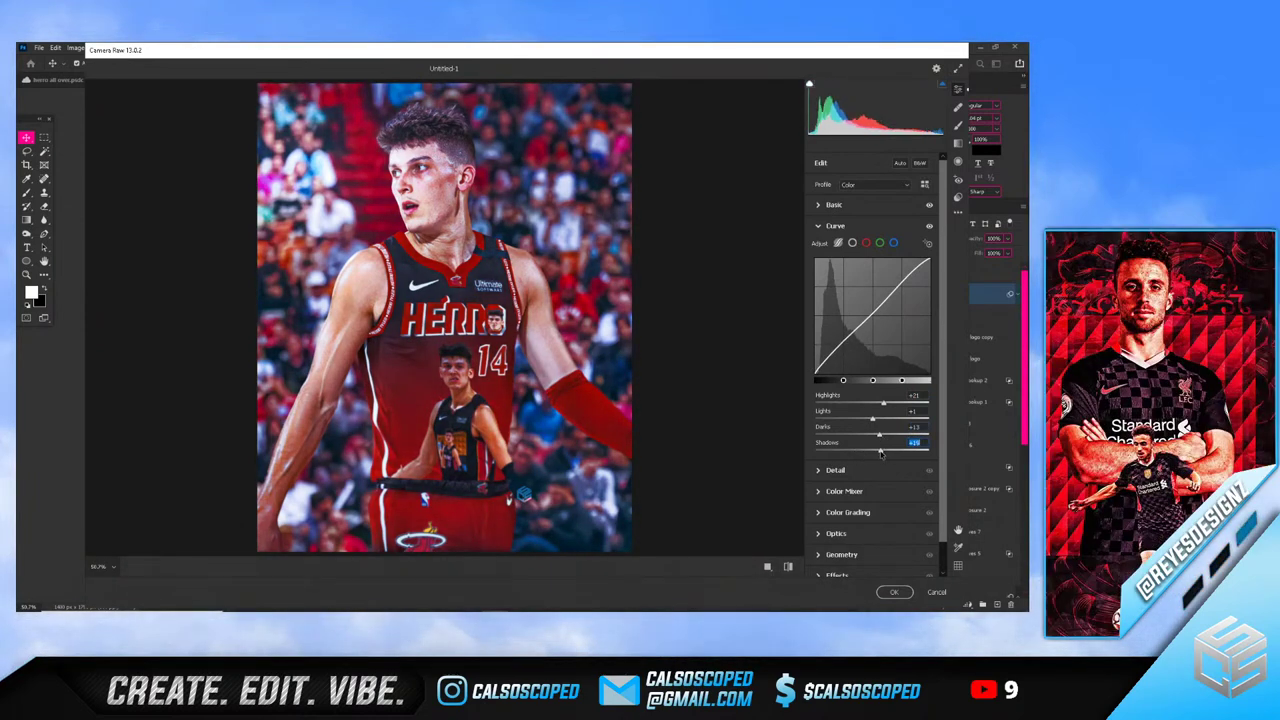
Grade the midtones and highlights toward warm orange, leave the shadows neutral, set Blending to 51, and apply the Camera Raw Filter
scroll(868, 468, "down", 1)
left_click(856, 480)
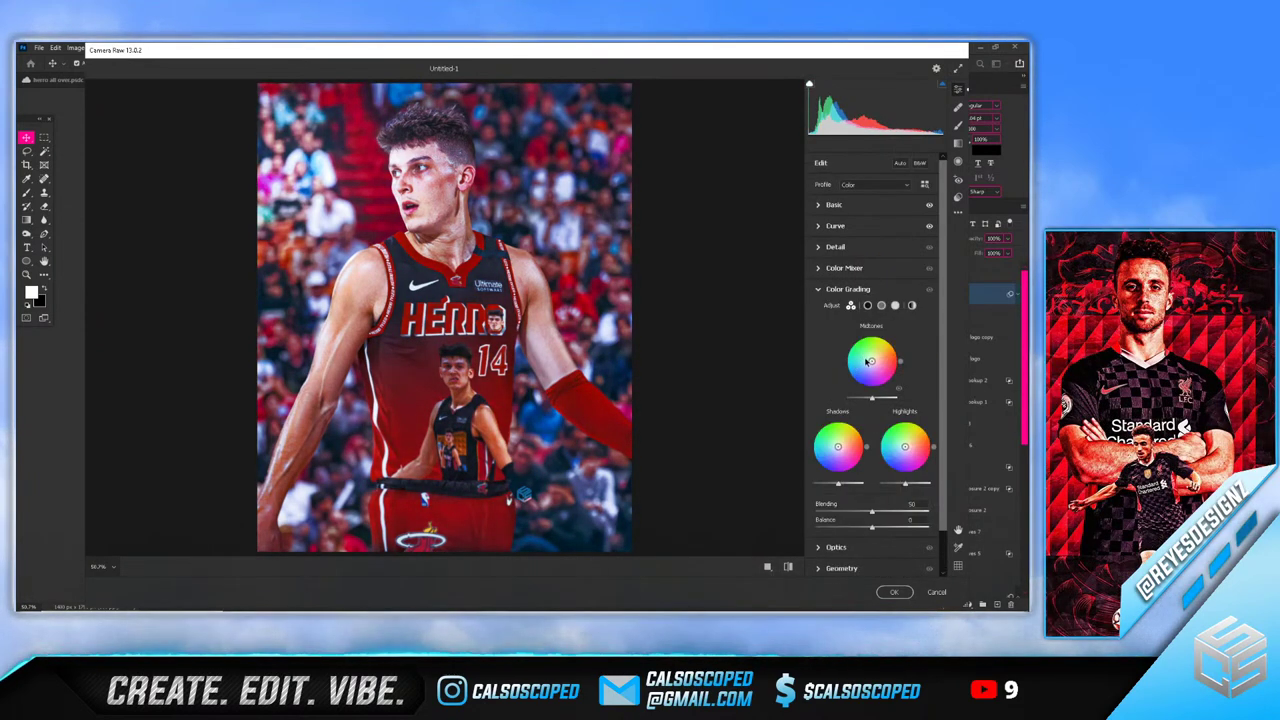
left_click_drag(874, 372, 877, 356)
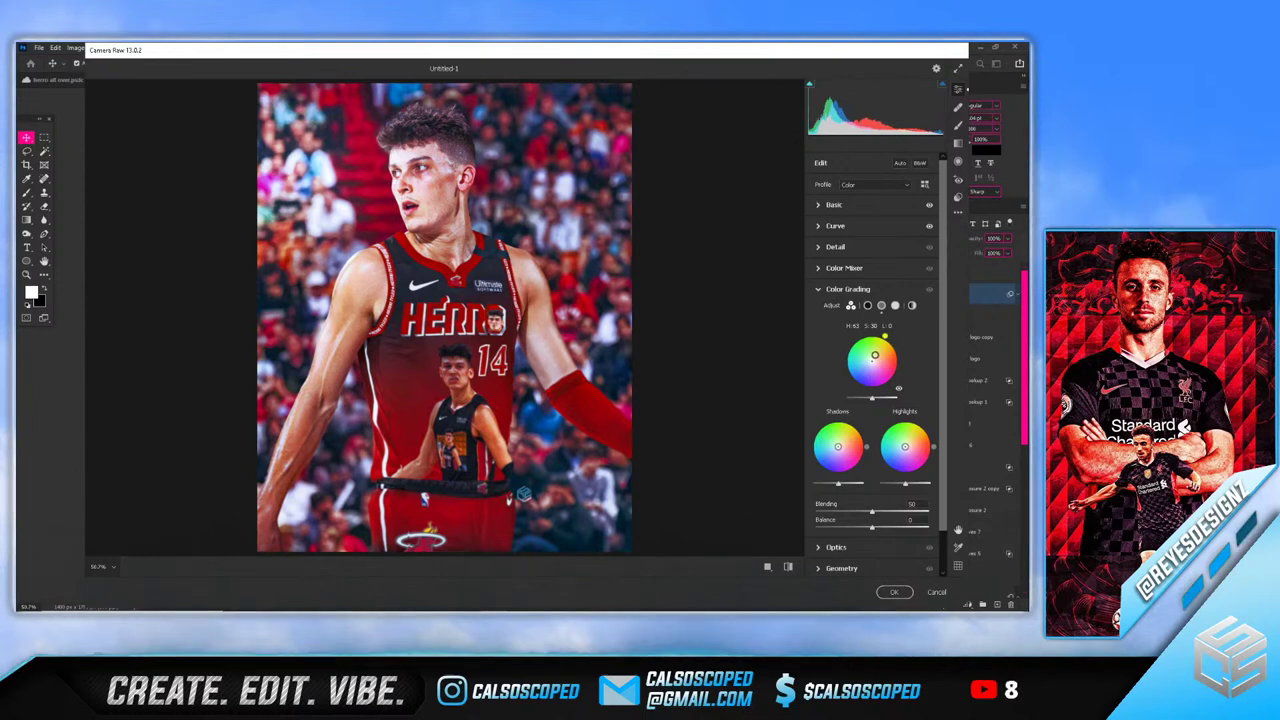
left_click_drag(838, 446, 837, 447)
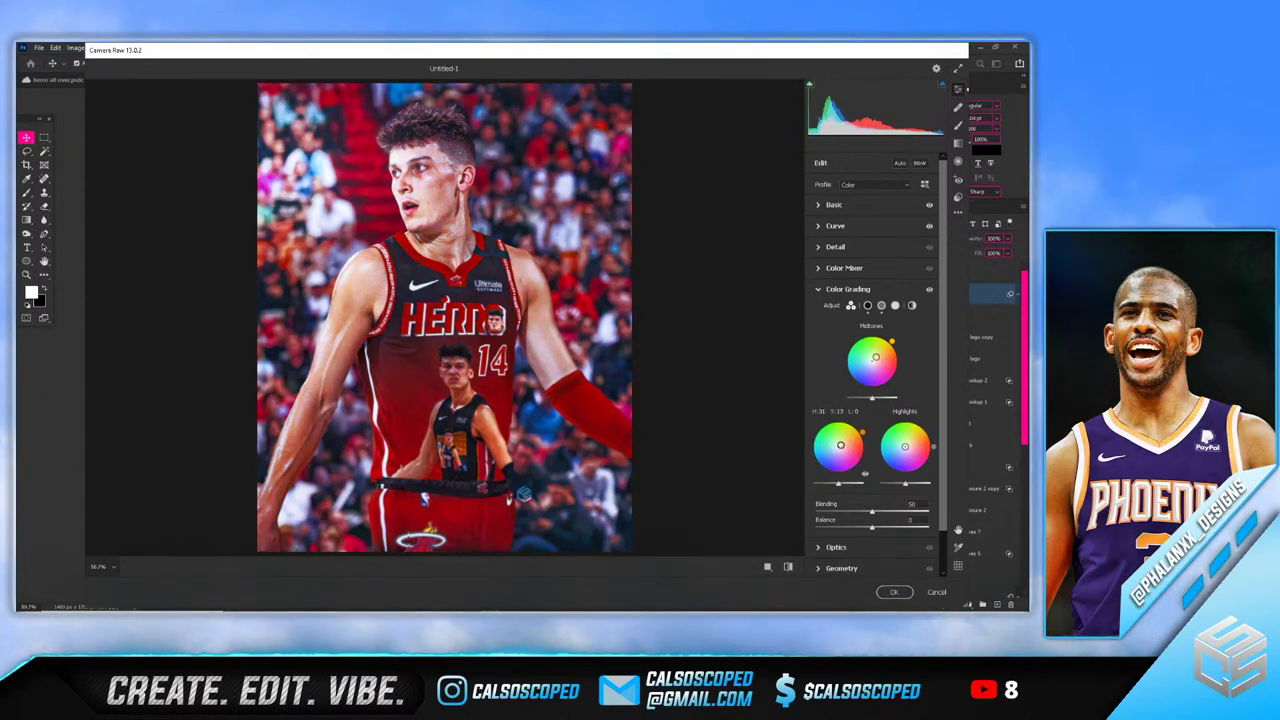
left_click_drag(904, 447, 896, 451)
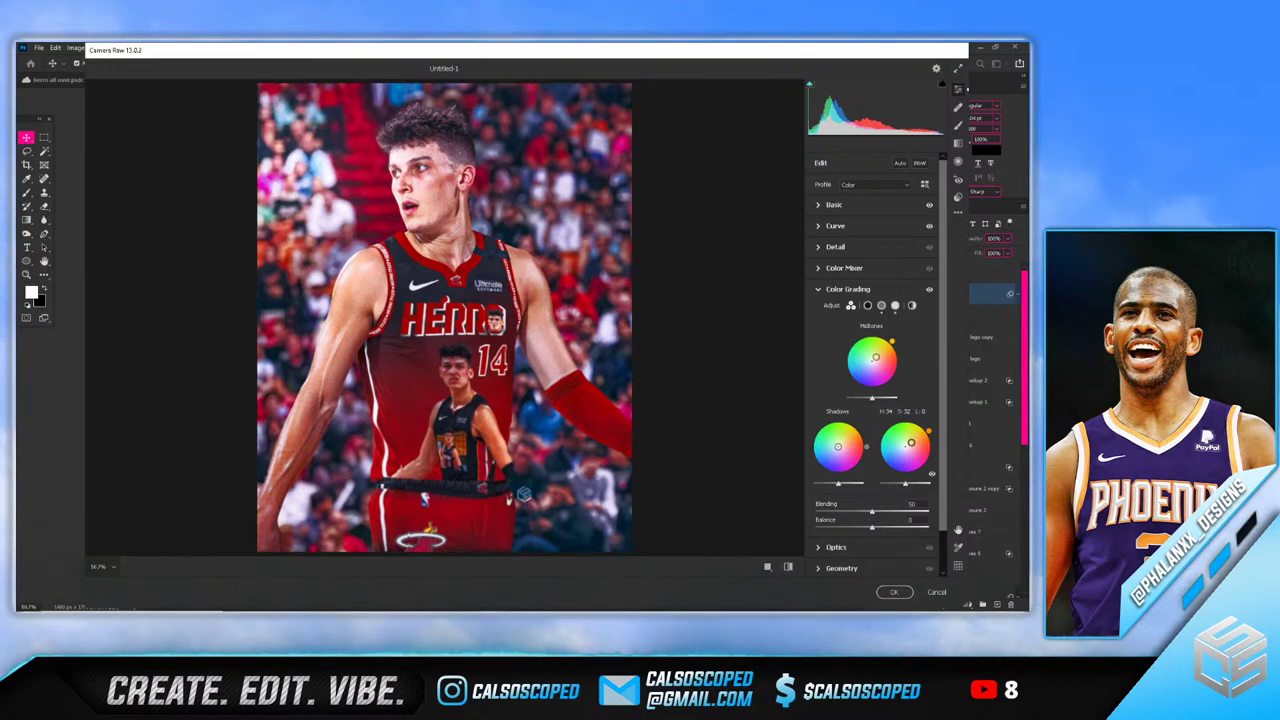
left_click_drag(905, 483, 883, 512)
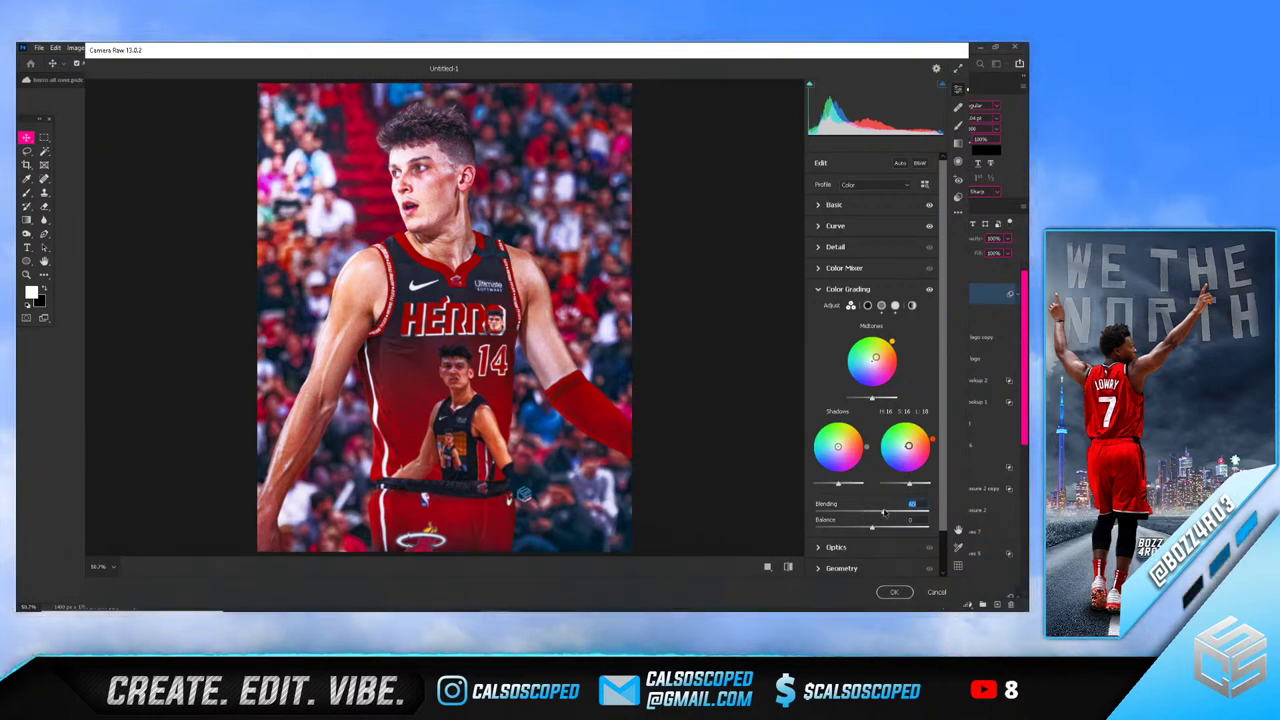
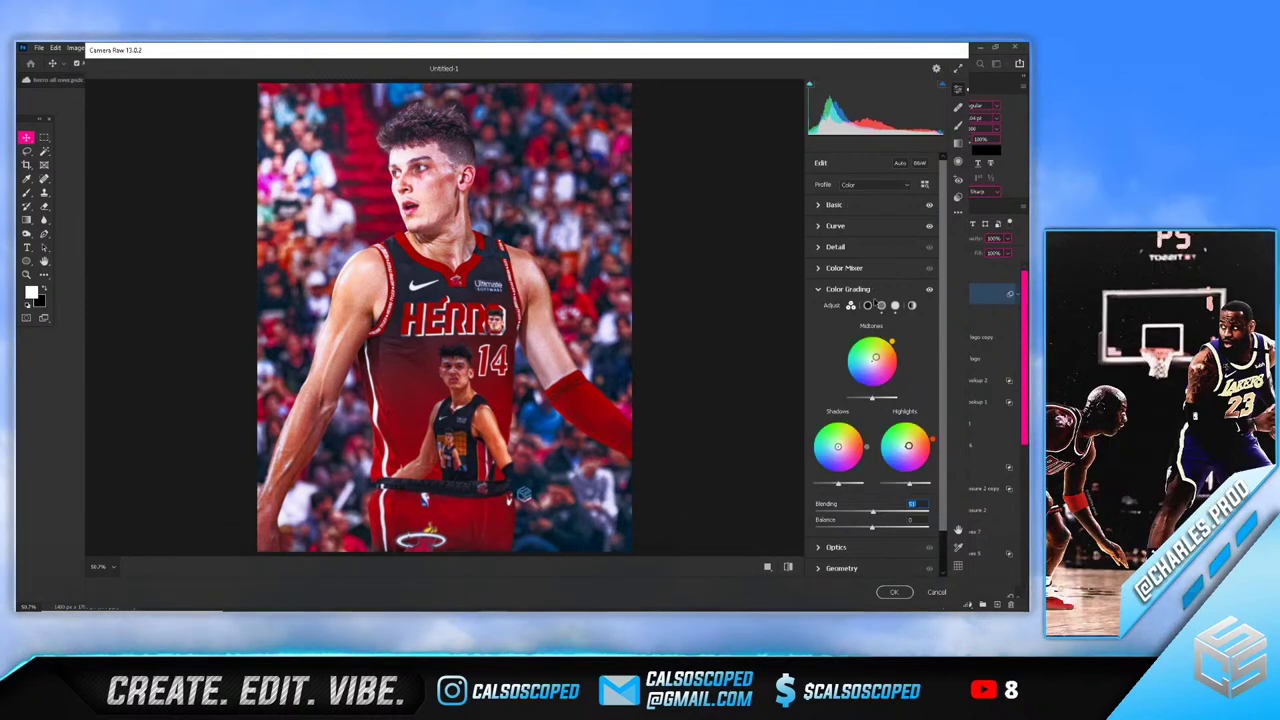
left_click(879, 306)
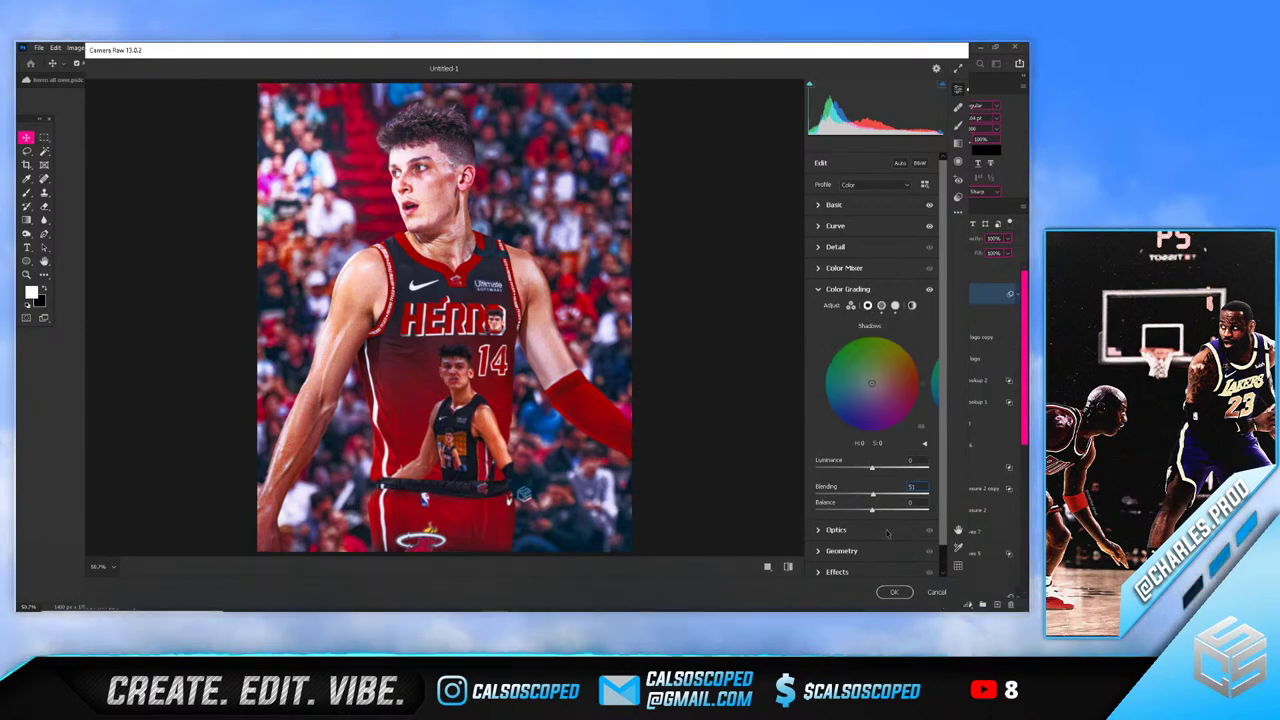
left_click(893, 591)
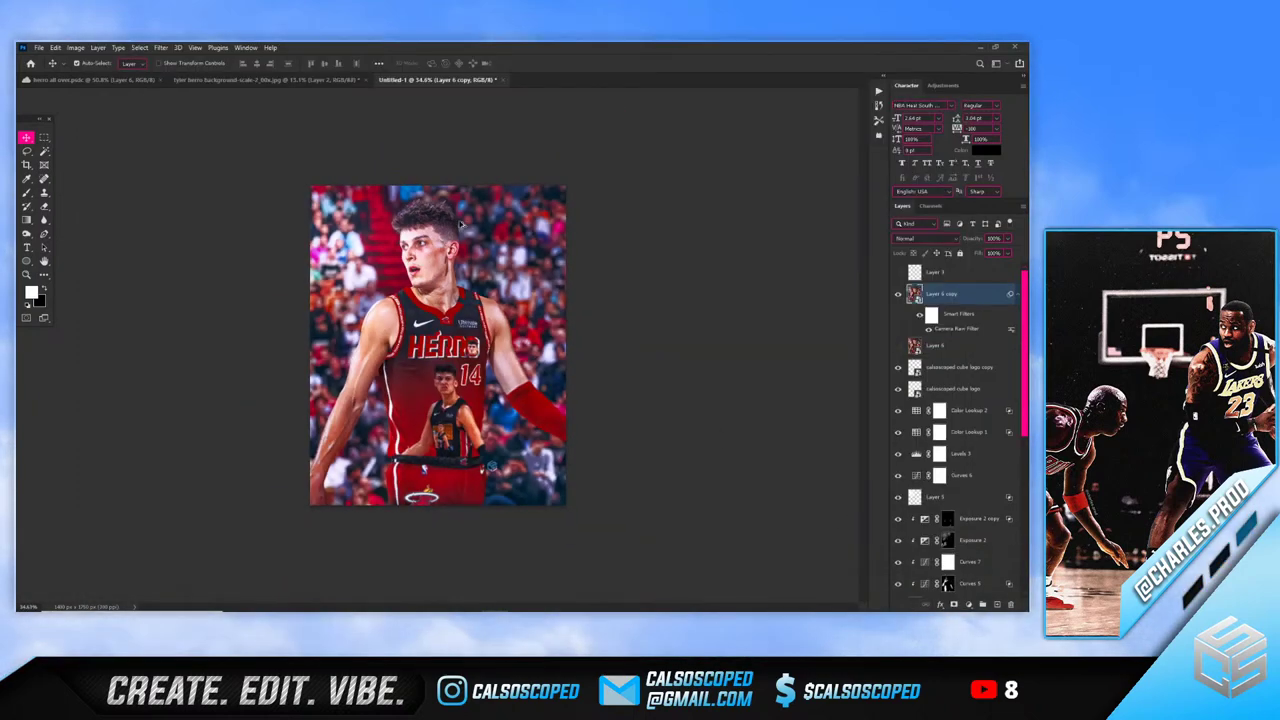
Compare the poster without and with the Camera Raw grading, and reduce the Fill of Layer 6 copy to 76%
key("ctrl+z")
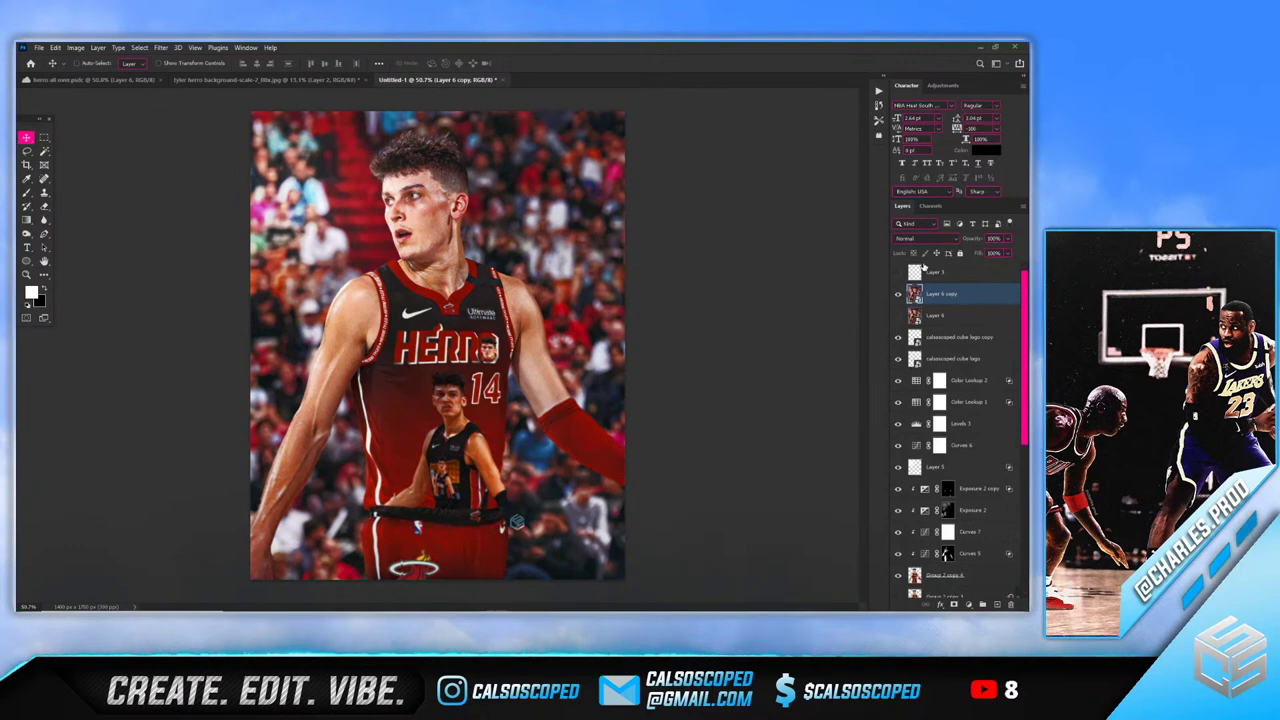
key("ctrl+shift+z")
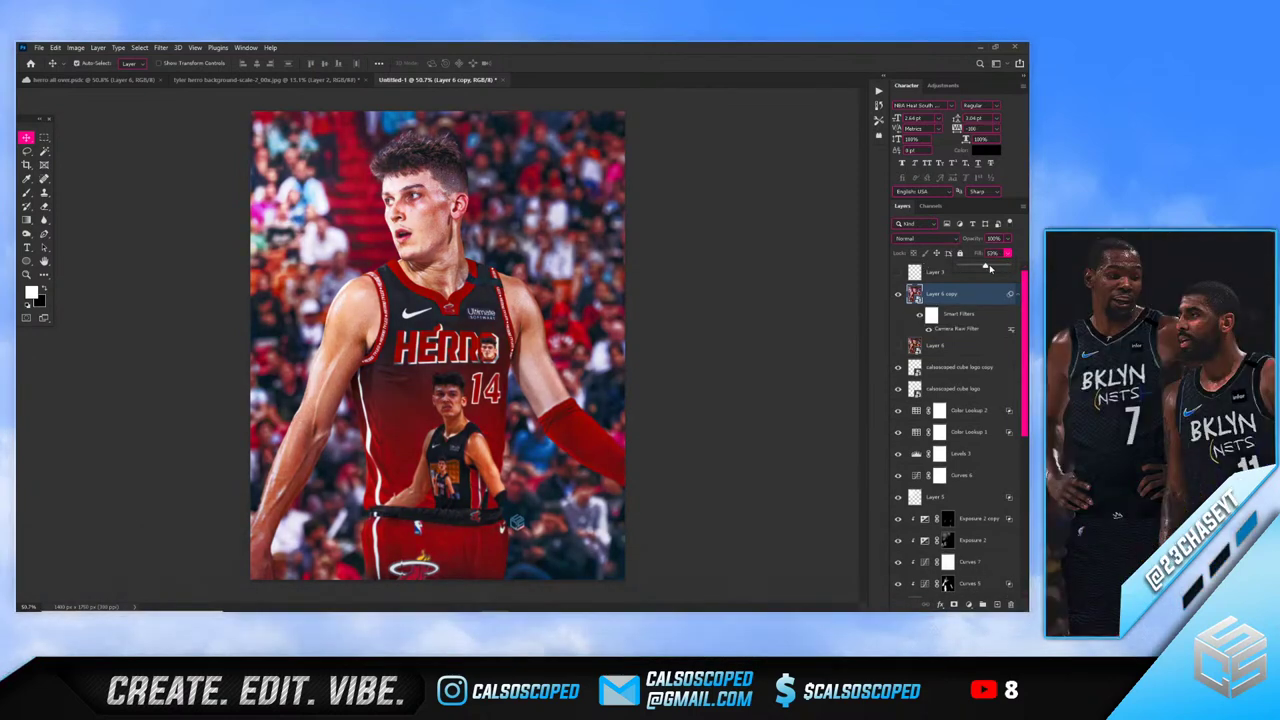
left_click_drag(1006, 257, 993, 268)
left_click(984, 275)
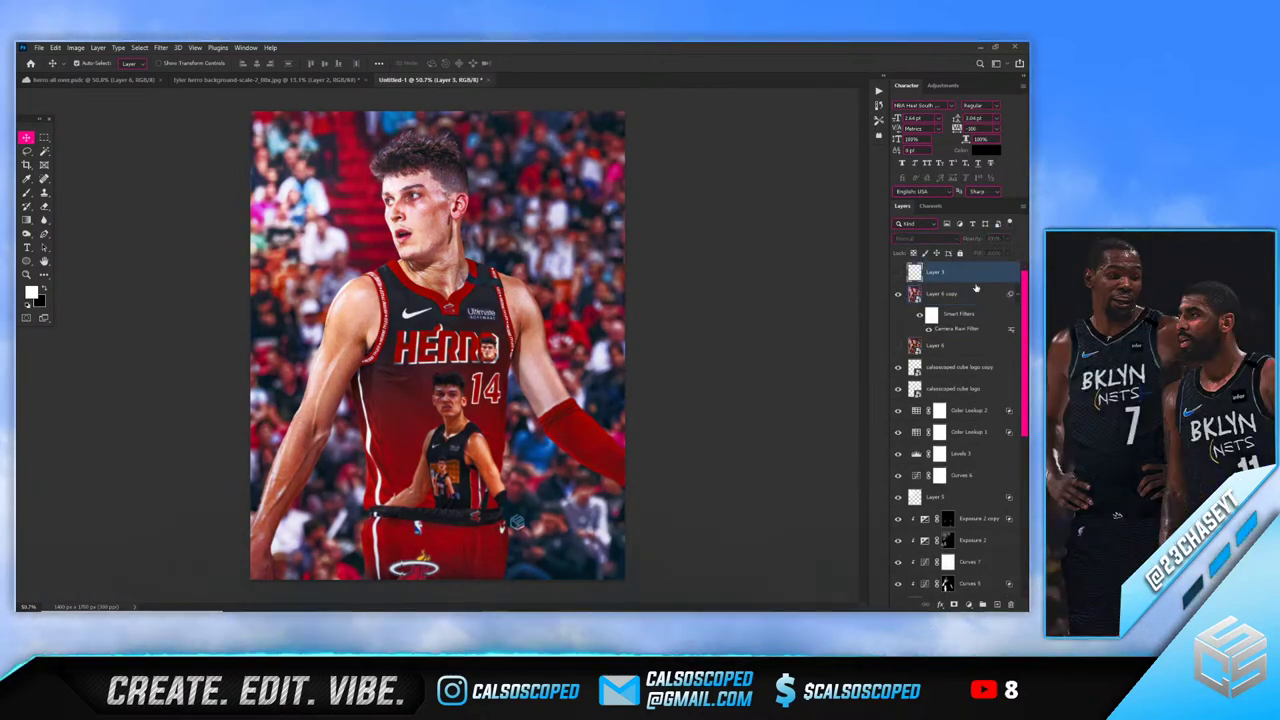
left_click(966, 295)
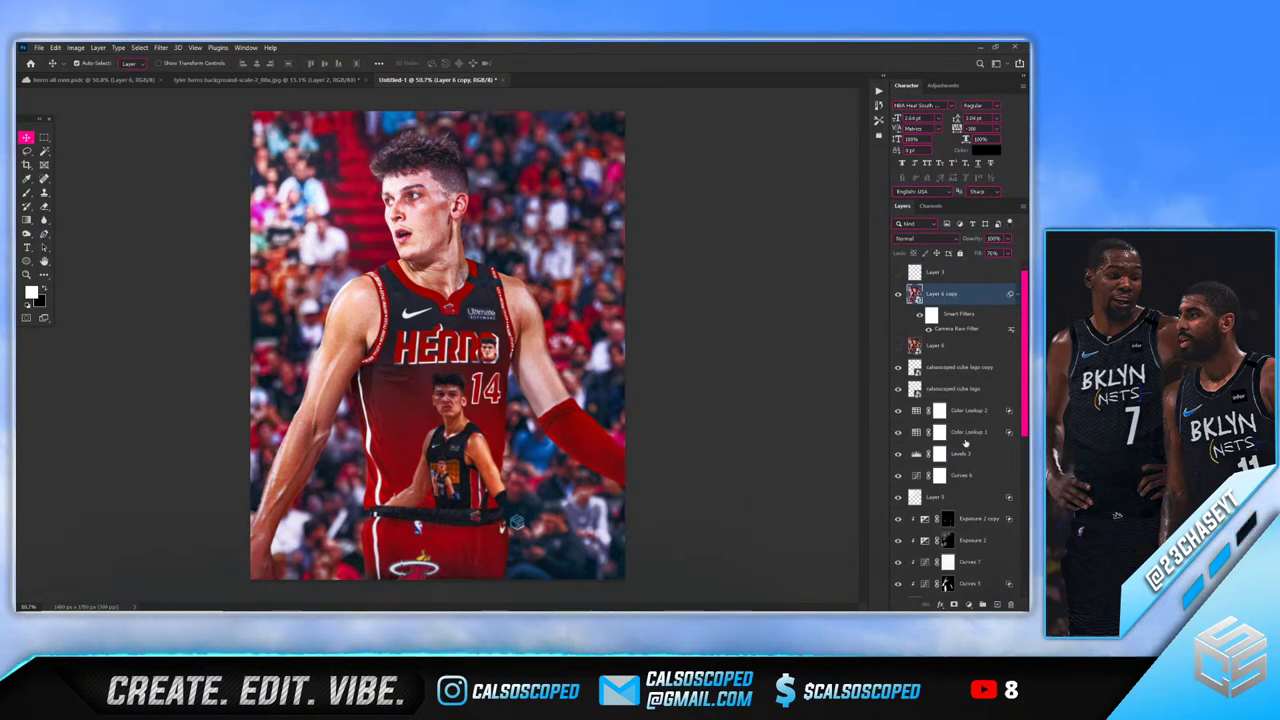
Add a new layer above Layer 6 copy, fill it with black using the Paint Bucket, and give it a layer mask
left_click(998, 604)
left_click(26, 219)
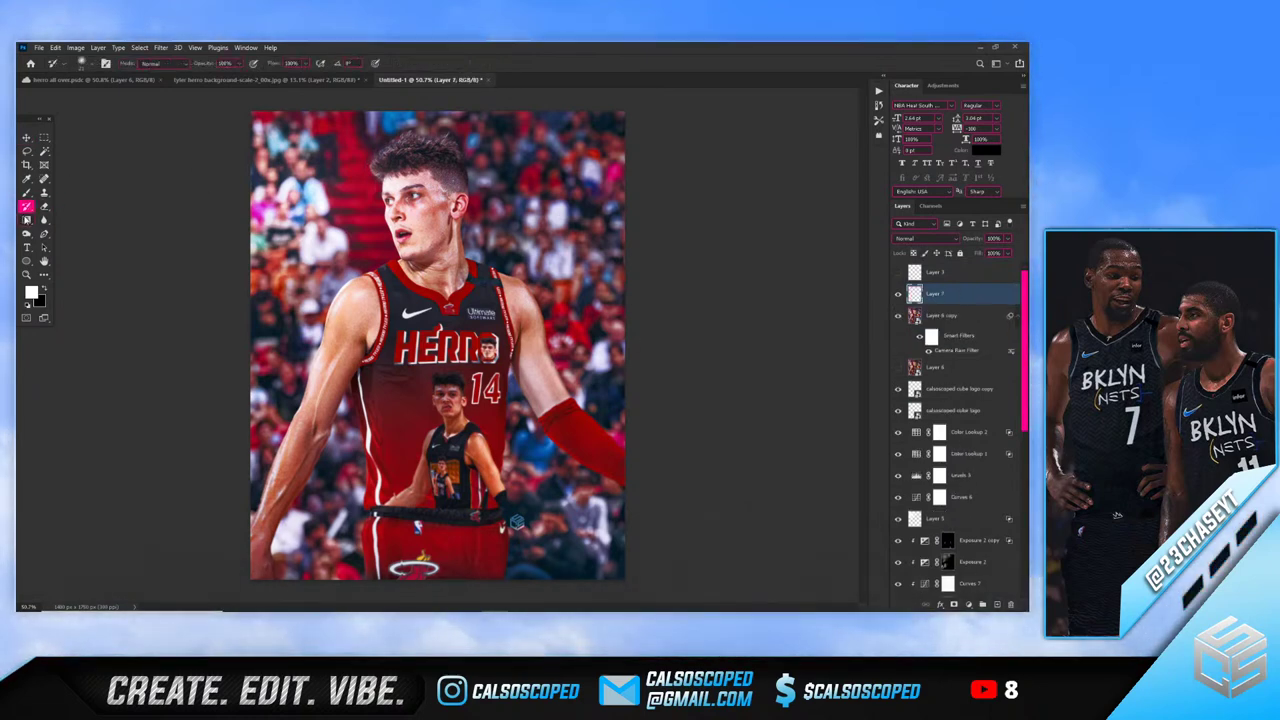
left_click(79, 231)
key("x")
left_click(445, 297)
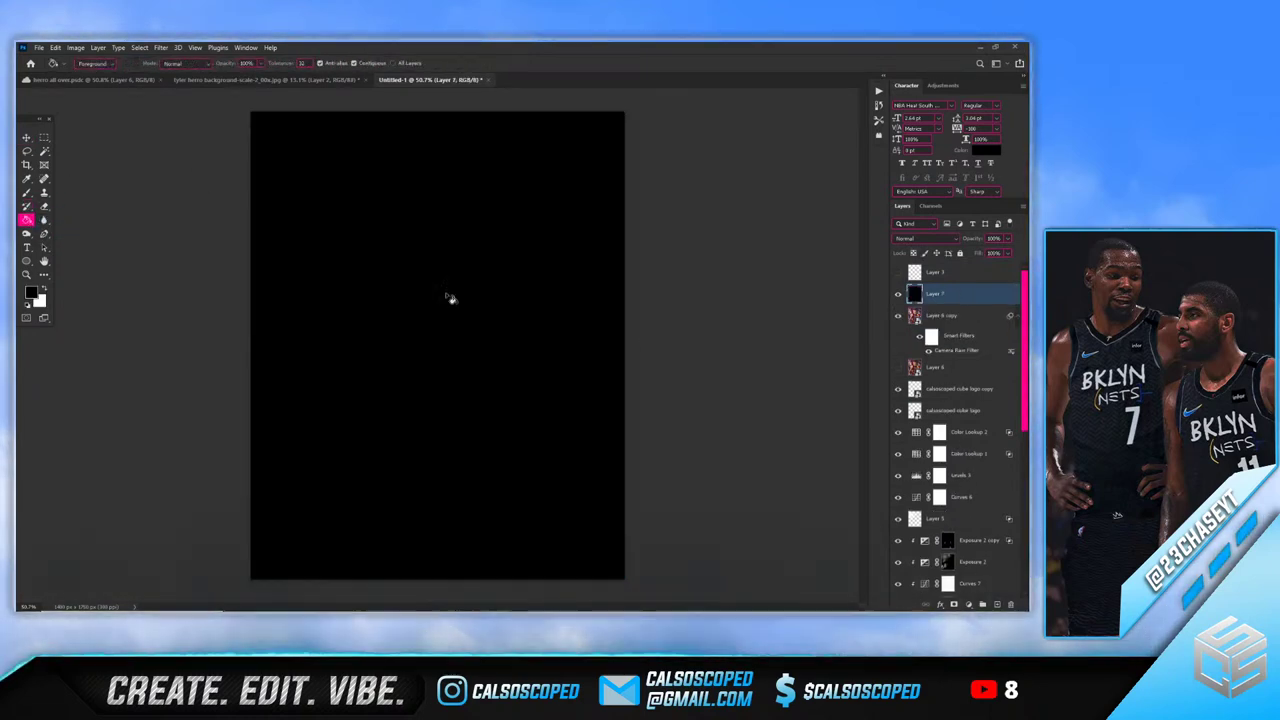
left_click(969, 605)
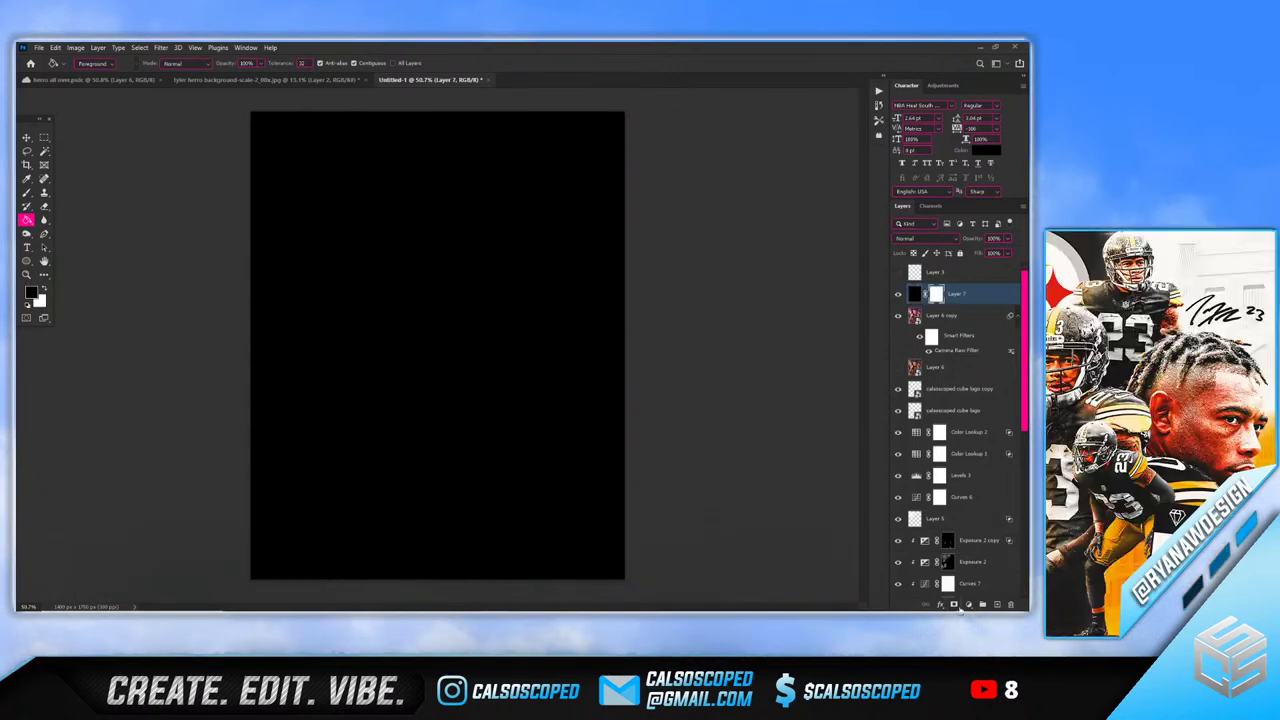
Draw a vertical gradient on Layer 7's mask so the black covers only the poster's bottom edge, and reduce the layer's Fill to 34%
left_click(93, 222)
left_click_drag(426, 571, 430, 334)
key("ctrl+z")
scroll(413, 385, "down", 3)
key("ctrl+z")
left_click_drag(411, 260, 397, 591)
key("ctrl+z")
left_click_drag(428, 400, 428, 565)
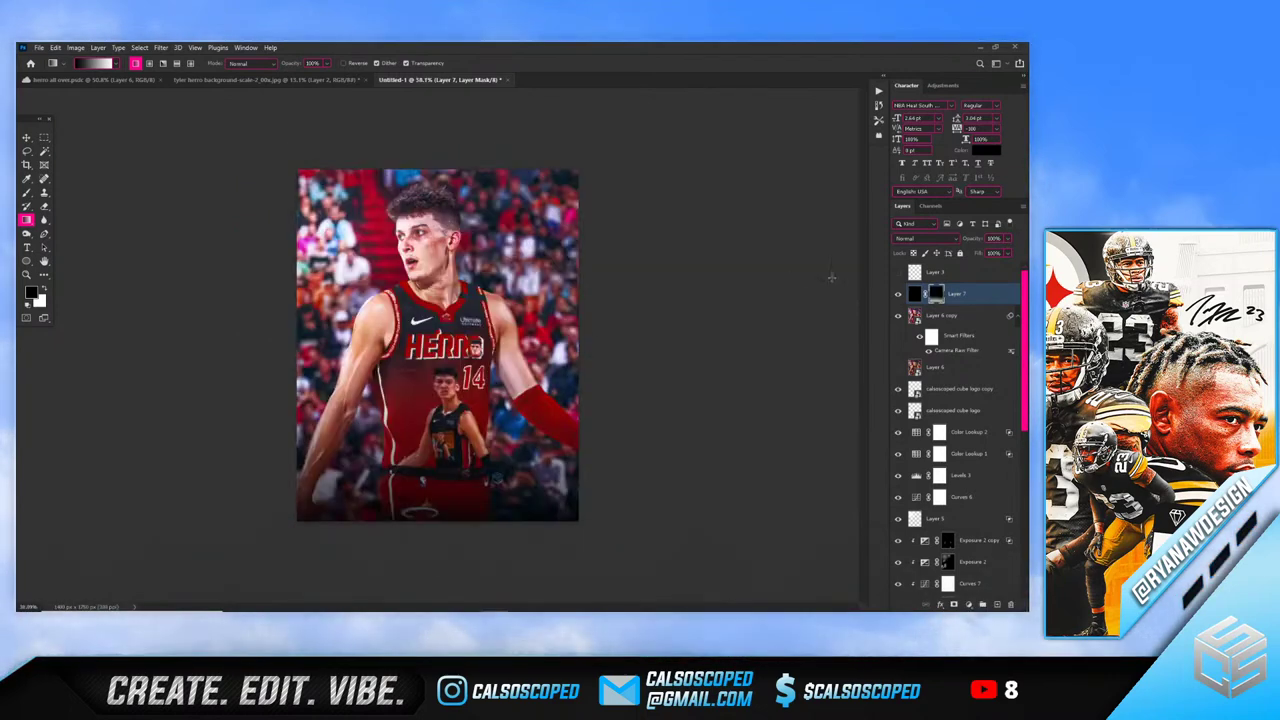
left_click_drag(1007, 258, 977, 267)
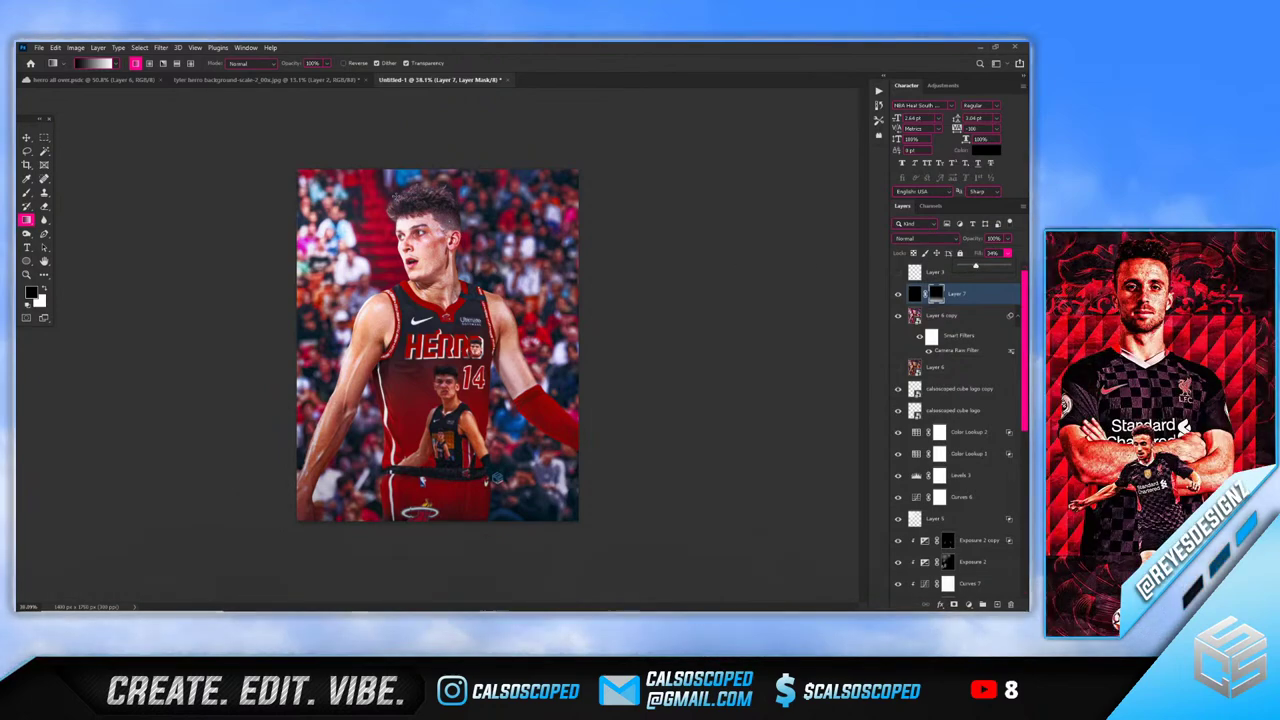
Examine the jersey, sponsor patch, lettering and overall composition up close, with Layer 6 copy selected
key("v")
scroll(430, 202, "up", 1)
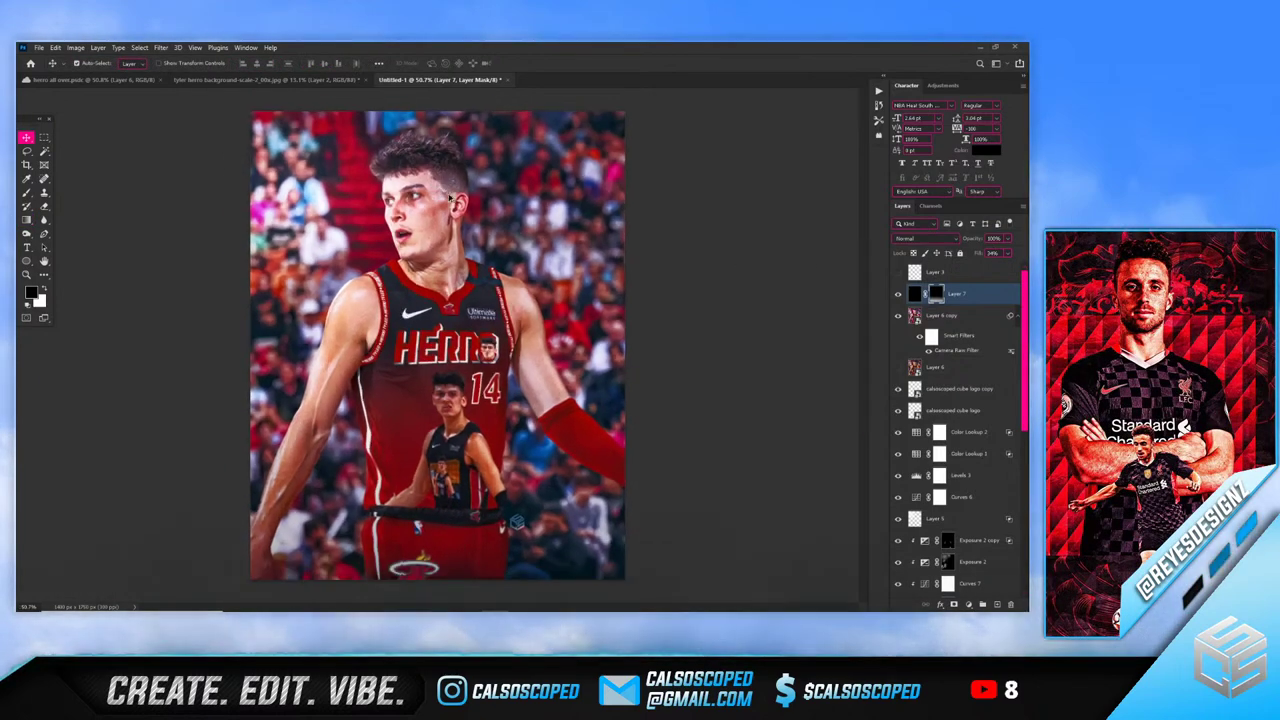
scroll(440, 215, "up", 3)
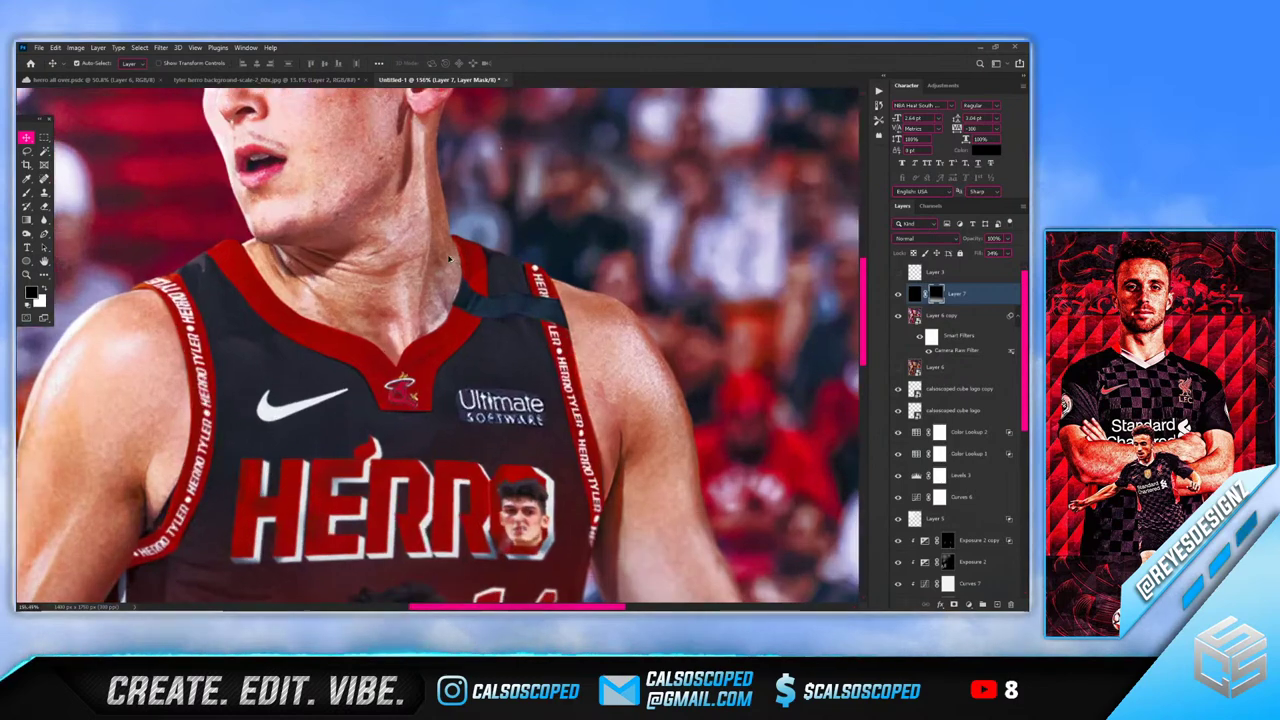
scroll(449, 259, "up", 2)
left_click(451, 260)
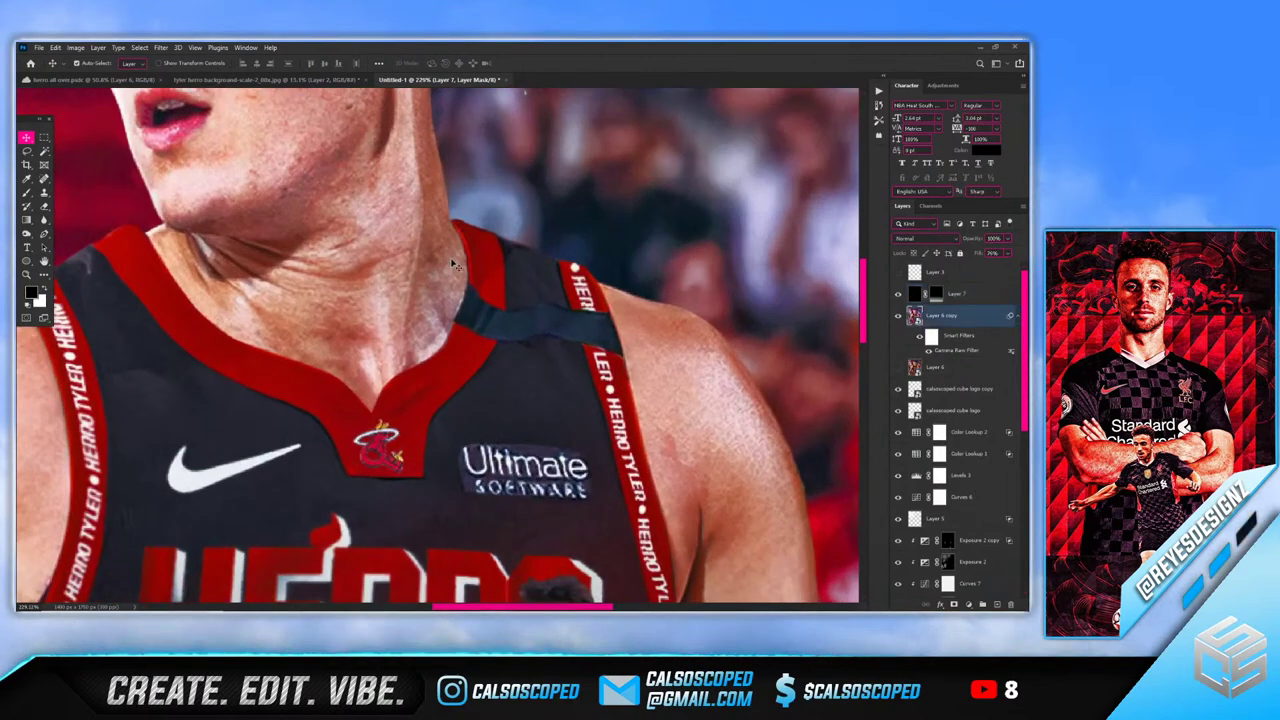
scroll(227, 272, "down", 1)
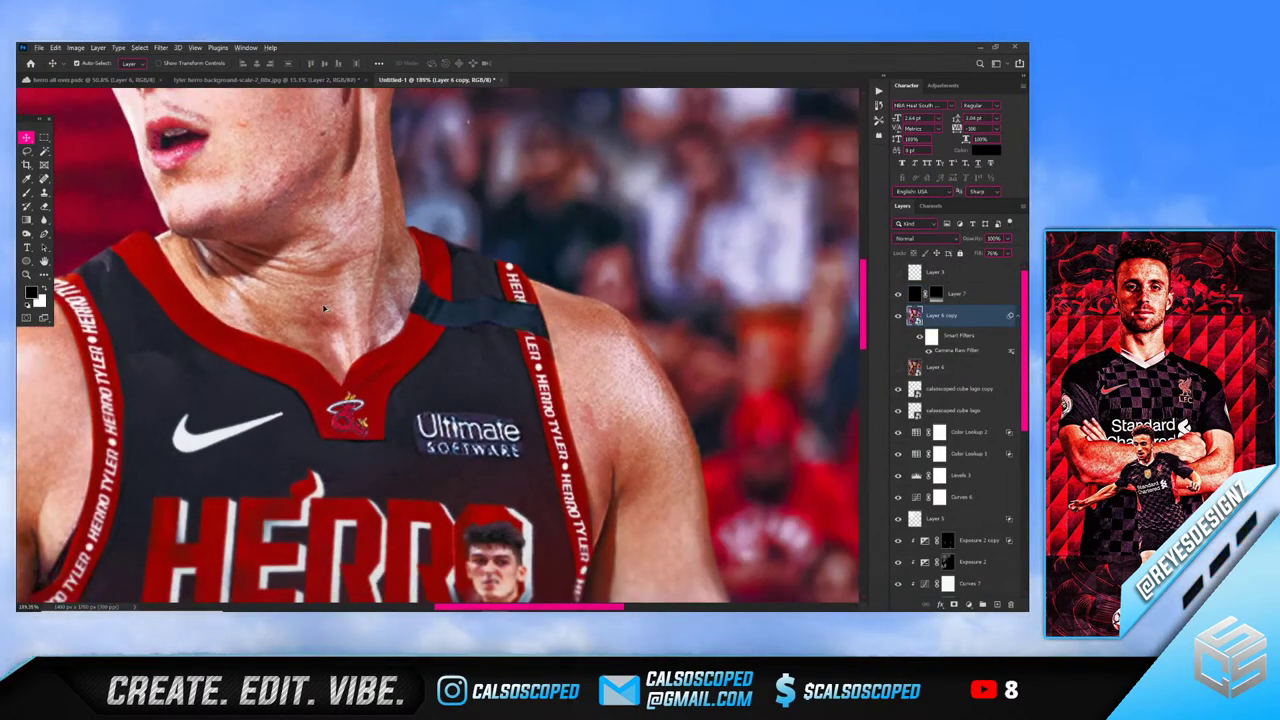
scroll(324, 309, "down", 3)
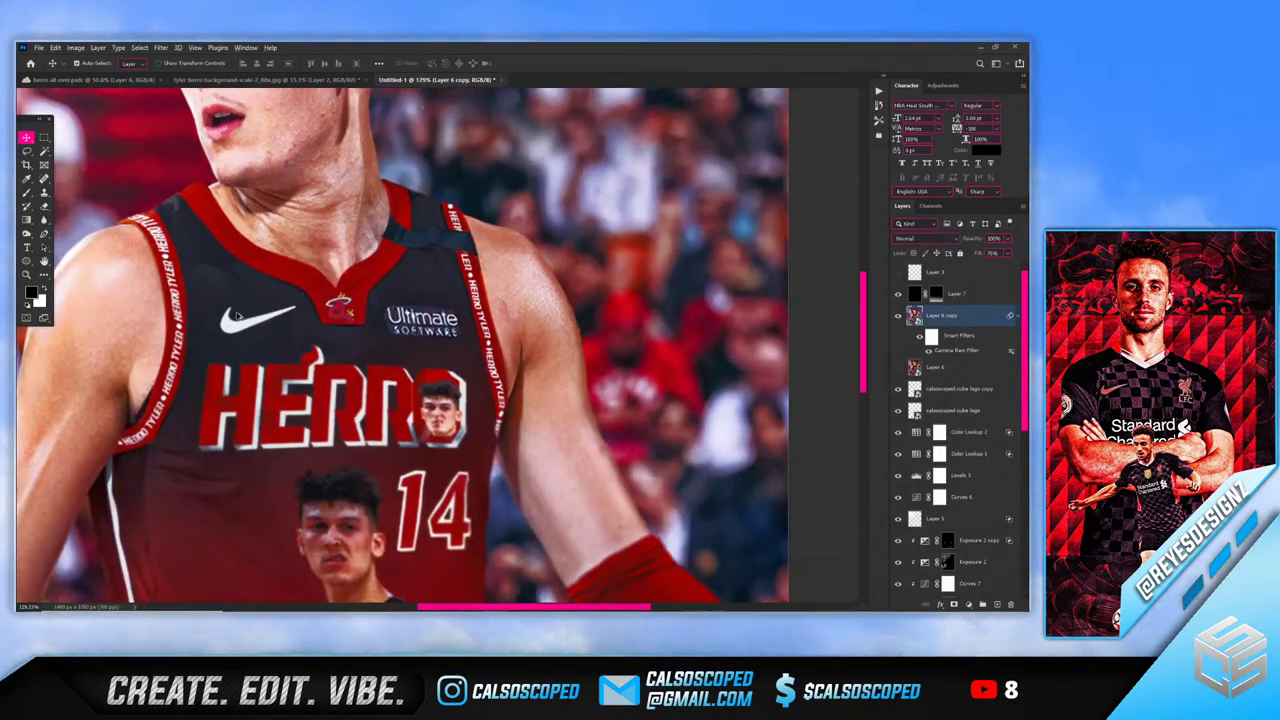
scroll(238, 316, "down", 4)
scroll(310, 362, "up", 1)
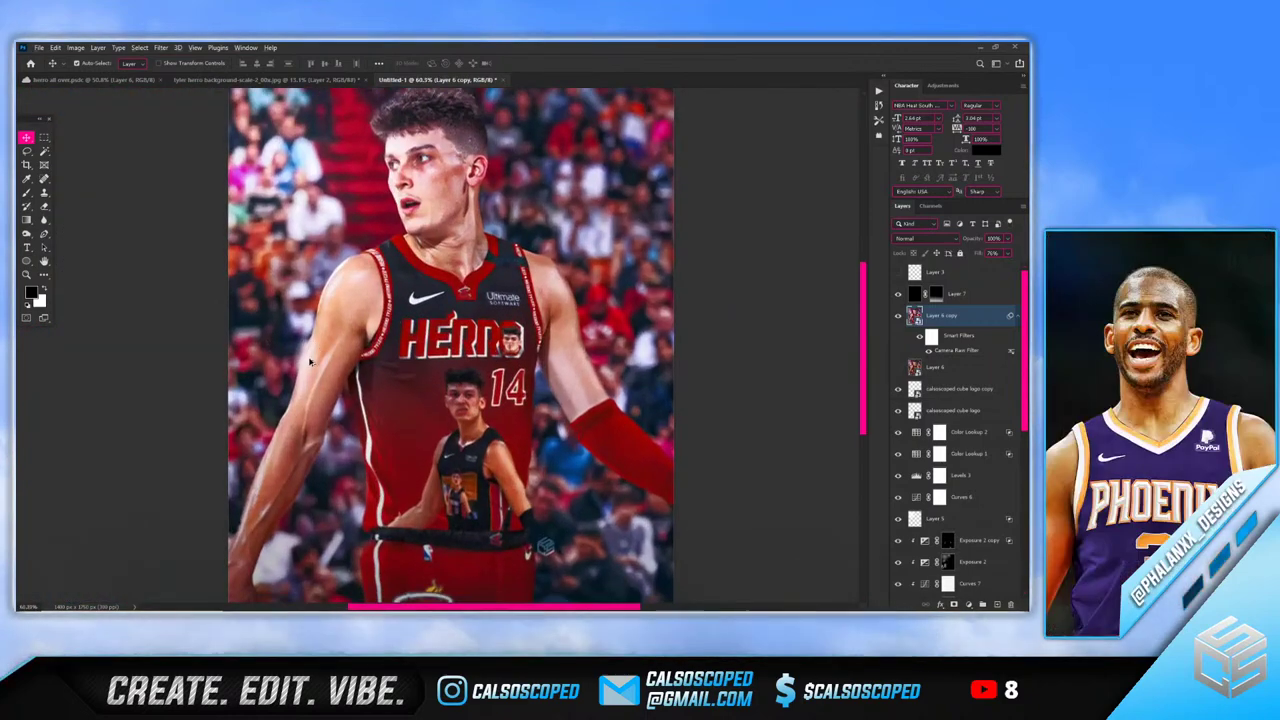
scroll(310, 362, "up", 2)
scroll(447, 263, "down", 2)
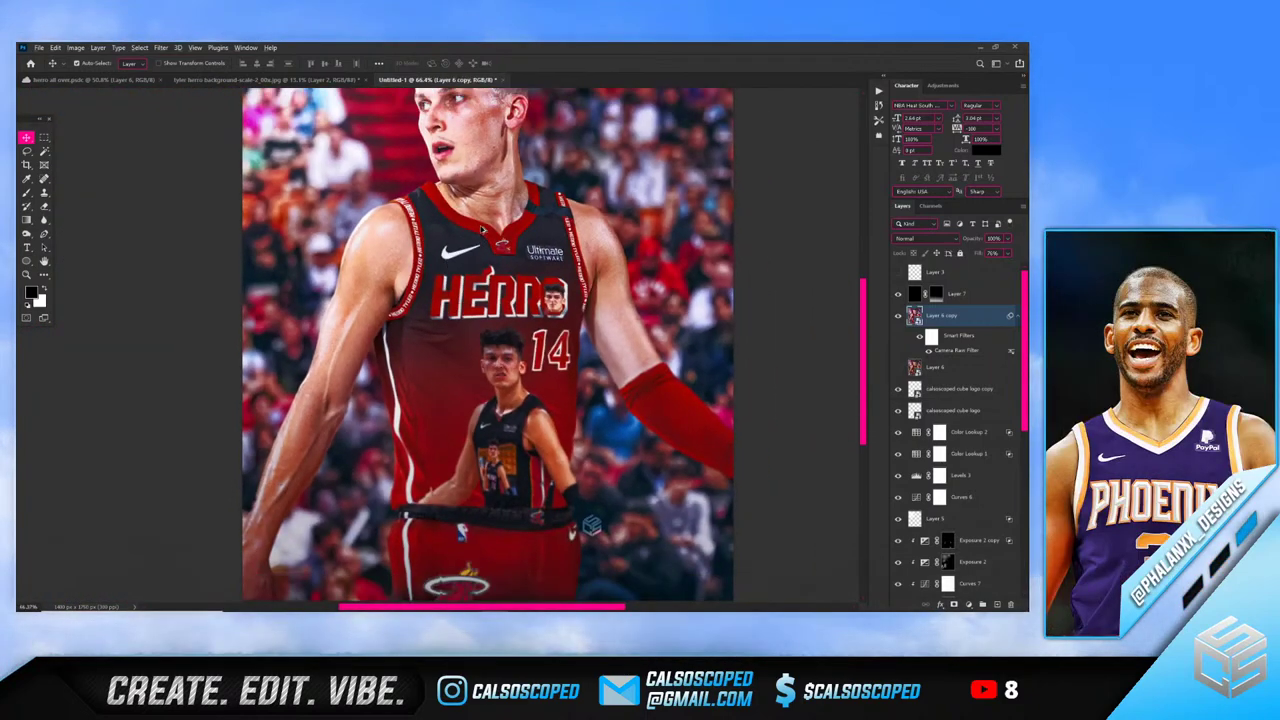
scroll(482, 228, "down", 1)
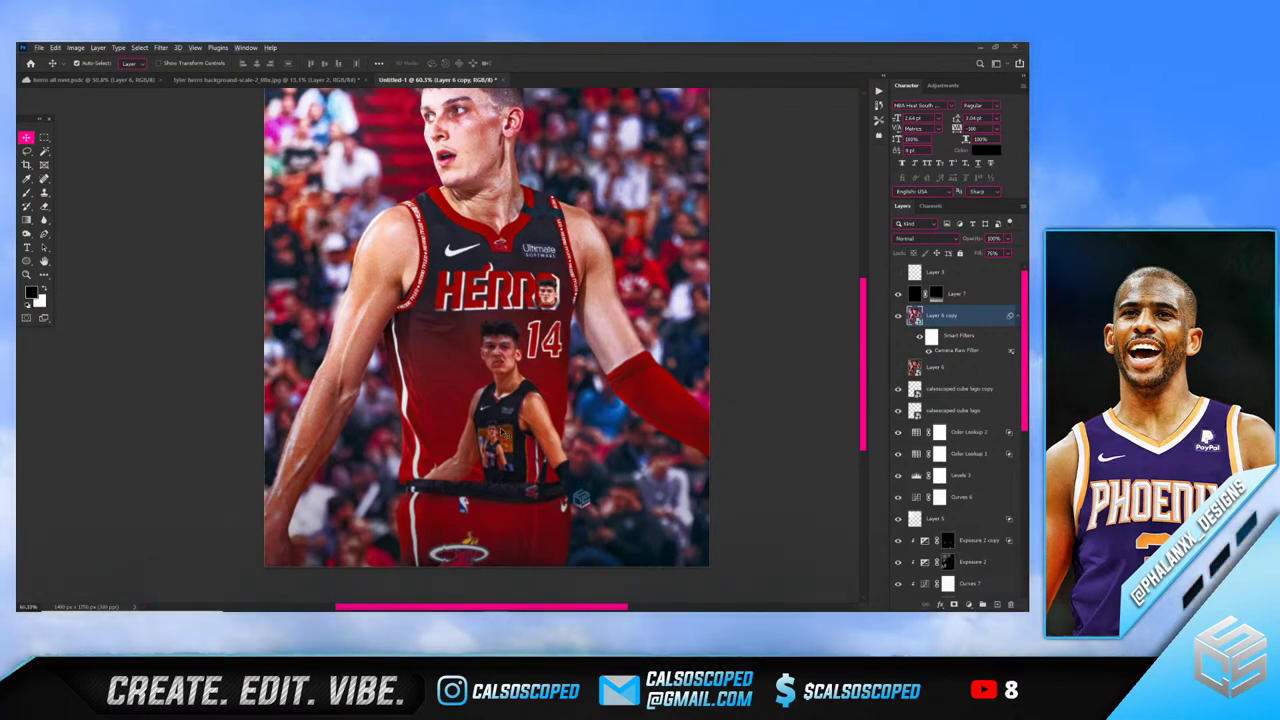
scroll(451, 402, "up", 3)
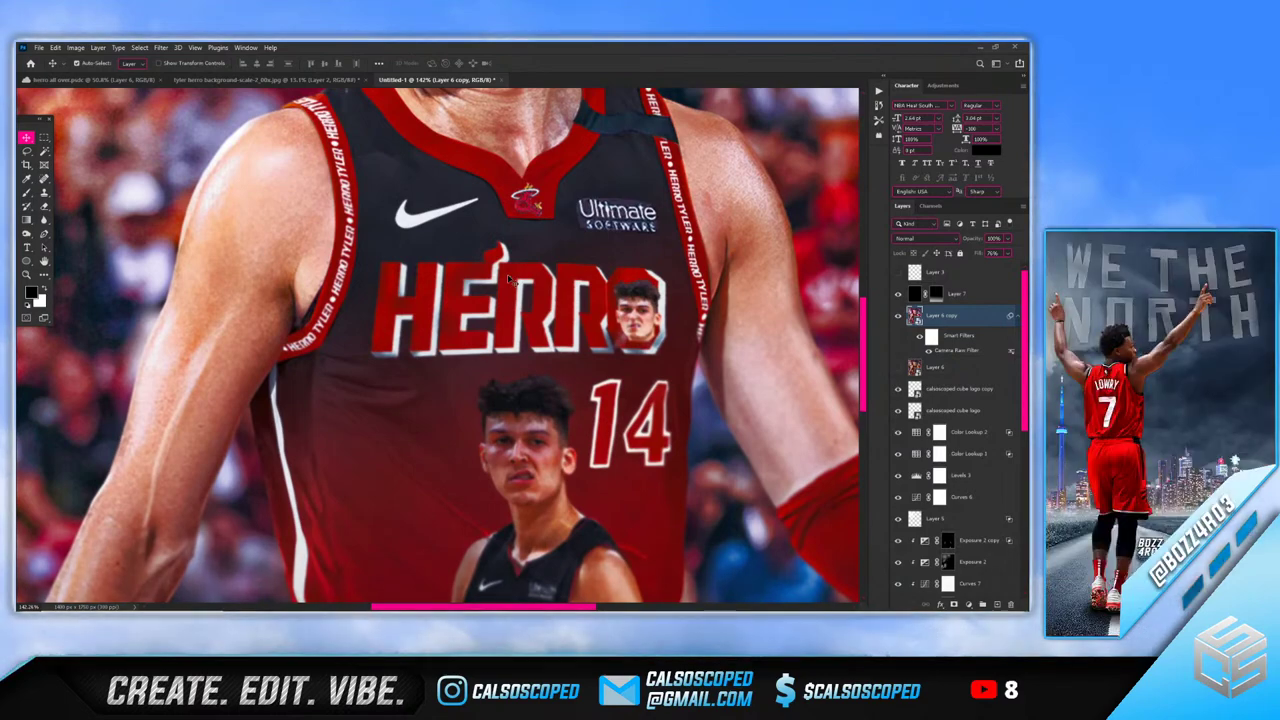
scroll(508, 280, "down", 1)
scroll(430, 291, "up", 3)
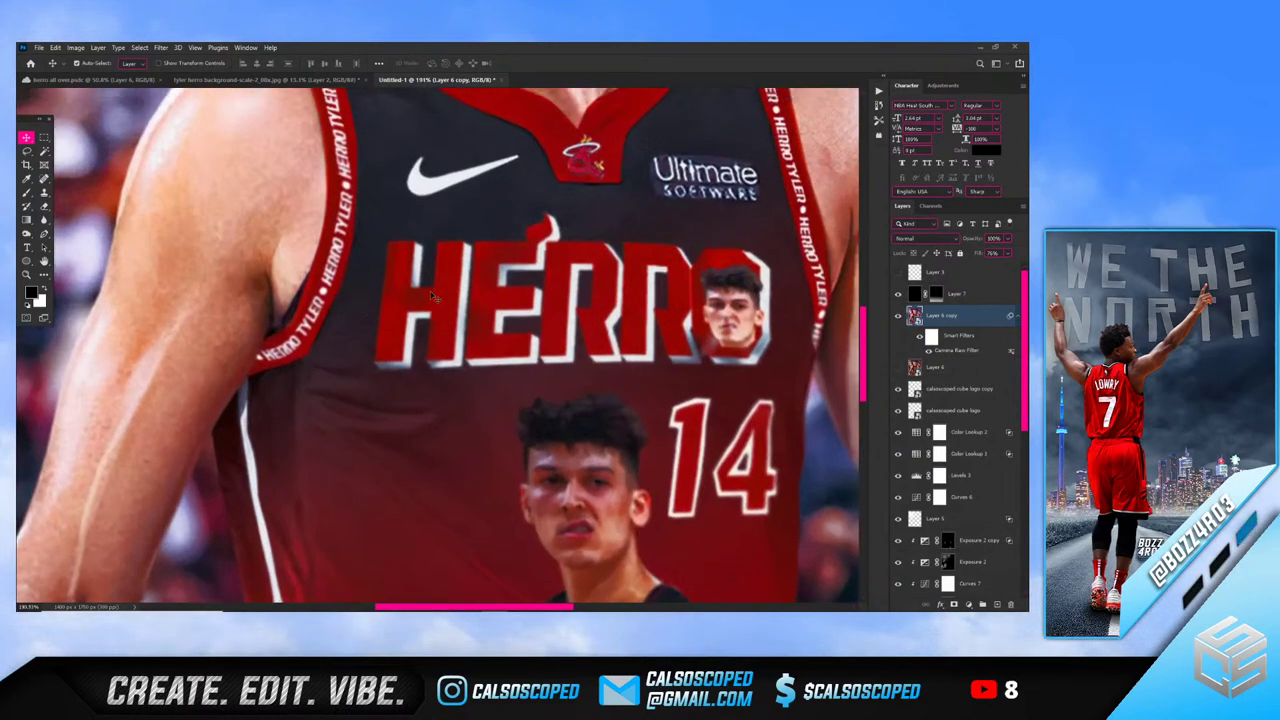
scroll(475, 270, "down", 1)
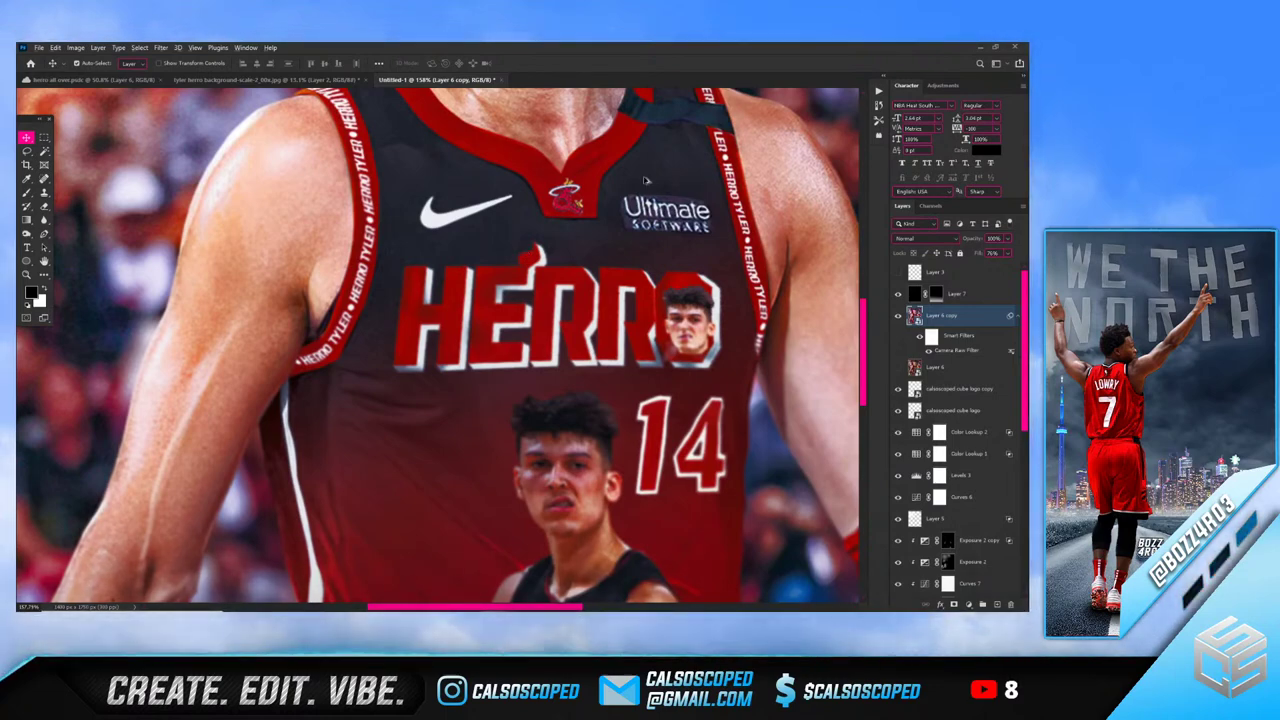
scroll(645, 180, "up", 1)
Add a Levels adjustment clipped to Layer 6 copy, set its midtones to 0.53, and invert its mask to black
left_click(969, 604)
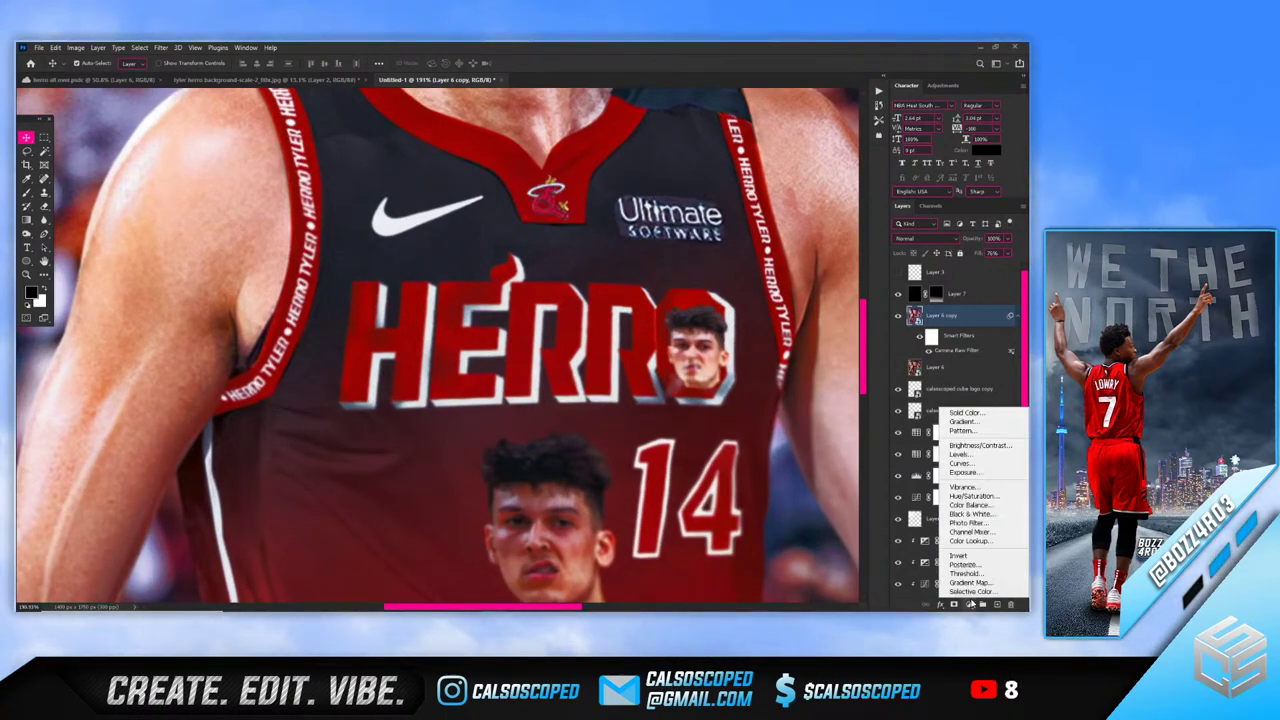
left_click(962, 450)
left_click(957, 325, "alt")
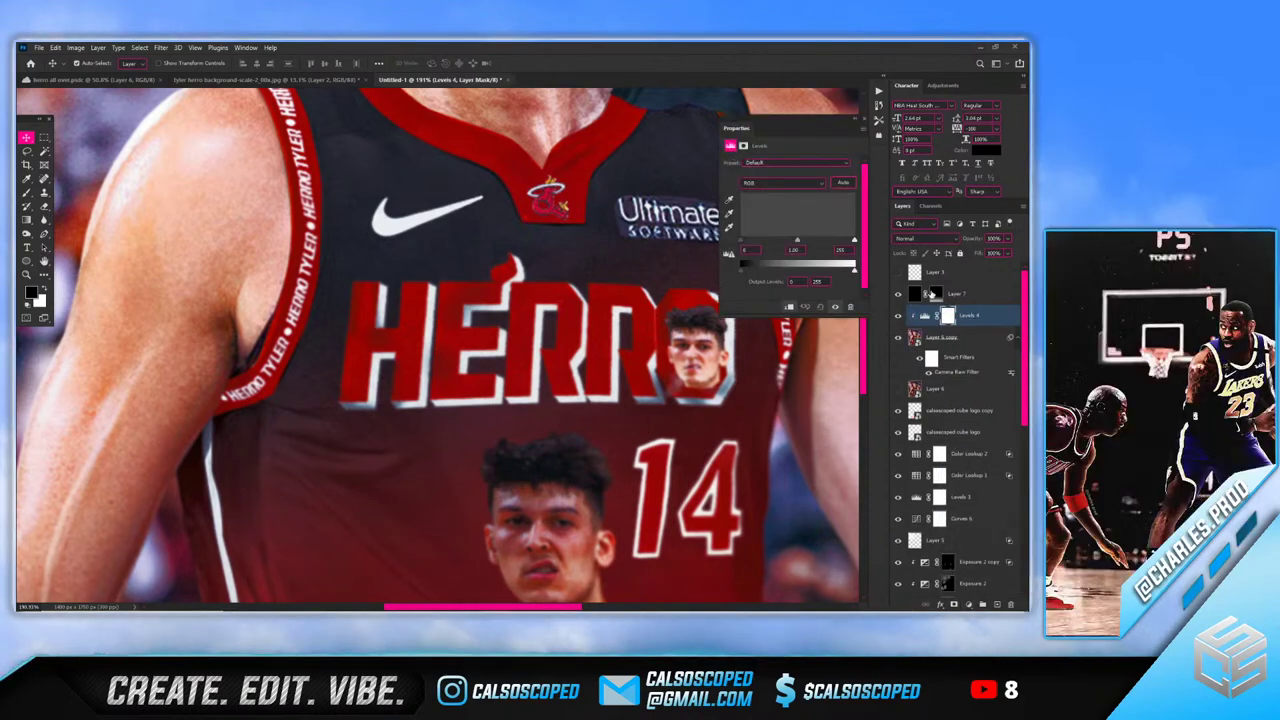
left_click_drag(797, 243, 817, 243)
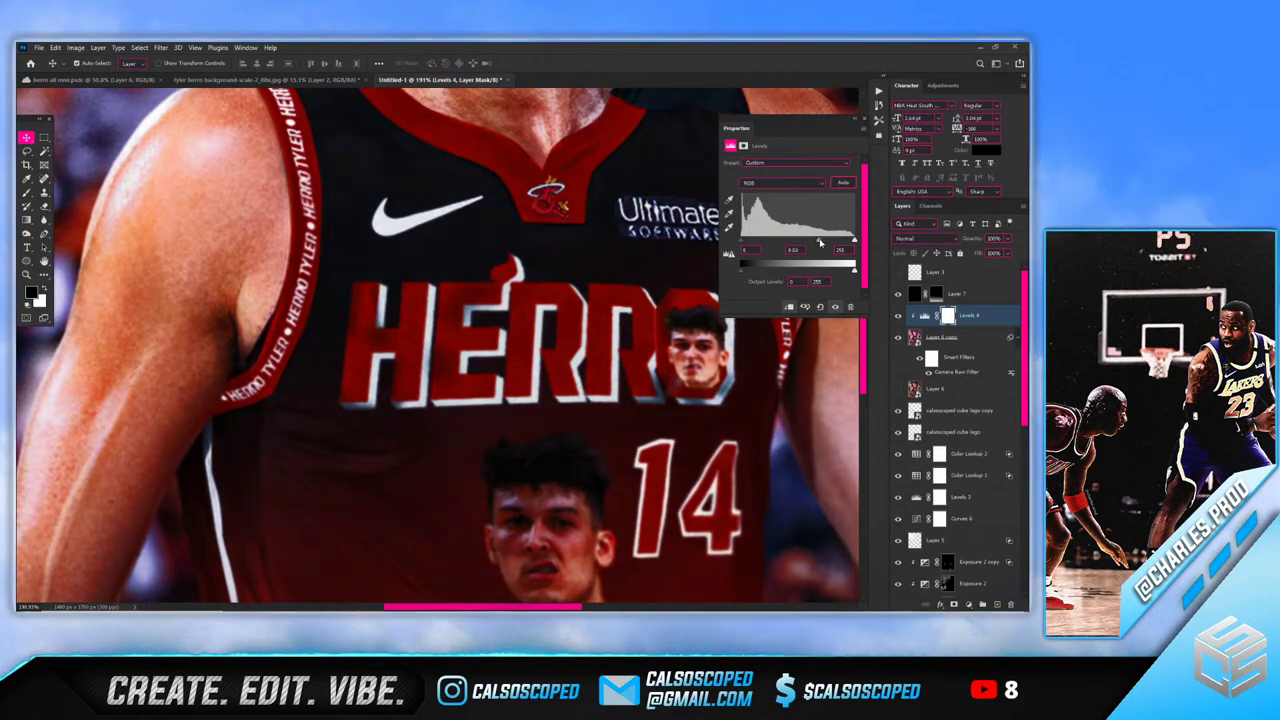
key("ctrl+i")
Paint white on the Levels mask over the Ultimate Software patch, using a small brush at 100% Flow
key("b")
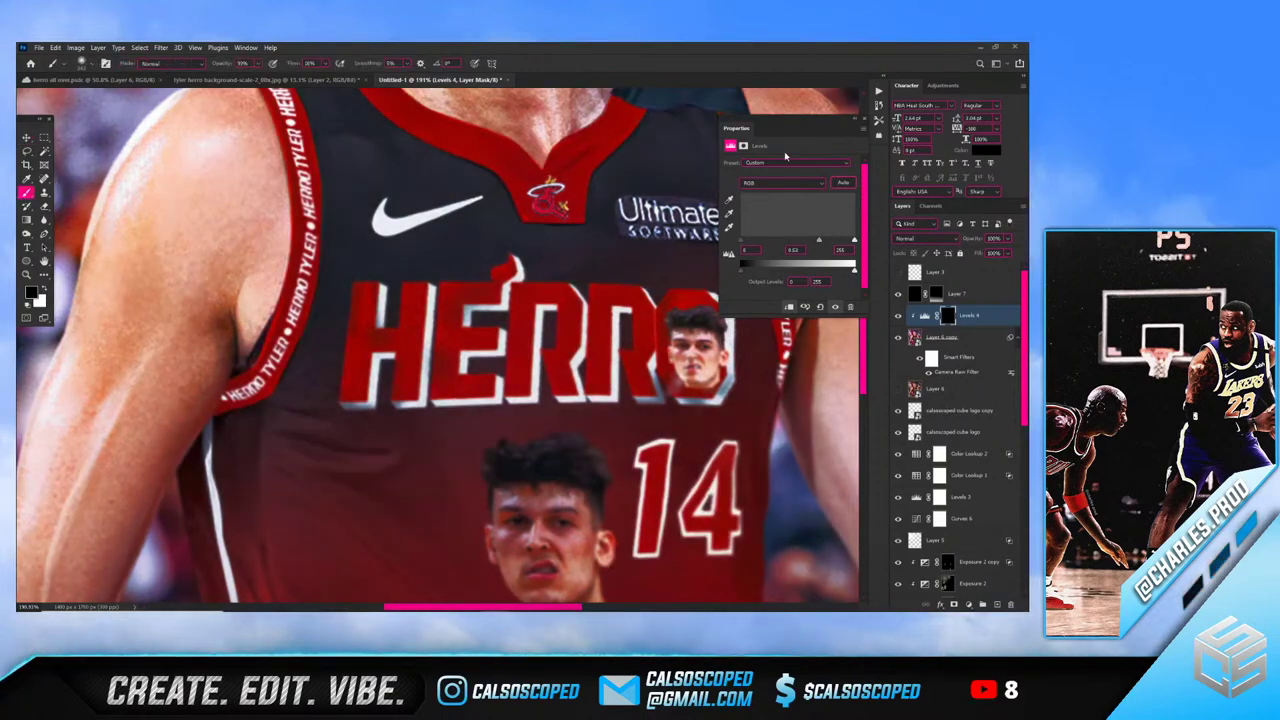
left_click_drag(770, 129, 373, 171)
key("x")
right_click(680, 231, "alt")
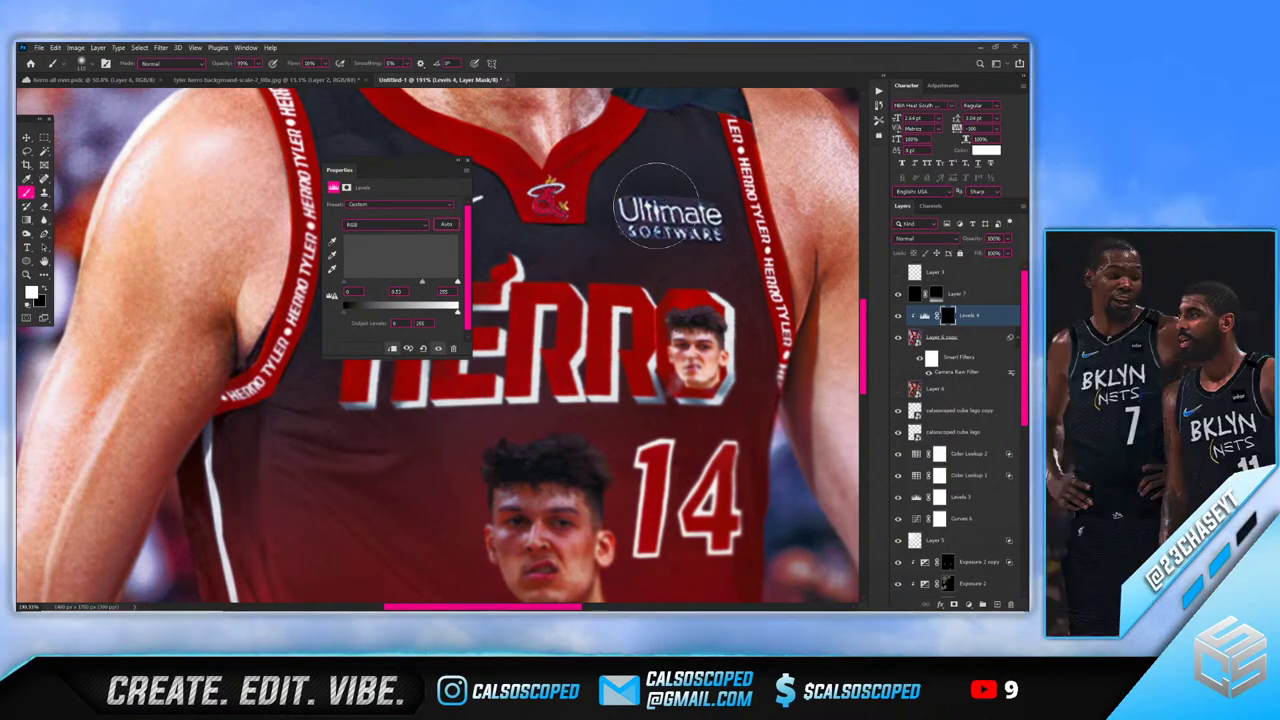
left_click(325, 64)
left_click_drag(322, 76, 367, 76)
left_click(652, 212)
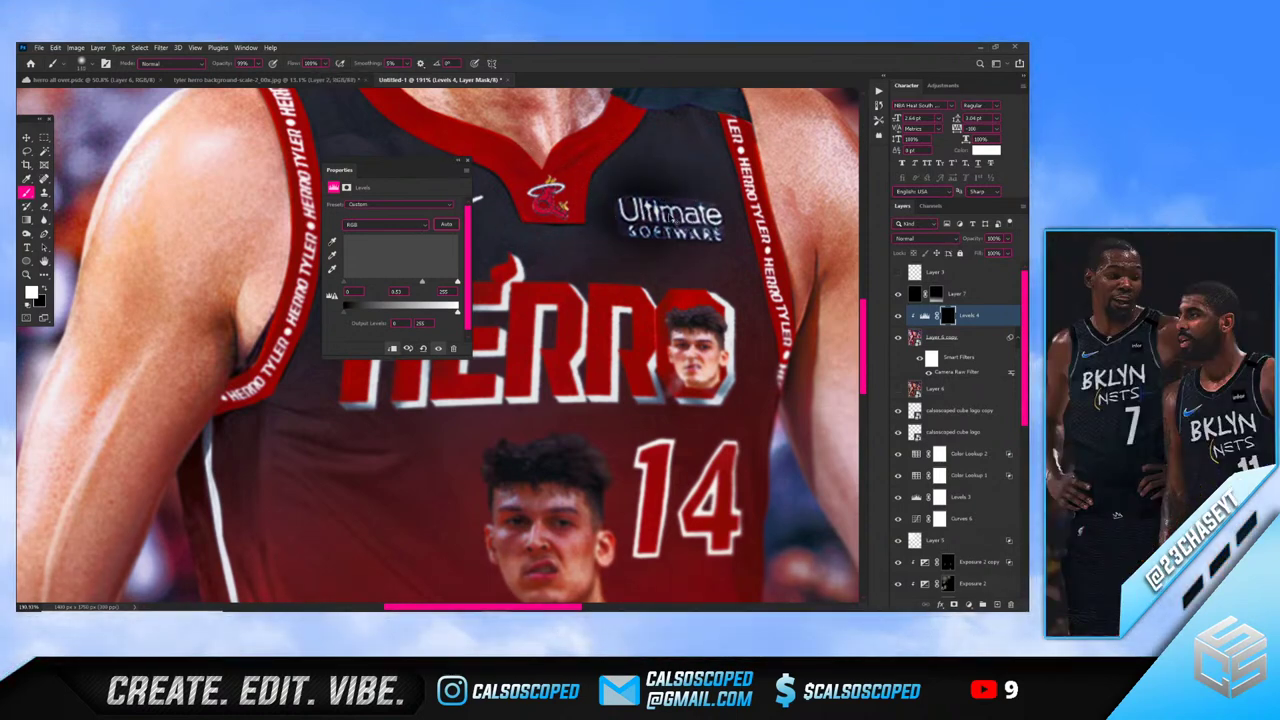
key("ctrl+z")
right_click(669, 214, "alt")
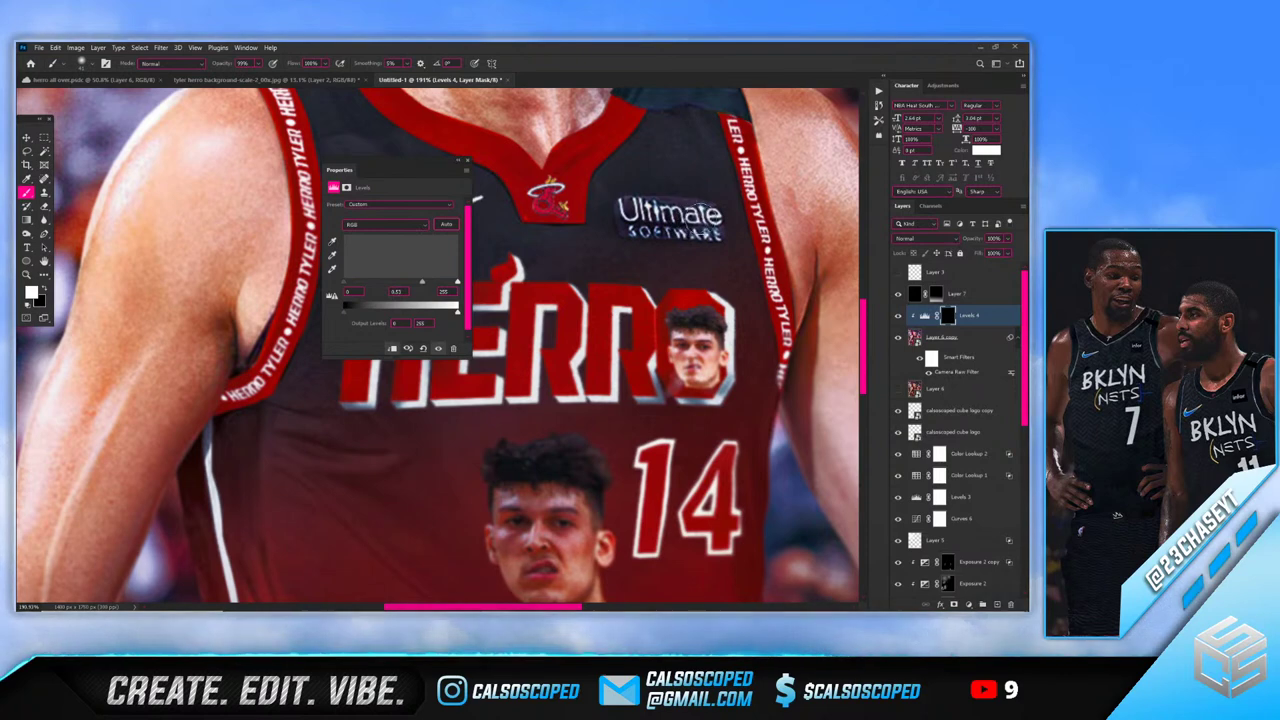
right_click(655, 209, "alt")
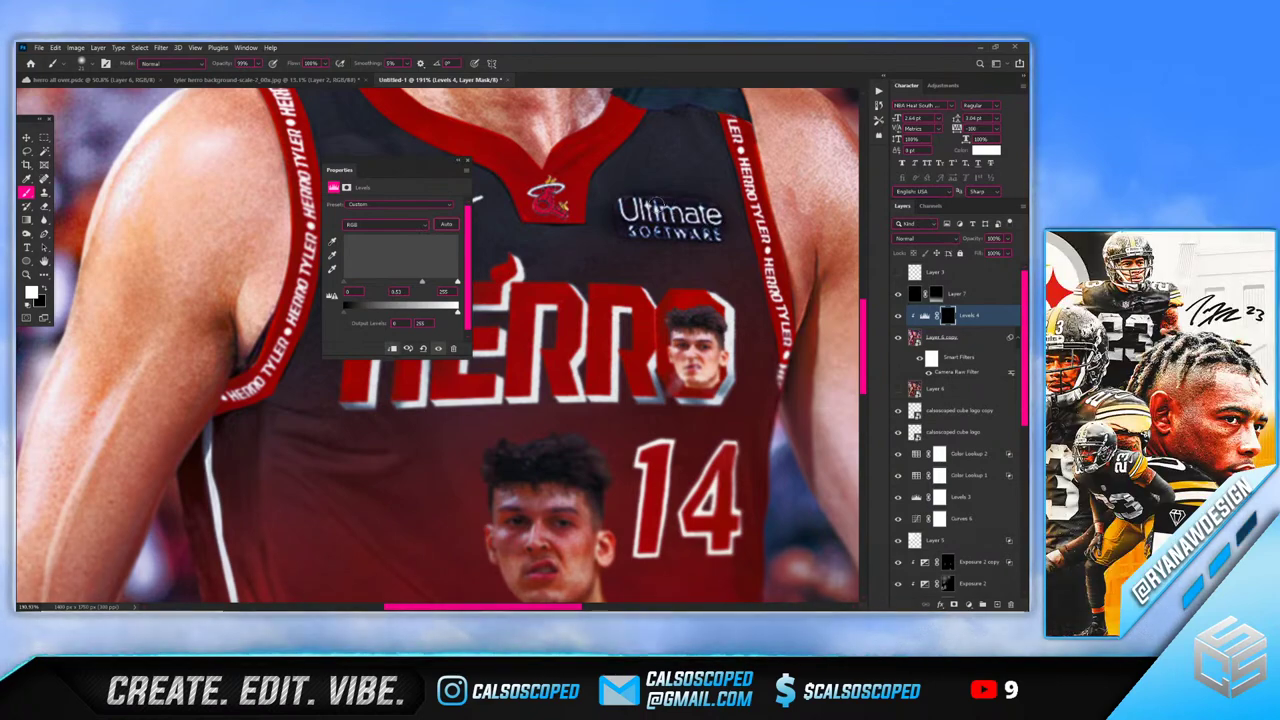
Compare the darkened patch with the whole poster and hide the Levels 4 adjustment
scroll(654, 208, "down", 10)
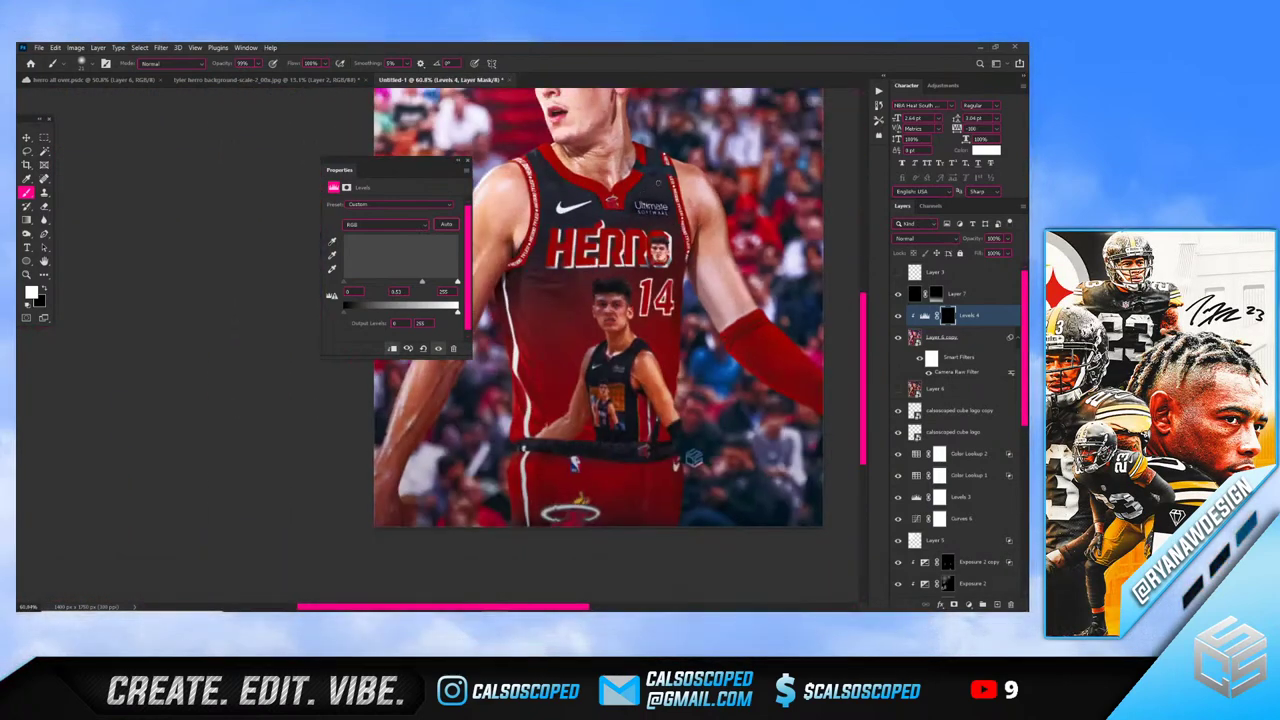
scroll(642, 196, "up", 11)
left_click(898, 315)
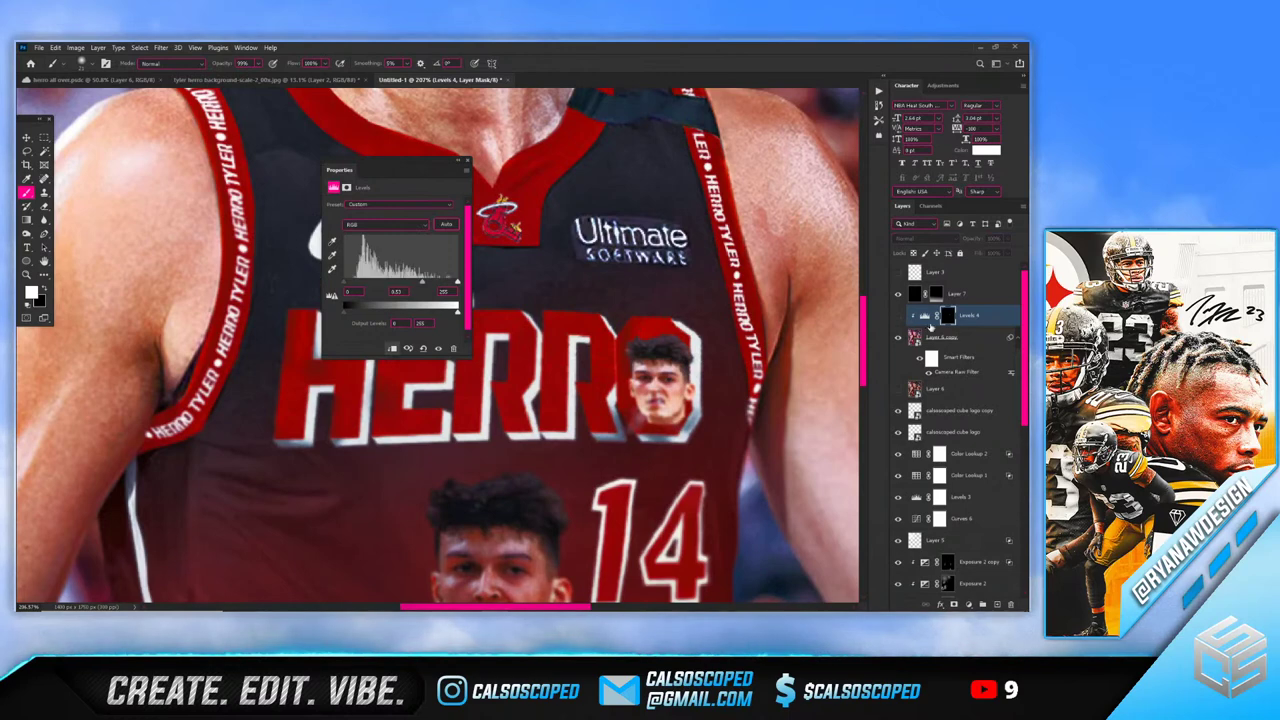
Add a monochrome Channel Mixer clipped to Layer 6 copy with Red at +37, and invert its mask to black
left_click(966, 337)
left_click(971, 318)
left_click(975, 342)
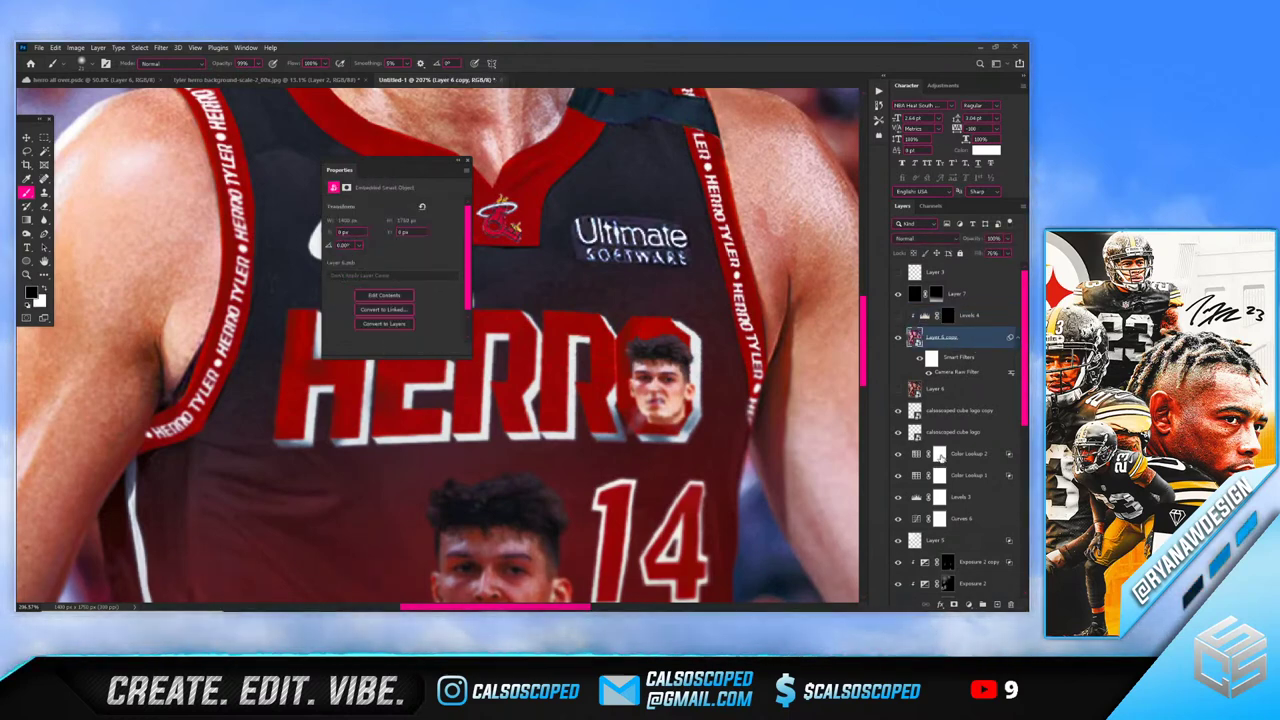
left_click(966, 604)
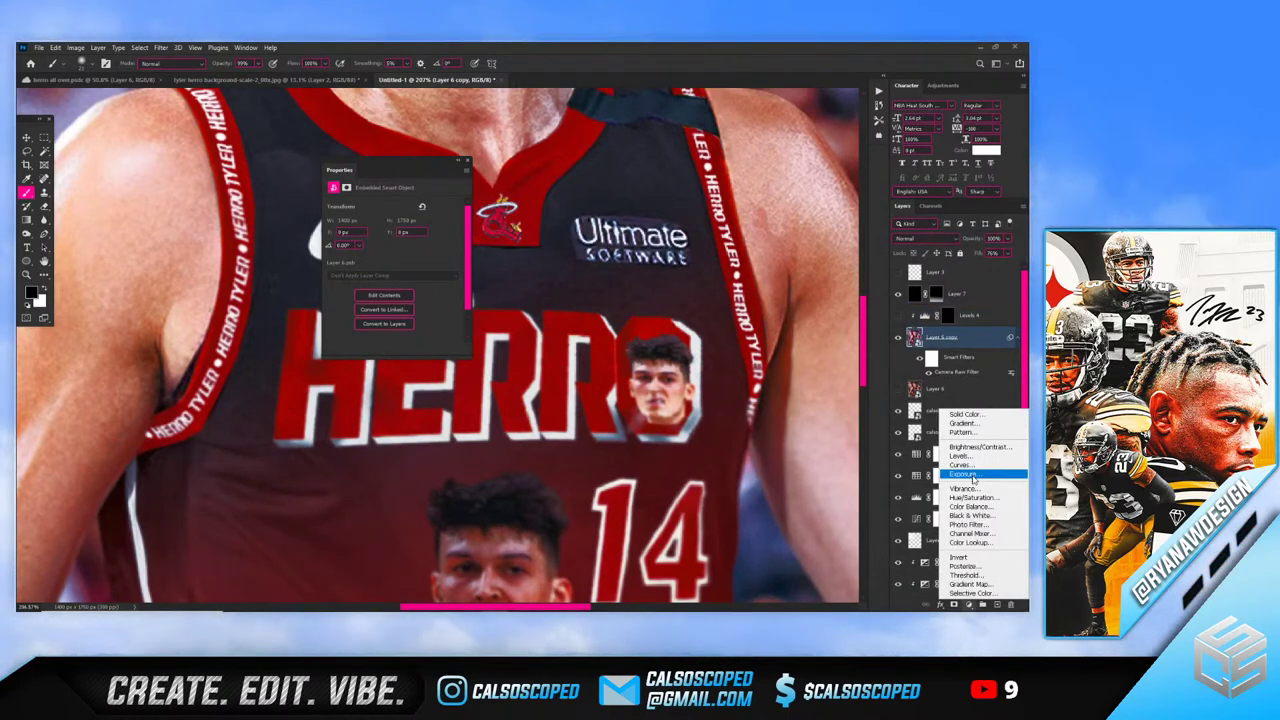
left_click(985, 530)
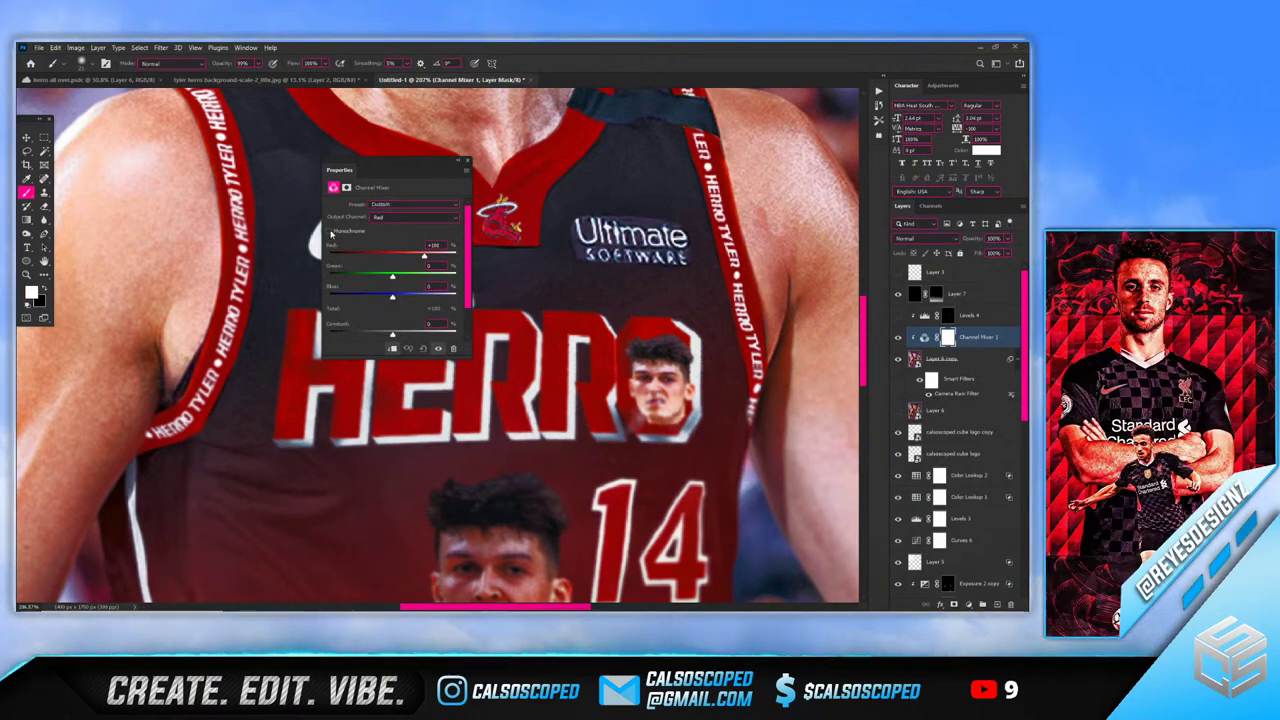
left_click(330, 231)
mouse_move(405, 259)
left_mouse_down()
mouse_move(375, 259)
mouse_move(405, 259)
left_mouse_up()
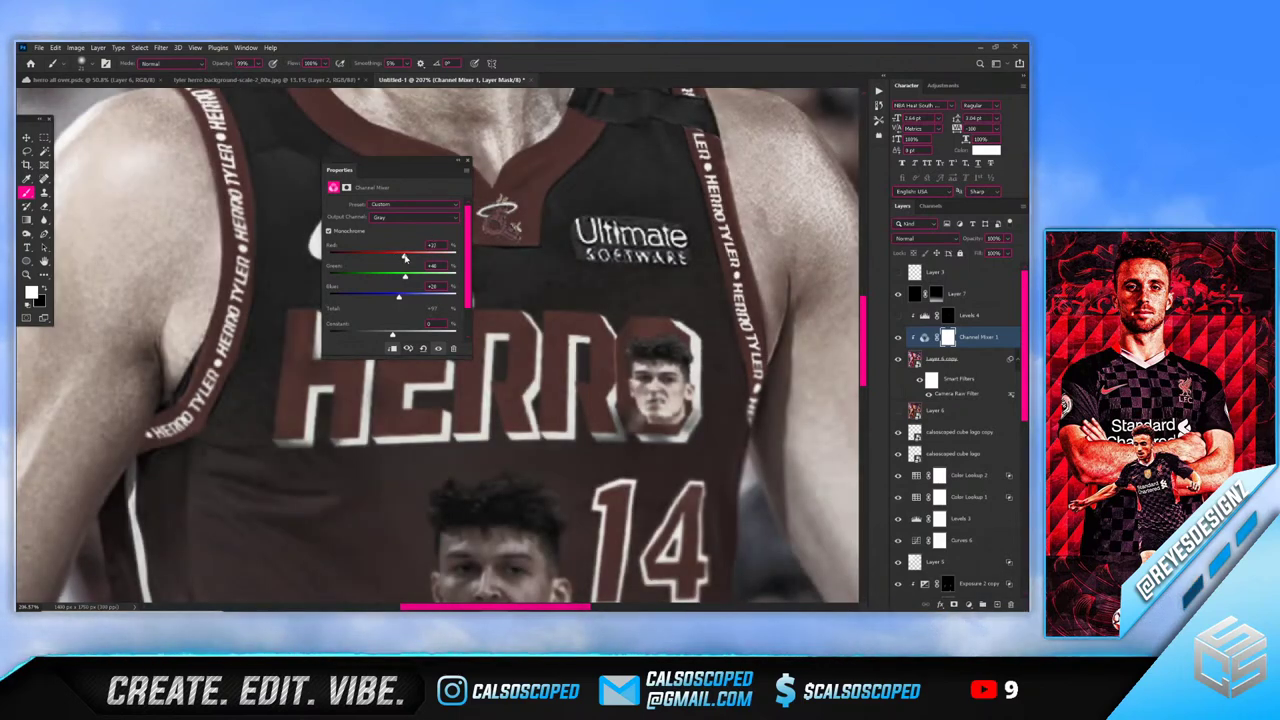
key("ctrl+i")
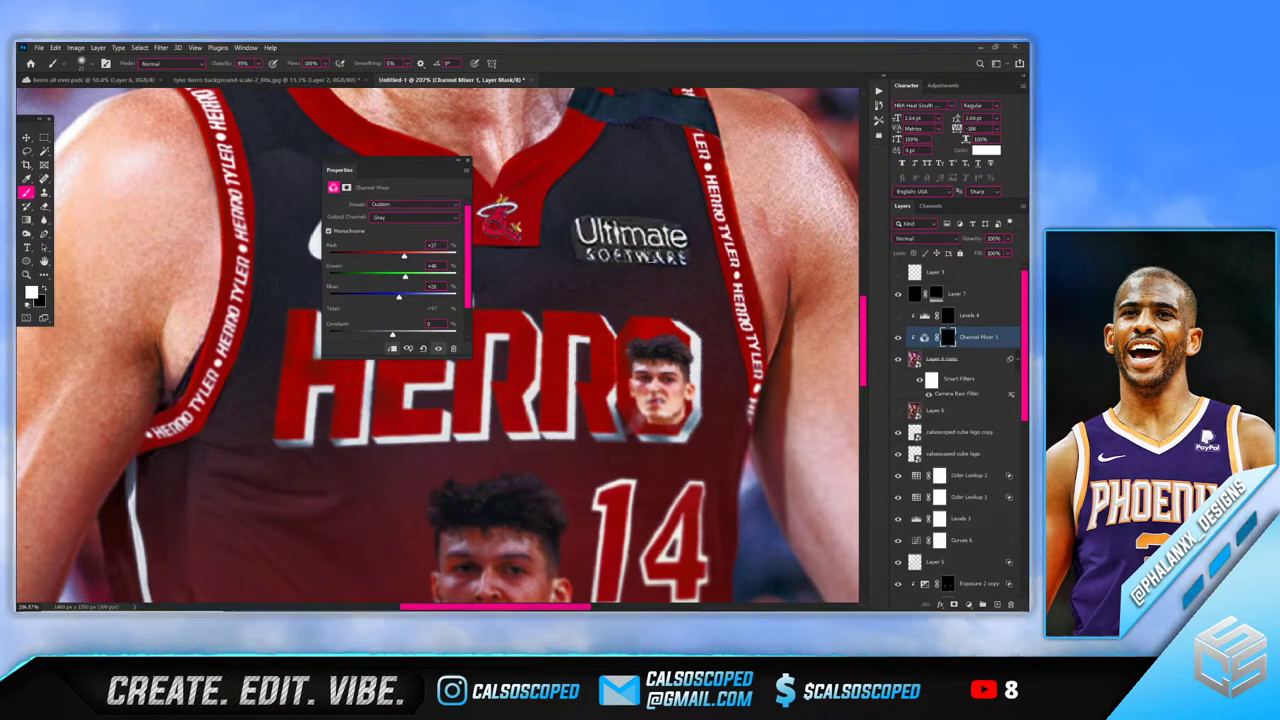
scroll(565, 183, "down", 6)
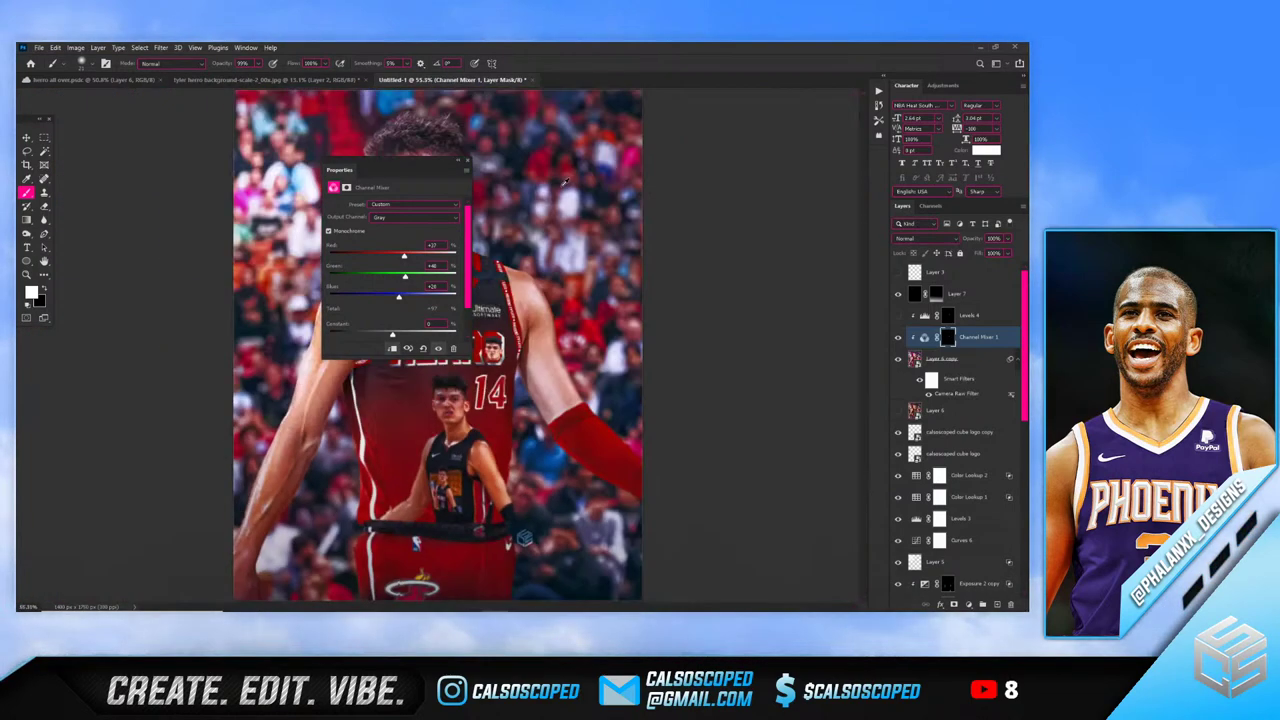
scroll(482, 250, "up", 1)
left_click(467, 160)
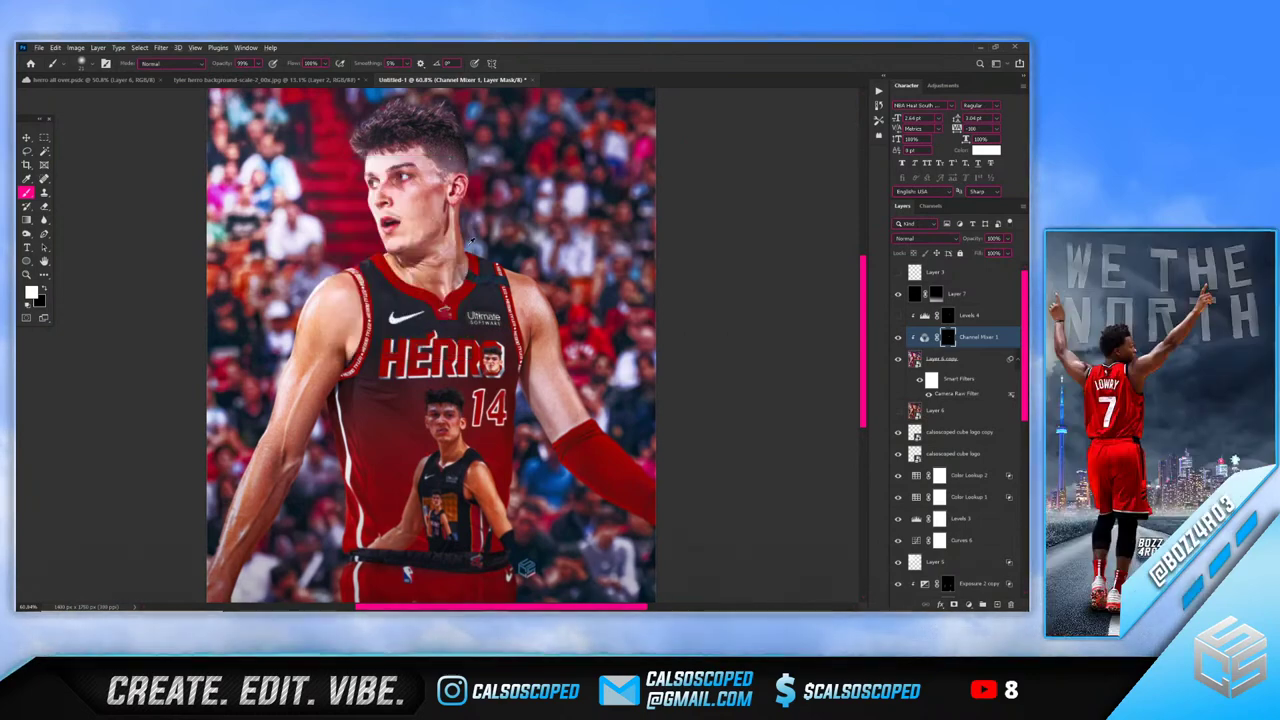
Add a clipped Selective Color adjustment above the Channel Mixer, target the Blacks, and replace its mask with a copy of the Channel Mixer mask
scroll(476, 268, "up", 5)
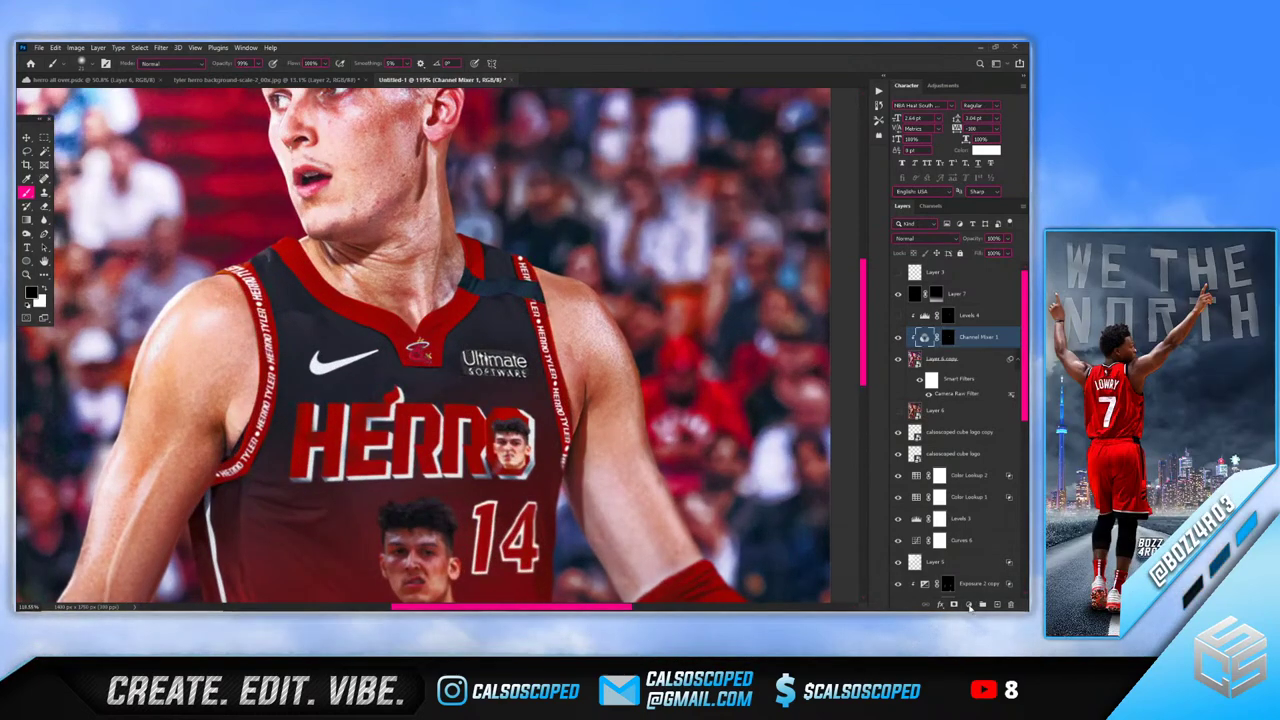
left_click(968, 604)
left_click(925, 590)
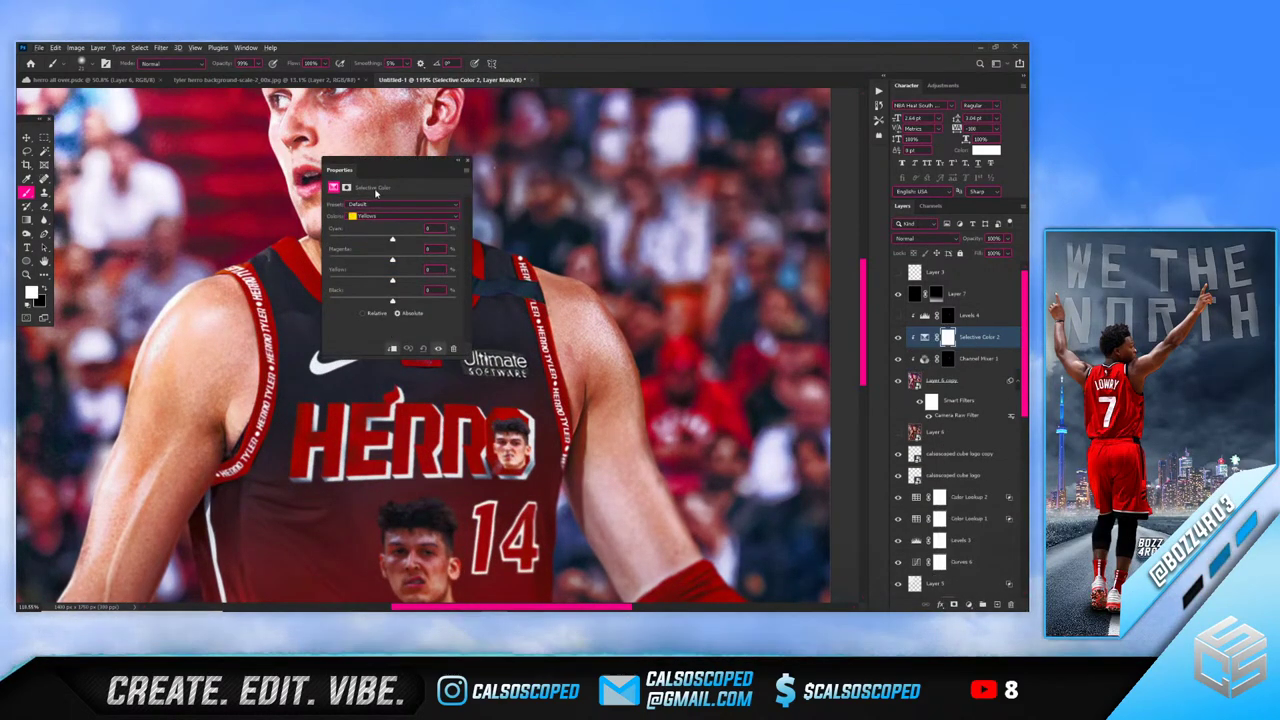
left_click_drag(400, 170, 315, 175)
left_click(290, 220)
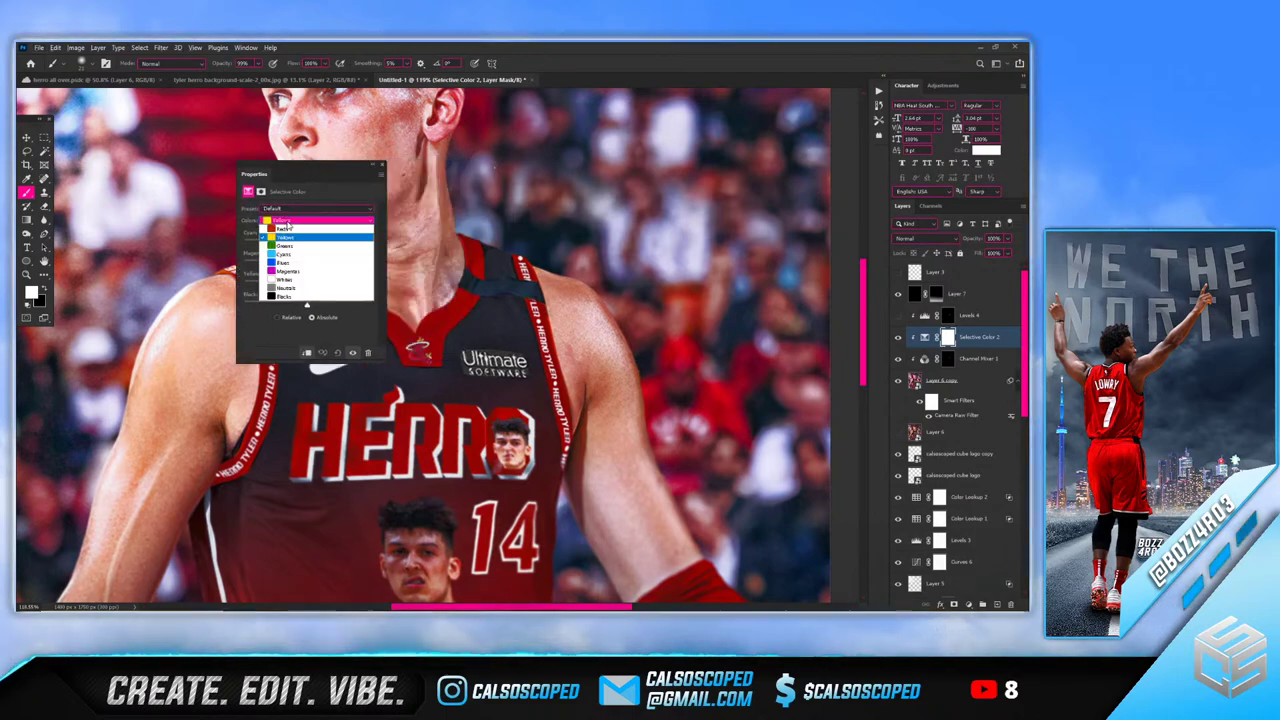
left_click(285, 296)
left_click_drag(307, 243, 330, 244)
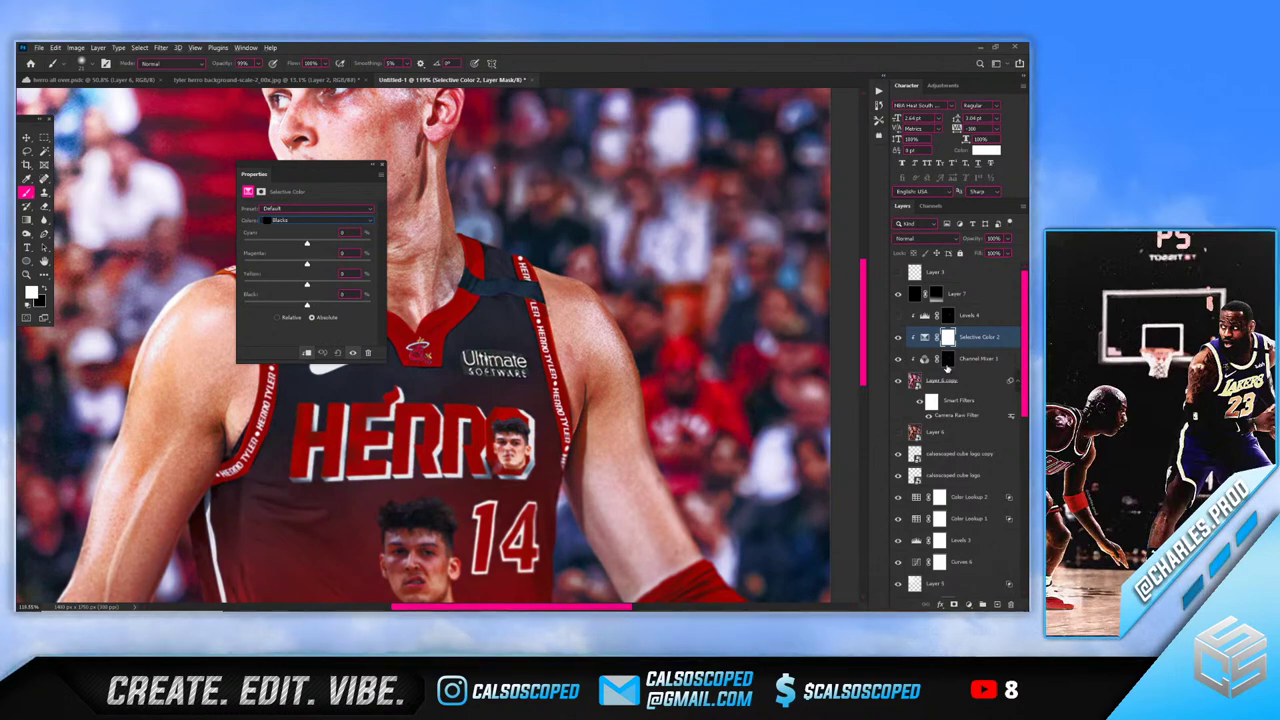
left_click_drag(946, 367, 900, 325)
left_click(472, 258)
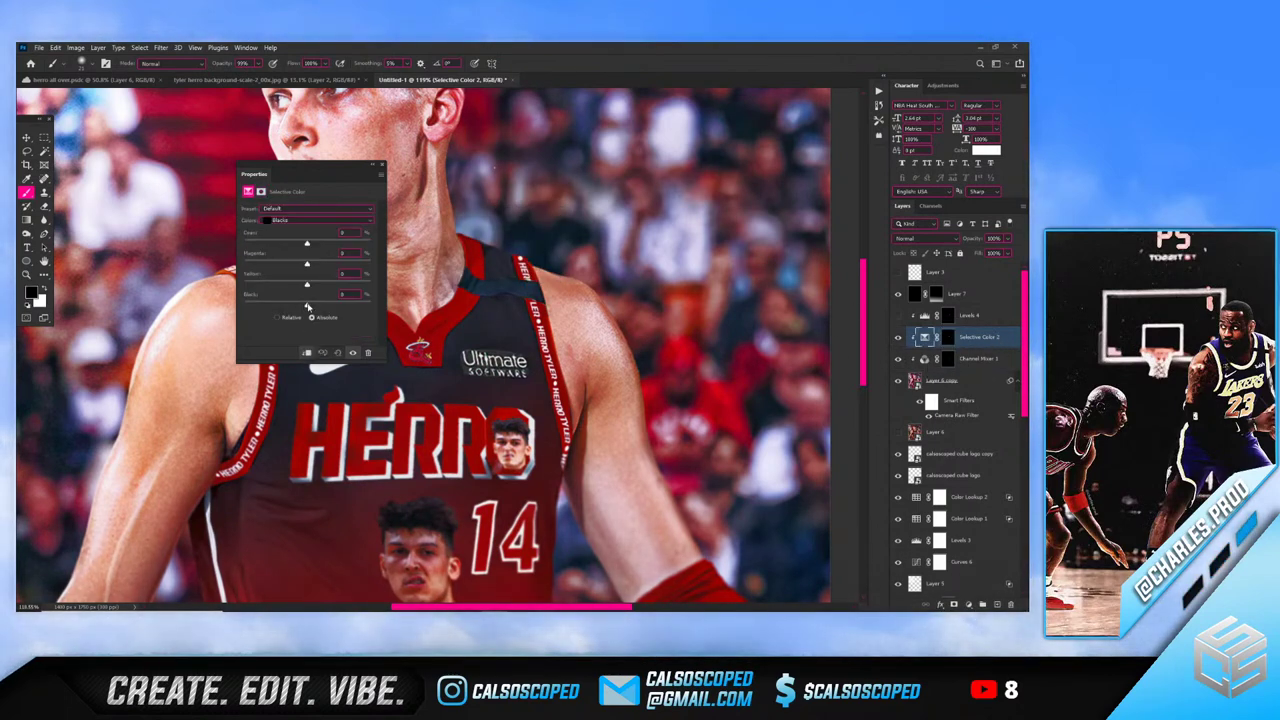
For the Blacks in Selective Color 2, set Yellow to about -20 and Black to about +33, and check the whole poster
mouse_move(307, 305)
left_mouse_down()
mouse_move(333, 304)
mouse_move(293, 288)
left_mouse_up()
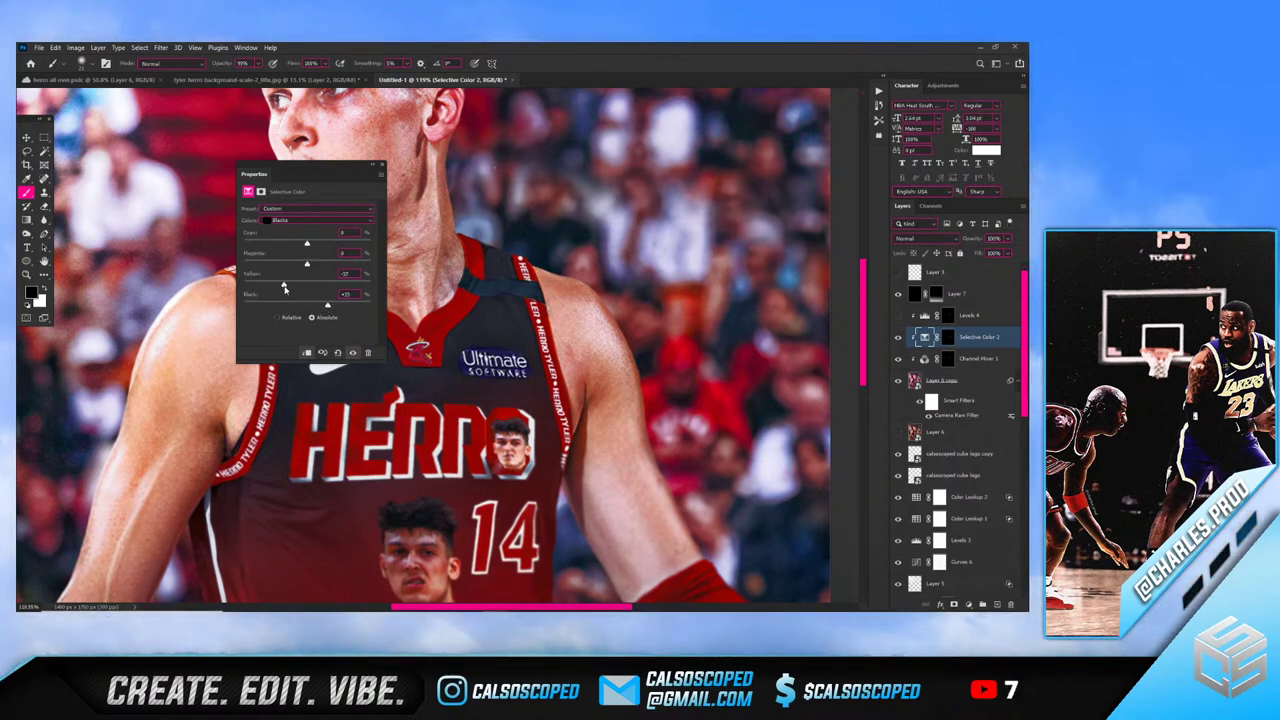
left_click_drag(294, 287, 295, 287)
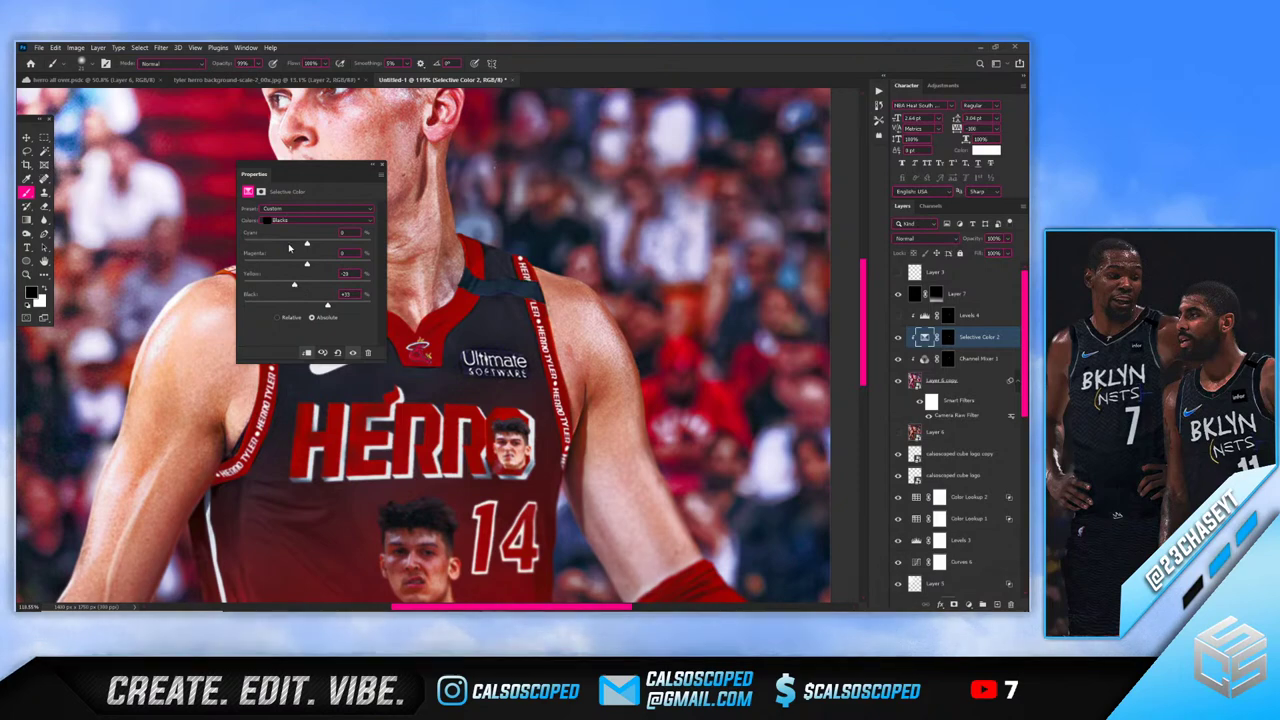
left_click(382, 168)
key("ctrl+0")
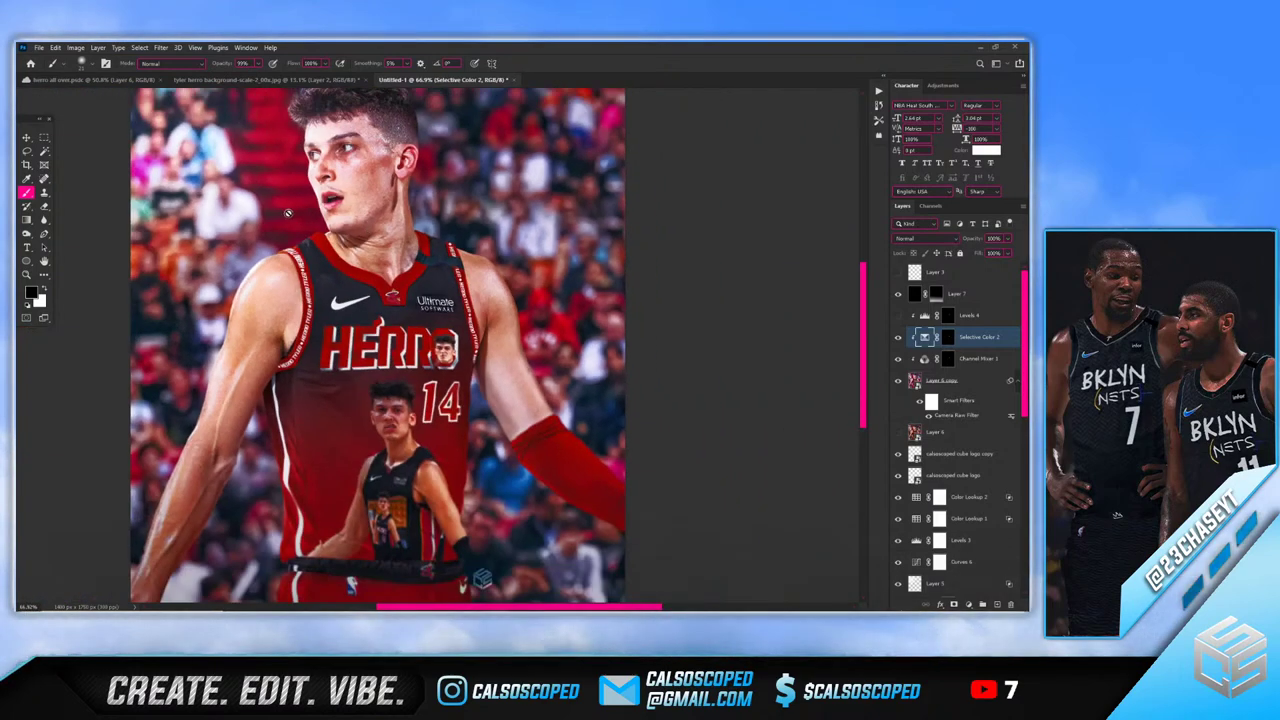
scroll(287, 213, "down", 3)
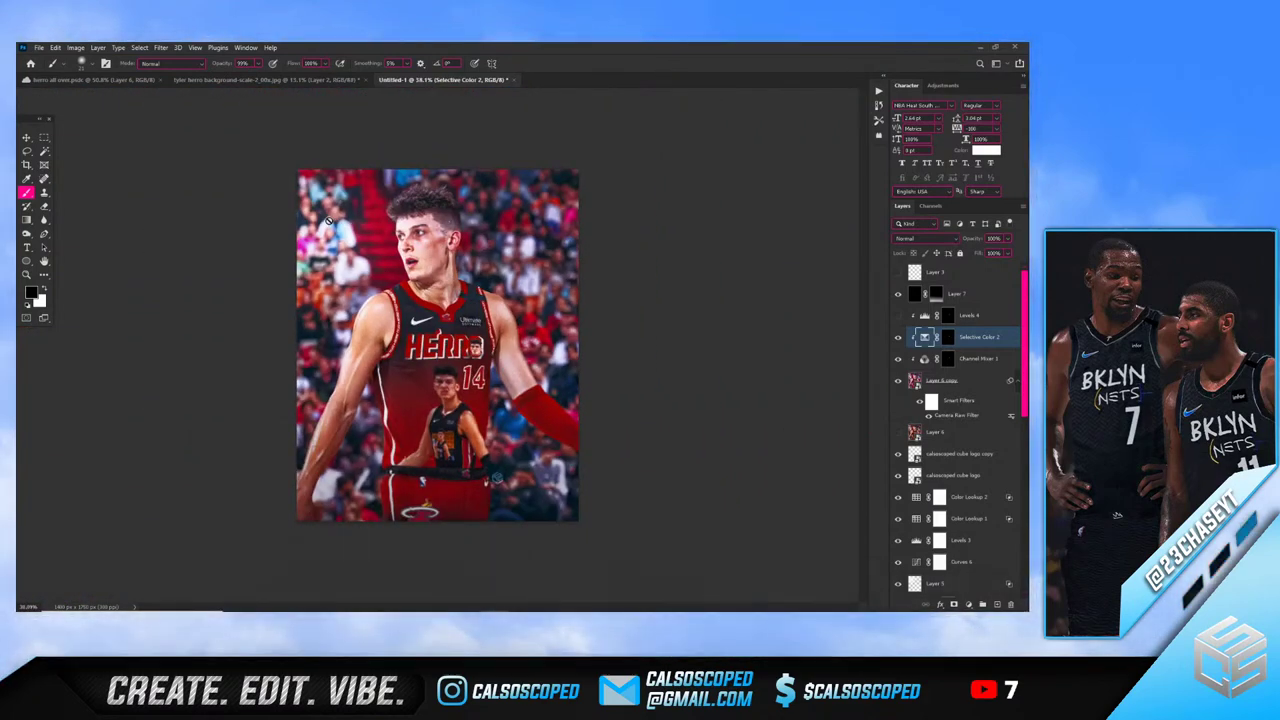
scroll(608, 380, "up", 1)
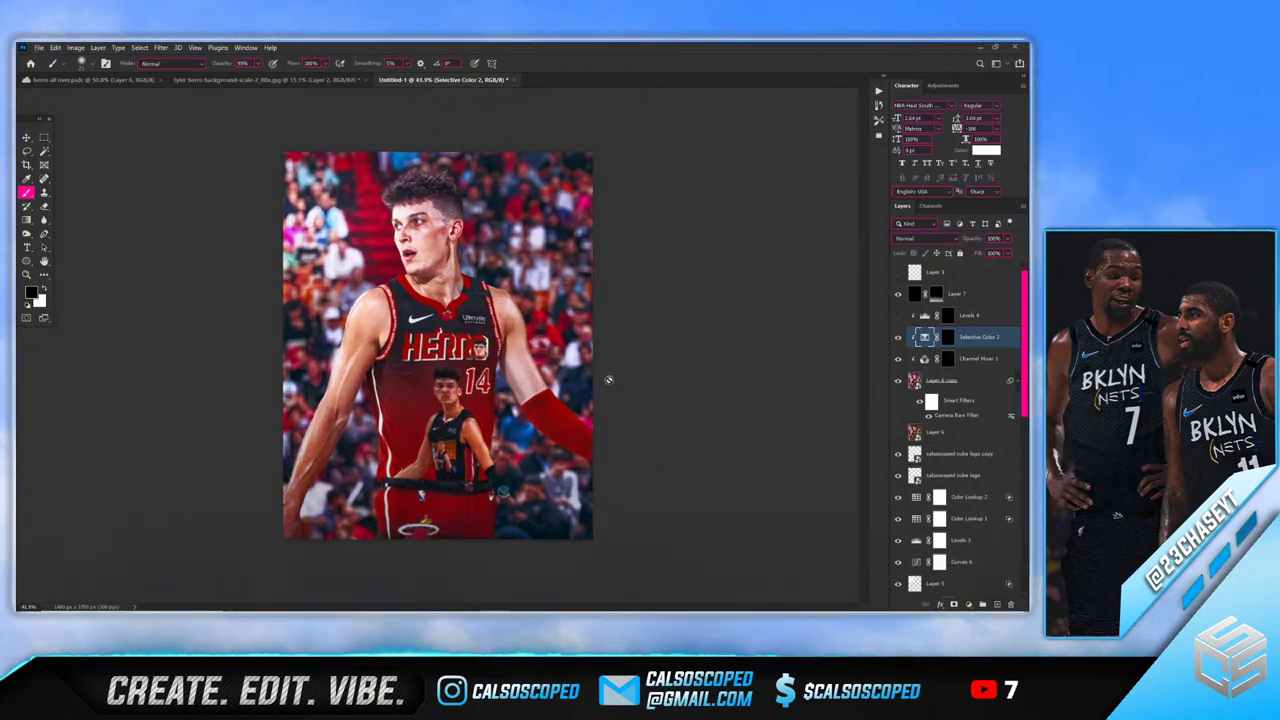
left_click(963, 296)
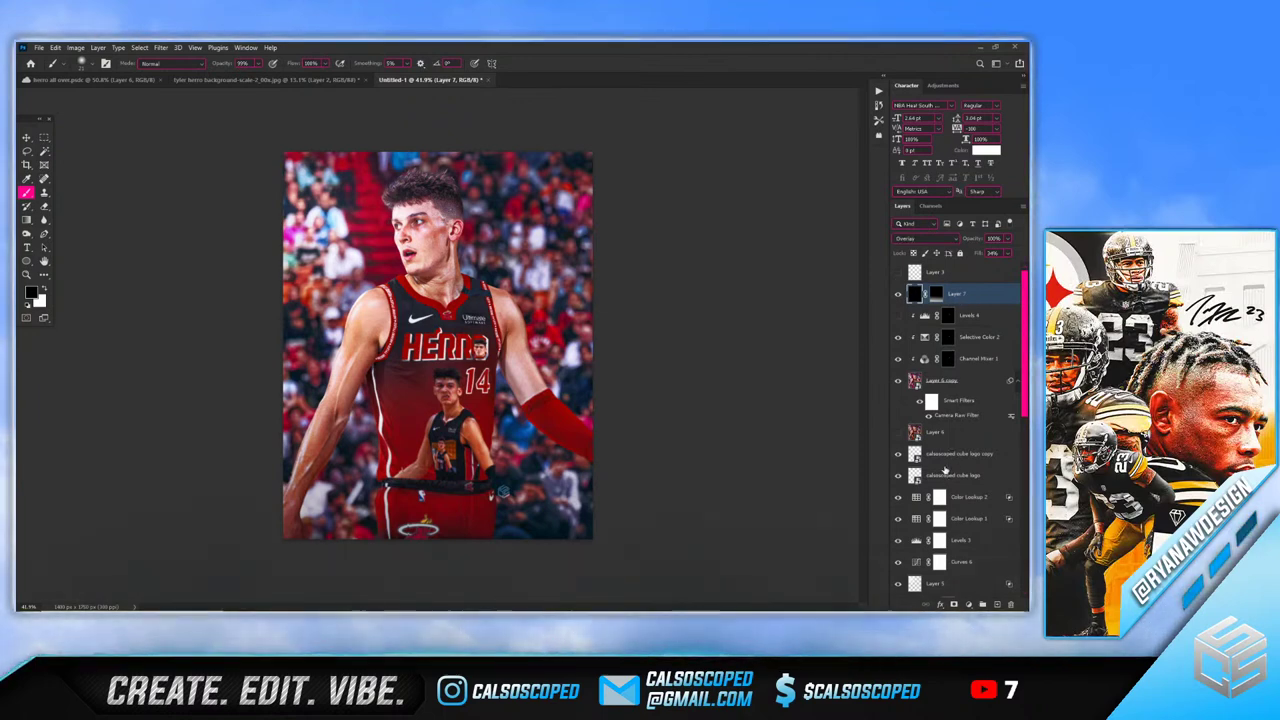
left_click(950, 454)
left_click(950, 475, "shift")
key("ctrl+t")
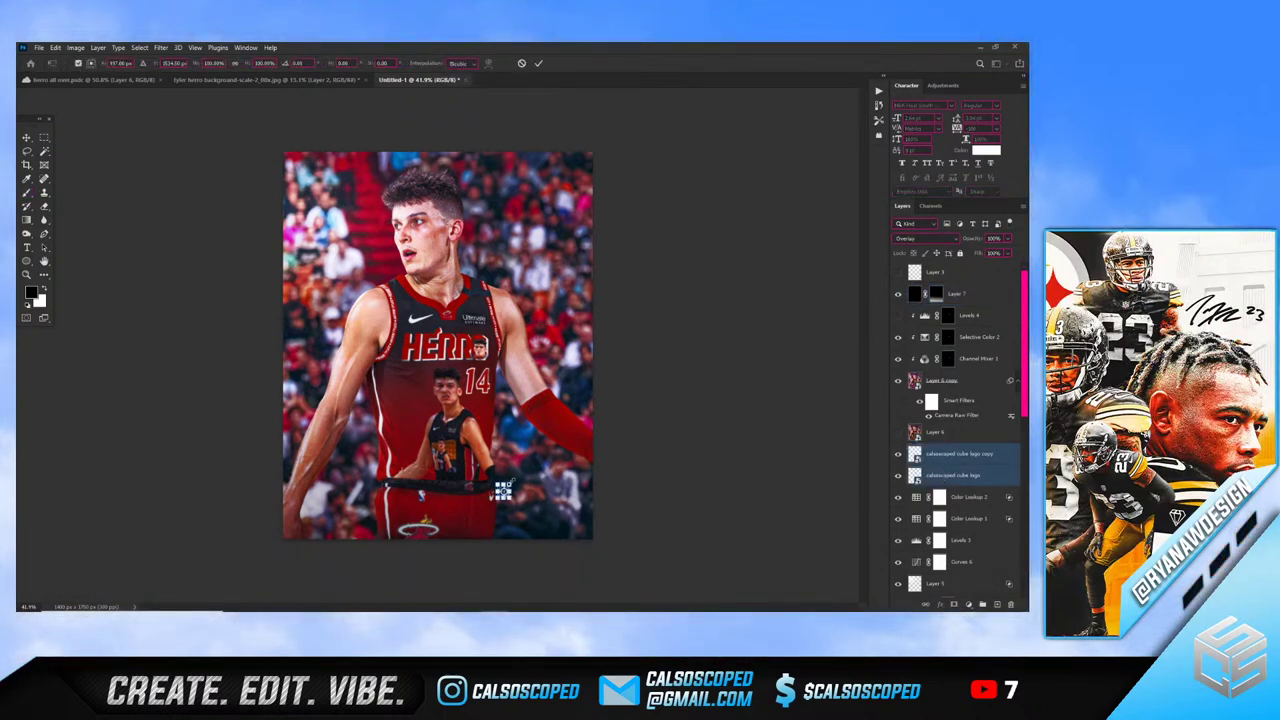
scroll(487, 435, "up", 3)
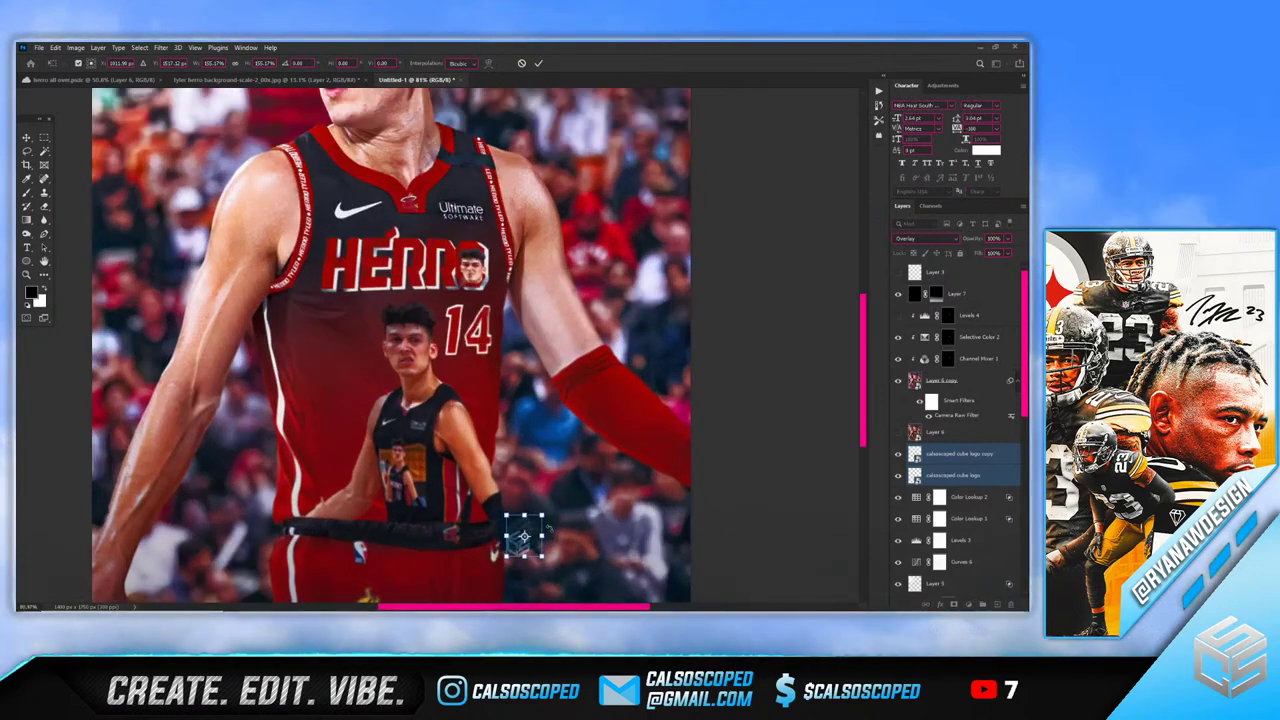
key("Return")
key("b")
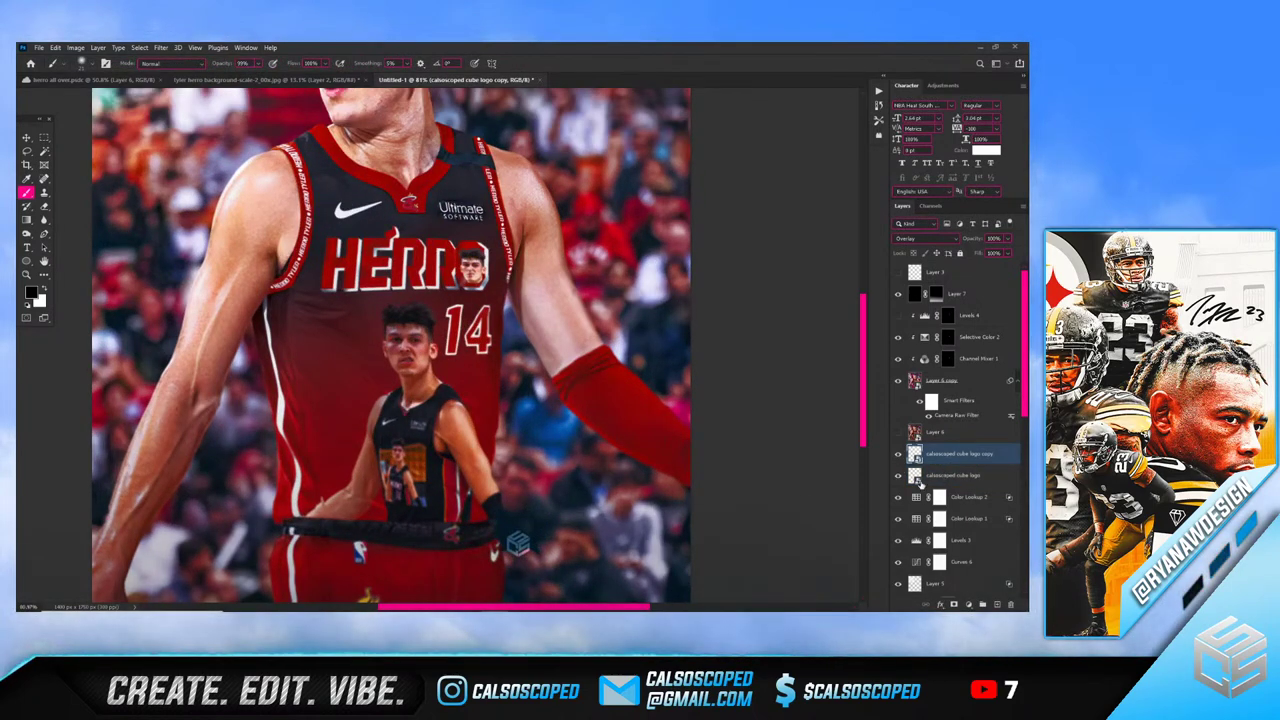
Try to move both calsoscoped cube logo layers up beside the red arm sleeve
key("ctrl+t")
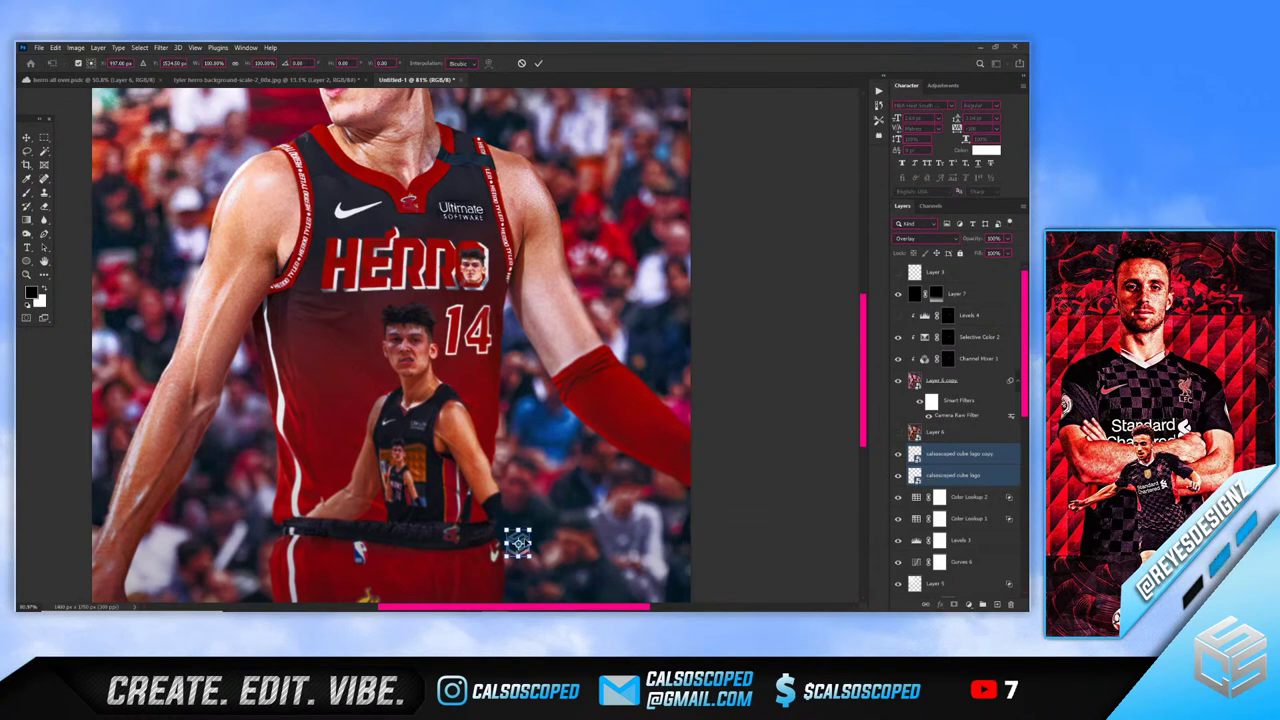
left_click_drag(517, 543, 560, 435)
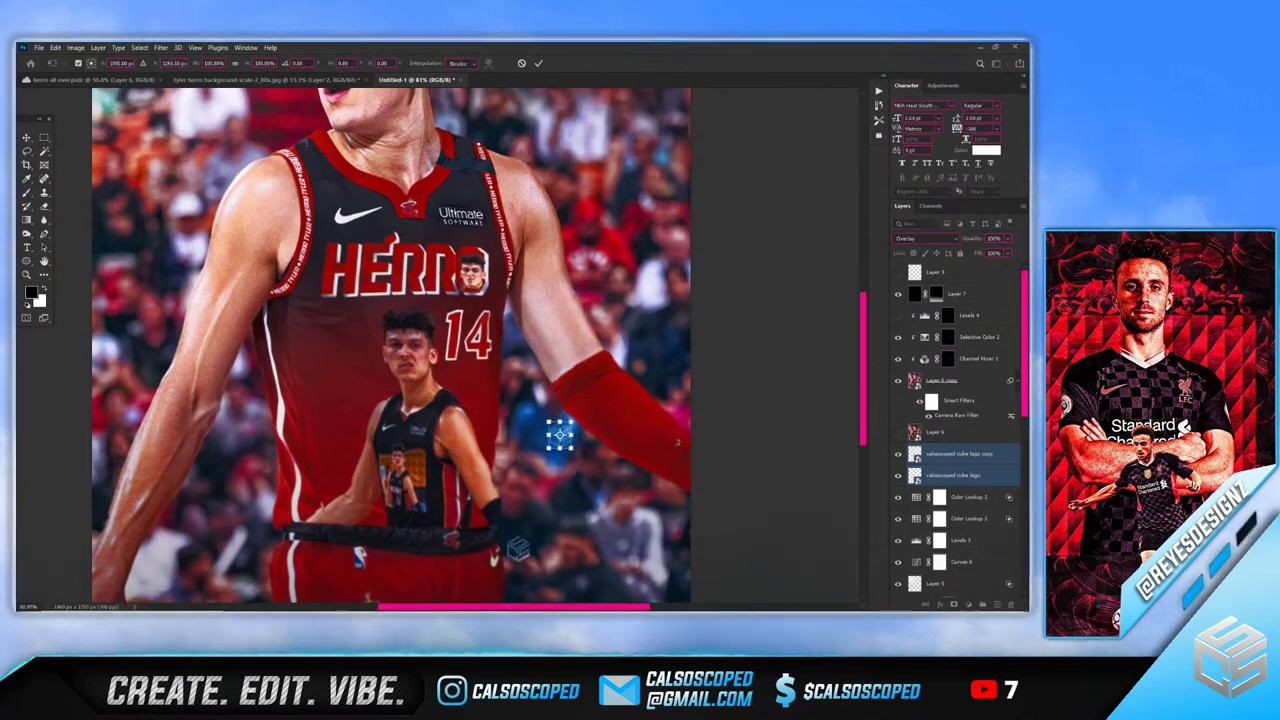
left_click(955, 472)
key("b")
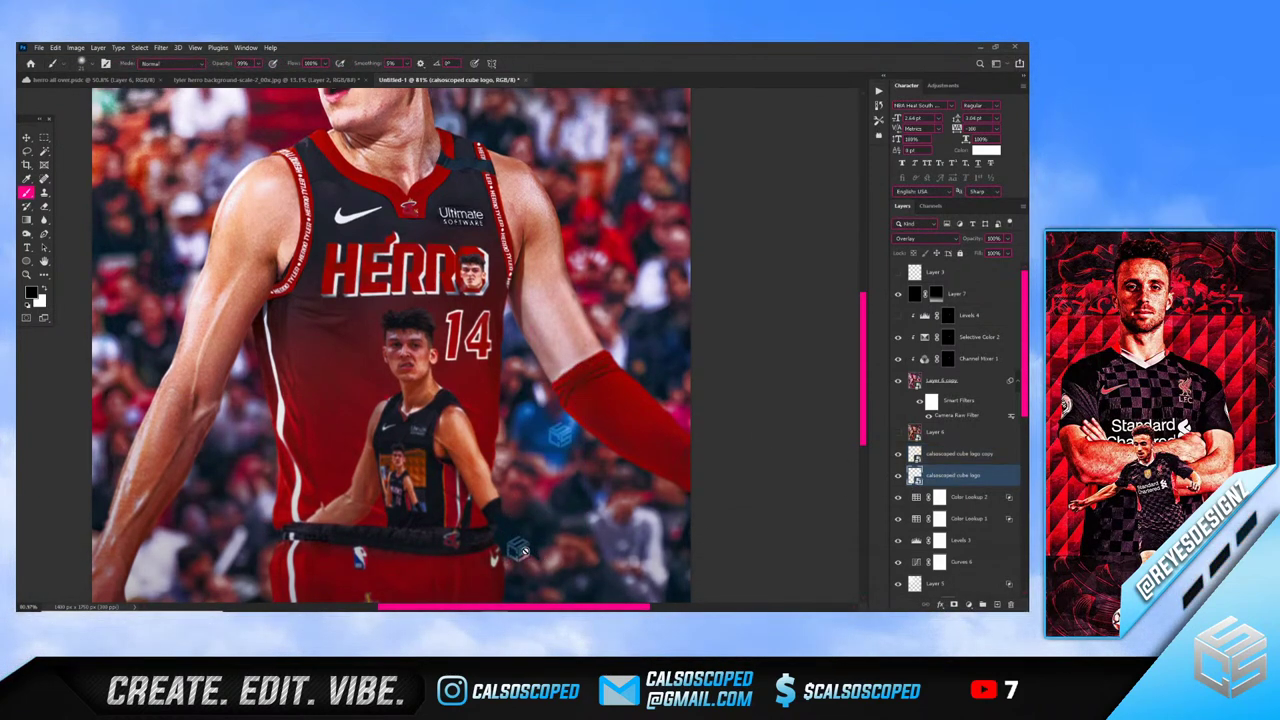
Check Layer 7's visibility, lock the layer, and try to move the cube logo beside the waistband
left_click(527, 555)
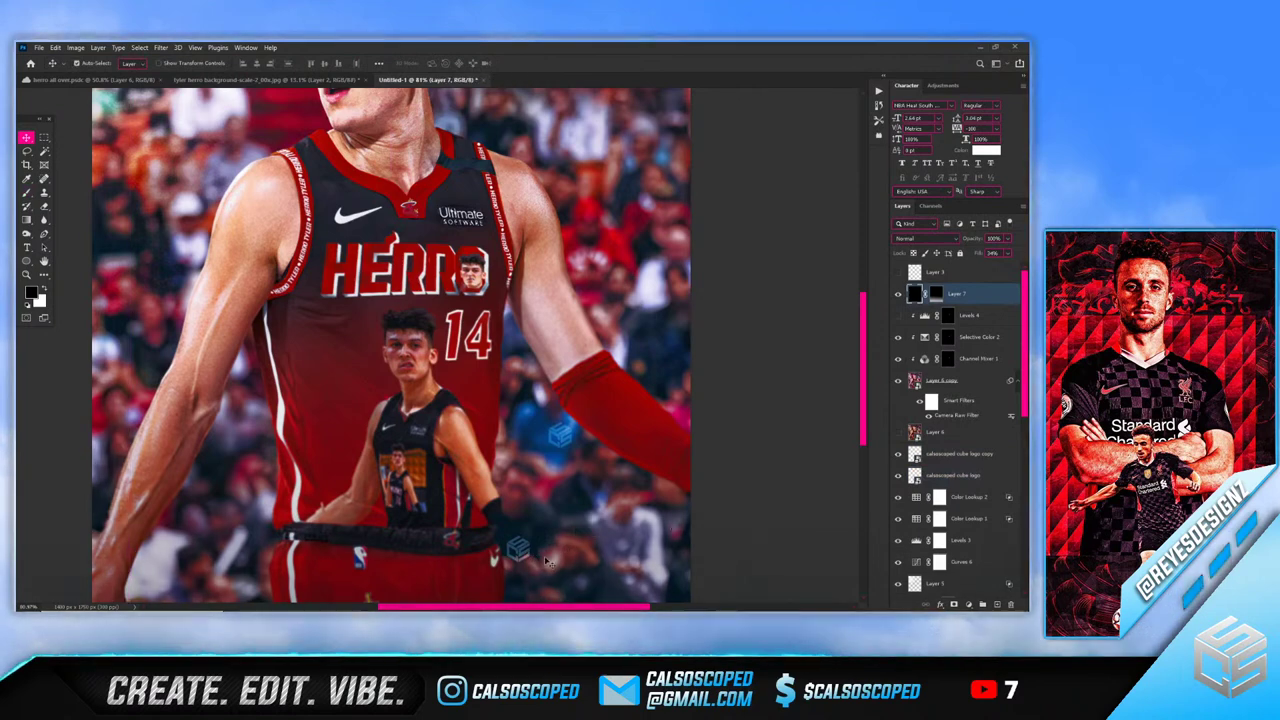
left_click(898, 294)
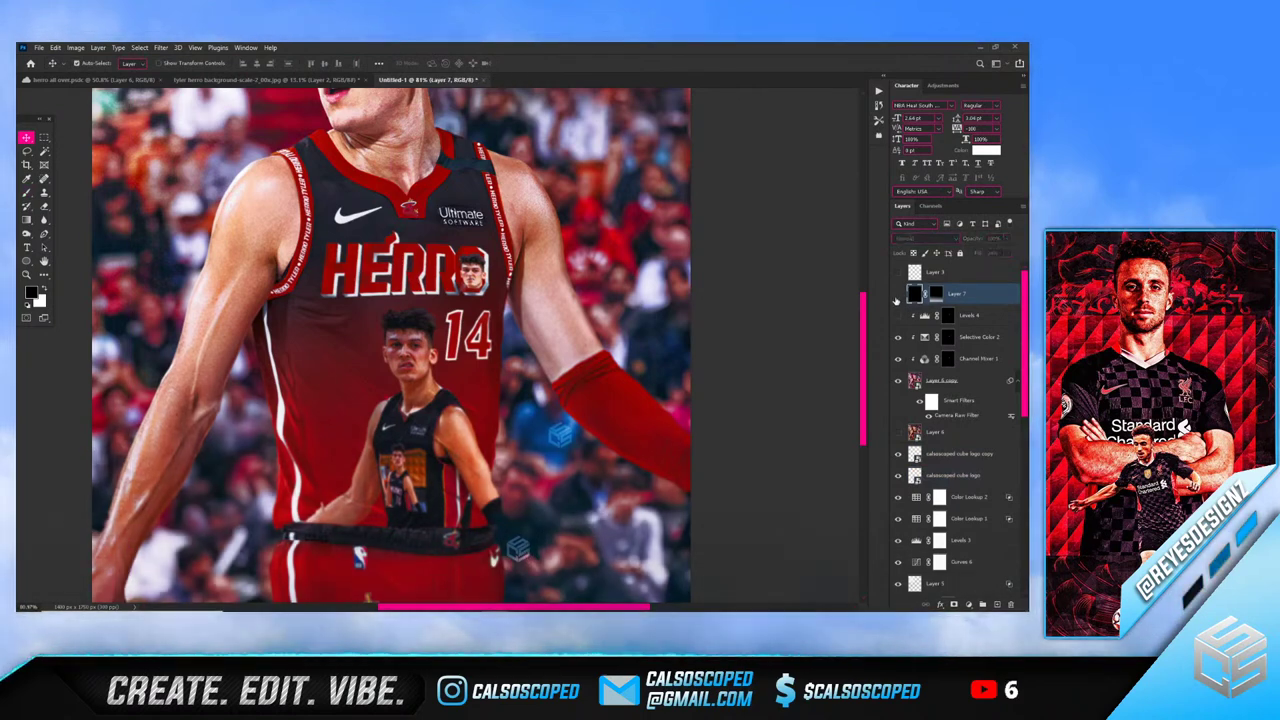
left_click(960, 253)
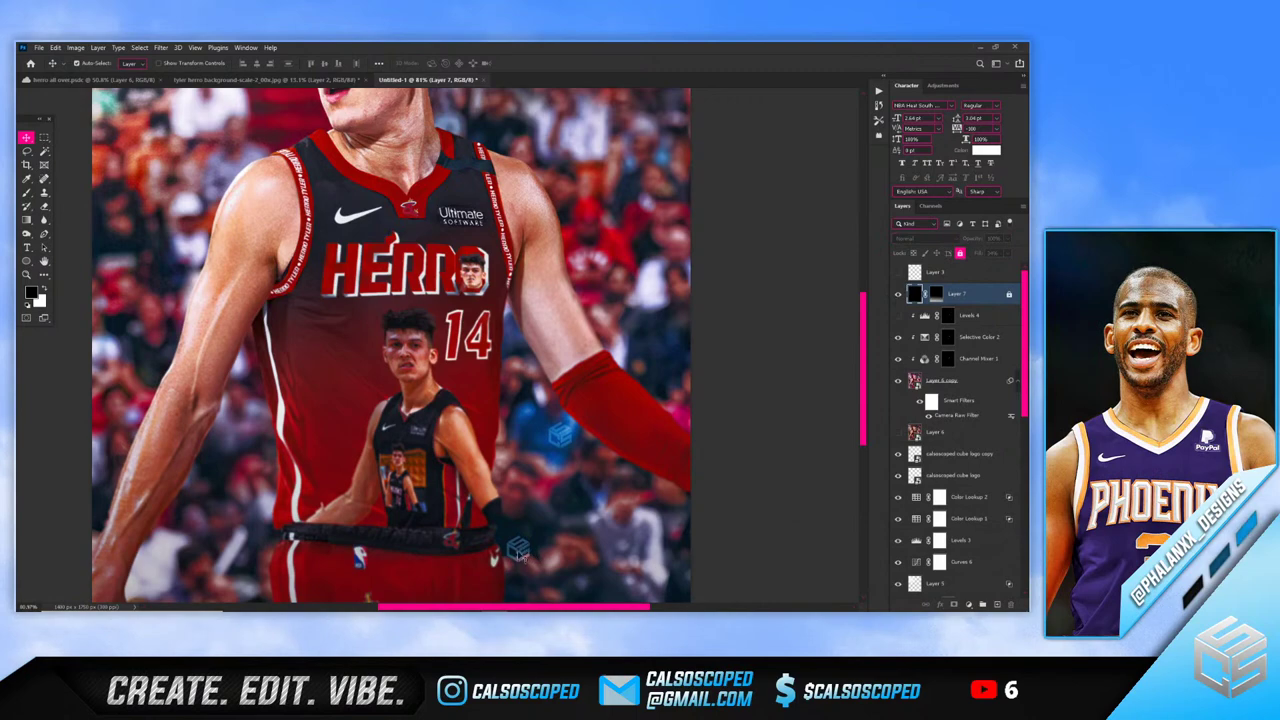
left_click_drag(518, 553, 557, 539)
key("ctrl+z")
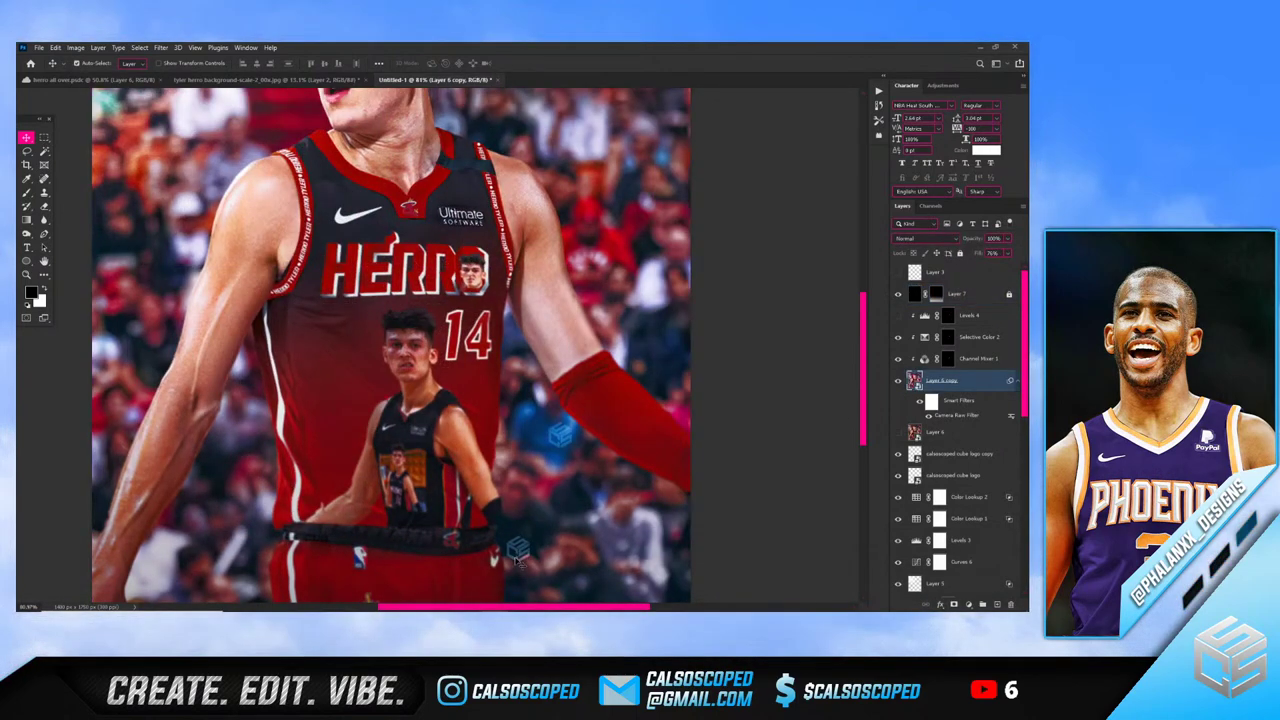
Toggle the visibility of the calsoscoped cube logo copy and try to move it back beside the waistband
left_click(966, 457)
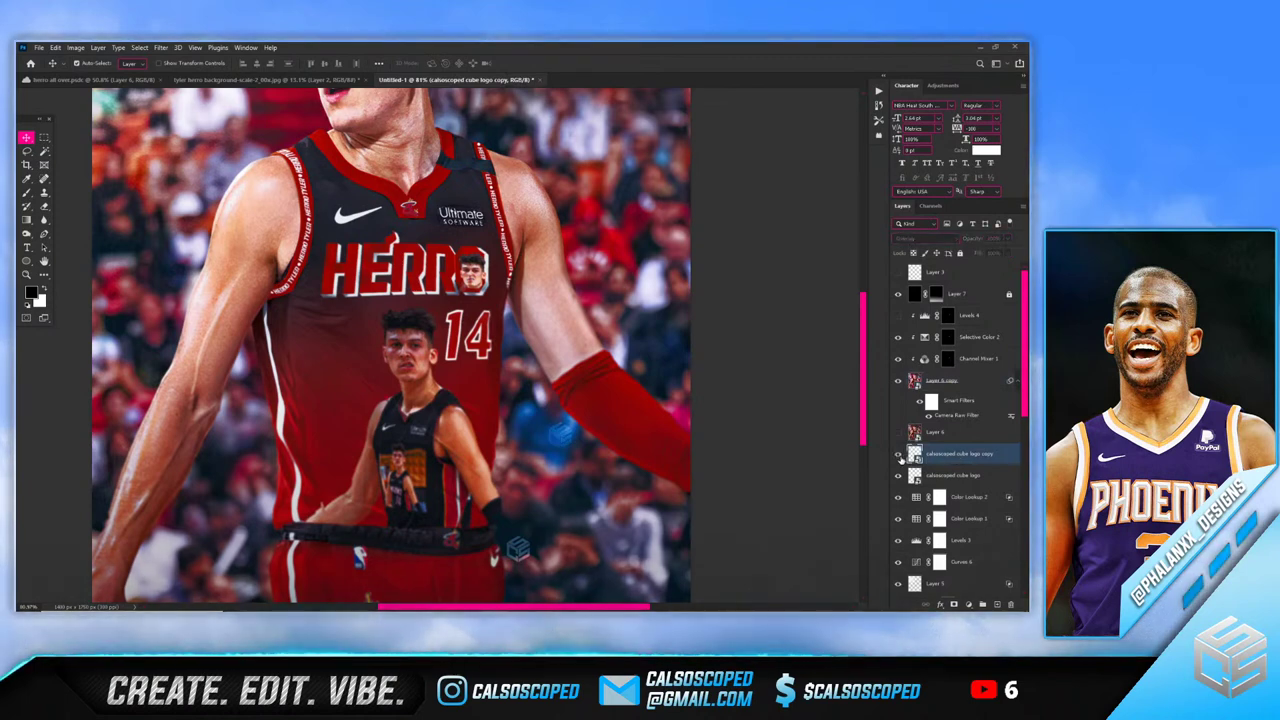
left_click(898, 455)
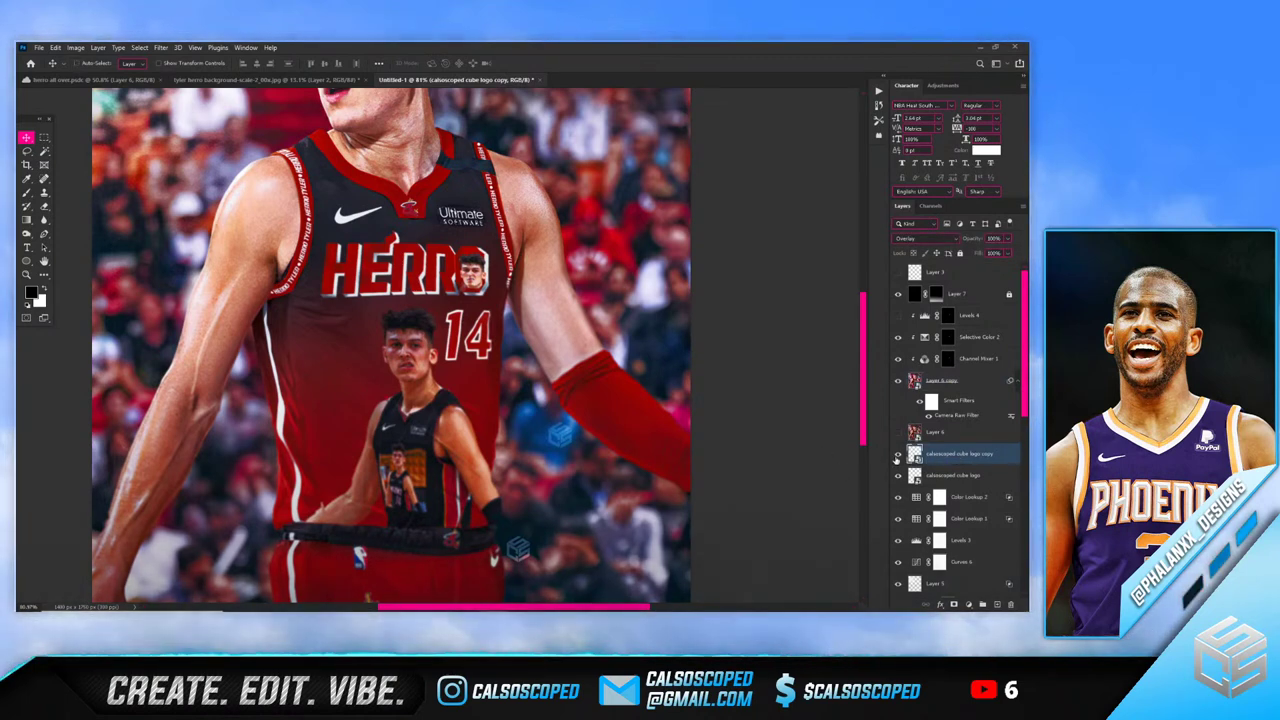
key("ctrl+t")
left_click_drag(568, 425, 523, 536)
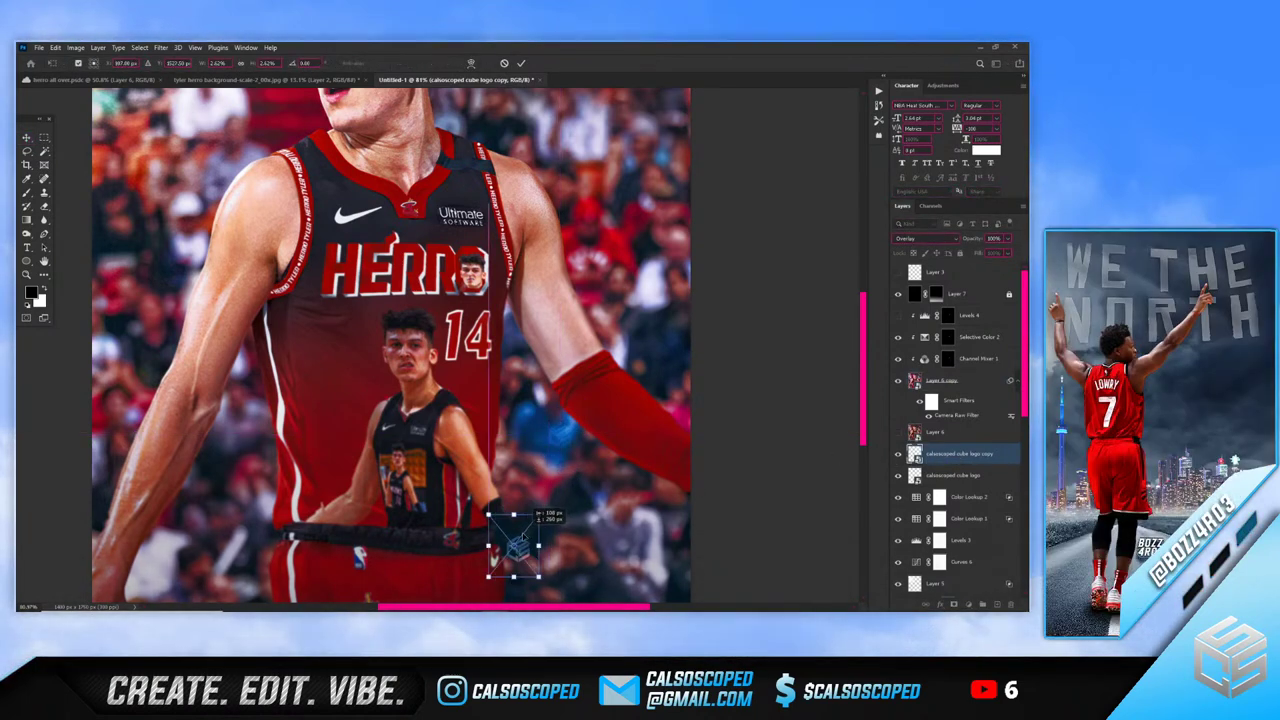
key("Return")
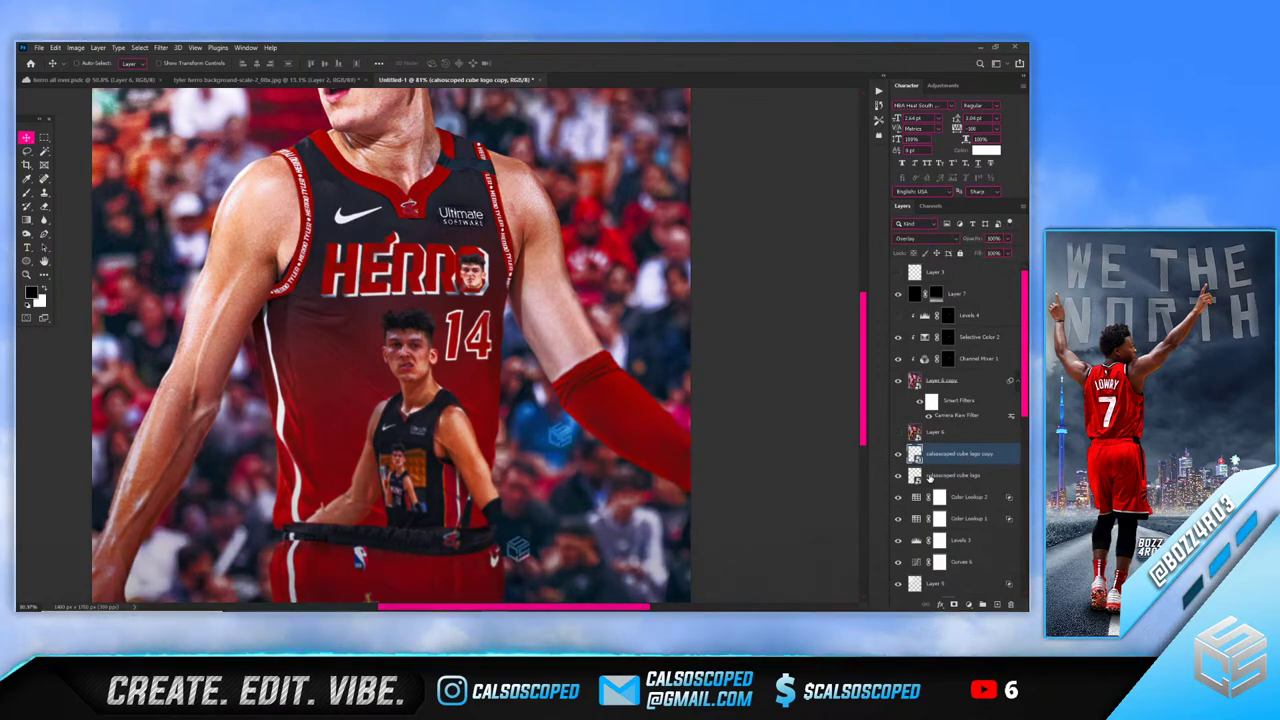
Examine the whole poster, followed by a close look at the collar, the shoulder strap and the Ultimate Software patch
left_click(640, 330, "ctrl")
scroll(466, 192, "down", 8)
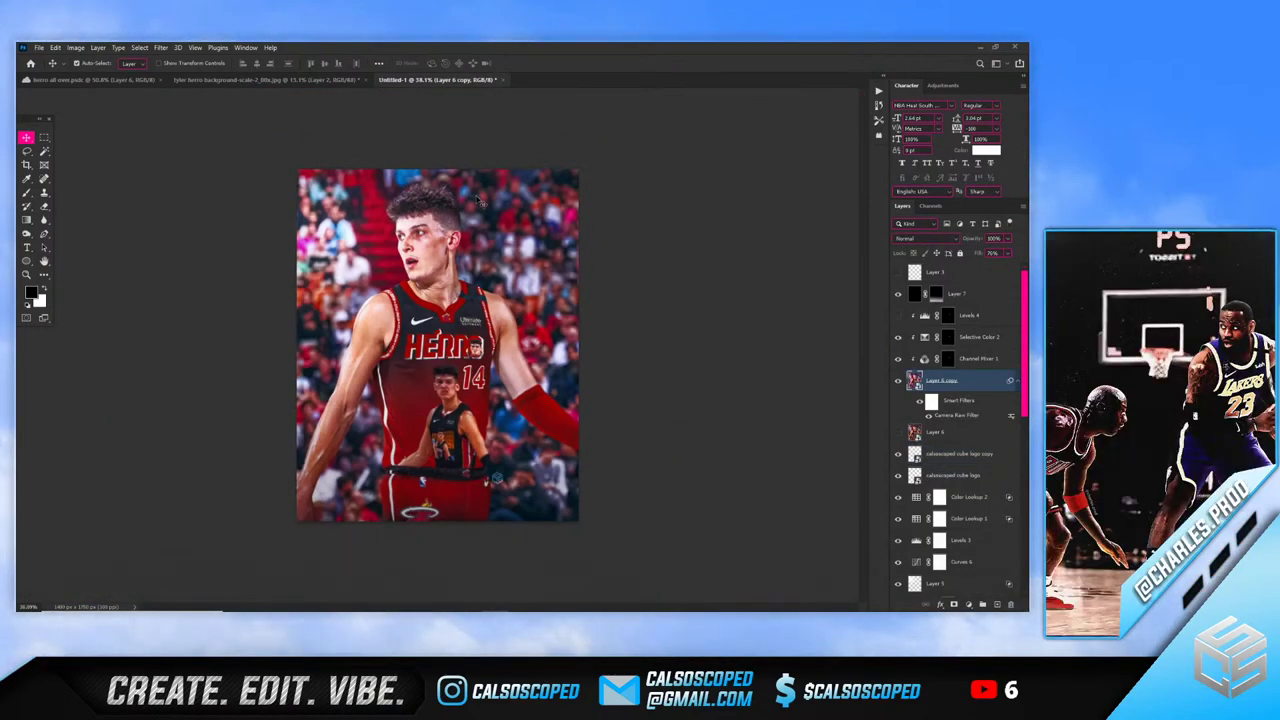
scroll(479, 202, "up", 2)
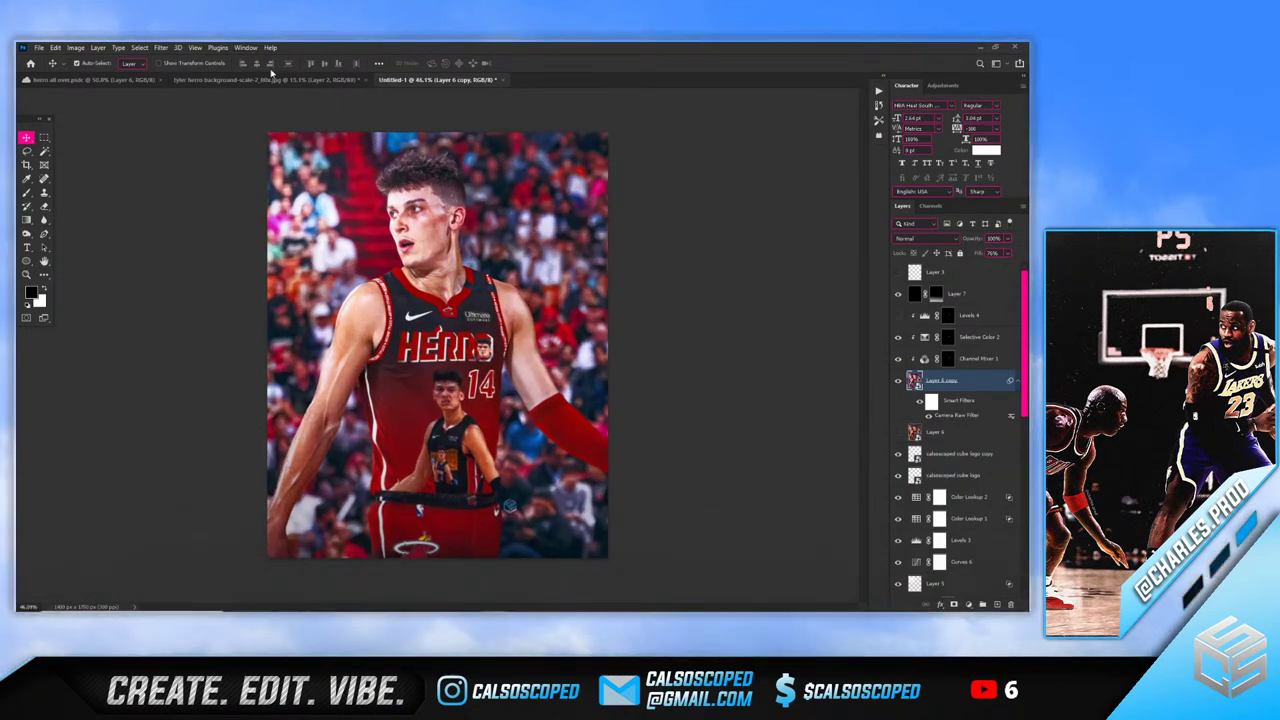
scroll(690, 285, "up", 1)
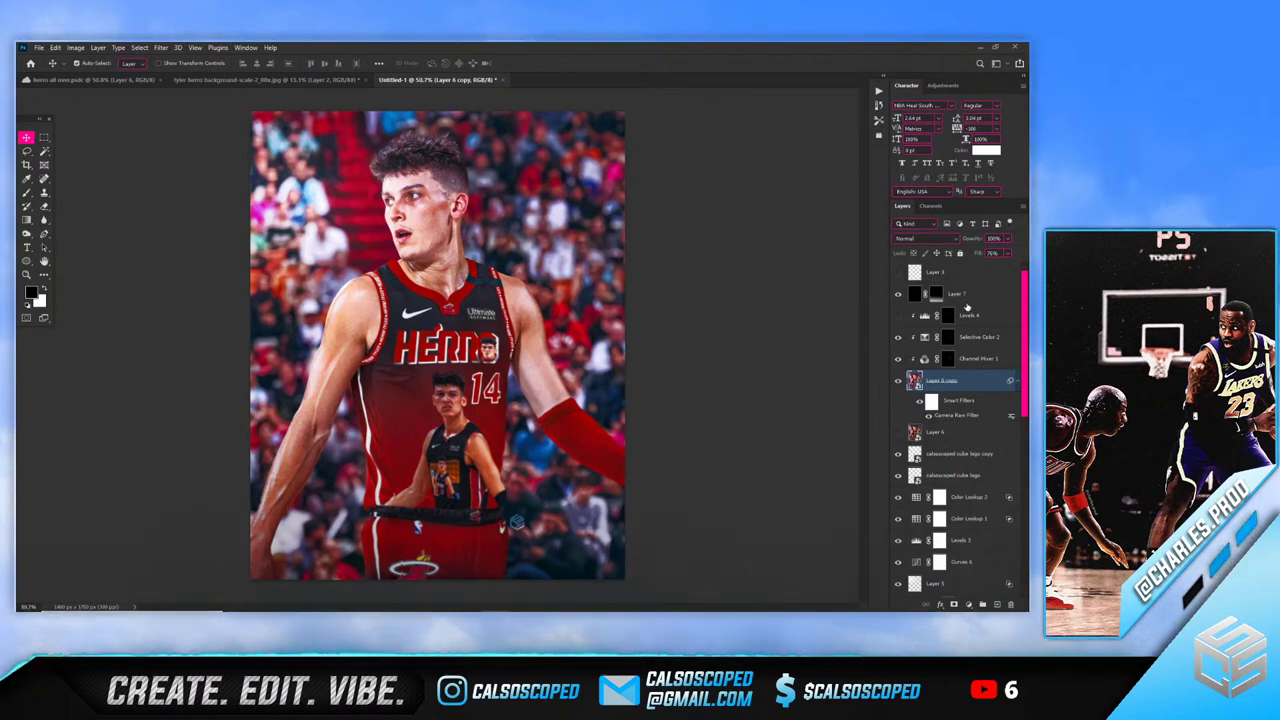
left_click(960, 294)
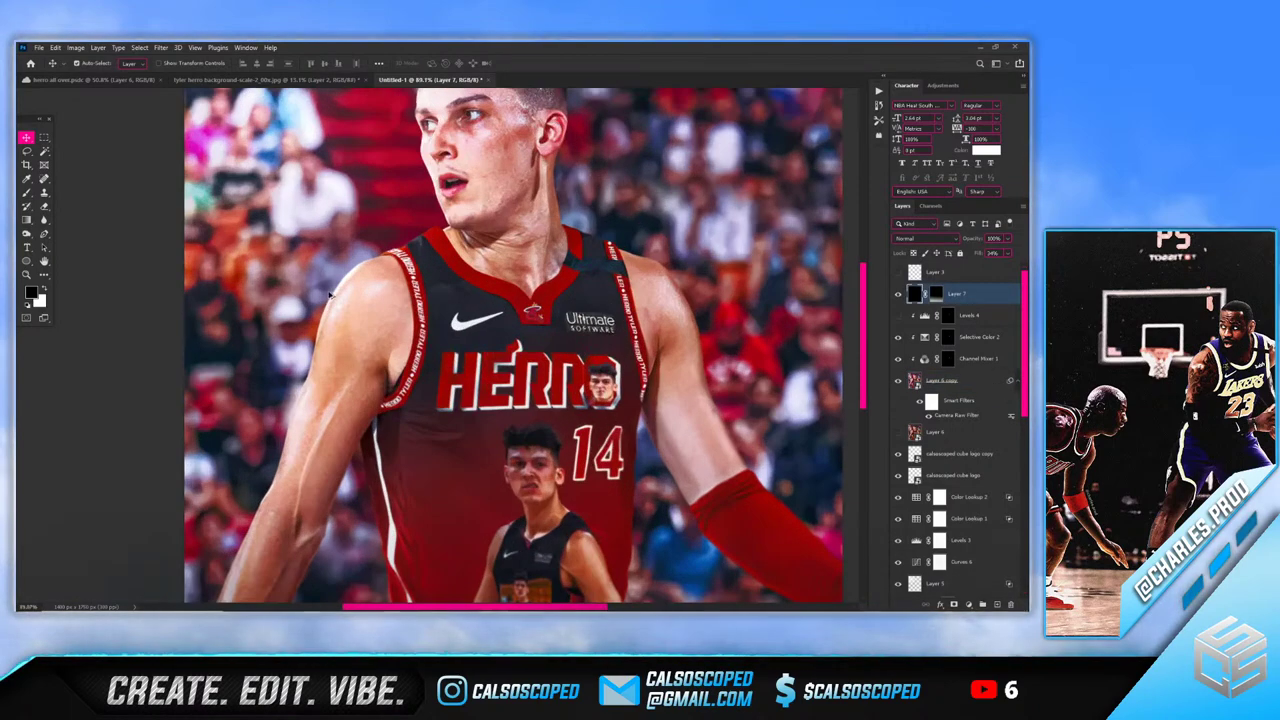
scroll(328, 232, "up", 5)
scroll(590, 250, "up", 7)
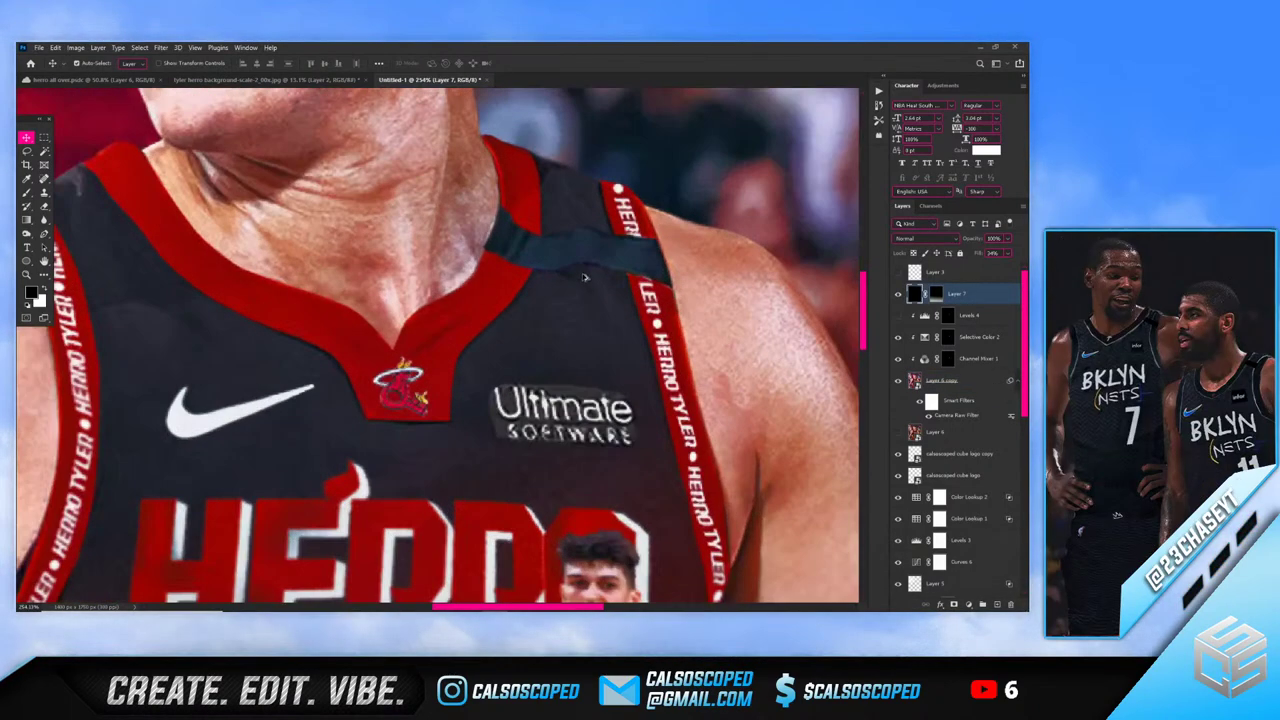
left_click(573, 288)
scroll(755, 386, "down", 6)
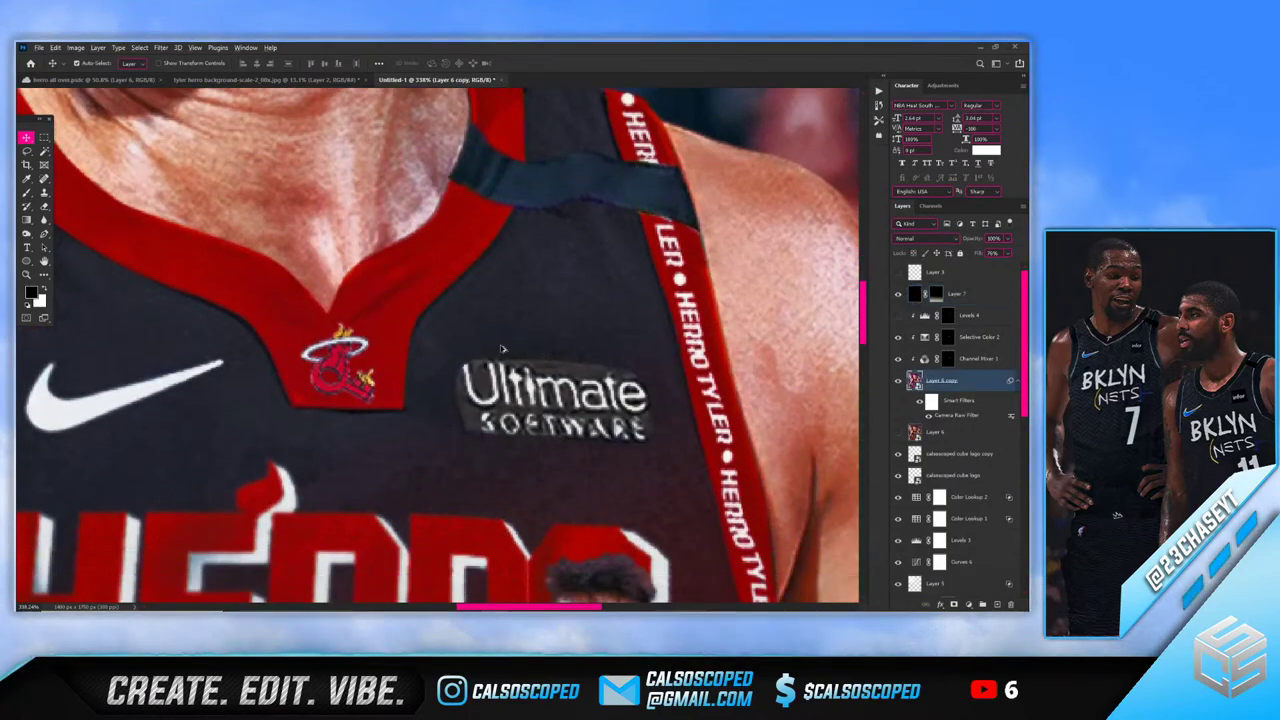
scroll(228, 313, "up", 2)
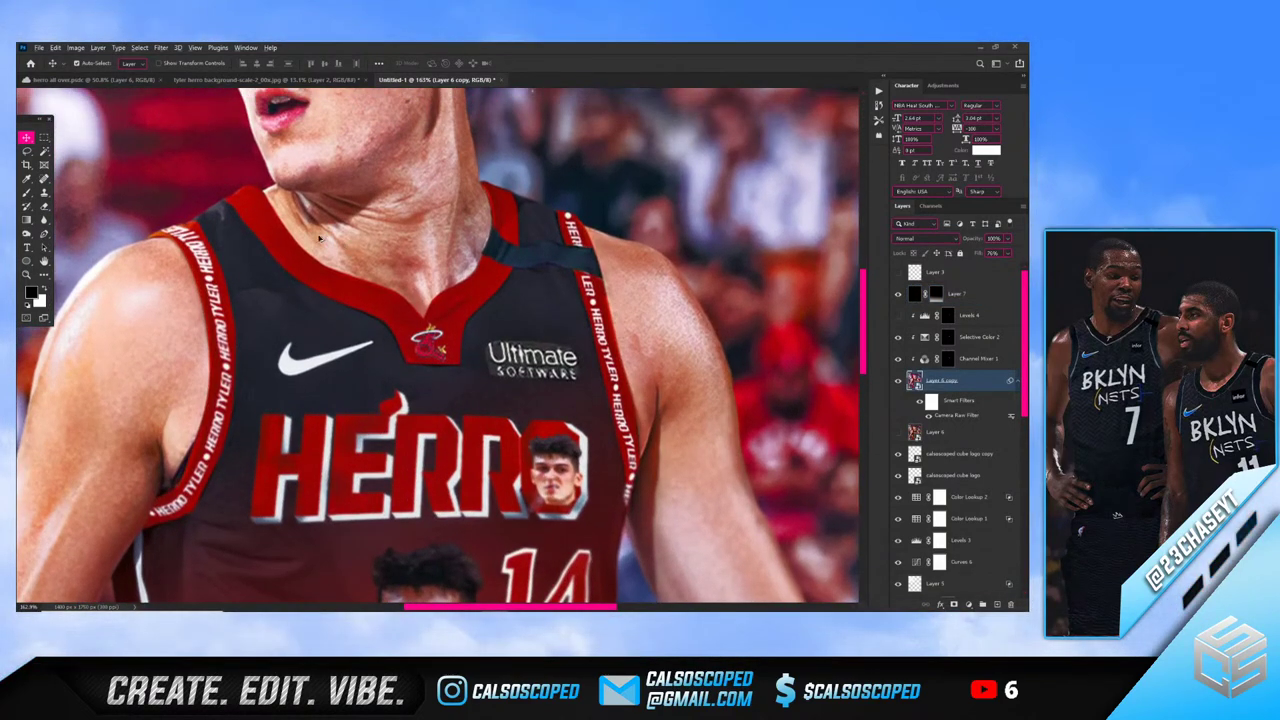
scroll(466, 260, "up", 6)
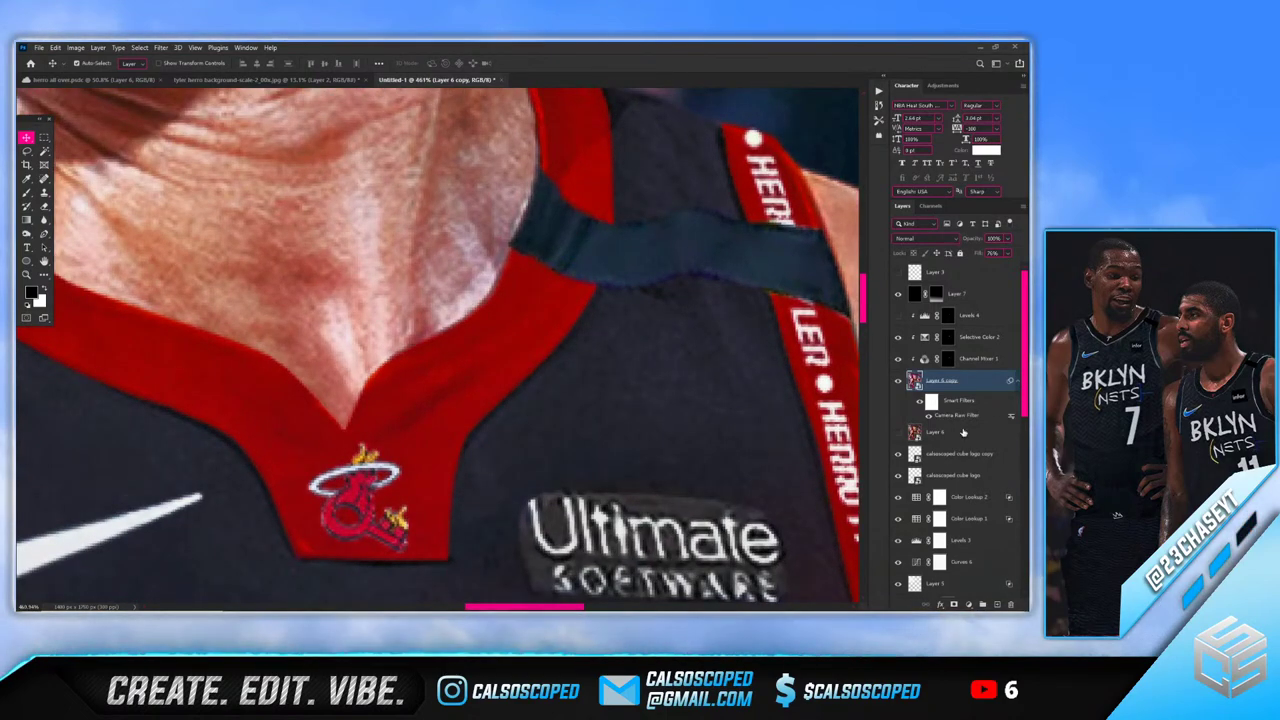
Paint white on the Channel Mixer mask over the blue-tinted shoulder strap to neutralize its color
left_click(948, 359)
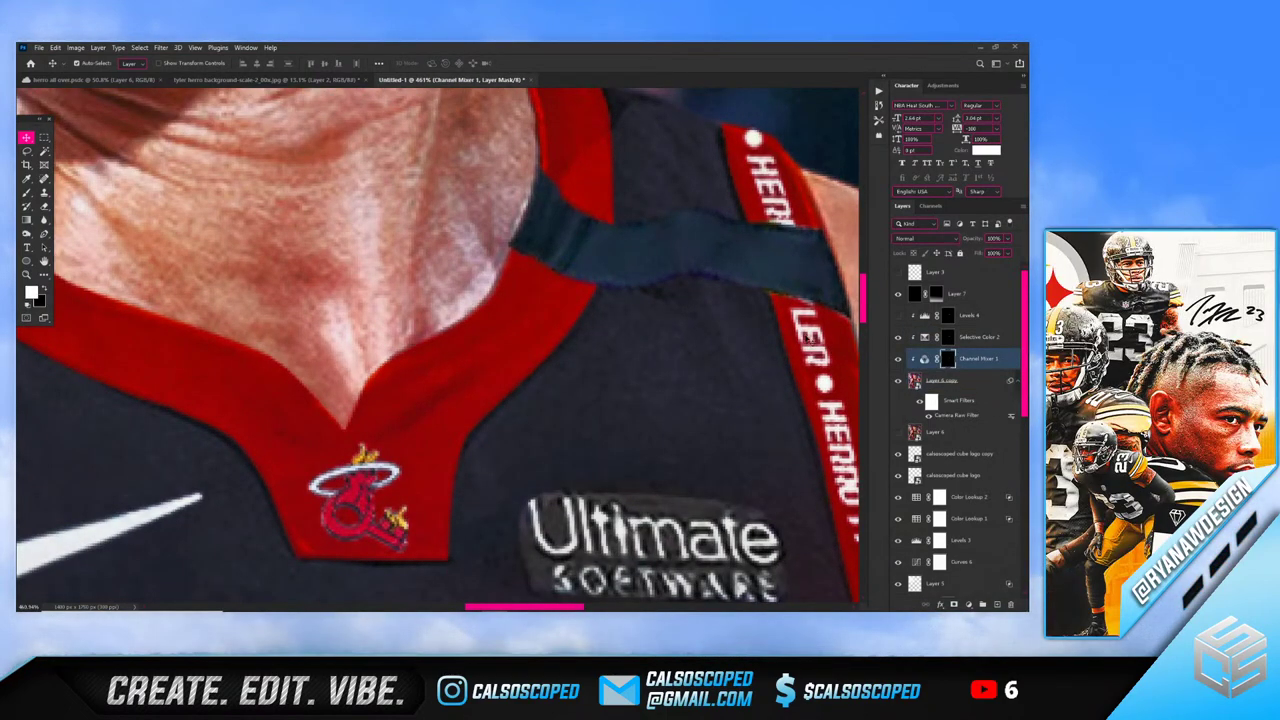
key("b")
key("x")
key("x")
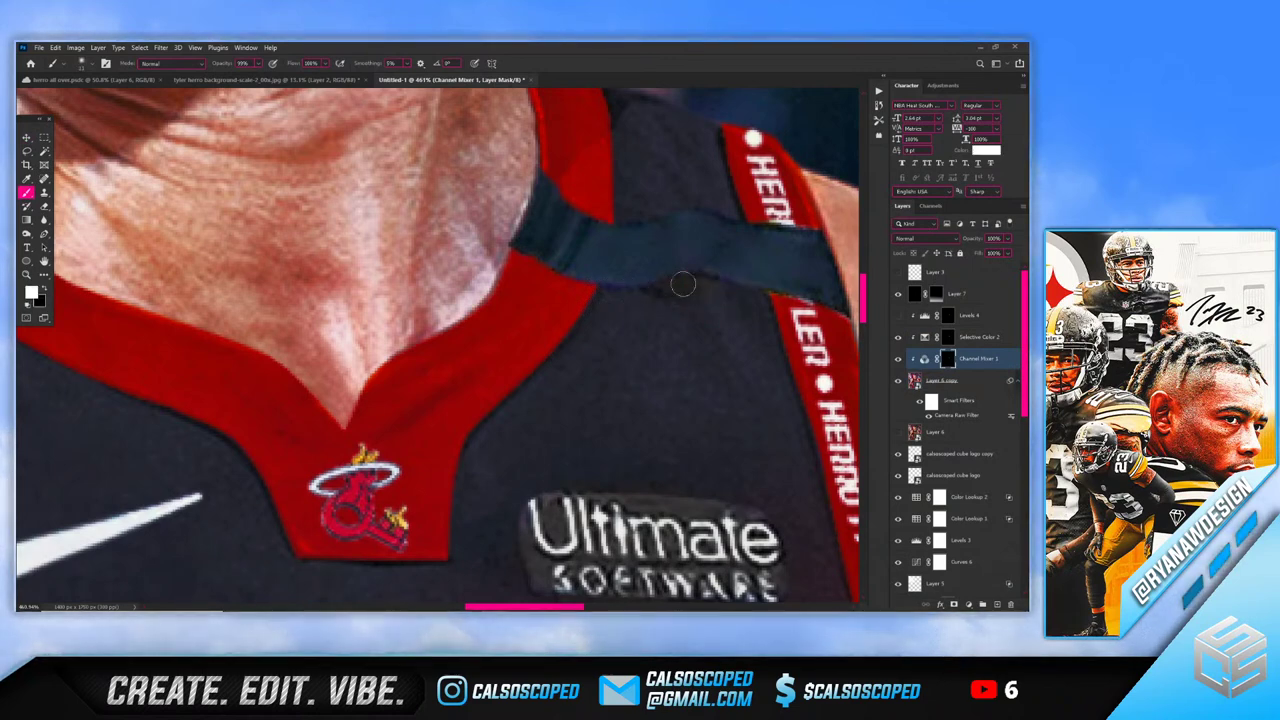
left_click_drag(659, 297, 639, 295)
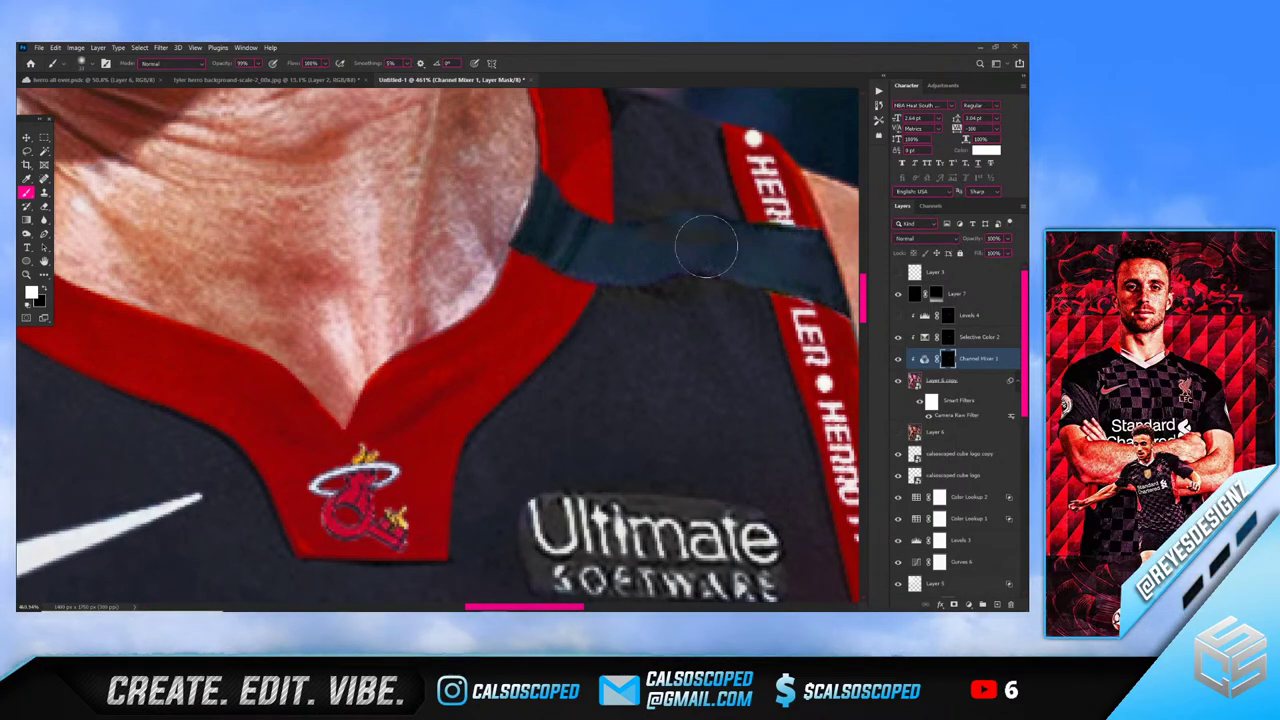
scroll(706, 246, "down", 3)
scroll(650, 230, "up", 2)
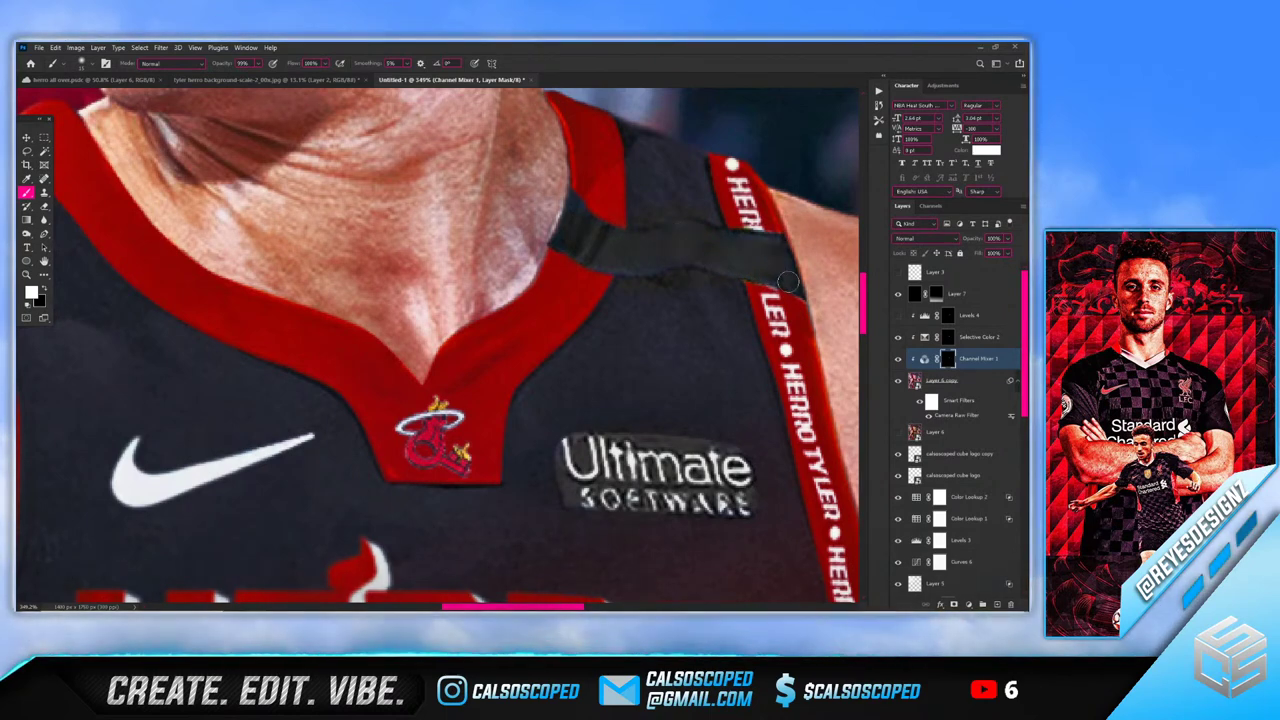
Touch up the ends and edges of the shoulder strap on the Channel Mixer mask with a smaller brush
right_click(568, 201)
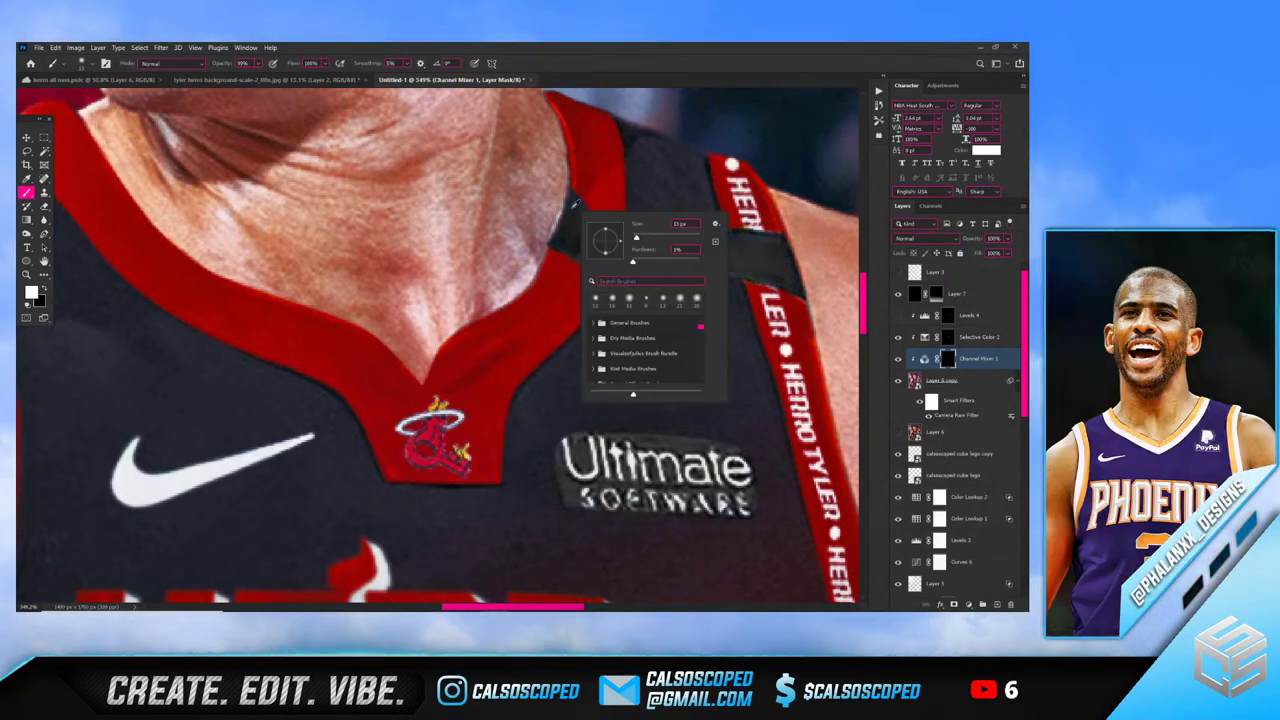
key("Escape")
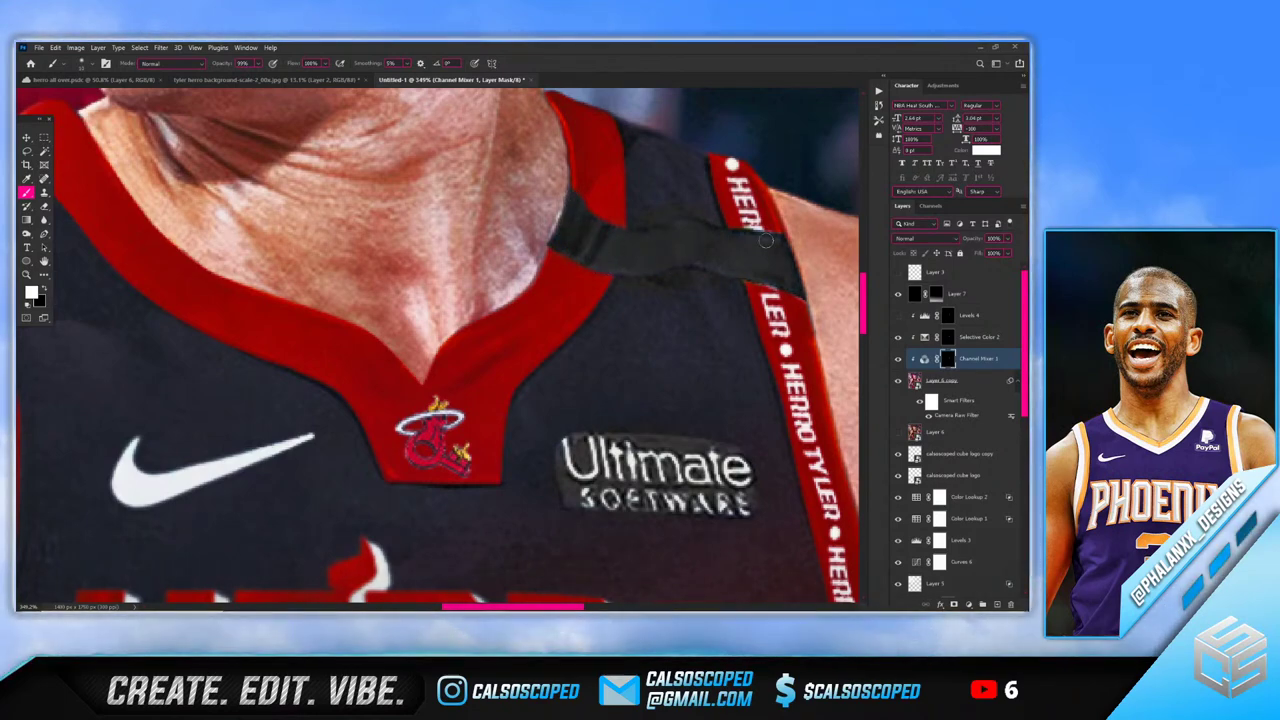
scroll(681, 238, "down", 5)
scroll(668, 238, "up", 4)
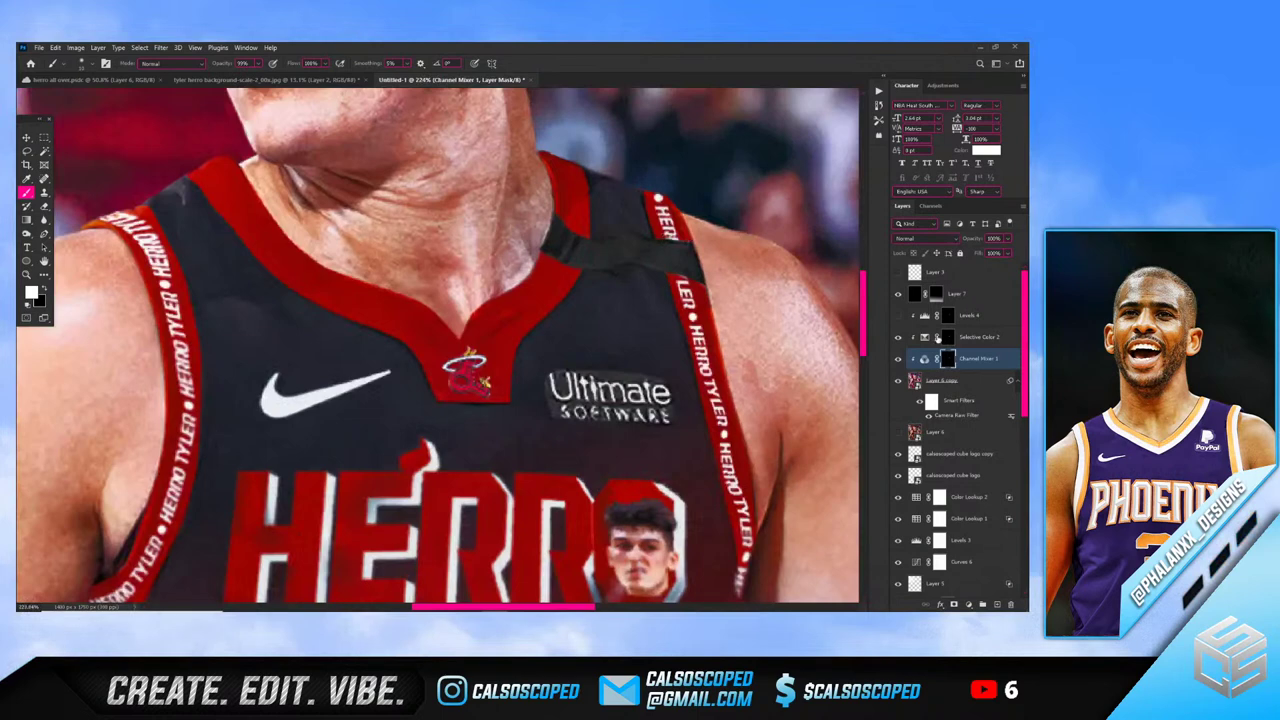
Select the Levels 4 mask and check how the shoulder strap and jersey look within the whole poster
left_click(946, 337)
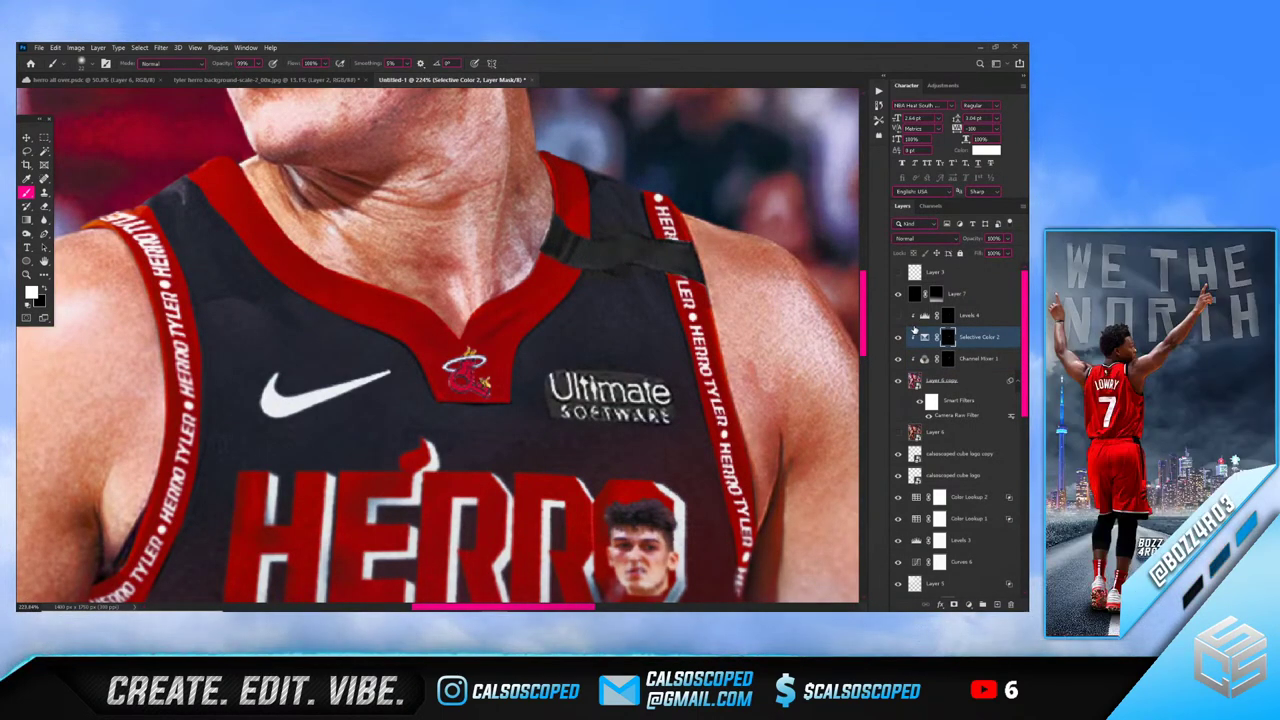
left_click(948, 316)
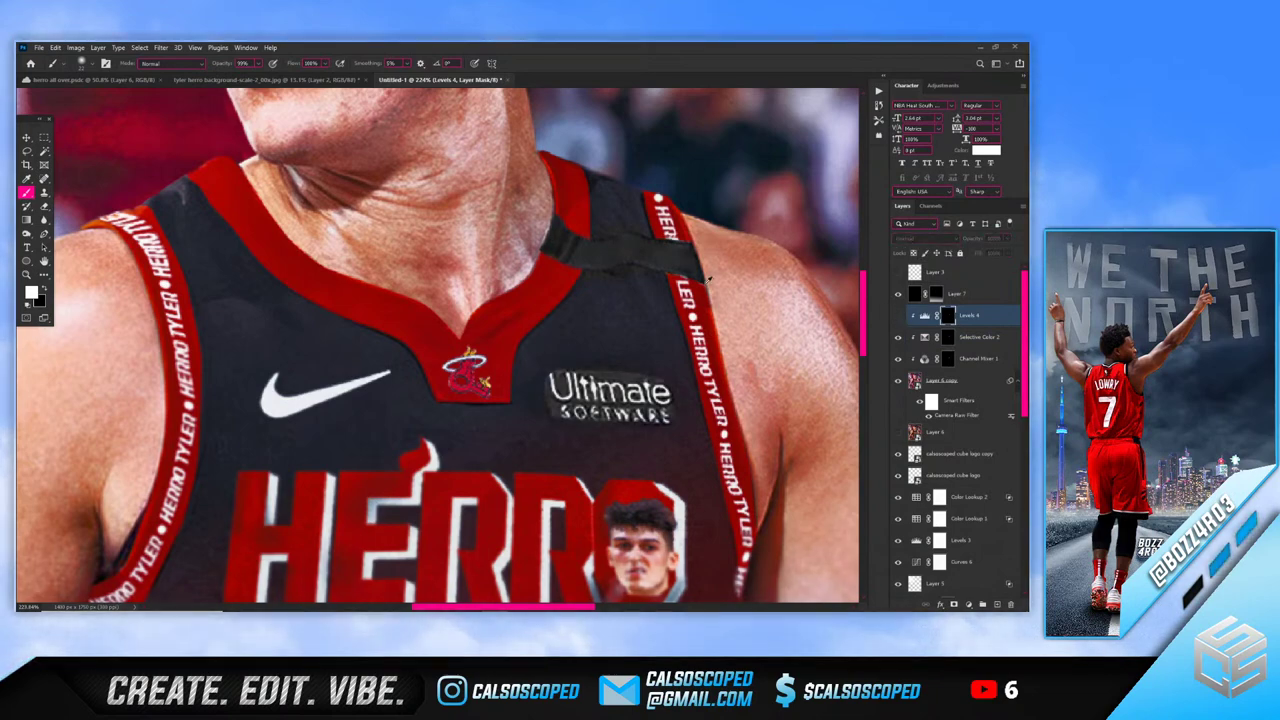
key("ctrl+0")
scroll(508, 243, "down", 2)
scroll(460, 273, "up", 6)
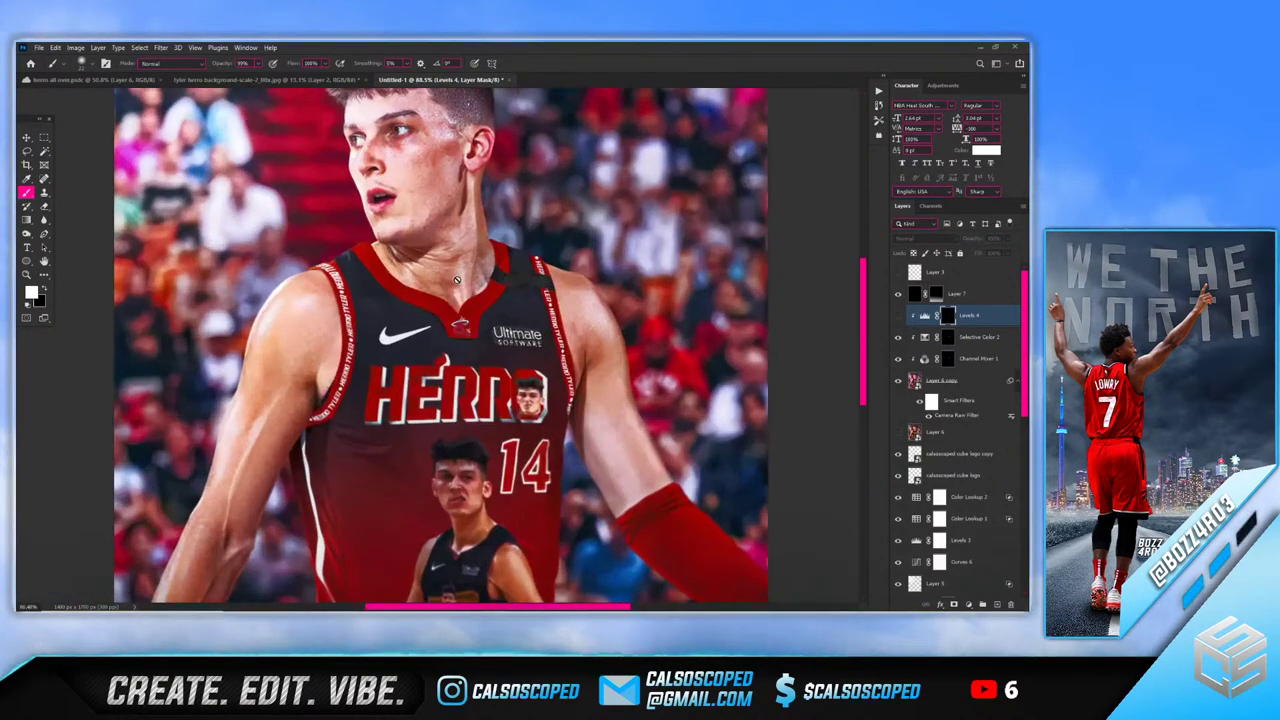
scroll(460, 273, "down", 1)
Paint white on the Channel Mixer mask over the blue-tinted jersey shoulder above the Nike swoosh to neutralize its color
key("v")
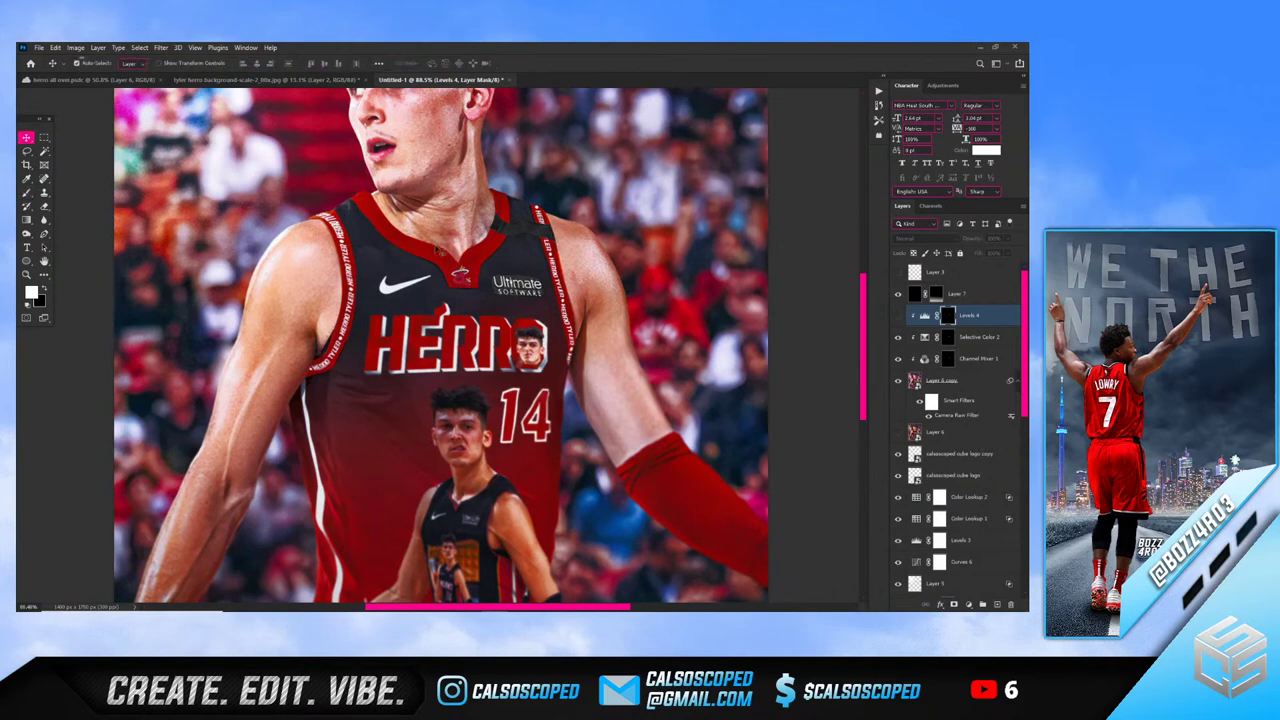
scroll(335, 259, "up", 3)
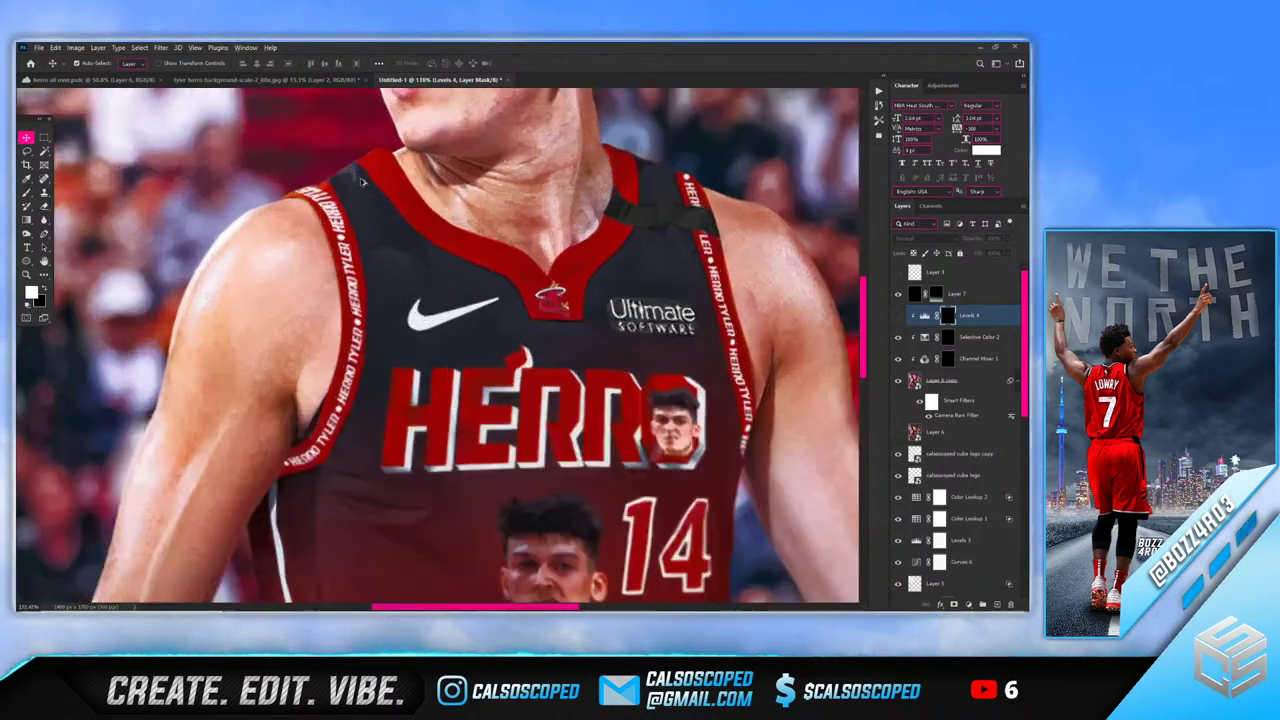
scroll(358, 182, "up", 5)
left_click(354, 183)
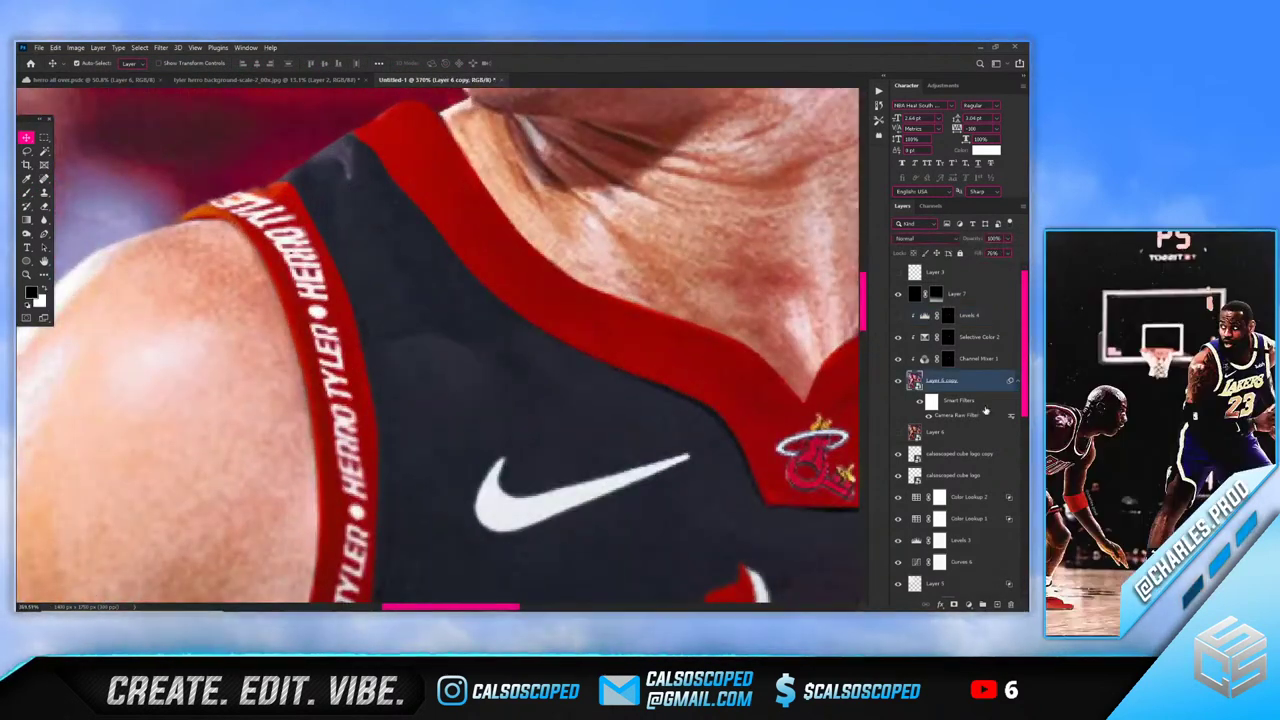
left_click(948, 359)
key("b")
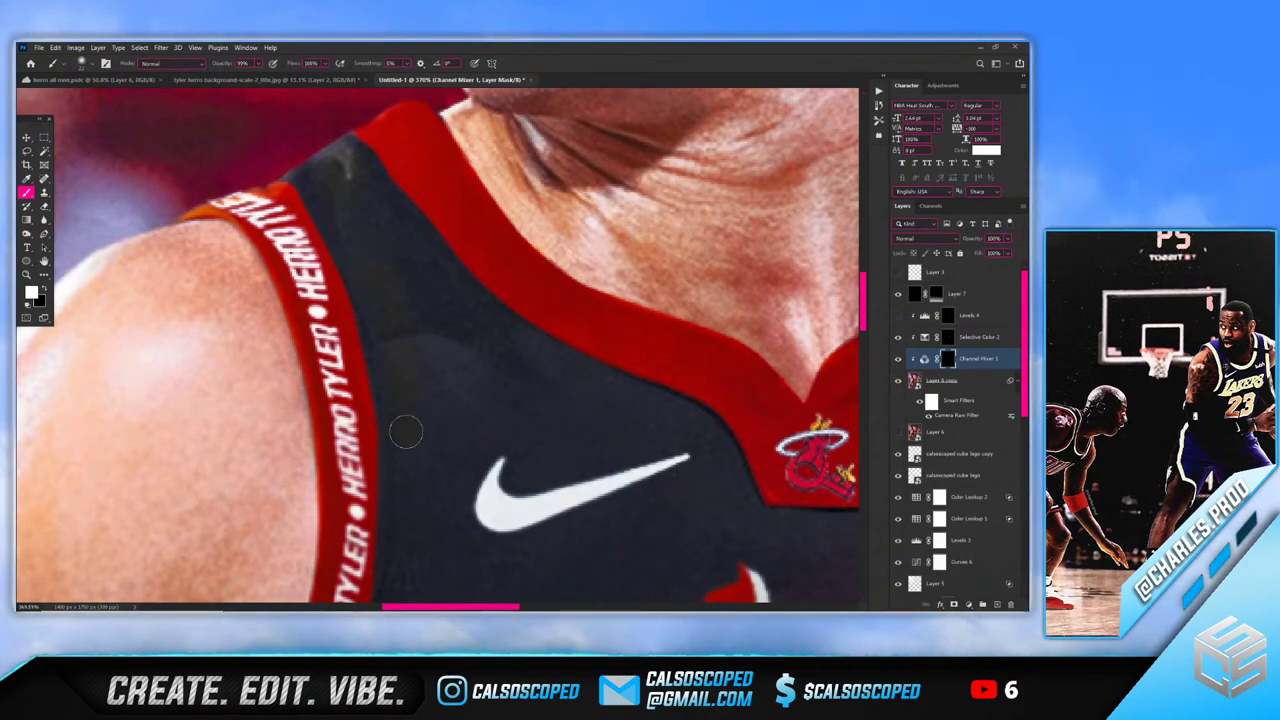
scroll(447, 350, "down", 3)
scroll(447, 350, "down", 4)
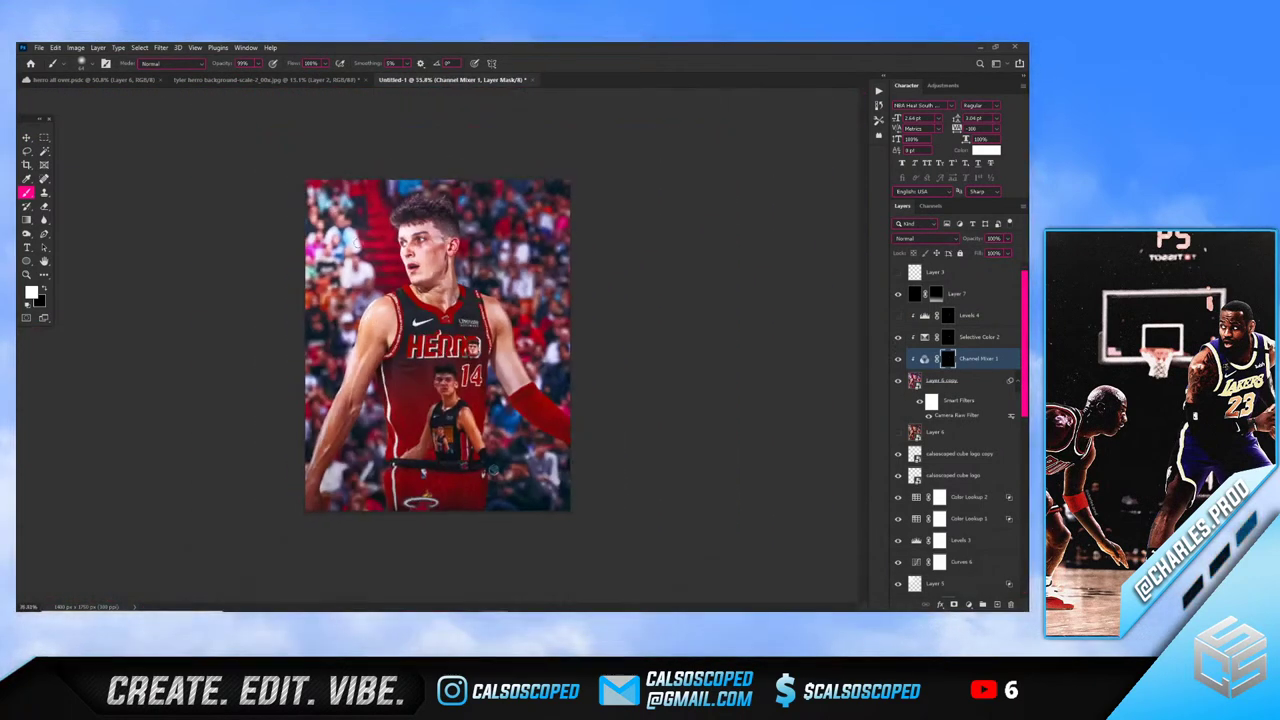
Select the Levels 4 mask and examine the red arm sleeve, the jersey front and the full poster
left_click(955, 316)
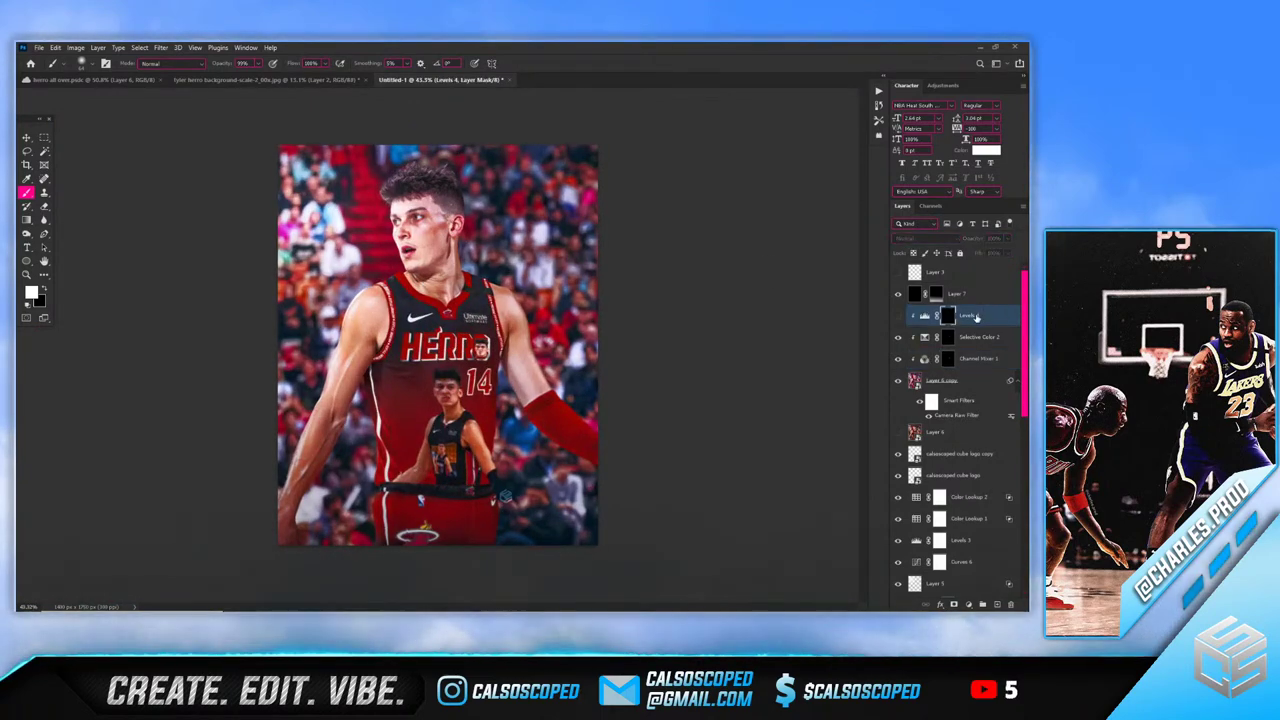
scroll(571, 404, "up", 5)
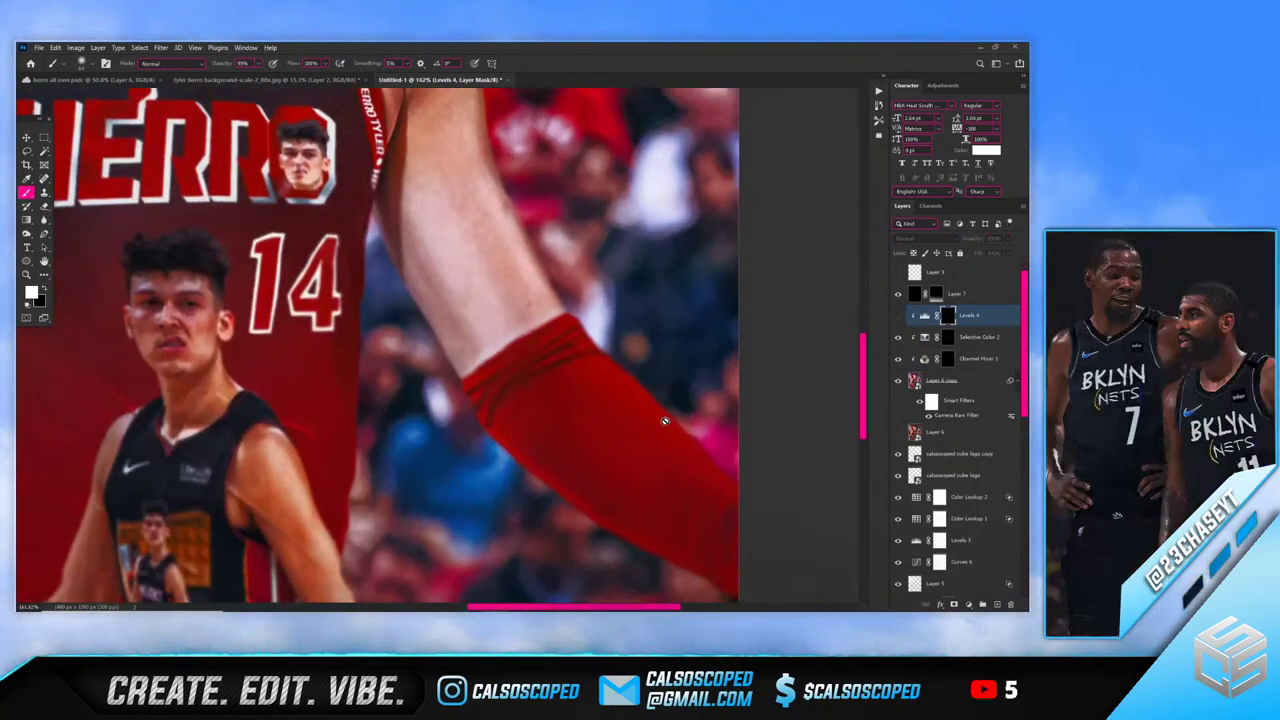
scroll(601, 415, "down", 5)
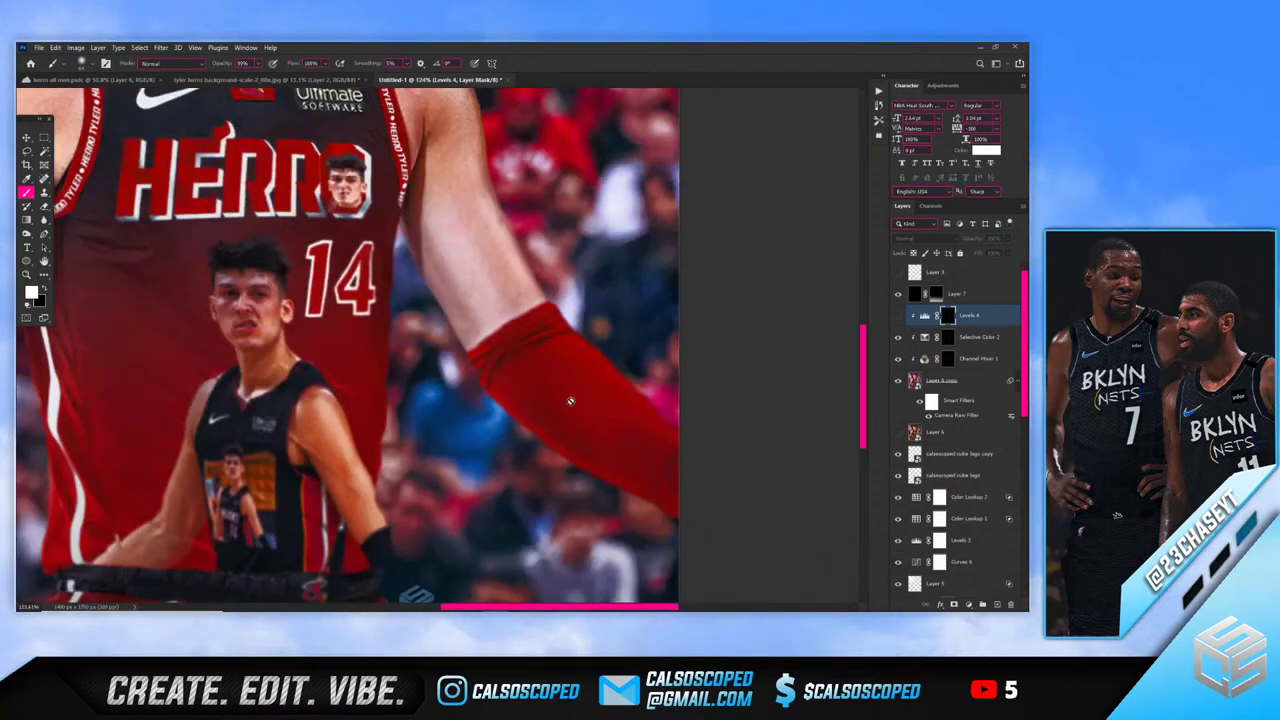
scroll(536, 555, "up", 1)
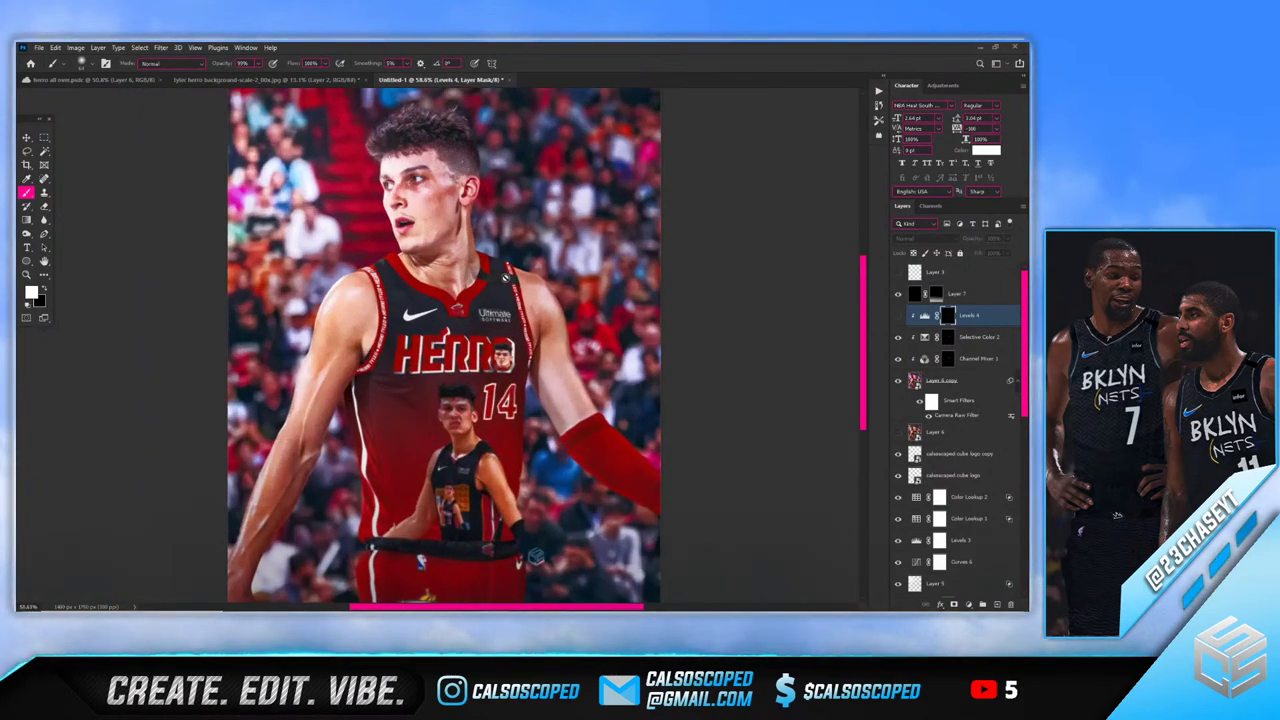
scroll(471, 243, "down", 1)
scroll(364, 131, "up", 2)
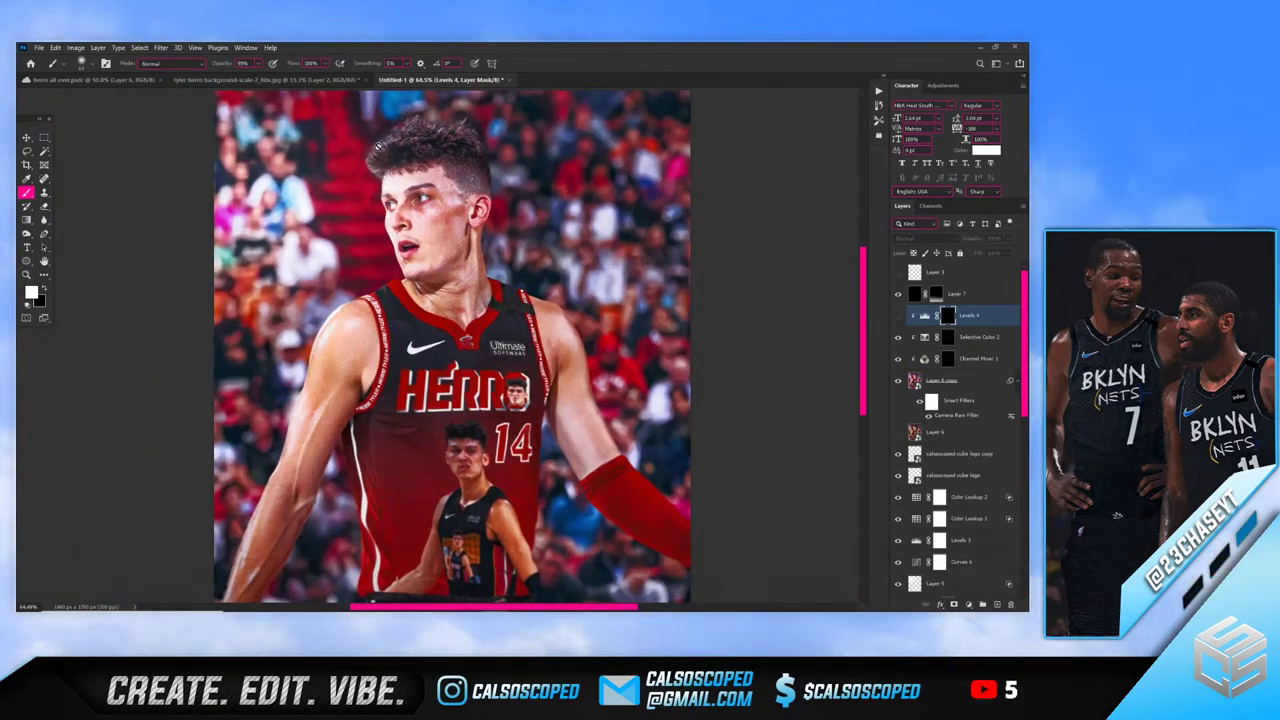
scroll(420, 160, "down", 1)
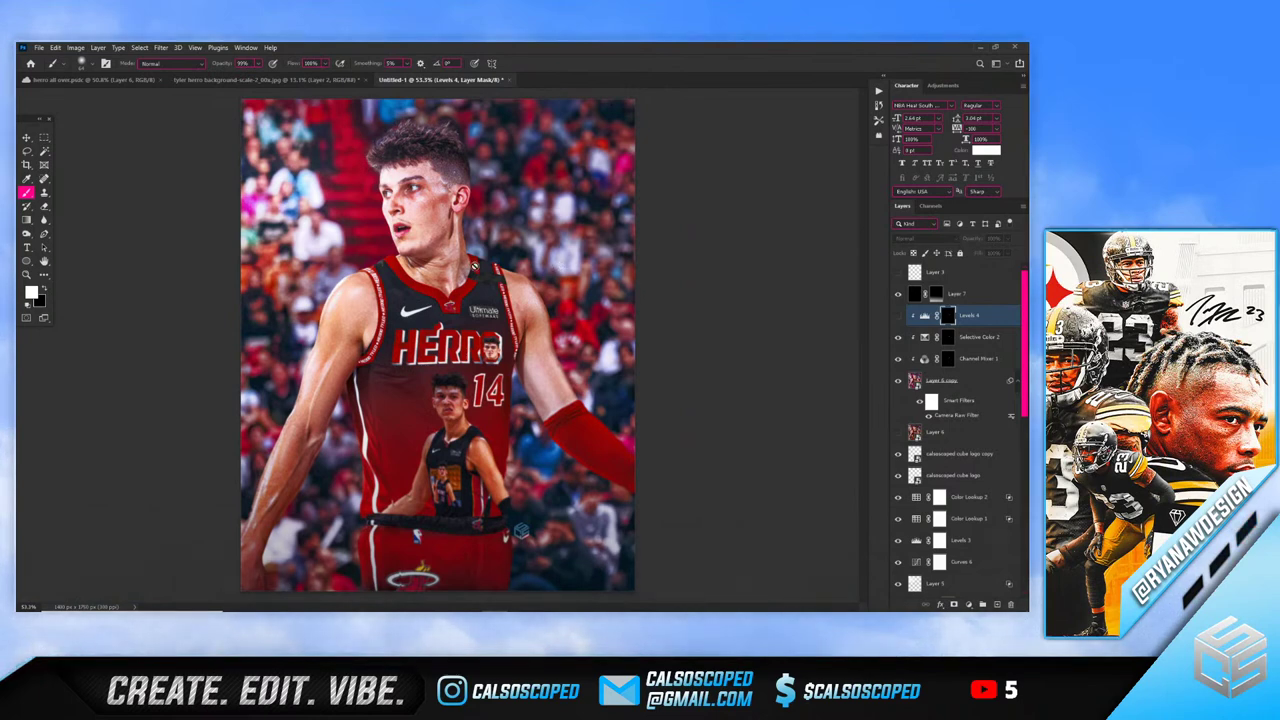
Switch to Brave, search Google Images for "tyler herro sign" in a new window and look through the results
mouse_move(447, 602)
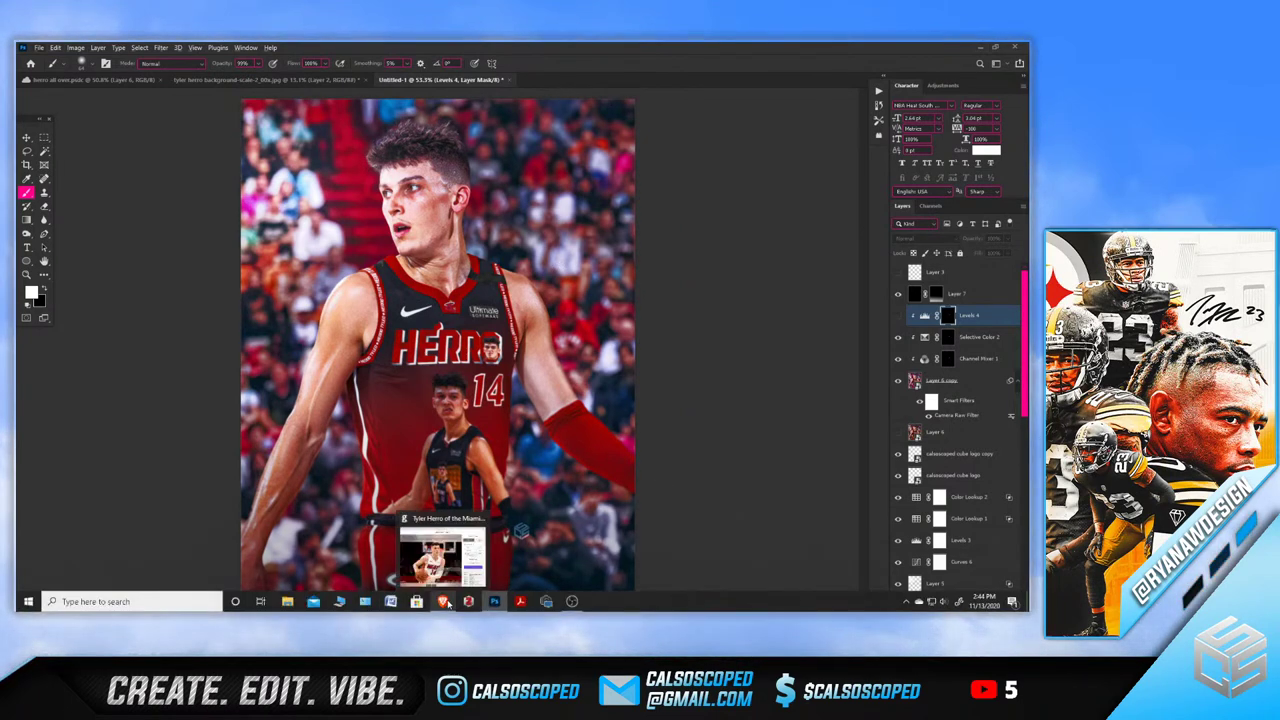
left_click(445, 601)
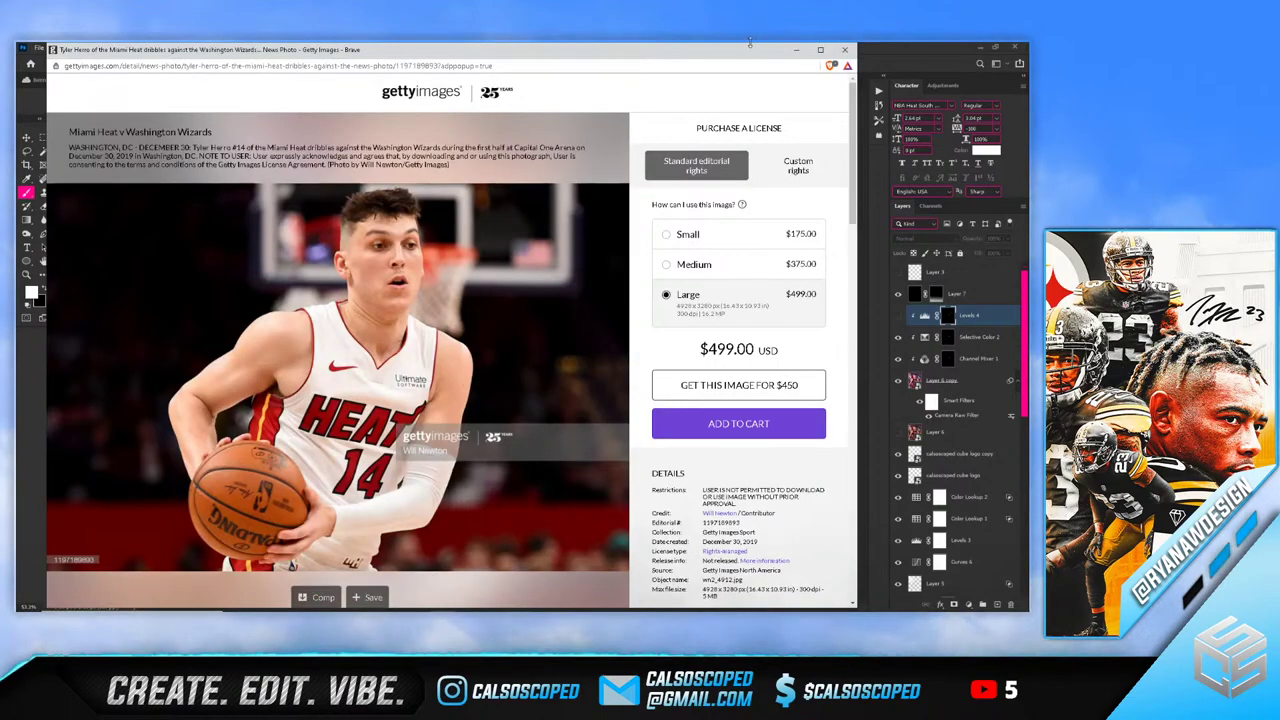
left_click(443, 602)
middle_click(443, 604)
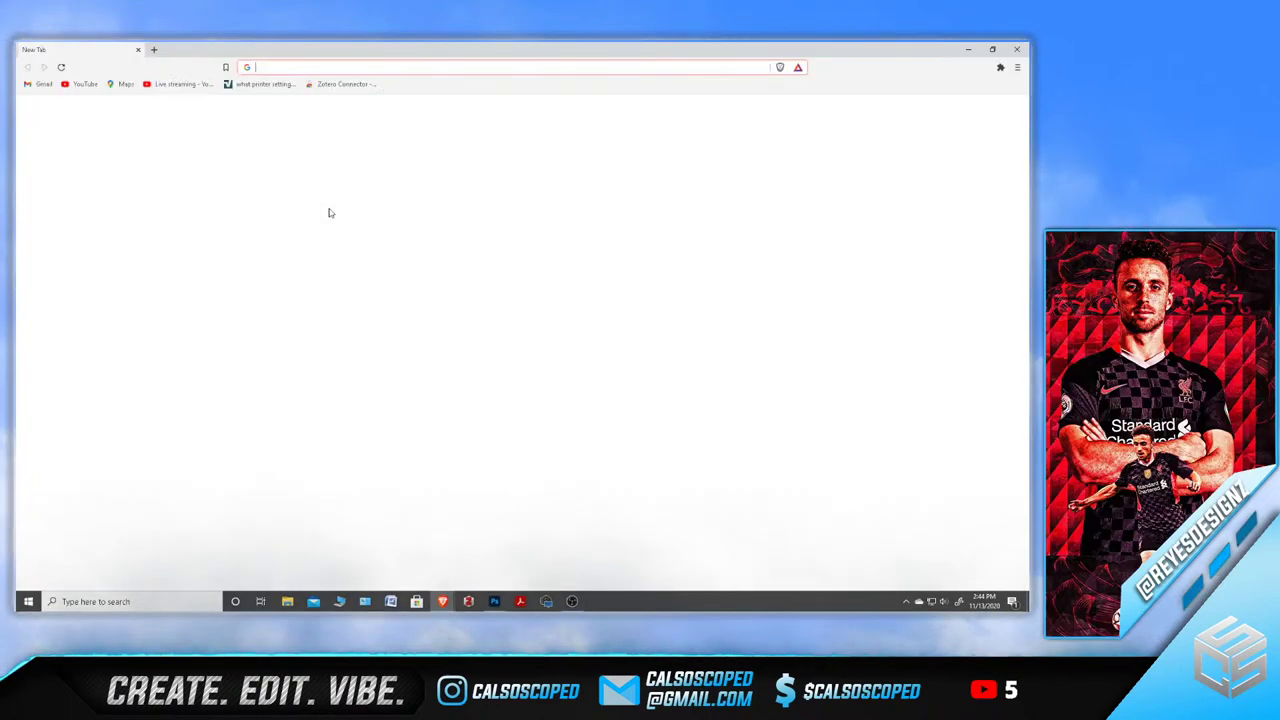
type("tyler he")
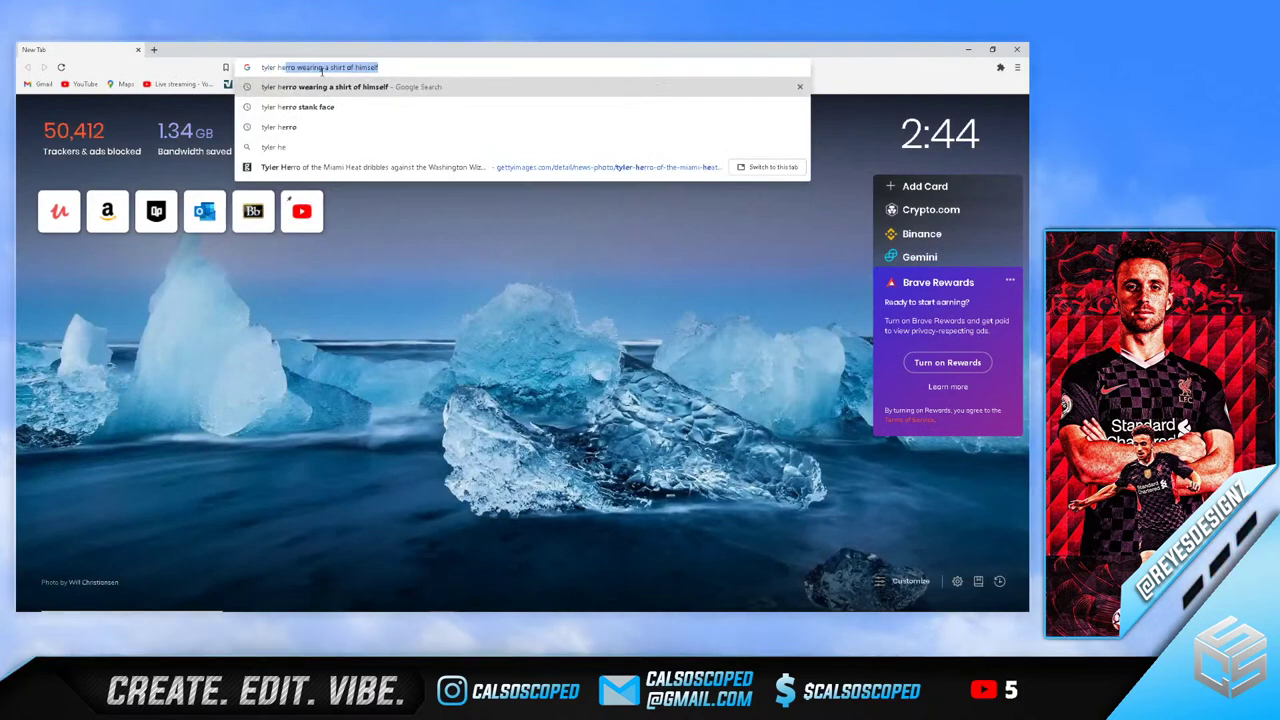
type("rro sign")
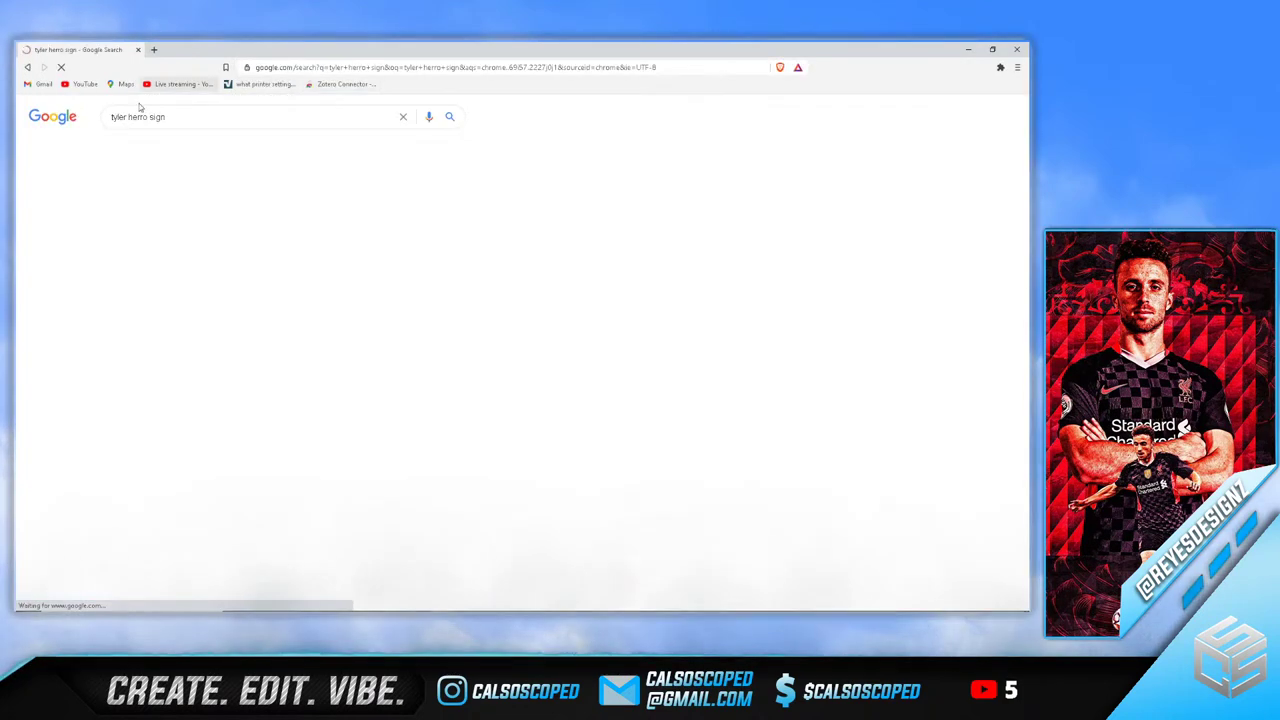
left_click(165, 145)
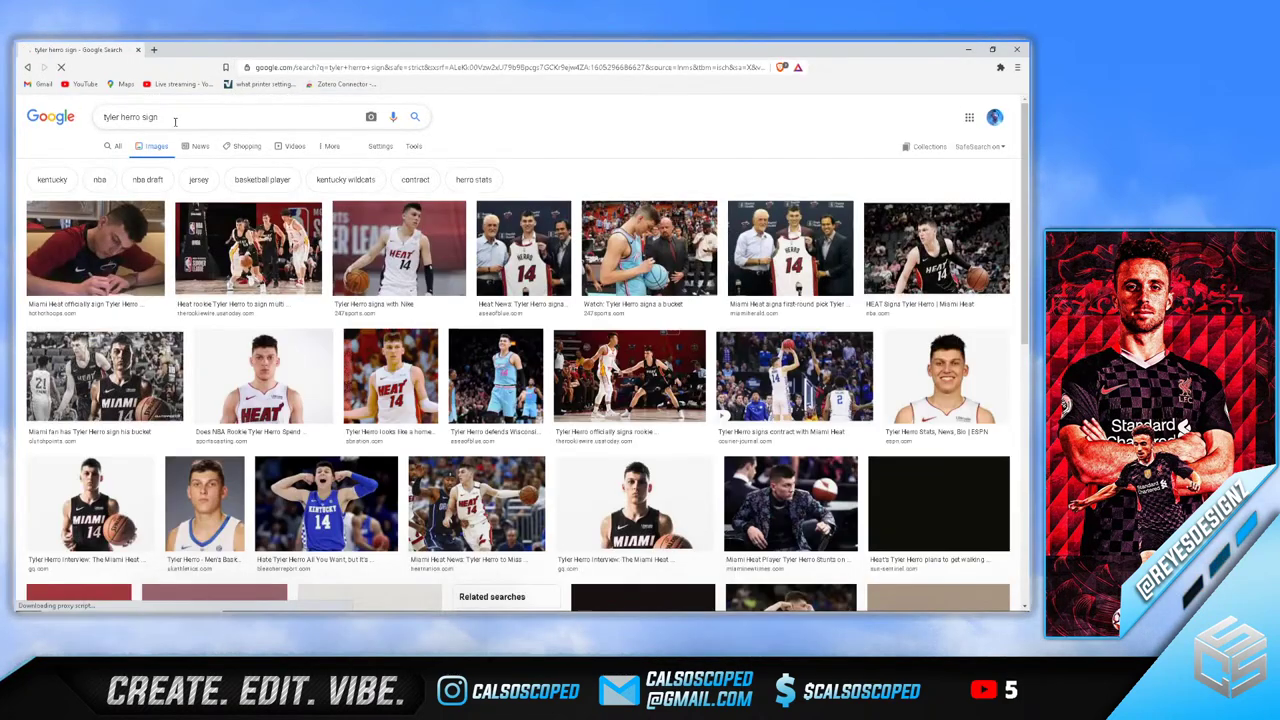
scroll(180, 135, "down", 1)
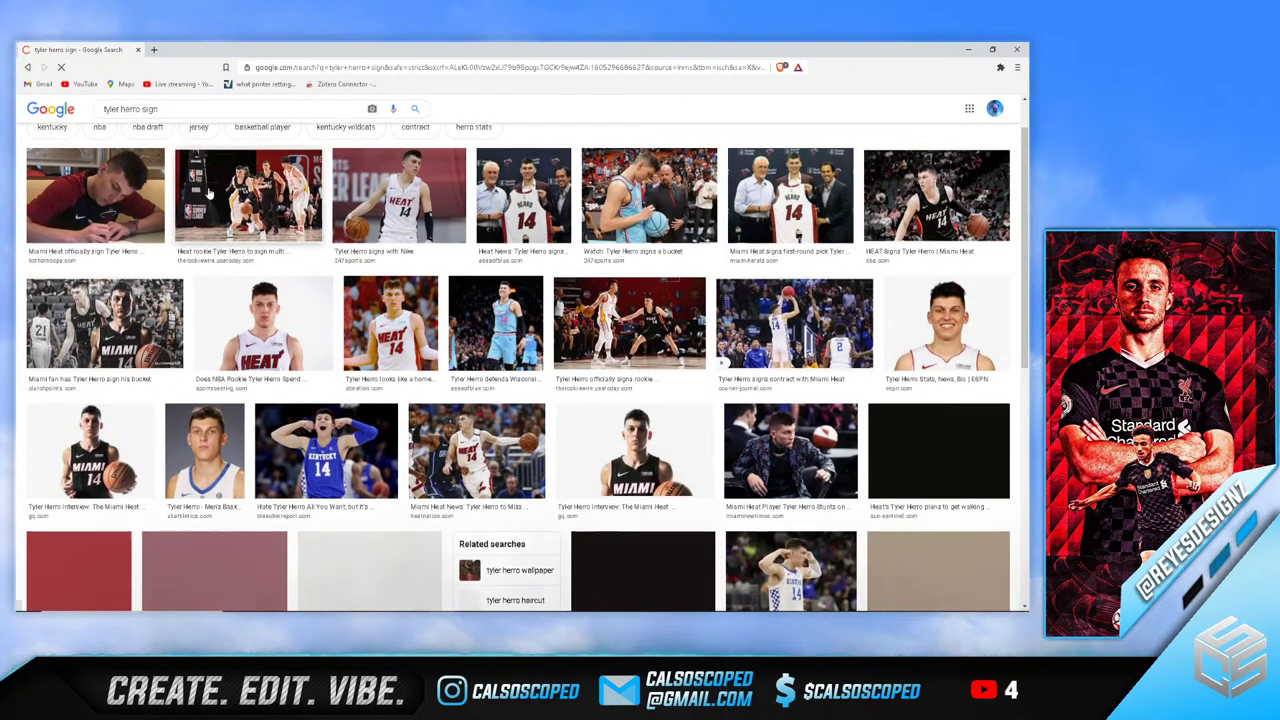
scroll(237, 300, "down", 2)
scroll(237, 300, "down", 2)
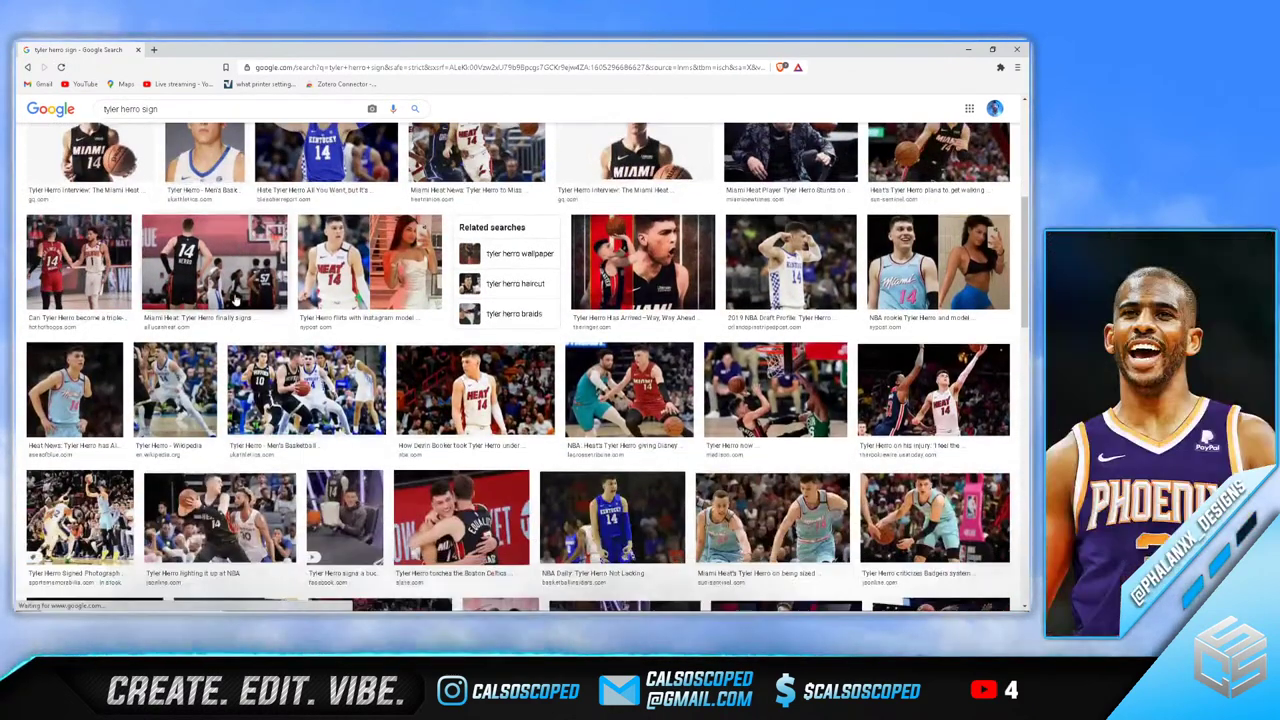
scroll(237, 300, "up", 4)
scroll(237, 300, "up", 1)
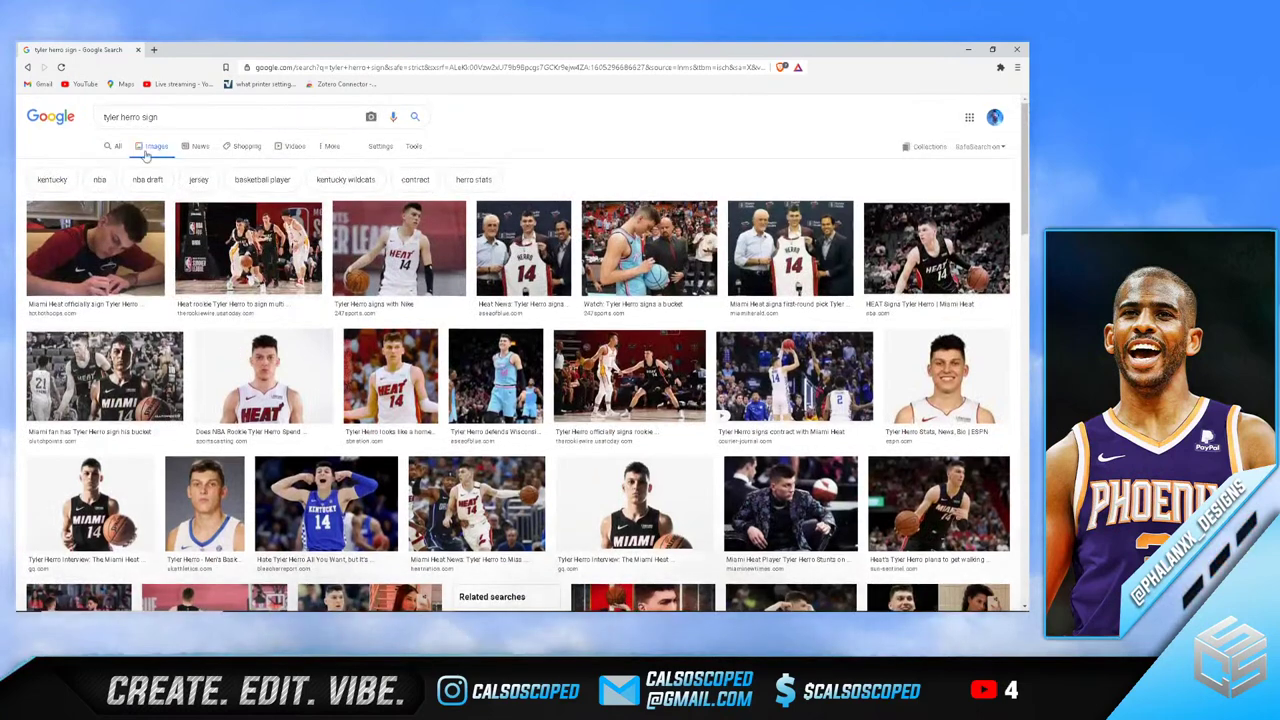
Look through the image results for "tyler herro head" and close both browser windows
left_click_drag(181, 110, 80, 117)
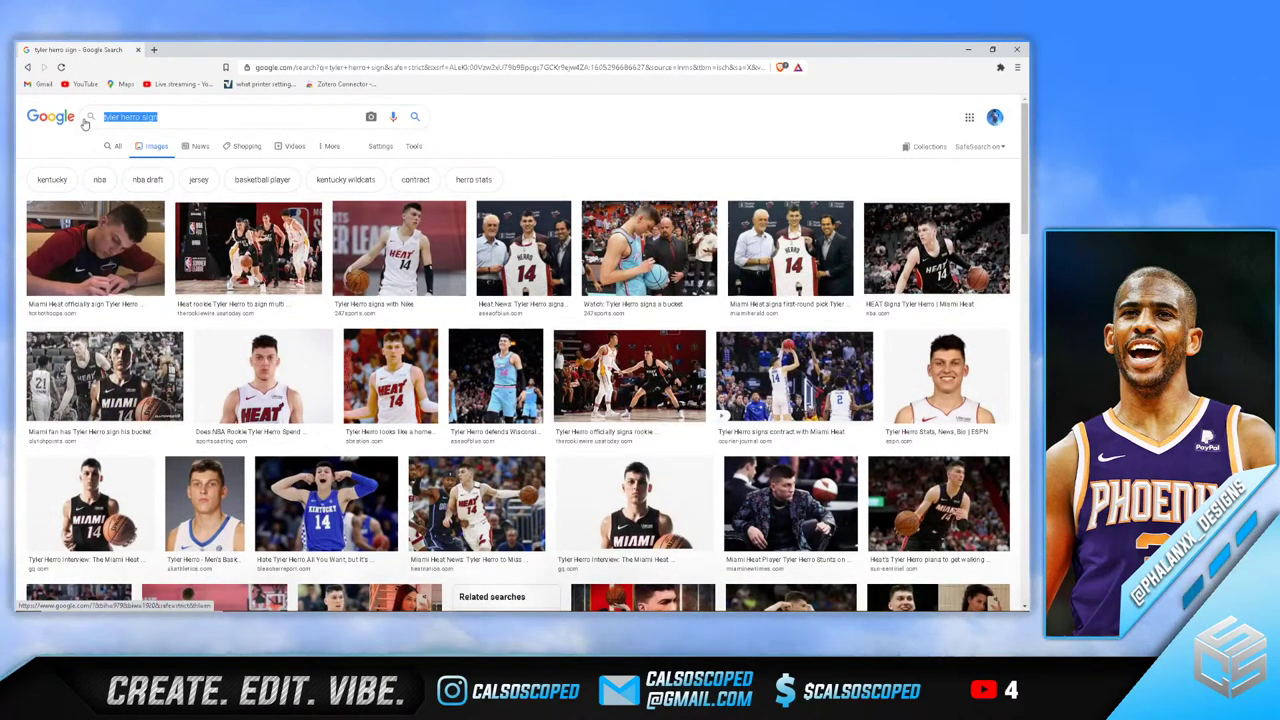
type("tyler herro h")
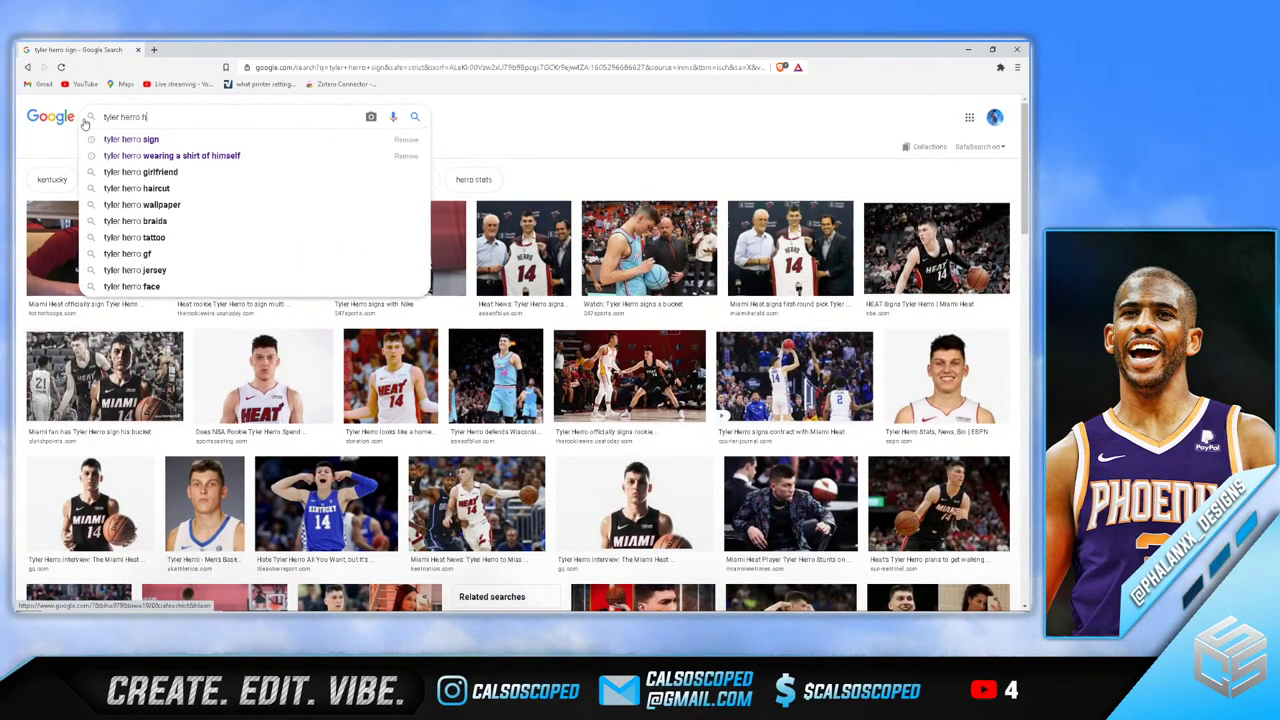
type("ead")
key("Return")
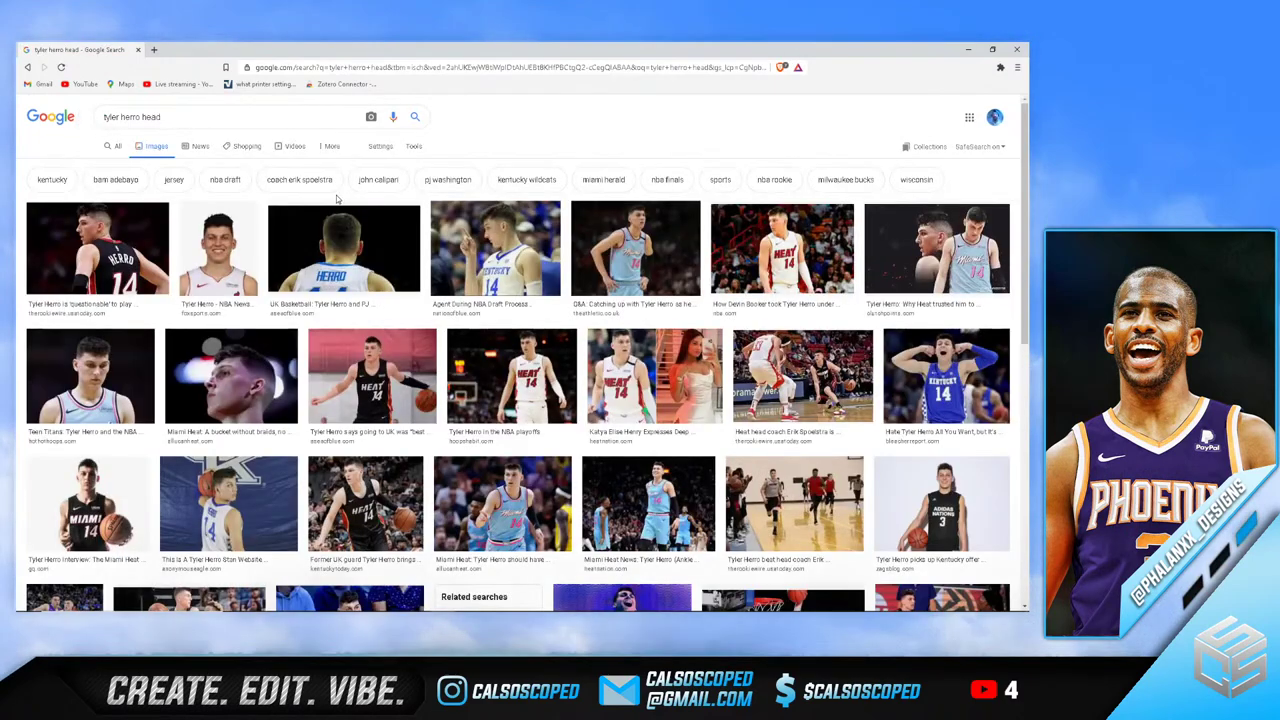
scroll(337, 199, "down", 1)
scroll(282, 197, "down", 6)
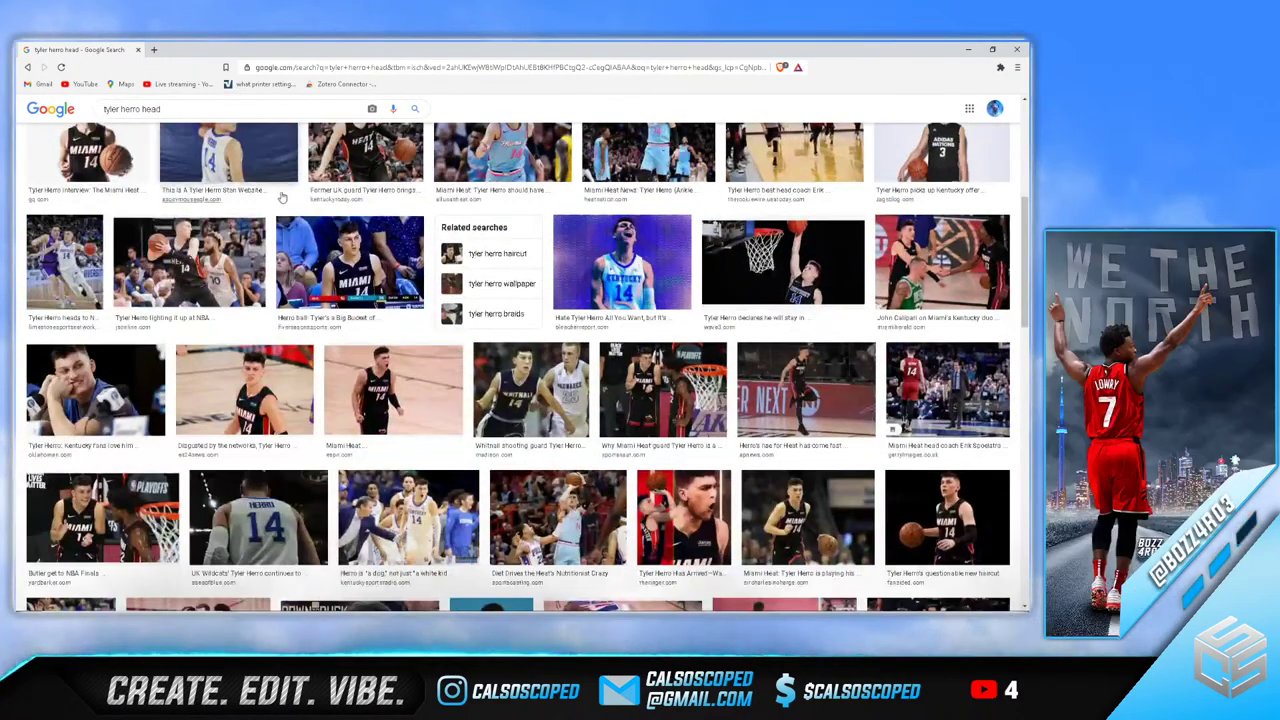
scroll(282, 197, "down", 6)
scroll(337, 208, "down", 3)
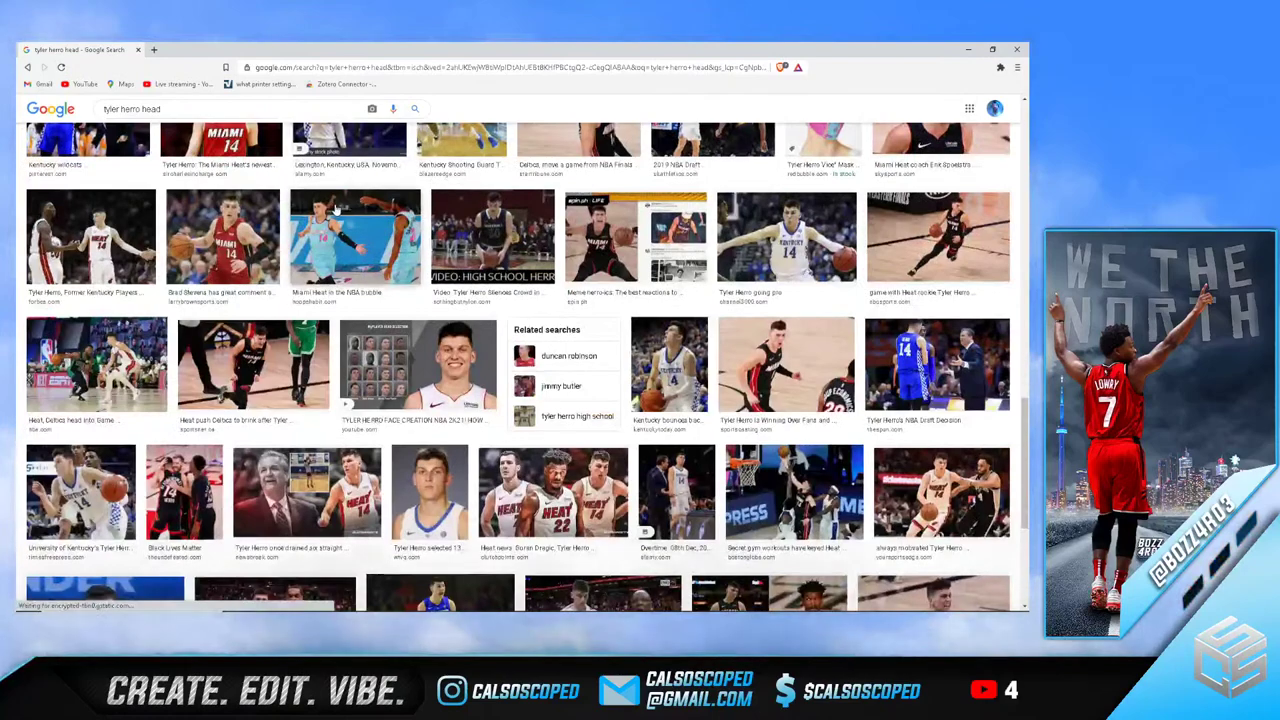
scroll(337, 208, "up", 15)
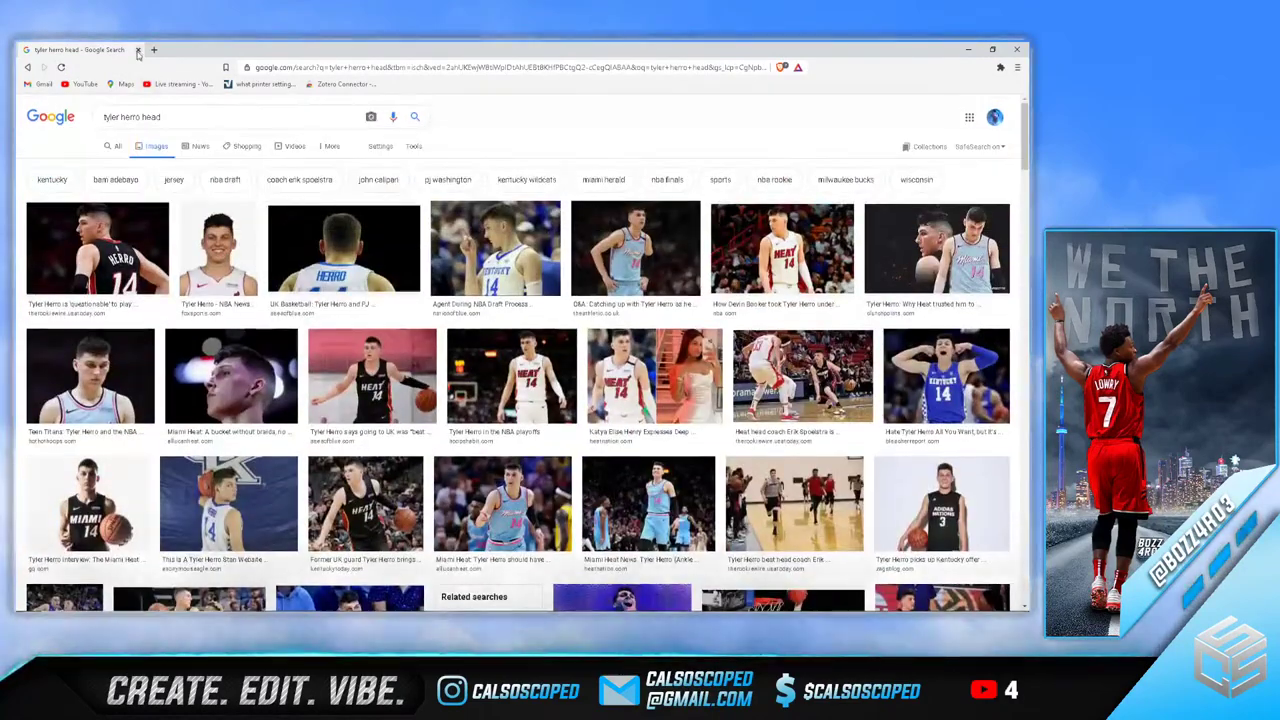
left_click(138, 50)
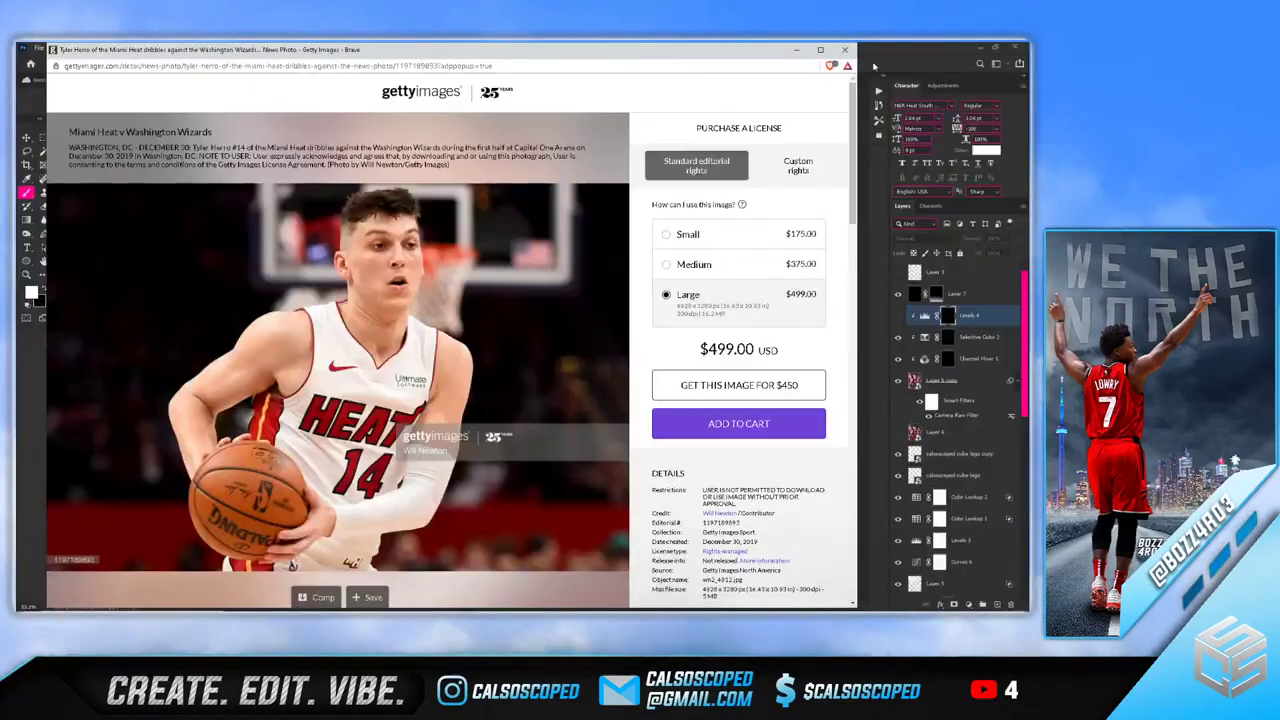
left_click(845, 49)
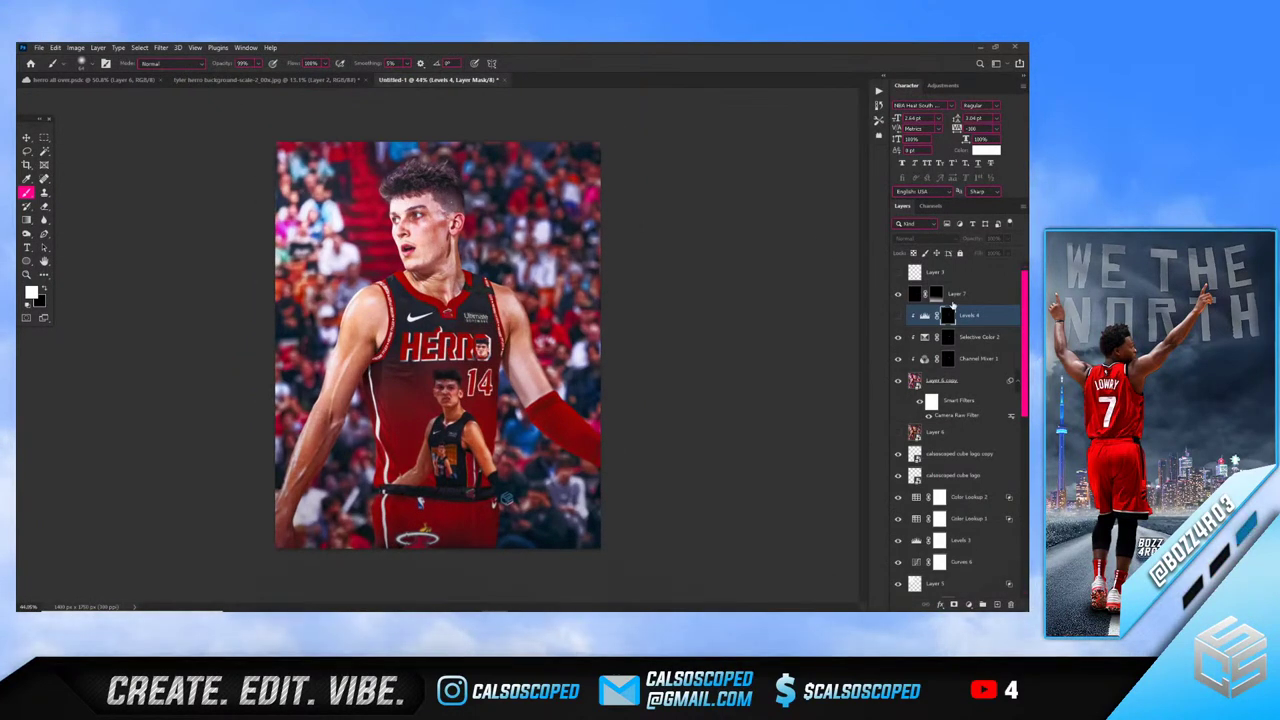
Add a Curves adjustment layer above Layer 7 and shape its RGB curve to lift the shadows and darken the midtones
left_click(953, 296)
left_click(968, 604)
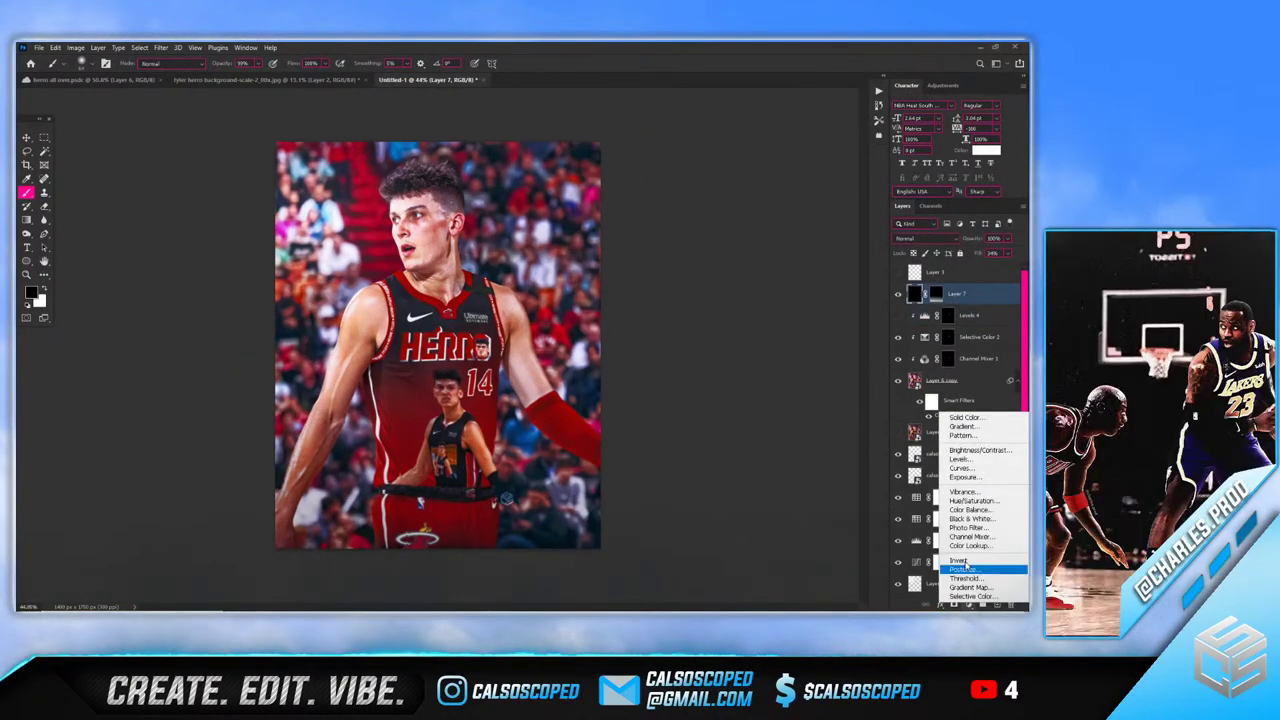
left_click(960, 468)
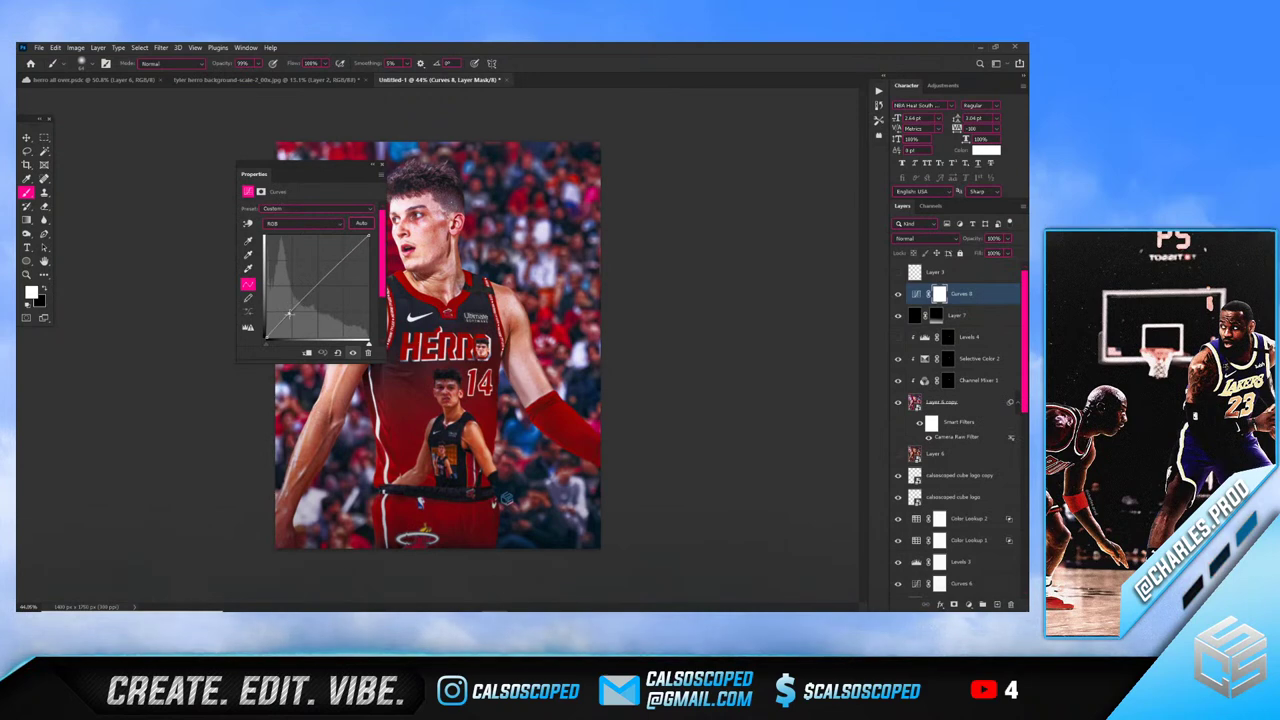
left_click_drag(289, 314, 332, 274)
left_click_drag(291, 315, 289, 308)
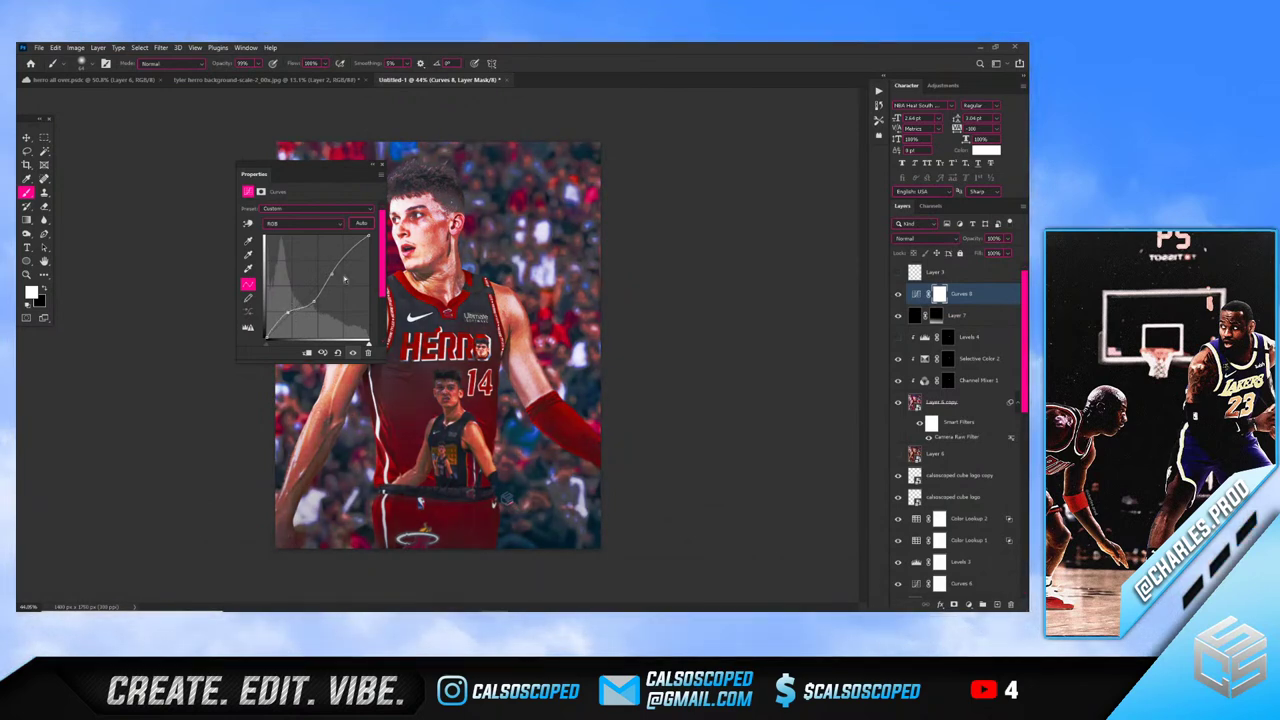
left_click(379, 169)
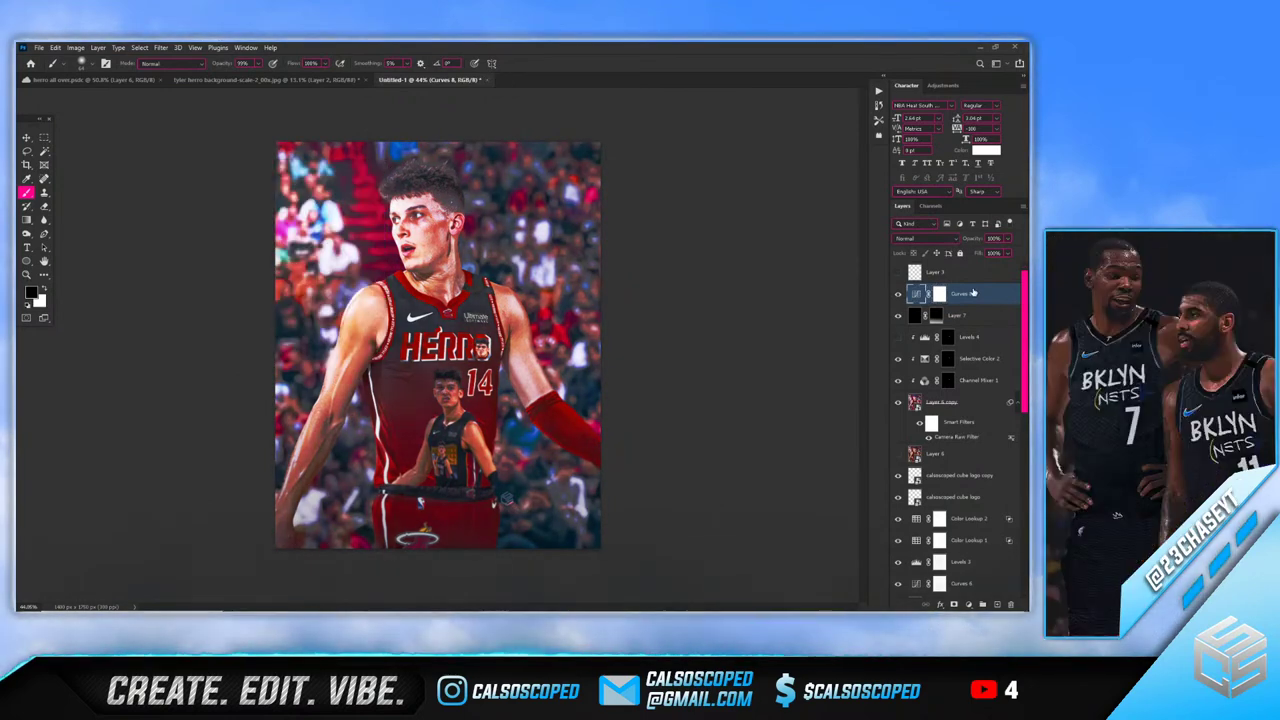
Delete the Curves adjustment layer above Layer 7
key("Delete")
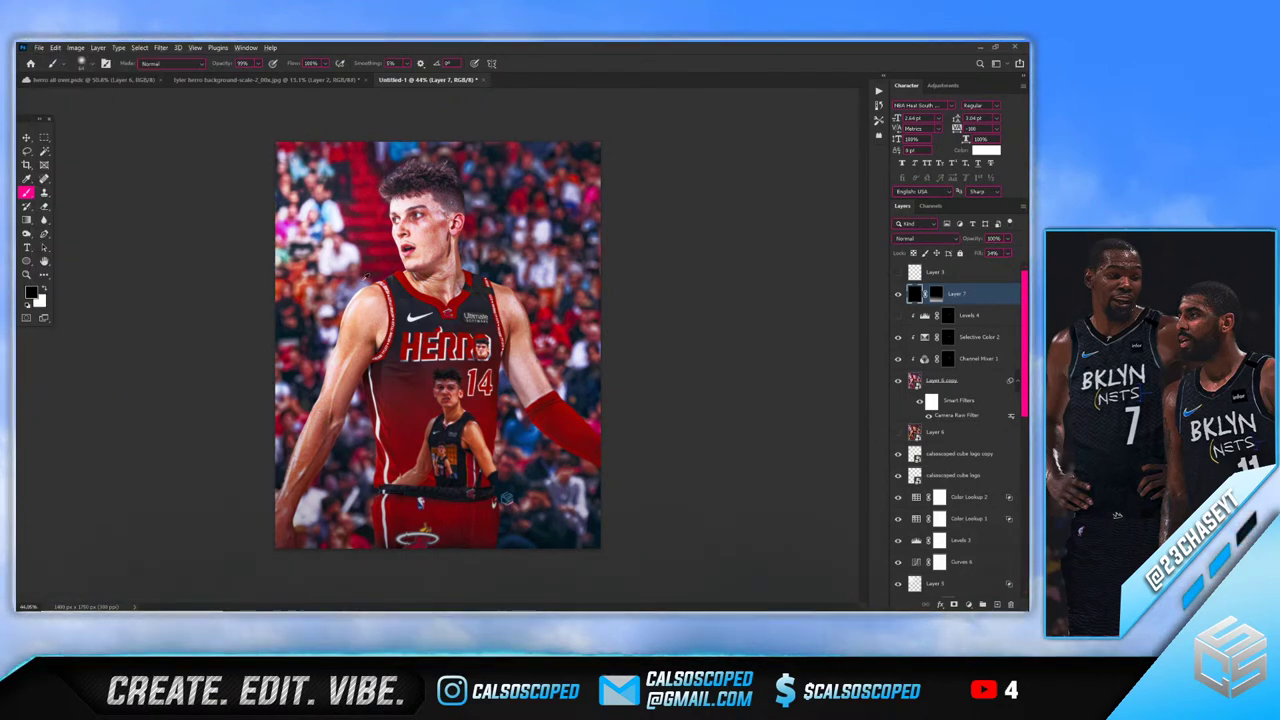
scroll(404, 332, "up", 7)
scroll(388, 330, "down", 5)
scroll(485, 435, "up", 2)
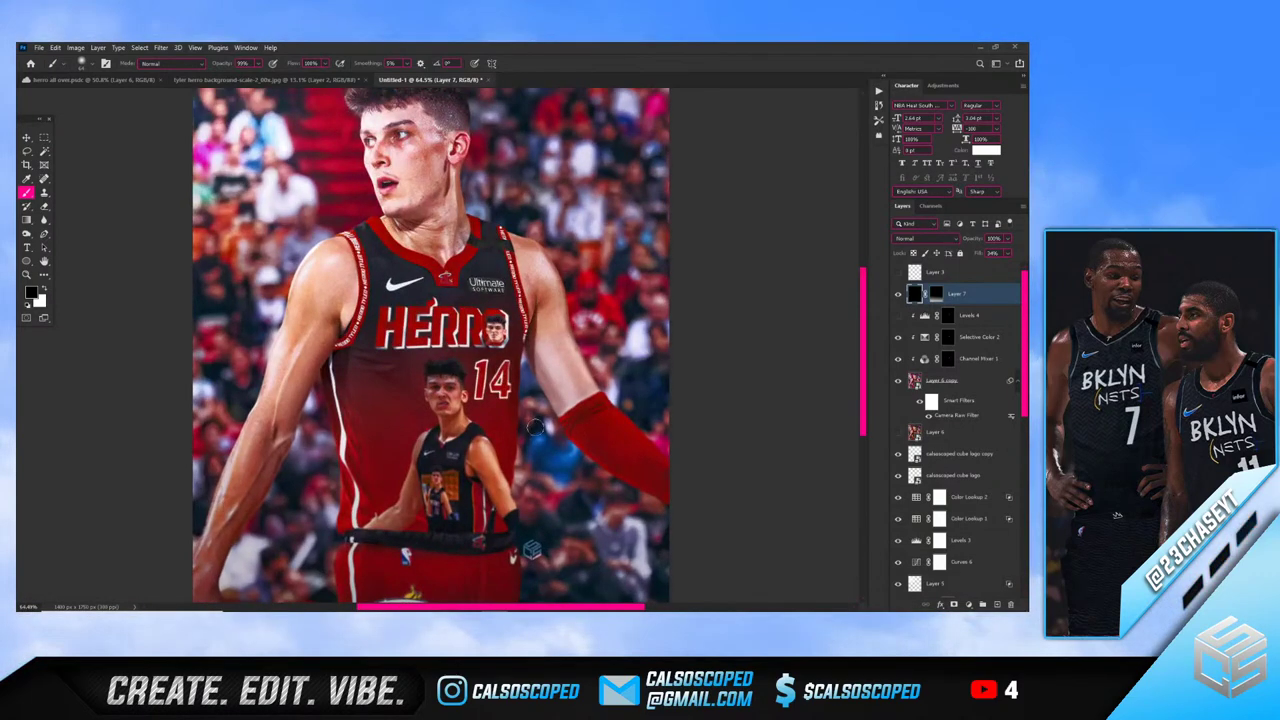
scroll(530, 440, "up", 5)
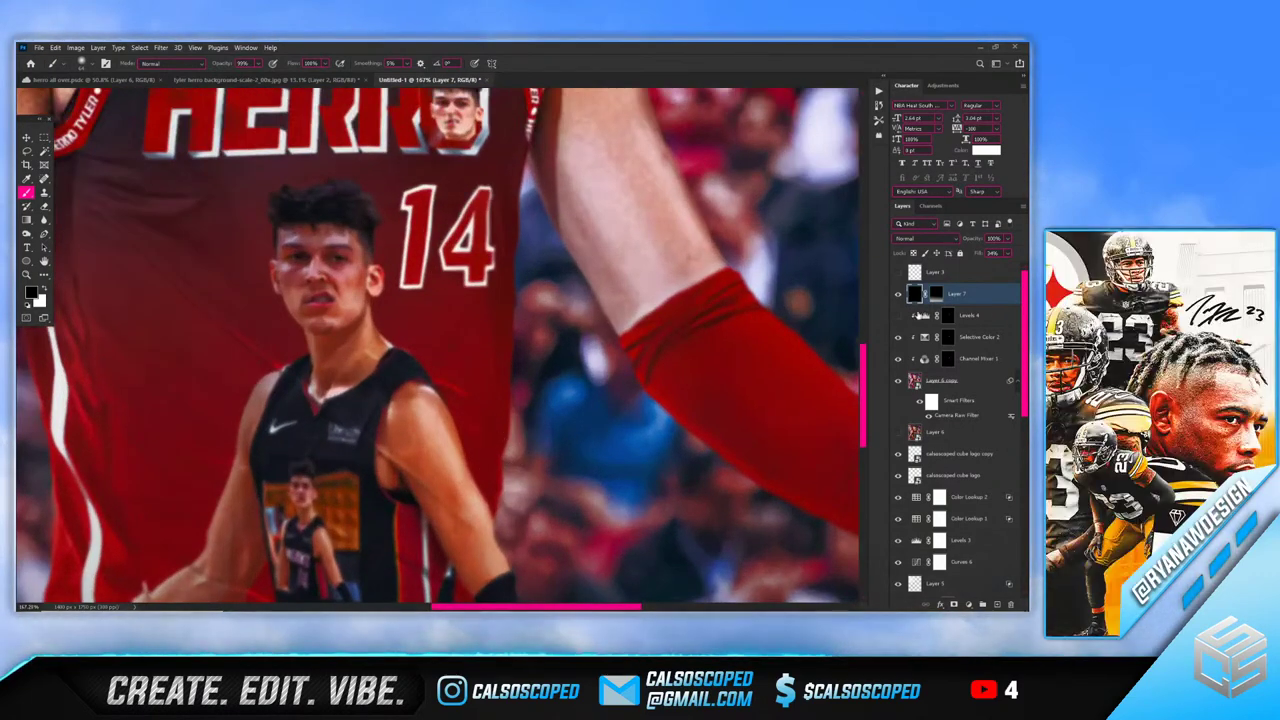
Duplicate Layer 6 copy and rasterize the duplicate
left_click(950, 381)
key("ctrl+j")
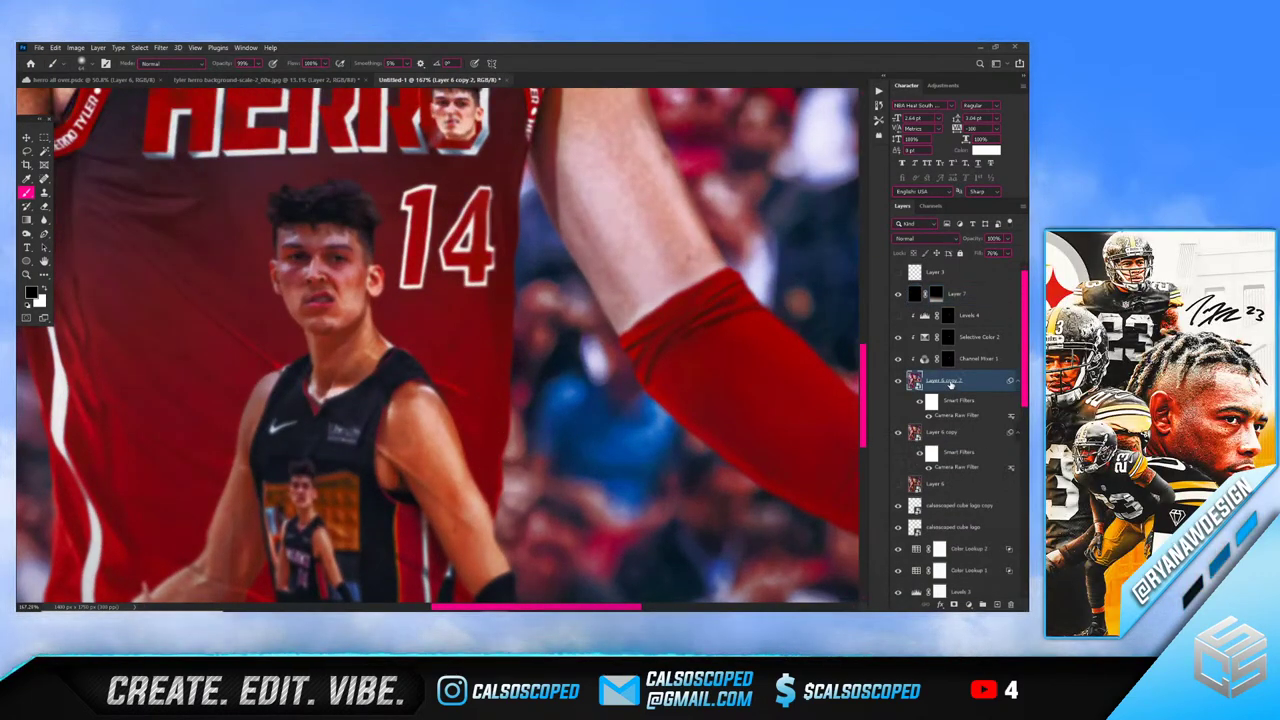
right_click(950, 383)
left_click(860, 348)
Retouch the large jersey's edge beside the small player's arm on Layer 6 copy 2 with the Clone Stamp, sampling nearby red fabric
scroll(341, 381, "up", 2)
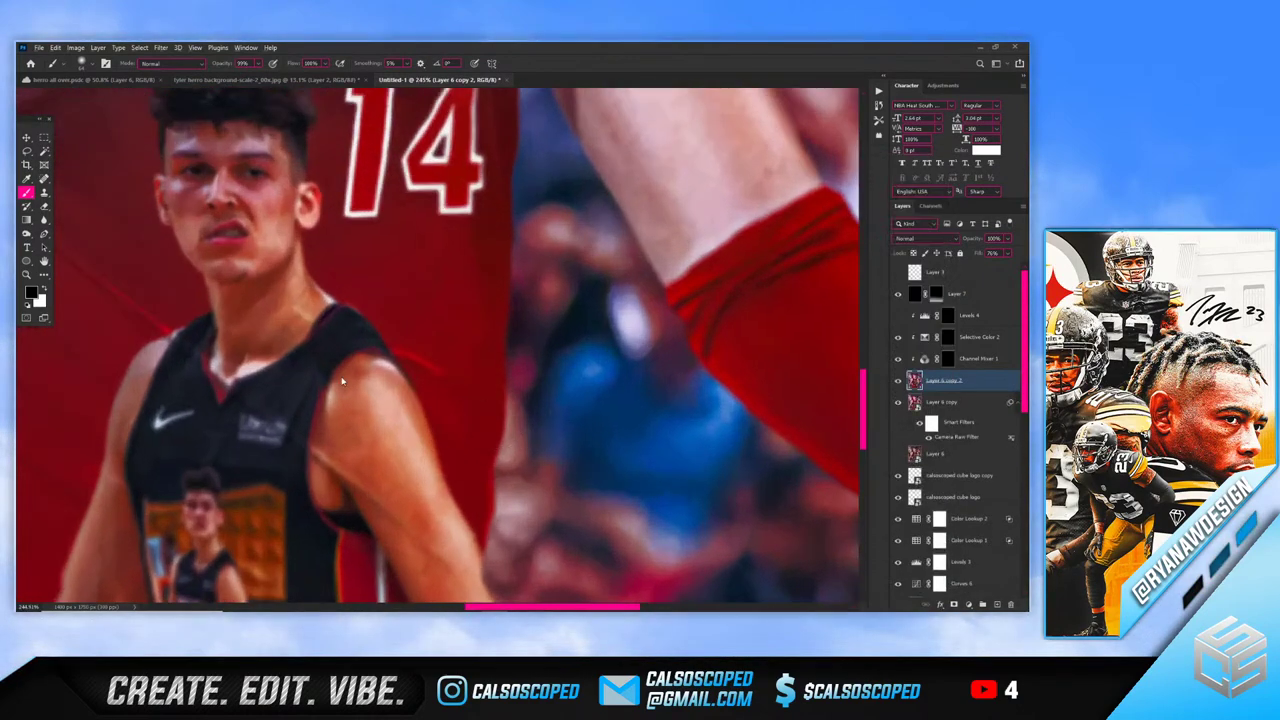
key("s")
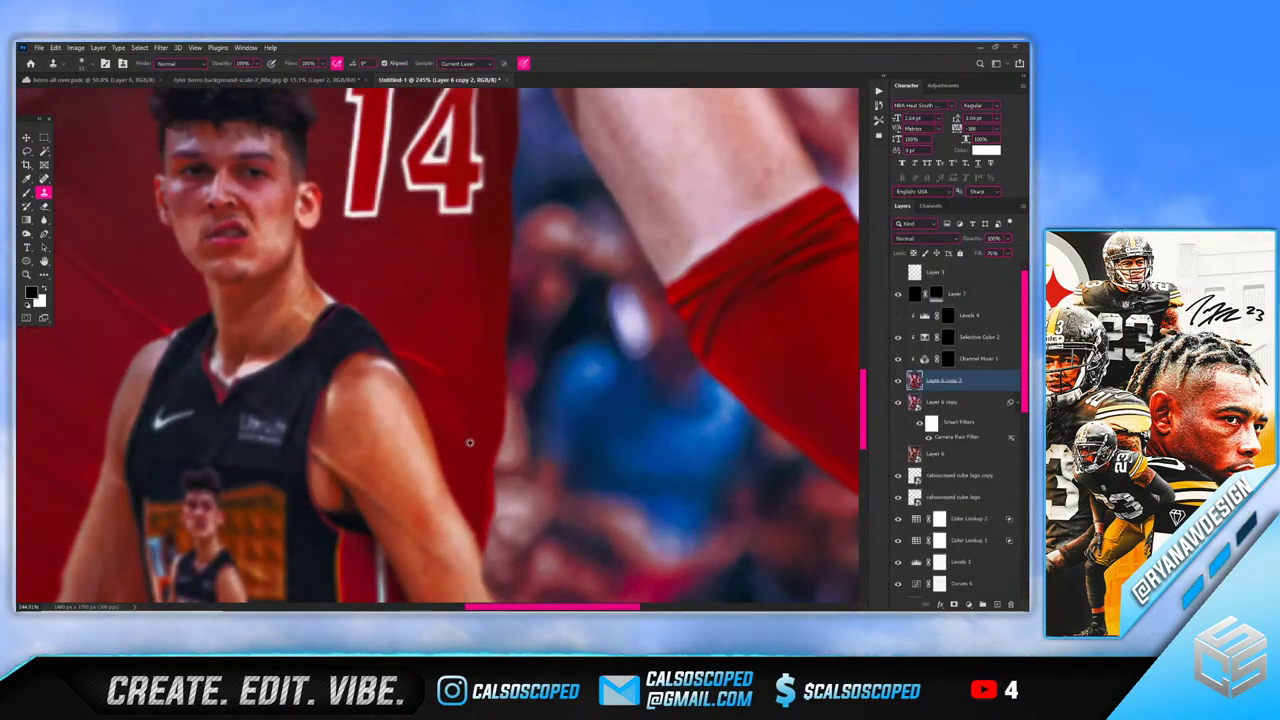
left_click(480, 492, "alt")
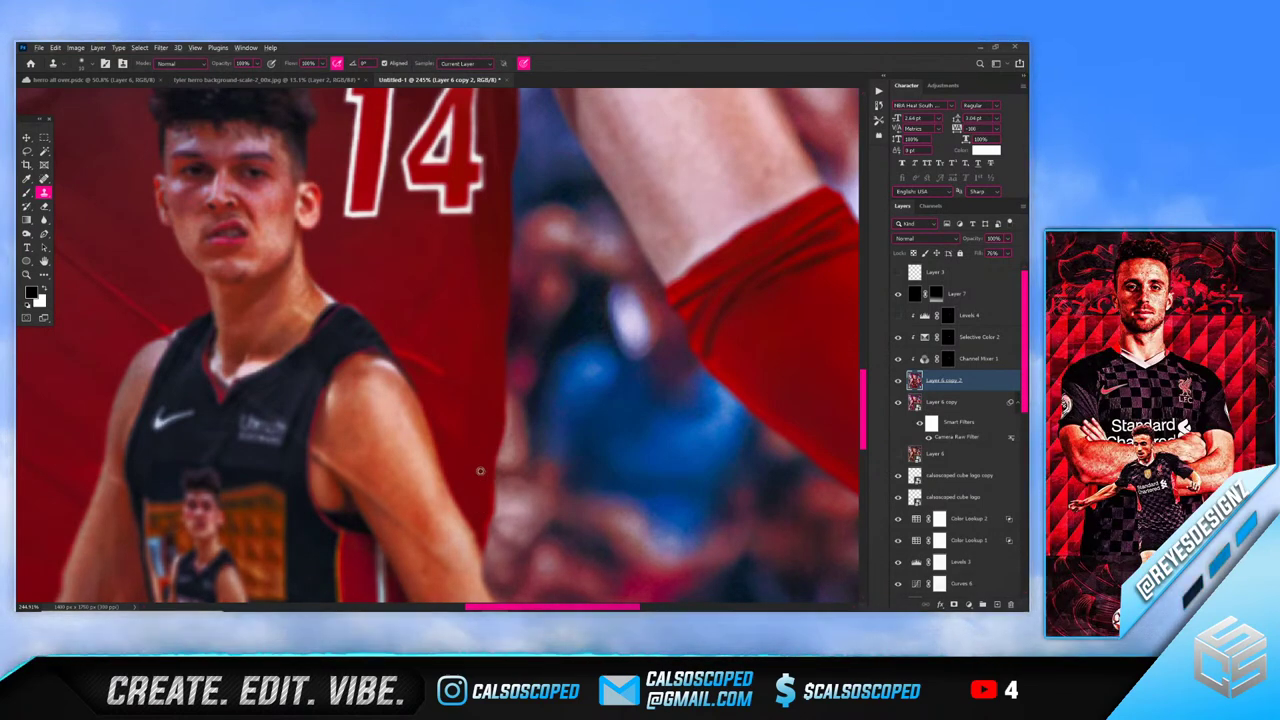
left_click(487, 510)
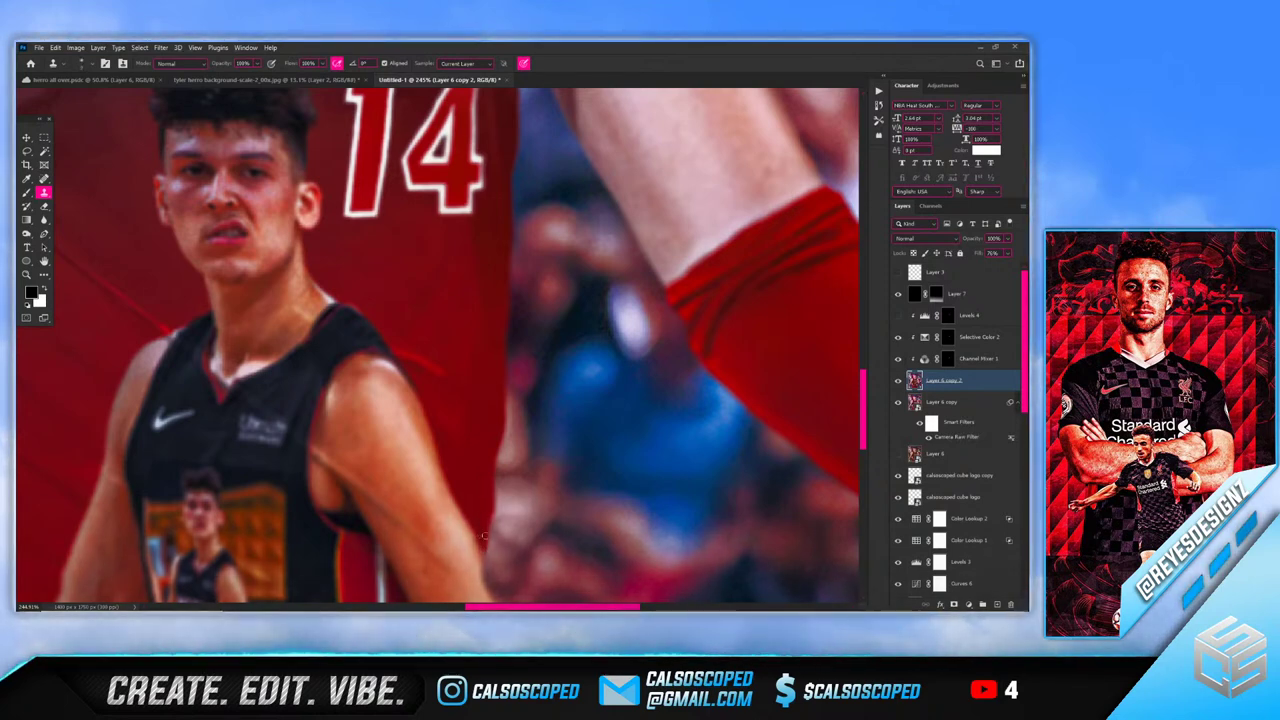
key("ctrl+0")
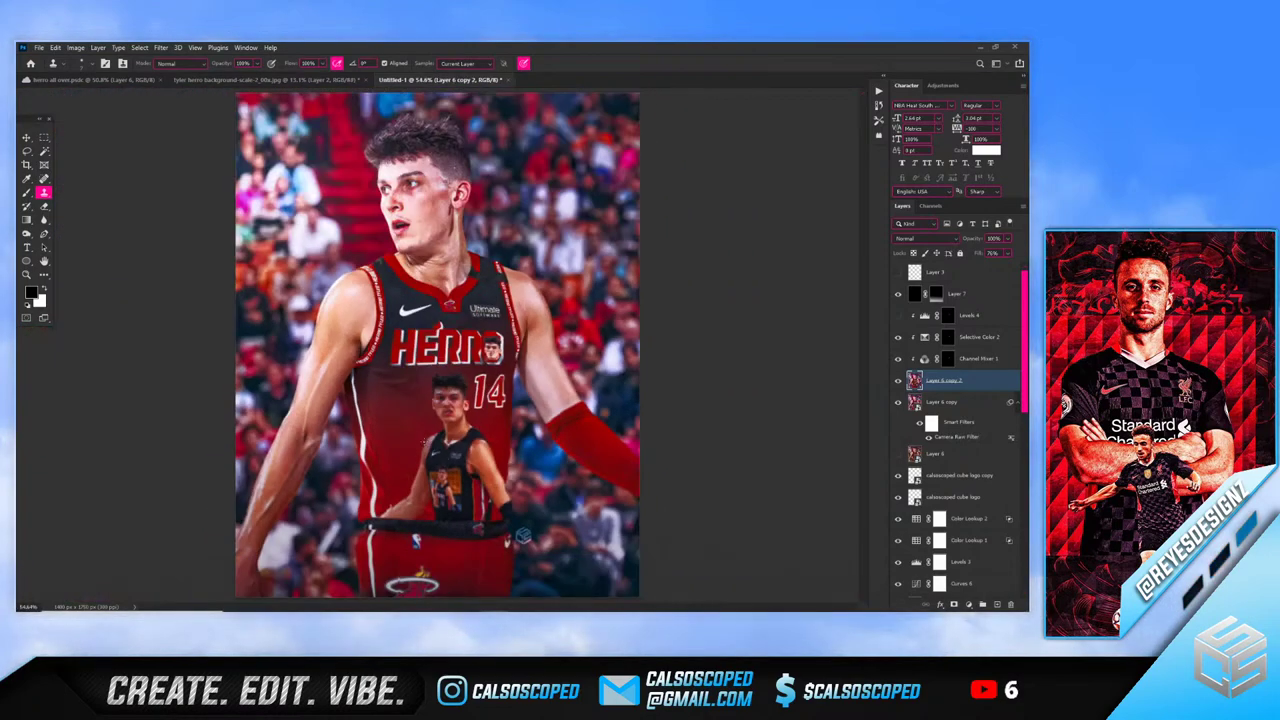
scroll(516, 492, "up", 4)
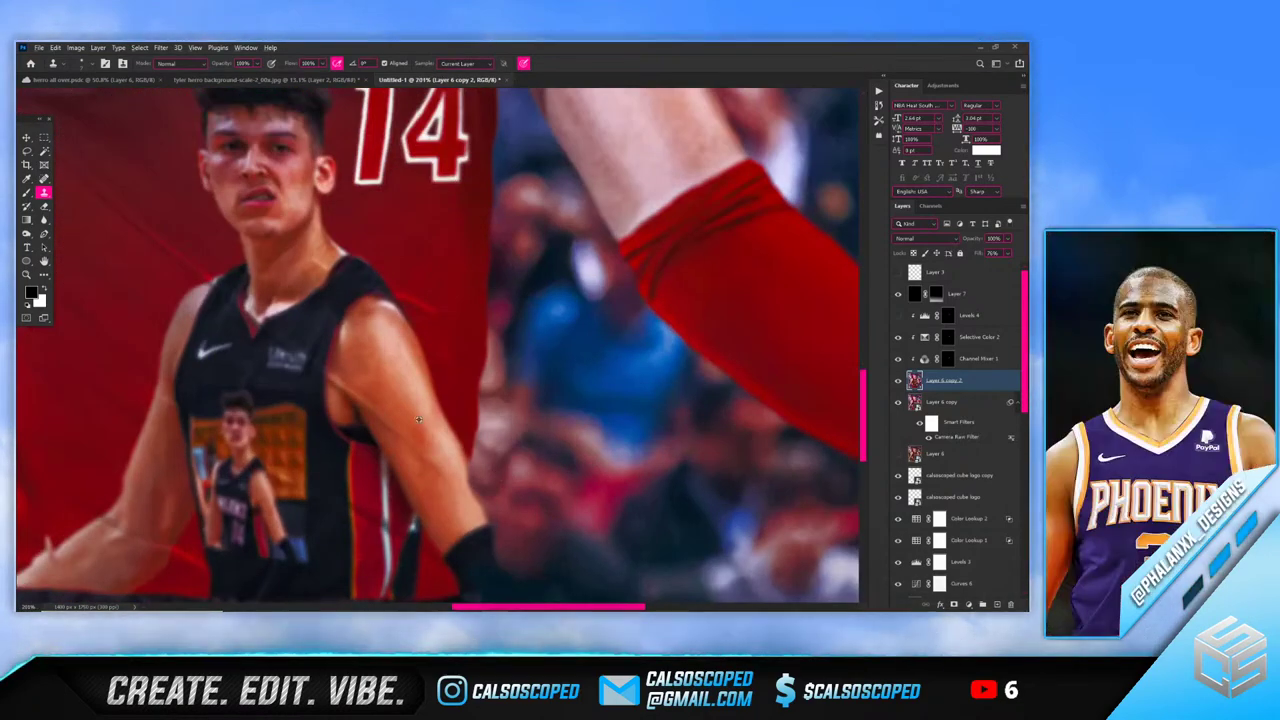
scroll(410, 418, "down", 2)
scroll(385, 375, "down", 4)
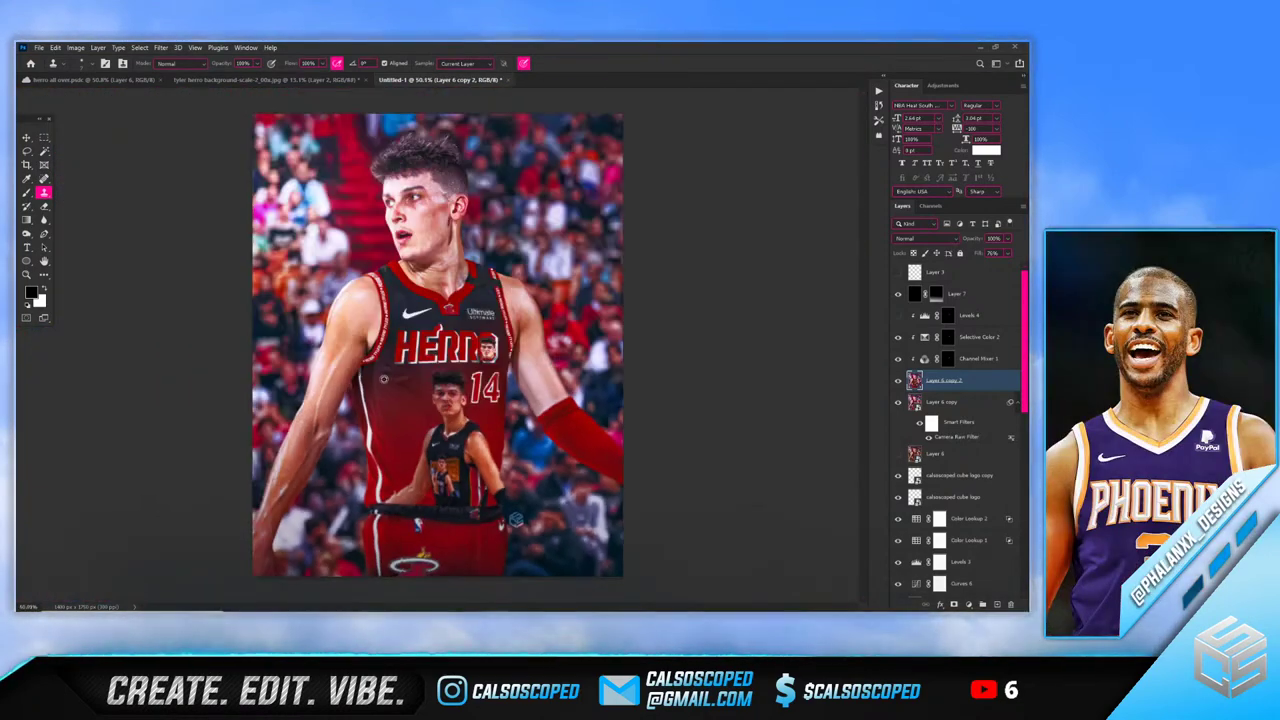
key("v")
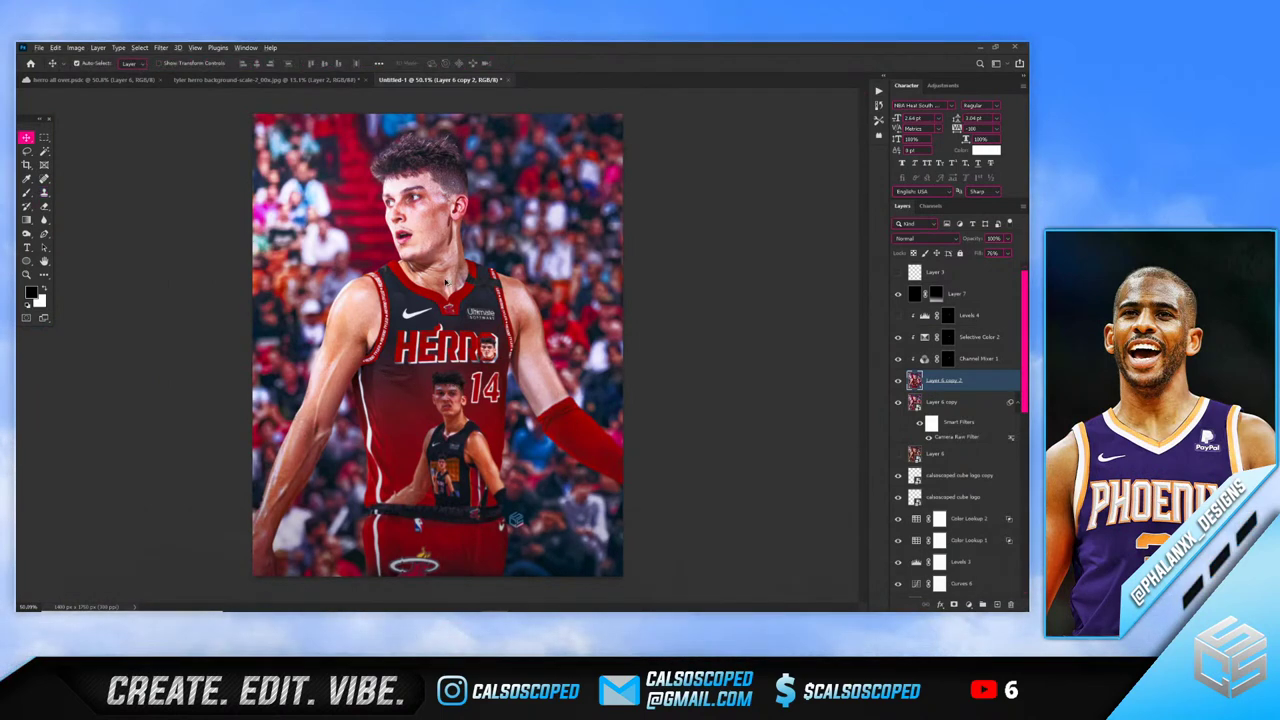
scroll(447, 283, "up", 2)
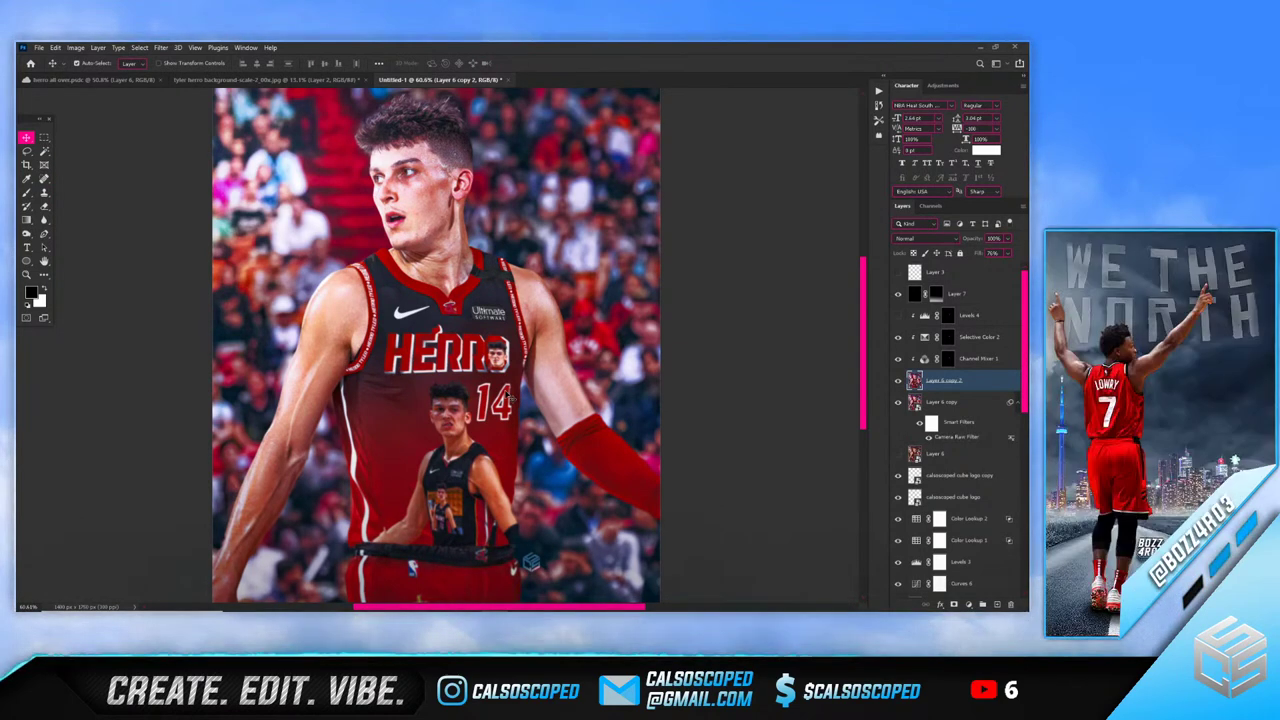
scroll(440, 345, "down", 2)
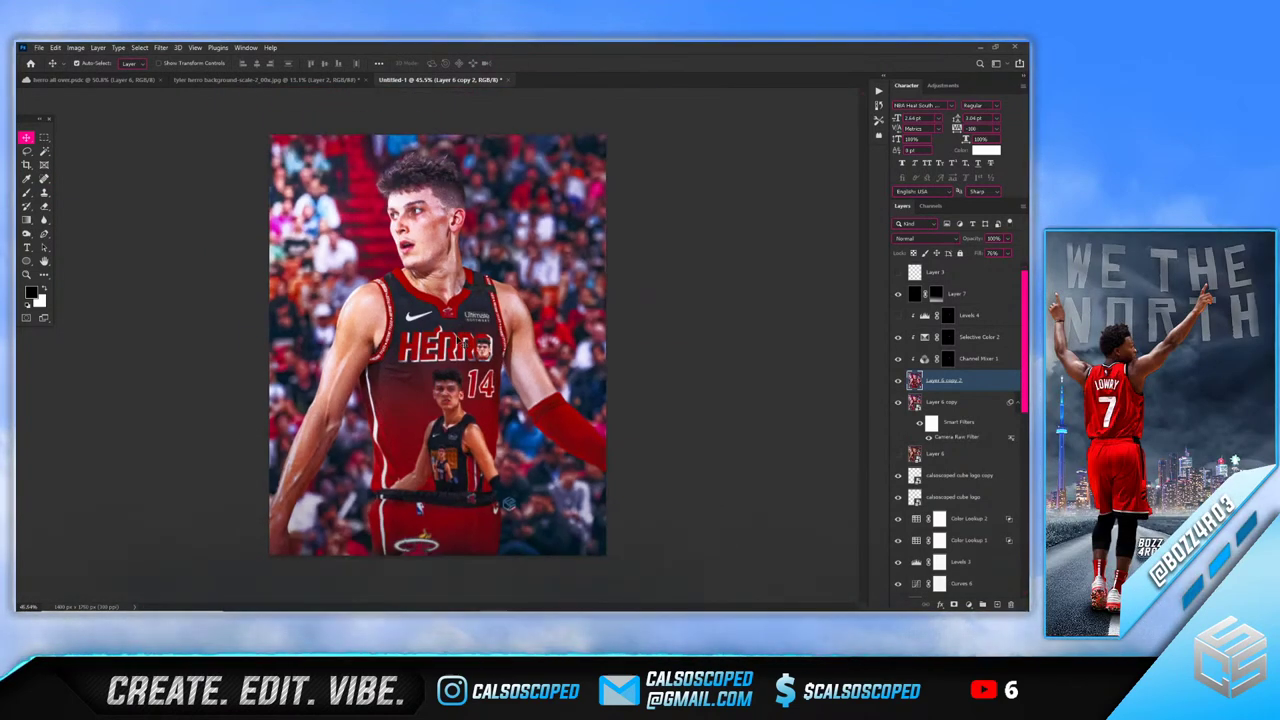
Switch to OBS, activate the "just screen recording" scene and return to Photoshop to show the full poster
mouse_move(507, 604)
mouse_move(572, 602)
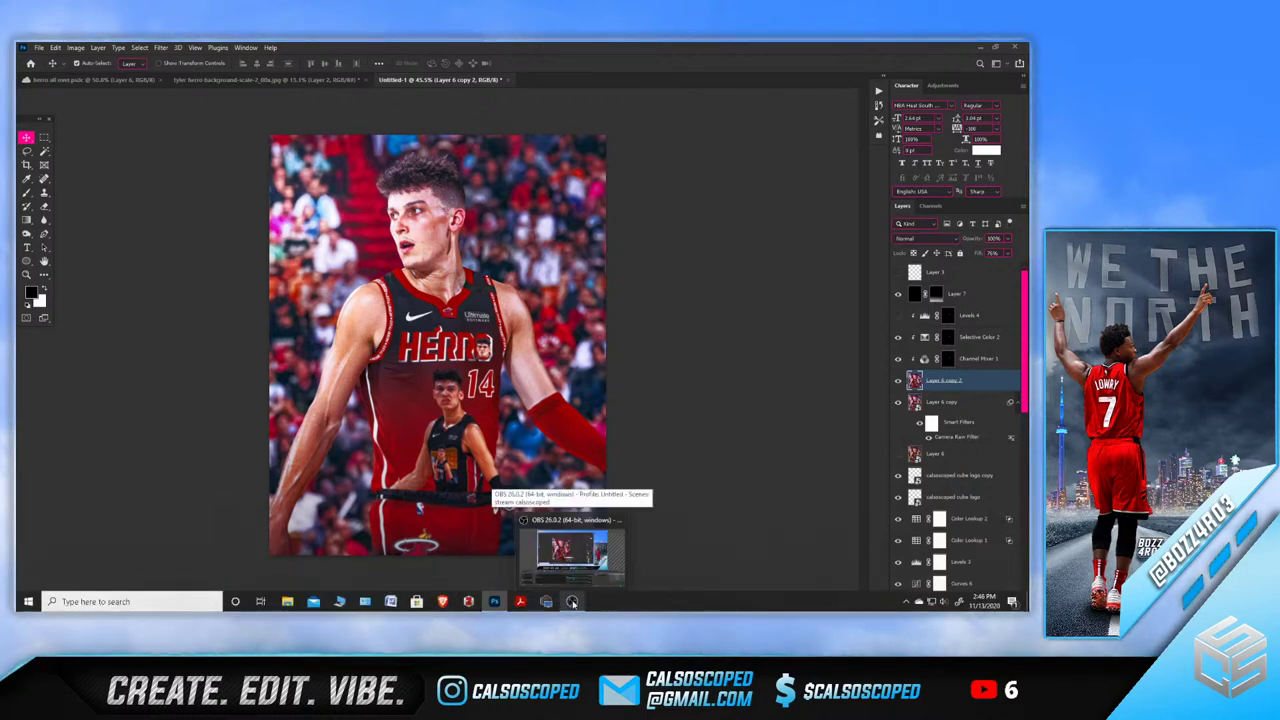
left_click(572, 602)
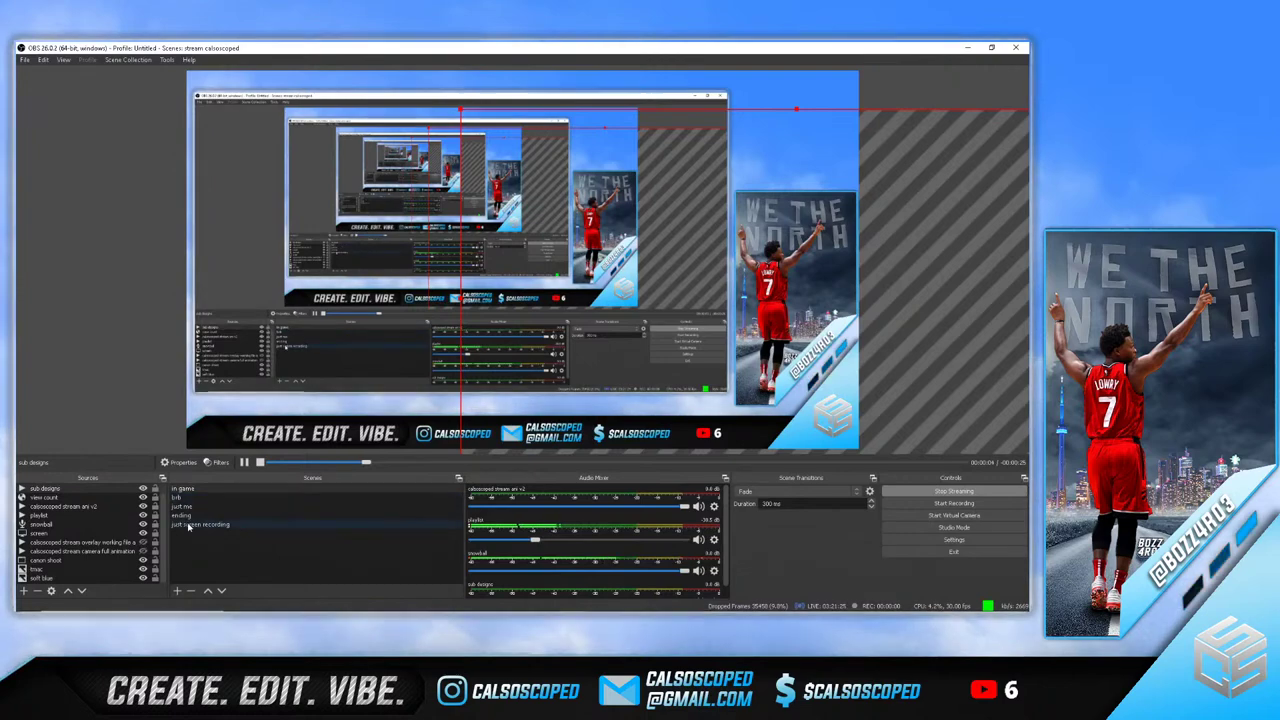
left_click(200, 524)
left_click(604, 707)
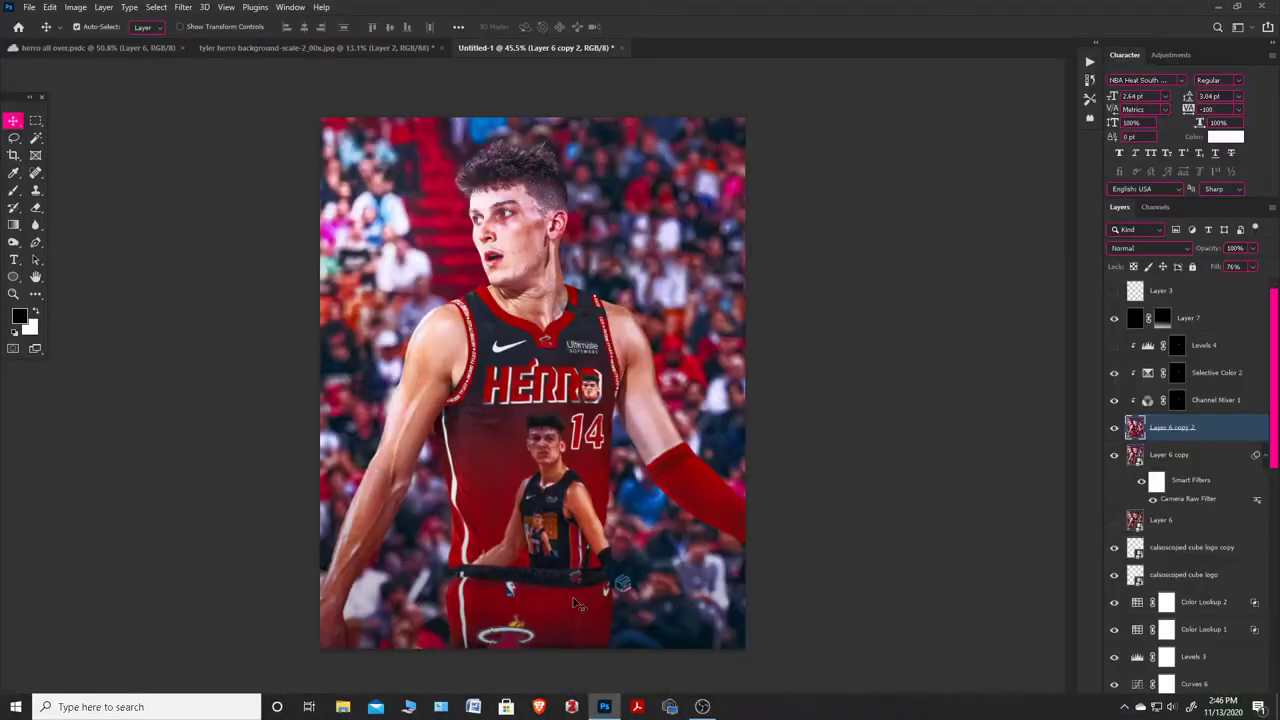
scroll(548, 332, "up", 2)
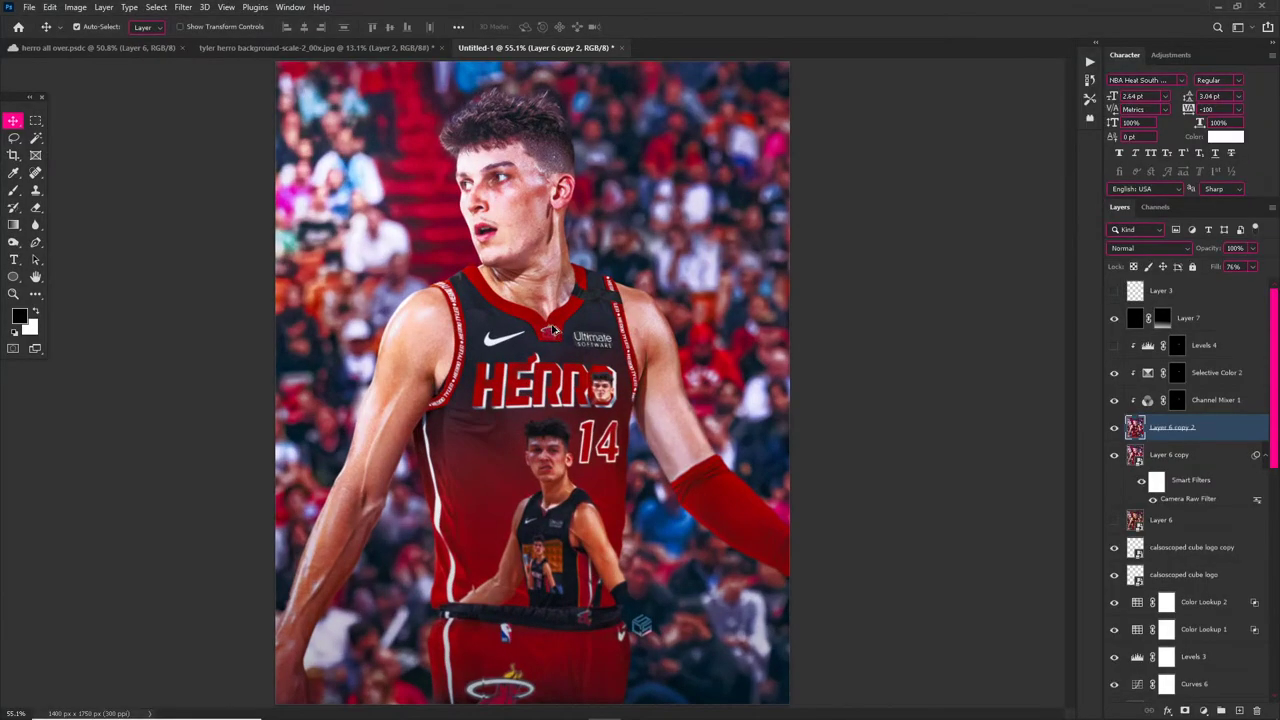
scroll(555, 331, "down", 1)
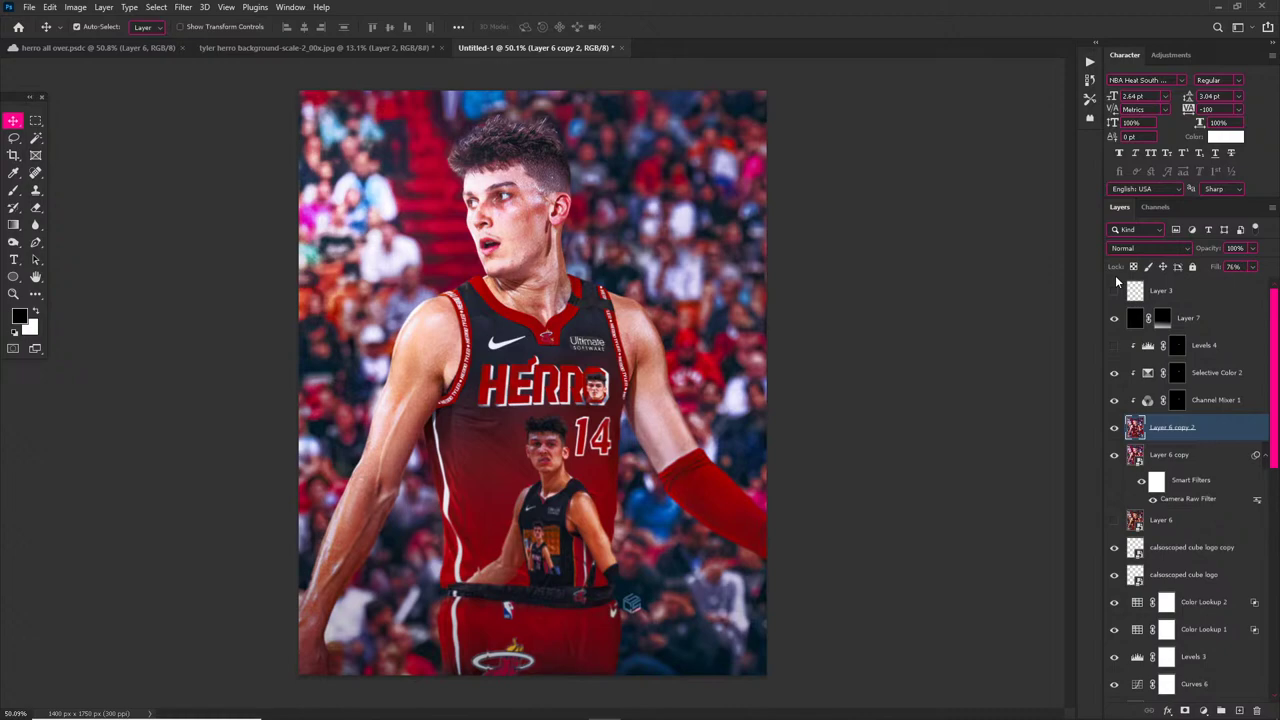
Switch to OBS and change the stream from the screen recording scene to "in game" and finally to "ending"
left_click(698, 706)
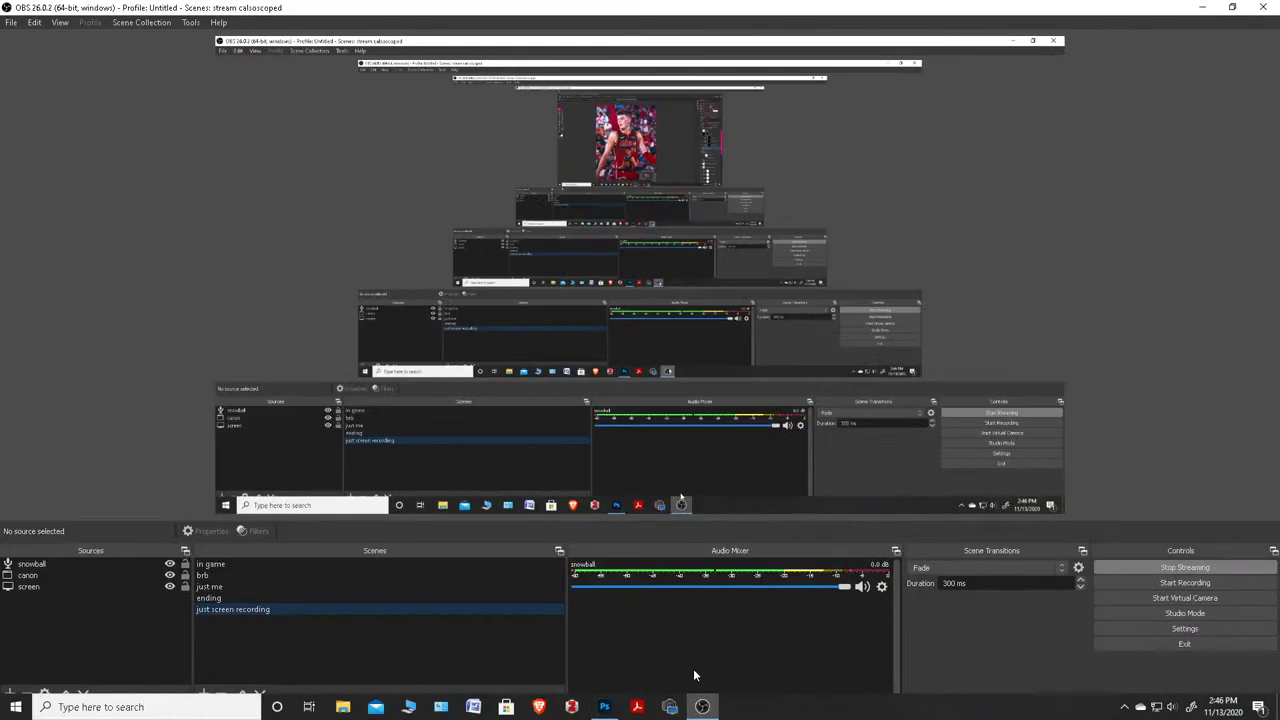
left_click(212, 577)
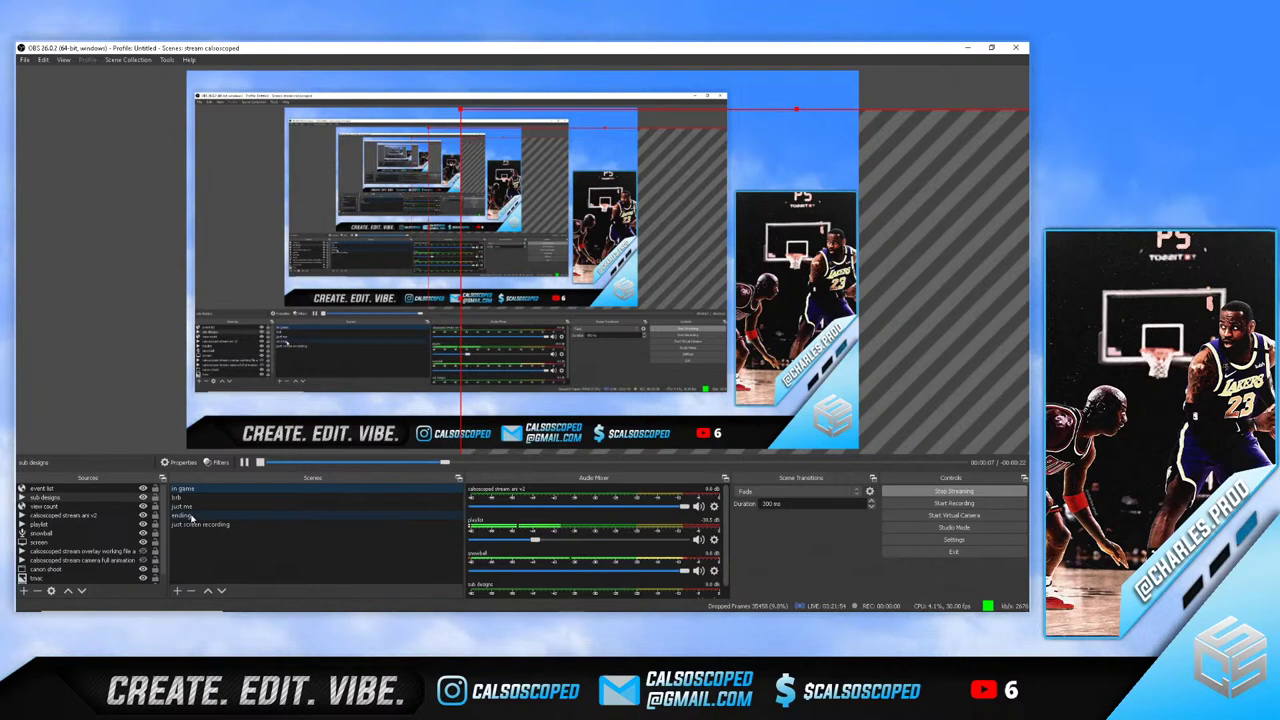
left_click(191, 517)
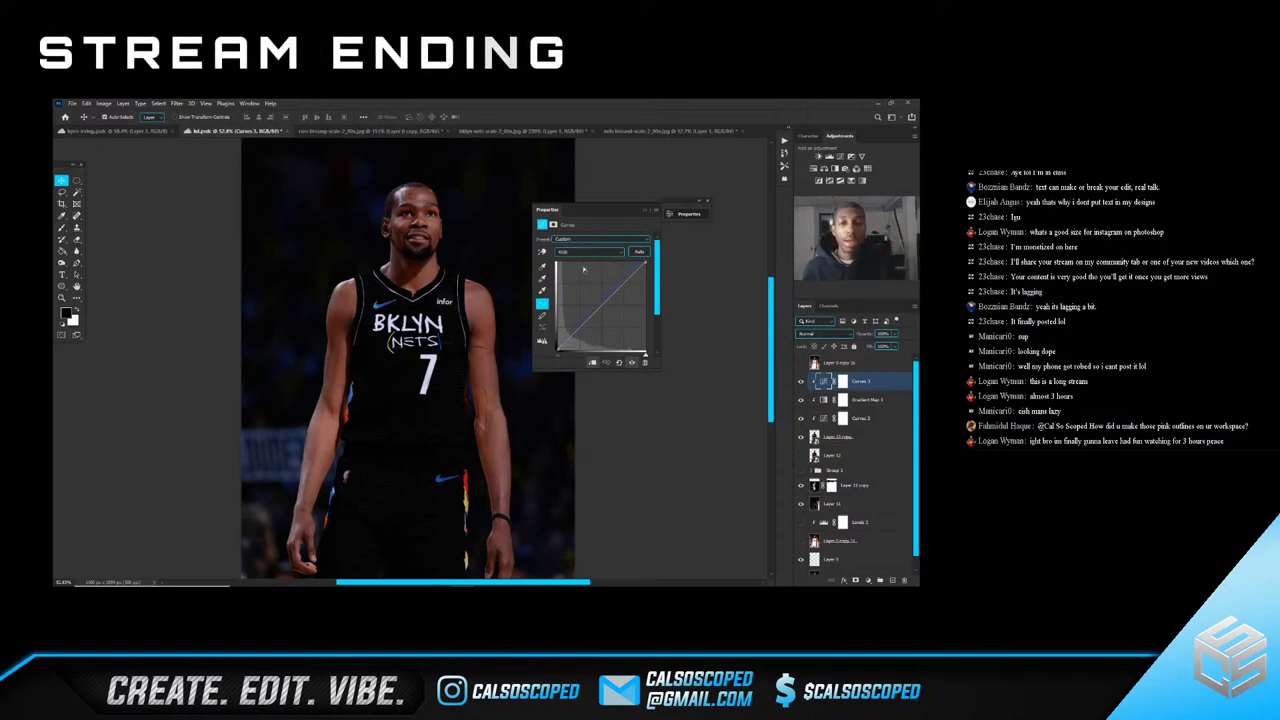
Adjust the Blue channel of the Curves 3 layer by moving its highlight point inward to make the highlights bluer, and close its properties
left_click(597, 252)
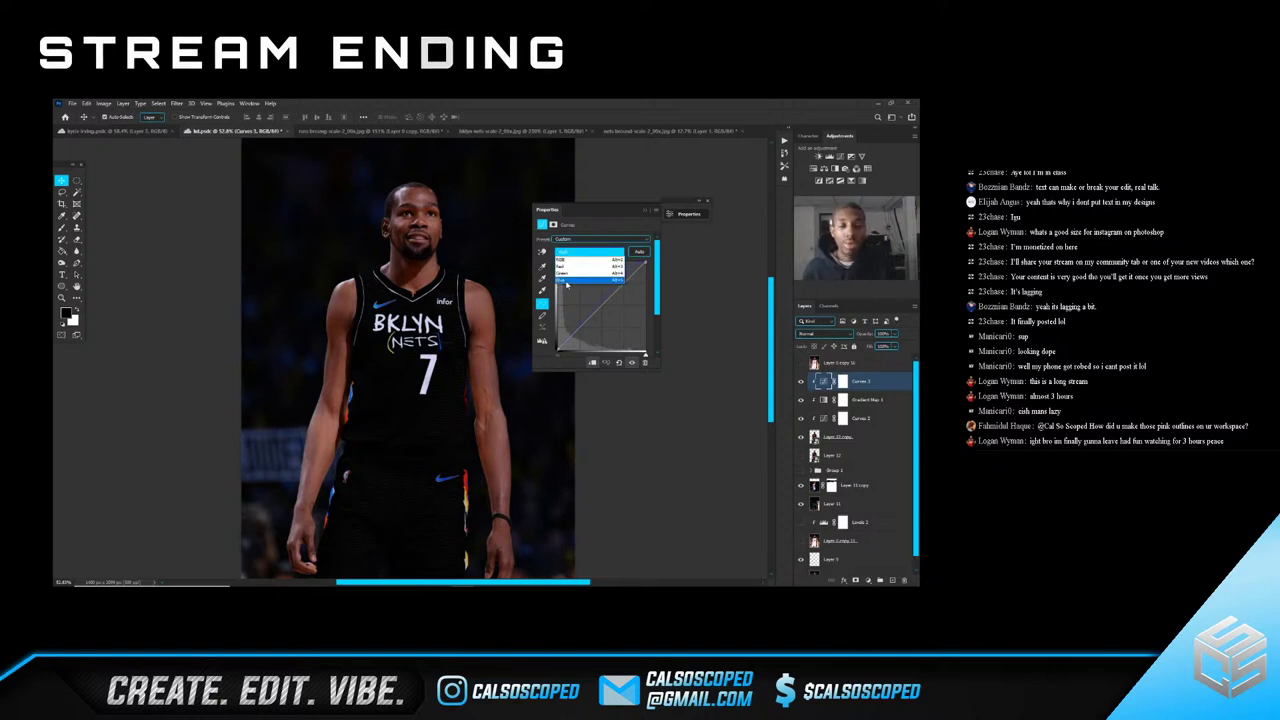
left_click(586, 253)
left_click(586, 253)
left_click(572, 280)
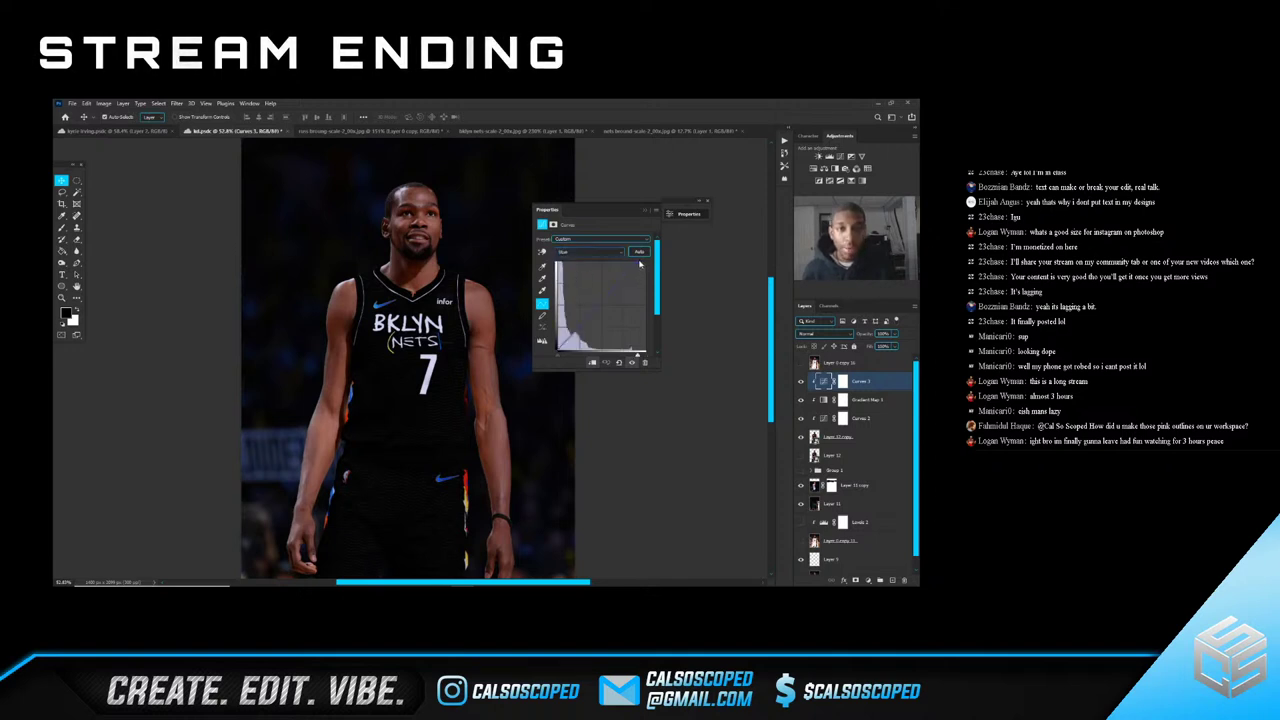
mouse_move(637, 261)
left_mouse_down()
mouse_move(648, 258)
mouse_move(595, 257)
mouse_move(657, 257)
left_mouse_up()
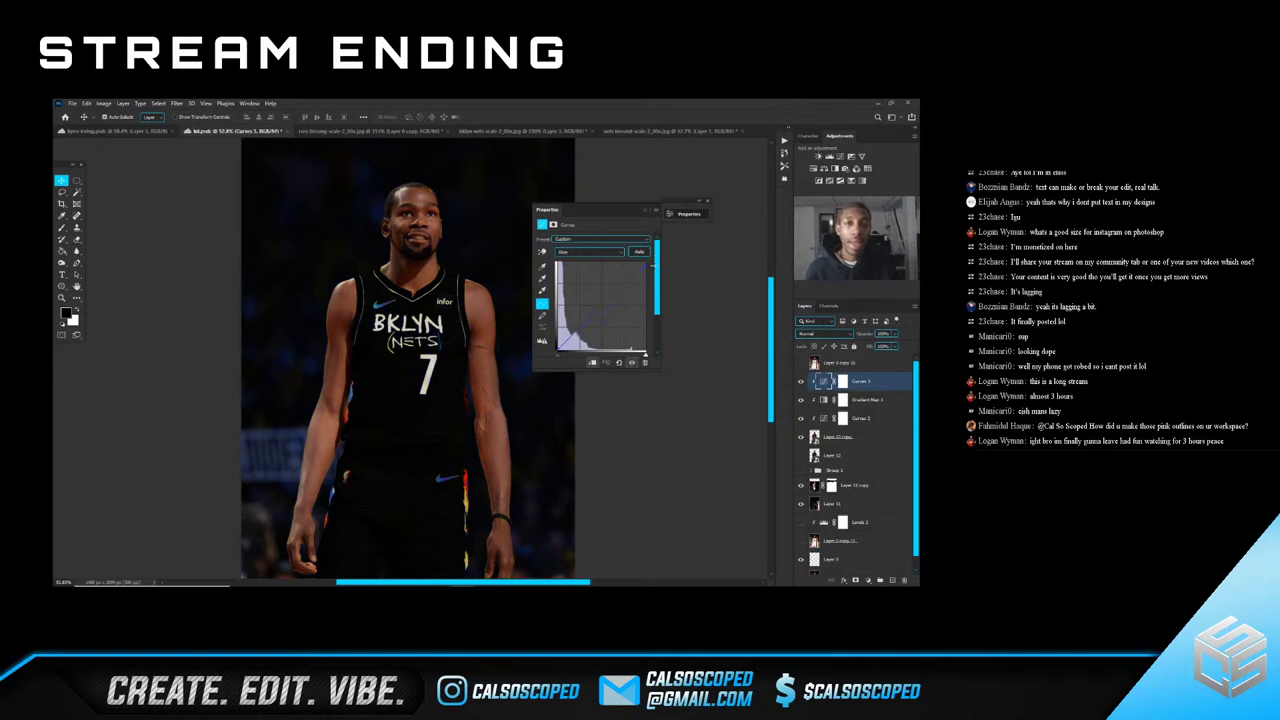
left_click_drag(651, 251, 628, 251)
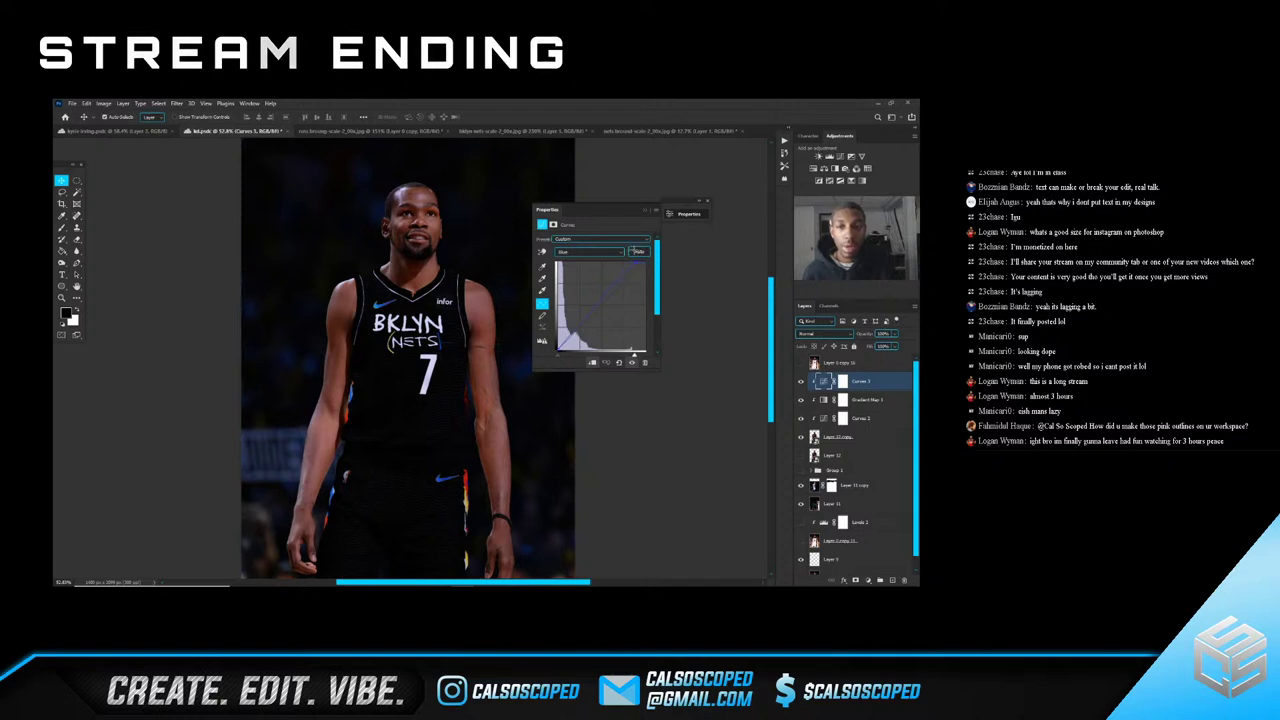
left_click(645, 209)
scroll(406, 233, "down", 4)
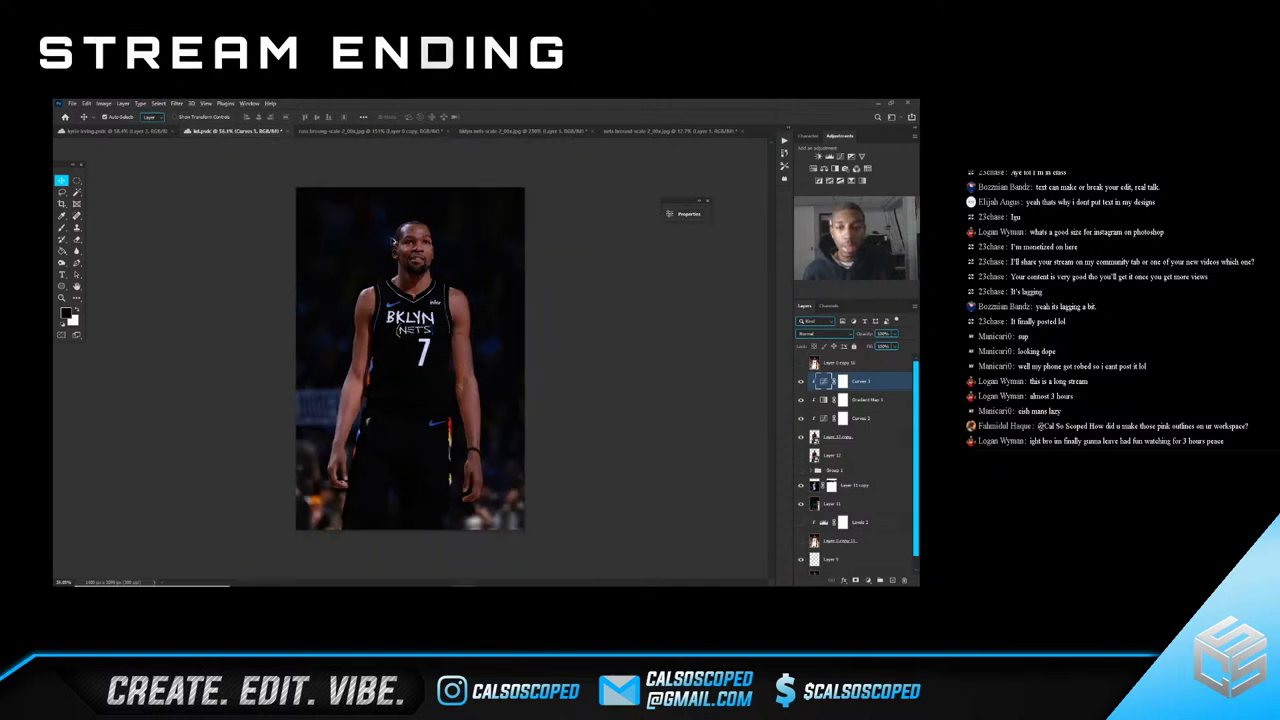
scroll(406, 233, "up", 3)
scroll(406, 233, "down", 1)
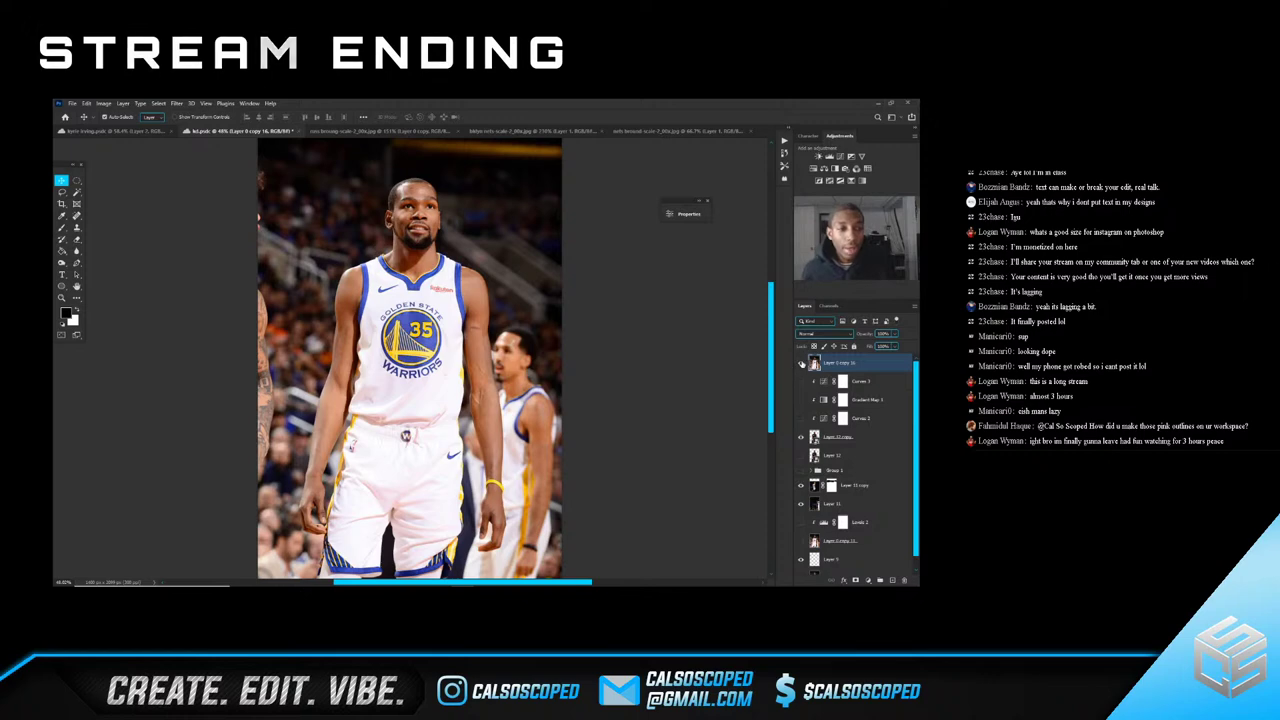
Hide the Golden State Warriors photo layer and compare the Brooklyn Nets composite with the Orlando Magic source photo in the other document
left_click(801, 365)
left_click(535, 380)
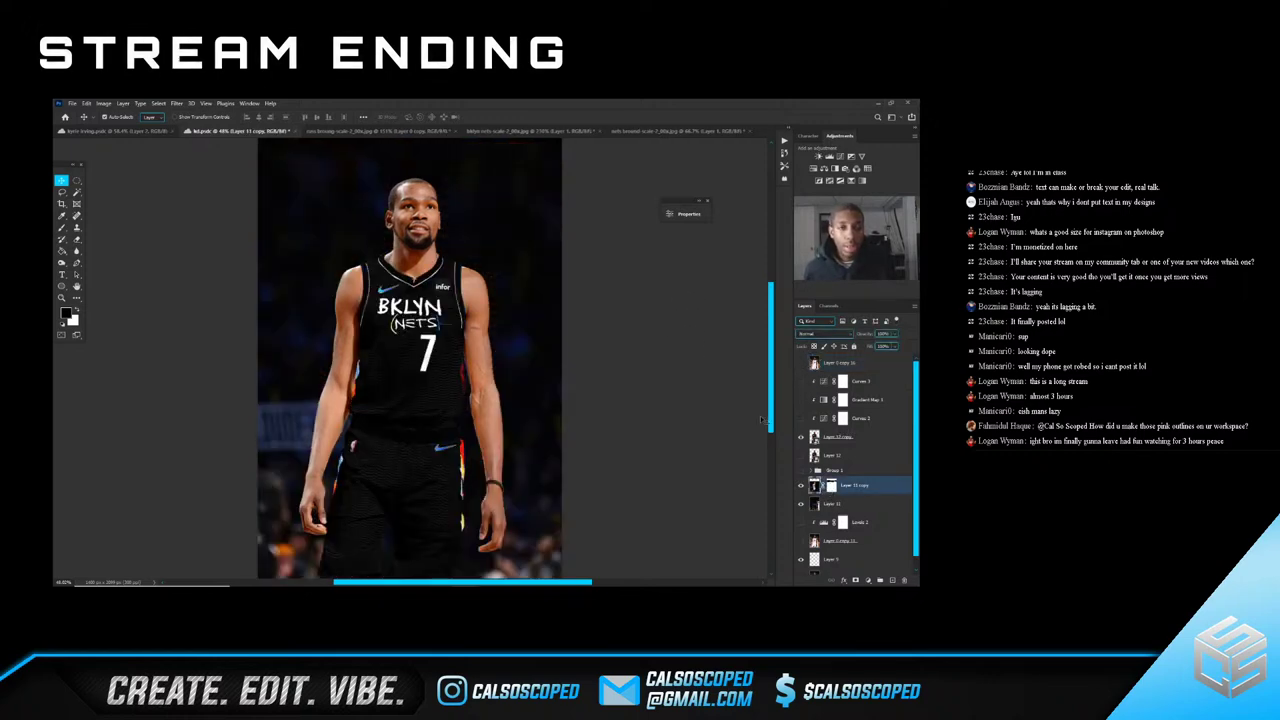
left_click(660, 131)
scroll(640, 160, "down", 8)
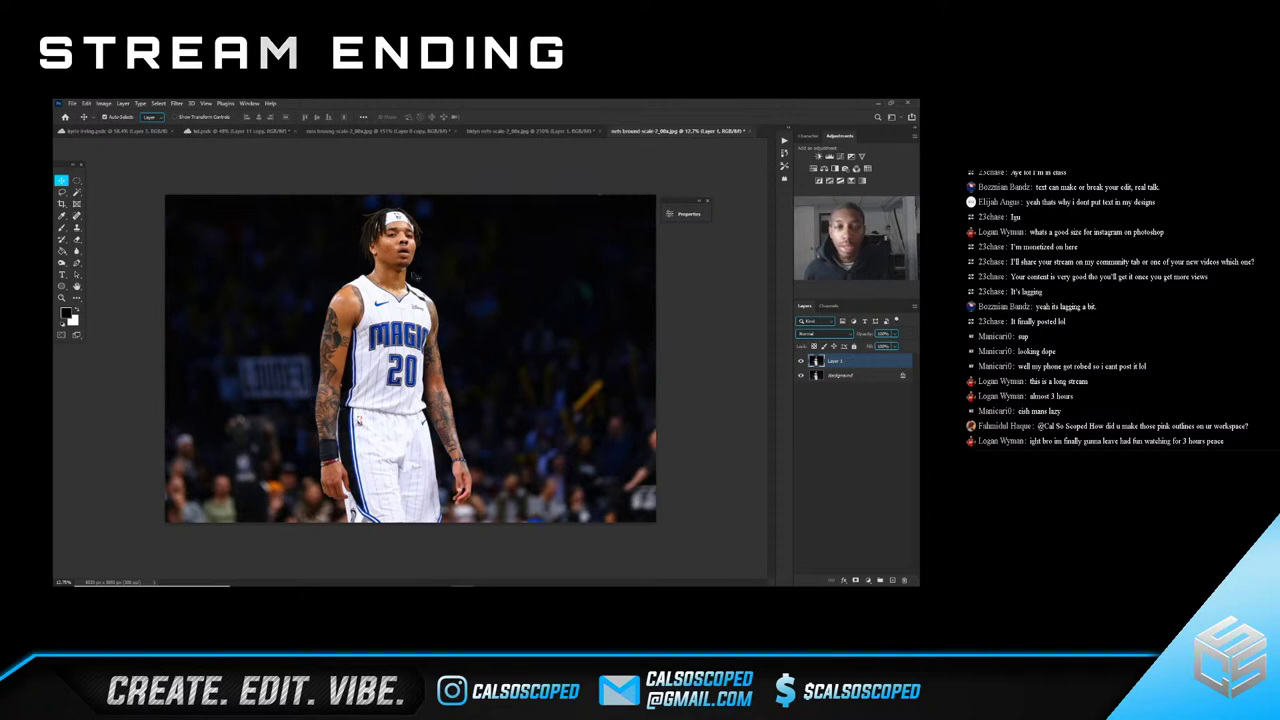
left_click(225, 131)
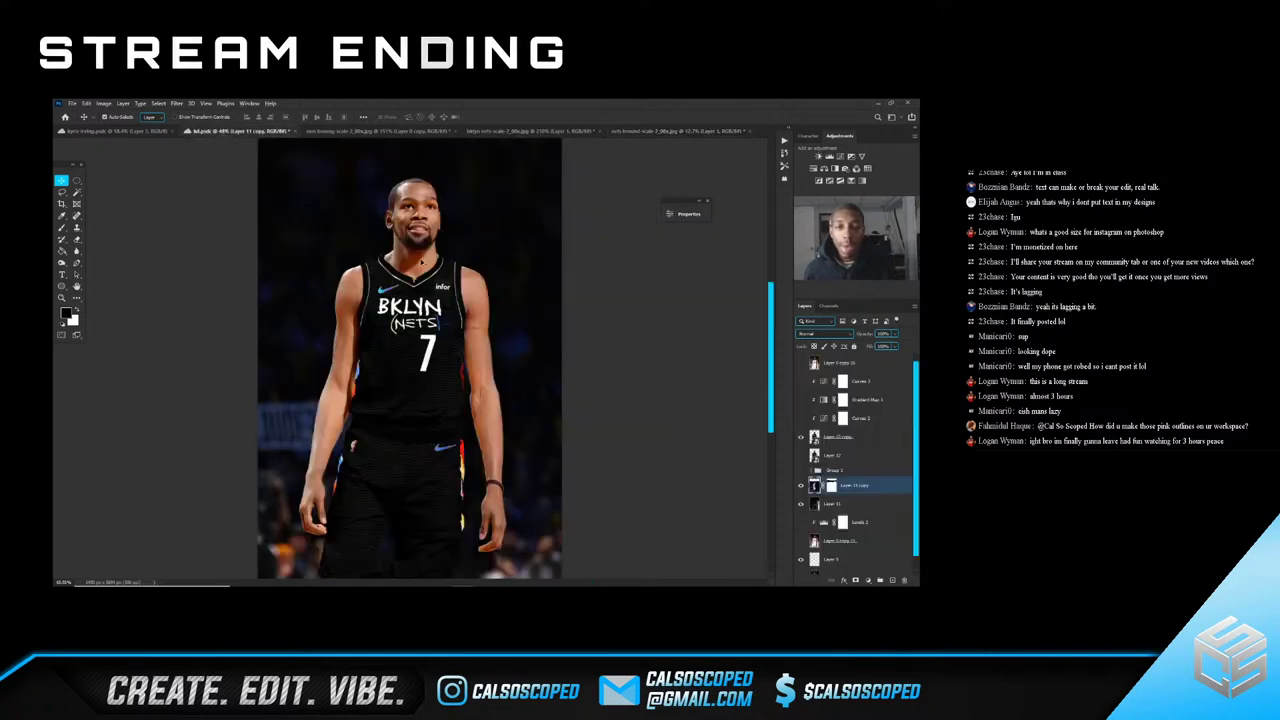
scroll(411, 335, "down", 2)
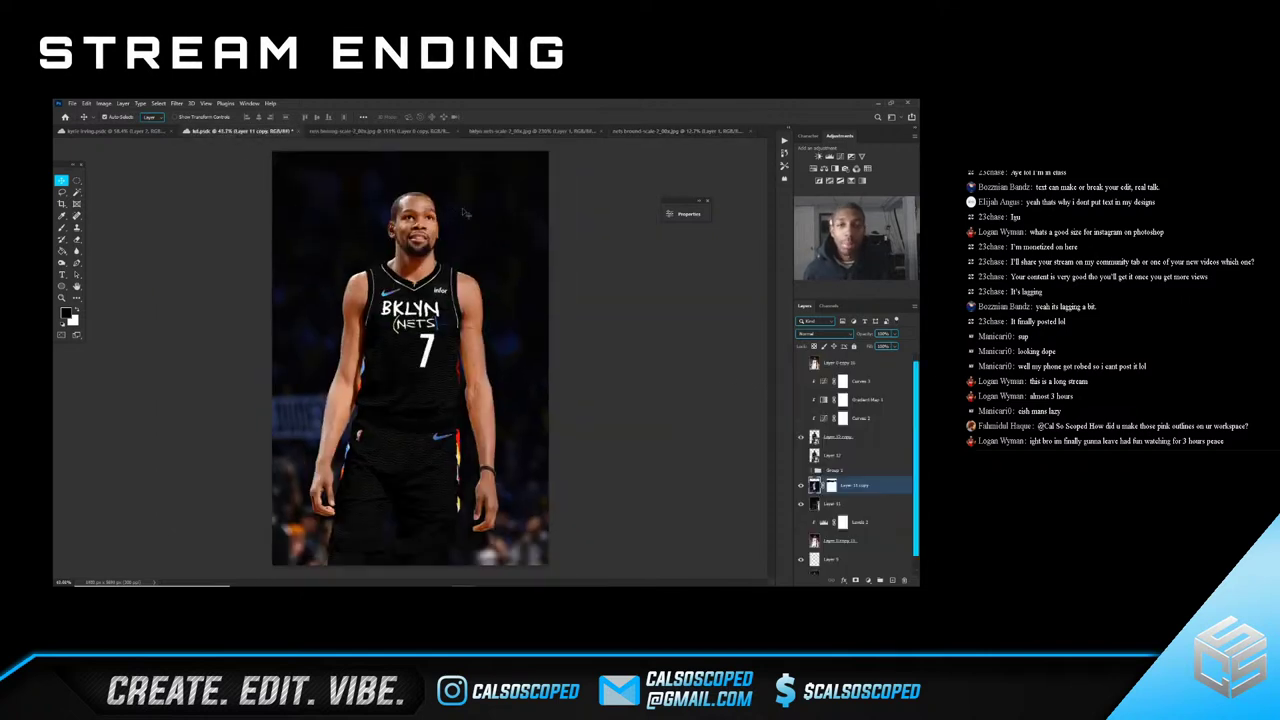
scroll(448, 252, "up", 1)
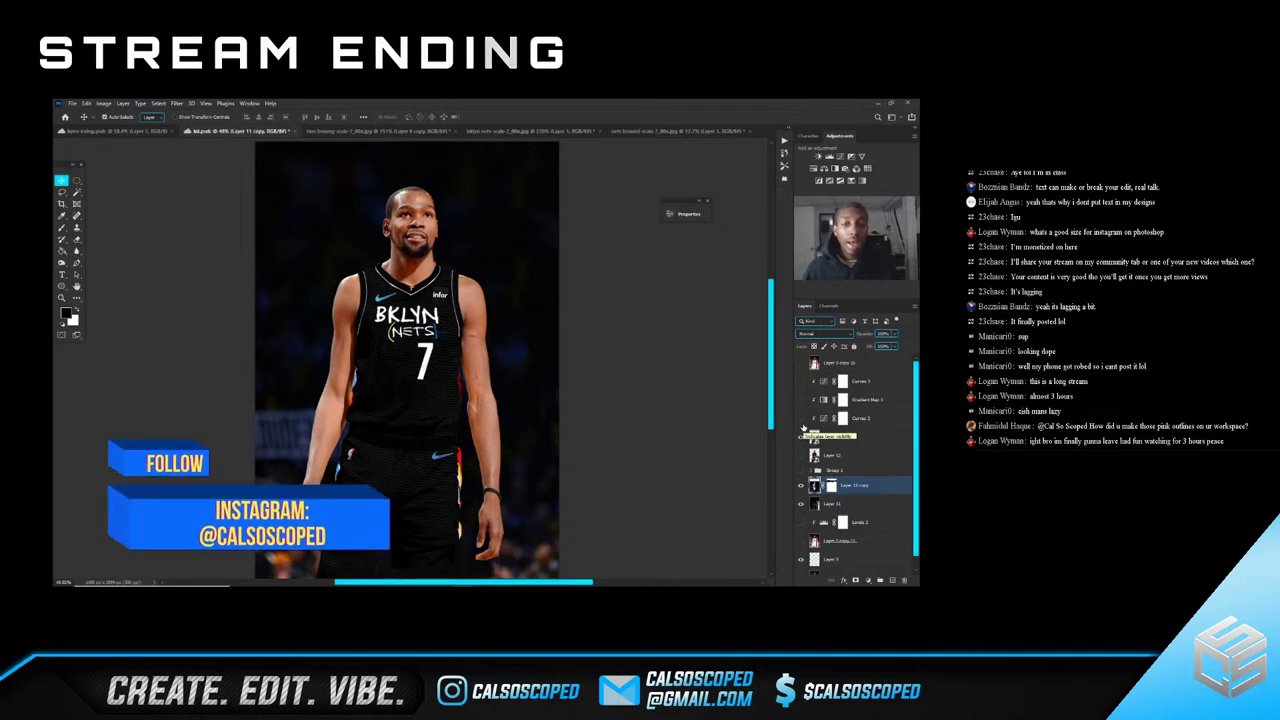
Show the Curves 2 layer, pull the midpoint of its RGB curve down to darken the player, and close its properties
left_click(856, 417)
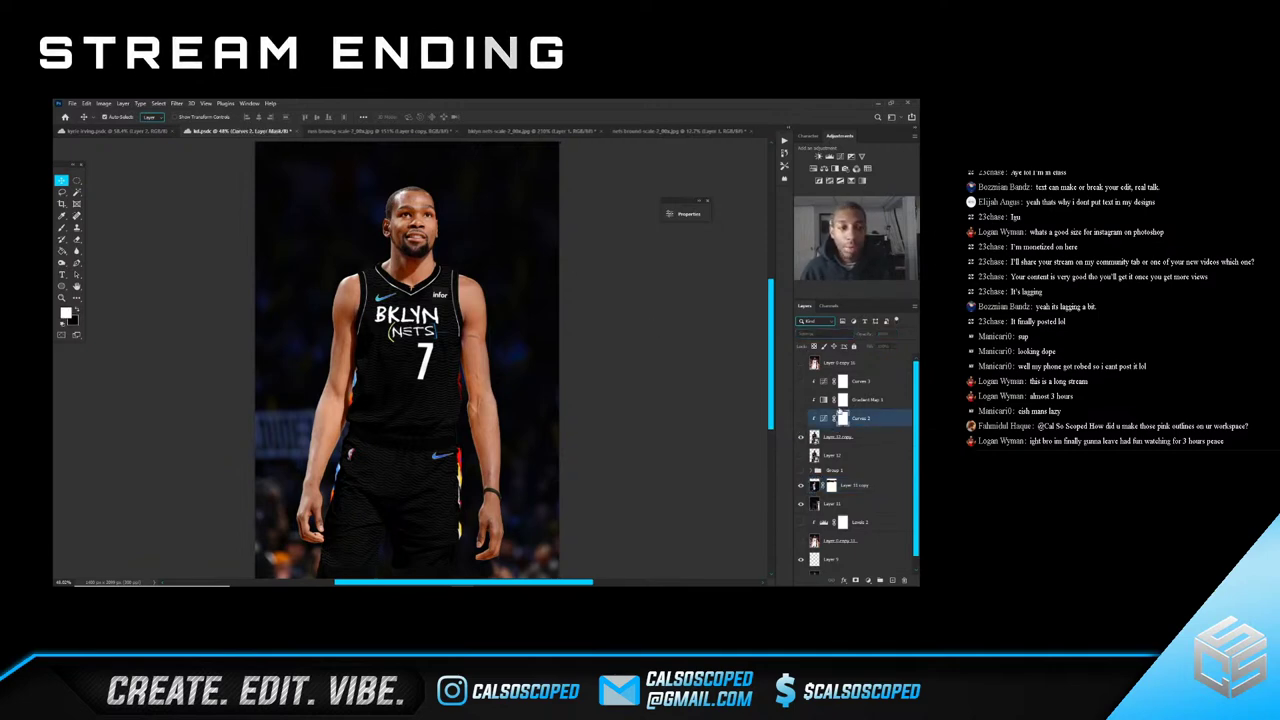
left_click(869, 581)
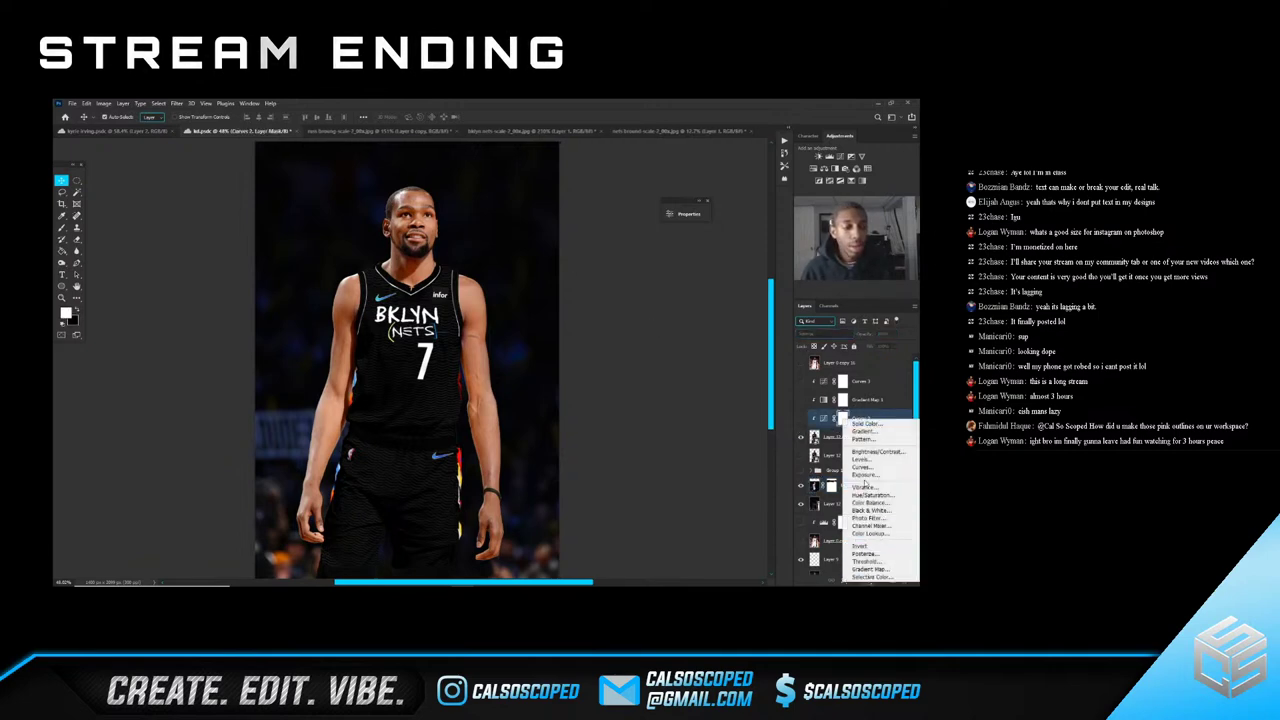
left_click(799, 422)
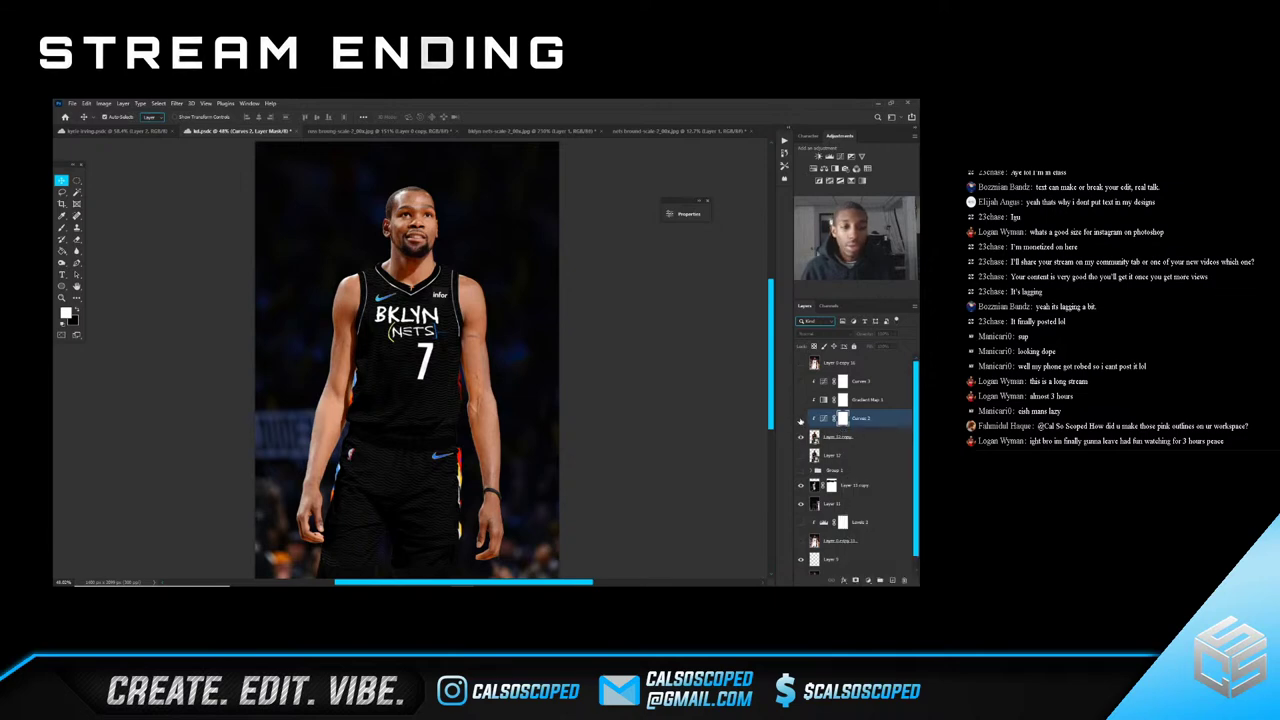
left_click(800, 421)
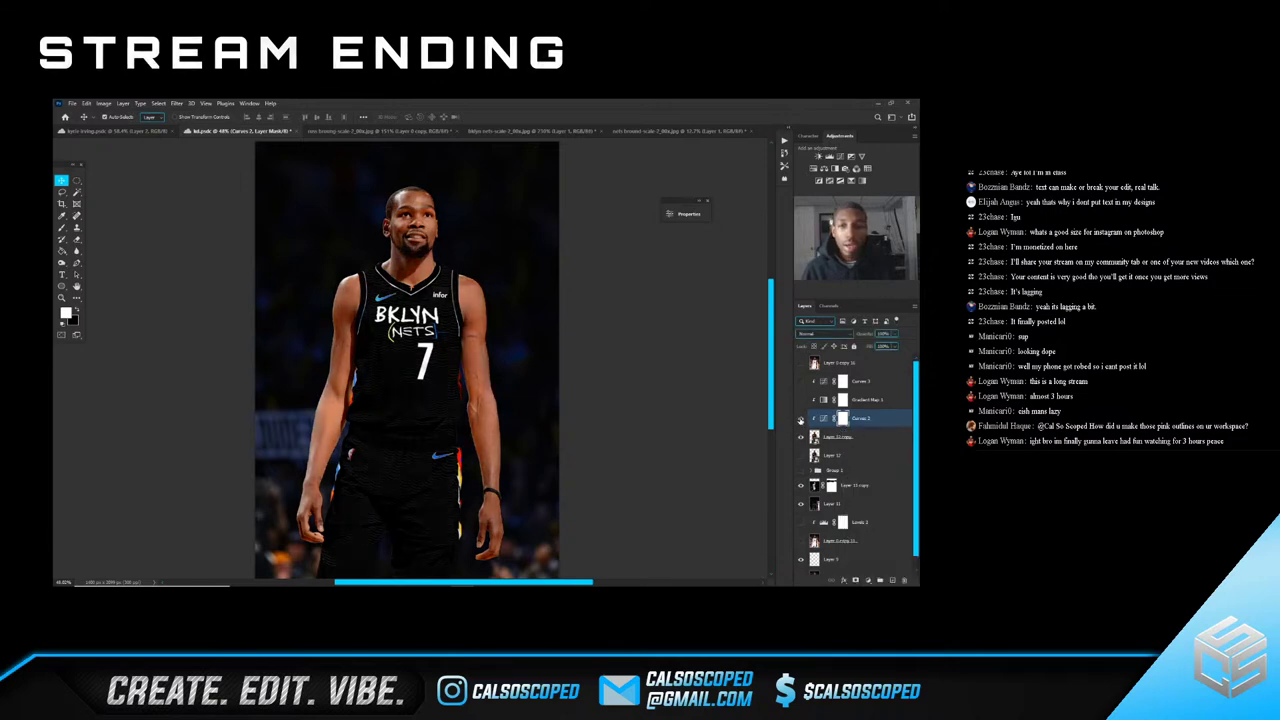
left_click(689, 214)
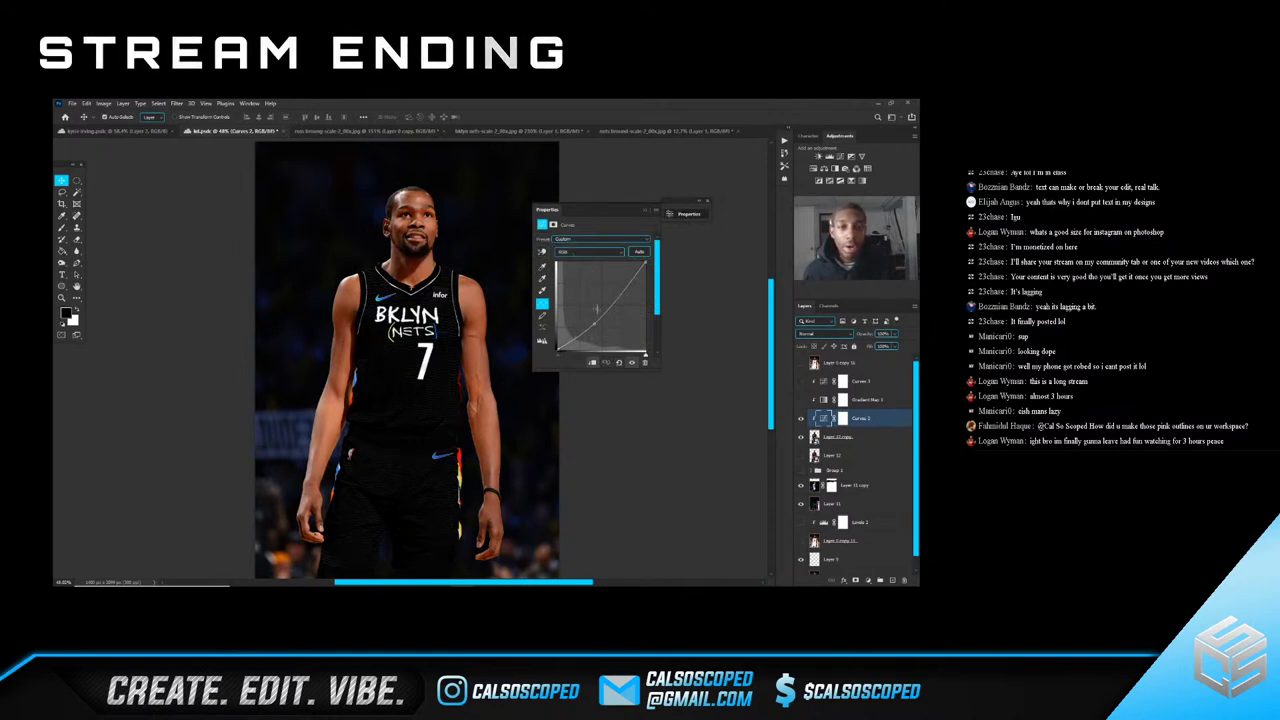
left_click_drag(595, 309, 597, 324)
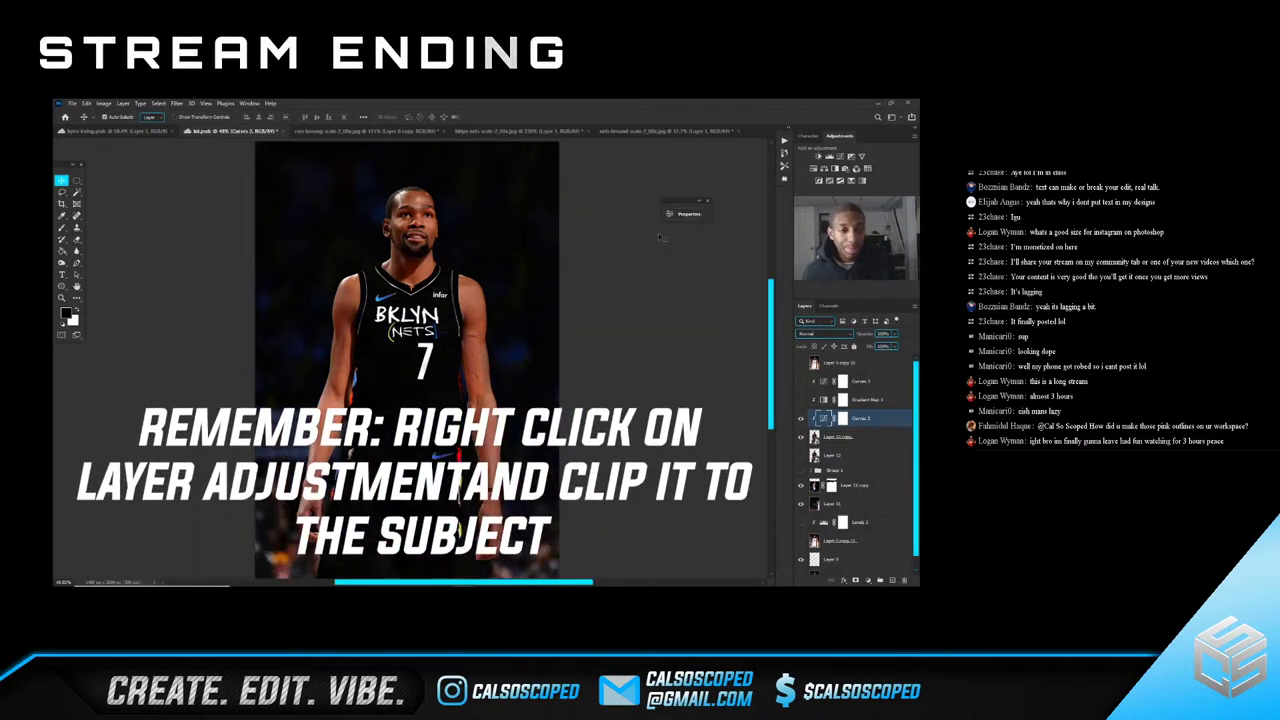
left_click(645, 213)
Show the Gradient Map 1 layer and sample a near-black from the image background for its gradient's darkest stop
left_click(812, 399)
left_click(801, 399)
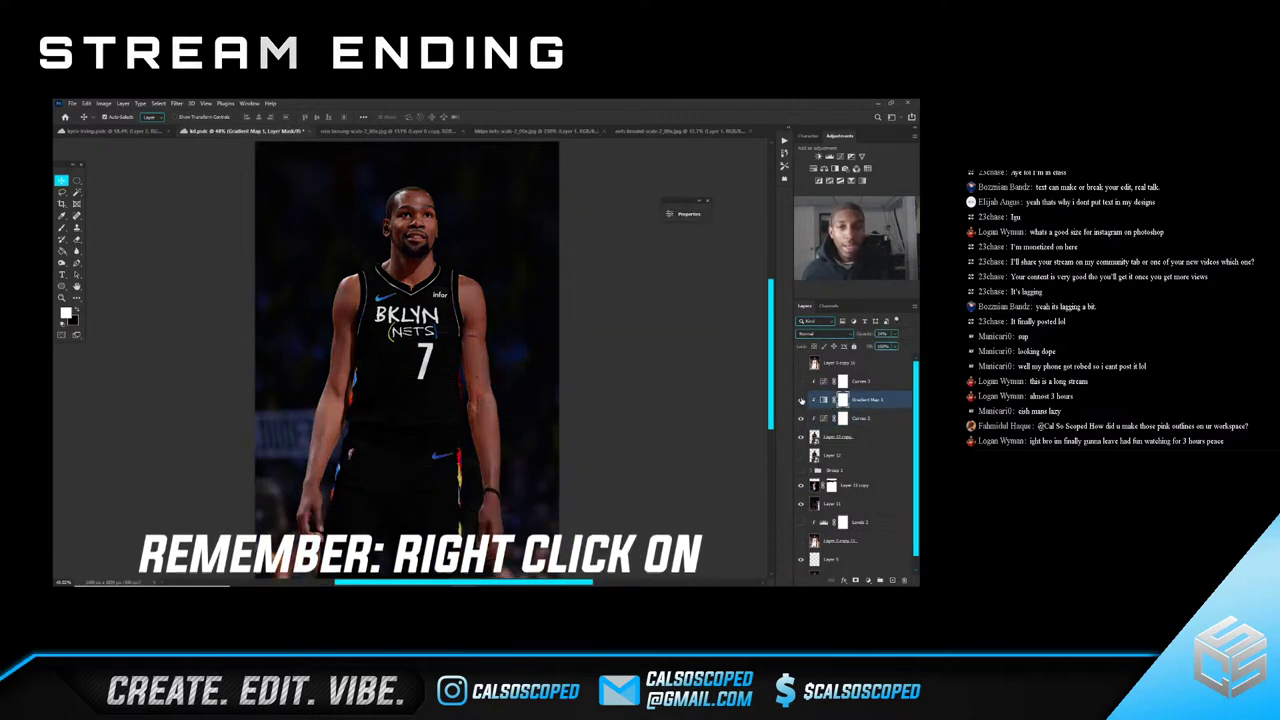
scroll(390, 229, "up", 1)
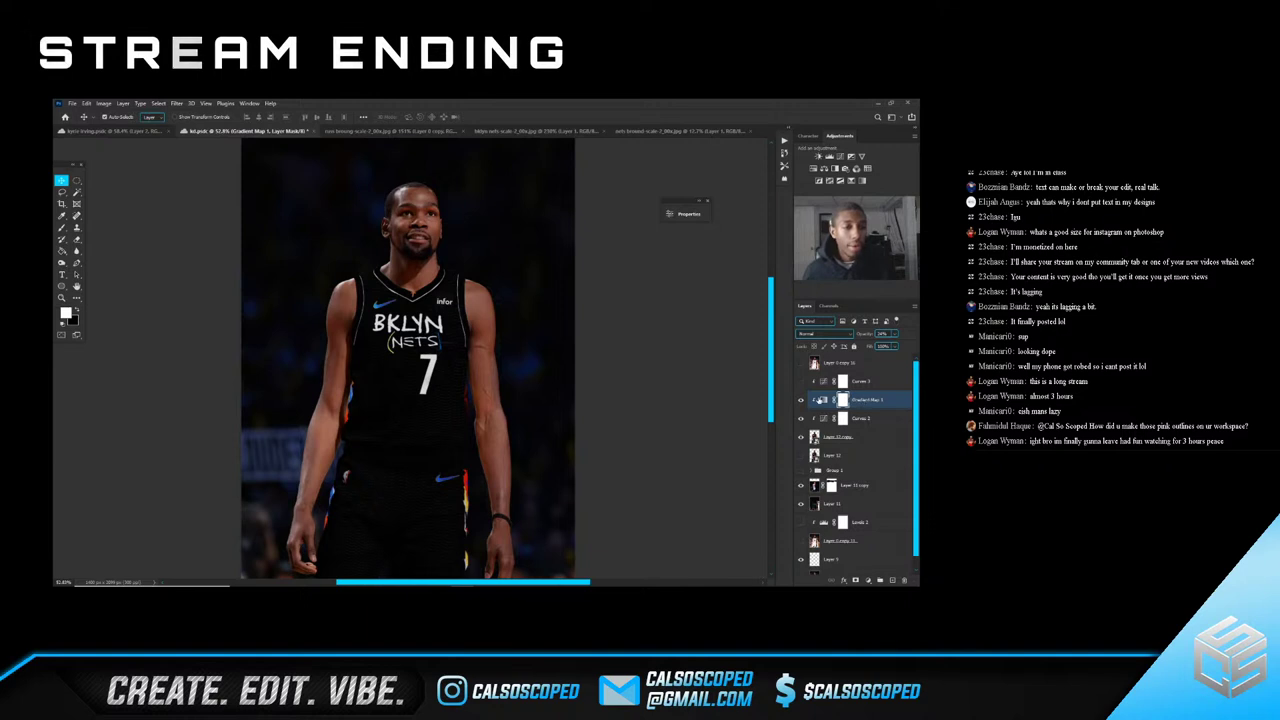
left_click(682, 215)
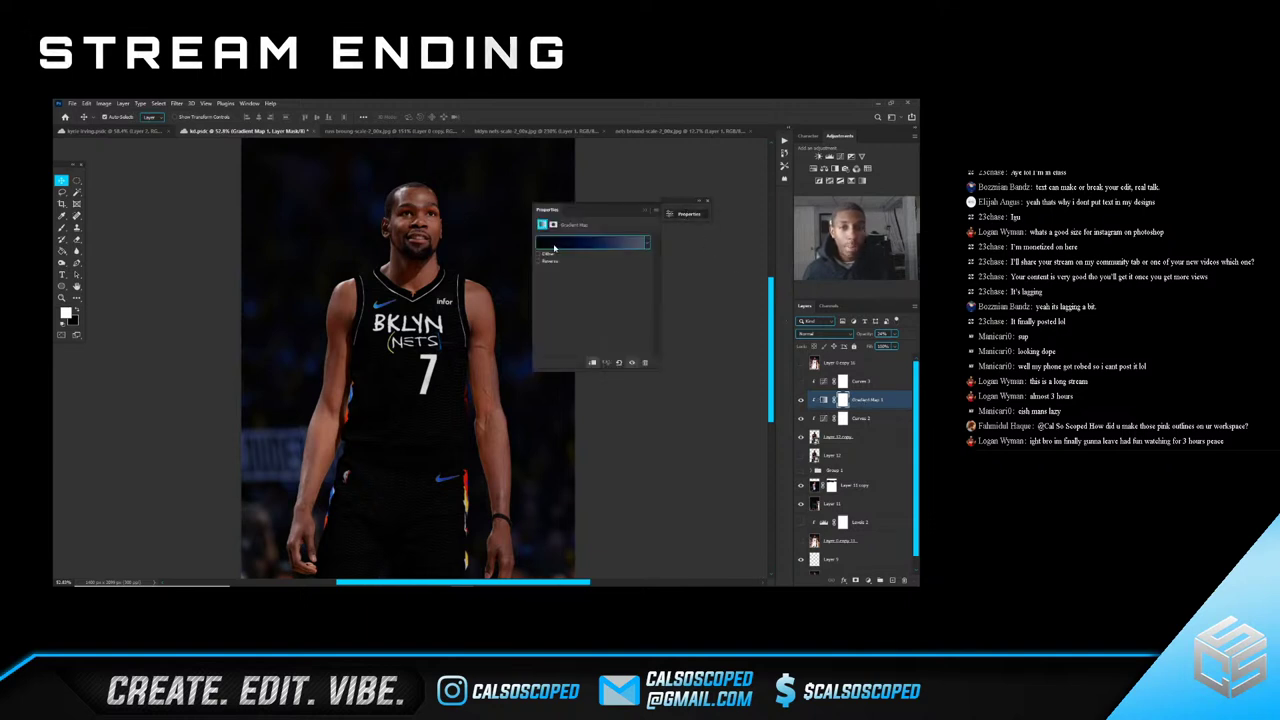
left_click(825, 400)
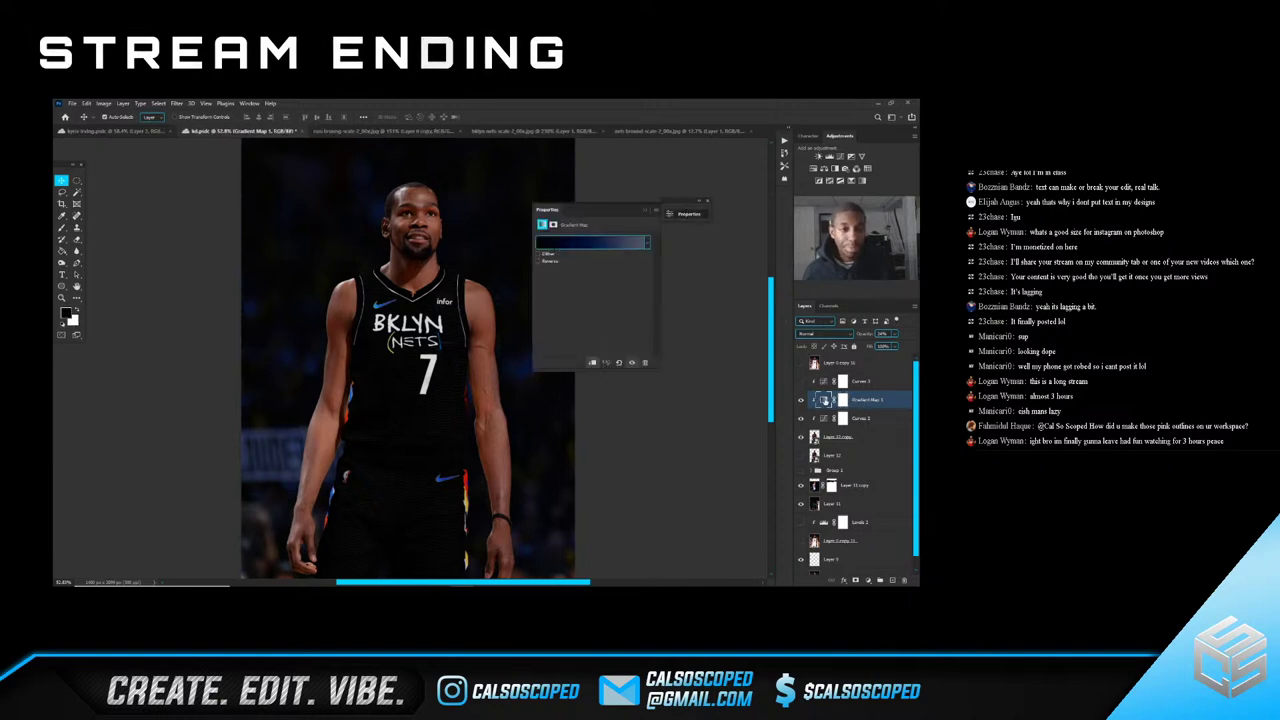
left_click(569, 246)
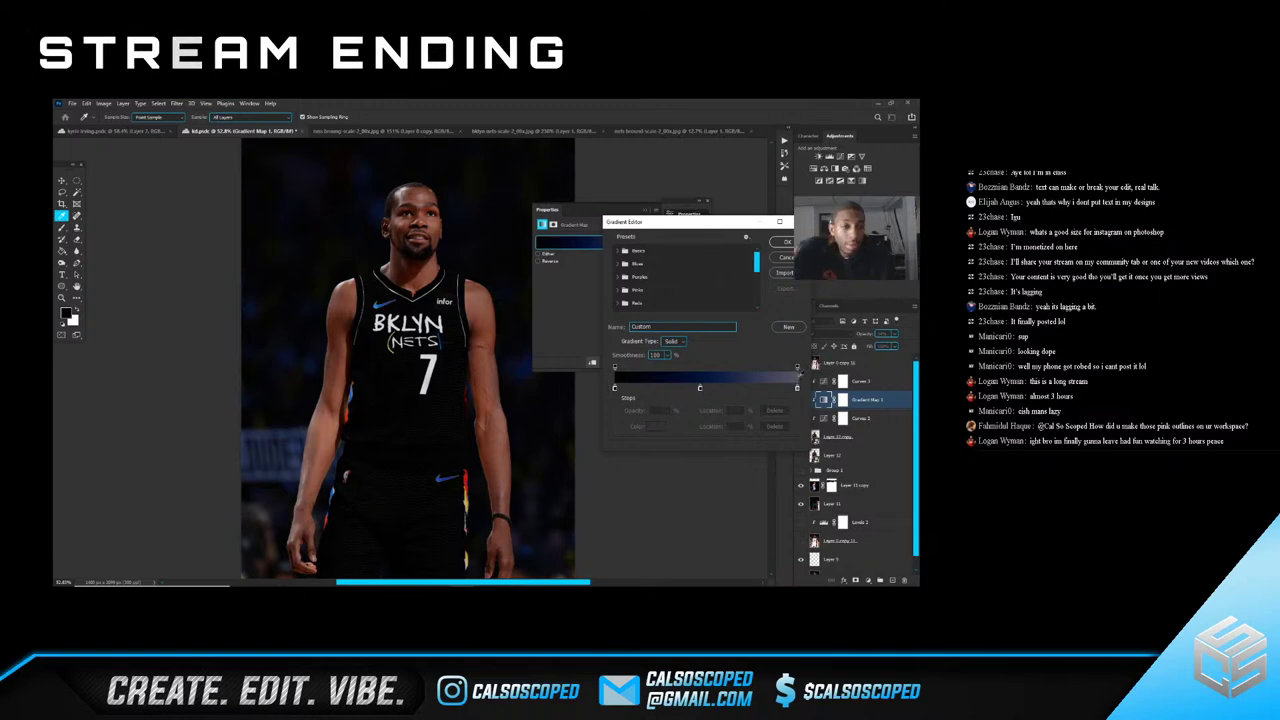
double_click(614, 388)
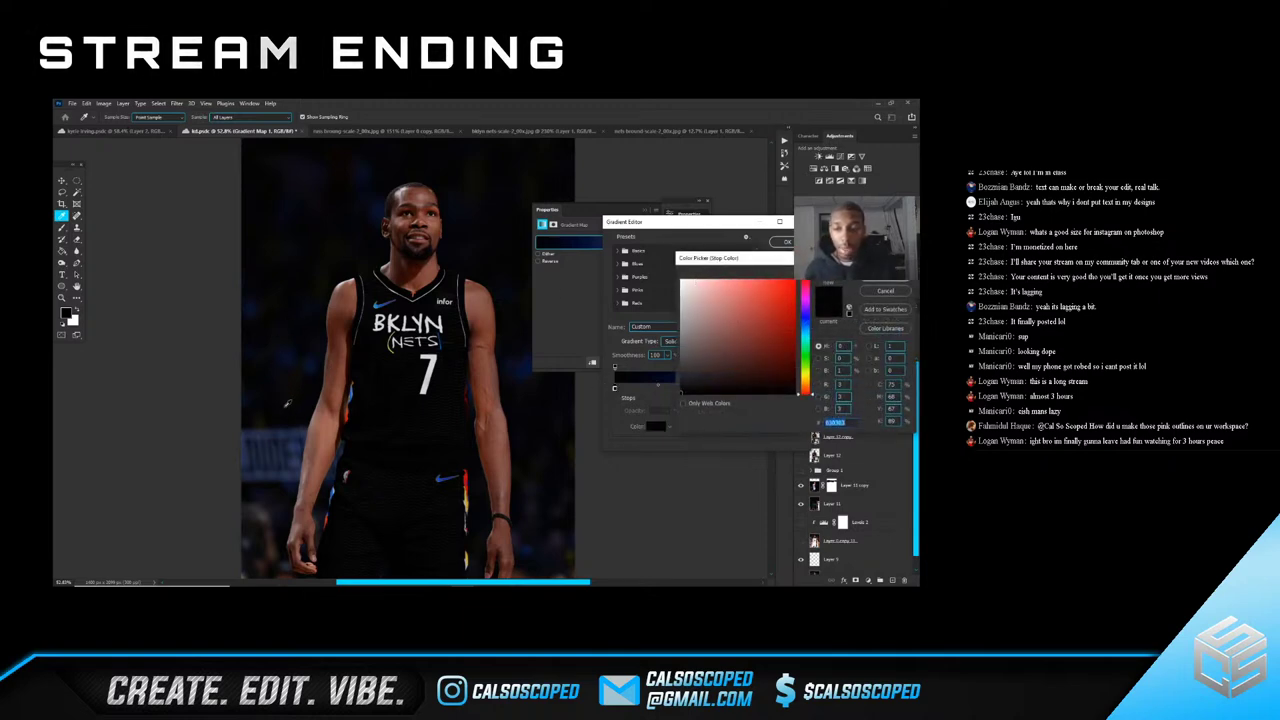
left_click(469, 245)
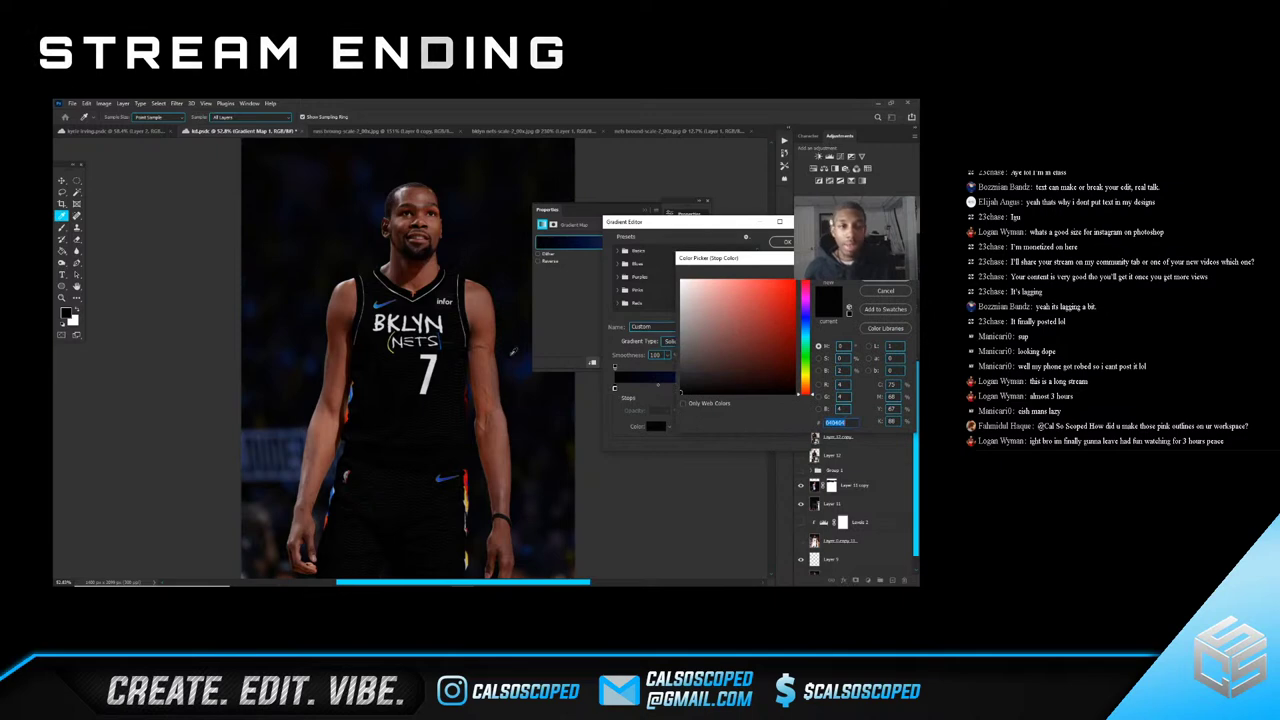
key("Return")
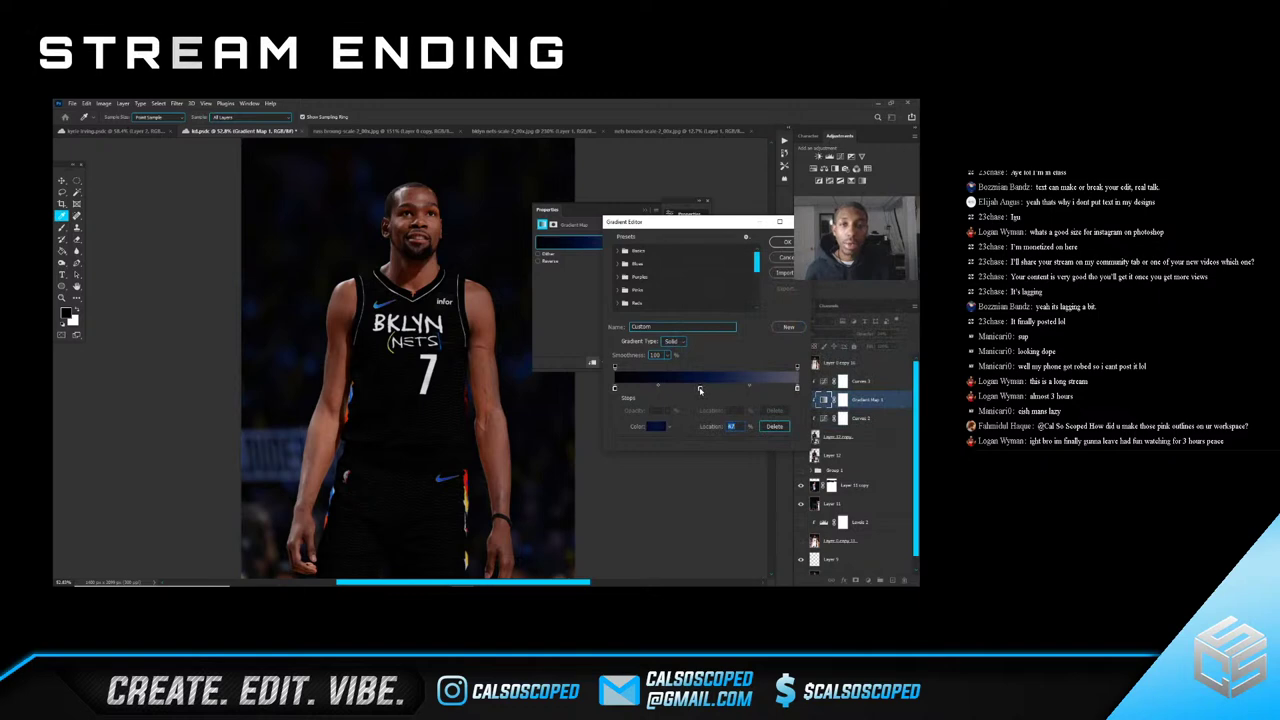
Sample a dark blue from the image background for the gradient's middle stop and set the lightest stop to a muted purple
double_click(700, 388)
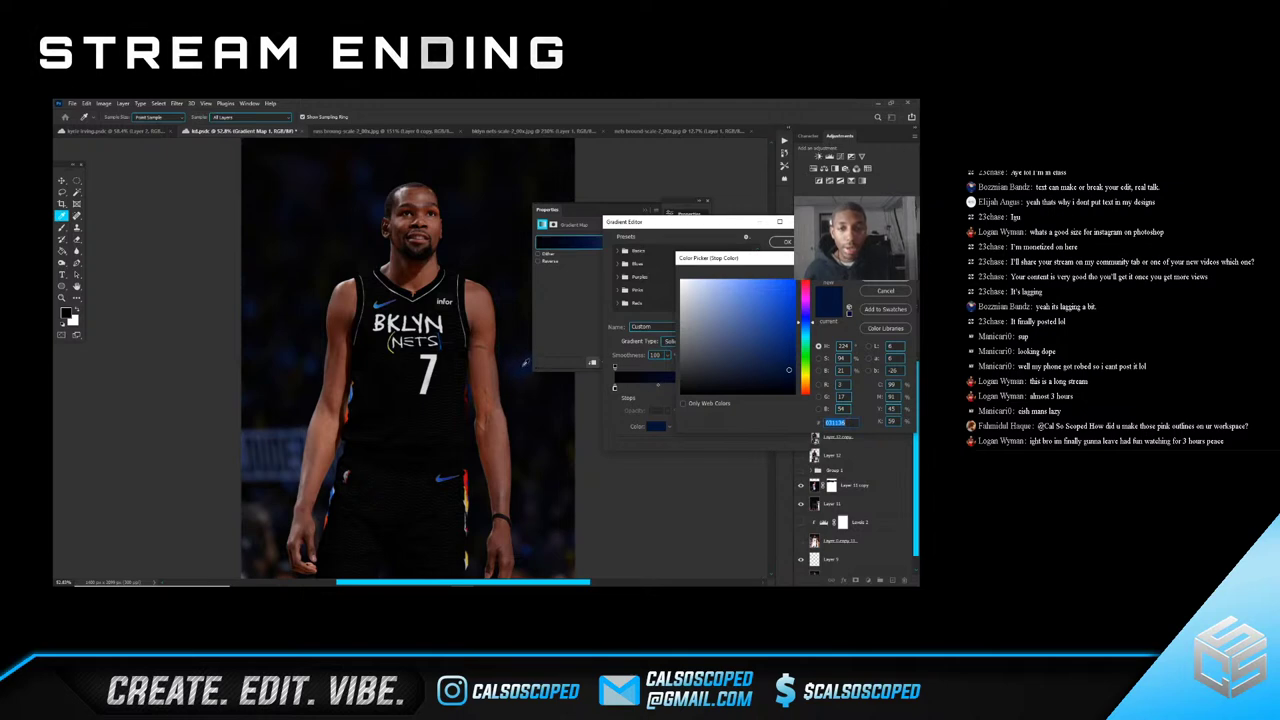
left_click(524, 363)
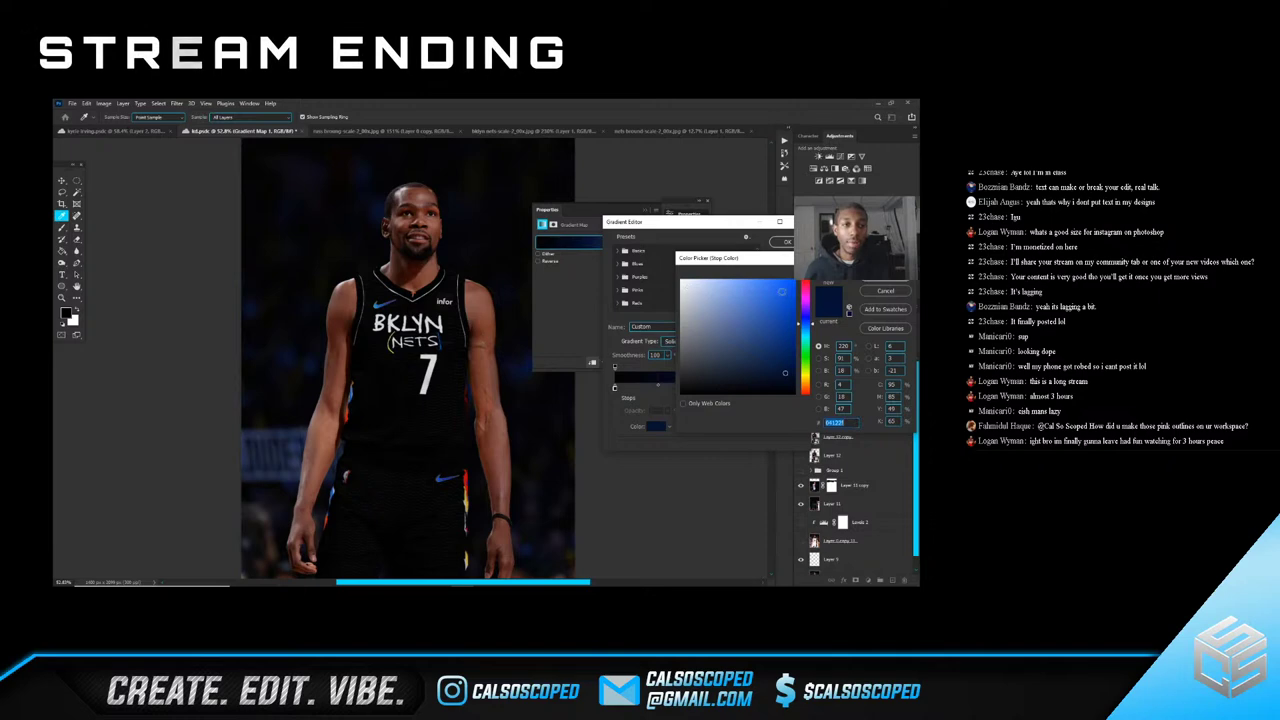
key("Return")
double_click(797, 388)
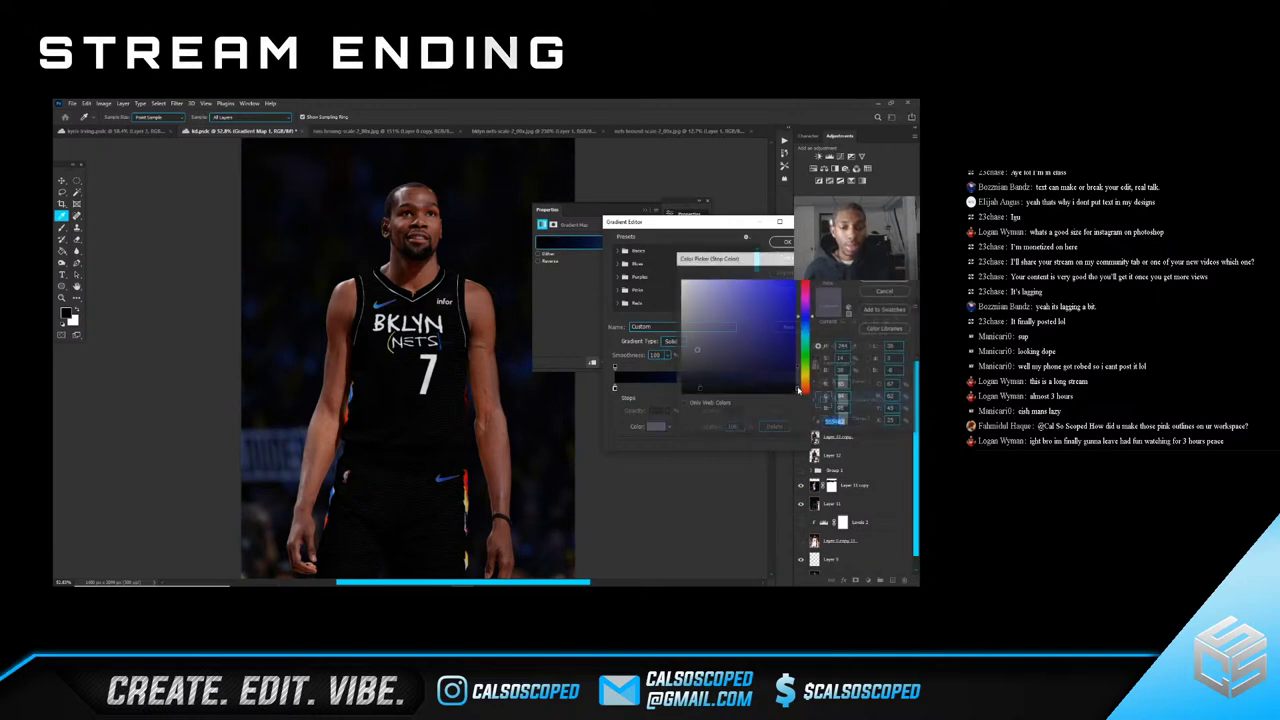
left_click(542, 412)
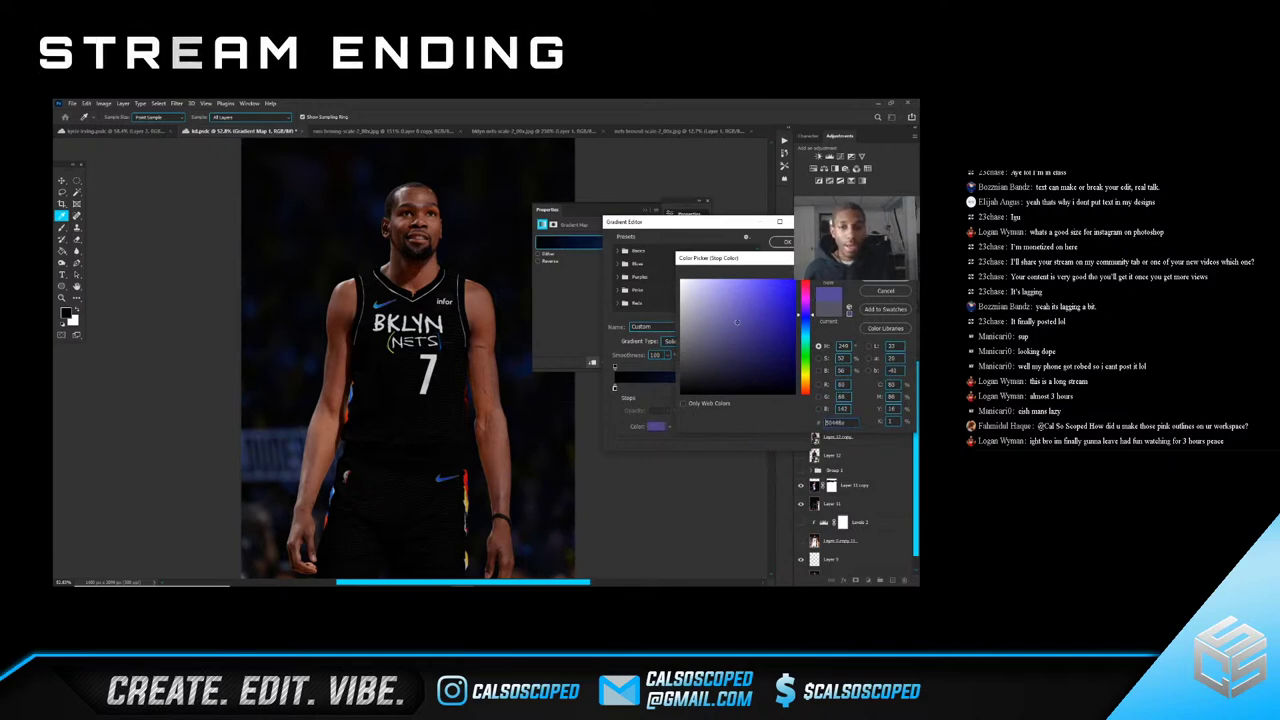
type("948bc6")
mouse_move(717, 298)
left_mouse_down()
mouse_move(691, 289)
mouse_move(744, 307)
mouse_move(710, 348)
left_mouse_up()
left_click(869, 293)
Shift the gradient's middle stop slightly toward the dark end, accept the gradient and close the Gradient Map 1 properties
left_click(727, 388)
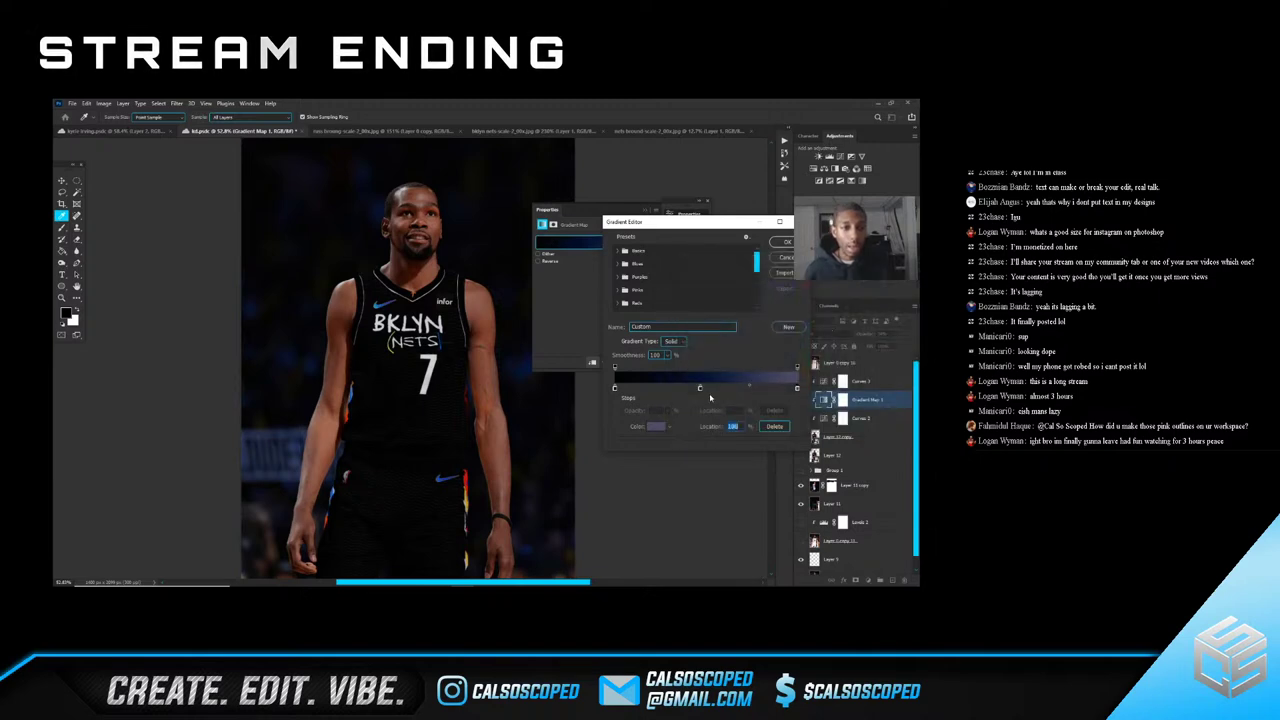
left_click_drag(727, 391, 700, 392)
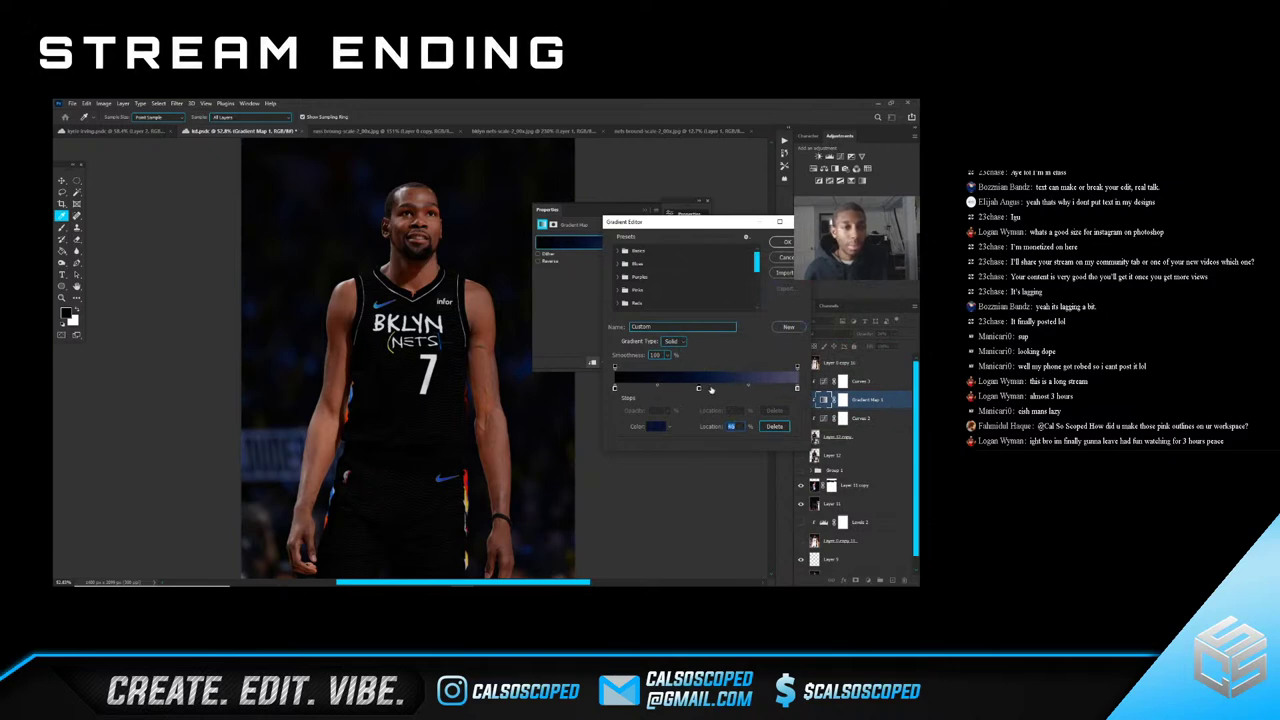
left_click(786, 243)
key("v")
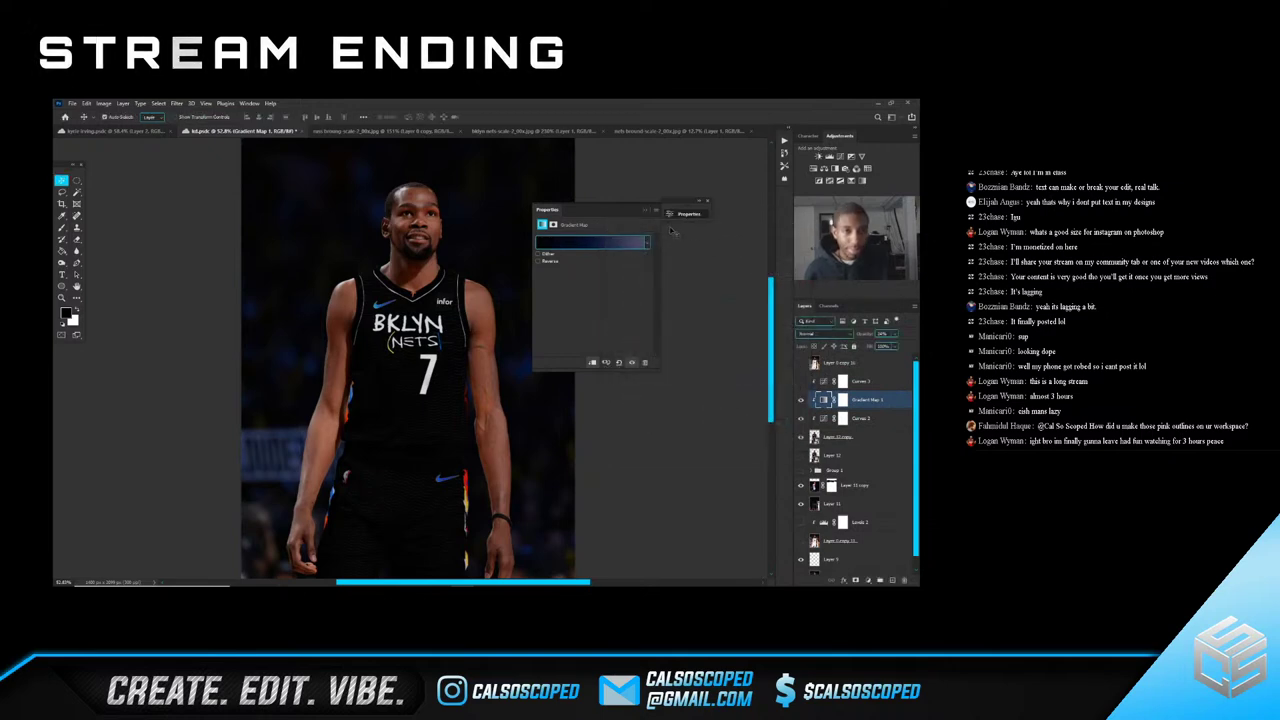
left_click(646, 211)
Raise the opacity of the Gradient Map 1 layer to 100% and save the document
left_click(894, 334)
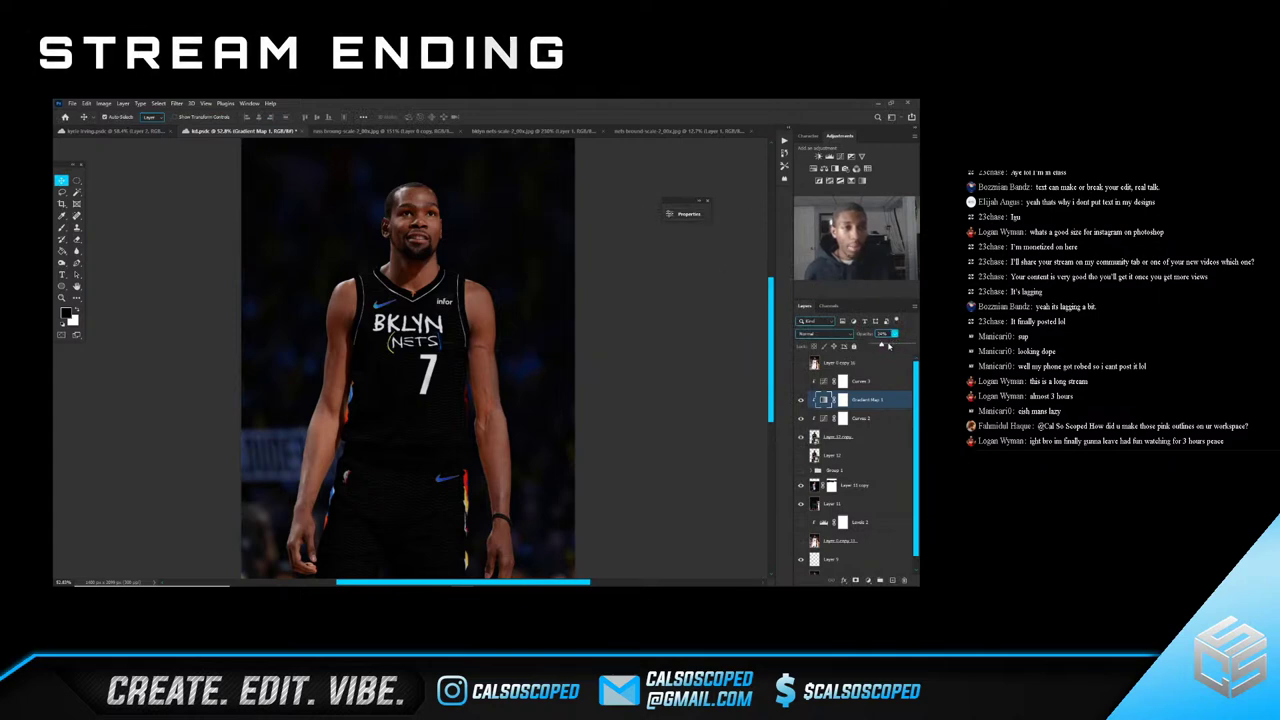
left_click_drag(881, 345, 915, 346)
key("ctrl+s")
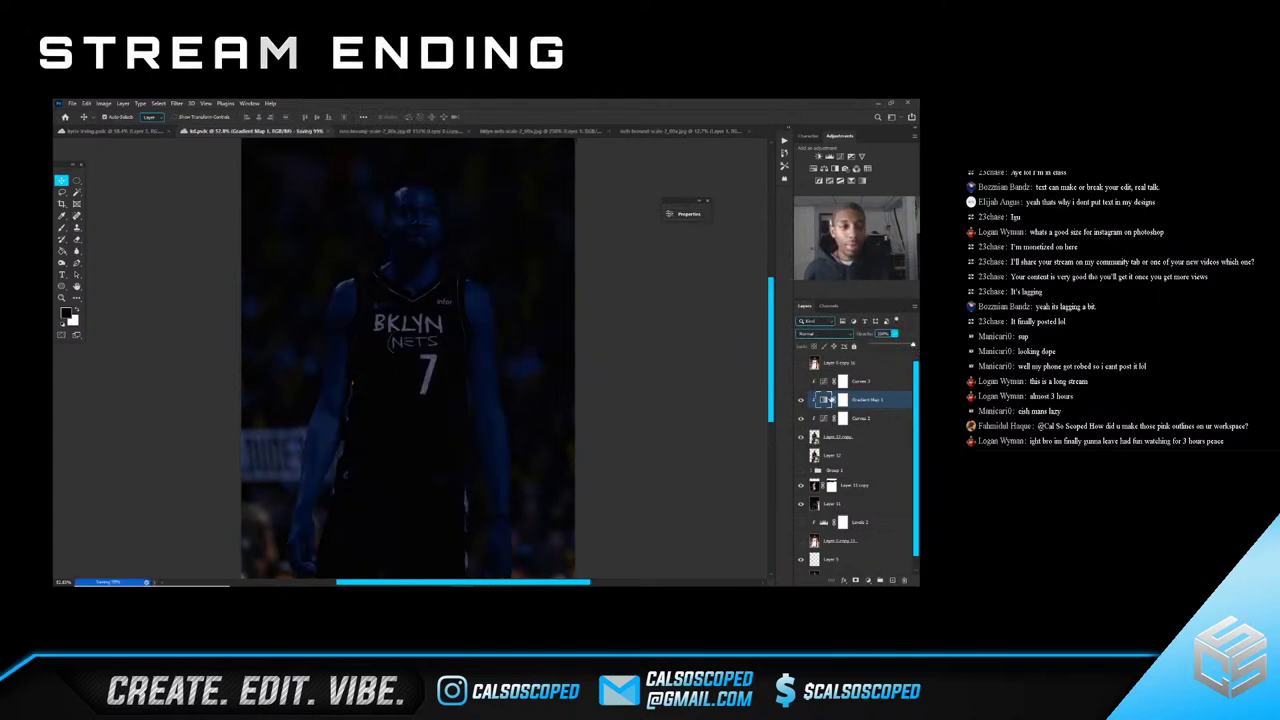
Review the Gradient Map 1 gradient in the Gradient Editor and lower the layer's fill to soften the blue tint on the player
double_click(823, 400)
left_click(568, 251)
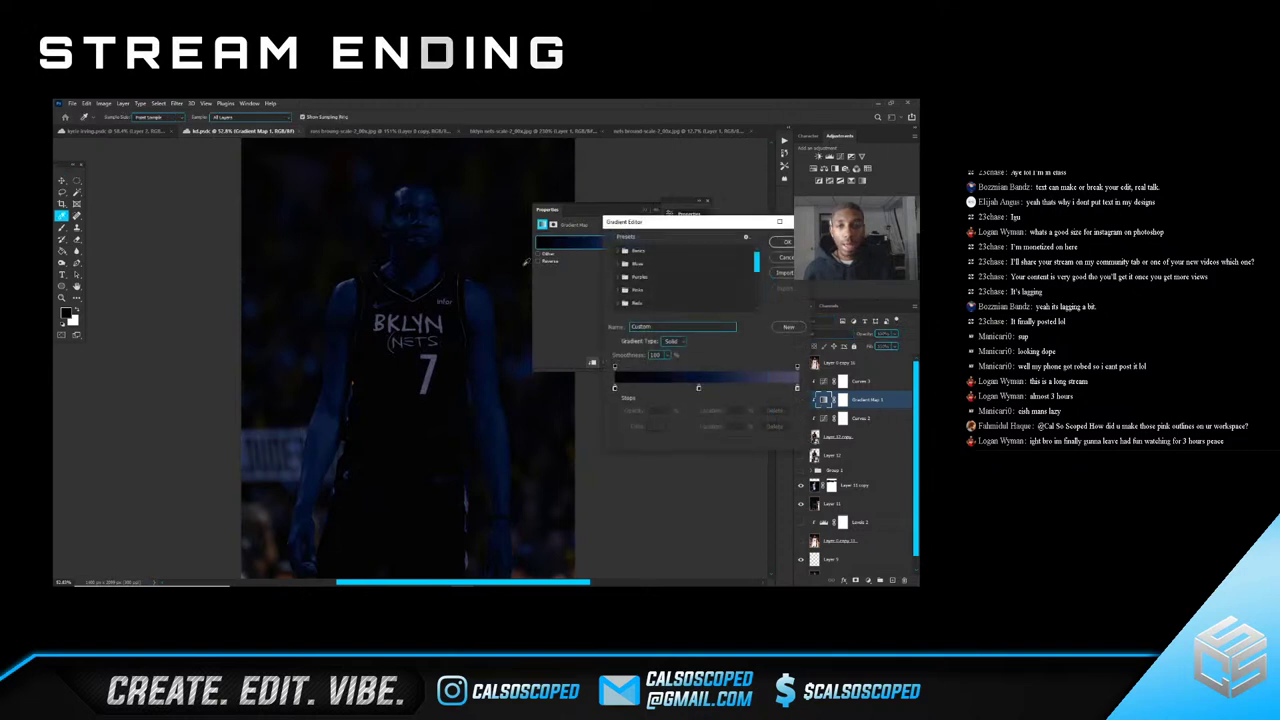
left_click(782, 243)
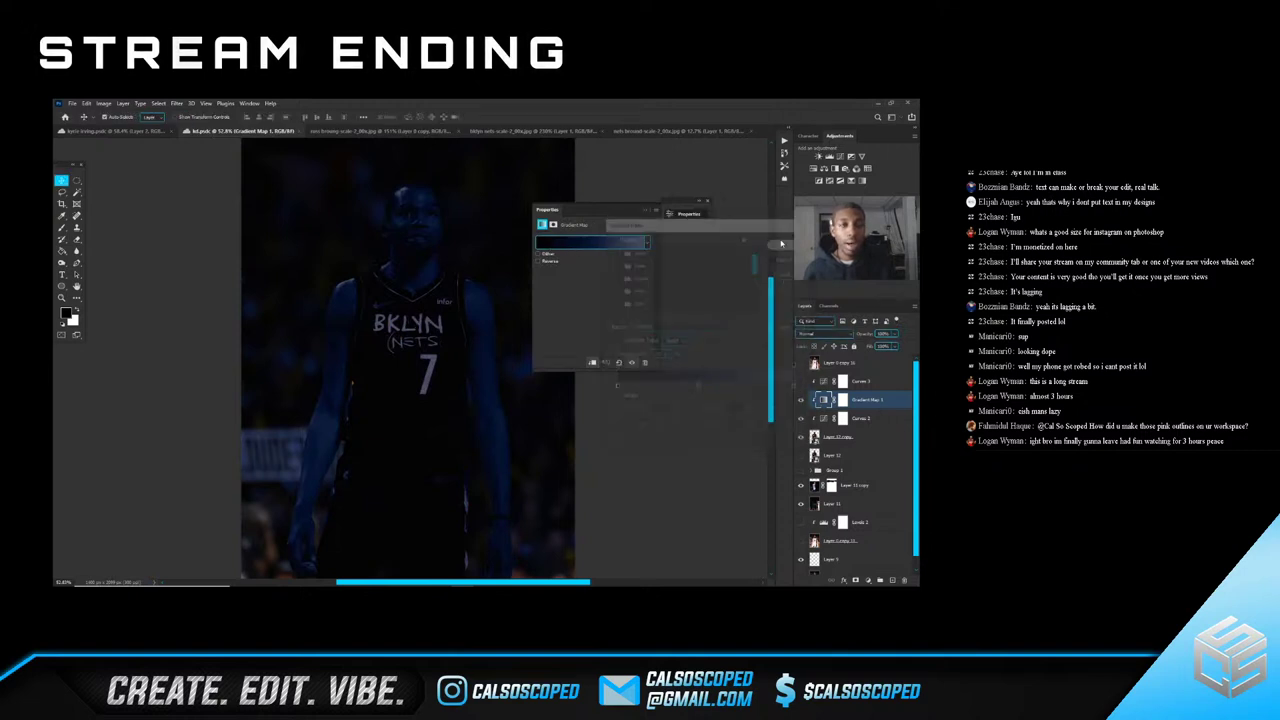
left_click(645, 212)
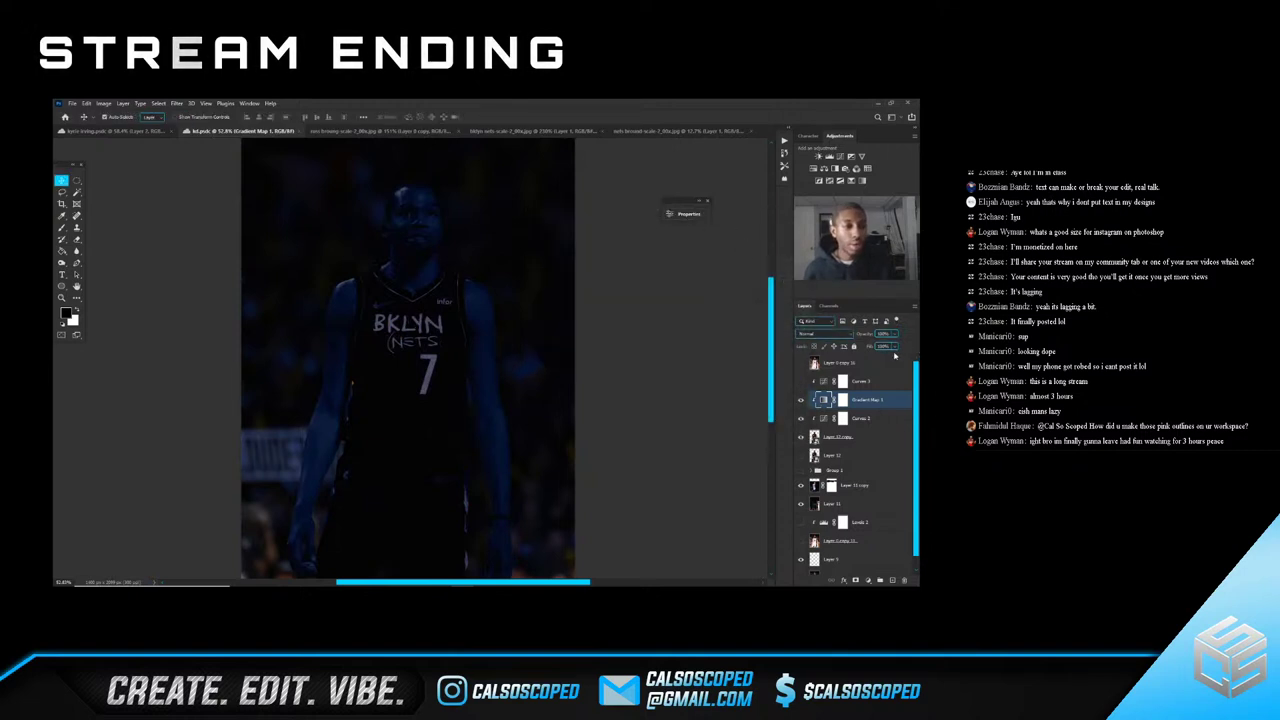
left_click_drag(879, 360, 865, 360)
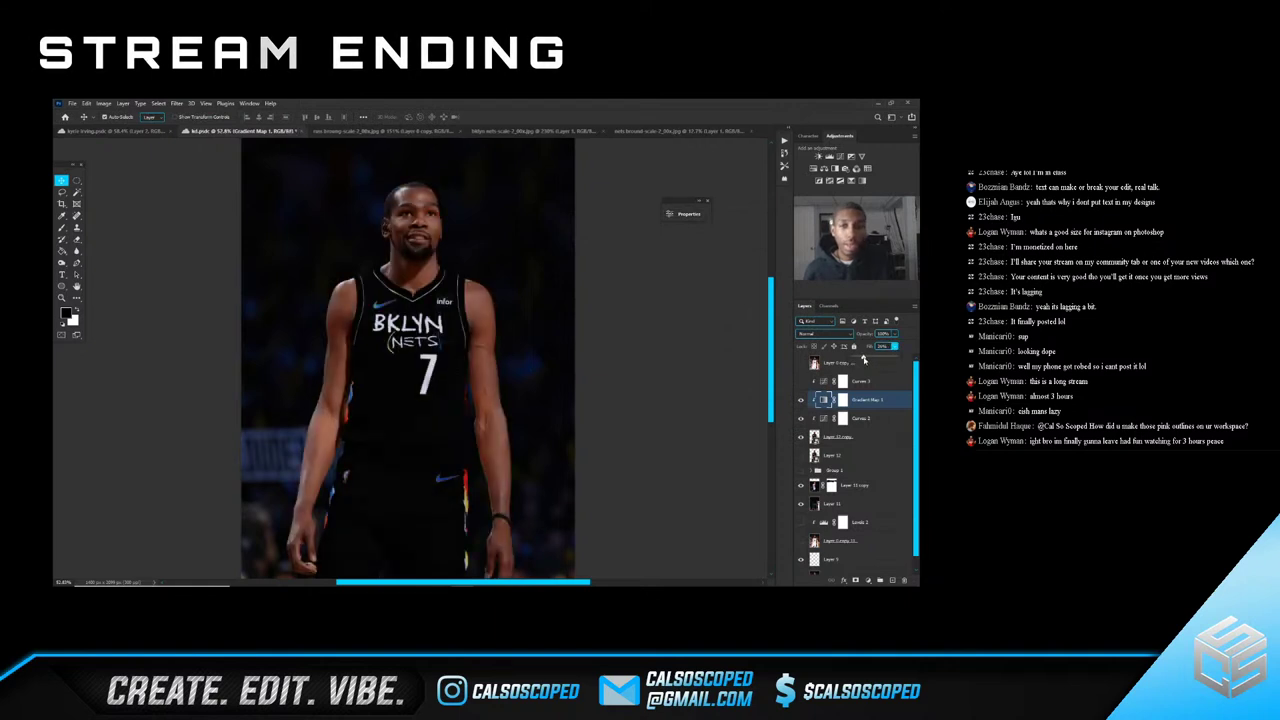
Show the Curves 3 layer, move its Blue channel highlight point inward to make the highlights bluer, and close its properties
left_click(851, 381)
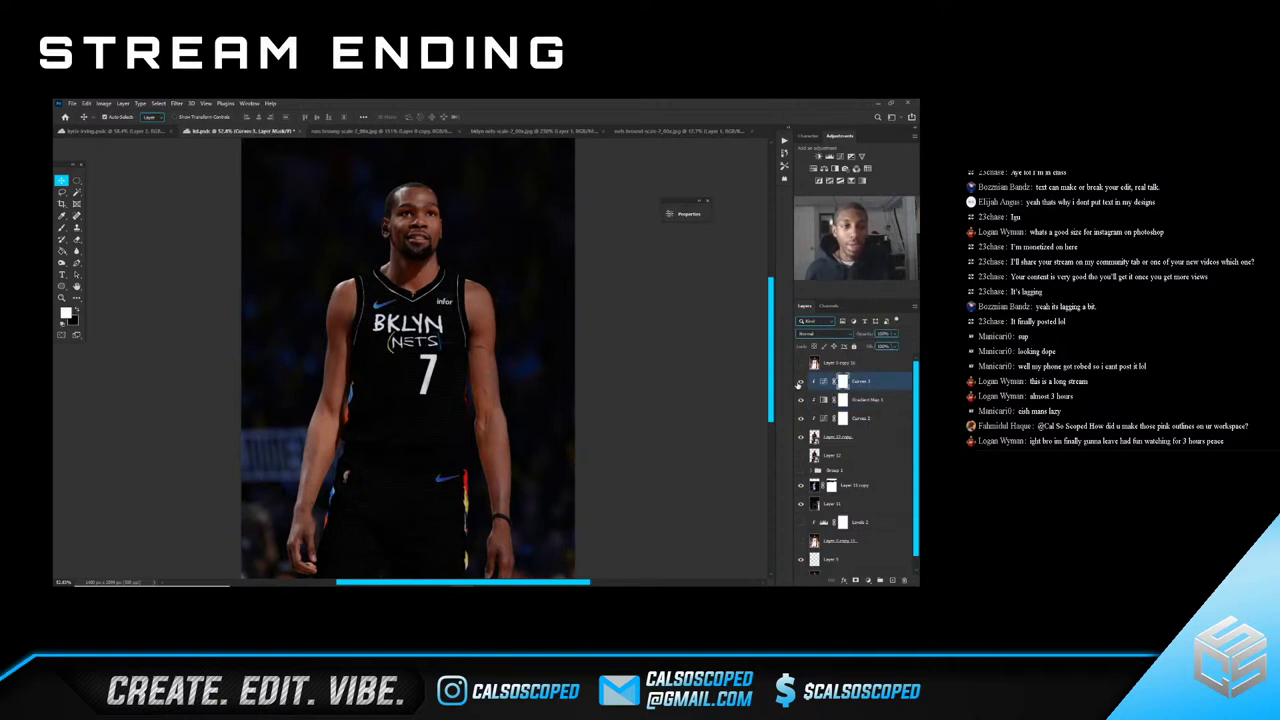
left_click(689, 214)
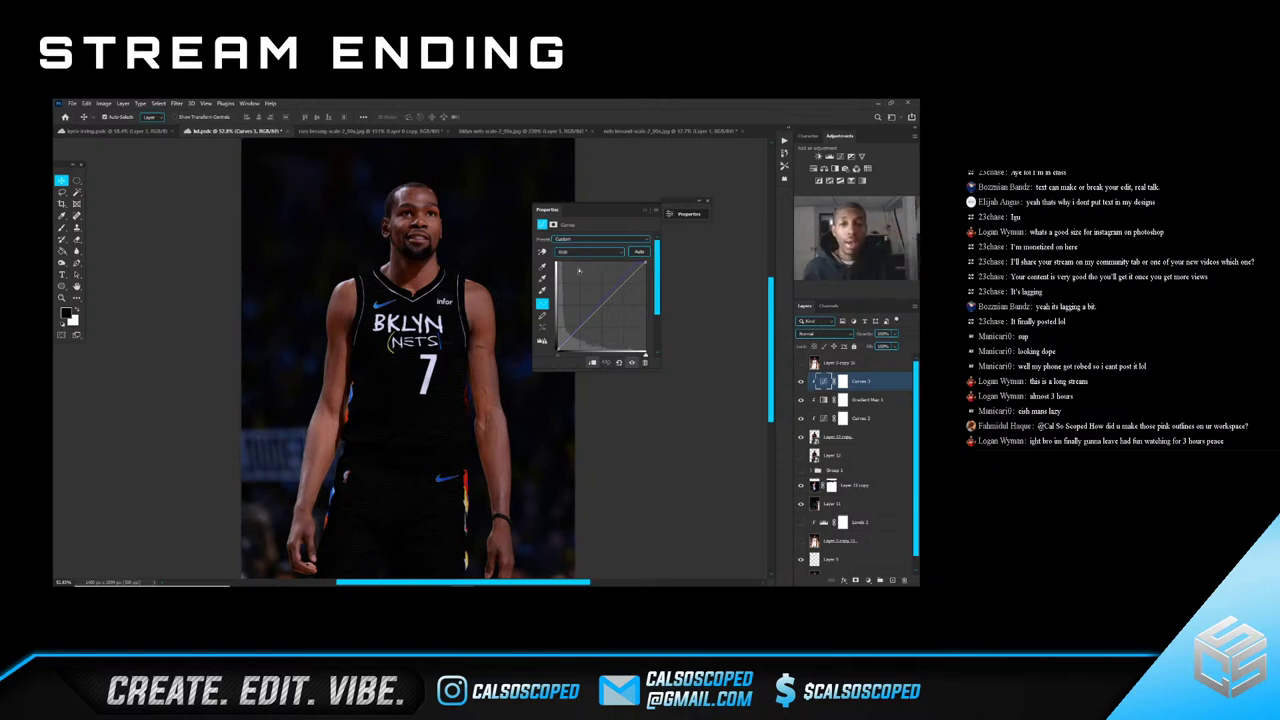
left_click(590, 251)
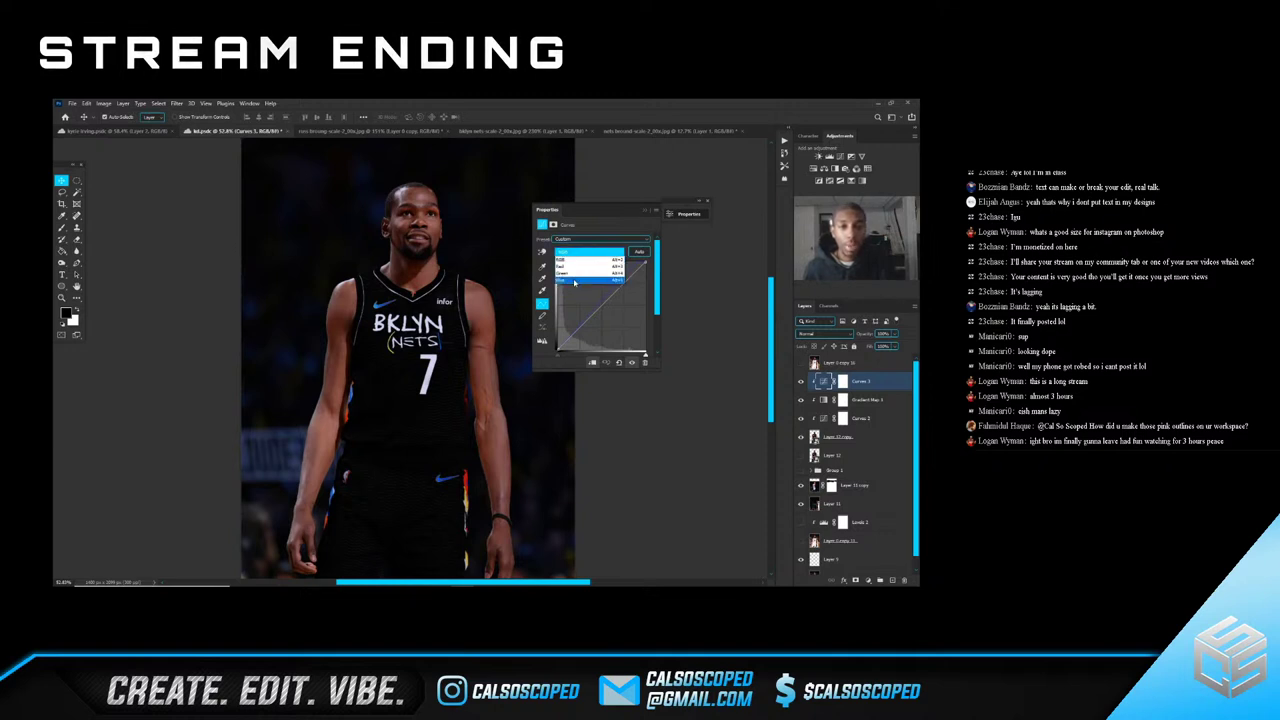
left_click(574, 280)
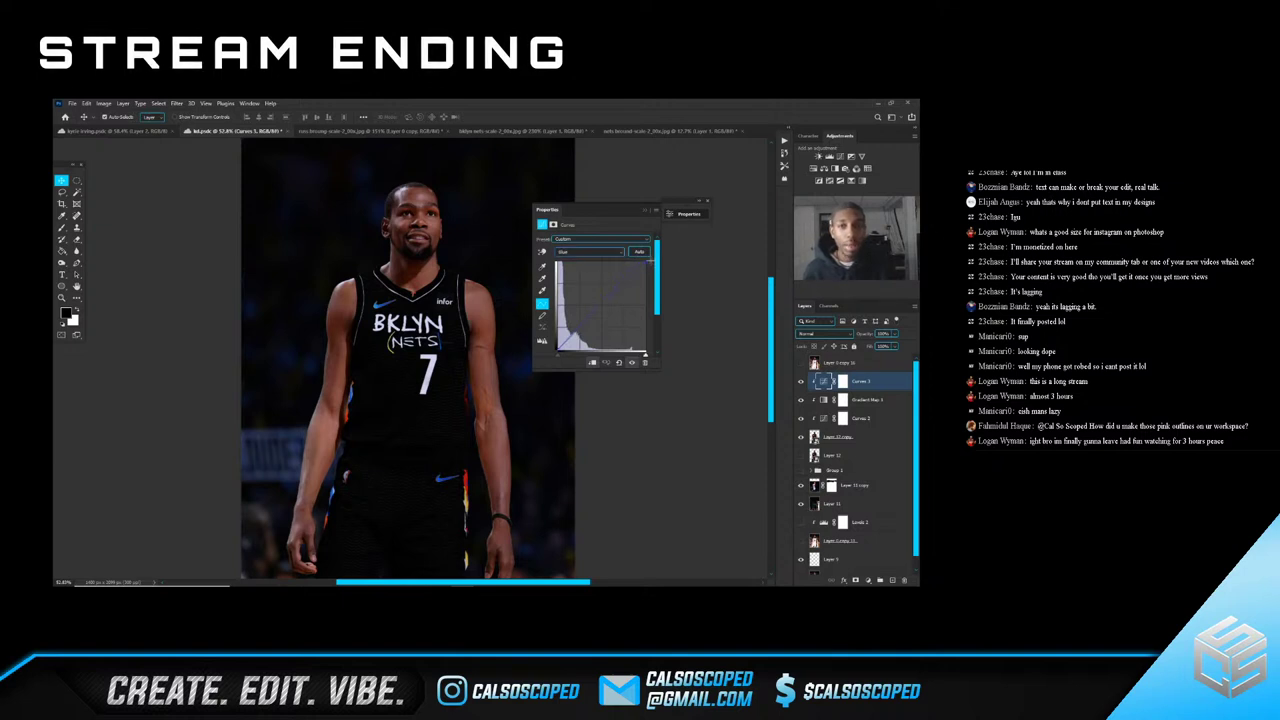
left_click_drag(594, 257, 653, 267)
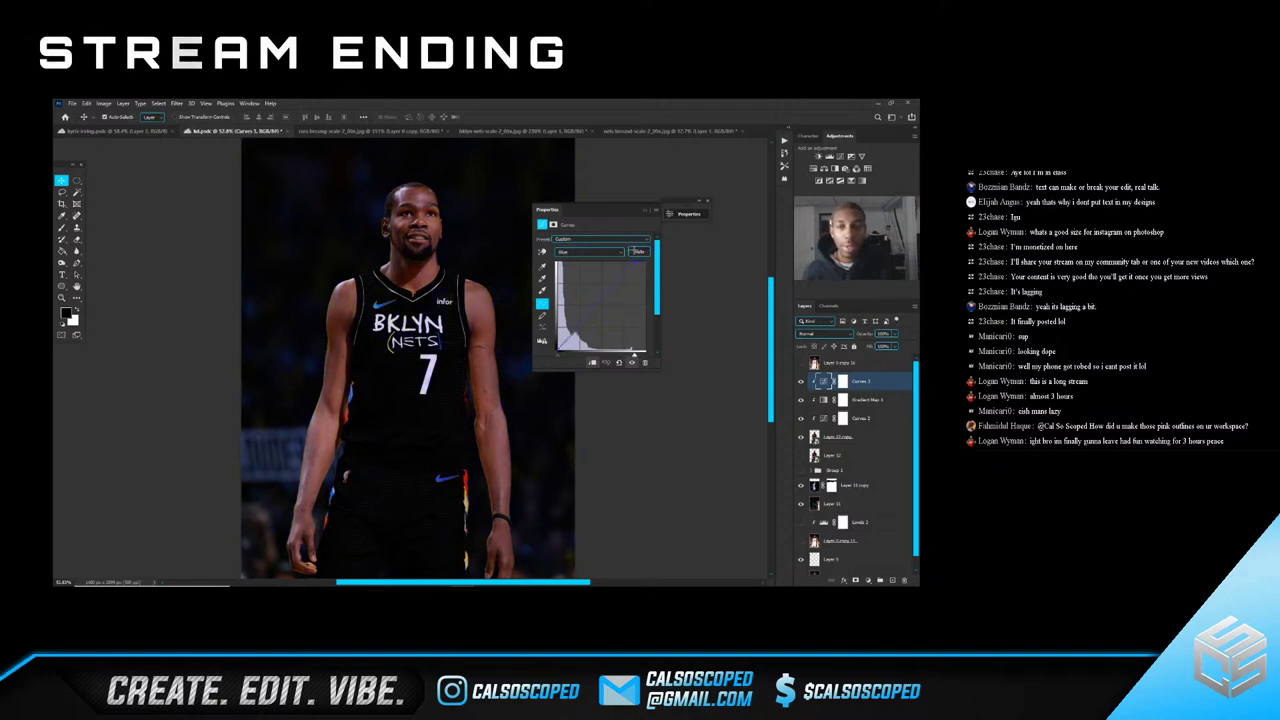
left_click(645, 210)
Examine the color-matched player, and compare the Golden State Warriors photo with the Brooklyn Nets composite by hiding the photo layer
scroll(405, 233, "down", 4)
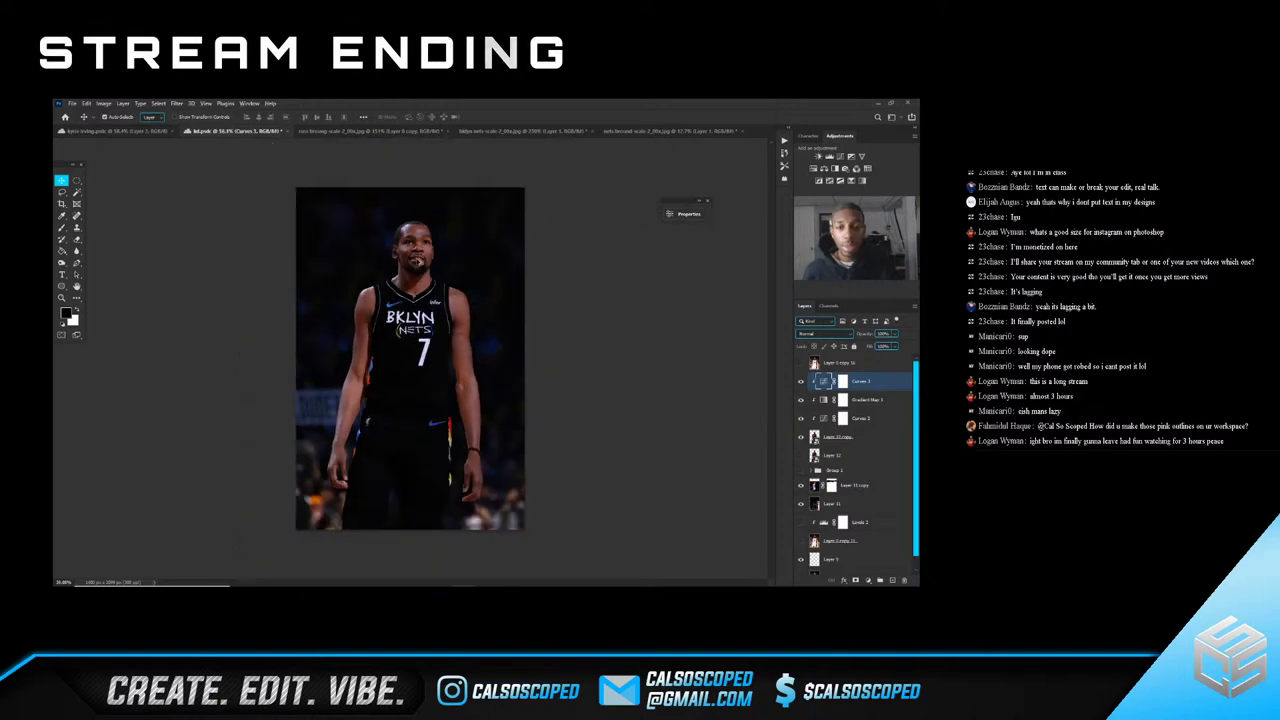
scroll(405, 233, "up", 3)
scroll(404, 233, "down", 1)
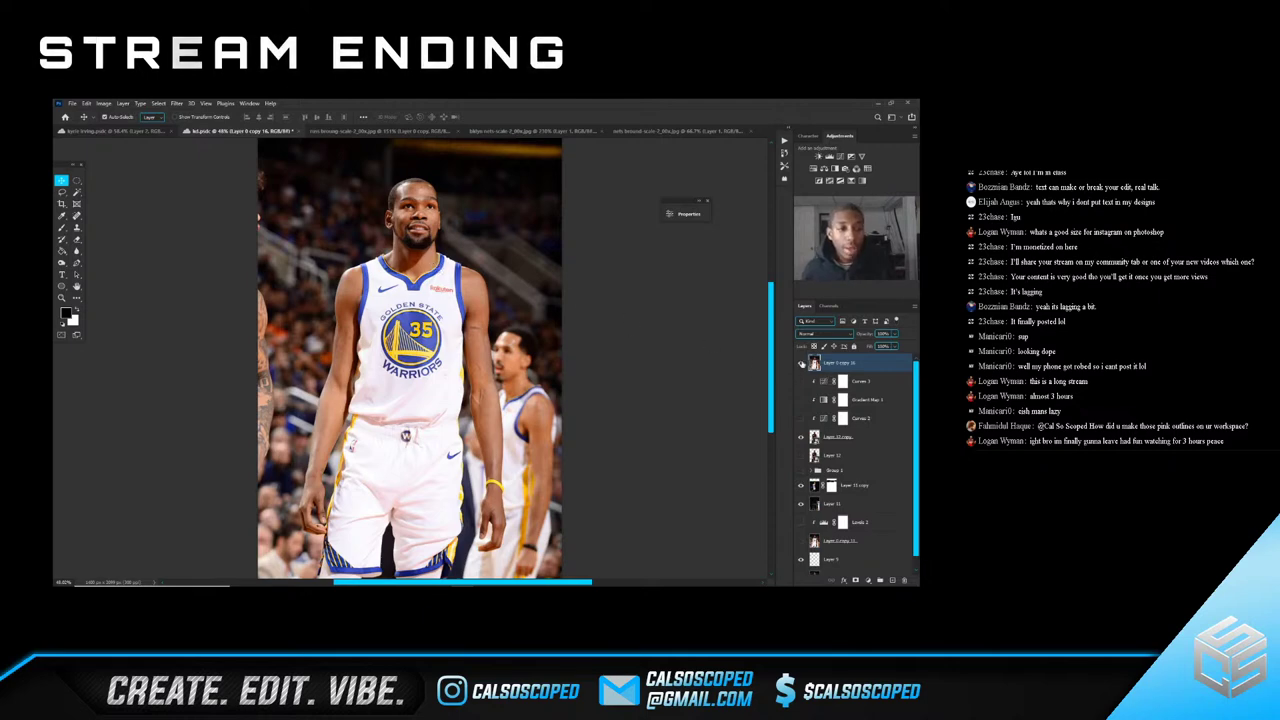
left_click(800, 364)
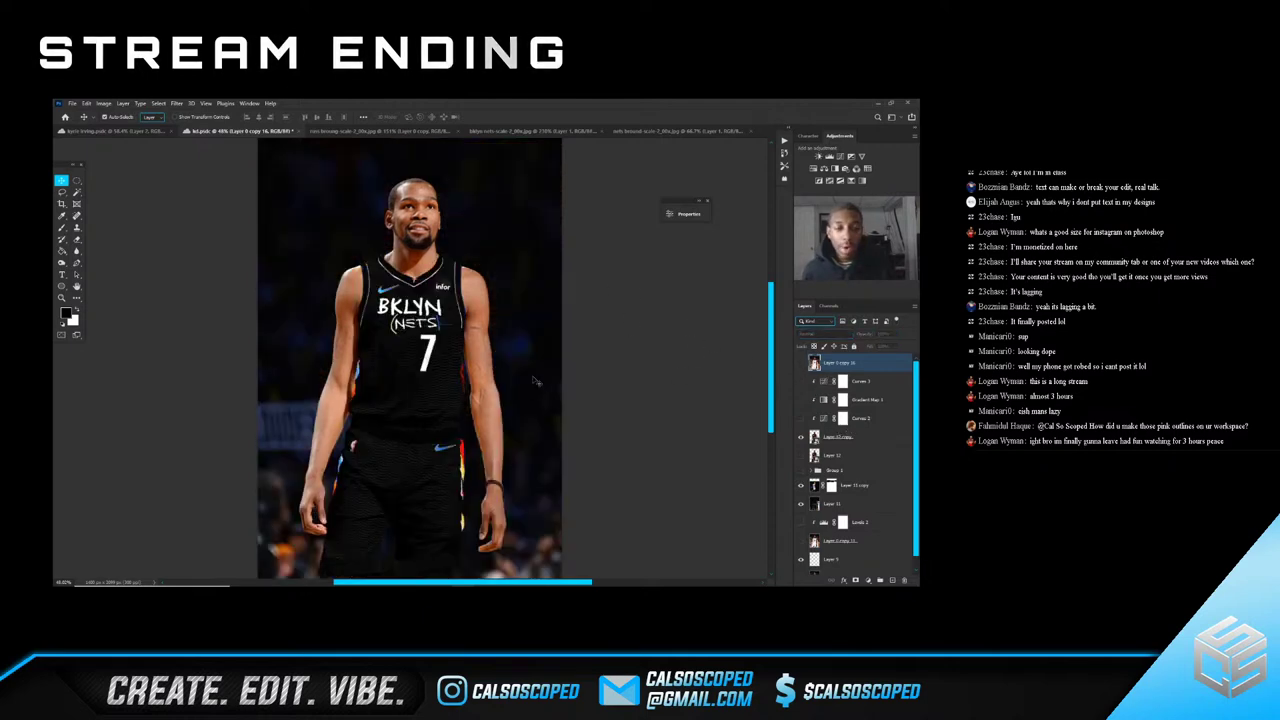
Compare the Orlando Magic player photo with the Brooklyn Nets composite by viewing one document and returning to the other
left_click(898, 490)
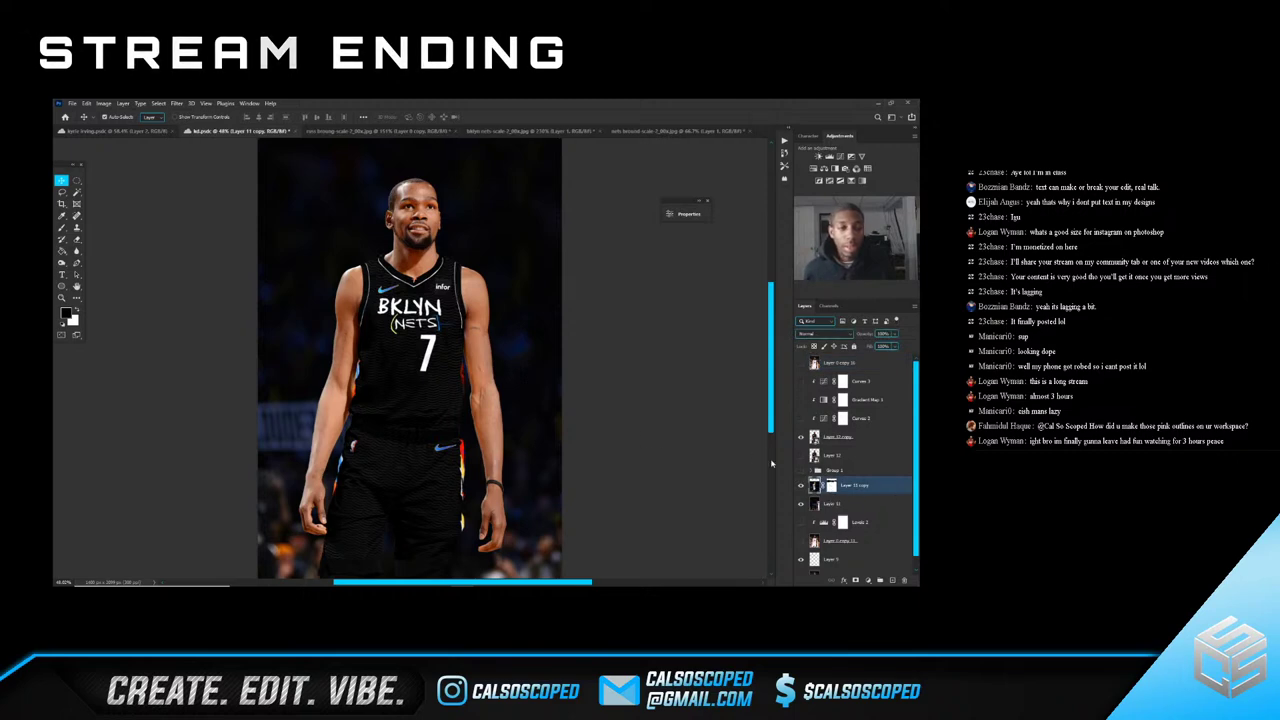
left_click(660, 131)
scroll(480, 240, "down", 10)
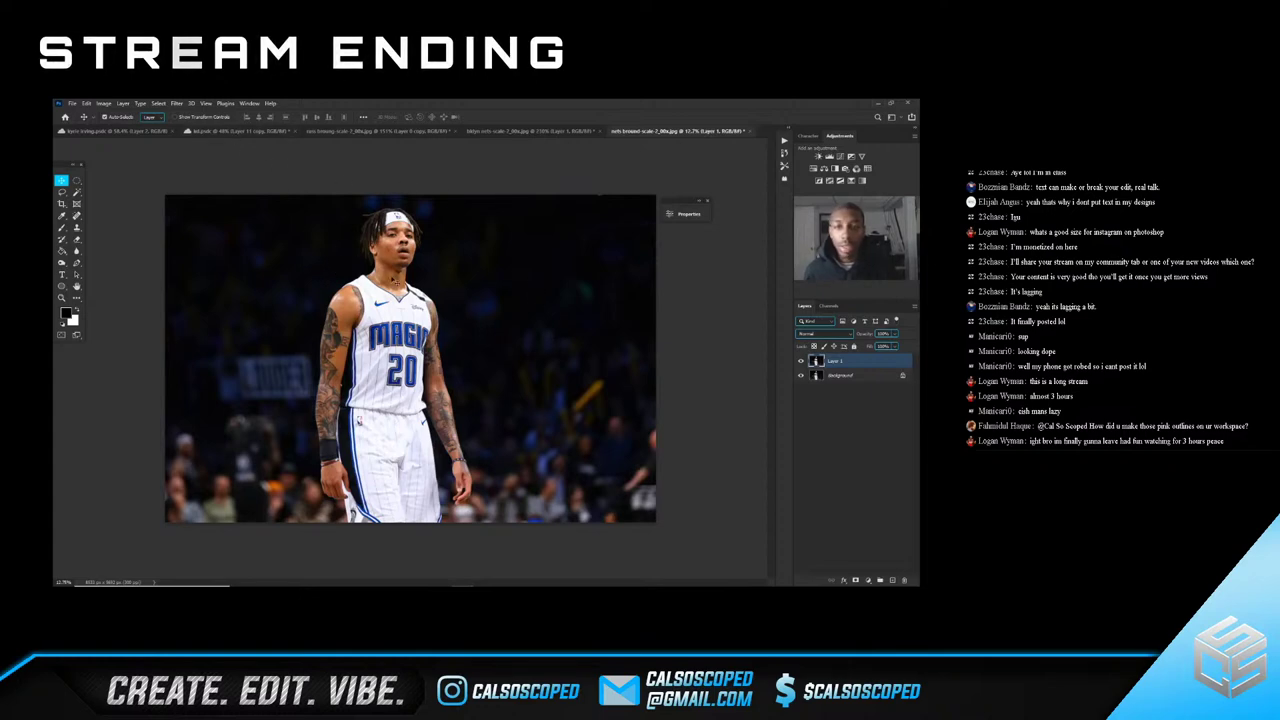
left_click(238, 131)
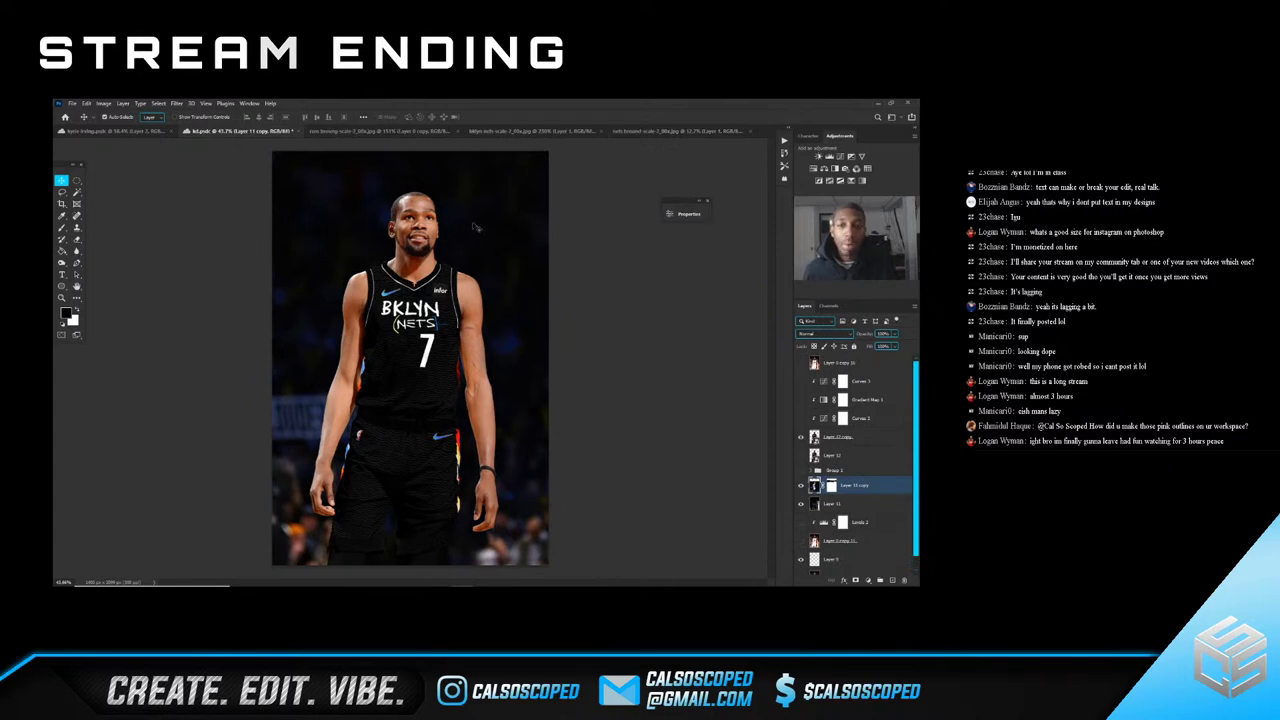
scroll(445, 242, "up", 1)
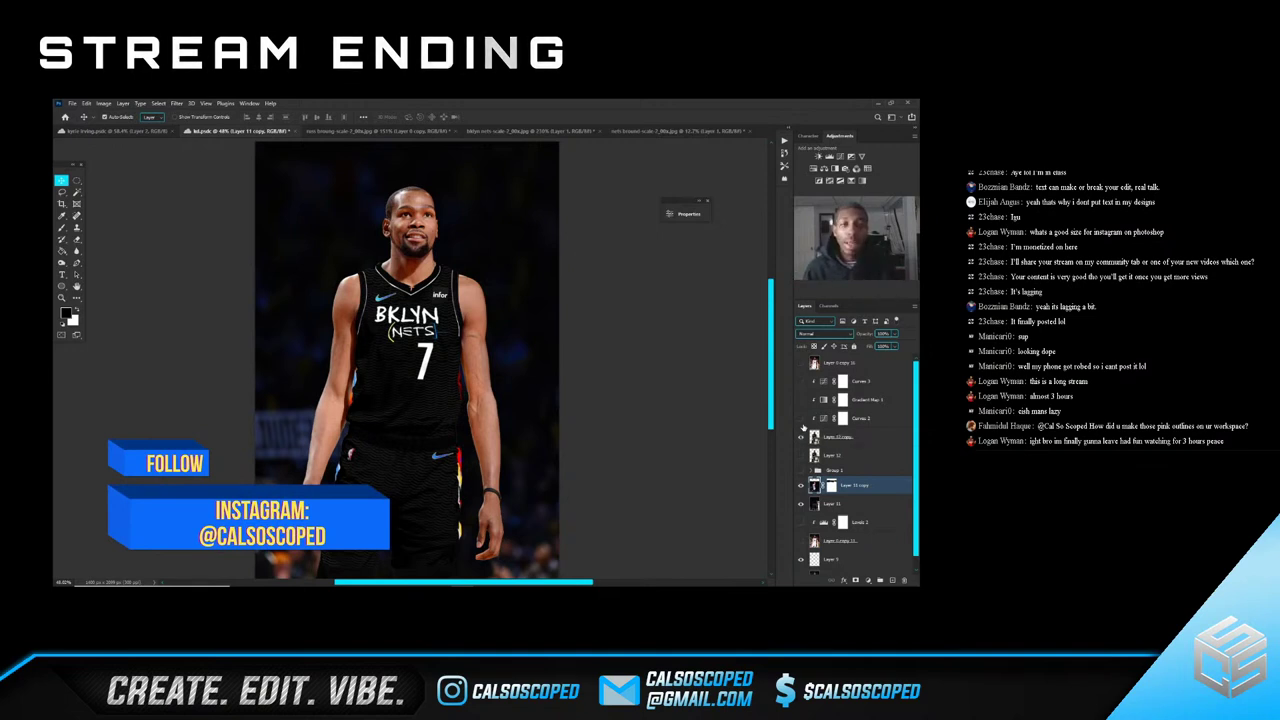
Show the Curves 2 layer clipped to the player, adjust its RGB midtone point to darken him, and close its properties
left_click(858, 418)
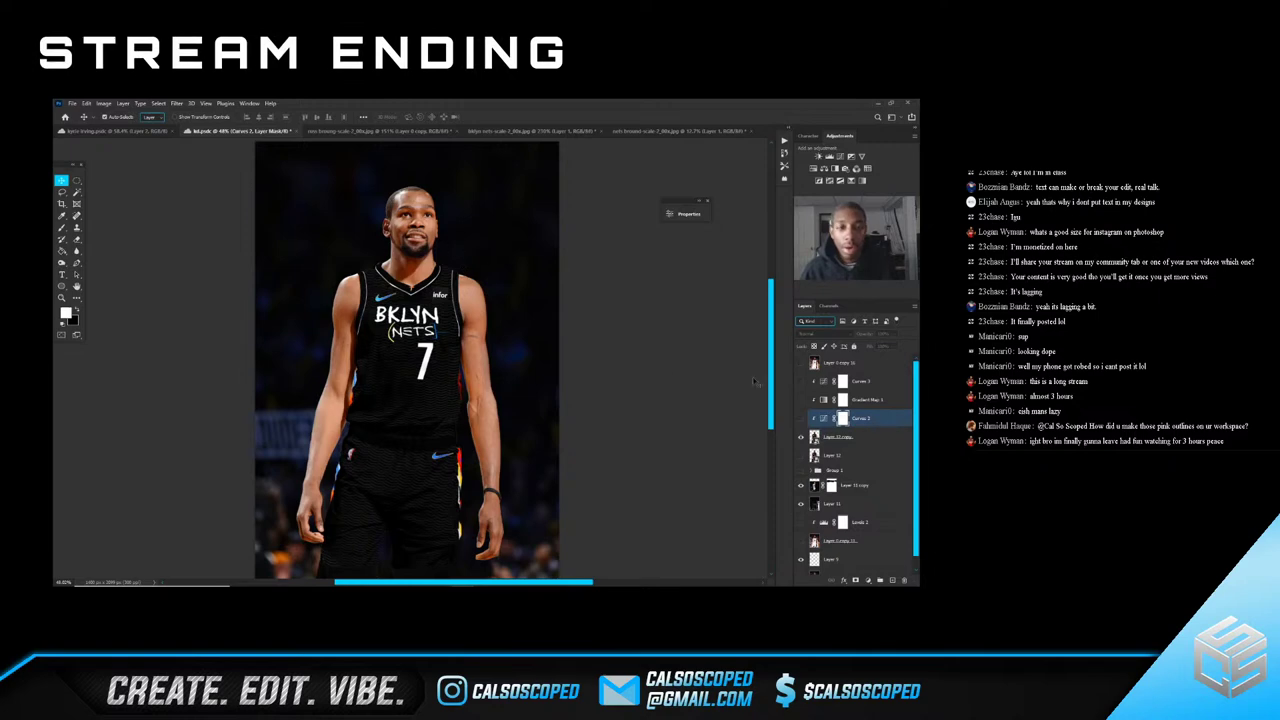
left_click(868, 581)
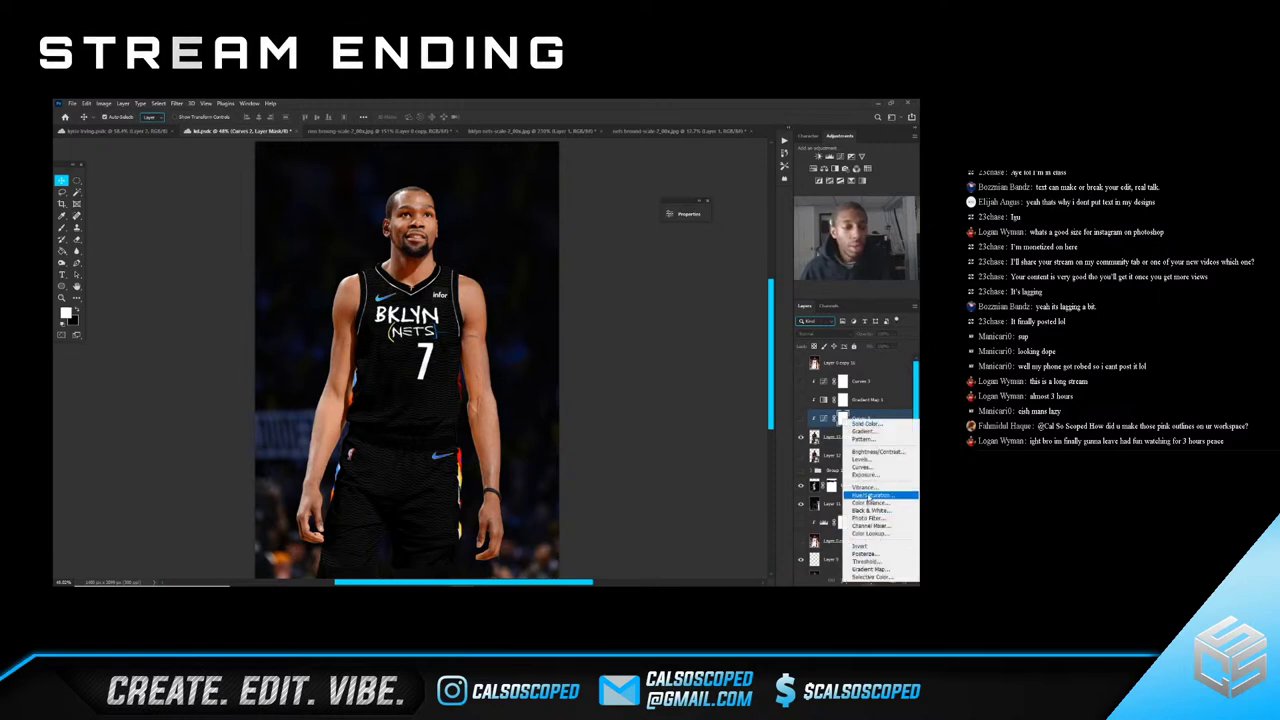
left_click(799, 420)
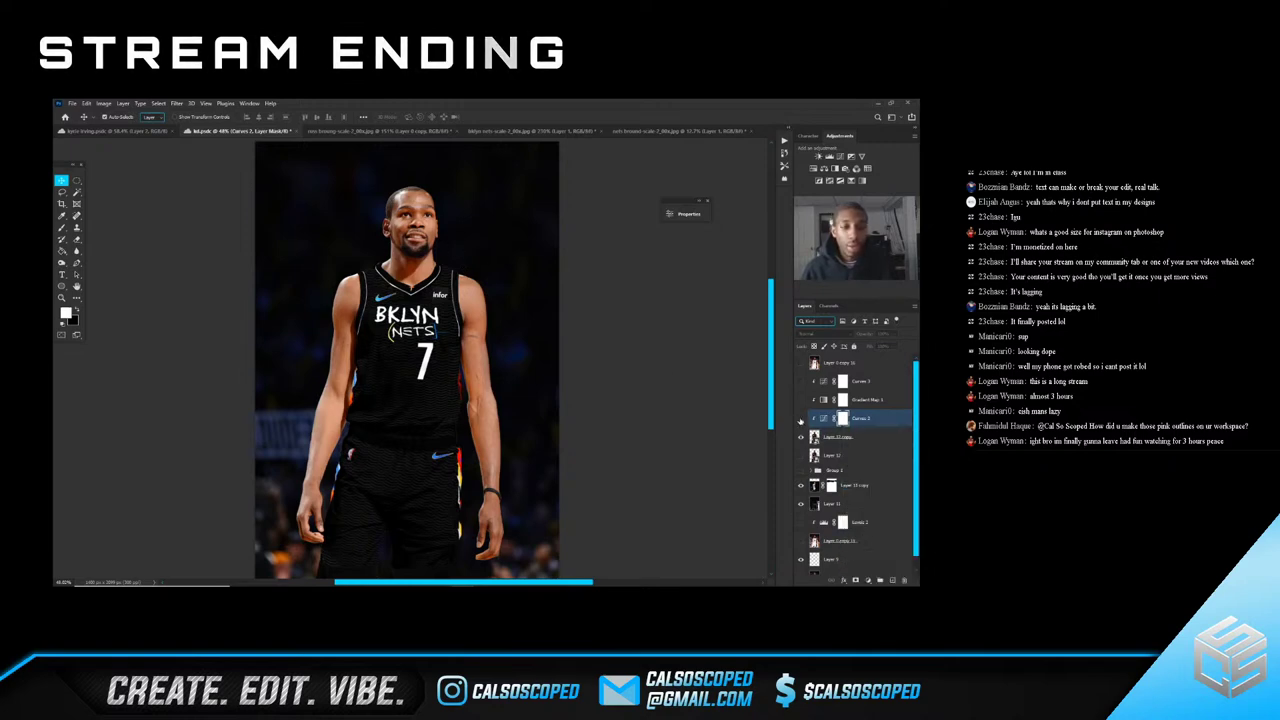
left_click(800, 419)
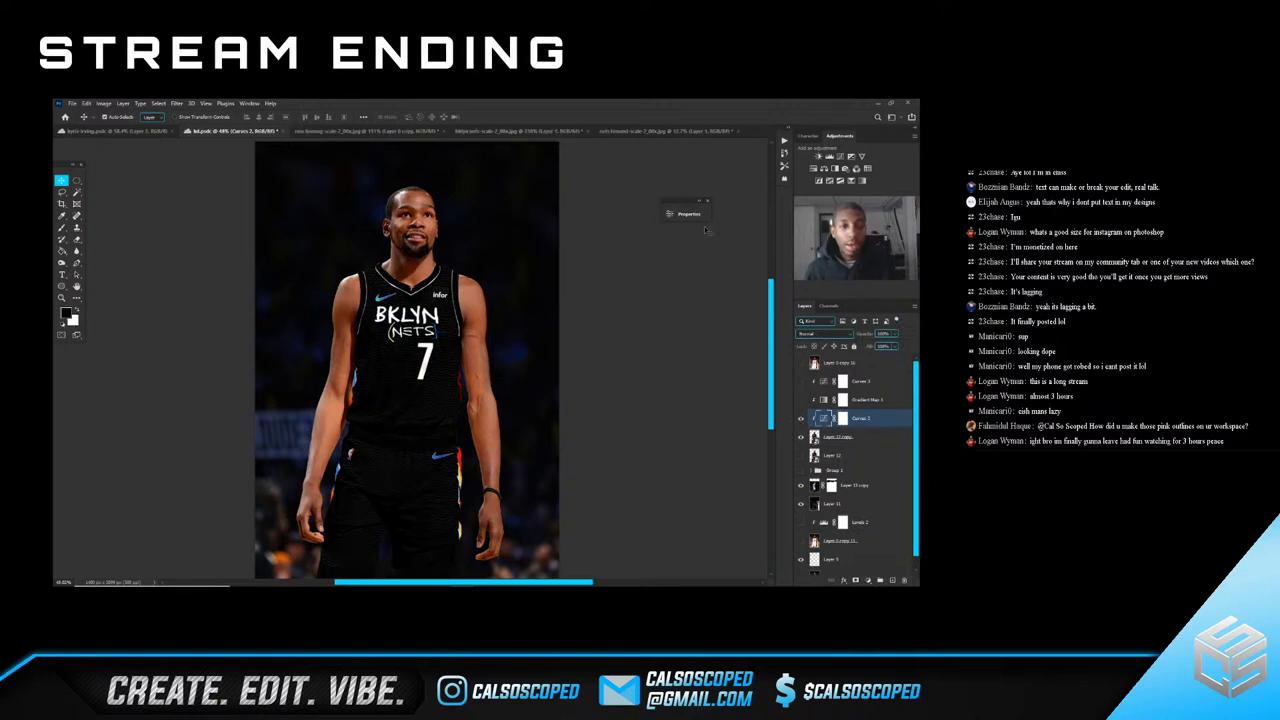
double_click(822, 418)
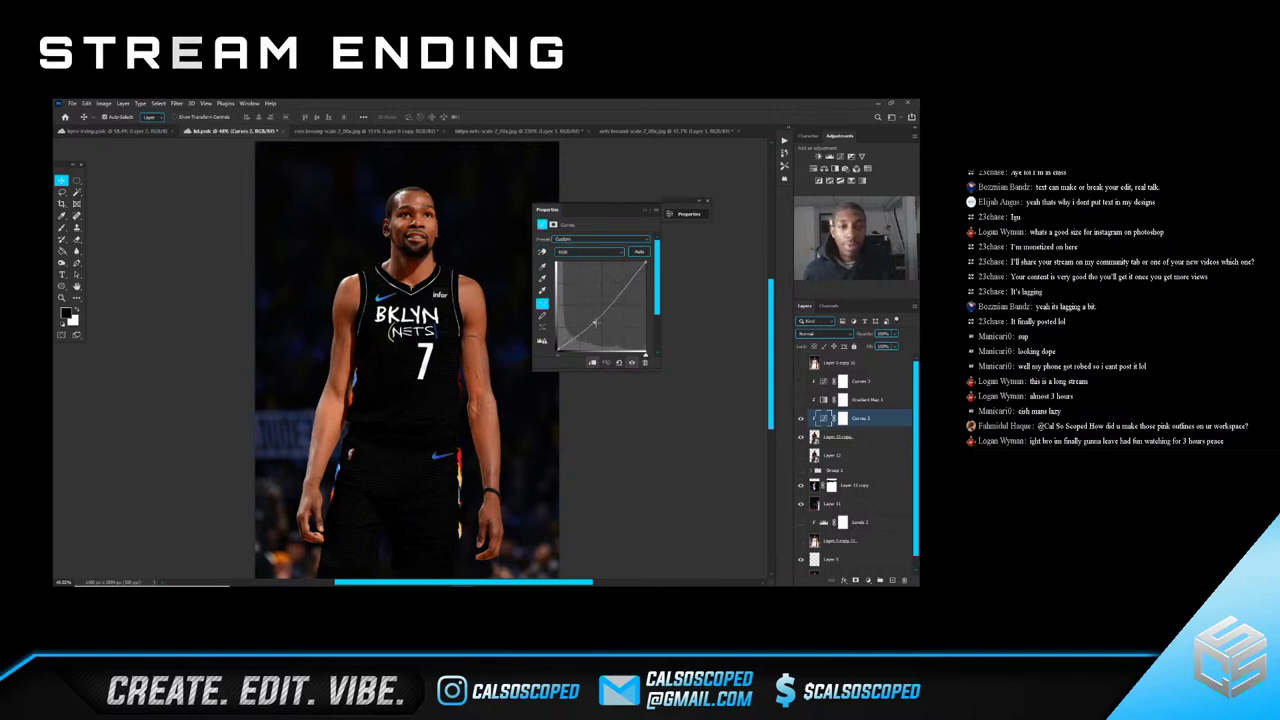
left_click_drag(595, 324, 597, 324)
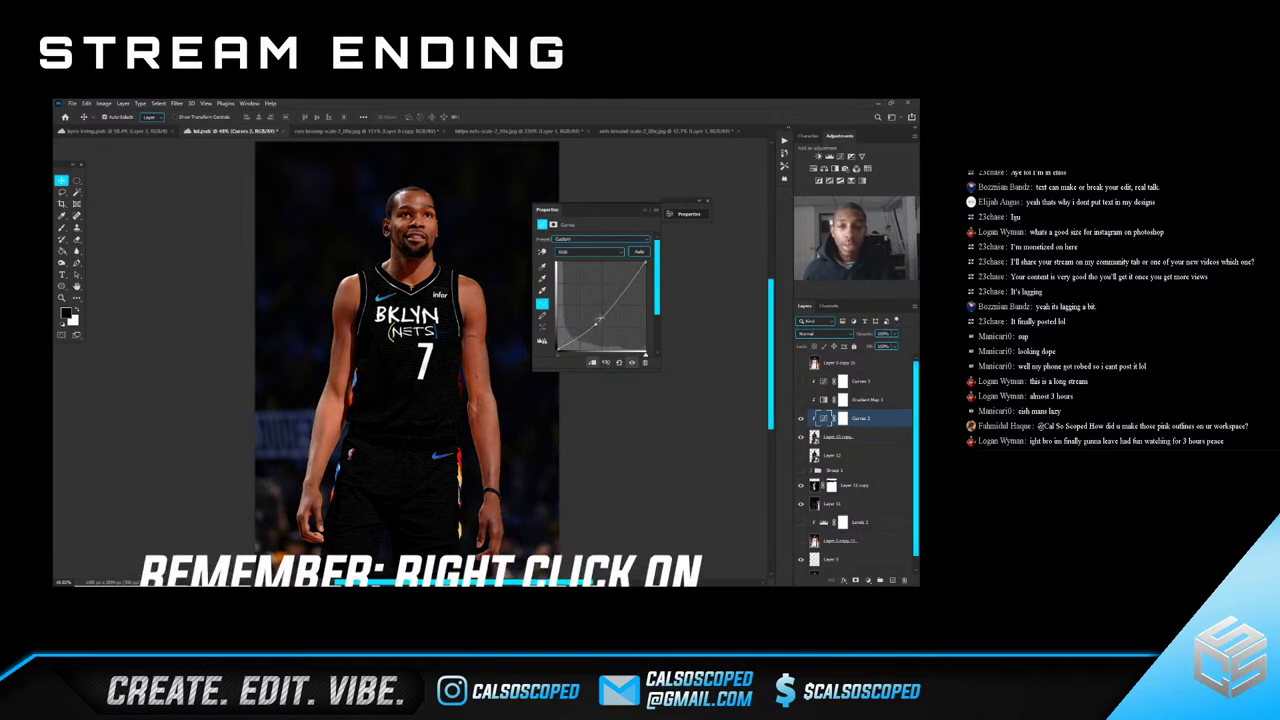
left_click(646, 212)
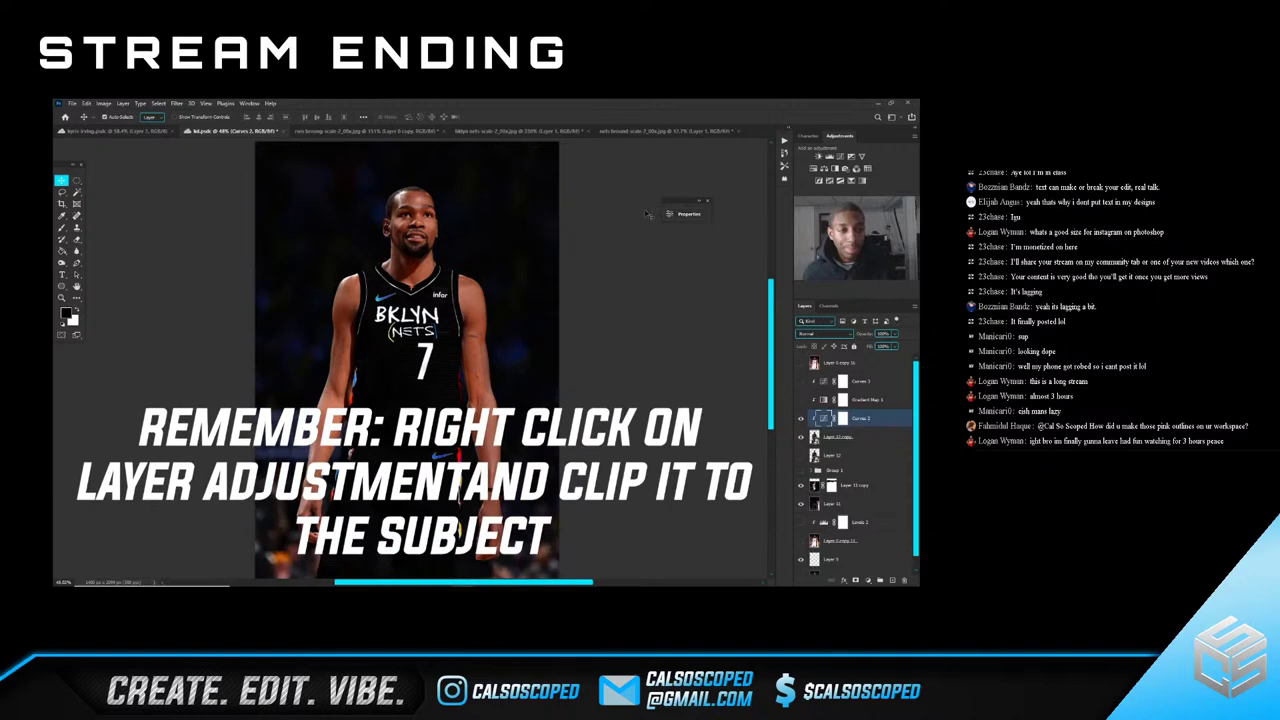
Show the Gradient Map 1 layer and review the dark and middle stop colors of its gradient
left_click(865, 400)
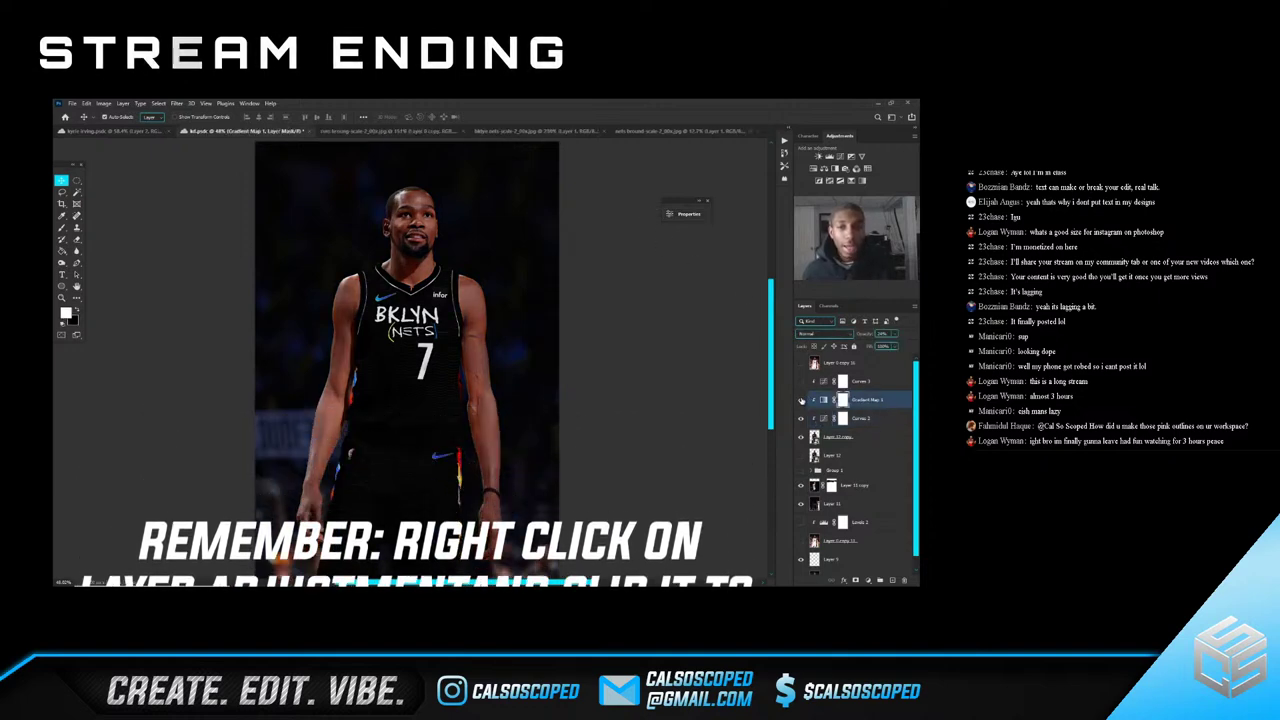
scroll(406, 264, "up", 1)
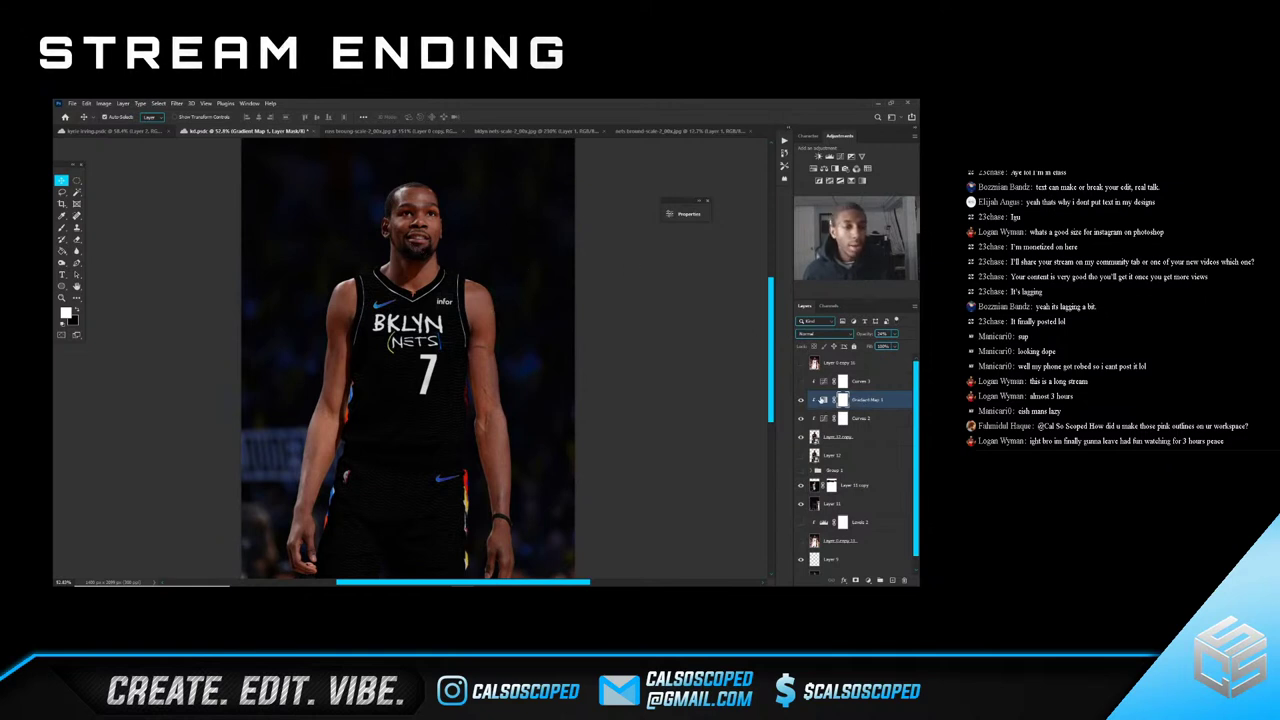
left_click(684, 214)
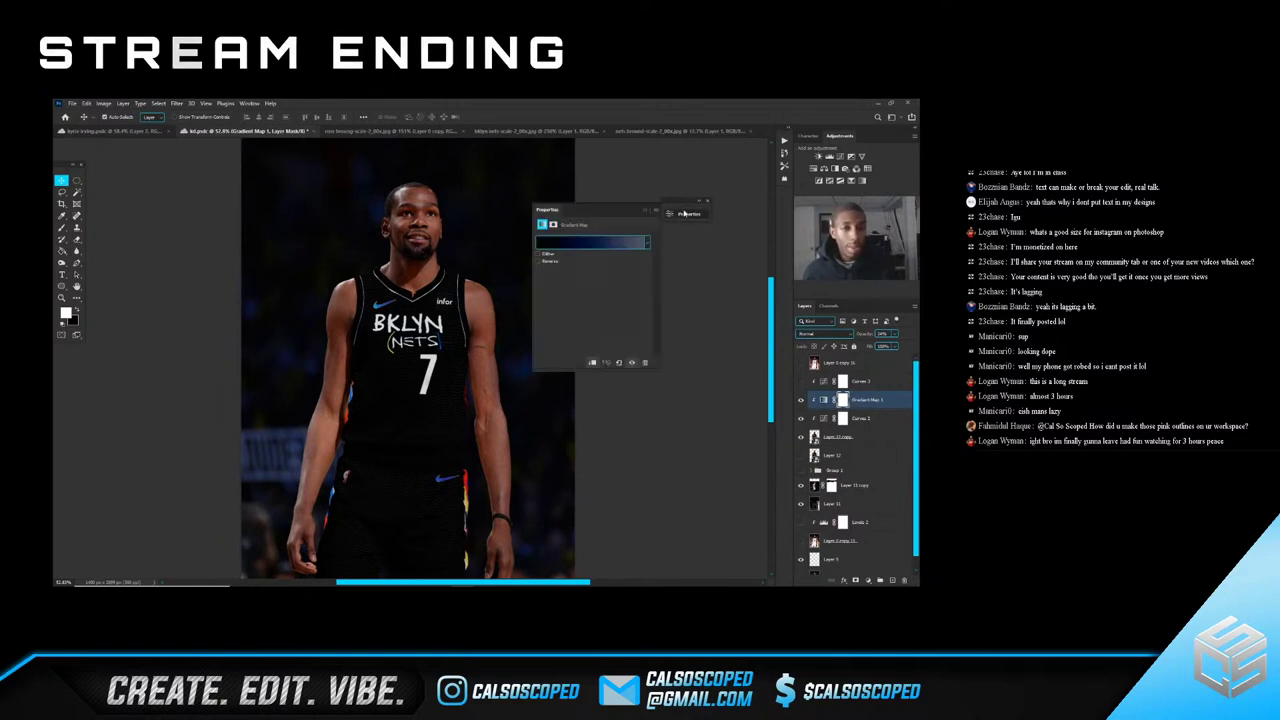
left_click(580, 242)
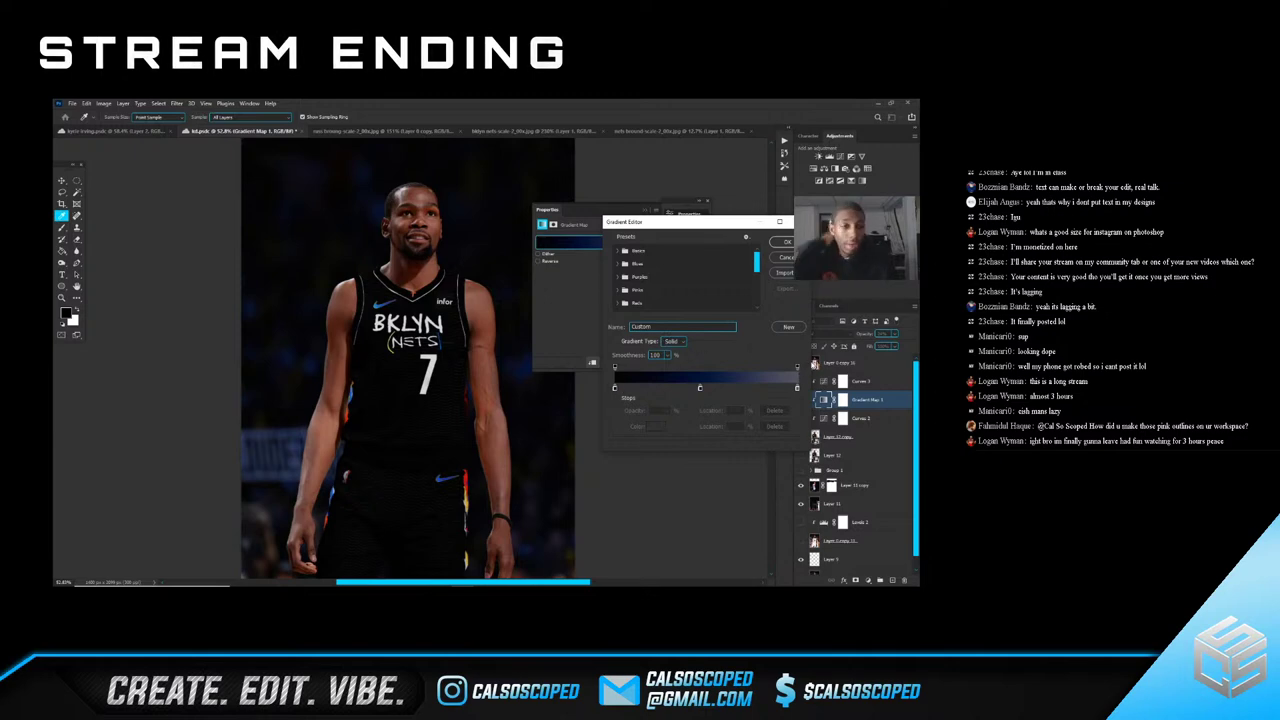
double_click(614, 389)
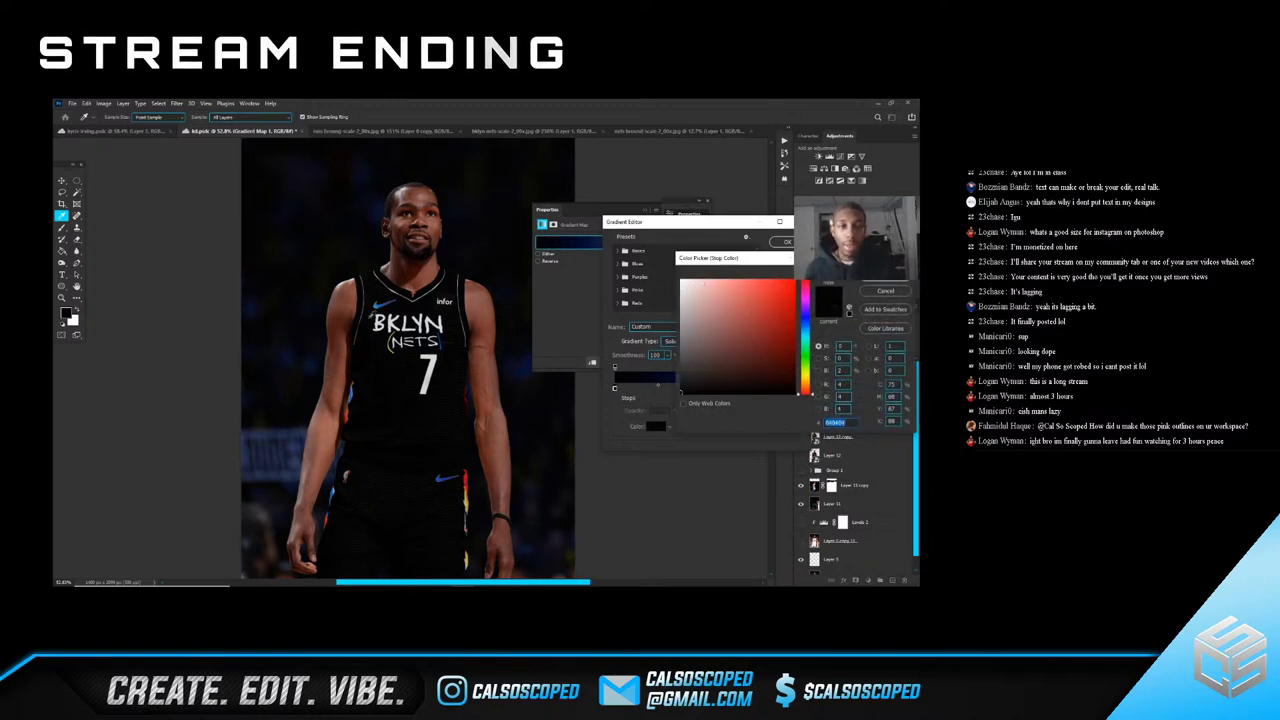
key("Return")
left_click(700, 388)
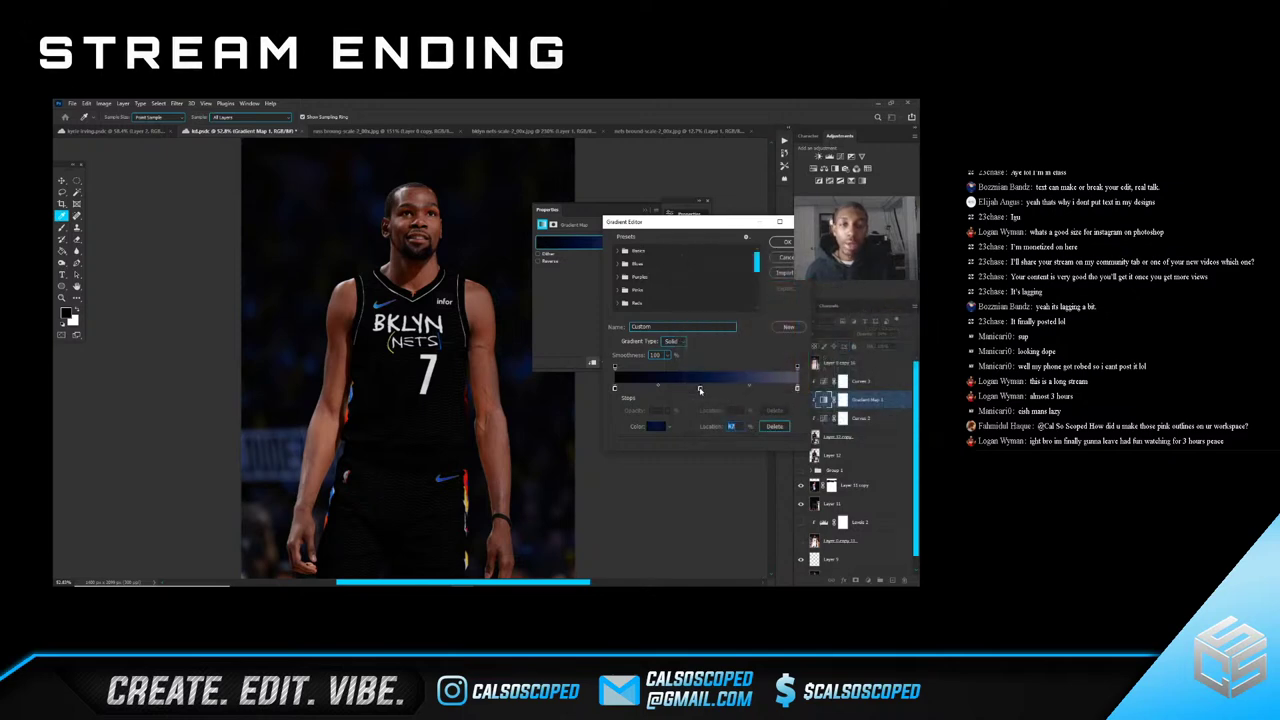
double_click(700, 389)
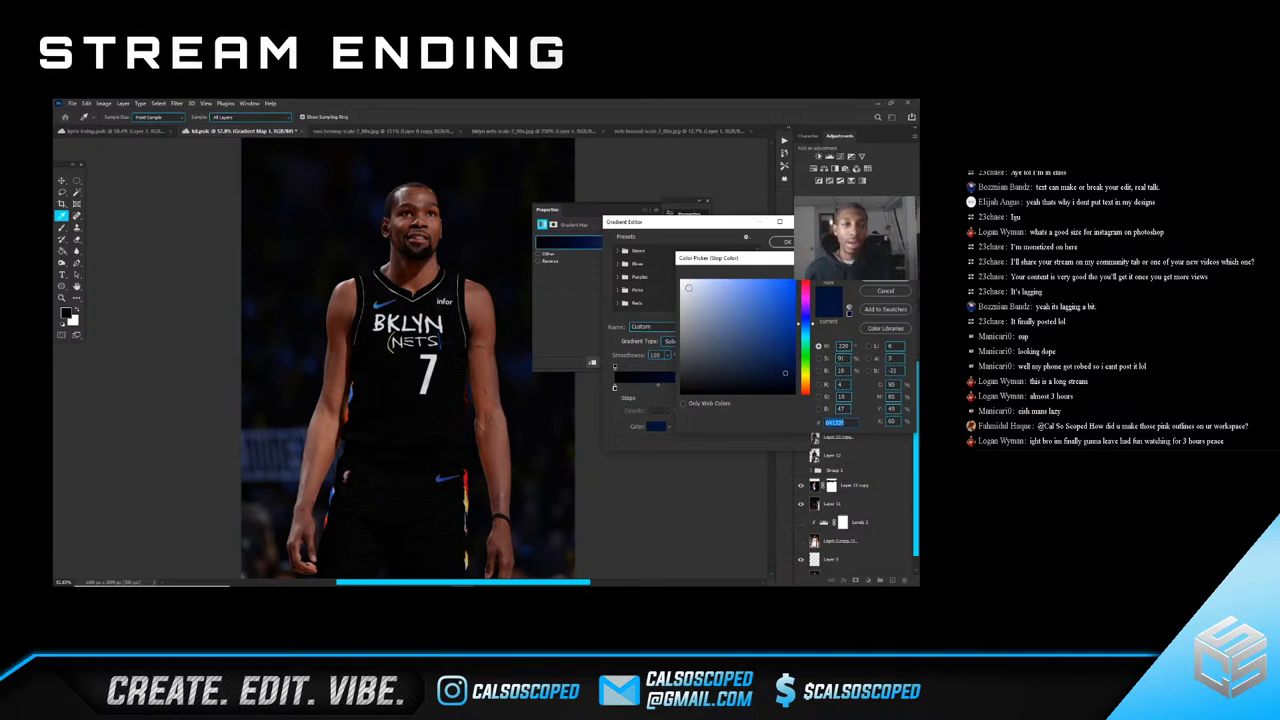
key("Return")
Choose a purple-blue for the gradient's highlight stop, move the middle stop to about 46%, and accept the gradient
double_click(797, 389)
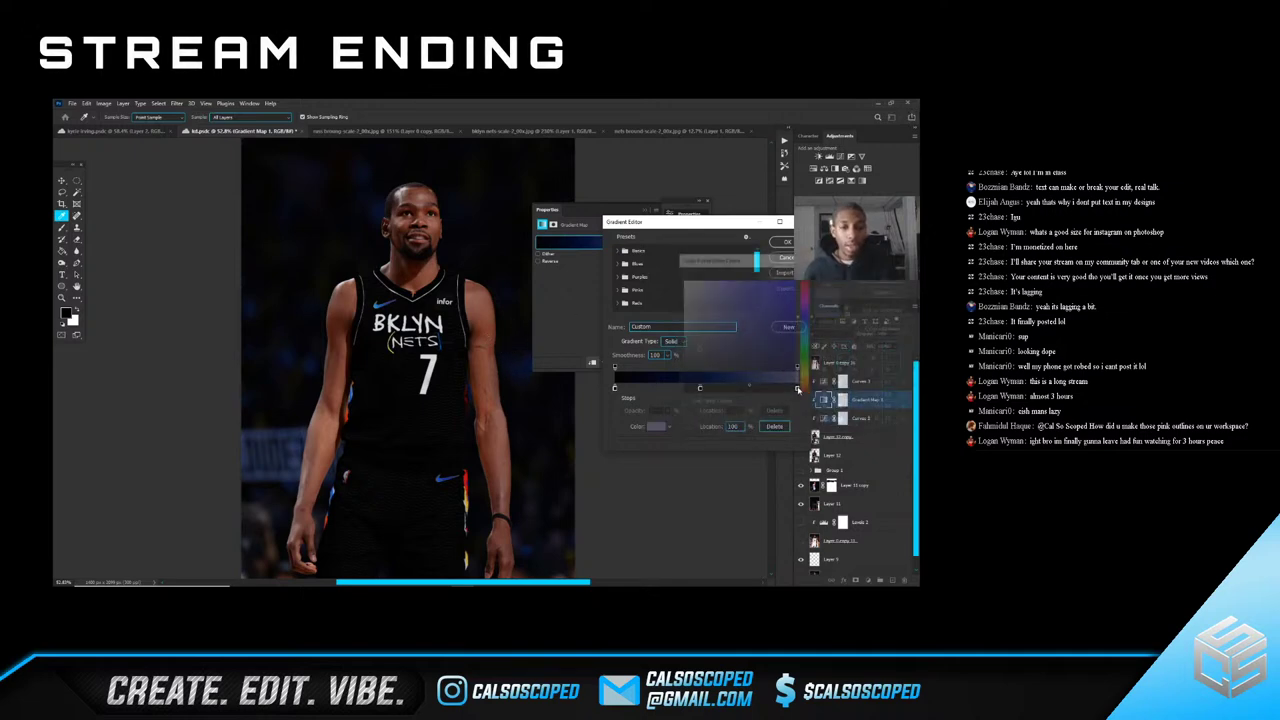
left_click(560, 536)
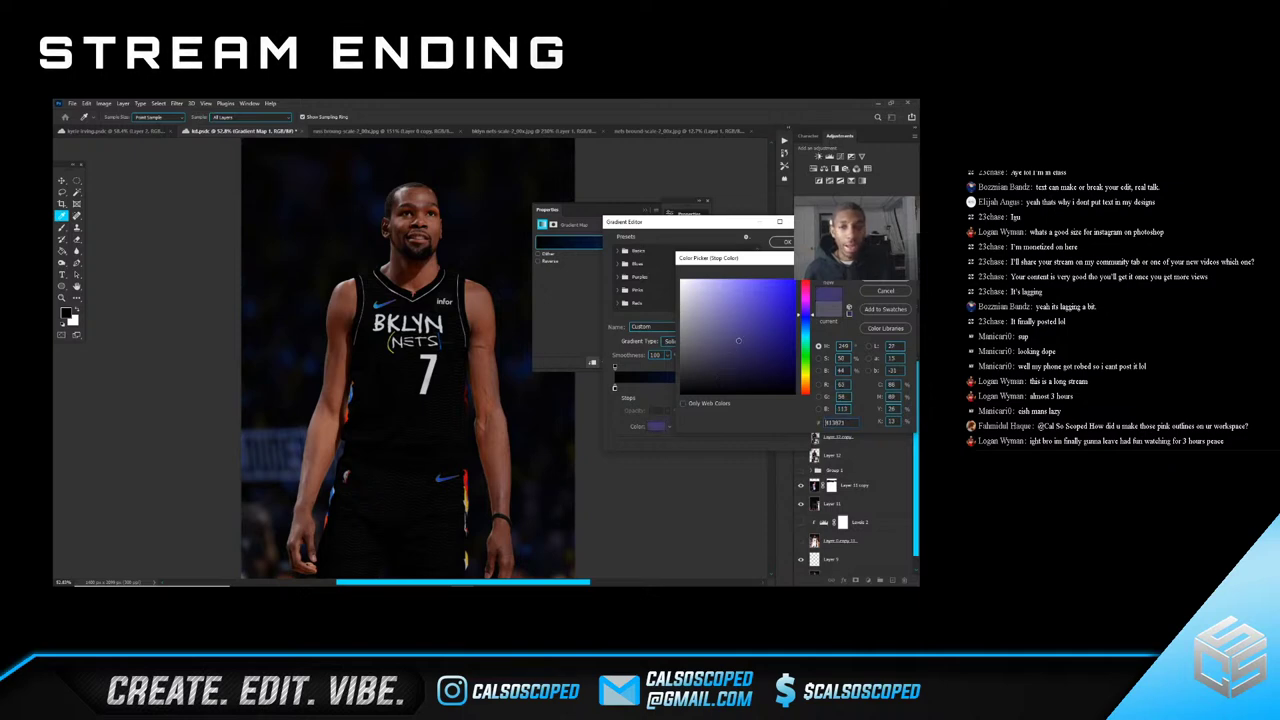
mouse_move(739, 341)
left_mouse_down()
mouse_move(727, 298)
mouse_move(705, 324)
mouse_move(699, 294)
mouse_move(747, 291)
left_mouse_up()
key("Return")
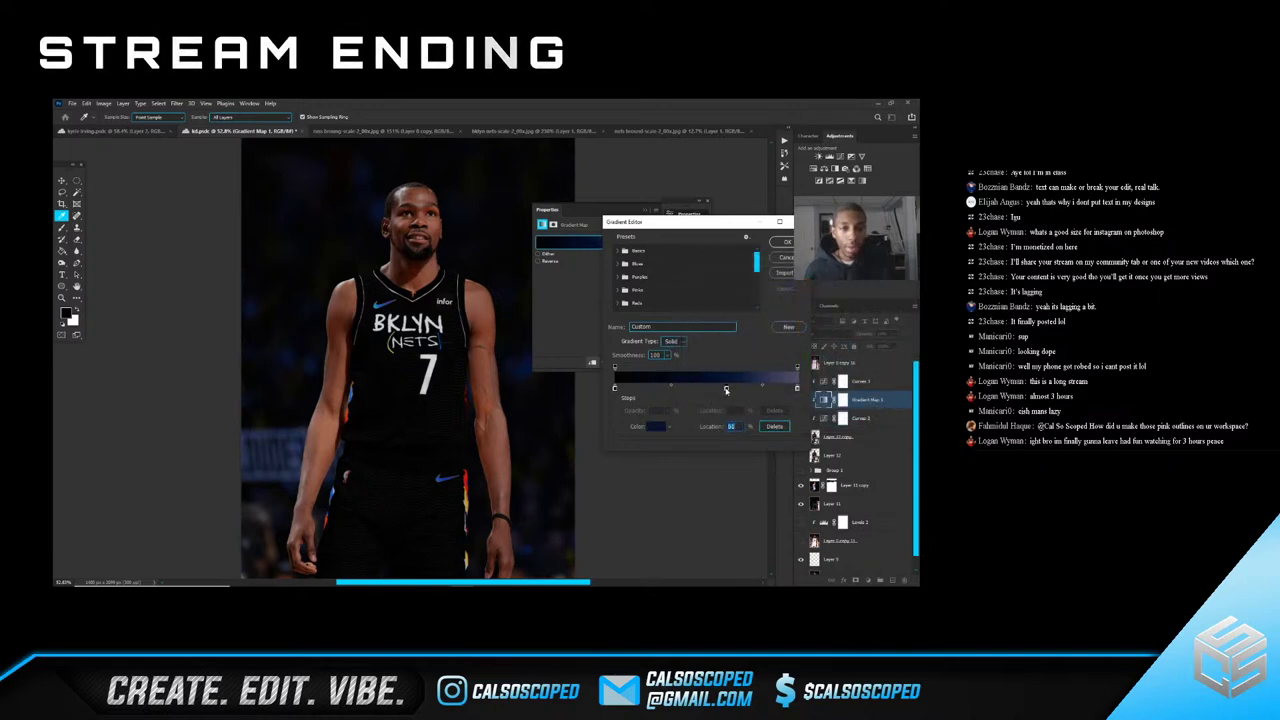
left_click_drag(726, 389, 699, 390)
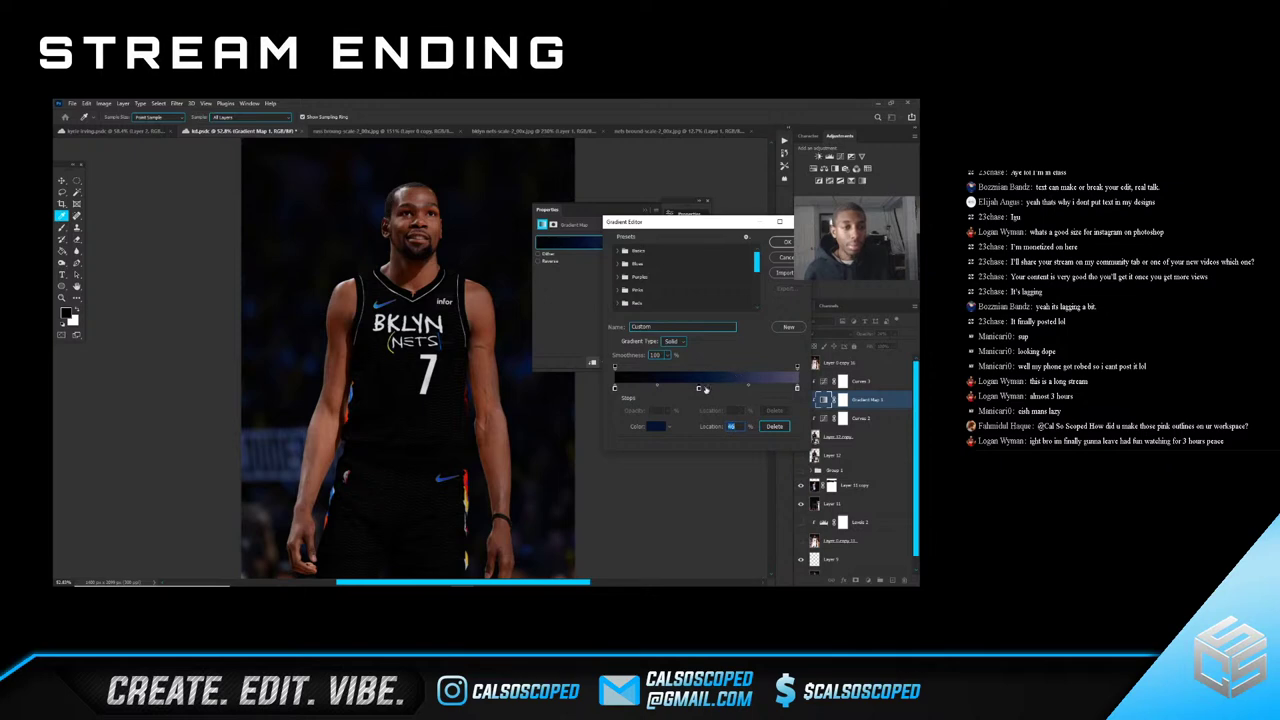
left_click(787, 242)
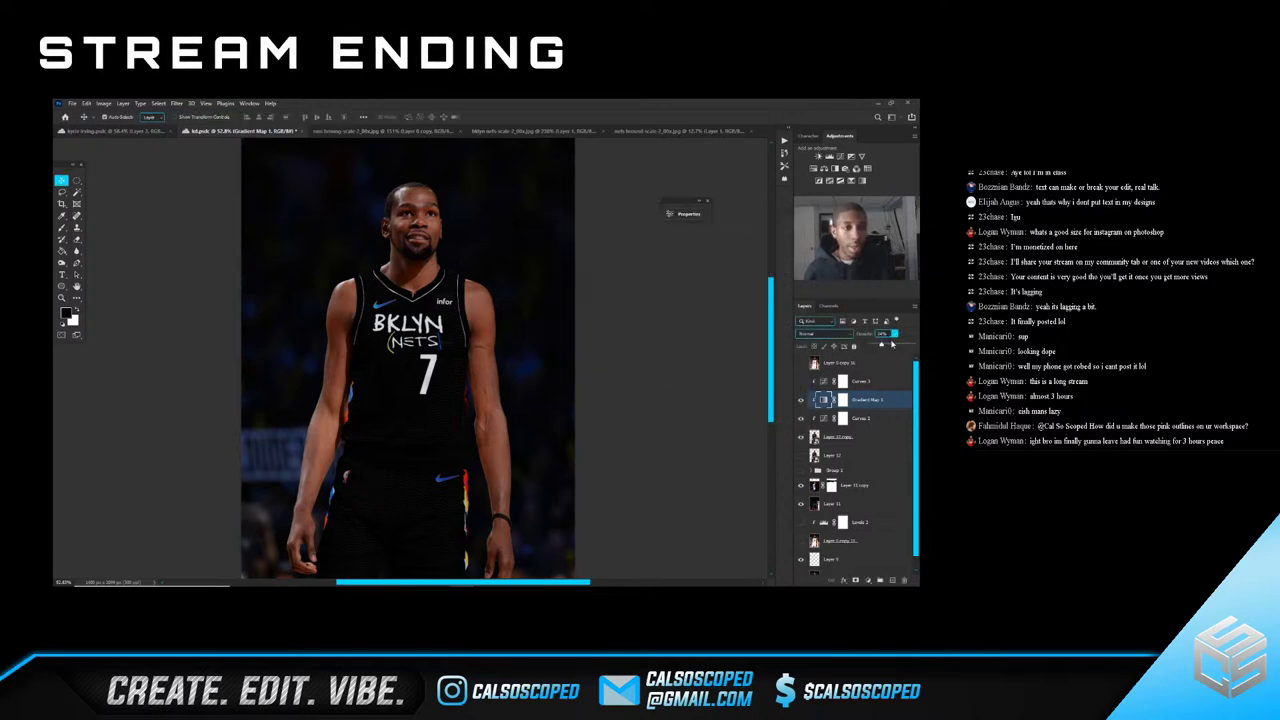
Raise the Gradient Map 1 layer's opacity to 100%, save the document, and lower the layer's fill to soften the blue tint
left_click_drag(892, 344, 908, 350)
key("ctrl+s")
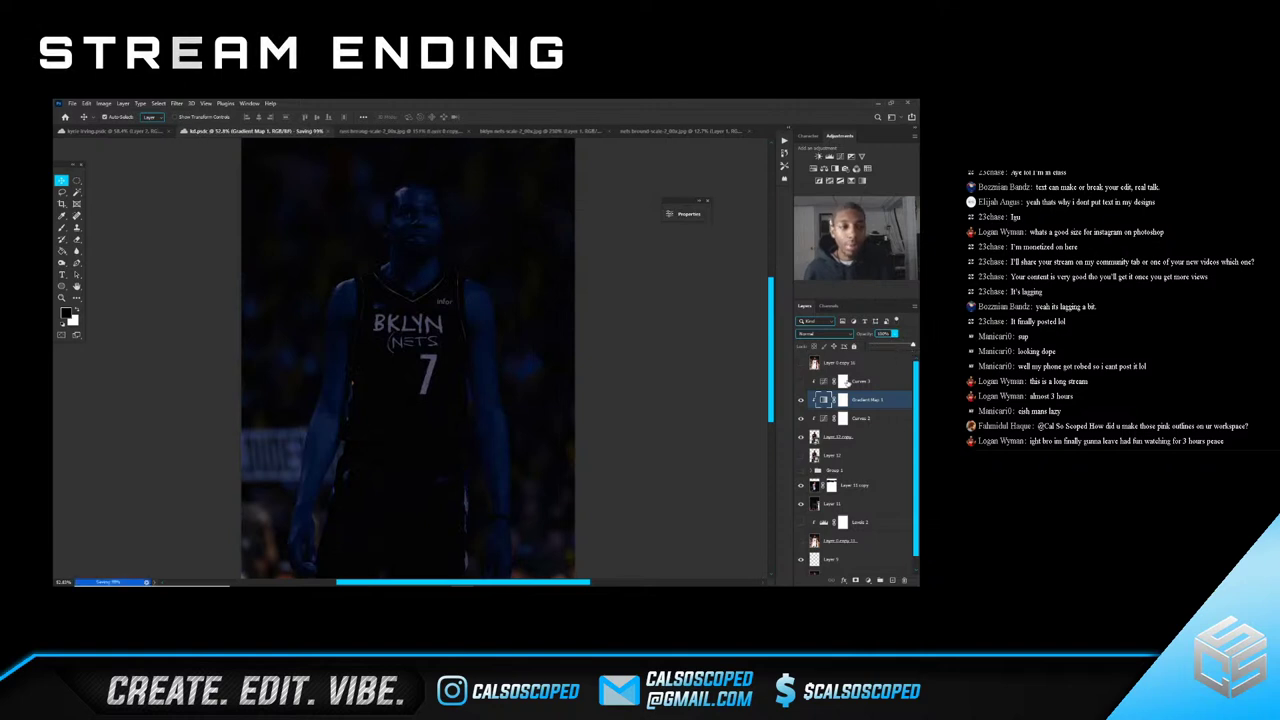
left_click(689, 213)
left_click(568, 243)
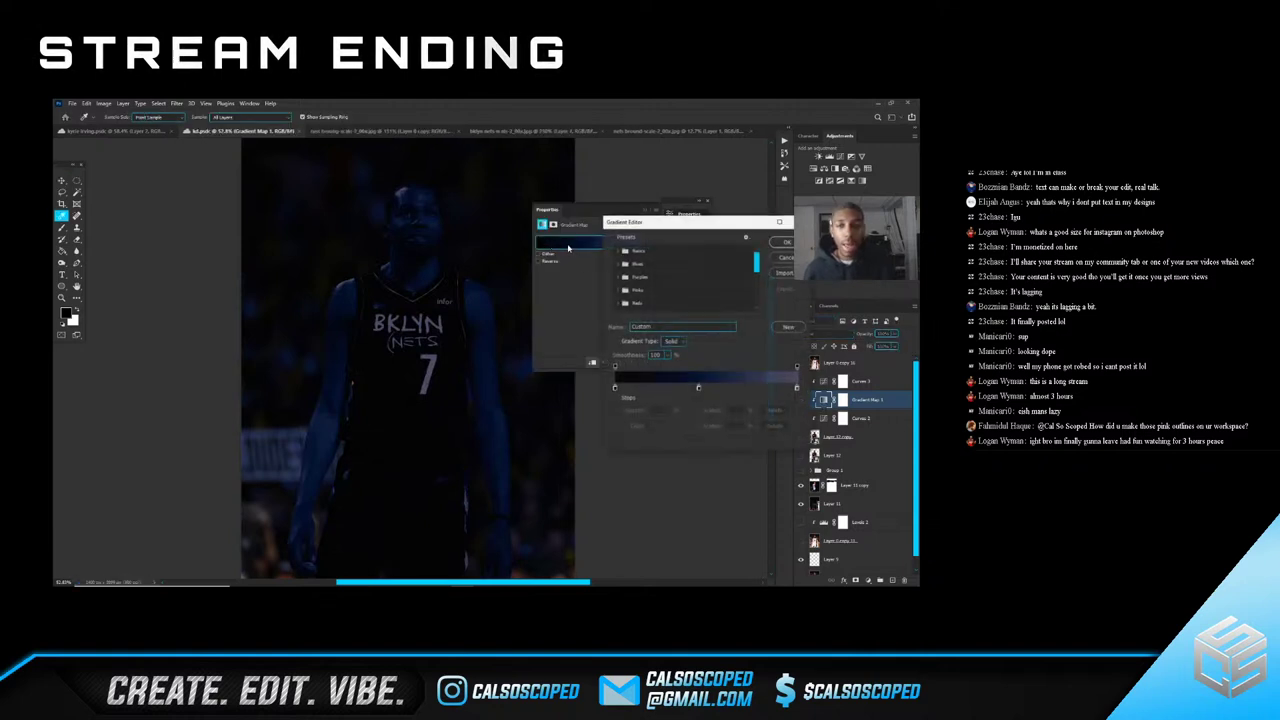
left_click(787, 241)
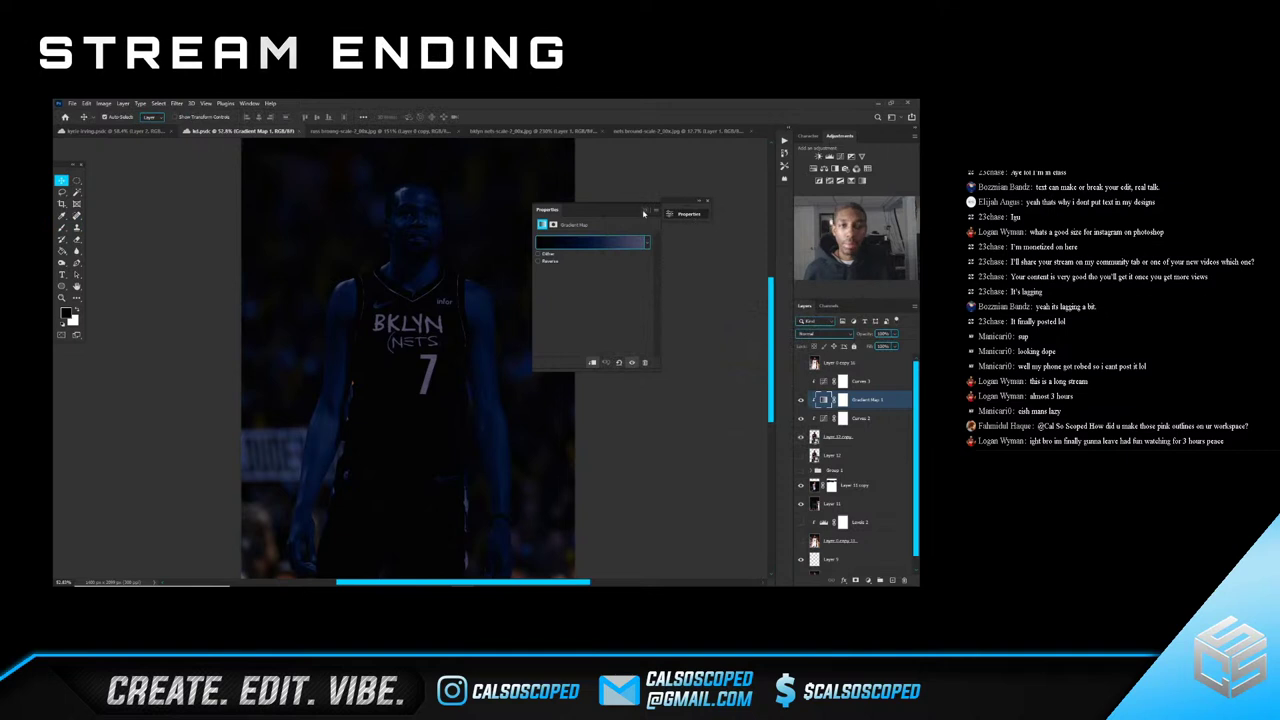
left_click(645, 211)
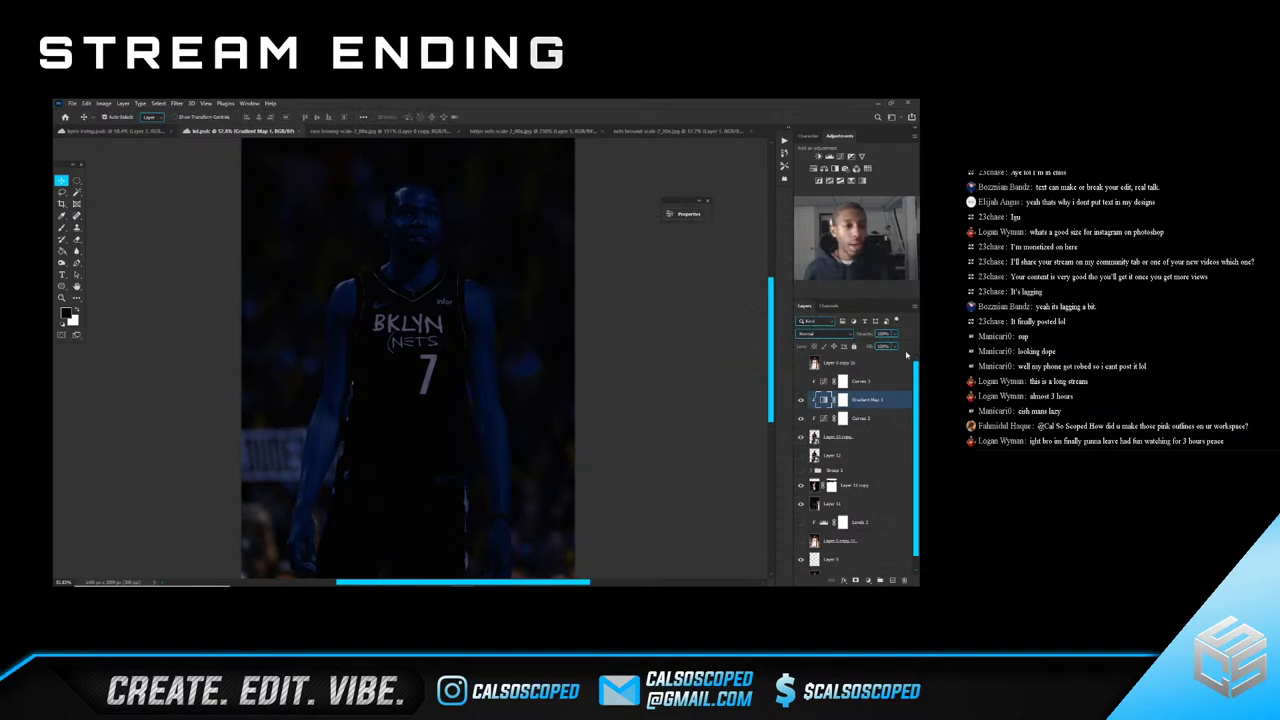
left_click(894, 347)
left_click_drag(894, 358, 864, 361)
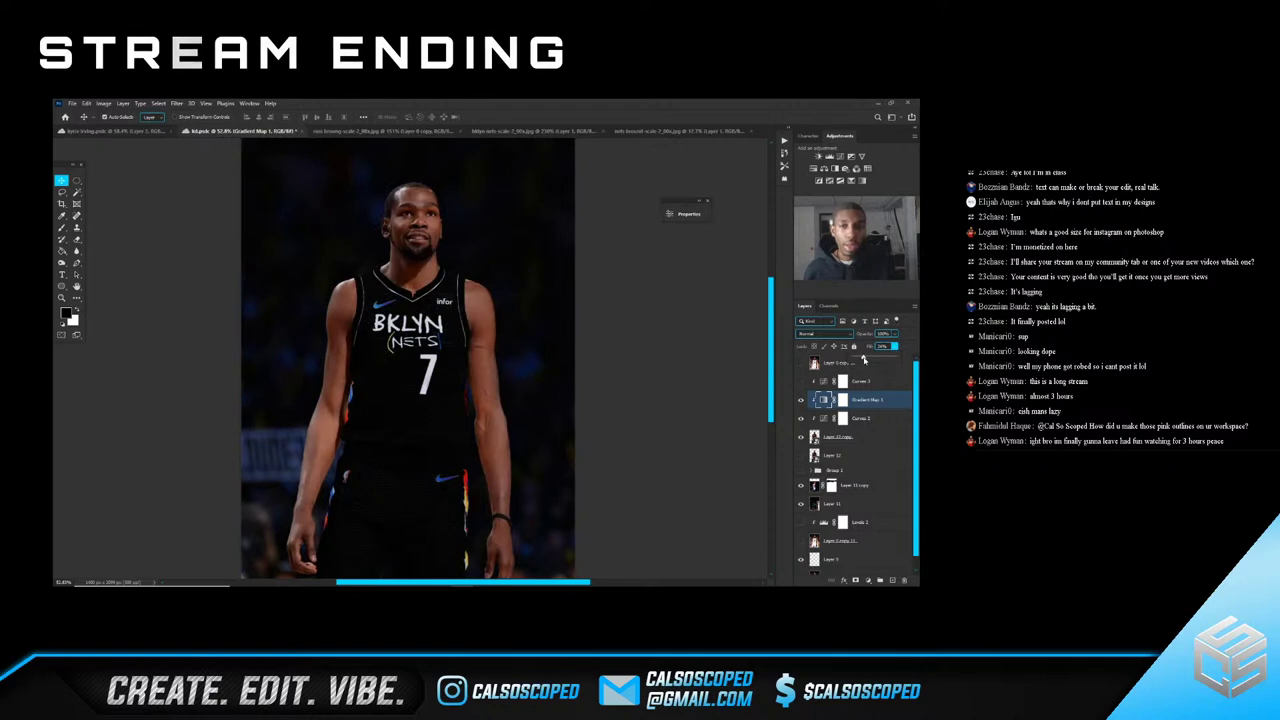
Show the Curves 3 layer, shift its Blue channel highlight point inward for bluer highlights, and close its properties to view the whole composite
left_click(870, 383)
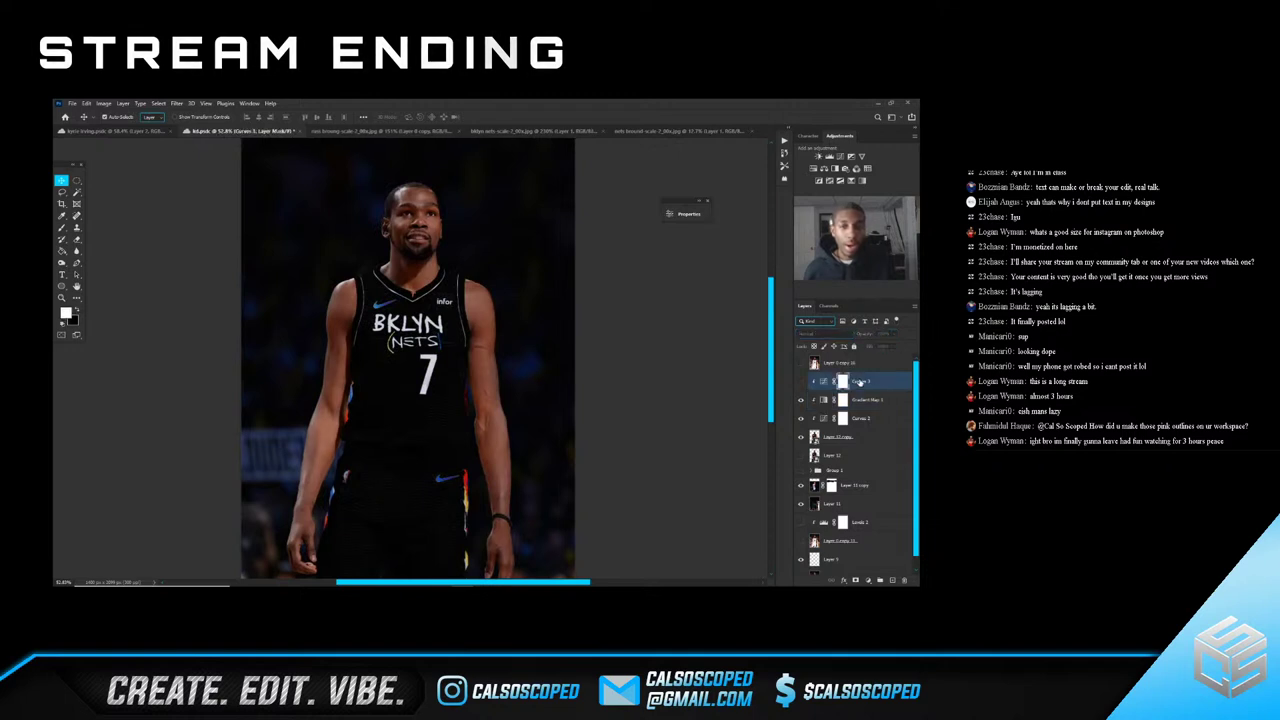
left_click(800, 382)
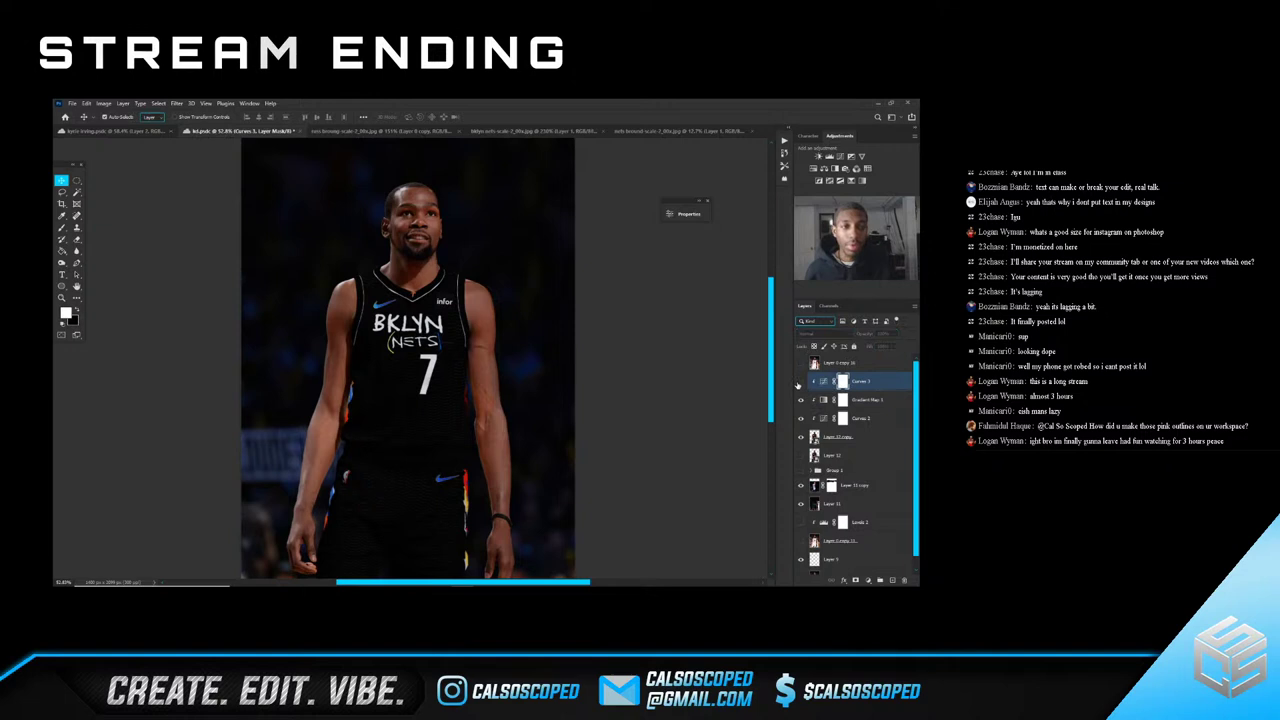
left_click(823, 381)
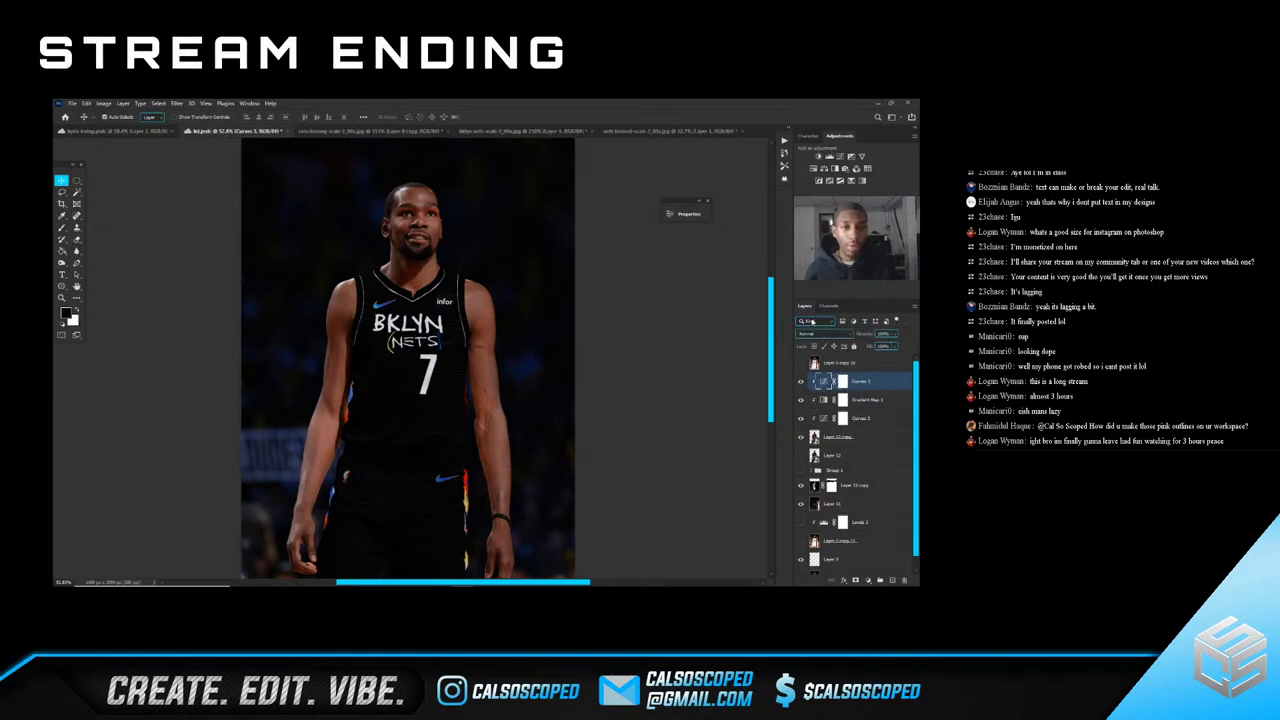
left_click(693, 217)
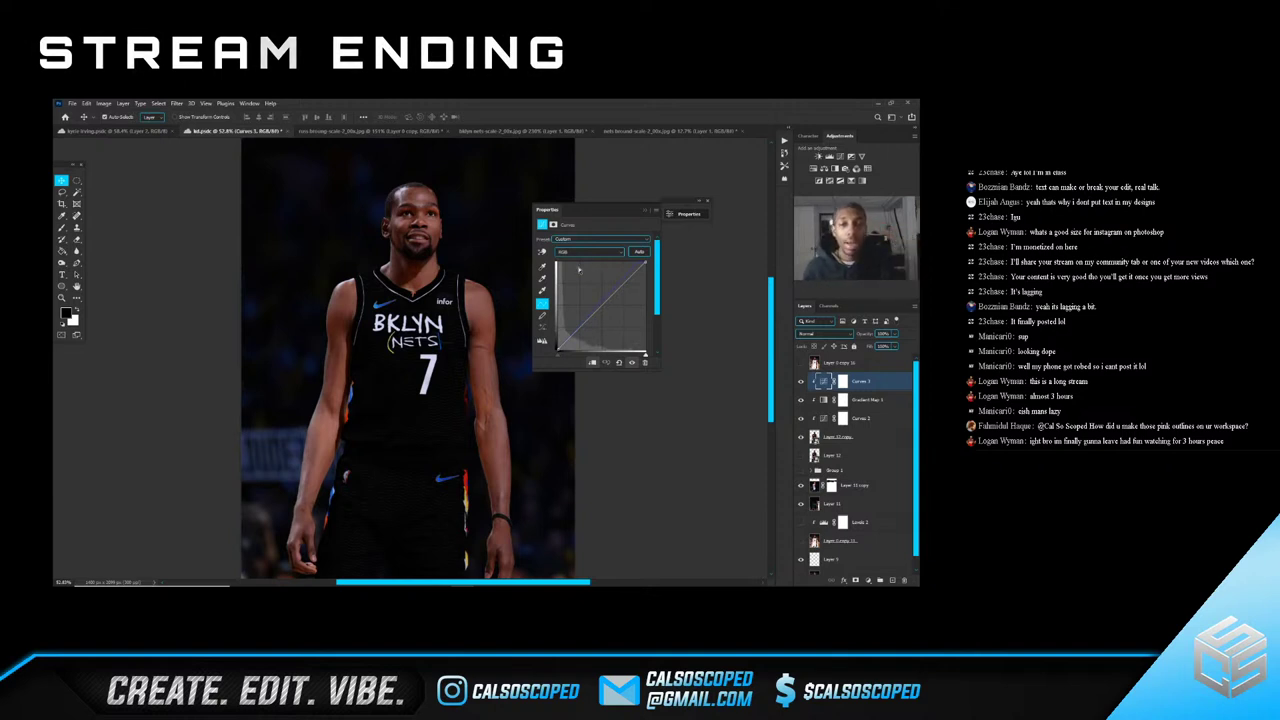
left_click(588, 251)
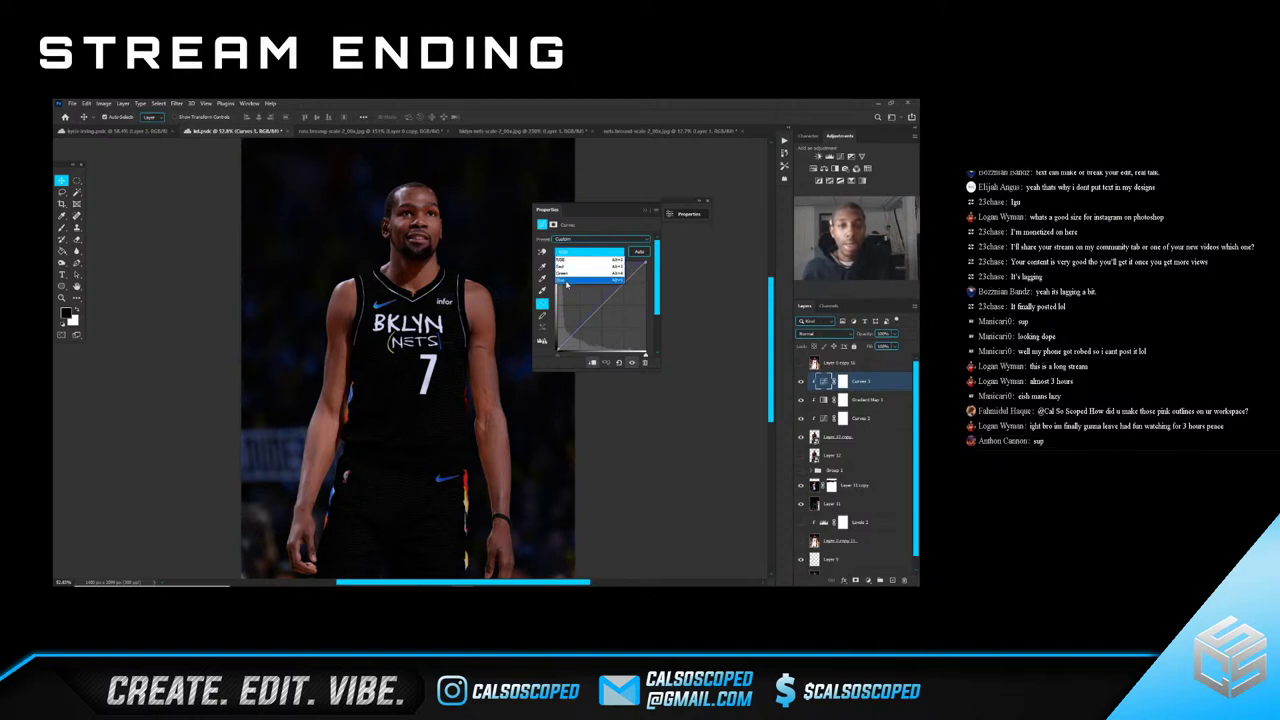
left_click(583, 258)
left_click(583, 253)
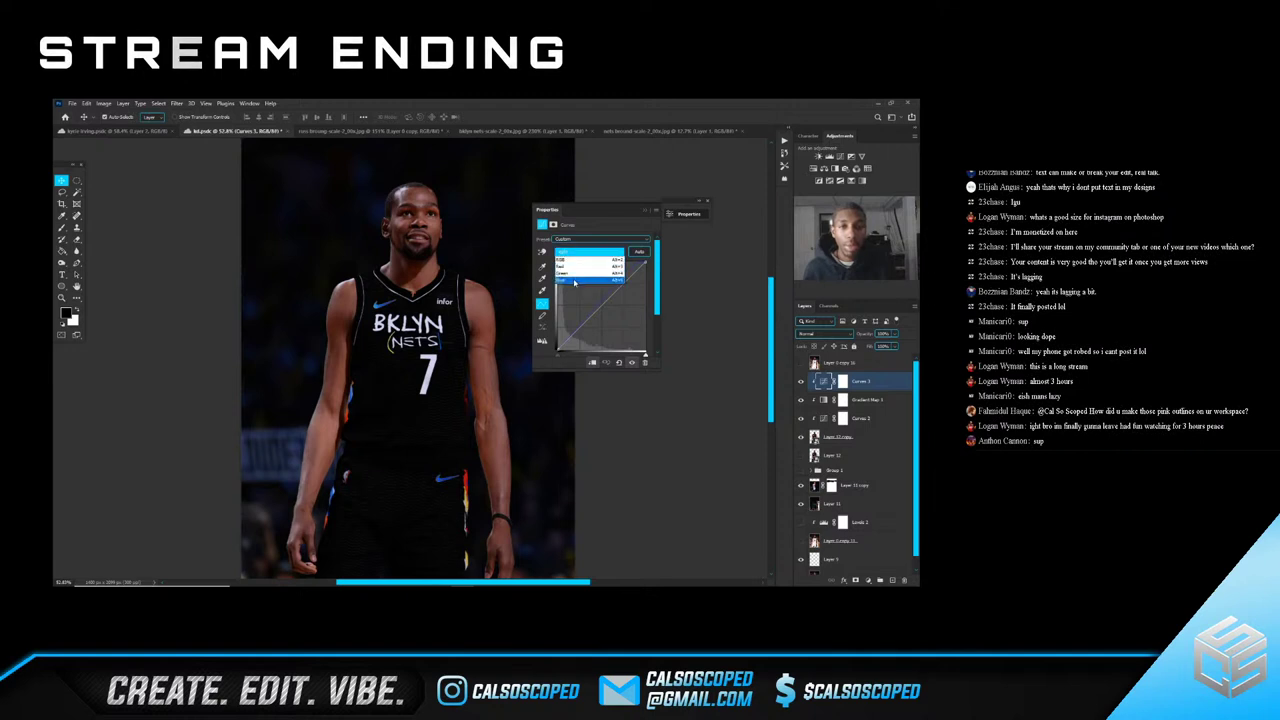
left_click(575, 281)
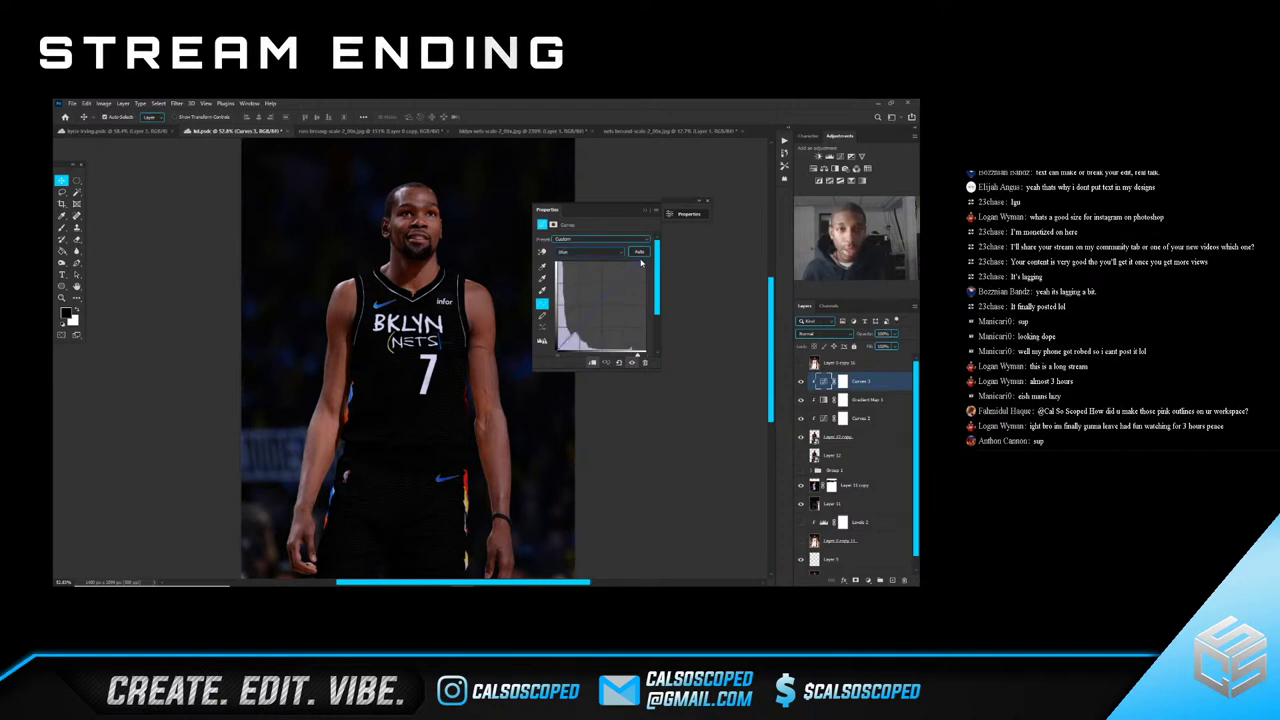
mouse_move(636, 261)
left_mouse_down()
mouse_move(593, 256)
mouse_move(646, 256)
left_mouse_up()
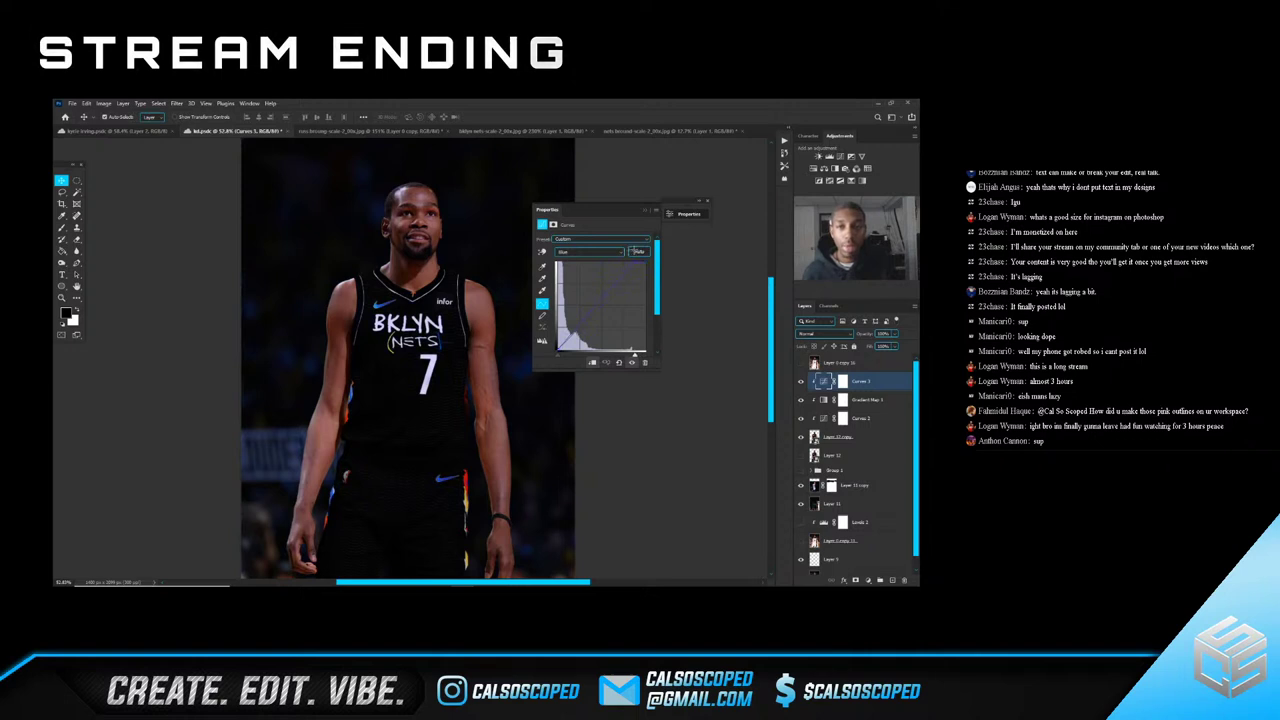
left_click(645, 210)
scroll(442, 285, "down", 4)
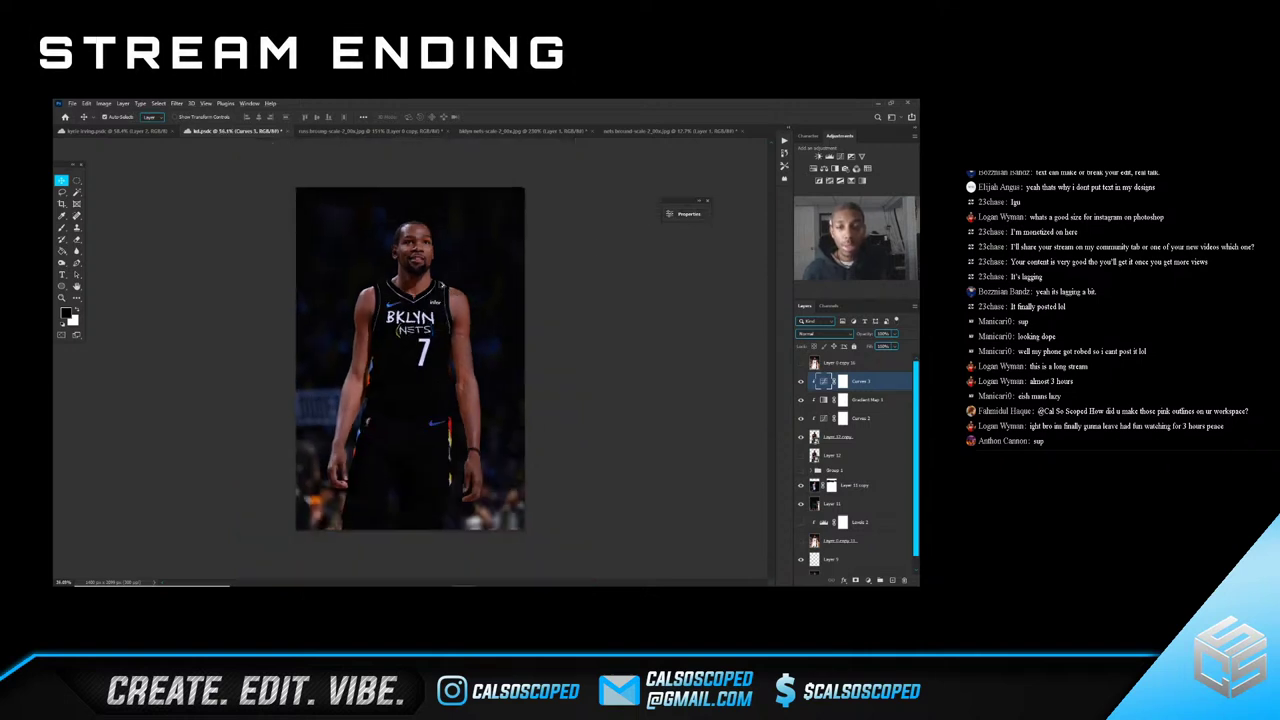
scroll(410, 358, "up", 1)
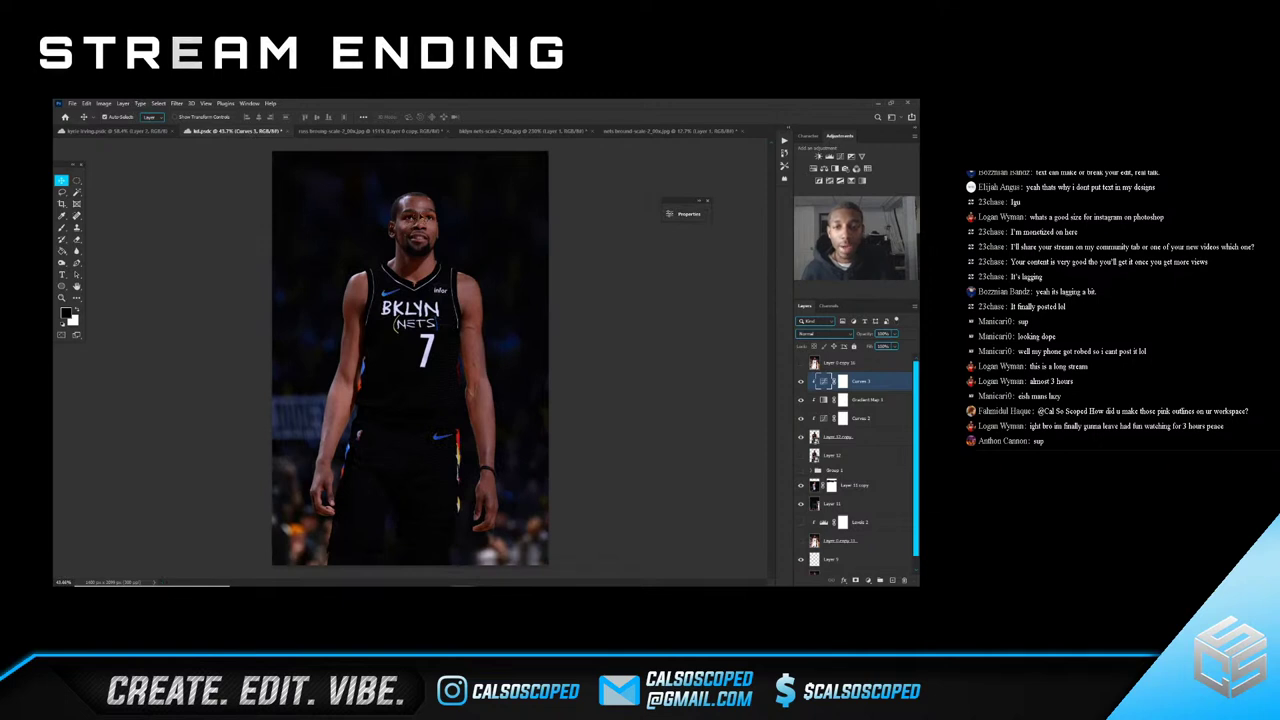